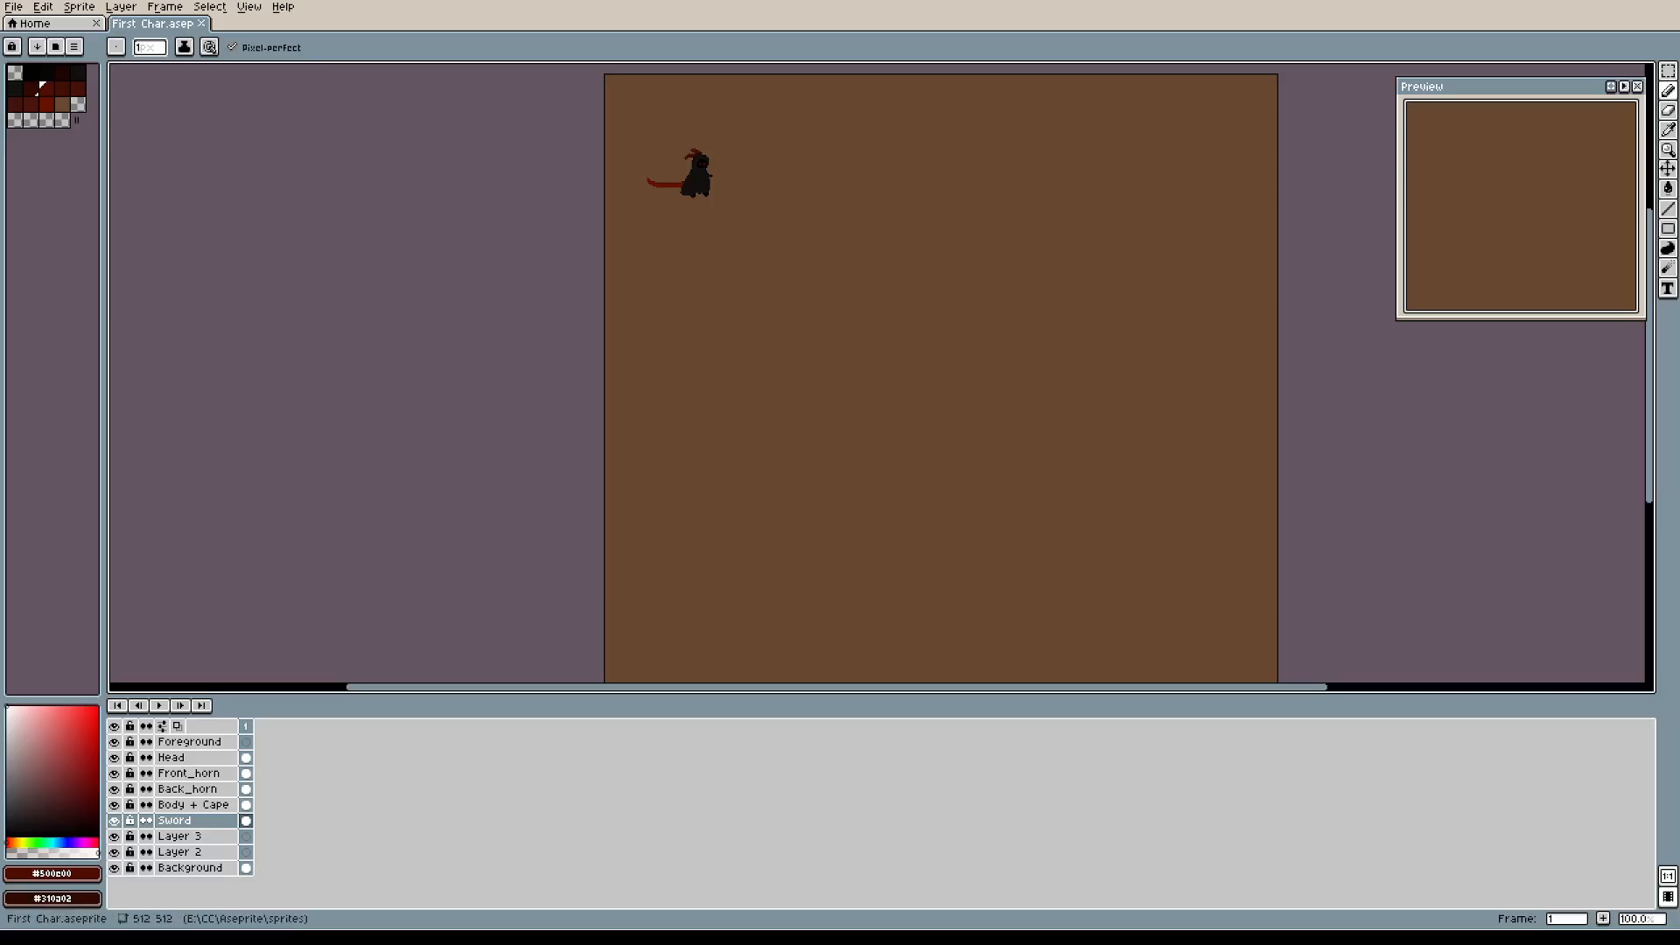
{"action": "scroll", "coordinate": [706, 176], "scroll_direction": "up", "scroll_amount": 3}
{"action": "left_click_drag", "start_coordinate": [780, 147], "coordinate": [935, 361]}
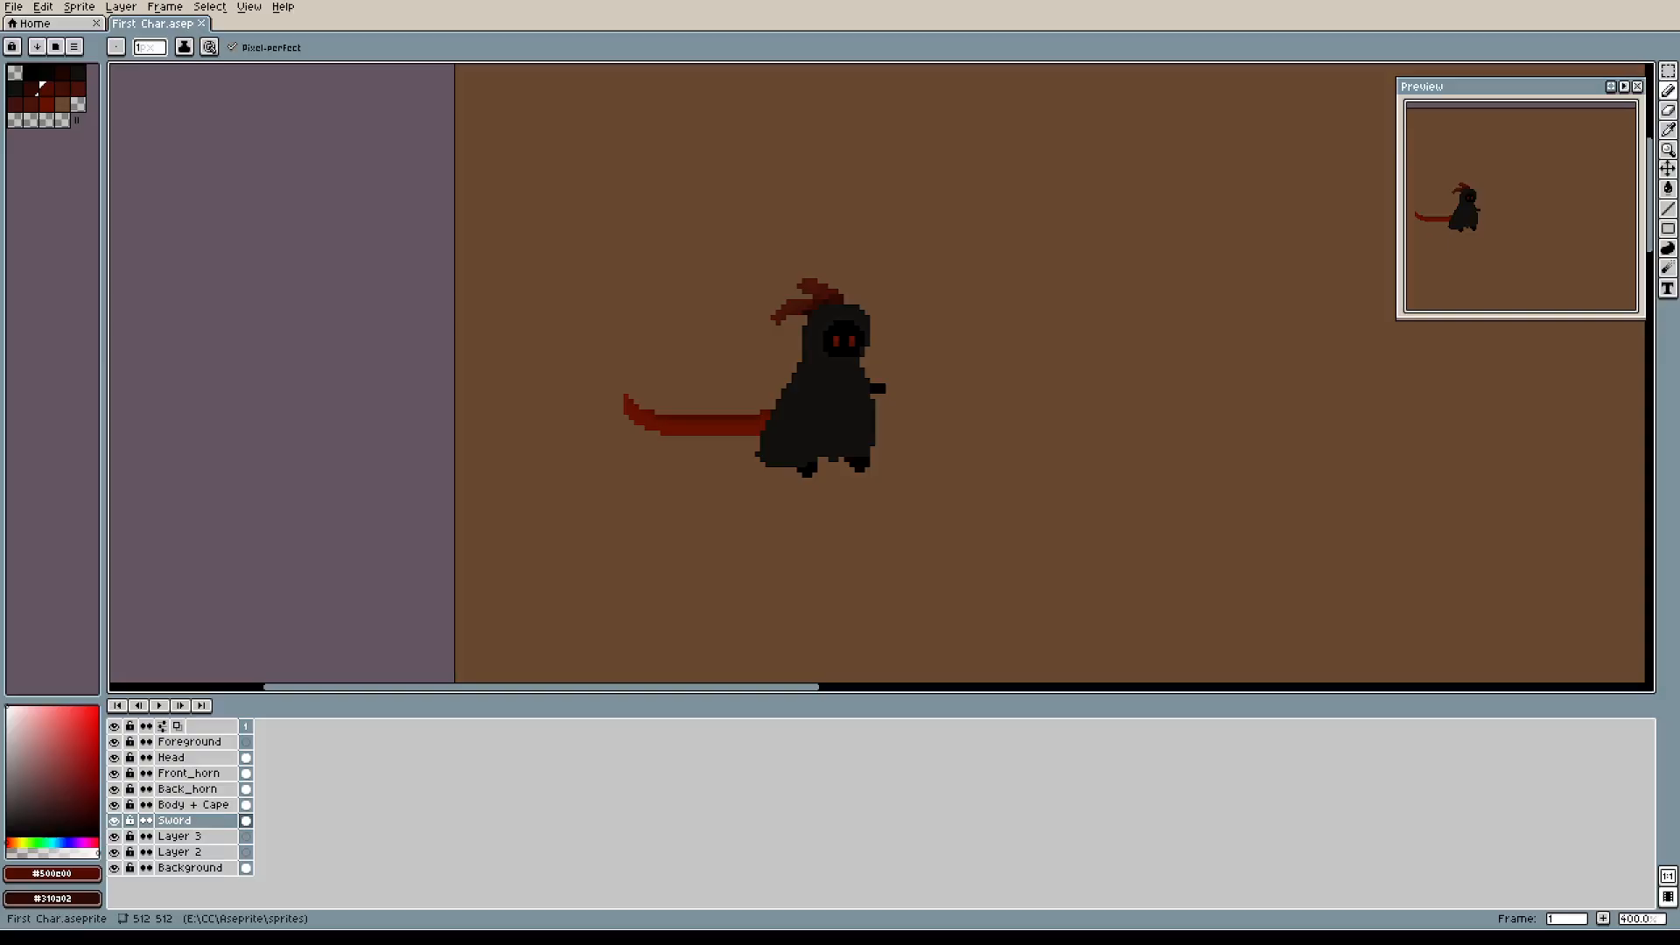
{"action": "mouse_move", "coordinate": [610, 569]}
{"action": "left_mouse_down"}
{"action": "mouse_move", "coordinate": [628, 614]}
{"action": "mouse_move", "coordinate": [691, 622]}
{"action": "left_mouse_up"}
{"action": "key", "text": "e"}
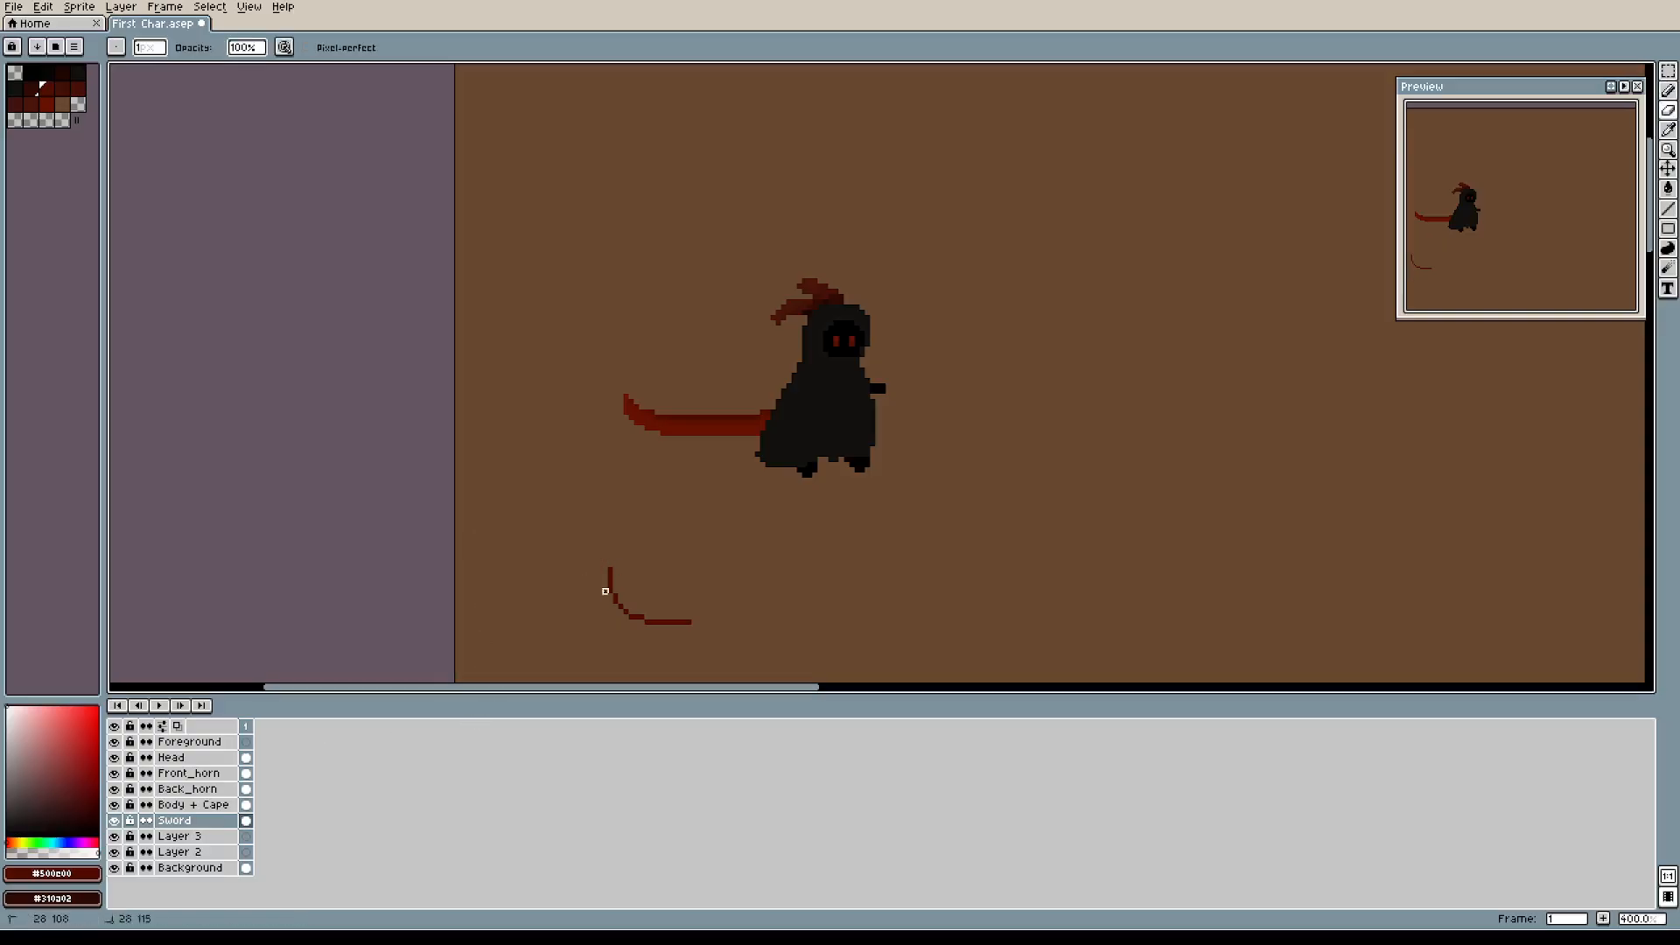
{"action": "mouse_move", "coordinate": [589, 555]}
{"action": "left_mouse_down"}
{"action": "mouse_move", "coordinate": [616, 608]}
{"action": "mouse_move", "coordinate": [710, 623]}
{"action": "left_mouse_up"}
{"action": "scroll", "coordinate": [653, 574], "scroll_direction": "up", "scroll_amount": 1}
{"action": "scroll", "coordinate": [652, 575], "scroll_direction": "down", "scroll_amount": 1}
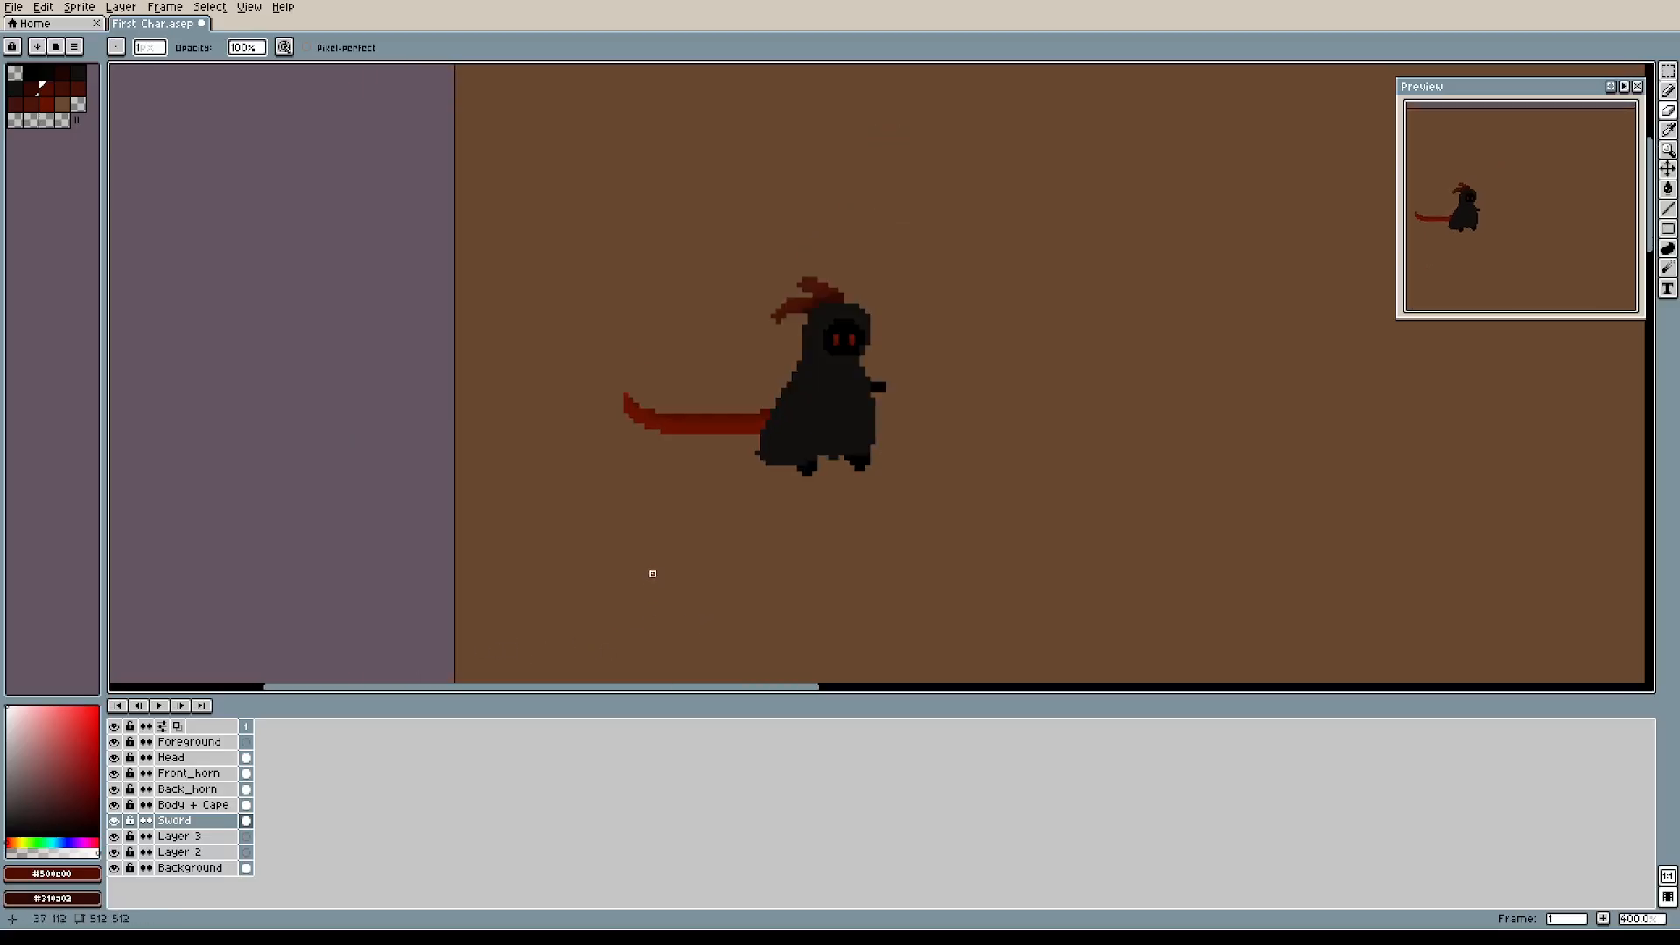
Examine the hooded character's horns, cape, feet and sword up close.
{"action": "mouse_move", "coordinate": [958, 406]}
{"action": "left_mouse_down"}
{"action": "mouse_move", "coordinate": [923, 447]}
{"action": "mouse_move", "coordinate": [959, 416]}
{"action": "left_mouse_up"}
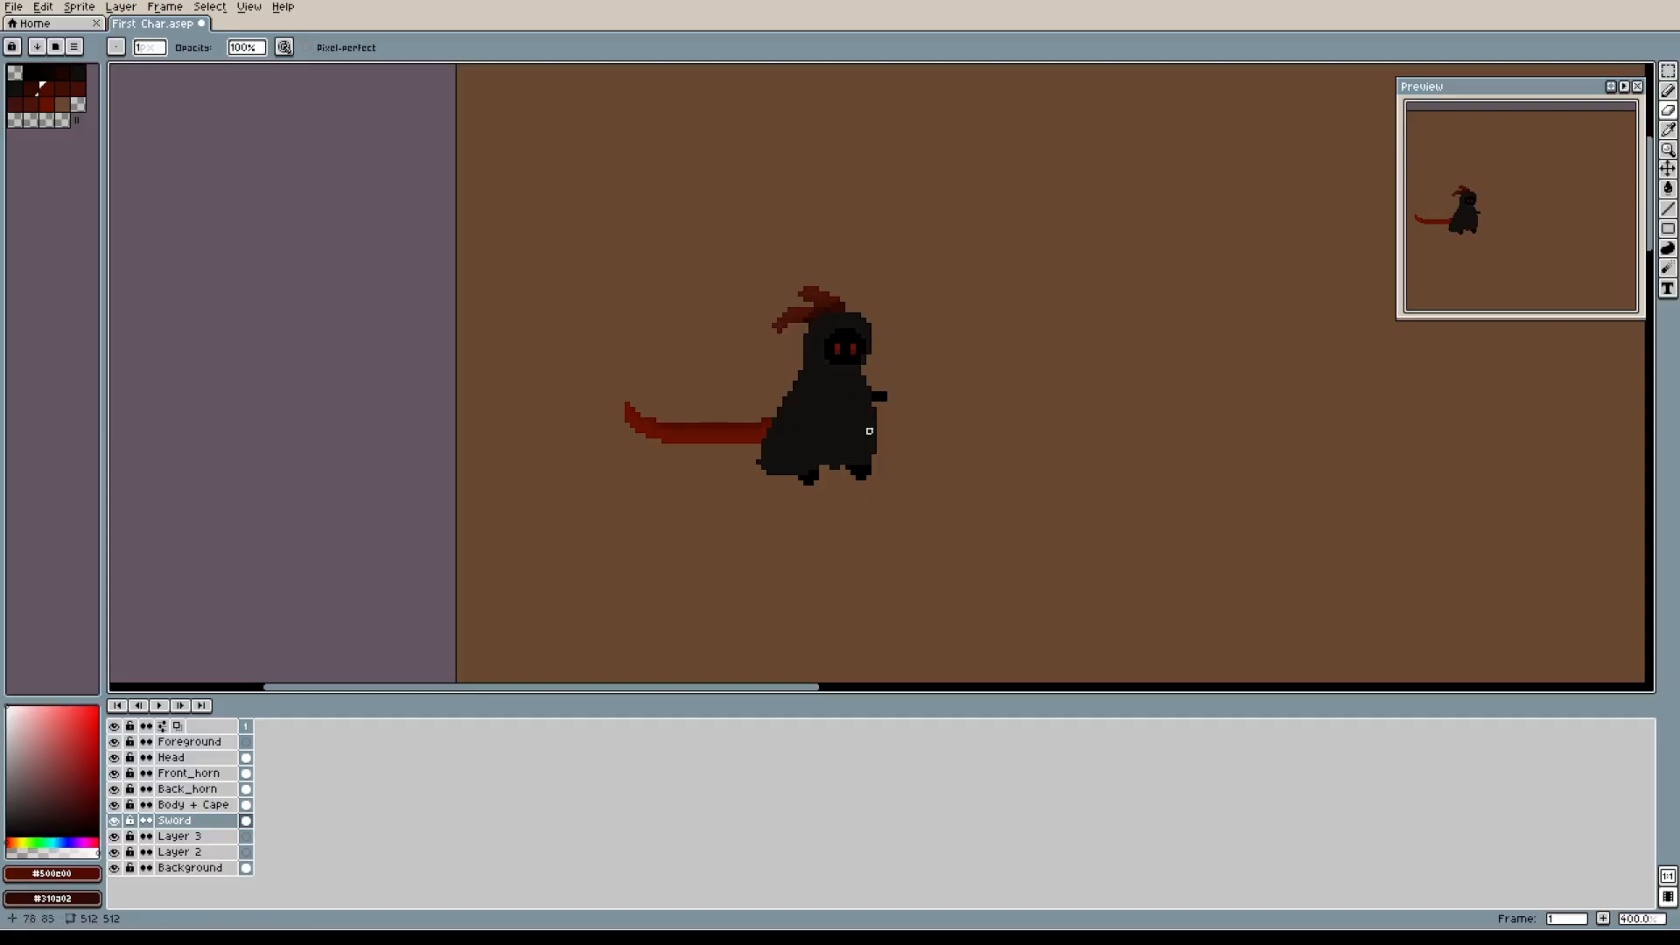
{"action": "key", "text": "space"}
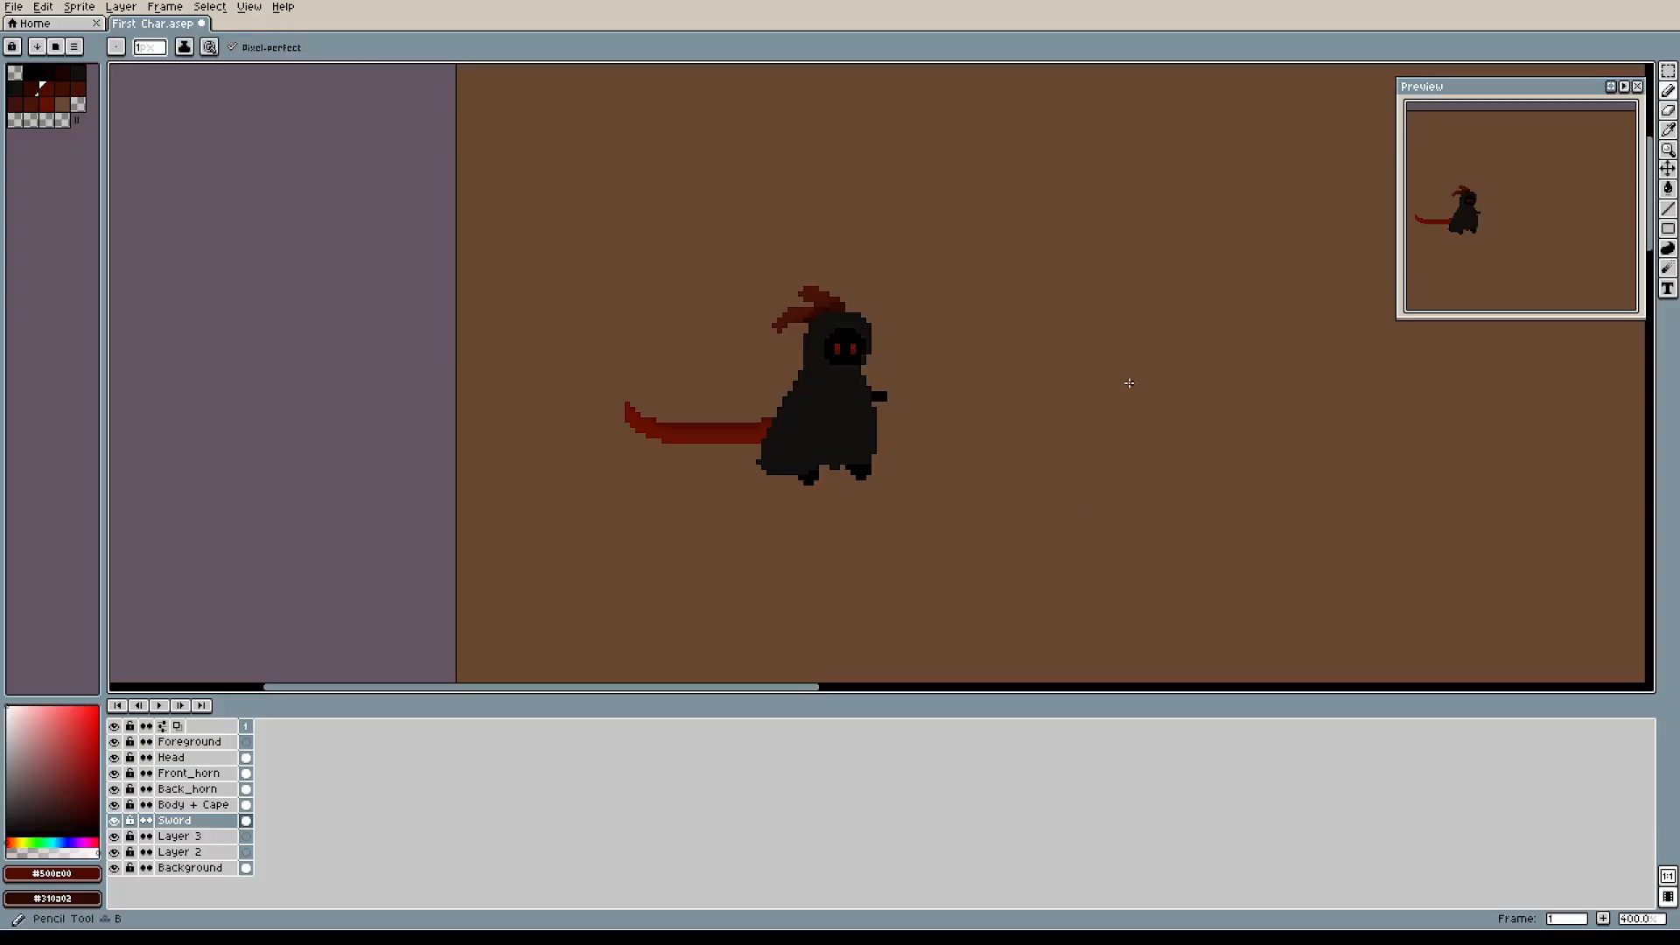
{"action": "left_click_drag", "start_coordinate": [1092, 371], "coordinate": [931, 360]}
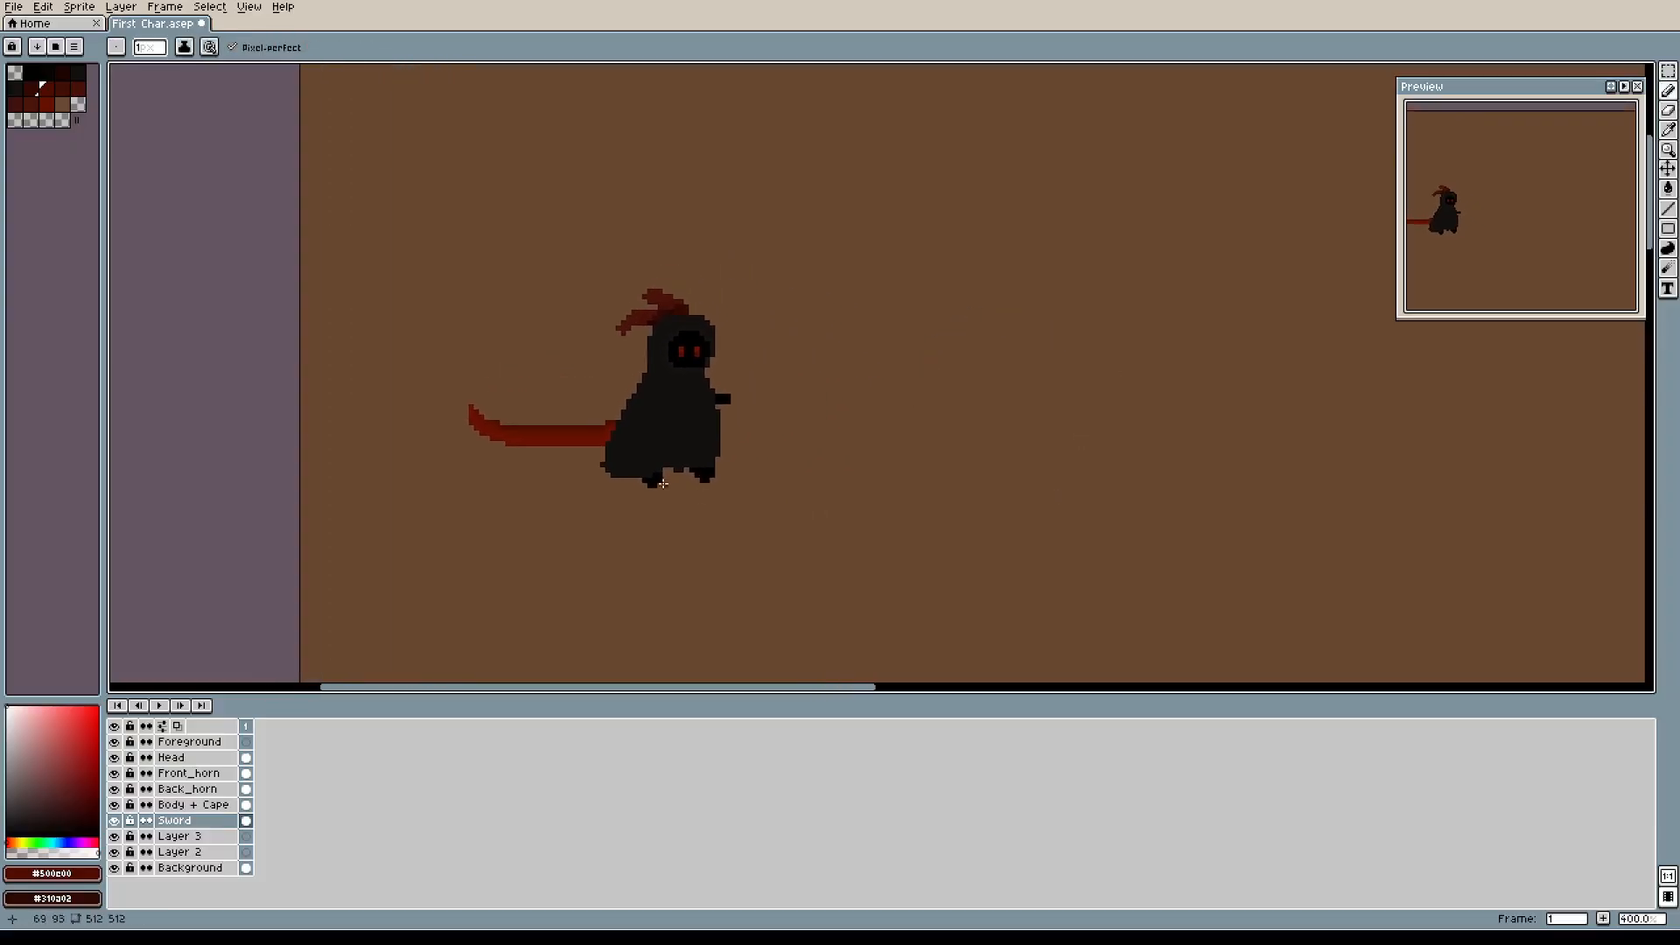
{"action": "scroll", "coordinate": [606, 463], "scroll_direction": "up", "scroll_amount": 3}
{"action": "scroll", "coordinate": [673, 423], "scroll_direction": "down", "scroll_amount": 1}
{"action": "left_click_drag", "start_coordinate": [727, 346], "coordinate": [757, 416]}
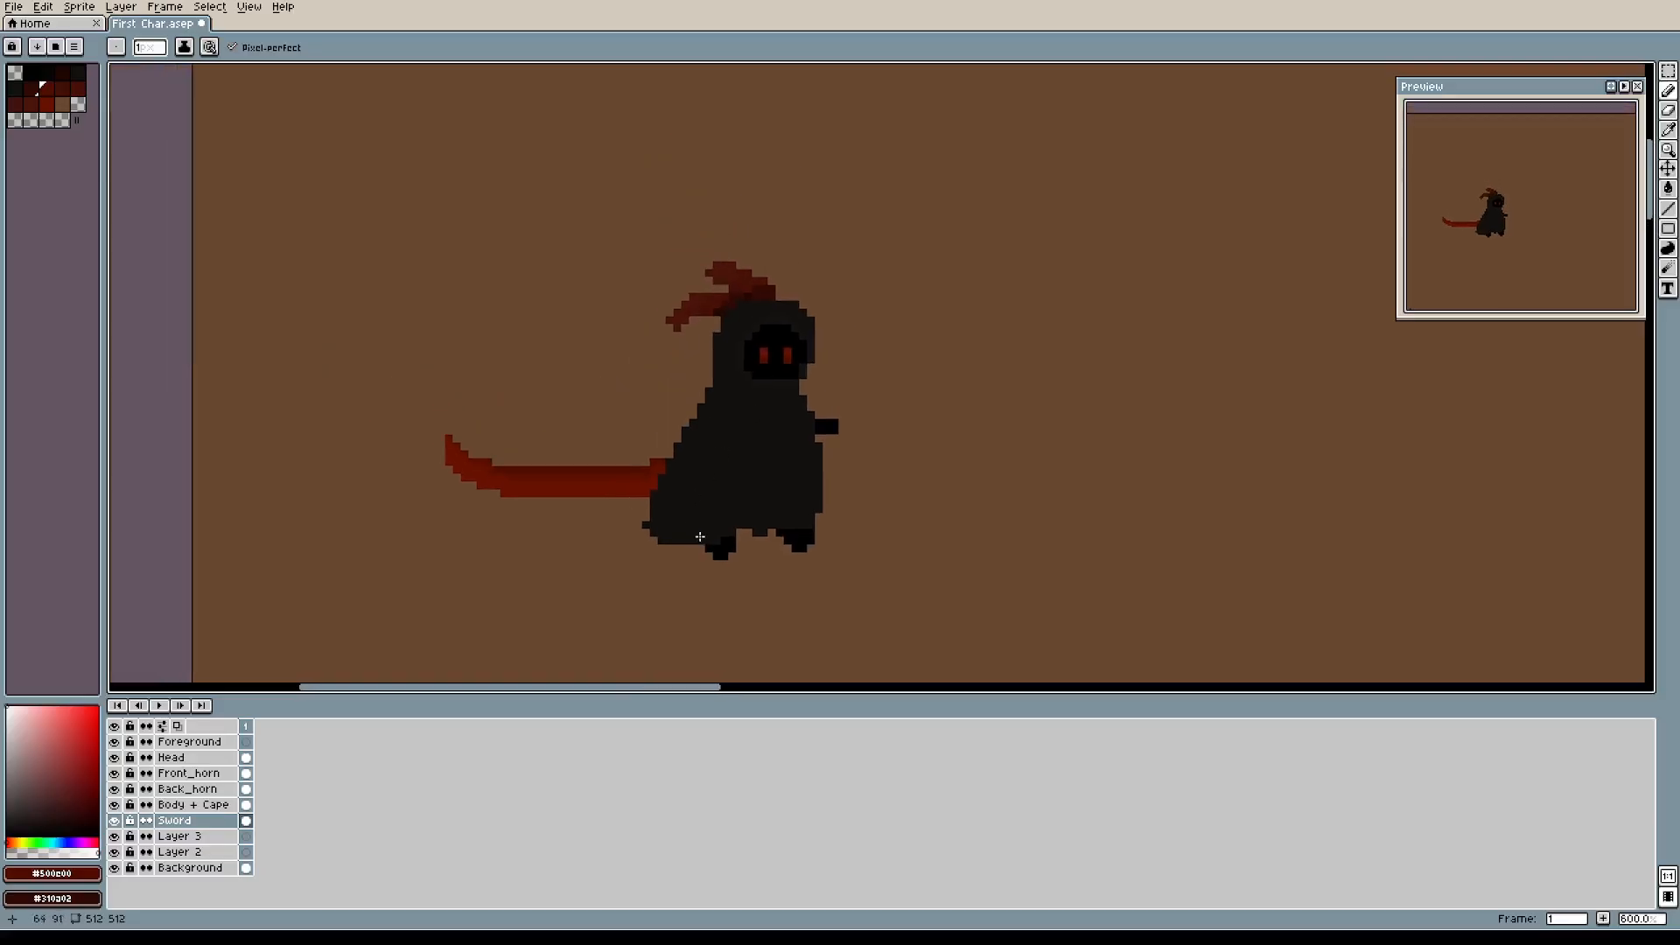
{"action": "scroll", "coordinate": [698, 547], "scroll_direction": "up", "scroll_amount": 3}
{"action": "scroll", "coordinate": [827, 335], "scroll_direction": "down", "scroll_amount": 2}
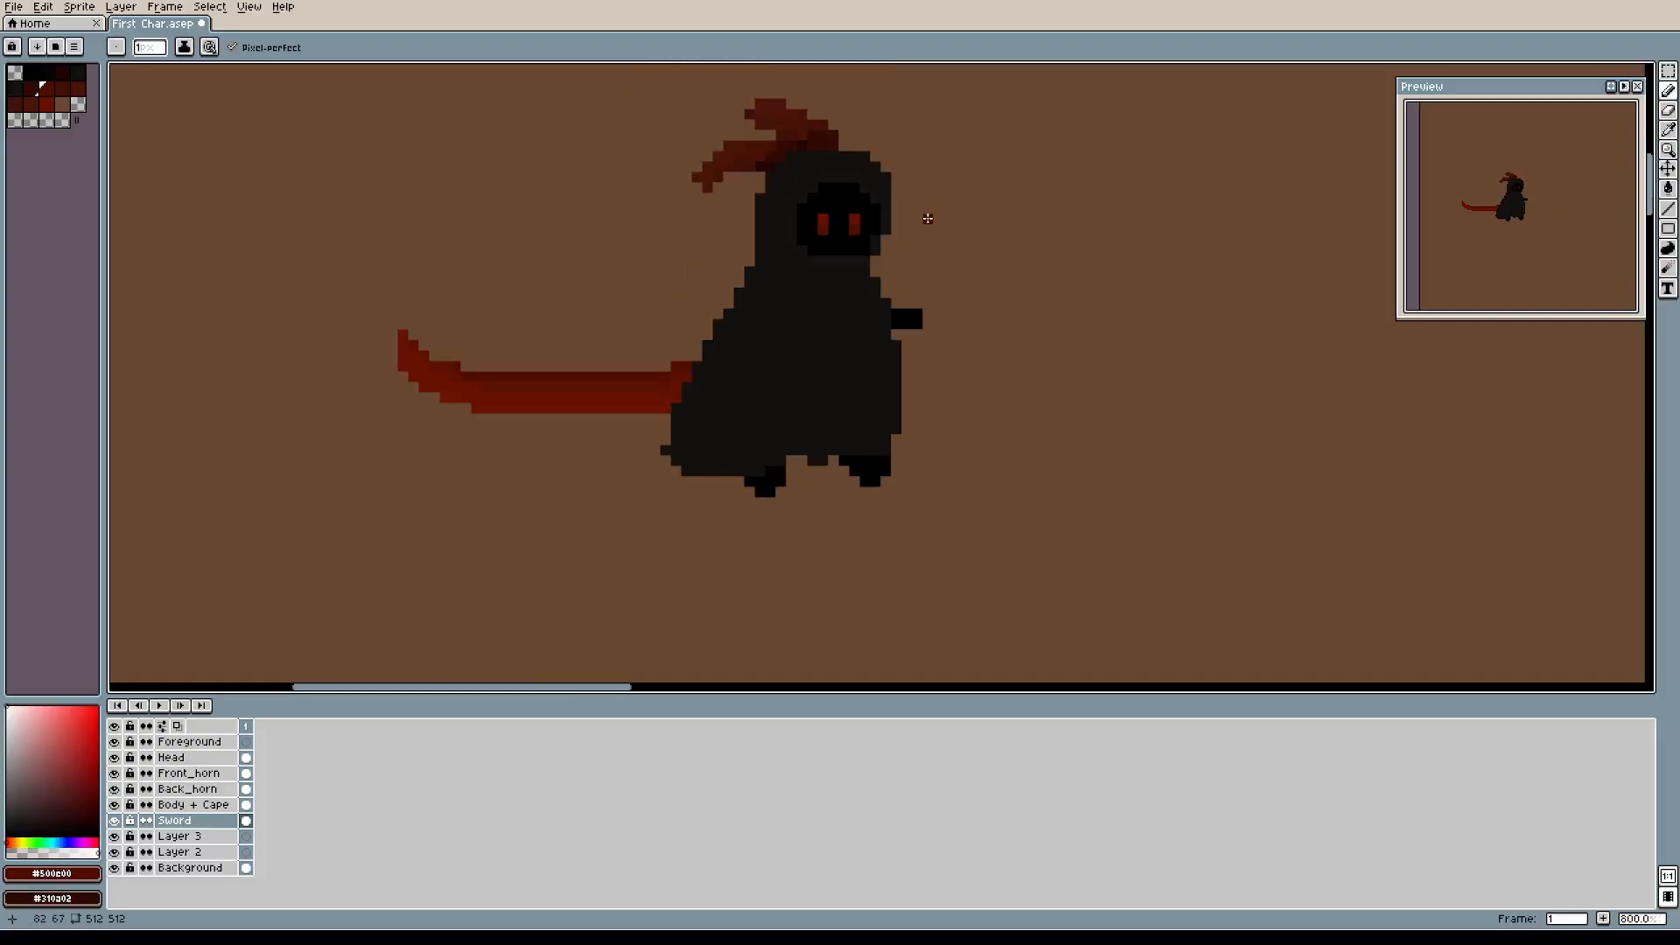
{"action": "left_click_drag", "start_coordinate": [928, 219], "coordinate": [855, 316]}
{"action": "scroll", "coordinate": [782, 402], "scroll_direction": "up", "scroll_amount": 2}
{"action": "scroll", "coordinate": [783, 402], "scroll_direction": "down", "scroll_amount": 2}
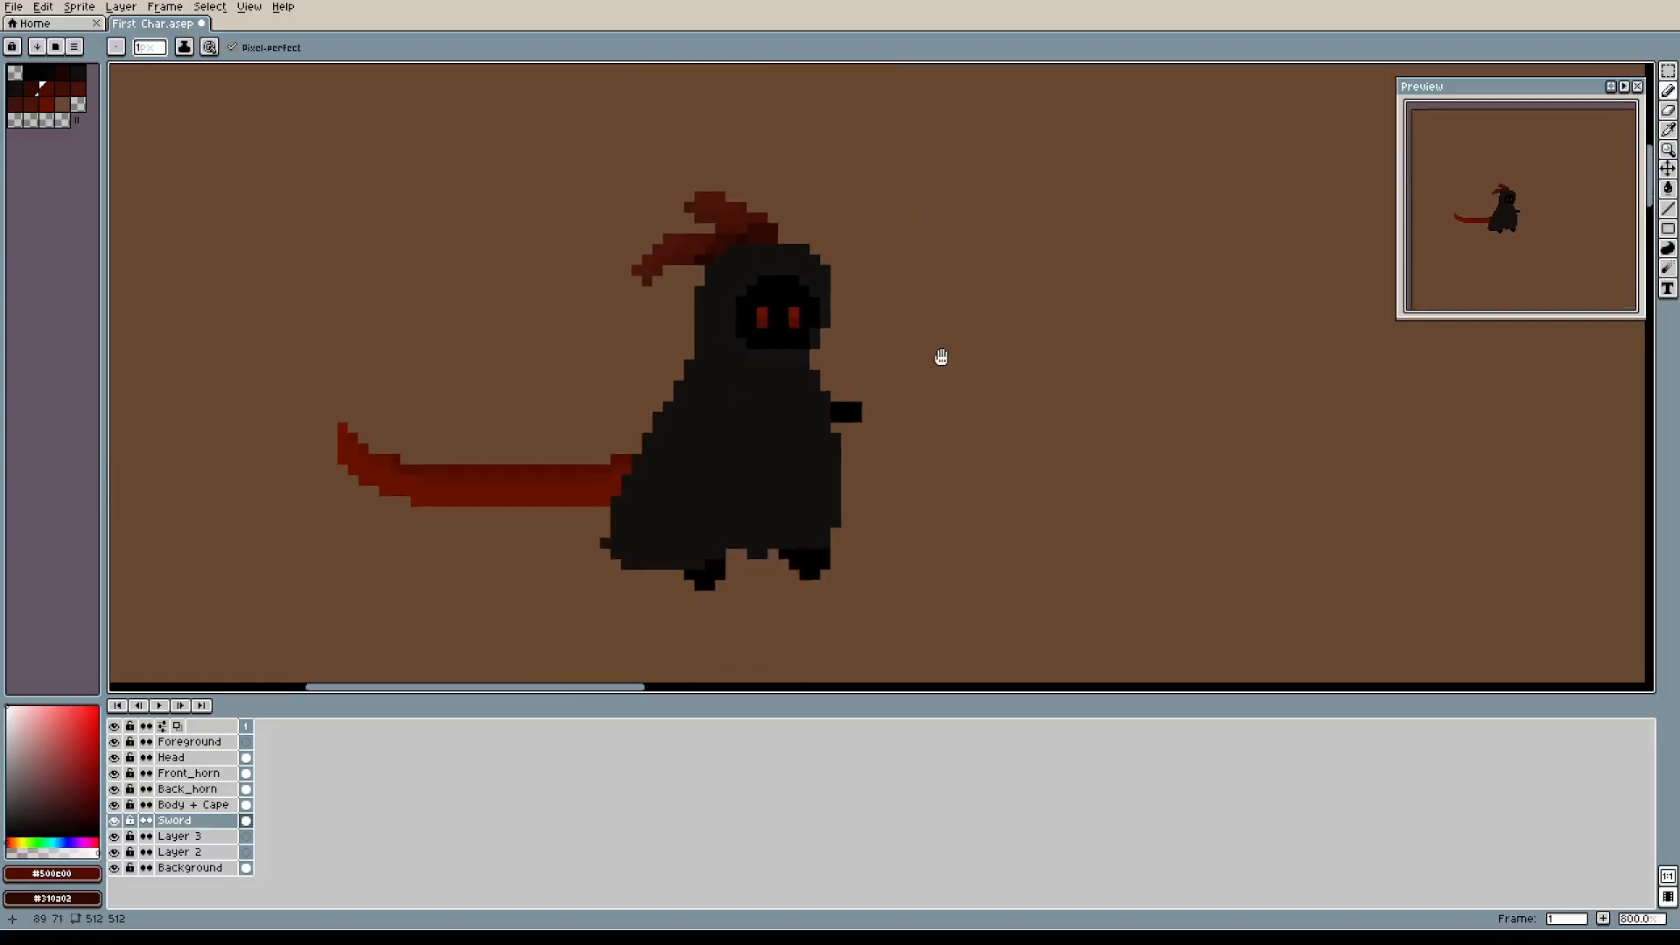
{"action": "left_click_drag", "start_coordinate": [934, 360], "coordinate": [1013, 331]}
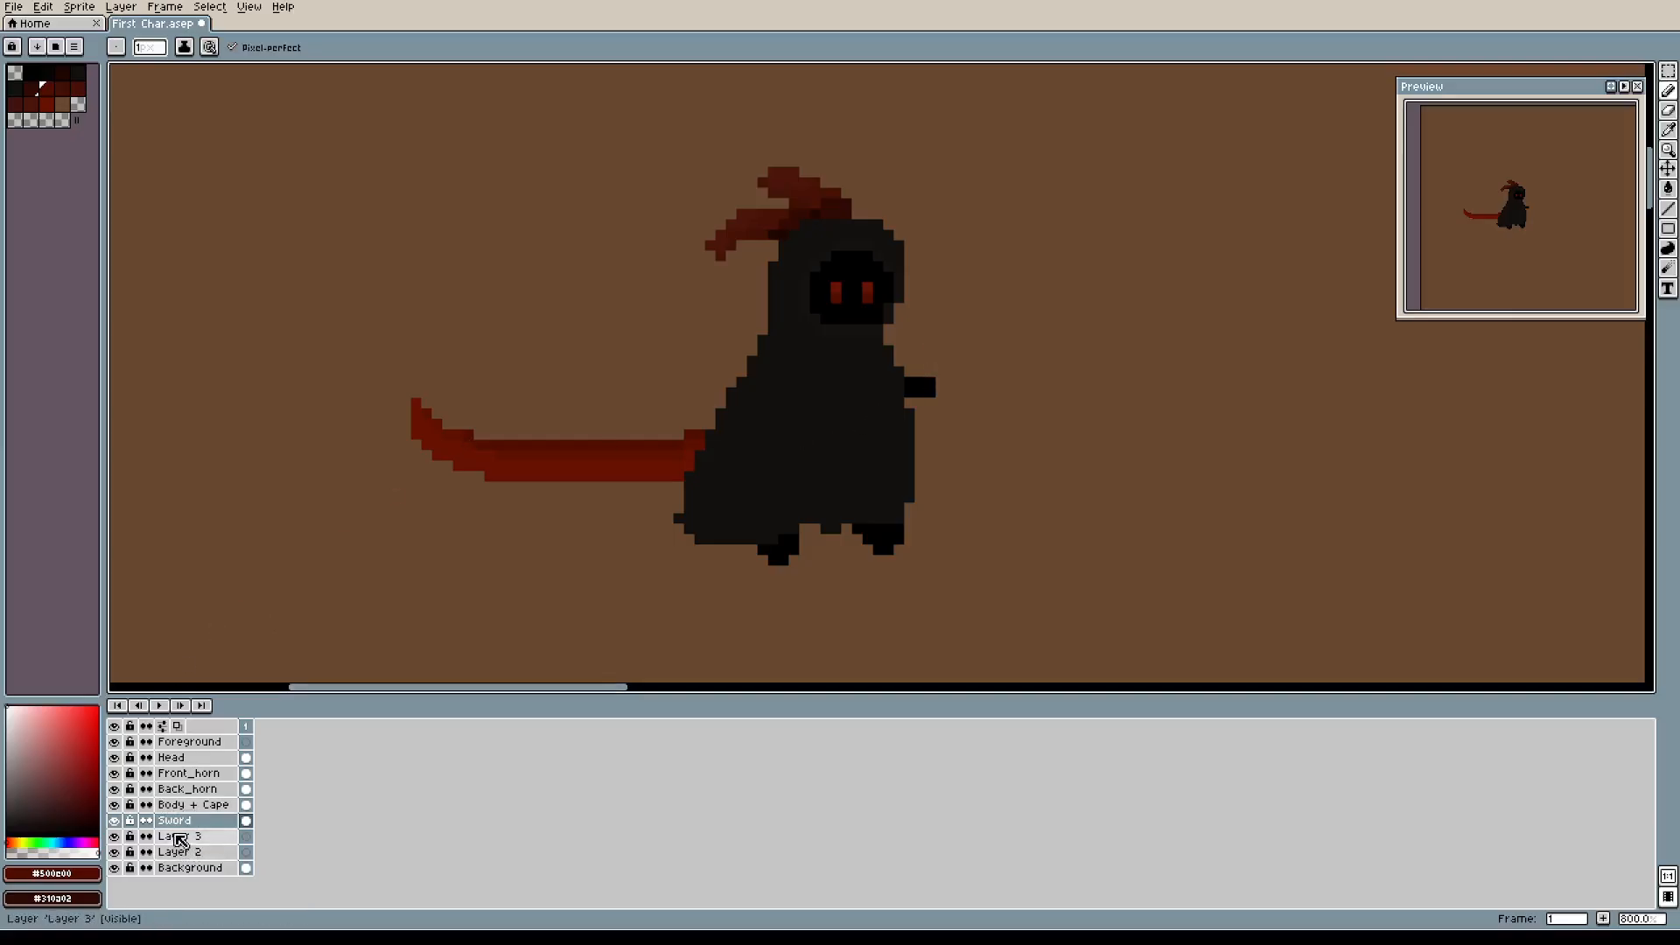
{"action": "scroll", "coordinate": [873, 536], "scroll_direction": "up", "scroll_amount": 1}
{"action": "scroll", "coordinate": [874, 536], "scroll_direction": "down", "scroll_amount": 1}
{"action": "left_click_drag", "start_coordinate": [940, 425], "coordinate": [885, 473]}
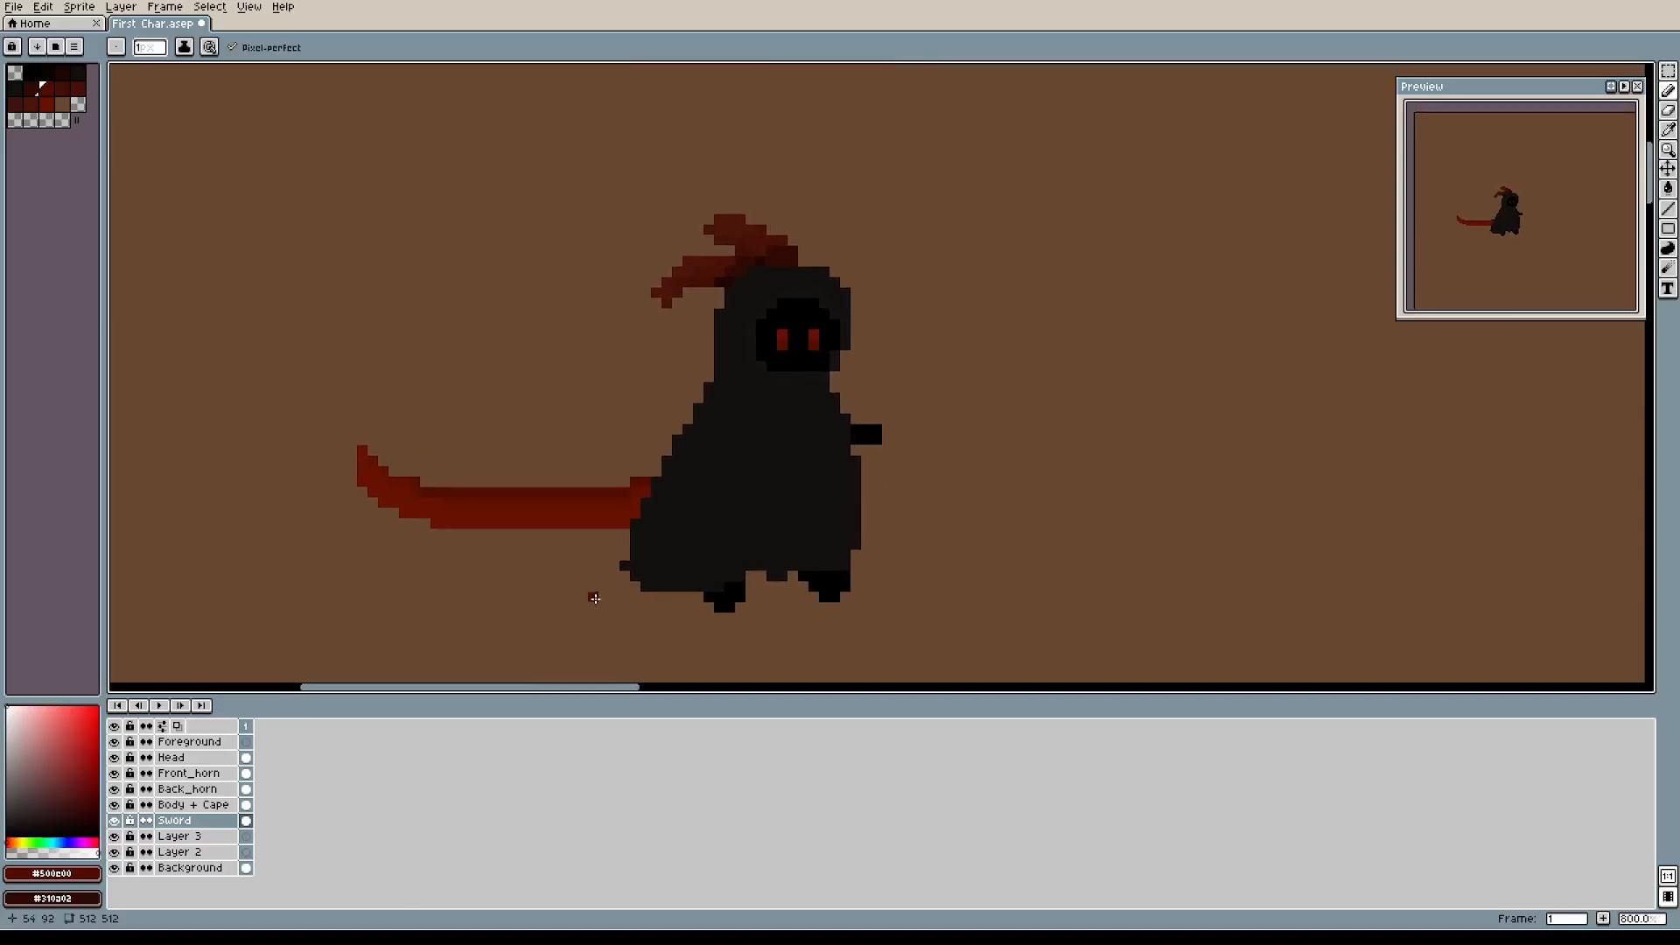
Try to paint a highlight along the cape's front edge in a slightly lighter shade of the cape colour.
{"action": "scroll", "coordinate": [727, 462], "scroll_direction": "up", "scroll_amount": 1}
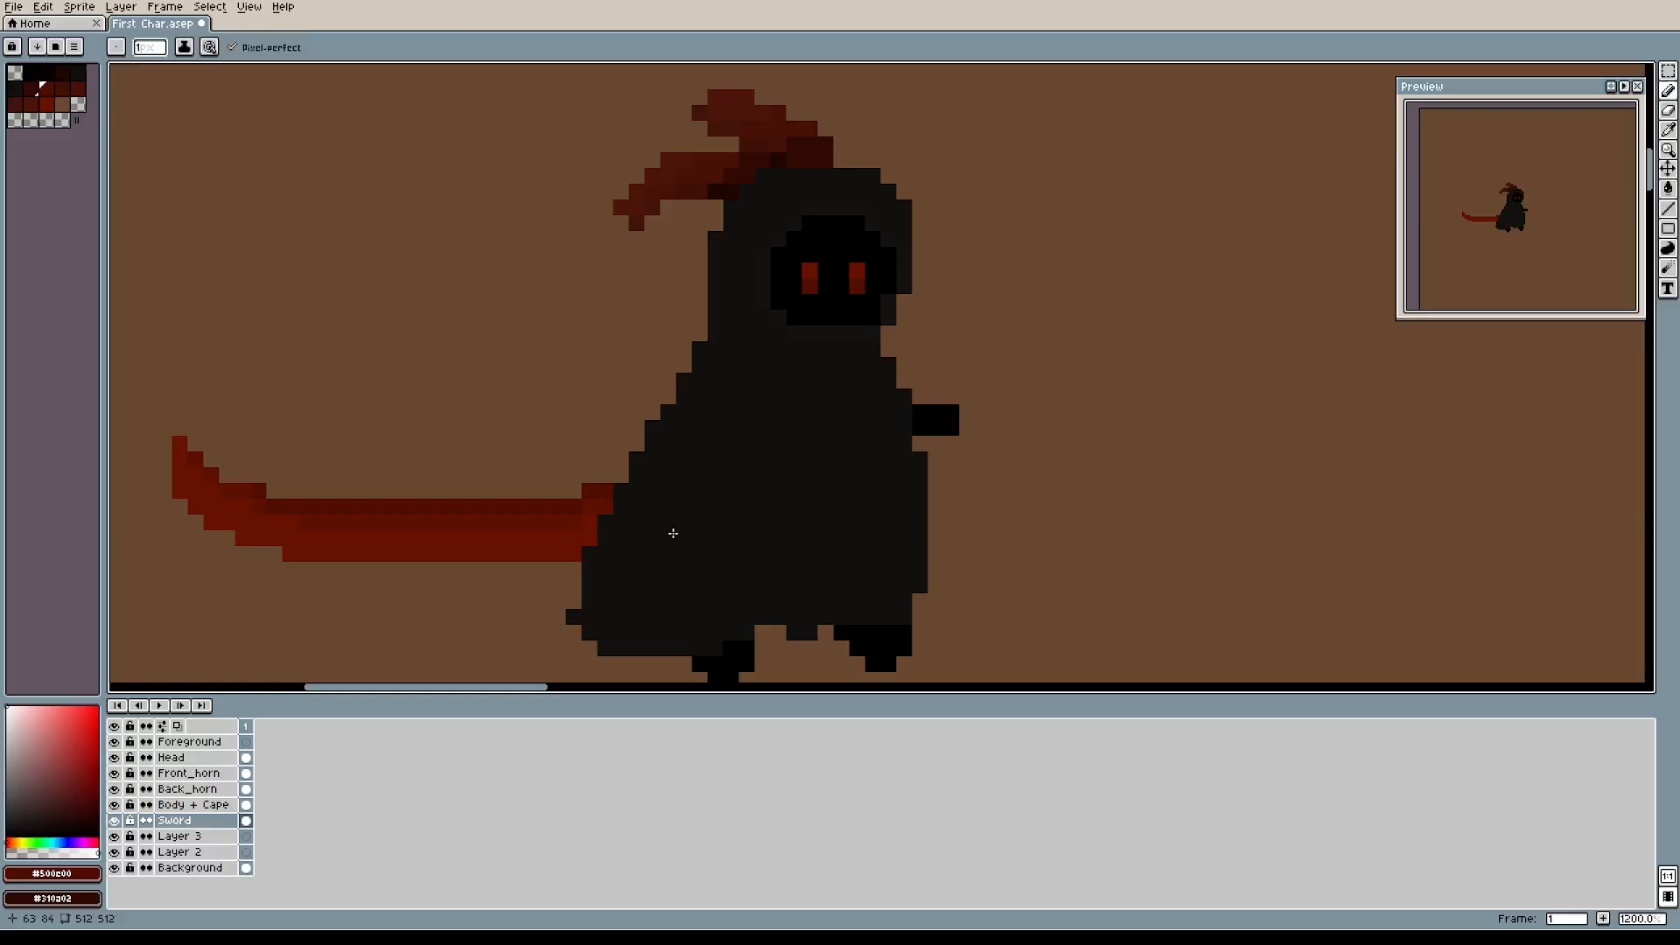
{"action": "left_click", "coordinate": [676, 529], "text": "alt"}
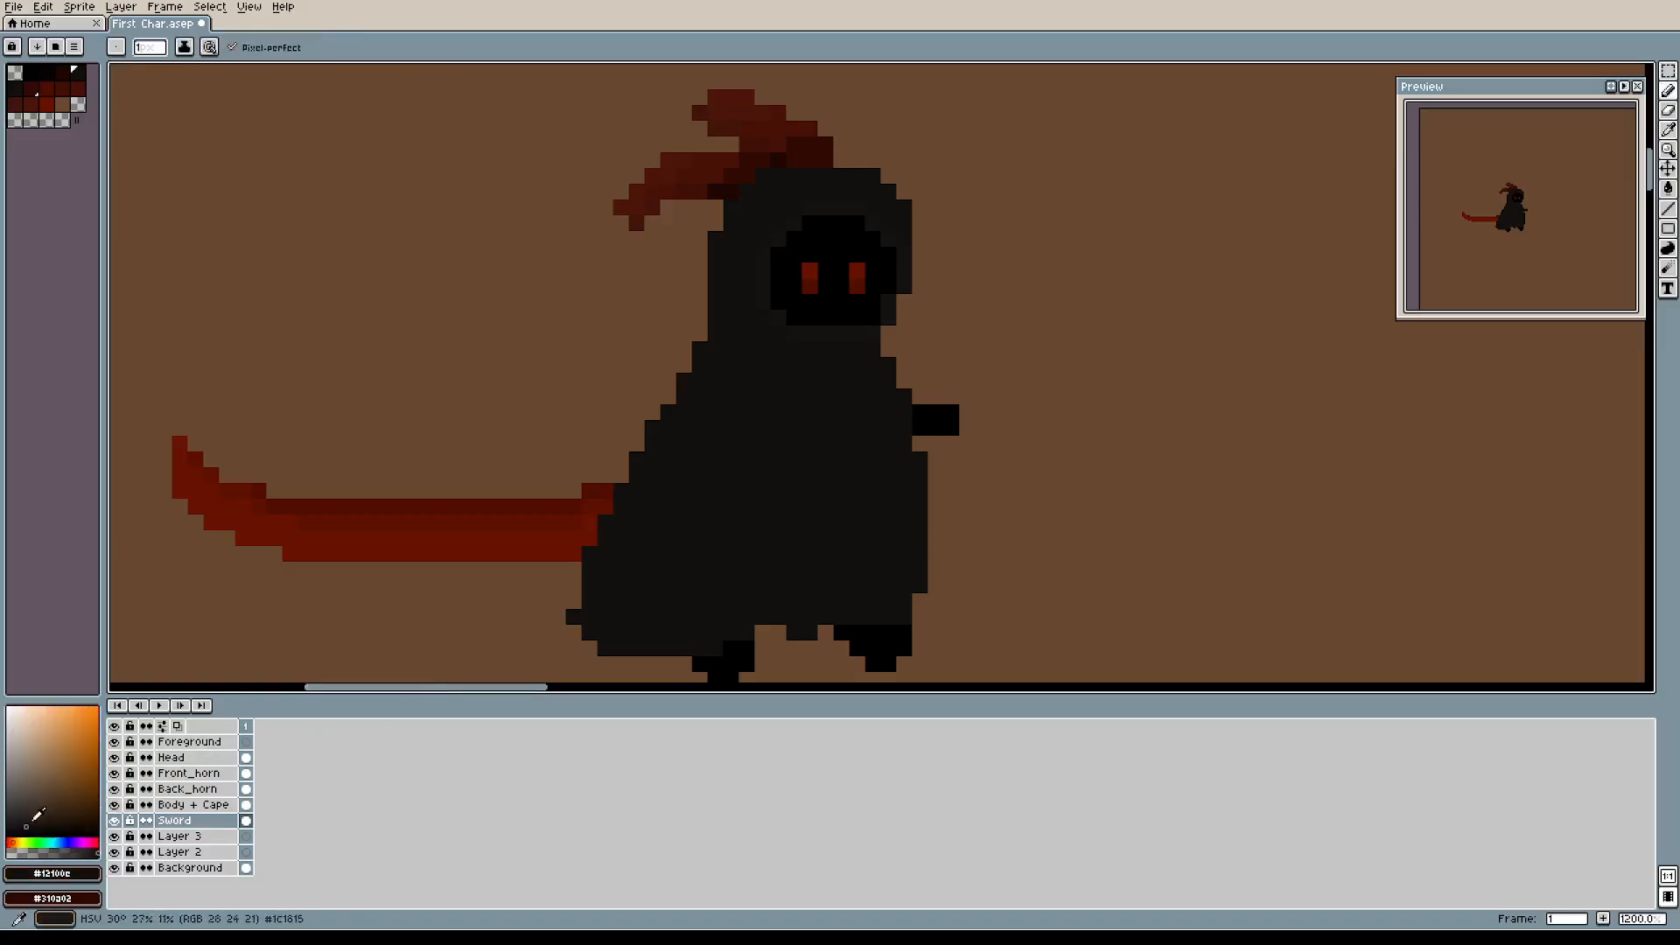
{"action": "left_click", "coordinate": [29, 817]}
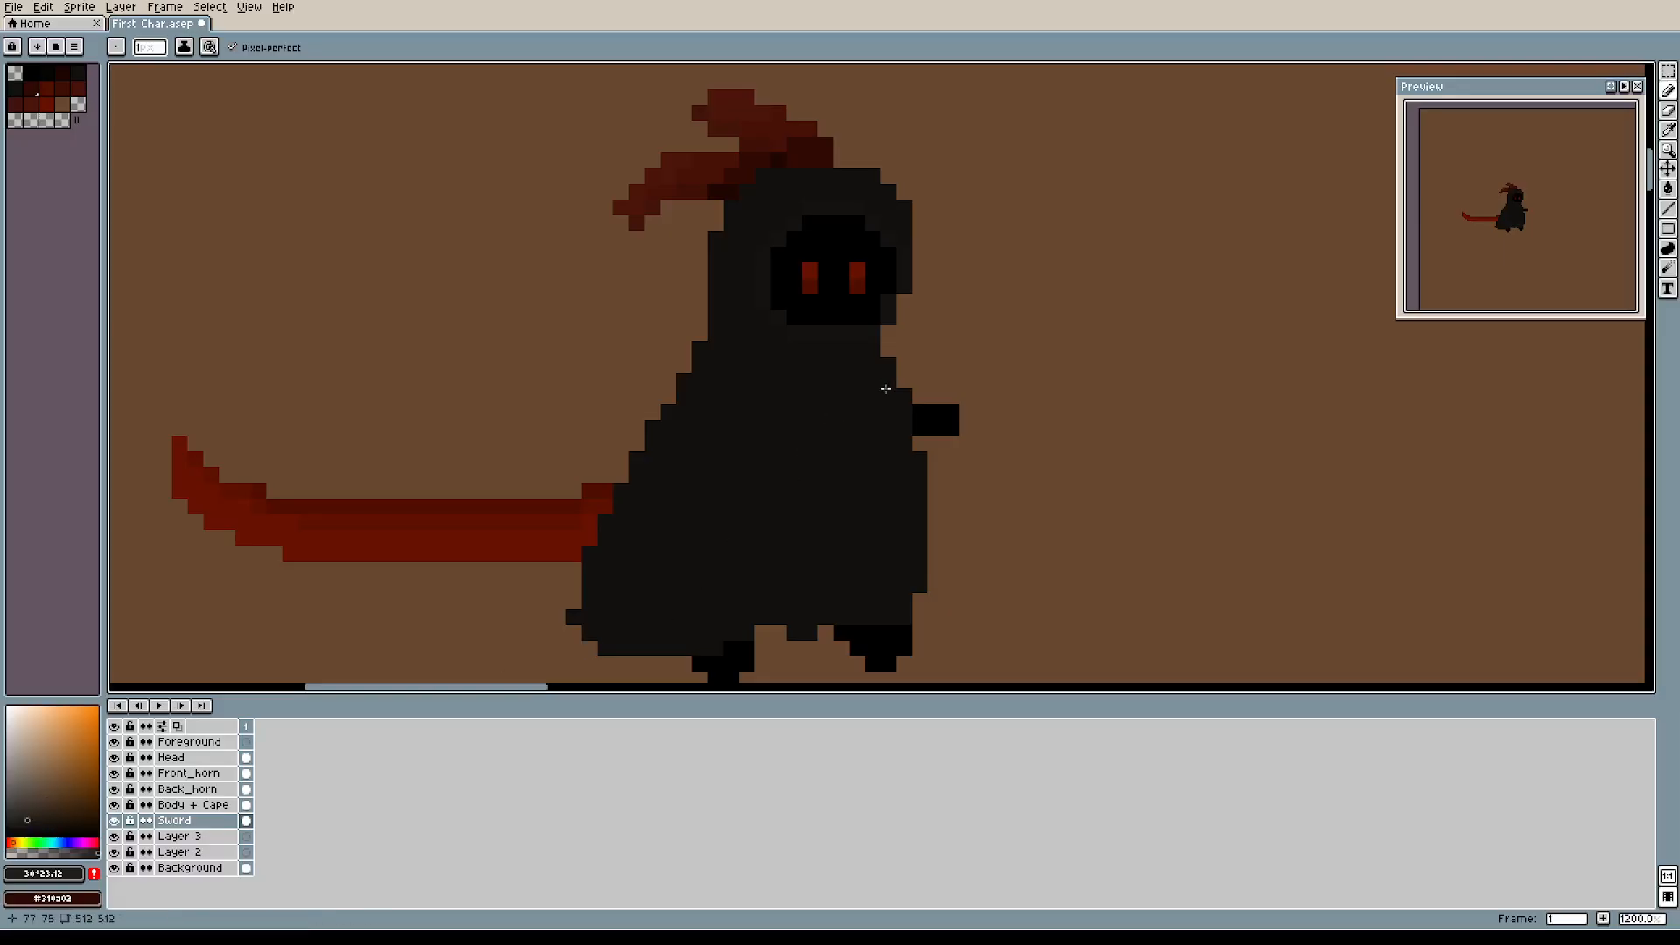
{"action": "left_click_drag", "start_coordinate": [869, 358], "coordinate": [893, 450]}
{"action": "key", "text": "e"}
{"action": "scroll", "coordinate": [944, 304], "scroll_direction": "down", "scroll_amount": 3}
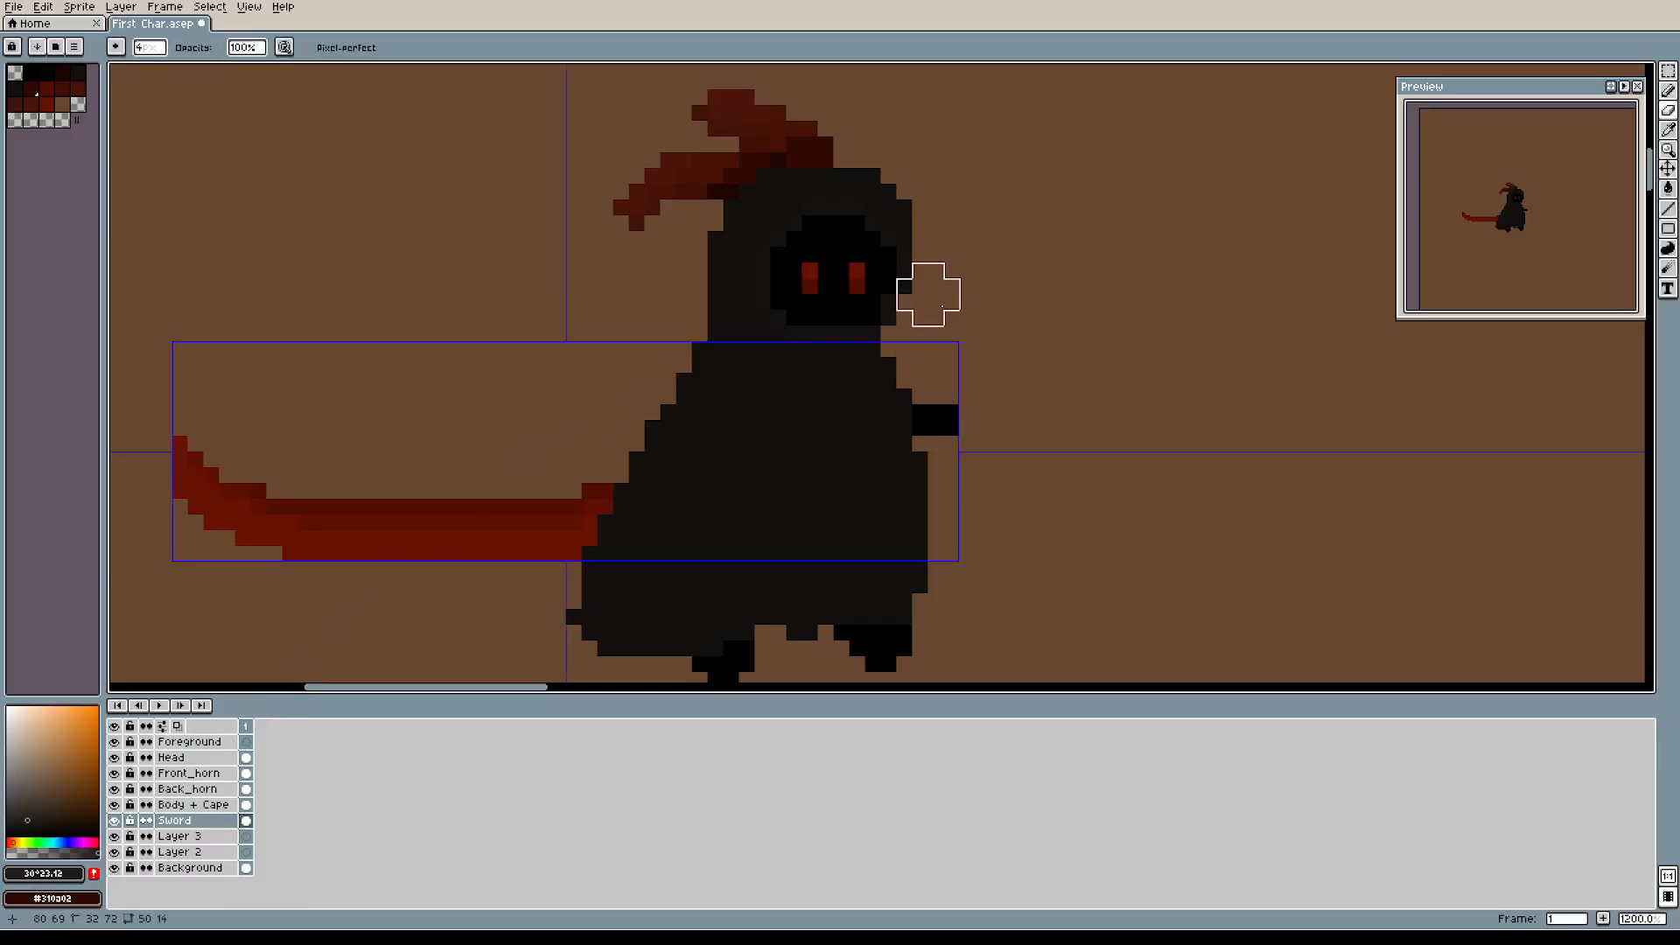
{"action": "scroll", "coordinate": [929, 298], "scroll_direction": "up", "scroll_amount": 2}
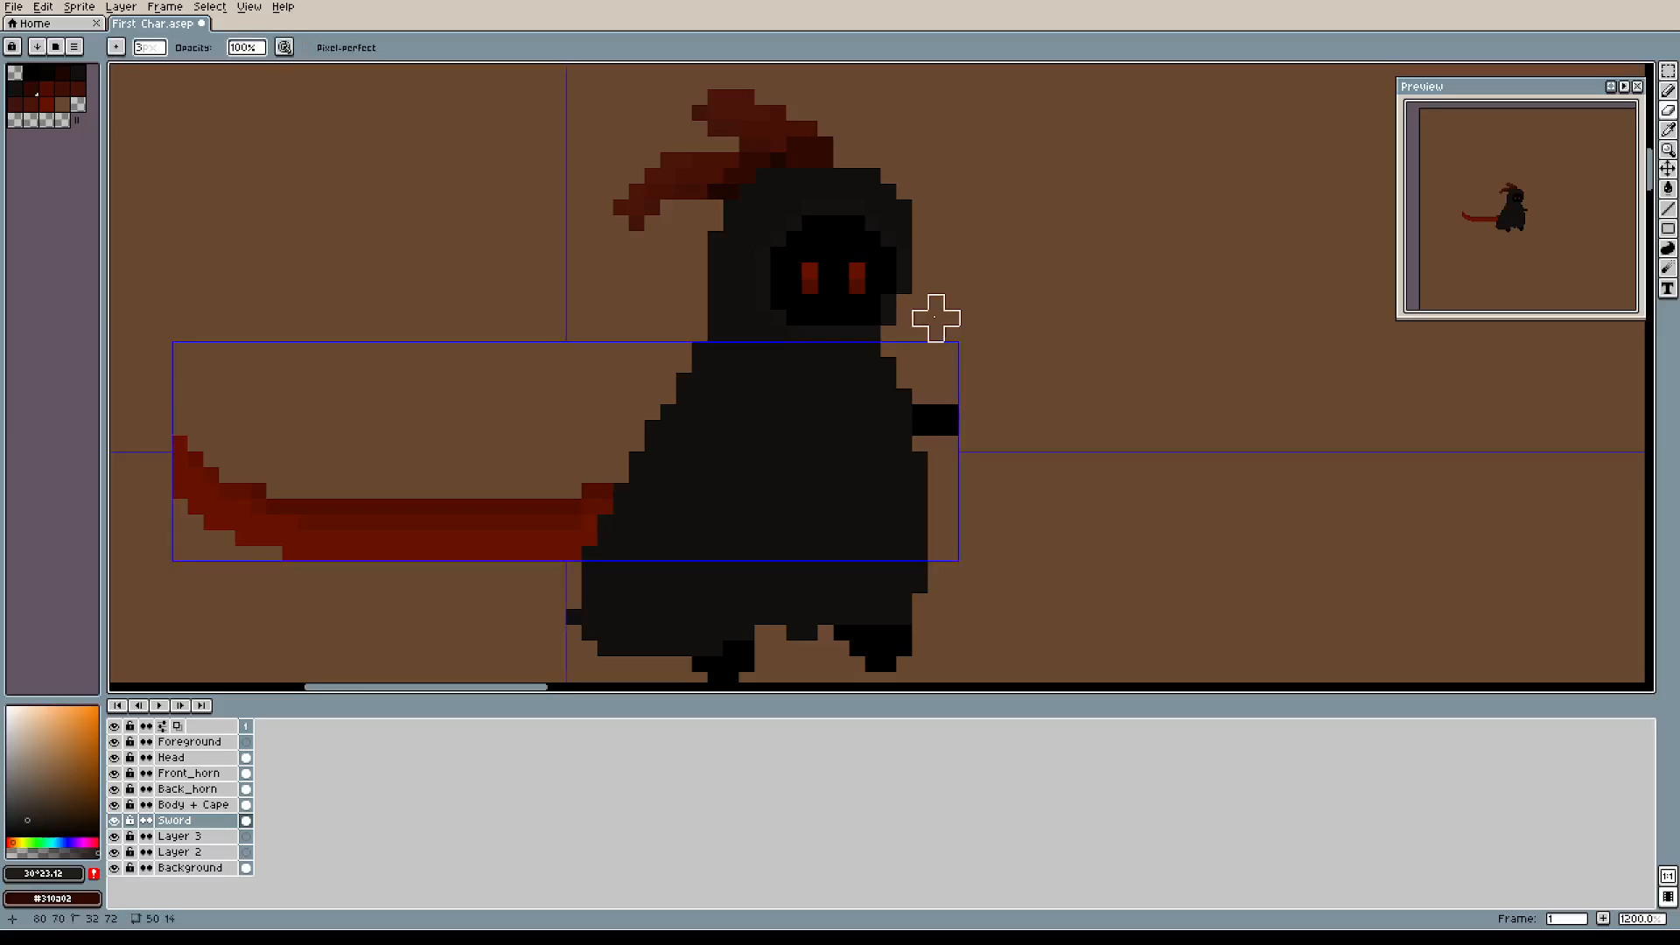
{"action": "scroll", "coordinate": [928, 310], "scroll_direction": "up", "scroll_amount": 1}
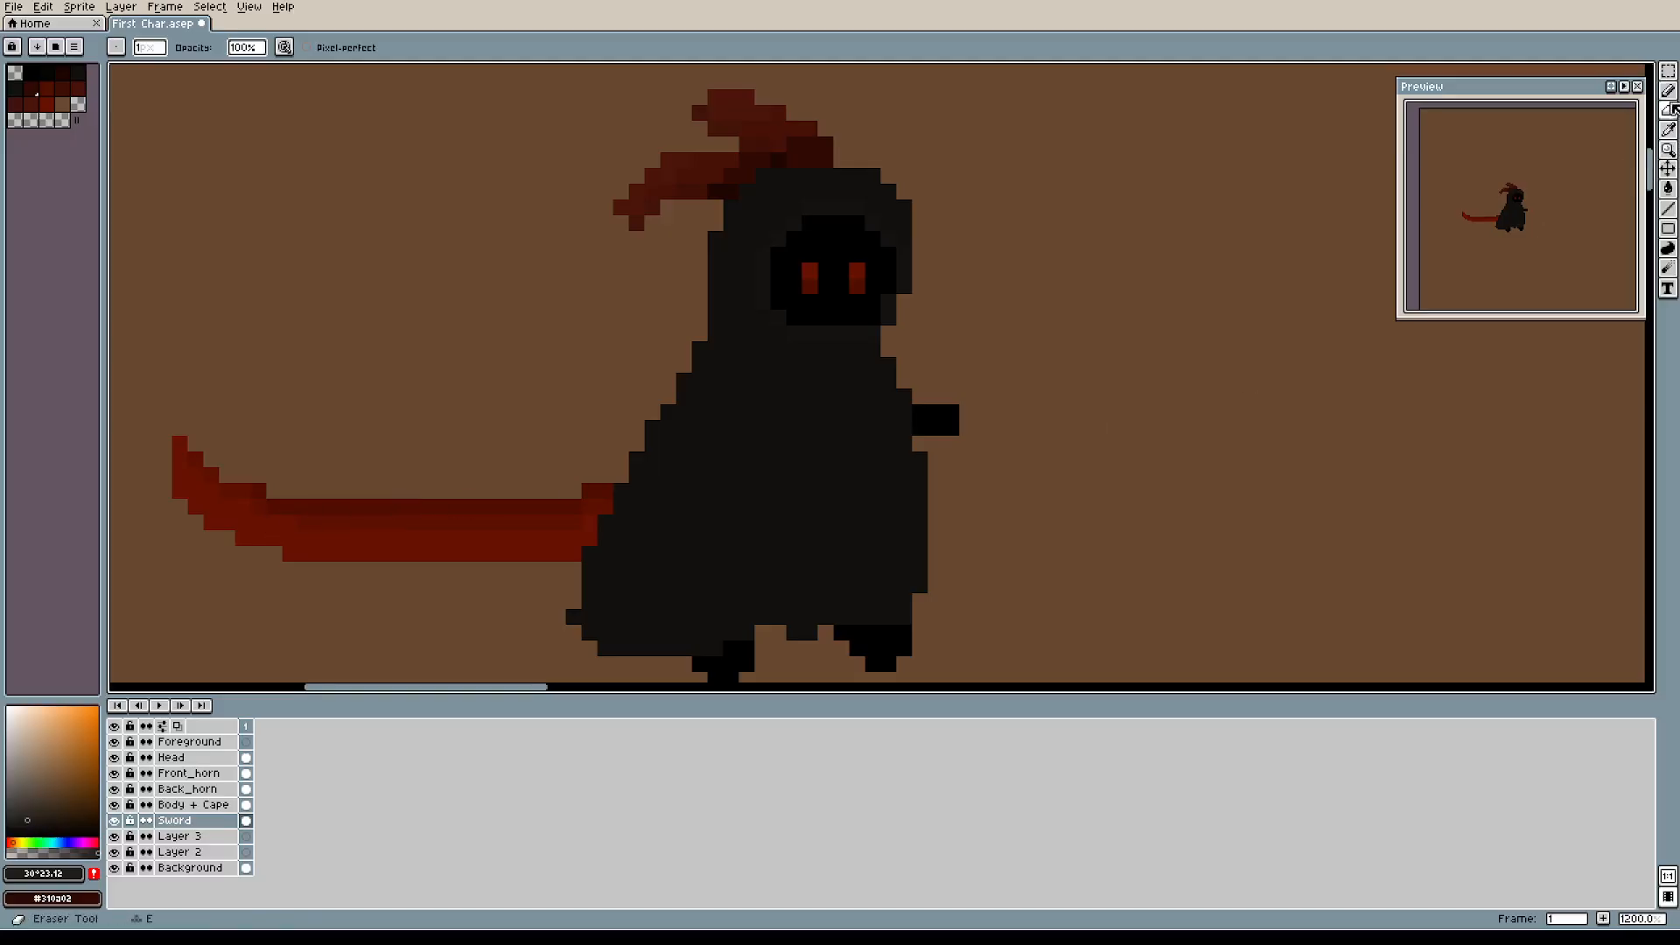
Select the whole sword with a rectangular marquee on the Sword layer and move it to the empty area in front of the character.
{"action": "left_click", "coordinate": [1668, 70]}
{"action": "scroll", "coordinate": [1065, 253], "scroll_direction": "down", "scroll_amount": 3}
{"action": "left_click_drag", "start_coordinate": [545, 193], "coordinate": [1190, 497]}
{"action": "left_click_drag", "start_coordinate": [931, 428], "coordinate": [1415, 468]}
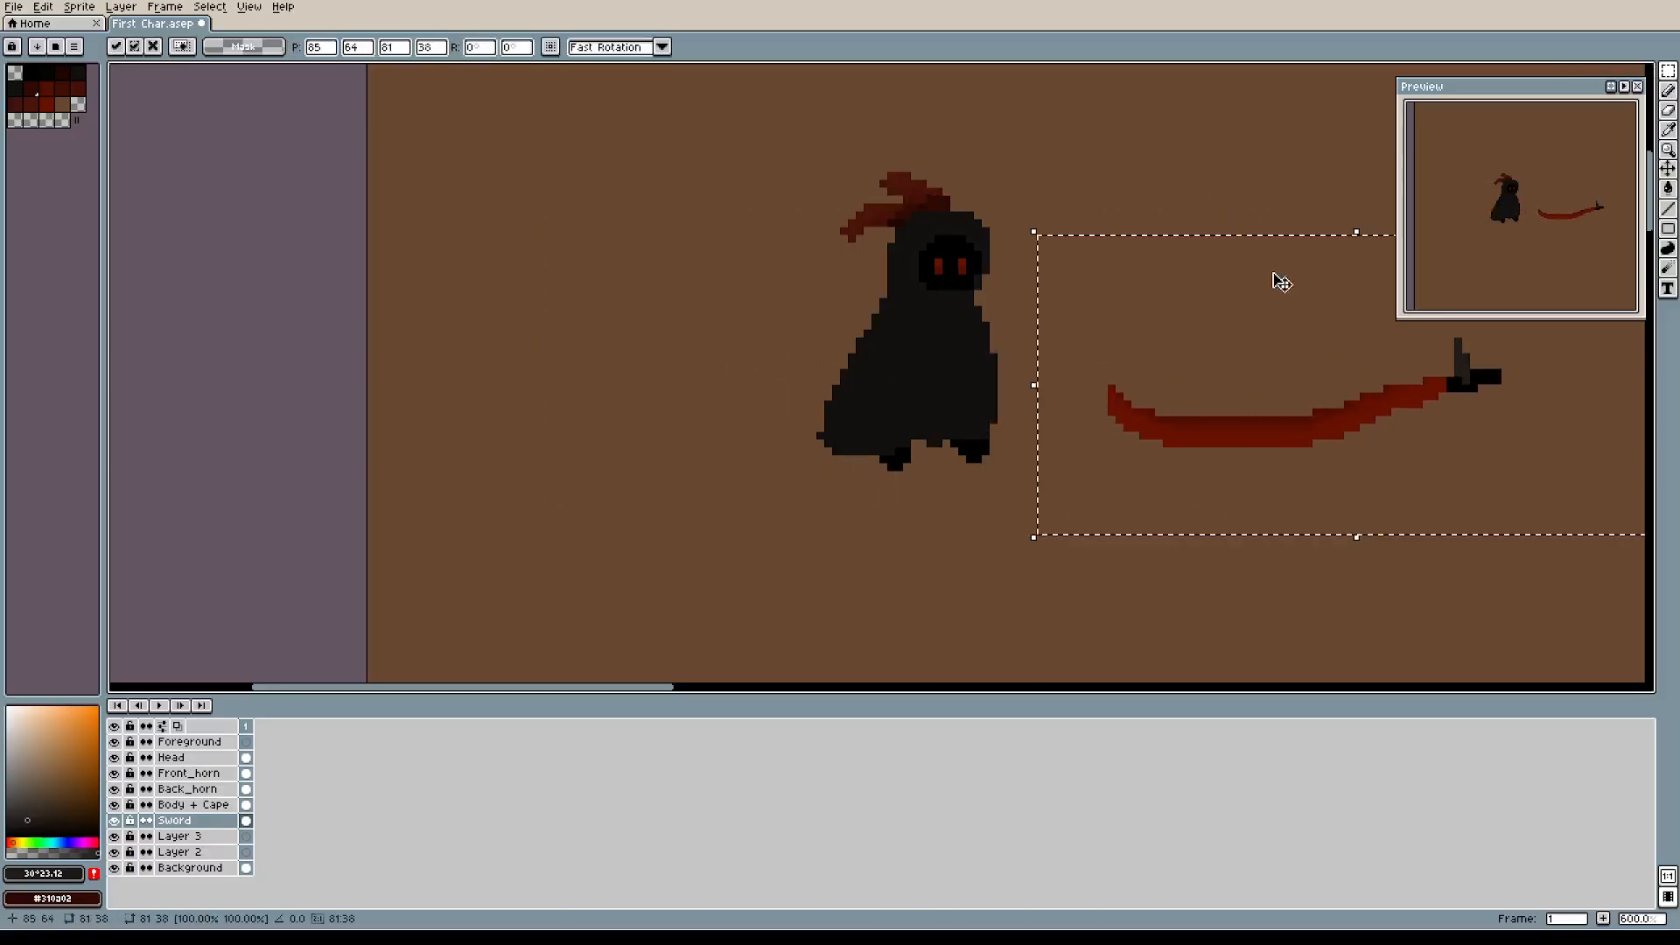
{"action": "left_click_drag", "start_coordinate": [1266, 270], "coordinate": [881, 262]}
{"action": "scroll", "coordinate": [1061, 375], "scroll_direction": "up", "scroll_amount": 3}
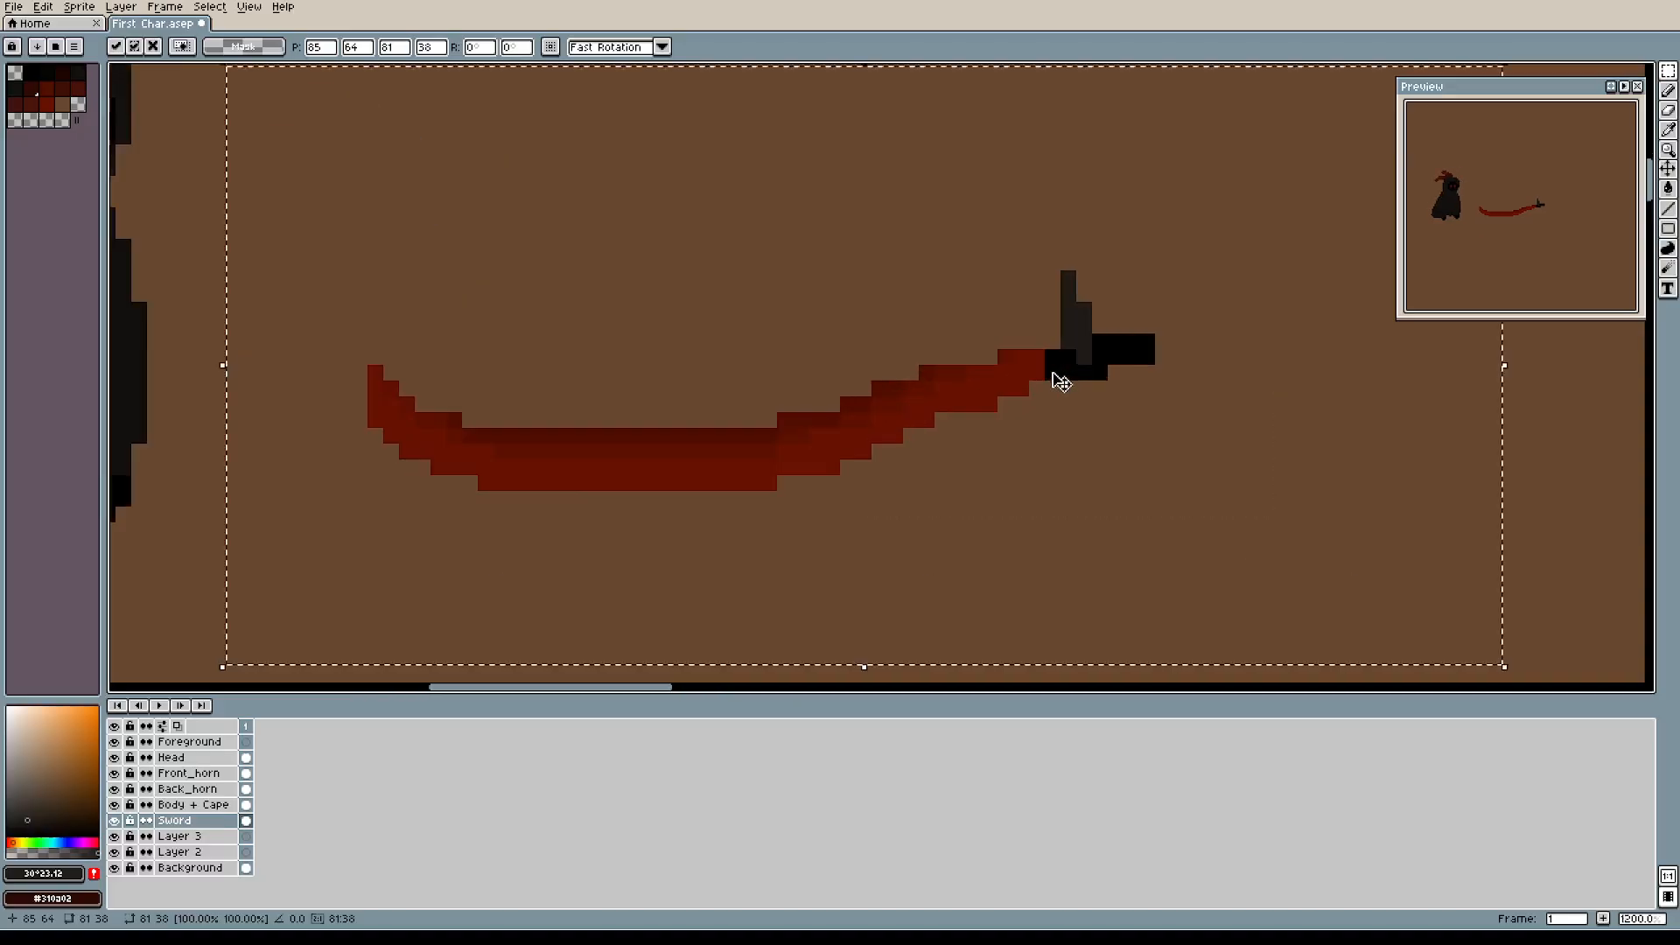
Erase the stray dark grey strip above the sword's black handle, keeping the handle black.
{"action": "key", "text": "b"}
{"action": "left_click", "coordinate": [1059, 385], "text": "alt"}
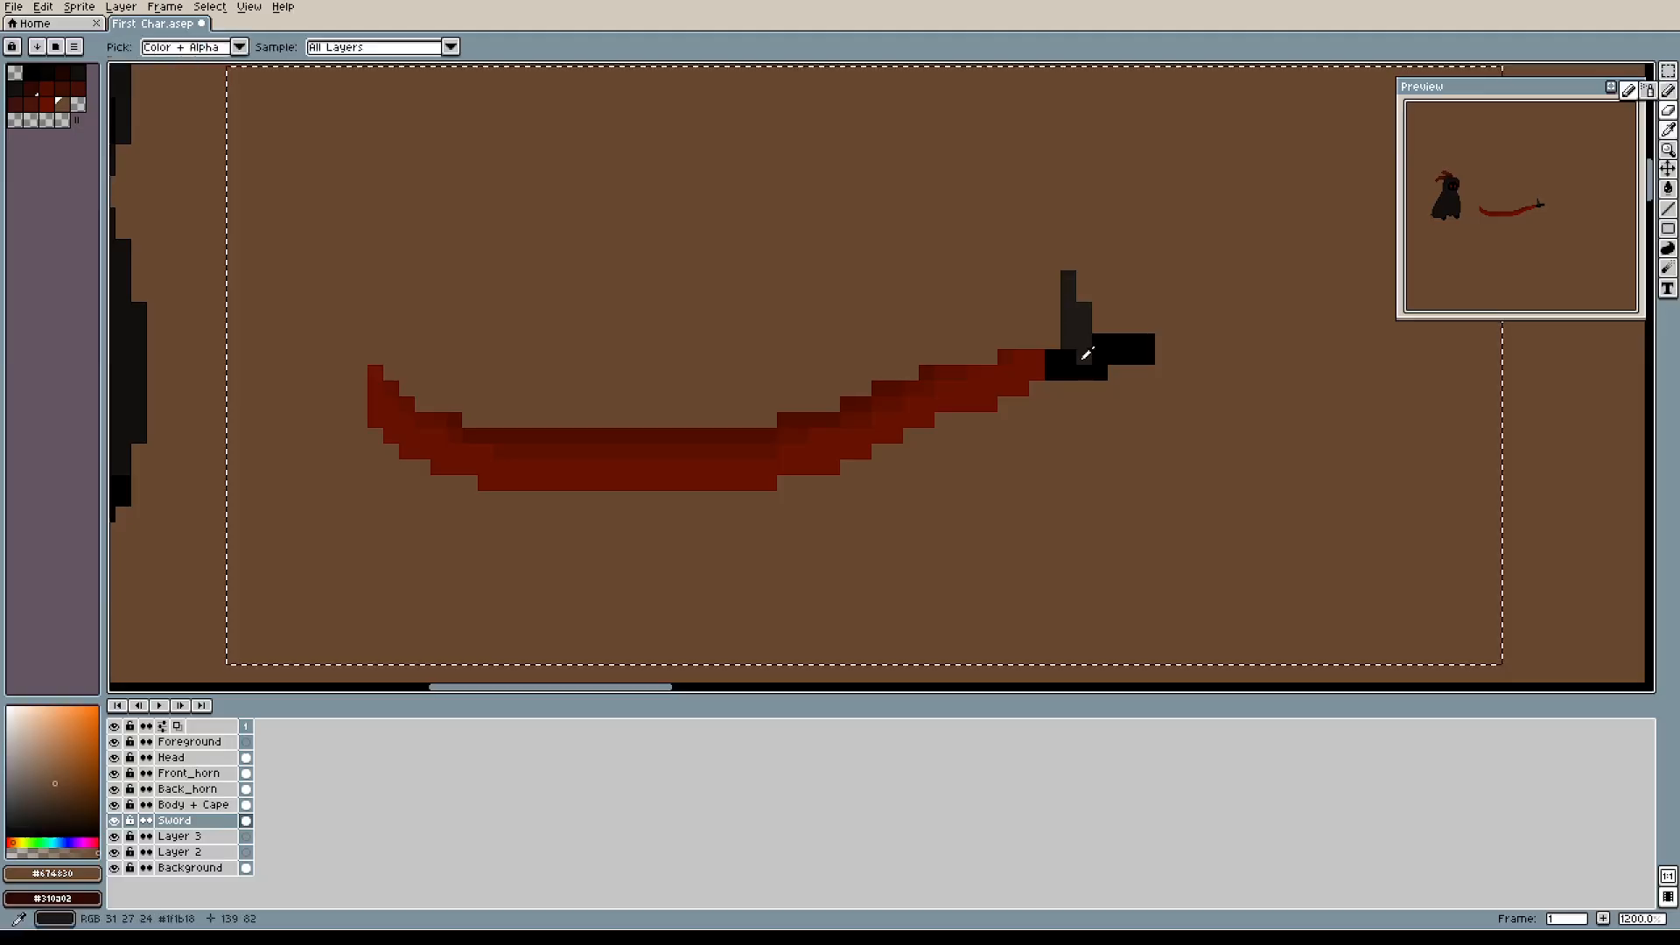
{"action": "left_click", "coordinate": [1076, 358], "text": "alt"}
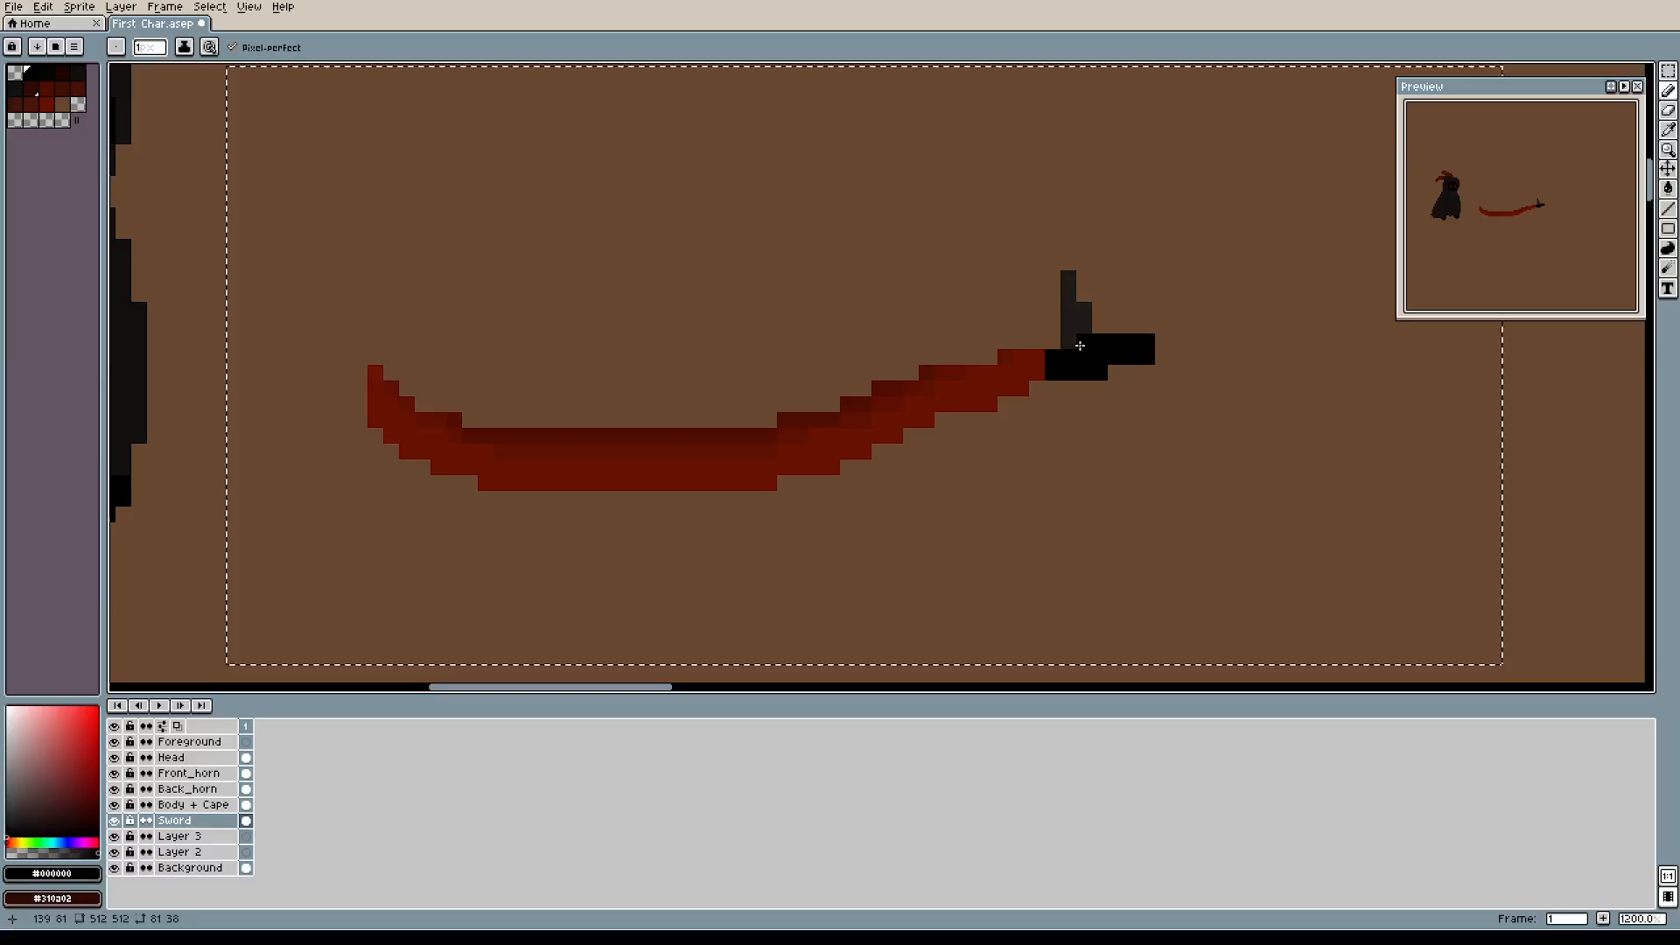
{"action": "right_click", "coordinate": [1069, 341]}
{"action": "left_click_drag", "start_coordinate": [1068, 327], "coordinate": [1069, 278]}
{"action": "key", "text": "e"}
{"action": "mouse_move", "coordinate": [1084, 277]}
{"action": "left_mouse_down"}
{"action": "mouse_move", "coordinate": [1069, 277]}
{"action": "mouse_move", "coordinate": [1084, 326]}
{"action": "left_mouse_up"}
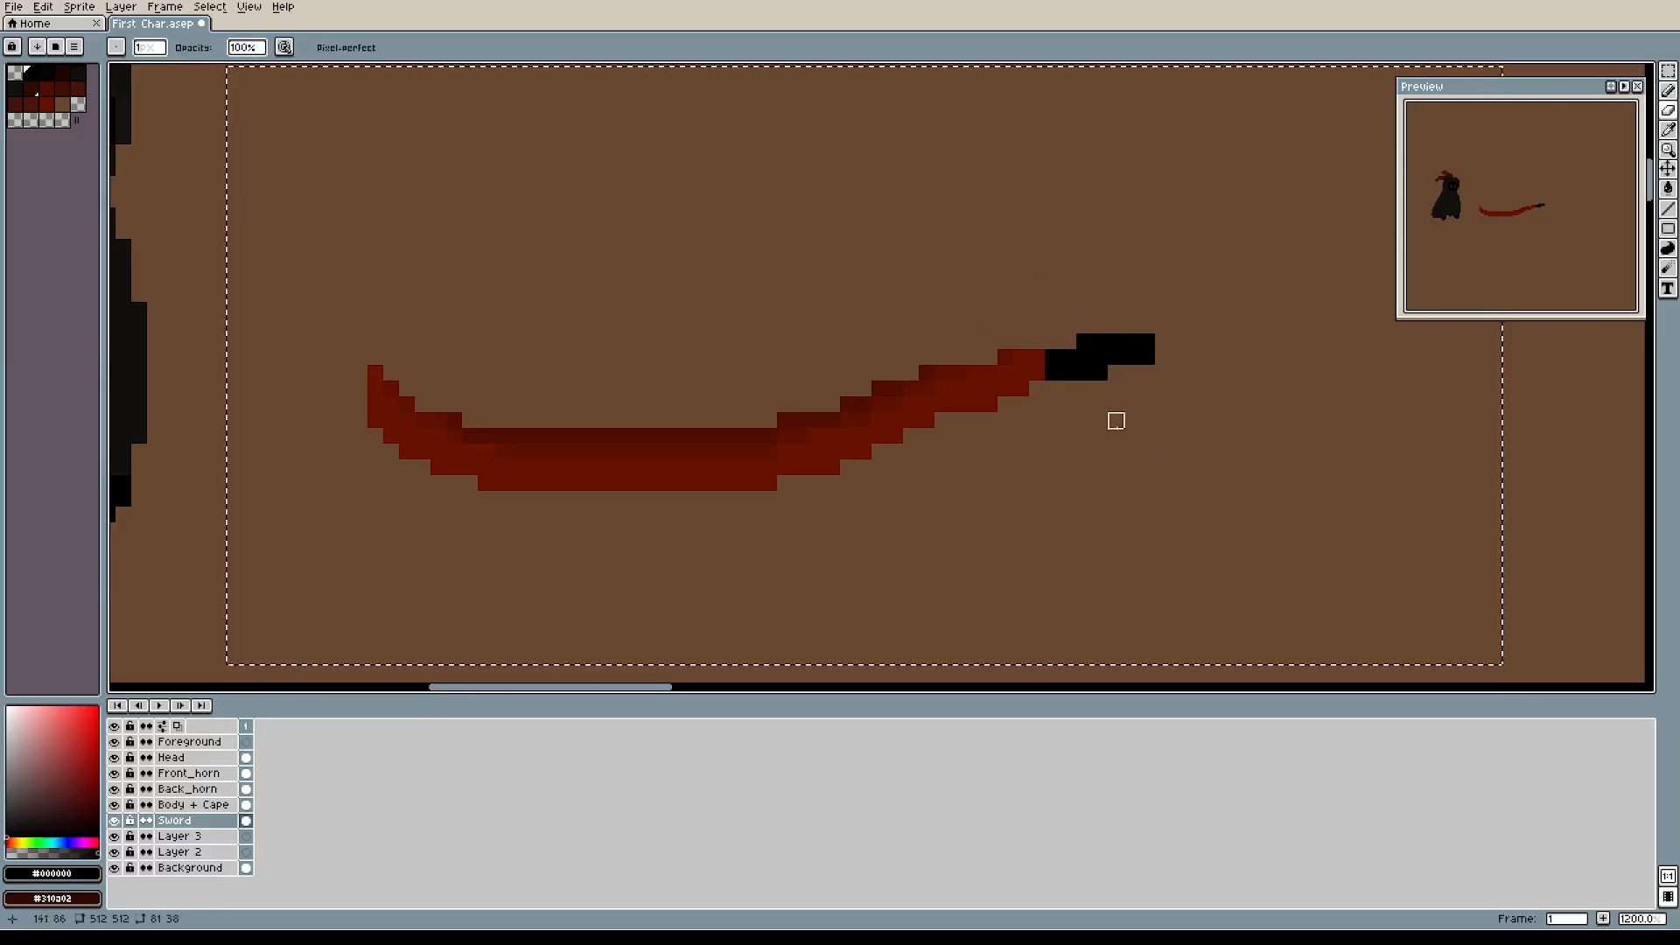
Move the sword back behind the cloaked body so its black handle sticks out at the front, and clear the selection.
{"action": "scroll", "coordinate": [1069, 421], "scroll_direction": "down", "scroll_amount": 2}
{"action": "key", "text": "v"}
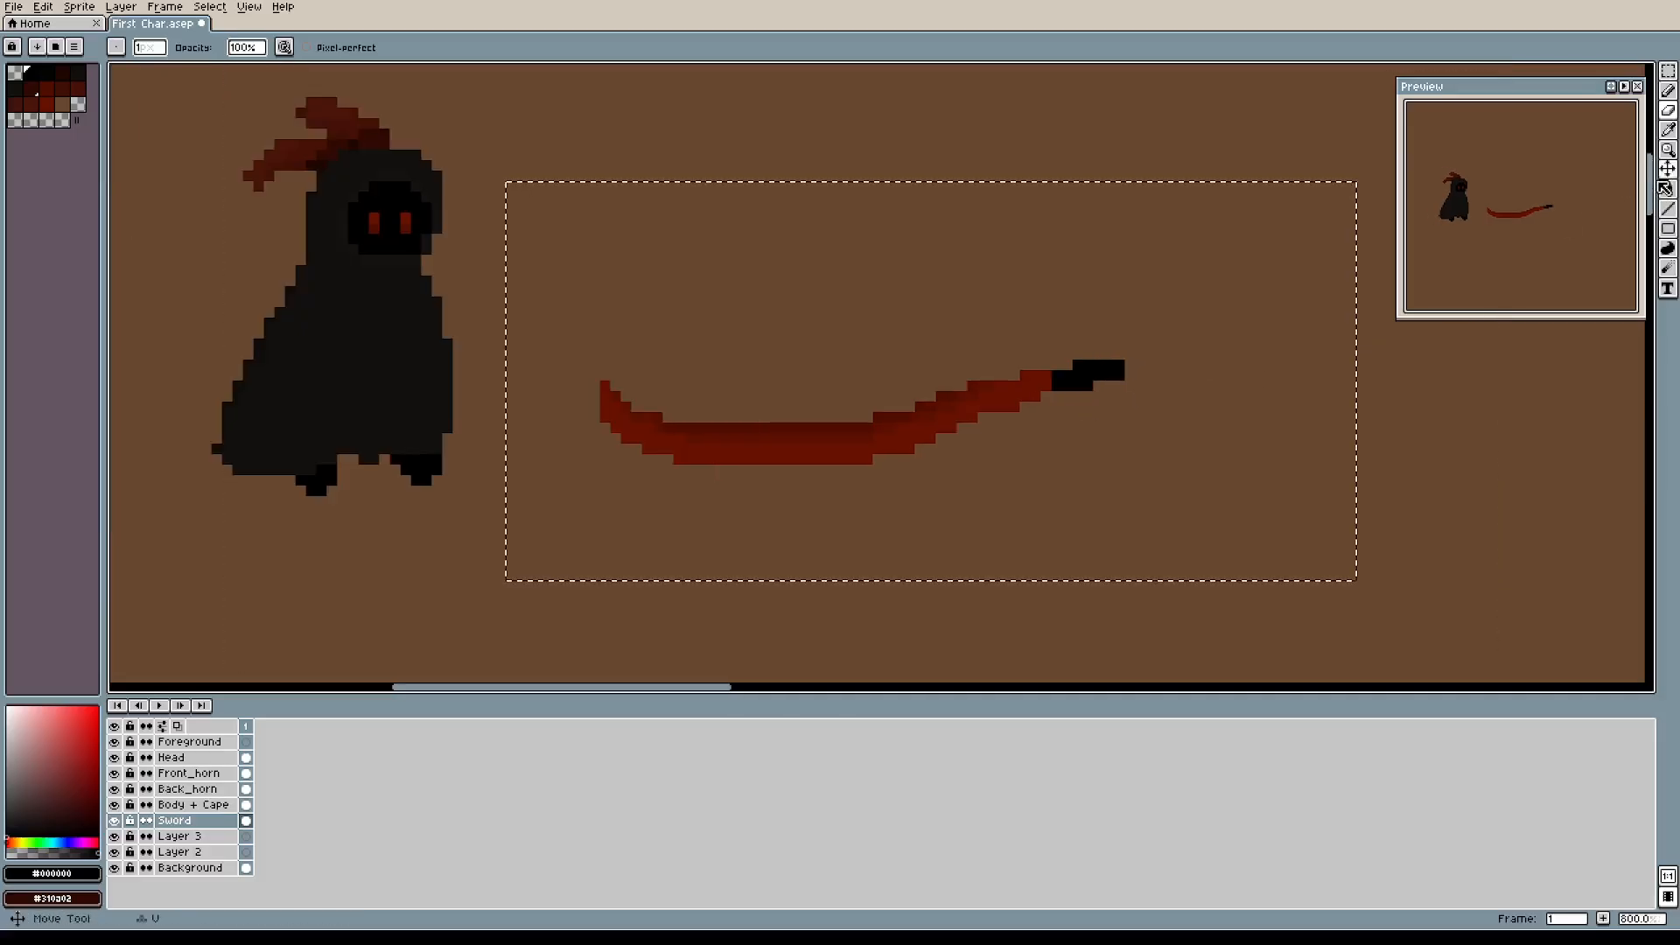
{"action": "left_click_drag", "start_coordinate": [954, 380], "coordinate": [364, 386]}
{"action": "left_click_drag", "start_coordinate": [1062, 338], "coordinate": [1308, 350]}
{"action": "left_click_drag", "start_coordinate": [1188, 404], "coordinate": [1284, 407]}
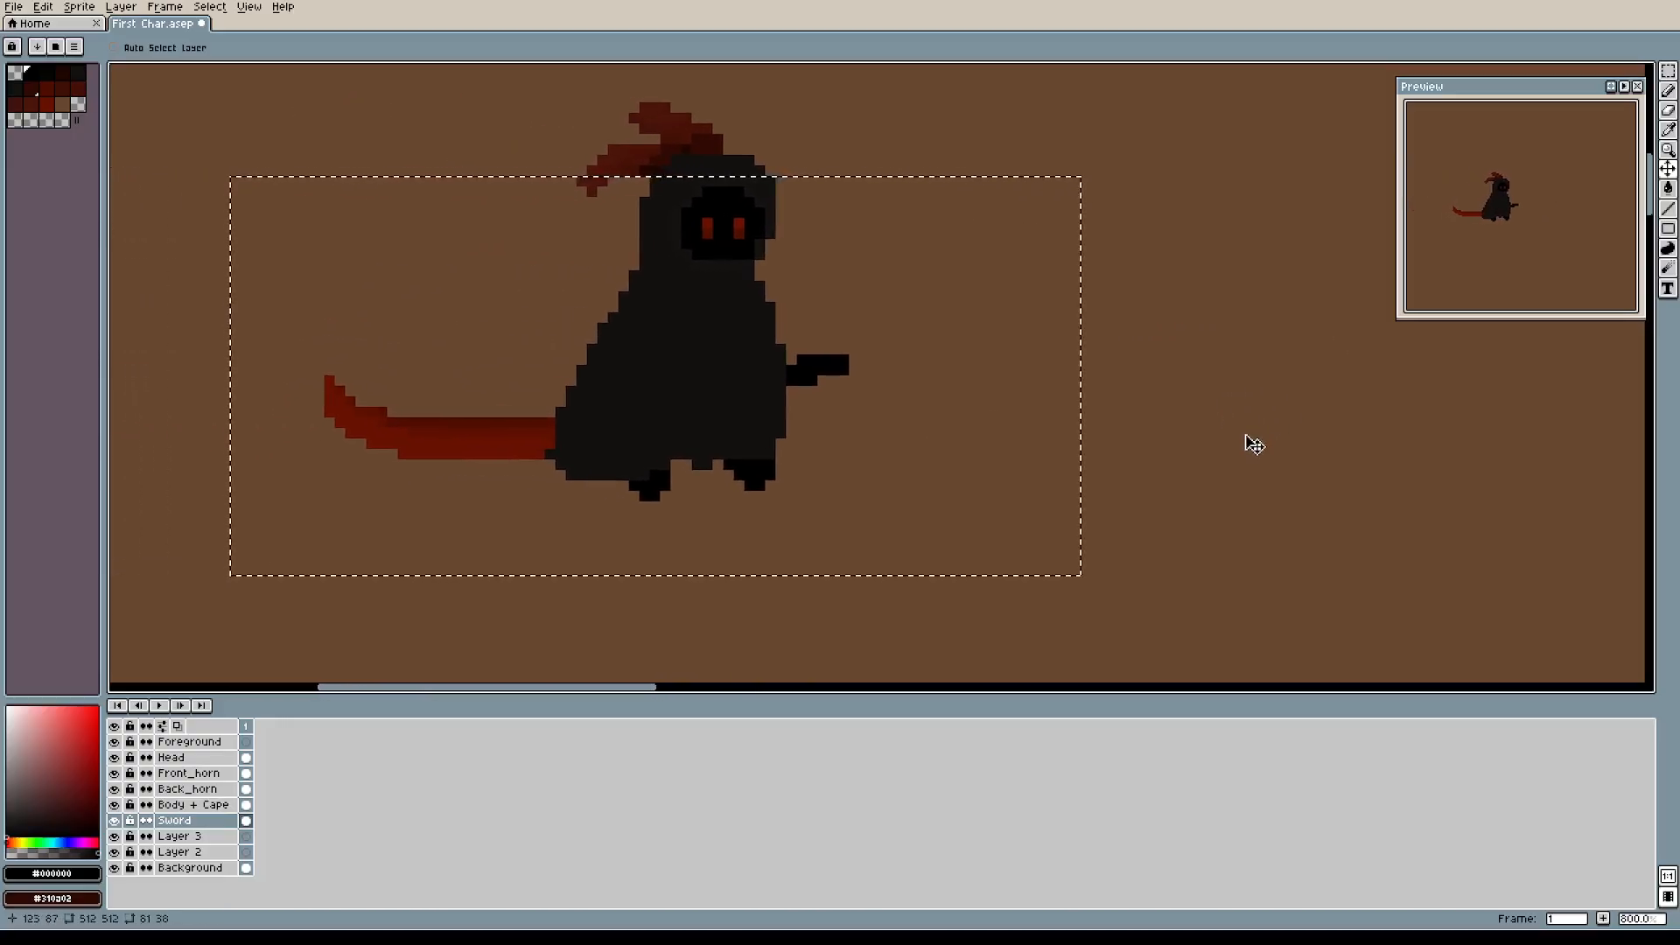
{"action": "left_click_drag", "start_coordinate": [679, 401], "coordinate": [712, 397]}
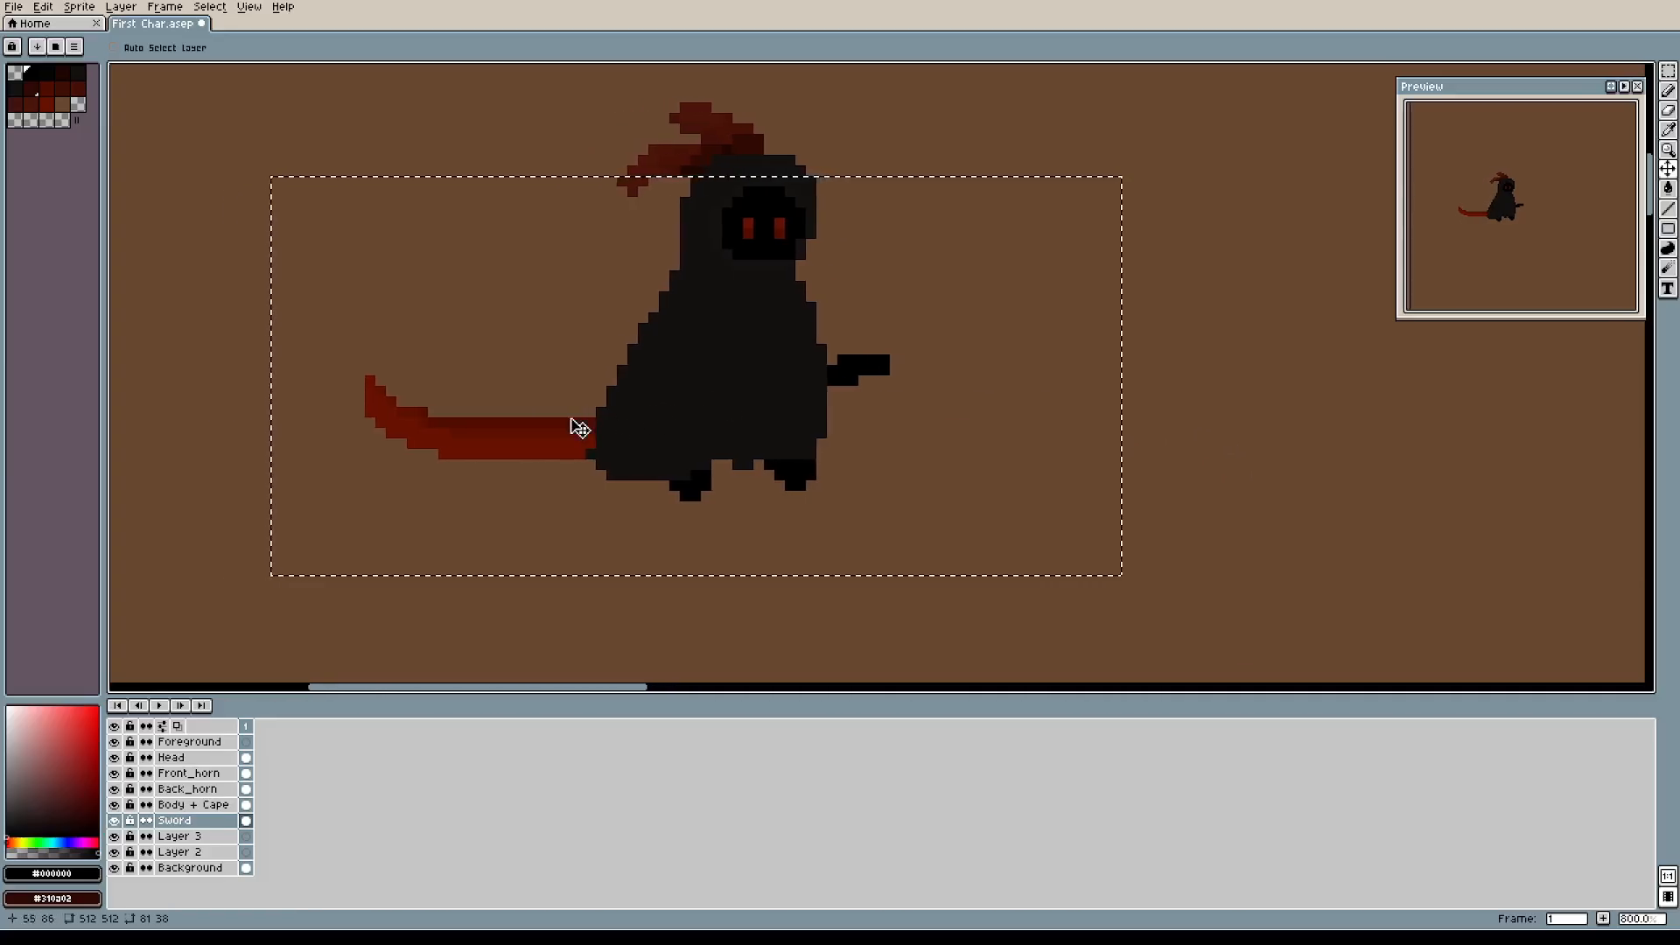
{"action": "left_click_drag", "start_coordinate": [566, 417], "coordinate": [653, 423]}
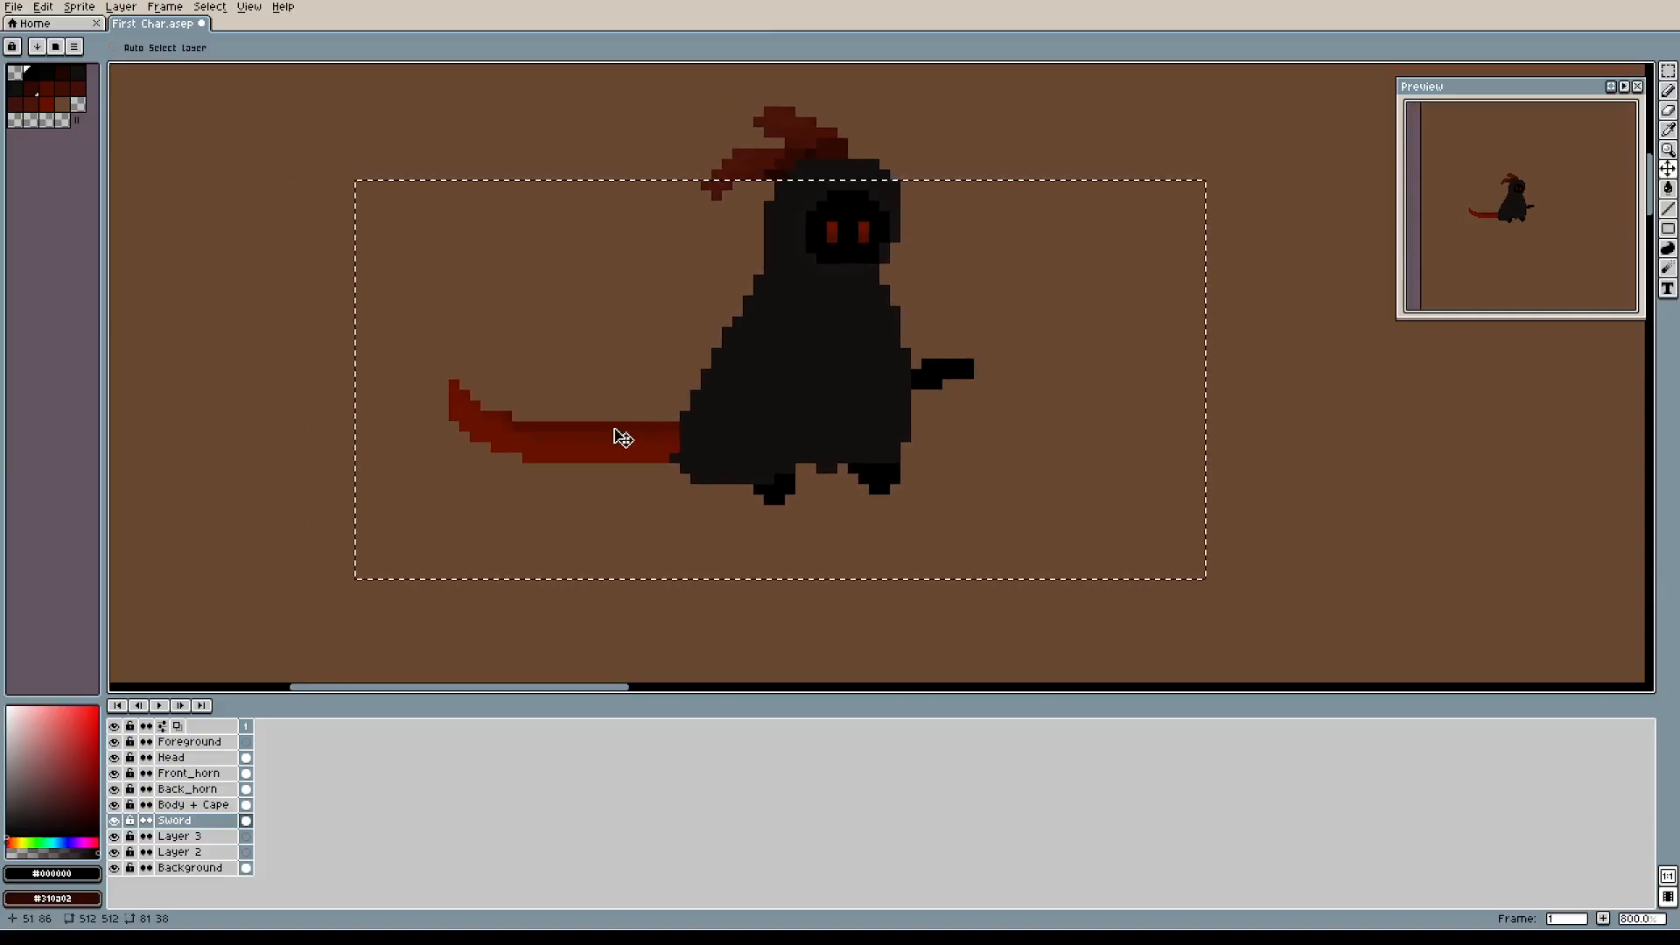
{"action": "key", "text": "Left"}
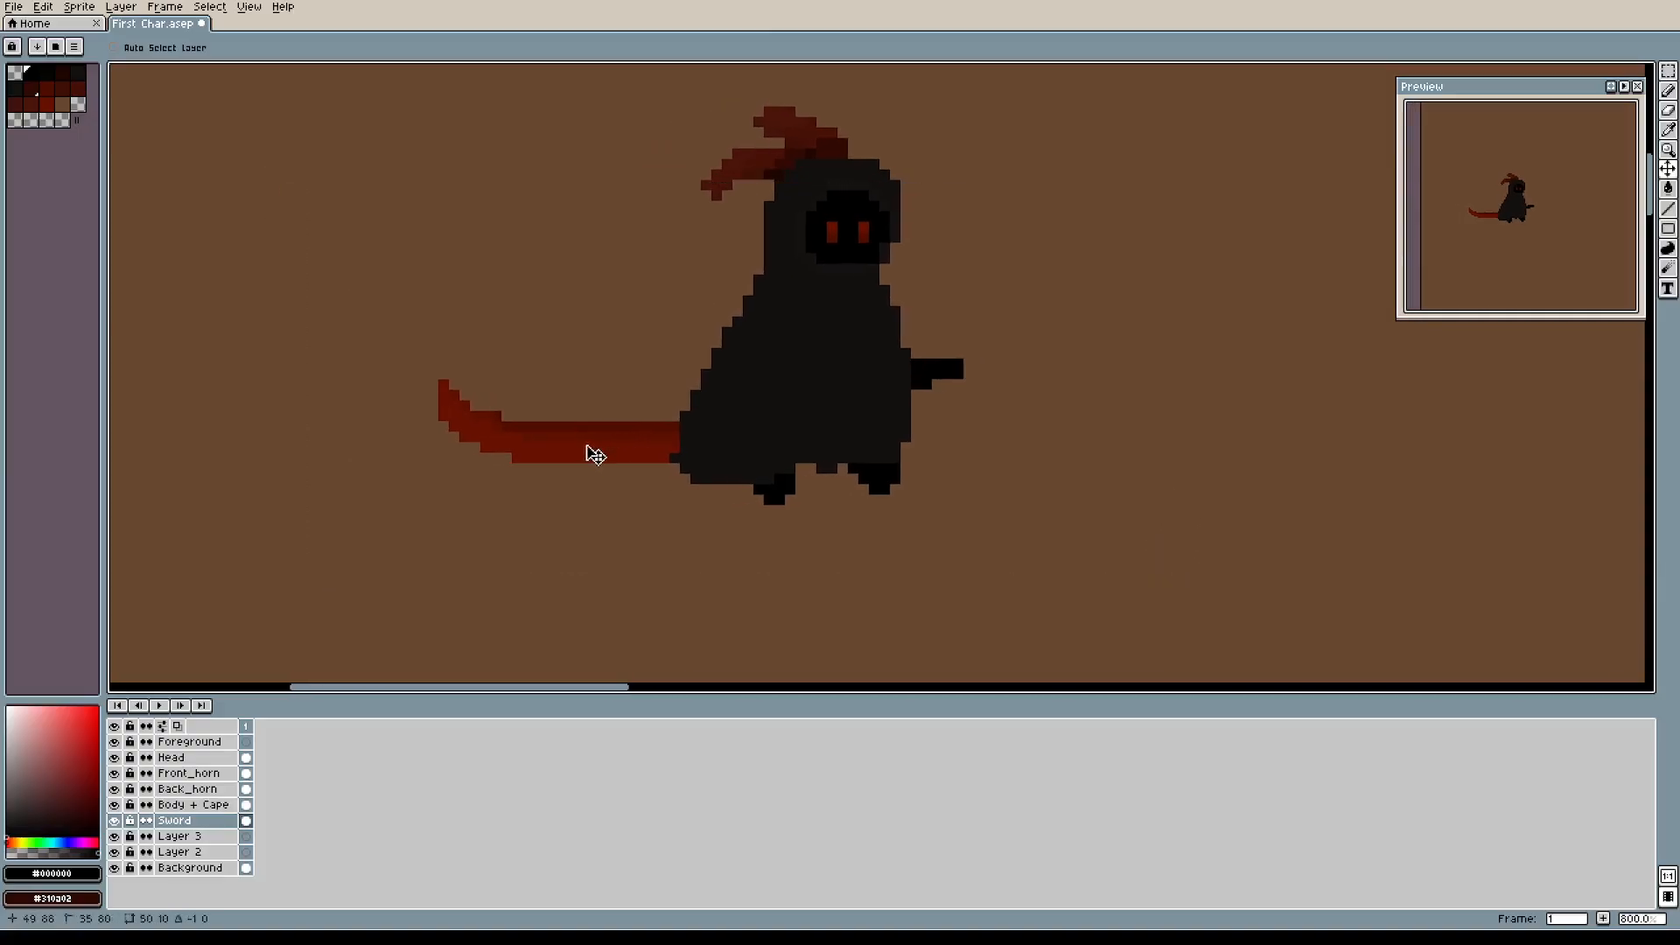
{"action": "mouse_move", "coordinate": [587, 446]}
{"action": "left_mouse_down"}
{"action": "mouse_move", "coordinate": [574, 447]}
{"action": "mouse_move", "coordinate": [608, 456]}
{"action": "left_mouse_up"}
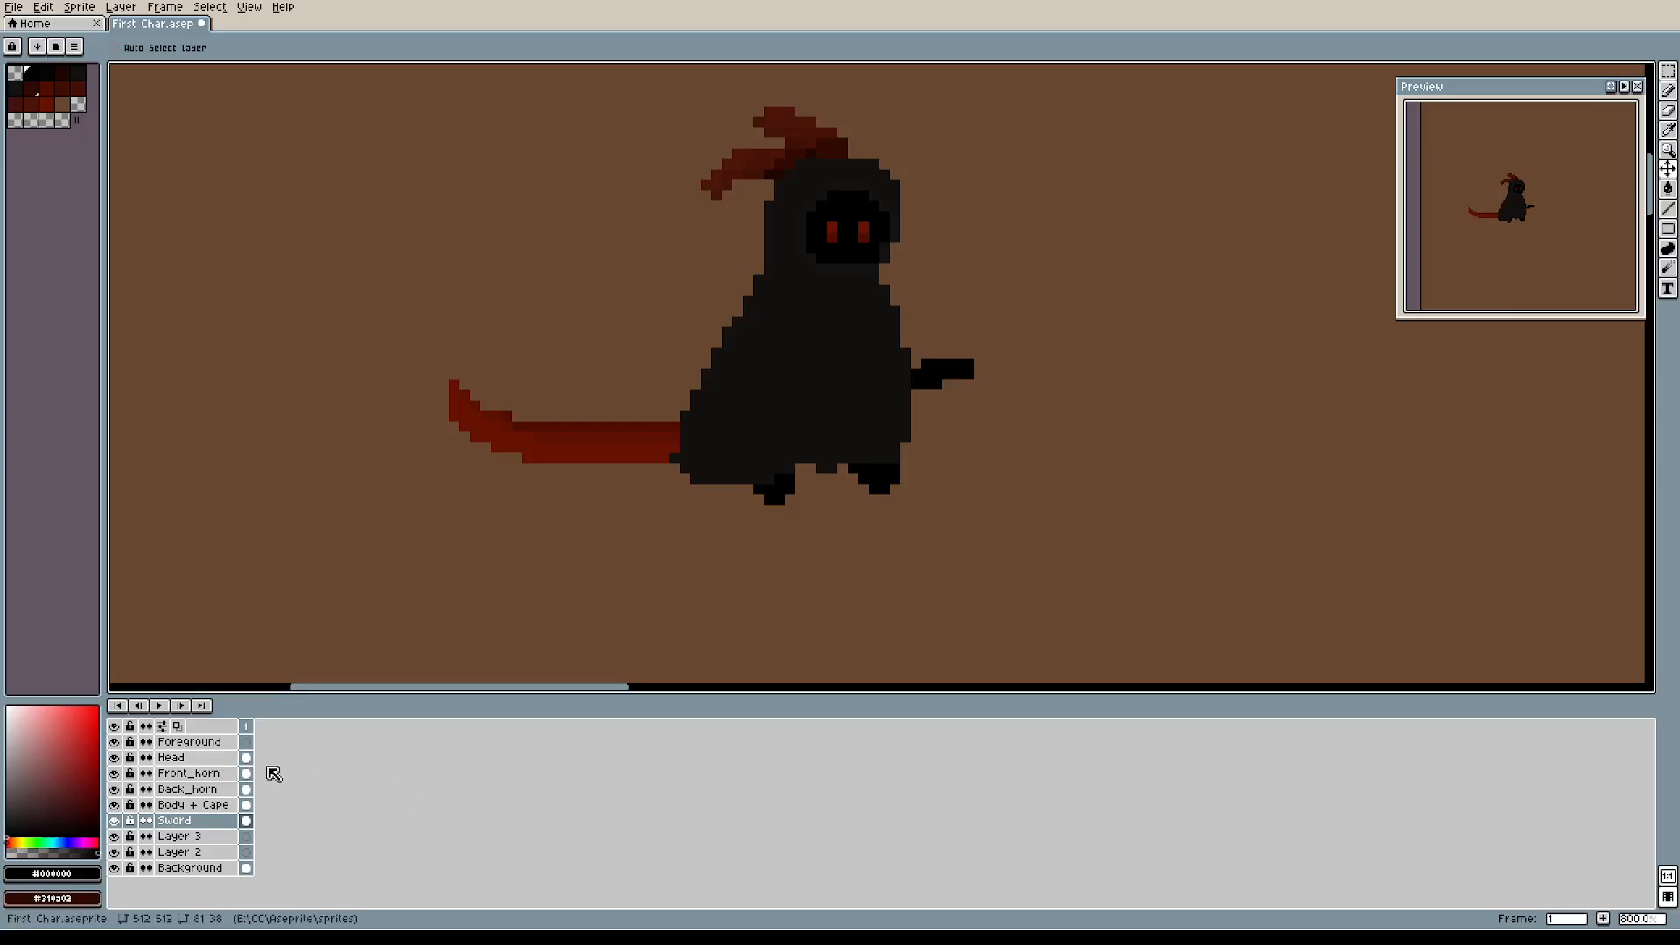
Paint a highlight along the front edge of the cape on the Body + Cape layer in the lighter shade #1c1917.
{"action": "left_click", "coordinate": [213, 743]}
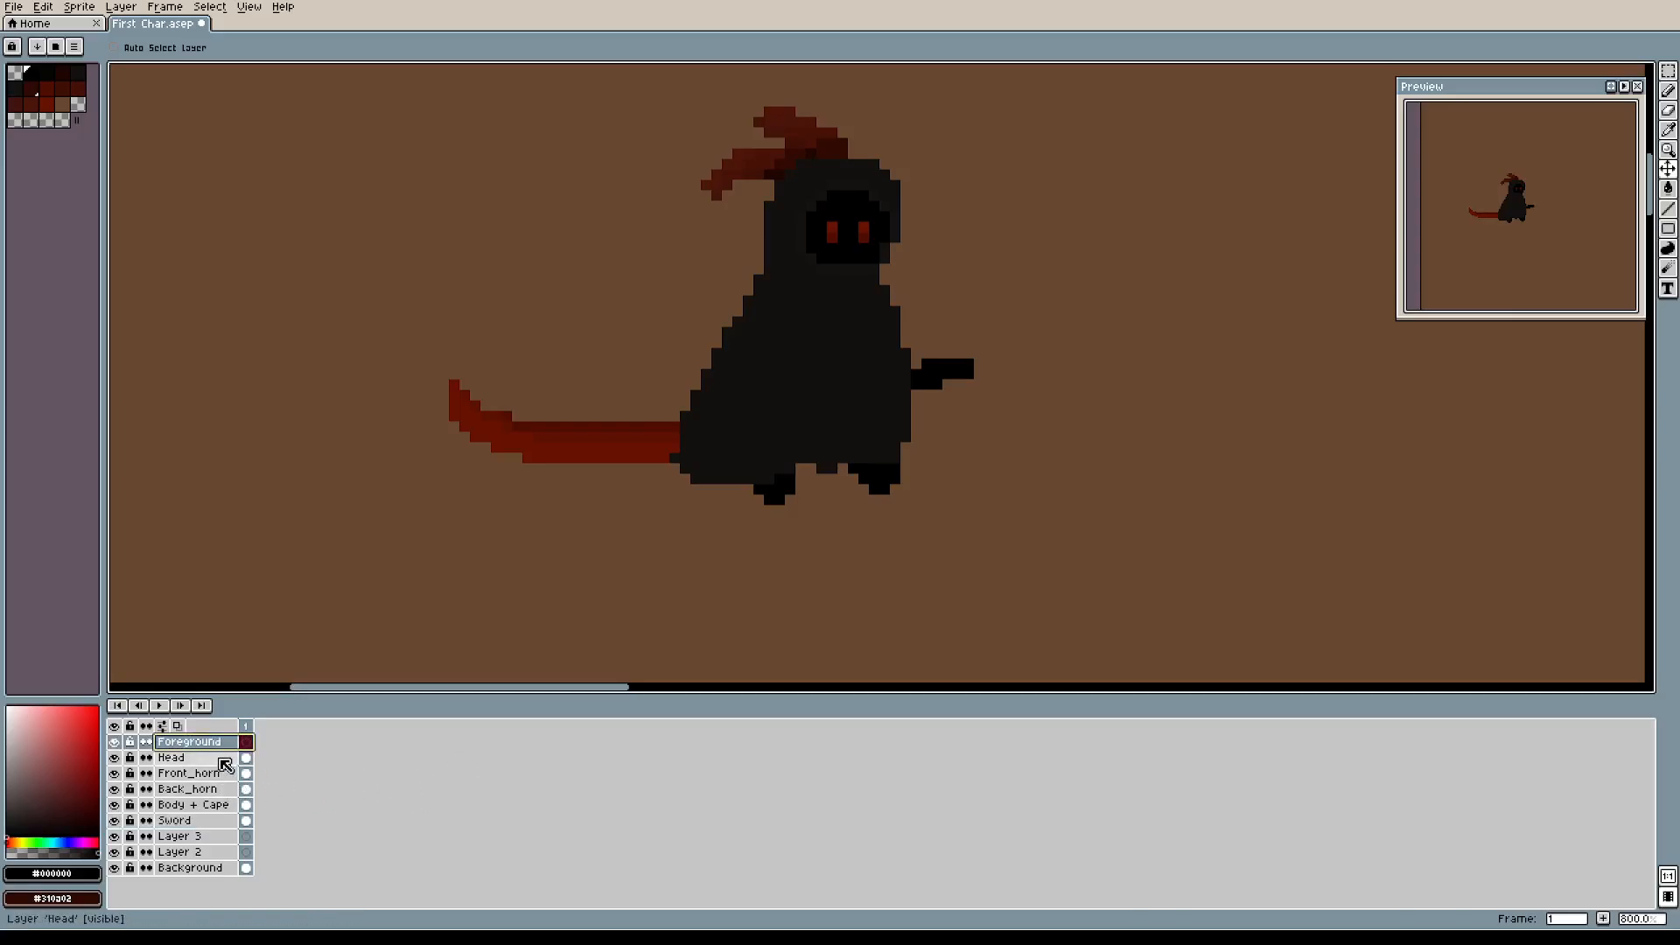
{"action": "left_click", "coordinate": [214, 809]}
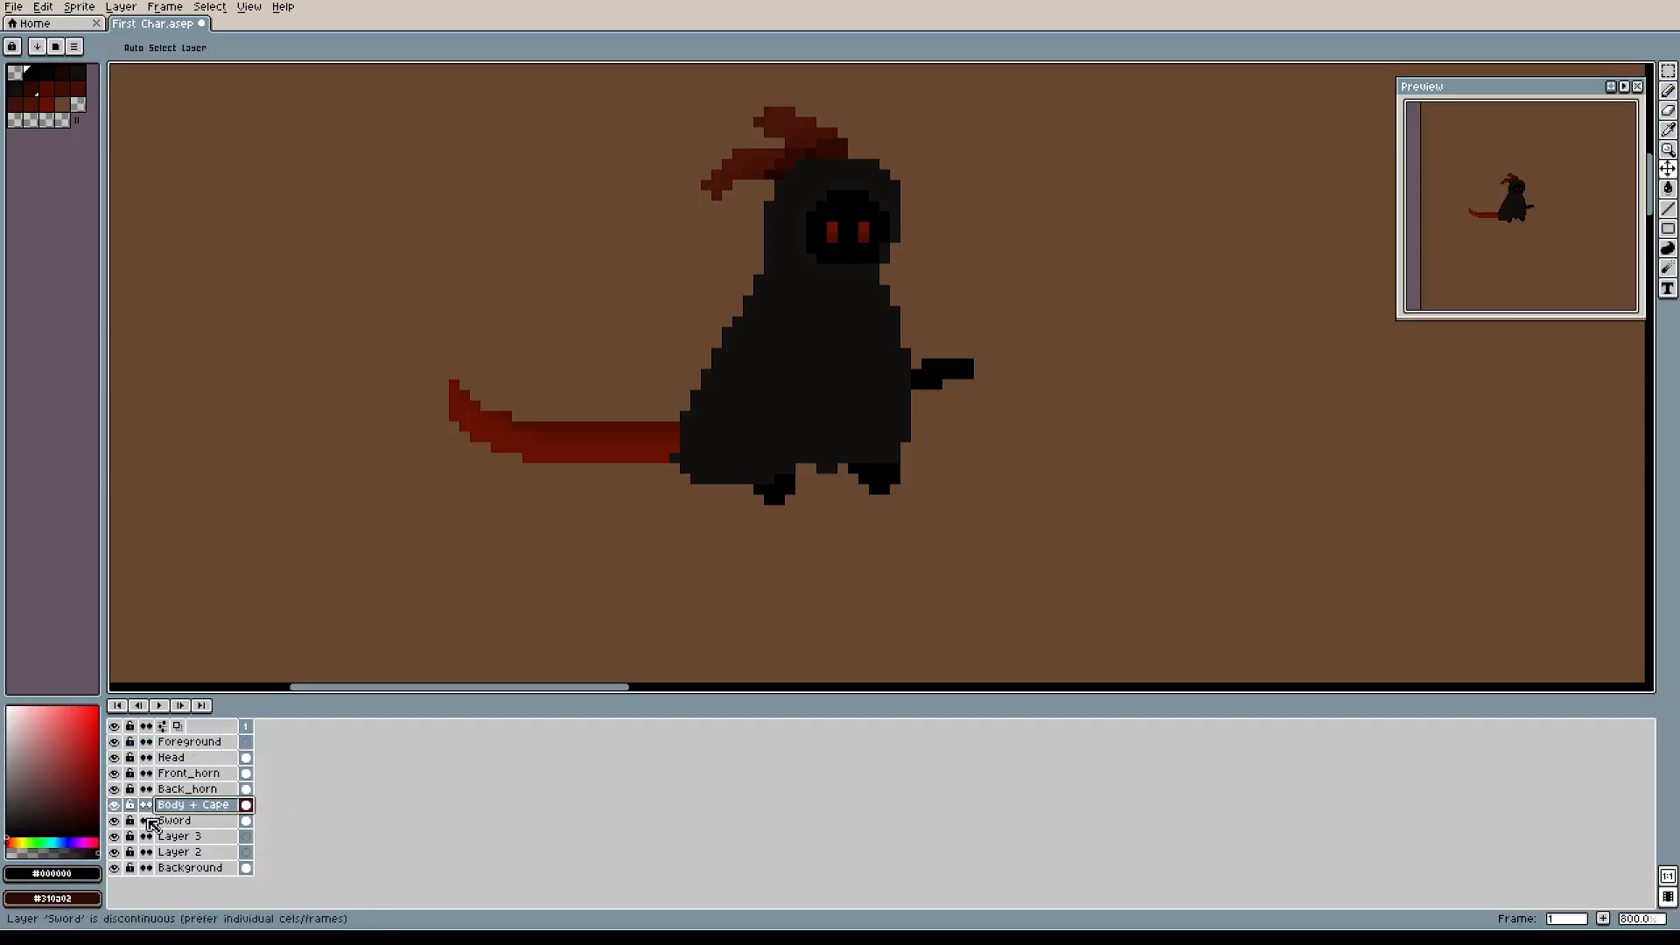
{"action": "key", "text": "ctrl+a"}
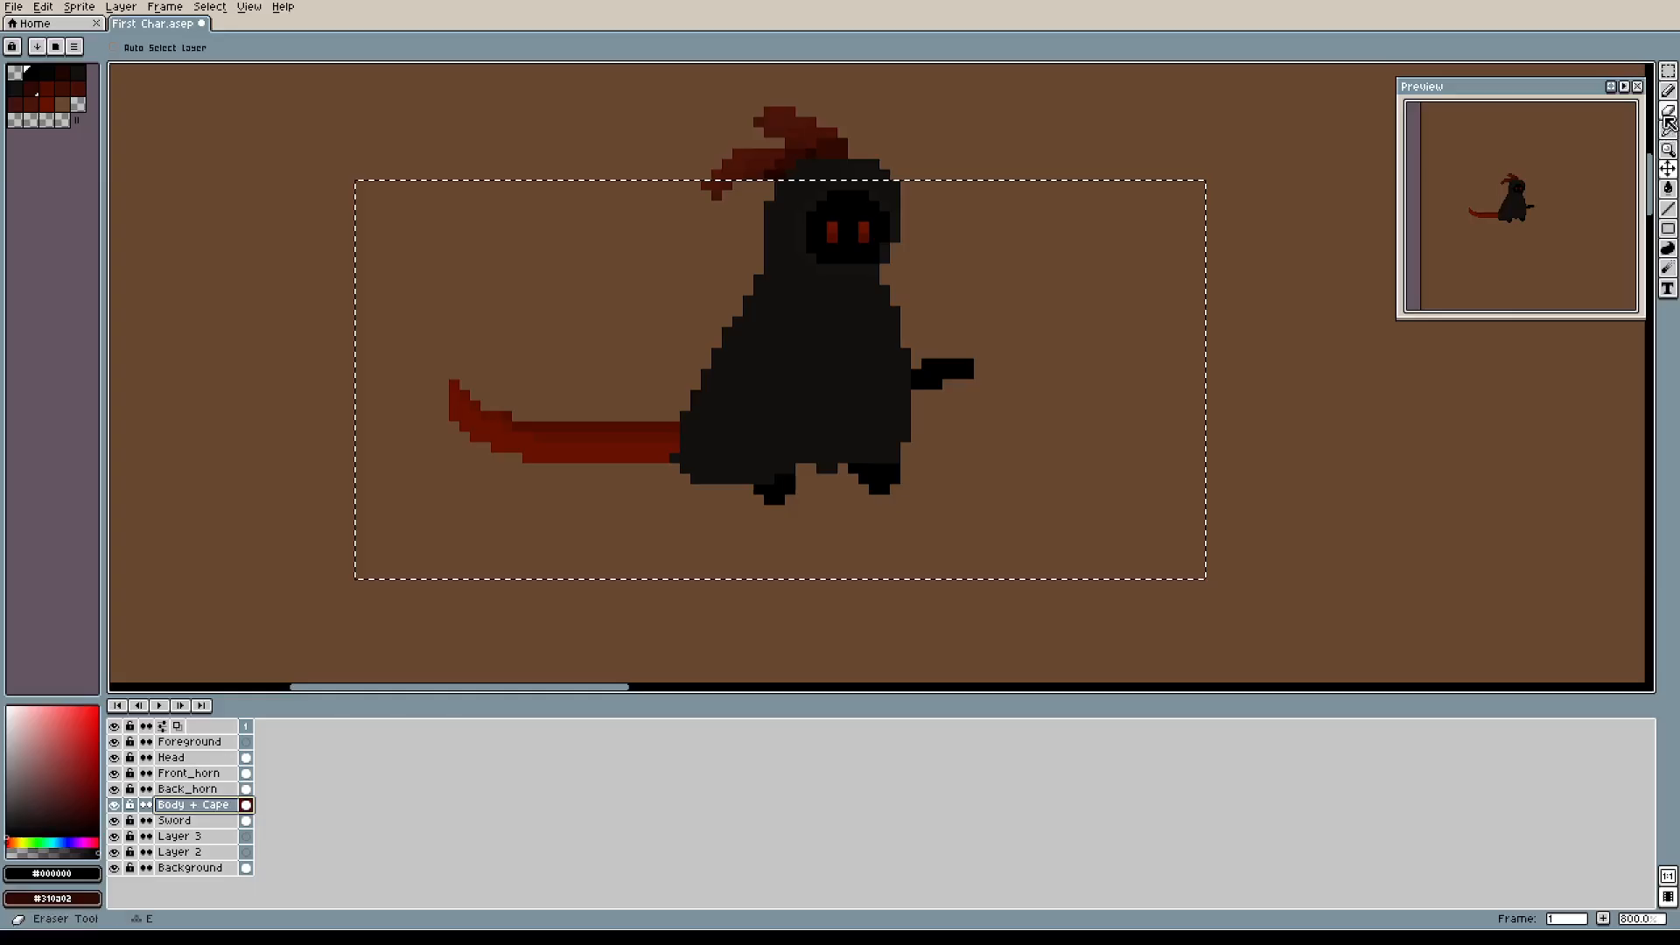
{"action": "left_click", "coordinate": [1670, 110]}
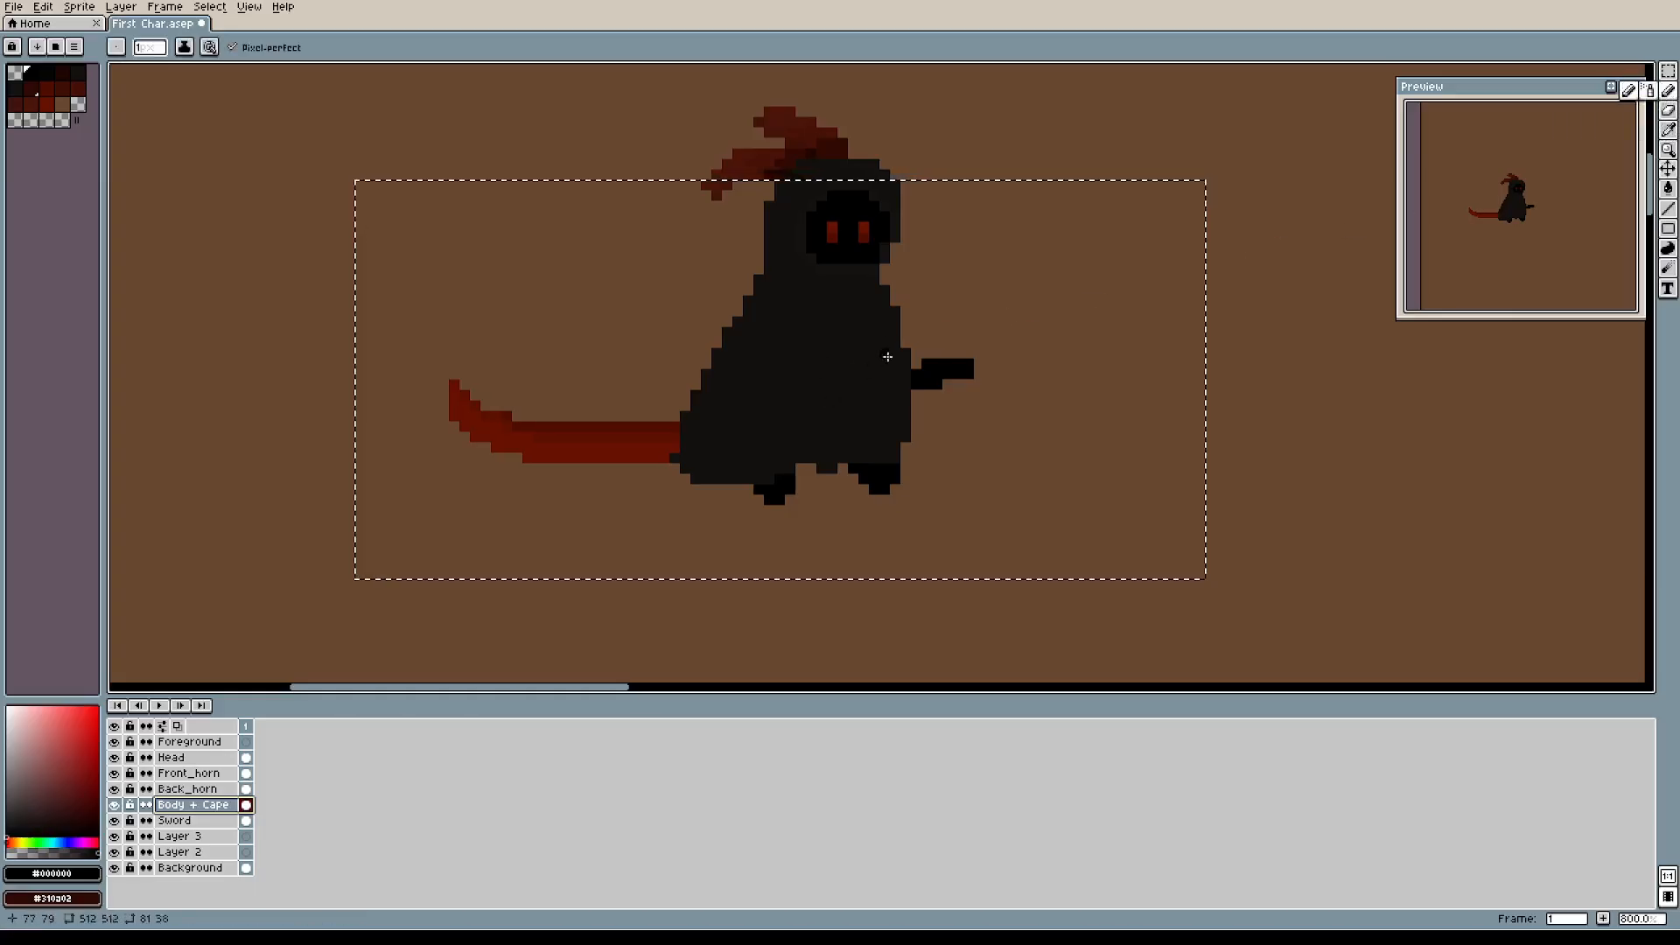
{"action": "scroll", "coordinate": [815, 403], "scroll_direction": "up", "scroll_amount": 3}
{"action": "left_click", "coordinate": [695, 394], "text": "alt"}
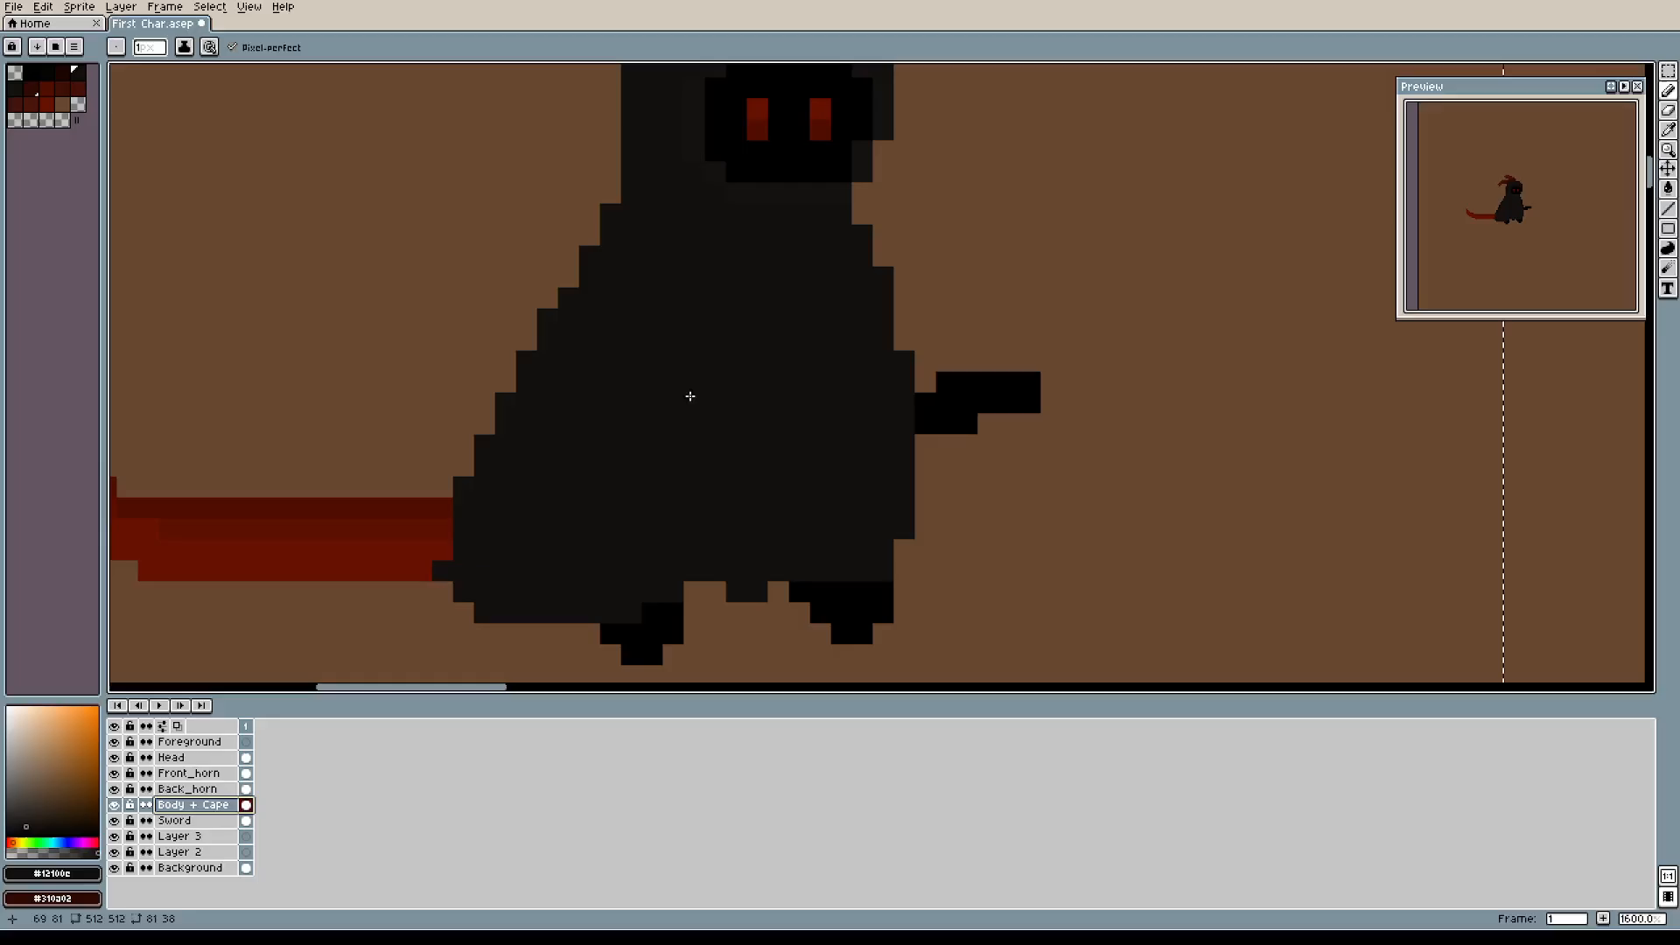
{"action": "left_click", "coordinate": [25, 822]}
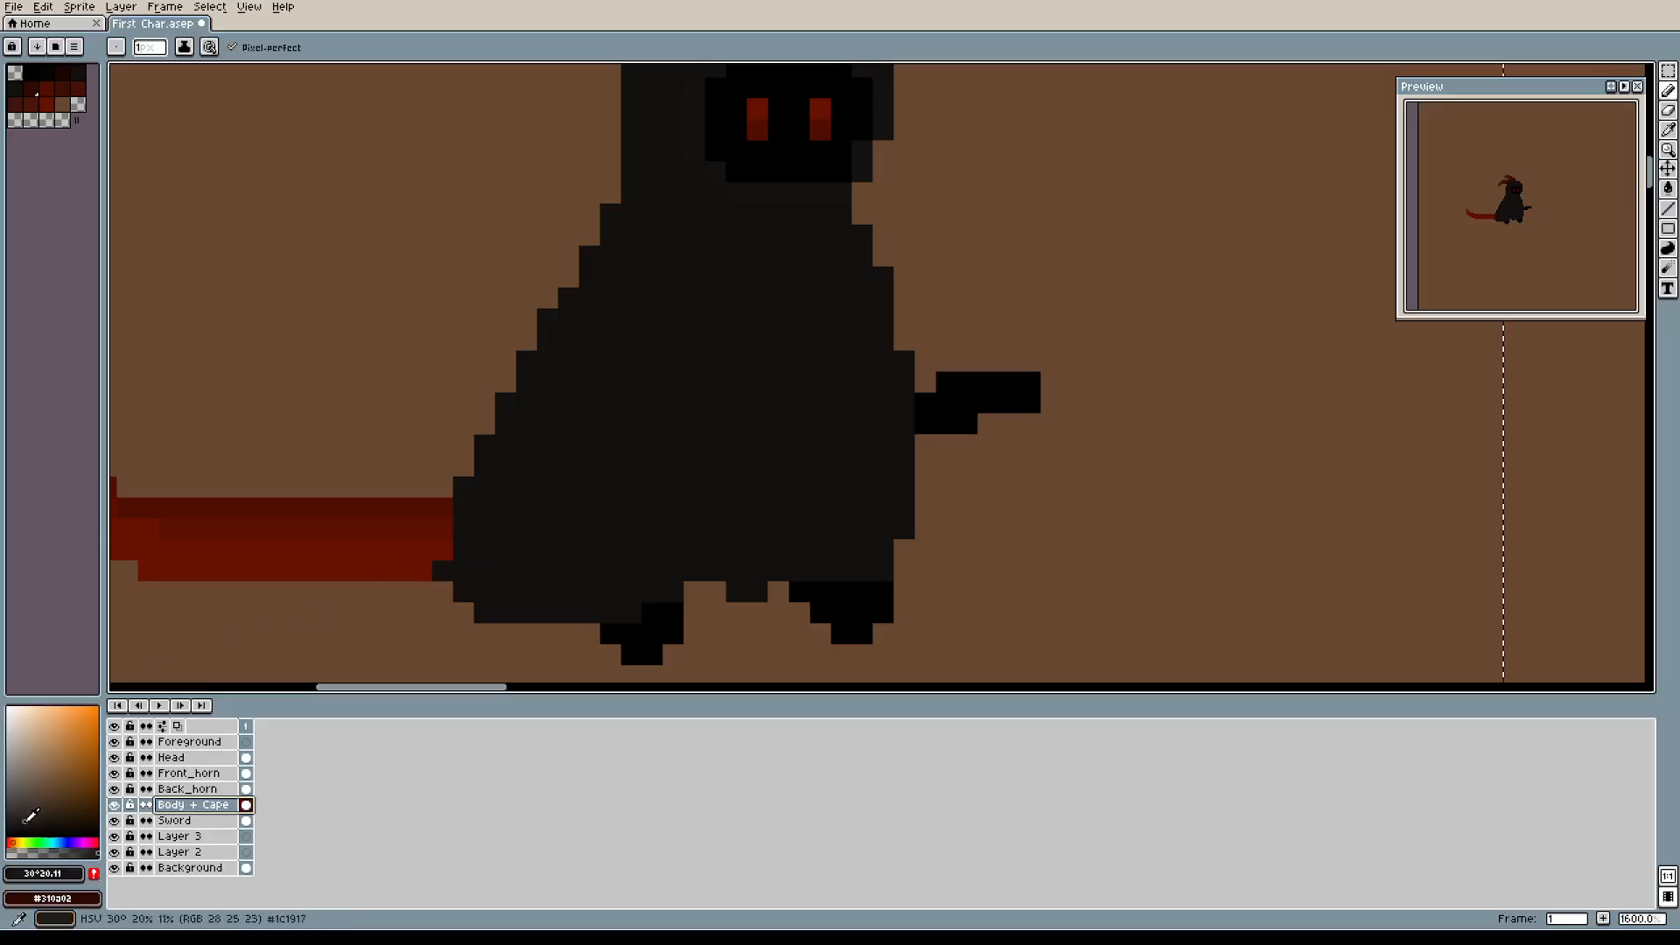
{"action": "left_click", "coordinate": [839, 234]}
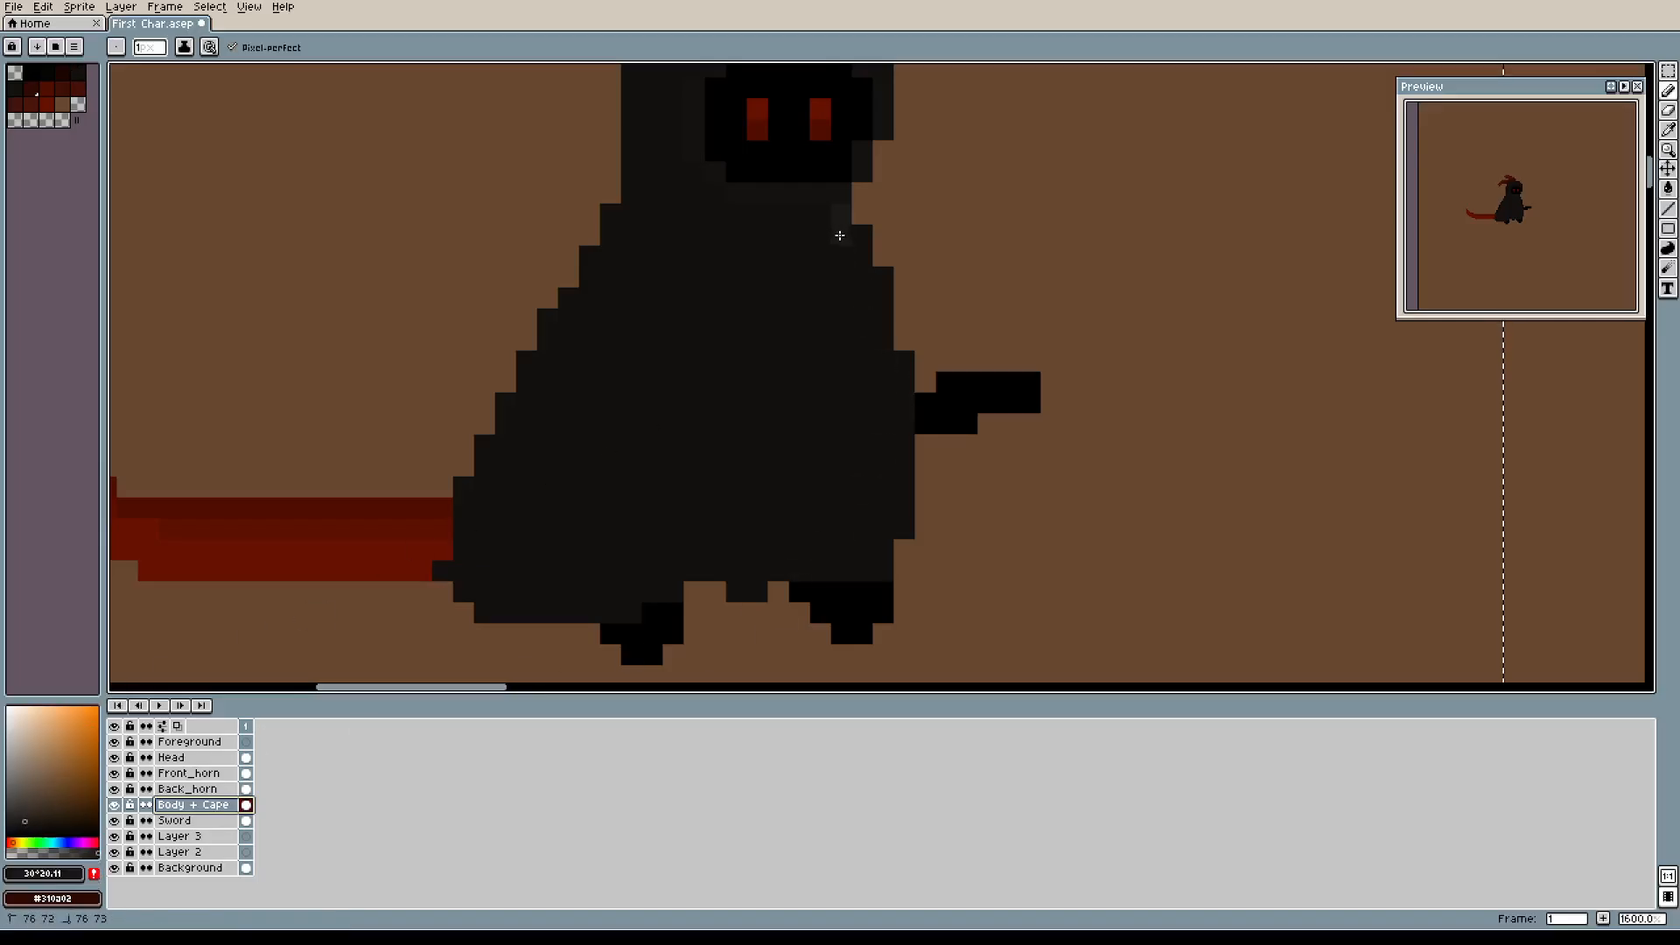
{"action": "left_click", "coordinate": [850, 241]}
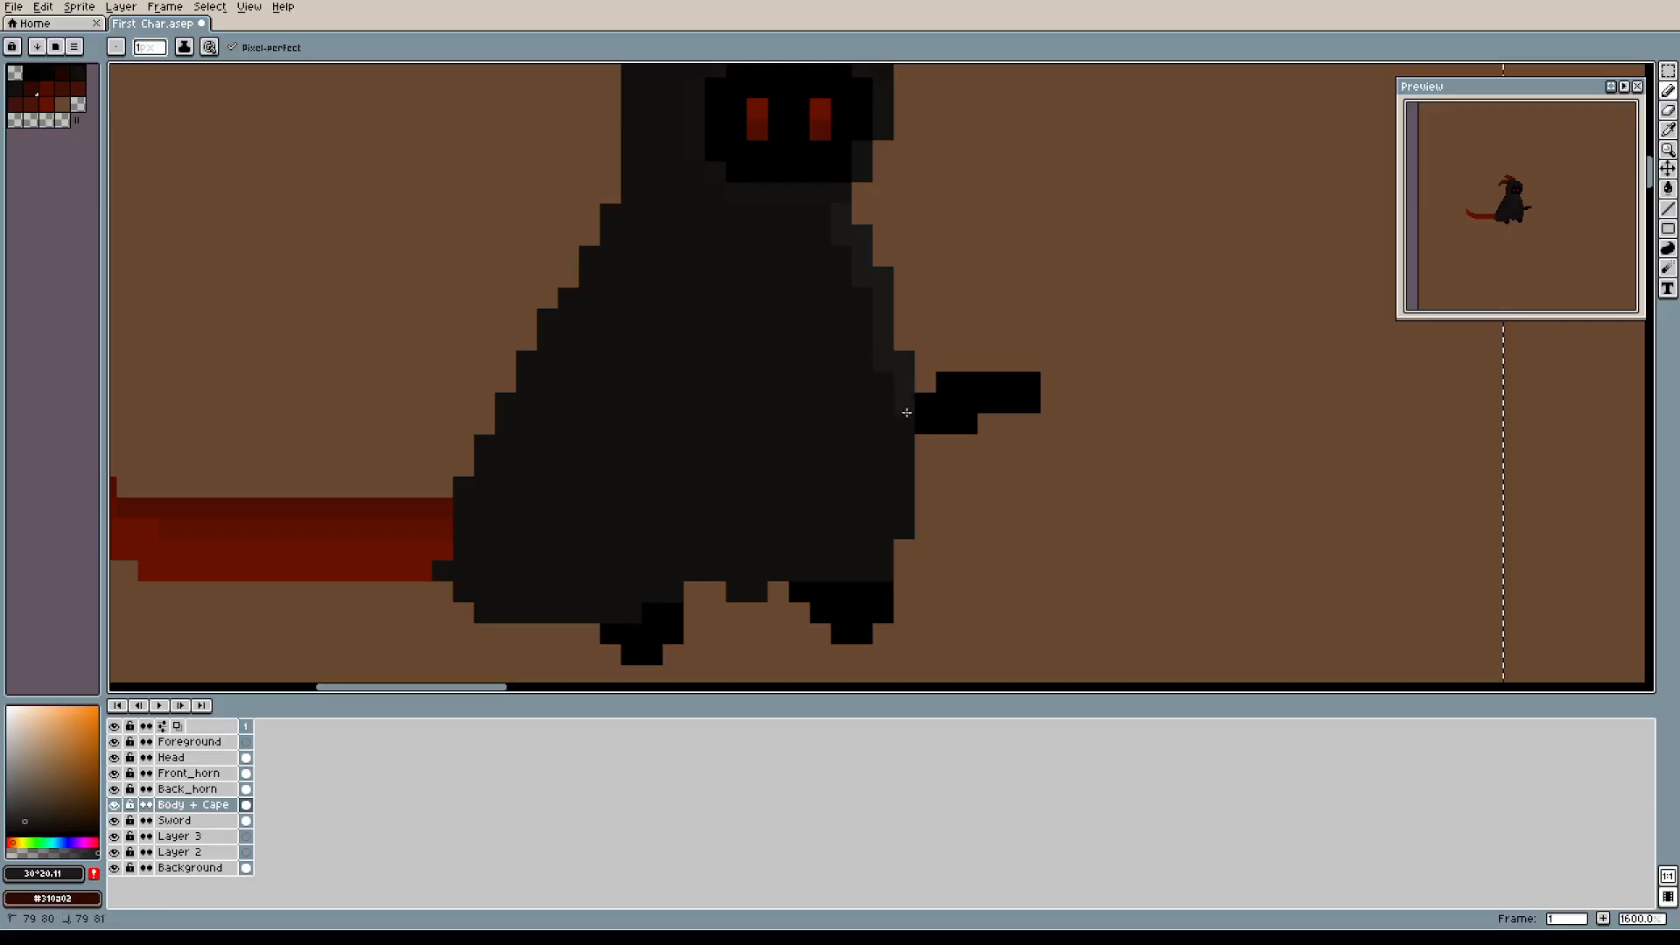
Thin the front-edge highlight to a single-pixel line by repainting its inner pixels in the base cape colour #12100e.
{"action": "scroll", "coordinate": [971, 271], "scroll_direction": "up", "scroll_amount": 4}
{"action": "scroll", "coordinate": [972, 272], "scroll_direction": "right", "scroll_amount": 2}
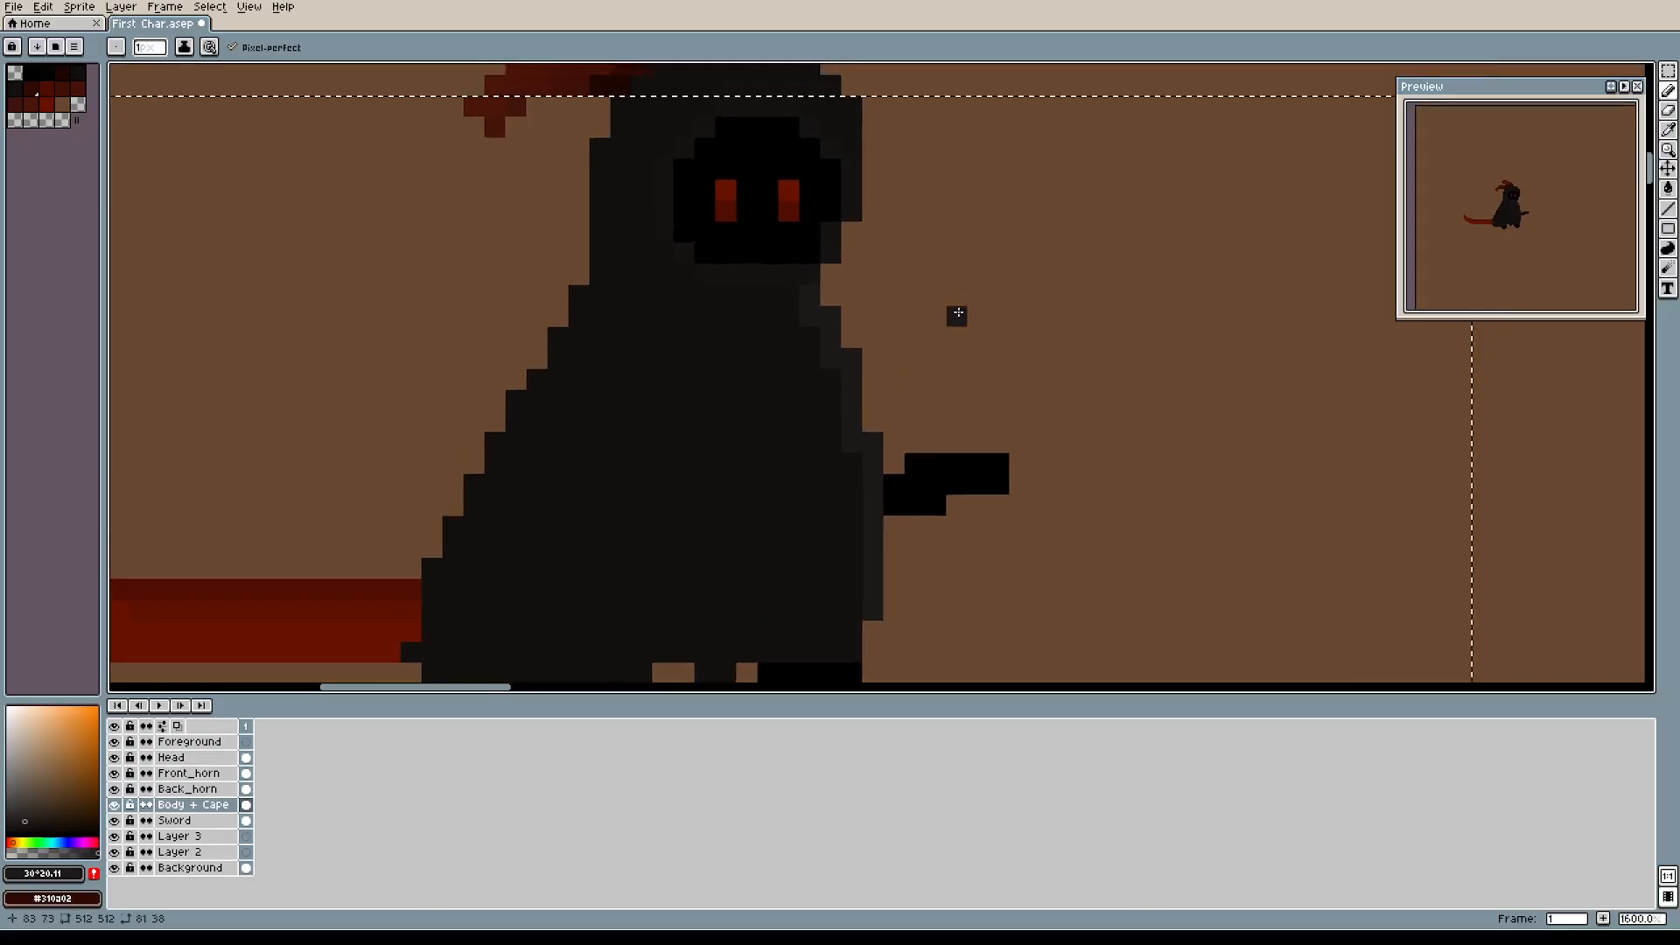
{"action": "scroll", "coordinate": [913, 395], "scroll_direction": "down", "scroll_amount": 3}
{"action": "scroll", "coordinate": [914, 396], "scroll_direction": "left", "scroll_amount": 1}
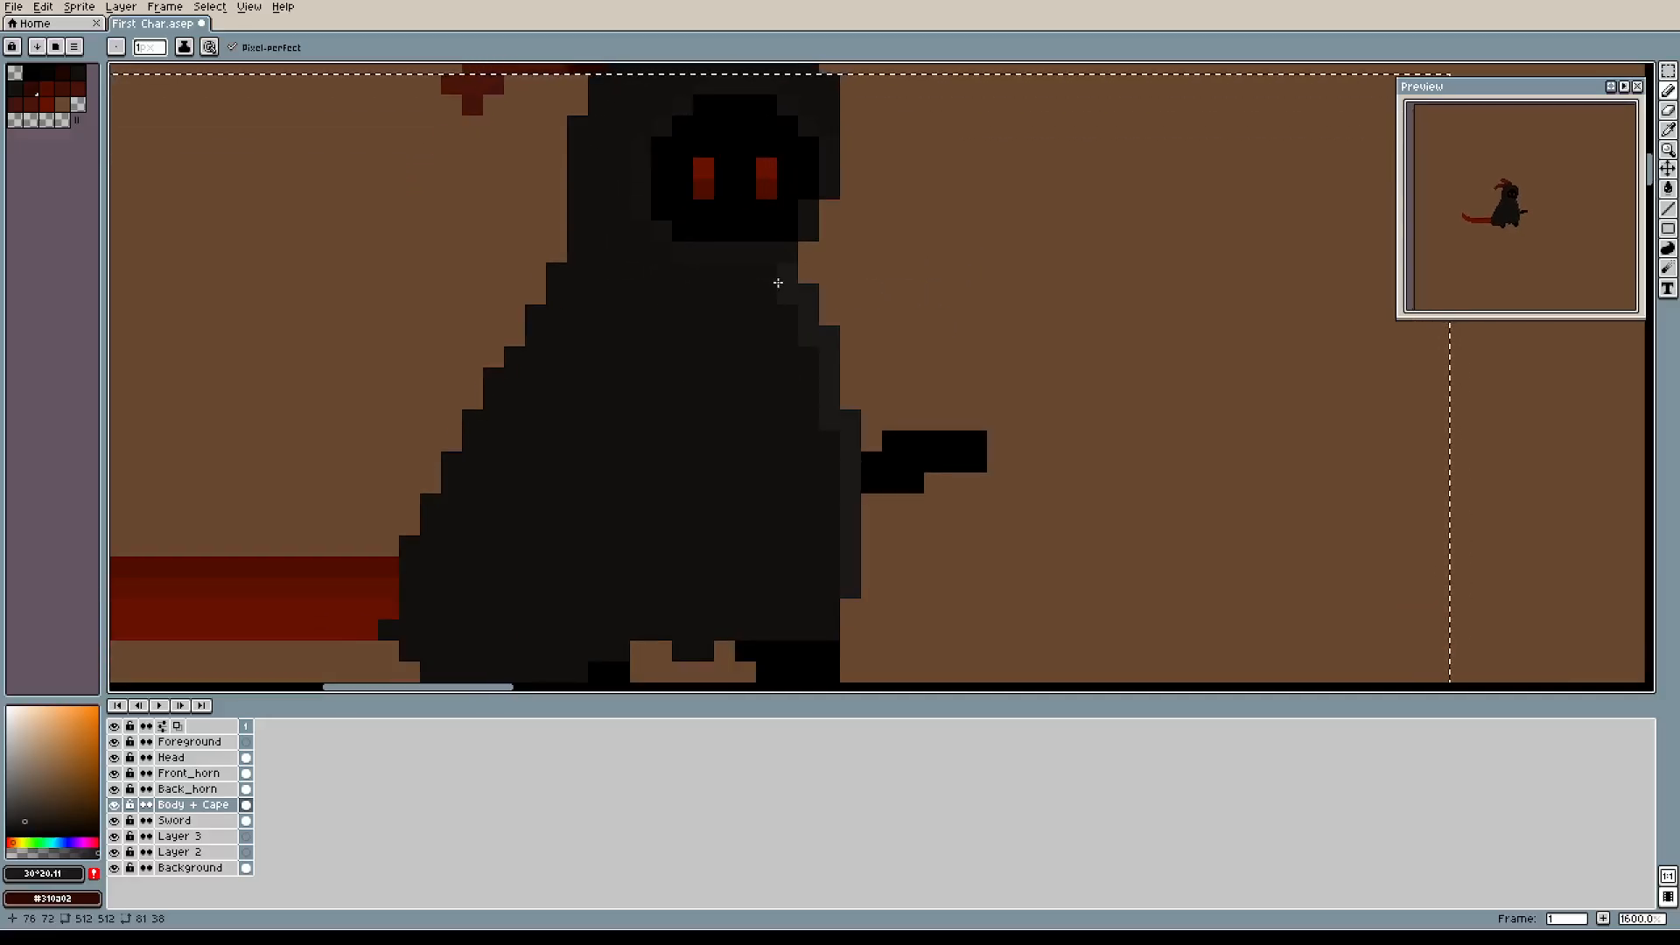
{"action": "scroll", "coordinate": [910, 356], "scroll_direction": "down", "scroll_amount": 1}
{"action": "scroll", "coordinate": [910, 355], "scroll_direction": "left", "scroll_amount": 1}
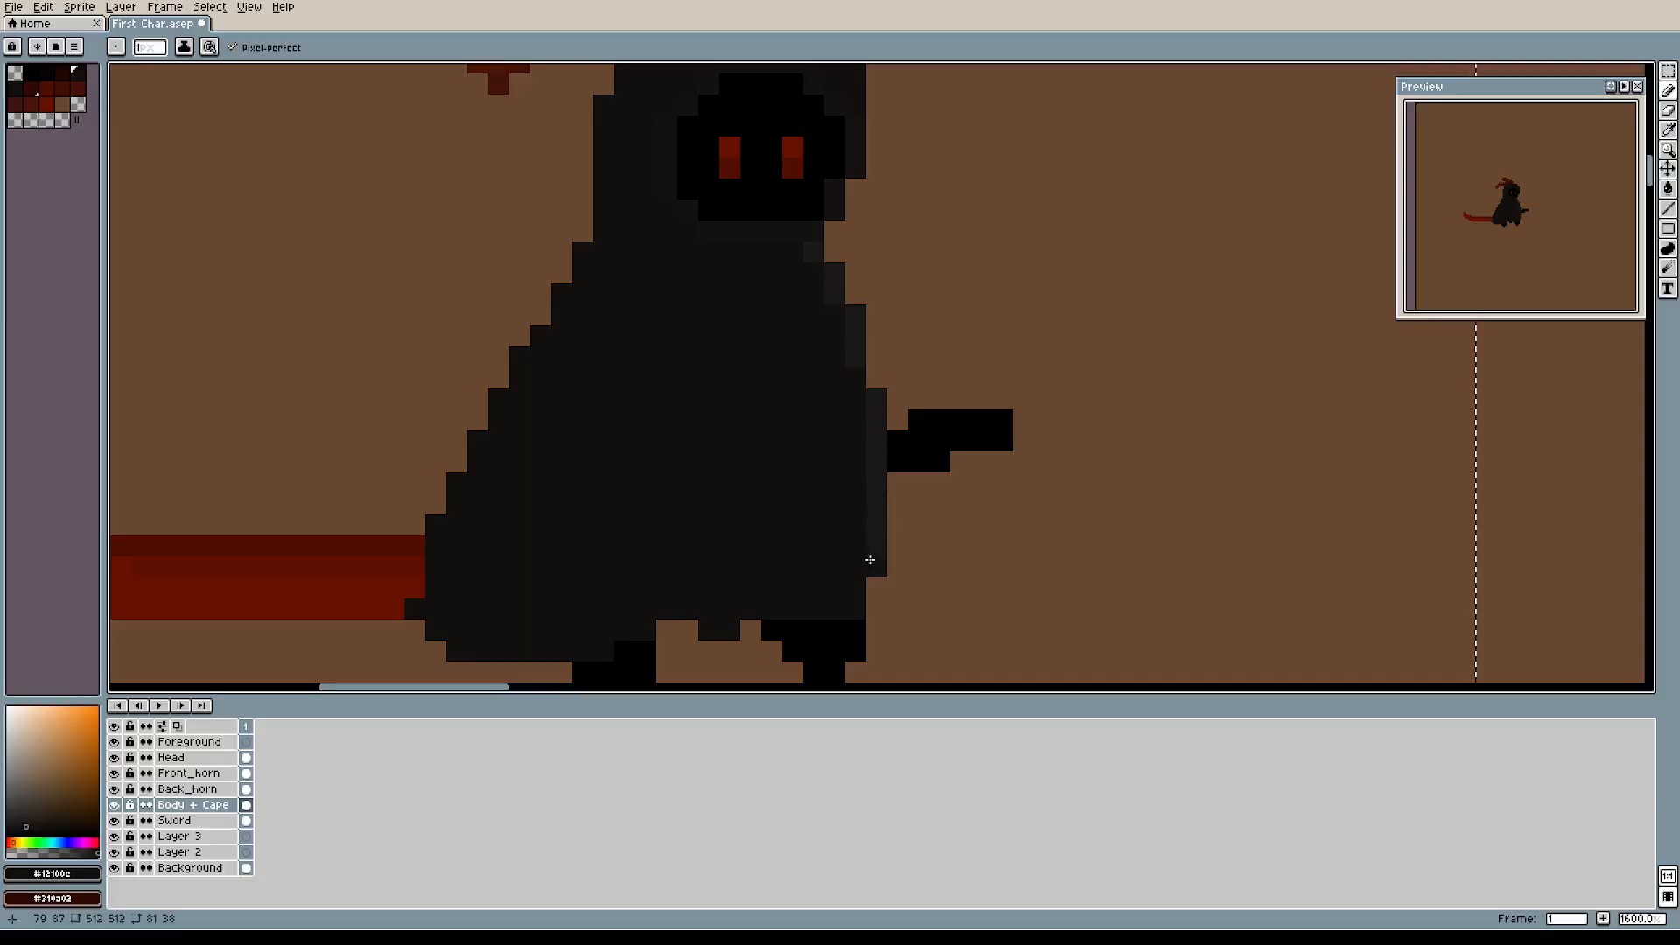
{"action": "scroll", "coordinate": [1013, 337], "scroll_direction": "down", "scroll_amount": 2}
{"action": "scroll", "coordinate": [1069, 367], "scroll_direction": "up", "scroll_amount": 1}
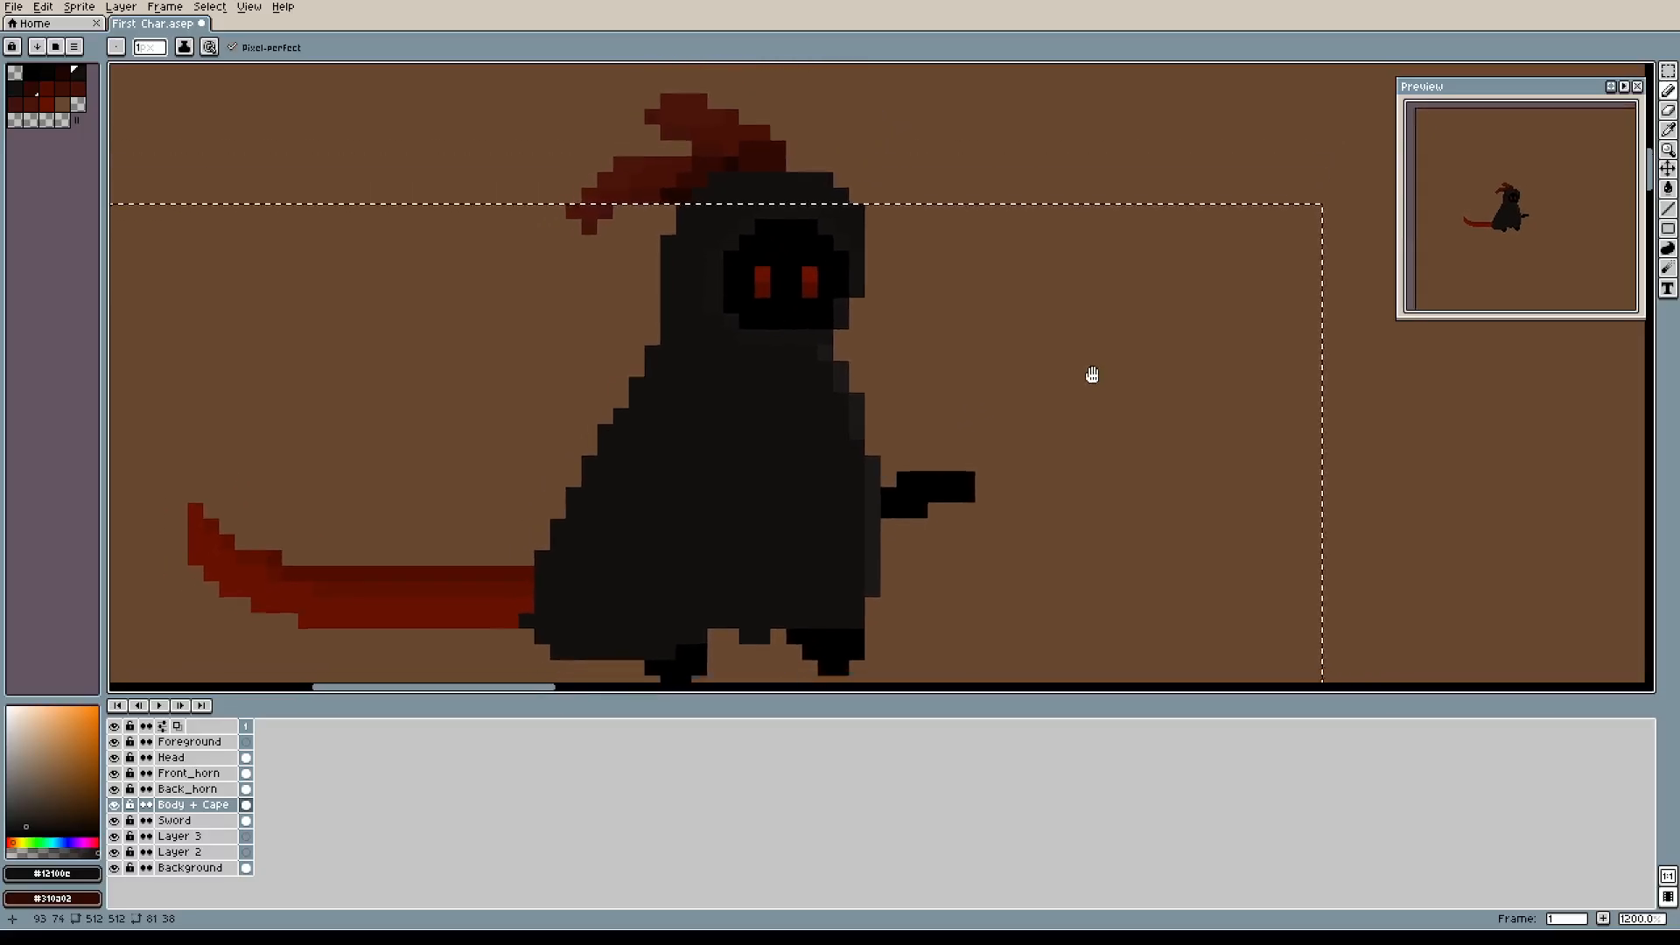
Try to shade the upper rear edge of the cape with a slightly darker tone, HSV 30, 23, 6.
{"action": "key", "text": "i"}
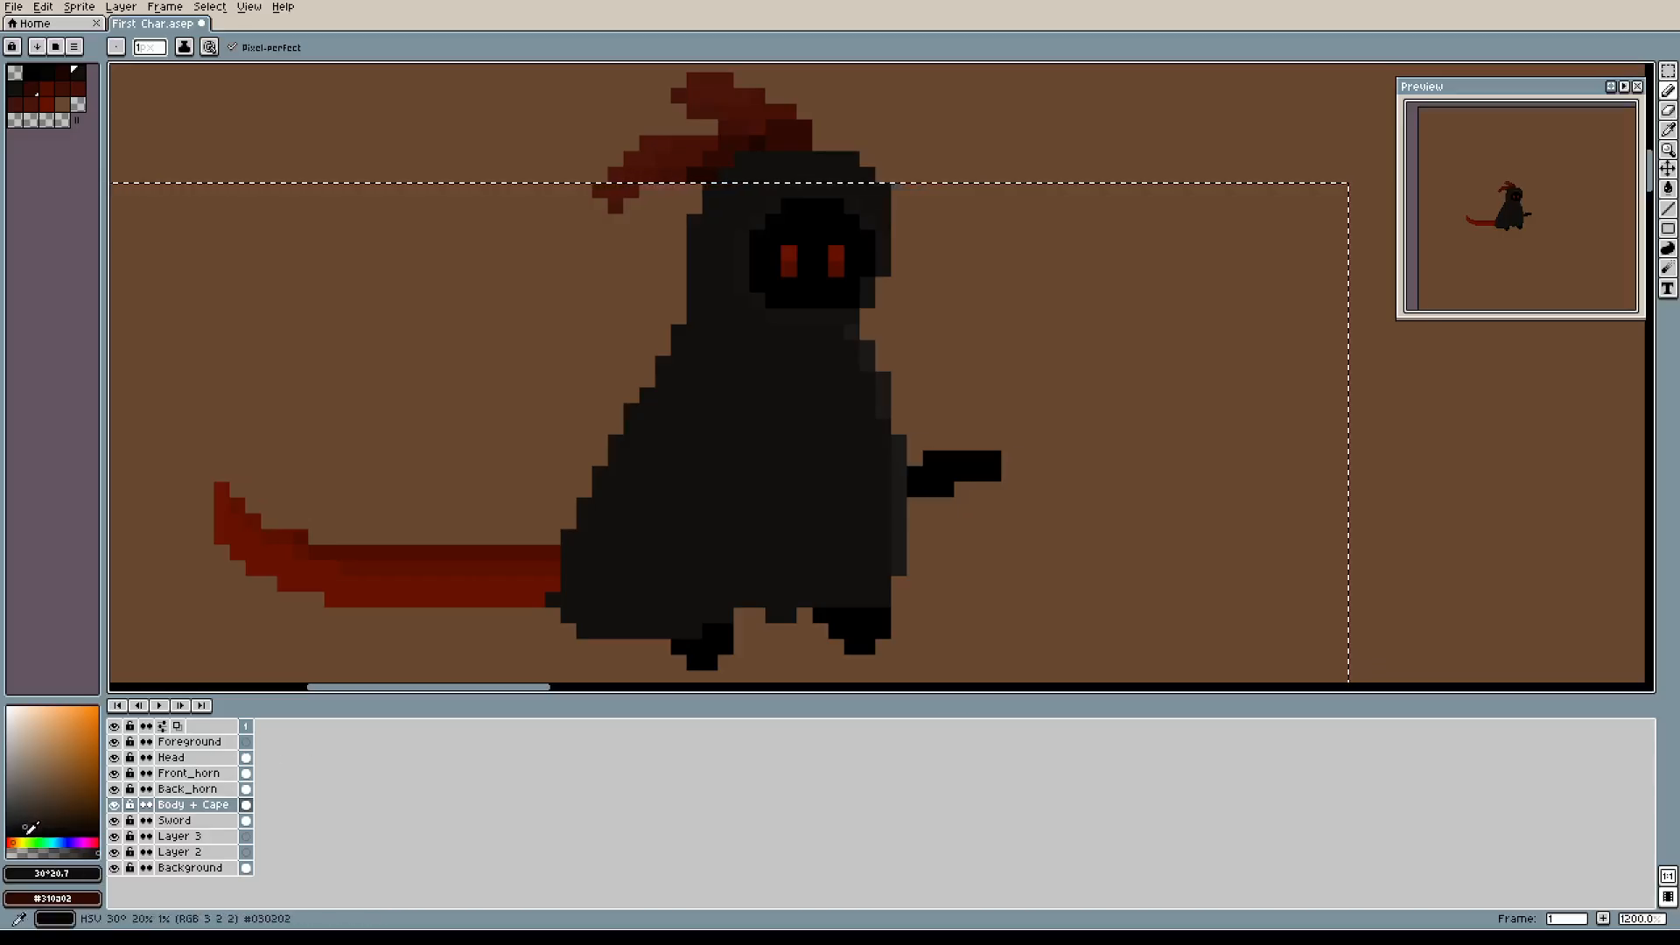
{"action": "left_click", "coordinate": [26, 828]}
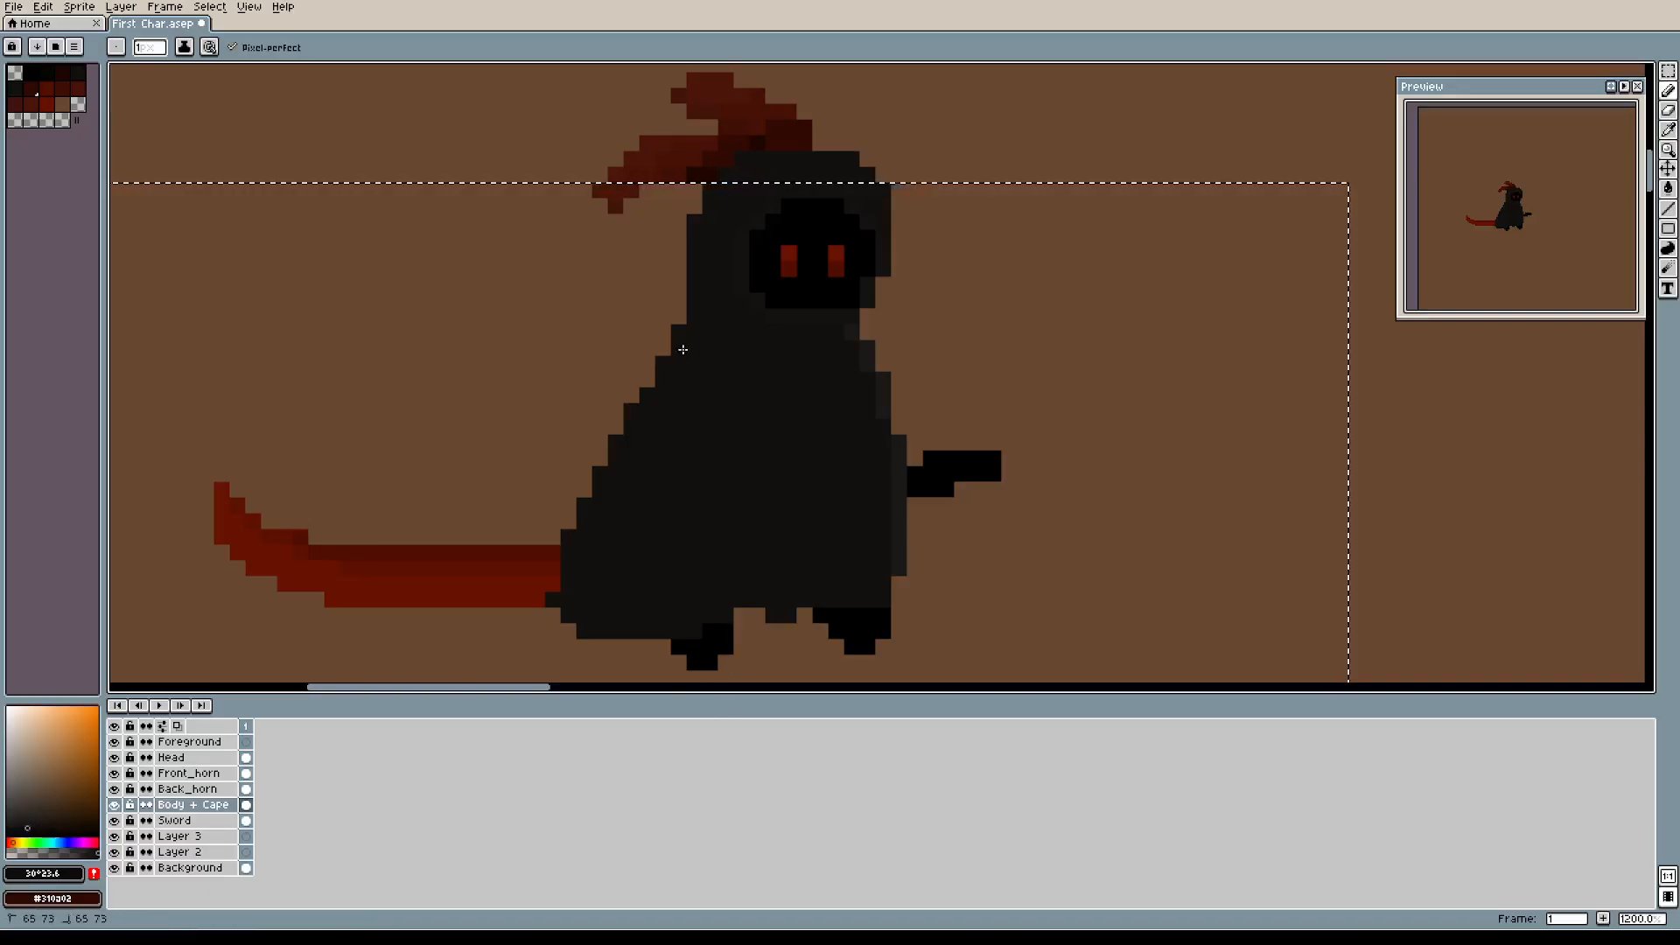
{"action": "scroll", "coordinate": [683, 390], "scroll_direction": "up", "scroll_amount": 6}
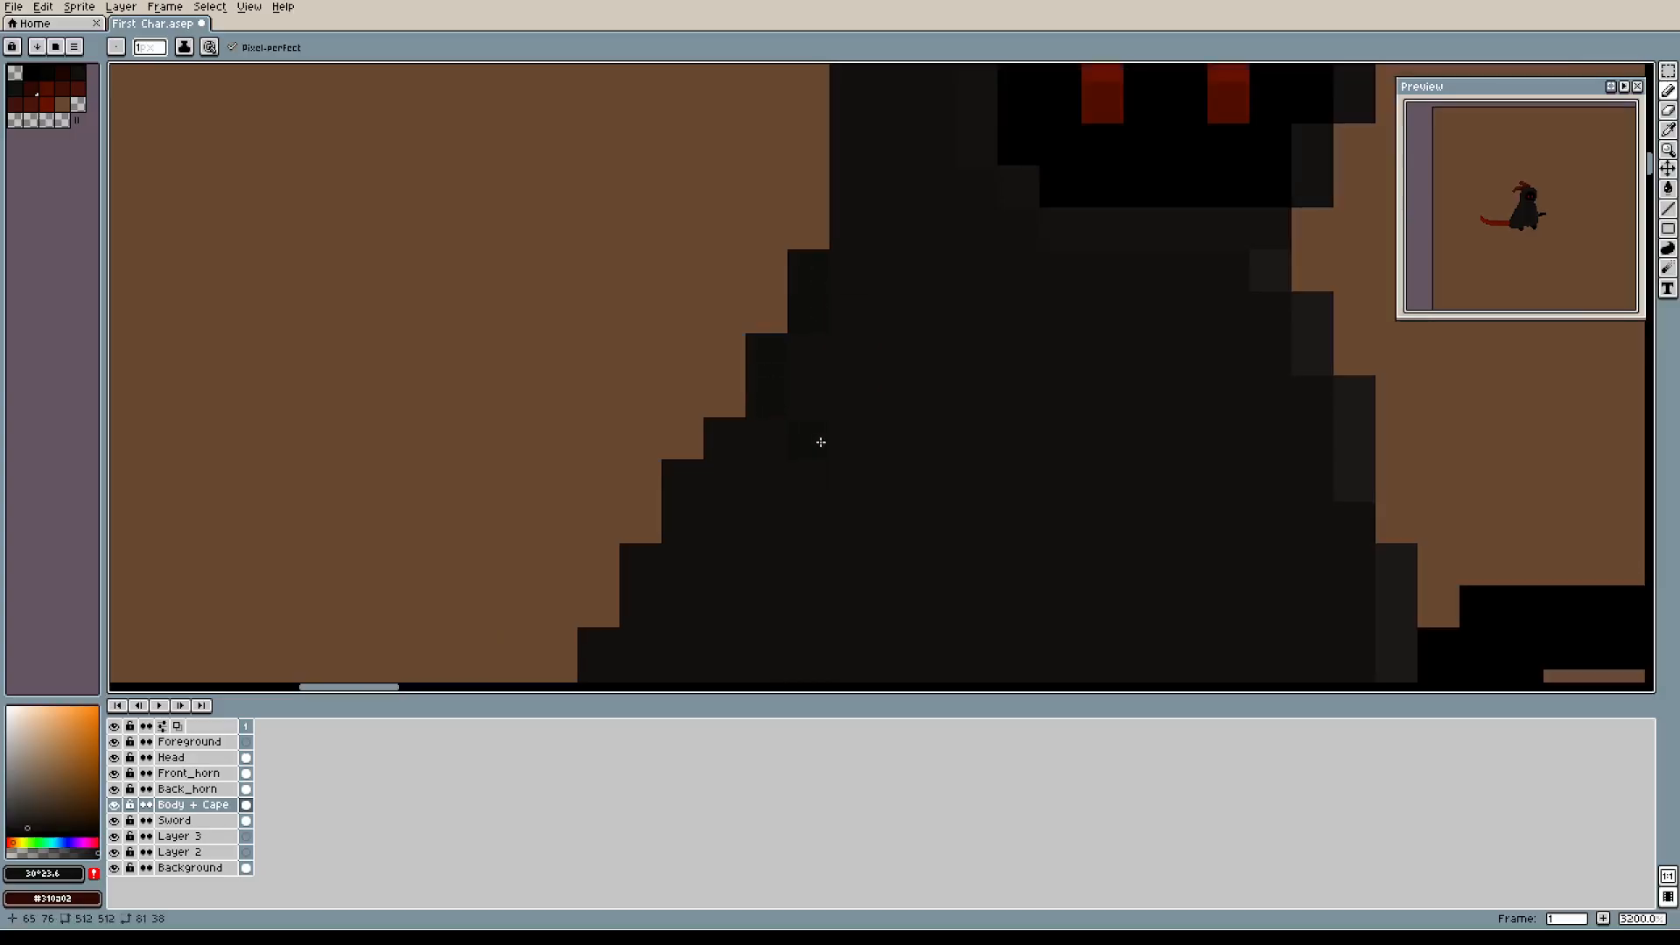
{"action": "left_click_drag", "start_coordinate": [820, 443], "coordinate": [908, 293]}
{"action": "left_click", "coordinate": [804, 330]}
{"action": "left_click", "coordinate": [764, 346]}
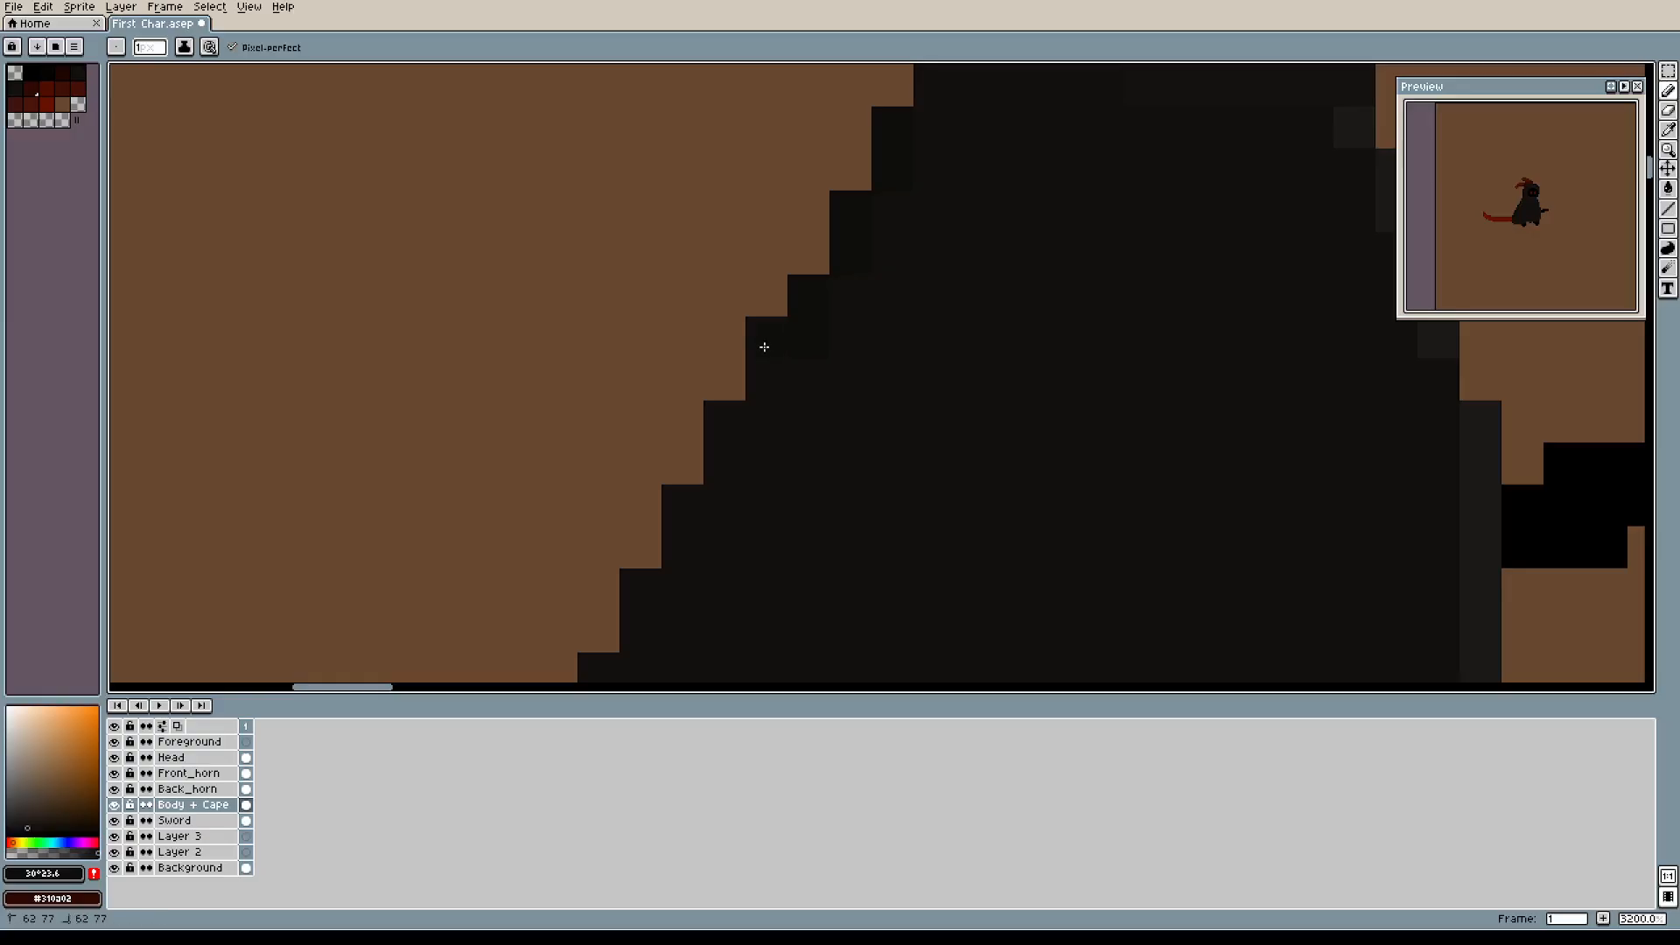
{"action": "left_click_drag", "start_coordinate": [948, 430], "coordinate": [885, 420]}
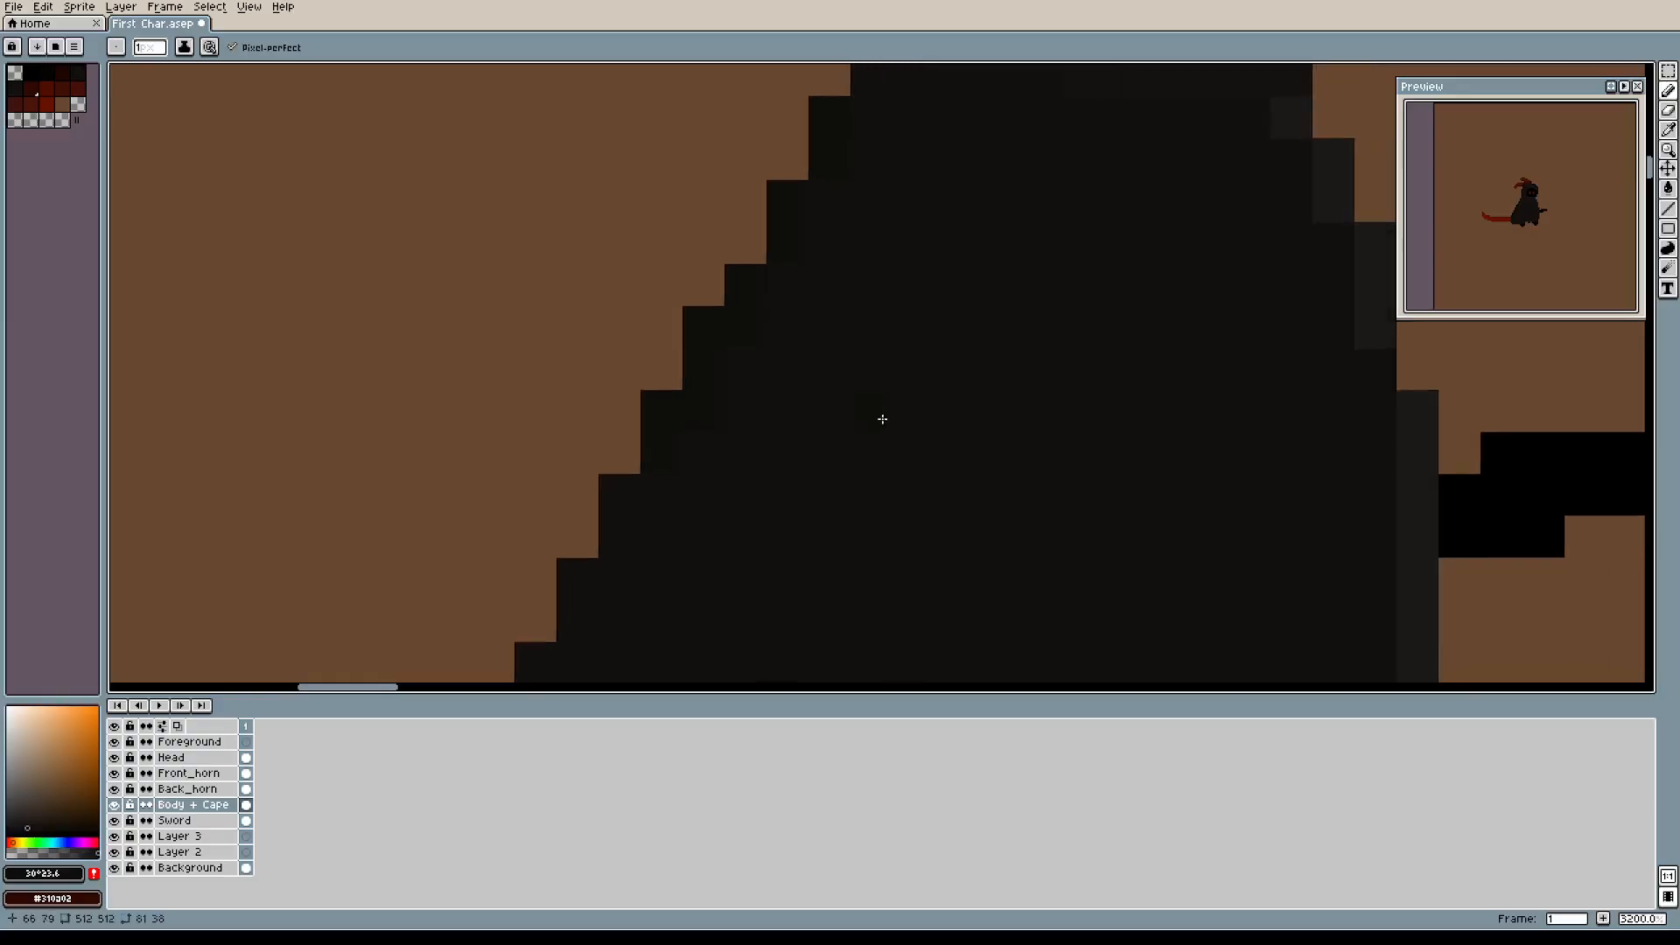
Shade the cape's rear edge from shoulder down to the sword with a single-pixel line in a darker tone, HSV 30, 23, 5.
{"action": "key", "text": "alt"}
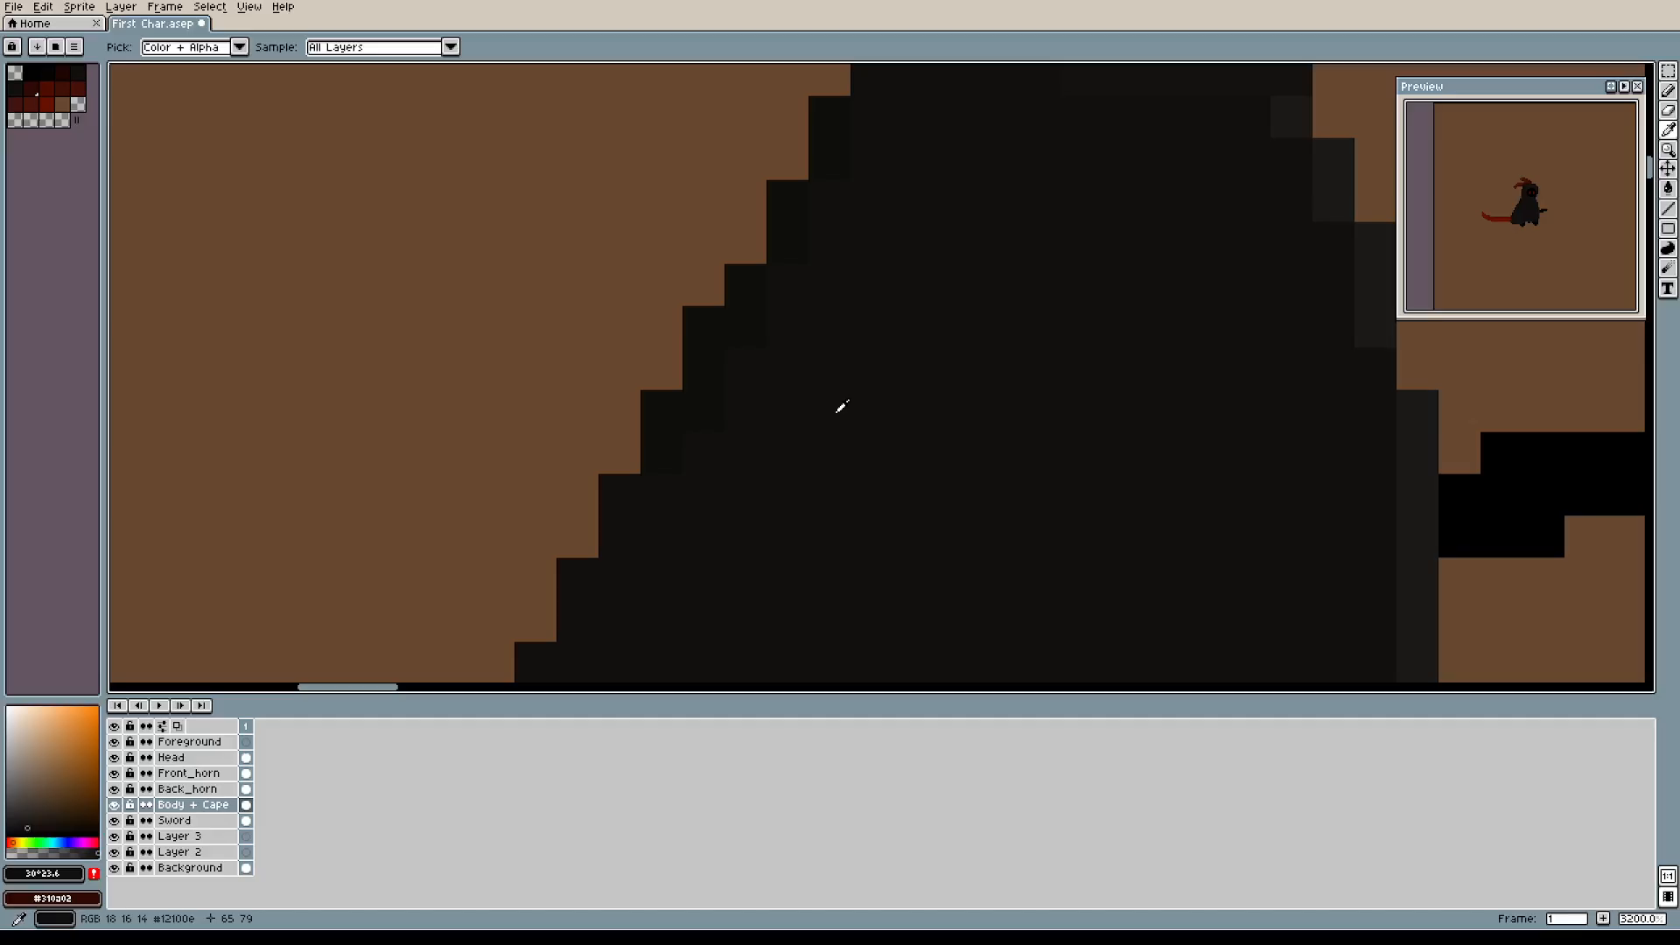
{"action": "left_click", "coordinate": [841, 407], "text": "alt"}
{"action": "mouse_move", "coordinate": [1004, 289]}
{"action": "left_mouse_down"}
{"action": "mouse_move", "coordinate": [946, 277]}
{"action": "mouse_move", "coordinate": [1005, 285]}
{"action": "left_mouse_up"}
{"action": "scroll", "coordinate": [825, 307], "scroll_direction": "down", "scroll_amount": 1}
{"action": "left_click_drag", "start_coordinate": [982, 350], "coordinate": [839, 380]}
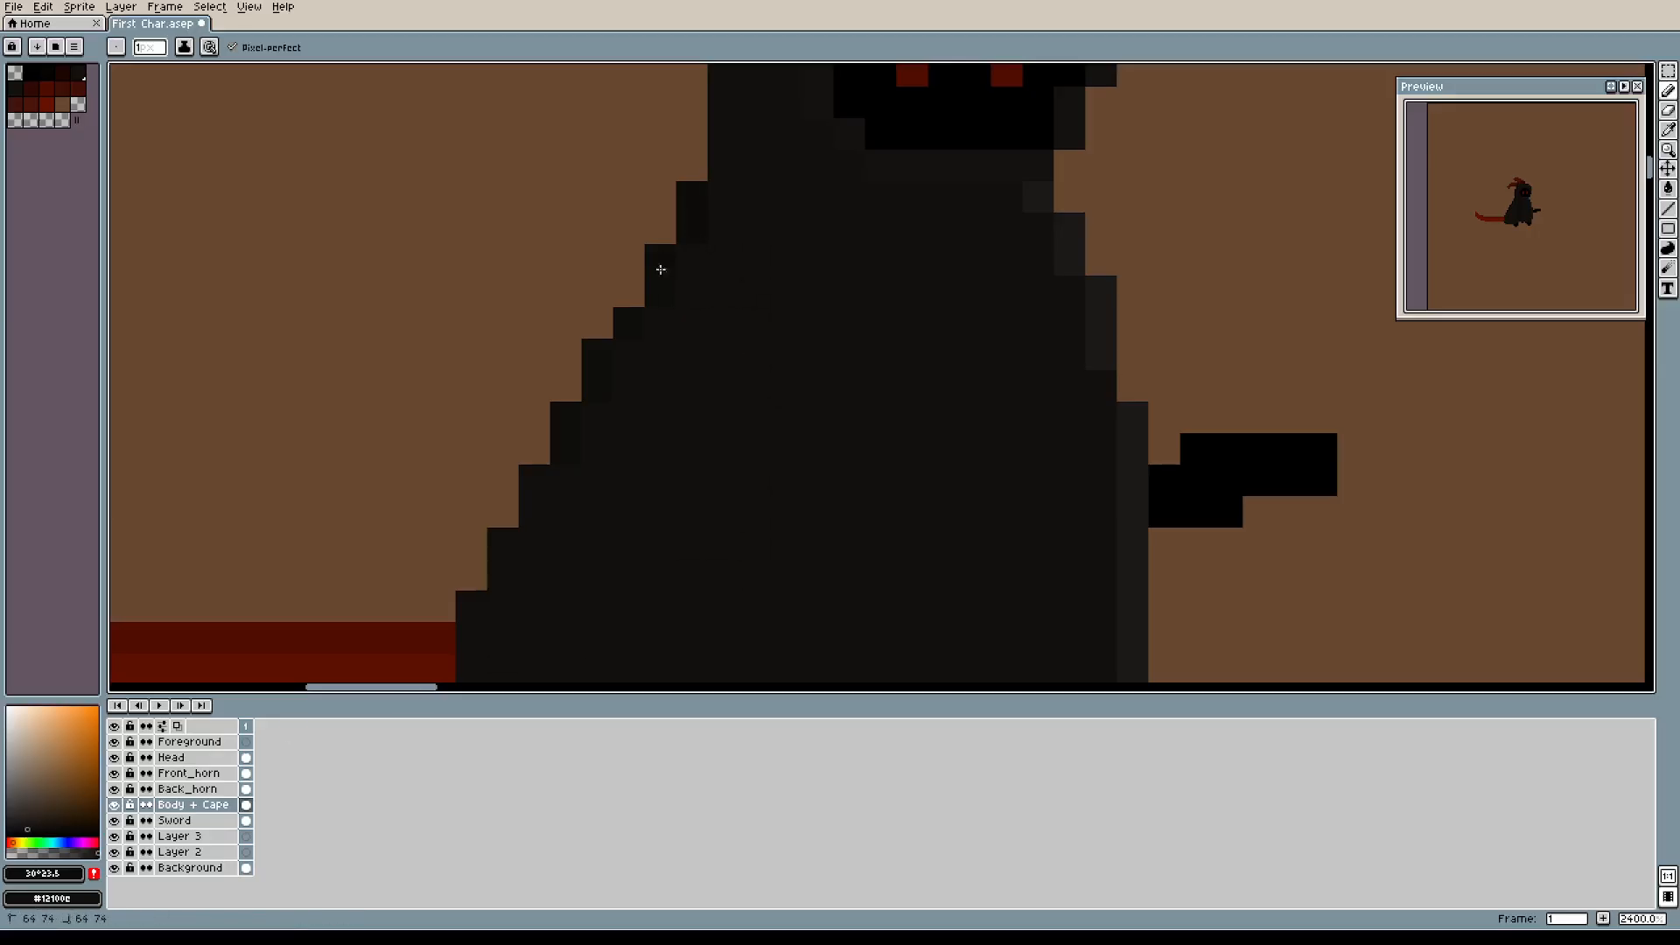
{"action": "left_click", "coordinate": [565, 432]}
{"action": "left_click_drag", "start_coordinate": [763, 421], "coordinate": [880, 304]}
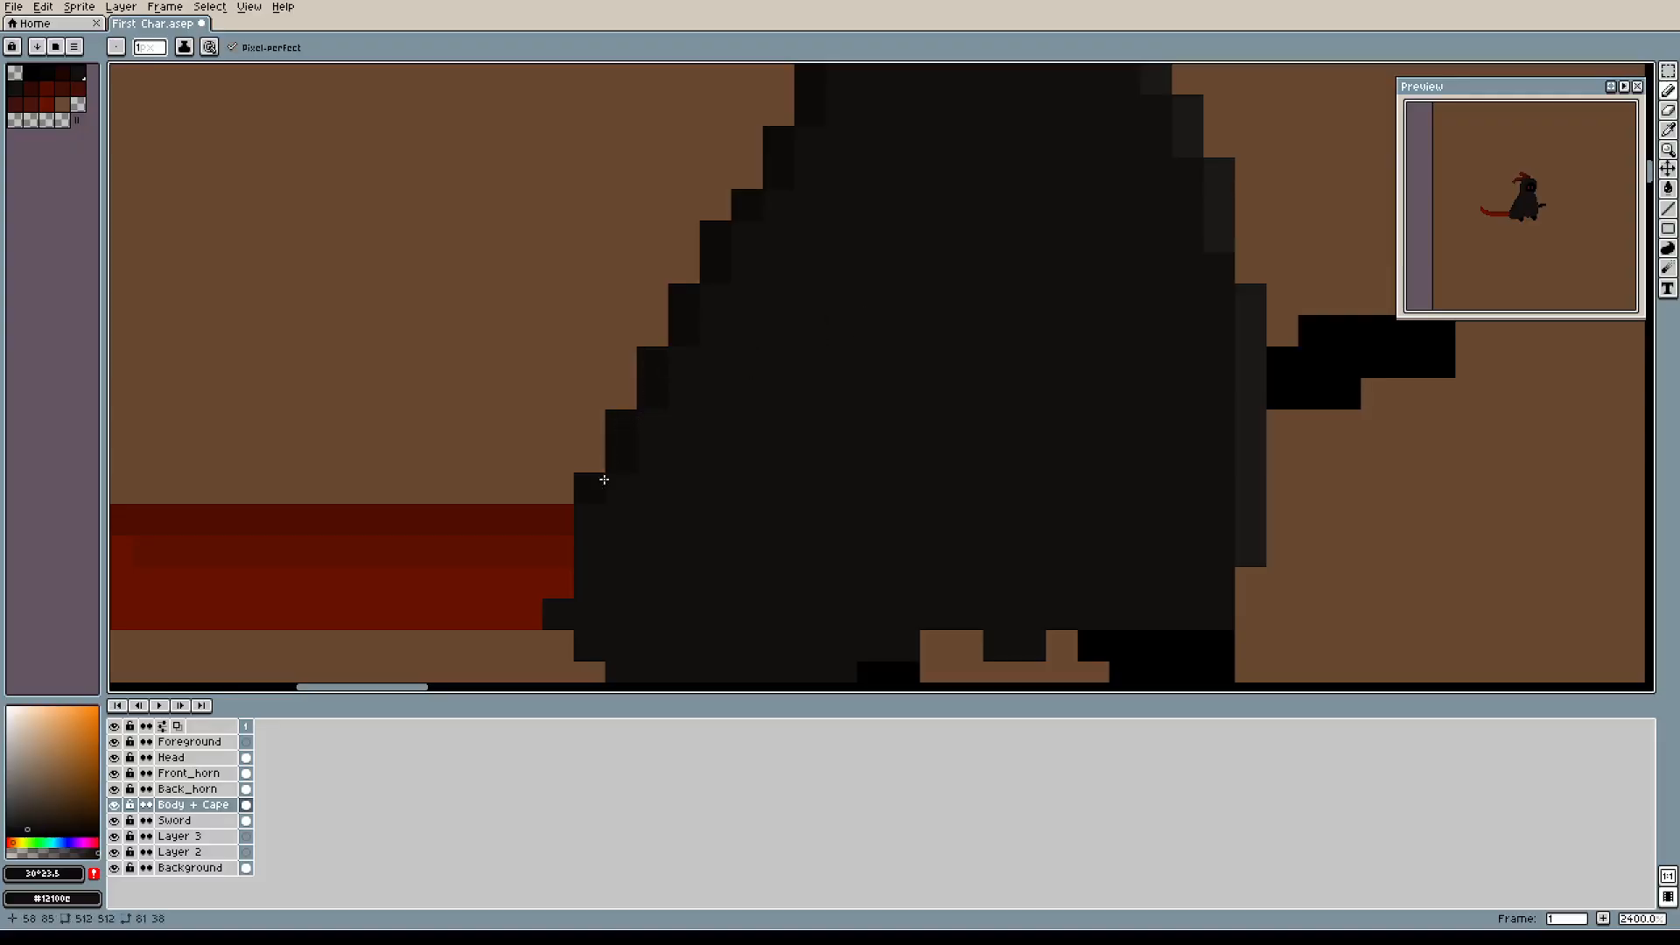
{"action": "left_click_drag", "start_coordinate": [885, 511], "coordinate": [900, 379]}
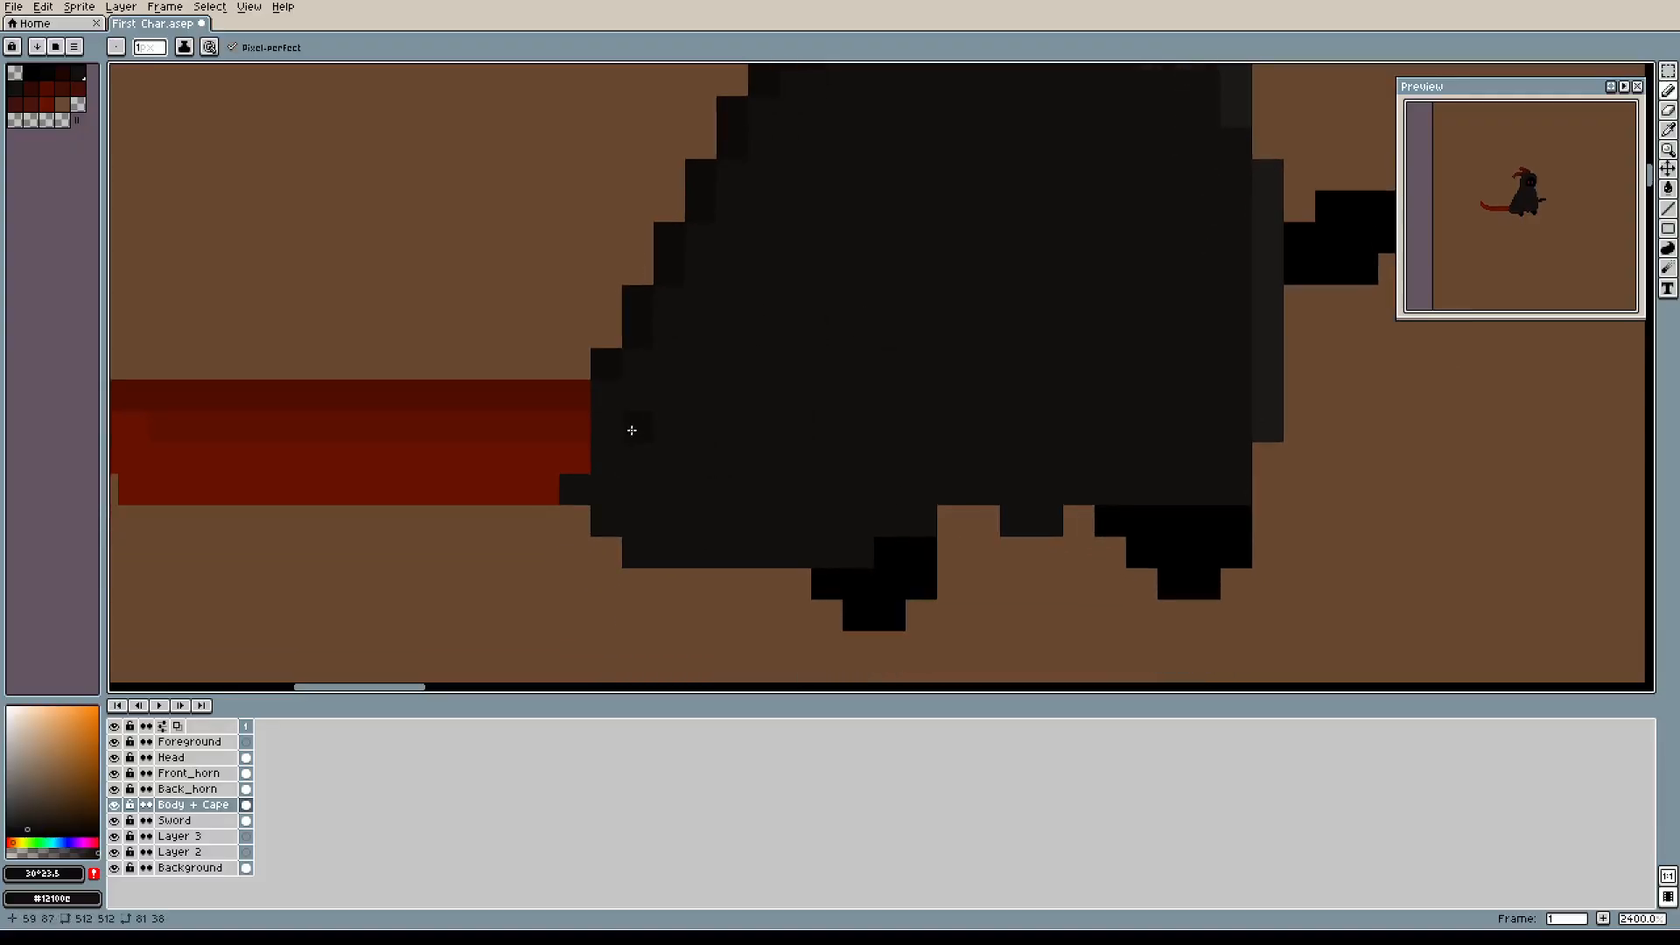
{"action": "scroll", "coordinate": [967, 379], "scroll_direction": "down", "scroll_amount": 2}
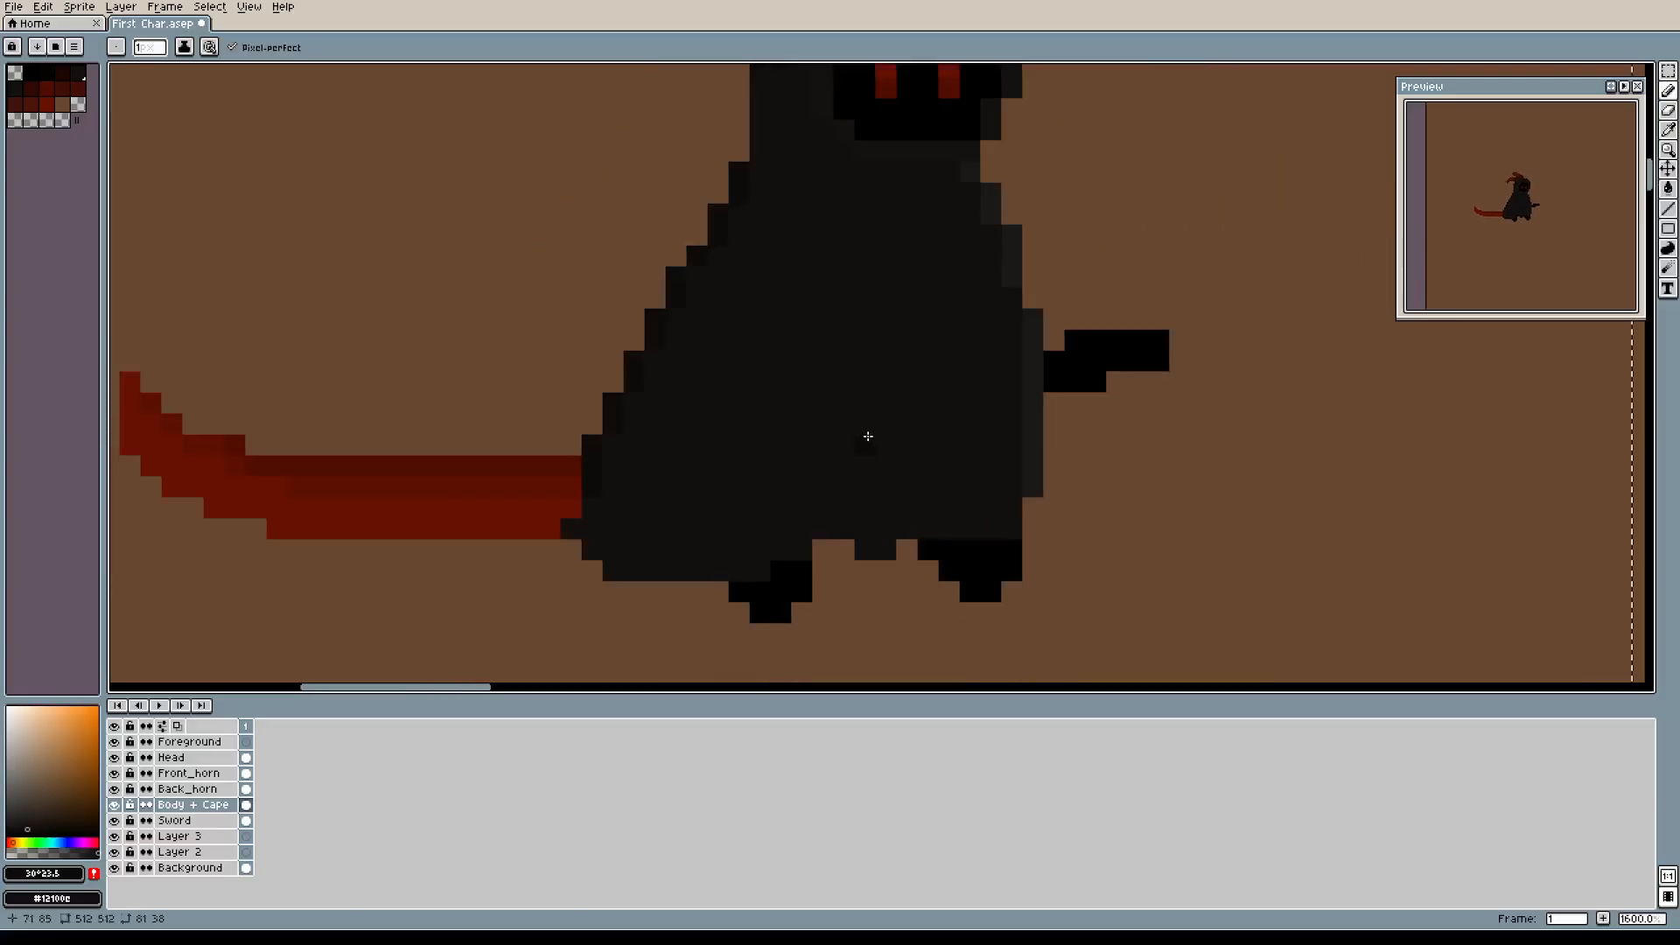
Clear the selection and shade the hood's rear edge up to the horn on the Head layer in the same darker tone.
{"action": "left_click_drag", "start_coordinate": [1177, 232], "coordinate": [1031, 400]}
{"action": "scroll", "coordinate": [1031, 401], "scroll_direction": "down", "scroll_amount": 1}
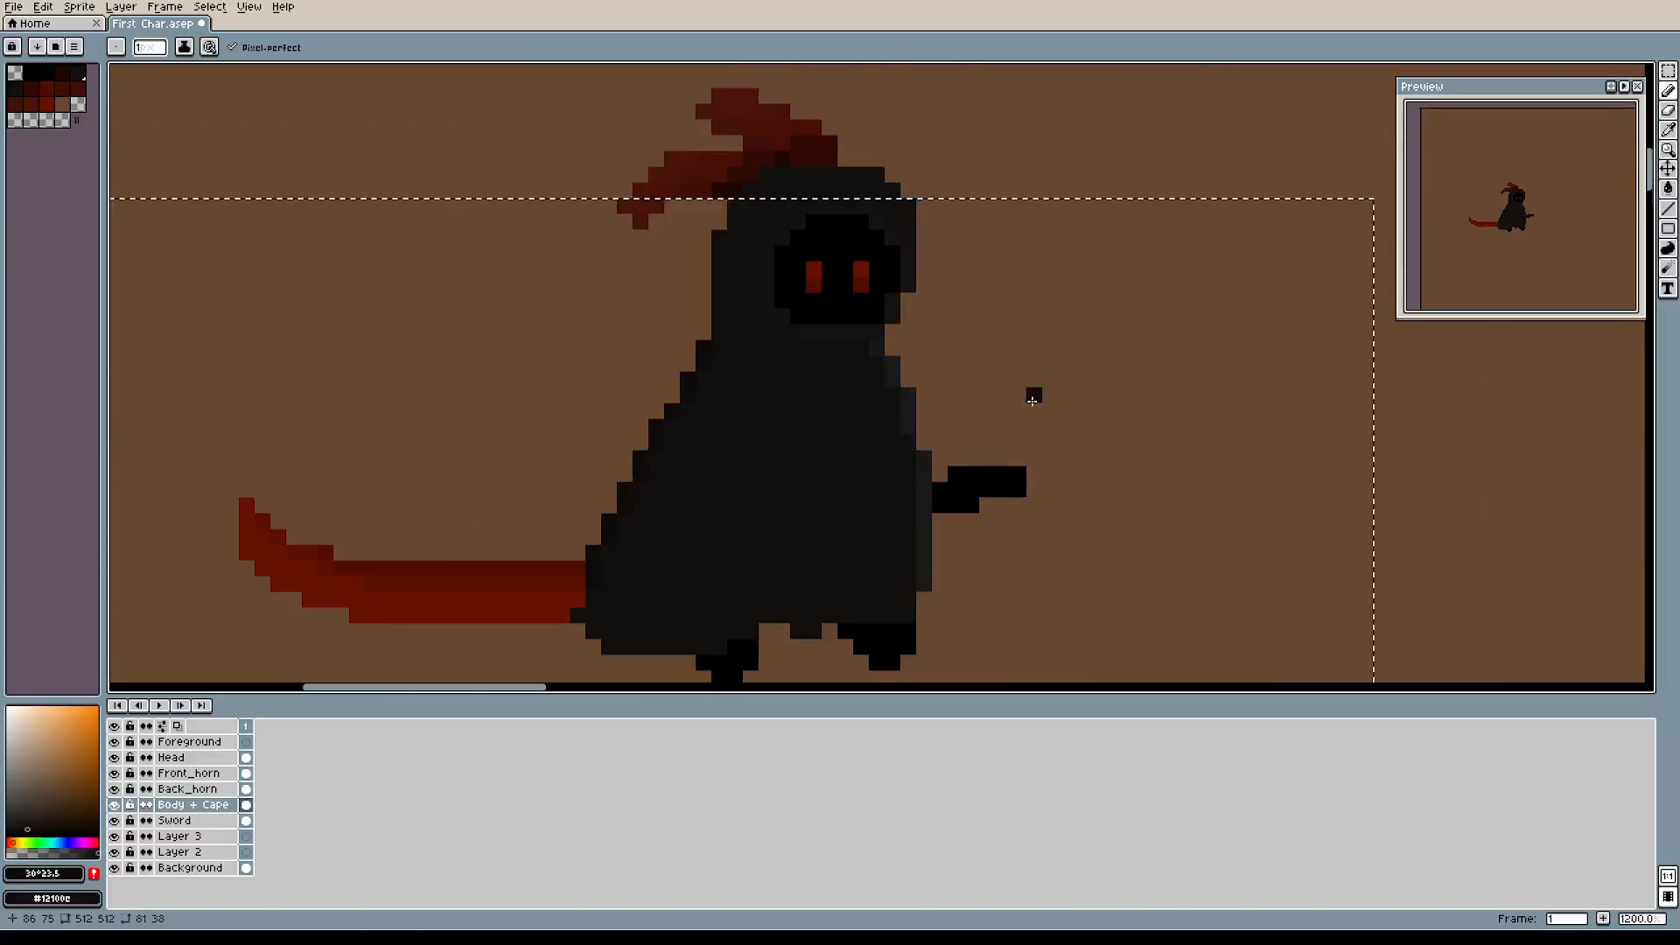
{"action": "left_click_drag", "start_coordinate": [786, 220], "coordinate": [785, 377]}
{"action": "scroll", "coordinate": [784, 379], "scroll_direction": "up", "scroll_amount": 2}
{"action": "scroll", "coordinate": [784, 378], "scroll_direction": "down", "scroll_amount": 1}
{"action": "scroll", "coordinate": [784, 378], "scroll_direction": "up", "scroll_amount": 1}
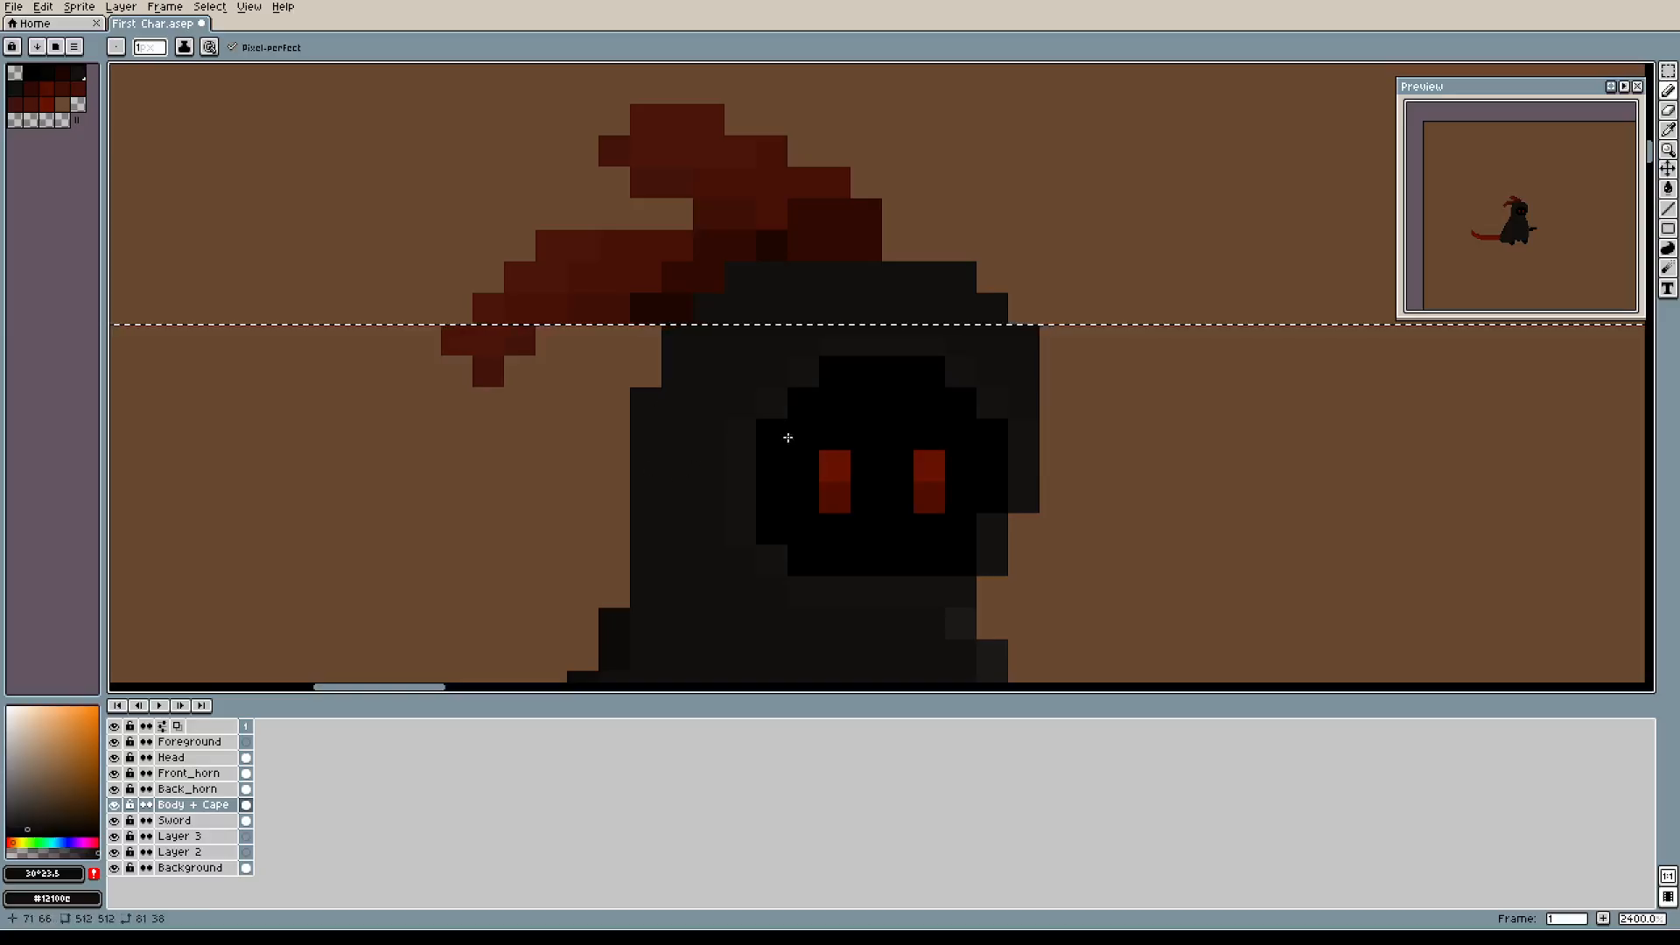
{"action": "left_click_drag", "start_coordinate": [769, 457], "coordinate": [824, 323]}
{"action": "key", "text": "e"}
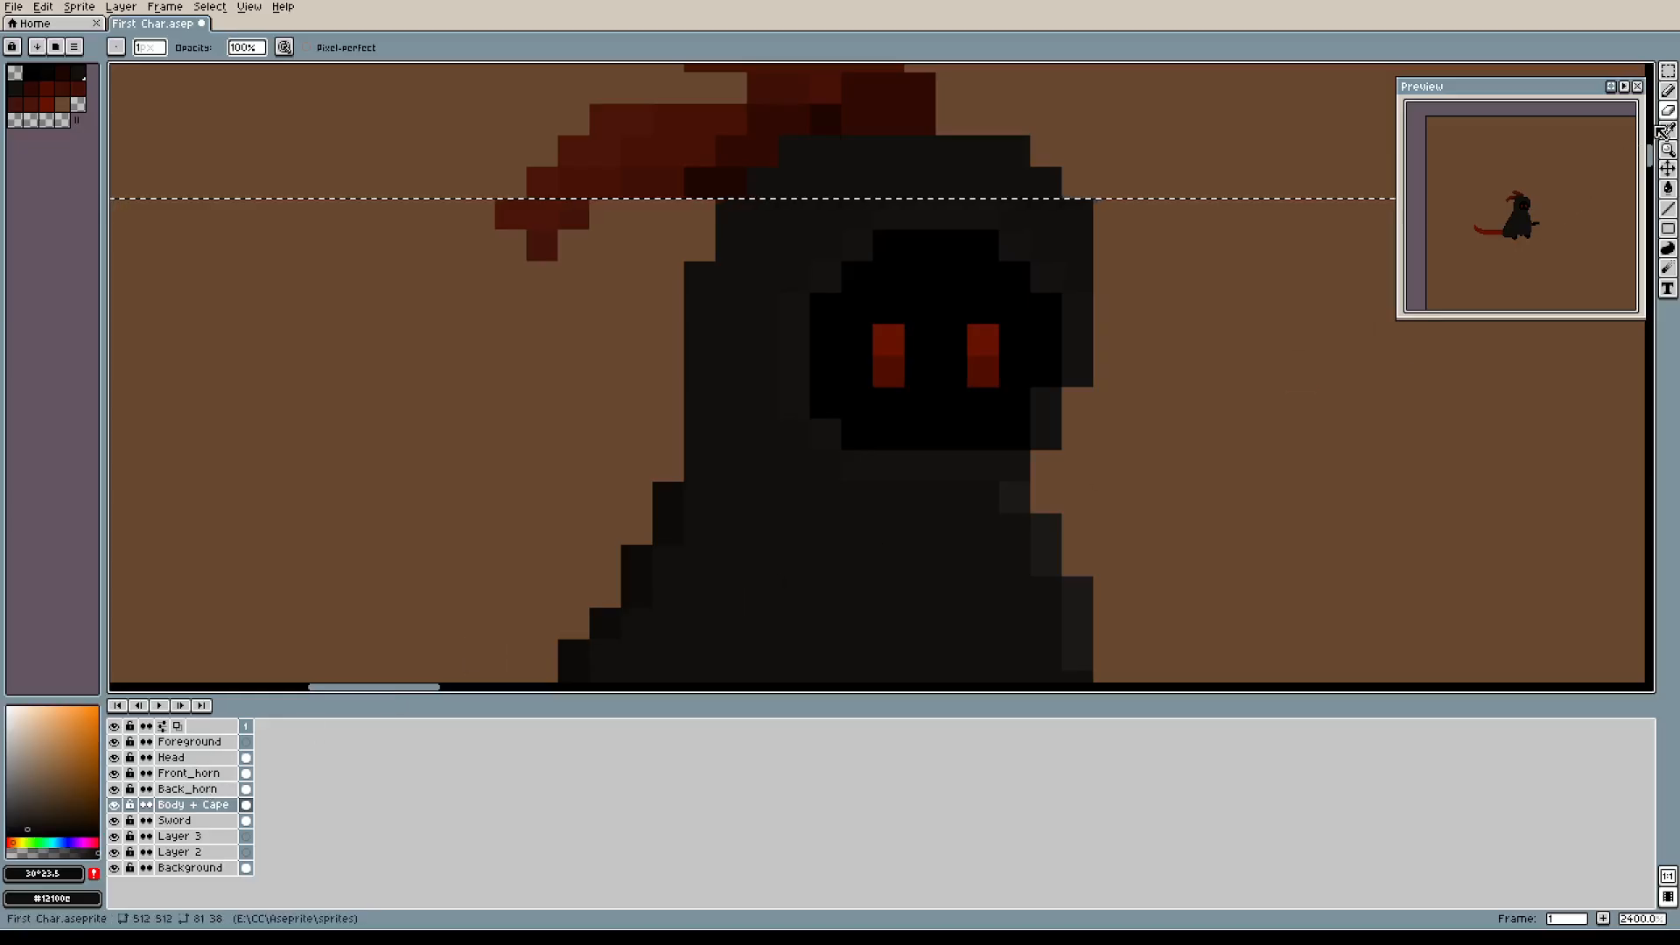
{"action": "left_click", "coordinate": [1668, 70]}
{"action": "left_click", "coordinate": [421, 150]}
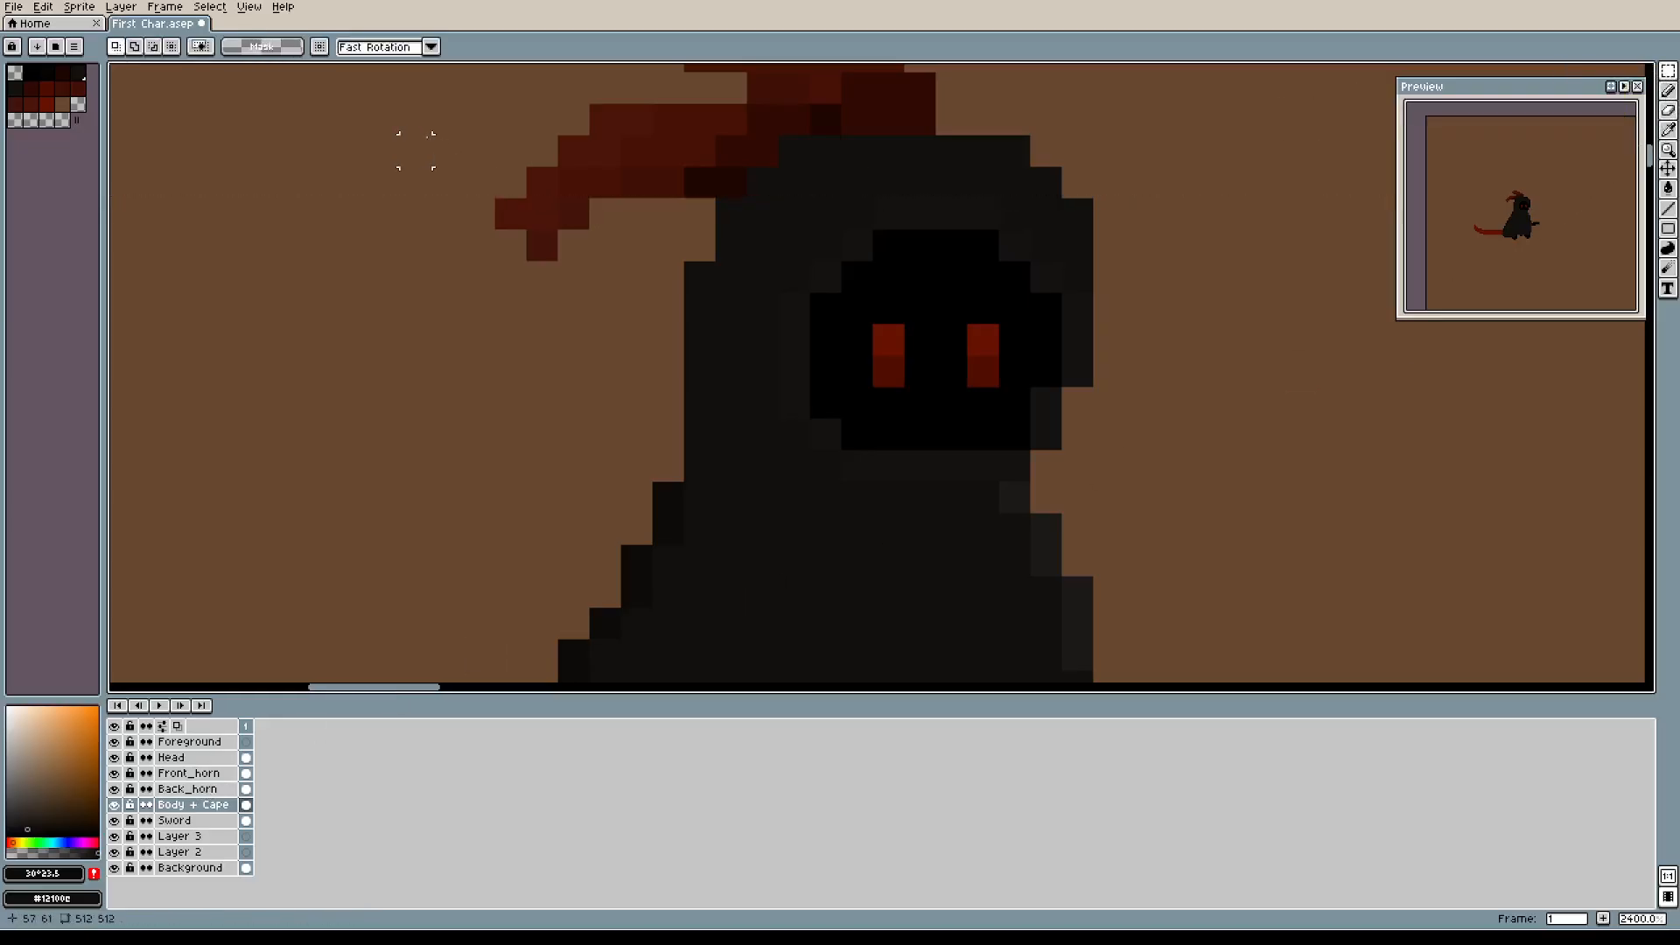
{"action": "left_click", "coordinate": [187, 759]}
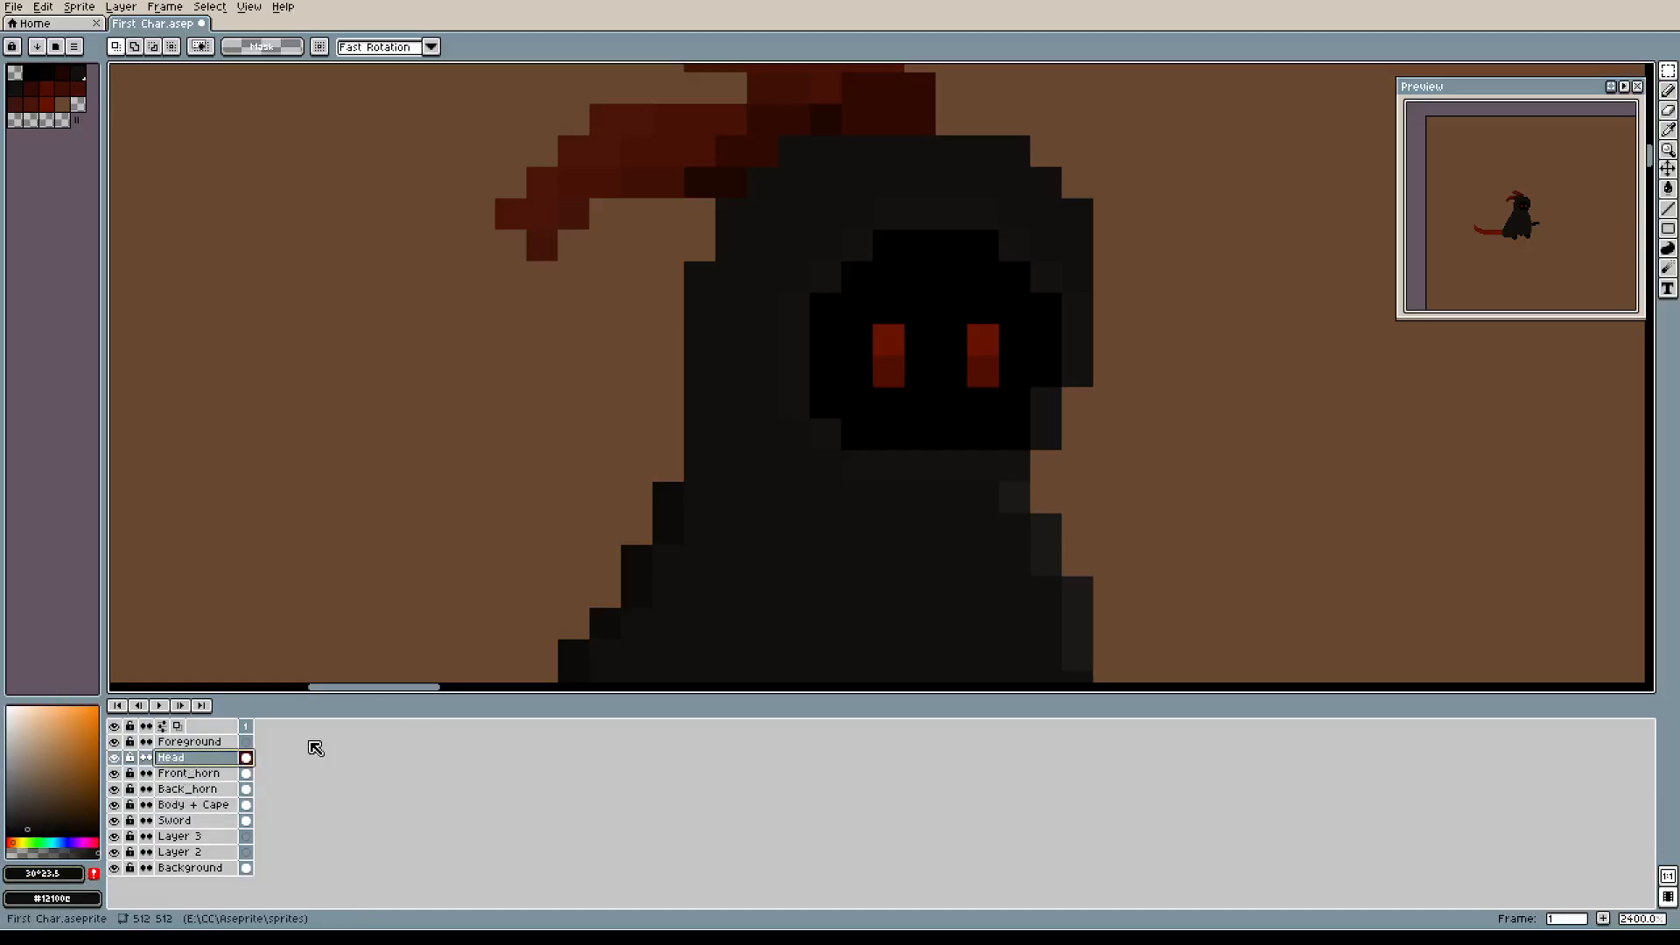
{"action": "left_click", "coordinate": [1668, 91]}
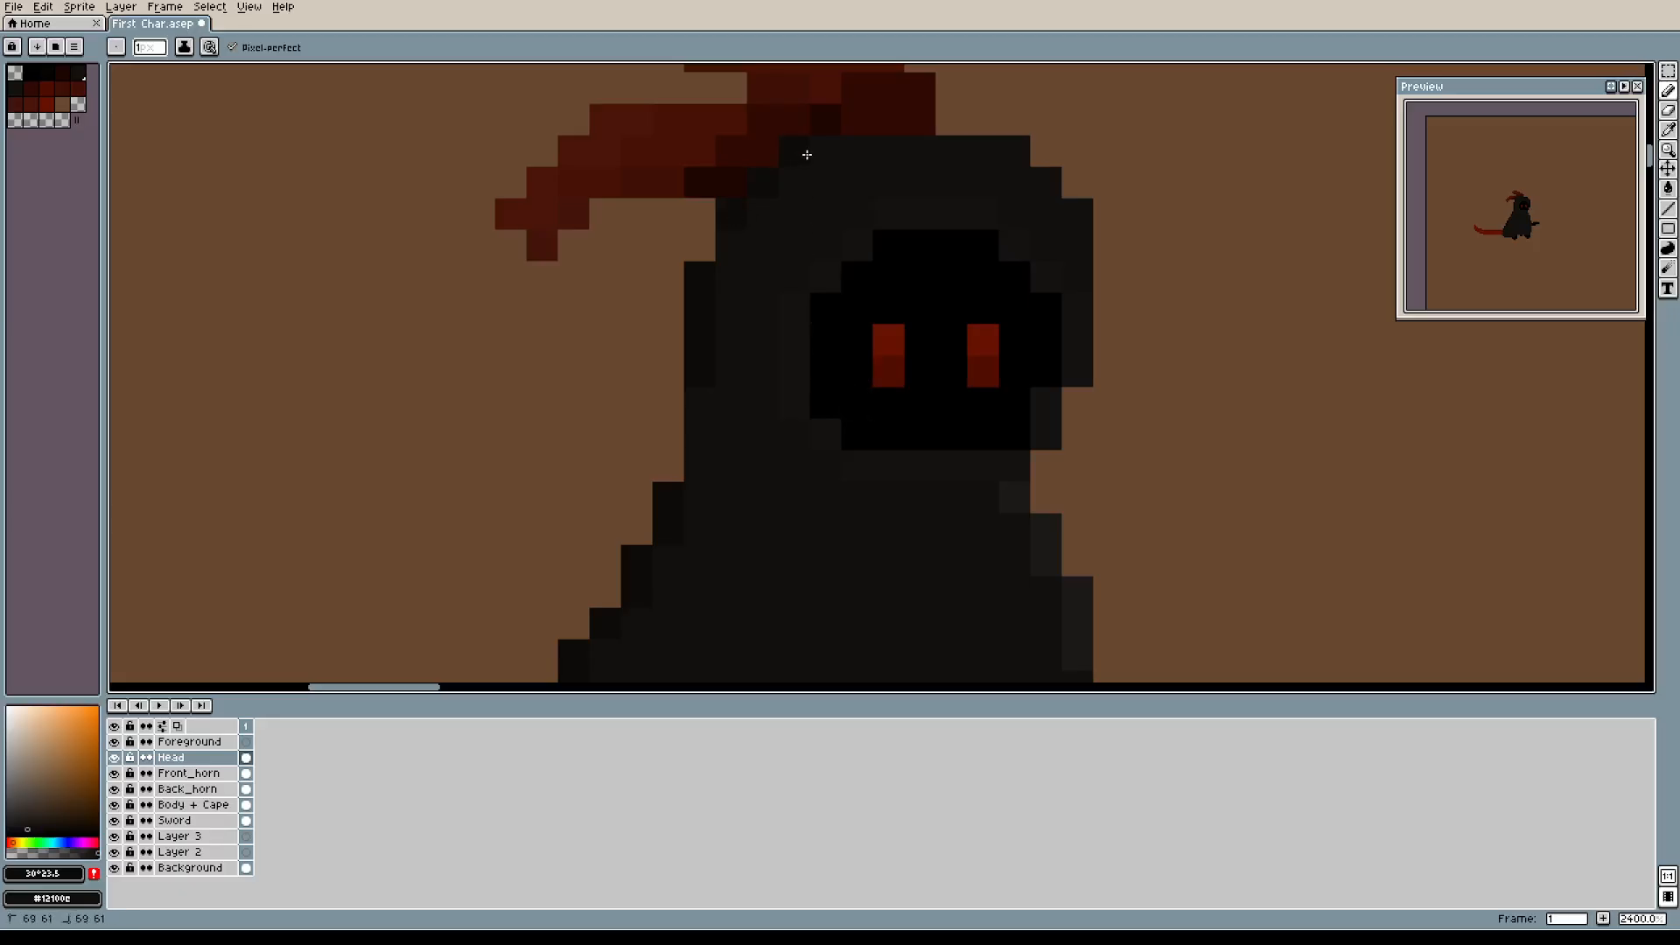
Paint the hood's lower front edge, beside and just below the face, in a lighter shade, HSV 24, 20, 12.
{"action": "left_click_drag", "start_coordinate": [1021, 219], "coordinate": [905, 188]}
{"action": "key", "text": "i"}
{"action": "left_click", "coordinate": [908, 457], "text": "alt"}
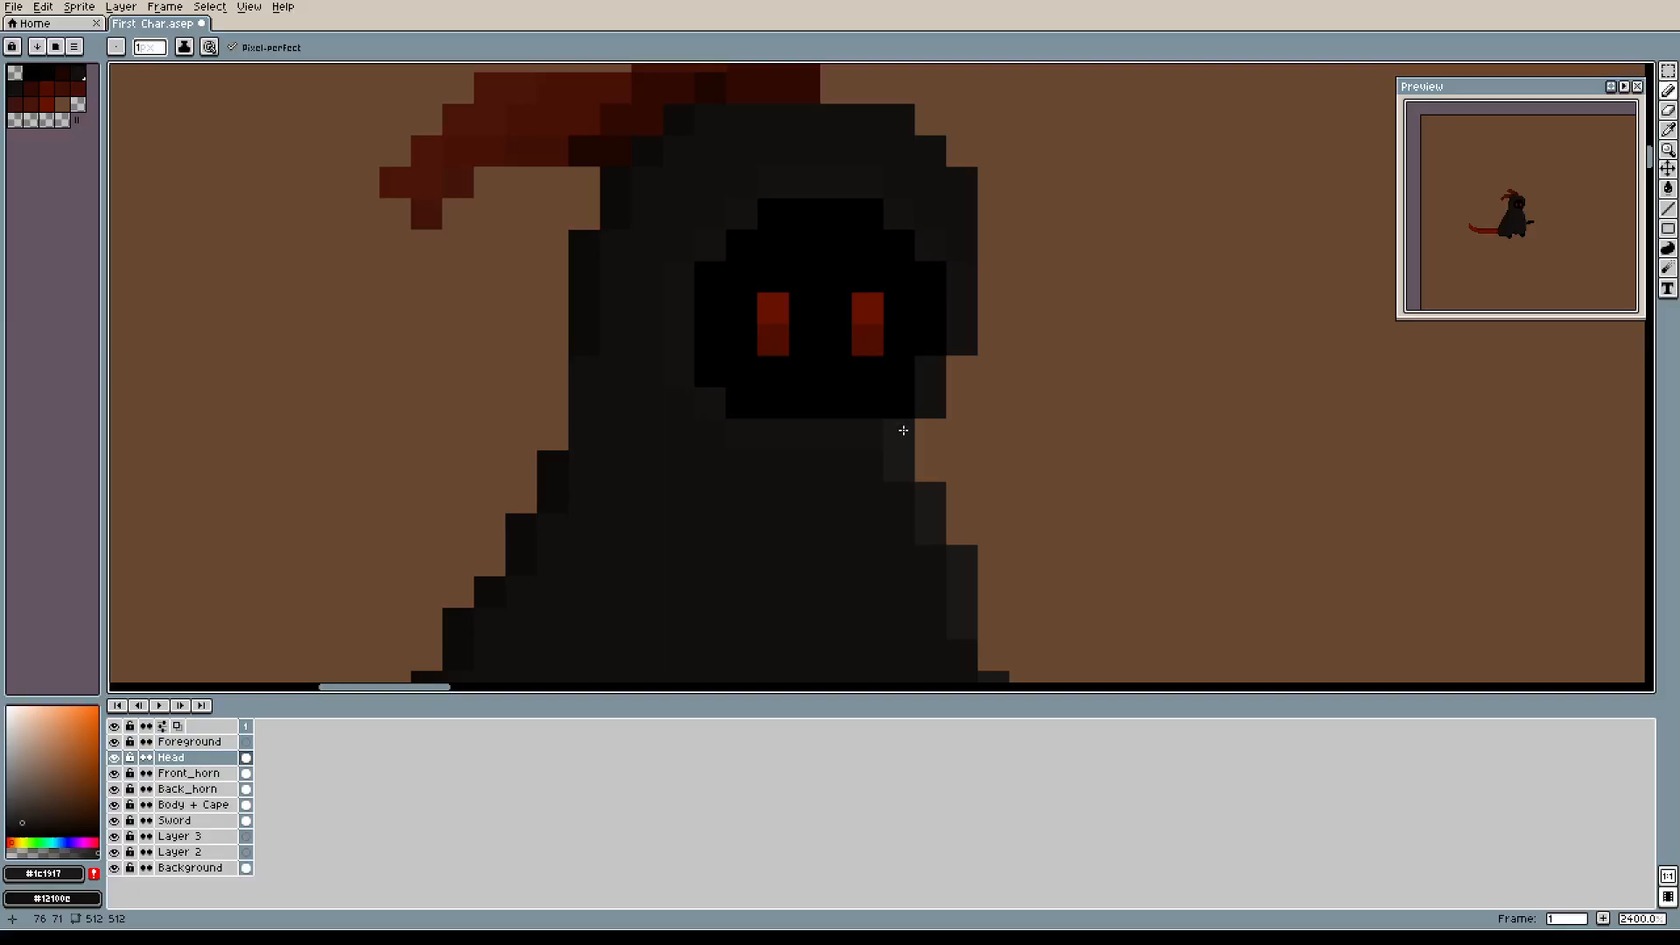
{"action": "left_click", "coordinate": [849, 437], "text": "alt"}
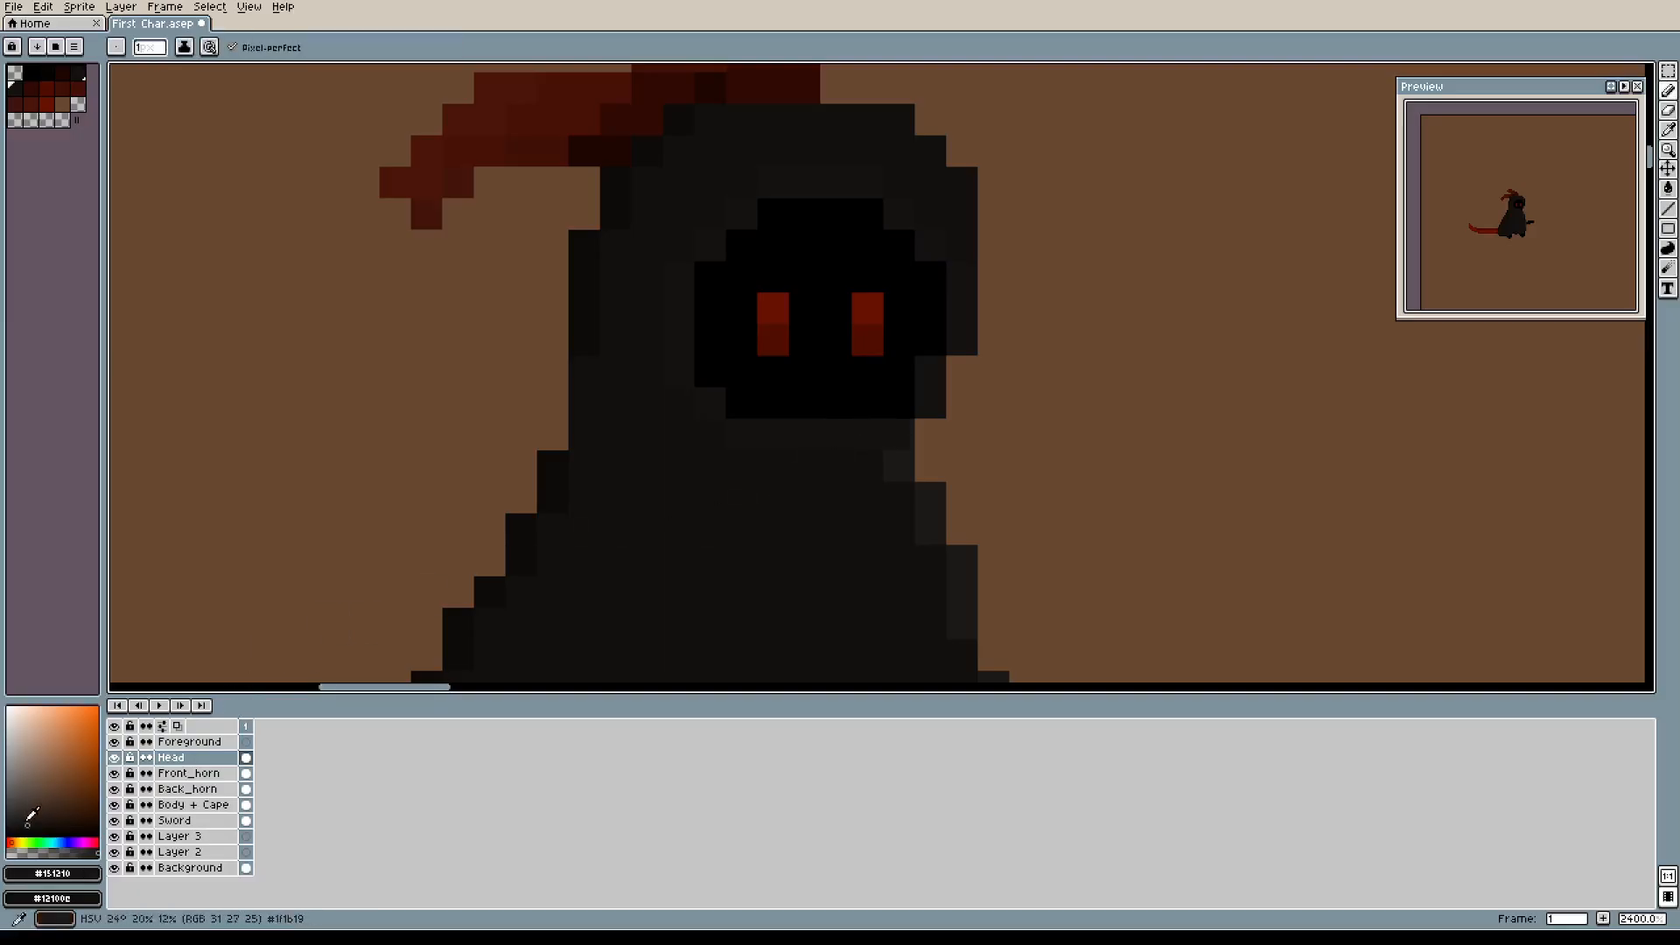
{"action": "left_click", "coordinate": [24, 820]}
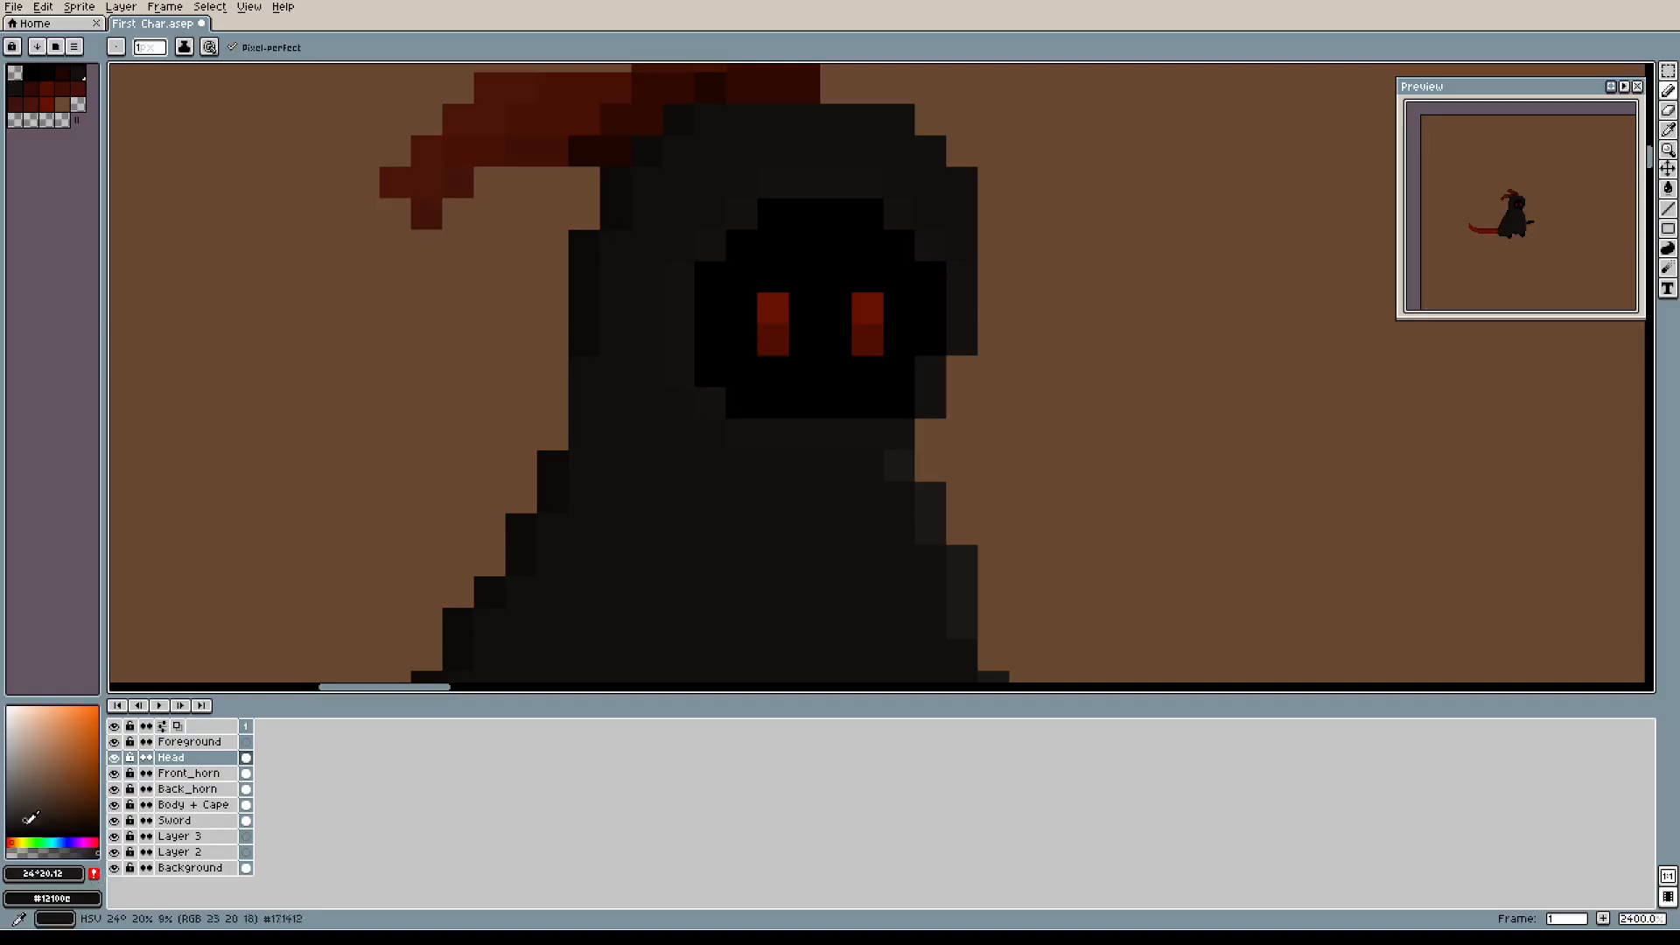
{"action": "left_click", "coordinate": [895, 438]}
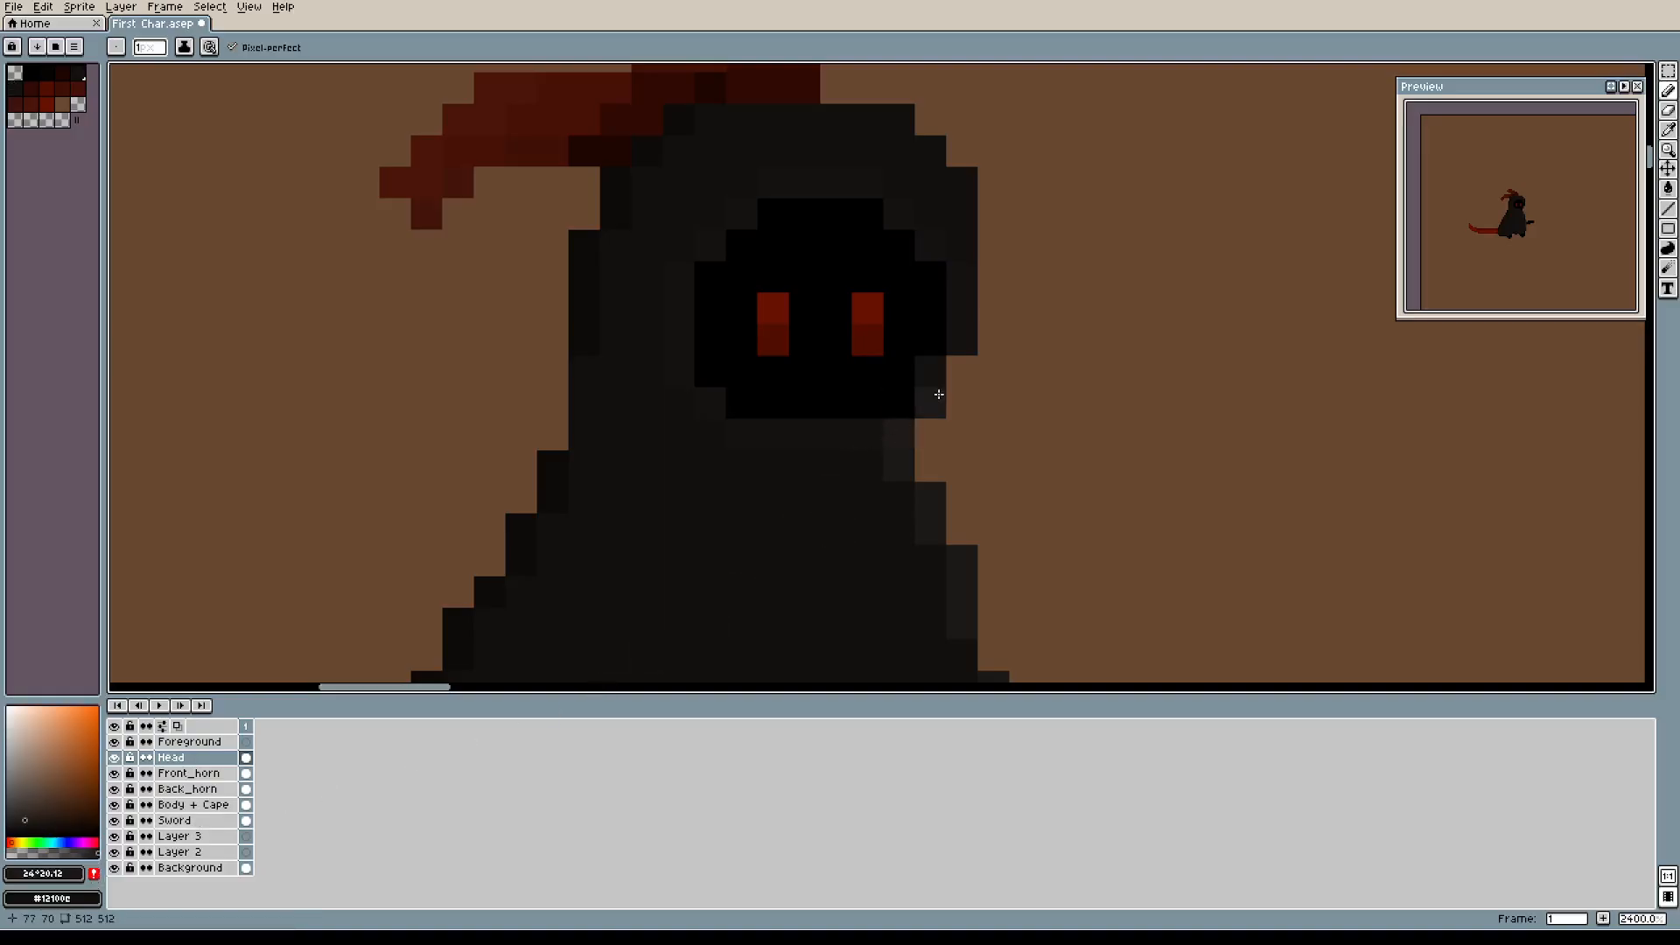
{"action": "left_click", "coordinate": [935, 401]}
{"action": "left_click_drag", "start_coordinate": [963, 343], "coordinate": [964, 281]}
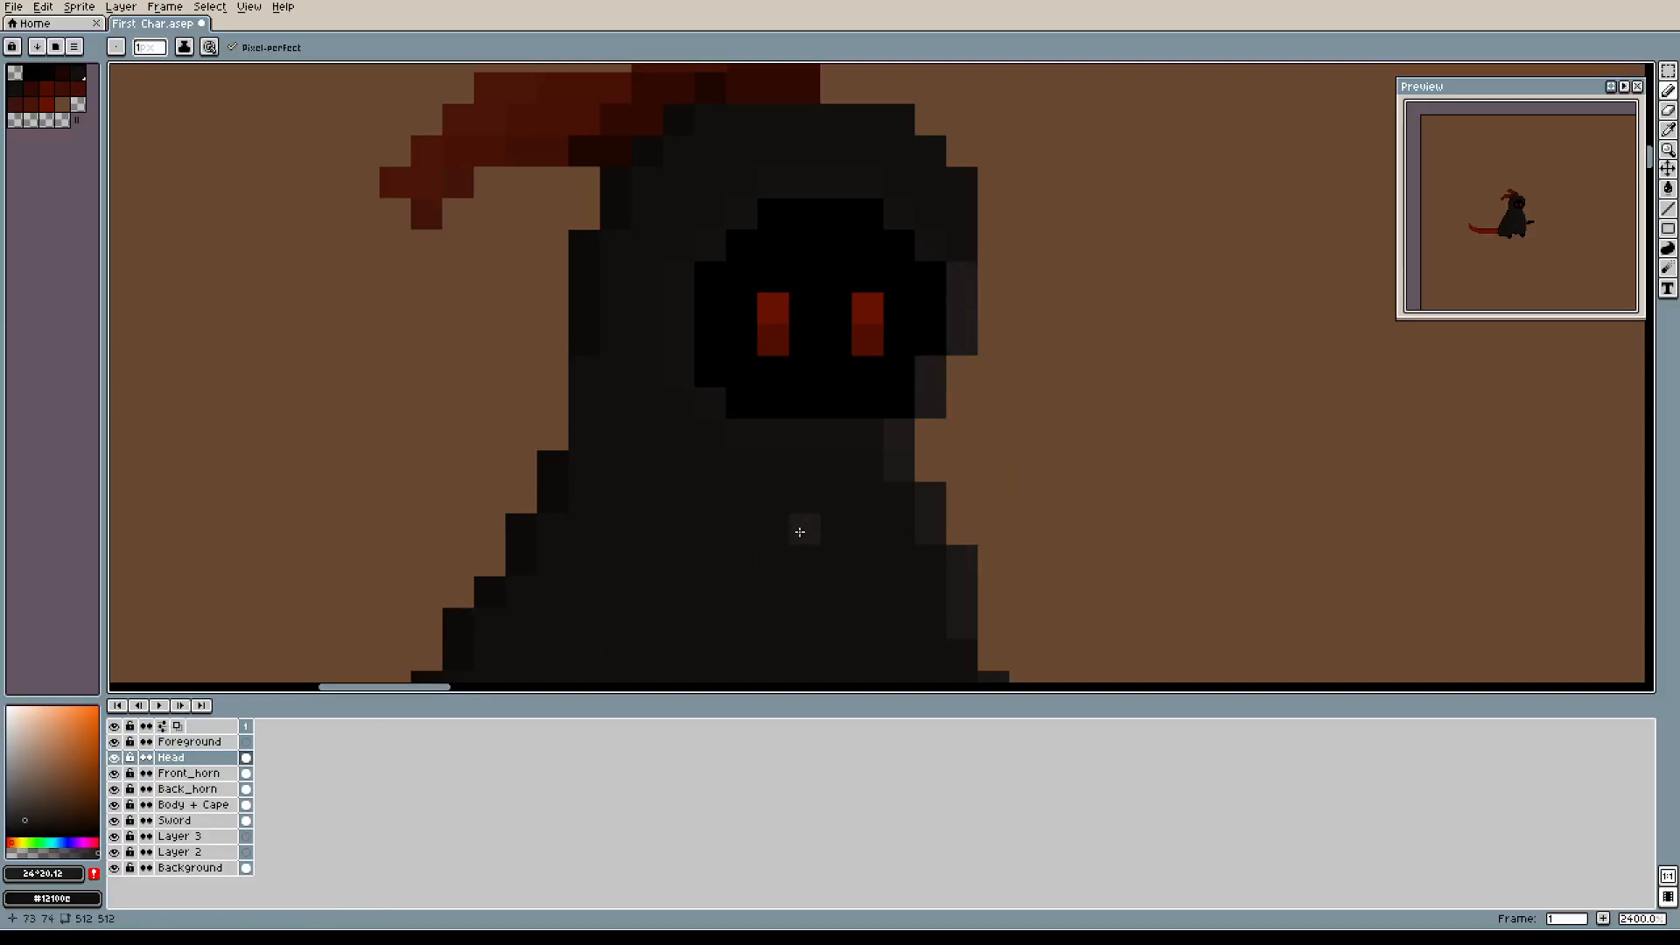
Sample the highlight colour #1c1917 and extend the highlight up the hood's front edge to its top corner.
{"action": "key", "text": "i"}
{"action": "left_click", "coordinate": [904, 453]}
{"action": "key", "text": "b"}
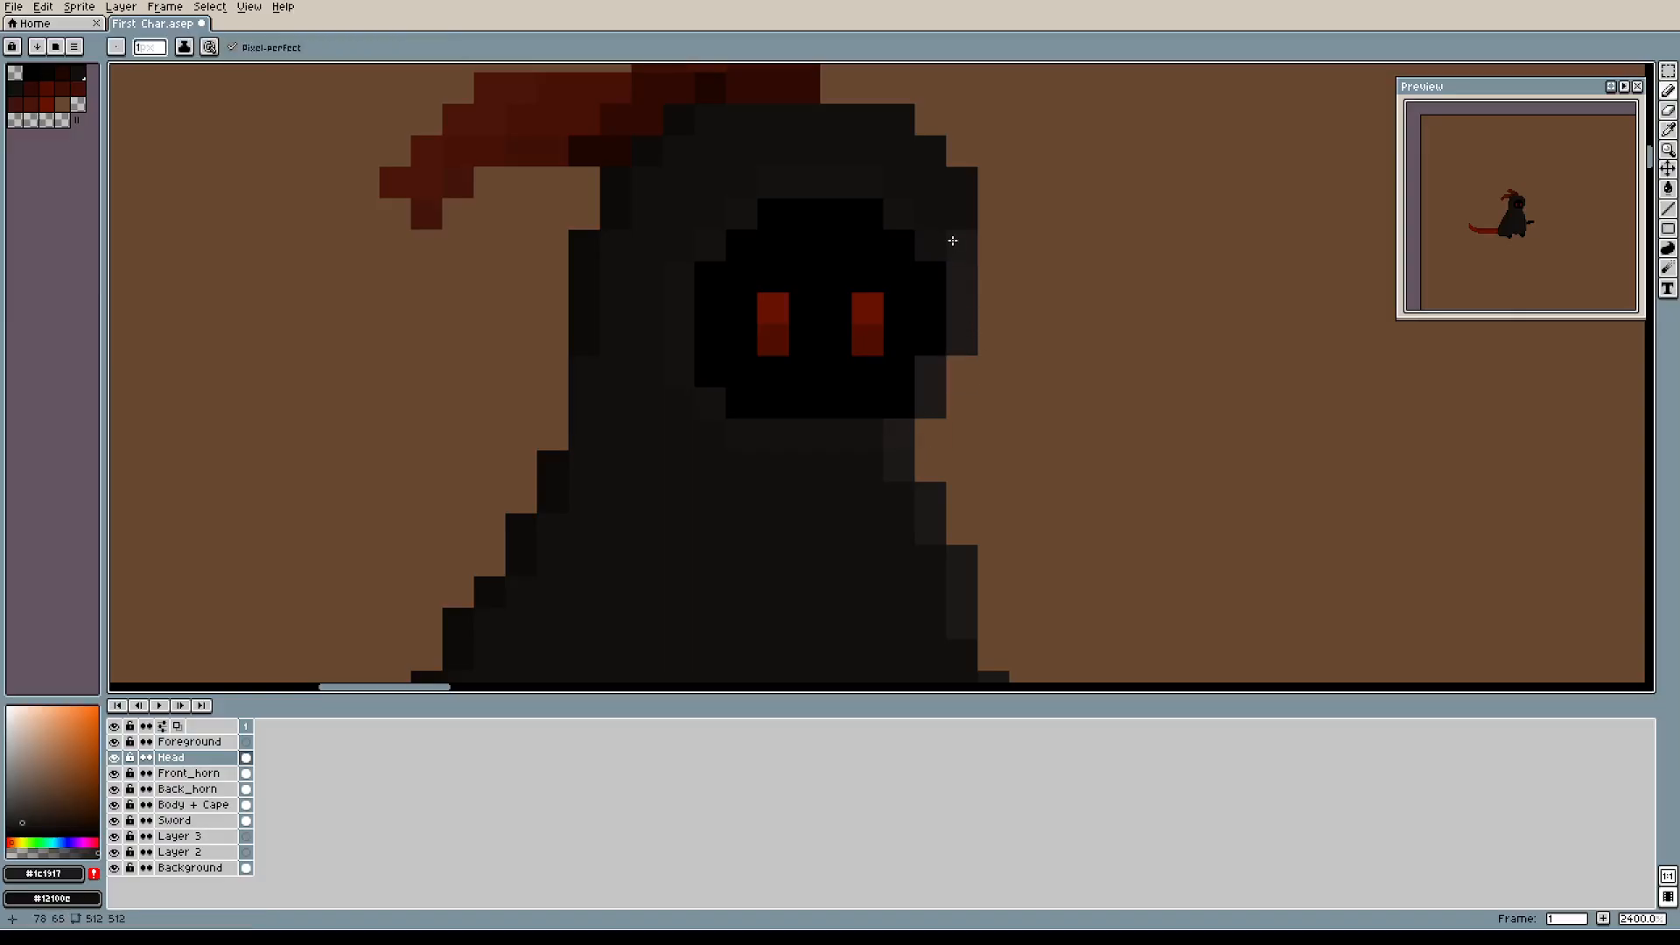
{"action": "mouse_move", "coordinate": [956, 235]}
{"action": "left_mouse_down"}
{"action": "mouse_move", "coordinate": [961, 188]}
{"action": "mouse_move", "coordinate": [904, 131]}
{"action": "left_mouse_up"}
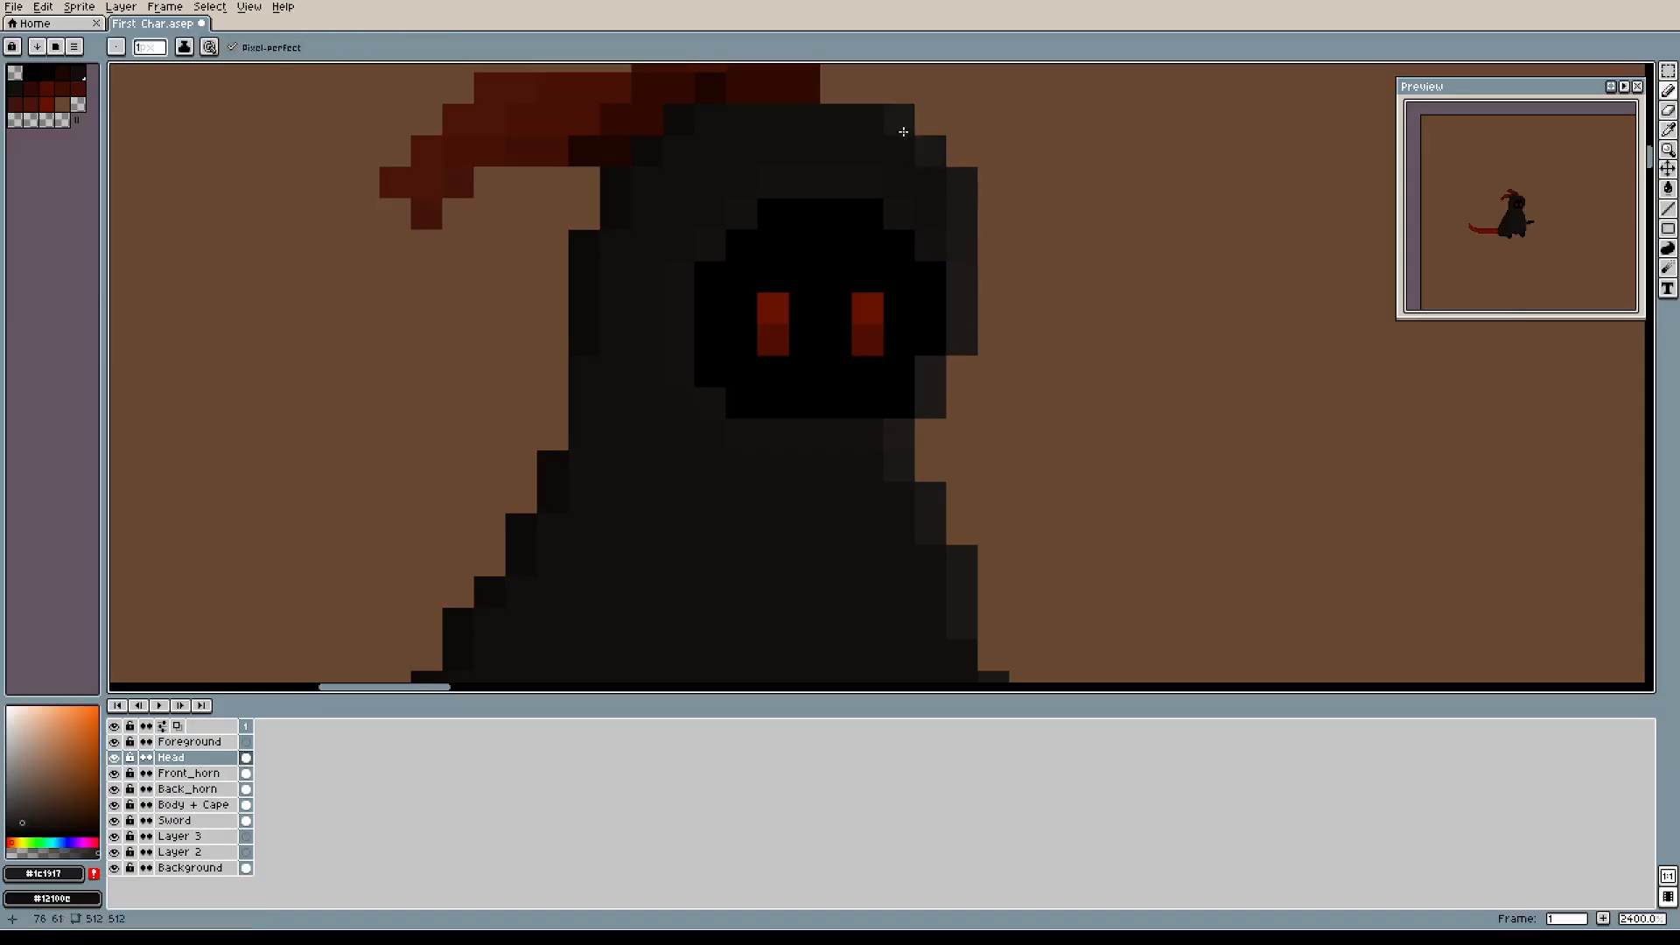
Compare the hood's lower front highlight, the shade directly below the face and the cape colour beneath it by sampling each.
{"action": "scroll", "coordinate": [1147, 300], "scroll_direction": "down", "scroll_amount": 4}
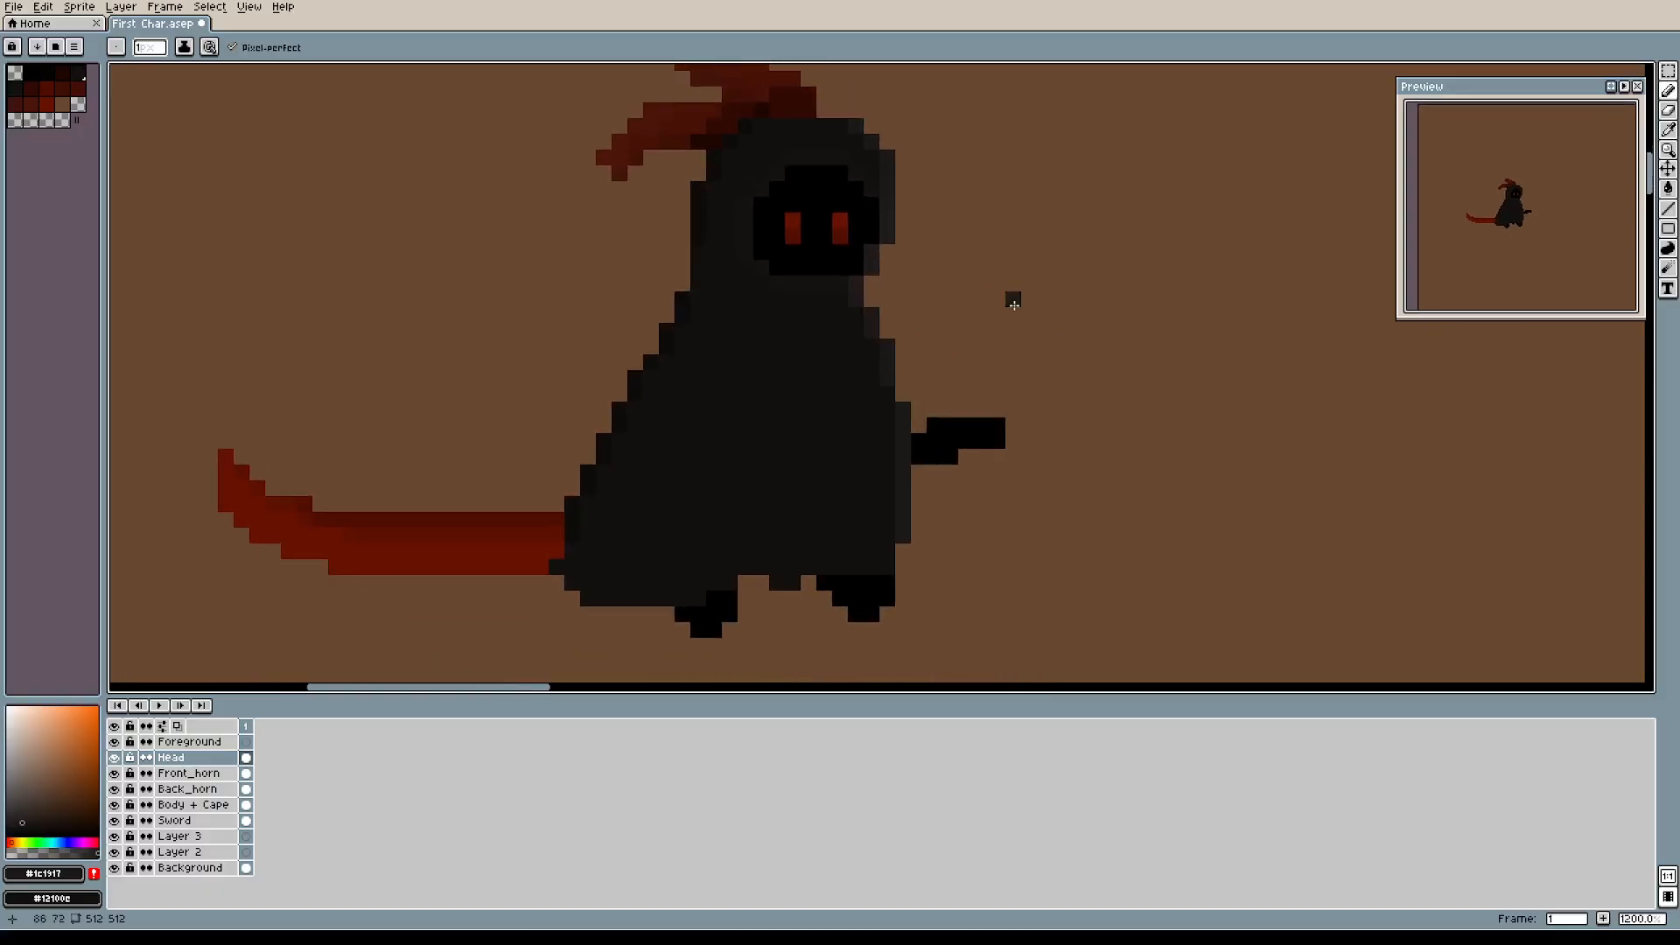
{"action": "scroll", "coordinate": [1002, 313], "scroll_direction": "up", "scroll_amount": 4}
{"action": "scroll", "coordinate": [901, 350], "scroll_direction": "down", "scroll_amount": 1}
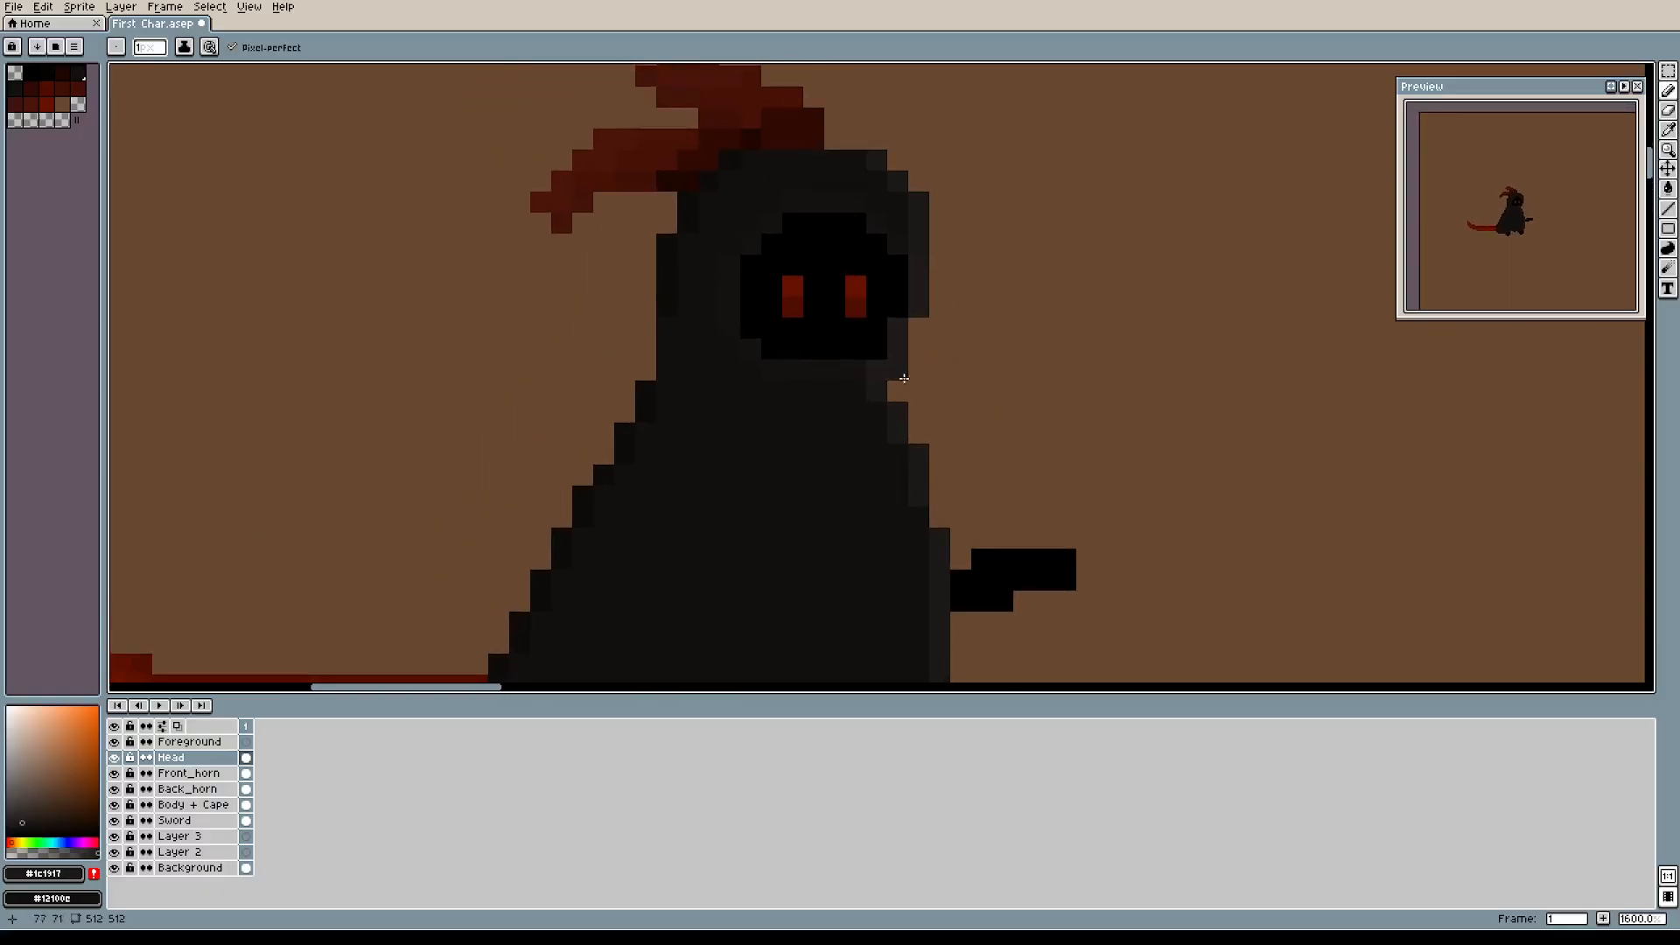
{"action": "key", "text": "i"}
{"action": "left_click", "coordinate": [895, 341]}
{"action": "key", "text": "b"}
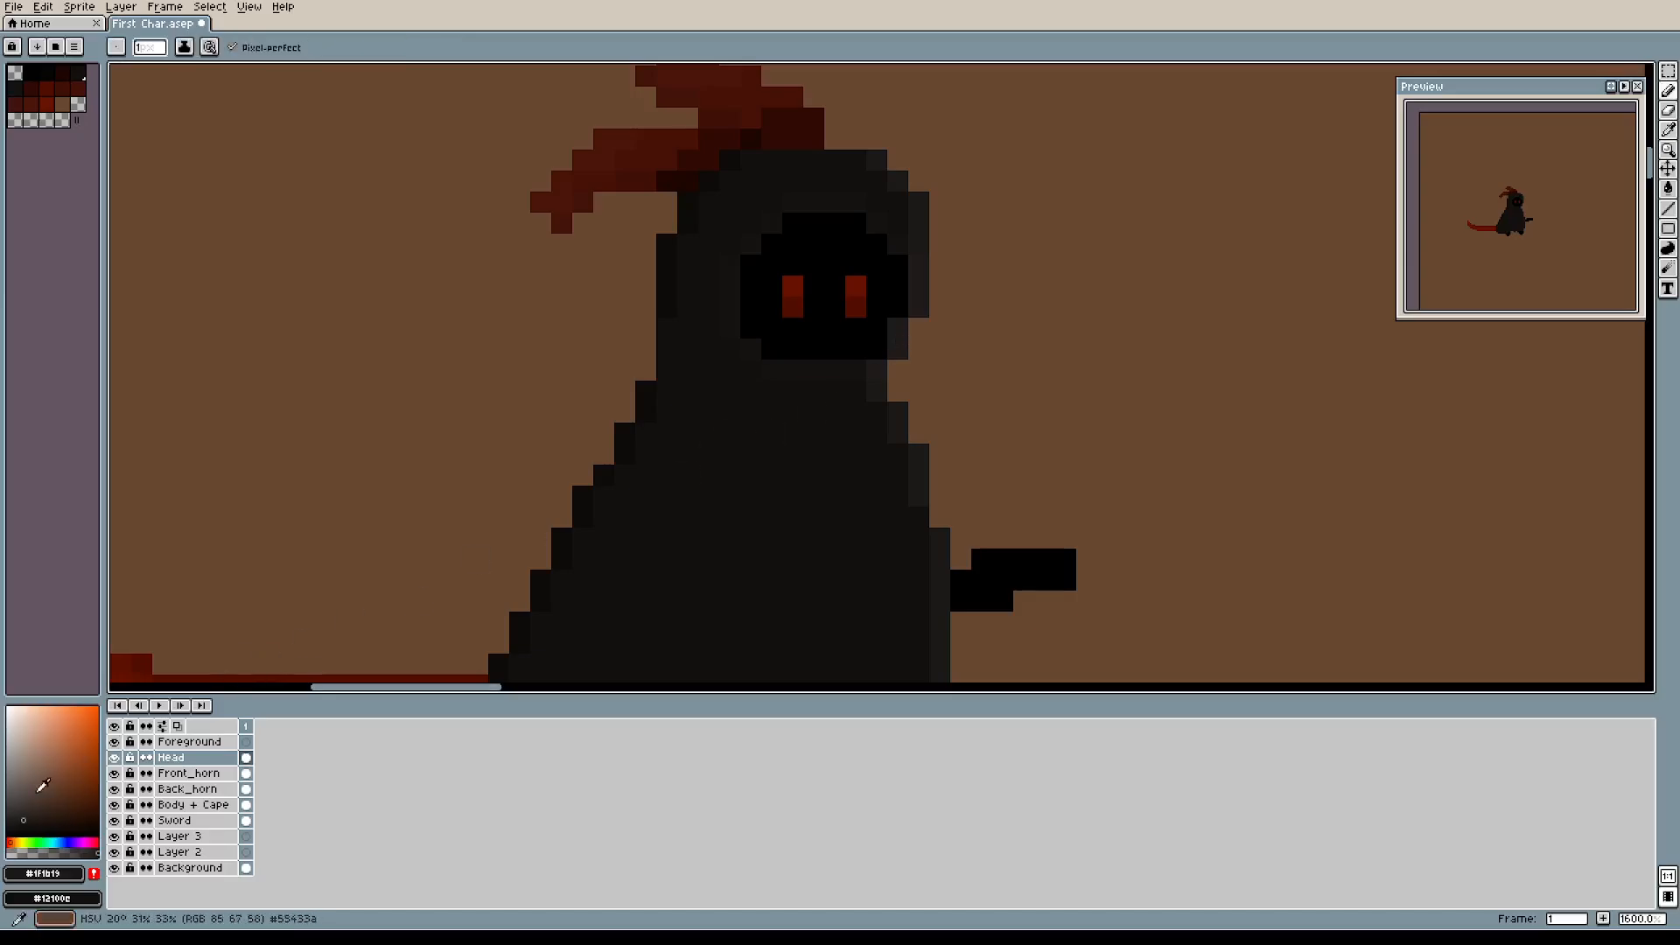
{"action": "key", "text": "i"}
{"action": "left_click", "coordinate": [811, 360]}
{"action": "left_click", "coordinate": [803, 404]}
{"action": "left_click", "coordinate": [799, 364]}
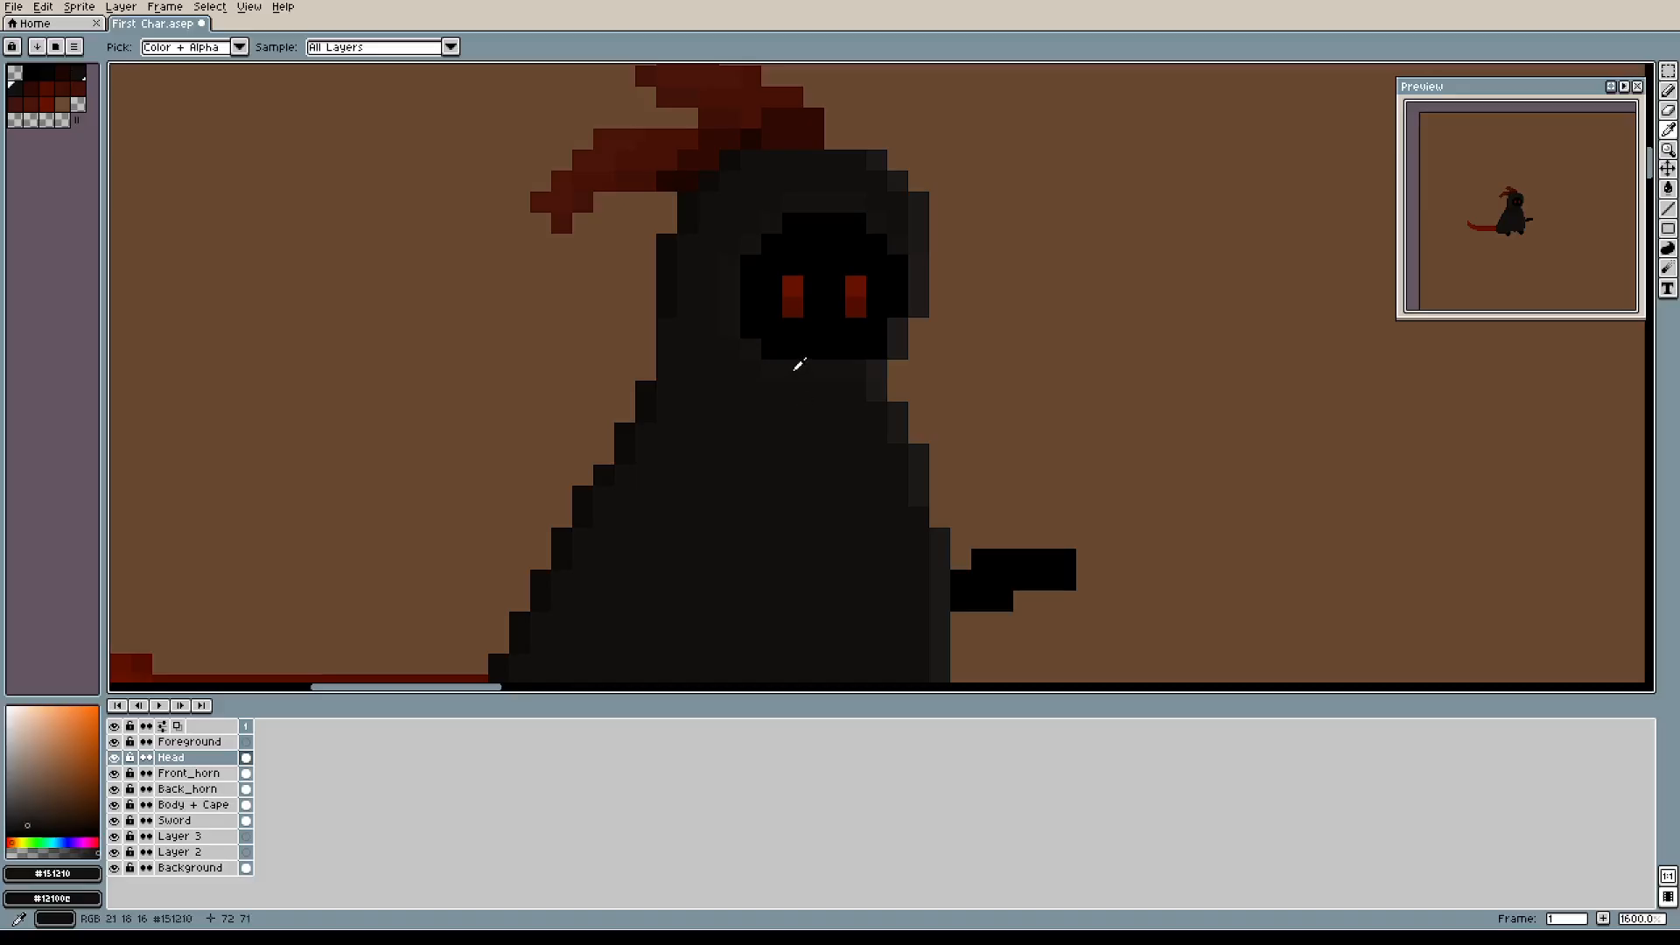
{"action": "left_click", "coordinate": [799, 400]}
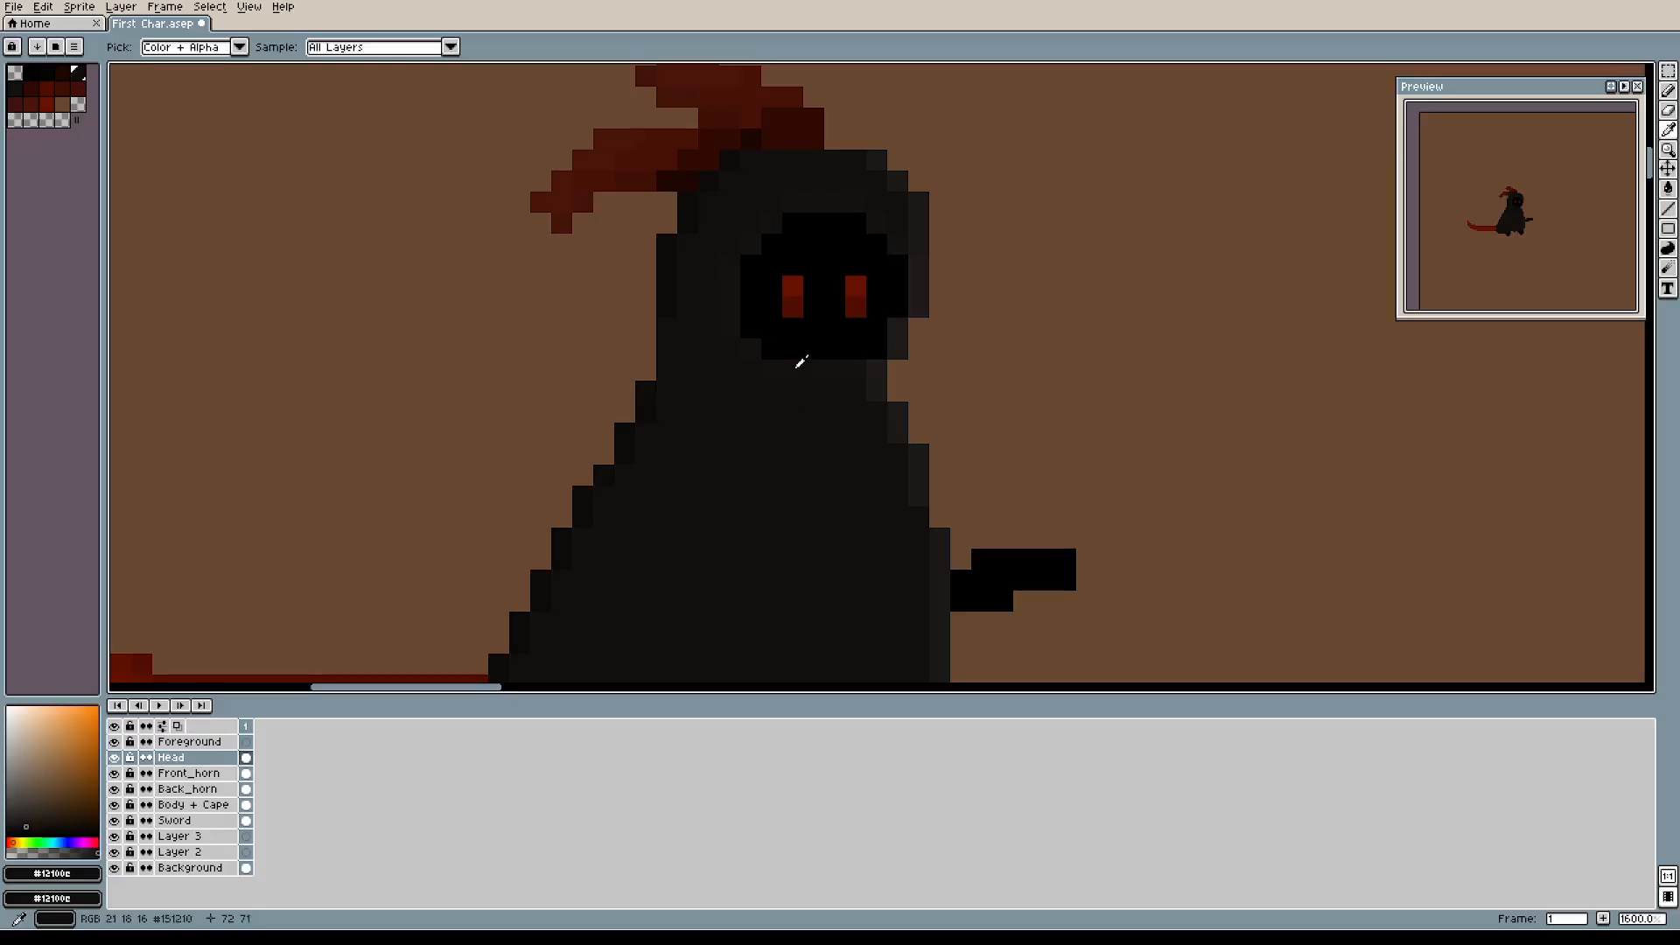
{"action": "left_click", "coordinate": [800, 361]}
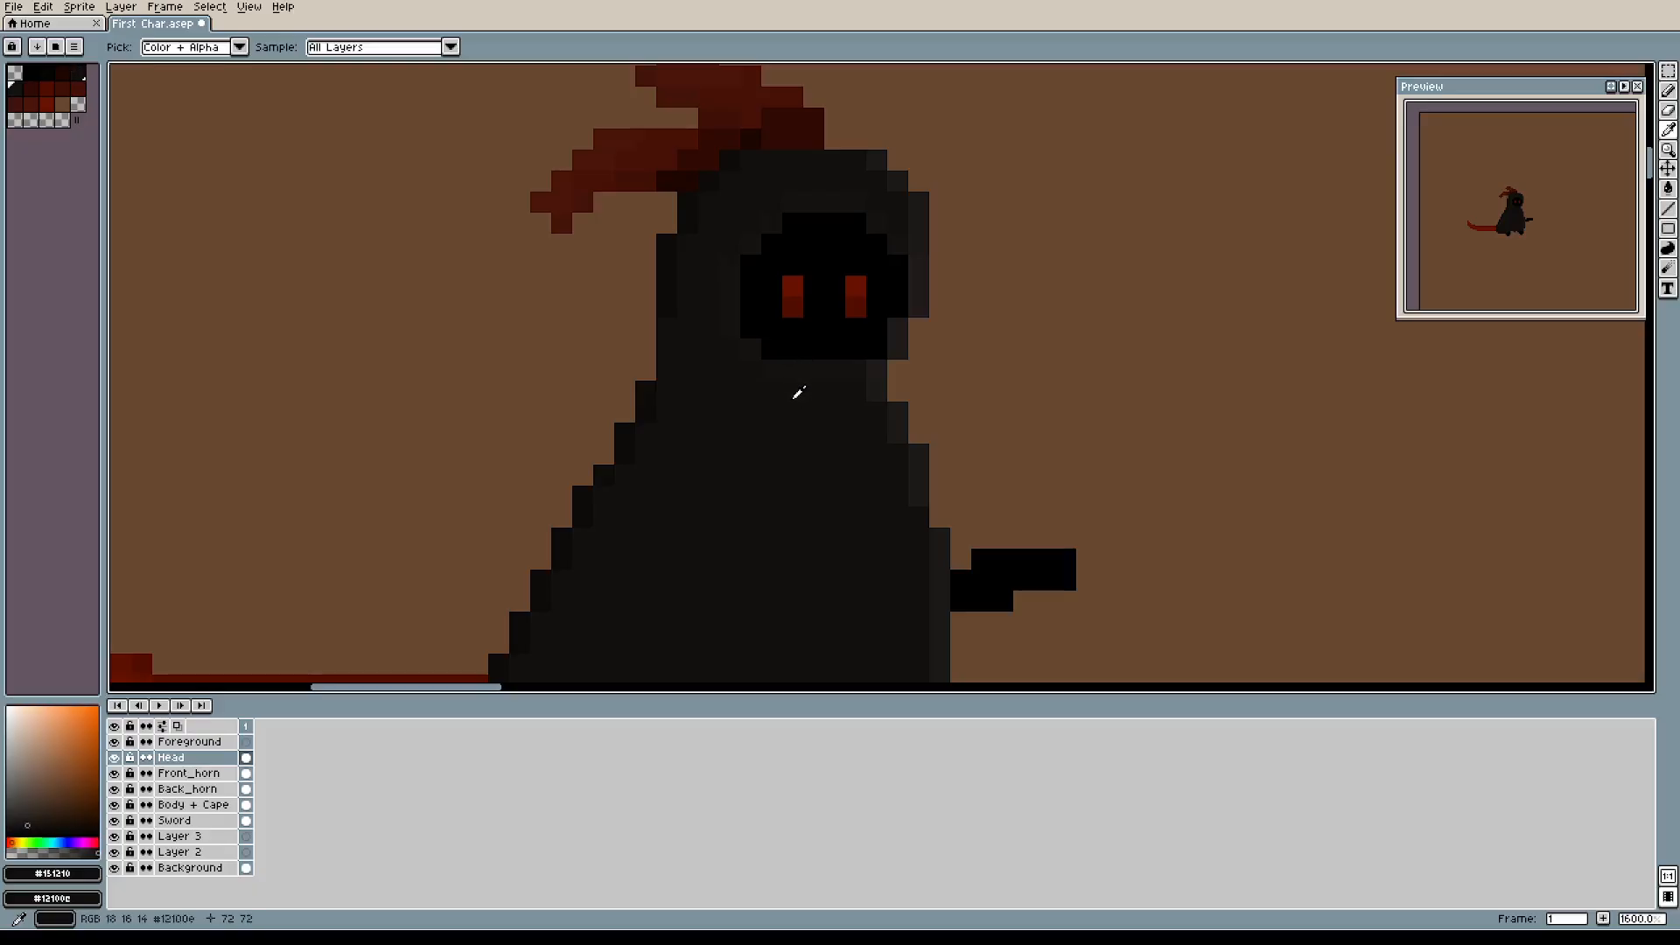
{"action": "left_click", "coordinate": [799, 392]}
{"action": "left_click", "coordinate": [798, 366]}
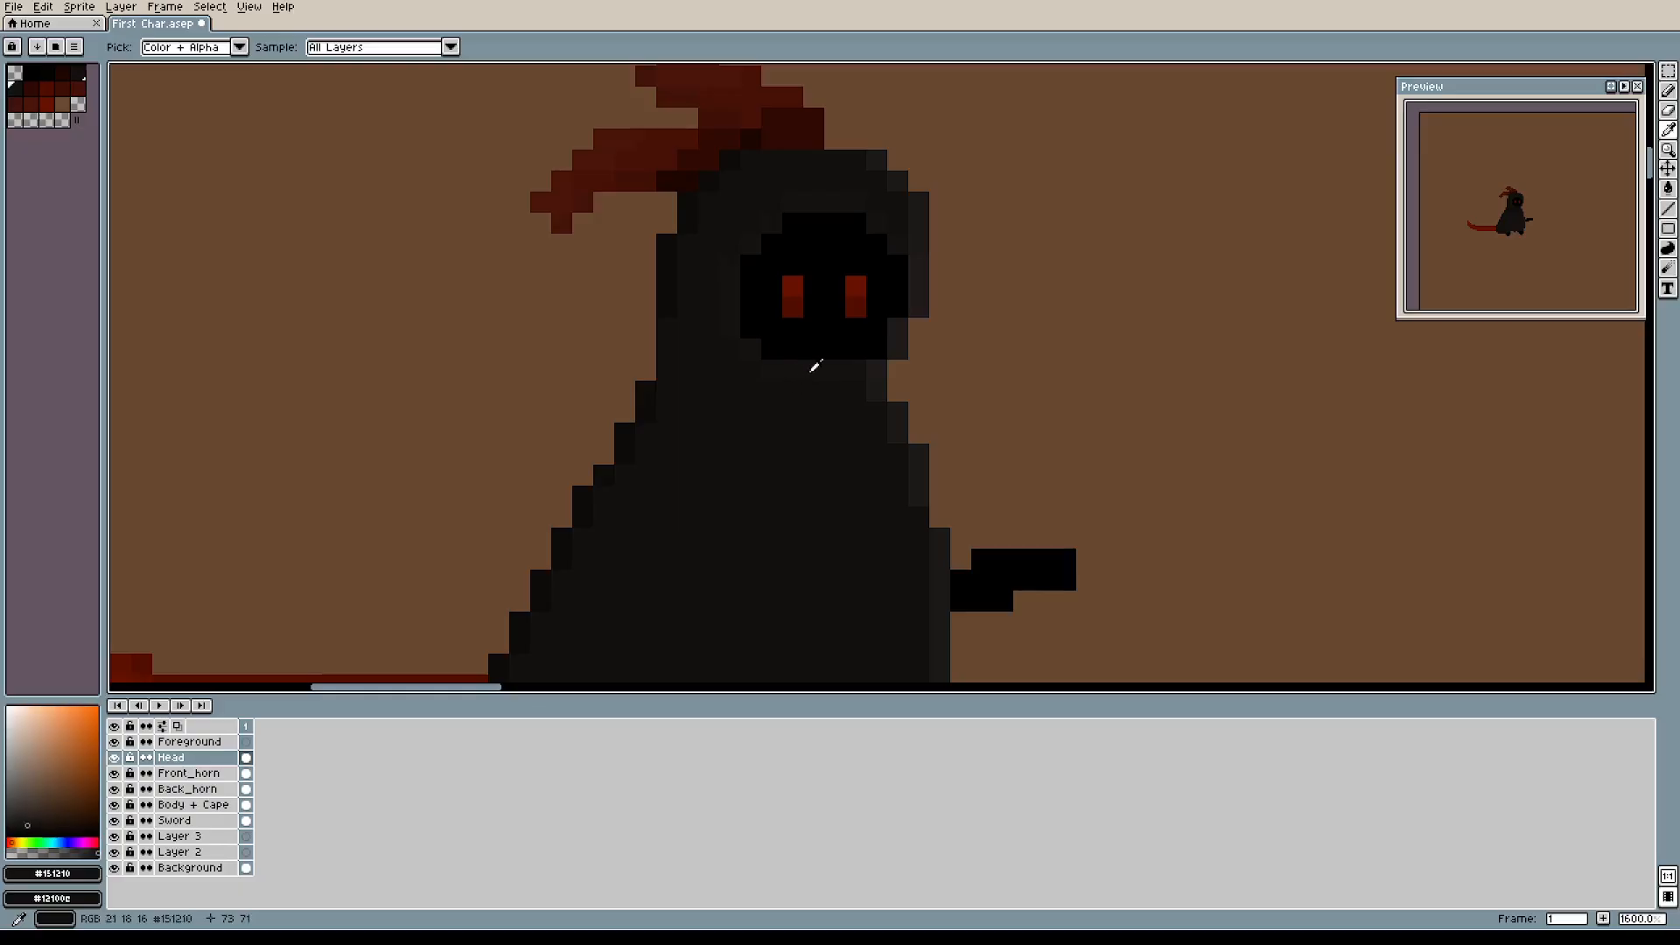
Sample the hood's lower front highlight and repaint the pixels beside and just below the face in a lighter, warmer tone, HSV 20, 31, 16.
{"action": "left_click", "coordinate": [905, 331]}
{"action": "key", "text": "b"}
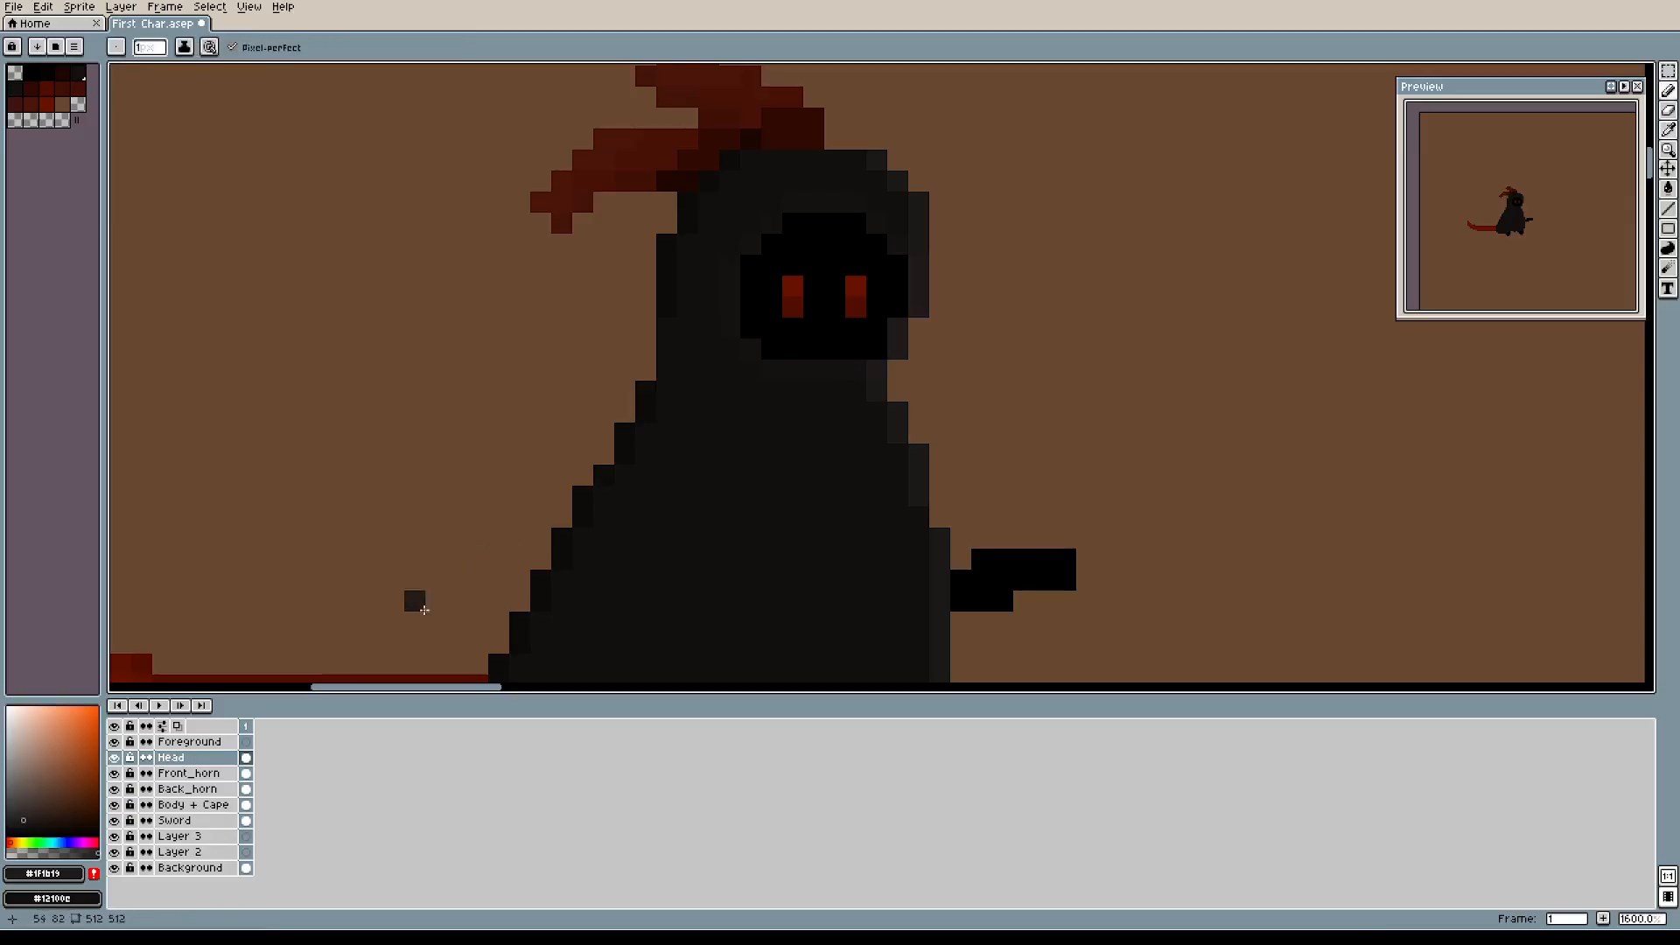
{"action": "left_click", "coordinate": [35, 818]}
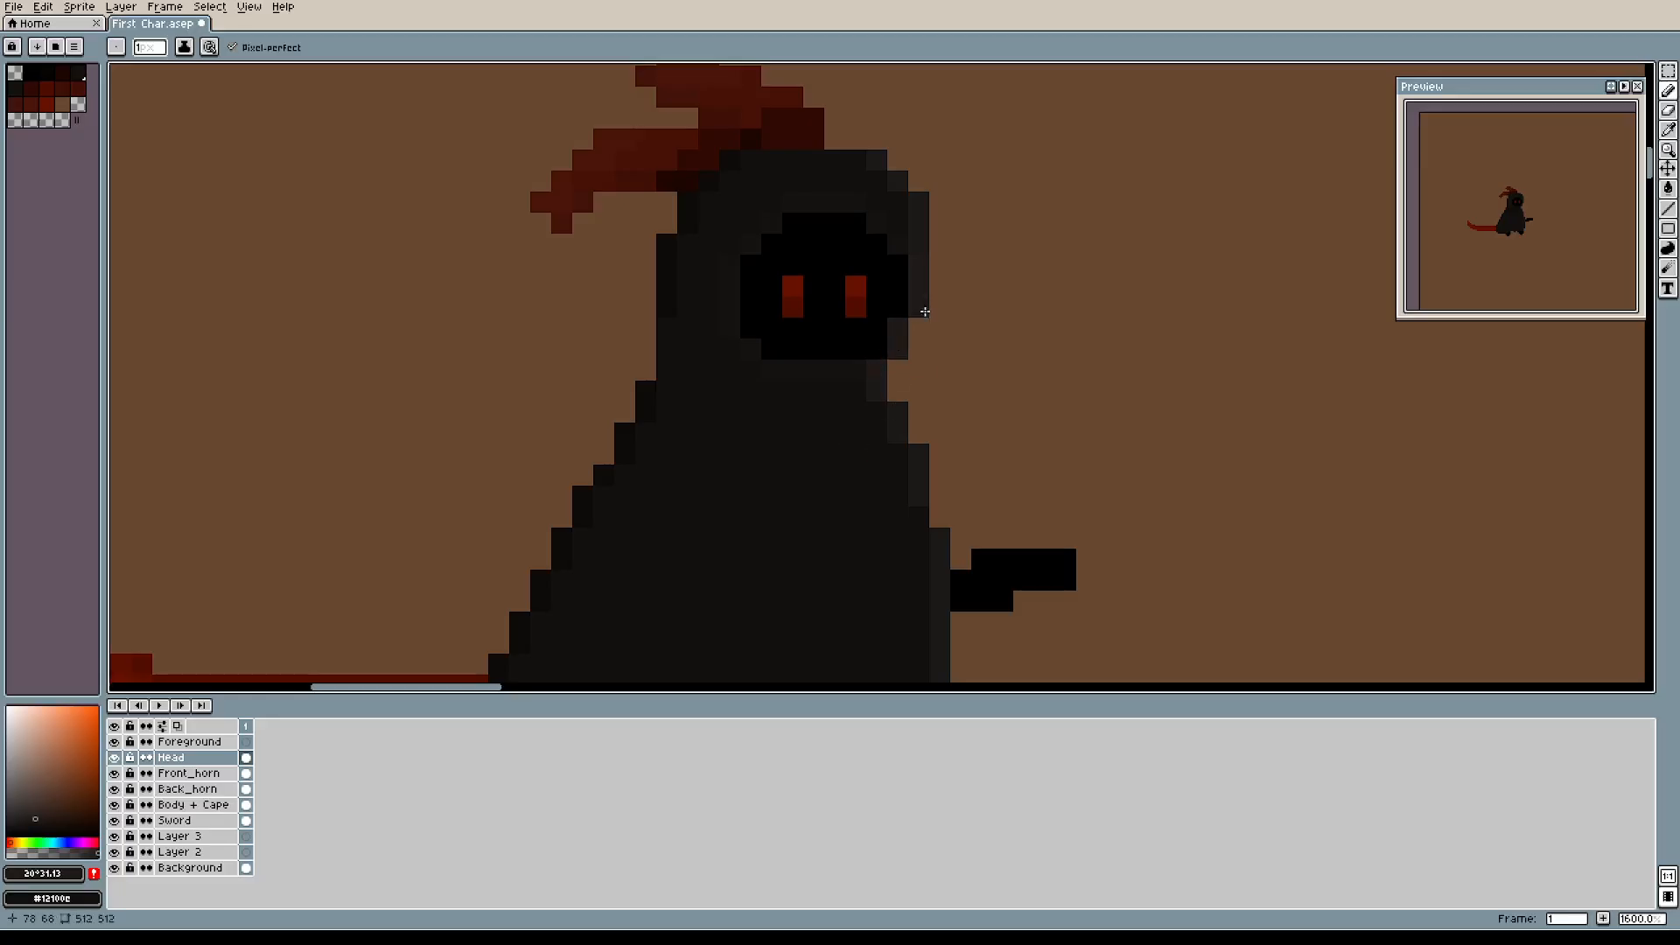
{"action": "scroll", "coordinate": [1001, 284], "scroll_direction": "up", "scroll_amount": 2}
{"action": "scroll", "coordinate": [1005, 307], "scroll_direction": "left", "scroll_amount": 2}
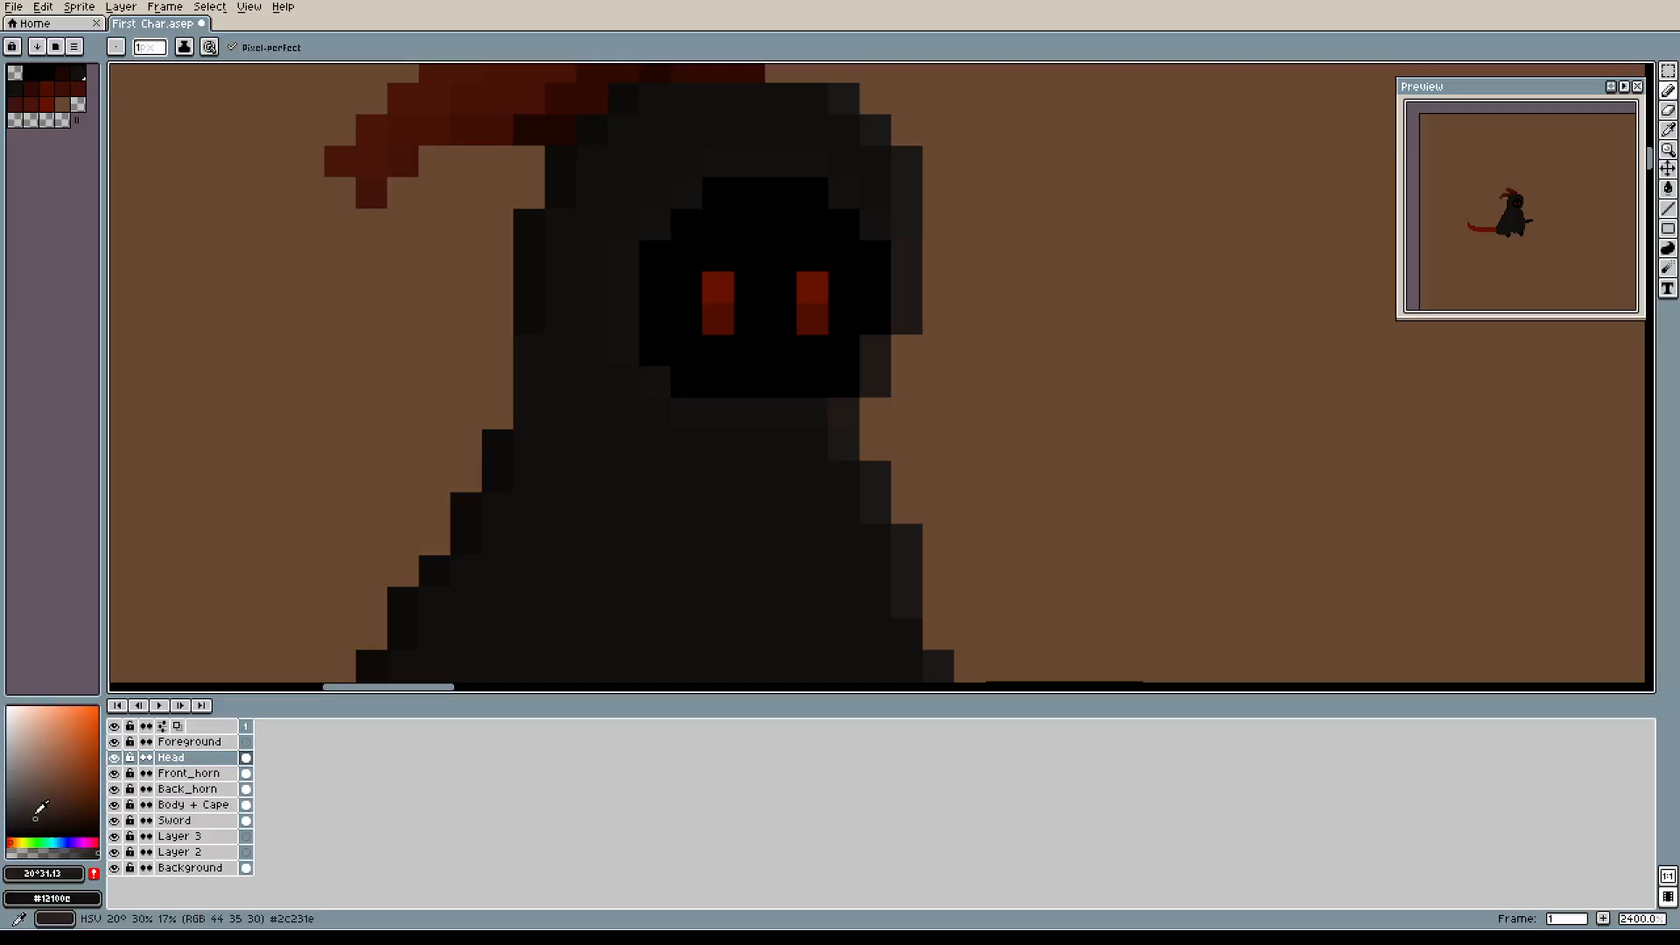
{"action": "left_click", "coordinate": [35, 815]}
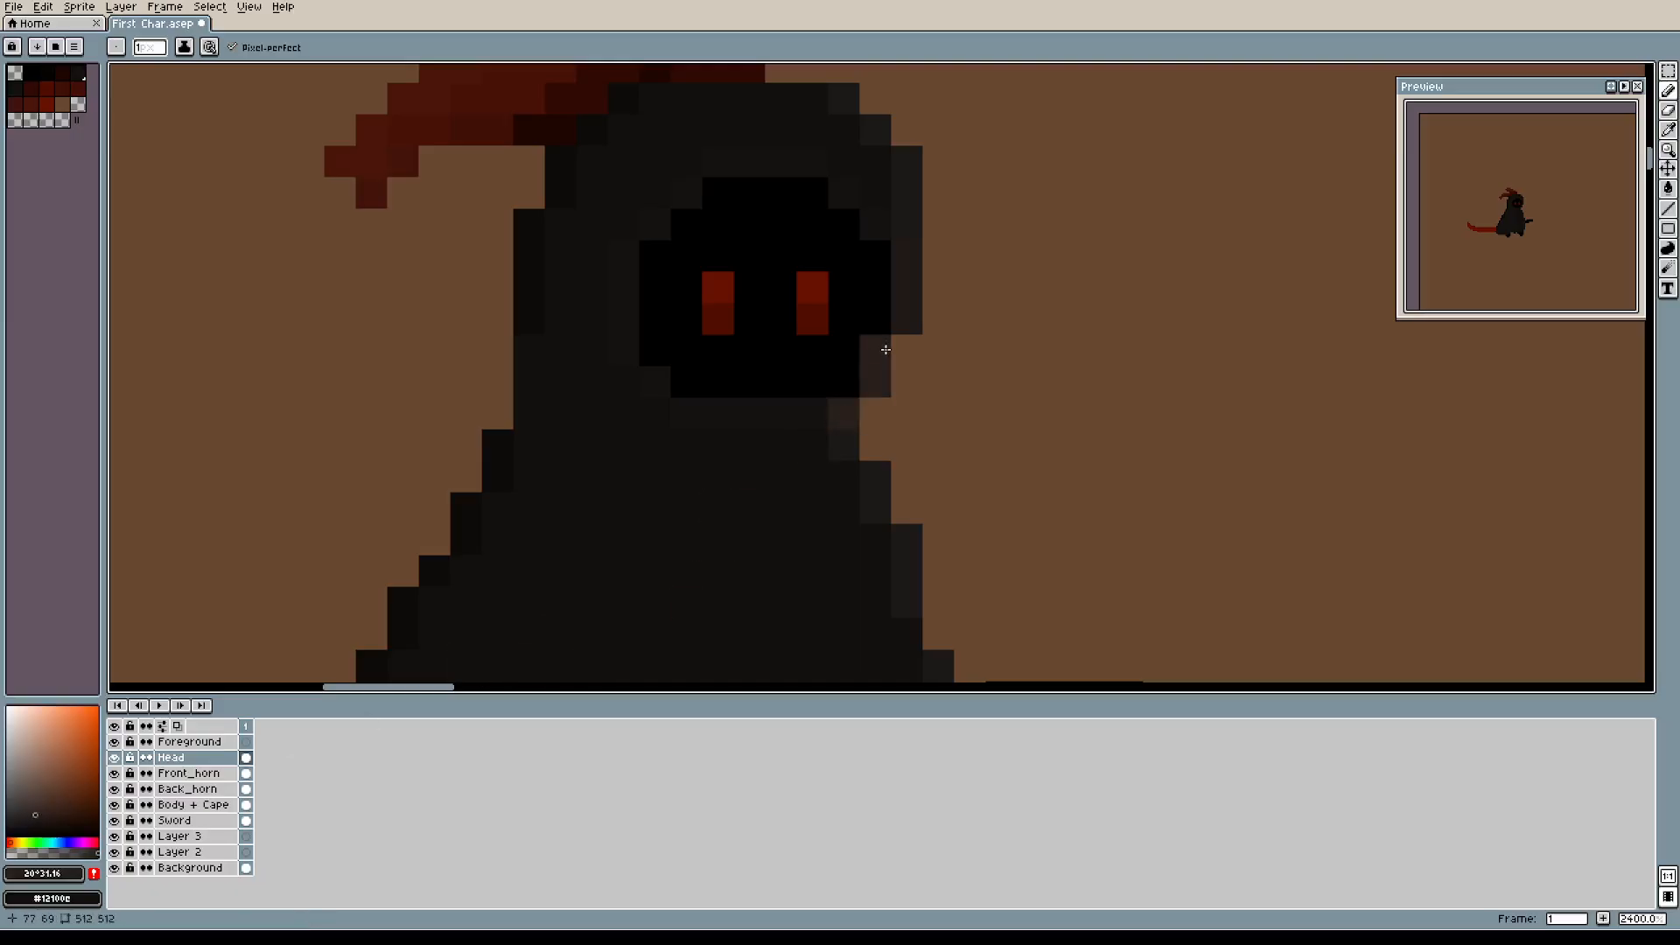
{"action": "scroll", "coordinate": [1032, 326], "scroll_direction": "down", "scroll_amount": 2}
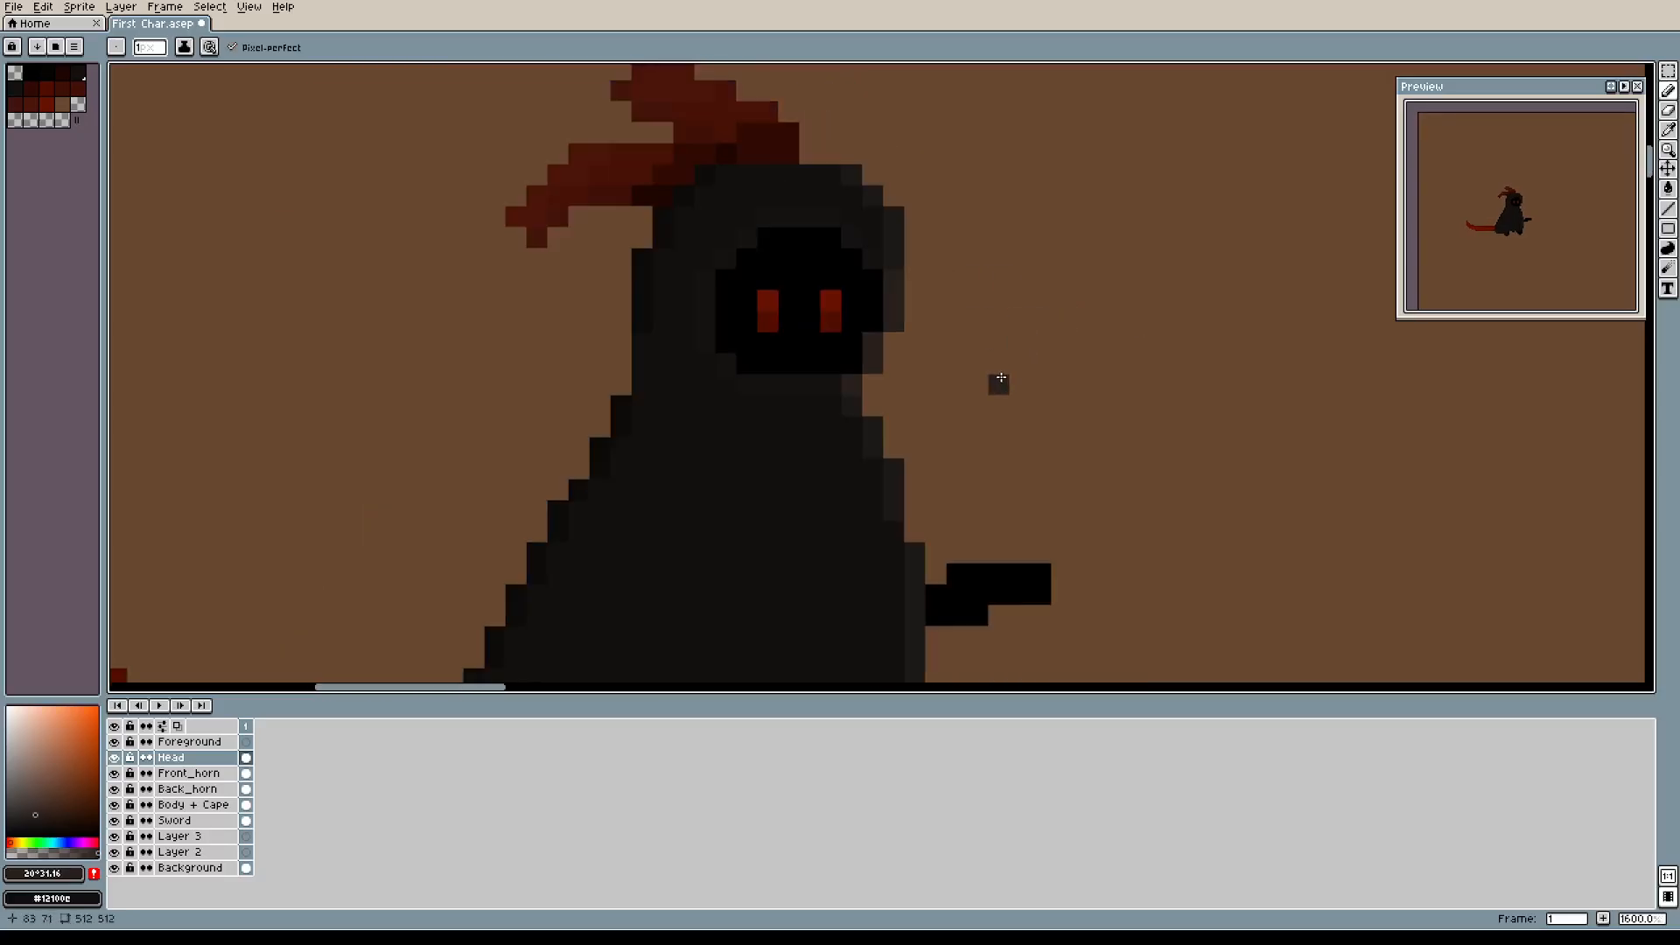
{"action": "scroll", "coordinate": [1000, 379], "scroll_direction": "down", "scroll_amount": 1}
{"action": "left_click_drag", "start_coordinate": [1072, 523], "coordinate": [977, 438]}
{"action": "scroll", "coordinate": [1038, 341], "scroll_direction": "down", "scroll_amount": 1}
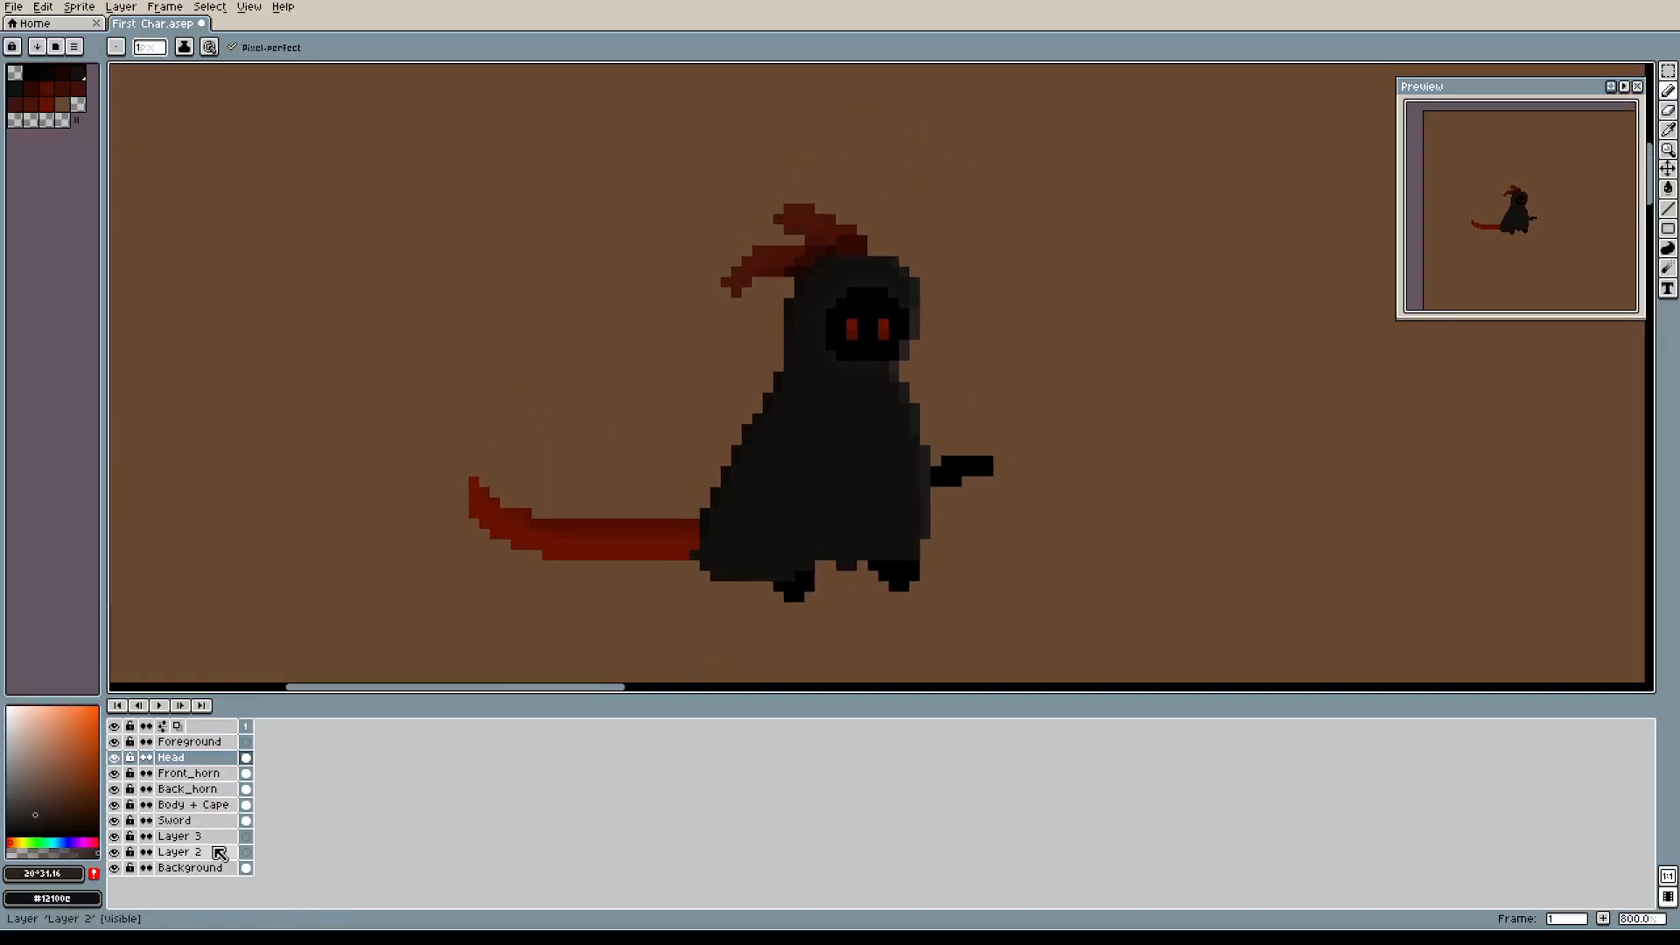
Sample the black of the outstretched arm, and replace it with the dark red of the horn as the drawing colour.
{"action": "key", "text": "i"}
{"action": "left_click", "coordinate": [967, 467]}
{"action": "key", "text": "b"}
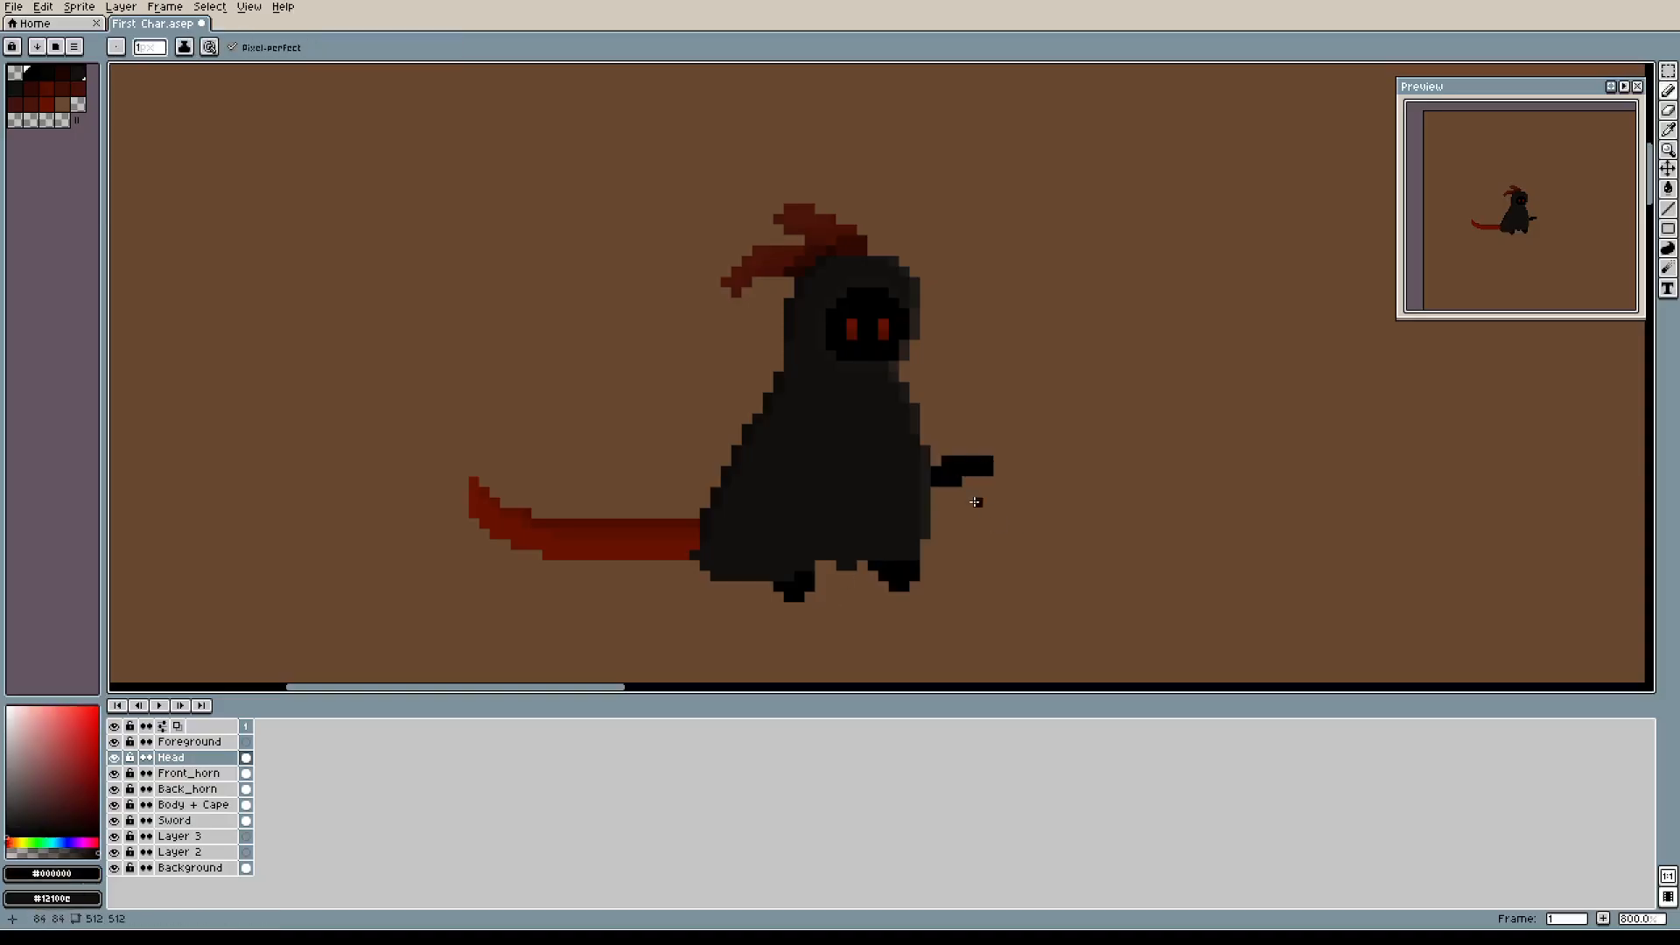
{"action": "scroll", "coordinate": [967, 477], "scroll_direction": "up", "scroll_amount": 2}
{"action": "scroll", "coordinate": [959, 490], "scroll_direction": "down", "scroll_amount": 1}
{"action": "left_click_drag", "start_coordinate": [1003, 319], "coordinate": [946, 401]}
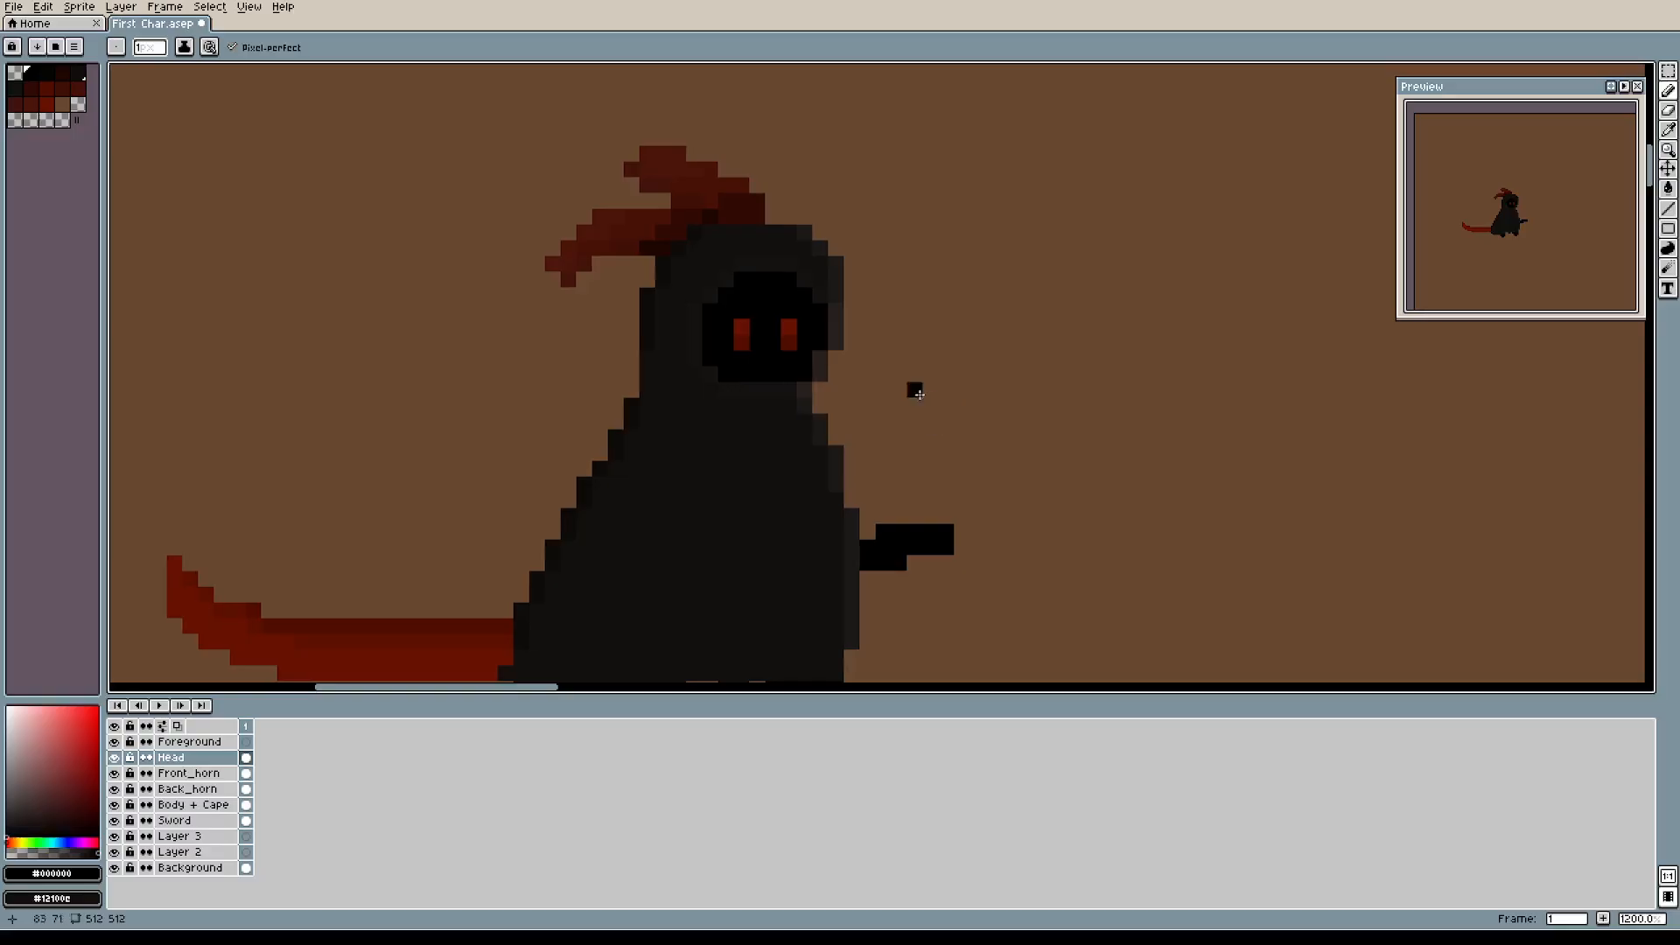
{"action": "left_click", "coordinate": [745, 181], "text": "alt"}
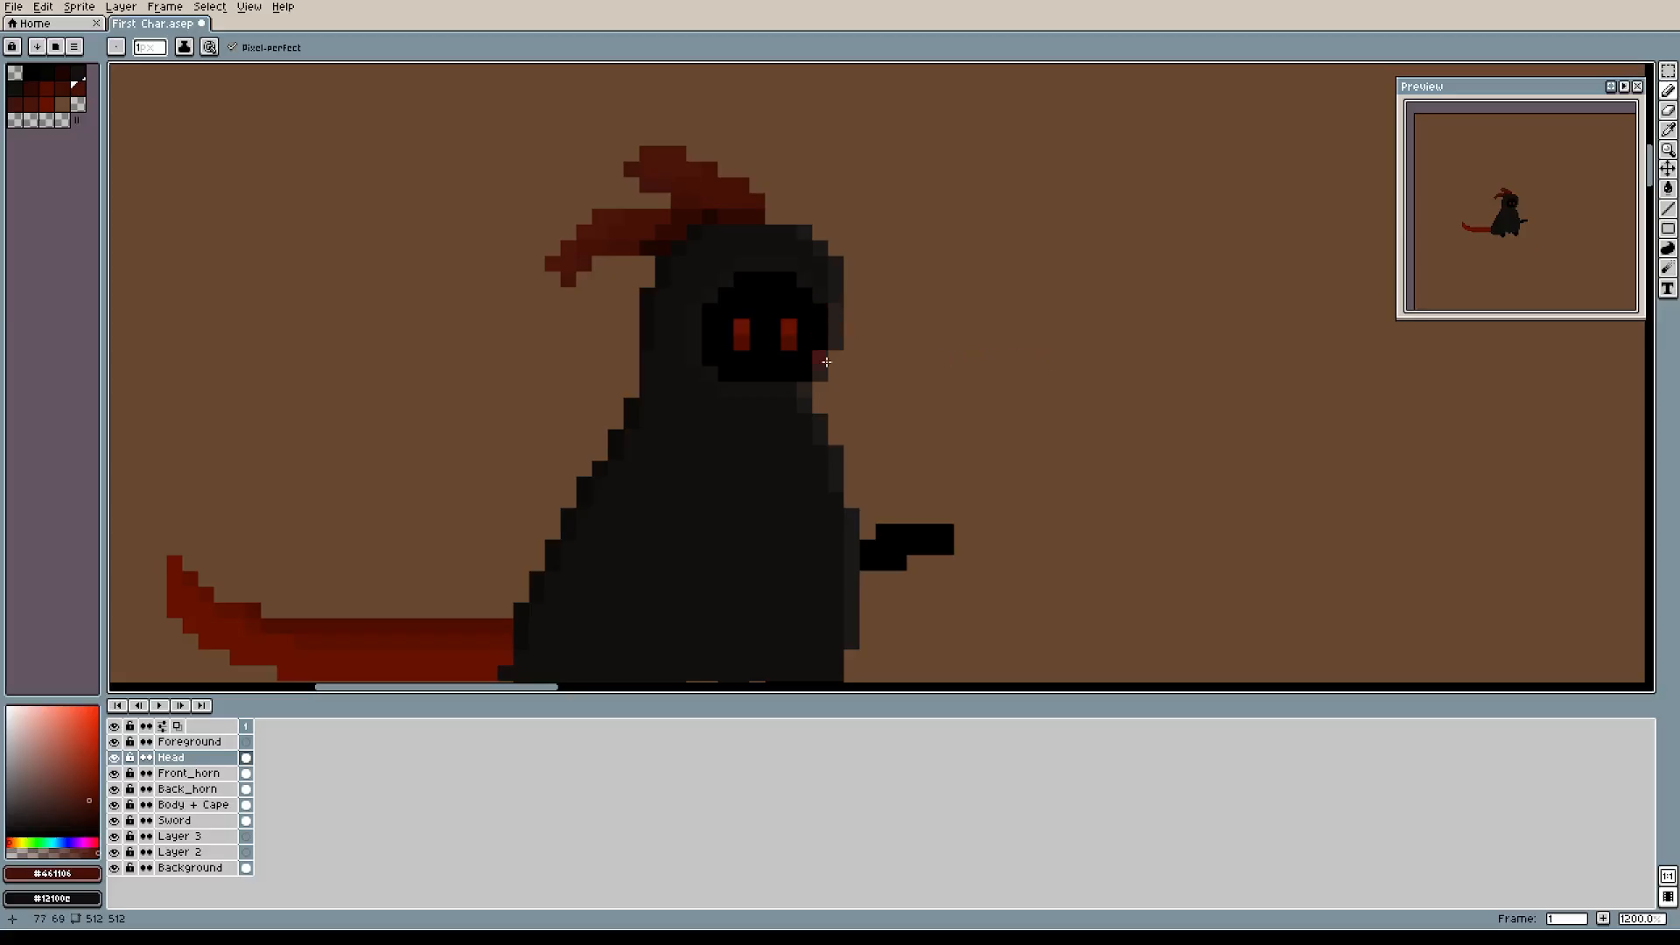
Examine the whole shaded character at several zoom levels to judge the hood, cape and sword together.
{"action": "scroll", "coordinate": [834, 375], "scroll_direction": "down", "scroll_amount": 2}
{"action": "left_click_drag", "start_coordinate": [999, 454], "coordinate": [939, 367]}
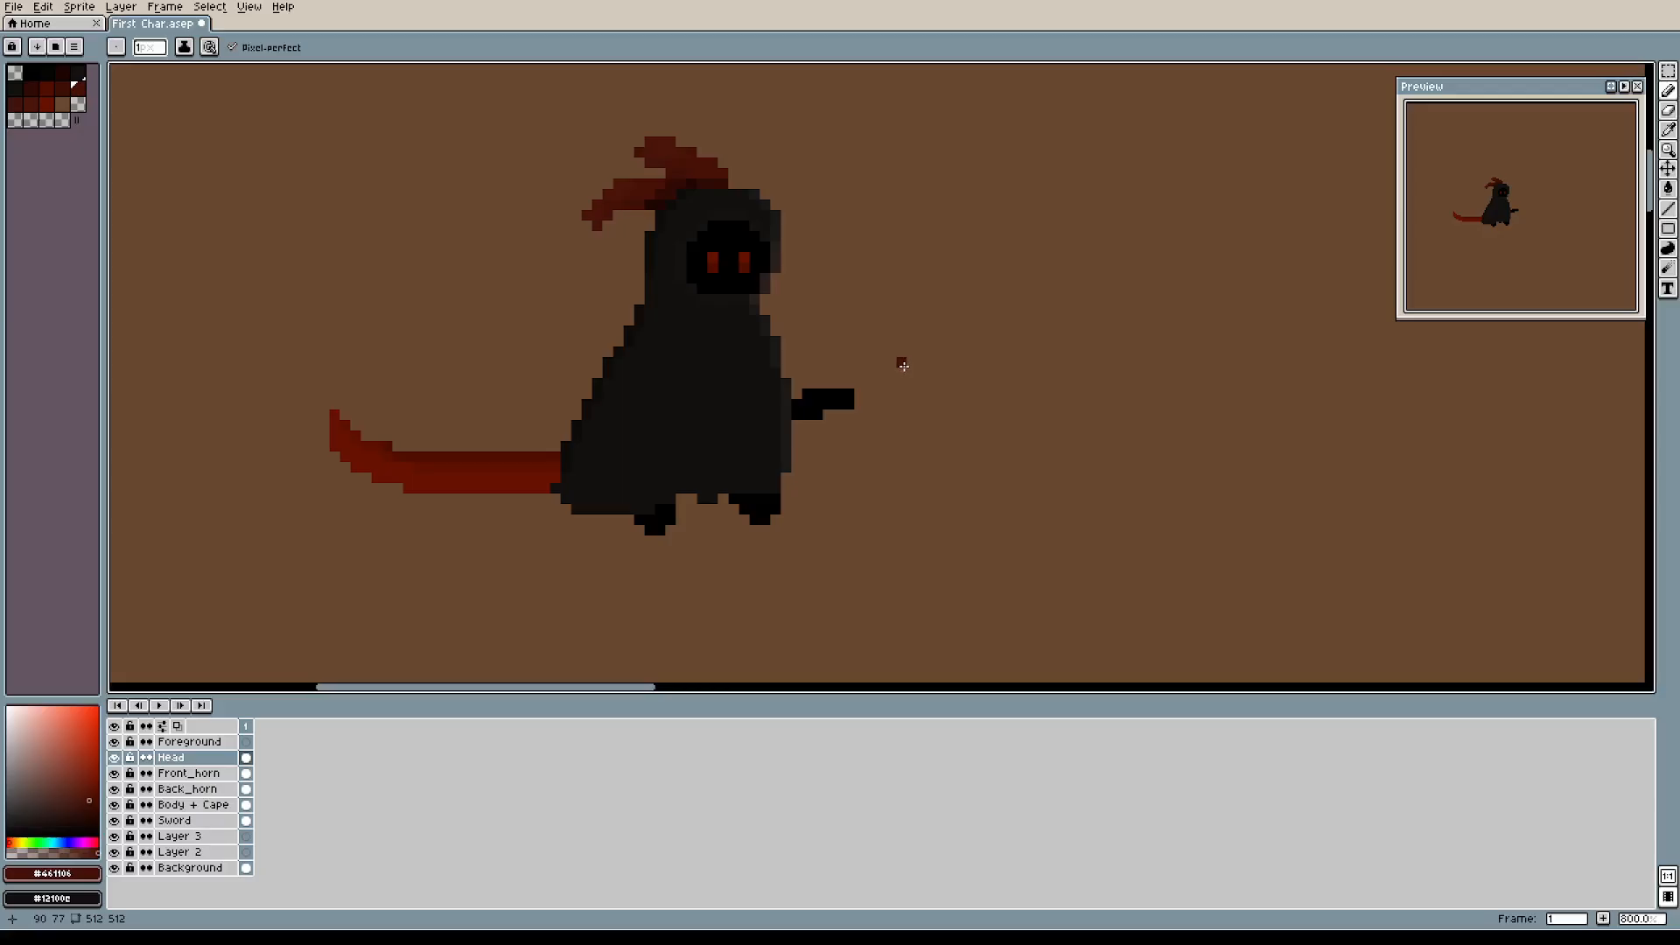
{"action": "scroll", "coordinate": [903, 364], "scroll_direction": "up", "scroll_amount": 2}
{"action": "left_click_drag", "start_coordinate": [904, 367], "coordinate": [900, 329]}
{"action": "scroll", "coordinate": [891, 329], "scroll_direction": "down", "scroll_amount": 2}
{"action": "left_click_drag", "start_coordinate": [871, 360], "coordinate": [965, 404]}
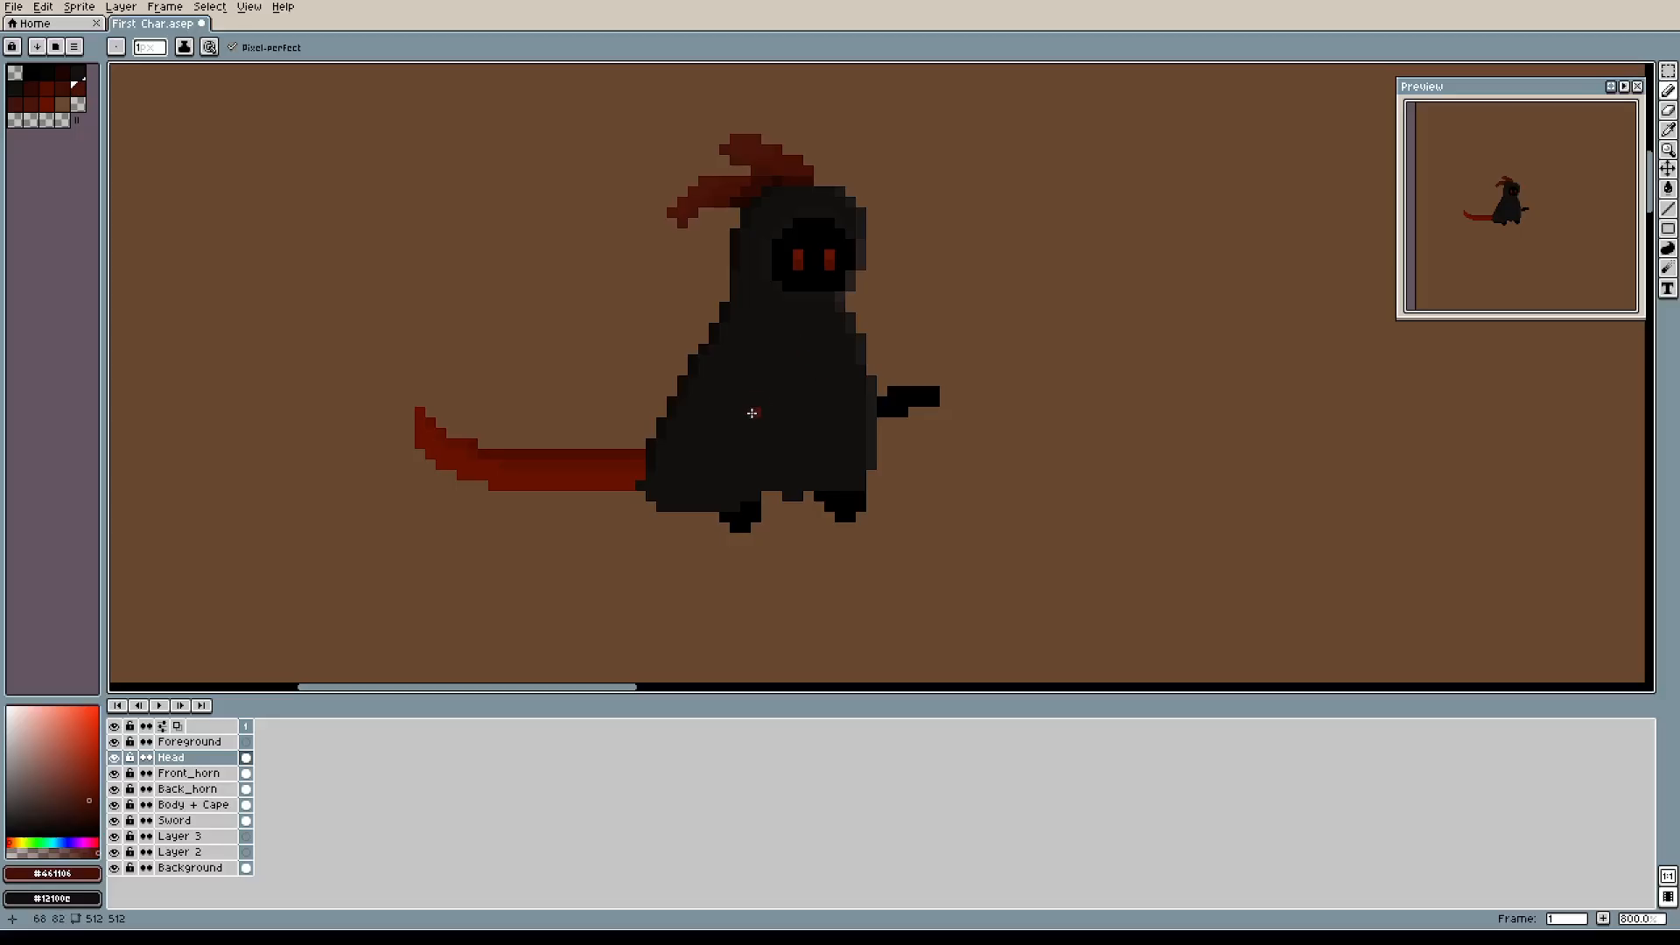
{"action": "scroll", "coordinate": [741, 418], "scroll_direction": "down", "scroll_amount": 1}
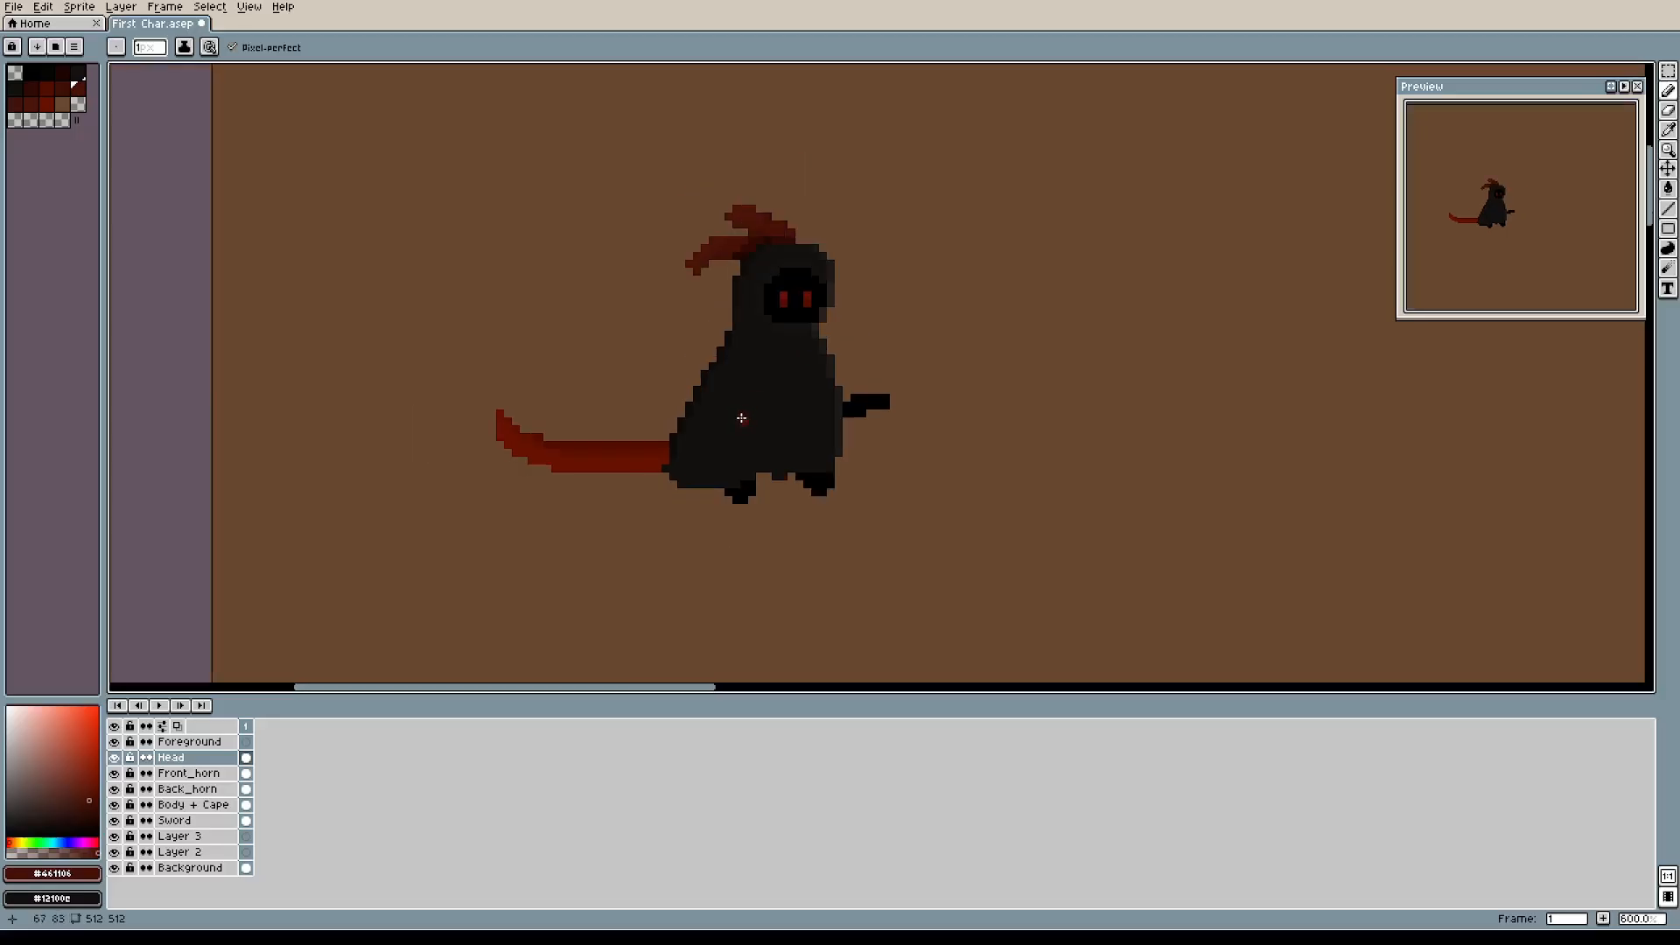
{"action": "left_click_drag", "start_coordinate": [811, 302], "coordinate": [849, 310]}
{"action": "scroll", "coordinate": [779, 411], "scroll_direction": "down", "scroll_amount": 1}
{"action": "scroll", "coordinate": [779, 411], "scroll_direction": "up", "scroll_amount": 1}
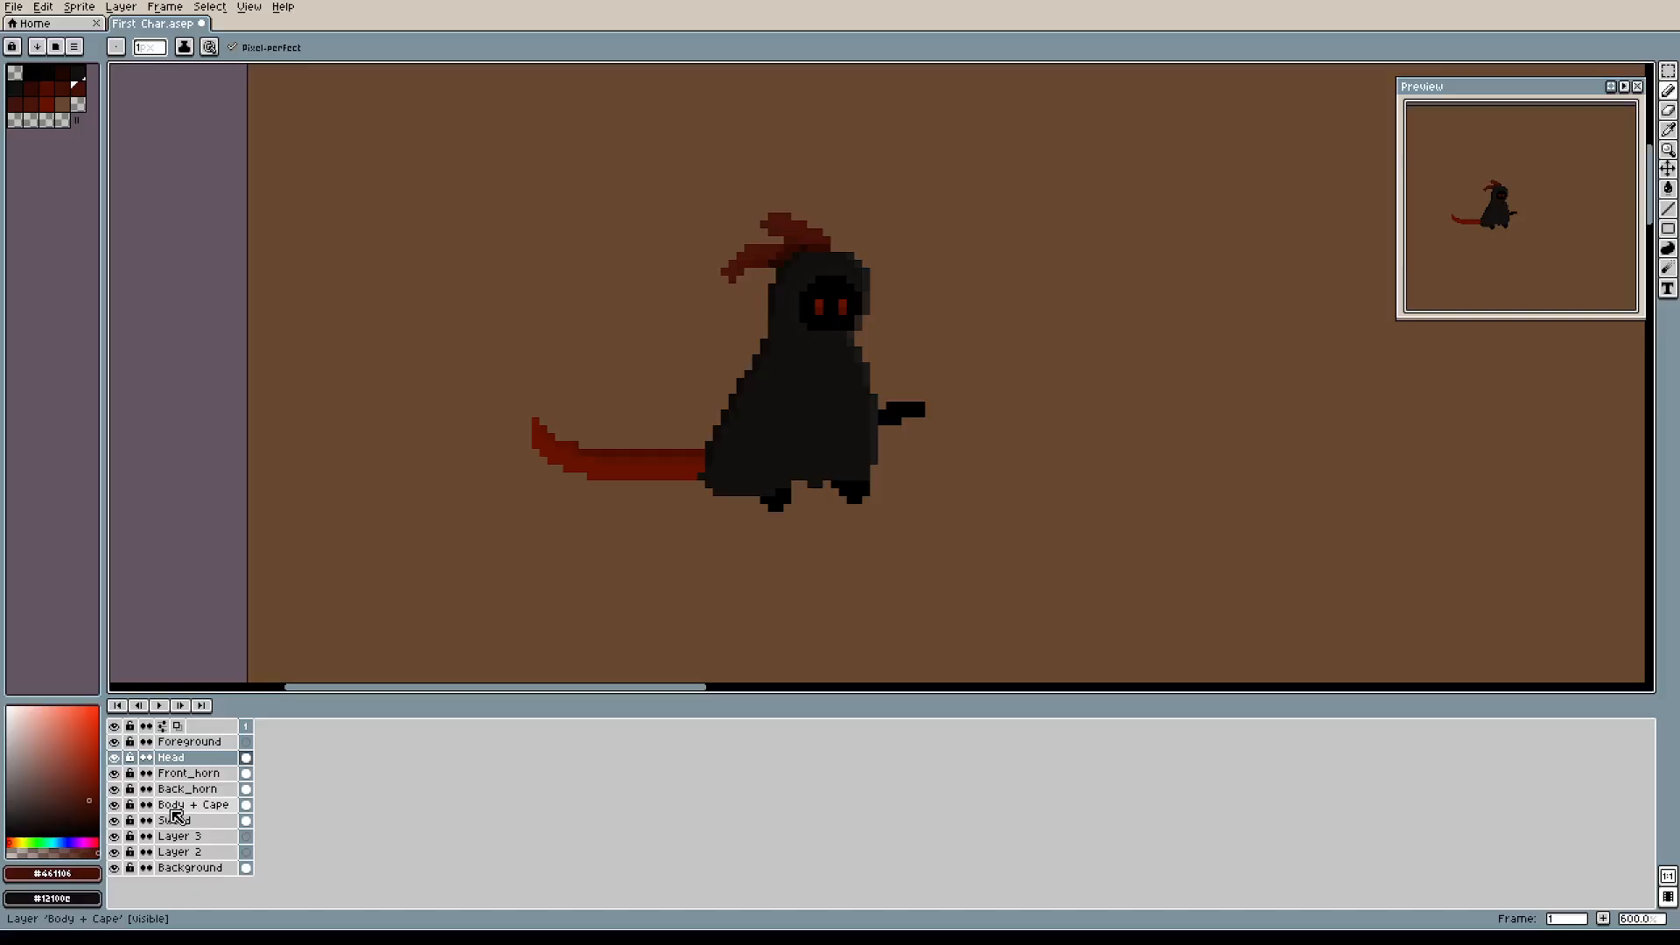
{"action": "right_click", "coordinate": [283, 753]}
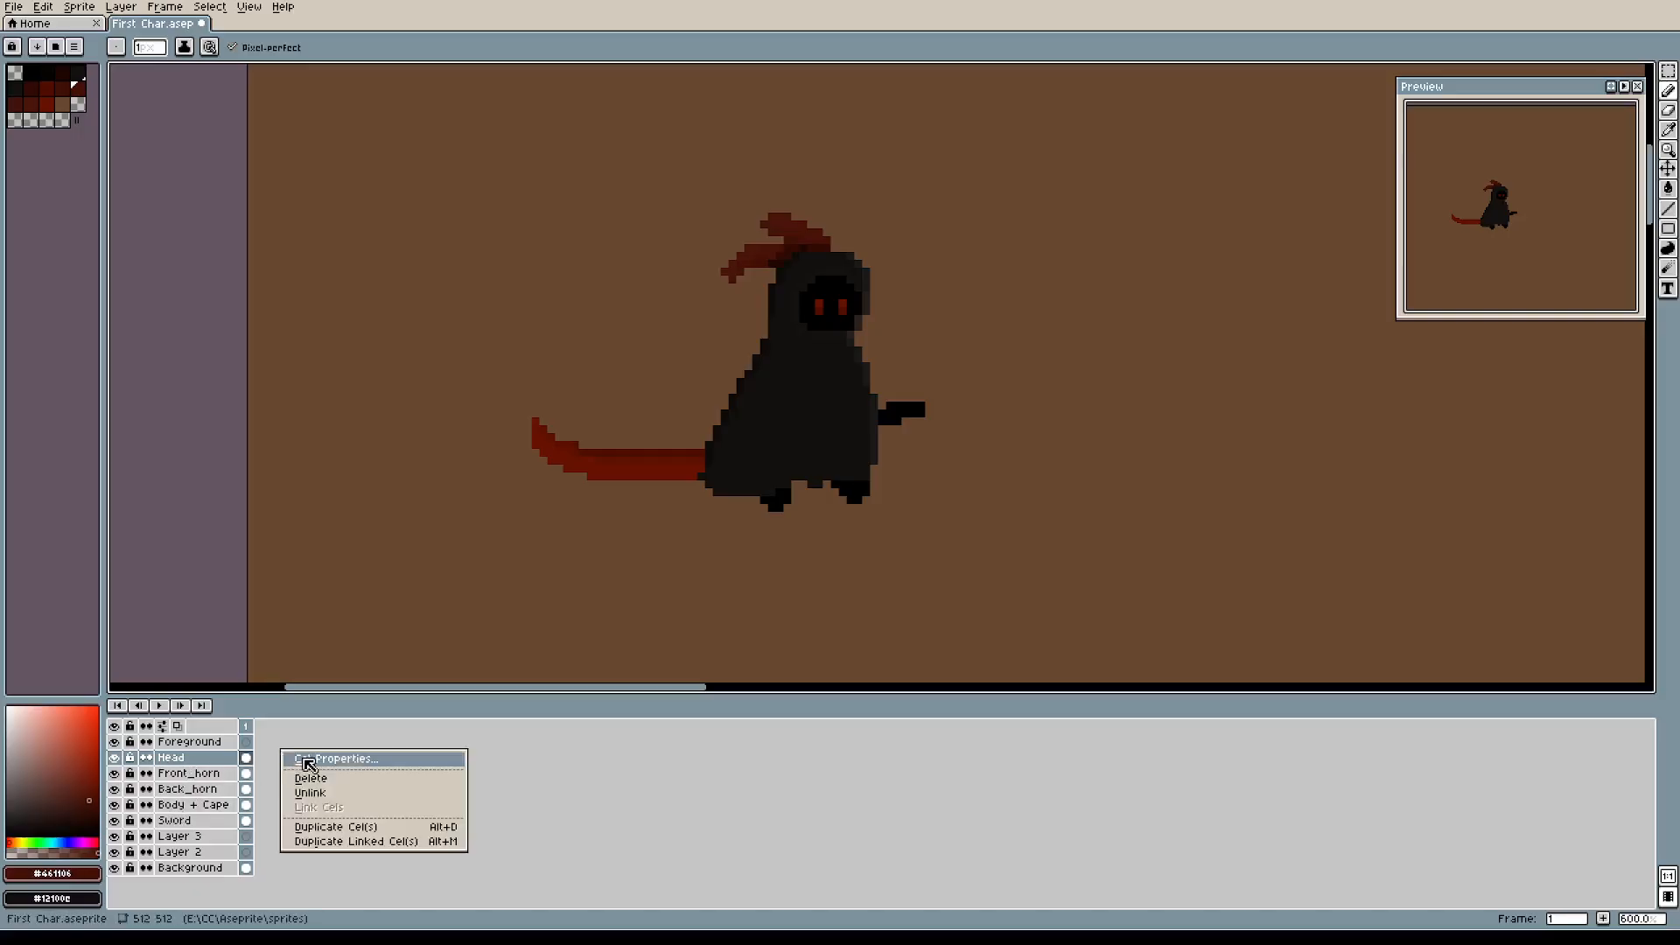
{"action": "left_click", "coordinate": [270, 815]}
{"action": "left_click", "coordinate": [248, 731]}
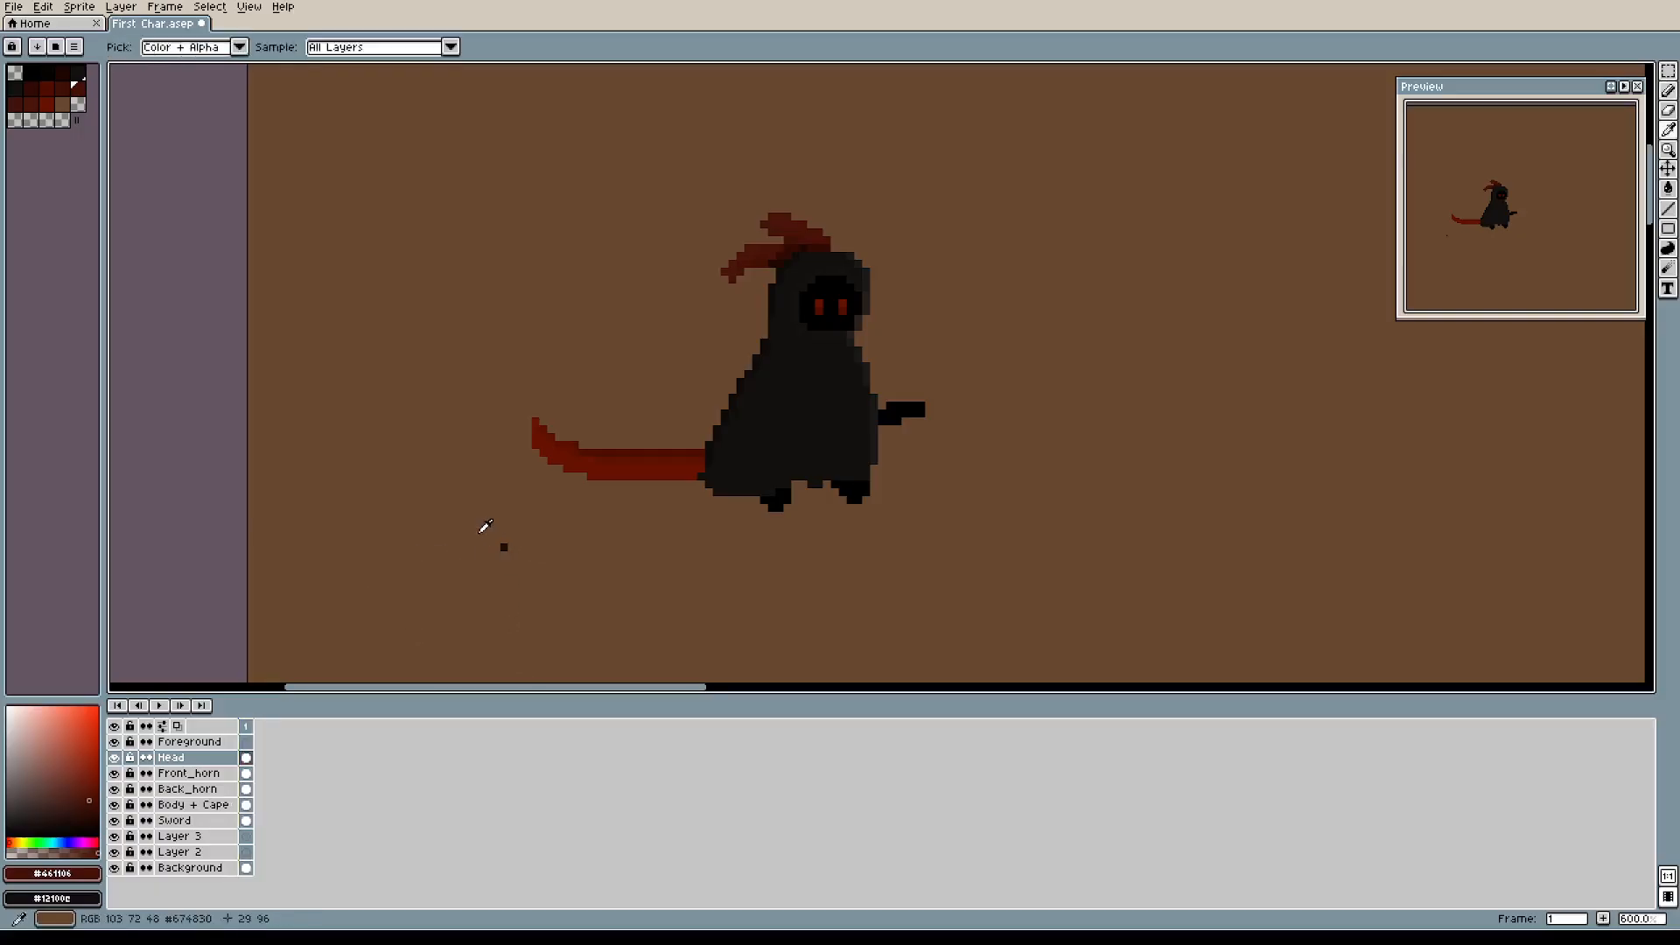
{"action": "key", "text": "e"}
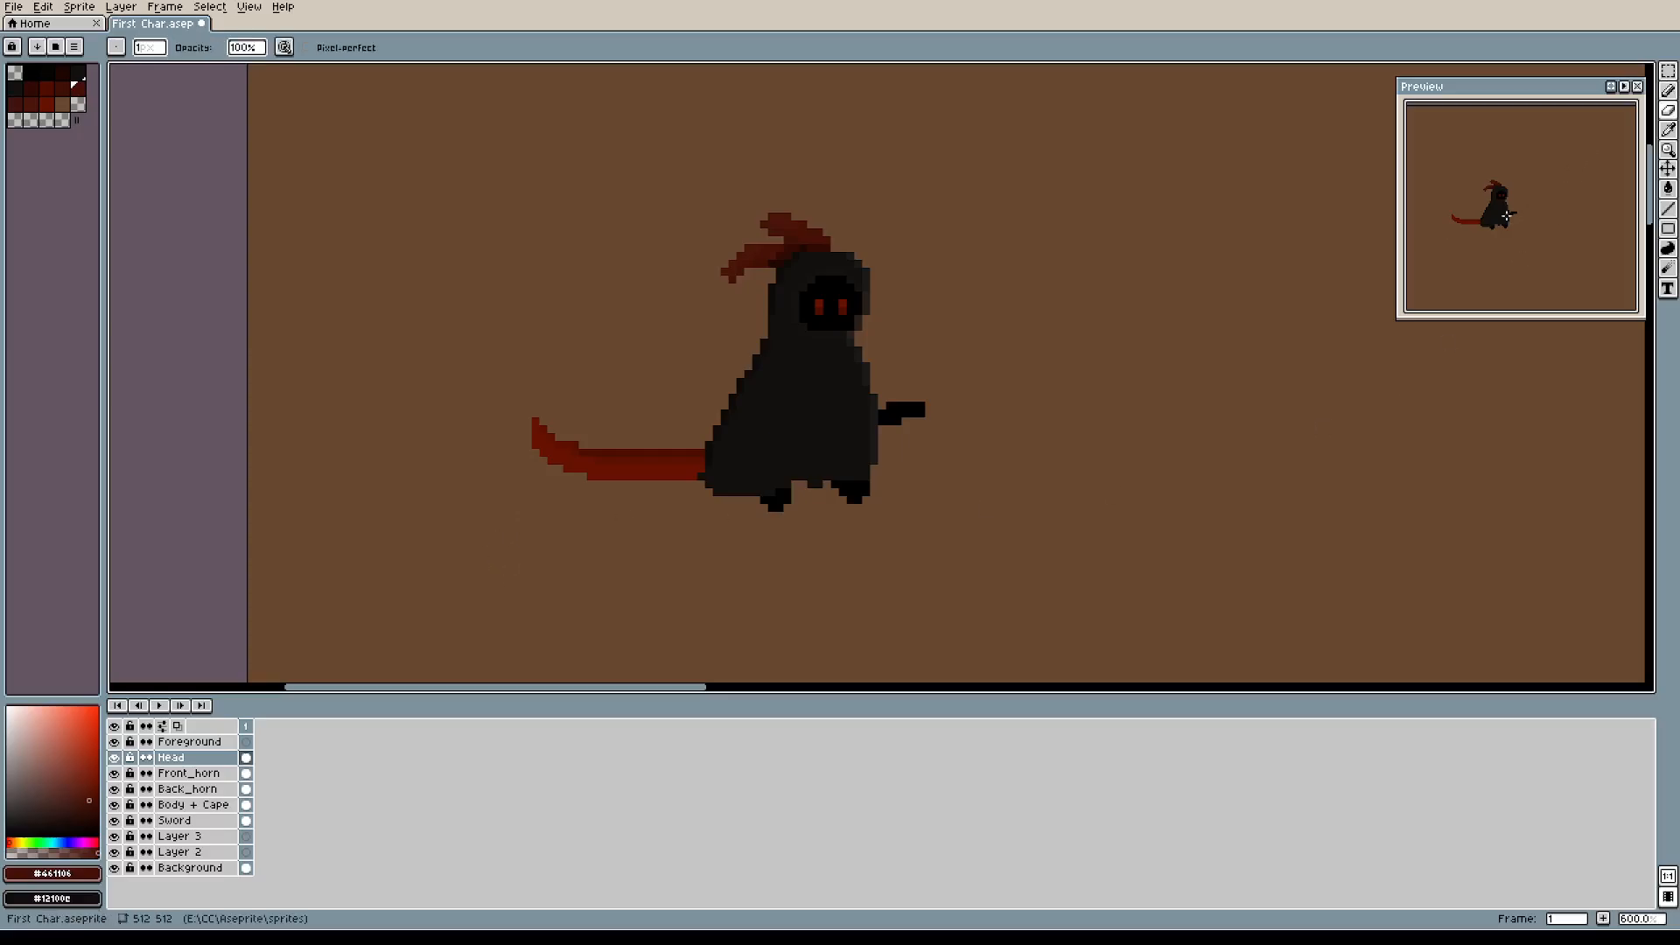
{"action": "key", "text": "b"}
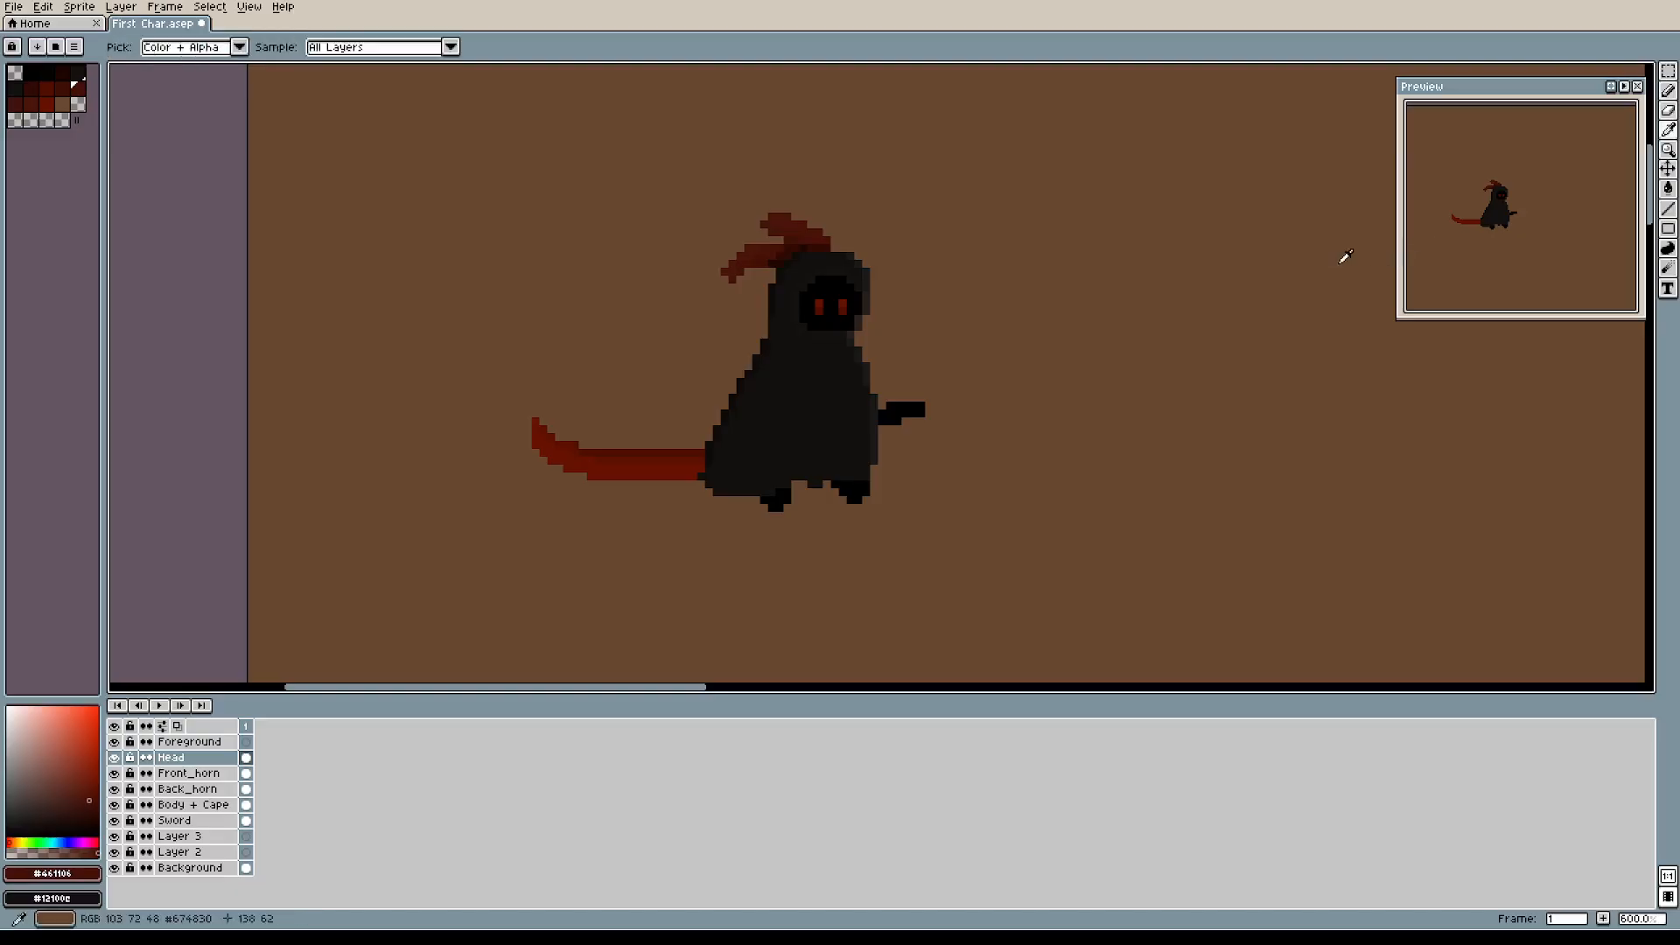
Add a second animation frame that copies the character from frame 1, and select frame 2 in the timeline.
{"action": "key", "text": "alt+n"}
{"action": "left_click_drag", "start_coordinate": [1147, 332], "coordinate": [1115, 287]}
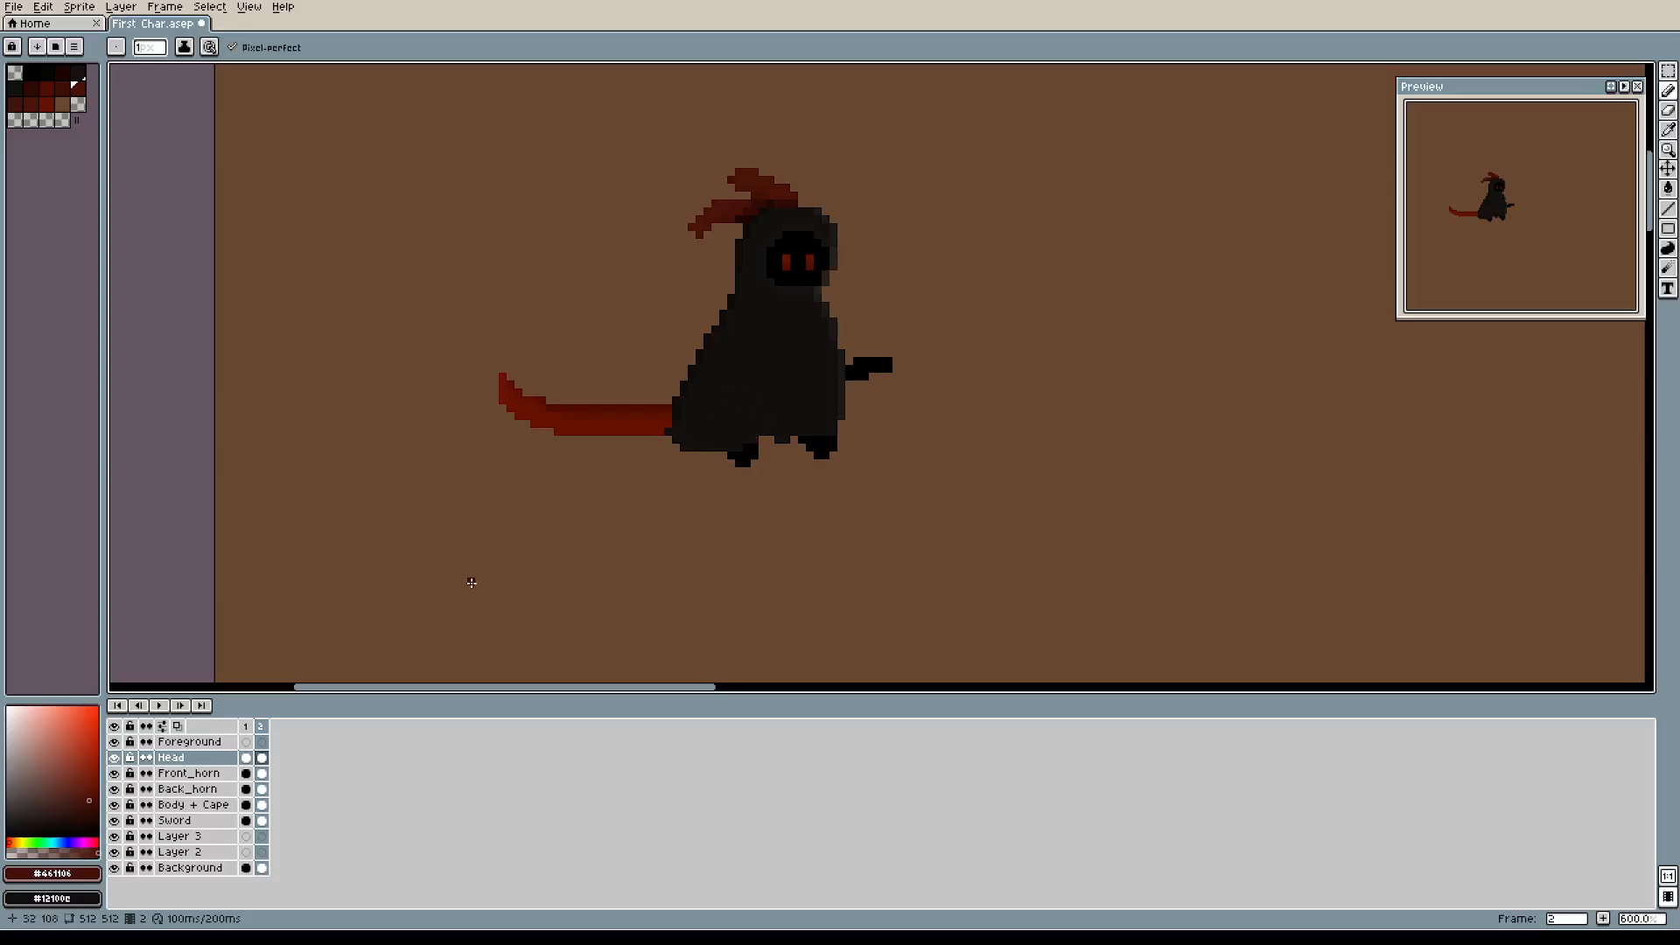
{"action": "left_click_drag", "start_coordinate": [949, 323], "coordinate": [884, 385]}
{"action": "left_click", "coordinate": [254, 730]}
{"action": "left_click_drag", "start_coordinate": [834, 318], "coordinate": [836, 349]}
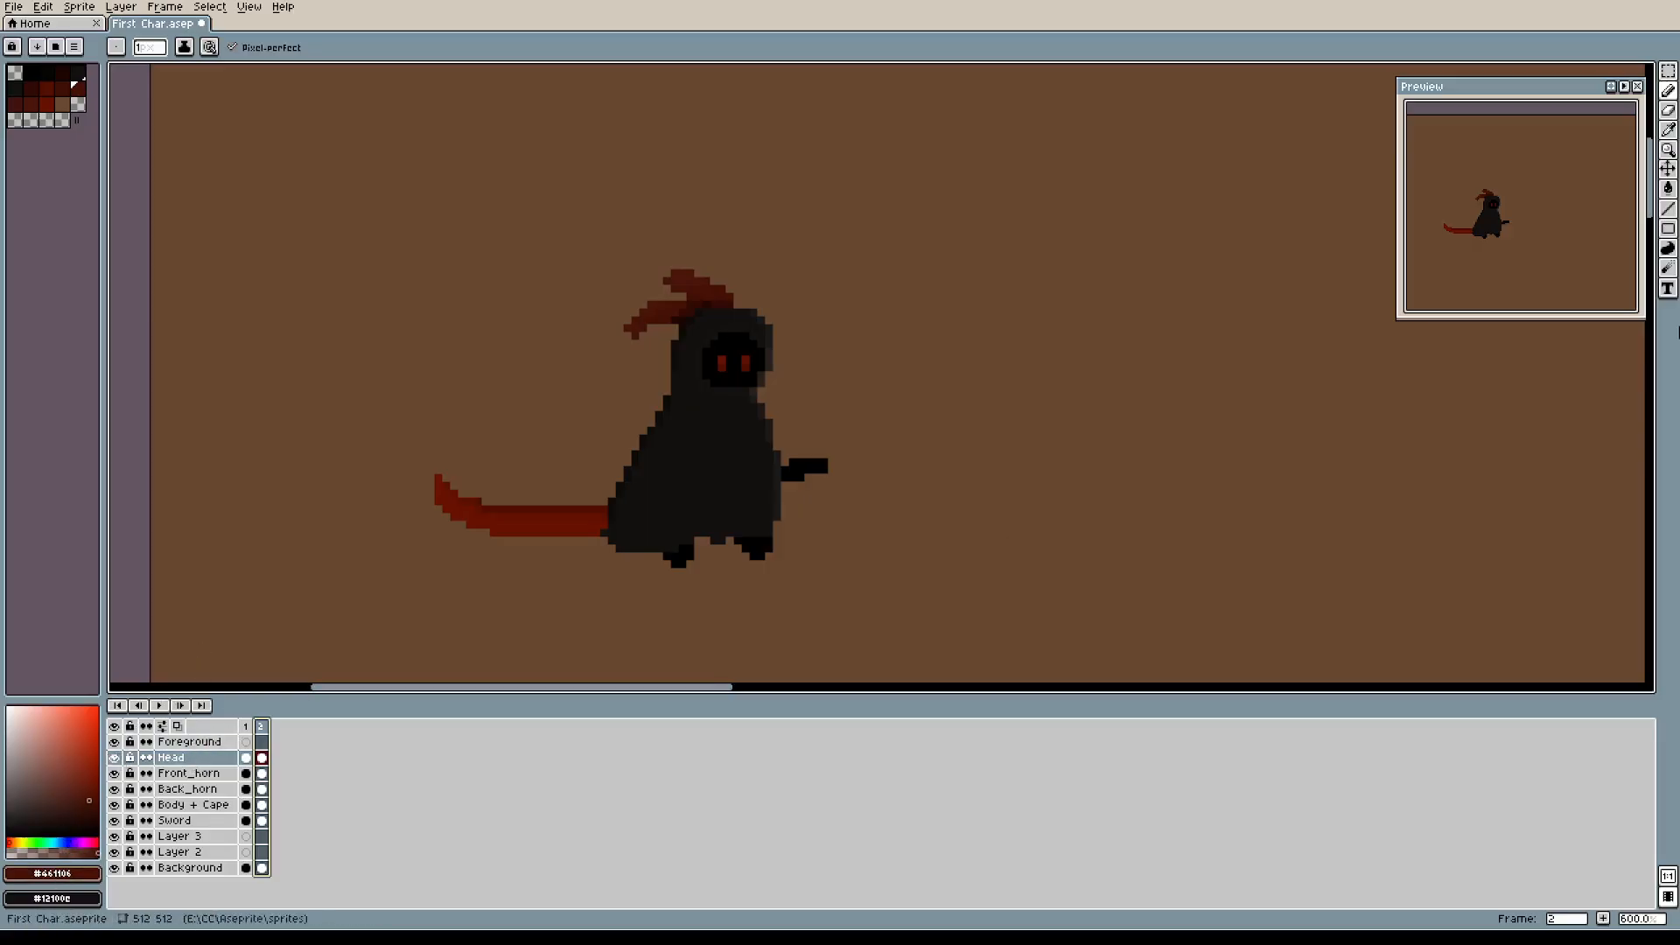
Marquee-select the hood and face on the Head layer of frame 2 and shift them one pixel forward and down, to position 58, 56.
{"action": "left_click", "coordinate": [1668, 70]}
{"action": "left_click_drag", "start_coordinate": [599, 260], "coordinate": [807, 421]}
{"action": "left_click_drag", "start_coordinate": [749, 364], "coordinate": [769, 378]}
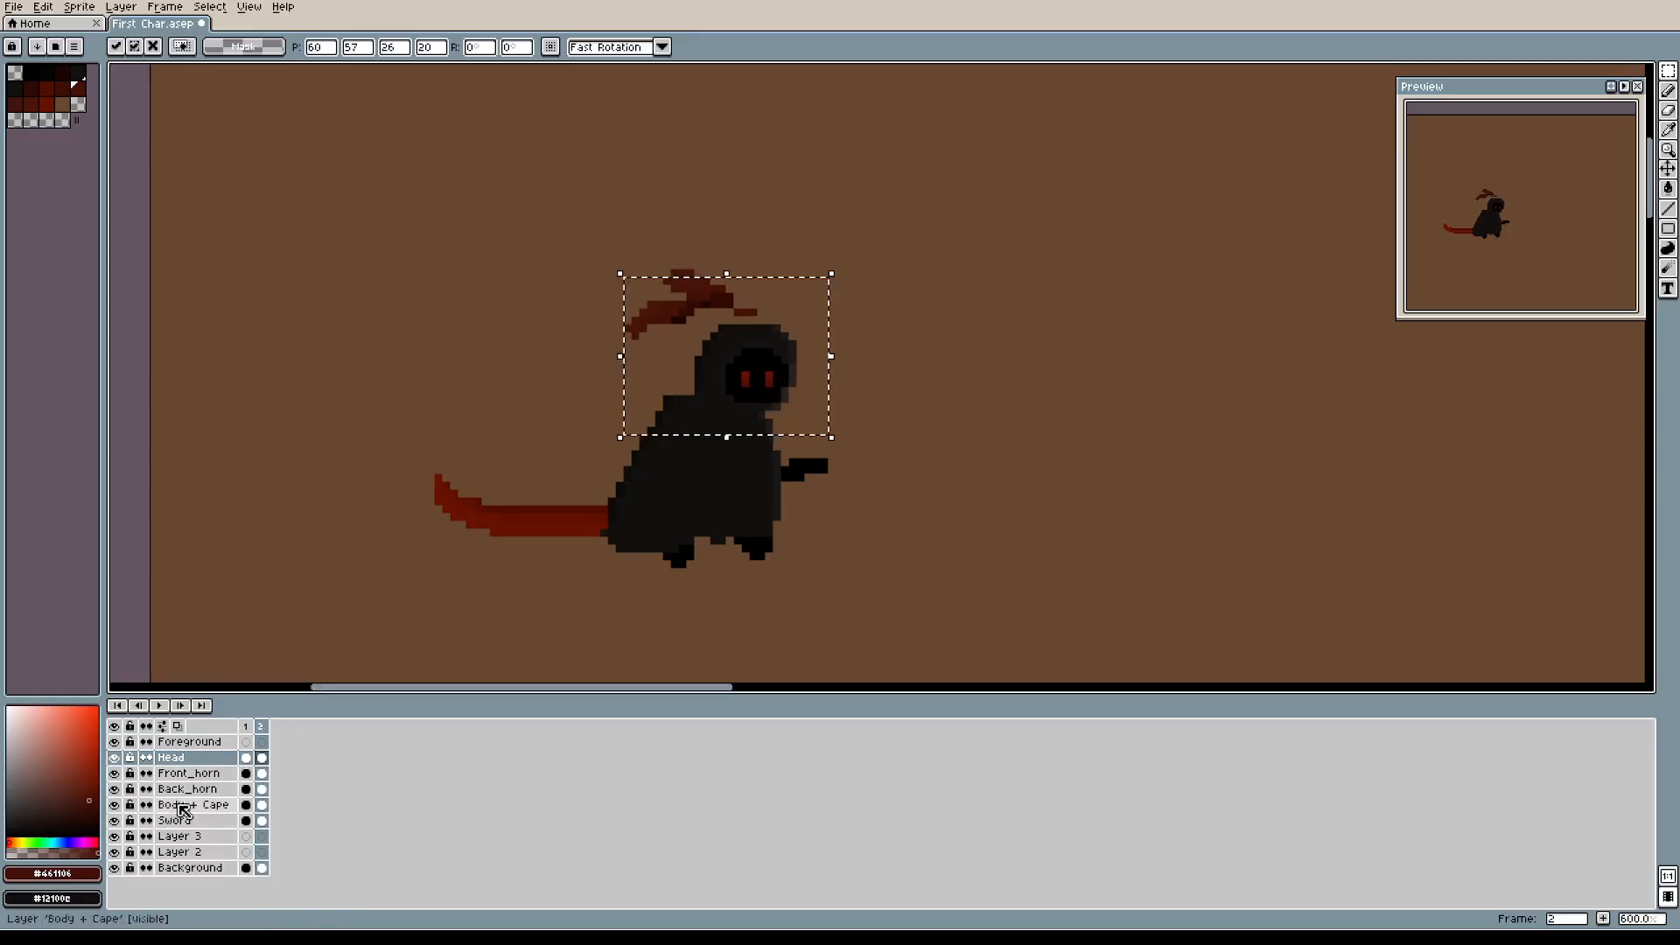
{"action": "scroll", "coordinate": [791, 508], "scroll_direction": "up", "scroll_amount": 1}
{"action": "scroll", "coordinate": [791, 508], "scroll_direction": "up", "scroll_amount": 2}
{"action": "scroll", "coordinate": [972, 401], "scroll_direction": "down", "scroll_amount": 1}
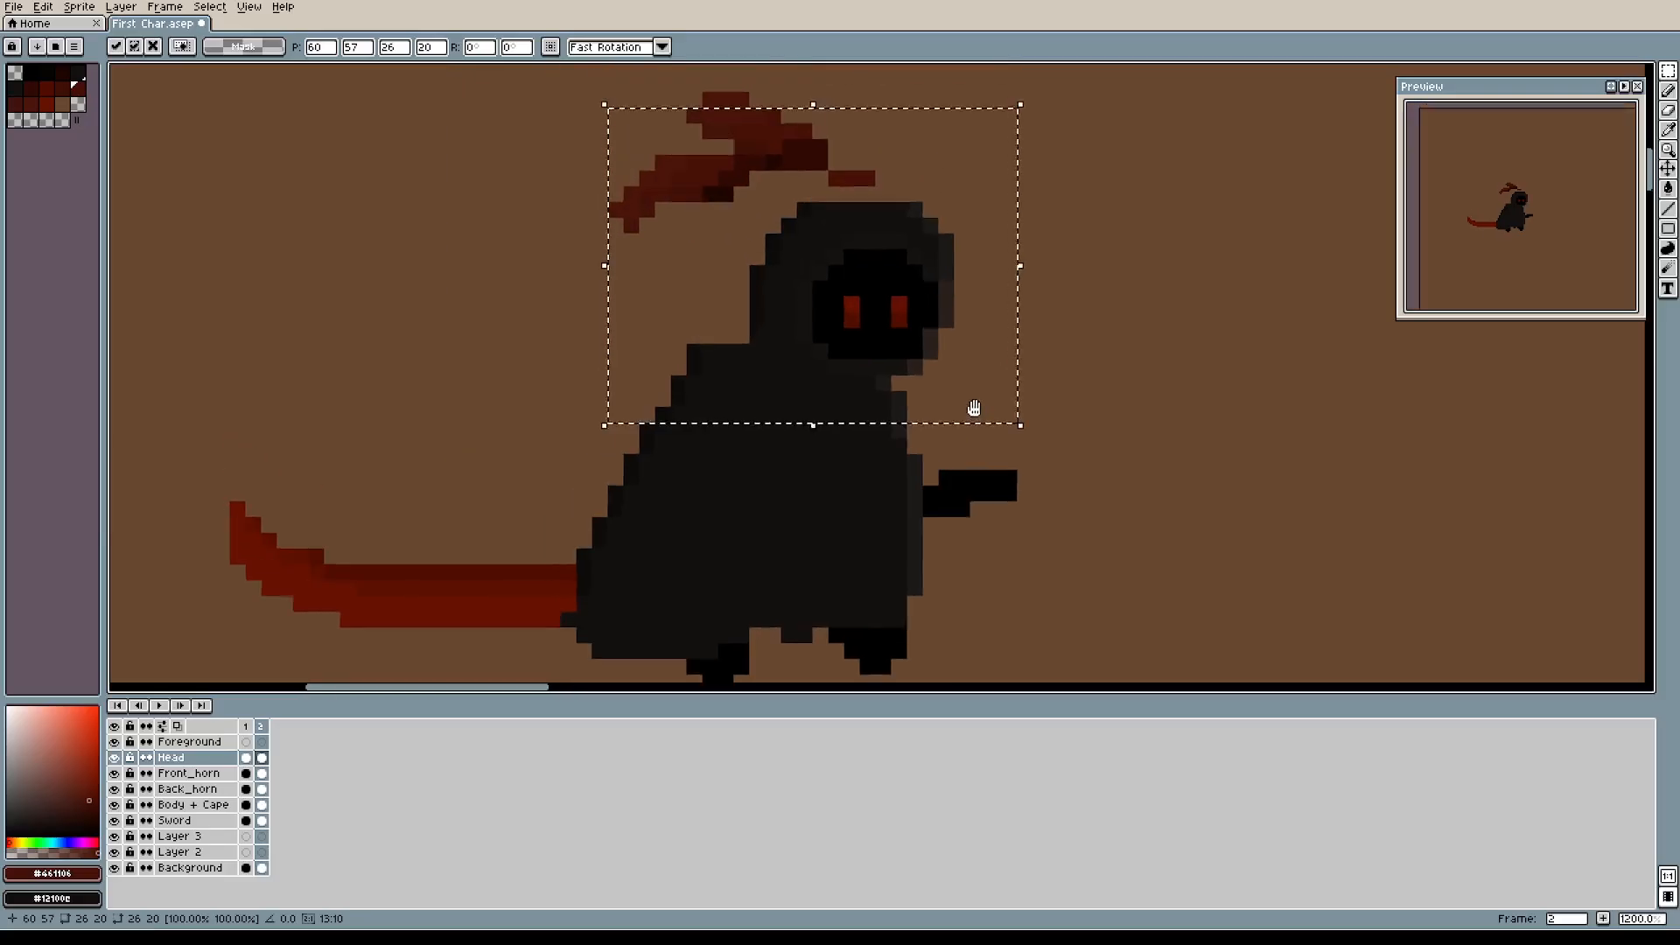
{"action": "mouse_move", "coordinate": [907, 338]}
{"action": "left_mouse_down"}
{"action": "mouse_move", "coordinate": [805, 315]}
{"action": "mouse_move", "coordinate": [901, 316]}
{"action": "left_mouse_up"}
{"action": "scroll", "coordinate": [1041, 340], "scroll_direction": "down", "scroll_amount": 1}
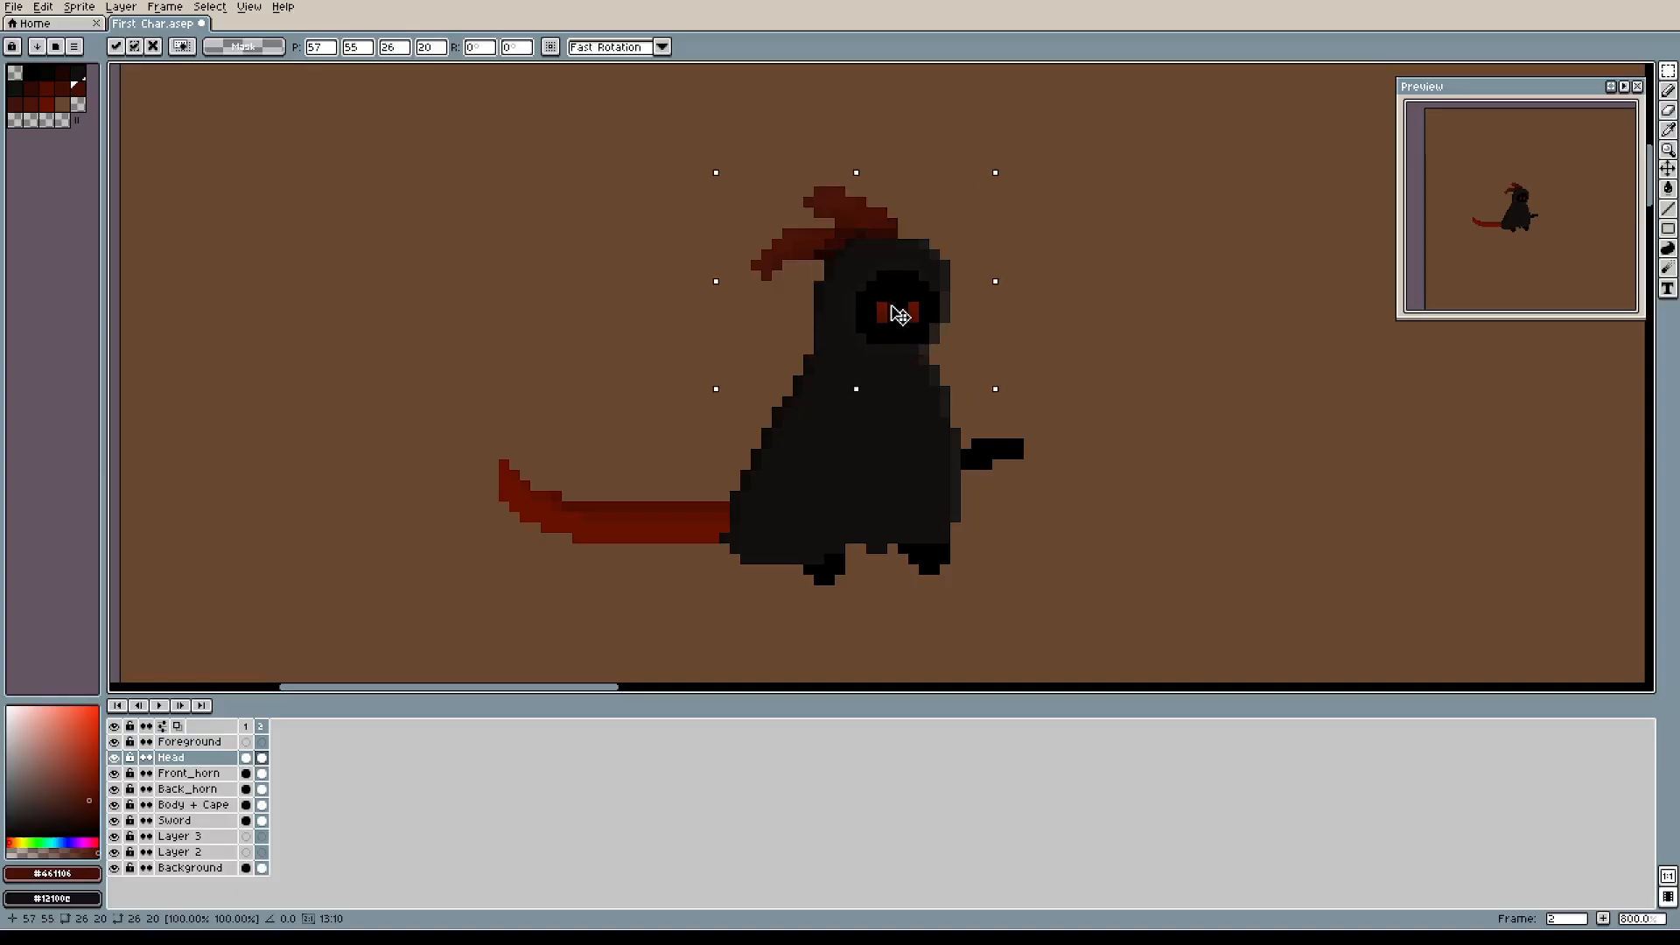
{"action": "left_click_drag", "start_coordinate": [1080, 330], "coordinate": [1033, 336]}
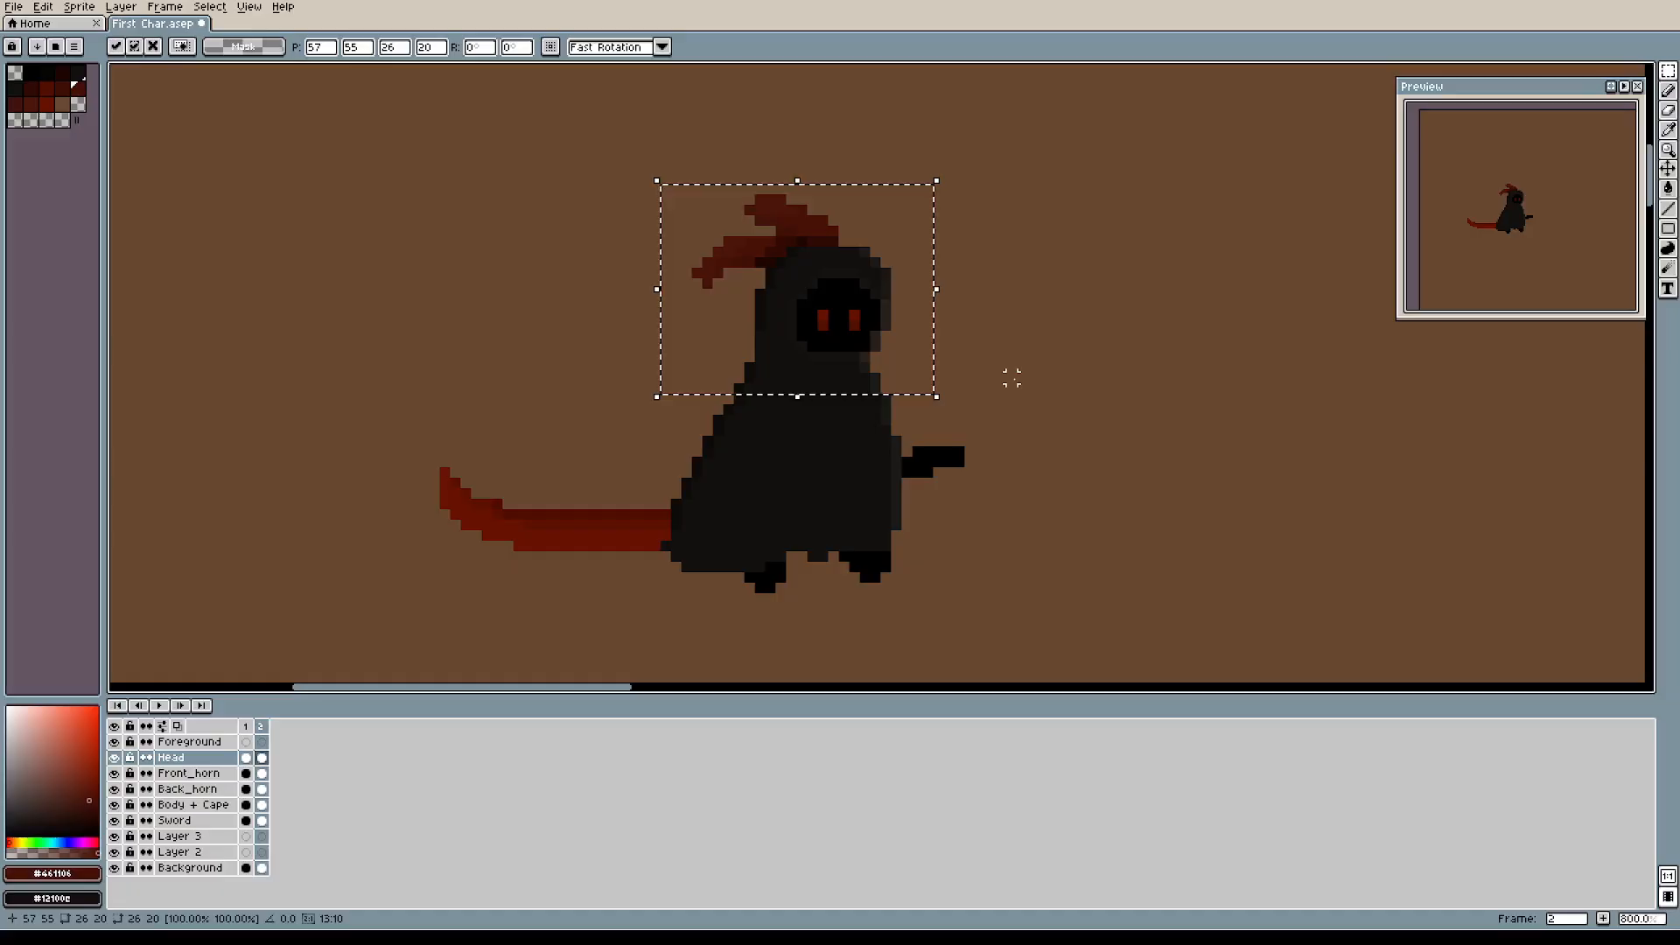
{"action": "left_click_drag", "start_coordinate": [850, 313], "coordinate": [856, 293]}
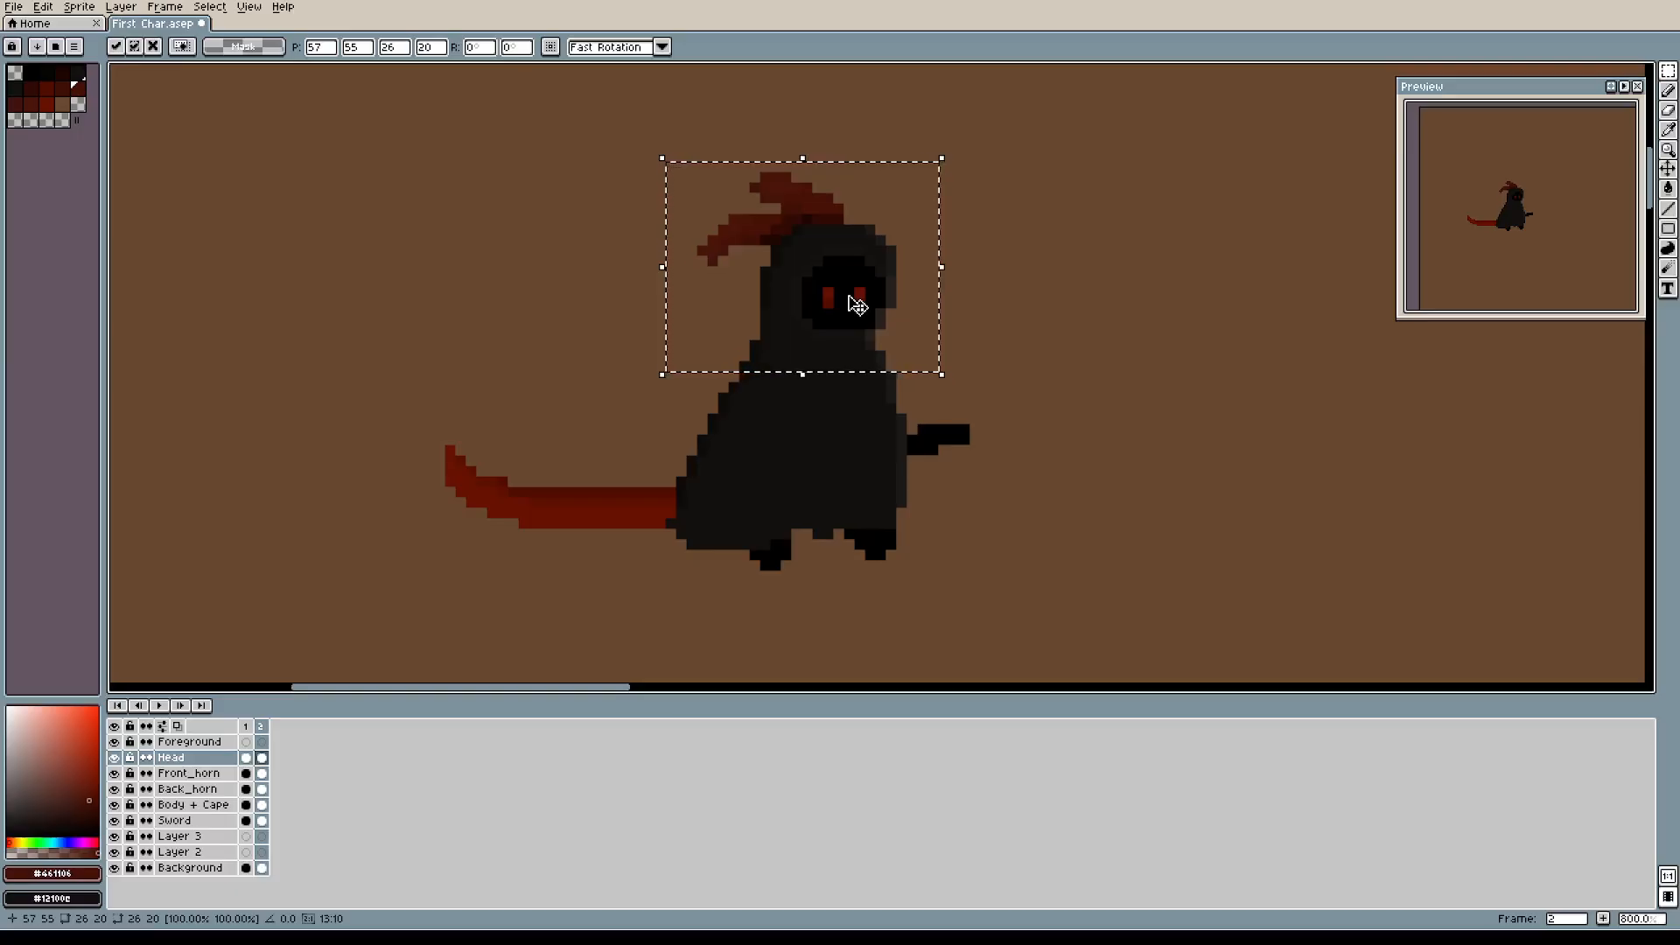
{"action": "left_click_drag", "start_coordinate": [856, 304], "coordinate": [850, 300]}
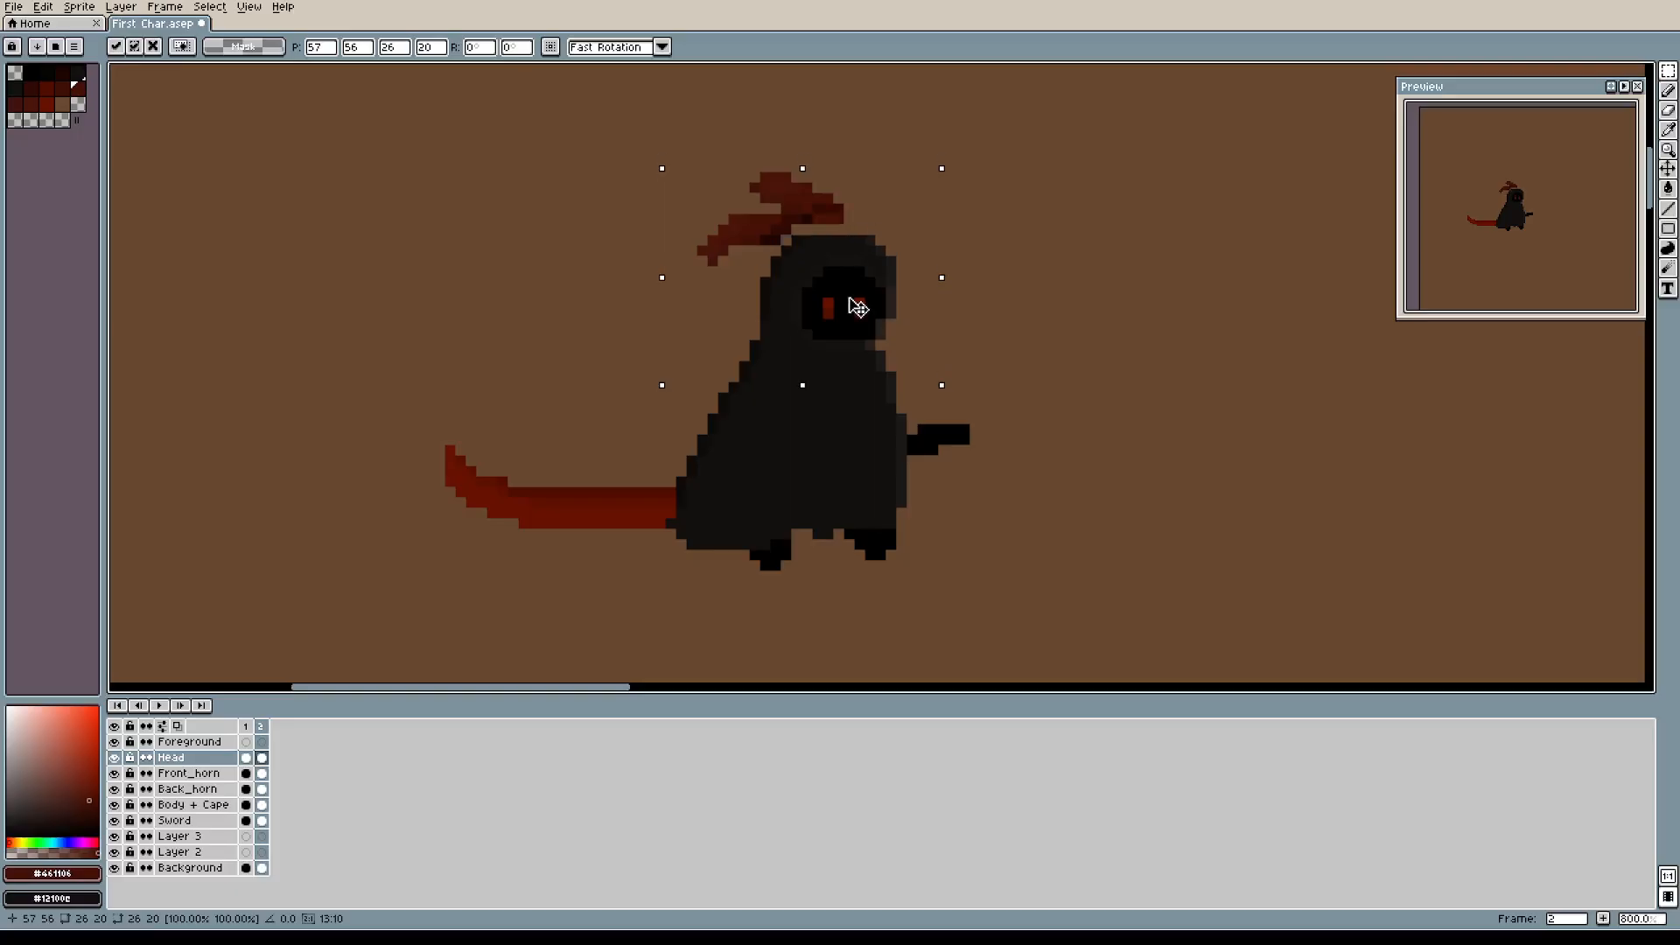
{"action": "left_click_drag", "start_coordinate": [862, 308], "coordinate": [873, 309]}
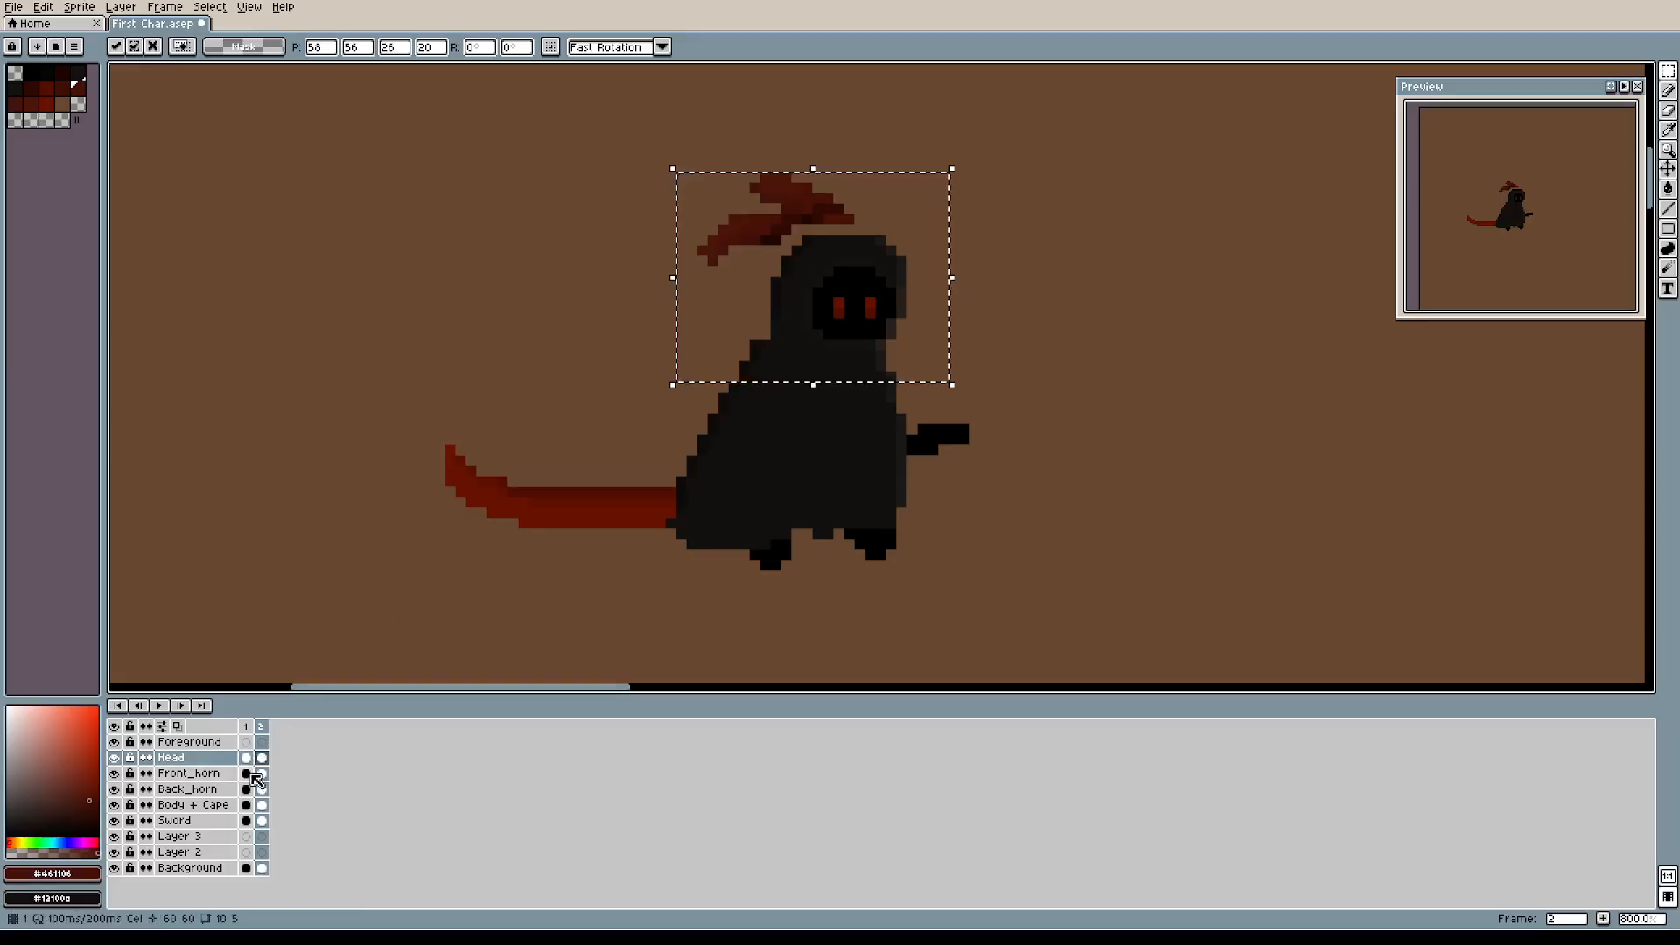
Select the horn area on the Front_horn layer of frame 2 and shift it one pixel forward and down, to position 57, 56.
{"action": "left_click", "coordinate": [191, 775]}
{"action": "left_click", "coordinate": [534, 334]}
{"action": "left_click_drag", "start_coordinate": [654, 168], "coordinate": [879, 312]}
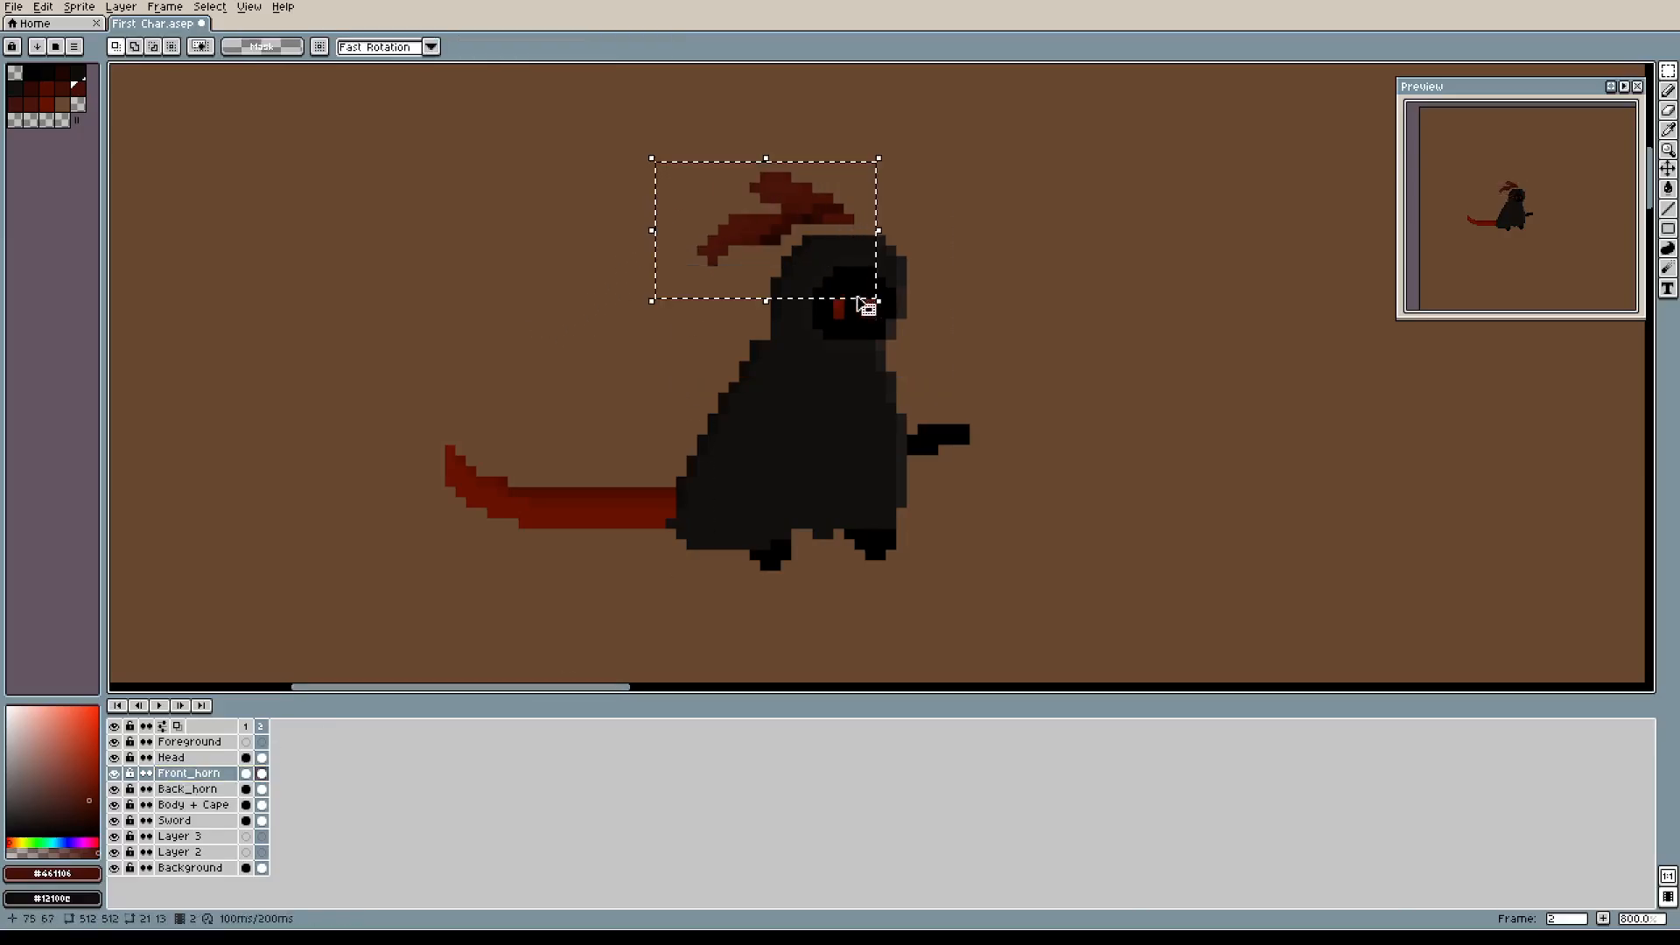
{"action": "left_click_drag", "start_coordinate": [777, 233], "coordinate": [781, 249]}
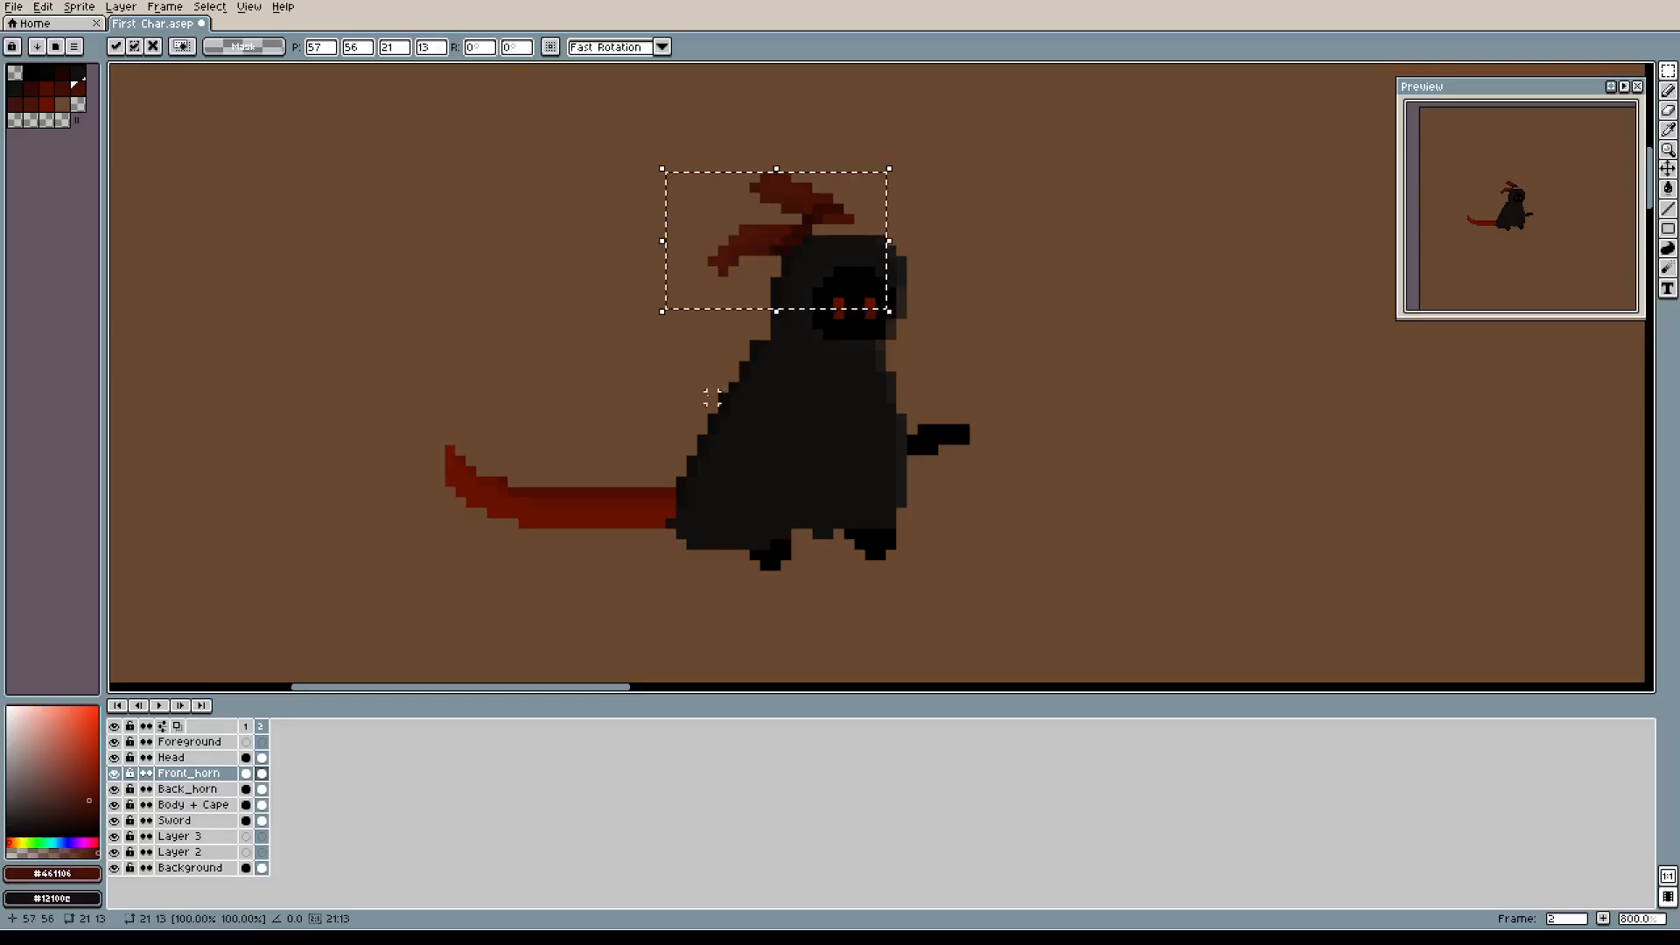
Select the horn area on the Back_horn layer of frame 2 and shift it one pixel forward and down, to position 61, 52.
{"action": "left_click", "coordinate": [187, 789]}
{"action": "left_click", "coordinate": [537, 237]}
{"action": "left_click_drag", "start_coordinate": [697, 120], "coordinate": [910, 258]}
{"action": "left_click_drag", "start_coordinate": [827, 205], "coordinate": [860, 244]}
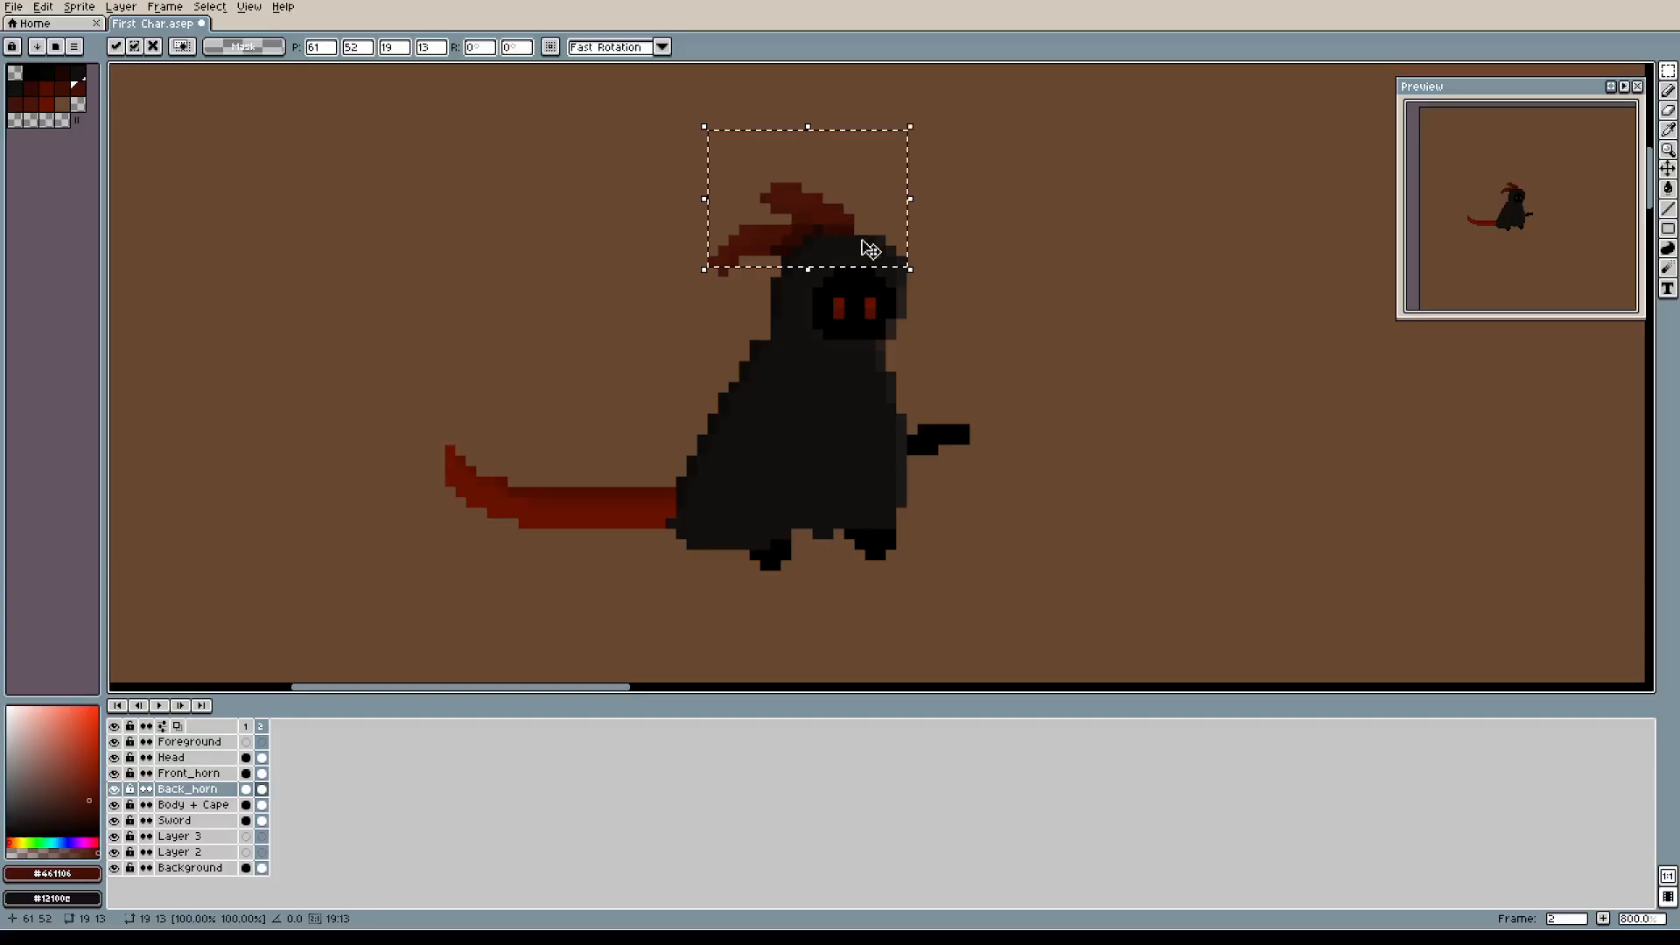
{"action": "left_click", "coordinate": [189, 758]}
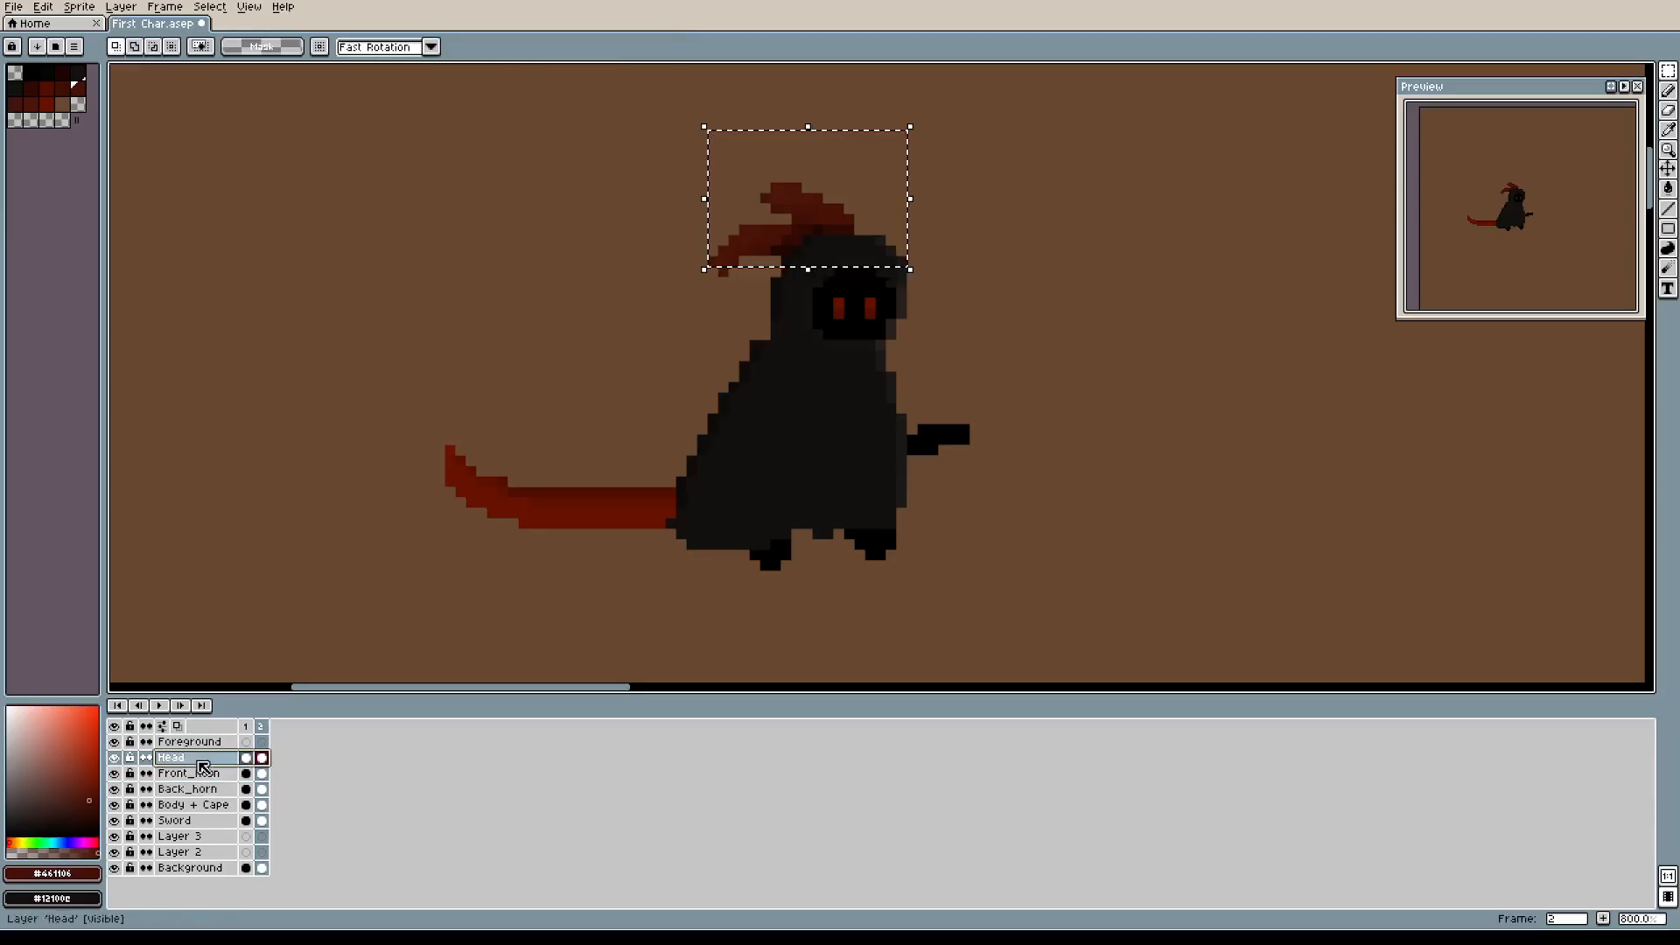
{"action": "left_click", "coordinate": [554, 323]}
{"action": "left_click_drag", "start_coordinate": [753, 158], "coordinate": [881, 229]}
{"action": "key", "text": "ctrl+h"}
{"action": "key", "text": "ctrl+d"}
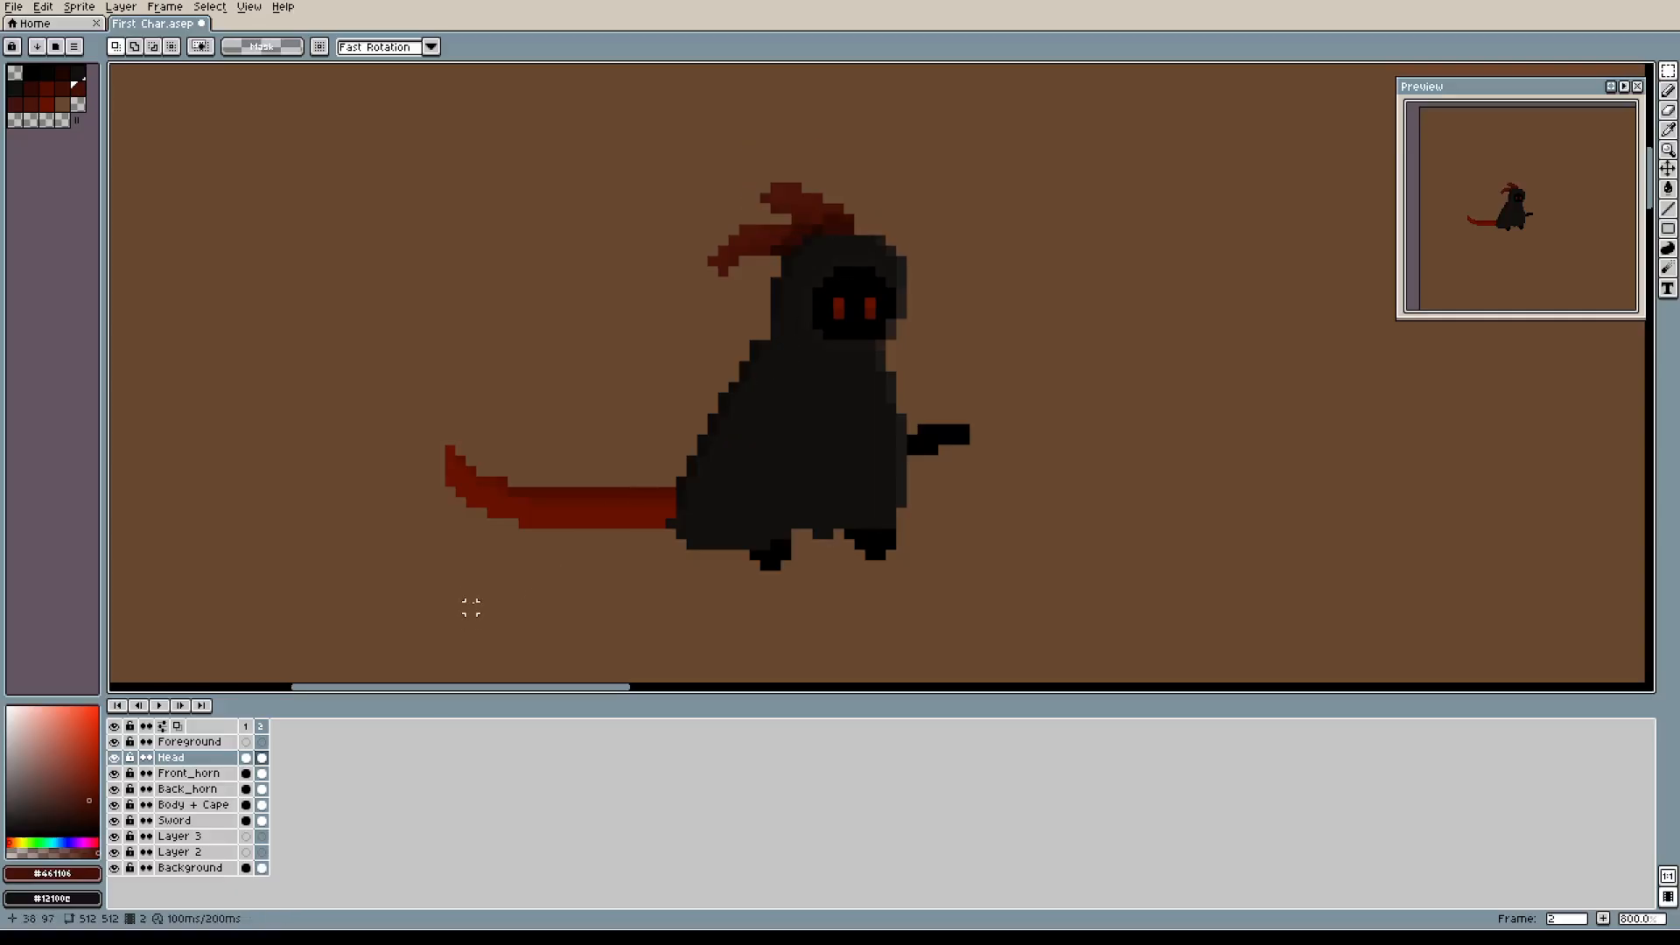
Marquee-select the body on the Body + Cape layer of frame 2 and shift it two pixels forward and one down, to position 56, 71.
{"action": "left_click", "coordinate": [202, 810]}
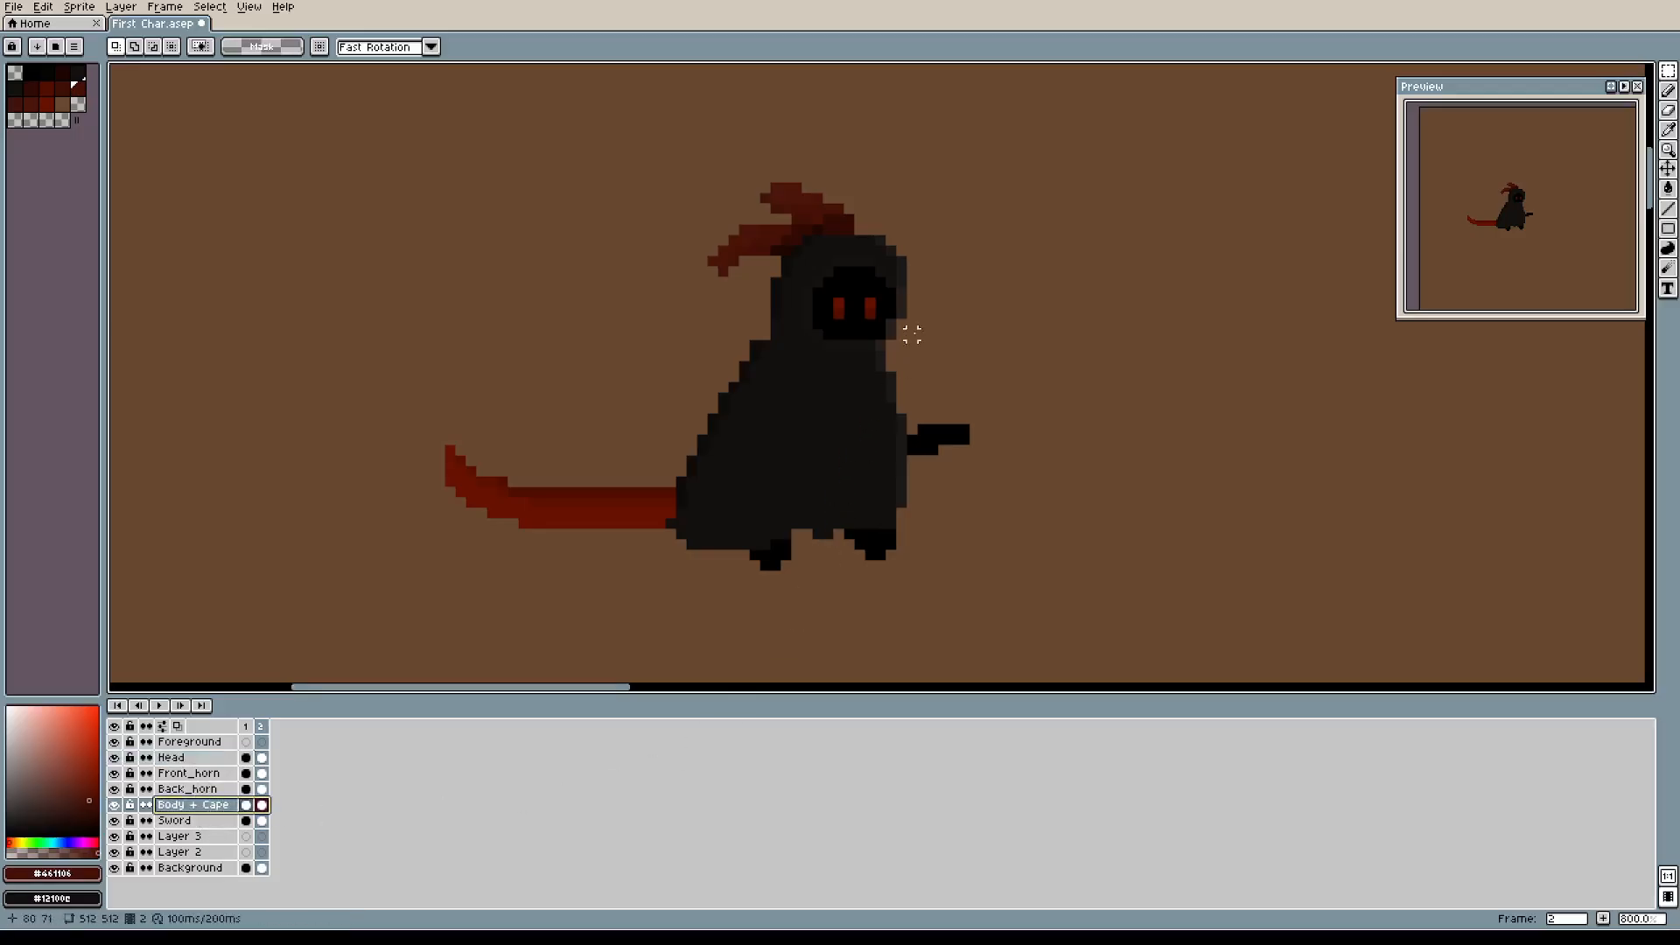
{"action": "left_click_drag", "start_coordinate": [639, 324], "coordinate": [1008, 588]}
{"action": "mouse_move", "coordinate": [847, 433]}
{"action": "left_mouse_down"}
{"action": "mouse_move", "coordinate": [850, 451]}
{"action": "mouse_move", "coordinate": [874, 449]}
{"action": "left_mouse_up"}
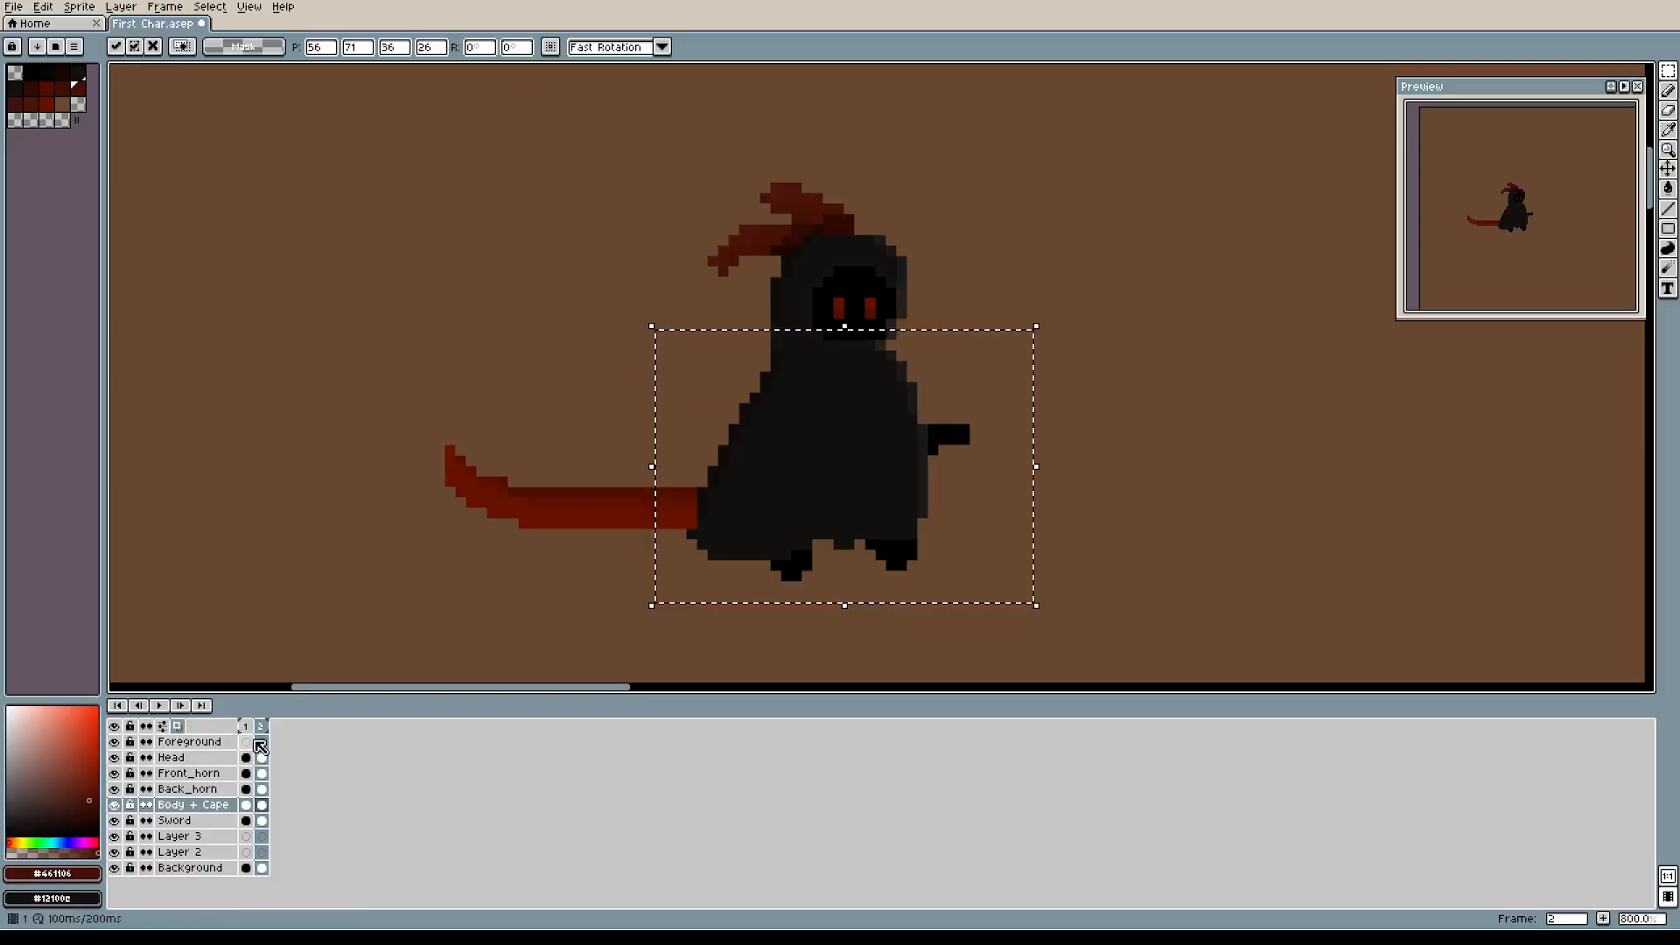
Clear the selection and flip between frames 1 and 2 to compare the body's movement with the head's.
{"action": "left_click", "coordinate": [261, 726]}
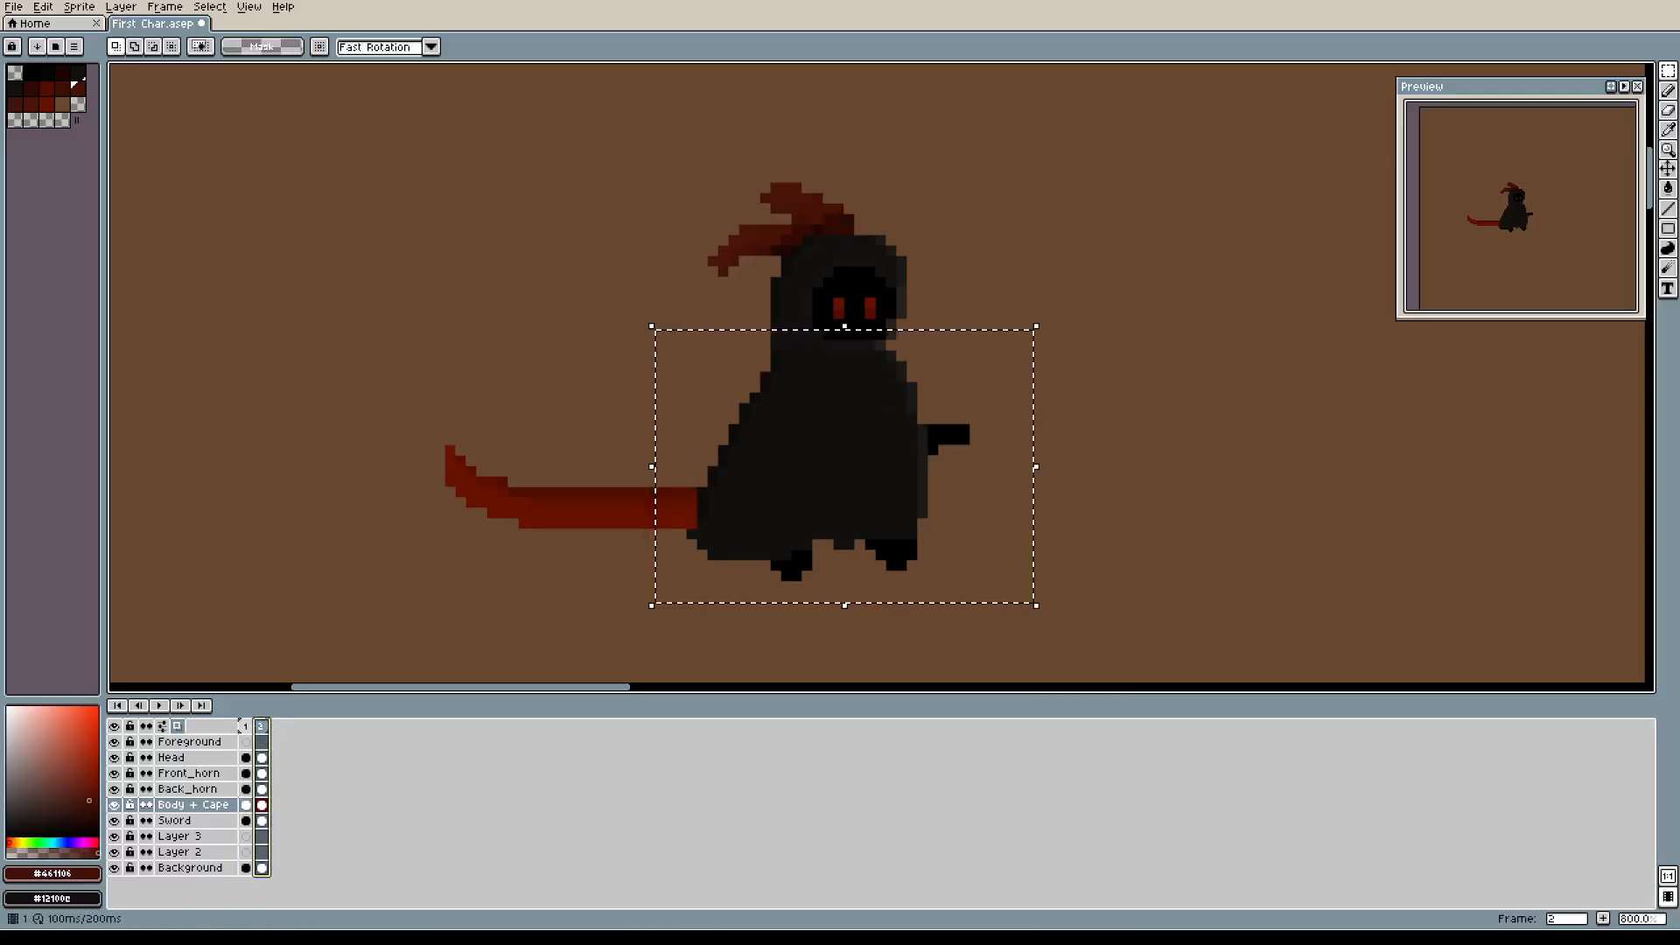
{"action": "left_click", "coordinate": [246, 727]}
{"action": "left_click", "coordinate": [260, 728]}
{"action": "left_click", "coordinate": [246, 729]}
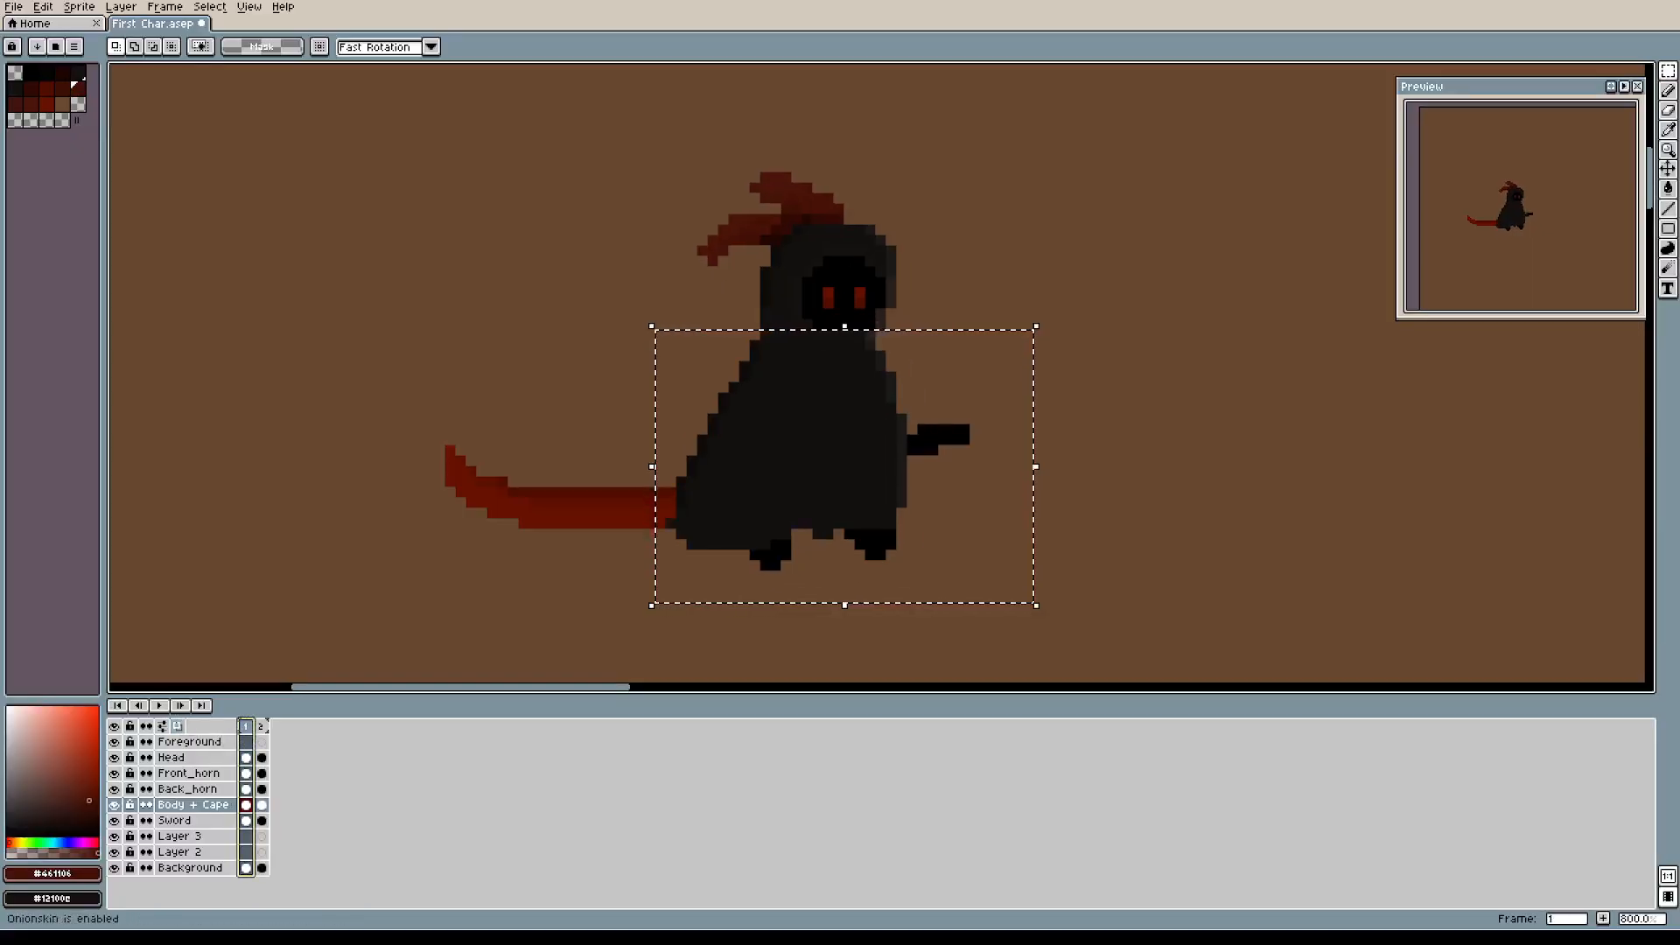
{"action": "left_click", "coordinate": [261, 728]}
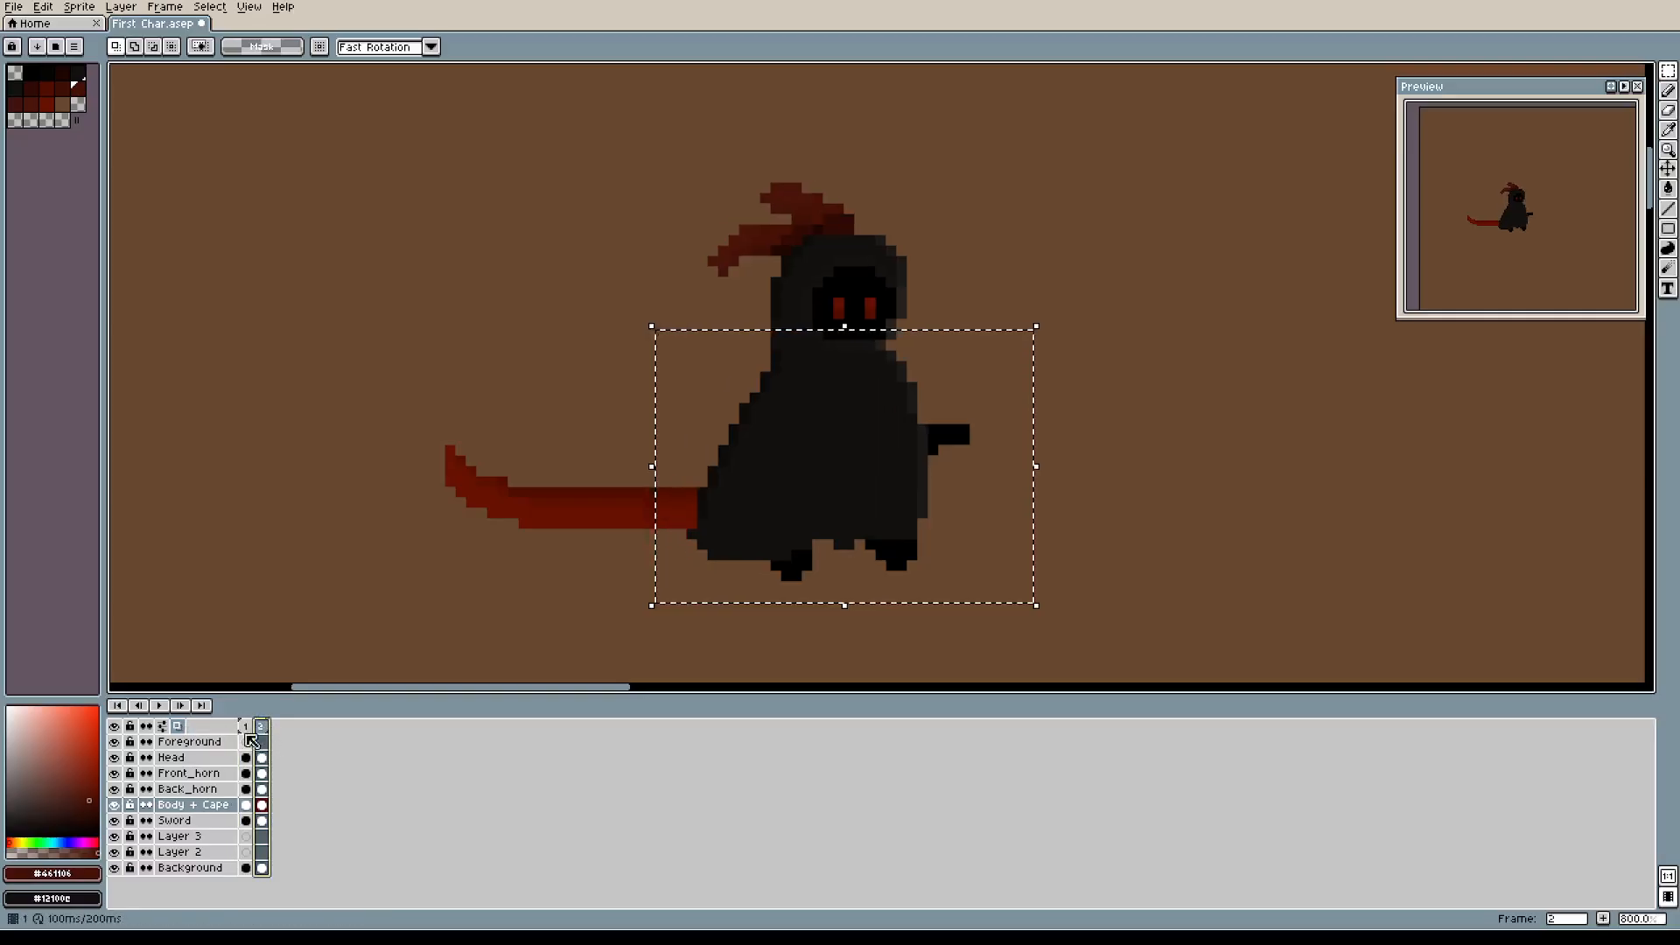
{"action": "left_click", "coordinate": [246, 727]}
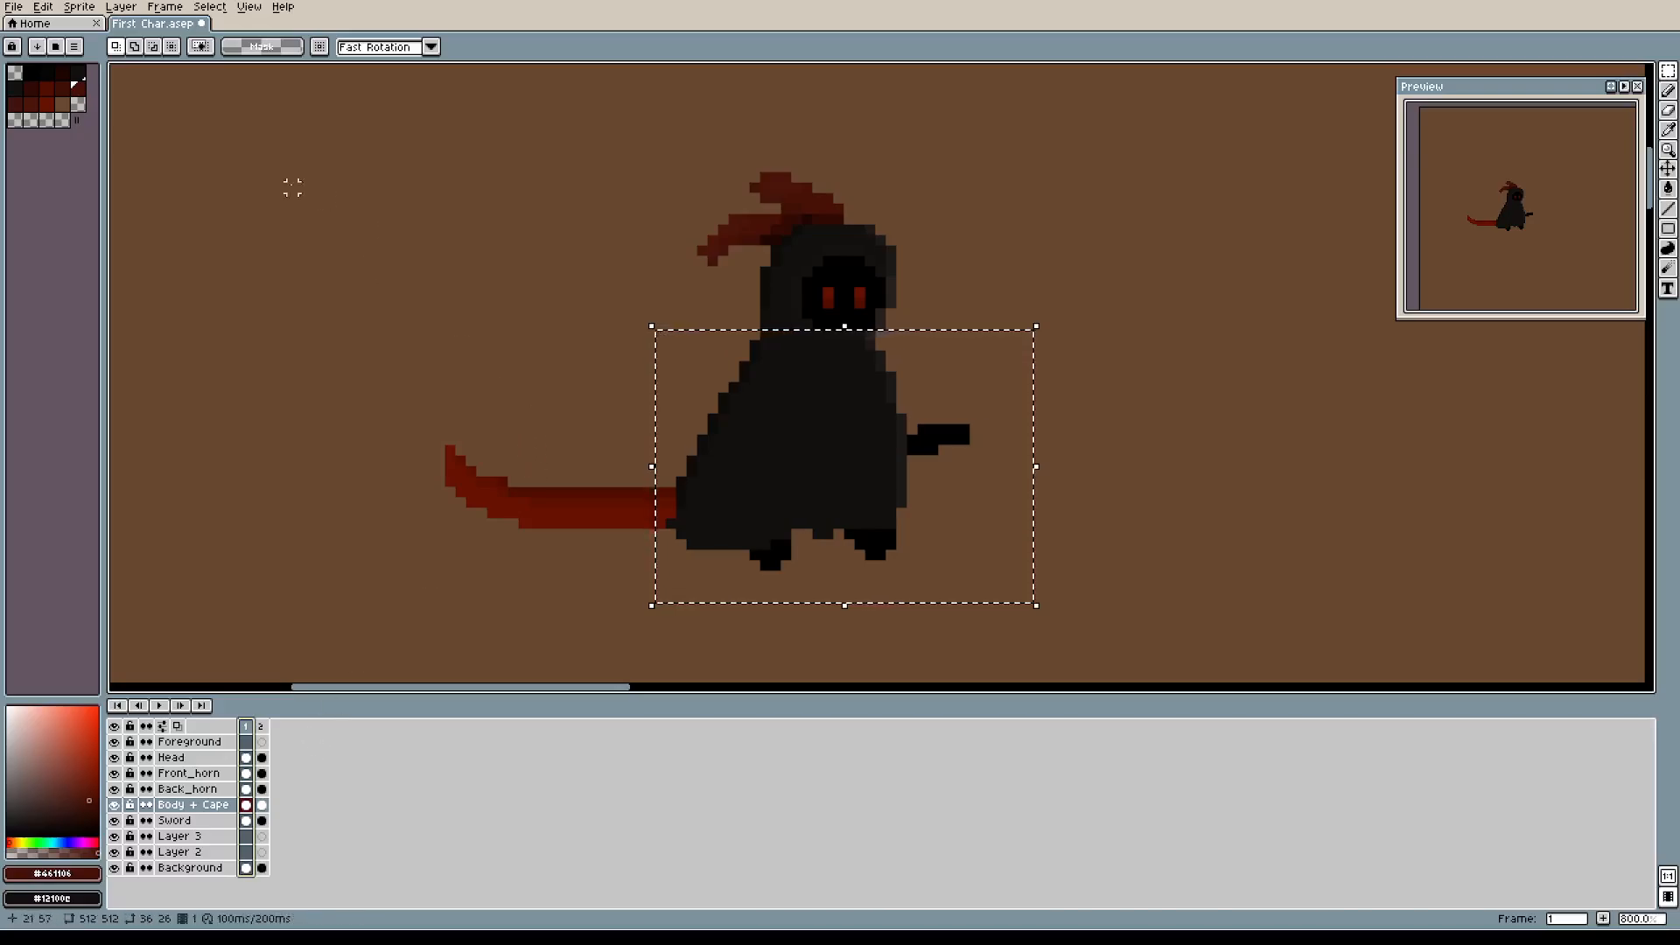
{"action": "key", "text": "ctrl+d"}
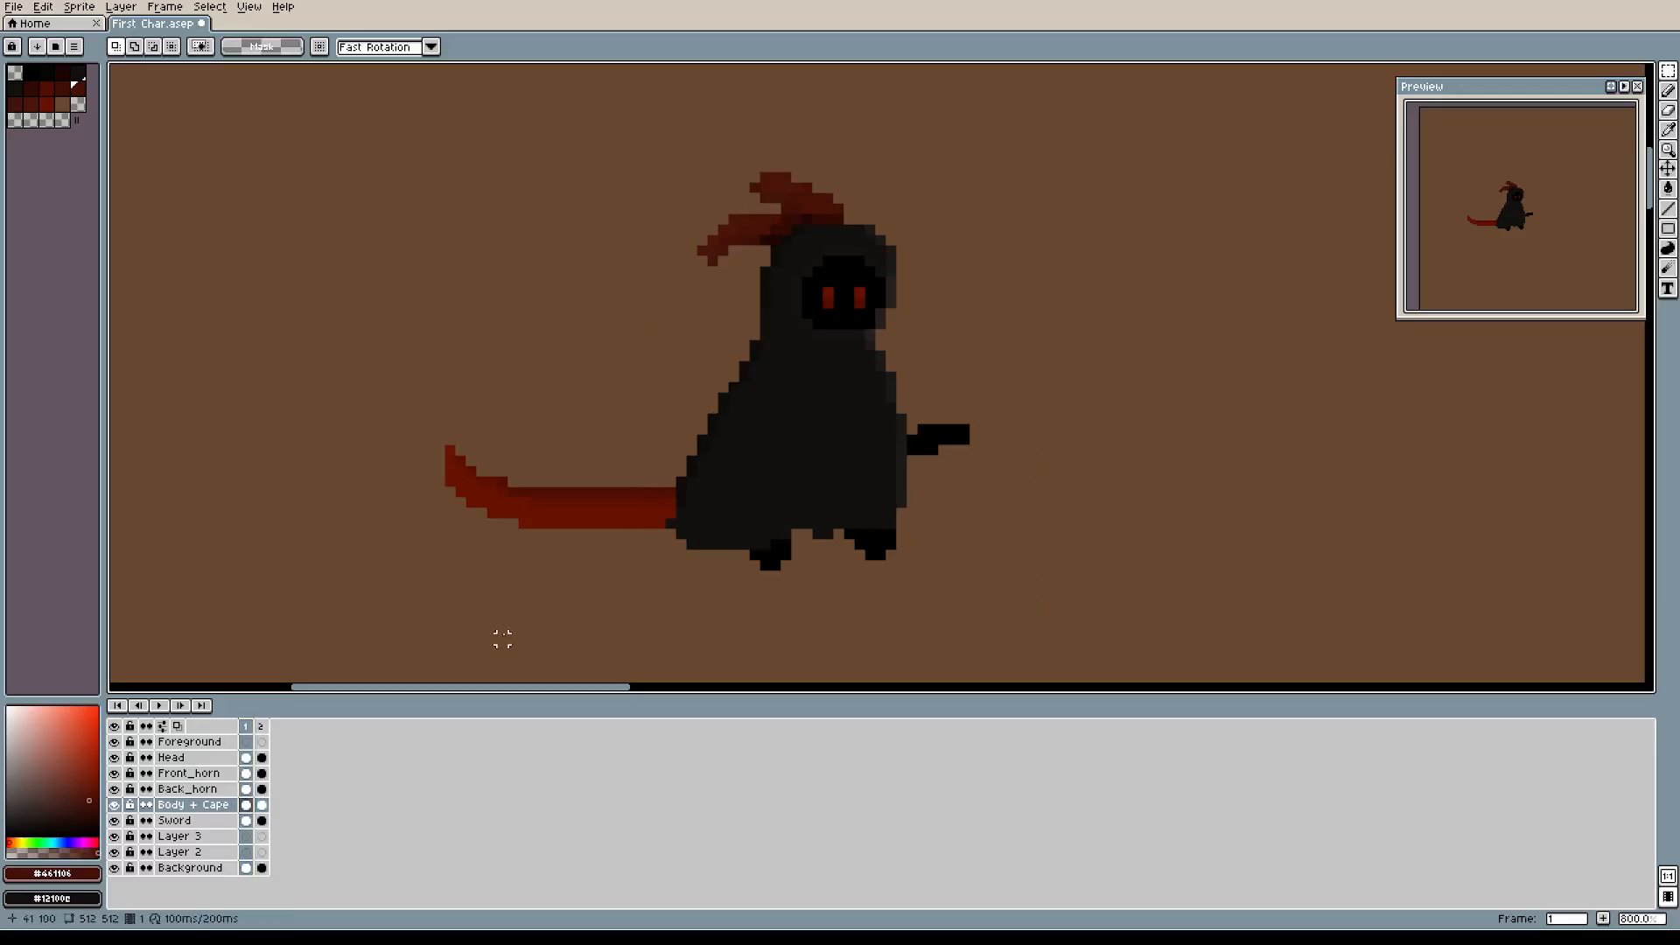
{"action": "left_click", "coordinate": [261, 727]}
{"action": "left_click", "coordinate": [248, 728]}
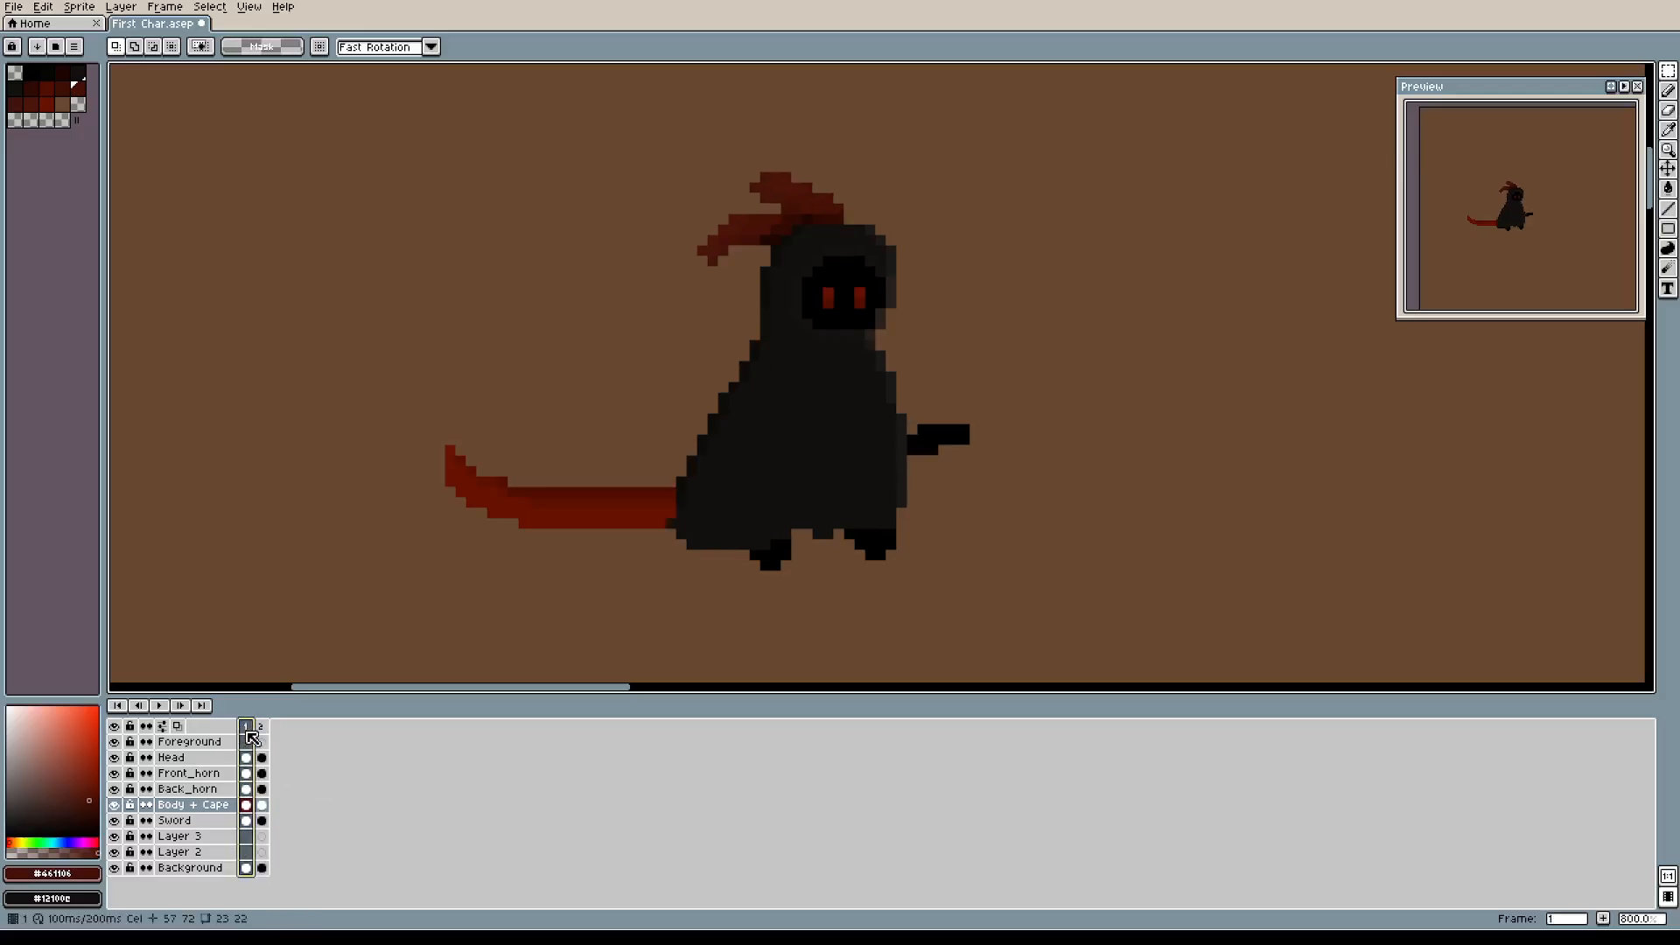
{"action": "left_click", "coordinate": [261, 728]}
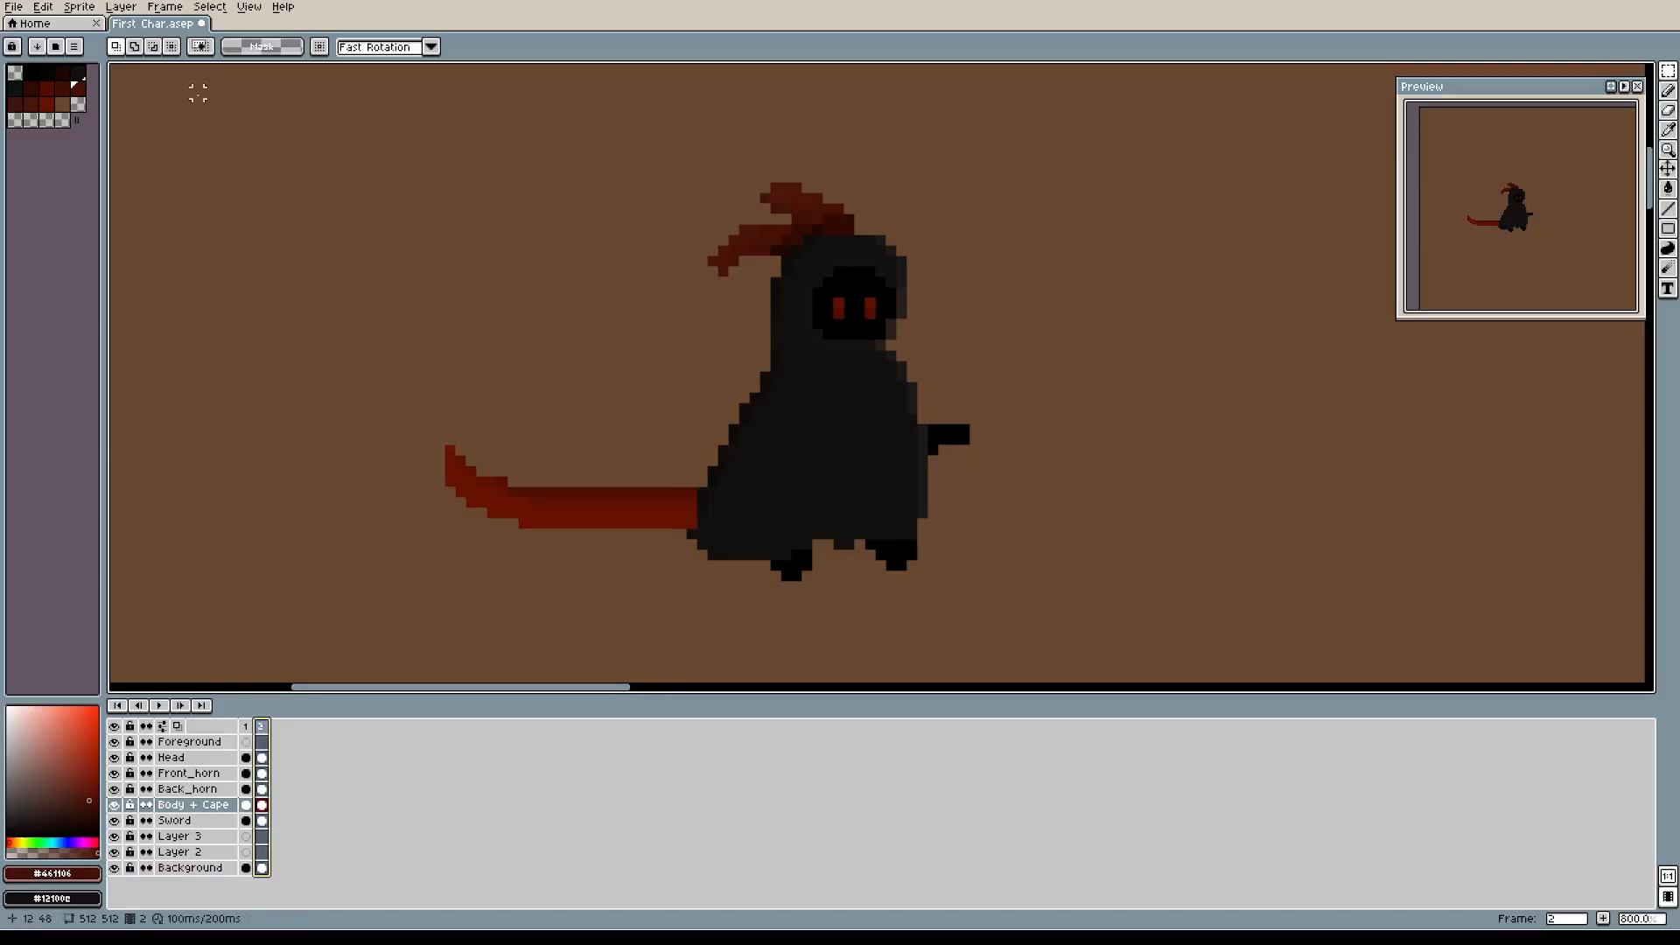
{"action": "scroll", "coordinate": [912, 439], "scroll_direction": "up", "scroll_amount": 1}
{"action": "scroll", "coordinate": [911, 439], "scroll_direction": "down", "scroll_amount": 1}
Select the whole sword on the Sword layer of frame 2, shift it one pixel forward and down, and deselect it.
{"action": "left_click", "coordinate": [204, 822]}
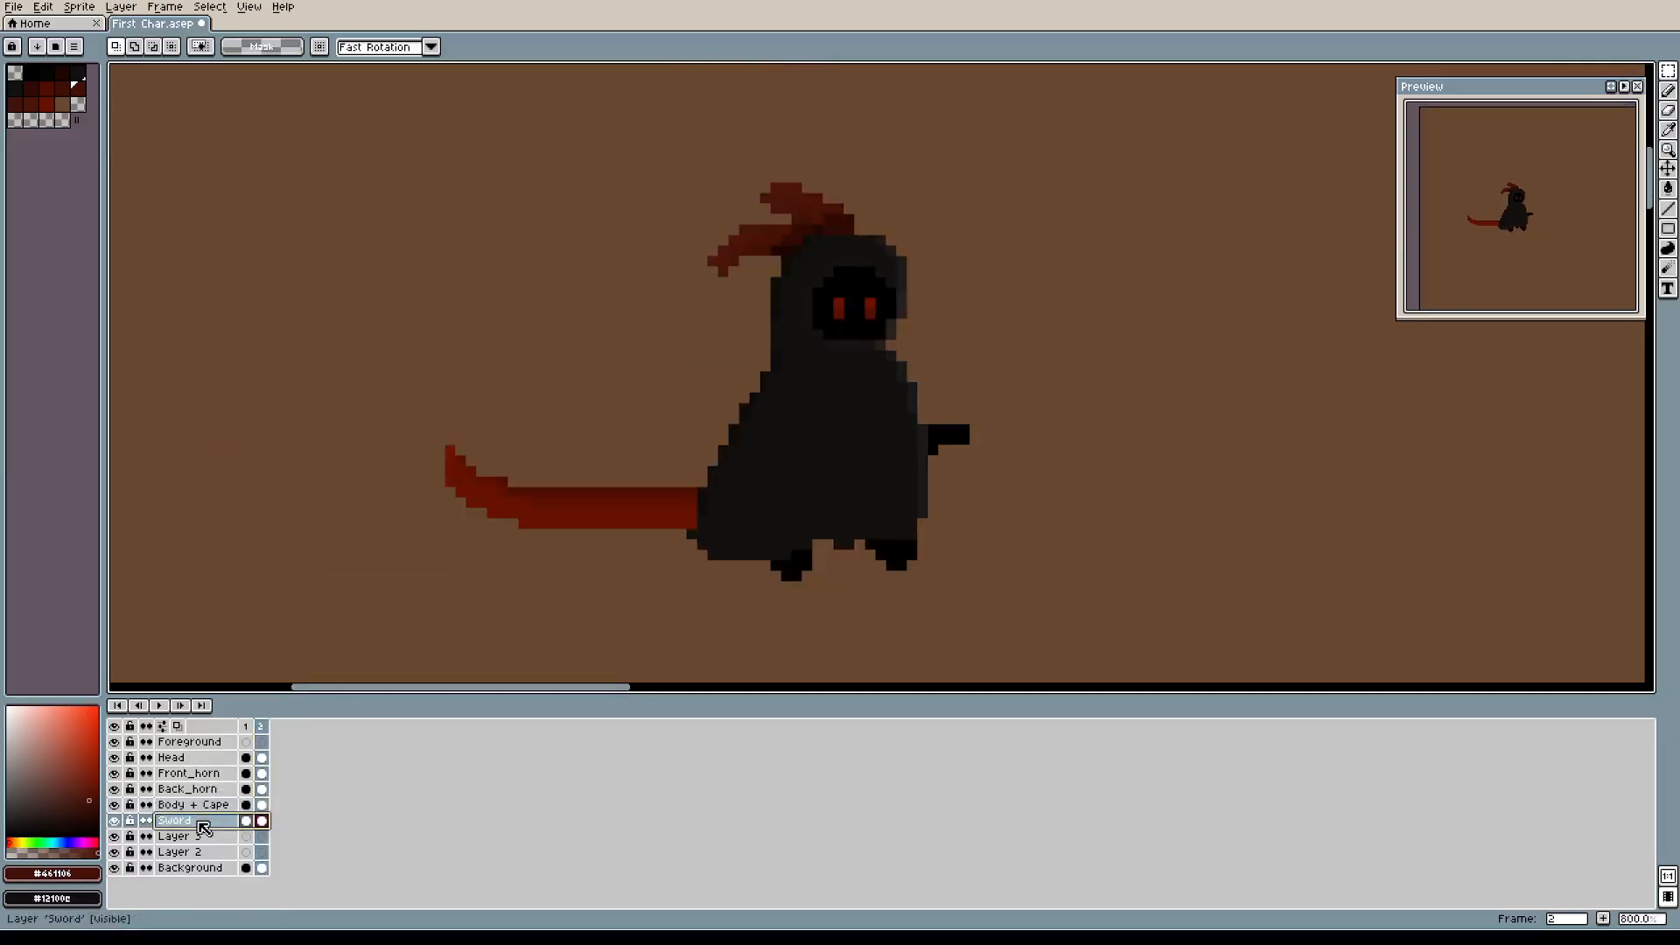
{"action": "left_click_drag", "start_coordinate": [408, 366], "coordinate": [1068, 574]}
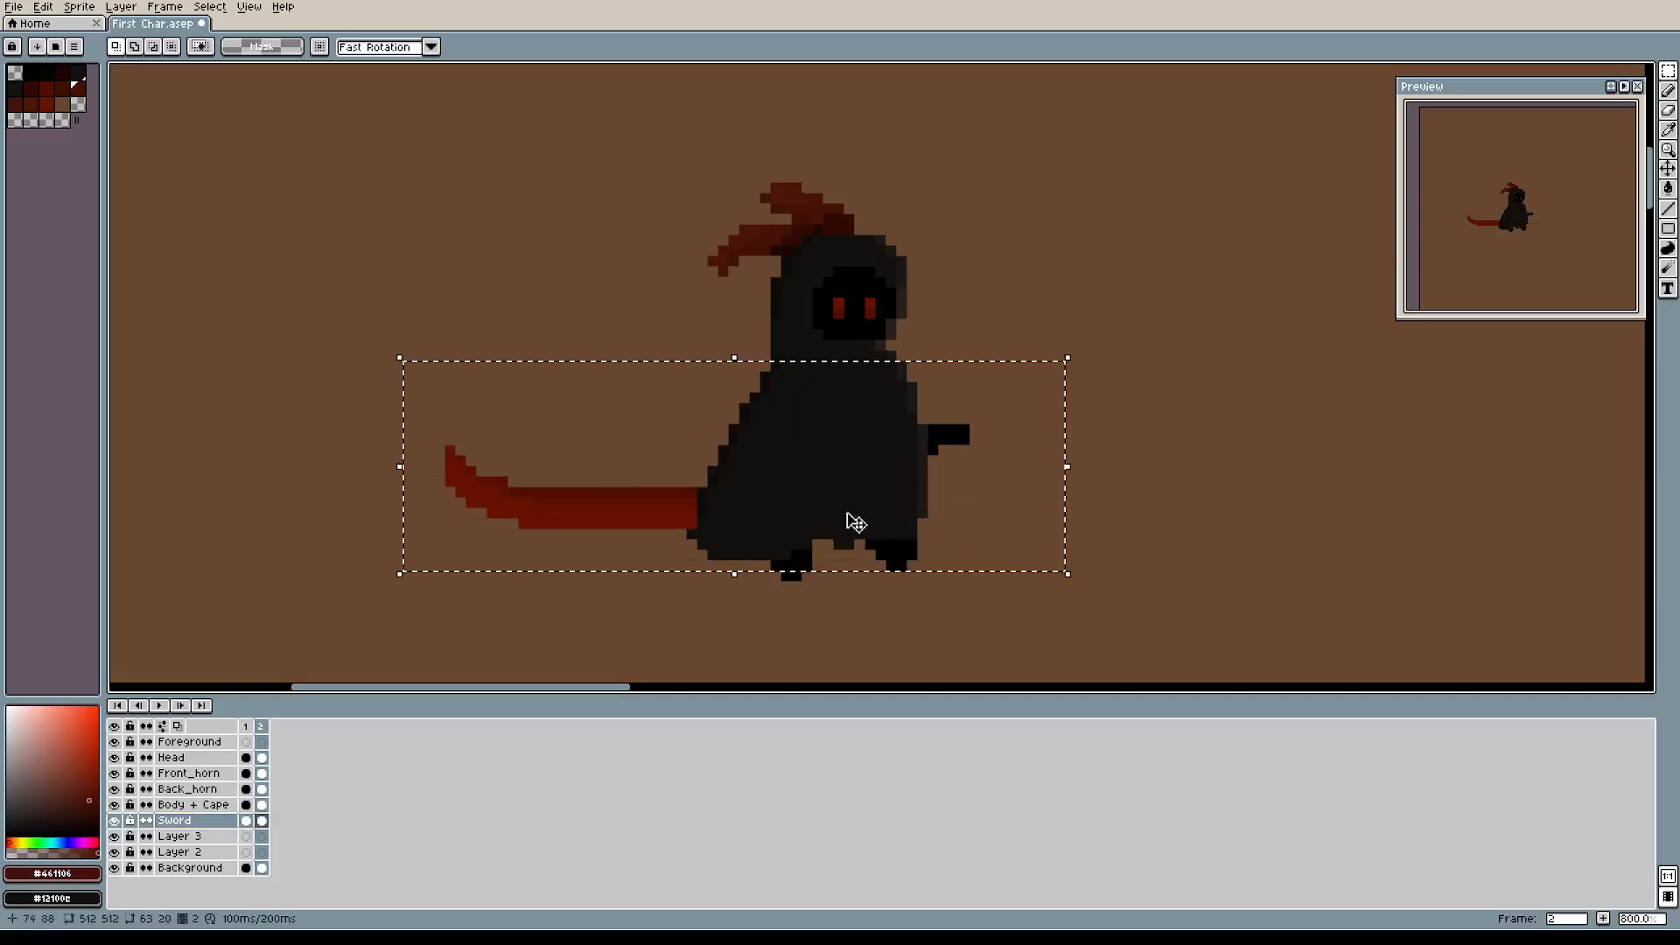
{"action": "left_click", "coordinate": [697, 483]}
{"action": "left_click_drag", "start_coordinate": [691, 476], "coordinate": [703, 490]}
{"action": "left_click", "coordinate": [607, 639]}
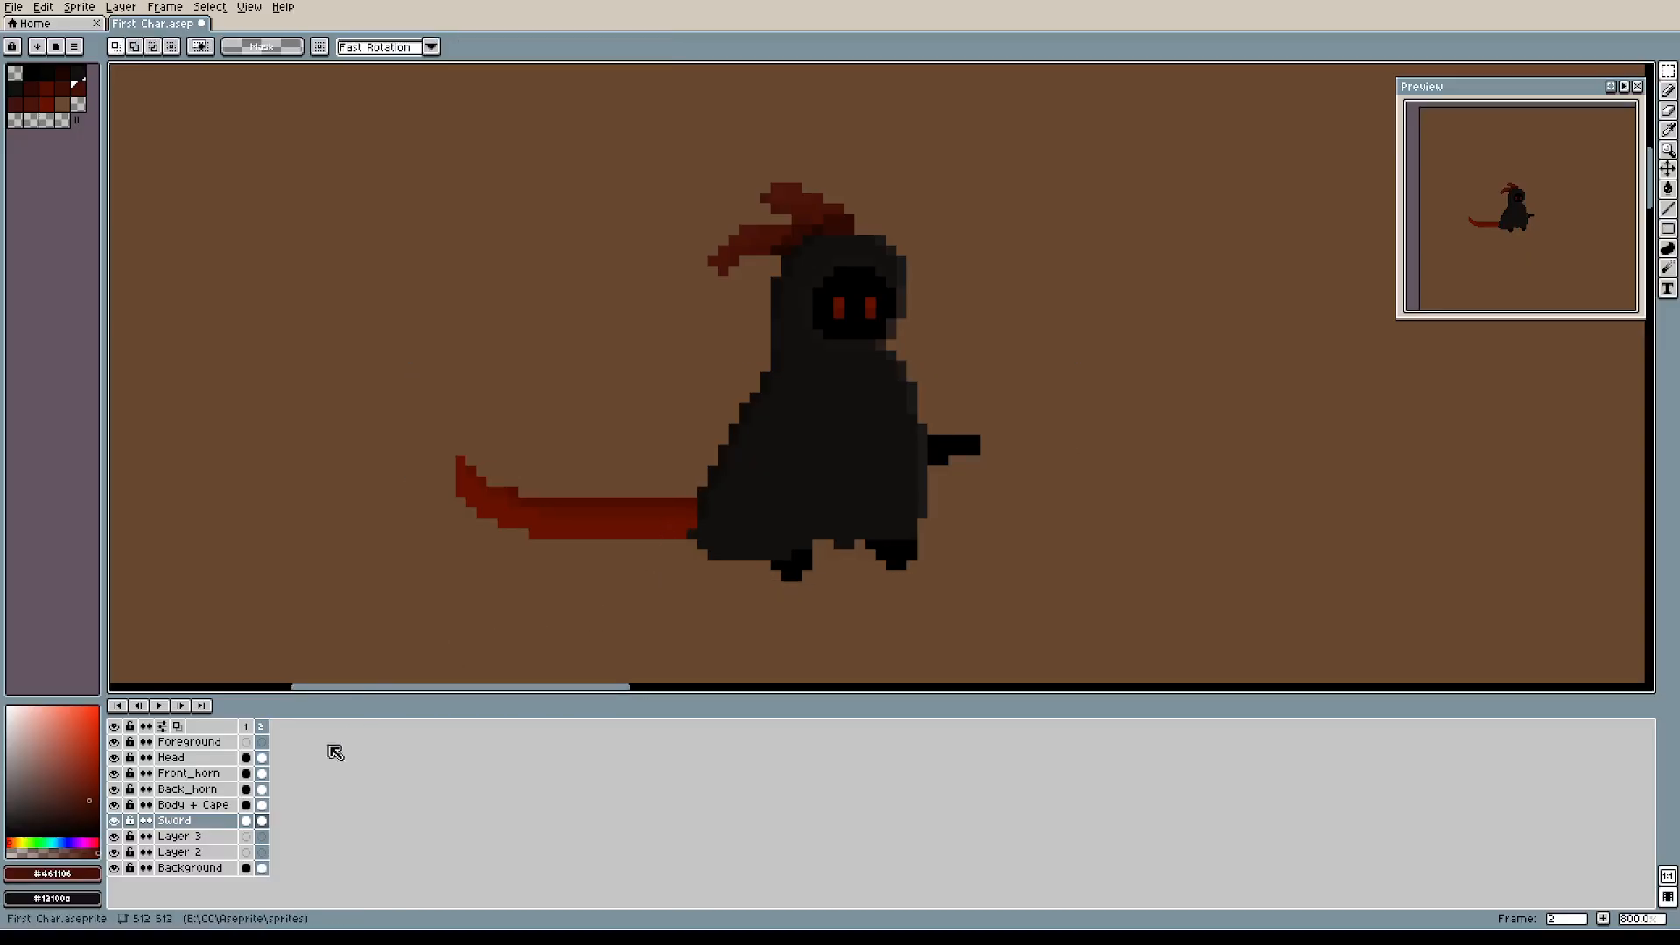
Alternate repeatedly between frames 1 and 2 to judge how the sword, body and head move together.
{"action": "left_click", "coordinate": [248, 730]}
{"action": "left_click", "coordinate": [262, 730]}
{"action": "left_click", "coordinate": [249, 730]}
{"action": "left_click", "coordinate": [261, 731]}
{"action": "left_click", "coordinate": [248, 729]}
{"action": "left_click", "coordinate": [261, 730]}
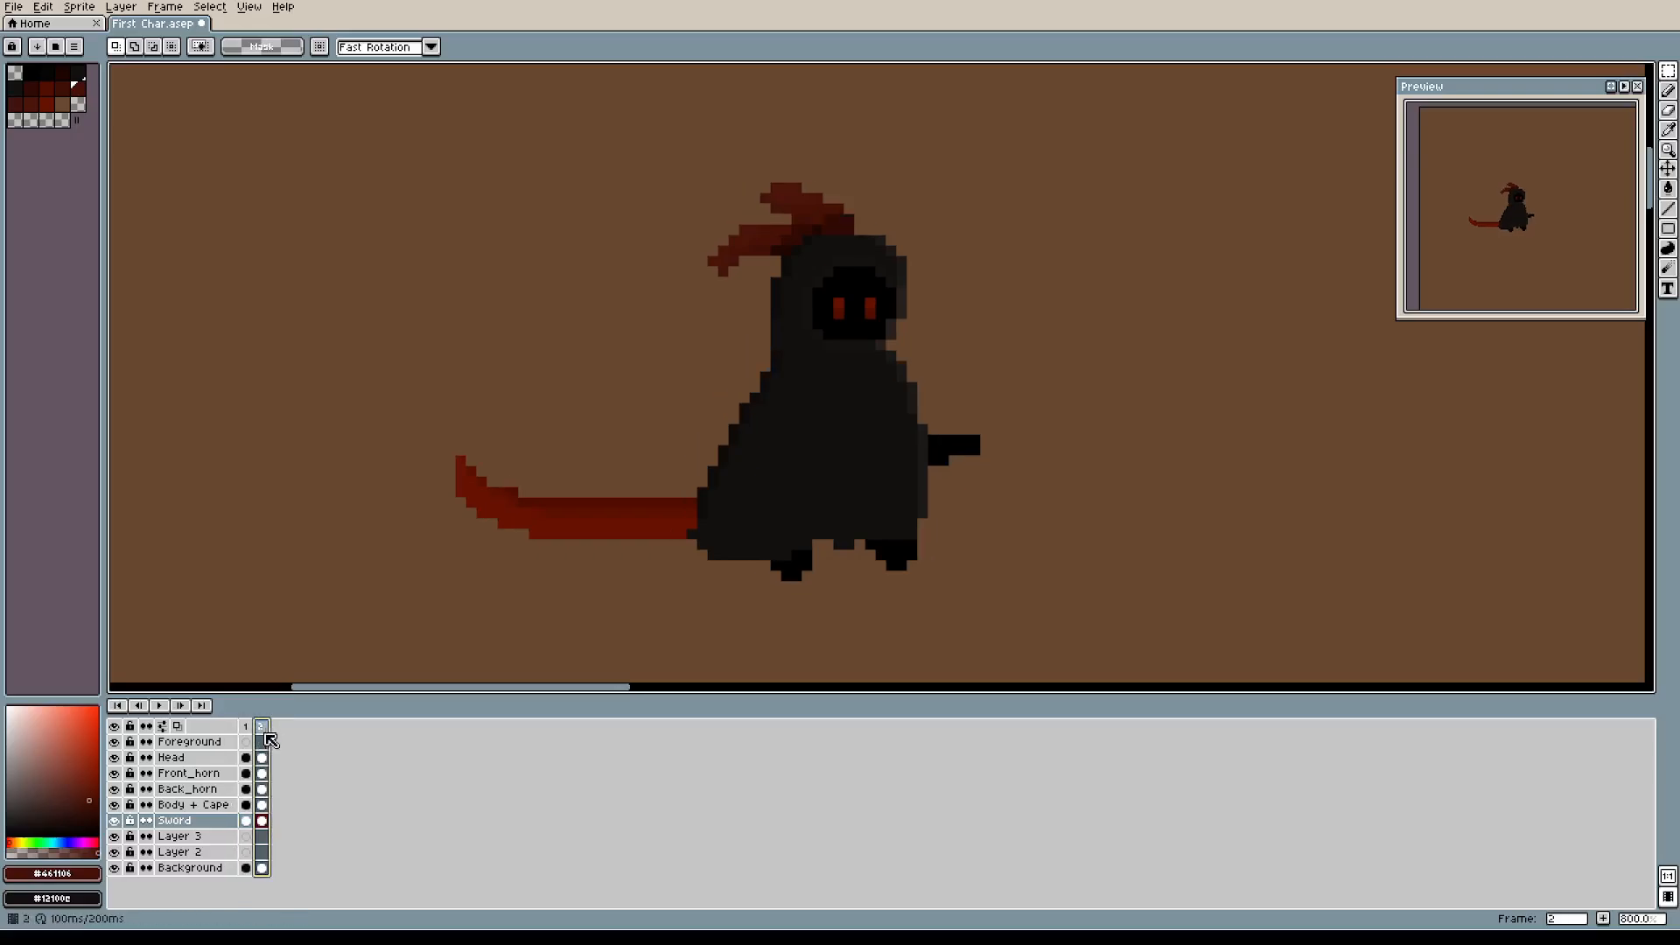
{"action": "left_click", "coordinate": [247, 732]}
{"action": "left_click", "coordinate": [261, 732]}
{"action": "left_click", "coordinate": [247, 732]}
{"action": "left_click", "coordinate": [263, 742]}
{"action": "left_click", "coordinate": [247, 742]}
{"action": "left_click", "coordinate": [263, 742]}
{"action": "left_click", "coordinate": [247, 742]}
{"action": "left_click", "coordinate": [262, 757]}
{"action": "left_click", "coordinate": [249, 758]}
{"action": "left_click", "coordinate": [261, 757]}
{"action": "left_click", "coordinate": [250, 759]}
{"action": "left_click", "coordinate": [261, 758]}
{"action": "left_click", "coordinate": [248, 758]}
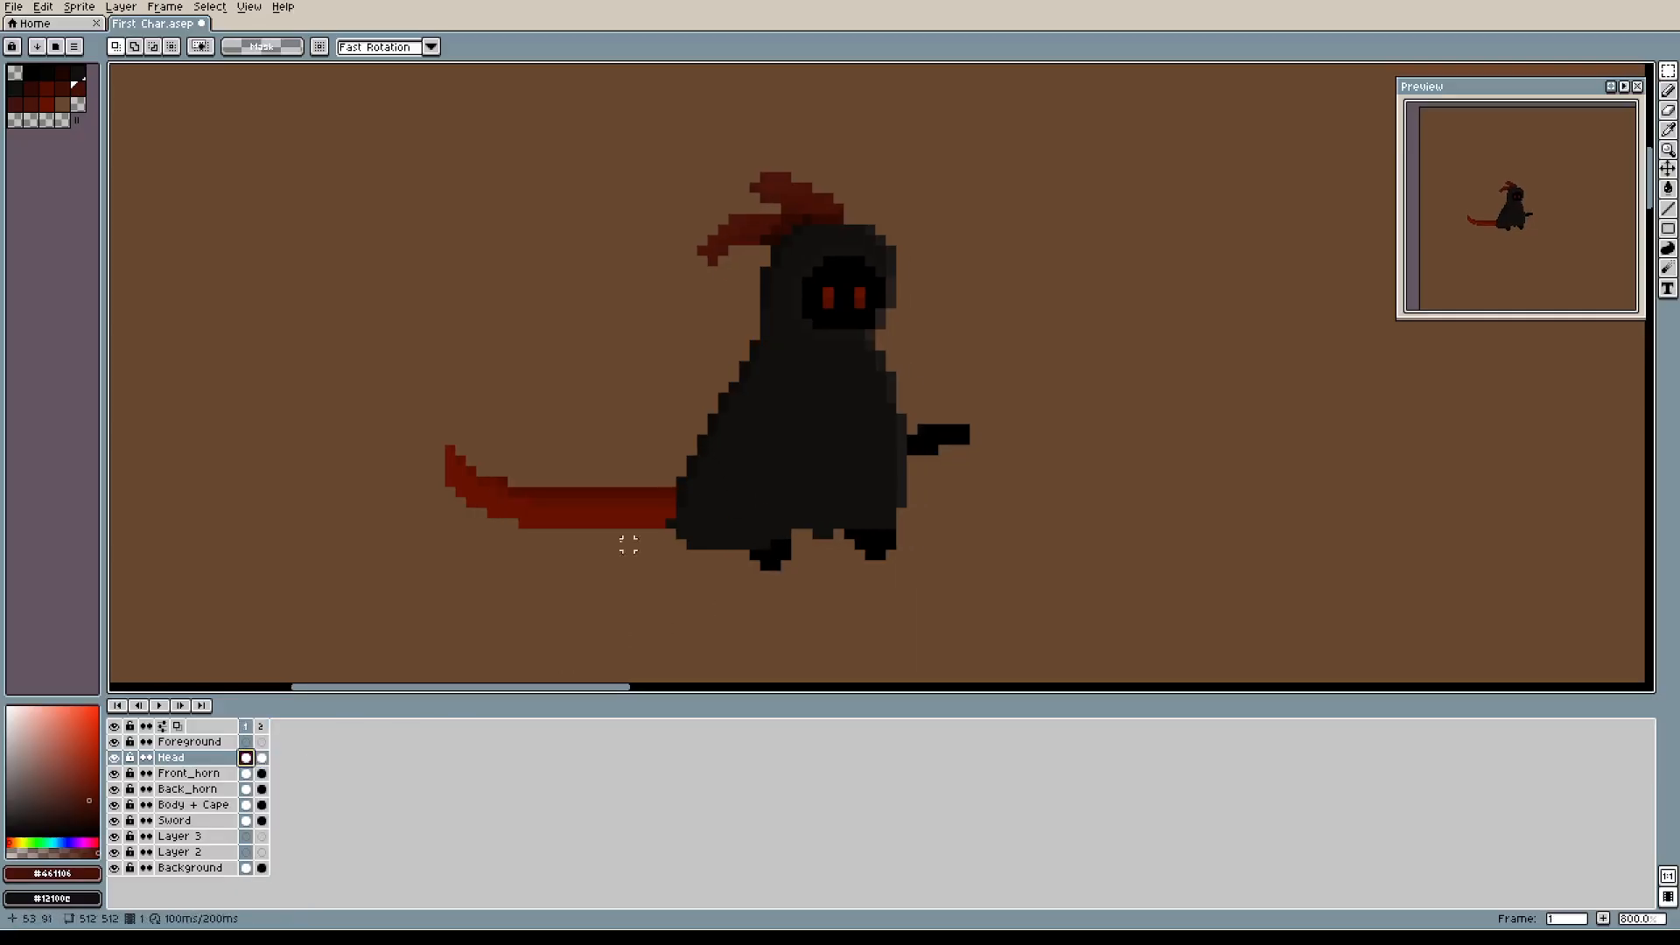
{"action": "key", "text": "Right"}
{"action": "left_click_drag", "start_coordinate": [700, 322], "coordinate": [990, 613]}
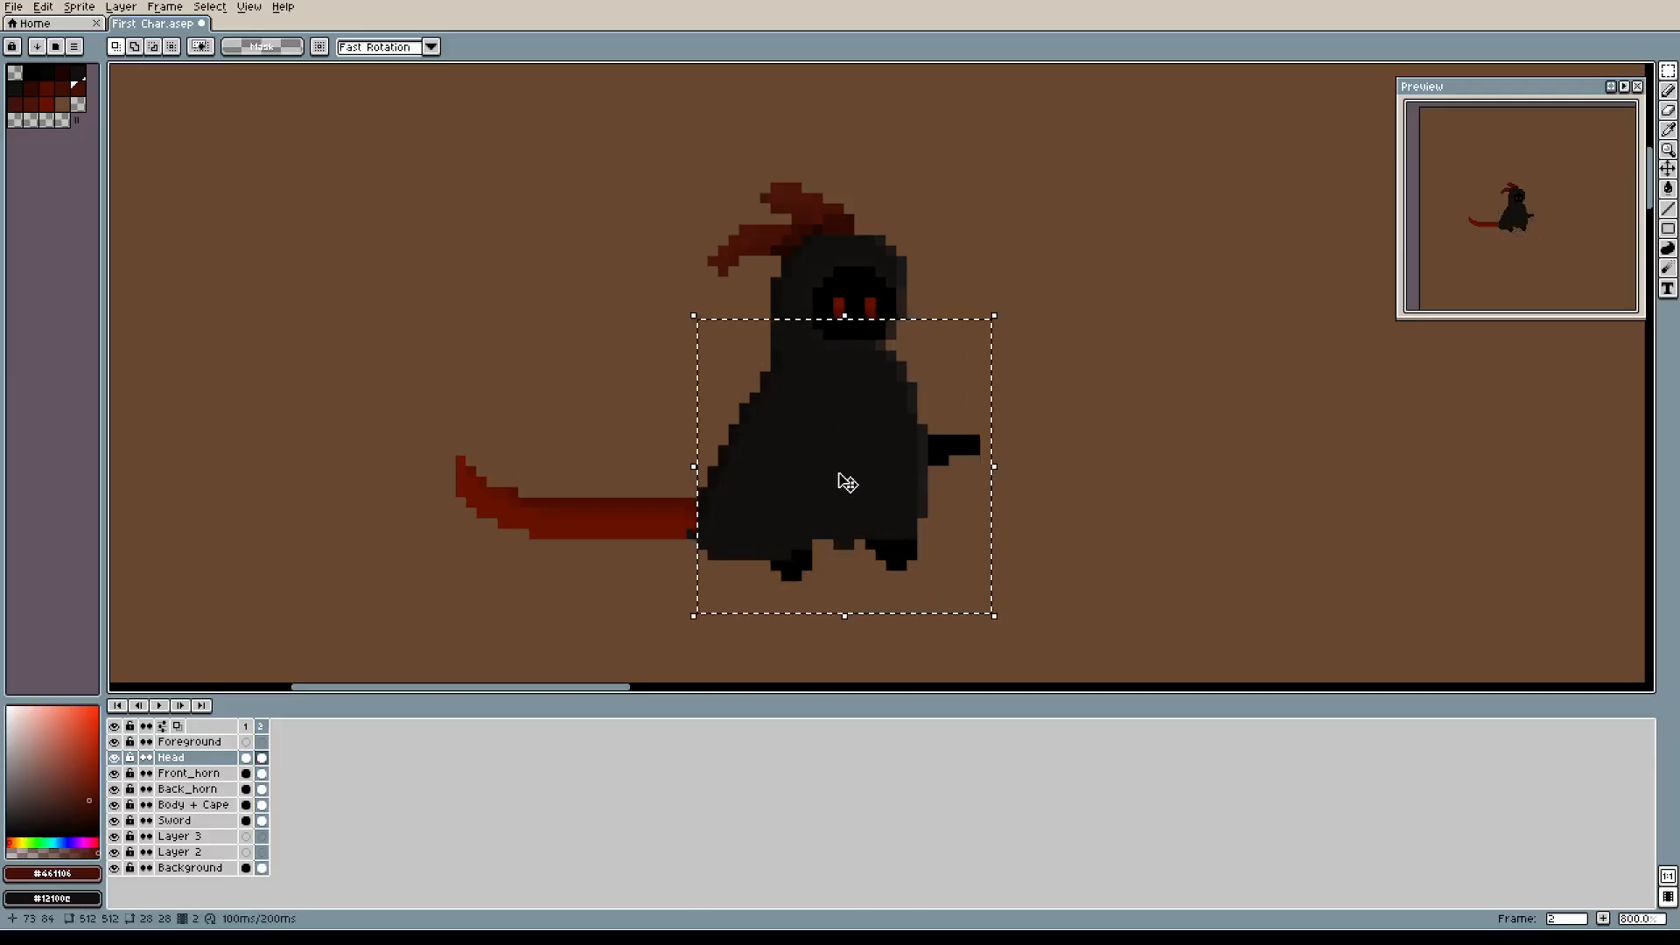
{"action": "left_click", "coordinate": [667, 343]}
{"action": "left_click_drag", "start_coordinate": [646, 299], "coordinate": [1018, 593]}
{"action": "left_click_drag", "start_coordinate": [869, 448], "coordinate": [869, 451]}
{"action": "left_click", "coordinate": [304, 628]}
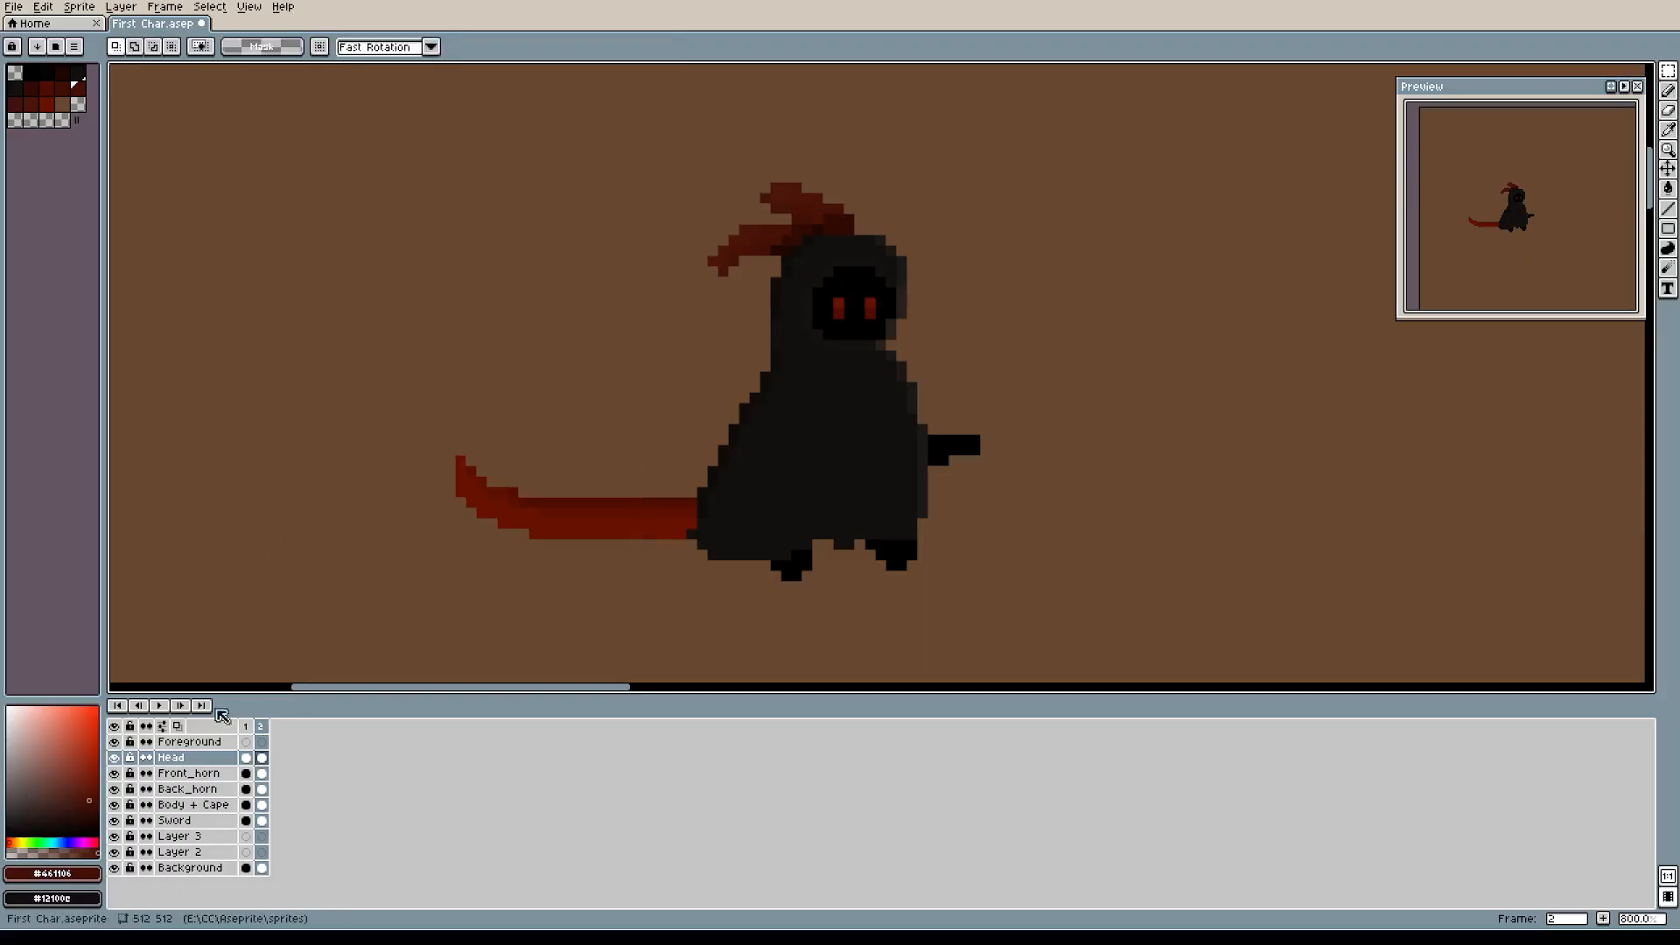
Select the body on the Body + Cape layer of frame 2 and shift it one pixel backward.
{"action": "left_click", "coordinate": [190, 812]}
{"action": "left_click_drag", "start_coordinate": [632, 275], "coordinate": [984, 604]}
{"action": "left_click_drag", "start_coordinate": [841, 476], "coordinate": [830, 470]}
{"action": "left_click", "coordinate": [1185, 543]}
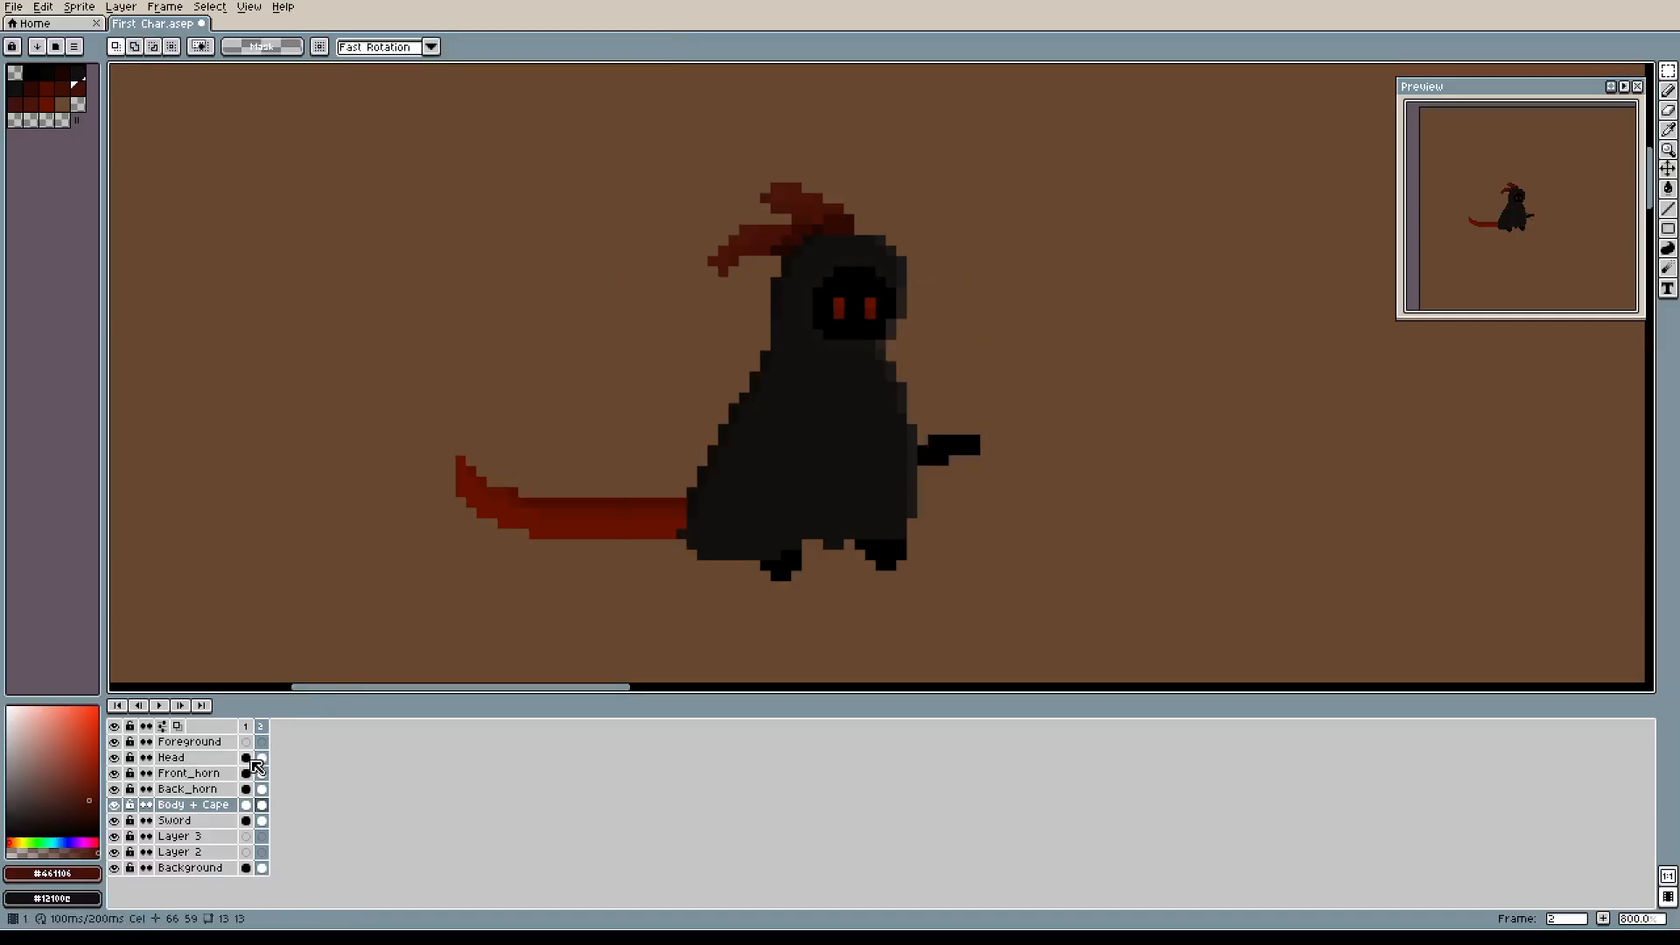
Flip back and forth between the two frames to check the motion with the body's adjusted position.
{"action": "left_click", "coordinate": [249, 727]}
{"action": "left_click", "coordinate": [255, 730]}
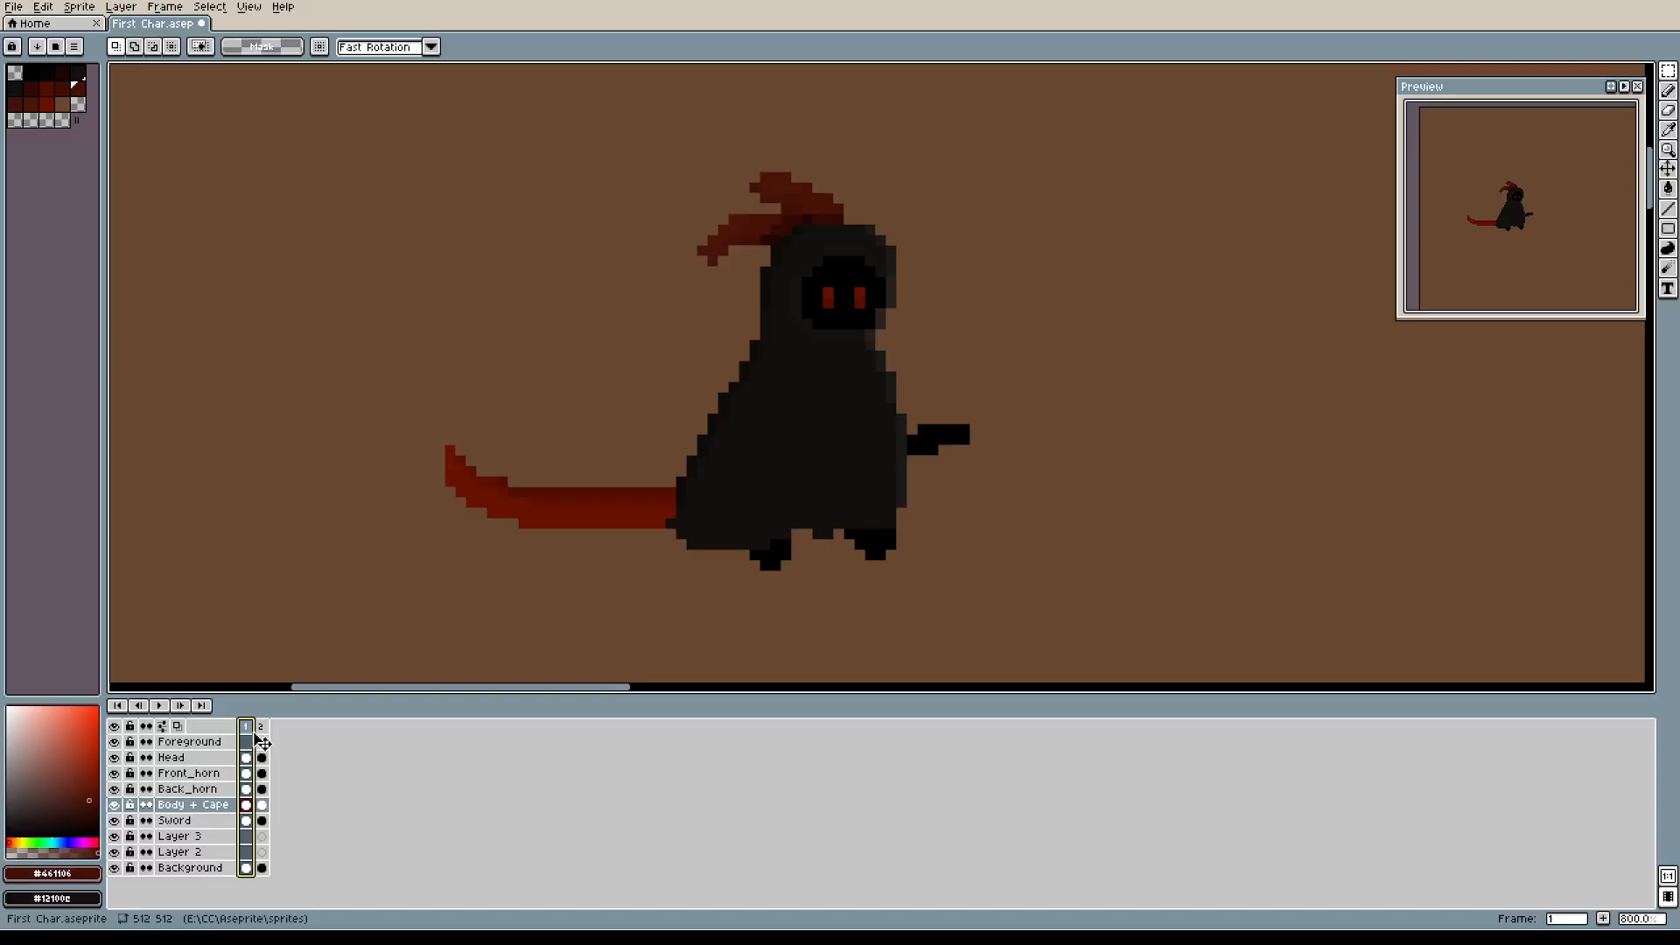
{"action": "left_click", "coordinate": [261, 730]}
{"action": "left_click", "coordinate": [246, 728]}
{"action": "left_click", "coordinate": [260, 728]}
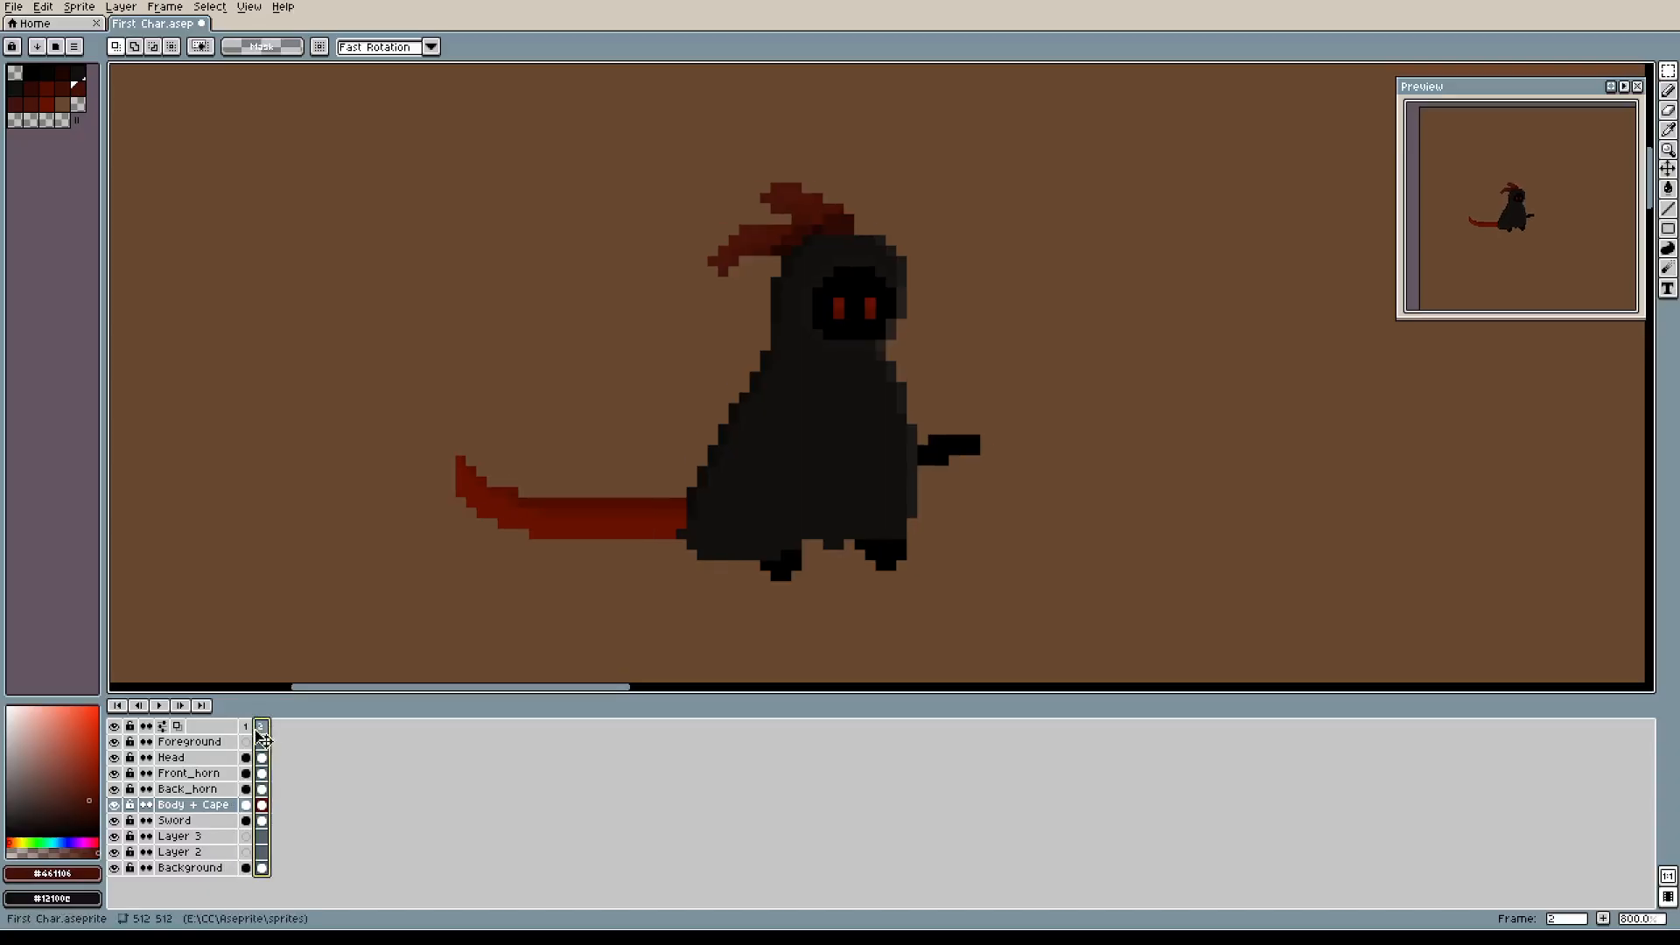
{"action": "left_click", "coordinate": [249, 729]}
{"action": "left_click", "coordinate": [260, 728]}
{"action": "left_click", "coordinate": [247, 732]}
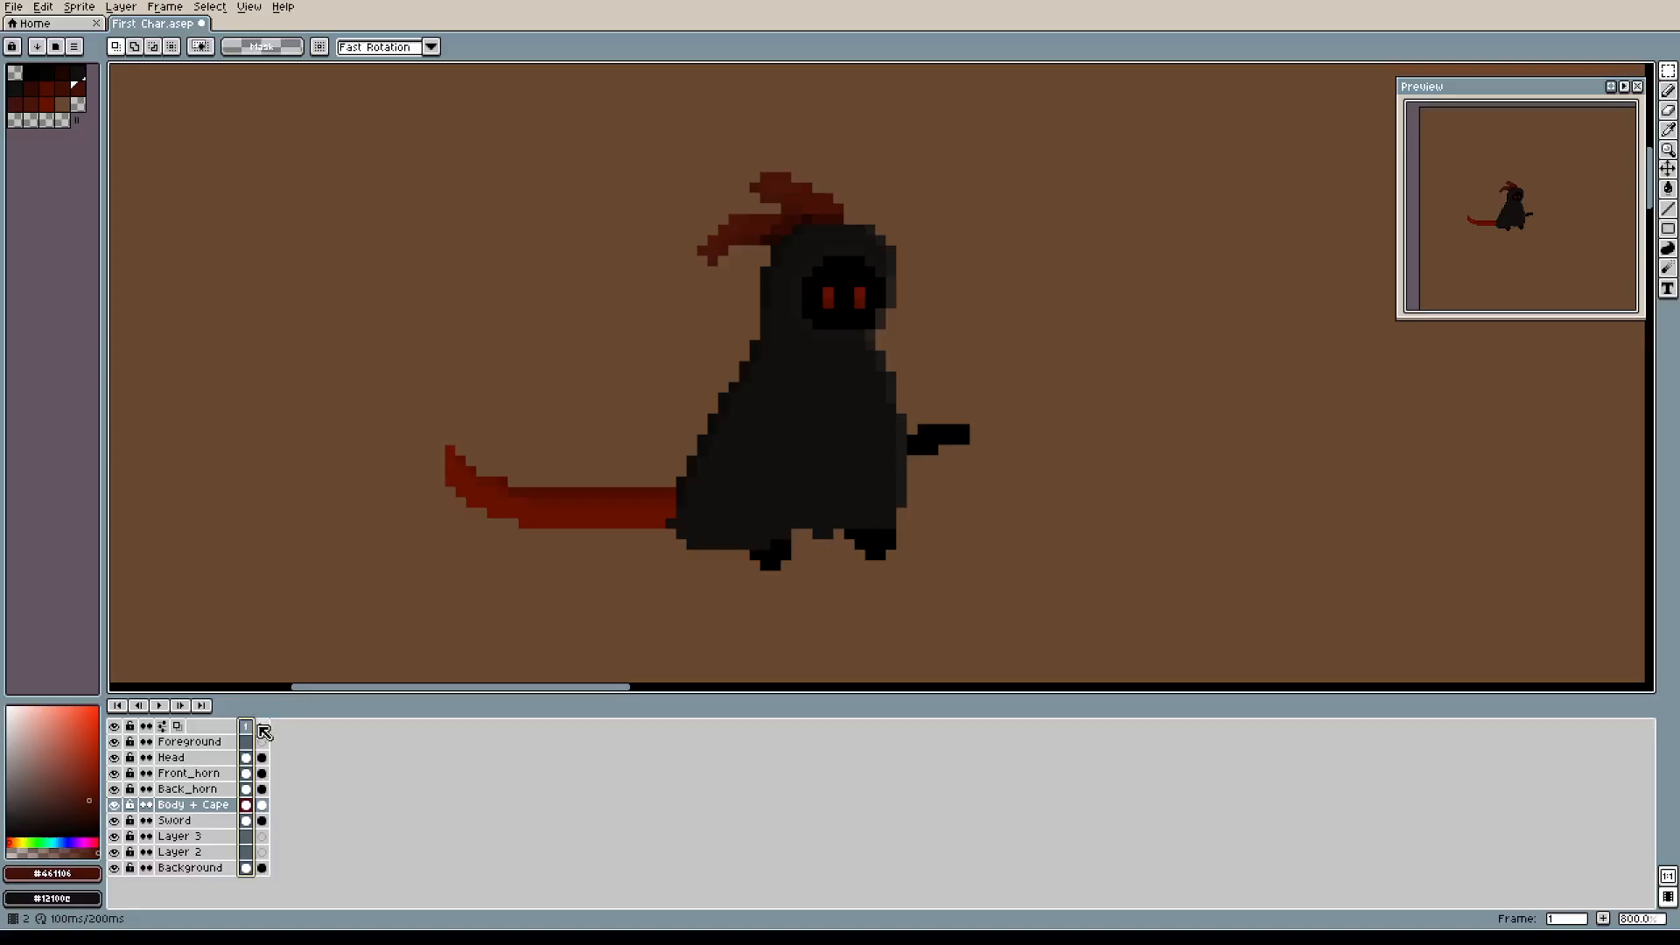
{"action": "left_click", "coordinate": [262, 728]}
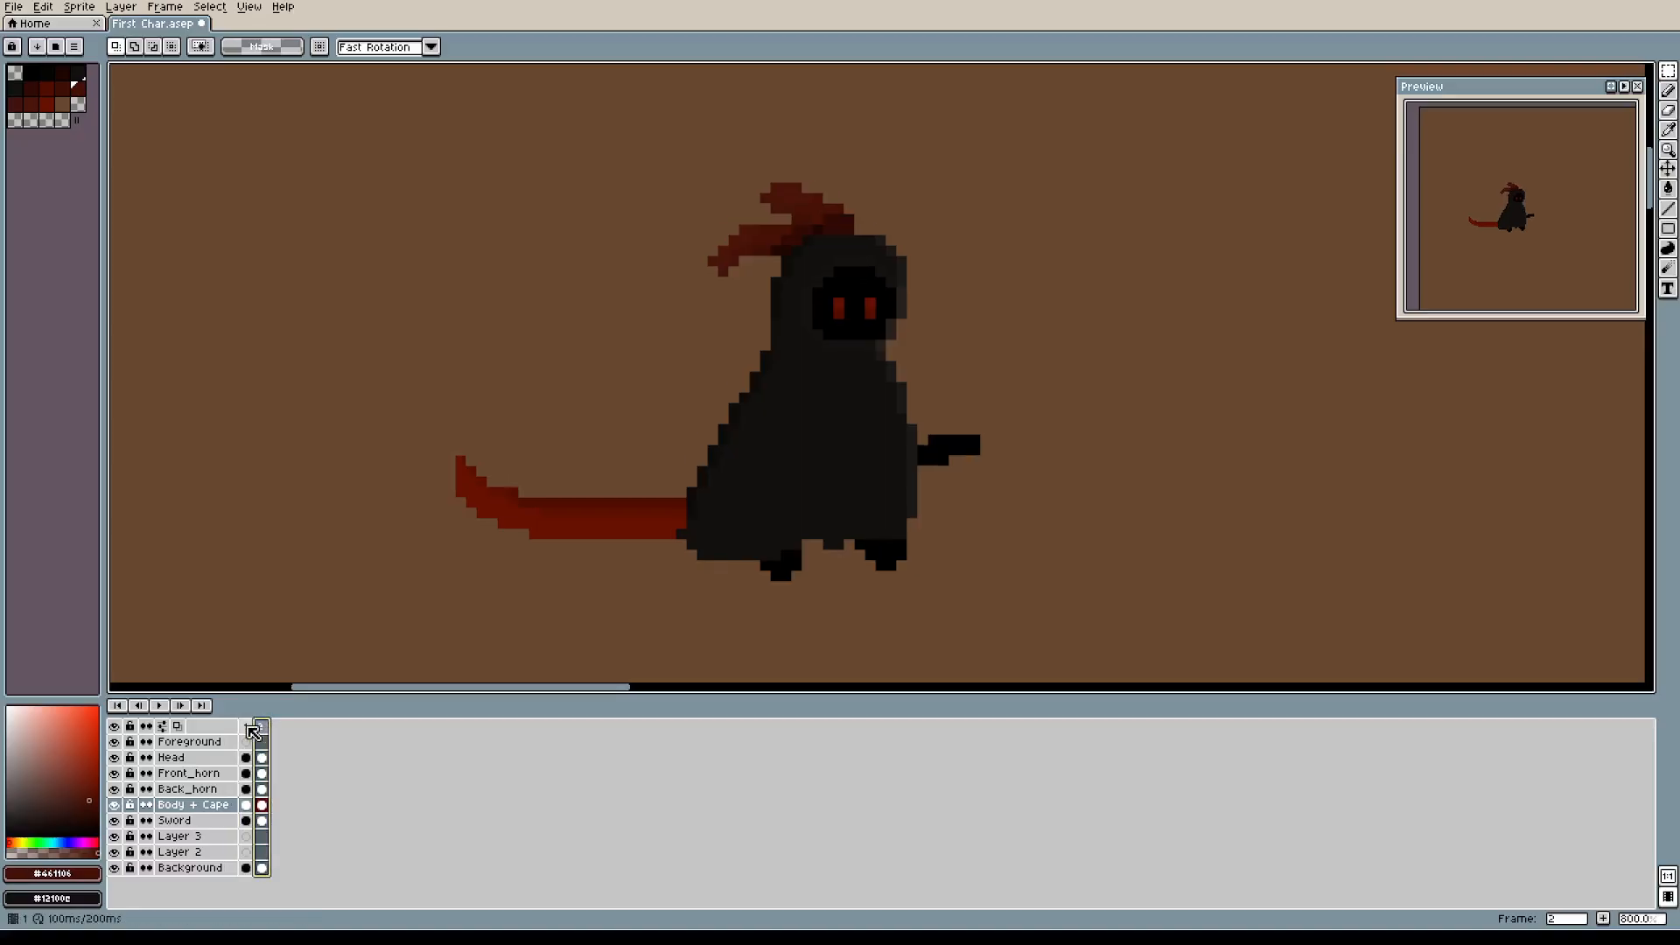
{"action": "left_click", "coordinate": [248, 728]}
{"action": "left_click", "coordinate": [263, 728]}
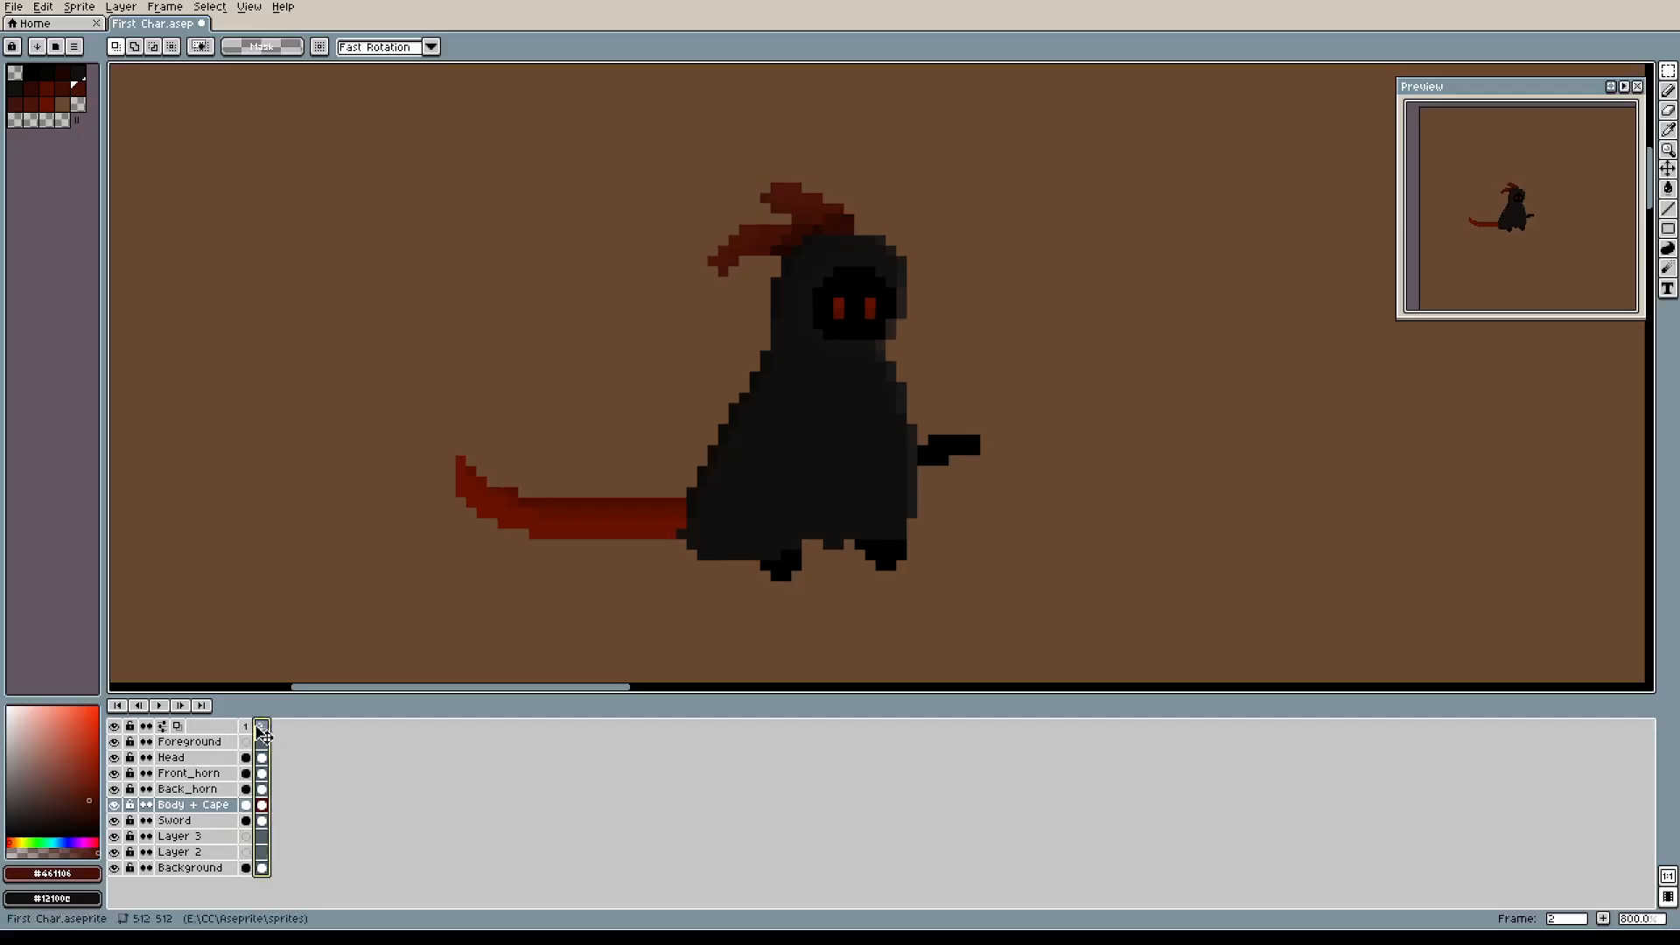
{"action": "key", "text": "Left"}
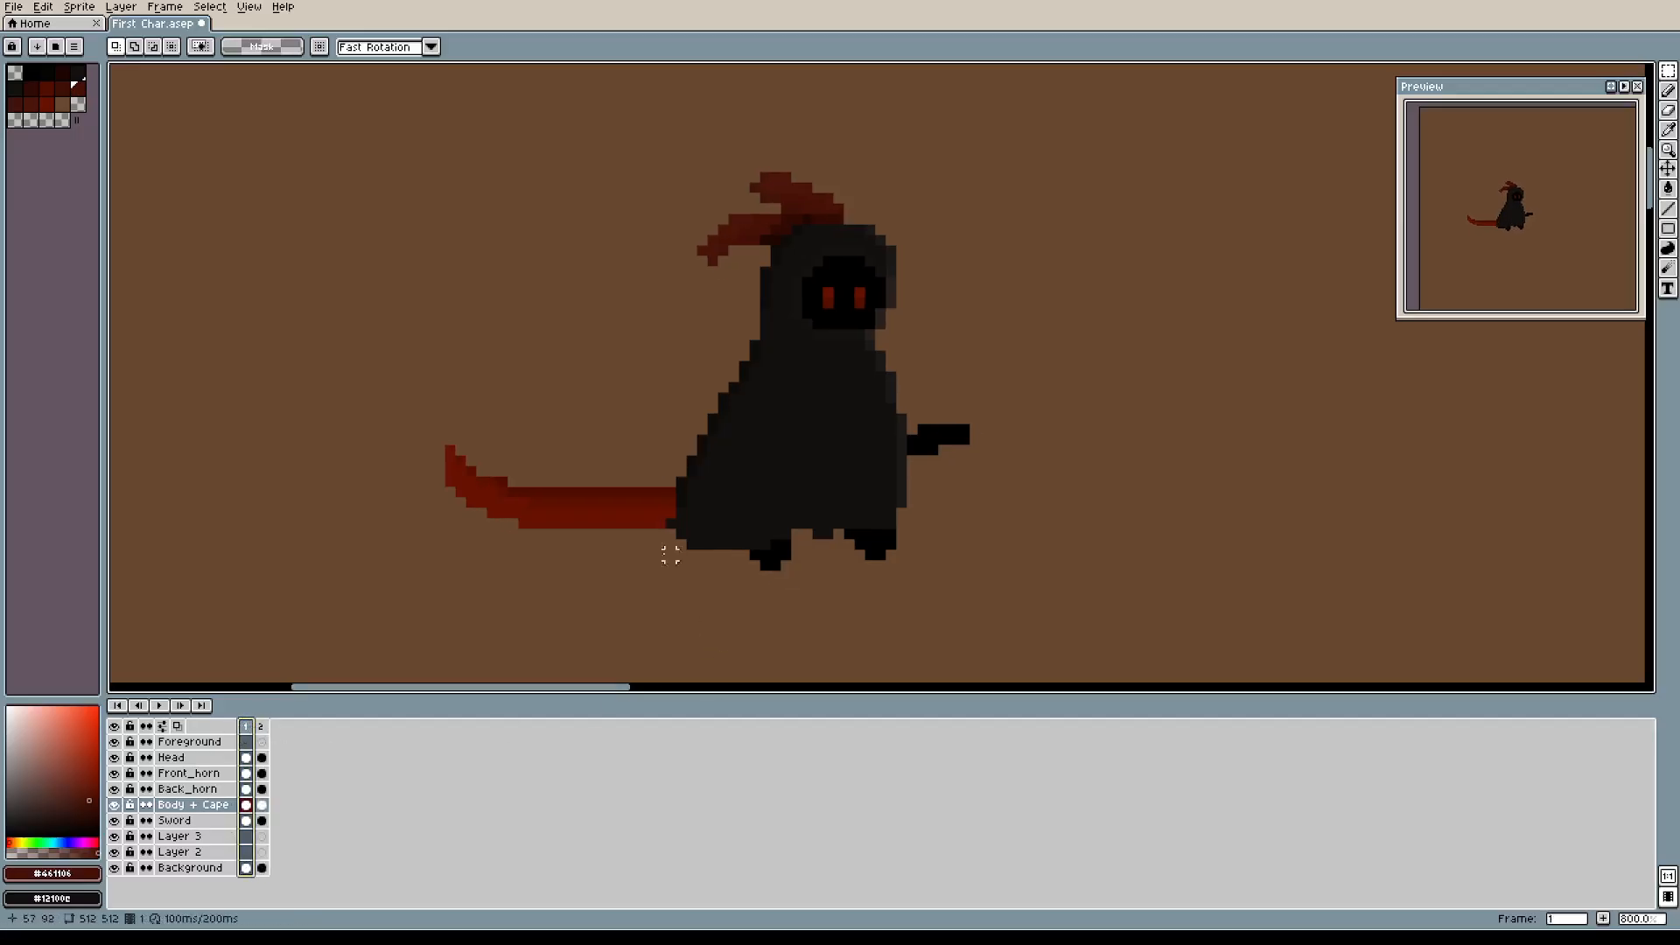
Delete frame 2, add a fresh copy of frame 1 in its place, and select the new frame 2.
{"action": "right_click", "coordinate": [262, 728]}
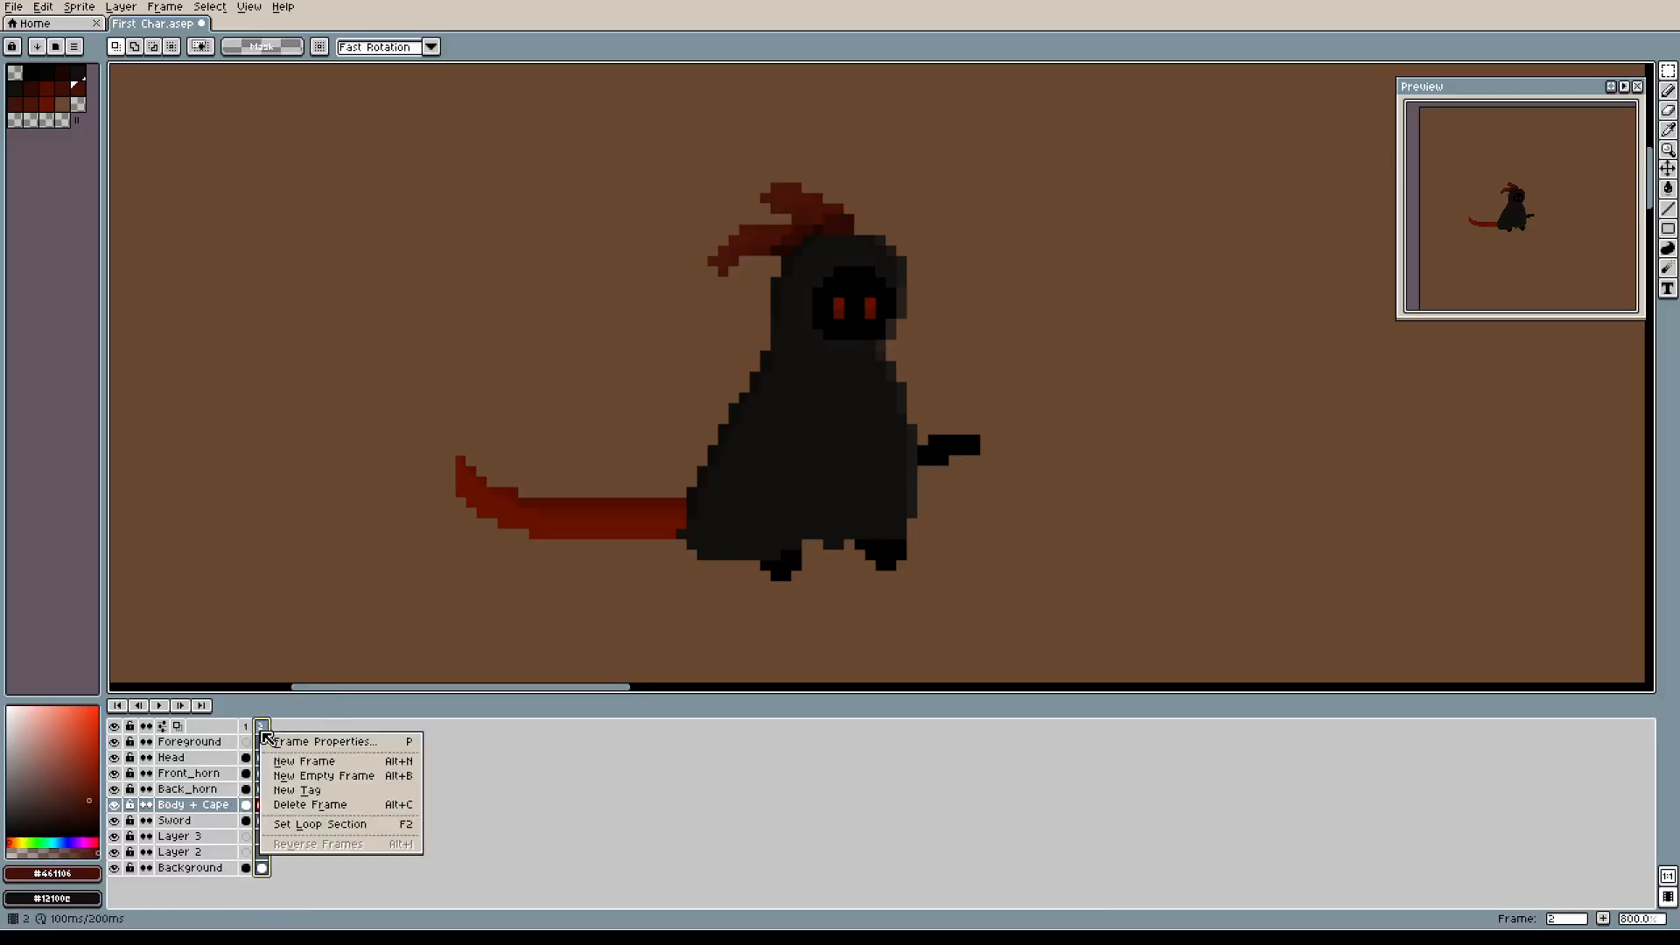
{"action": "left_click", "coordinate": [300, 805]}
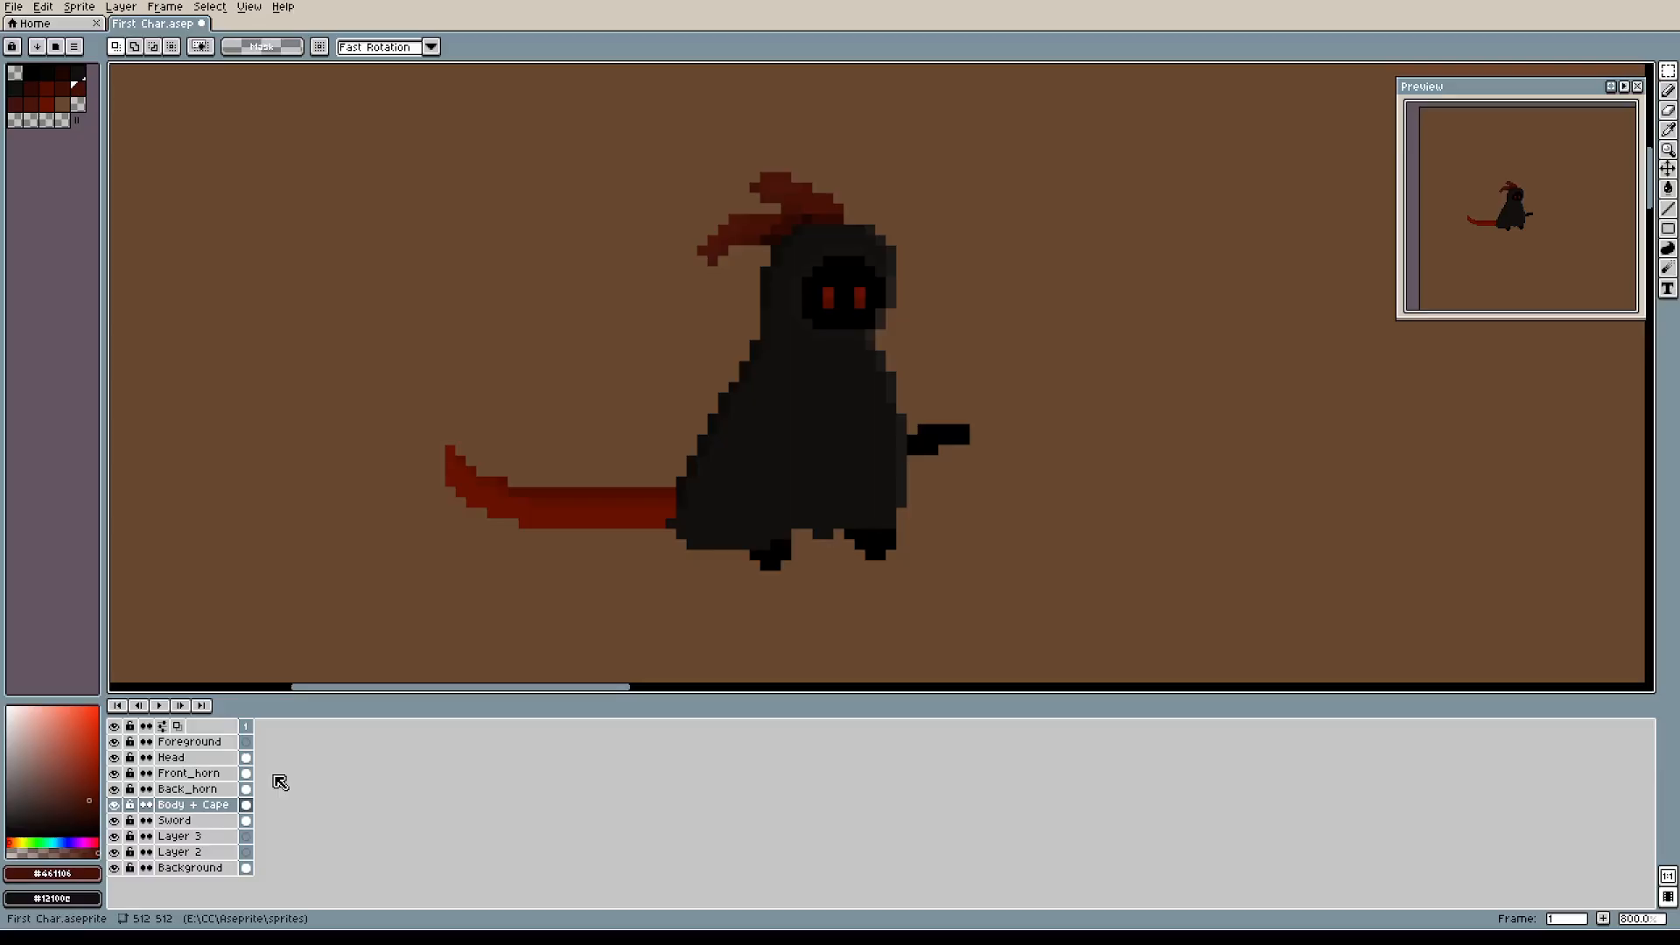
{"action": "key", "text": "alt+n"}
{"action": "left_click", "coordinate": [262, 727]}
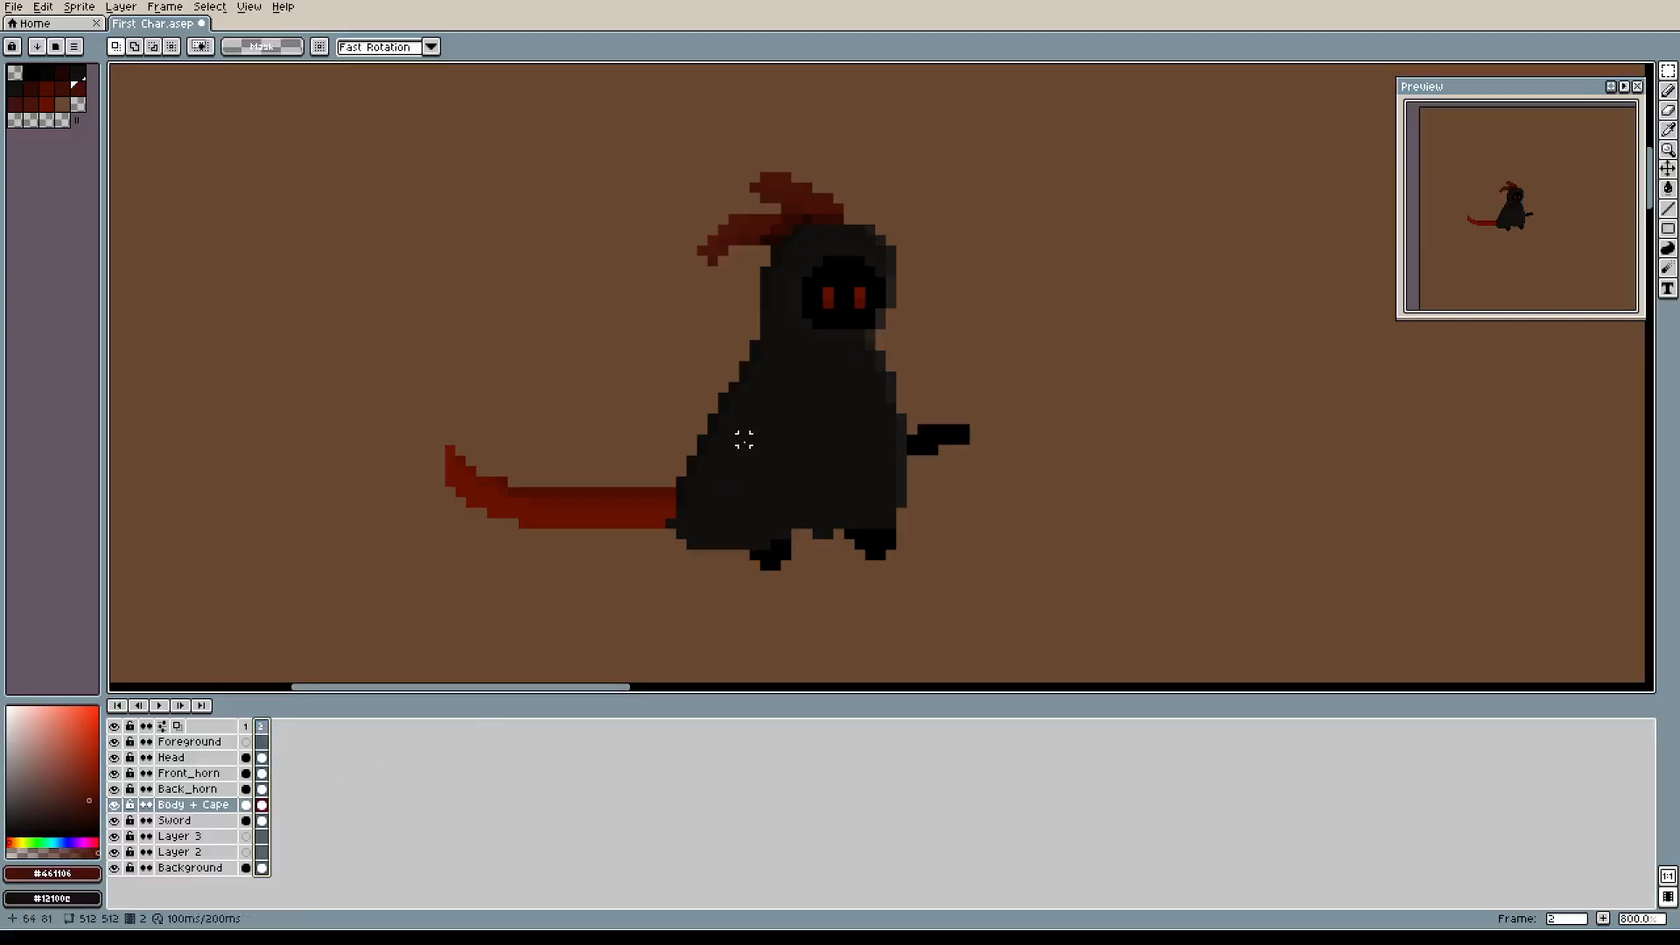
Marquee-select the hood and face on the Head layer of frame 2, shift them one pixel straight down to position 59, 57, and deselect.
{"action": "left_click", "coordinate": [171, 760]}
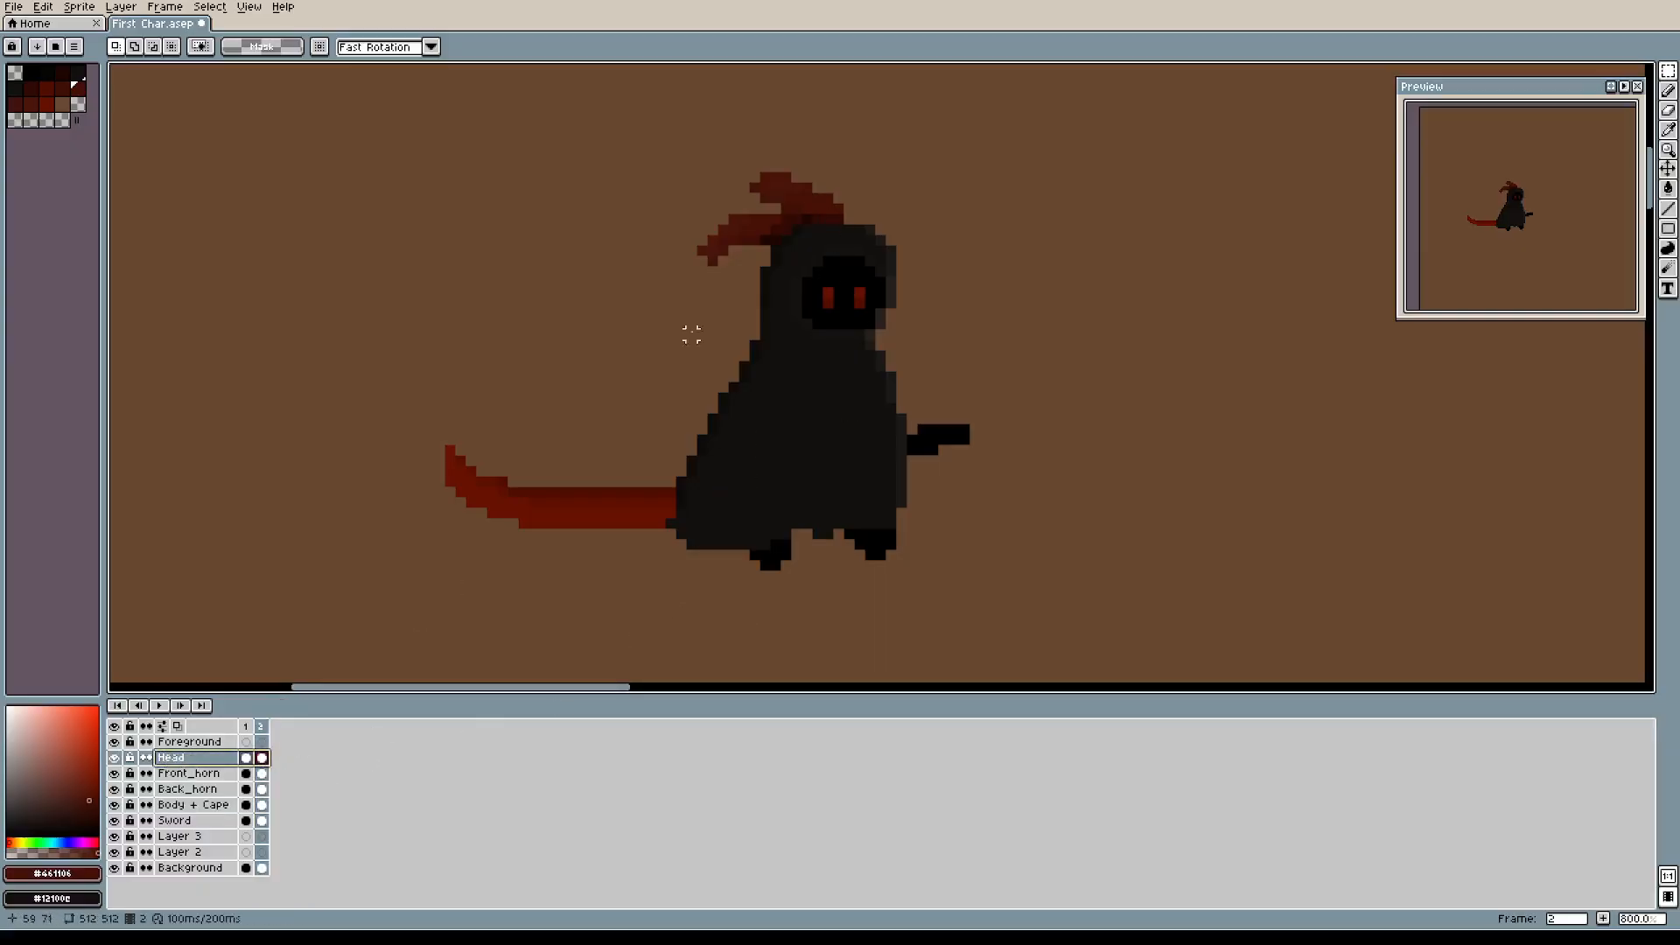
{"action": "left_click_drag", "start_coordinate": [684, 170], "coordinate": [973, 374]}
{"action": "key", "text": "Right"}
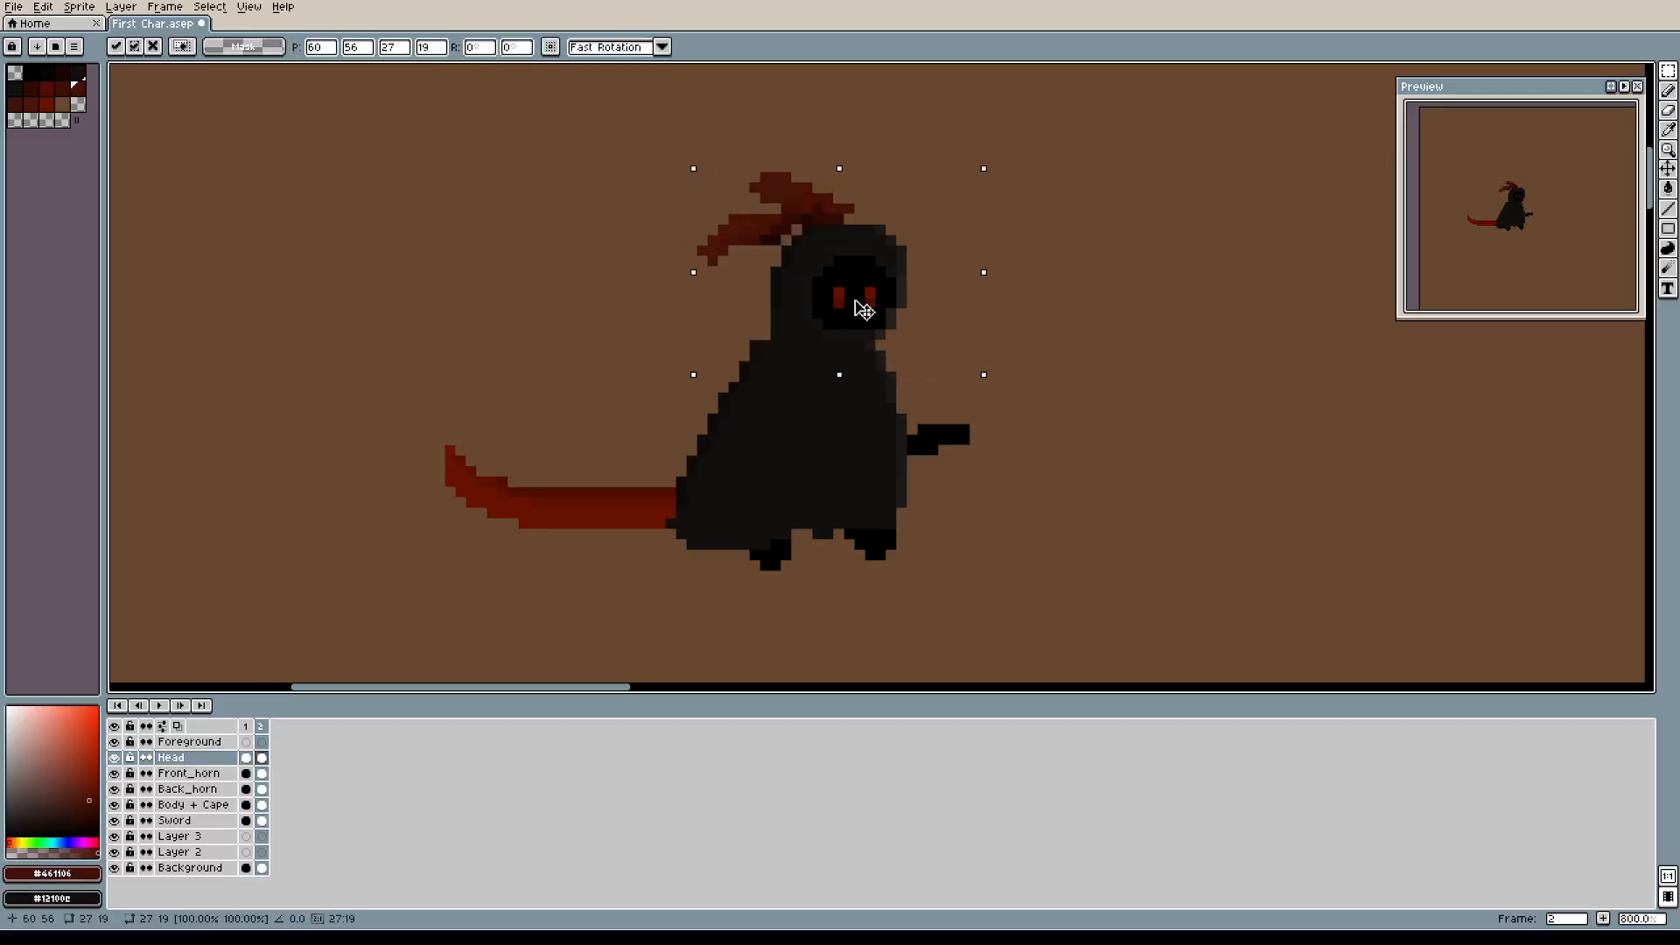
{"action": "key", "text": "Left"}
{"action": "key", "text": "Down"}
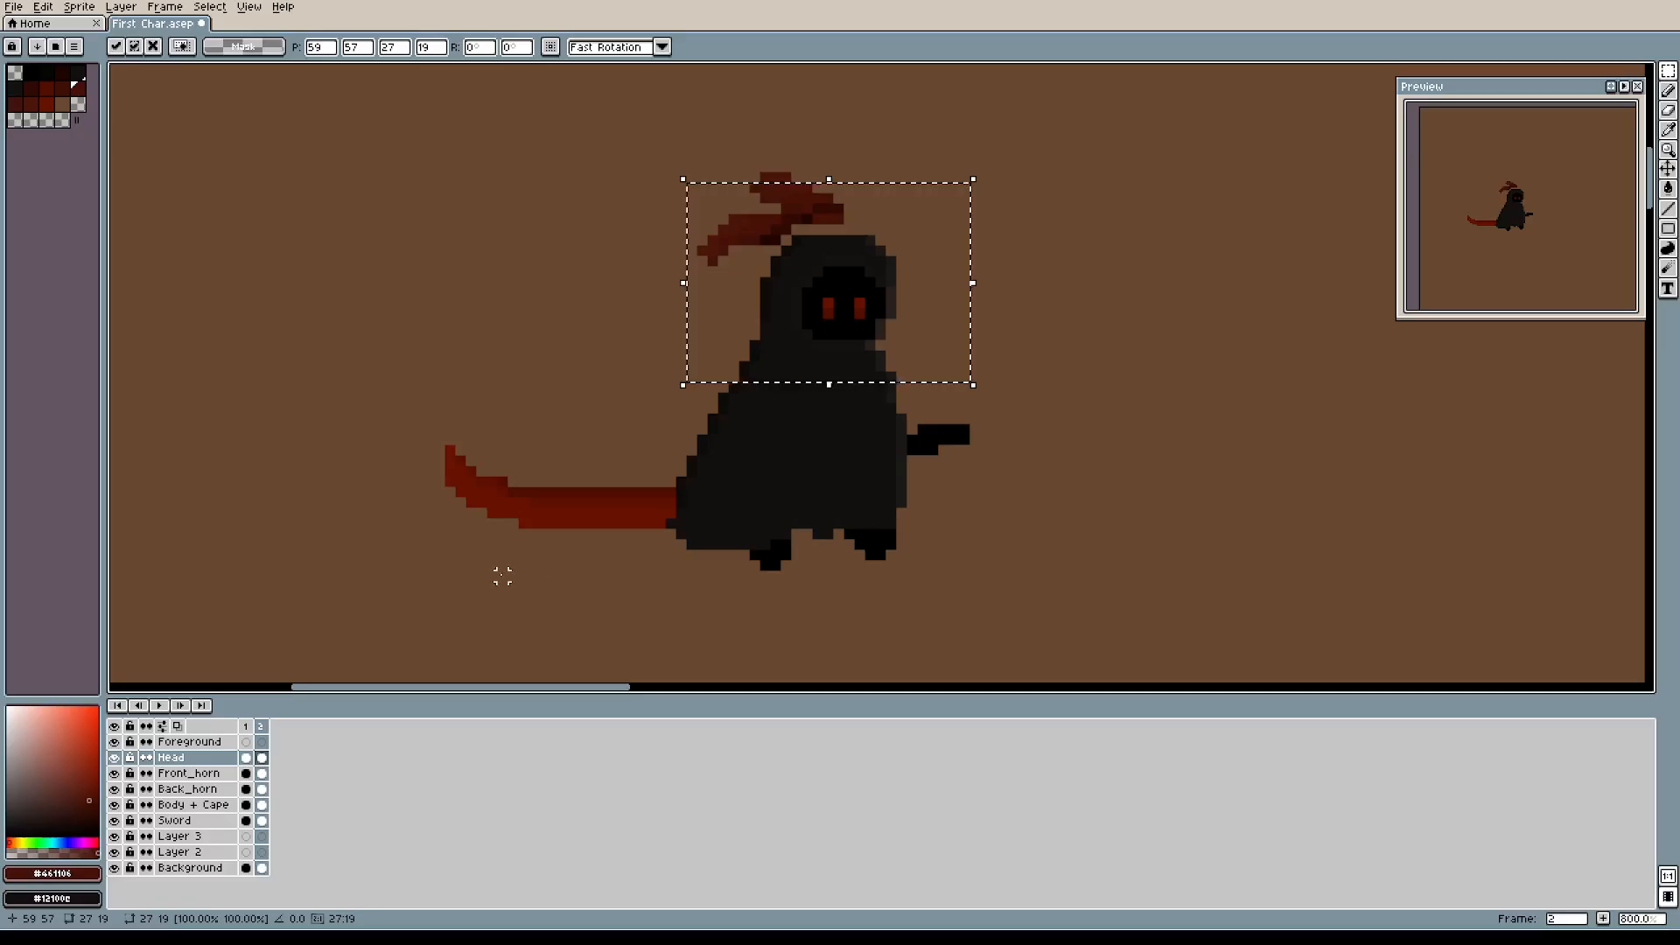
{"action": "left_click", "coordinate": [575, 252]}
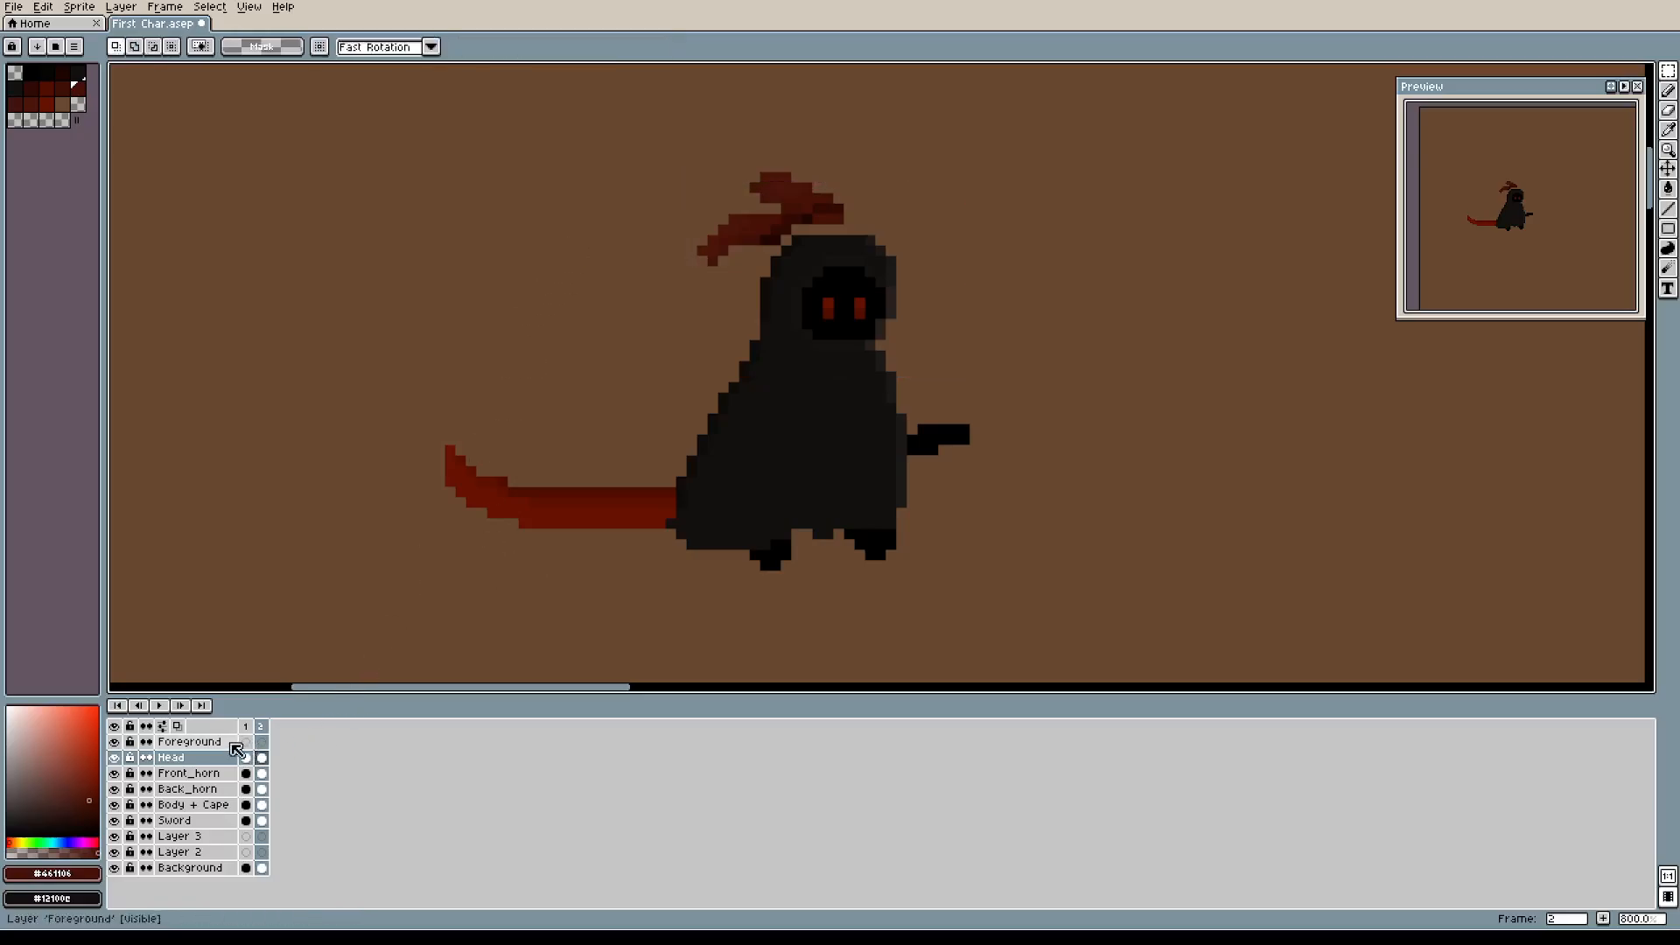
Try to shift the upper horn by one pixel in frame 2 with the Front_horn layer active.
{"action": "left_click", "coordinate": [210, 776]}
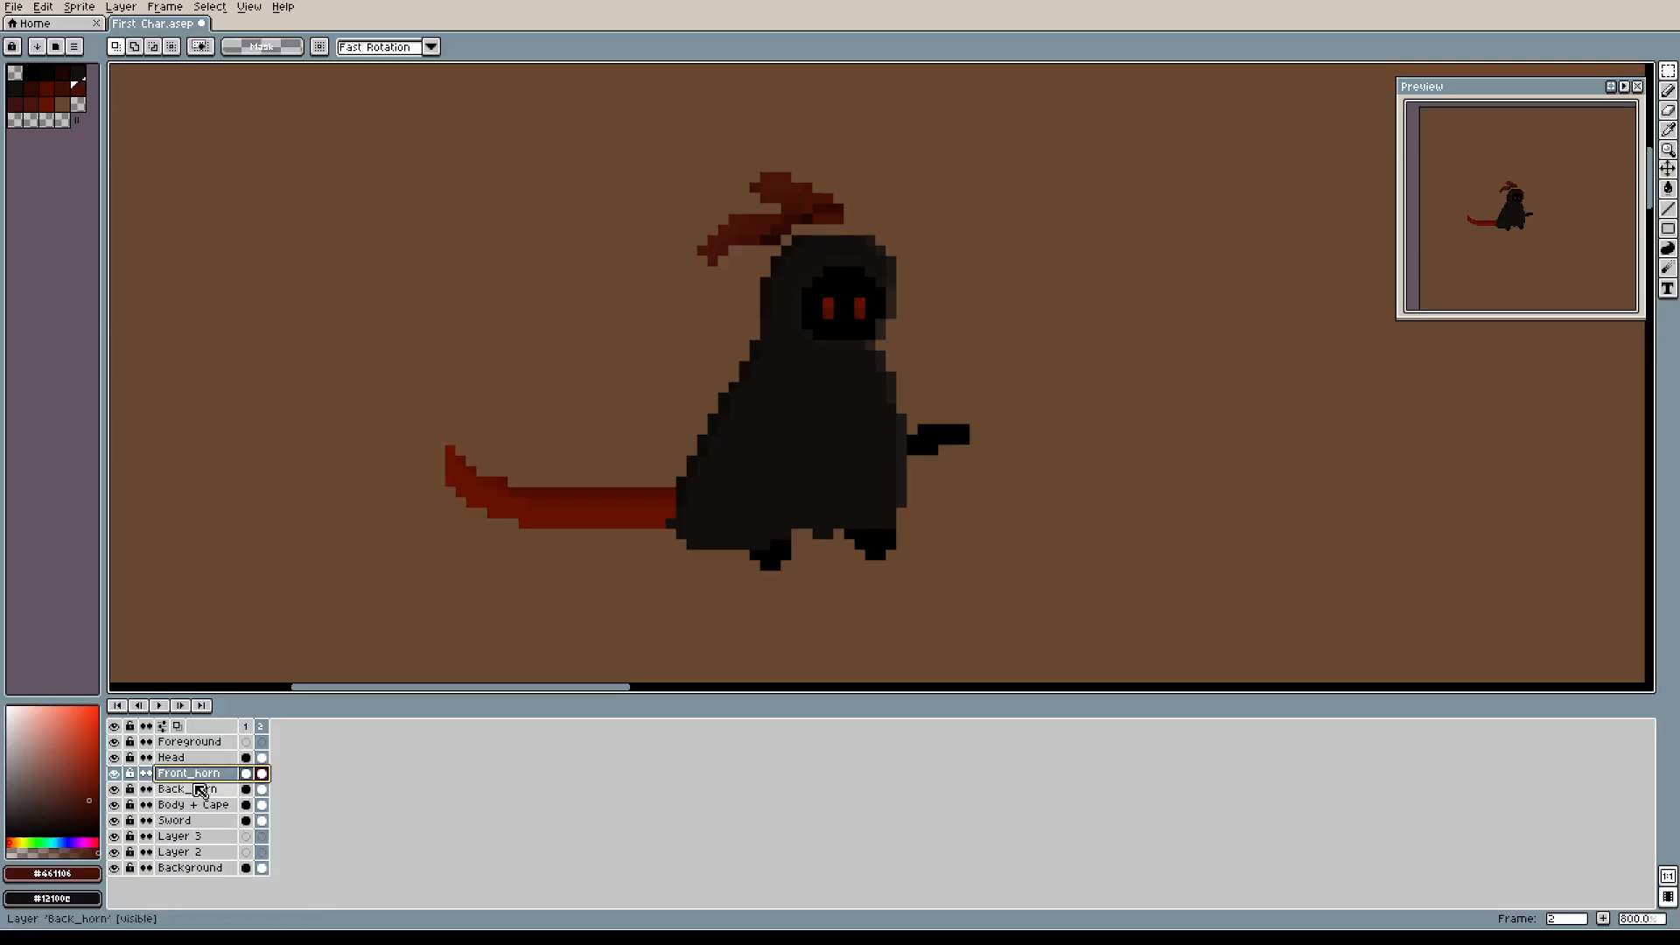
{"action": "key", "text": "ctrl+t"}
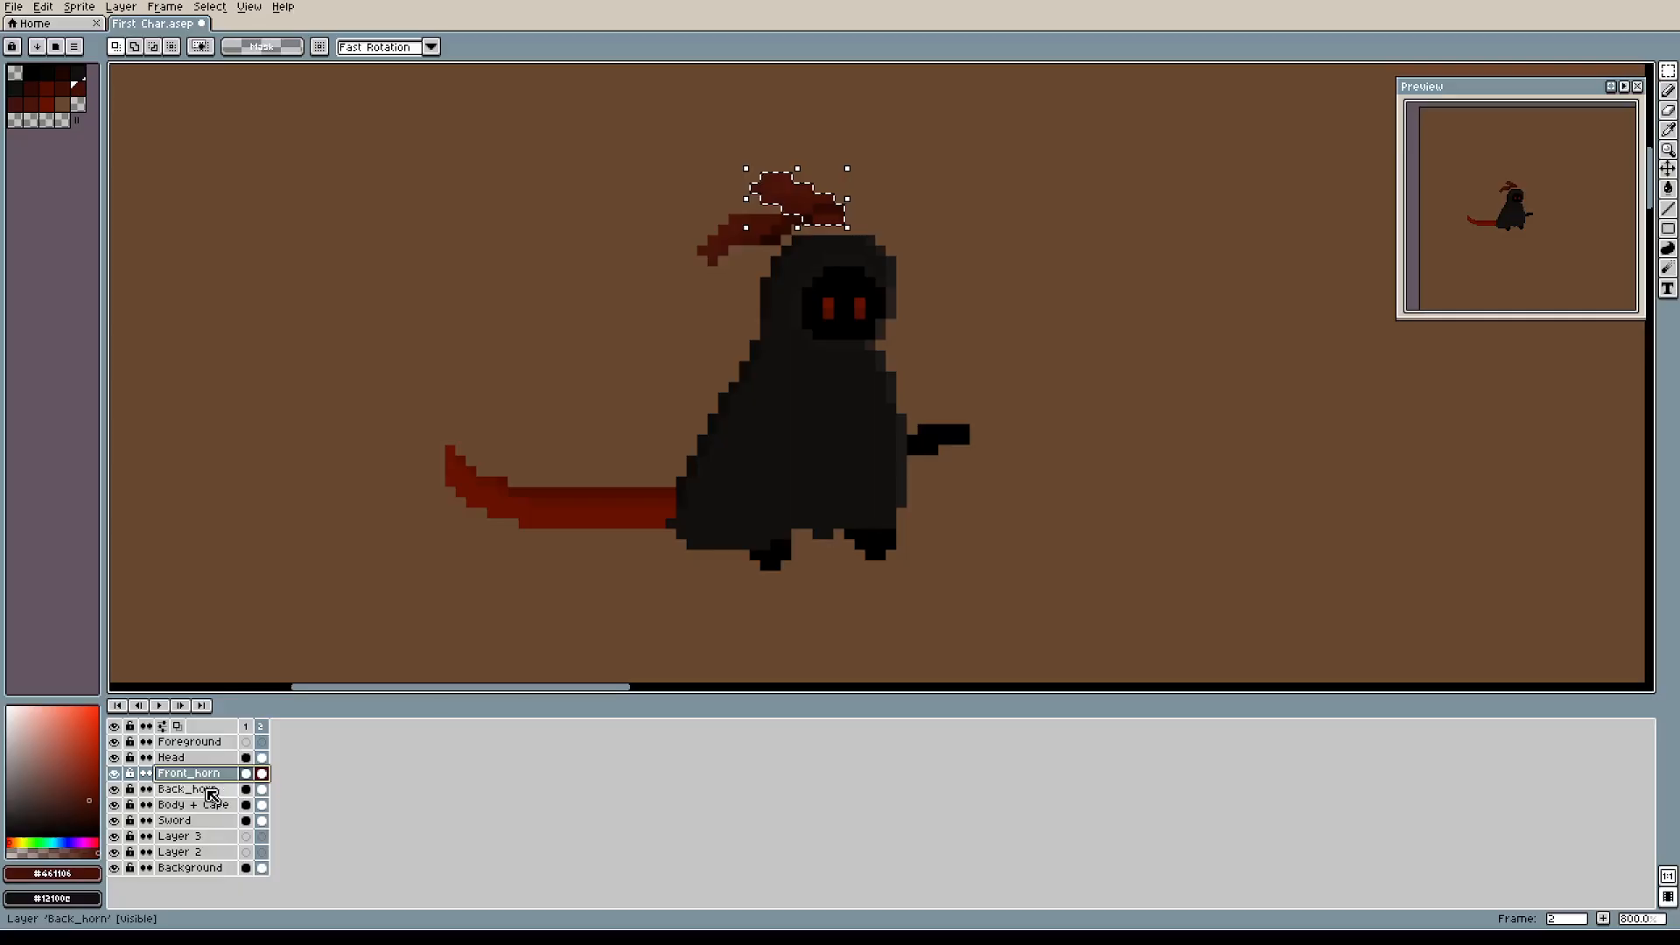
{"action": "left_click", "coordinate": [822, 213]}
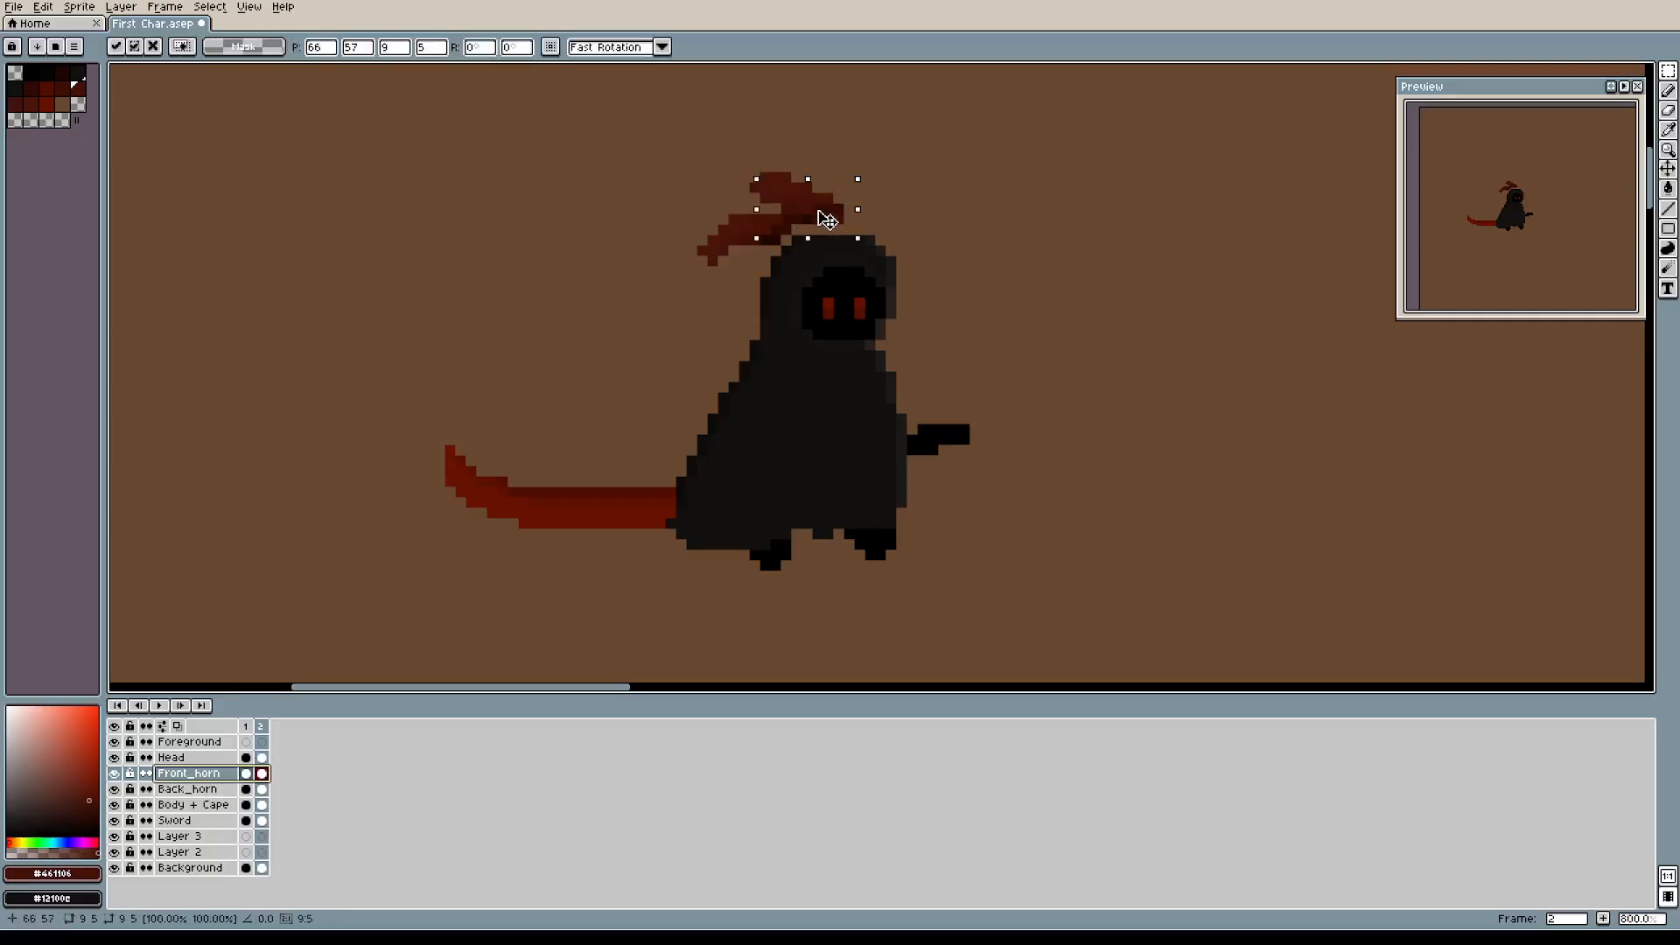
{"action": "left_click", "coordinate": [627, 187]}
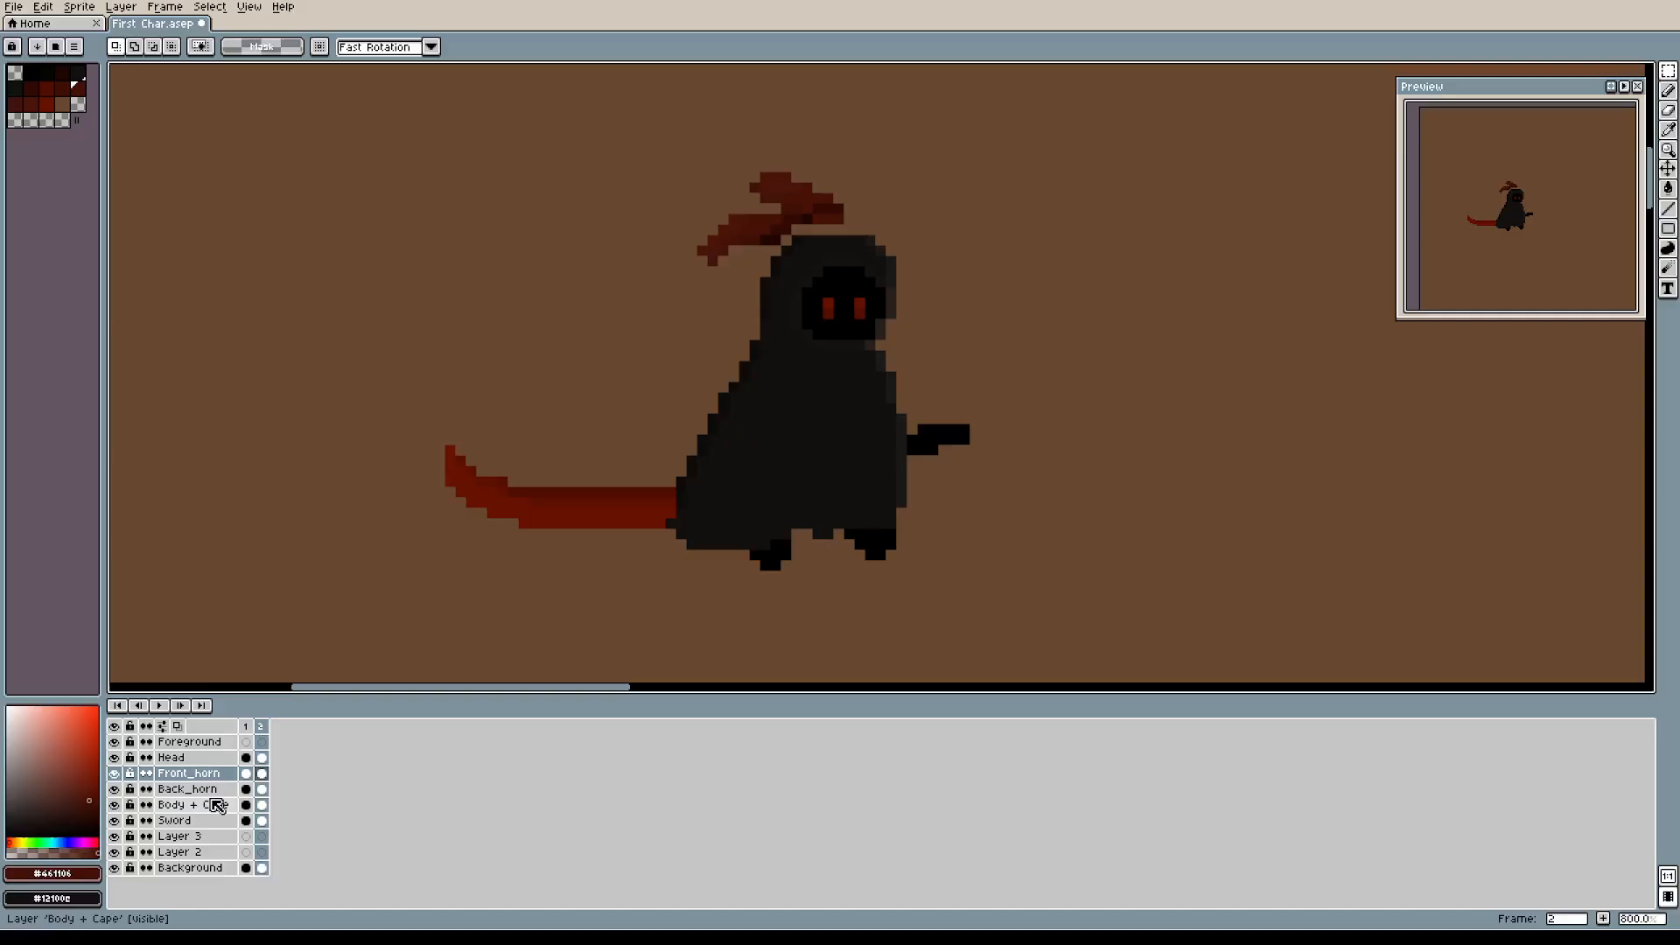
Duplicate the Back_horn layer twice and delete both copies.
{"action": "left_click", "coordinate": [204, 792]}
{"action": "left_click", "coordinate": [203, 787], "text": "ctrl"}
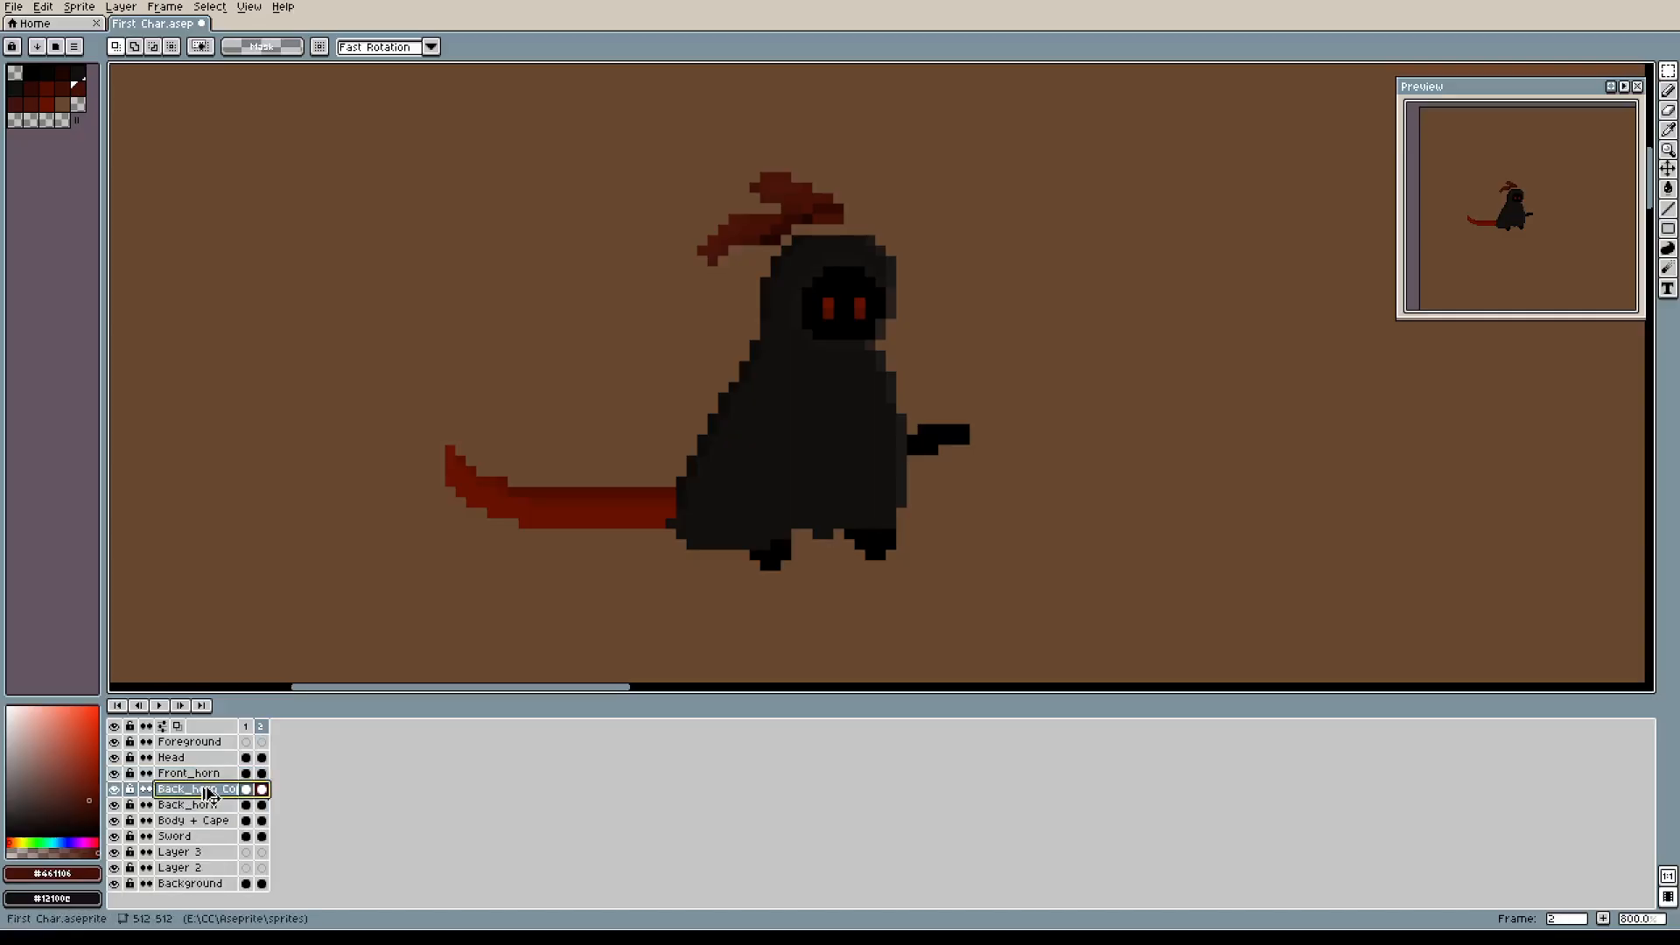
{"action": "left_click", "coordinate": [207, 794], "text": "ctrl"}
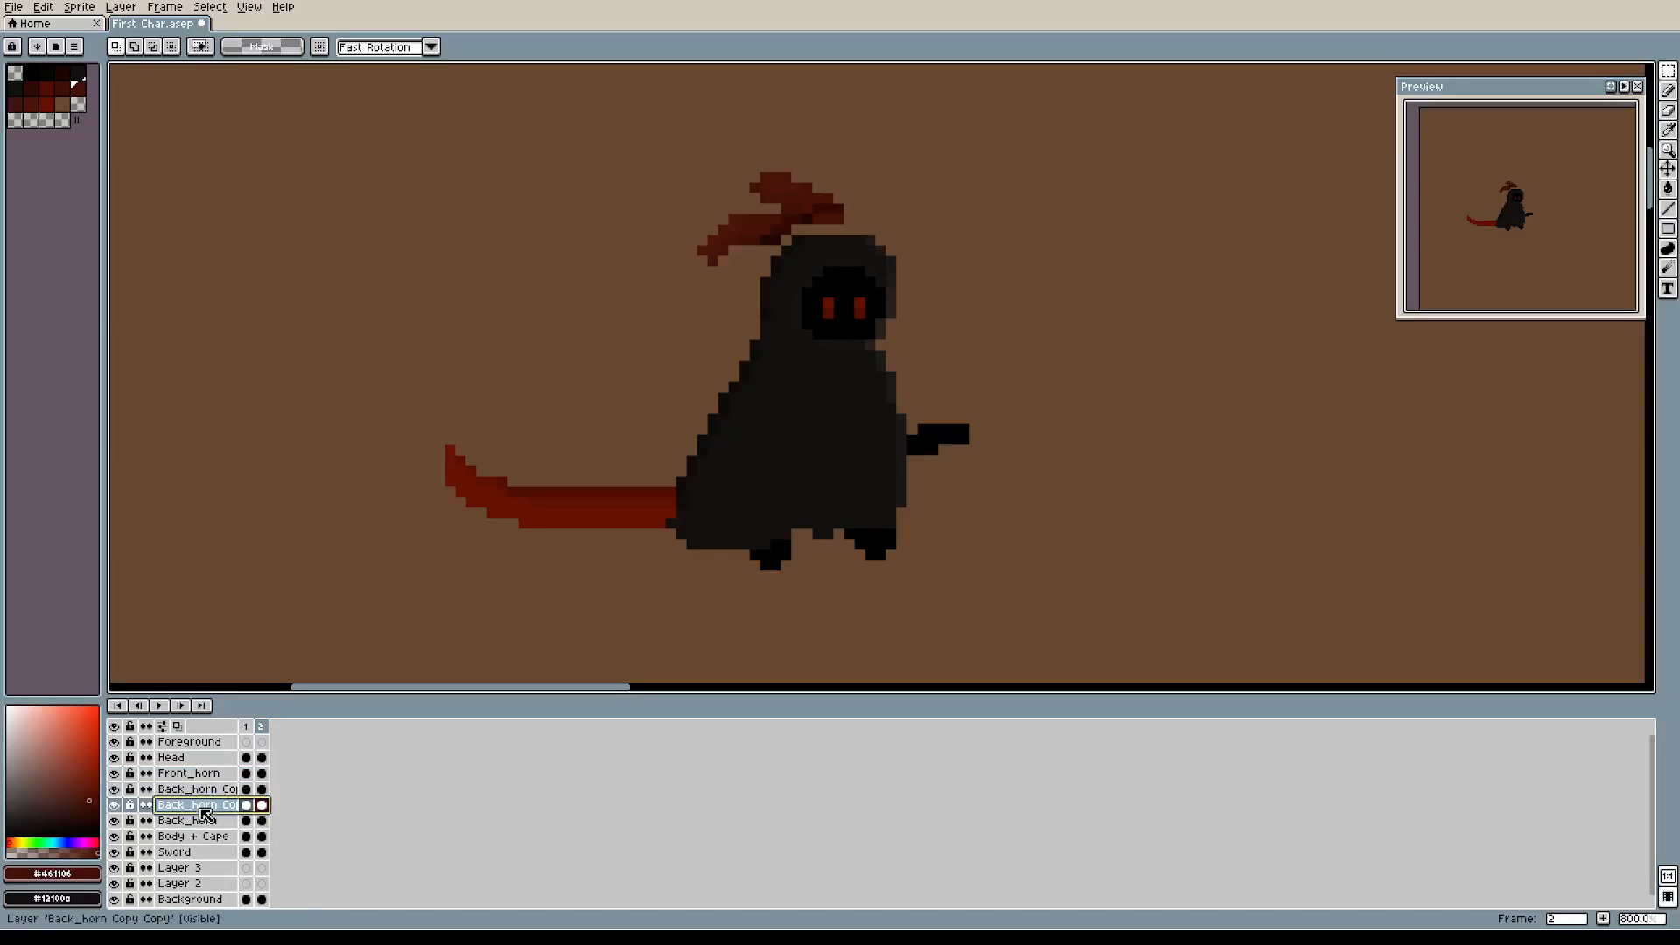
{"action": "scroll", "coordinate": [214, 796], "scroll_direction": "down", "scroll_amount": 1}
{"action": "scroll", "coordinate": [210, 799], "scroll_direction": "up", "scroll_amount": 1}
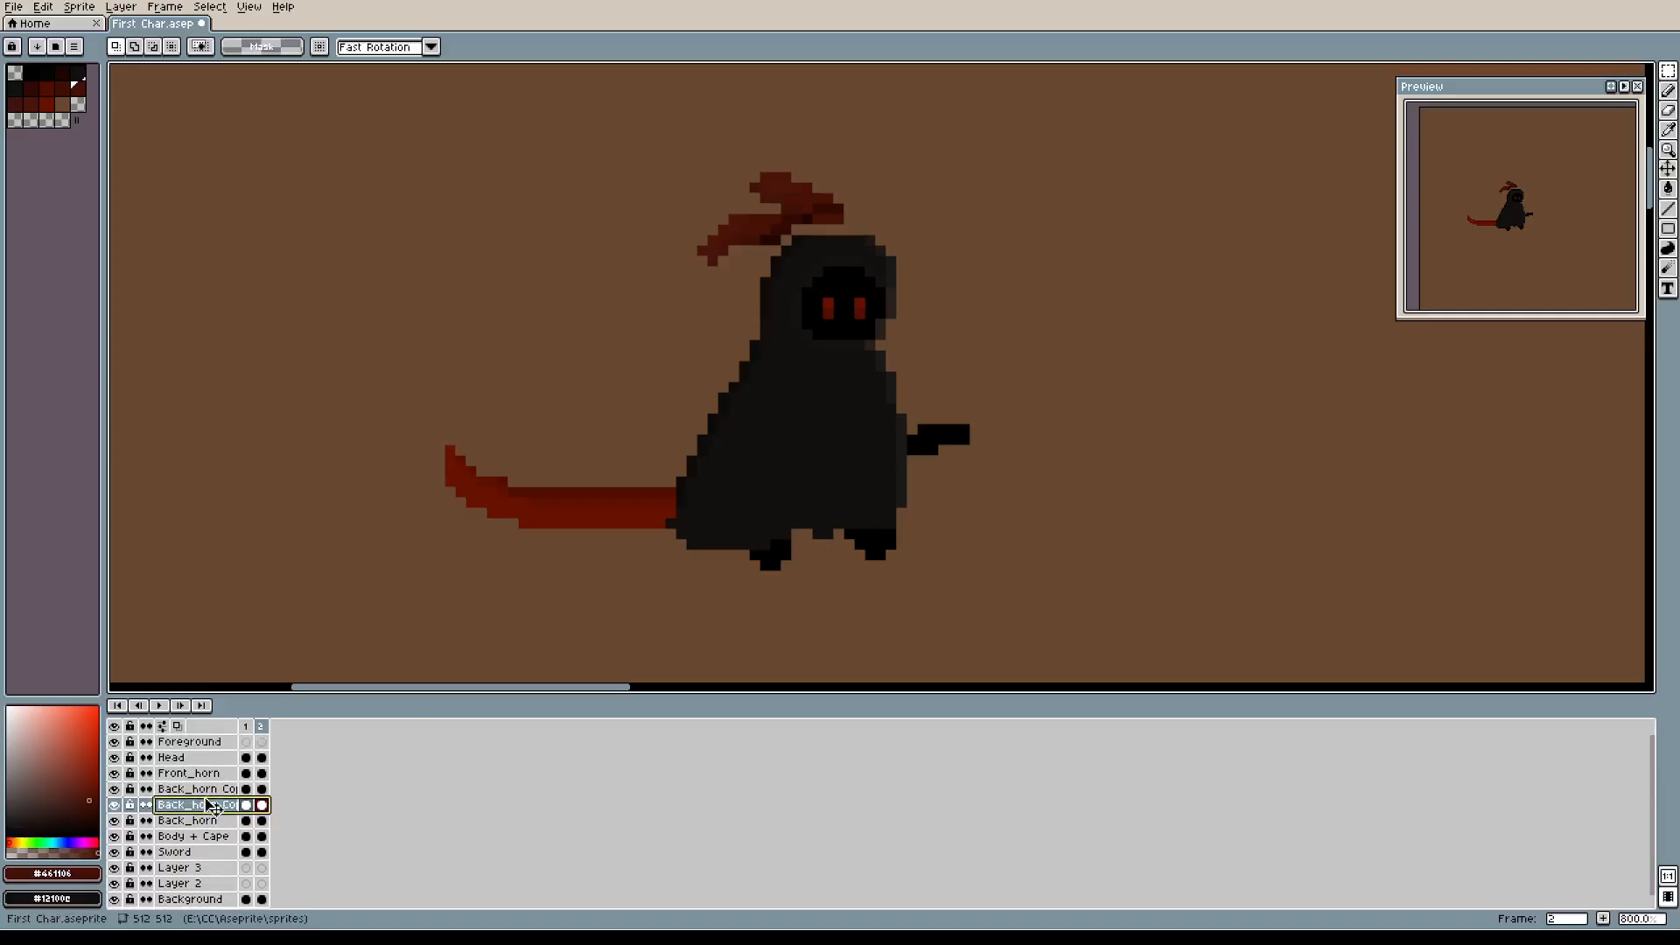
{"action": "key", "text": "Up"}
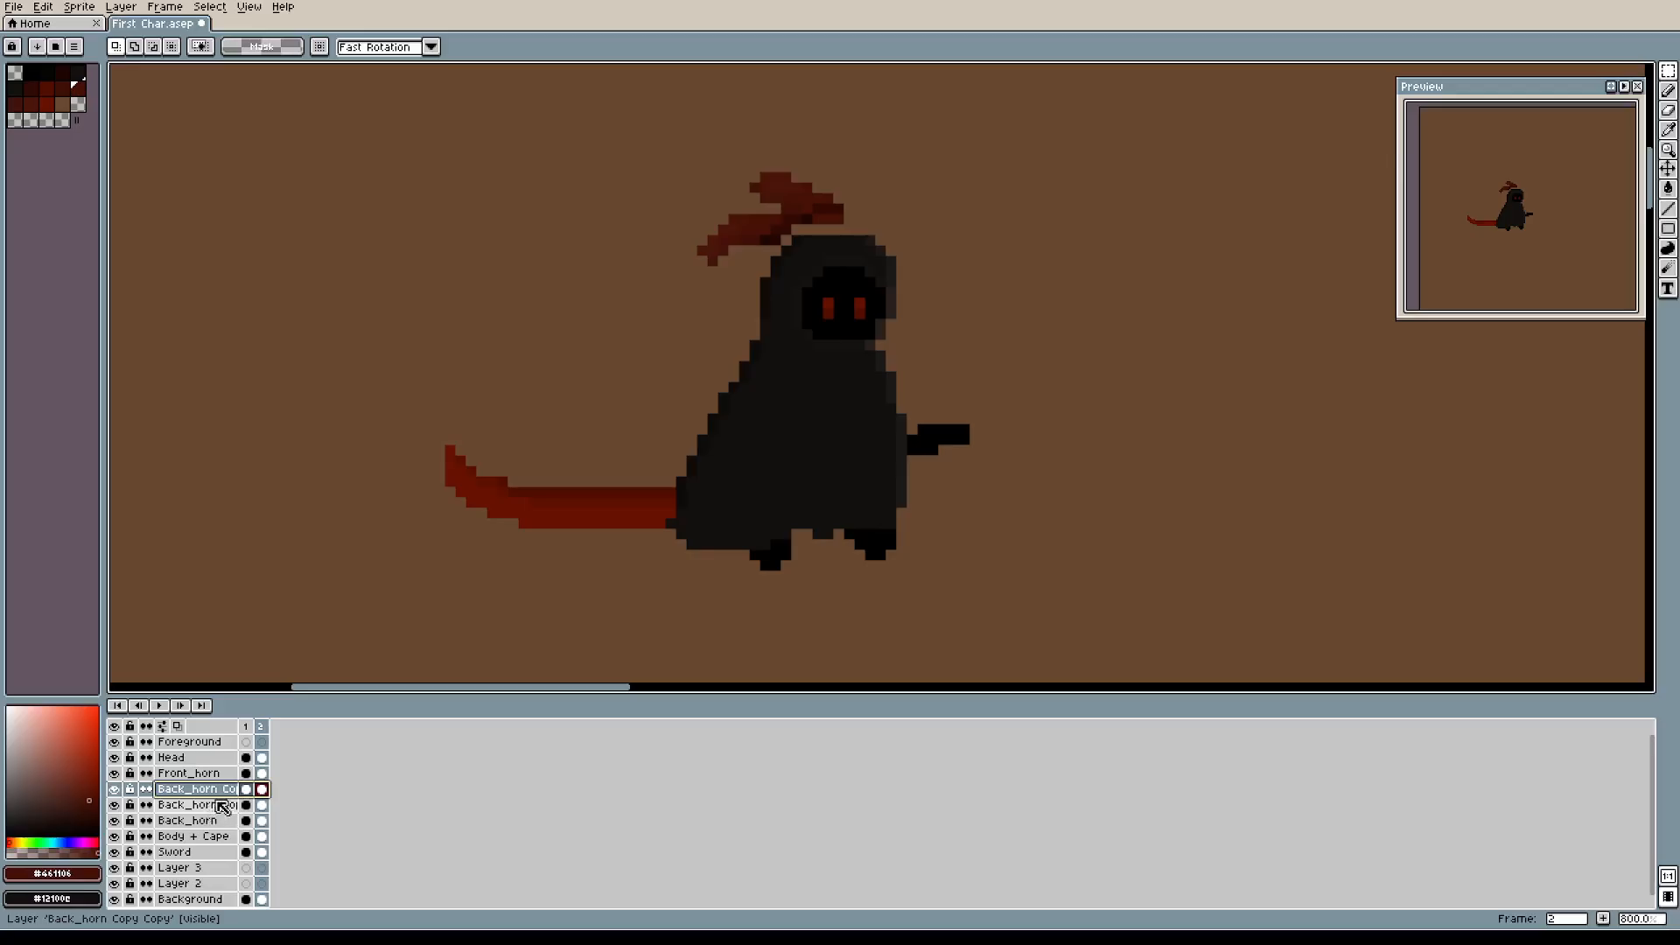
{"action": "scroll", "coordinate": [227, 795], "scroll_direction": "down", "scroll_amount": 1}
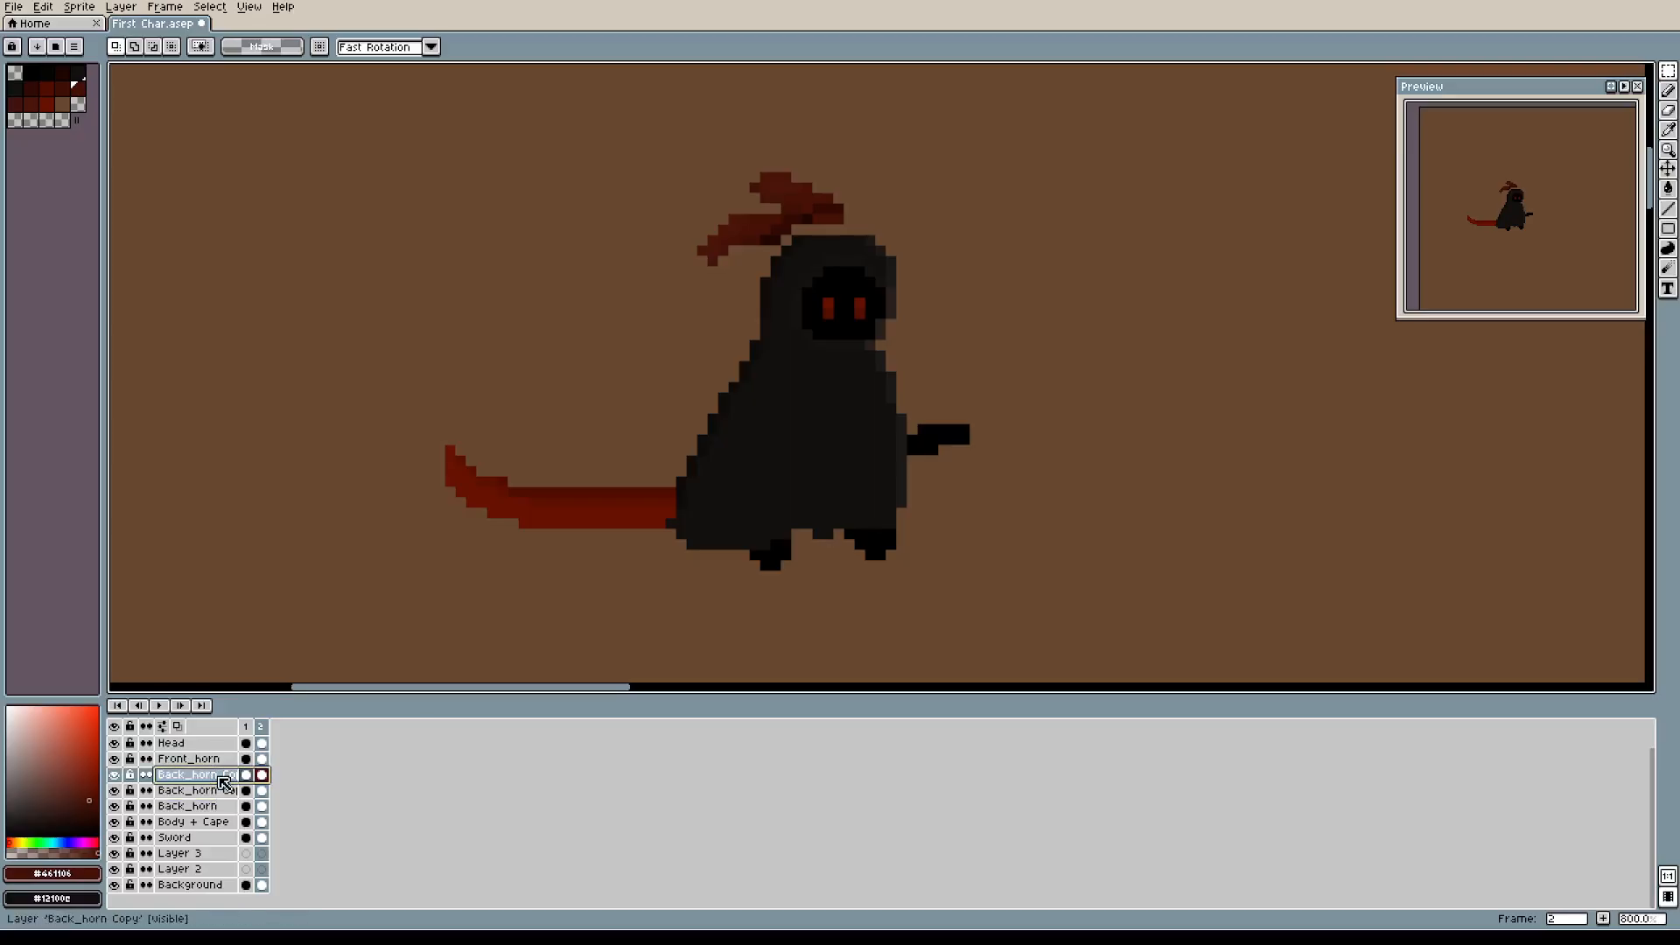
{"action": "key", "text": "Delete"}
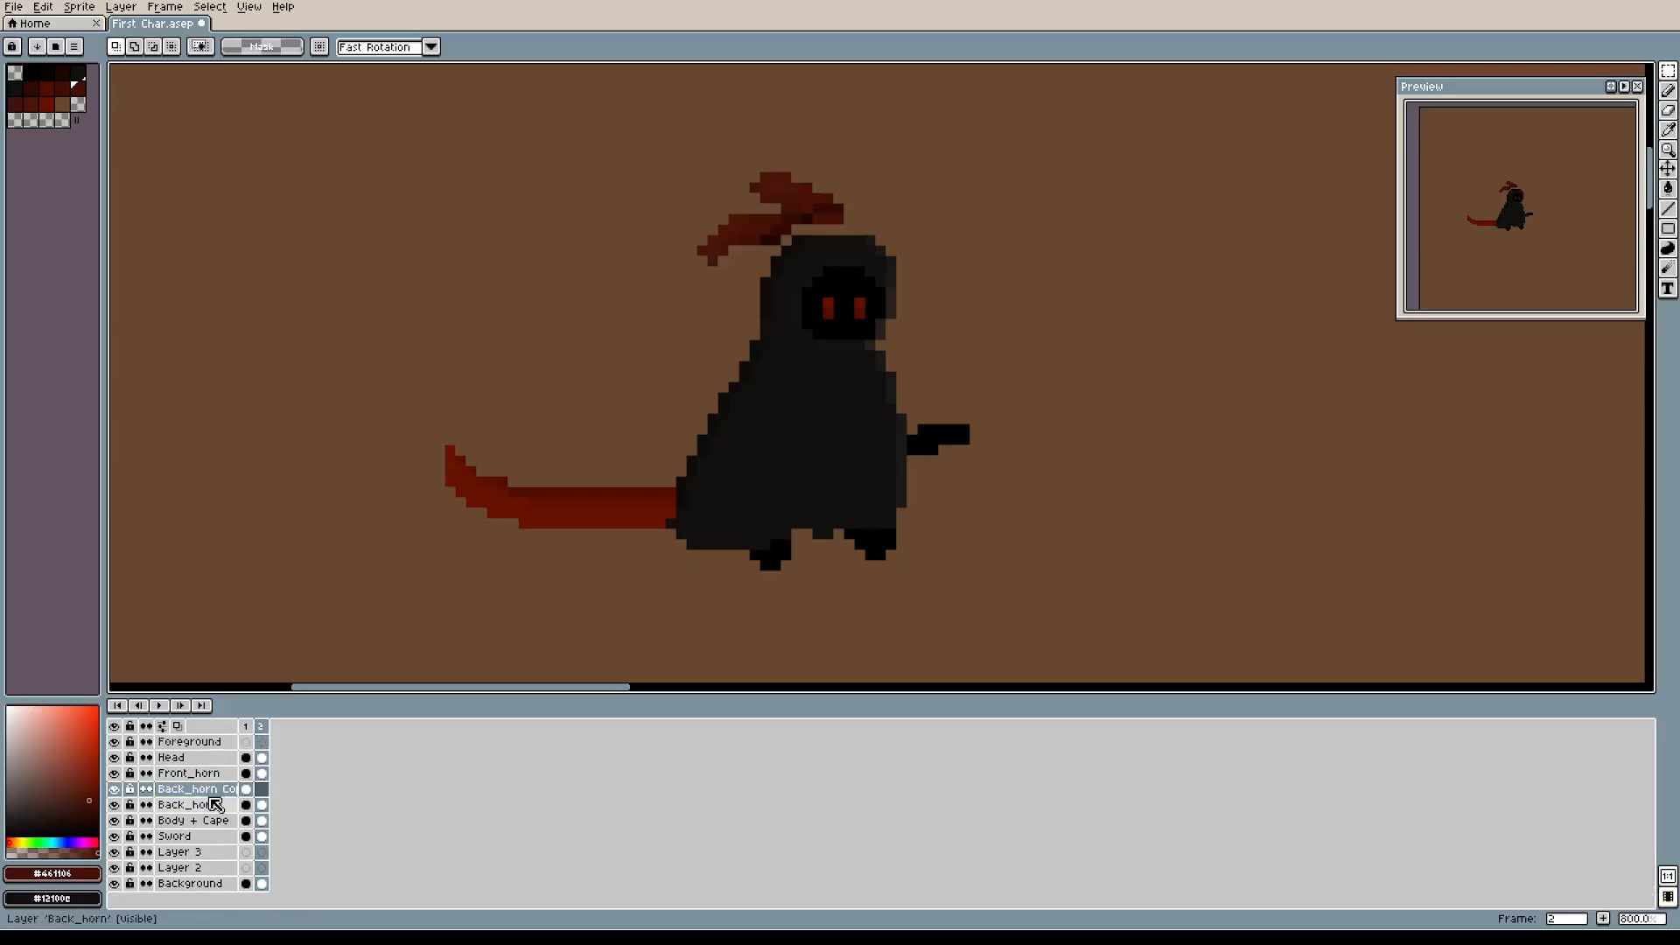
{"action": "key", "text": "Delete"}
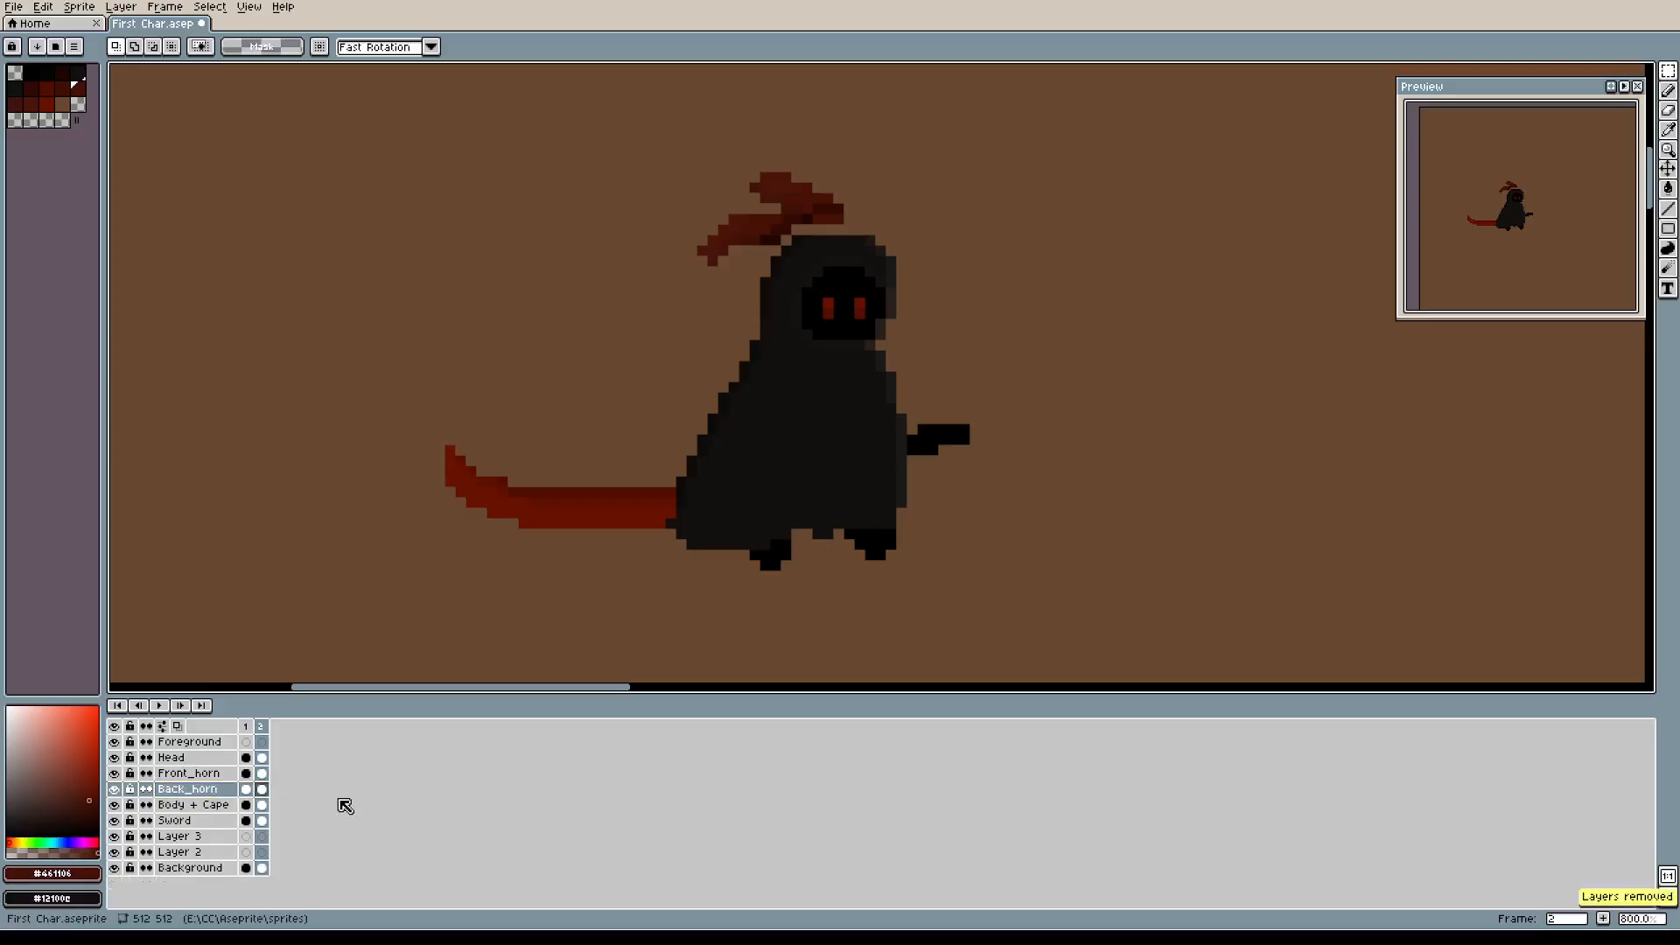
Marquee-select the lower horn on the Front_horn layer of frame 2, shift it one pixel down and forward to position 57, 55, and deselect.
{"action": "left_click", "coordinate": [210, 774]}
{"action": "left_click", "coordinate": [210, 789]}
{"action": "left_click", "coordinate": [188, 774]}
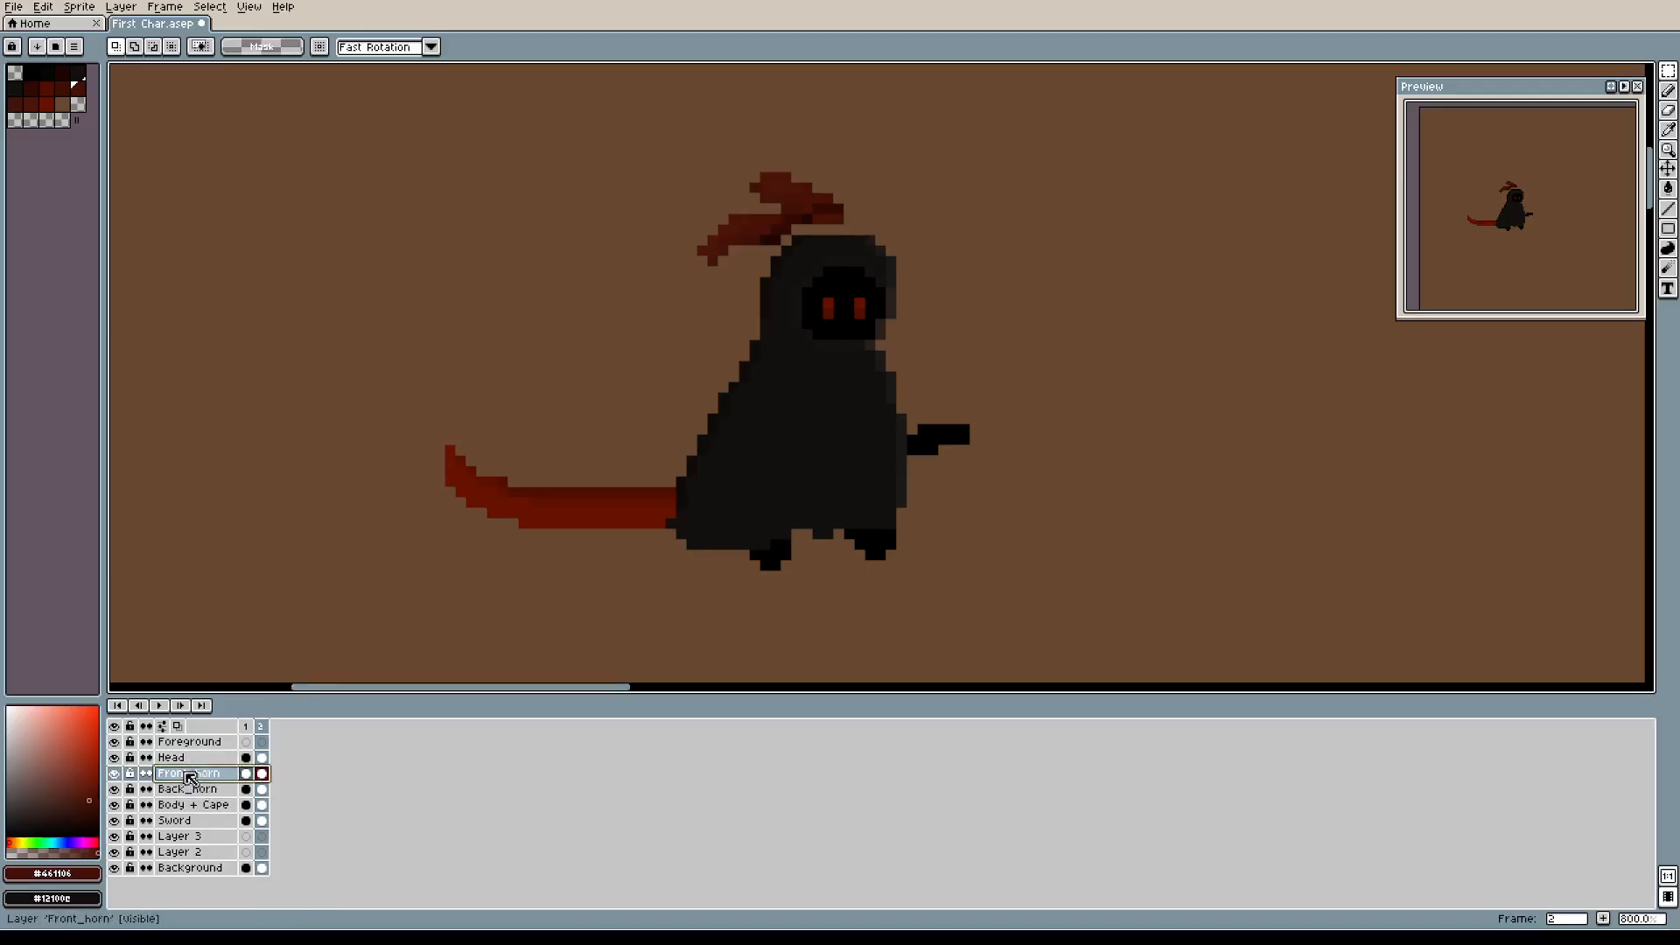
{"action": "left_click_drag", "start_coordinate": [659, 154], "coordinate": [869, 311]}
{"action": "left_click_drag", "start_coordinate": [759, 241], "coordinate": [770, 253]}
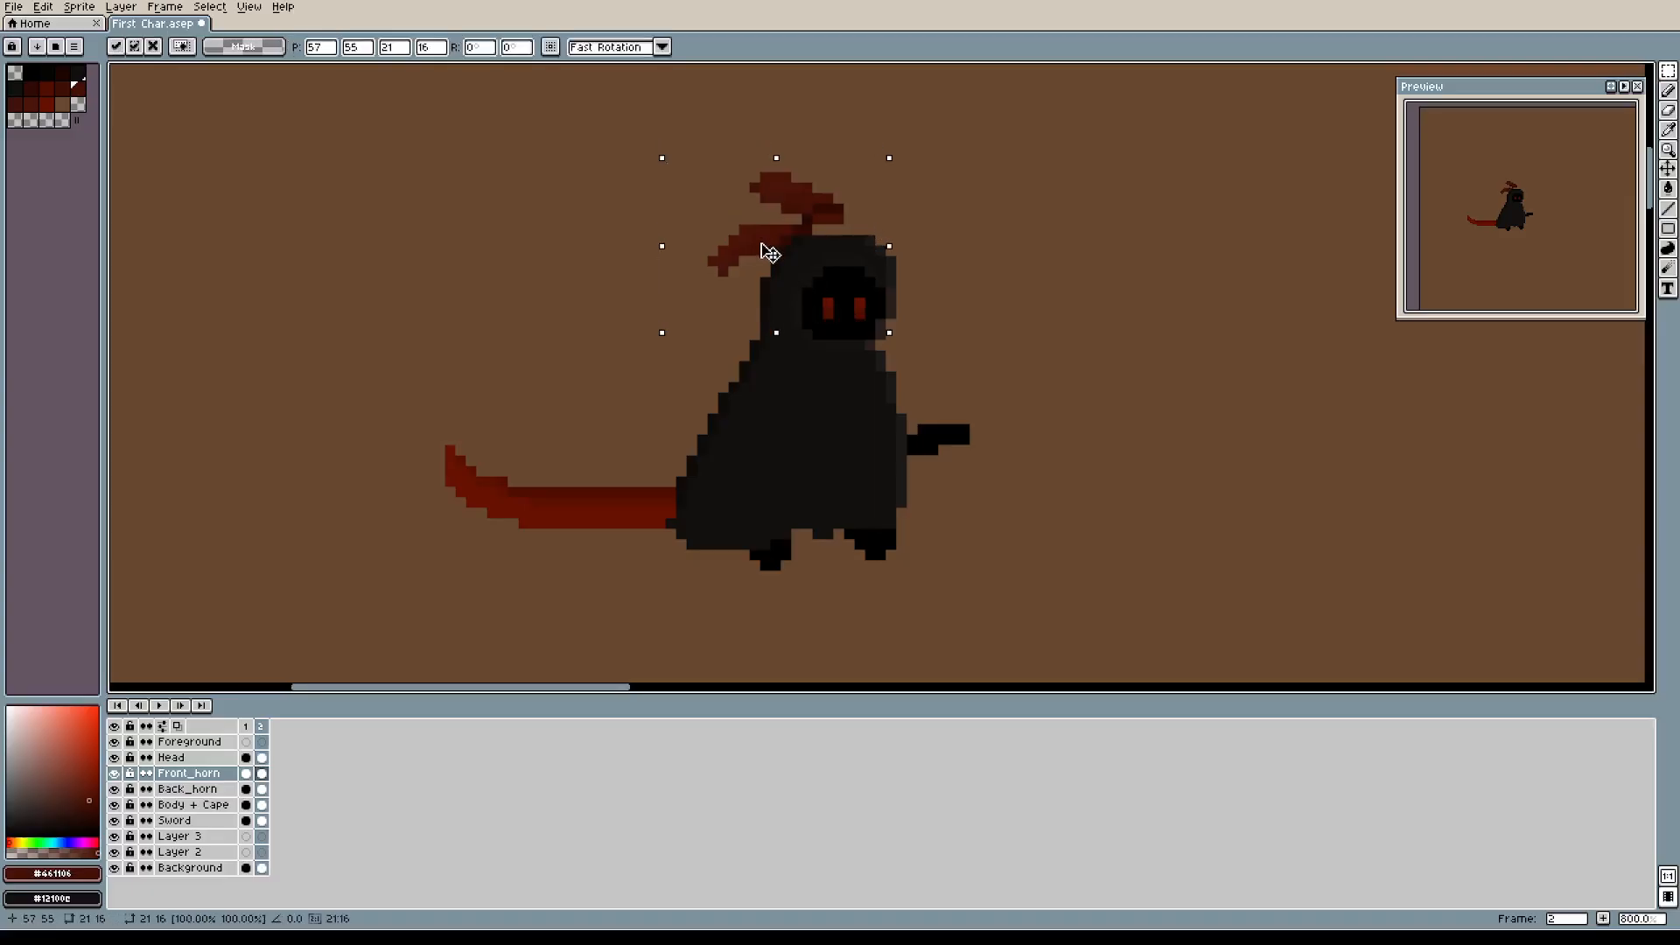
{"action": "left_click", "coordinate": [592, 406]}
{"action": "left_click", "coordinate": [543, 416]}
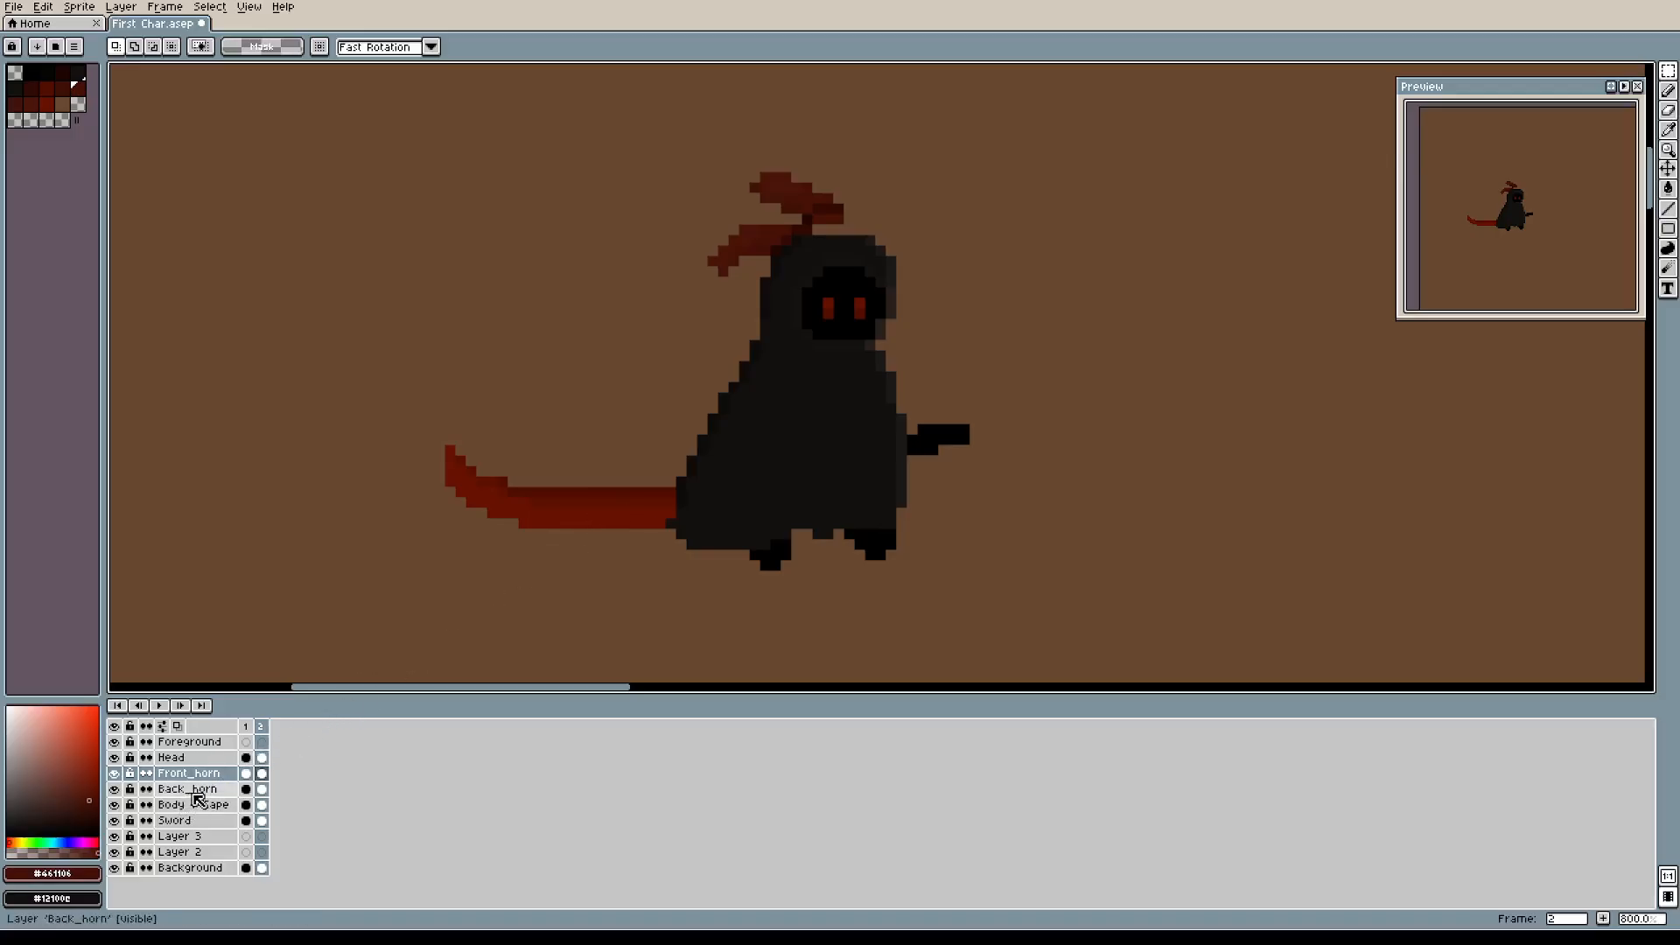
Reselect the lower horn on the Front_horn layer and shift it one pixel backward to position 54, 56.
{"action": "left_click_drag", "start_coordinate": [643, 169], "coordinate": [858, 312]}
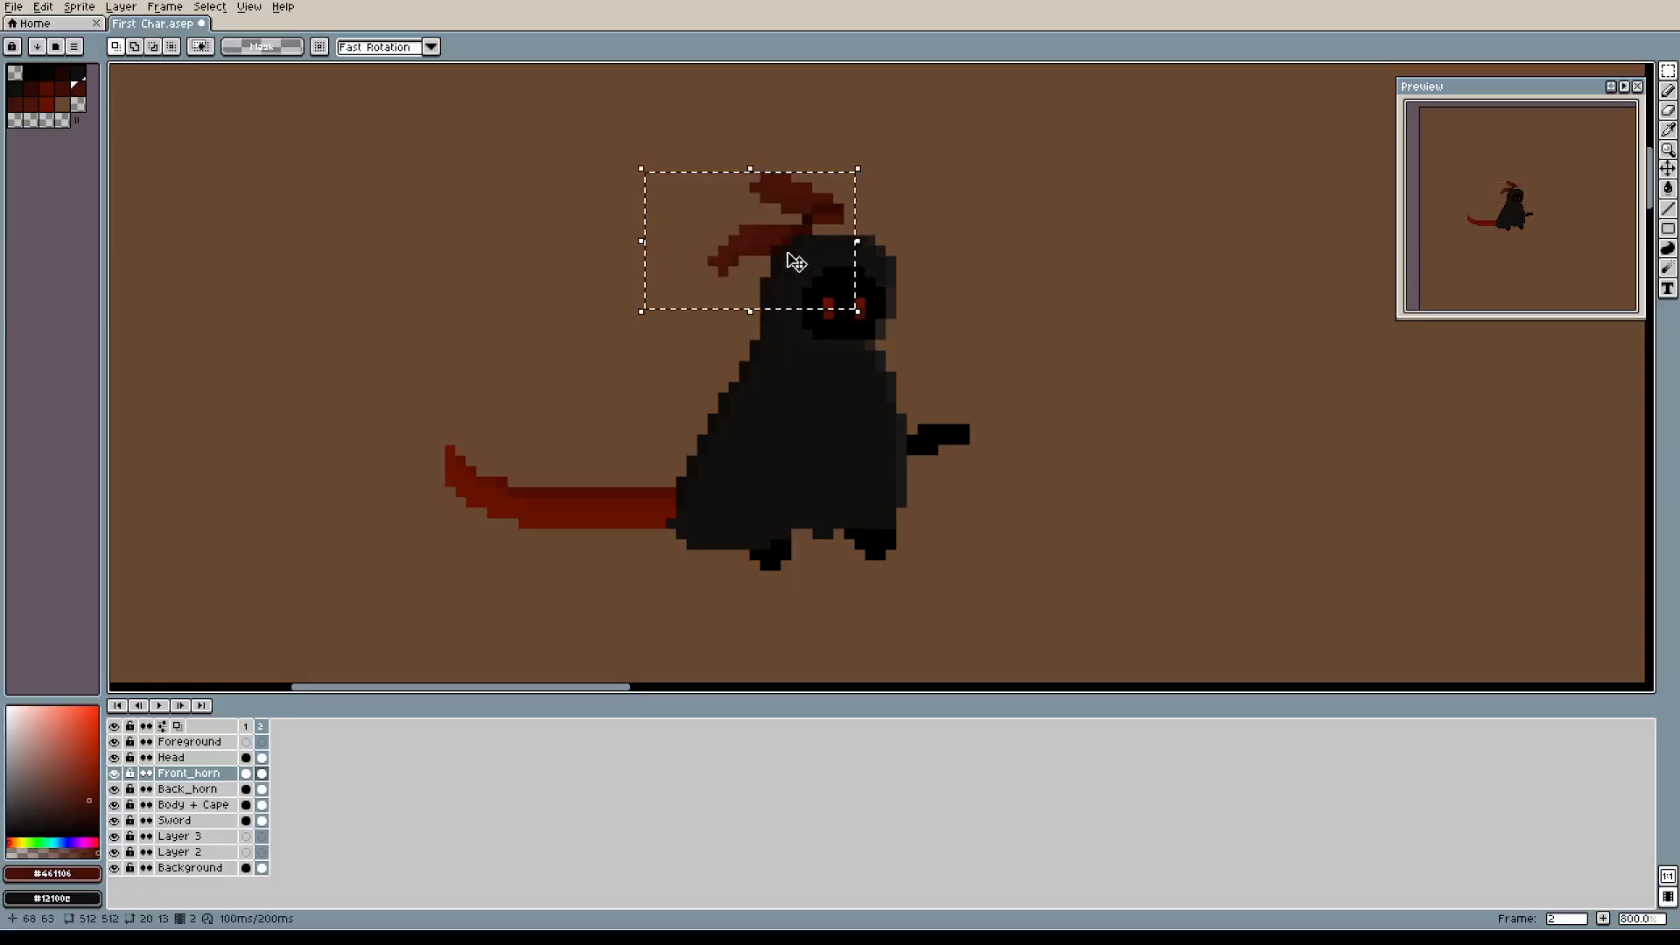
{"action": "left_click", "coordinate": [758, 253]}
{"action": "left_click_drag", "start_coordinate": [755, 253], "coordinate": [699, 262]}
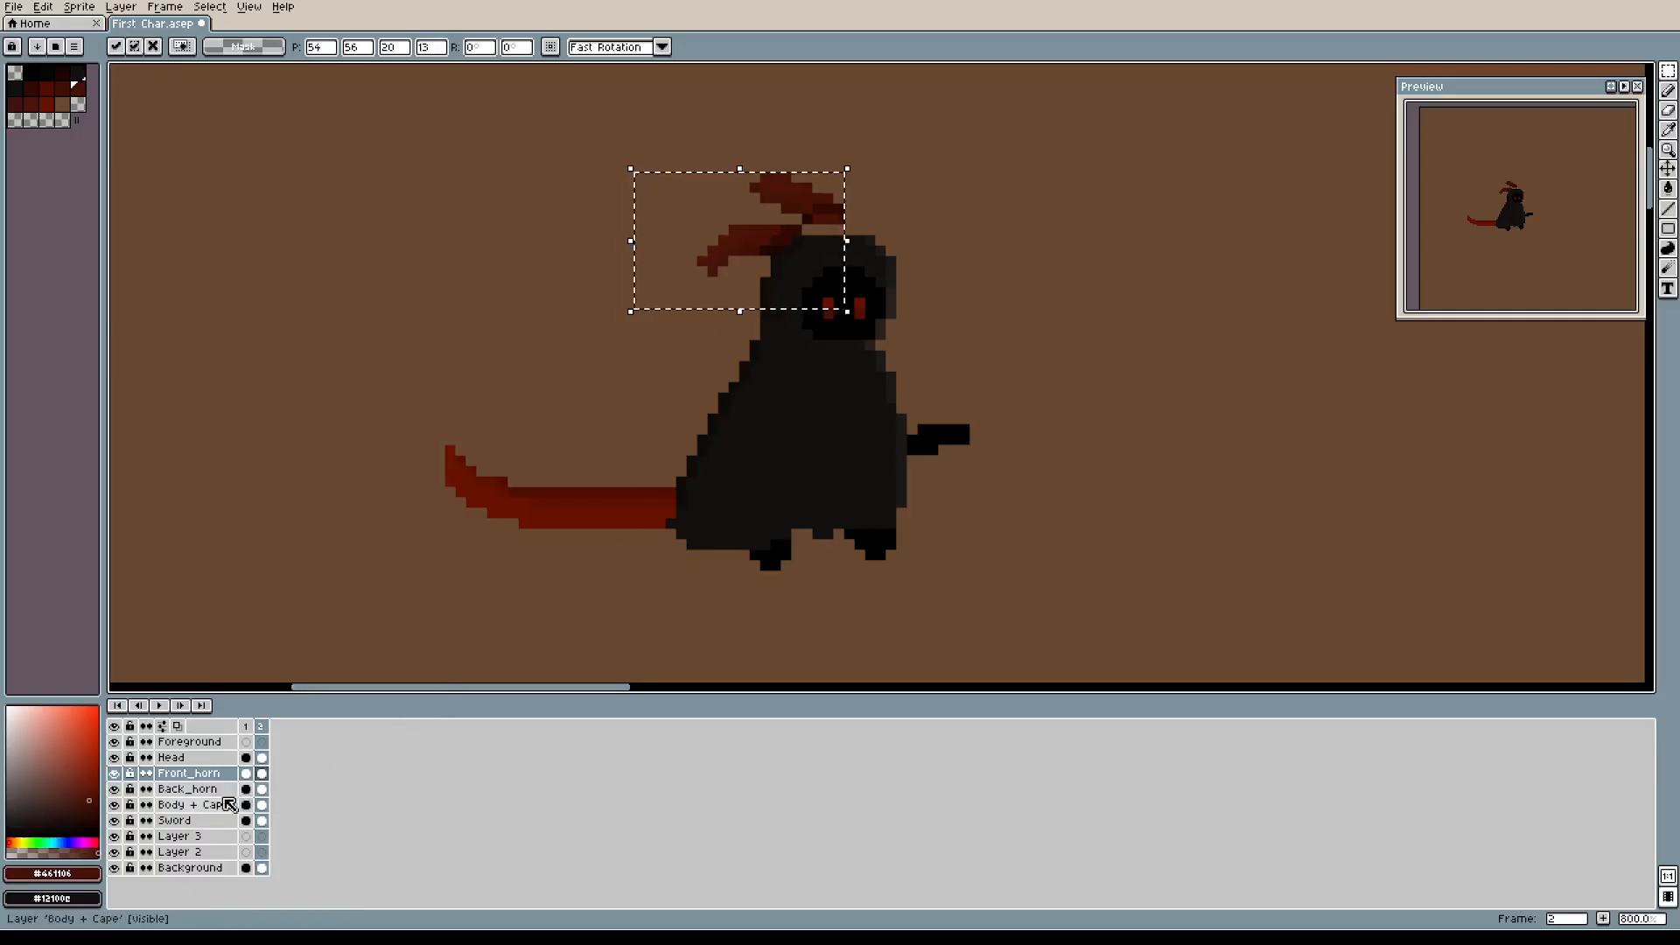
Marquee-select the upper horn on the Back_horn layer of frame 2, shift it one pixel straight down, and deselect.
{"action": "left_click", "coordinate": [187, 788]}
{"action": "left_click", "coordinate": [660, 145]}
{"action": "left_click_drag", "start_coordinate": [662, 116], "coordinate": [910, 270]}
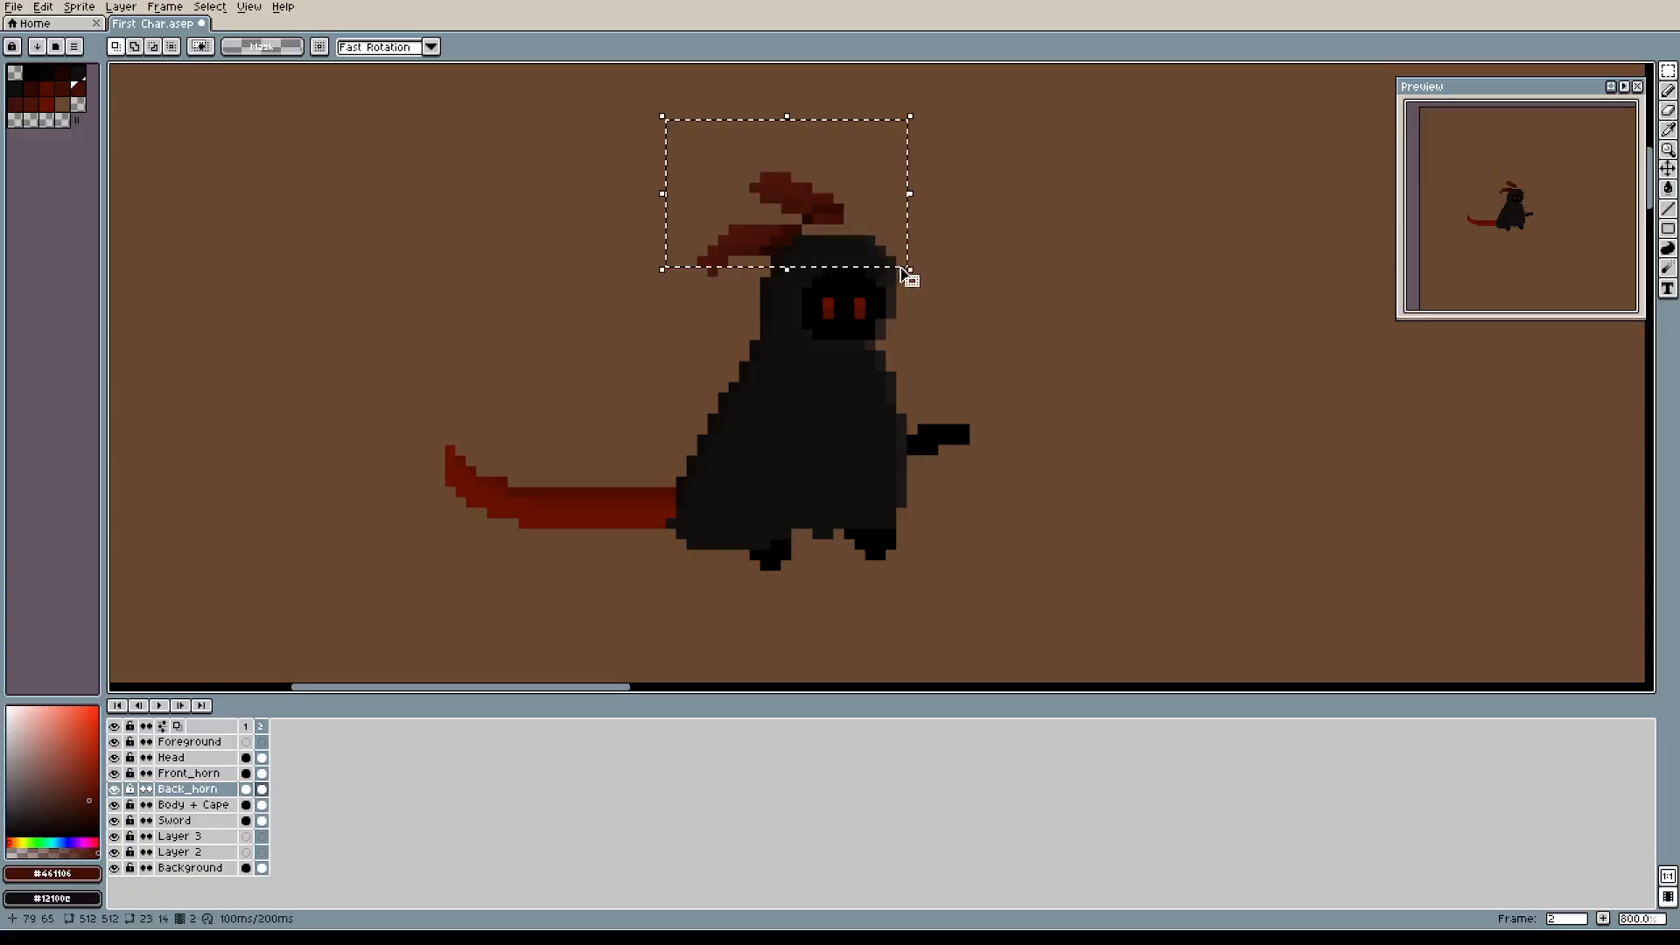
{"action": "left_click", "coordinate": [816, 212]}
{"action": "left_click_drag", "start_coordinate": [811, 203], "coordinate": [810, 210]}
{"action": "left_click", "coordinate": [1058, 240]}
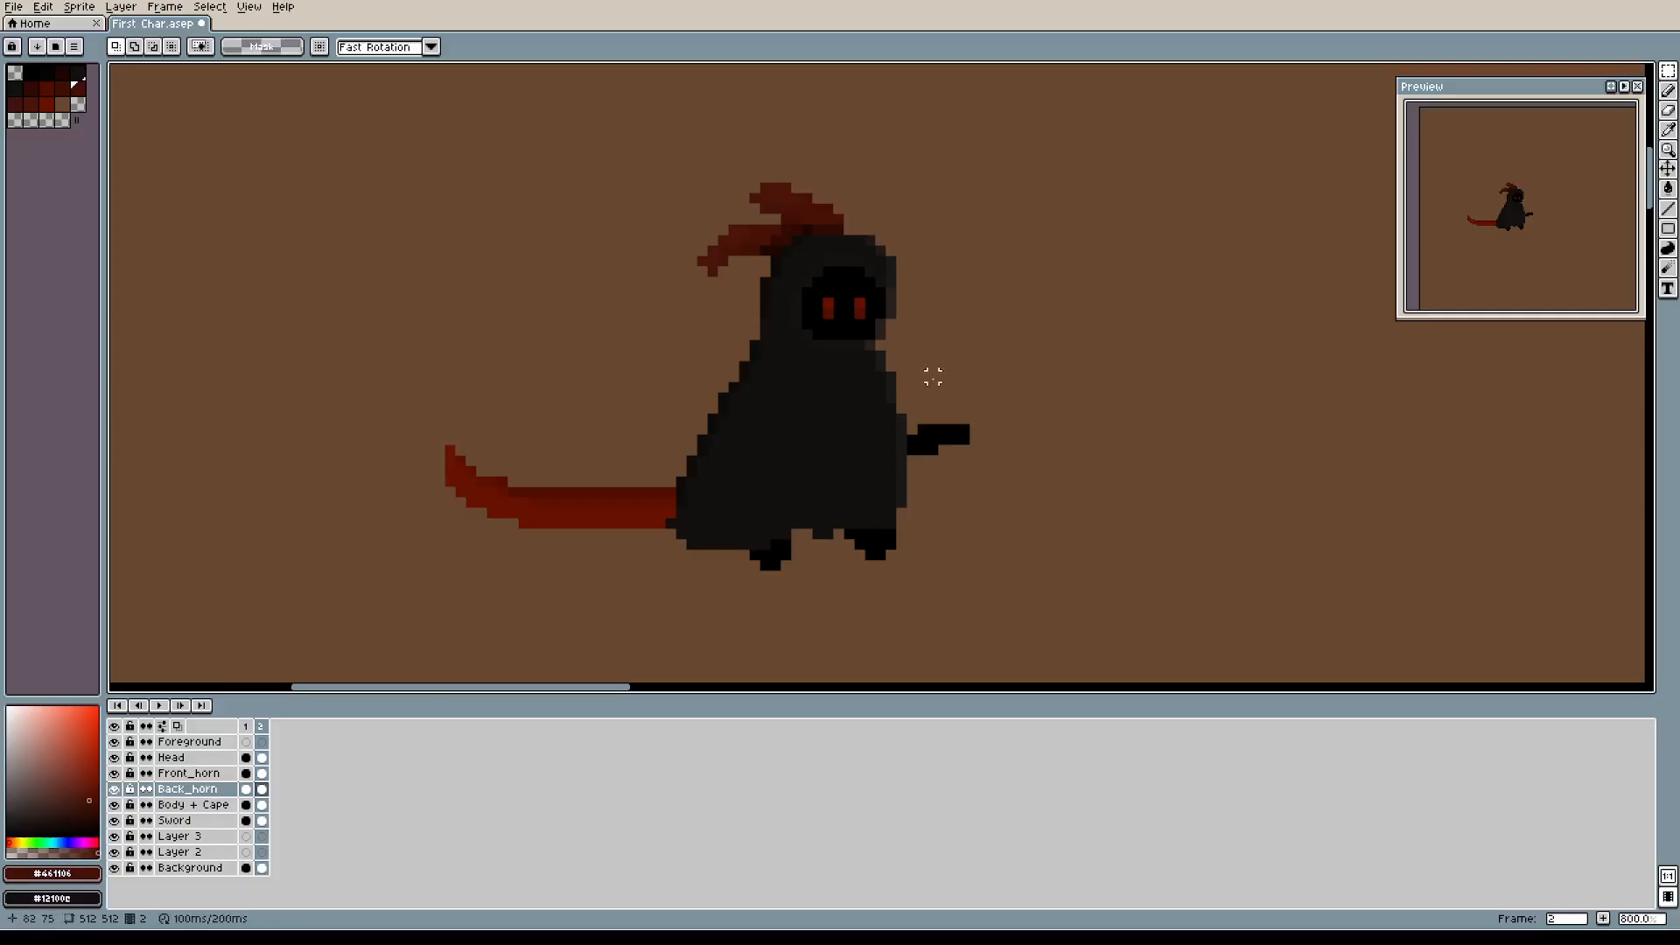
Check the up-and-down motion by flipping between frames 1 and 2 and playing the animation at 0.25x speed.
{"action": "left_click", "coordinate": [246, 727]}
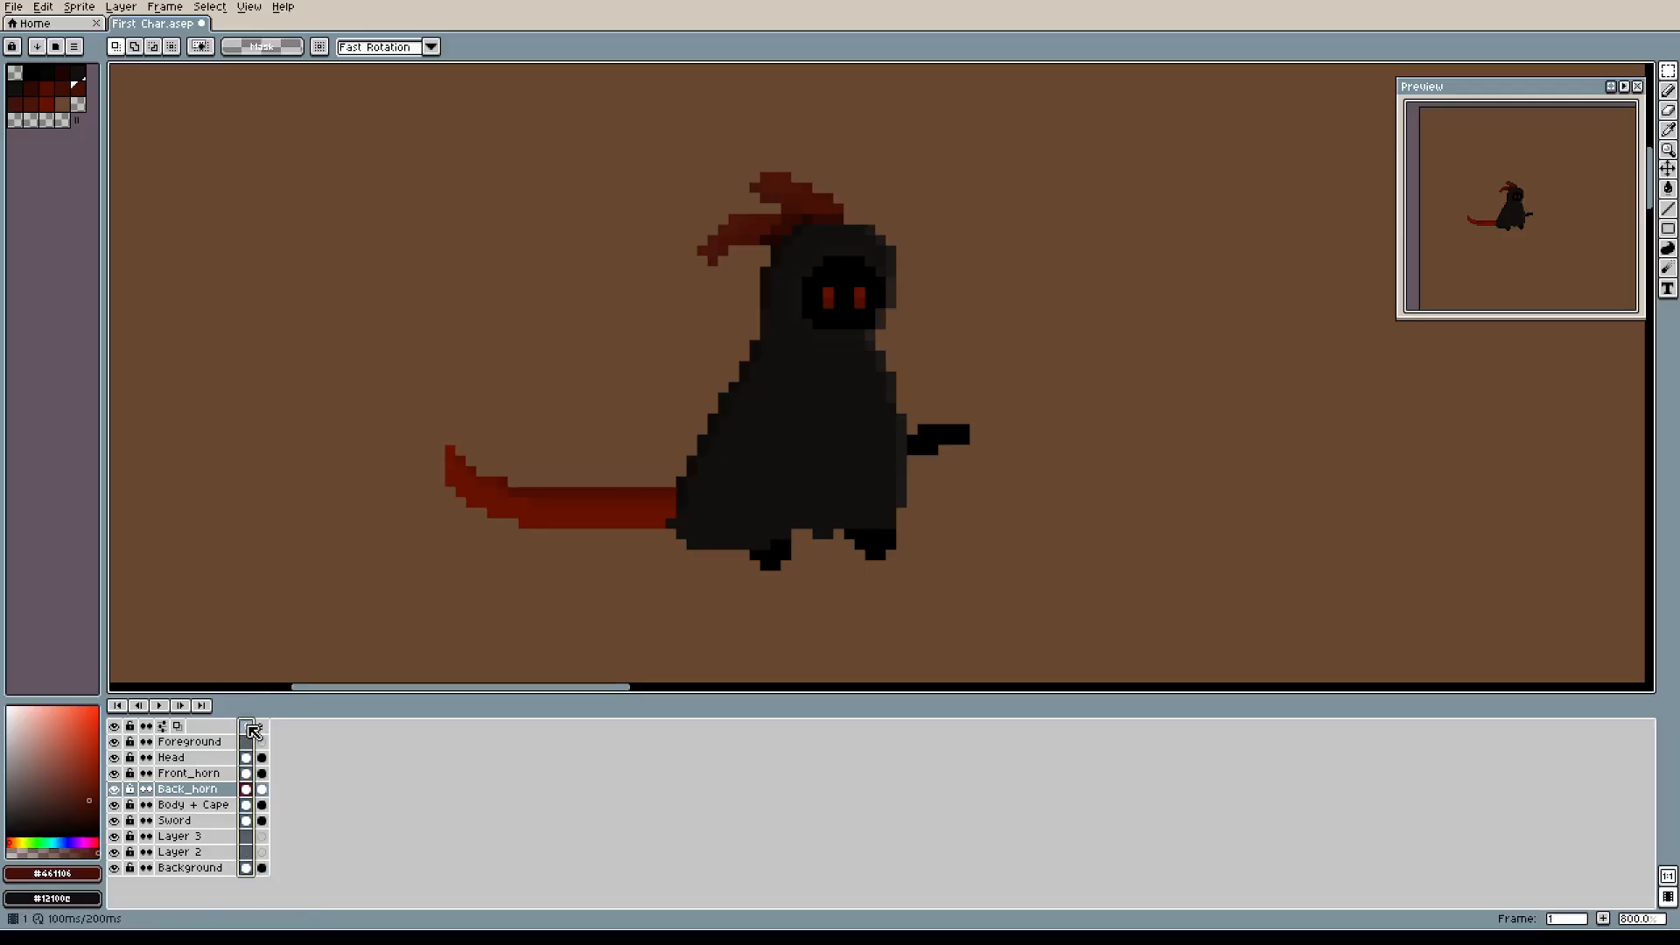
{"action": "left_click", "coordinate": [263, 728]}
{"action": "left_click", "coordinate": [248, 728]}
{"action": "left_click", "coordinate": [163, 706]}
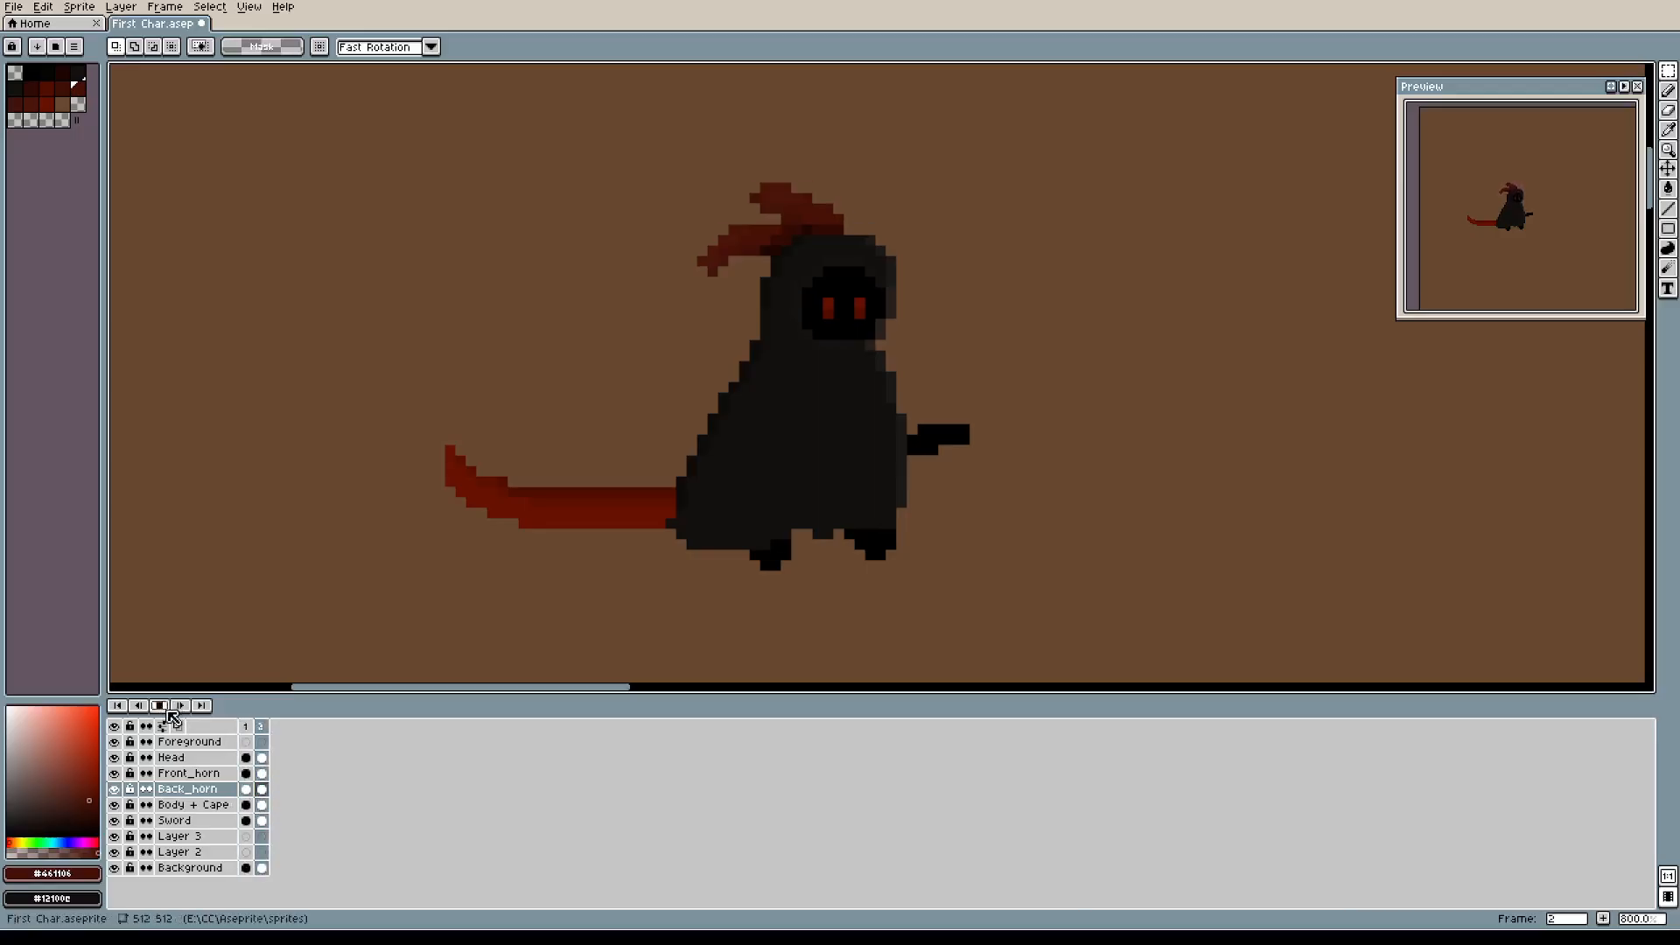
{"action": "right_click", "coordinate": [168, 707]}
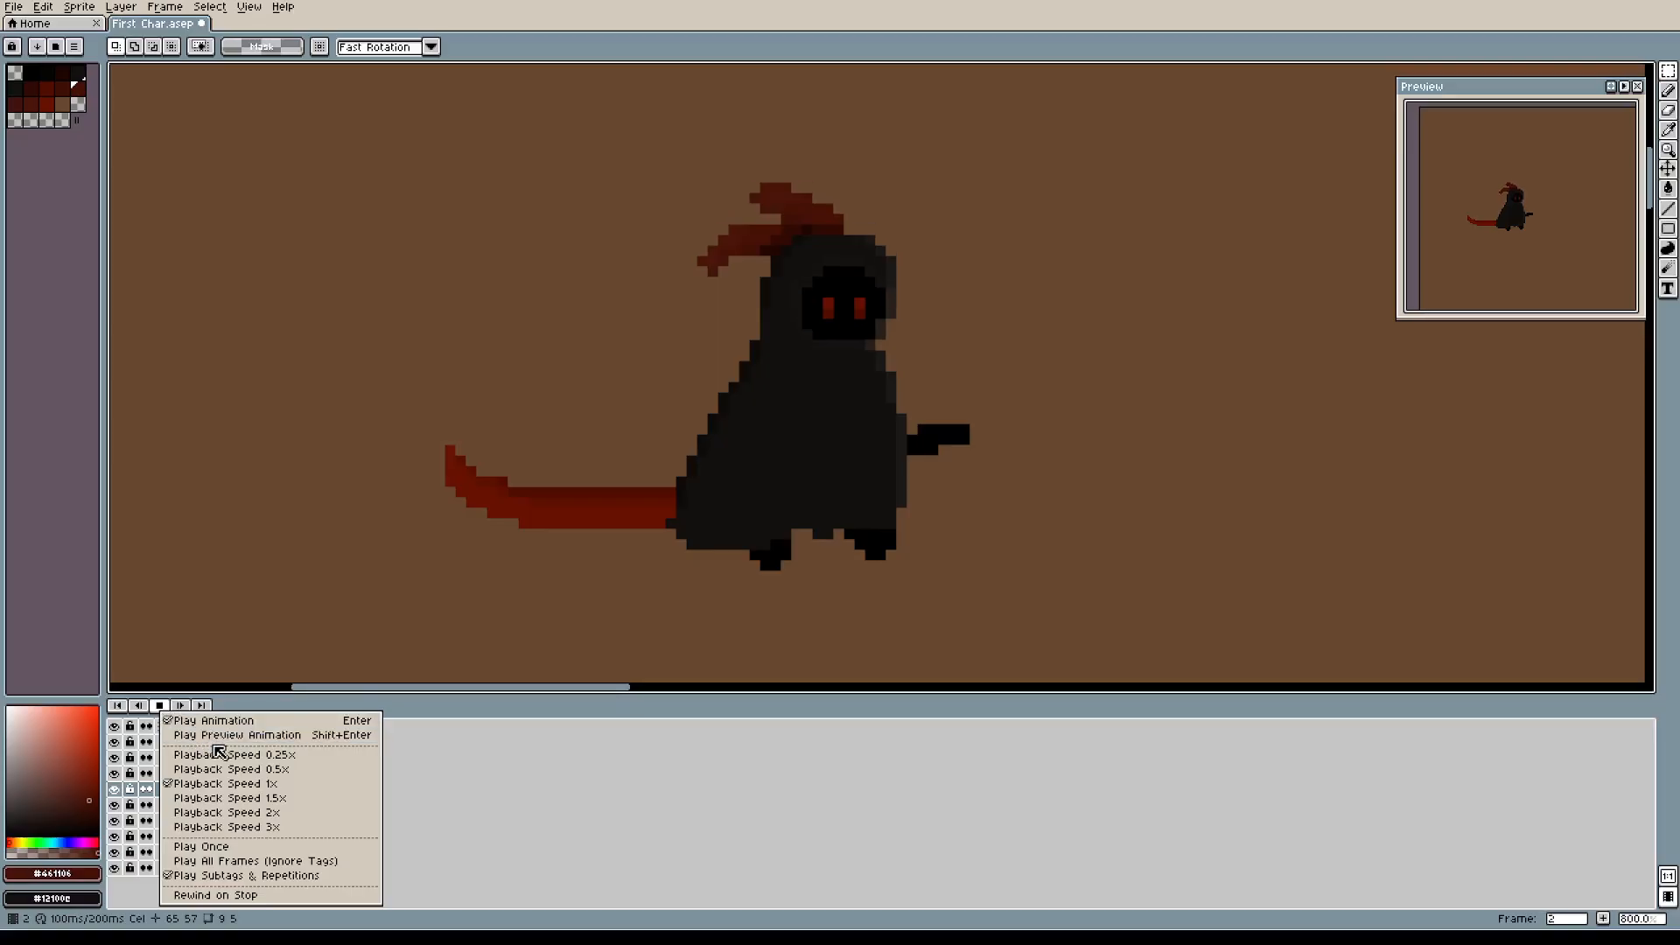
{"action": "left_click", "coordinate": [315, 756]}
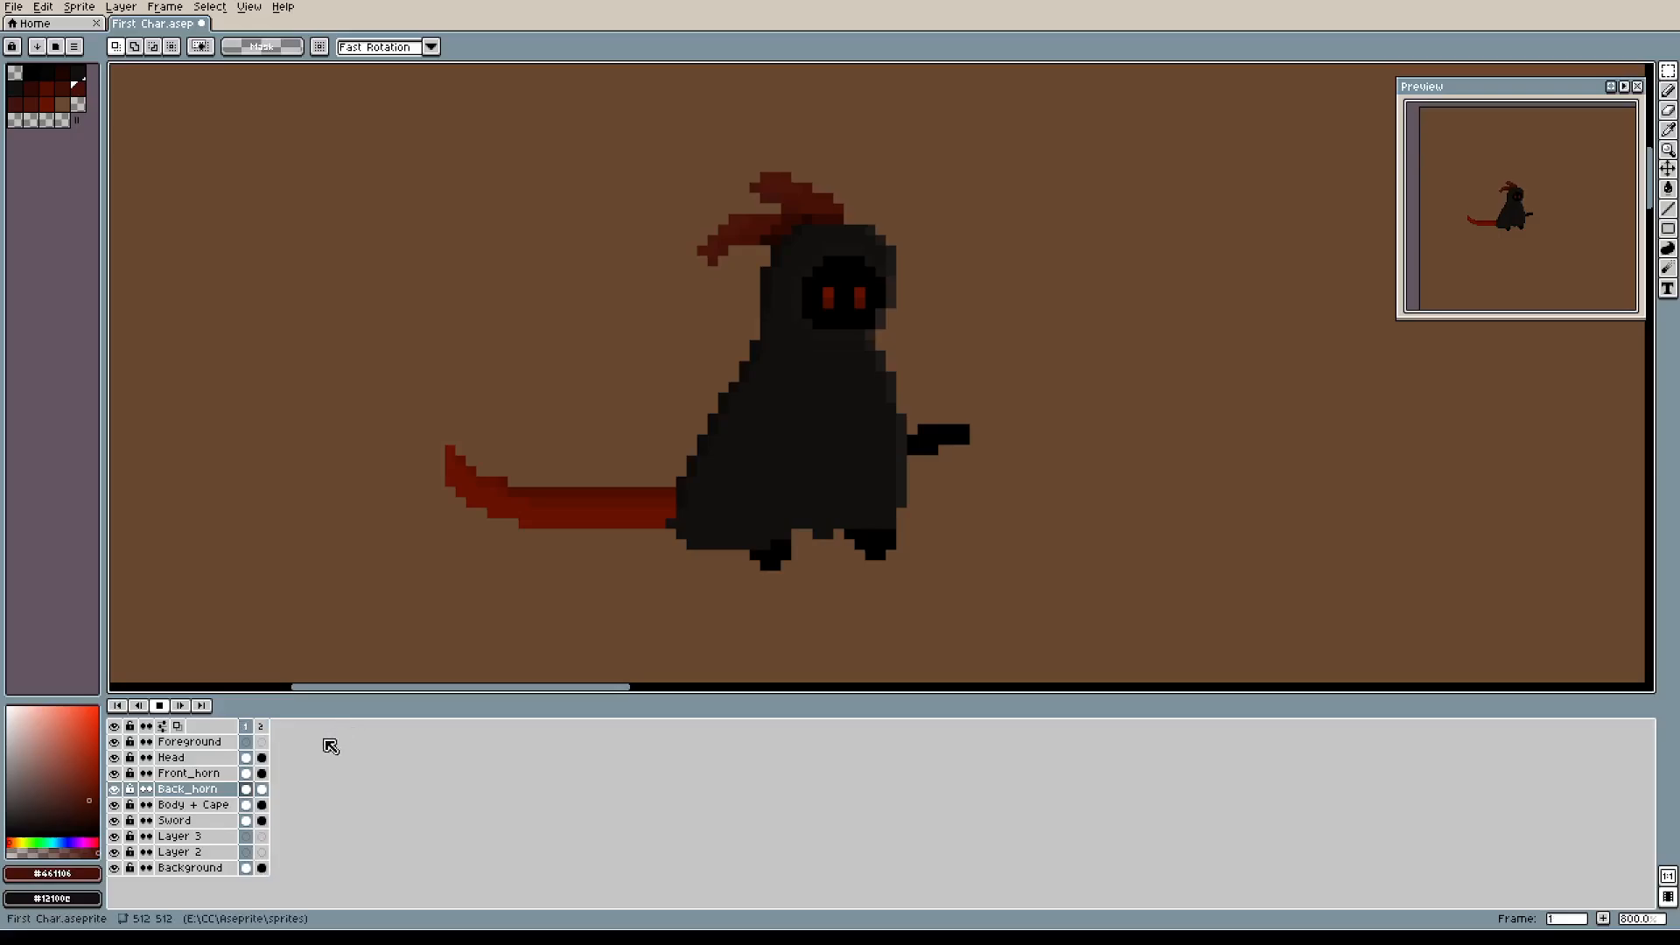
{"action": "left_click", "coordinate": [168, 709]}
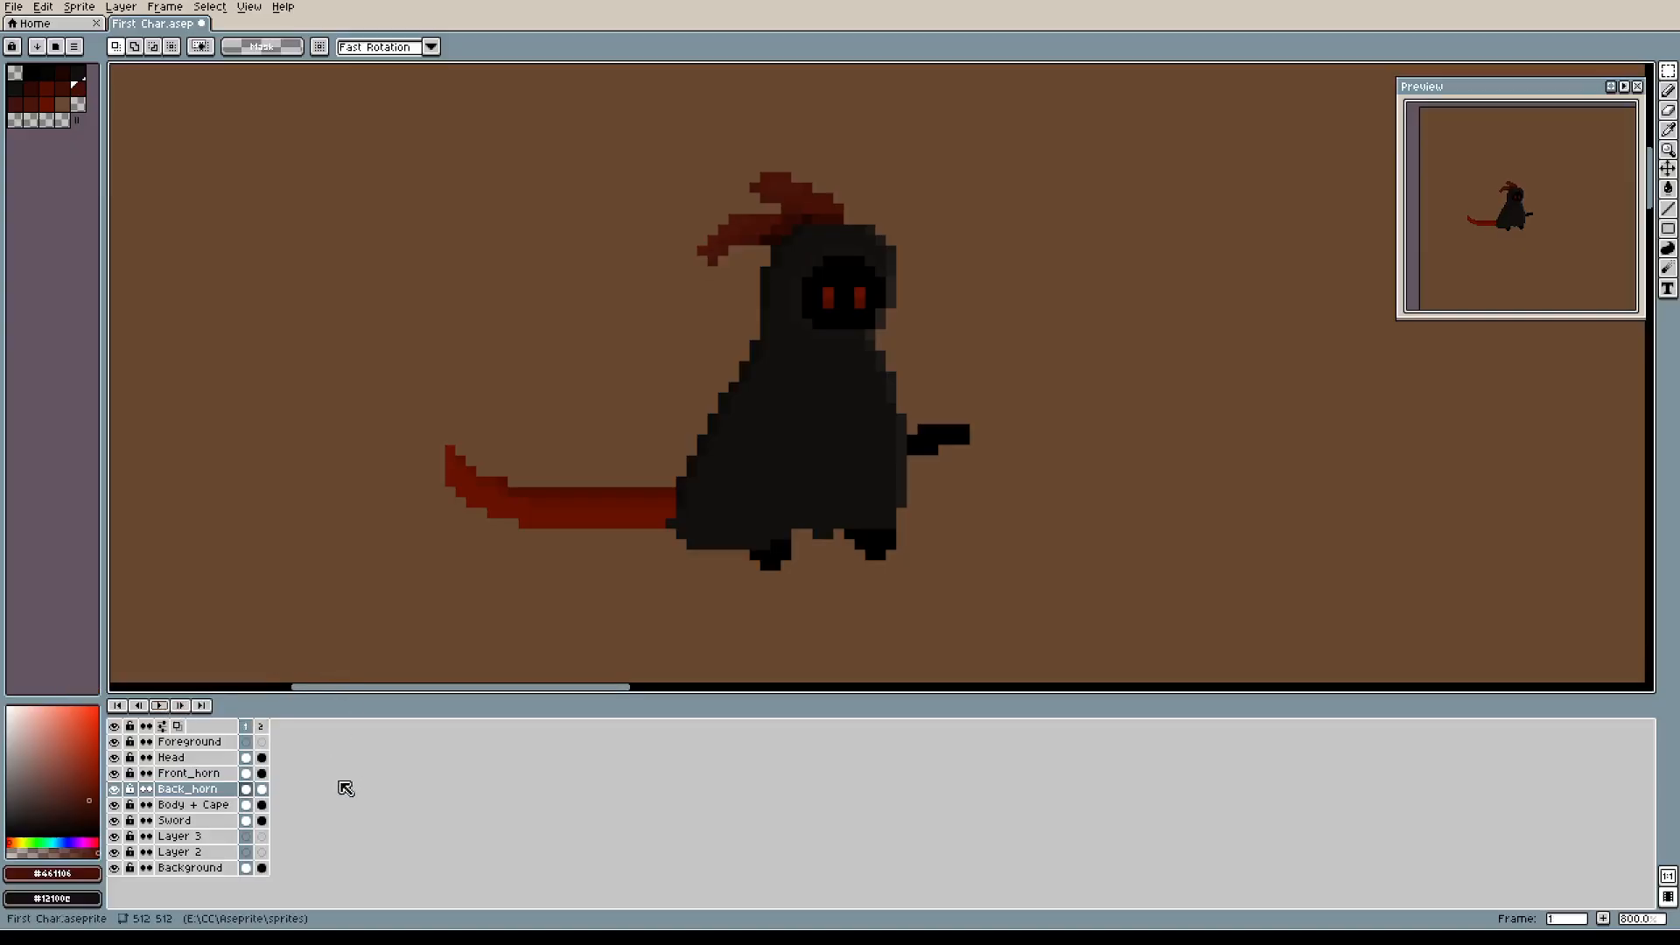
{"action": "left_click", "coordinate": [261, 727]}
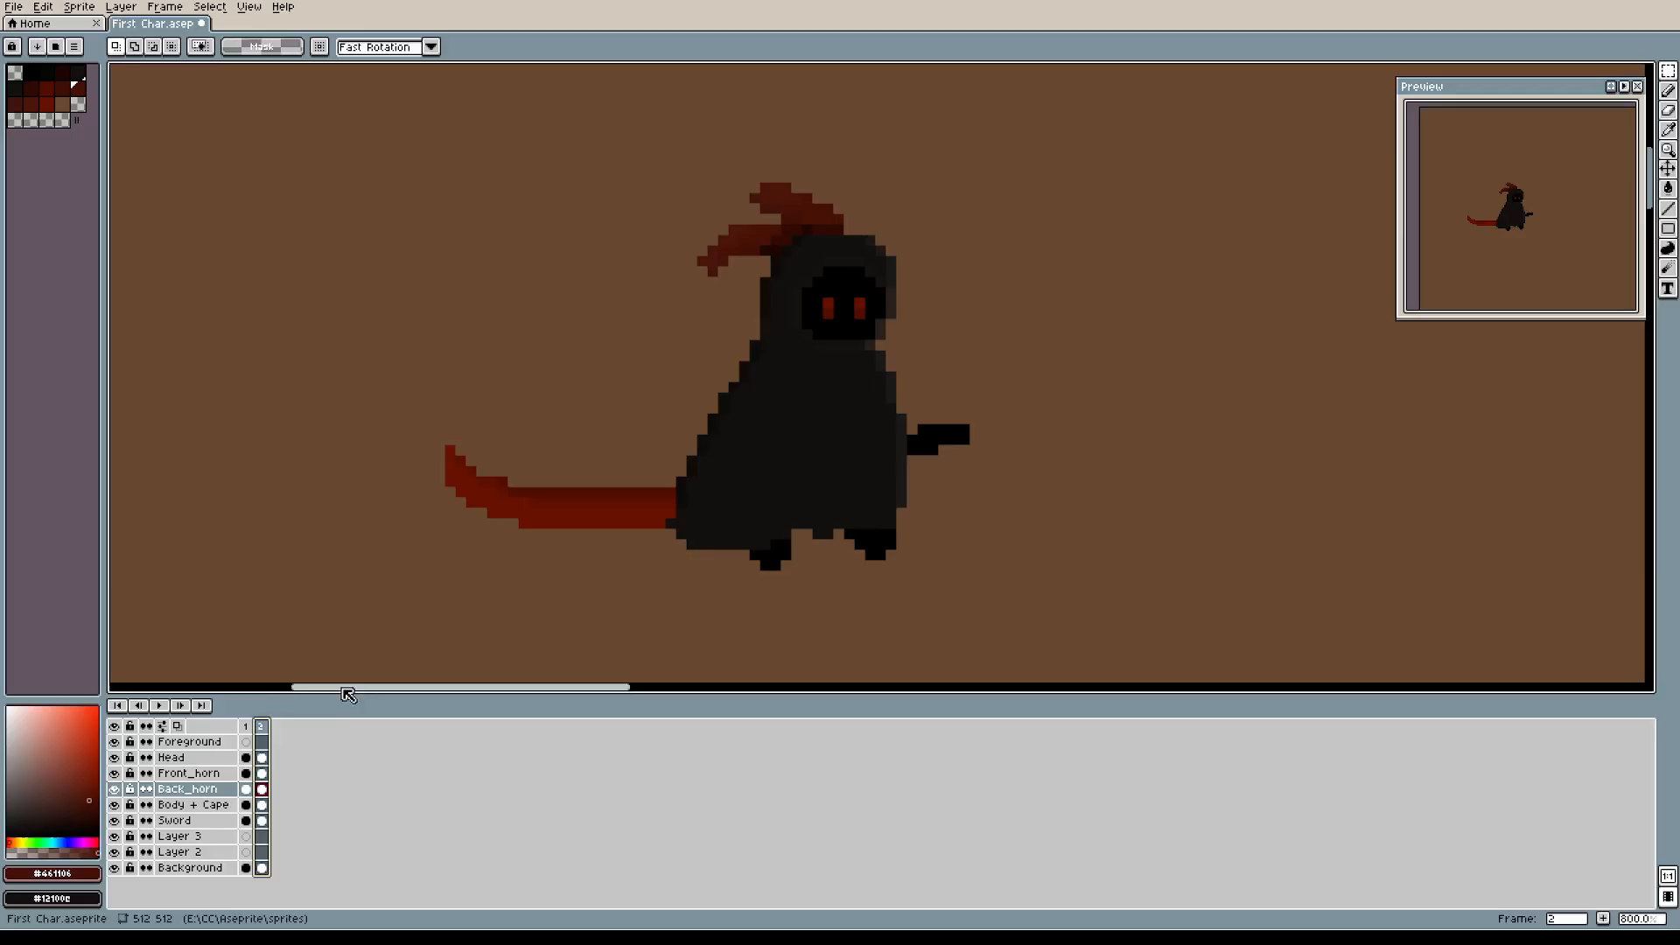
{"action": "left_click", "coordinate": [246, 727]}
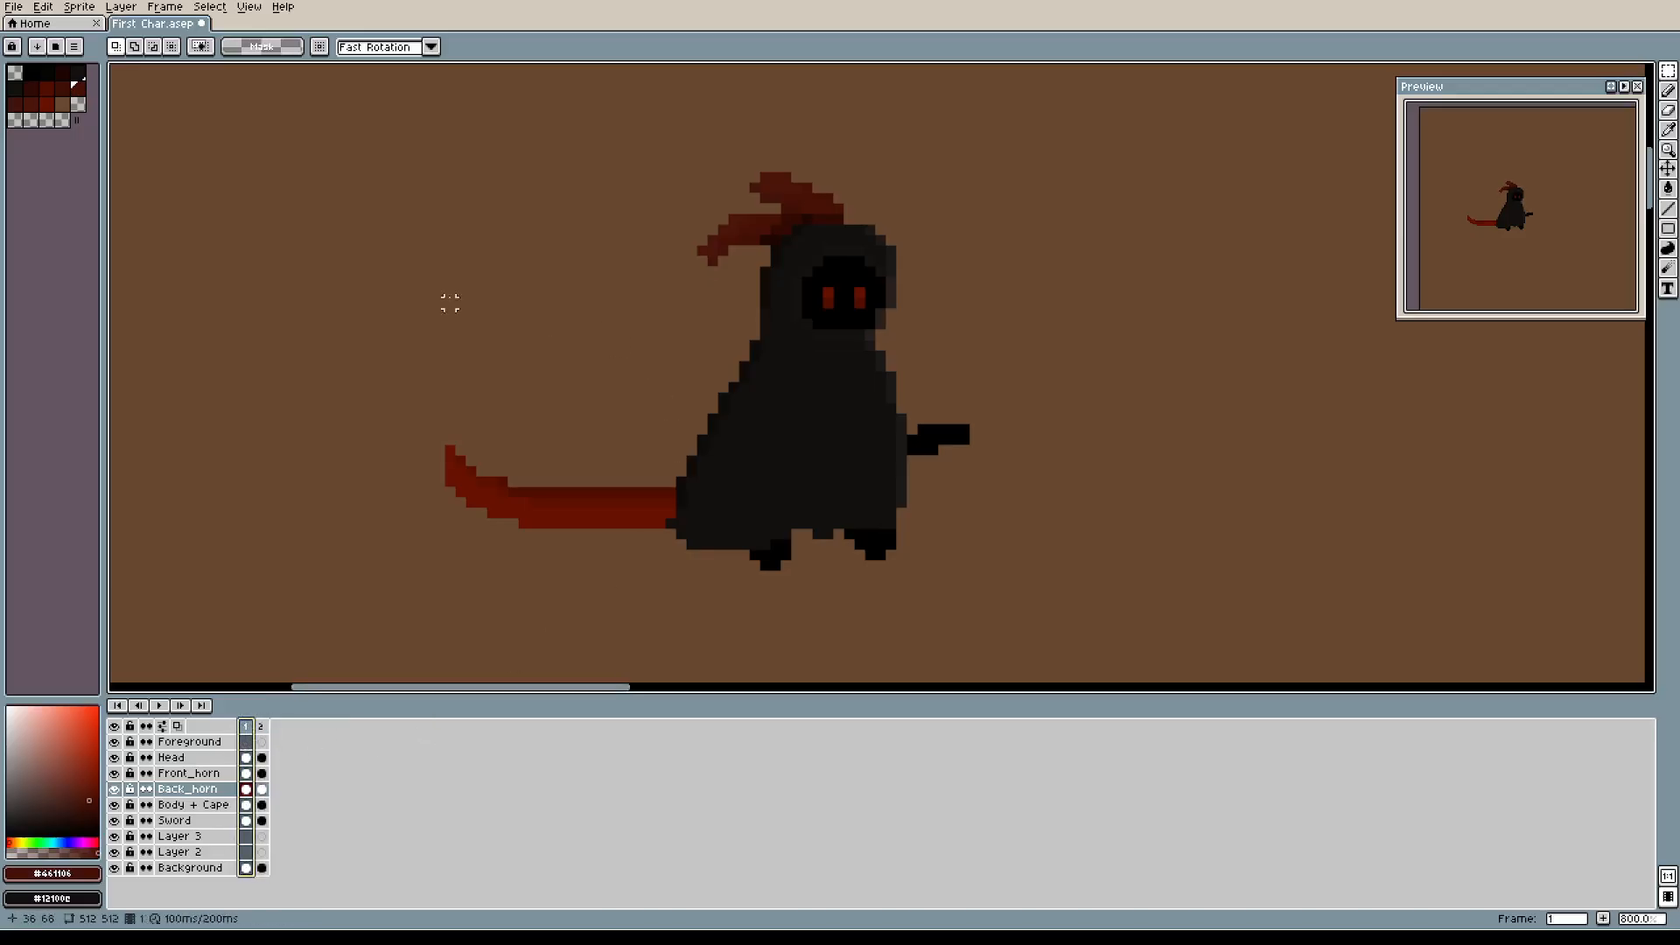
Save the sprite as Idle.aseprite in the animations\Robed Knight folder and delete frame 2.
{"action": "left_click", "coordinate": [14, 7]}
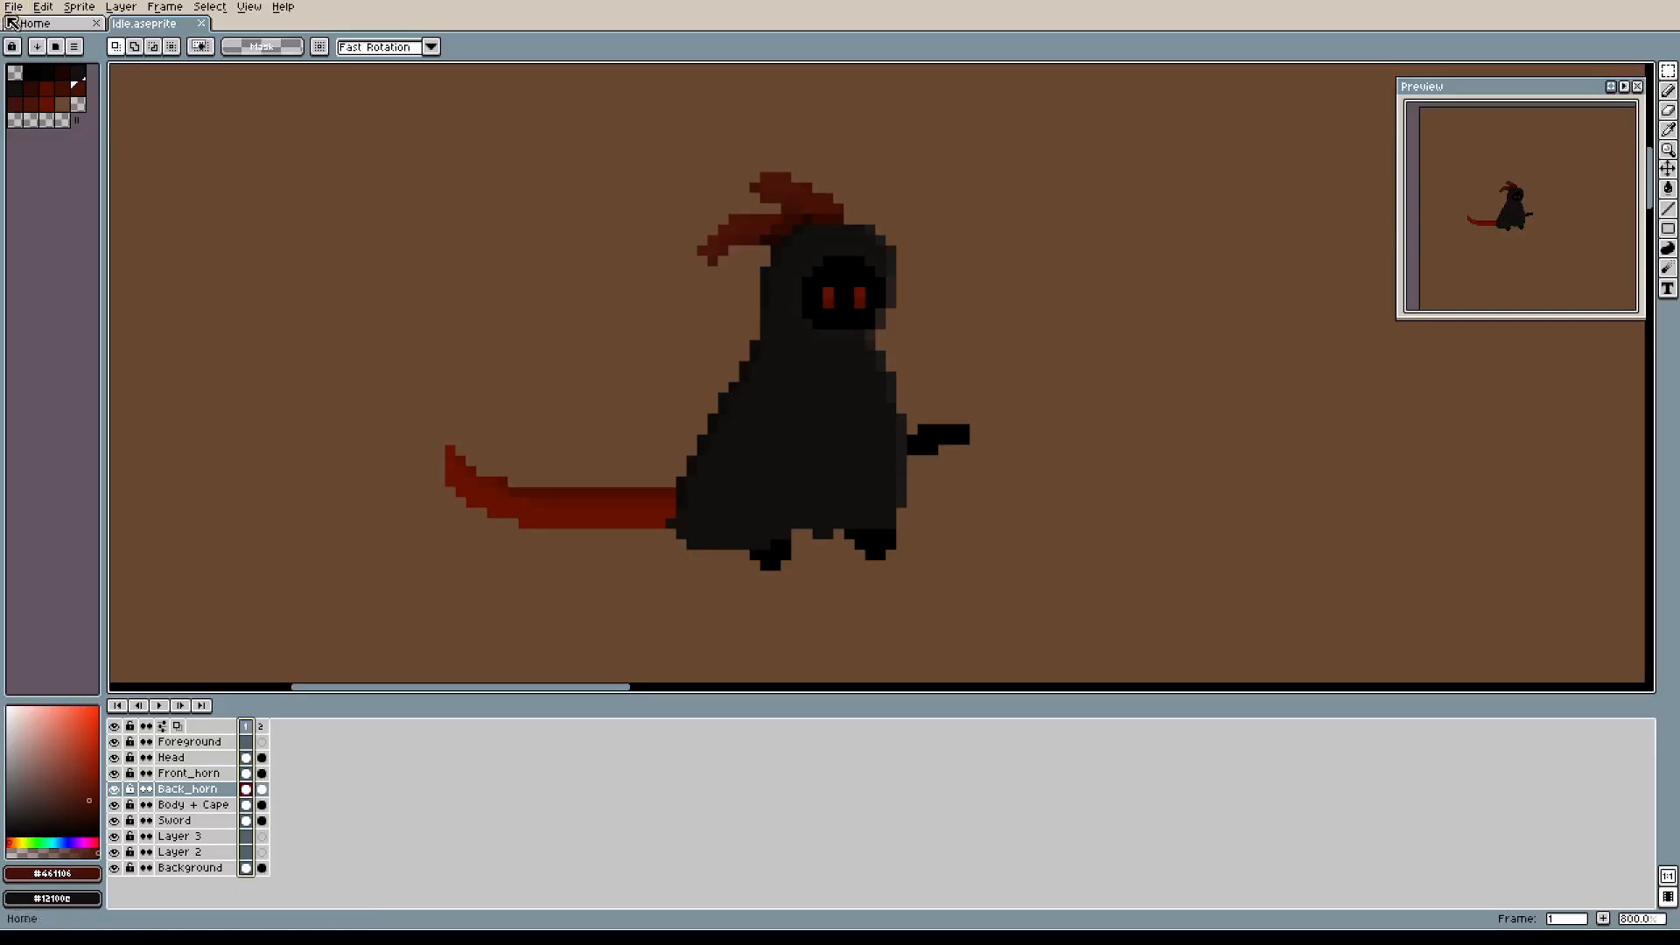
{"action": "left_click_drag", "start_coordinate": [1059, 219], "coordinate": [972, 201]}
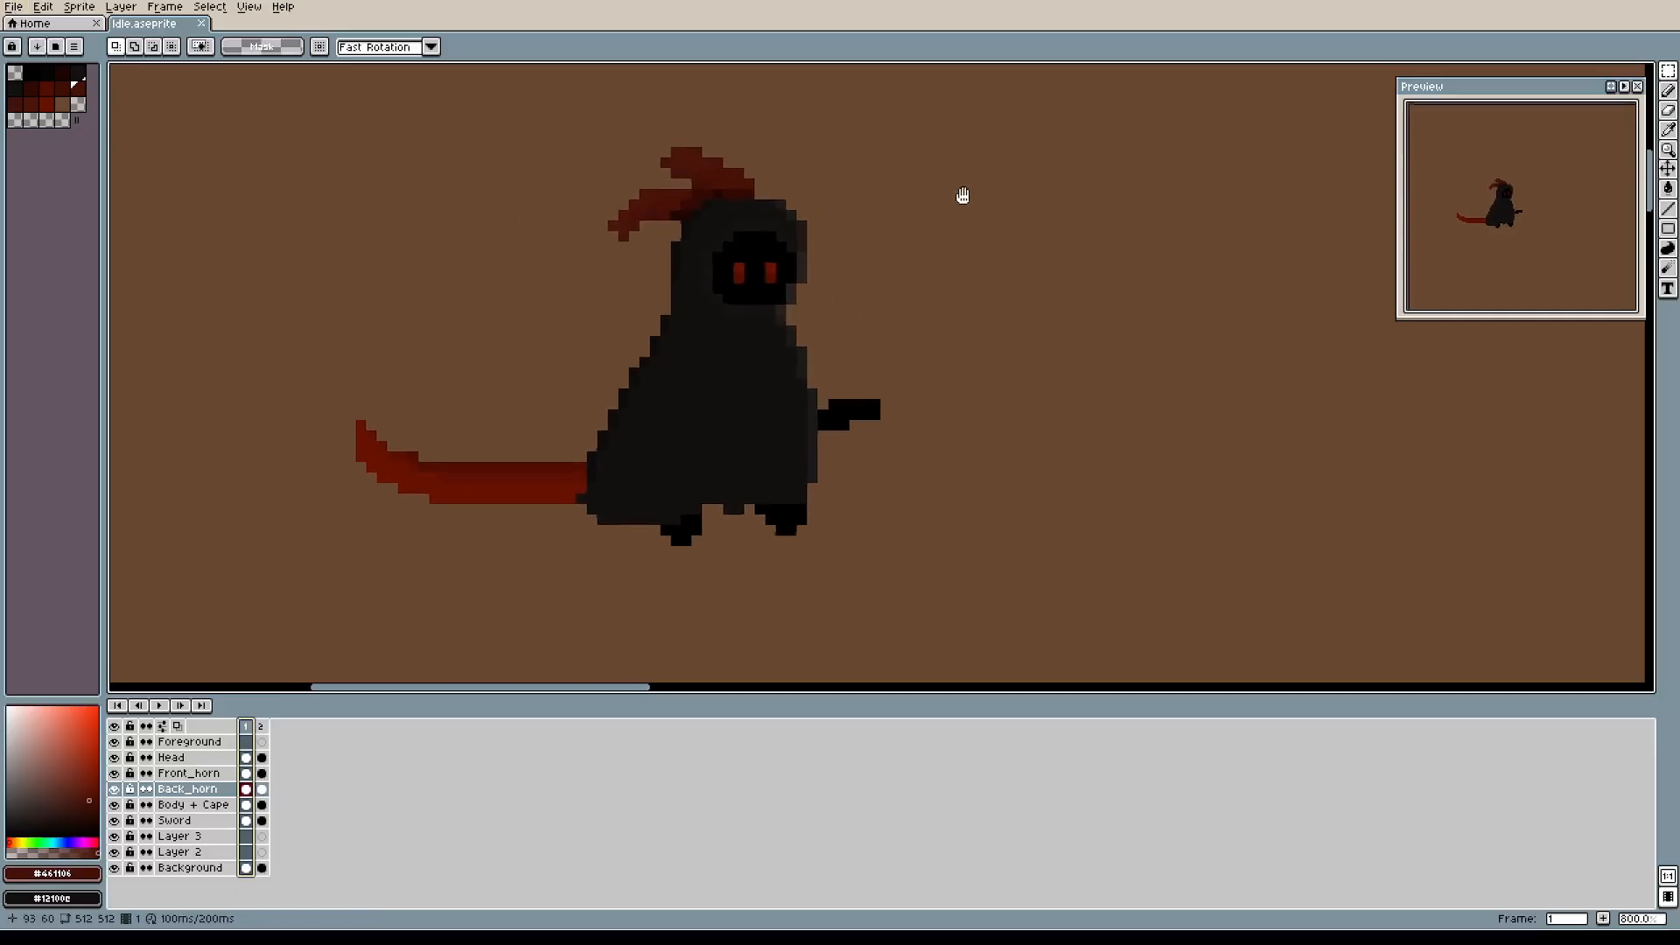
{"action": "left_click", "coordinate": [261, 727]}
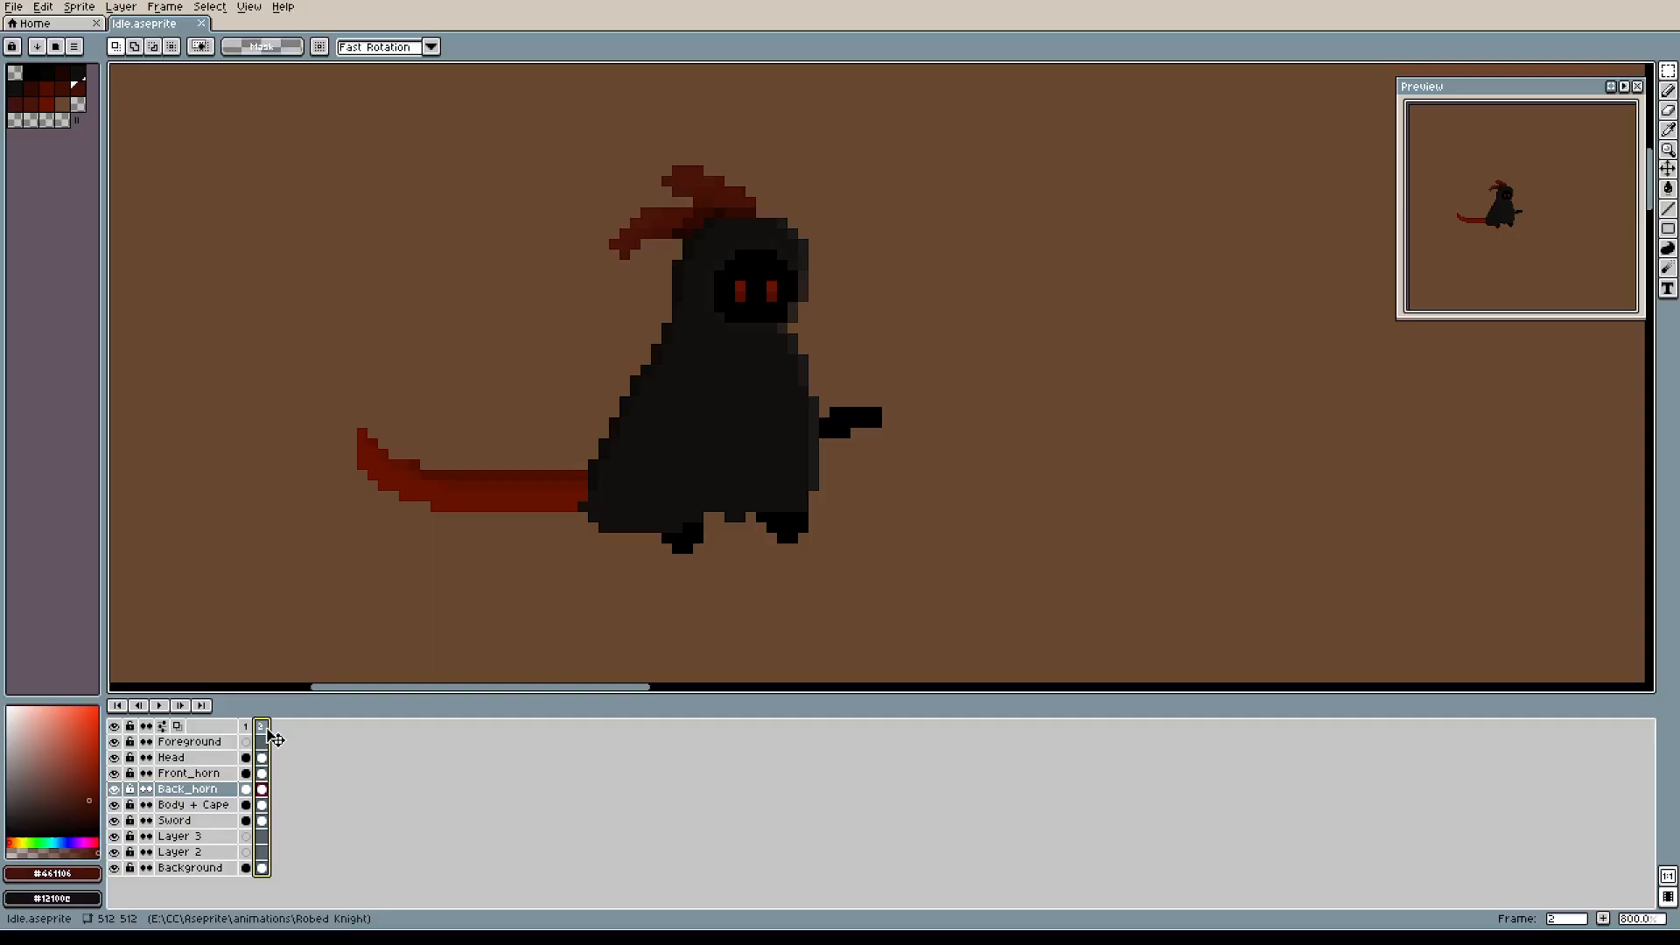
{"action": "key", "text": "alt+c"}
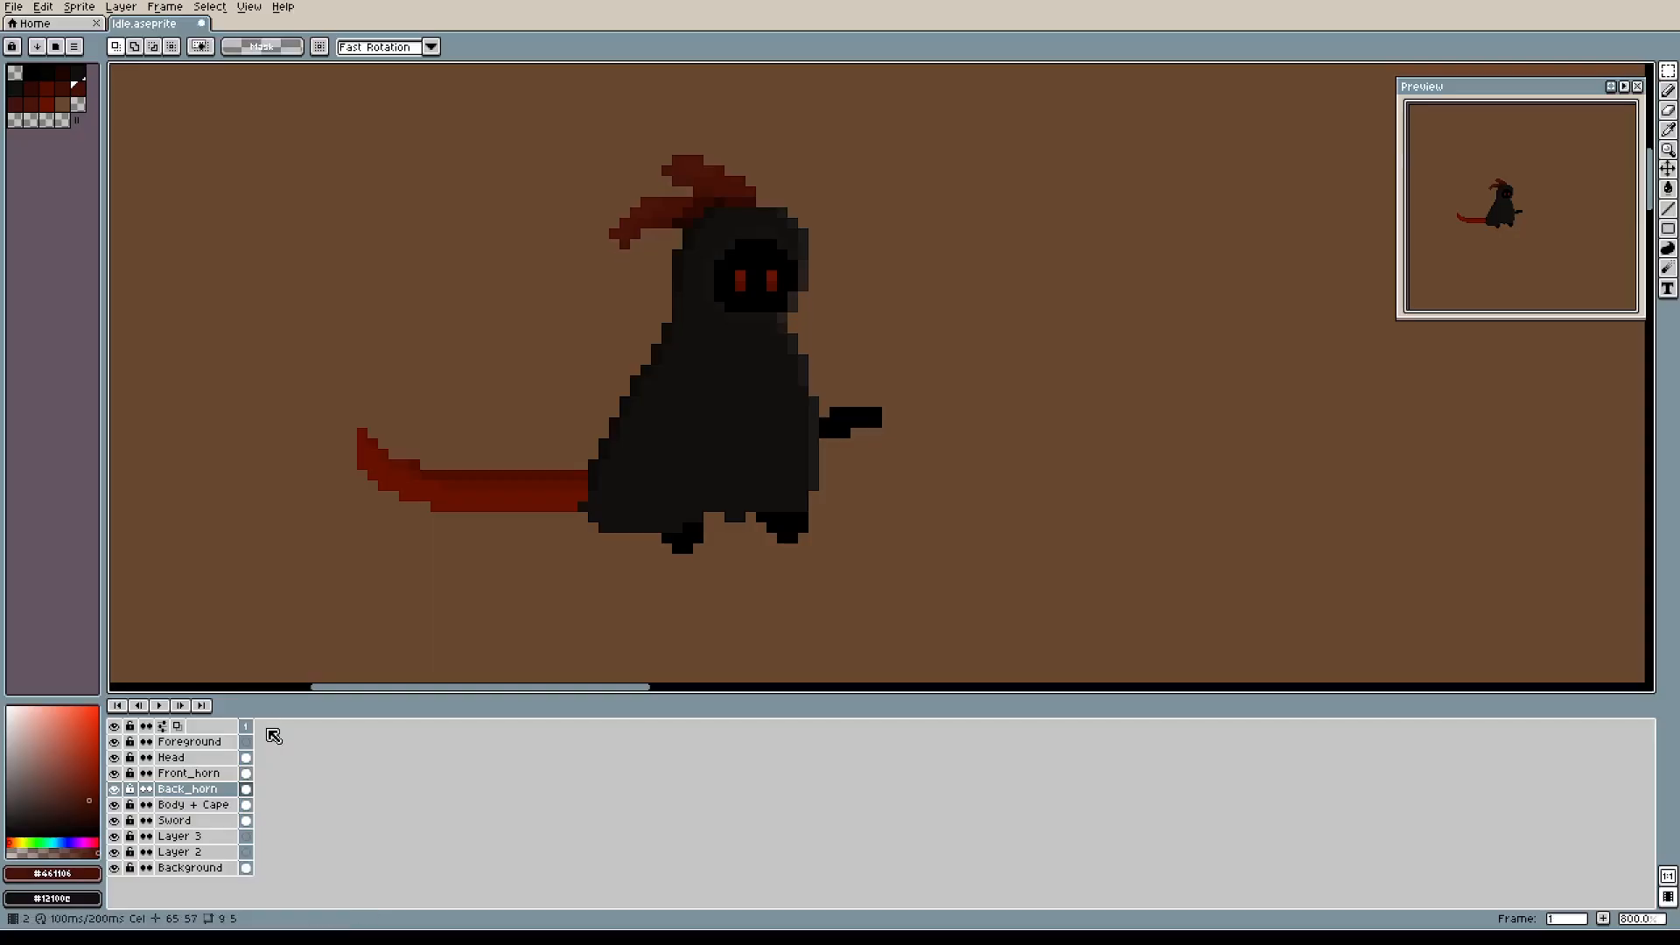
Marquee-select the hood and face on the Head layer, move them about four pixels forward and one pixel down to position 67, 59, and deselect.
{"action": "left_click_drag", "start_coordinate": [453, 397], "coordinate": [629, 408]}
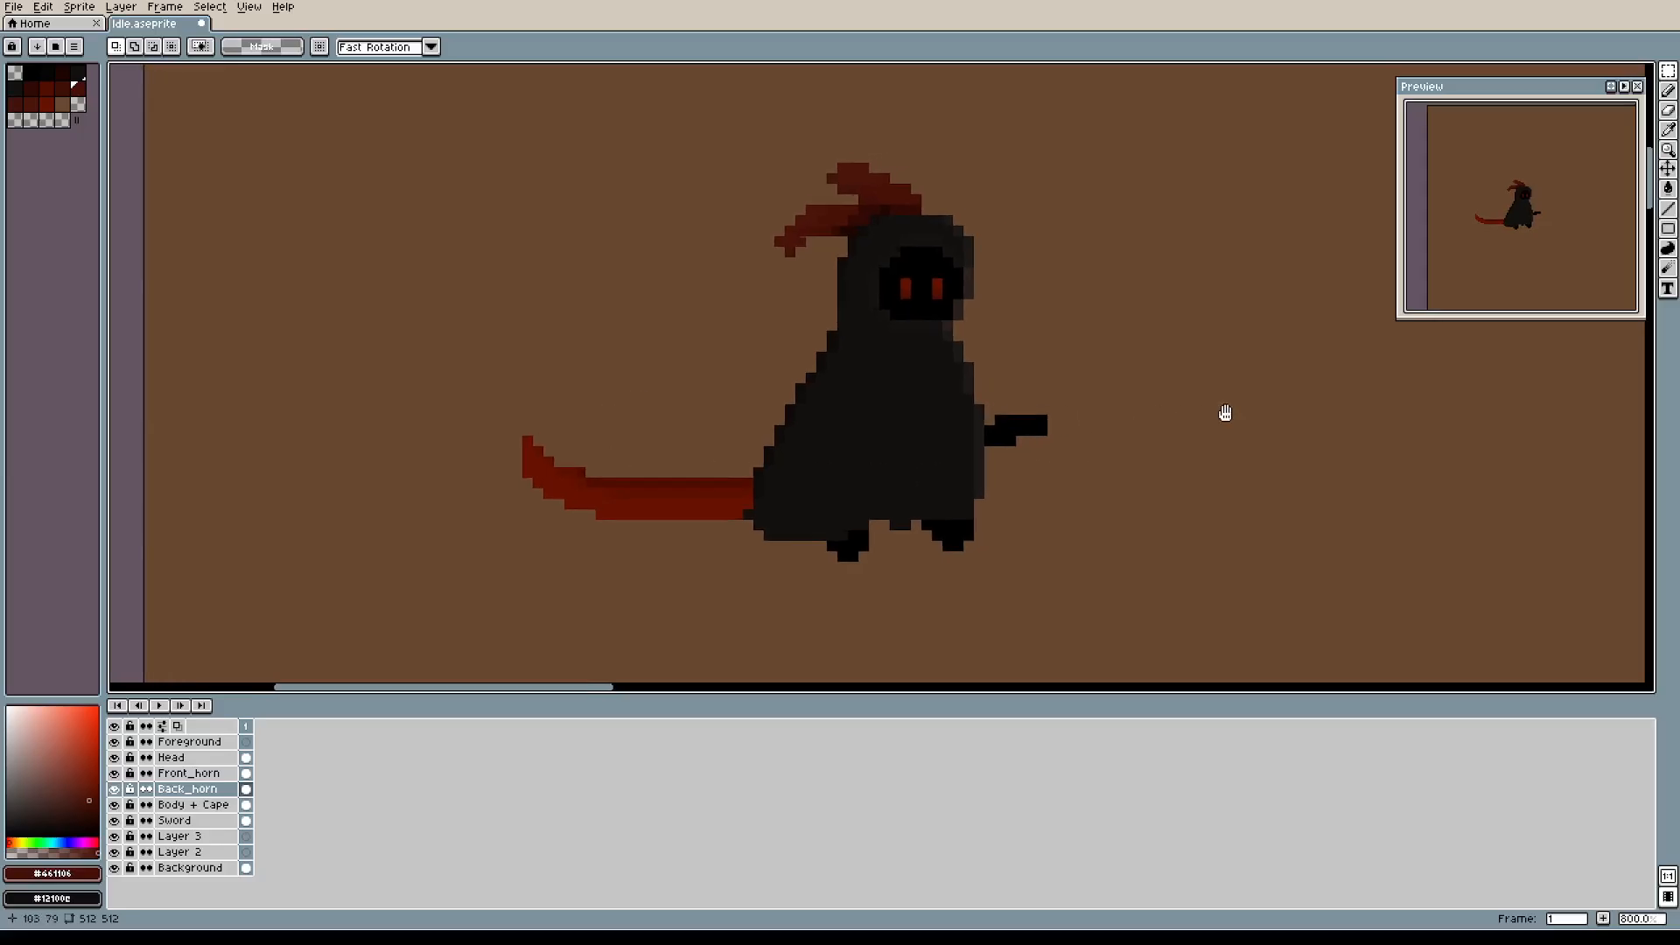
{"action": "left_click_drag", "start_coordinate": [1226, 419], "coordinate": [1135, 404]}
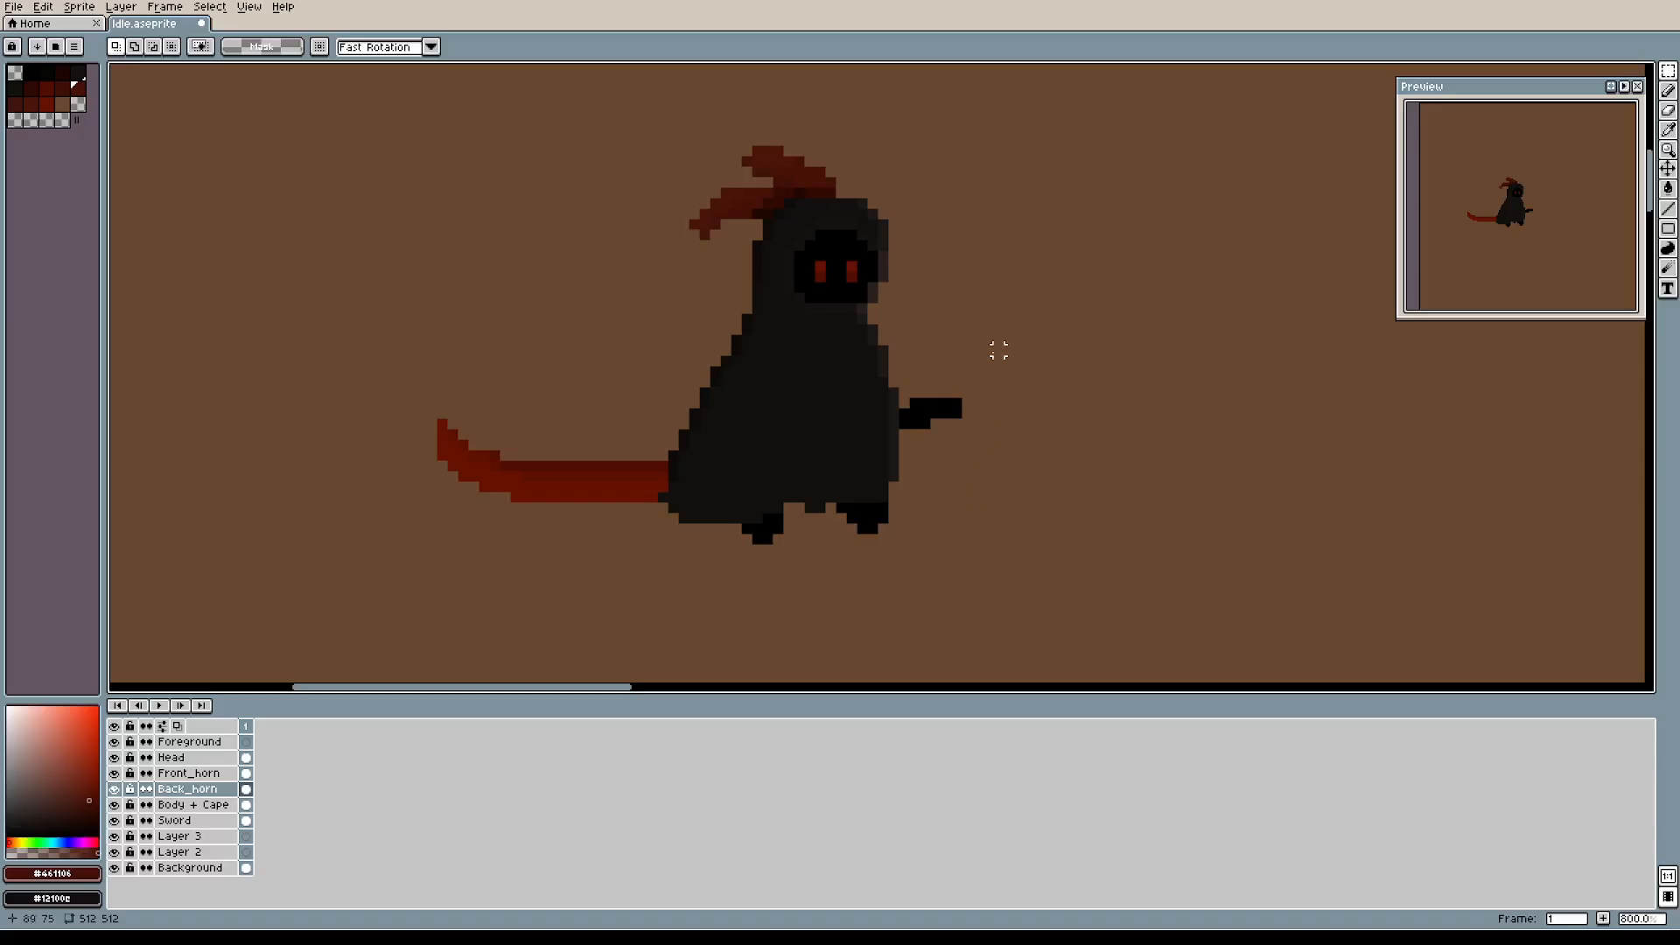
{"action": "left_click_drag", "start_coordinate": [1041, 287], "coordinate": [983, 290]}
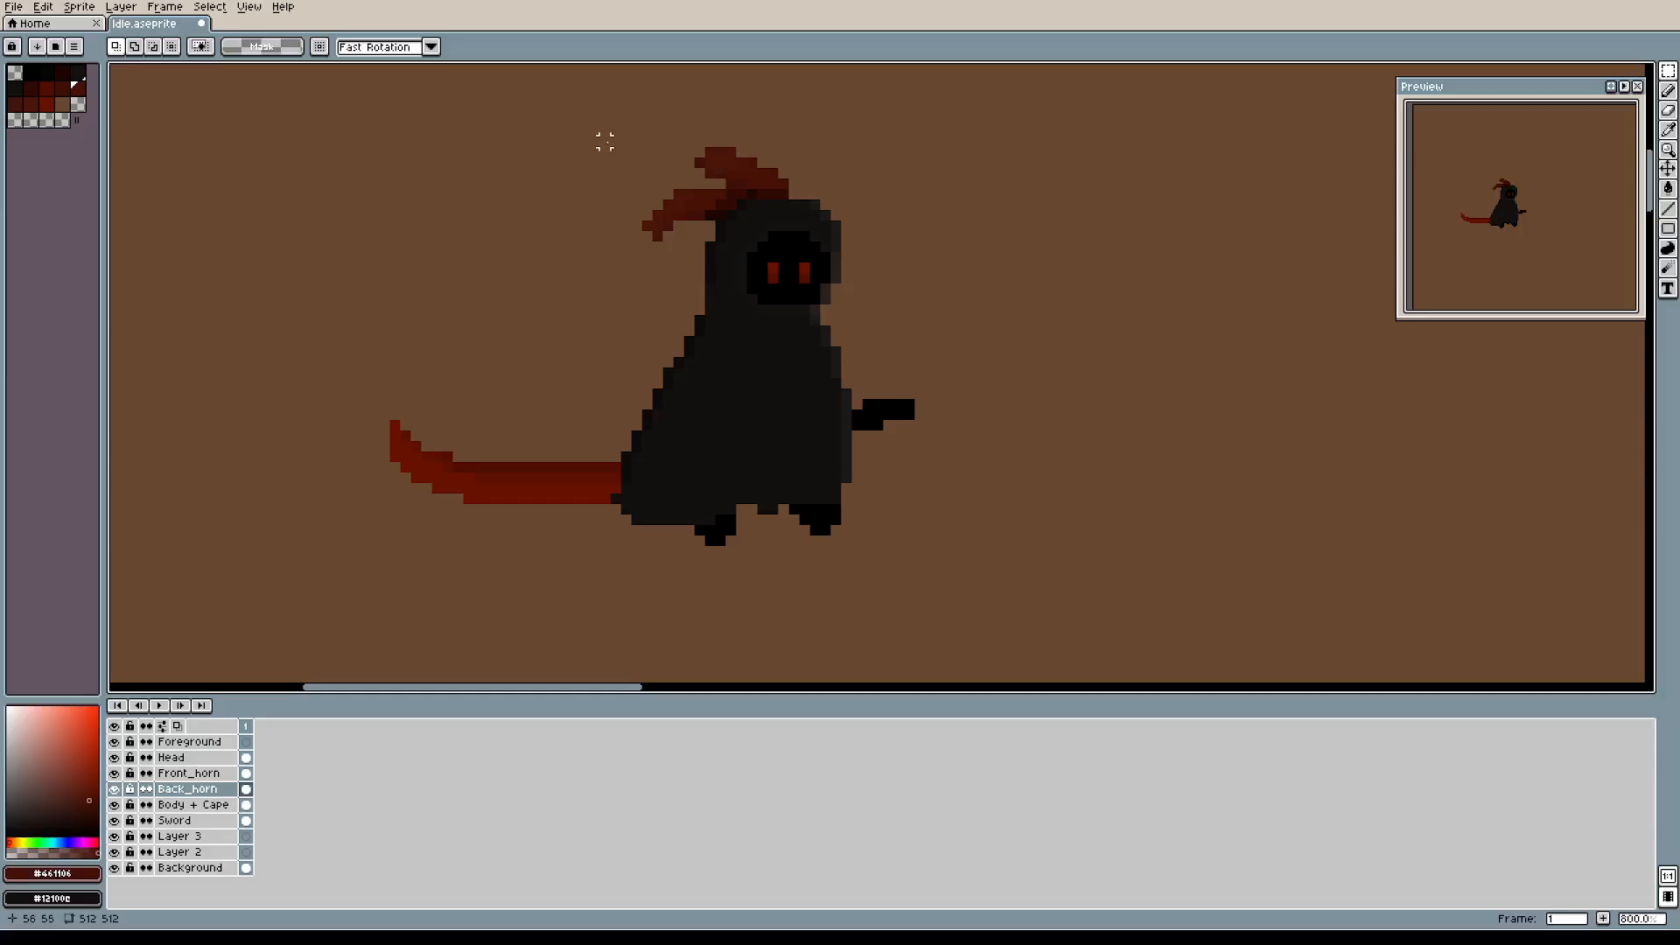
{"action": "left_click_drag", "start_coordinate": [605, 142], "coordinate": [897, 350]}
{"action": "left_click", "coordinate": [188, 758]}
{"action": "left_click_drag", "start_coordinate": [803, 278], "coordinate": [841, 278]}
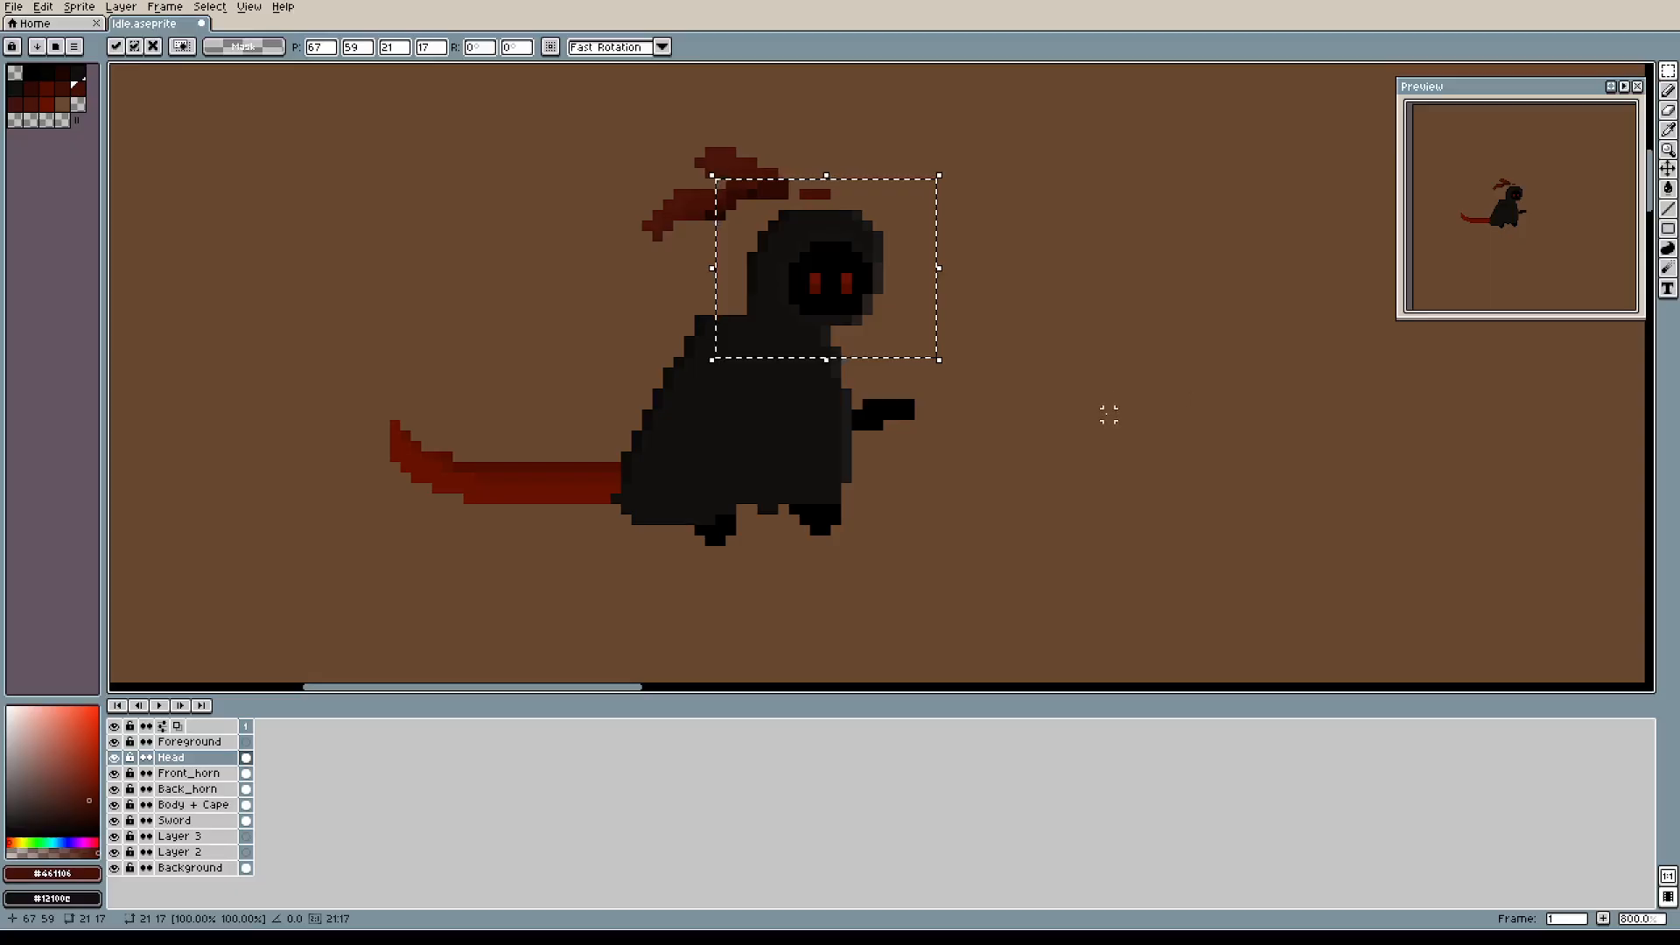
{"action": "left_click", "coordinate": [1034, 394]}
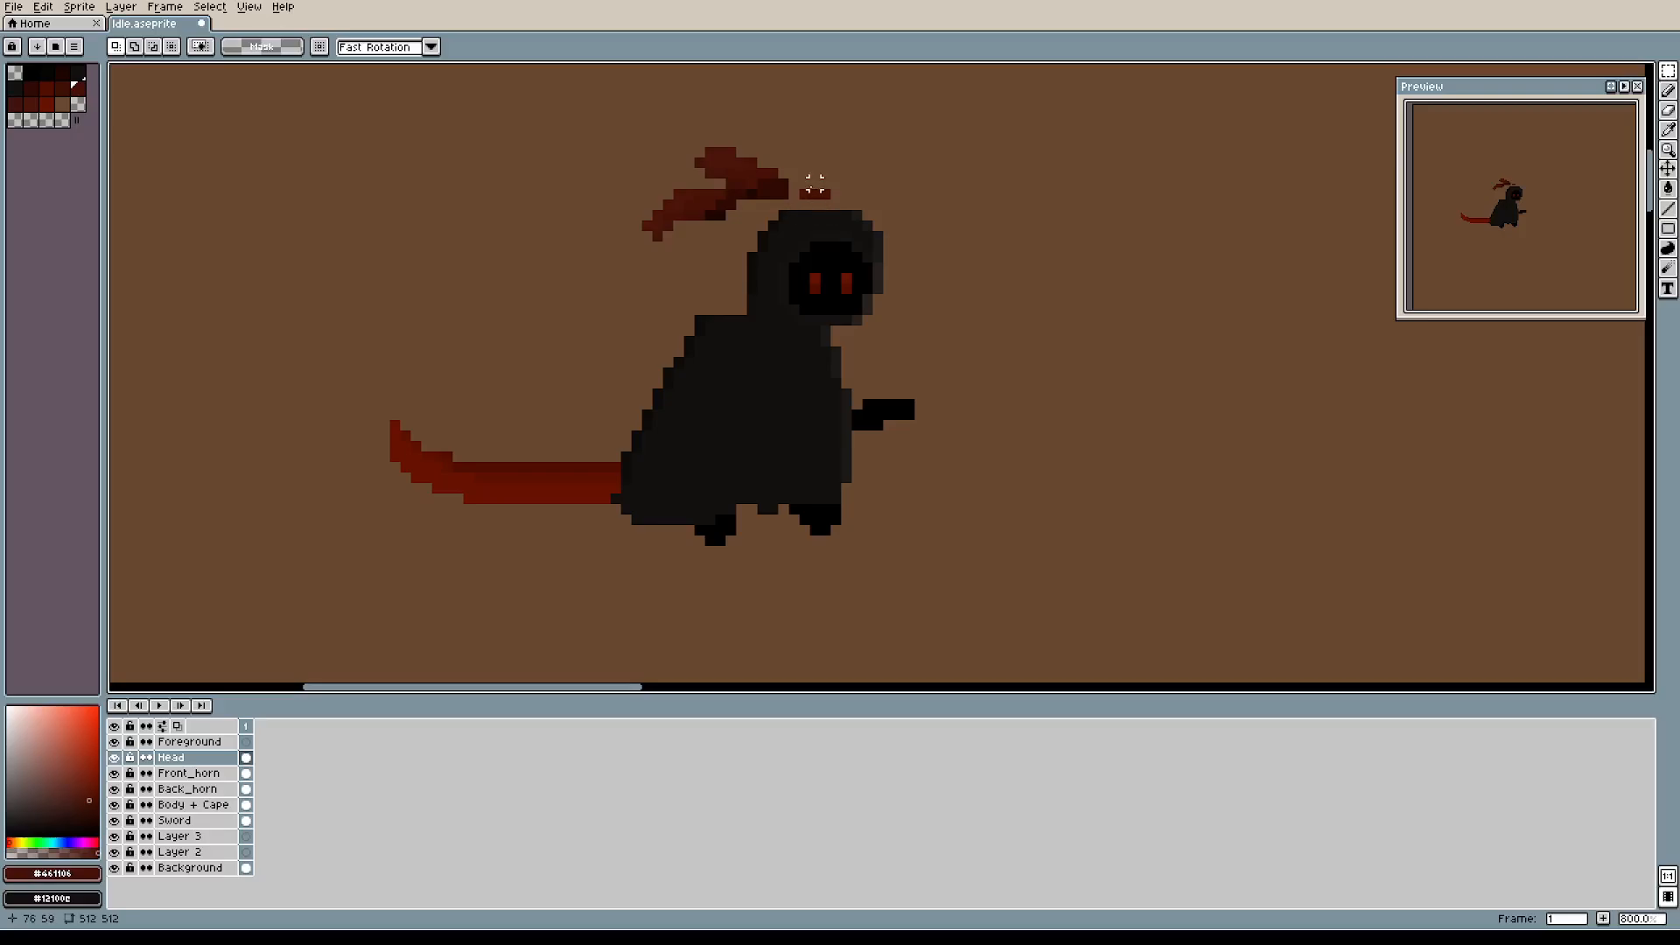
Select and delete the stray red strip above the hood on the Head layer.
{"action": "left_click_drag", "start_coordinate": [804, 194], "coordinate": [825, 194]}
{"action": "key", "text": "Delete"}
{"action": "left_click_drag", "start_coordinate": [568, 155], "coordinate": [583, 255]}
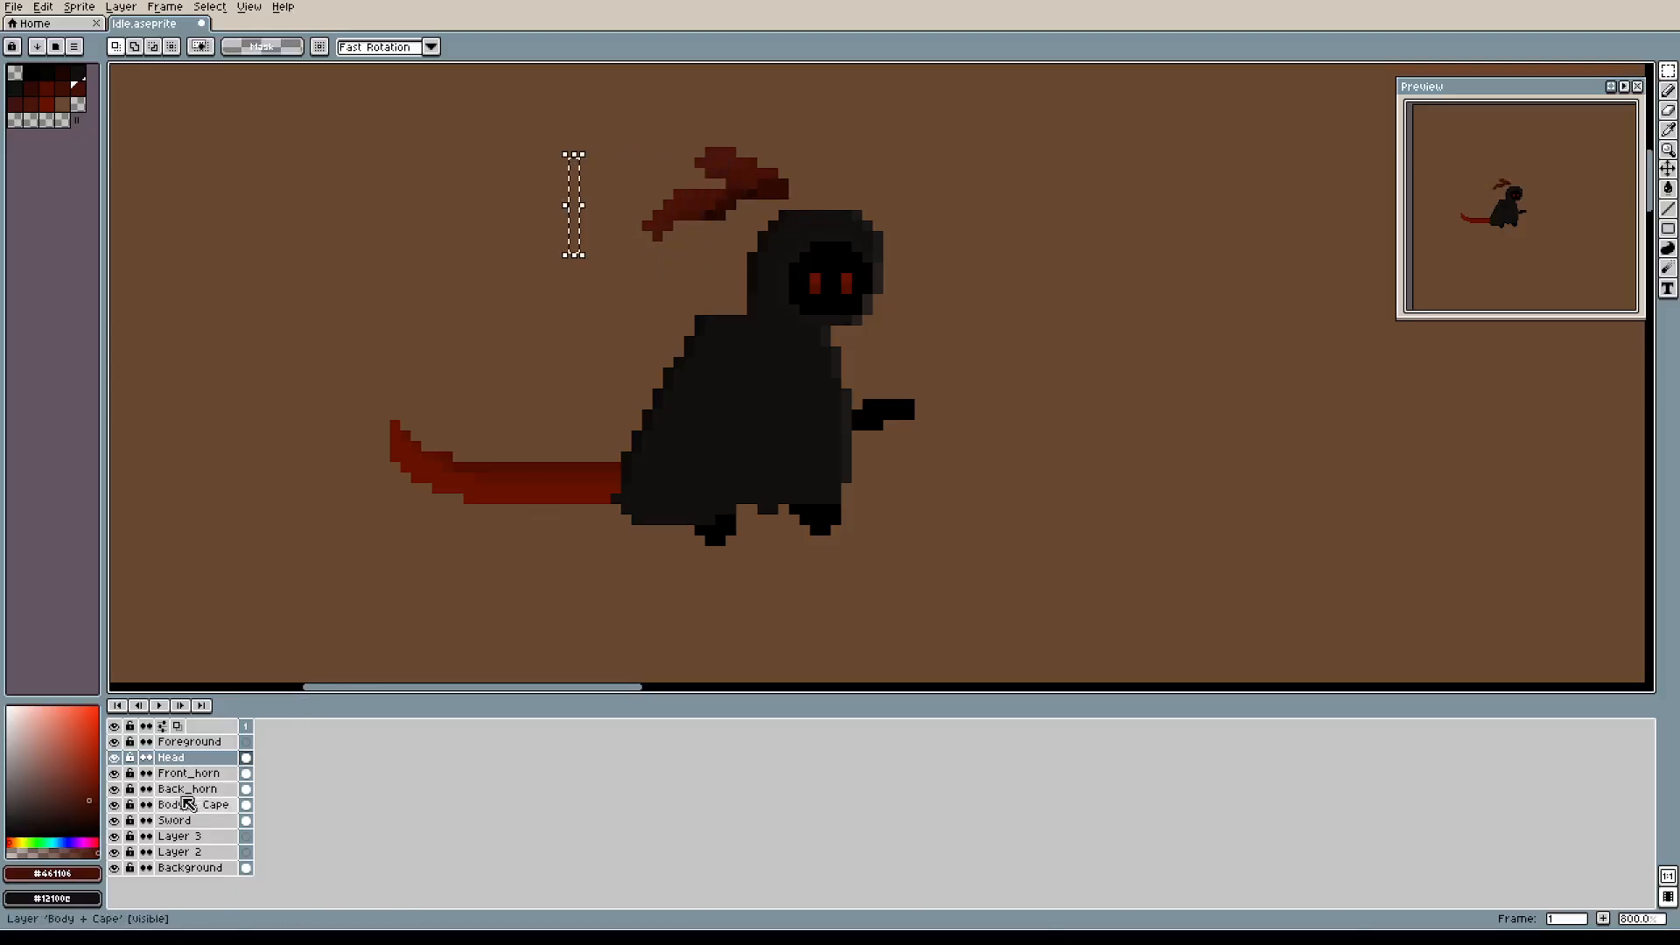
Marquee-select the horn on the Front_horn layer, move it about four pixels forward and one pixel down to position 62, 58, and deselect.
{"action": "left_click", "coordinate": [285, 464]}
{"action": "left_click", "coordinate": [201, 774]}
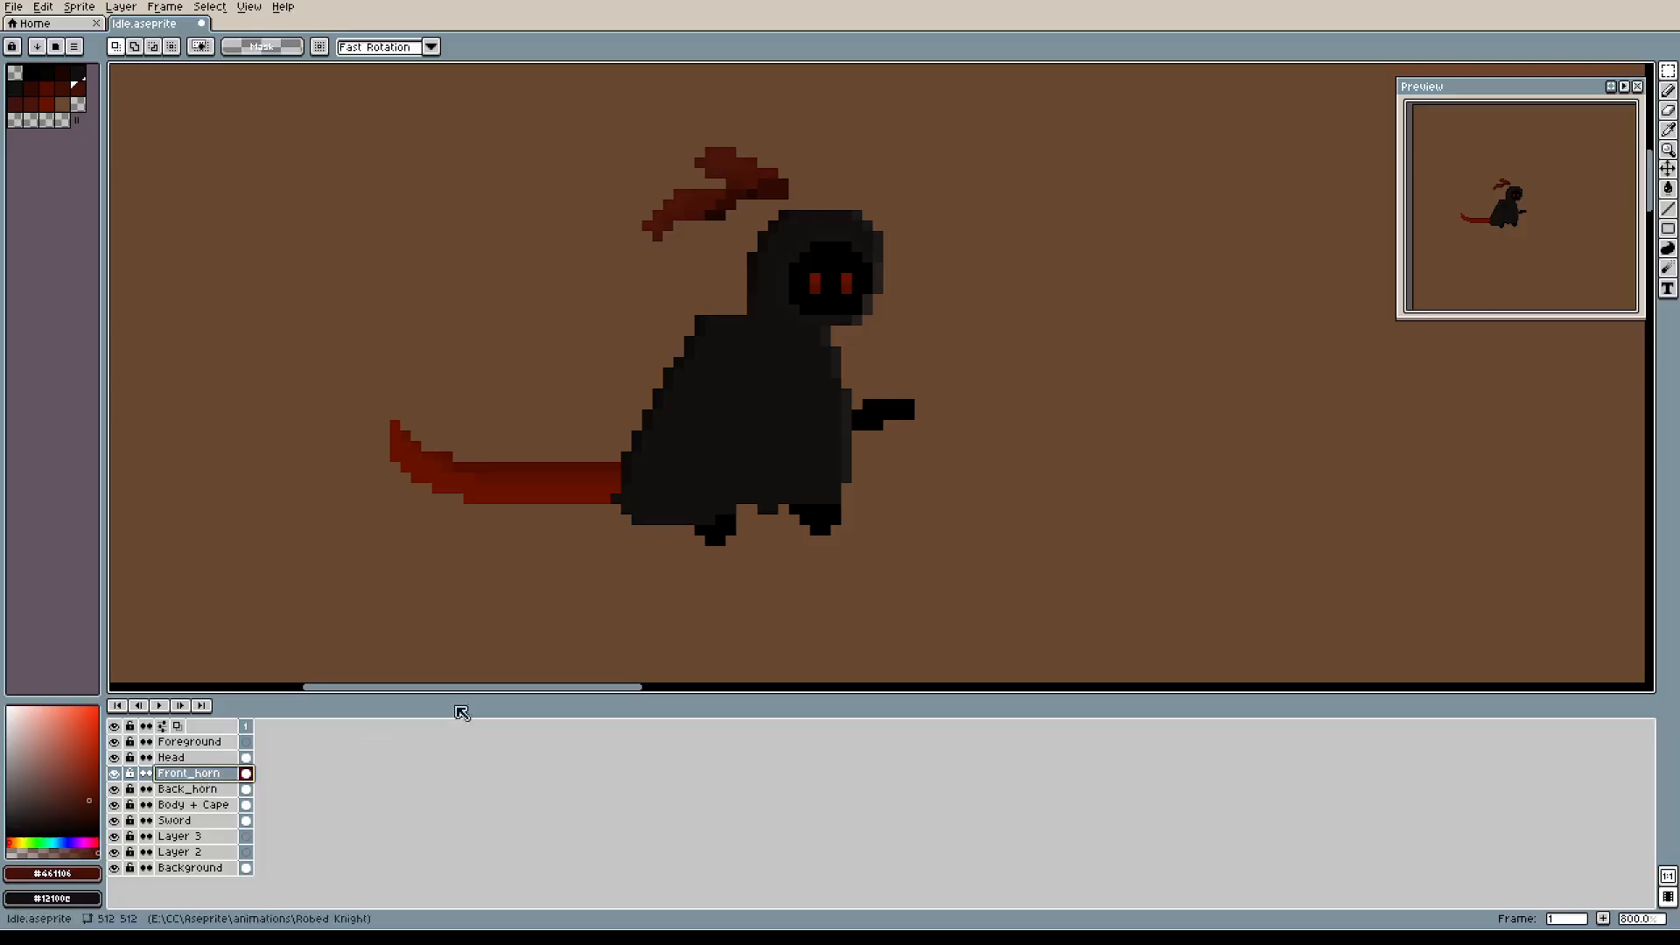
{"action": "mouse_move", "coordinate": [617, 156]}
{"action": "left_mouse_down"}
{"action": "mouse_move", "coordinate": [755, 261]}
{"action": "mouse_move", "coordinate": [723, 214]}
{"action": "mouse_move", "coordinate": [758, 222]}
{"action": "left_mouse_up"}
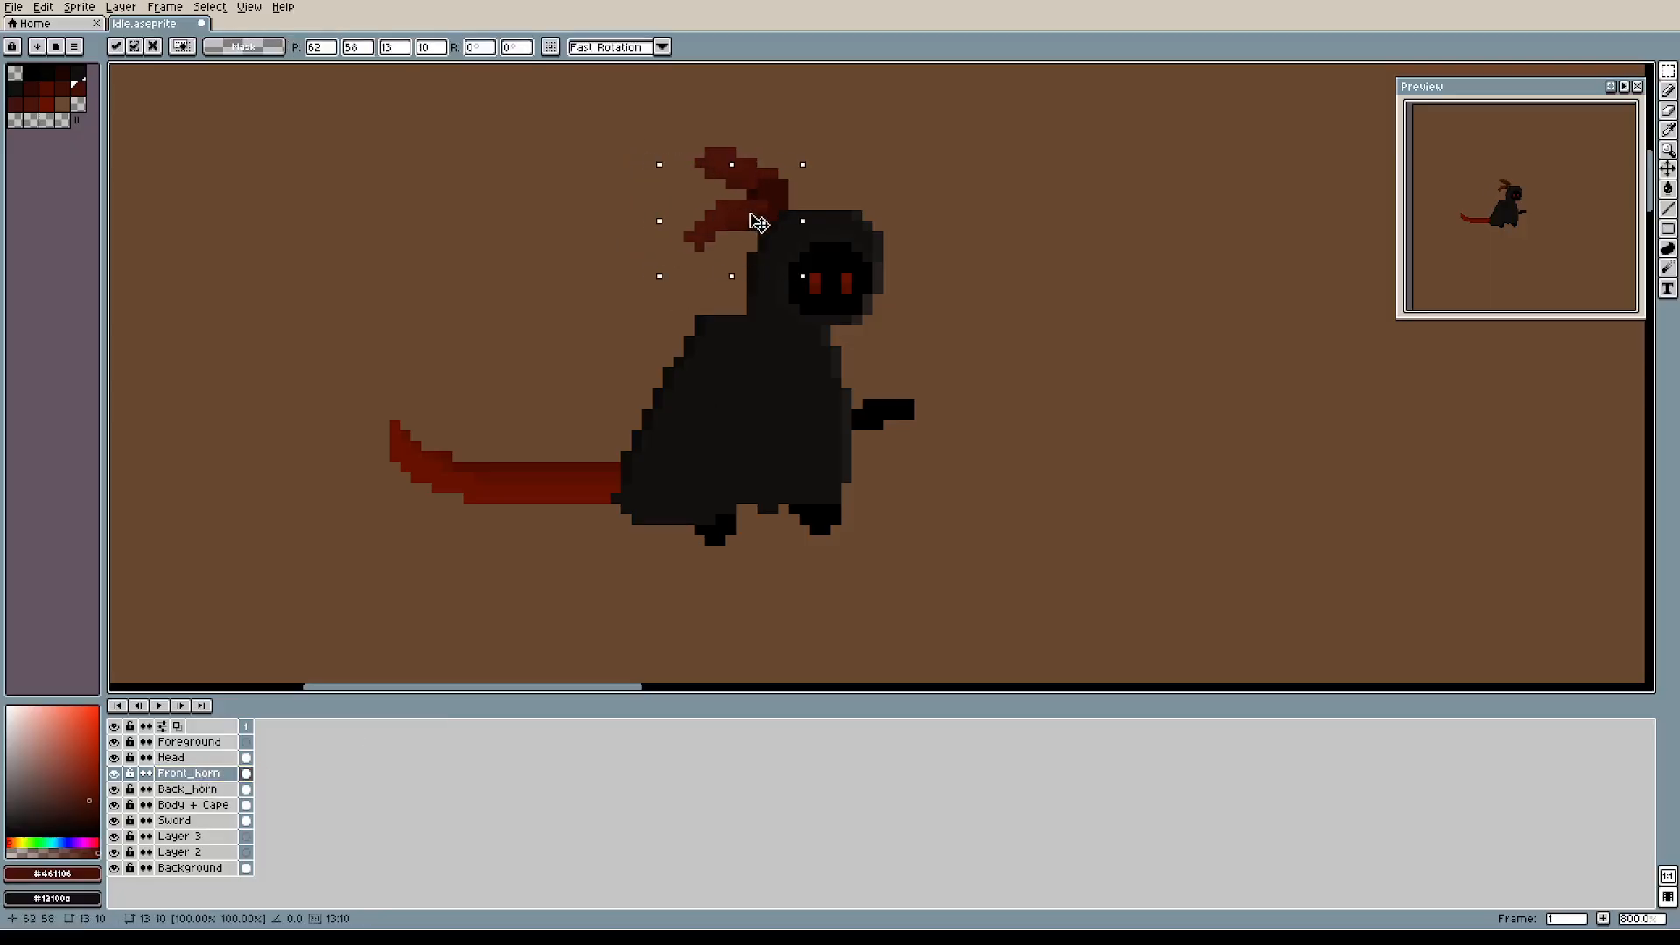
{"action": "left_click", "coordinate": [582, 259]}
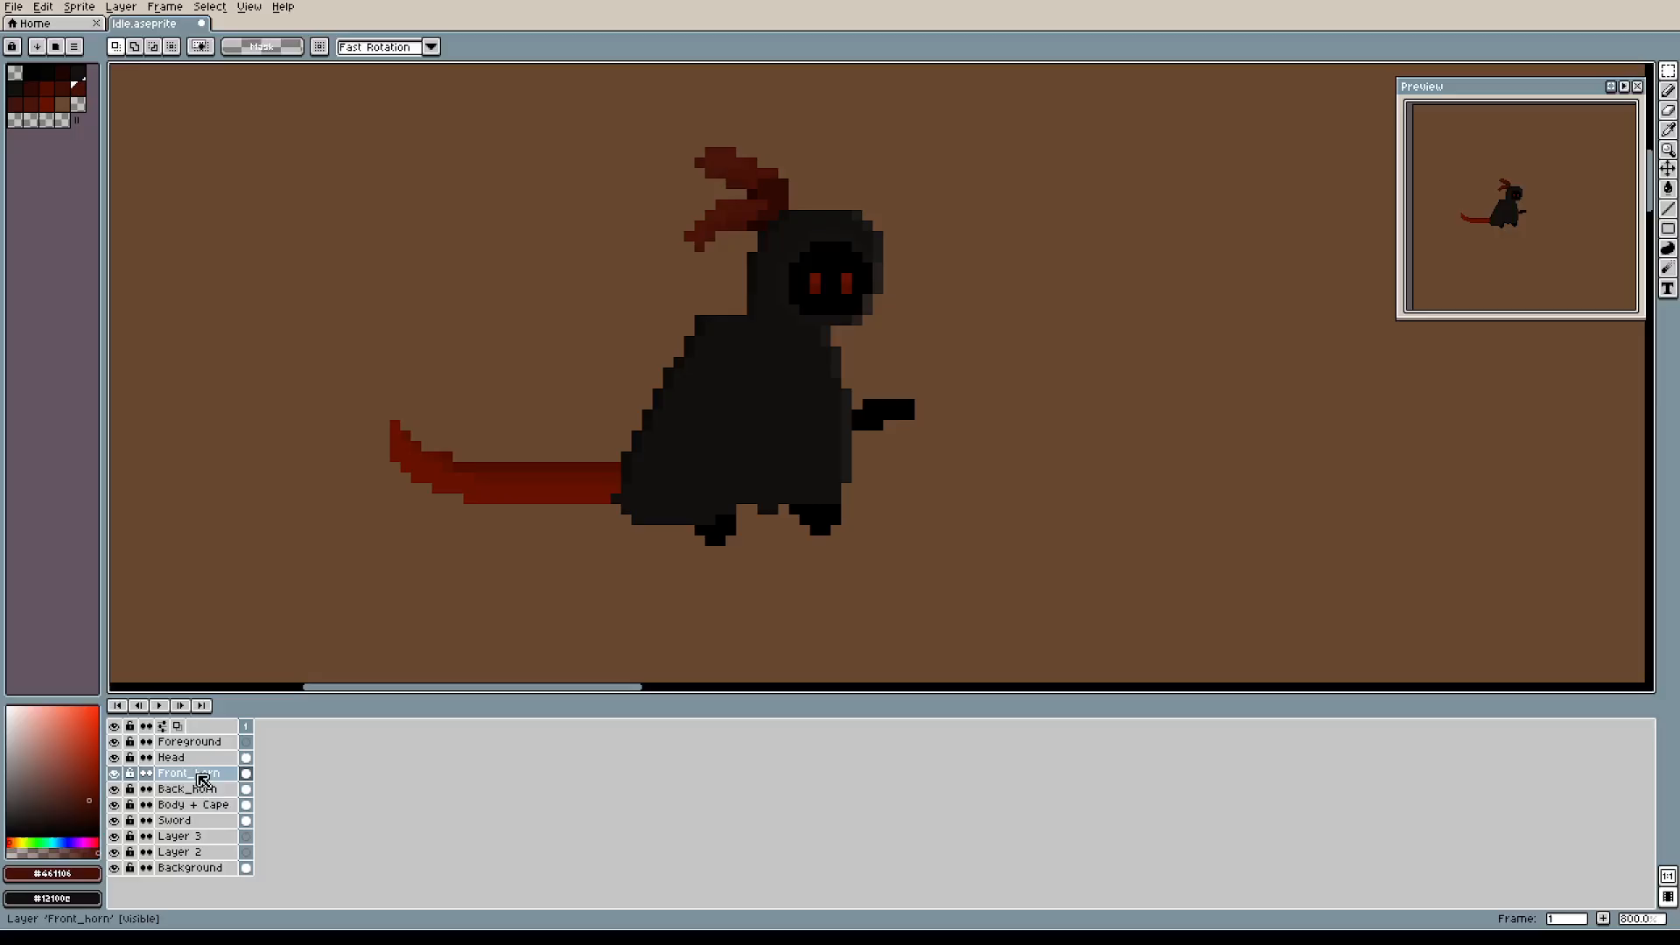
Marquee-select the horn on the Back_horn layer, move it about four pixels forward and one pixel down to position 61, 53, and deselect.
{"action": "left_click", "coordinate": [201, 788]}
{"action": "left_click_drag", "start_coordinate": [609, 102], "coordinate": [928, 287]}
{"action": "left_click_drag", "start_coordinate": [763, 185], "coordinate": [804, 195]}
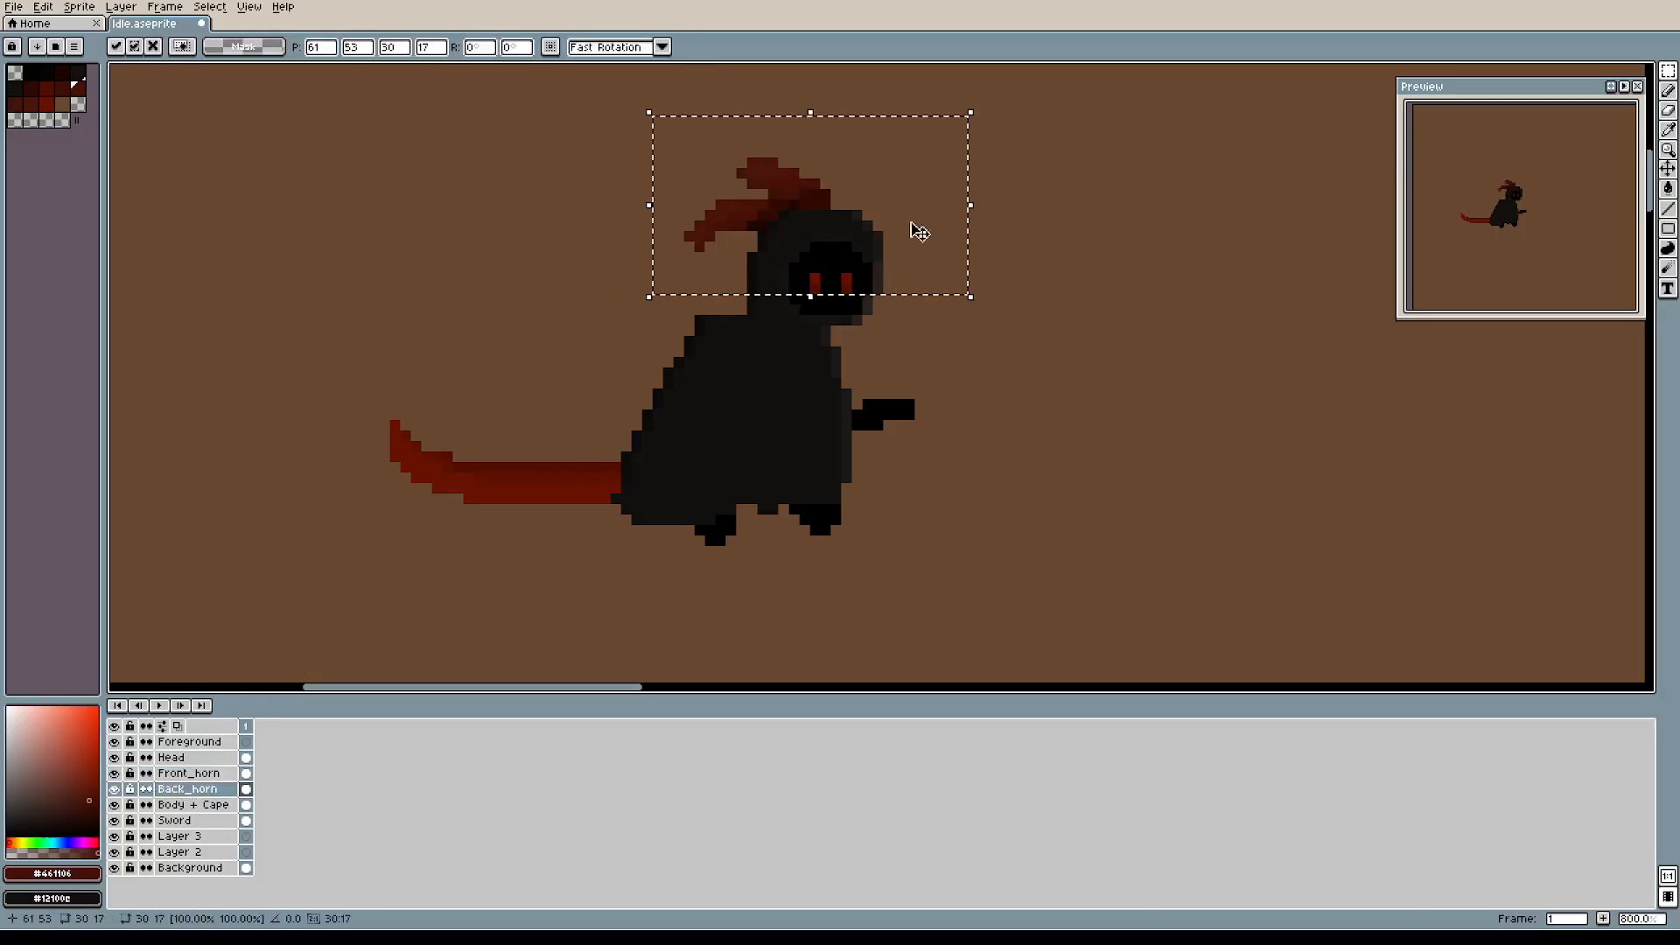
{"action": "left_click", "coordinate": [983, 383]}
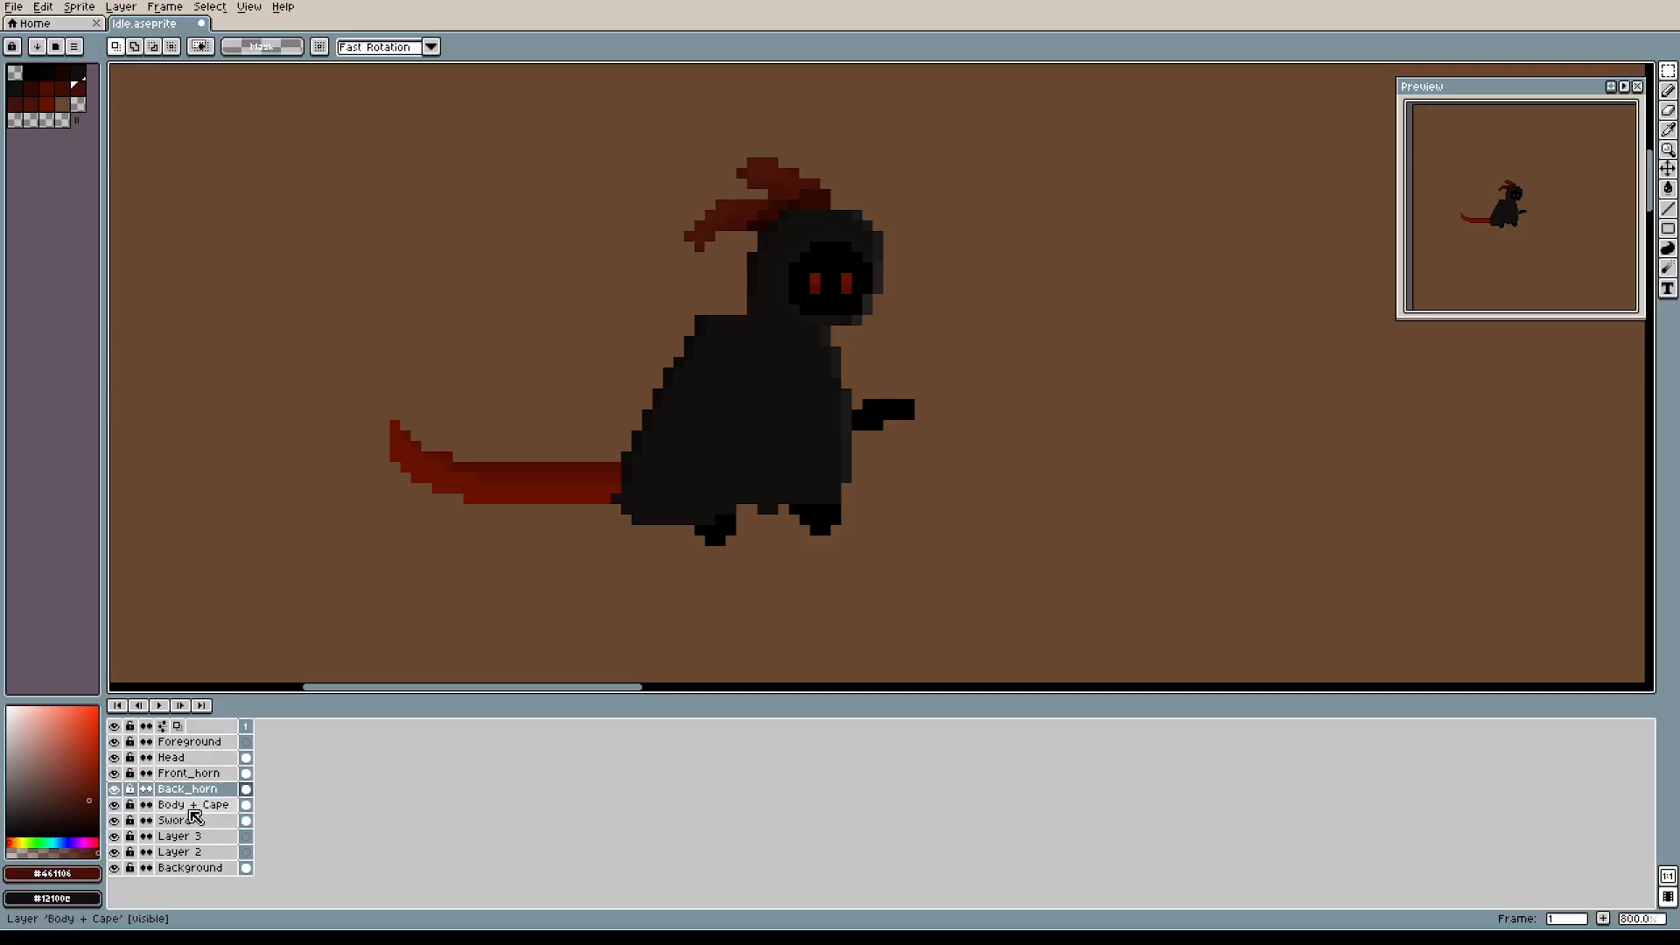
{"action": "left_click", "coordinate": [202, 804]}
{"action": "left_click_drag", "start_coordinate": [551, 256], "coordinate": [645, 318]}
{"action": "left_click", "coordinate": [615, 341]}
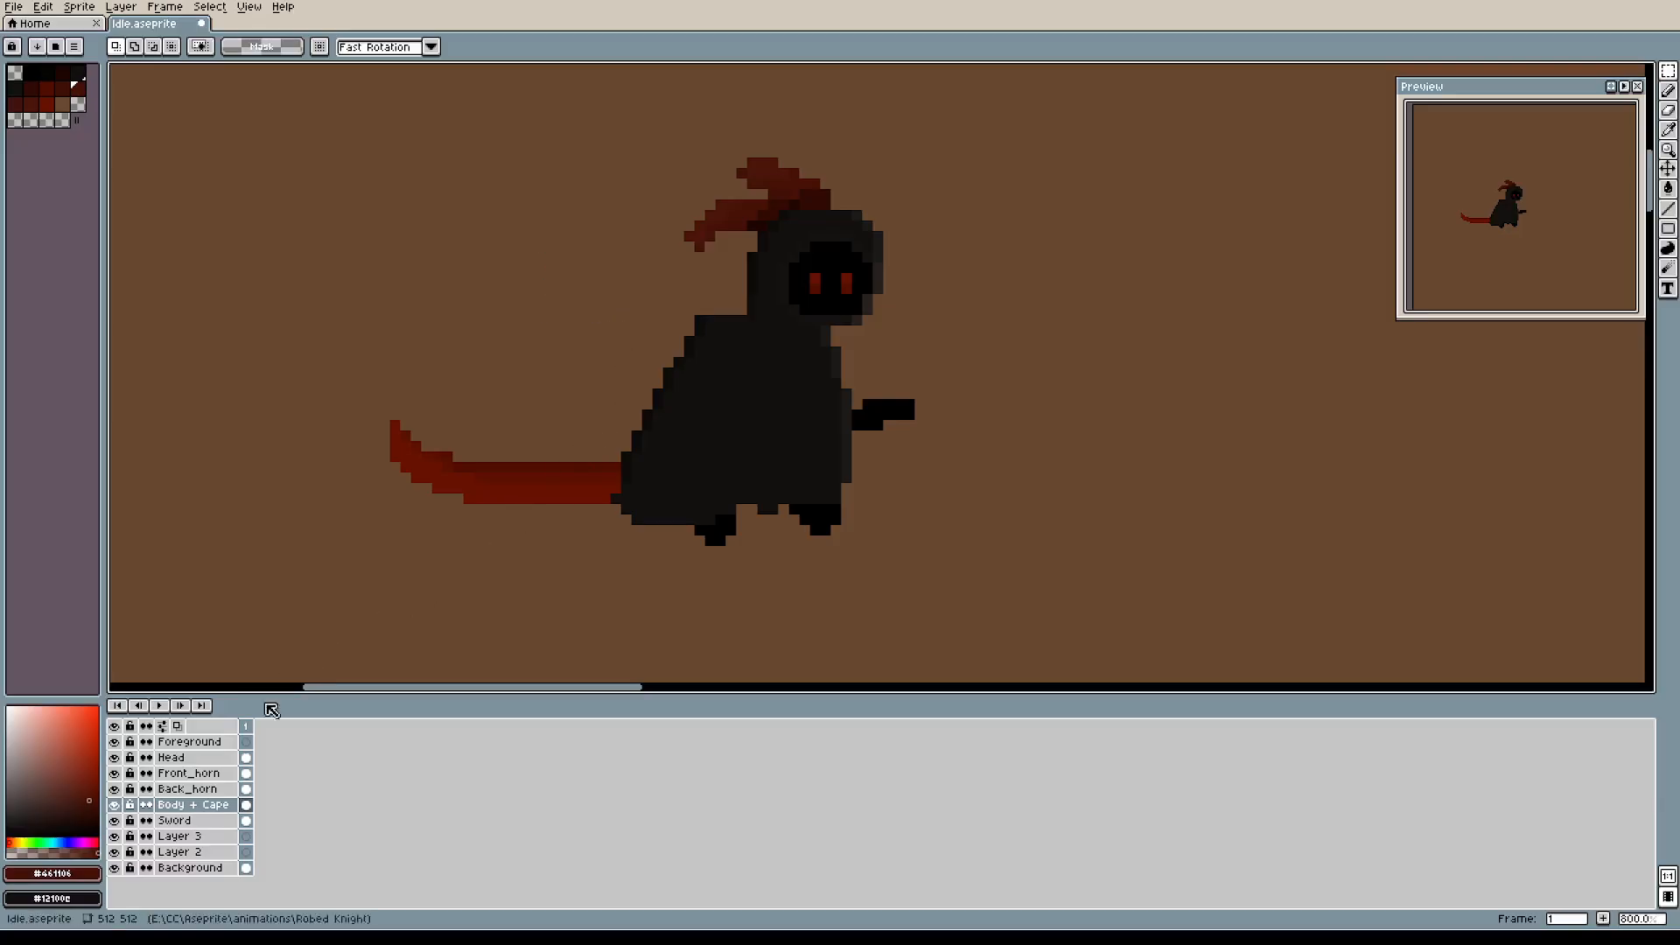
Marquee-select the sword and hand on the Sword layer and rotate them to raise the blade tip behind and lower the hand.
{"action": "left_click", "coordinate": [178, 821]}
{"action": "left_click_drag", "start_coordinate": [316, 326], "coordinate": [1044, 558]}
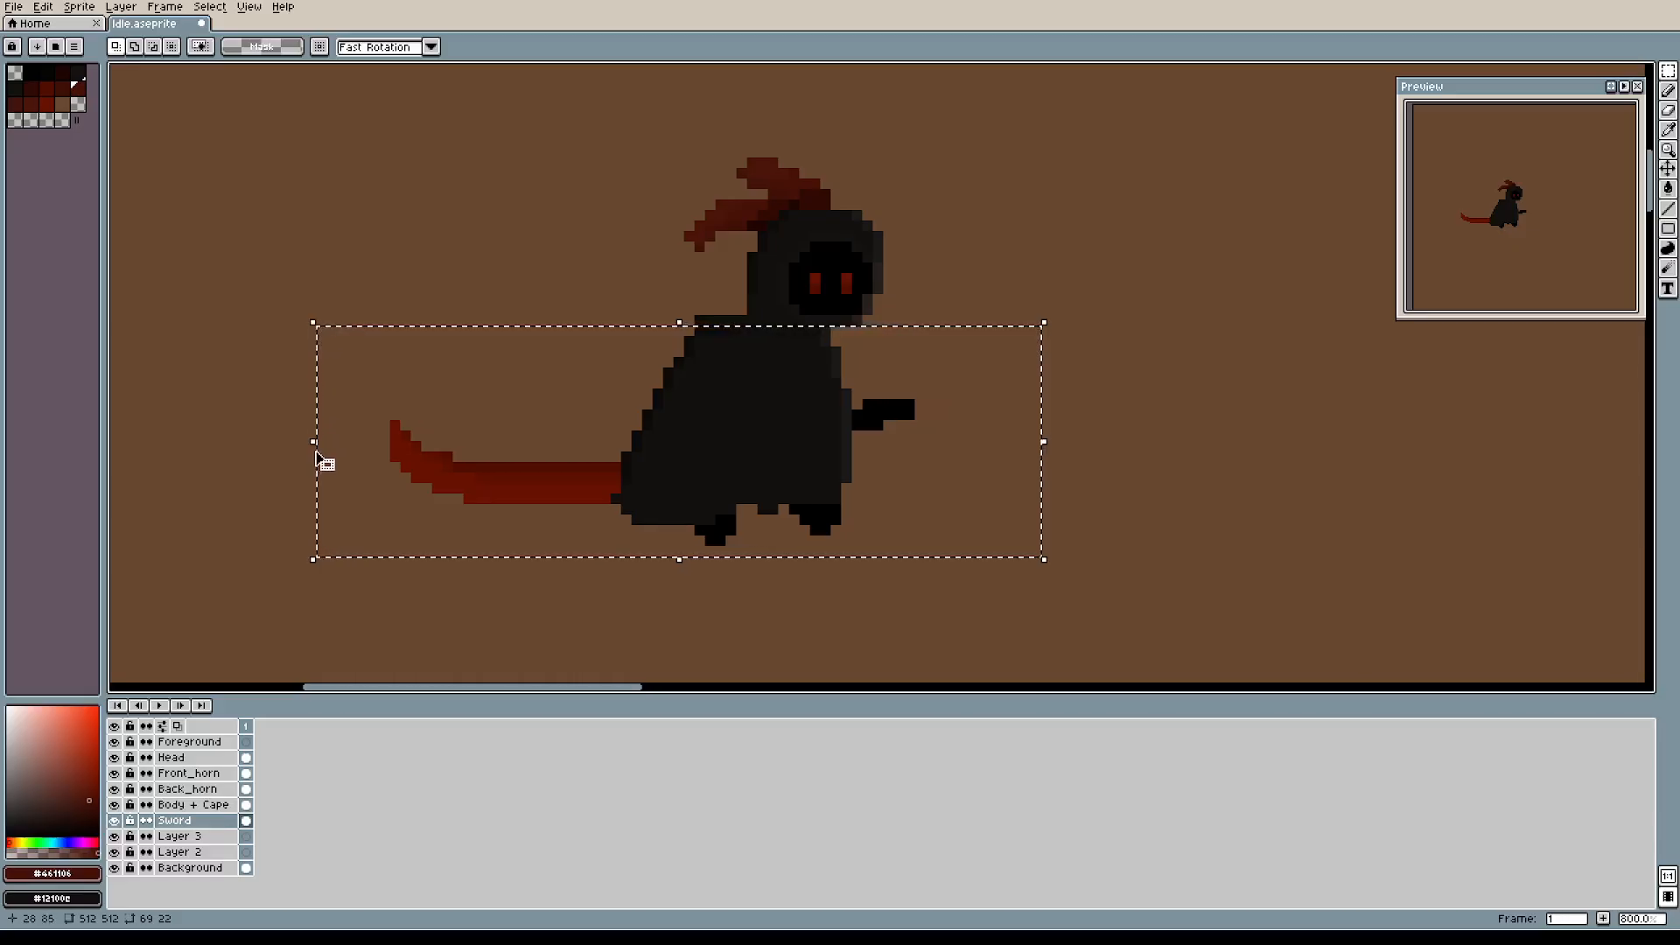
{"action": "left_click_drag", "start_coordinate": [315, 444], "coordinate": [313, 347]}
{"action": "left_click", "coordinate": [1214, 469]}
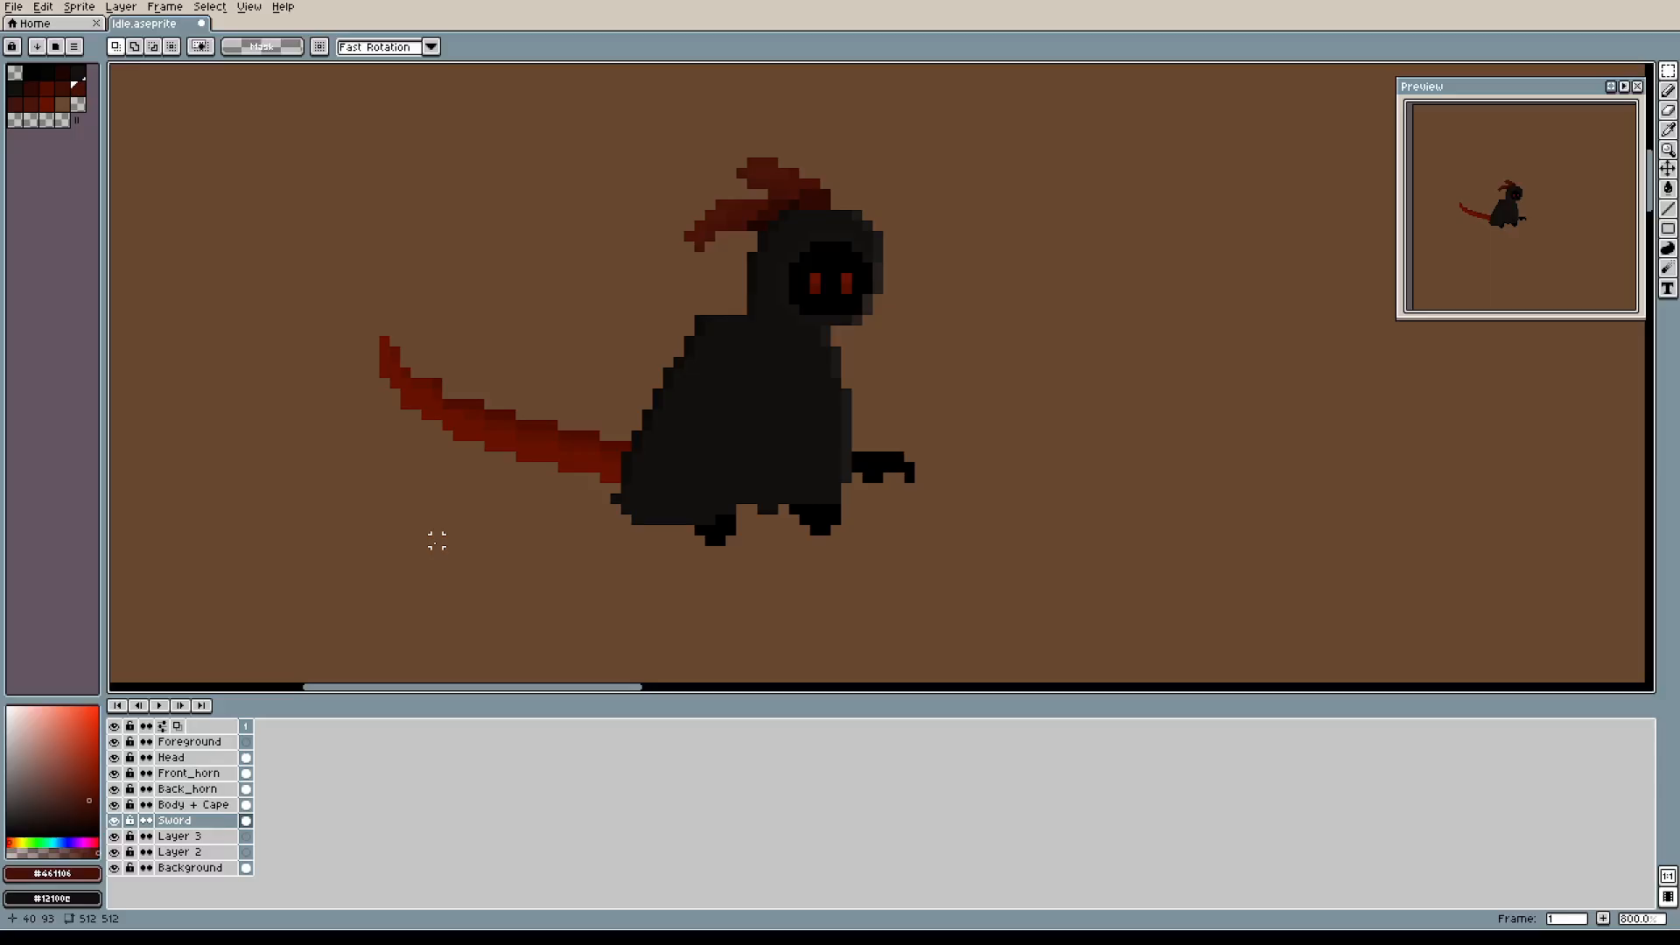
Open the saved Idle.aseprite alongside the edited sprite.
{"action": "key", "text": "ctrl+n"}
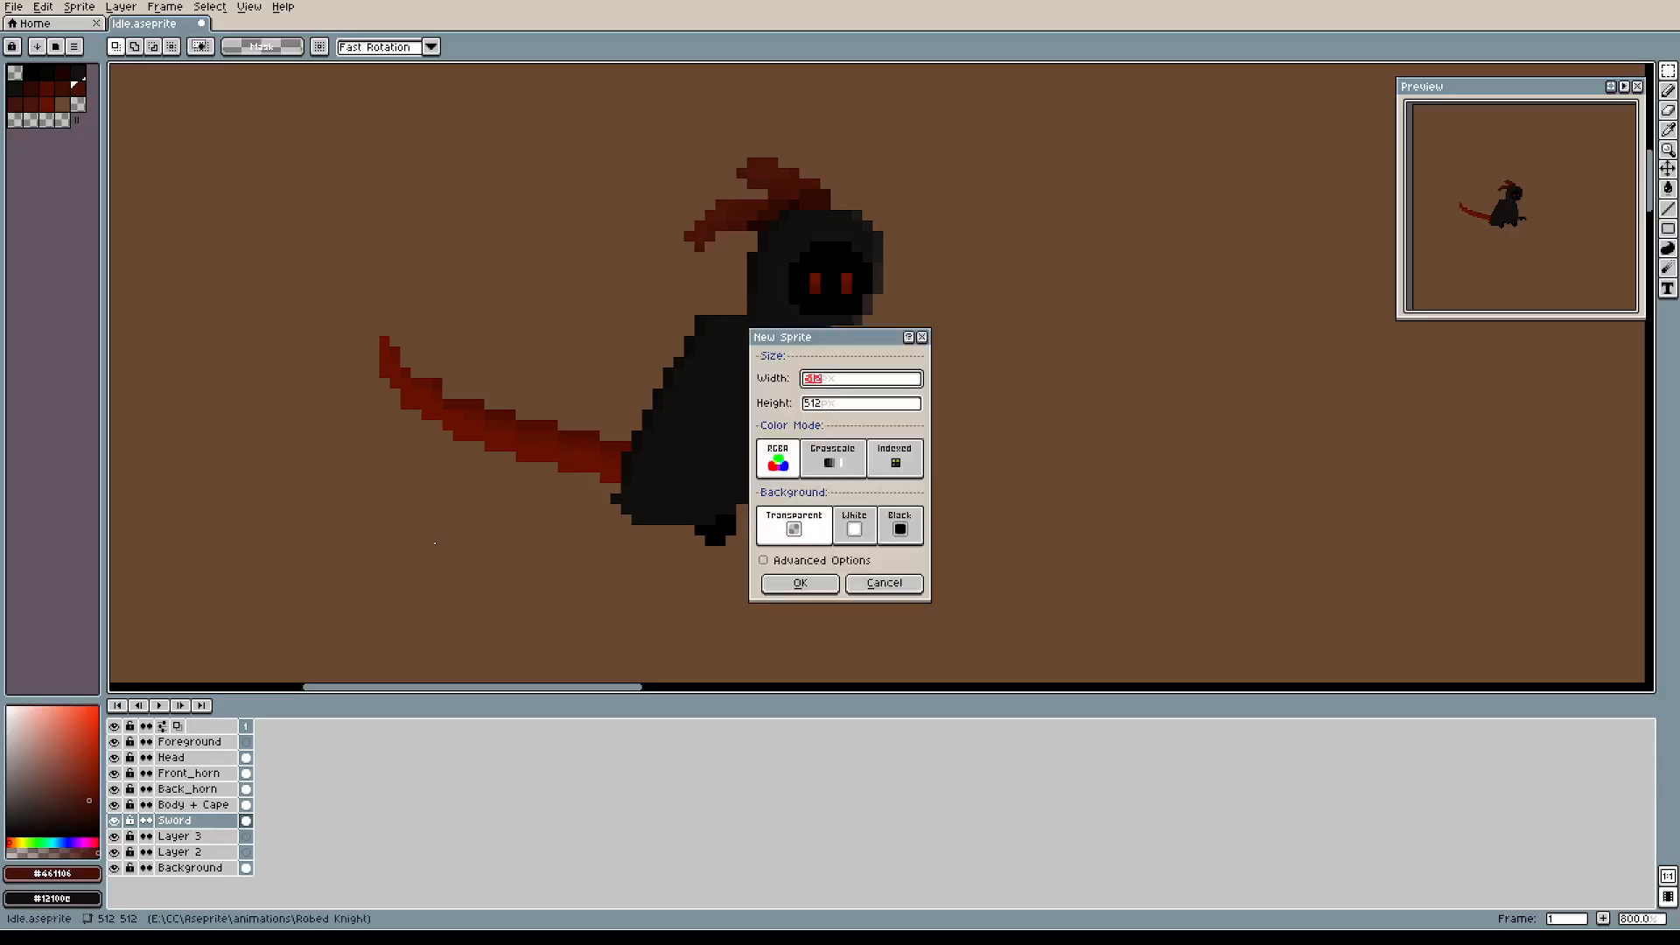
{"action": "left_click", "coordinate": [922, 338]}
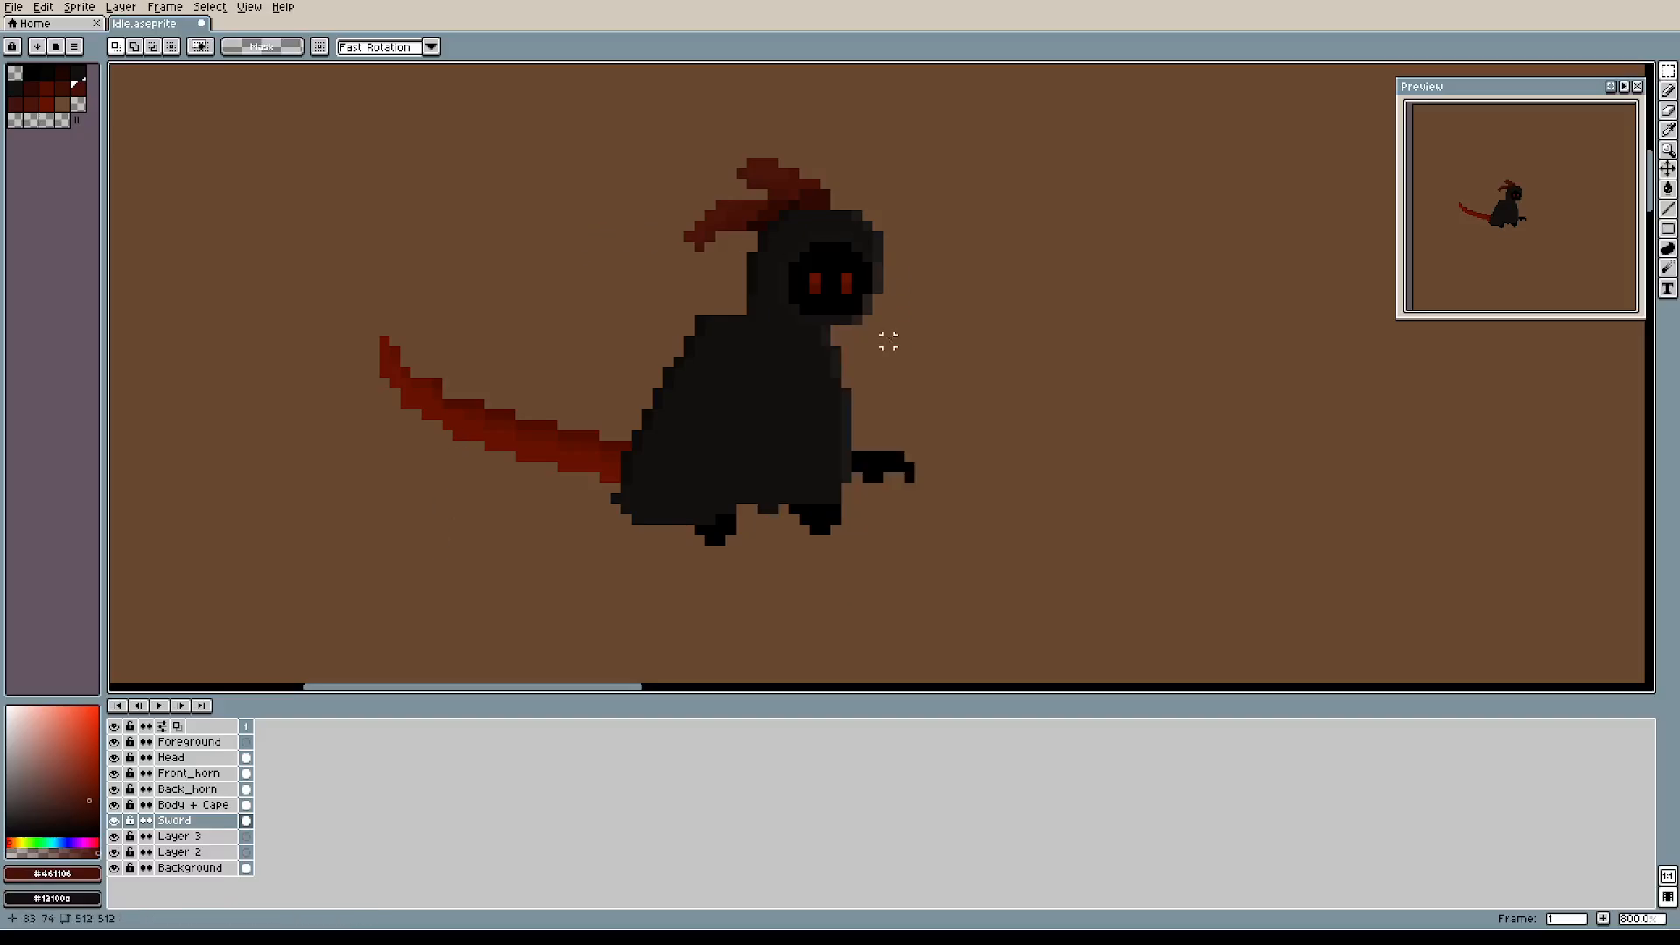
{"action": "left_click", "coordinate": [13, 6]}
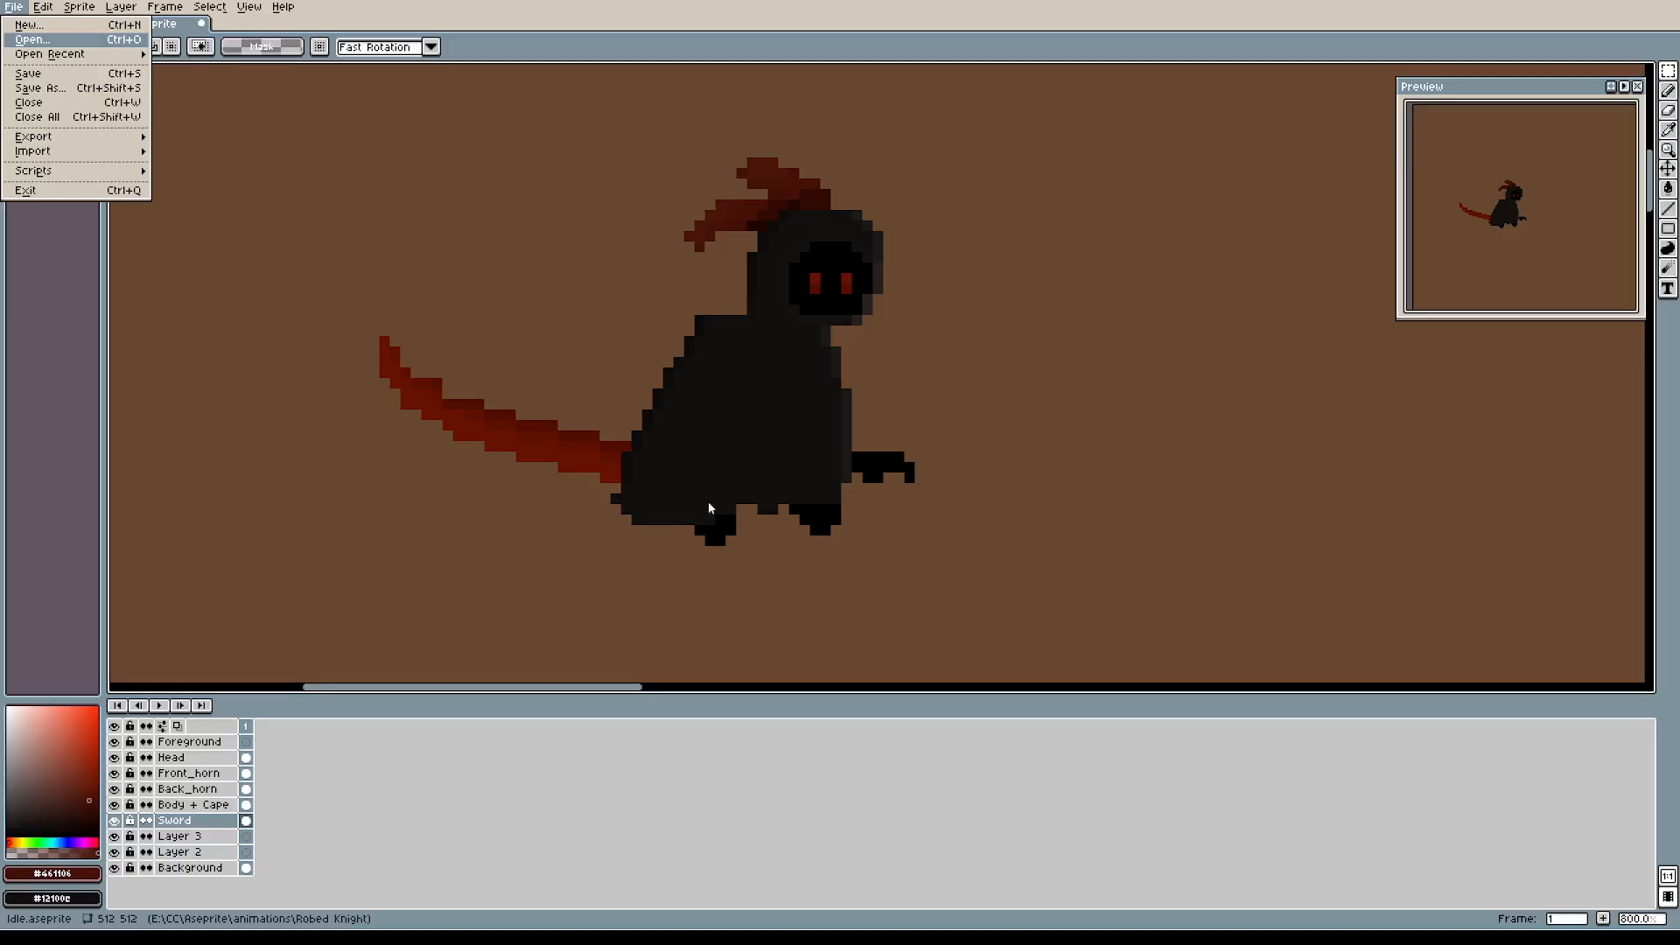
{"action": "left_click", "coordinate": [727, 510]}
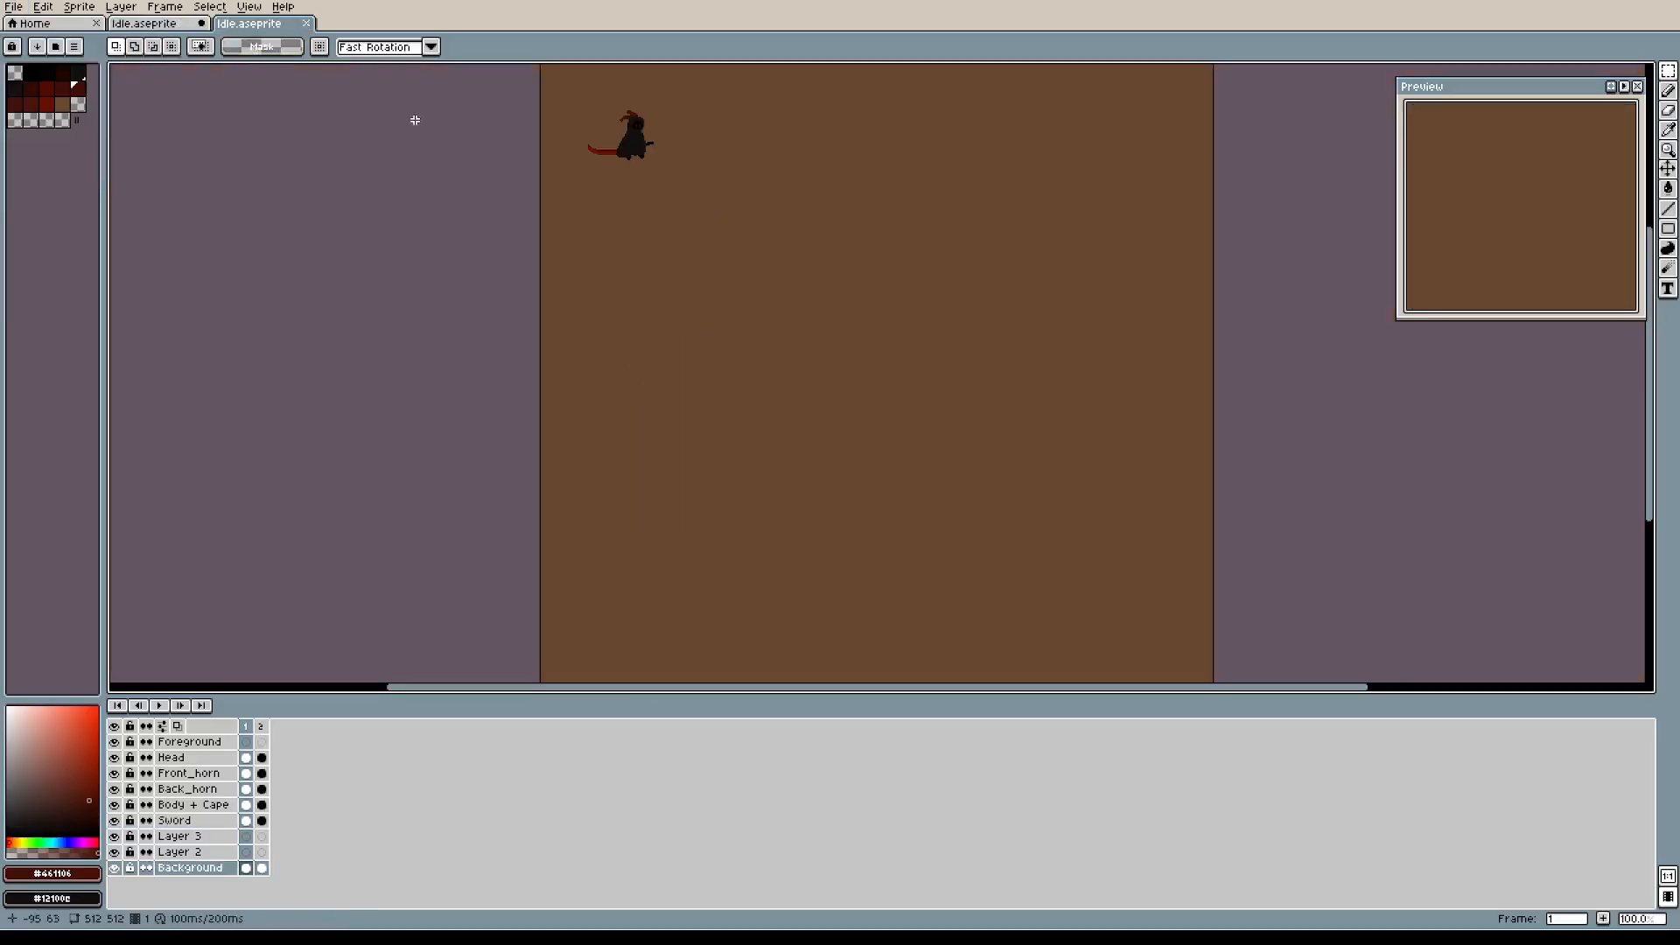
{"action": "left_click", "coordinate": [144, 24]}
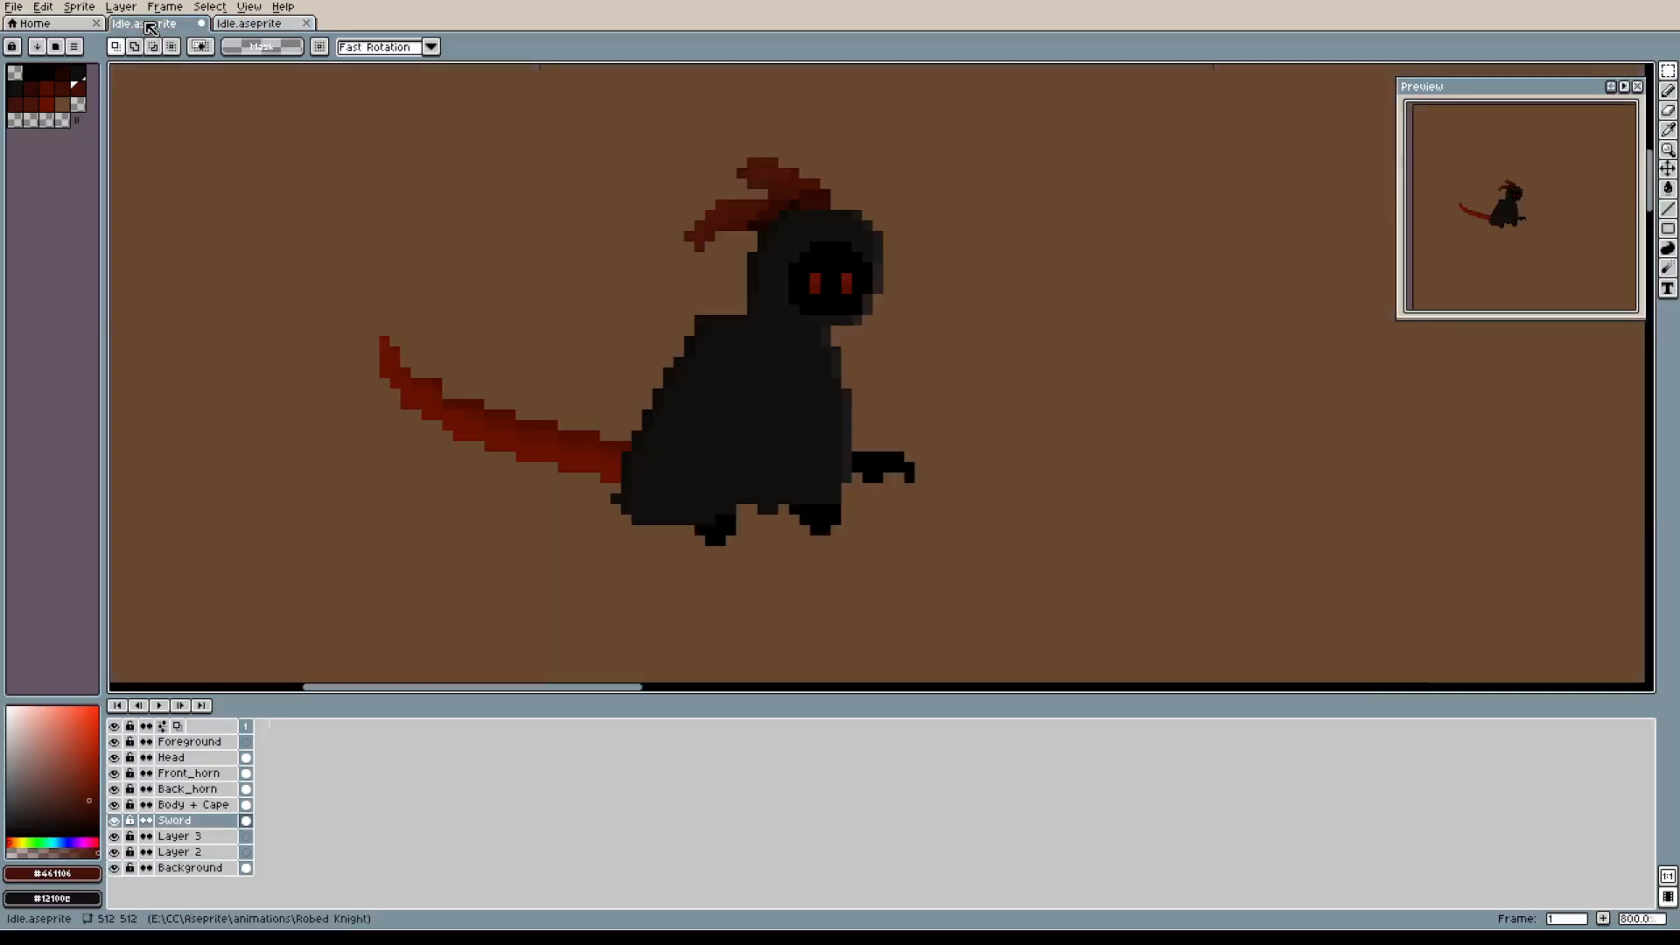
{"action": "left_click", "coordinate": [228, 24]}
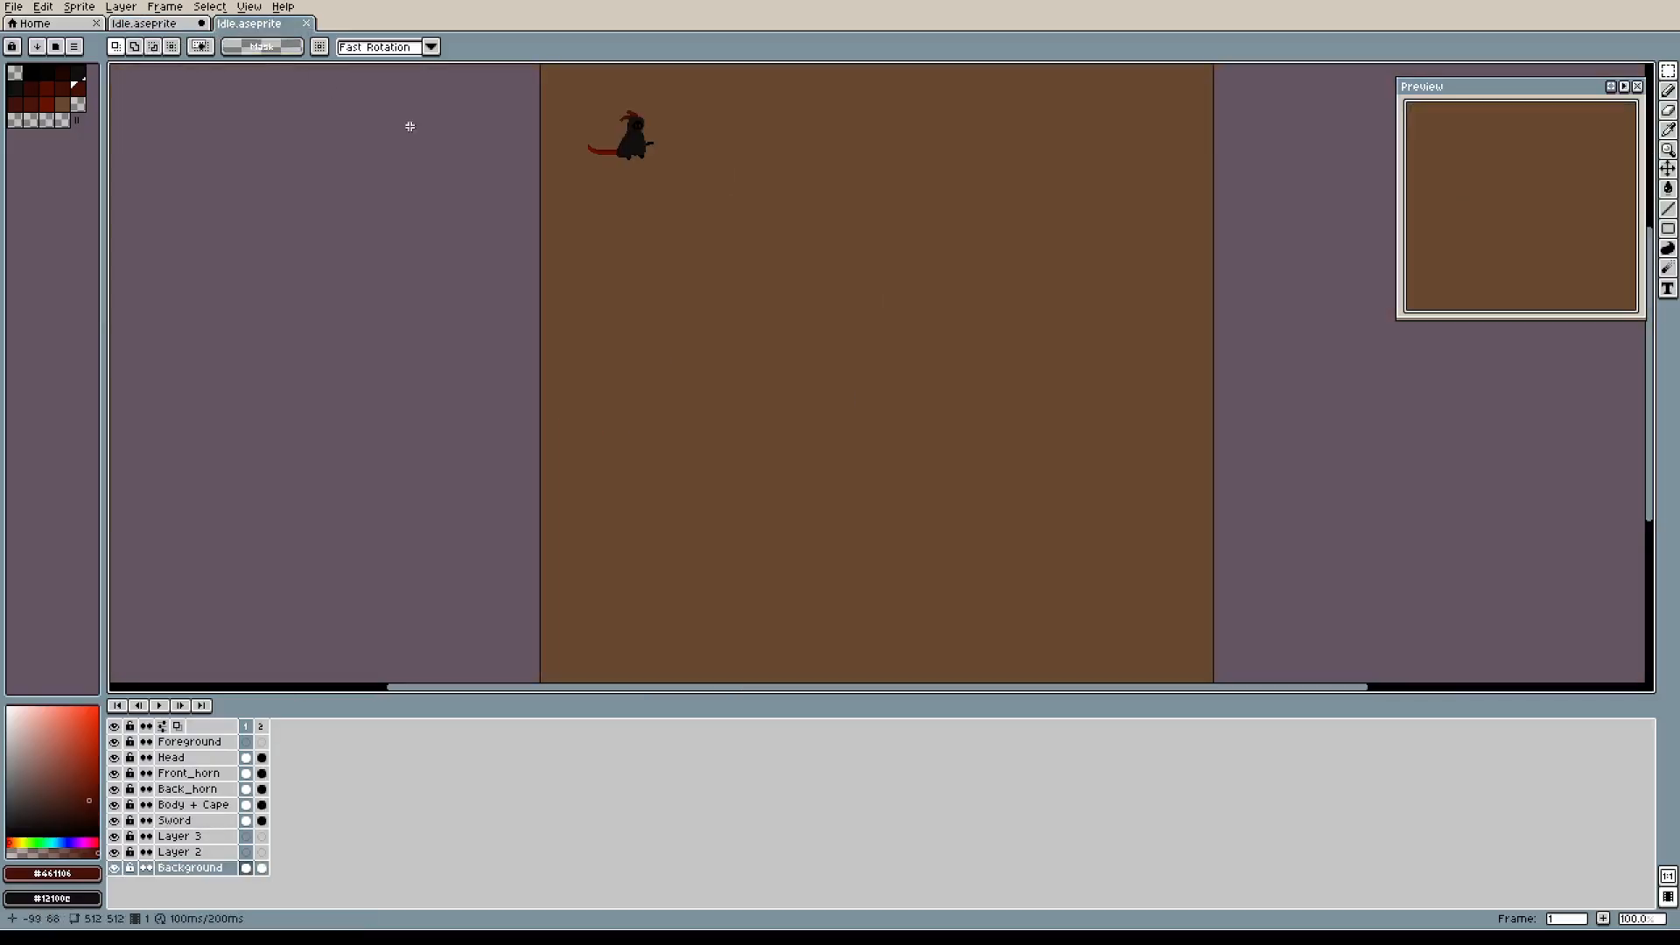
Copy frame 1 of the saved Idle.aseprite and paste it before the new pose in the edited sprite.
{"action": "left_click", "coordinate": [246, 727]}
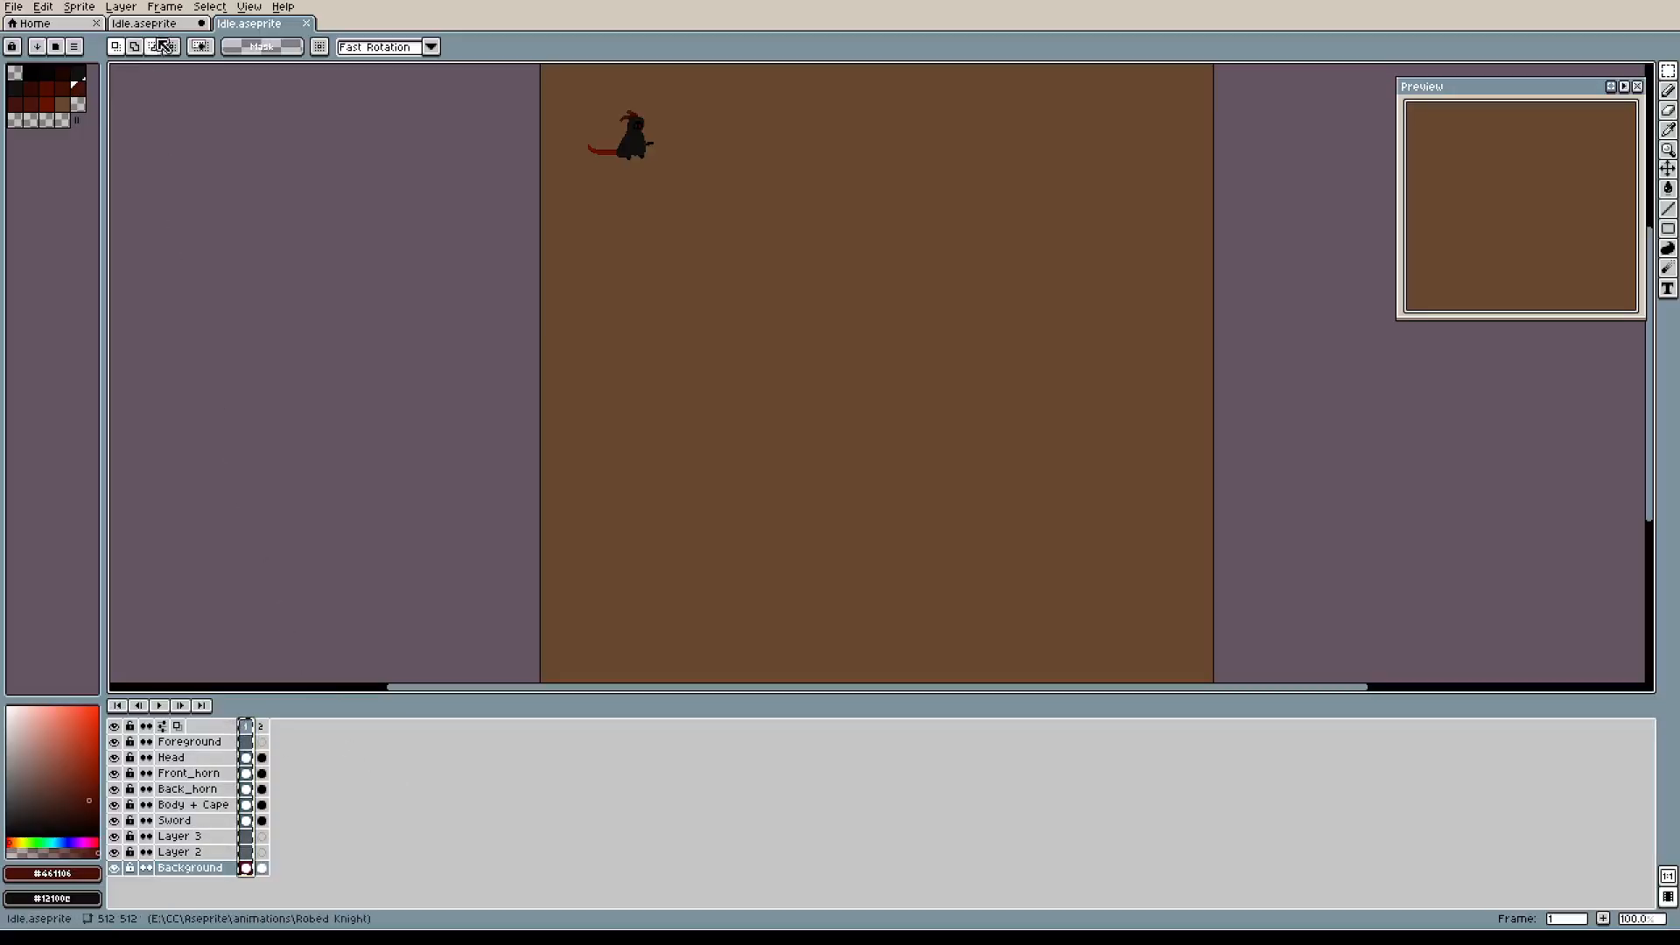
{"action": "left_click", "coordinate": [156, 24]}
{"action": "key", "text": "ctrl+v"}
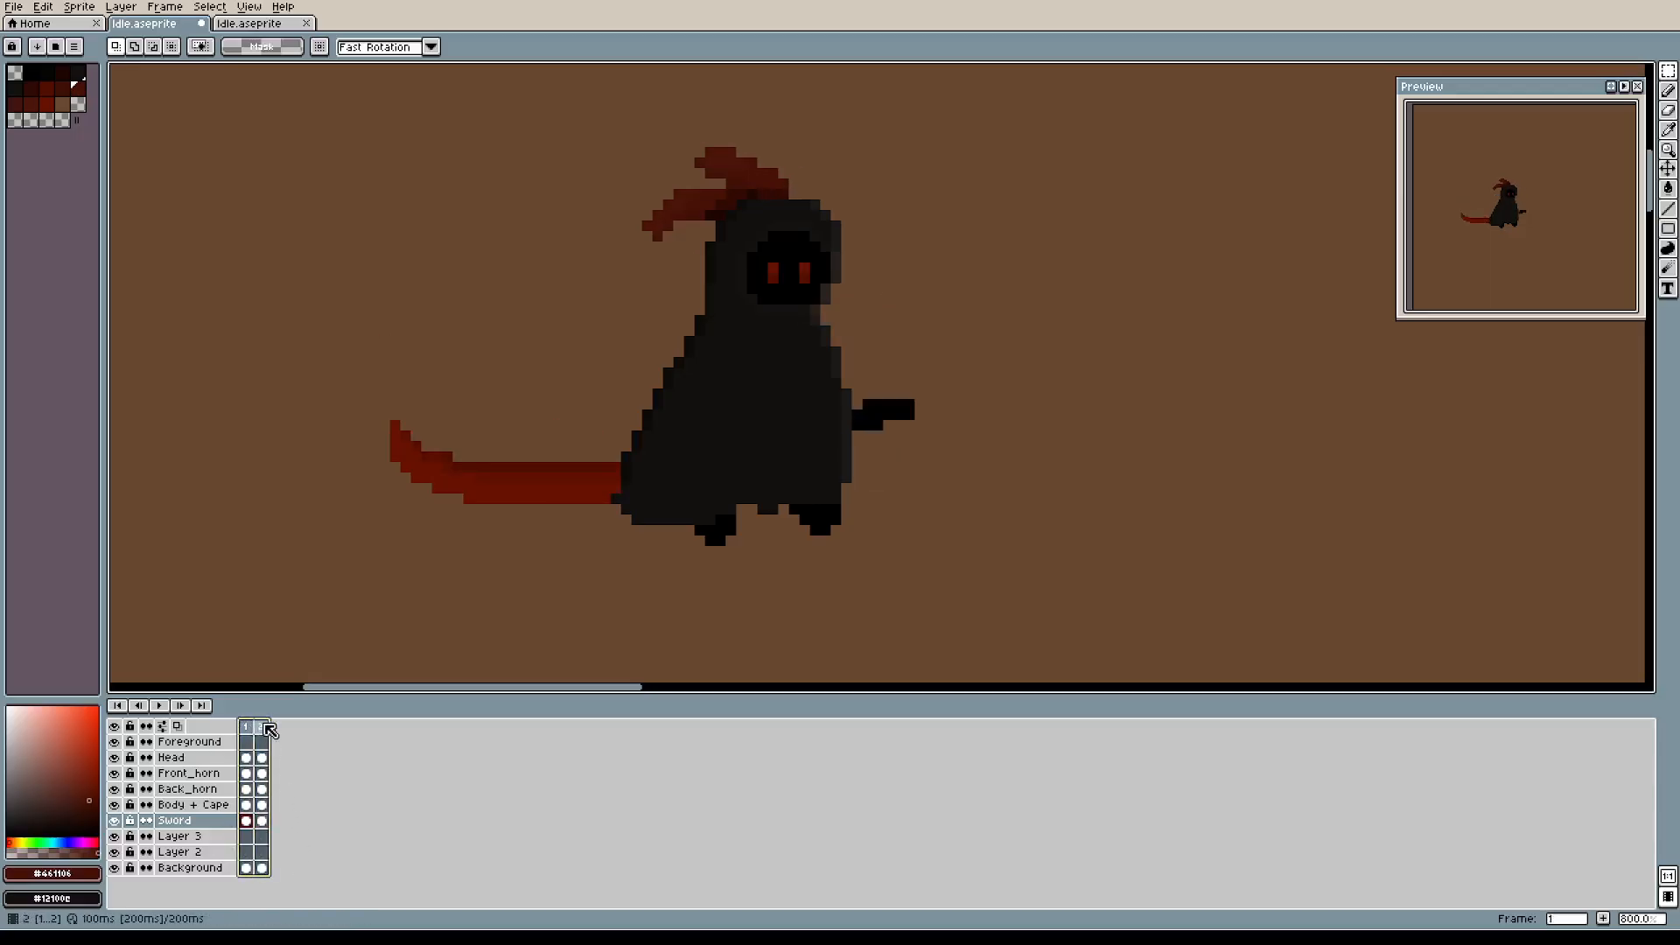
Flip repeatedly between frames 1 and 2 to examine the motion from the idle pose to the new pose.
{"action": "left_click", "coordinate": [260, 728]}
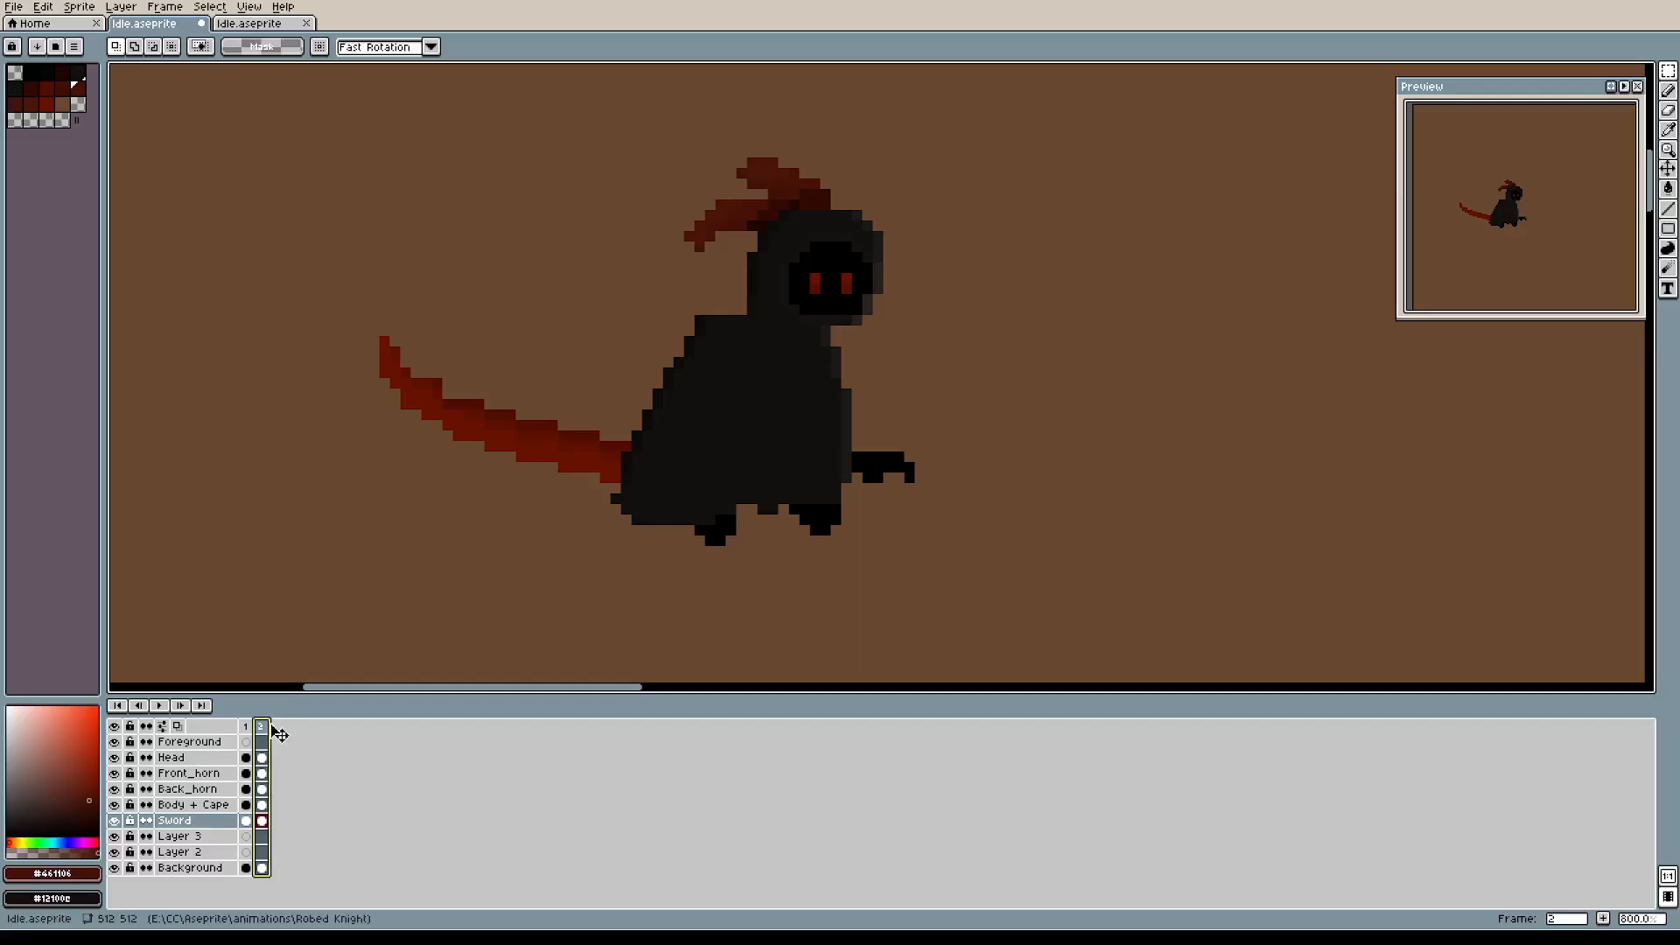
{"action": "left_click", "coordinate": [246, 728]}
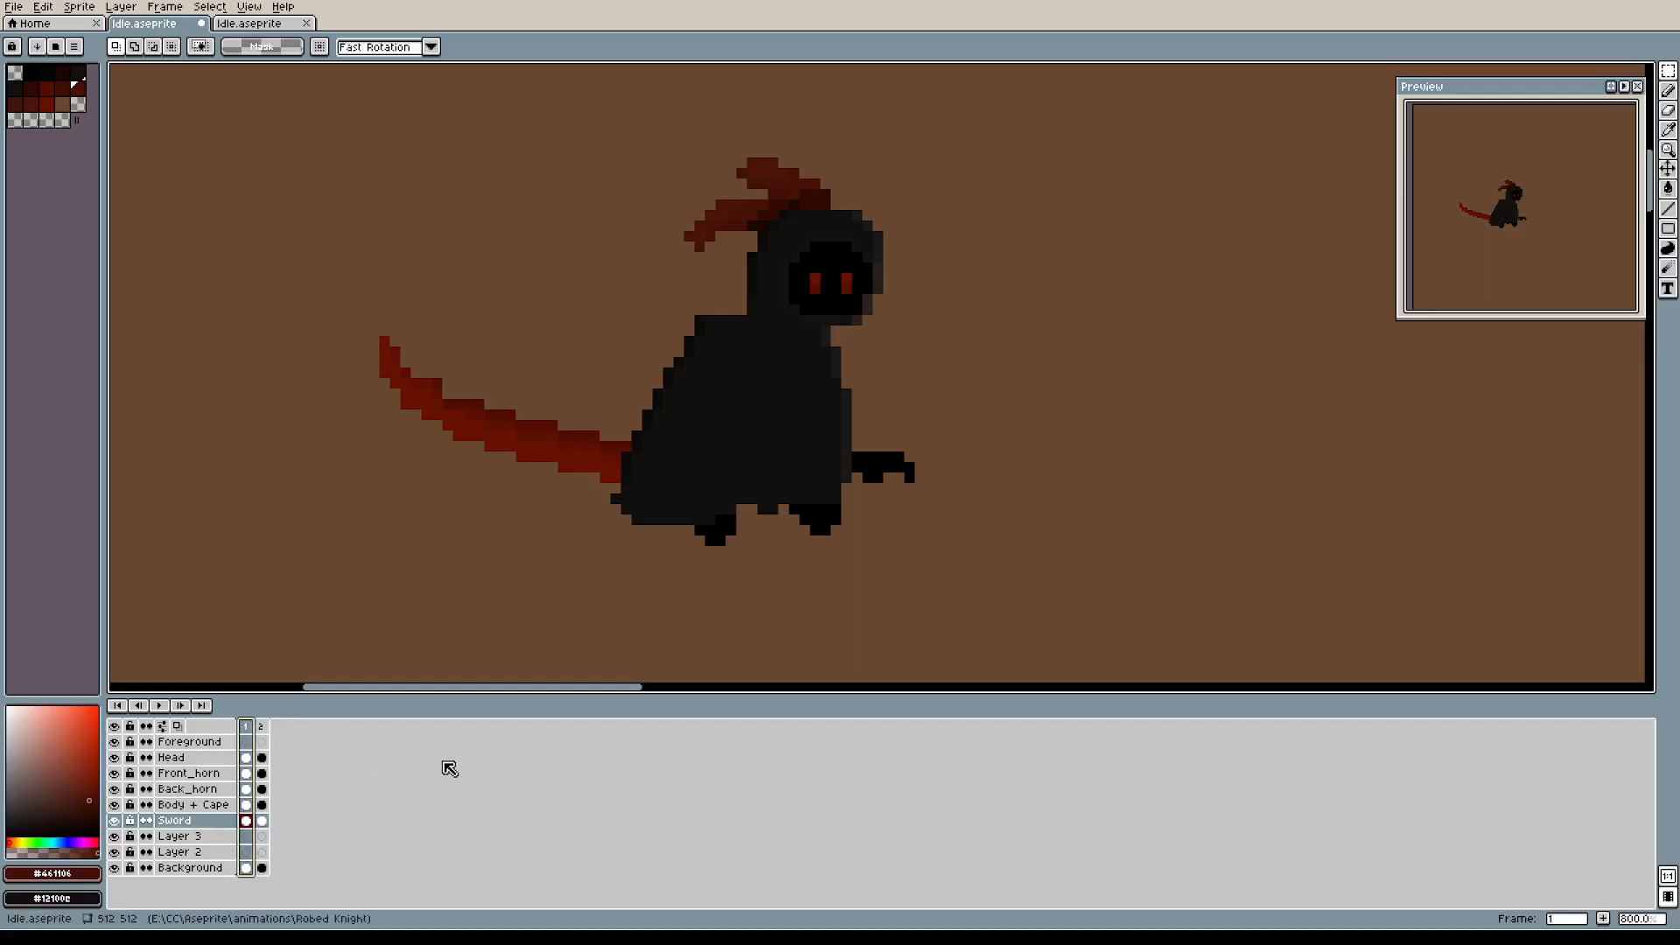
{"action": "left_click", "coordinate": [259, 728]}
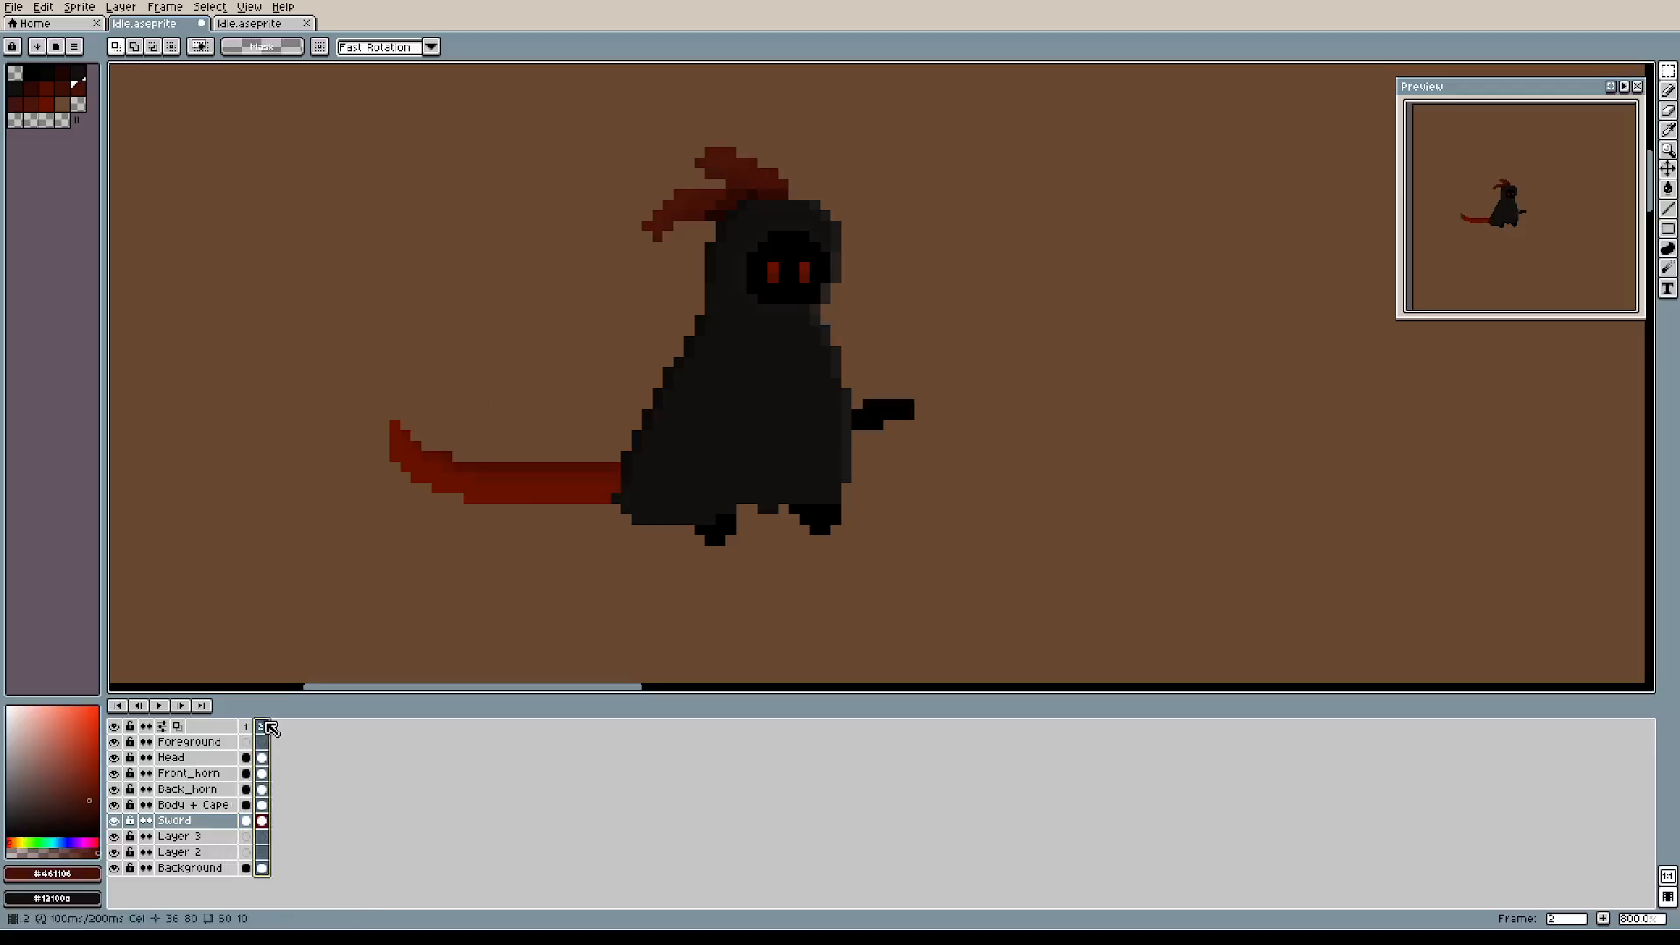
{"action": "left_click", "coordinate": [246, 728]}
{"action": "left_click", "coordinate": [259, 728]}
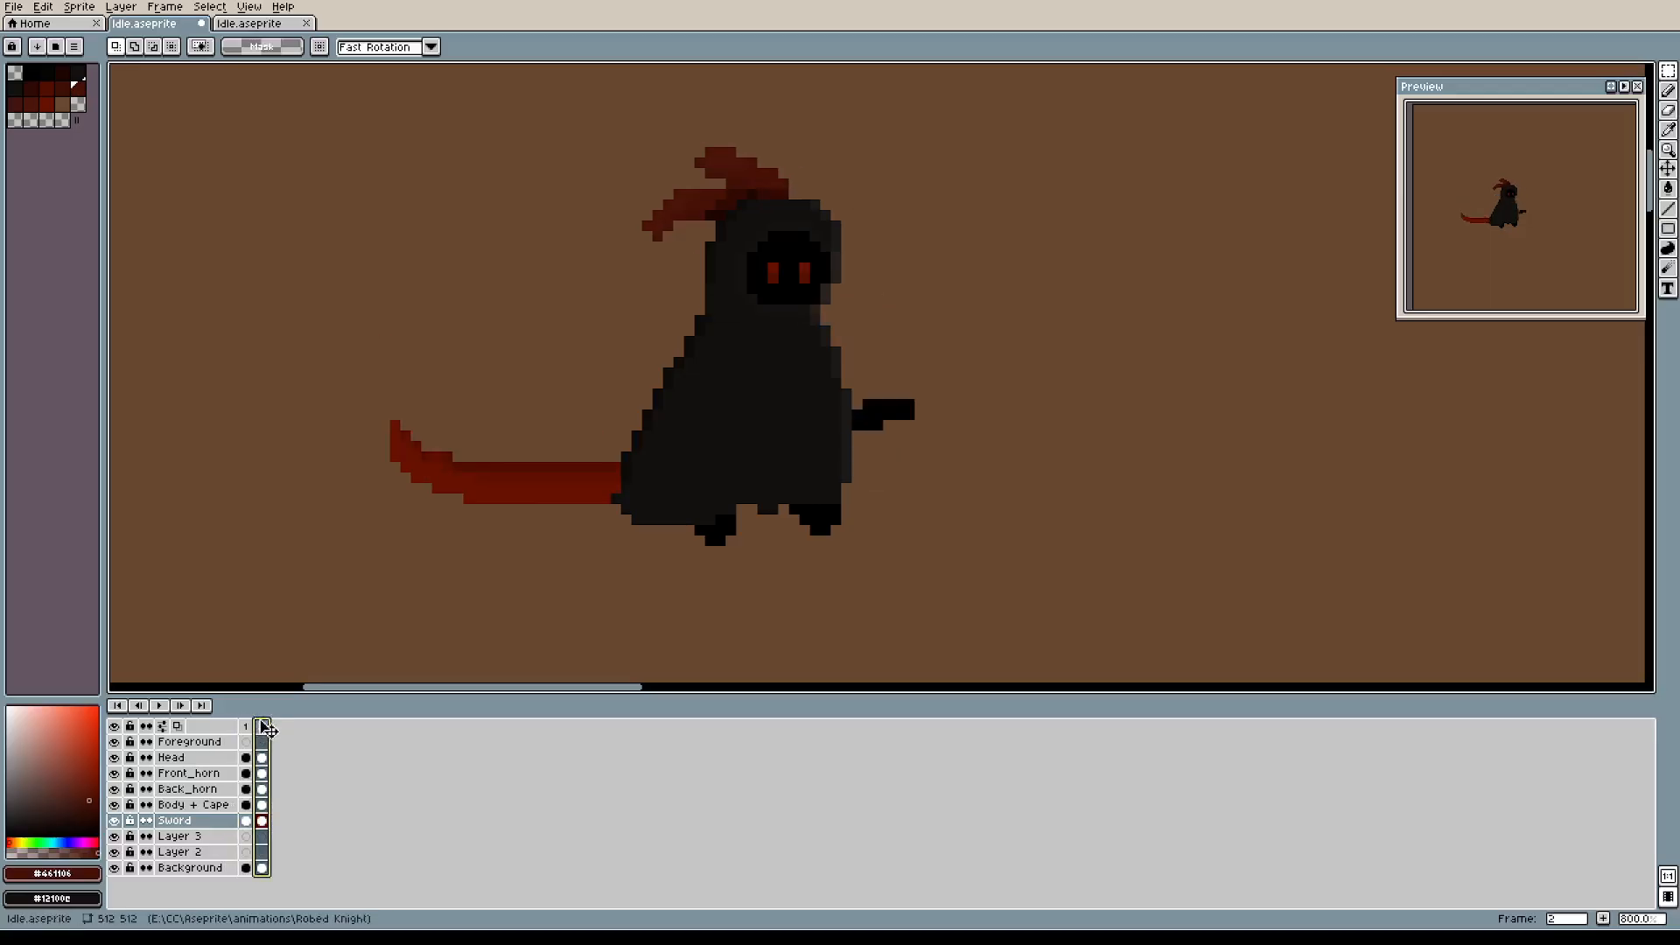
{"action": "left_click_drag", "start_coordinate": [243, 733], "coordinate": [247, 740]}
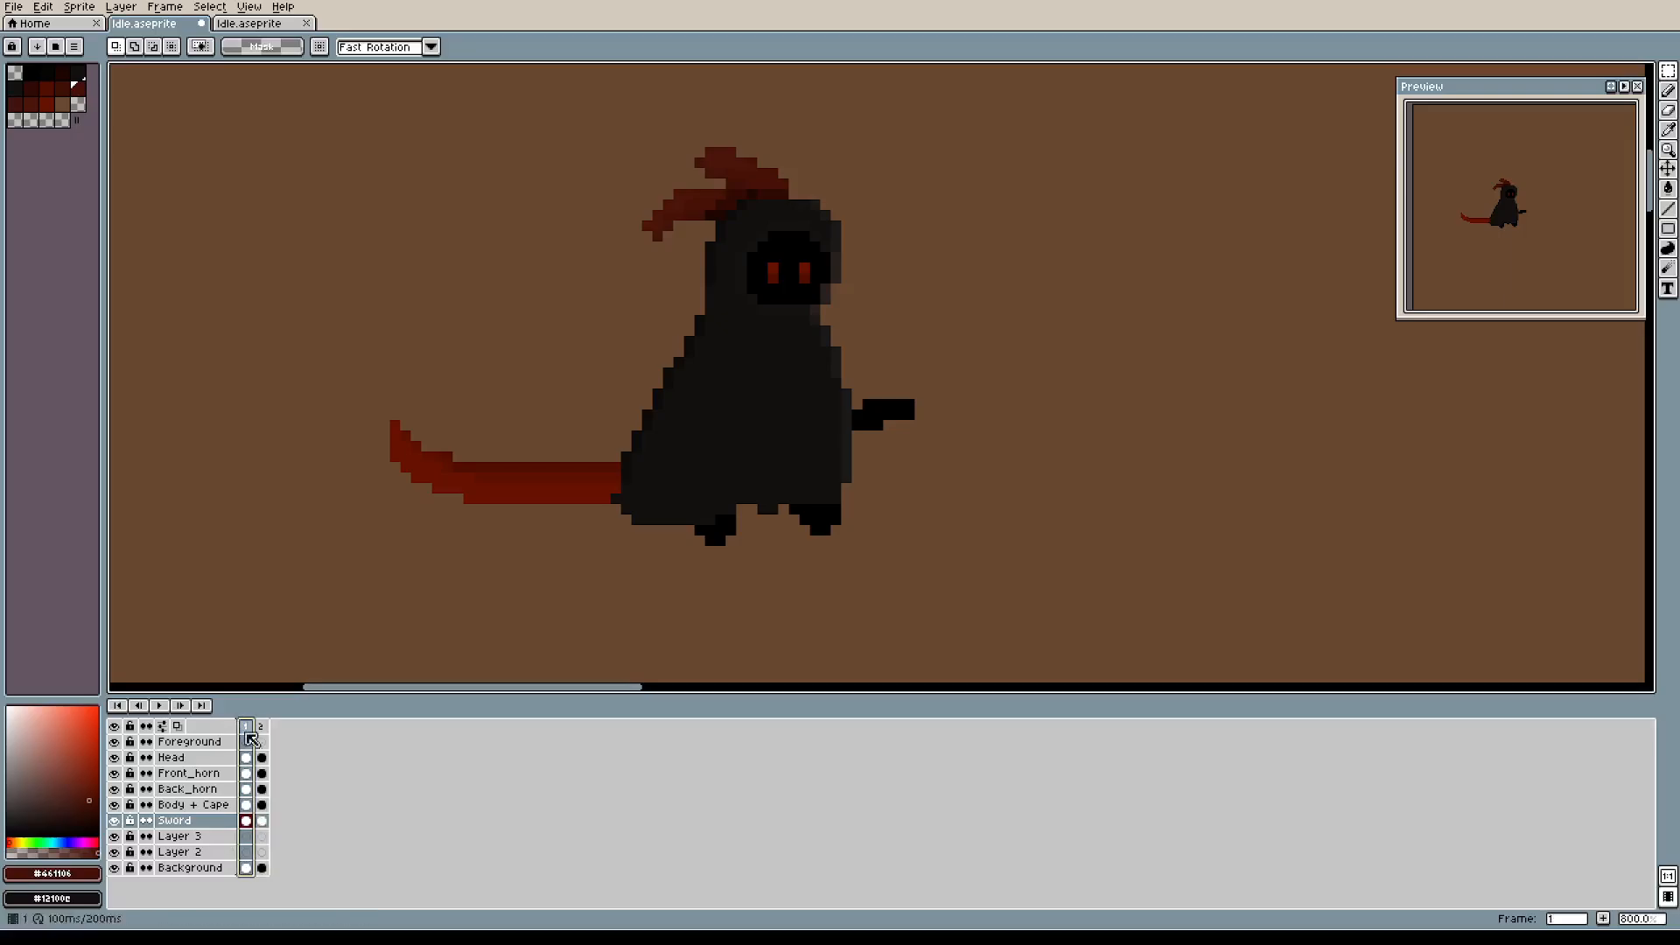
{"action": "left_click", "coordinate": [256, 728]}
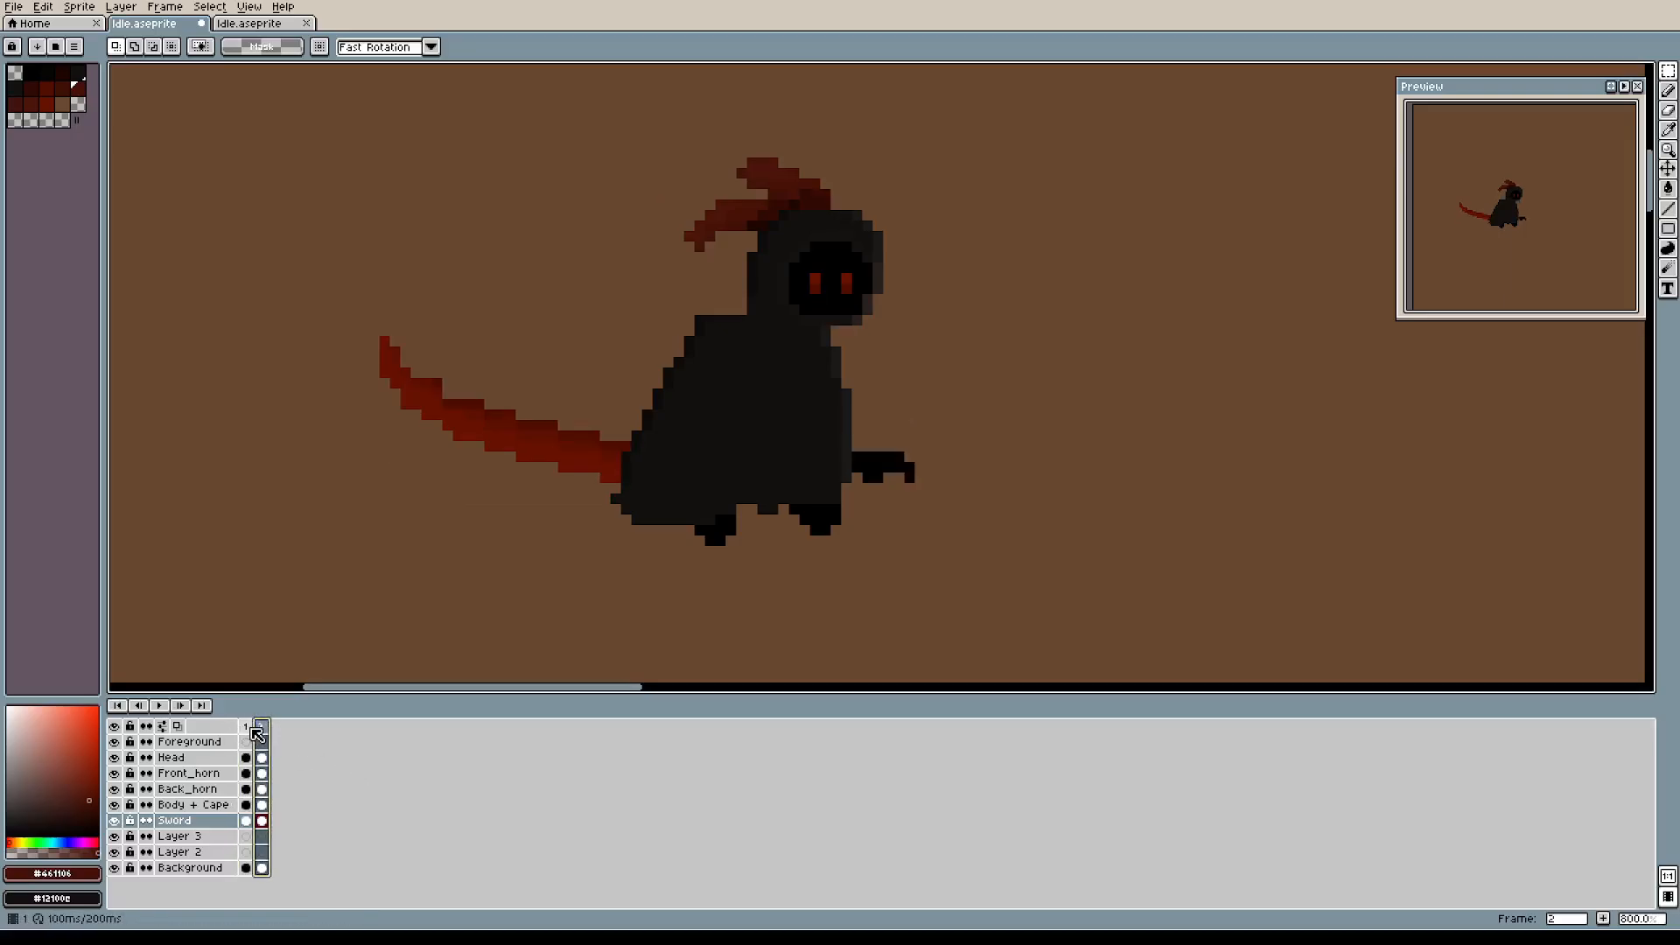
{"action": "left_click", "coordinate": [250, 727]}
{"action": "left_click", "coordinate": [258, 730]}
{"action": "left_click", "coordinate": [248, 728]}
{"action": "left_click", "coordinate": [258, 729]}
{"action": "left_click", "coordinate": [249, 728]}
{"action": "left_click", "coordinate": [259, 728]}
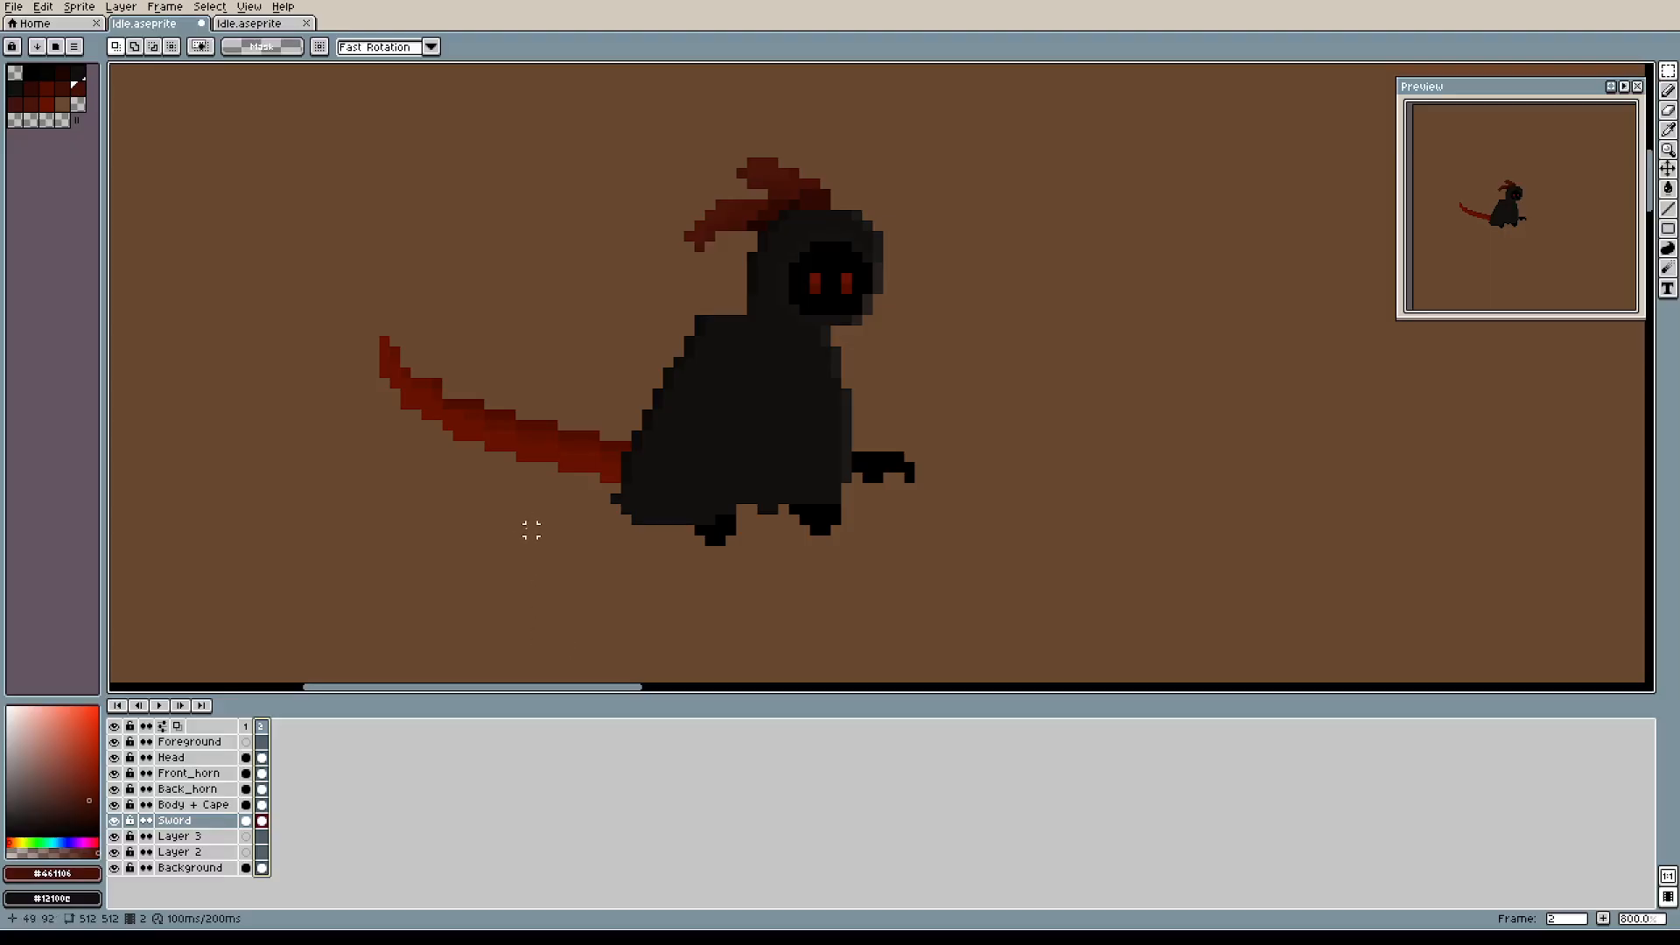
{"action": "left_click", "coordinate": [248, 728]}
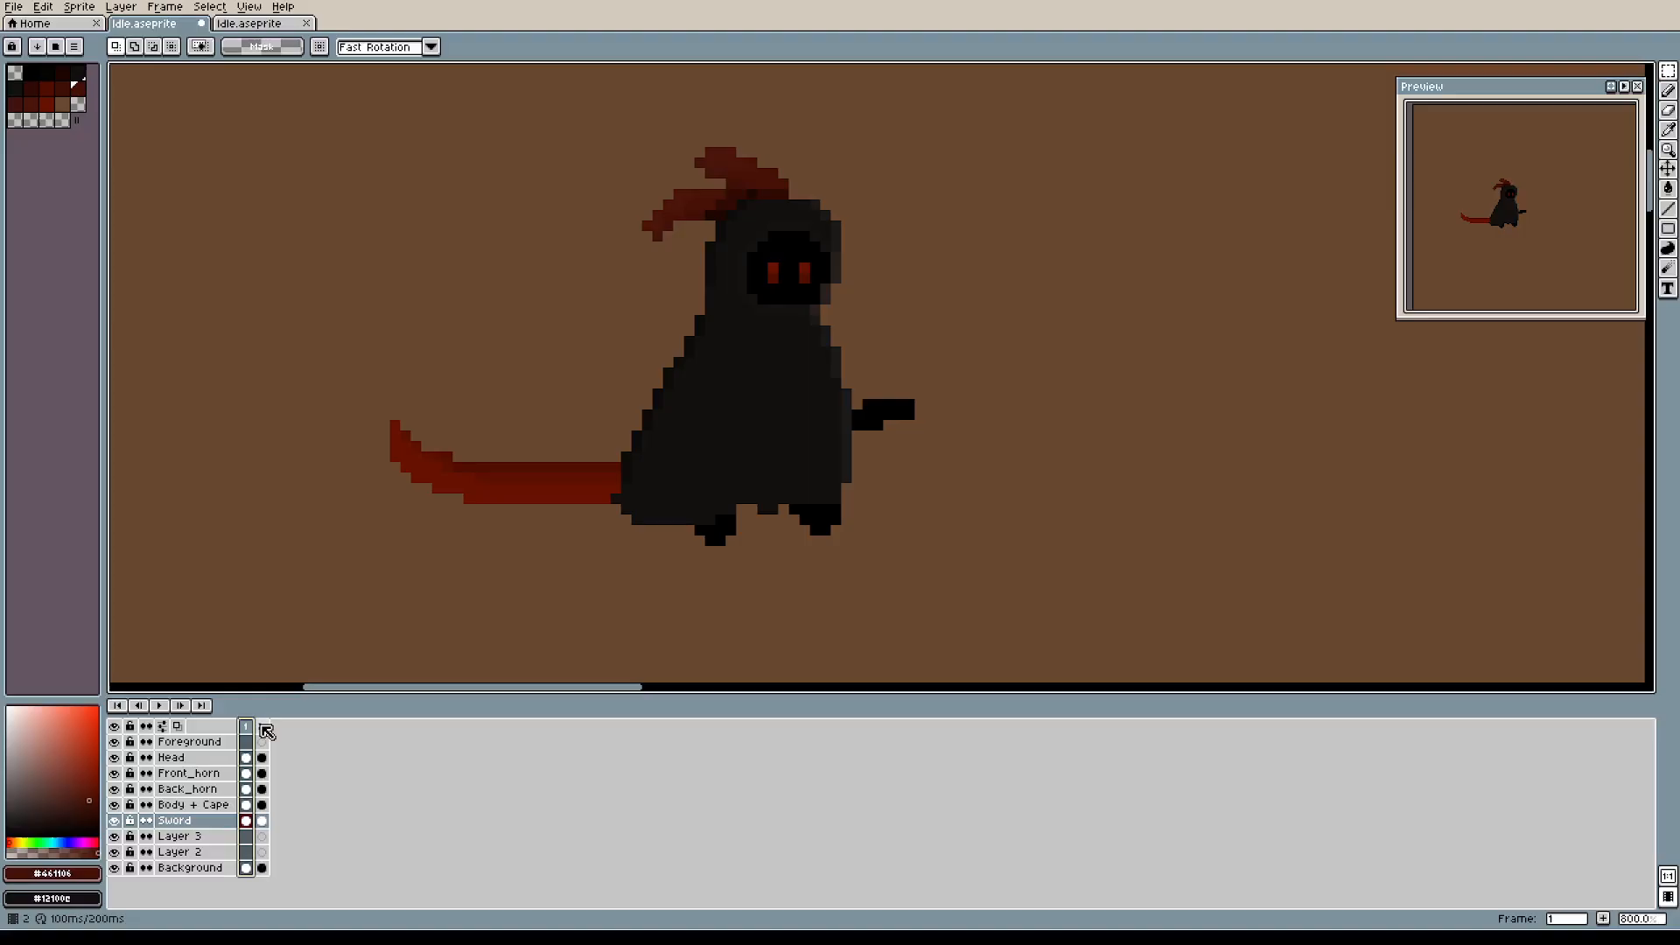
{"action": "left_click", "coordinate": [265, 729]}
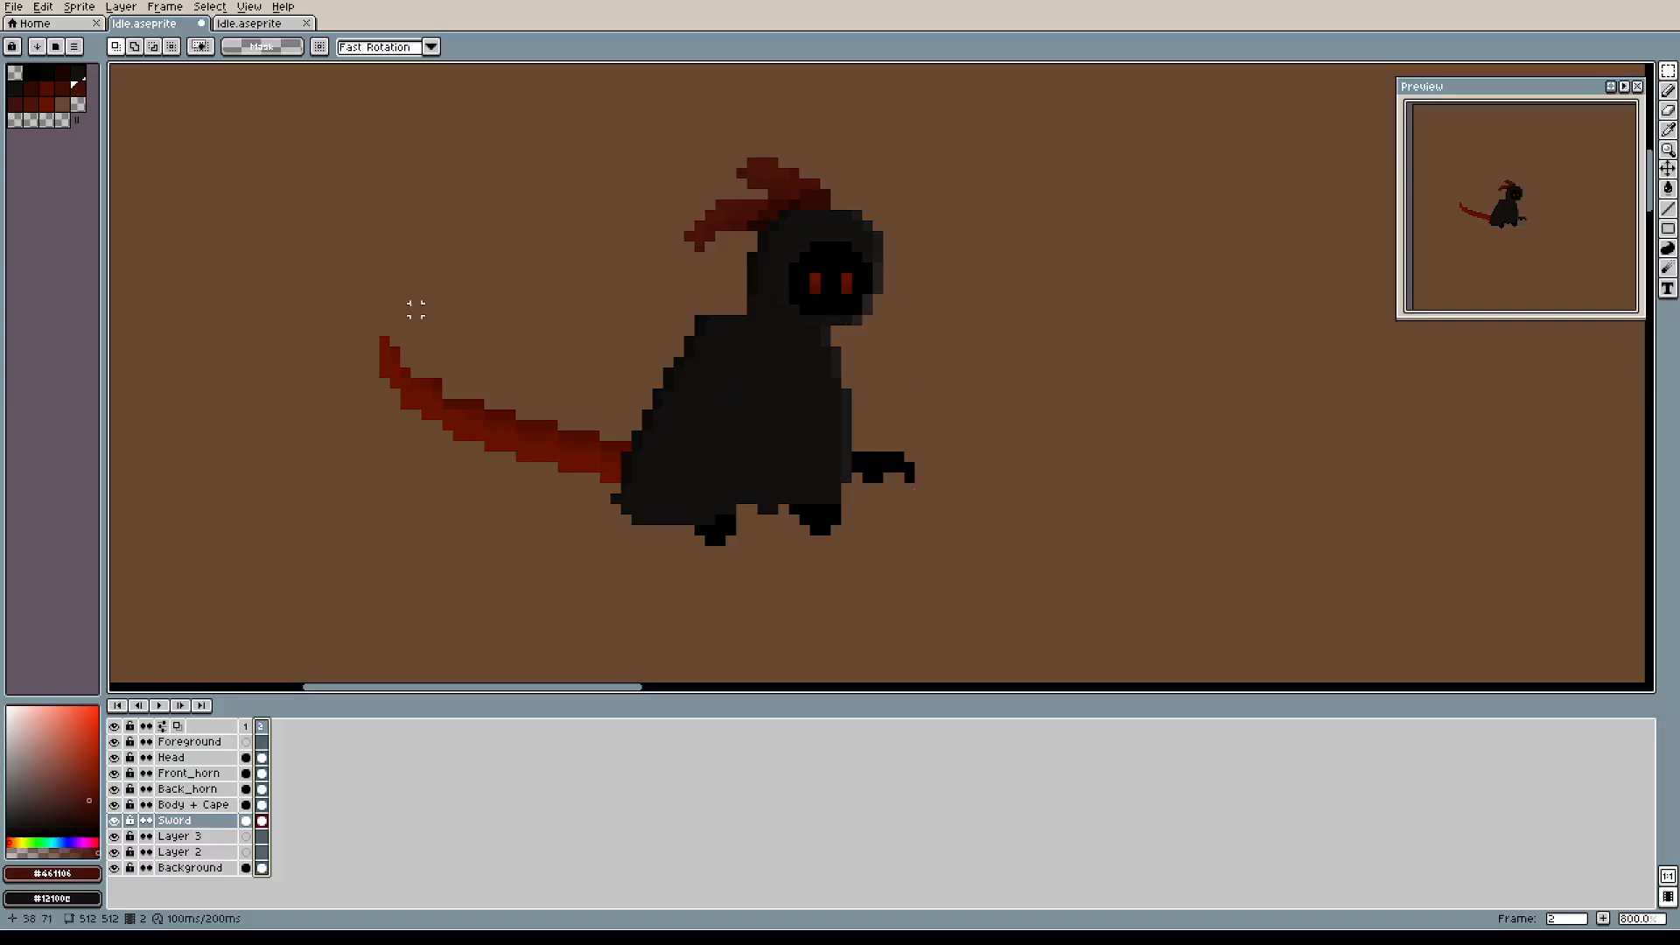
Clean up the hand on frame 2's Sword layer by filling its underside gap with black #000000 and erasing the two front upper pixels.
{"action": "scroll", "coordinate": [897, 445], "scroll_direction": "up", "scroll_amount": 1}
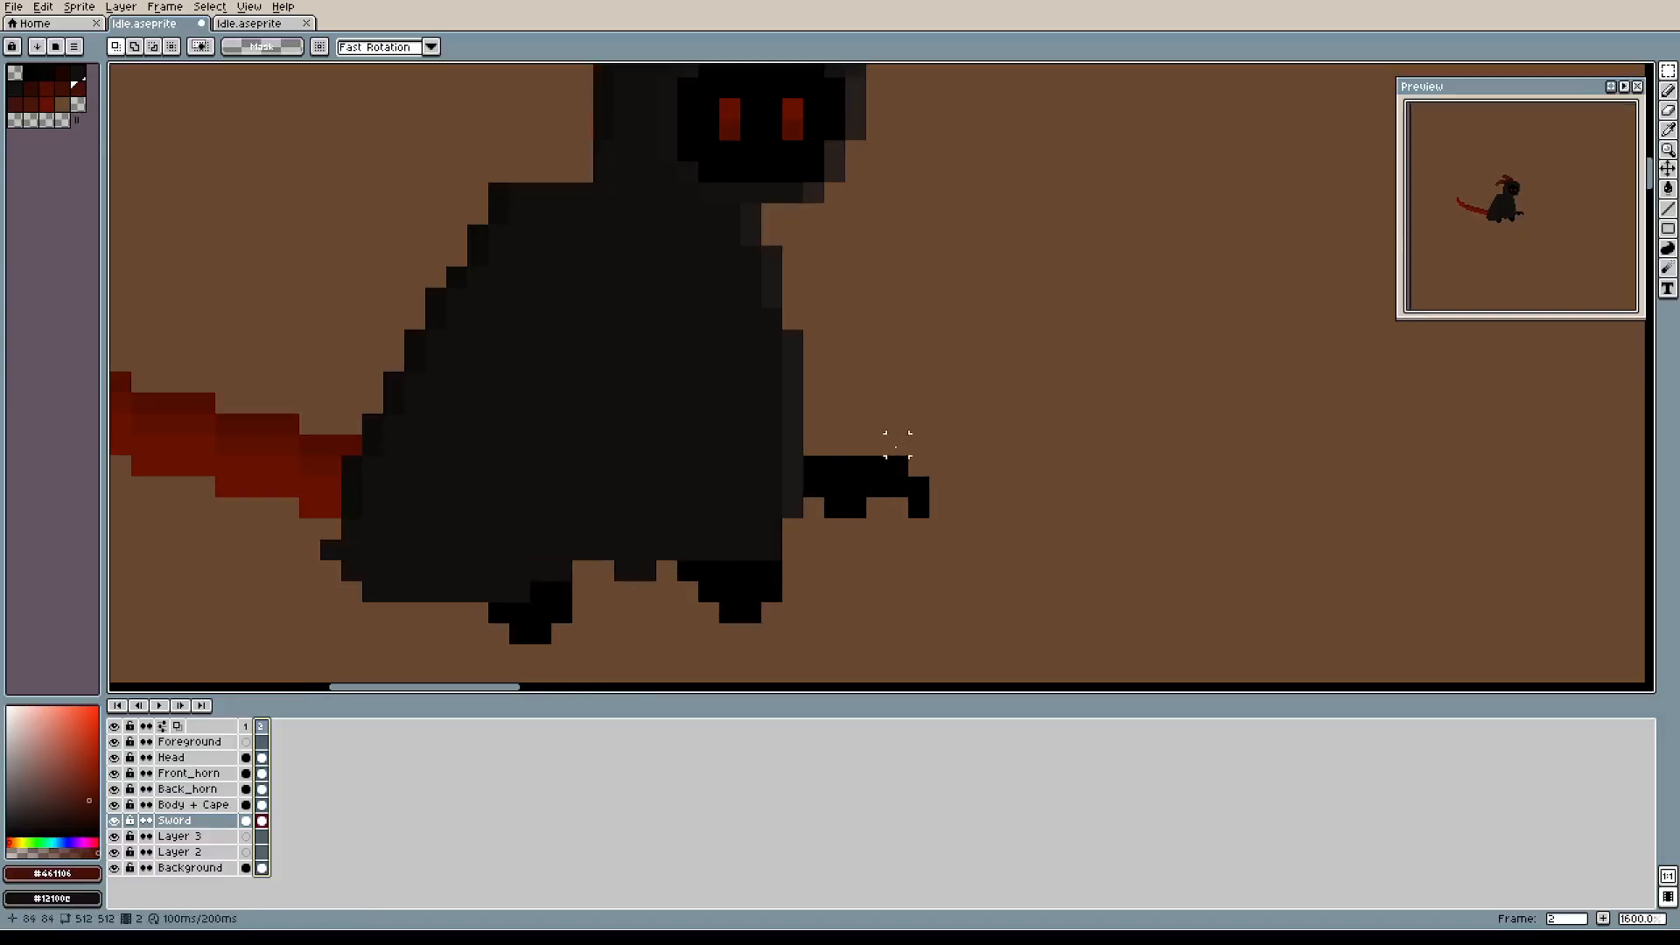
{"action": "left_click", "coordinate": [882, 469], "text": "alt"}
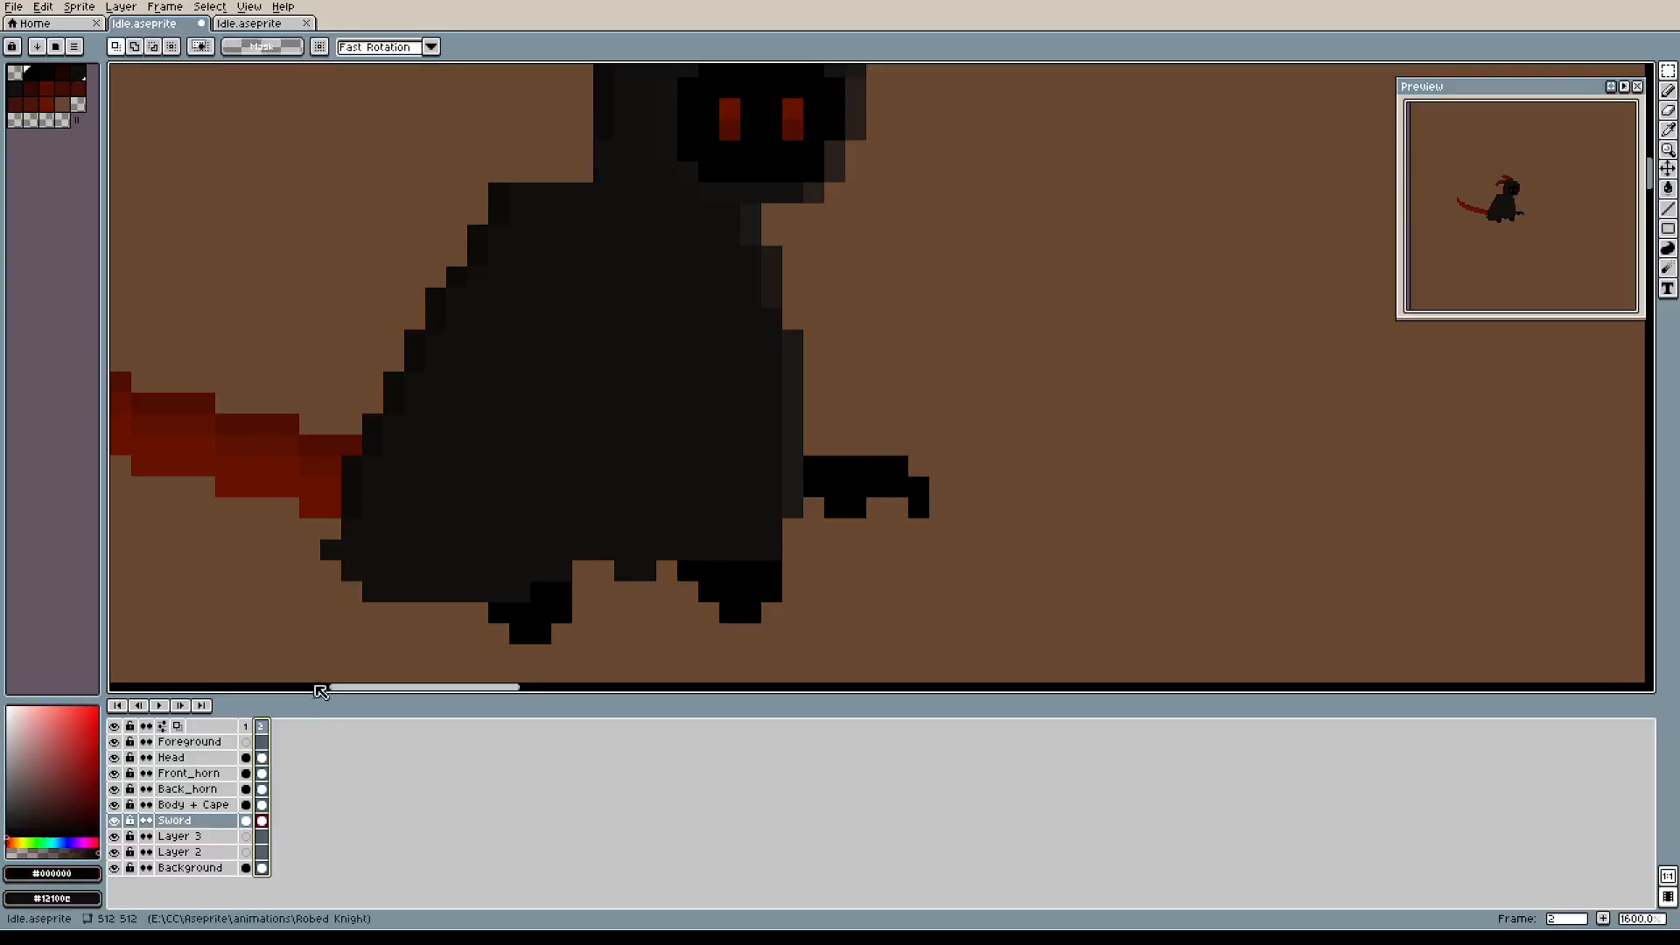
{"action": "key", "text": "b"}
{"action": "left_click", "coordinate": [898, 499]}
{"action": "left_click", "coordinate": [879, 499]}
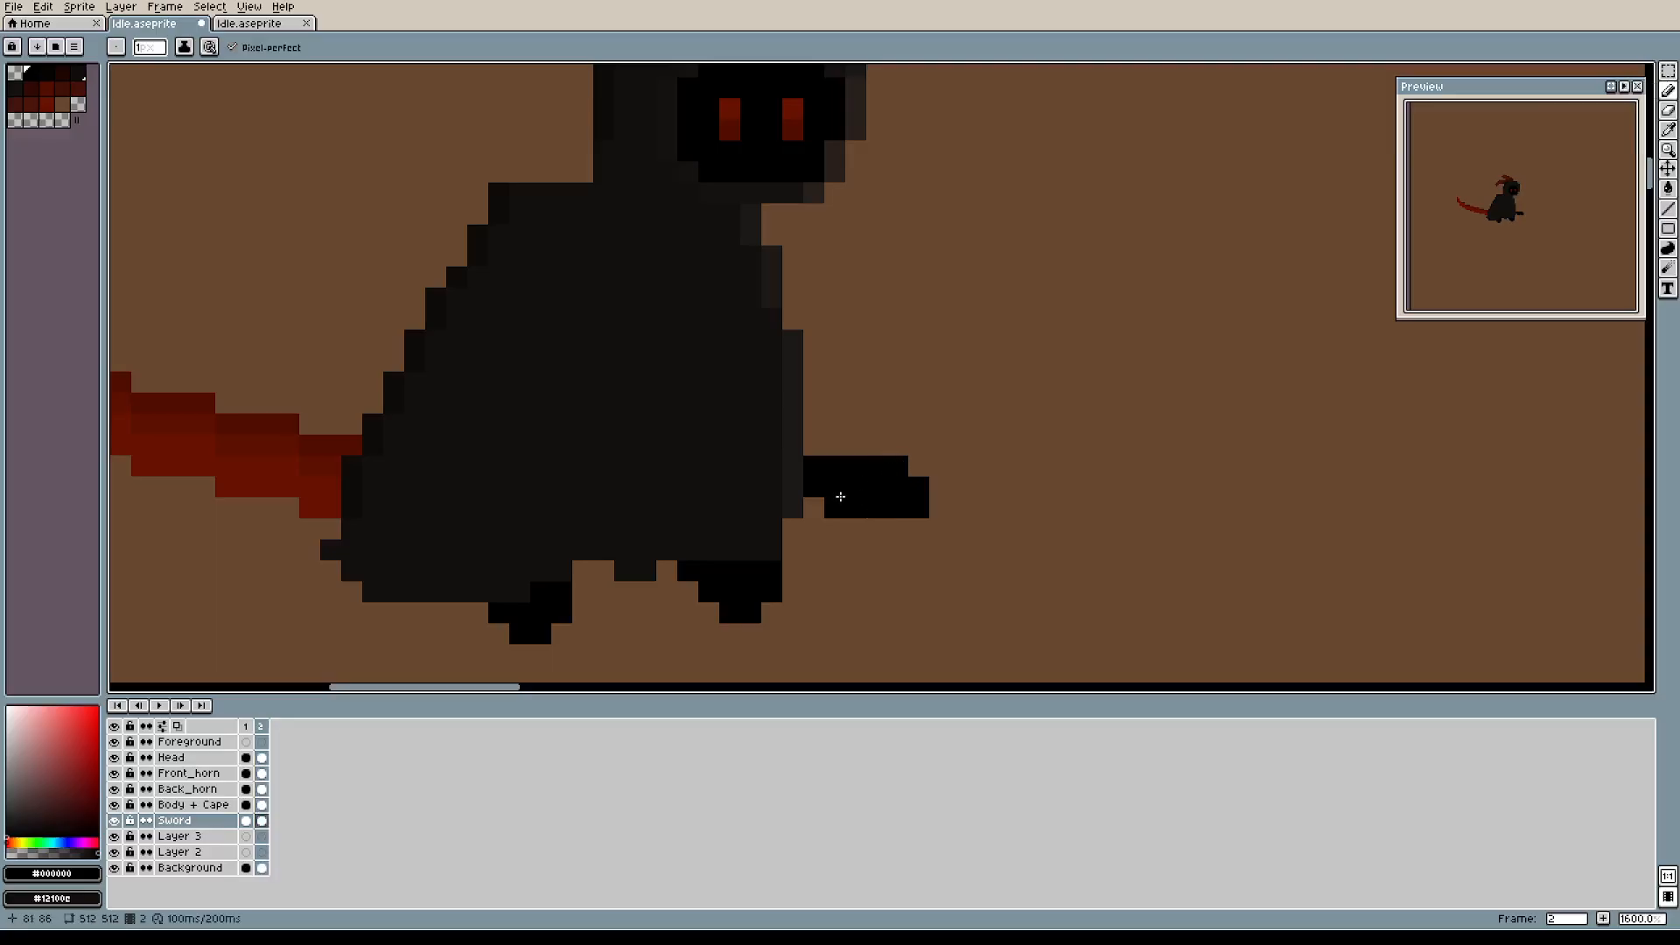
{"action": "right_click", "coordinate": [931, 452], "text": "alt"}
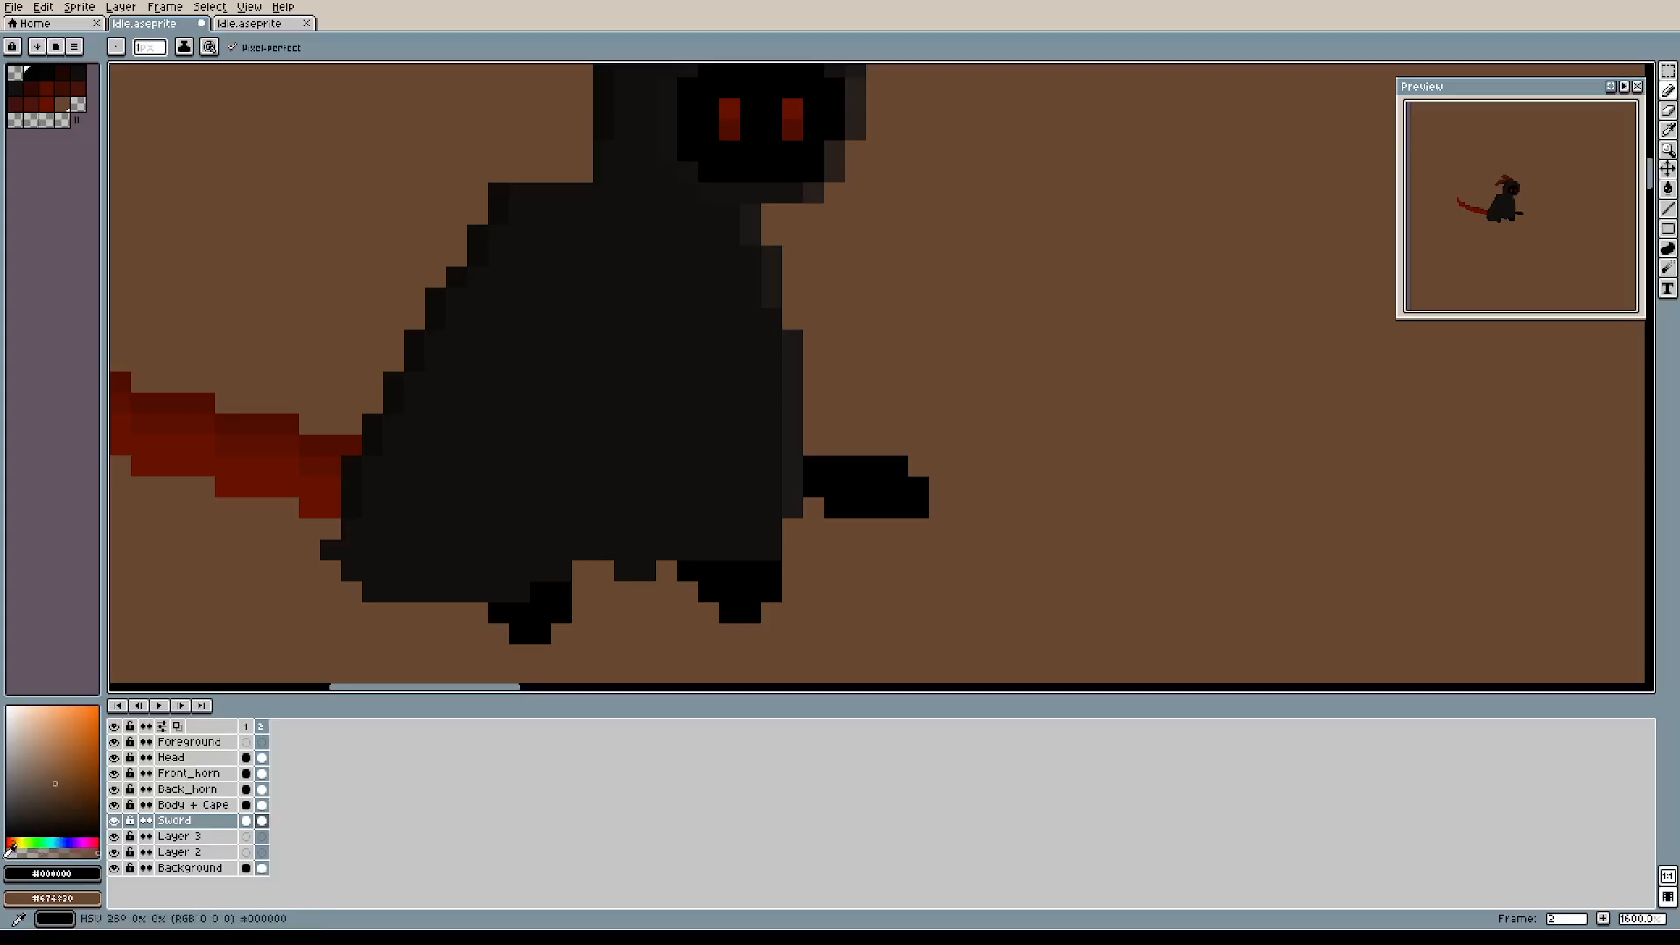
{"action": "key", "text": "e"}
{"action": "left_click_drag", "start_coordinate": [898, 467], "coordinate": [877, 467]}
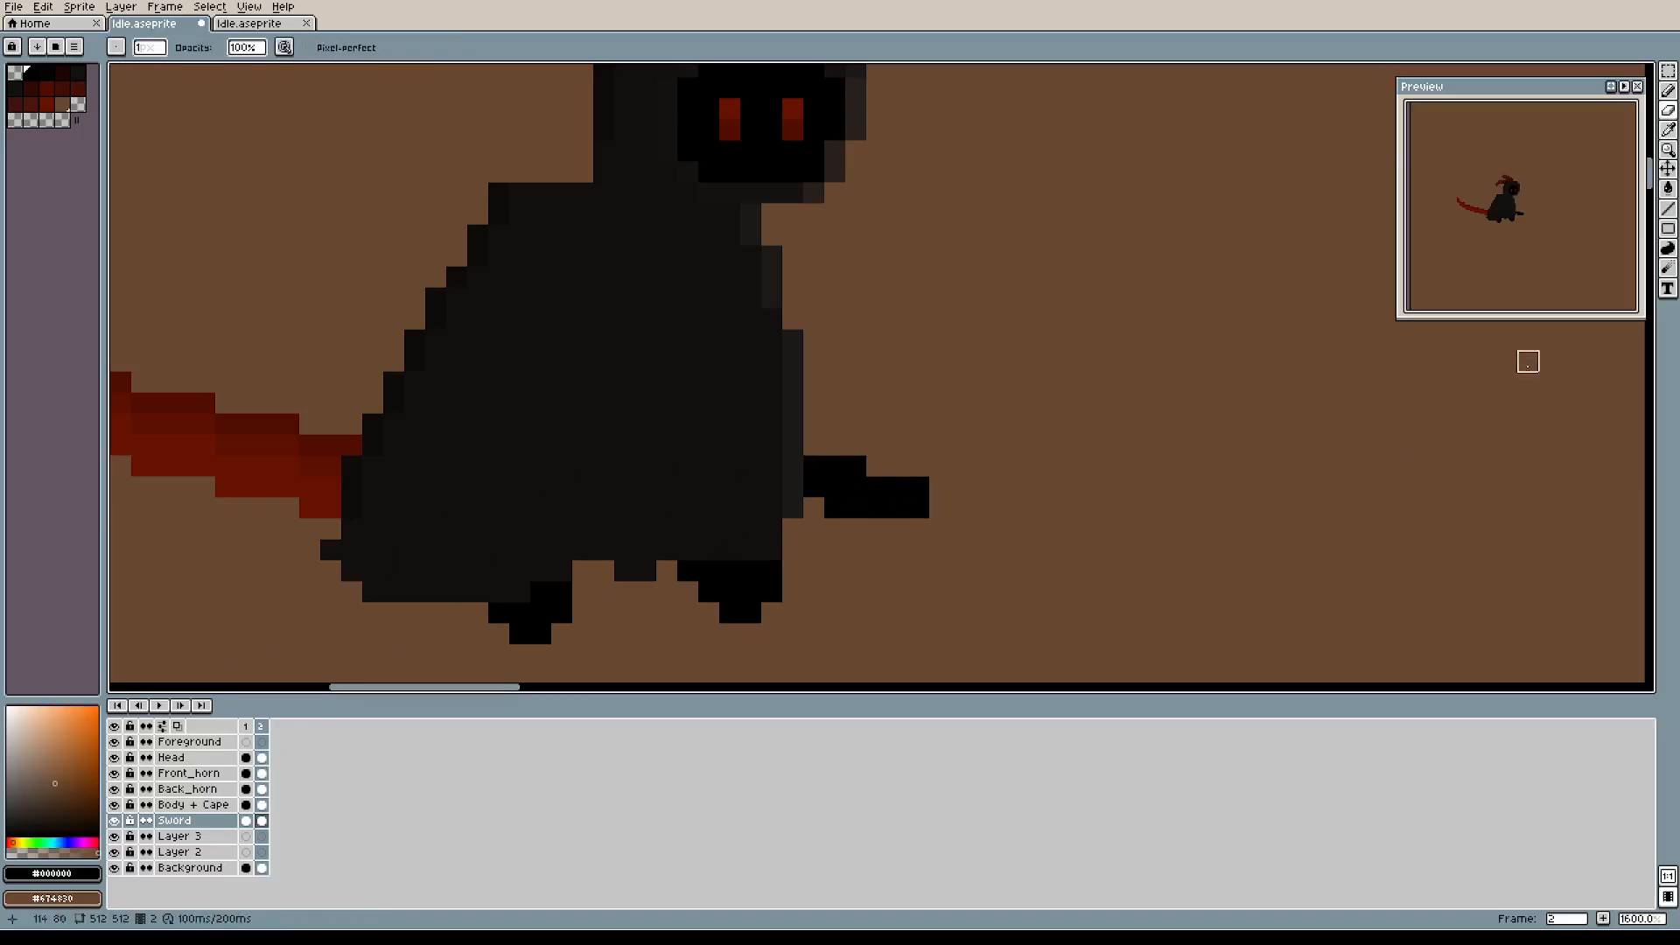
Fill the notch under the sword blade near its tip with red #671200 and undo the extra pixels at the tip.
{"action": "left_click", "coordinate": [1668, 91]}
{"action": "left_click_drag", "start_coordinate": [575, 312], "coordinate": [714, 289]}
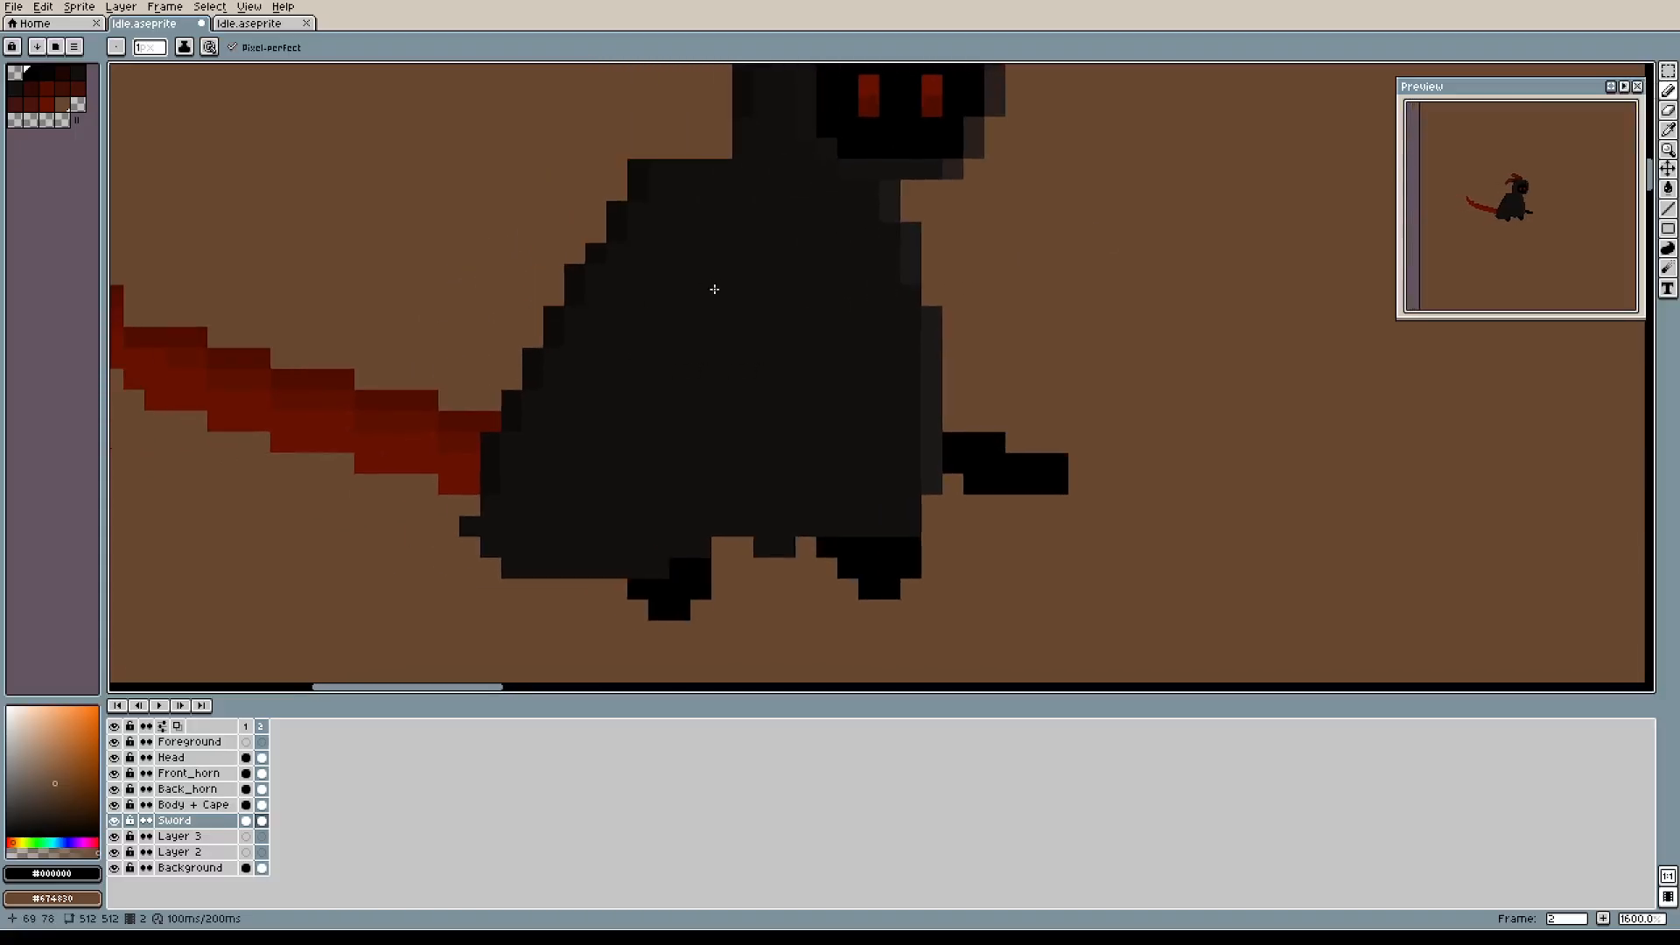
{"action": "left_click_drag", "start_coordinate": [424, 376], "coordinate": [761, 394]}
{"action": "left_click_drag", "start_coordinate": [854, 421], "coordinate": [952, 468]}
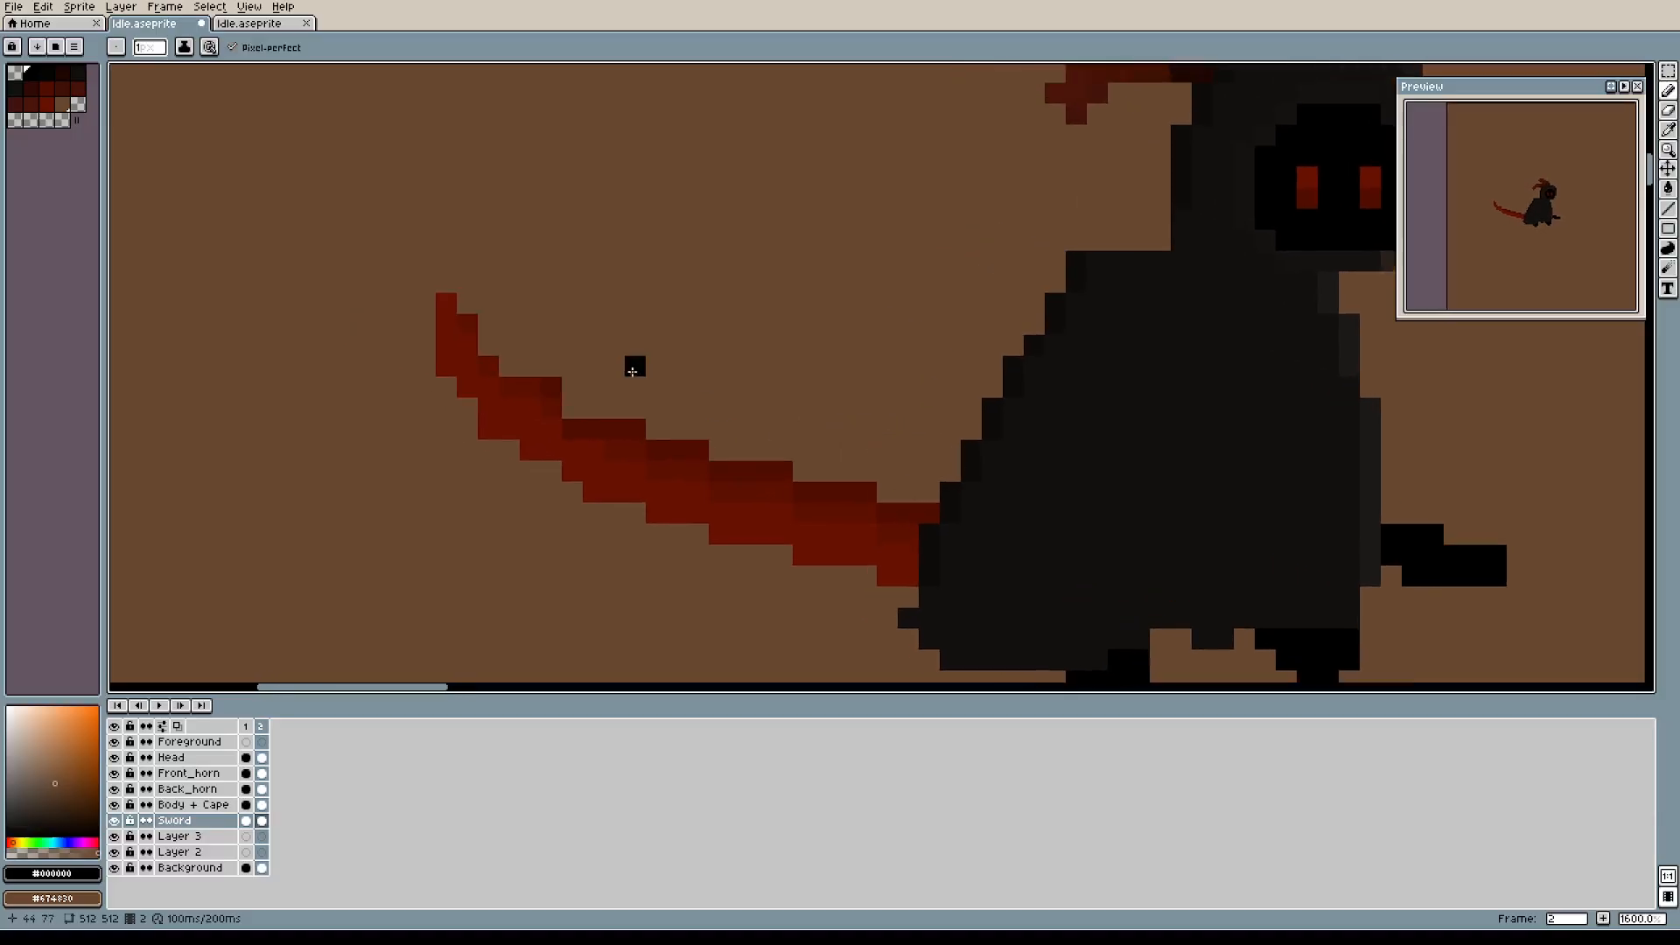
{"action": "left_click_drag", "start_coordinate": [656, 382], "coordinate": [761, 435]}
{"action": "left_click", "coordinate": [637, 472], "text": "alt"}
{"action": "left_click", "coordinate": [594, 475]}
{"action": "left_click", "coordinate": [573, 453]}
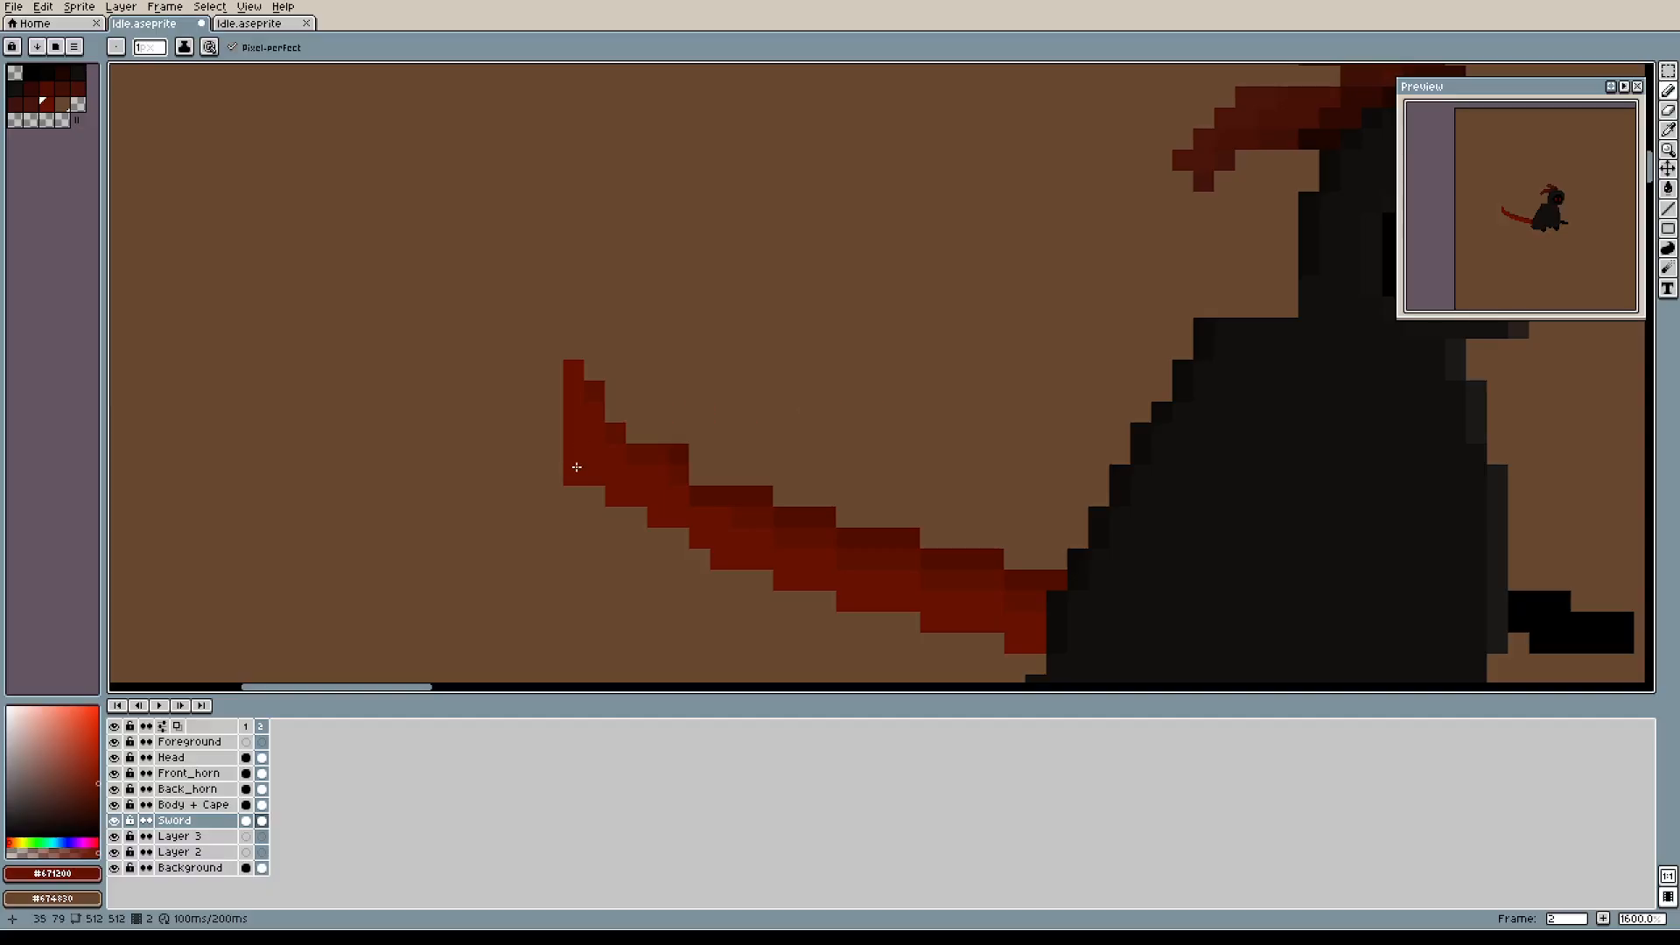
{"action": "key", "text": "ctrl+z"}
{"action": "key", "text": "e"}
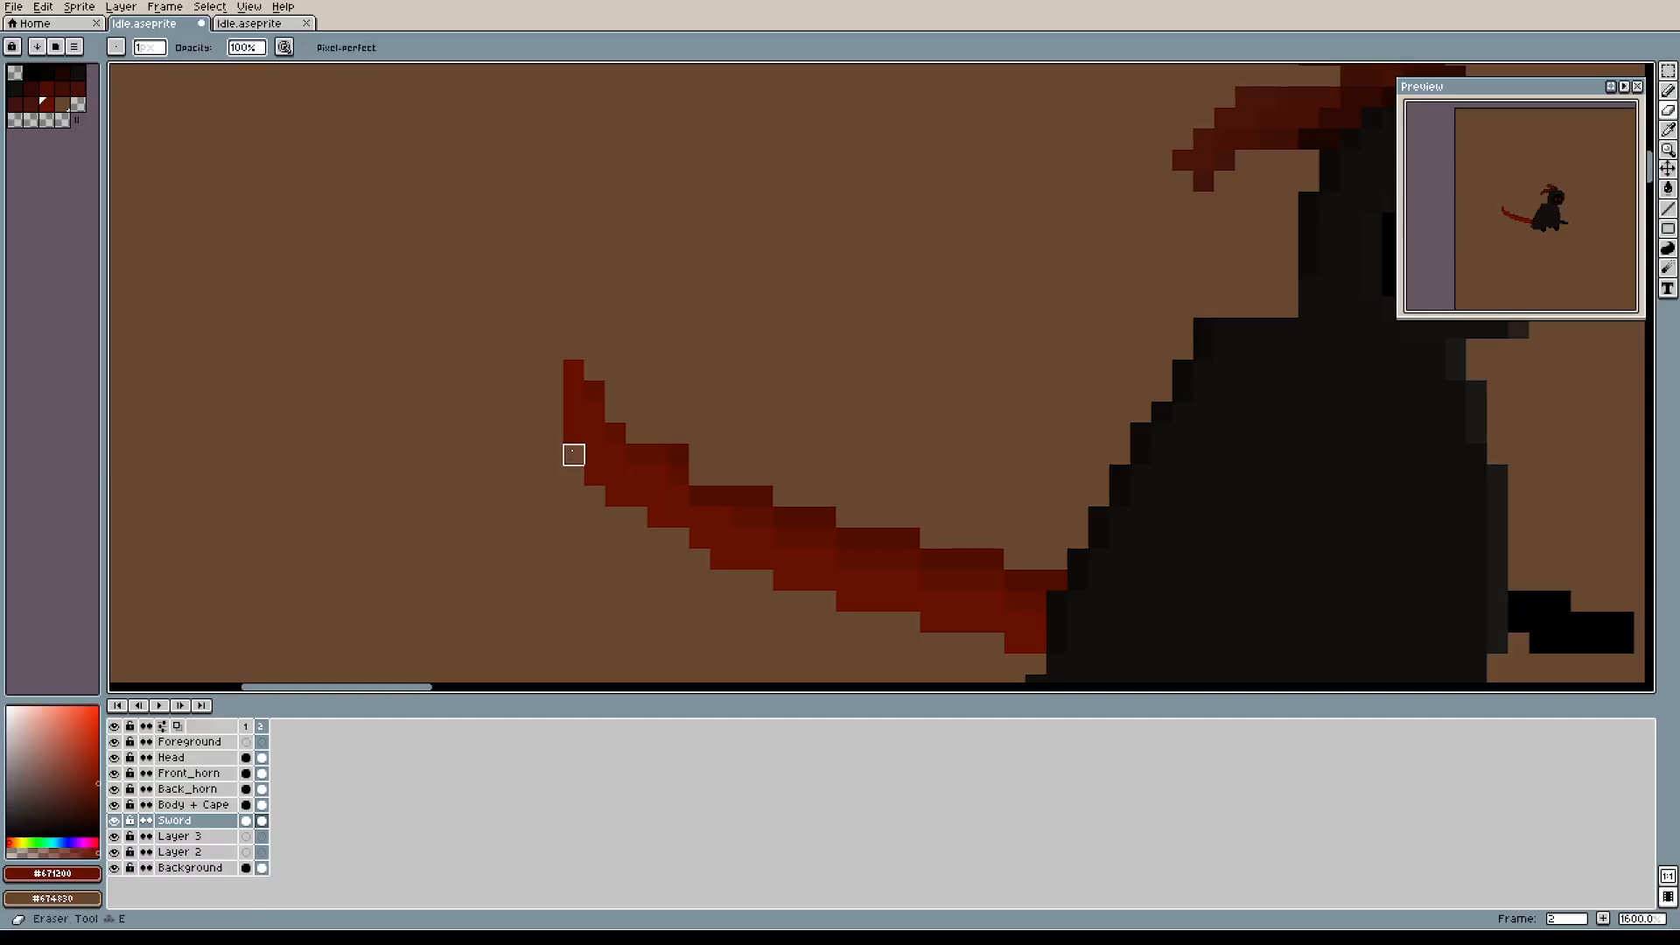
Smooth the blade's upper edge near the tip on frame 2 with single pixels of red #5d1000.
{"action": "left_click", "coordinate": [638, 443], "text": "alt"}
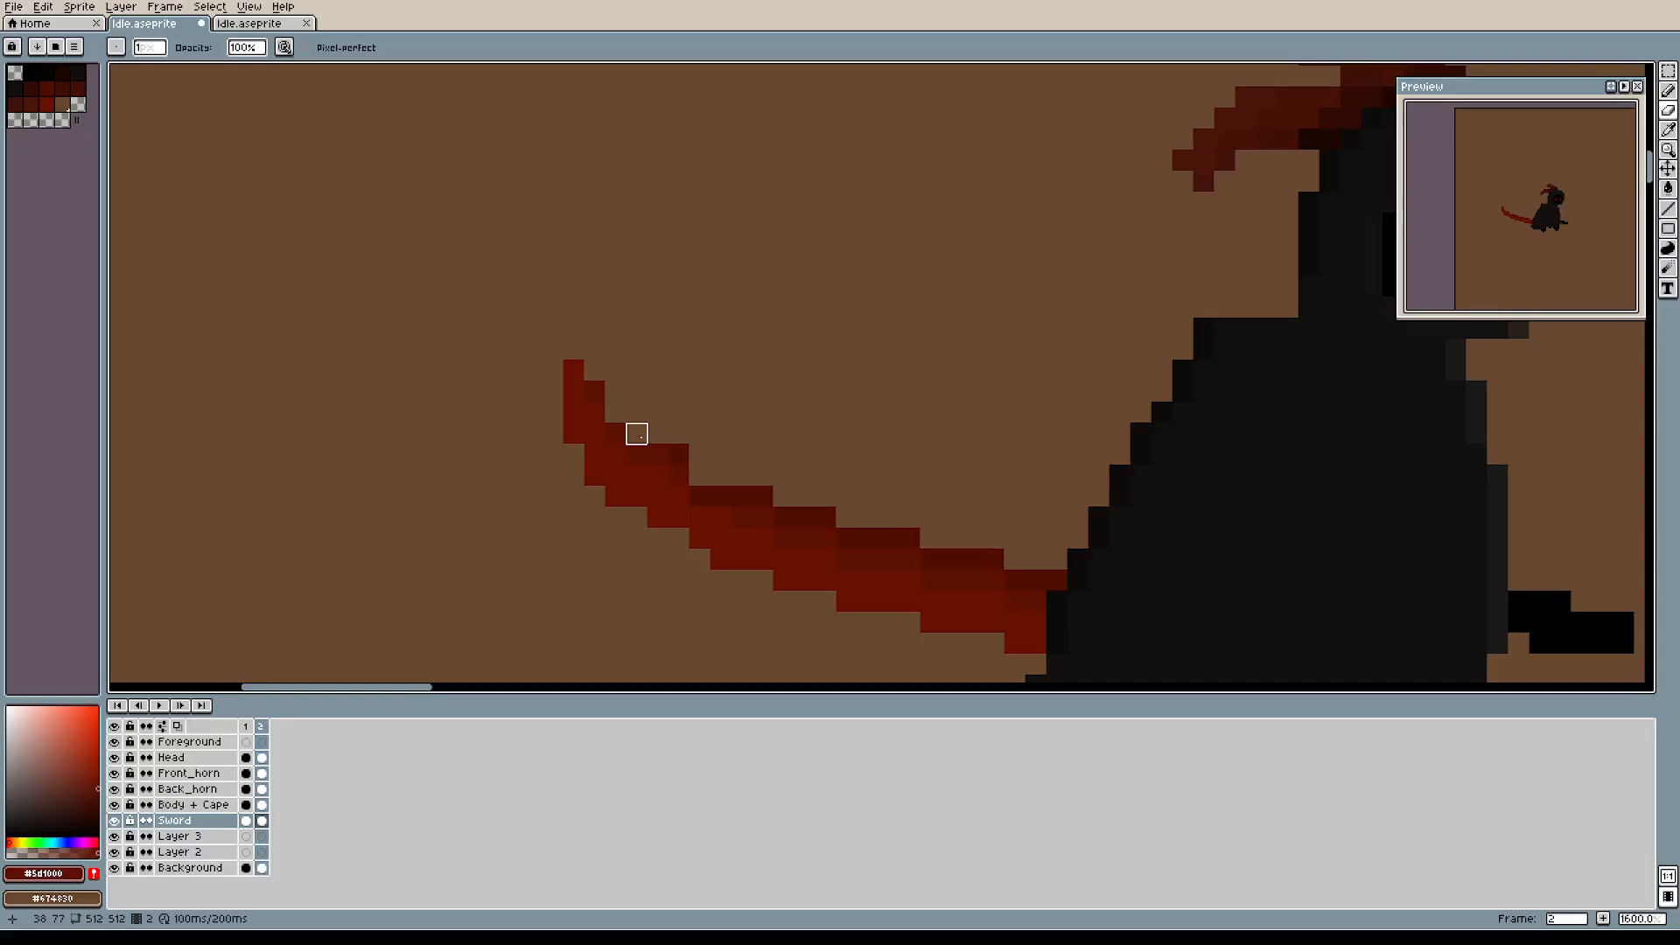
{"action": "key", "text": "b"}
{"action": "left_click", "coordinate": [639, 434]}
{"action": "left_click", "coordinate": [616, 413]}
{"action": "left_click", "coordinate": [644, 456]}
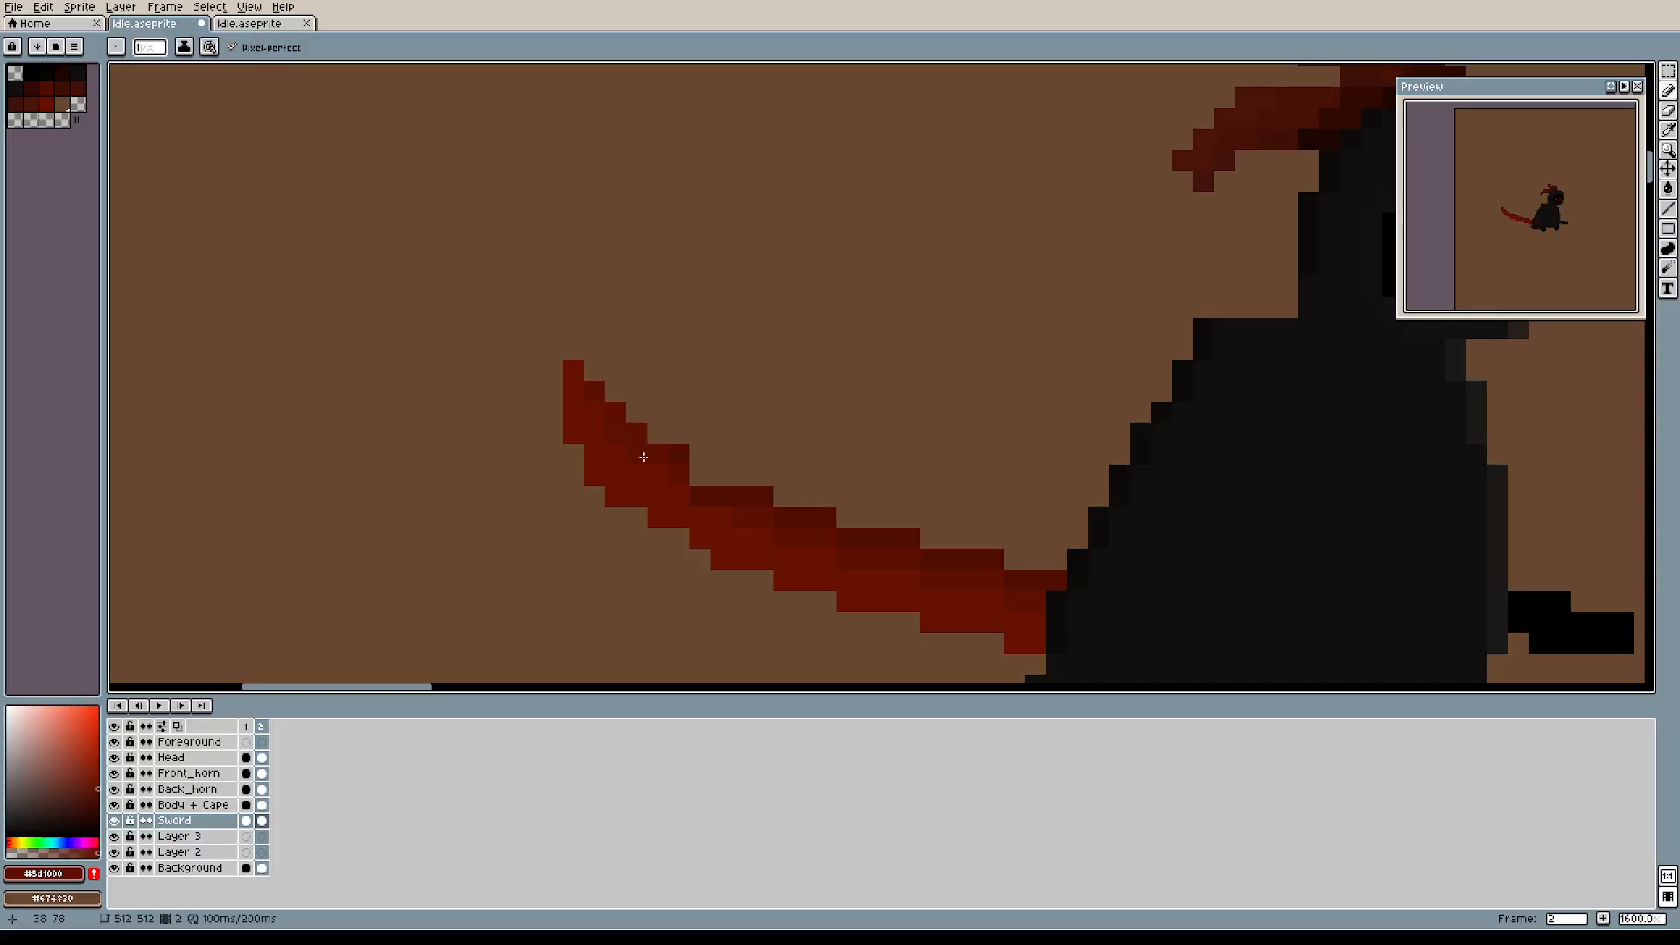
Add a dark red #500e00 pixel to soften the step in the blade's upper edge.
{"action": "left_click", "coordinate": [620, 456], "text": "alt"}
{"action": "mouse_move", "coordinate": [941, 424]}
{"action": "left_mouse_down"}
{"action": "mouse_move", "coordinate": [803, 334]}
{"action": "mouse_move", "coordinate": [701, 330]}
{"action": "mouse_move", "coordinate": [750, 359]}
{"action": "left_mouse_up"}
{"action": "left_click", "coordinate": [586, 403], "text": "alt"}
{"action": "left_click", "coordinate": [773, 401]}
{"action": "key", "text": "ctrl+z"}
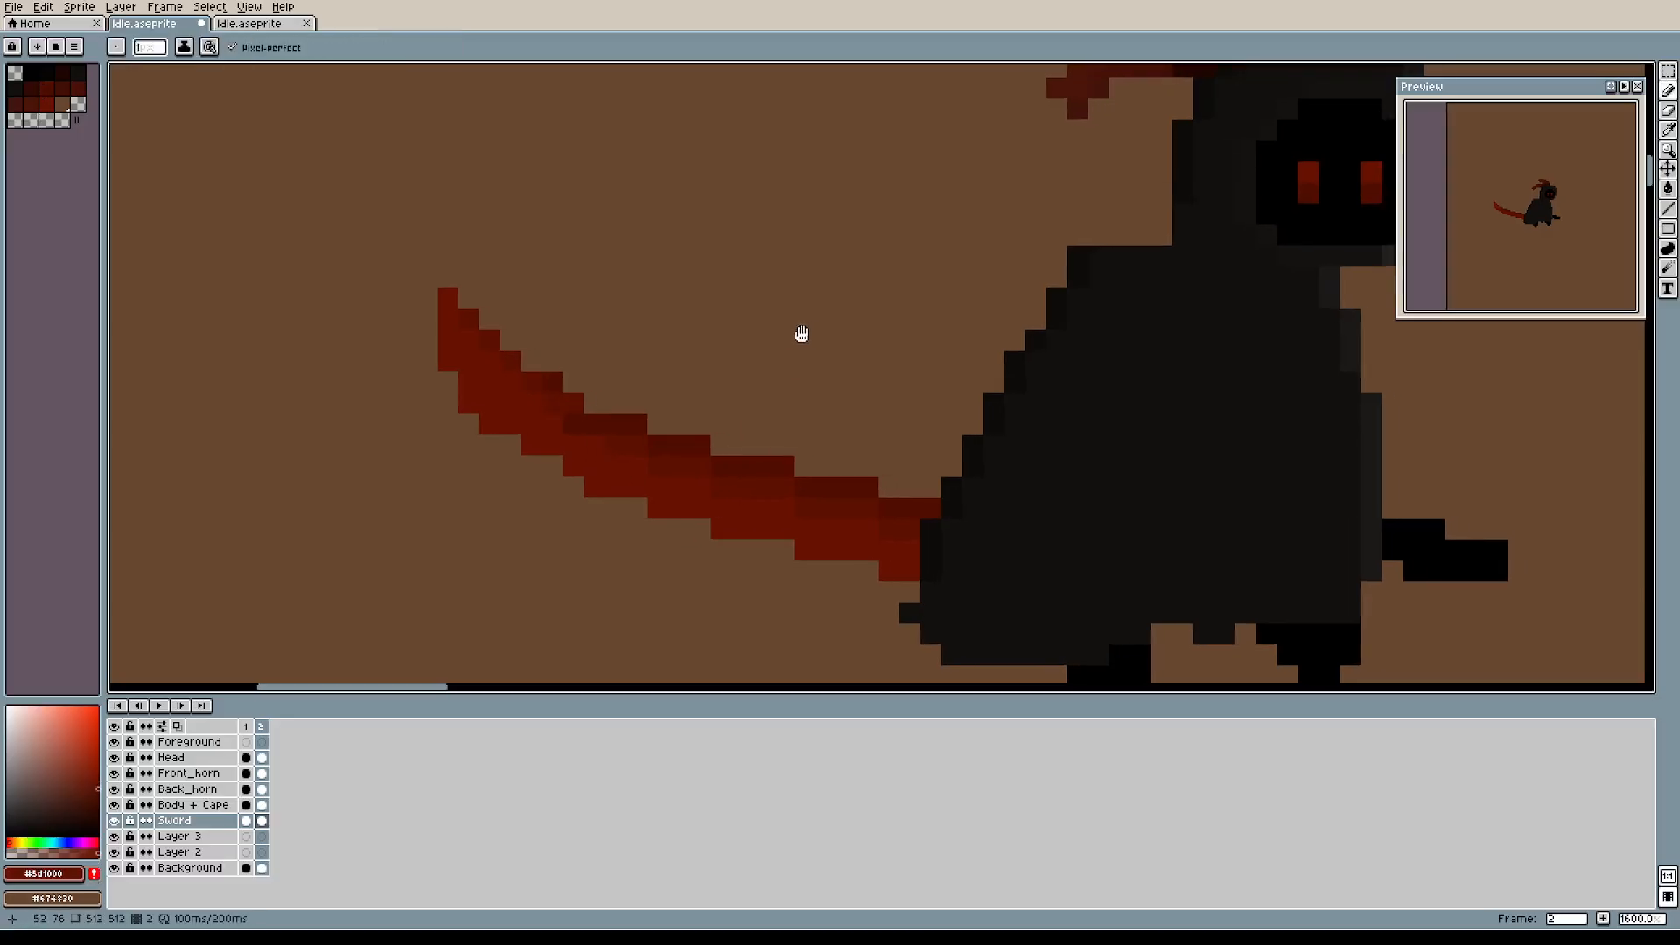
{"action": "left_click", "coordinate": [555, 377], "text": "alt"}
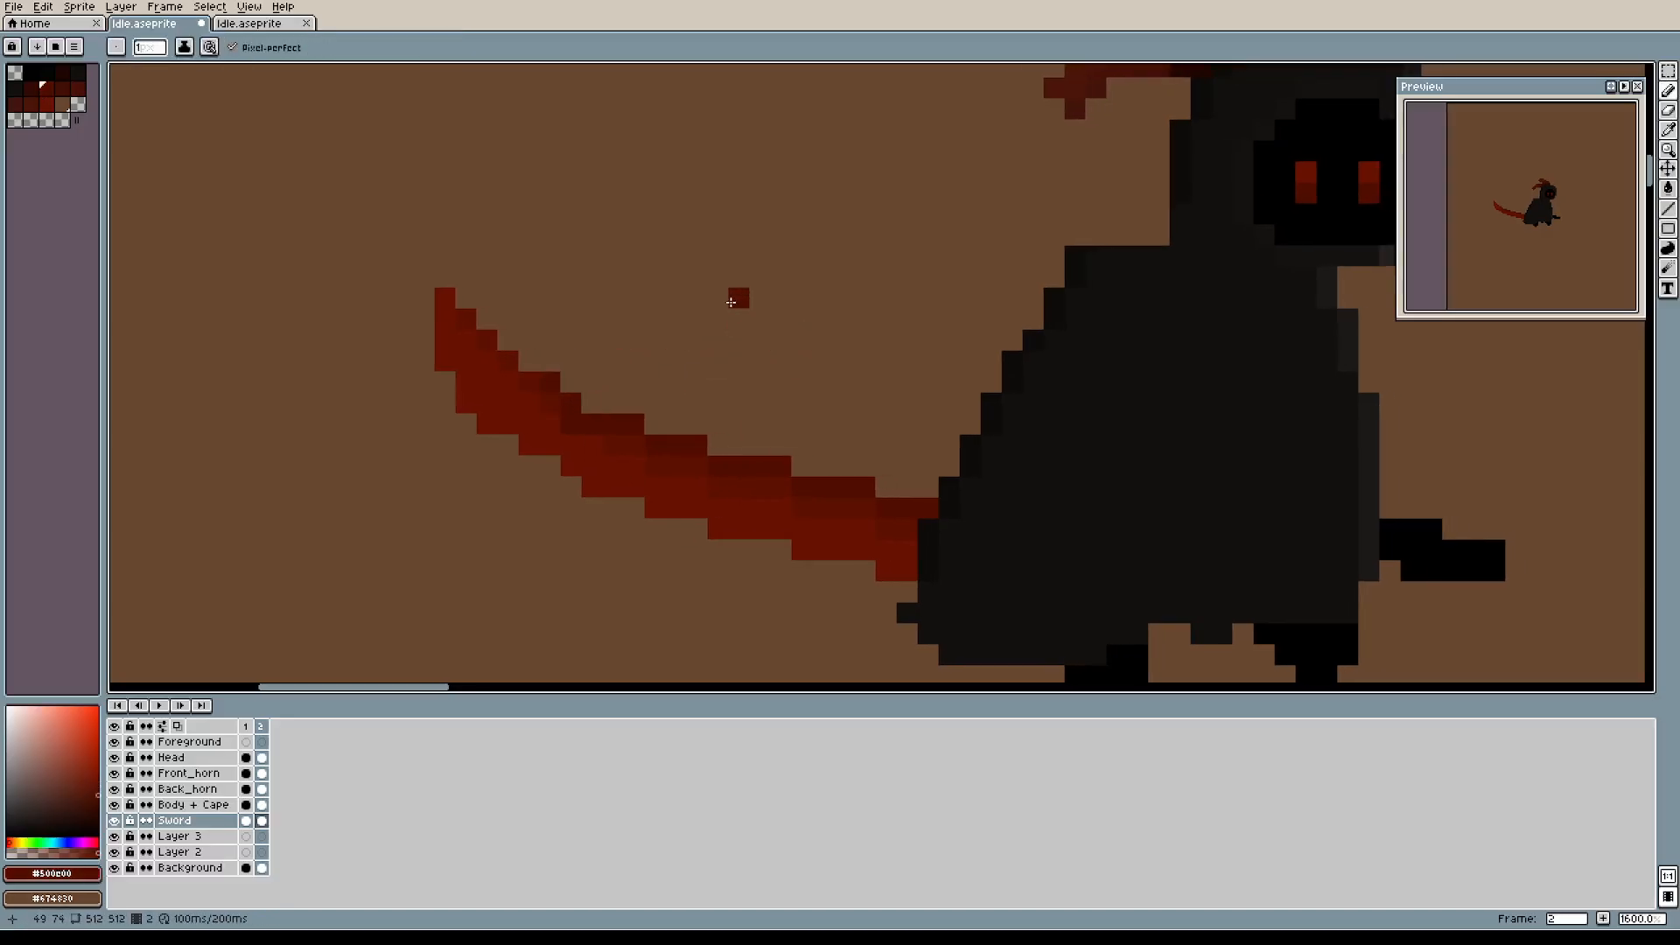
{"action": "left_click_drag", "start_coordinate": [743, 293], "coordinate": [897, 350]}
Touch up the shading along the blade and extend its dark #500e00 upper edge one pixel toward the tip.
{"action": "left_click", "coordinate": [736, 497], "text": "alt"}
{"action": "left_click", "coordinate": [770, 502], "text": "alt"}
{"action": "left_click", "coordinate": [735, 481]}
{"action": "left_click", "coordinate": [737, 495], "text": "alt"}
{"action": "left_click", "coordinate": [738, 482]}
{"action": "left_click_drag", "start_coordinate": [938, 327], "coordinate": [877, 317]}
{"action": "left_click", "coordinate": [648, 411], "text": "alt"}
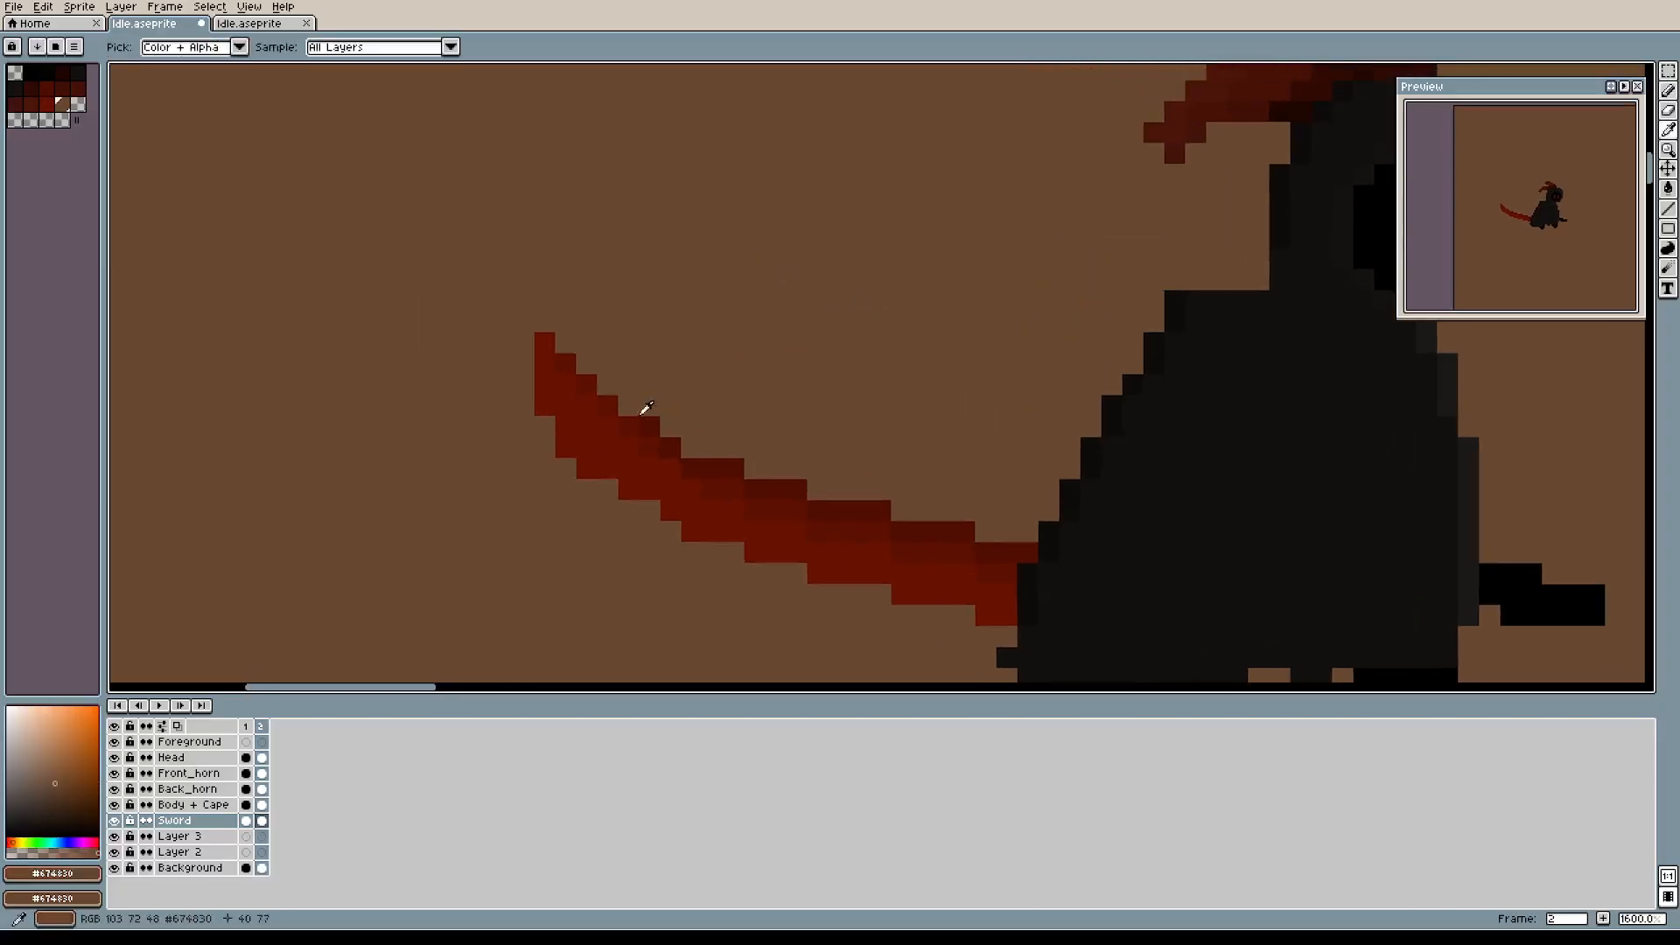
{"action": "left_click", "coordinate": [649, 421], "text": "alt"}
{"action": "left_click", "coordinate": [628, 406]}
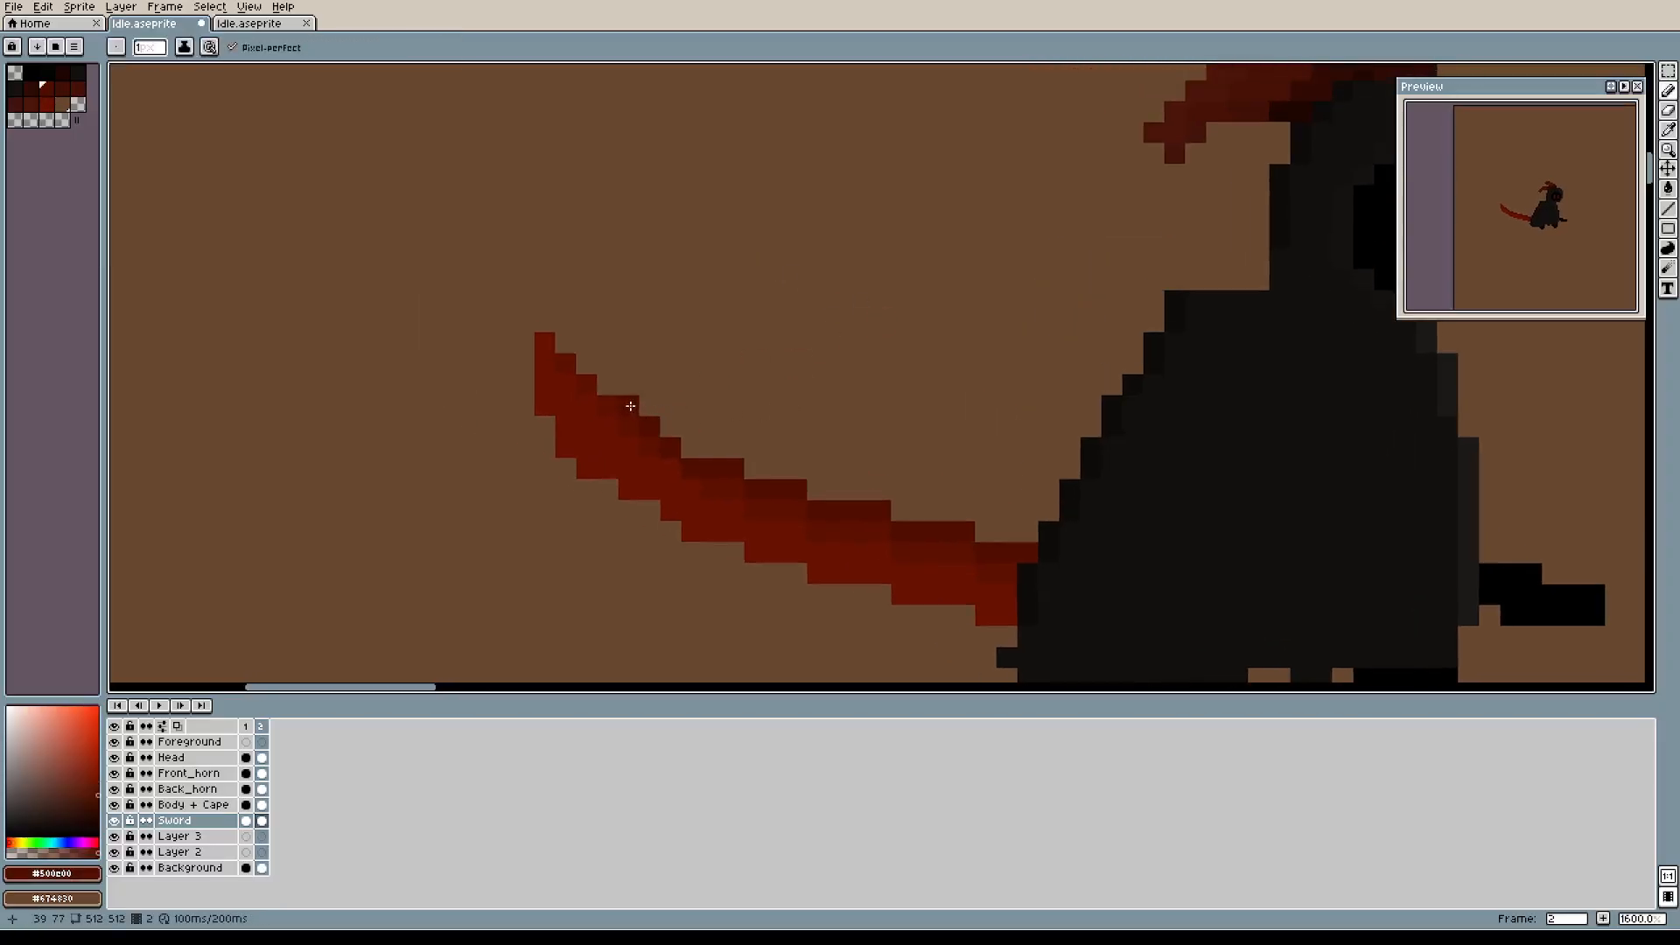
Examine the sword's curve and the whole figure on frame 2 from close up and farther away for rough edges.
{"action": "left_click_drag", "start_coordinate": [942, 356], "coordinate": [877, 304]}
{"action": "scroll", "coordinate": [831, 302], "scroll_direction": "down", "scroll_amount": 1}
{"action": "left_click_drag", "start_coordinate": [740, 260], "coordinate": [768, 342]}
{"action": "left_click_drag", "start_coordinate": [925, 371], "coordinate": [701, 296]}
{"action": "scroll", "coordinate": [746, 304], "scroll_direction": "down", "scroll_amount": 1}
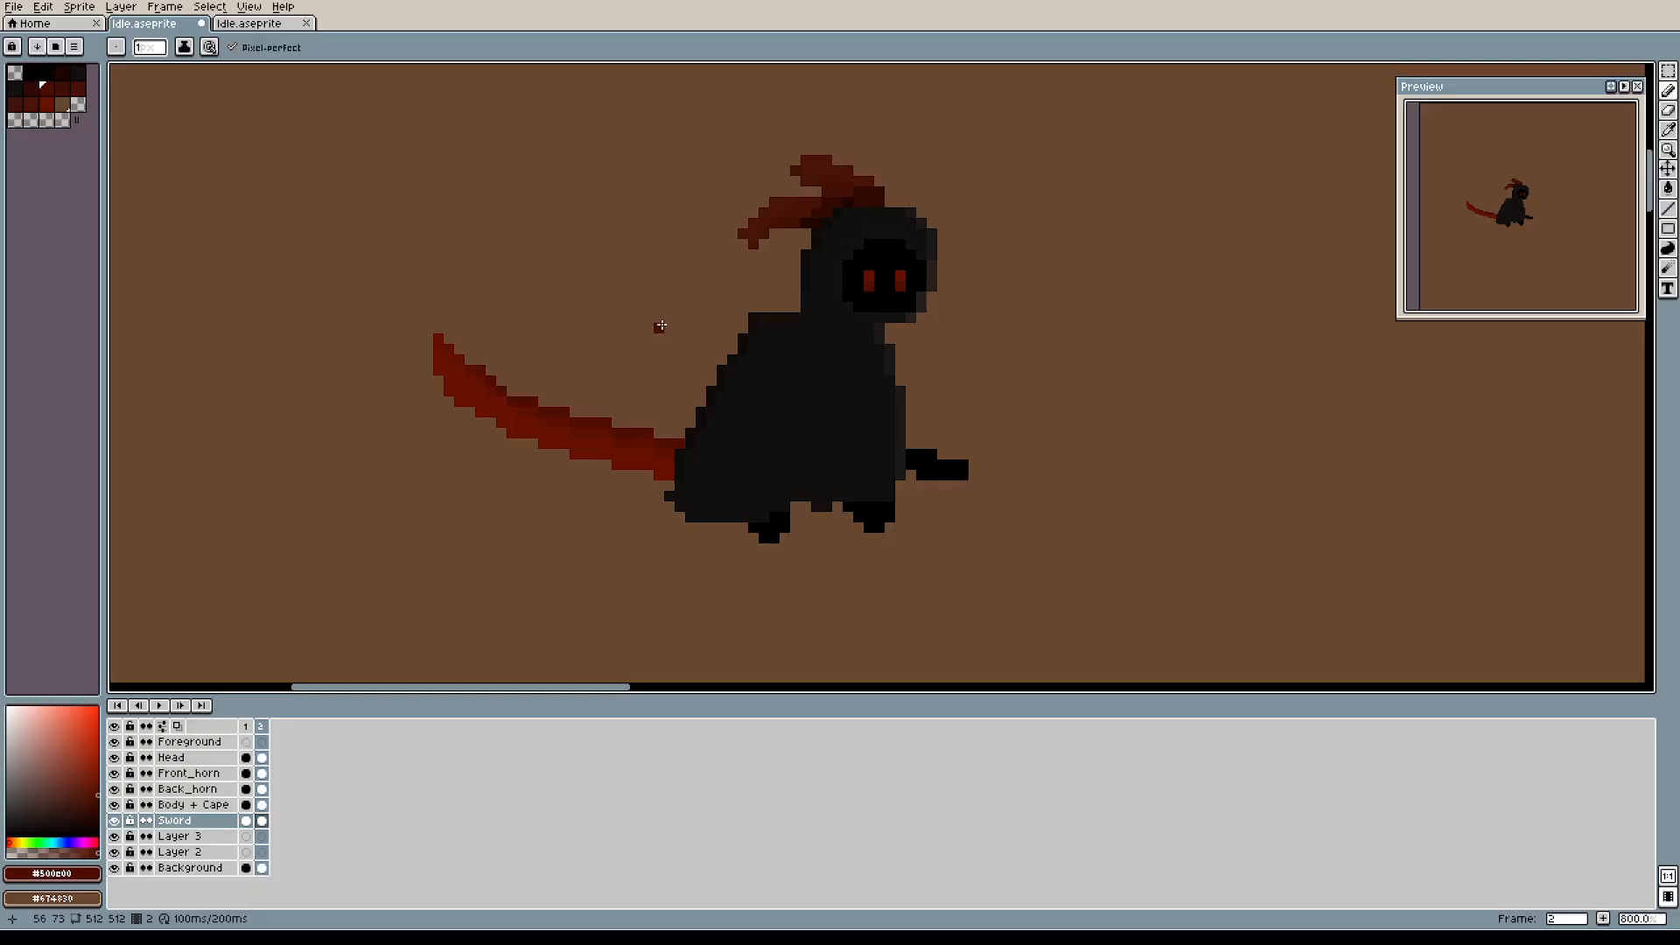
{"action": "left_click_drag", "start_coordinate": [514, 321], "coordinate": [728, 389]}
{"action": "scroll", "coordinate": [699, 430], "scroll_direction": "up", "scroll_amount": 2}
{"action": "key", "text": "alt"}
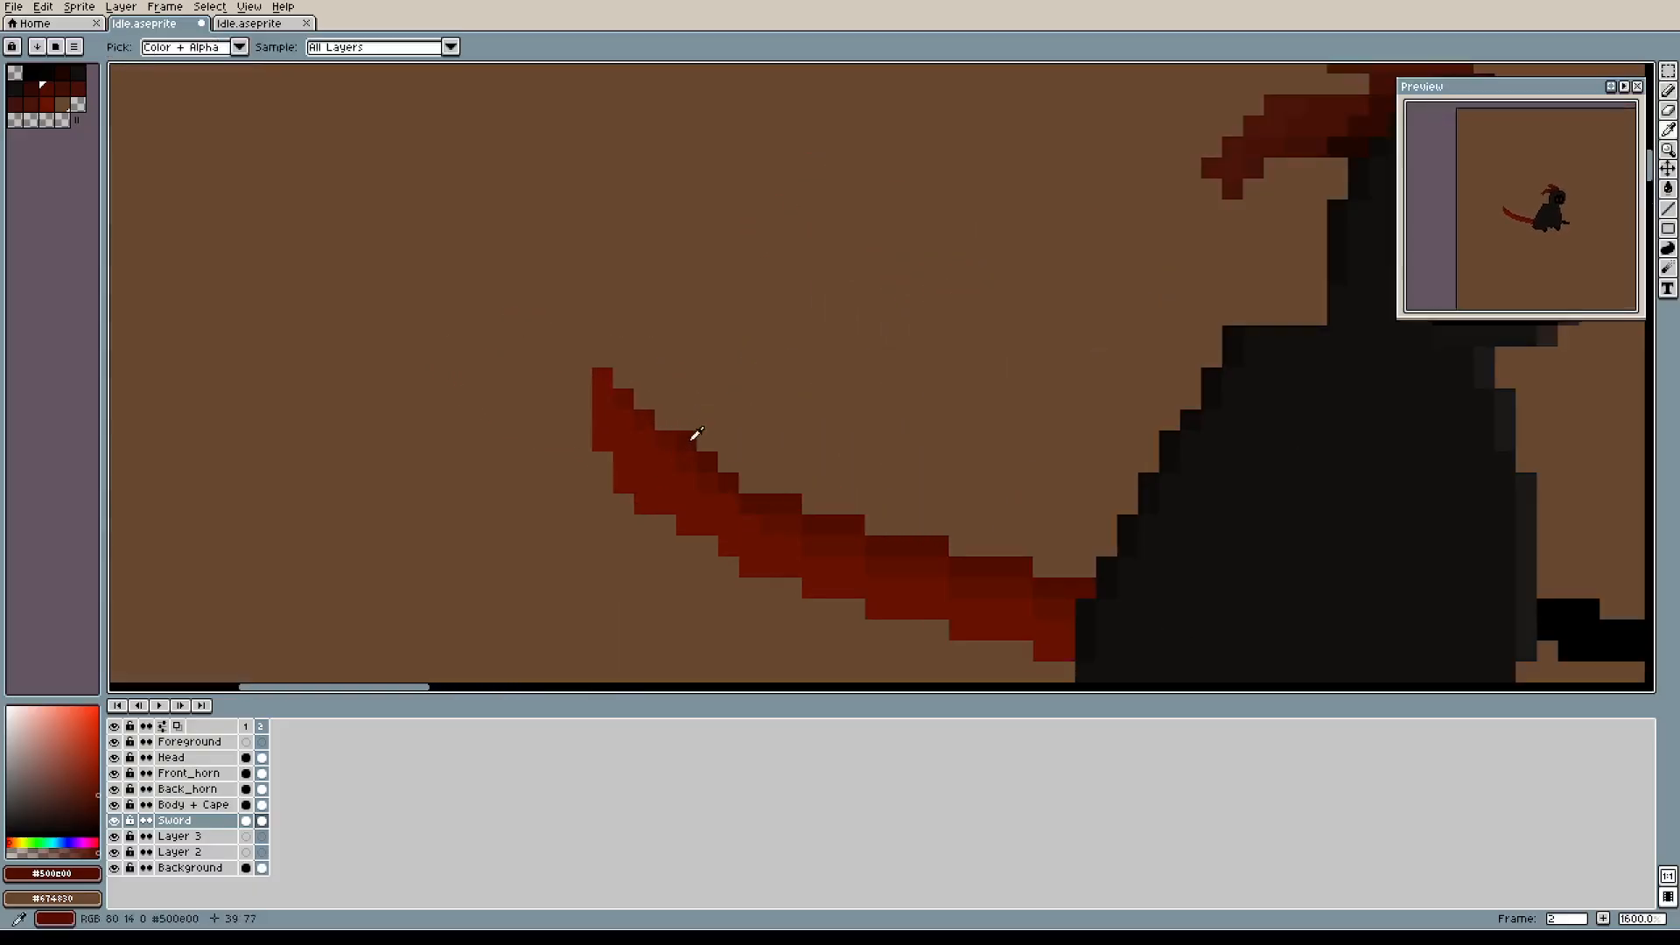
{"action": "mouse_move", "coordinate": [960, 338]}
{"action": "left_mouse_down"}
{"action": "mouse_move", "coordinate": [709, 244]}
{"action": "mouse_move", "coordinate": [765, 286]}
{"action": "mouse_move", "coordinate": [686, 348]}
{"action": "left_mouse_up"}
{"action": "scroll", "coordinate": [711, 246], "scroll_direction": "down", "scroll_amount": 1}
{"action": "scroll", "coordinate": [739, 323], "scroll_direction": "down", "scroll_amount": 2}
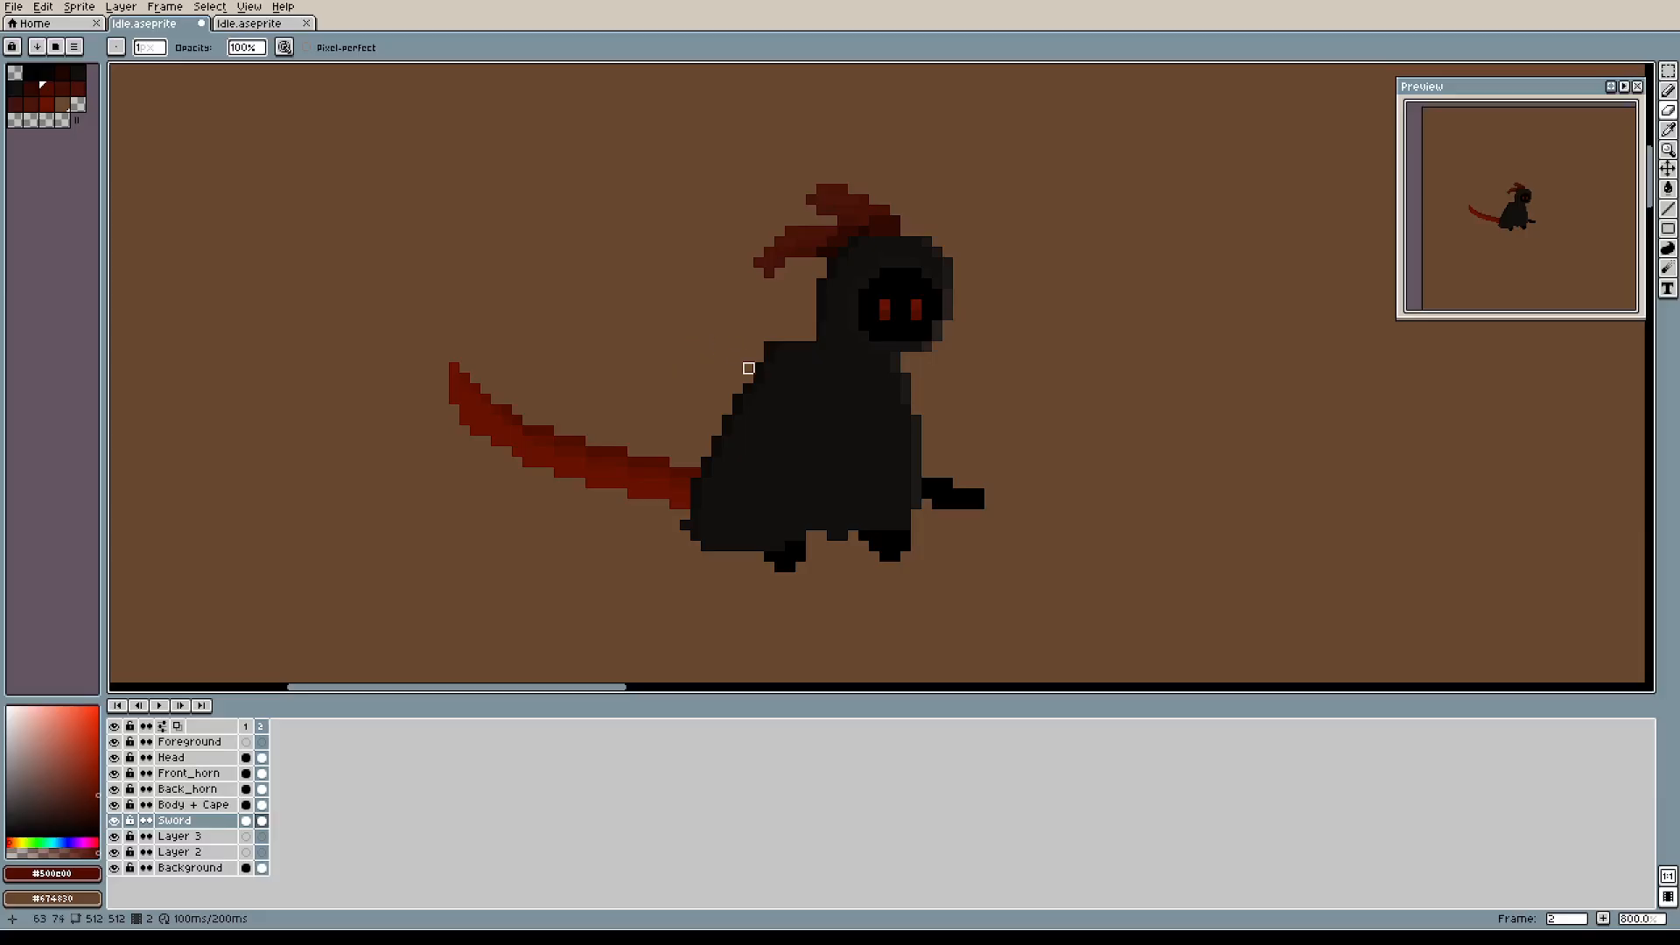
{"action": "key", "text": "b"}
{"action": "left_click_drag", "start_coordinate": [1076, 425], "coordinate": [970, 386]}
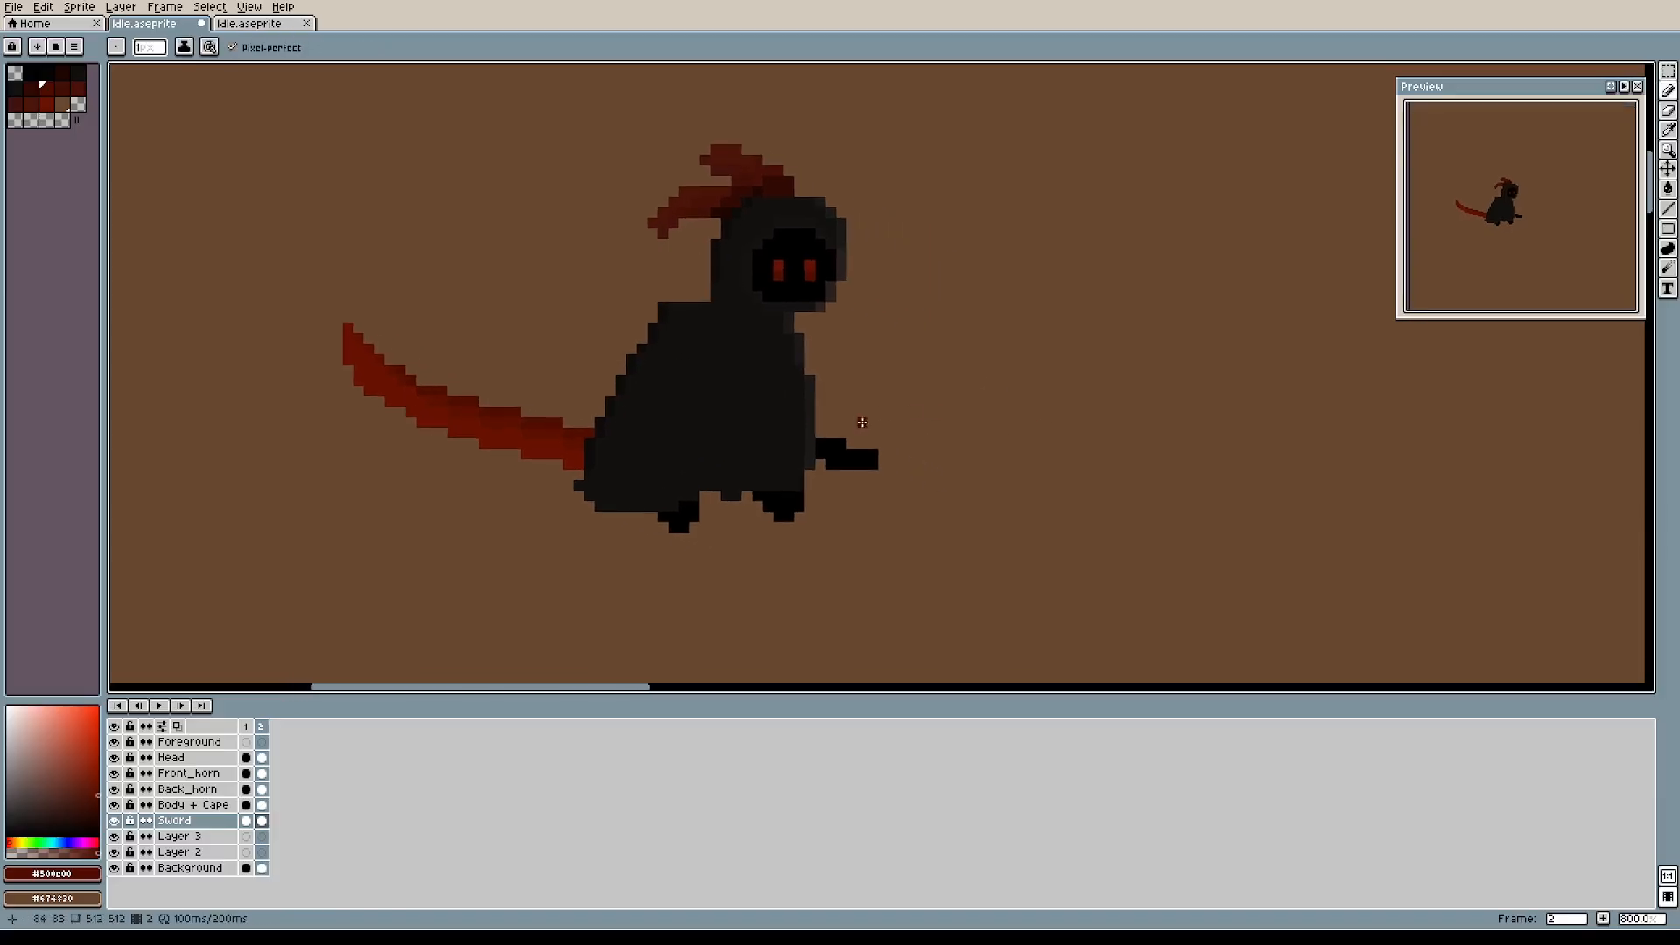
{"action": "scroll", "coordinate": [581, 357], "scroll_direction": "up", "scroll_amount": 3}
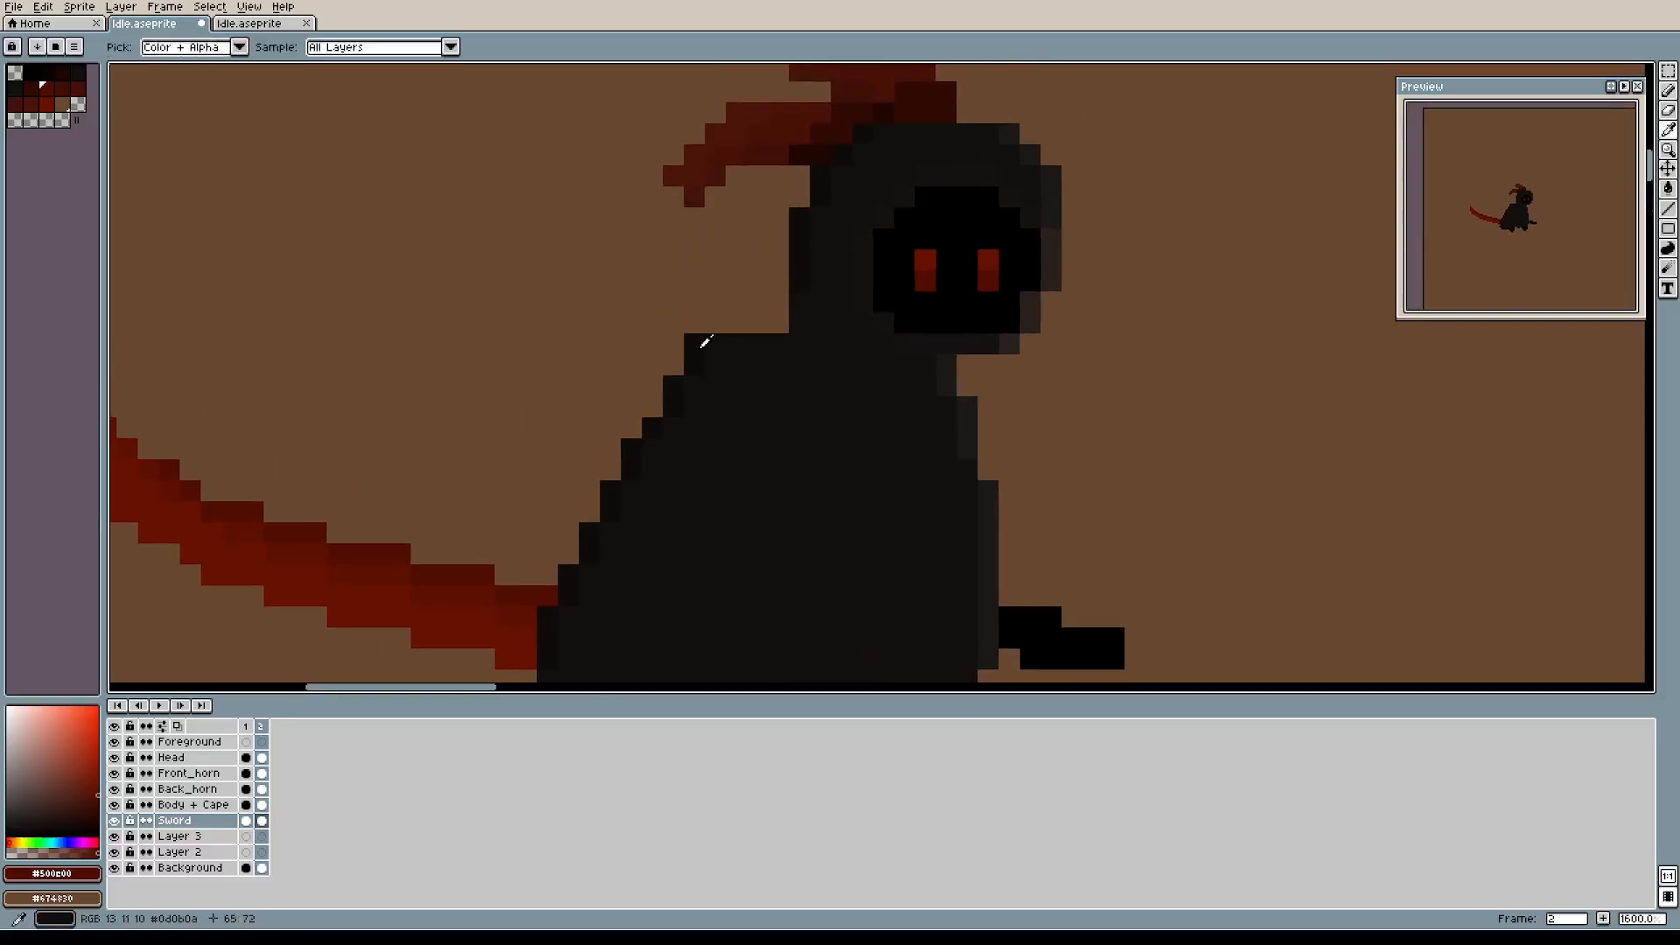
{"action": "left_click", "coordinate": [758, 343], "text": "alt"}
{"action": "left_click", "coordinate": [783, 303]}
{"action": "left_click", "coordinate": [779, 324]}
{"action": "left_click", "coordinate": [757, 324]}
{"action": "right_click", "coordinate": [777, 331], "text": "alt"}
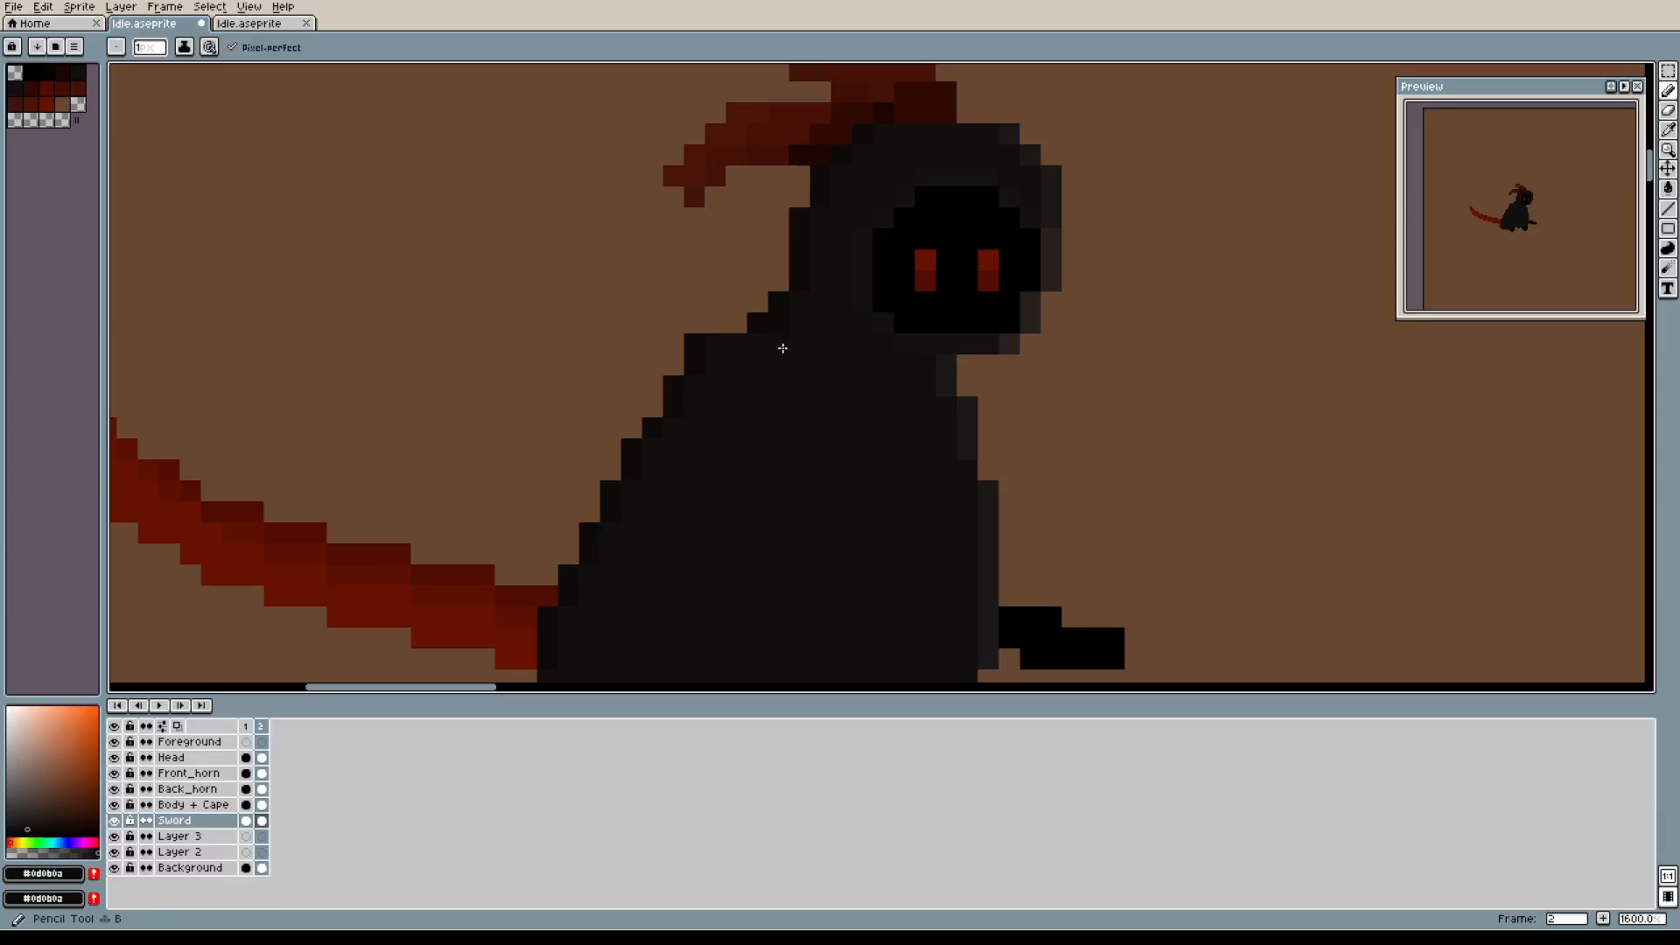
{"action": "key", "text": "e"}
{"action": "left_click", "coordinate": [779, 324]}
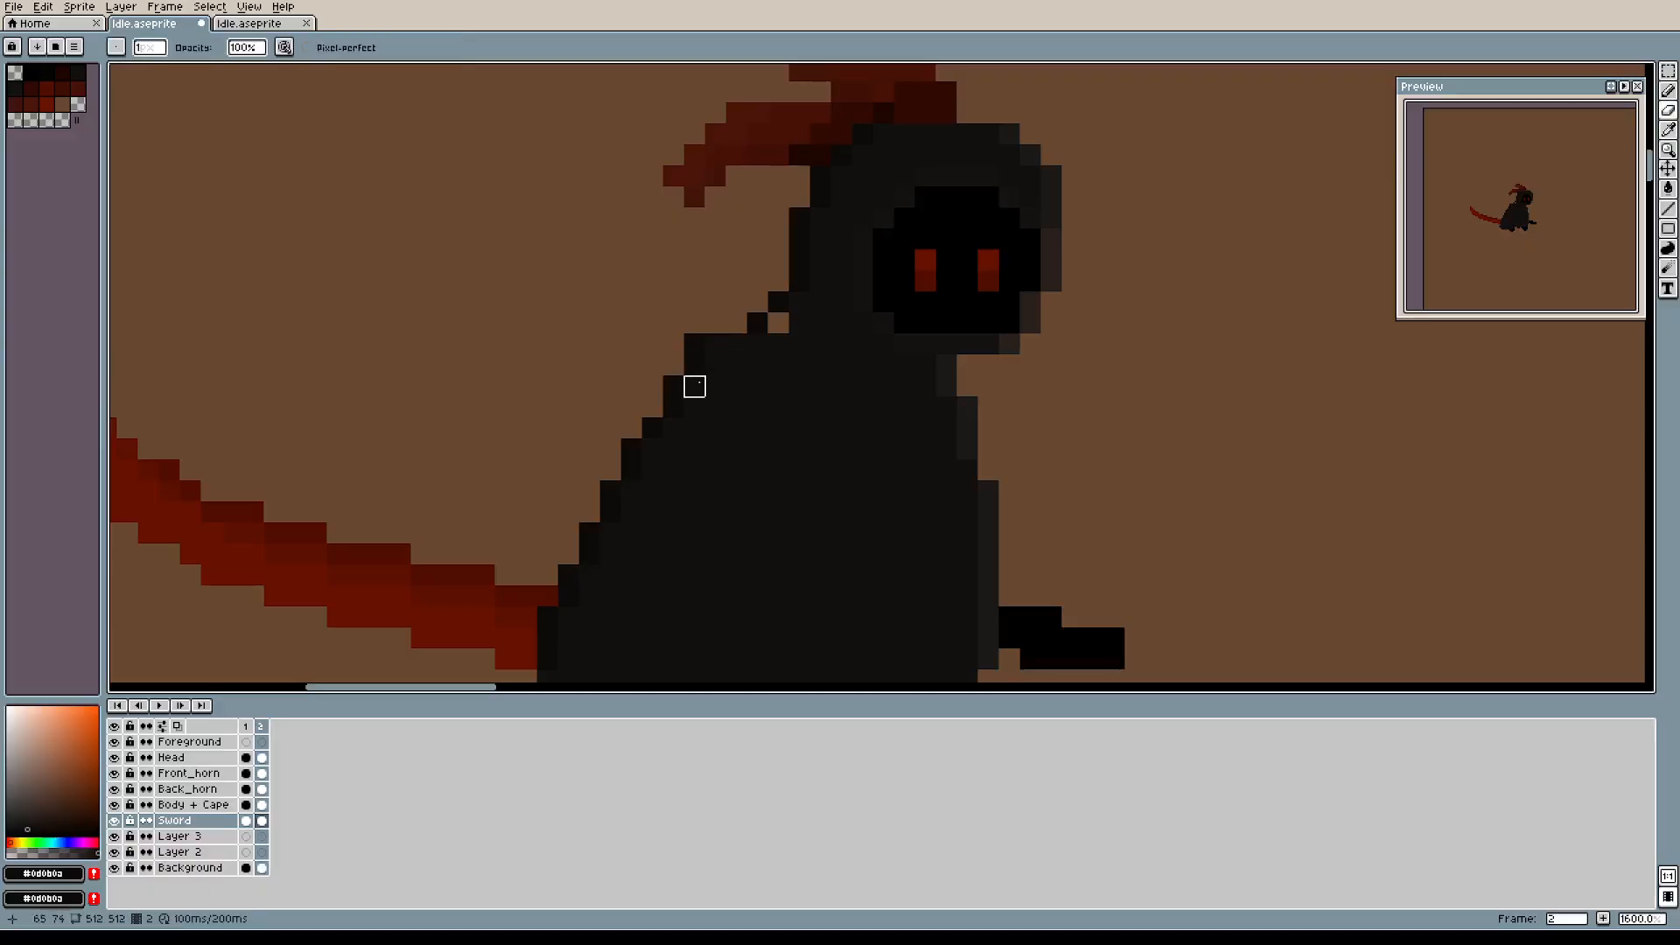
{"action": "key", "text": "b"}
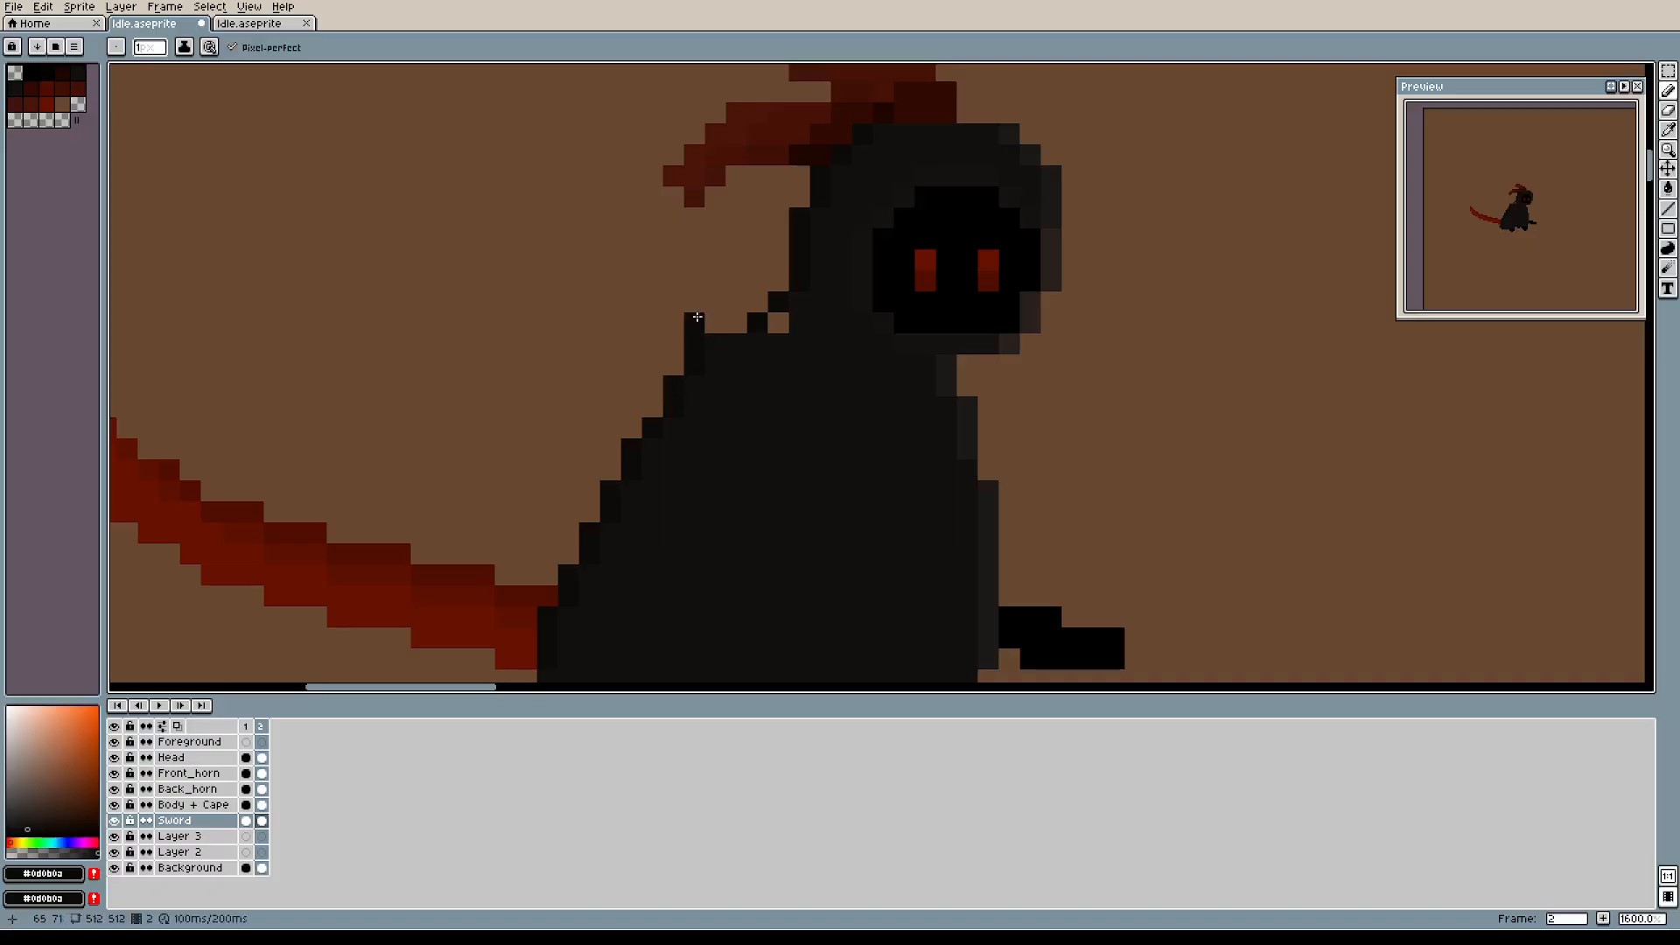
{"action": "left_click", "coordinate": [674, 357]}
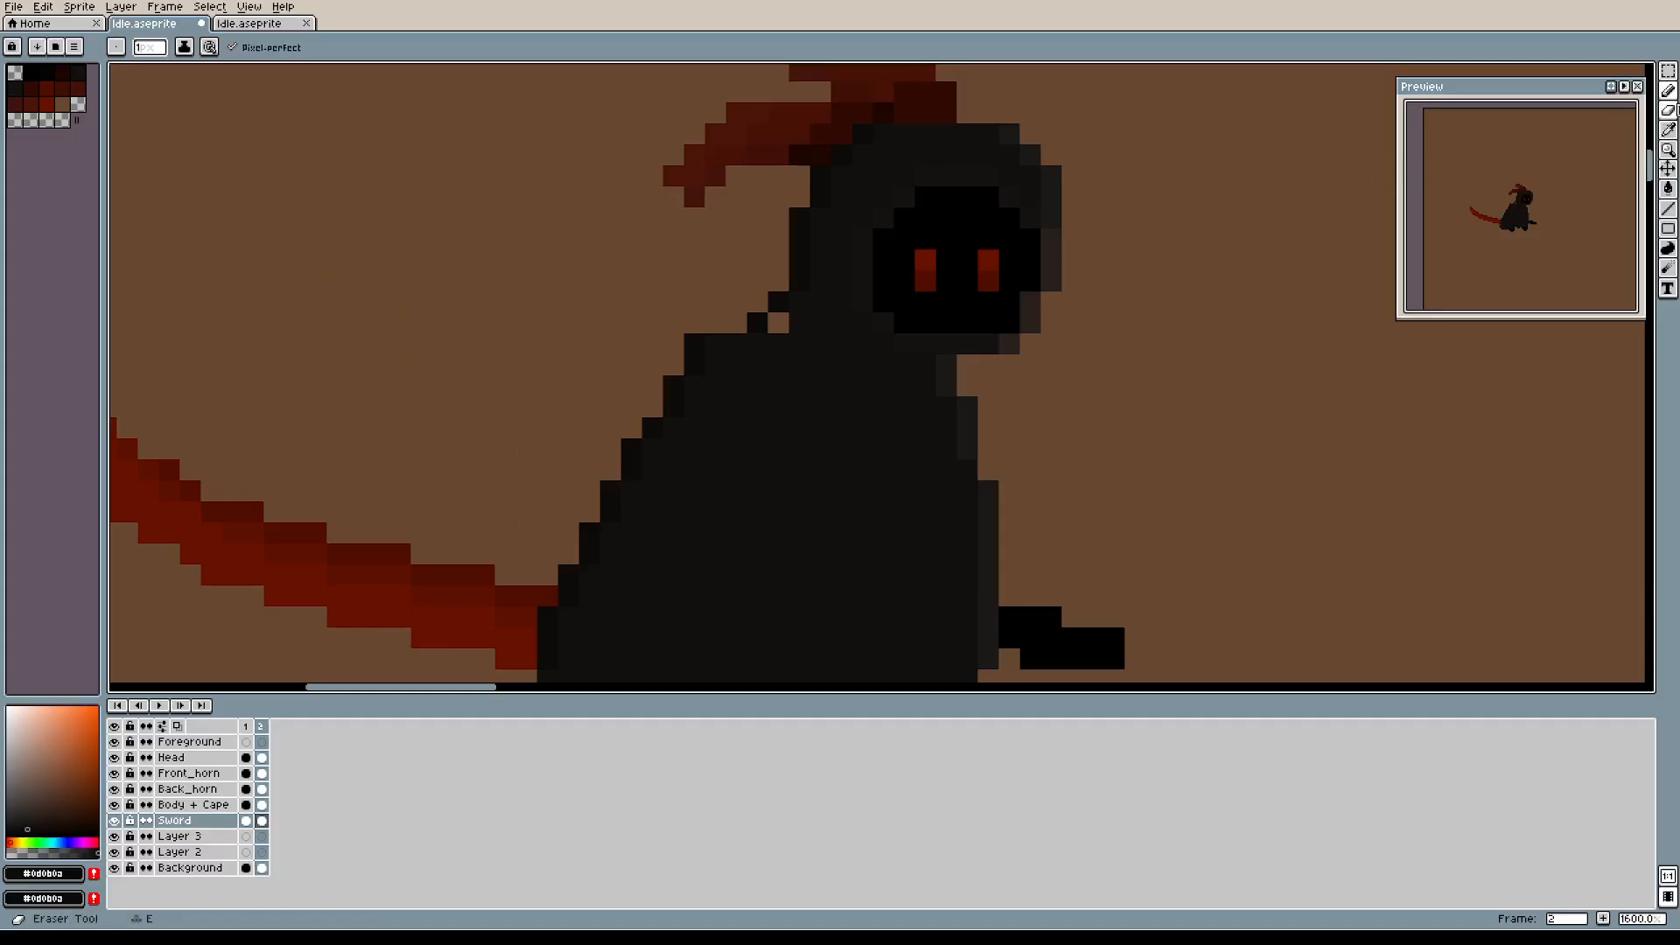
{"action": "key", "text": "m"}
{"action": "left_click_drag", "start_coordinate": [589, 260], "coordinate": [1016, 414]}
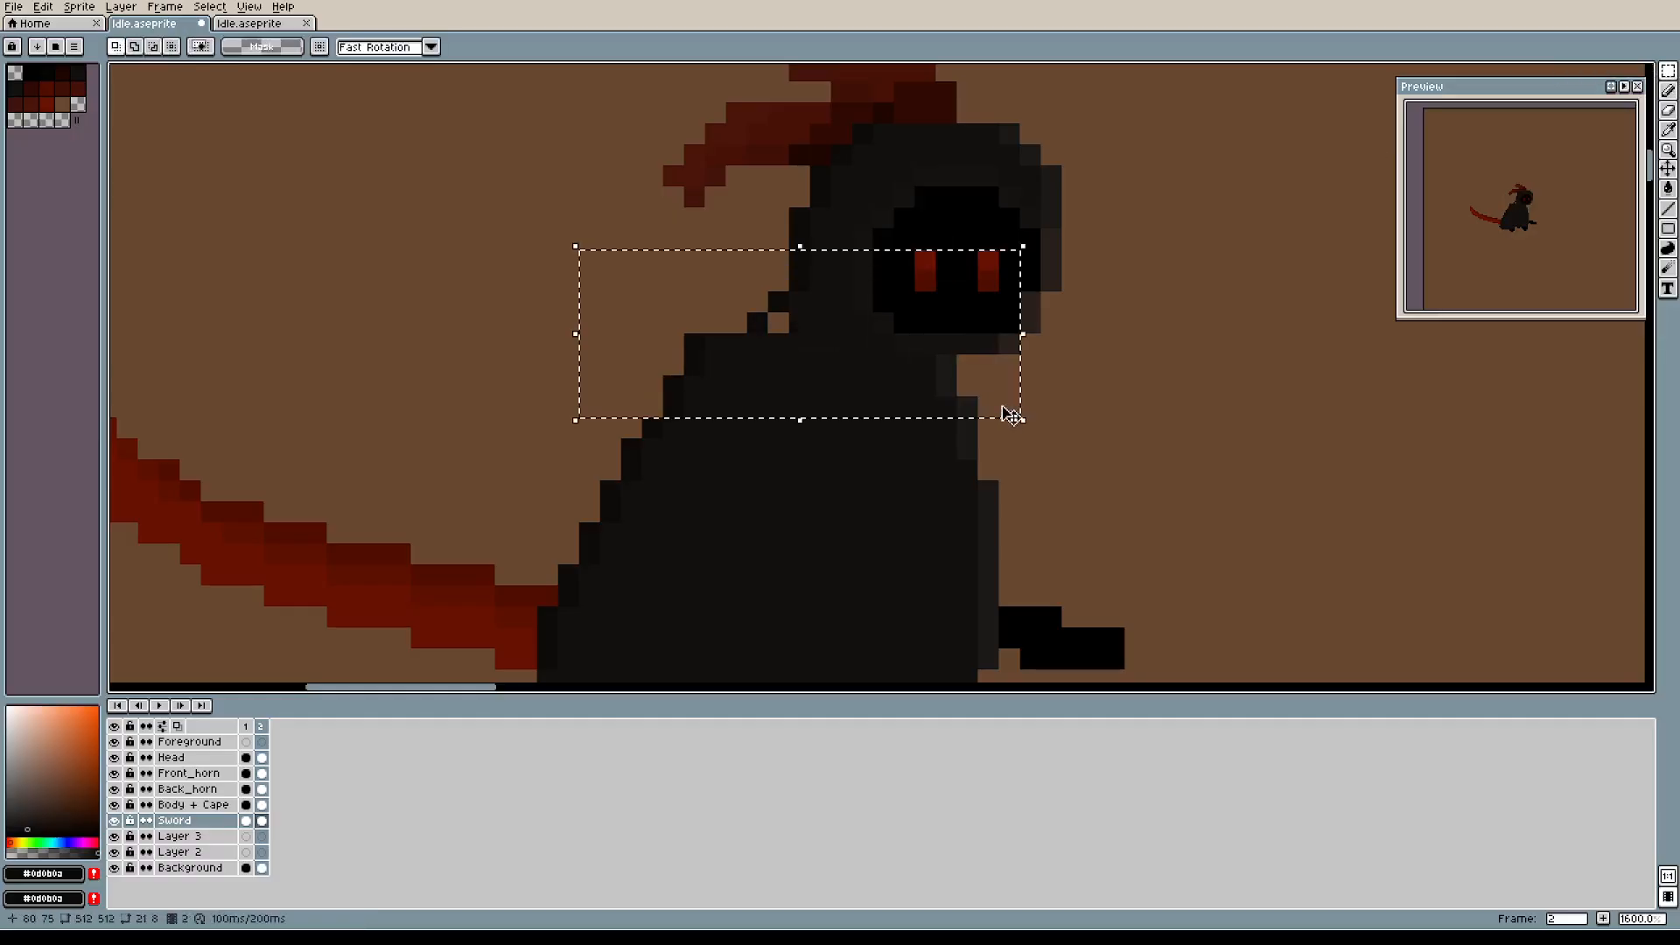
{"action": "left_click", "coordinate": [1093, 428]}
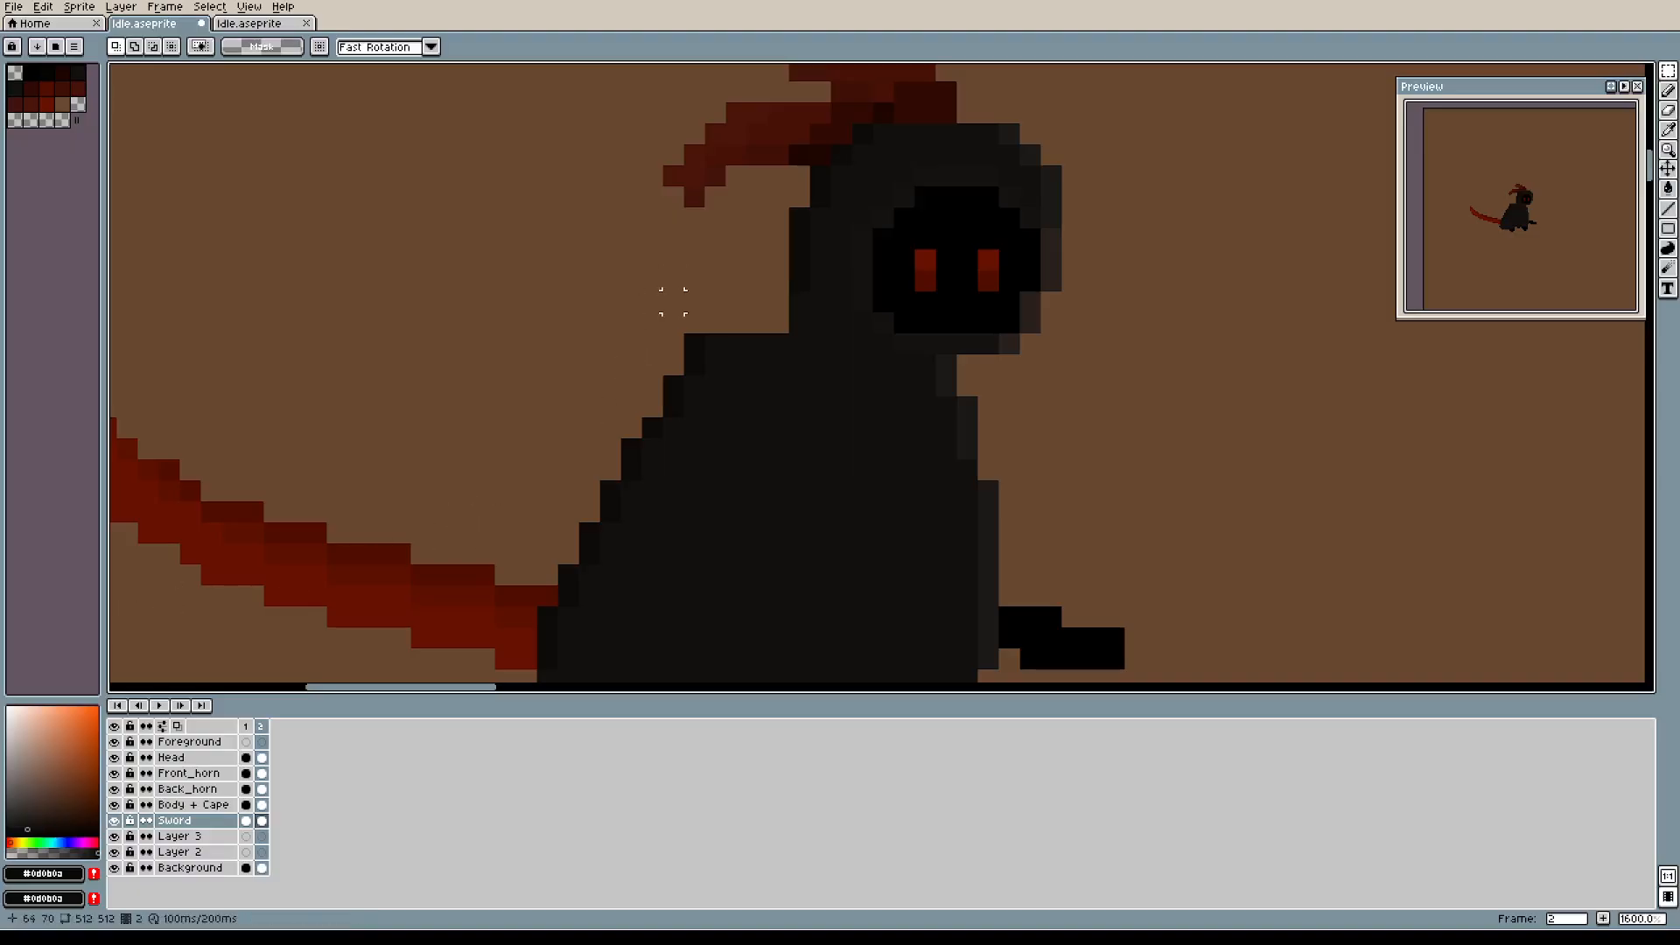
On the Body + Cape layer, round the shoulder behind the hood with #0d0b0a pixels and erase its protruding corner.
{"action": "scroll", "coordinate": [911, 385], "scroll_direction": "down", "scroll_amount": 1}
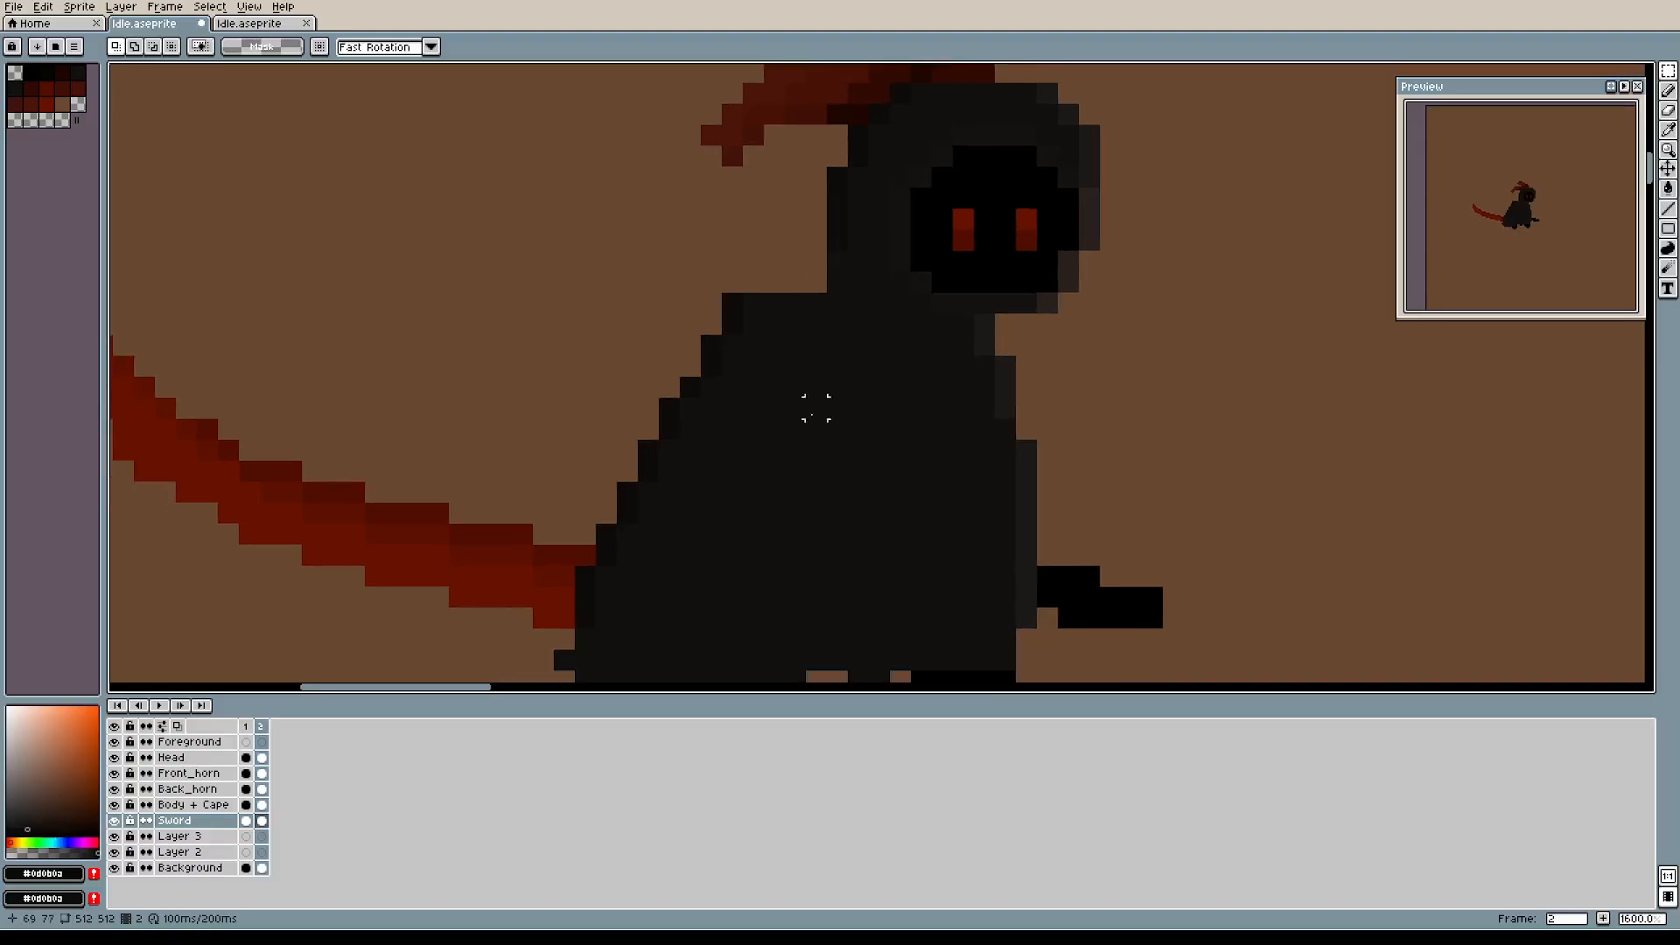
{"action": "key", "text": "alt+Up"}
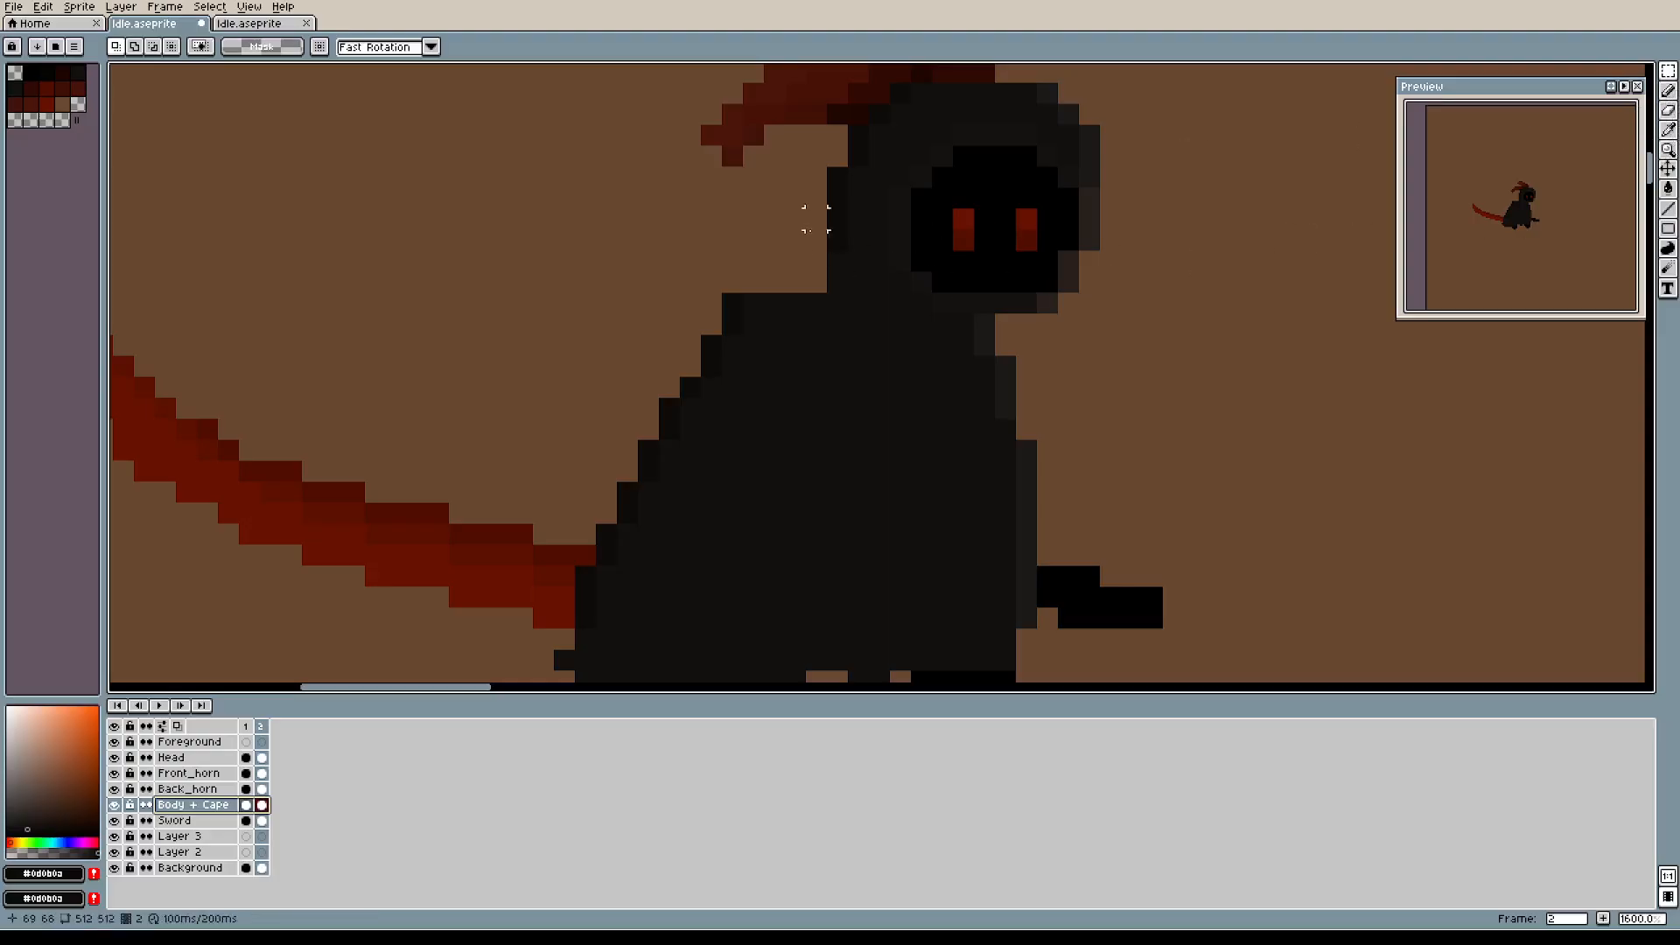
{"action": "left_click", "coordinate": [1668, 90]}
{"action": "left_click", "coordinate": [816, 260]}
{"action": "left_click", "coordinate": [816, 282]}
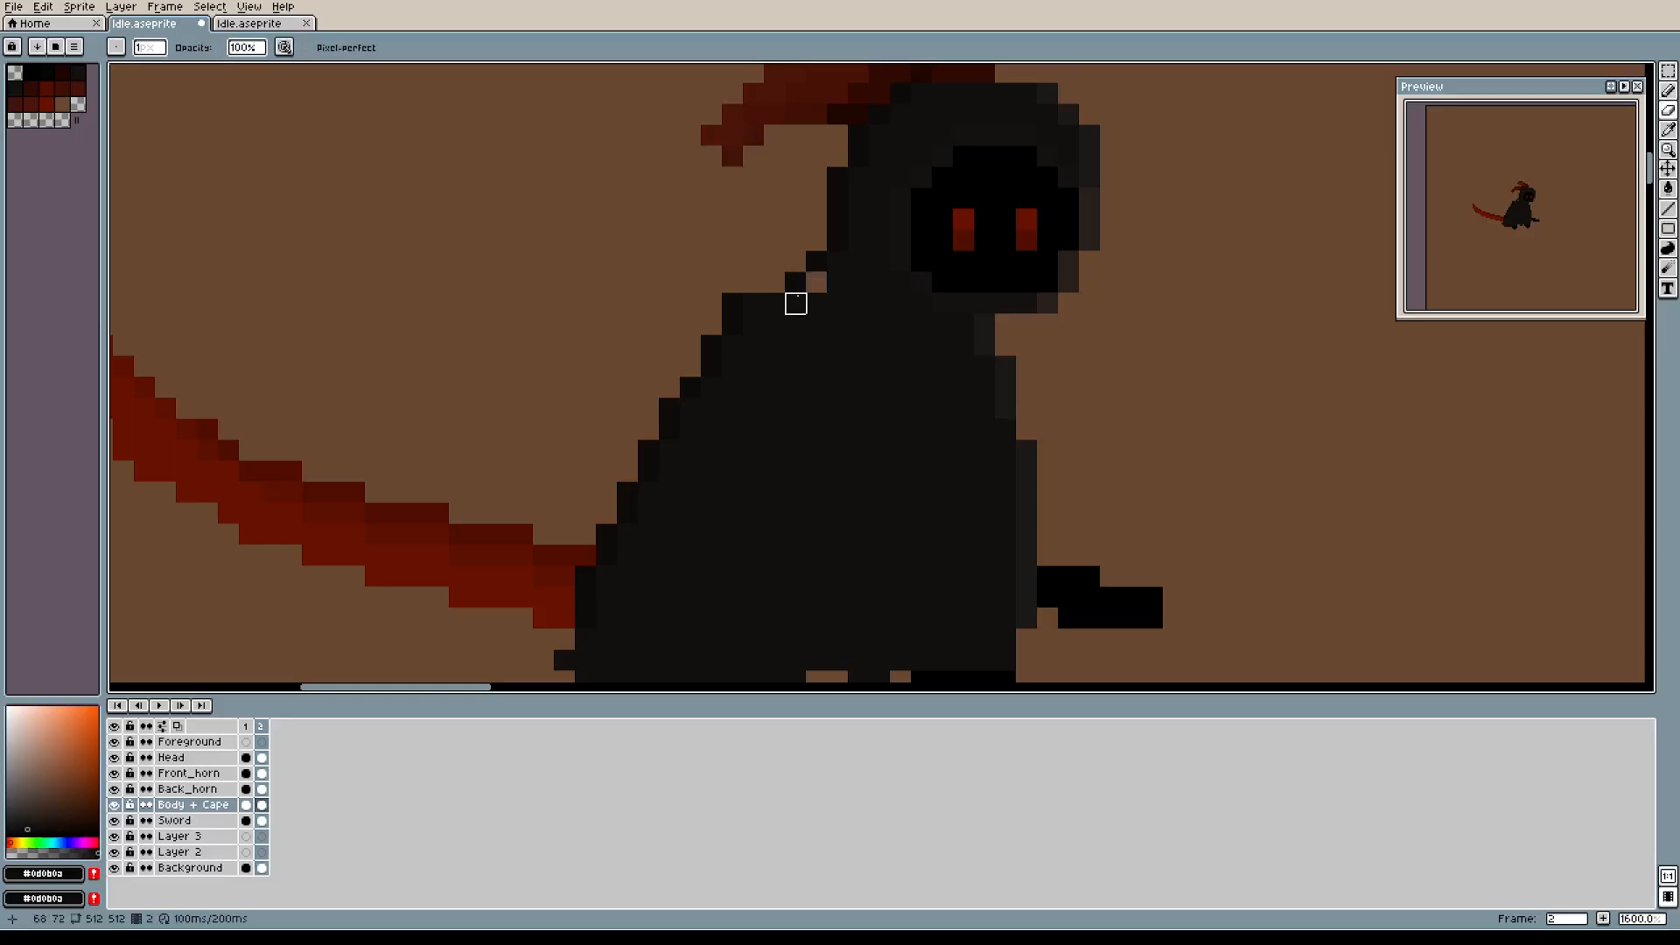
{"action": "left_click", "coordinate": [774, 282]}
{"action": "left_click", "coordinate": [741, 285]}
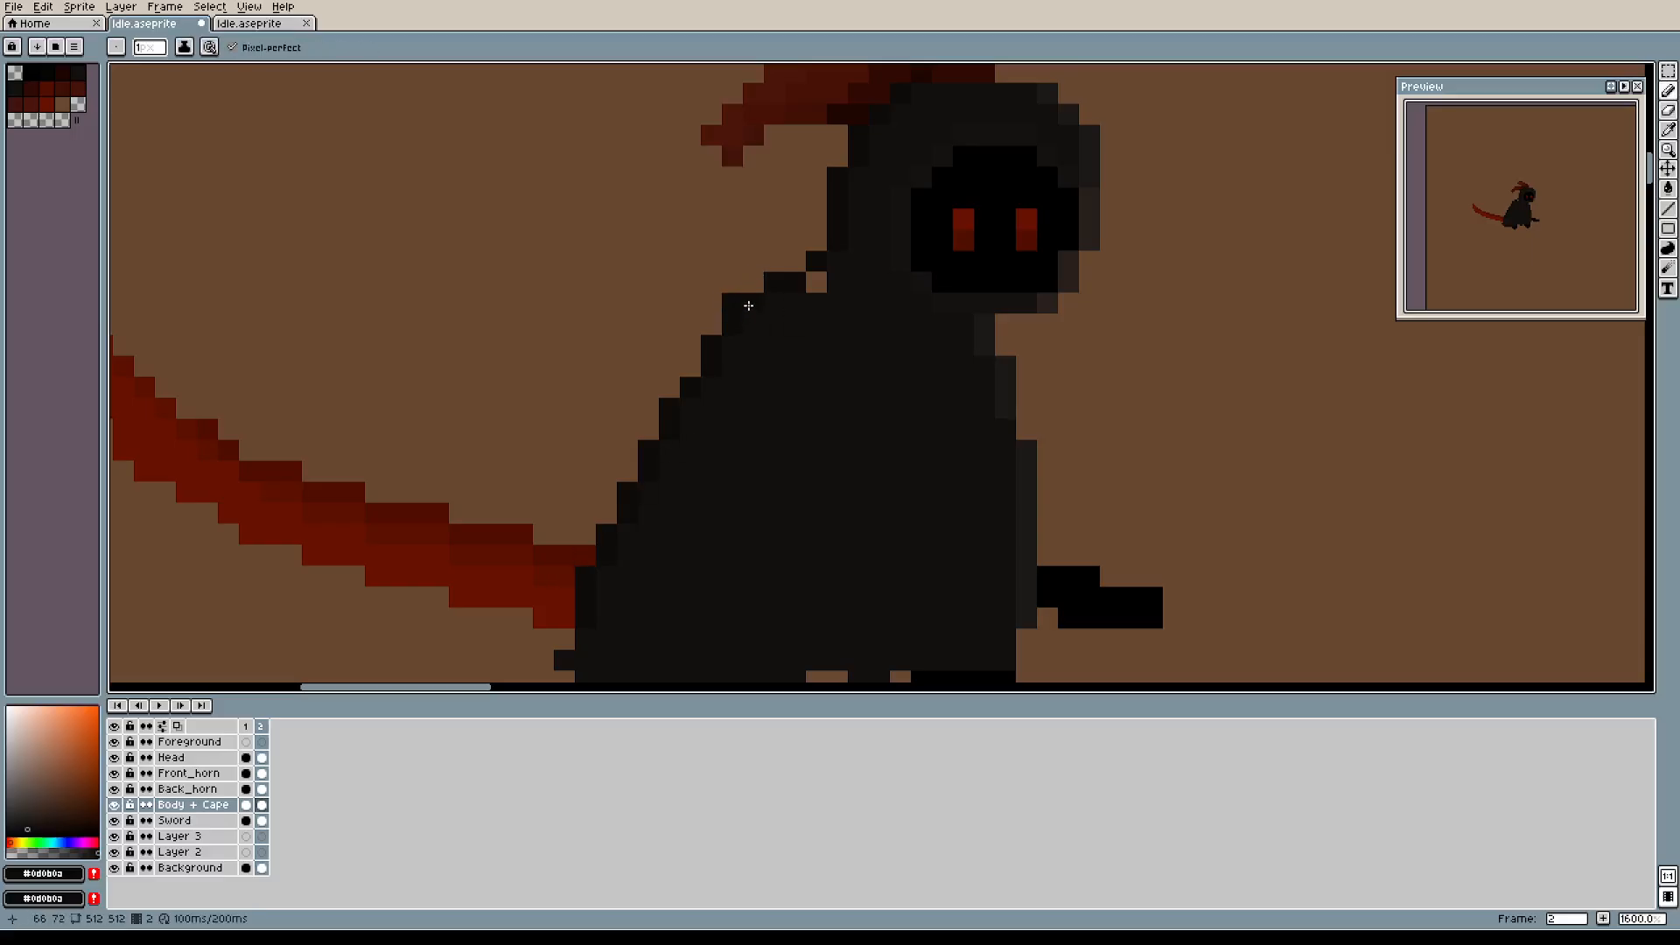
{"action": "key", "text": "e"}
{"action": "left_click", "coordinate": [733, 302]}
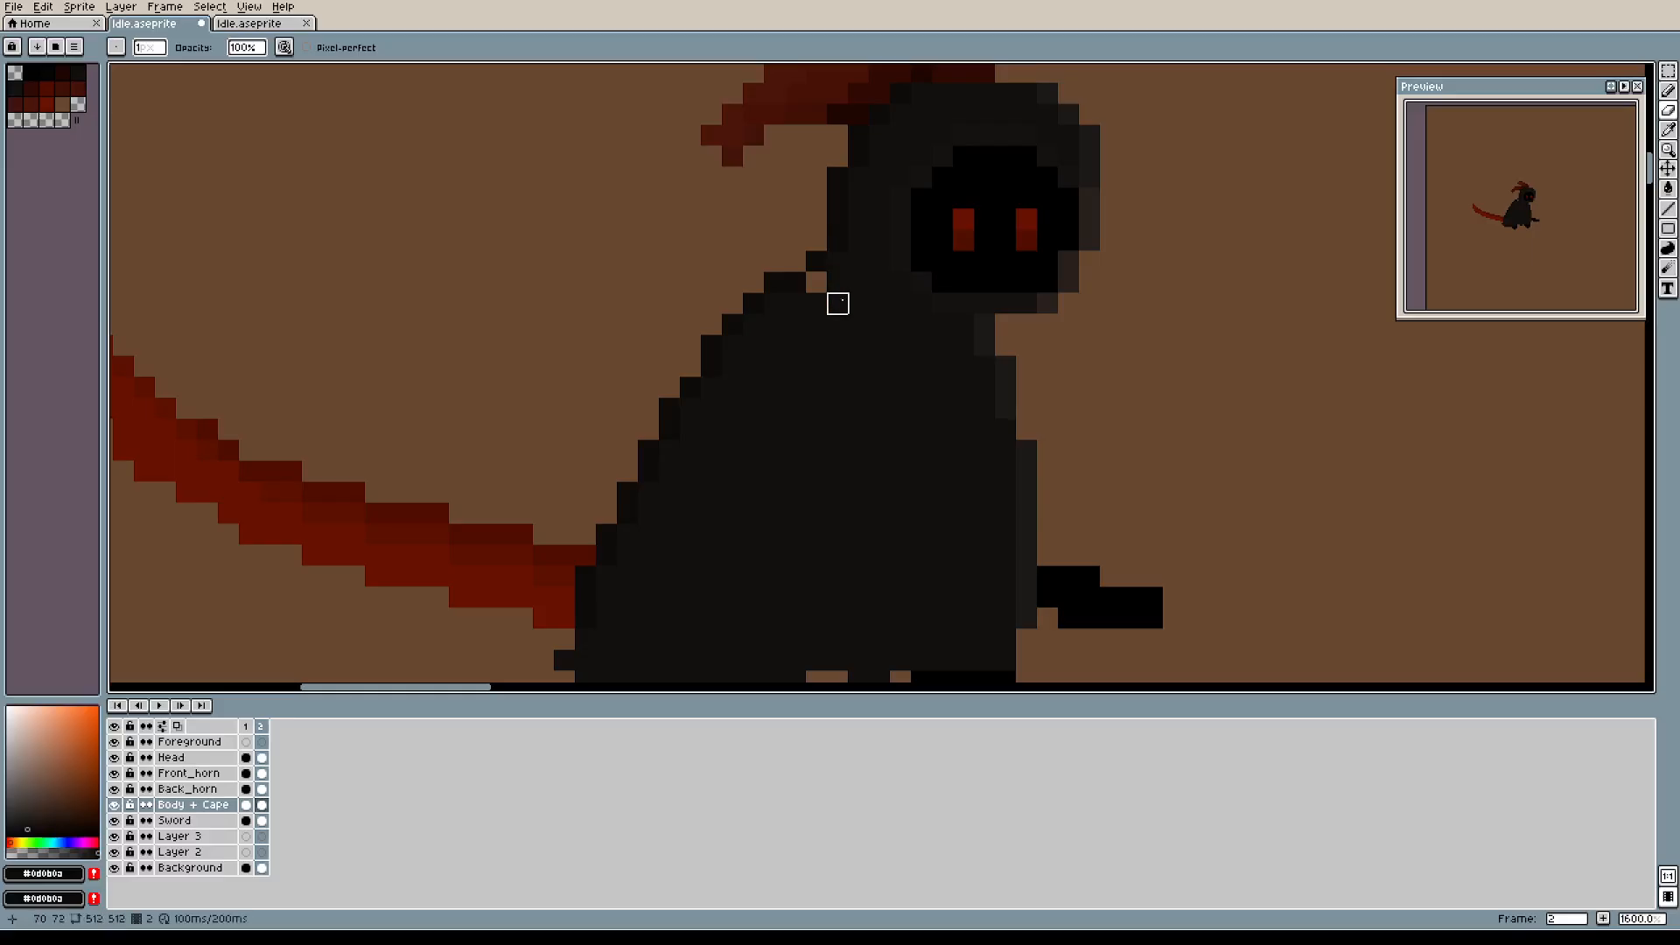
Fill the gap between the neck and the shoulder outline with the cape color #12100e.
{"action": "left_click", "coordinate": [816, 324], "text": "alt"}
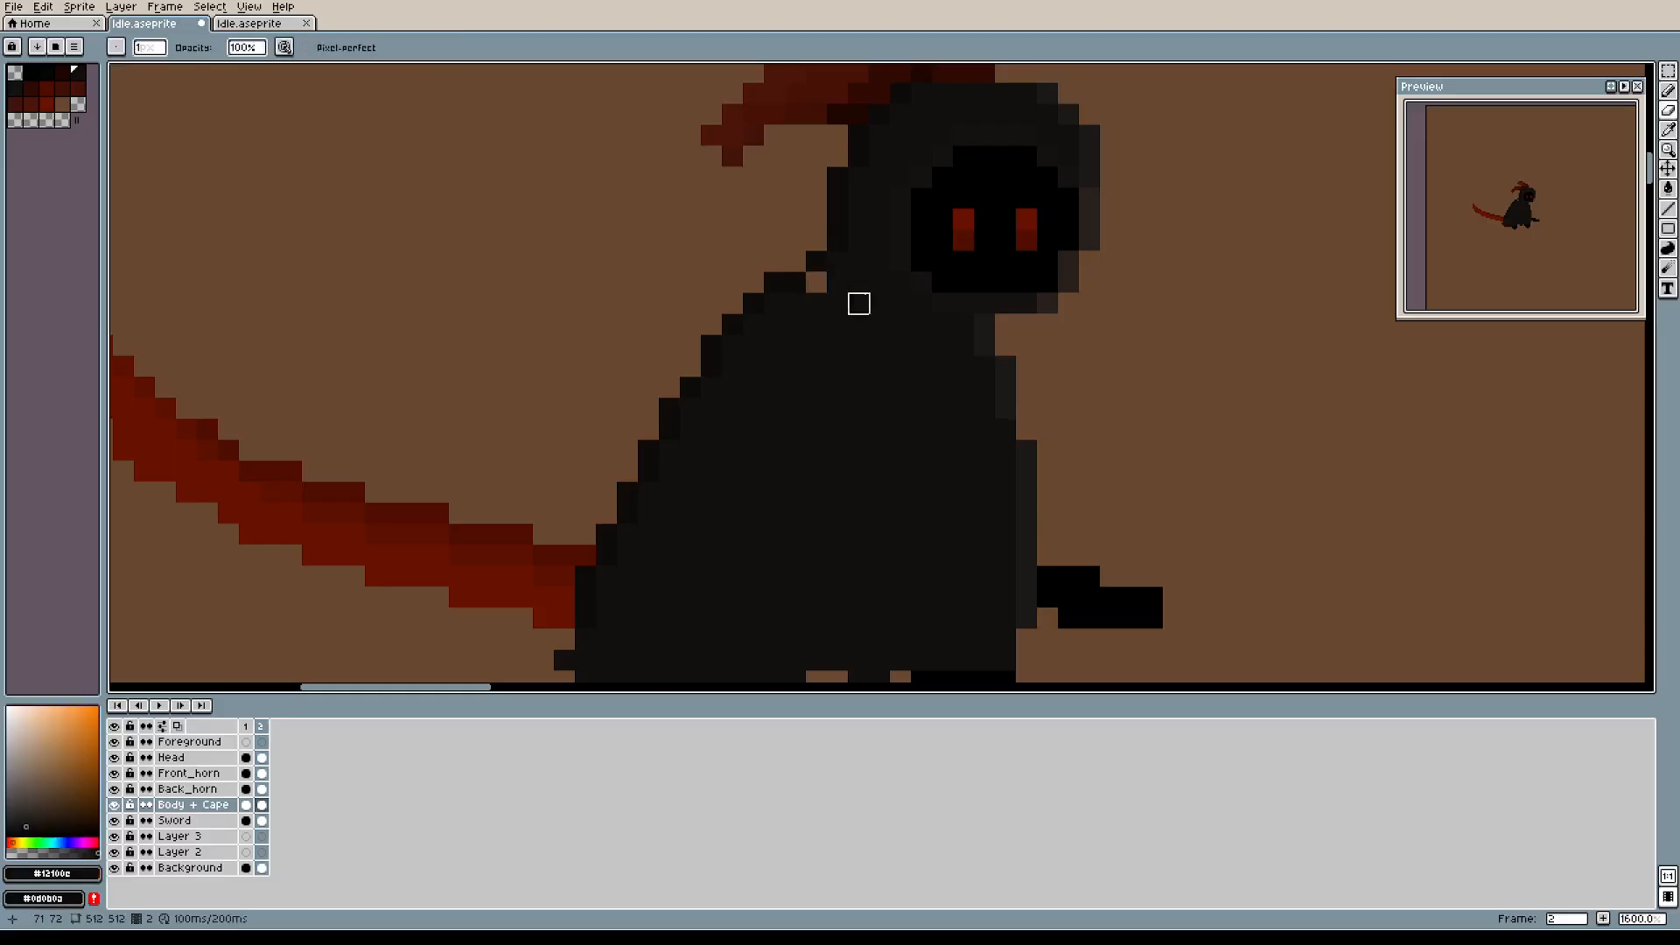
{"action": "key", "text": "b"}
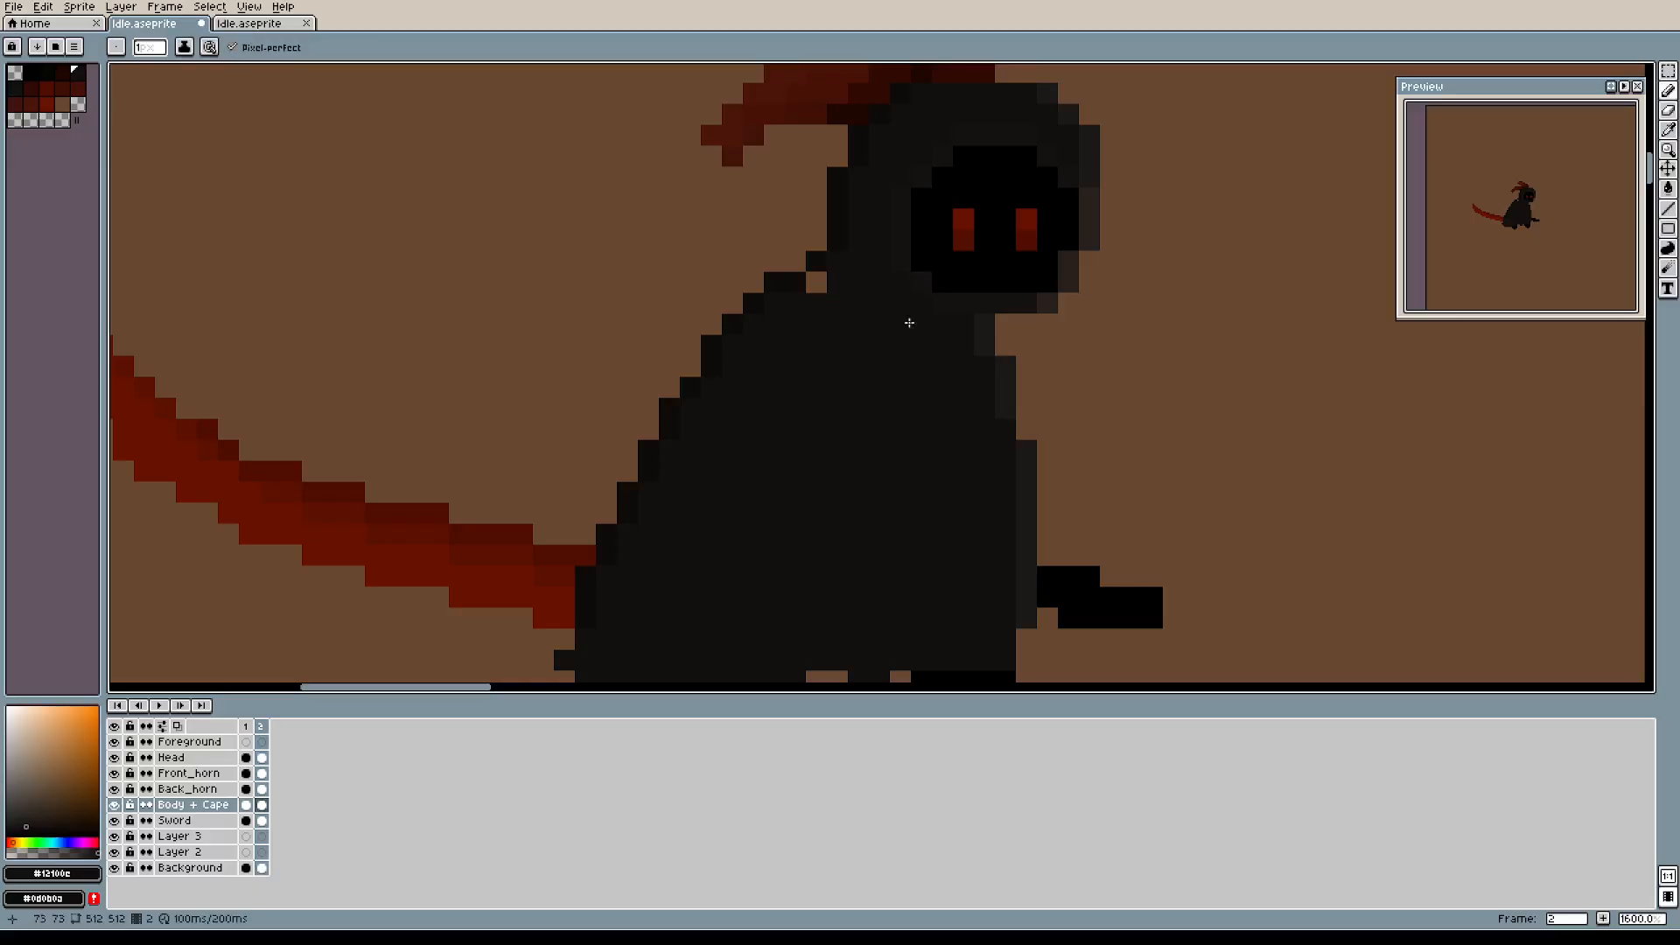
{"action": "left_click", "coordinate": [817, 282]}
Fill out the cape front under the chin with highlight pixels of #1c1917 and an inner pixel of #12100e.
{"action": "left_click_drag", "start_coordinate": [1099, 345], "coordinate": [995, 277]}
{"action": "left_click_drag", "start_coordinate": [858, 288], "coordinate": [945, 368]}
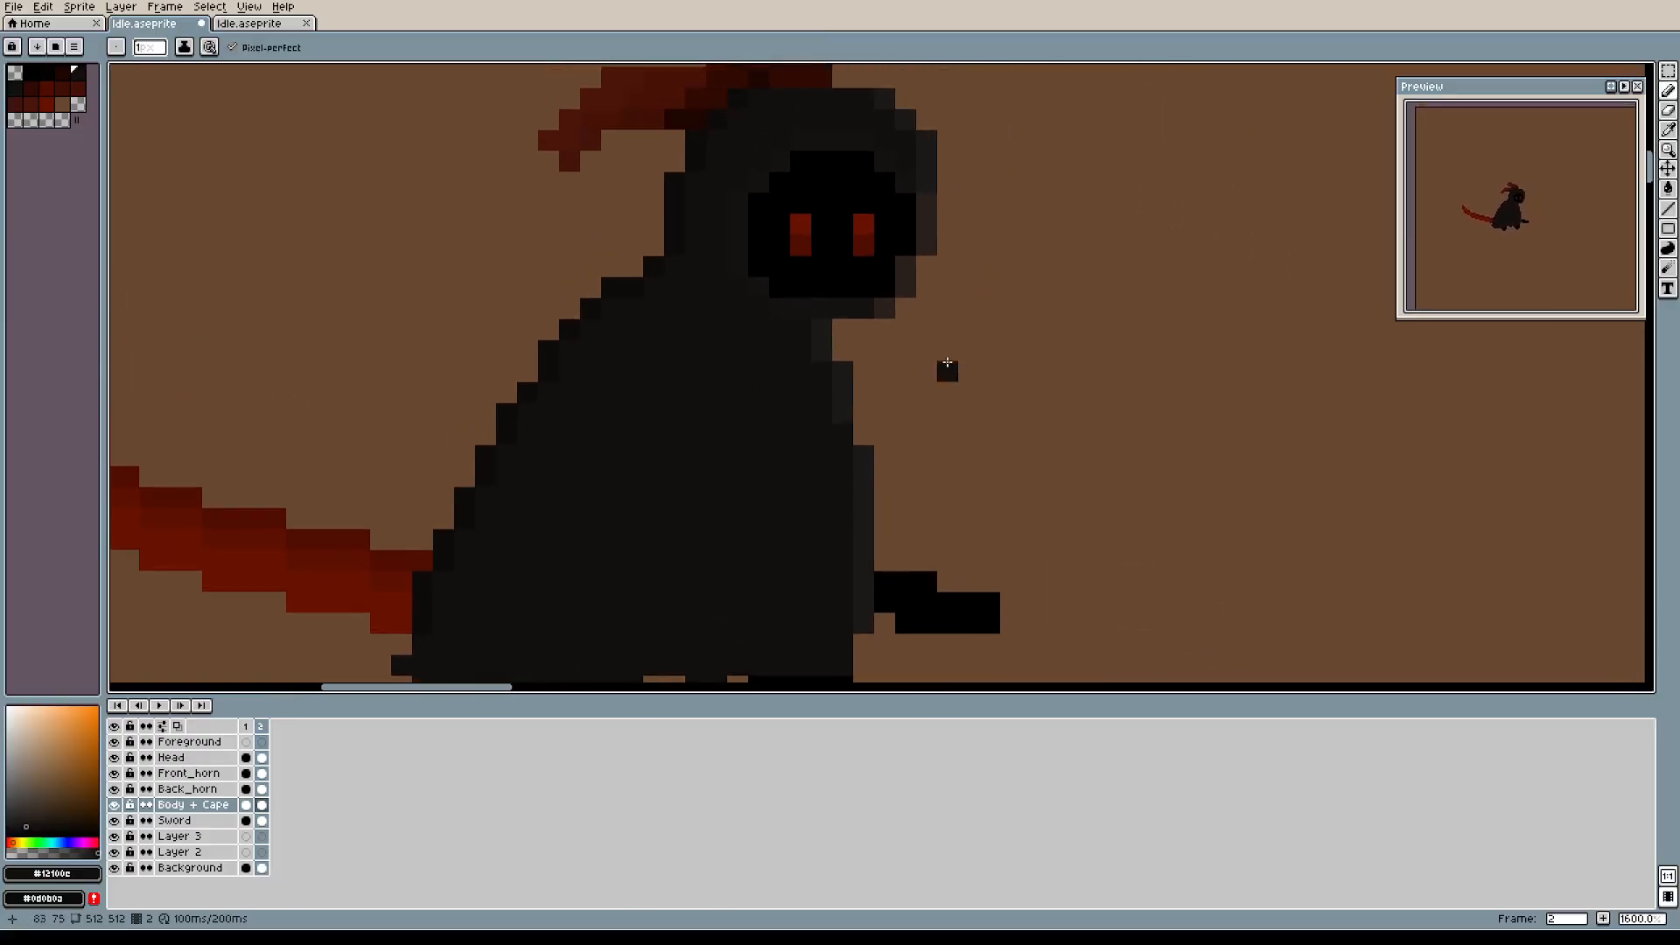
{"action": "key", "text": "i"}
{"action": "left_click", "coordinate": [831, 327]}
{"action": "key", "text": "b"}
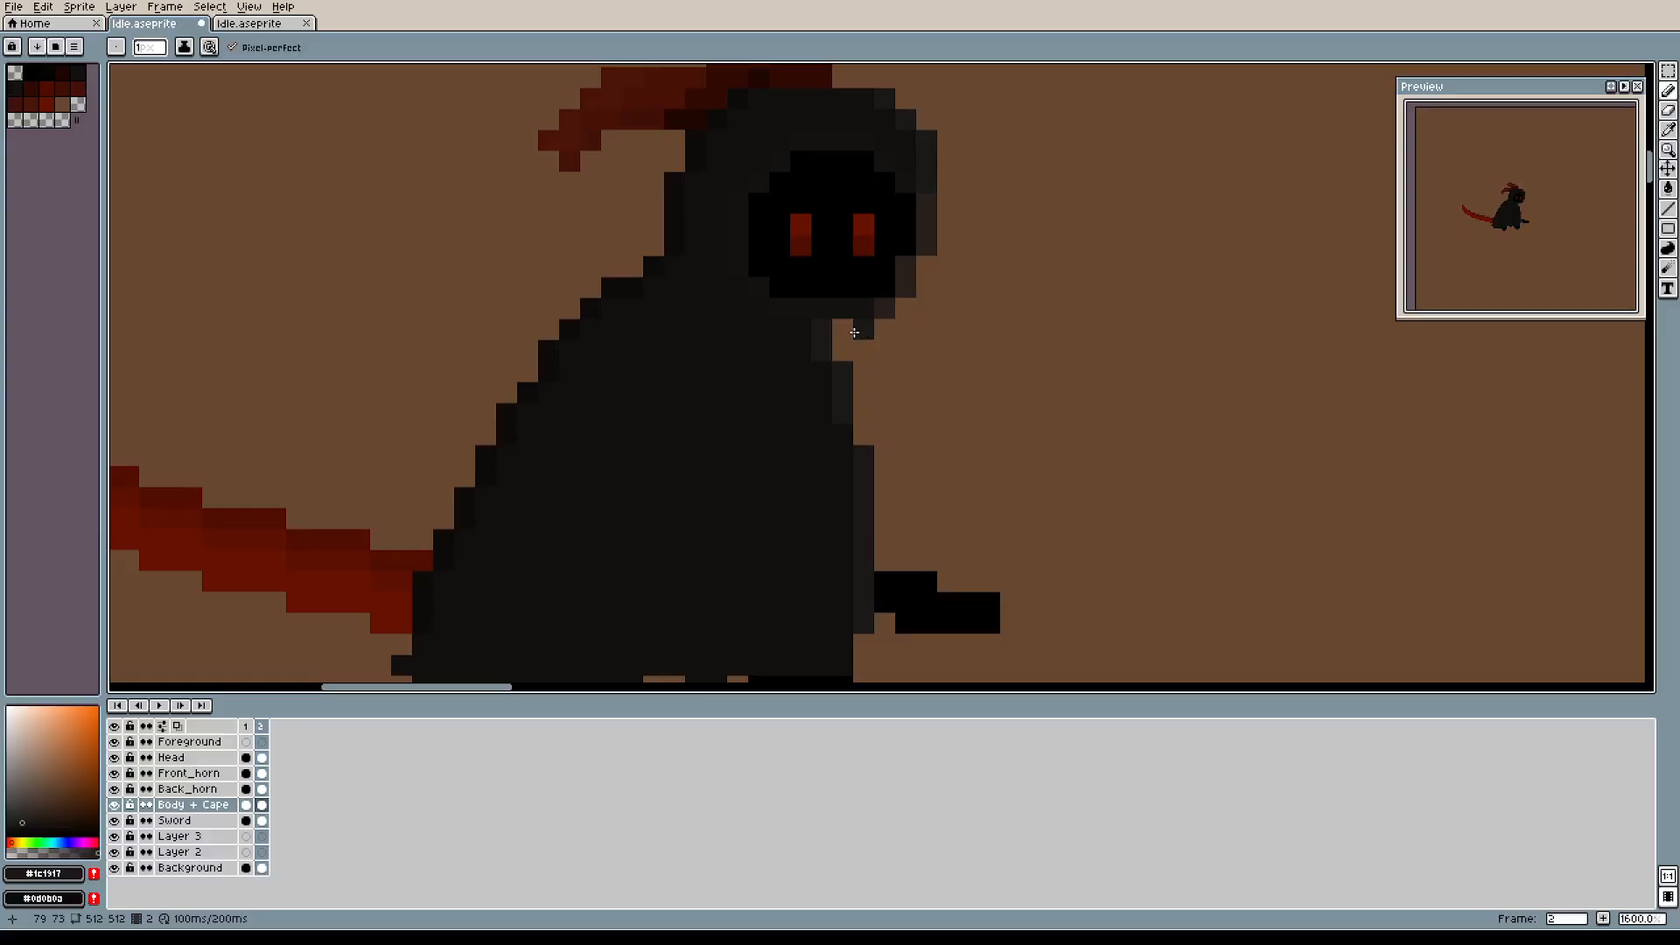
{"action": "left_click", "coordinate": [842, 350]}
{"action": "left_click", "coordinate": [806, 364], "text": "alt"}
{"action": "left_click", "coordinate": [843, 329]}
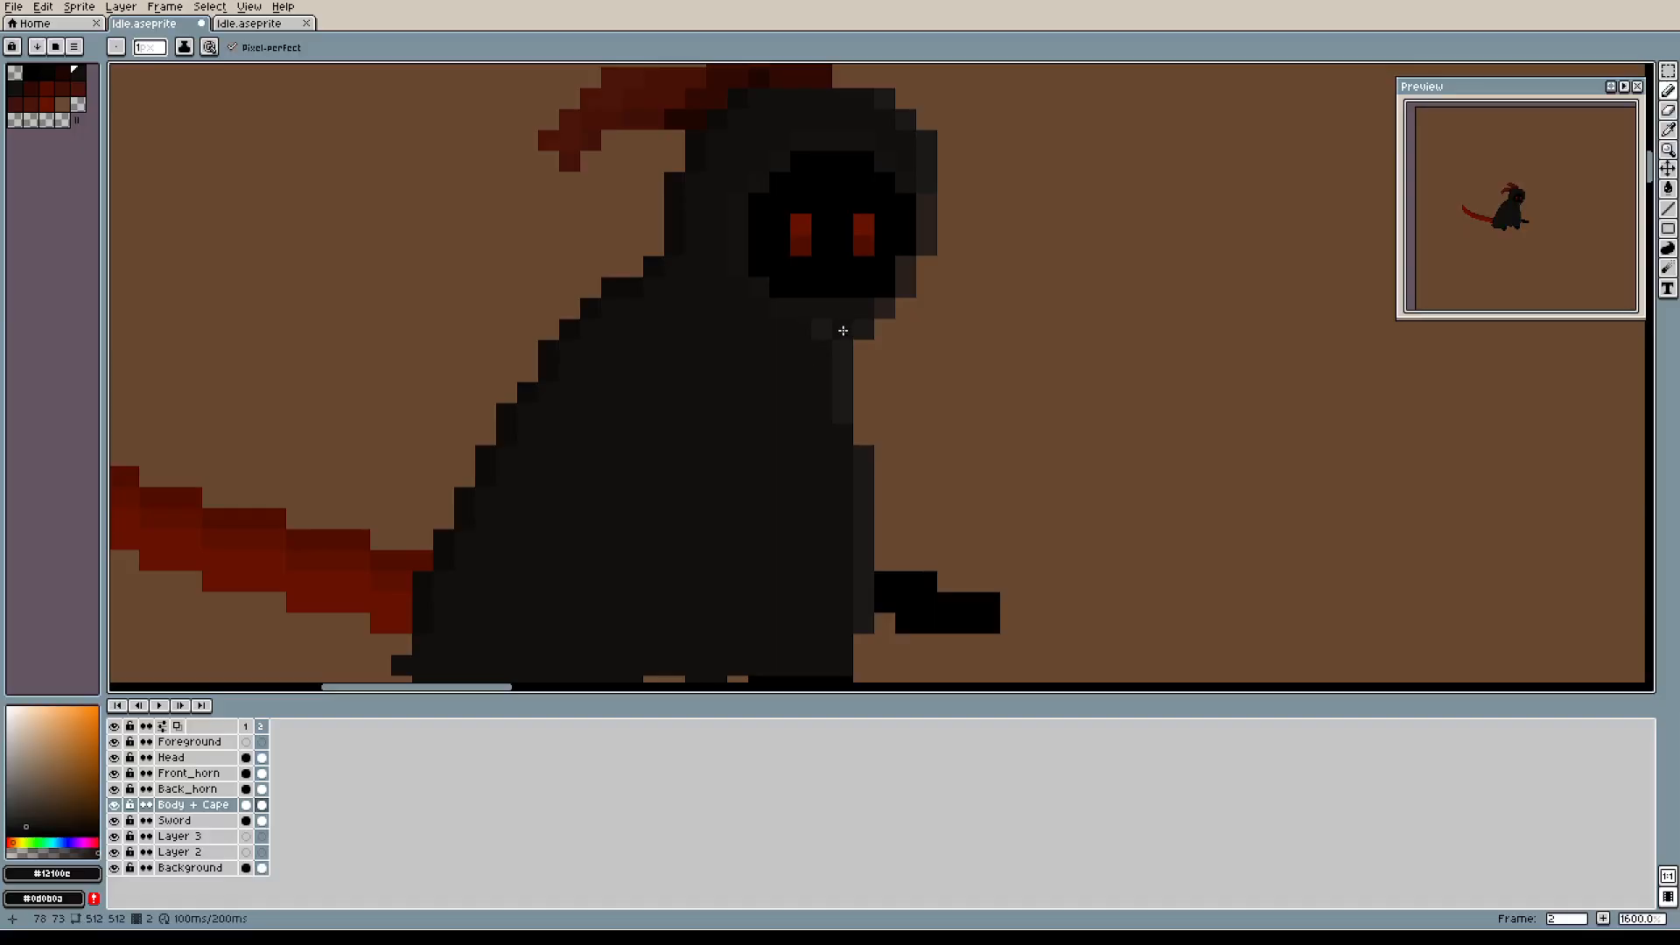
On the Body + Cape layer of frame 2, extend the front leg upward into the cape's lower front corner with #000000 pixels.
{"action": "left_click_drag", "start_coordinate": [995, 357], "coordinate": [975, 279]}
{"action": "scroll", "coordinate": [974, 278], "scroll_direction": "down", "scroll_amount": 1}
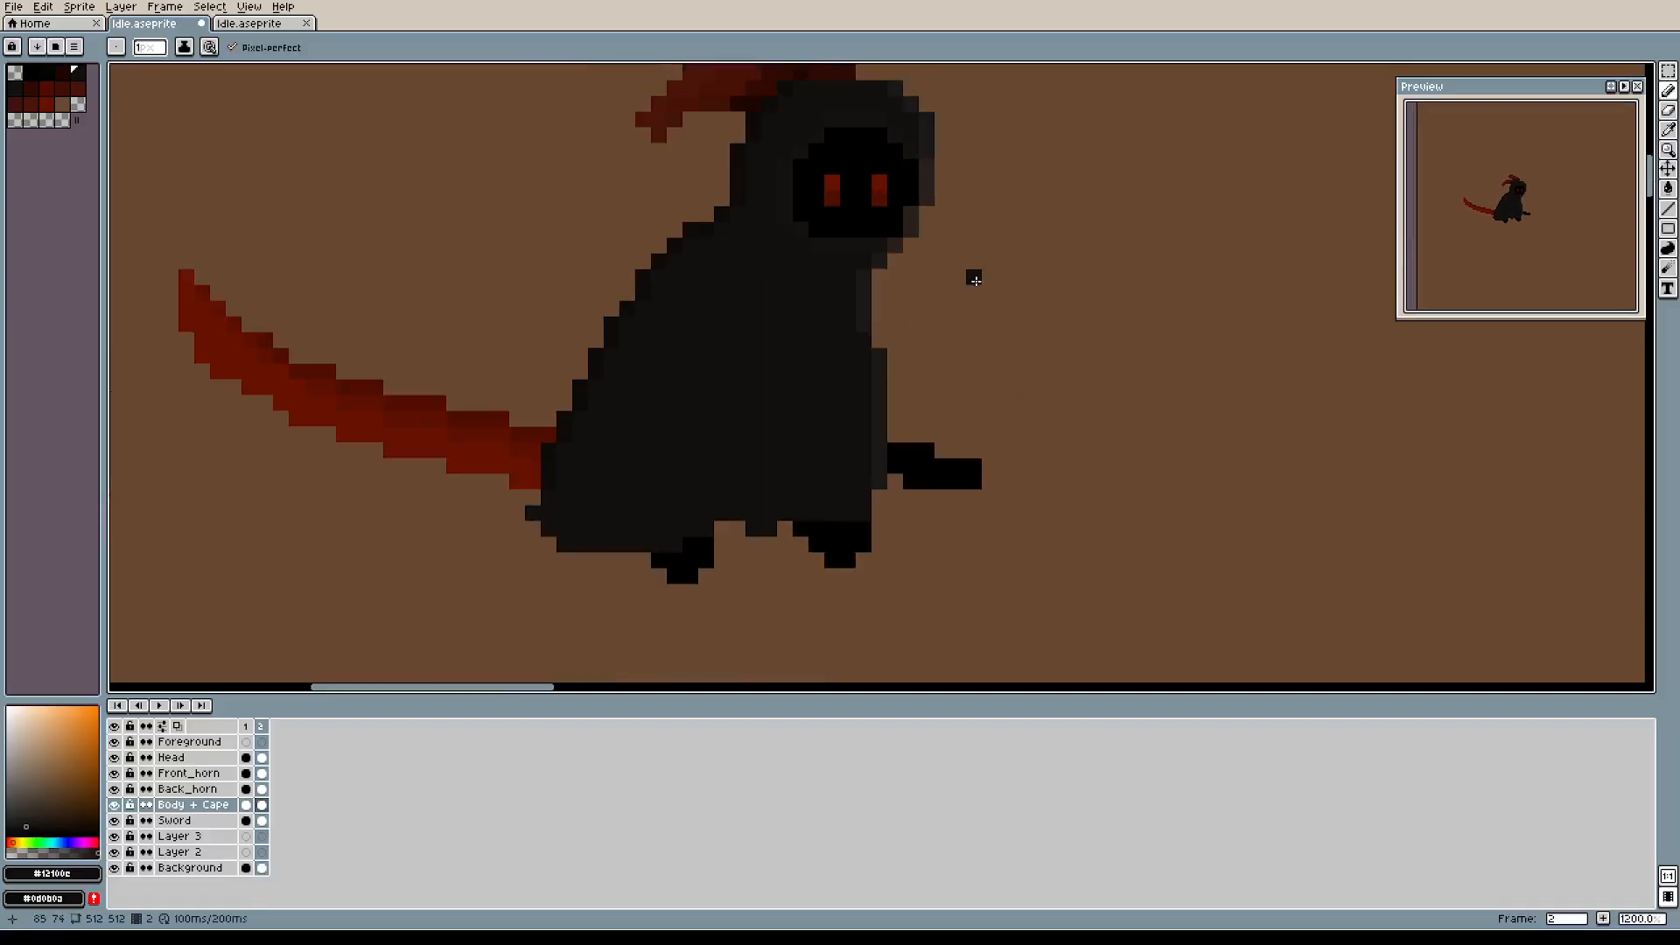
{"action": "left_click_drag", "start_coordinate": [1037, 338], "coordinate": [1002, 278]}
{"action": "left_click_drag", "start_coordinate": [1002, 280], "coordinate": [1076, 348]}
{"action": "left_click_drag", "start_coordinate": [971, 430], "coordinate": [922, 295]}
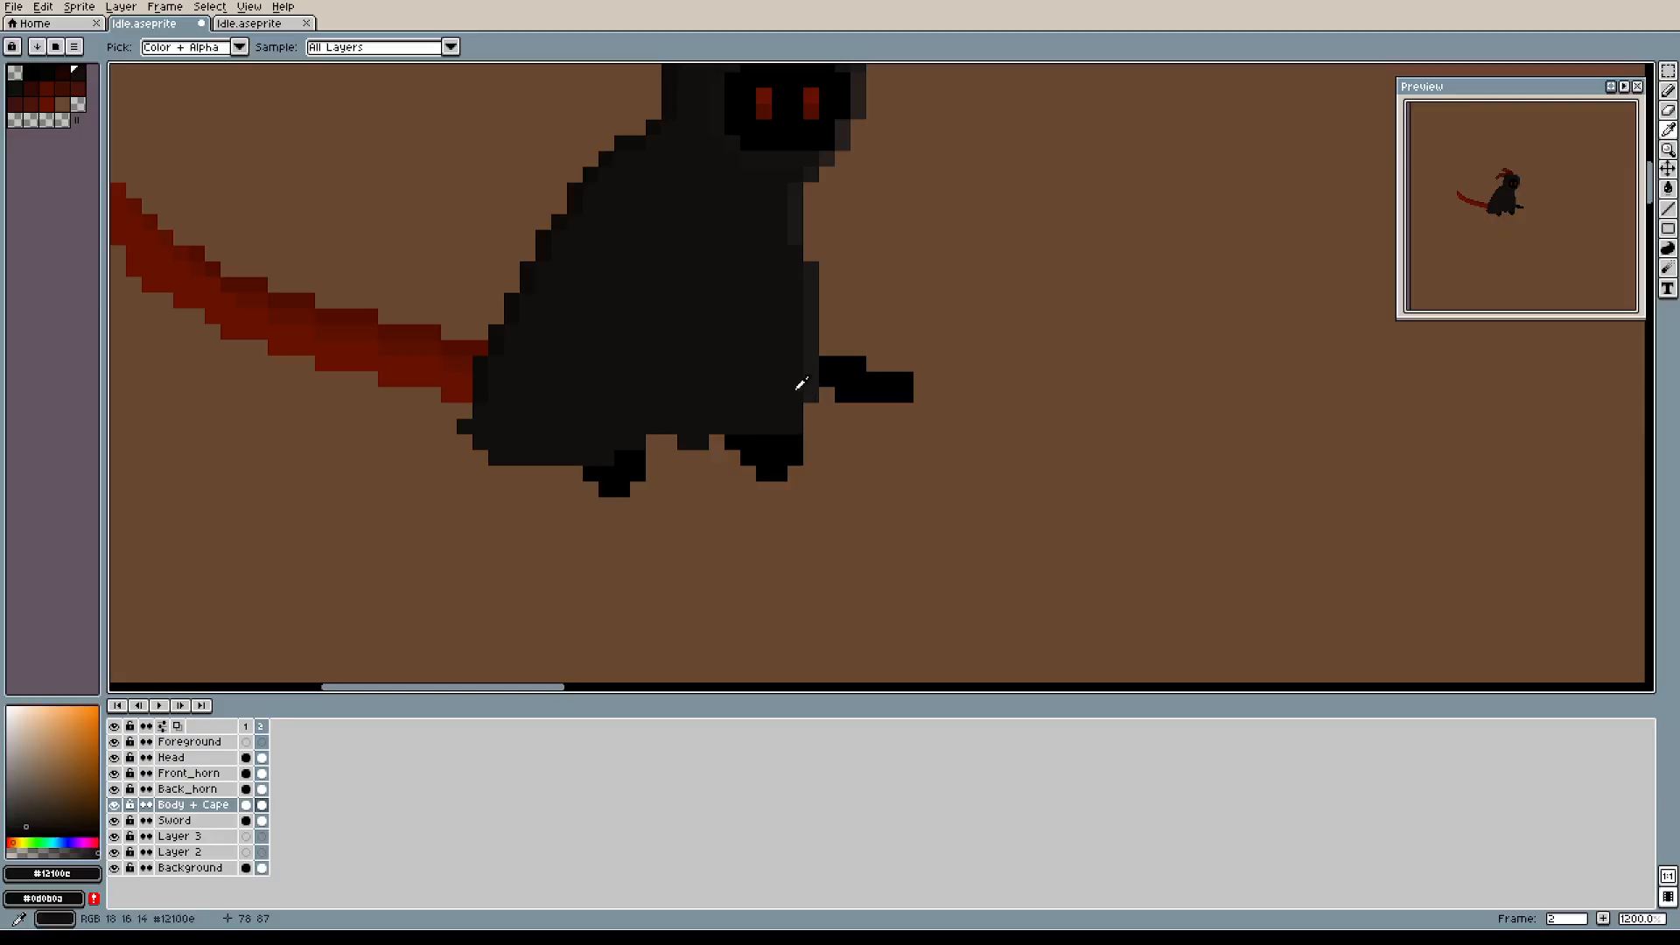
{"action": "scroll", "coordinate": [748, 386], "scroll_direction": "up", "scroll_amount": 2}
{"action": "scroll", "coordinate": [748, 387], "scroll_direction": "down", "scroll_amount": 1}
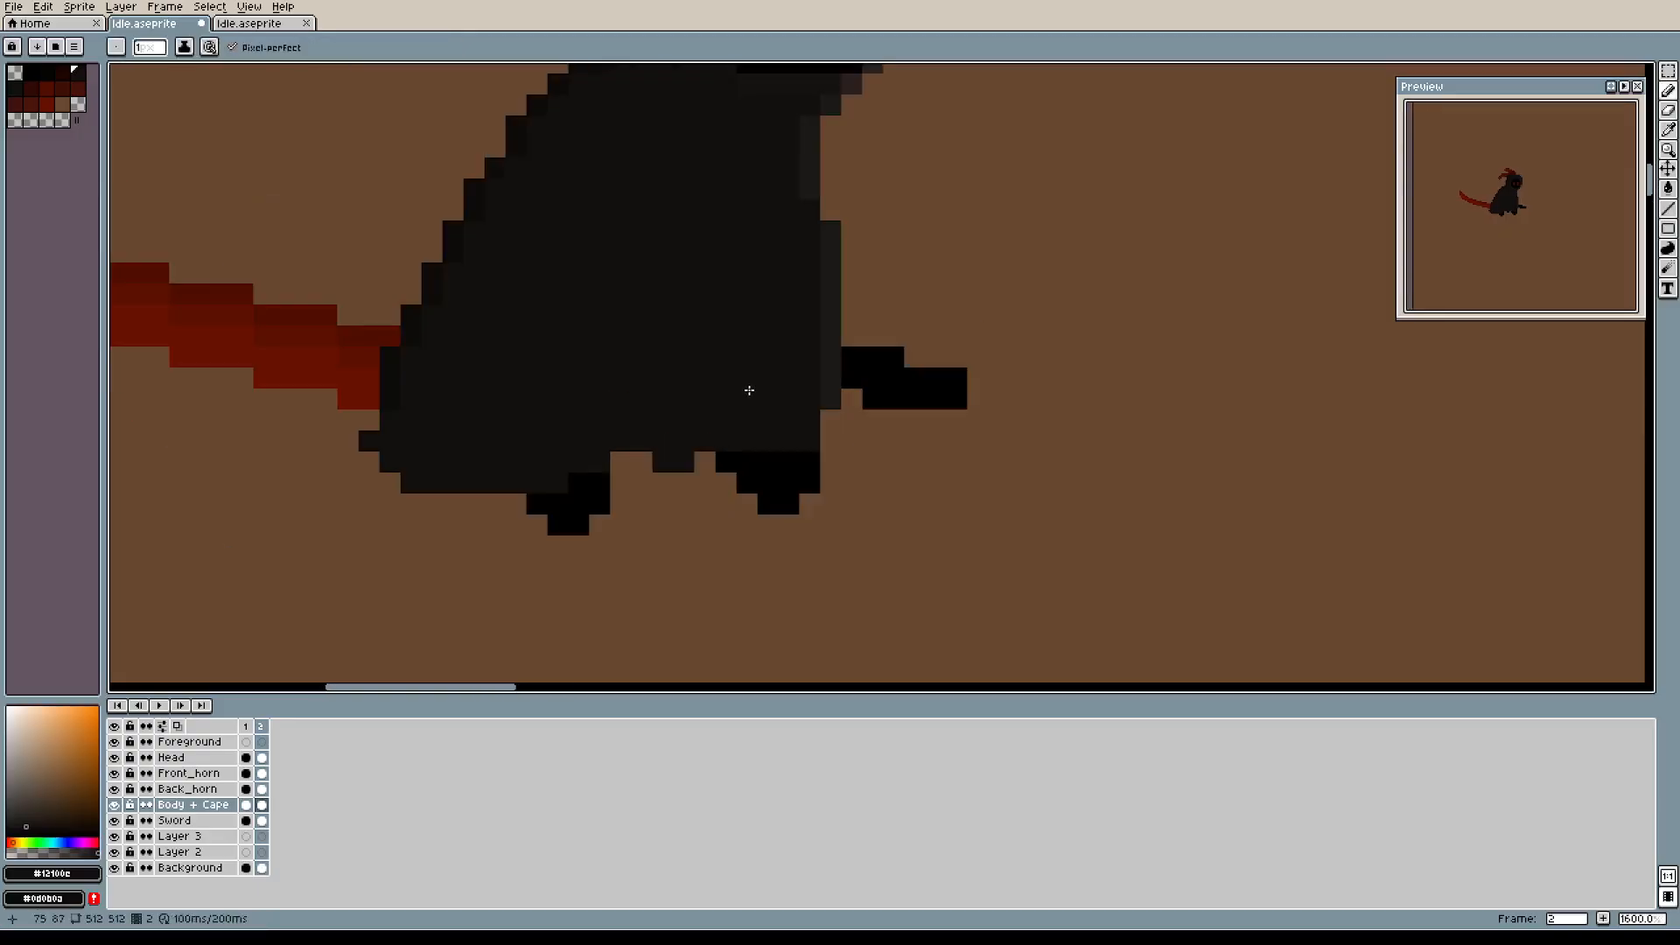
{"action": "key", "text": "alt"}
{"action": "left_click", "coordinate": [812, 465], "text": "alt"}
{"action": "left_click", "coordinate": [809, 441]}
{"action": "left_click_drag", "start_coordinate": [953, 355], "coordinate": [965, 454]}
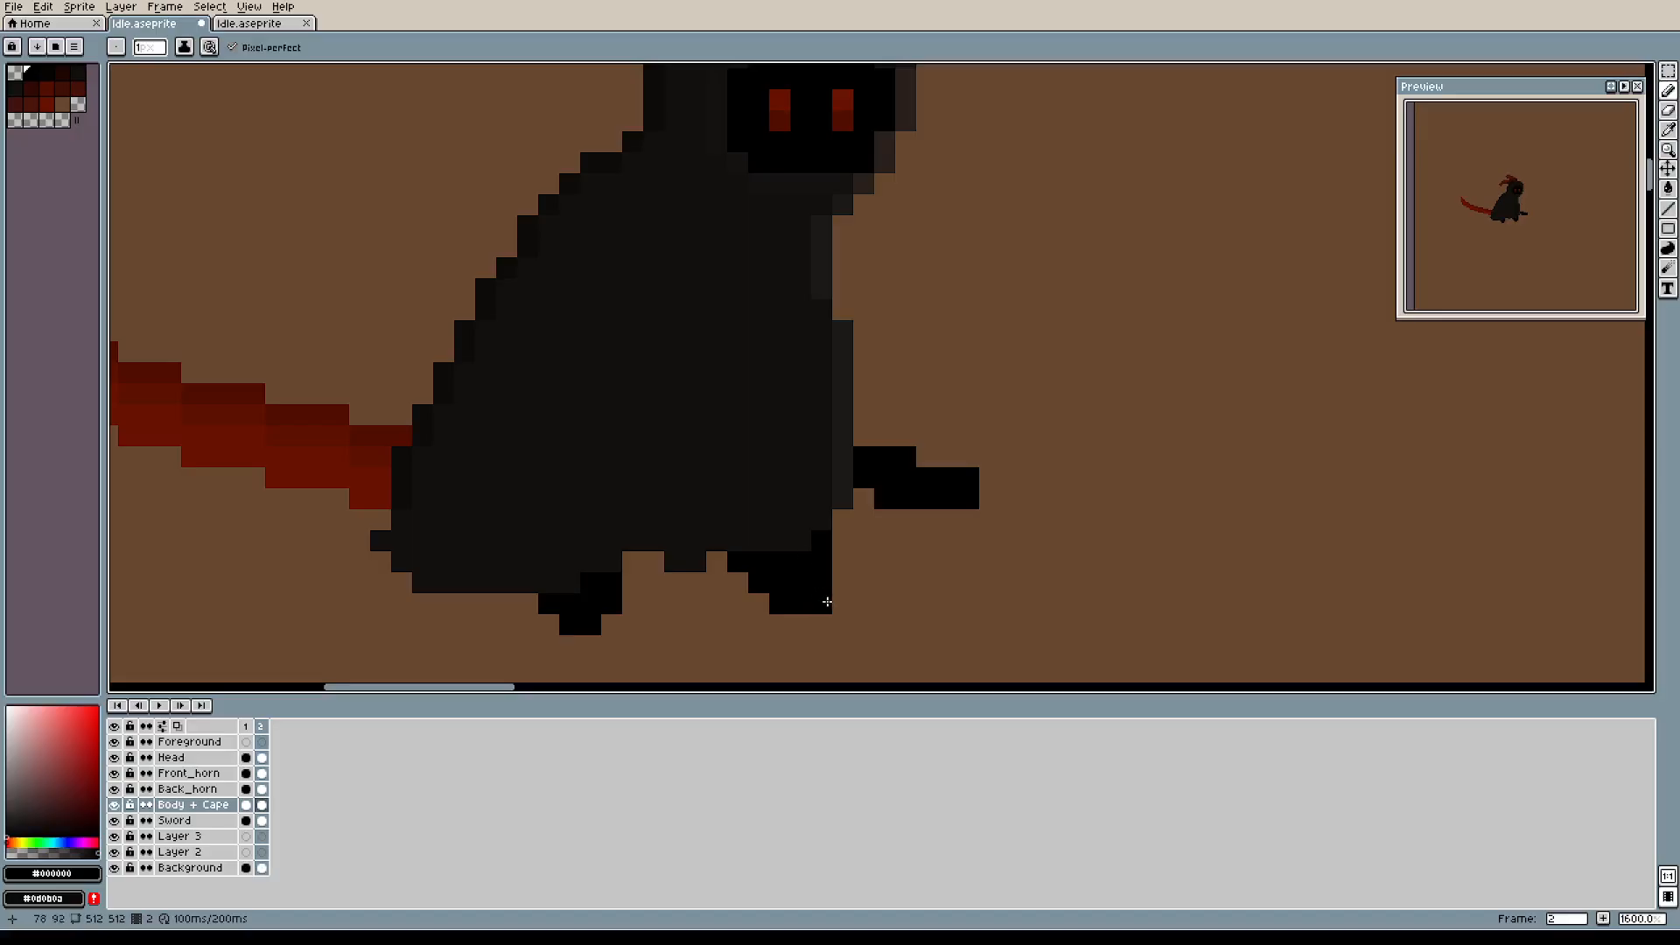
{"action": "left_click_drag", "start_coordinate": [902, 506], "coordinate": [954, 394]}
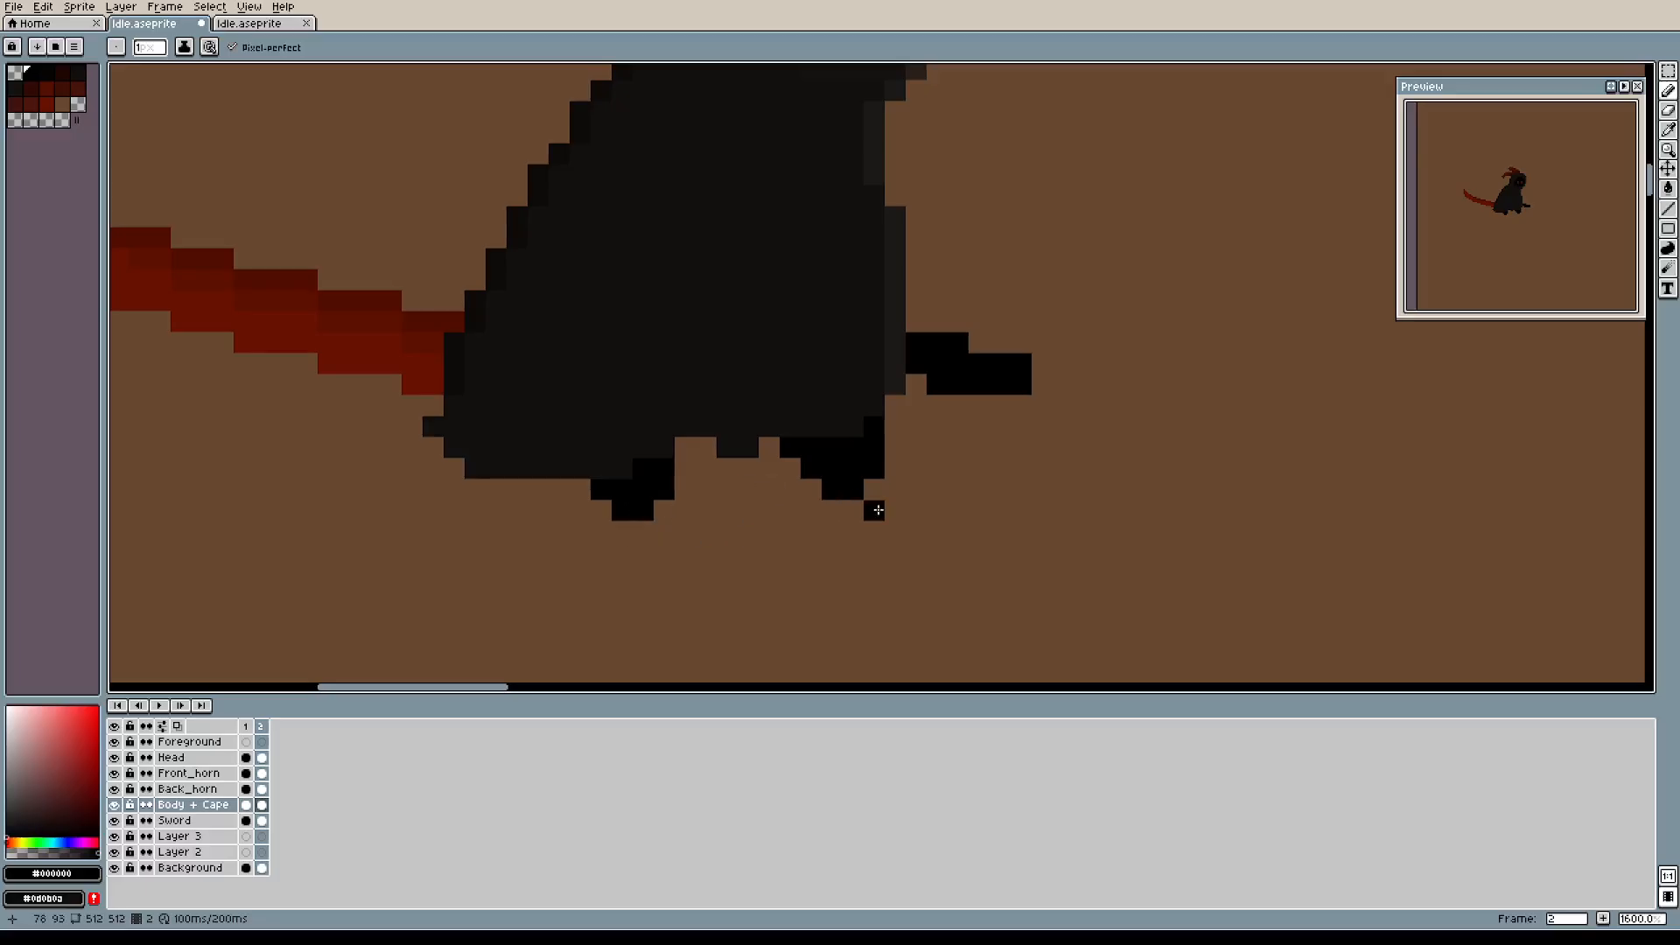
{"action": "mouse_move", "coordinate": [929, 382]}
{"action": "left_mouse_down"}
{"action": "mouse_move", "coordinate": [871, 495]}
{"action": "mouse_move", "coordinate": [854, 448]}
{"action": "left_mouse_up"}
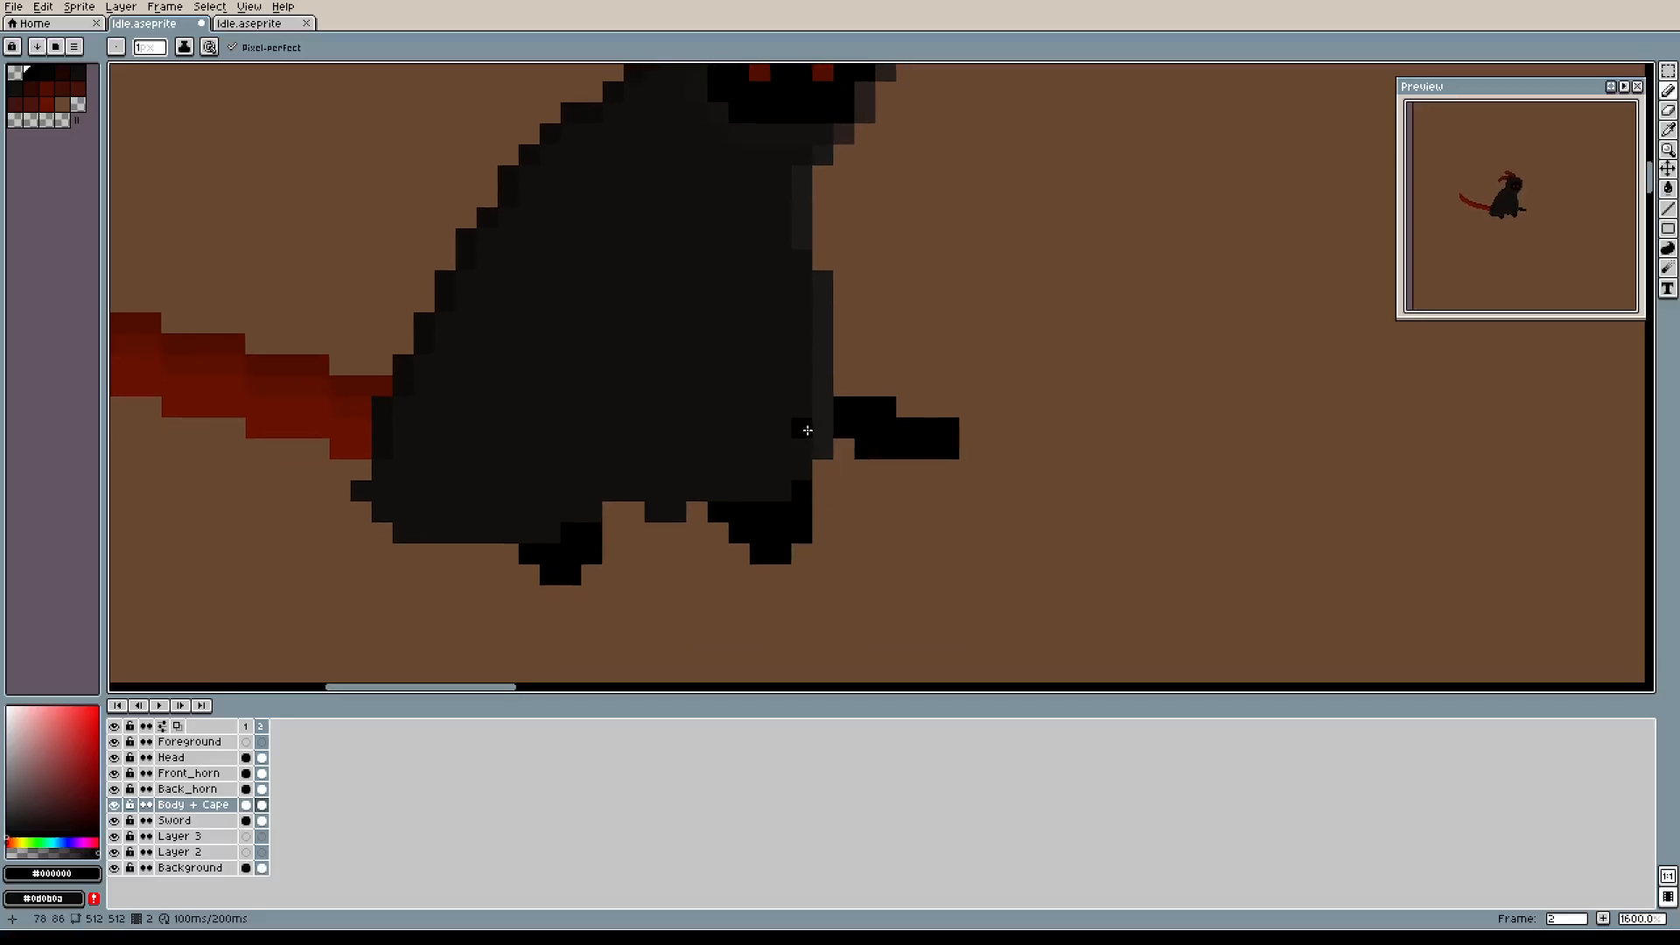
{"action": "left_click_drag", "start_coordinate": [789, 493], "coordinate": [765, 502]}
{"action": "left_click", "coordinate": [784, 473]}
Extend the cape's hem downward toward the back with #12100e and outline its raised front part with #1c1917.
{"action": "left_click", "coordinate": [722, 472], "text": "alt"}
{"action": "mouse_move", "coordinate": [656, 509]}
{"action": "left_mouse_down"}
{"action": "mouse_move", "coordinate": [518, 554]}
{"action": "mouse_move", "coordinate": [378, 551]}
{"action": "mouse_move", "coordinate": [379, 533]}
{"action": "left_mouse_up"}
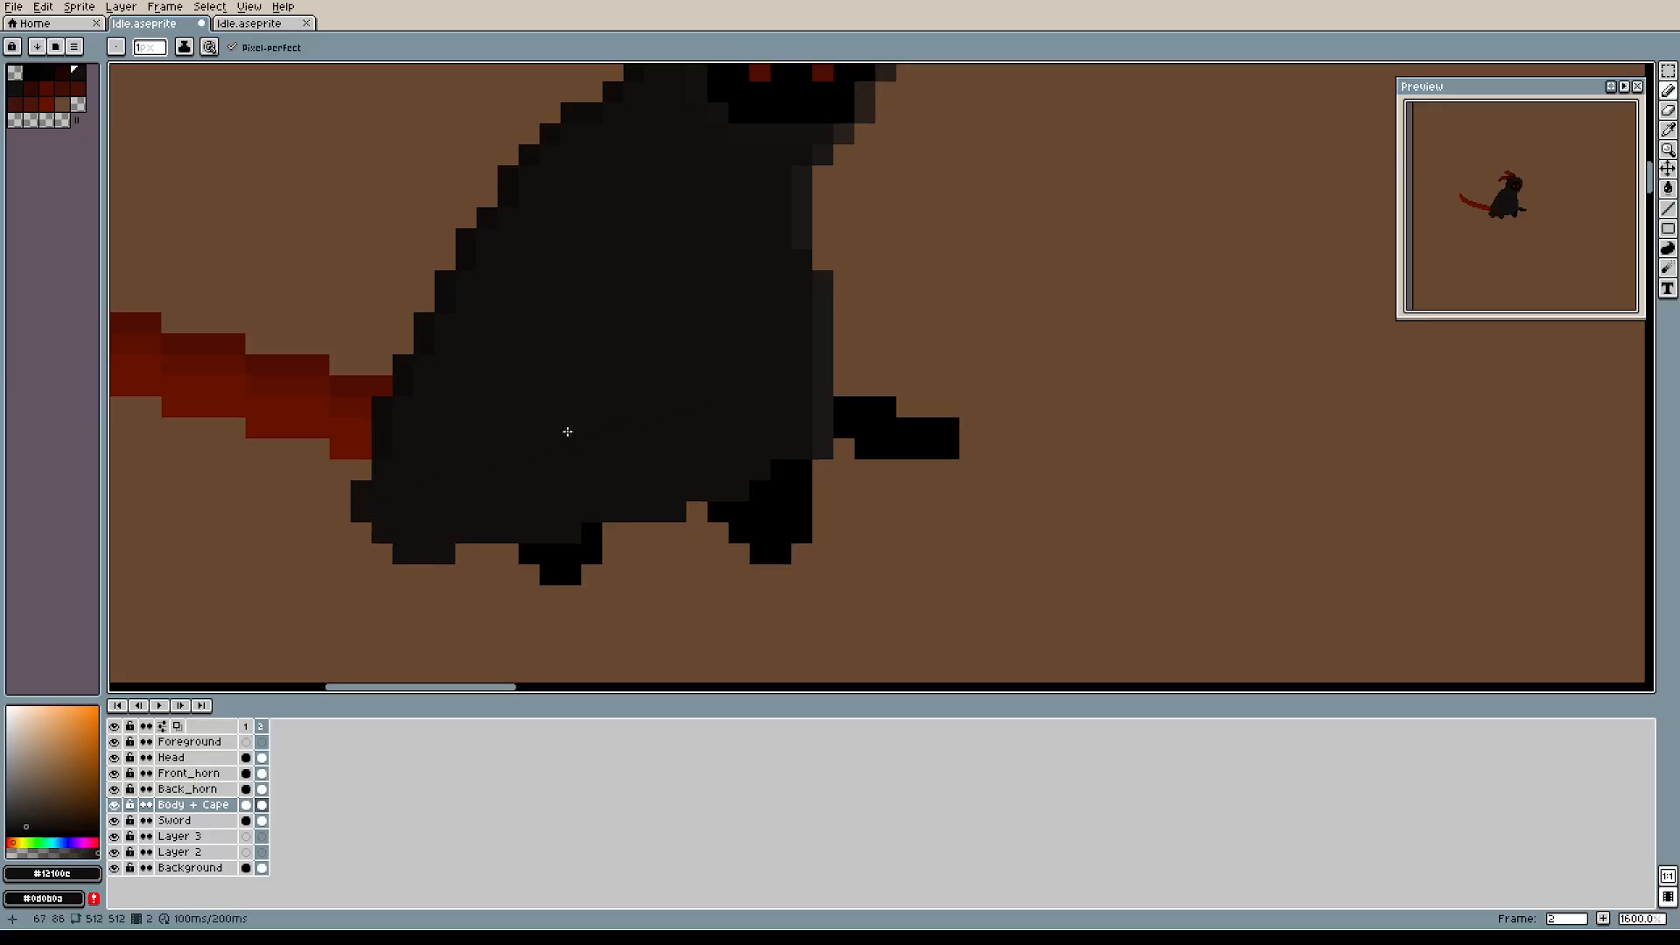
{"action": "key", "text": "alt"}
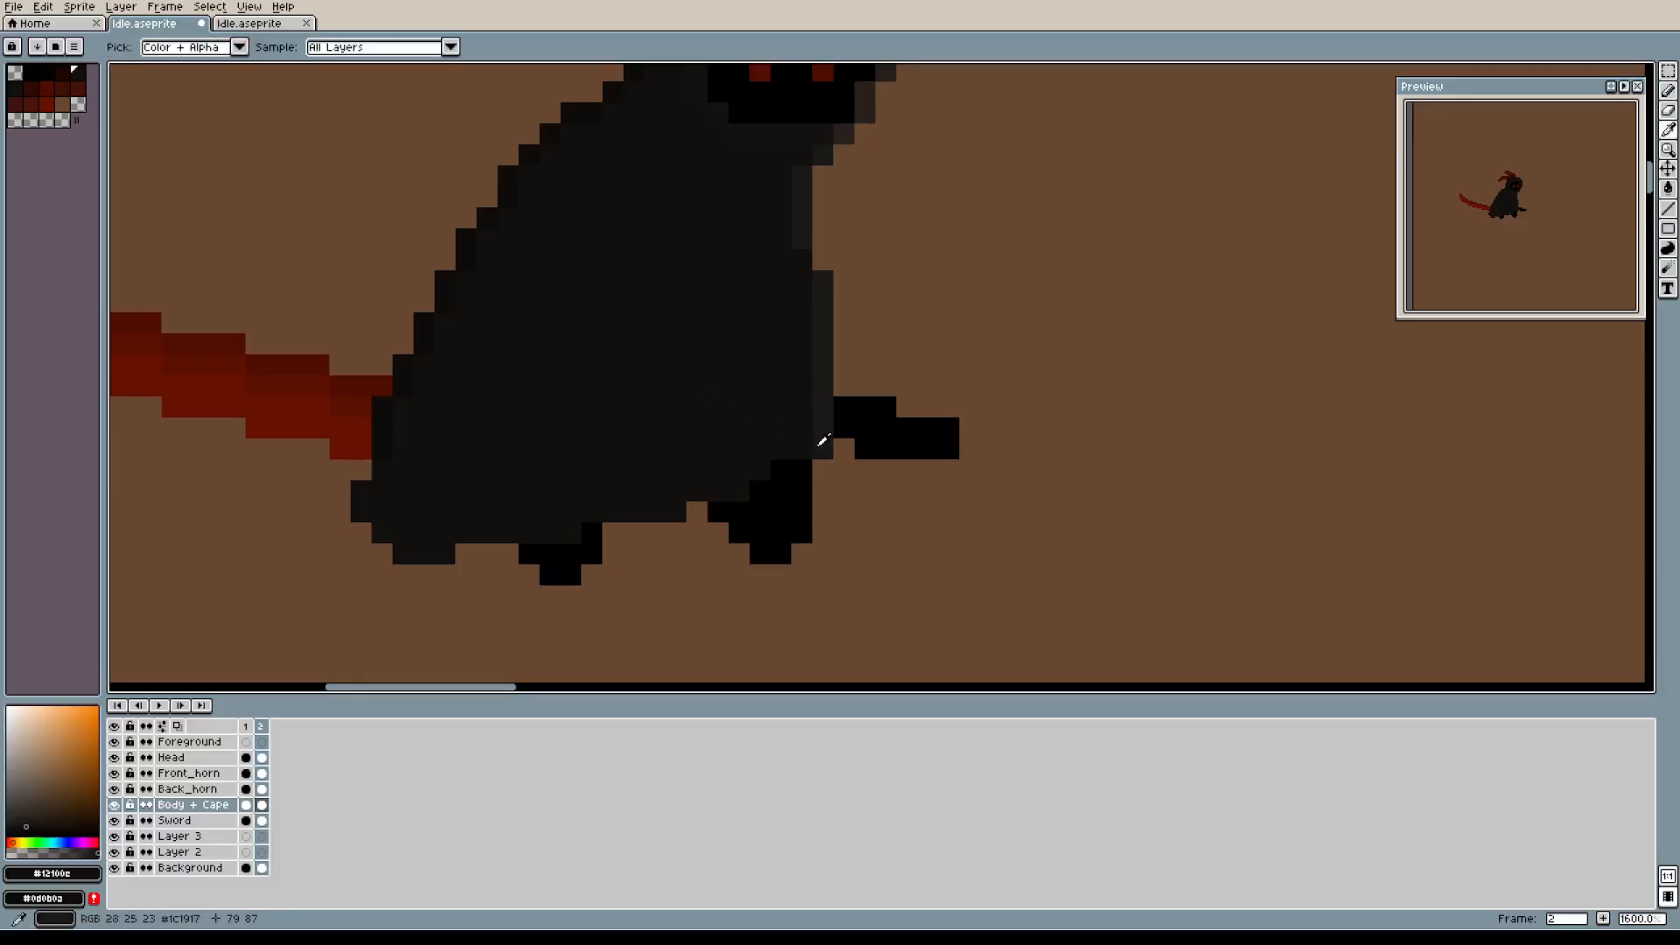
{"action": "left_click", "coordinate": [826, 441], "text": "alt"}
{"action": "left_click_drag", "start_coordinate": [800, 452], "coordinate": [743, 492]}
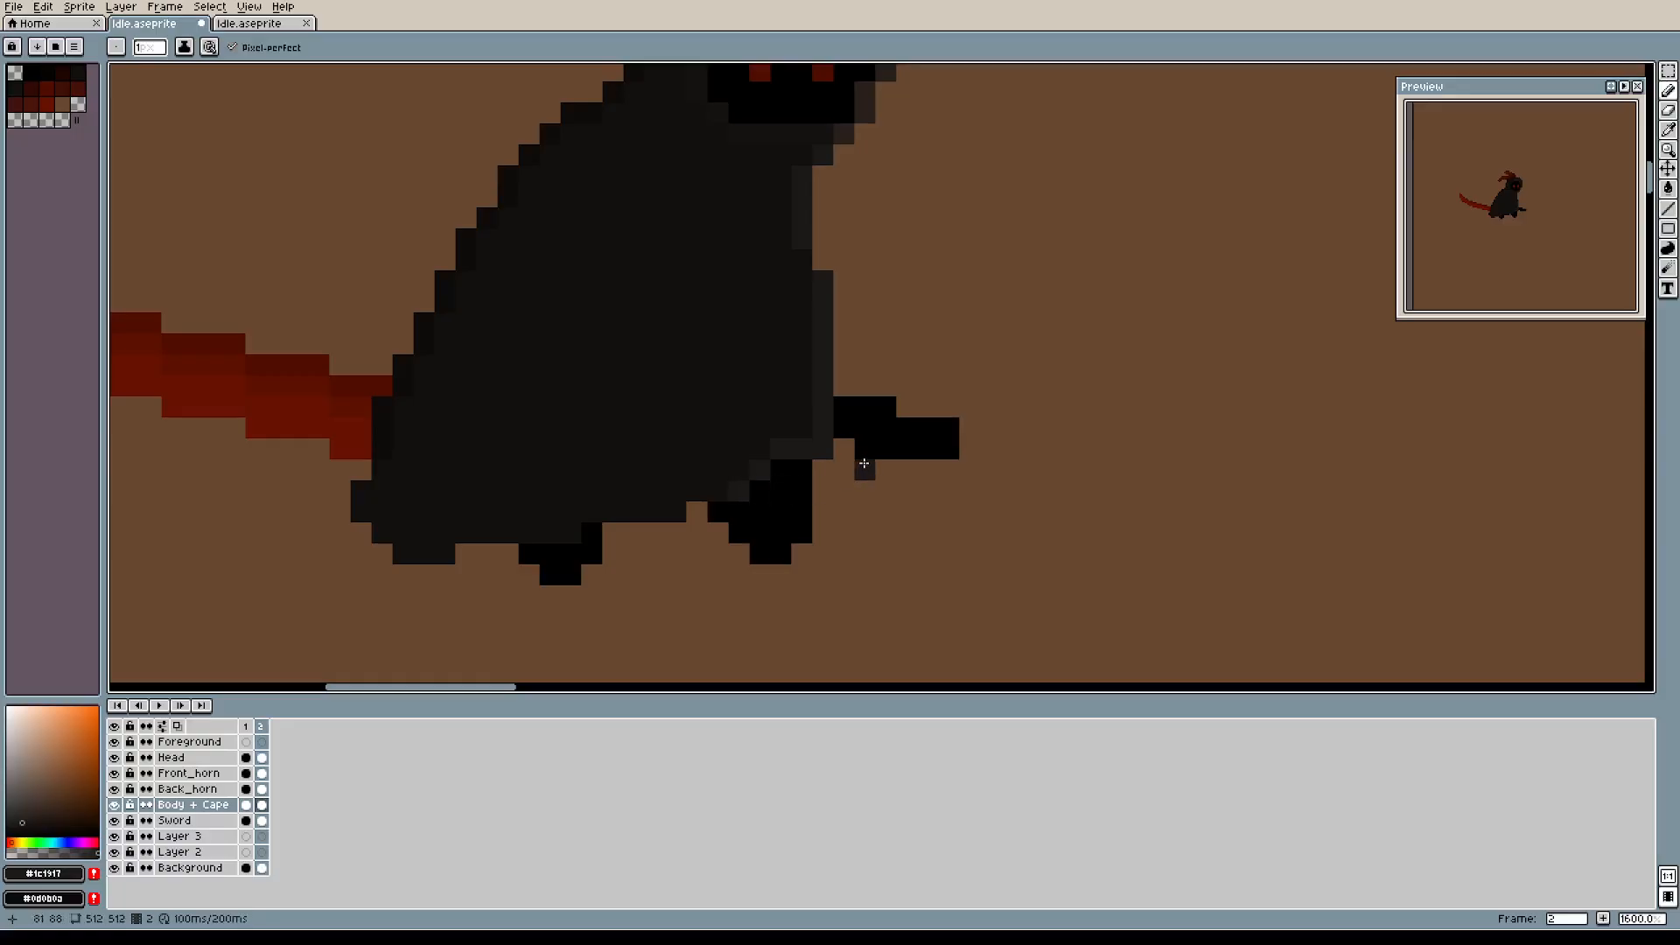
Erase the cape's protruding front edge beside the hand and above the front leg to narrow its lower half.
{"action": "key", "text": "e"}
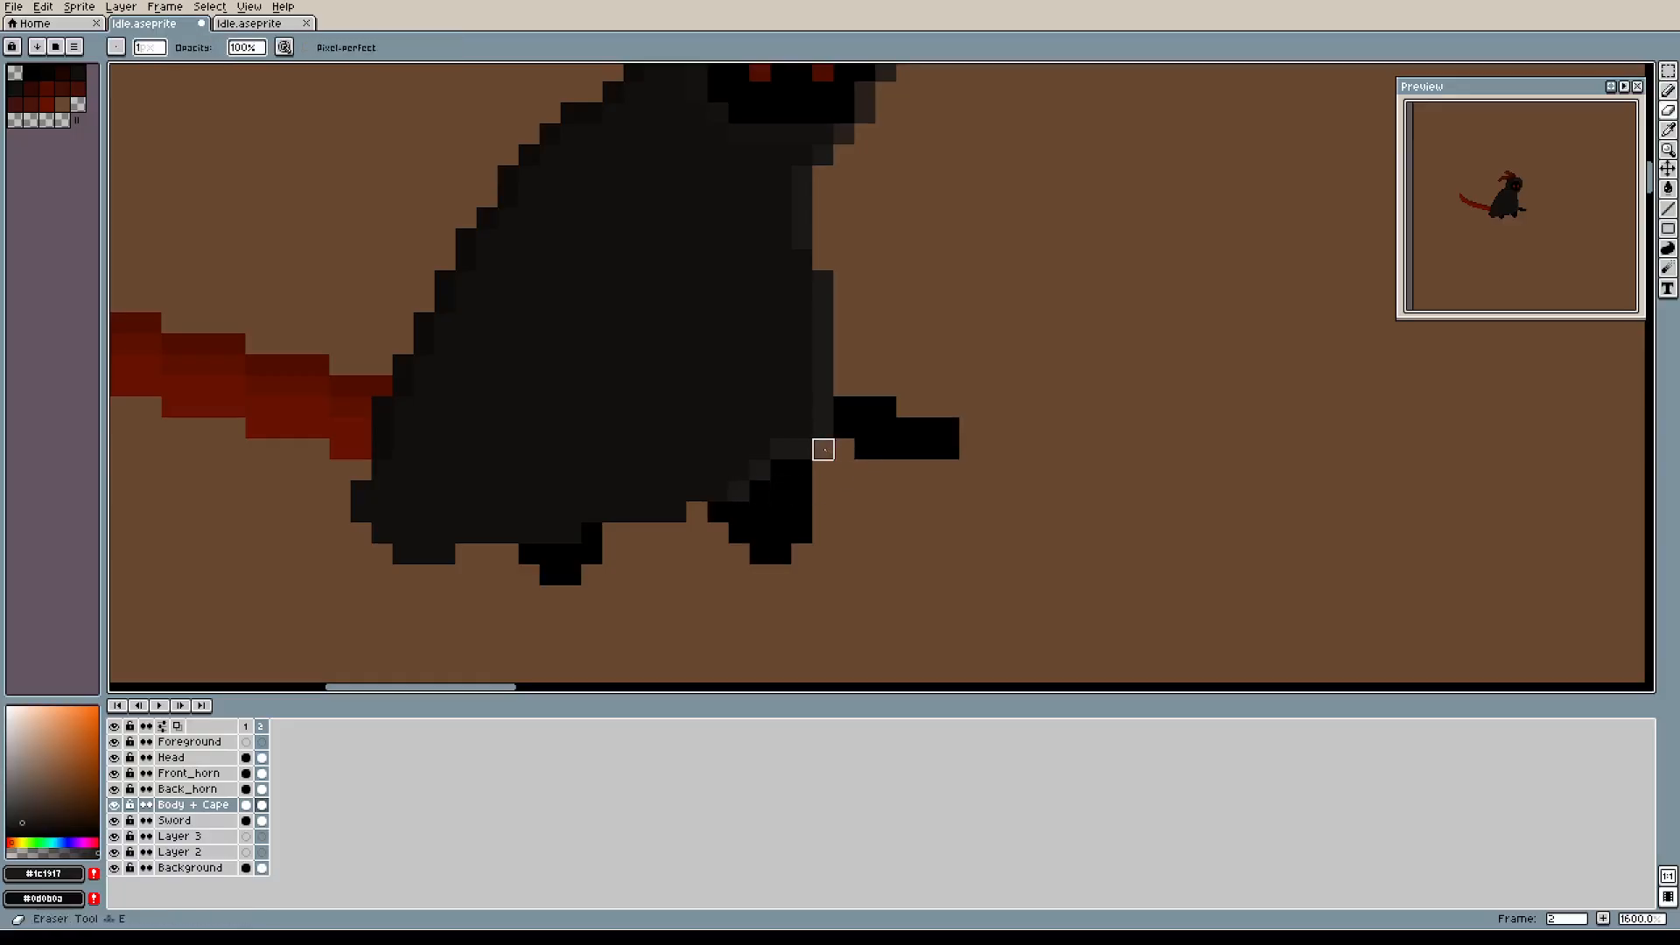
{"action": "mouse_move", "coordinate": [824, 428]}
{"action": "left_mouse_down"}
{"action": "mouse_move", "coordinate": [826, 390]}
{"action": "mouse_move", "coordinate": [851, 402]}
{"action": "mouse_move", "coordinate": [824, 362]}
{"action": "mouse_move", "coordinate": [822, 277]}
{"action": "left_mouse_up"}
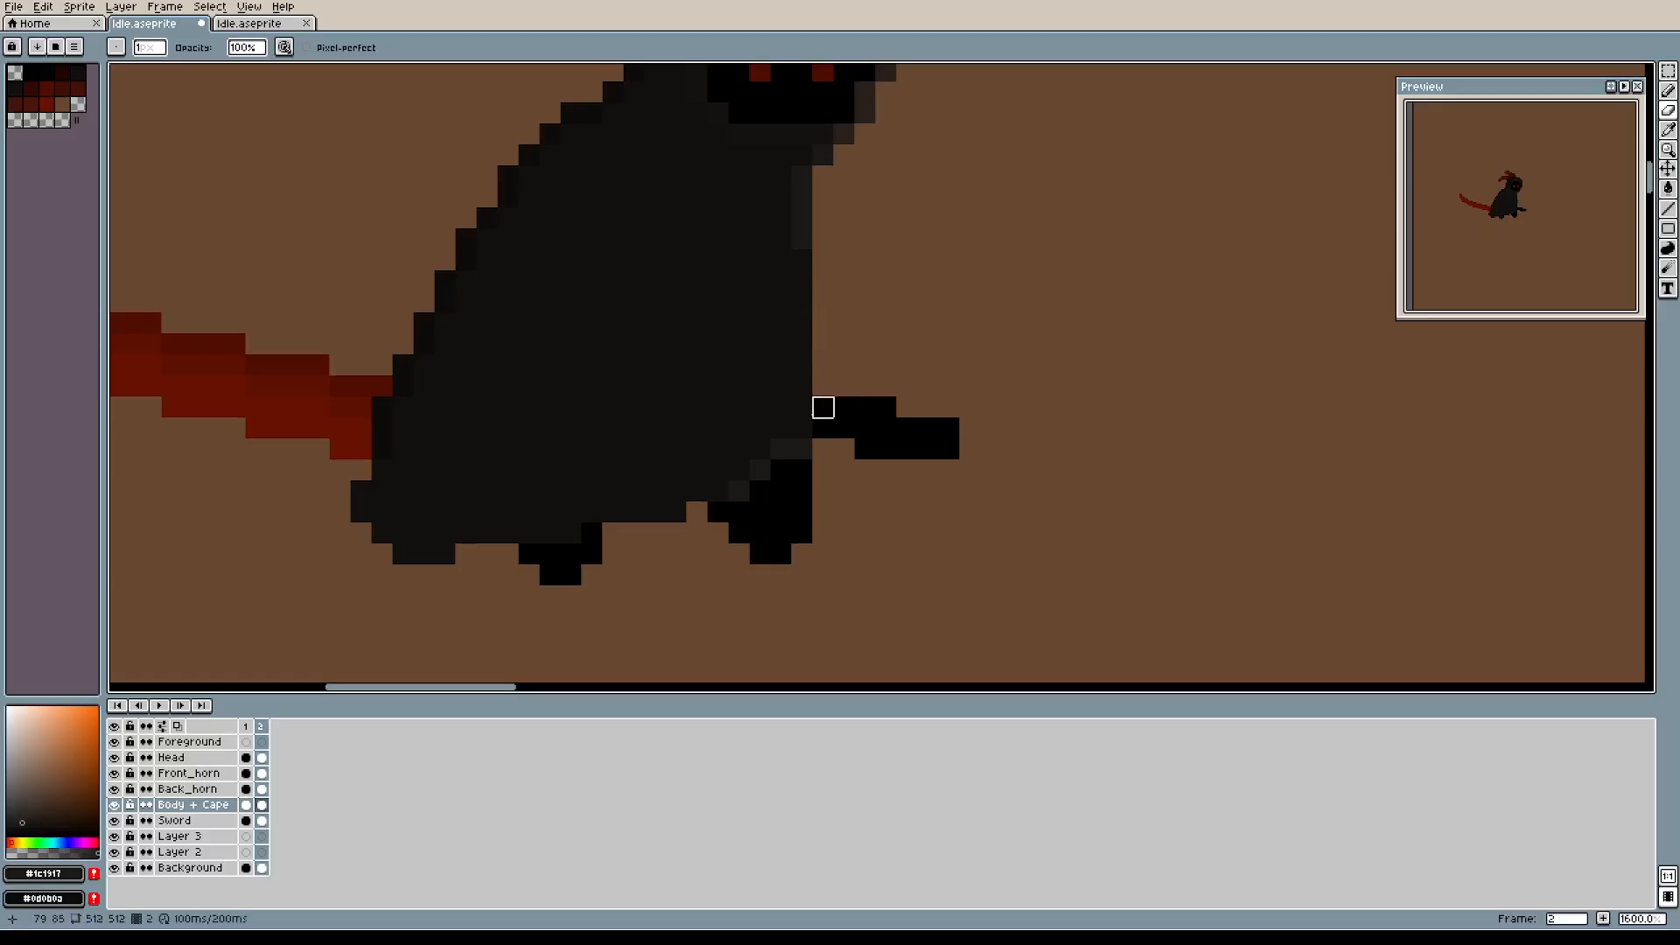
{"action": "left_click_drag", "start_coordinate": [803, 428], "coordinate": [802, 344]}
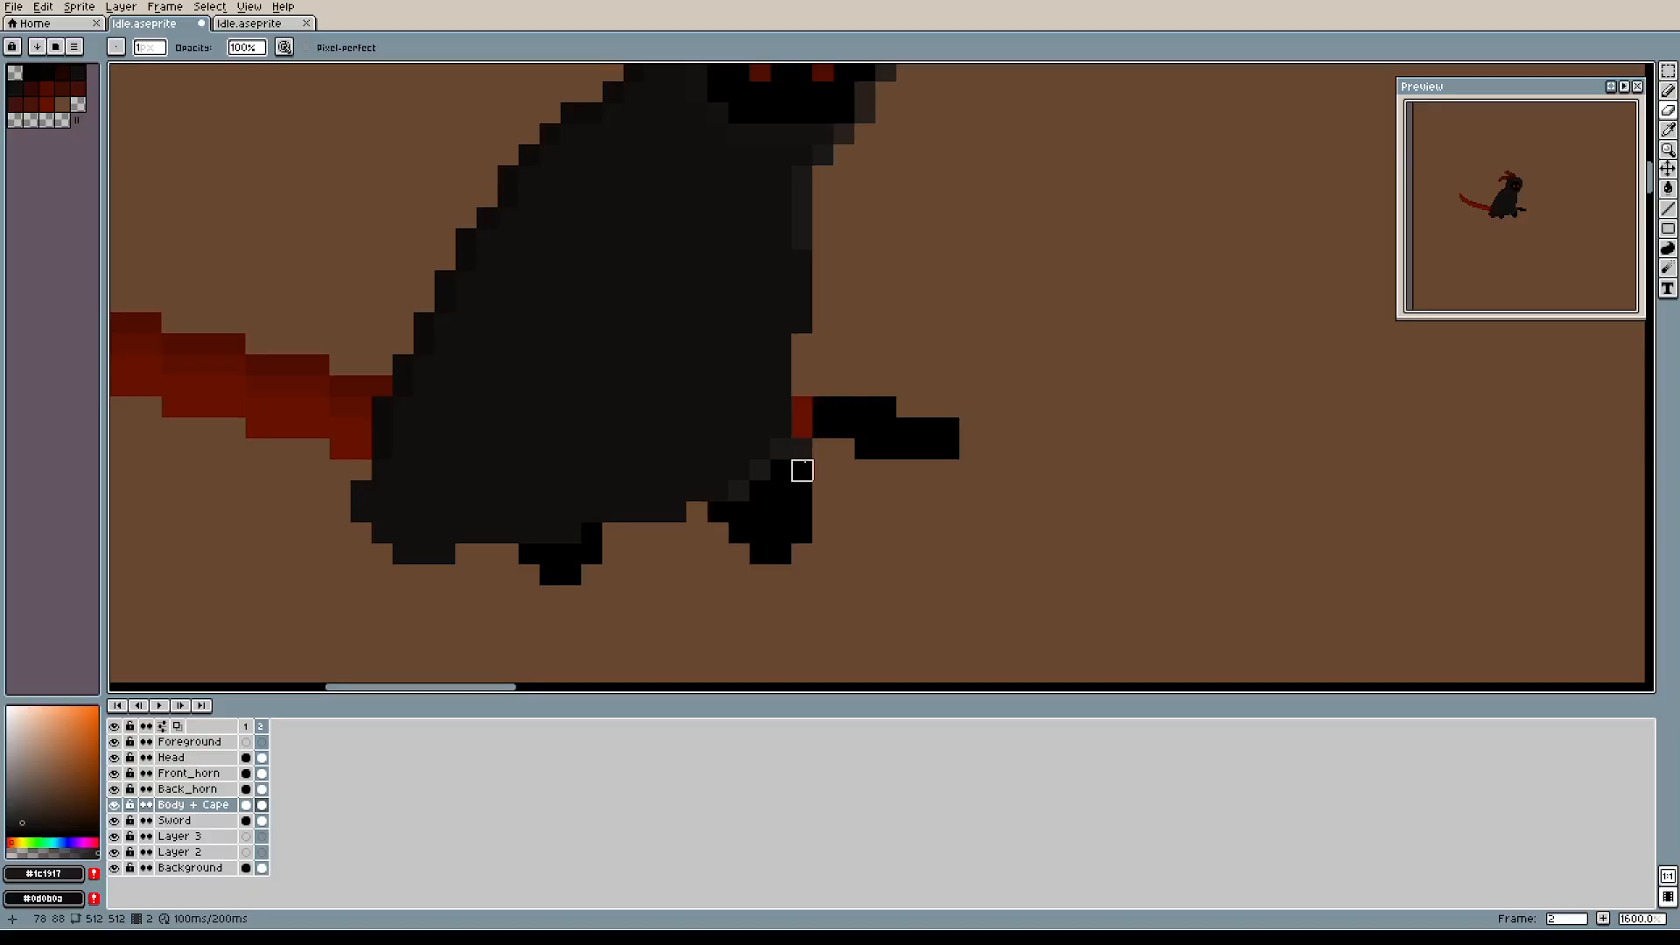
{"action": "left_click", "coordinate": [803, 449]}
{"action": "left_click_drag", "start_coordinate": [782, 449], "coordinate": [782, 386]}
Repaint the highlight along the narrowed front edge of the cape with #1c1917 pixels.
{"action": "key", "text": "b"}
{"action": "left_click_drag", "start_coordinate": [802, 280], "coordinate": [802, 260]}
{"action": "left_click_drag", "start_coordinate": [781, 361], "coordinate": [782, 347]}
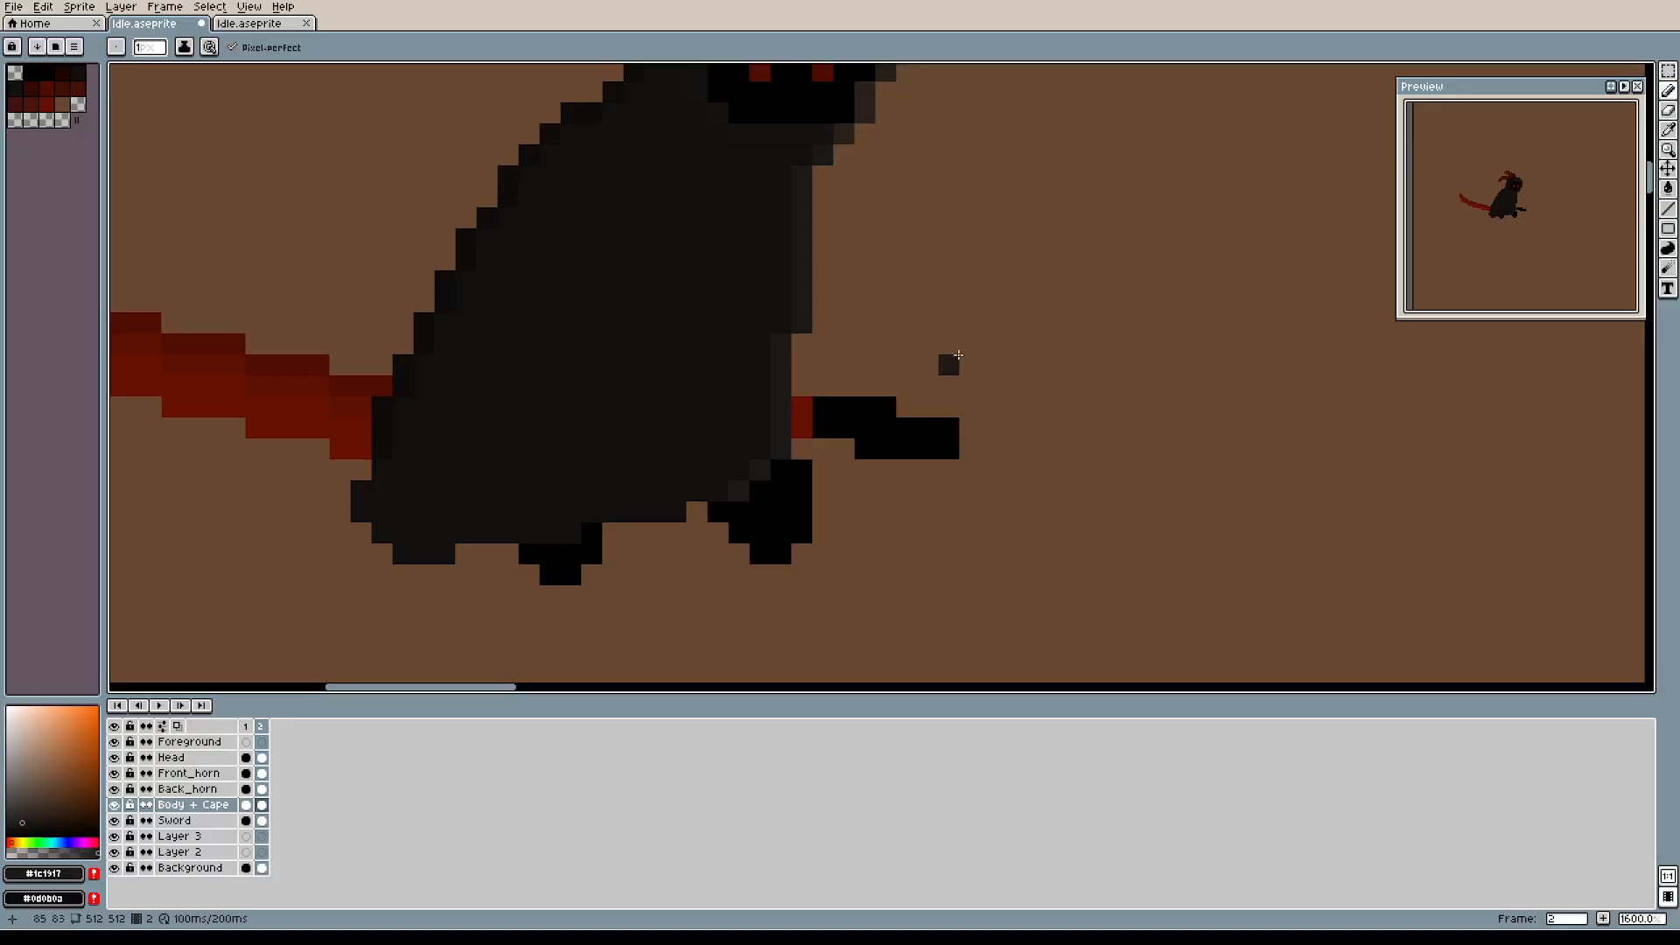
{"action": "mouse_move", "coordinate": [986, 326]}
{"action": "left_mouse_down"}
{"action": "mouse_move", "coordinate": [1107, 377]}
{"action": "mouse_move", "coordinate": [968, 341]}
{"action": "left_mouse_up"}
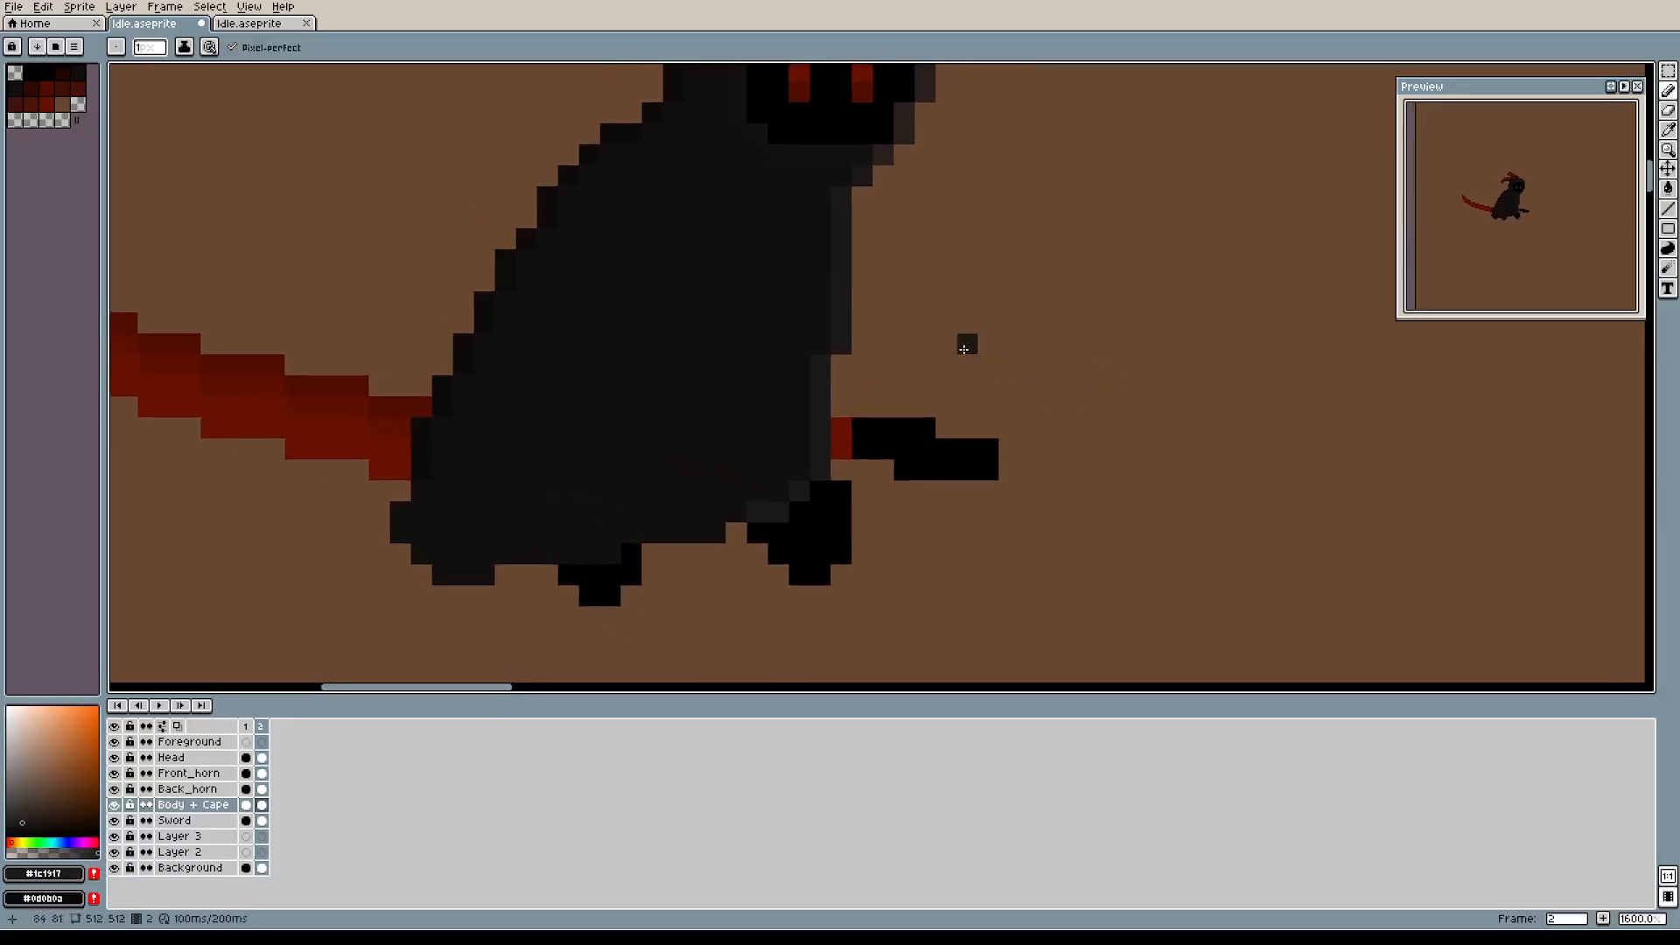
{"action": "key", "text": "alt"}
{"action": "left_click", "coordinate": [844, 497], "text": "alt"}
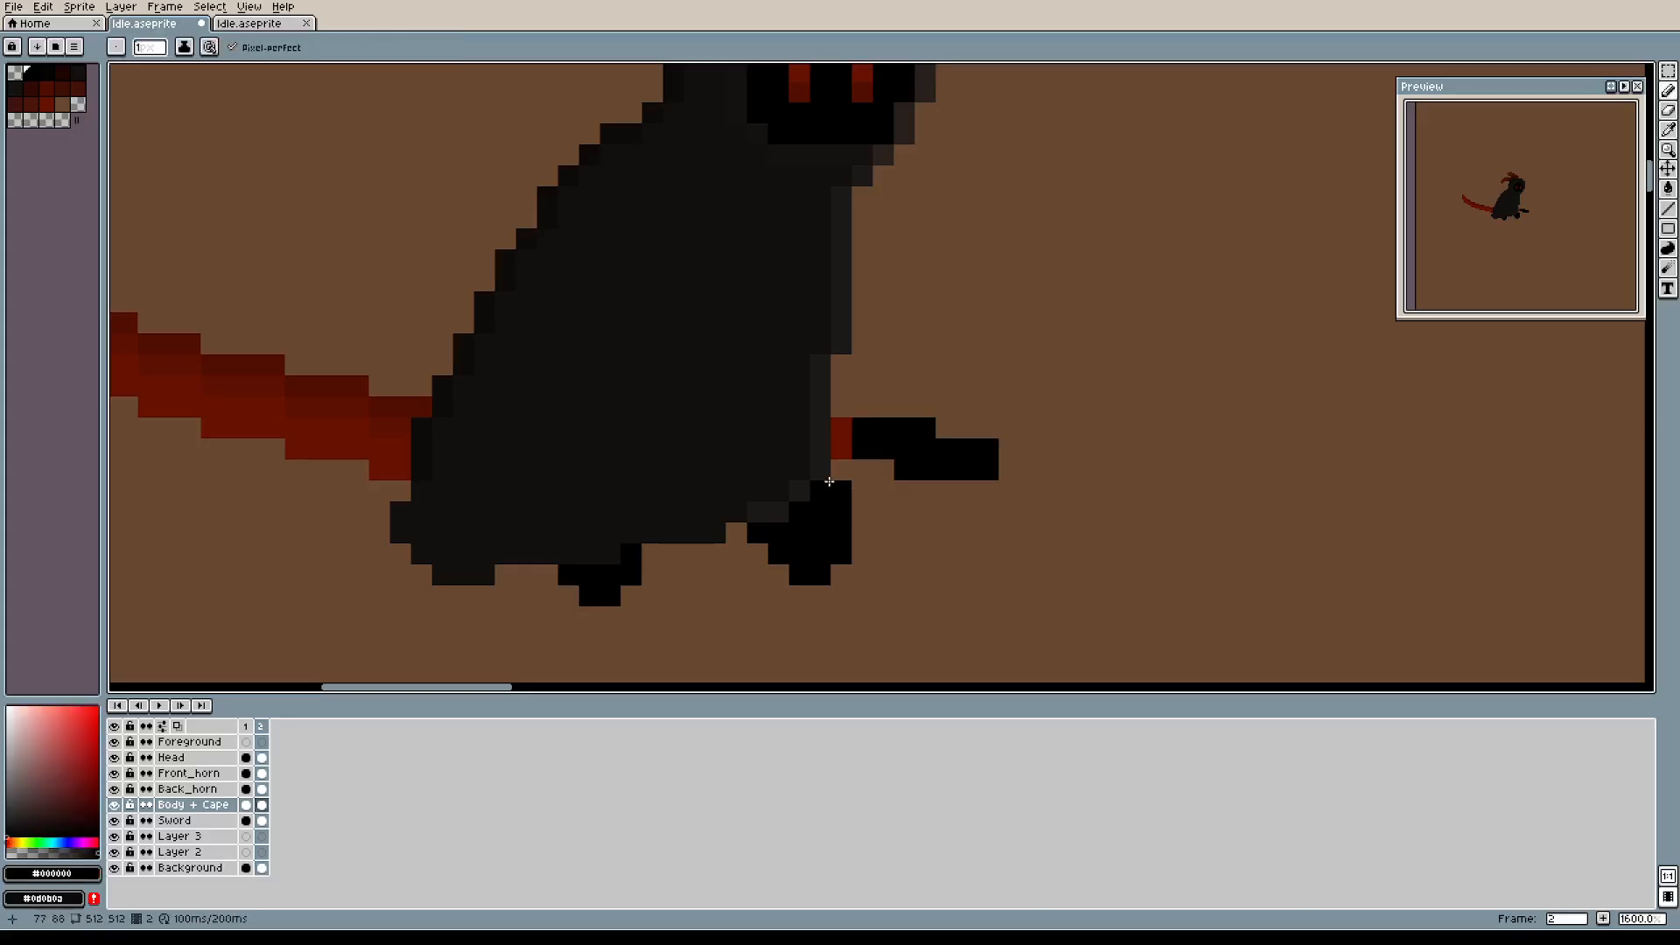
{"action": "left_click_drag", "start_coordinate": [826, 469], "coordinate": [816, 420]}
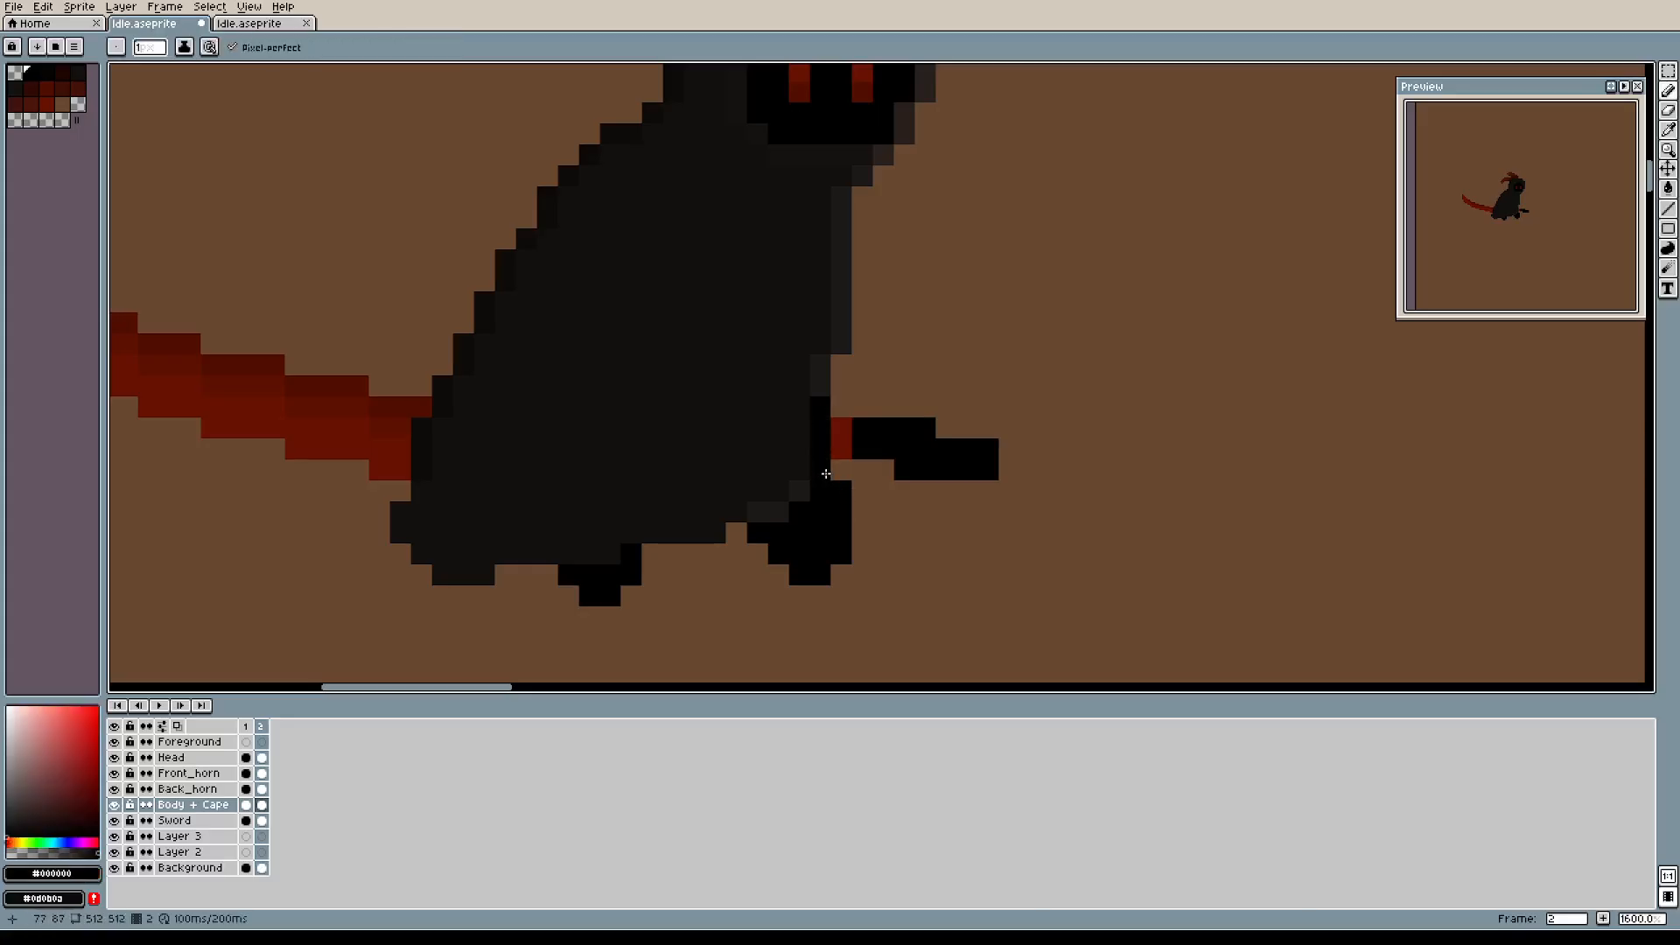
{"action": "left_click", "coordinate": [779, 508], "text": "alt"}
{"action": "left_click_drag", "start_coordinate": [801, 490], "coordinate": [824, 406]}
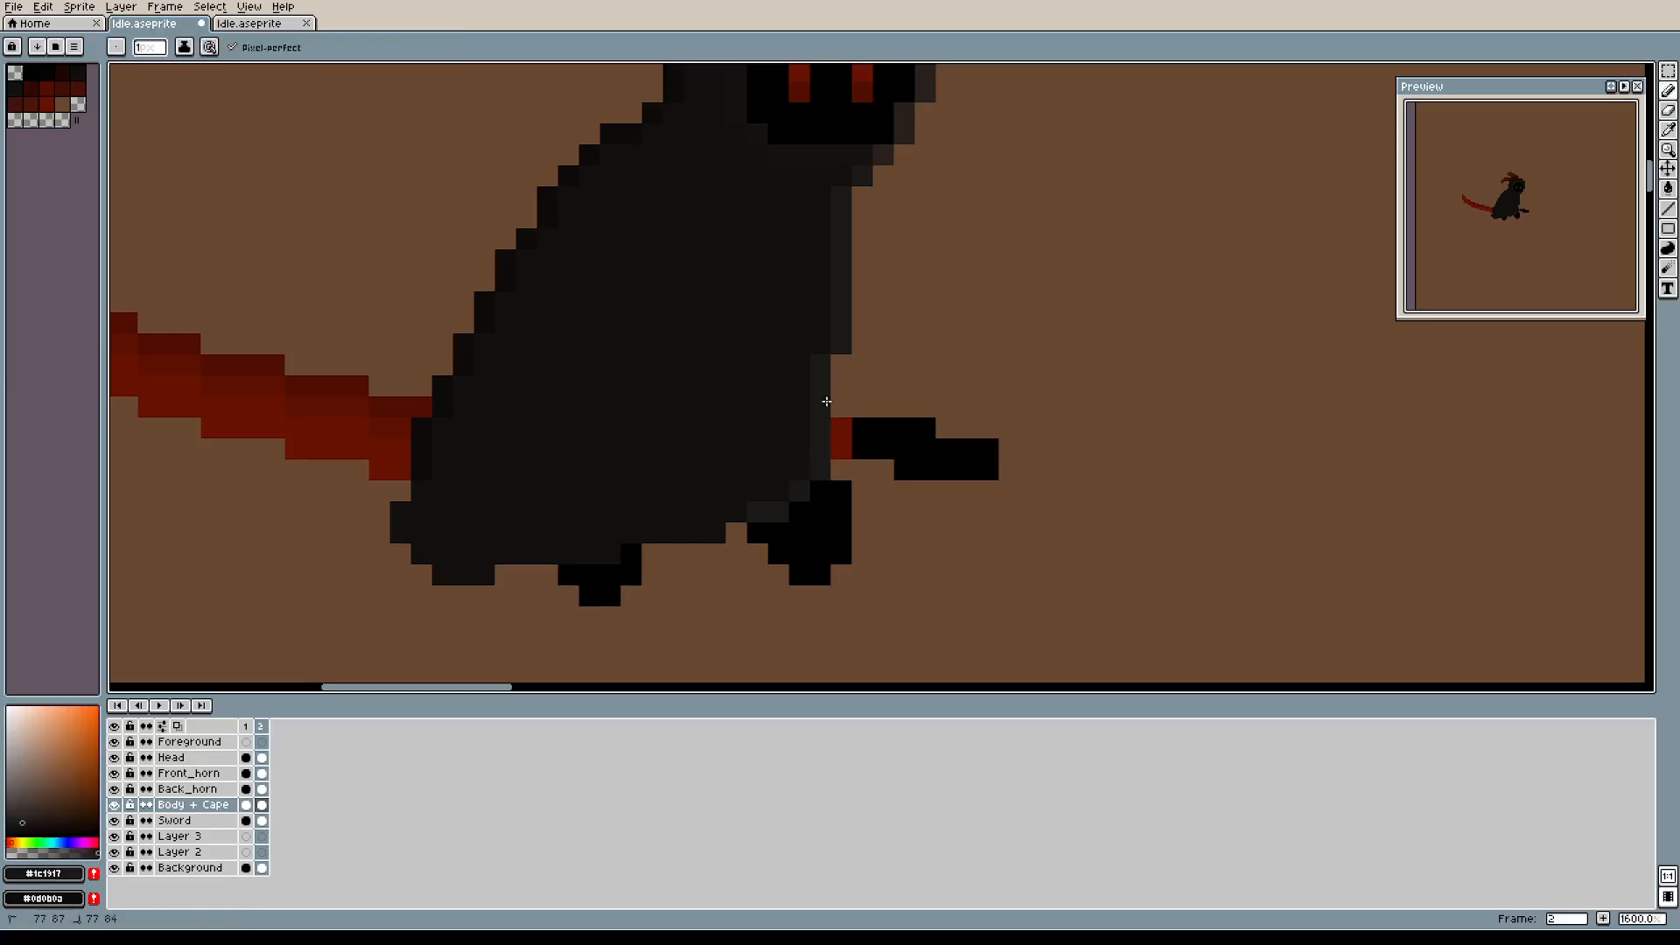
Erase the upper front corner of the front leg and touch up the leg's edge below it with #000000.
{"action": "left_click_drag", "start_coordinate": [1068, 465], "coordinate": [1025, 402]}
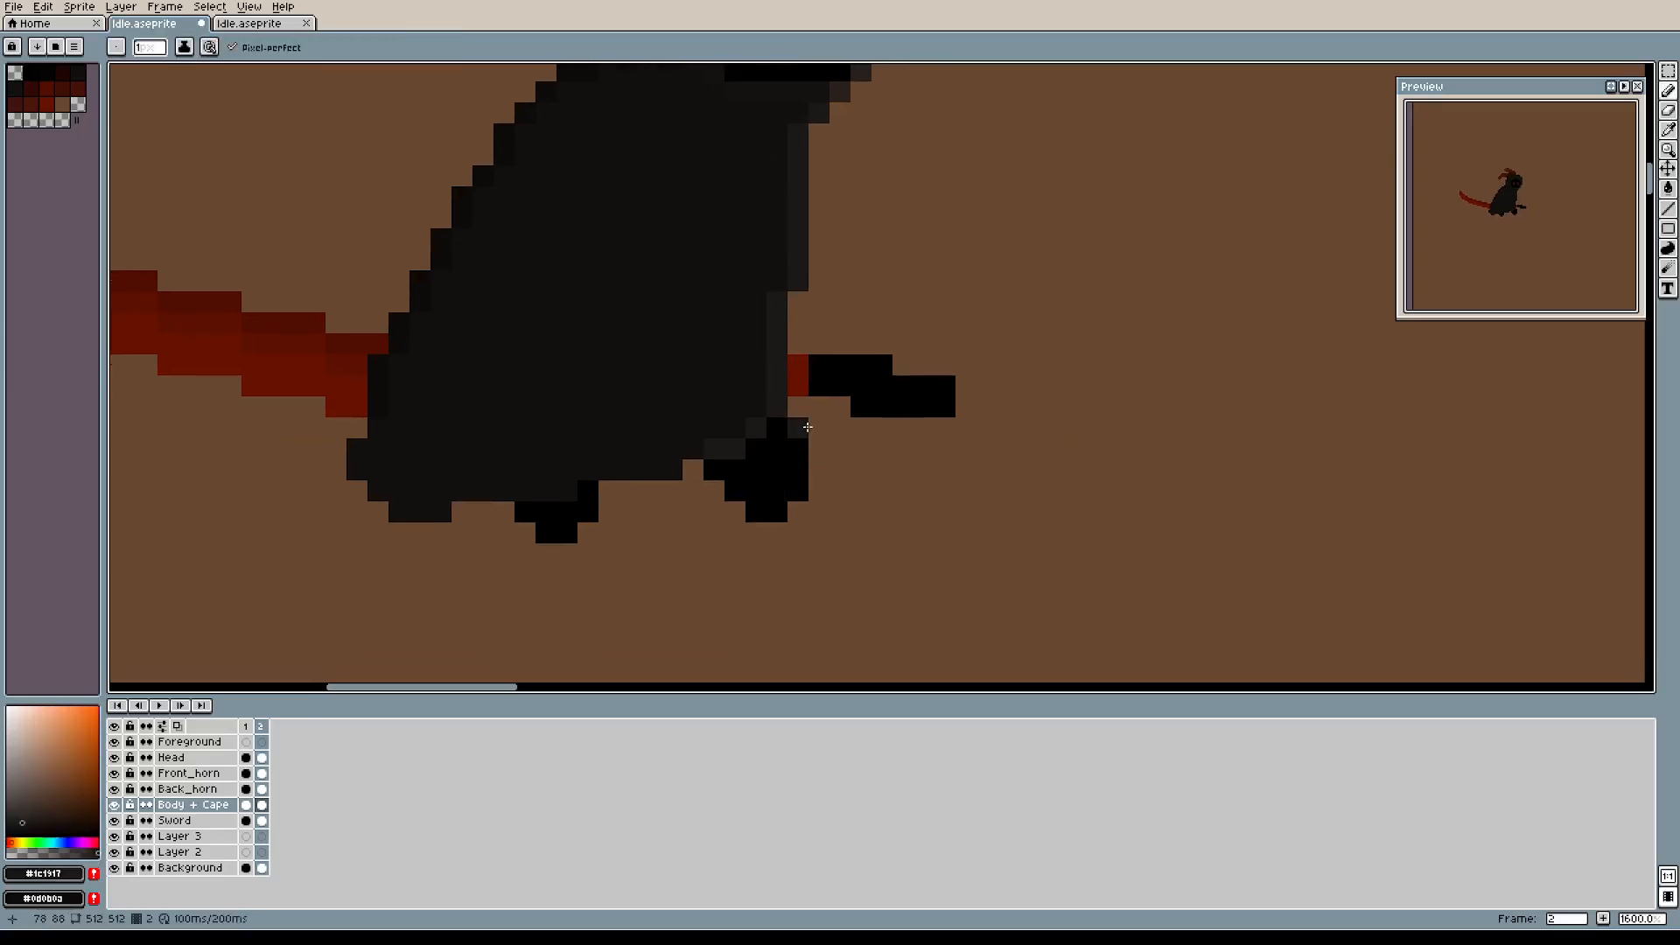
{"action": "key", "text": "e"}
{"action": "left_click_drag", "start_coordinate": [796, 428], "coordinate": [819, 471]}
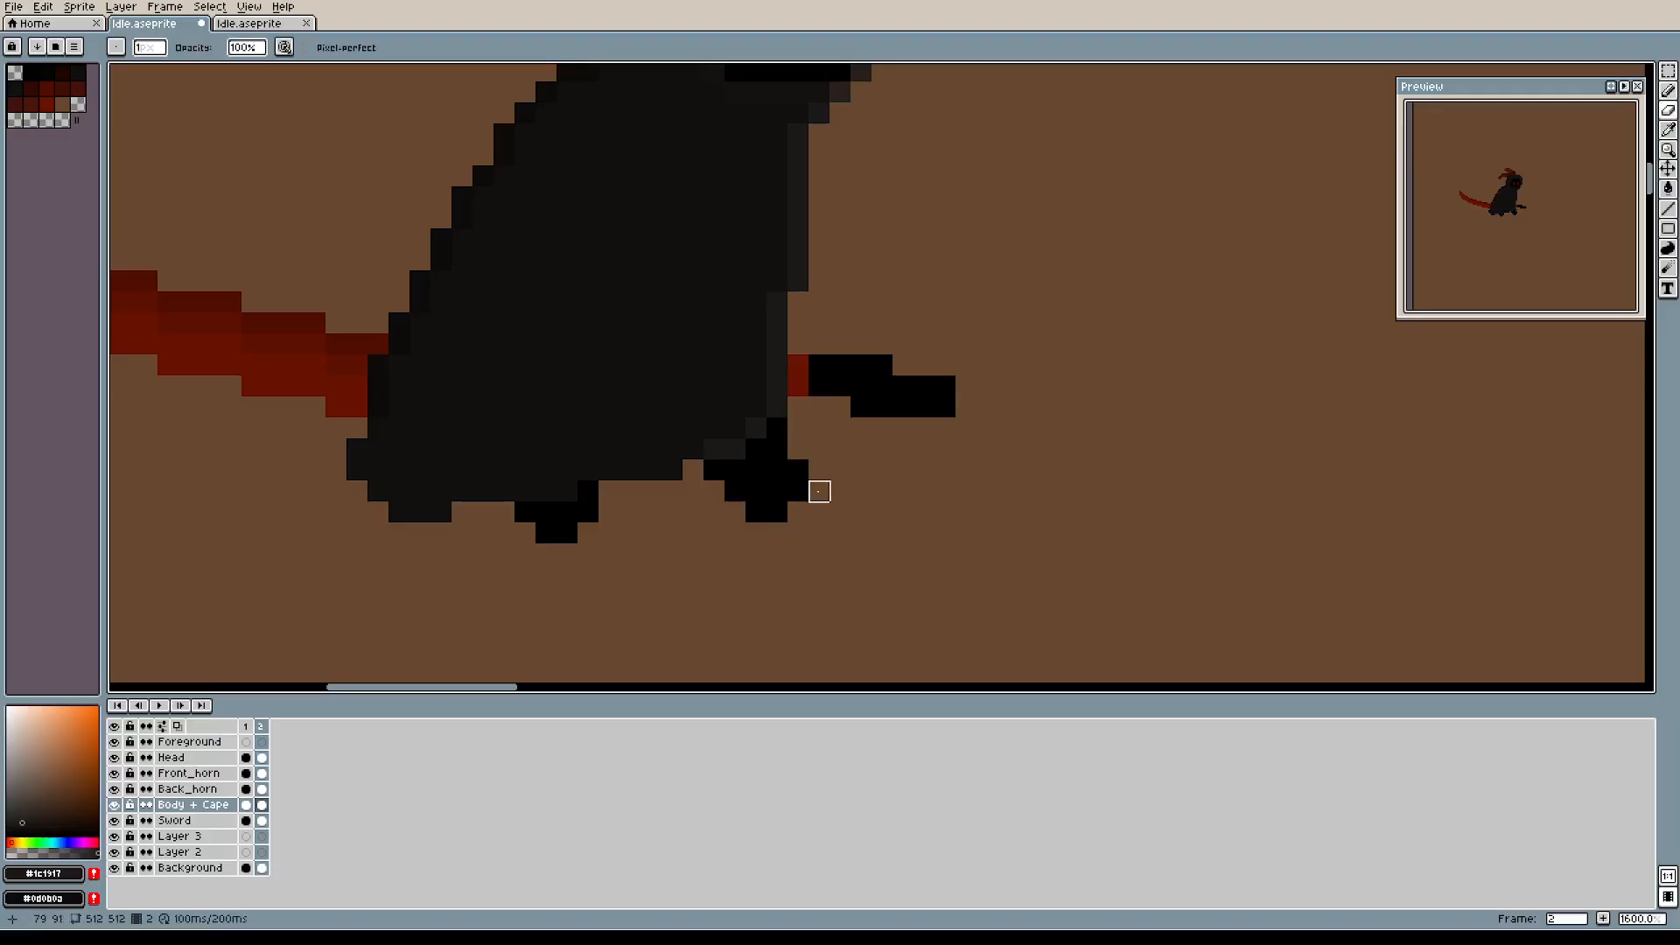
{"action": "left_click", "coordinate": [794, 470], "text": "alt"}
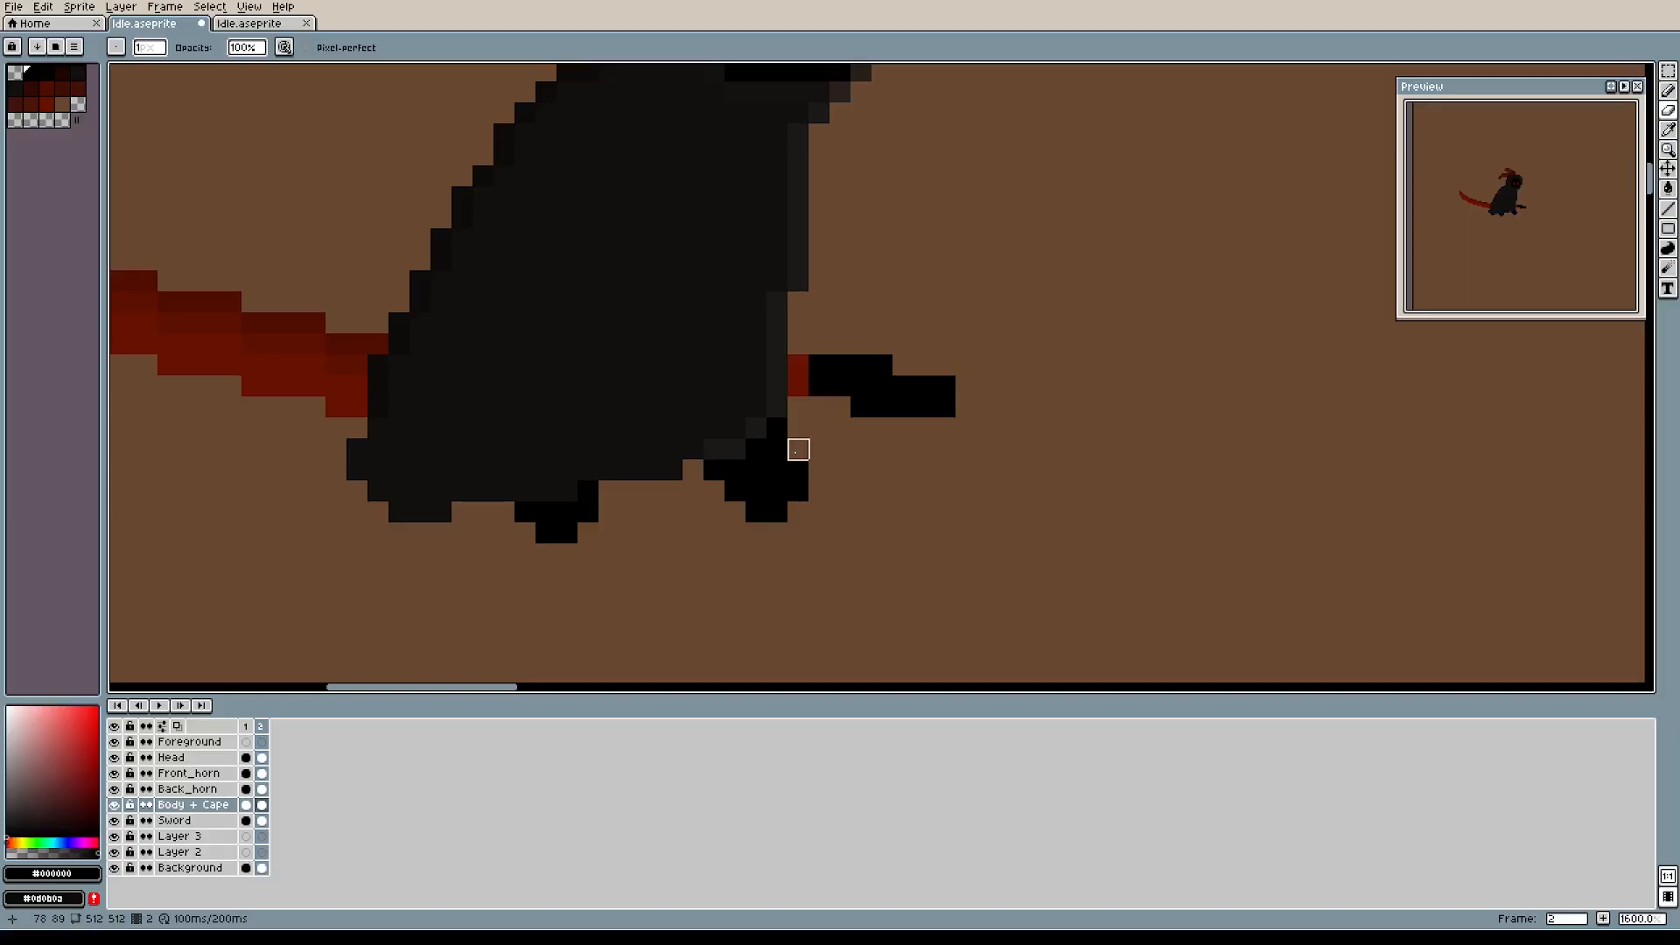
{"action": "key", "text": "b"}
{"action": "left_click", "coordinate": [798, 449]}
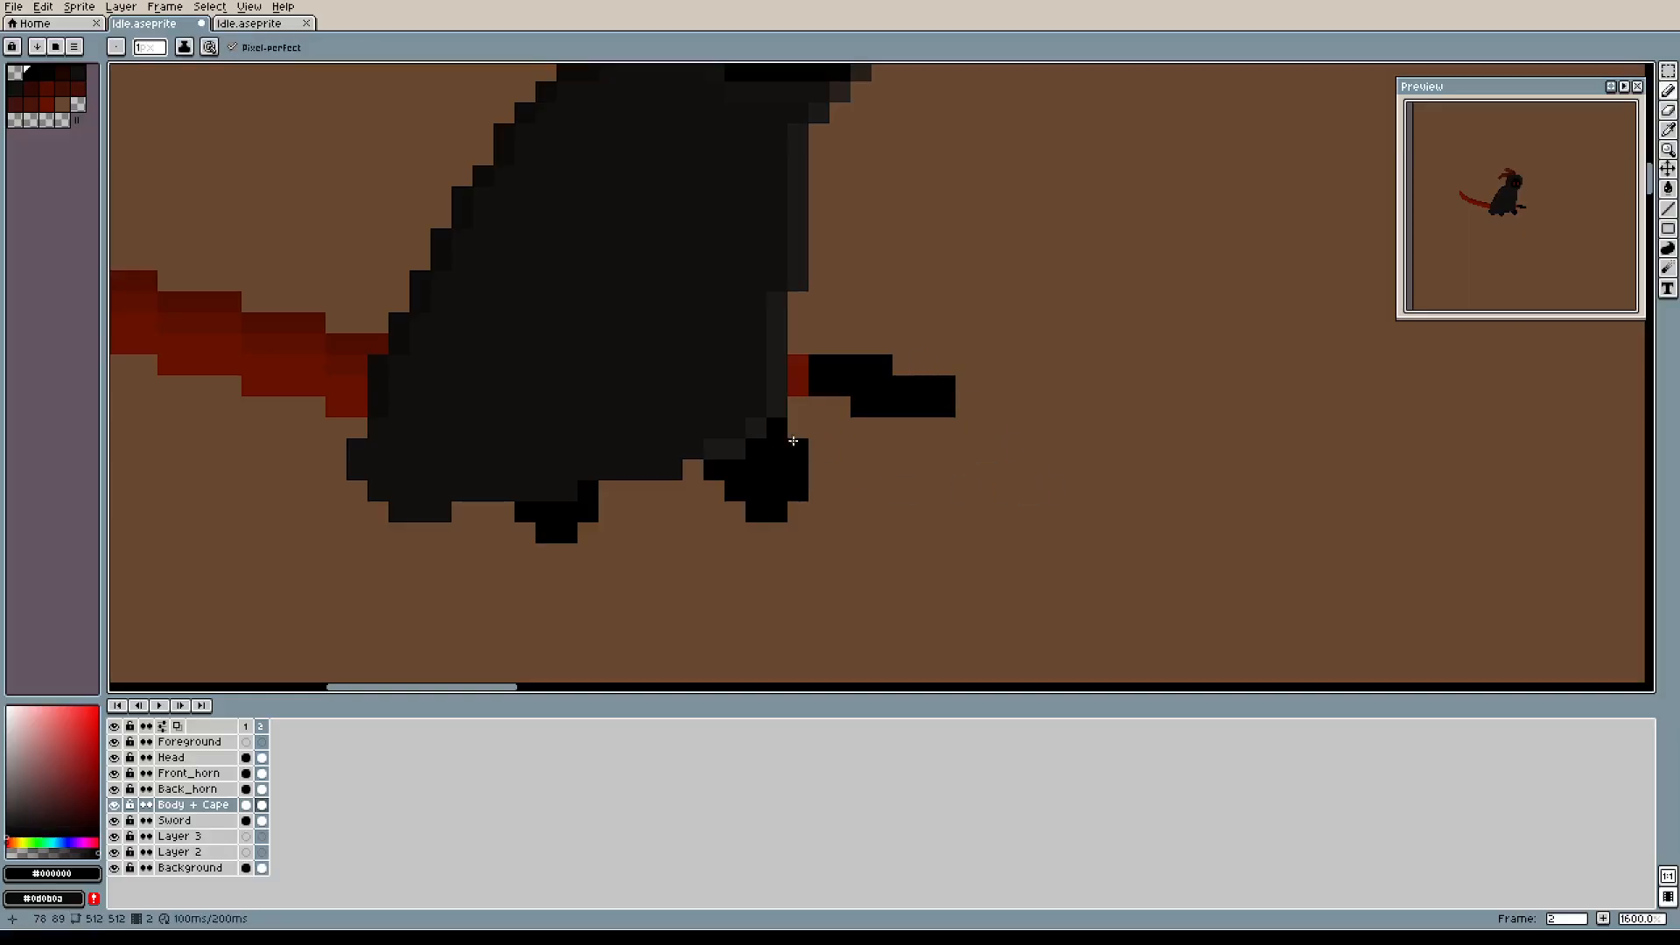
Cover the red gap between the cape and the hand with #000000 and continue the black down to the front leg.
{"action": "scroll", "coordinate": [789, 445], "scroll_direction": "down", "scroll_amount": 1}
{"action": "left_click", "coordinate": [922, 461]}
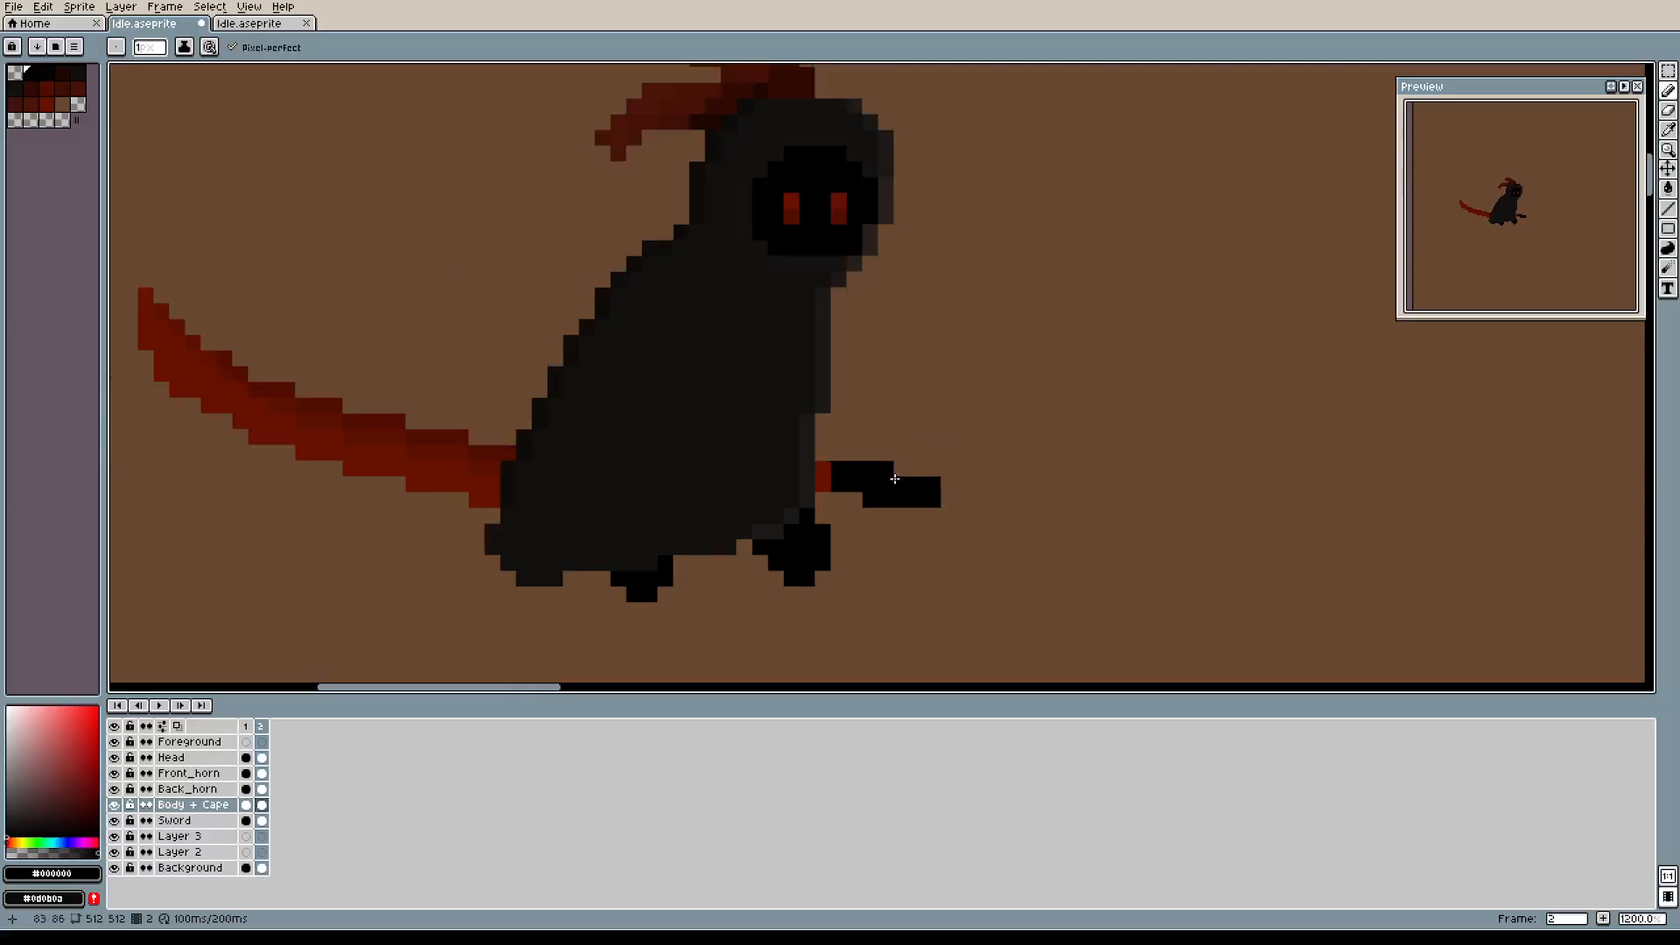
{"action": "scroll", "coordinate": [896, 479], "scroll_direction": "up", "scroll_amount": 1}
{"action": "left_click_drag", "start_coordinate": [801, 525], "coordinate": [795, 445]}
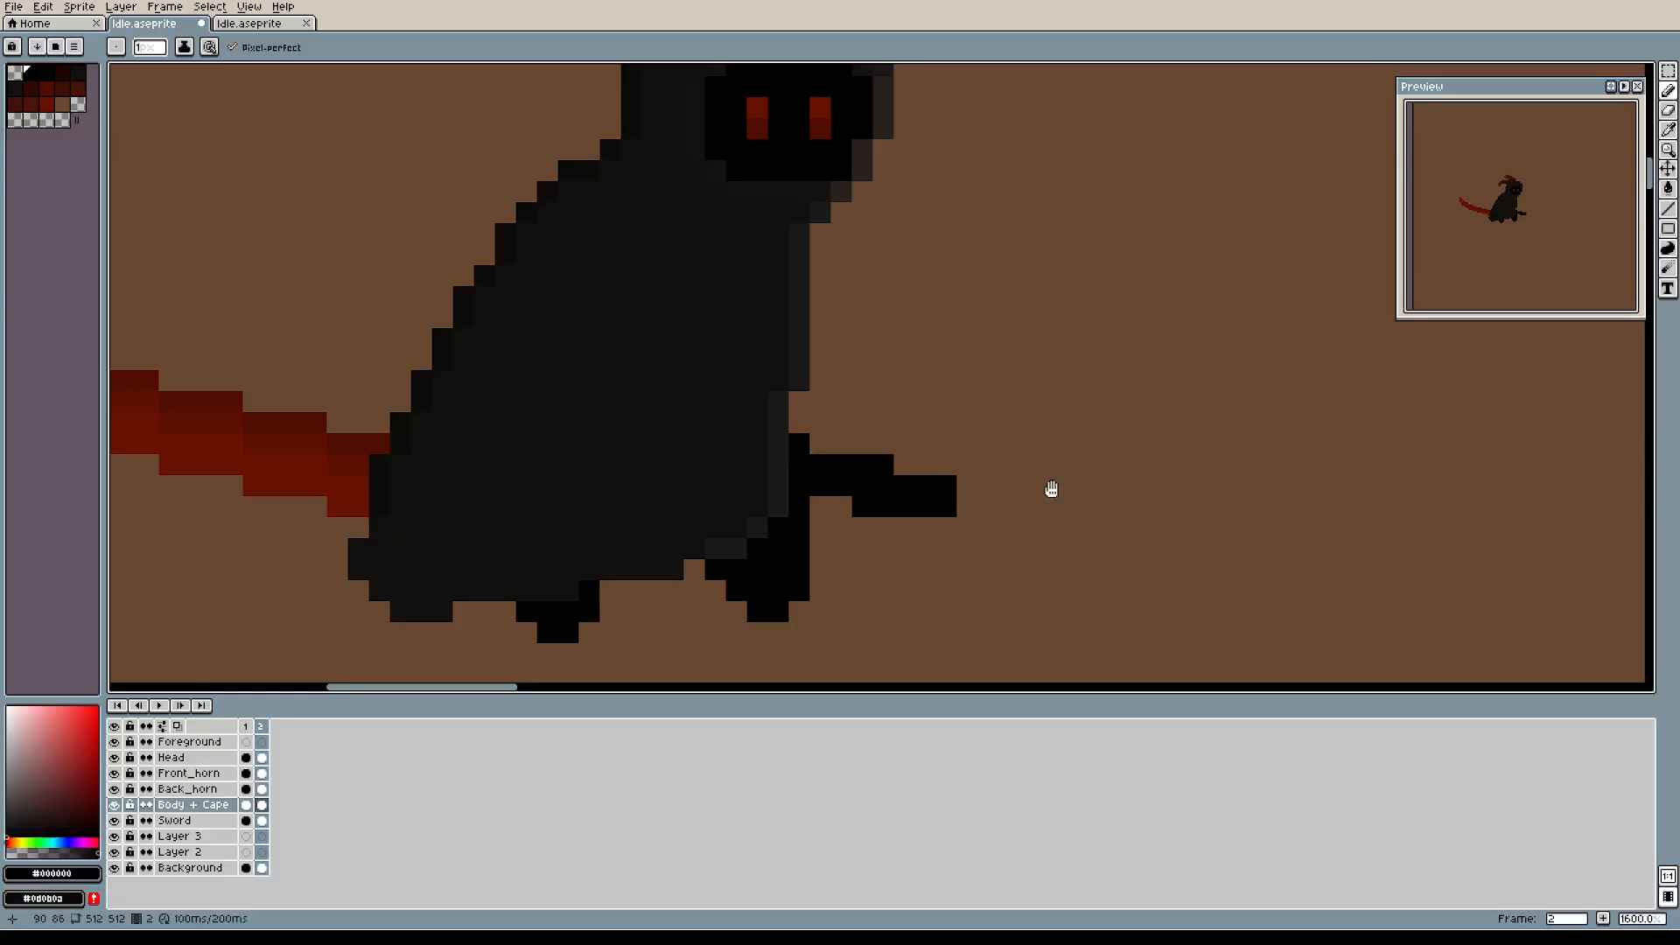
{"action": "left_click_drag", "start_coordinate": [1050, 480], "coordinate": [987, 435]}
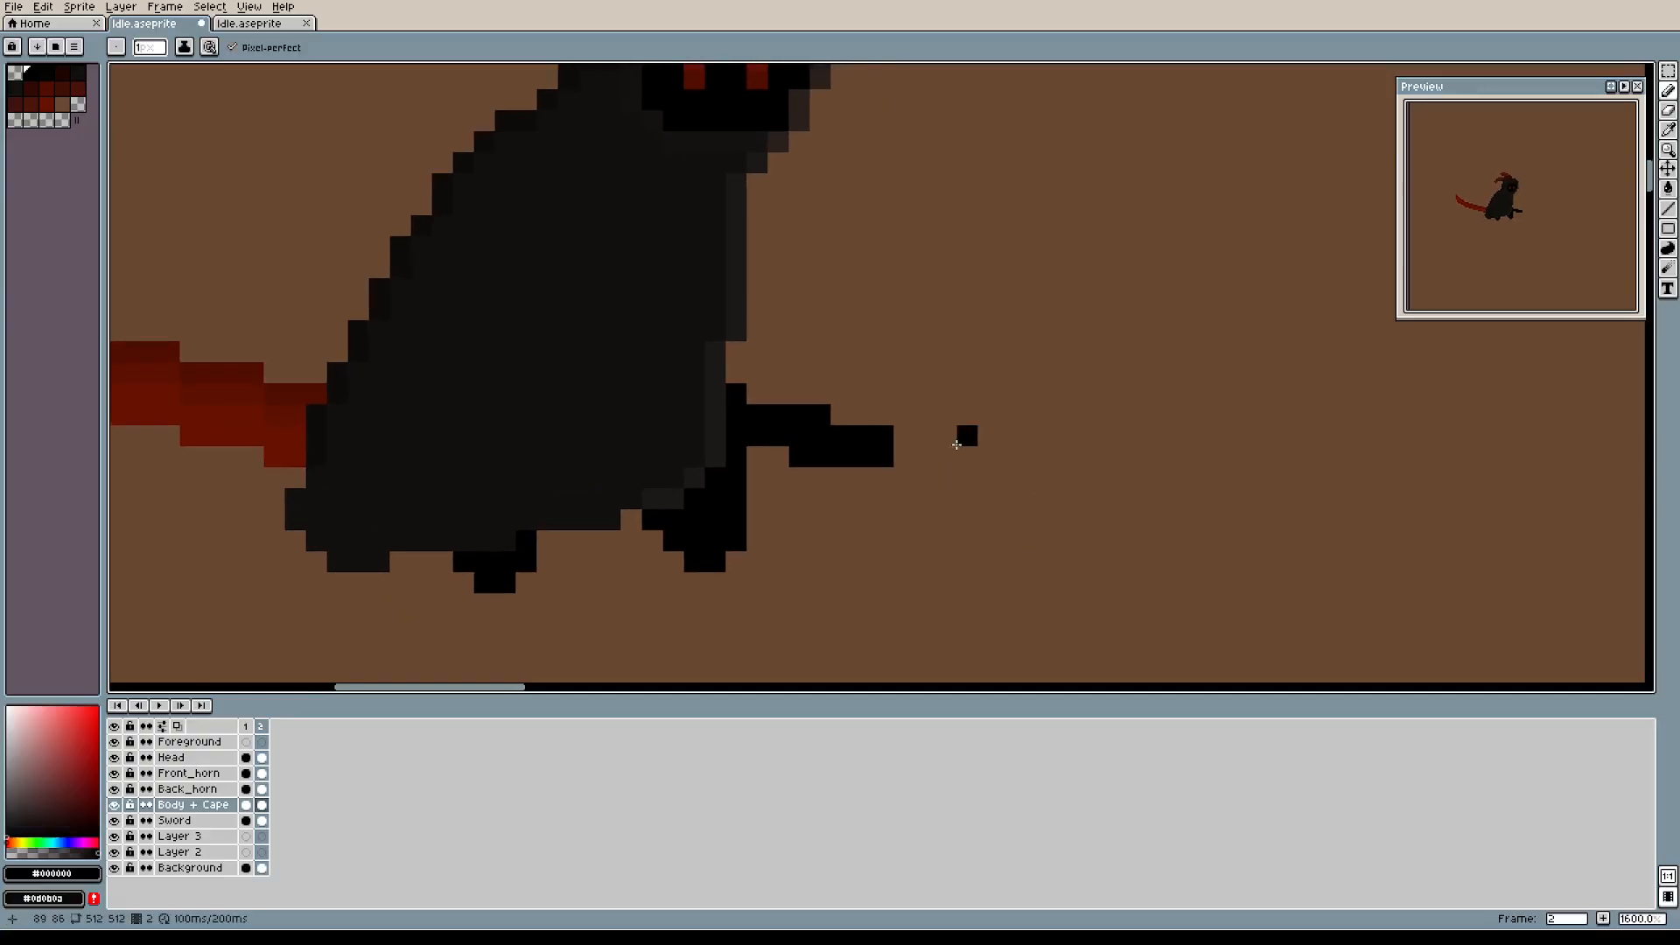
Shift the front leg forward by erasing its back pixels, then widen its front, lower the foot and thicken the upper arm with #000000.
{"action": "key", "text": "e"}
{"action": "mouse_move", "coordinate": [675, 540]}
{"action": "left_mouse_down"}
{"action": "mouse_move", "coordinate": [758, 562]}
{"action": "mouse_move", "coordinate": [737, 541]}
{"action": "mouse_move", "coordinate": [726, 554]}
{"action": "mouse_move", "coordinate": [752, 546]}
{"action": "mouse_move", "coordinate": [757, 493]}
{"action": "mouse_move", "coordinate": [734, 537]}
{"action": "mouse_move", "coordinate": [696, 541]}
{"action": "left_mouse_up"}
{"action": "key", "text": "b"}
{"action": "left_click", "coordinate": [758, 499]}
{"action": "left_click", "coordinate": [775, 506]}
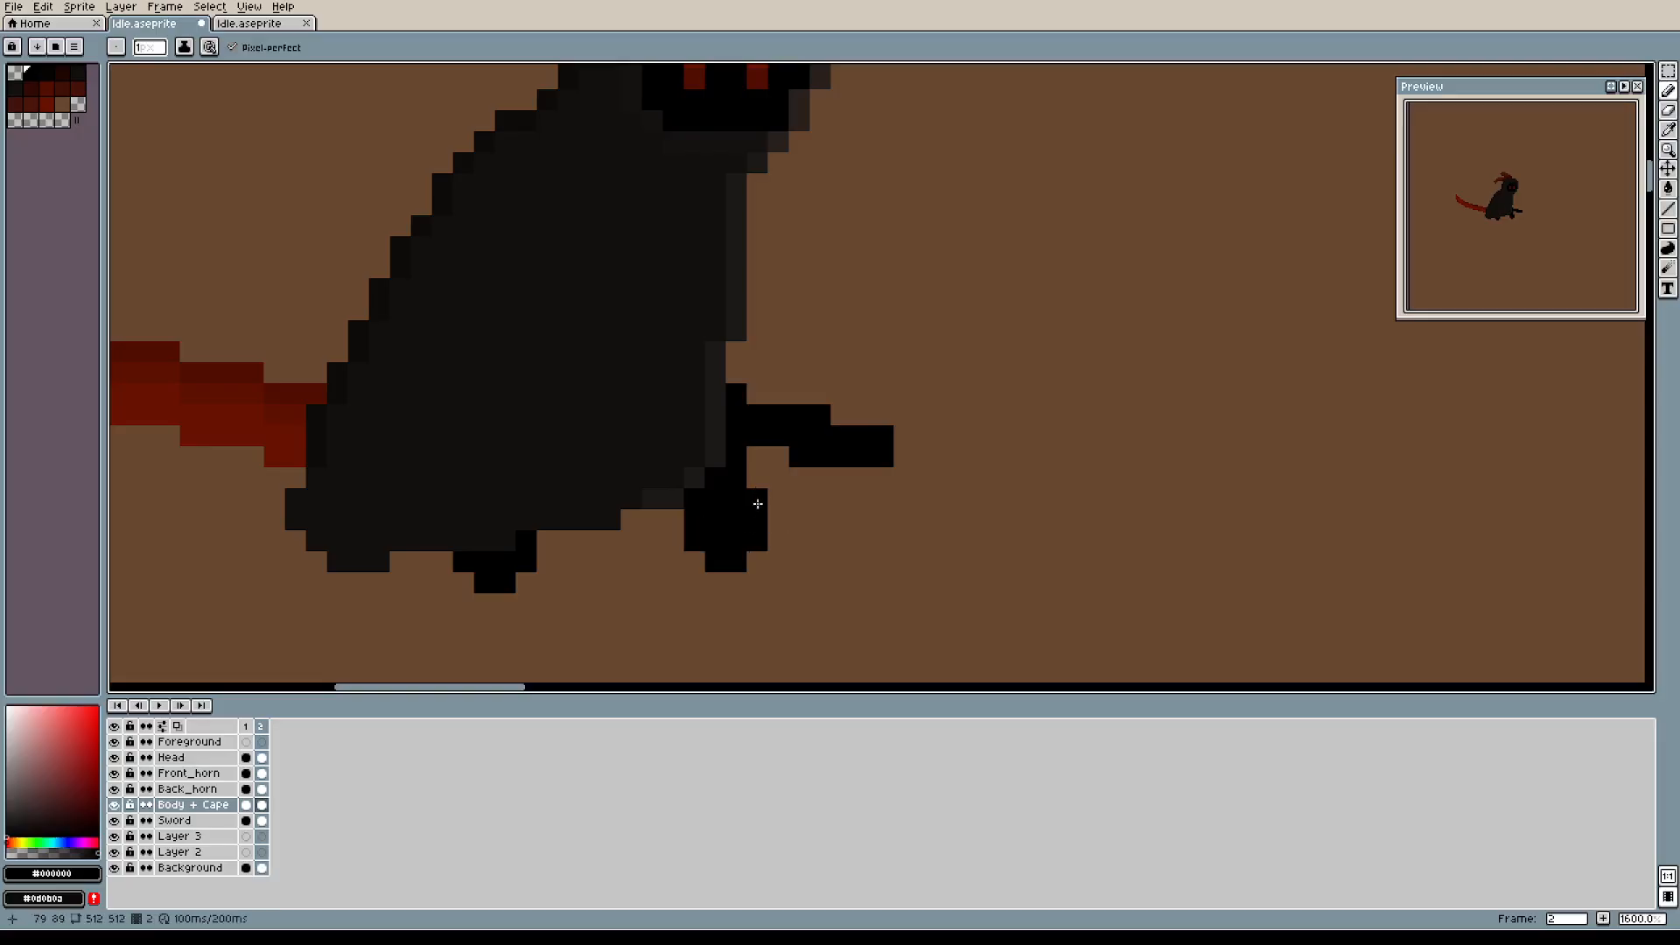
{"action": "left_click", "coordinate": [737, 585]}
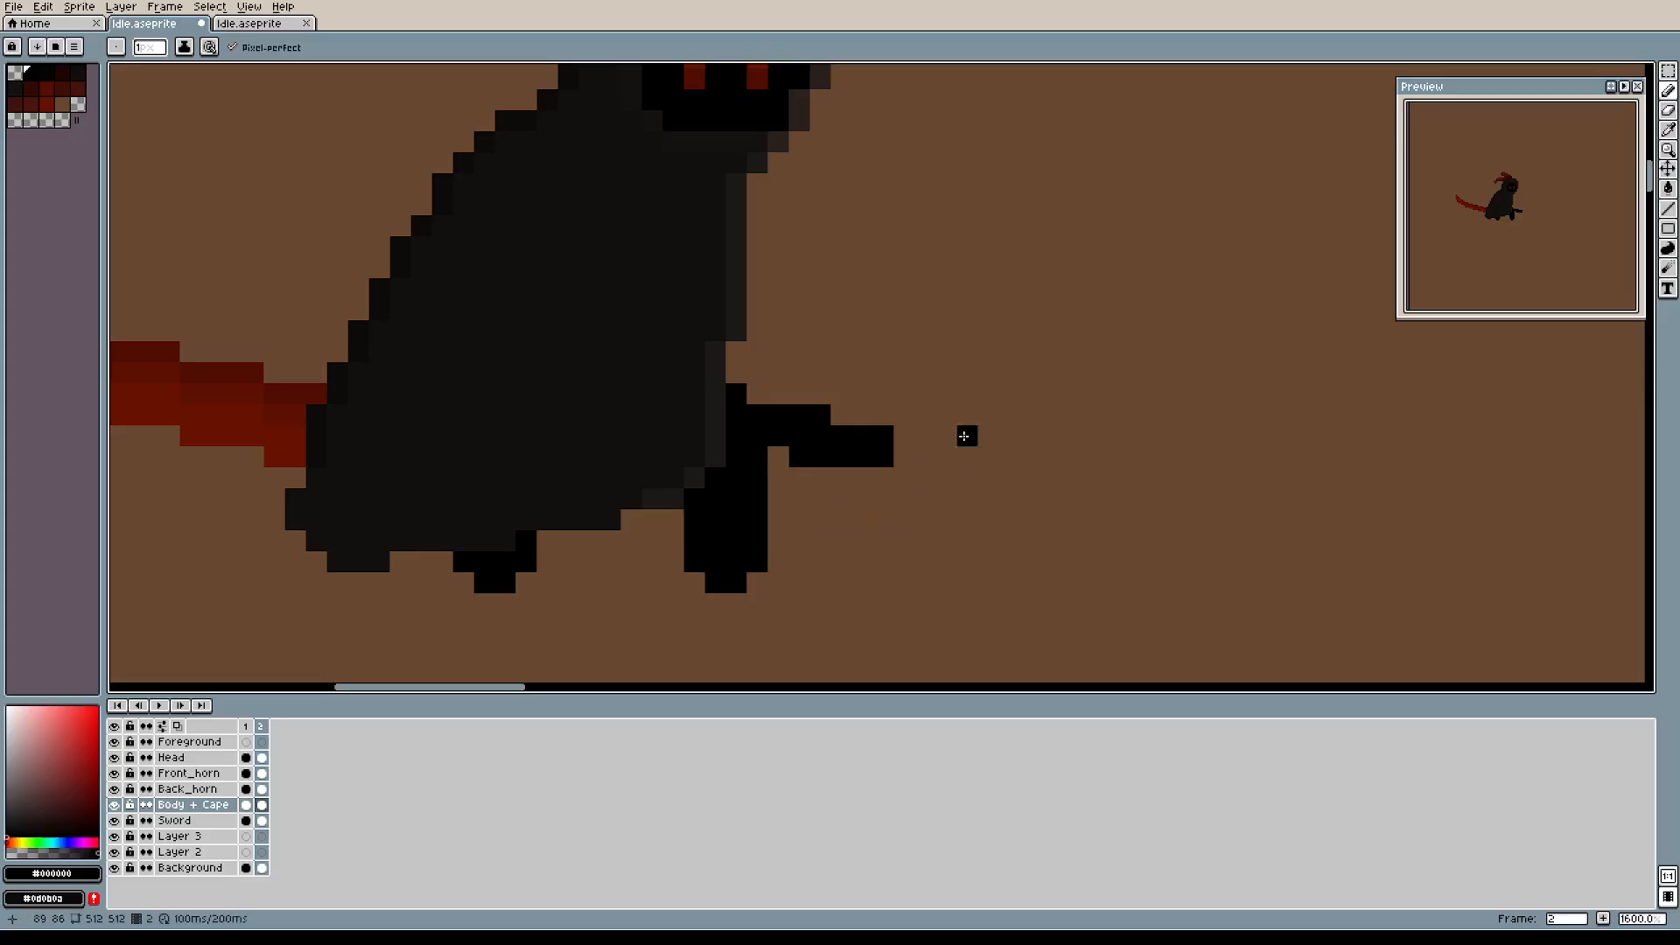
{"action": "left_click", "coordinate": [757, 394]}
Compare the whole figure's pose in frame 1 with the one in frame 2.
{"action": "scroll", "coordinate": [966, 374], "scroll_direction": "up", "scroll_amount": 3}
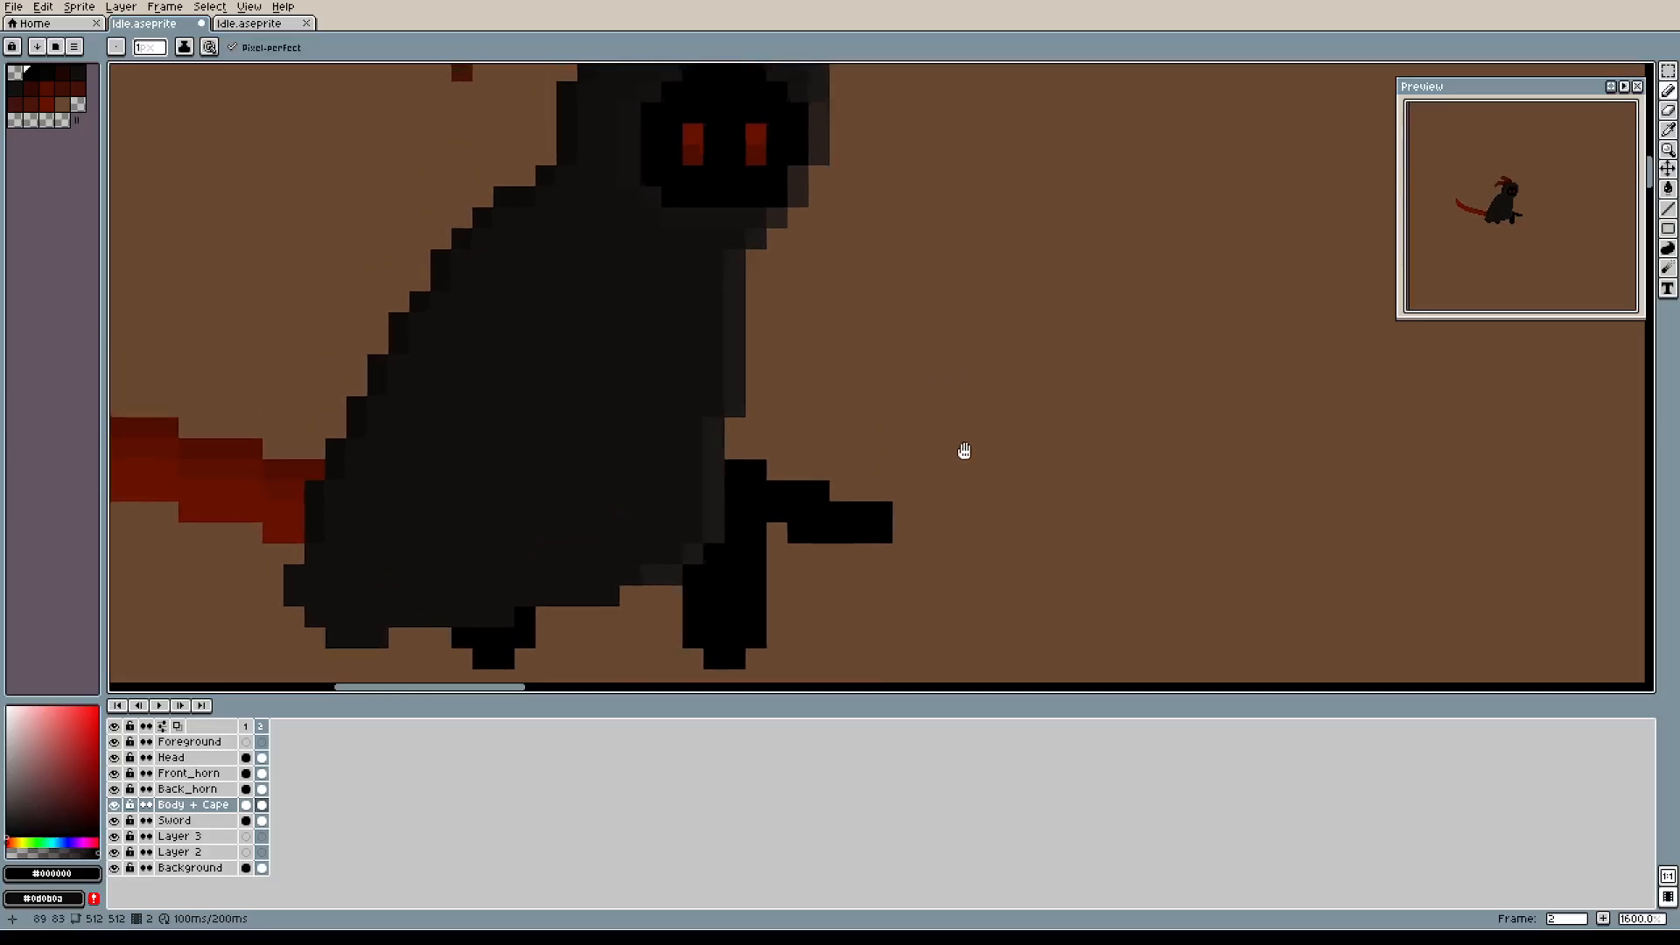
{"action": "left_click_drag", "start_coordinate": [1007, 423], "coordinate": [973, 401]}
{"action": "scroll", "coordinate": [975, 308], "scroll_direction": "down", "scroll_amount": 2}
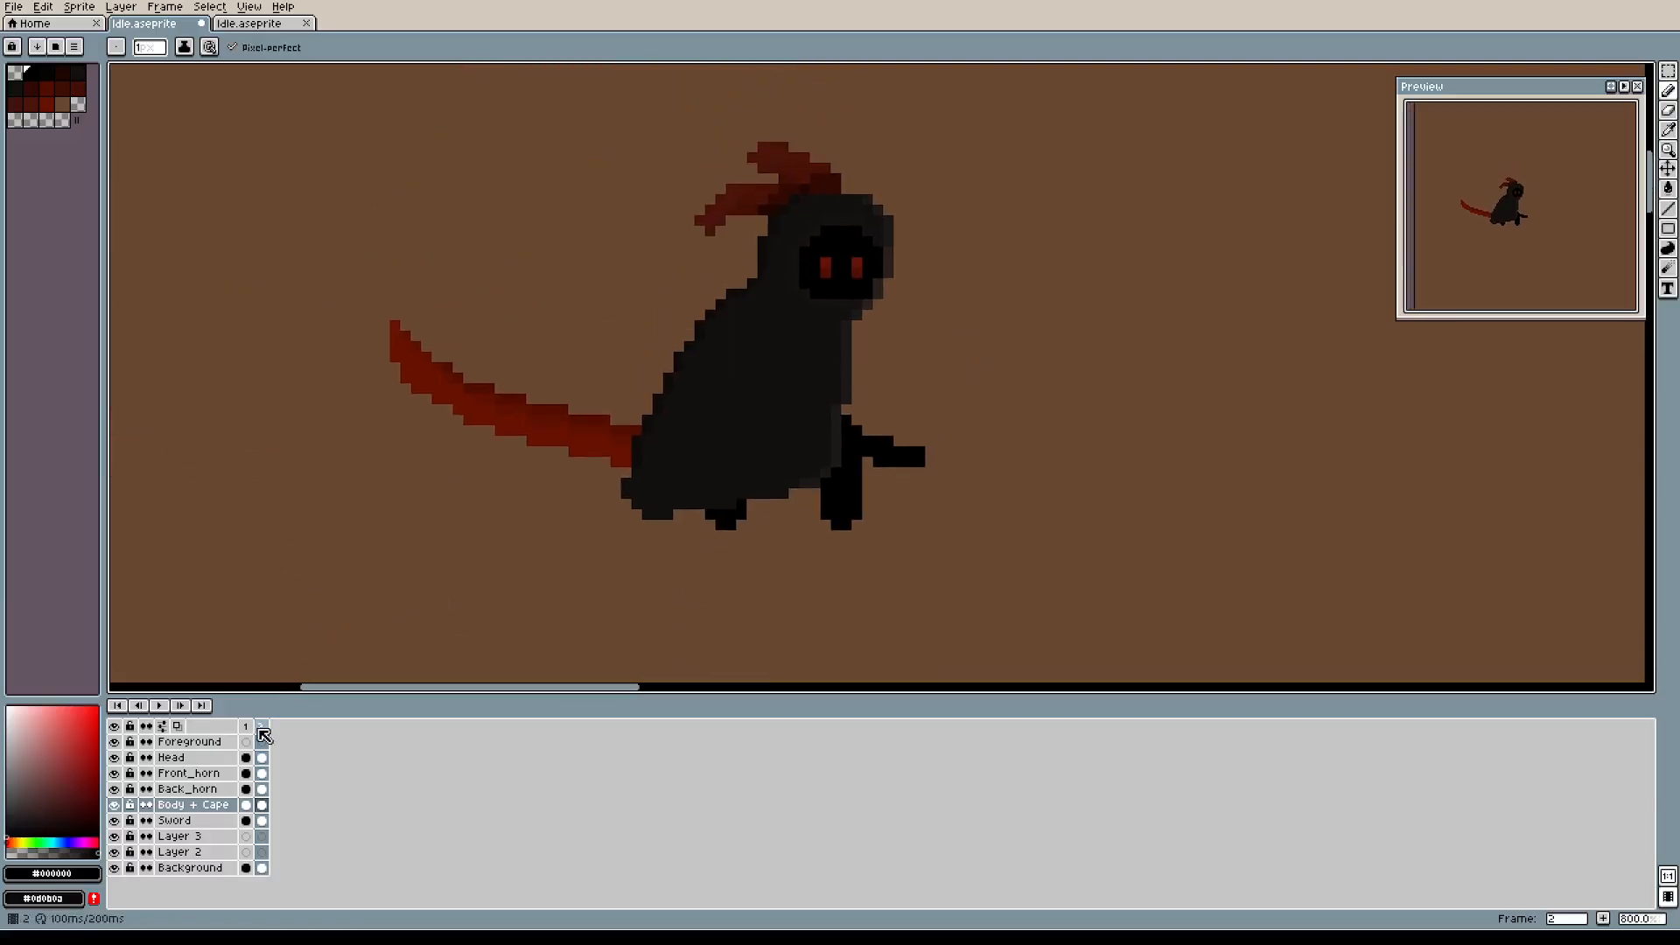
{"action": "left_click", "coordinate": [246, 726]}
{"action": "left_click", "coordinate": [261, 728]}
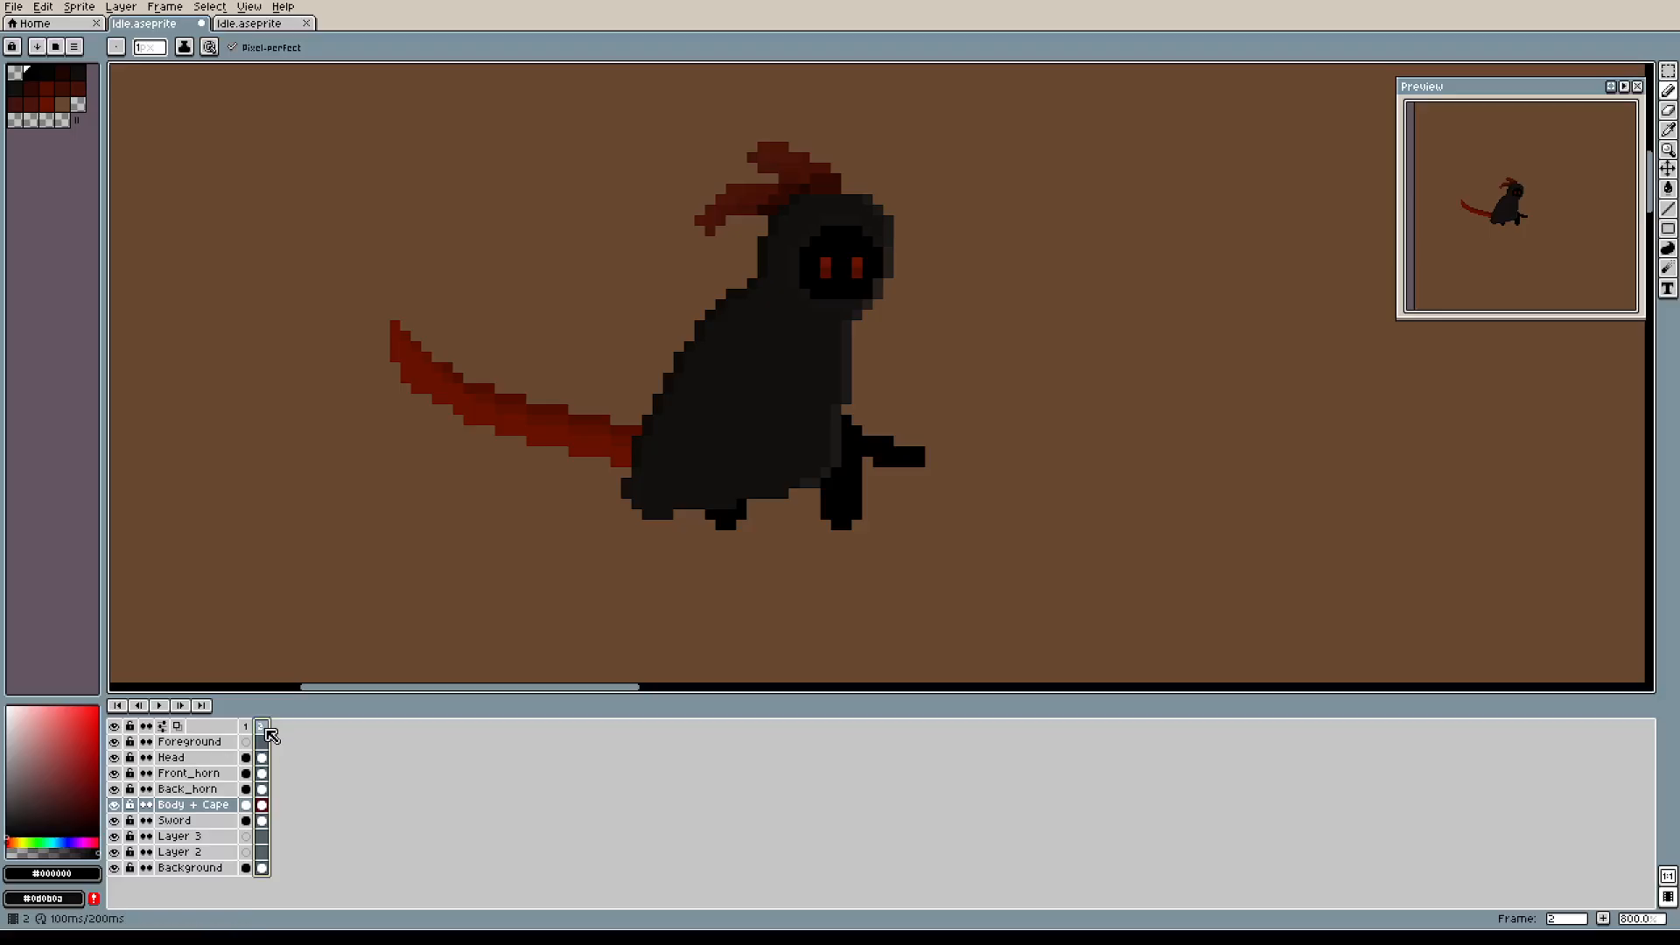
{"action": "left_click", "coordinate": [247, 728]}
{"action": "left_click", "coordinate": [262, 727]}
Add a third frame to the timeline as a copy of frame 2.
{"action": "scroll", "coordinate": [845, 439], "scroll_direction": "up", "scroll_amount": 2}
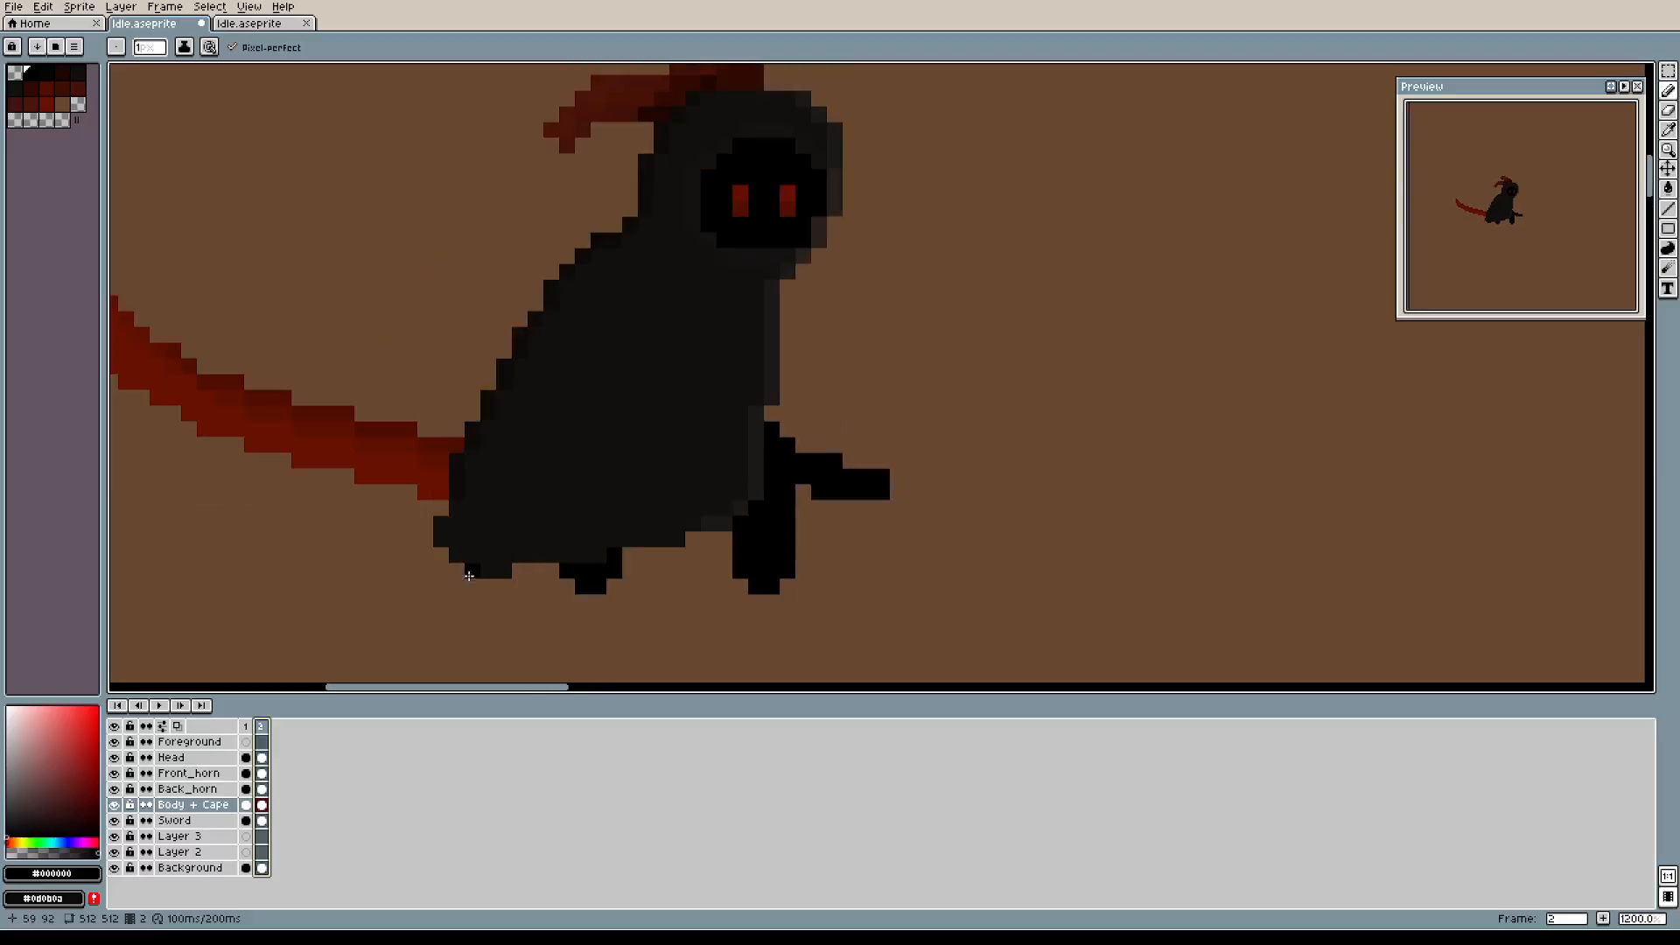
{"action": "key", "text": "ctrl+n"}
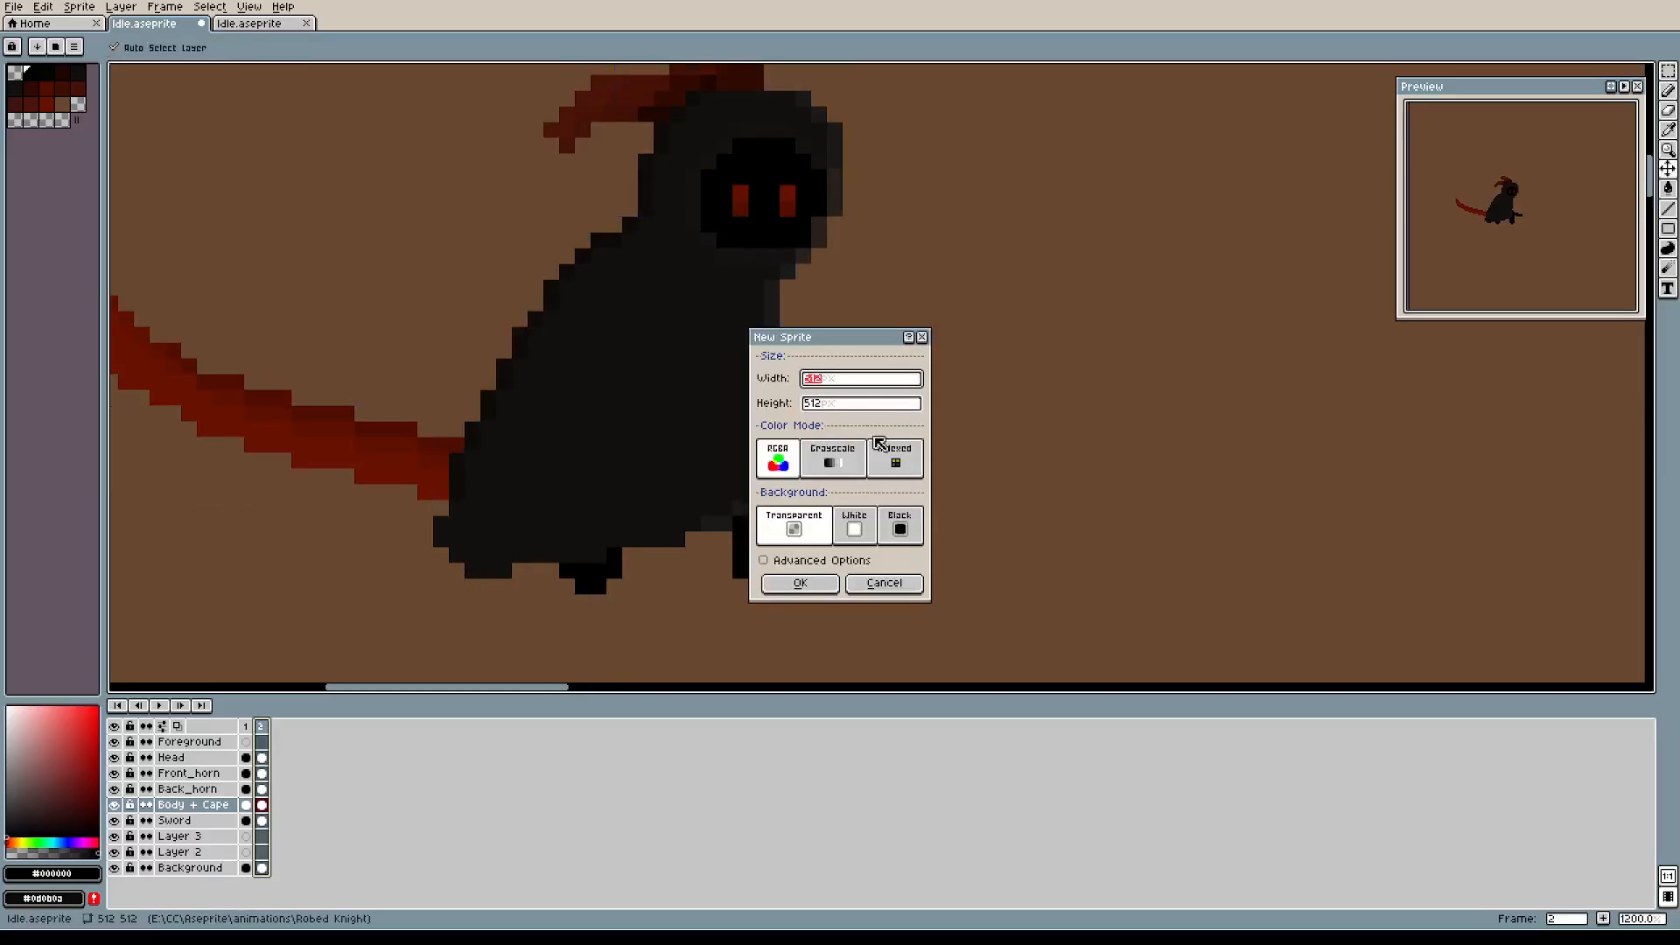
{"action": "left_click", "coordinate": [920, 339]}
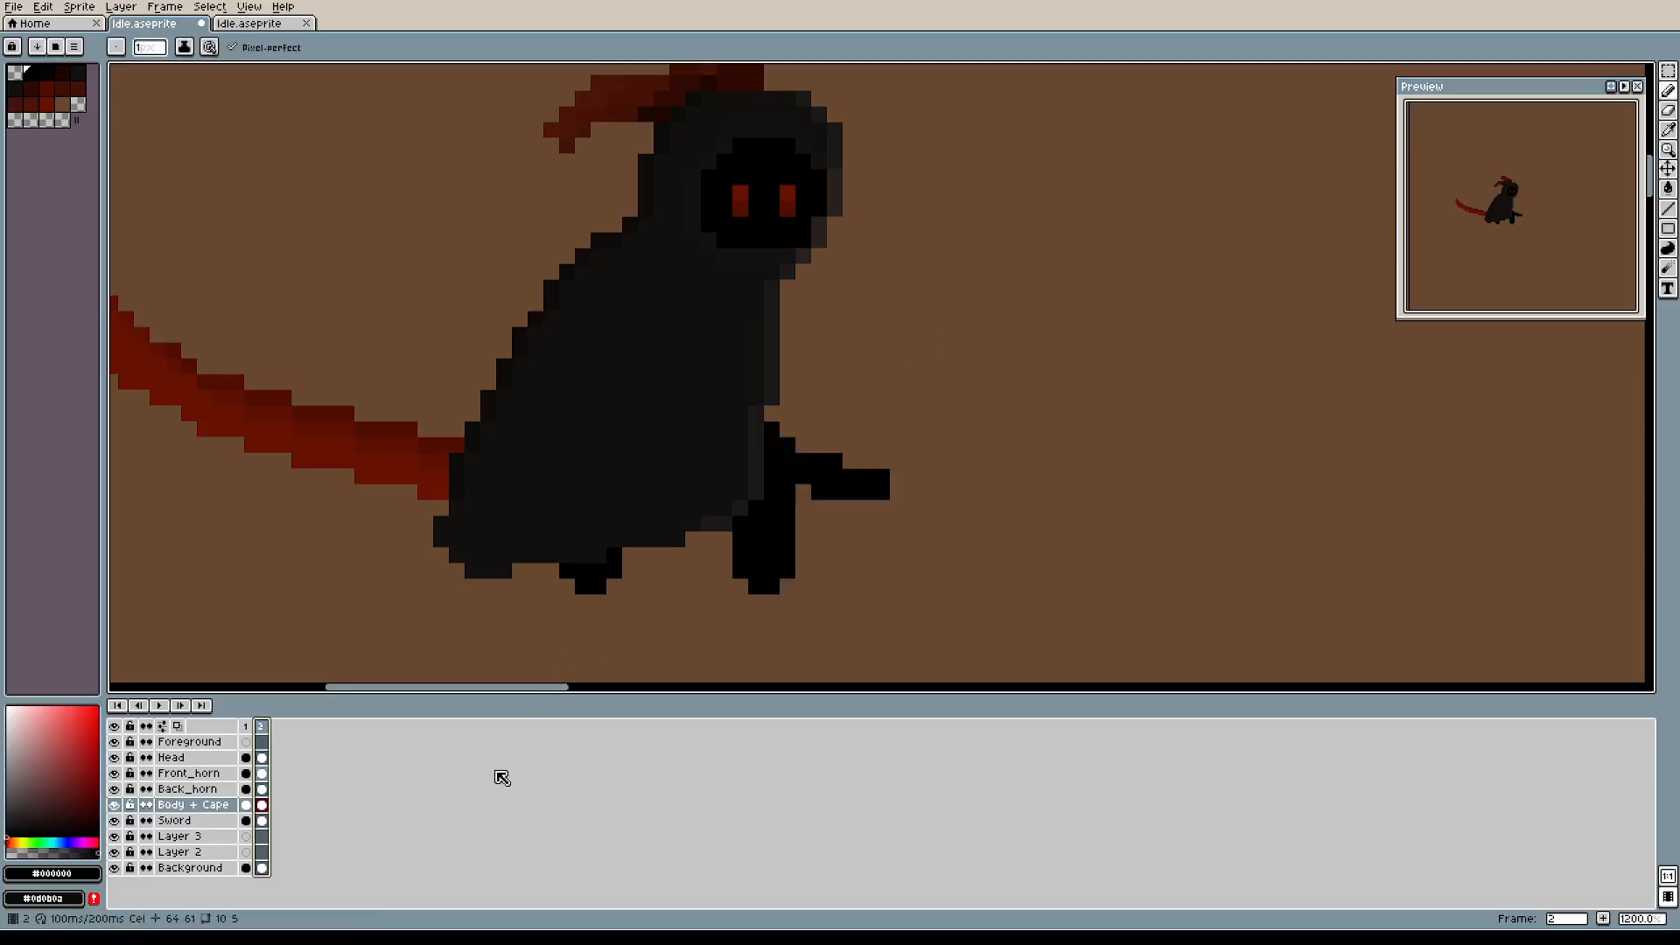
{"action": "key", "text": "alt+n"}
Examine the movement between the first two frames by switching back and forth between them.
{"action": "scroll", "coordinate": [929, 368], "scroll_direction": "up", "scroll_amount": 1}
{"action": "scroll", "coordinate": [909, 369], "scroll_direction": "down", "scroll_amount": 1}
{"action": "mouse_move", "coordinate": [909, 368]}
{"action": "left_mouse_down"}
{"action": "mouse_move", "coordinate": [945, 360]}
{"action": "mouse_move", "coordinate": [964, 405]}
{"action": "mouse_move", "coordinate": [900, 420]}
{"action": "mouse_move", "coordinate": [886, 388]}
{"action": "left_mouse_up"}
{"action": "scroll", "coordinate": [966, 413], "scroll_direction": "down", "scroll_amount": 1}
{"action": "scroll", "coordinate": [963, 420], "scroll_direction": "up", "scroll_amount": 1}
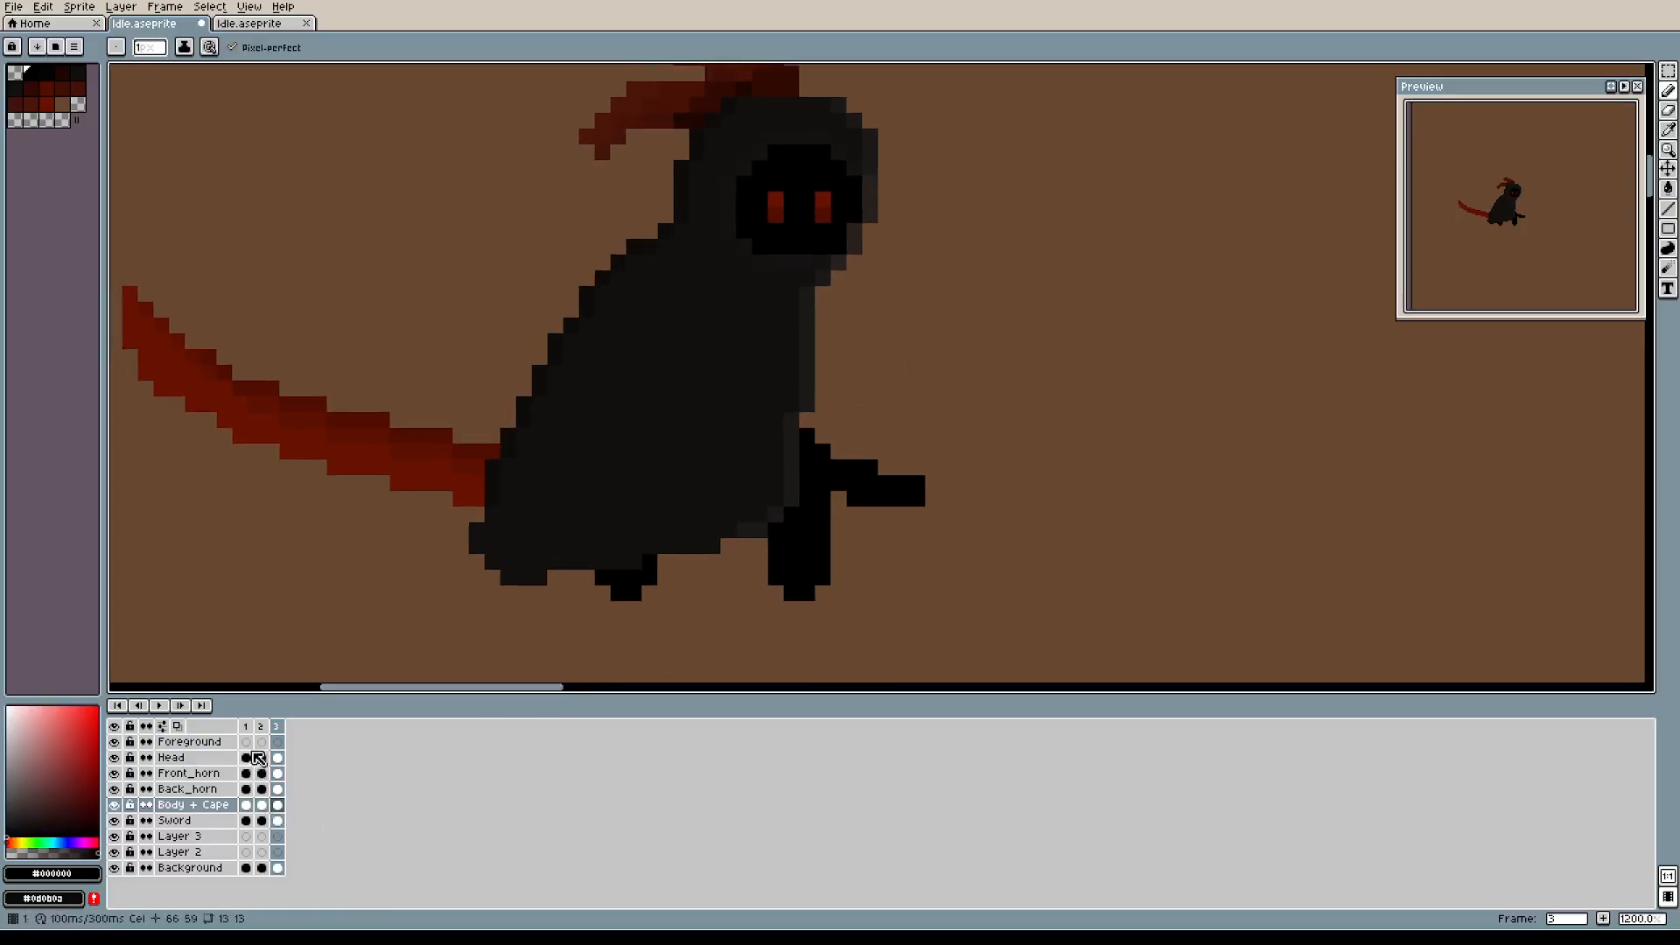
{"action": "left_click", "coordinate": [246, 727]}
{"action": "left_click", "coordinate": [260, 726]}
{"action": "left_click", "coordinate": [246, 727]}
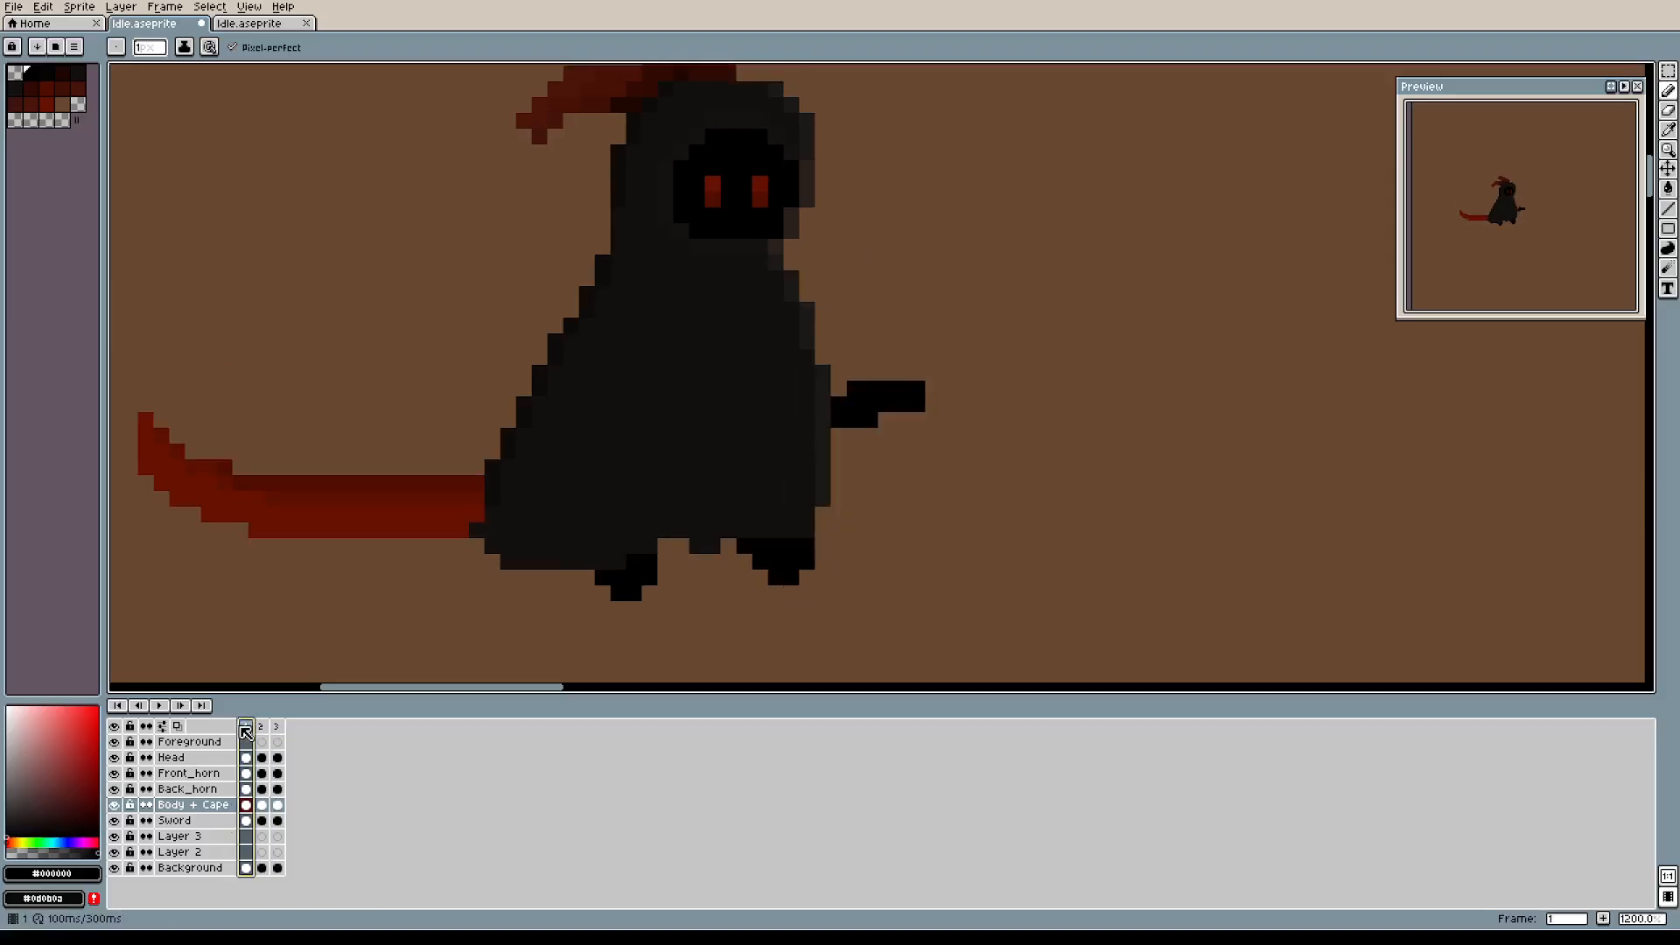
{"action": "left_click", "coordinate": [260, 728]}
{"action": "left_click", "coordinate": [246, 728]}
{"action": "left_click", "coordinate": [261, 728]}
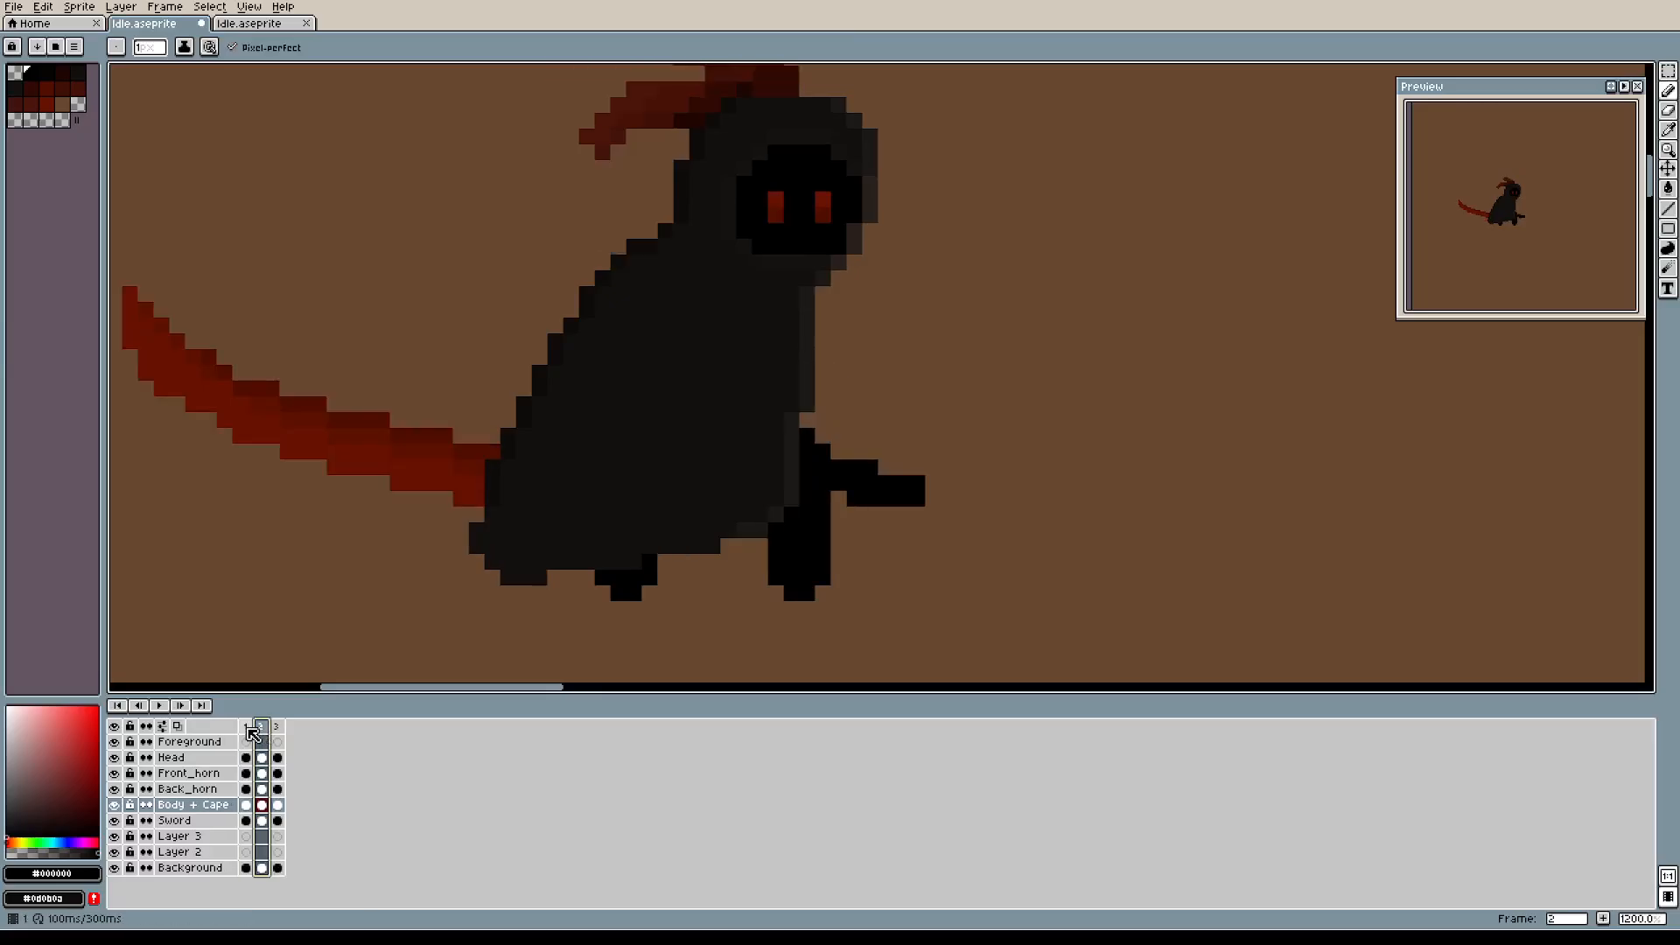
Compare the head, body, arm and sword positions in frame 1 with those in frame 2 by alternating between the frames.
{"action": "left_click", "coordinate": [248, 728]}
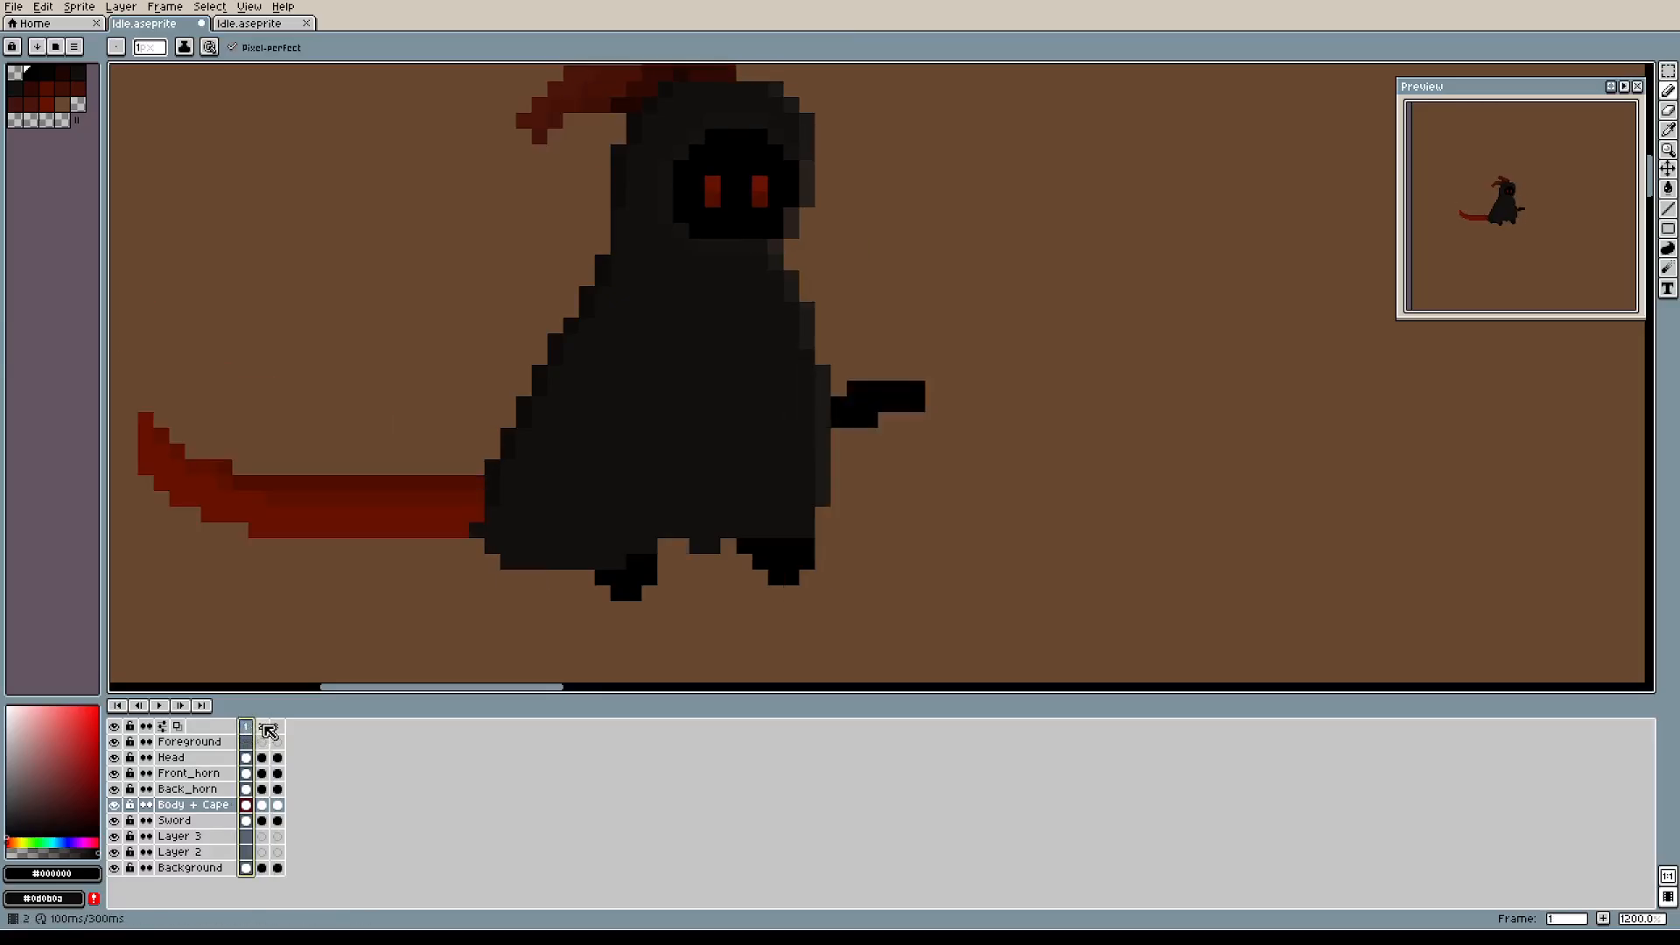
{"action": "left_click", "coordinate": [261, 727]}
{"action": "left_click", "coordinate": [246, 728]}
{"action": "left_click", "coordinate": [264, 729]}
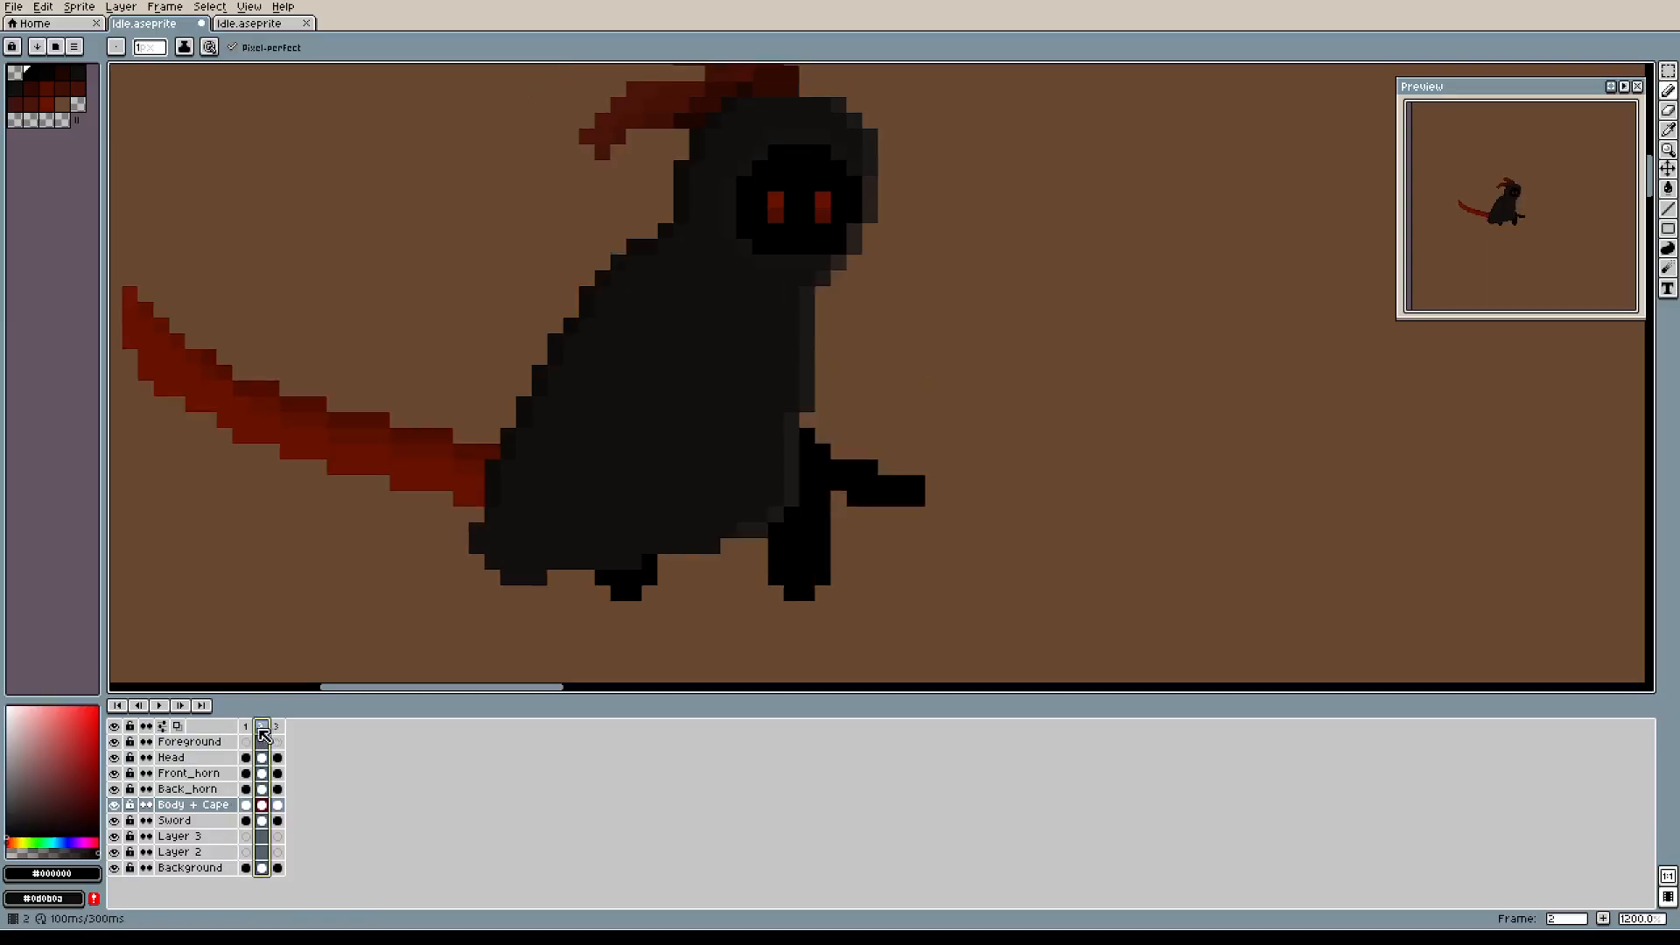
{"action": "left_click", "coordinate": [247, 731]}
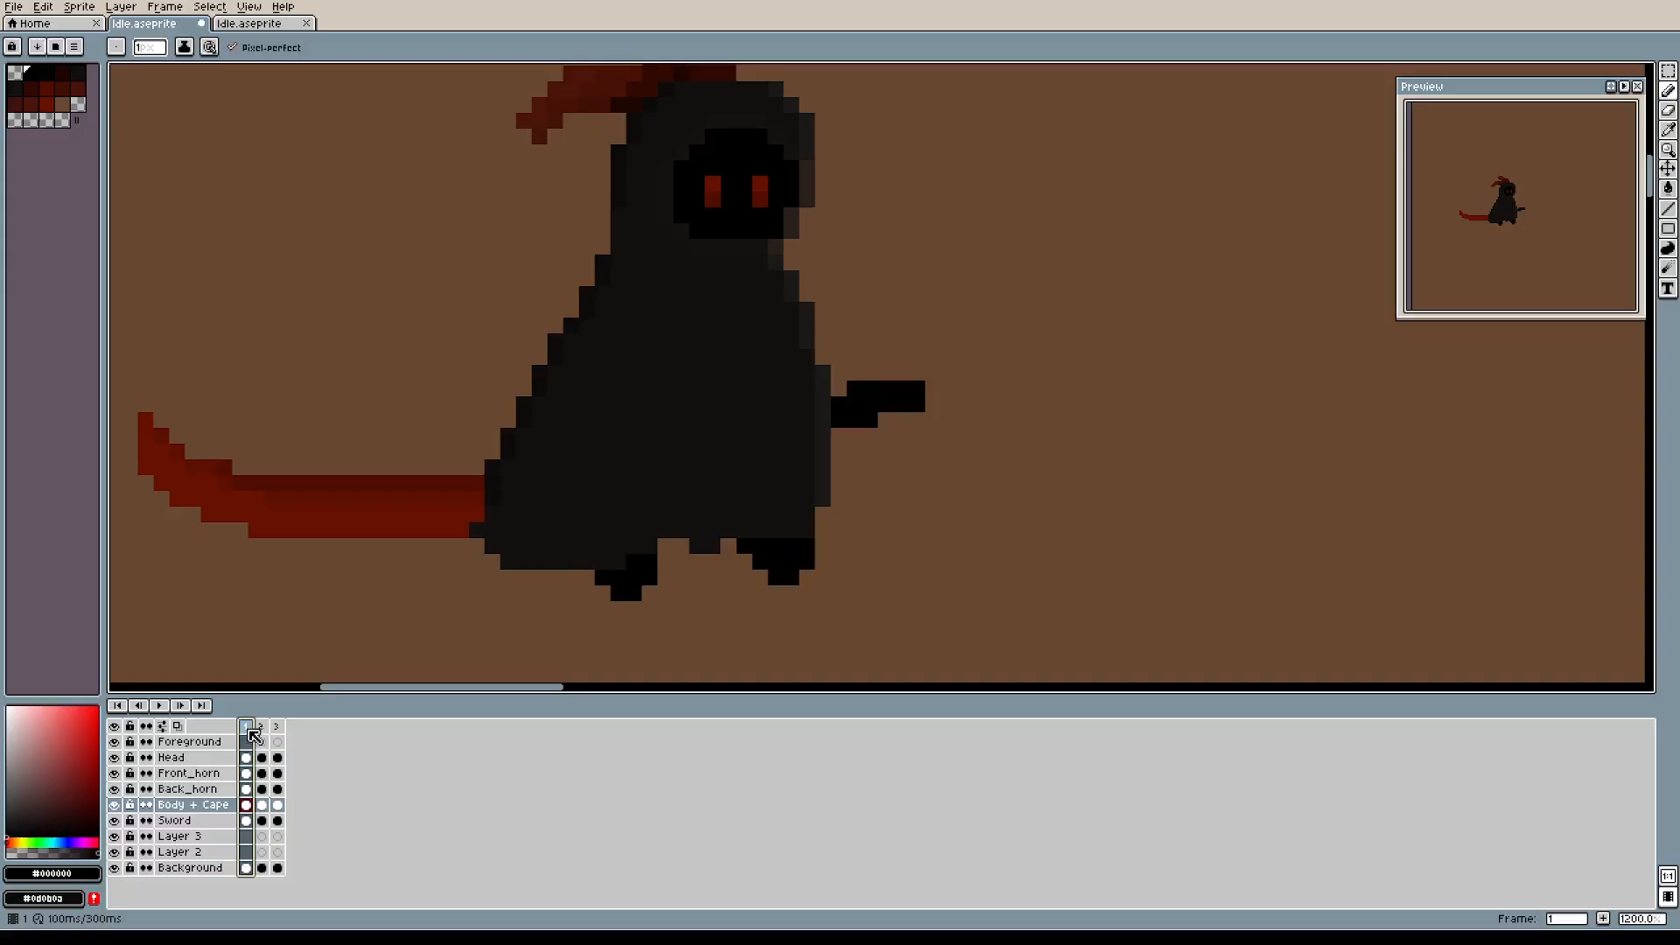
{"action": "left_click", "coordinate": [264, 729]}
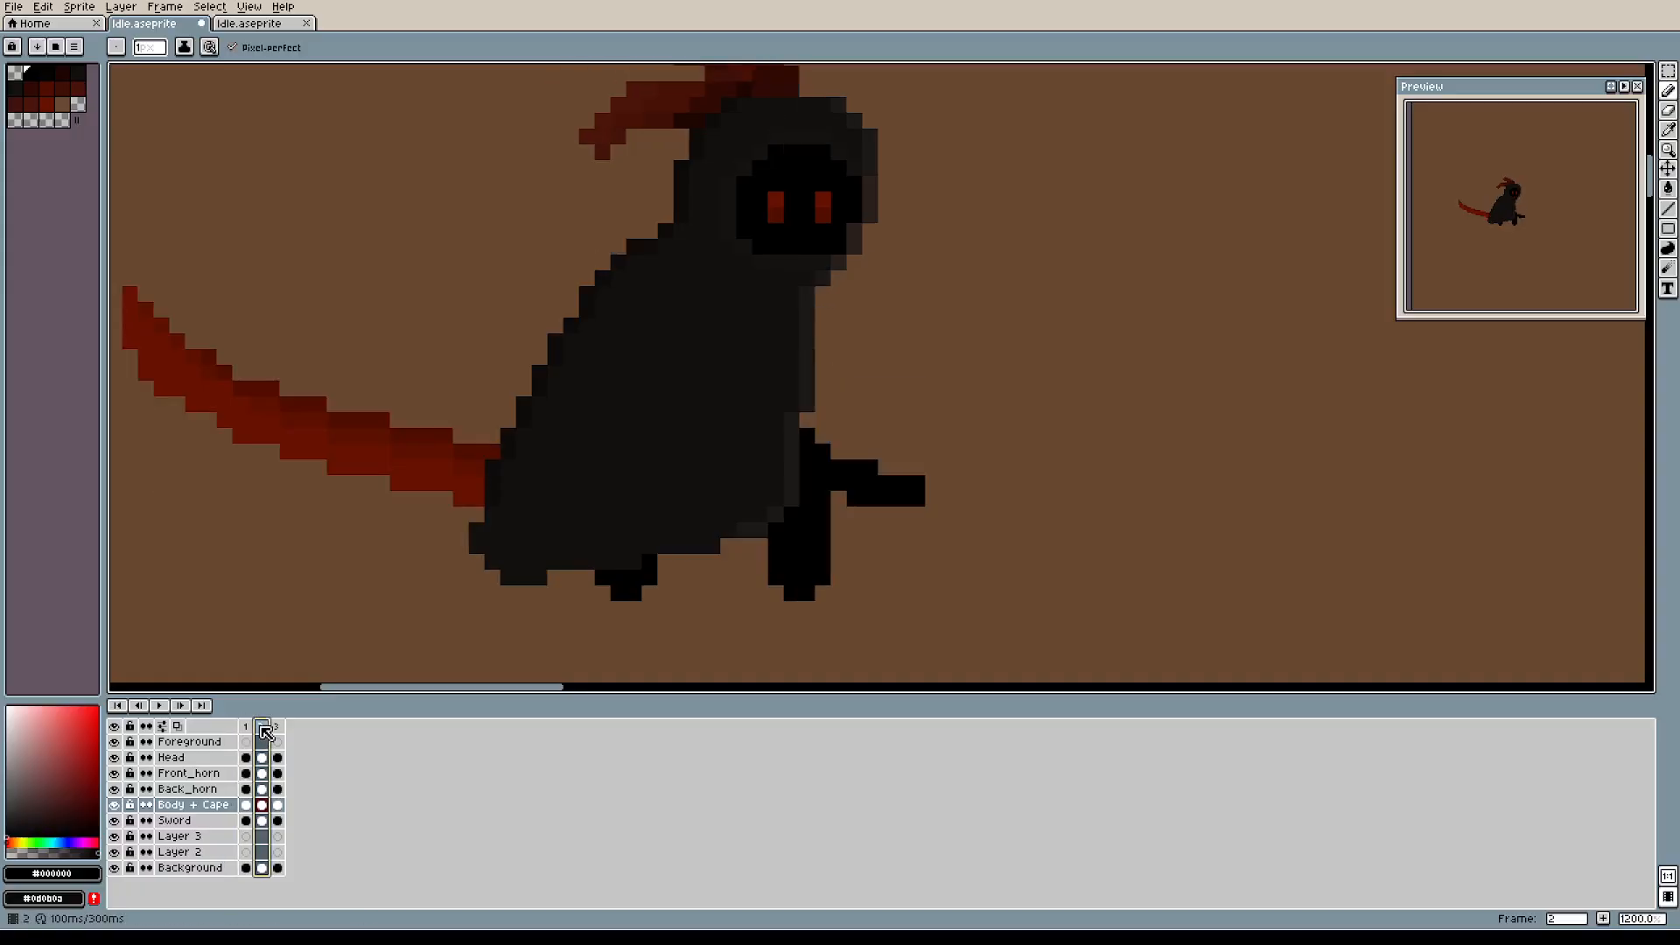
{"action": "left_click", "coordinate": [247, 729]}
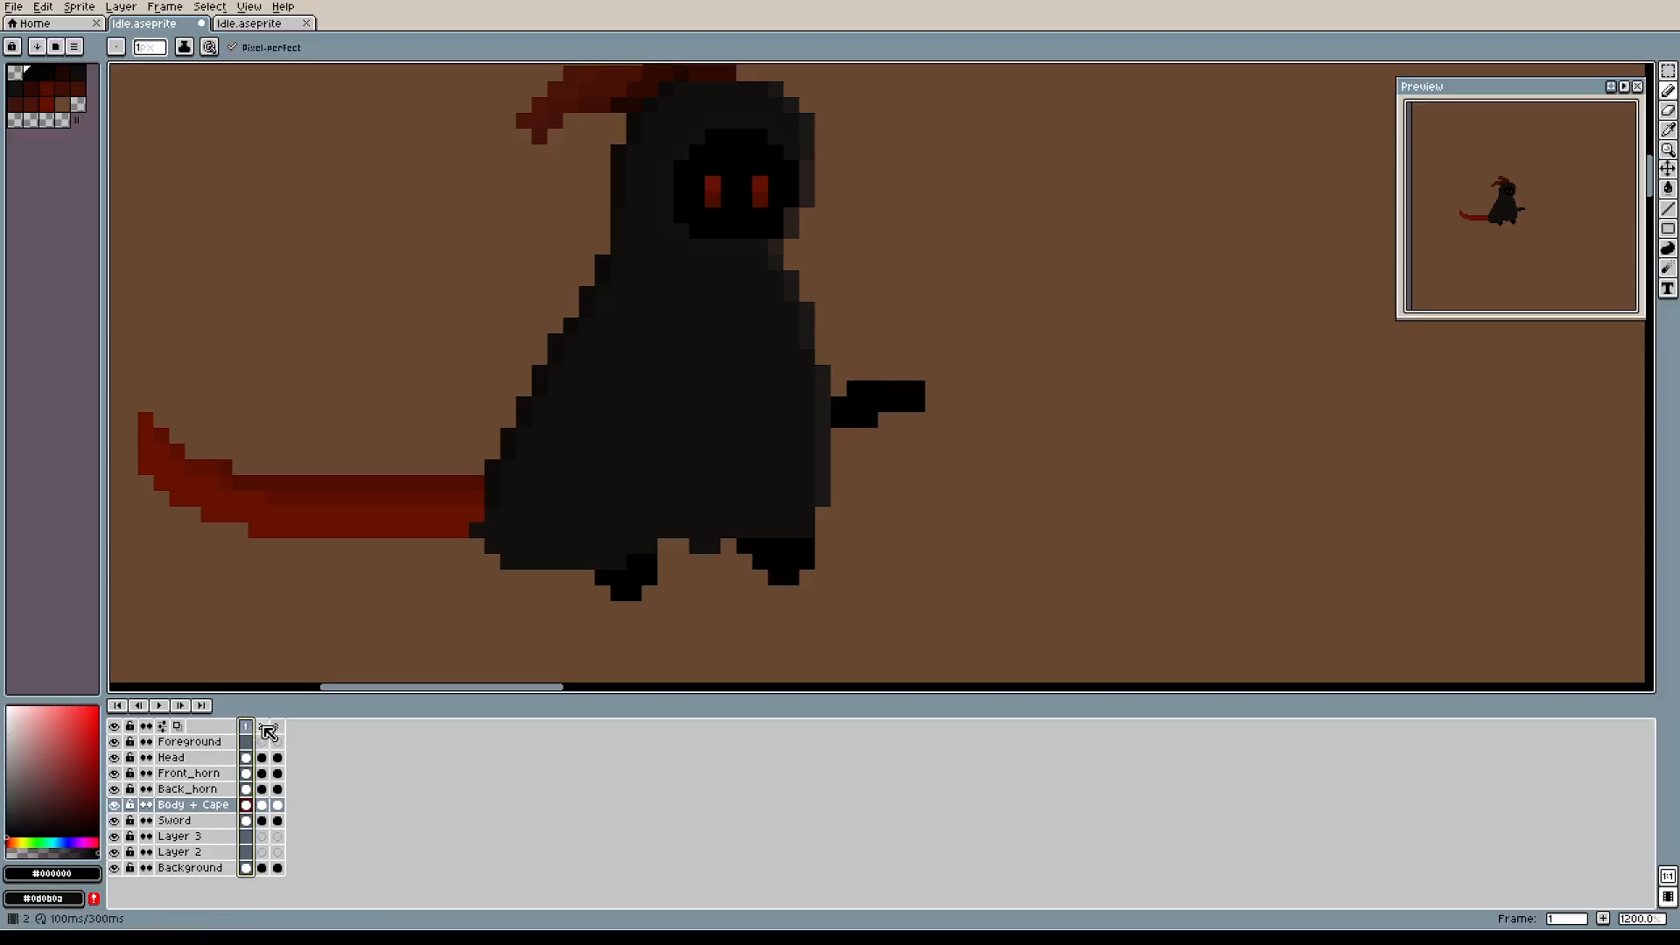
{"action": "left_click", "coordinate": [267, 729]}
{"action": "left_click", "coordinate": [247, 729]}
{"action": "left_click", "coordinate": [264, 729]}
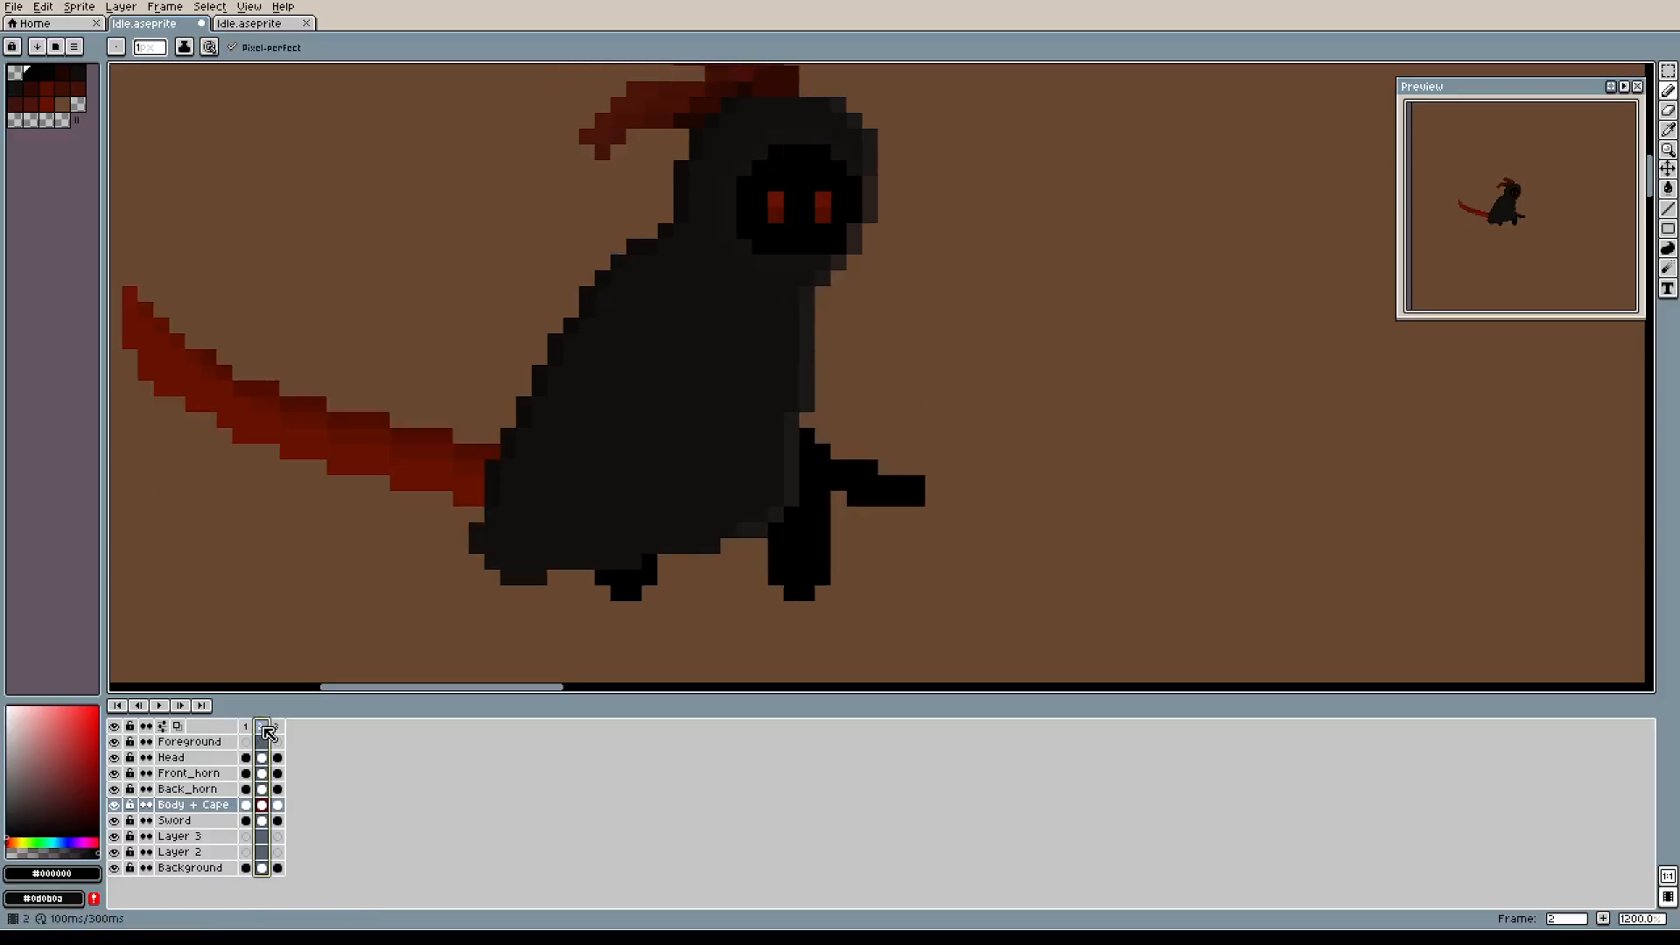
{"action": "left_click_drag", "start_coordinate": [678, 444], "coordinate": [652, 582]}
{"action": "left_click", "coordinate": [247, 729]}
{"action": "left_click", "coordinate": [261, 729]}
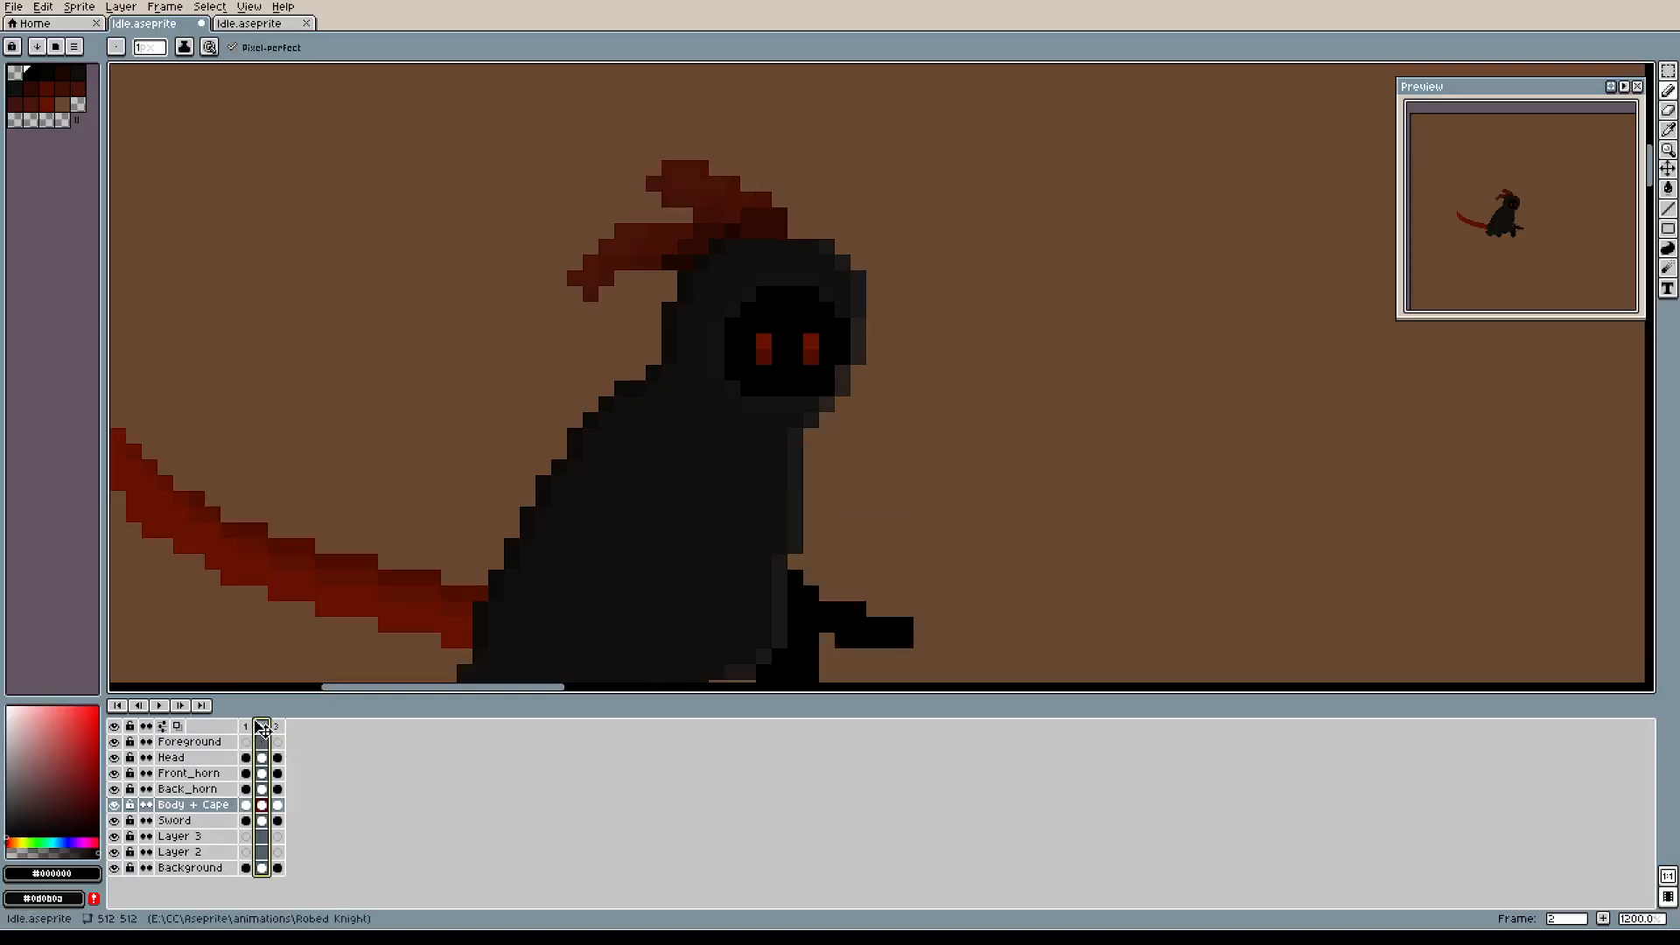
{"action": "left_click", "coordinate": [248, 729]}
{"action": "left_click", "coordinate": [262, 729]}
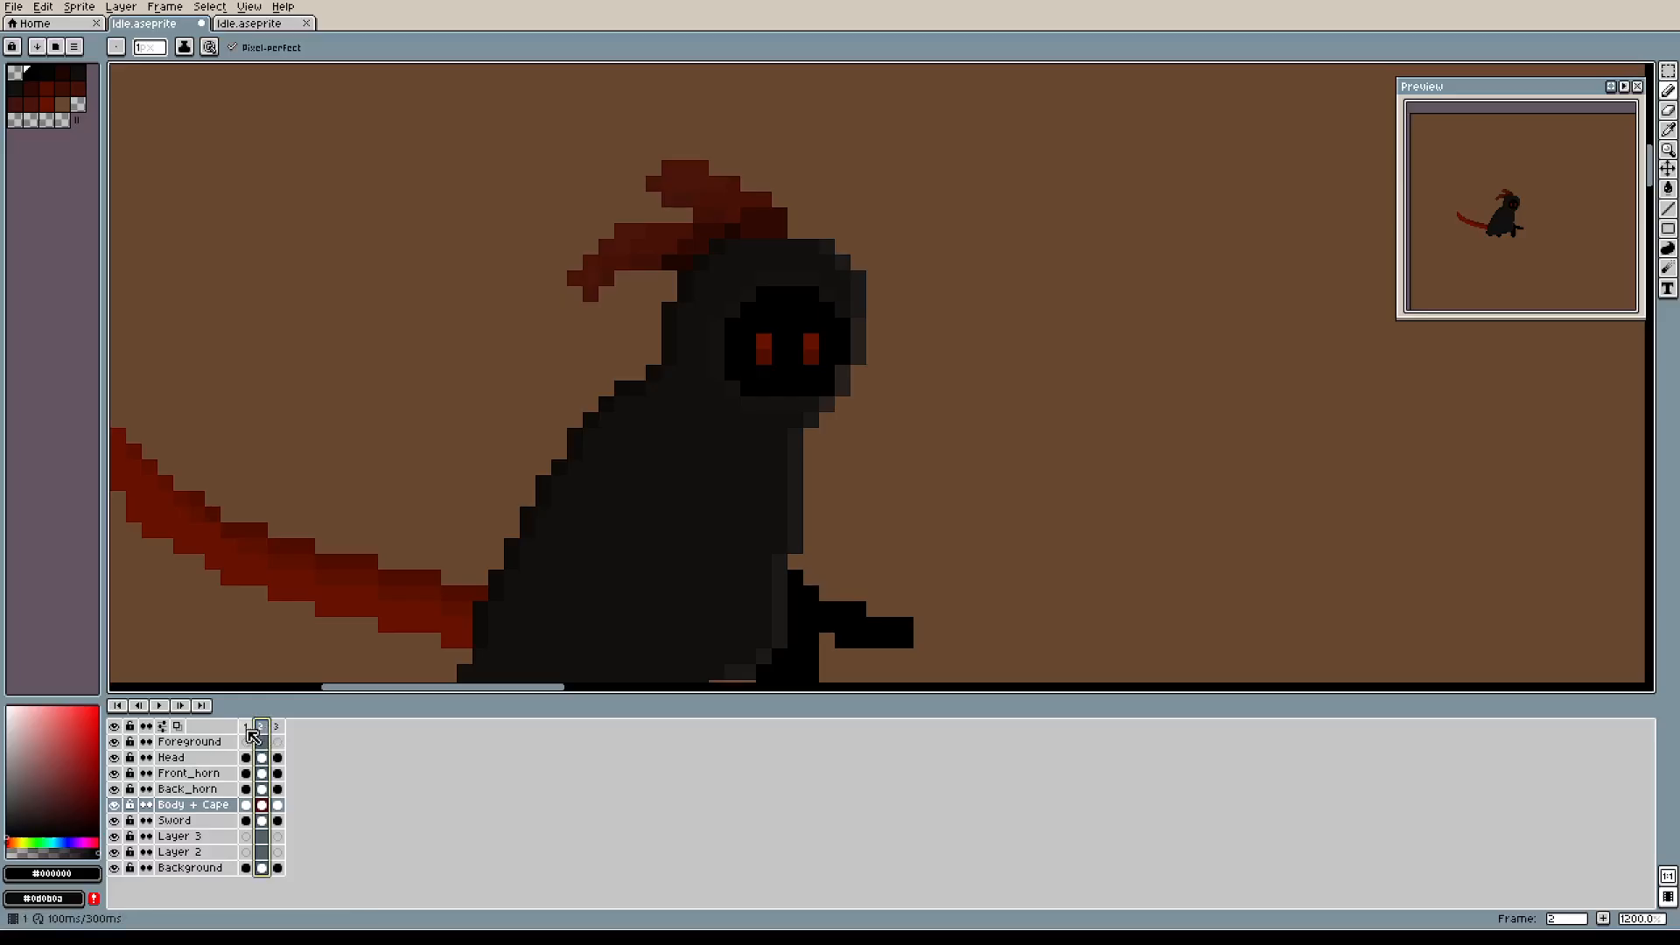
Turn on onion skinning in the timeline and adjust its frame range.
{"action": "key", "text": "Right"}
{"action": "key", "text": "Right"}
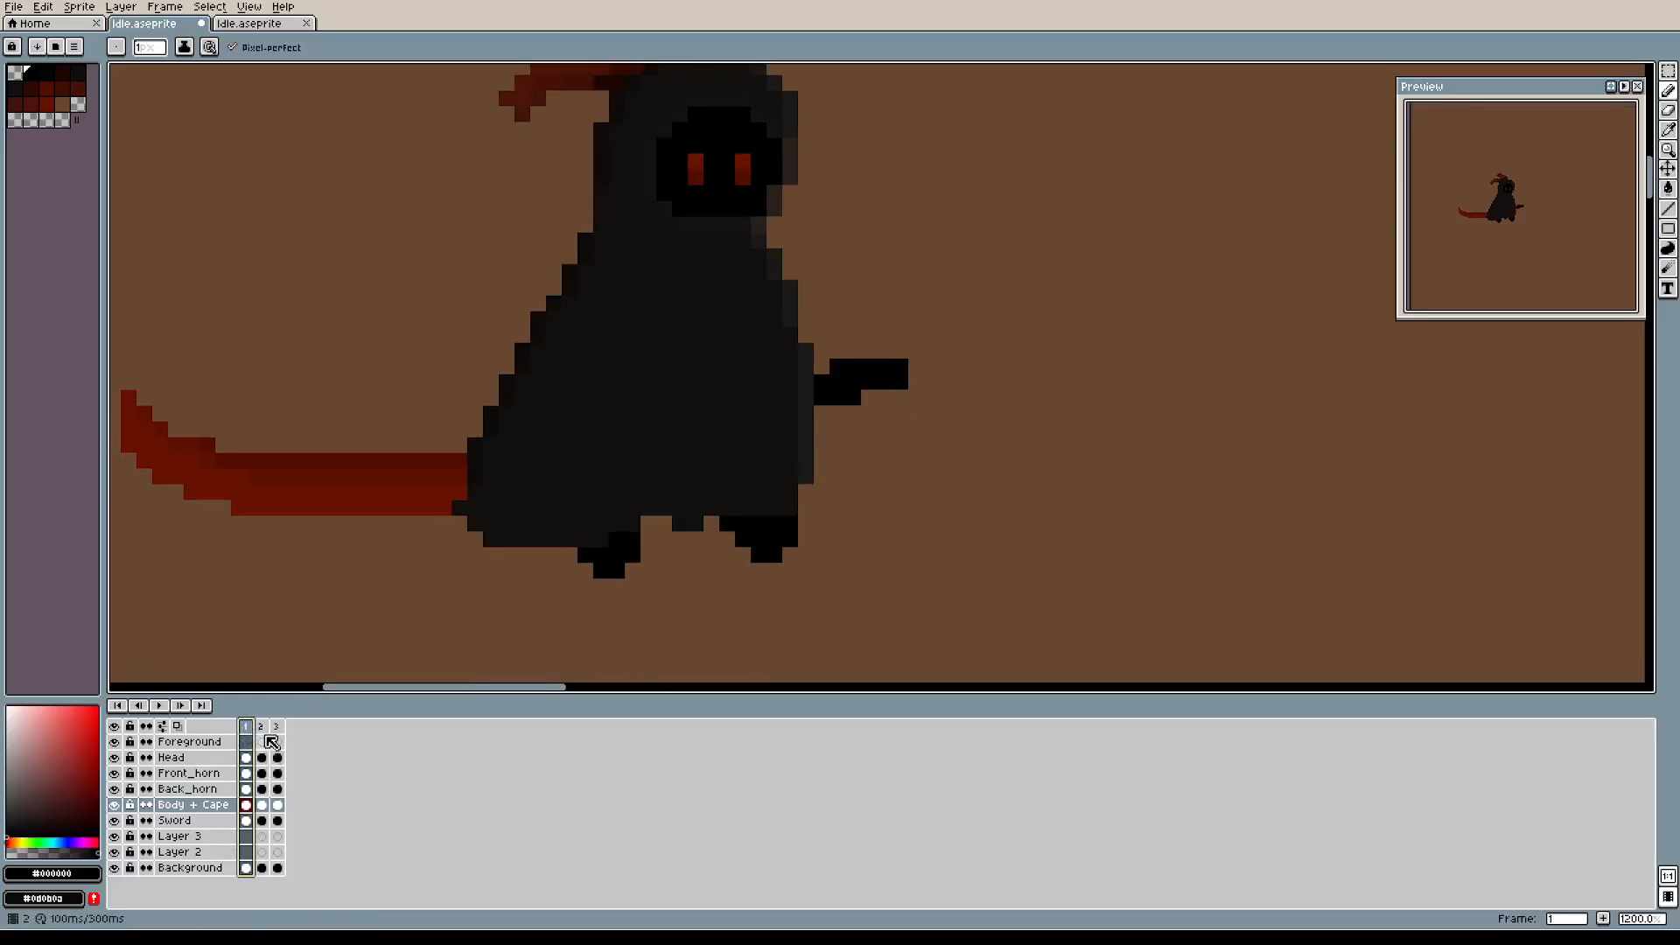
{"action": "key", "text": "Right"}
{"action": "left_click", "coordinate": [278, 727]}
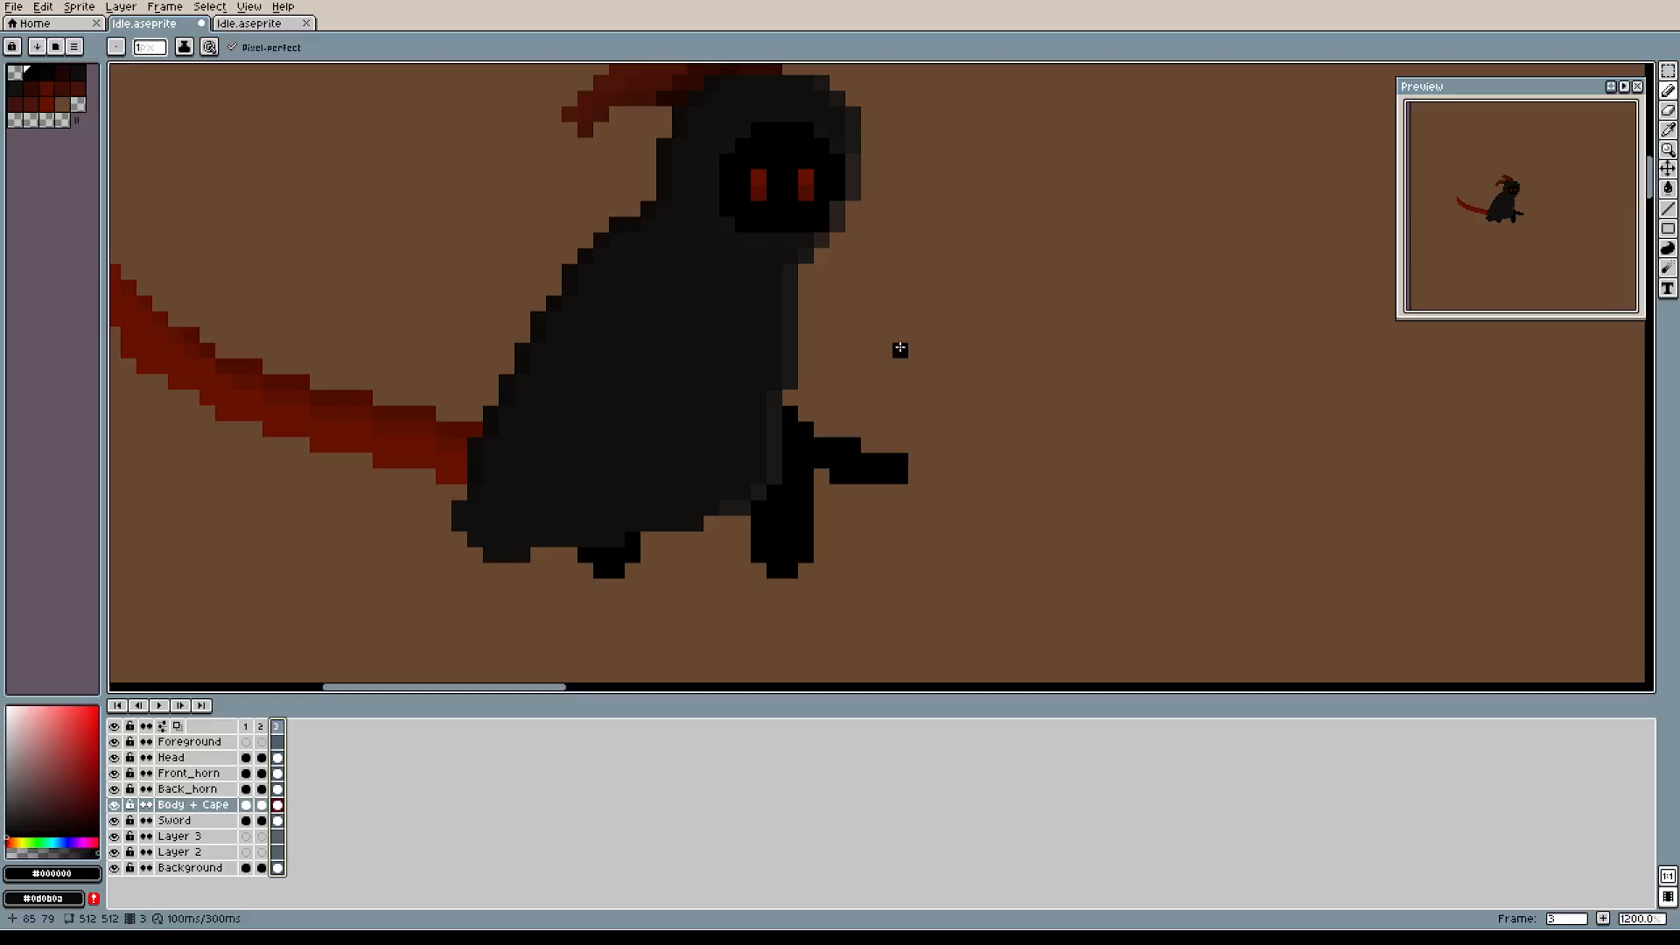
{"action": "left_click_drag", "start_coordinate": [901, 348], "coordinate": [899, 394]}
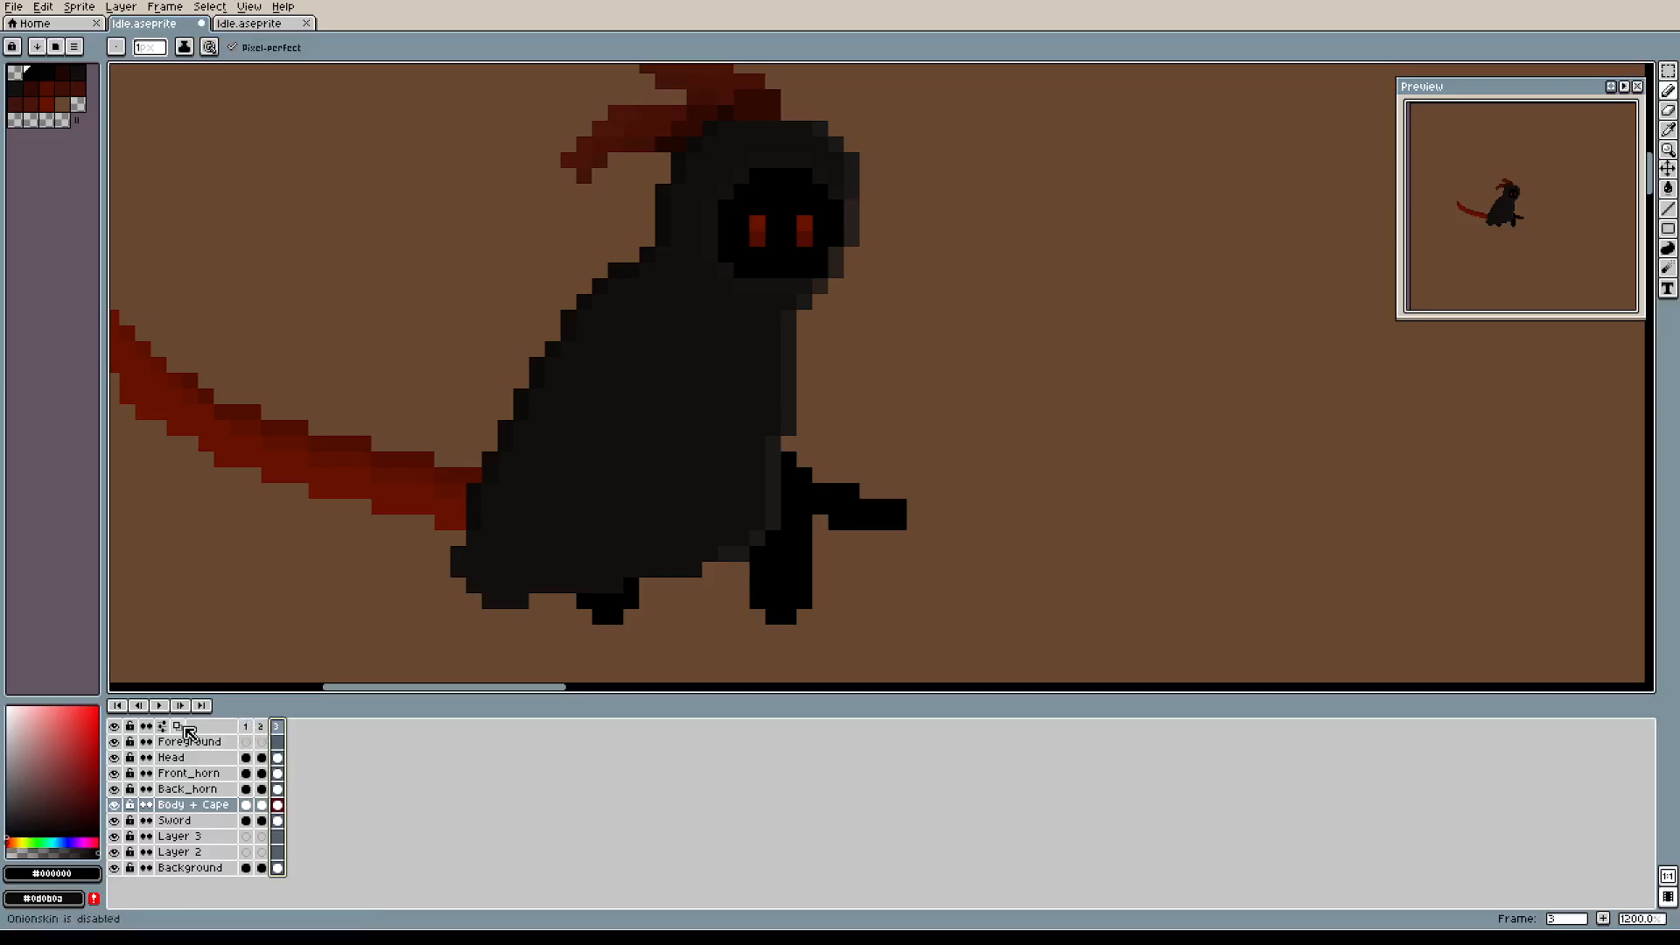
{"action": "left_click", "coordinate": [246, 727]}
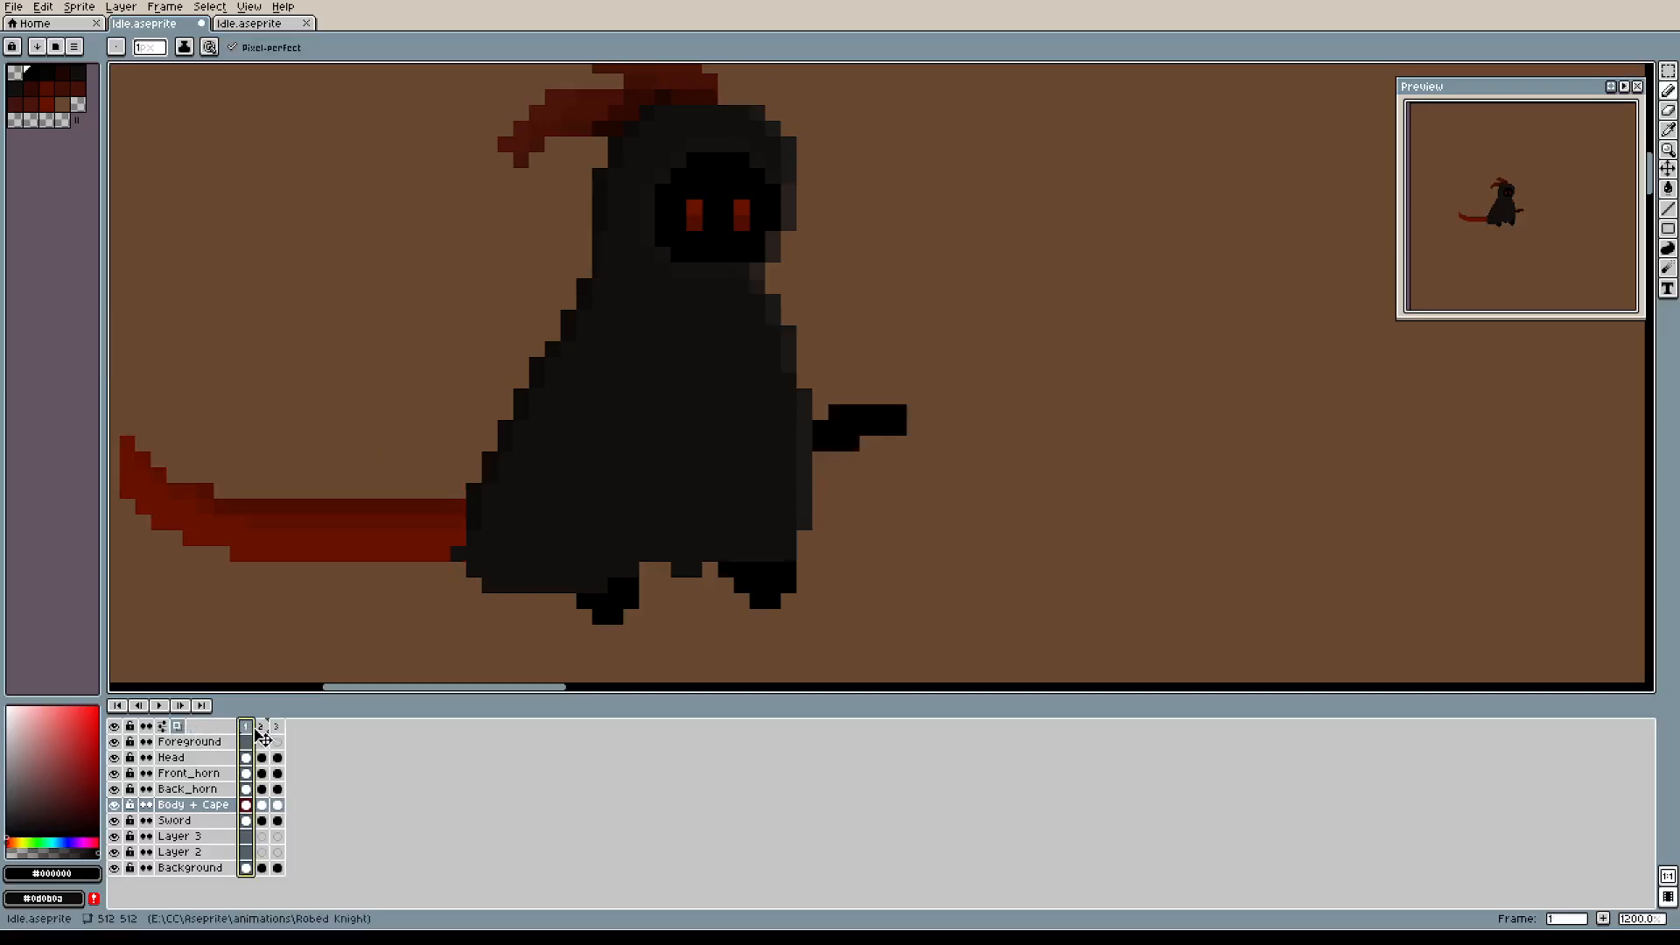
{"action": "left_click_drag", "start_coordinate": [253, 728], "coordinate": [243, 730]}
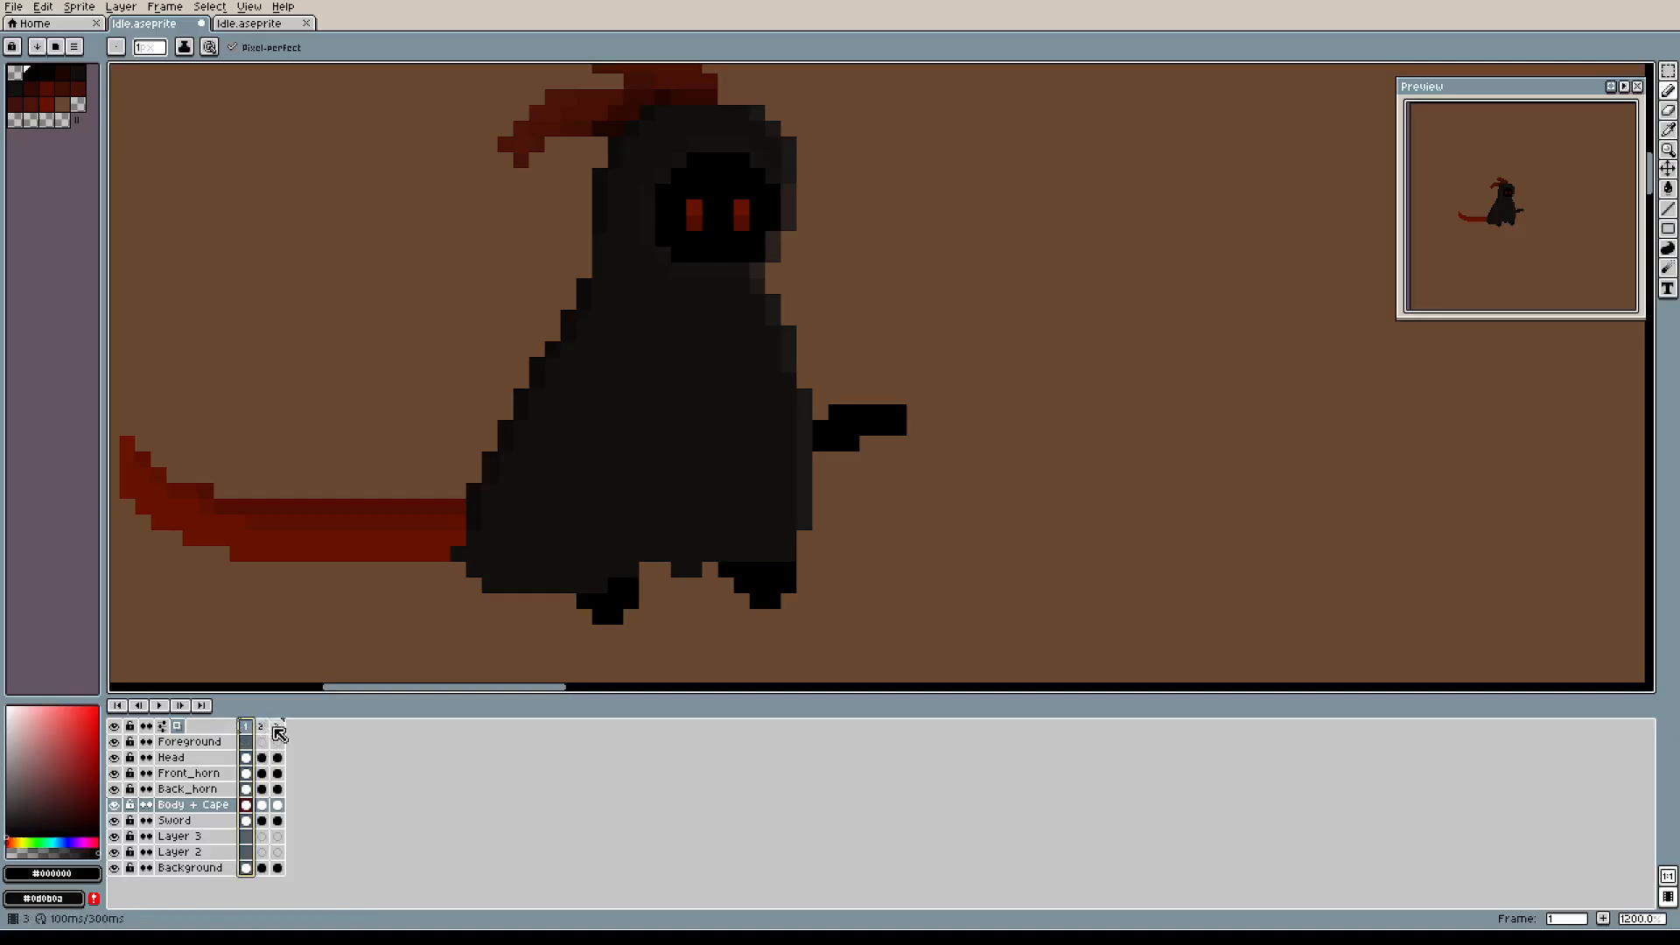
Play back the three-frame animation to check the movement, then stop it.
{"action": "left_click", "coordinate": [165, 705]}
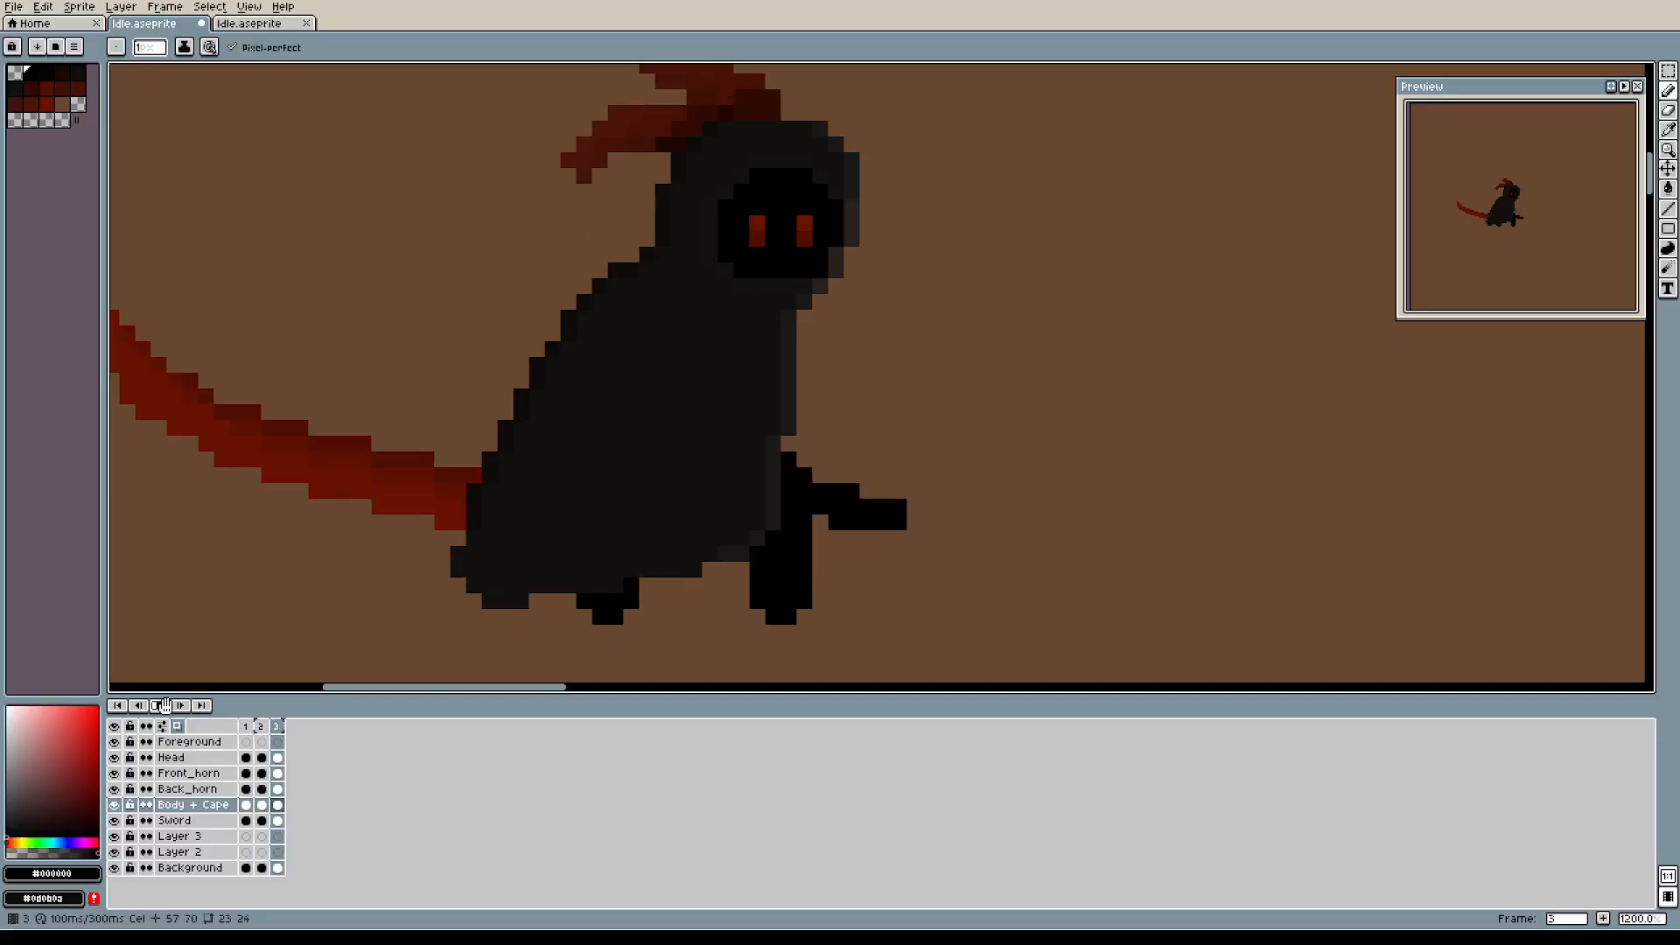
{"action": "left_click", "coordinate": [177, 707]}
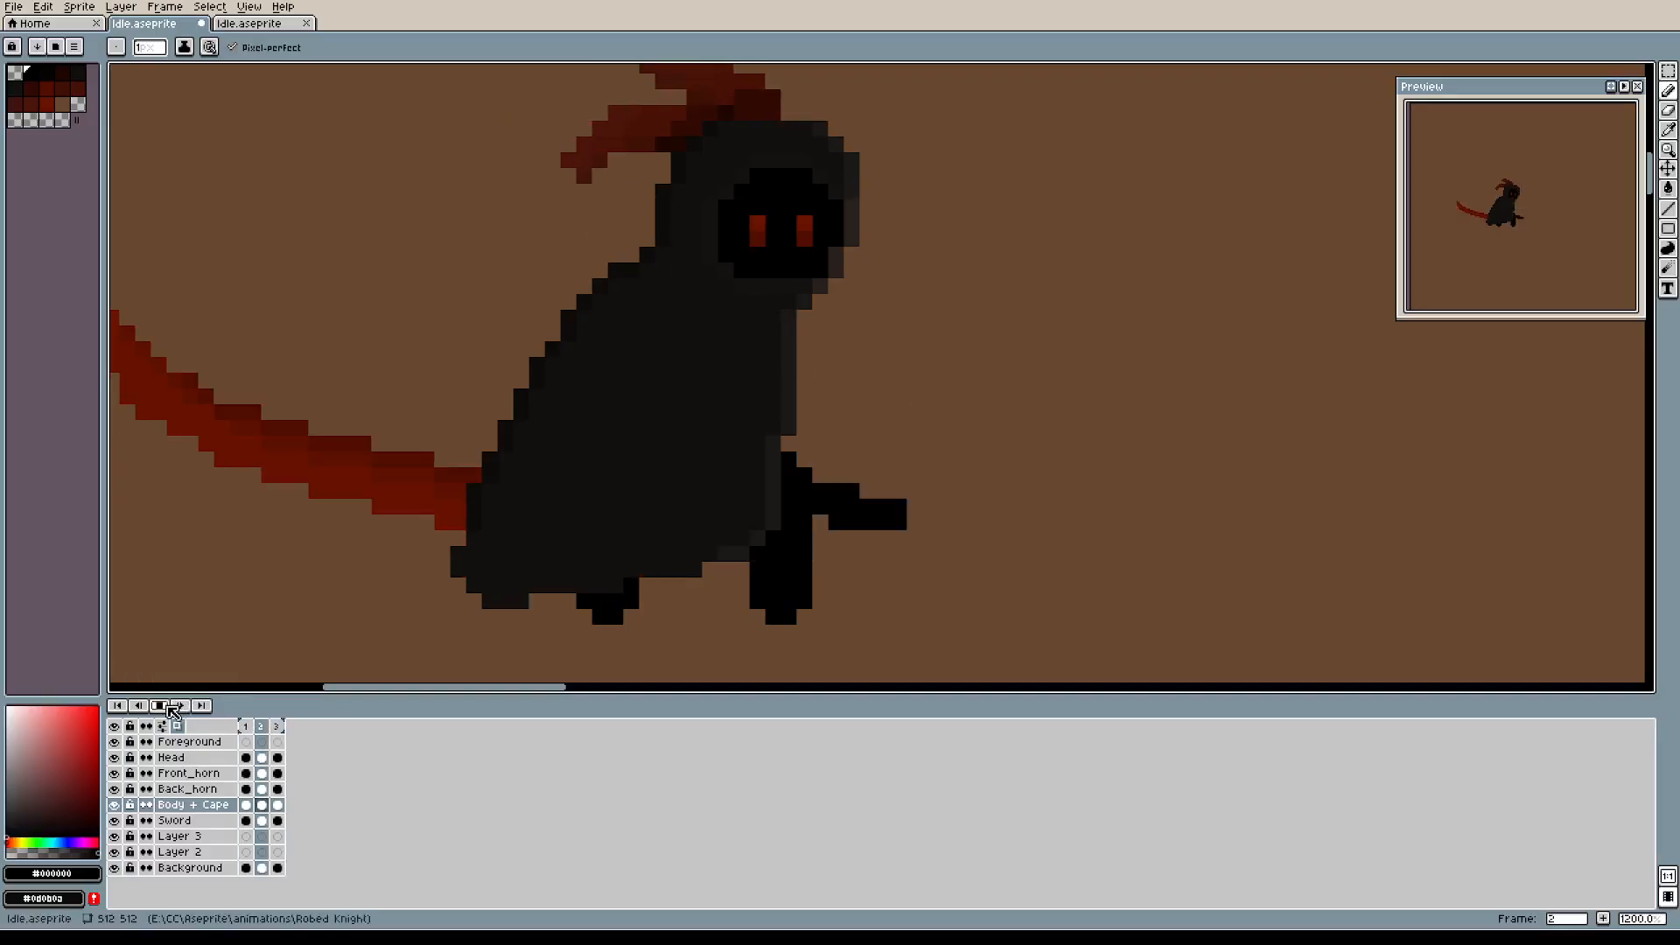
{"action": "left_click", "coordinate": [163, 707]}
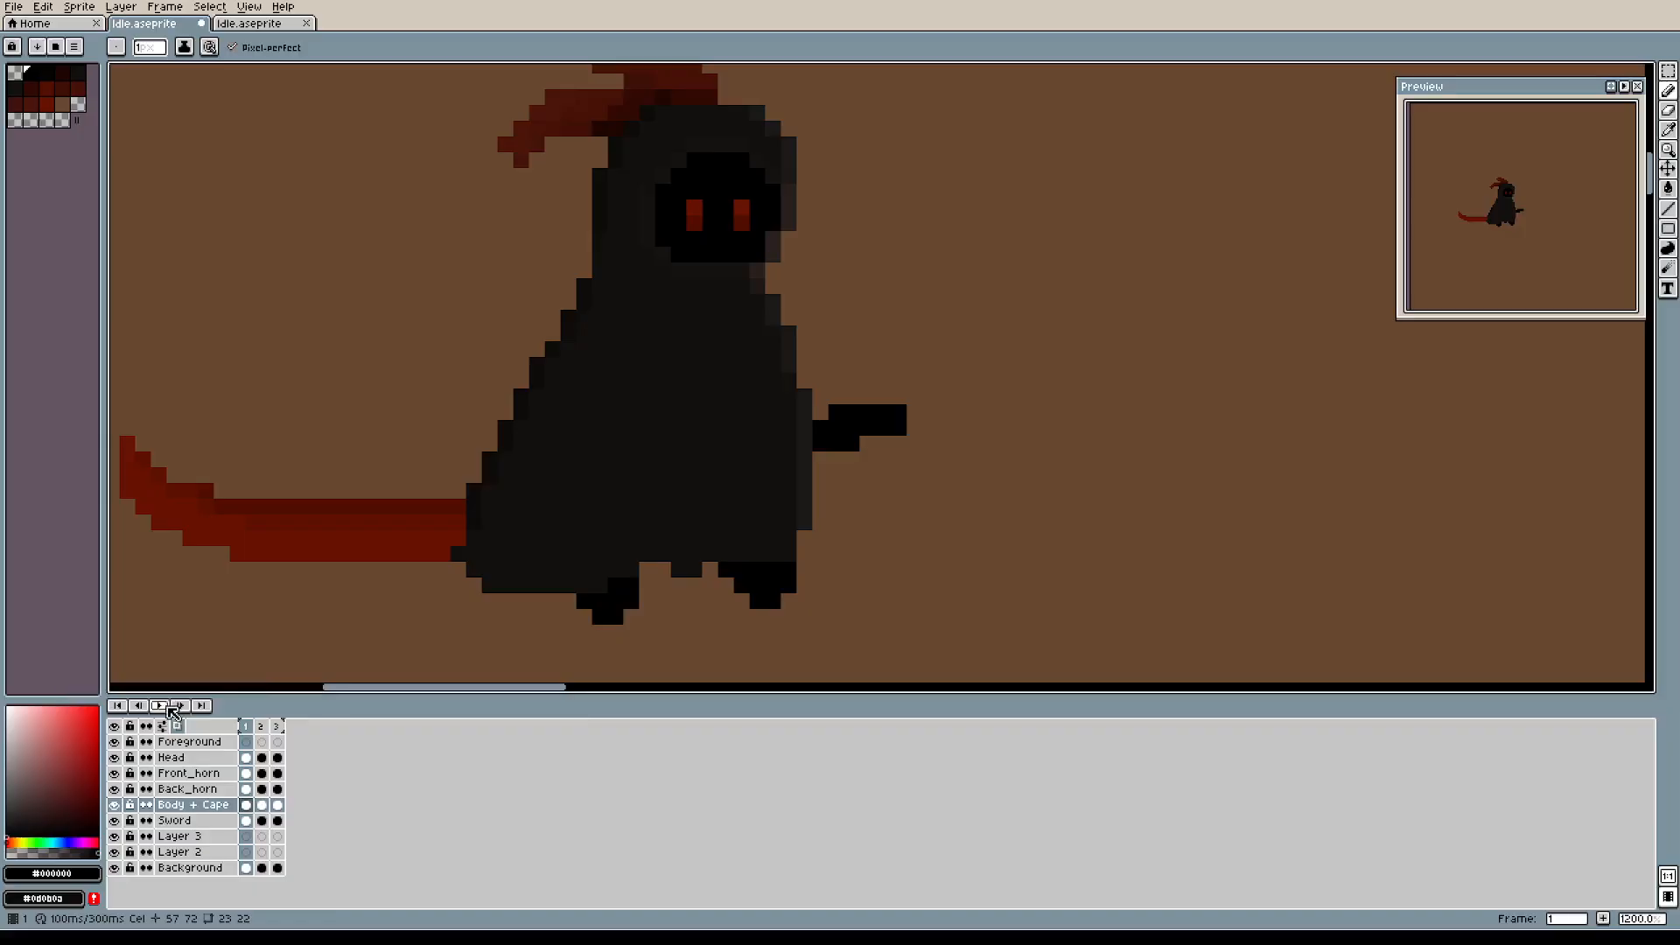
Delete frame 3 and play back the two remaining frames.
{"action": "right_click", "coordinate": [277, 727]}
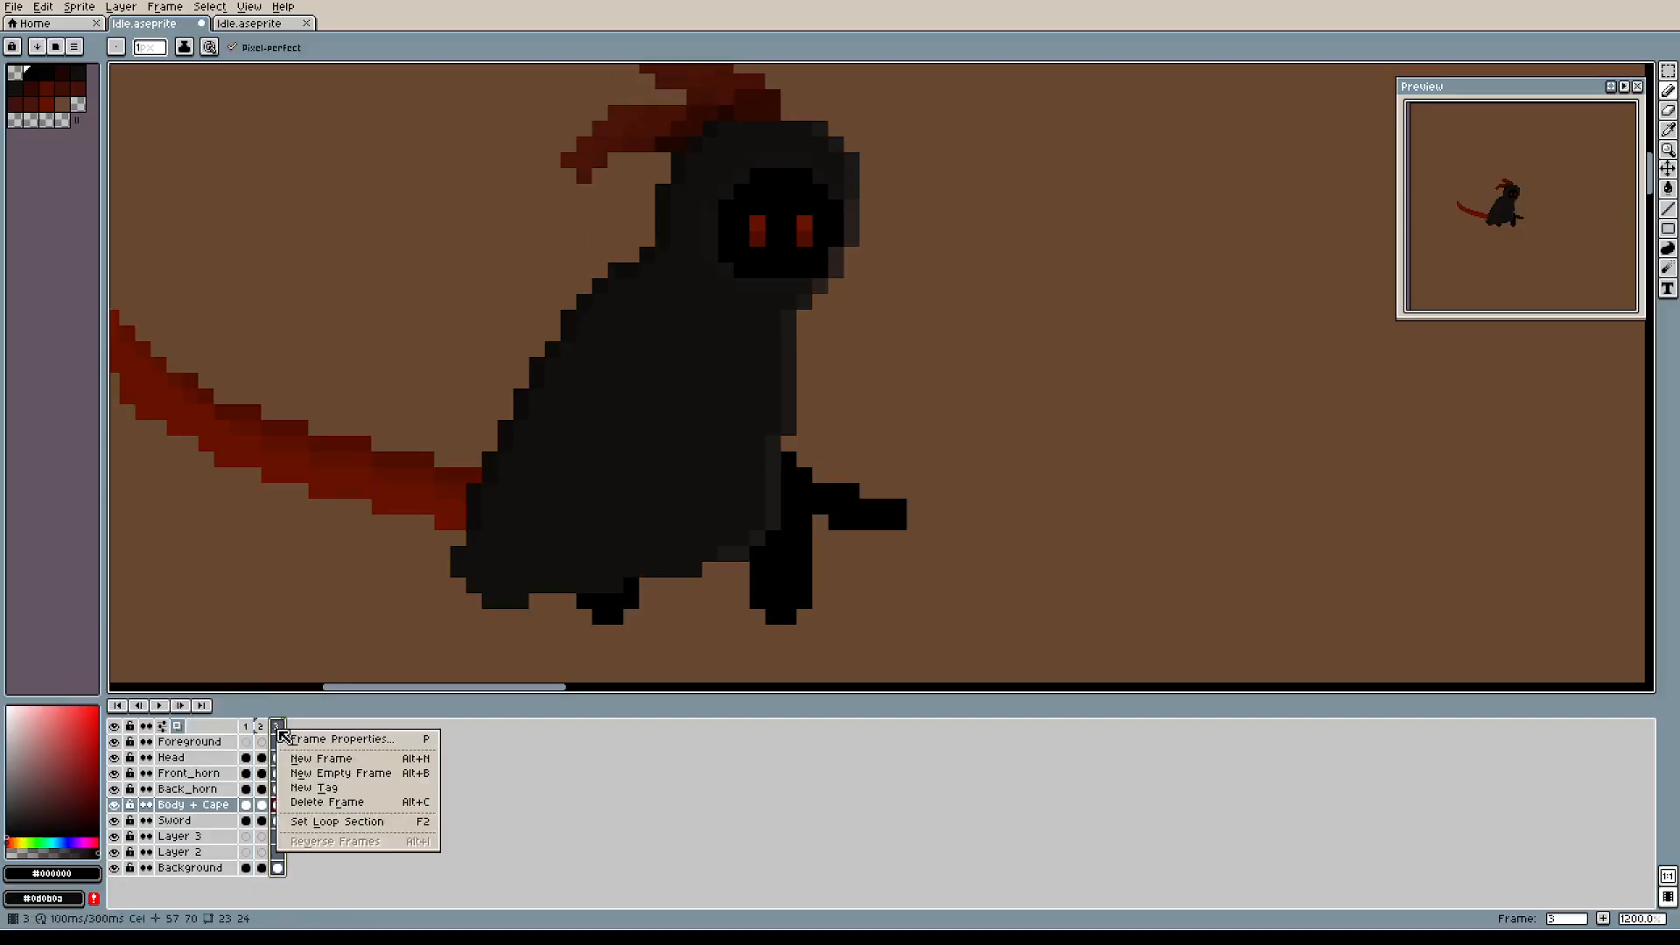
{"action": "left_click", "coordinate": [327, 802]}
{"action": "left_click", "coordinate": [159, 705]}
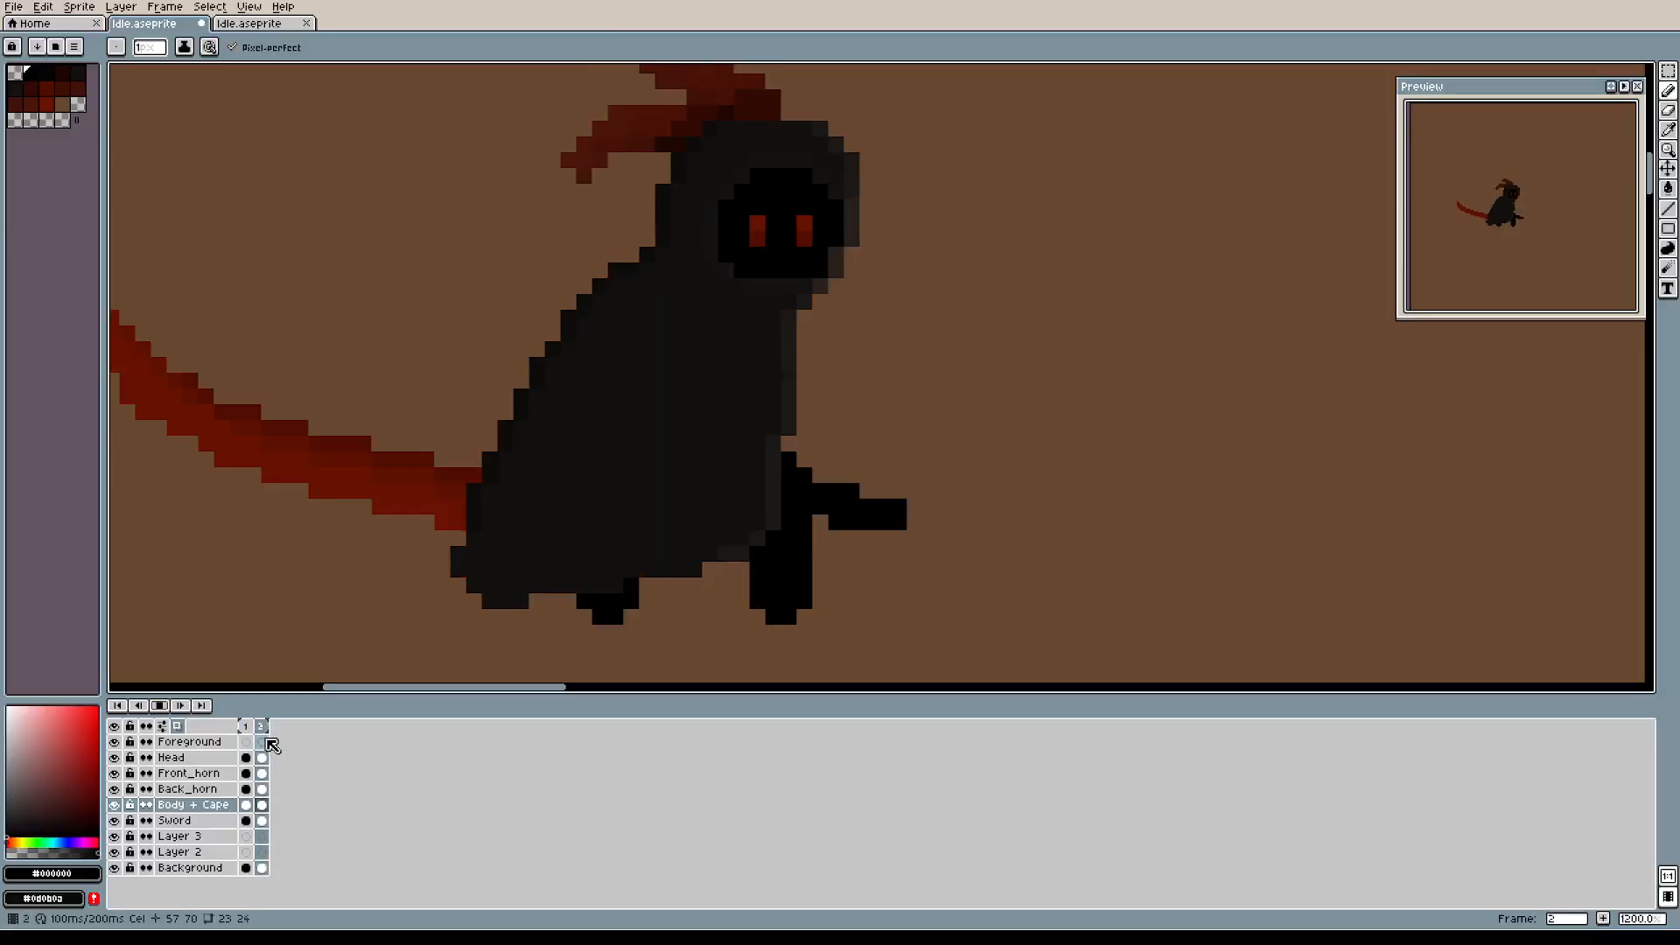
{"action": "left_click", "coordinate": [164, 707]}
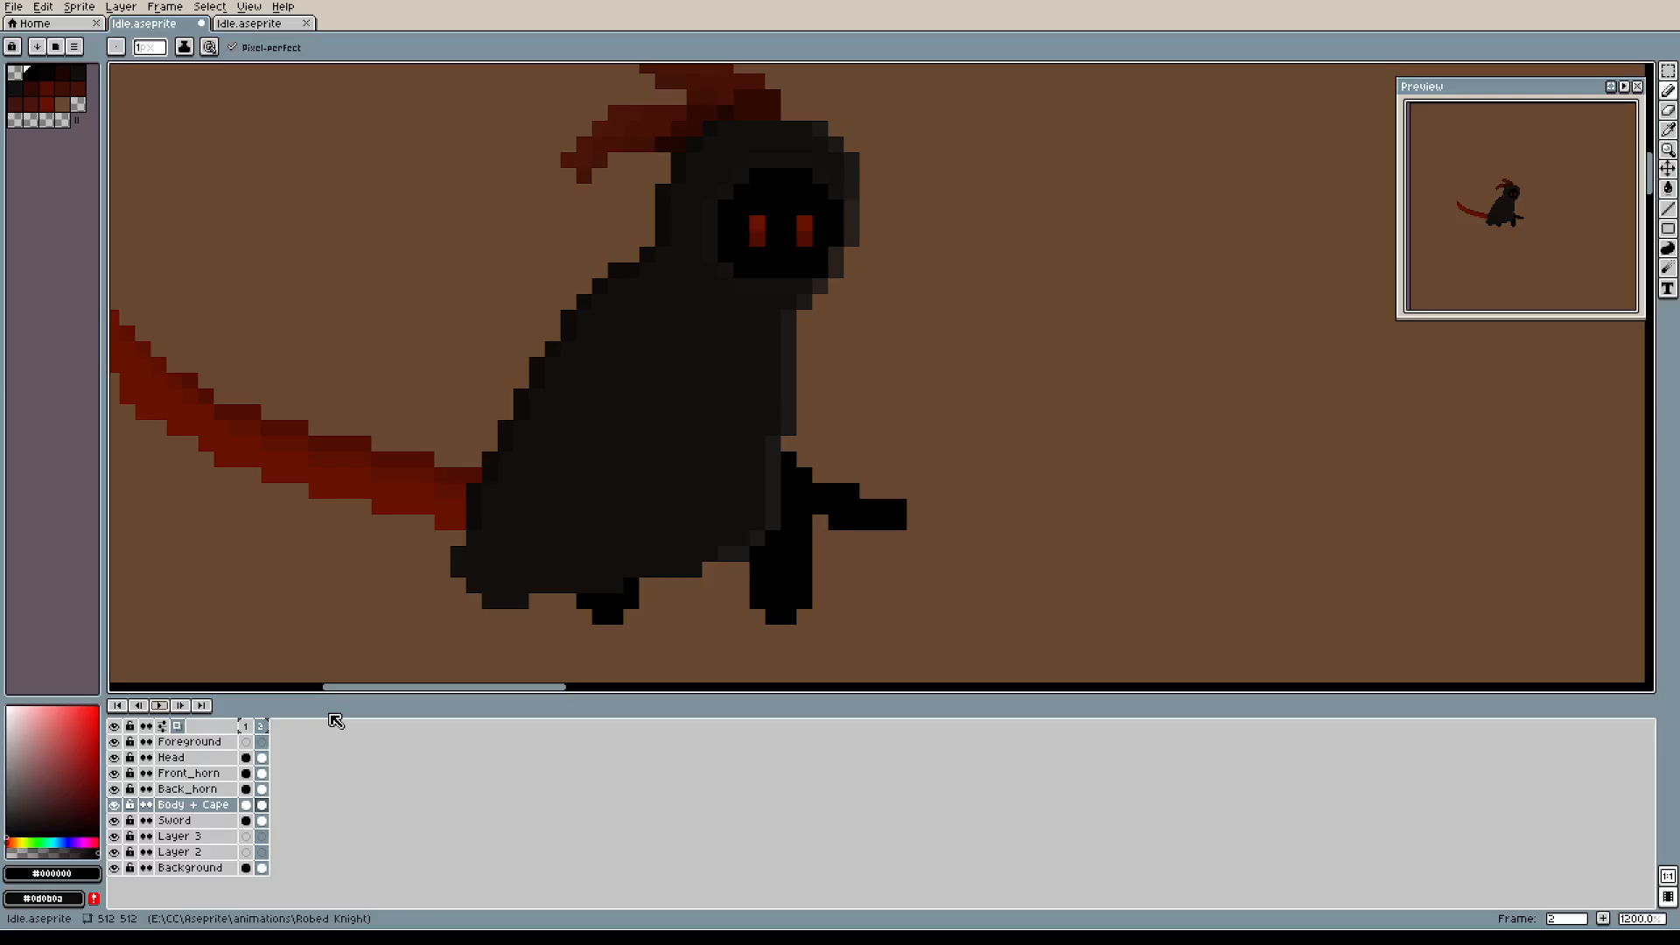
Add a new frame 3 copied from frame 2 and shift its back foot two pixels backward with #000000 and the eraser.
{"action": "key", "text": "alt+n"}
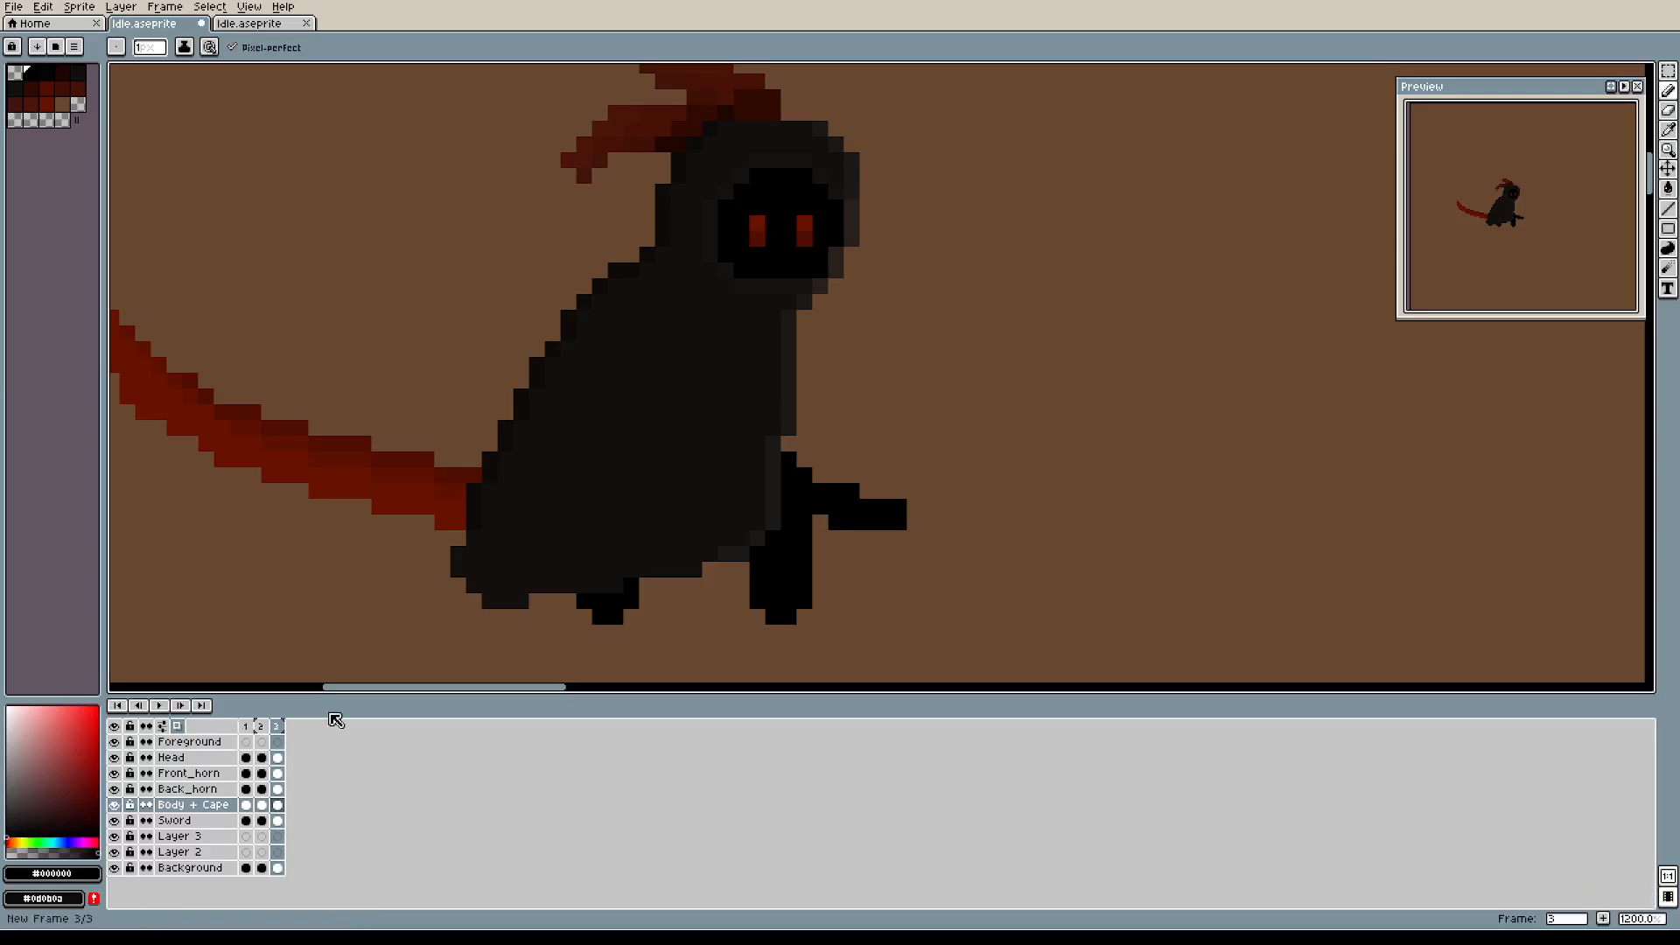
{"action": "left_click_drag", "start_coordinate": [630, 525], "coordinate": [596, 448]}
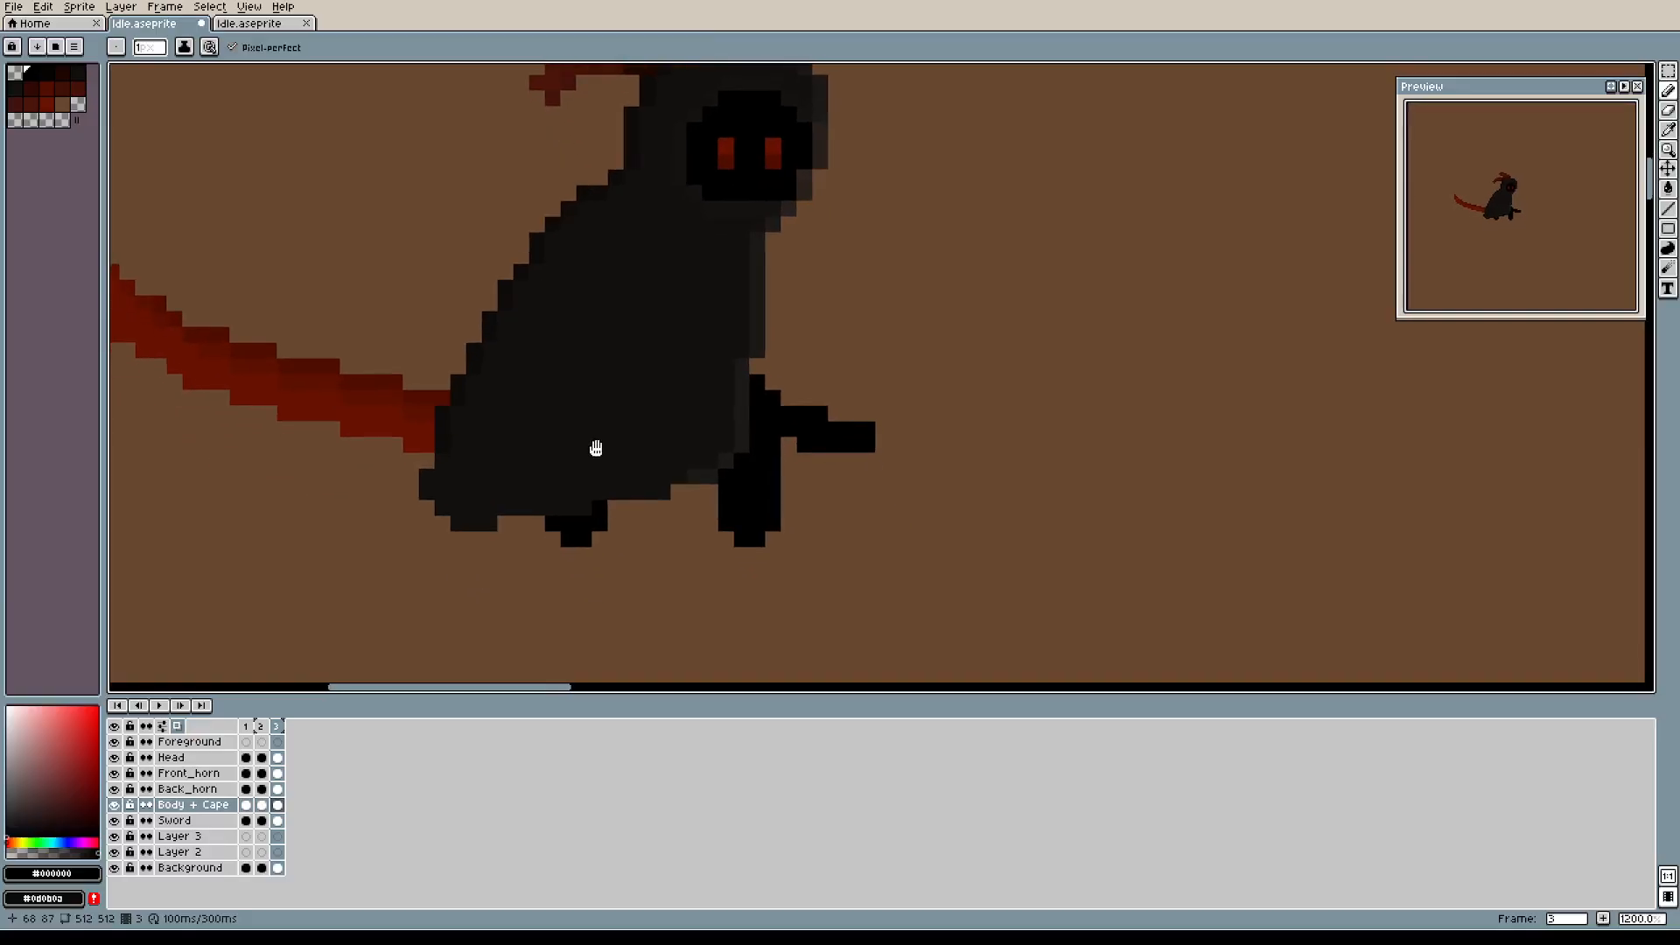
{"action": "scroll", "coordinate": [505, 619], "scroll_direction": "up", "scroll_amount": 3}
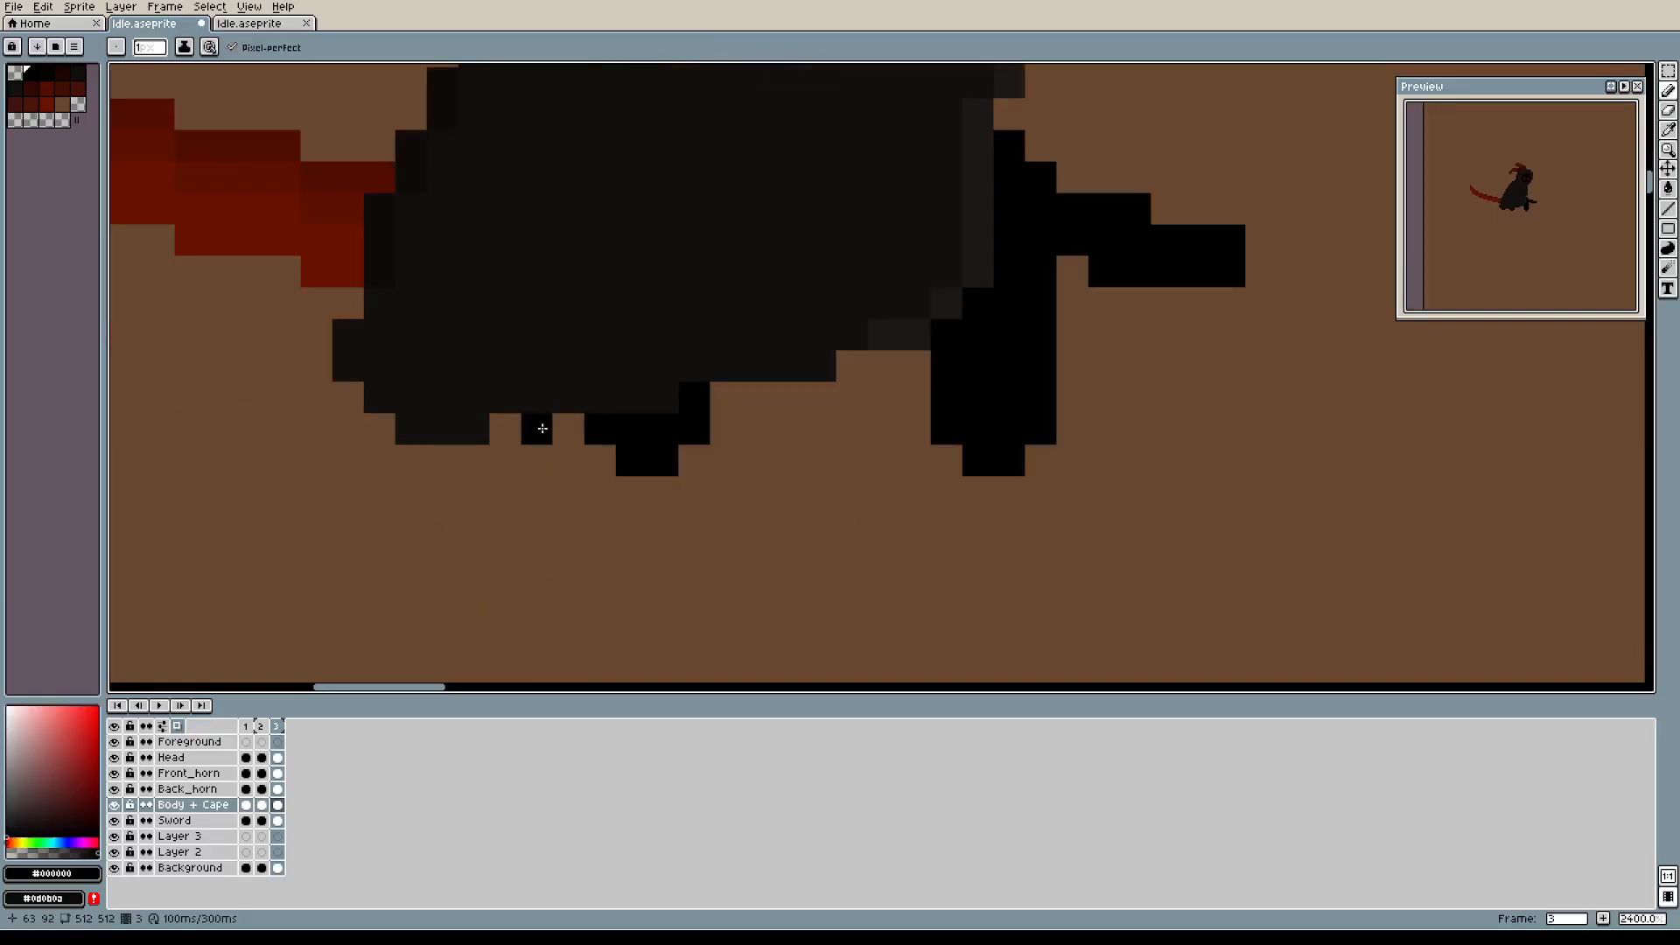
{"action": "mouse_move", "coordinate": [544, 432]}
{"action": "left_mouse_down"}
{"action": "mouse_move", "coordinate": [597, 454]}
{"action": "mouse_move", "coordinate": [583, 437]}
{"action": "mouse_move", "coordinate": [622, 434]}
{"action": "mouse_move", "coordinate": [656, 463]}
{"action": "mouse_move", "coordinate": [690, 428]}
{"action": "left_mouse_up"}
{"action": "left_click", "coordinate": [581, 438]}
{"action": "key", "text": "e"}
{"action": "left_click", "coordinate": [694, 395]}
Erase the whole front leg and the upper arm beside the cape in frame 3 with a larger eraser.
{"action": "left_click_drag", "start_coordinate": [1134, 364], "coordinate": [1006, 484]}
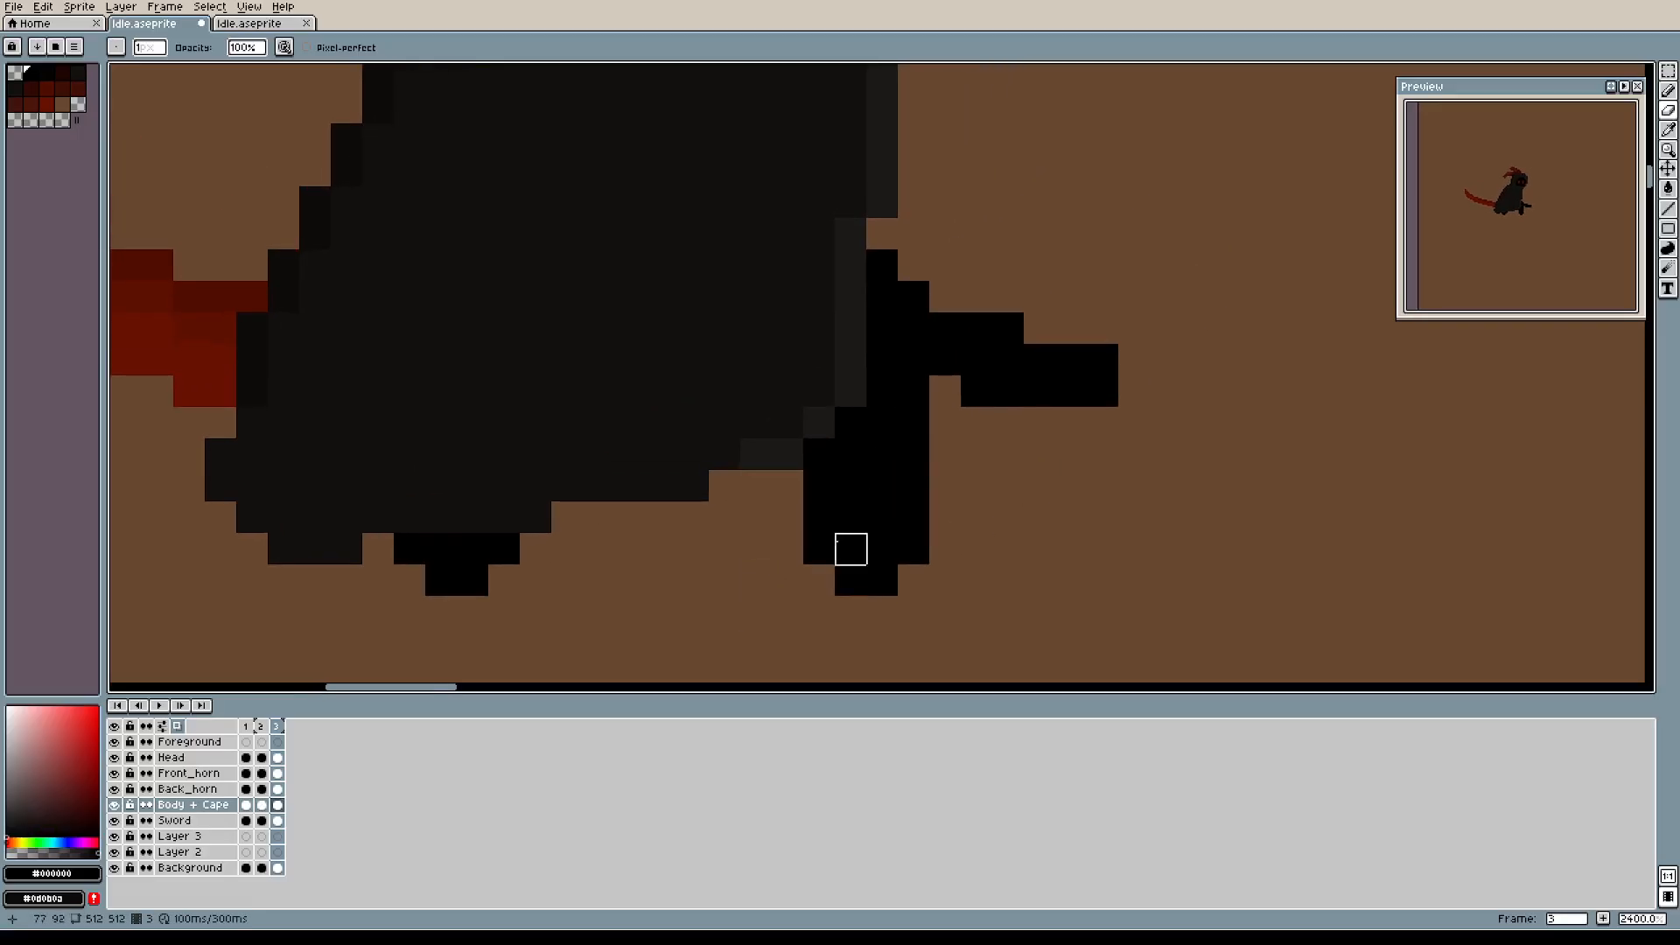
{"action": "scroll", "coordinate": [849, 550], "scroll_direction": "down", "scroll_amount": 2}
{"action": "mouse_move", "coordinate": [851, 548]}
{"action": "left_mouse_down"}
{"action": "mouse_move", "coordinate": [892, 550]}
{"action": "mouse_move", "coordinate": [882, 517]}
{"action": "mouse_move", "coordinate": [851, 512]}
{"action": "mouse_move", "coordinate": [857, 455]}
{"action": "mouse_move", "coordinate": [909, 452]}
{"action": "mouse_move", "coordinate": [917, 266]}
{"action": "left_mouse_up"}
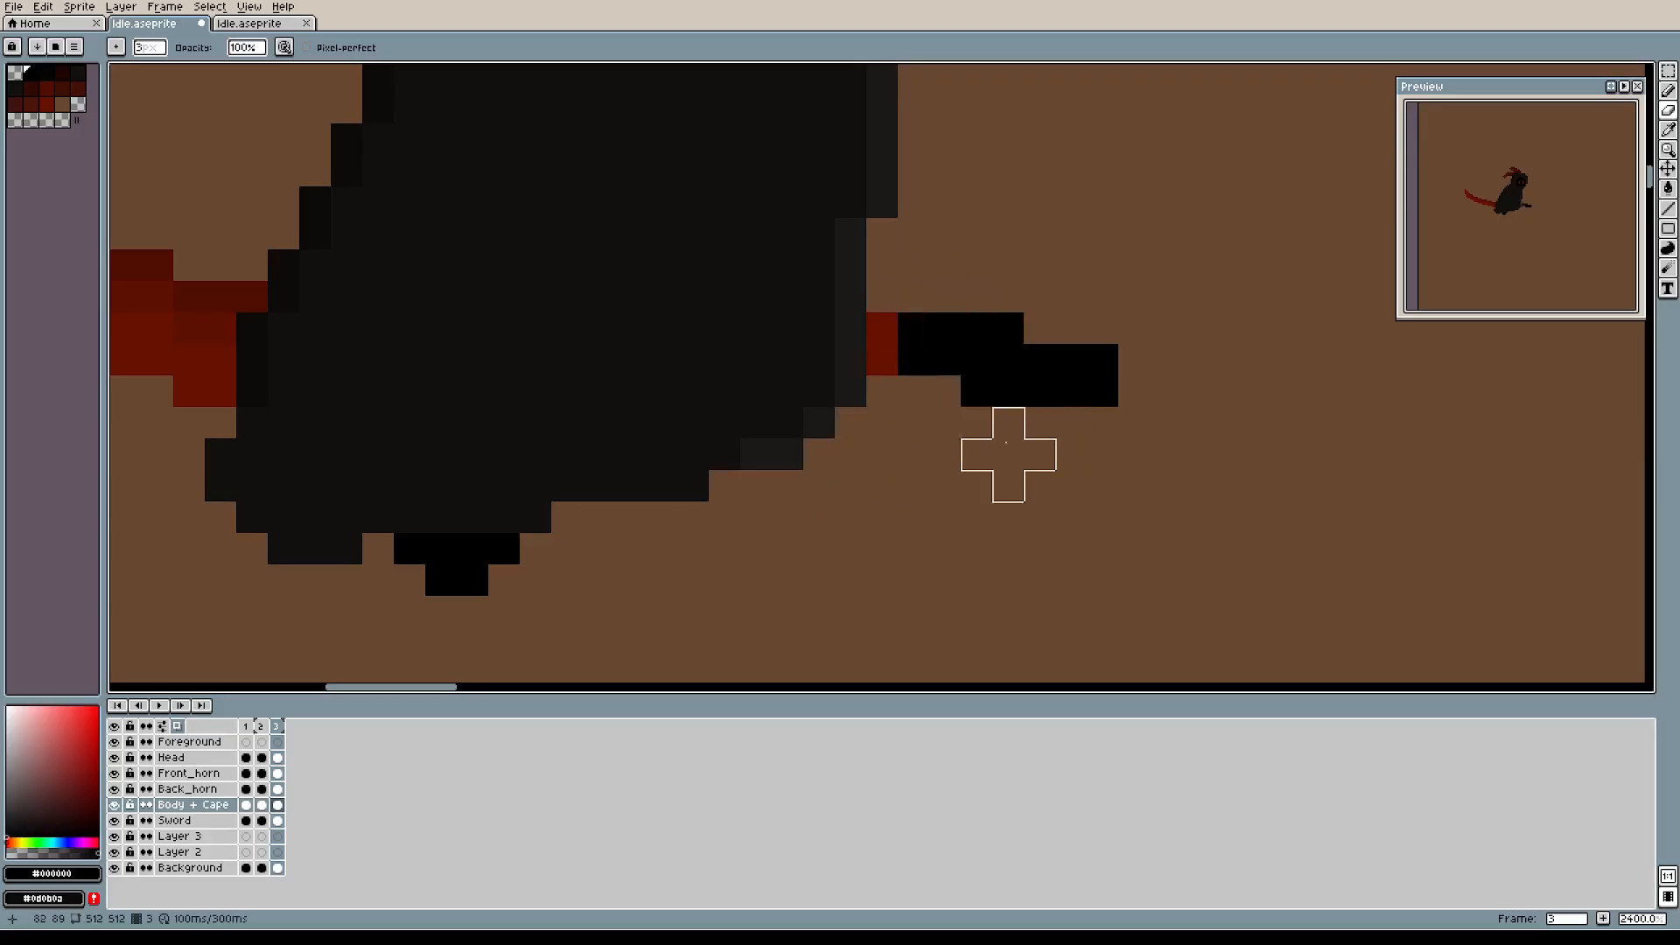
Draw a new front foot under the cape's hem in frame 3 with #000000, closer to the back foot.
{"action": "key", "text": "b"}
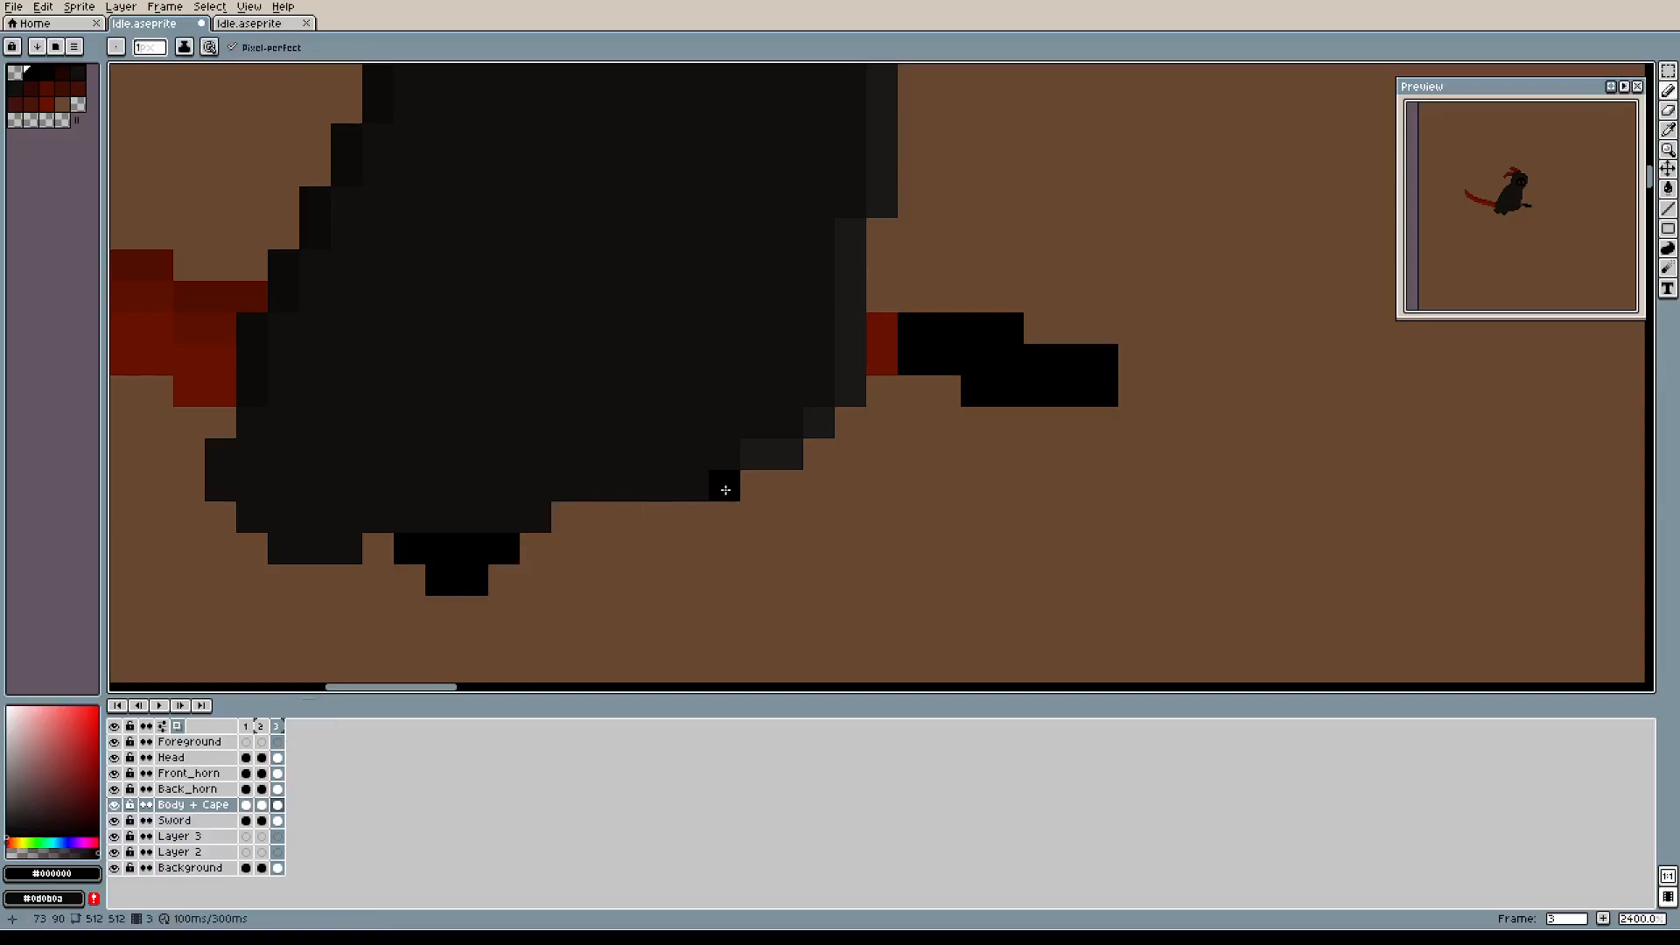
{"action": "mouse_move", "coordinate": [727, 489]}
{"action": "left_mouse_down"}
{"action": "mouse_move", "coordinate": [724, 517]}
{"action": "mouse_move", "coordinate": [668, 514]}
{"action": "mouse_move", "coordinate": [708, 520]}
{"action": "mouse_move", "coordinate": [668, 543]}
{"action": "left_mouse_up"}
{"action": "left_click", "coordinate": [635, 522]}
{"action": "left_click", "coordinate": [693, 580]}
{"action": "left_click", "coordinate": [639, 538]}
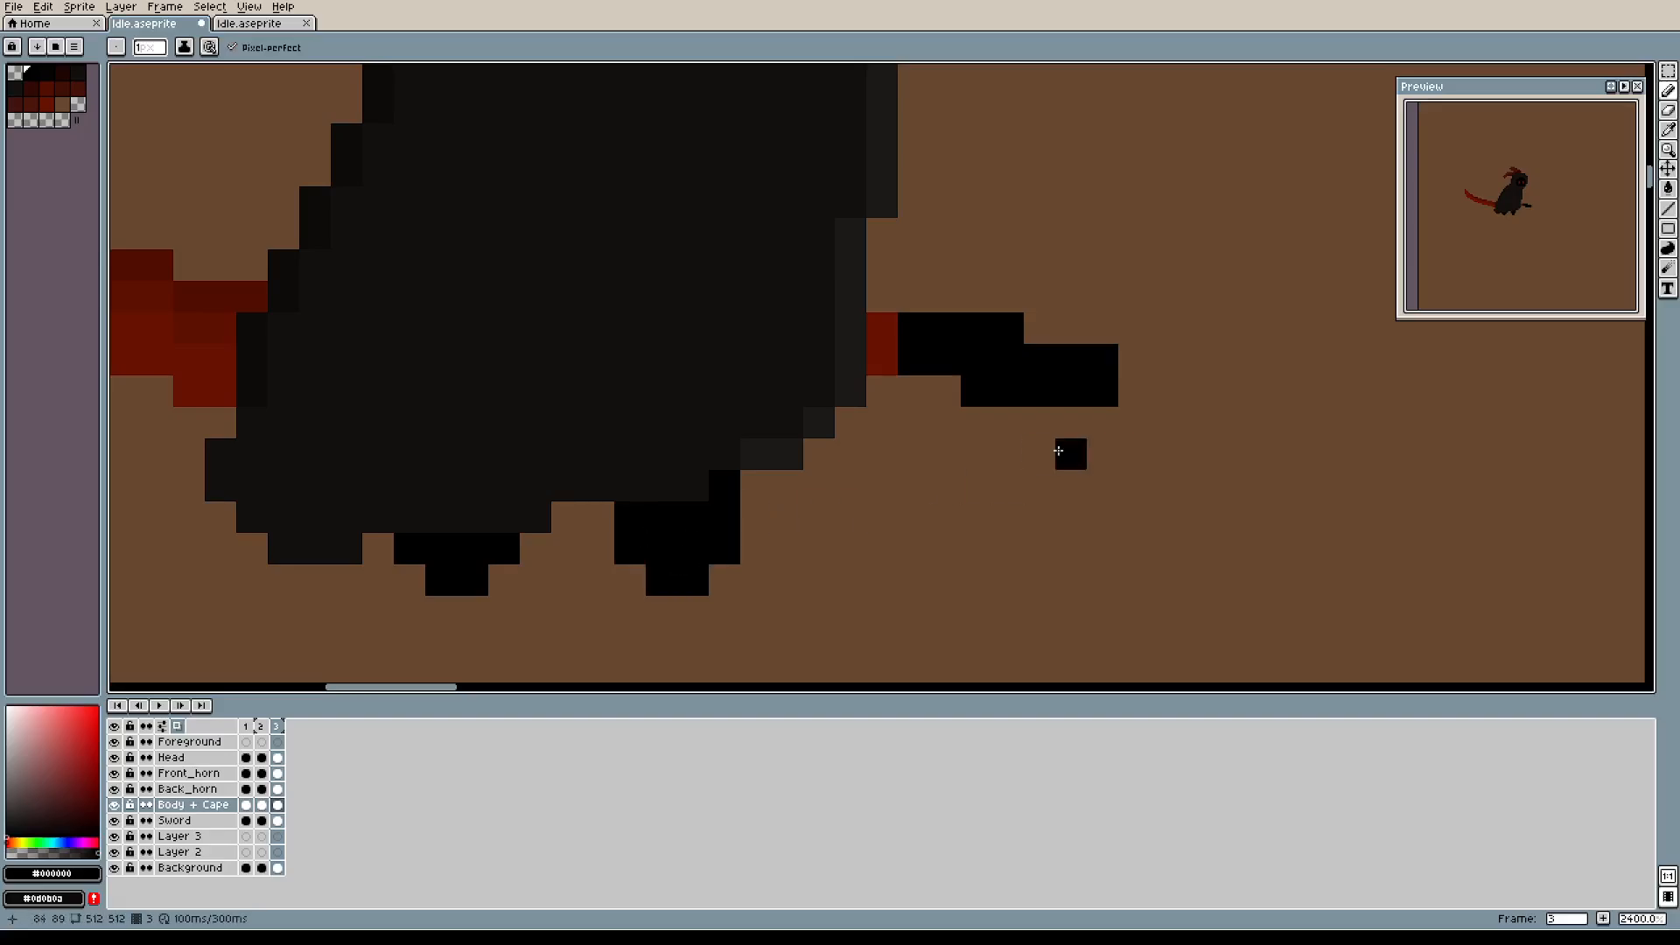
Redraw the cape's lower front edge in frame 3 one pixel further inward using its sampled highlight colour #1c1917.
{"action": "left_click_drag", "start_coordinate": [1115, 351], "coordinate": [1050, 434]}
{"action": "scroll", "coordinate": [1049, 433], "scroll_direction": "down", "scroll_amount": 2}
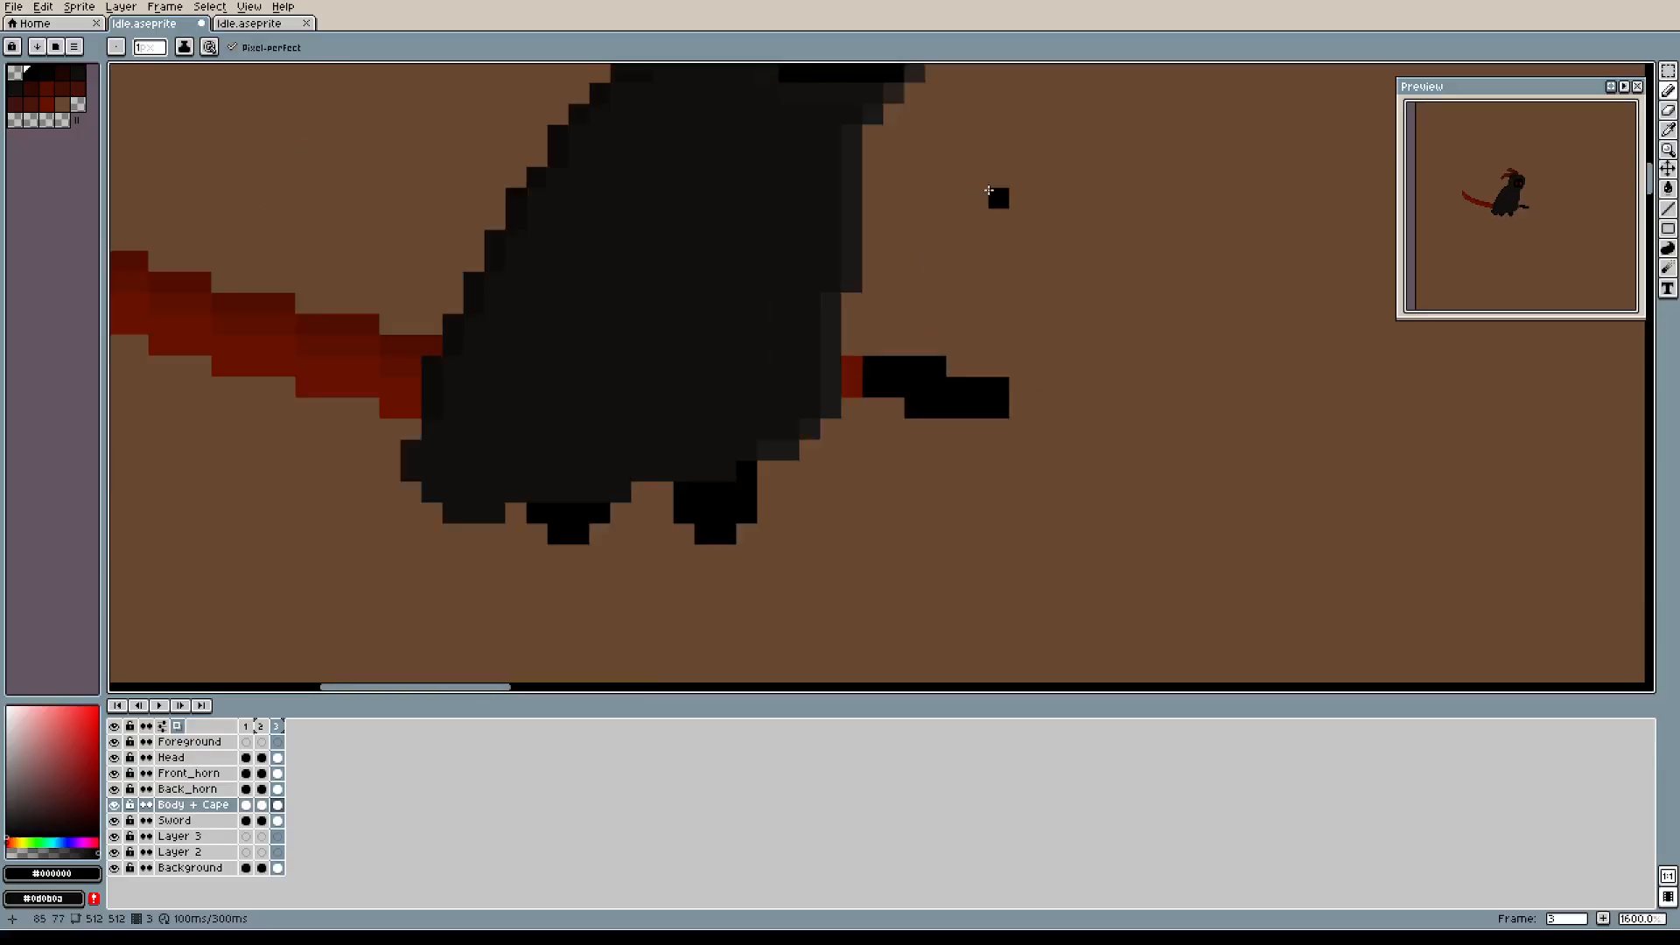
{"action": "left_click_drag", "start_coordinate": [997, 191], "coordinate": [936, 308]}
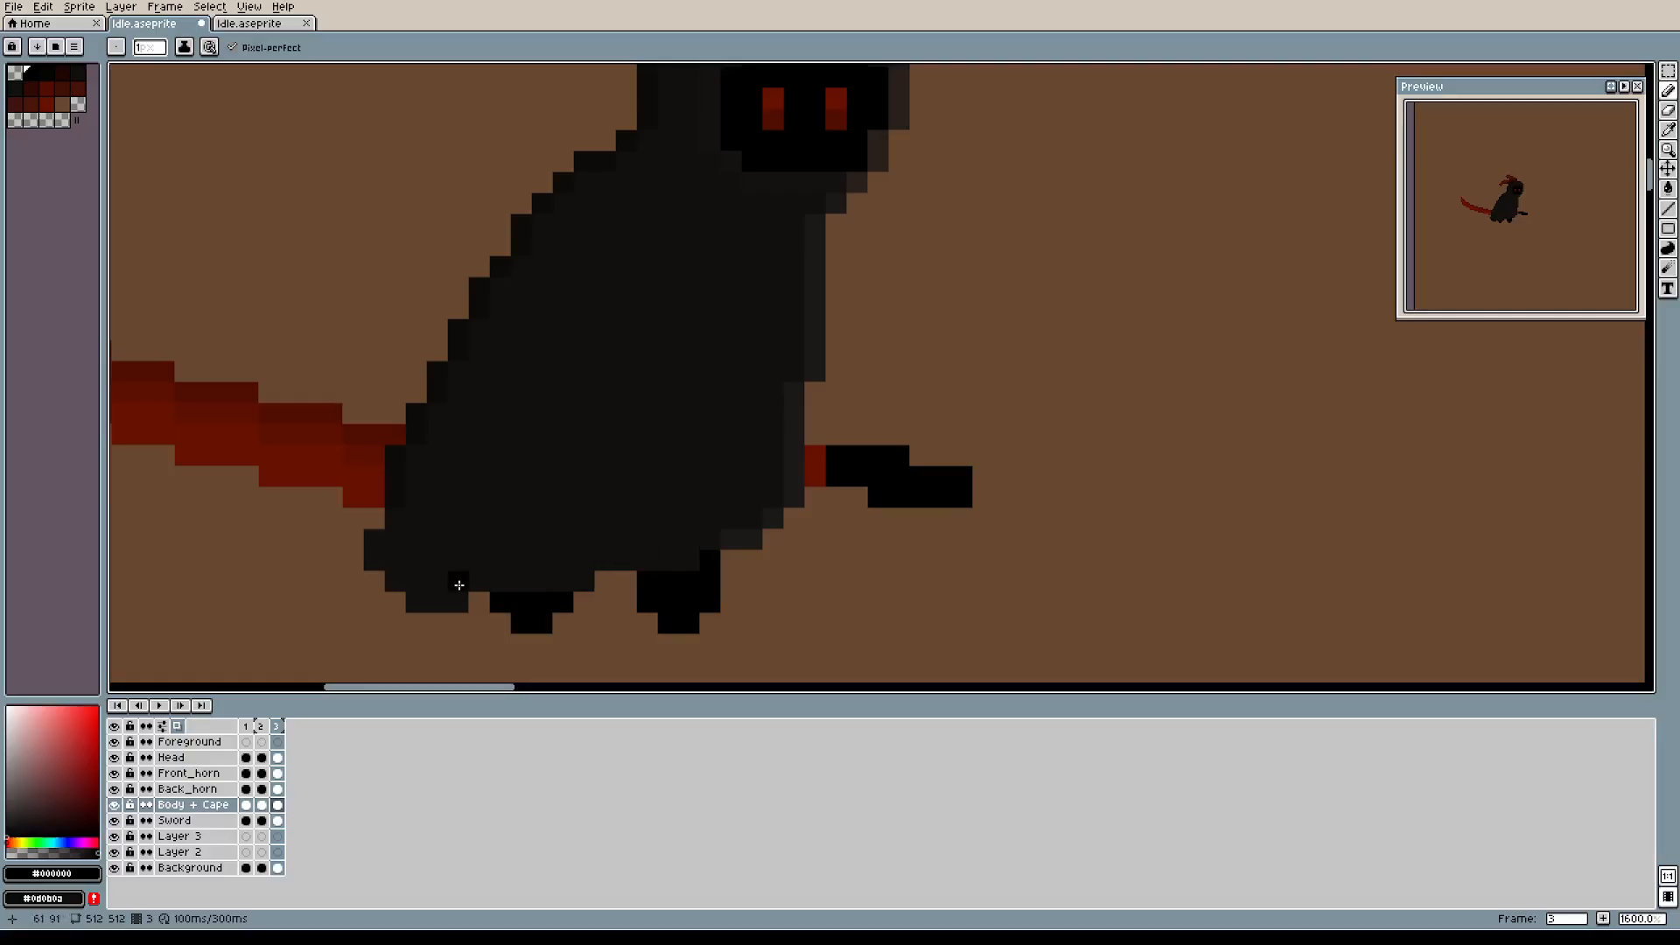
{"action": "key", "text": "e"}
{"action": "key", "text": "minus"}
{"action": "key", "text": "minus"}
{"action": "scroll", "coordinate": [270, 604], "scroll_direction": "up", "scroll_amount": 1}
{"action": "scroll", "coordinate": [330, 540], "scroll_direction": "up", "scroll_amount": 1}
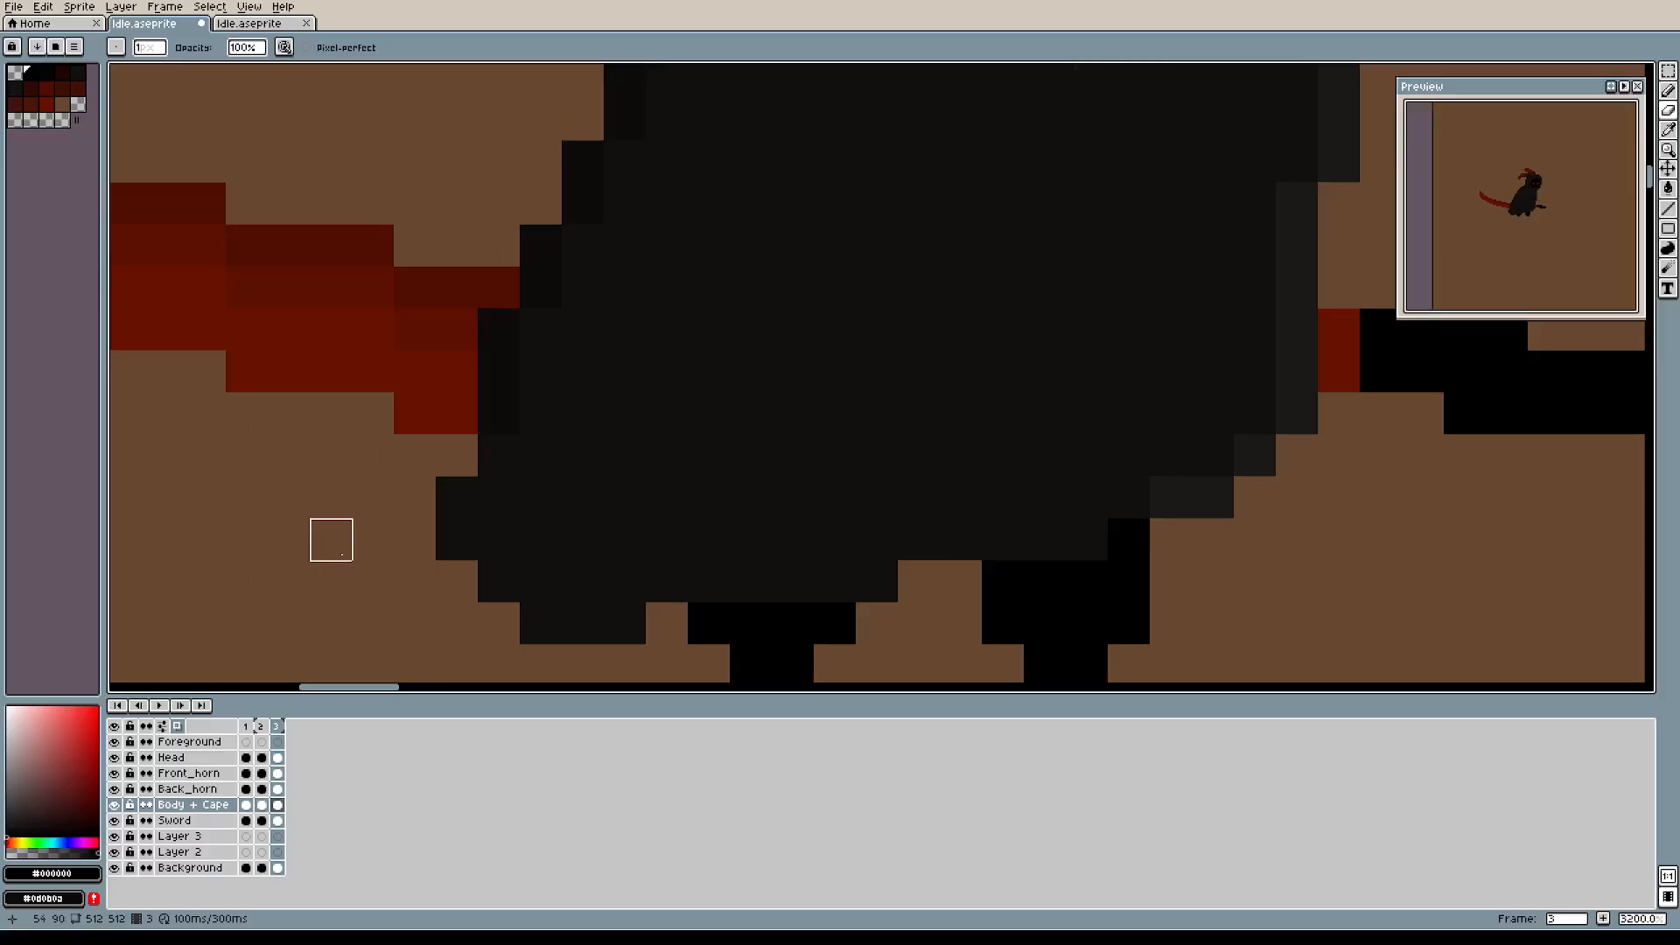
{"action": "scroll", "coordinate": [499, 577], "scroll_direction": "down", "scroll_amount": 1}
{"action": "left_click_drag", "start_coordinate": [1192, 424], "coordinate": [1045, 310]}
{"action": "scroll", "coordinate": [1042, 310], "scroll_direction": "down", "scroll_amount": 1}
{"action": "left_click_drag", "start_coordinate": [1080, 252], "coordinate": [1044, 401]}
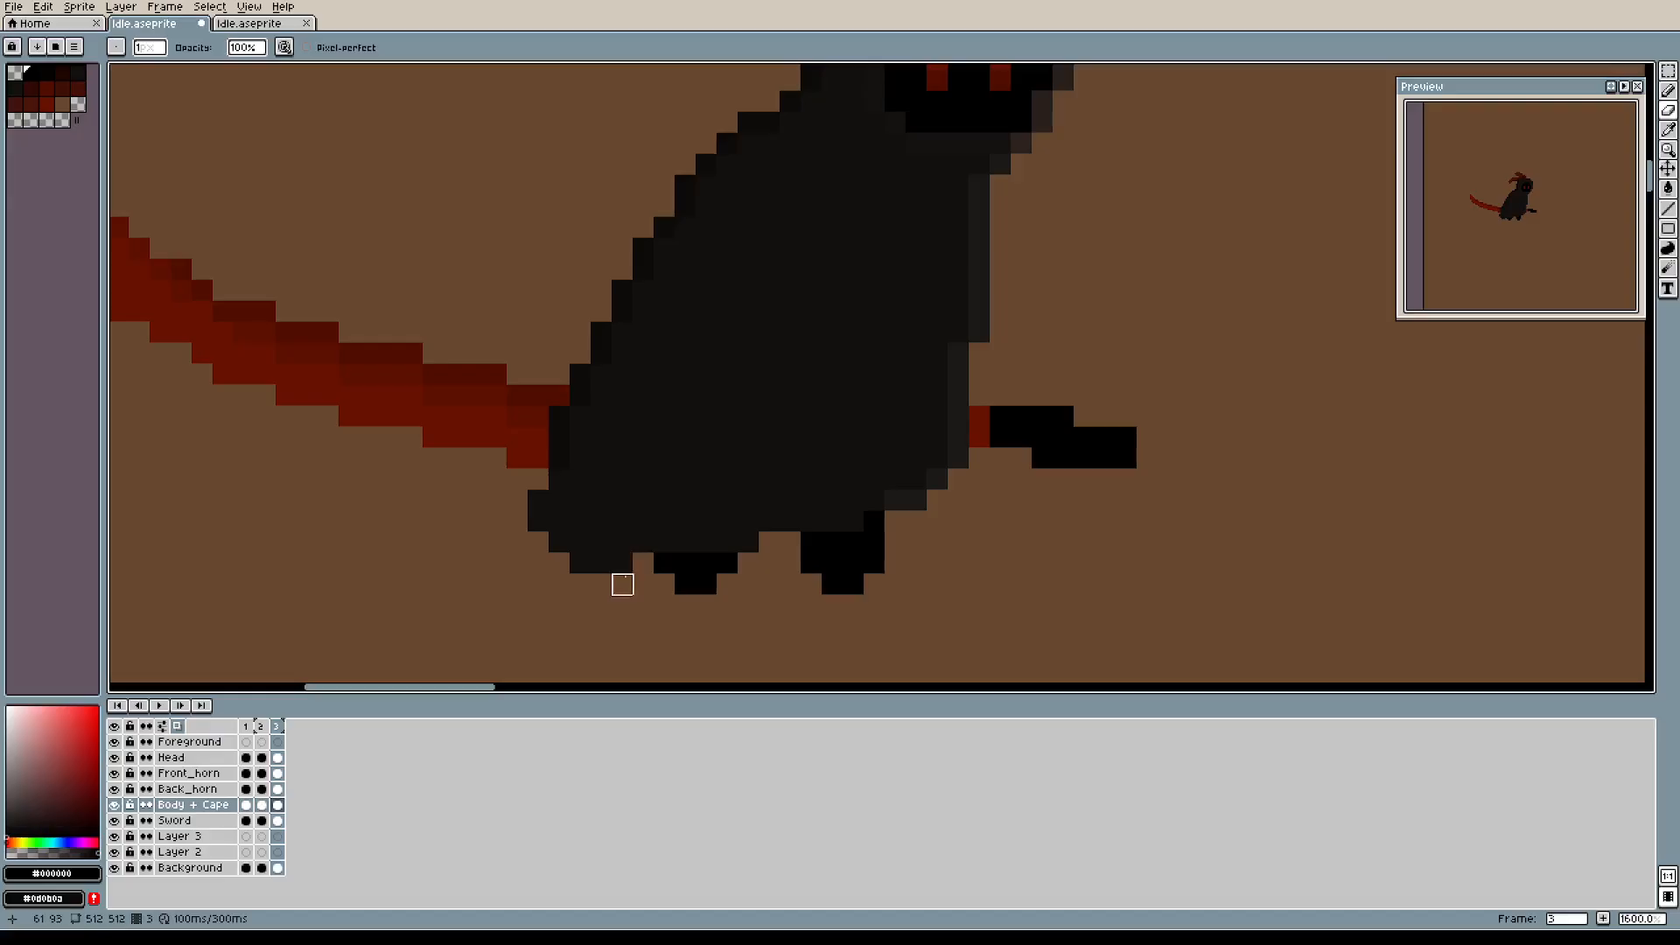
{"action": "left_click", "coordinate": [913, 495], "text": "alt"}
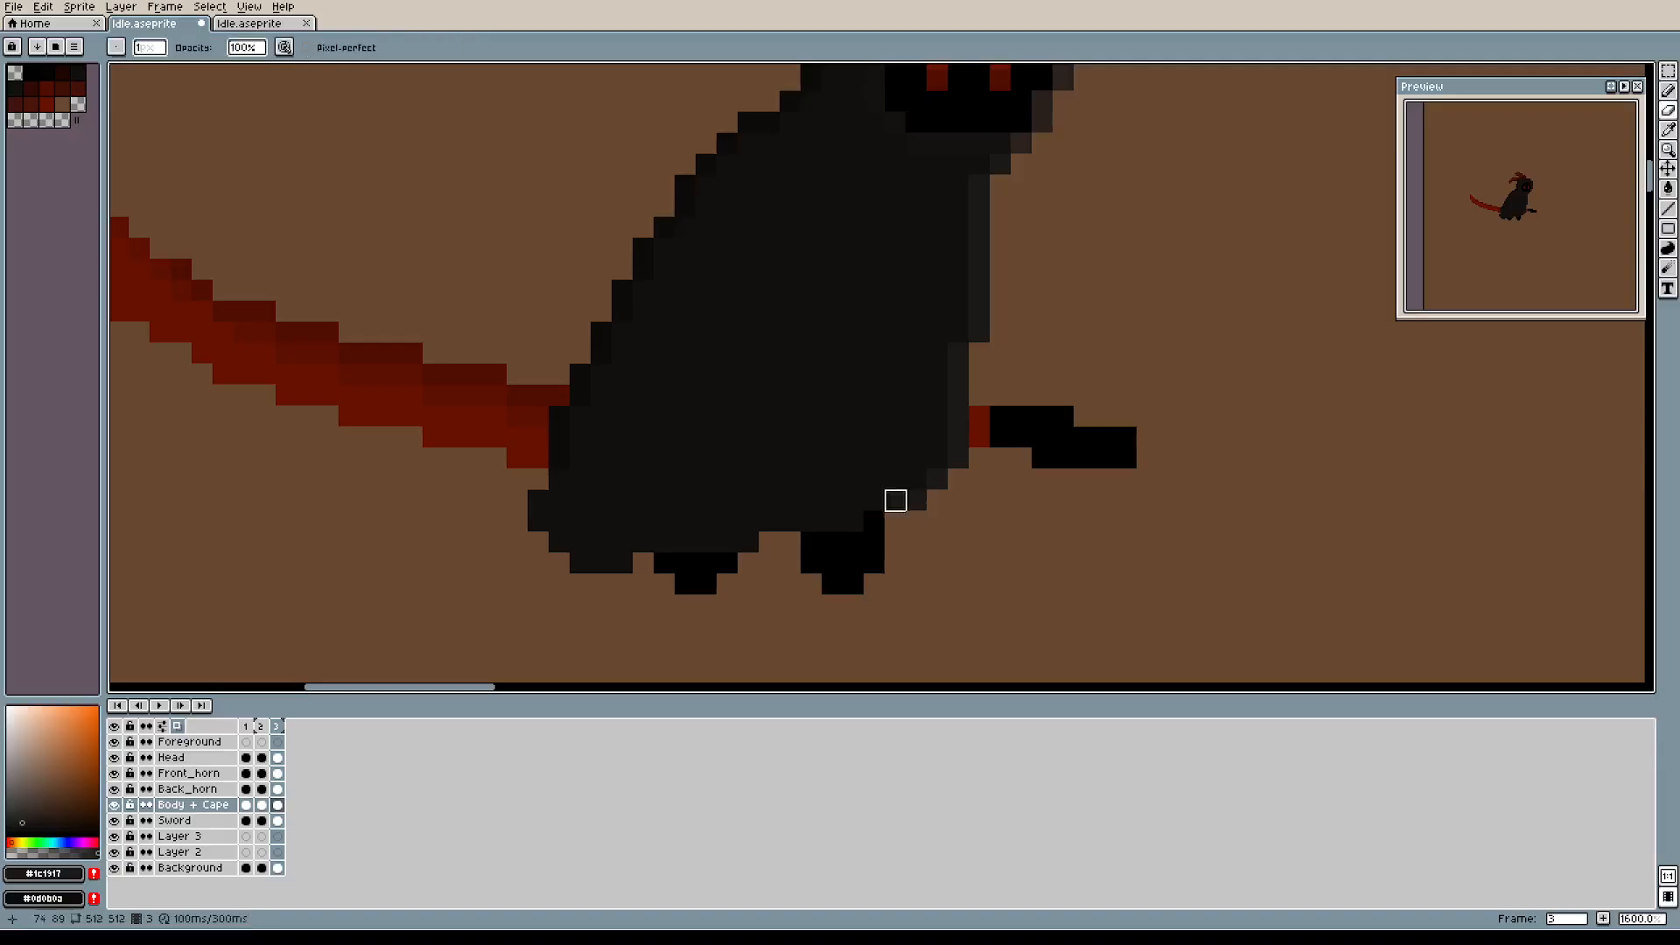
{"action": "left_click", "coordinate": [851, 522]}
{"action": "mouse_move", "coordinate": [853, 522]}
{"action": "left_mouse_down"}
{"action": "mouse_move", "coordinate": [853, 500]}
{"action": "mouse_move", "coordinate": [878, 498]}
{"action": "mouse_move", "coordinate": [933, 438]}
{"action": "mouse_move", "coordinate": [936, 366]}
{"action": "left_mouse_up"}
Erase the leftover pixels outside the cape's new front edge with a one-pixel eraser.
{"action": "key", "text": "e"}
{"action": "mouse_move", "coordinate": [937, 458]}
{"action": "left_mouse_down"}
{"action": "mouse_move", "coordinate": [916, 501]}
{"action": "mouse_move", "coordinate": [895, 500]}
{"action": "mouse_move", "coordinate": [959, 458]}
{"action": "mouse_move", "coordinate": [958, 368]}
{"action": "left_mouse_up"}
{"action": "left_click_drag", "start_coordinate": [1127, 292], "coordinate": [1087, 339]}
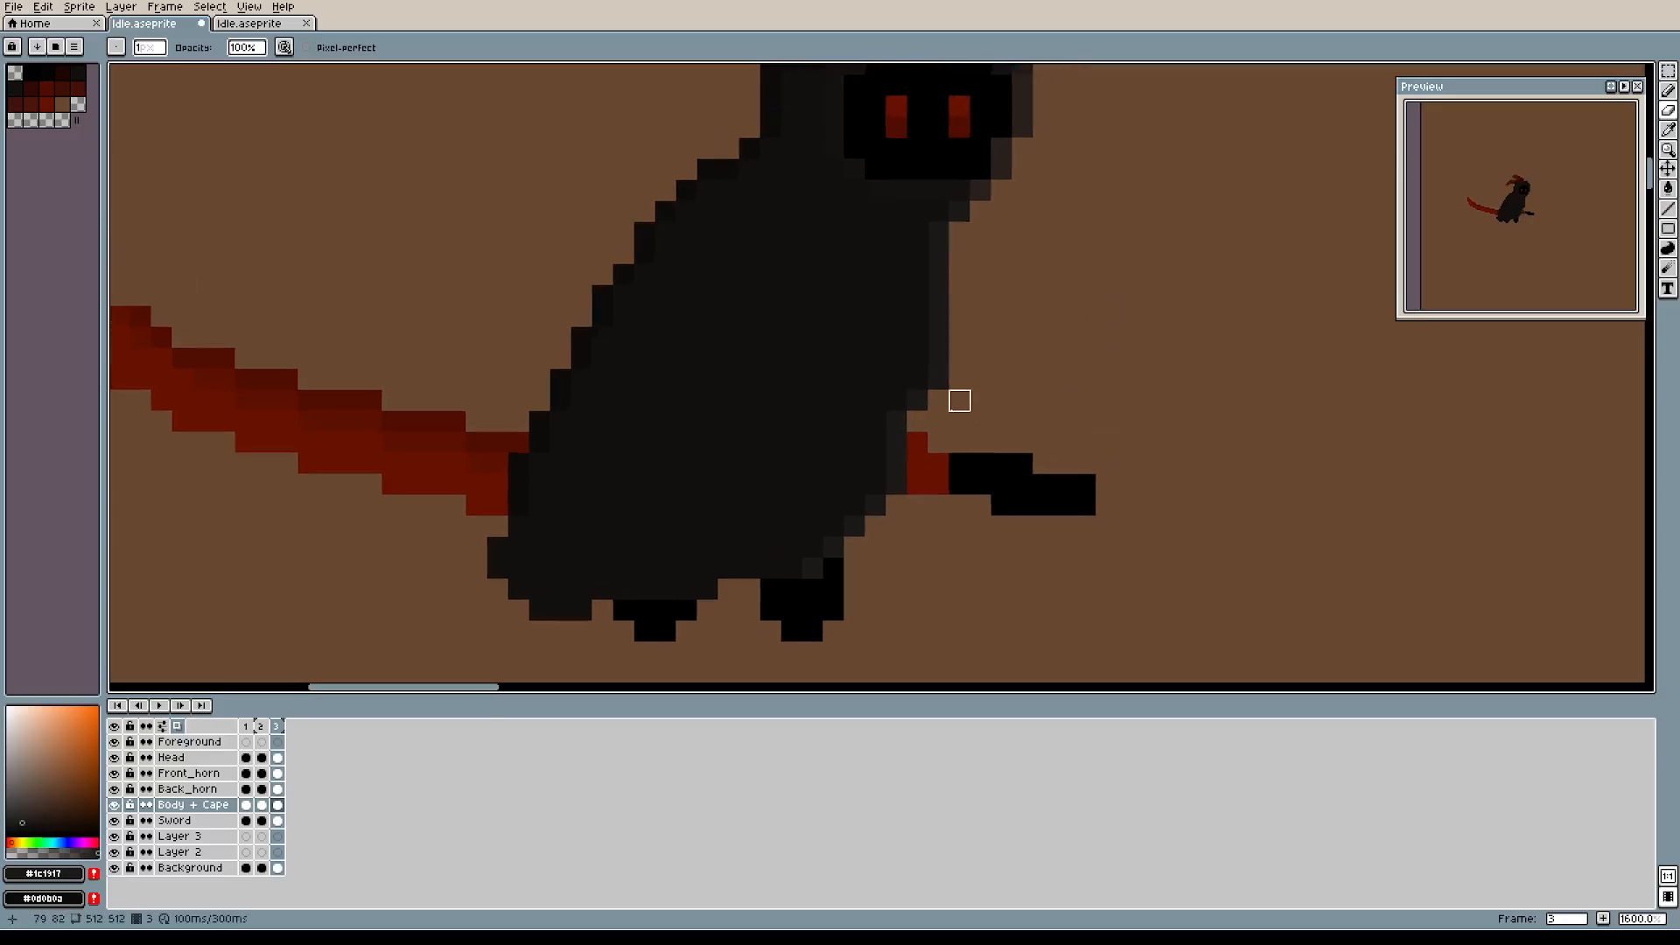
{"action": "left_click_drag", "start_coordinate": [939, 401], "coordinate": [921, 336]}
Extend the cape's lower back edge outward by one pixel in frame 3 with the Pencil, using its sampled dark edge colour.
{"action": "key", "text": "b"}
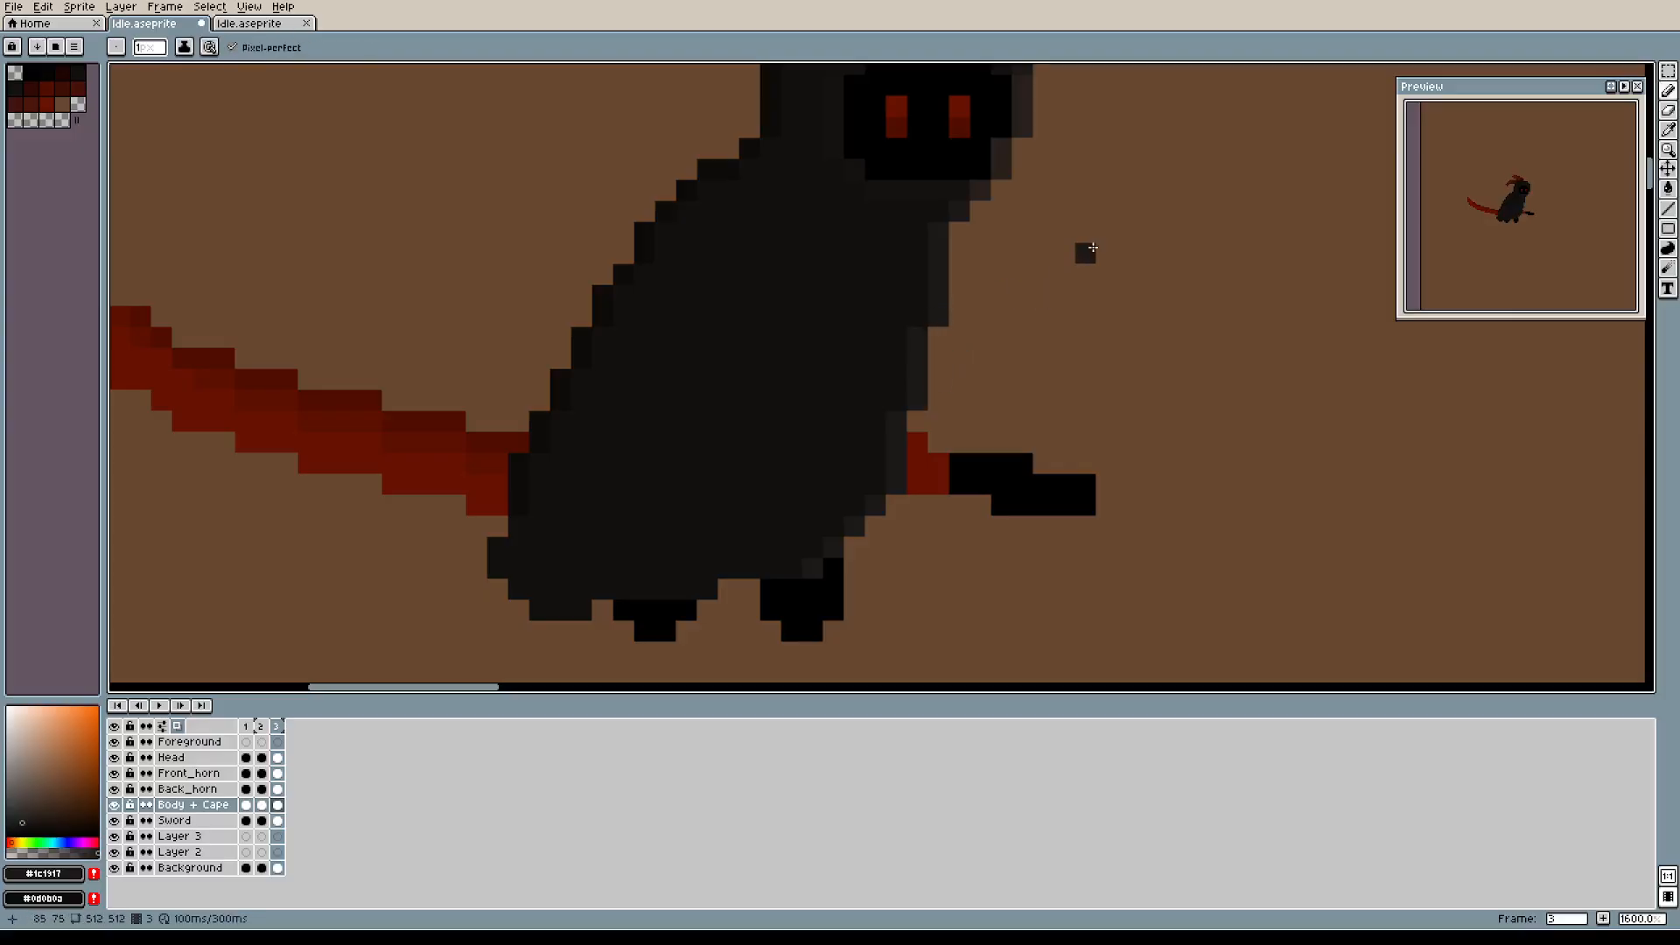
{"action": "left_click_drag", "start_coordinate": [1086, 254], "coordinate": [1038, 315]}
{"action": "left_click_drag", "start_coordinate": [936, 368], "coordinate": [1050, 252]}
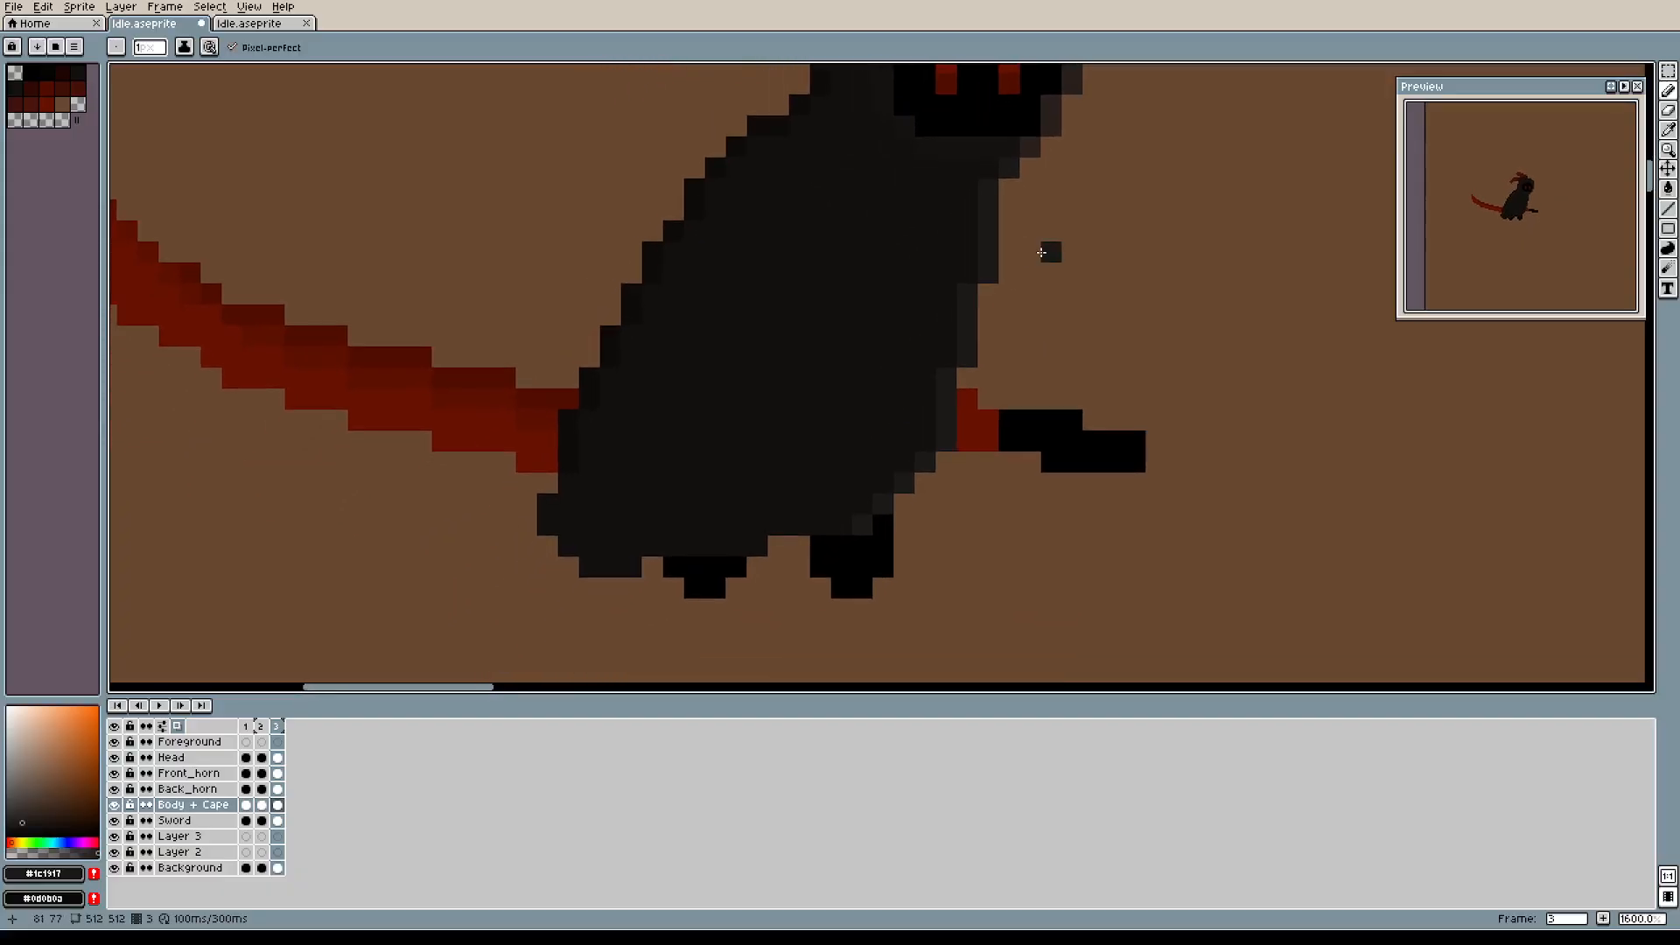
{"action": "mouse_move", "coordinate": [1069, 330]}
{"action": "left_mouse_down"}
{"action": "mouse_move", "coordinate": [1007, 447]}
{"action": "mouse_move", "coordinate": [1087, 370]}
{"action": "left_mouse_up"}
{"action": "key", "text": "alt"}
{"action": "key", "text": "alt"}
{"action": "left_click", "coordinate": [732, 217], "text": "alt"}
{"action": "left_click_drag", "start_coordinate": [685, 254], "coordinate": [638, 332]}
{"action": "left_click", "coordinate": [617, 375]}
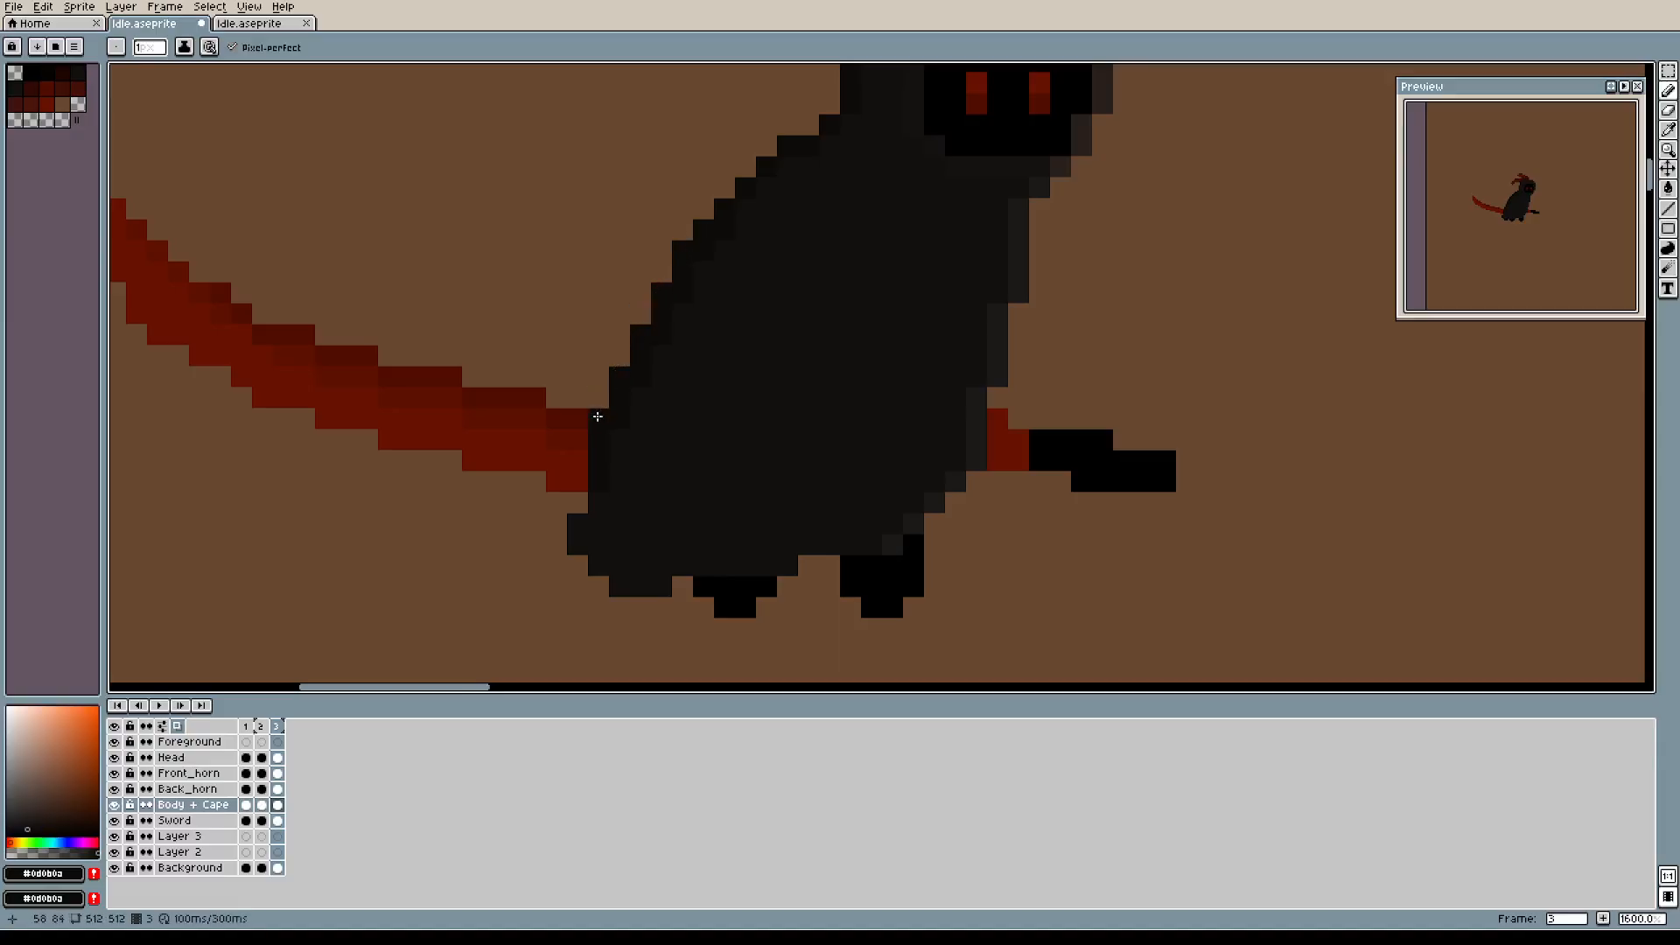
{"action": "left_click", "coordinate": [580, 486]}
{"action": "mouse_move", "coordinate": [557, 523]}
{"action": "left_mouse_down"}
{"action": "mouse_move", "coordinate": [563, 561]}
{"action": "mouse_move", "coordinate": [587, 566]}
{"action": "left_mouse_up"}
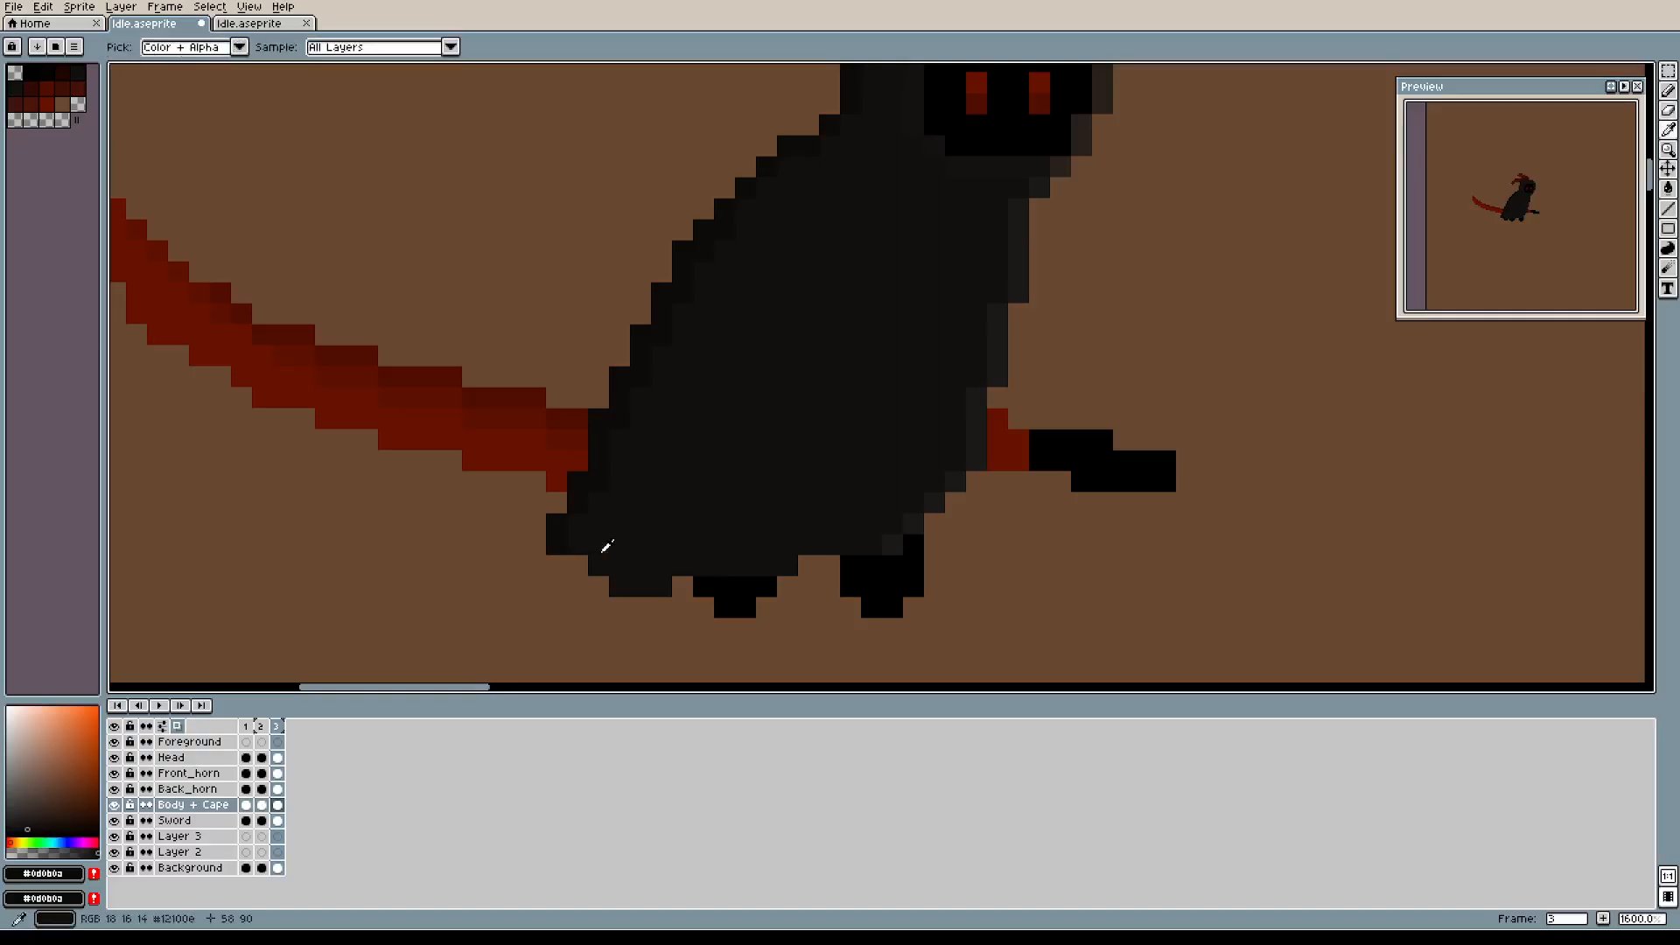
Fill the gaps at the cape's lower back corner in frame 3 using the sampled cape colour #12100e.
{"action": "left_click", "coordinate": [596, 556], "text": "alt"}
{"action": "left_click", "coordinate": [574, 578]}
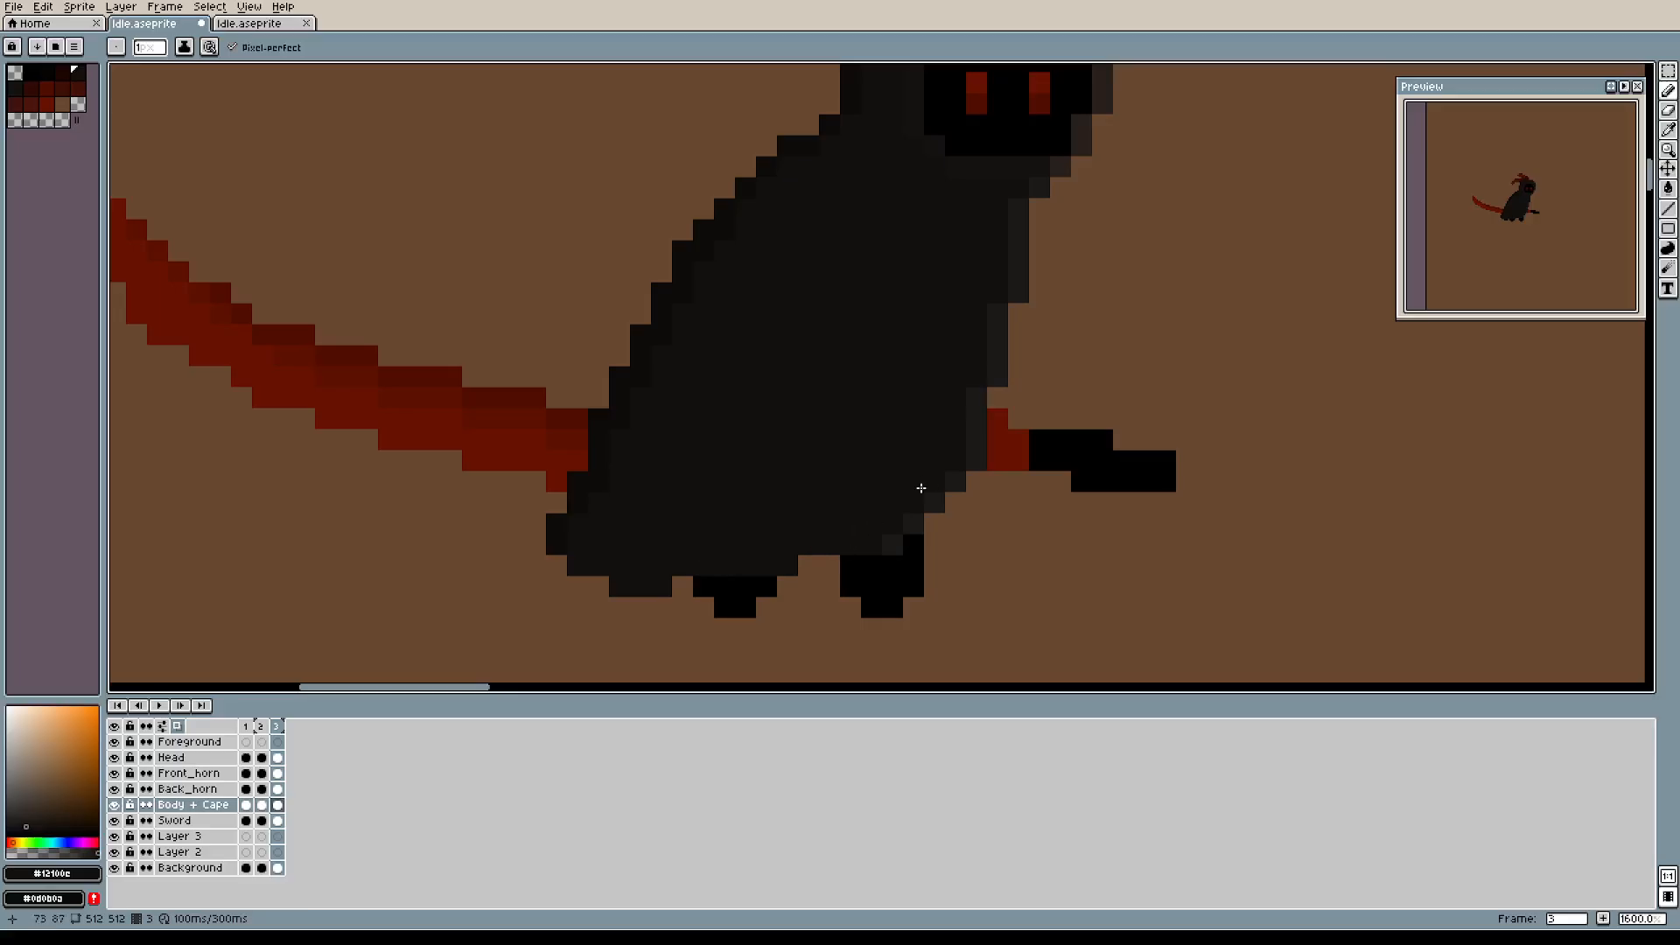
{"action": "left_click", "coordinate": [598, 586]}
{"action": "left_click_drag", "start_coordinate": [925, 341], "coordinate": [870, 406]}
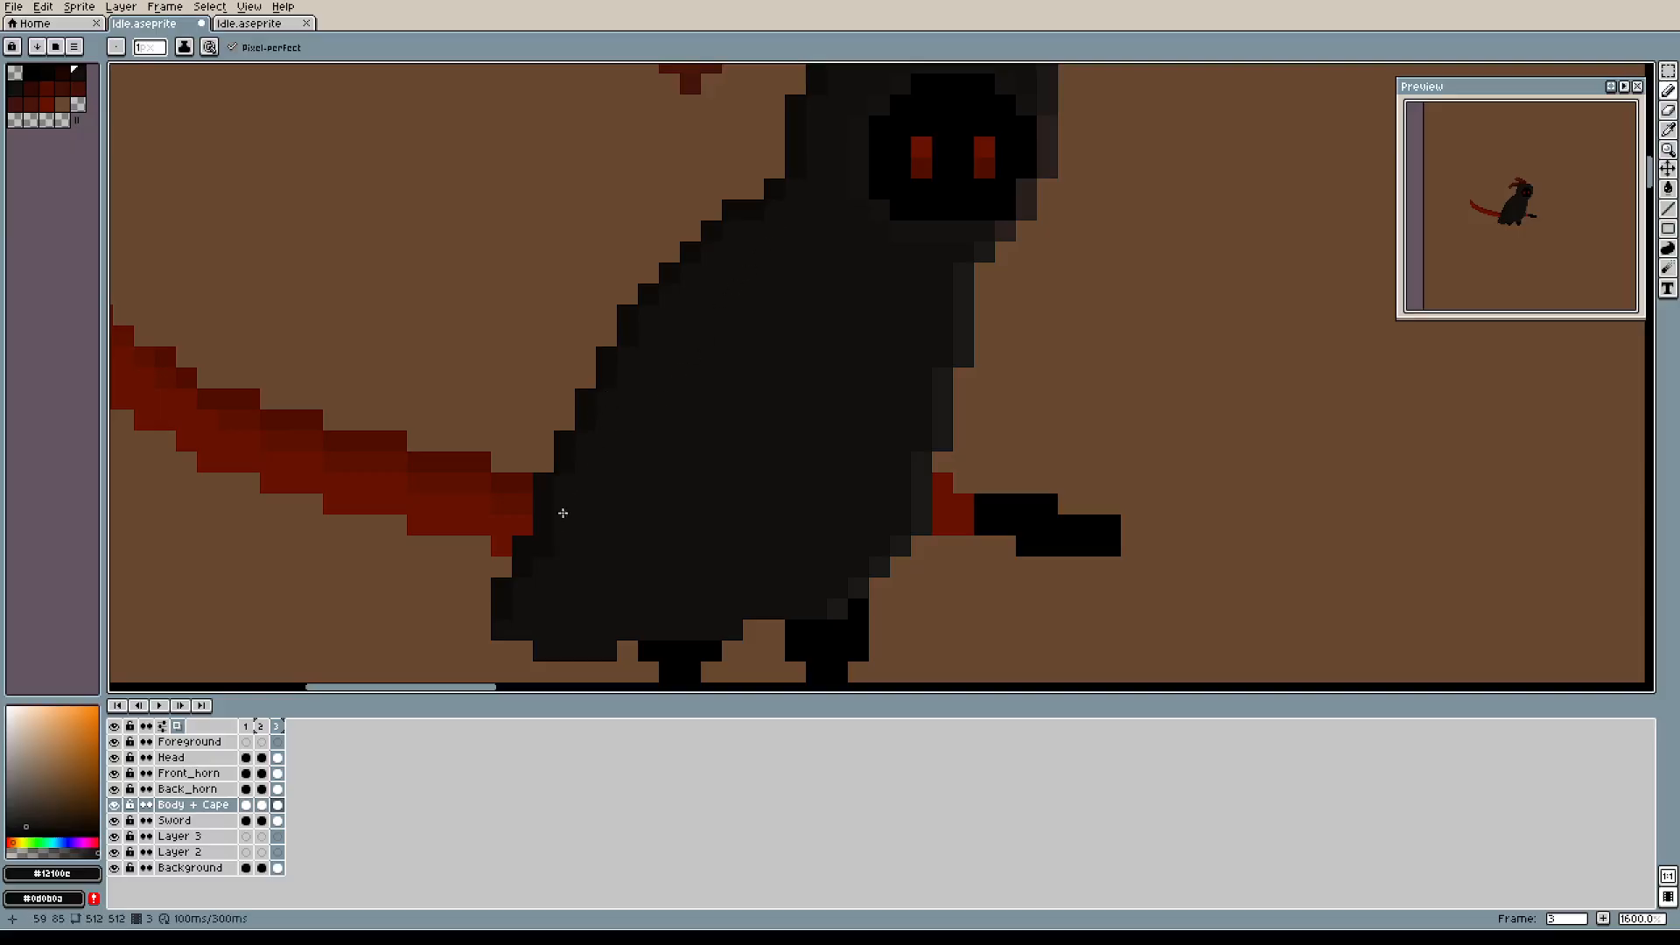
{"action": "left_click_drag", "start_coordinate": [1050, 421], "coordinate": [966, 349]}
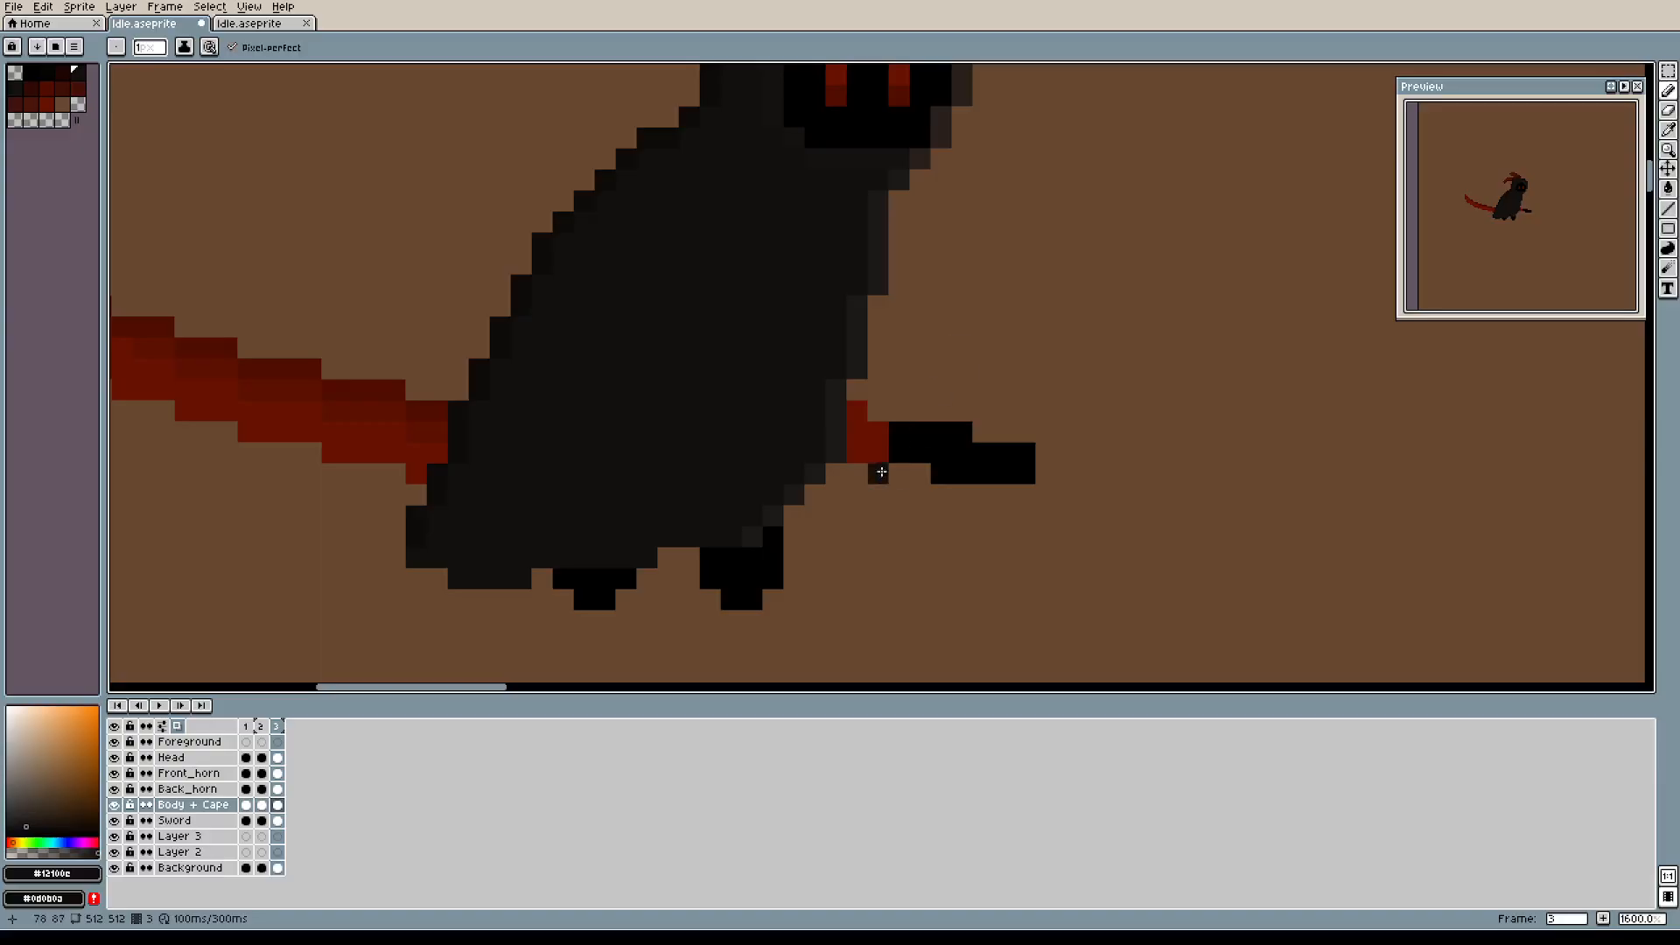
{"action": "left_click_drag", "start_coordinate": [1010, 183], "coordinate": [925, 424]}
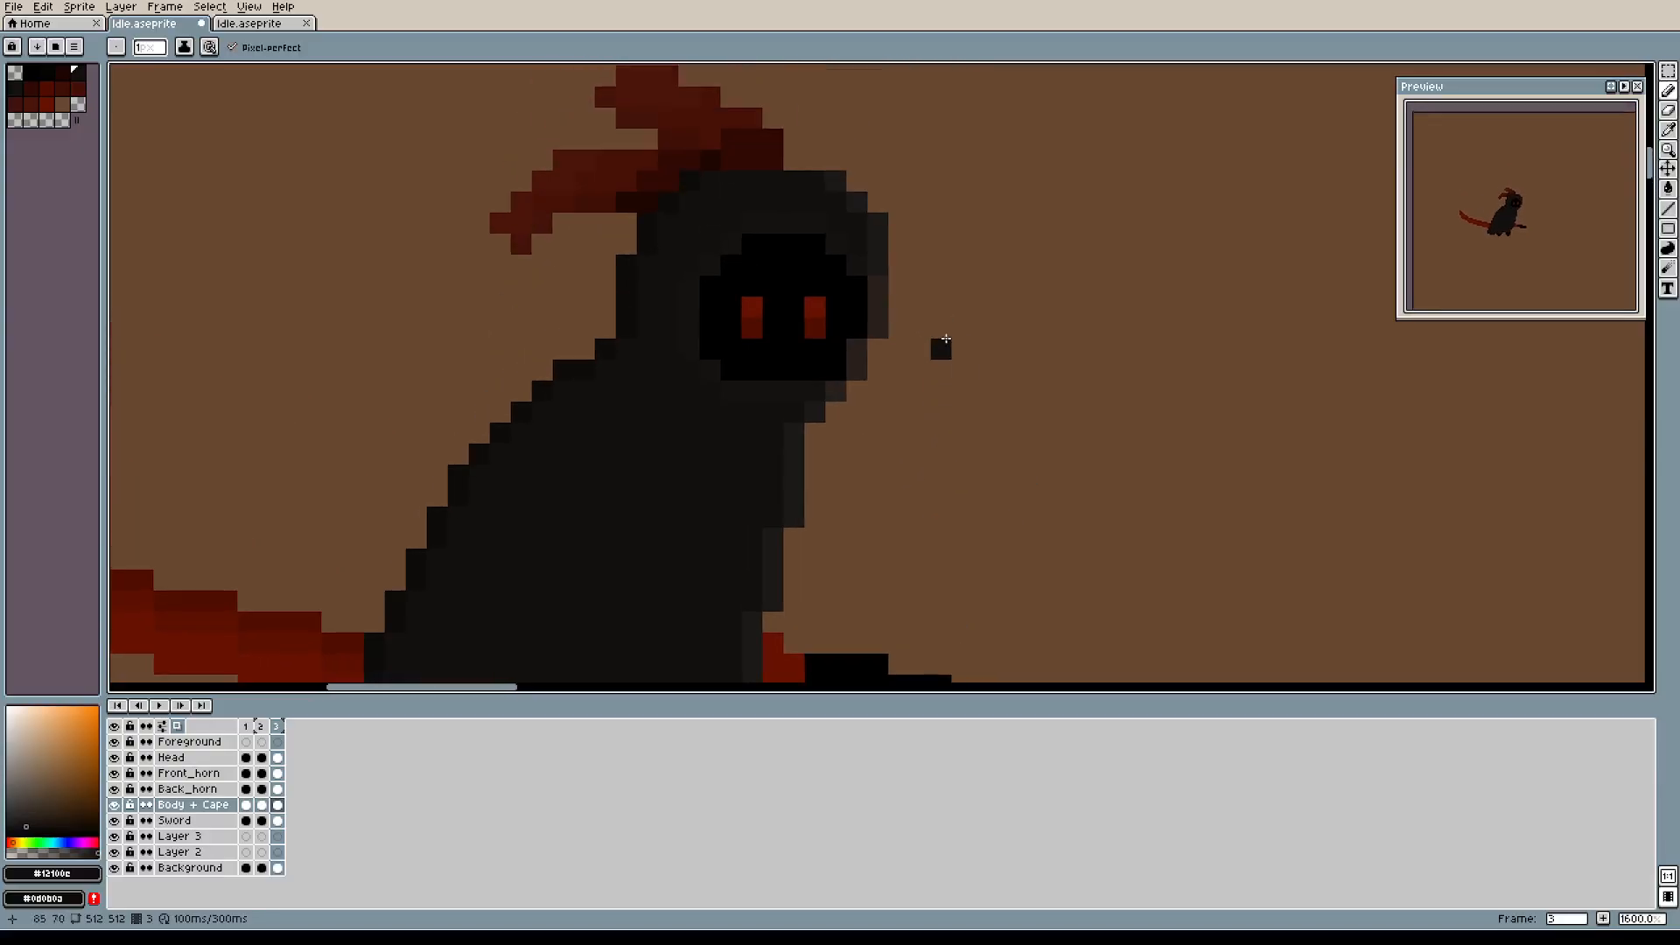
{"action": "left_click_drag", "start_coordinate": [945, 341], "coordinate": [1017, 236]}
{"action": "left_click_drag", "start_coordinate": [1000, 396], "coordinate": [1107, 165]}
{"action": "left_click_drag", "start_coordinate": [1031, 405], "coordinate": [984, 453]}
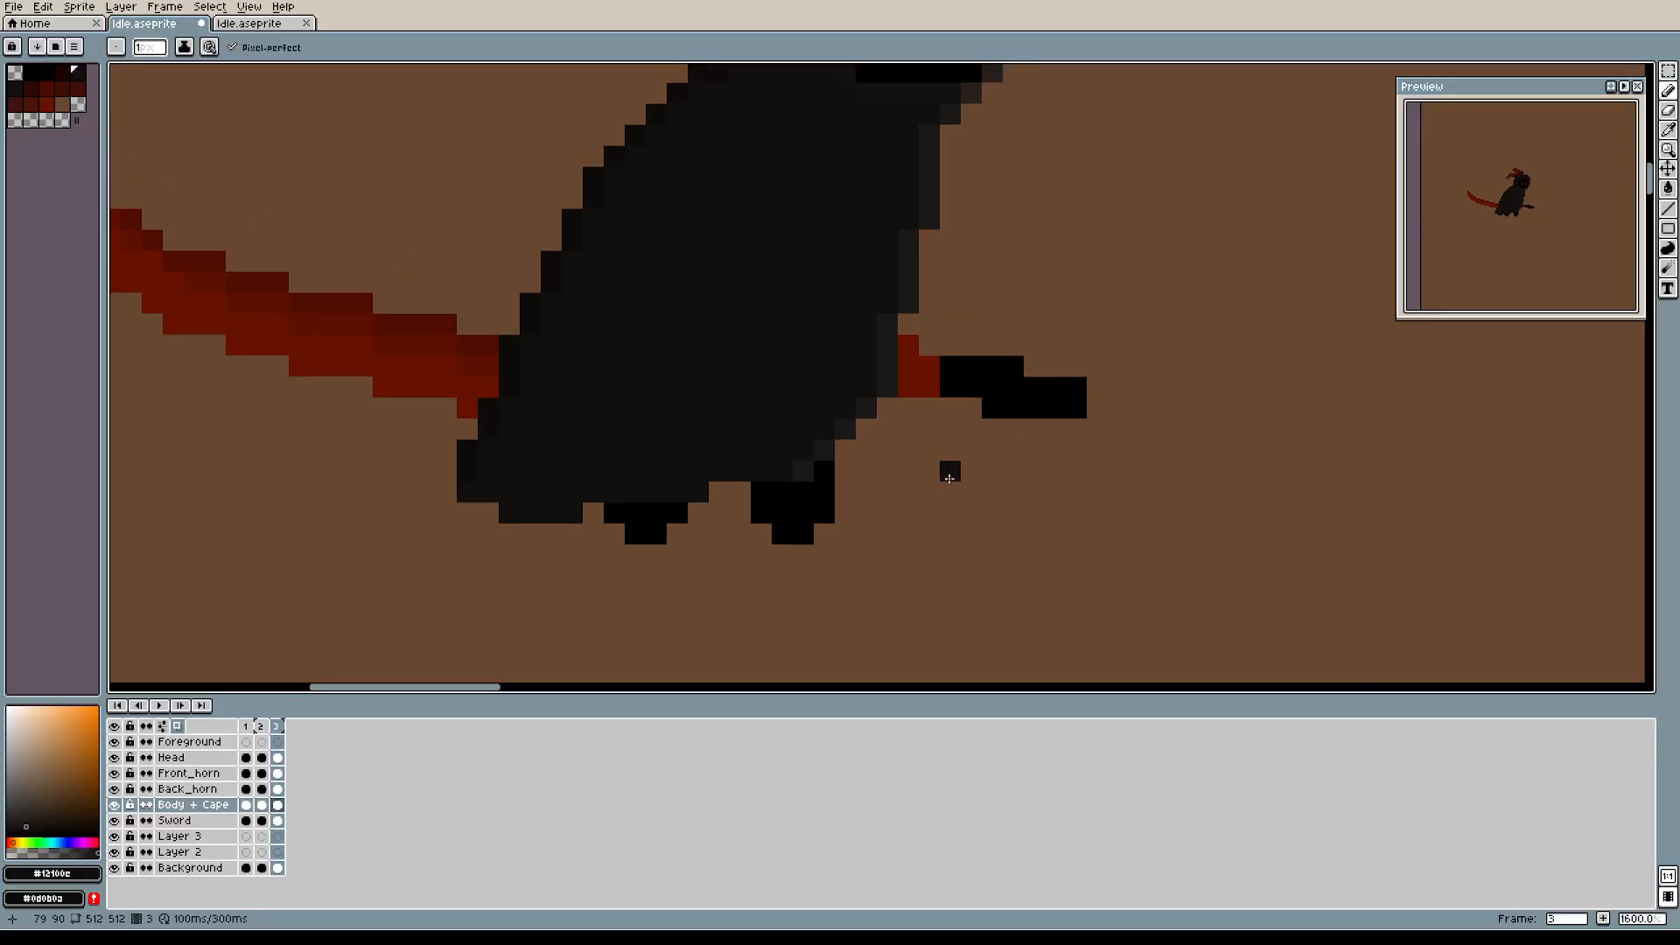
Compare the reshaped frame 3 with the earlier frames and play the whole animation.
{"action": "left_click", "coordinate": [256, 729]}
{"action": "left_click", "coordinate": [279, 729]}
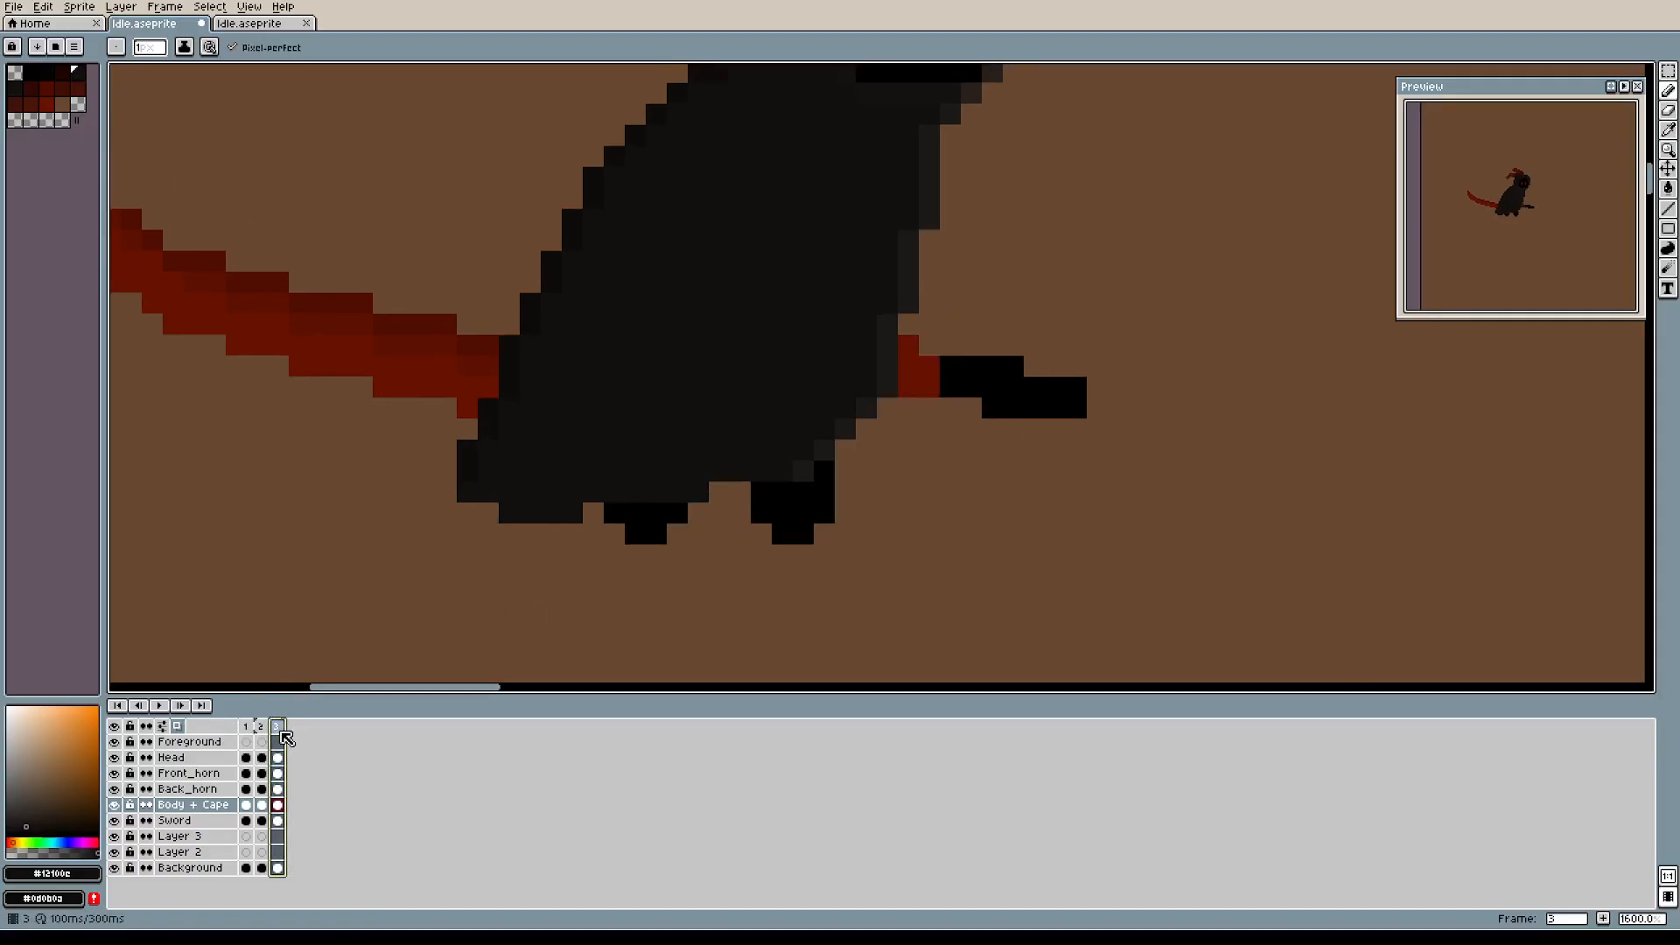
{"action": "left_click", "coordinate": [246, 729]}
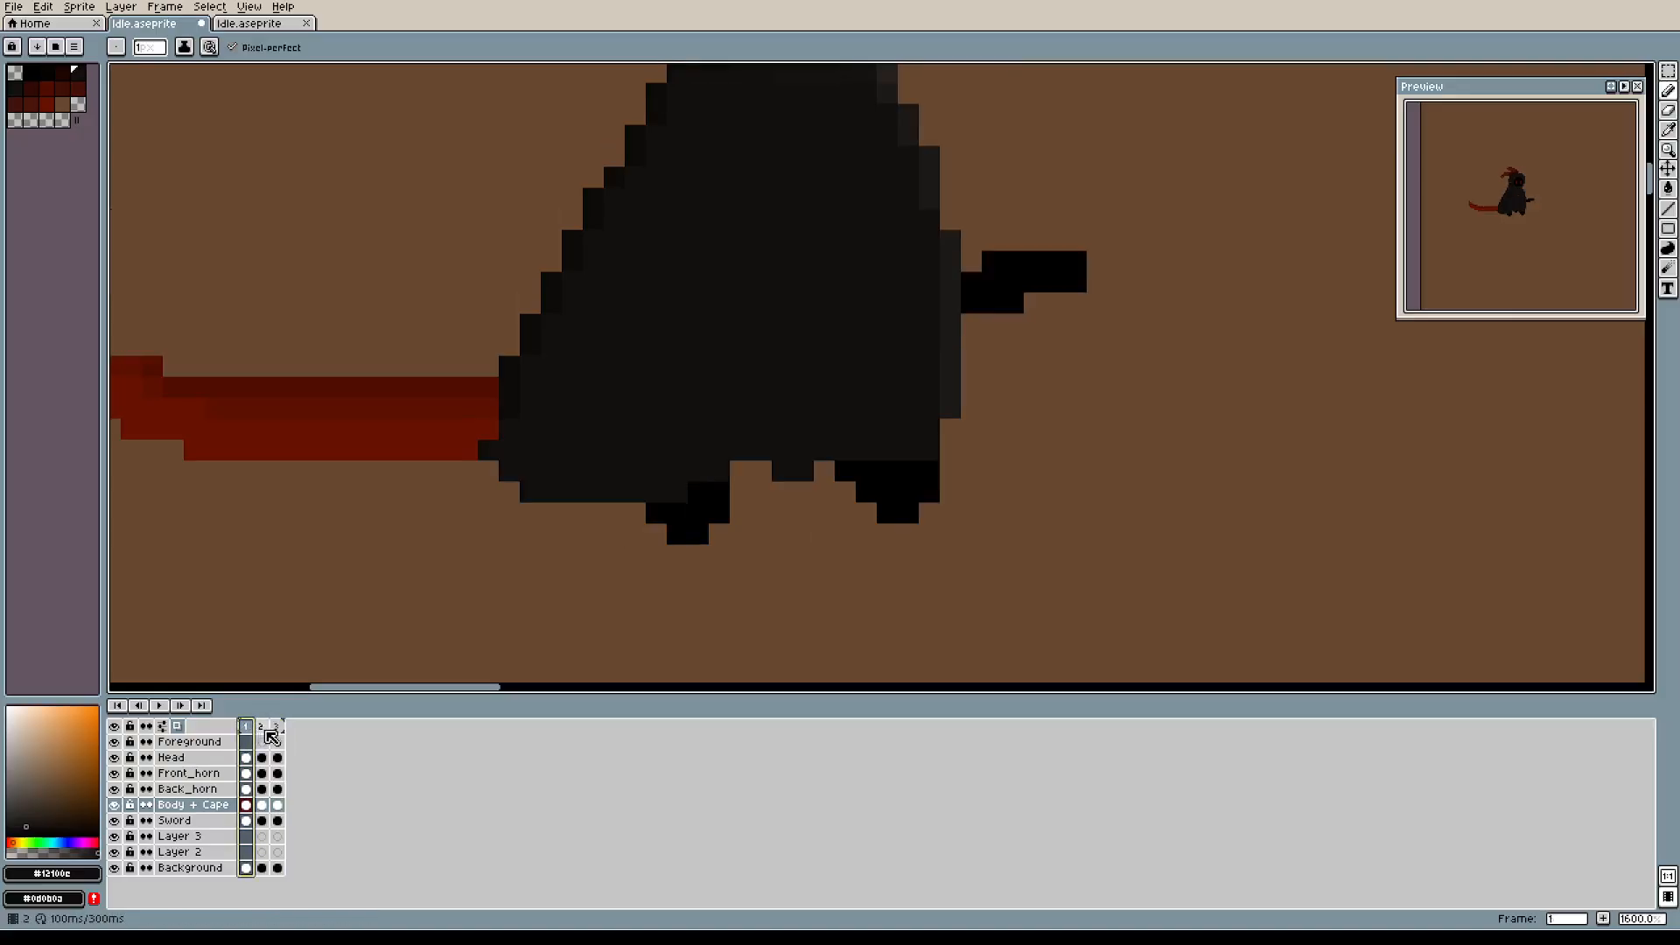
{"action": "left_click", "coordinate": [274, 731]}
{"action": "scroll", "coordinate": [947, 411], "scroll_direction": "down", "scroll_amount": 2}
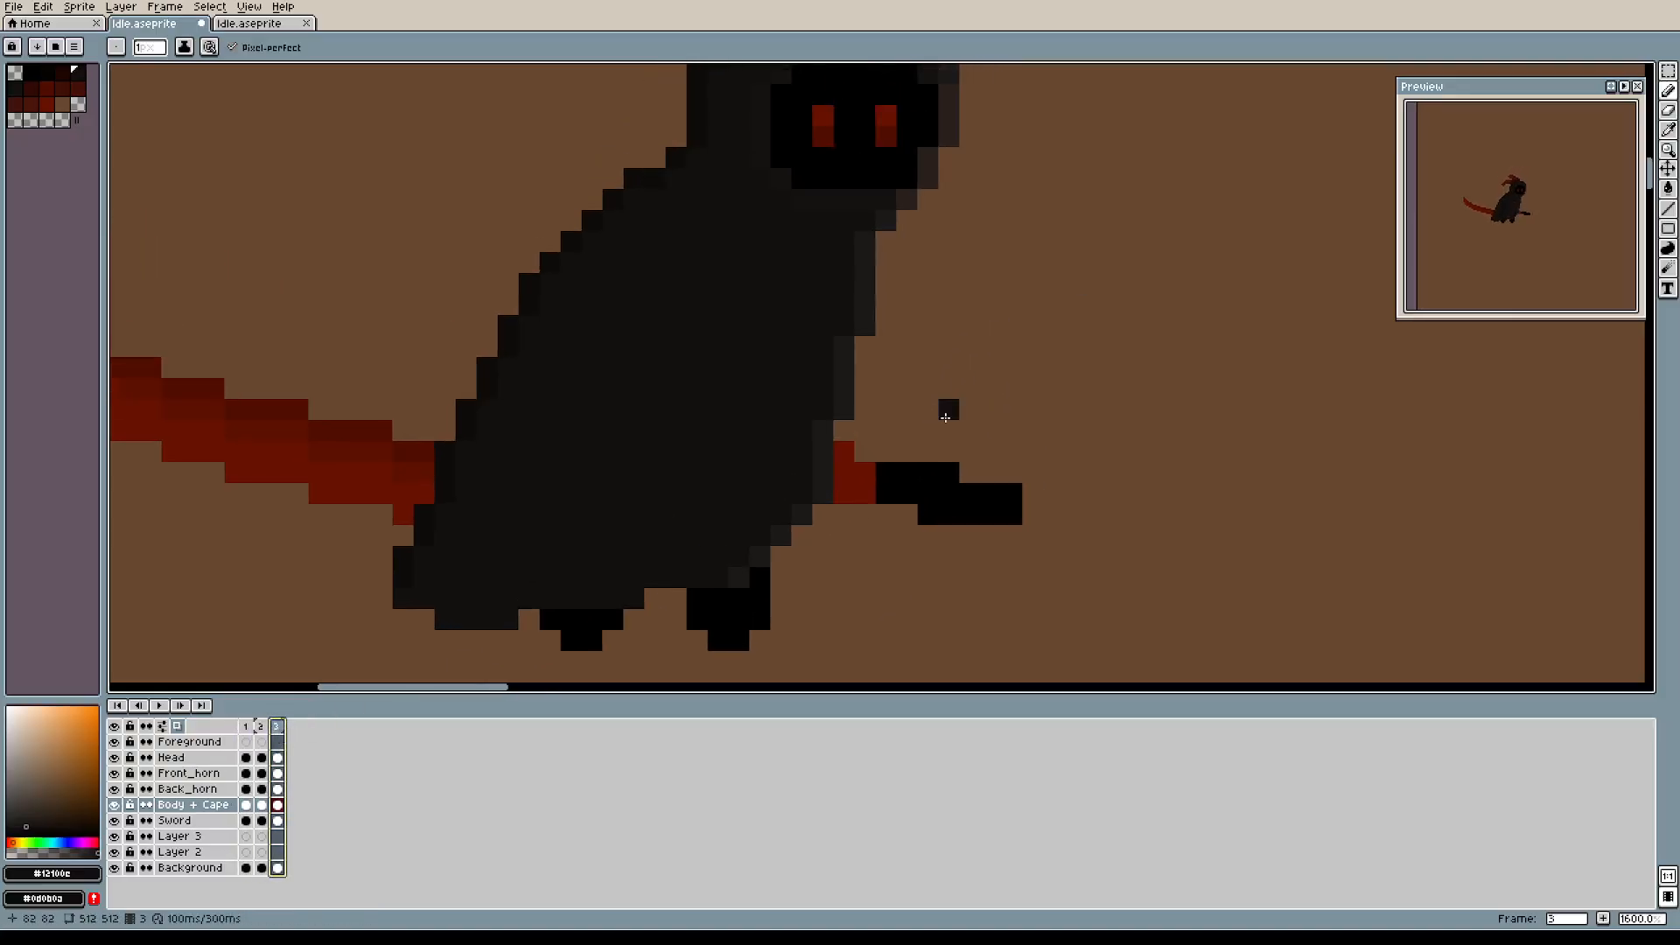
{"action": "left_click_drag", "start_coordinate": [989, 330], "coordinate": [955, 373]}
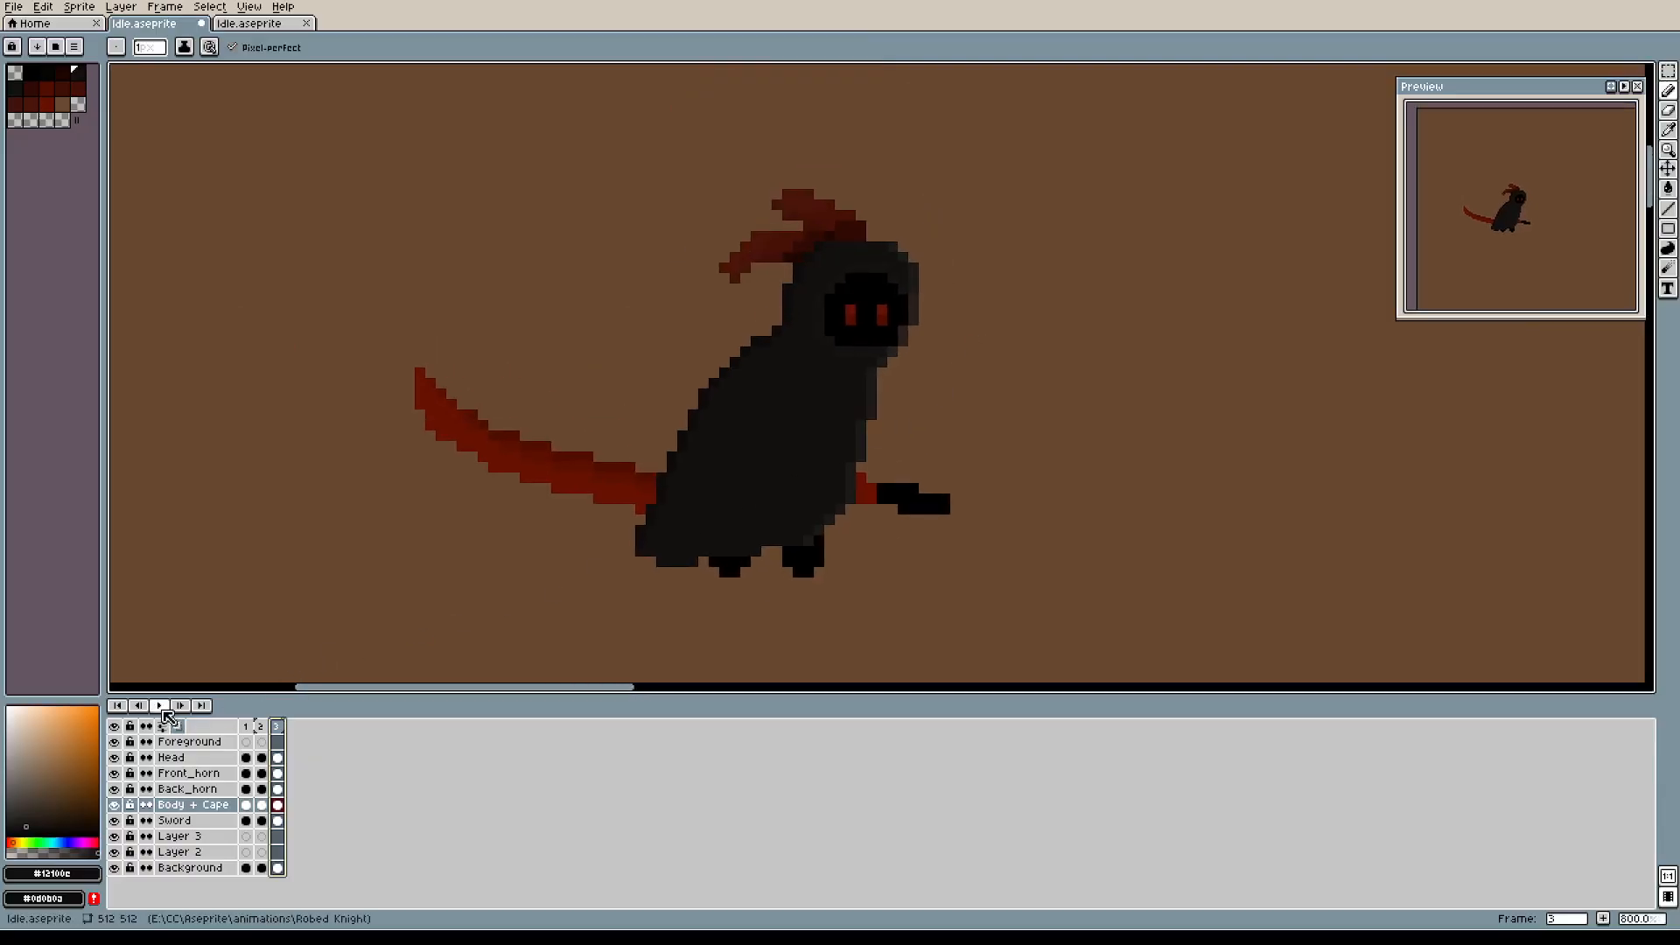
{"action": "left_click", "coordinate": [159, 706]}
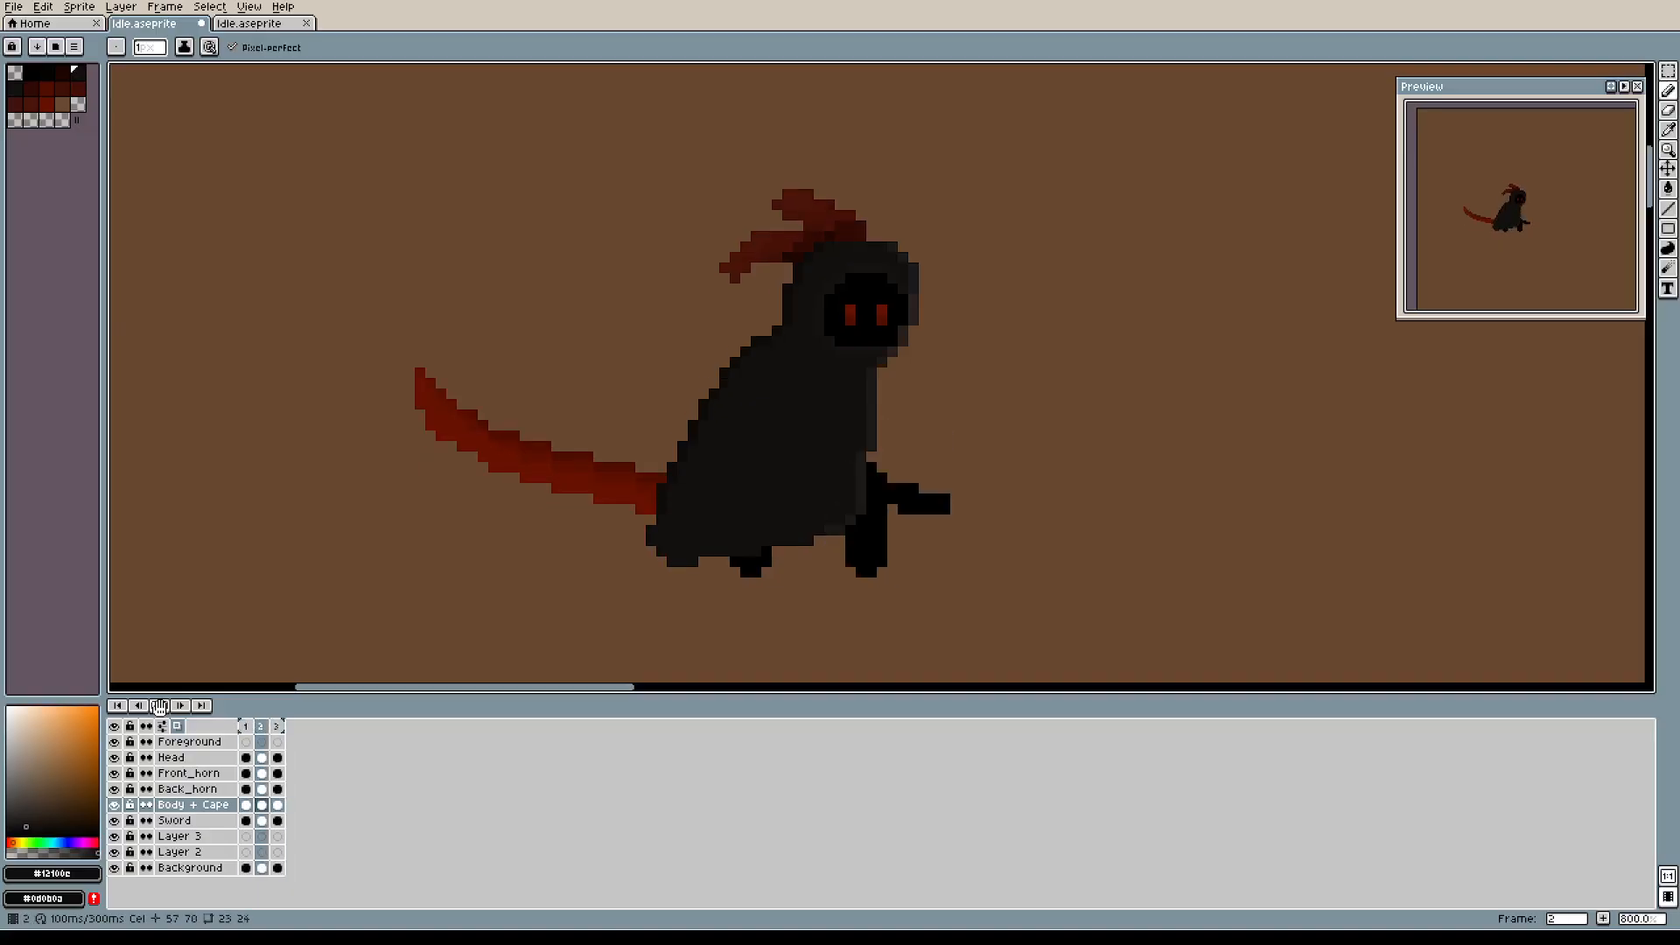
{"action": "left_click", "coordinate": [159, 706]}
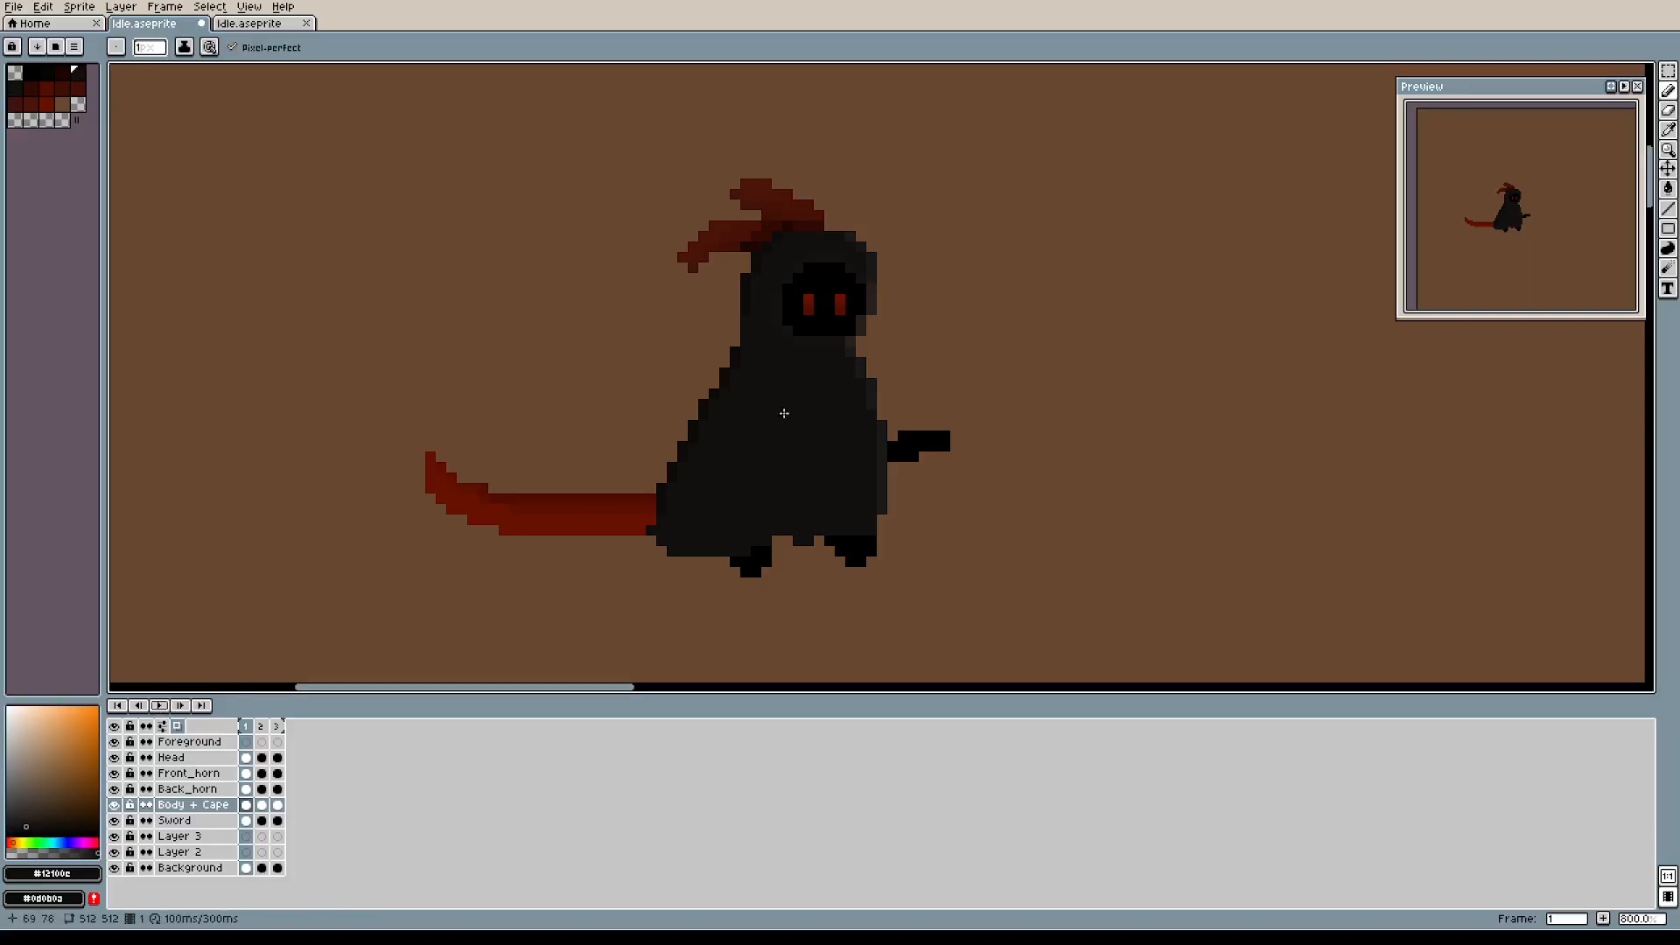
Flip repeatedly between frames 2 and 3 to examine how the legs, arm and cape change.
{"action": "left_click", "coordinate": [261, 726]}
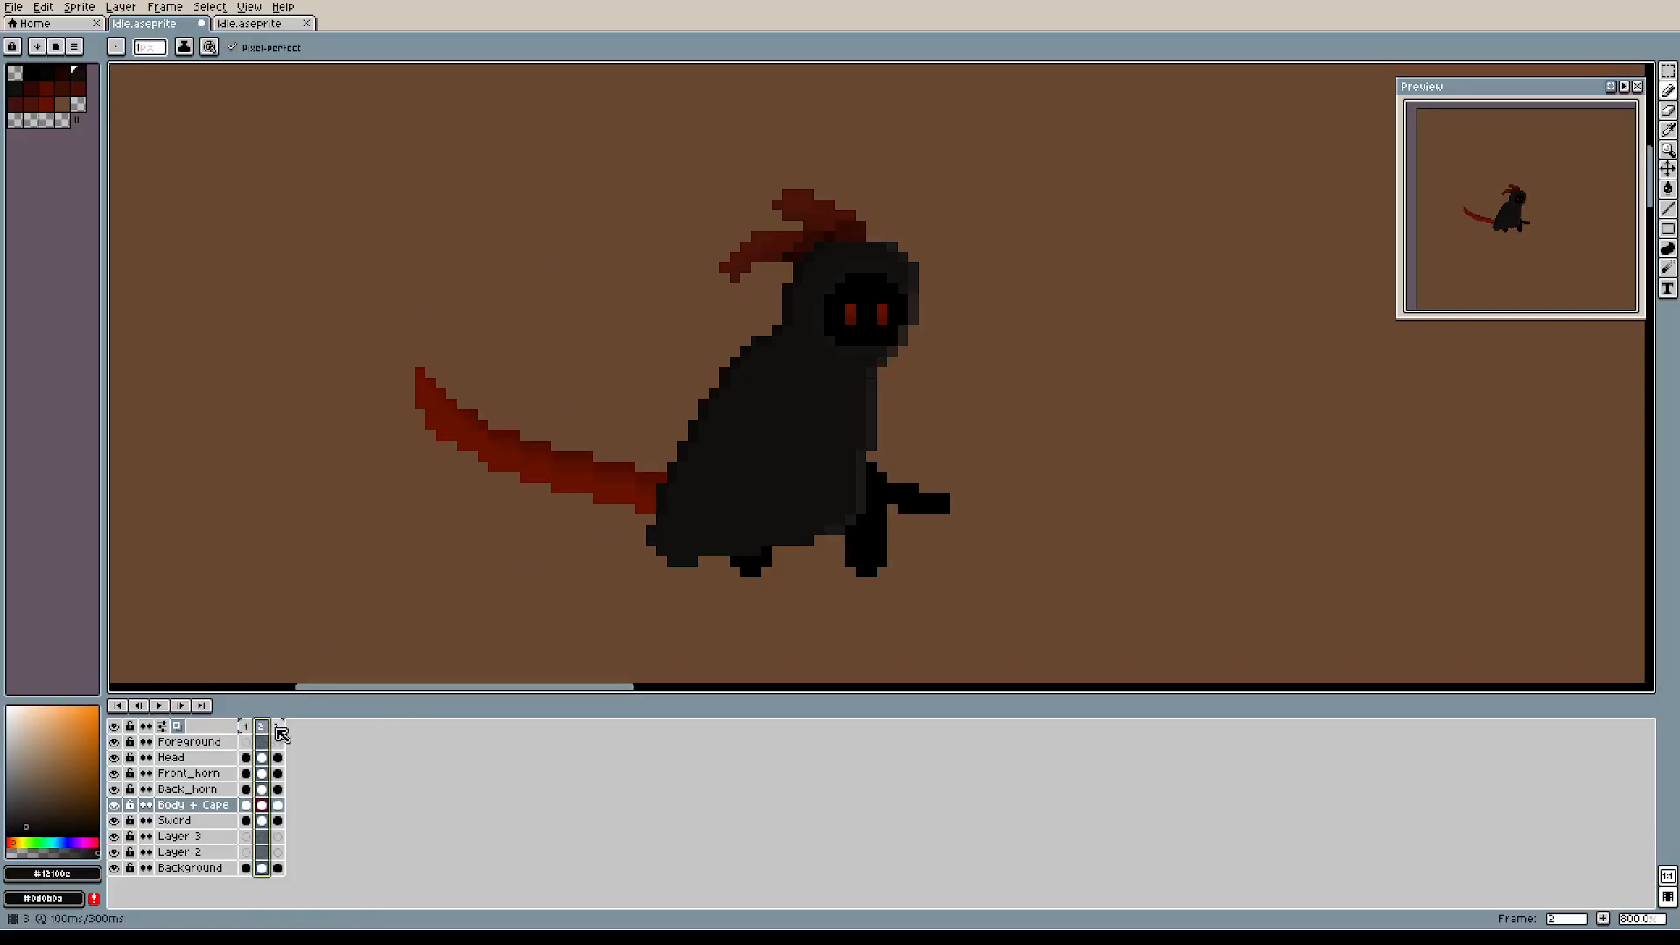
{"action": "left_click", "coordinate": [278, 728]}
{"action": "left_click", "coordinate": [262, 728]}
{"action": "left_click", "coordinate": [278, 728]}
{"action": "left_click", "coordinate": [262, 729]}
{"action": "left_click", "coordinate": [277, 729]}
{"action": "left_click", "coordinate": [261, 730]}
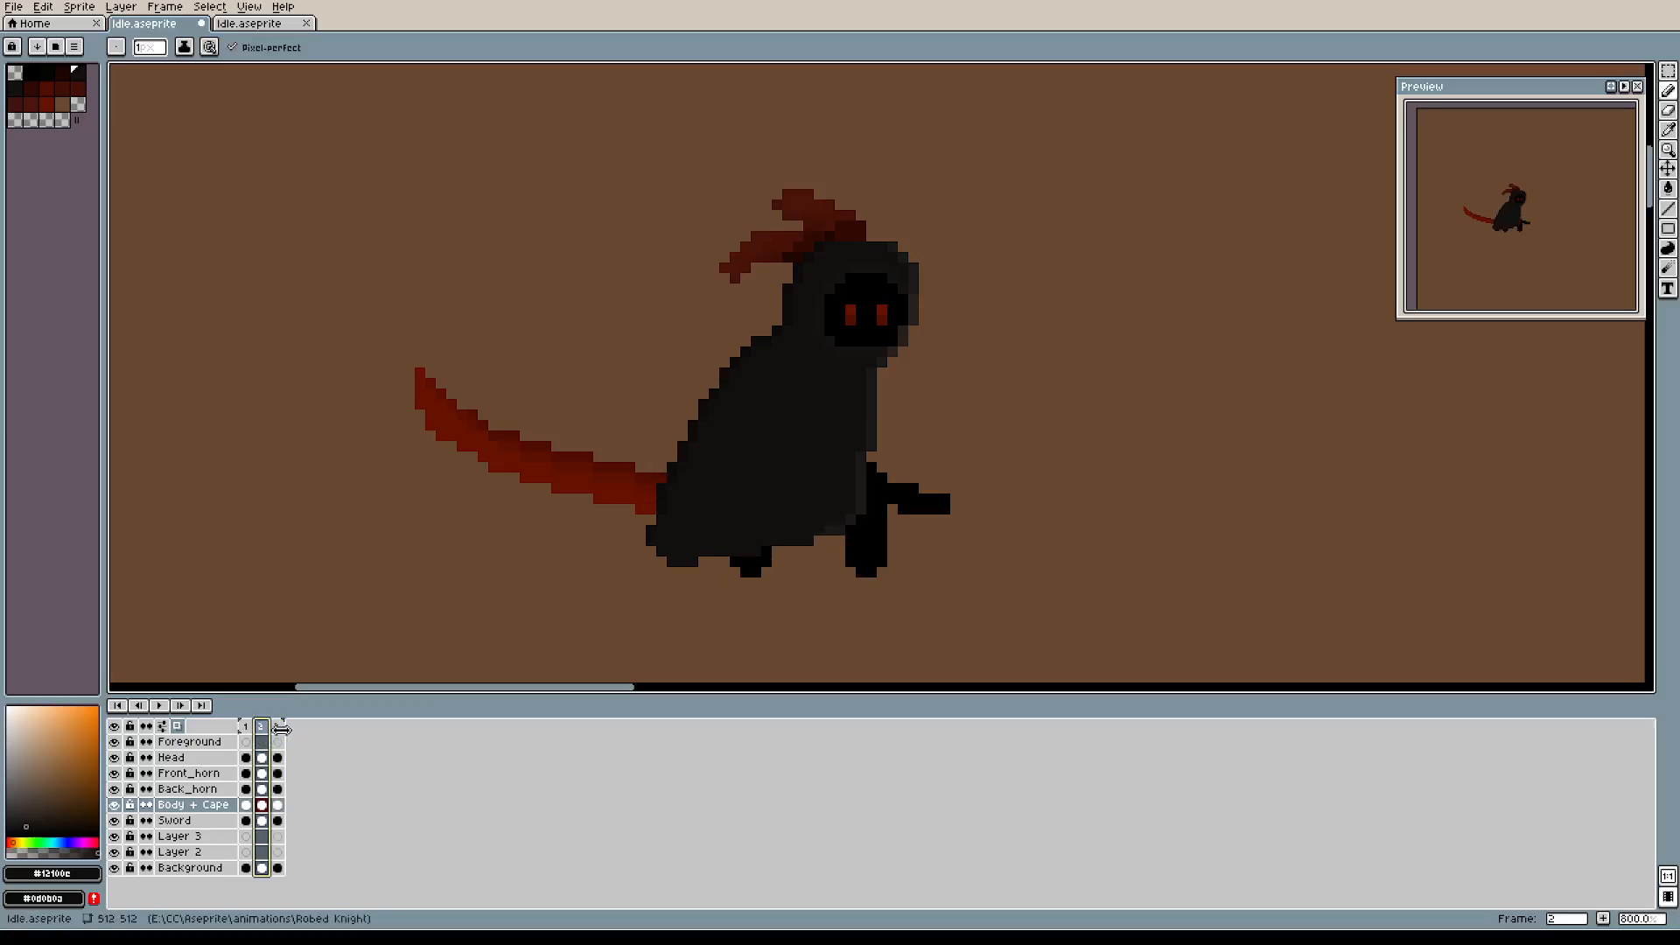
{"action": "left_click", "coordinate": [277, 728]}
{"action": "left_click", "coordinate": [261, 730]}
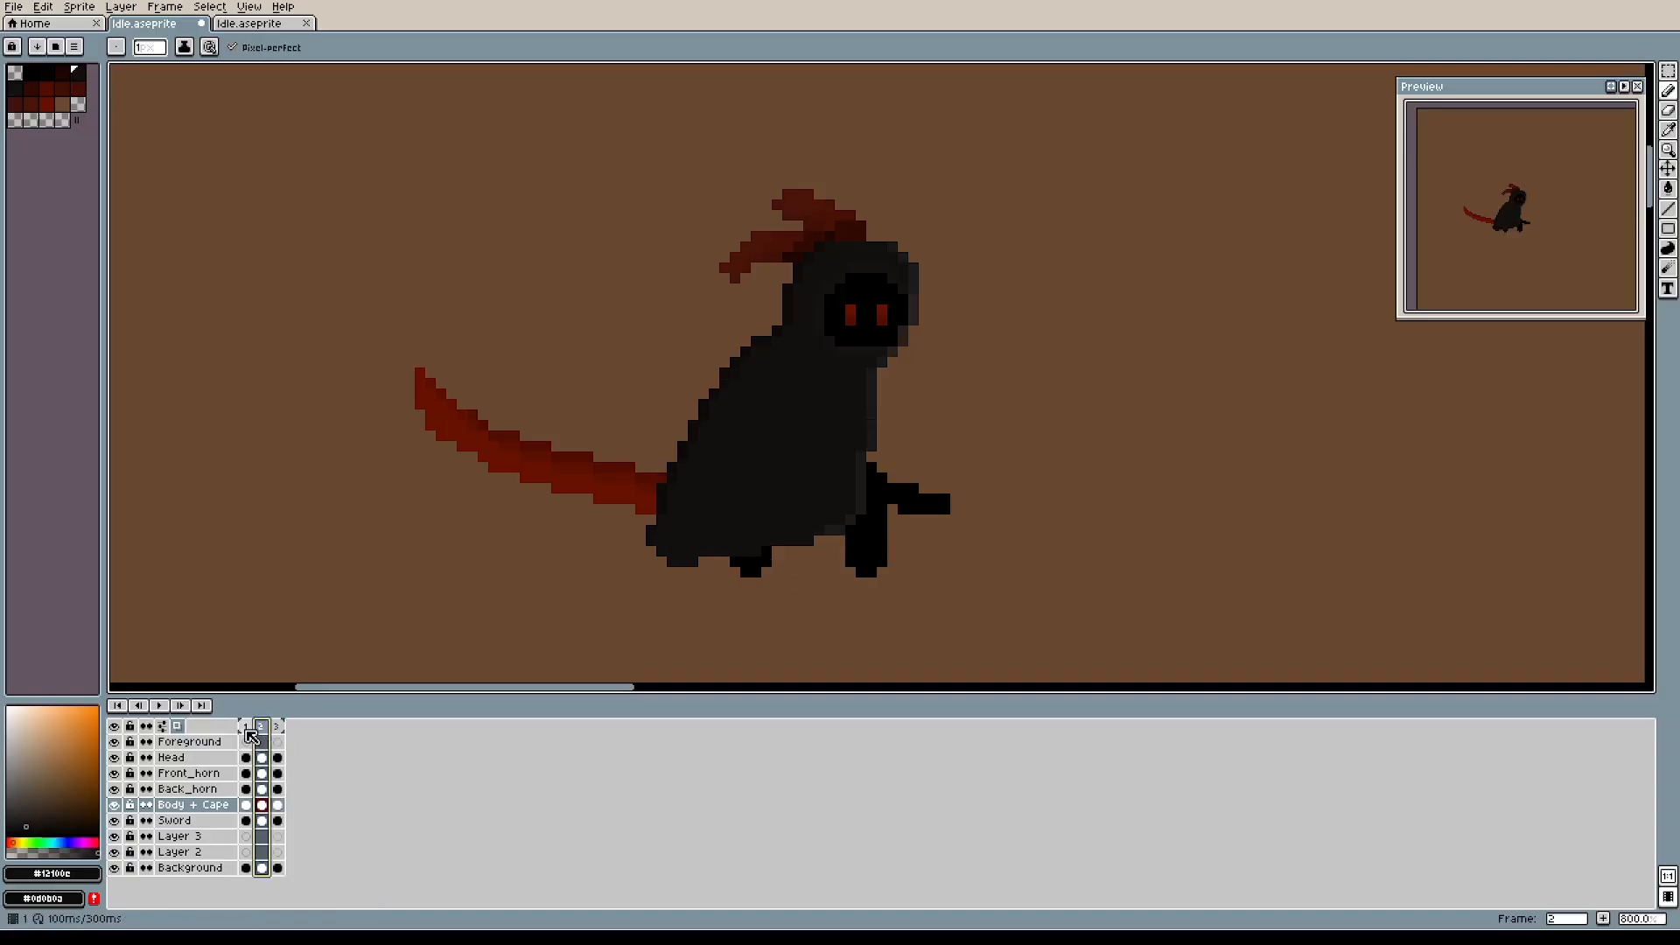
Try deleting frame 1 and play back the two remaining frames.
{"action": "left_click", "coordinate": [247, 730]}
{"action": "right_click", "coordinate": [252, 736]}
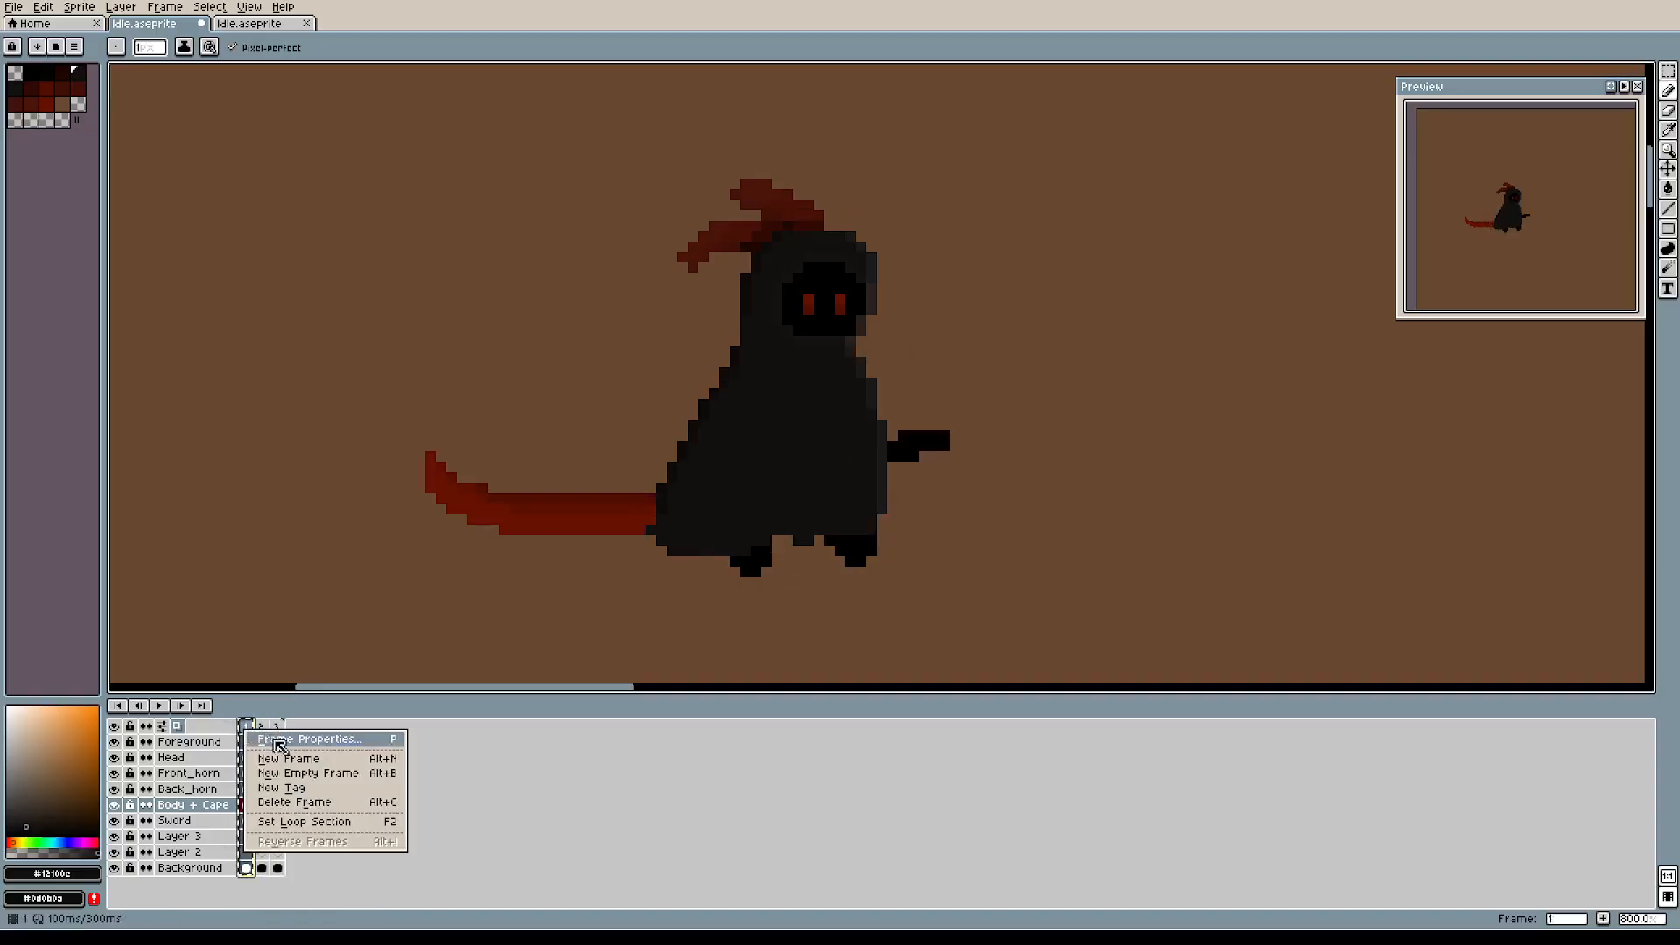
{"action": "left_click", "coordinate": [307, 803]}
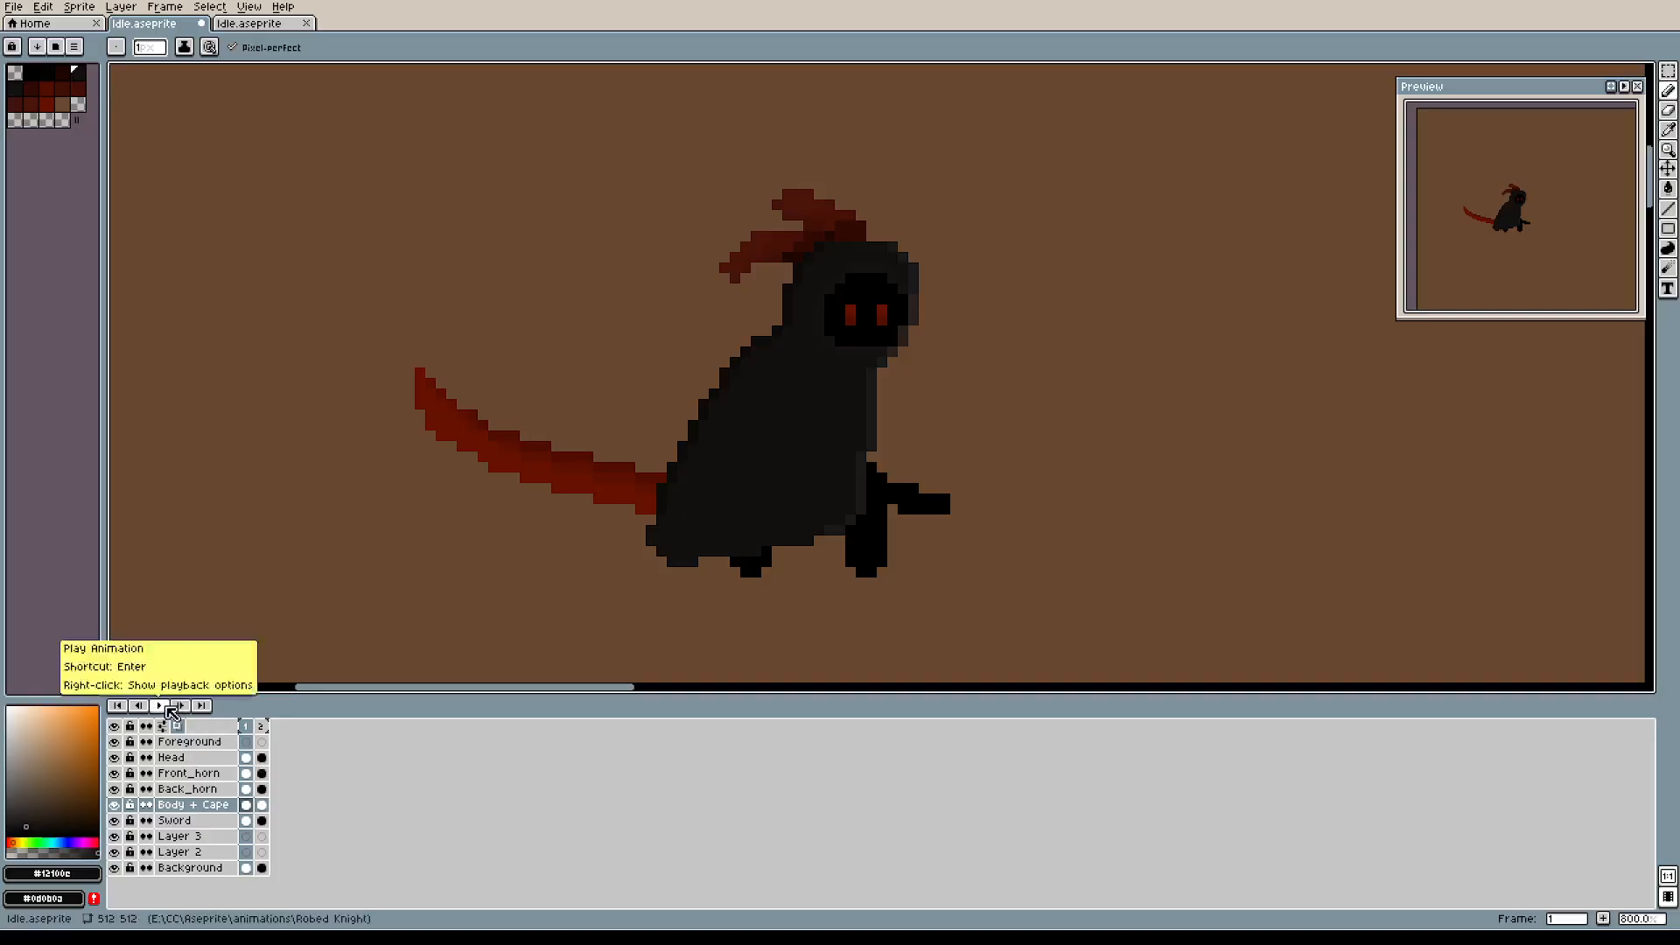
{"action": "left_click", "coordinate": [163, 705]}
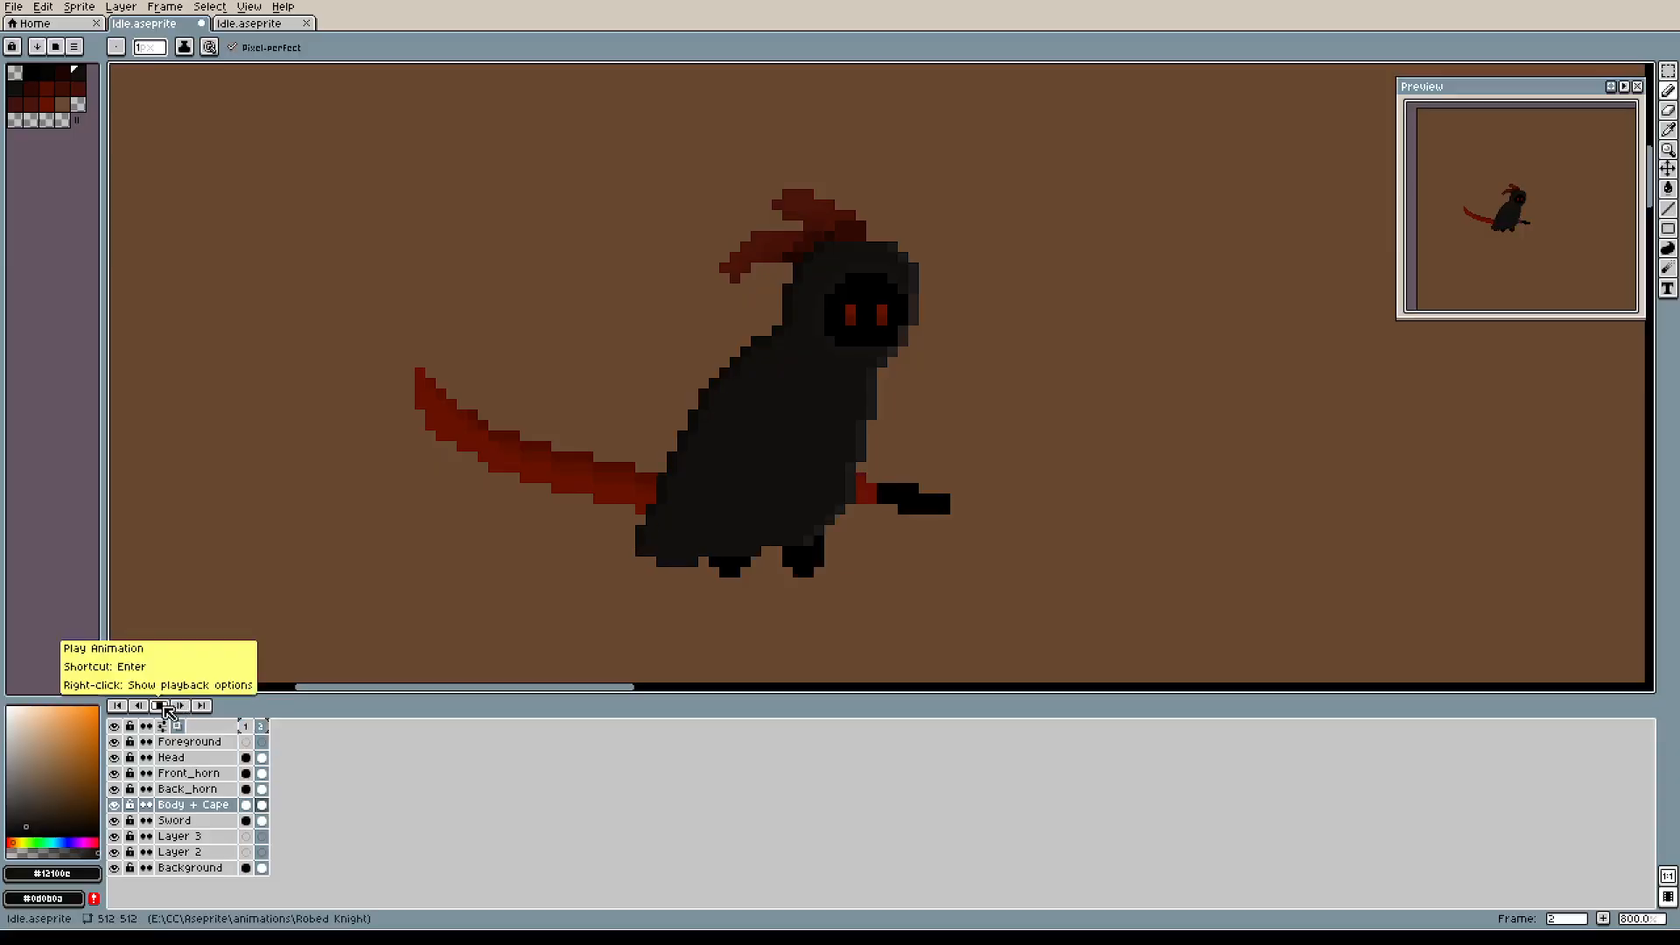
{"action": "left_click", "coordinate": [163, 706]}
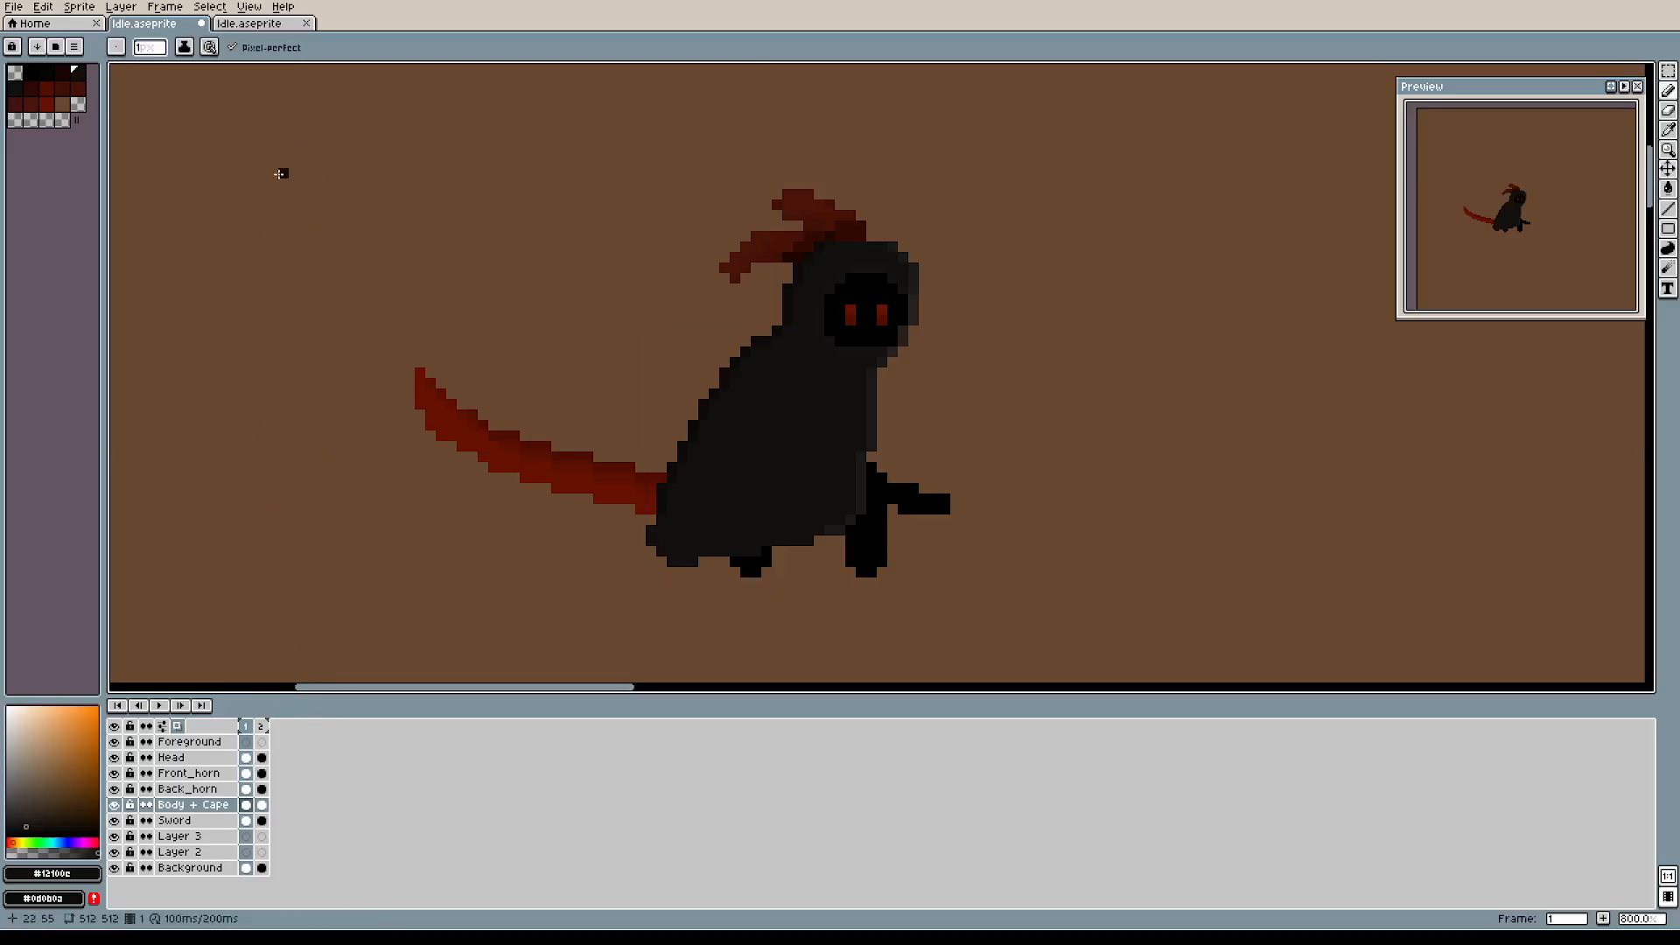
Check the other open Idle.aseprite document and restore the deleted first frame in the edited animation.
{"action": "left_click", "coordinate": [252, 23]}
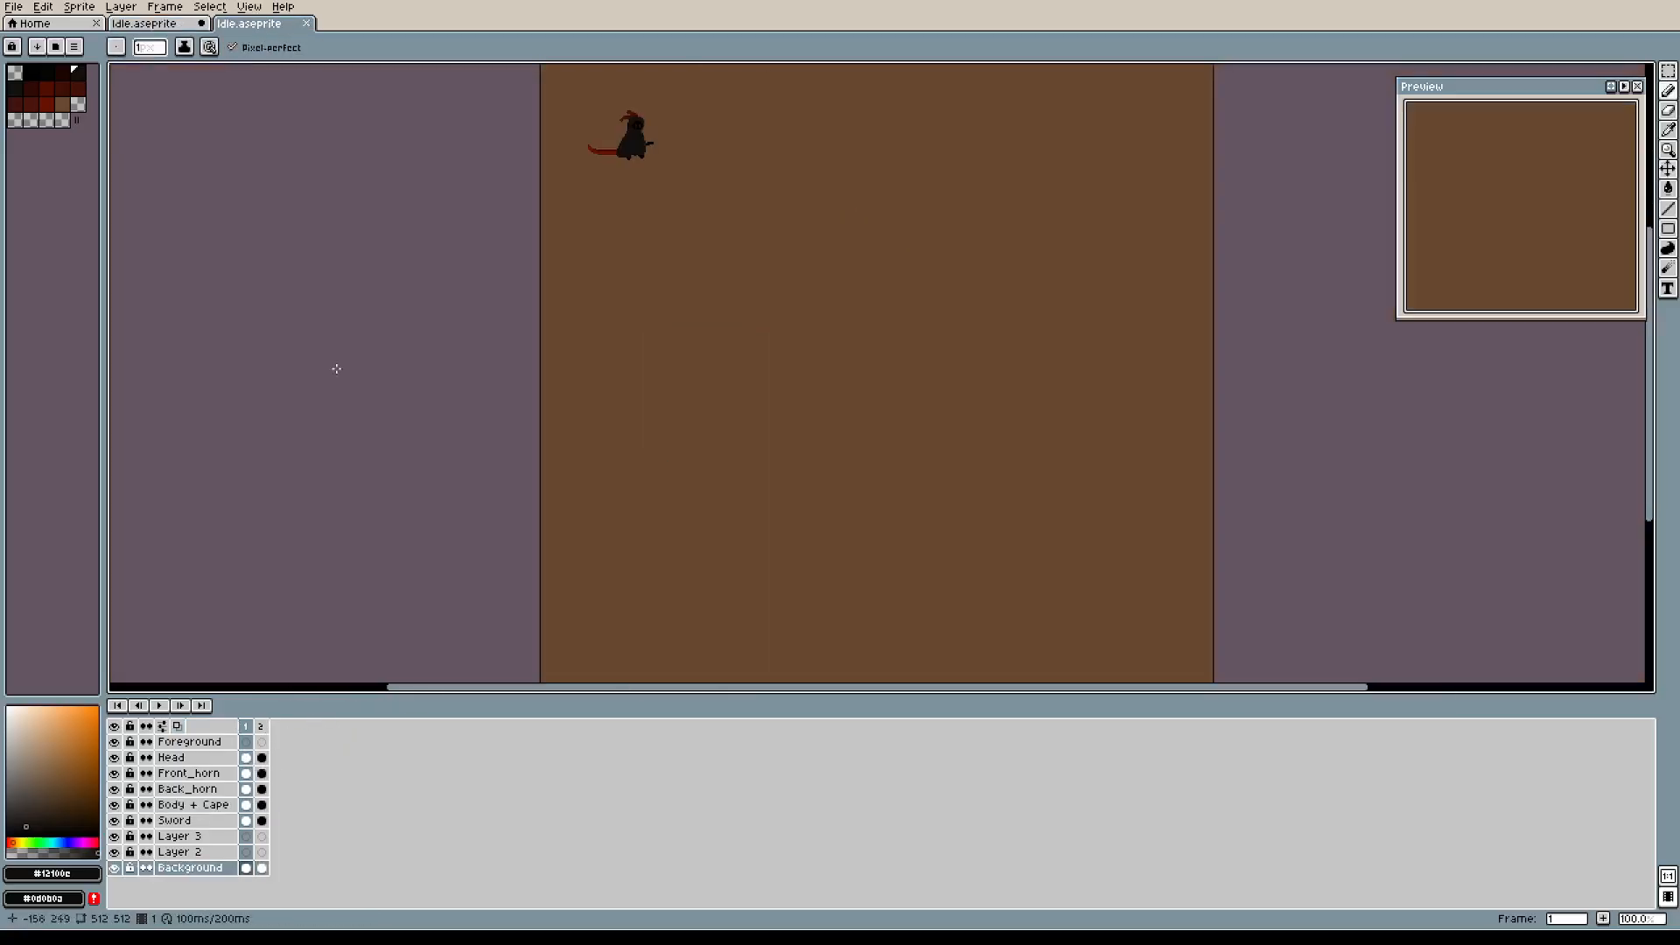
{"action": "left_click", "coordinate": [149, 25]}
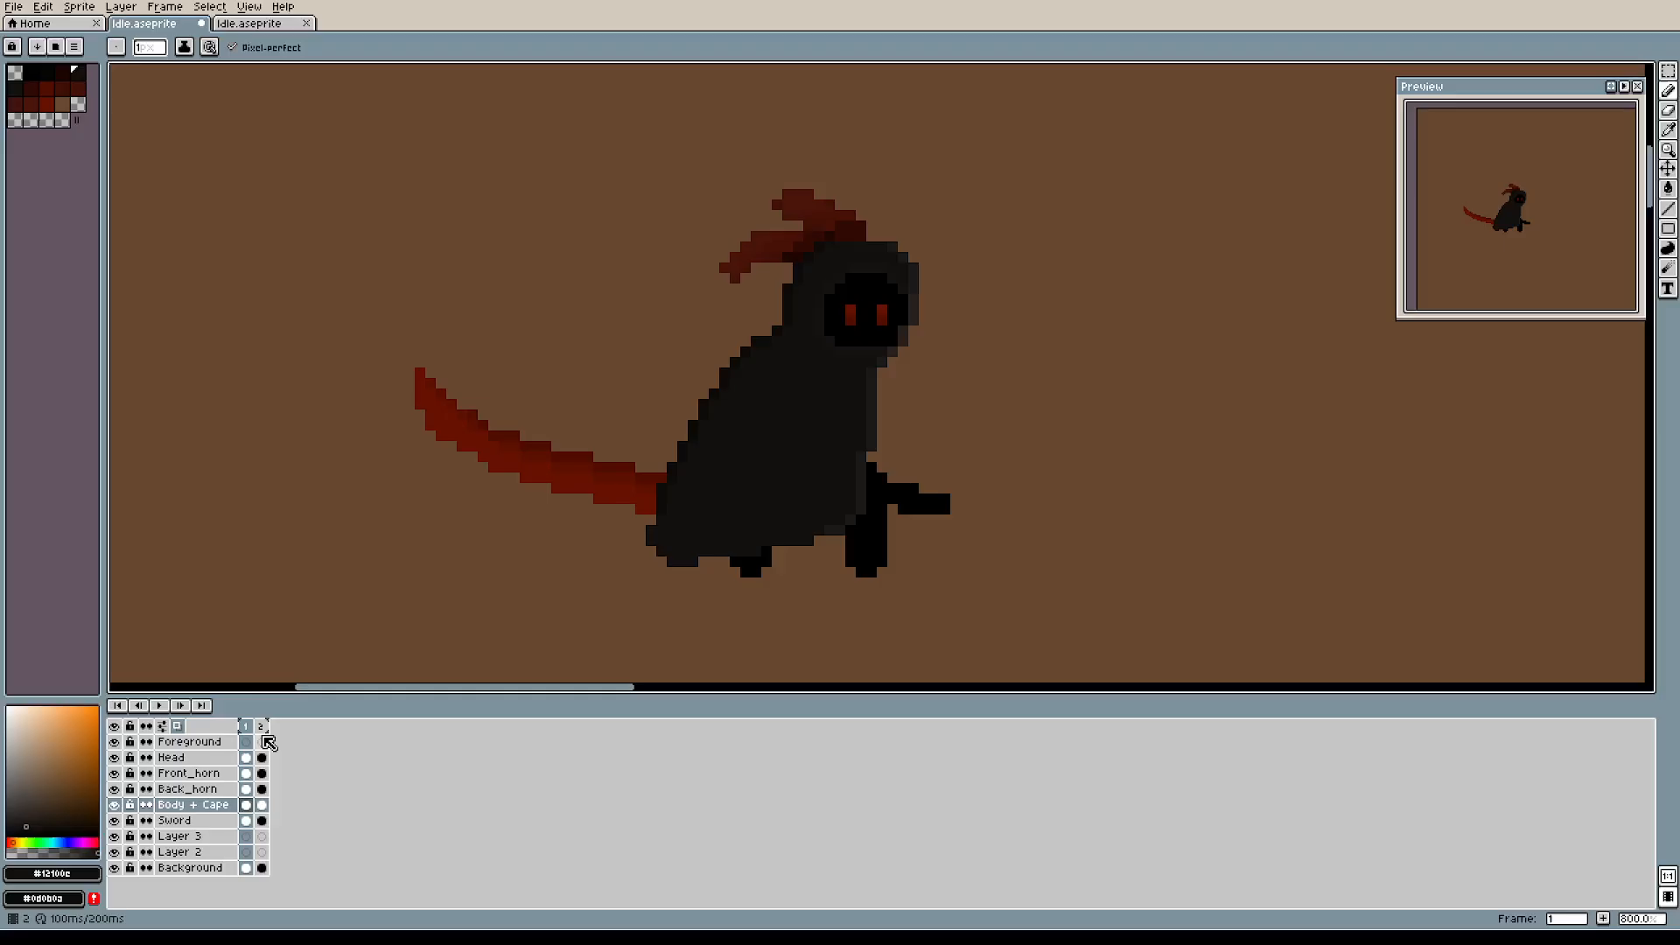
{"action": "left_click", "coordinate": [253, 24]}
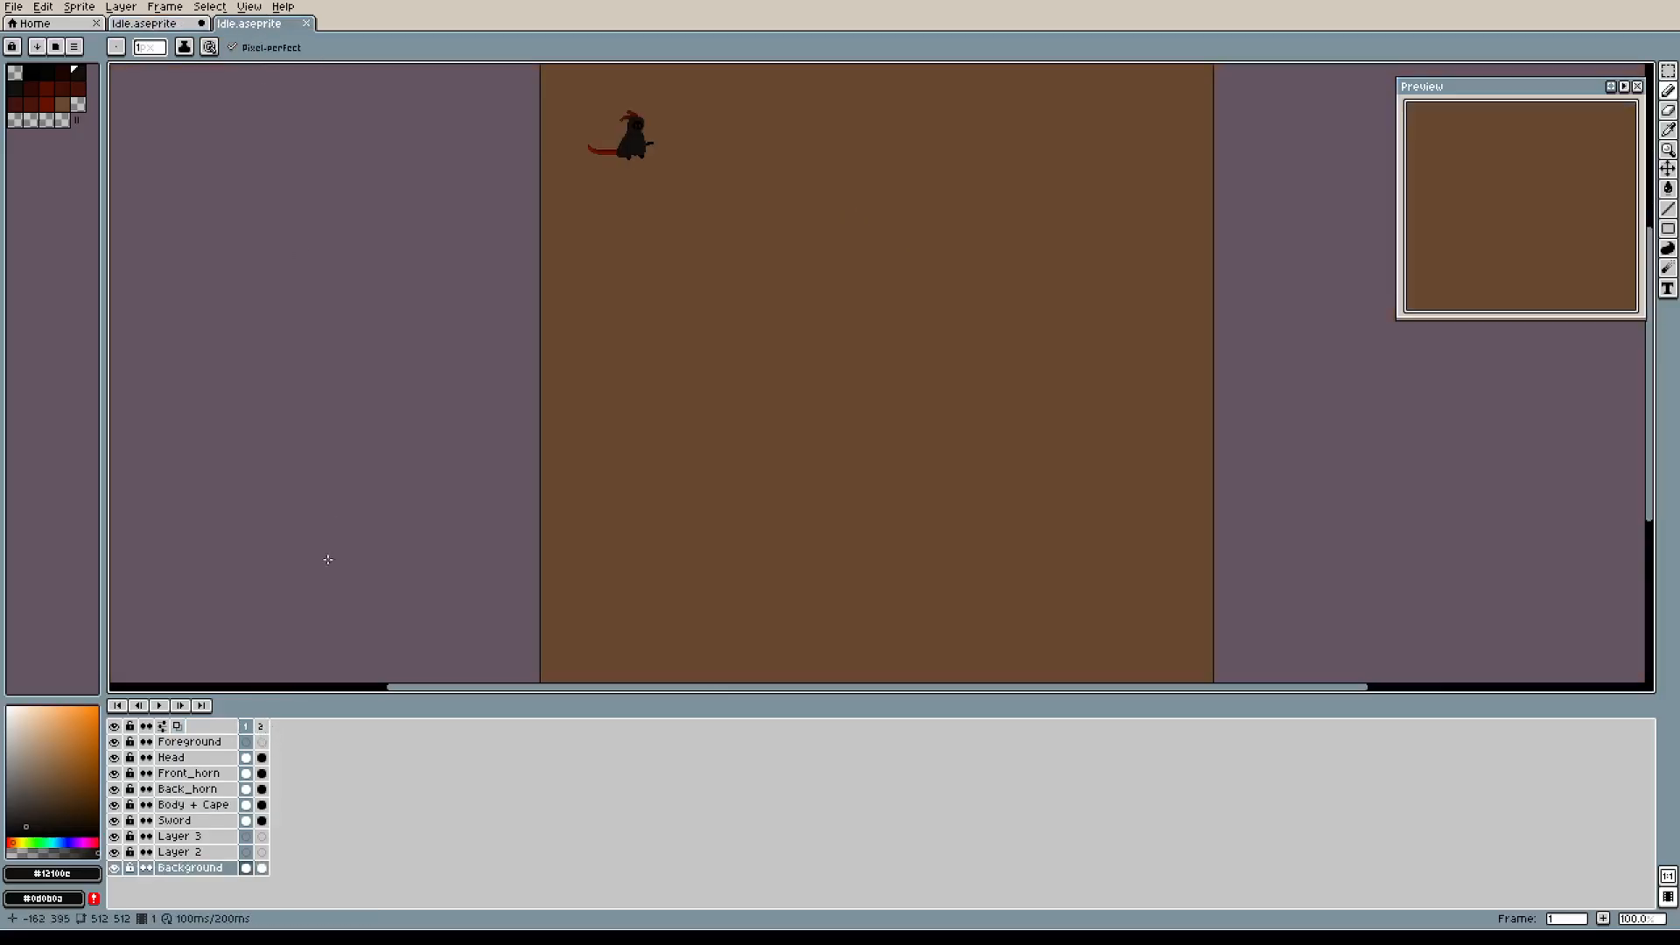
{"action": "left_click", "coordinate": [246, 727]}
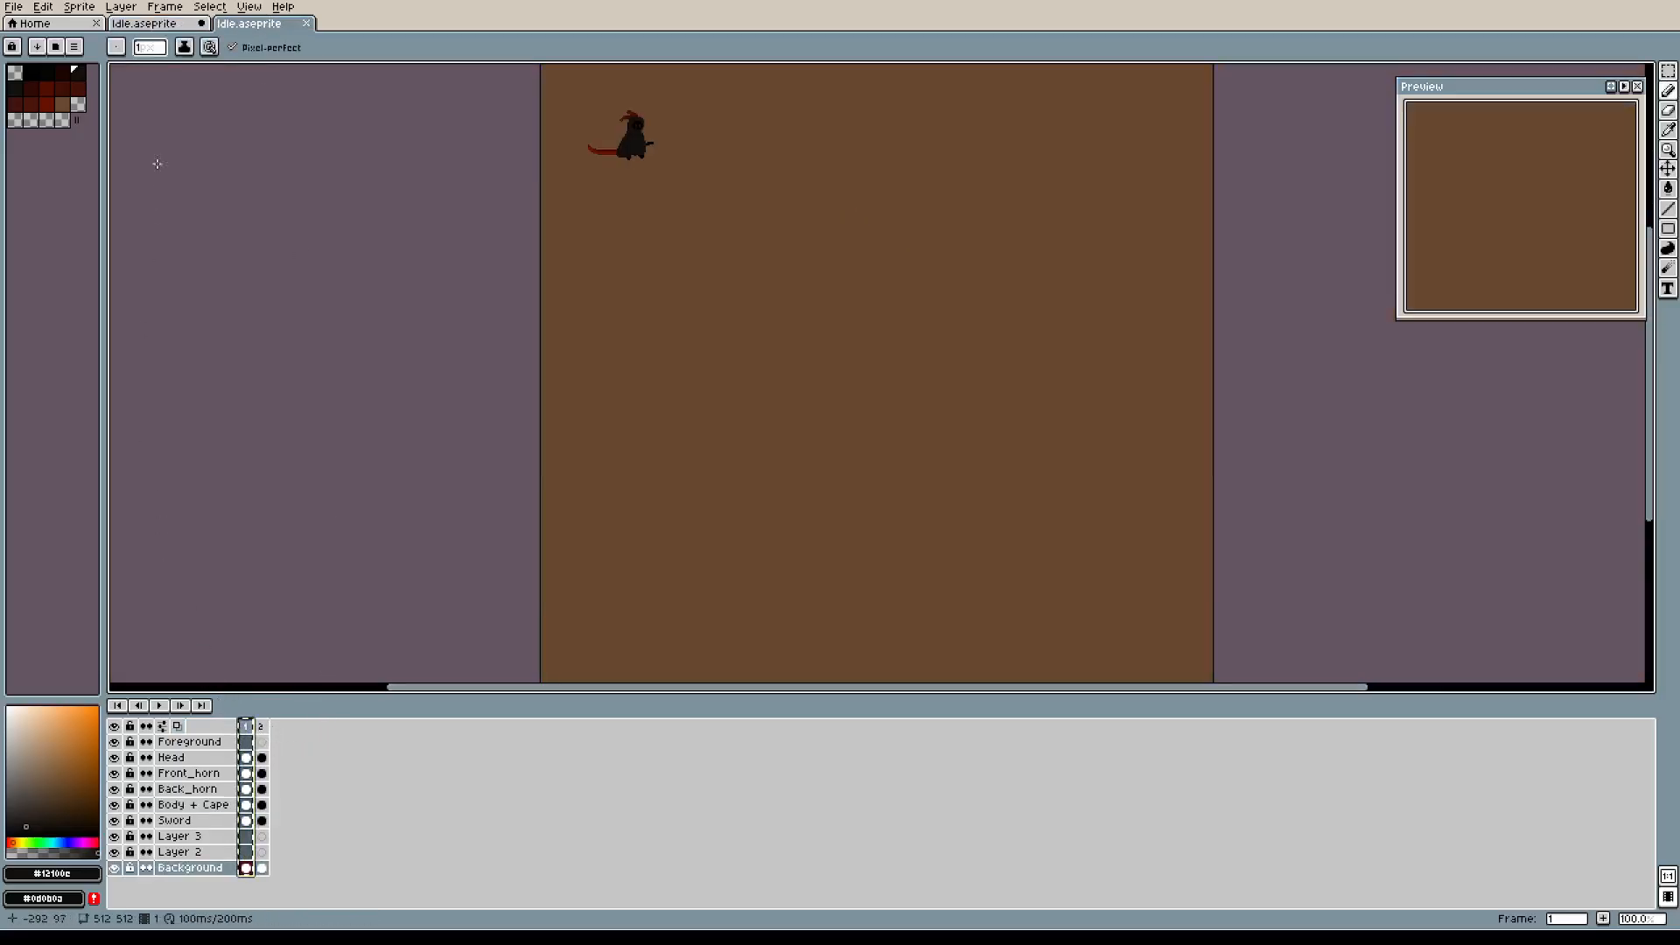
{"action": "left_click", "coordinate": [149, 24]}
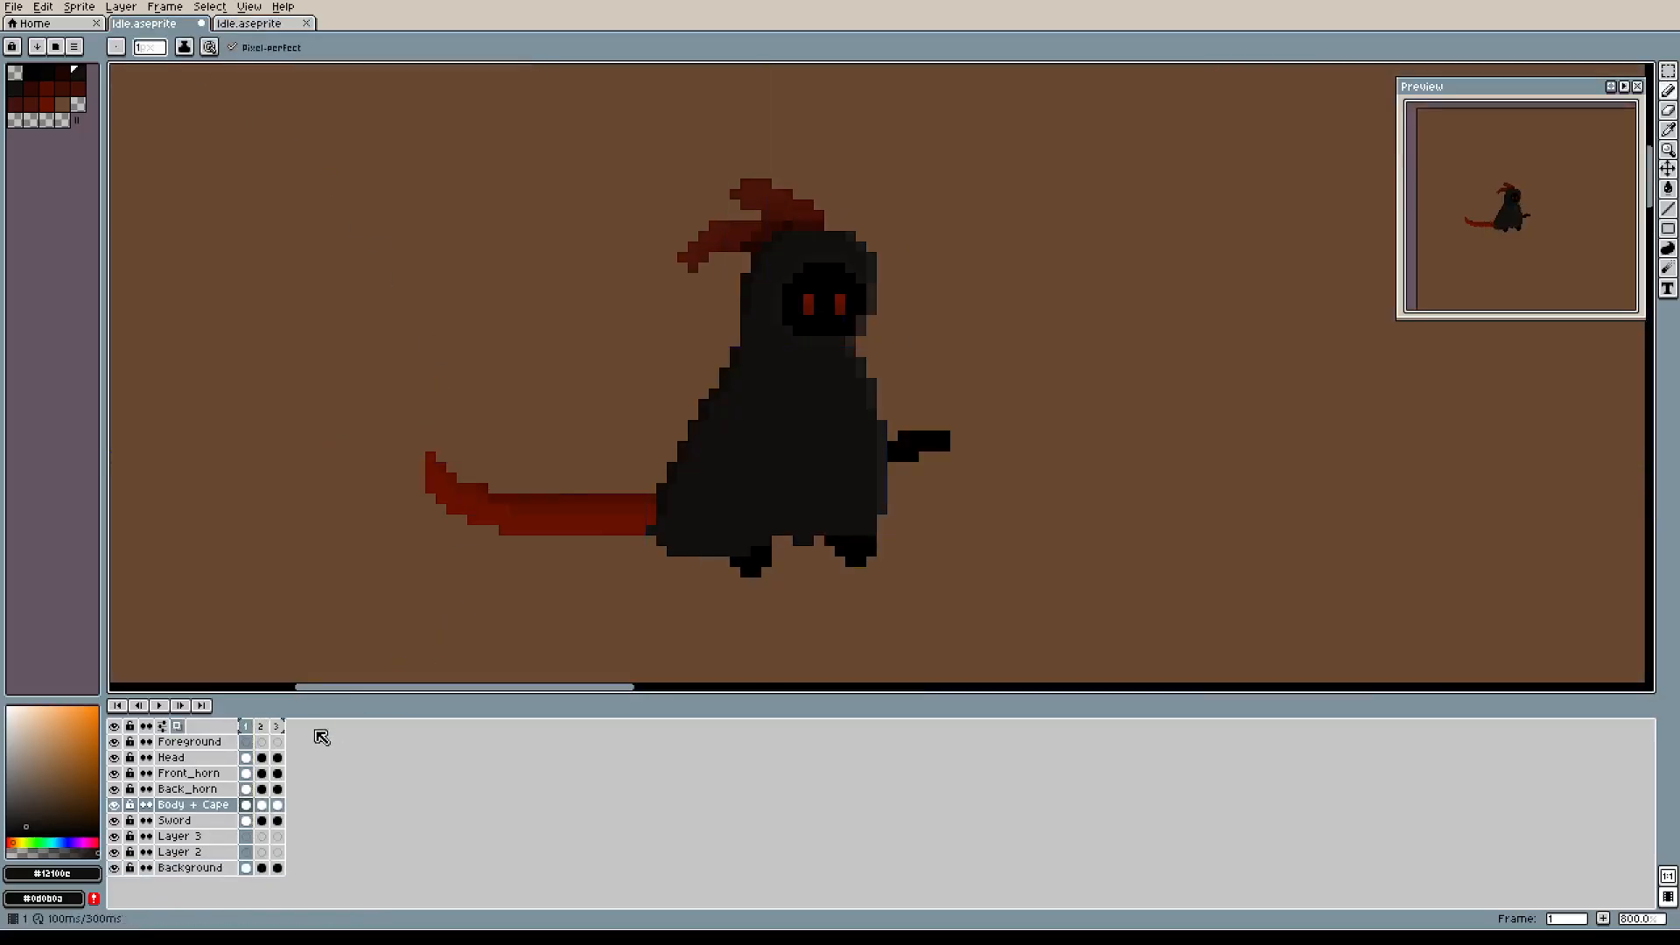
Review the three frames of the animation and turn off onion skinning.
{"action": "left_click", "coordinate": [264, 728]}
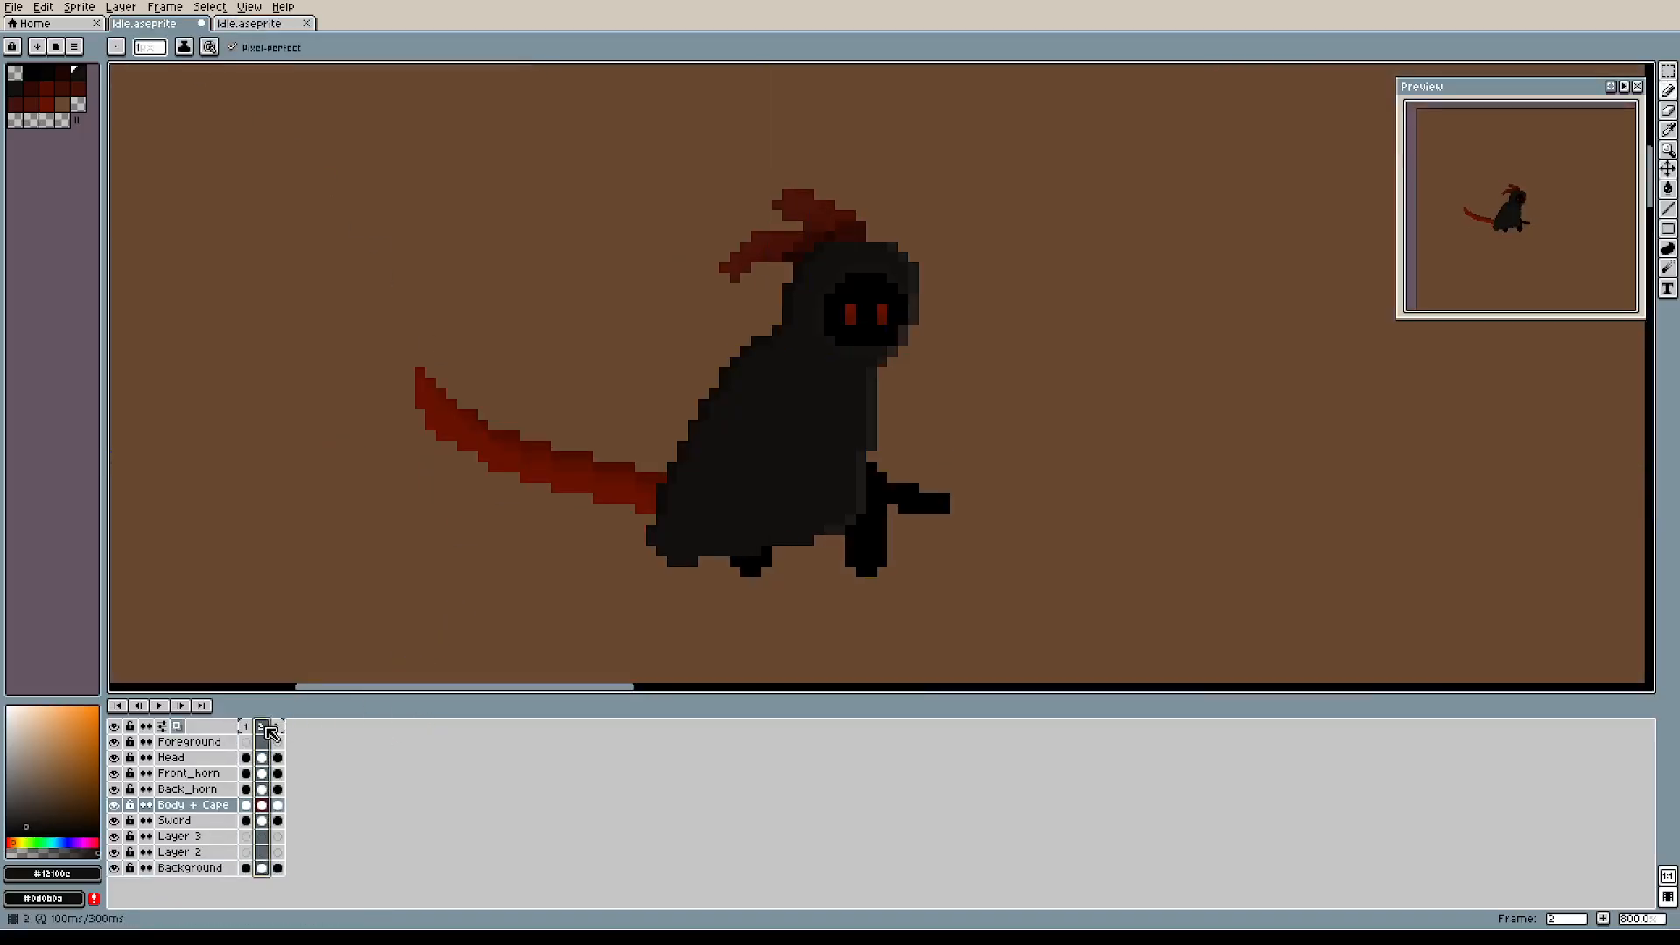
{"action": "left_click", "coordinate": [278, 728]}
{"action": "left_click", "coordinate": [249, 733]}
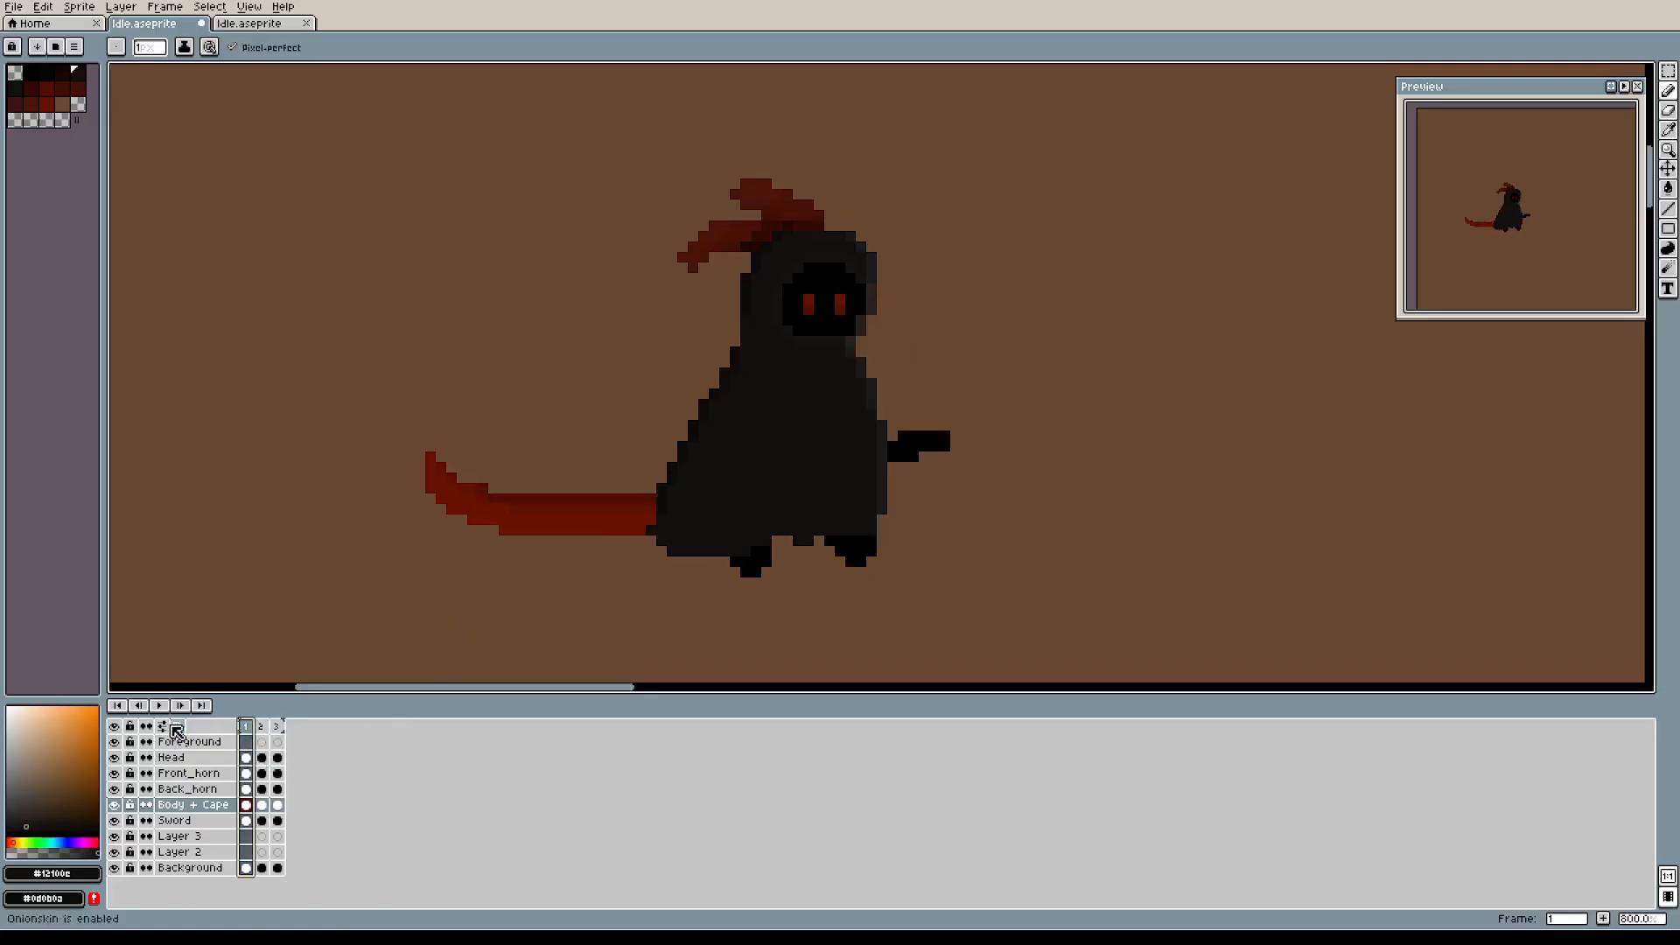
{"action": "left_click", "coordinate": [179, 727]}
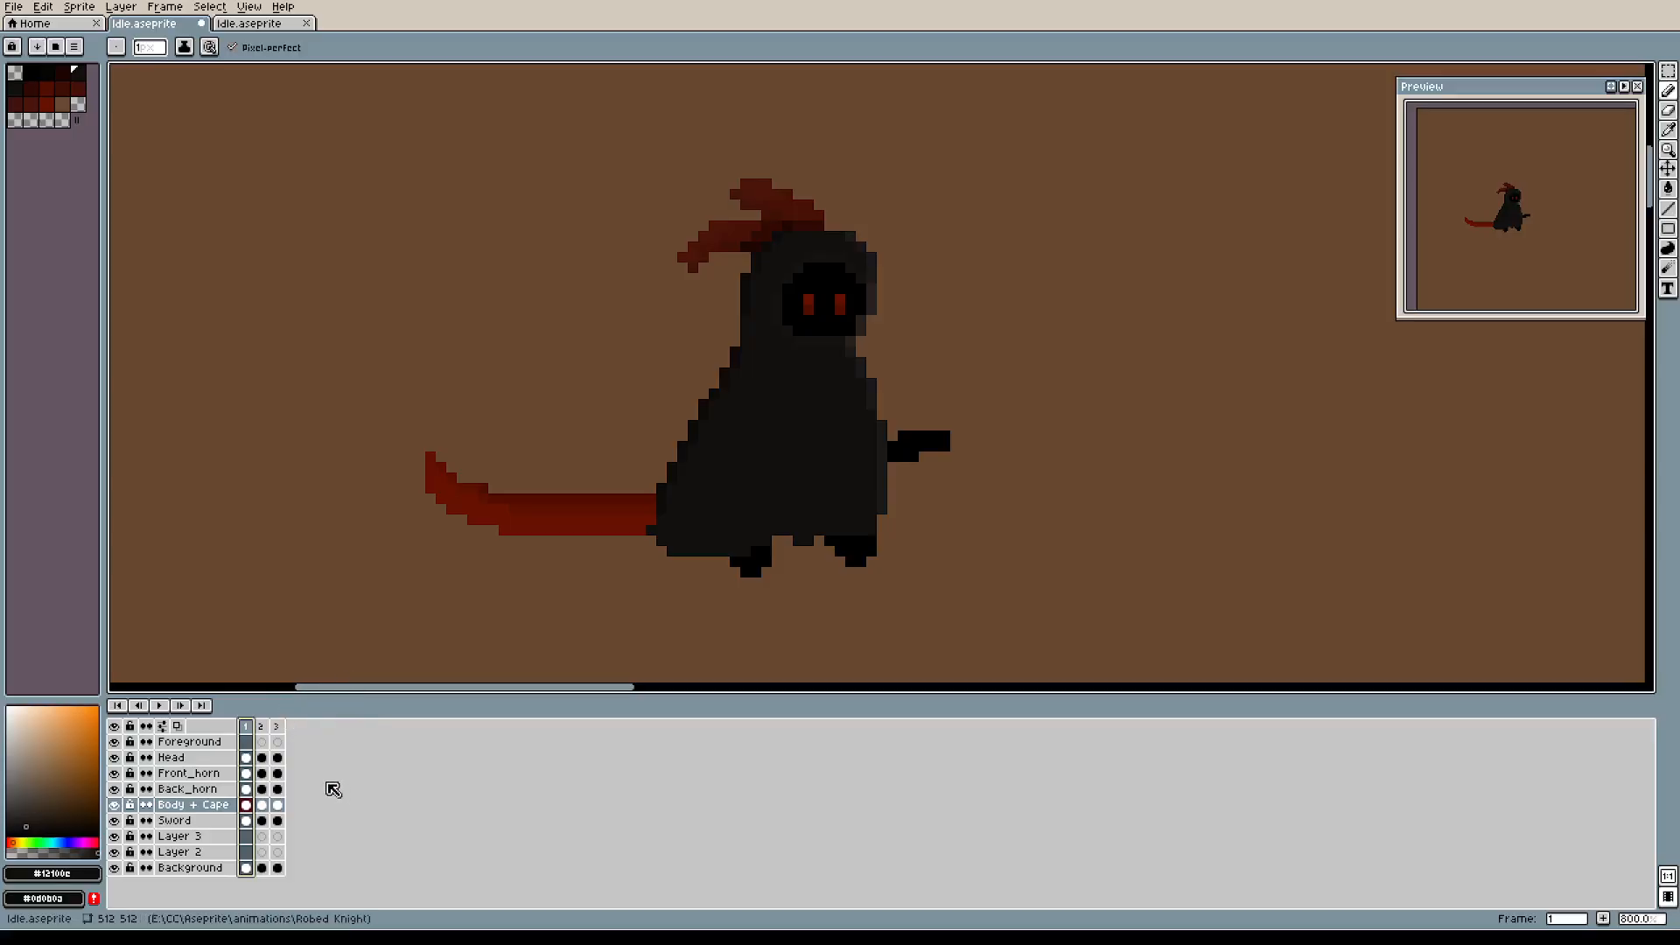
{"action": "scroll", "coordinate": [736, 409], "scroll_direction": "up", "scroll_amount": 1}
{"action": "scroll", "coordinate": [735, 409], "scroll_direction": "down", "scroll_amount": 1}
{"action": "left_click_drag", "start_coordinate": [735, 410], "coordinate": [785, 396]}
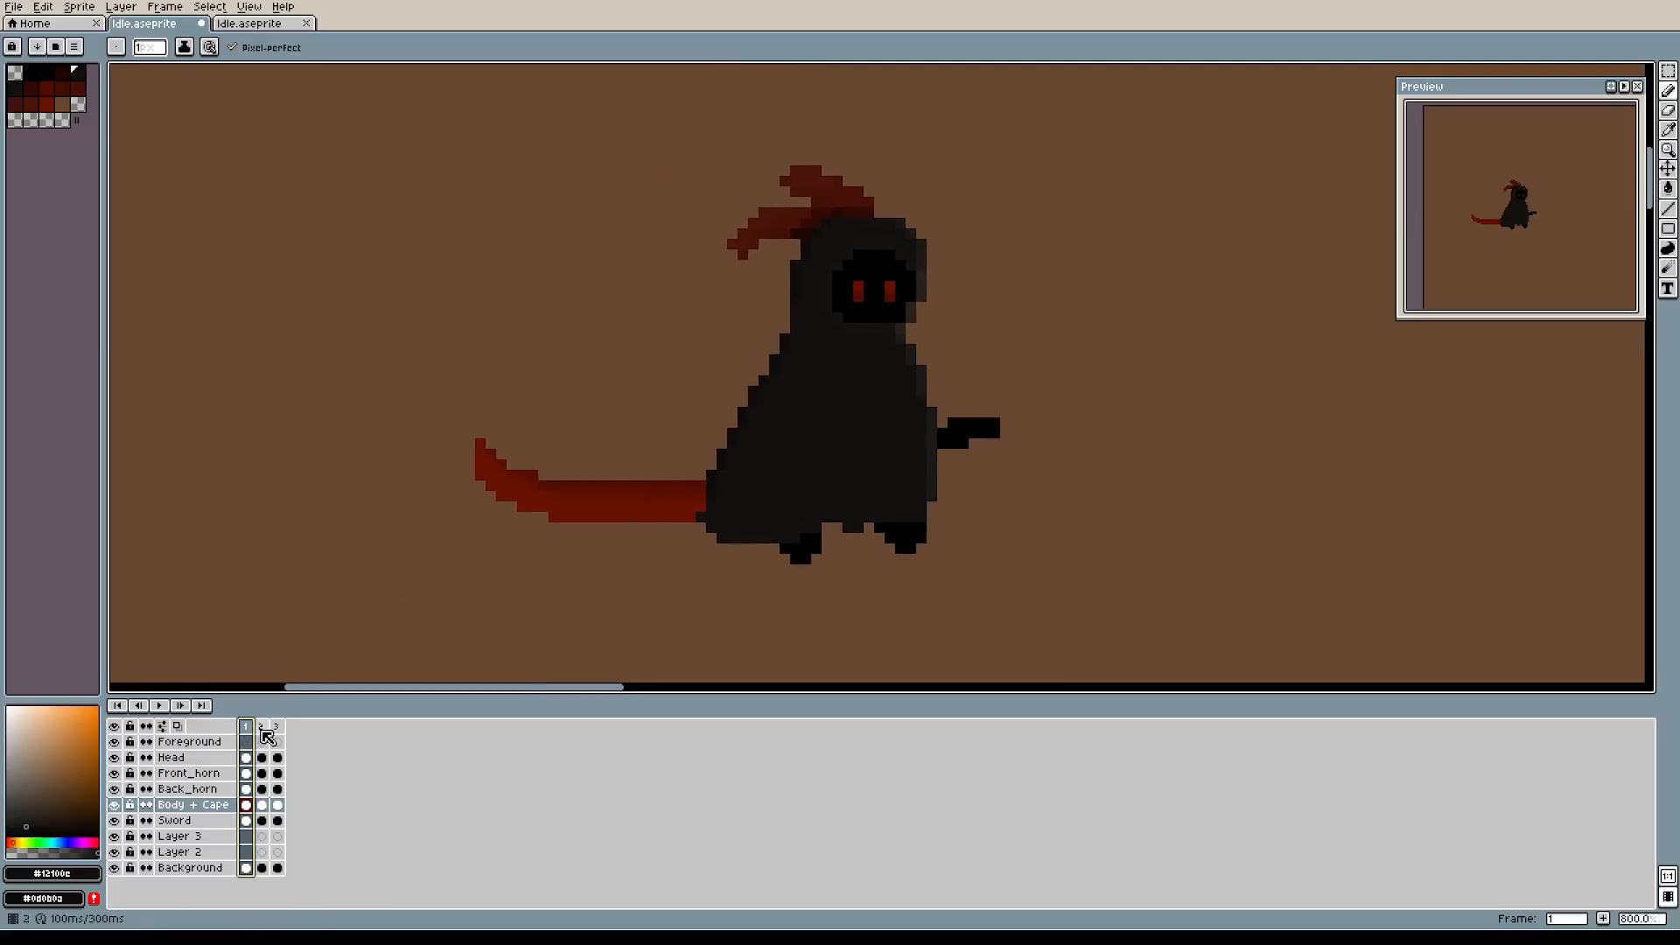
Examine the motion between frames 2 and 3 without onion skinning, and inspect the cape, feet and arm in frame 3 up close.
{"action": "left_click", "coordinate": [262, 729]}
{"action": "left_click", "coordinate": [279, 727]}
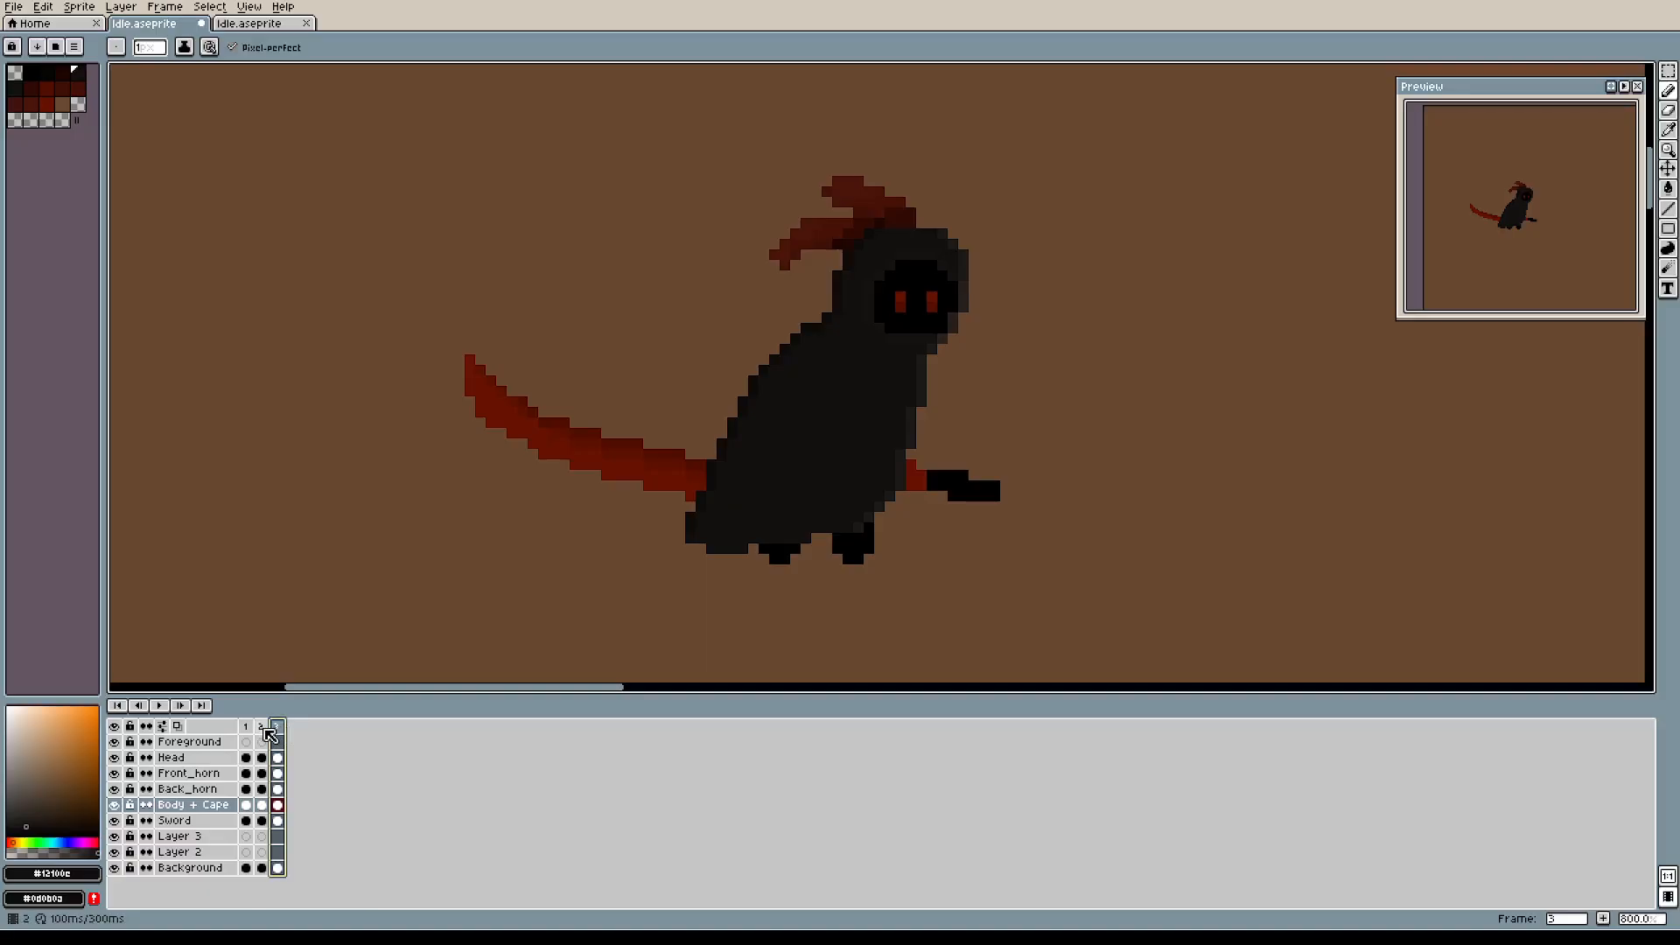
{"action": "left_click", "coordinate": [252, 728]}
{"action": "left_click", "coordinate": [262, 728]}
{"action": "left_click", "coordinate": [262, 726]}
{"action": "left_click", "coordinate": [277, 727]}
{"action": "left_click", "coordinate": [262, 728]}
{"action": "left_click", "coordinate": [276, 727]}
{"action": "left_click", "coordinate": [261, 728]}
{"action": "left_click", "coordinate": [277, 727]}
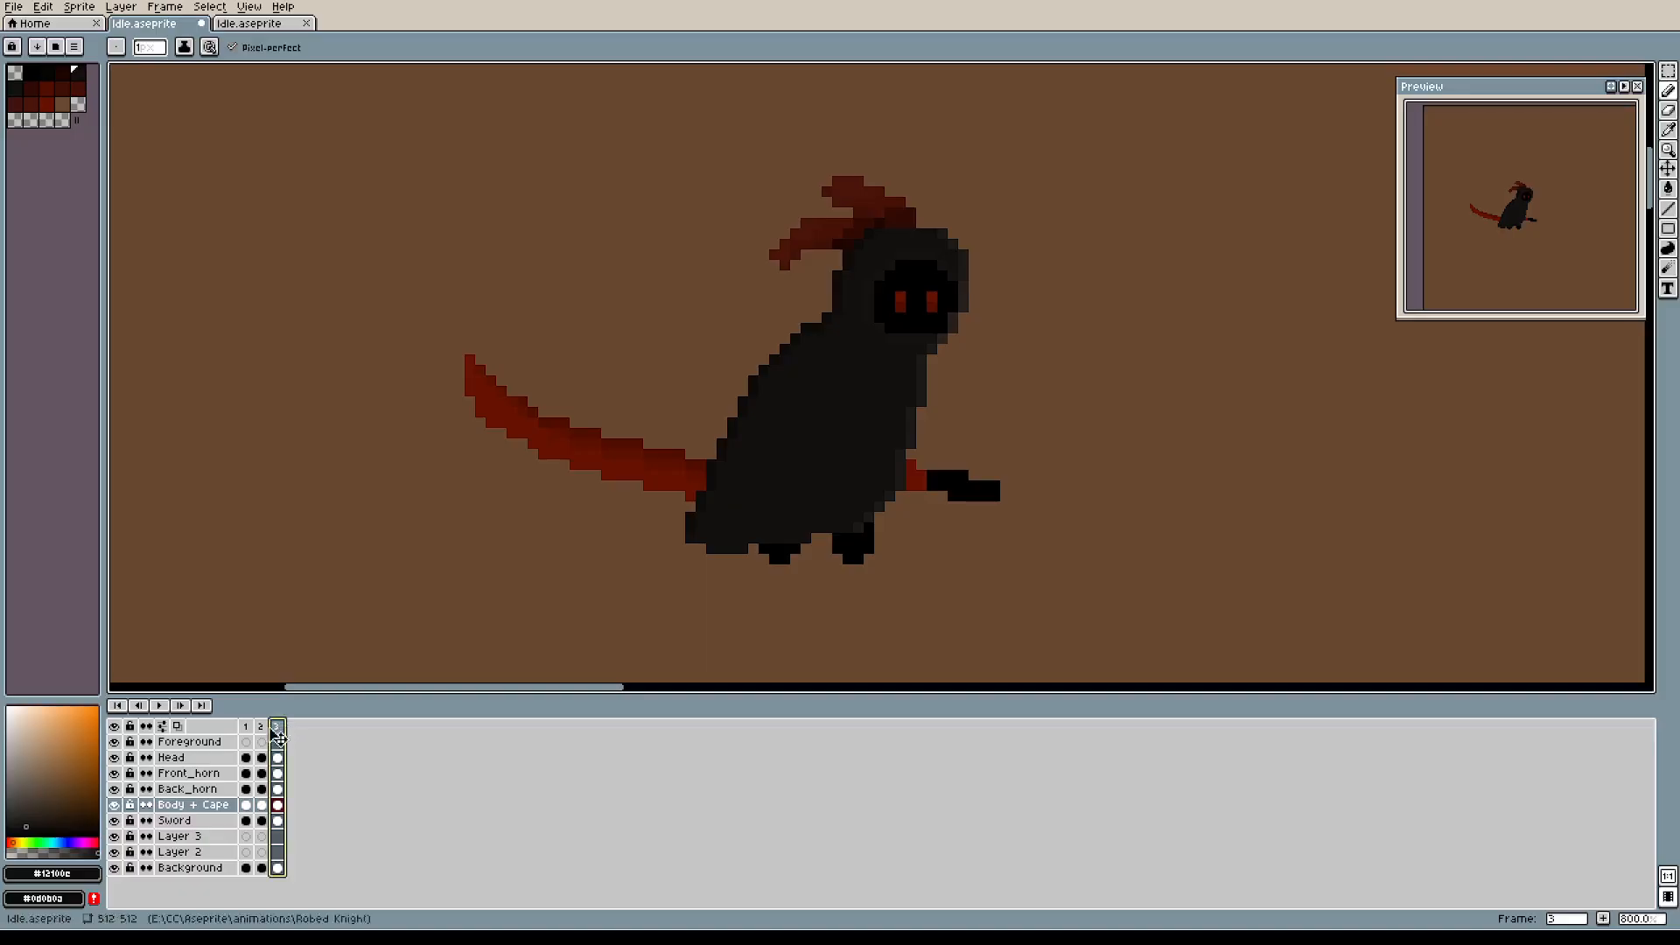
{"action": "left_click", "coordinate": [262, 727]}
{"action": "left_click", "coordinate": [277, 727]}
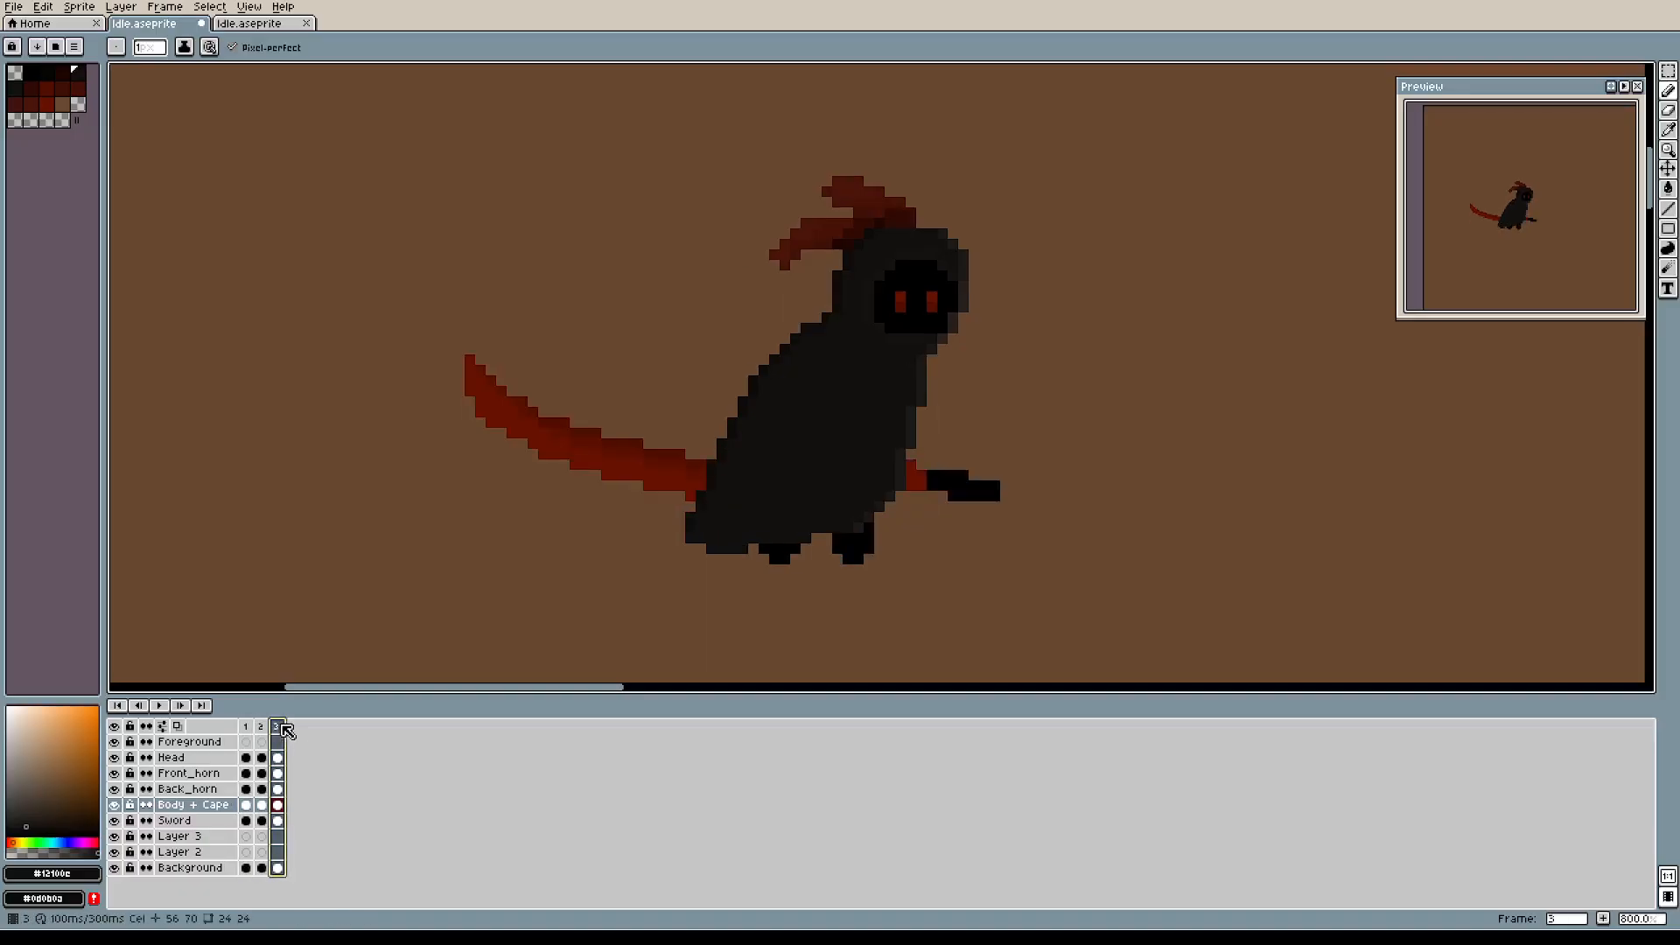
{"action": "scroll", "coordinate": [875, 560], "scroll_direction": "up", "scroll_amount": 2}
{"action": "left_click_drag", "start_coordinate": [853, 561], "coordinate": [848, 598]}
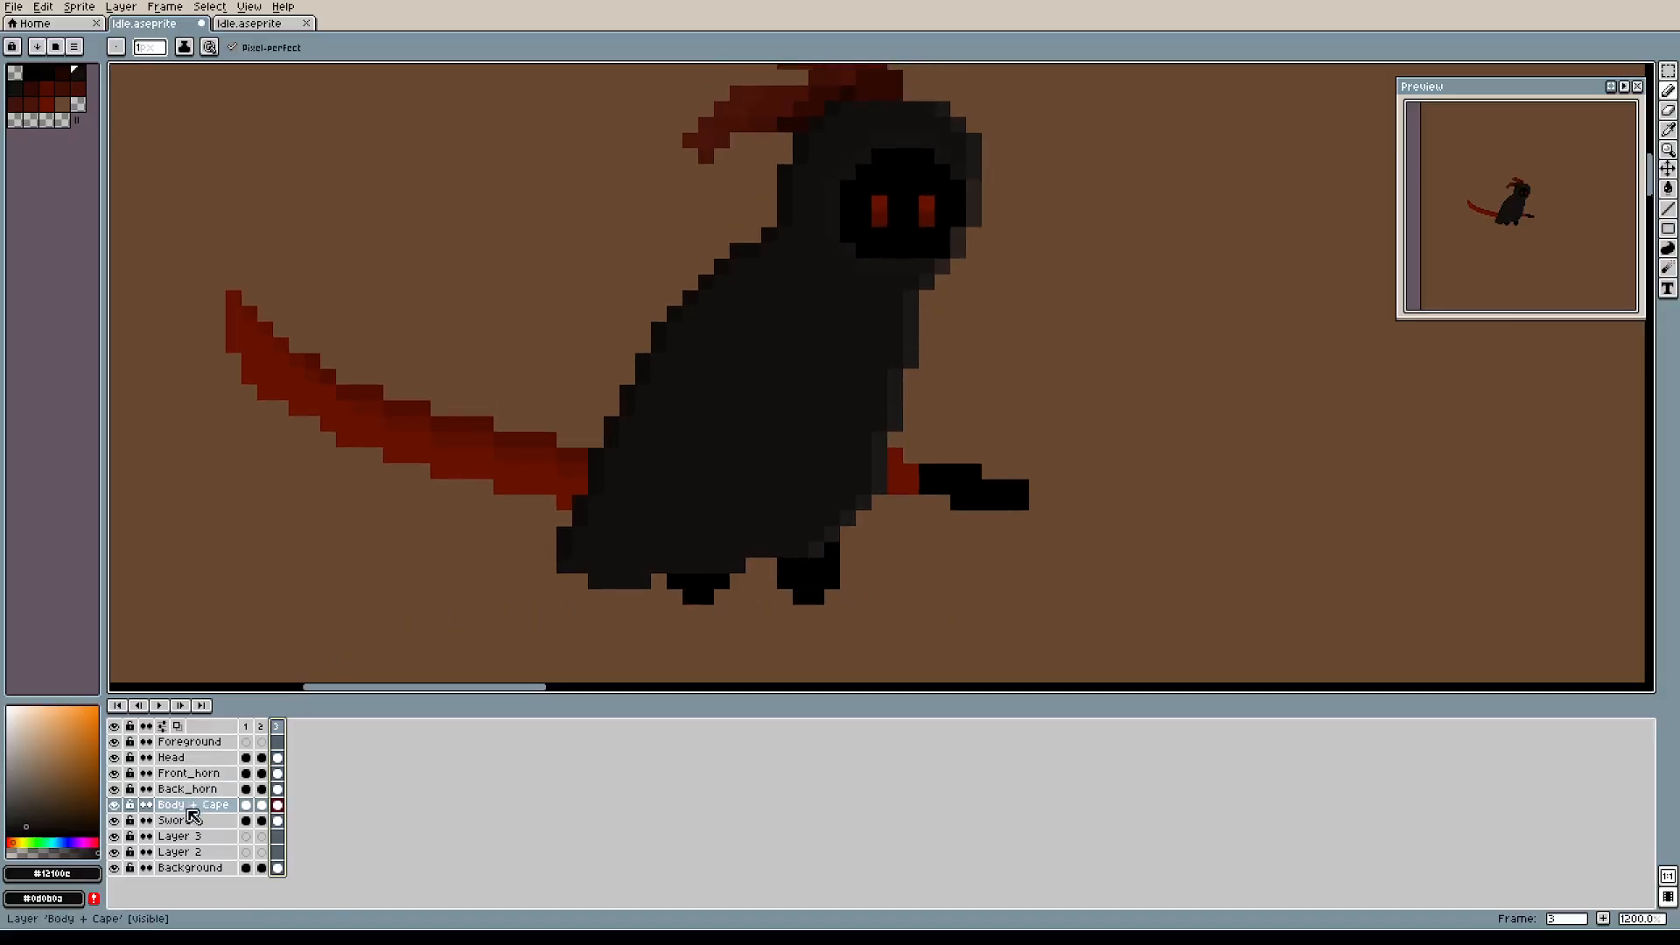
Select the sword on the Sword layer in frame 3 and move it 2 pixels left and 2 pixels up.
{"action": "left_click", "coordinate": [175, 821]}
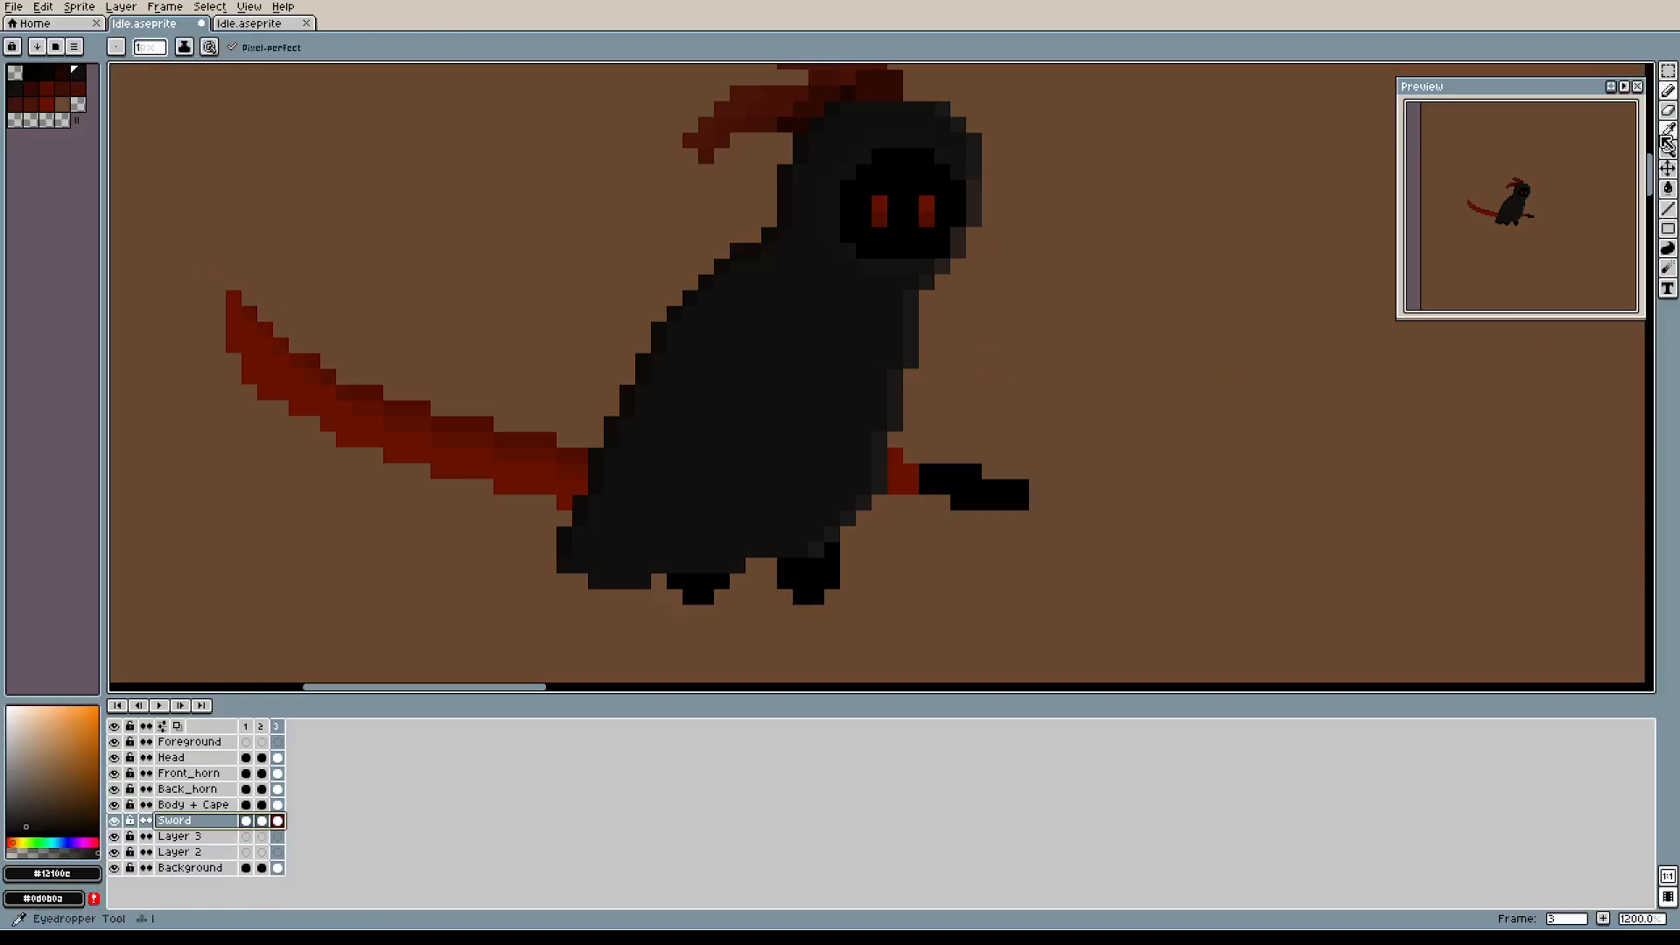
{"action": "left_click", "coordinate": [1669, 71]}
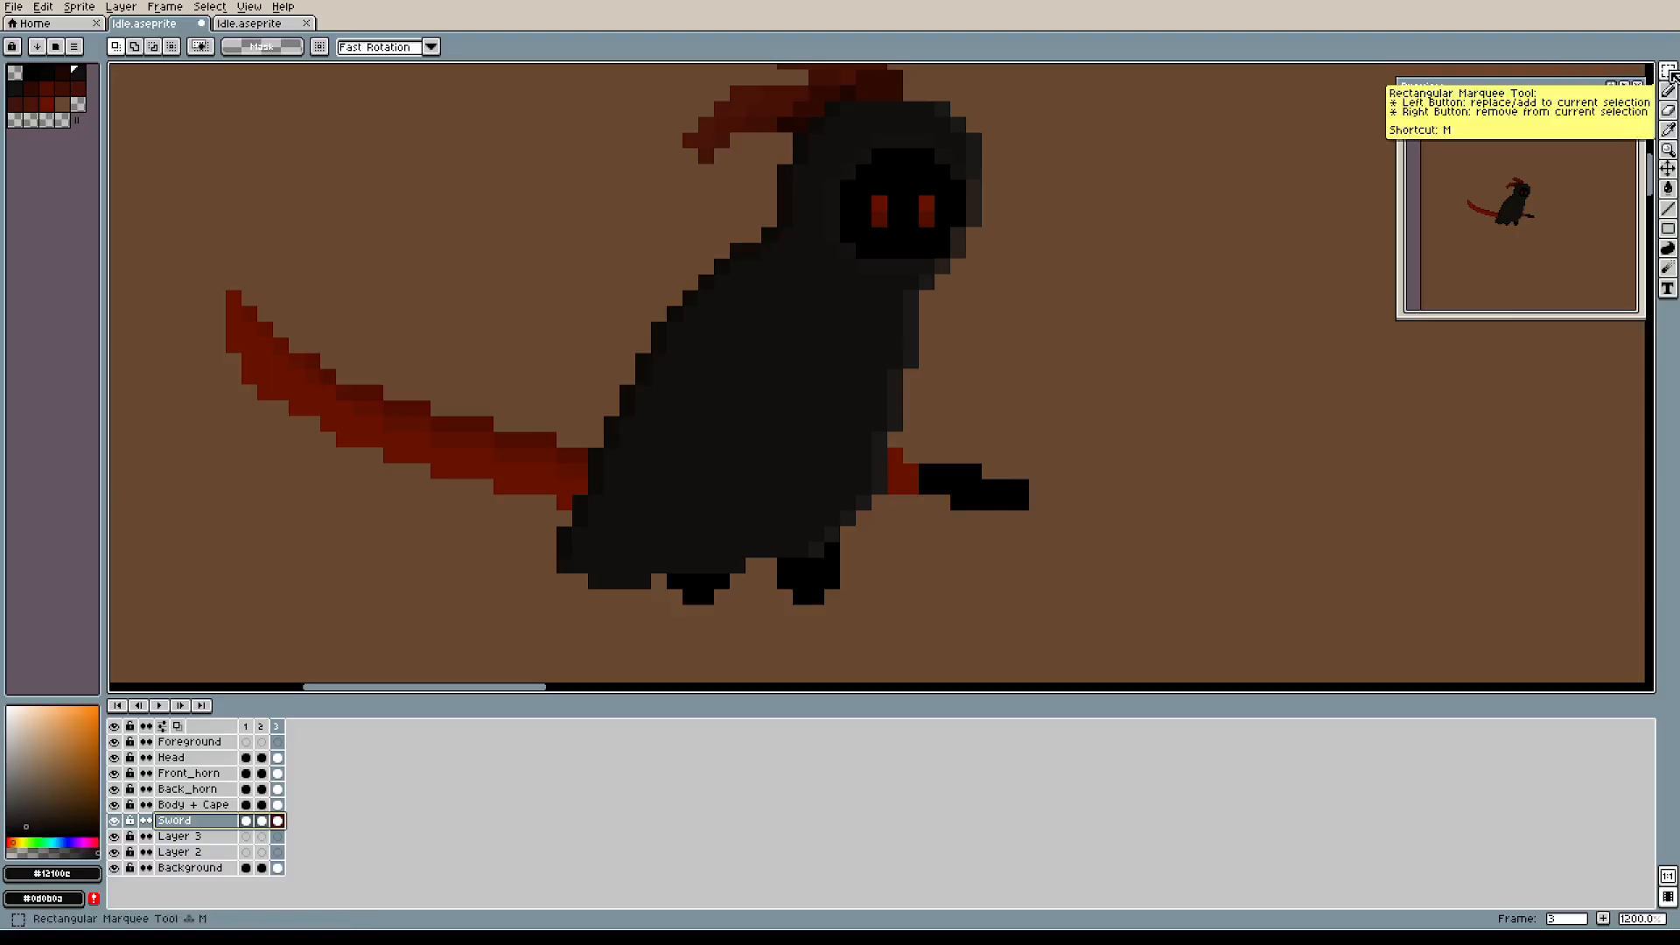
{"action": "left_click_drag", "start_coordinate": [201, 266], "coordinate": [1140, 607]}
{"action": "left_click_drag", "start_coordinate": [769, 491], "coordinate": [724, 412]}
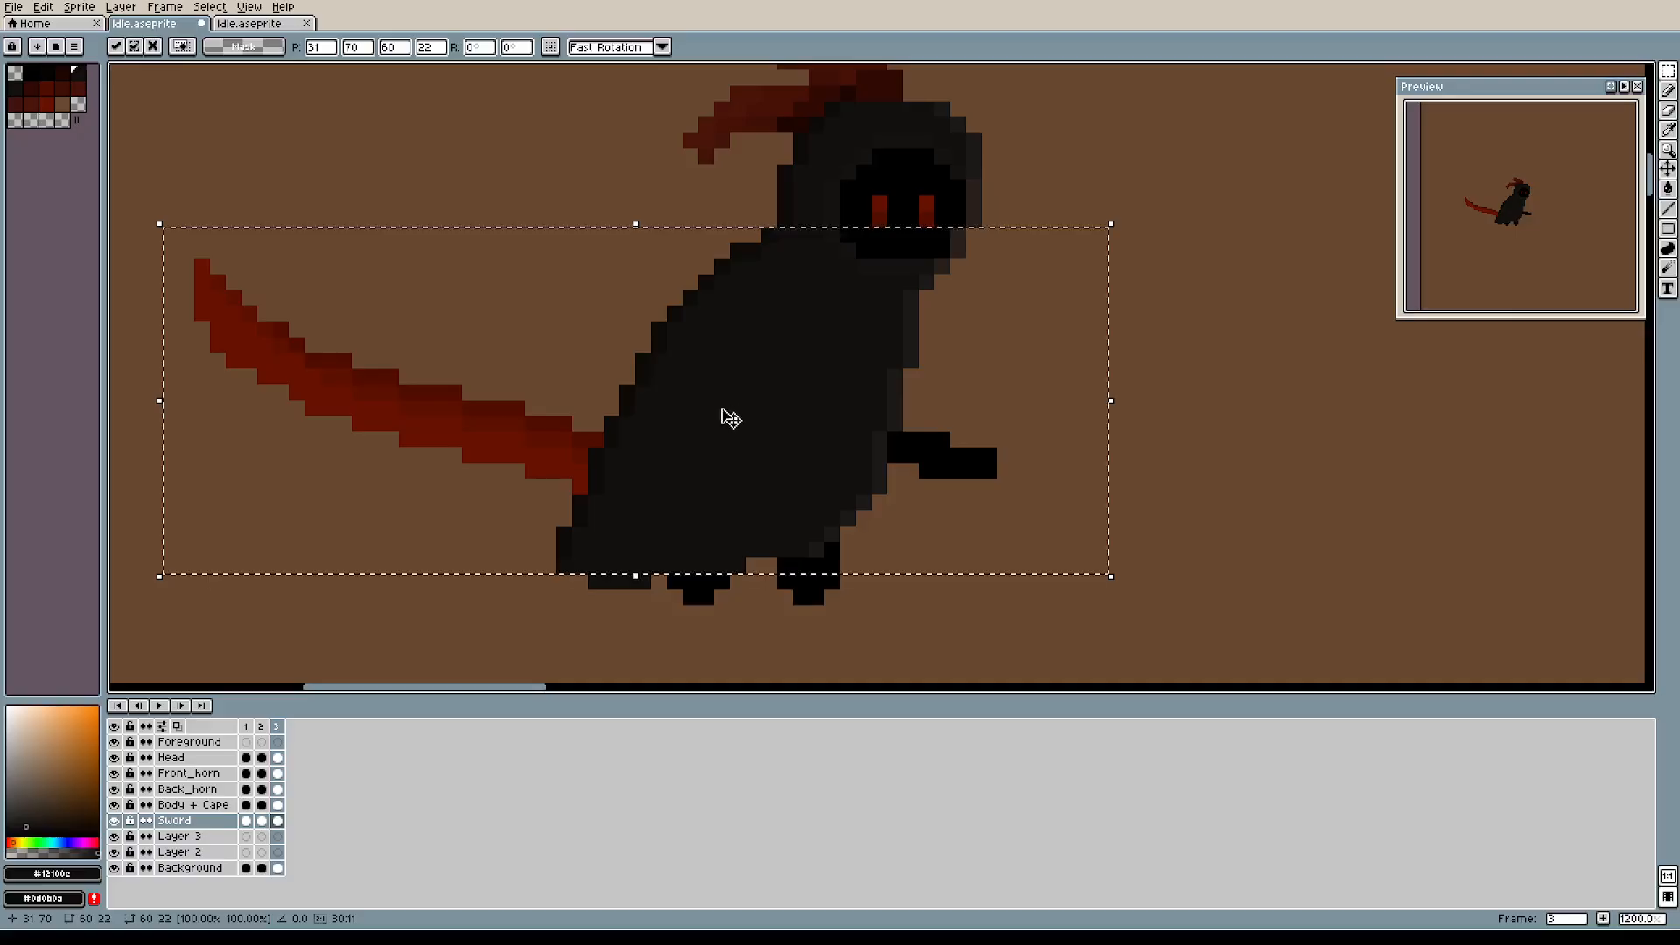
Move the Sword layer's sword in frame 2 straight up by 4 pixels.
{"action": "left_click", "coordinate": [261, 727]}
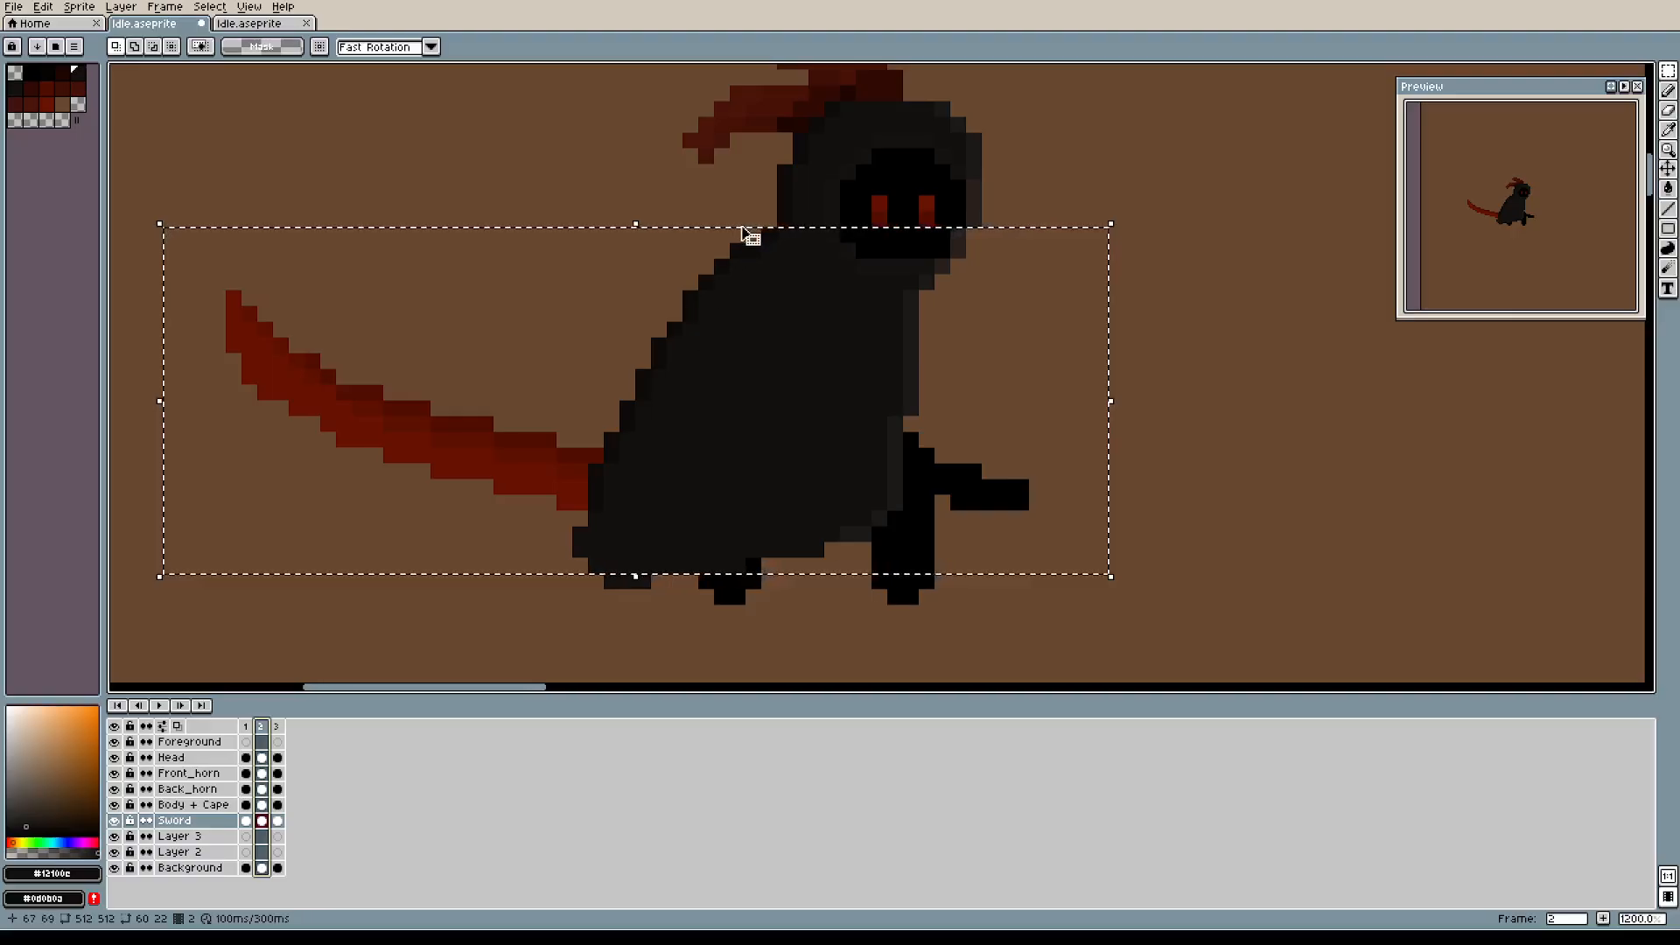
{"action": "left_click", "coordinate": [640, 362]}
{"action": "left_click_drag", "start_coordinate": [640, 363], "coordinate": [638, 300]}
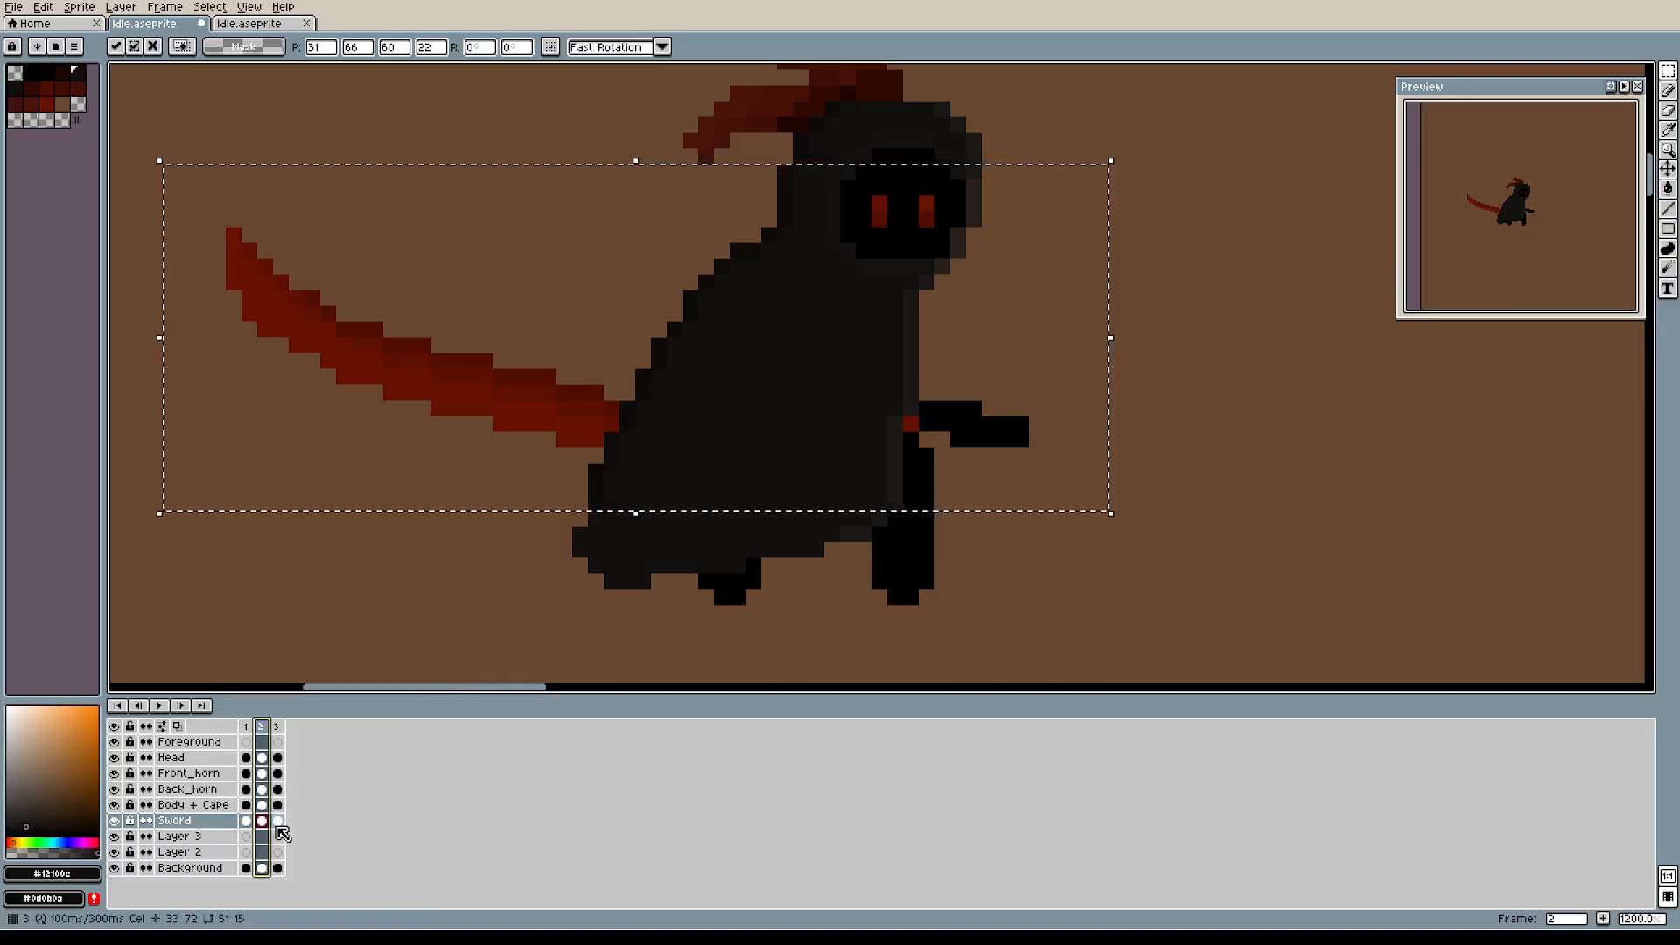
Shift the sword in frame 3 right by 1 pixel and rotate it about -5.7° so the blade tip rises.
{"action": "left_click", "coordinate": [279, 822]}
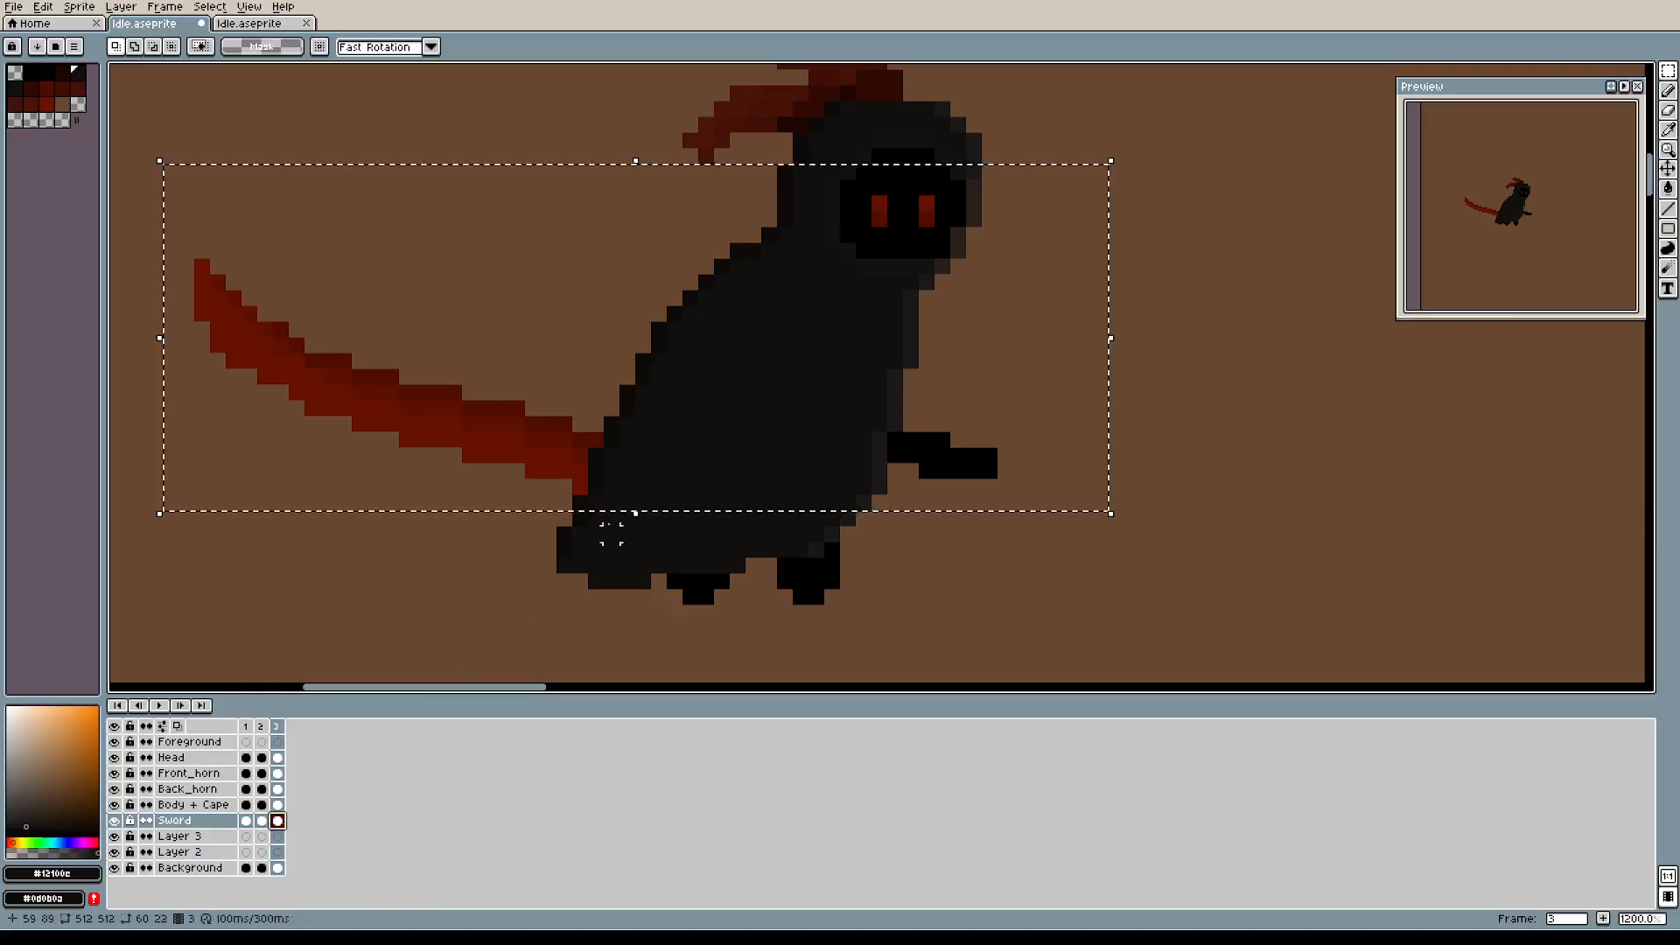
{"action": "mouse_move", "coordinate": [697, 213]}
{"action": "left_mouse_down"}
{"action": "mouse_move", "coordinate": [705, 251]}
{"action": "mouse_move", "coordinate": [682, 239]}
{"action": "mouse_move", "coordinate": [713, 206]}
{"action": "left_mouse_up"}
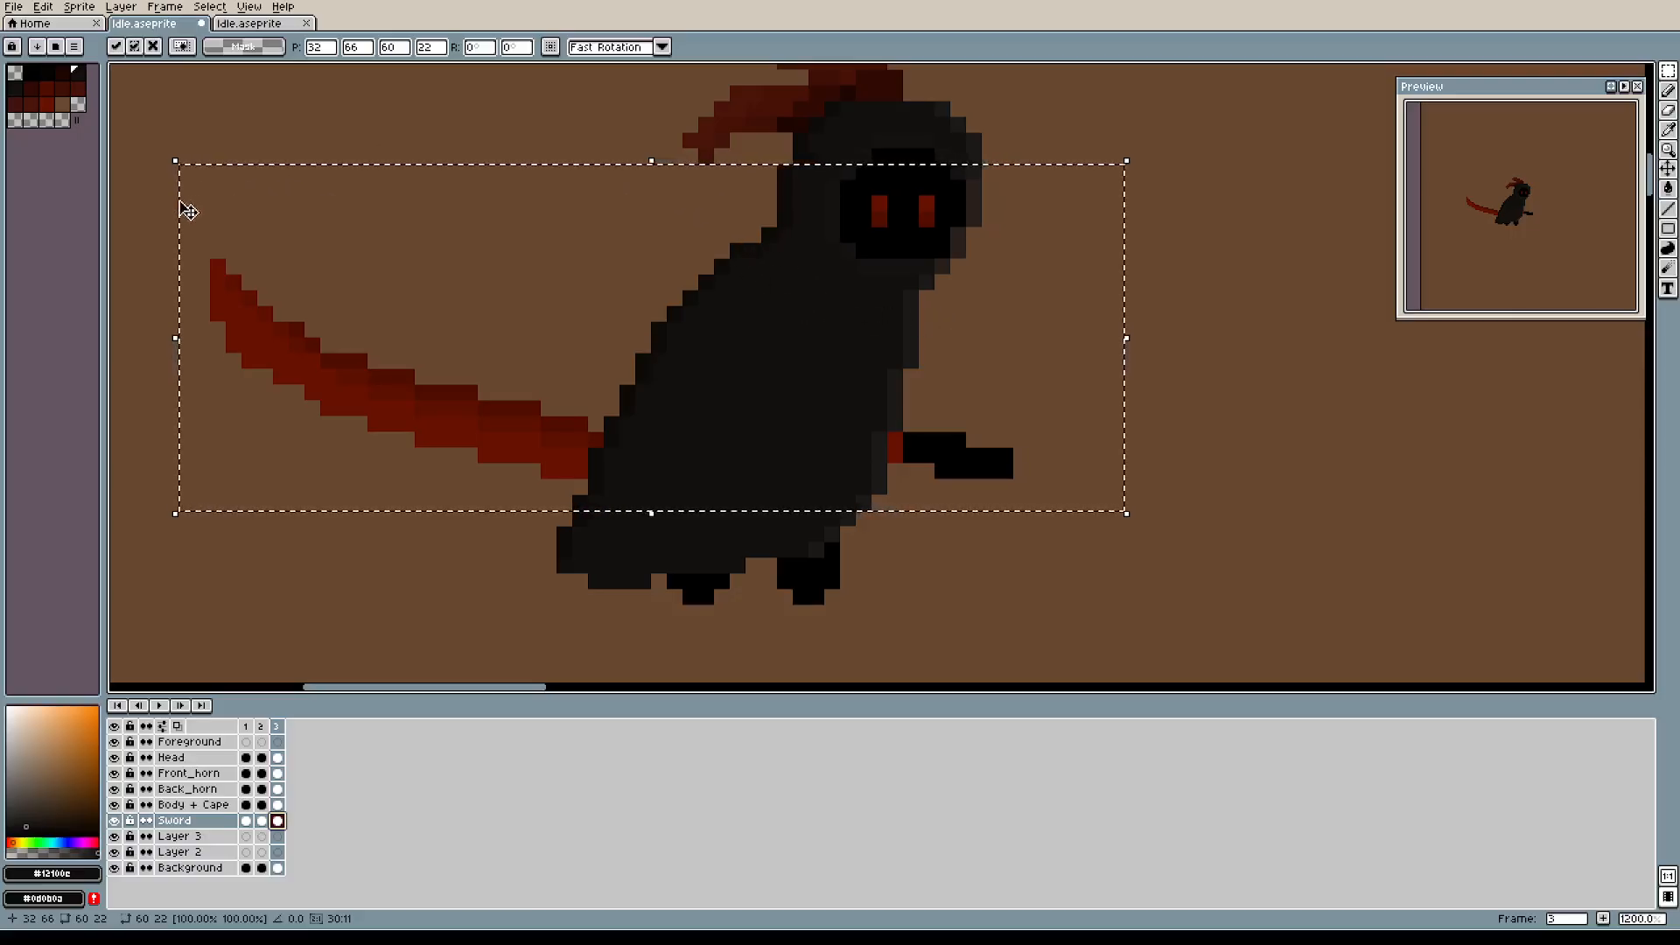
{"action": "left_click_drag", "start_coordinate": [176, 327], "coordinate": [185, 286]}
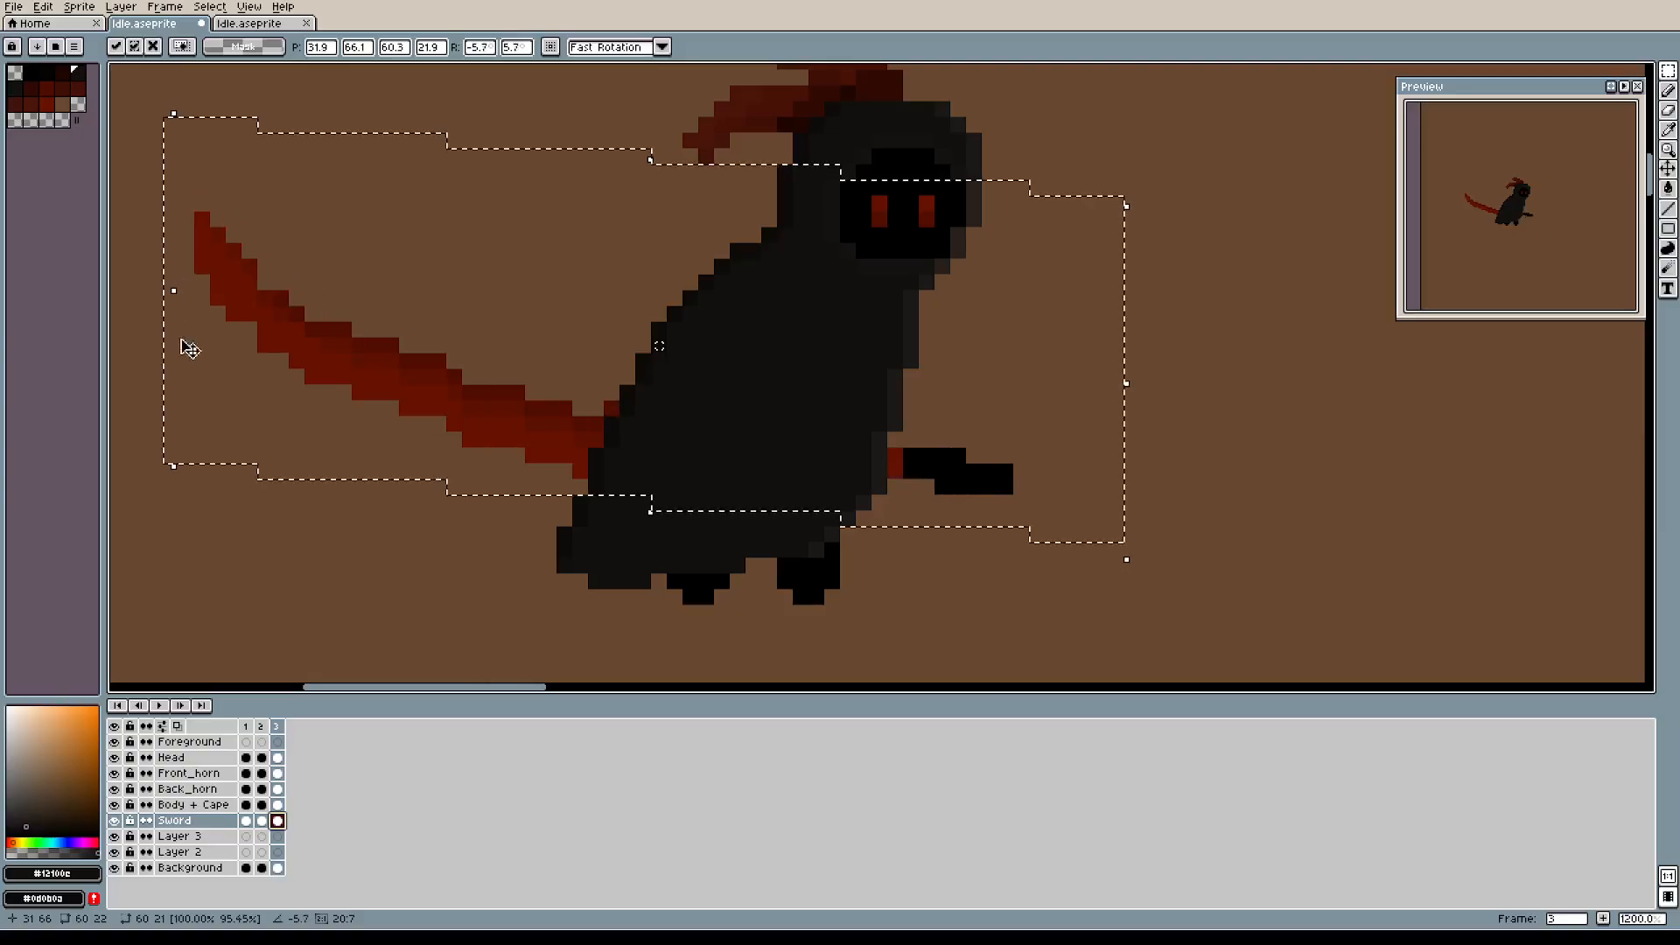
Apply the sword's -5.7° rotation in frame 3 and erase the stray pixel where the blade meets the cape.
{"action": "left_click", "coordinate": [265, 613]}
{"action": "key", "text": "b"}
{"action": "scroll", "coordinate": [582, 459], "scroll_direction": "up", "scroll_amount": 5}
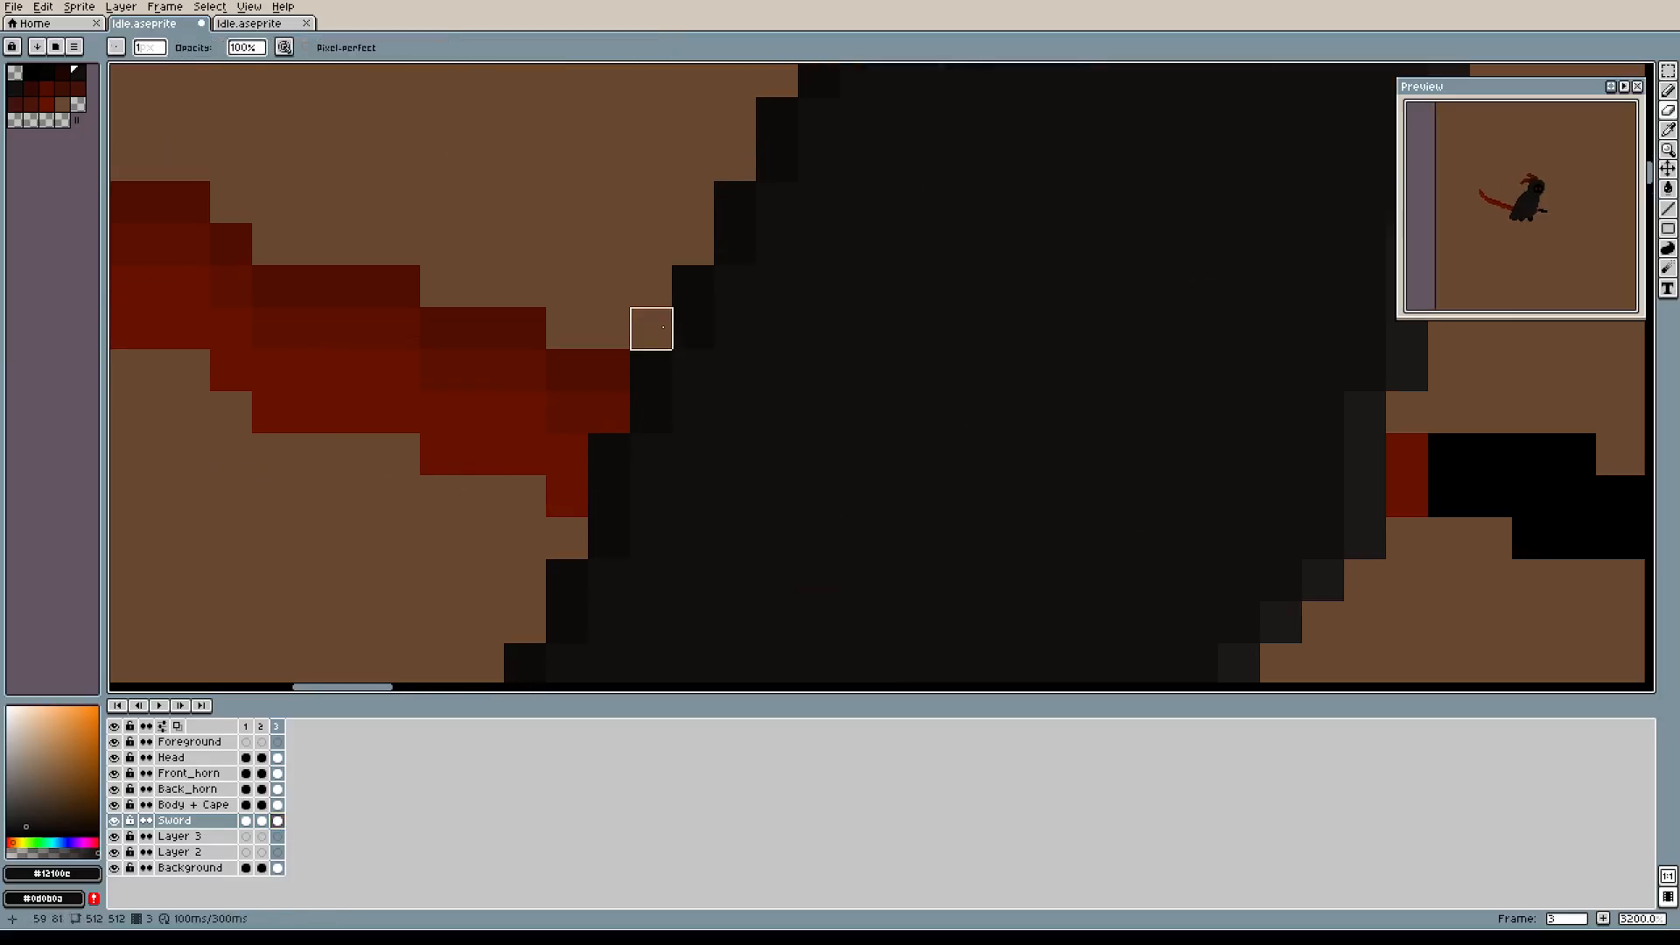
{"action": "scroll", "coordinate": [826, 446], "scroll_direction": "down", "scroll_amount": 4}
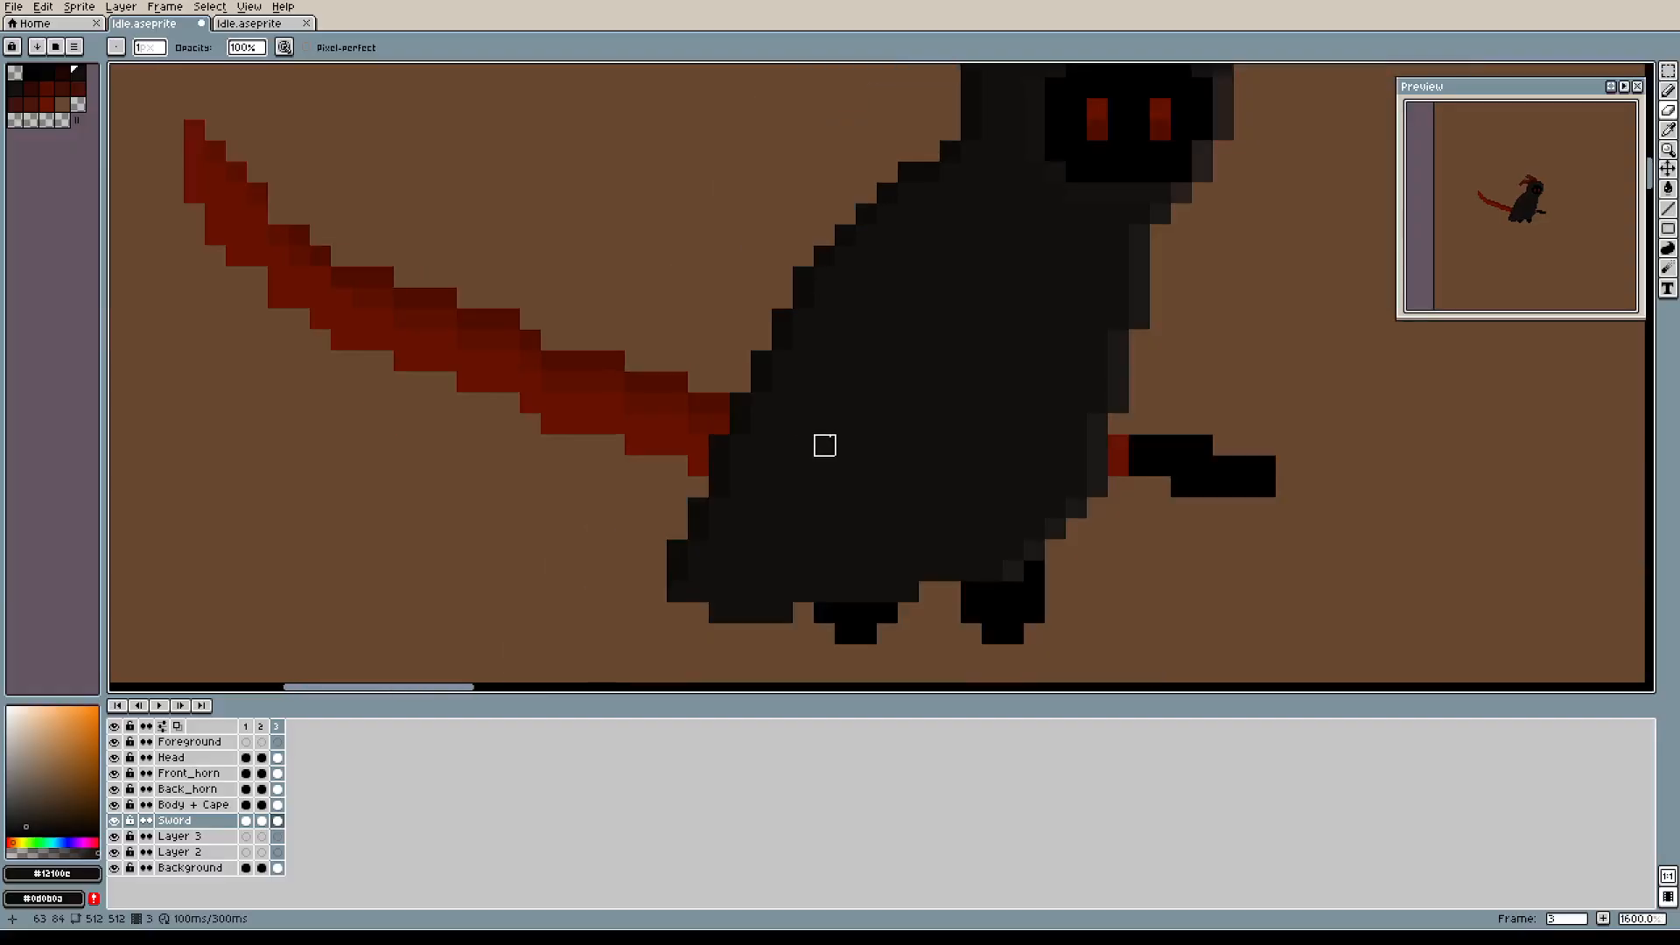
Touch up the upper edge of the sword blade near its tip in frame 3 using reds sampled from the blade.
{"action": "left_click", "coordinate": [698, 425], "text": "alt"}
{"action": "left_click_drag", "start_coordinate": [327, 261], "coordinate": [438, 318]}
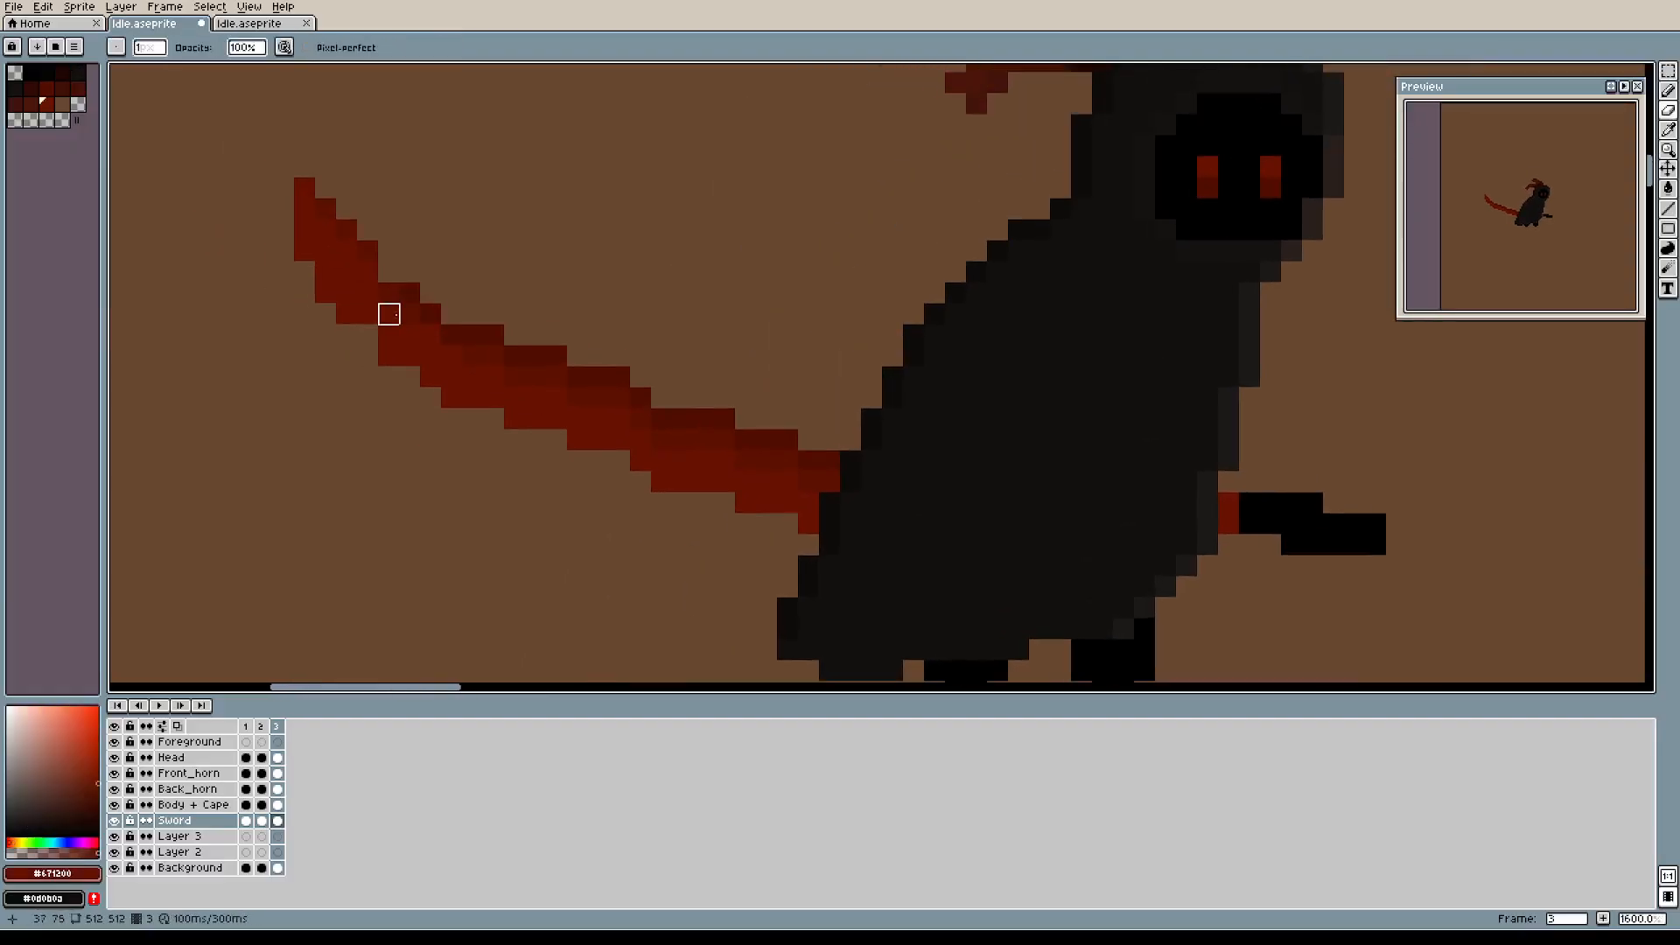
{"action": "left_click", "coordinate": [389, 272], "text": "alt"}
{"action": "key", "text": "b"}
{"action": "left_click", "coordinate": [388, 272]}
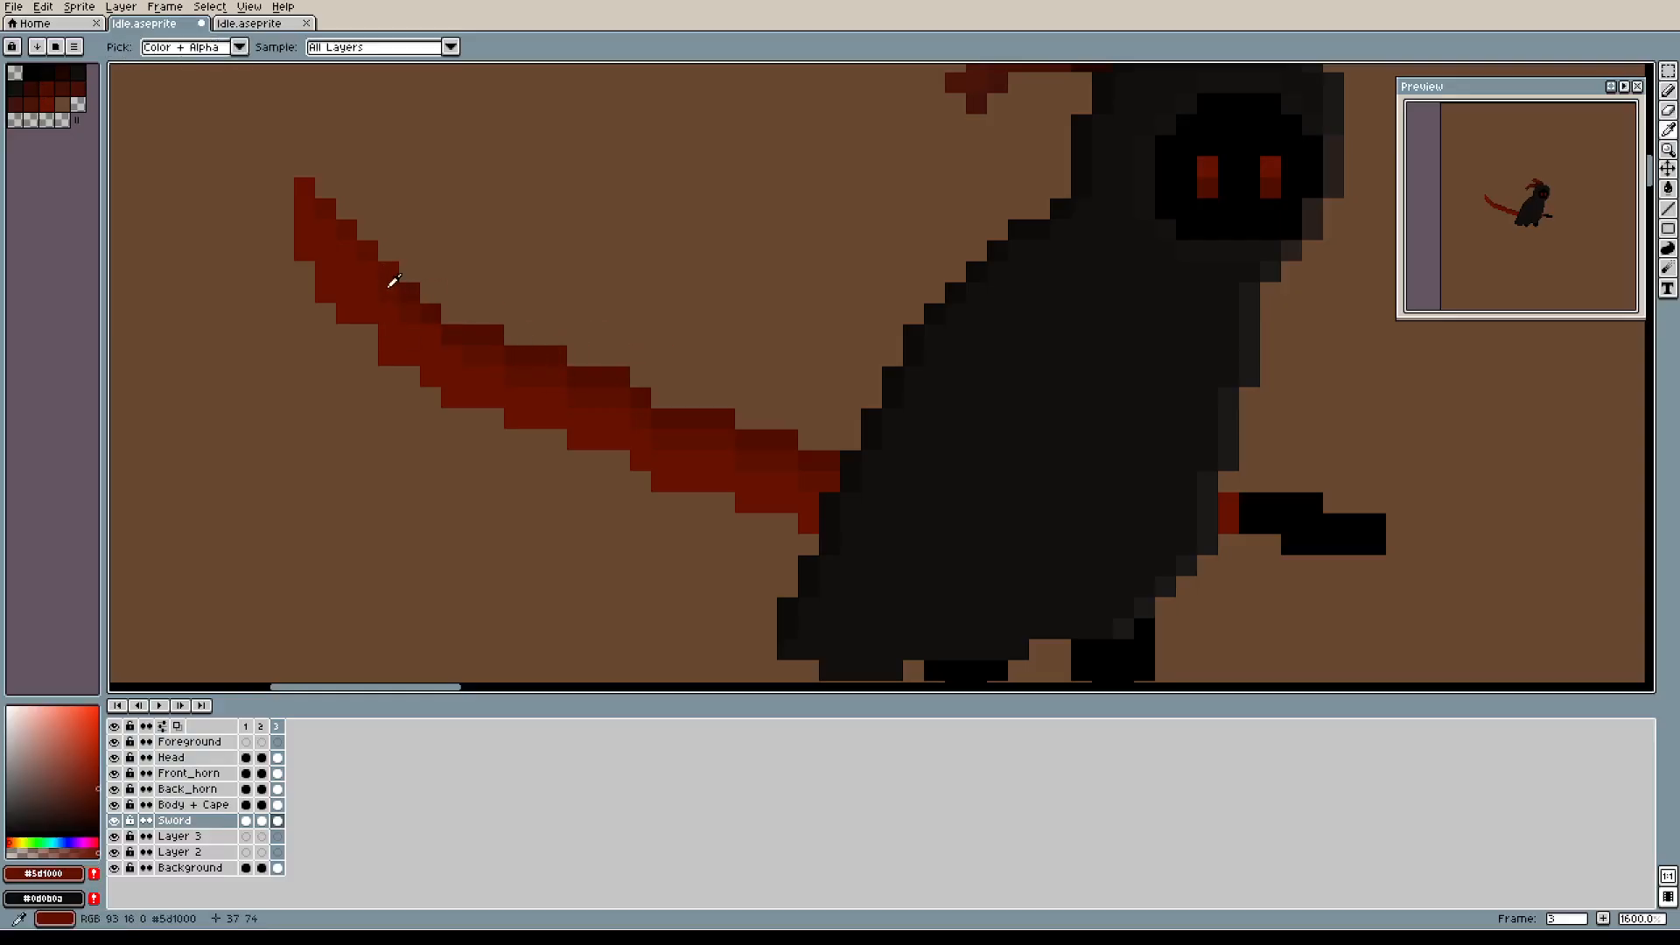
{"action": "mouse_move", "coordinate": [799, 302]}
{"action": "left_mouse_down"}
{"action": "mouse_move", "coordinate": [681, 270]}
{"action": "mouse_move", "coordinate": [684, 300]}
{"action": "left_mouse_up"}
{"action": "scroll", "coordinate": [612, 248], "scroll_direction": "down", "scroll_amount": 1}
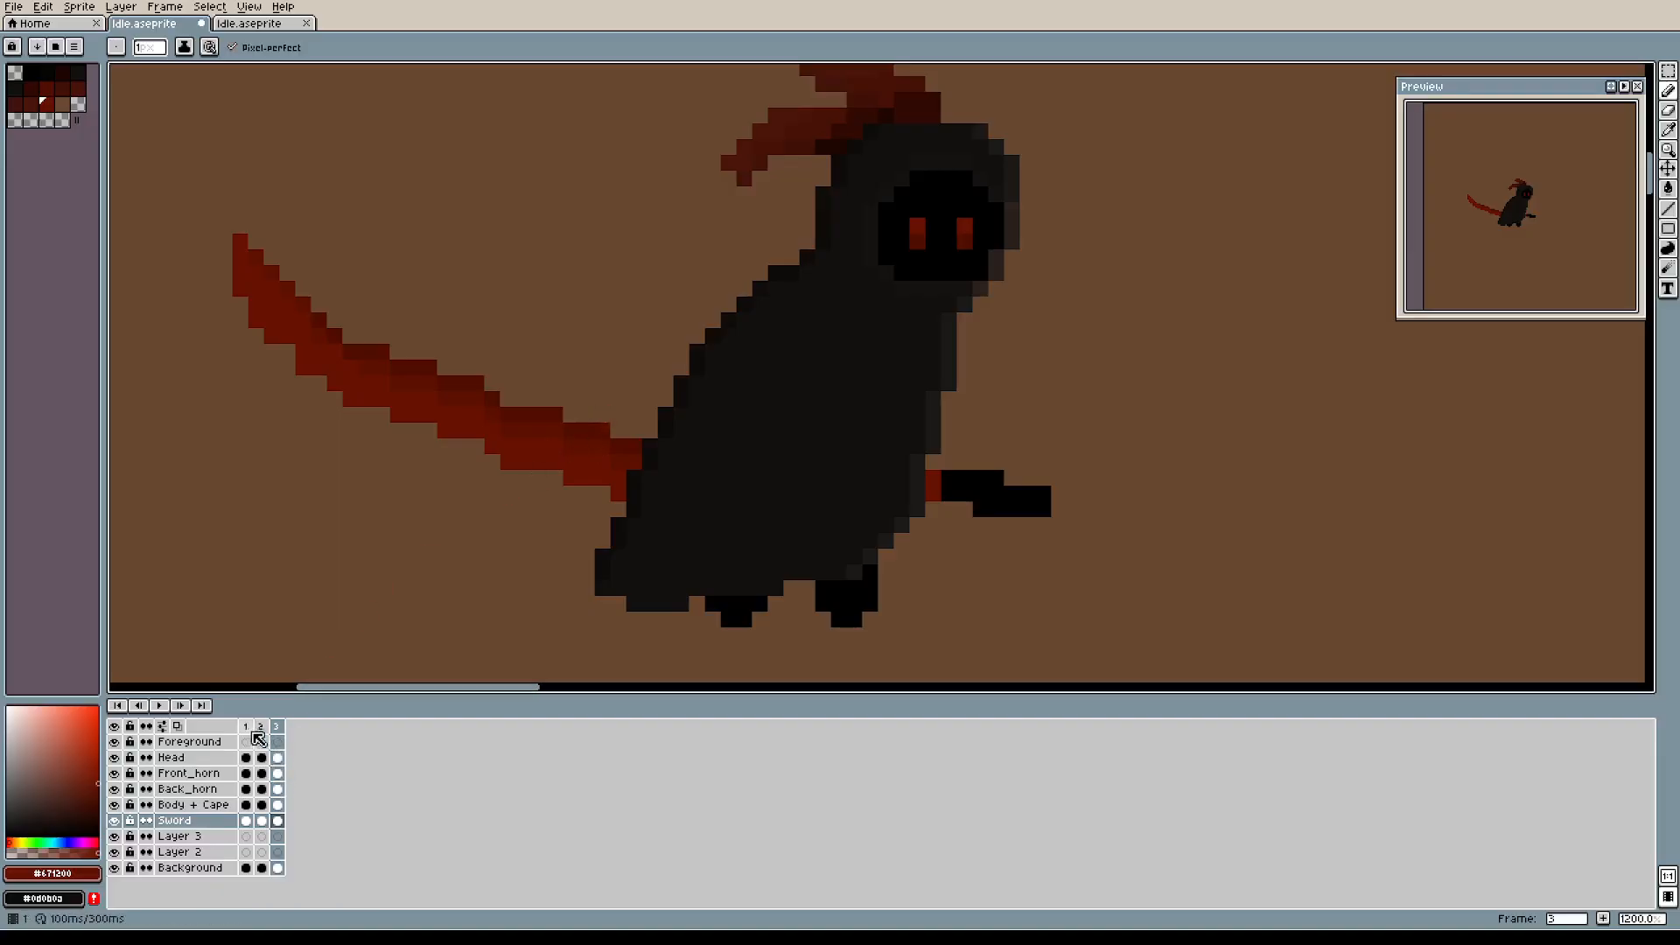
Play the animation and compare frames 1, 2 and 3 for drawing errors.
{"action": "left_click", "coordinate": [160, 705]}
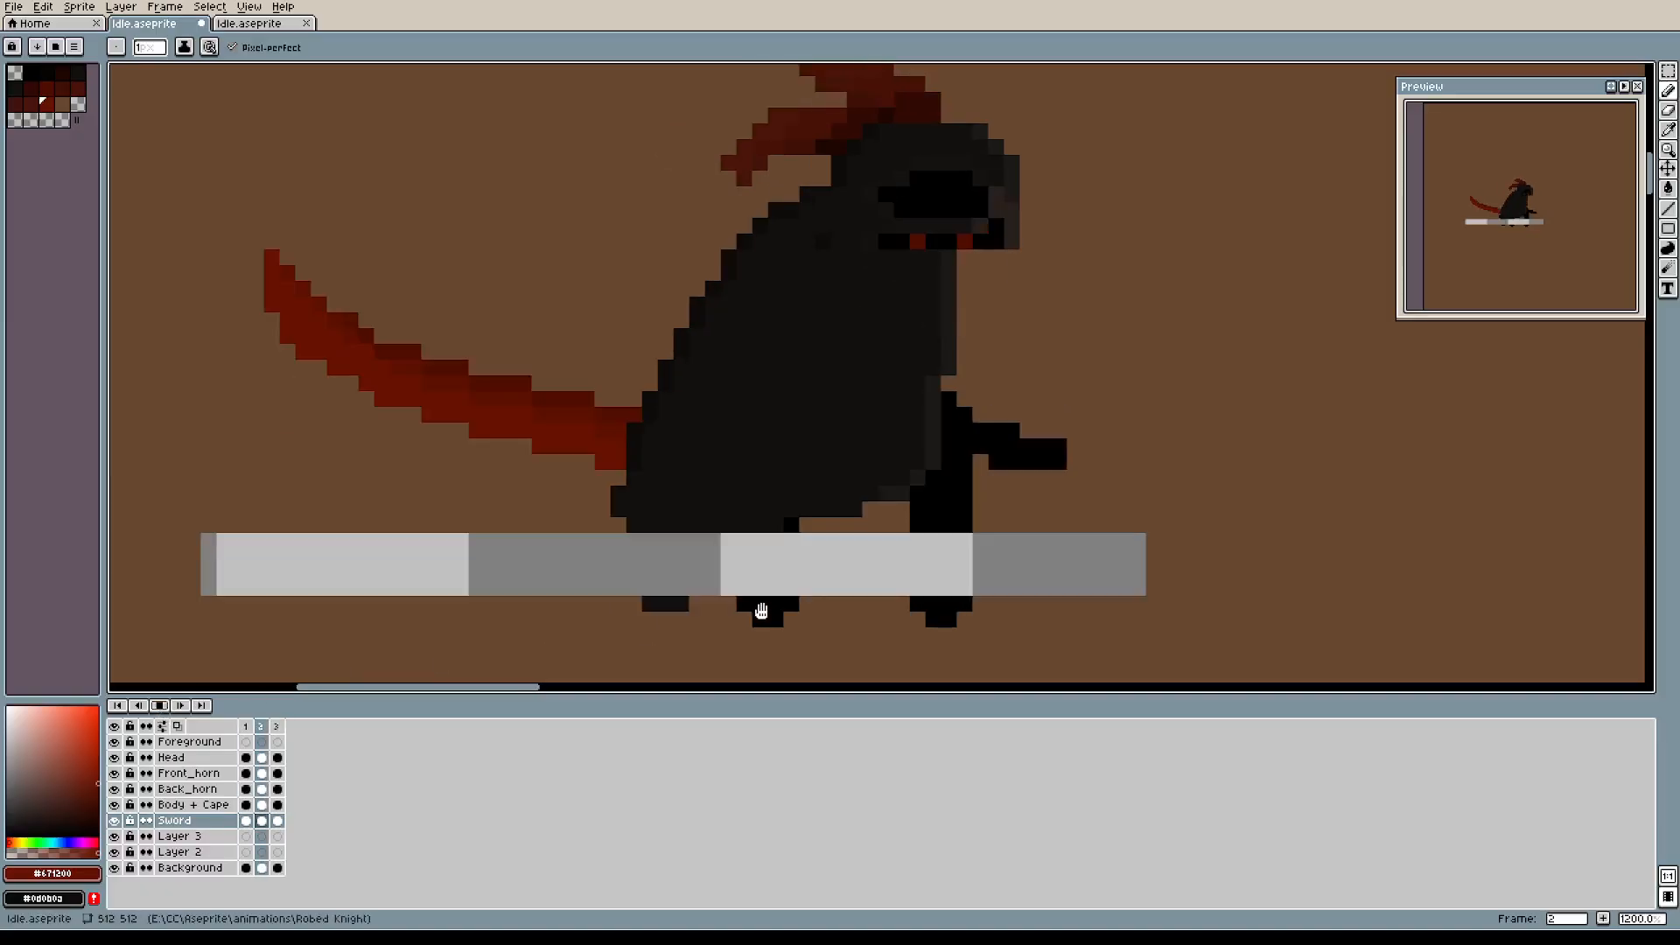
{"action": "left_click", "coordinate": [161, 707]}
{"action": "scroll", "coordinate": [1074, 543], "scroll_direction": "down", "scroll_amount": 3}
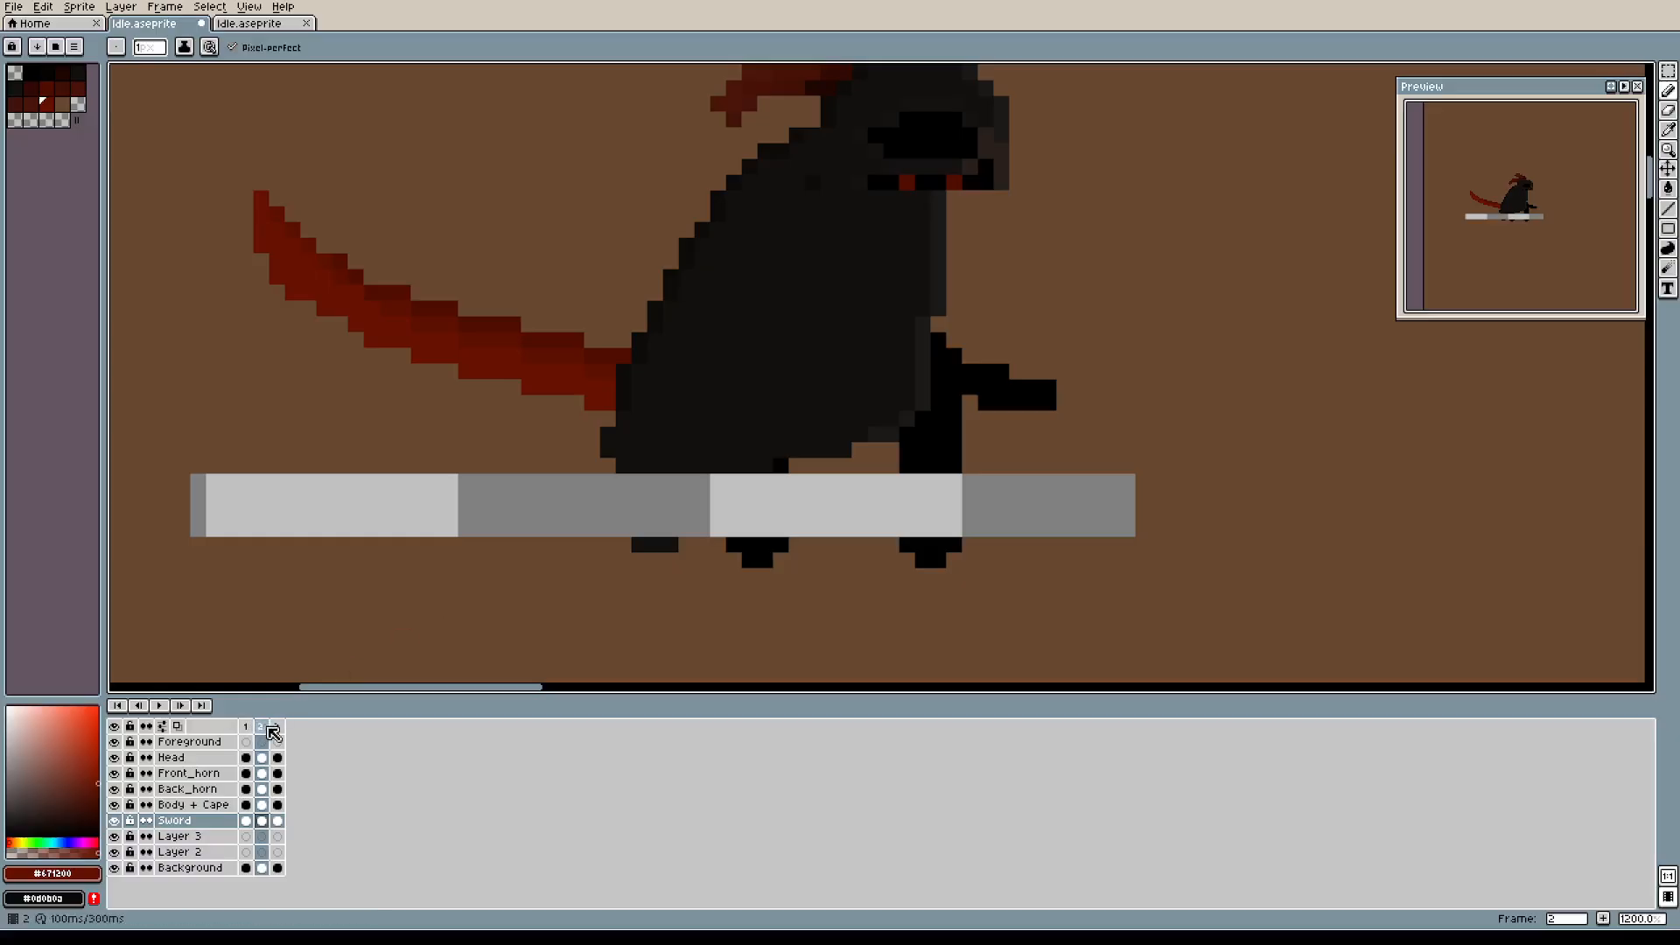
{"action": "left_click", "coordinate": [277, 728]}
{"action": "left_click", "coordinate": [262, 728]}
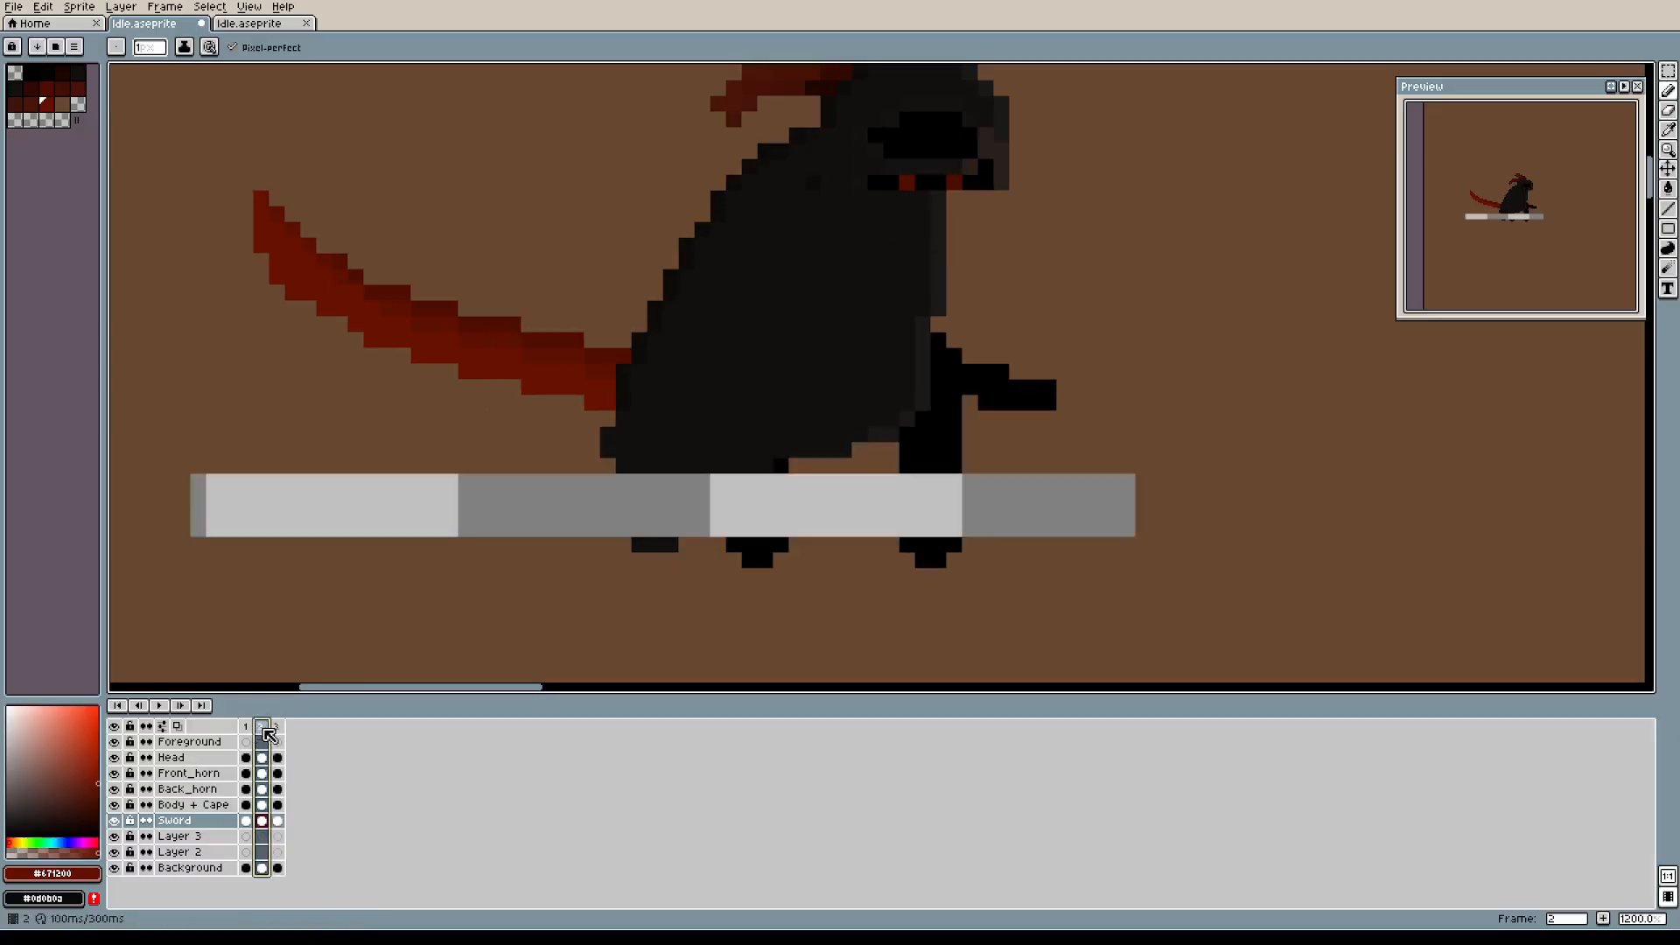
{"action": "left_click", "coordinate": [277, 728]}
{"action": "left_click", "coordinate": [248, 728]}
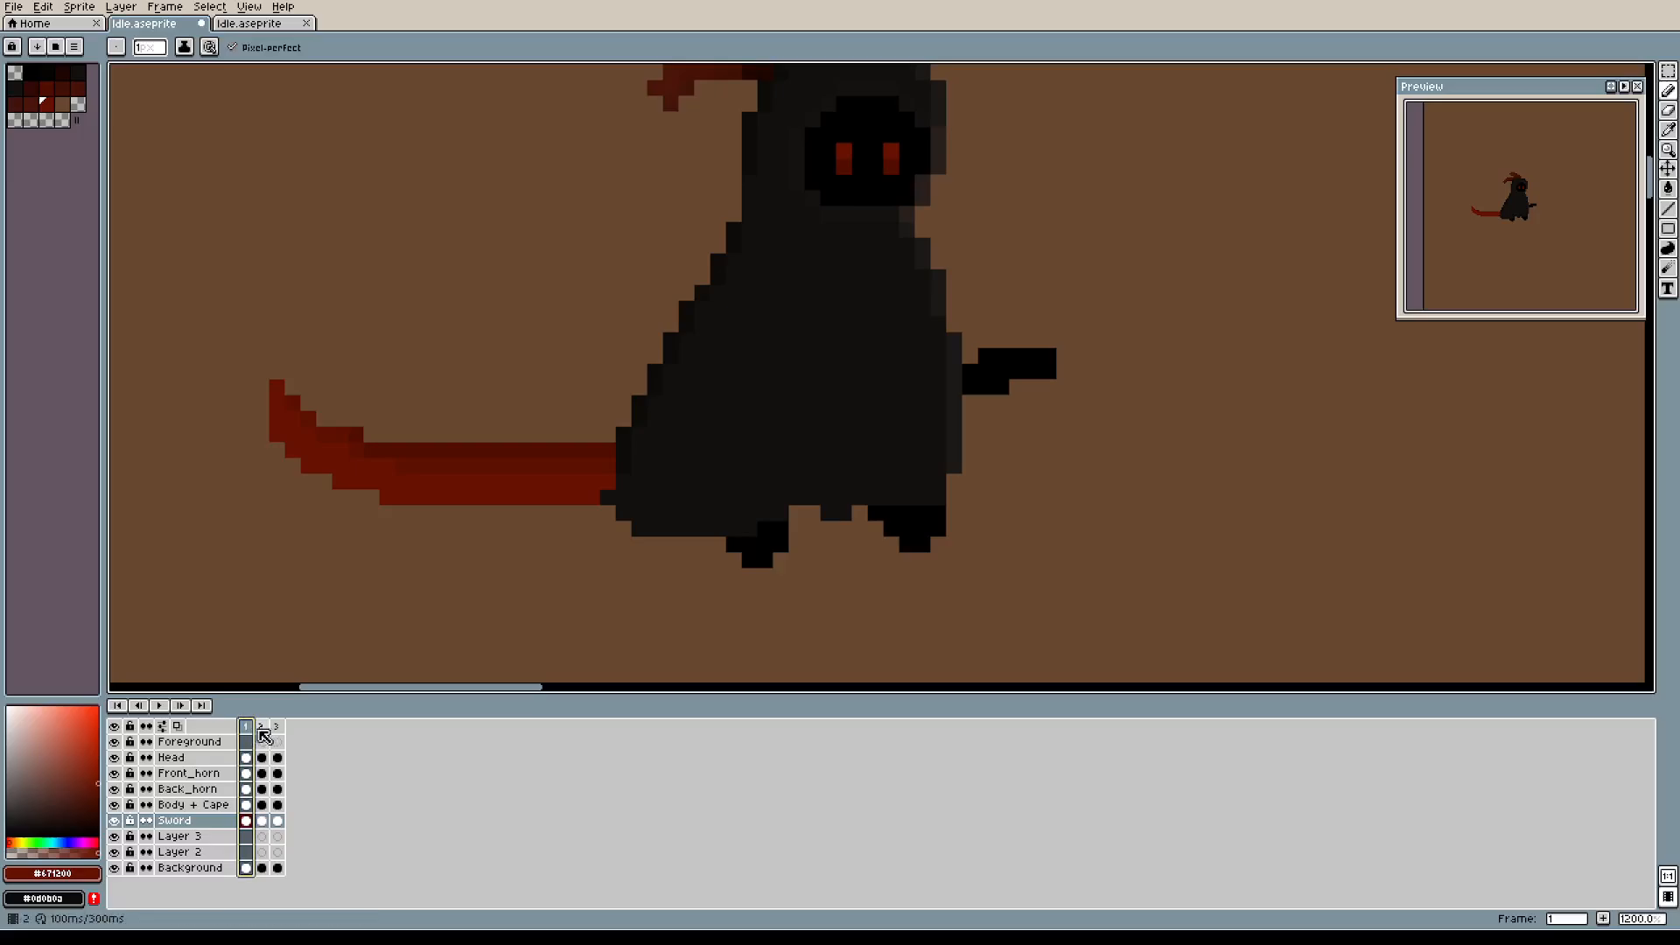
{"action": "left_click", "coordinate": [263, 729]}
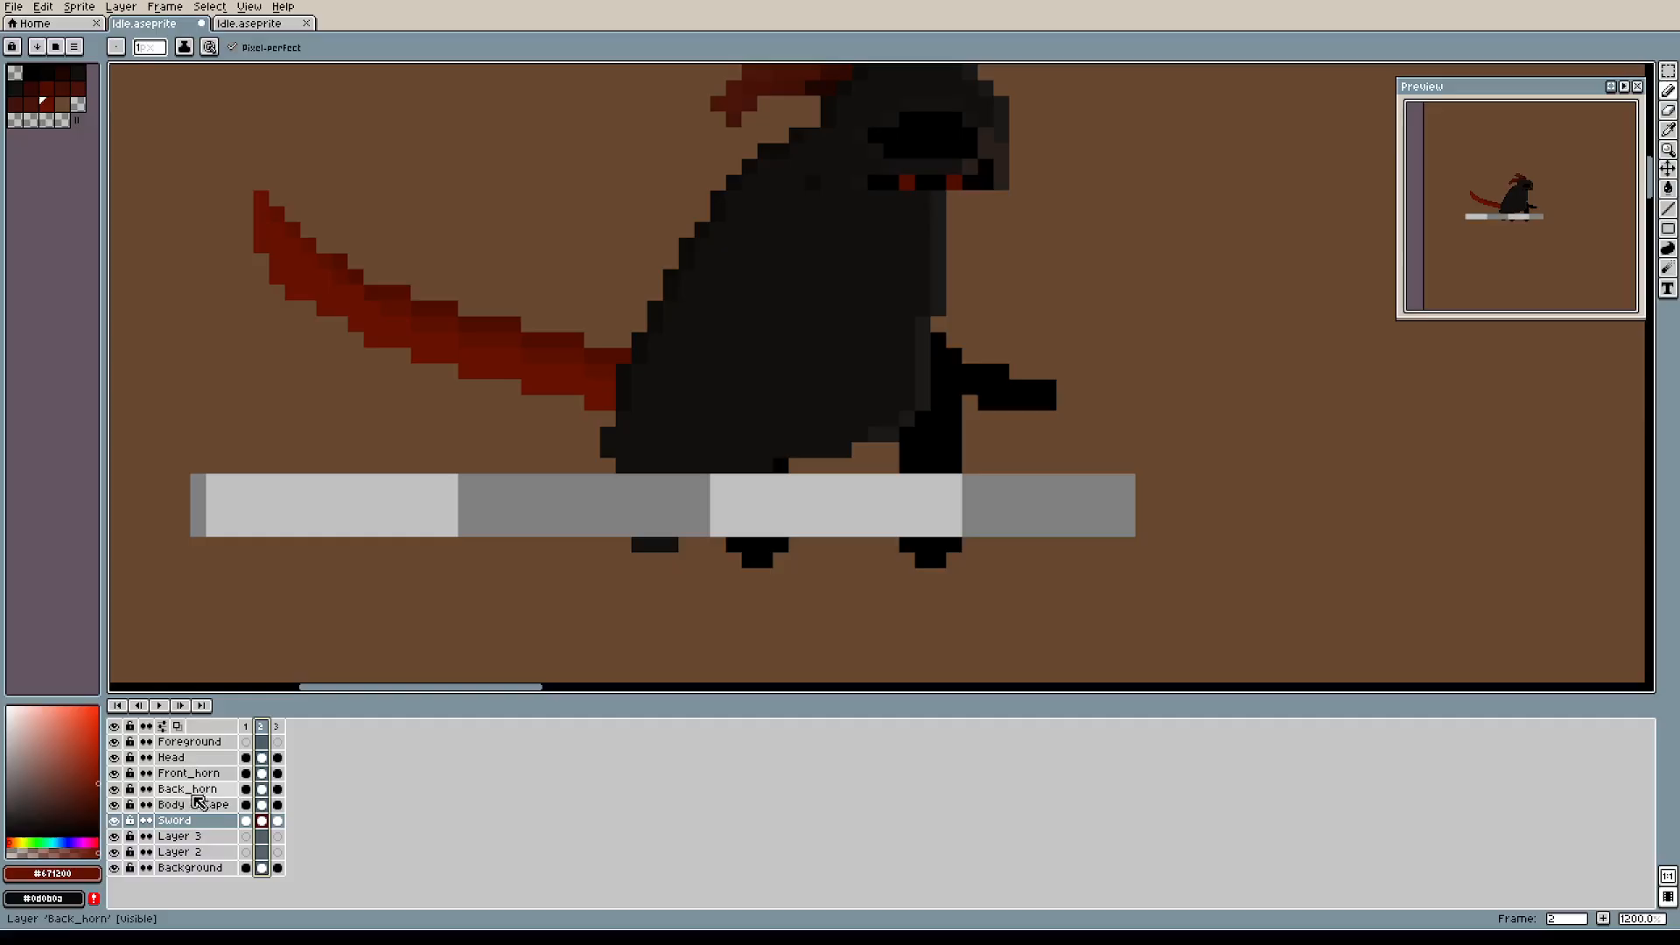
Go through the layers in frame 2, down to Background, to trace the grey checkered bar across the figure's feet.
{"action": "left_click", "coordinate": [203, 785]}
{"action": "left_click", "coordinate": [201, 776]}
{"action": "left_click", "coordinate": [203, 760]}
{"action": "left_click", "coordinate": [205, 744]}
{"action": "left_click", "coordinate": [199, 762]}
{"action": "scroll", "coordinate": [587, 526], "scroll_direction": "up", "scroll_amount": 1}
{"action": "scroll", "coordinate": [590, 528], "scroll_direction": "down", "scroll_amount": 1}
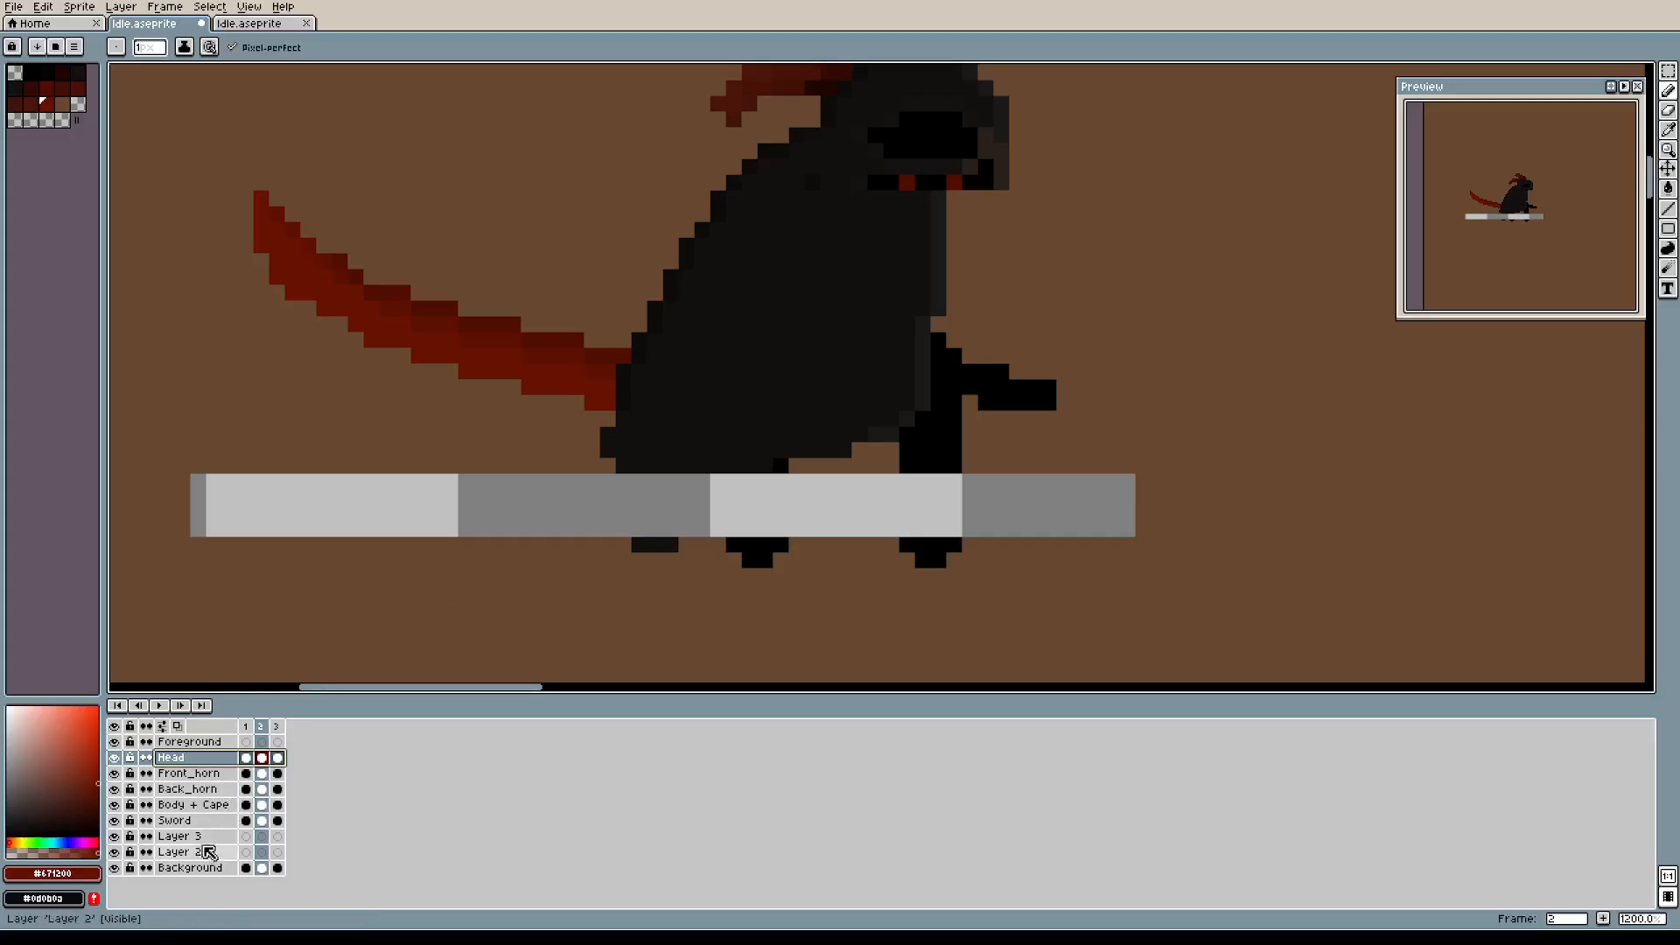
{"action": "left_click", "coordinate": [202, 805]}
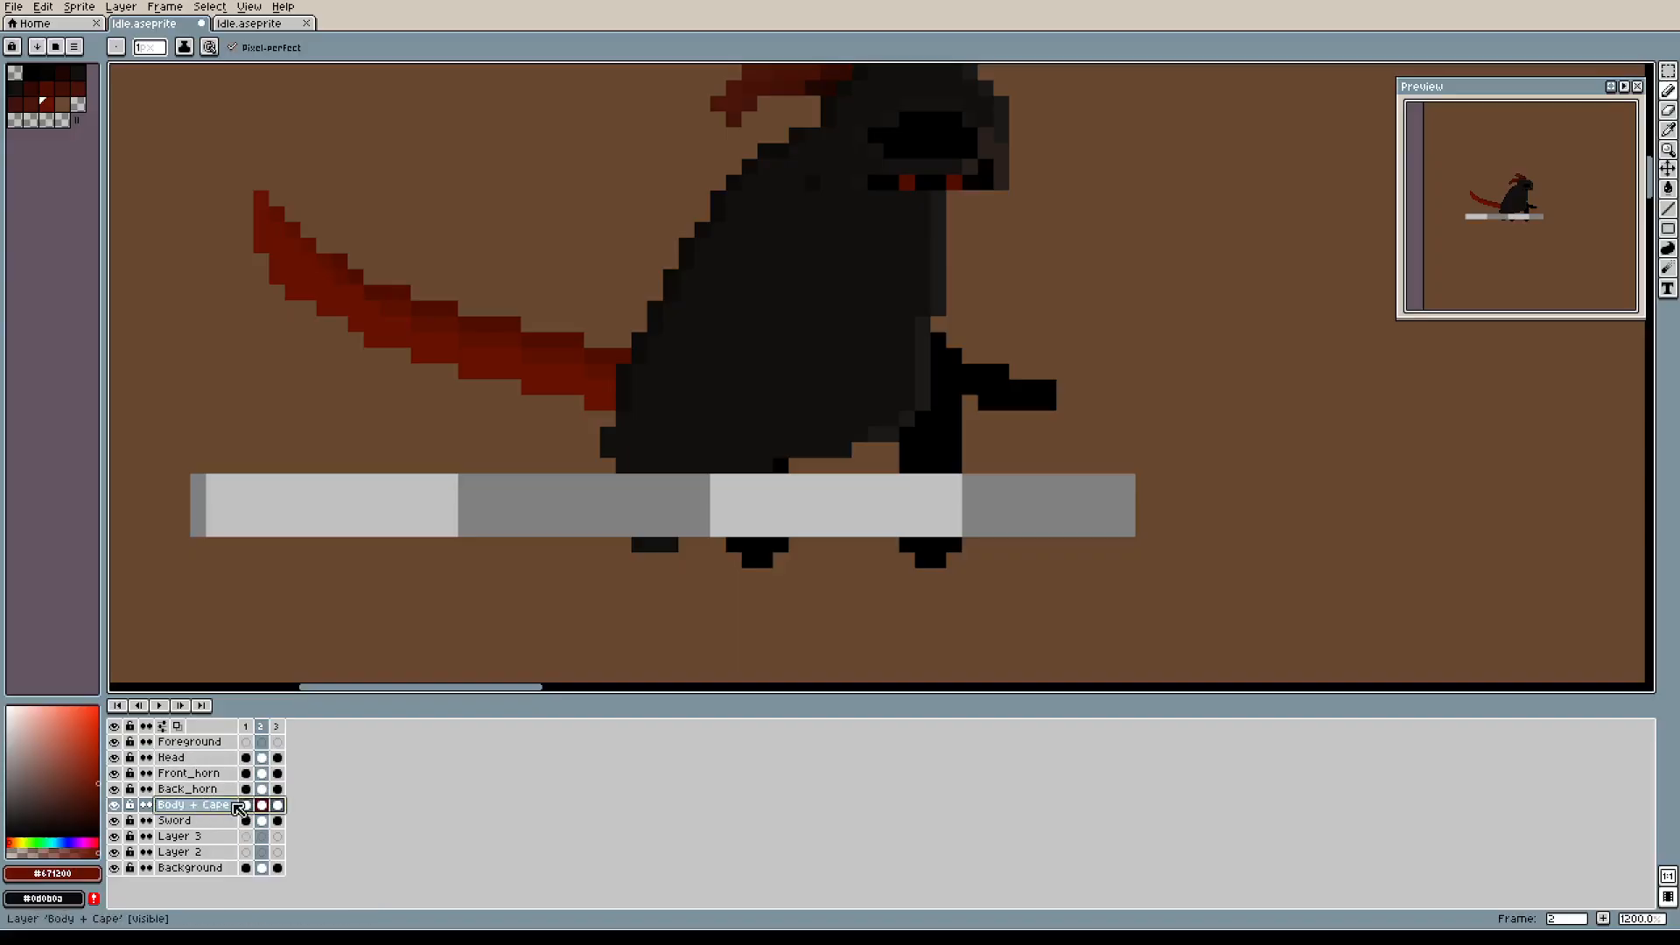
{"action": "left_click", "coordinate": [202, 868]}
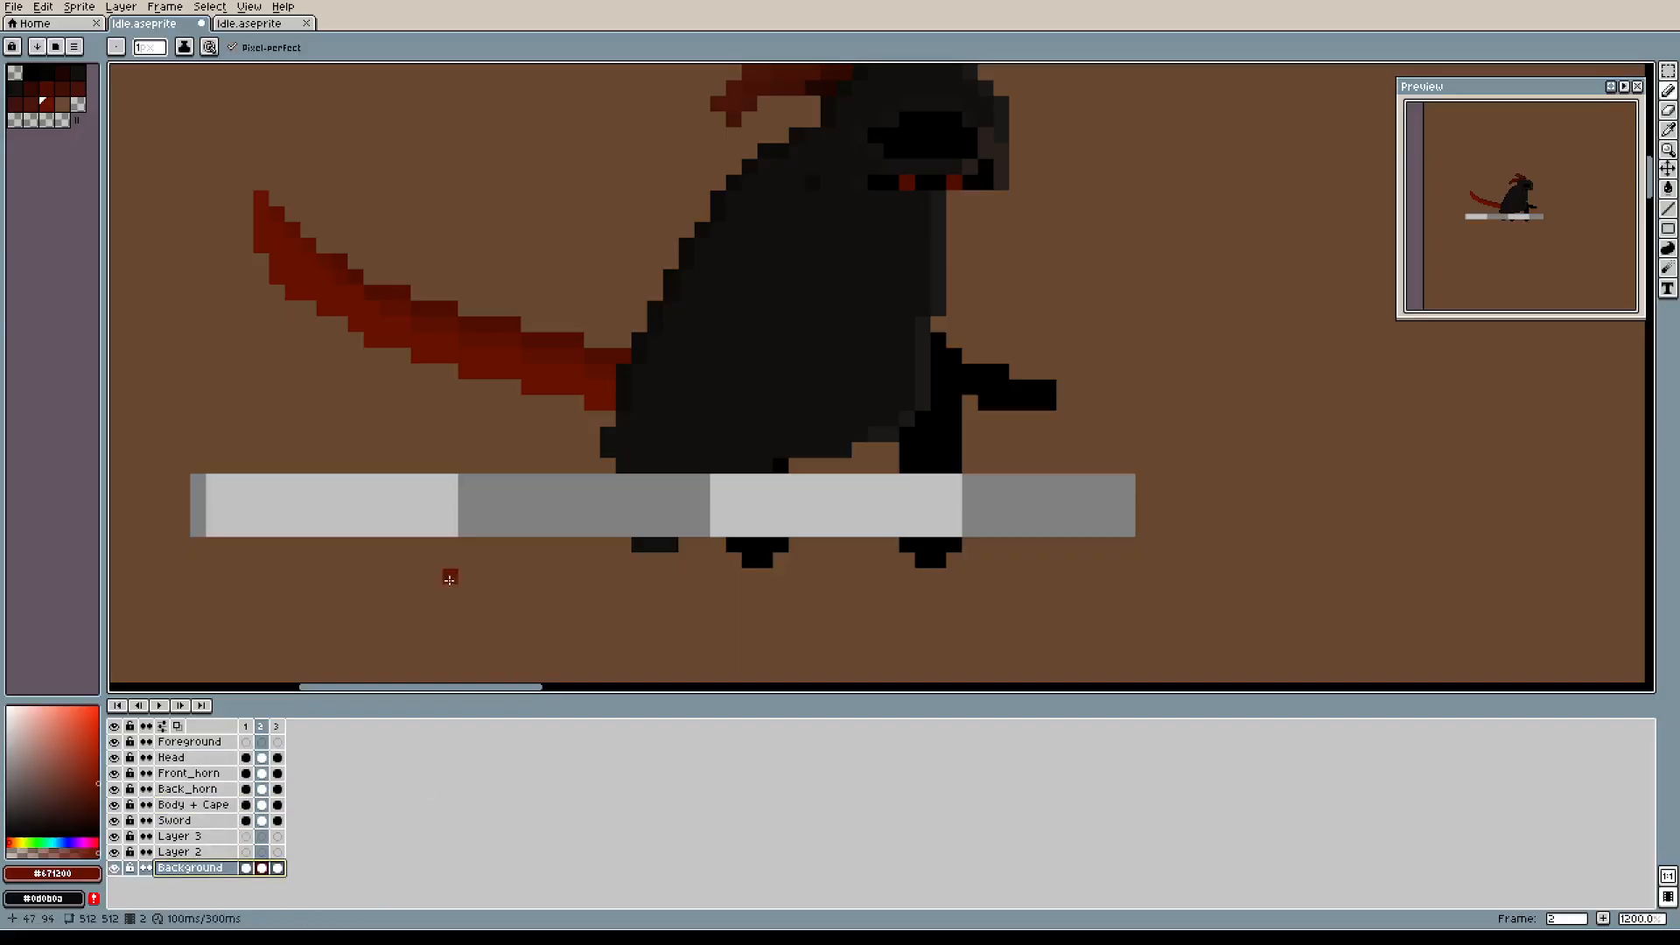
Sample the background brown #674830 as the drawing colour for the Background layer in frame 2.
{"action": "scroll", "coordinate": [300, 532], "scroll_direction": "down", "scroll_amount": 3}
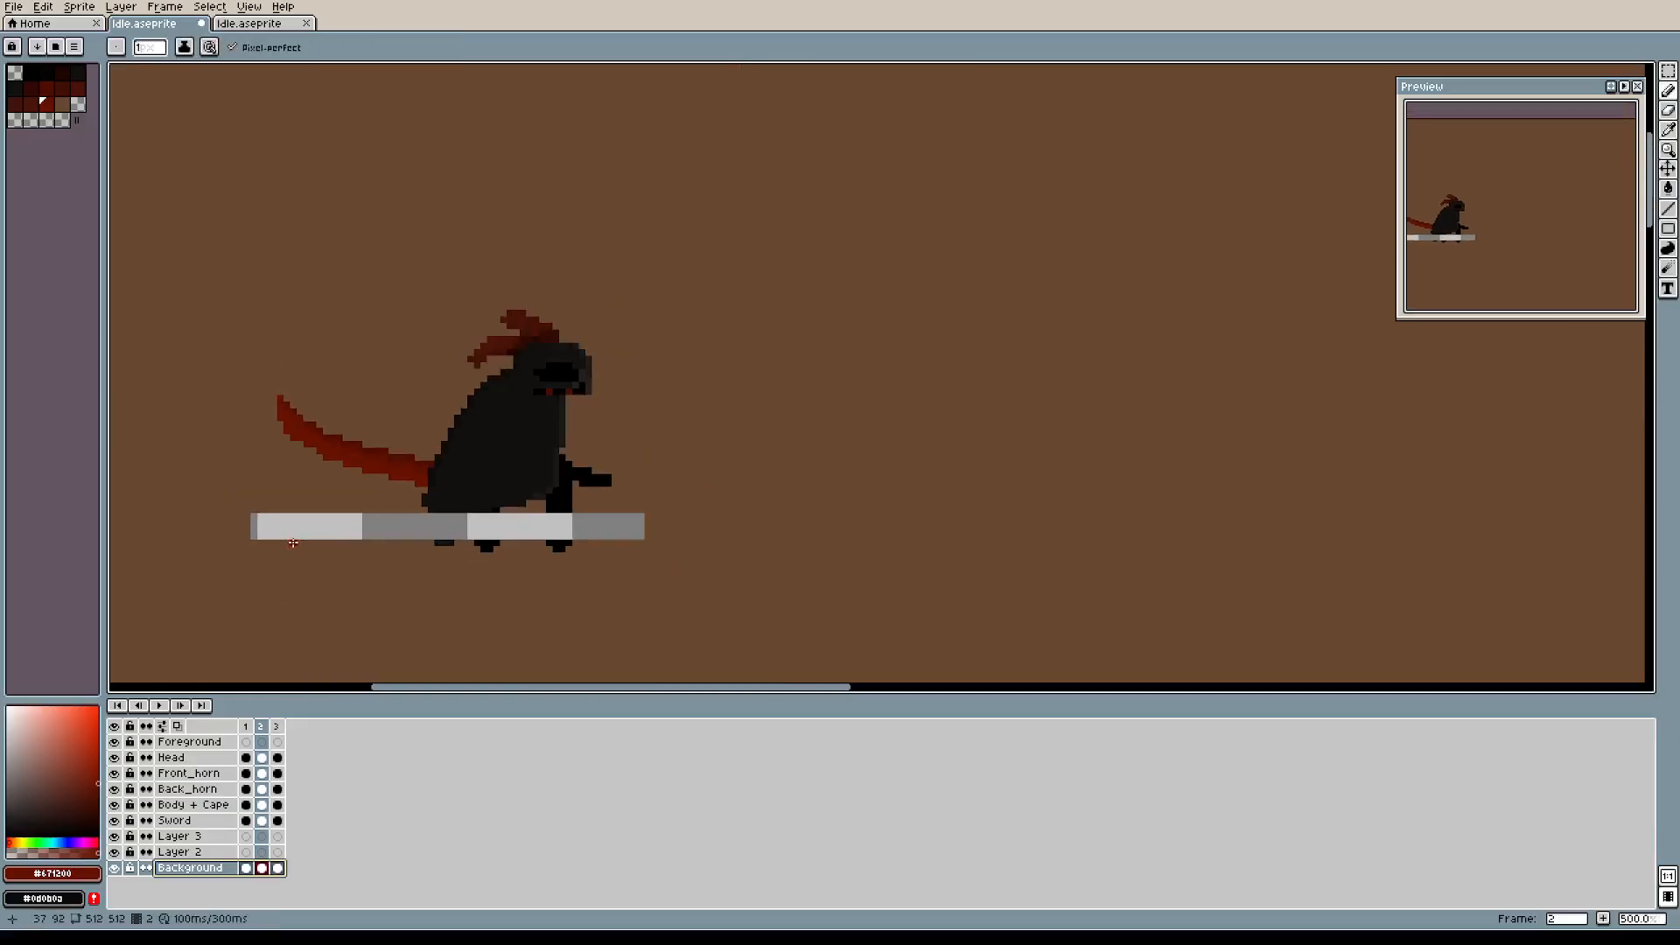
{"action": "key", "text": "i"}
{"action": "key", "text": "b"}
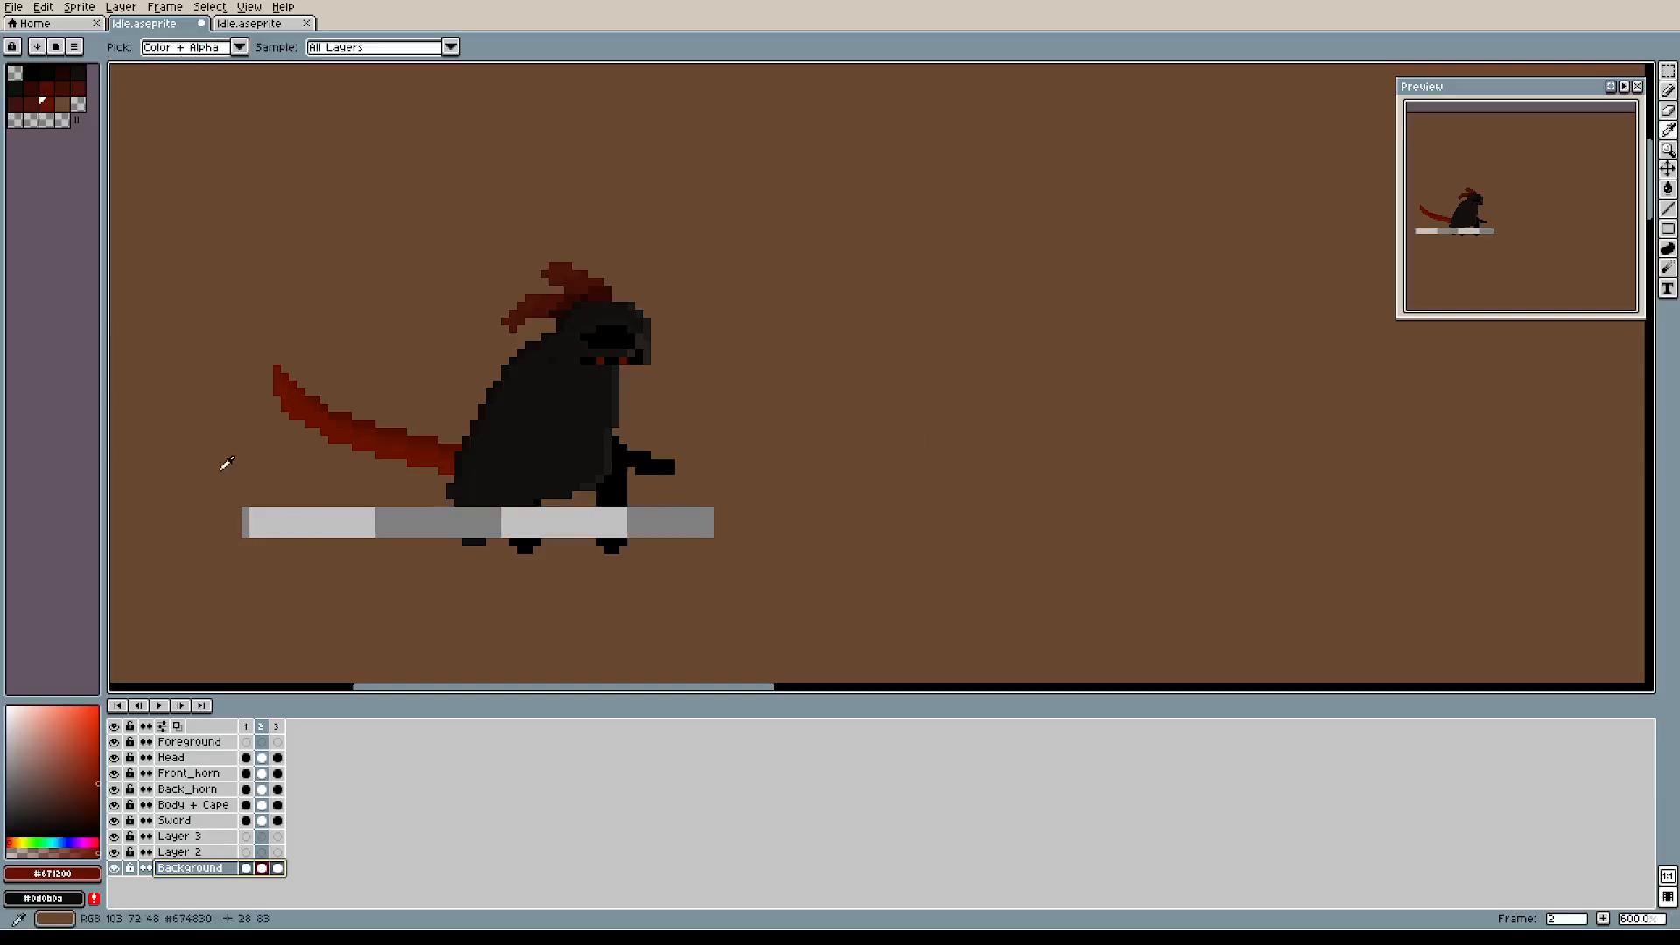
{"action": "left_click", "coordinate": [221, 465], "text": "alt"}
{"action": "scroll", "coordinate": [252, 533], "scroll_direction": "up", "scroll_amount": 4}
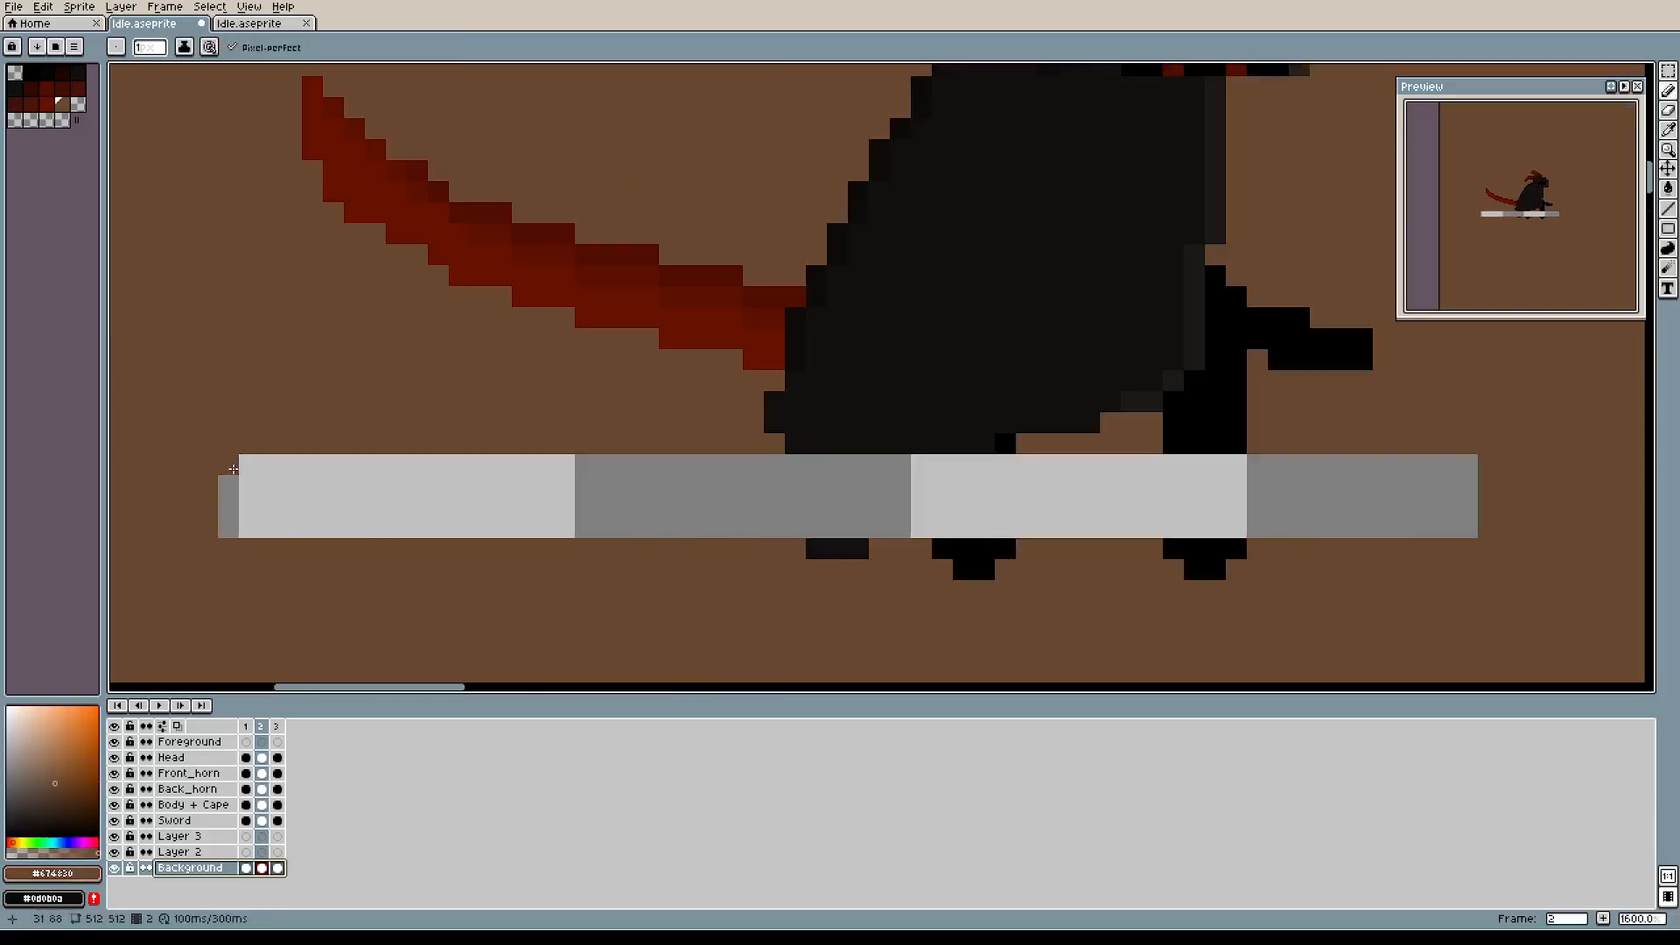
{"action": "key", "text": "v"}
{"action": "left_click_drag", "start_coordinate": [233, 476], "coordinate": [270, 485]}
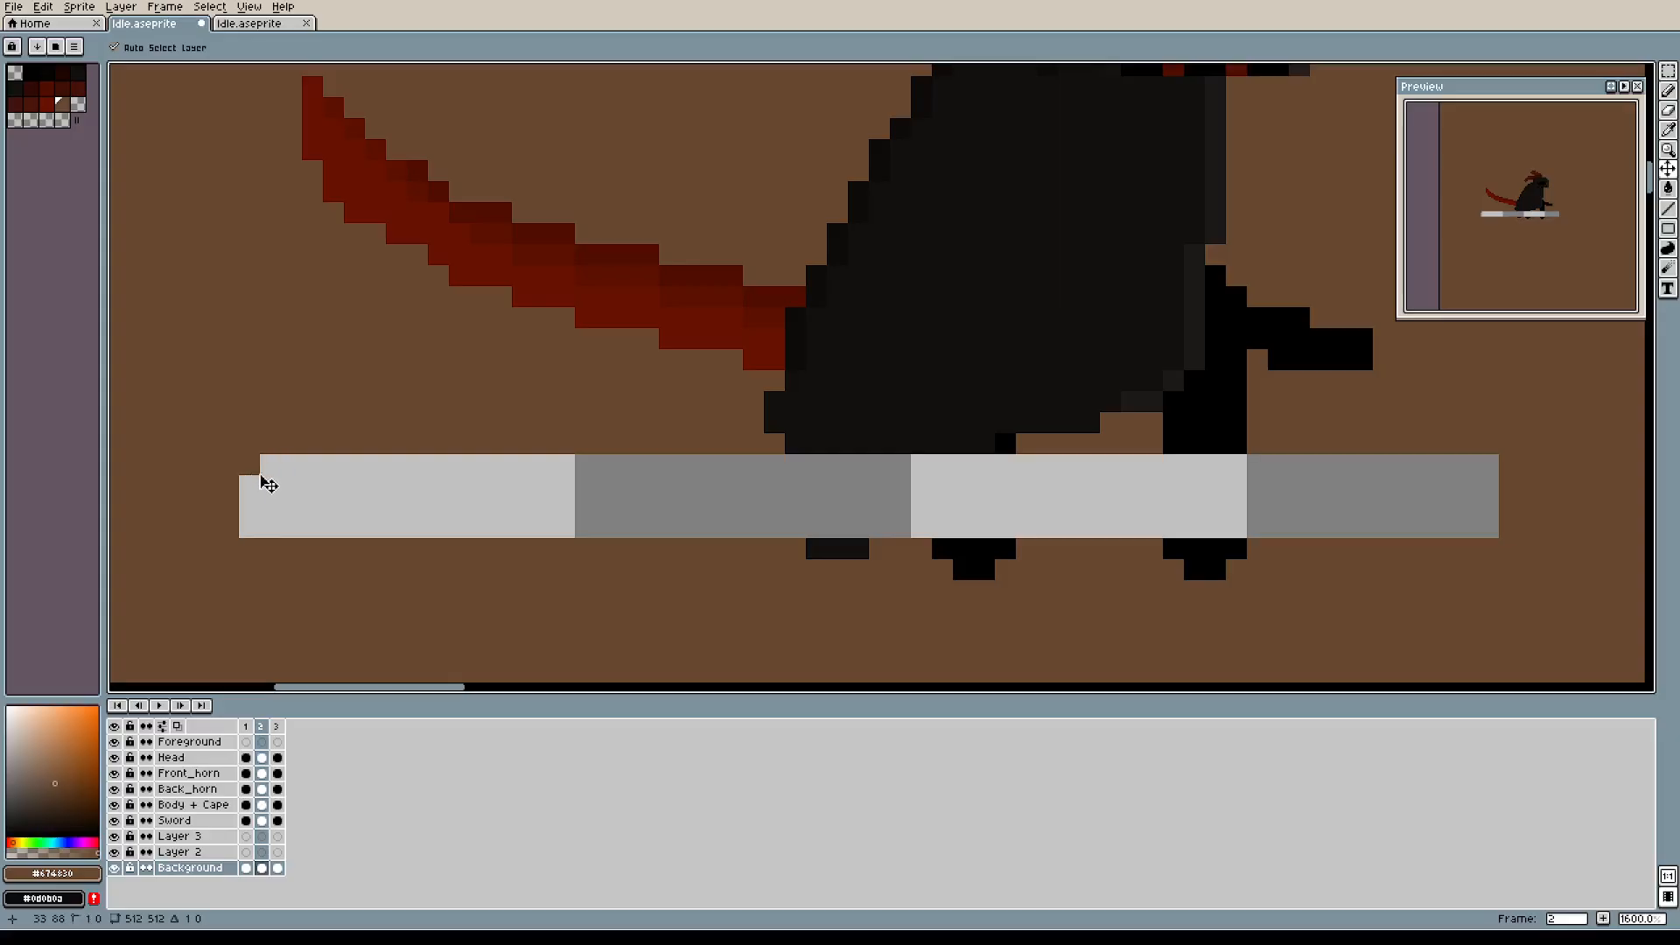
{"action": "key", "text": "b"}
{"action": "scroll", "coordinate": [263, 482], "scroll_direction": "down", "scroll_amount": 5}
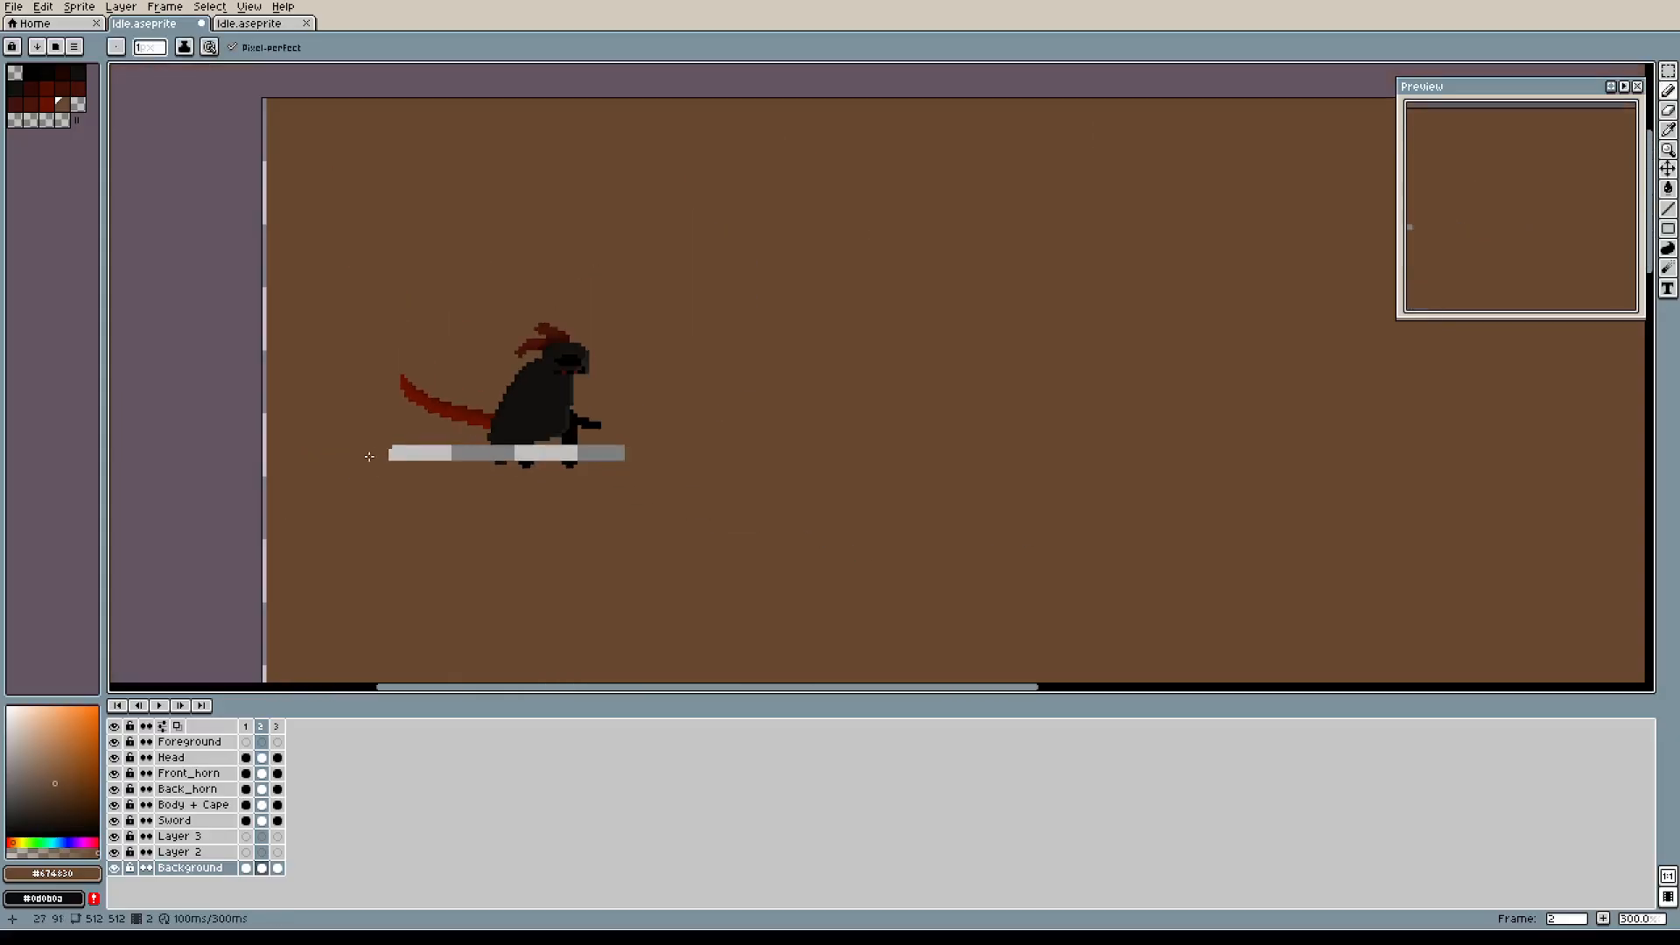
{"action": "key", "text": "v"}
{"action": "left_click_drag", "start_coordinate": [343, 467], "coordinate": [363, 464]}
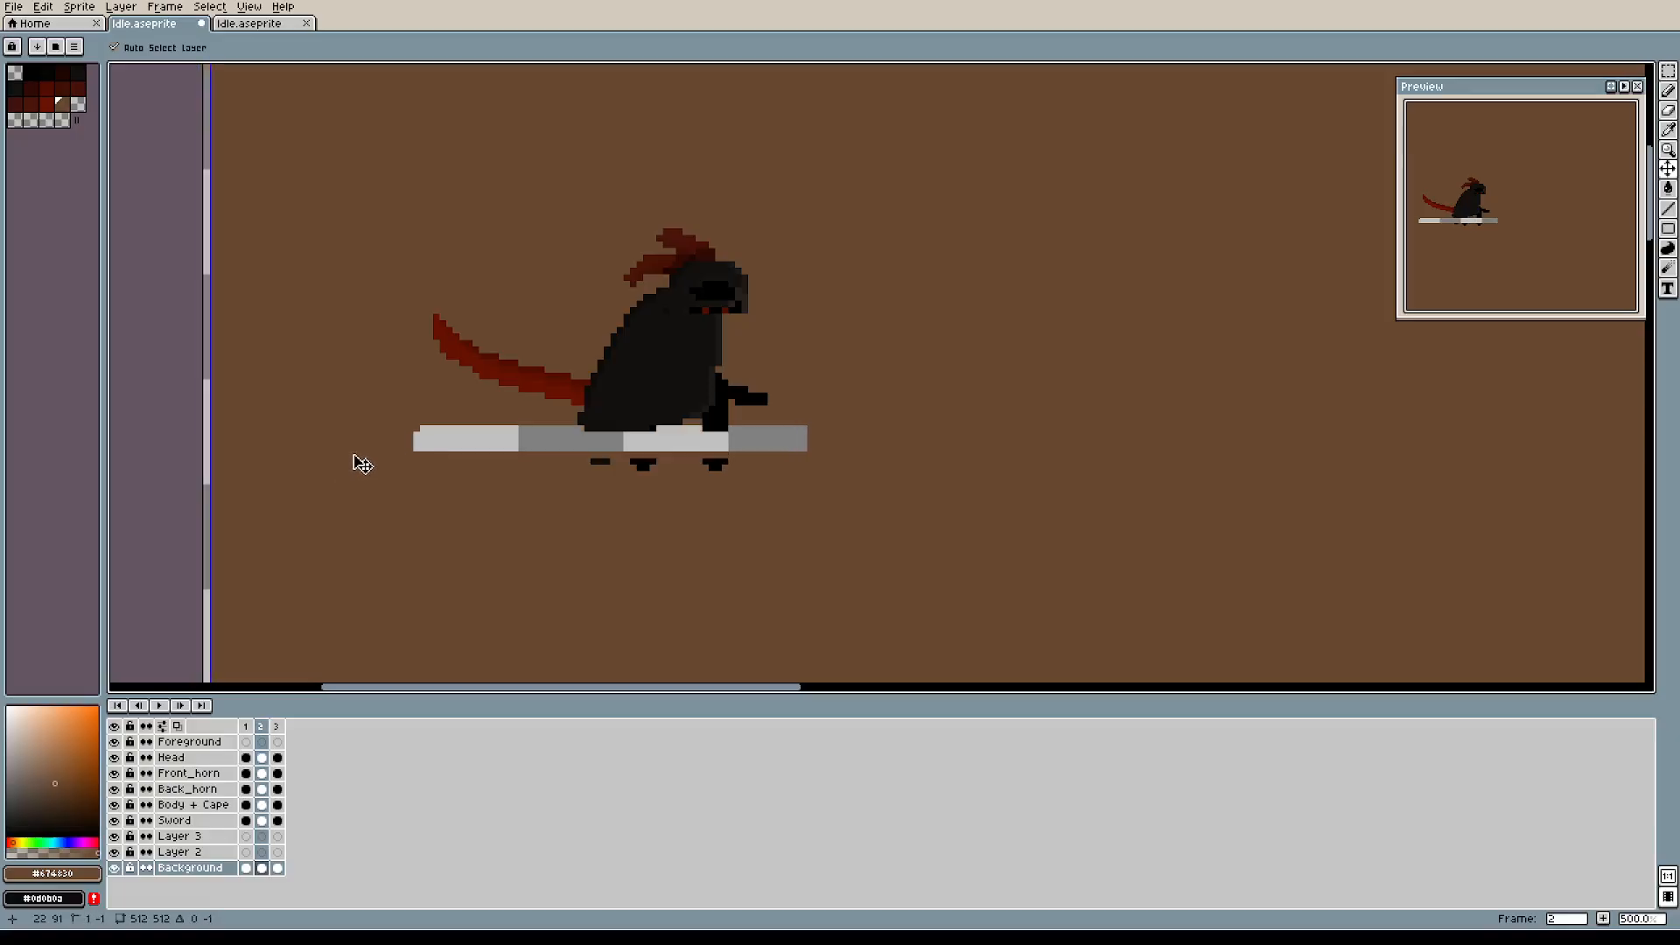
{"action": "key", "text": "b"}
{"action": "left_click_drag", "start_coordinate": [390, 240], "coordinate": [408, 600]}
{"action": "key", "text": "v"}
{"action": "mouse_move", "coordinate": [439, 522]}
{"action": "left_mouse_down"}
{"action": "mouse_move", "coordinate": [439, 551]}
{"action": "mouse_move", "coordinate": [438, 532]}
{"action": "left_mouse_up"}
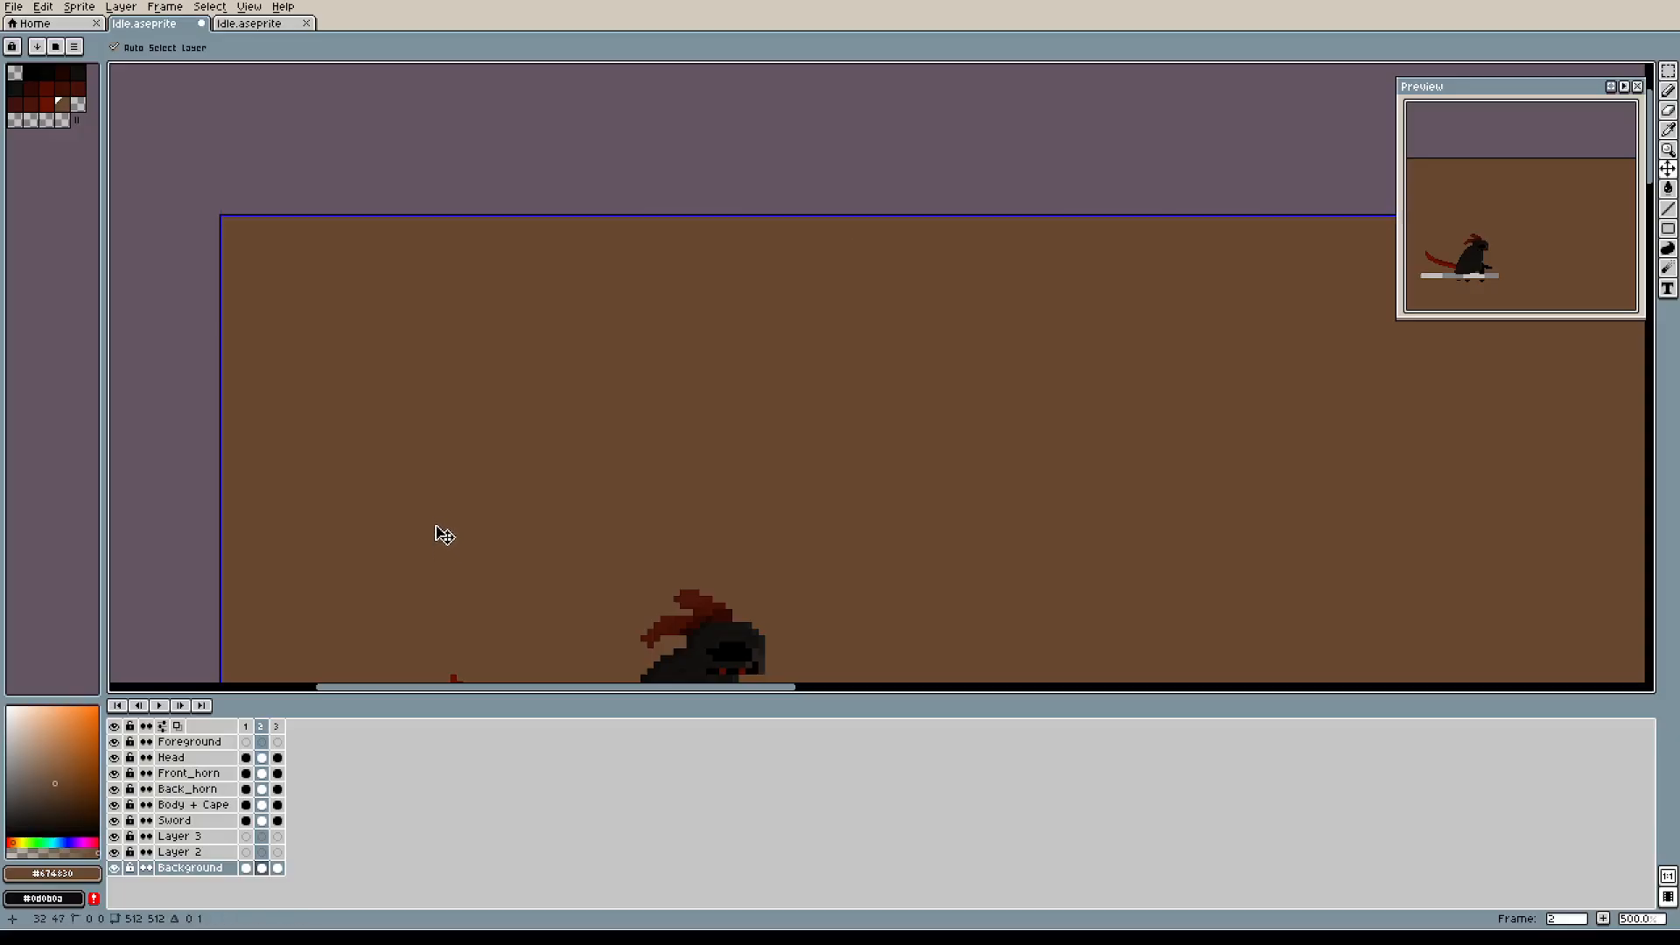
{"action": "key", "text": "b"}
{"action": "scroll", "coordinate": [627, 292], "scroll_direction": "down", "scroll_amount": 4}
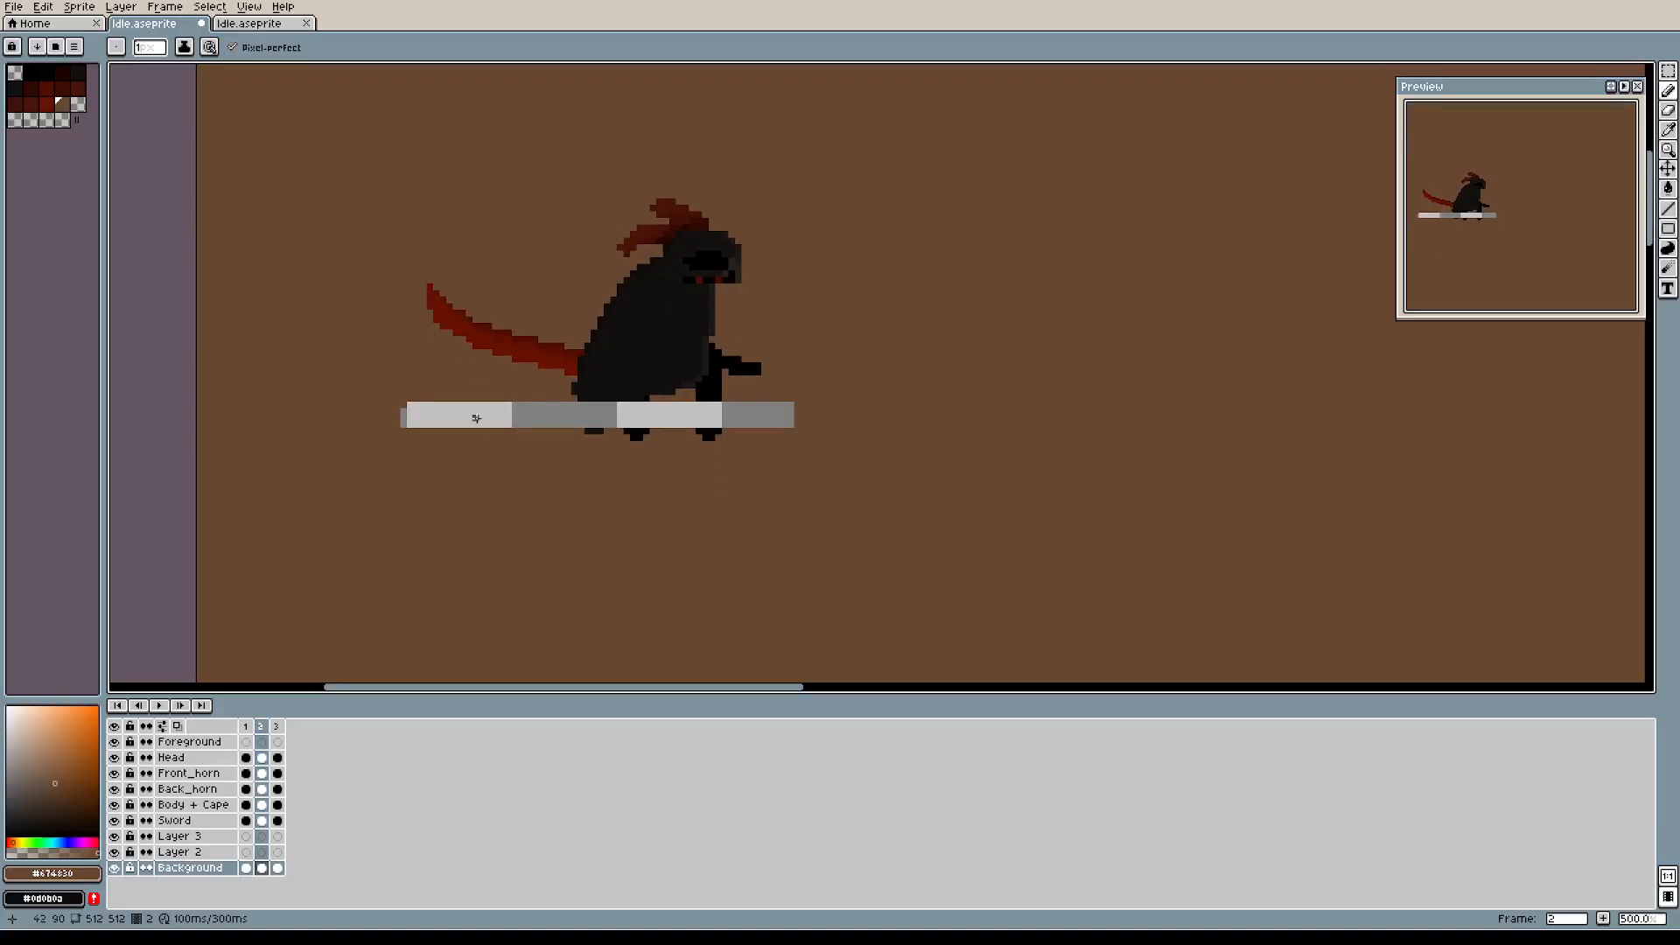
Enlarge the pencil to 5 px and paint brown over the whole grey checkered bar on frame 2's Background layer.
{"action": "key", "text": "plus"}
{"action": "key", "text": "plus"}
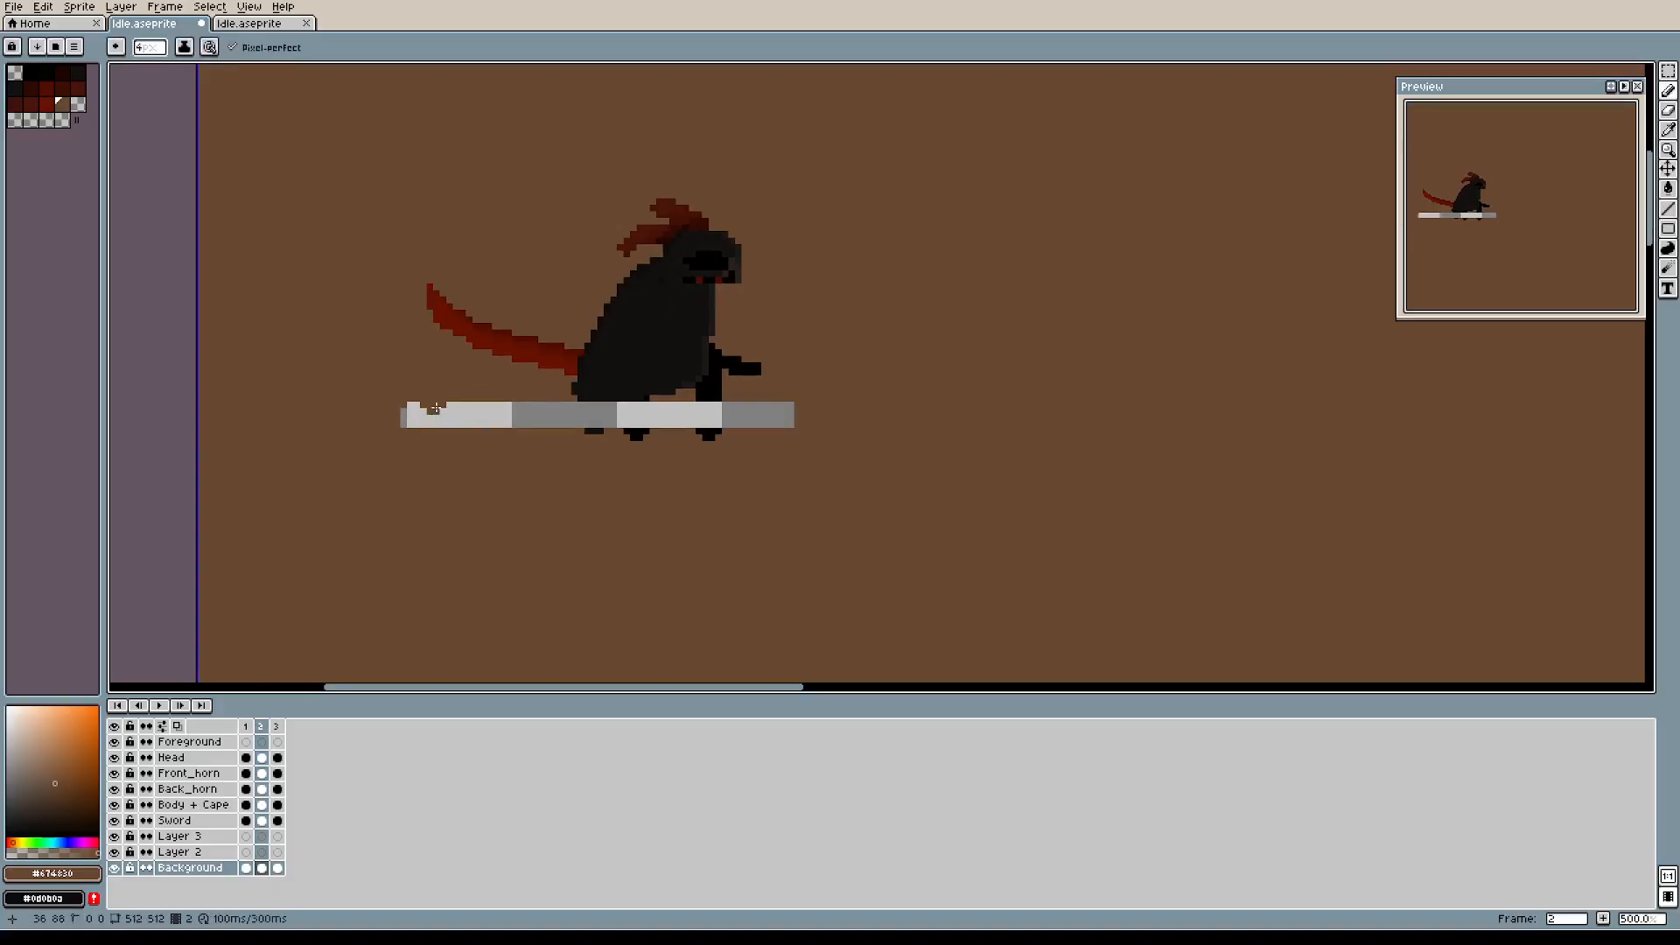
{"action": "mouse_move", "coordinate": [436, 407]}
{"action": "left_mouse_down"}
{"action": "mouse_move", "coordinate": [413, 412]}
{"action": "mouse_move", "coordinate": [749, 407]}
{"action": "left_mouse_up"}
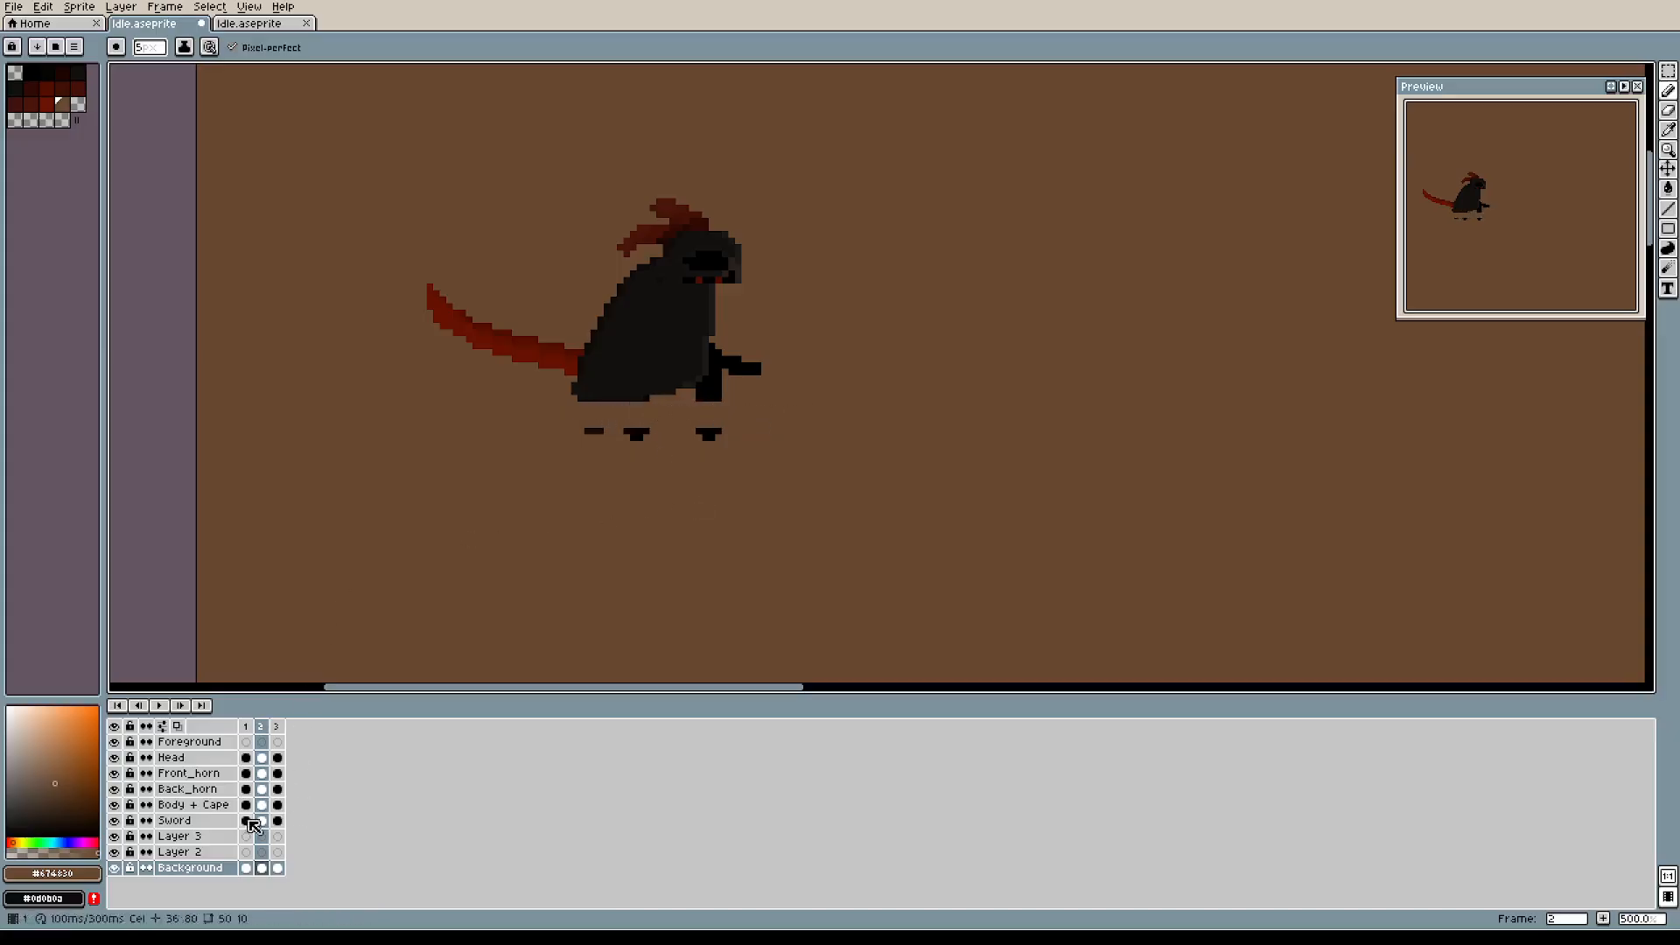
{"action": "scroll", "coordinate": [644, 426], "scroll_direction": "up", "scroll_amount": 2}
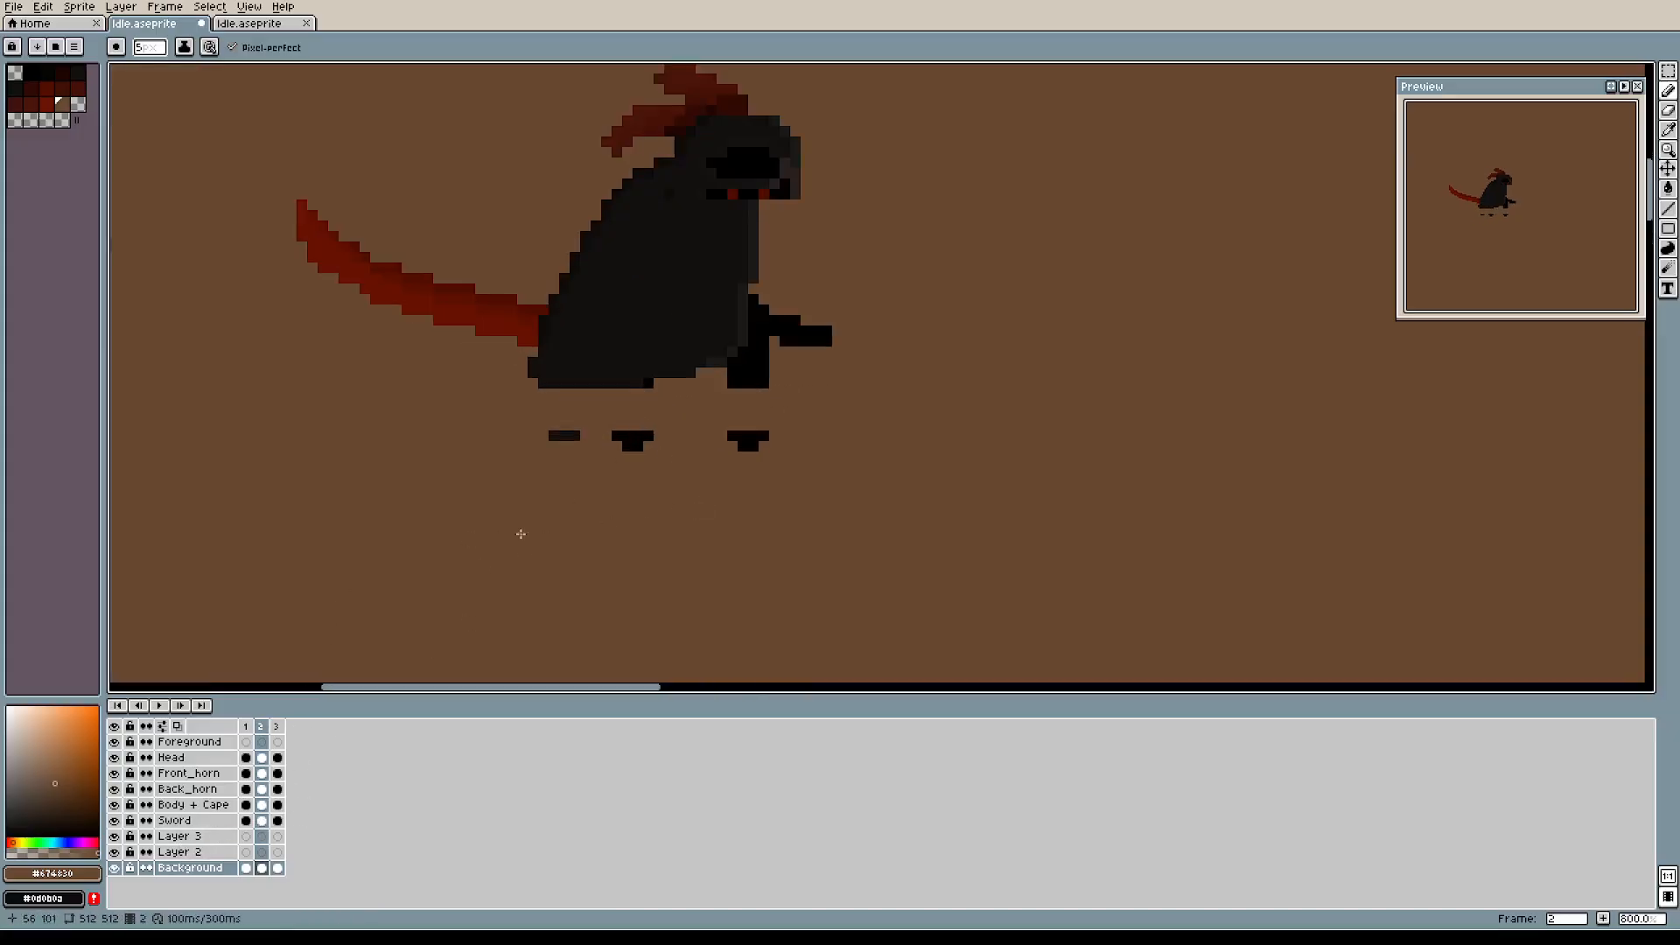
Select a 44 by 44 pixel area around the figure on frame 2's Body + Cape layer and move it down to position 46, 65.
{"action": "left_click", "coordinate": [211, 806]}
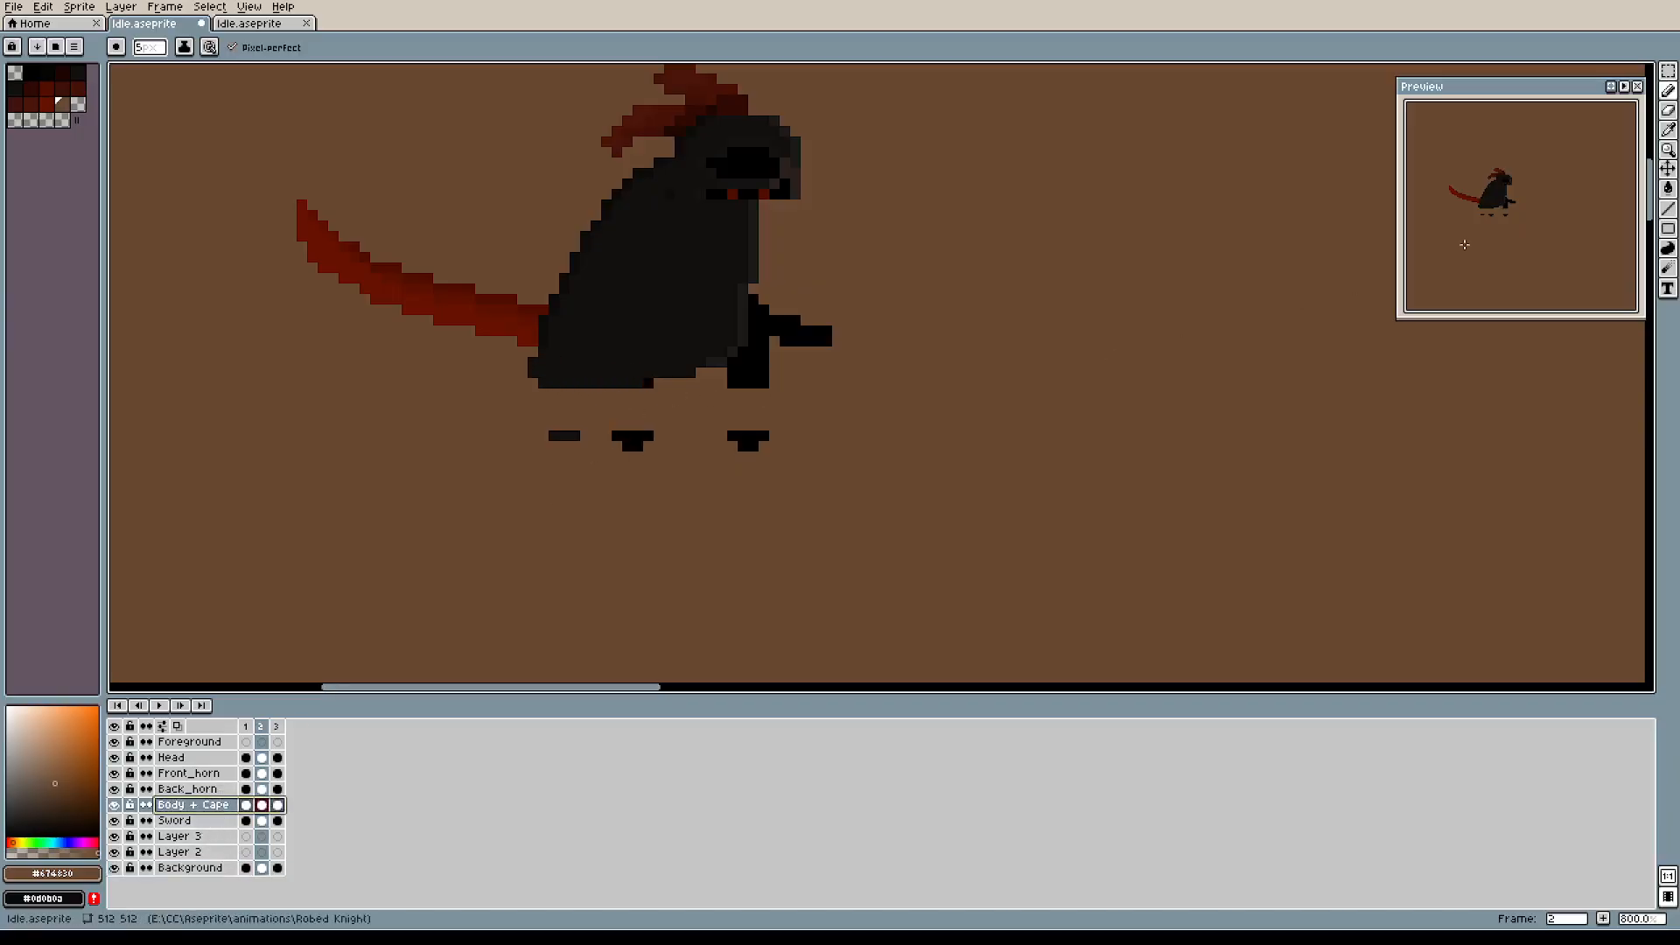
{"action": "key", "text": "m"}
{"action": "left_click_drag", "start_coordinate": [416, 131], "coordinate": [876, 570]}
{"action": "left_click_drag", "start_coordinate": [645, 285], "coordinate": [654, 329]}
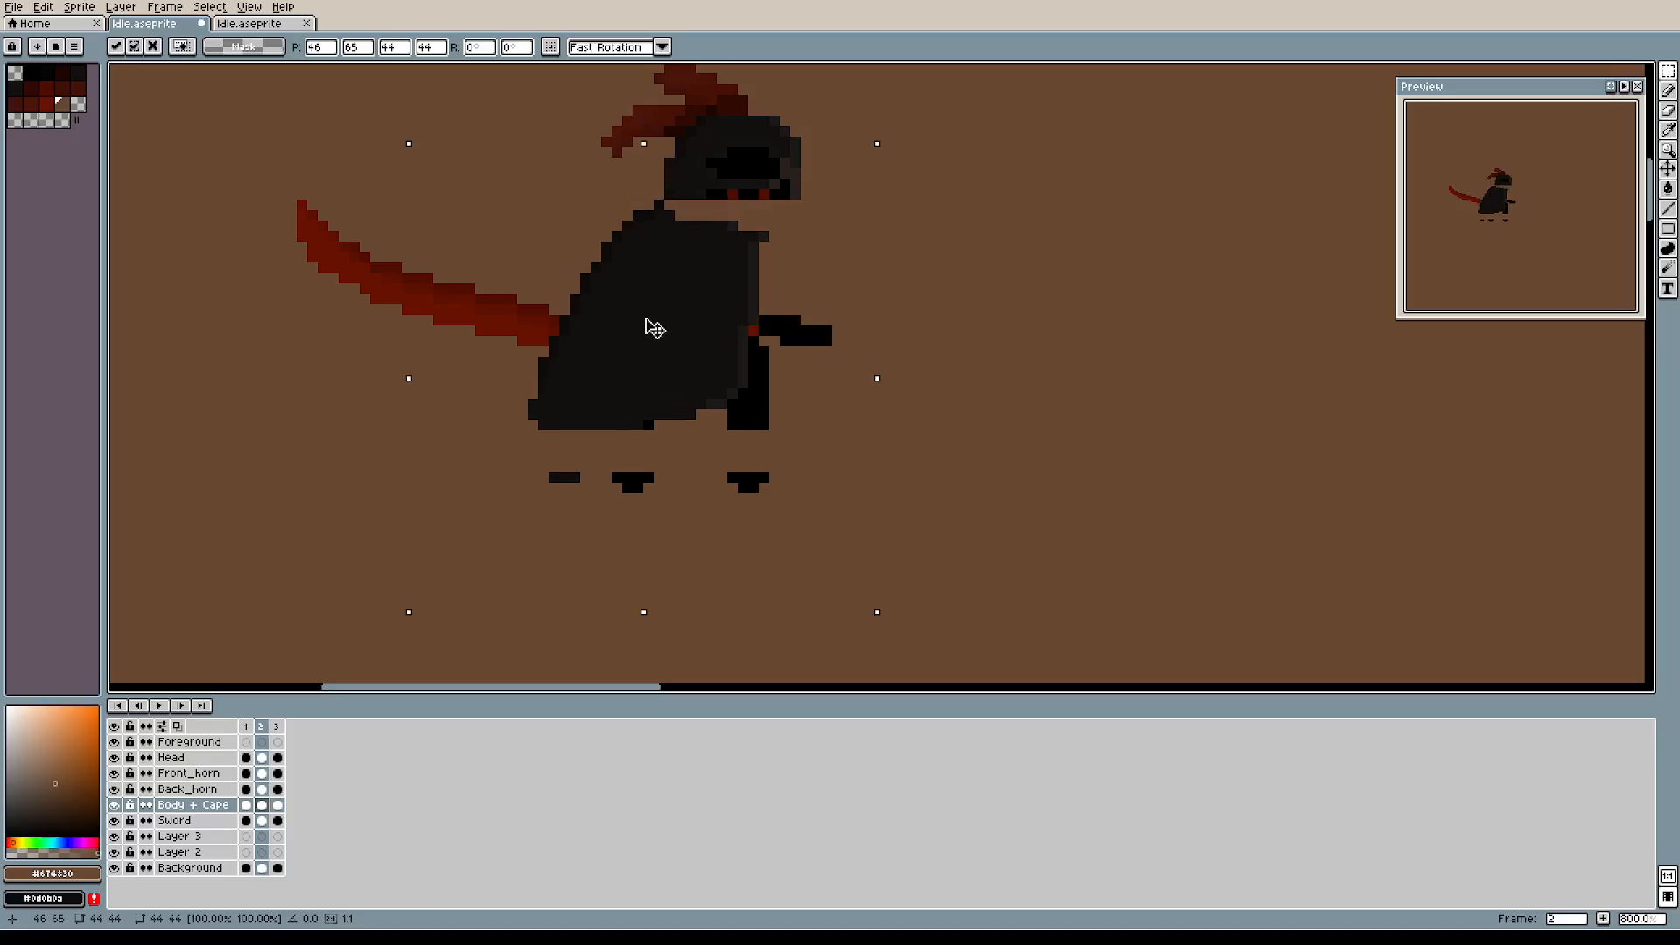
{"action": "left_click_drag", "start_coordinate": [1003, 197], "coordinate": [1035, 276]}
{"action": "scroll", "coordinate": [670, 408], "scroll_direction": "up", "scroll_amount": 1}
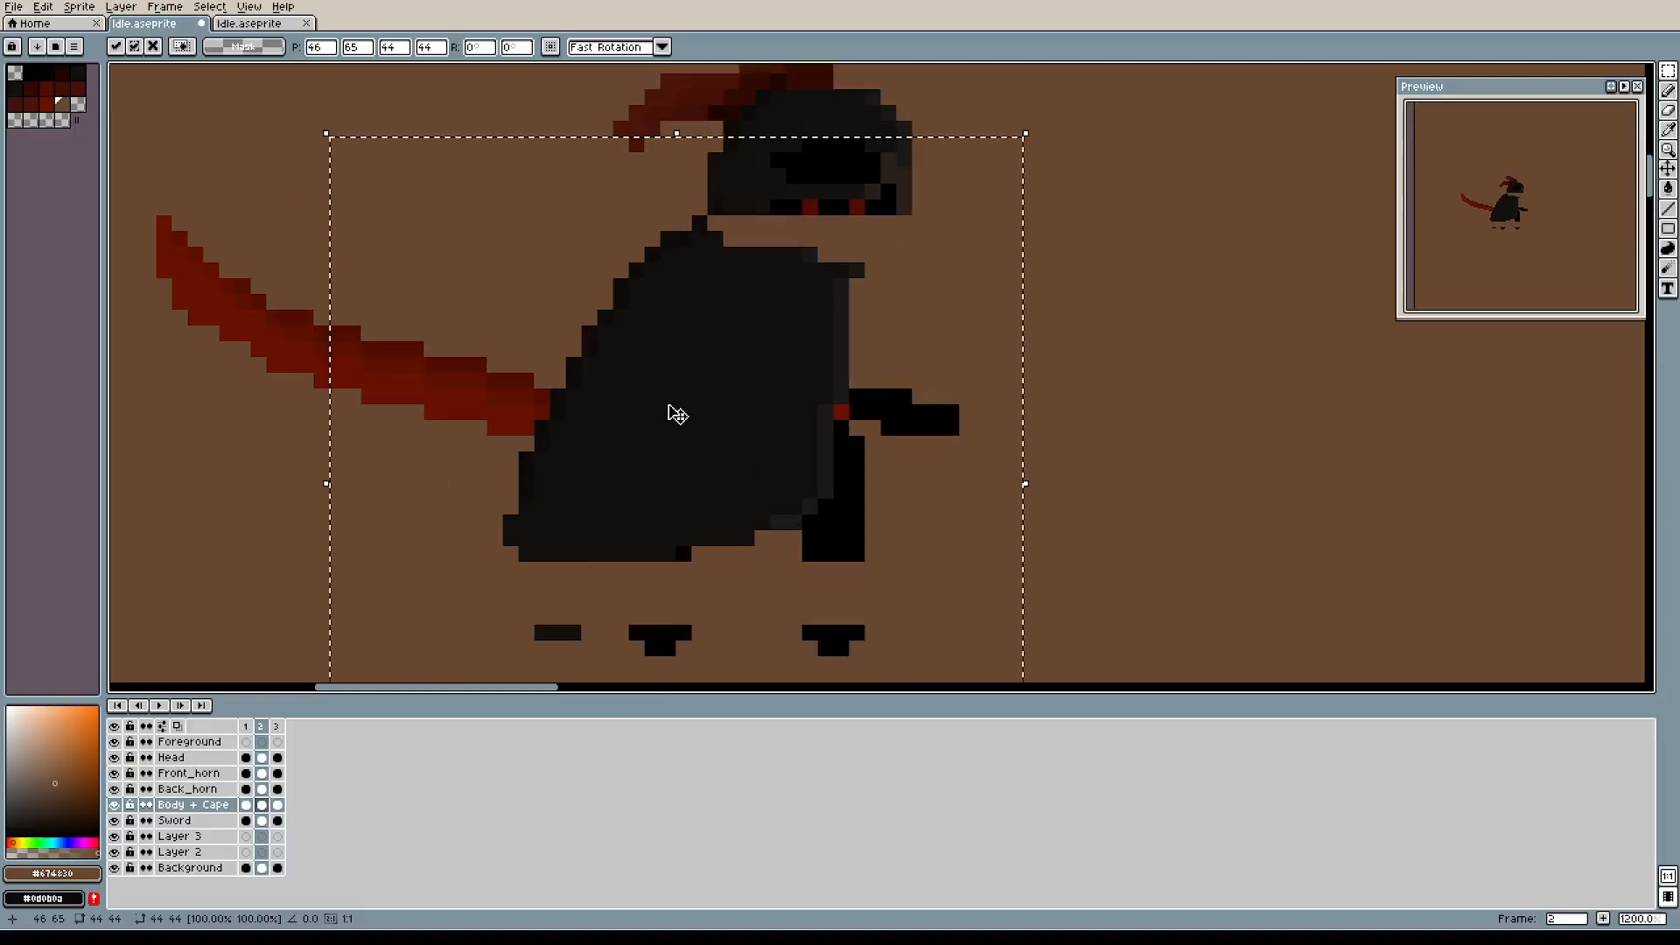
{"action": "scroll", "coordinate": [870, 420], "scroll_direction": "down", "scroll_amount": 1}
{"action": "scroll", "coordinate": [870, 420], "scroll_direction": "up", "scroll_amount": 1}
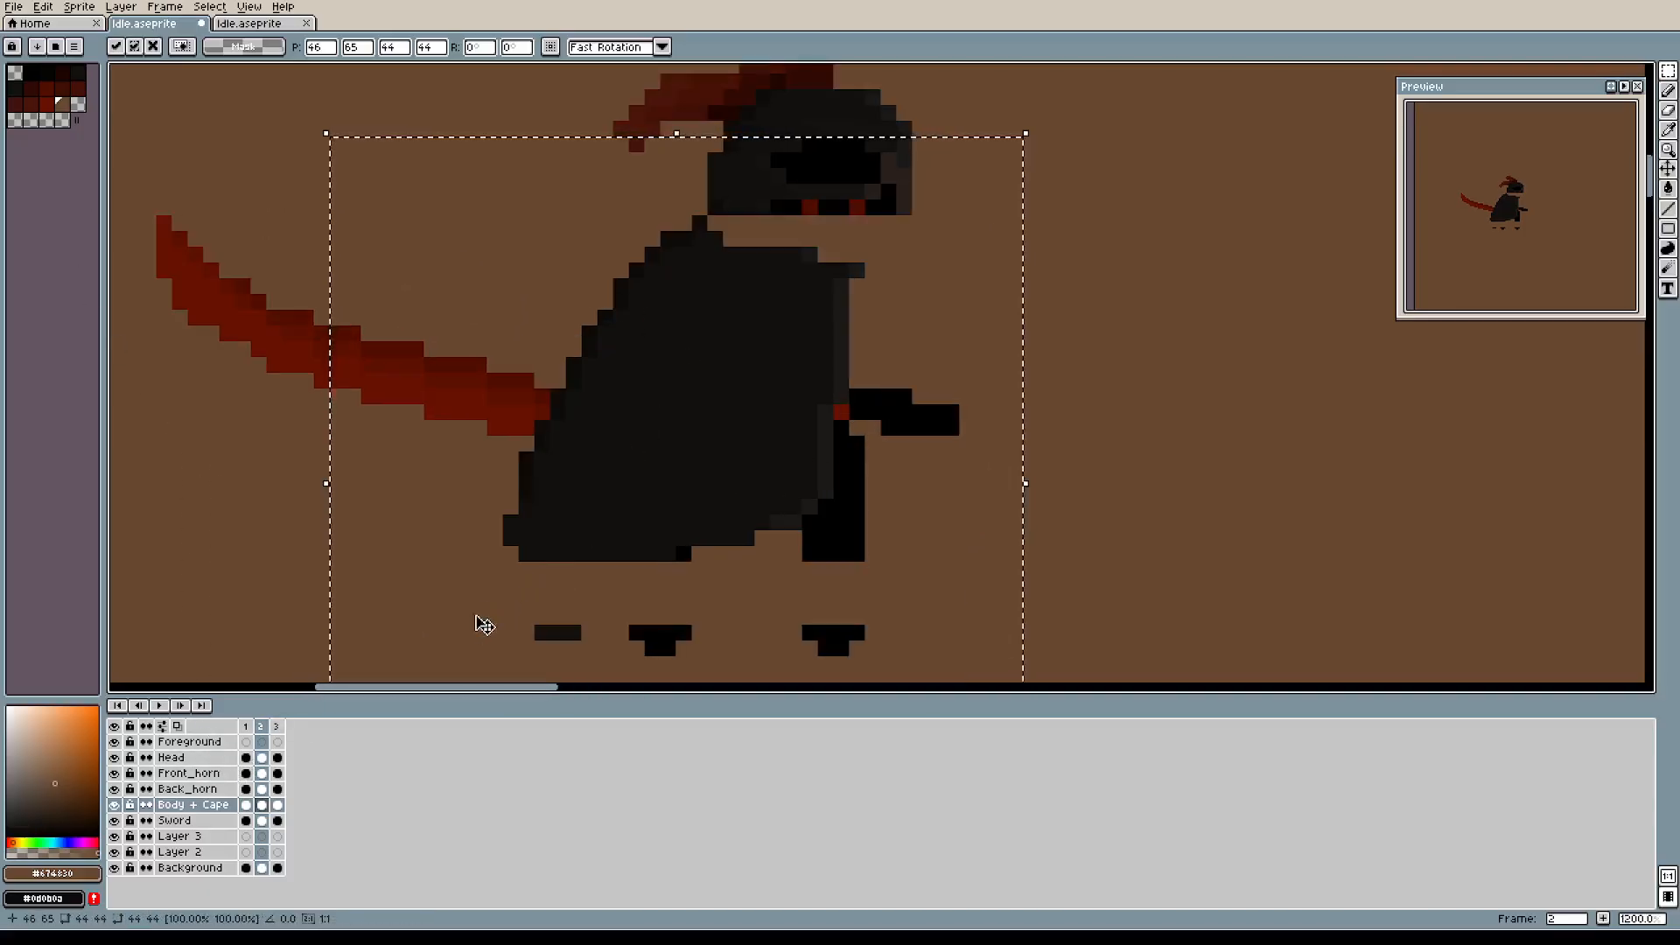
{"action": "left_click", "coordinate": [1156, 490]}
Paint the missing leg sections between the cape and the feet in frame 2 with black sampled from the existing leg.
{"action": "left_click", "coordinate": [1670, 108]}
{"action": "left_click_drag", "start_coordinate": [827, 553], "coordinate": [842, 587]}
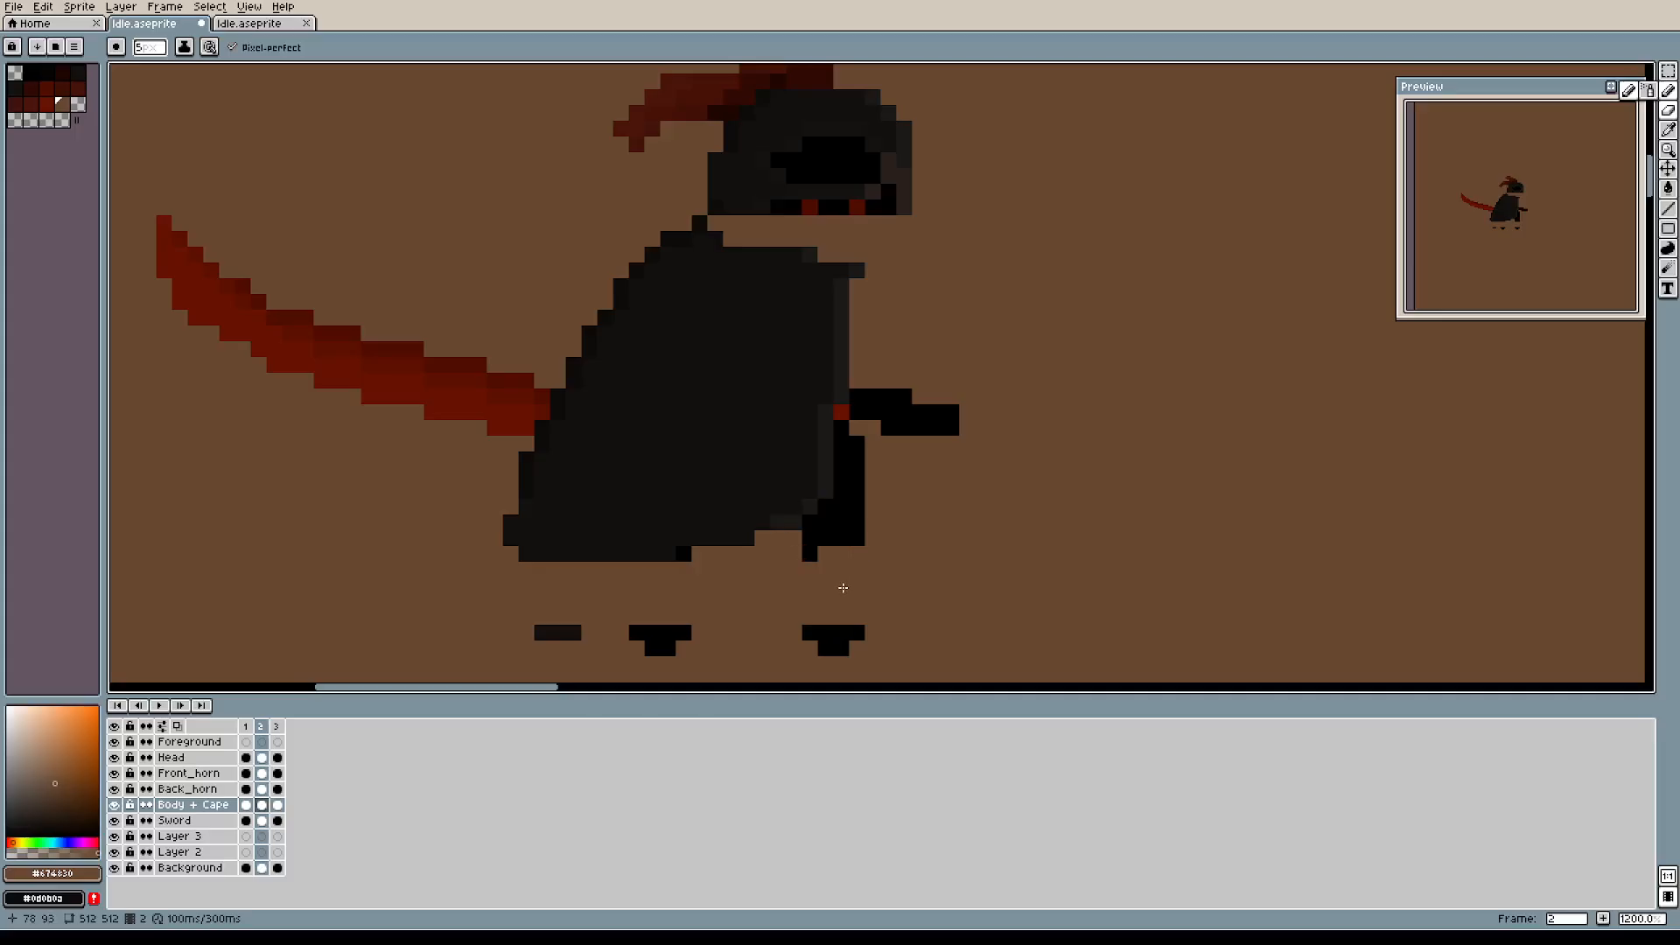
{"action": "left_click", "coordinate": [832, 541], "text": "alt"}
{"action": "left_click", "coordinate": [834, 565], "text": "alt"}
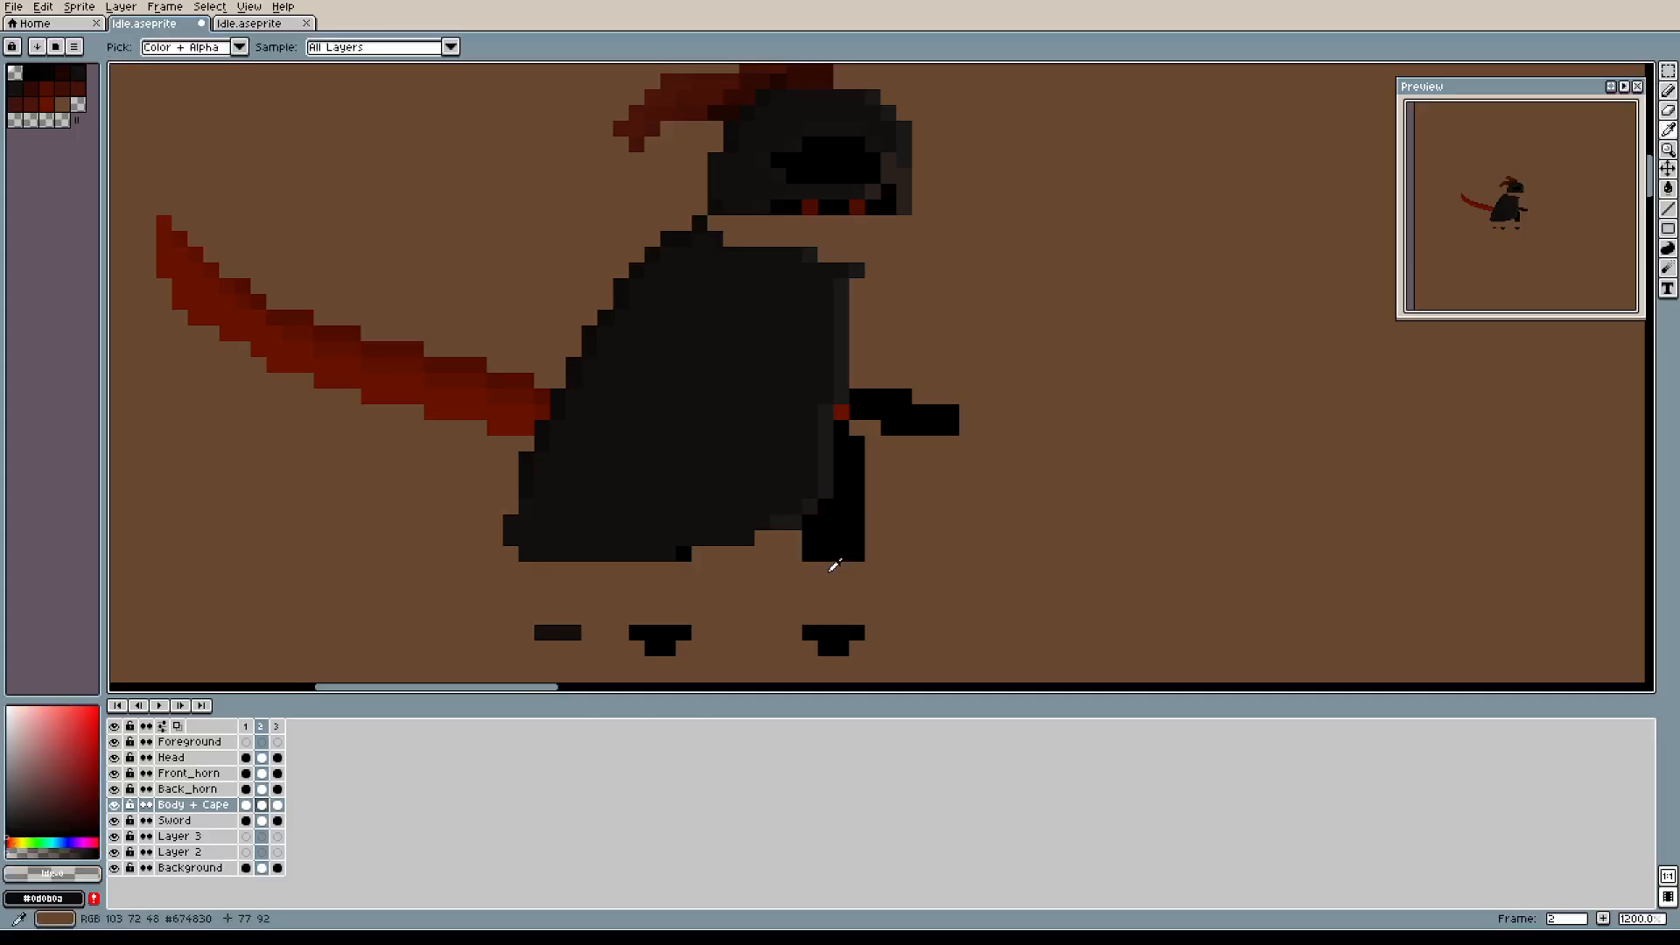
{"action": "left_click", "coordinate": [834, 566], "text": "alt"}
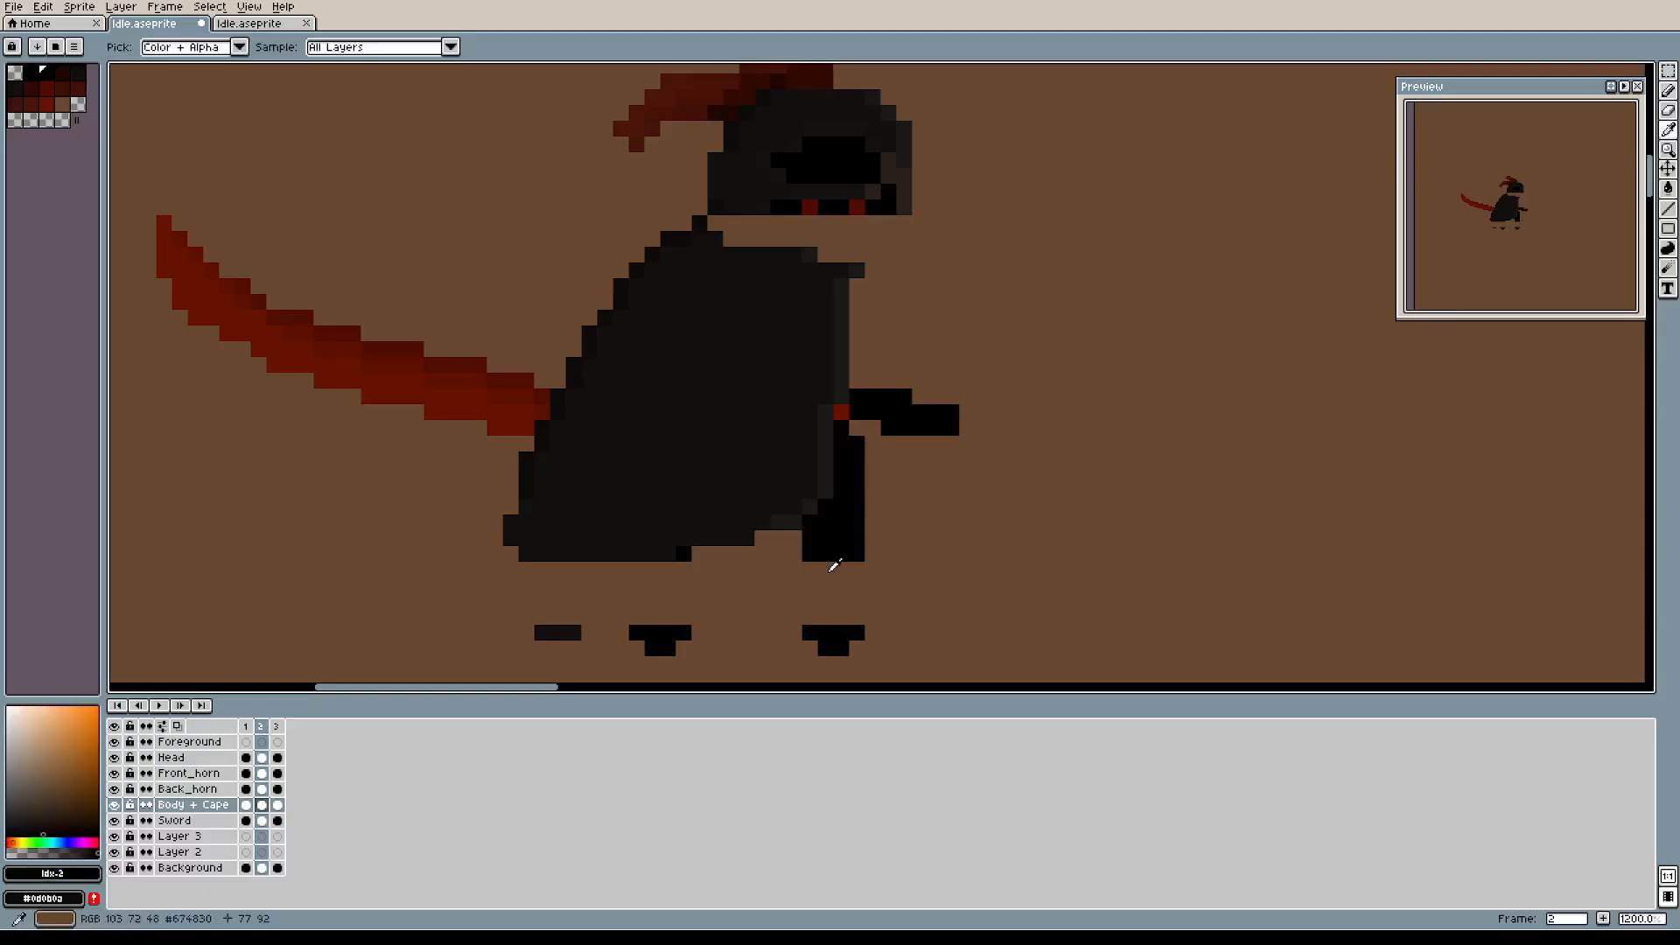
{"action": "scroll", "coordinate": [834, 566], "scroll_direction": "up", "scroll_amount": 1}
{"action": "scroll", "coordinate": [834, 565], "scroll_direction": "up", "scroll_amount": 1}
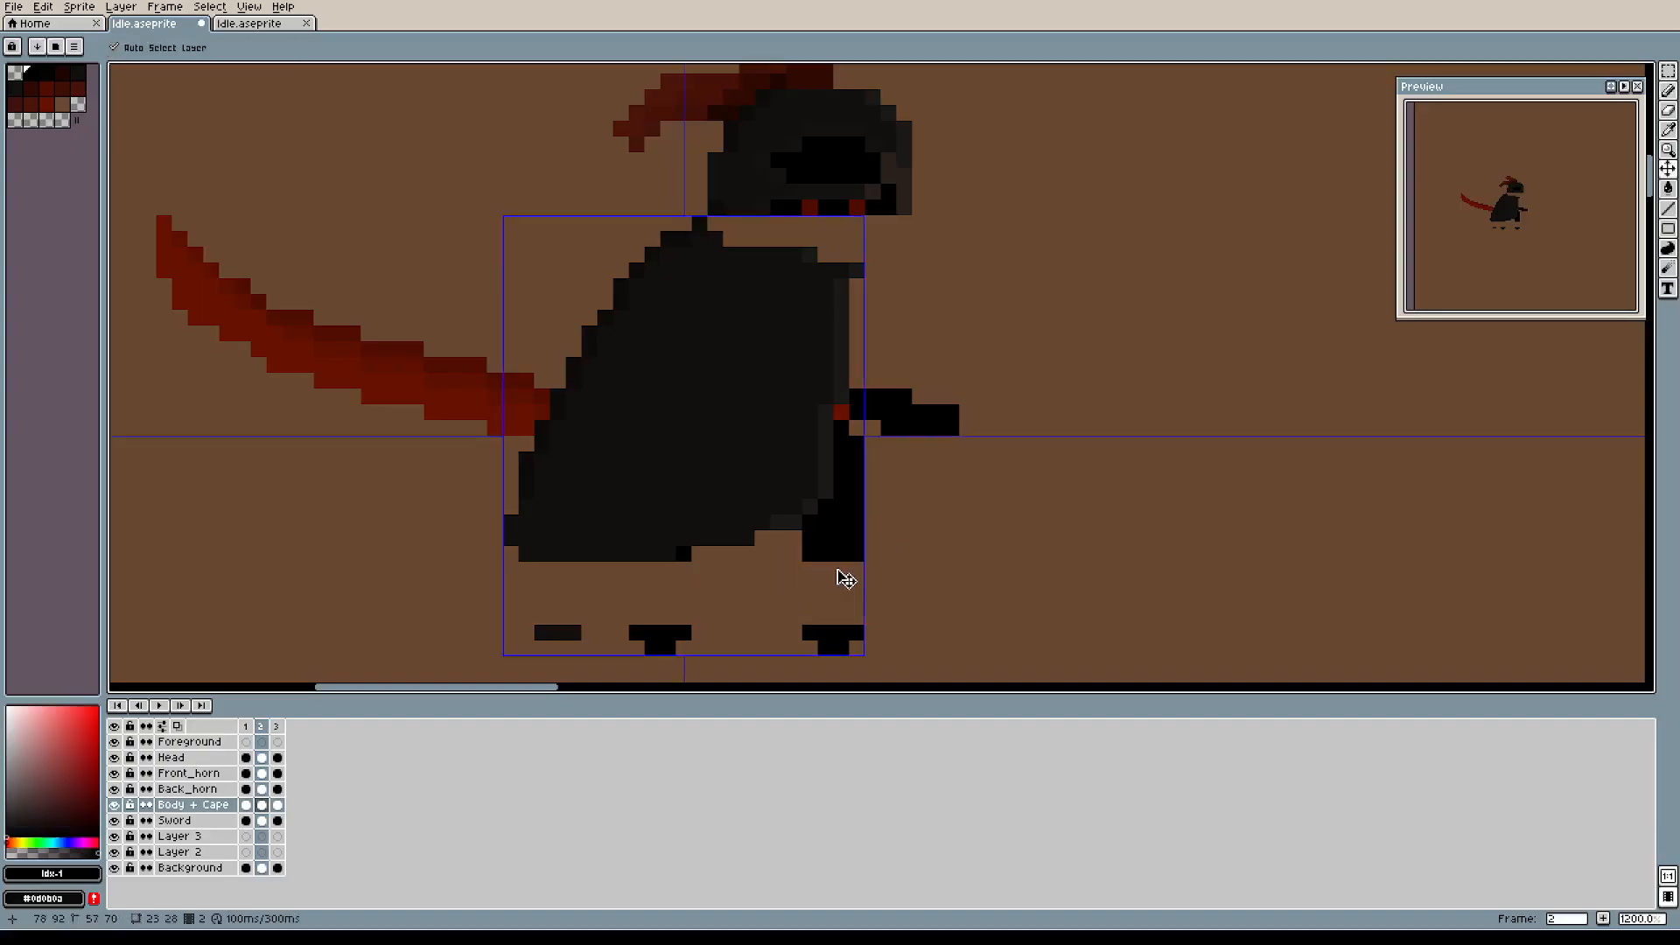
{"action": "scroll", "coordinate": [837, 571], "scroll_direction": "down", "scroll_amount": 3}
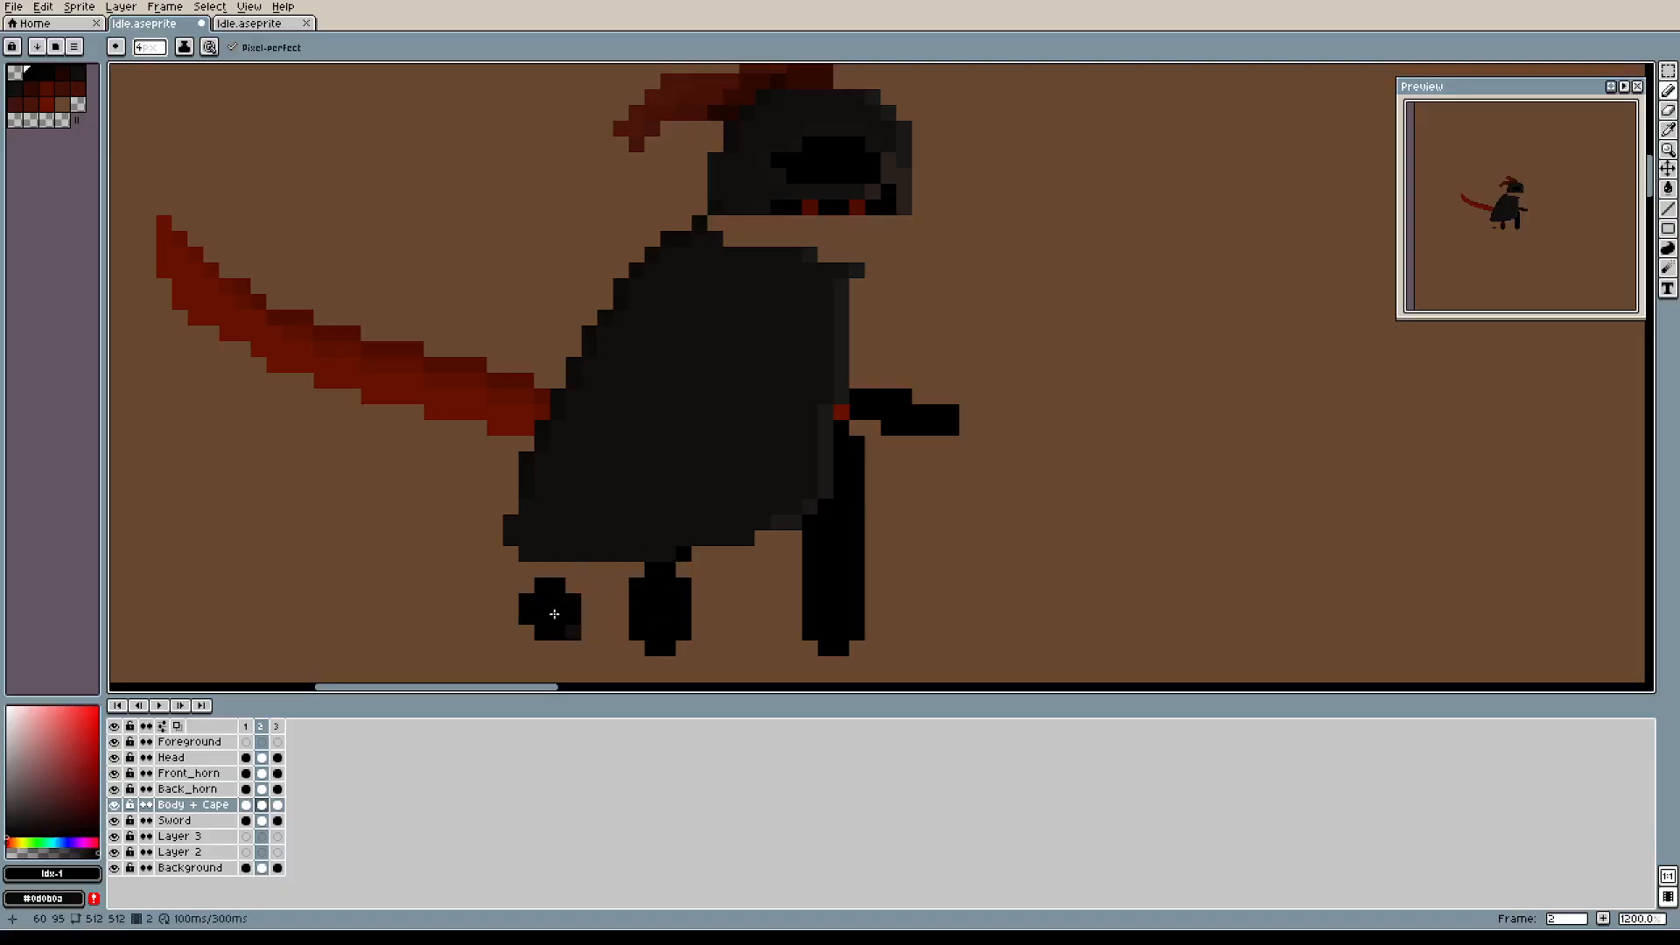
Compare frames 2 and 3 repeatedly to examine how the knight's body, head and feet shift between them.
{"action": "scroll", "coordinate": [677, 575], "scroll_direction": "down", "scroll_amount": 2}
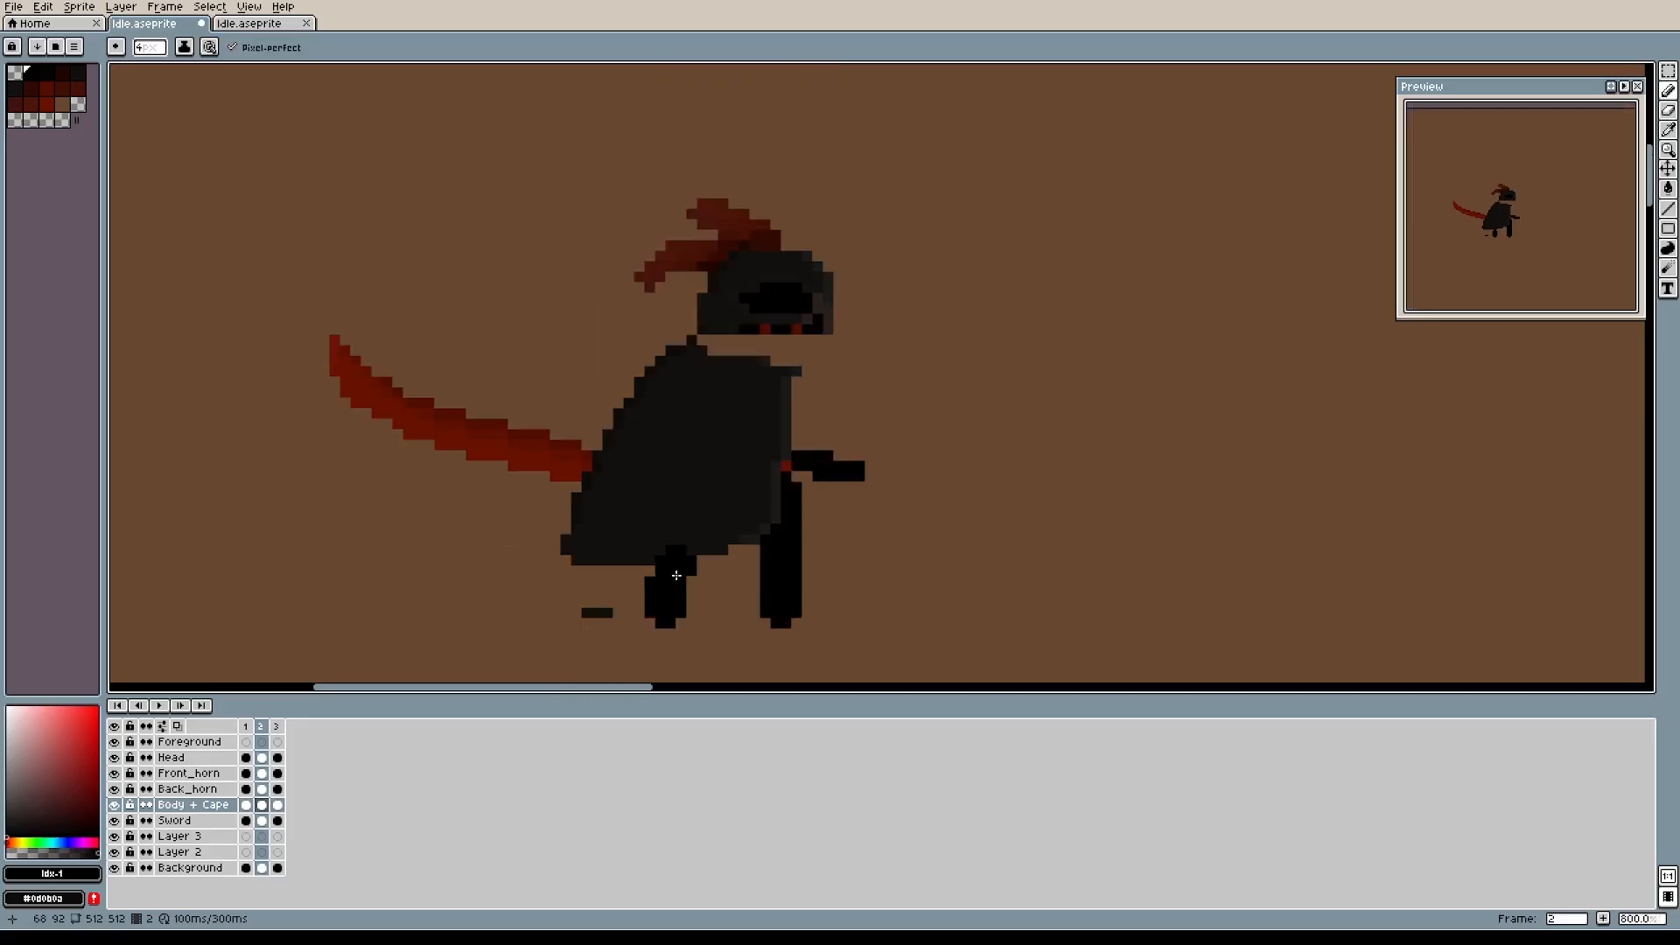
{"action": "left_click", "coordinate": [275, 730]}
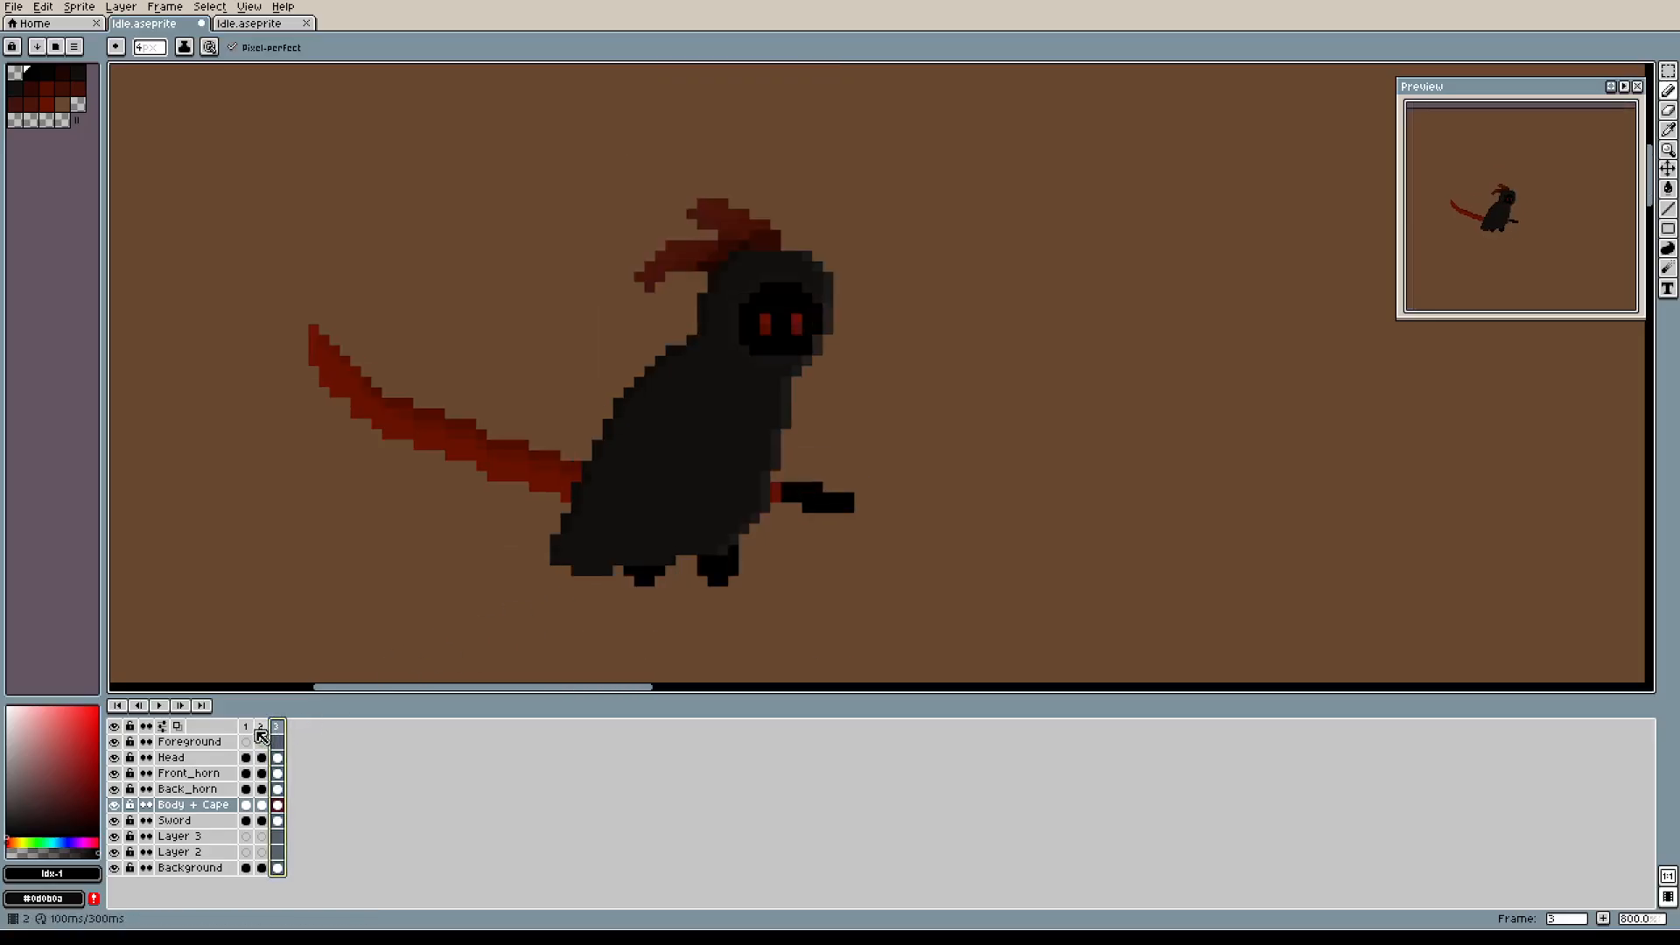
{"action": "left_click", "coordinate": [261, 736]}
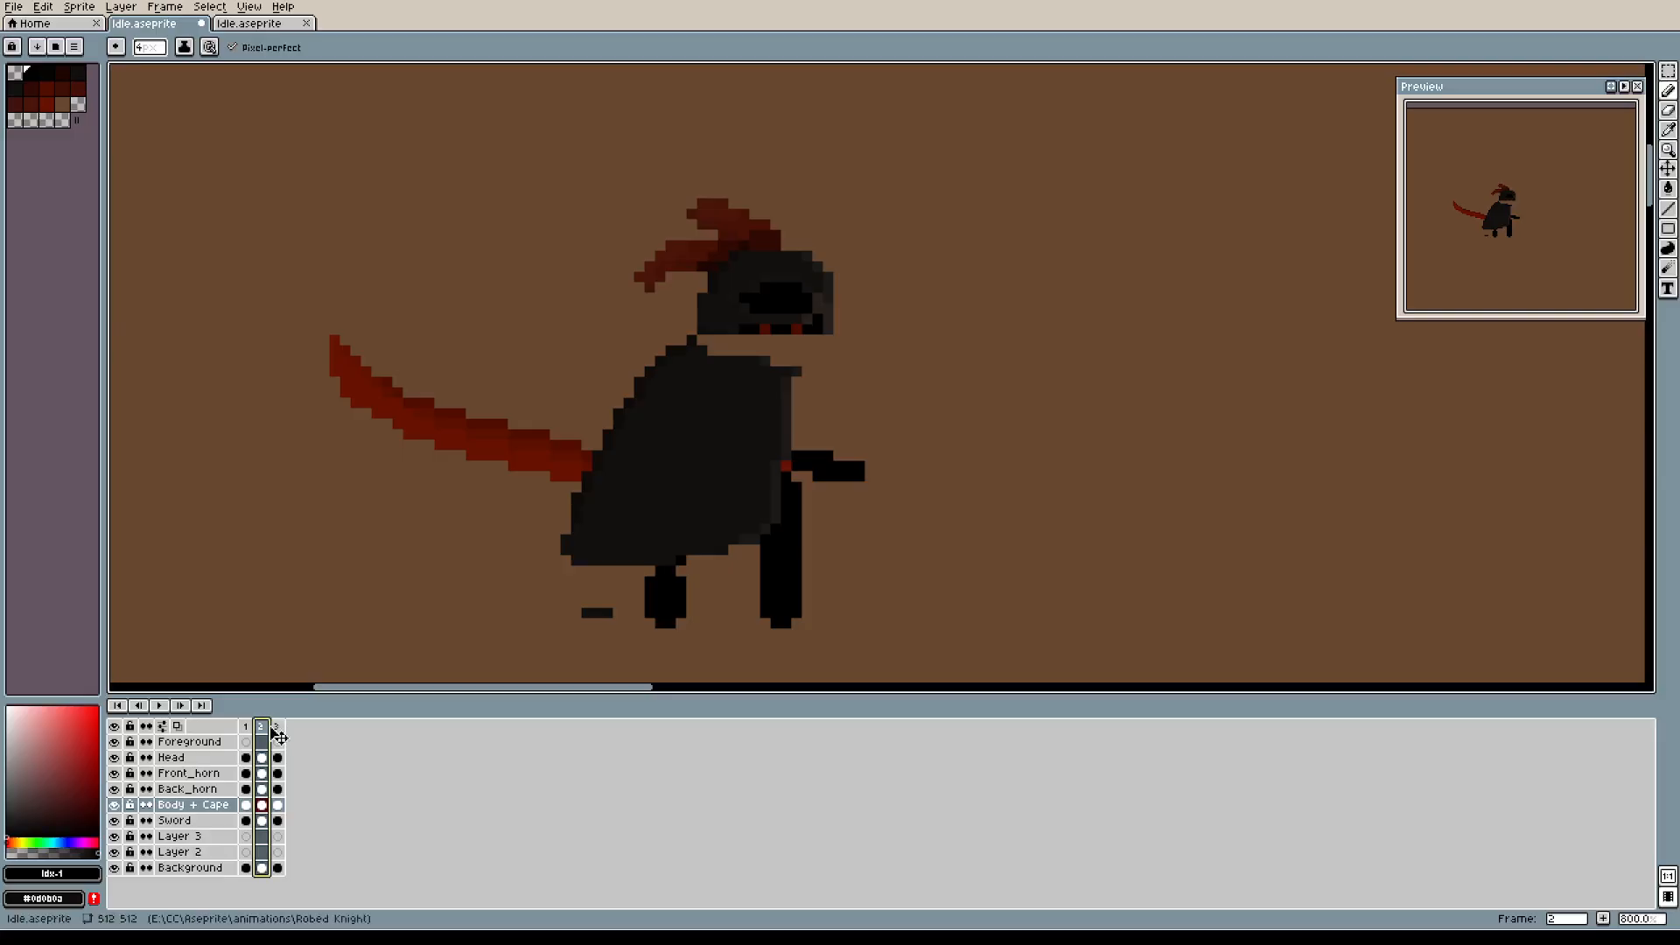
{"action": "left_click", "coordinate": [278, 736]}
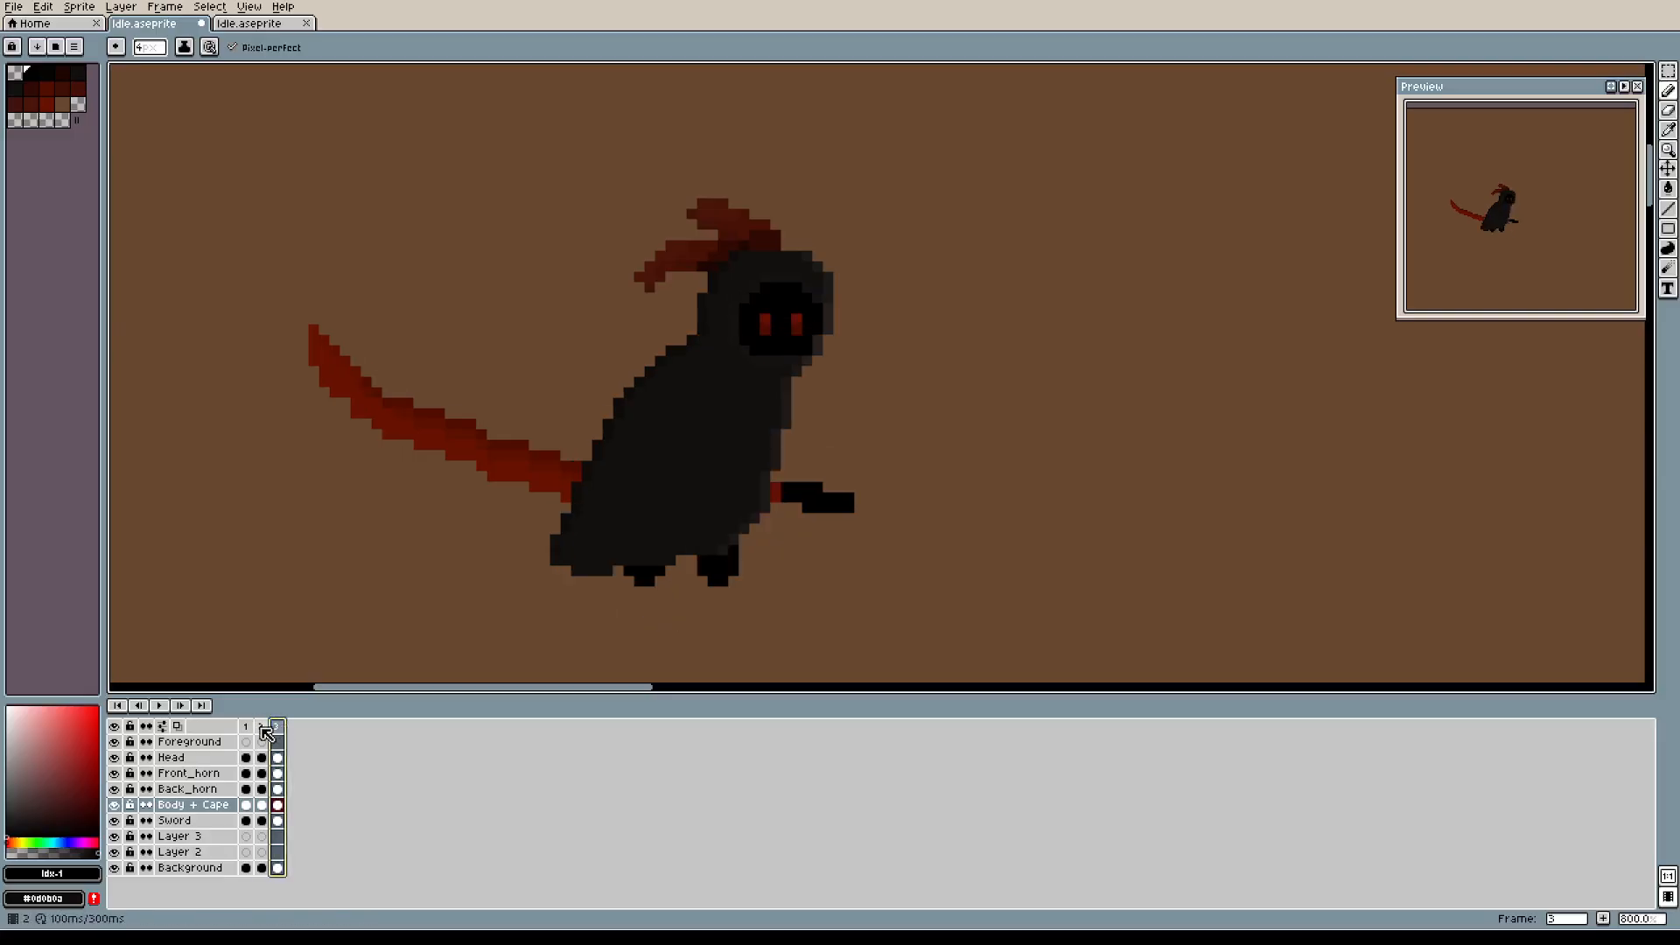
{"action": "left_click", "coordinate": [265, 733]}
{"action": "left_click", "coordinate": [280, 732]}
{"action": "left_click", "coordinate": [262, 732]}
{"action": "left_click", "coordinate": [273, 733]}
{"action": "left_click", "coordinate": [263, 734]}
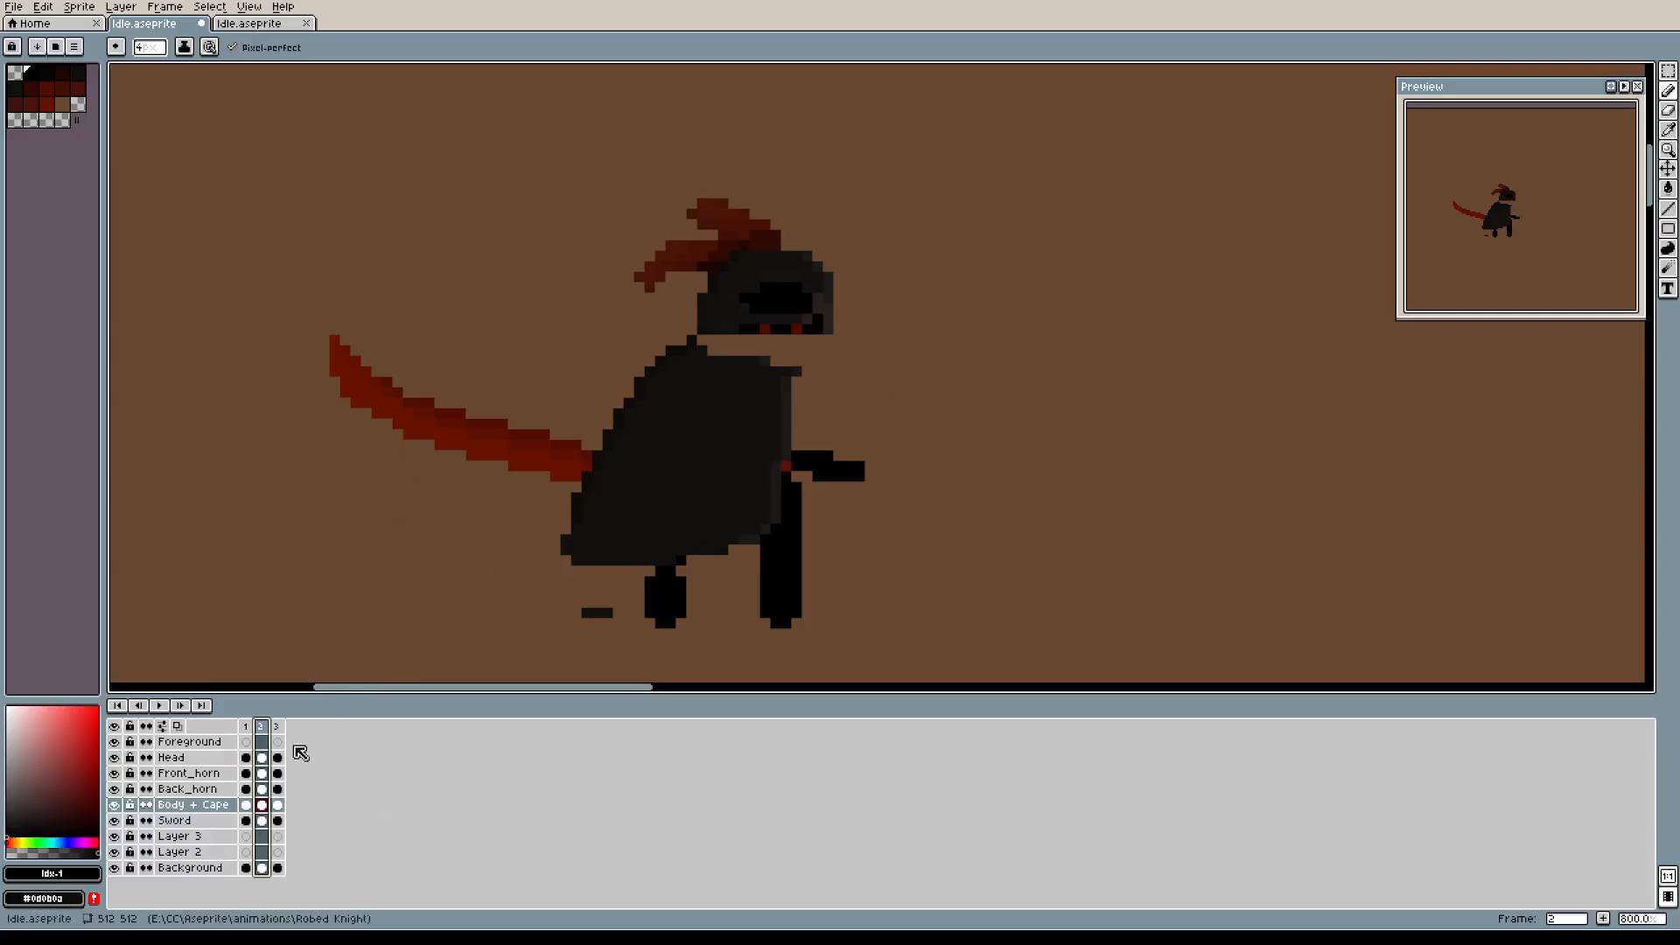
{"action": "left_click", "coordinate": [277, 727]}
{"action": "left_click", "coordinate": [261, 728]}
{"action": "left_click", "coordinate": [278, 729]}
{"action": "left_click", "coordinate": [260, 727]}
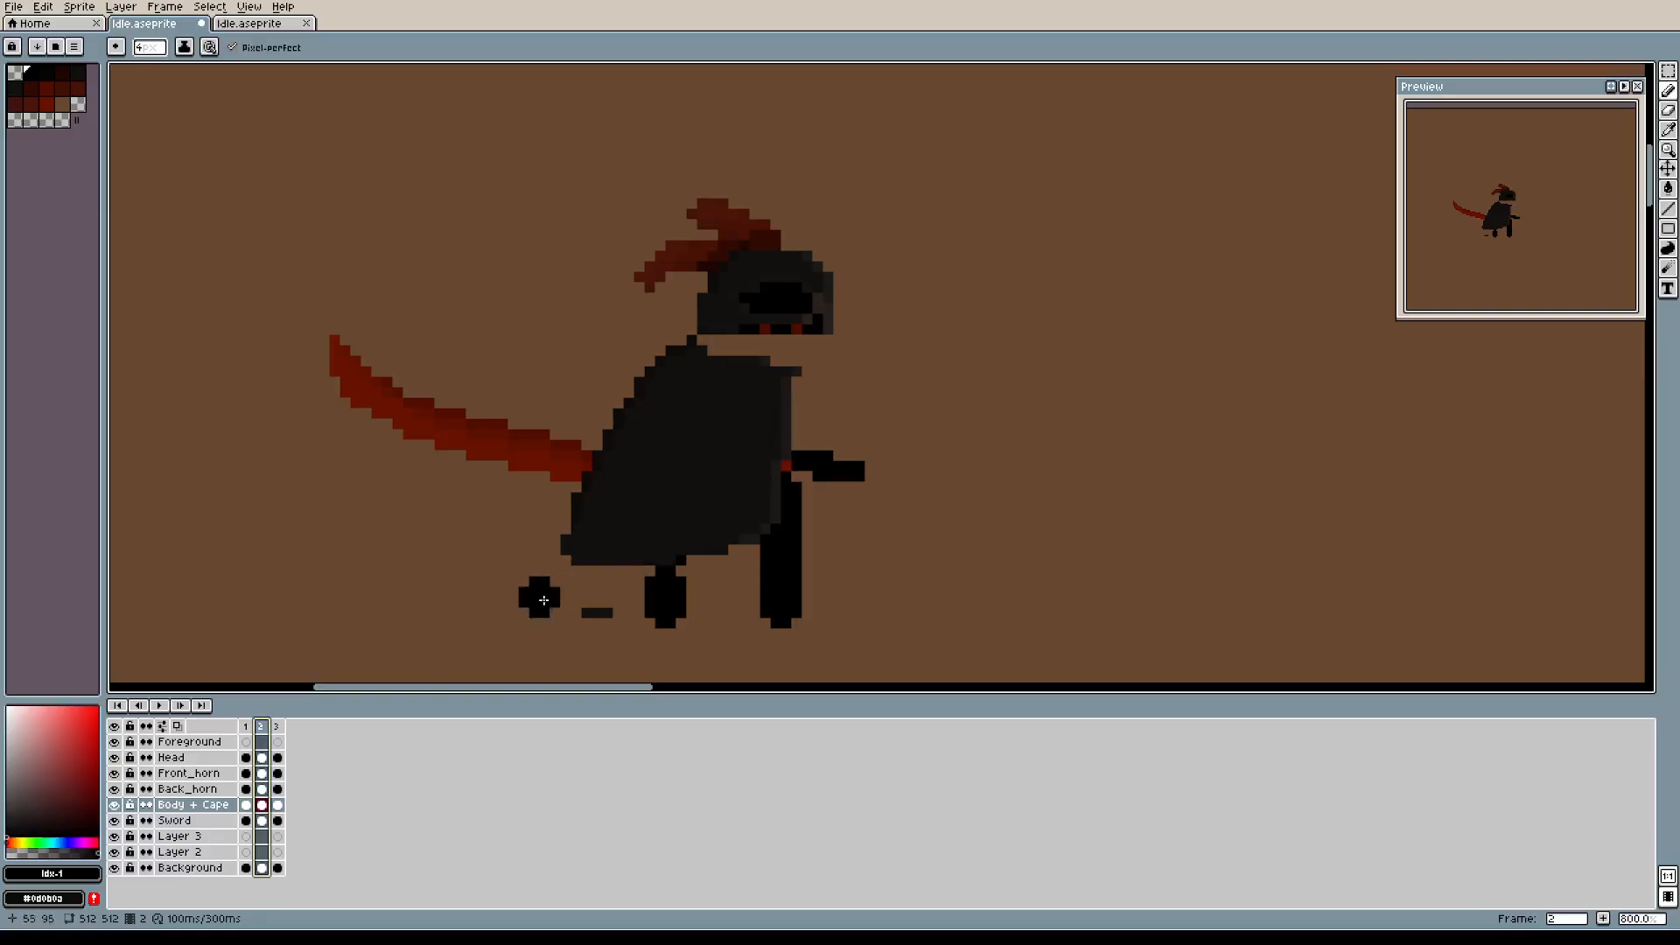
Erase the painted leg sections just above the feet on frame 2's Body + Cape layer.
{"action": "left_click", "coordinate": [209, 868]}
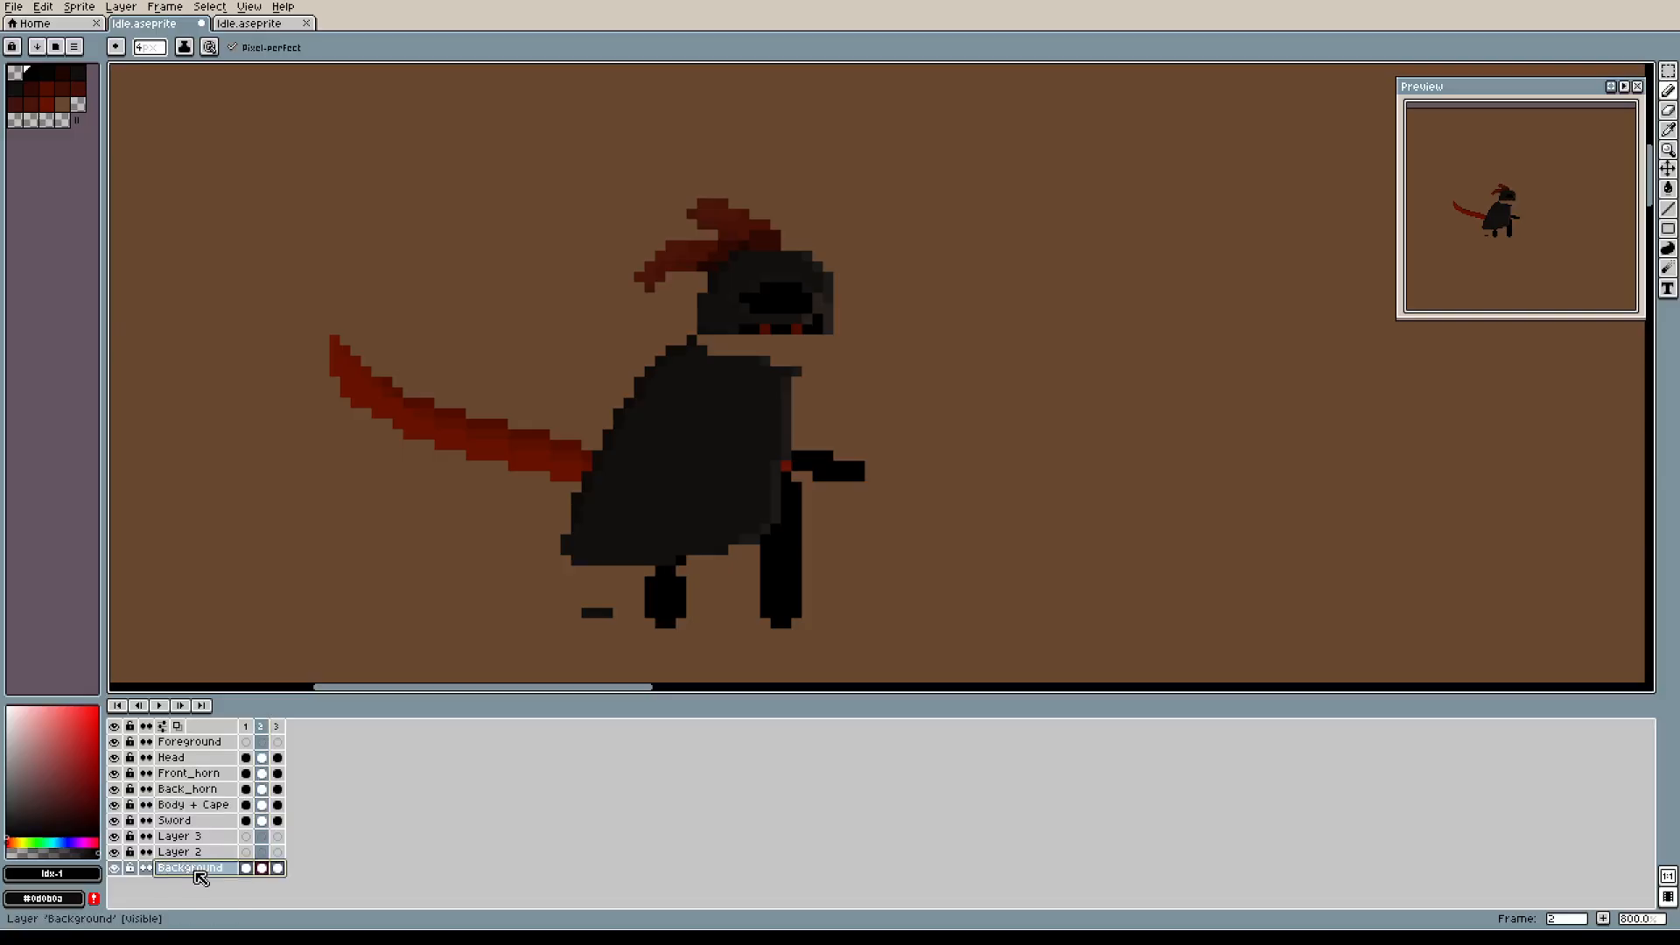
{"action": "left_click", "coordinate": [201, 811]}
{"action": "left_click", "coordinate": [190, 867]}
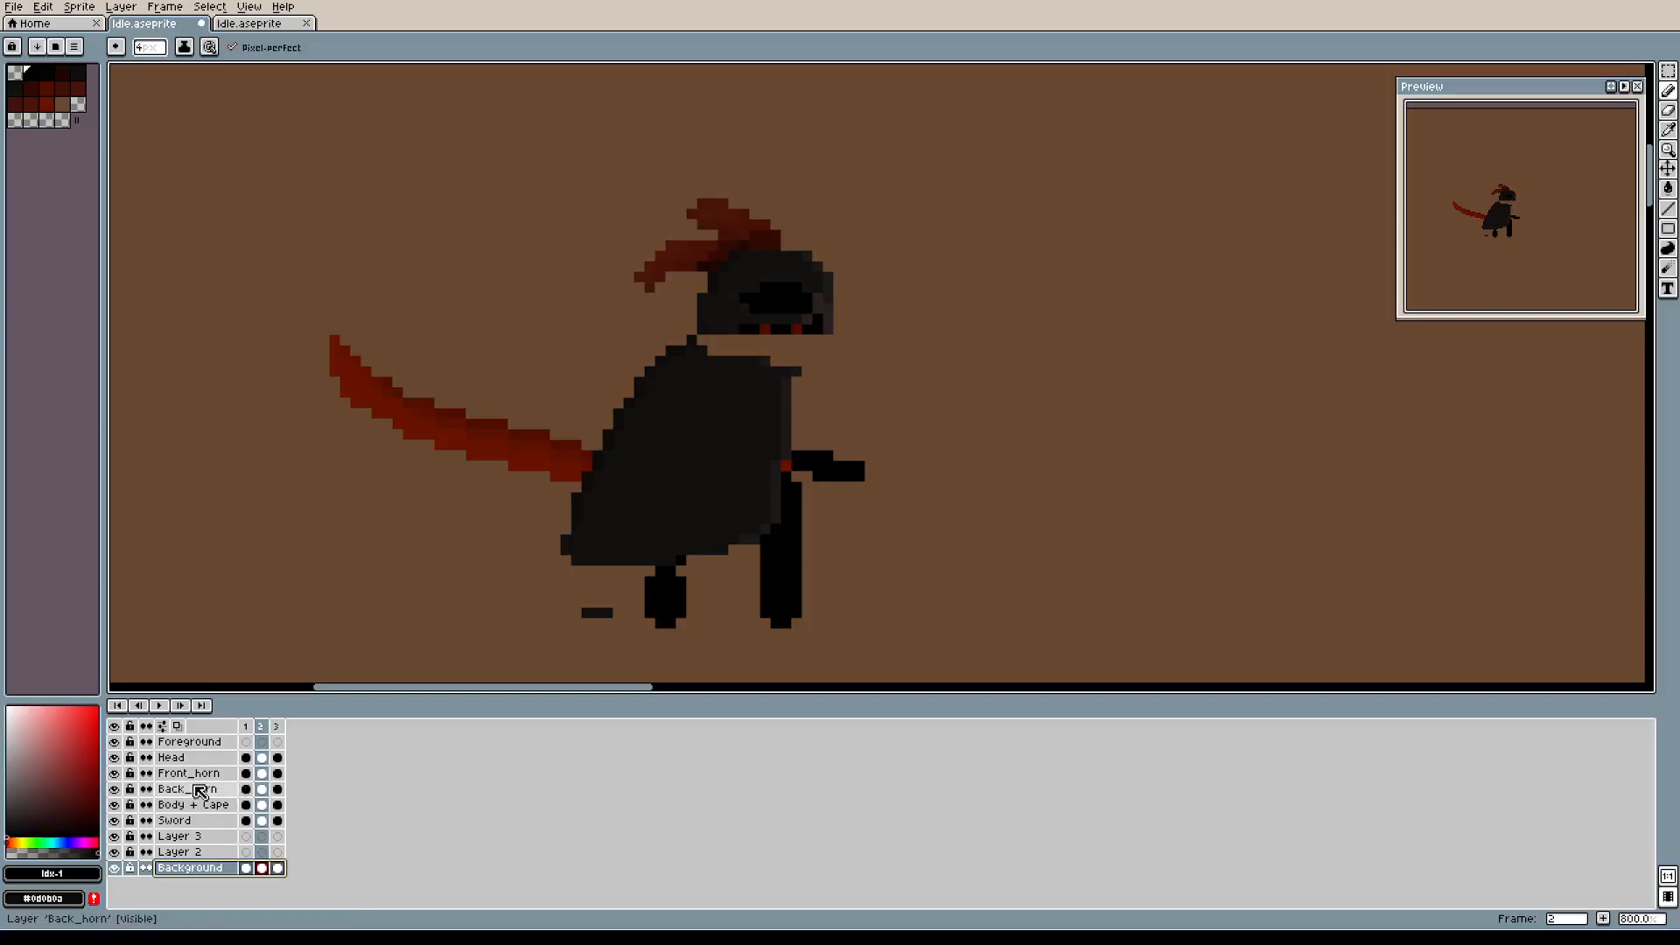
{"action": "left_click", "coordinate": [210, 806]}
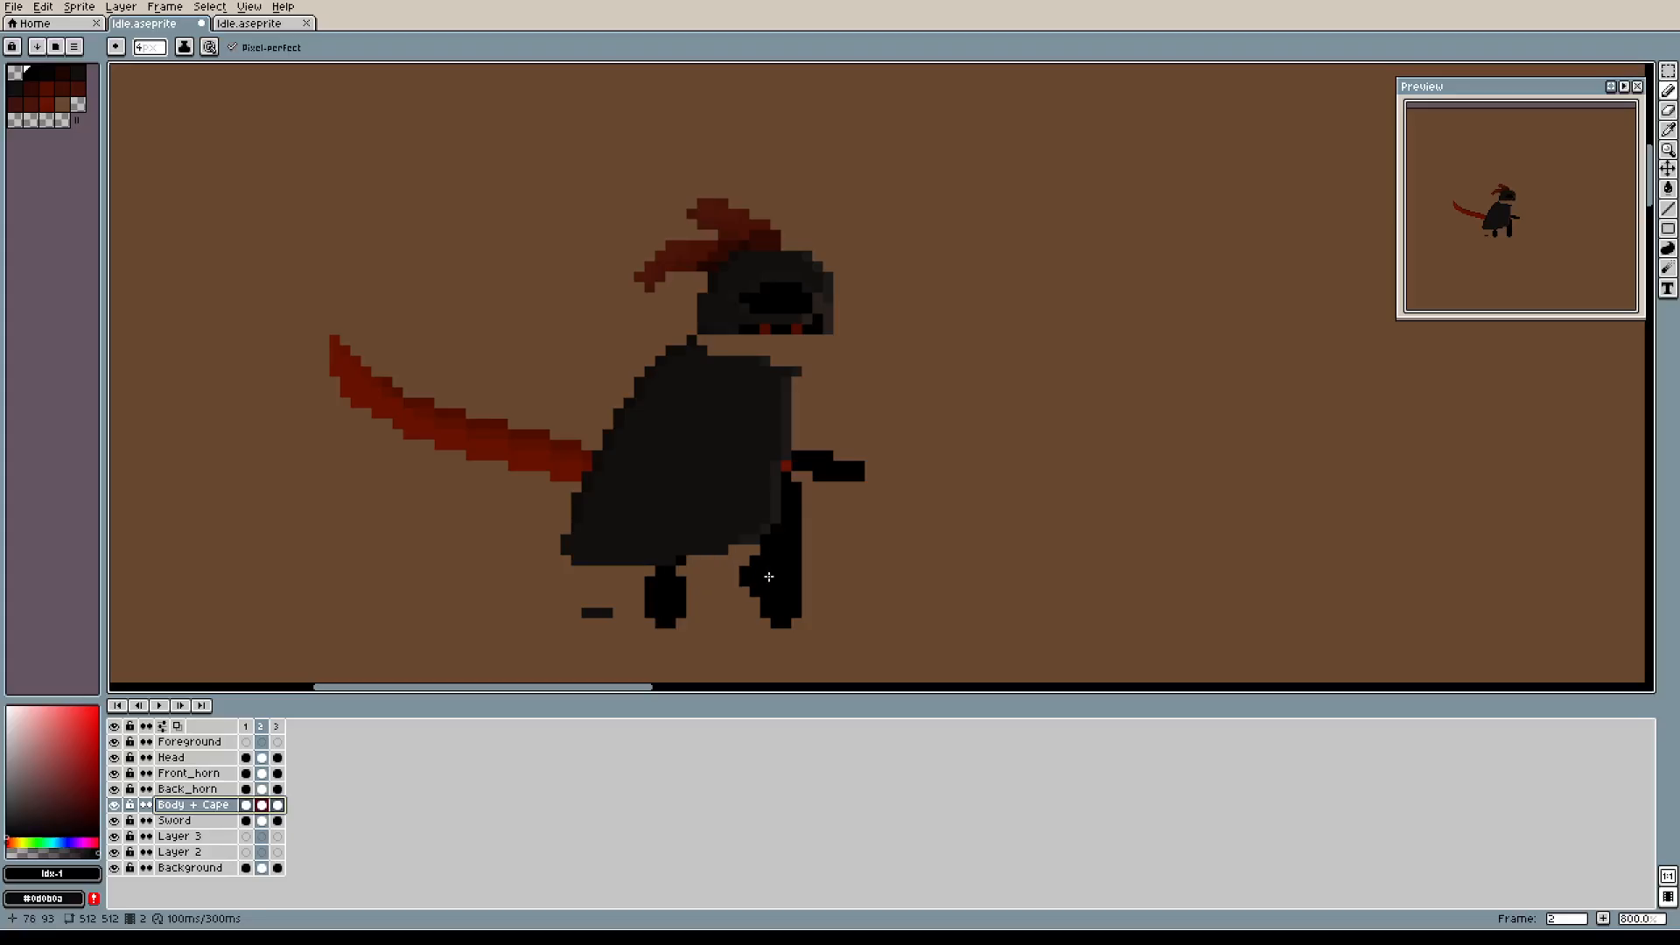
{"action": "scroll", "coordinate": [691, 625], "scroll_direction": "up", "scroll_amount": 3}
{"action": "mouse_move", "coordinate": [671, 619]}
{"action": "left_mouse_down"}
{"action": "mouse_move", "coordinate": [667, 596]}
{"action": "mouse_move", "coordinate": [604, 574]}
{"action": "mouse_move", "coordinate": [629, 555]}
{"action": "mouse_move", "coordinate": [627, 533]}
{"action": "mouse_move", "coordinate": [672, 532]}
{"action": "mouse_move", "coordinate": [672, 511]}
{"action": "left_mouse_up"}
{"action": "mouse_move", "coordinate": [838, 597]}
{"action": "left_mouse_down"}
{"action": "mouse_move", "coordinate": [965, 576]}
{"action": "mouse_move", "coordinate": [860, 556]}
{"action": "mouse_move", "coordinate": [839, 577]}
{"action": "mouse_move", "coordinate": [860, 535]}
{"action": "mouse_move", "coordinate": [882, 578]}
{"action": "left_mouse_up"}
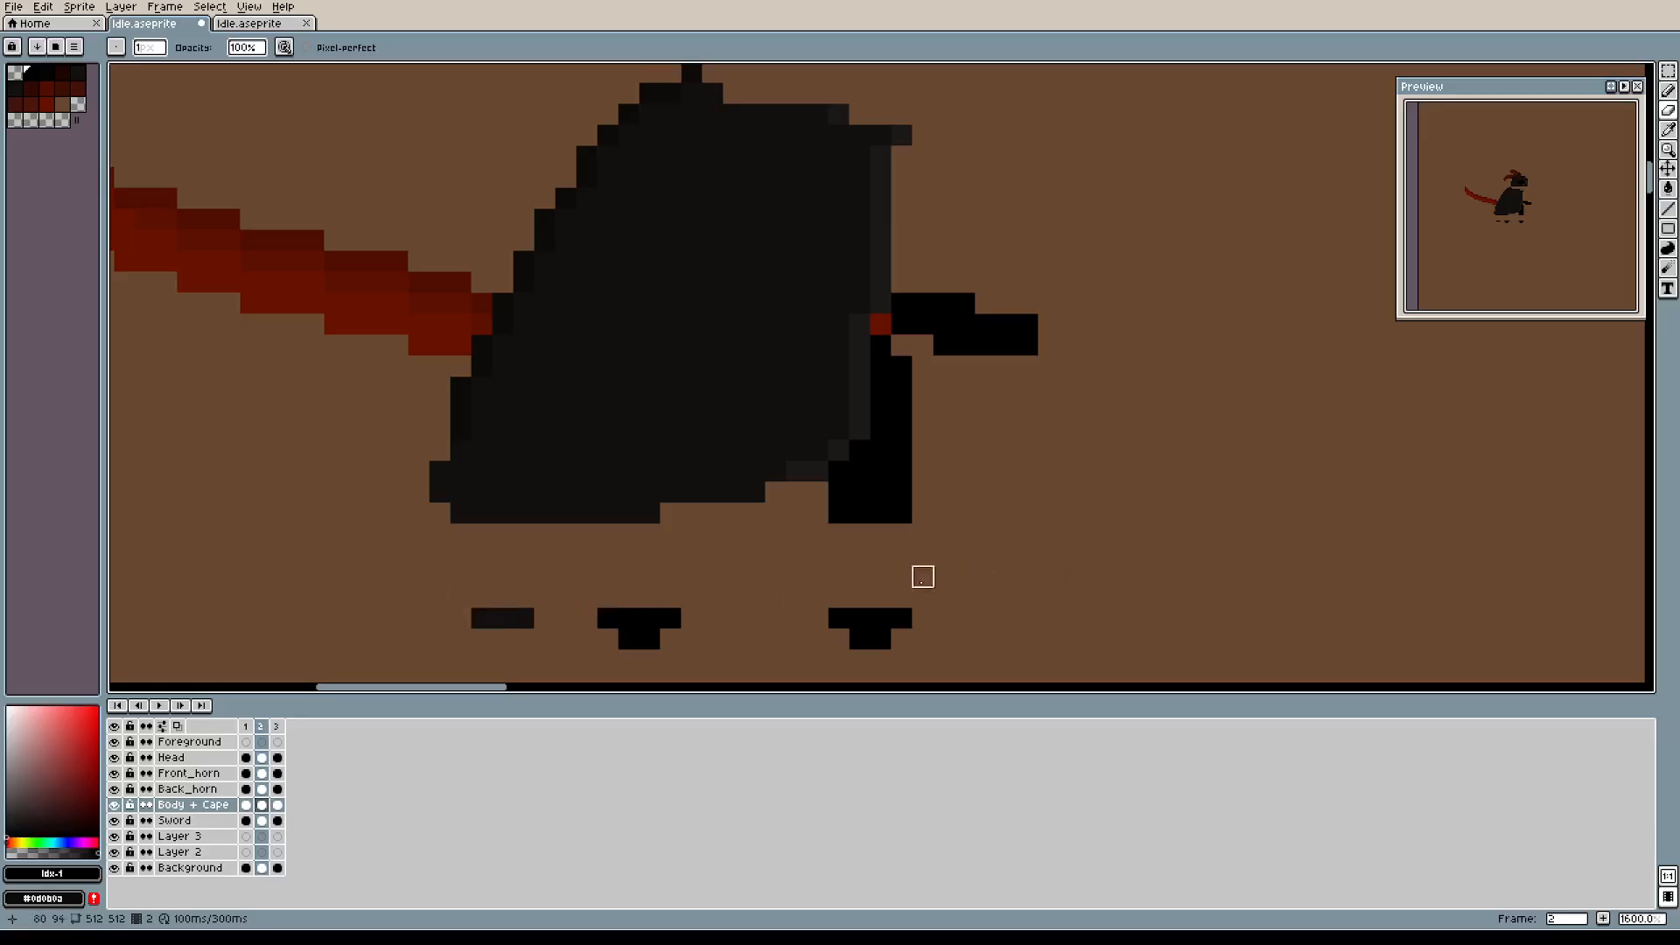
Select the feet strip on frame 2's Body + Cape layer and move it up against the cape at position 56, 90.
{"action": "key", "text": "m"}
{"action": "left_click_drag", "start_coordinate": [418, 577], "coordinate": [963, 668]}
{"action": "left_click_drag", "start_coordinate": [668, 641], "coordinate": [667, 568]}
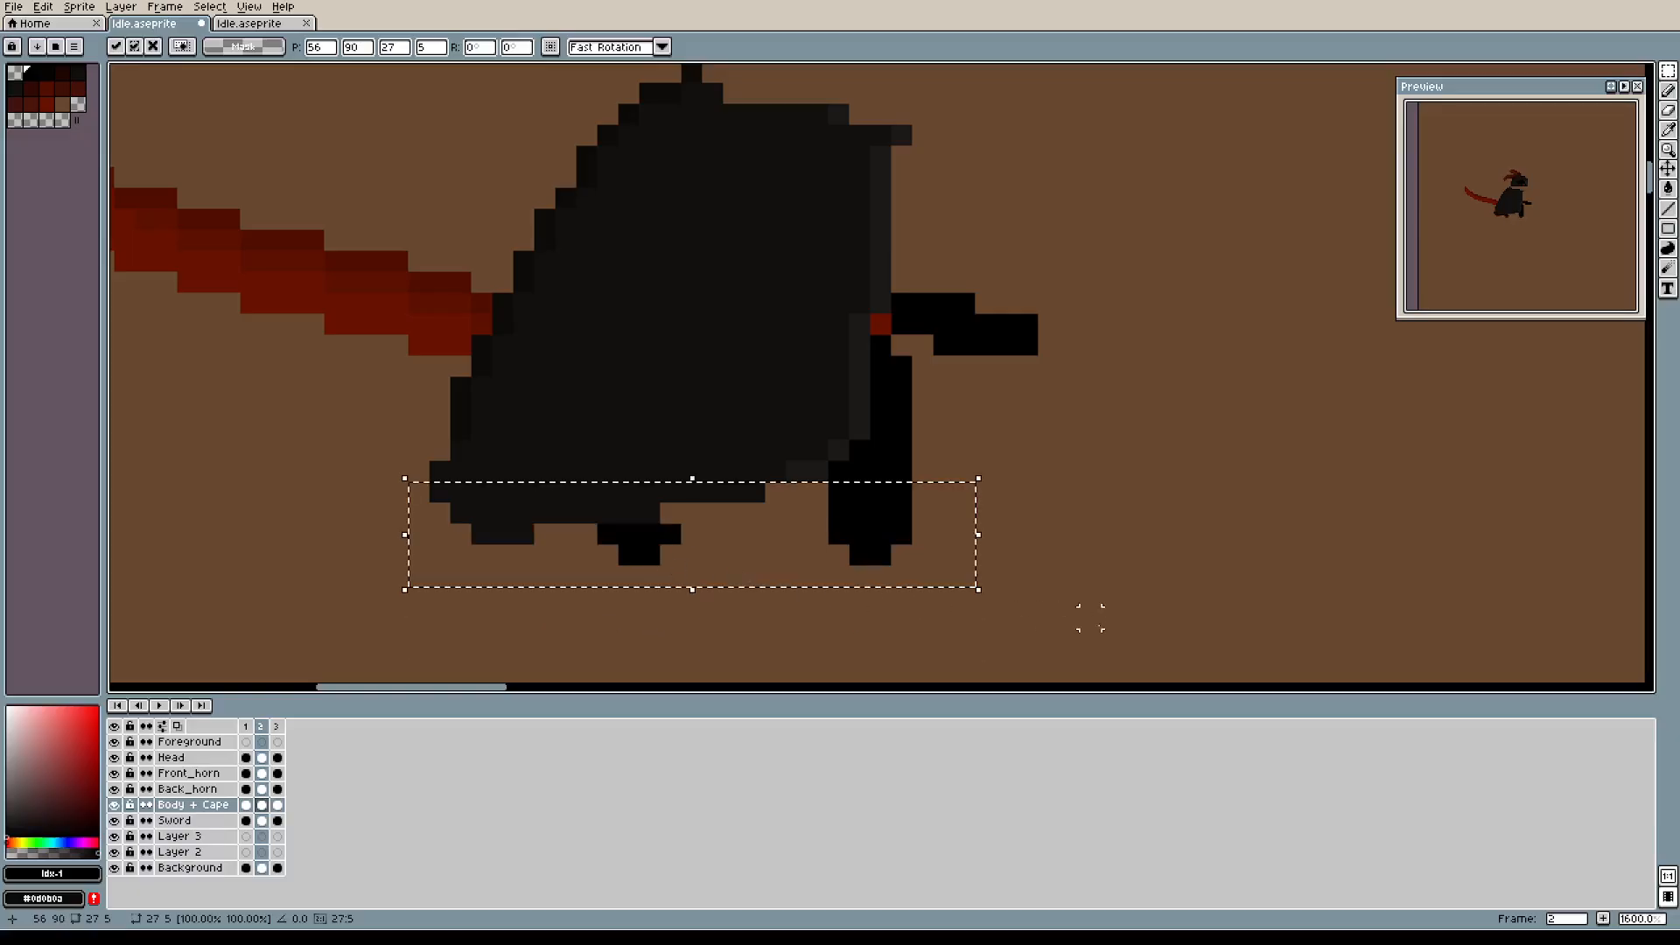
{"action": "left_click", "coordinate": [1132, 618]}
Reduce the pencil to 1 px and touch up the rear leg in black where it meets the cape in frame 2.
{"action": "key", "text": "b"}
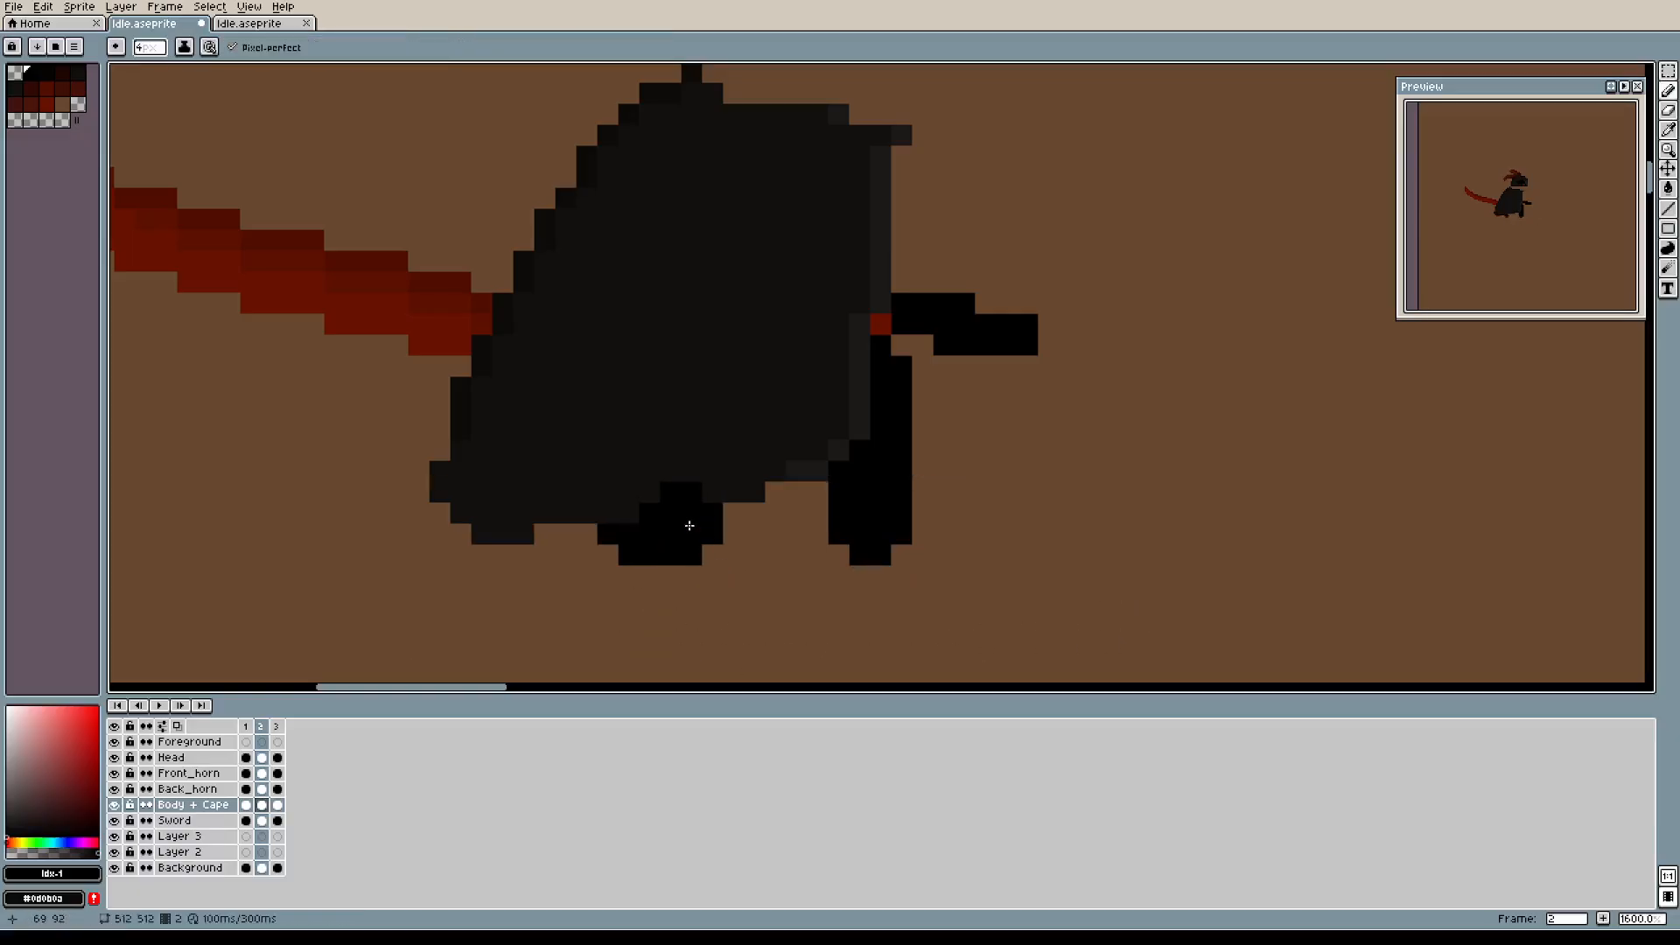
{"action": "key", "text": "minus"}
{"action": "key", "text": "minus"}
{"action": "key", "text": "minus"}
{"action": "left_click", "coordinate": [670, 514]}
Try to move a 19 by 8 pixel area around frame 2's head to position 66, 63 with the Body + Cape layer active.
{"action": "left_click_drag", "start_coordinate": [1073, 348], "coordinate": [1053, 493]}
{"action": "left_click_drag", "start_coordinate": [996, 344], "coordinate": [967, 488]}
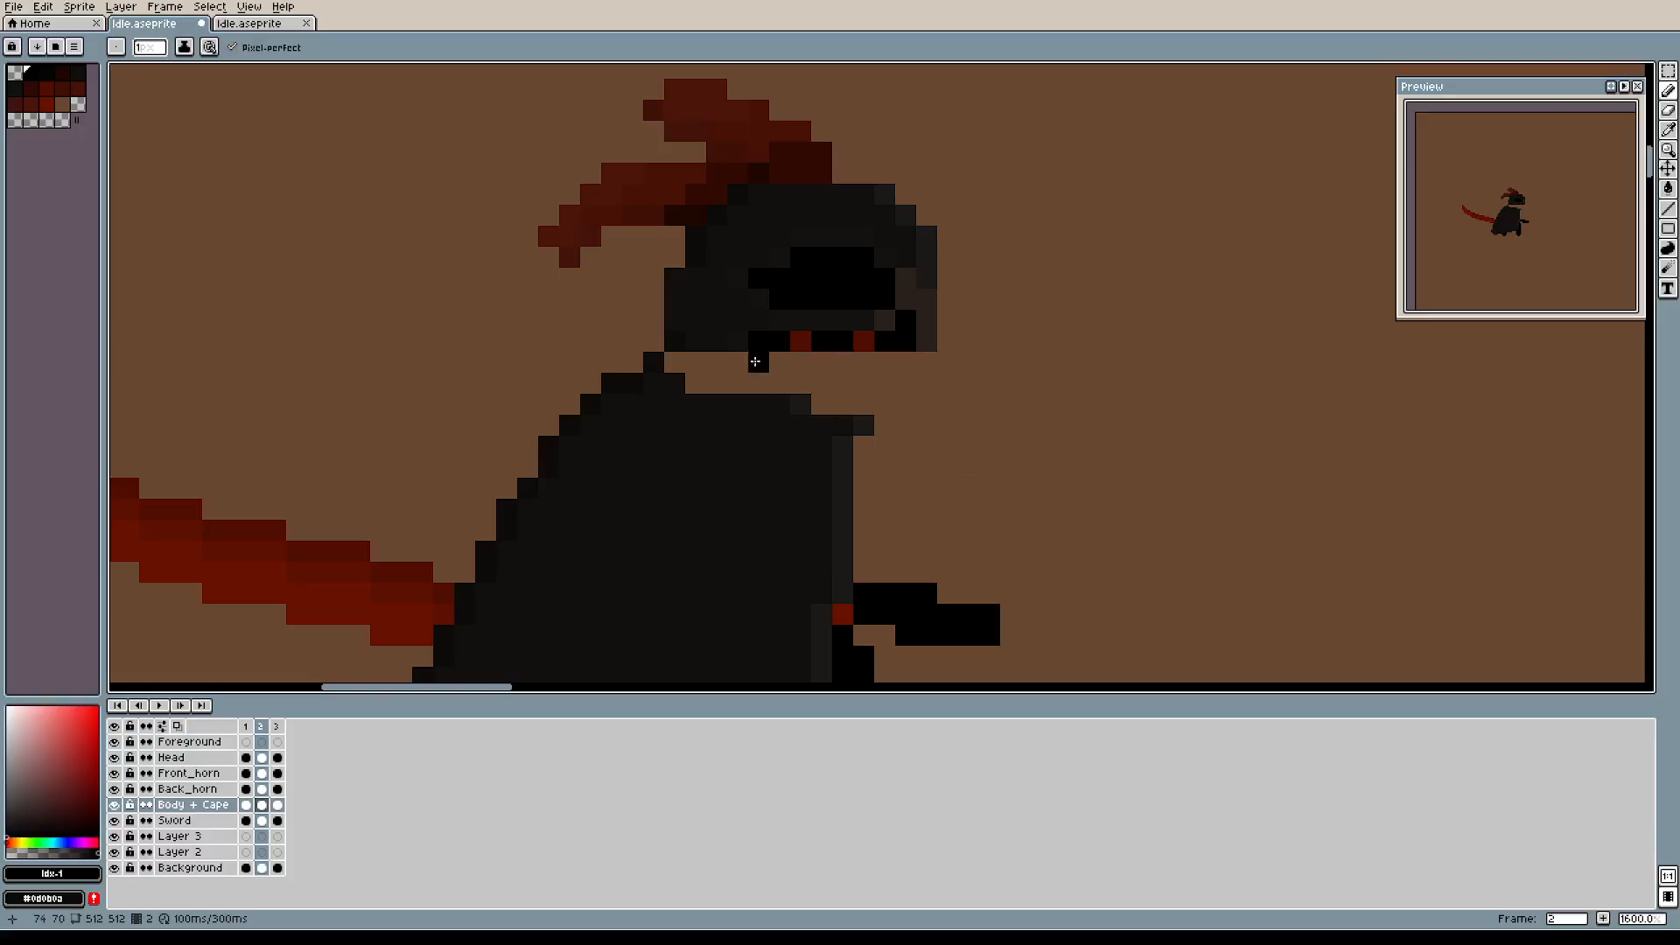
{"action": "key", "text": "i"}
{"action": "key", "text": "m"}
{"action": "left_click_drag", "start_coordinate": [612, 193], "coordinate": [1001, 351]}
{"action": "left_click_drag", "start_coordinate": [864, 342], "coordinate": [803, 340]}
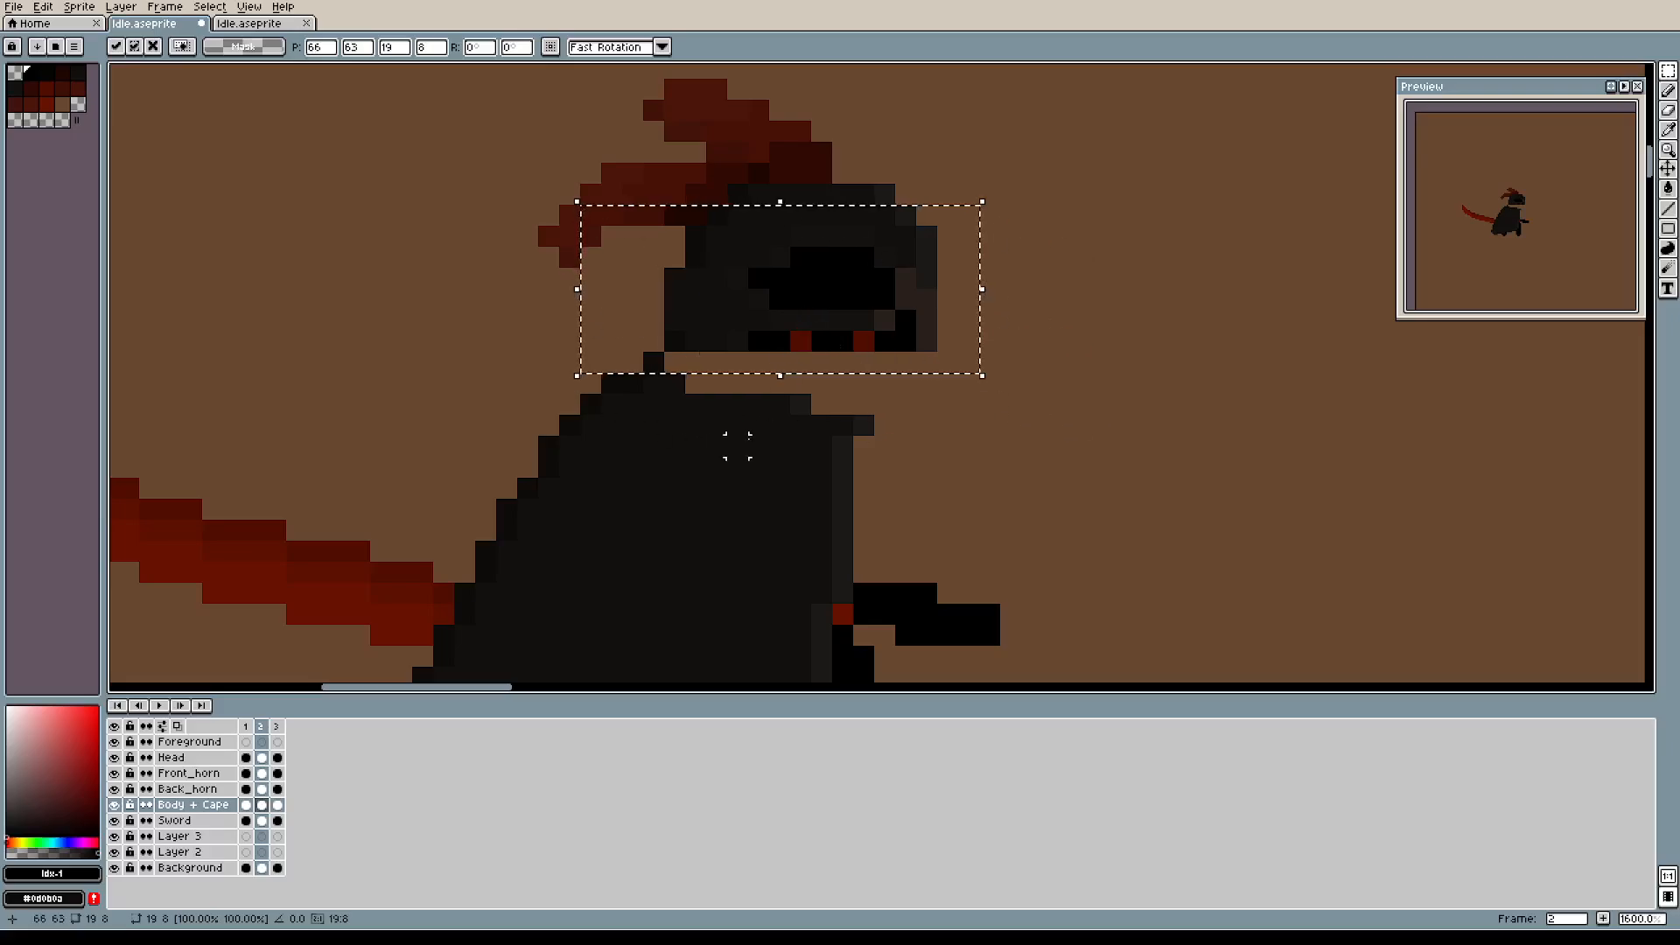
{"action": "left_click", "coordinate": [1053, 424]}
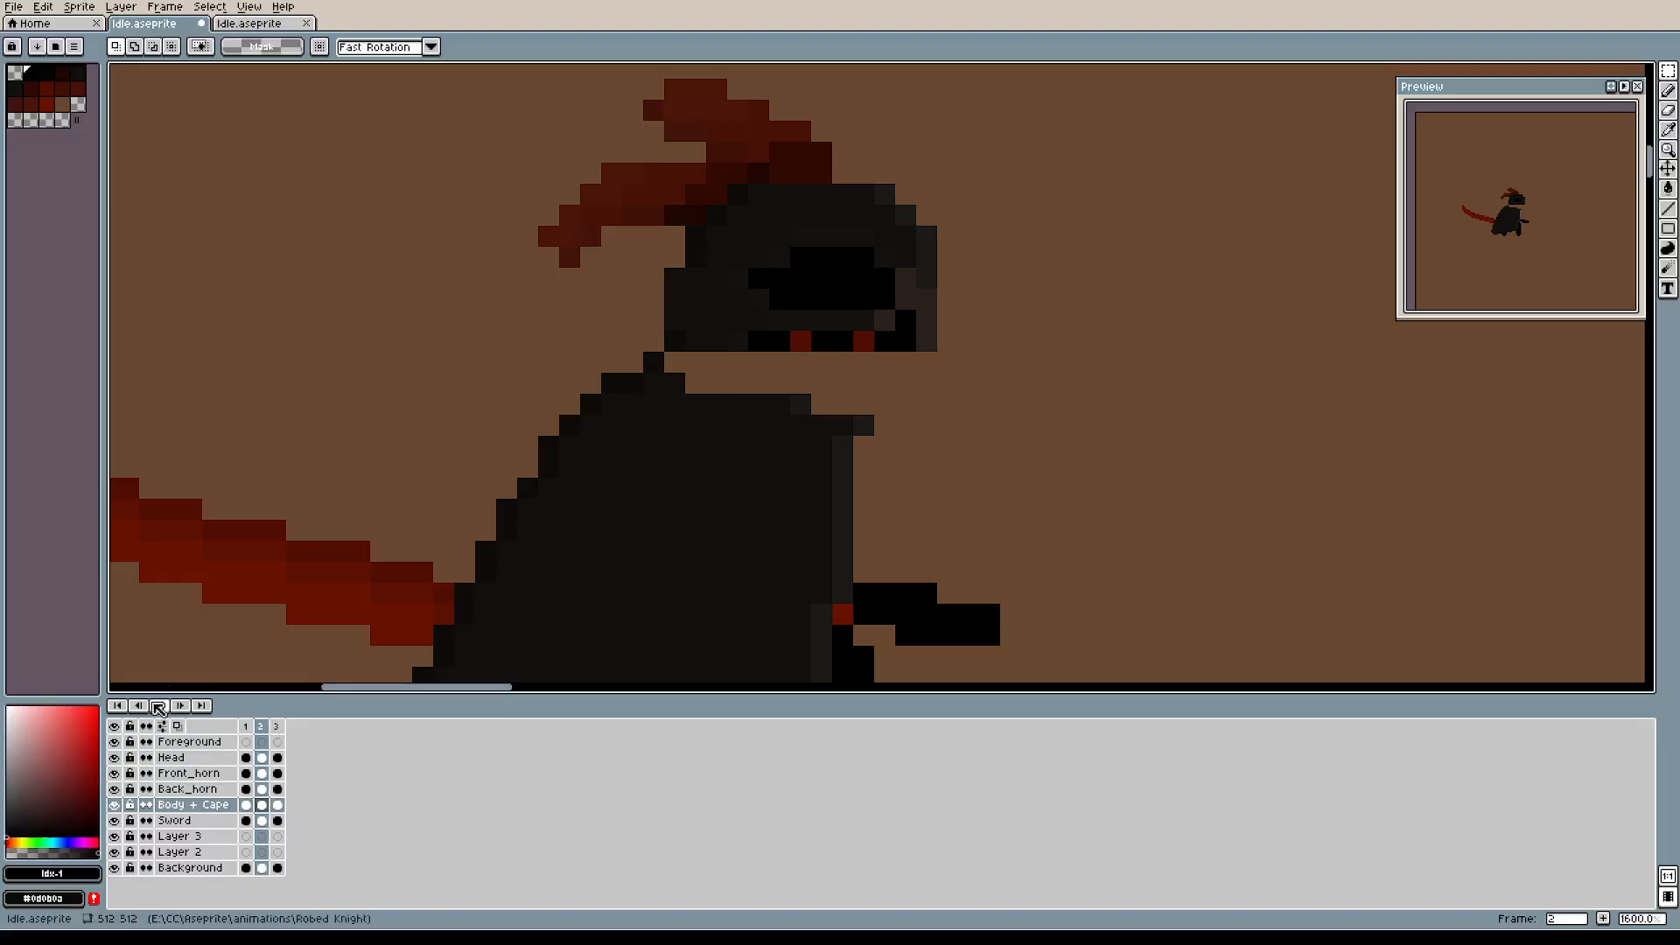
Rotate a 5 by 1 pixel strip above the eyes on frame 2's Head layer by -10.7 degrees.
{"action": "left_click", "coordinate": [171, 757]}
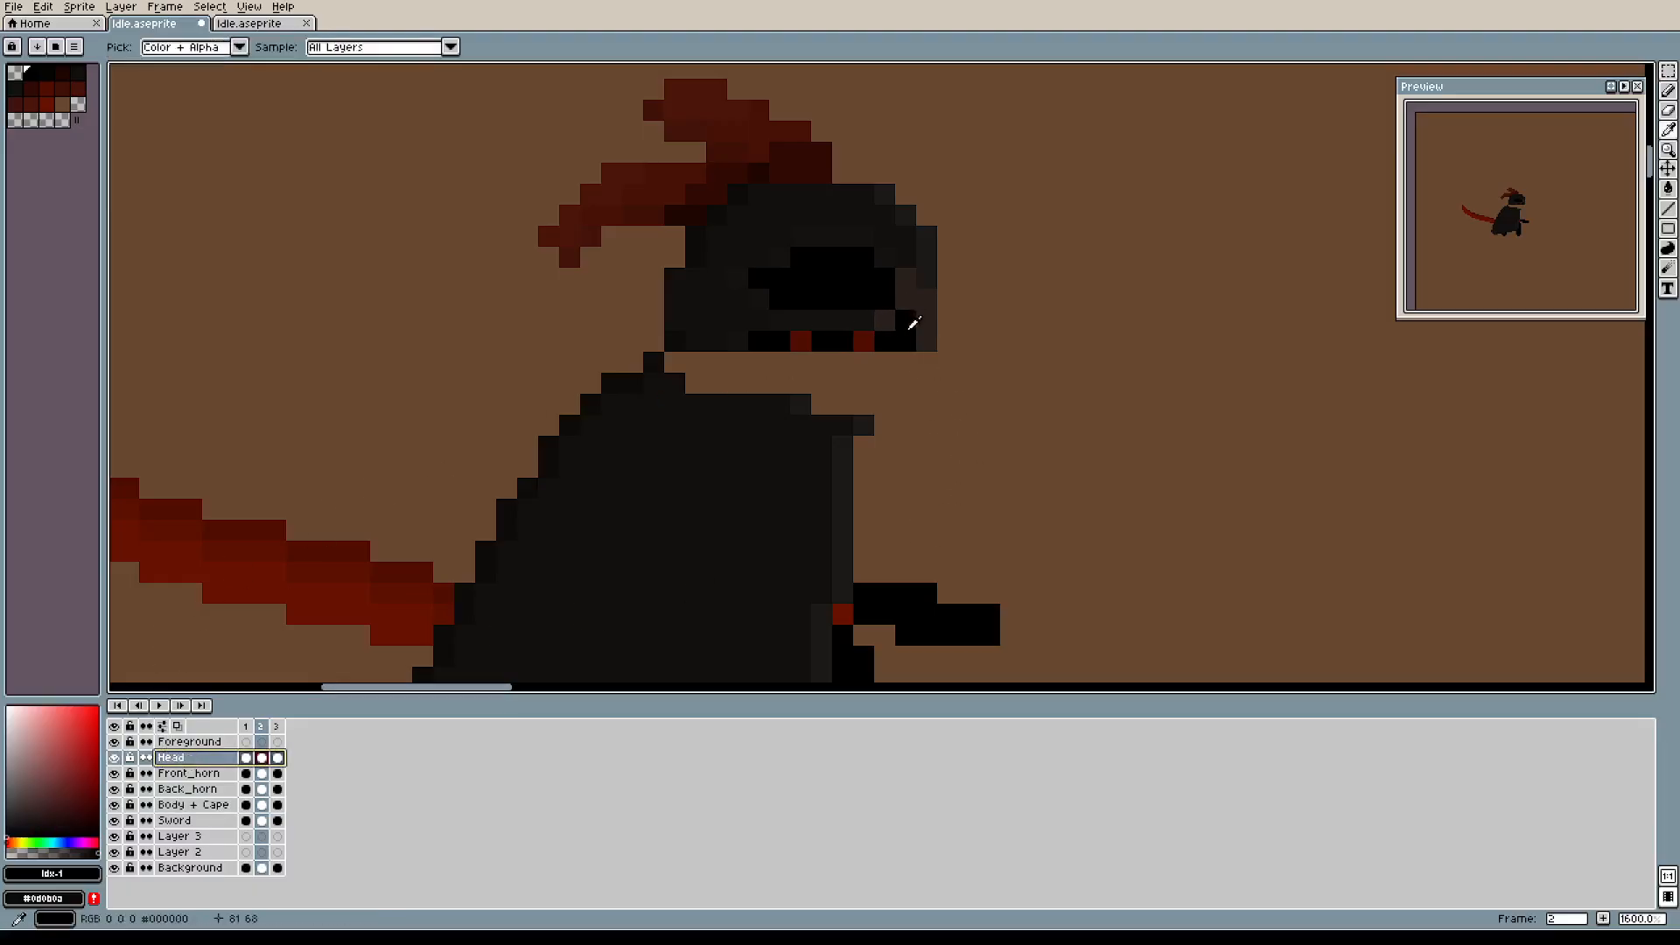
{"action": "left_click_drag", "start_coordinate": [884, 320], "coordinate": [800, 320]}
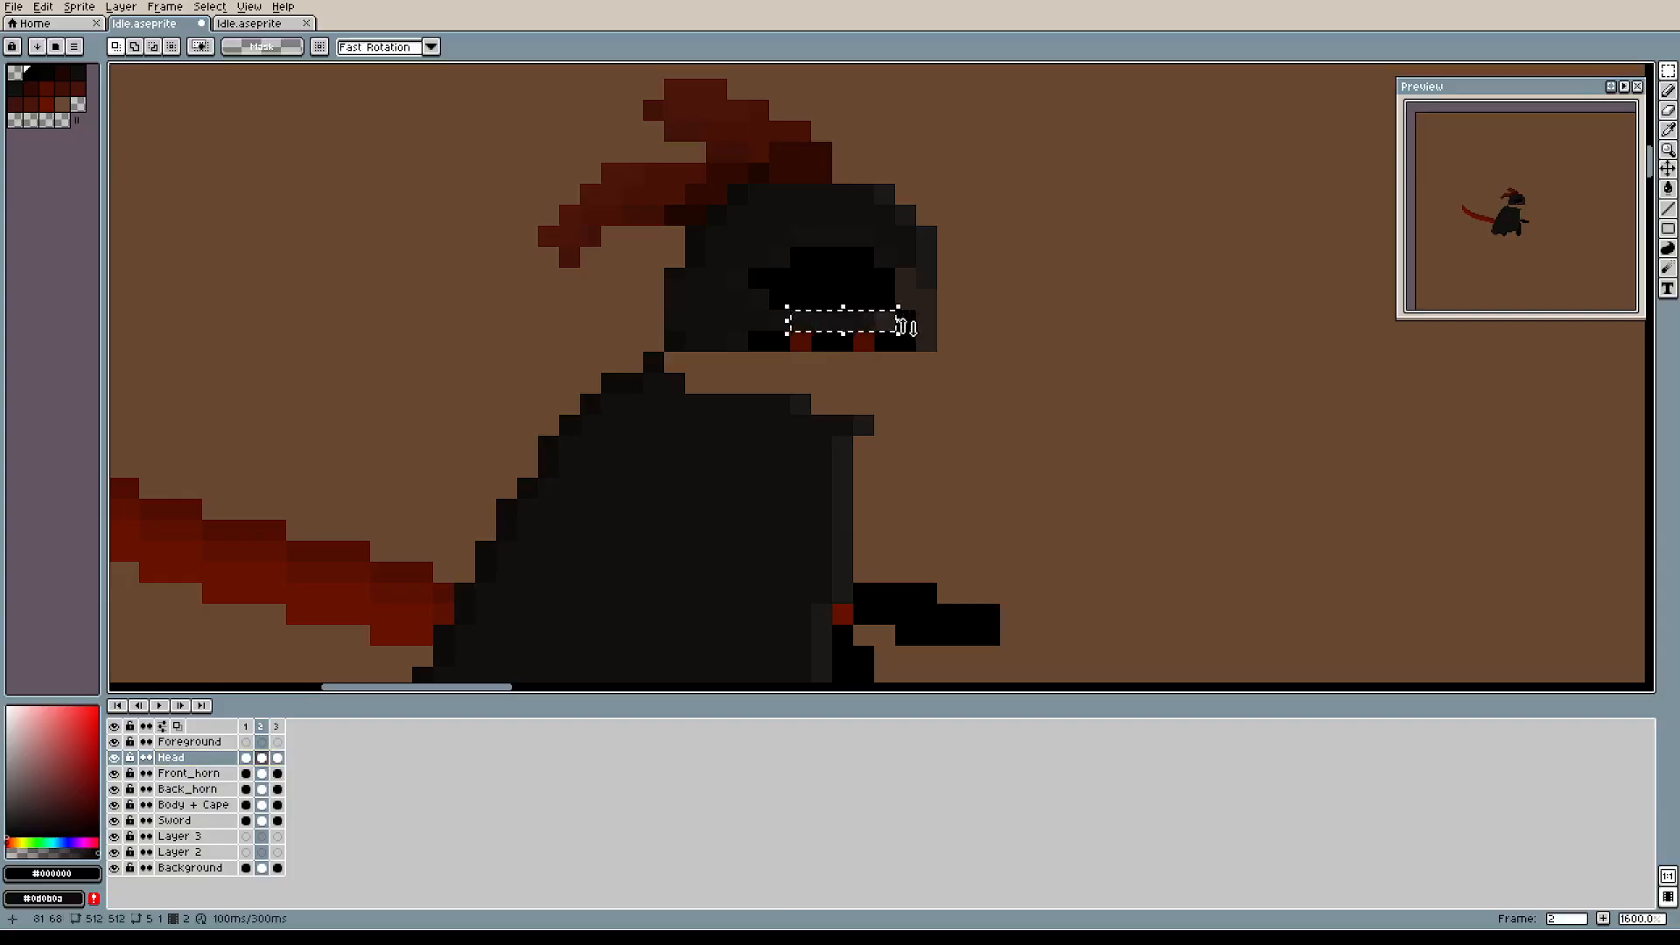
{"action": "left_click_drag", "start_coordinate": [902, 342], "coordinate": [907, 356]}
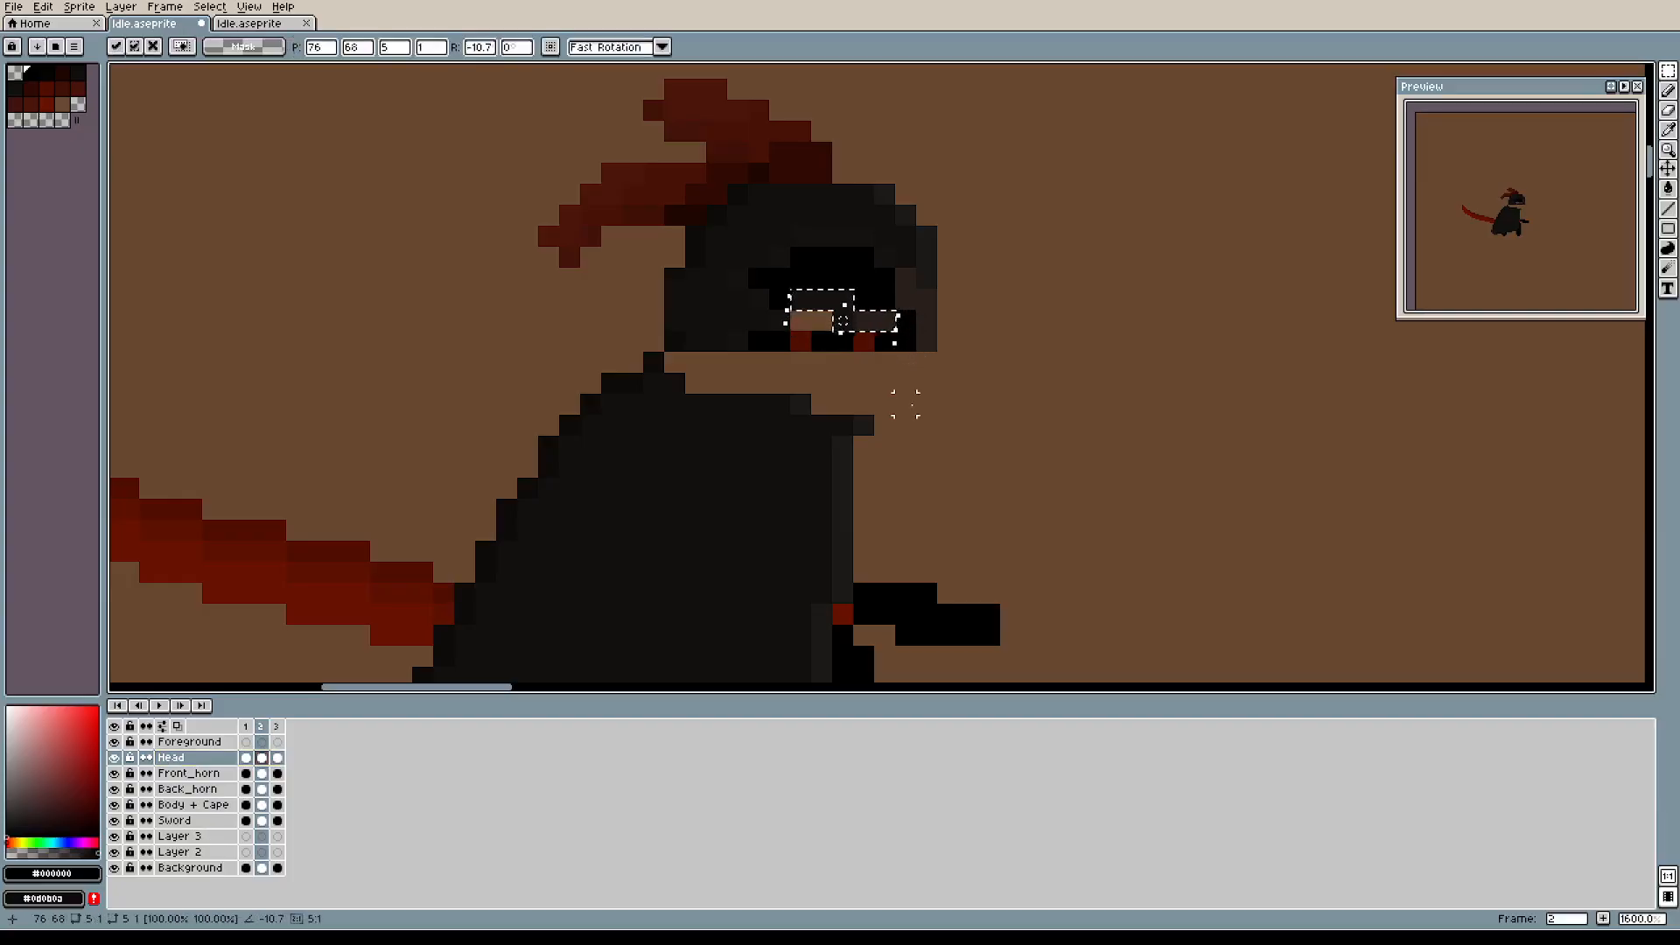
{"action": "key", "text": "Return"}
Fill the face opening on frame 2's Head layer with black and touch up the hood's front edge with its sampled colour.
{"action": "key", "text": "b"}
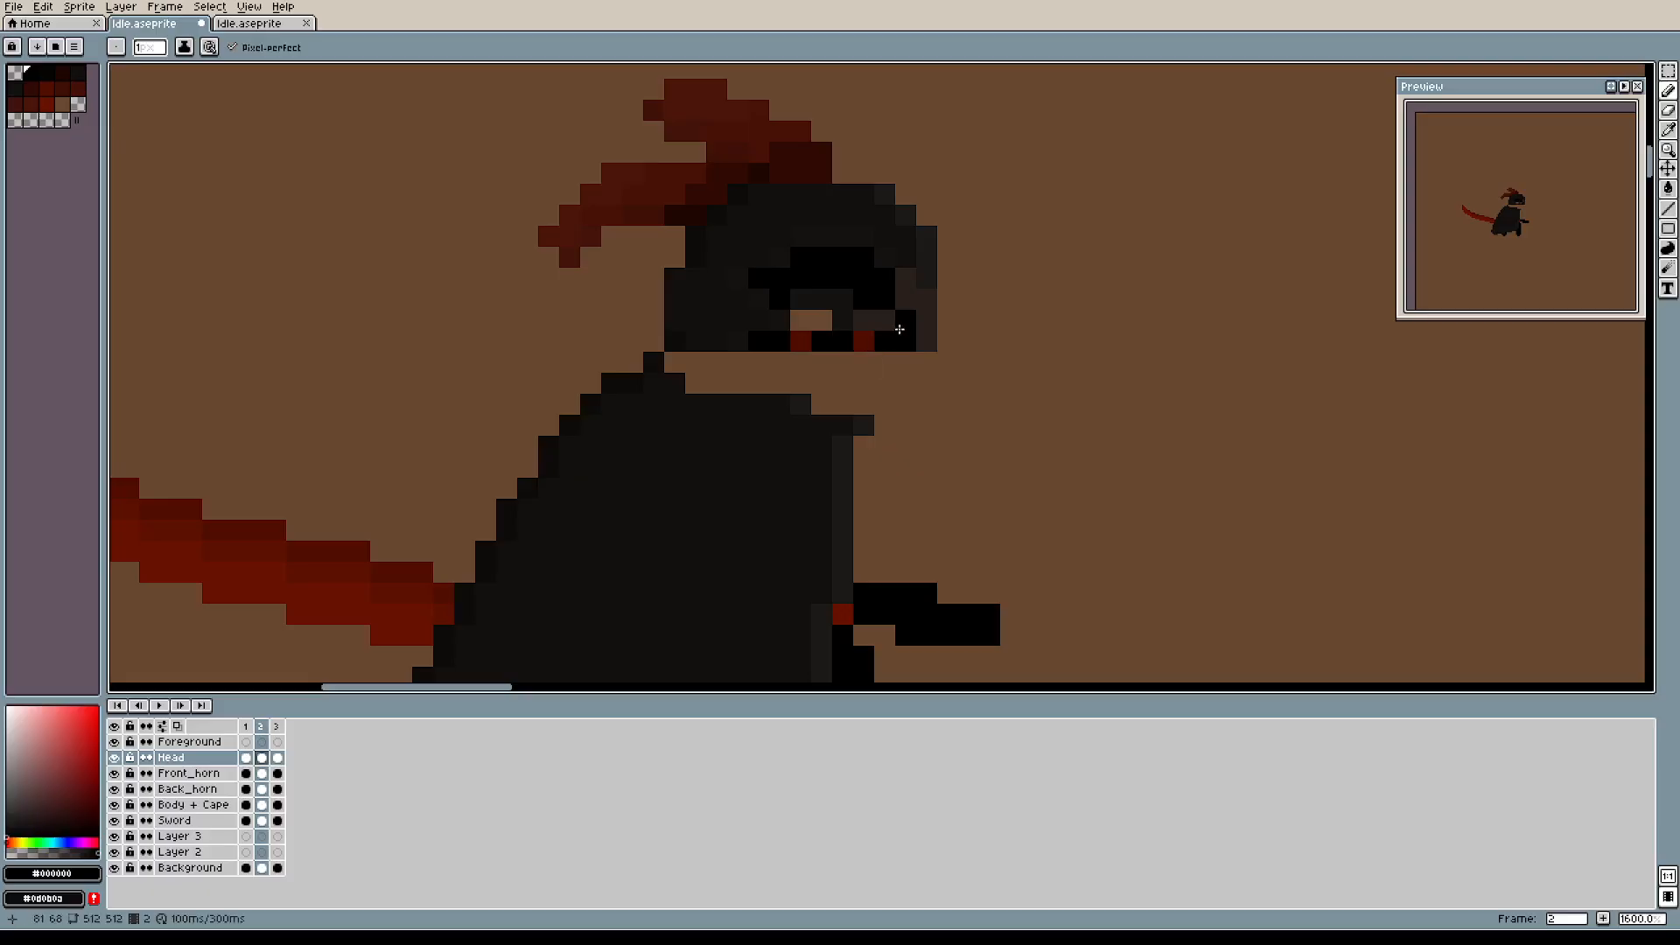
{"action": "mouse_move", "coordinate": [794, 305]}
{"action": "left_mouse_down"}
{"action": "mouse_move", "coordinate": [833, 304]}
{"action": "mouse_move", "coordinate": [785, 317]}
{"action": "left_mouse_up"}
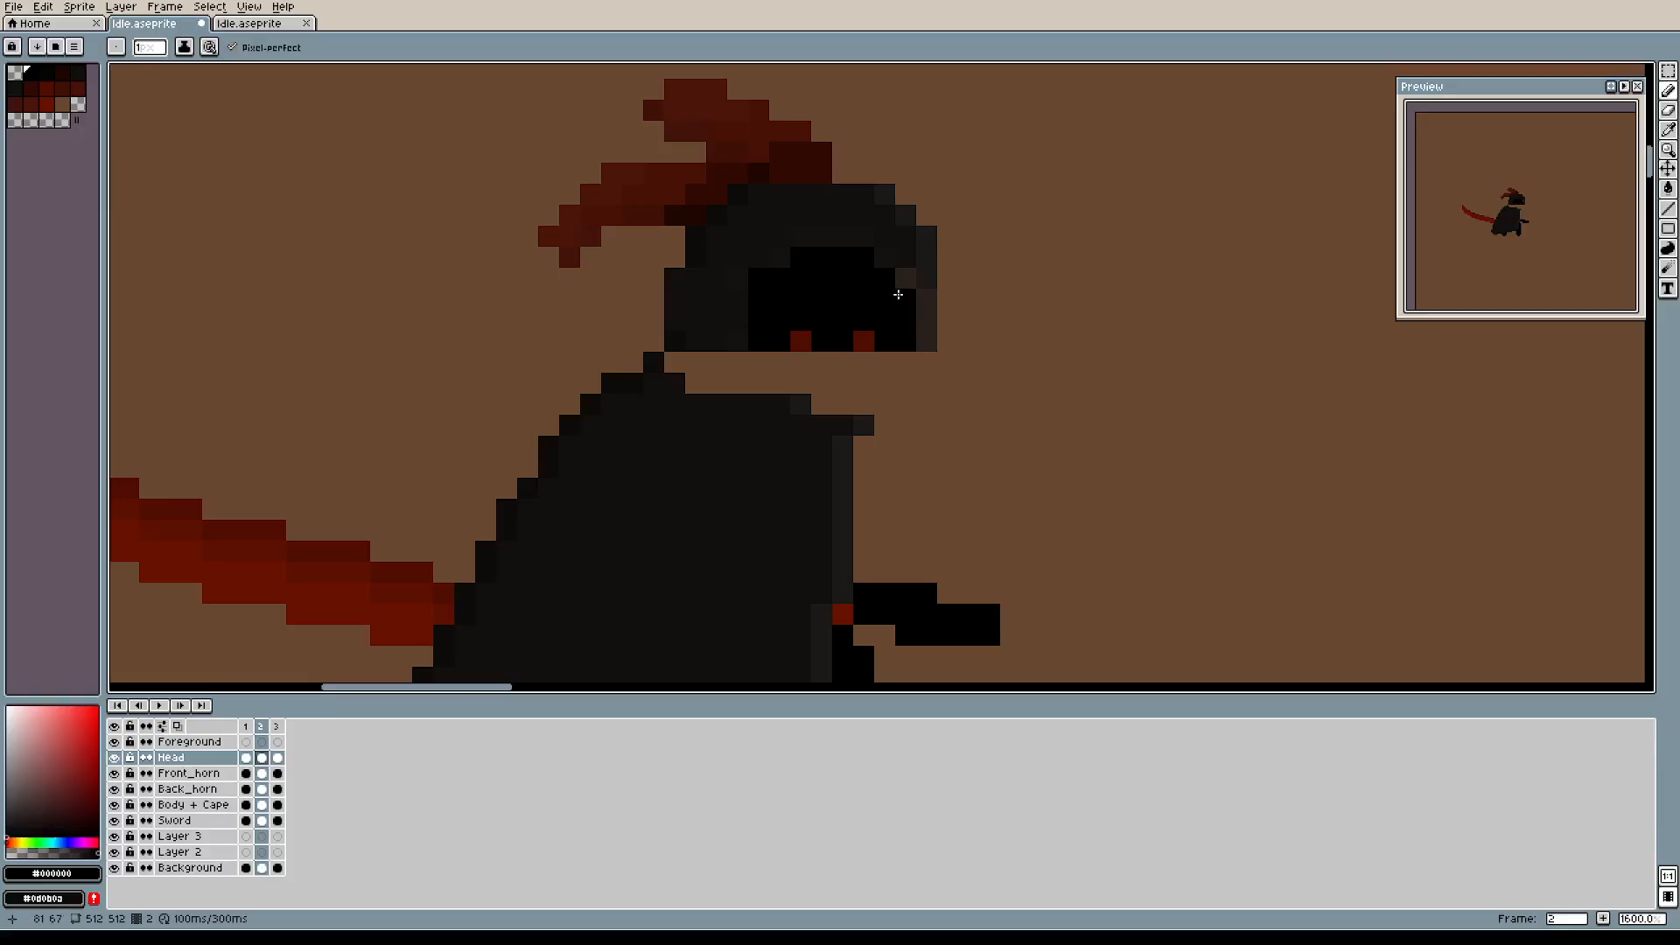
{"action": "left_click_drag", "start_coordinate": [1057, 282], "coordinate": [1047, 233]}
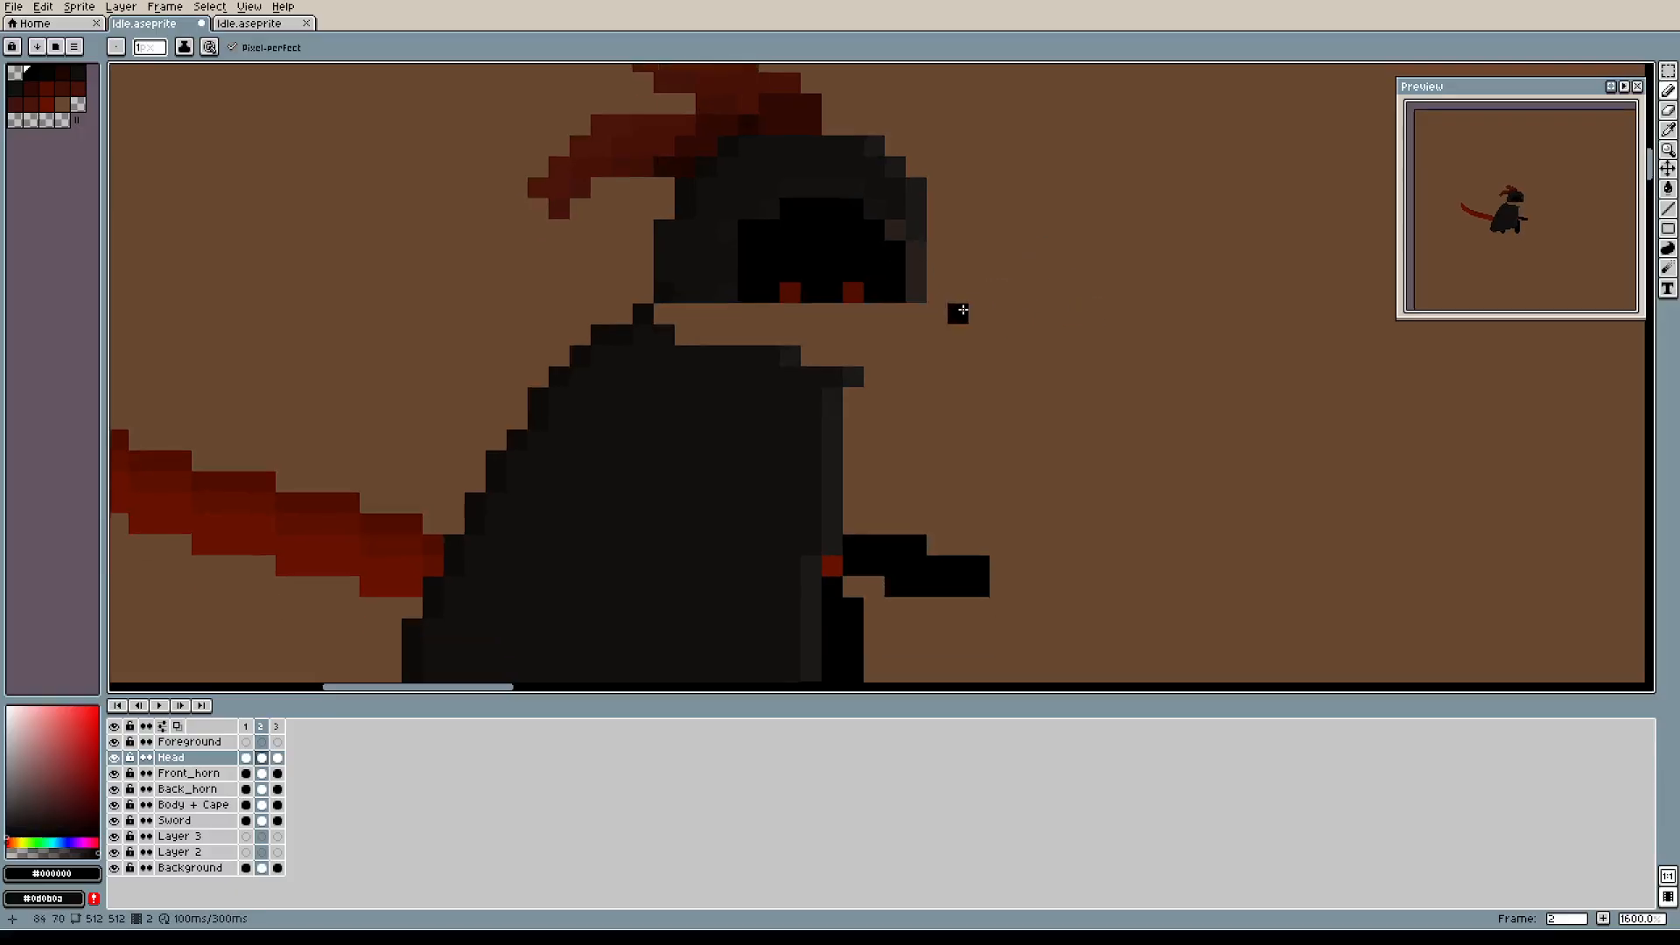
{"action": "left_click", "coordinate": [915, 285], "text": "alt"}
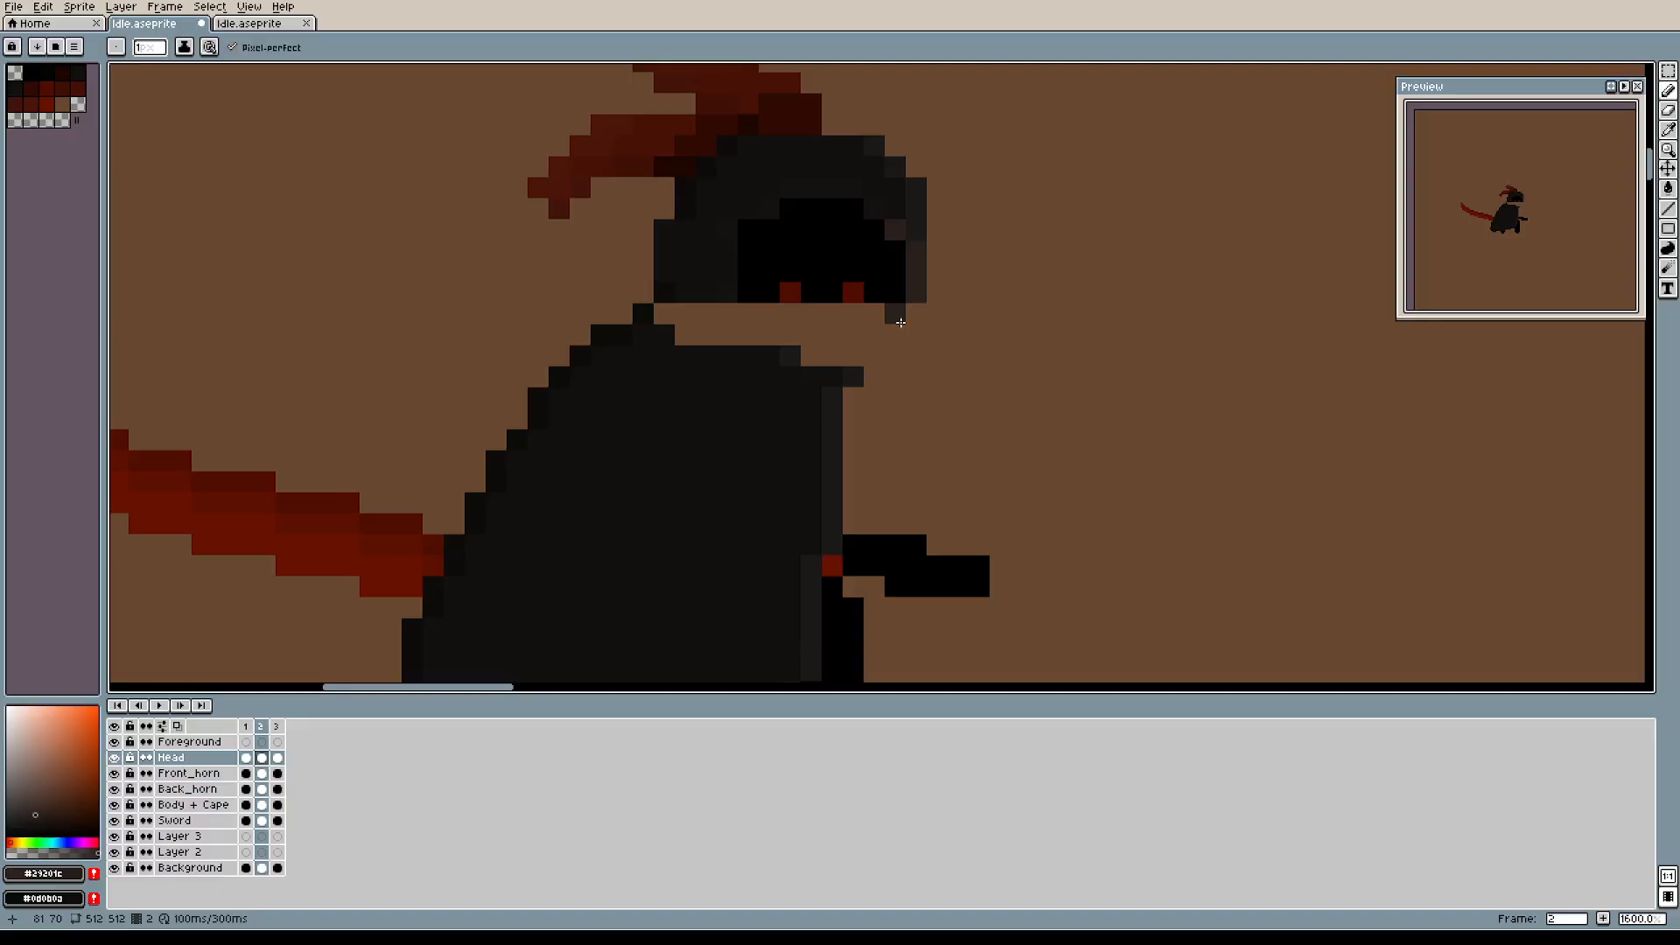
Copy a 38 by 27 pixel area around the head from frame 3's Head layer into frame 2 at position 62, 54.
{"action": "left_click", "coordinate": [277, 727]}
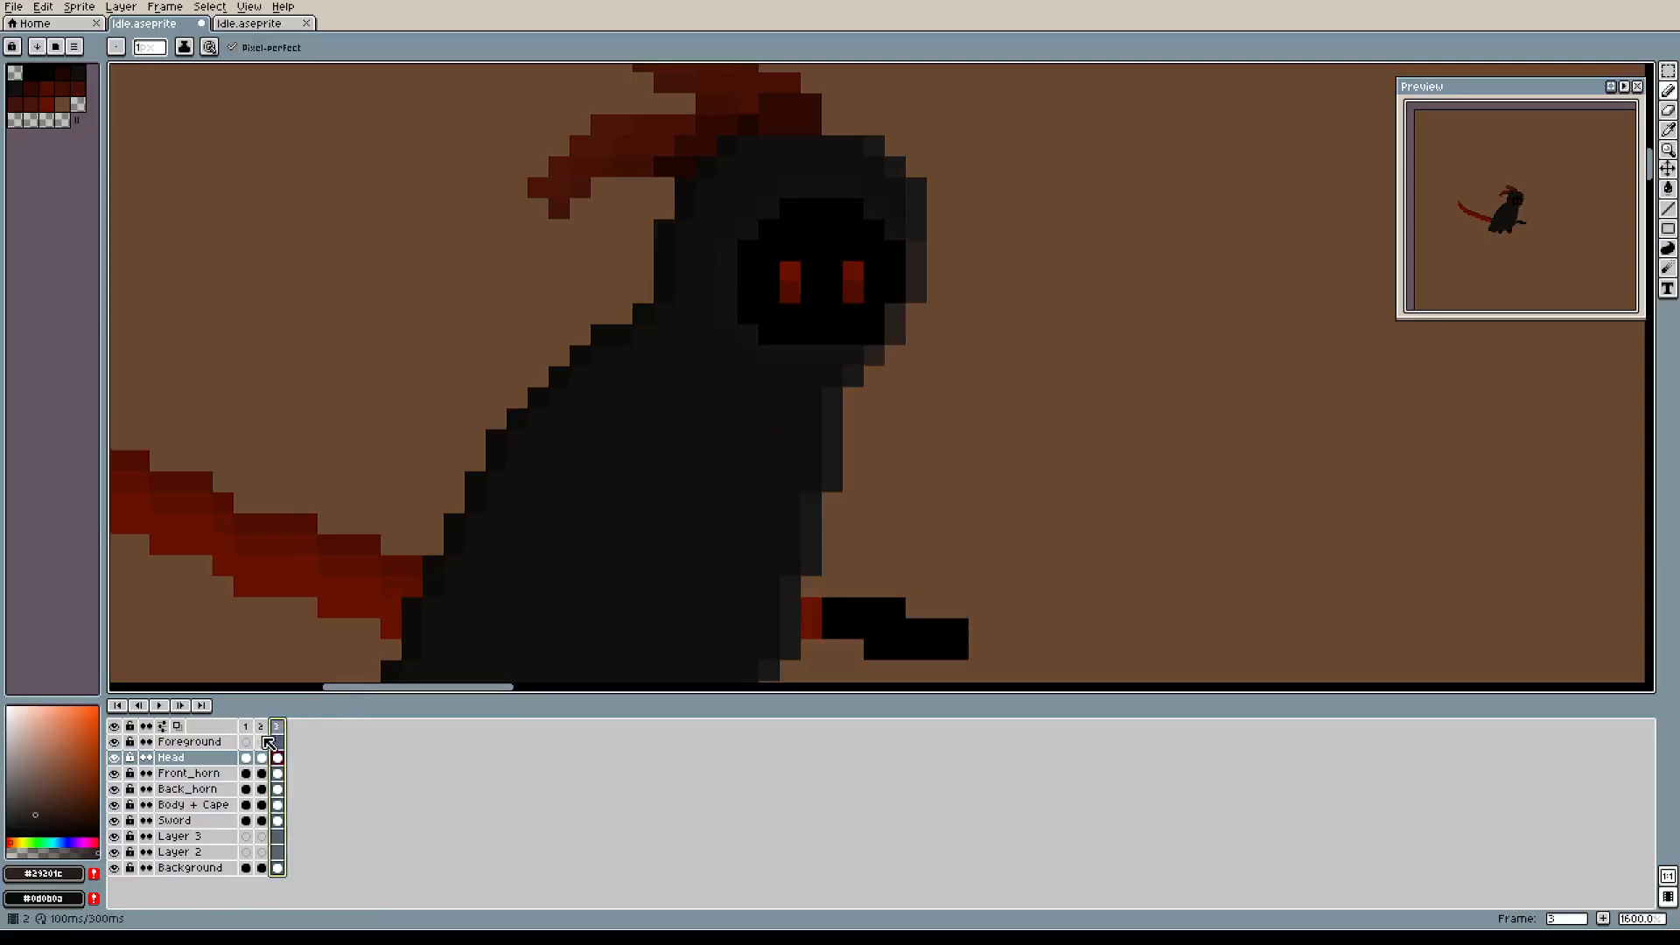
{"action": "scroll", "coordinate": [678, 348], "scroll_direction": "down", "scroll_amount": 1}
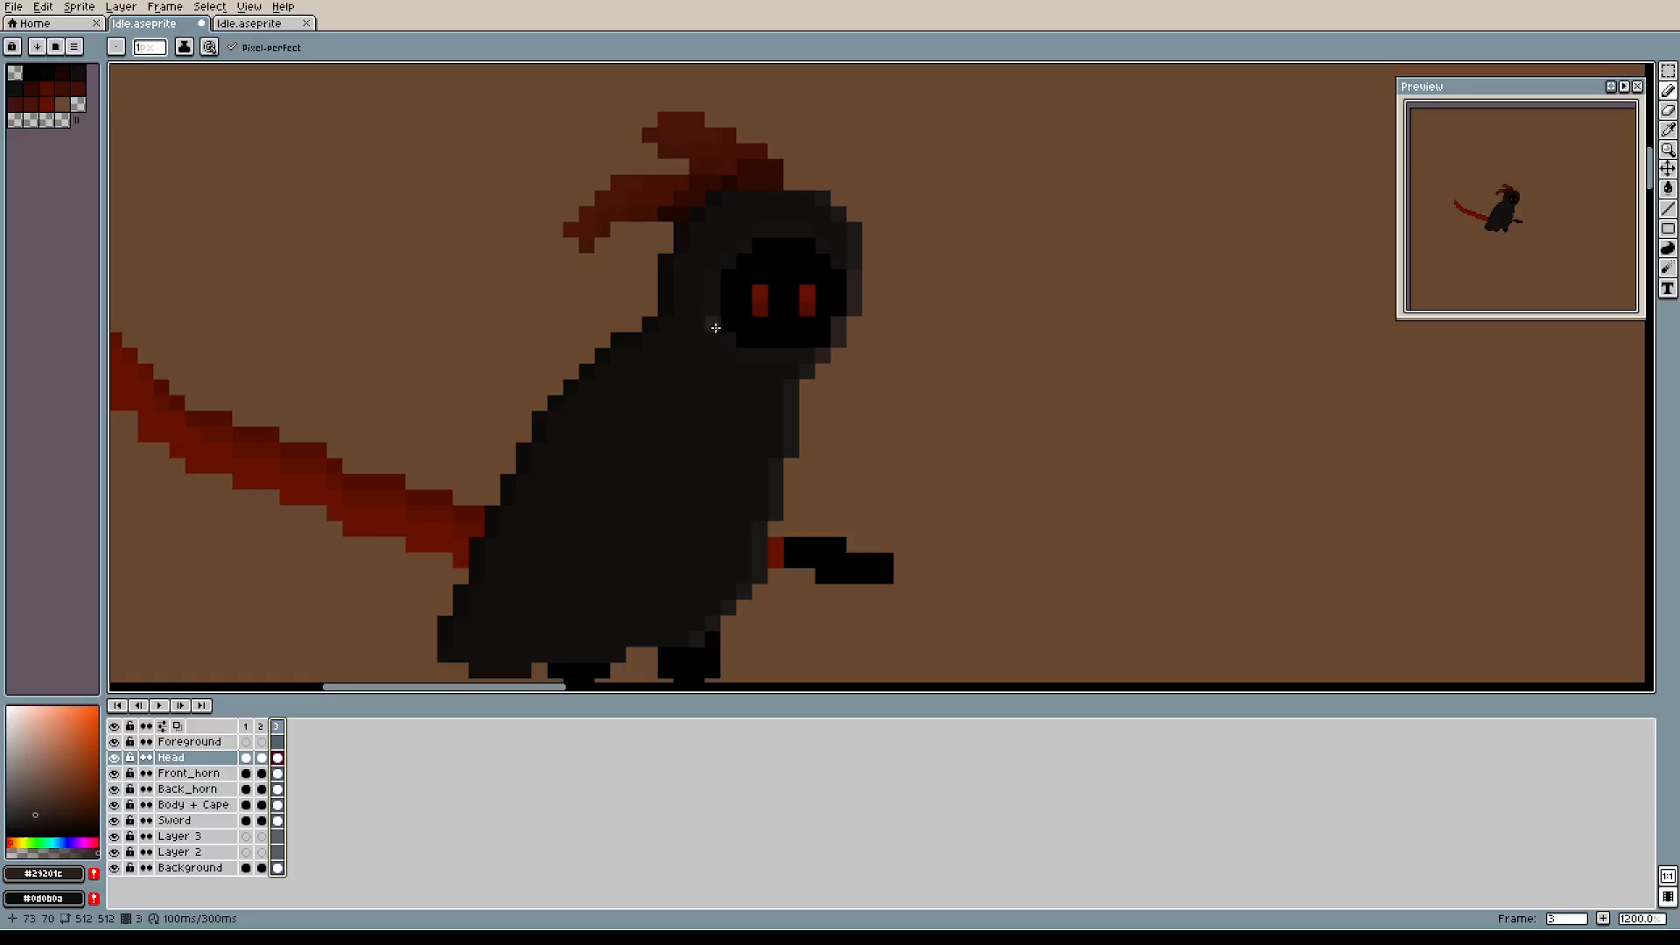
{"action": "left_click_drag", "start_coordinate": [888, 214], "coordinate": [893, 306]}
{"action": "key", "text": "m"}
{"action": "left_click_drag", "start_coordinate": [567, 214], "coordinate": [1014, 457]}
{"action": "left_click", "coordinate": [828, 493]}
{"action": "left_click_drag", "start_coordinate": [536, 152], "coordinate": [1140, 582]}
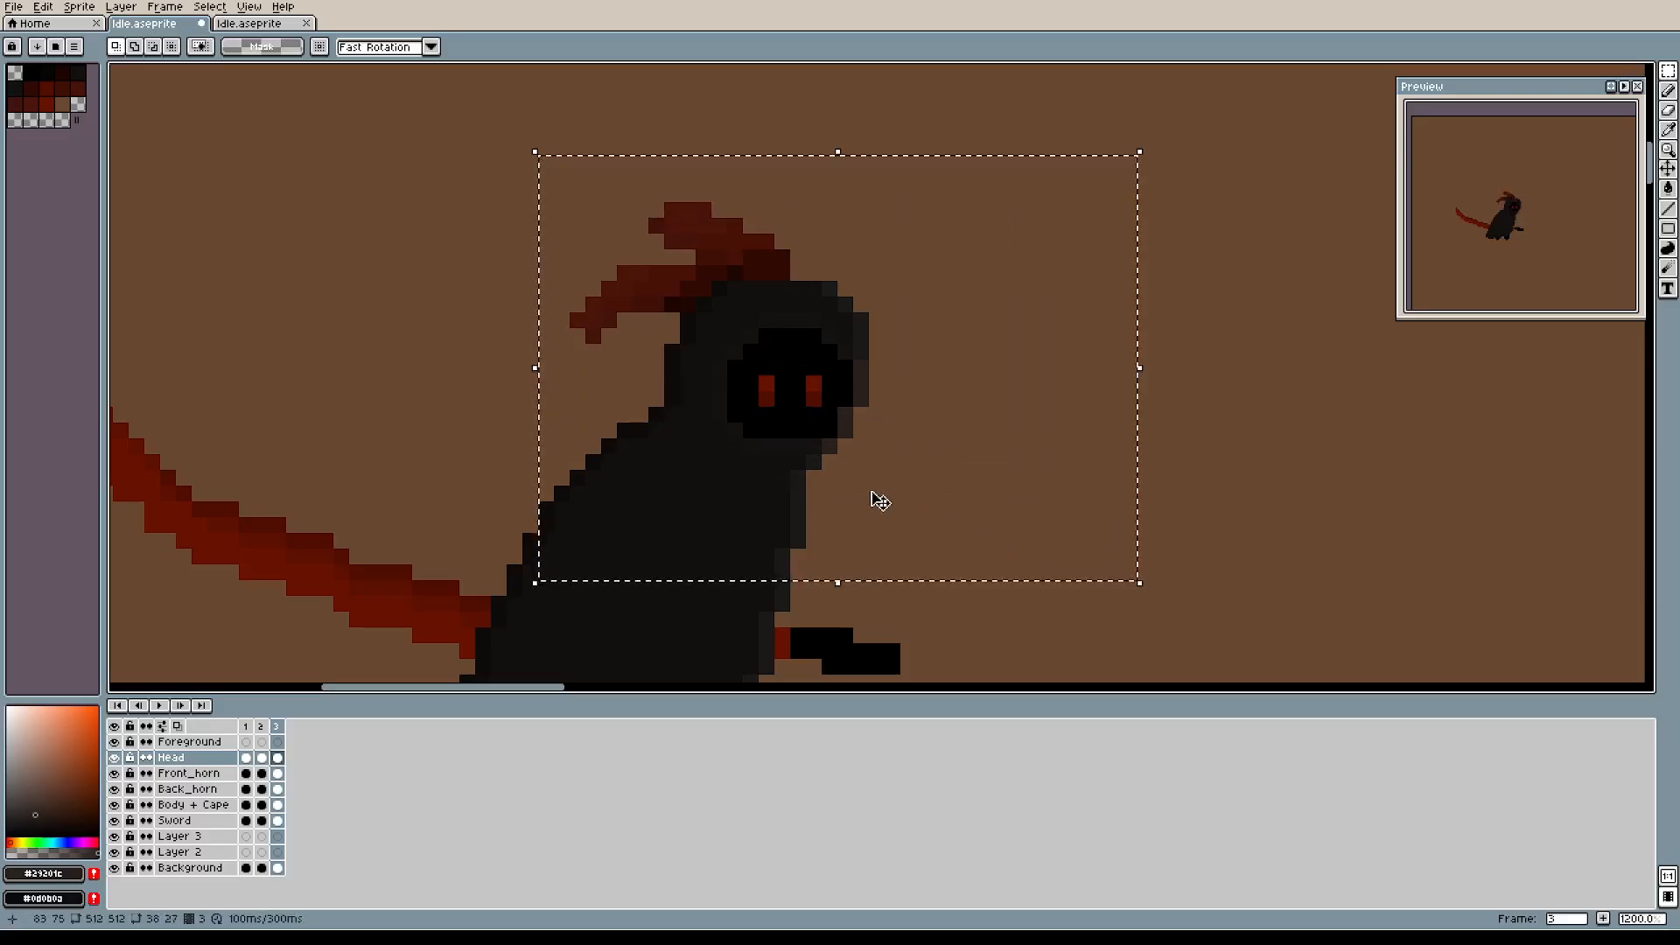
{"action": "left_click", "coordinate": [388, 556]}
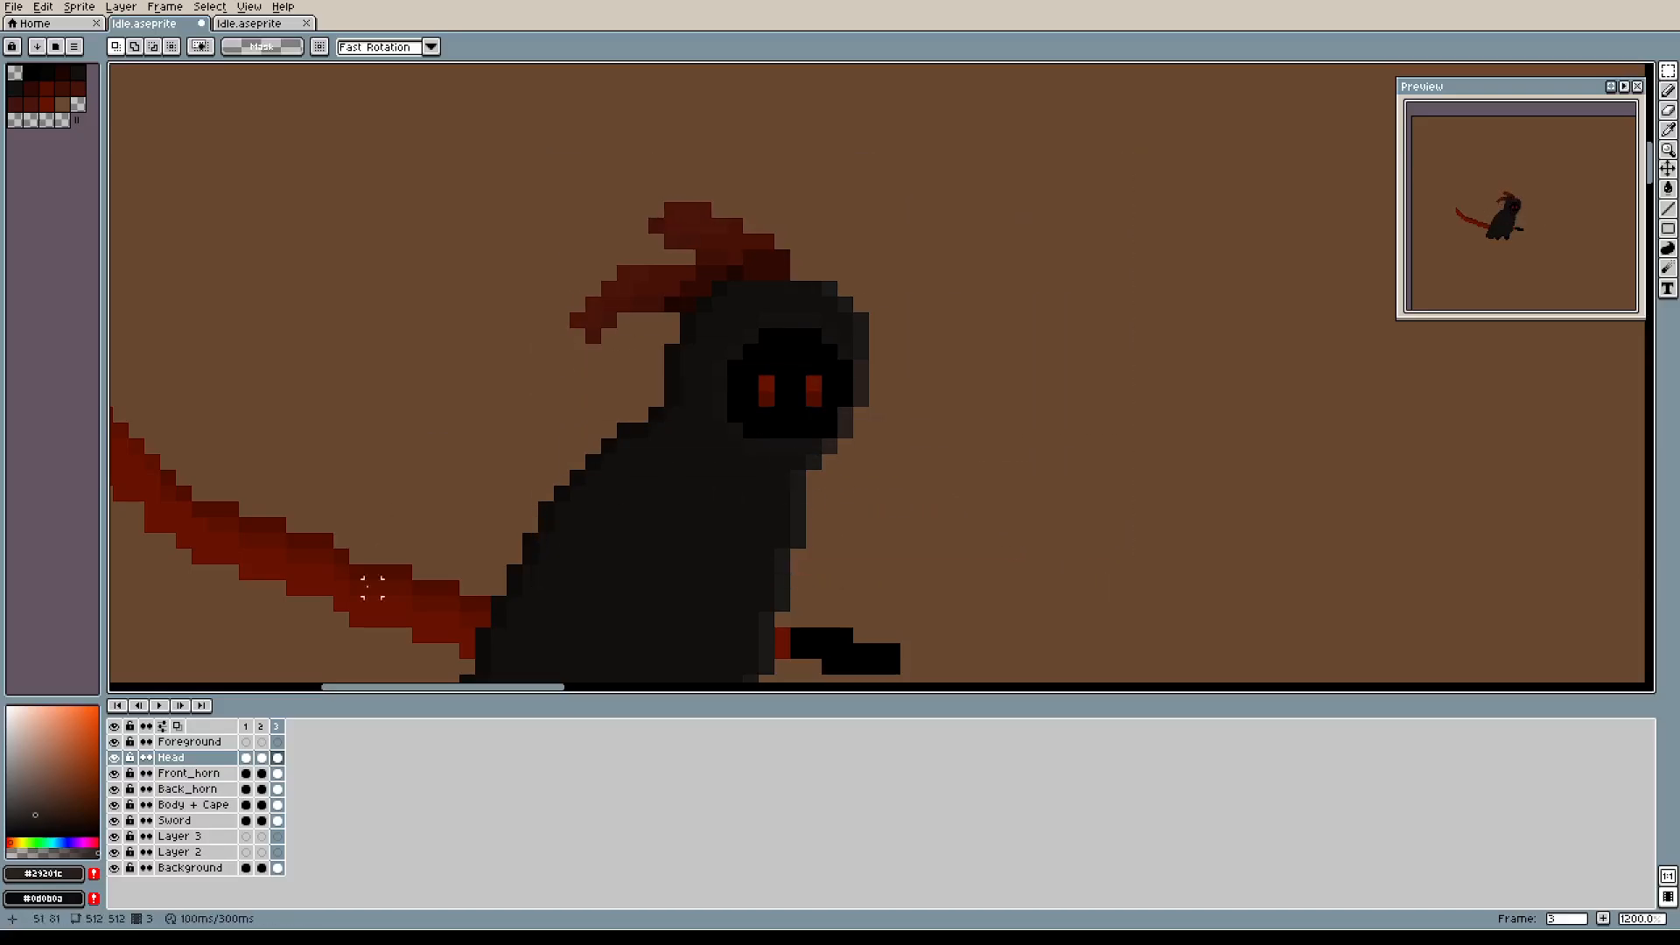
{"action": "left_click", "coordinate": [262, 726]}
{"action": "key", "text": "ctrl+shift+d"}
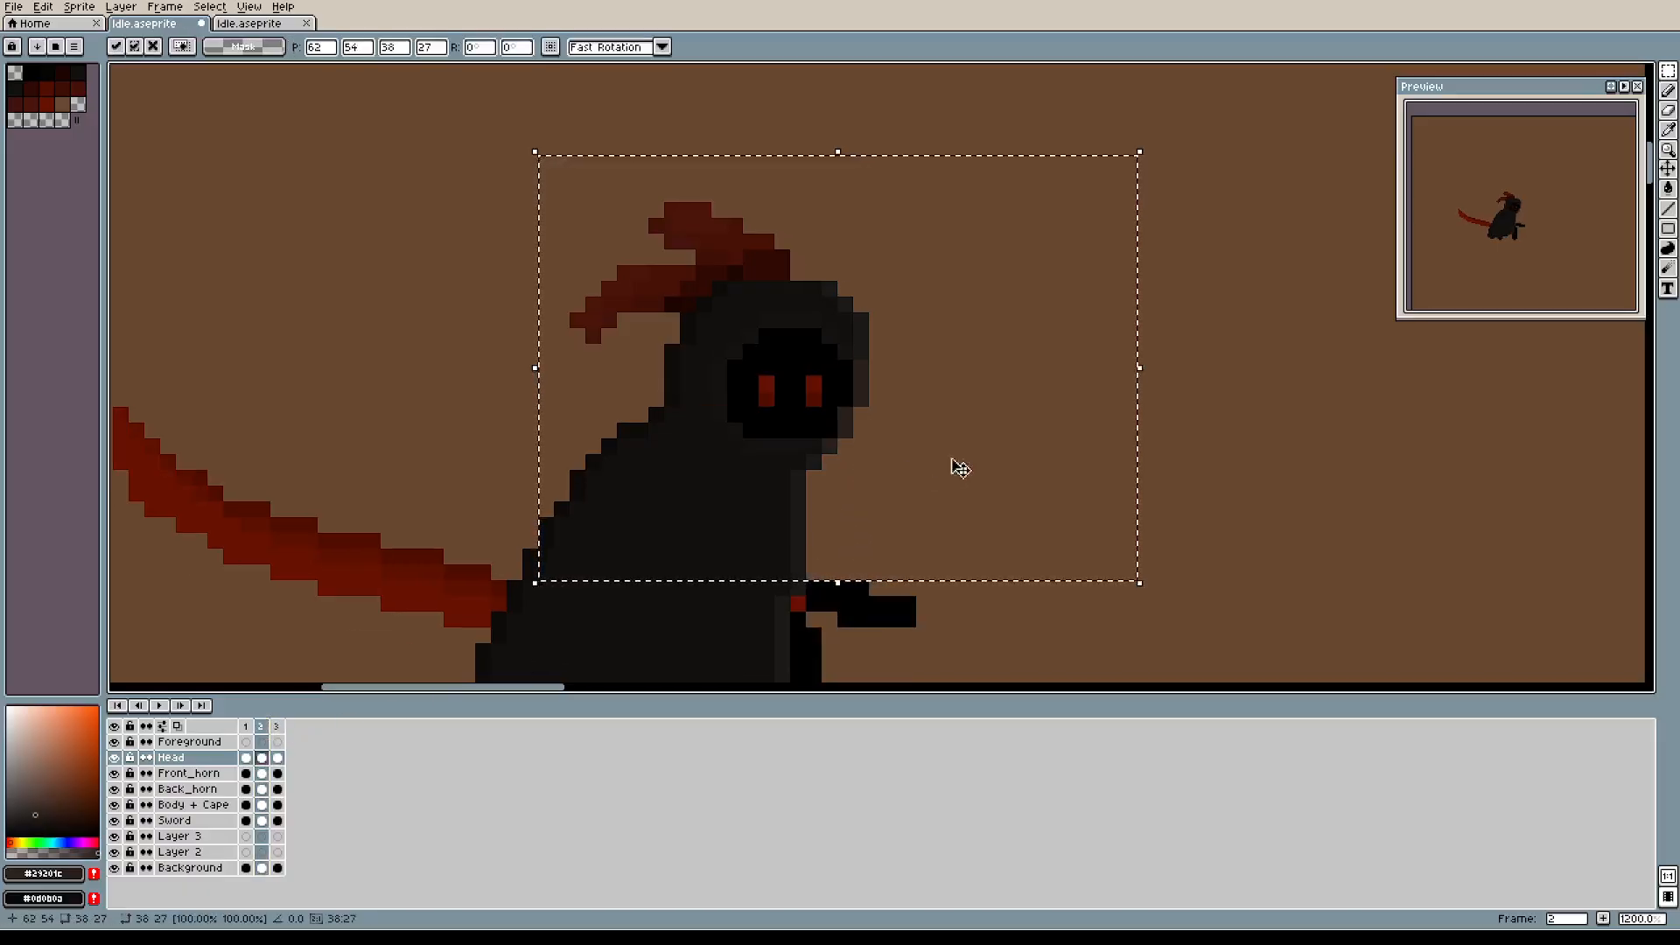
{"action": "left_click", "coordinate": [1220, 476]}
Switch between frames 2 and 3 to check the replaced head and the lowered body against each other.
{"action": "scroll", "coordinate": [908, 412], "scroll_direction": "down", "scroll_amount": 2}
{"action": "scroll", "coordinate": [995, 451], "scroll_direction": "up", "scroll_amount": 2}
{"action": "scroll", "coordinate": [995, 451], "scroll_direction": "down", "scroll_amount": 1}
{"action": "mouse_move", "coordinate": [995, 451]}
{"action": "left_mouse_down"}
{"action": "mouse_move", "coordinate": [1014, 394]}
{"action": "mouse_move", "coordinate": [986, 420]}
{"action": "left_mouse_up"}
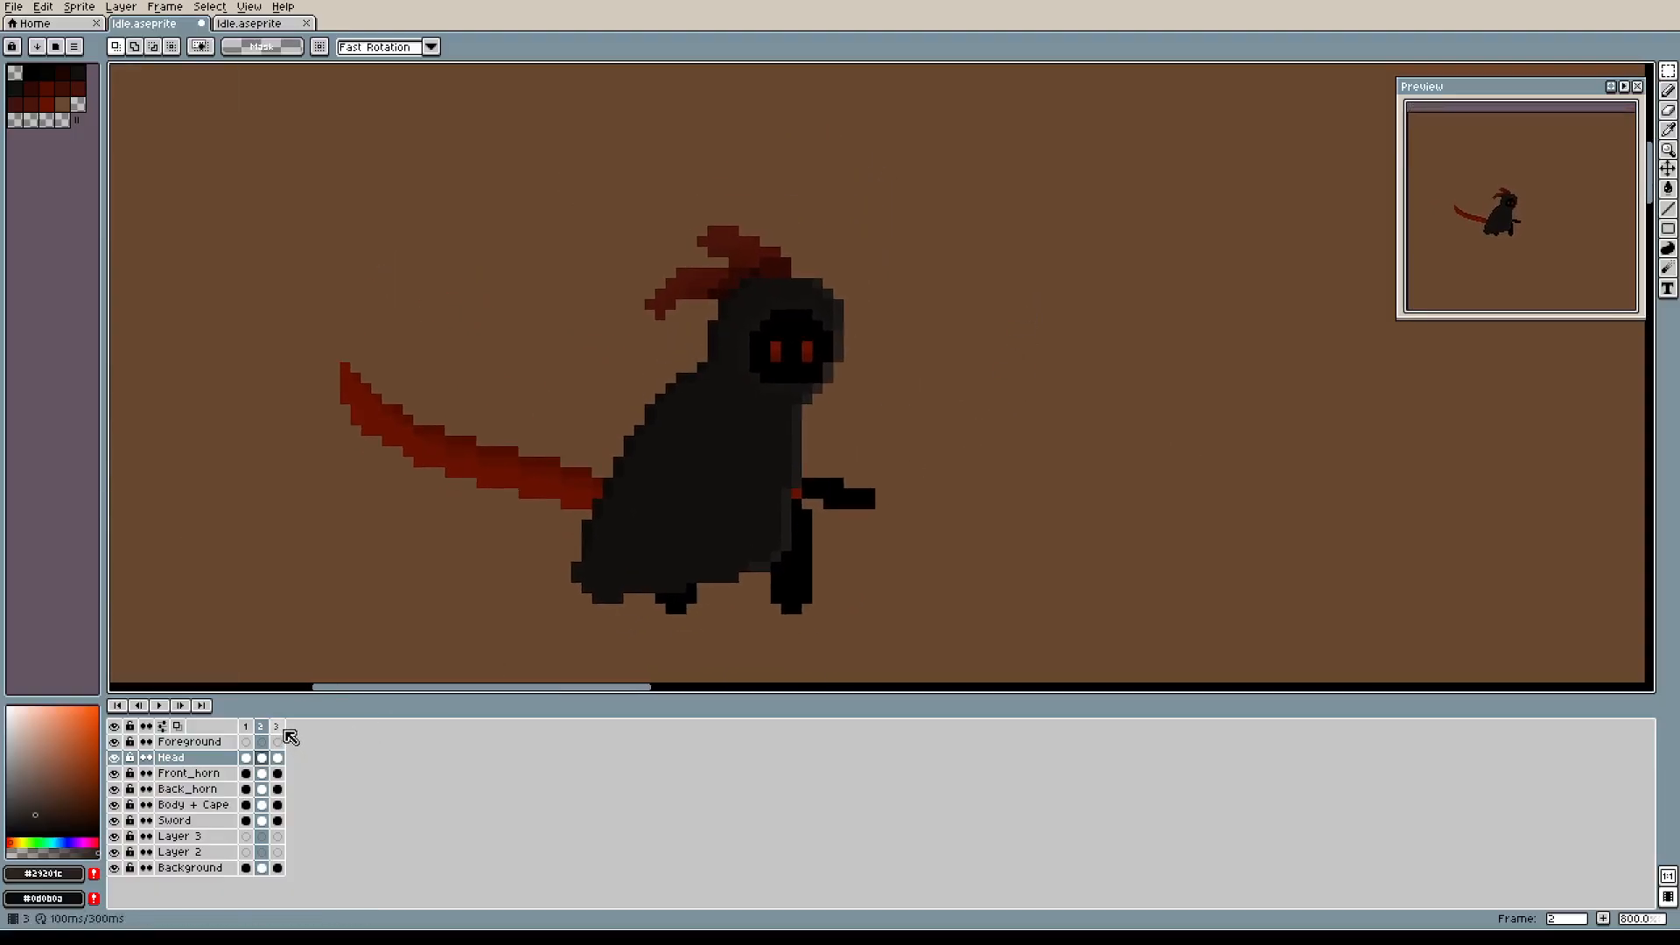
{"action": "left_click", "coordinate": [277, 729]}
{"action": "left_click", "coordinate": [261, 729]}
{"action": "left_click", "coordinate": [275, 731]}
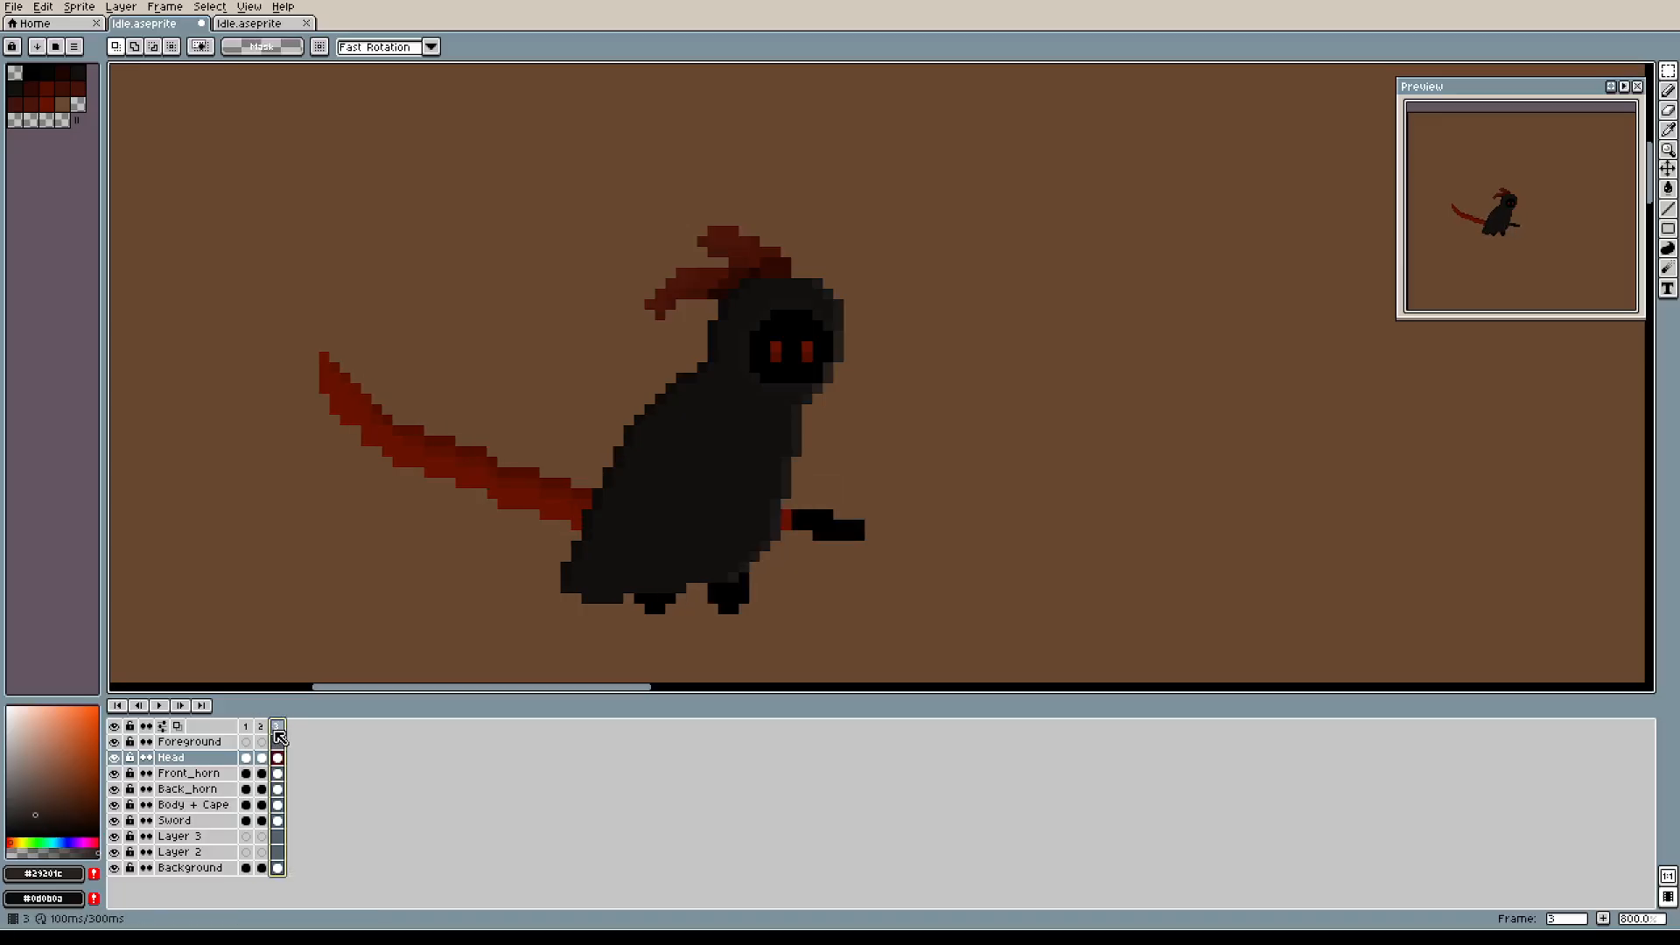
{"action": "left_click", "coordinate": [261, 728]}
{"action": "left_click", "coordinate": [277, 727]}
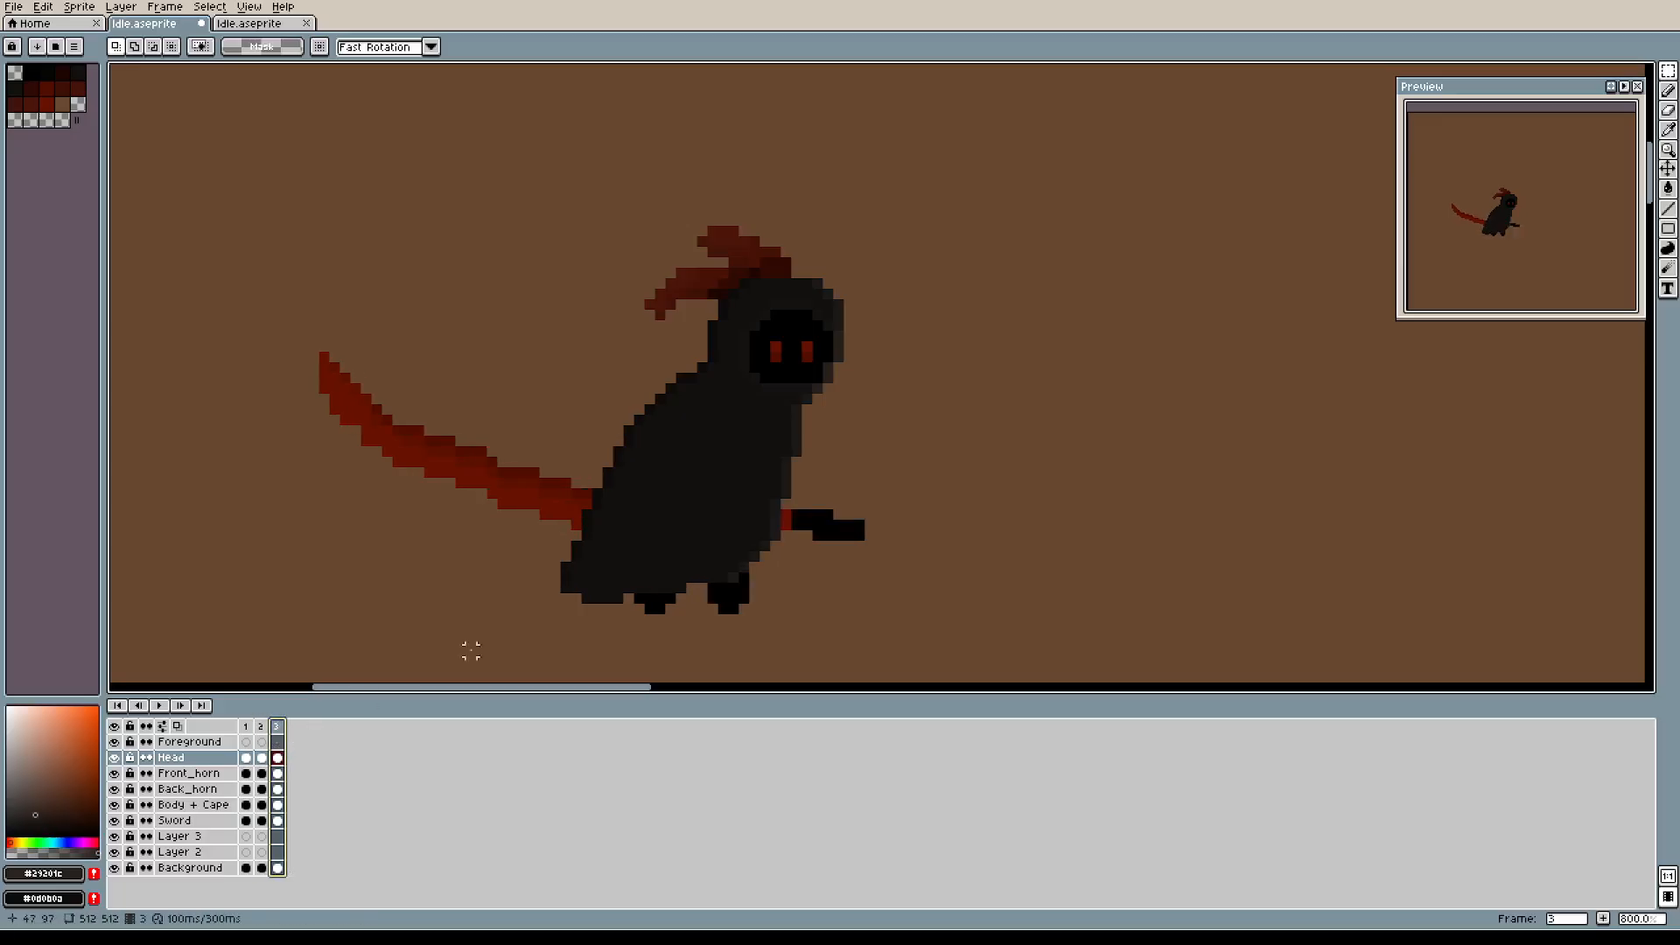
{"action": "left_click_drag", "start_coordinate": [944, 441], "coordinate": [942, 409]}
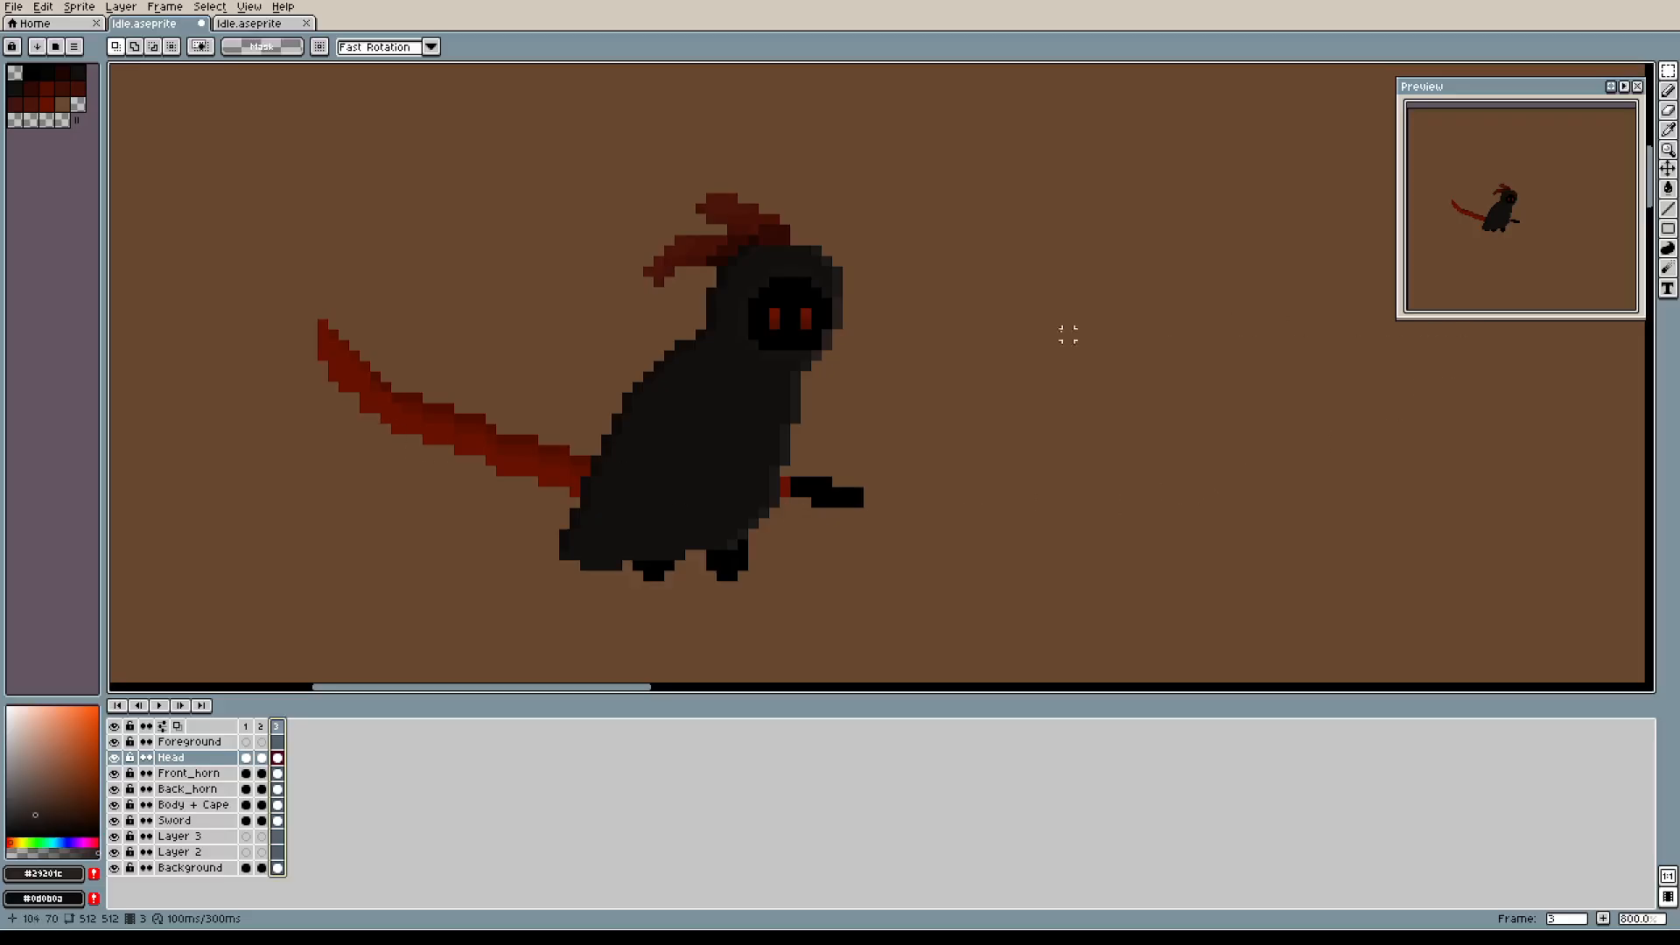
Sample black from the rear foot in frame 3 and change the drawing colour to white.
{"action": "key", "text": "i"}
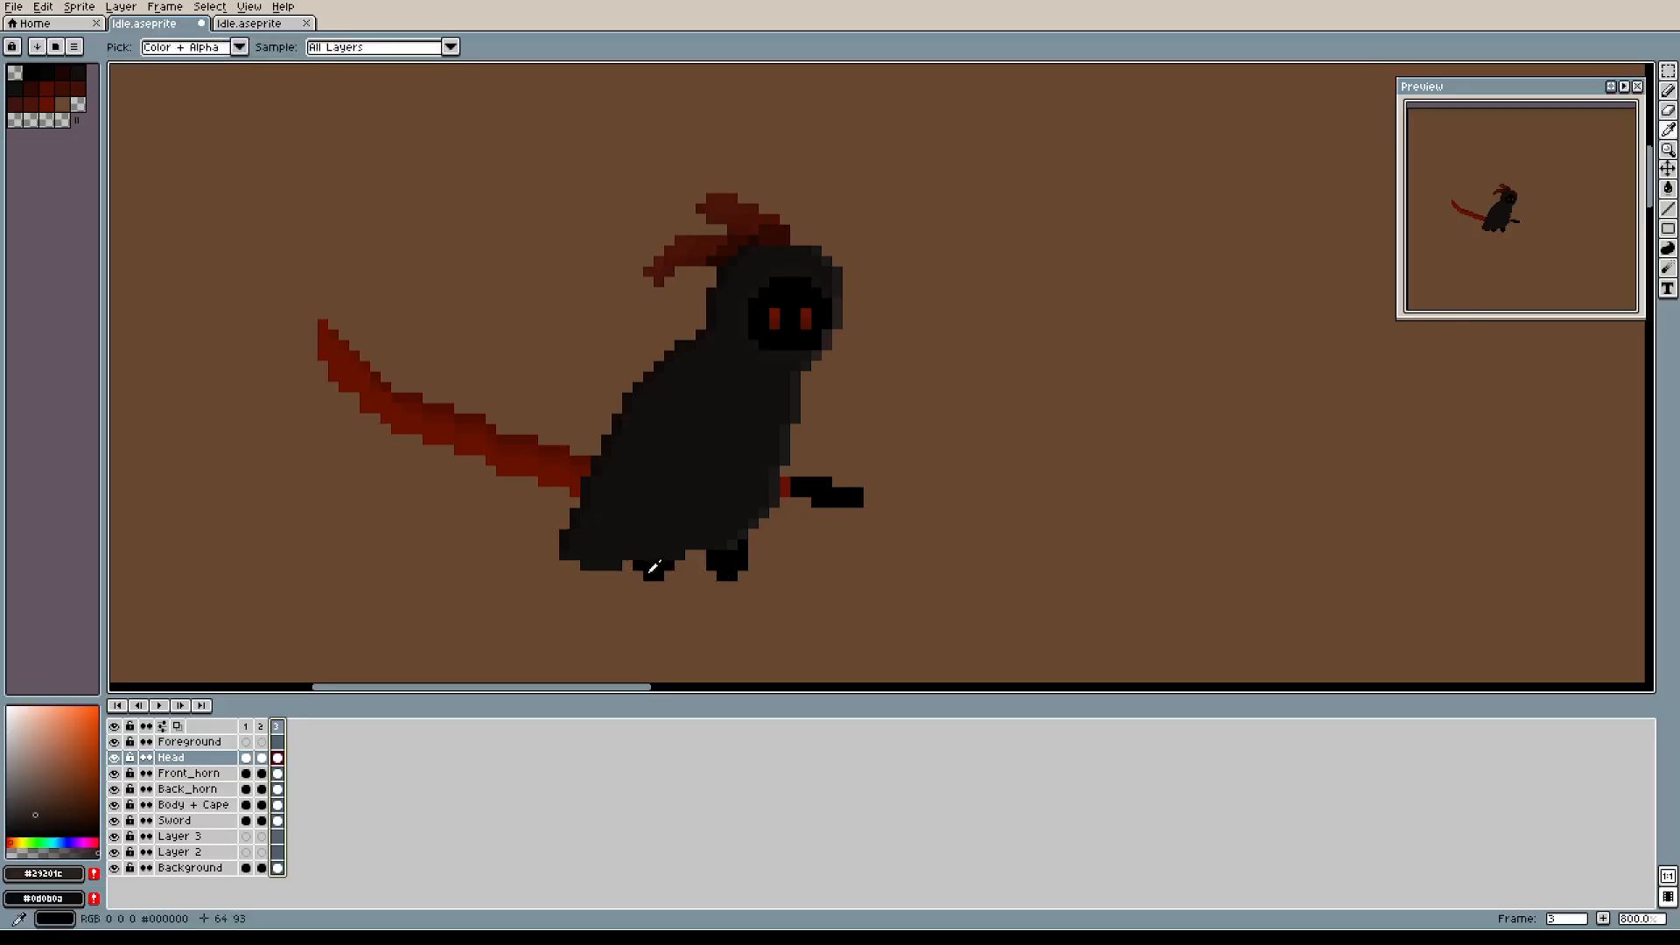
{"action": "key", "text": "m"}
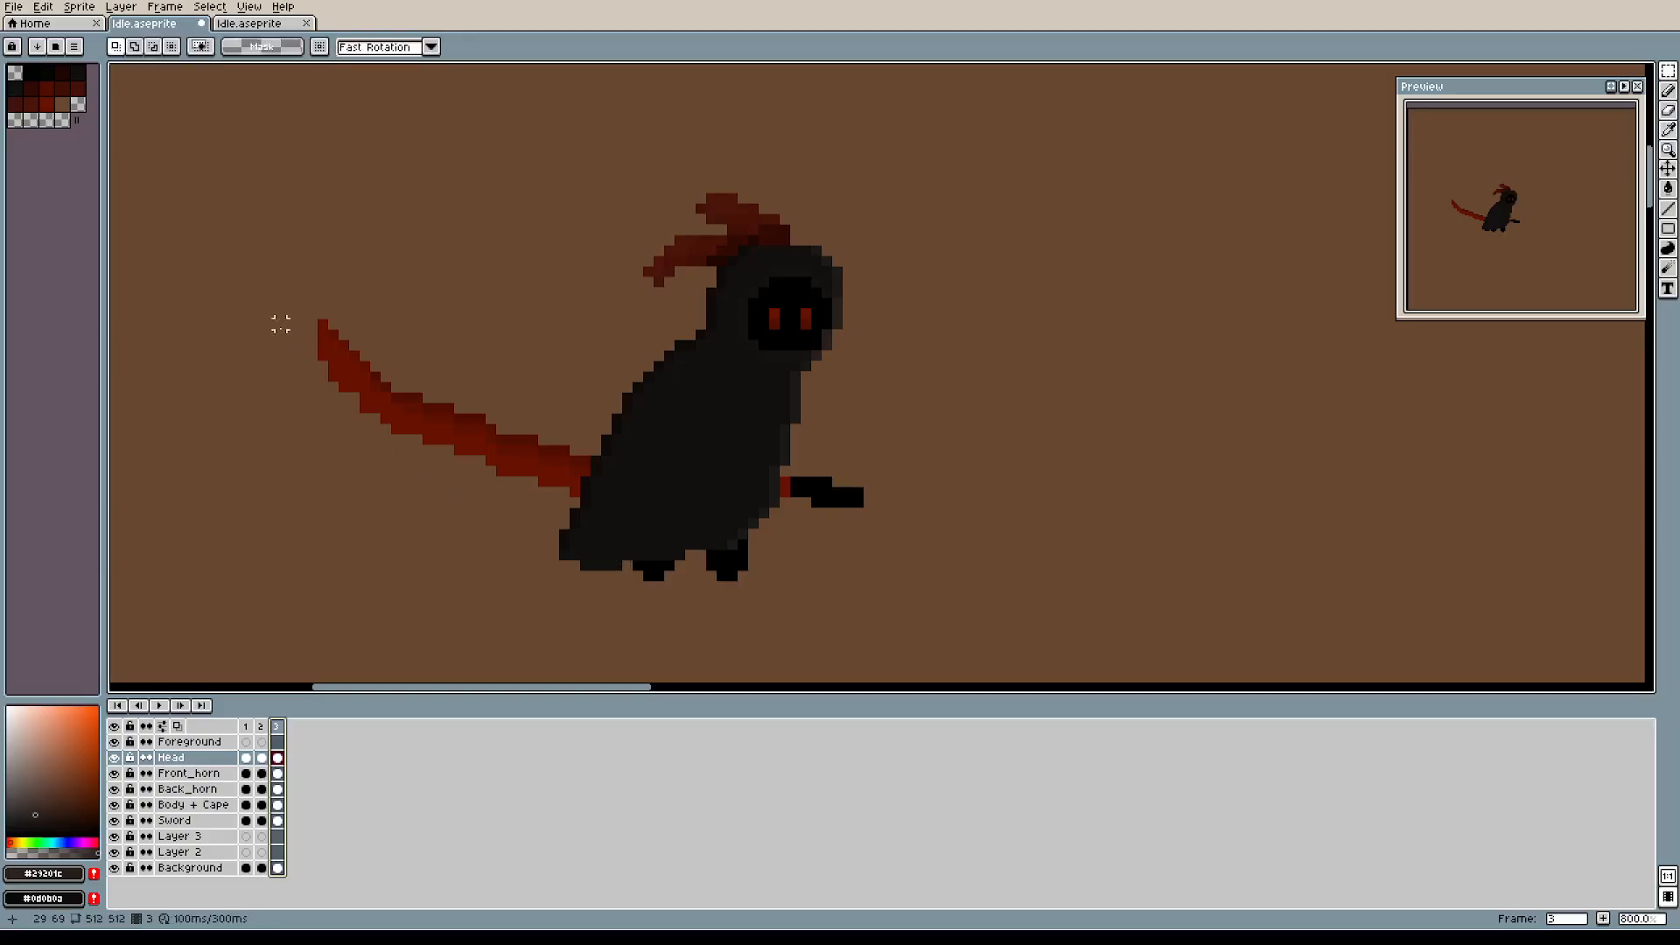
{"action": "left_click", "coordinate": [667, 564], "text": "alt"}
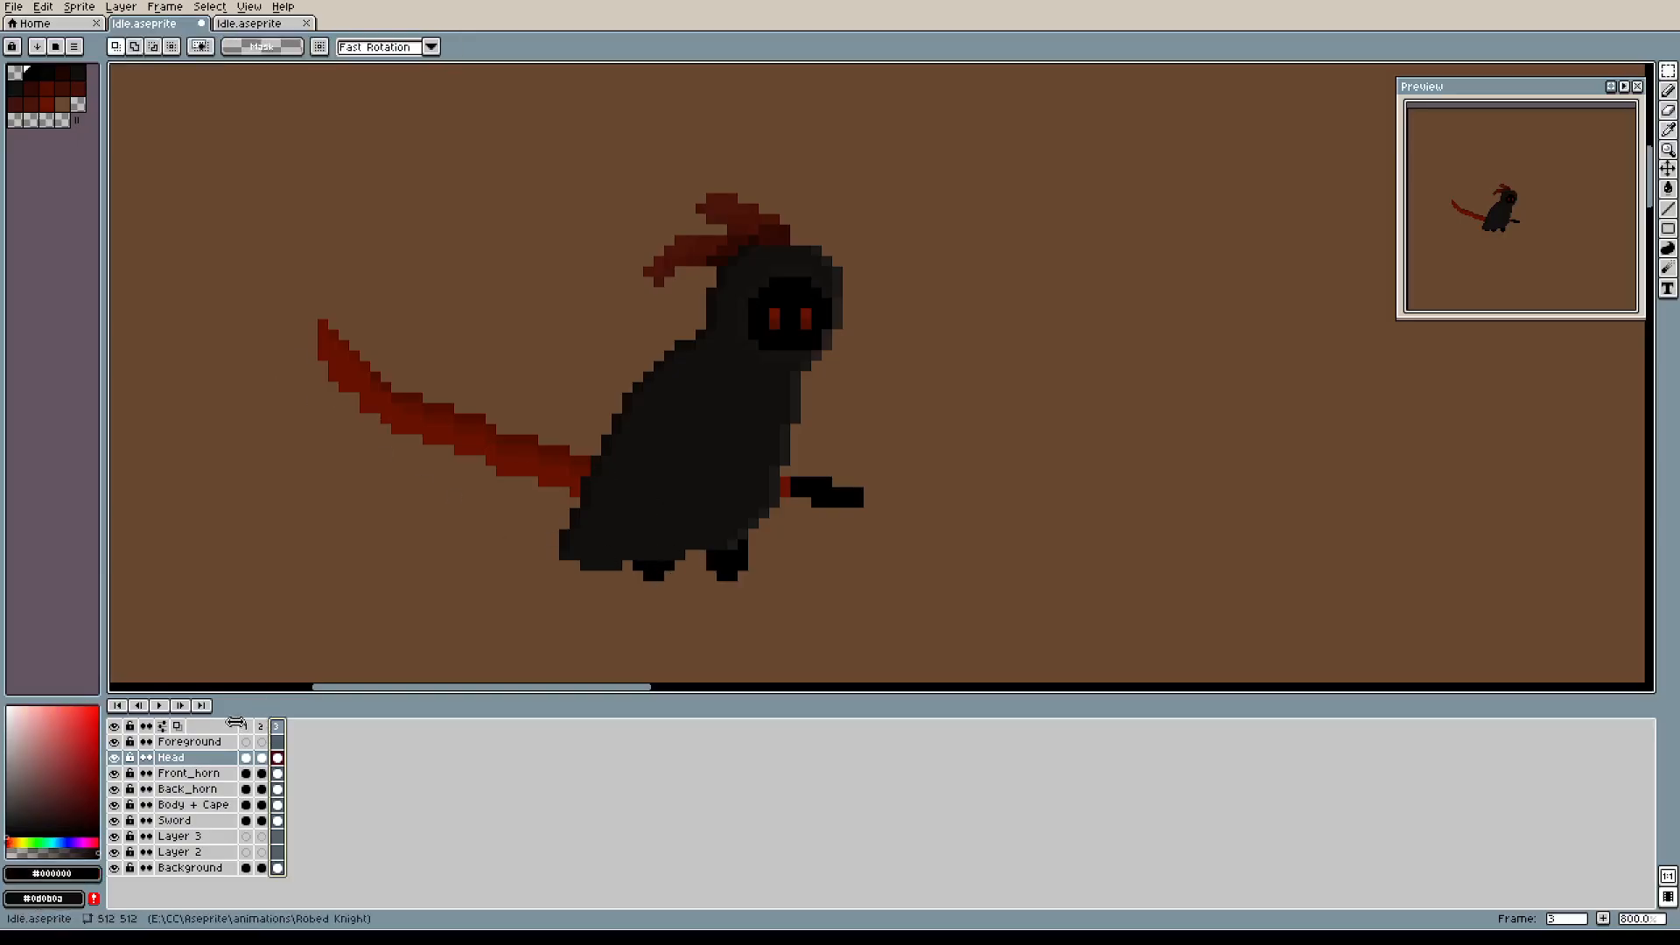
{"action": "left_click_drag", "start_coordinate": [38, 801], "coordinate": [9, 687]}
{"action": "left_click_drag", "start_coordinate": [692, 548], "coordinate": [758, 447]}
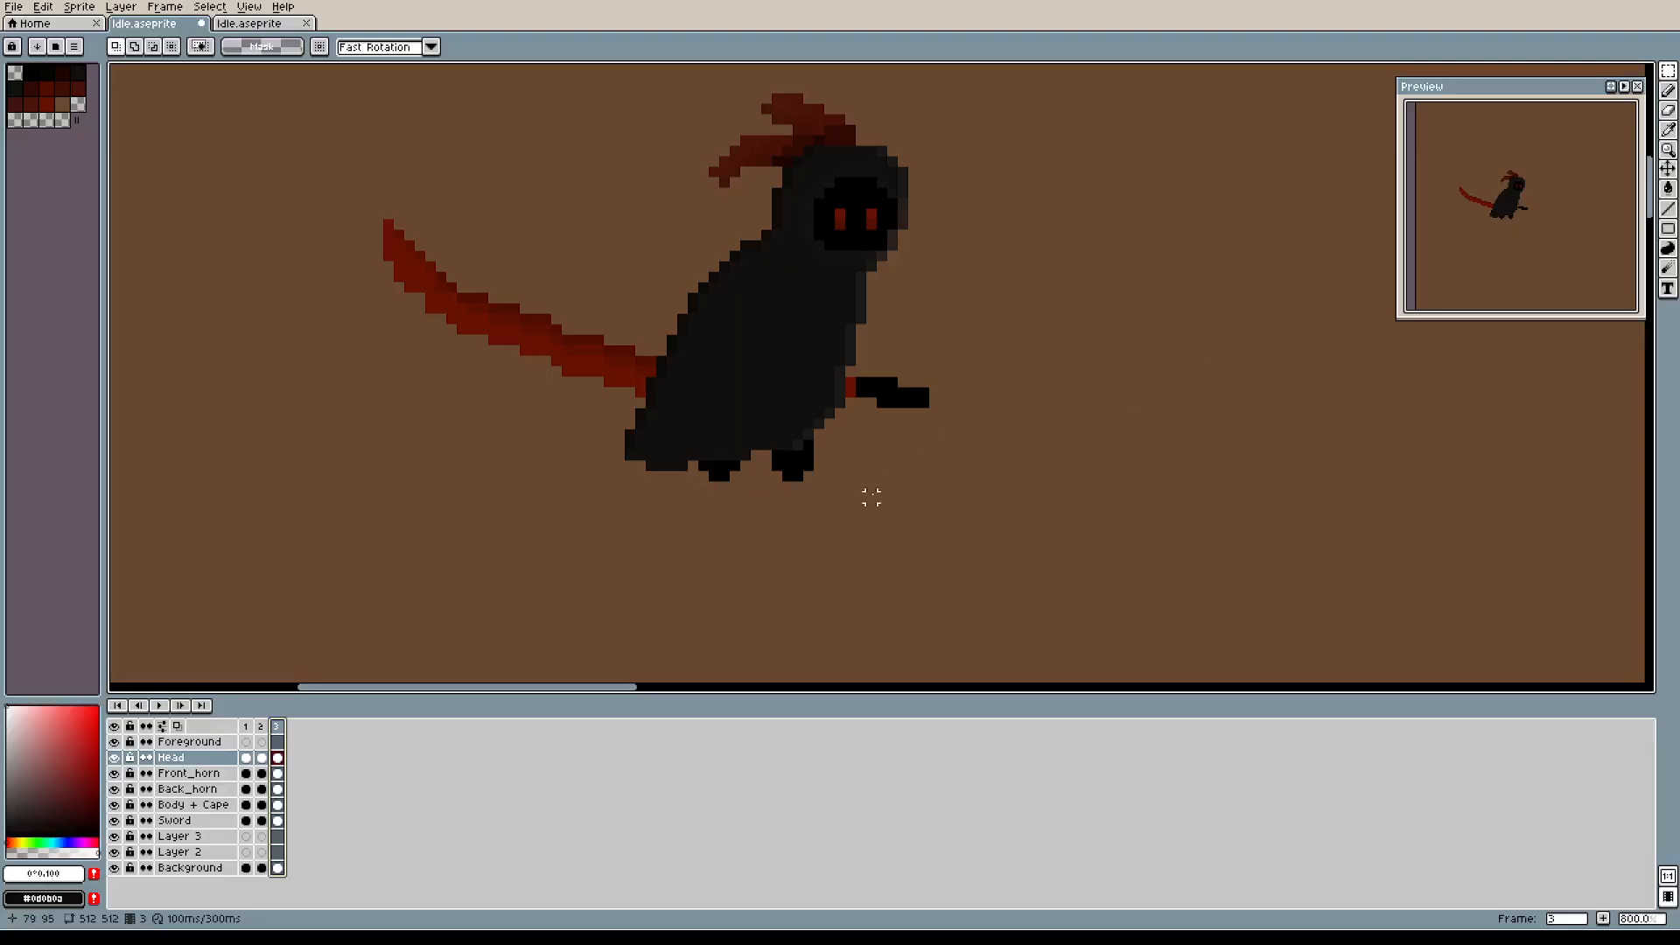
Draw a long horizontal white ground line directly beneath the knight's feet on frame 3's Head layer.
{"action": "key", "text": "b"}
{"action": "left_click_drag", "start_coordinate": [725, 486], "coordinate": [704, 486]}
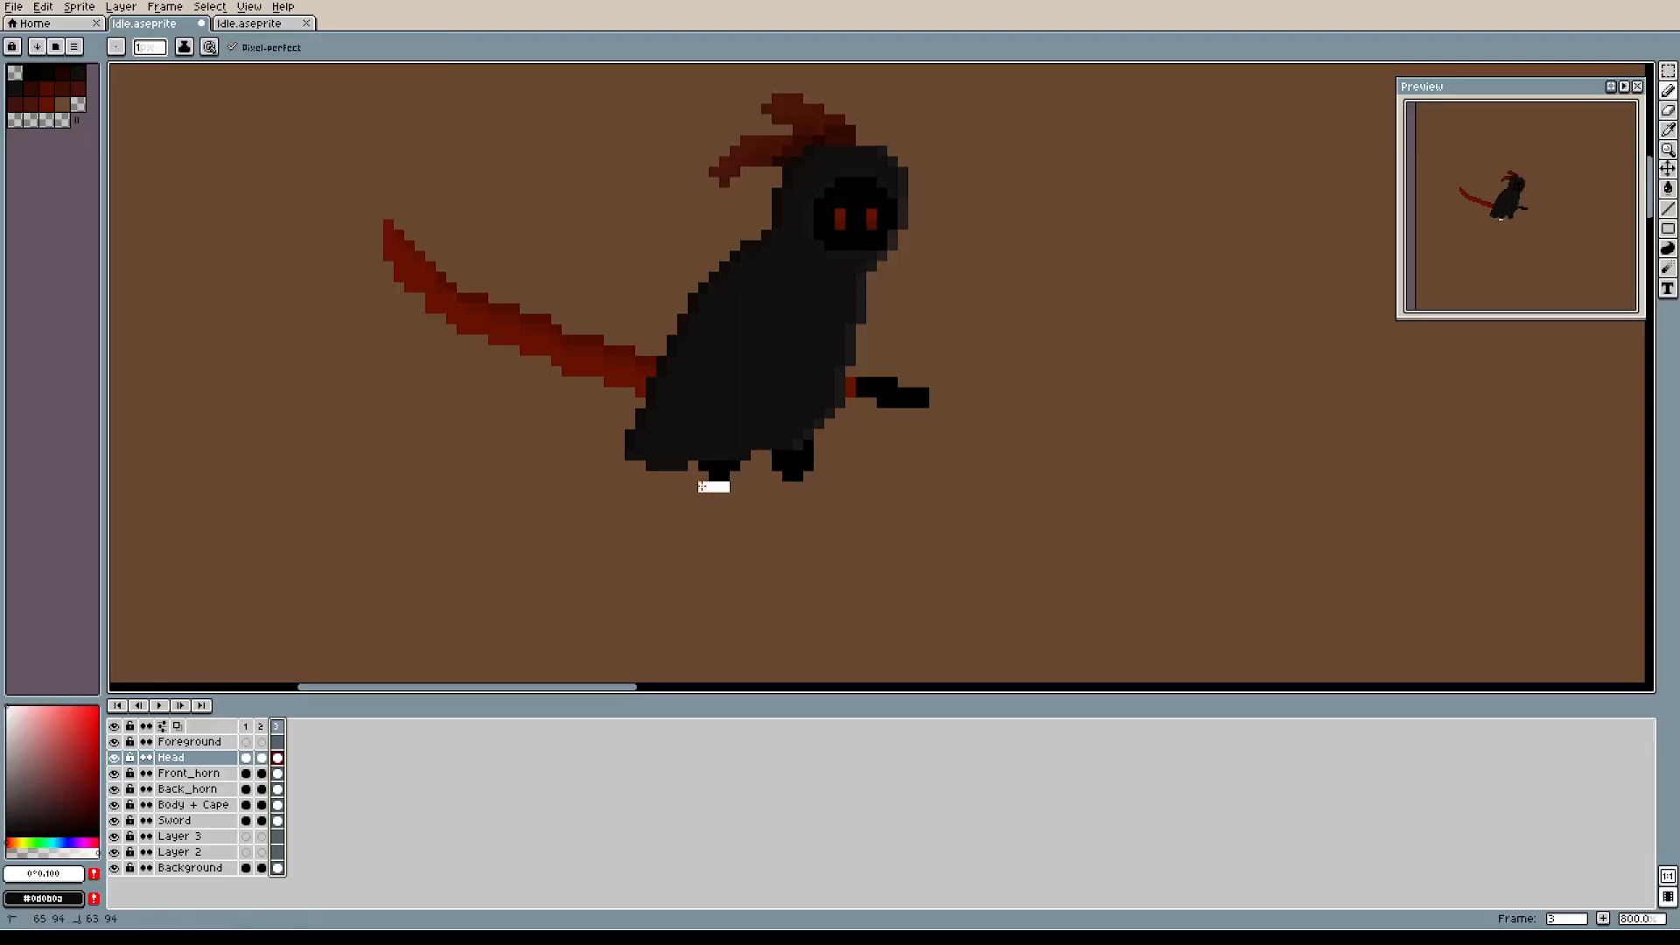
{"action": "left_click", "coordinate": [737, 487], "text": "shift"}
{"action": "left_click_drag", "start_coordinate": [991, 478], "coordinate": [1402, 487]}
{"action": "left_click_drag", "start_coordinate": [682, 486], "coordinate": [155, 486]}
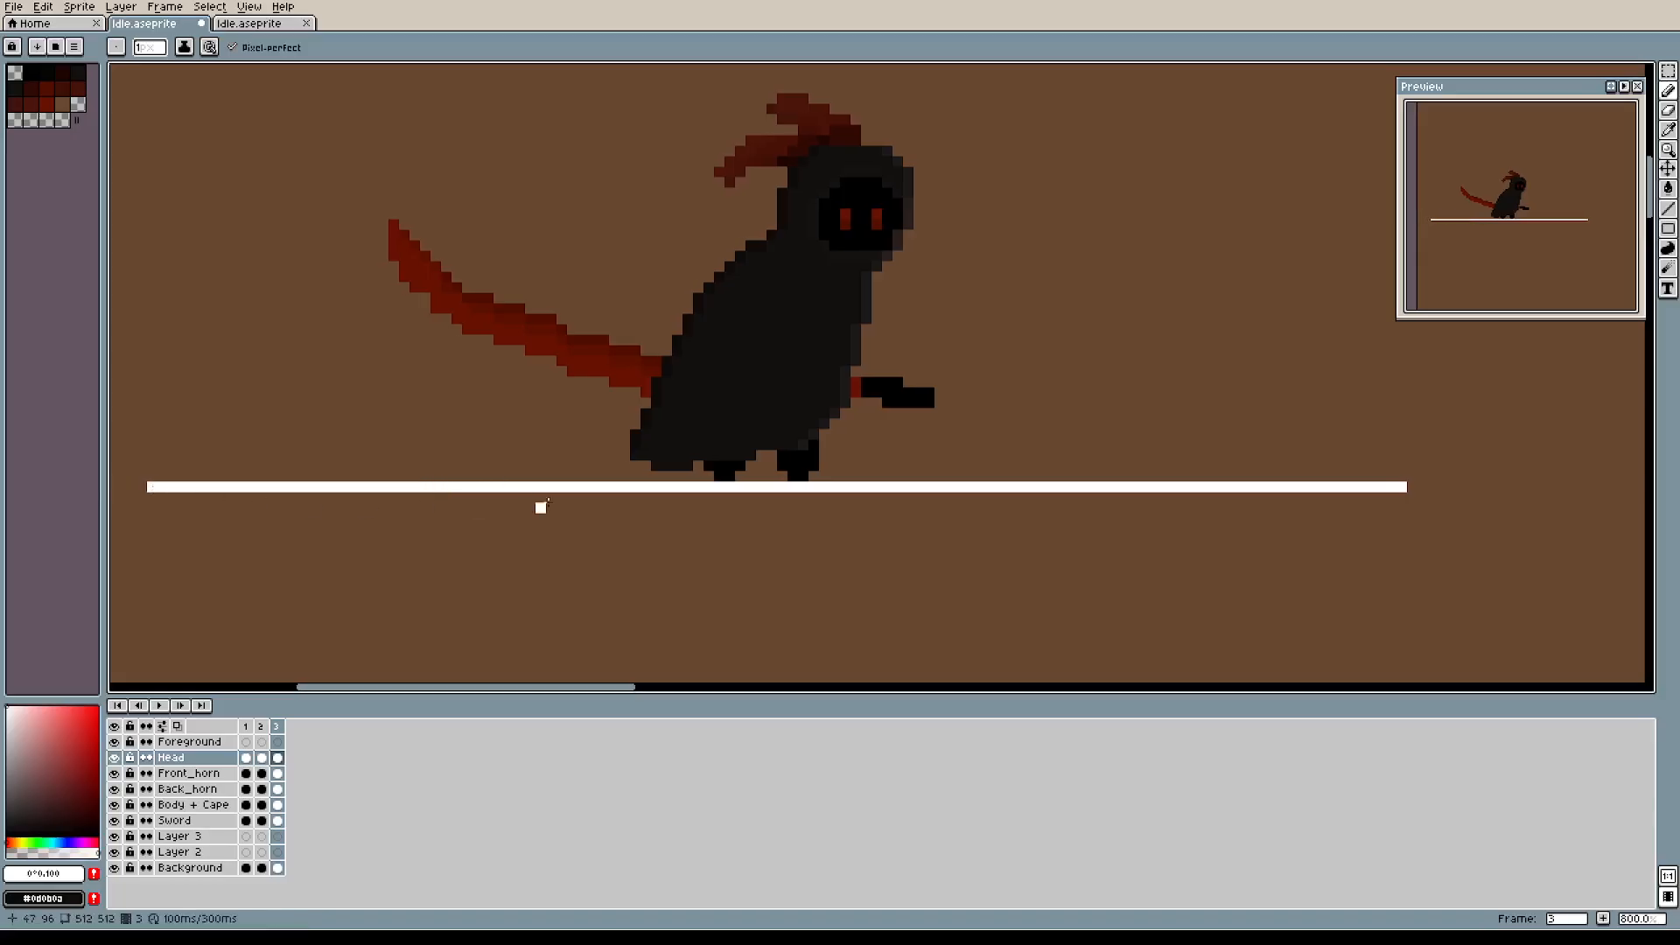
{"action": "left_click_drag", "start_coordinate": [995, 343], "coordinate": [1115, 412]}
{"action": "scroll", "coordinate": [945, 481], "scroll_direction": "up", "scroll_amount": 1}
{"action": "left_click_drag", "start_coordinate": [1228, 466], "coordinate": [1170, 471]}
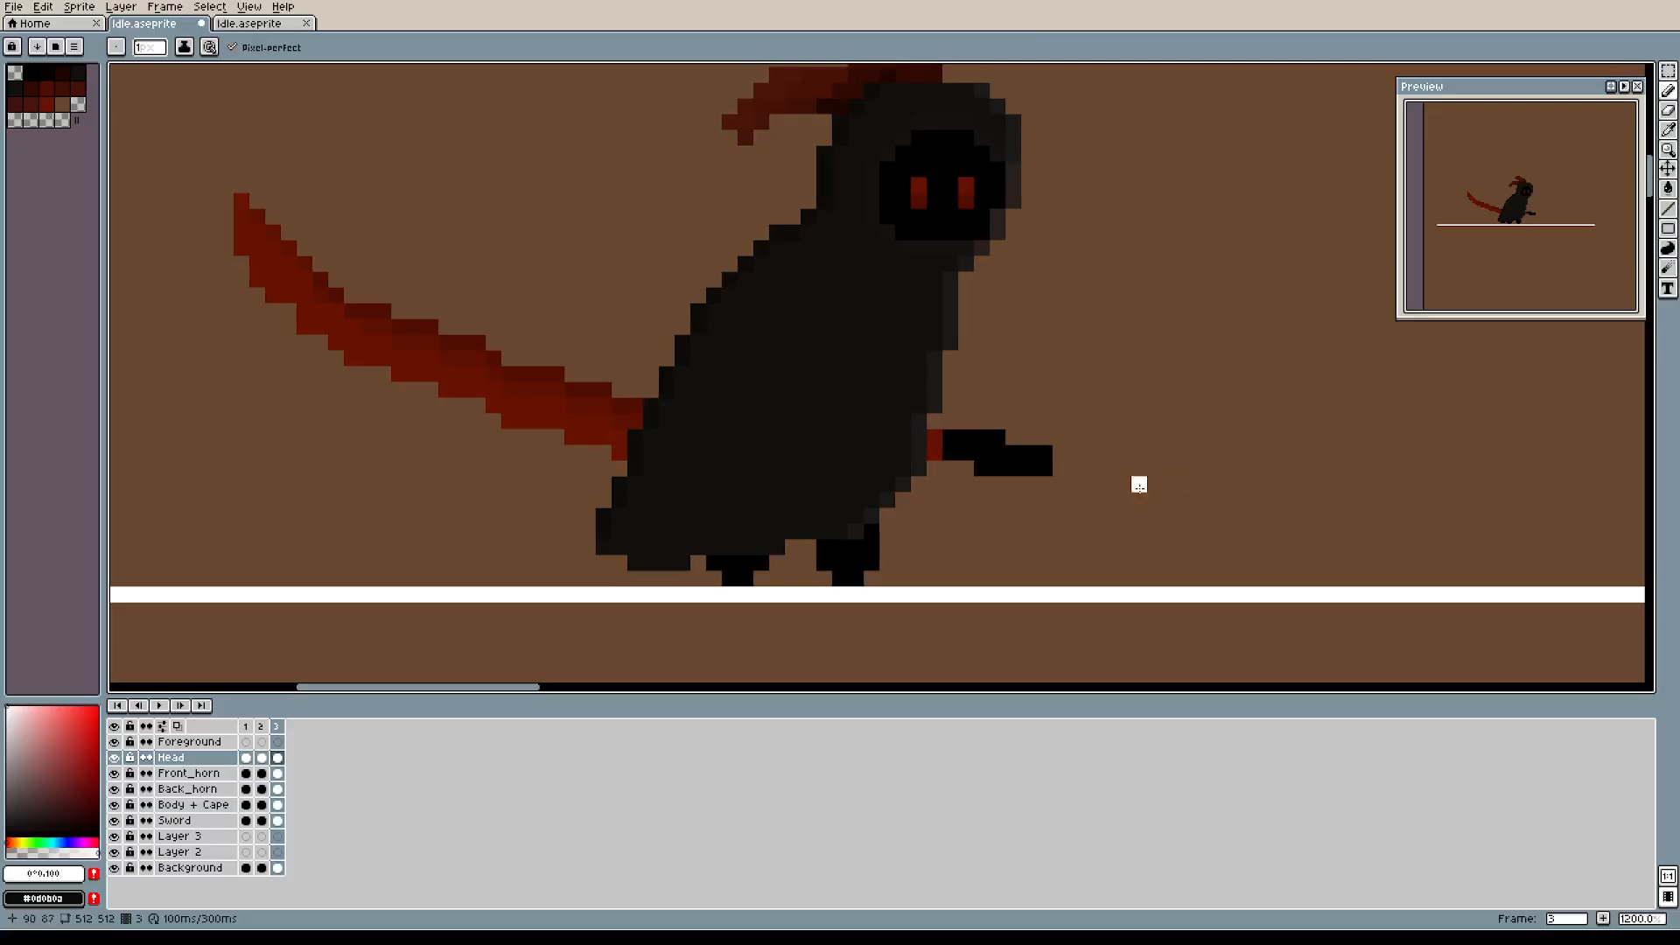
{"action": "scroll", "coordinate": [998, 503], "scroll_direction": "down", "scroll_amount": 1}
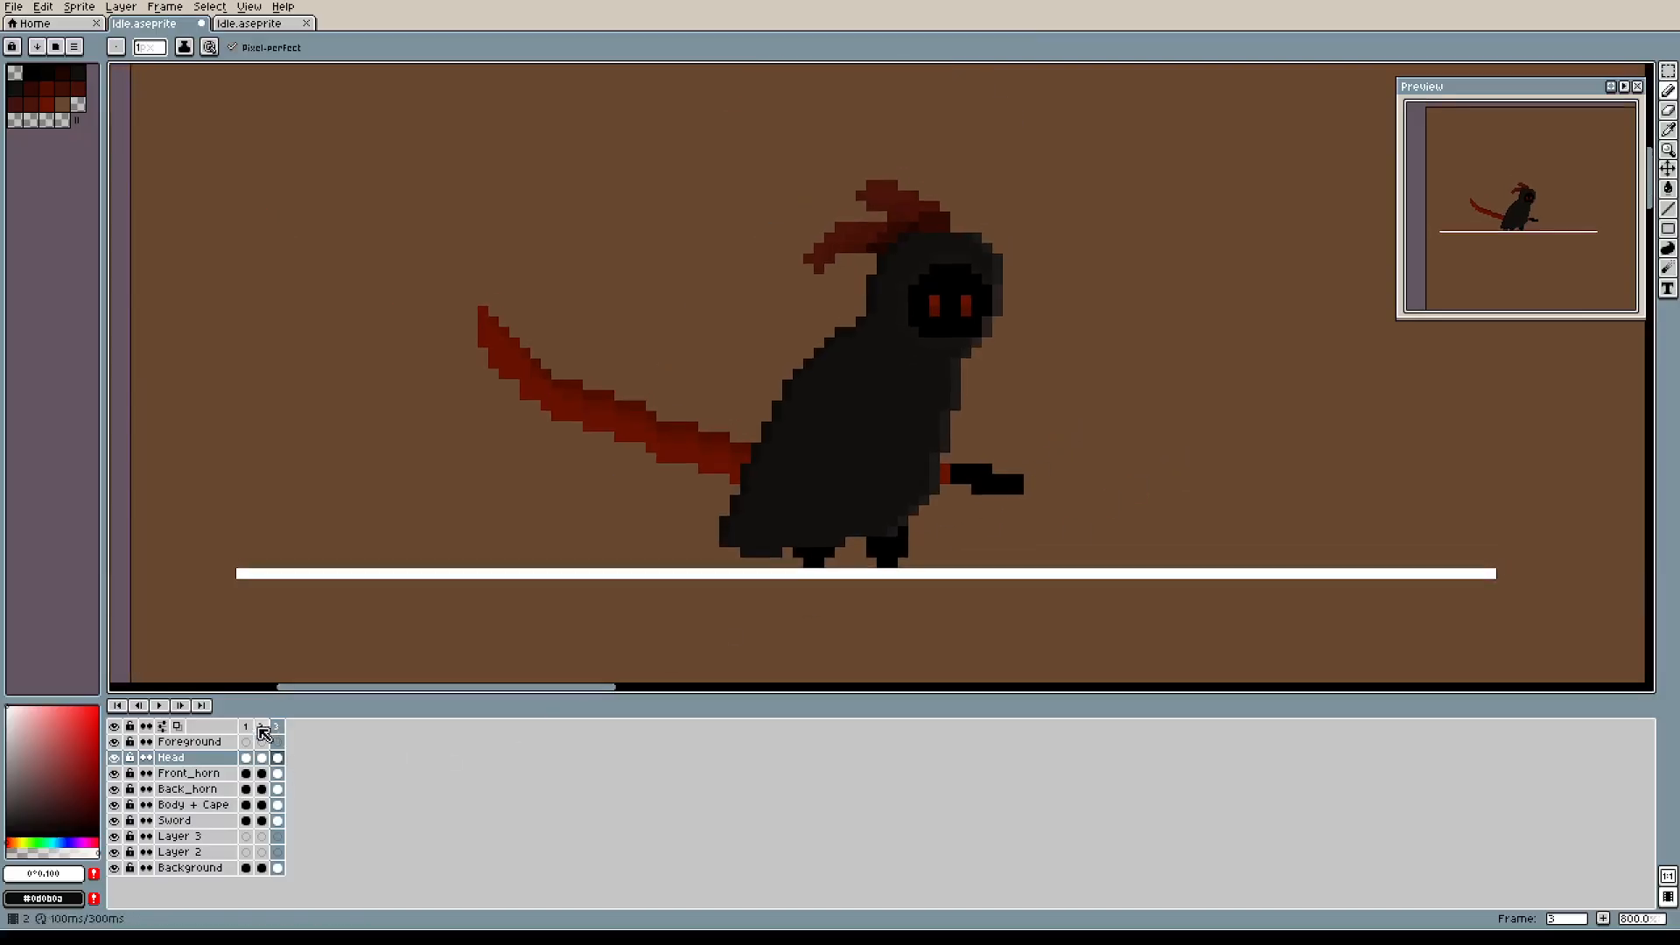
Move the 131 by 12 pixel area with the white ground line from frame 3's Head layer to its Background layer, keeping its position.
{"action": "left_click", "coordinate": [249, 727]}
{"action": "left_click", "coordinate": [261, 727]}
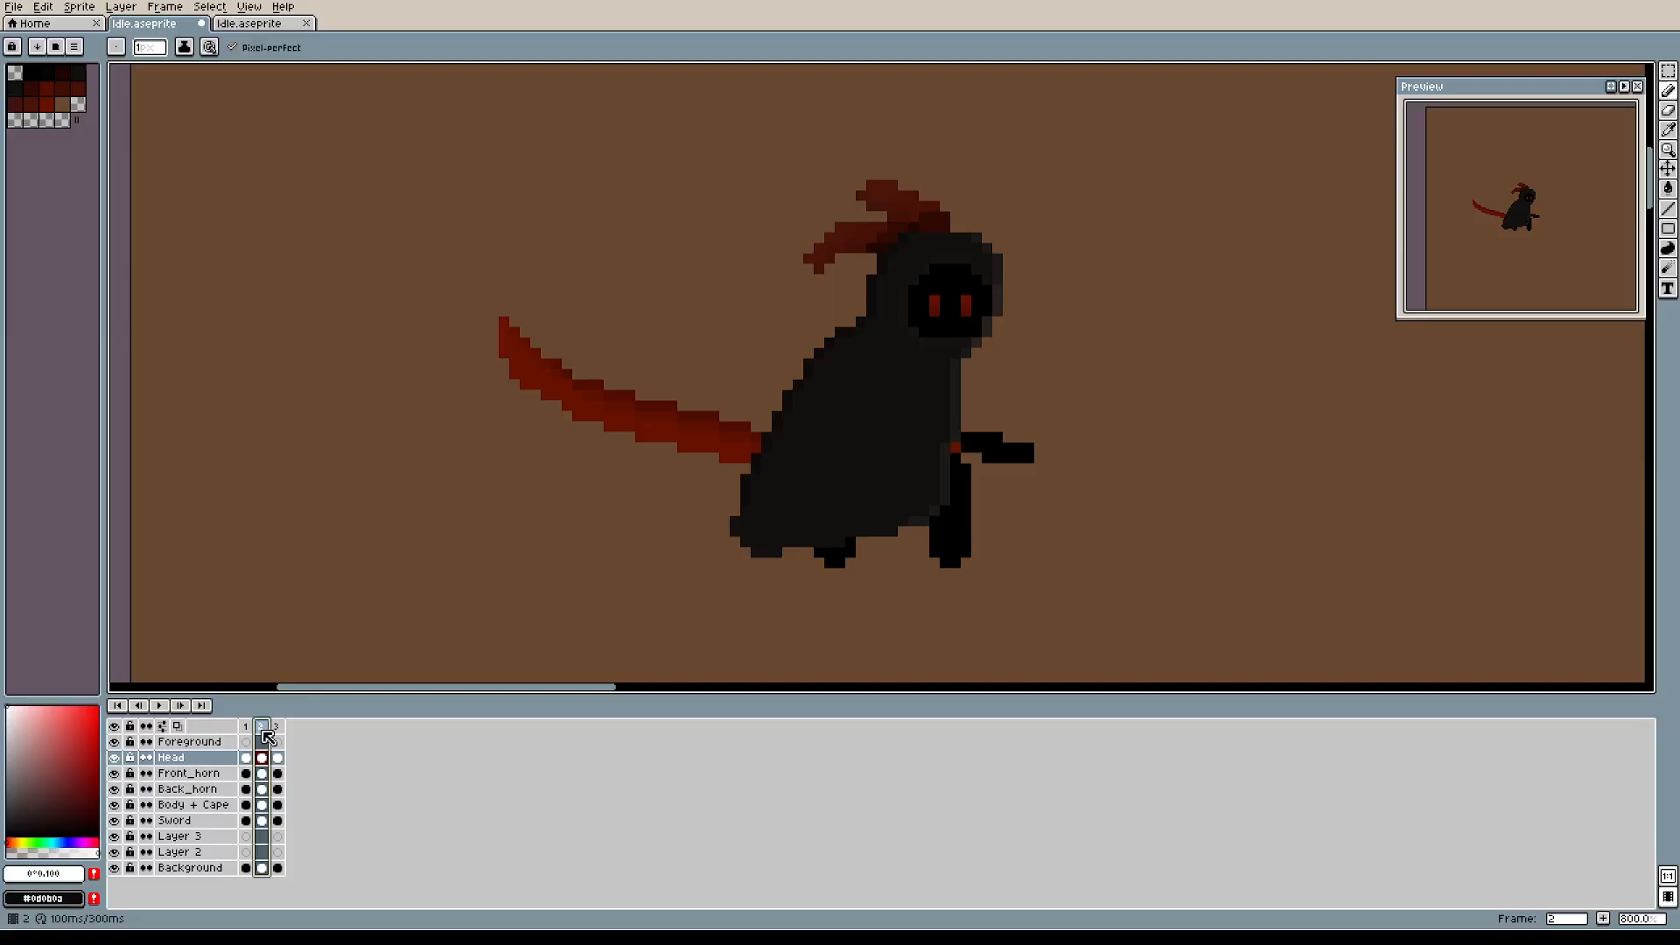
{"action": "left_click", "coordinate": [278, 727]}
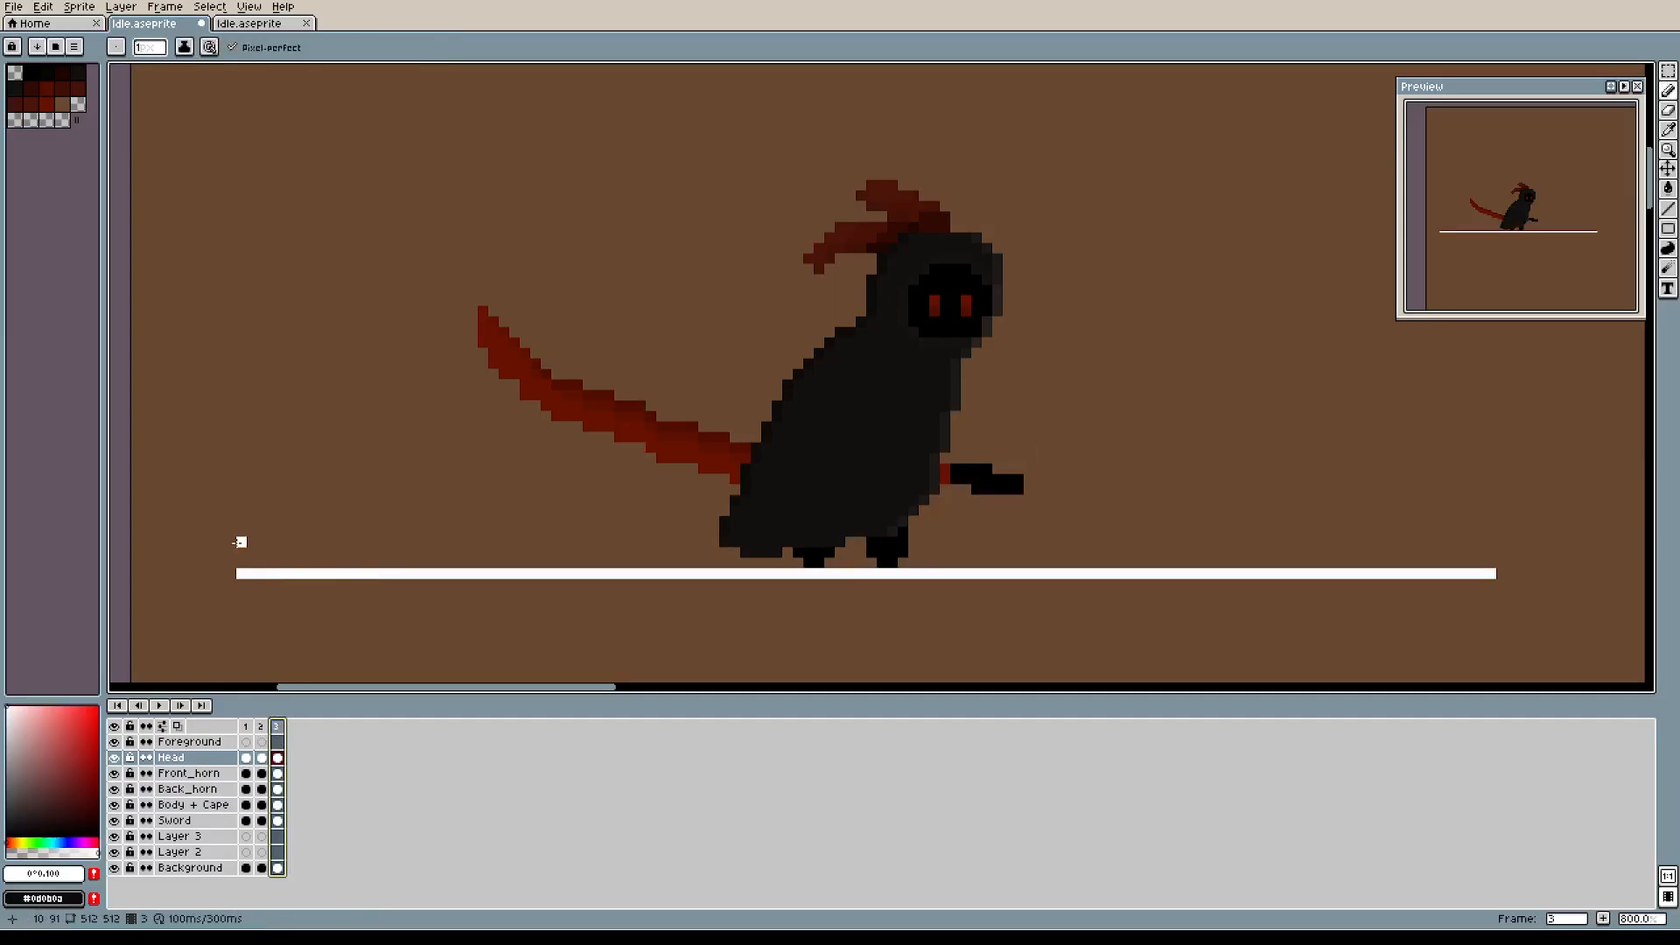
{"action": "key", "text": "m"}
{"action": "left_click_drag", "start_coordinate": [192, 514], "coordinate": [1572, 645]}
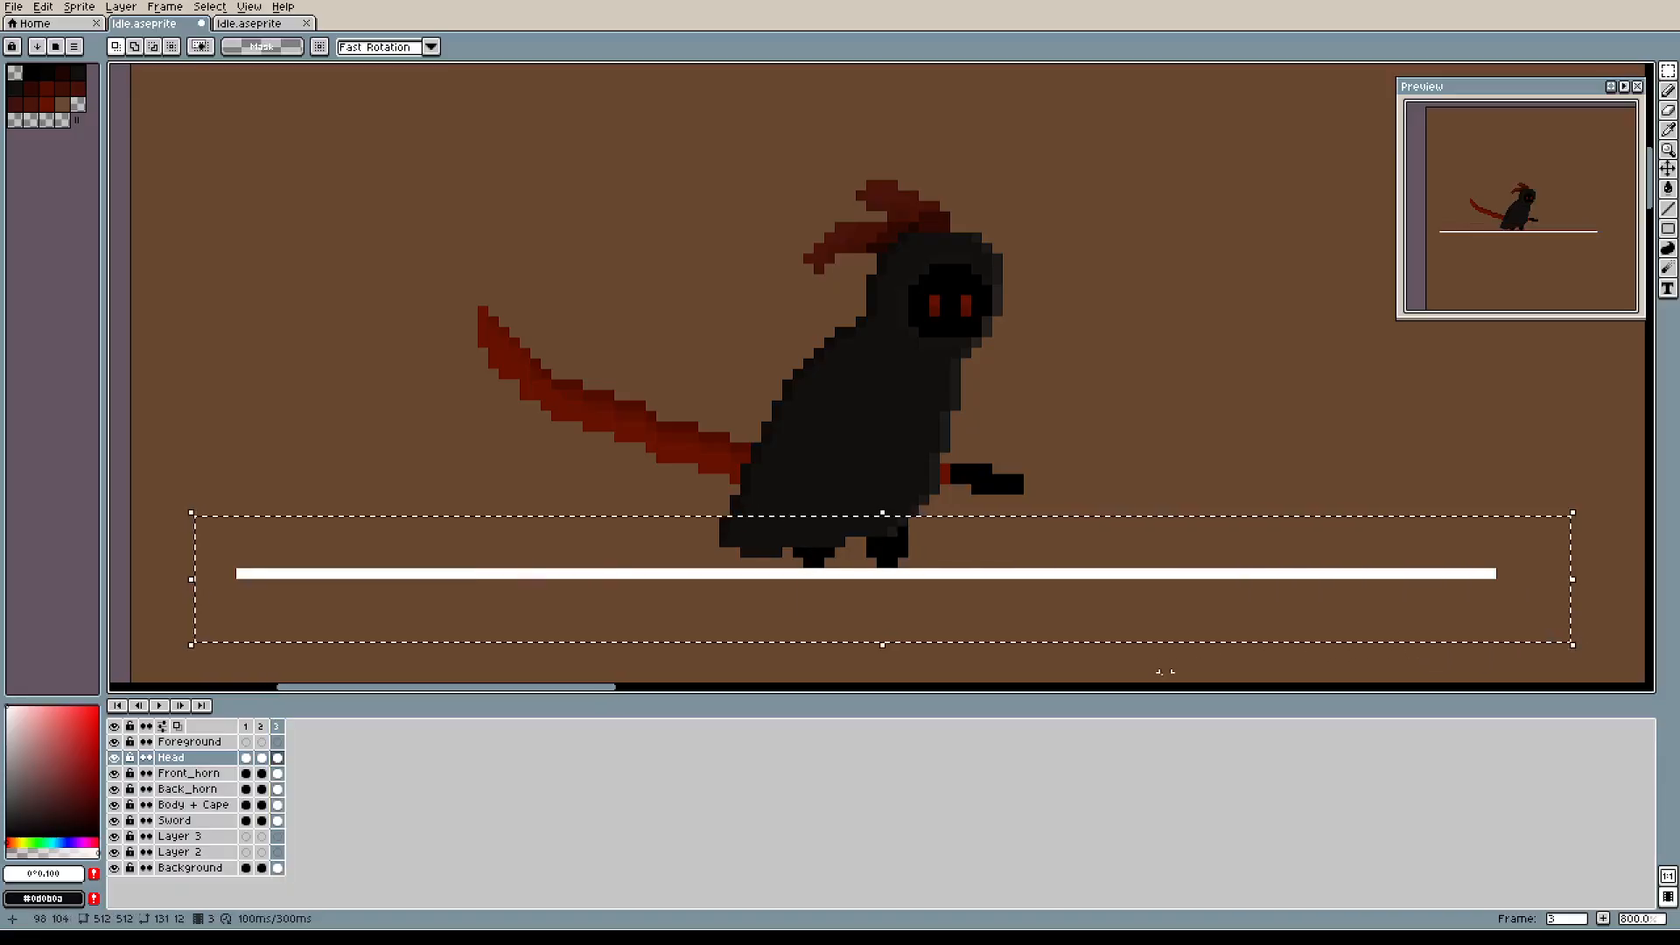
{"action": "key", "text": "Delete"}
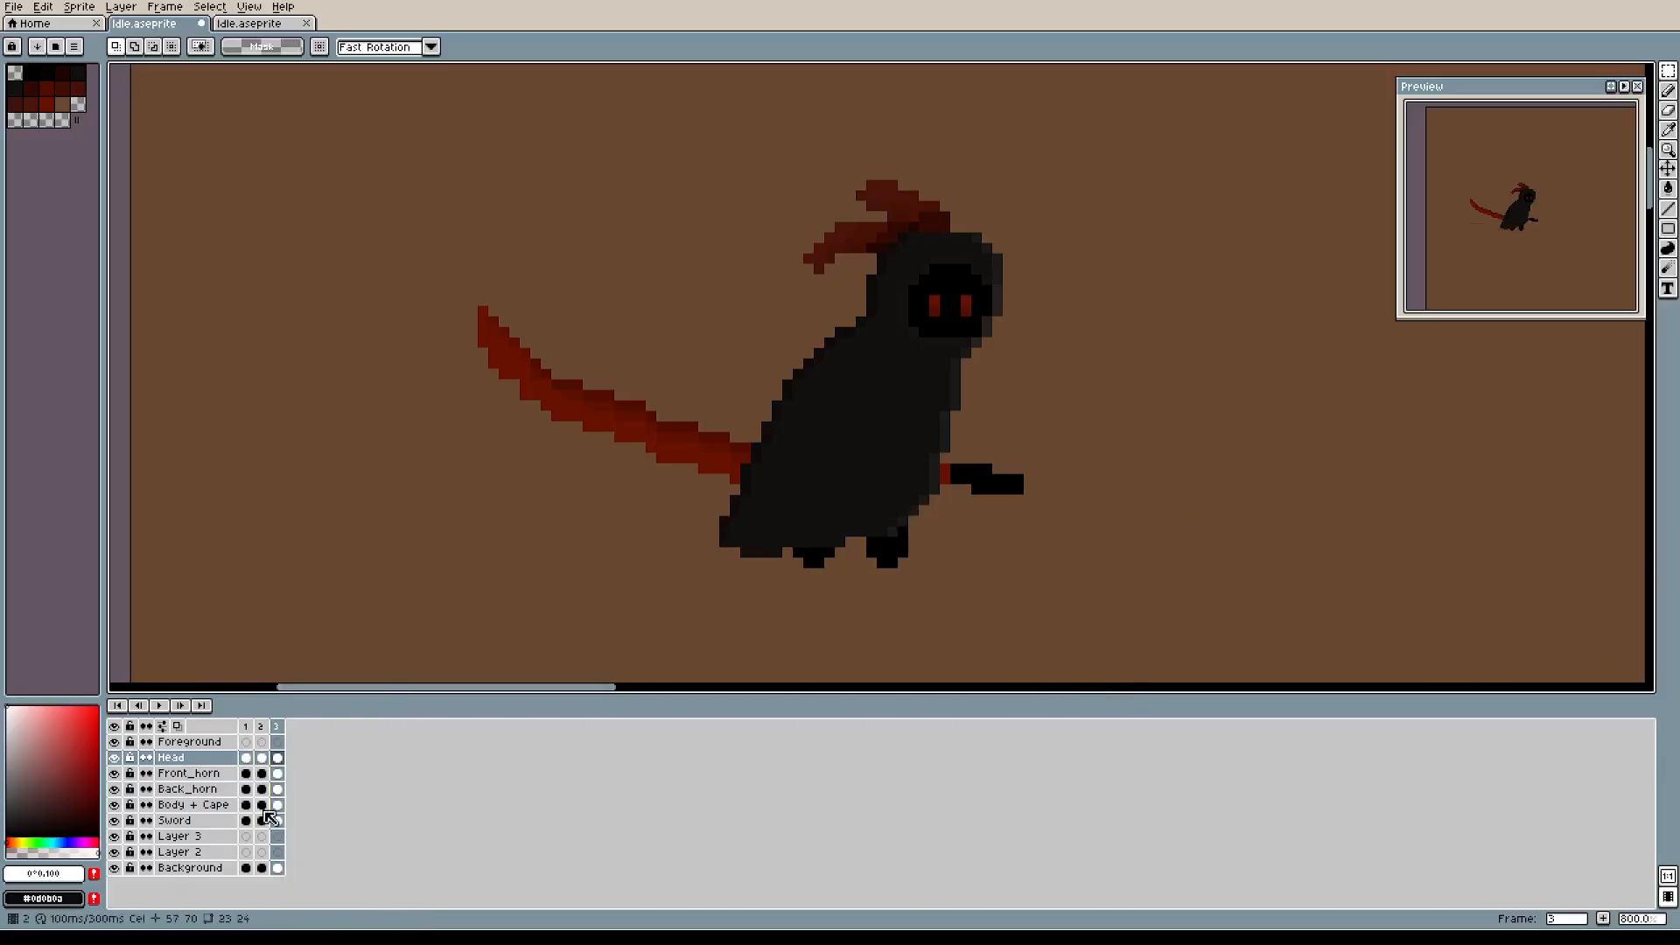
{"action": "left_click", "coordinate": [218, 876]}
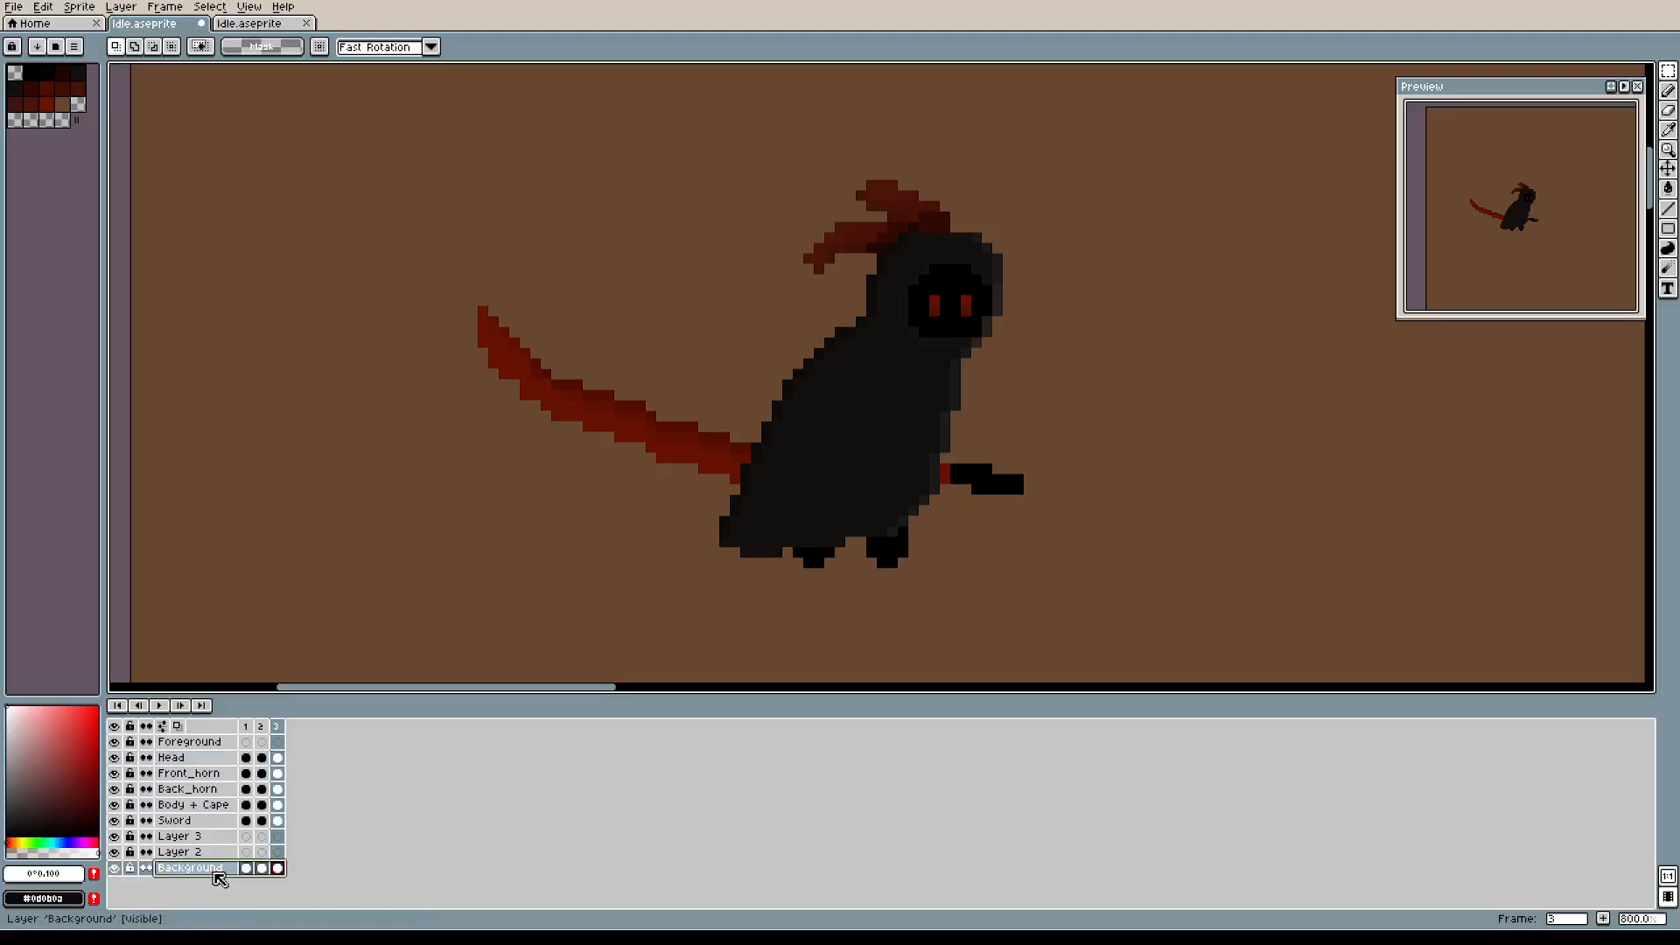
{"action": "key", "text": "ctrl+v"}
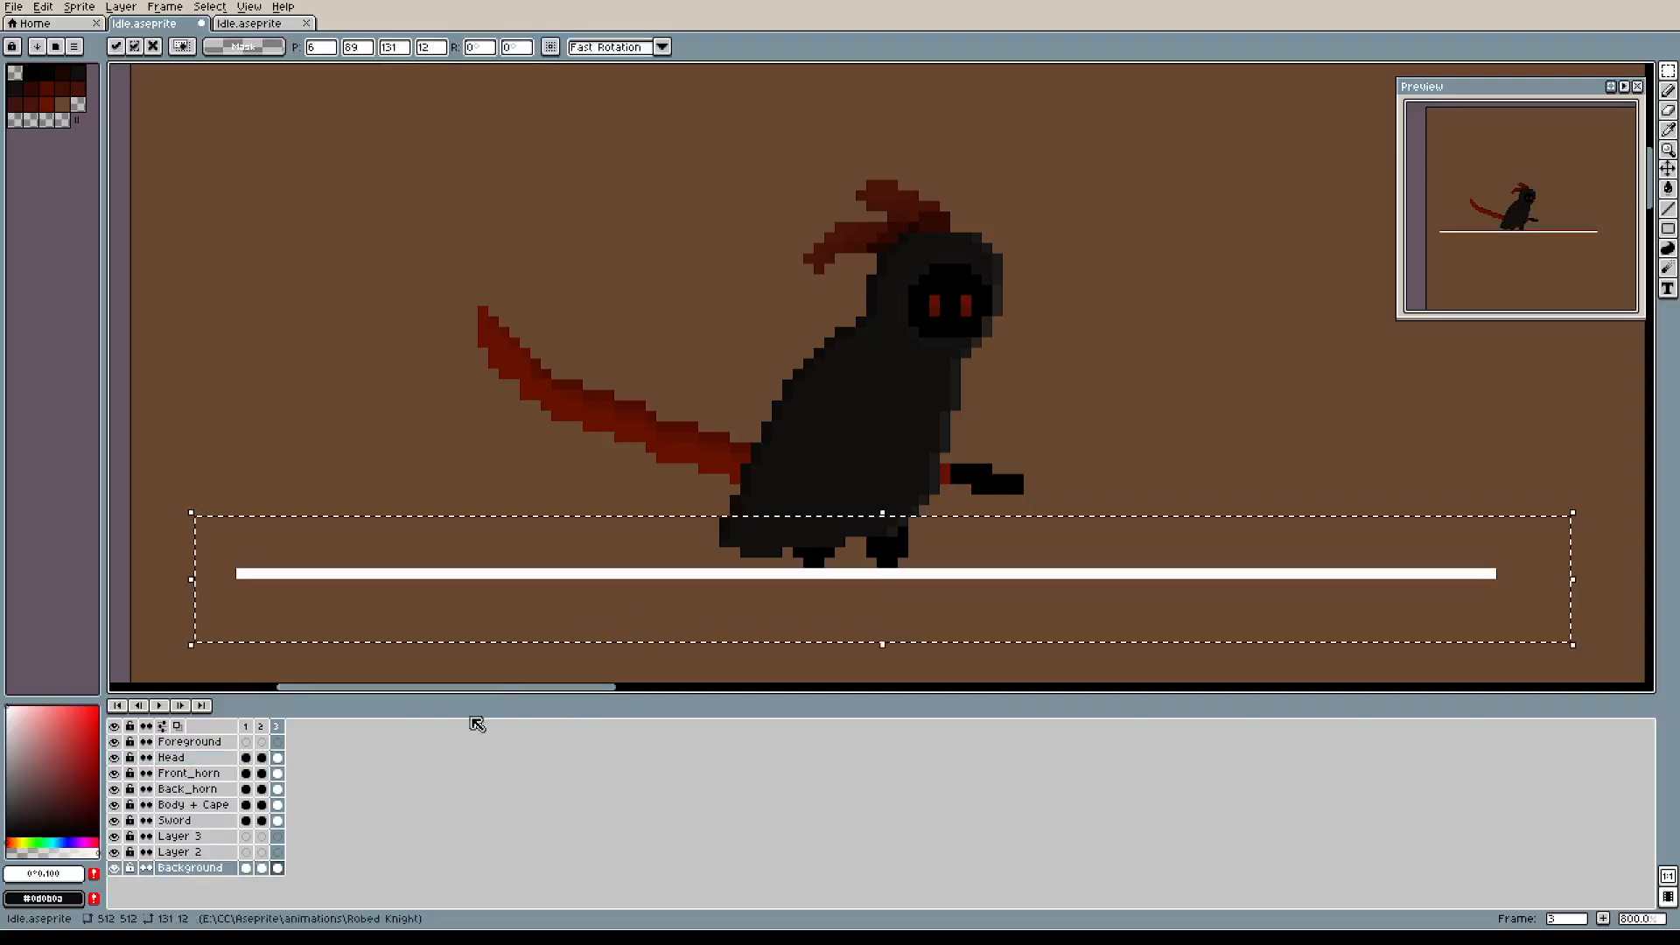
Paste the white ground line into the Background layer of frames 2 and 1 at position 6, 89.
{"action": "left_click", "coordinate": [262, 868]}
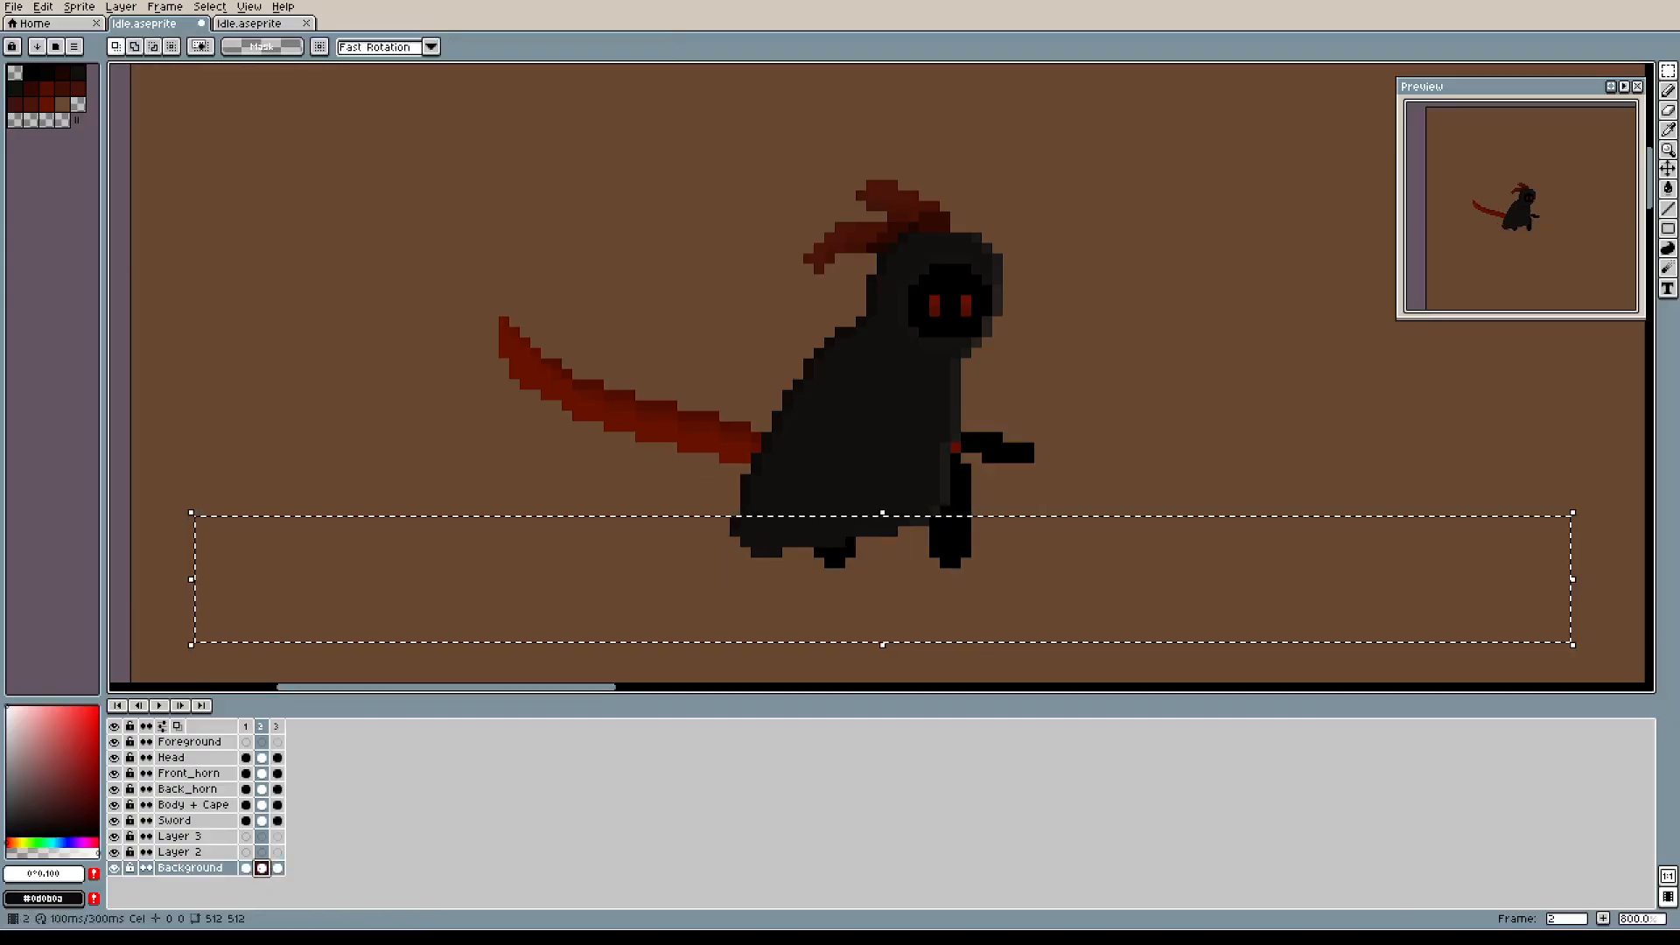
{"action": "key", "text": "ctrl+v"}
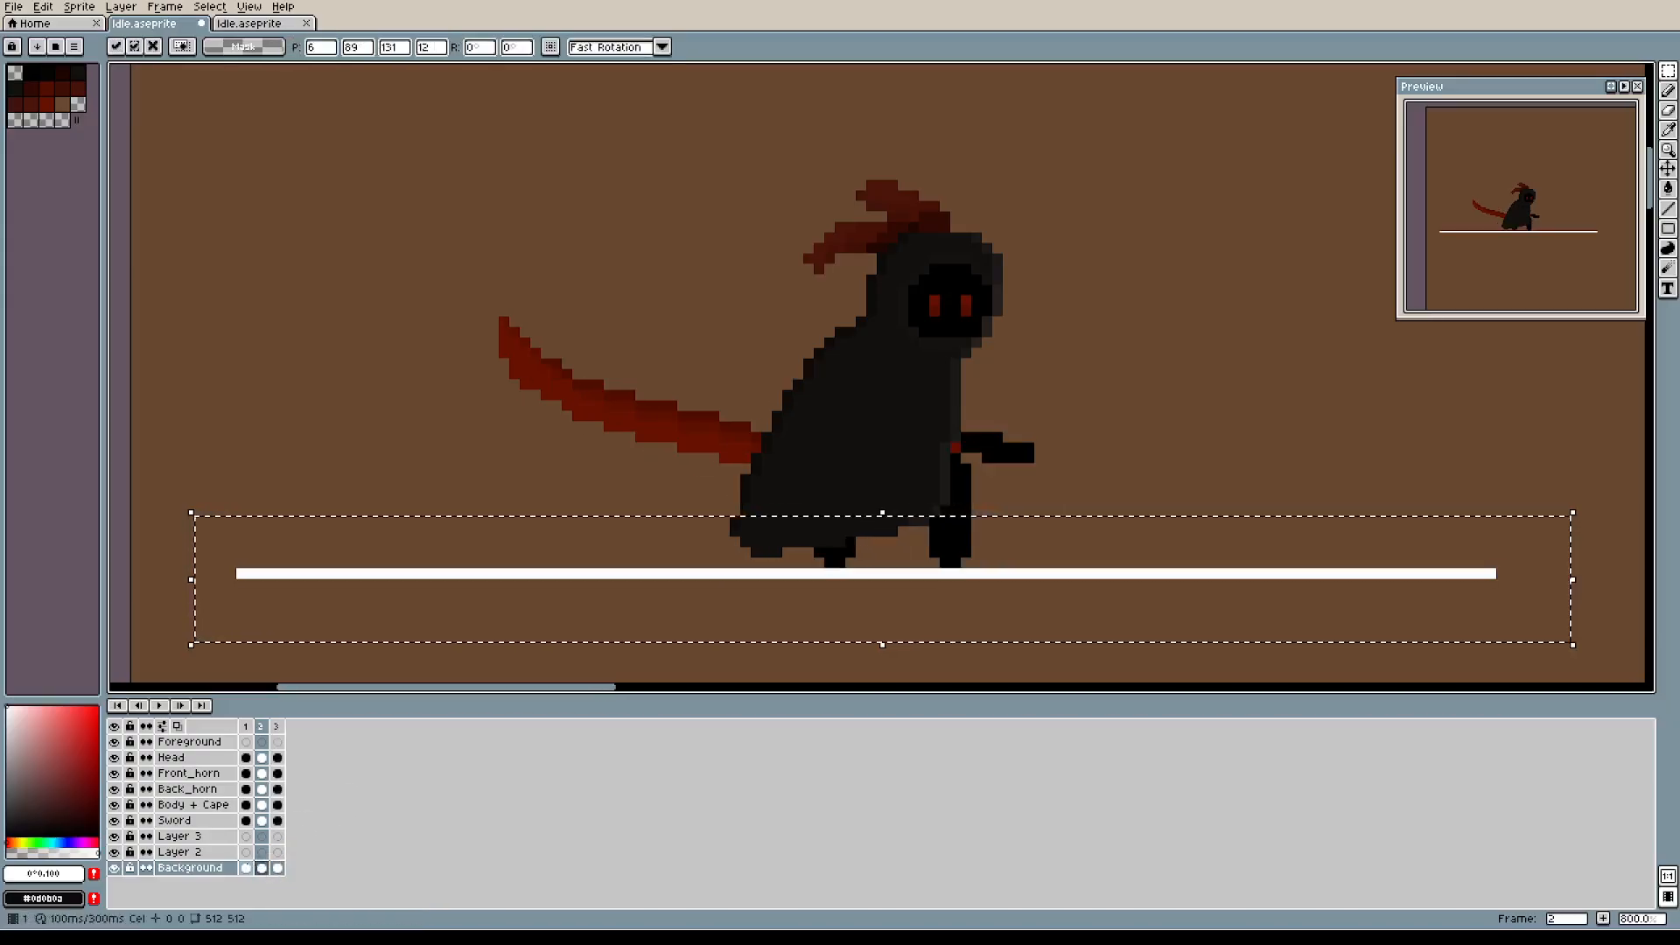
{"action": "left_click", "coordinate": [247, 868]}
{"action": "key", "text": "ctrl+v"}
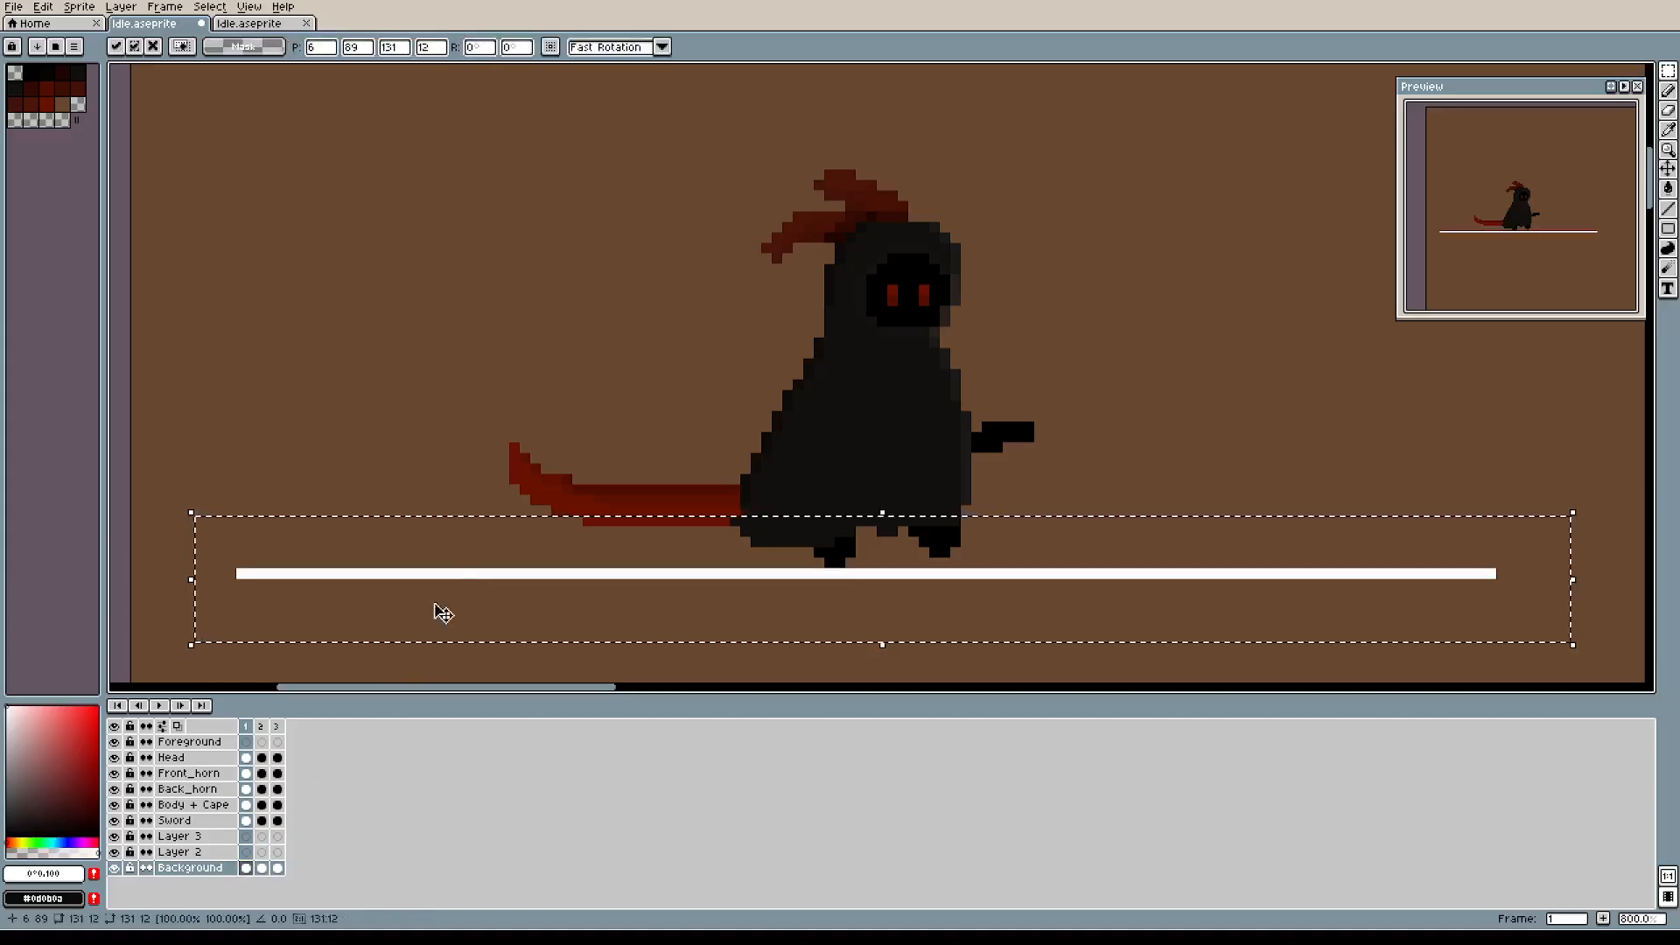
{"action": "left_click", "coordinate": [440, 405]}
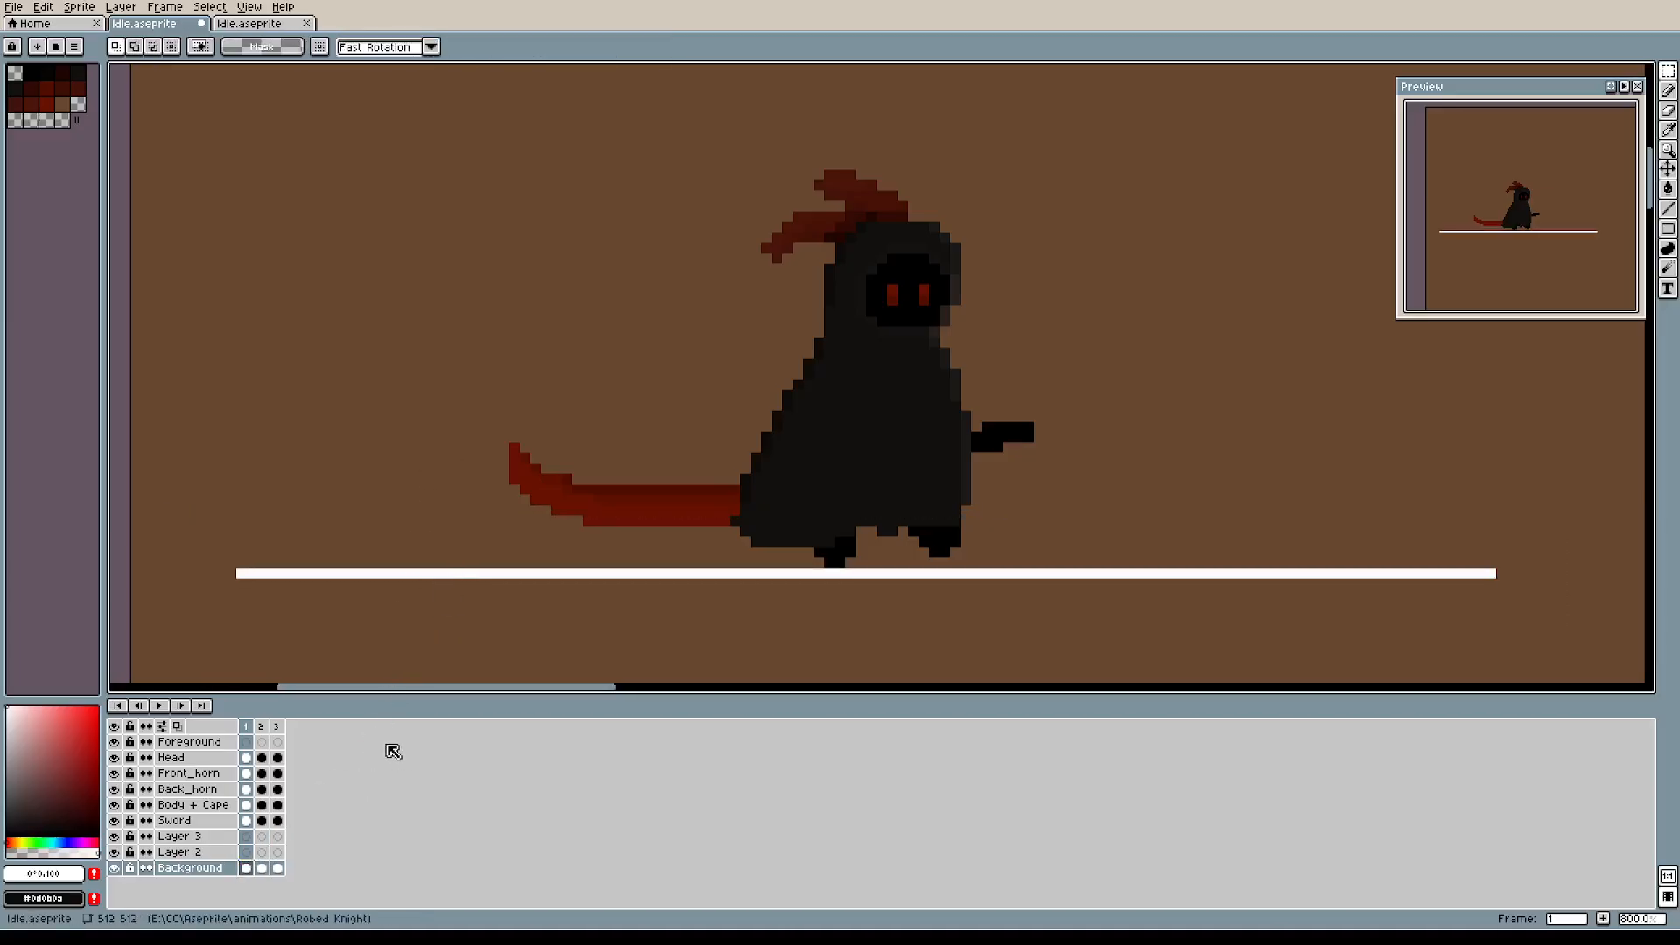
Compare the feet across the frames and extend frame 1's front foot down to the ground line with its sampled black.
{"action": "left_click", "coordinate": [262, 727]}
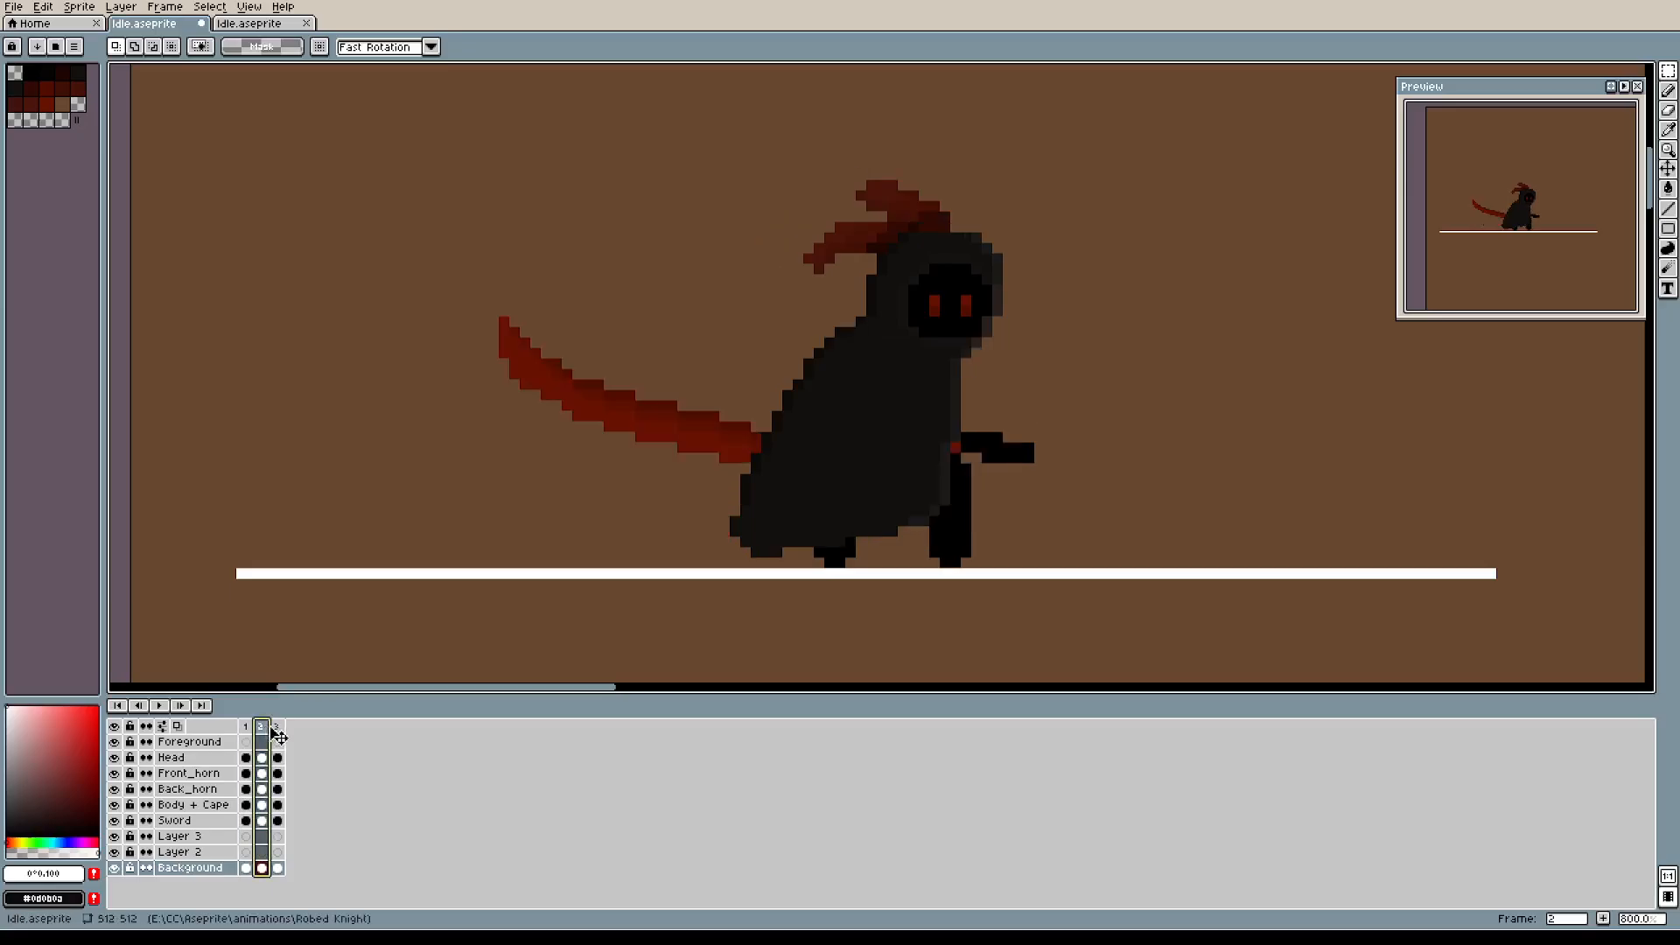
{"action": "left_click", "coordinate": [277, 735]}
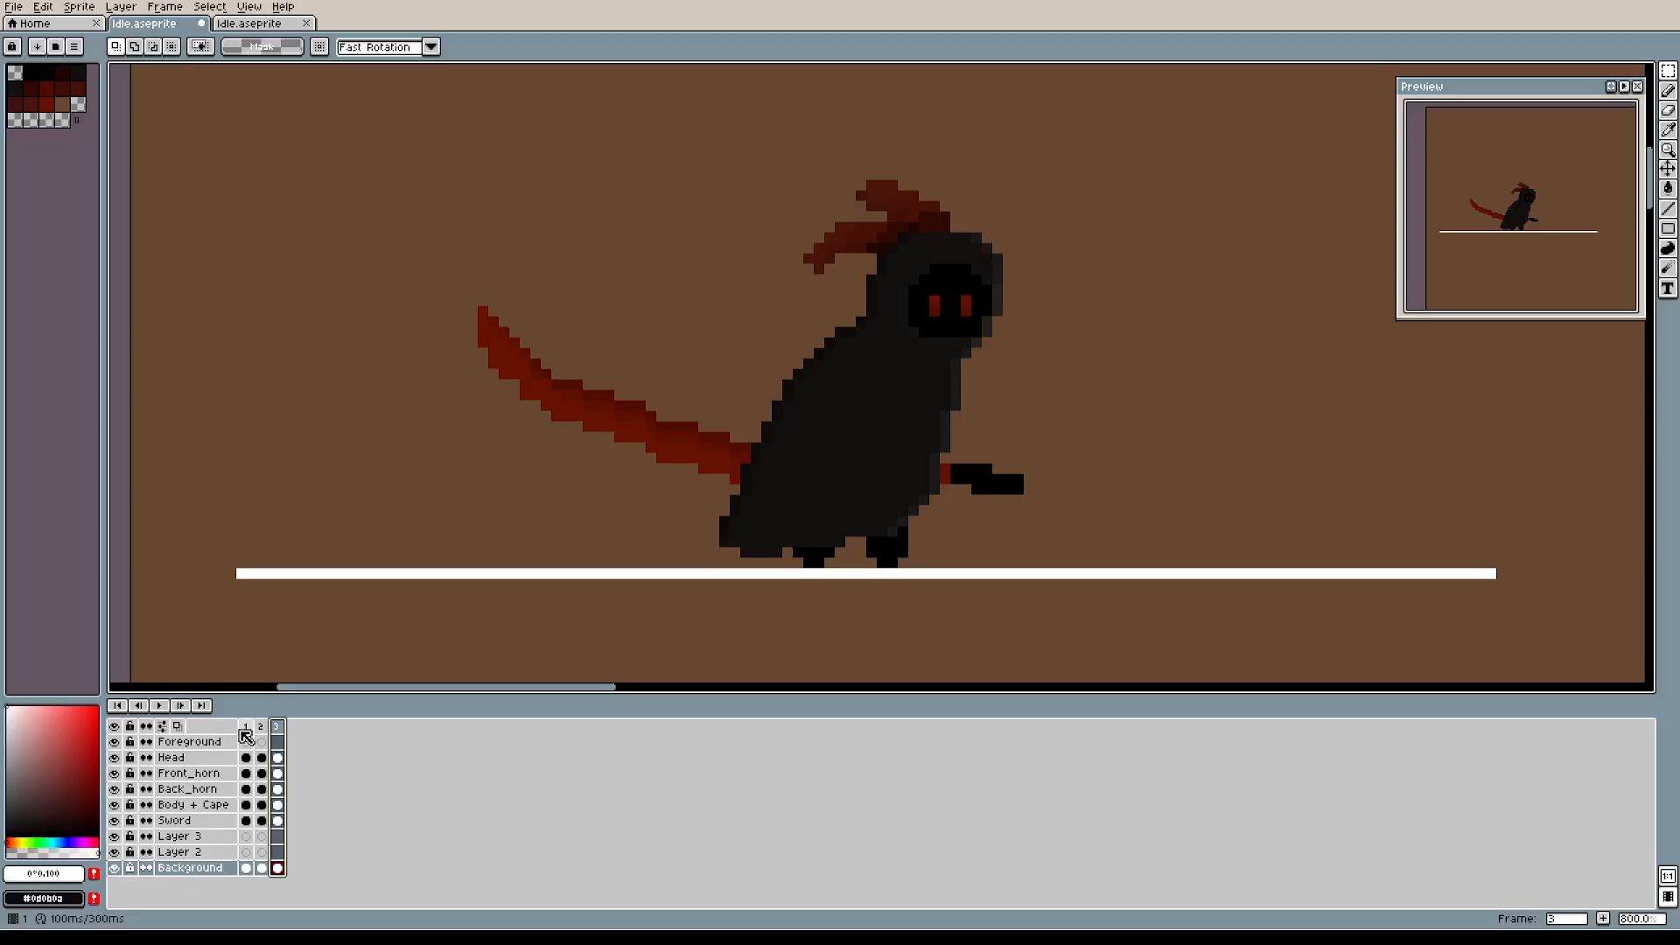
{"action": "left_click", "coordinate": [246, 735]}
{"action": "scroll", "coordinate": [903, 492], "scroll_direction": "up", "scroll_amount": 1}
{"action": "left_click_drag", "start_coordinate": [1170, 487], "coordinate": [1064, 490]}
{"action": "key", "text": "b"}
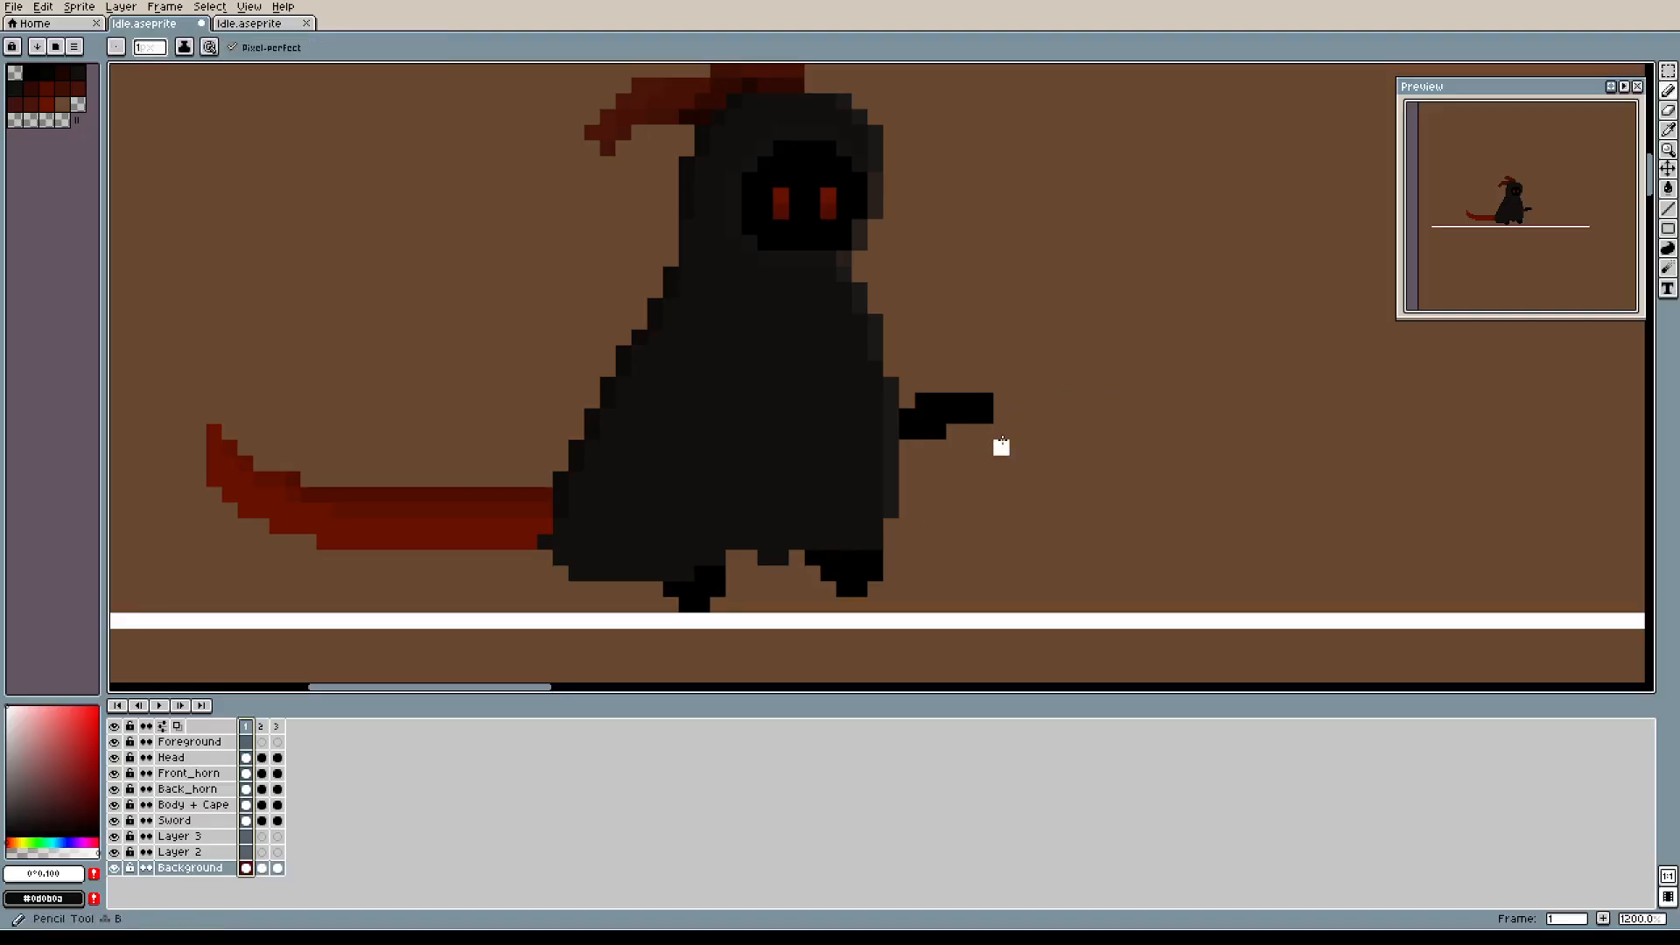
{"action": "left_click", "coordinate": [853, 593], "text": "alt"}
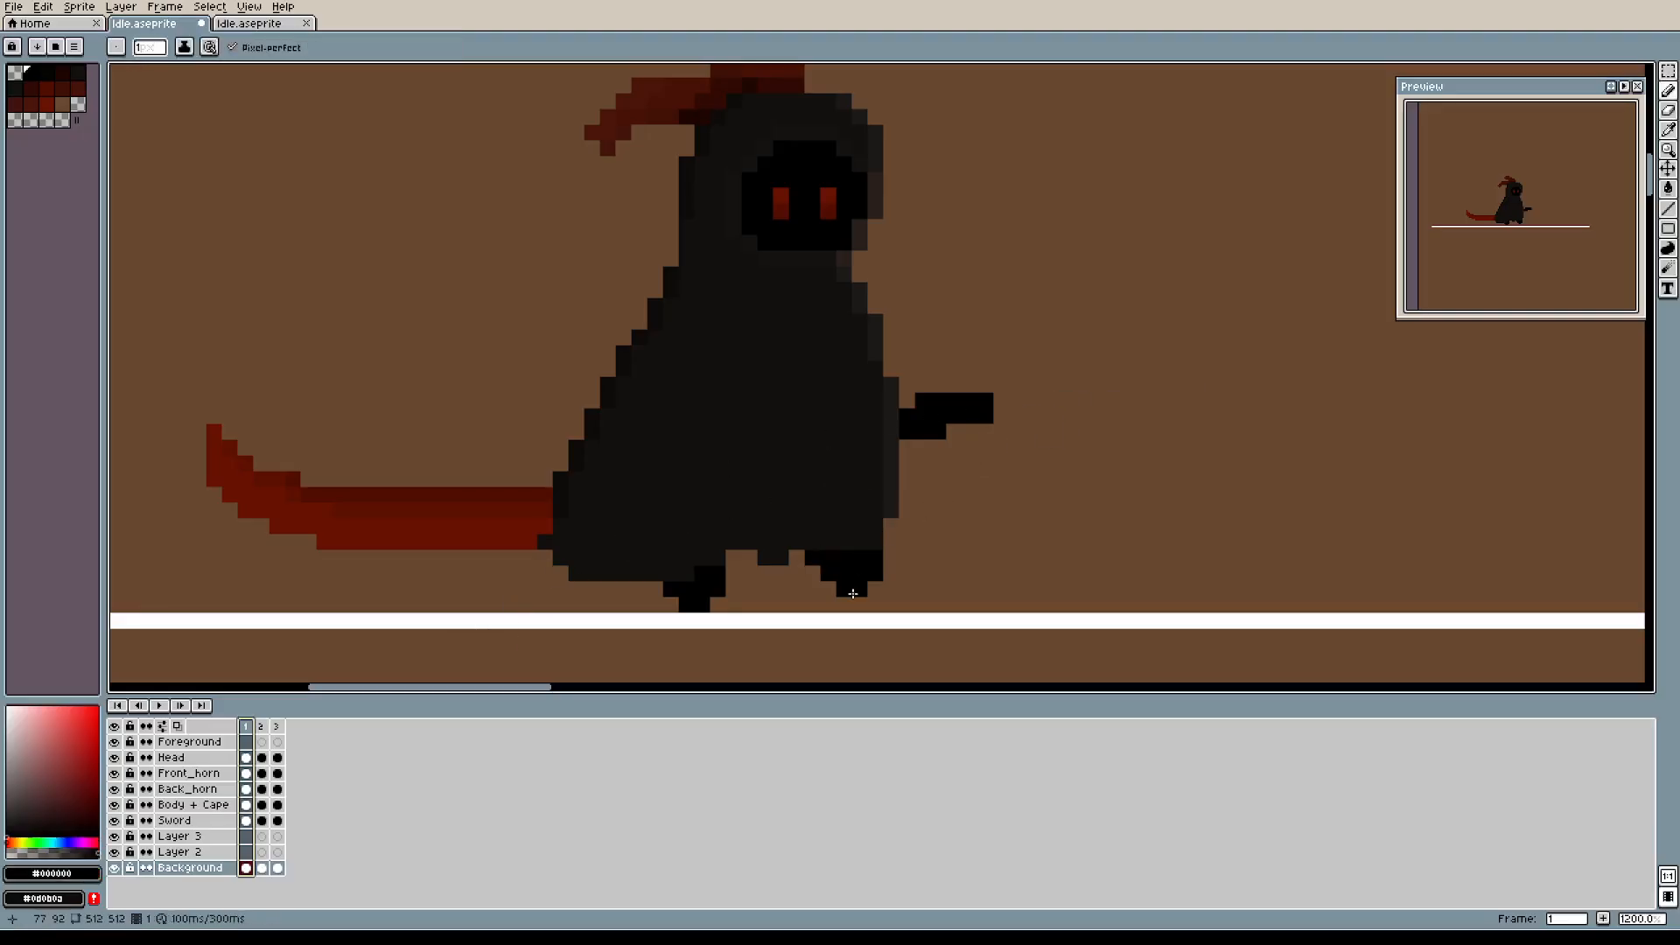
{"action": "left_click", "coordinate": [836, 591]}
{"action": "left_click", "coordinate": [860, 600]}
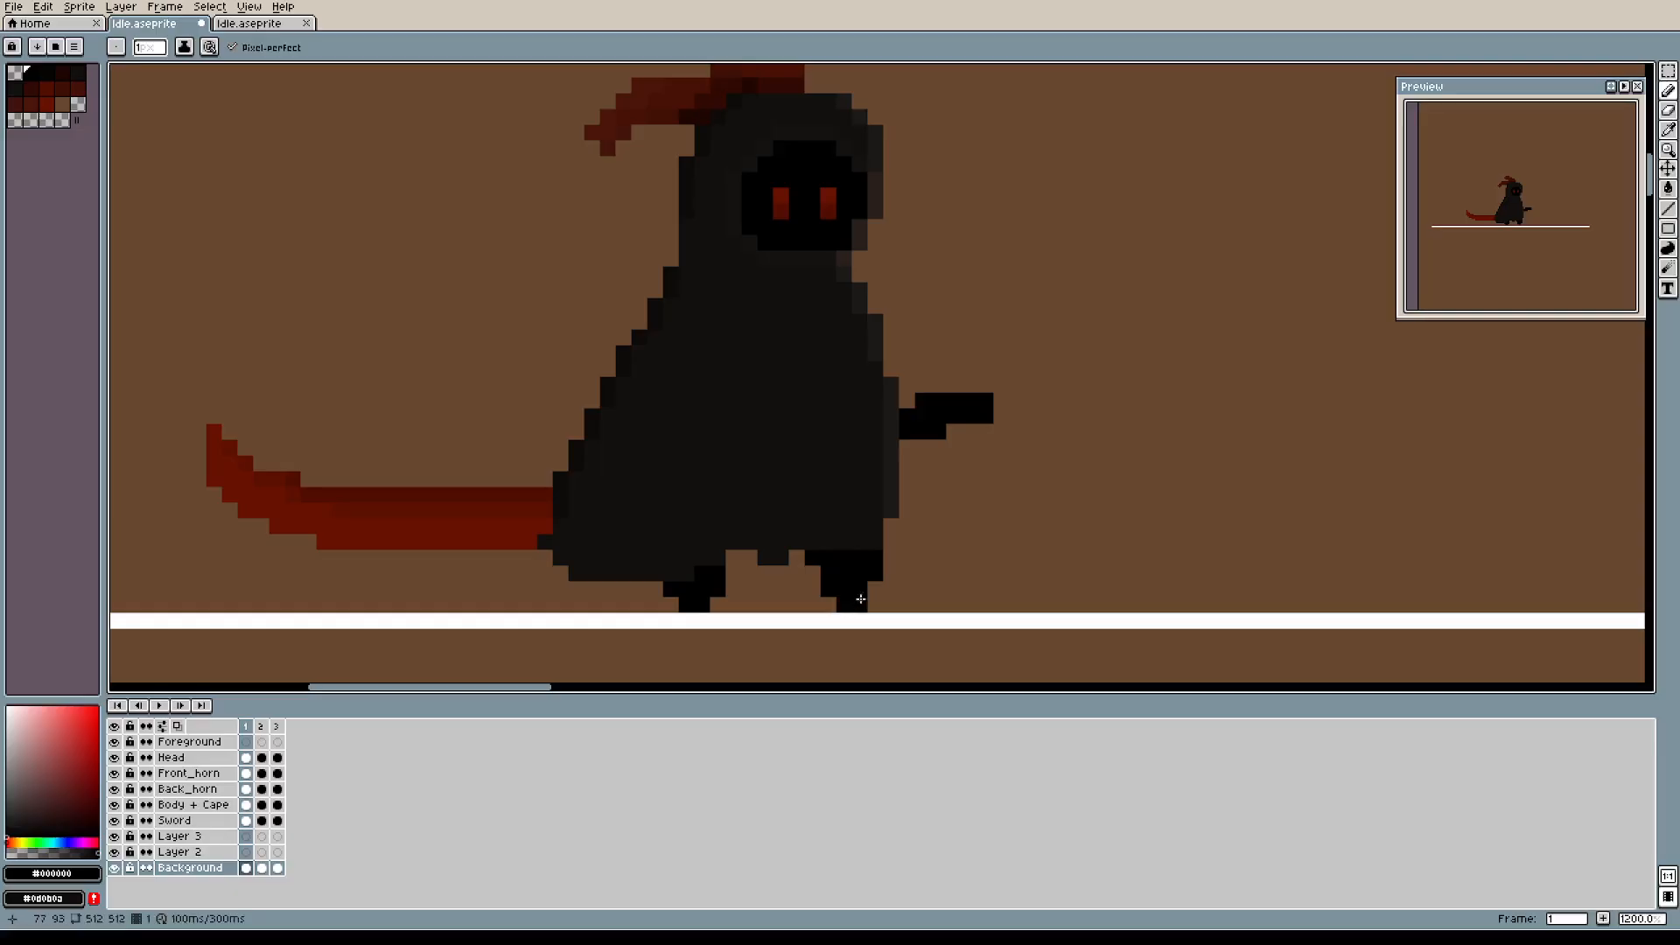
{"action": "scroll", "coordinate": [1167, 401], "scroll_direction": "down", "scroll_amount": 2}
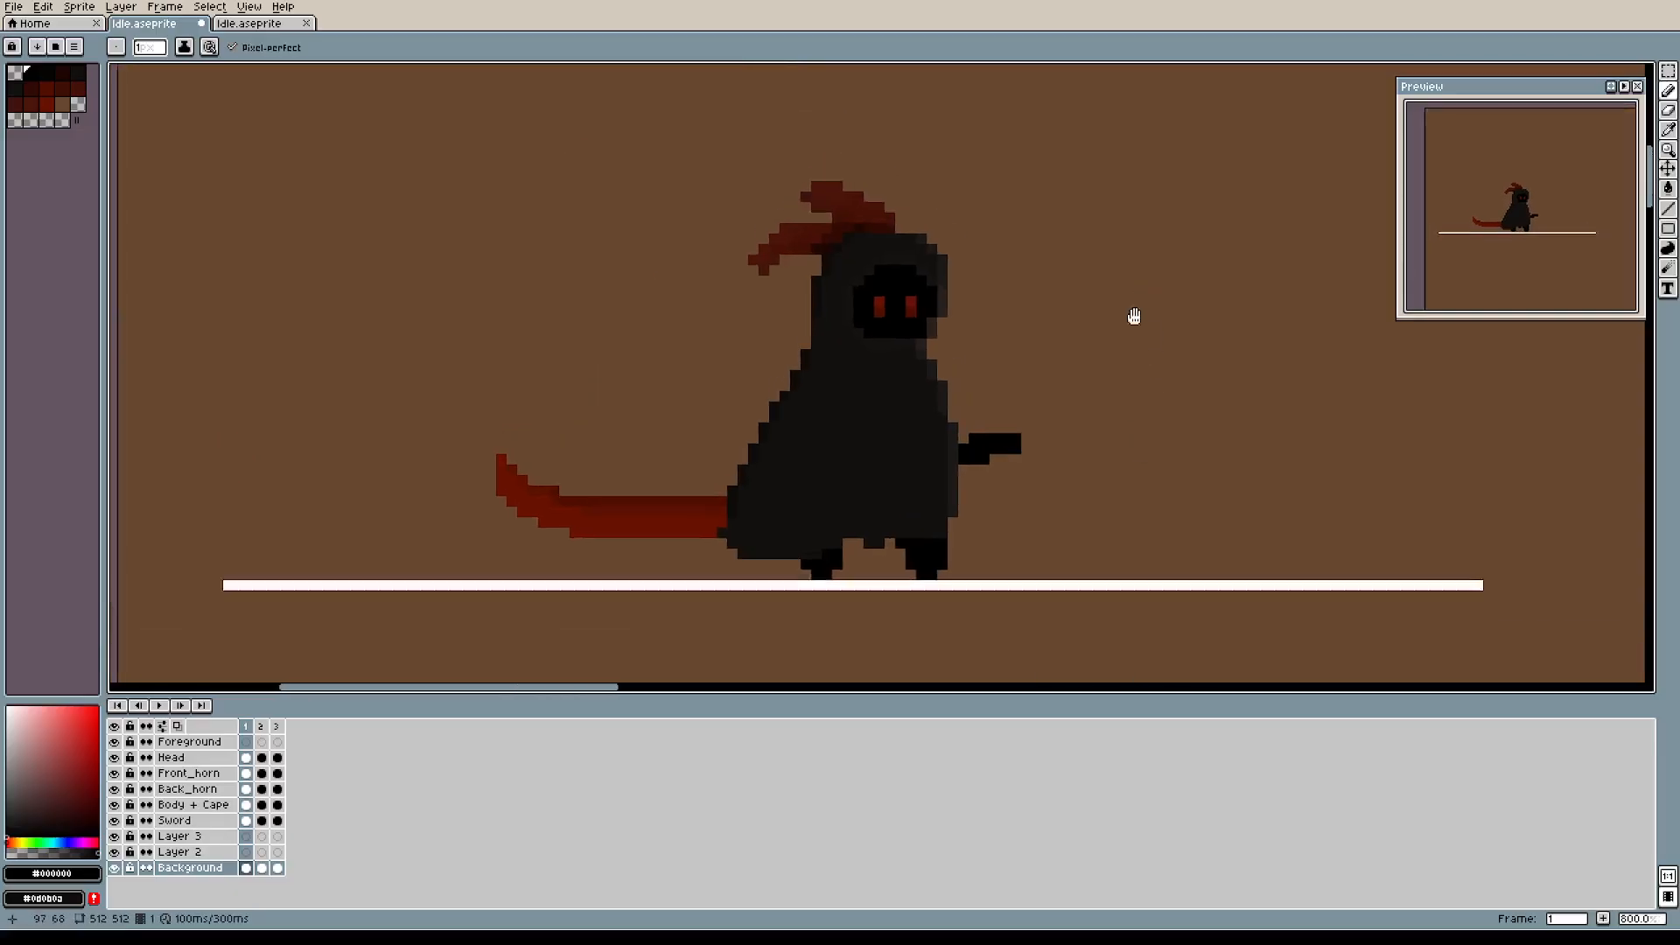
{"action": "left_click_drag", "start_coordinate": [1081, 495], "coordinate": [1069, 472]}
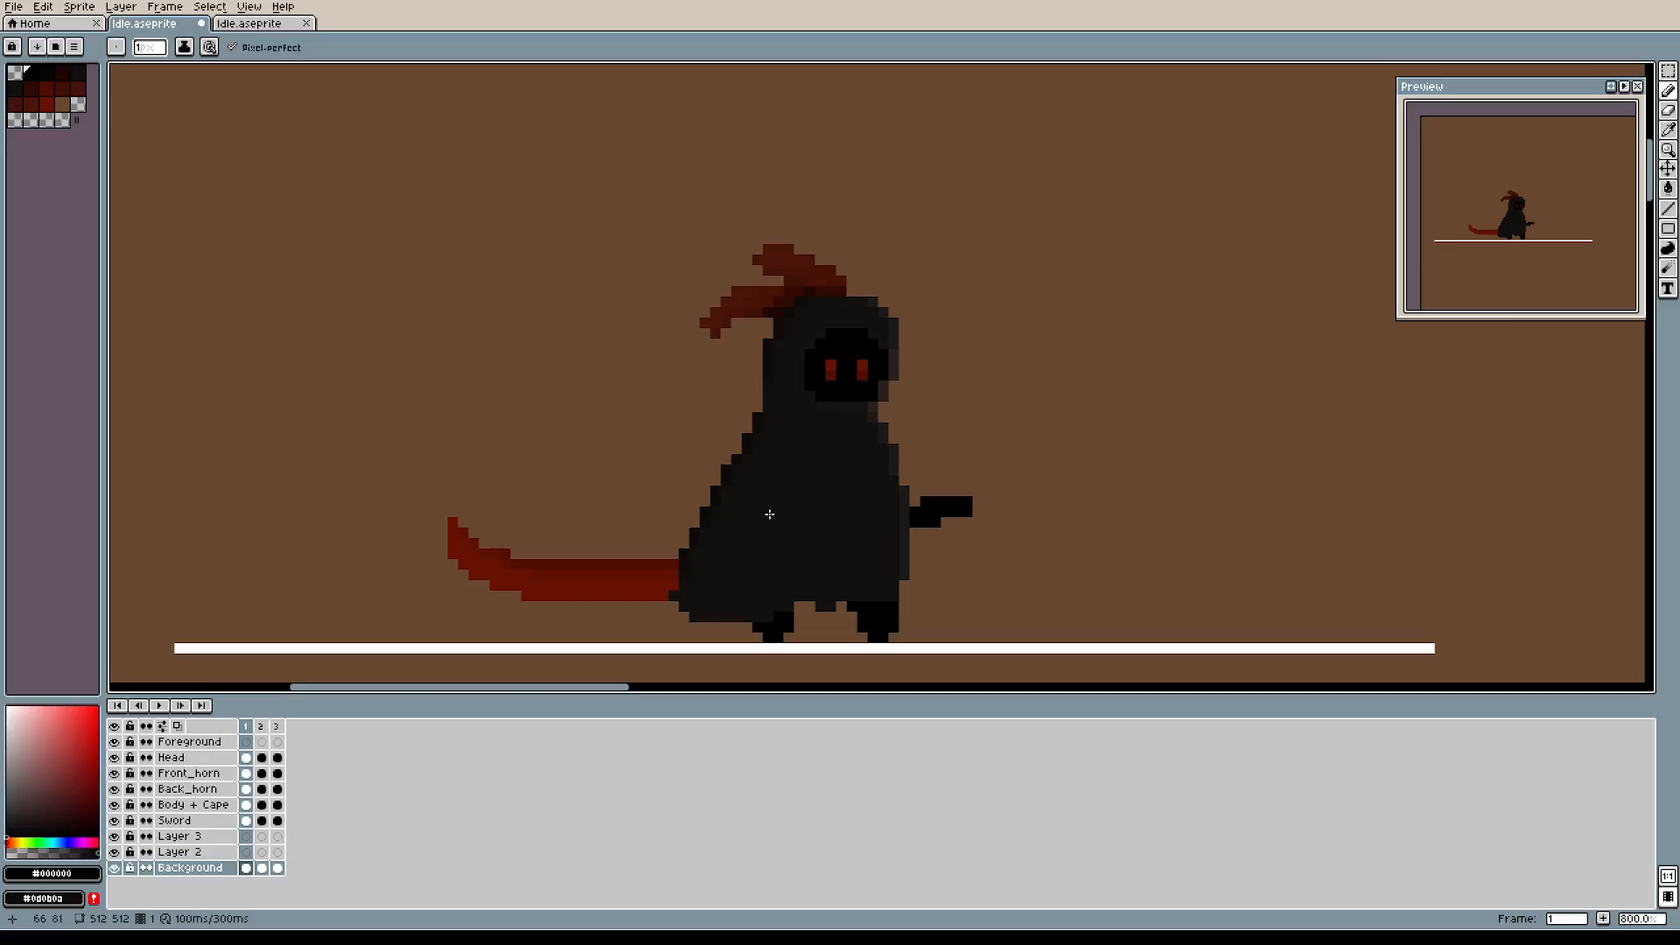
Switch to the two-frame Idle.aseprite, lower frame 1's front foot by one black pixel row to match, and save the file.
{"action": "left_click", "coordinate": [263, 24]}
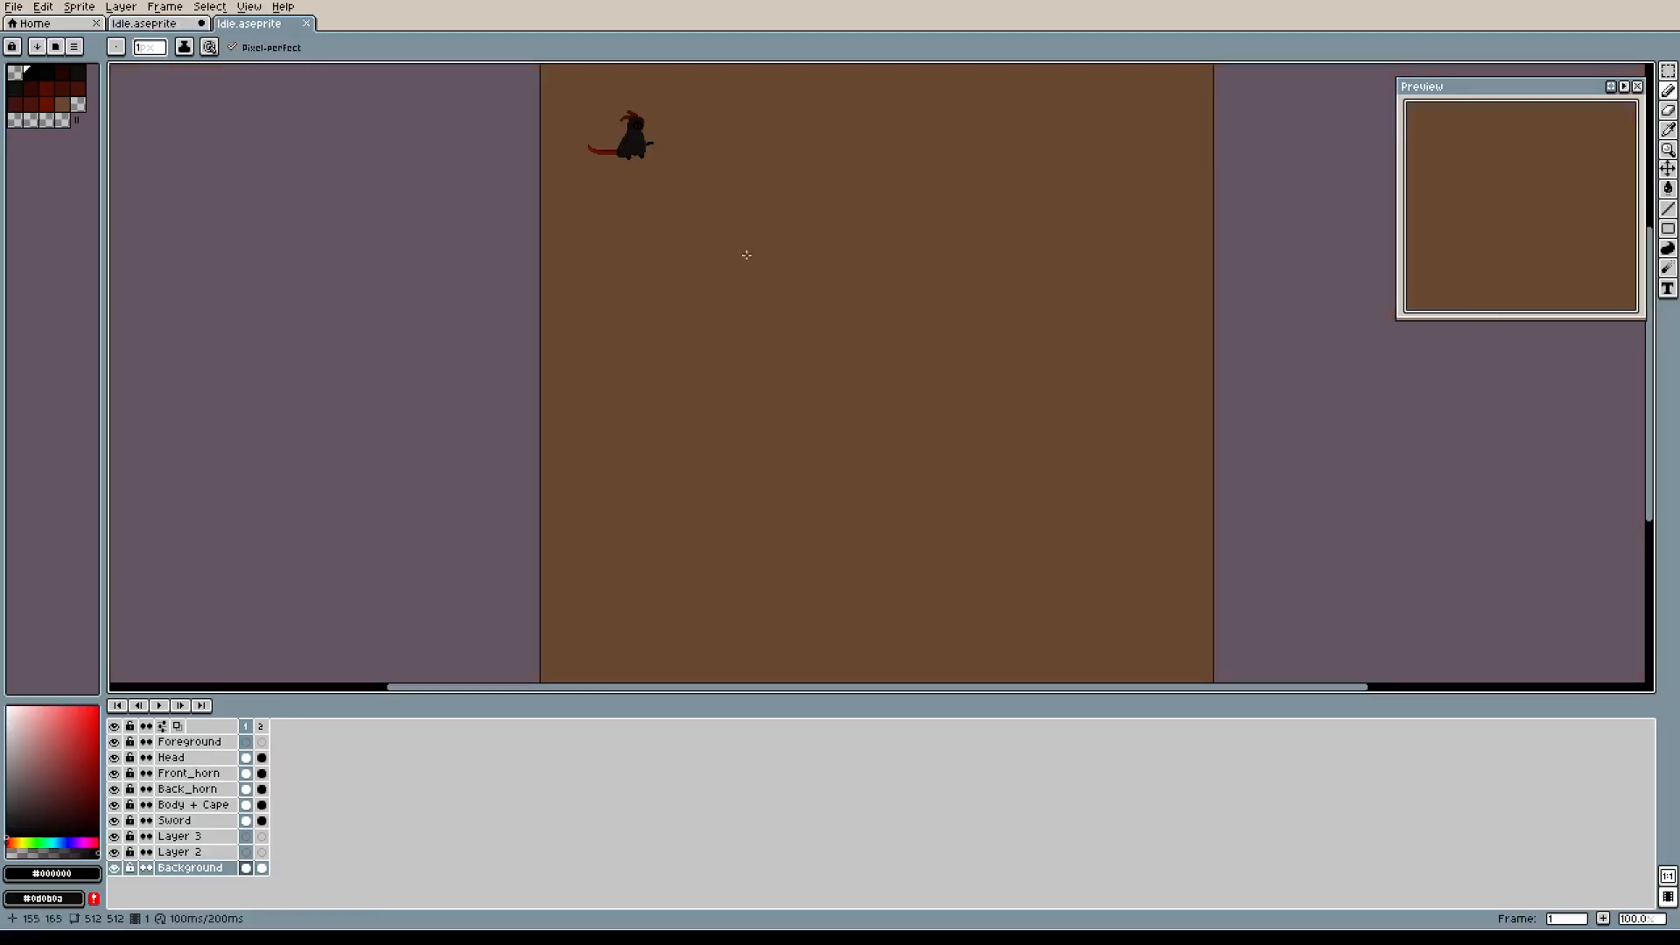
{"action": "scroll", "coordinate": [557, 141], "scroll_direction": "up", "scroll_amount": 8}
{"action": "left_click_drag", "start_coordinate": [1118, 228], "coordinate": [558, 285]}
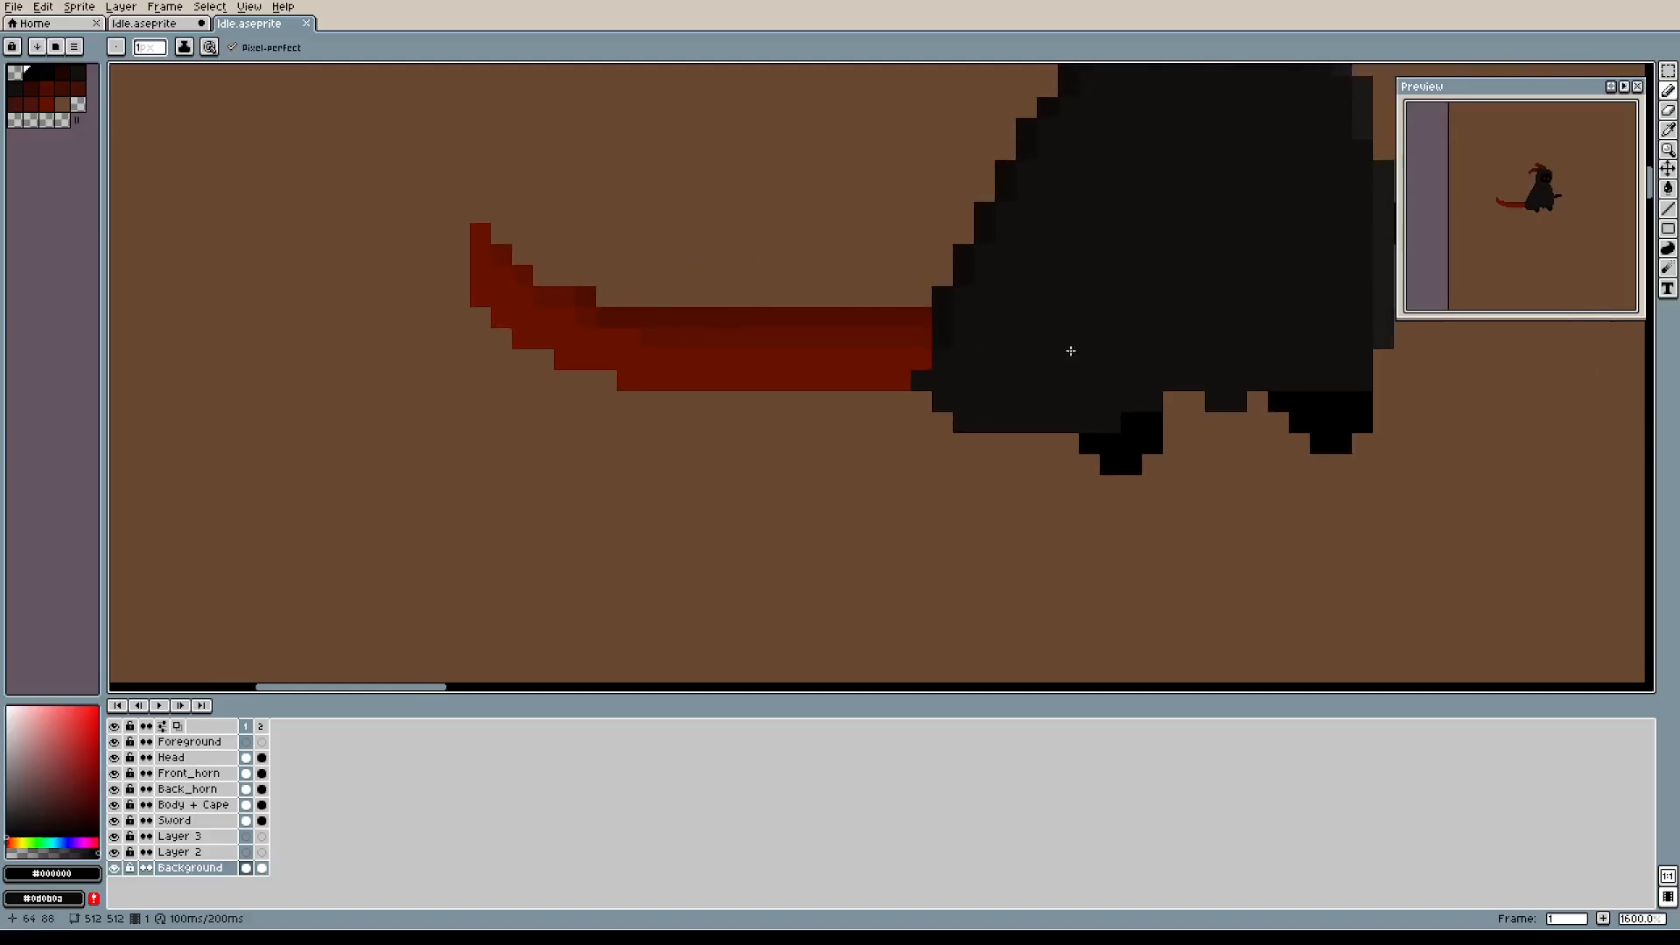
{"action": "left_click_drag", "start_coordinate": [1149, 379], "coordinate": [1018, 371]}
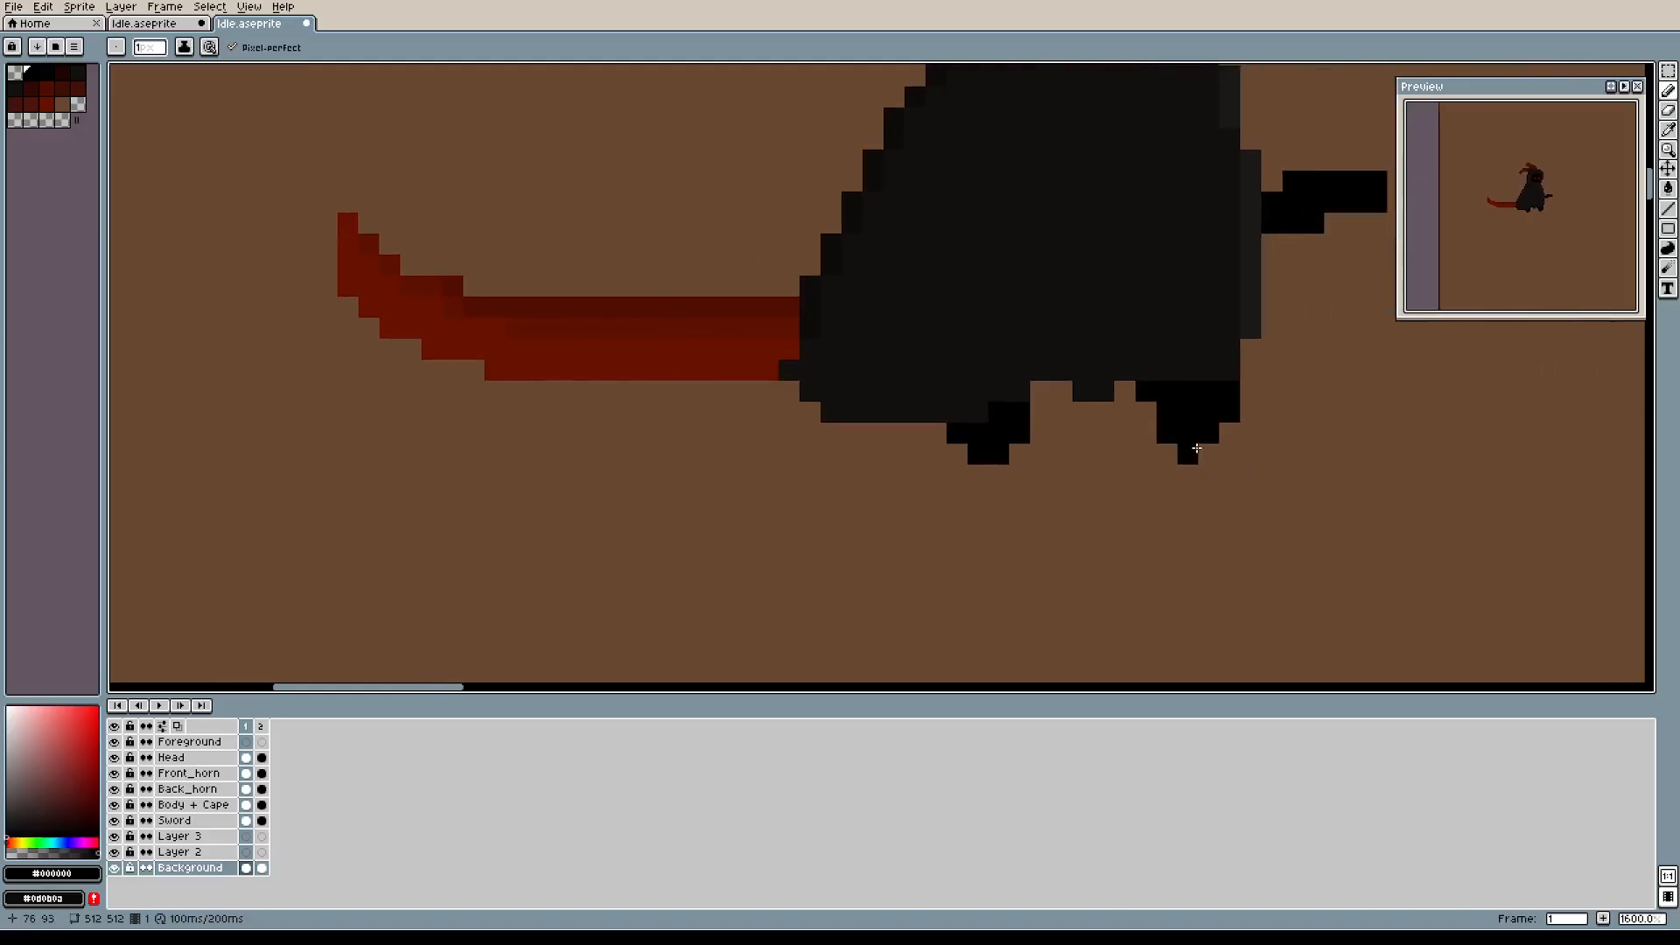
{"action": "scroll", "coordinate": [697, 210], "scroll_direction": "down", "scroll_amount": 1}
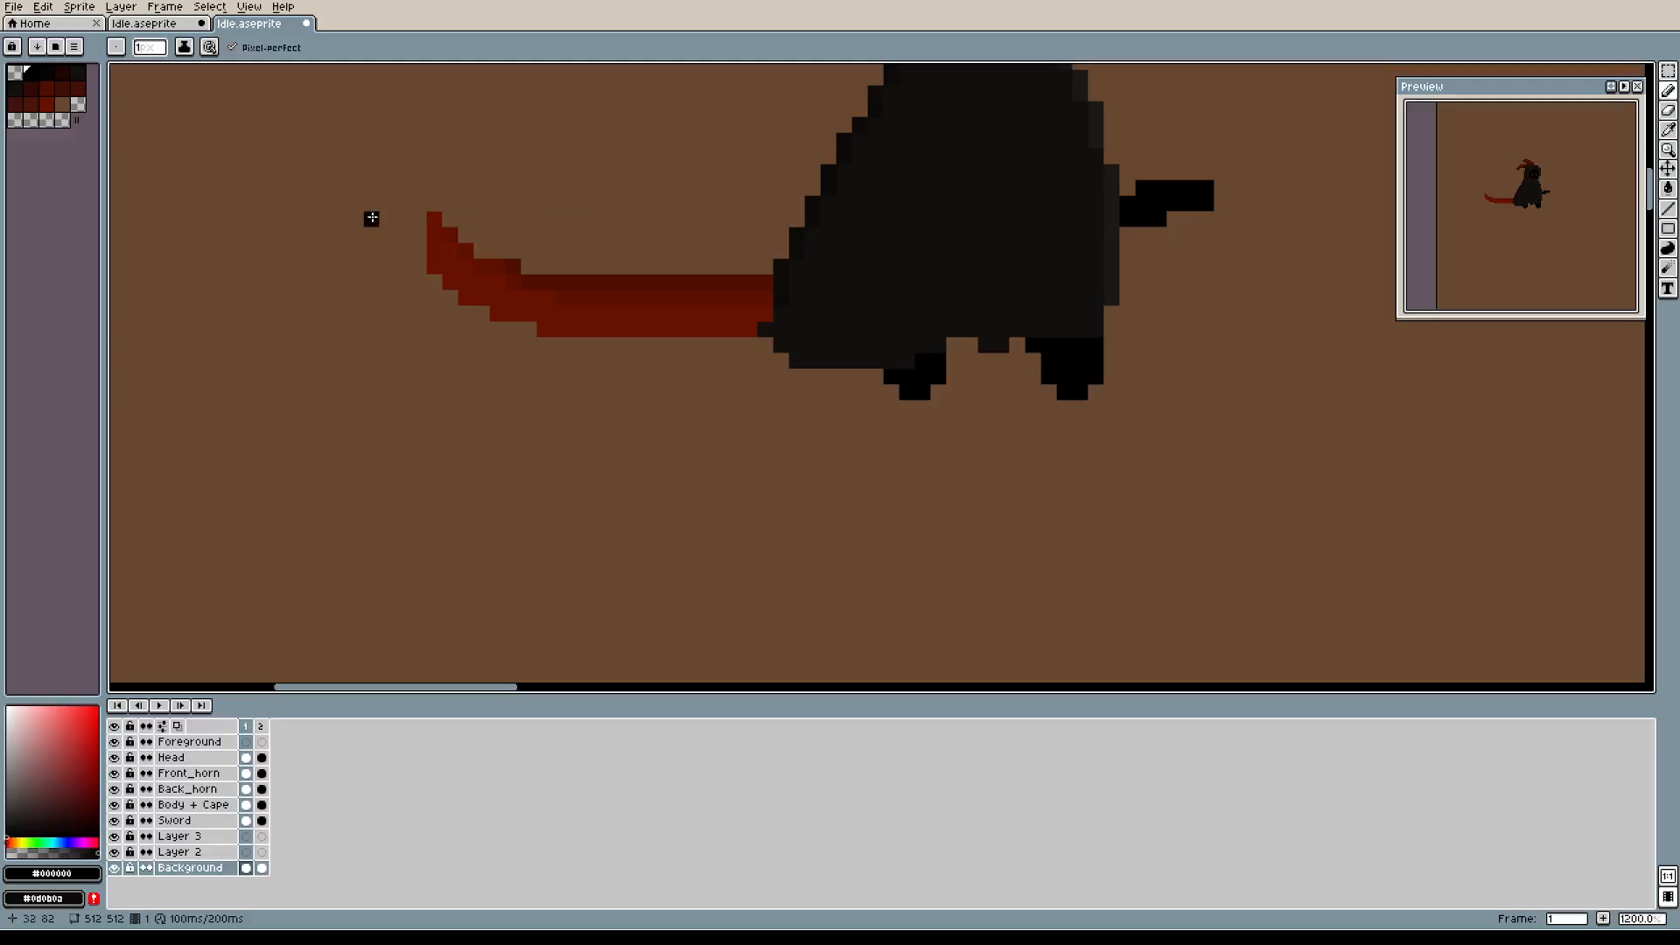
{"action": "left_click", "coordinate": [160, 26]}
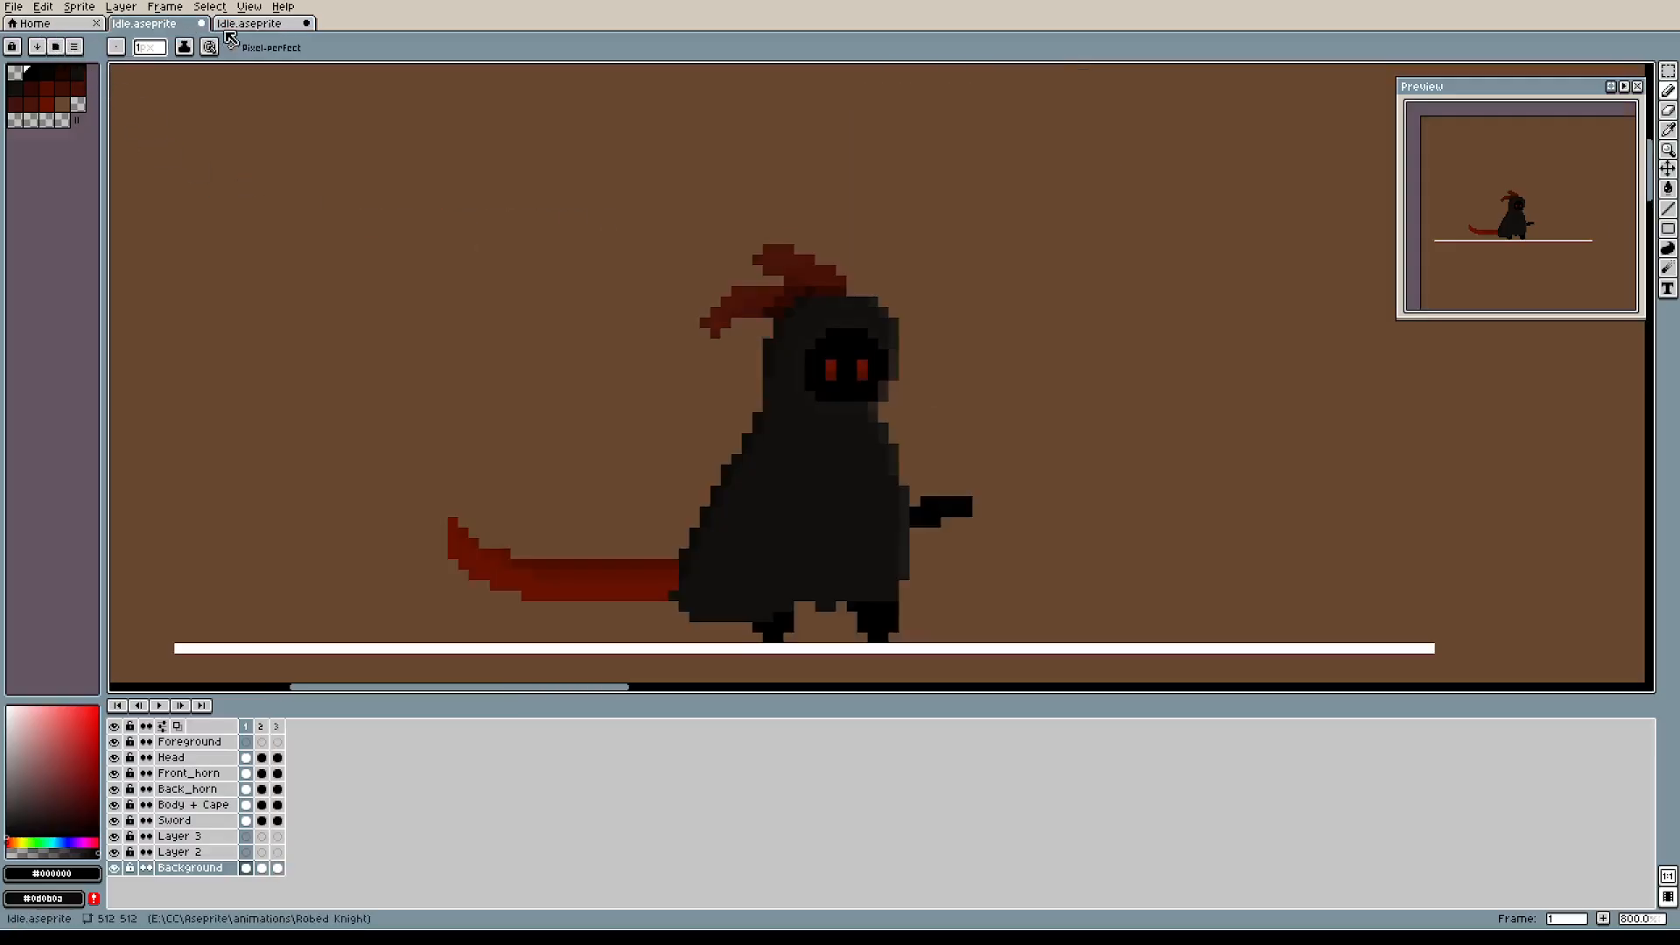
{"action": "left_click", "coordinate": [234, 28]}
{"action": "scroll", "coordinate": [787, 175], "scroll_direction": "down", "scroll_amount": 1}
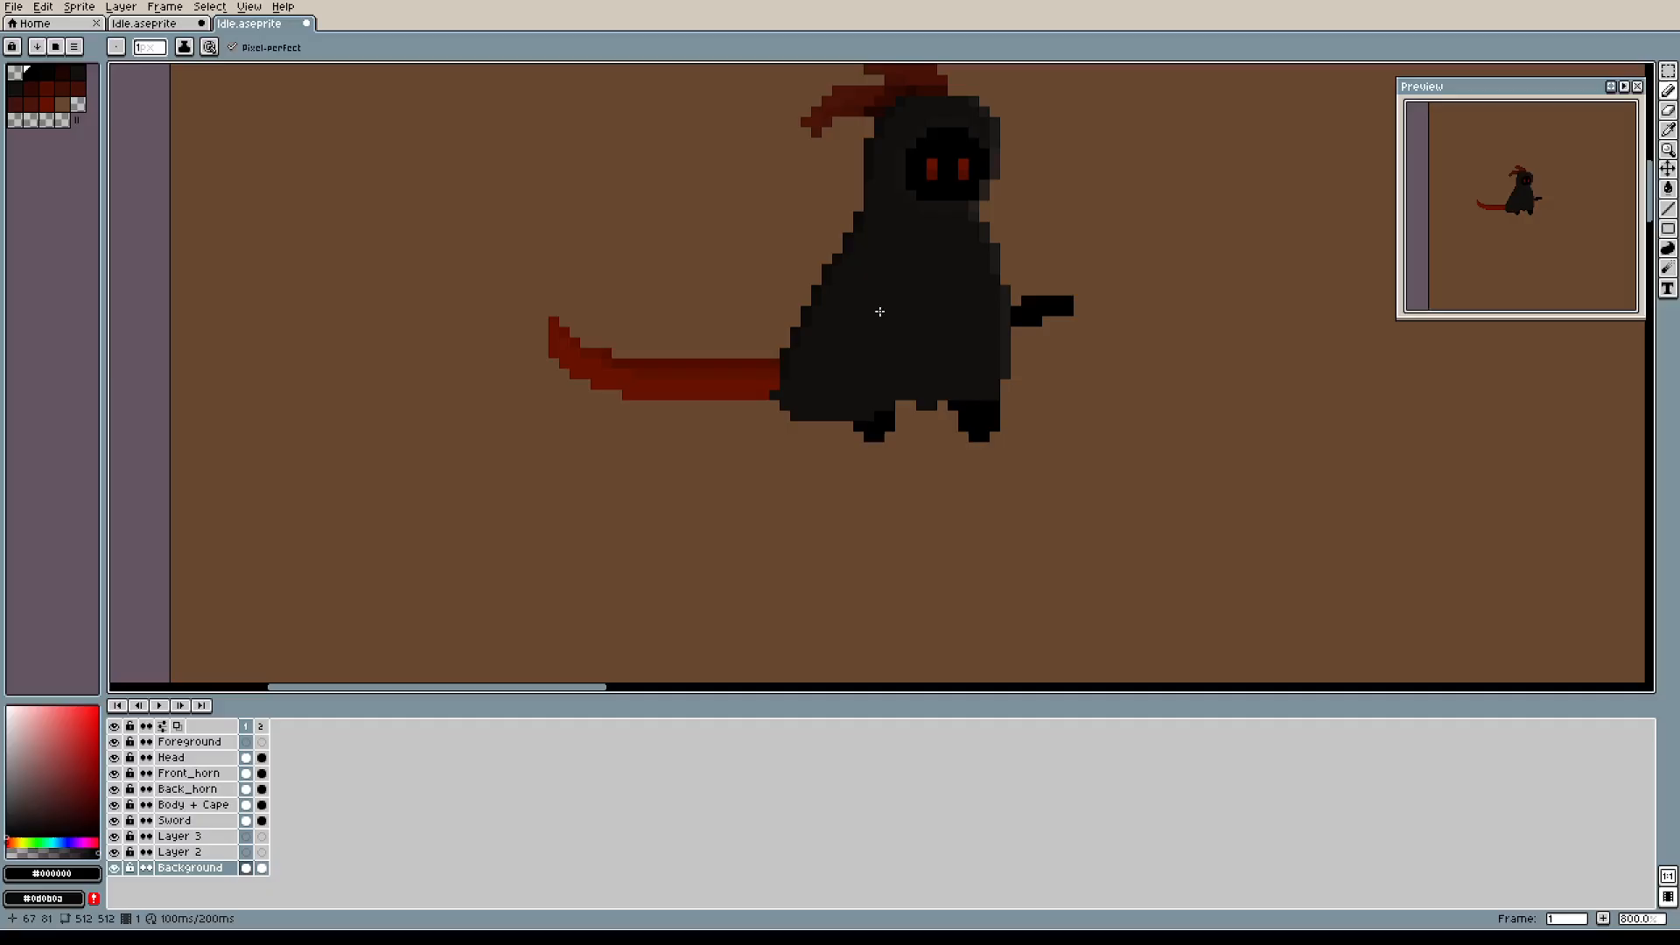
{"action": "left_click", "coordinate": [15, 7]}
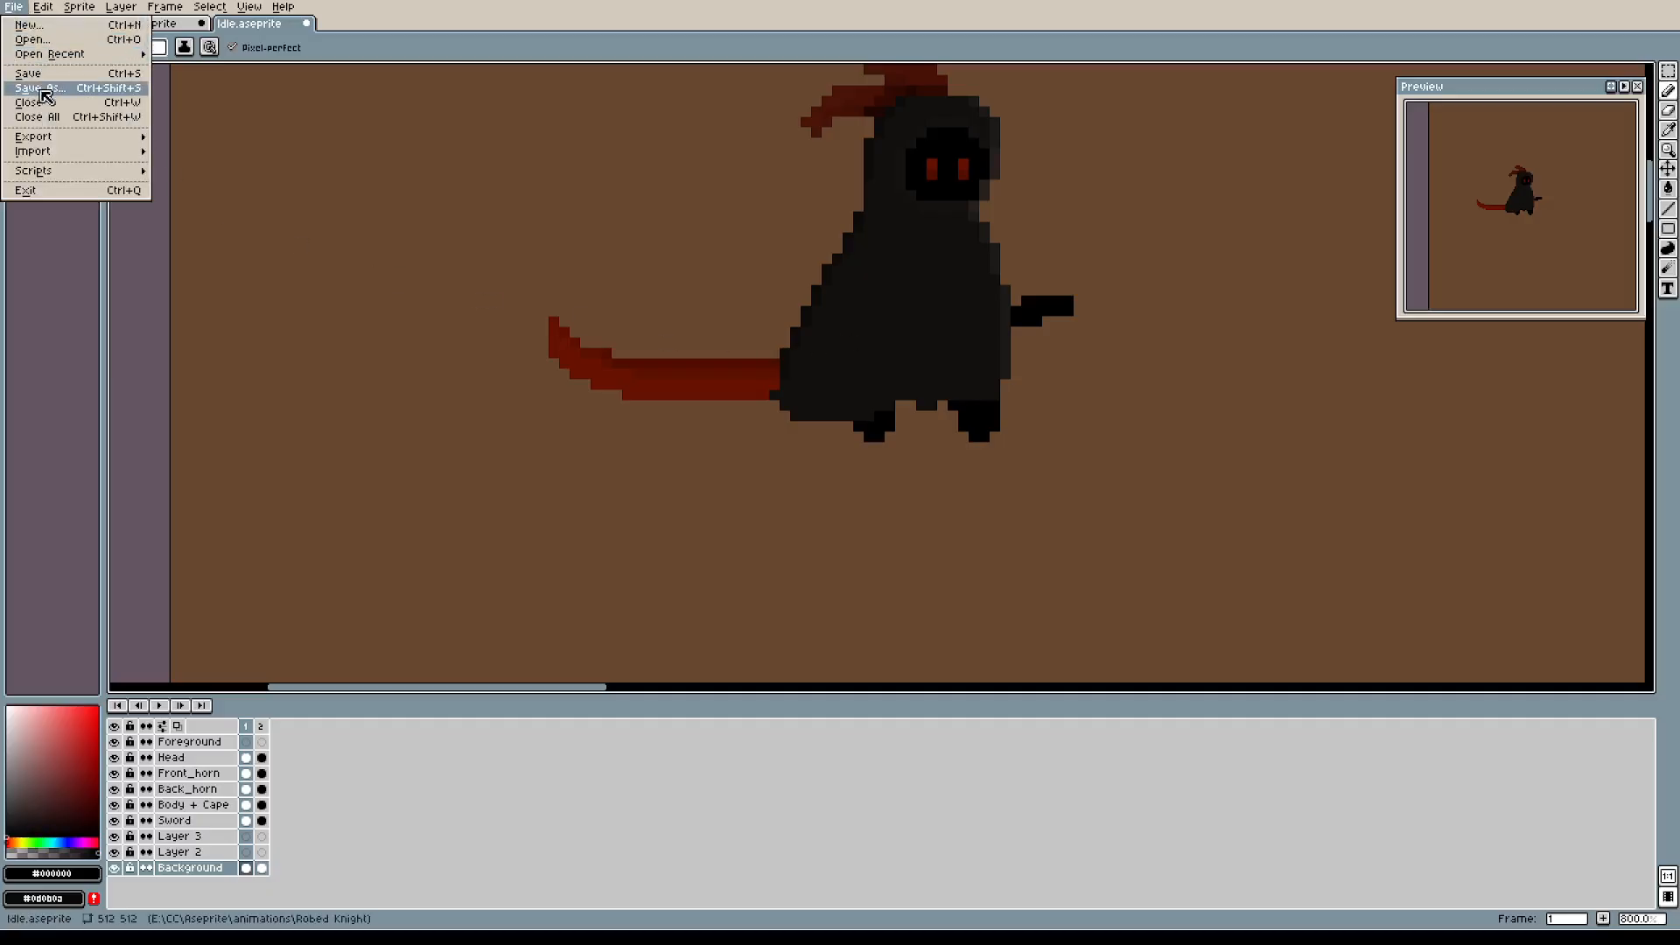
{"action": "left_click", "coordinate": [41, 78]}
{"action": "scroll", "coordinate": [787, 262], "scroll_direction": "up", "scroll_amount": 1}
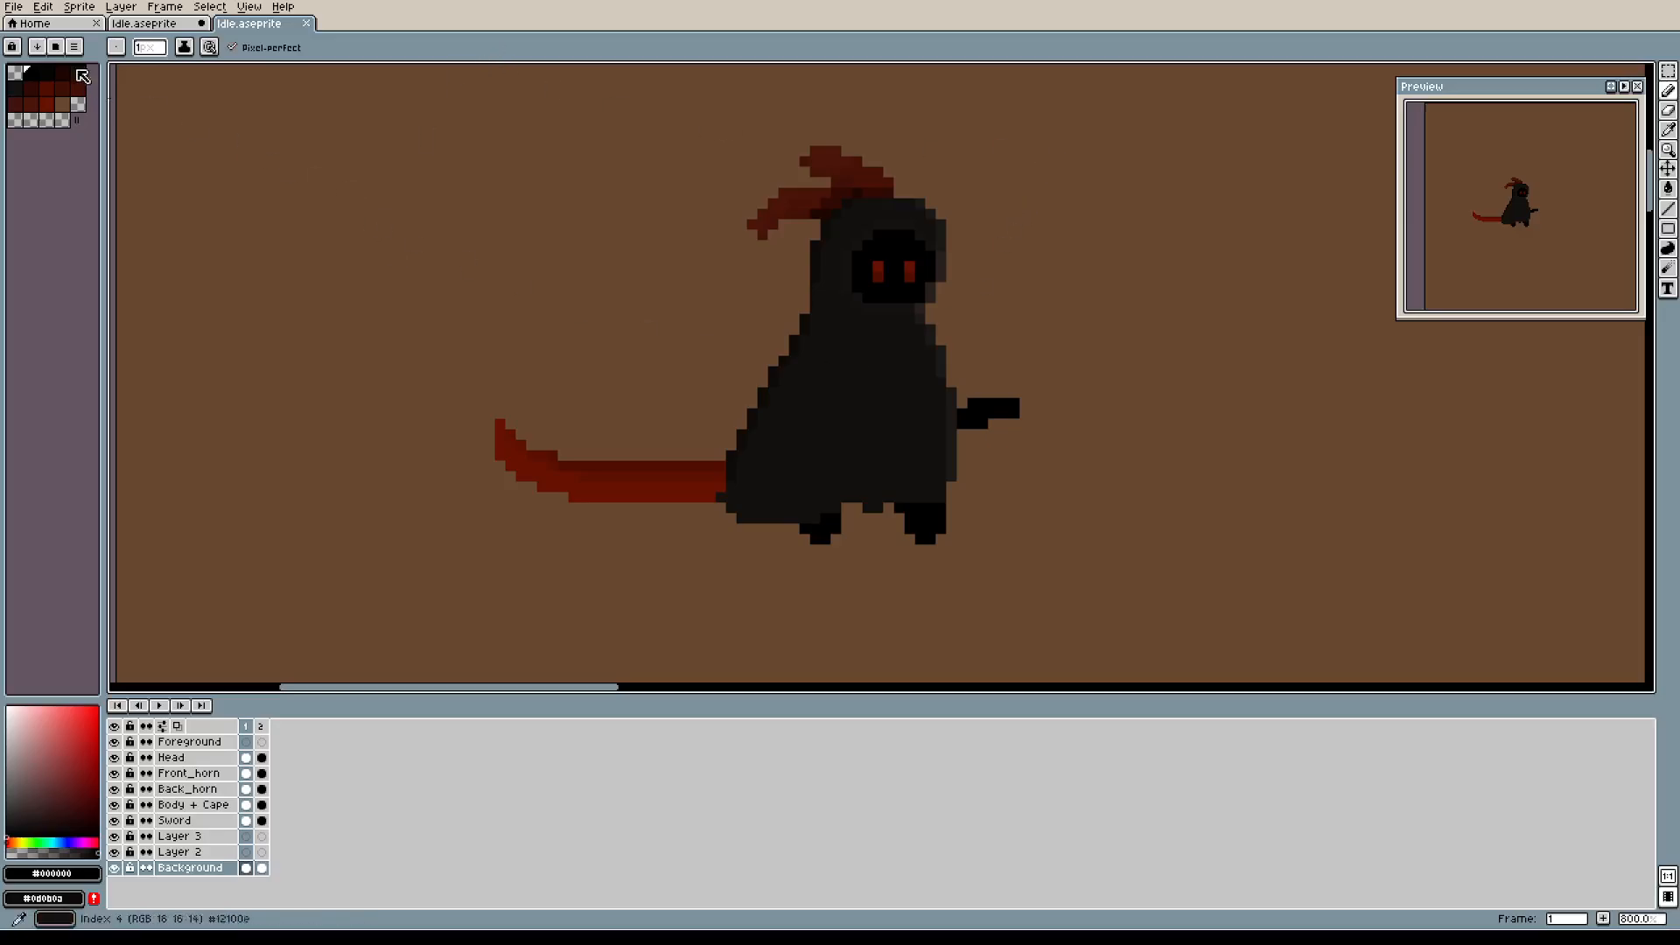
Open First Char.aseprite and extend the knight's front foot one pixel row downward in black.
{"action": "left_click", "coordinate": [14, 7]}
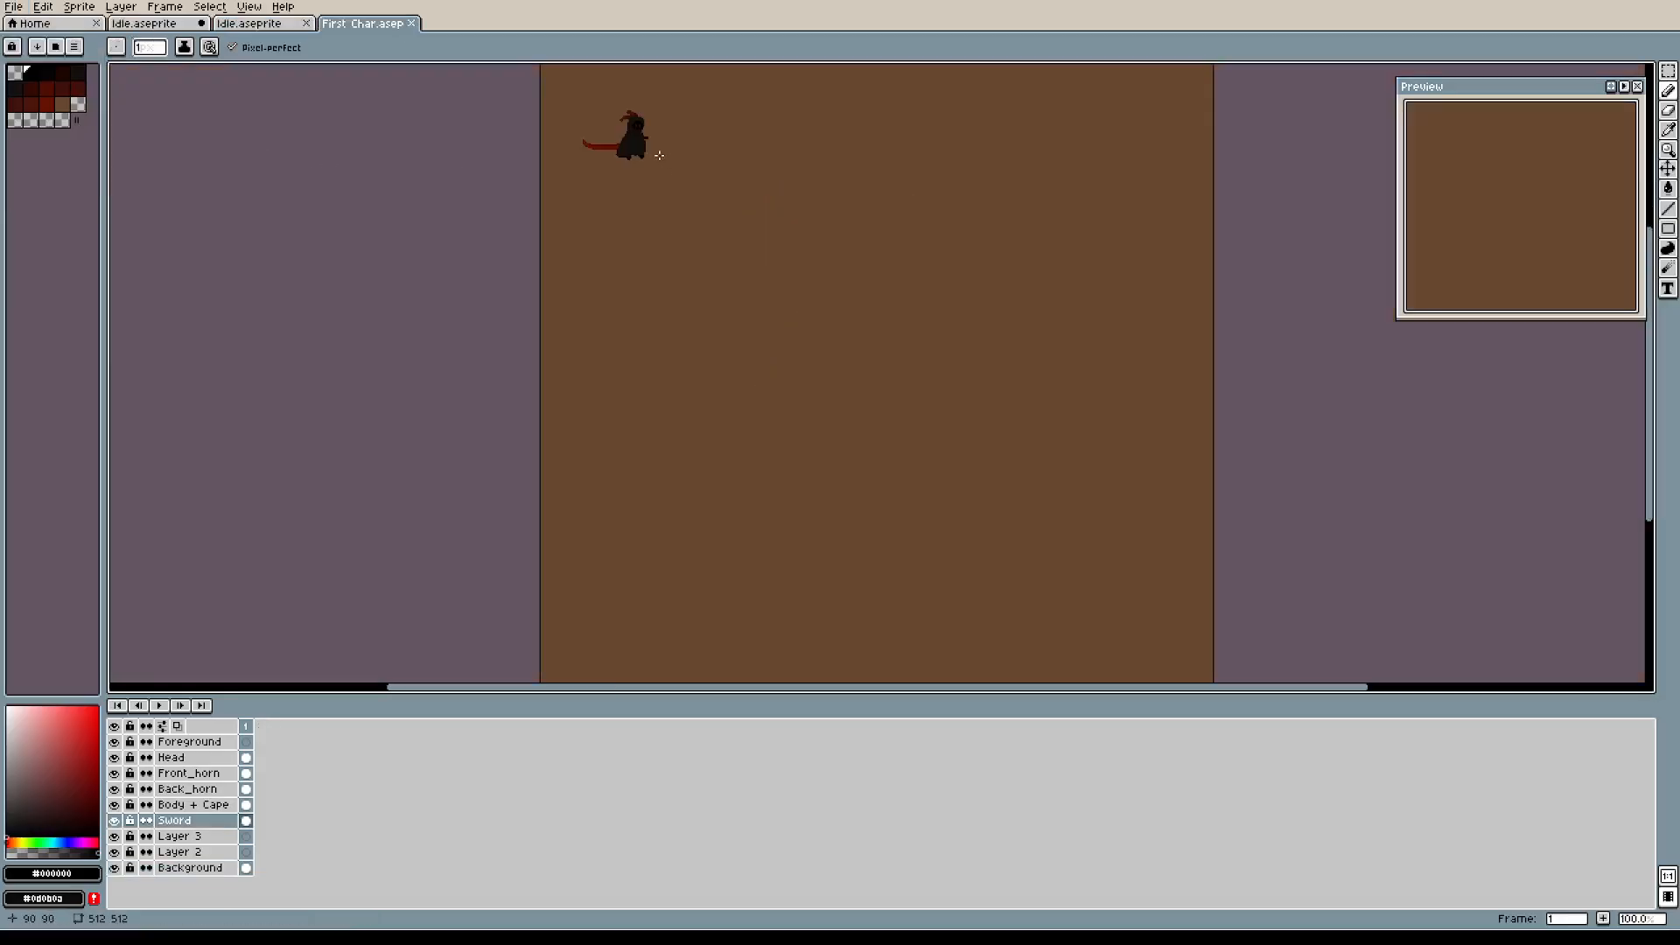
{"action": "scroll", "coordinate": [521, 147], "scroll_direction": "up", "scroll_amount": 5}
{"action": "left_click_drag", "start_coordinate": [486, 140], "coordinate": [596, 328]}
{"action": "scroll", "coordinate": [597, 328], "scroll_direction": "up", "scroll_amount": 1}
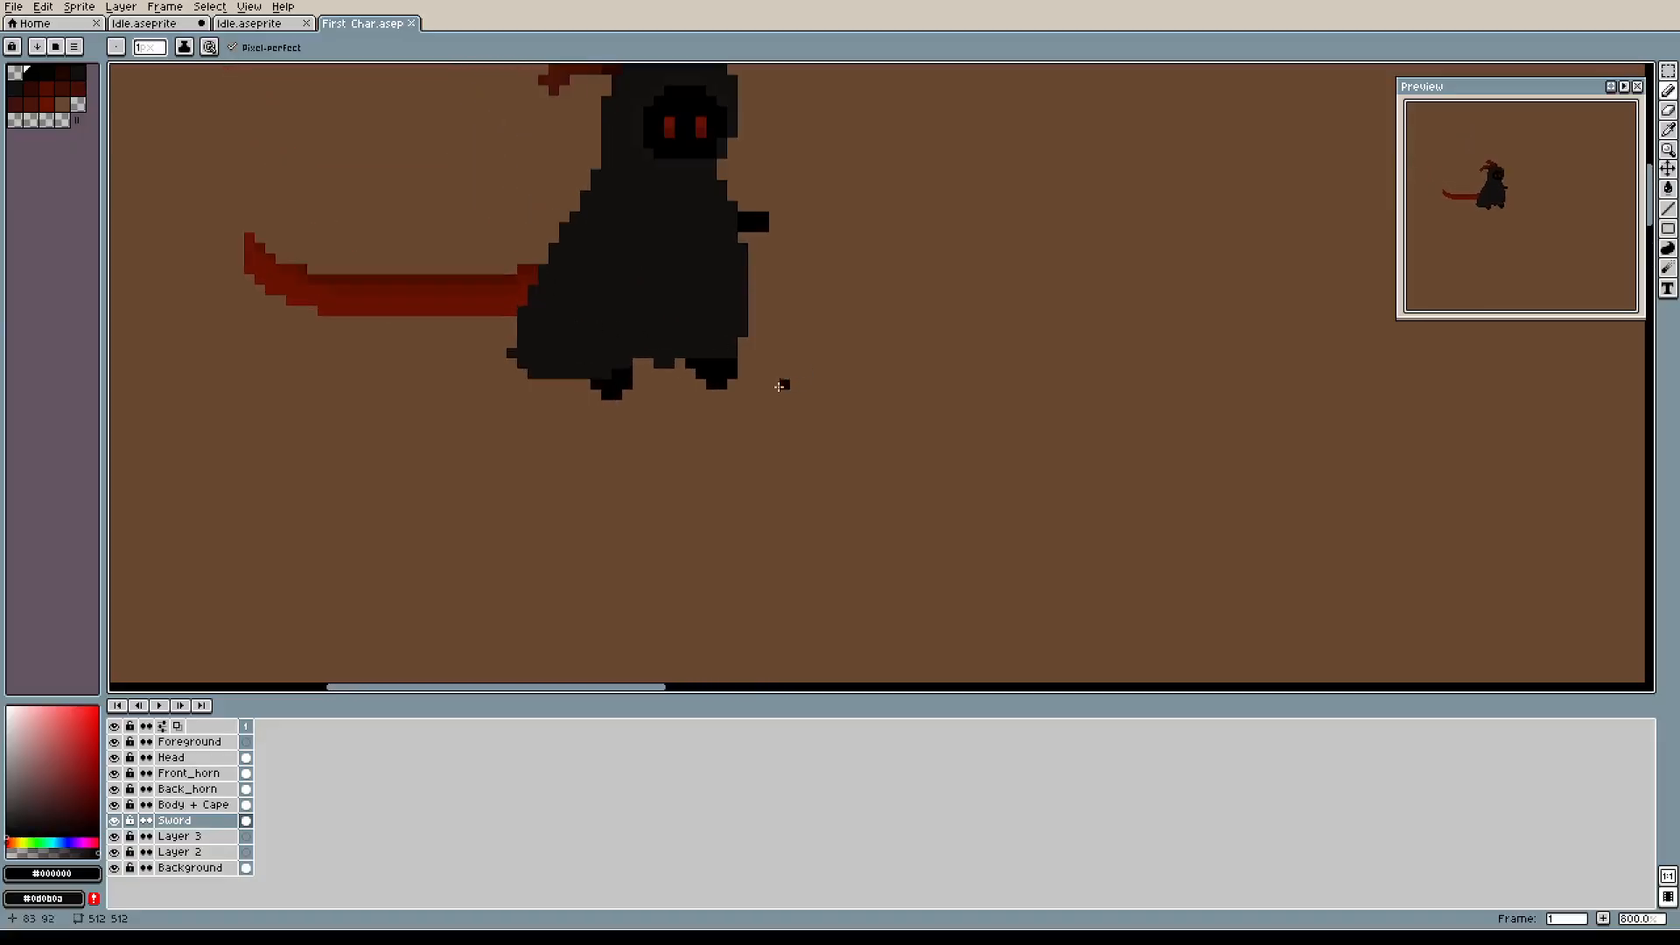
{"action": "left_click", "coordinate": [717, 395]}
{"action": "left_click", "coordinate": [734, 384]}
{"action": "left_click_drag", "start_coordinate": [834, 294], "coordinate": [965, 340]}
{"action": "scroll", "coordinate": [938, 229], "scroll_direction": "down", "scroll_amount": 1}
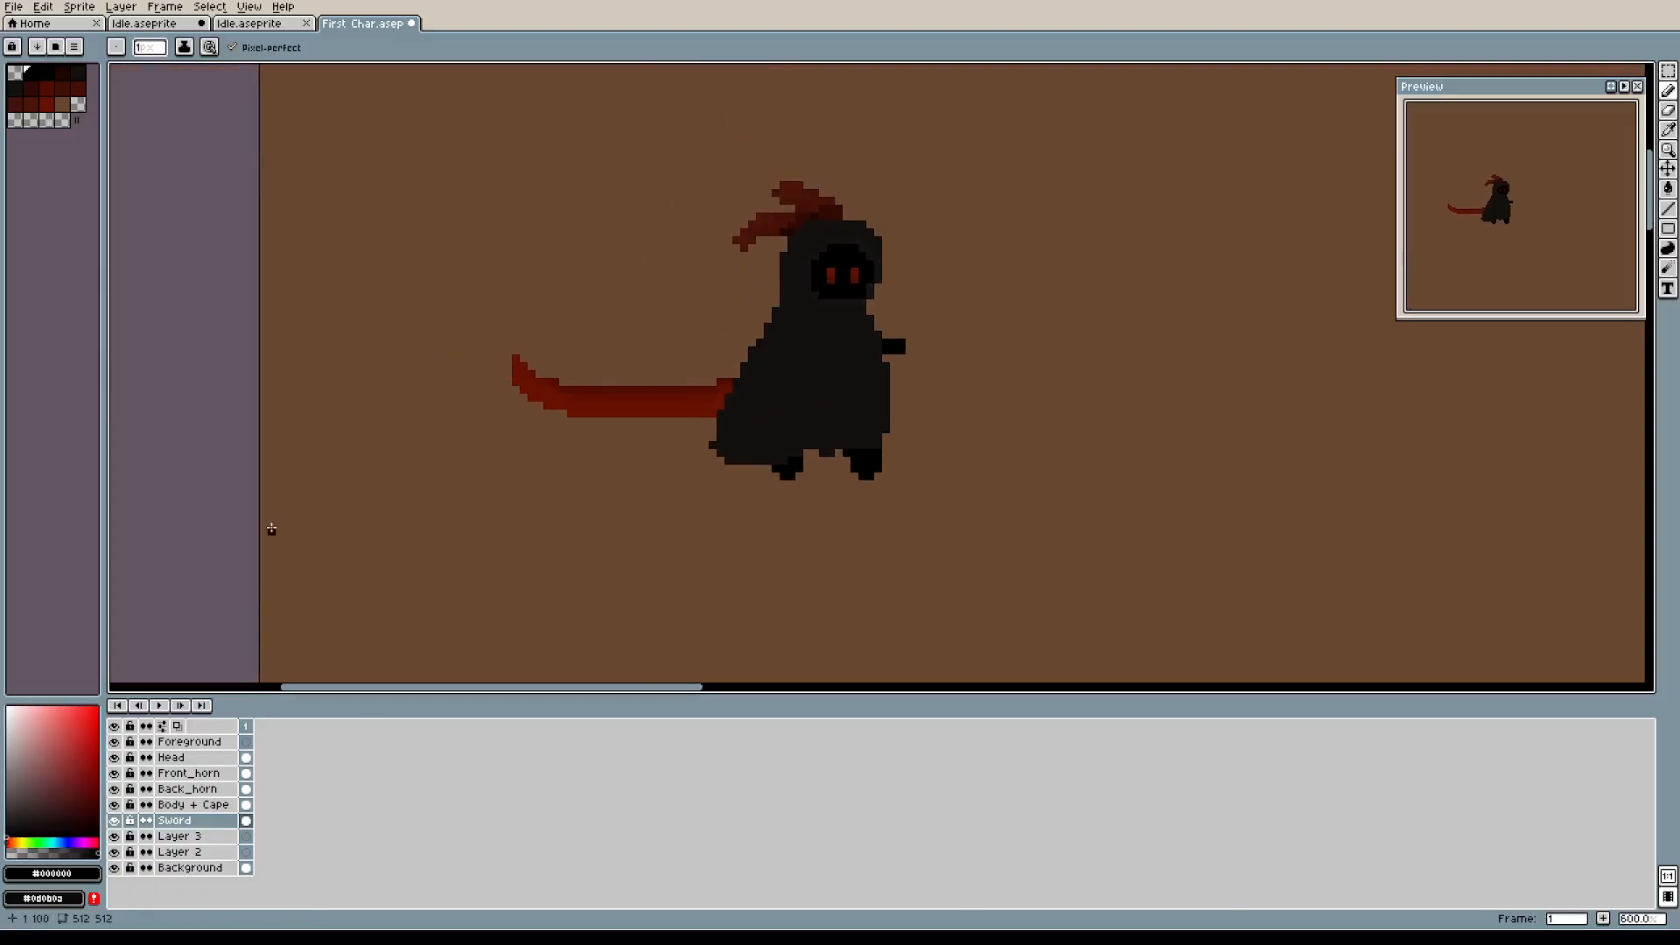
Save First Char.aseprite and close it, returning to the two-frame Idle.aseprite.
{"action": "left_click", "coordinate": [14, 6]}
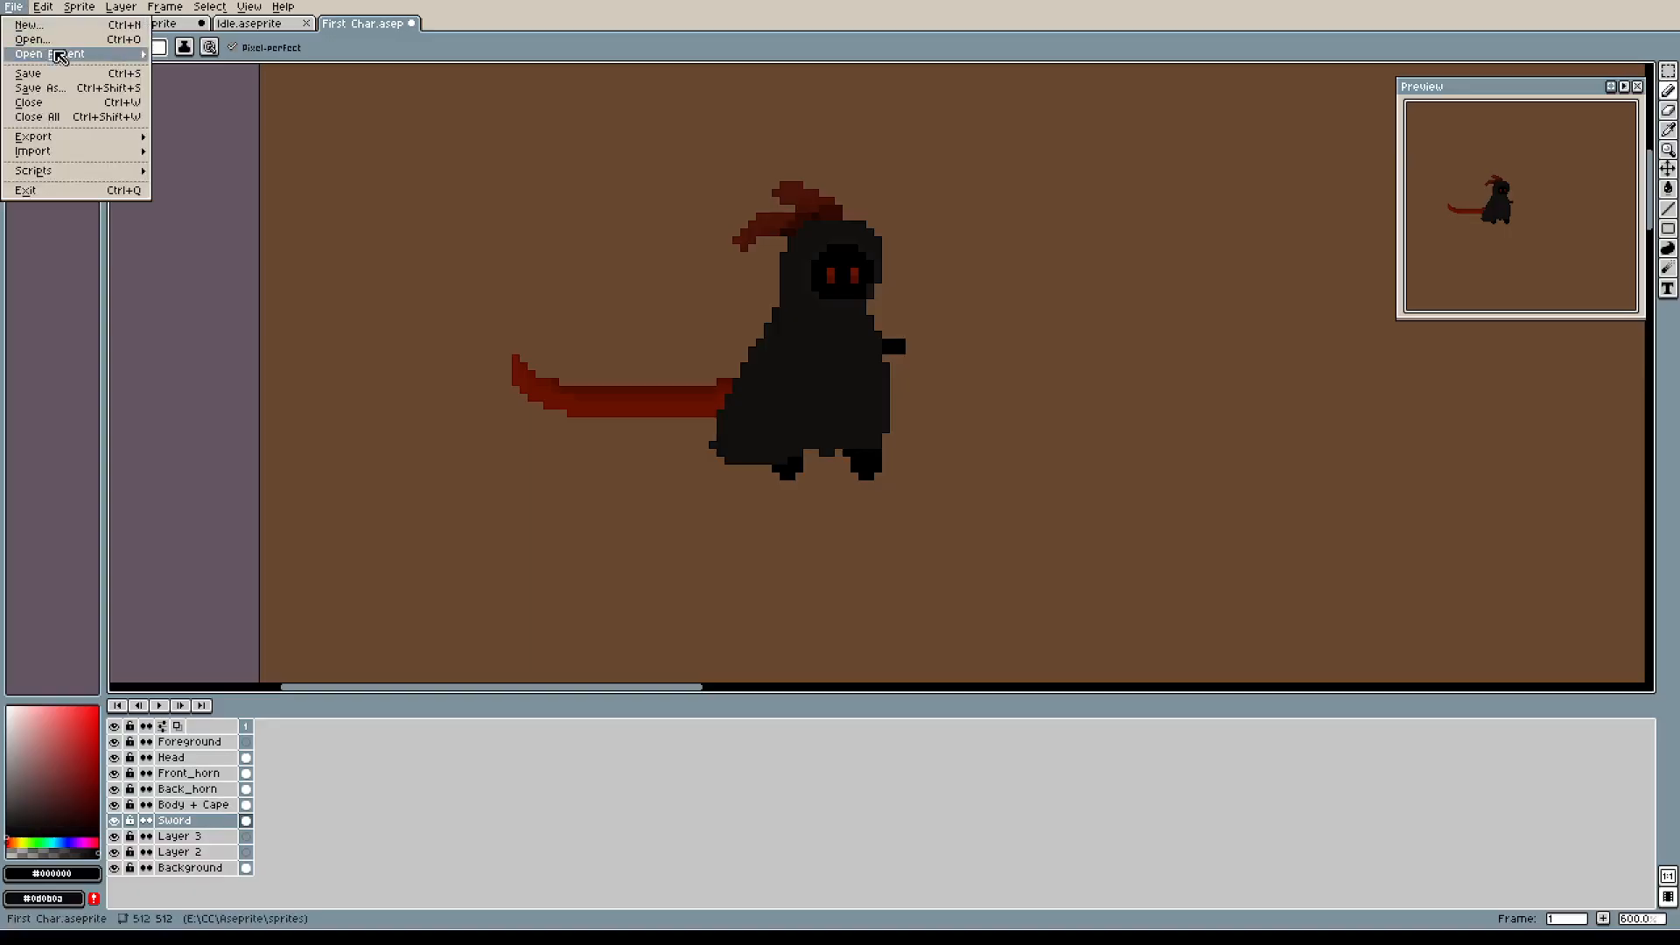
{"action": "left_click", "coordinate": [58, 75]}
{"action": "left_click", "coordinate": [412, 25]}
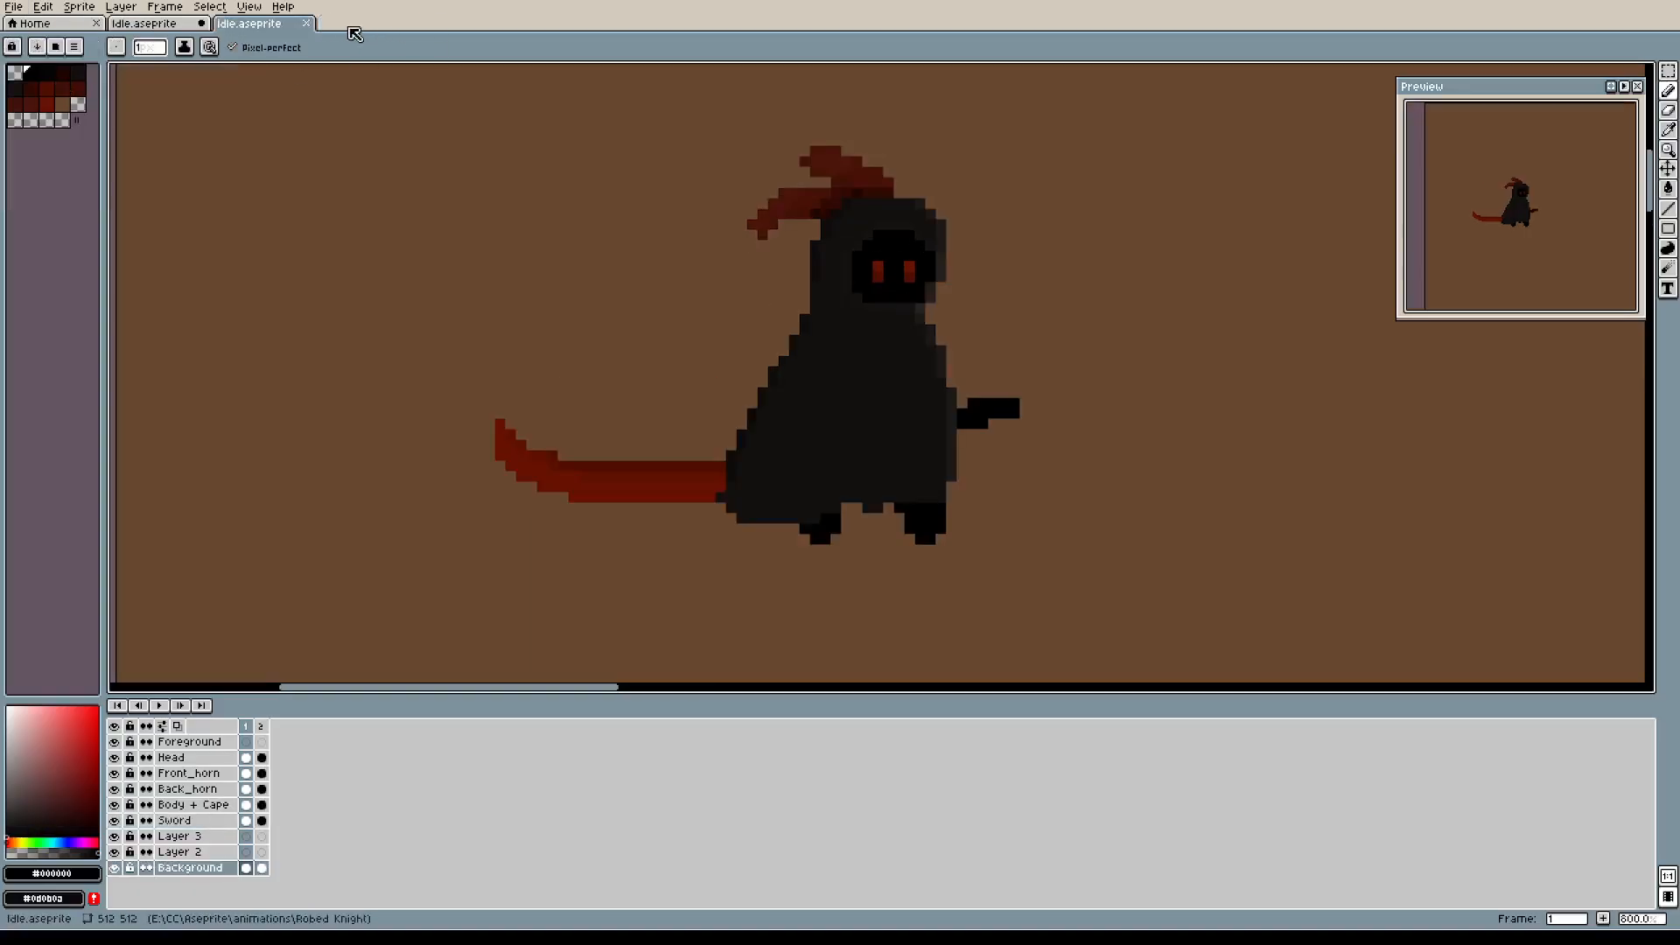
{"action": "left_click_drag", "start_coordinate": [946, 264], "coordinate": [767, 268]}
{"action": "left_click_drag", "start_coordinate": [883, 351], "coordinate": [952, 393]}
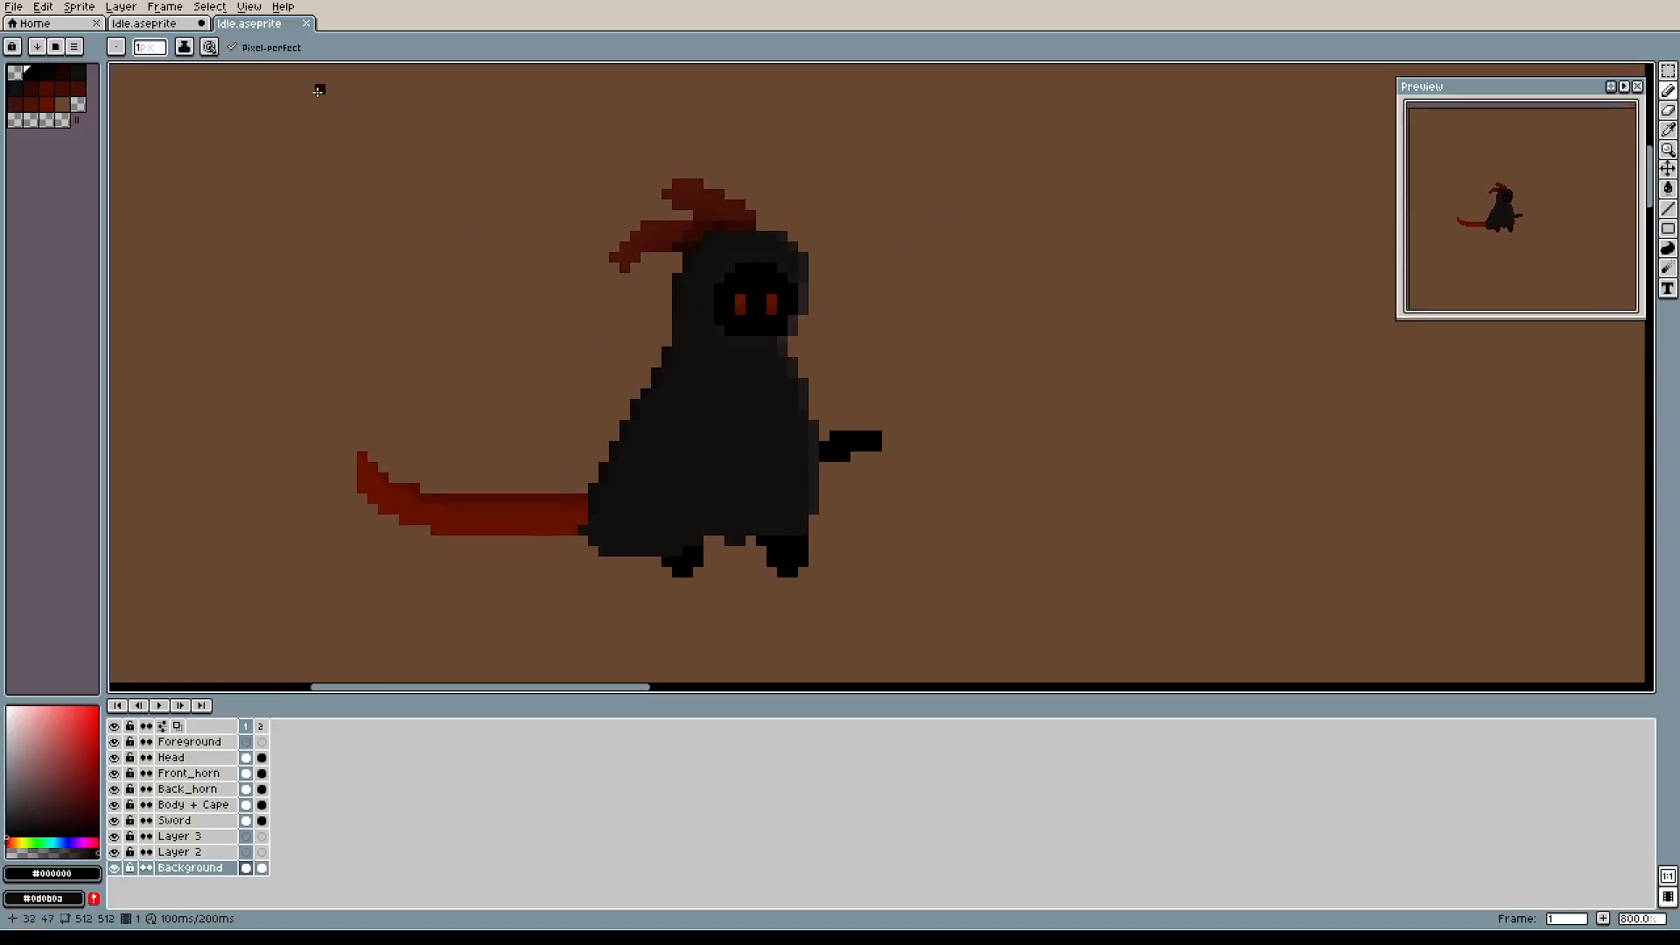
Switch to the three-frame Idle.aseprite and play back the animation.
{"action": "left_click", "coordinate": [171, 24]}
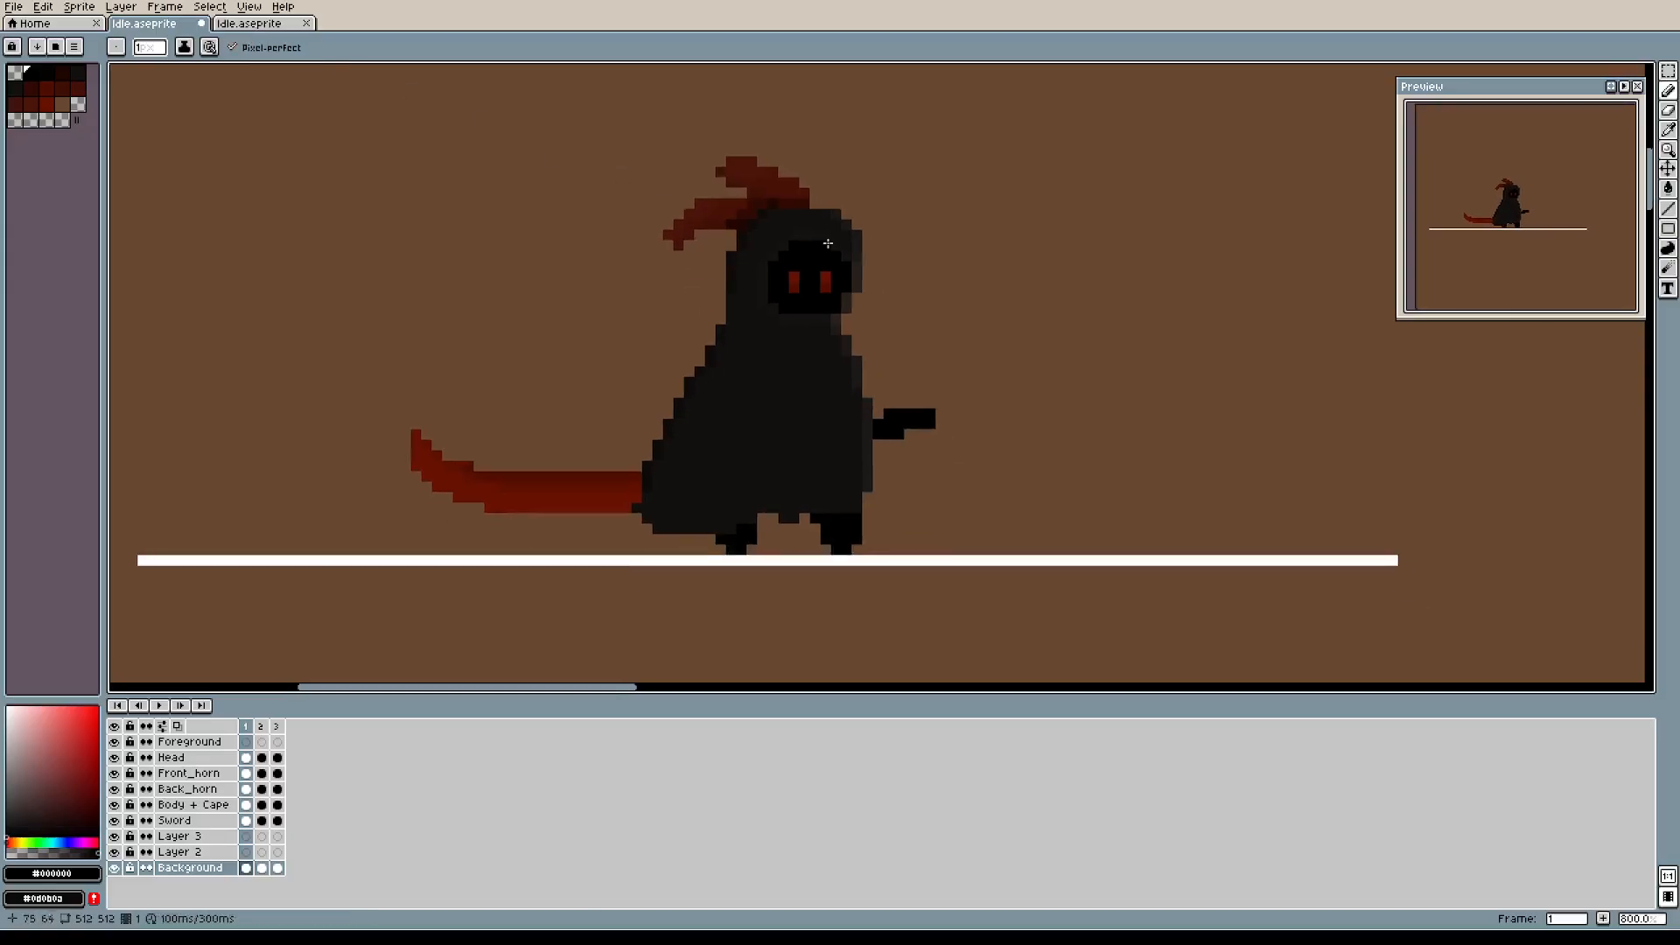
{"action": "scroll", "coordinate": [830, 263], "scroll_direction": "down", "scroll_amount": 1}
{"action": "left_click_drag", "start_coordinate": [941, 265], "coordinate": [967, 315]}
{"action": "scroll", "coordinate": [875, 356], "scroll_direction": "up", "scroll_amount": 1}
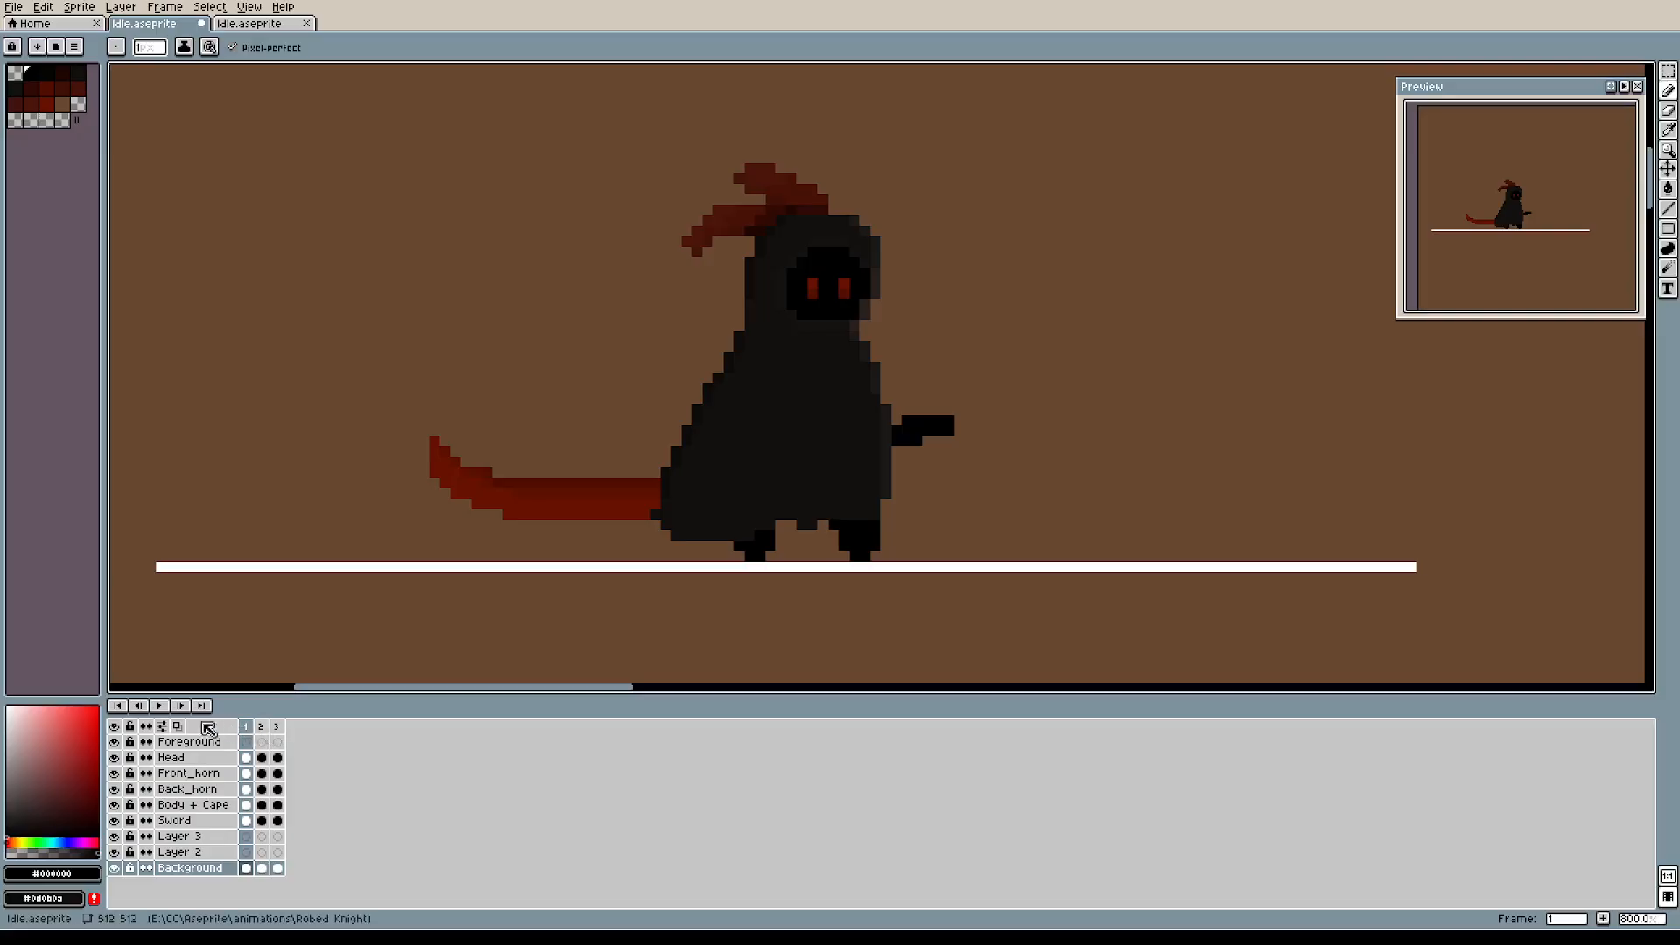
{"action": "left_click", "coordinate": [162, 707]}
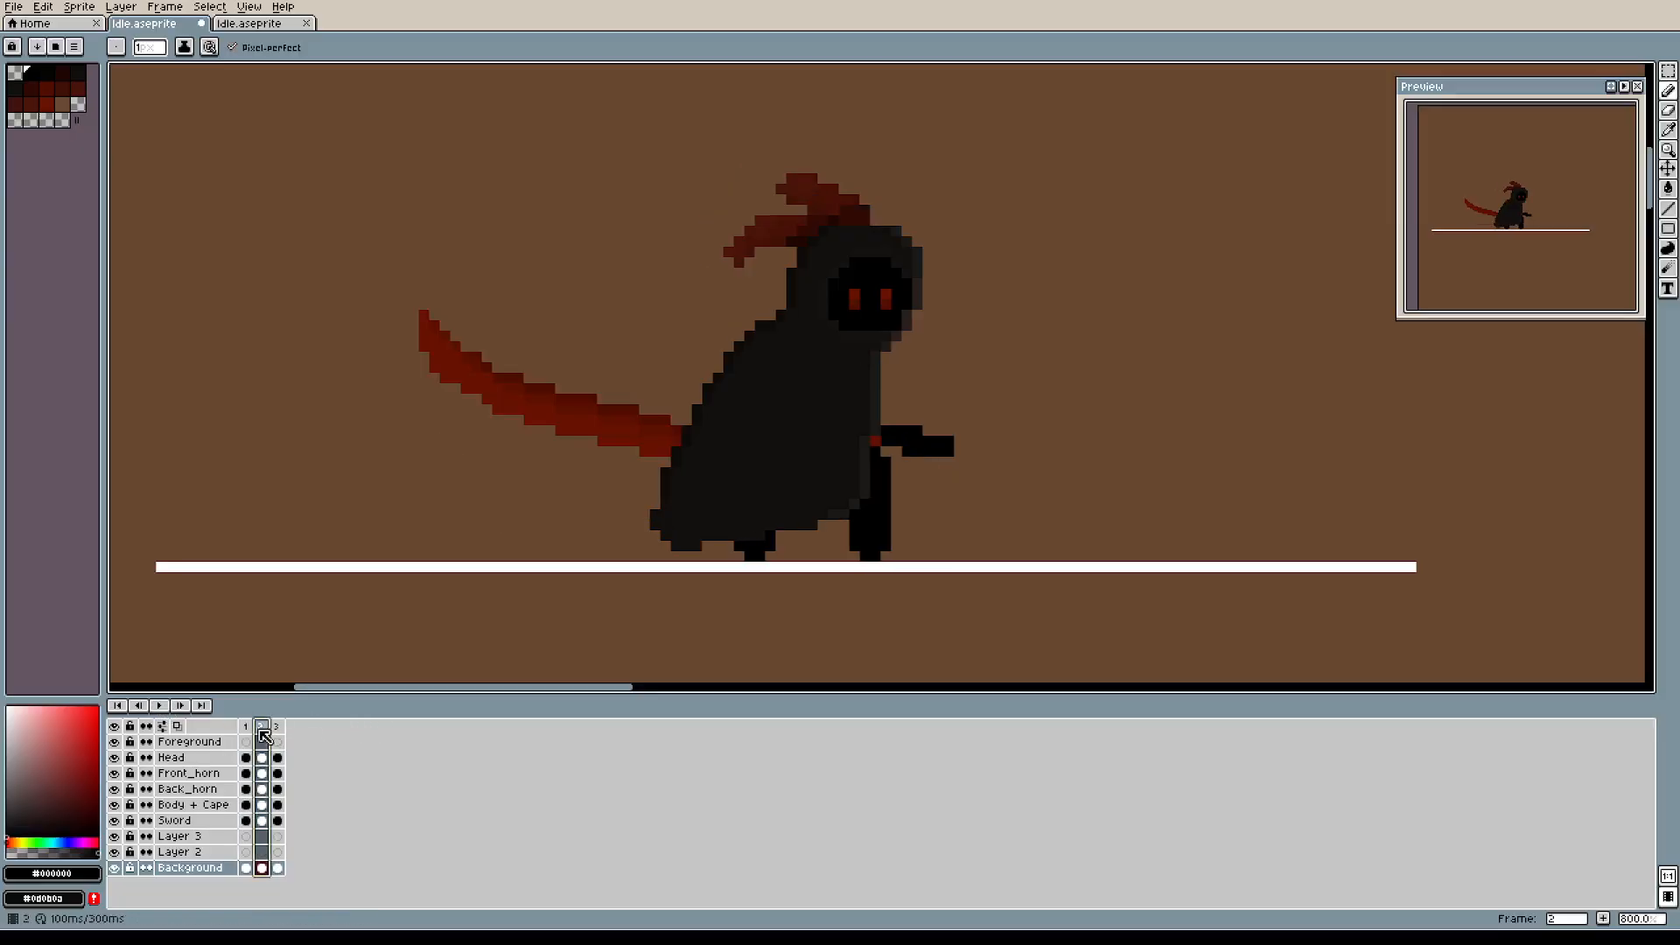
Duplicate the upright pose of frame 1 twice to hold it for three frames.
{"action": "left_click", "coordinate": [263, 732]}
{"action": "key", "text": "Left"}
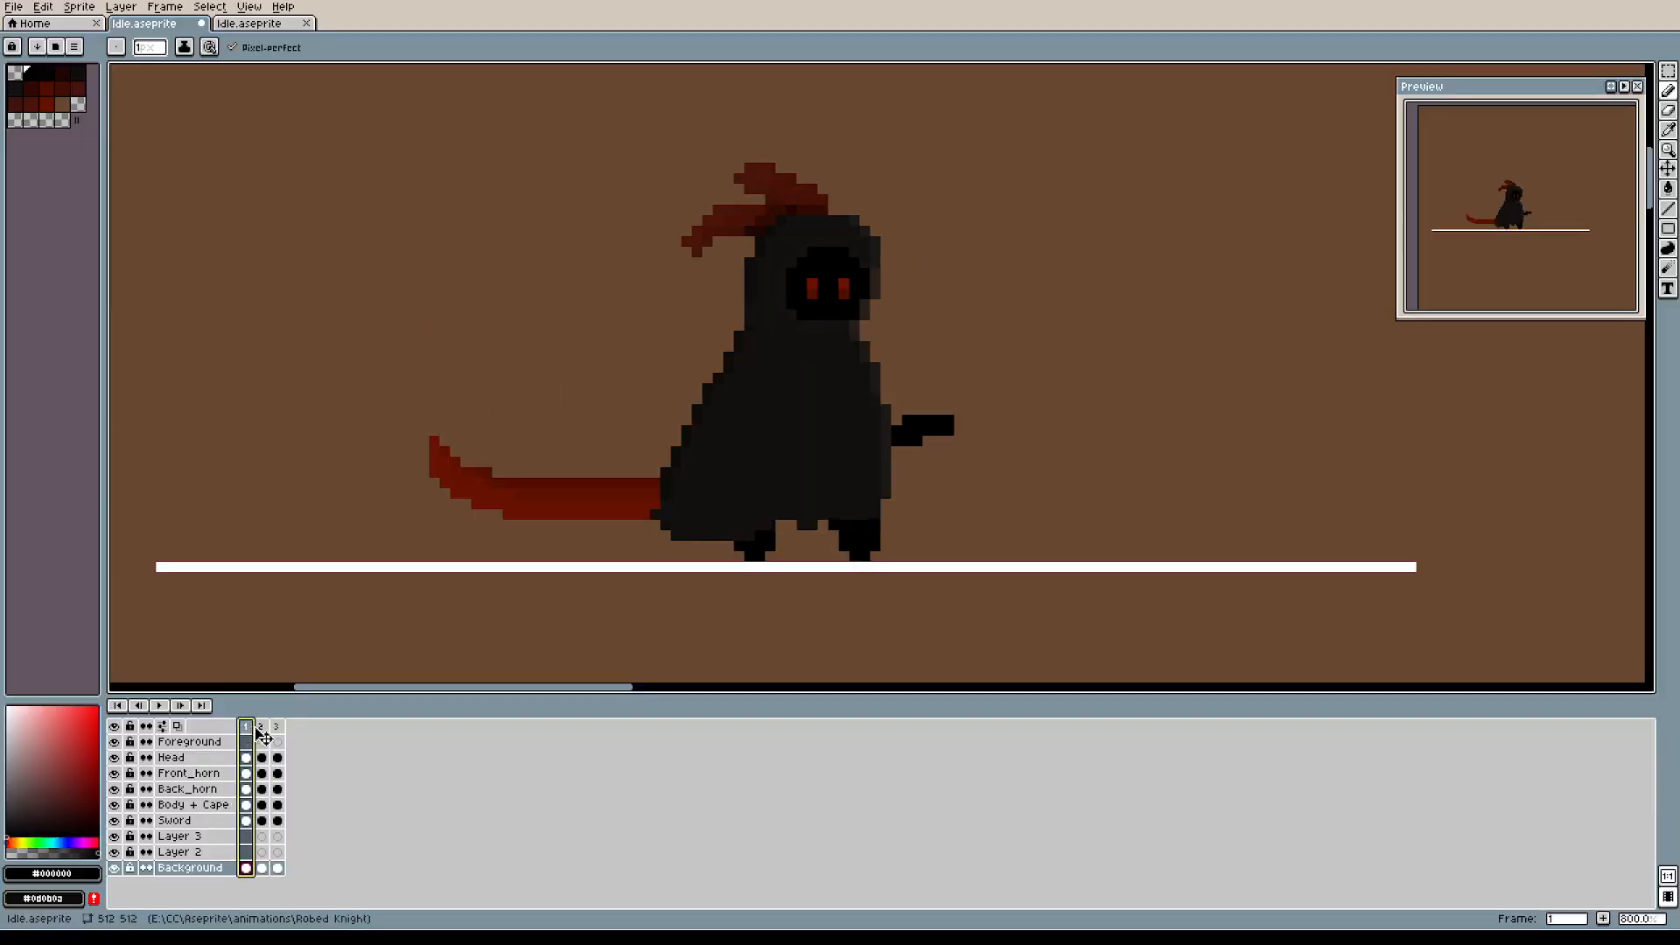
{"action": "key", "text": "alt+n"}
{"action": "key", "text": "alt+n"}
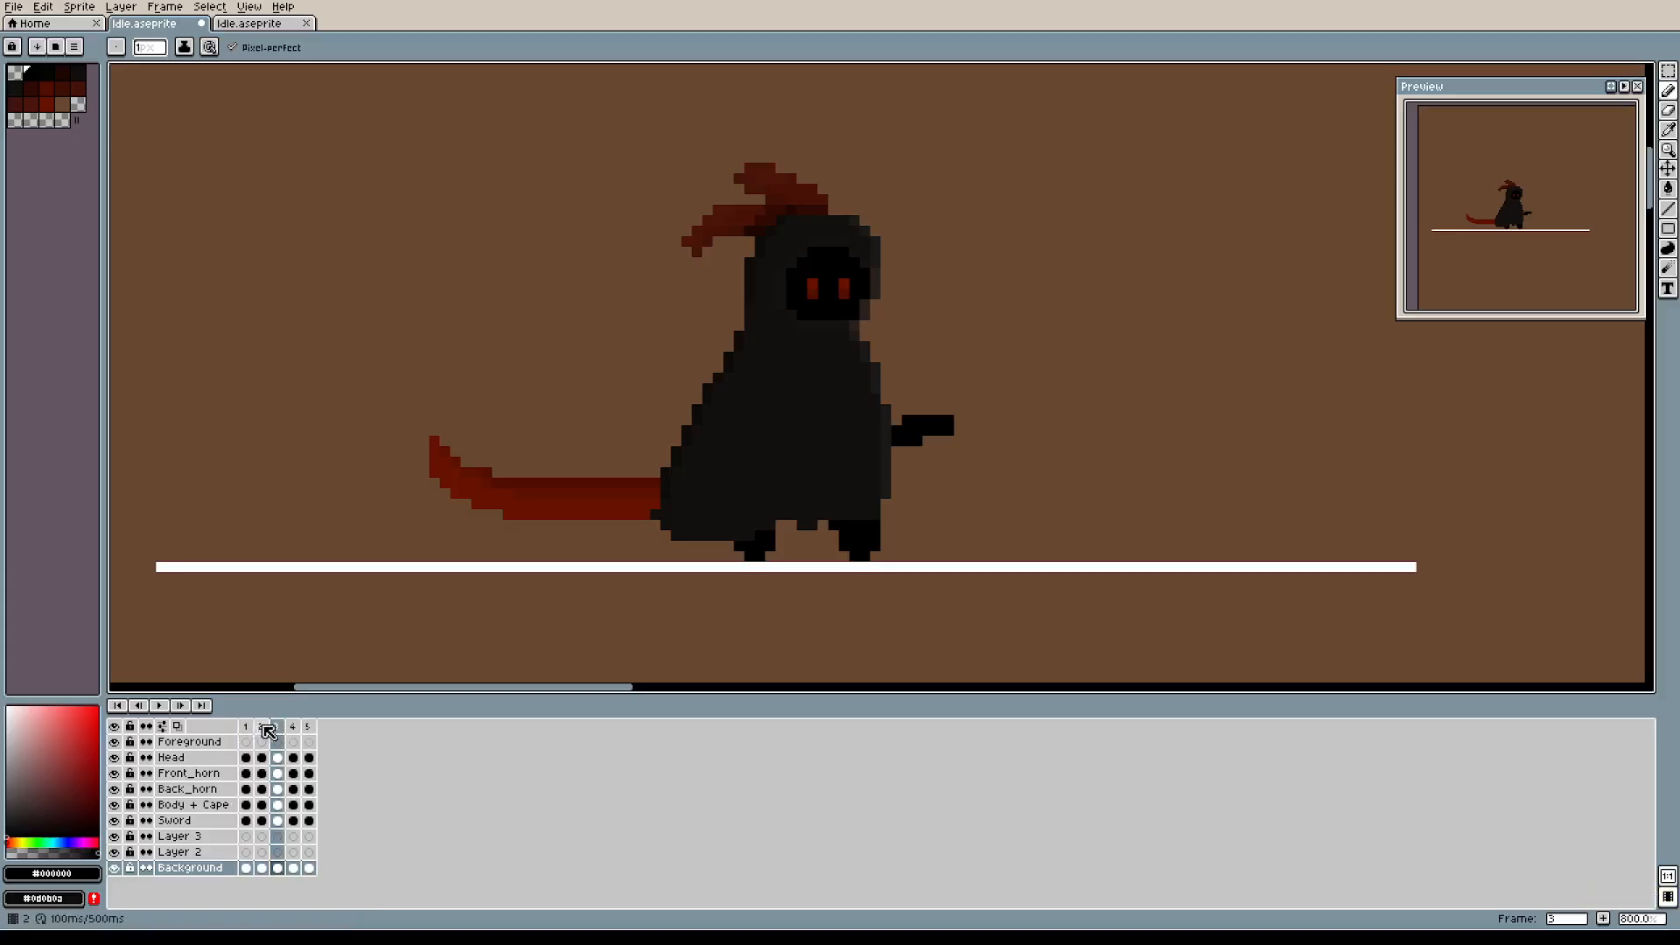
Duplicate frame 4 once so the forward-leaning pose is held for two frames.
{"action": "left_click", "coordinate": [311, 733]}
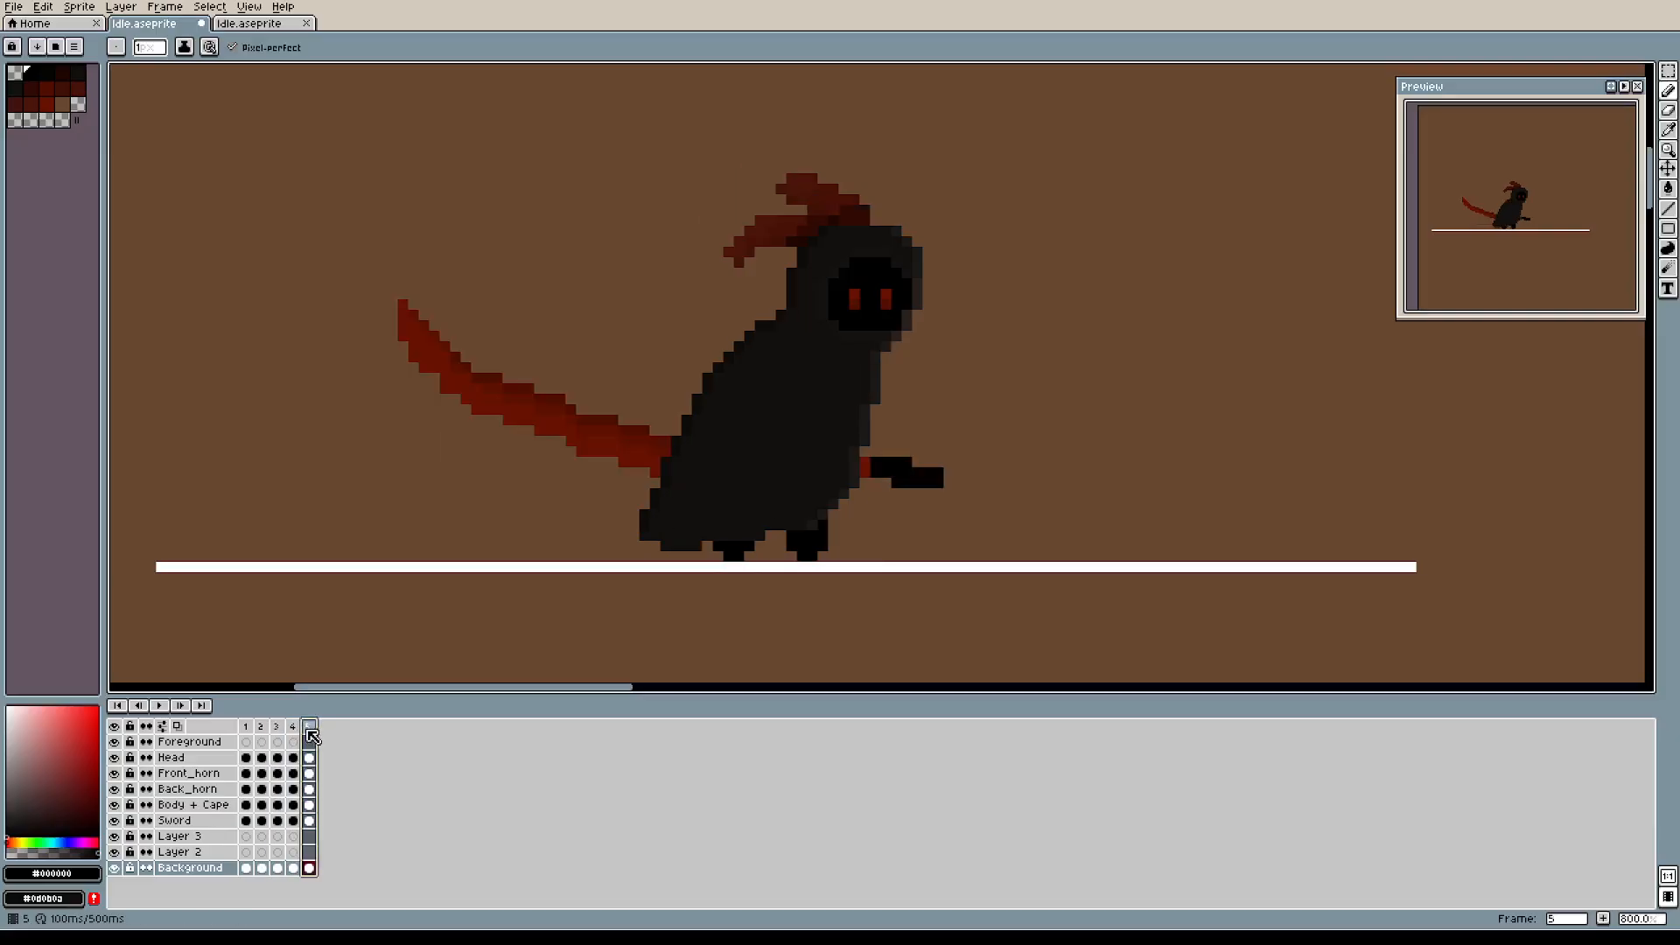
{"action": "left_click", "coordinate": [295, 728]}
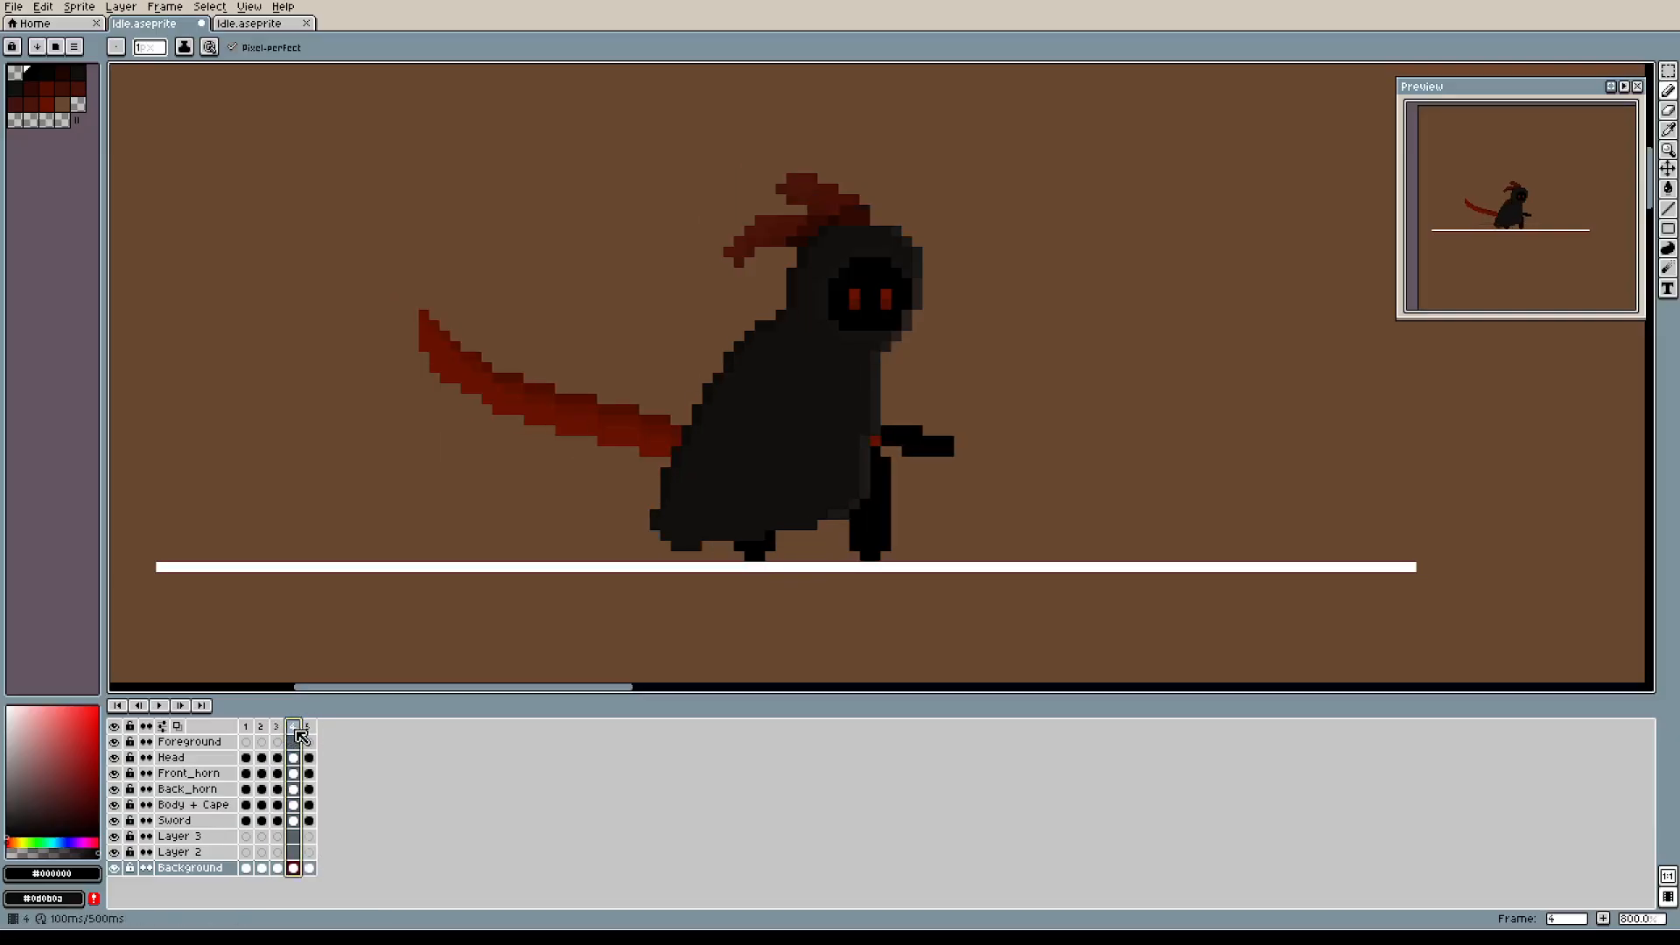
{"action": "key", "text": "alt+n"}
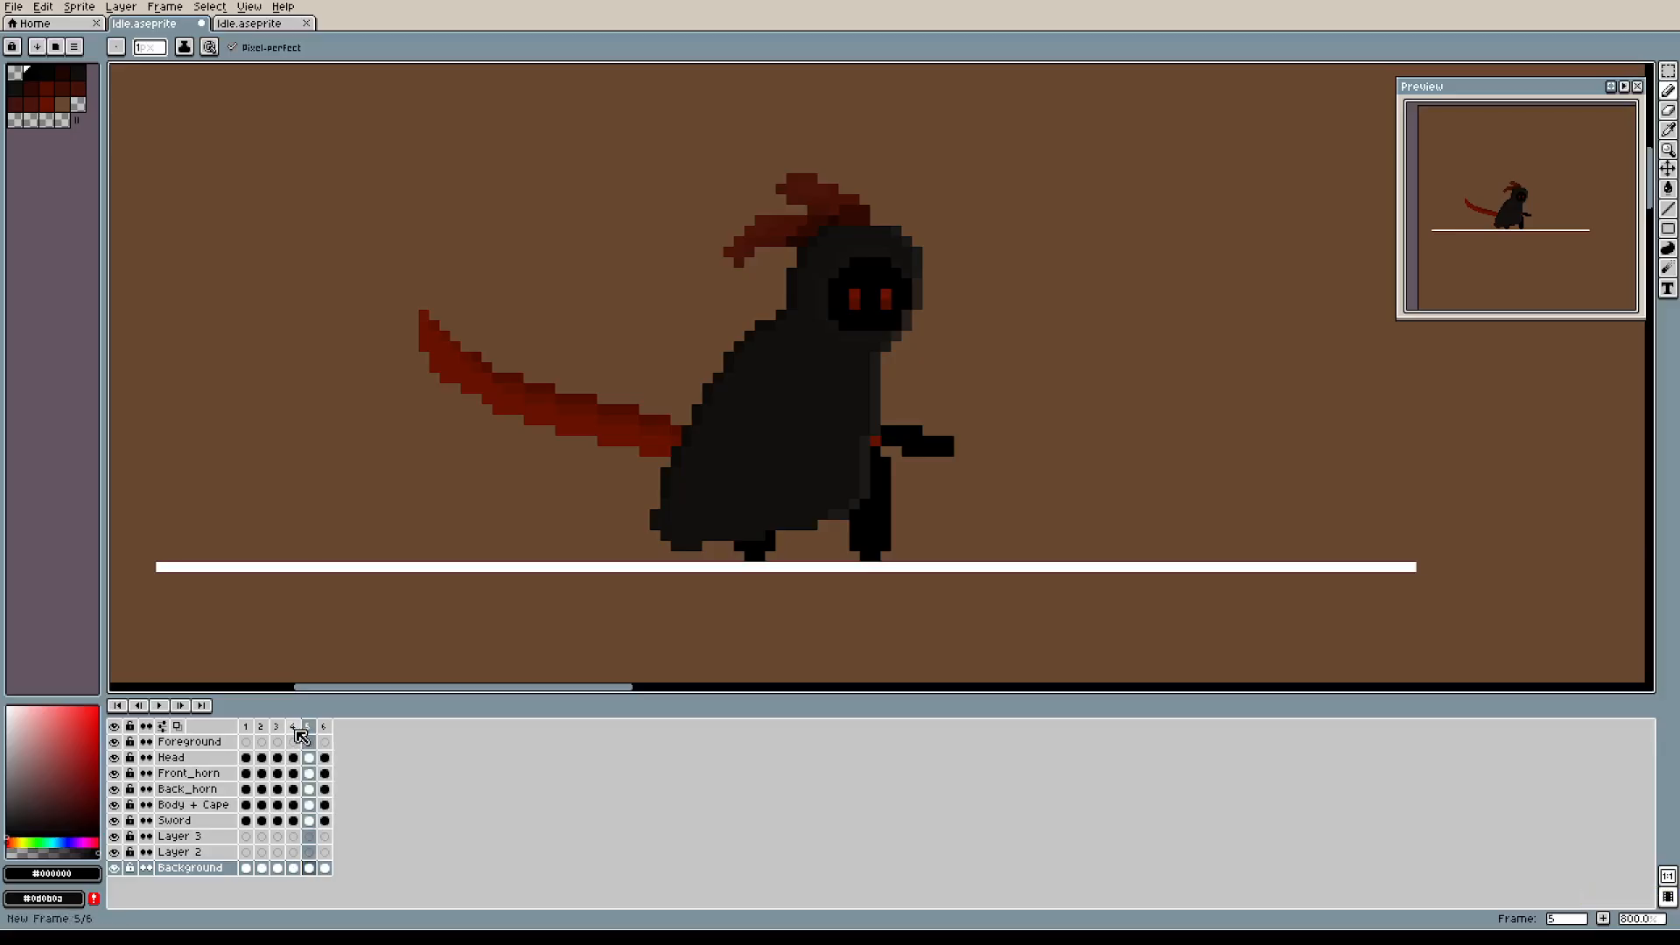
{"action": "left_click", "coordinate": [322, 728]}
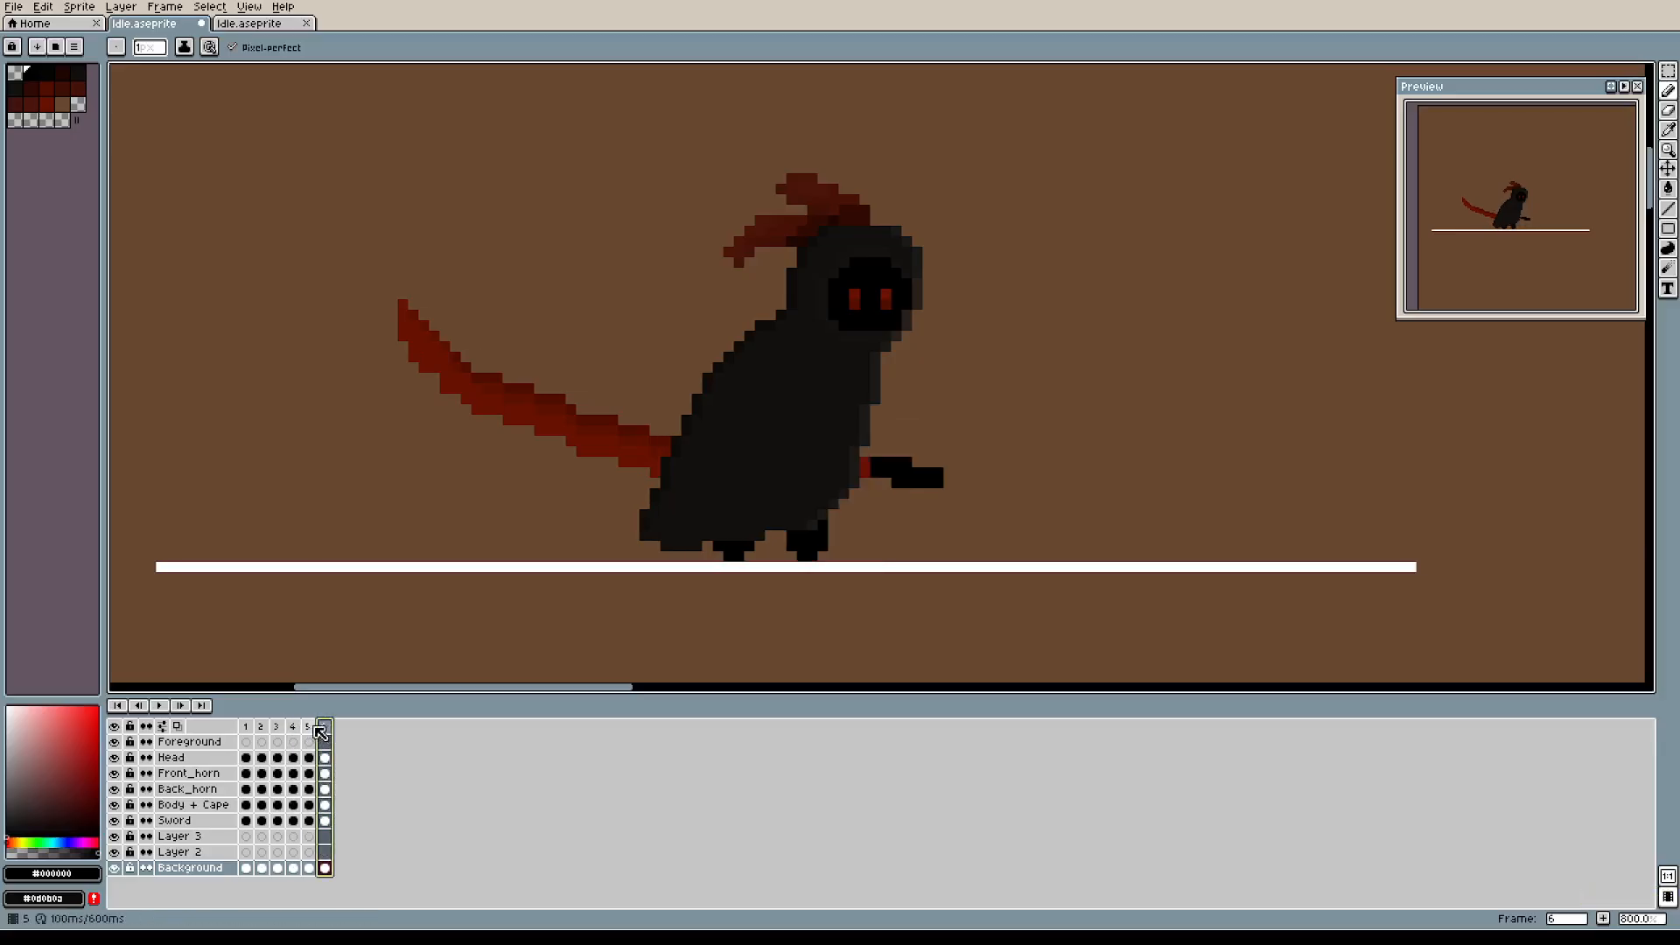
{"action": "left_click", "coordinate": [309, 729]}
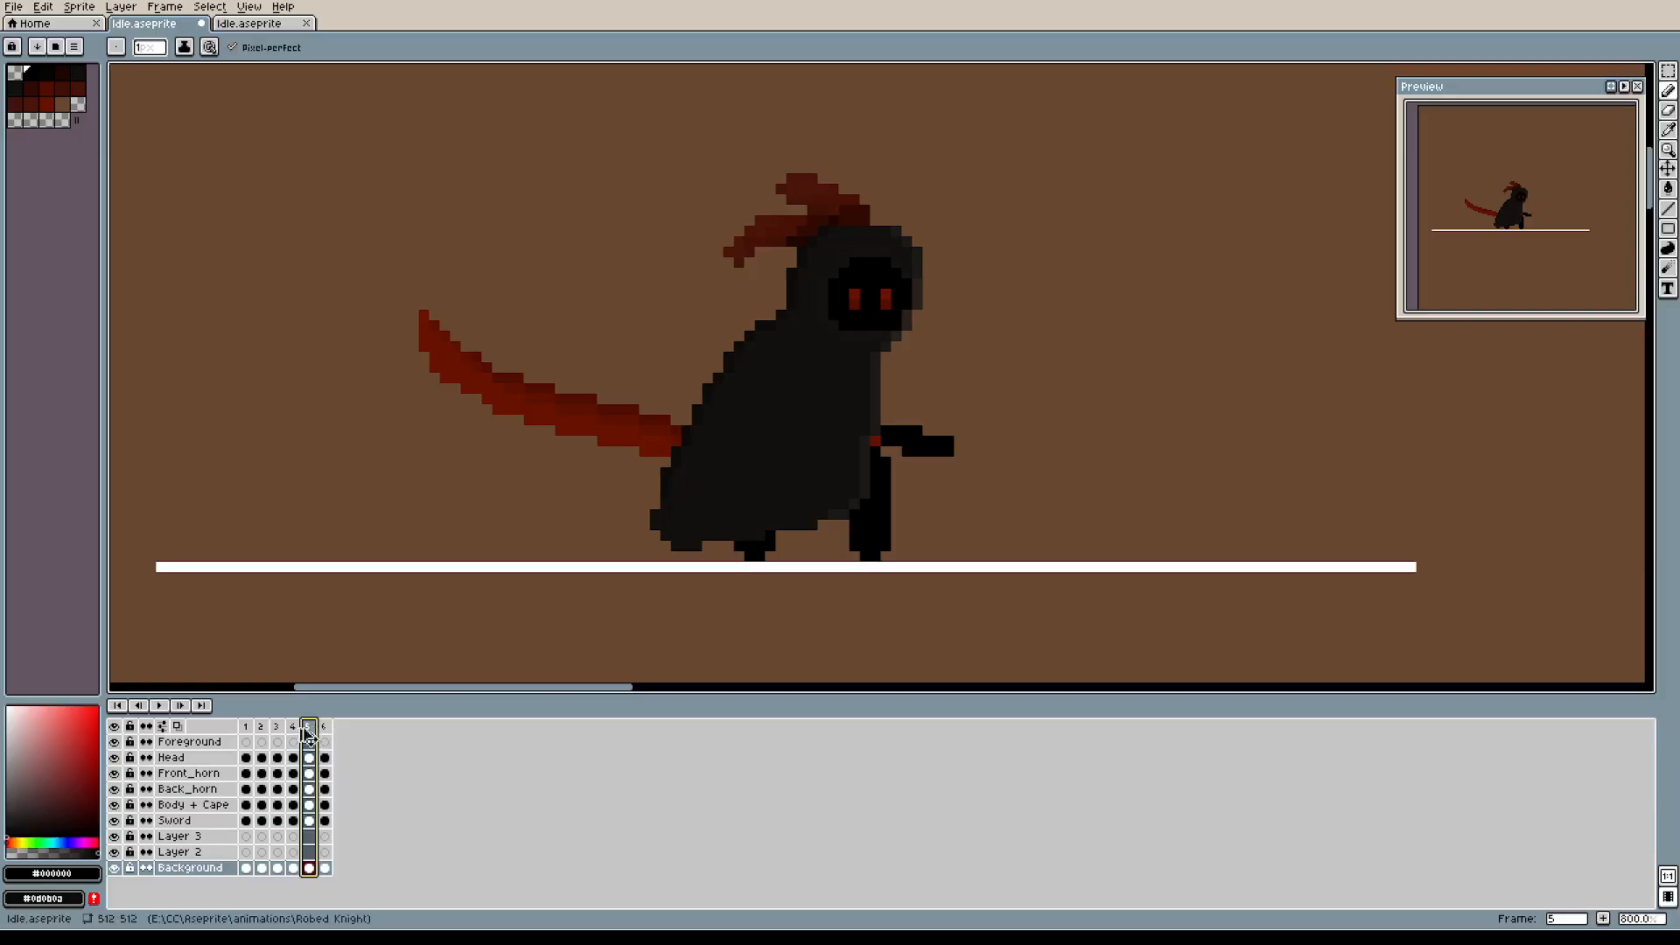
Step back and forth through the frames to check how the upright pose changes into the forward lean.
{"action": "left_click", "coordinate": [246, 727]}
{"action": "left_click", "coordinate": [264, 728]}
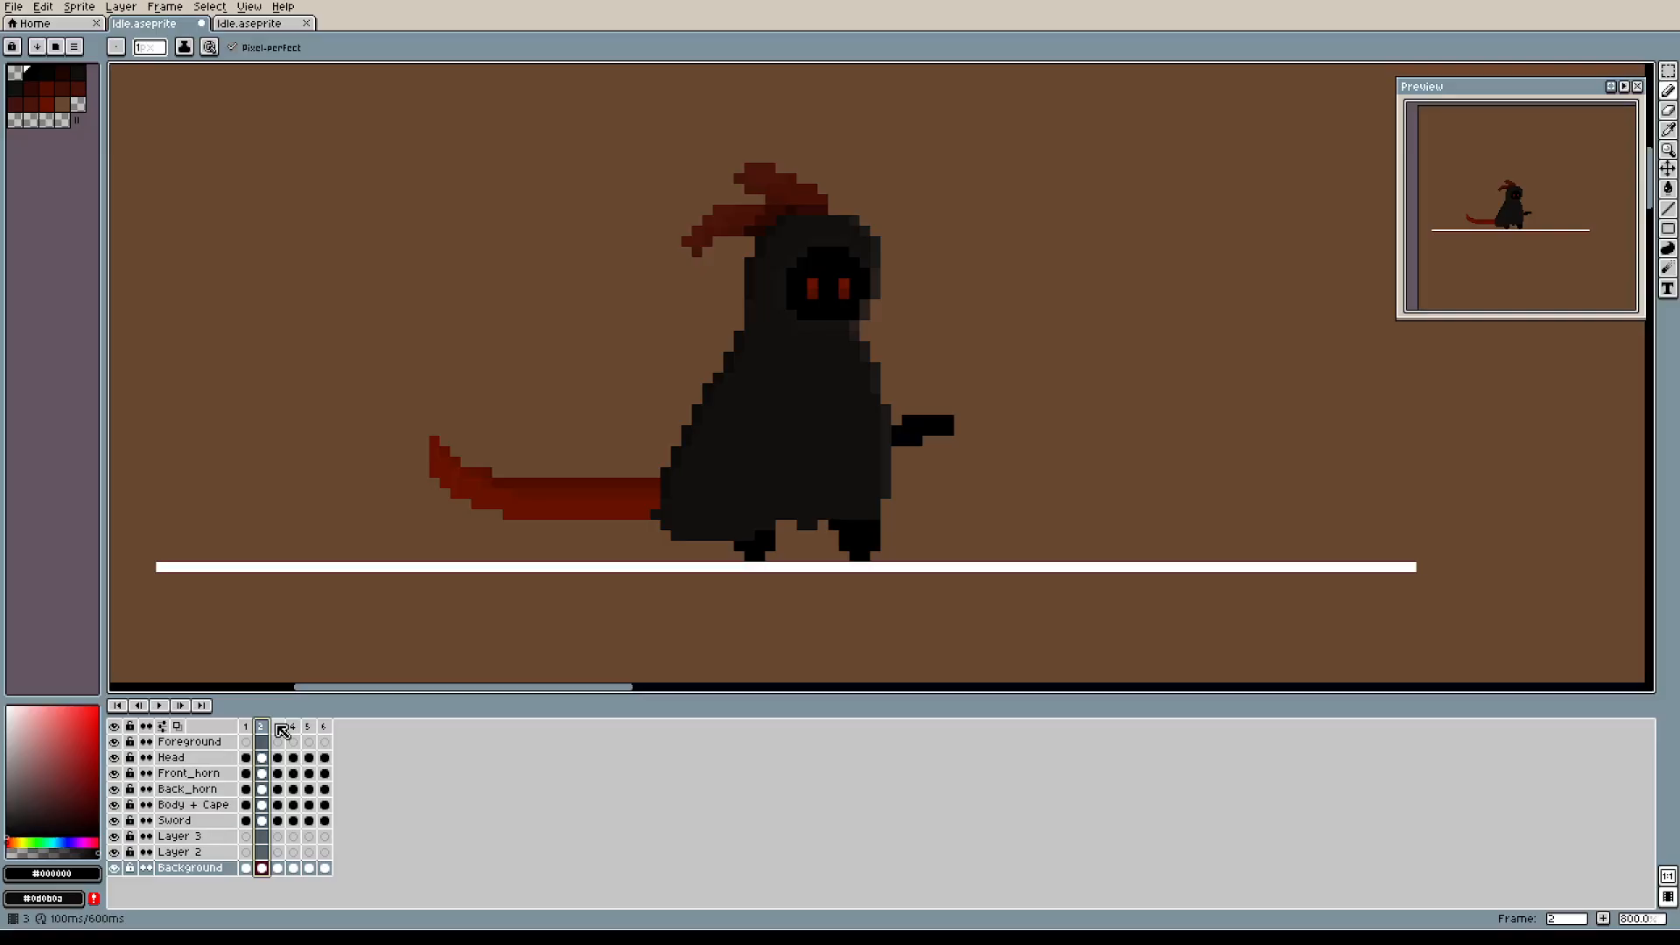
{"action": "left_click", "coordinate": [282, 728]}
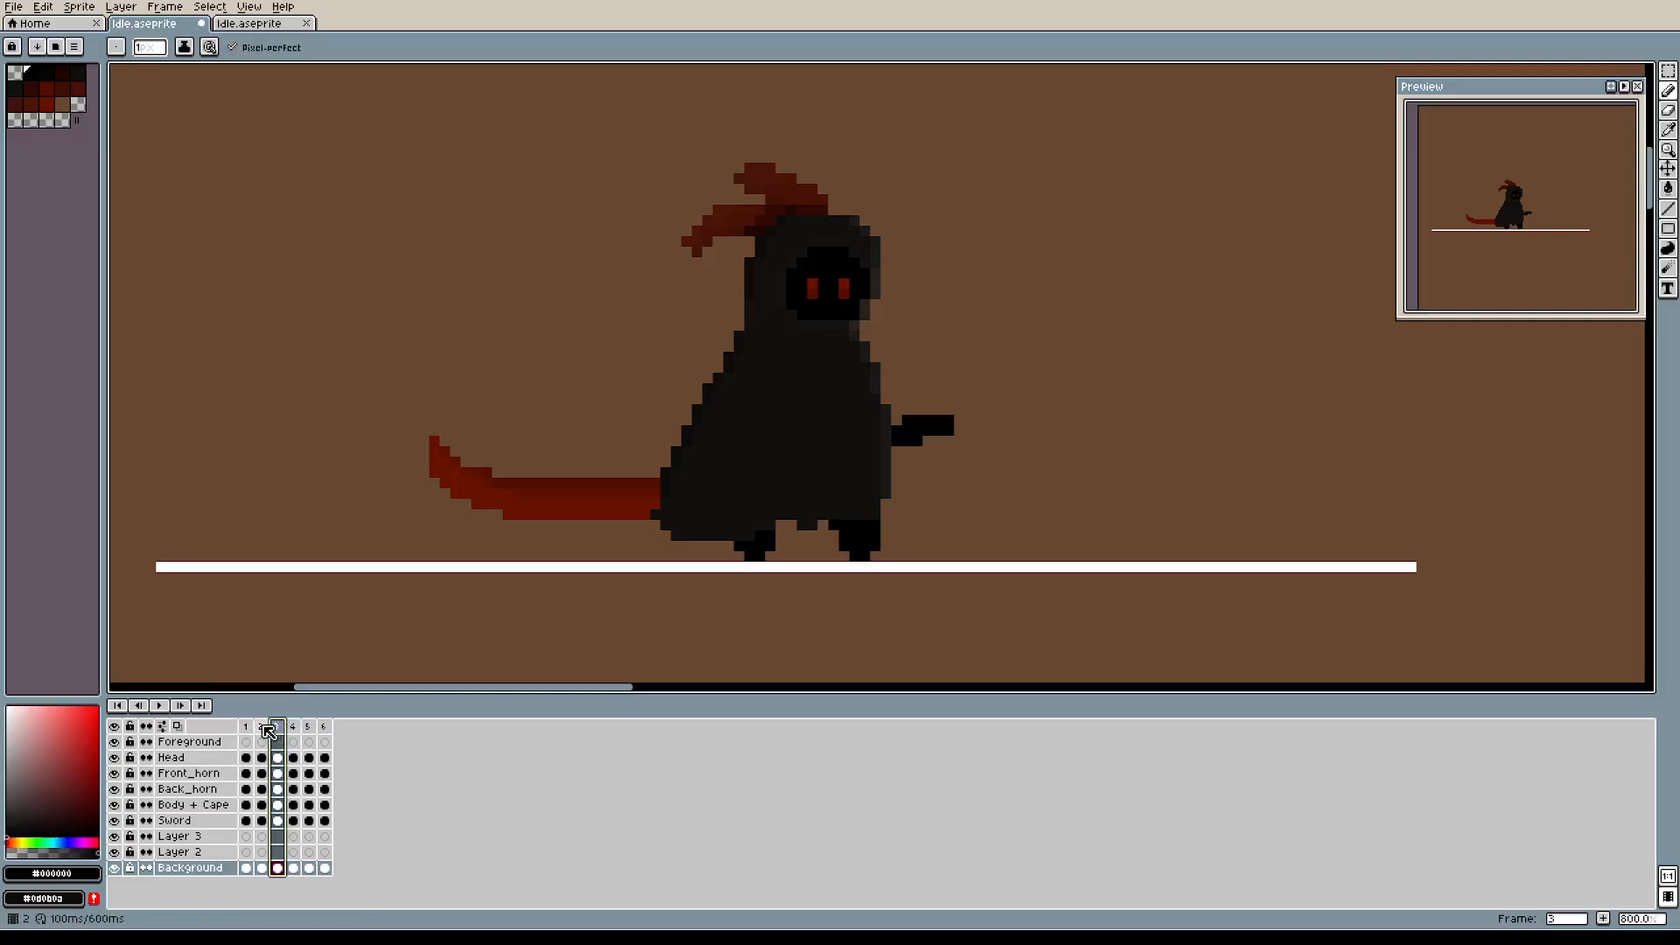
{"action": "left_click", "coordinate": [262, 727]}
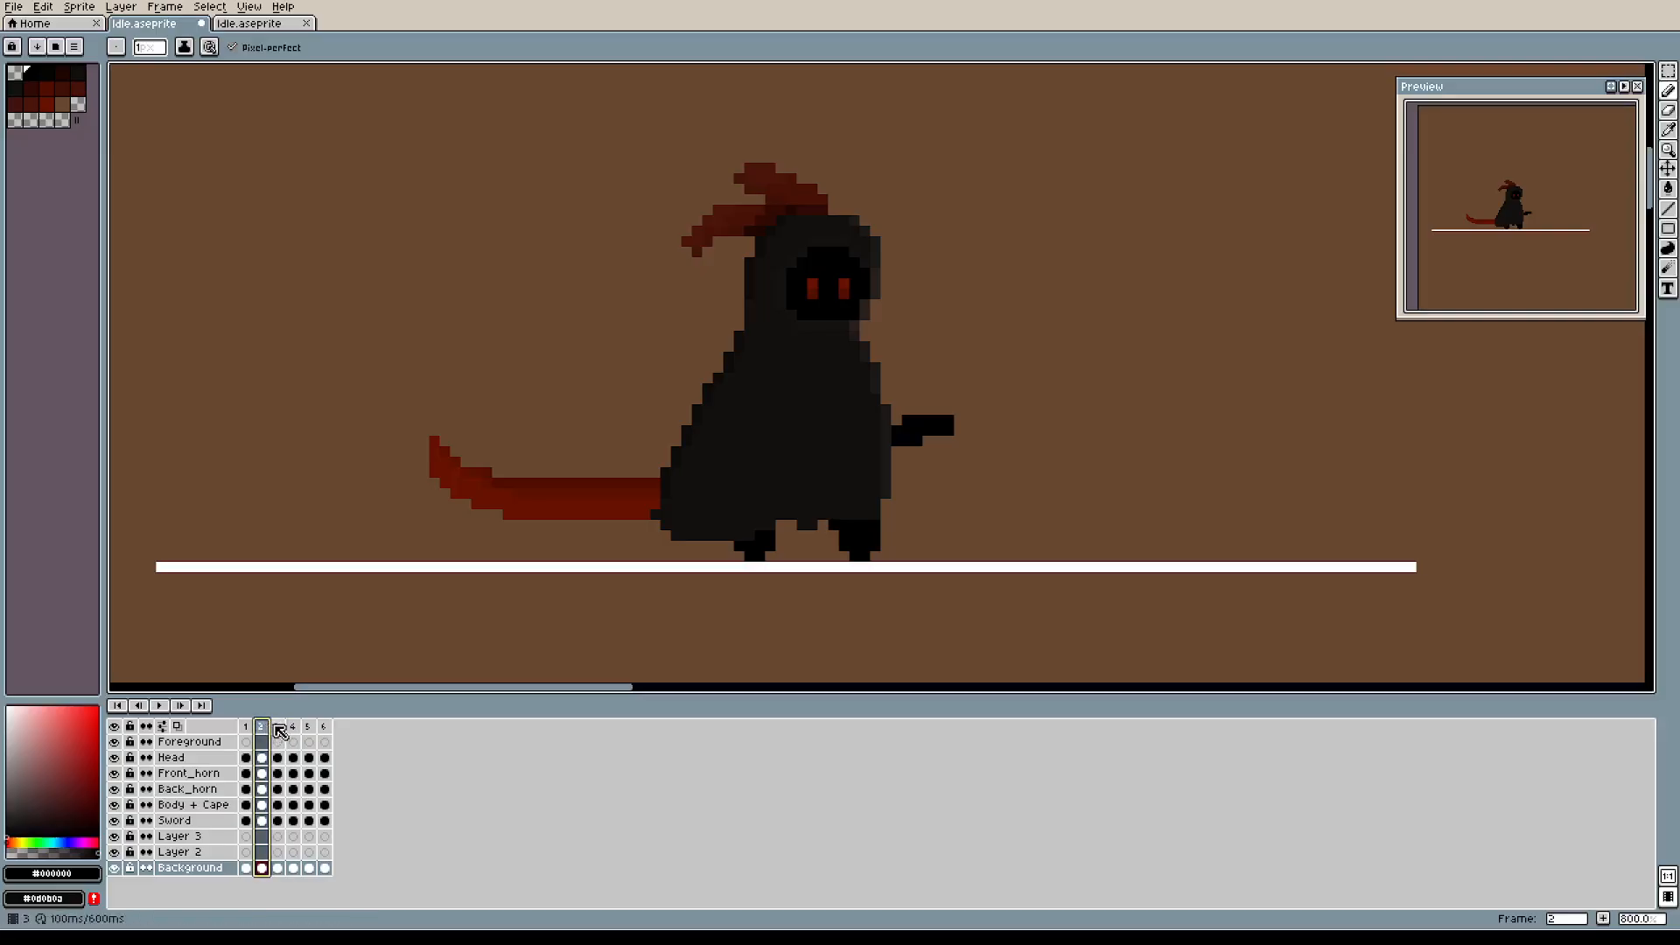
{"action": "left_click", "coordinate": [279, 728]}
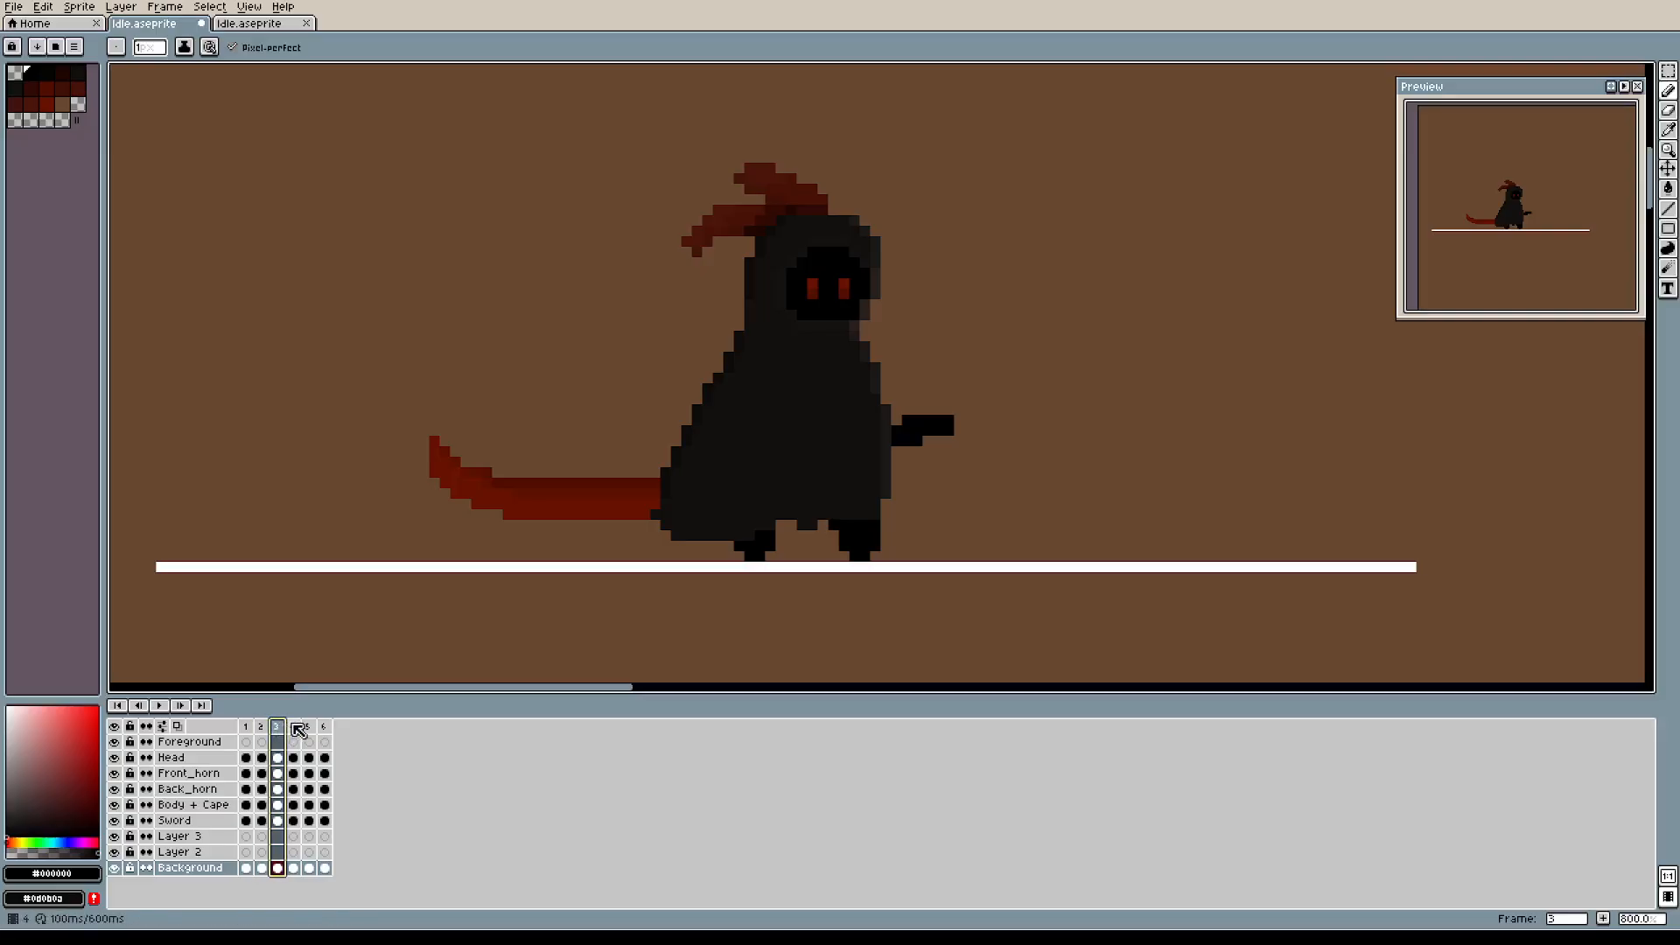
{"action": "left_click", "coordinate": [298, 728]}
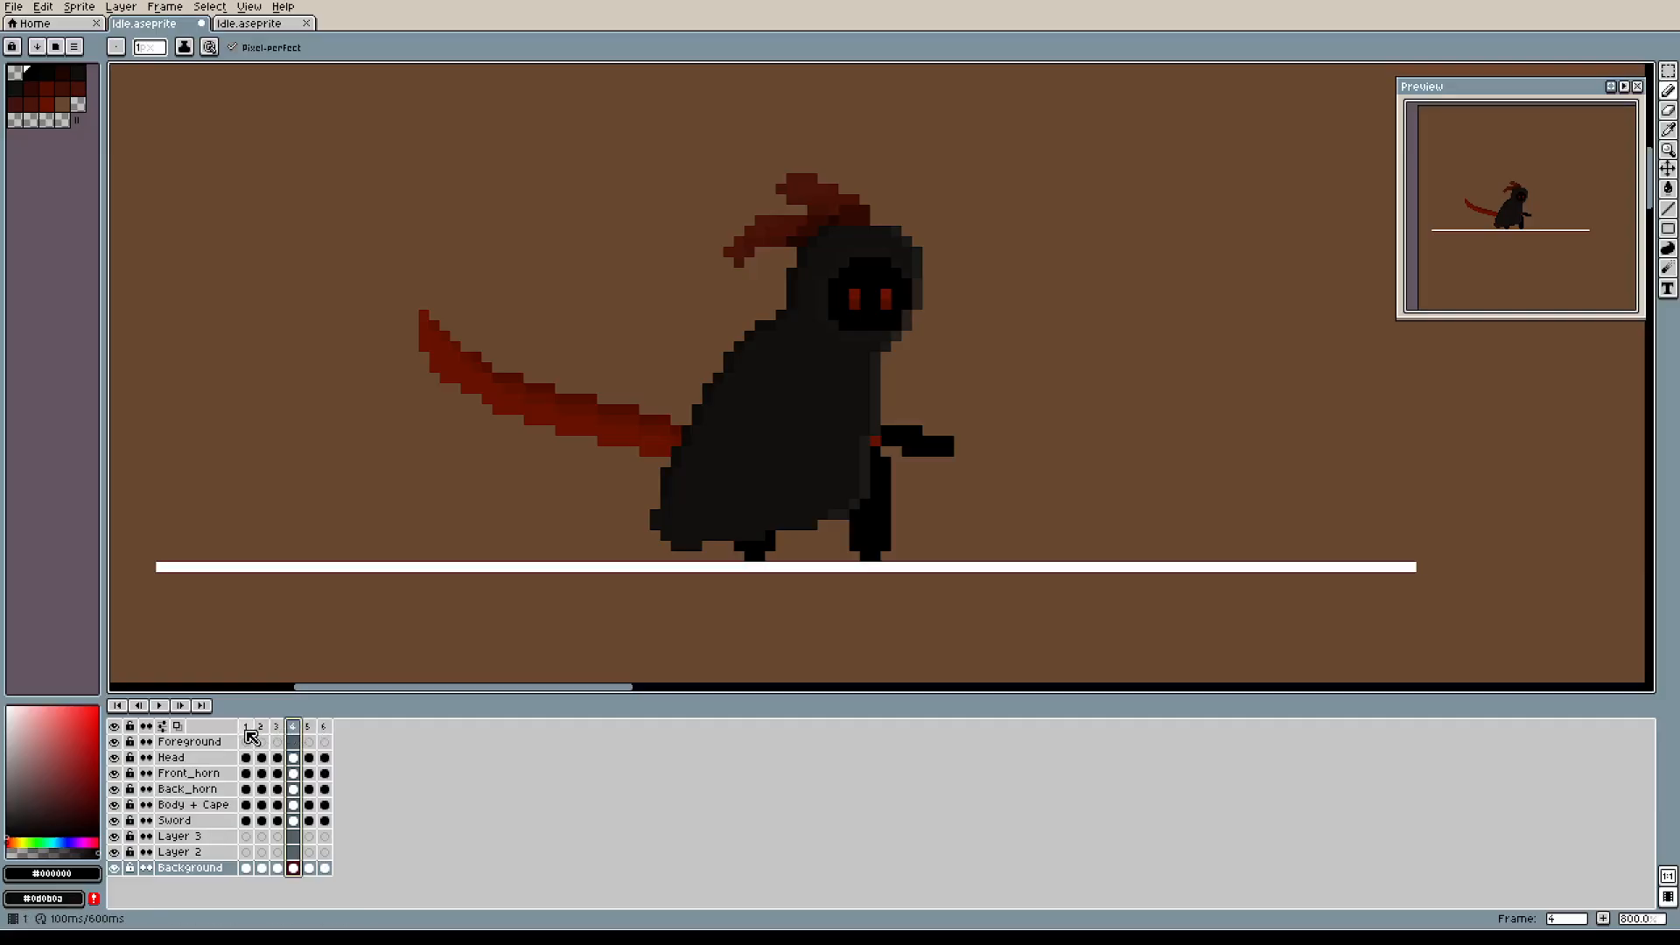
{"action": "left_click", "coordinate": [248, 732]}
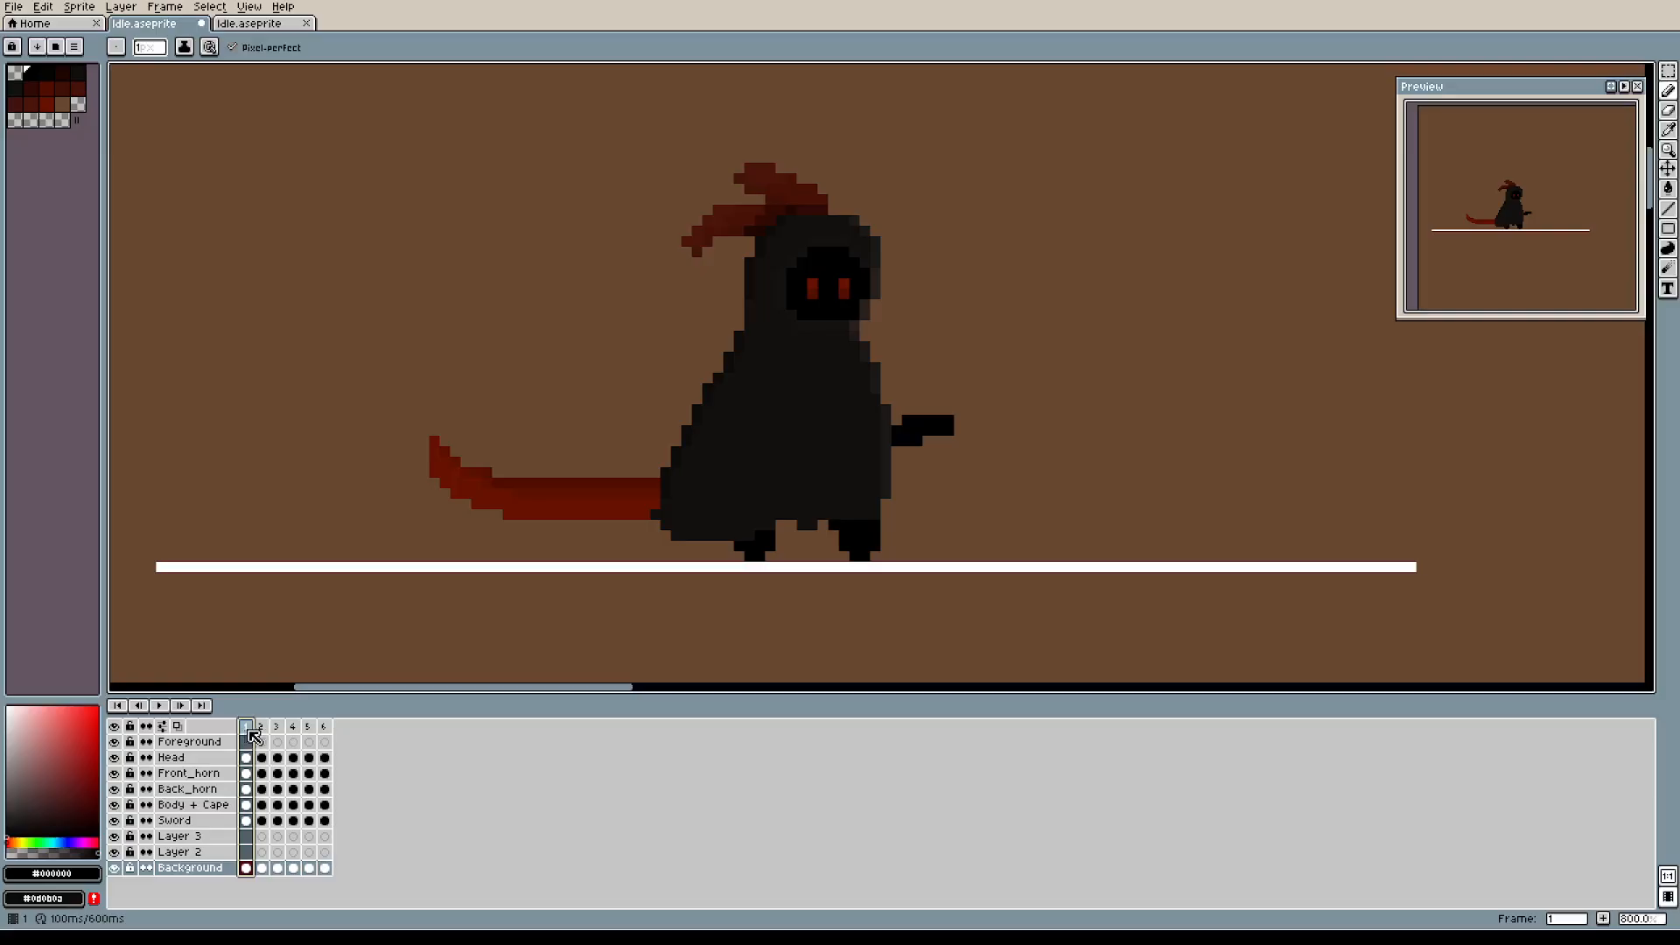
{"action": "left_click", "coordinate": [262, 728]}
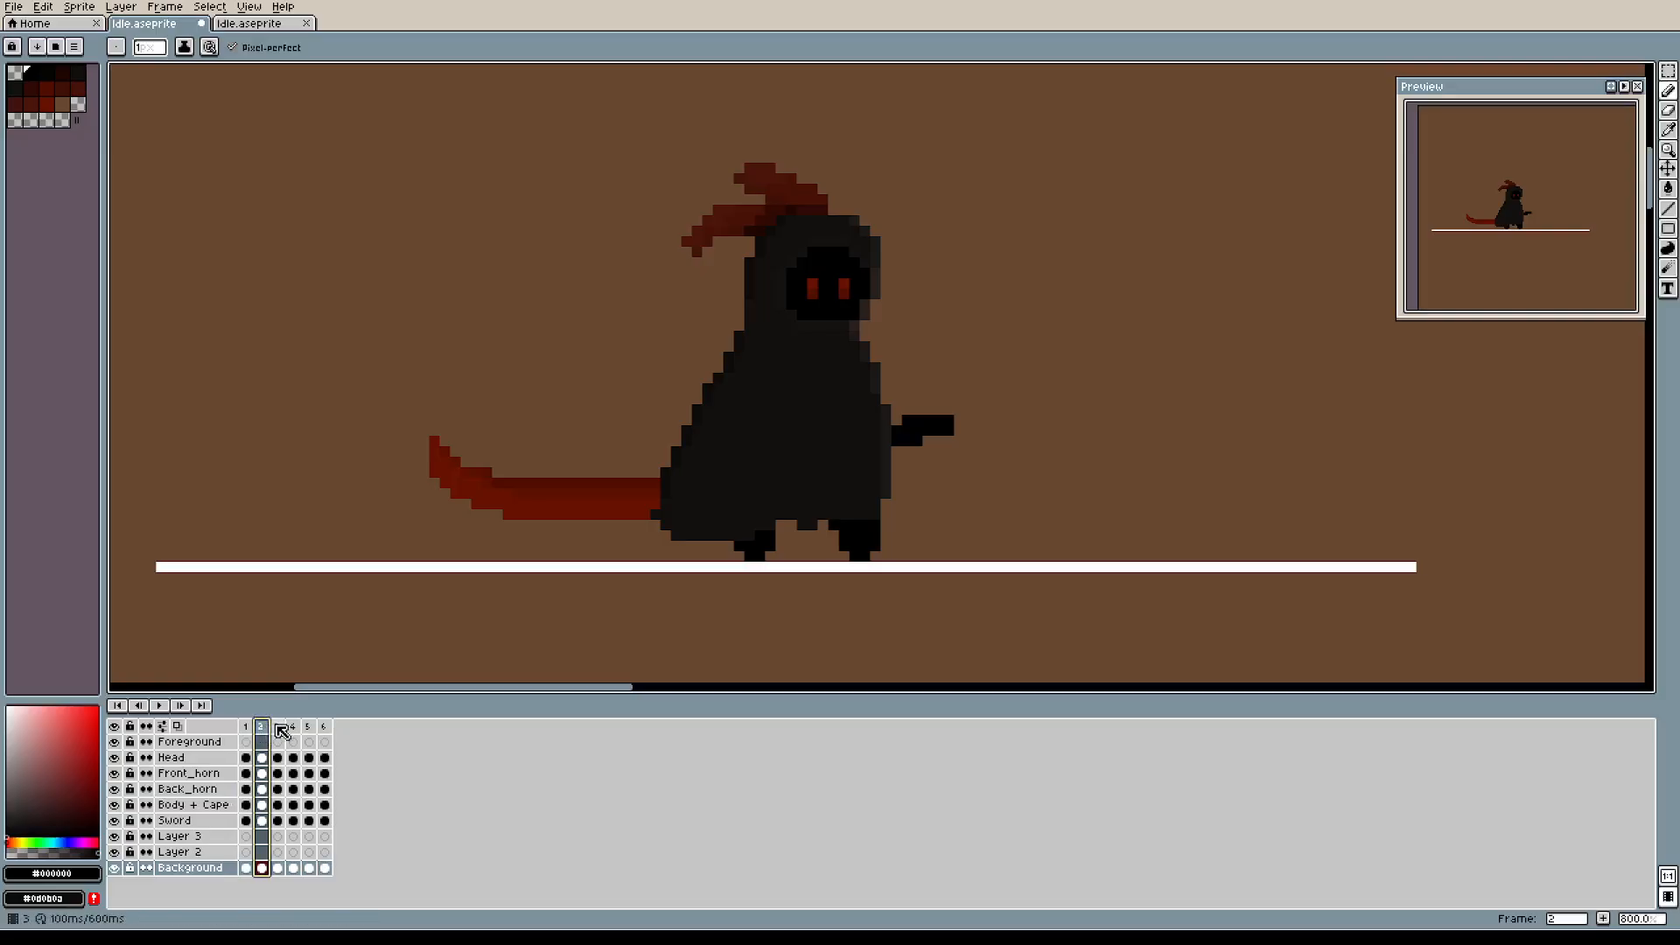
{"action": "left_click", "coordinate": [280, 731]}
{"action": "left_click", "coordinate": [295, 730]}
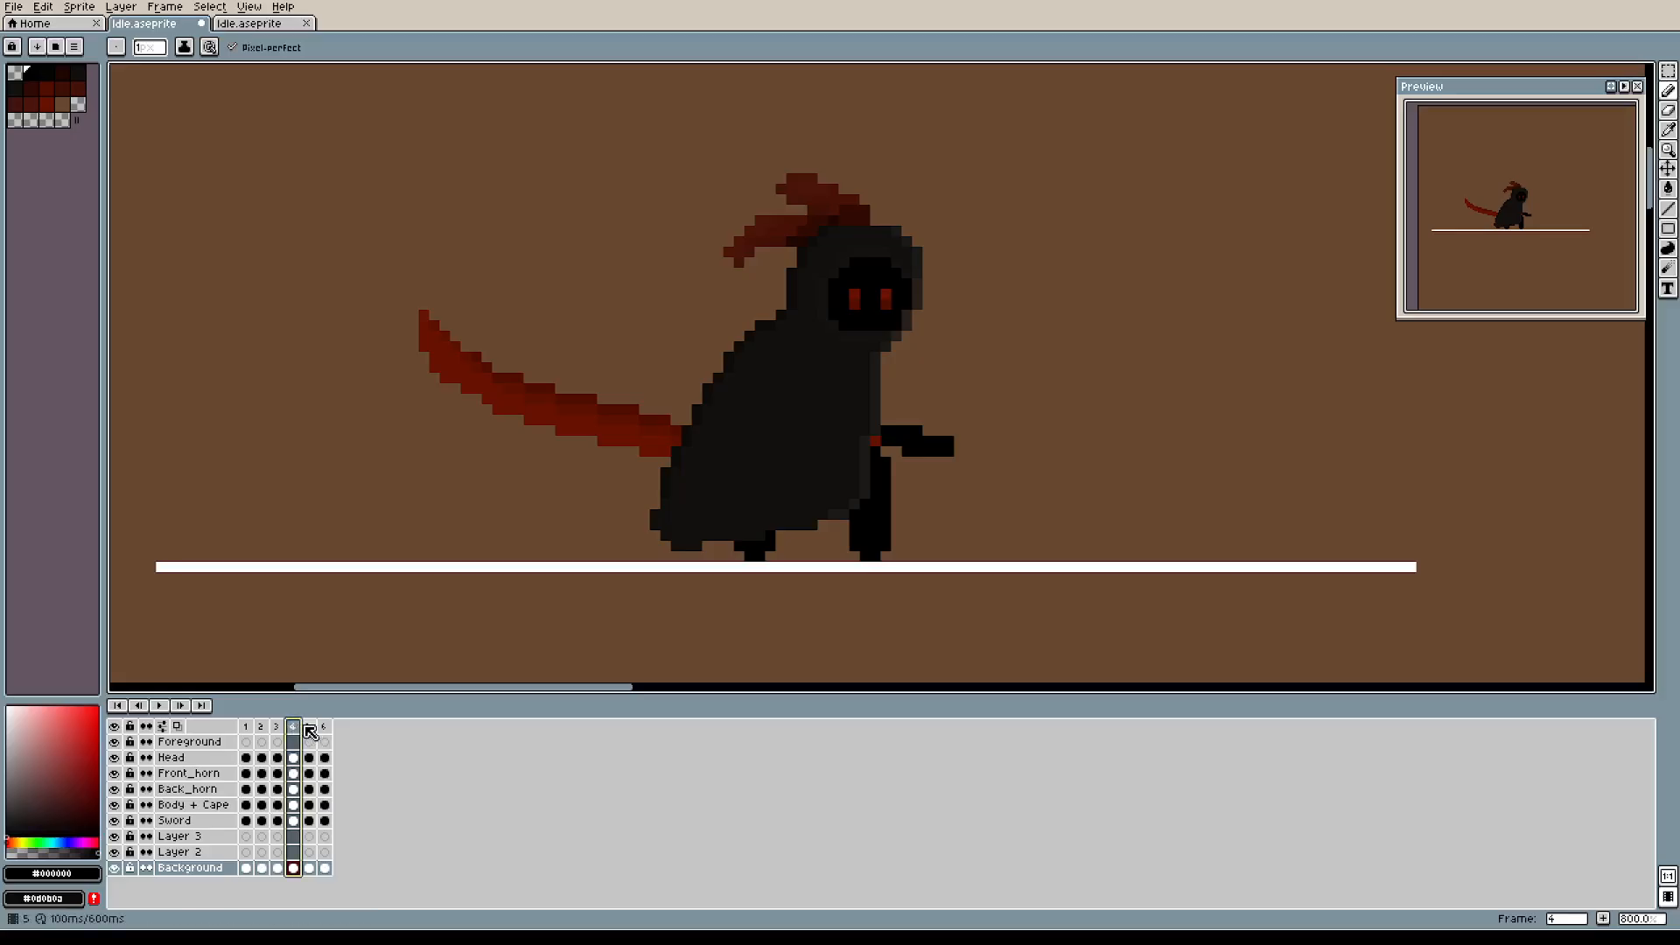
{"action": "left_click", "coordinate": [311, 729]}
{"action": "left_click", "coordinate": [291, 730]}
{"action": "left_click", "coordinate": [277, 731]}
{"action": "left_click", "coordinate": [261, 731]}
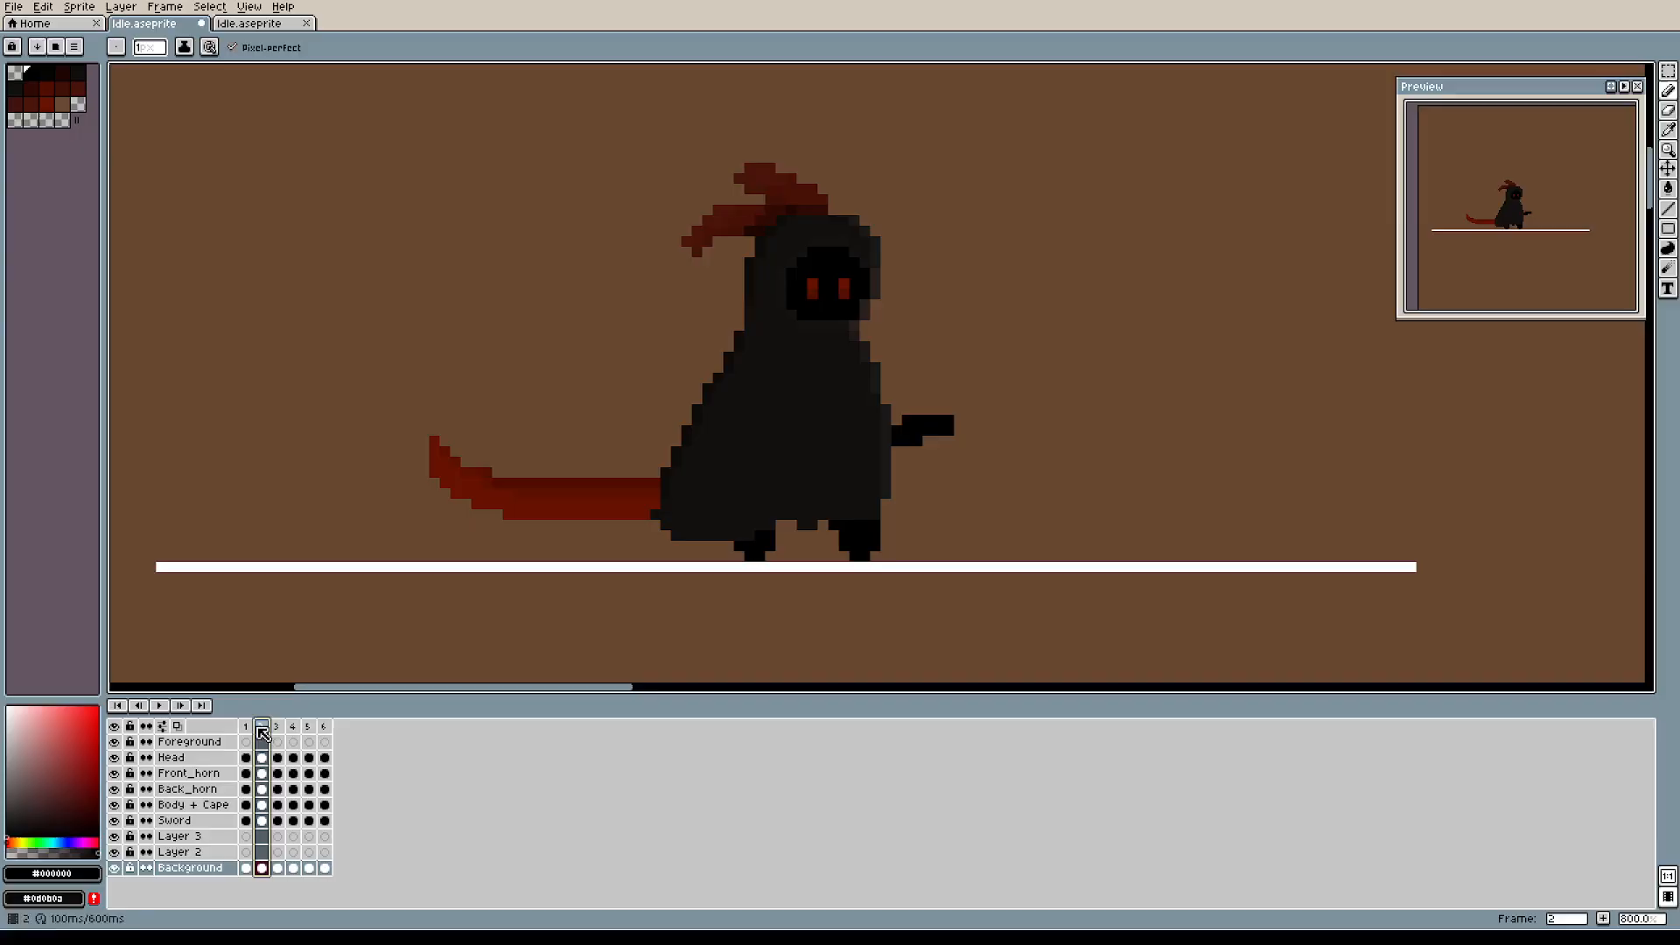
Delete the first three frames holding the upright pose and check the remaining leaning frames.
{"action": "left_click", "coordinate": [249, 732]}
{"action": "right_click", "coordinate": [249, 732]}
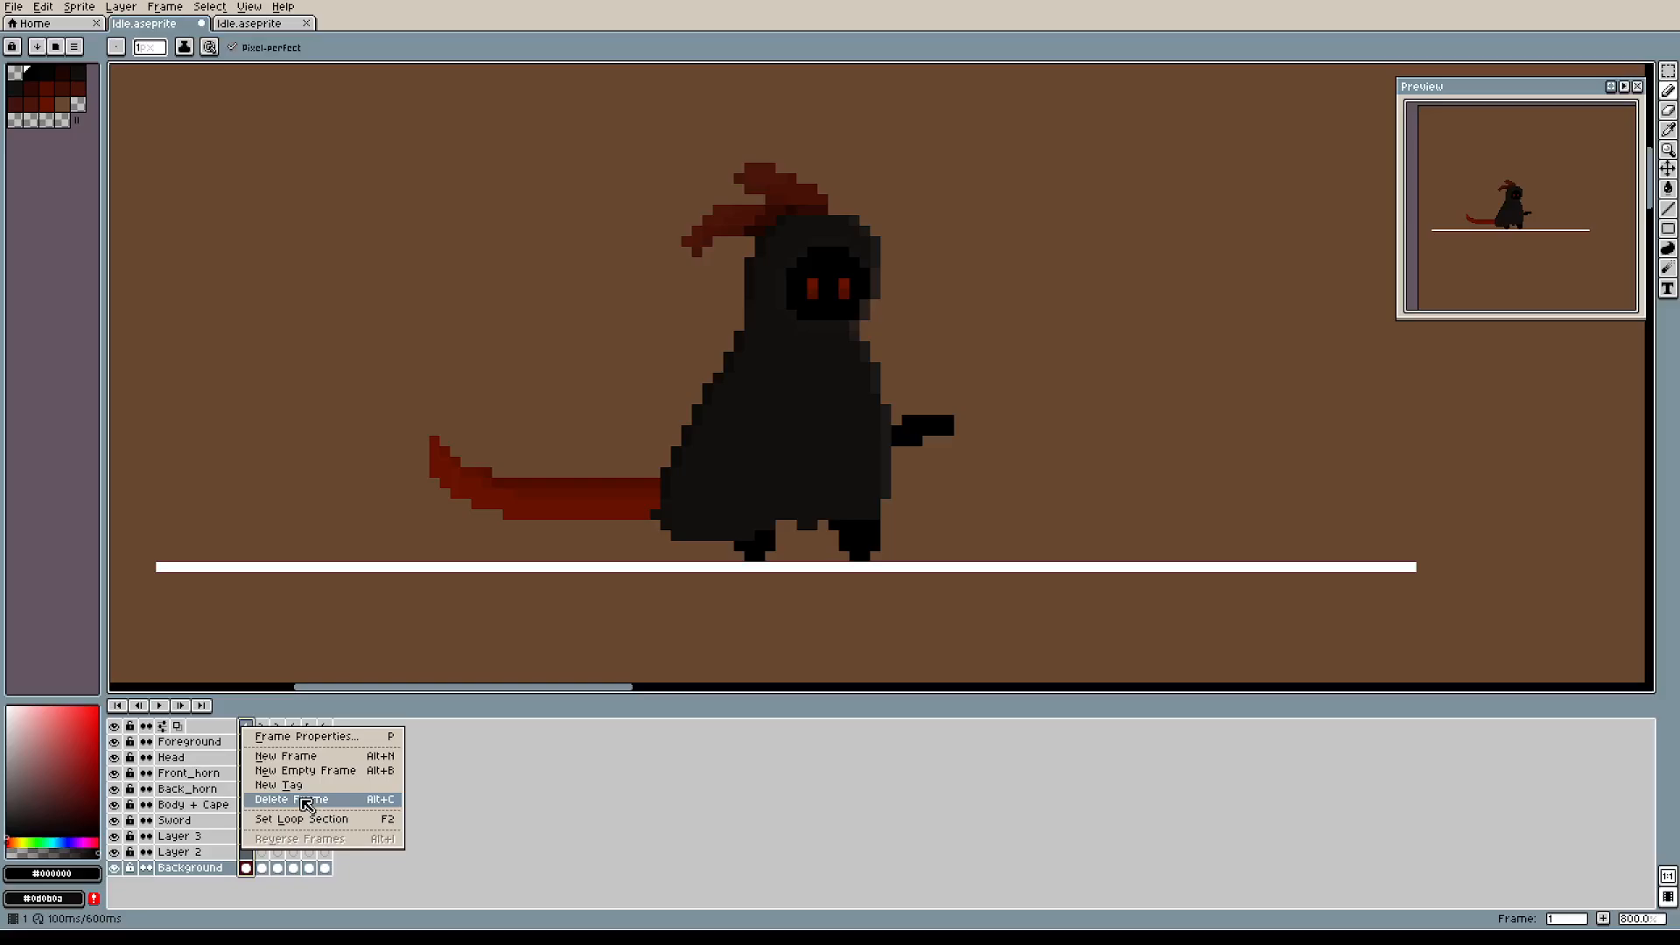
{"action": "left_click", "coordinate": [306, 800]}
{"action": "right_click", "coordinate": [251, 731]}
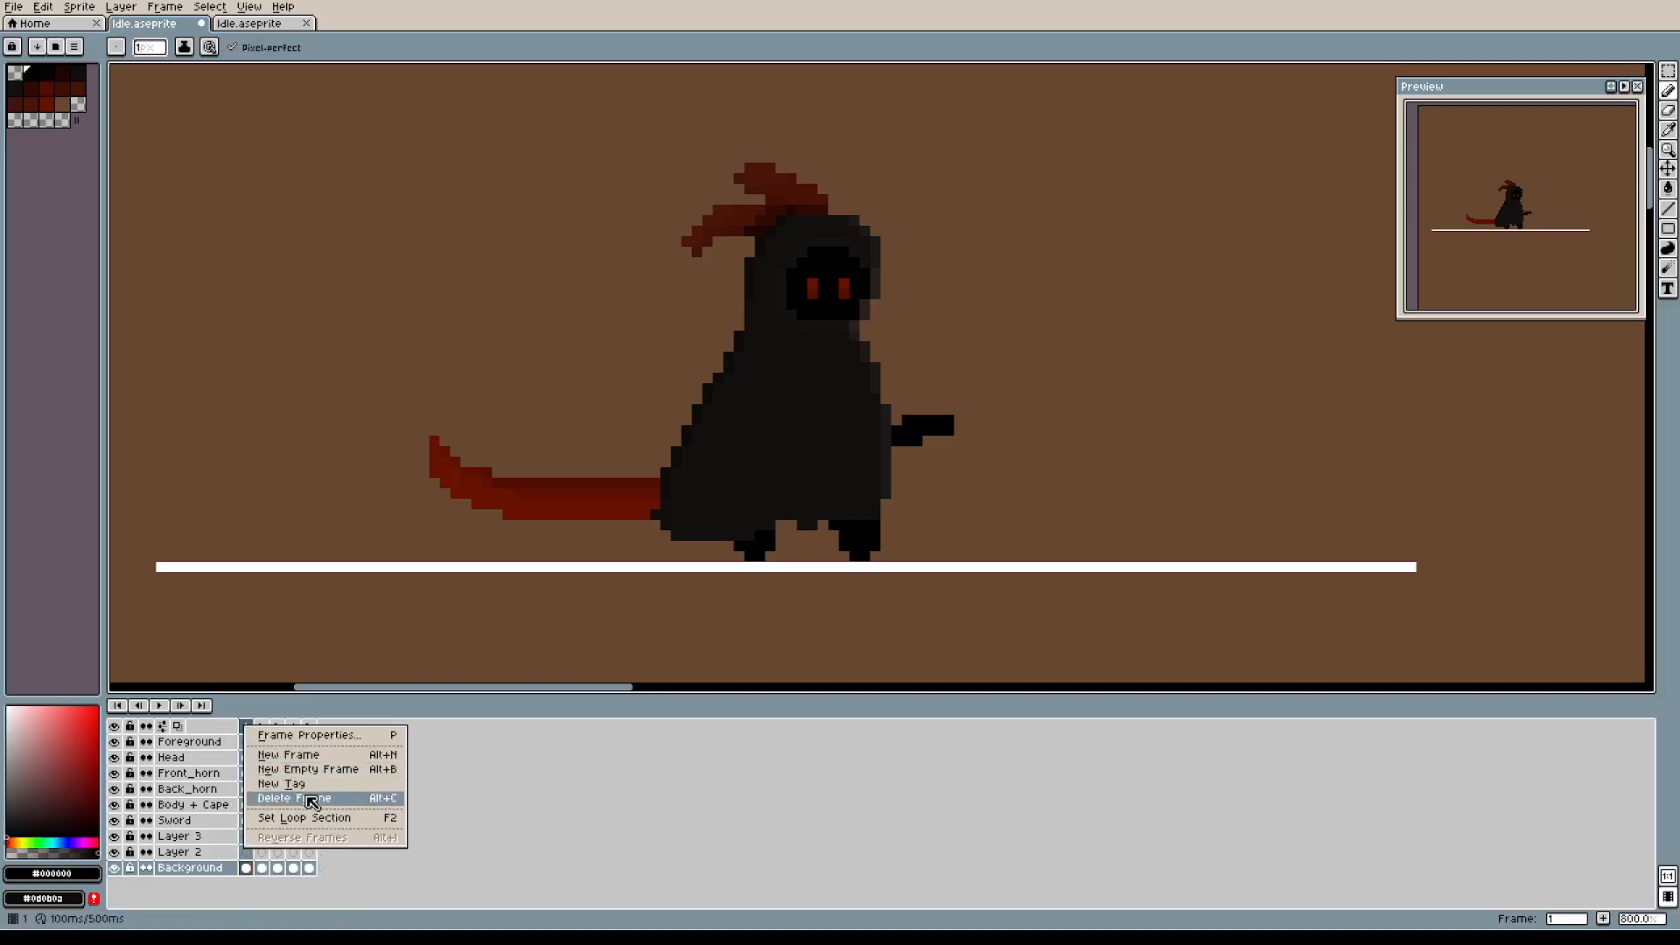
{"action": "left_click", "coordinate": [312, 802]}
{"action": "right_click", "coordinate": [255, 731]}
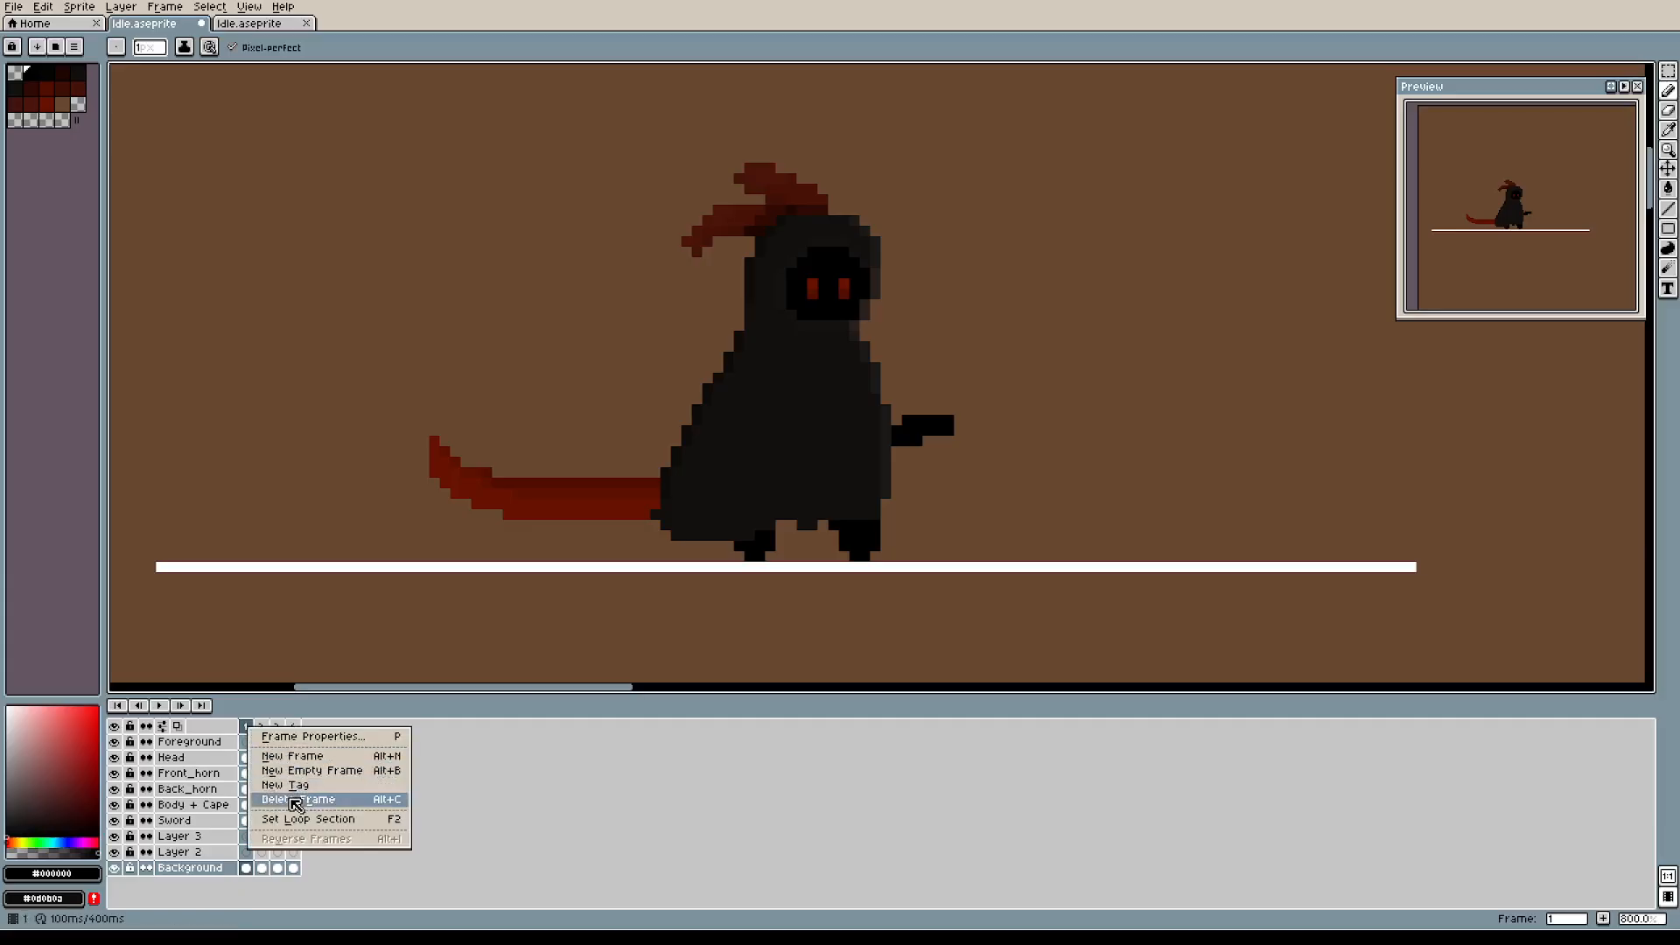
{"action": "left_click", "coordinate": [296, 802]}
{"action": "left_click", "coordinate": [278, 727]}
{"action": "left_click", "coordinate": [245, 727]}
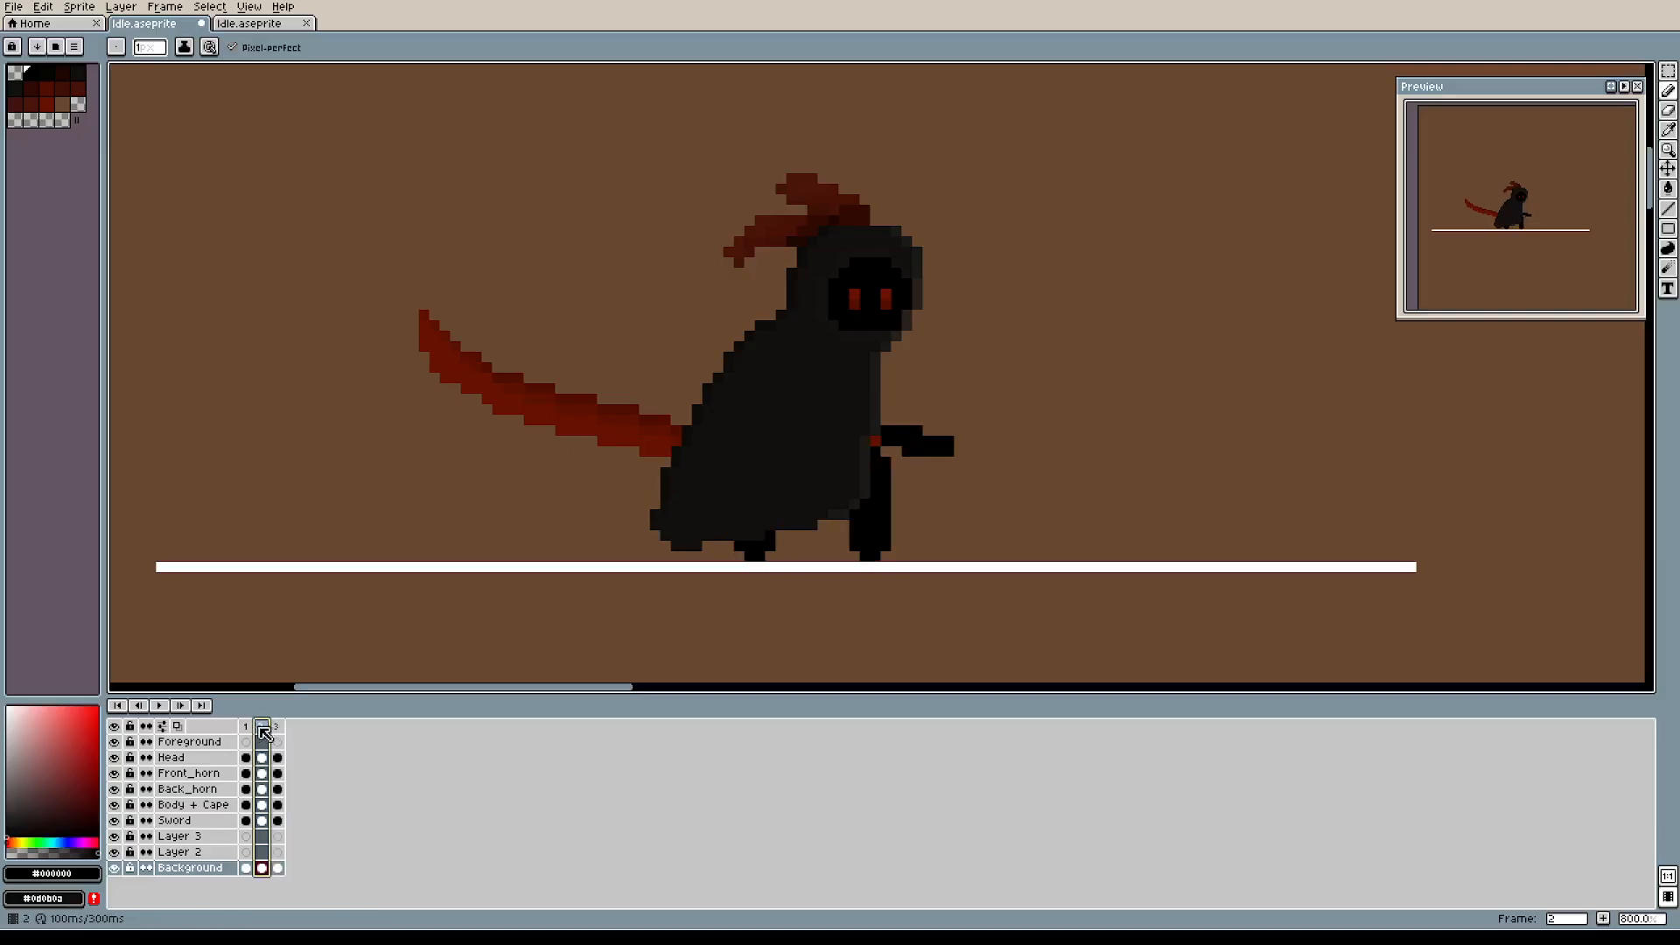
{"action": "left_click", "coordinate": [261, 735]}
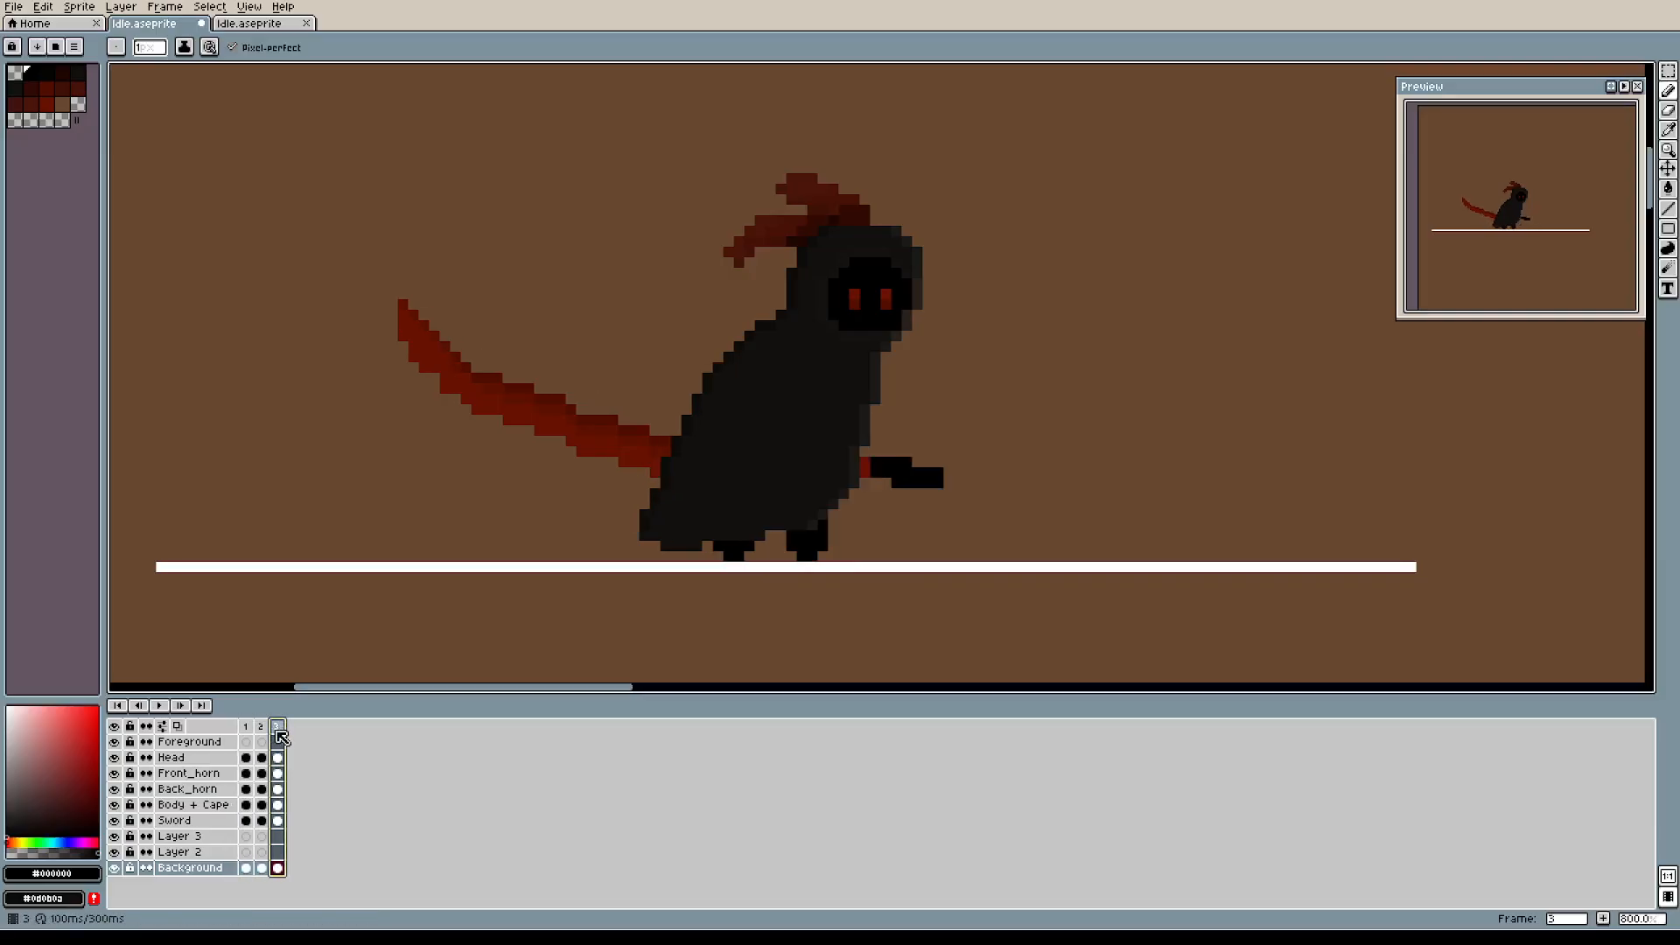
{"action": "left_click", "coordinate": [249, 735]}
{"action": "left_click", "coordinate": [277, 727]}
Line up the two-frame Idle.aseprite's view and compare its upright knight with the leaning poses in the three-frame file.
{"action": "left_click", "coordinate": [282, 24]}
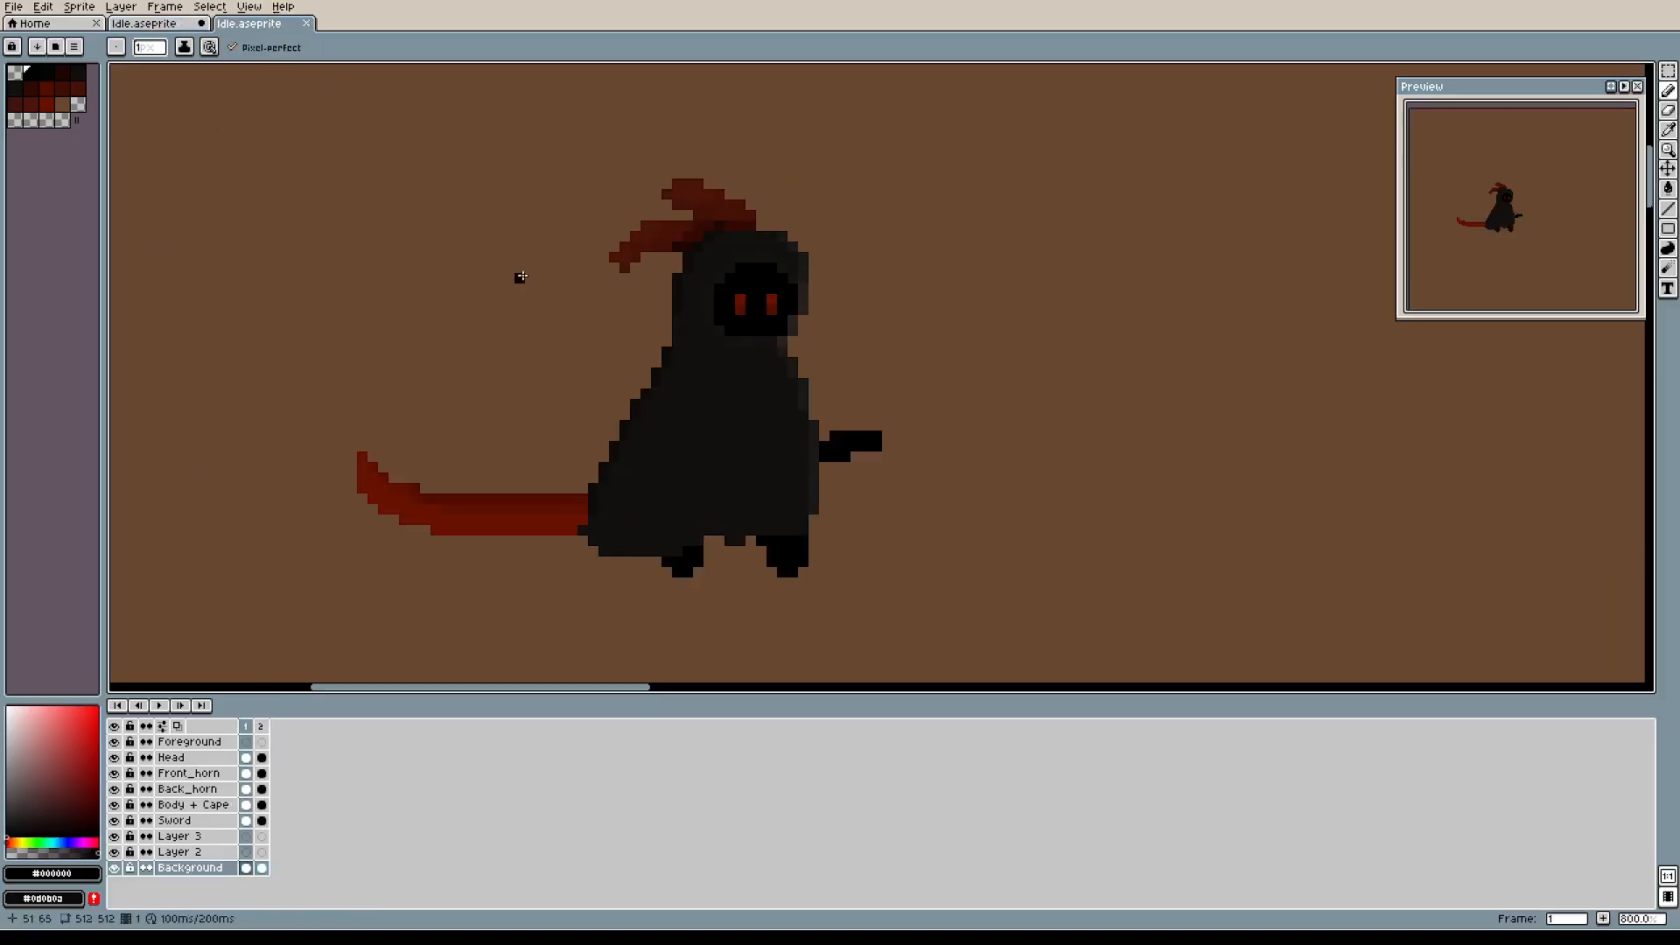
{"action": "left_click_drag", "start_coordinate": [574, 259], "coordinate": [628, 242]}
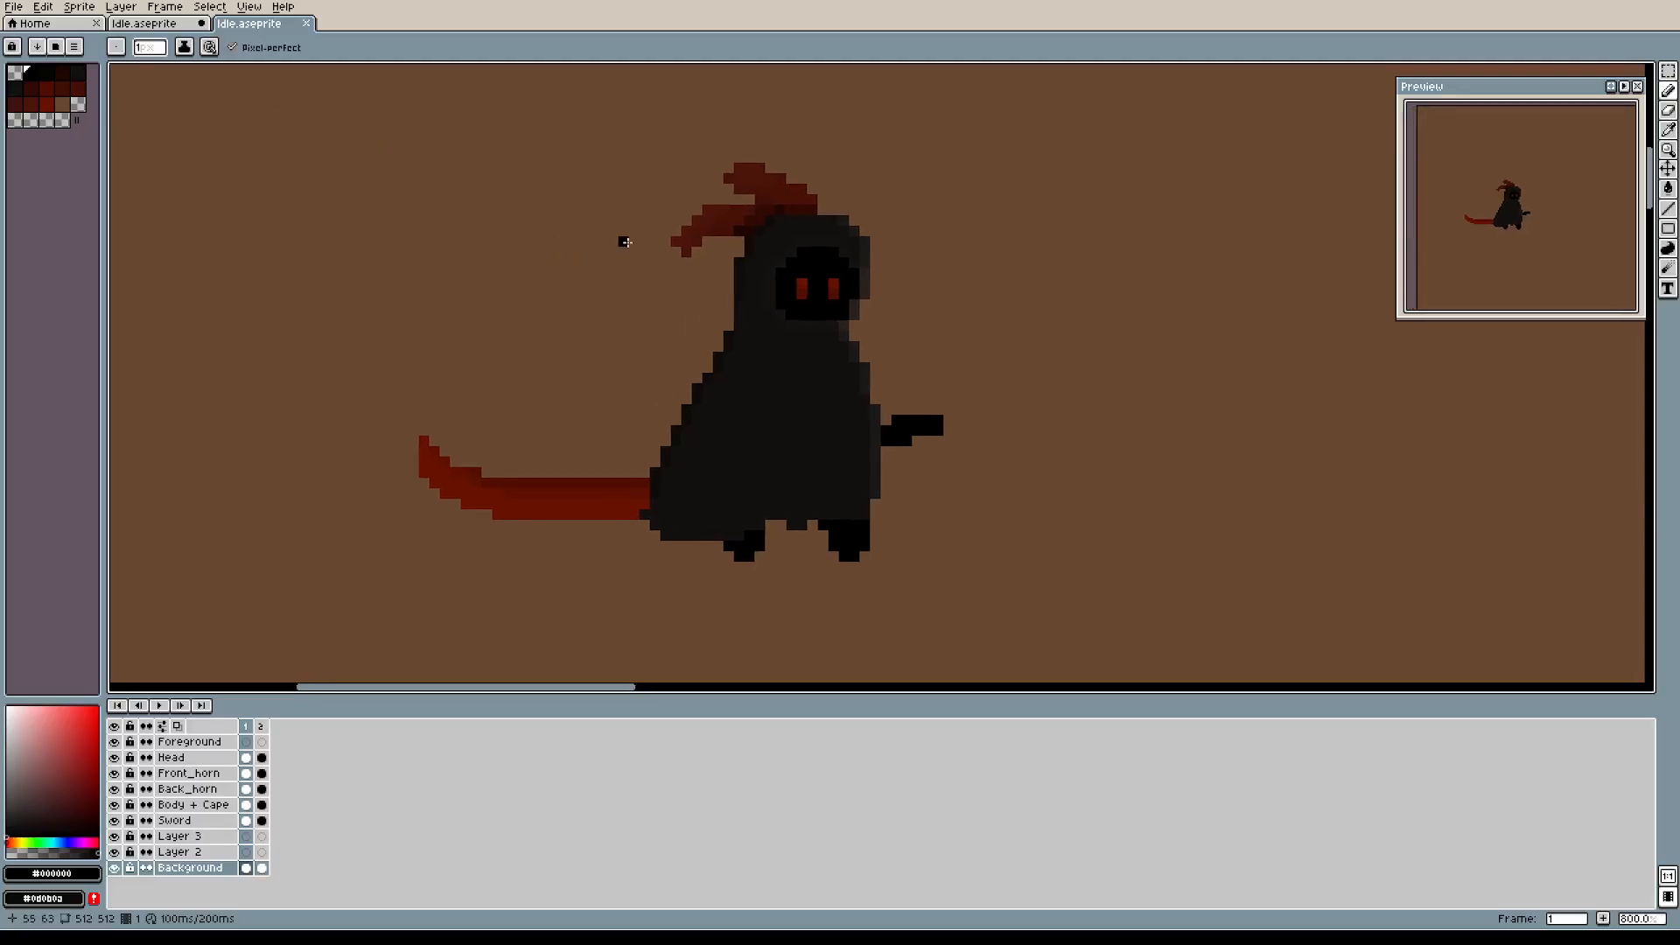
{"action": "left_click", "coordinate": [173, 27]}
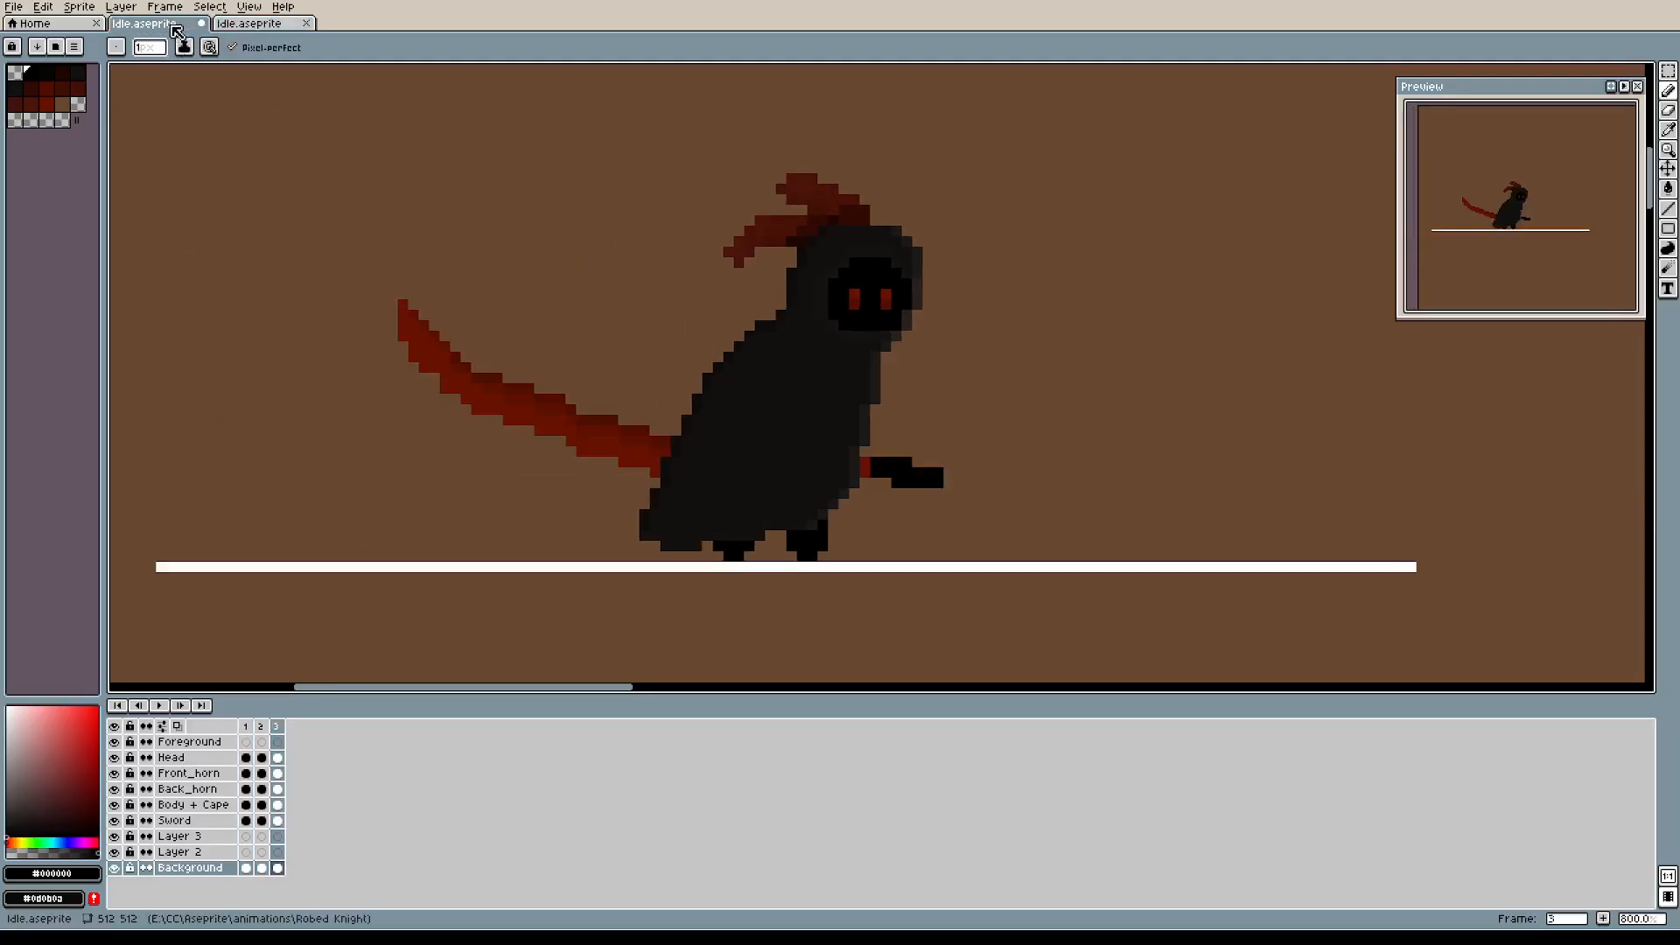
{"action": "left_click", "coordinate": [246, 30]}
{"action": "left_click", "coordinate": [178, 28]}
{"action": "left_click", "coordinate": [230, 33]}
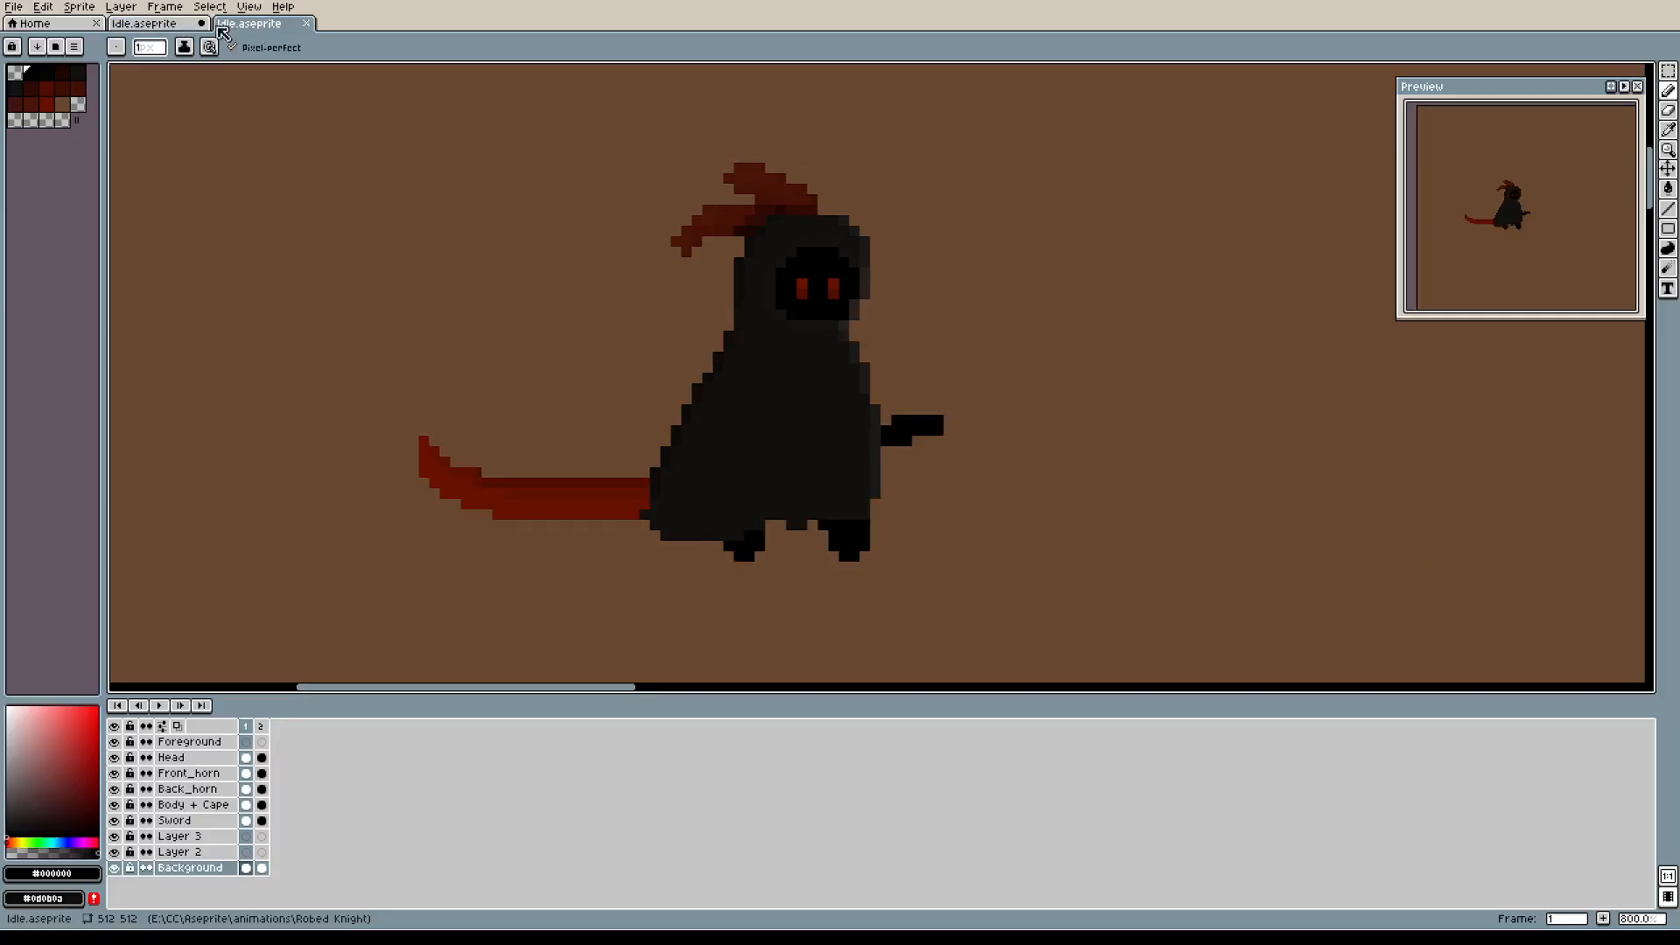
{"action": "left_click", "coordinate": [177, 28]}
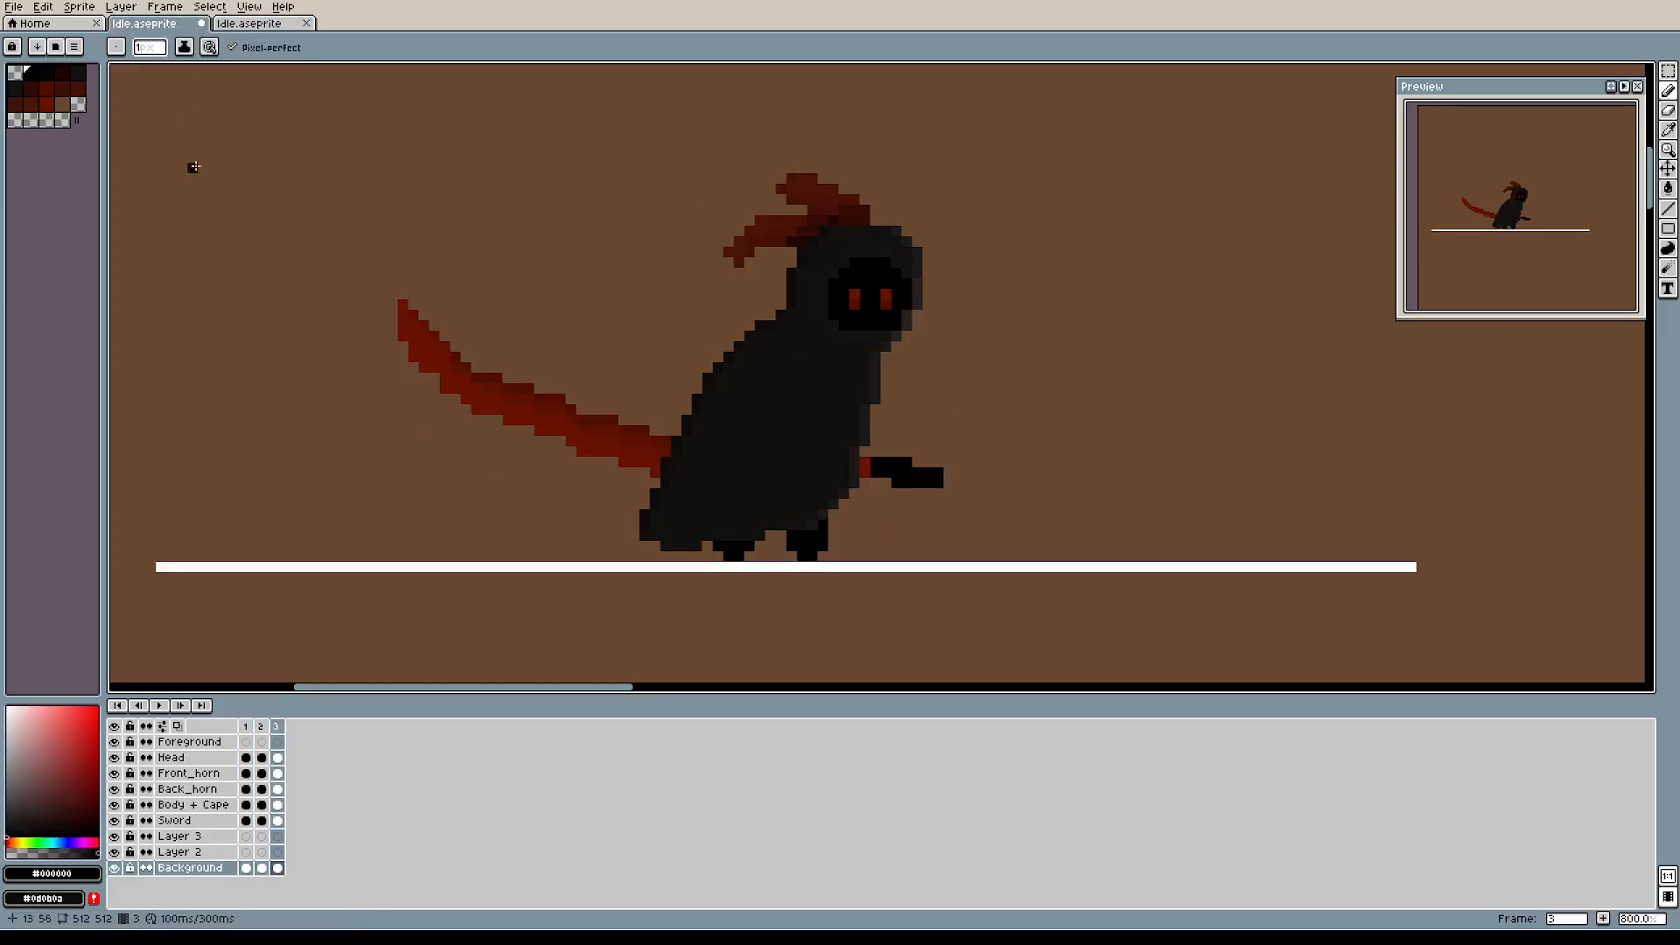
{"action": "left_click", "coordinate": [248, 730]}
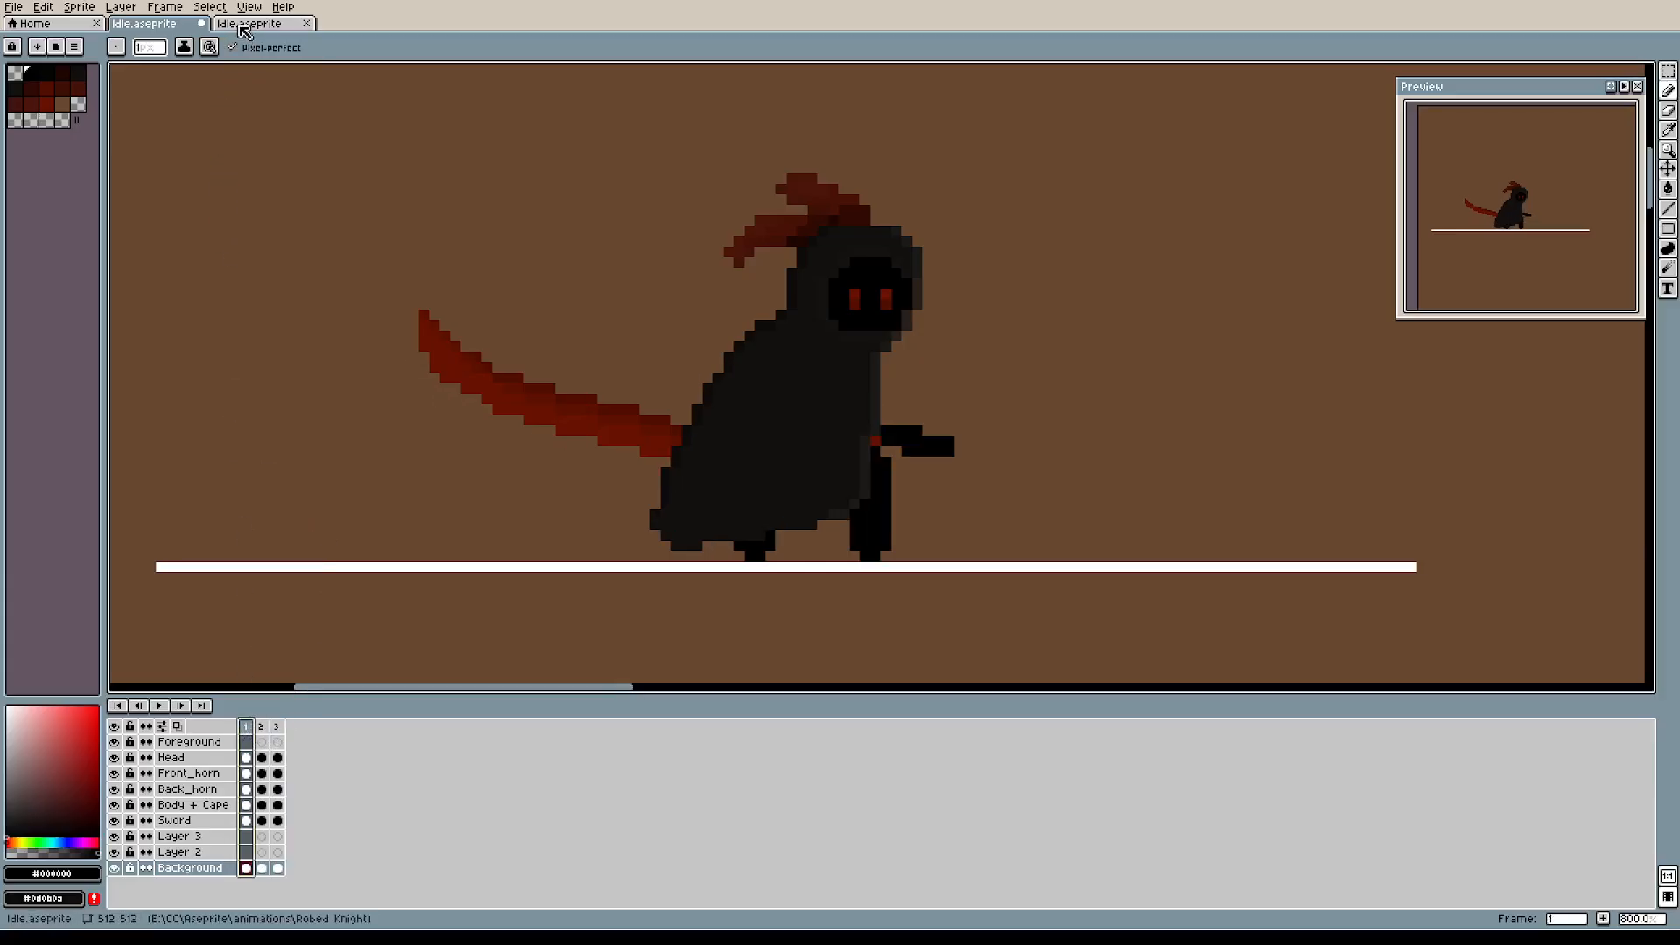
{"action": "left_click", "coordinate": [242, 29]}
{"action": "left_click", "coordinate": [140, 26]}
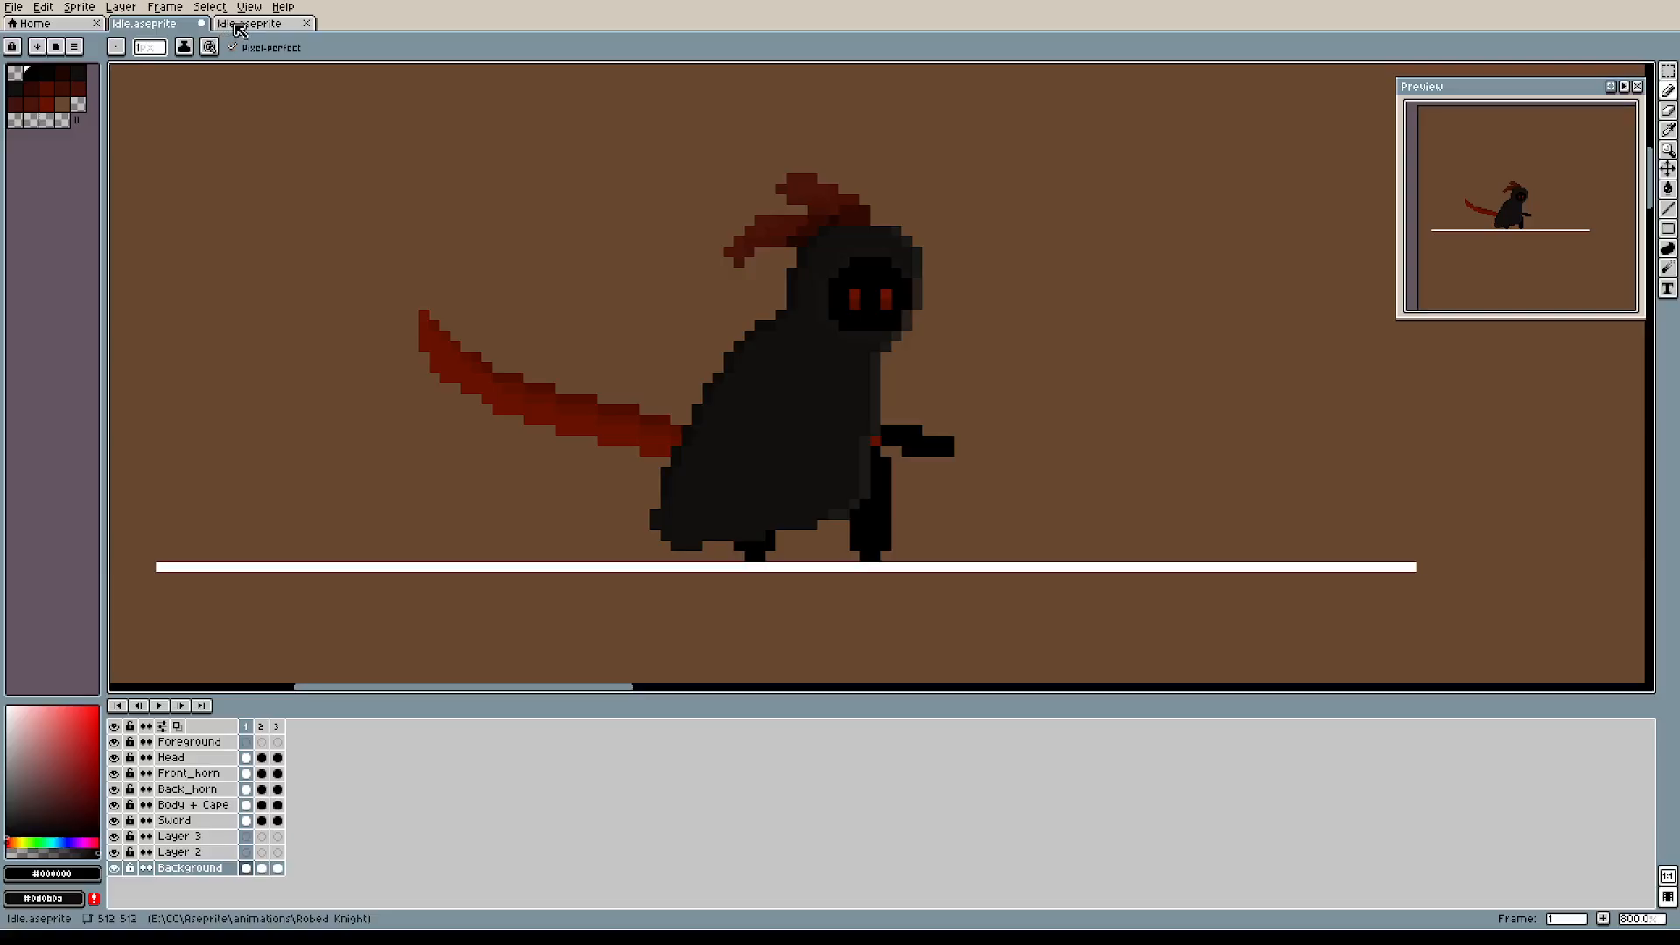
{"action": "left_click", "coordinate": [238, 29]}
{"action": "left_click", "coordinate": [174, 29]}
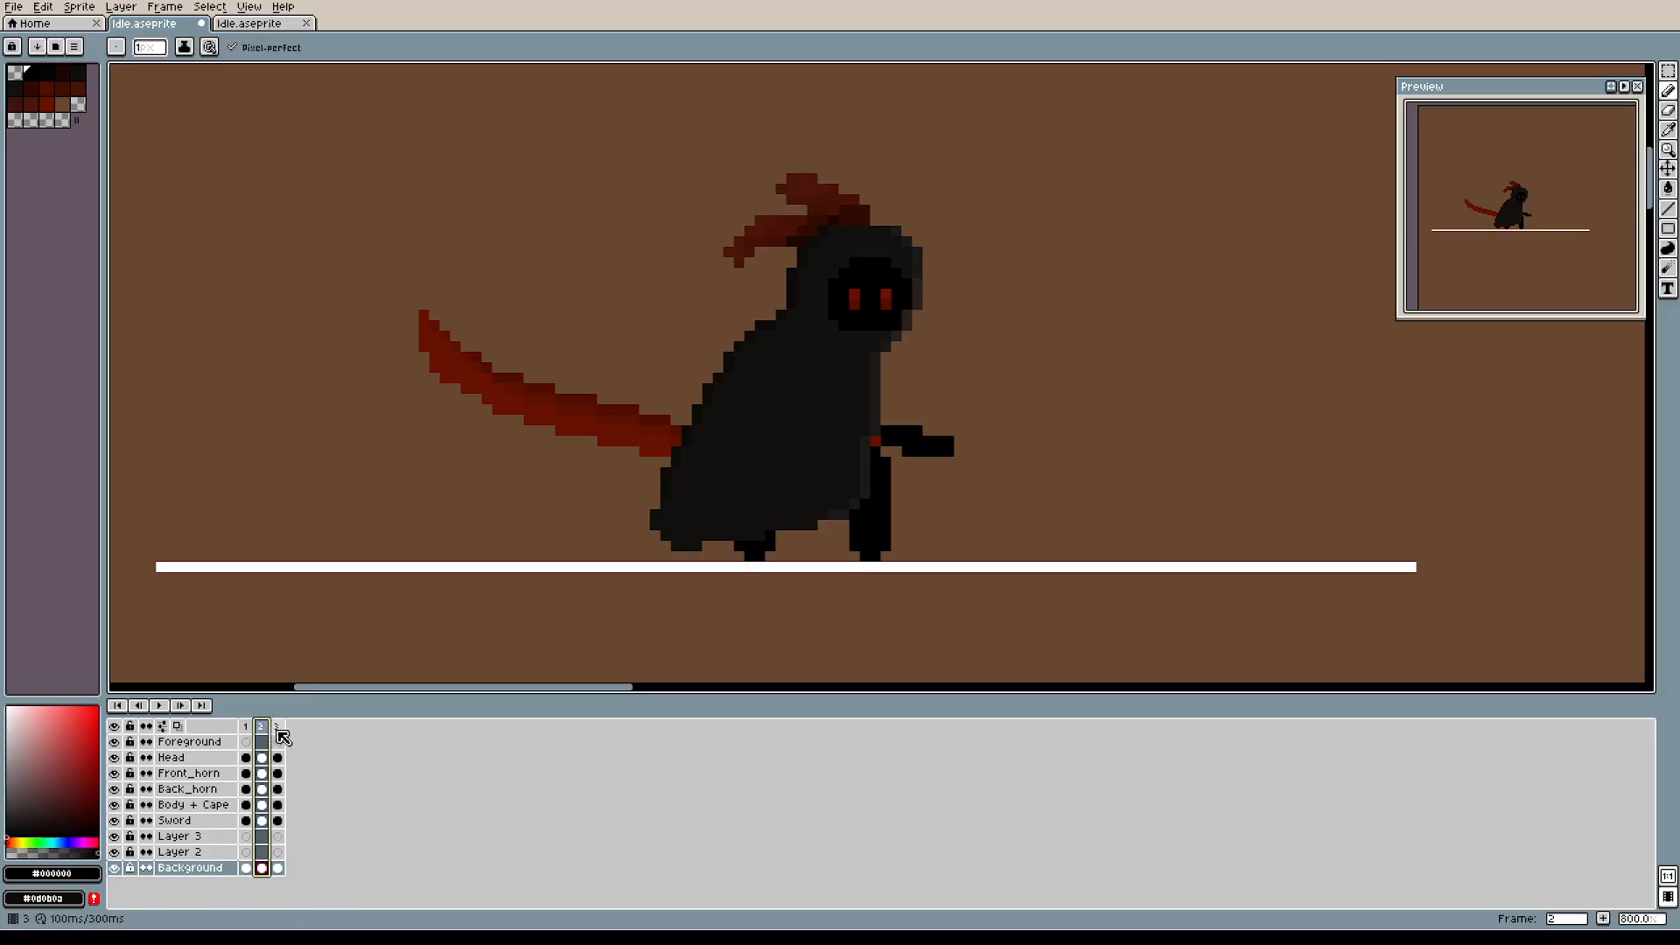
Step back and forth through the three-frame file's frames to compare the sword, arm and feet positions.
{"action": "left_click", "coordinate": [275, 730]}
{"action": "left_click", "coordinate": [248, 728]}
{"action": "left_click", "coordinate": [263, 728]}
{"action": "left_click", "coordinate": [278, 728]}
{"action": "left_click", "coordinate": [262, 730]}
{"action": "left_click", "coordinate": [277, 730]}
{"action": "left_click", "coordinate": [263, 730]}
Enable onion skinning and step through all three frames to compare their poses.
{"action": "left_click", "coordinate": [177, 727]}
{"action": "key", "text": "Right"}
{"action": "left_click", "coordinate": [261, 727]}
{"action": "left_click", "coordinate": [276, 727]}
{"action": "left_click", "coordinate": [262, 727]}
{"action": "left_click", "coordinate": [248, 726]}
{"action": "left_click", "coordinate": [262, 727]}
{"action": "left_click", "coordinate": [276, 727]}
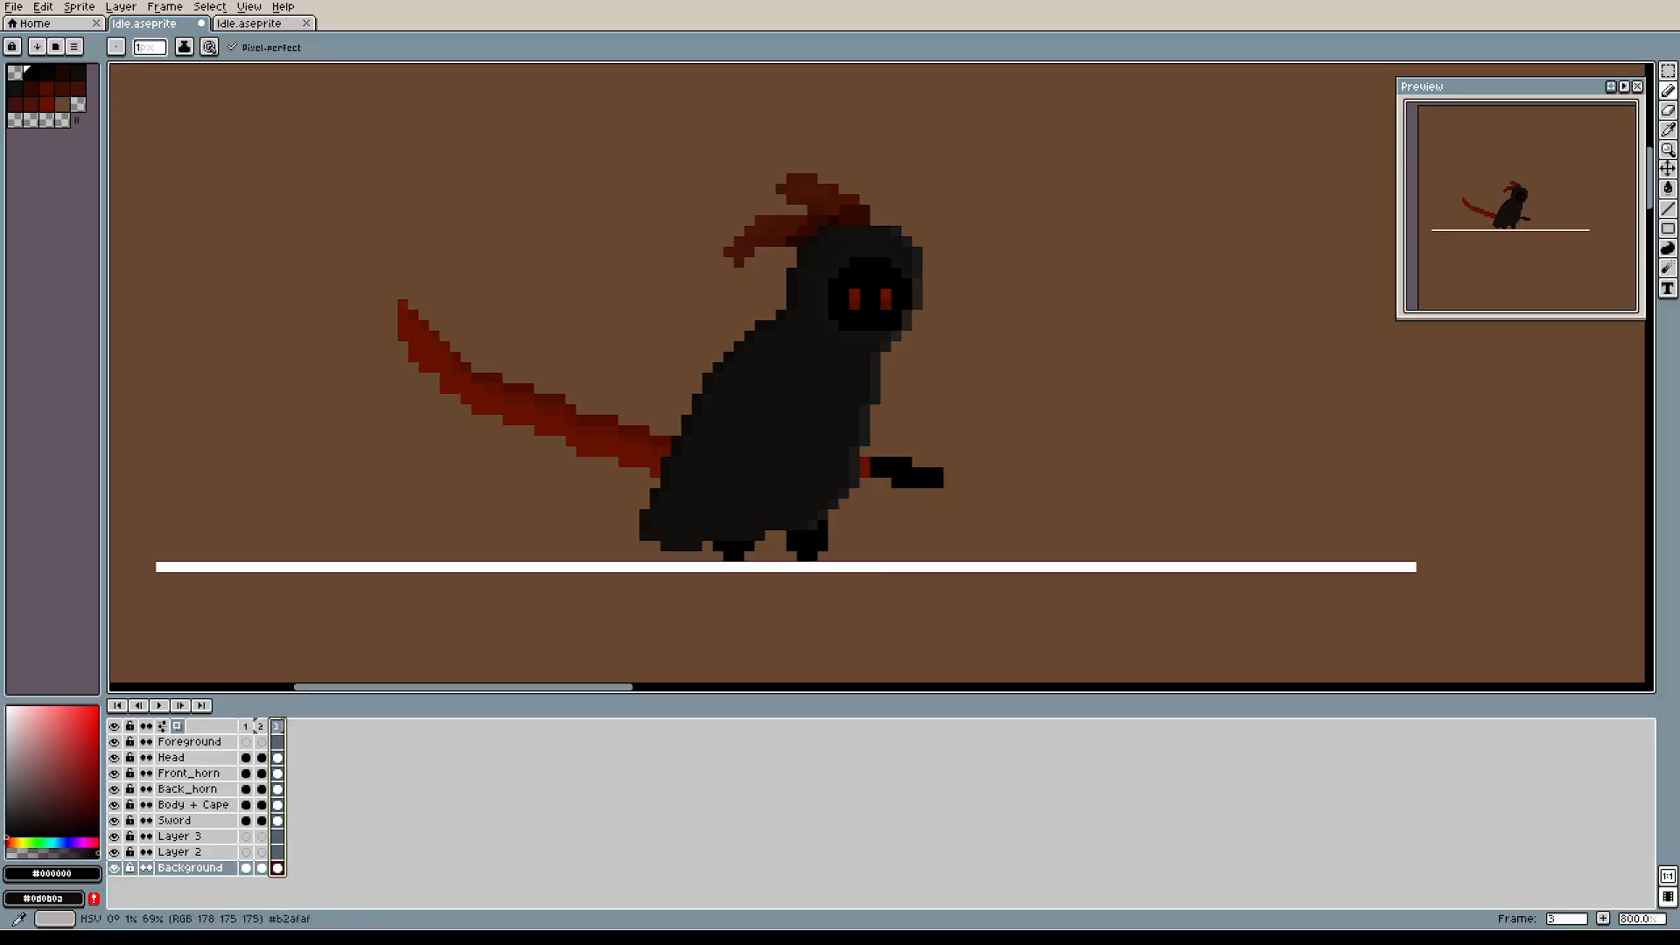
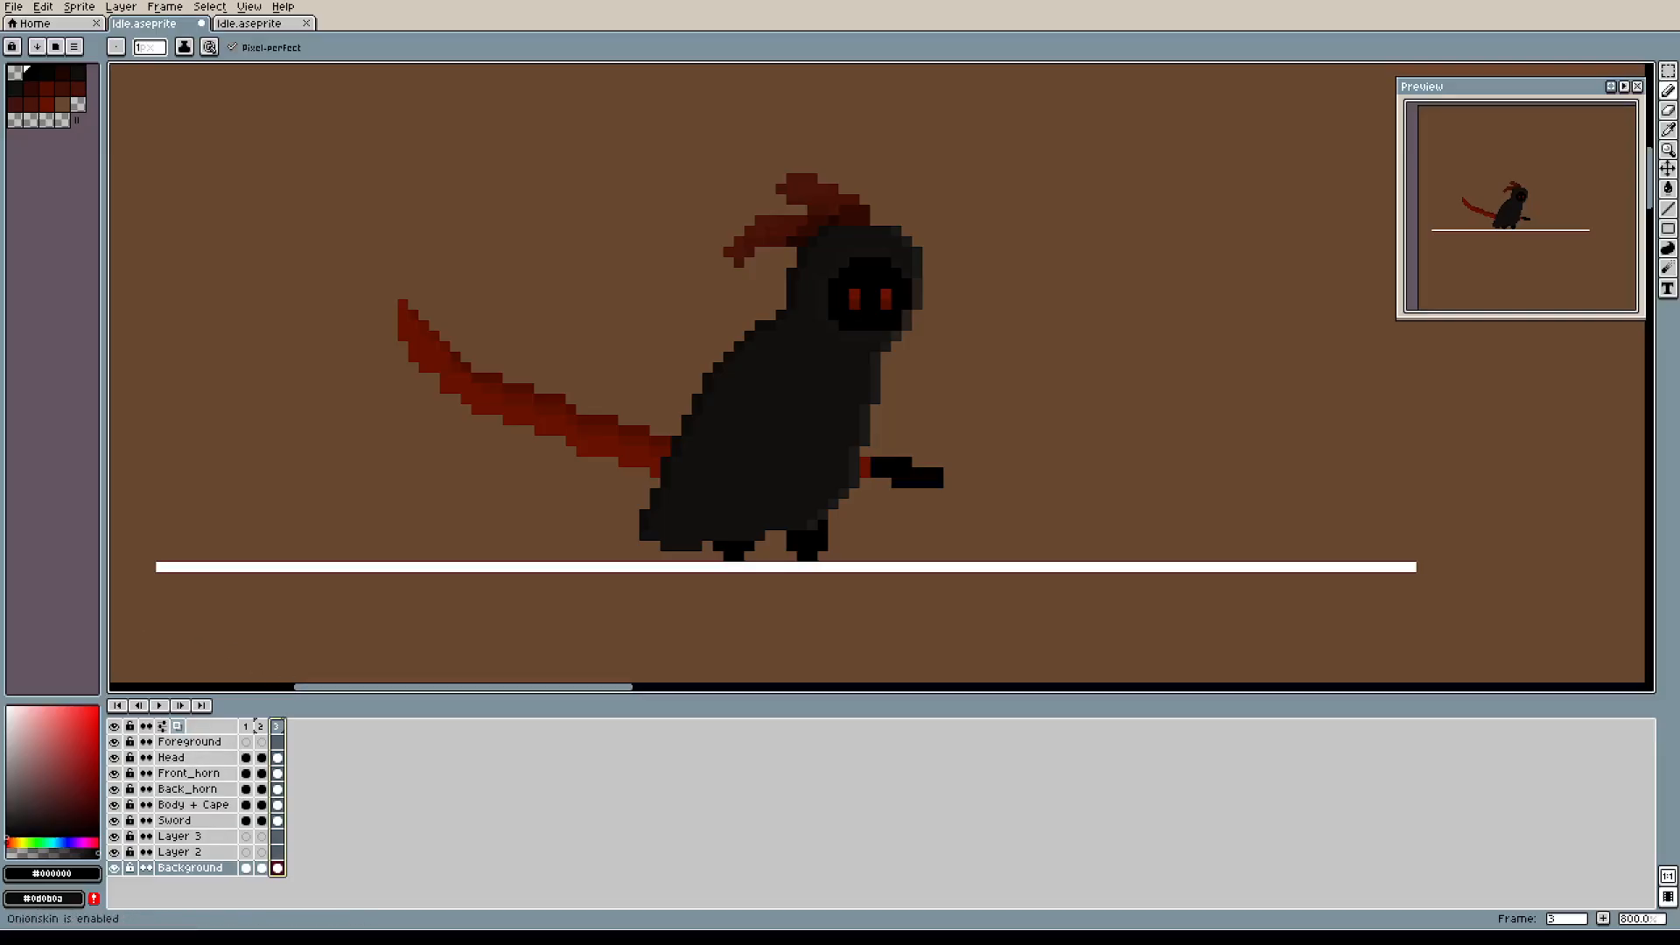
{"action": "left_click", "coordinate": [179, 733]}
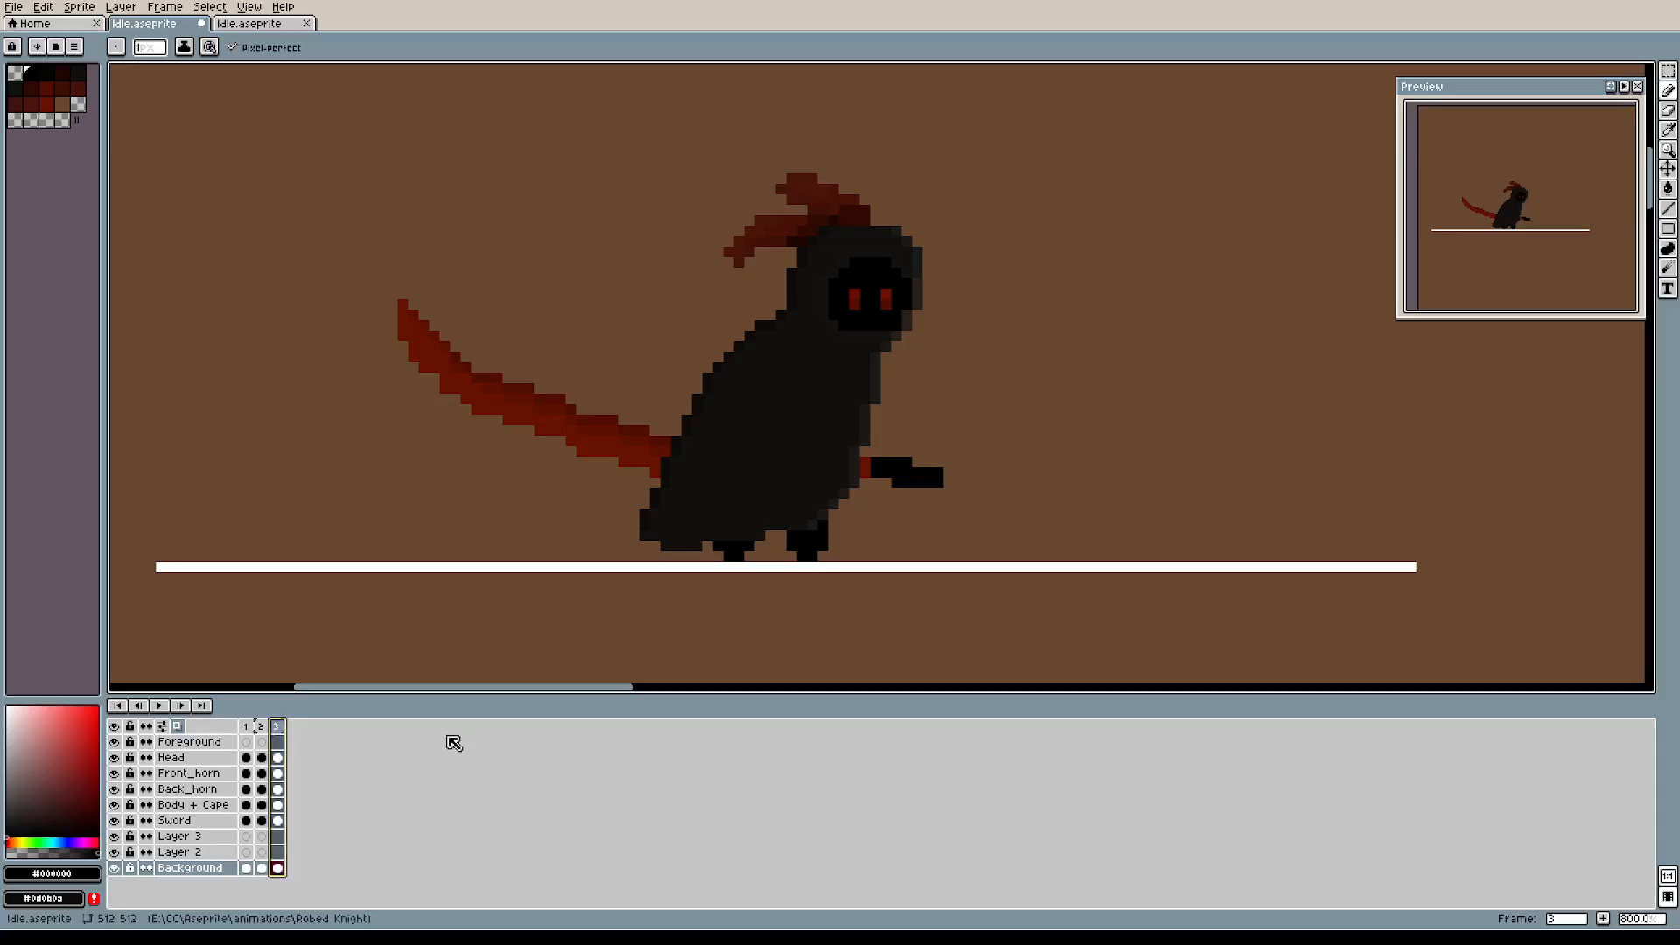
Flip between frames 1 to 3 to compare the knight's leg, arm and sword positions.
{"action": "left_click", "coordinate": [262, 731]}
{"action": "left_click", "coordinate": [247, 729]}
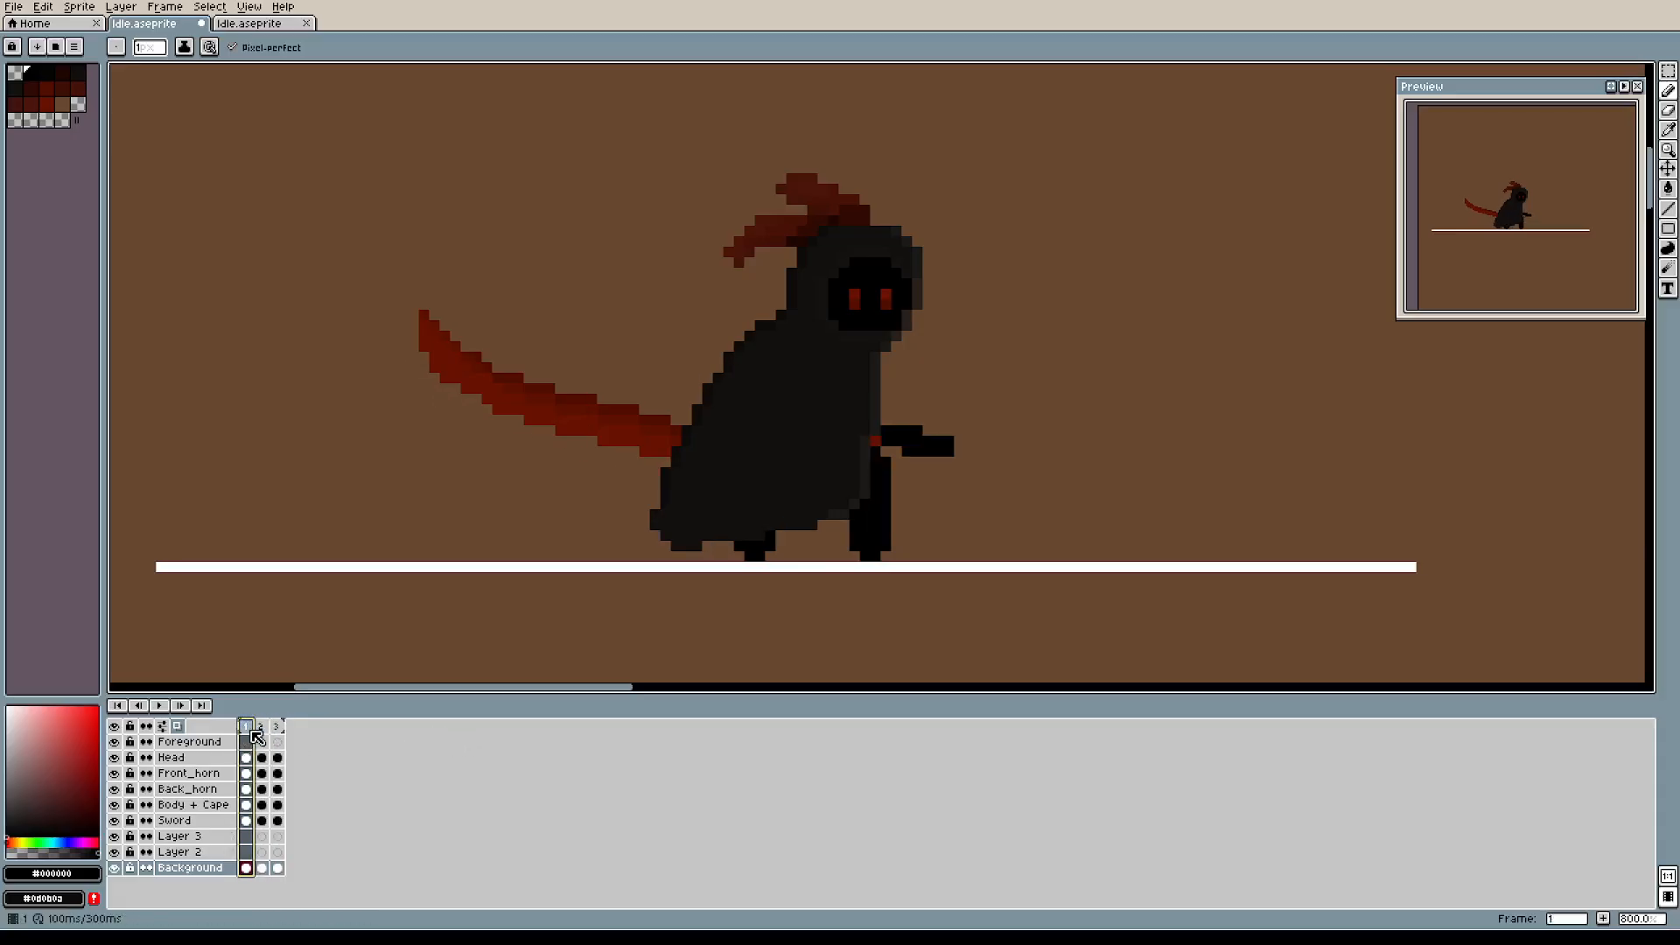
{"action": "left_click", "coordinate": [262, 731]}
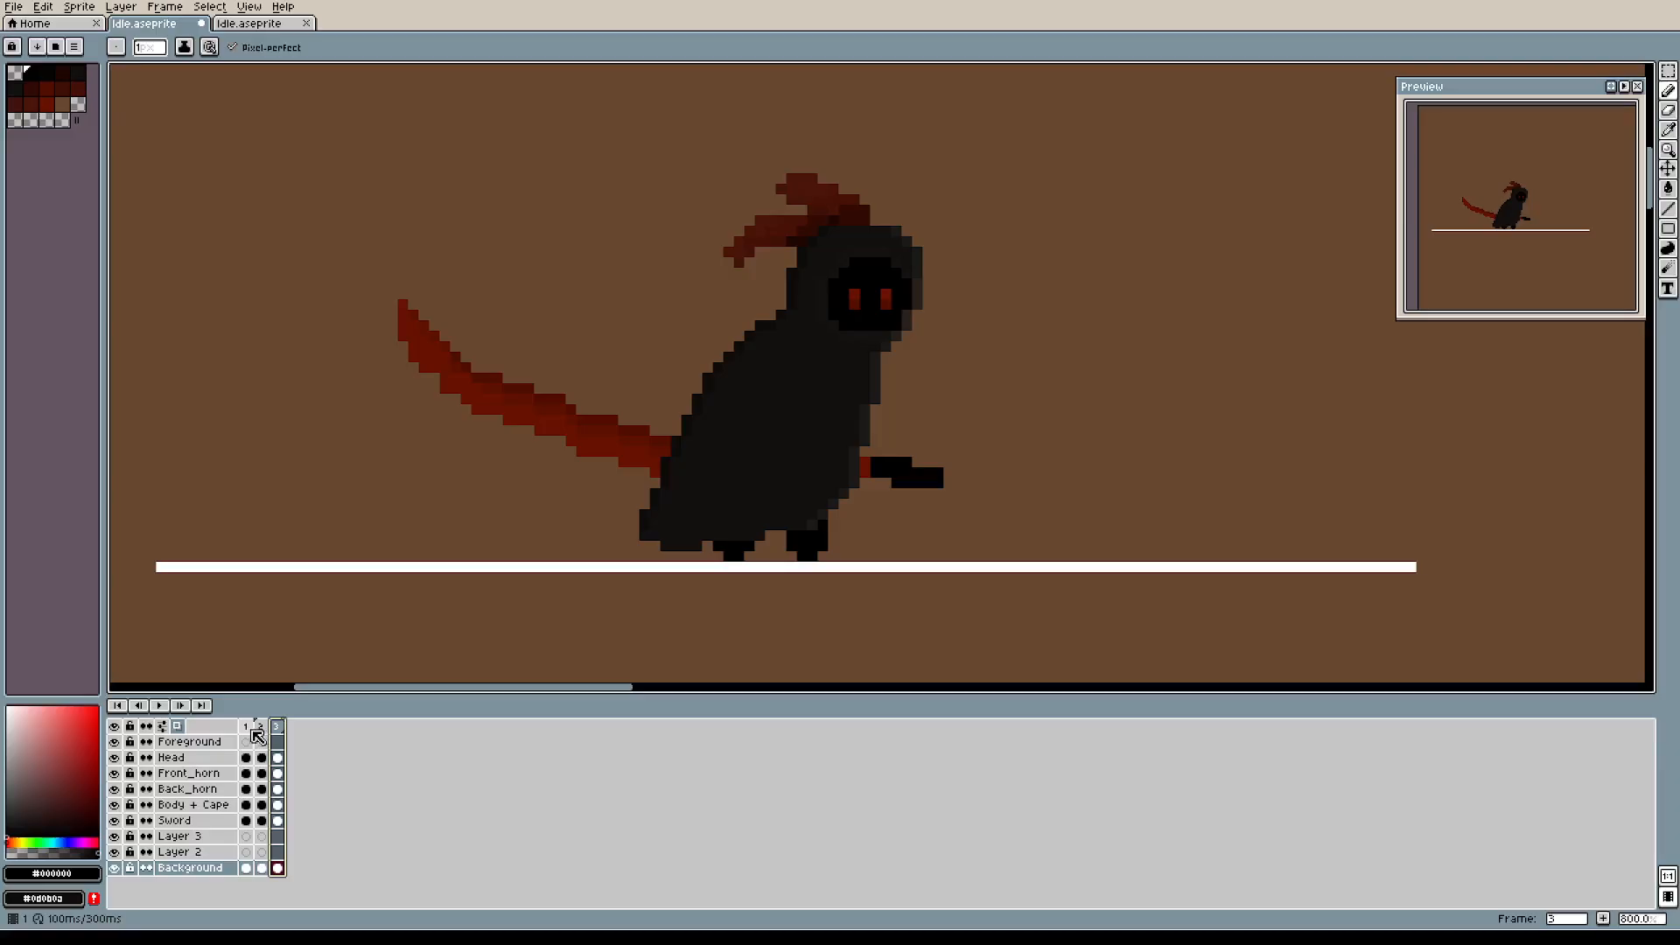
{"action": "left_click", "coordinate": [247, 731]}
{"action": "left_click", "coordinate": [277, 729]}
Play back the three-frame animation and turn off onion skinning.
{"action": "left_click", "coordinate": [160, 705]}
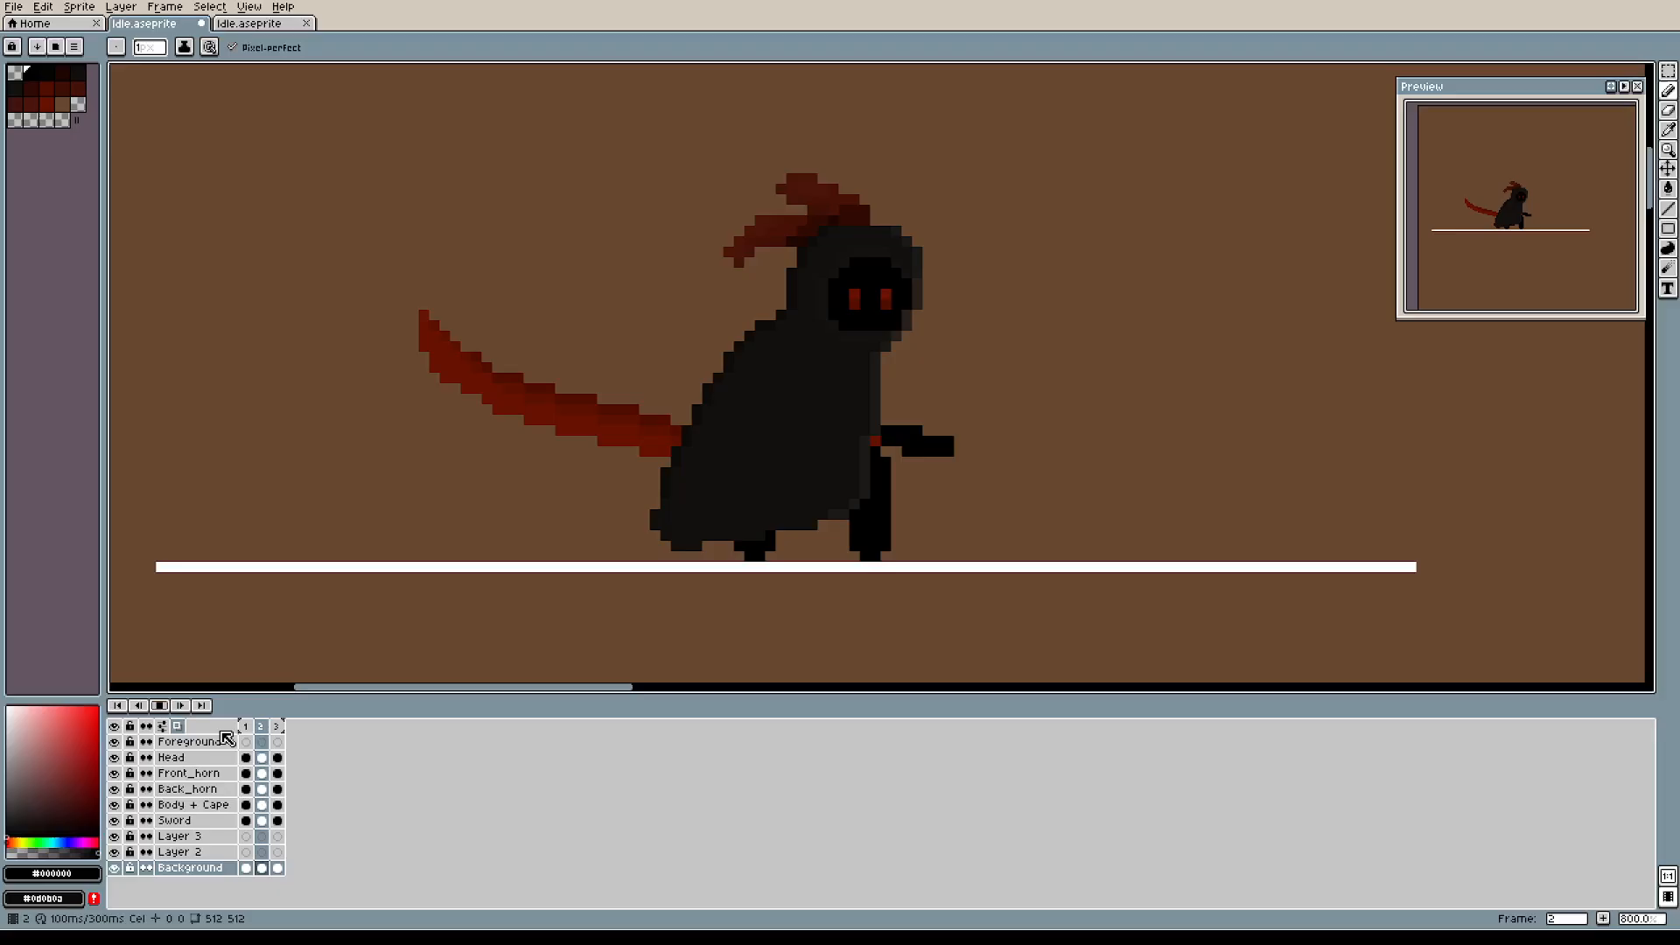
{"action": "left_click", "coordinate": [159, 705]}
{"action": "left_click", "coordinate": [177, 727]}
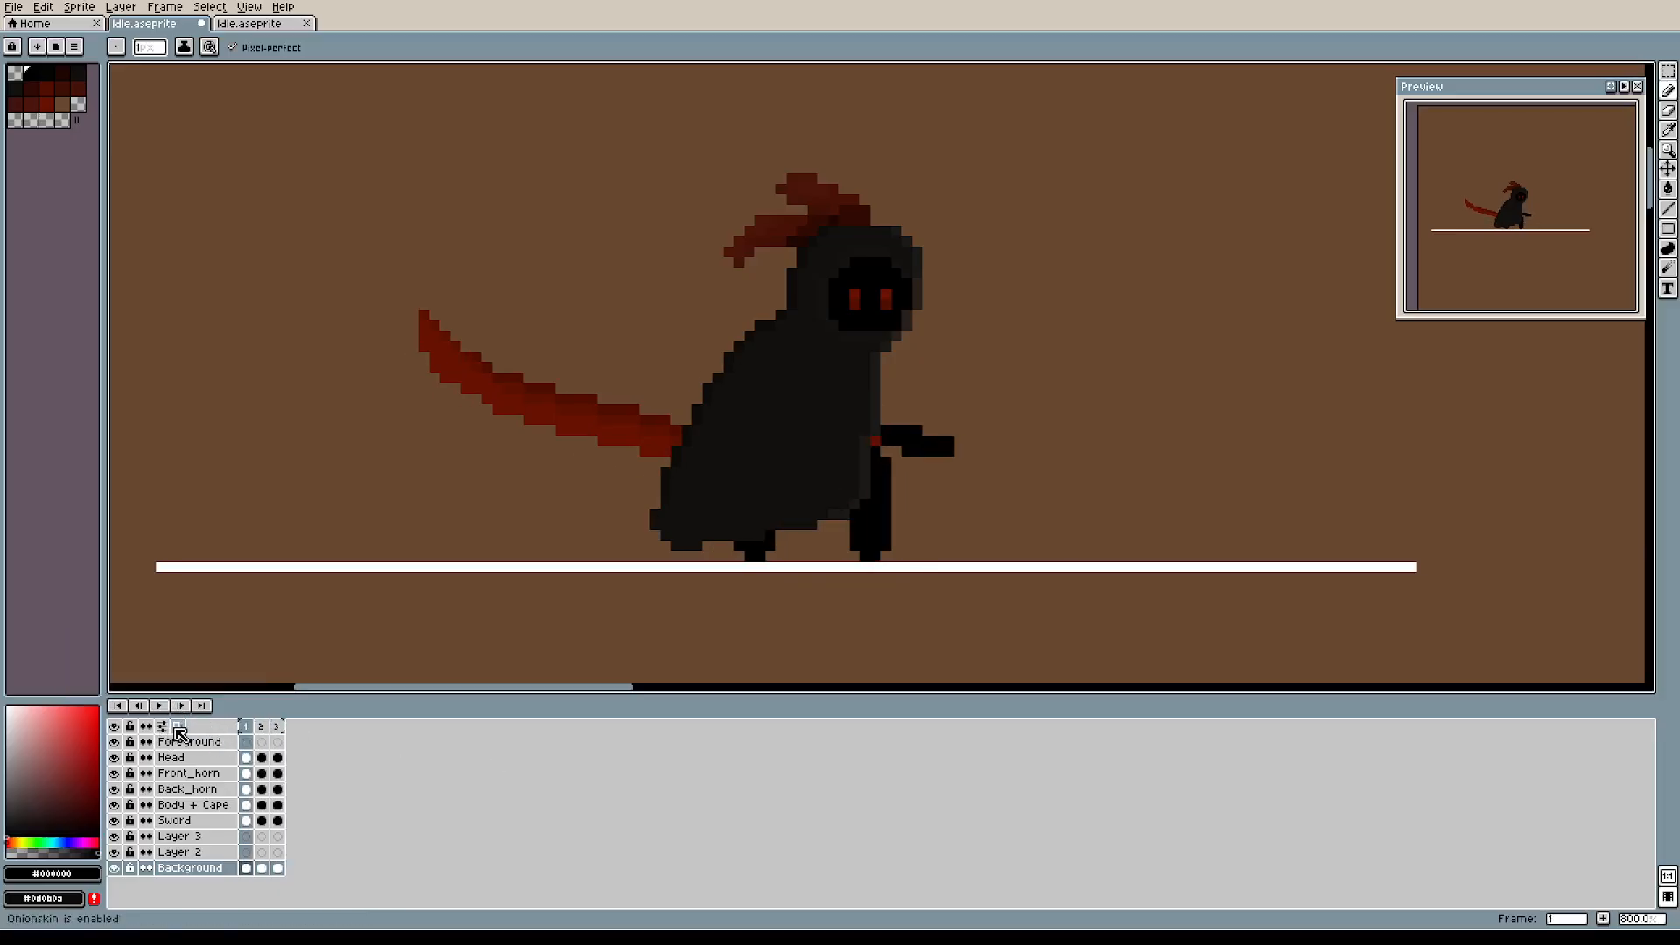
Alternate closely between frames 2 and 3 to compare the front leg, cape hem, arm and sword.
{"action": "scroll", "coordinate": [1000, 420], "scroll_direction": "up", "scroll_amount": 1}
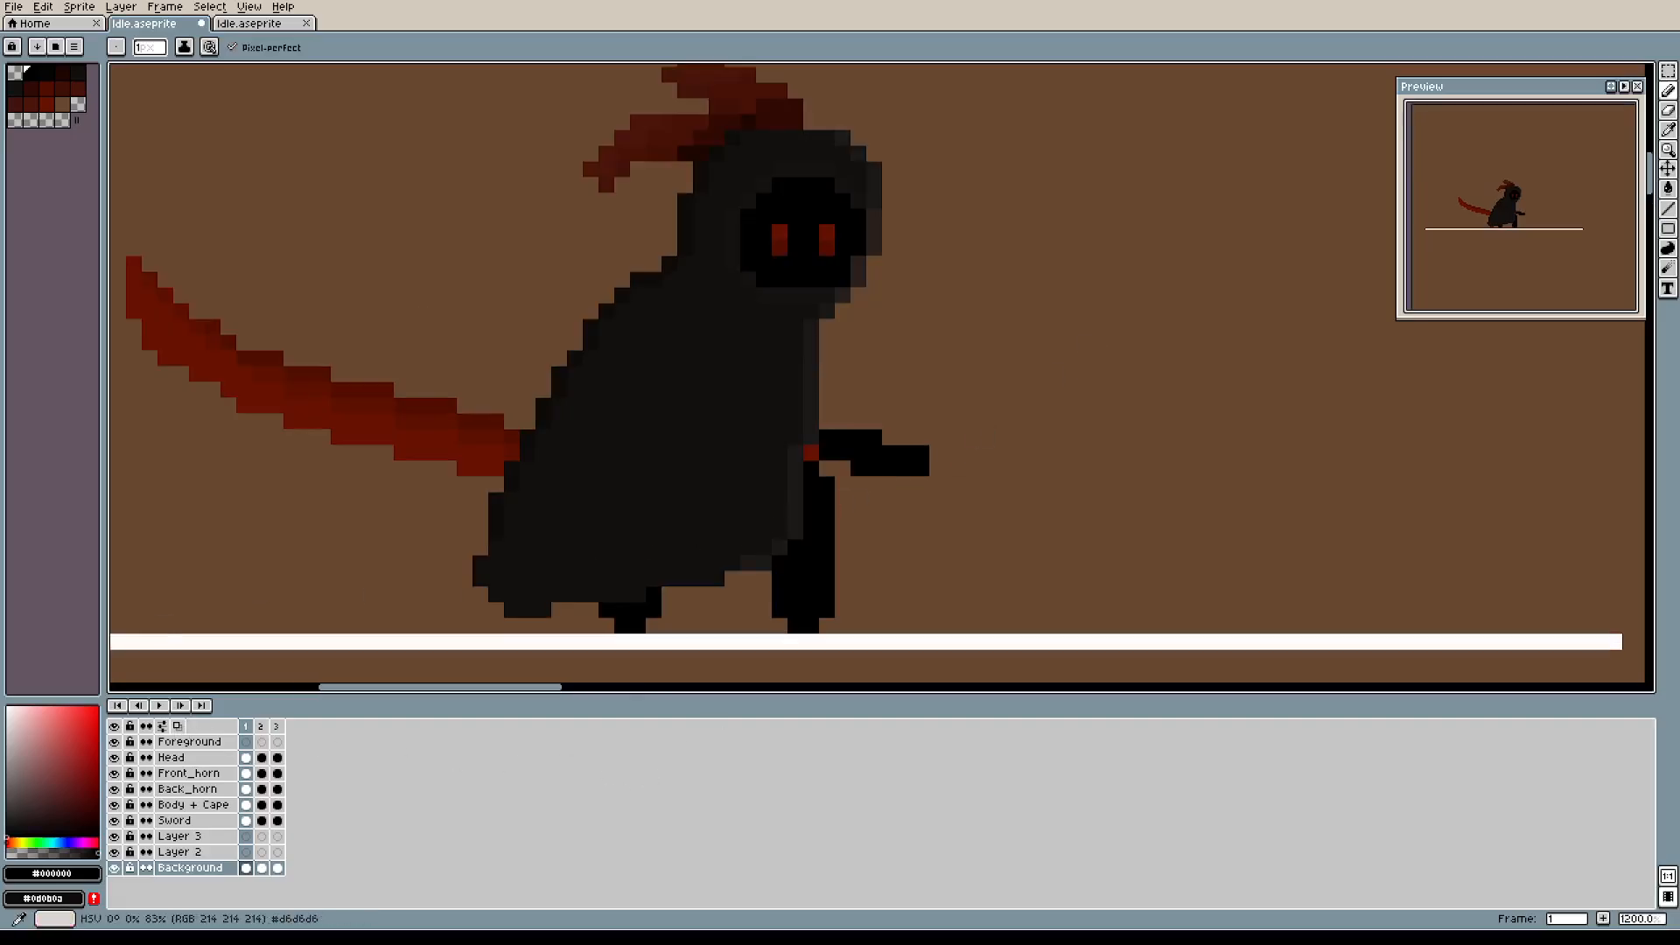
{"action": "mouse_move", "coordinate": [795, 535]}
{"action": "left_mouse_down"}
{"action": "mouse_move", "coordinate": [774, 506]}
{"action": "mouse_move", "coordinate": [753, 582]}
{"action": "left_mouse_up"}
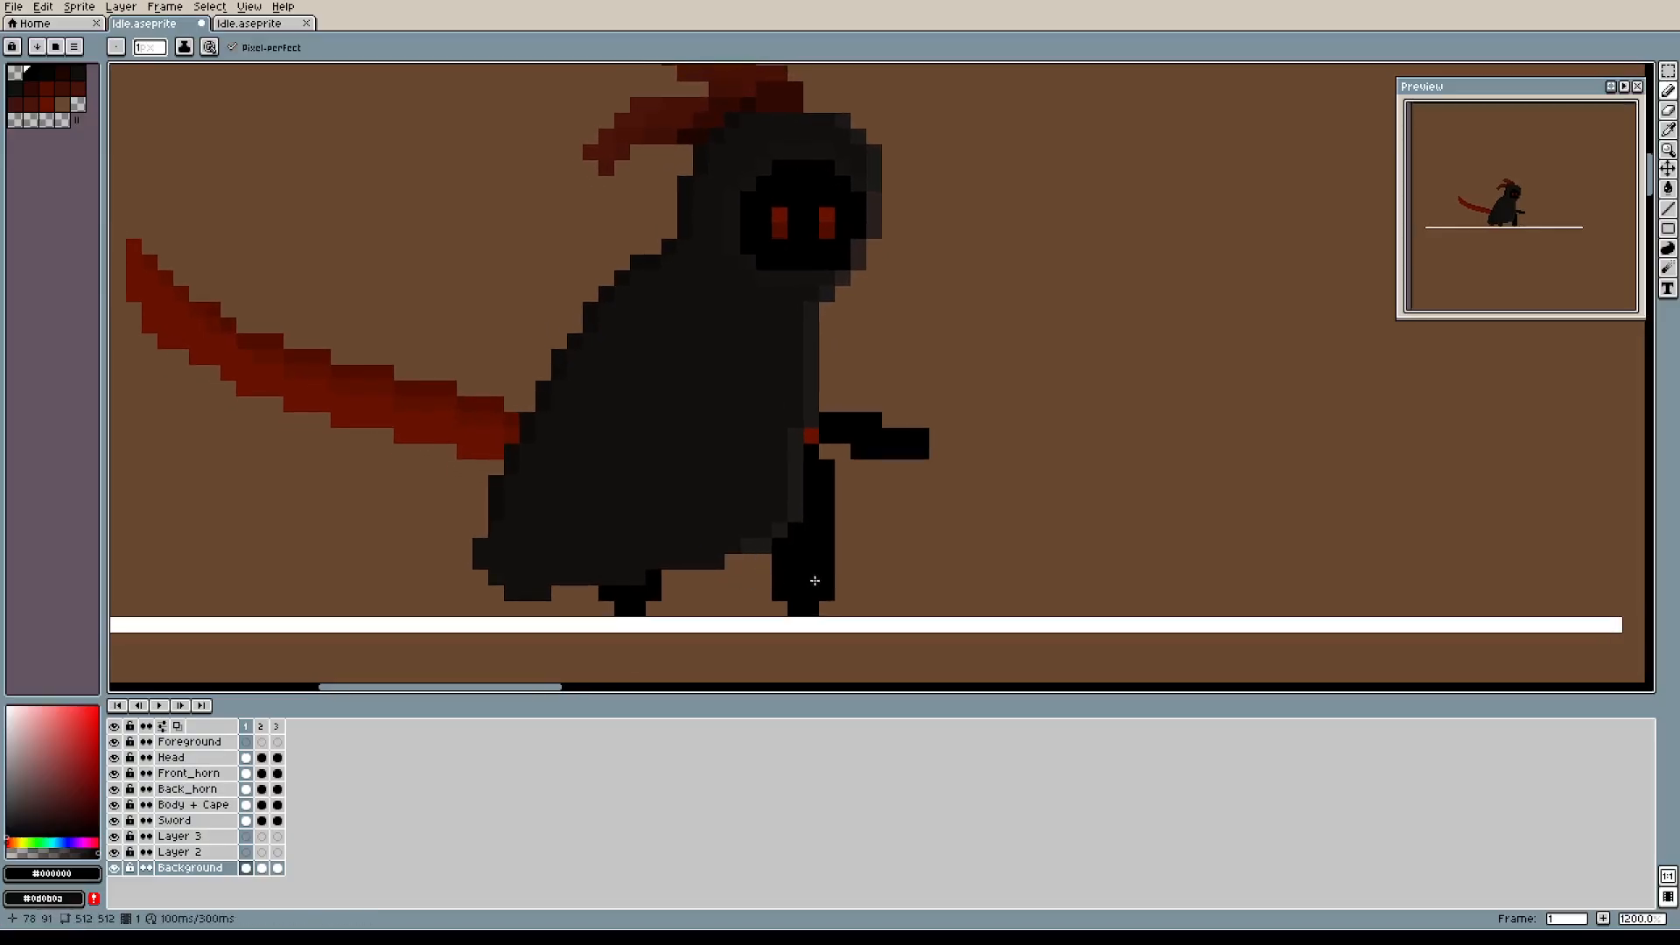
{"action": "scroll", "coordinate": [786, 482], "scroll_direction": "up", "scroll_amount": 1}
{"action": "scroll", "coordinate": [790, 487], "scroll_direction": "down", "scroll_amount": 1}
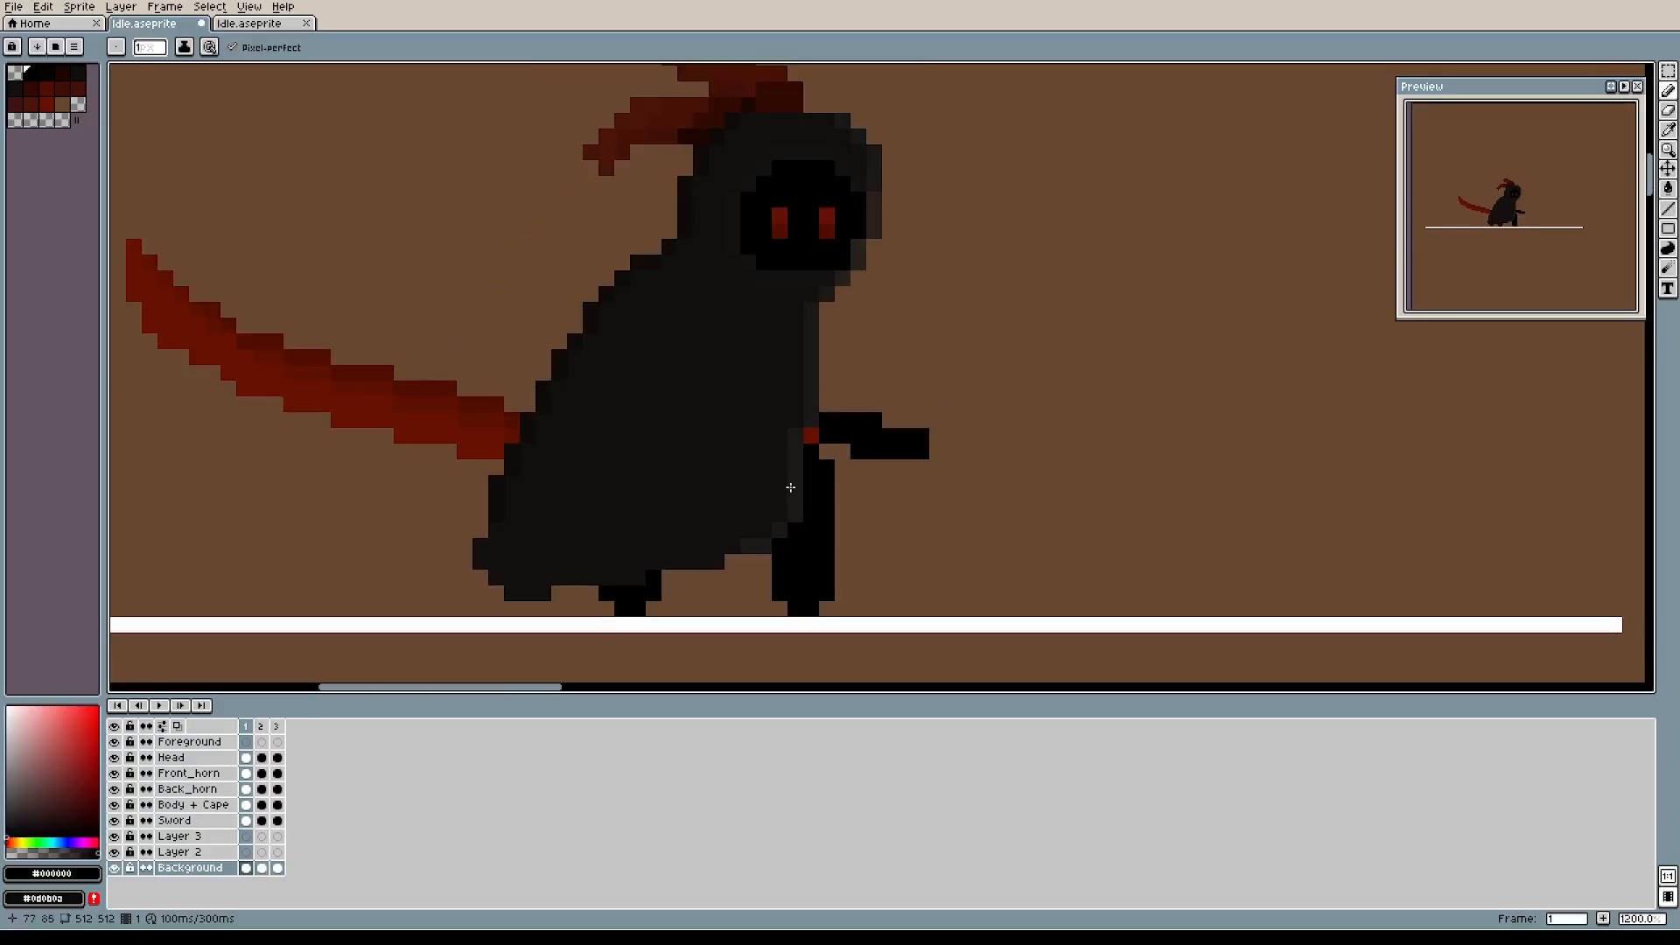
{"action": "left_click", "coordinate": [276, 729]}
{"action": "left_click", "coordinate": [263, 729]}
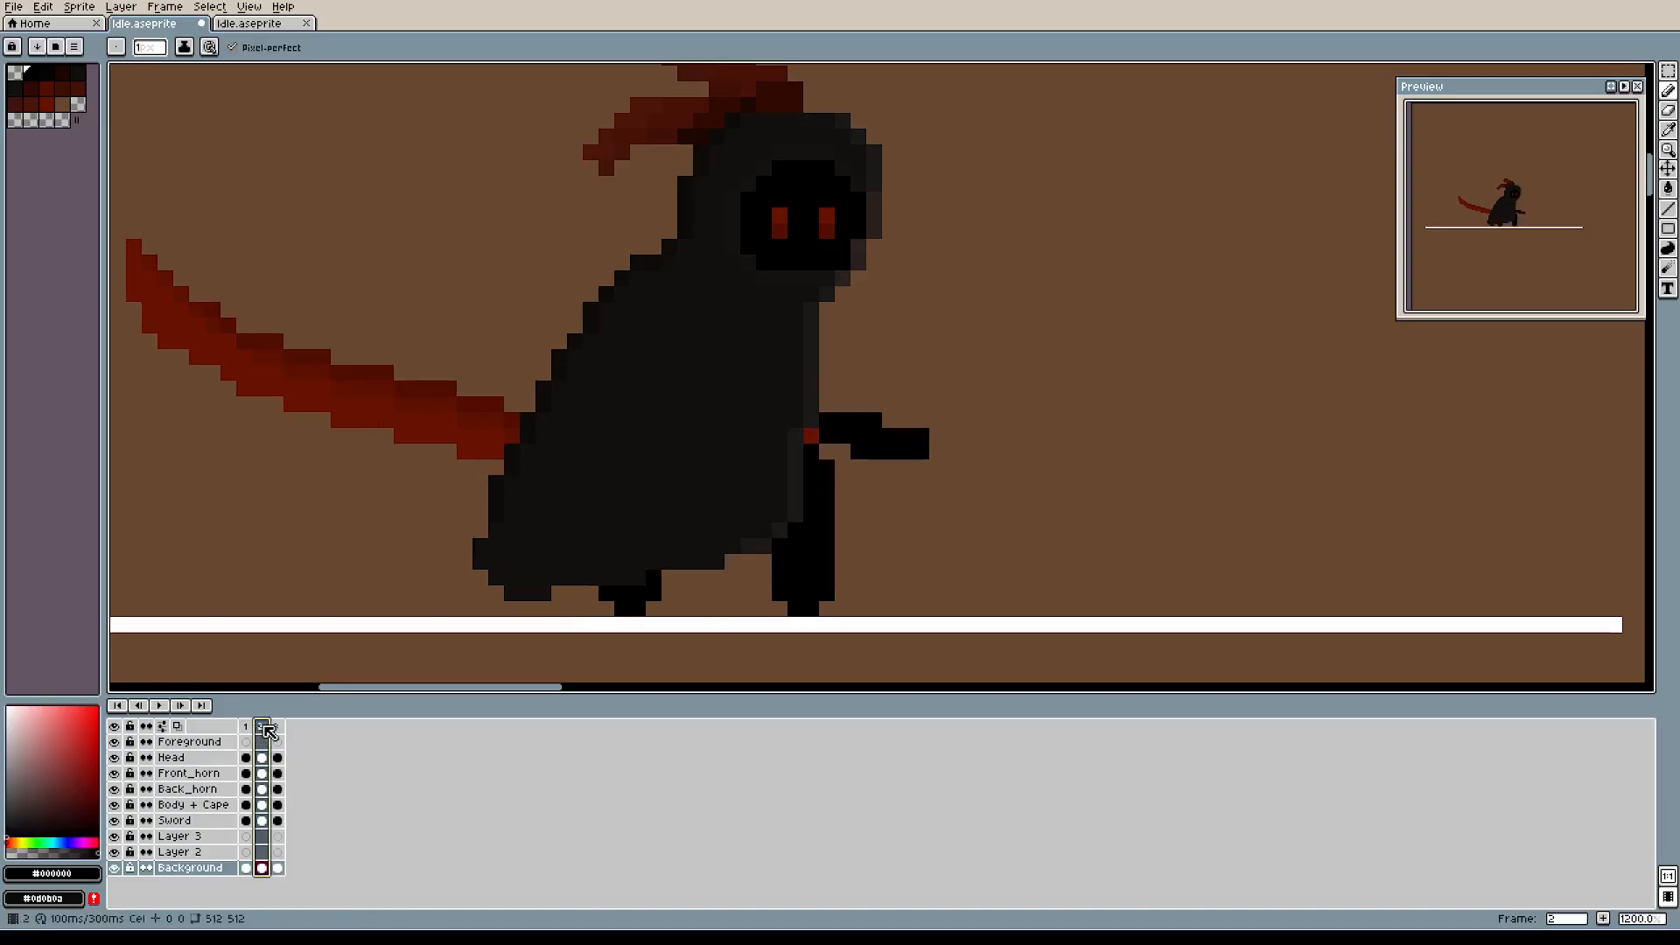
{"action": "left_click", "coordinate": [276, 730]}
{"action": "left_click", "coordinate": [263, 729]}
{"action": "left_click", "coordinate": [280, 731]}
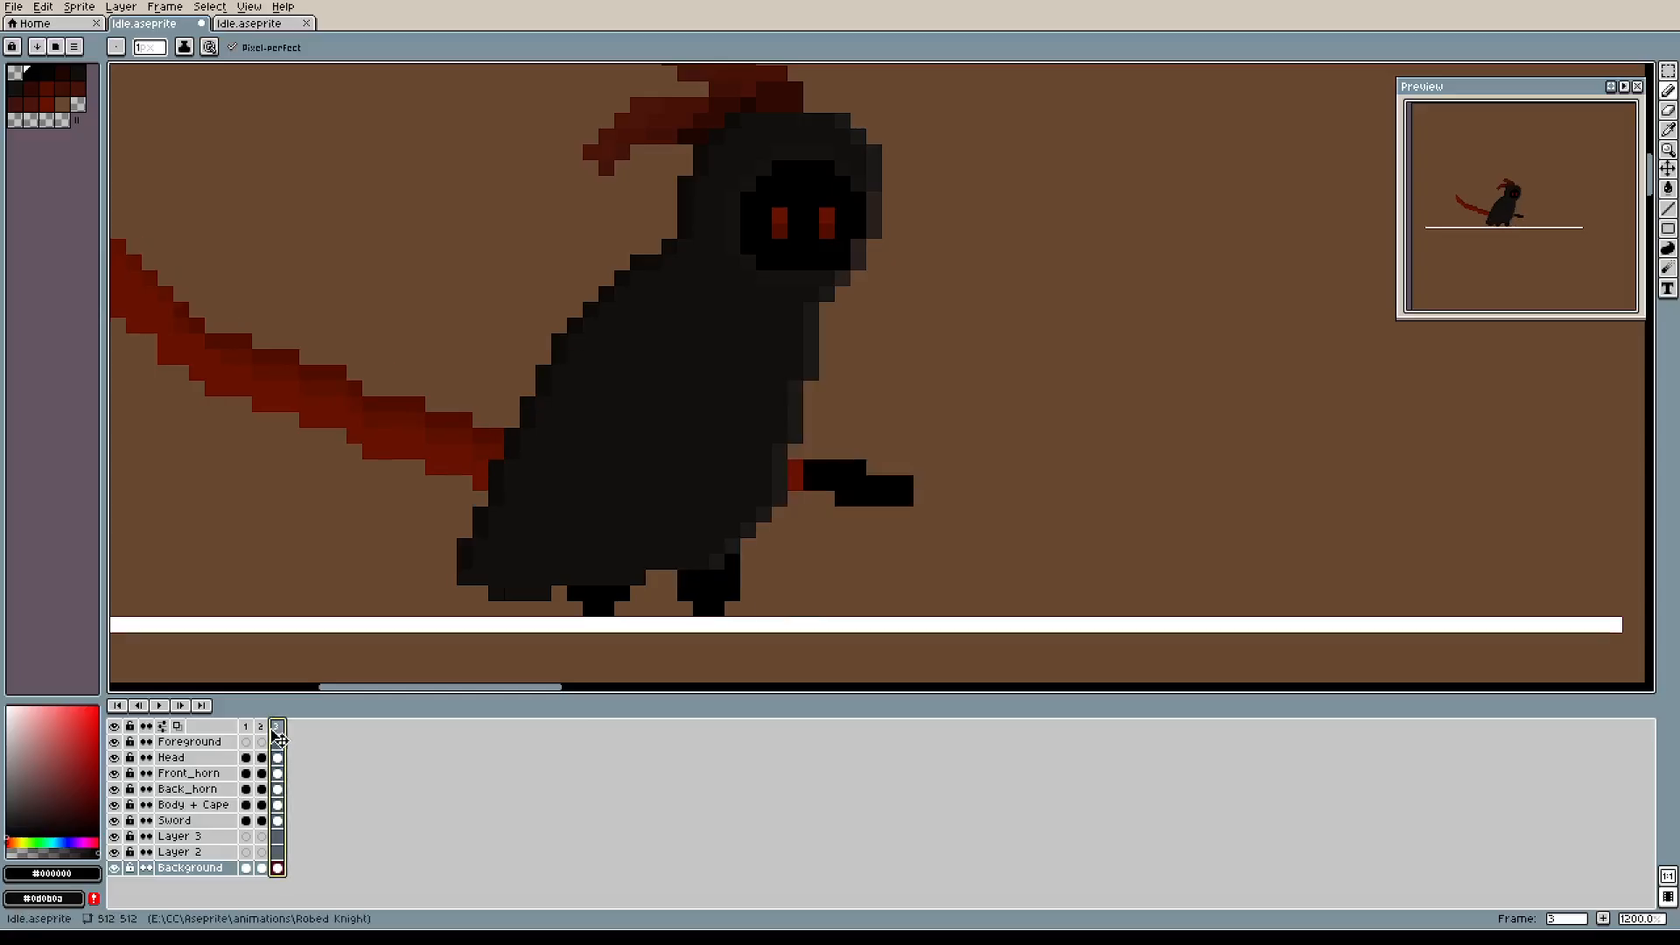
{"action": "left_click", "coordinate": [262, 730]}
{"action": "left_click", "coordinate": [278, 730]}
{"action": "left_click", "coordinate": [262, 729]}
{"action": "left_click", "coordinate": [277, 730]}
{"action": "left_click", "coordinate": [262, 730]}
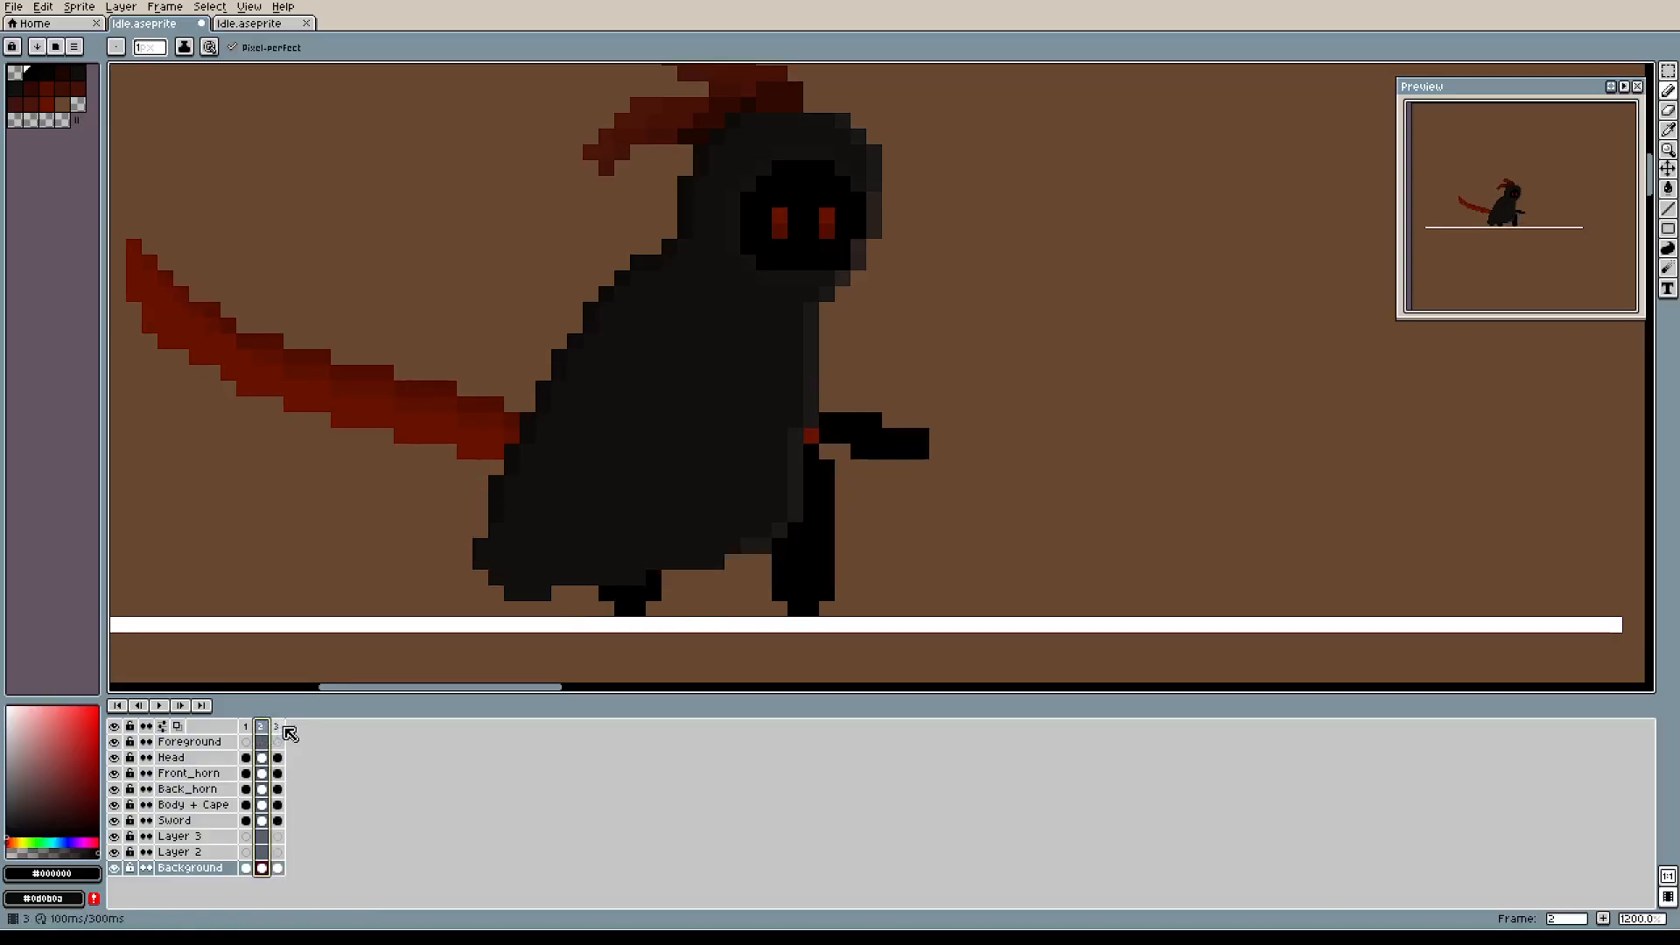
{"action": "left_click", "coordinate": [275, 731]}
{"action": "left_click", "coordinate": [261, 730]}
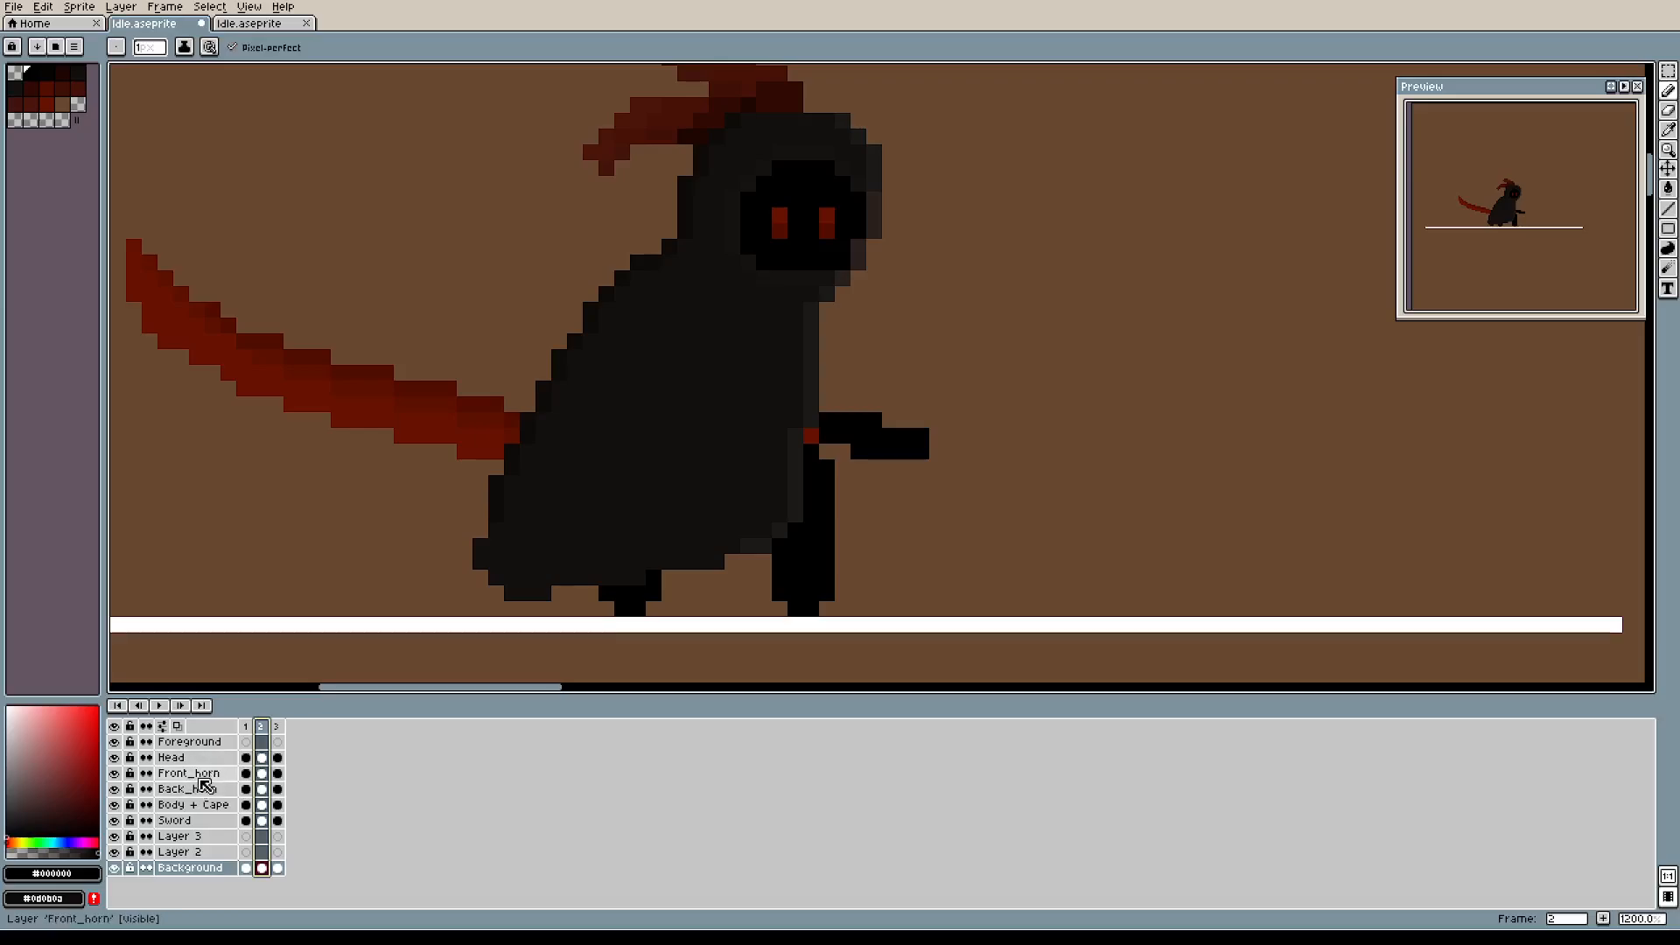
{"action": "key", "text": "i"}
{"action": "key", "text": "b"}
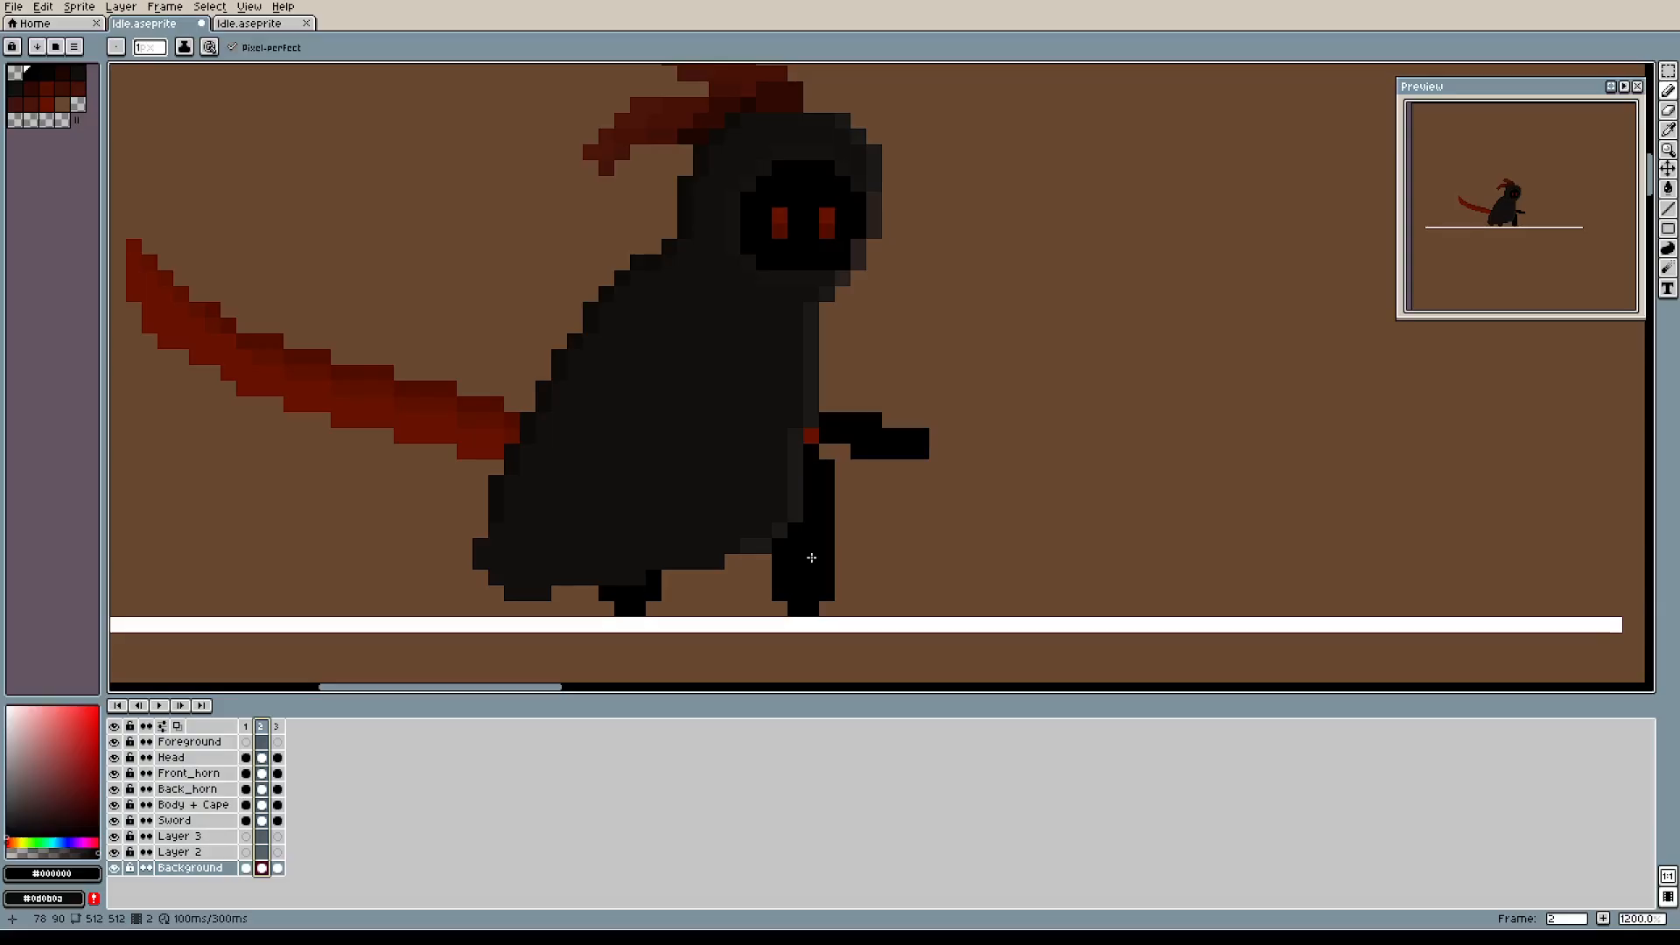
{"action": "key", "text": "e"}
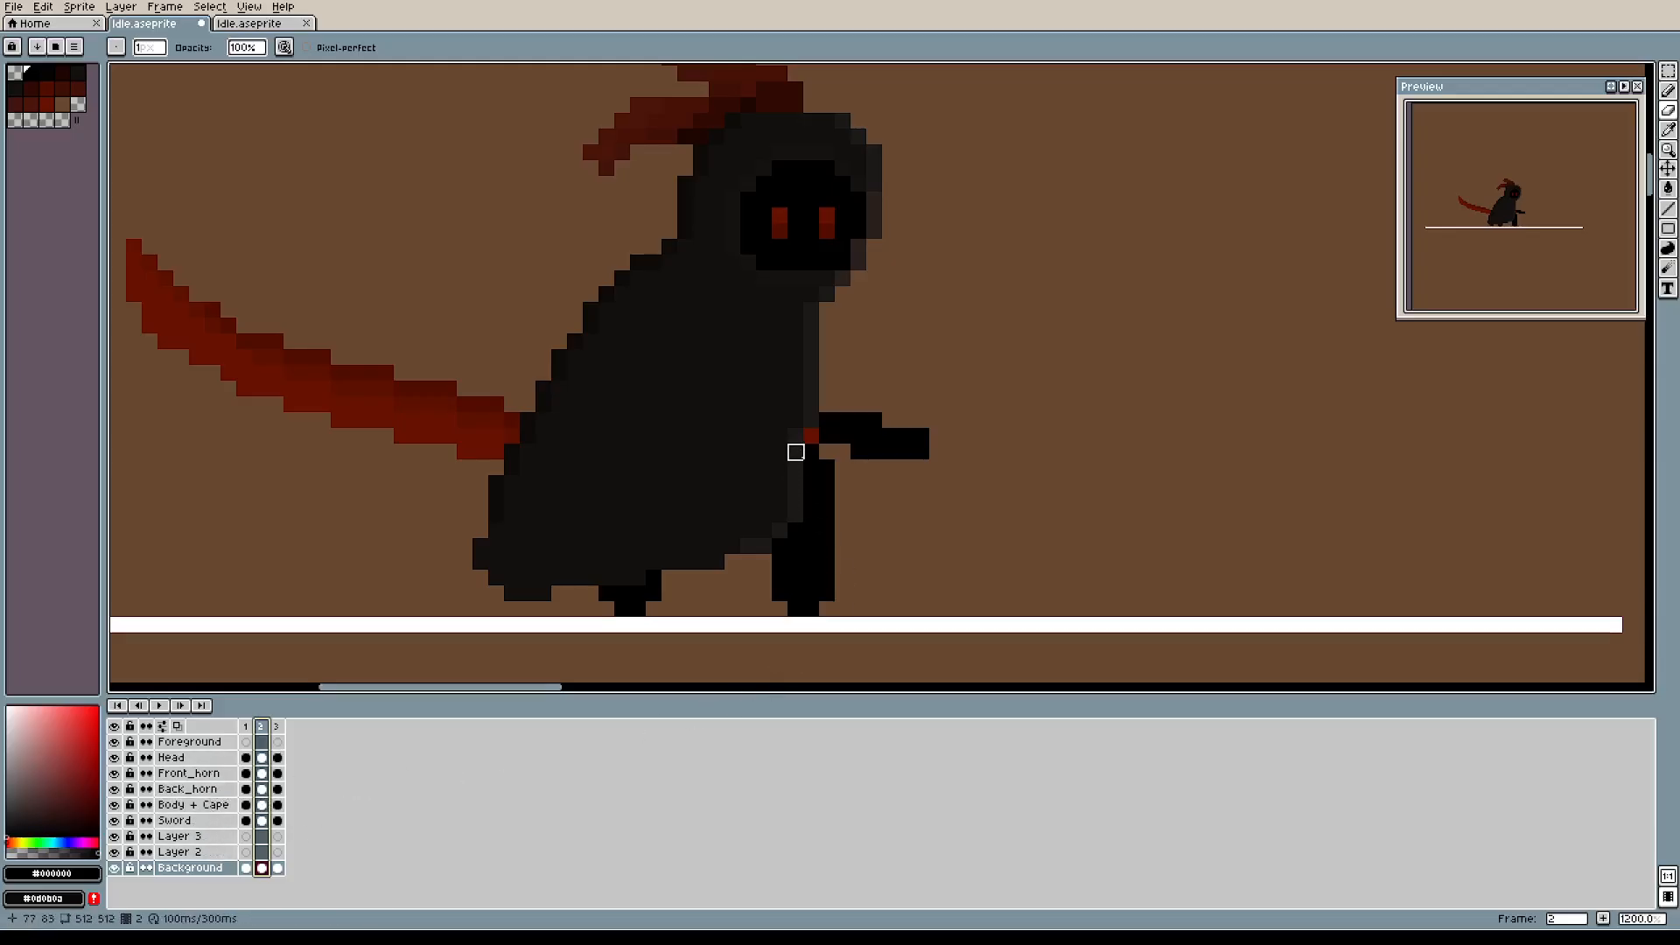
{"action": "left_click", "coordinate": [811, 452]}
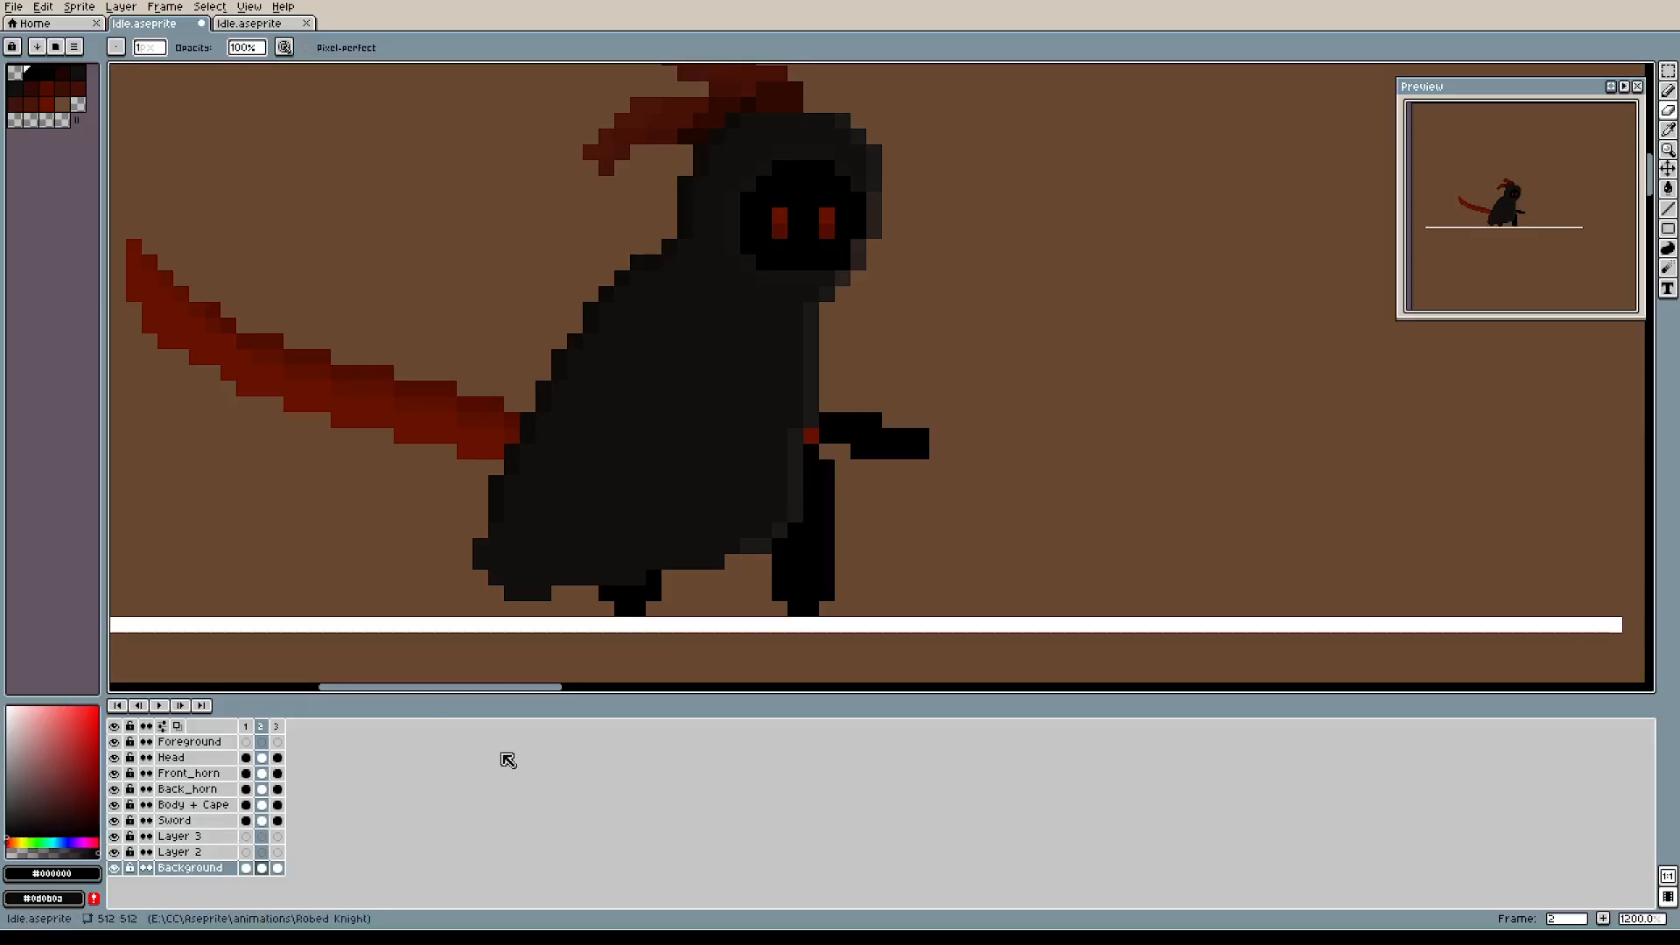
{"action": "left_click", "coordinate": [1061, 477], "text": "alt"}
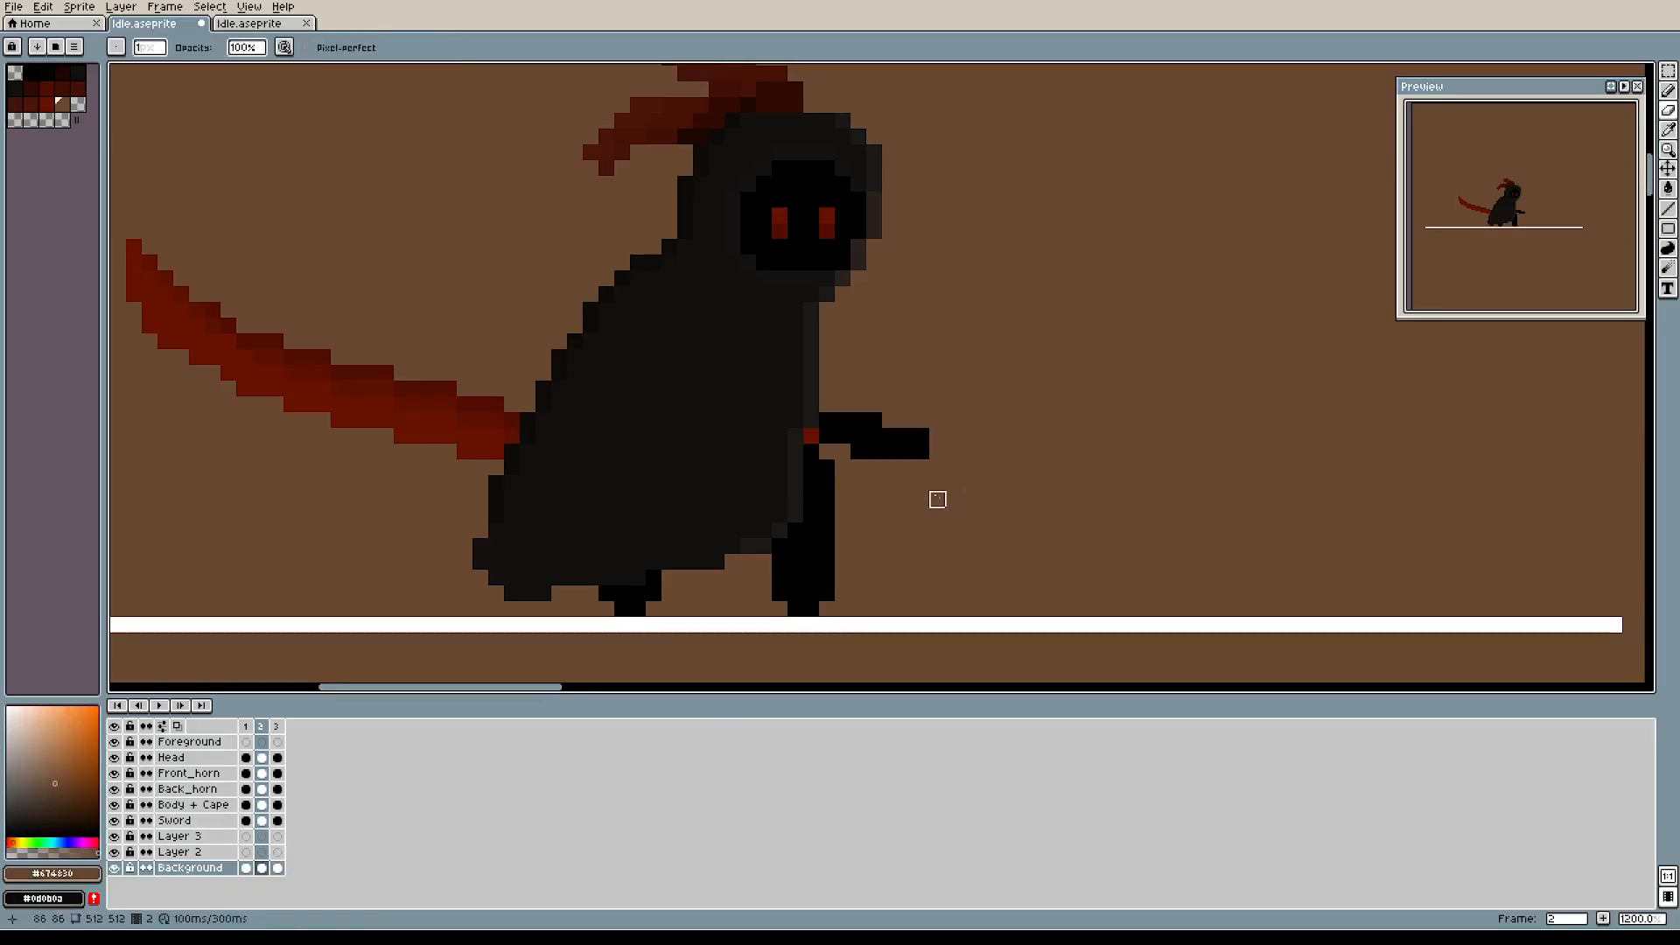
{"action": "key", "text": "b"}
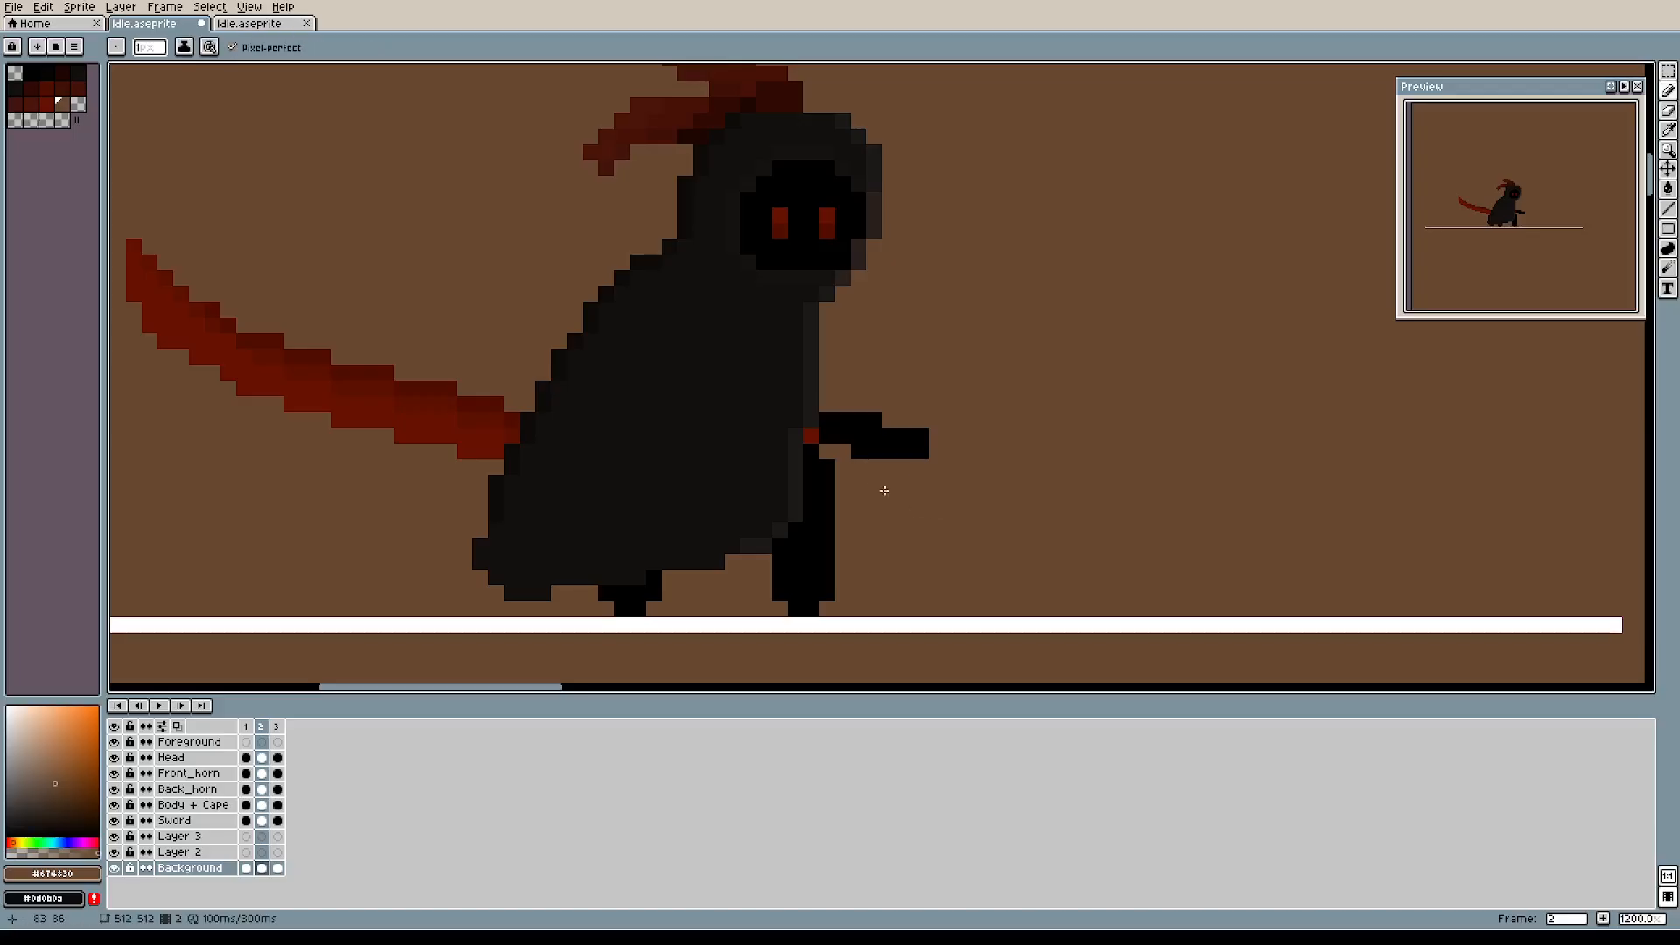
{"action": "left_click_drag", "start_coordinate": [803, 625], "coordinate": [821, 625]}
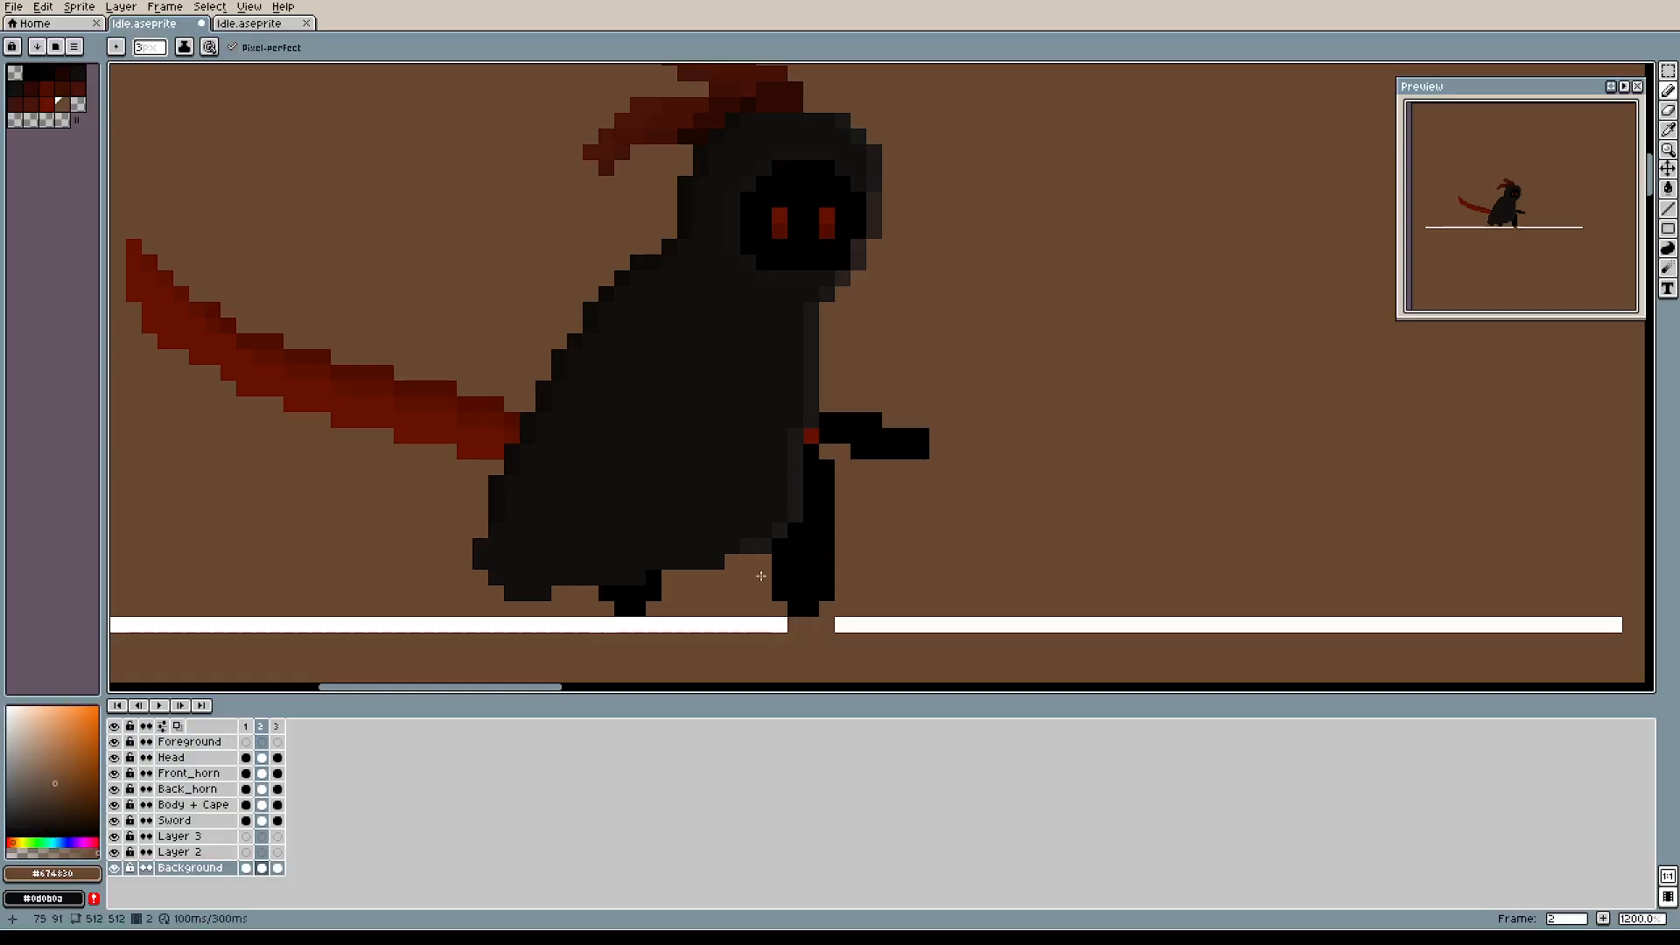
{"action": "left_click", "coordinate": [762, 624], "text": "alt"}
{"action": "key", "text": "minus"}
{"action": "key", "text": "minus"}
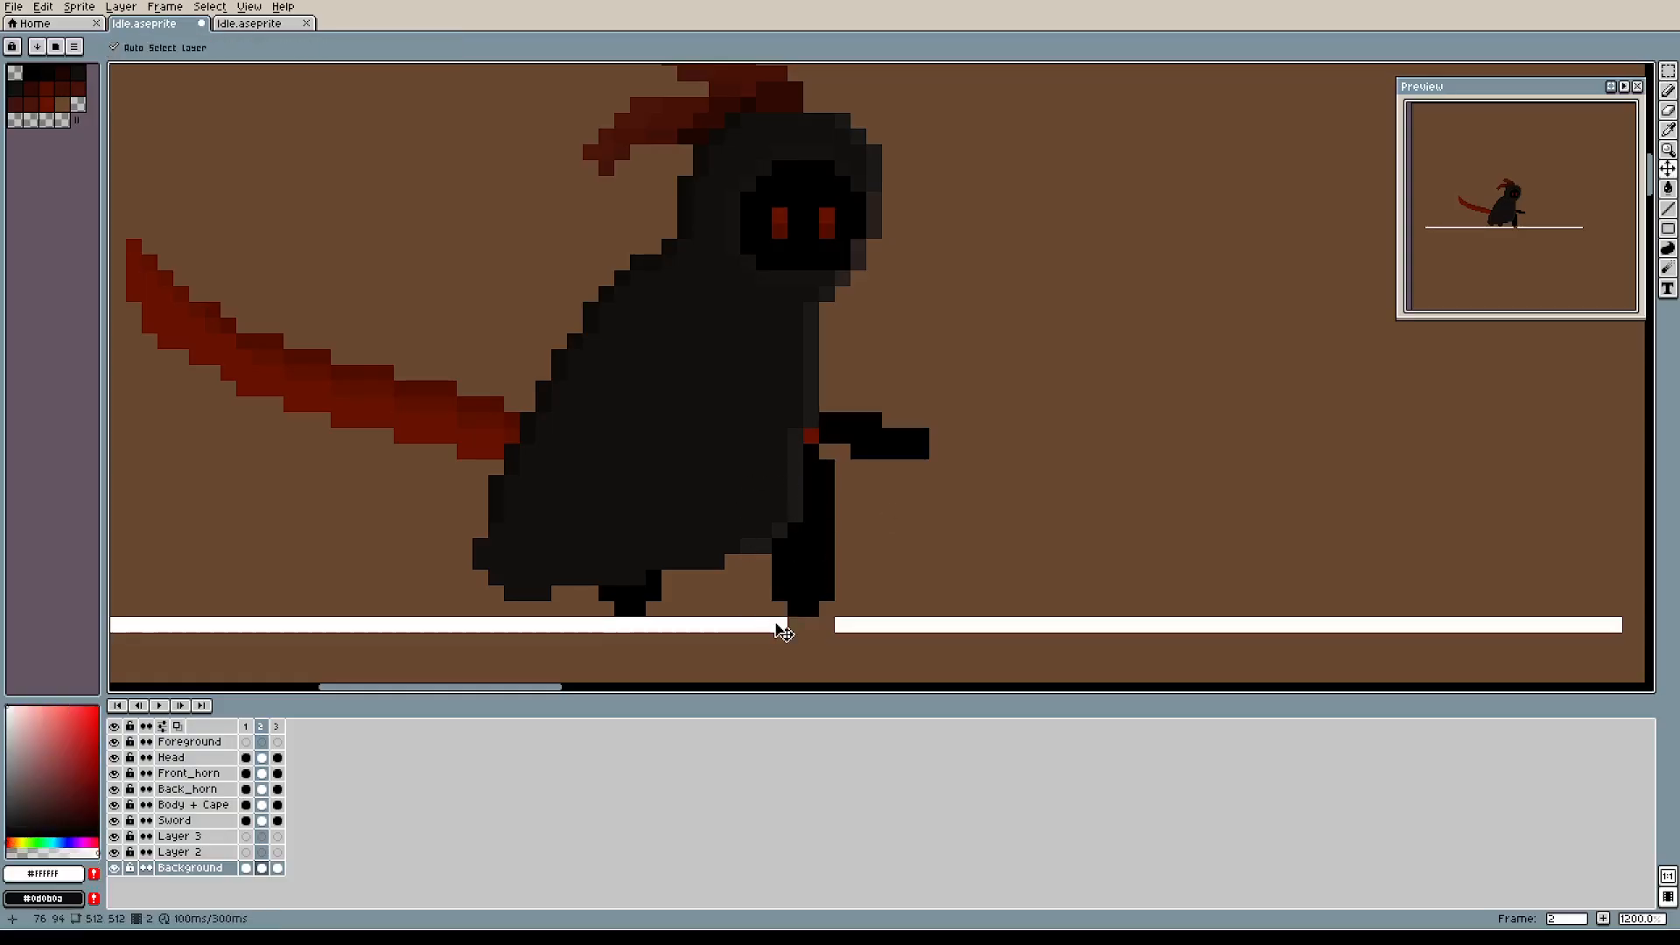
{"action": "left_click_drag", "start_coordinate": [775, 624], "coordinate": [836, 625]}
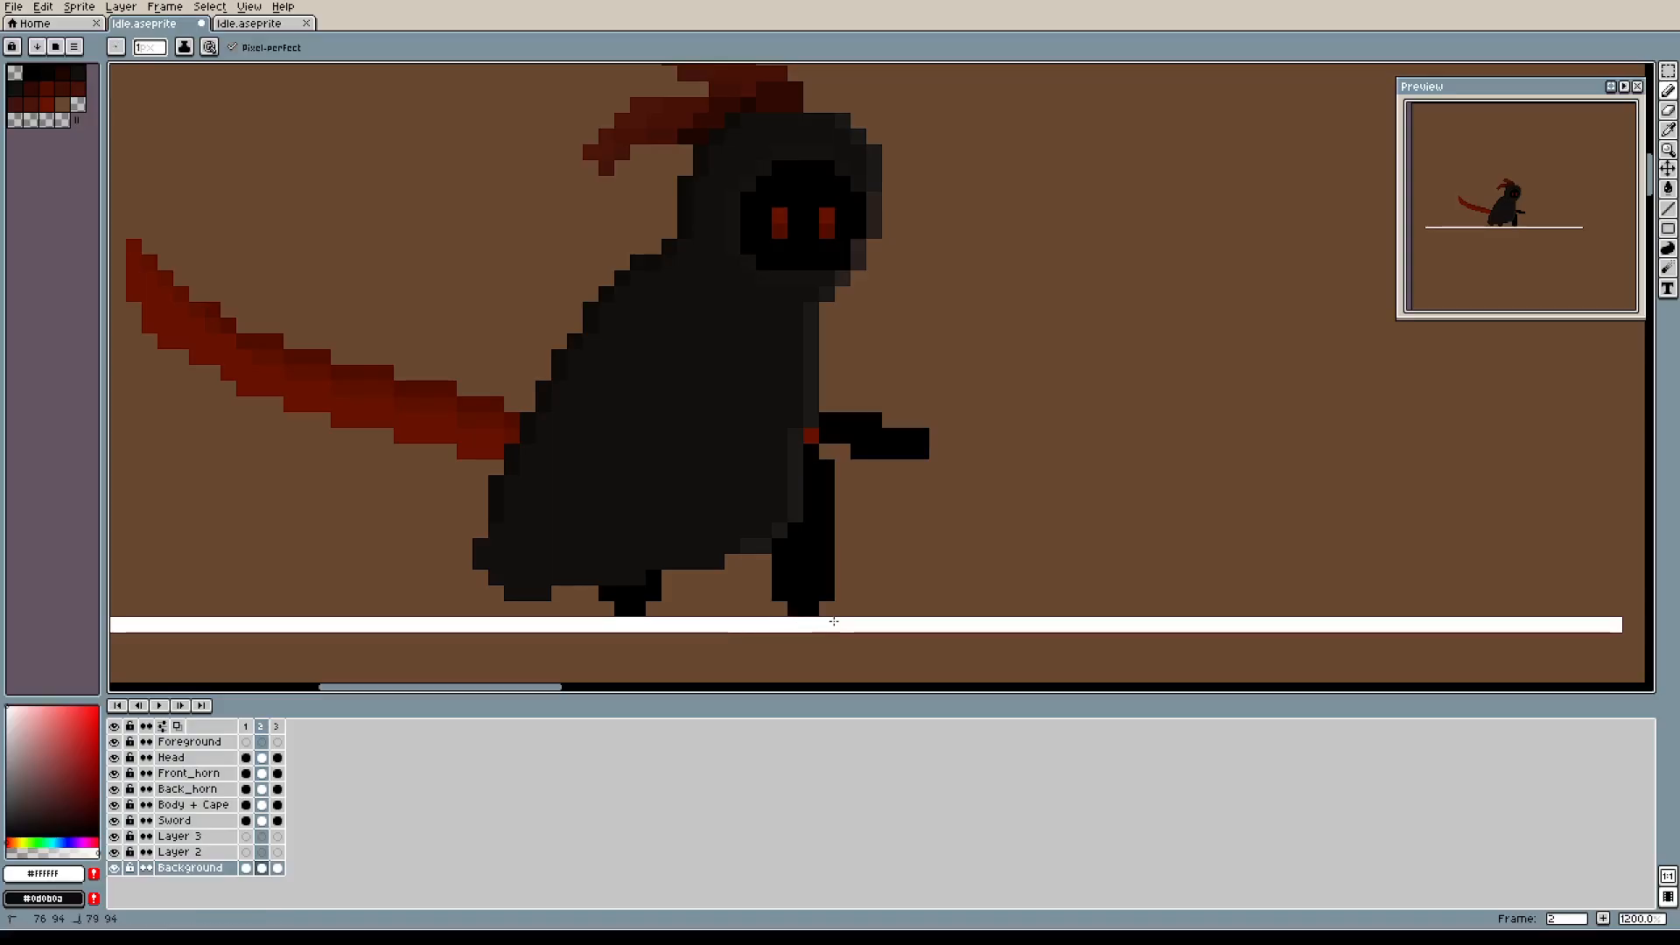
Erase the upper part of the knight's front leg in frame 2 on the Body + Cape layer.
{"action": "left_click", "coordinate": [195, 805]}
{"action": "left_click", "coordinate": [827, 495], "text": "alt"}
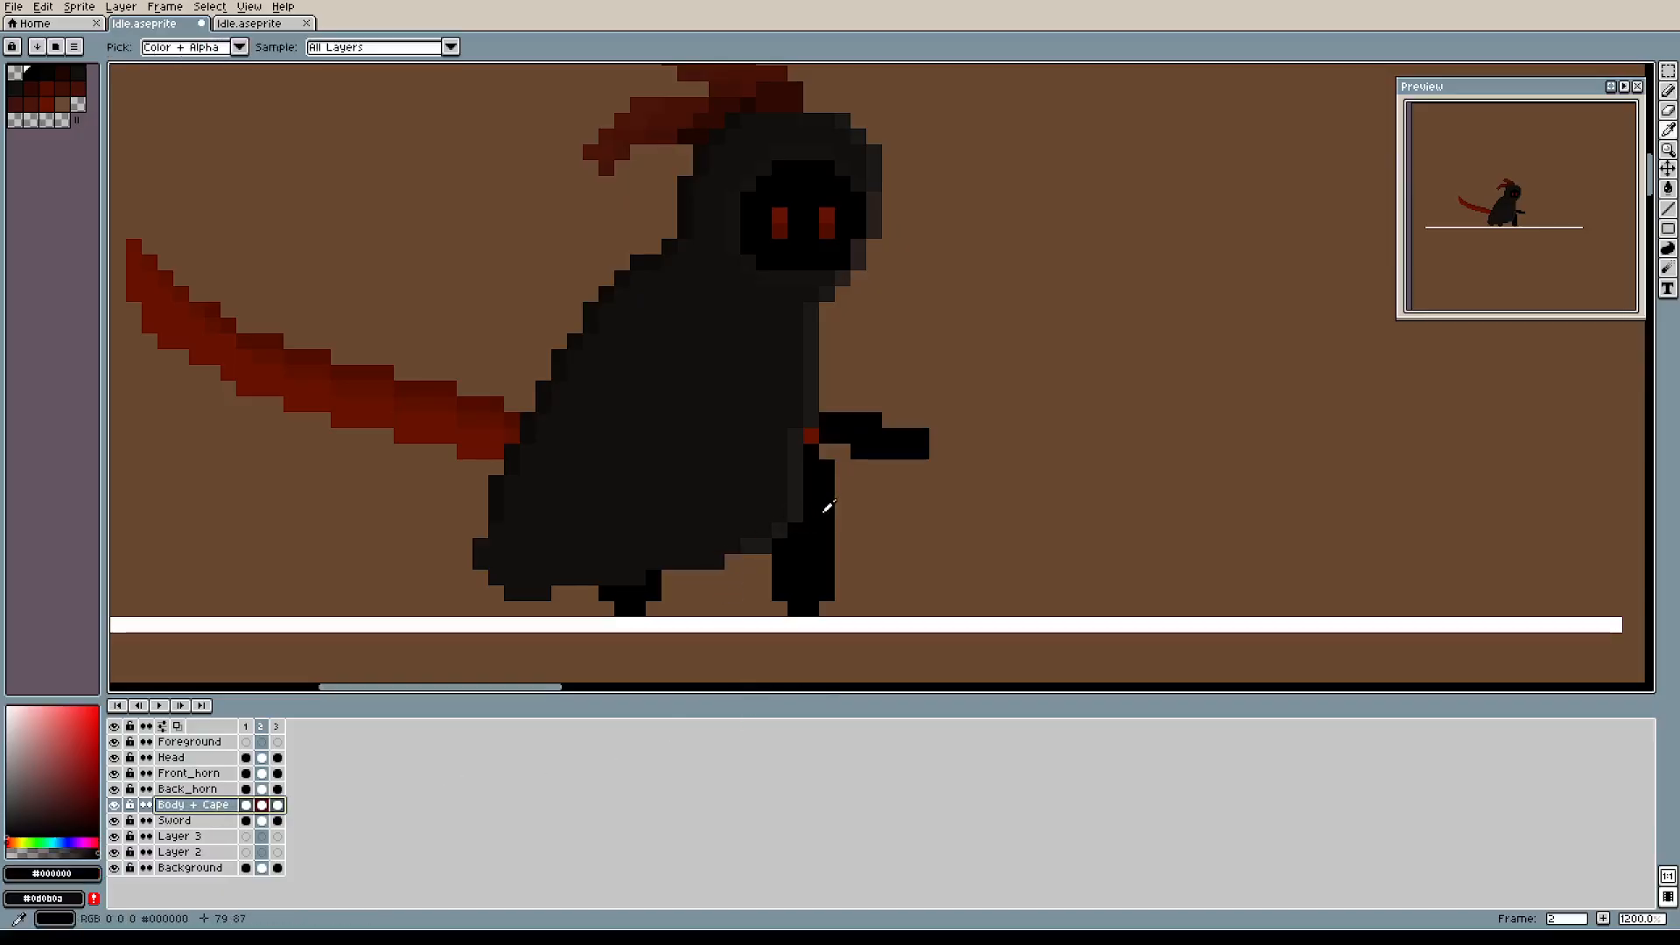
{"action": "key", "text": "e"}
{"action": "mouse_move", "coordinate": [810, 450]}
{"action": "left_mouse_down"}
{"action": "mouse_move", "coordinate": [827, 515]}
{"action": "mouse_move", "coordinate": [811, 515]}
{"action": "mouse_move", "coordinate": [827, 484]}
{"action": "mouse_move", "coordinate": [827, 516]}
{"action": "mouse_move", "coordinate": [811, 499]}
{"action": "mouse_move", "coordinate": [827, 483]}
{"action": "mouse_move", "coordinate": [827, 563]}
{"action": "mouse_move", "coordinate": [827, 531]}
{"action": "mouse_move", "coordinate": [843, 562]}
{"action": "mouse_move", "coordinate": [827, 562]}
{"action": "mouse_move", "coordinate": [828, 593]}
{"action": "mouse_move", "coordinate": [810, 561]}
{"action": "mouse_move", "coordinate": [860, 520]}
{"action": "mouse_move", "coordinate": [779, 579]}
{"action": "left_mouse_up"}
{"action": "key", "text": "b"}
{"action": "key", "text": "i"}
{"action": "key", "text": "b"}
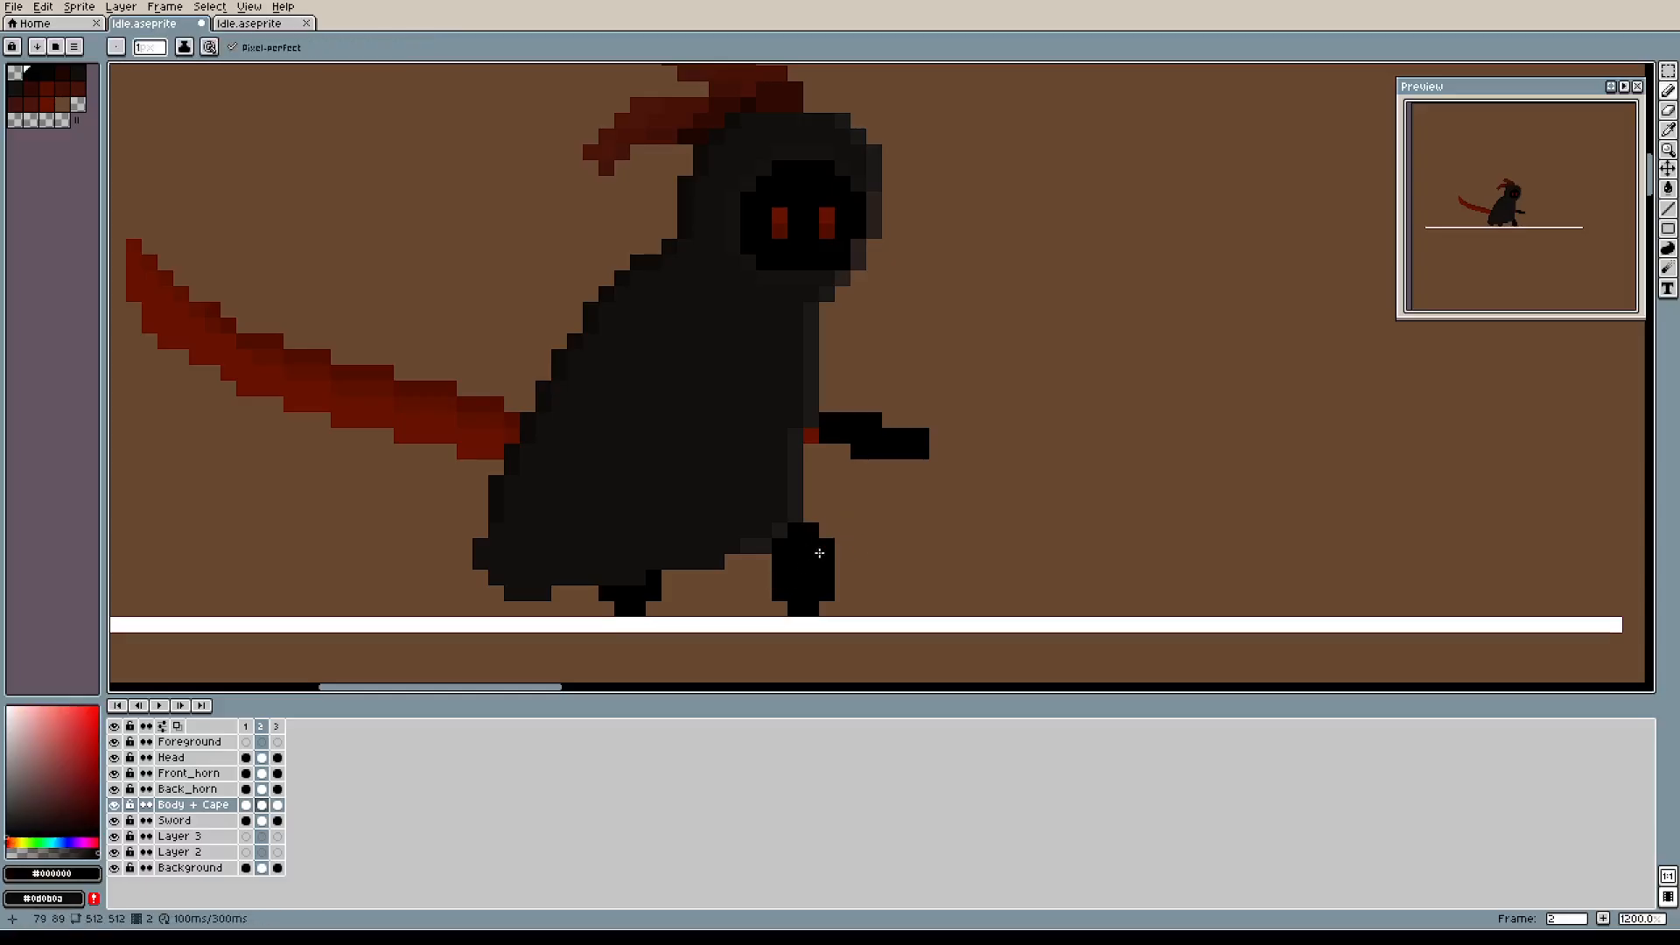
Move the 4 by 6 pixel front foot in frame 2 two pixels back towards the rear foot.
{"action": "key", "text": "m"}
{"action": "left_click_drag", "start_coordinate": [827, 531], "coordinate": [774, 617]}
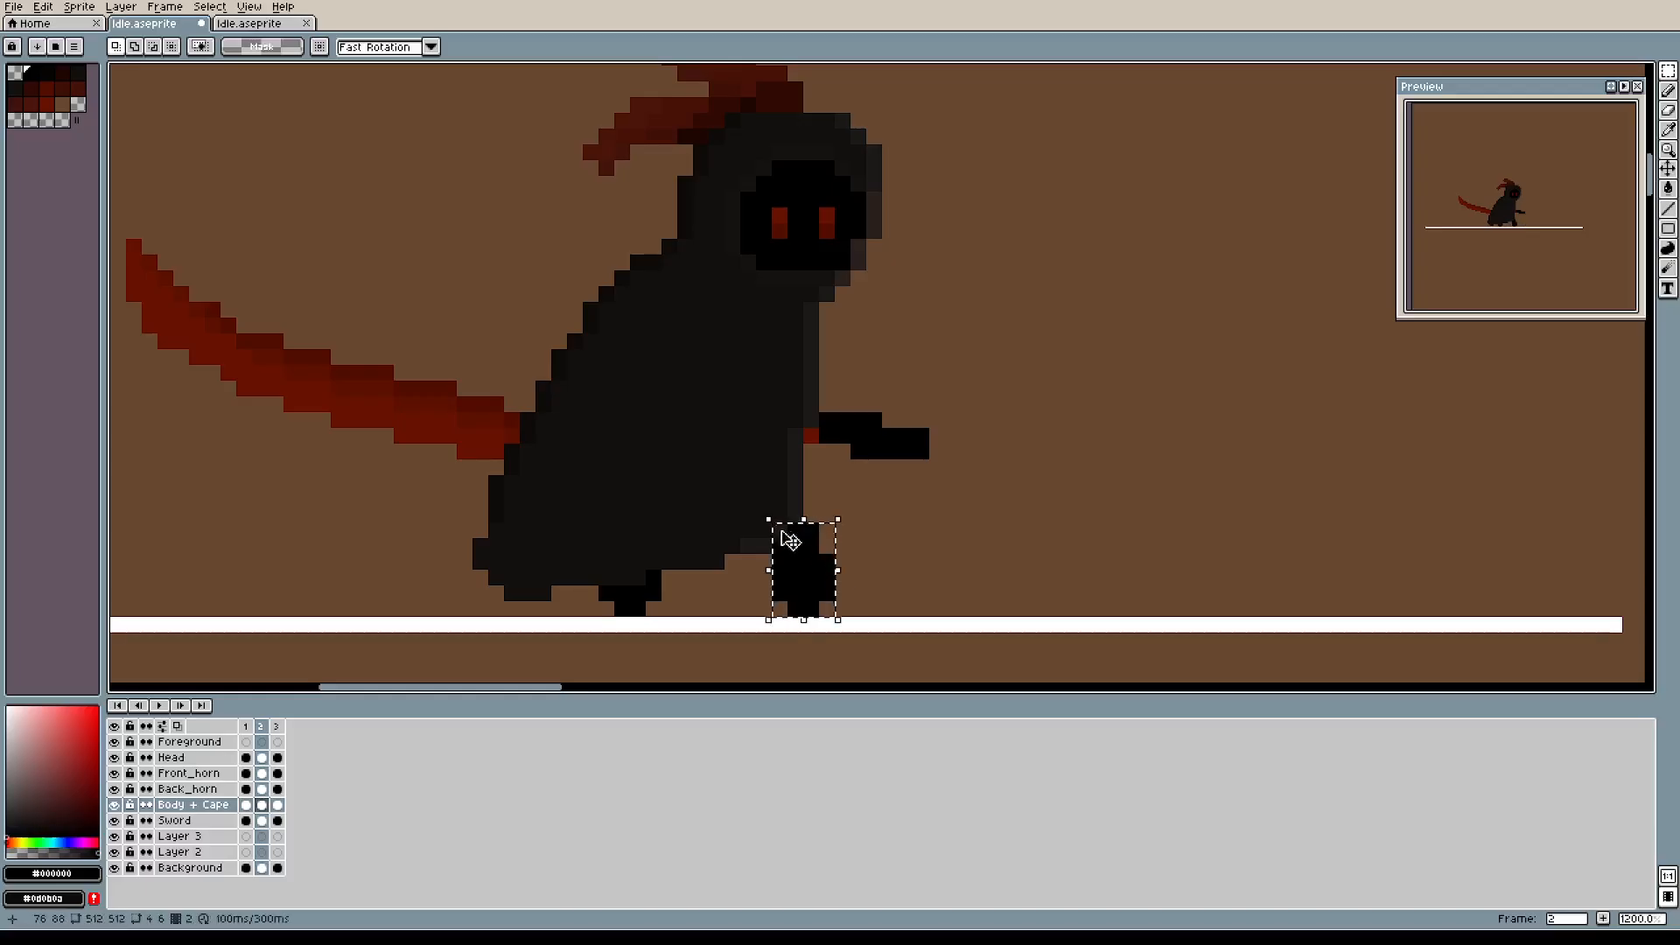
{"action": "left_click_drag", "start_coordinate": [797, 560], "coordinate": [767, 570]}
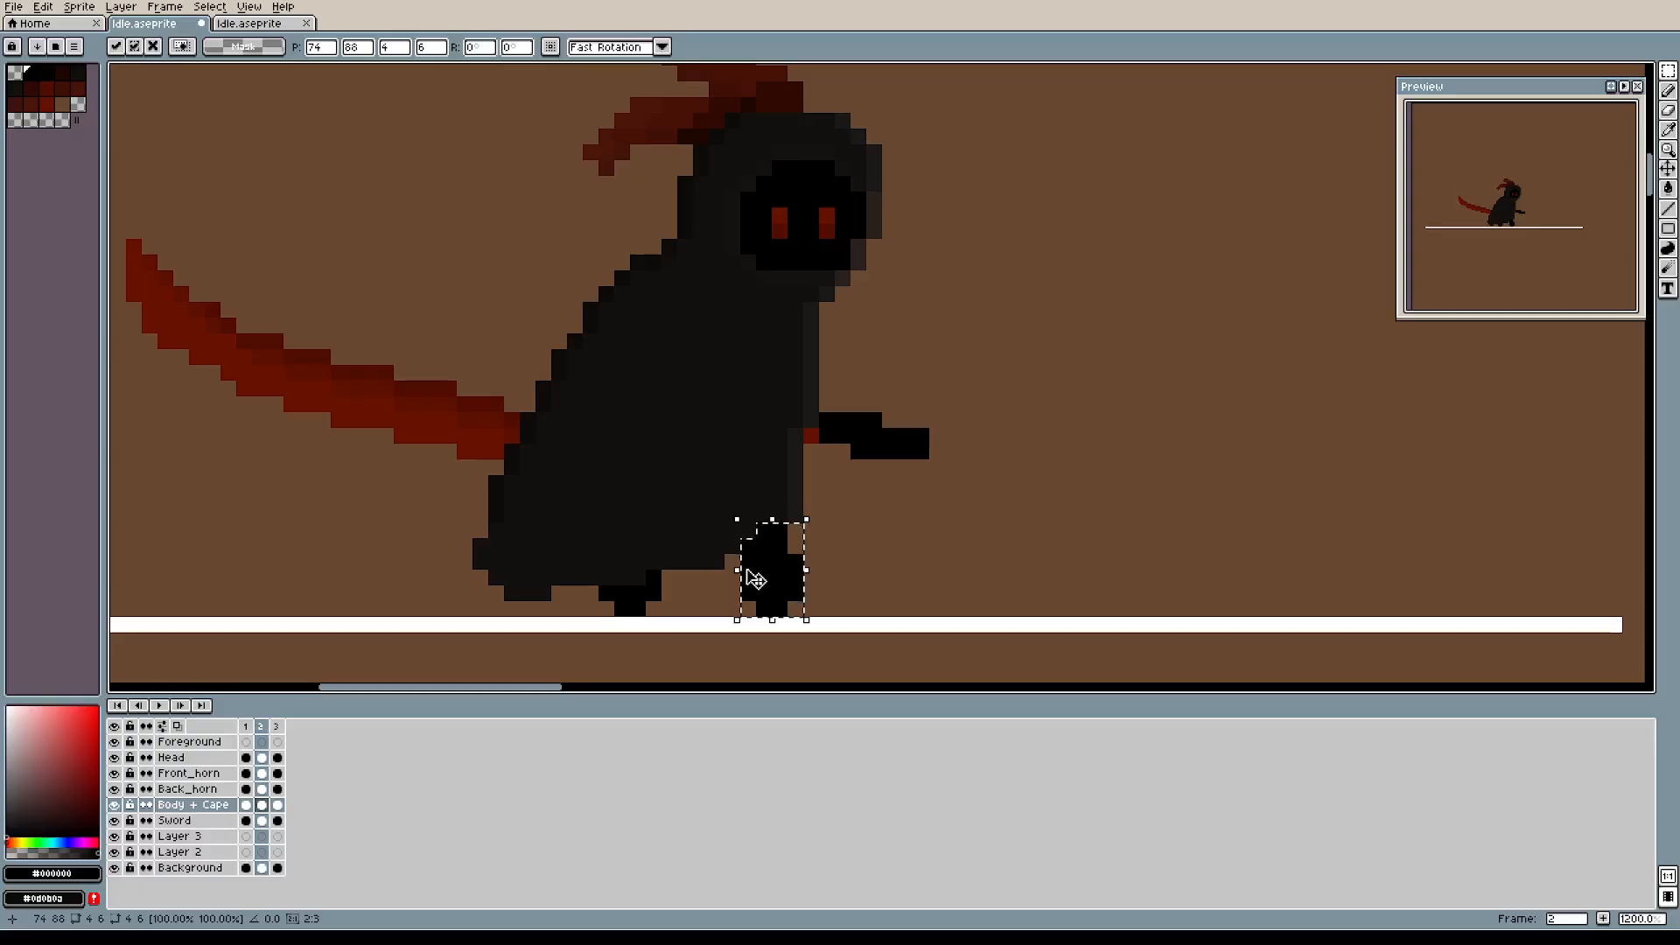
{"action": "left_click", "coordinate": [858, 546]}
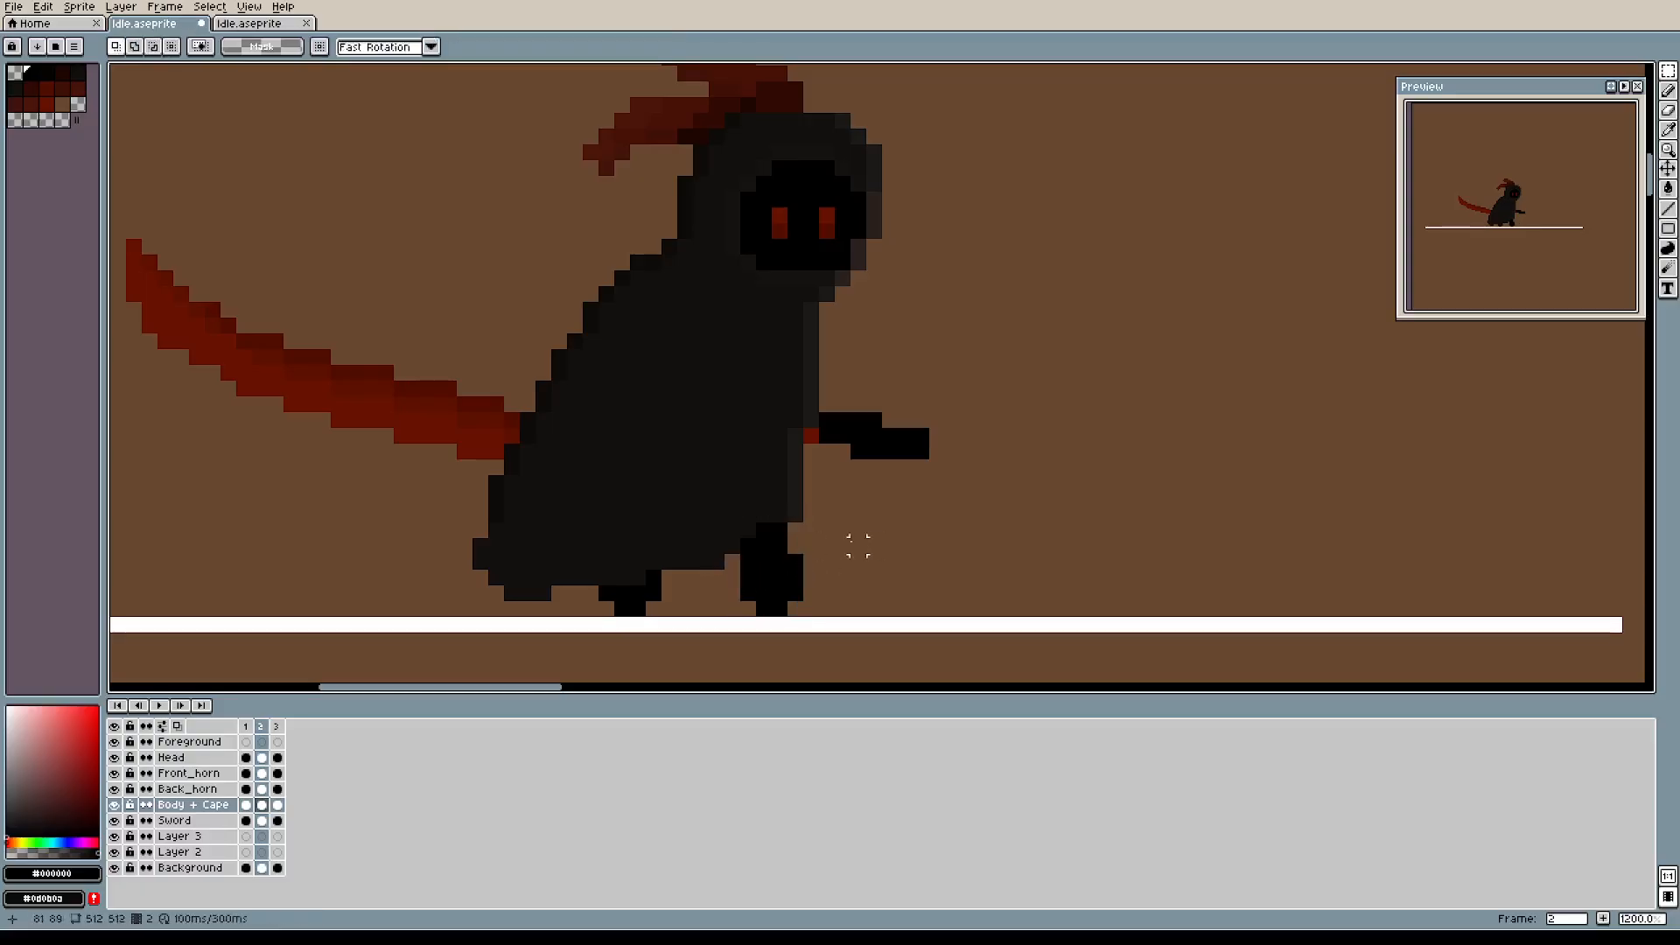
Repaint frame 2's cape hem above the front foot with edge colour #1c1917 and body colour #12100e, checking against frame 1.
{"action": "left_click", "coordinate": [795, 514], "text": "alt"}
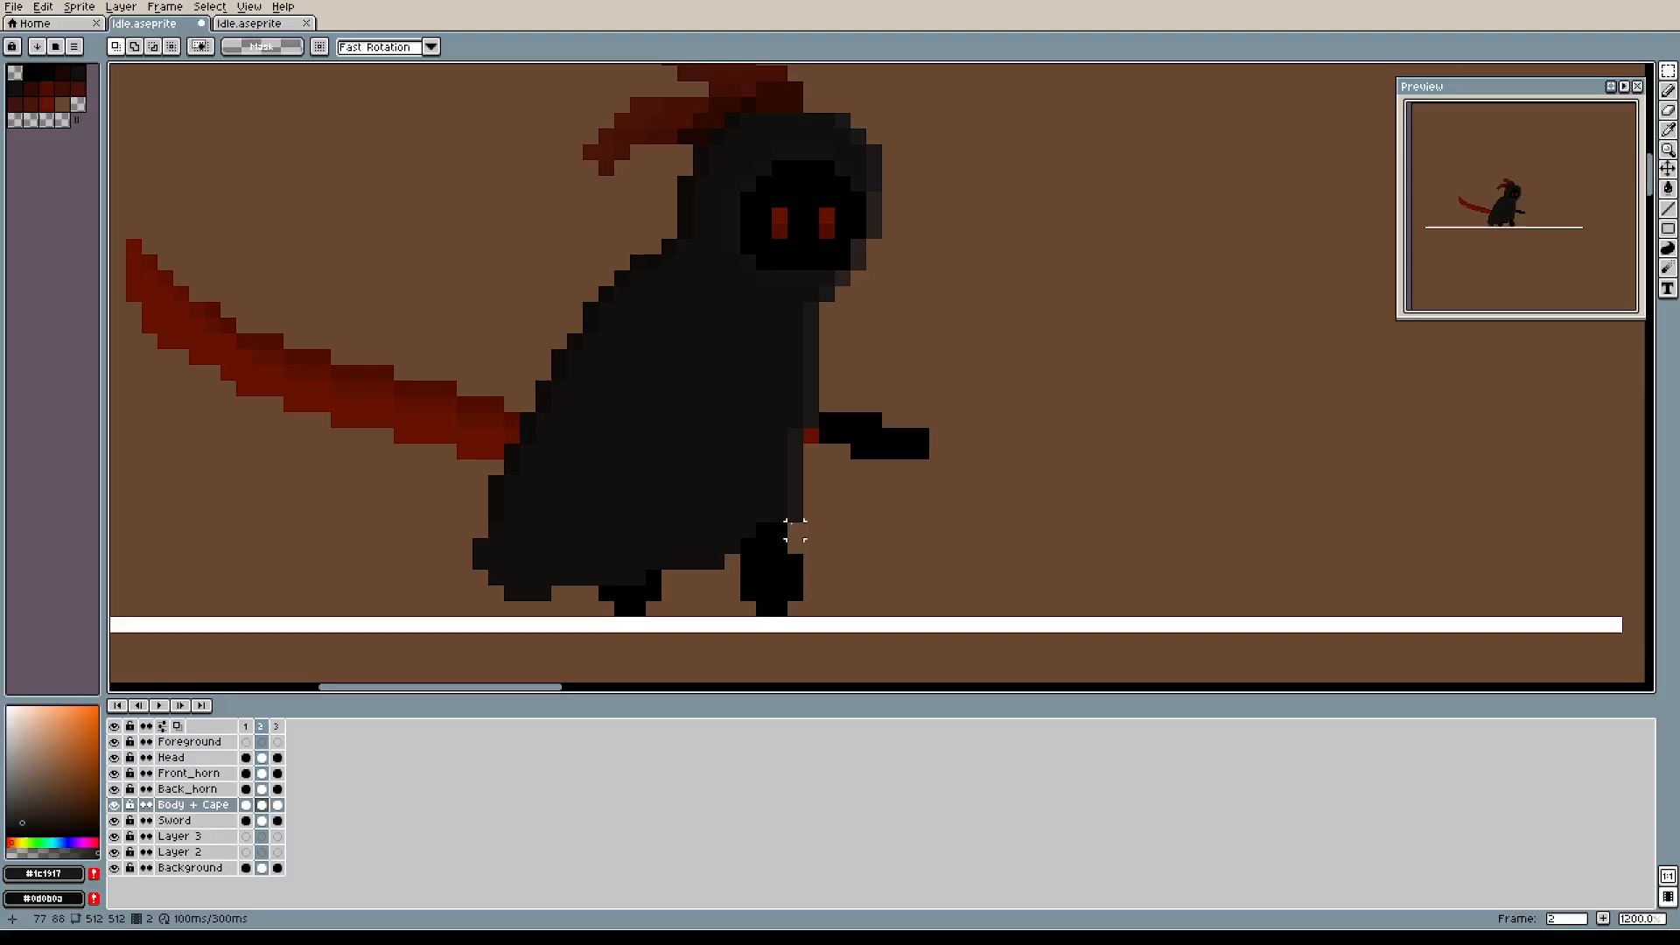
{"action": "key", "text": "b"}
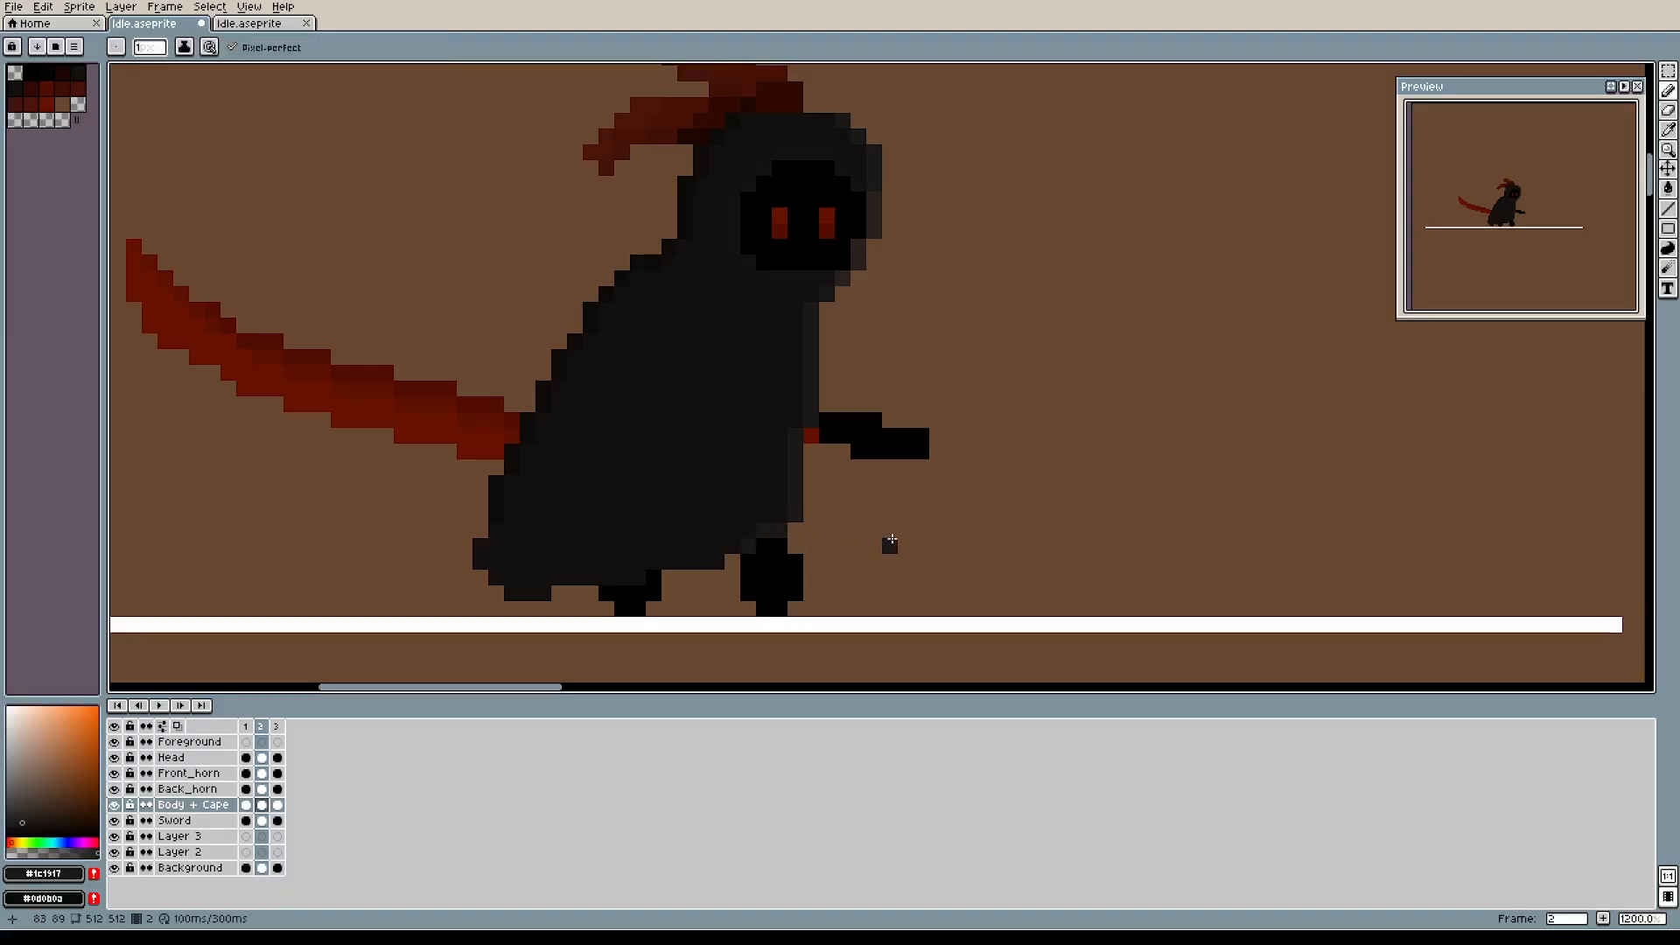
{"action": "left_click", "coordinate": [247, 727]}
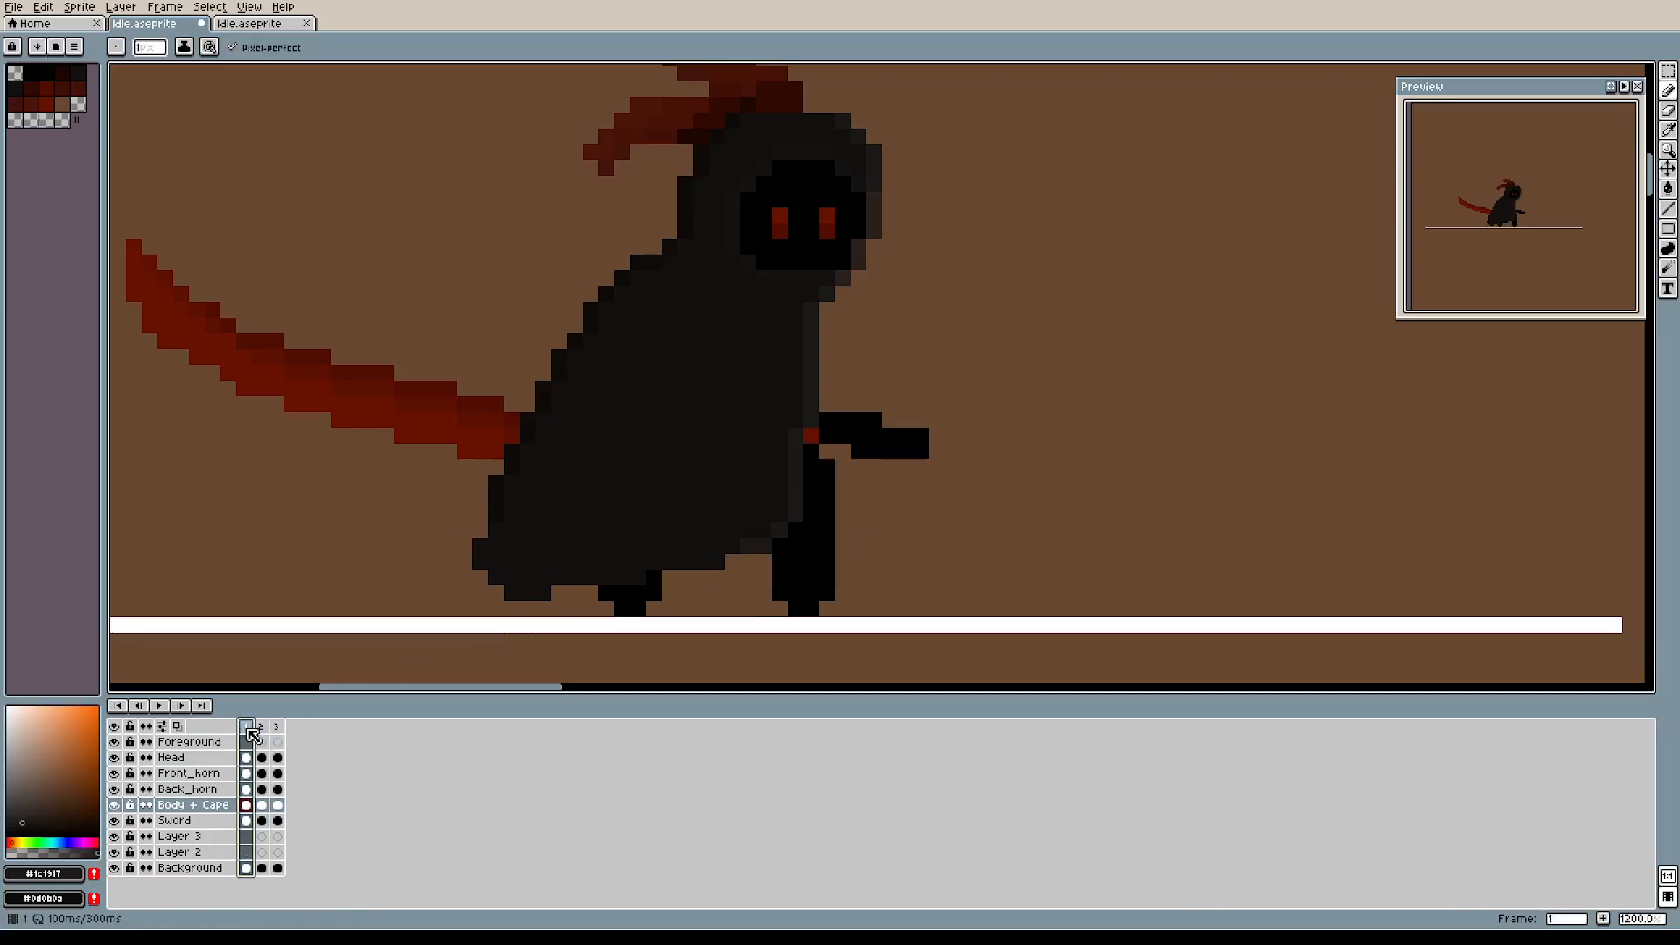
{"action": "left_click", "coordinate": [262, 727]}
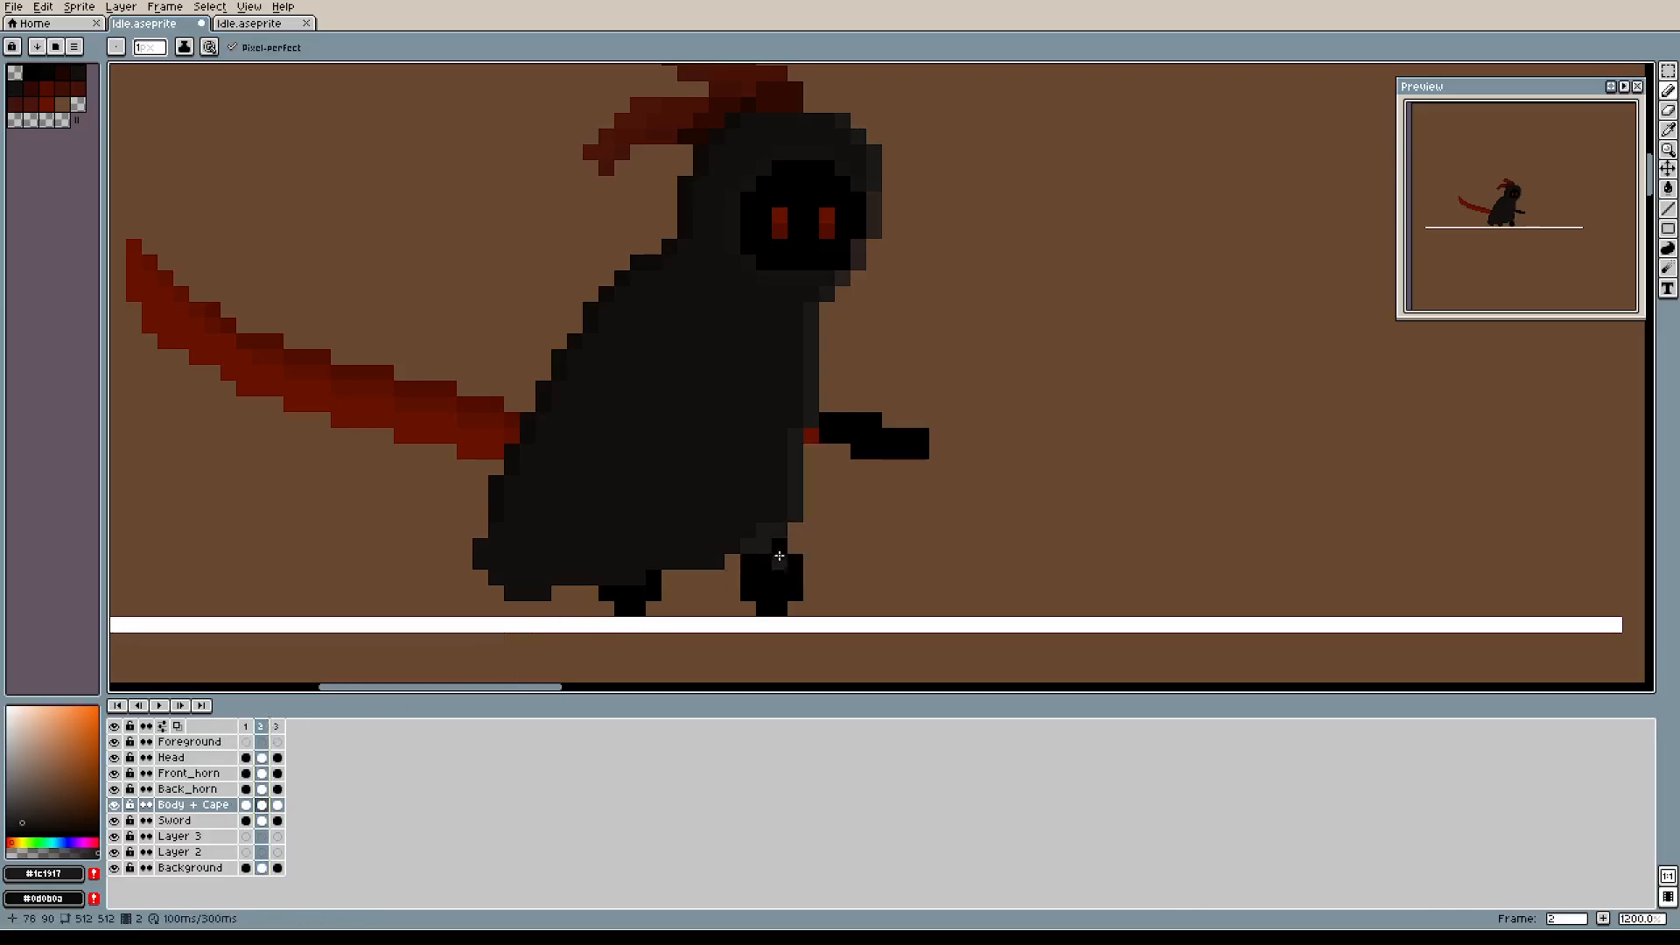
{"action": "key", "text": "i"}
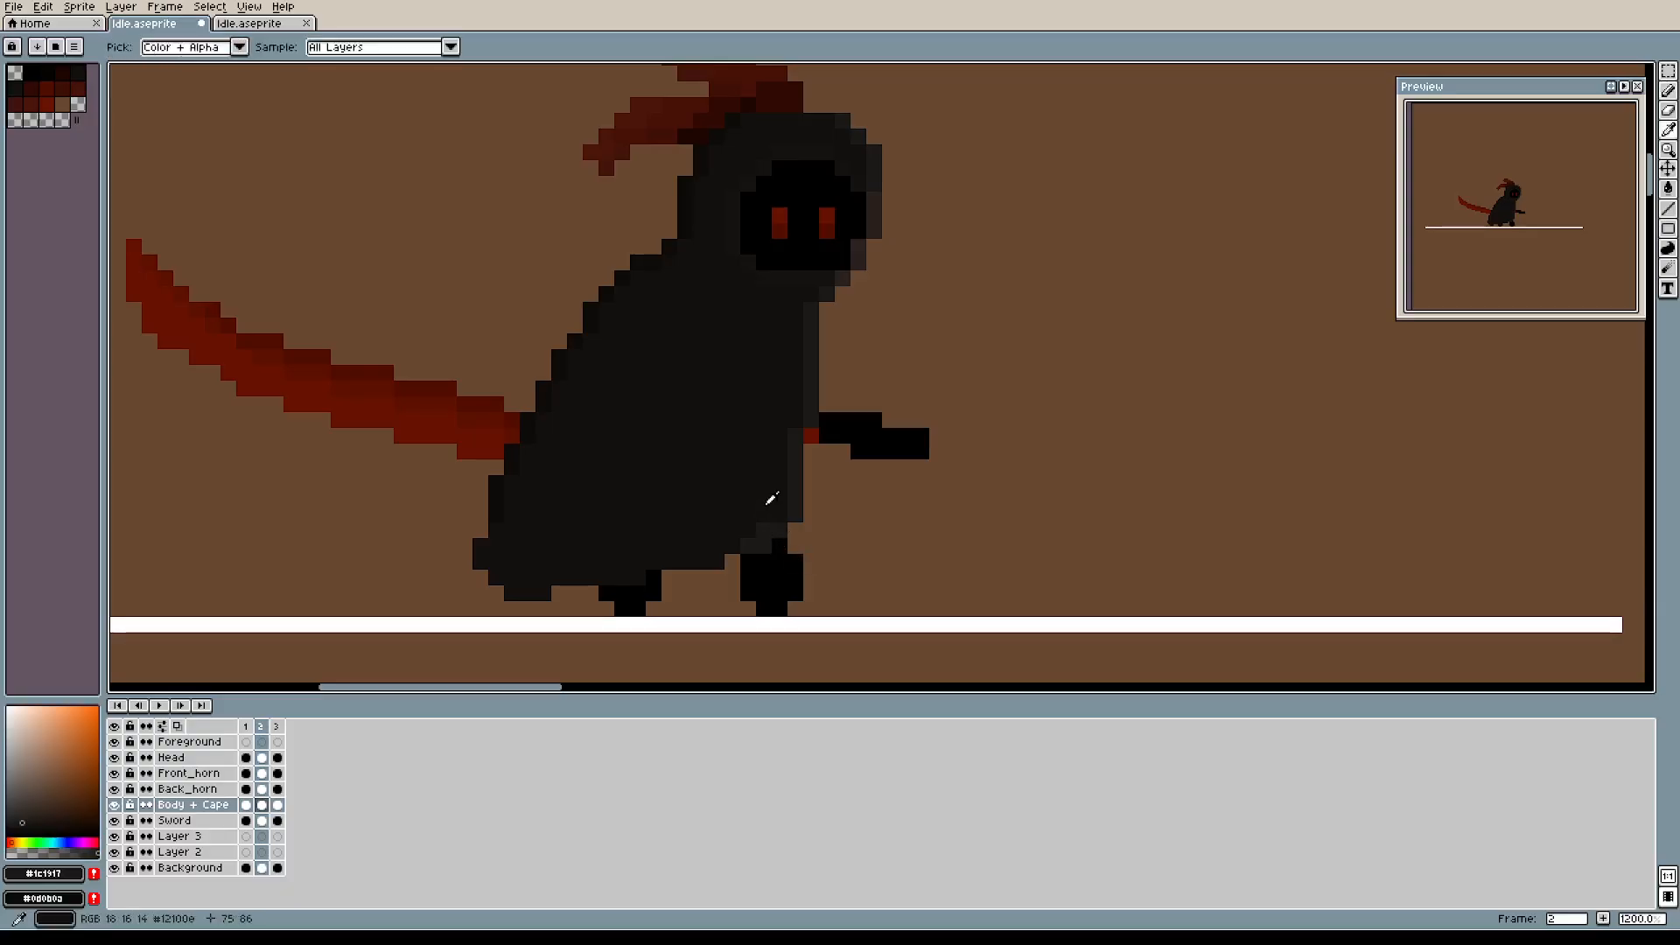
{"action": "left_click", "coordinate": [767, 505], "text": "alt"}
{"action": "left_click", "coordinate": [767, 531]}
Fill the gap at the front leg's upper outer edge in frame 2 with black.
{"action": "left_click_drag", "start_coordinate": [979, 523], "coordinate": [1001, 507]}
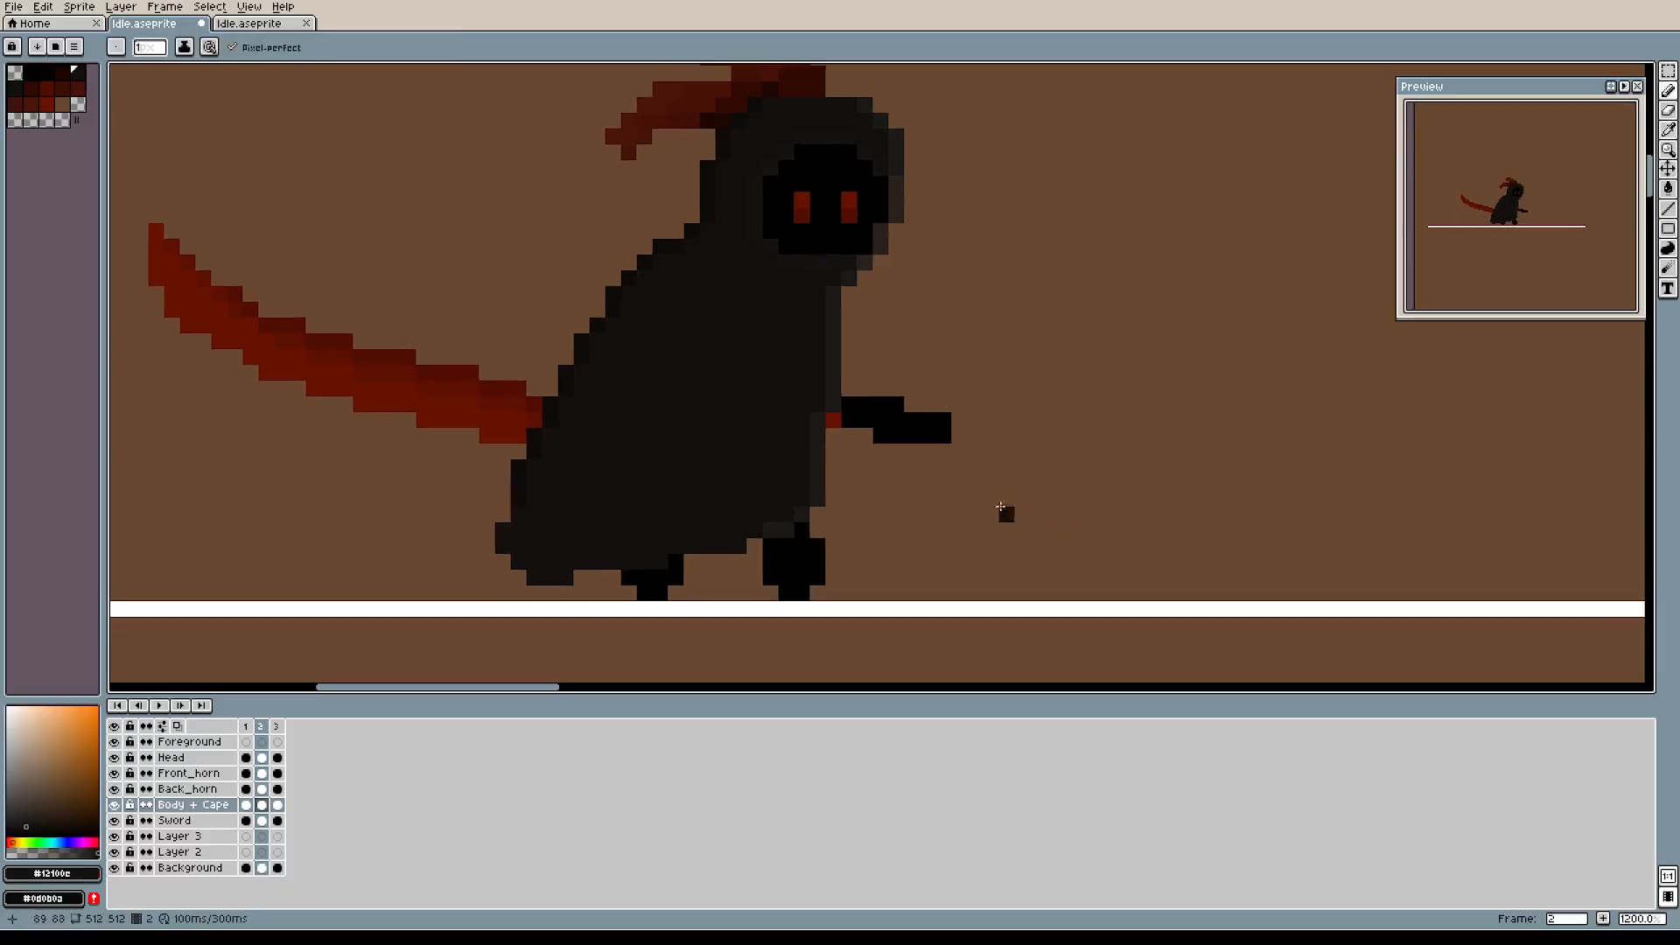
{"action": "left_click", "coordinate": [814, 556], "text": "alt"}
{"action": "left_click", "coordinate": [821, 527]}
{"action": "left_click_drag", "start_coordinate": [958, 527], "coordinate": [979, 513]}
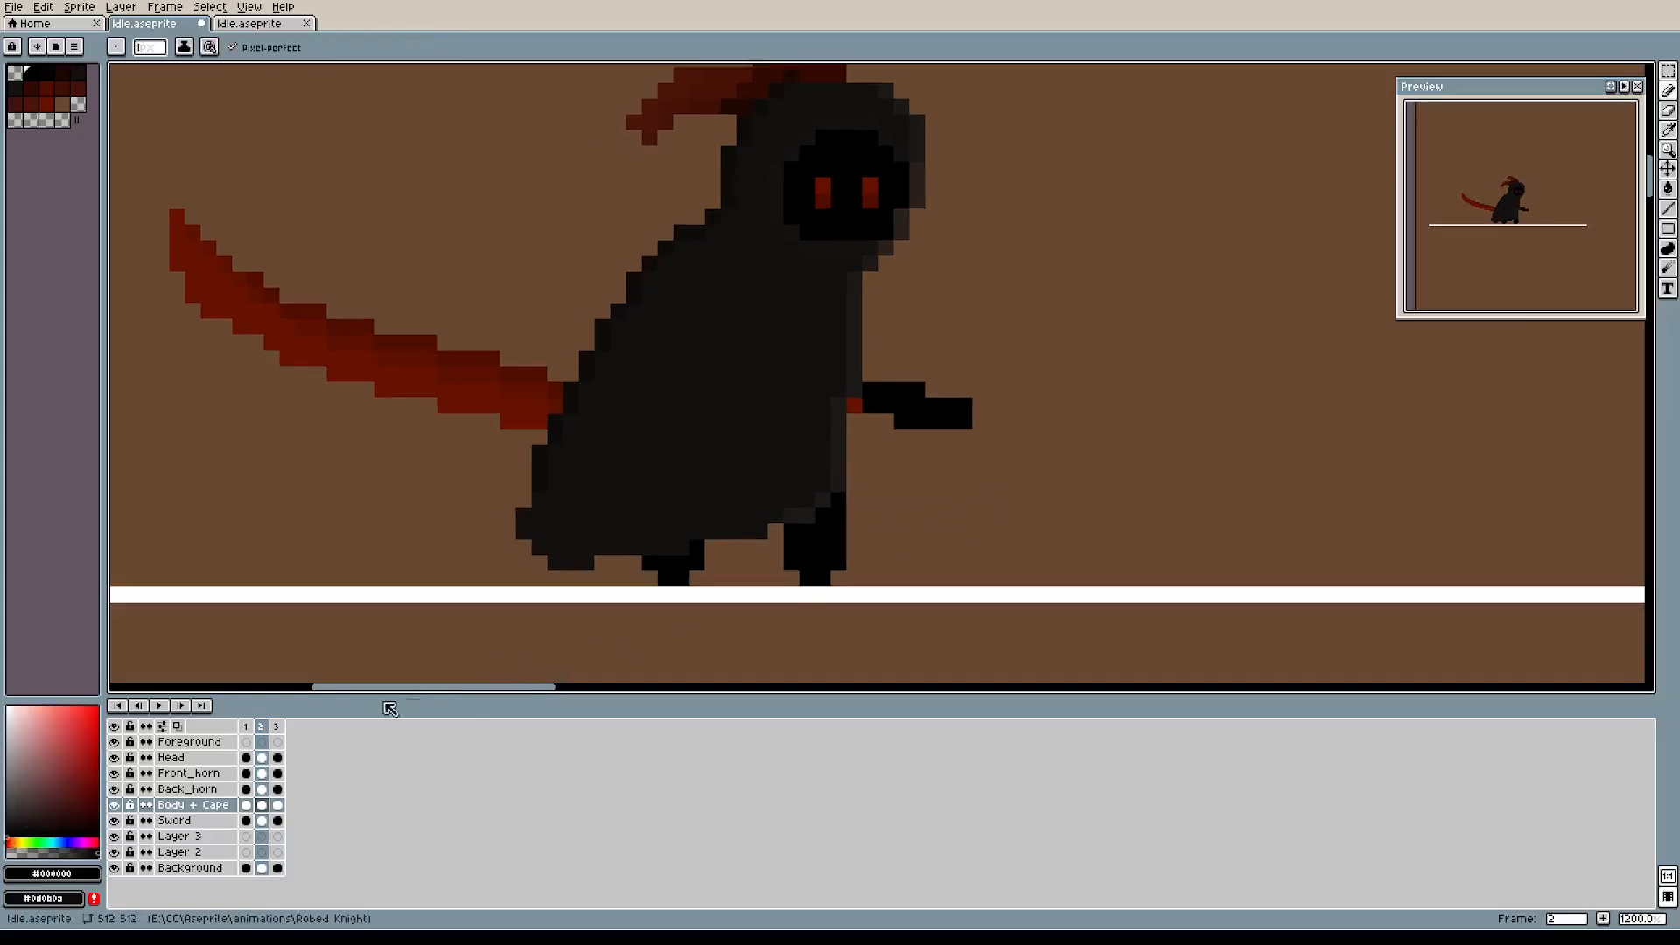
Step through all three frames to check frame 2's repositioned front leg against its neighbours.
{"action": "left_click", "coordinate": [276, 725]}
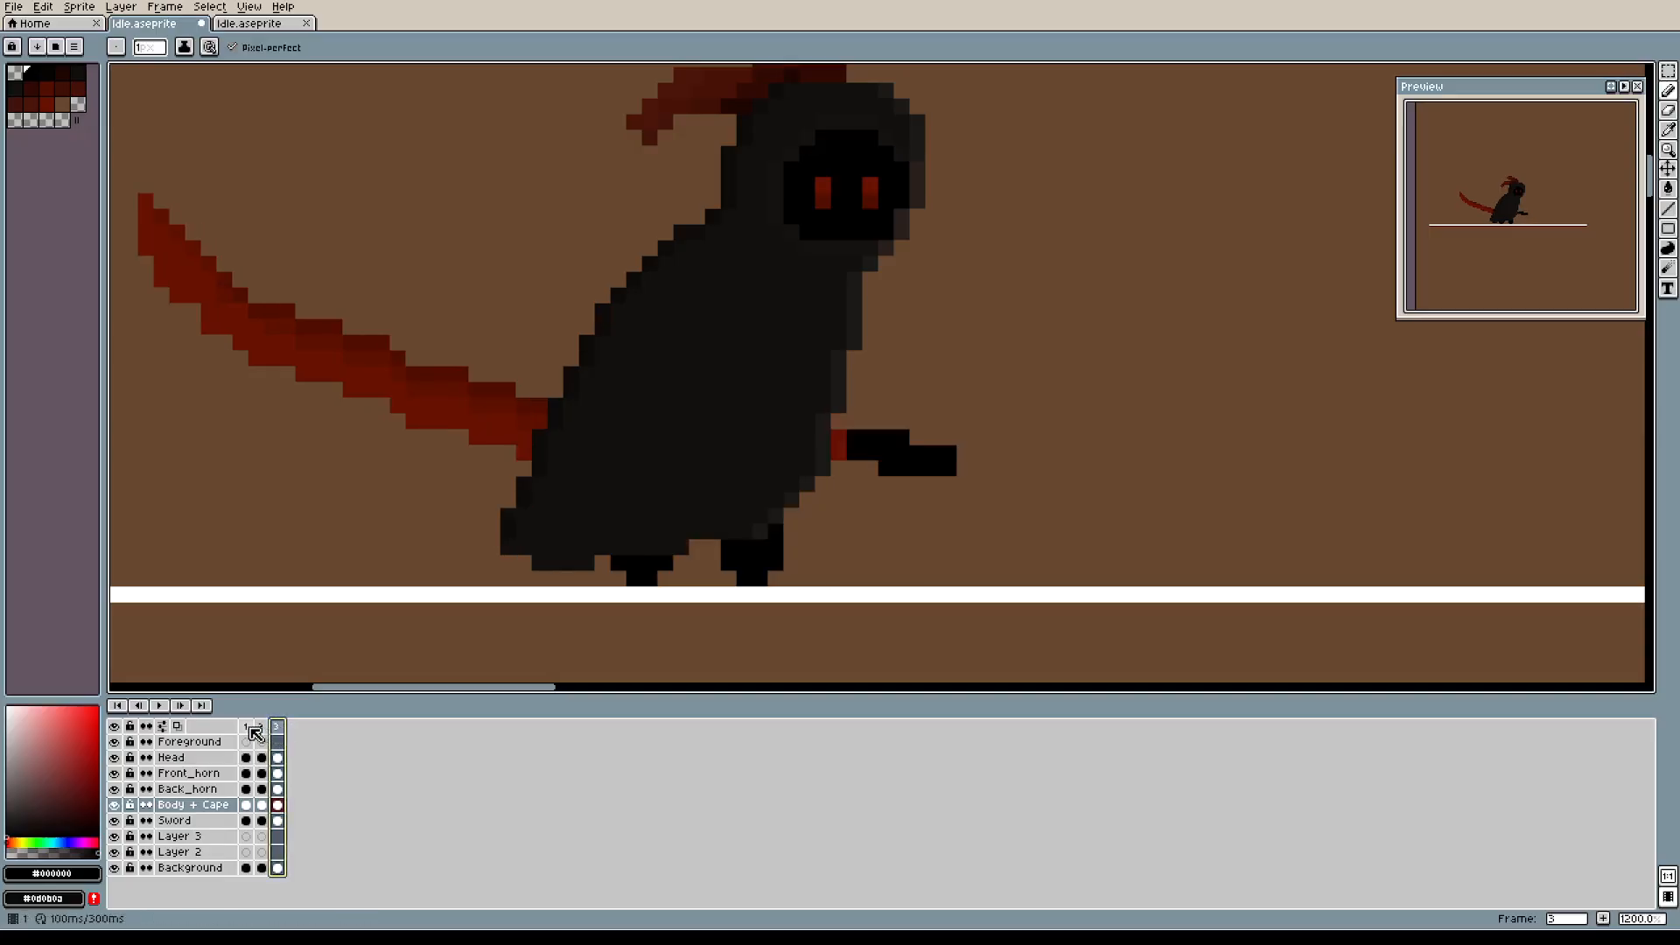
{"action": "left_click", "coordinate": [248, 727]}
{"action": "left_click", "coordinate": [261, 726]}
{"action": "left_click", "coordinate": [277, 726]}
{"action": "left_click", "coordinate": [261, 727]}
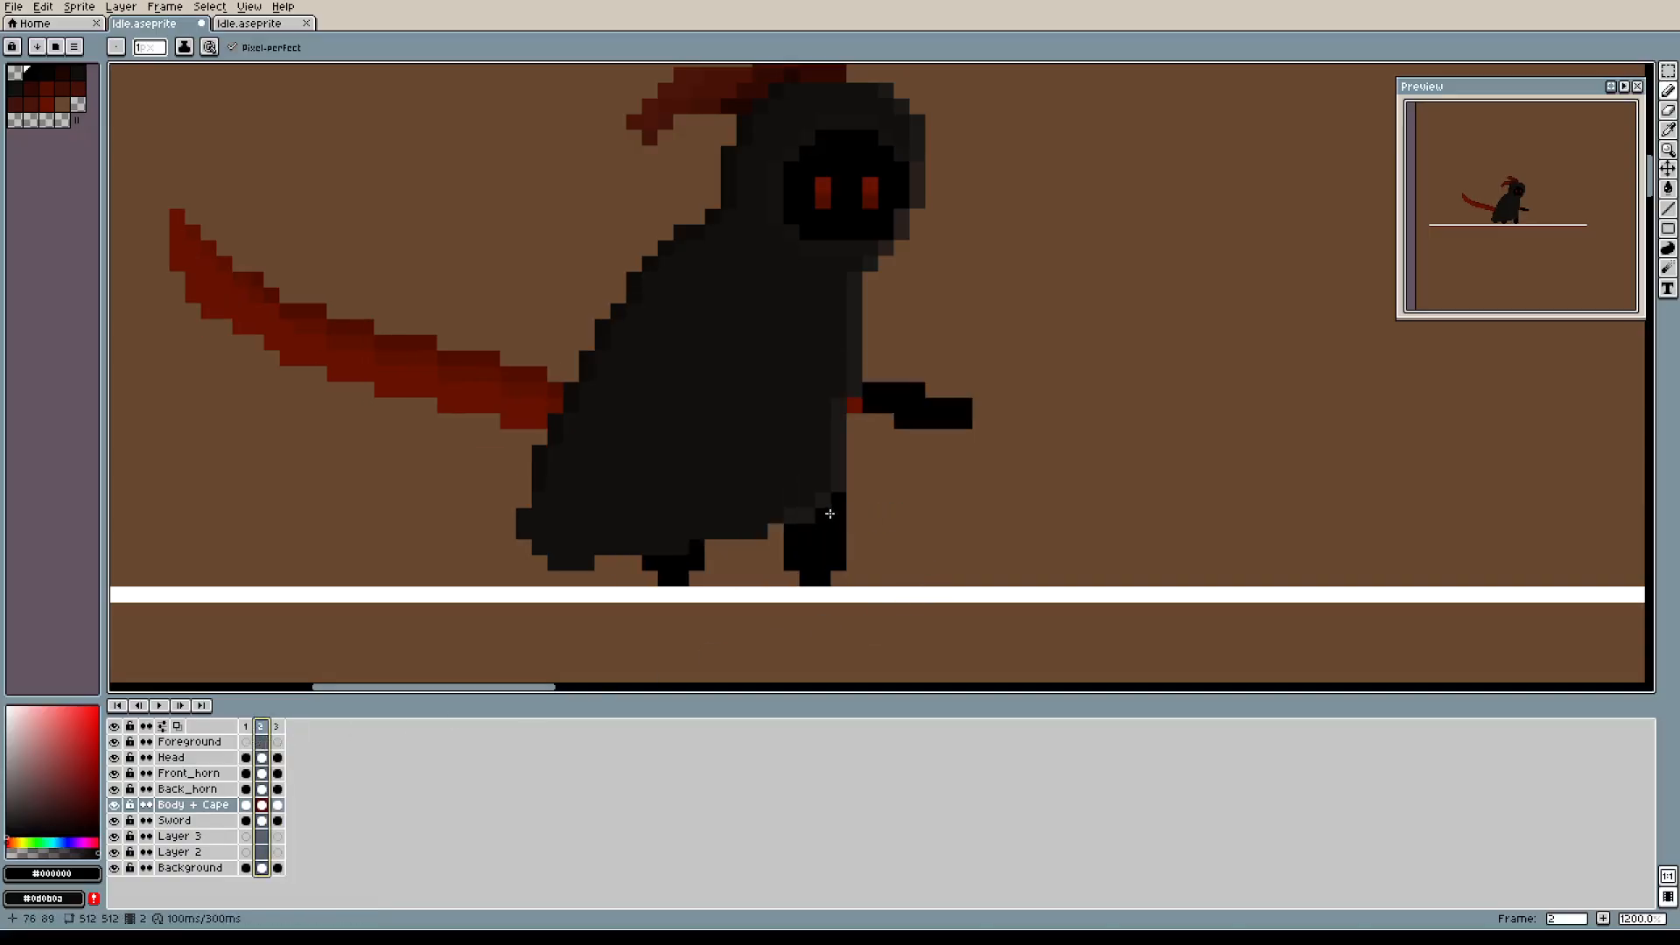
Move frame 2's 4 by 6 pixel front foot two pixels back towards the rear foot and erase its leftover upper leg pixels.
{"action": "key", "text": "m"}
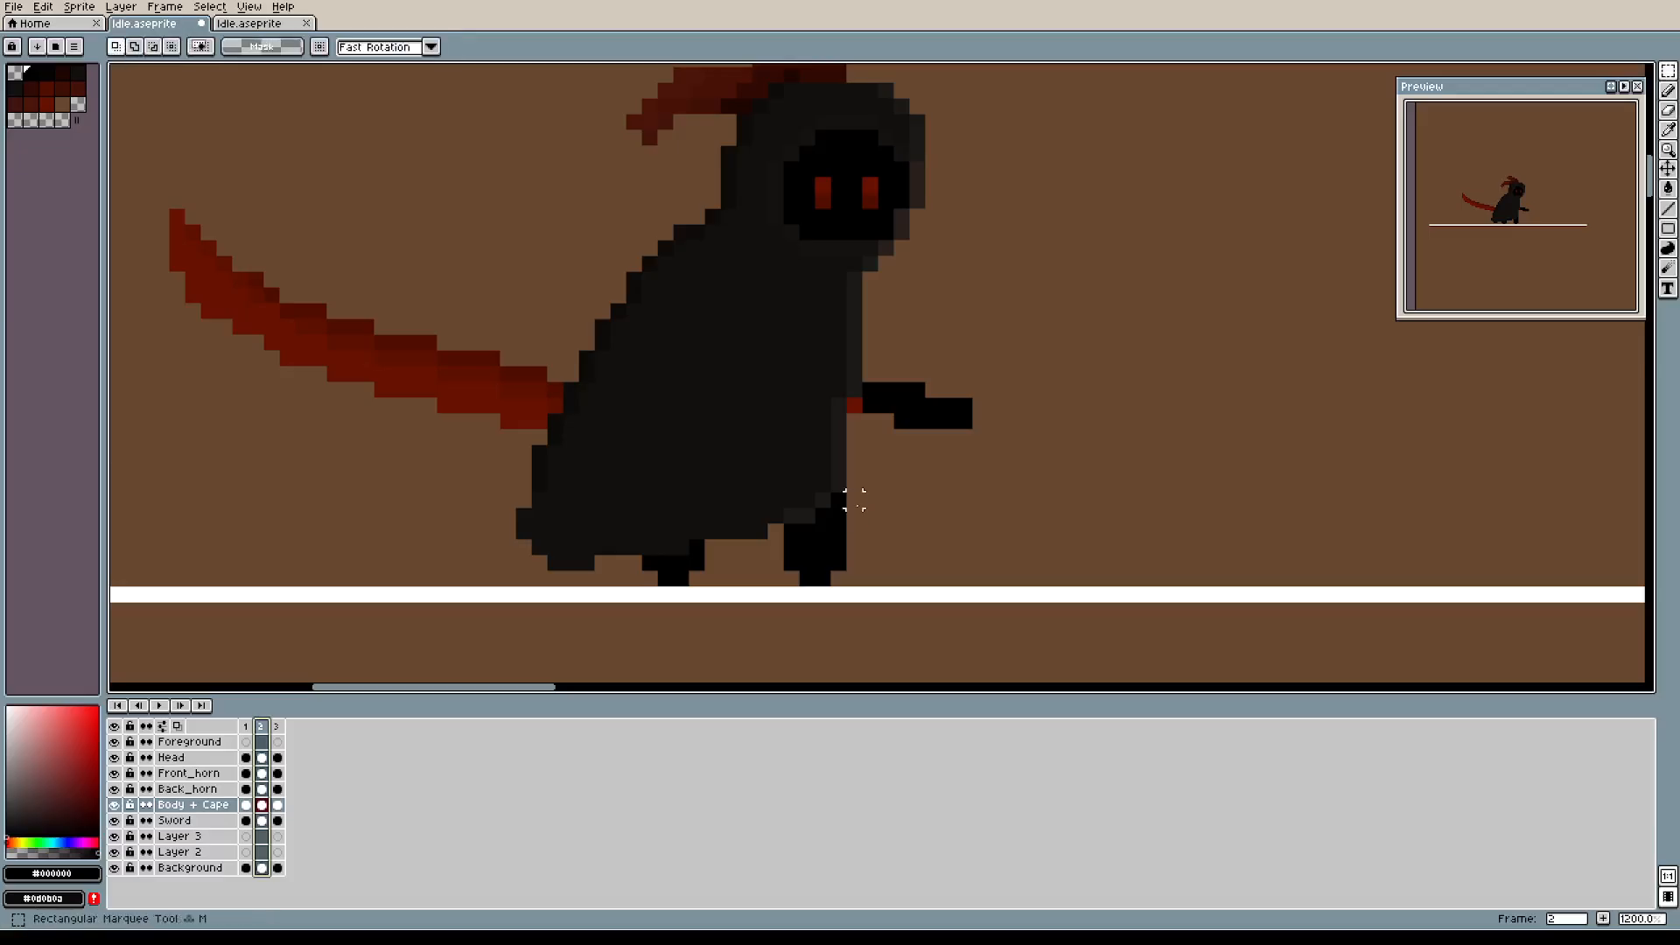
{"action": "left_click_drag", "start_coordinate": [838, 502], "coordinate": [784, 585]}
{"action": "left_click_drag", "start_coordinate": [789, 503], "coordinate": [810, 516]}
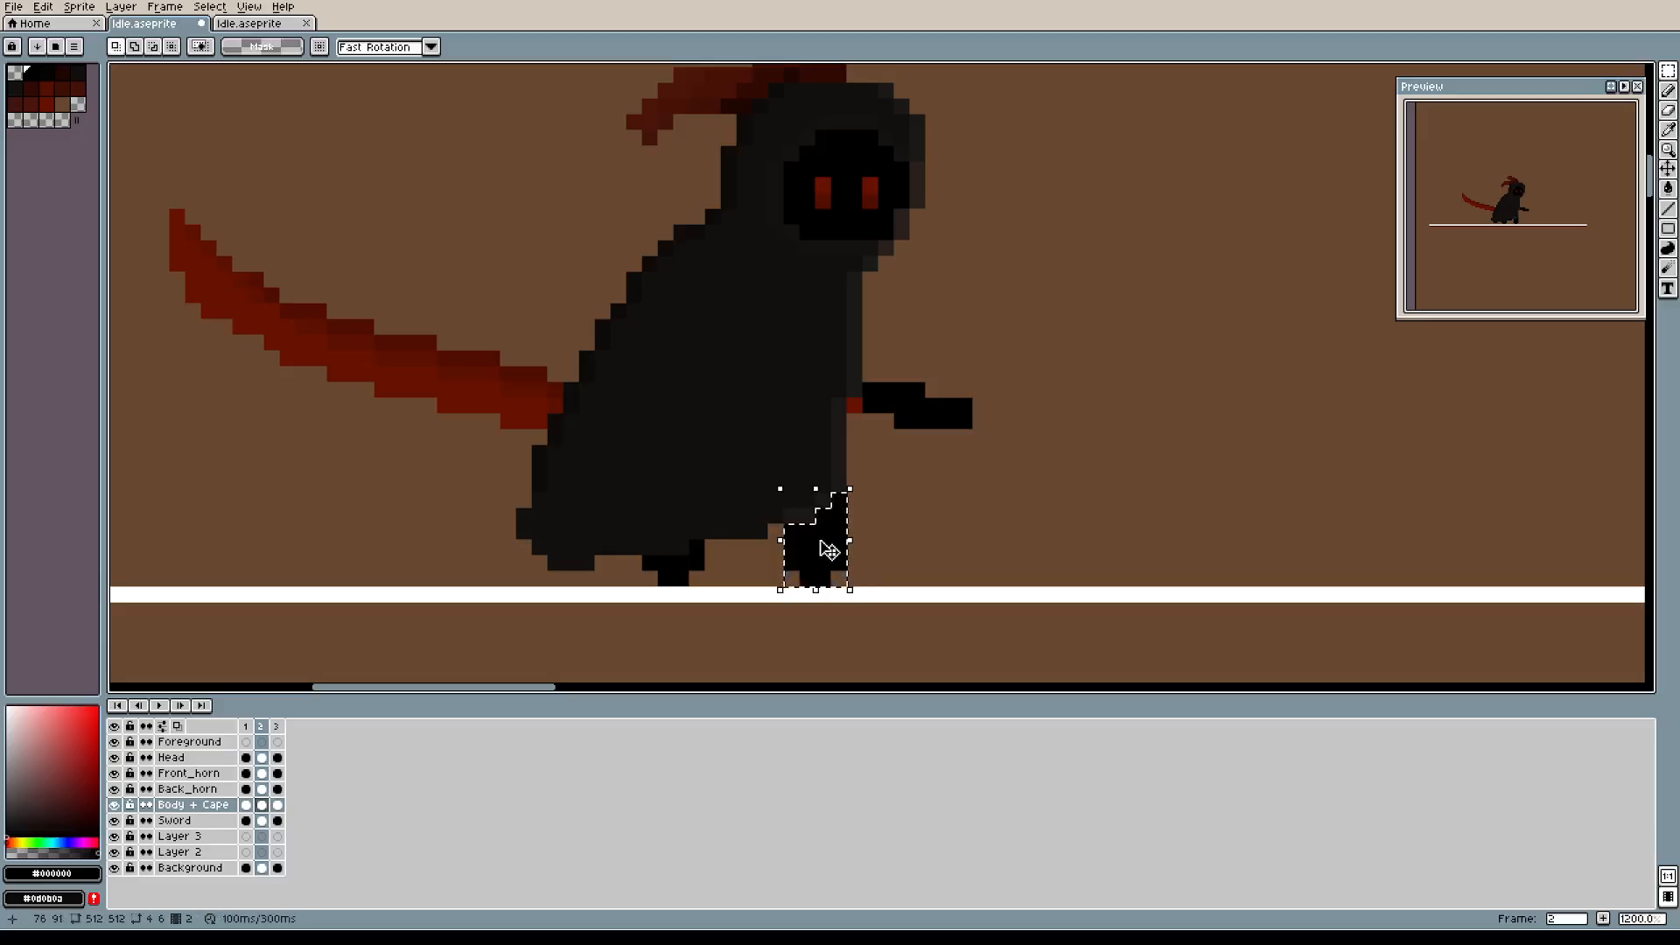
{"action": "left_click_drag", "start_coordinate": [827, 551], "coordinate": [806, 553]}
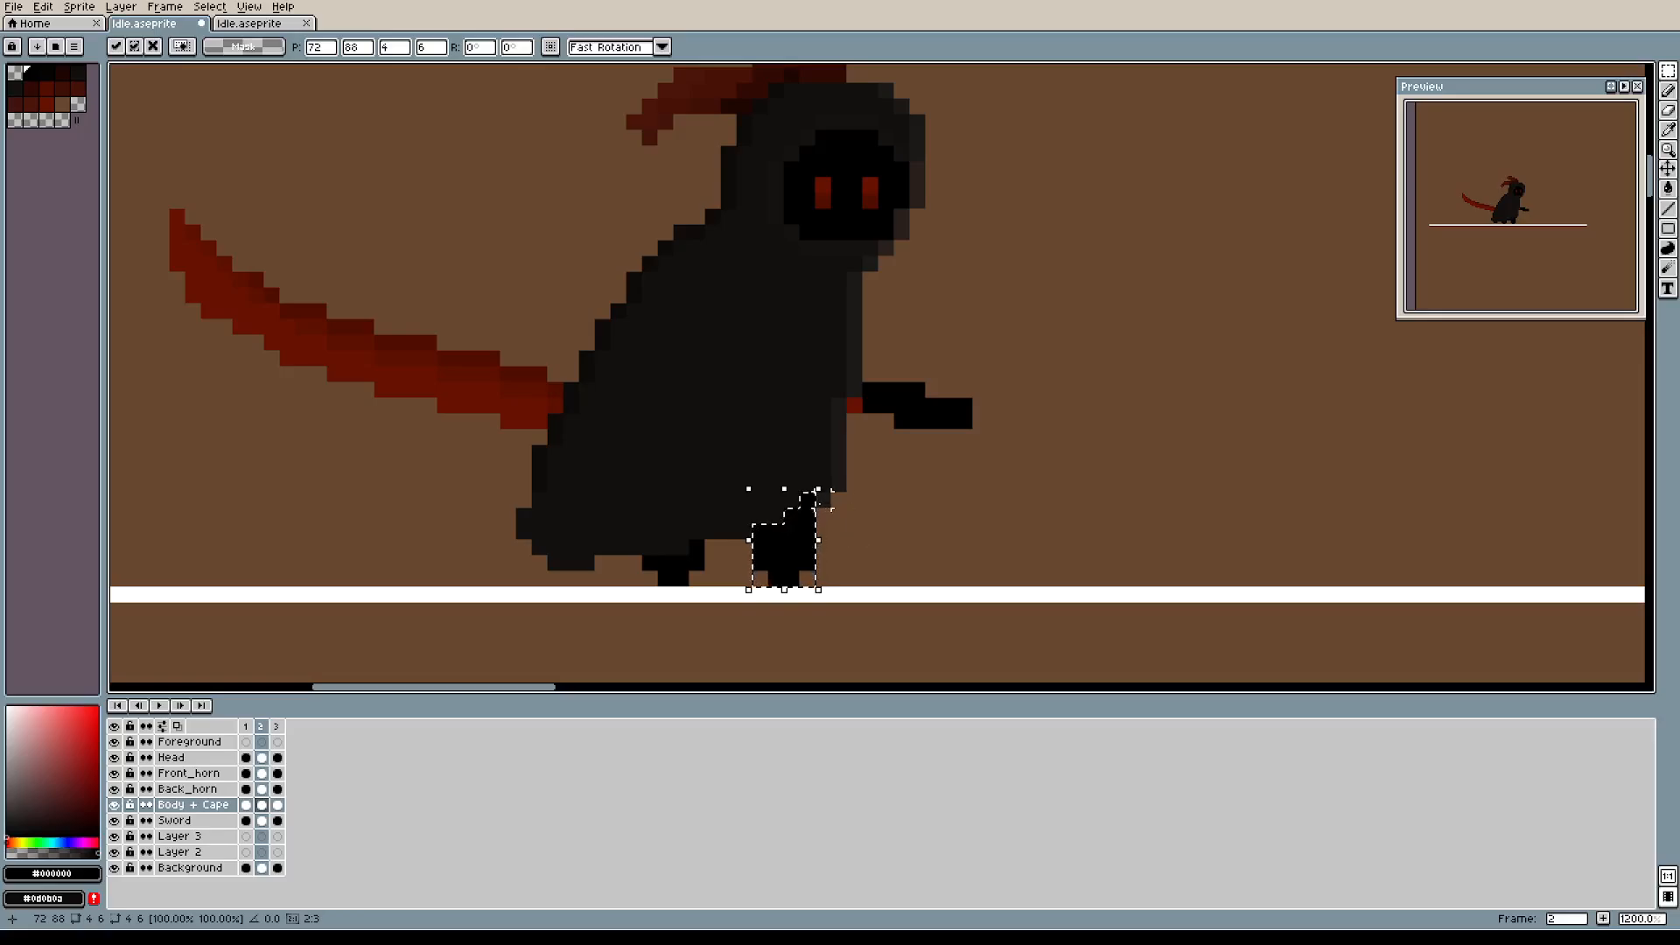
{"action": "key", "text": "b"}
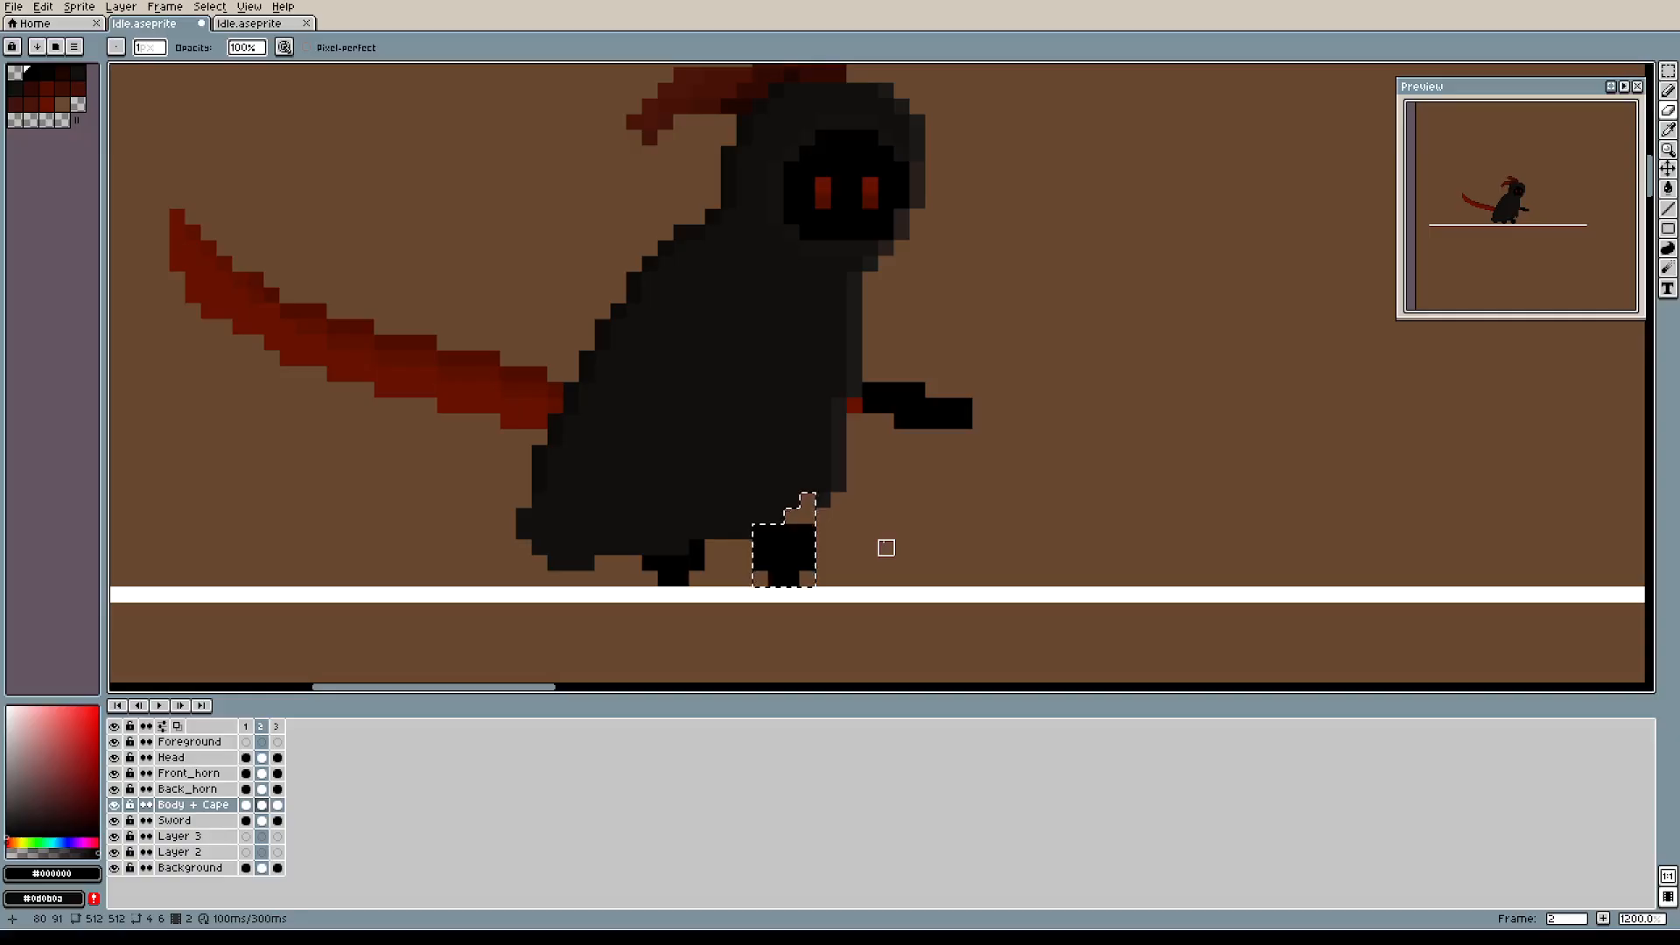
{"action": "key", "text": "m"}
{"action": "left_click", "coordinate": [839, 532]}
Fill the gap in frame 2's cape hem above the front foot with edge colour #1c1917 and body colour #12100e, checking against frame 1.
{"action": "left_click", "coordinate": [824, 499], "text": "alt"}
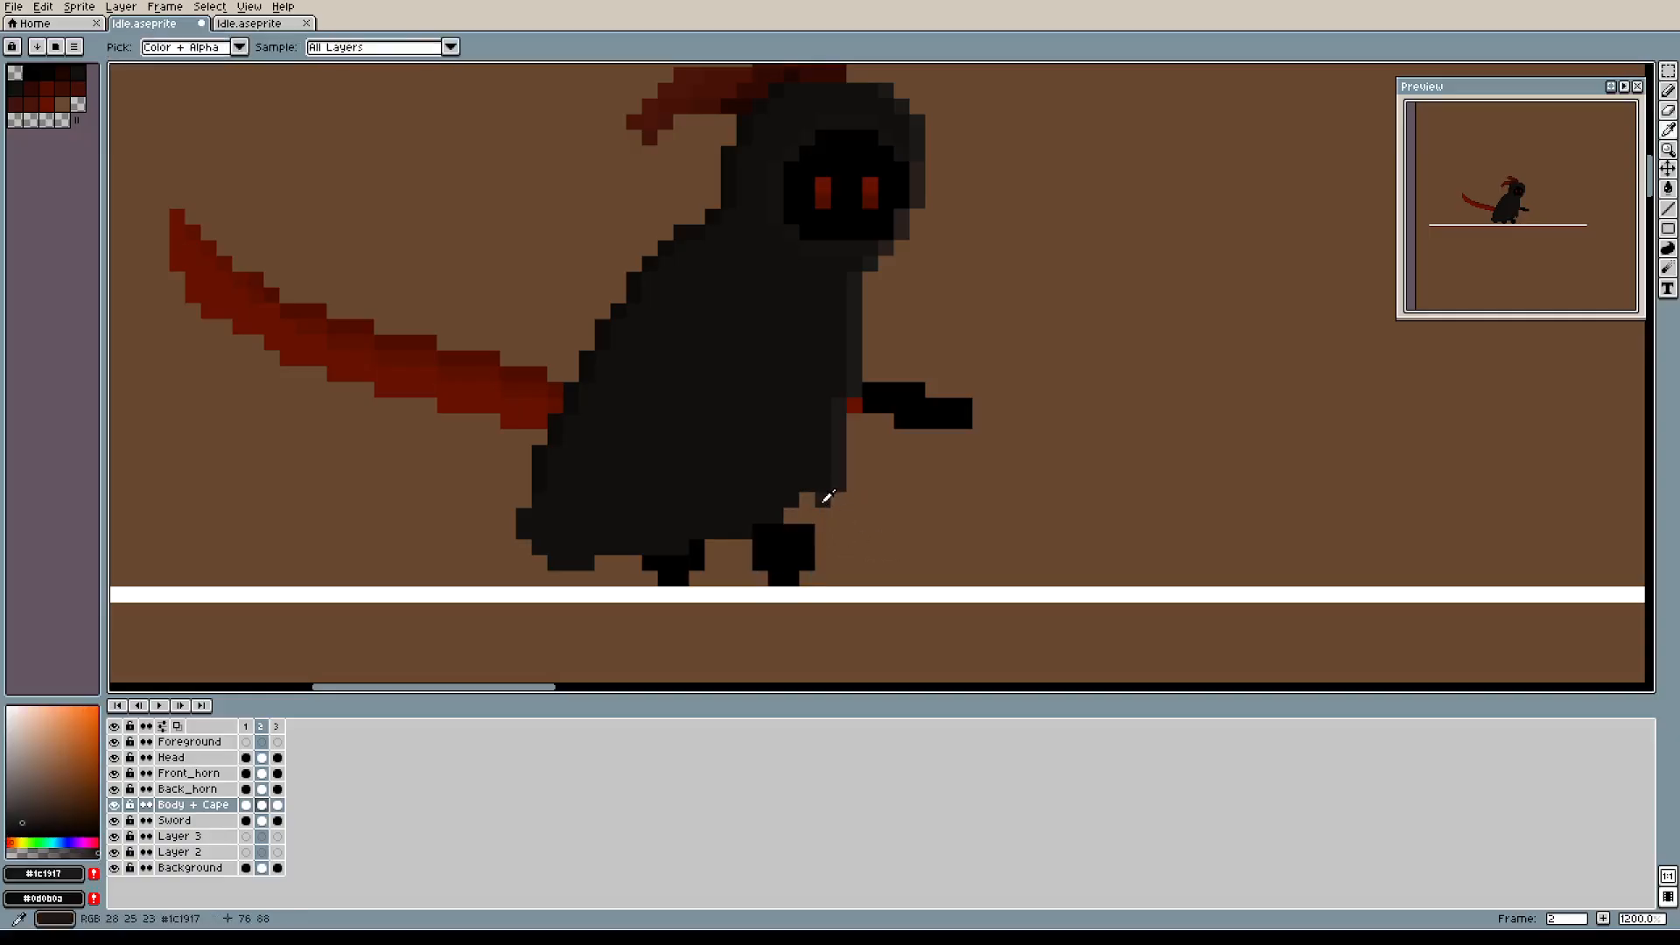
{"action": "key", "text": "b"}
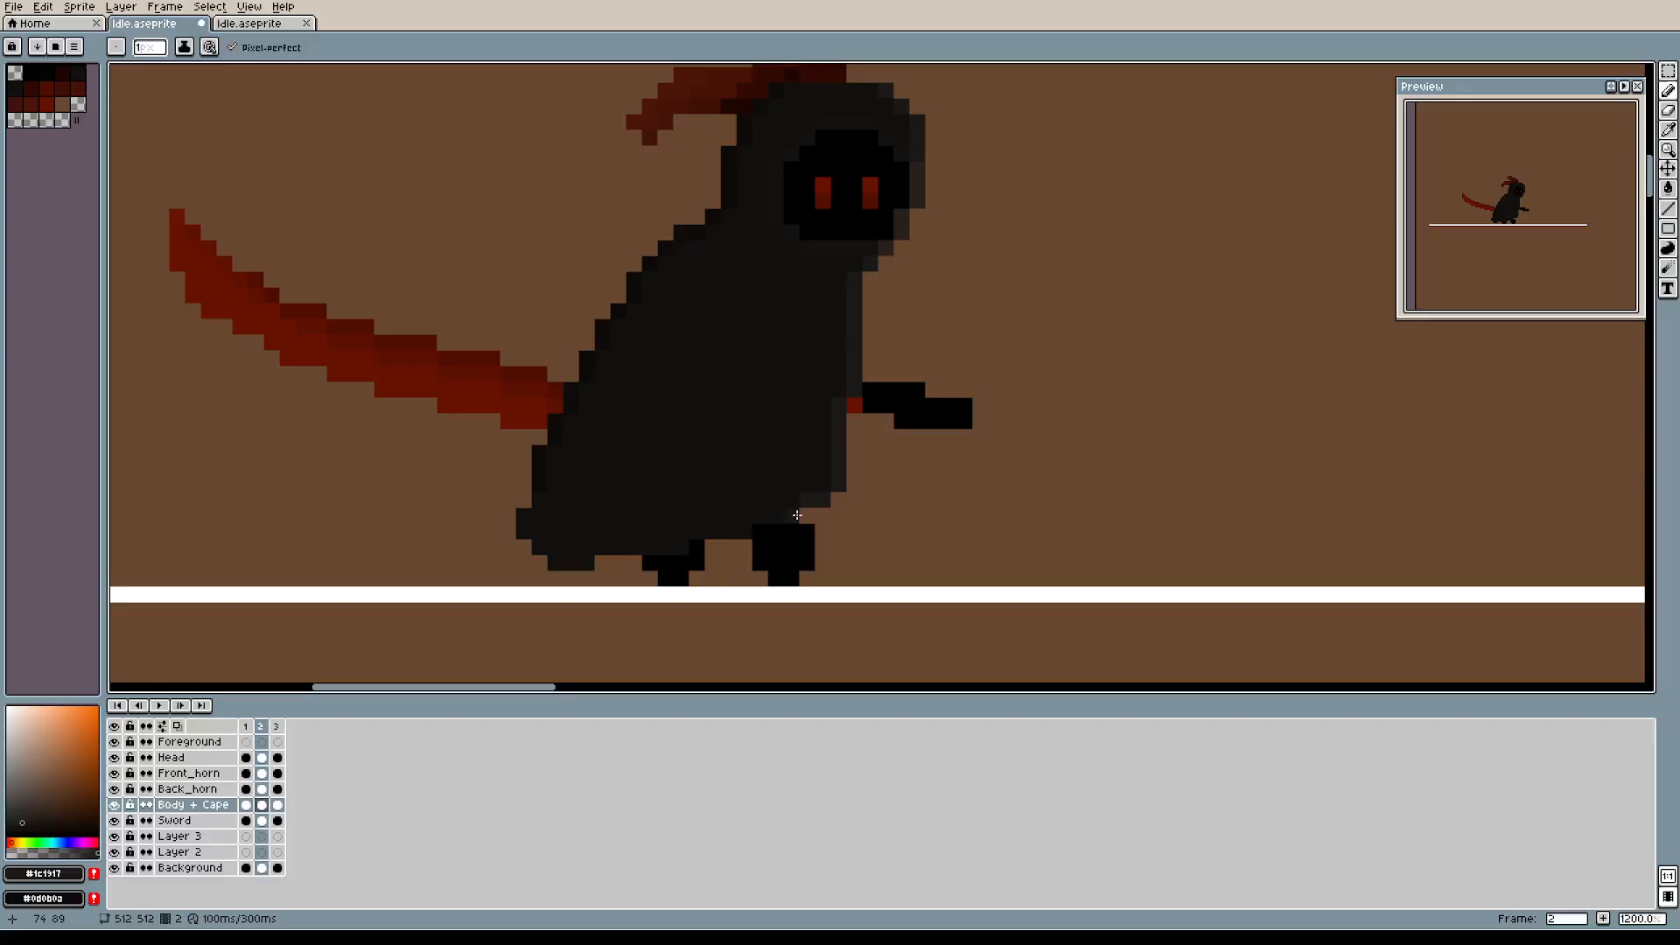
{"action": "left_click", "coordinate": [249, 729]}
{"action": "left_click", "coordinate": [264, 730]}
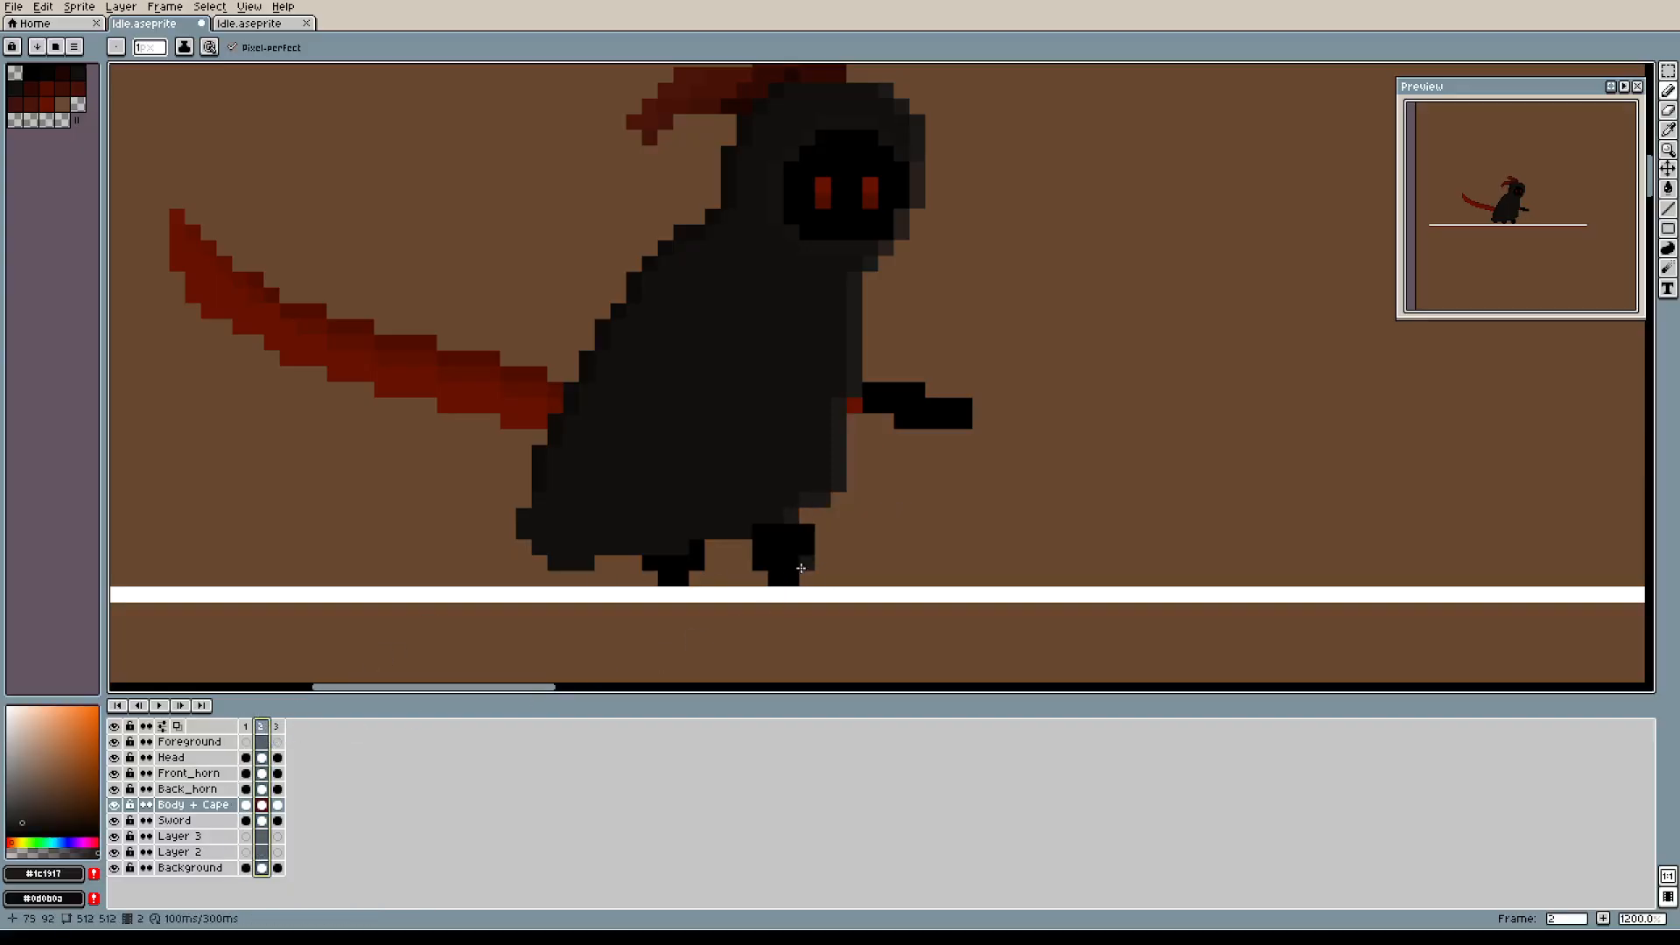
{"action": "left_click", "coordinate": [807, 489], "text": "alt"}
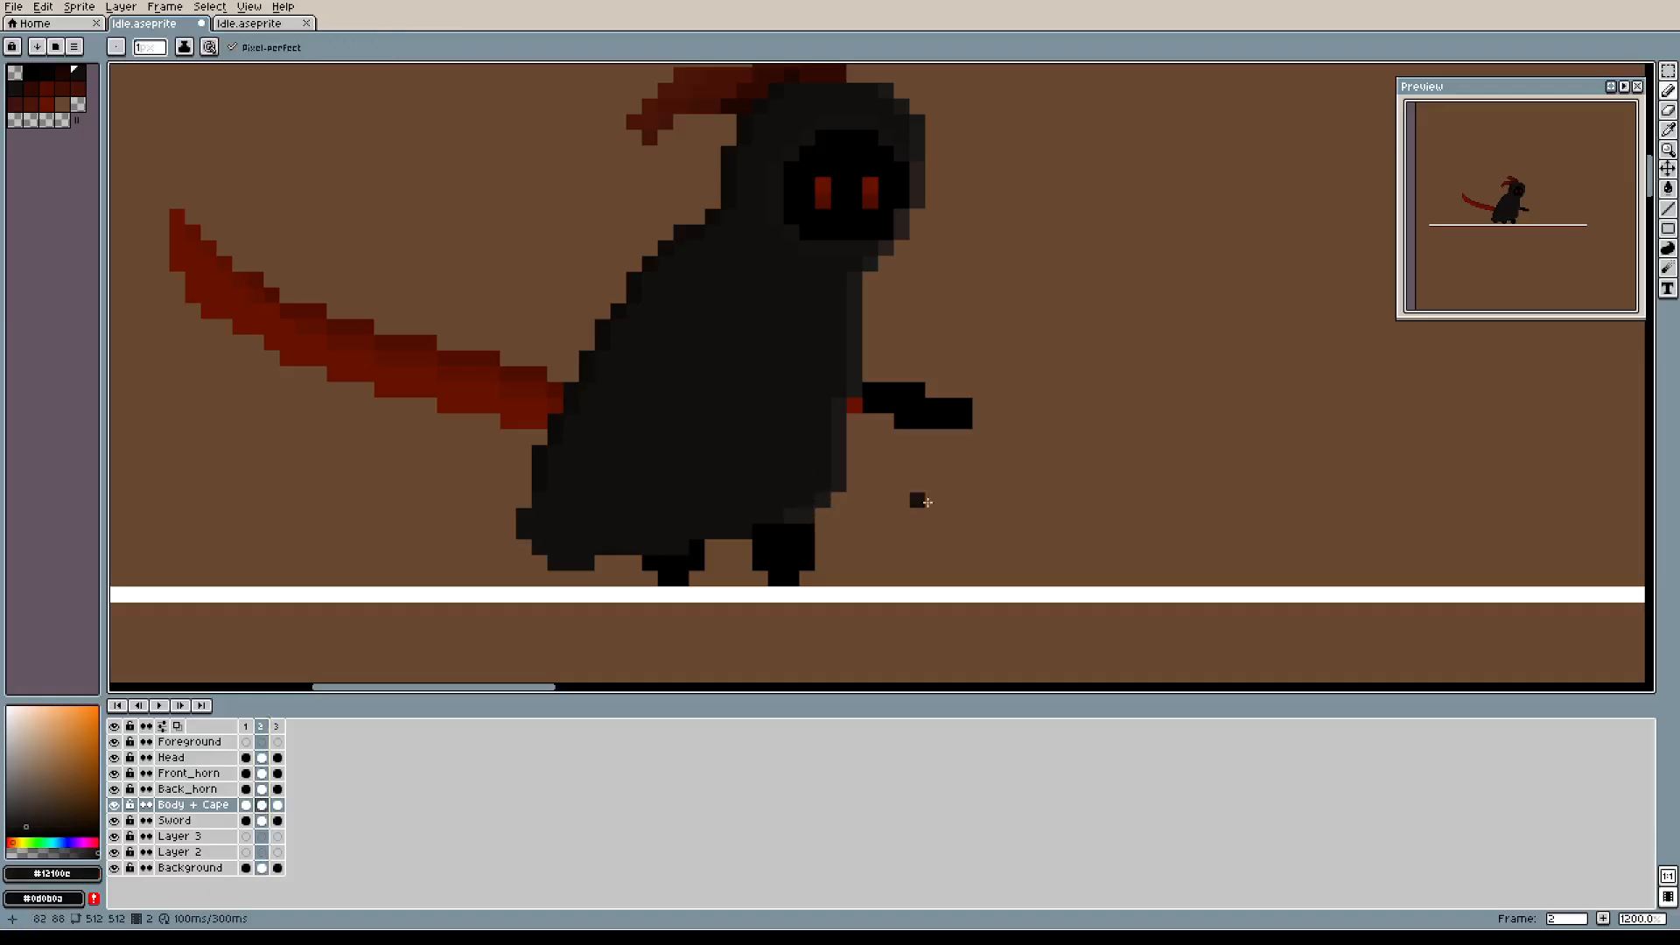
Step back and forth through the three frames to compare the front foot's positions.
{"action": "left_click_drag", "start_coordinate": [996, 514], "coordinate": [1009, 461]}
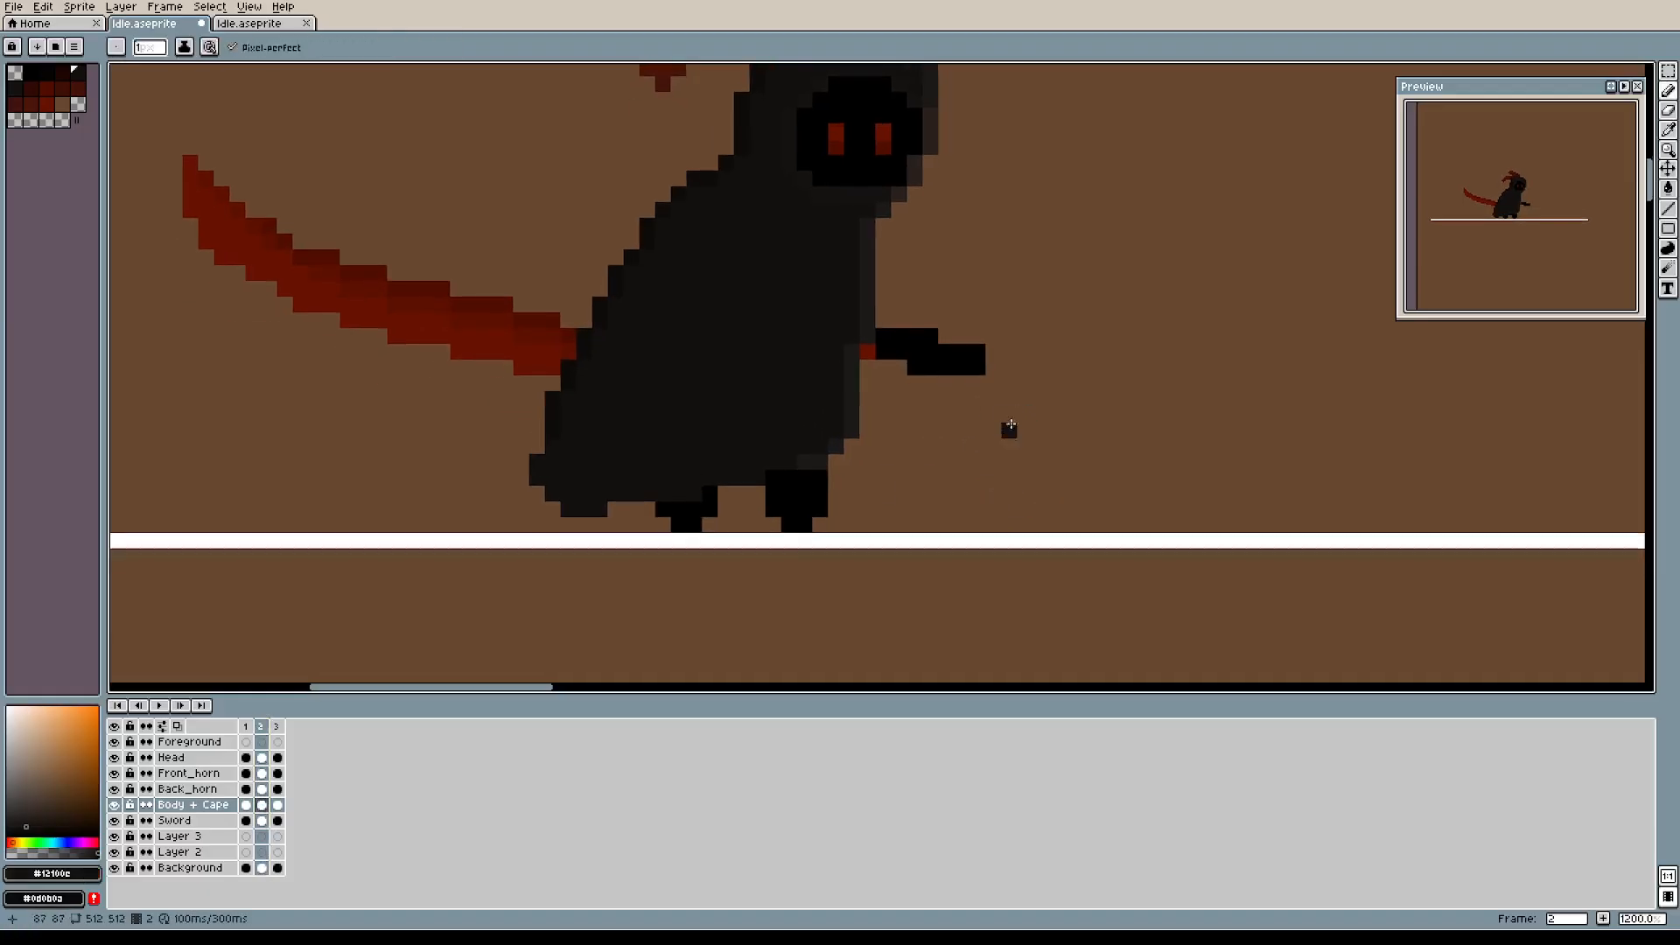
{"action": "left_click", "coordinate": [278, 728]}
{"action": "left_click", "coordinate": [262, 728]}
{"action": "left_click", "coordinate": [246, 728]}
{"action": "left_click", "coordinate": [264, 733]}
{"action": "left_click", "coordinate": [277, 732]}
{"action": "left_click", "coordinate": [267, 733]}
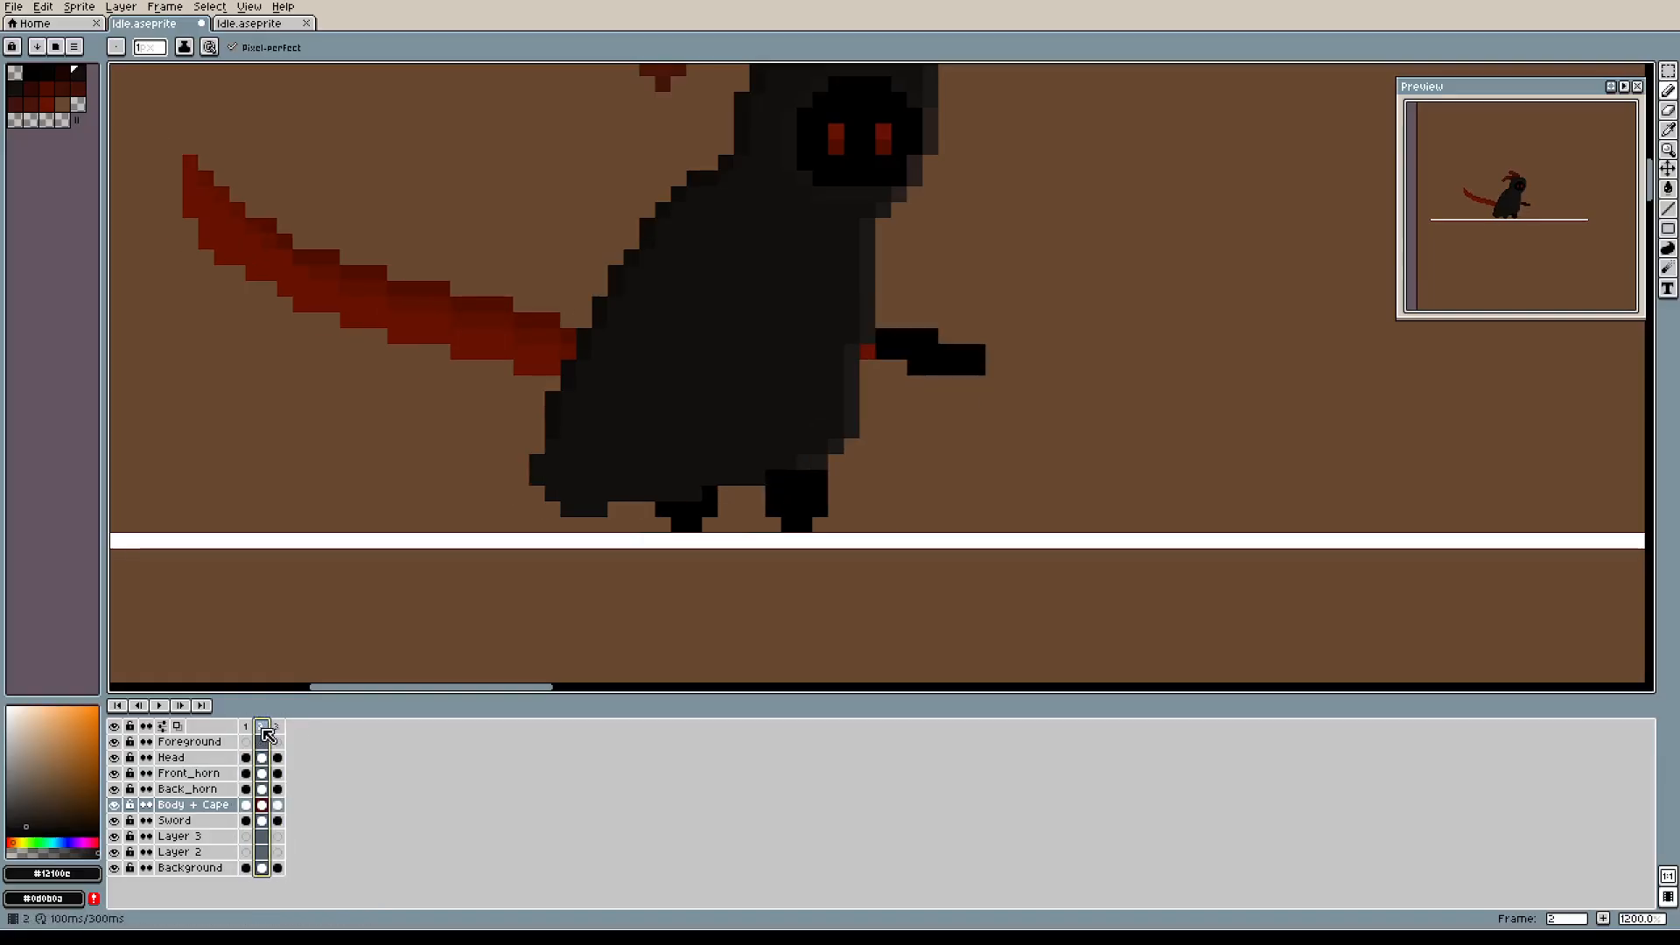
{"action": "left_click", "coordinate": [246, 728]}
{"action": "left_click", "coordinate": [262, 729]}
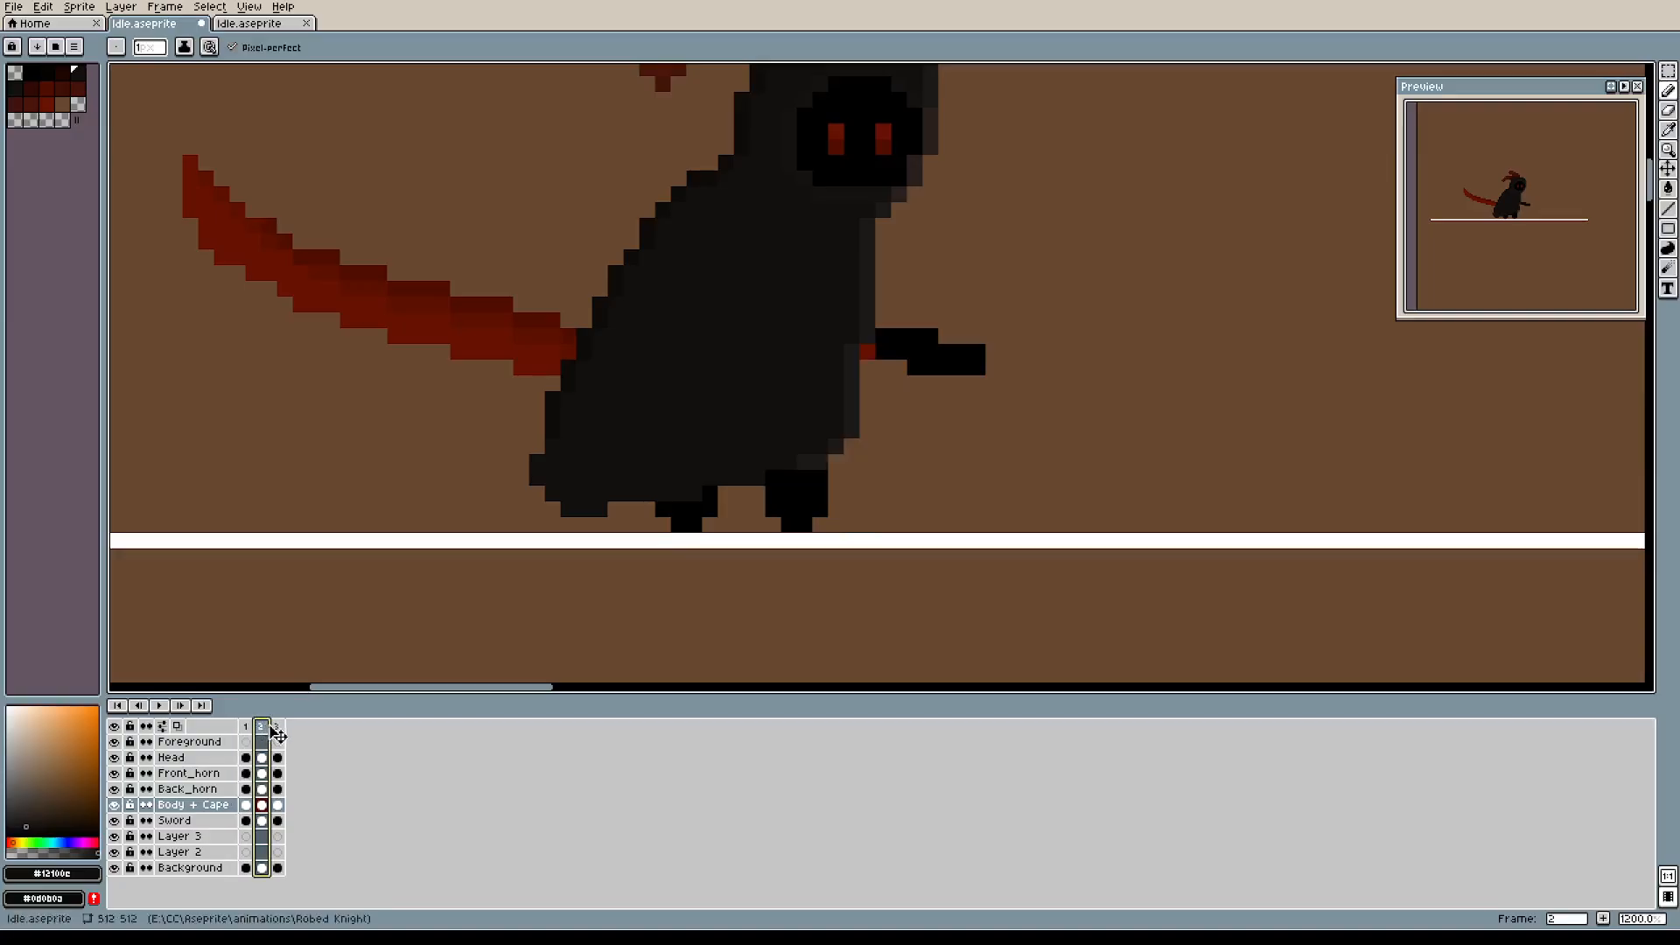
{"action": "left_click", "coordinate": [277, 732]}
{"action": "left_click", "coordinate": [261, 730]}
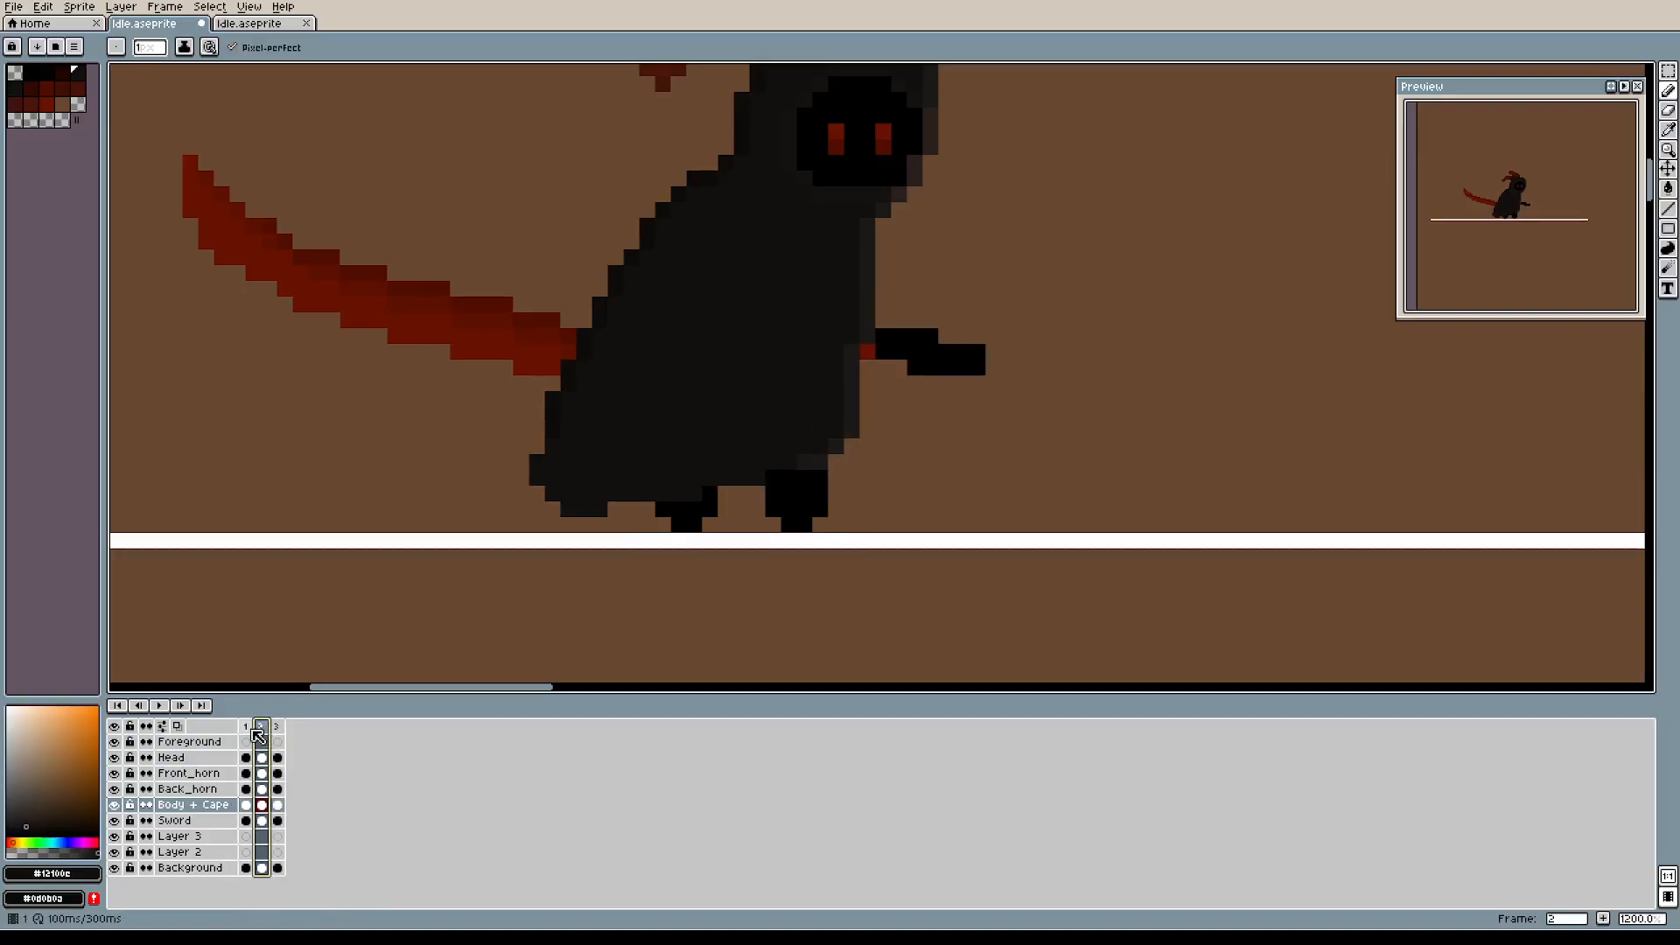
Duplicate frame 1 as a new frame 2 and compare it with the frames on either side.
{"action": "left_click", "coordinate": [246, 728]}
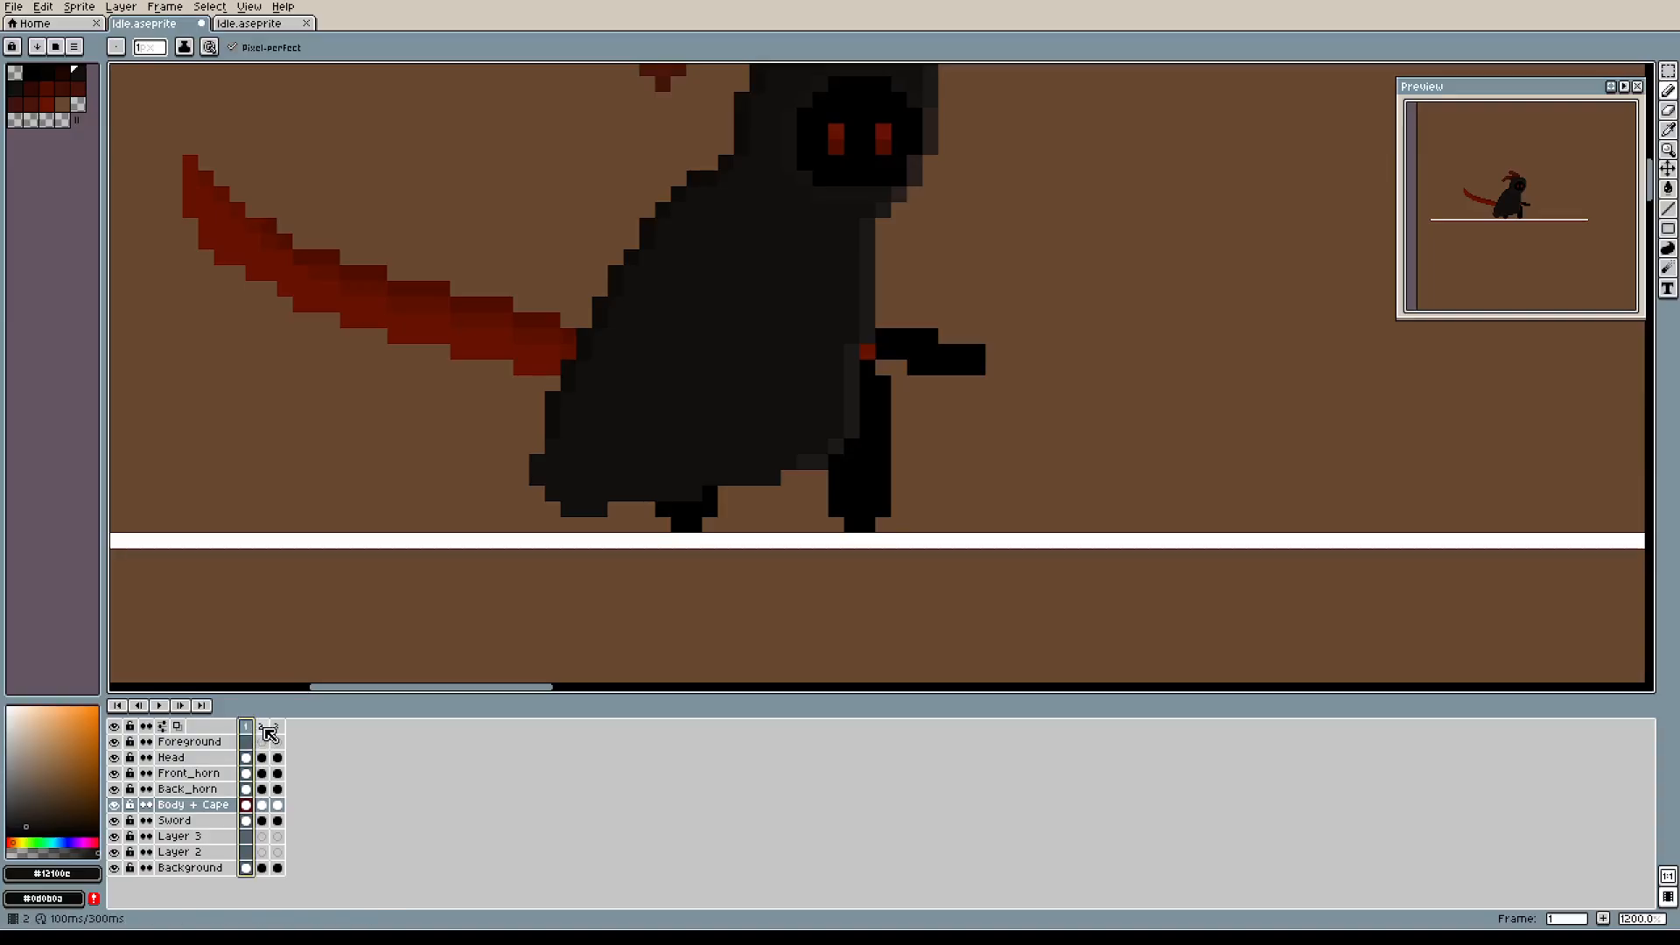
{"action": "key", "text": "alt+n"}
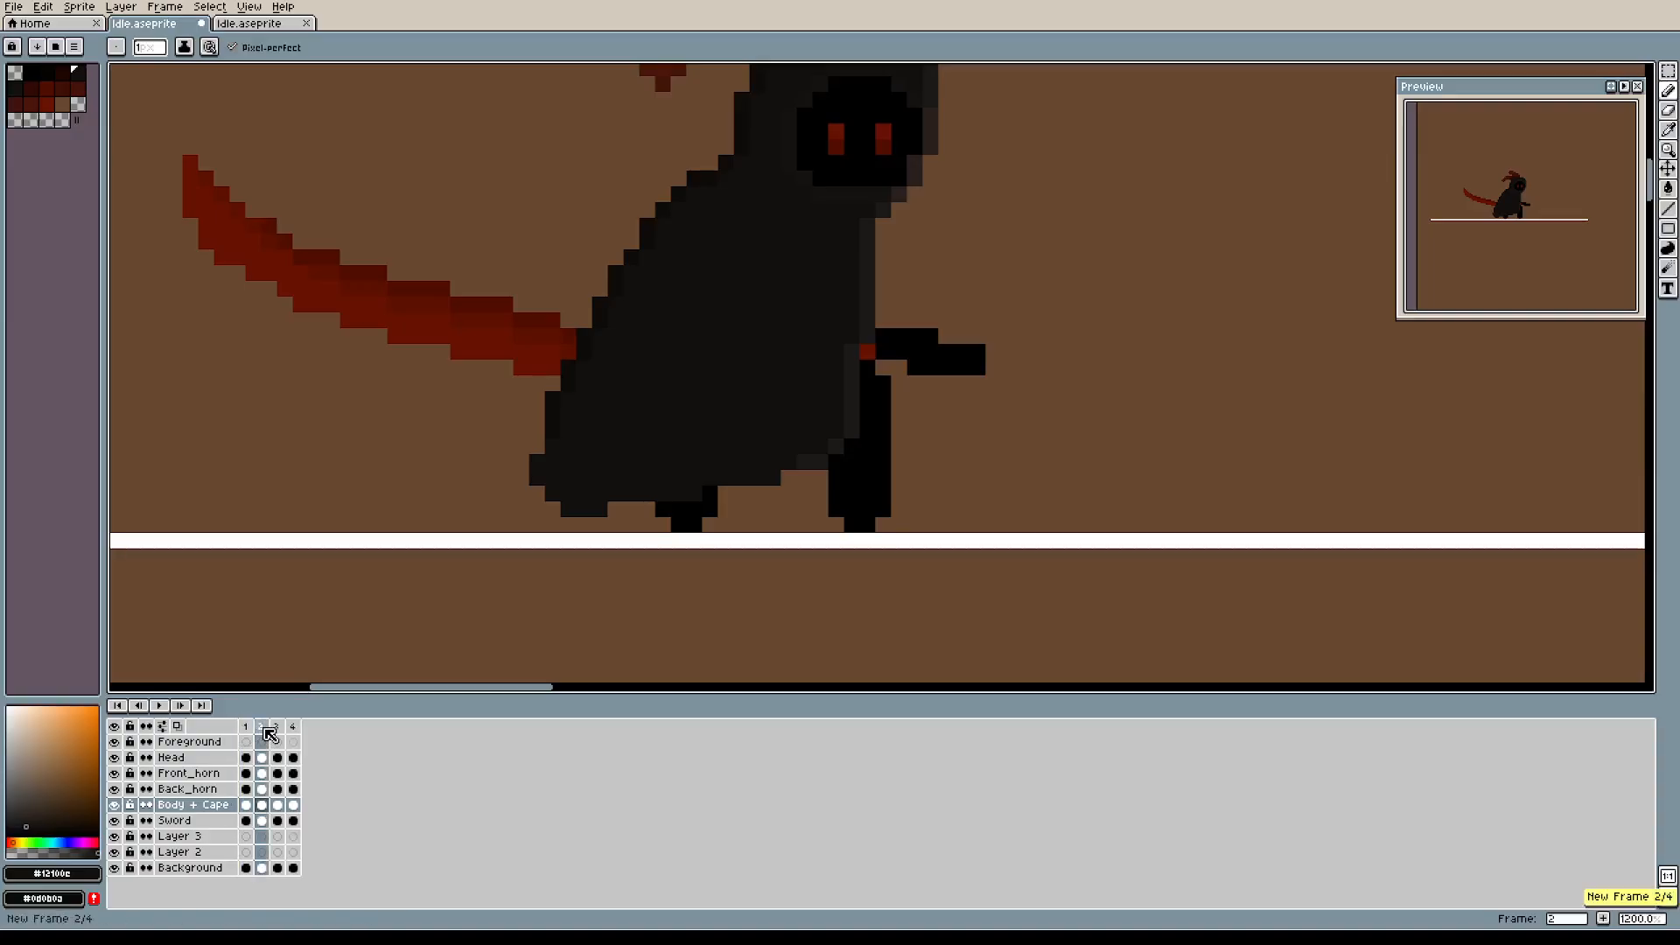
{"action": "left_click", "coordinate": [279, 729]}
{"action": "left_click", "coordinate": [250, 732]}
{"action": "left_click", "coordinate": [278, 731]}
{"action": "left_click", "coordinate": [264, 732]}
{"action": "left_click", "coordinate": [278, 732]}
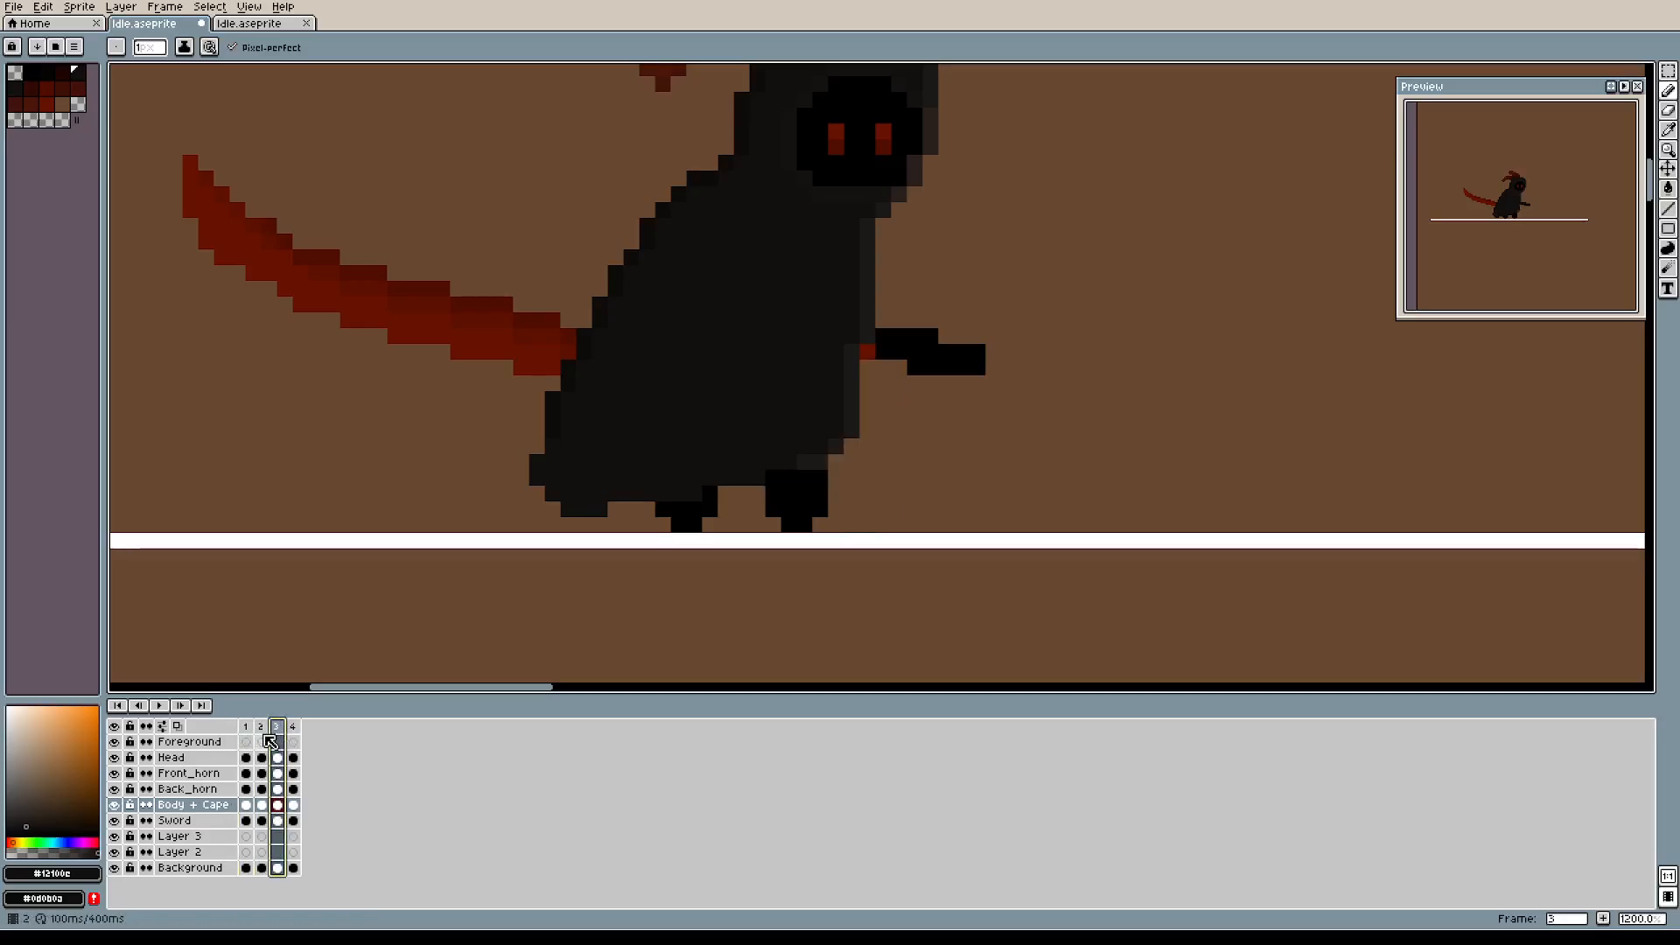
Trim the upper front part of the front leg in new frame 2 on the Body + Cape layer, keeping the remaining leg black.
{"action": "left_click", "coordinate": [263, 740]}
{"action": "left_click_drag", "start_coordinate": [1056, 337], "coordinate": [1029, 376]}
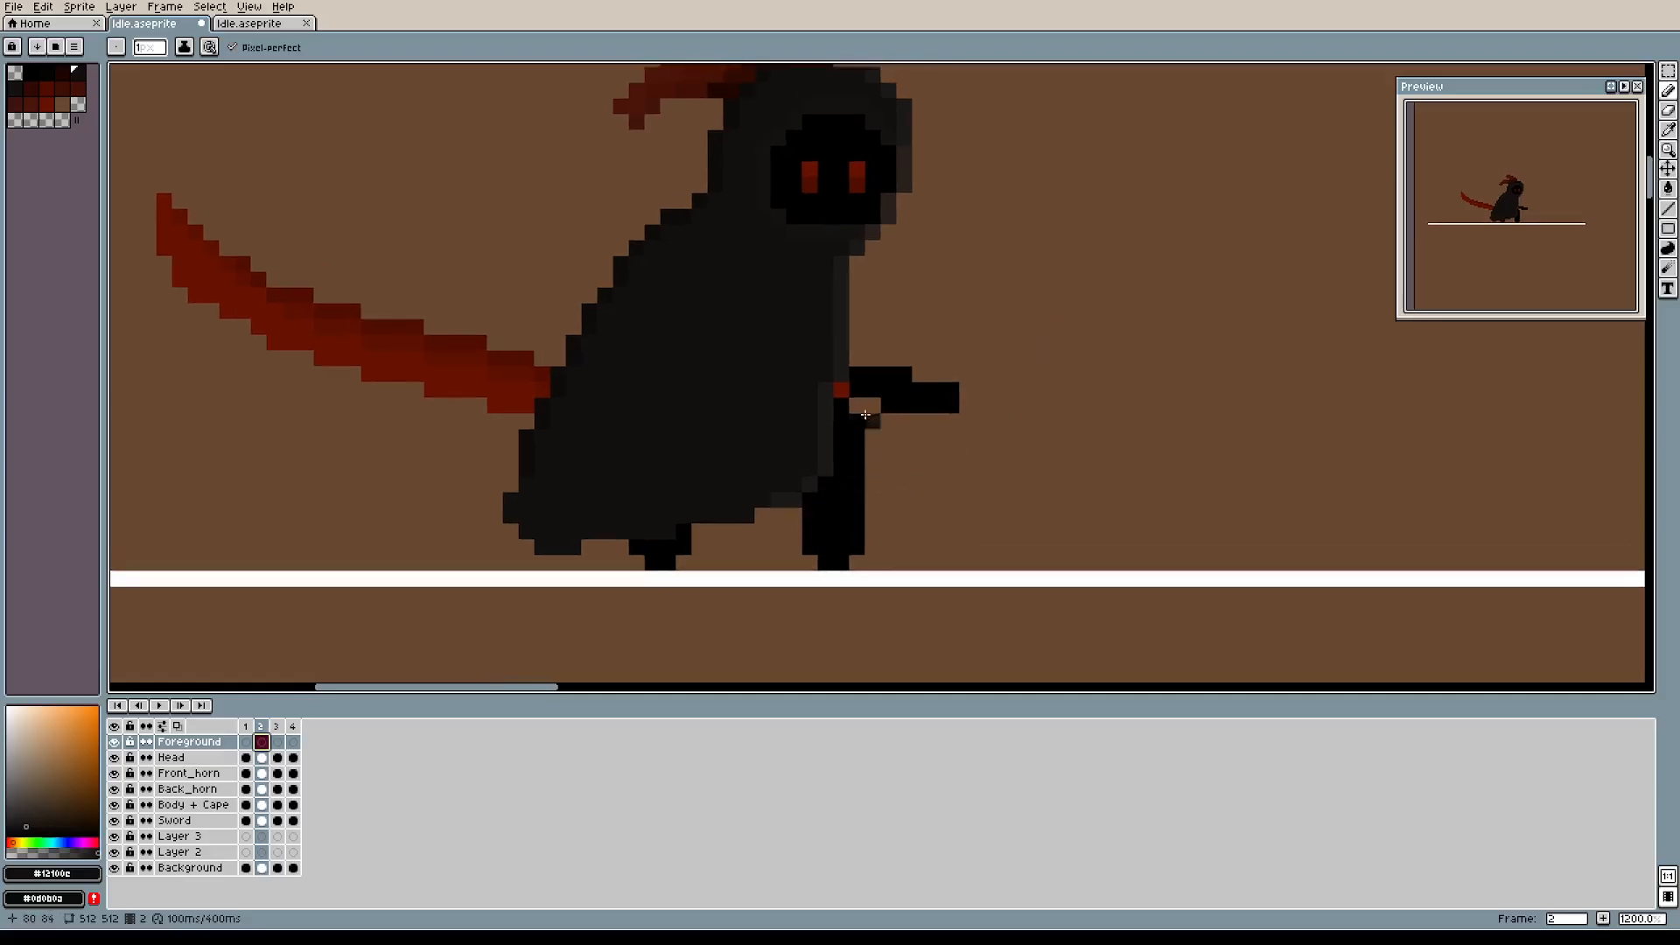
{"action": "key", "text": "e"}
{"action": "left_click_drag", "start_coordinate": [858, 422], "coordinate": [842, 469]}
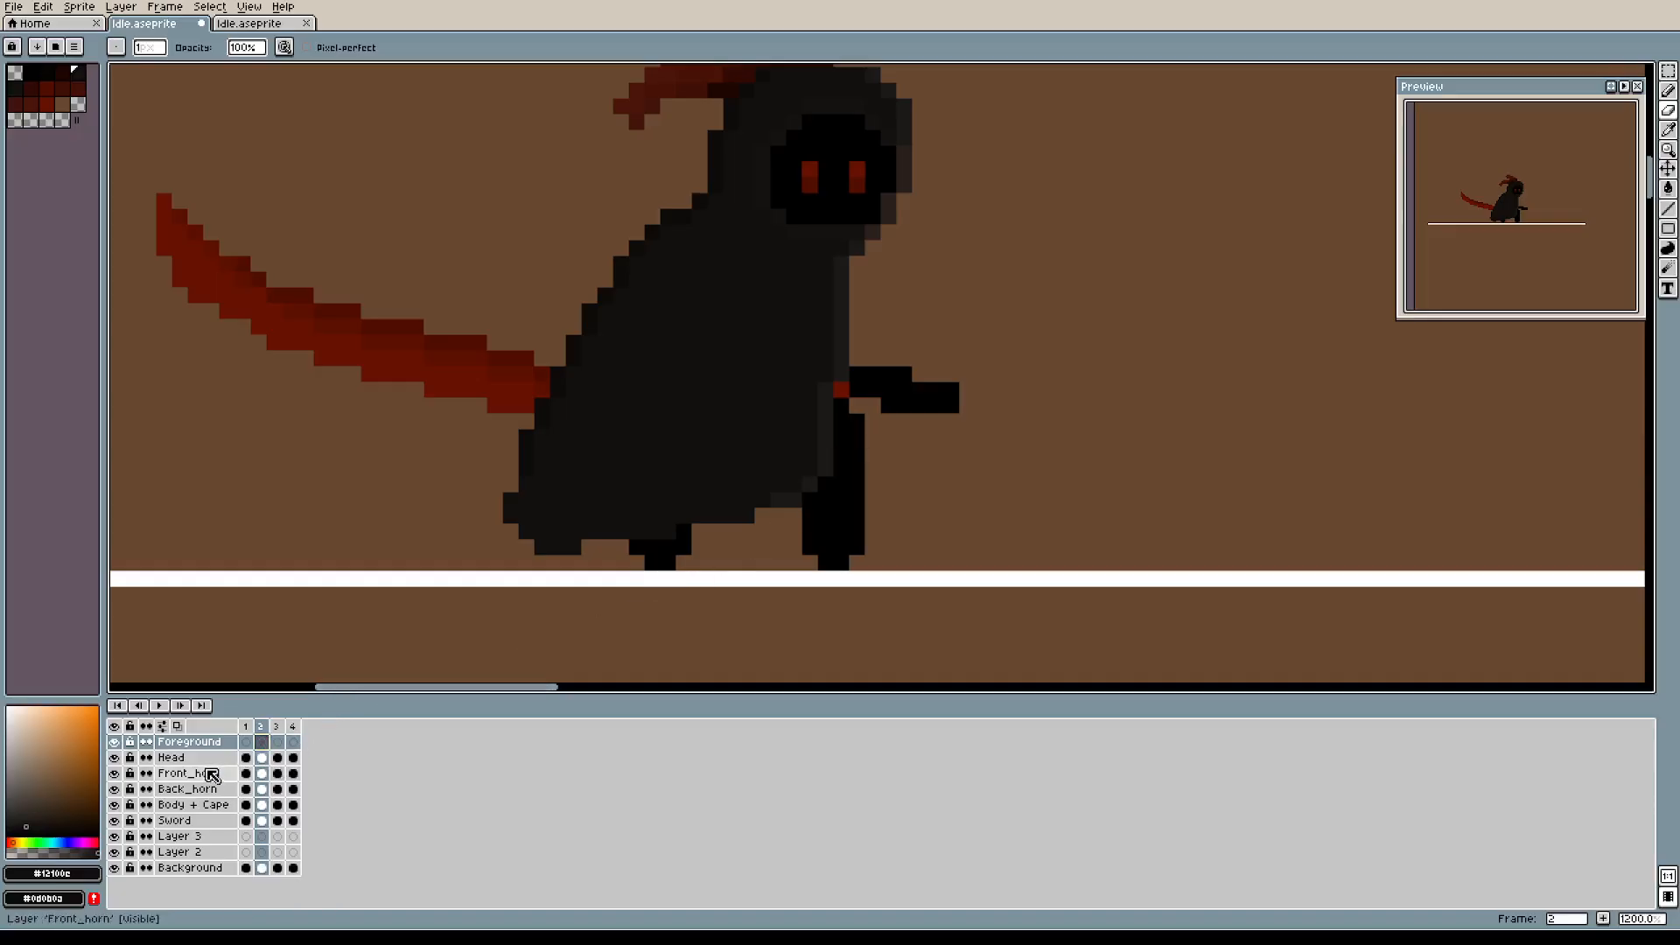
{"action": "left_click", "coordinate": [208, 805]}
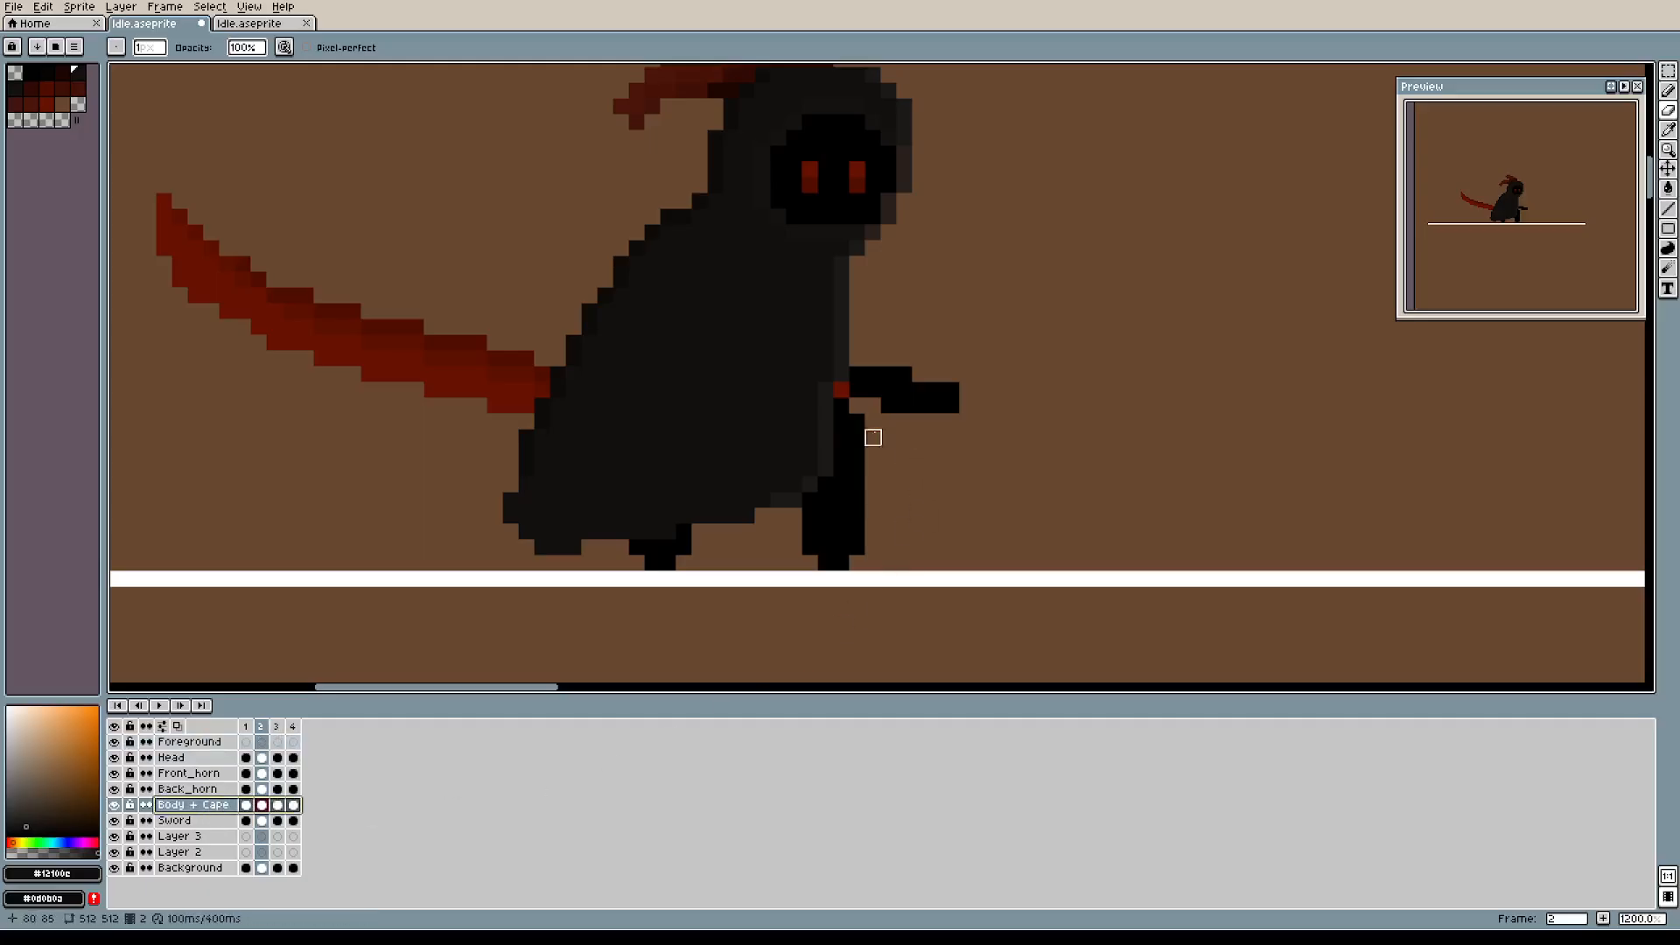
{"action": "left_click_drag", "start_coordinate": [842, 406], "coordinate": [874, 496]}
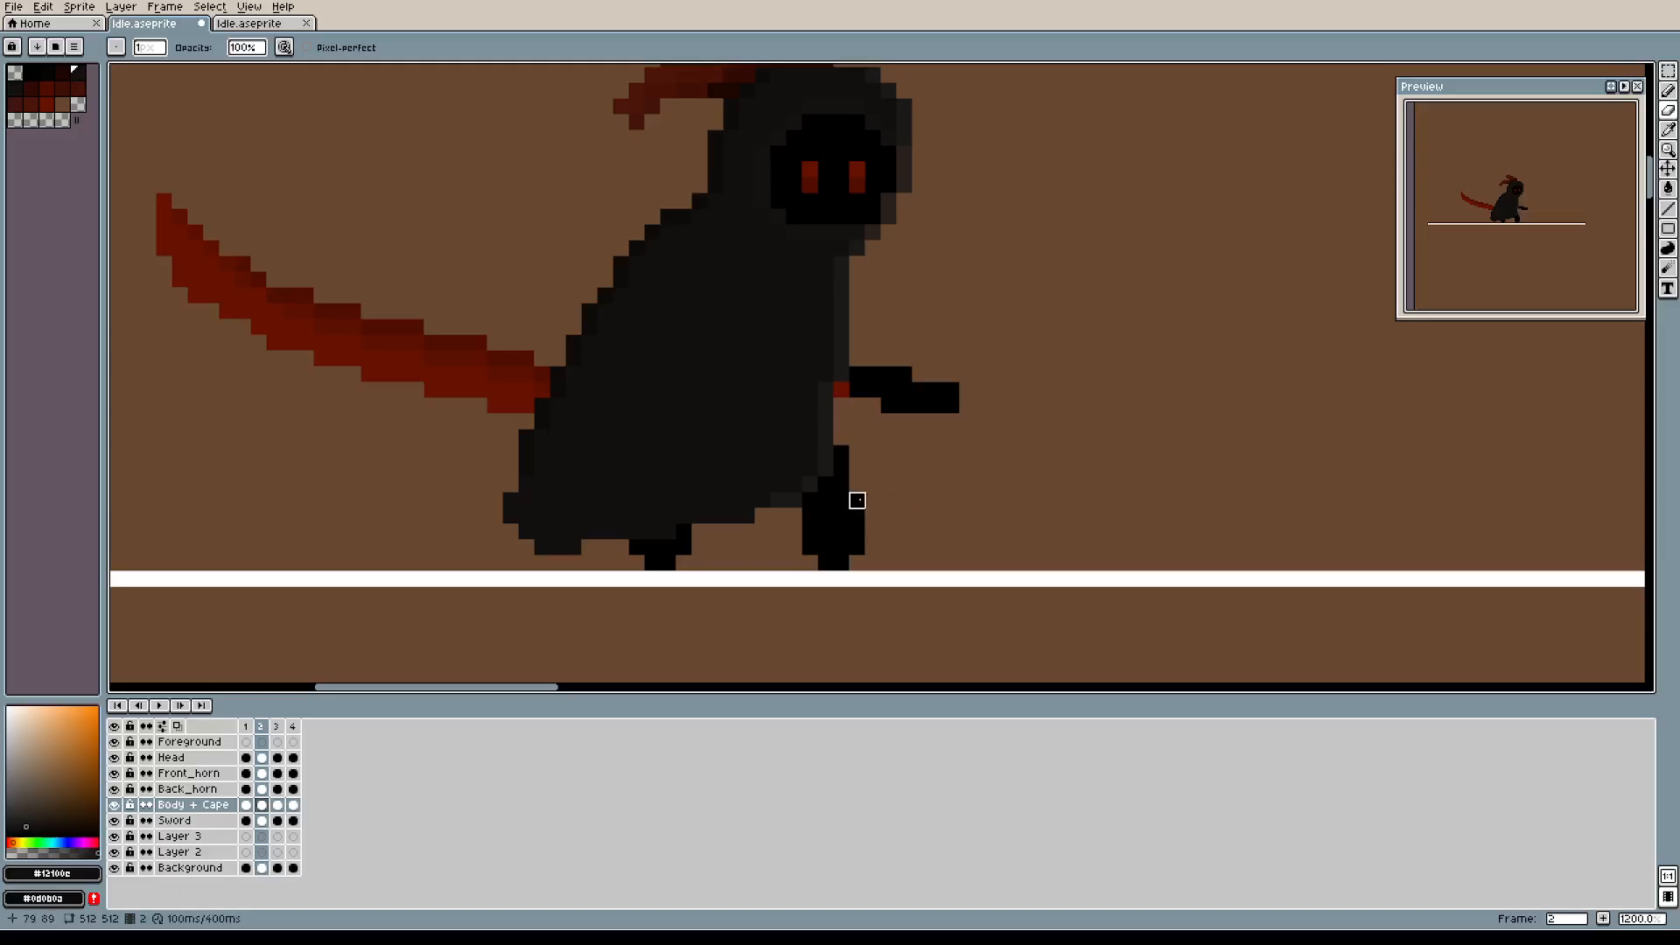
{"action": "key", "text": "b"}
{"action": "left_click", "coordinate": [861, 487]}
{"action": "left_click", "coordinate": [853, 494], "text": "alt"}
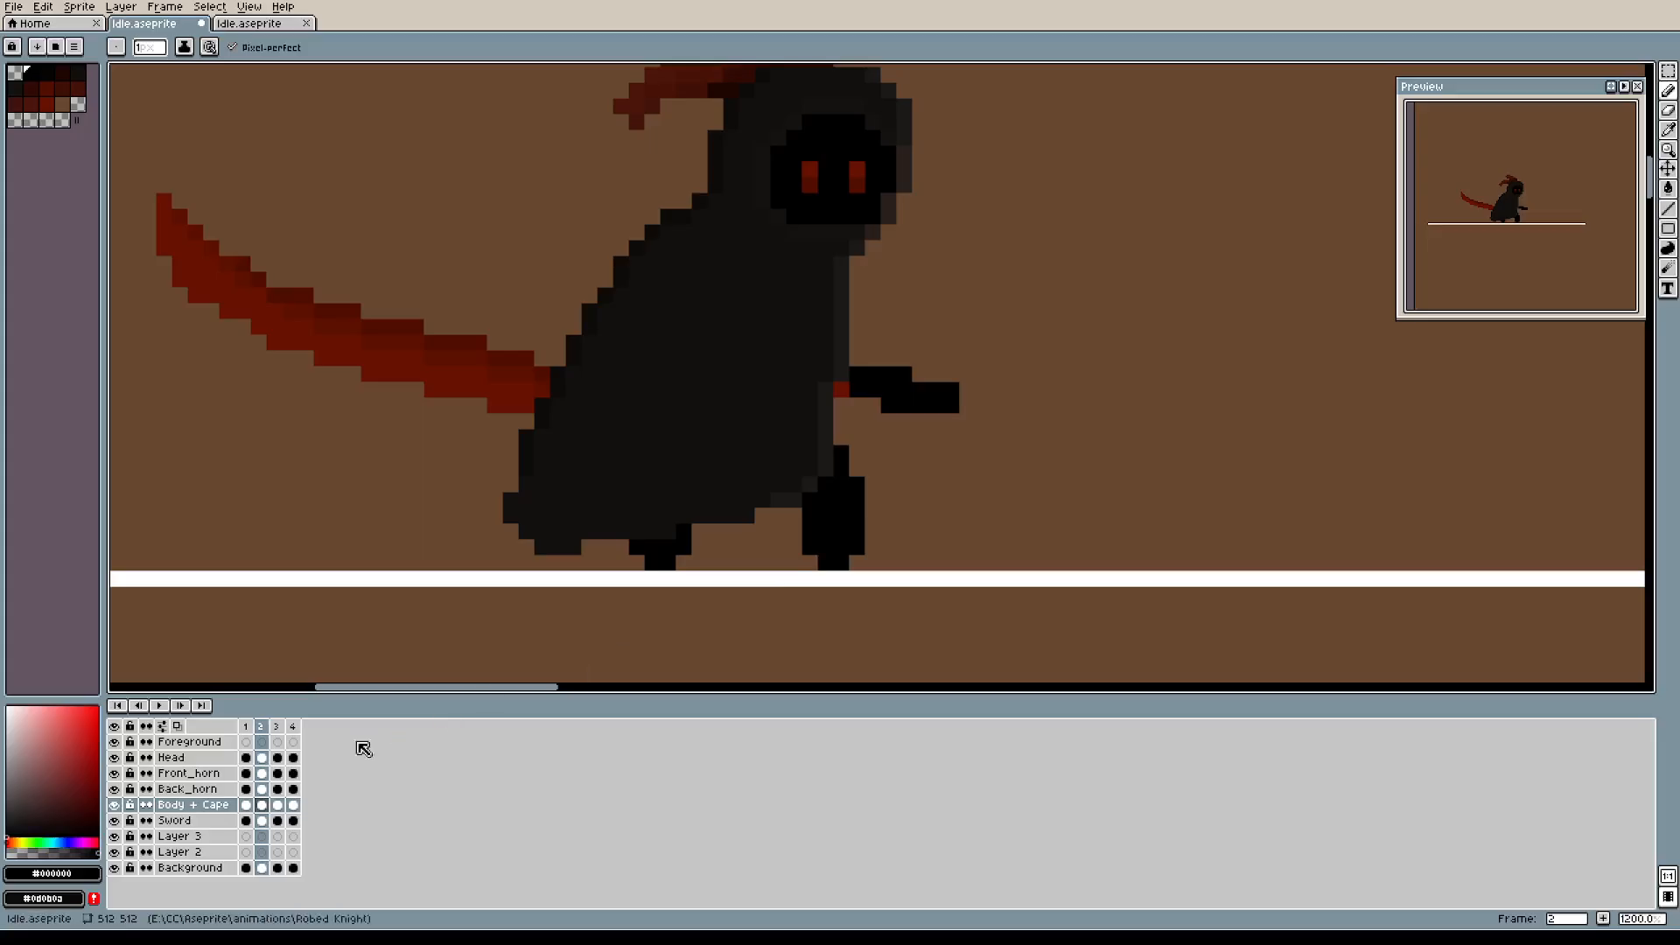
Shift frame 2's front leg and foot one pixel back by erasing the front edge and adding black along the rear edge, checking against neighbouring frames.
{"action": "left_click", "coordinate": [276, 729]}
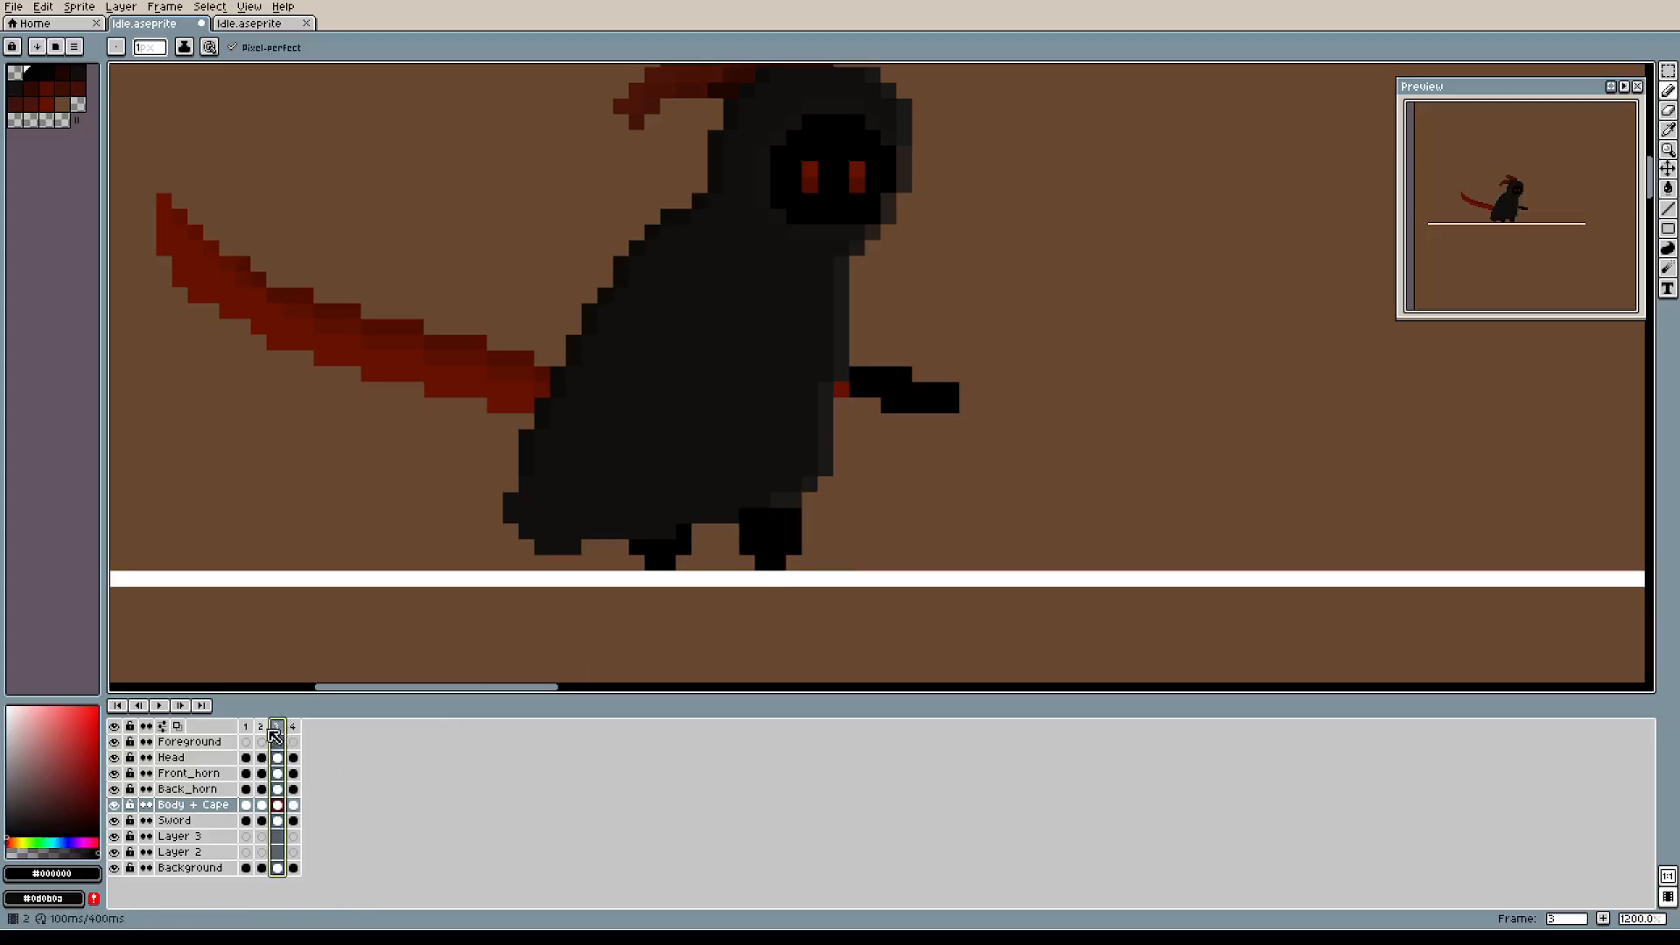
{"action": "left_click", "coordinate": [247, 728]}
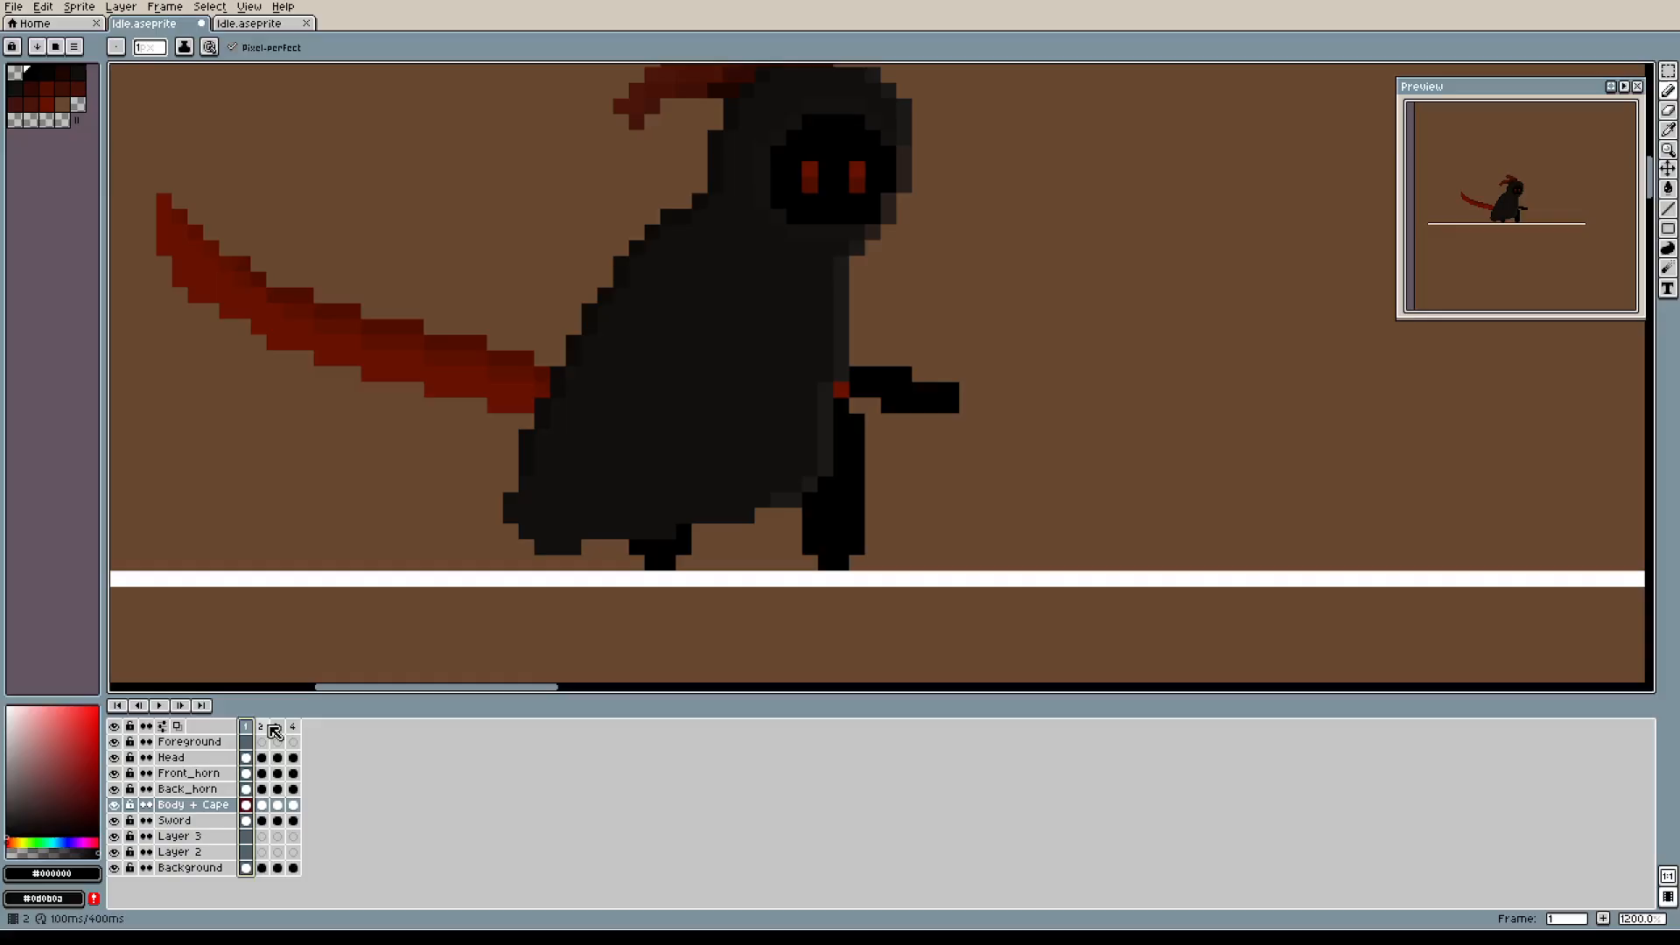
{"action": "left_click", "coordinate": [262, 728]}
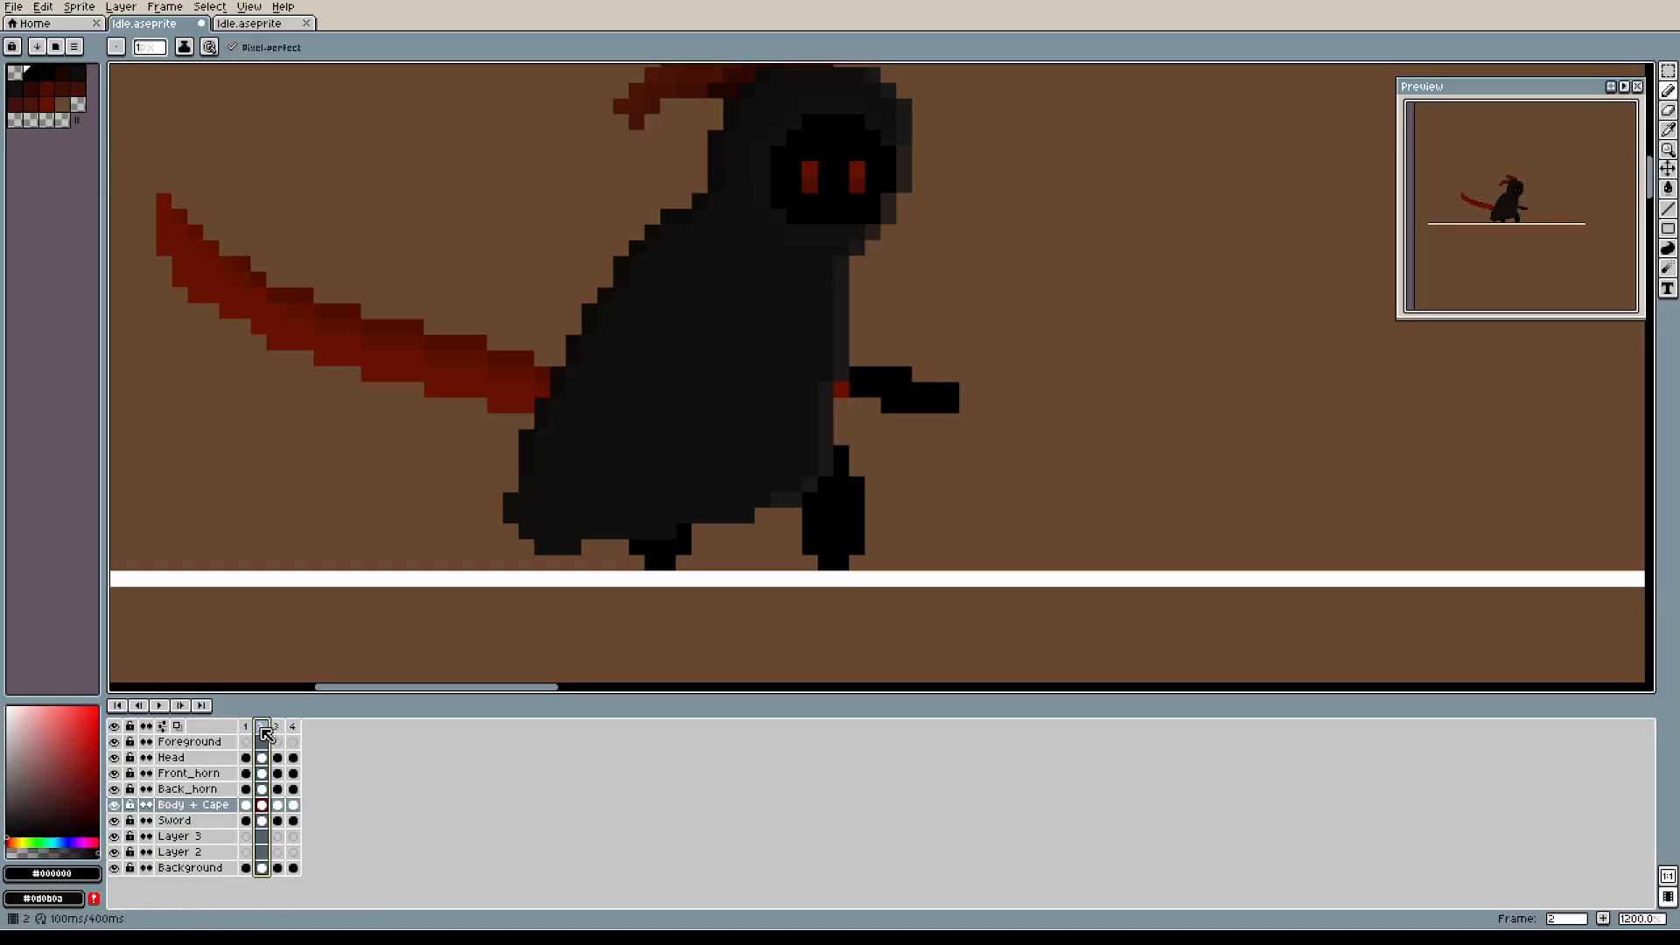
{"action": "left_click", "coordinate": [247, 727]}
{"action": "left_click", "coordinate": [264, 727]}
{"action": "key", "text": "e"}
{"action": "mouse_move", "coordinate": [855, 477]}
{"action": "left_mouse_down"}
{"action": "mouse_move", "coordinate": [855, 548]}
{"action": "mouse_move", "coordinate": [841, 548]}
{"action": "left_mouse_up"}
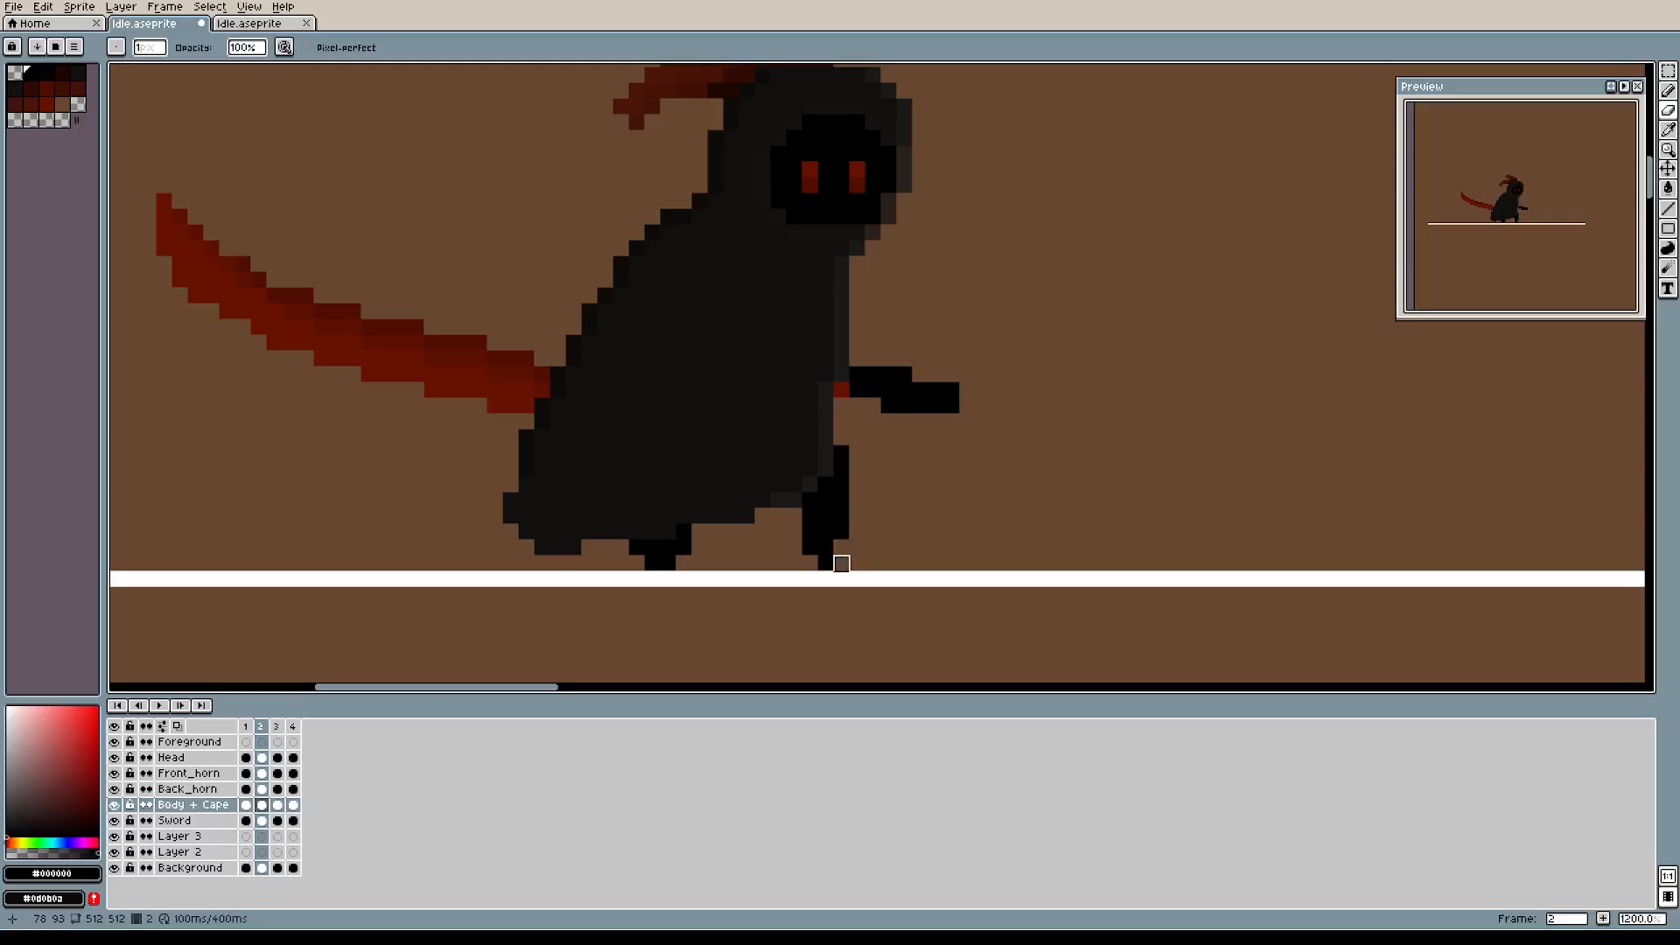
{"action": "key", "text": "b"}
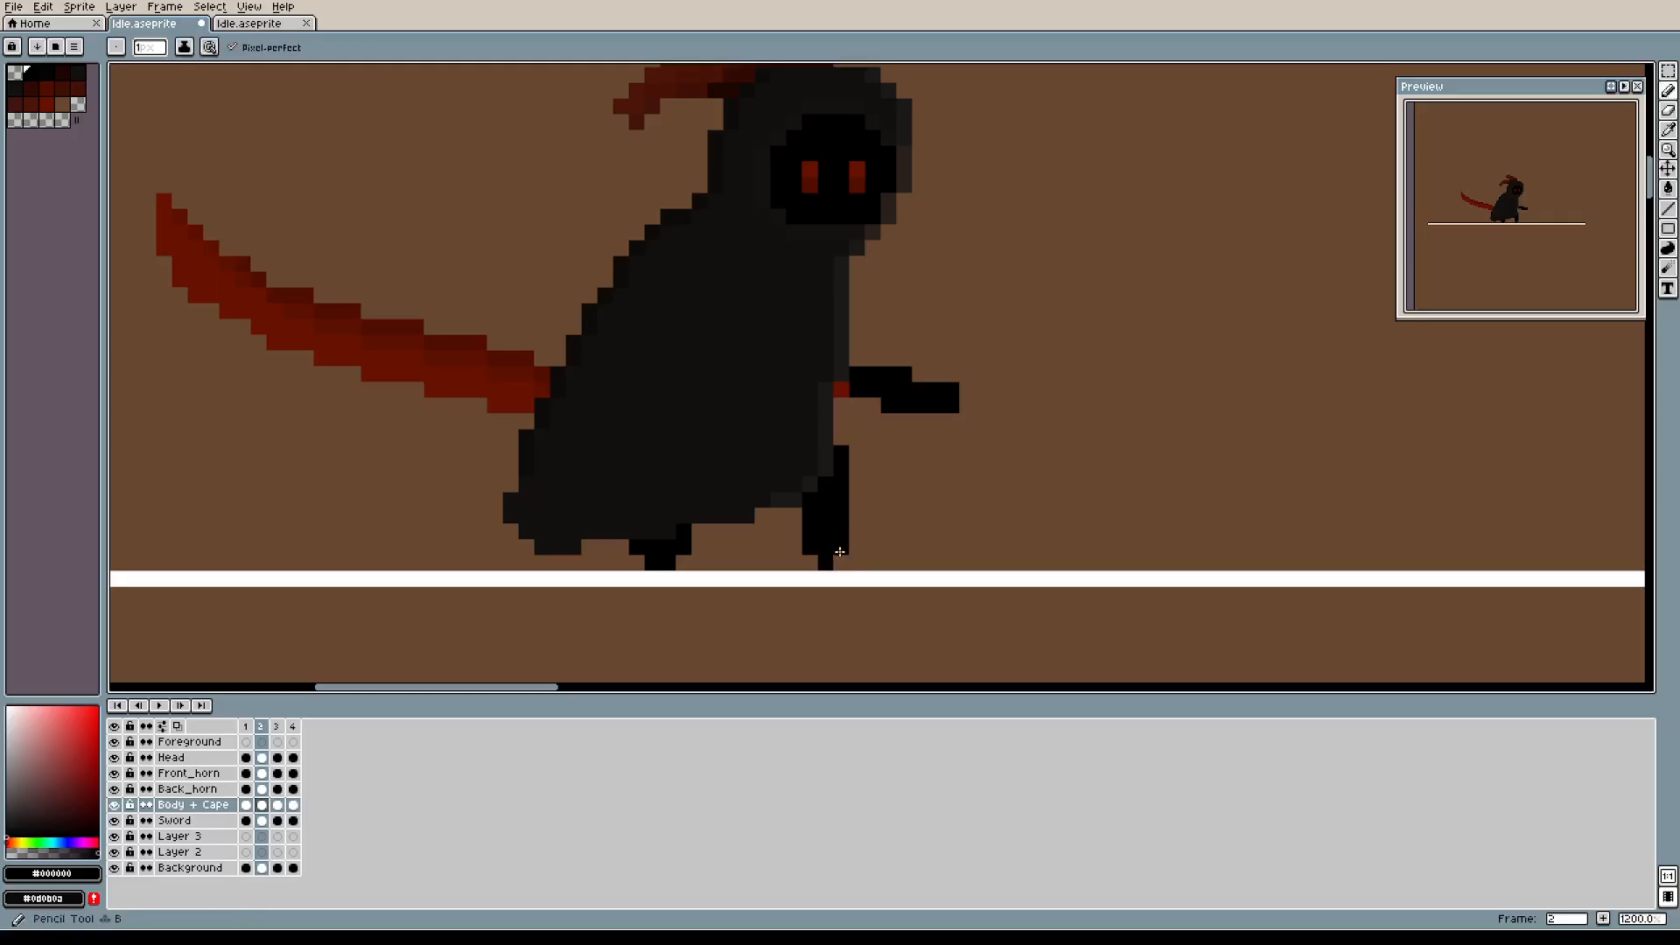
{"action": "left_click", "coordinate": [793, 545]}
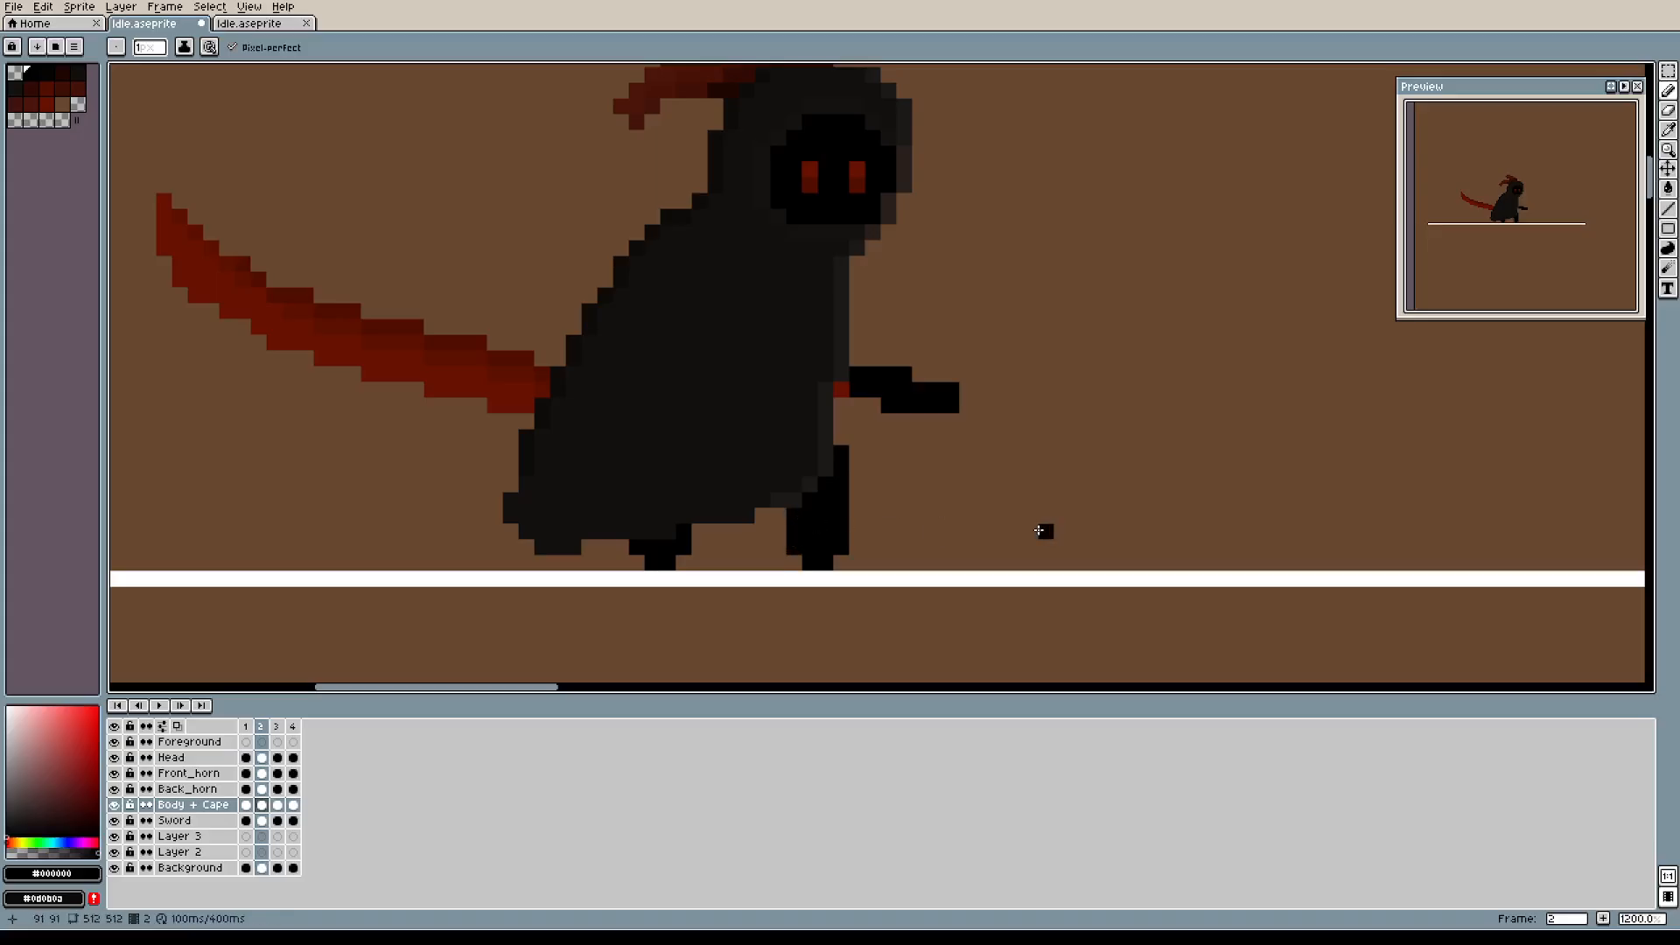
Step through all four frames and play the animation to check the front leg's movement.
{"action": "left_click", "coordinate": [274, 730]}
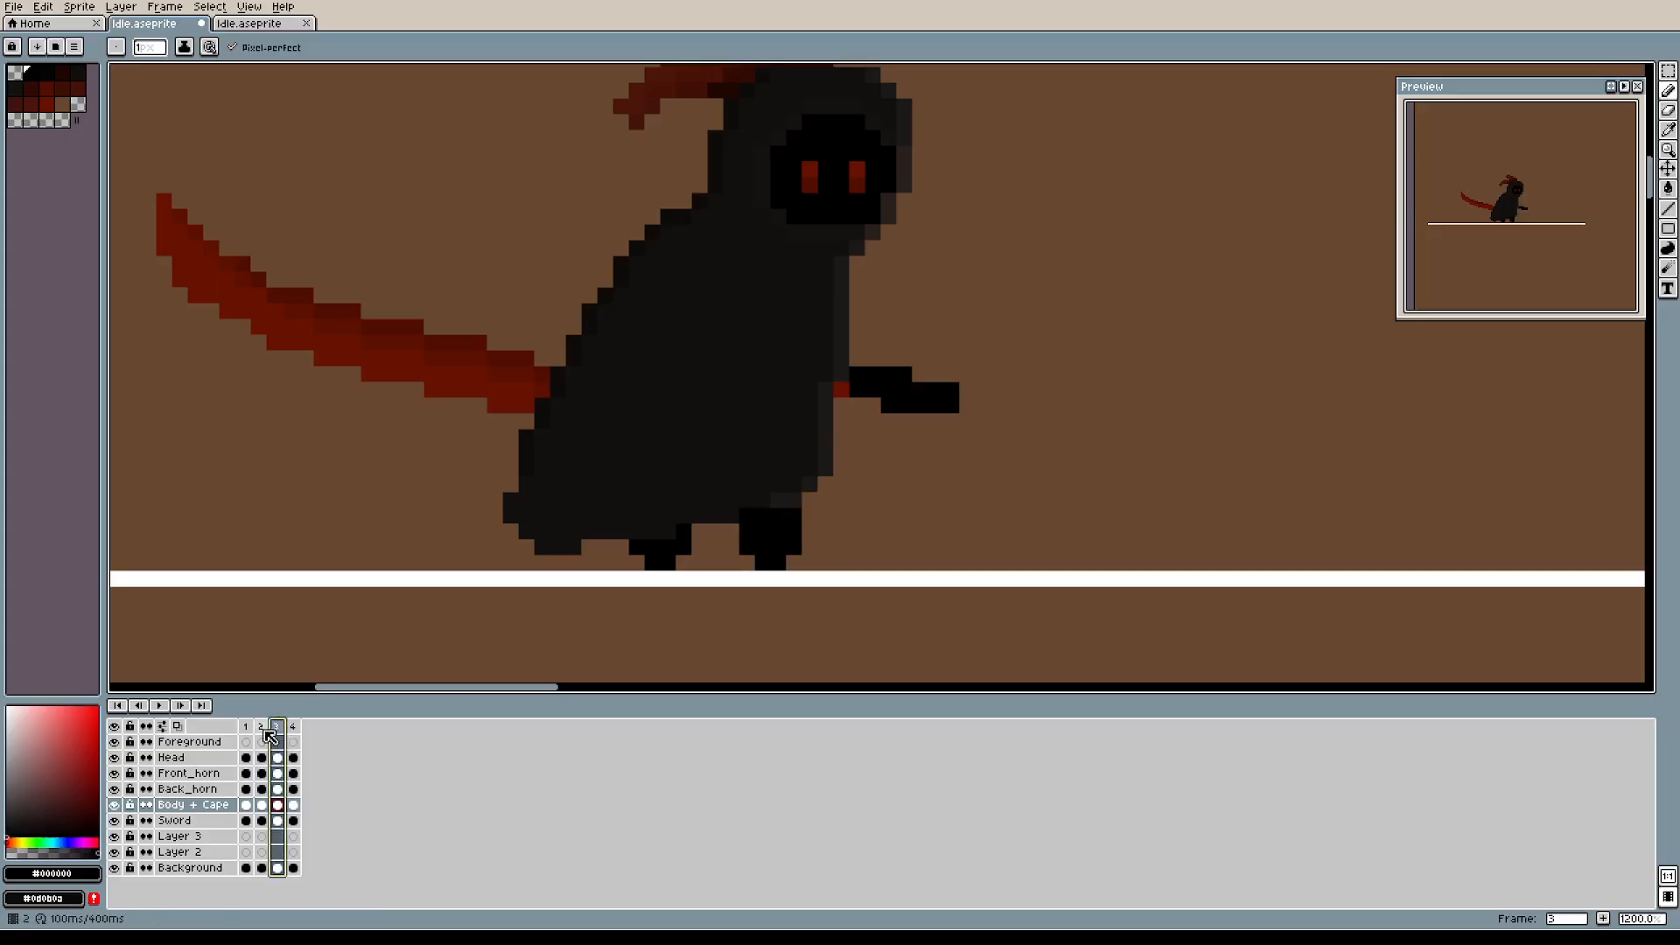
{"action": "left_click", "coordinate": [246, 729]}
{"action": "left_click", "coordinate": [262, 729]}
{"action": "left_click_drag", "start_coordinate": [279, 729], "coordinate": [295, 729]}
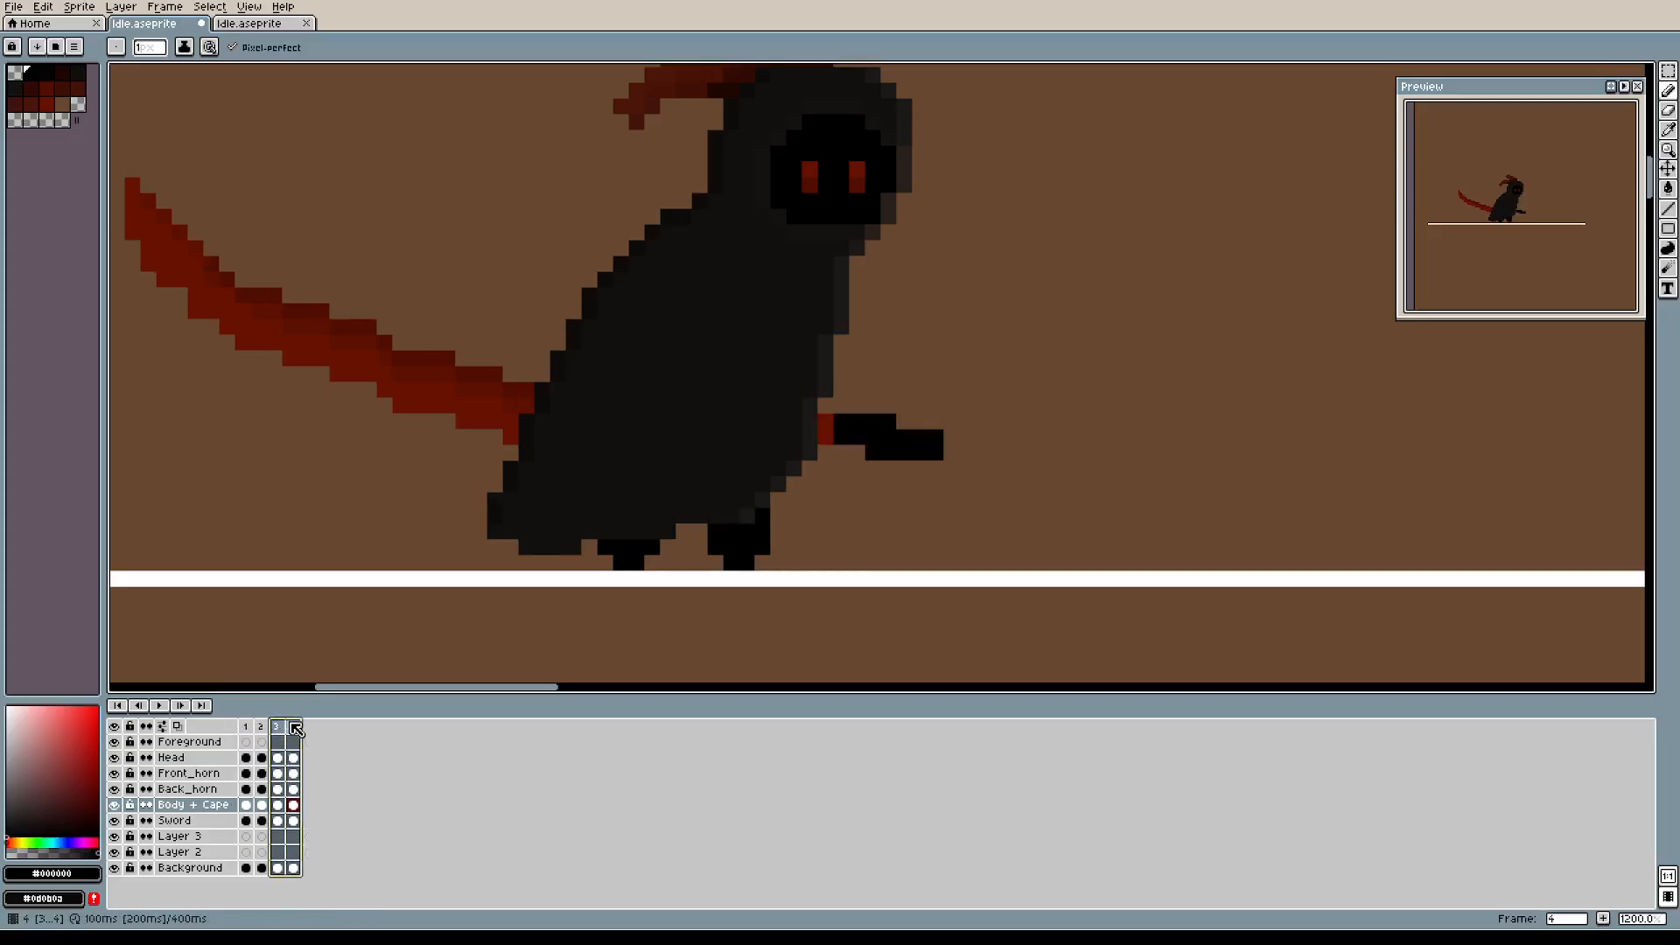
{"action": "left_click", "coordinate": [246, 727]}
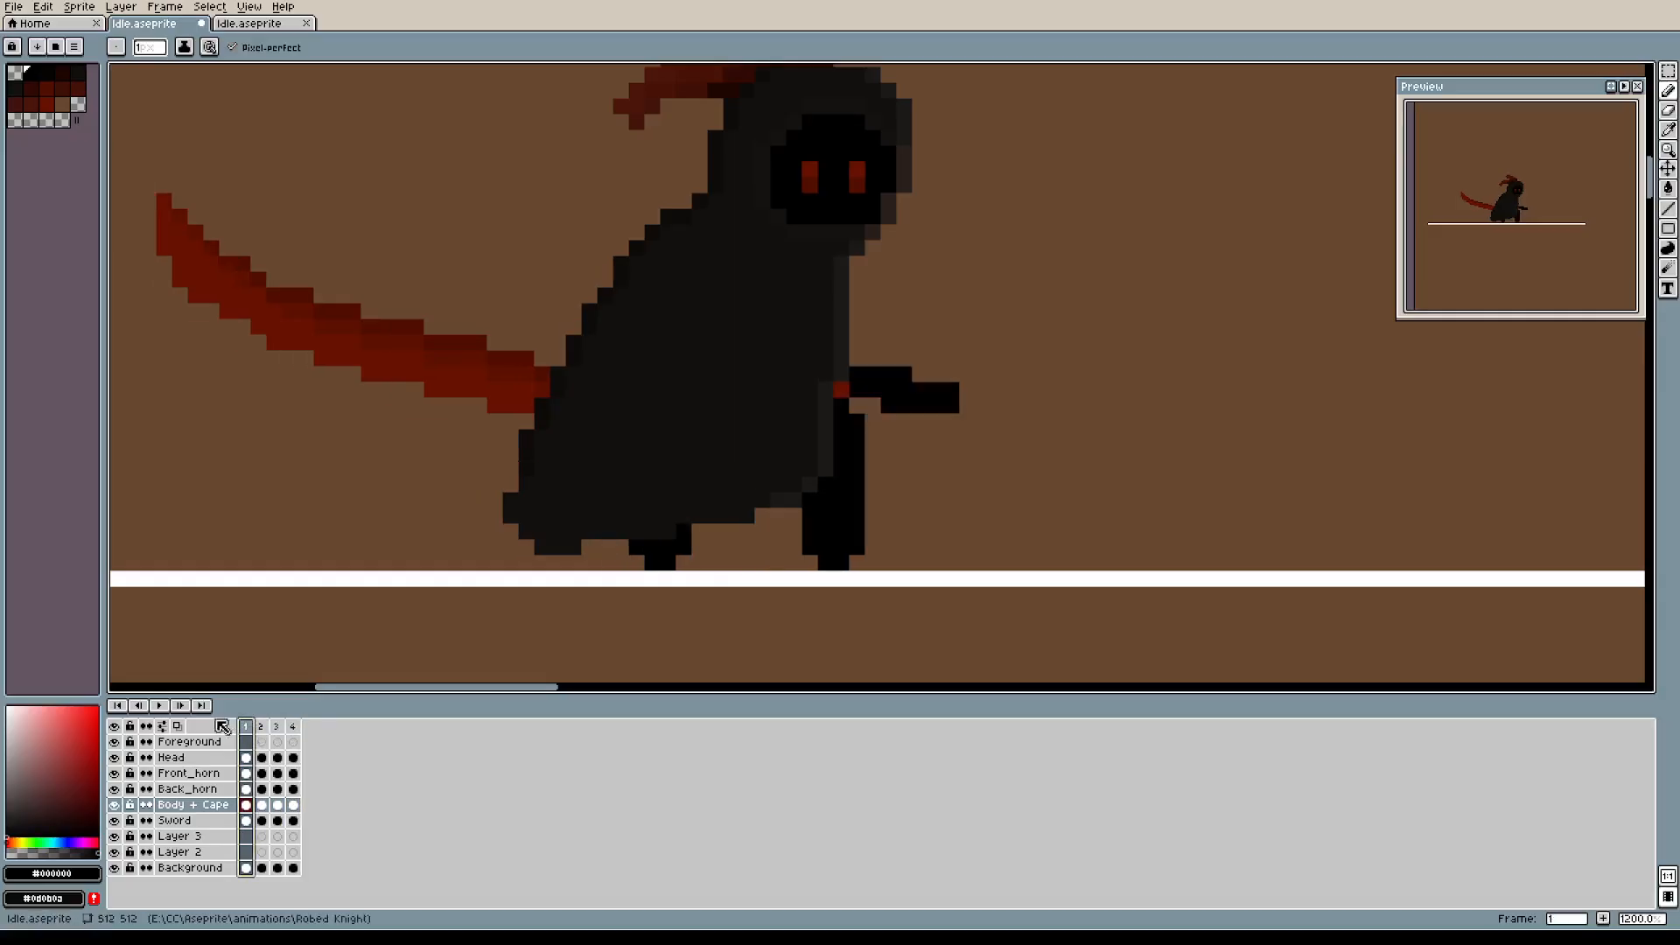
{"action": "left_click", "coordinate": [161, 706]}
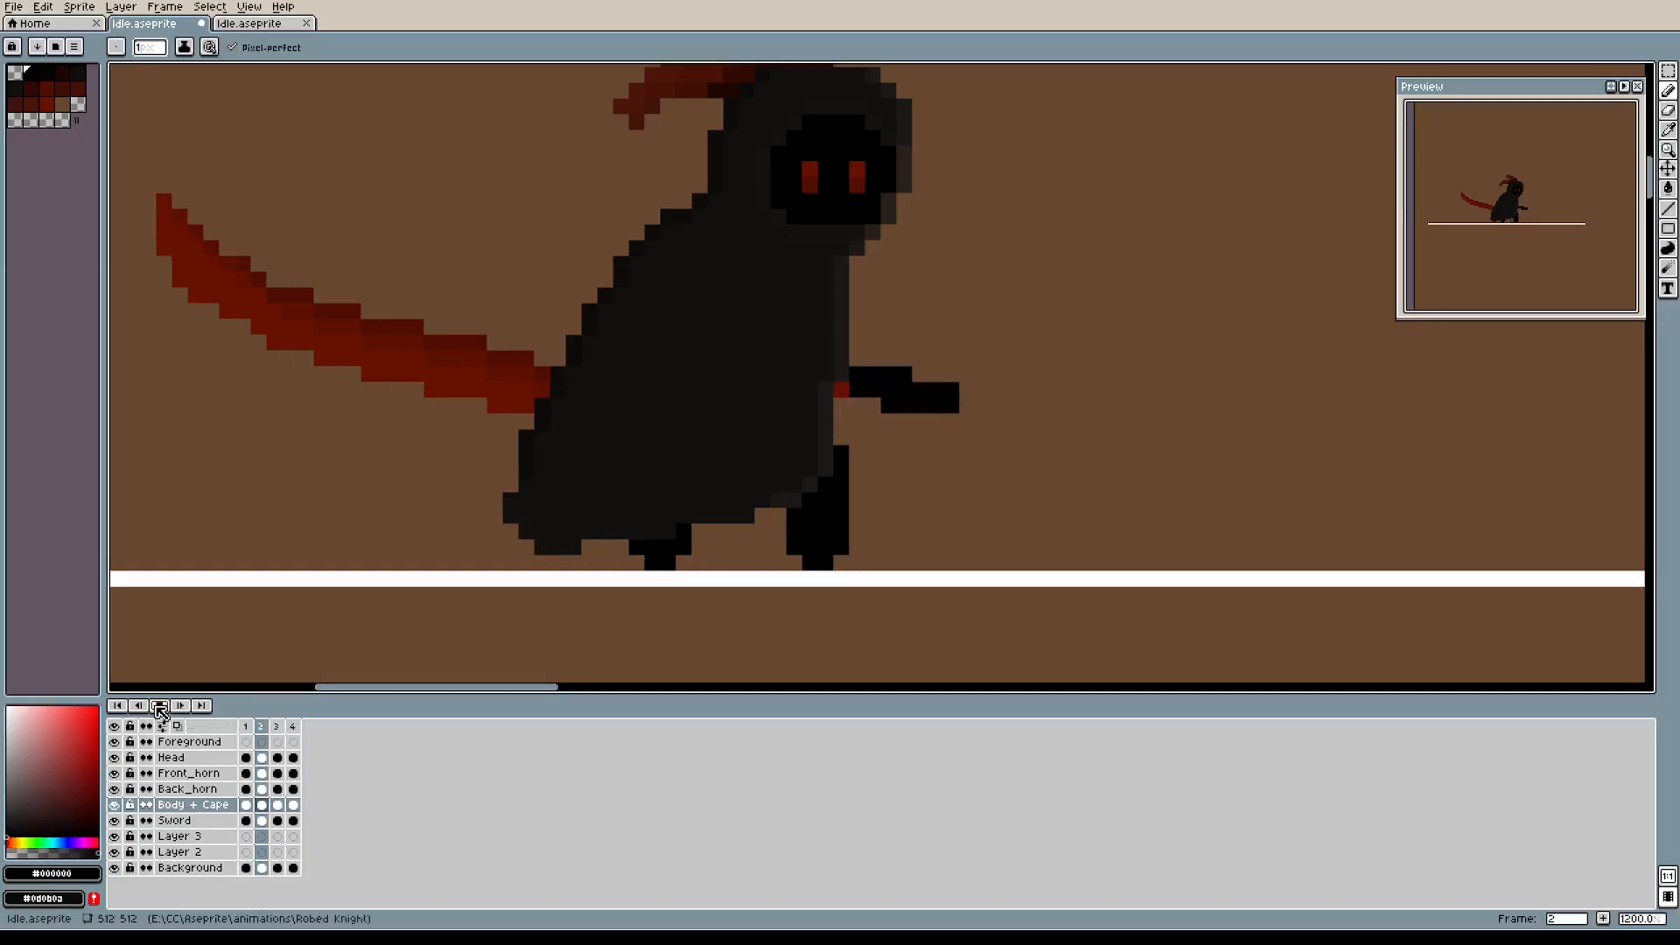
{"action": "left_click", "coordinate": [160, 707]}
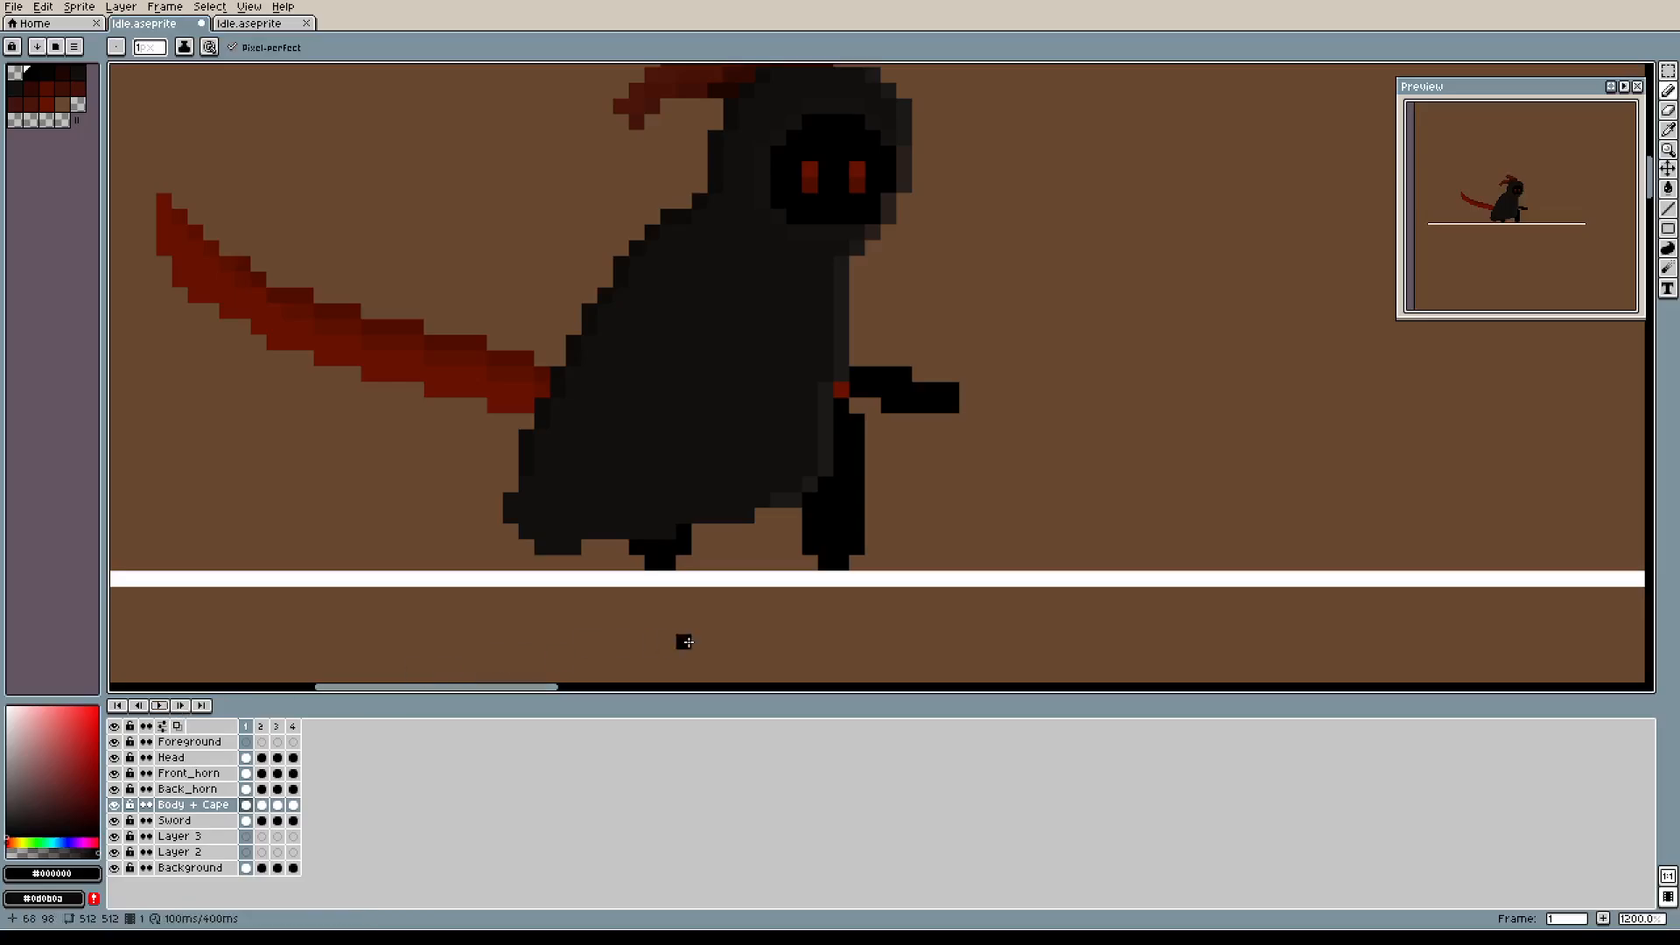
Raise frame 1's front foot one pixel off the ground by erasing and redrawing its tip in black, and compare it with frame 2.
{"action": "key", "text": "e"}
{"action": "left_click_drag", "start_coordinate": [809, 548], "coordinate": [858, 548]}
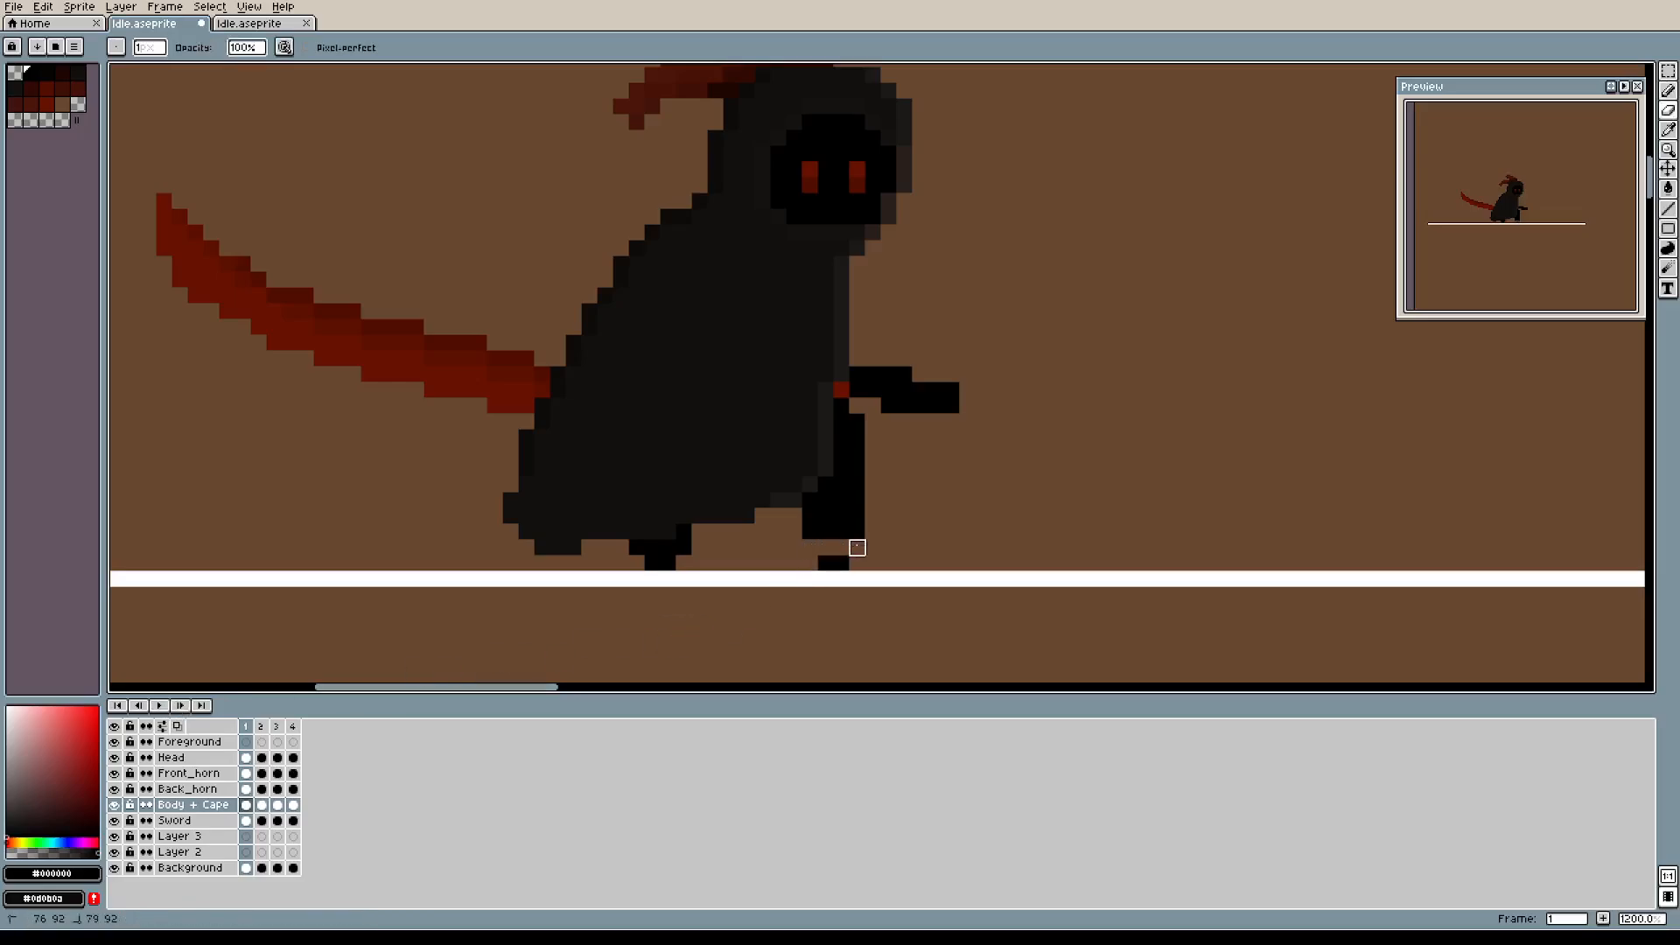
{"action": "left_click", "coordinate": [811, 531]}
{"action": "left_click", "coordinate": [856, 531]}
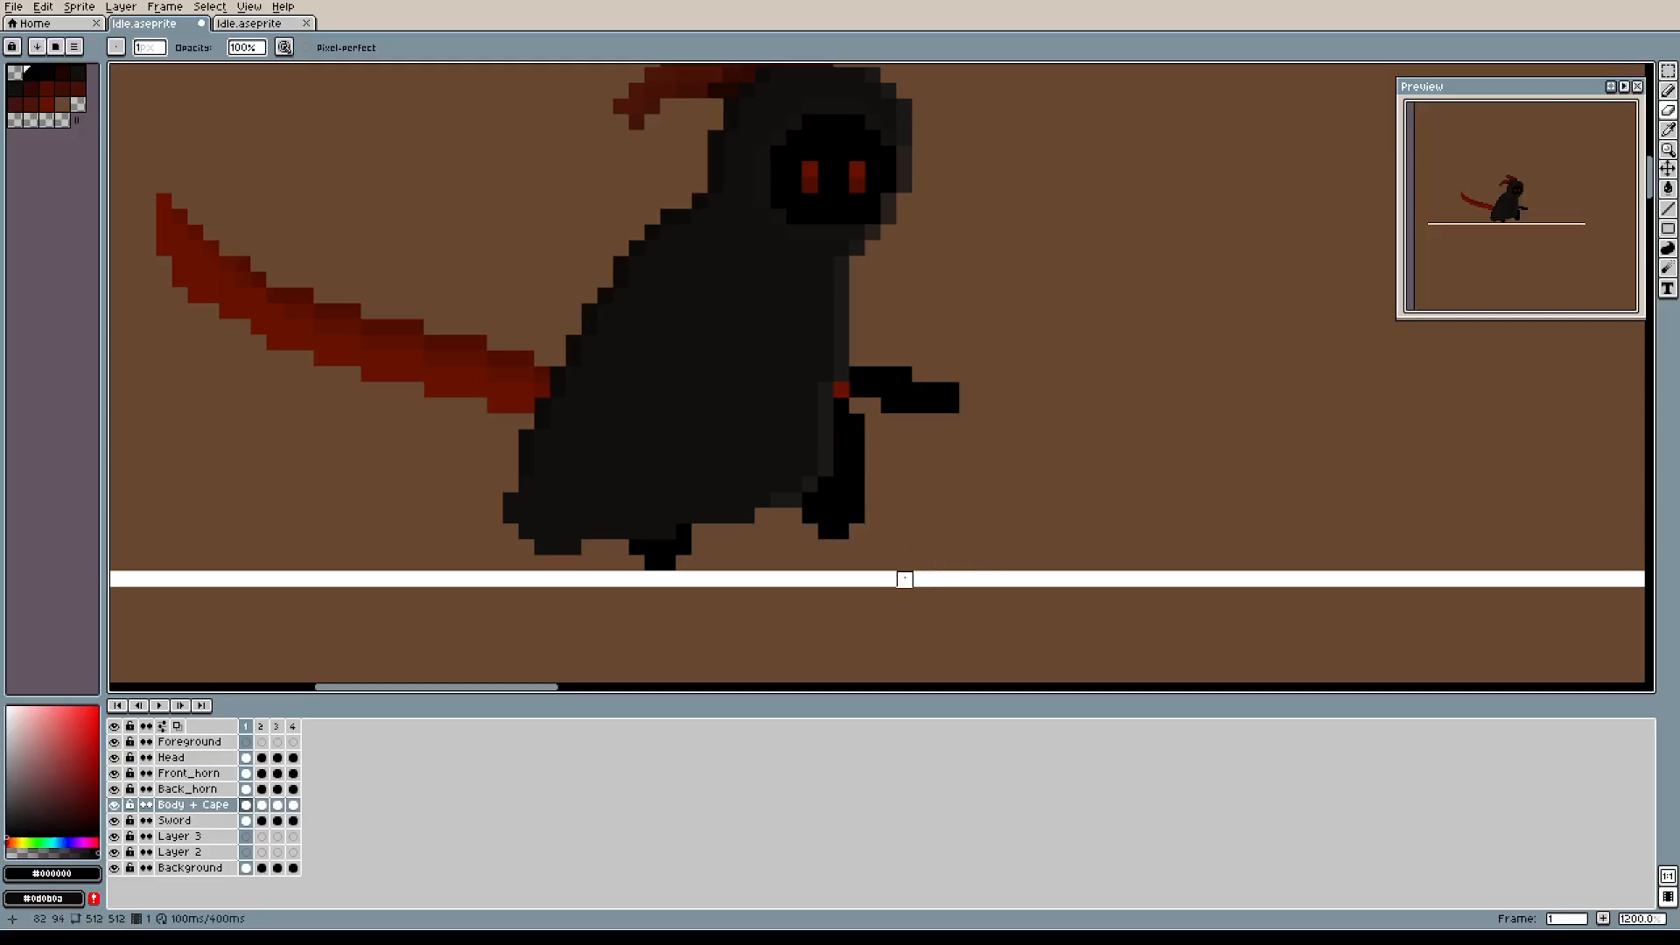
{"action": "key", "text": "b"}
{"action": "left_click_drag", "start_coordinate": [826, 546], "coordinate": [837, 543]}
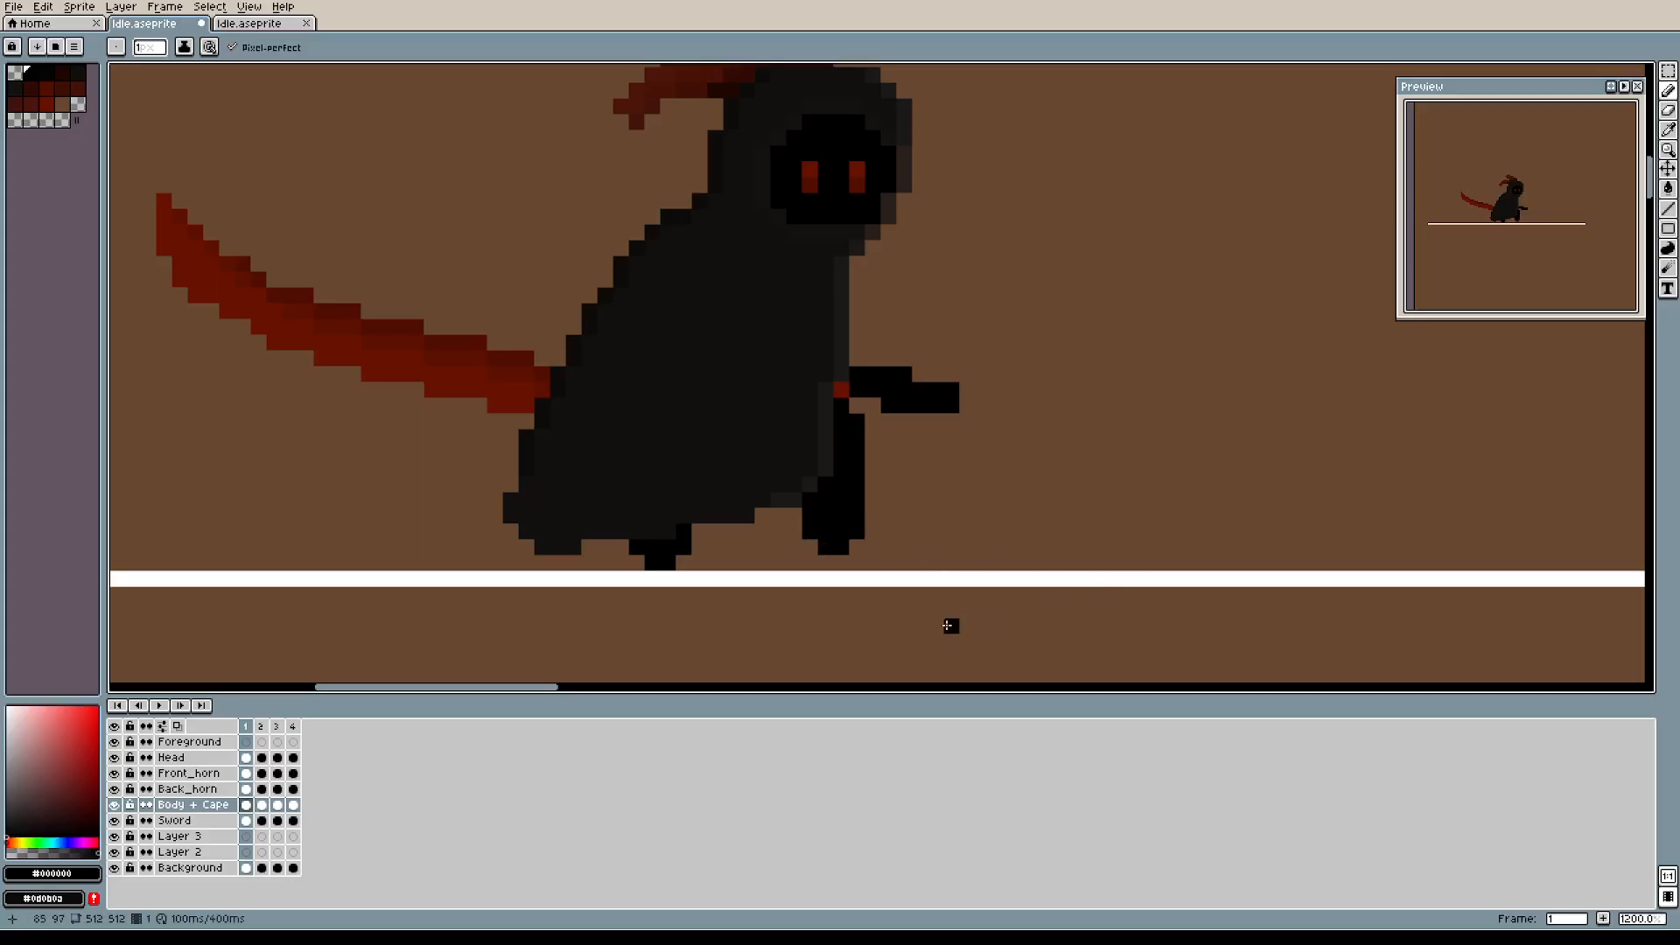
{"action": "left_click", "coordinate": [260, 727]}
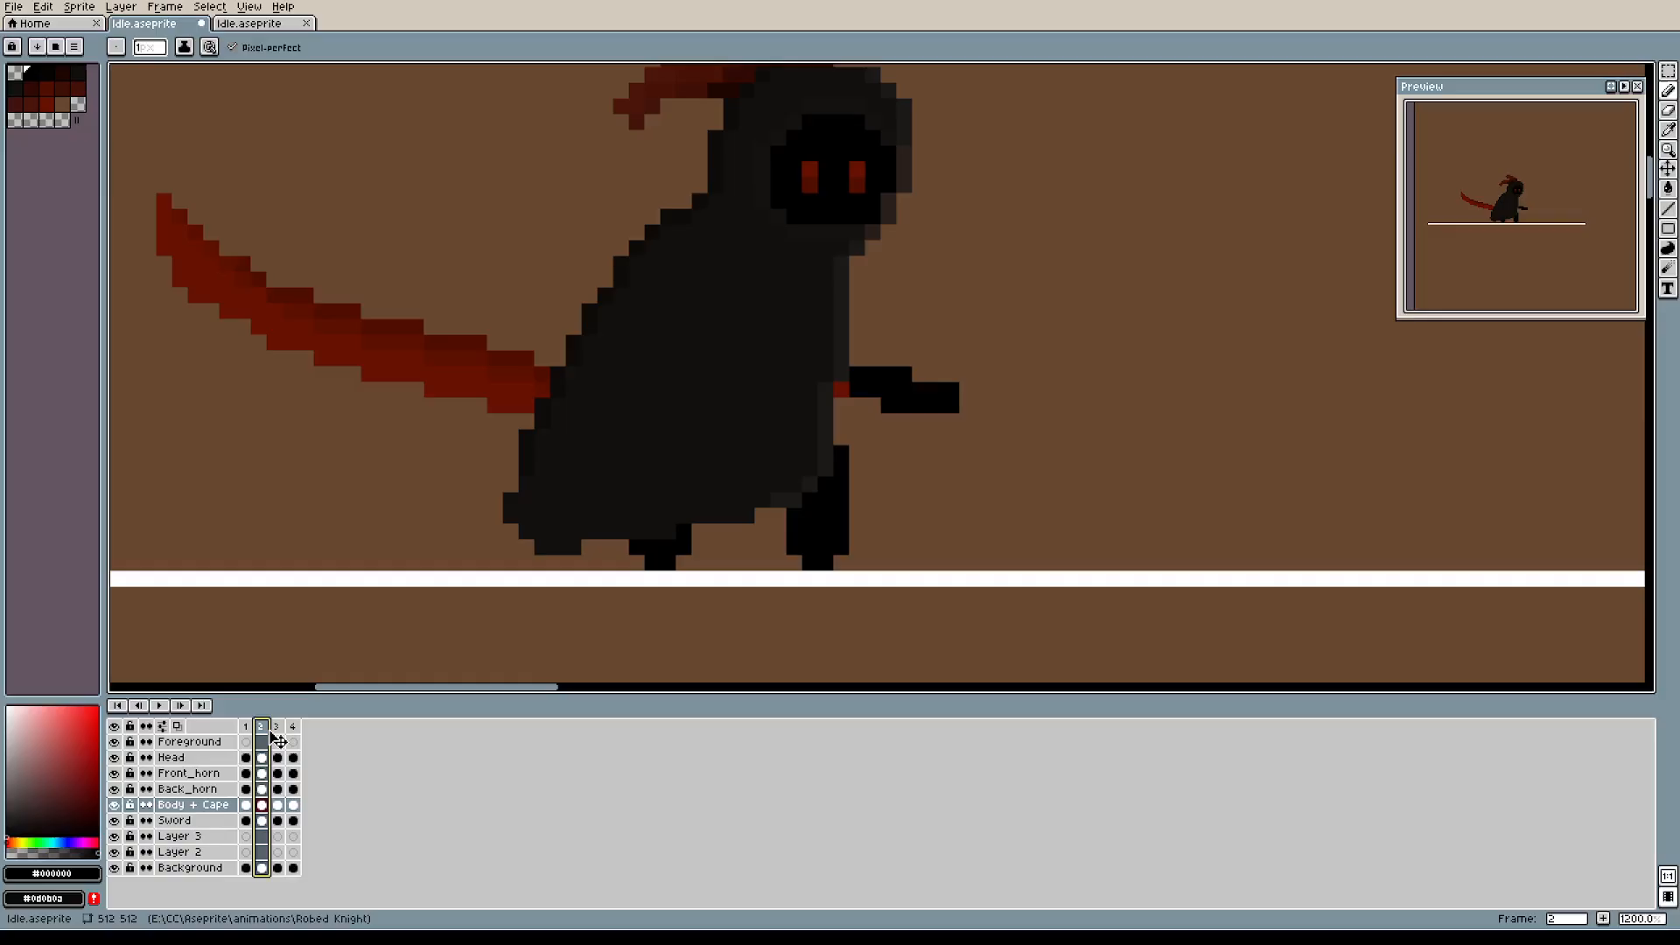
Play the animation to check the movement, and duplicate frame 4 as a new frame 5 at the end.
{"action": "left_click", "coordinate": [159, 705]}
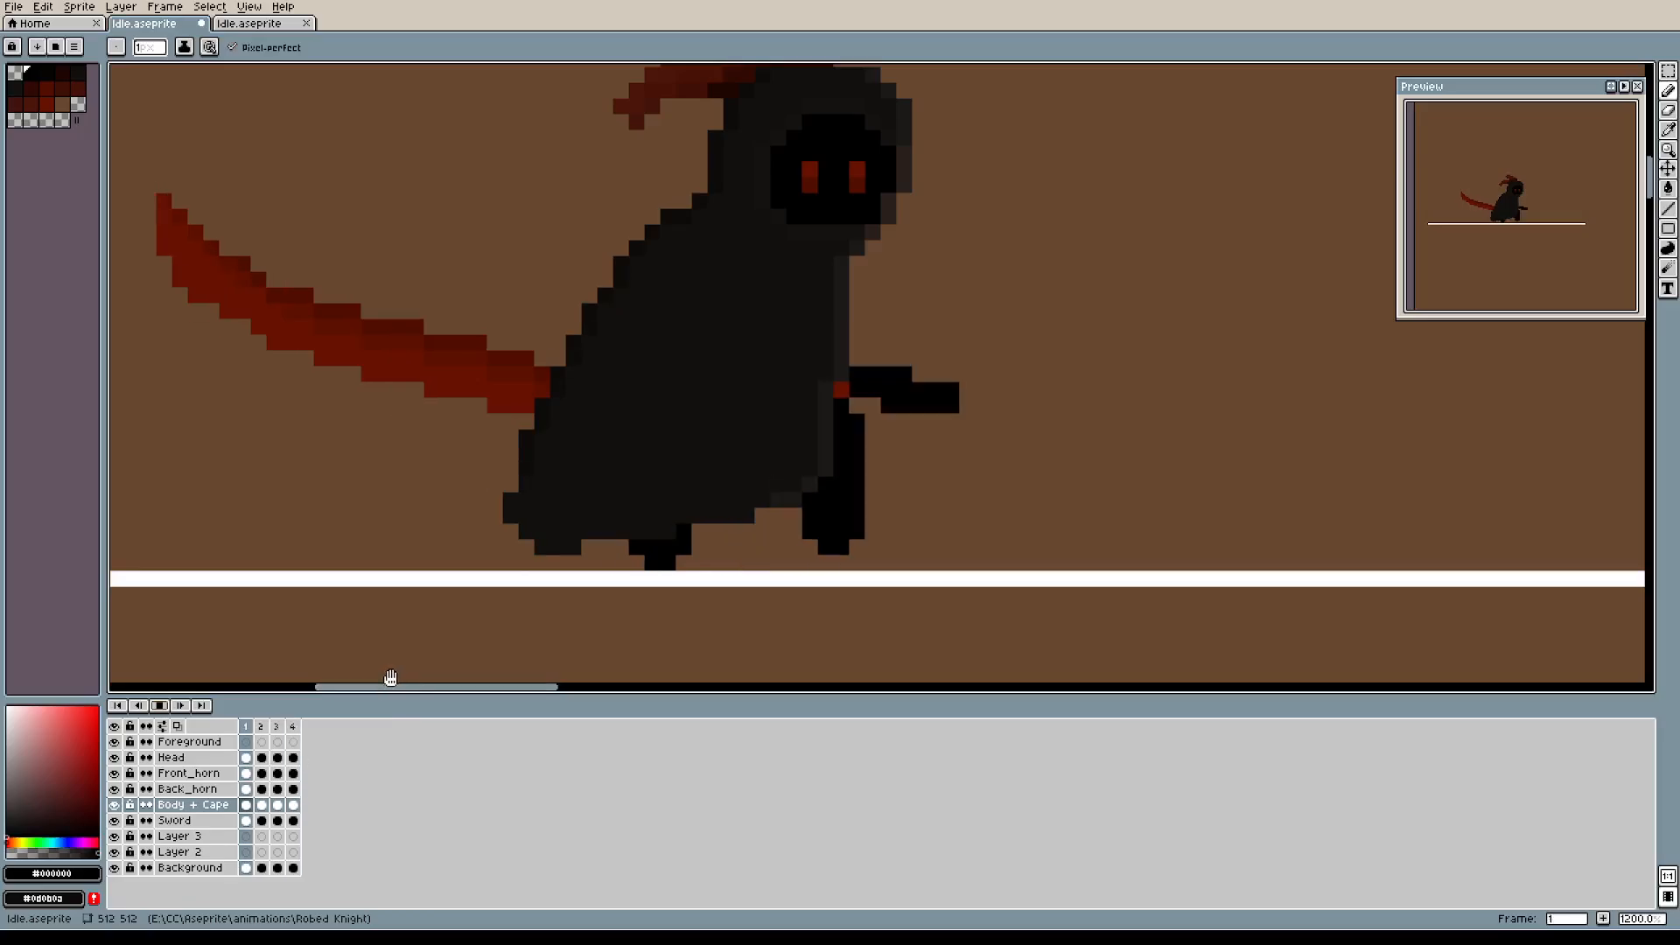
{"action": "left_click", "coordinate": [166, 708]}
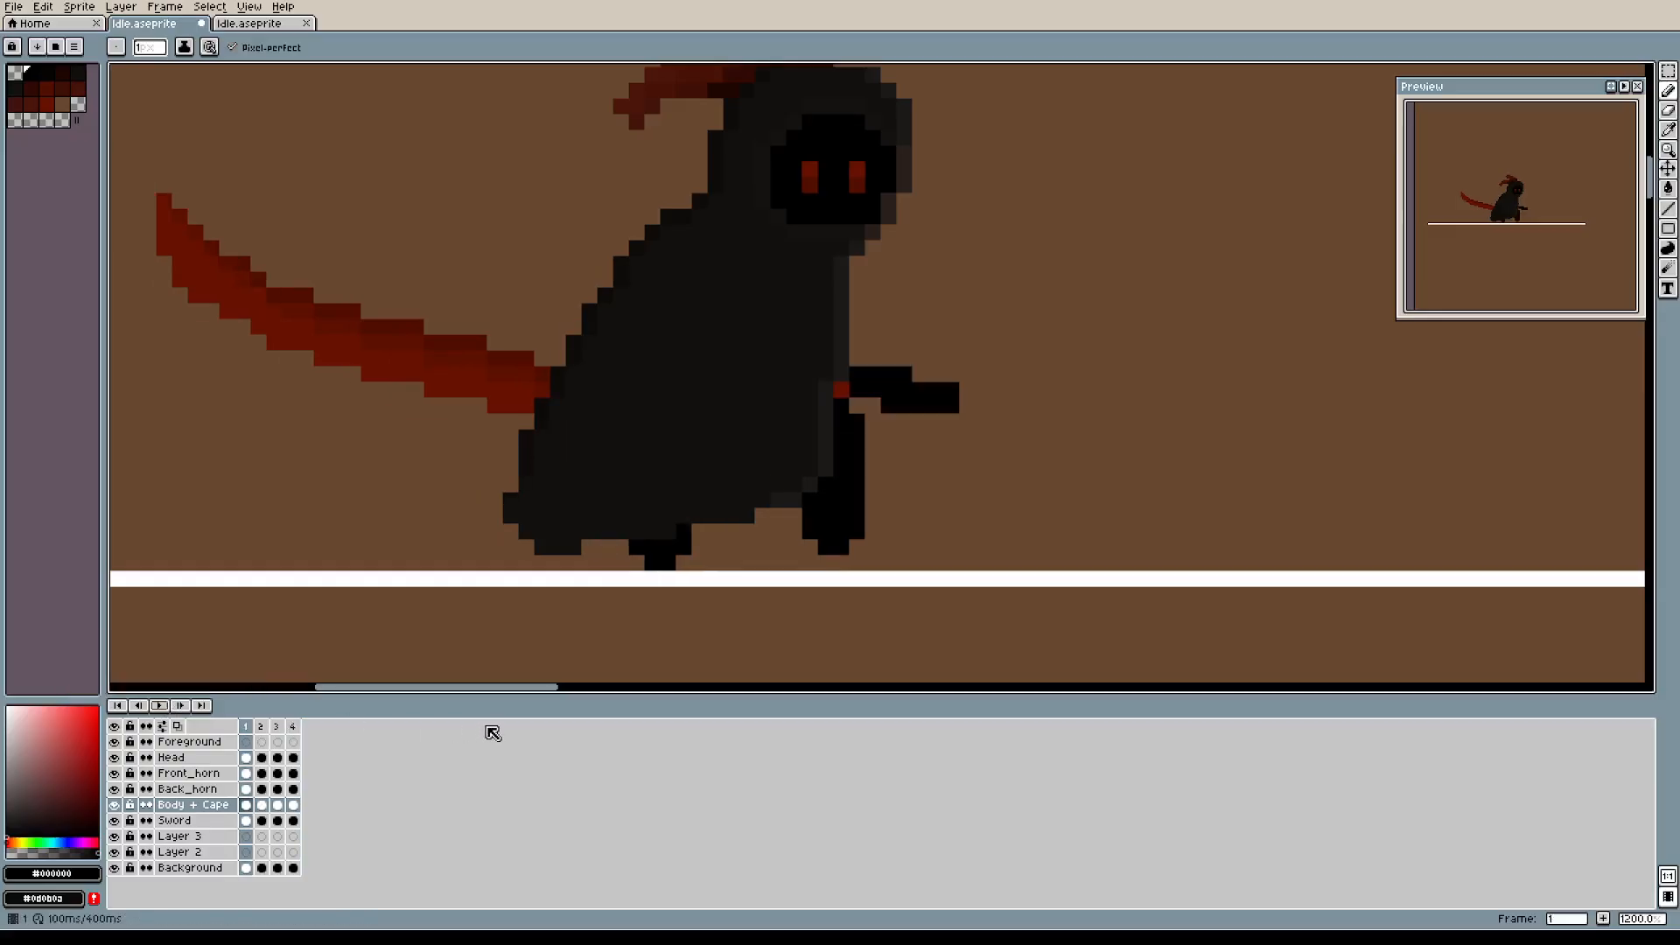
{"action": "left_click", "coordinate": [296, 740]}
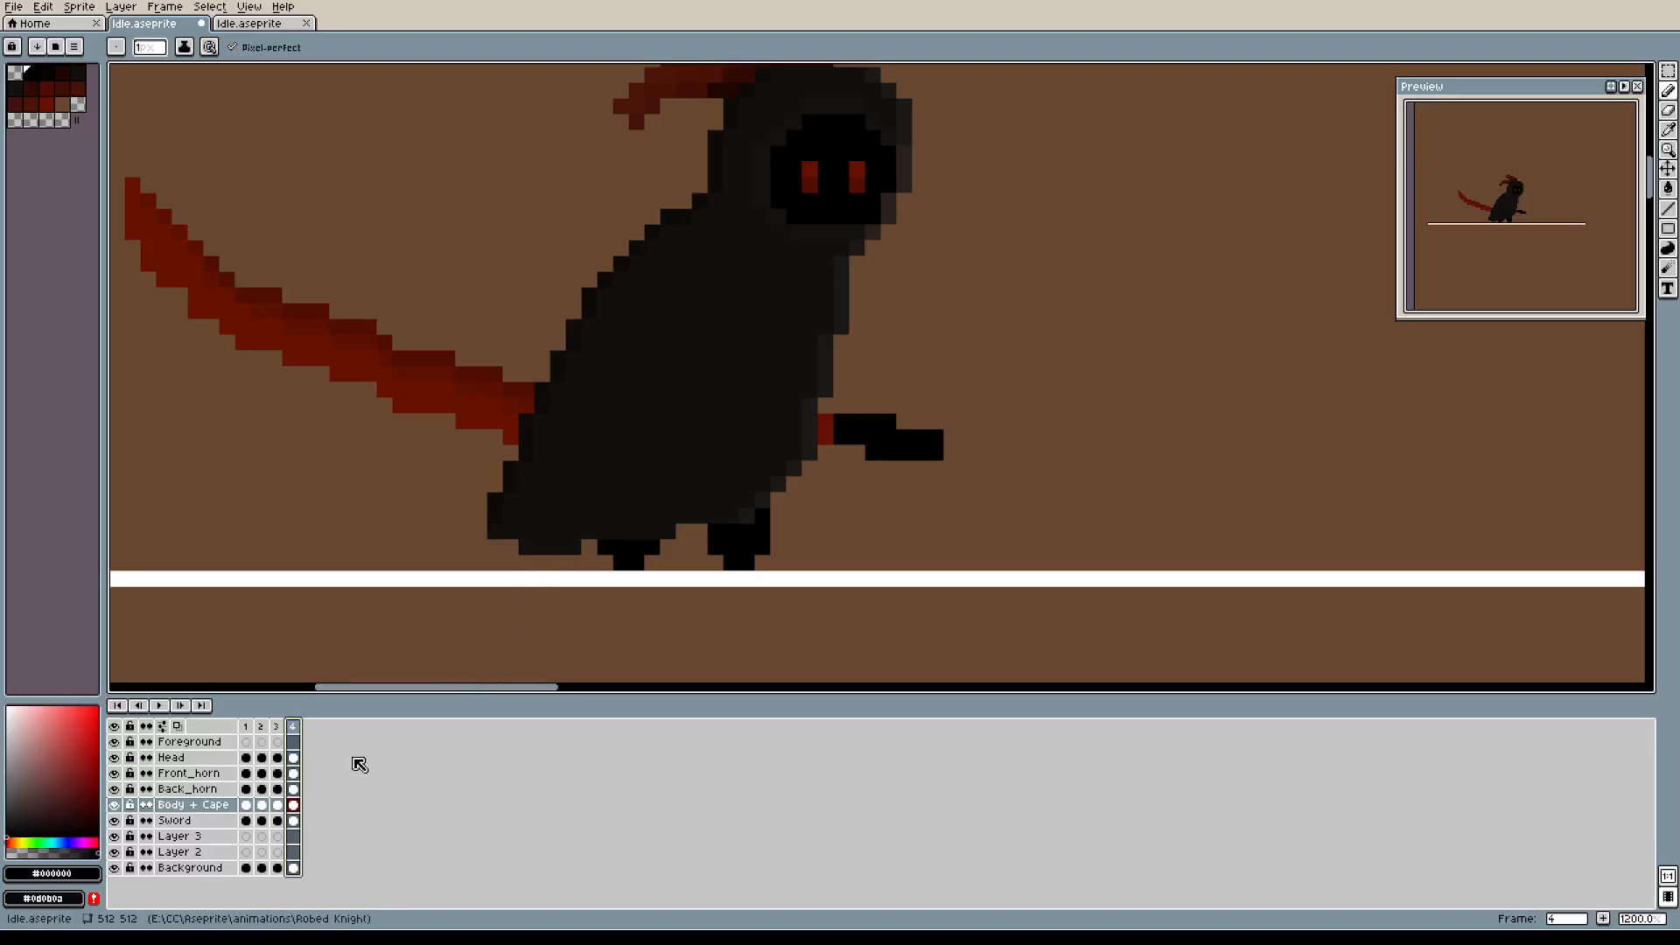
{"action": "key", "text": "alt+n"}
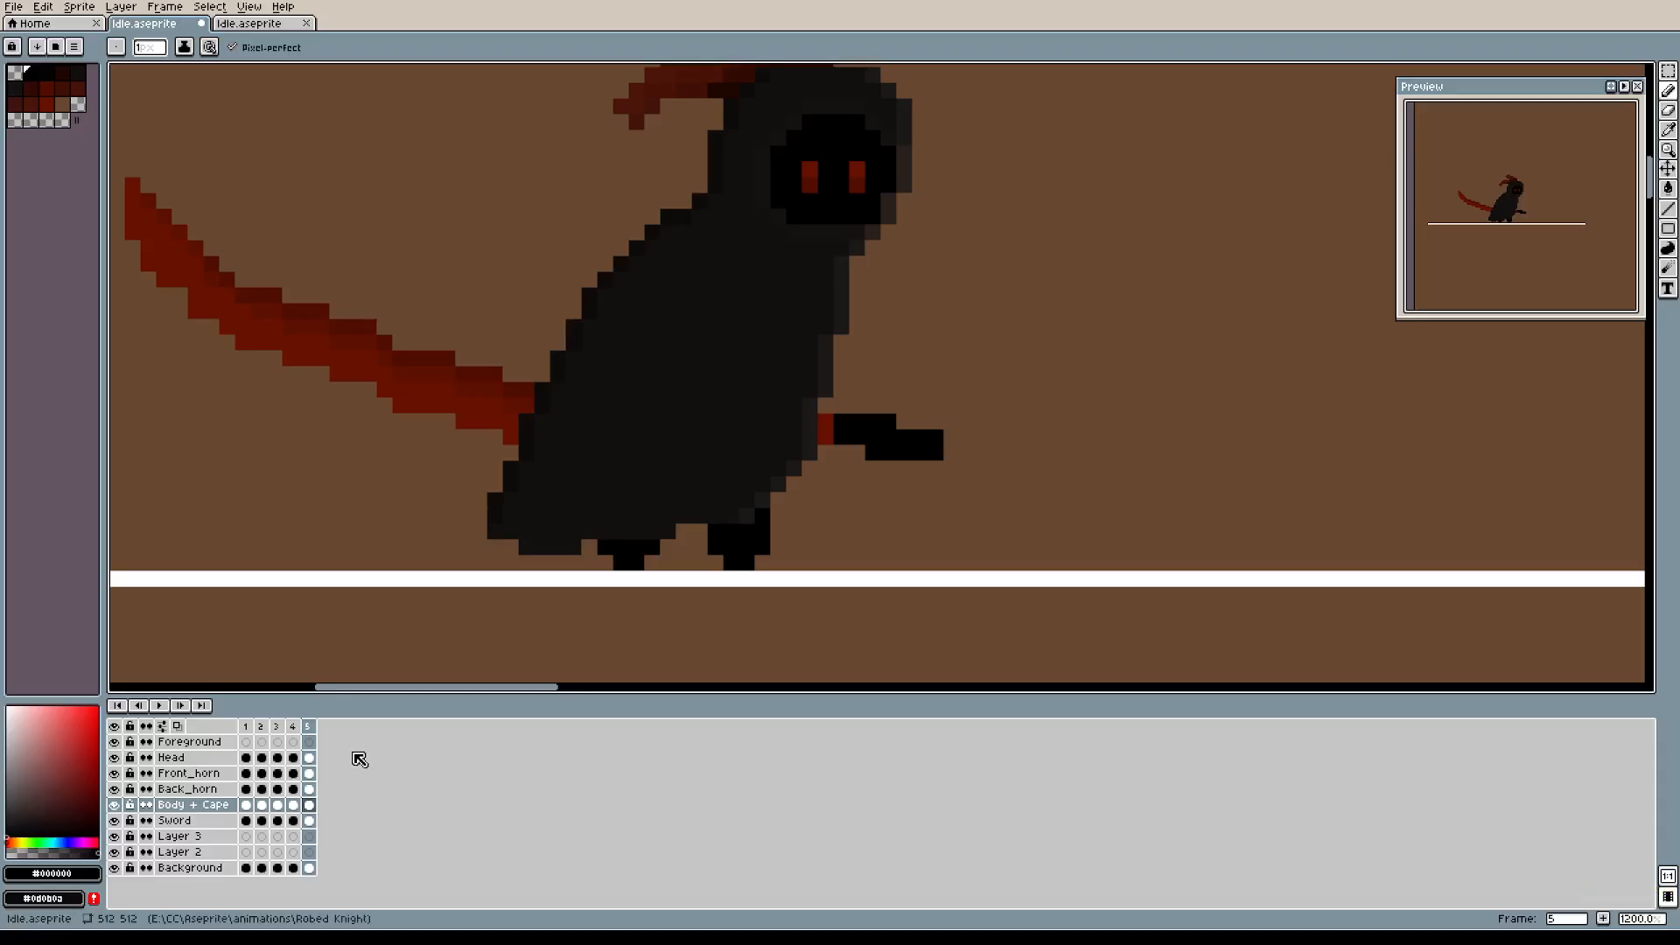
Shift the rear foot in frame 5 two pixels forward on the Body + Cape layer, keeping it on the ground line.
{"action": "left_click", "coordinate": [668, 577]}
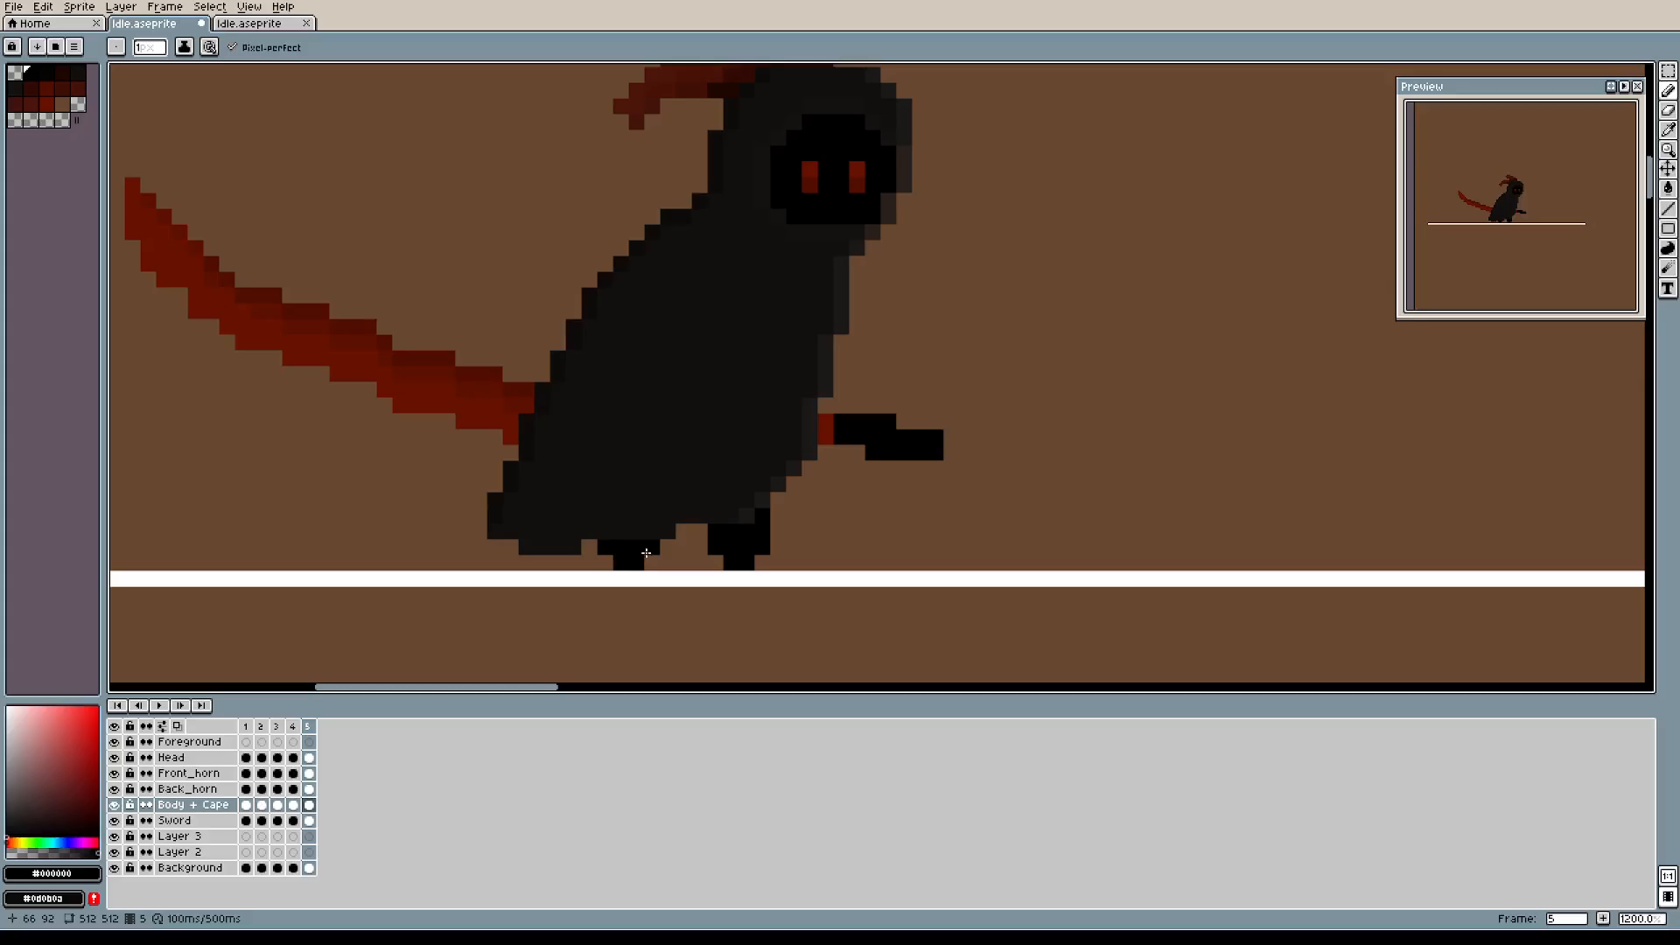
{"action": "key", "text": "m"}
{"action": "mouse_move", "coordinate": [648, 549]}
{"action": "left_mouse_down"}
{"action": "mouse_move", "coordinate": [607, 563]}
{"action": "mouse_move", "coordinate": [658, 567]}
{"action": "left_mouse_up"}
{"action": "left_click", "coordinate": [627, 559]}
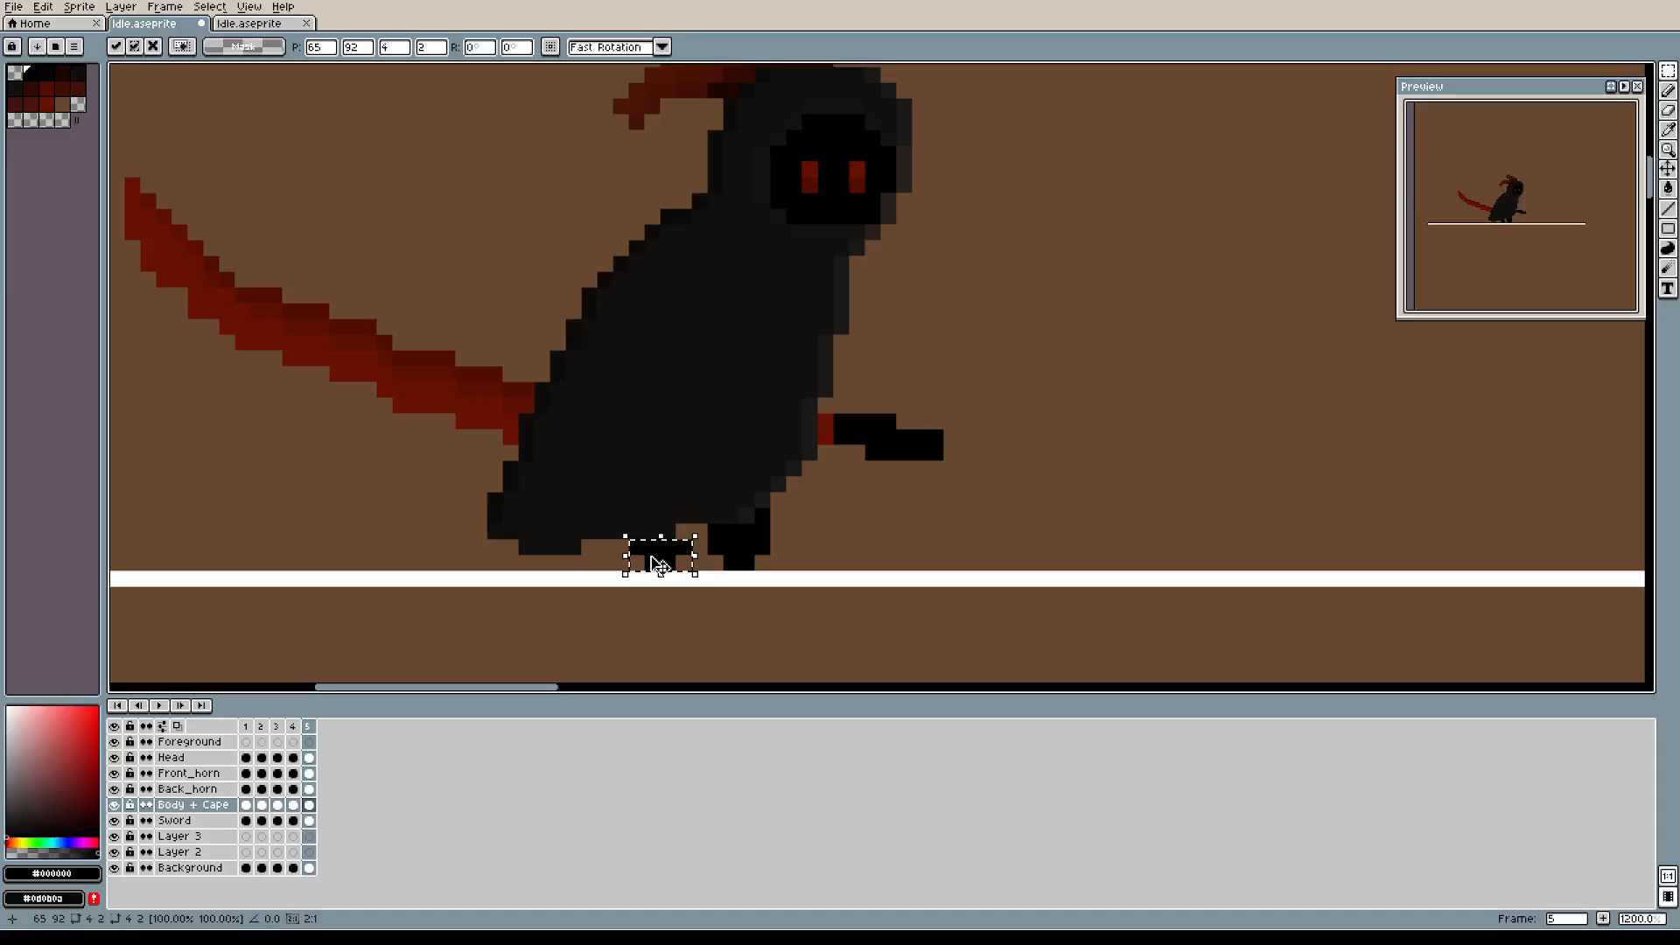
{"action": "left_click", "coordinate": [668, 499]}
{"action": "key", "text": "b"}
{"action": "left_click_drag", "start_coordinate": [684, 530], "coordinate": [693, 528]}
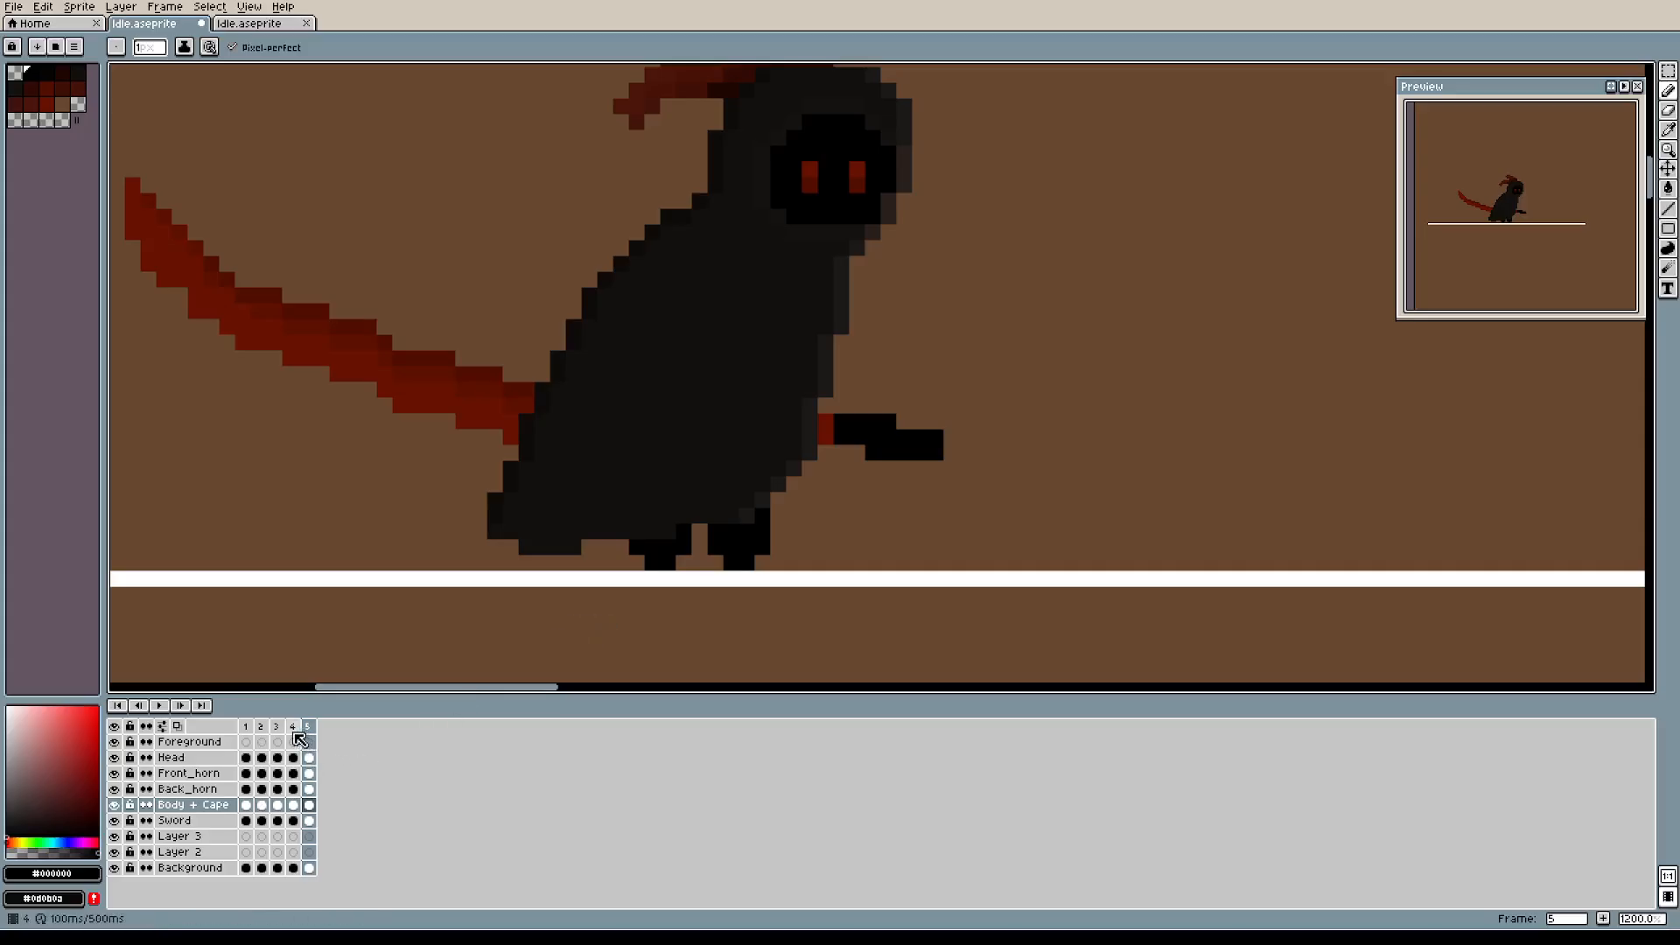
Flip repeatedly between frames 4 and 5 to examine the rear foot's movement.
{"action": "left_click", "coordinate": [295, 731]}
{"action": "left_click", "coordinate": [309, 731]}
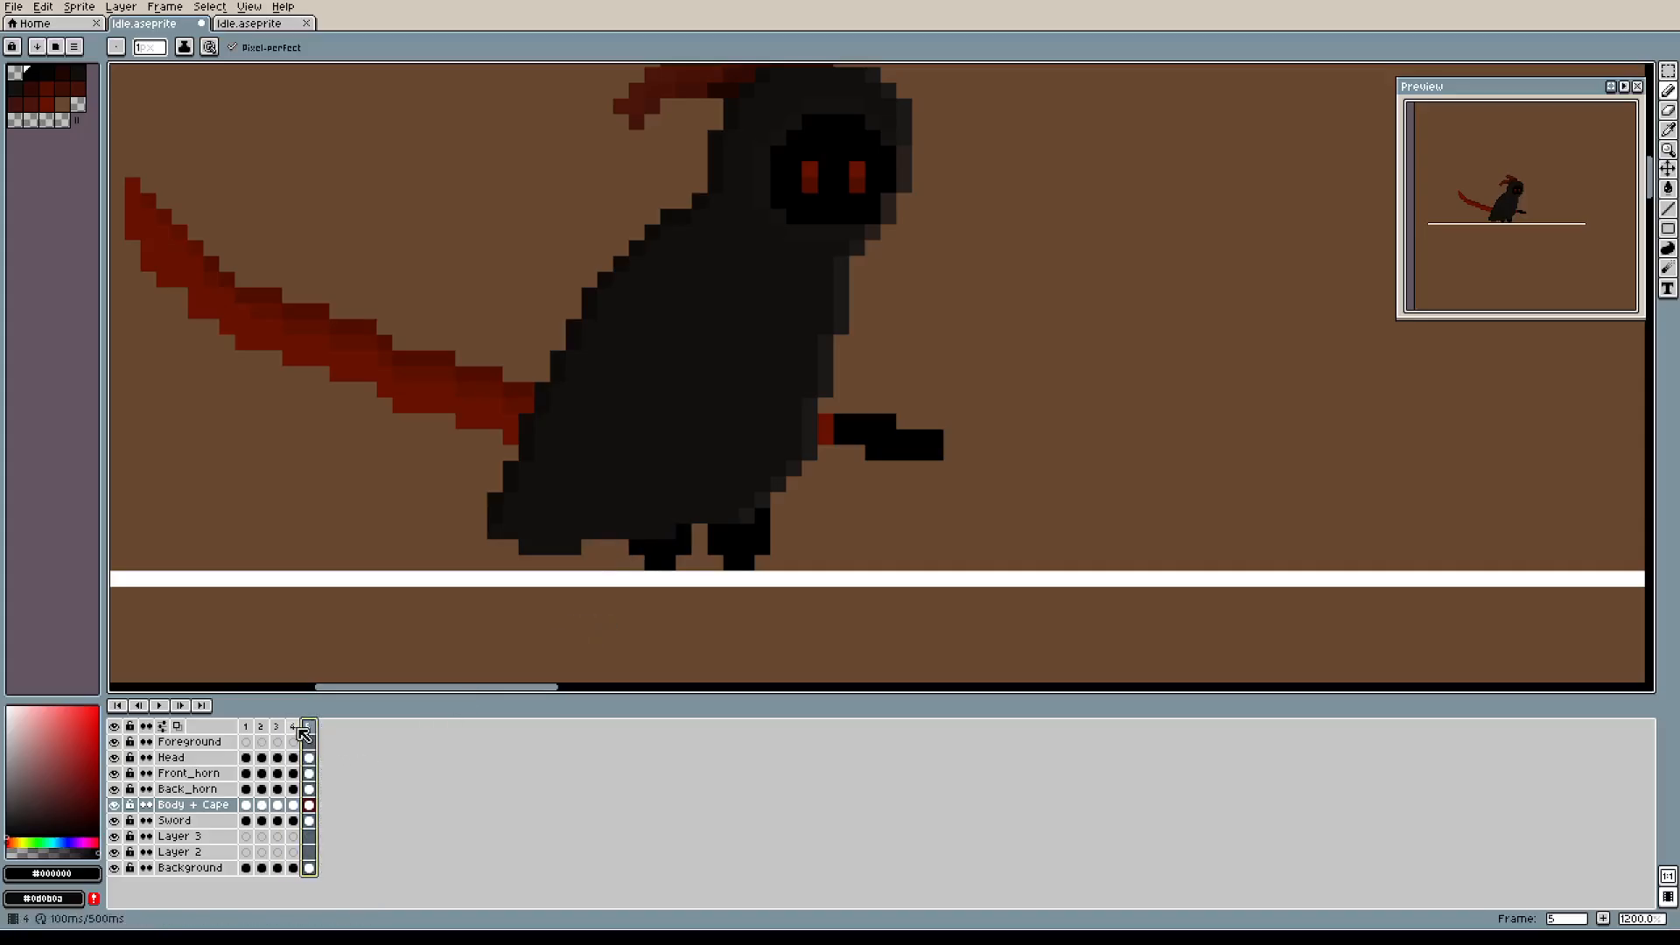
{"action": "left_click", "coordinate": [295, 731]}
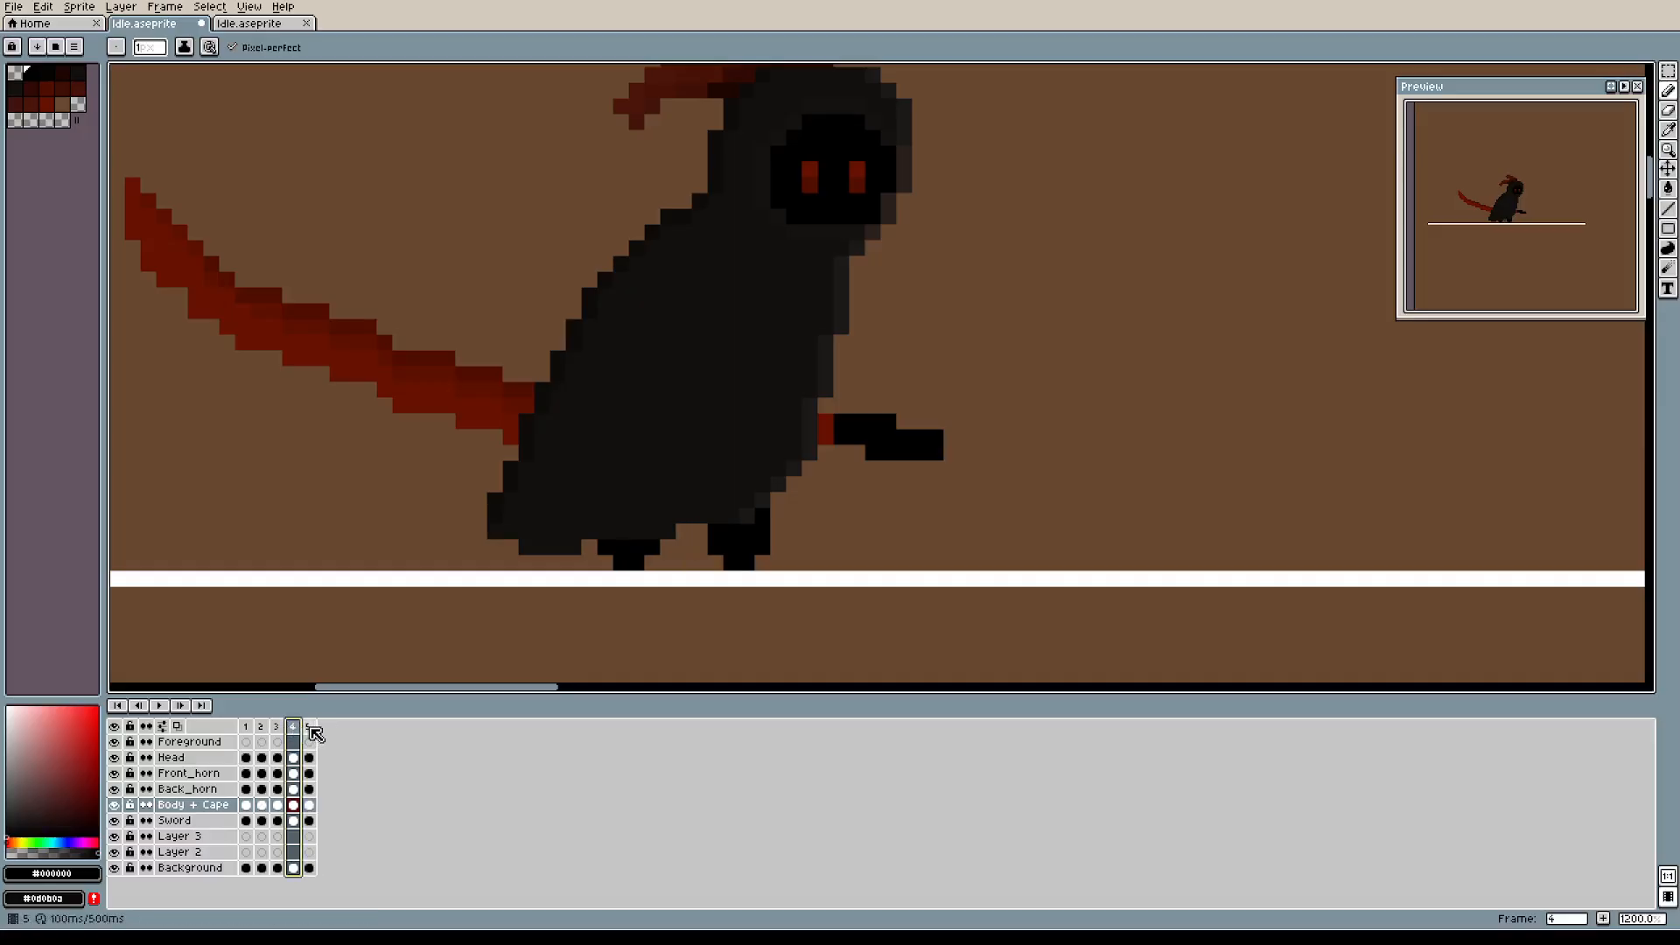
{"action": "left_click", "coordinate": [312, 734]}
{"action": "left_click", "coordinate": [293, 728]}
{"action": "left_click", "coordinate": [309, 730]}
{"action": "left_click", "coordinate": [294, 729]}
{"action": "left_click", "coordinate": [309, 730]}
{"action": "left_click", "coordinate": [292, 729]}
{"action": "left_click", "coordinate": [311, 732]}
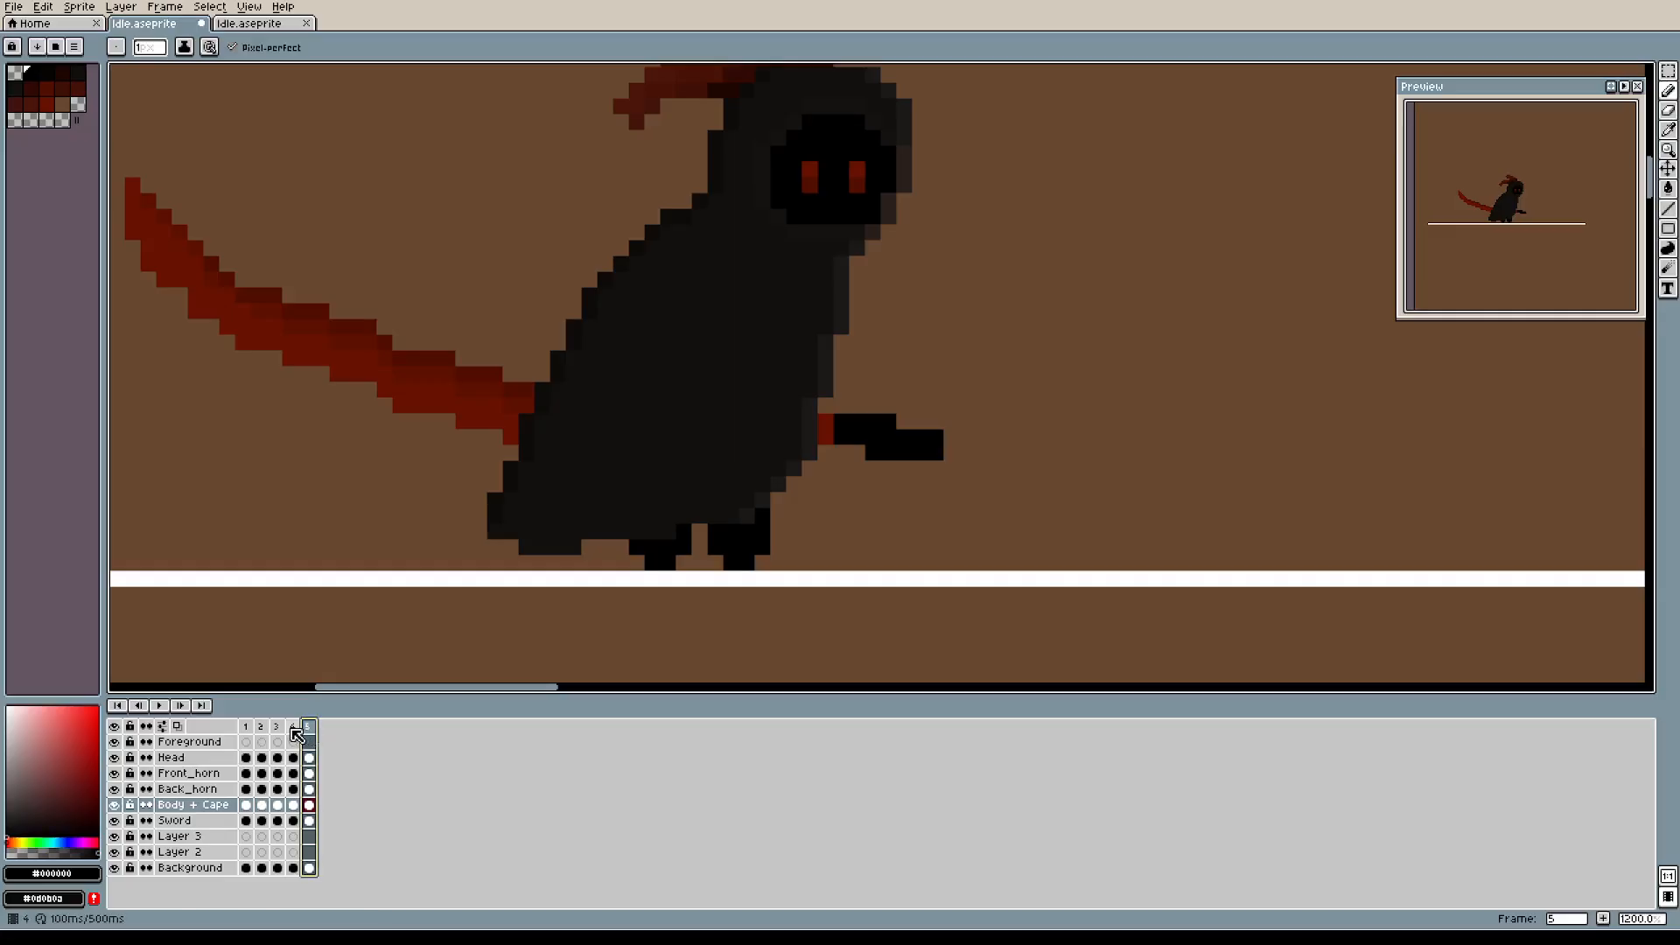
Step through the frames up to frame 5 to check how the whole leg movement reads.
{"action": "left_click", "coordinate": [276, 732]}
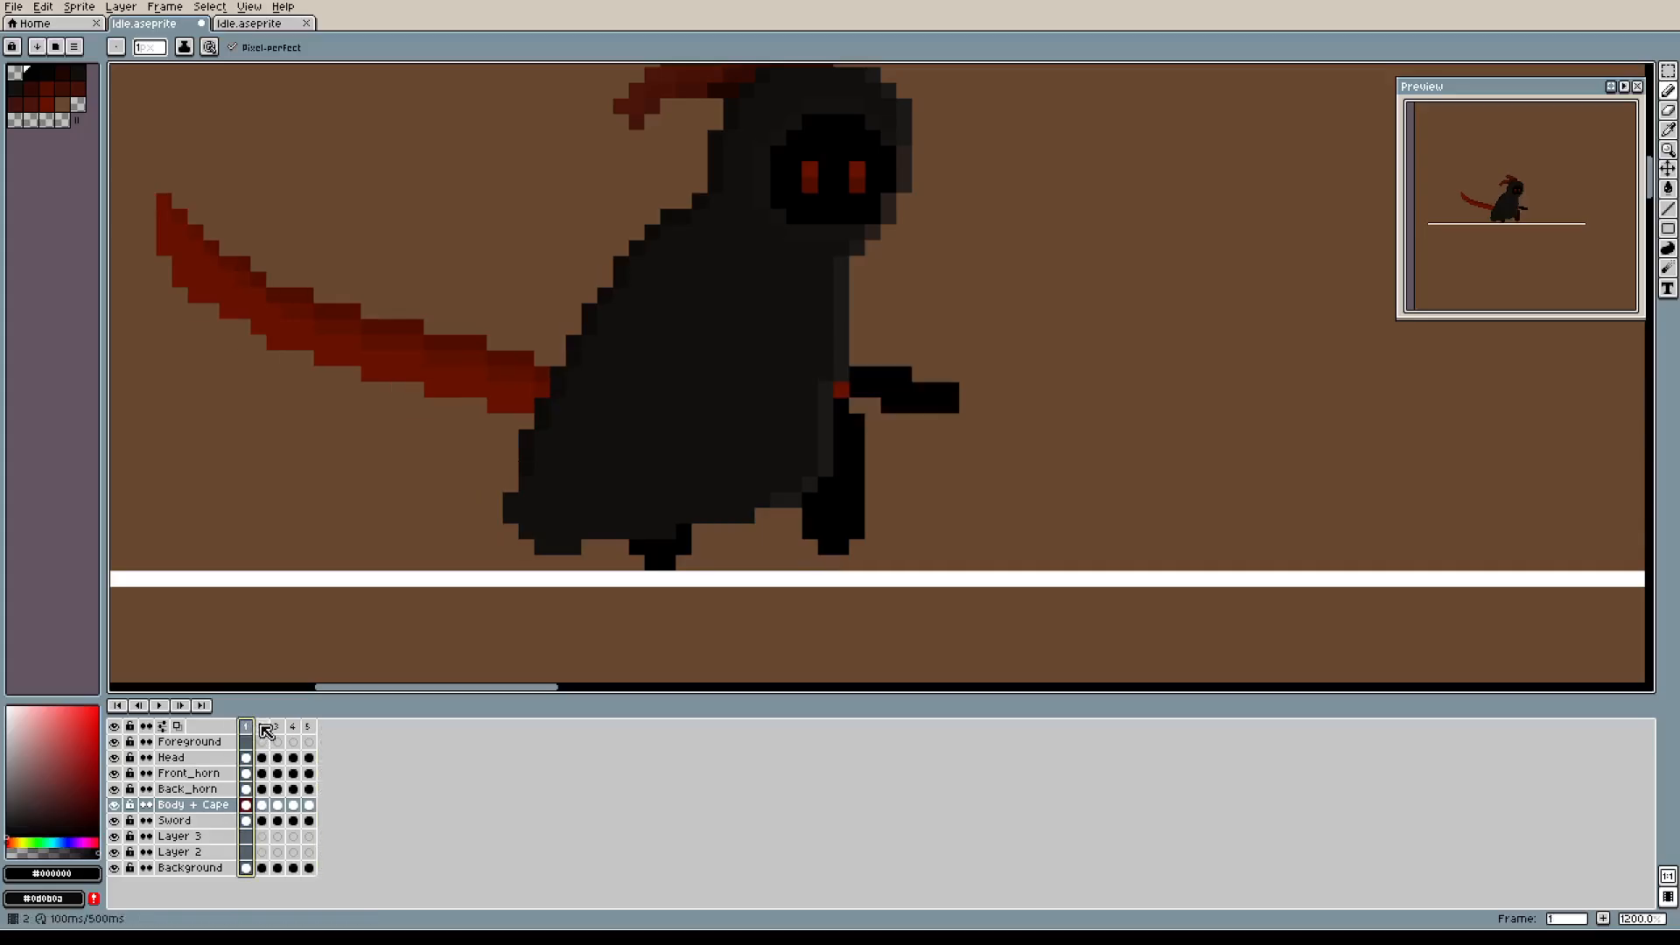
{"action": "left_click", "coordinate": [260, 731]}
{"action": "left_click", "coordinate": [280, 730]}
{"action": "left_click", "coordinate": [293, 729]}
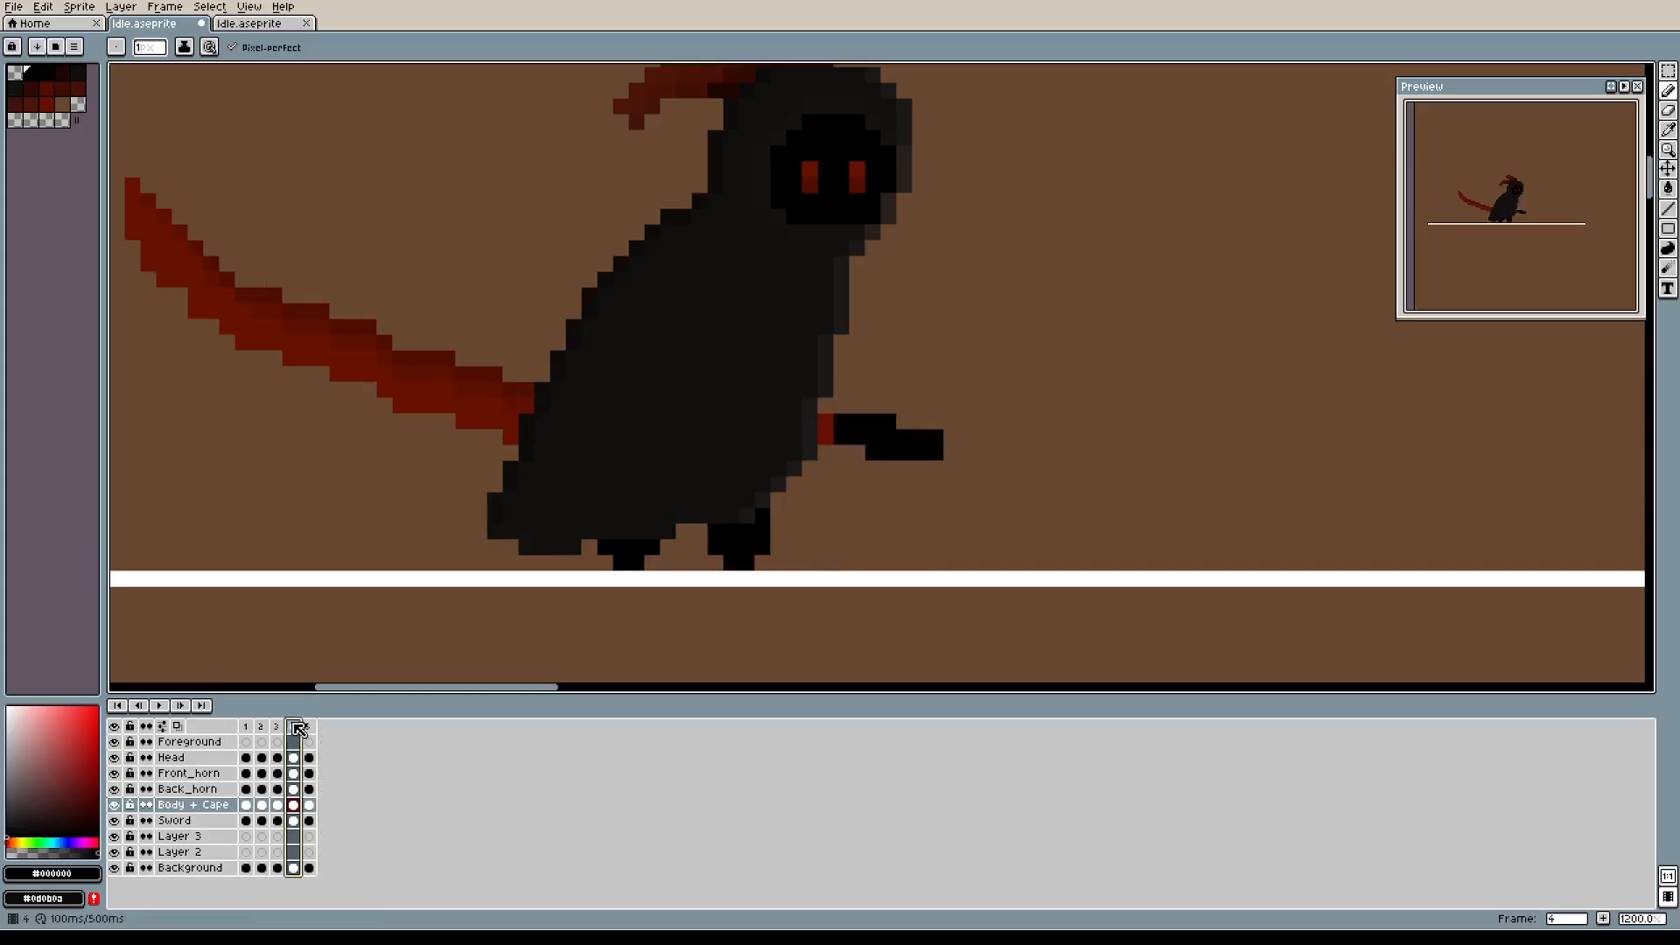
{"action": "left_click", "coordinate": [310, 729]}
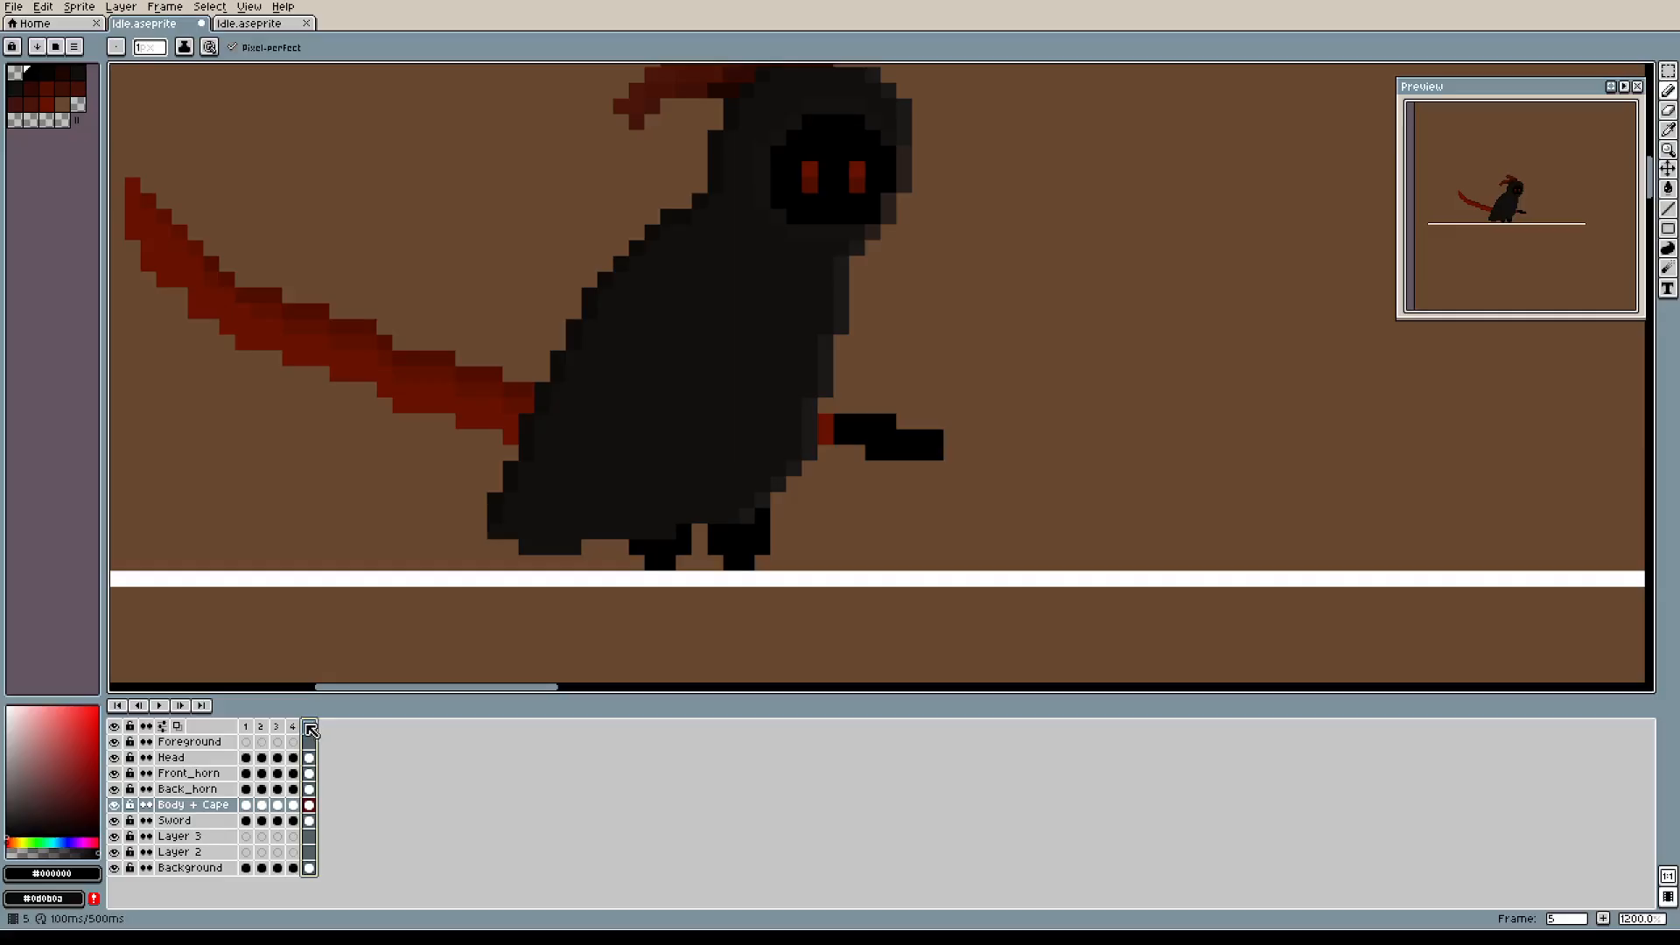
Copy frame 1 and place the copy at the end of the timeline as frame 6, comparing it with frame 5.
{"action": "left_click", "coordinate": [249, 730]}
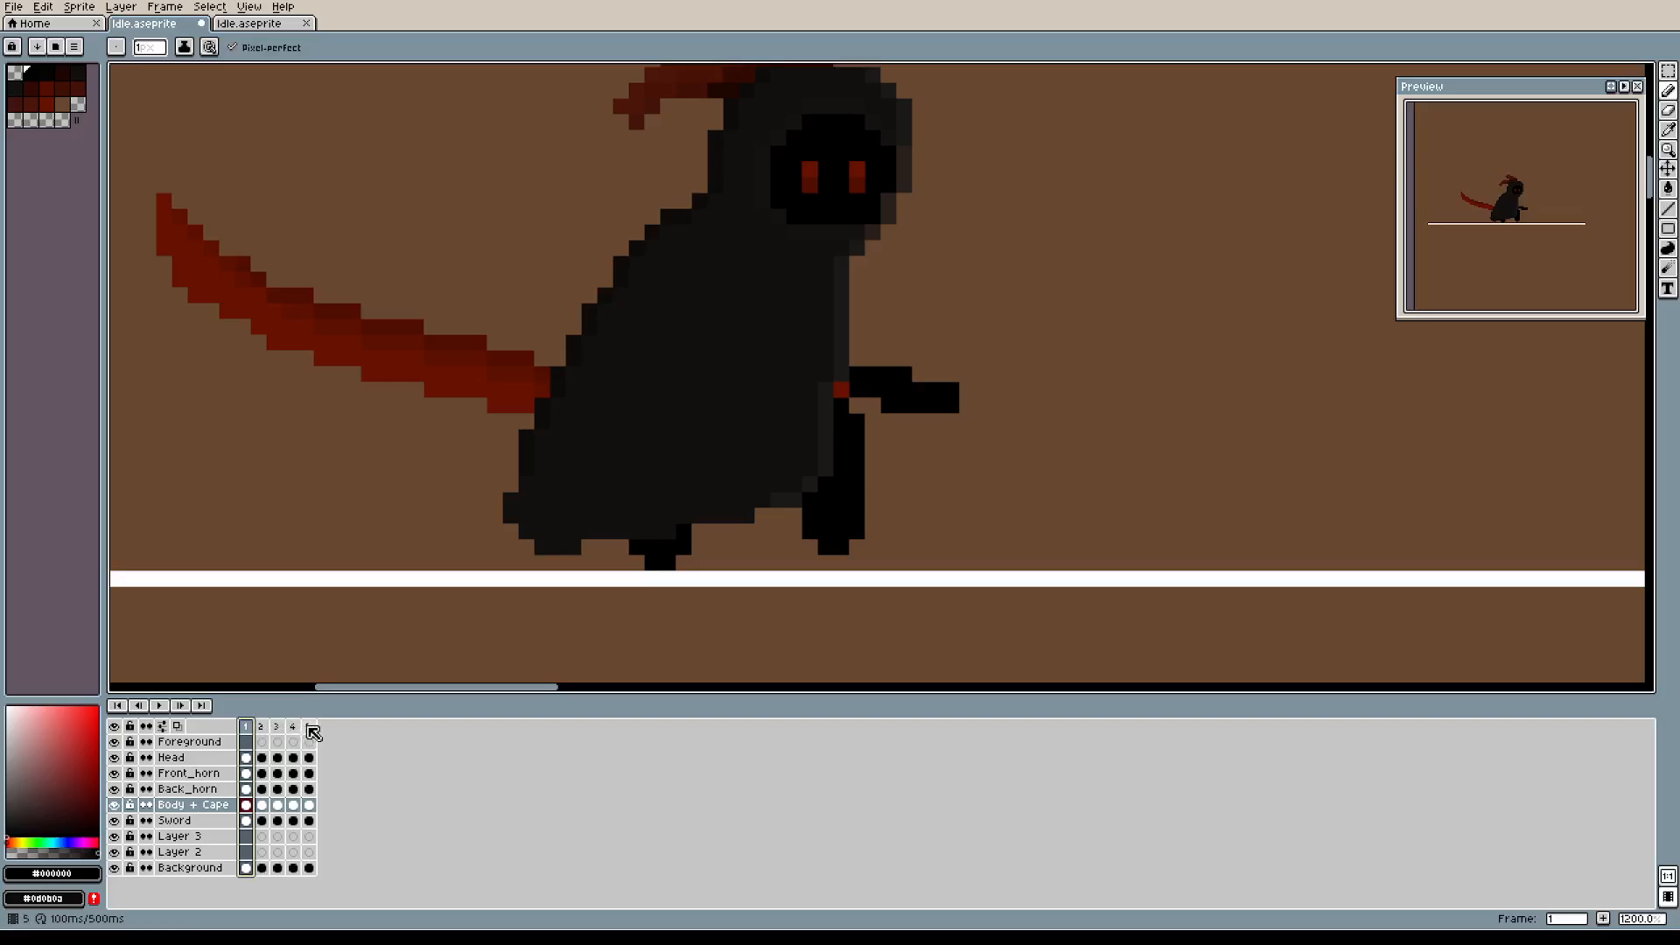
{"action": "left_click", "coordinate": [319, 735]}
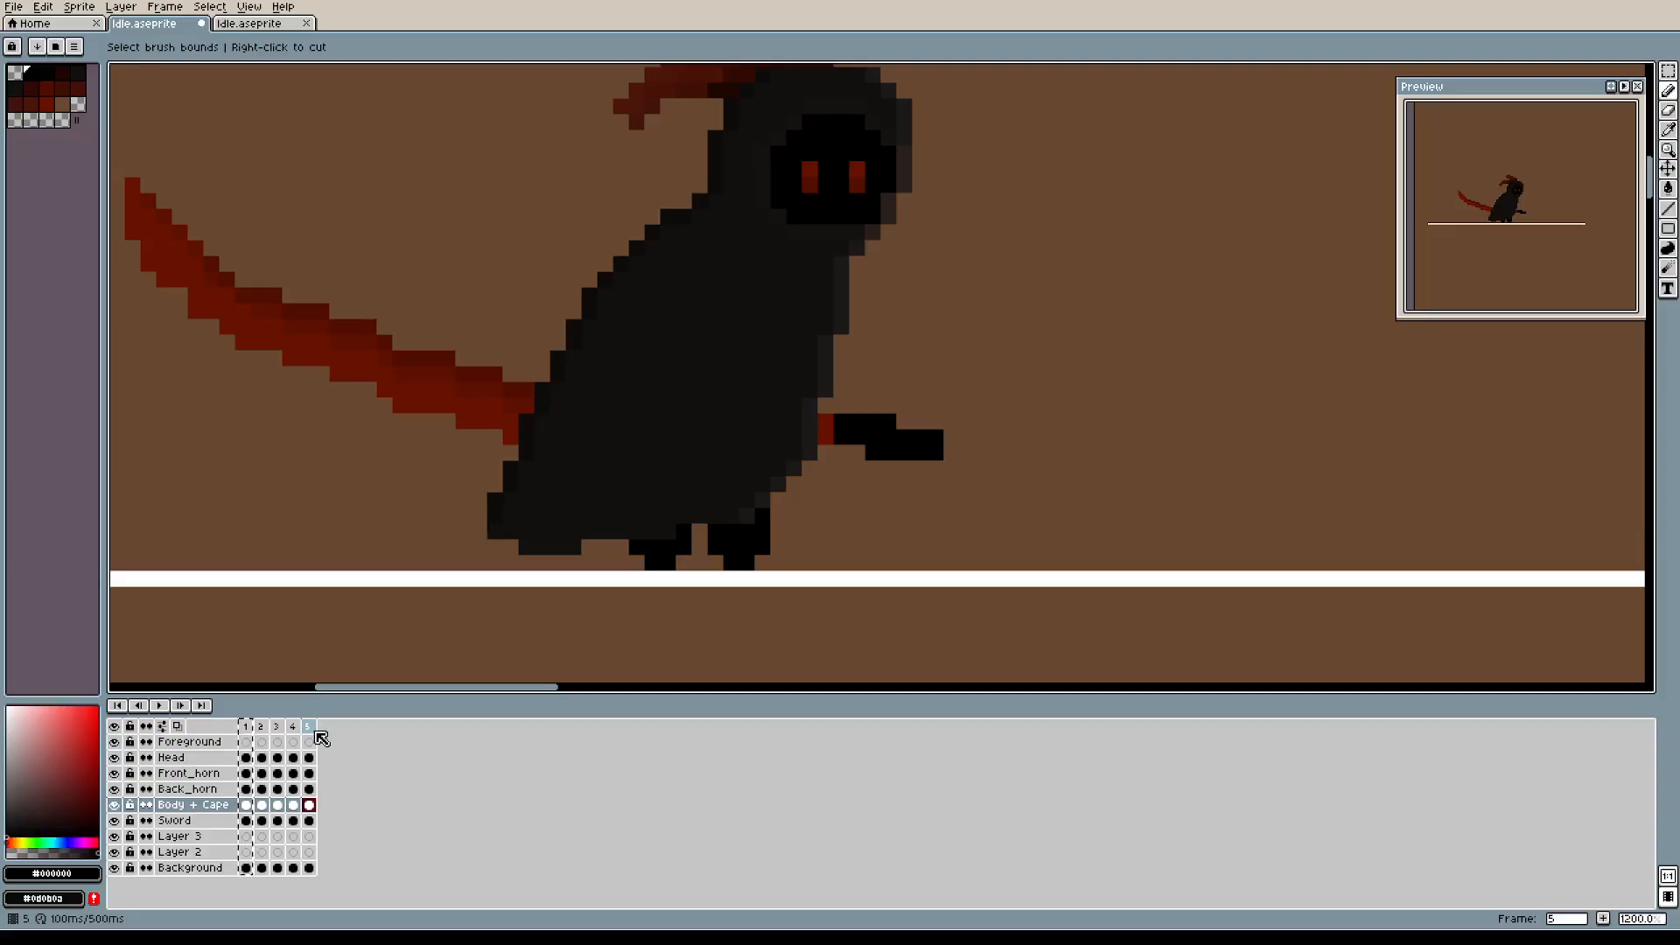
{"action": "key", "text": "ctrl+v"}
{"action": "left_click", "coordinate": [322, 737]}
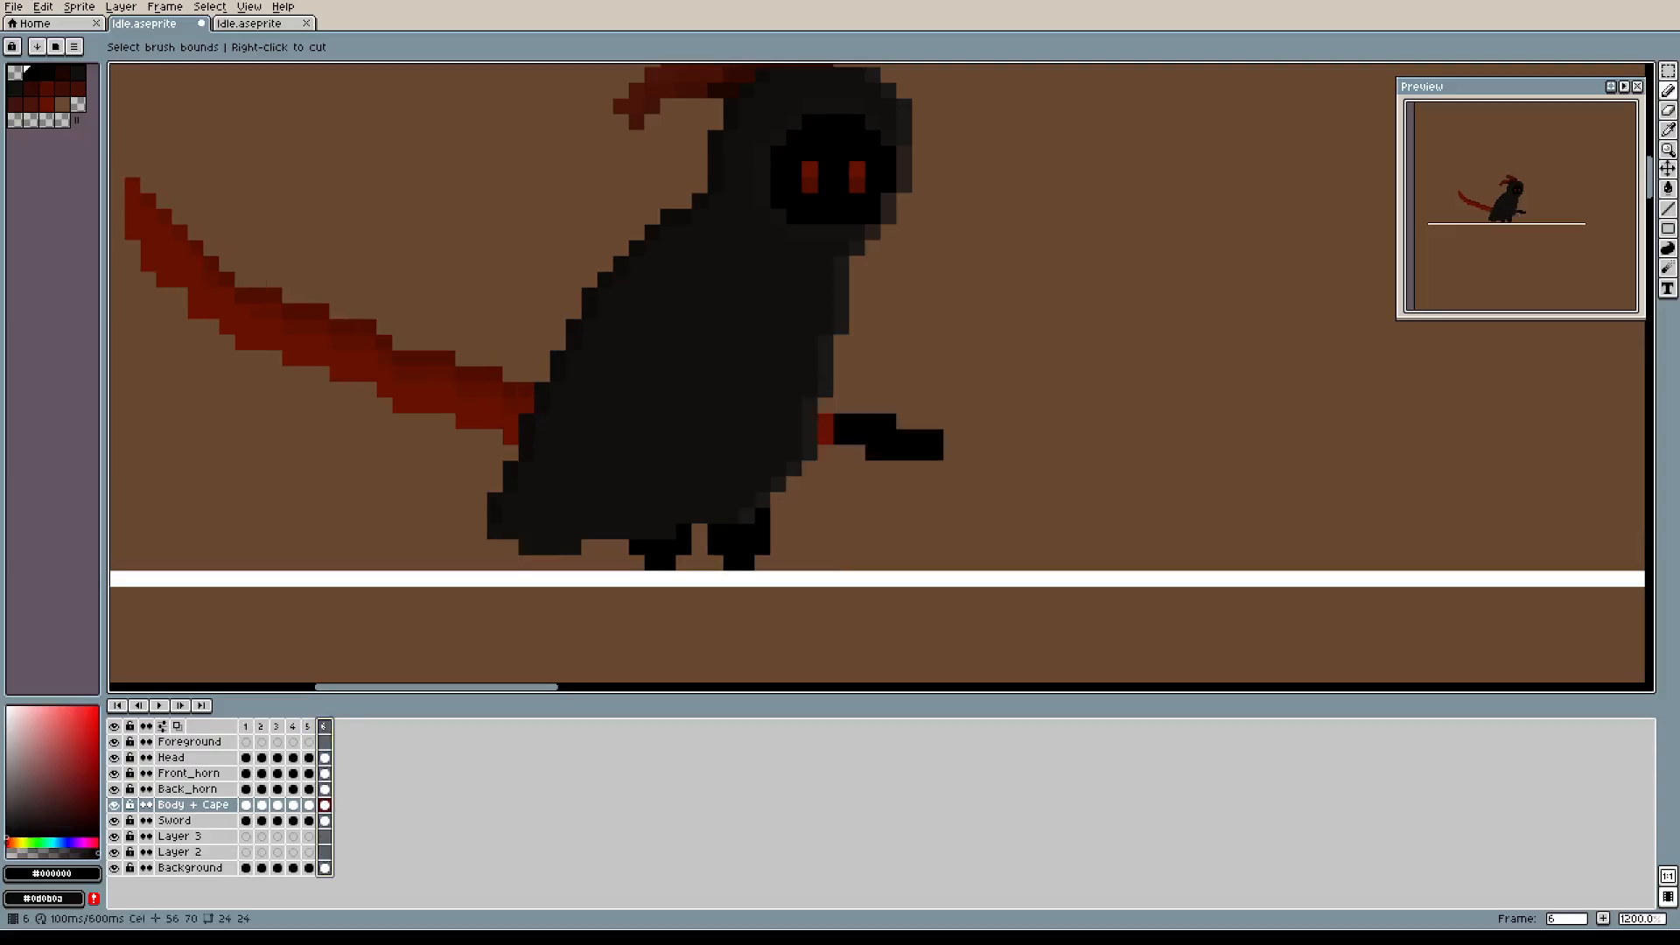
{"action": "left_click", "coordinate": [310, 736]}
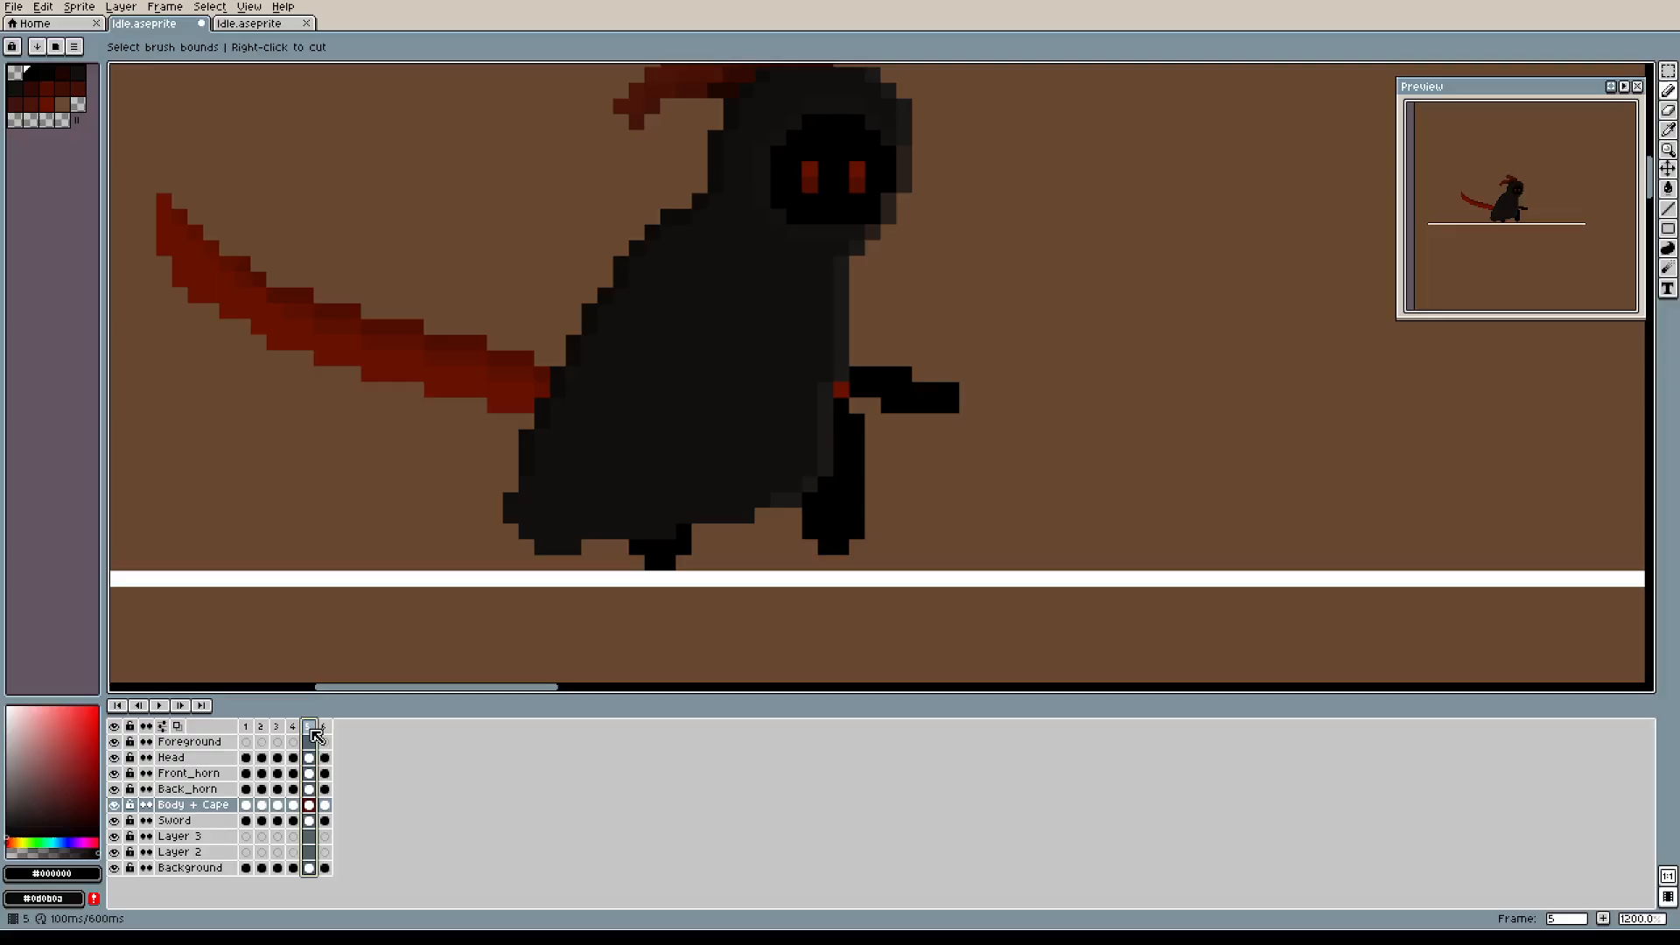
{"action": "left_click_drag", "start_coordinate": [319, 736], "coordinate": [345, 736]}
{"action": "left_click", "coordinate": [329, 736]}
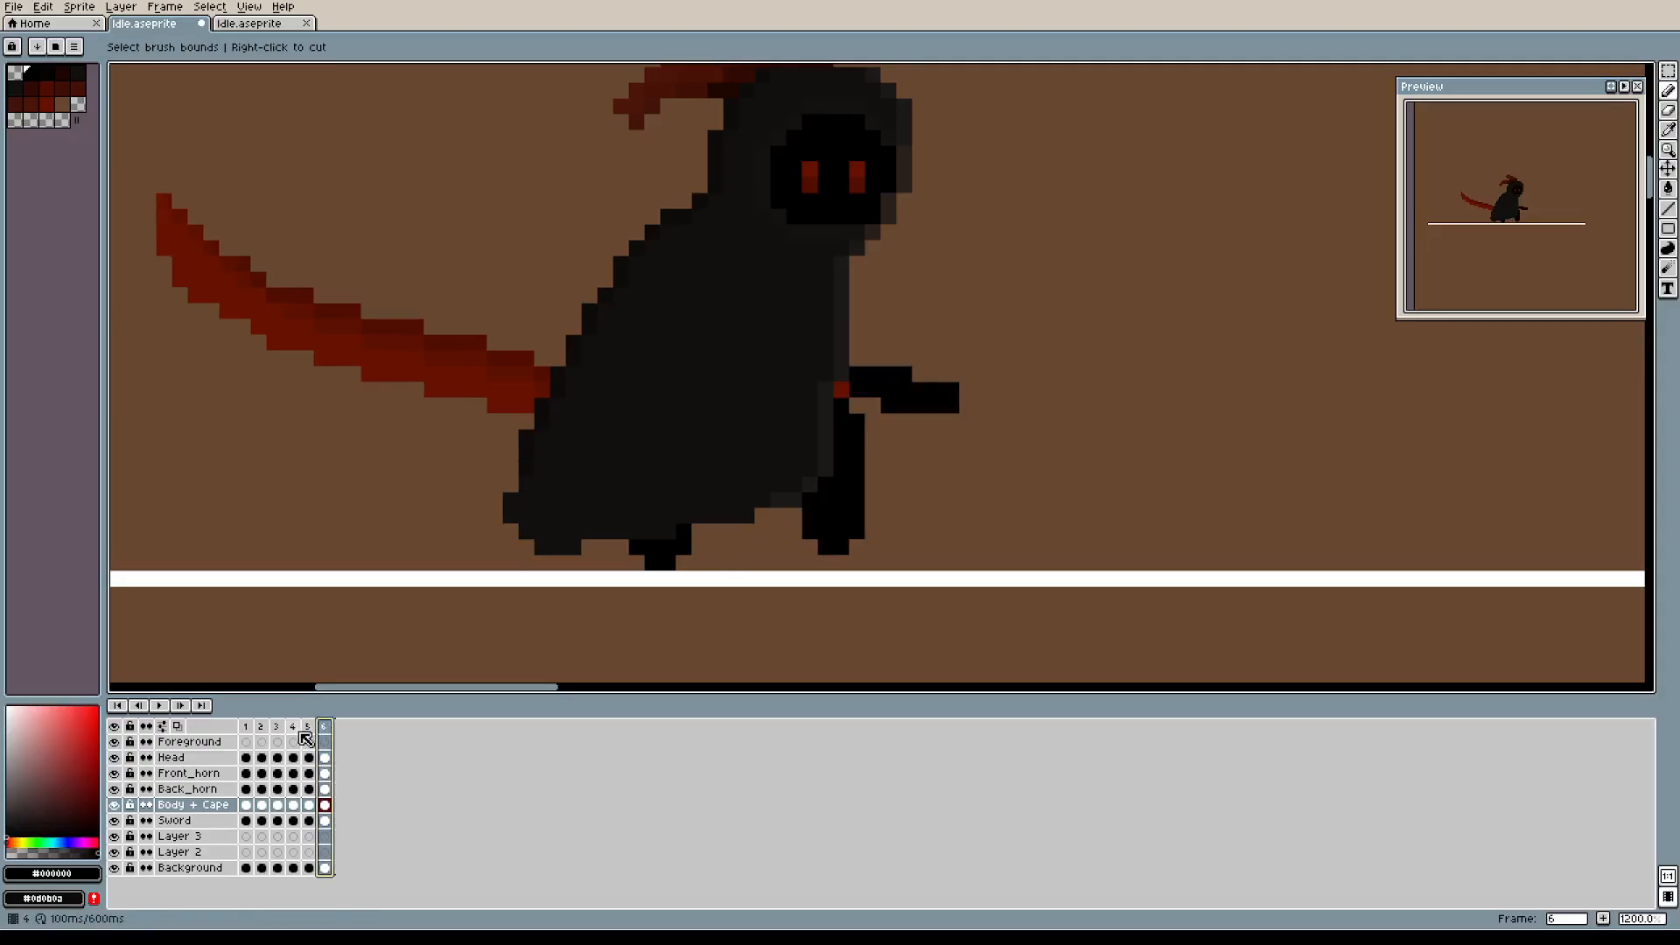
{"action": "left_click", "coordinate": [313, 736]}
{"action": "left_click", "coordinate": [327, 736]}
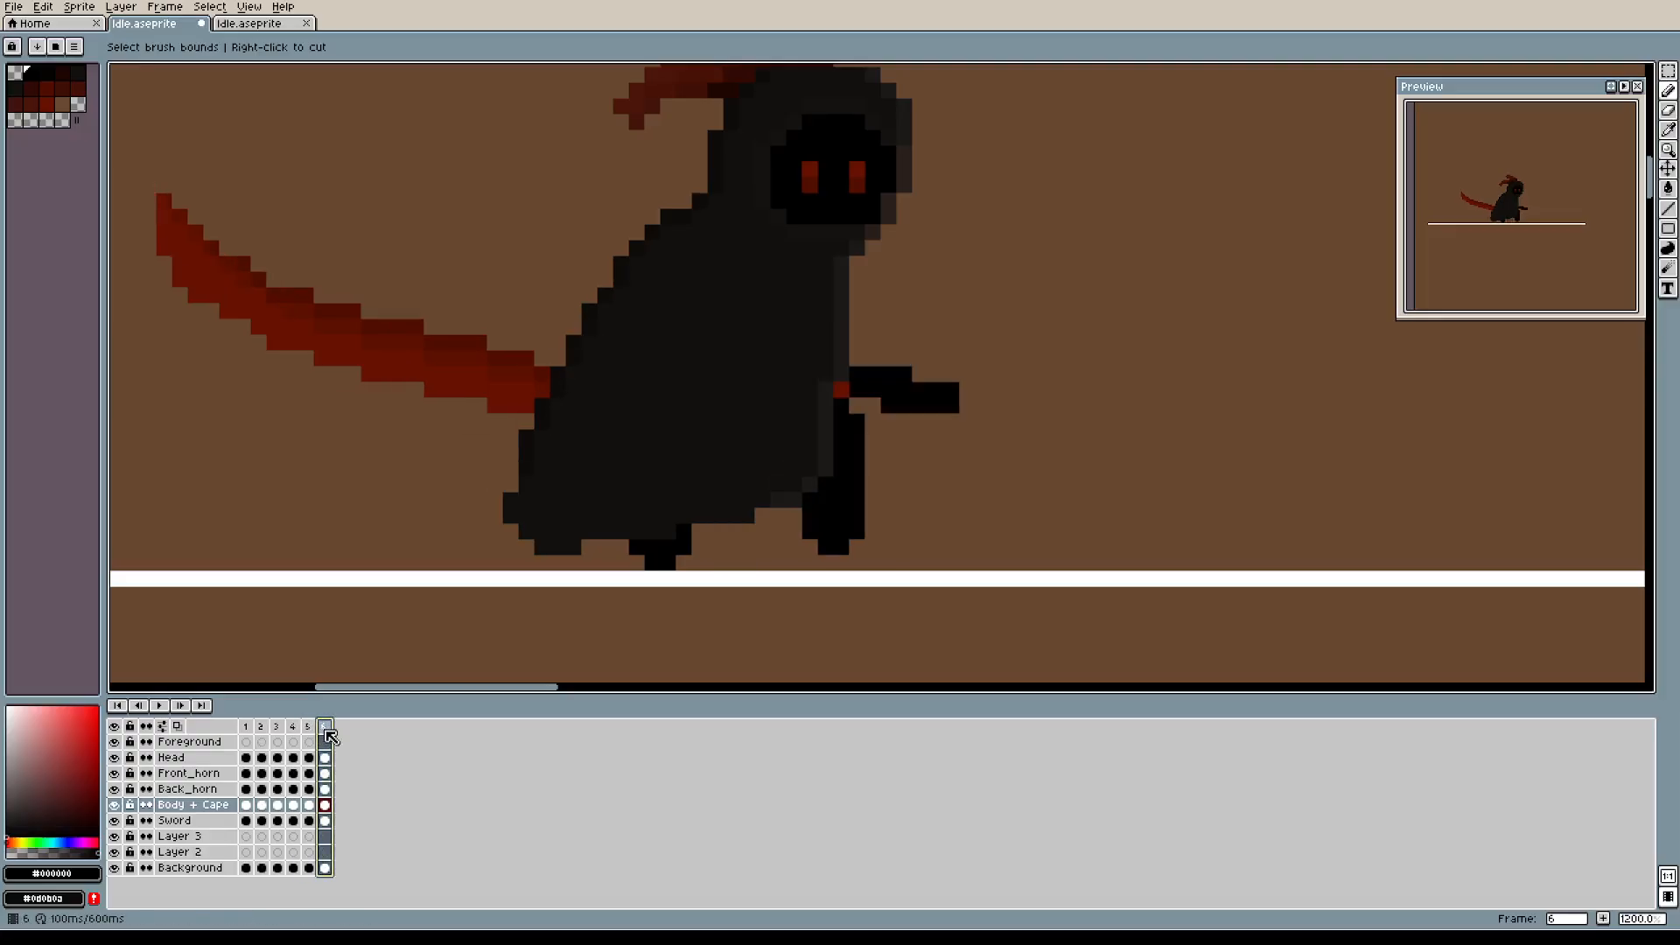
Step through frames 1 to 6 in order to check the full movement back to the starting pose.
{"action": "left_click", "coordinate": [248, 730]}
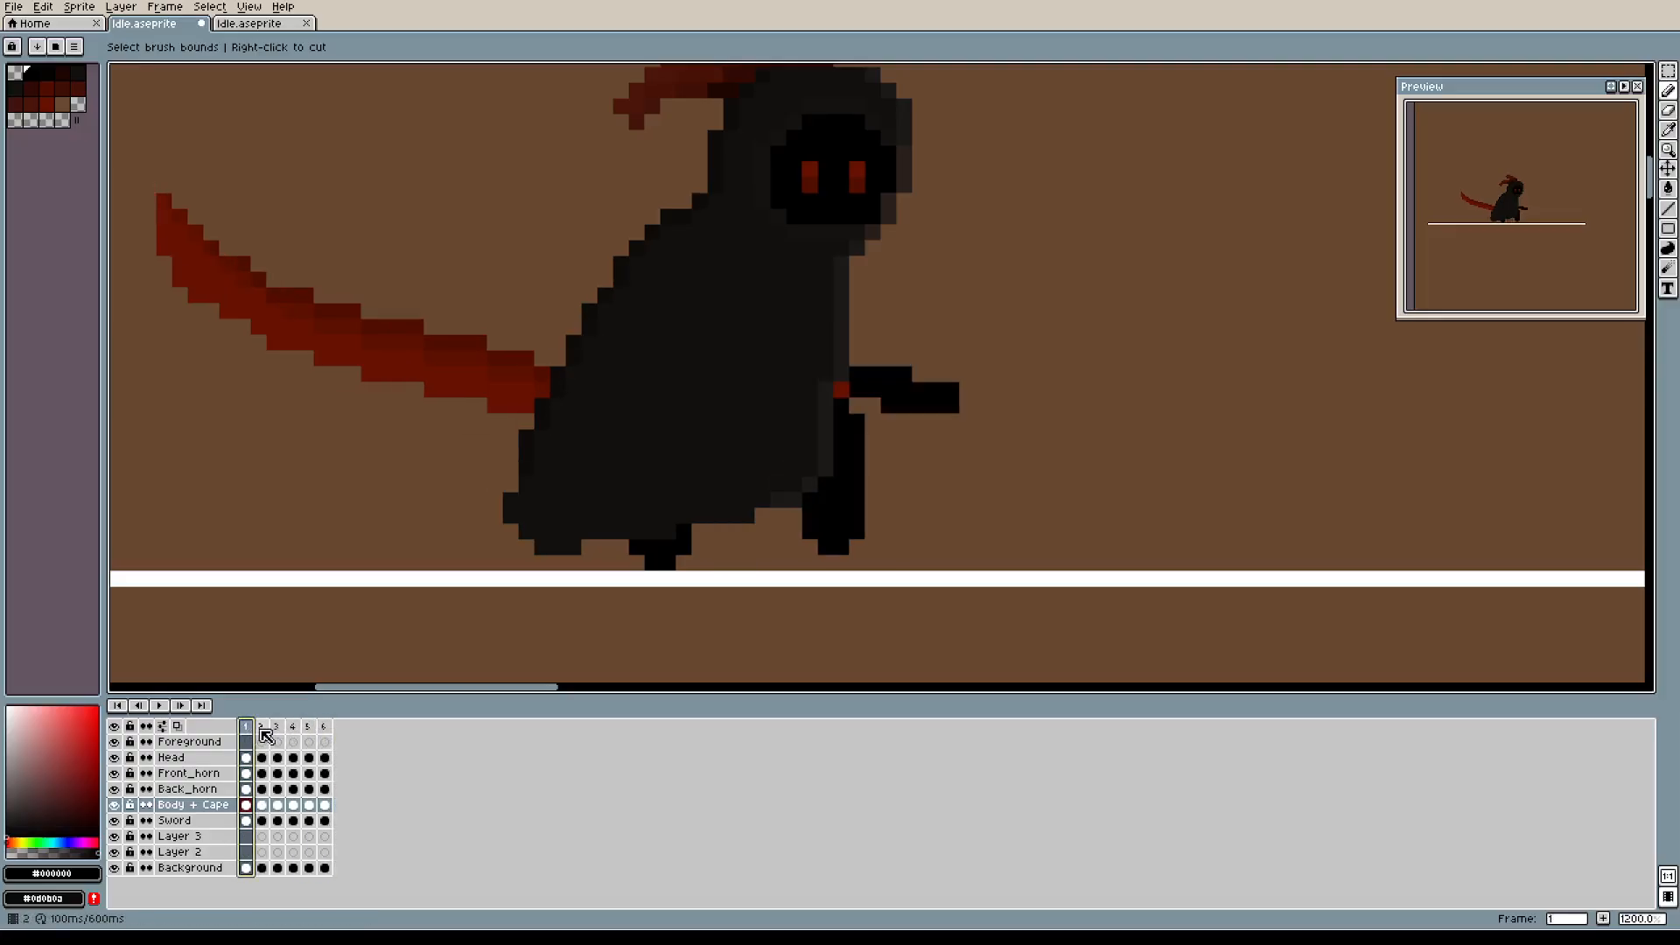
{"action": "left_click", "coordinate": [261, 730]}
{"action": "left_click", "coordinate": [276, 730]}
{"action": "left_click", "coordinate": [293, 732]}
{"action": "left_click", "coordinate": [308, 732]}
{"action": "left_click", "coordinate": [325, 736]}
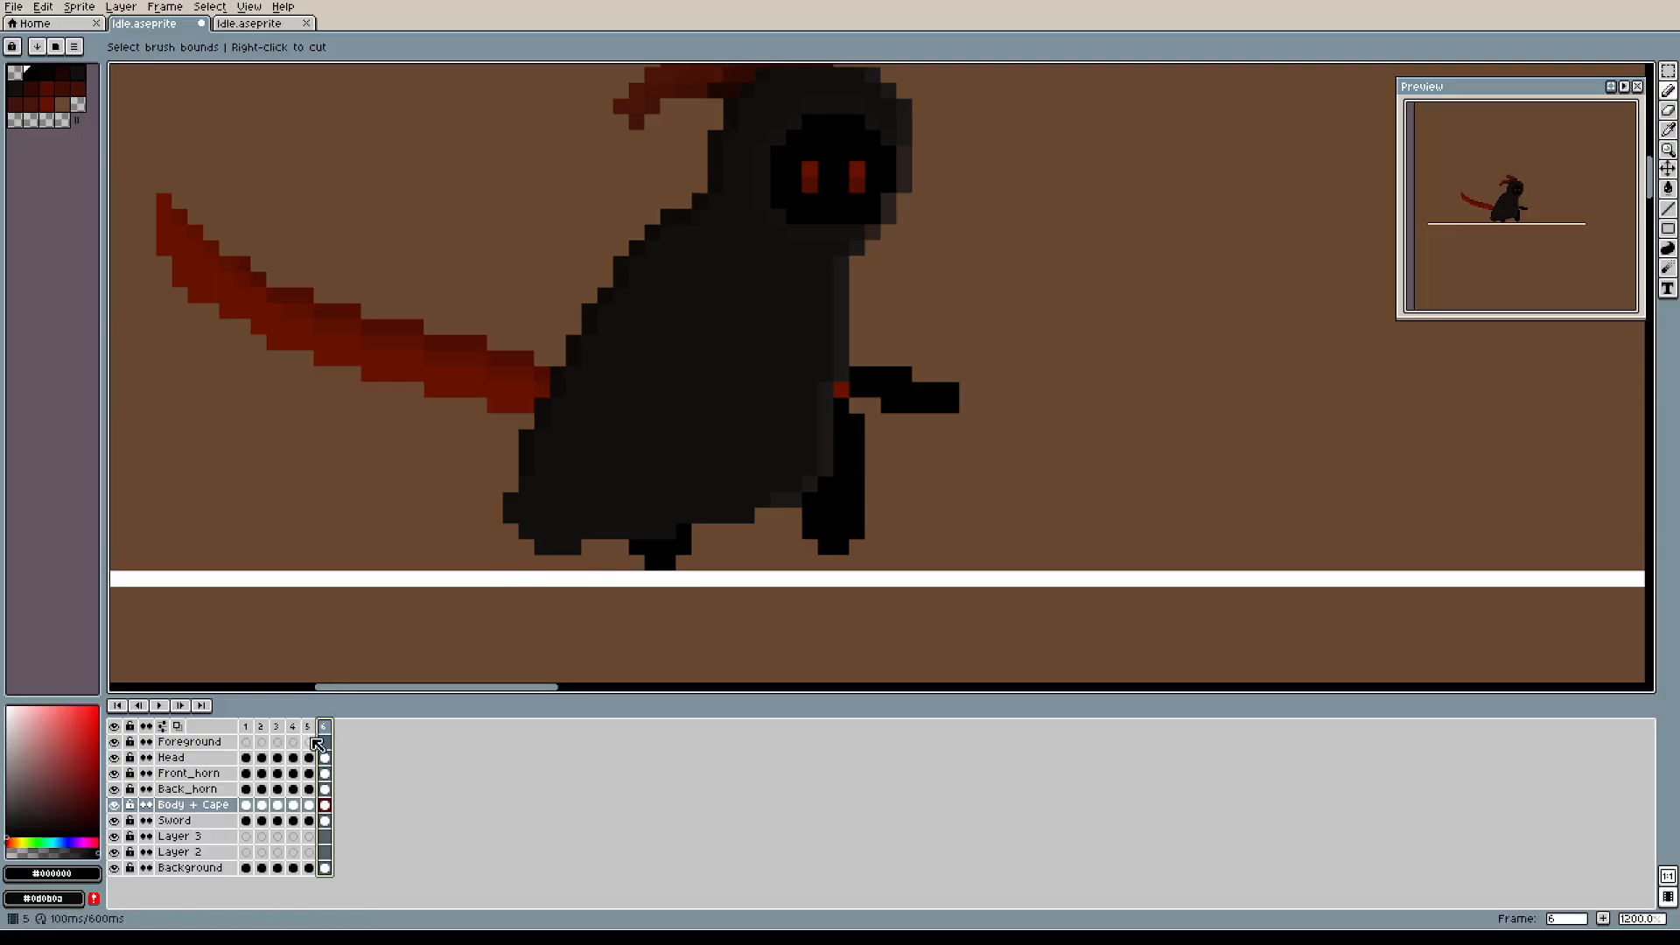
Try removing frame 6 from the timeline, and undo the deletion.
{"action": "key", "text": "Delete"}
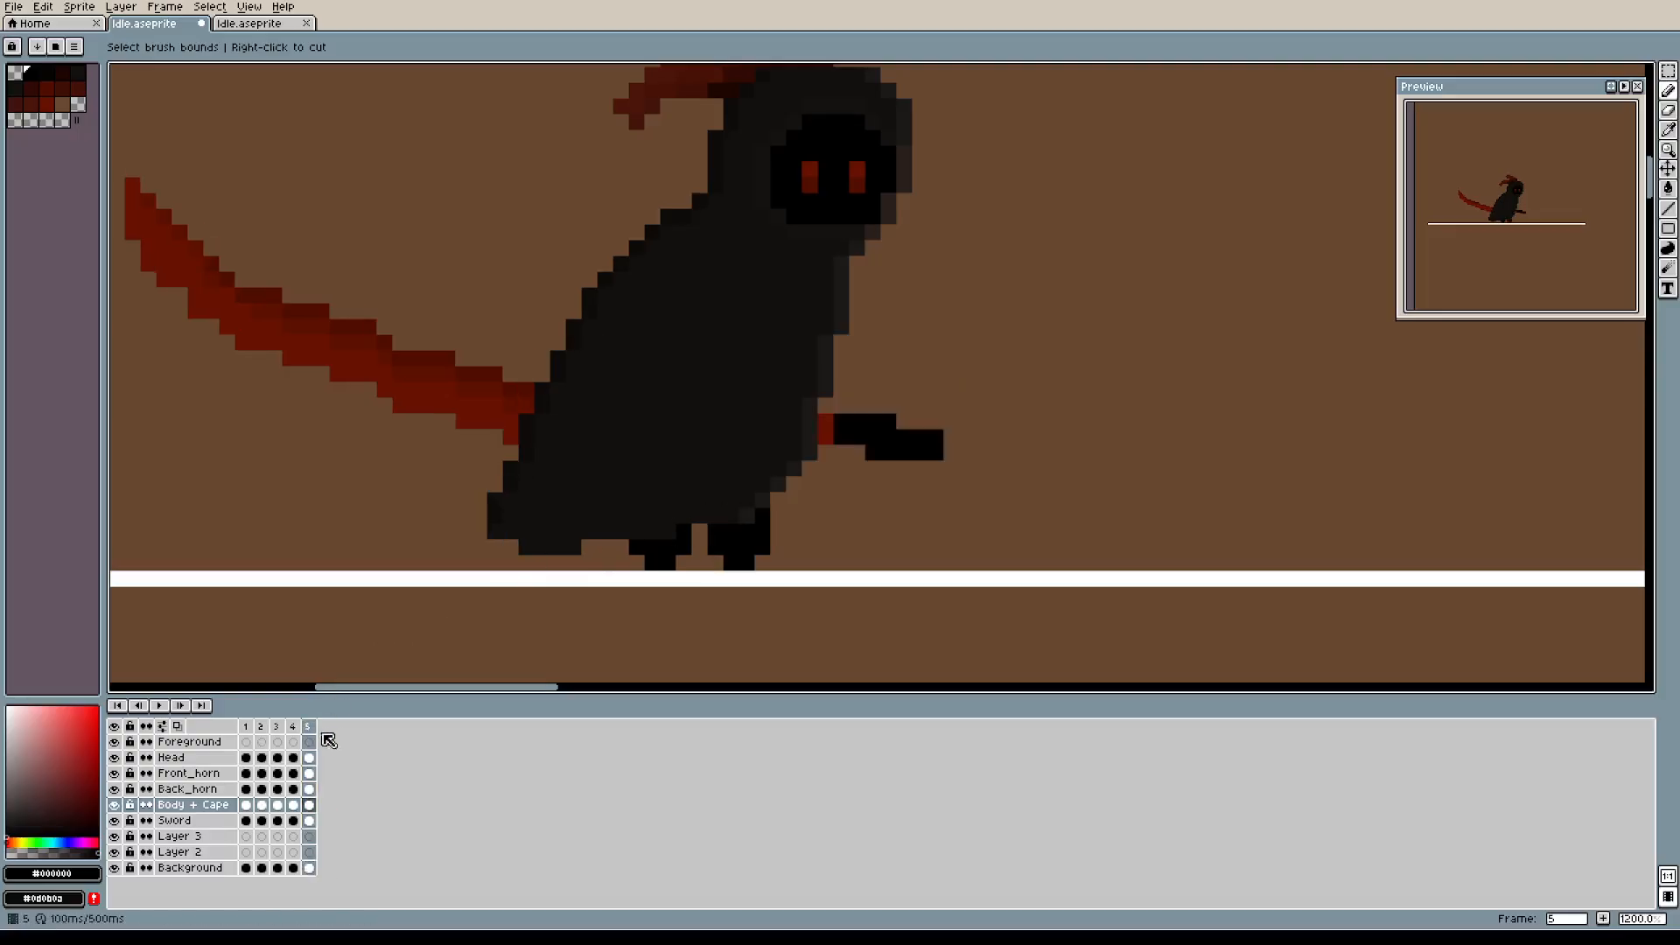
{"action": "left_click", "coordinate": [246, 727]}
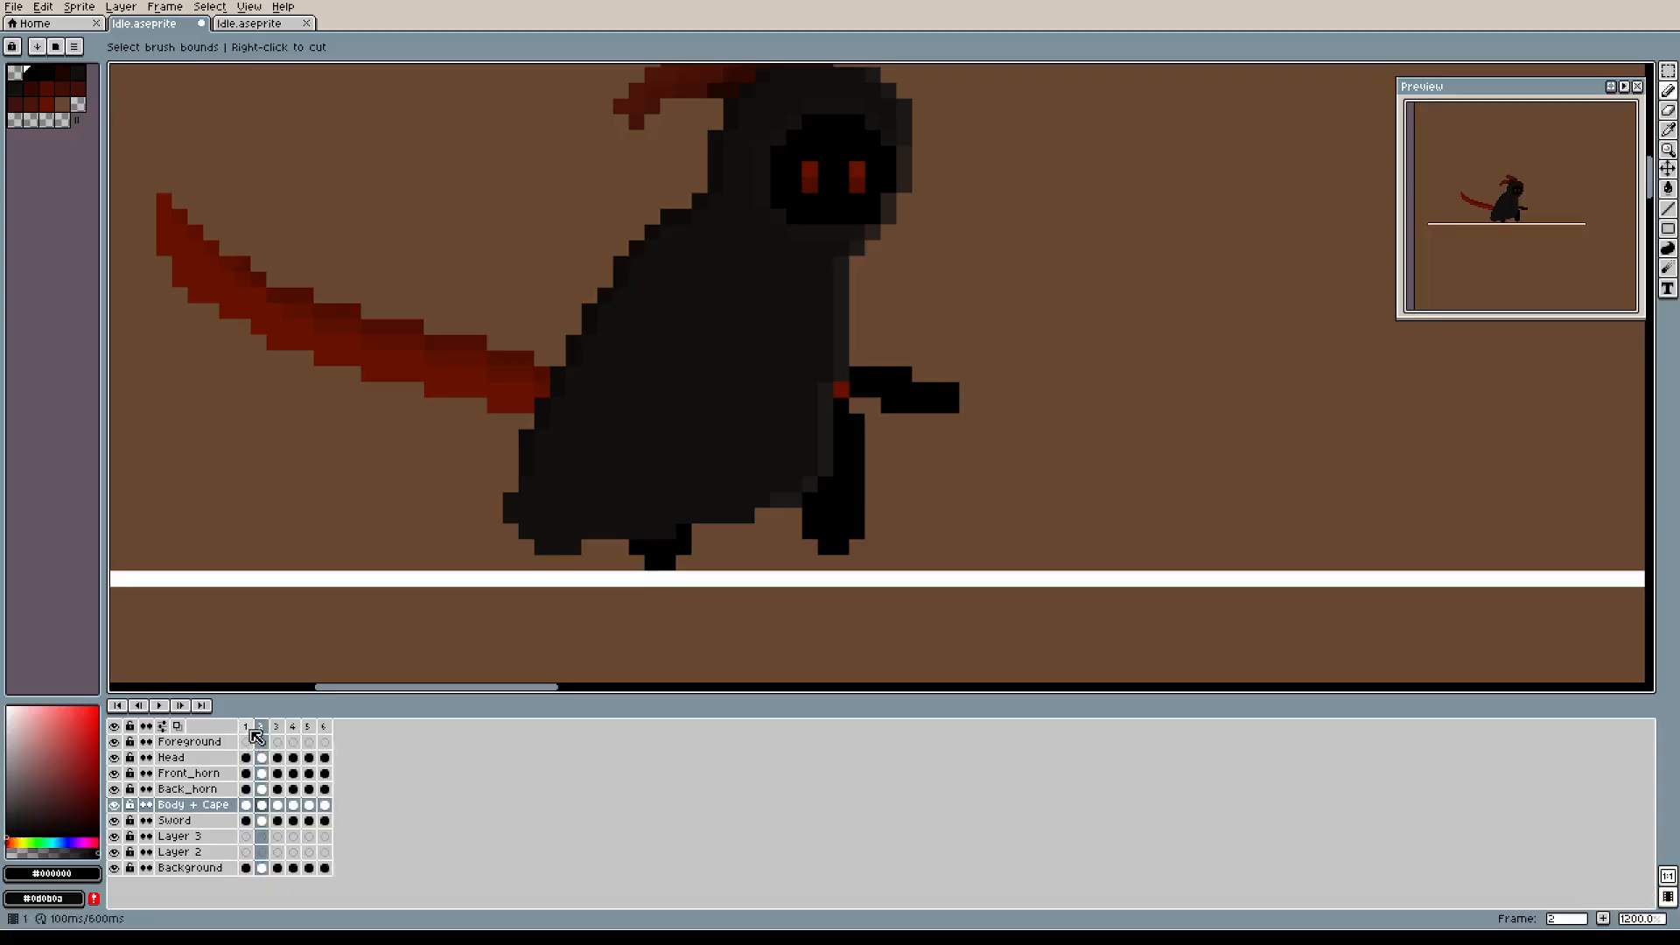
{"action": "key", "text": "ctrl+z"}
Examine frame 1's front leg, look at the standing pose in the other idle file, and return to the leaning-pose file.
{"action": "scroll", "coordinate": [831, 495], "scroll_direction": "up", "scroll_amount": 1}
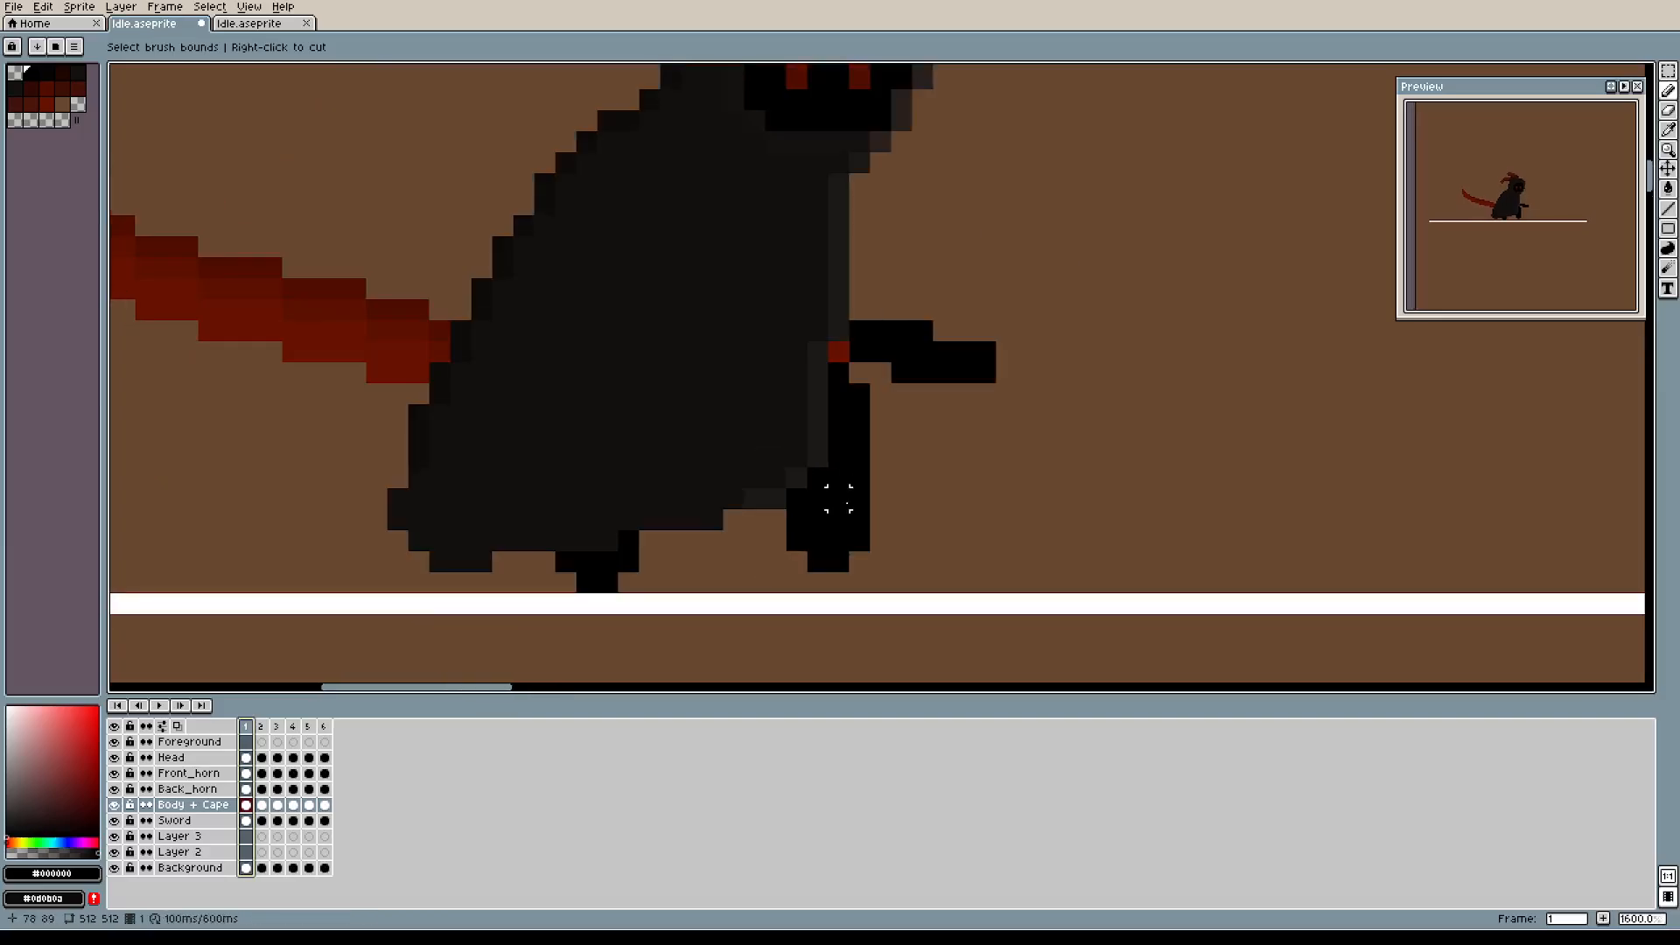
{"action": "scroll", "coordinate": [859, 456], "scroll_direction": "up", "scroll_amount": 1}
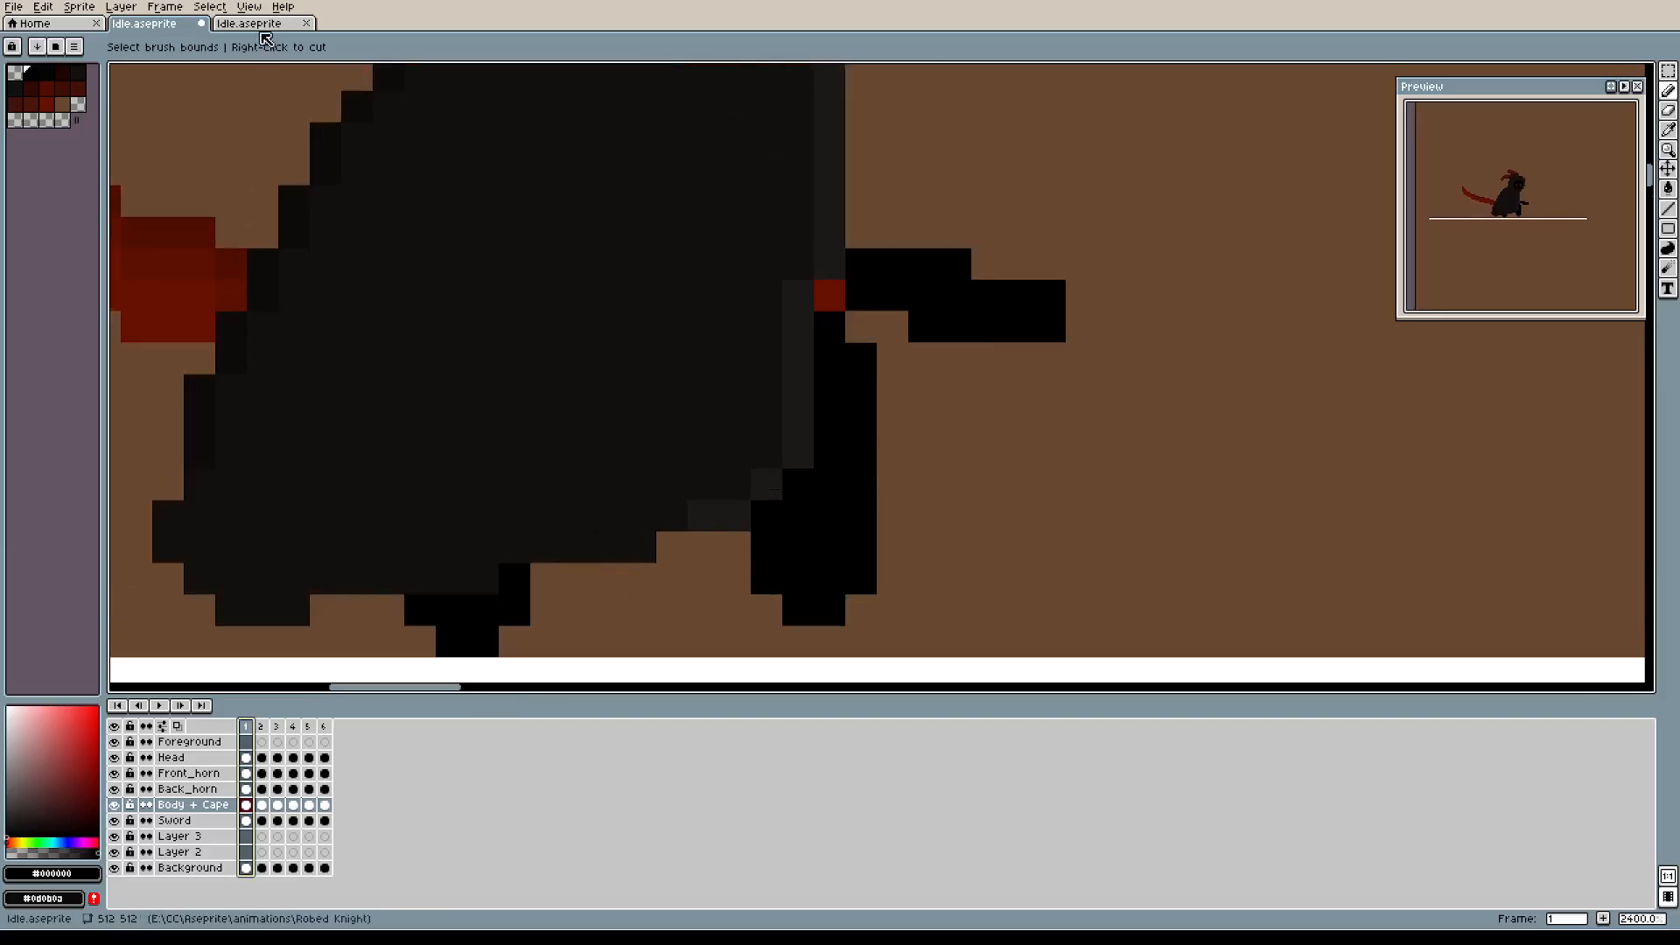
{"action": "left_click", "coordinate": [263, 23]}
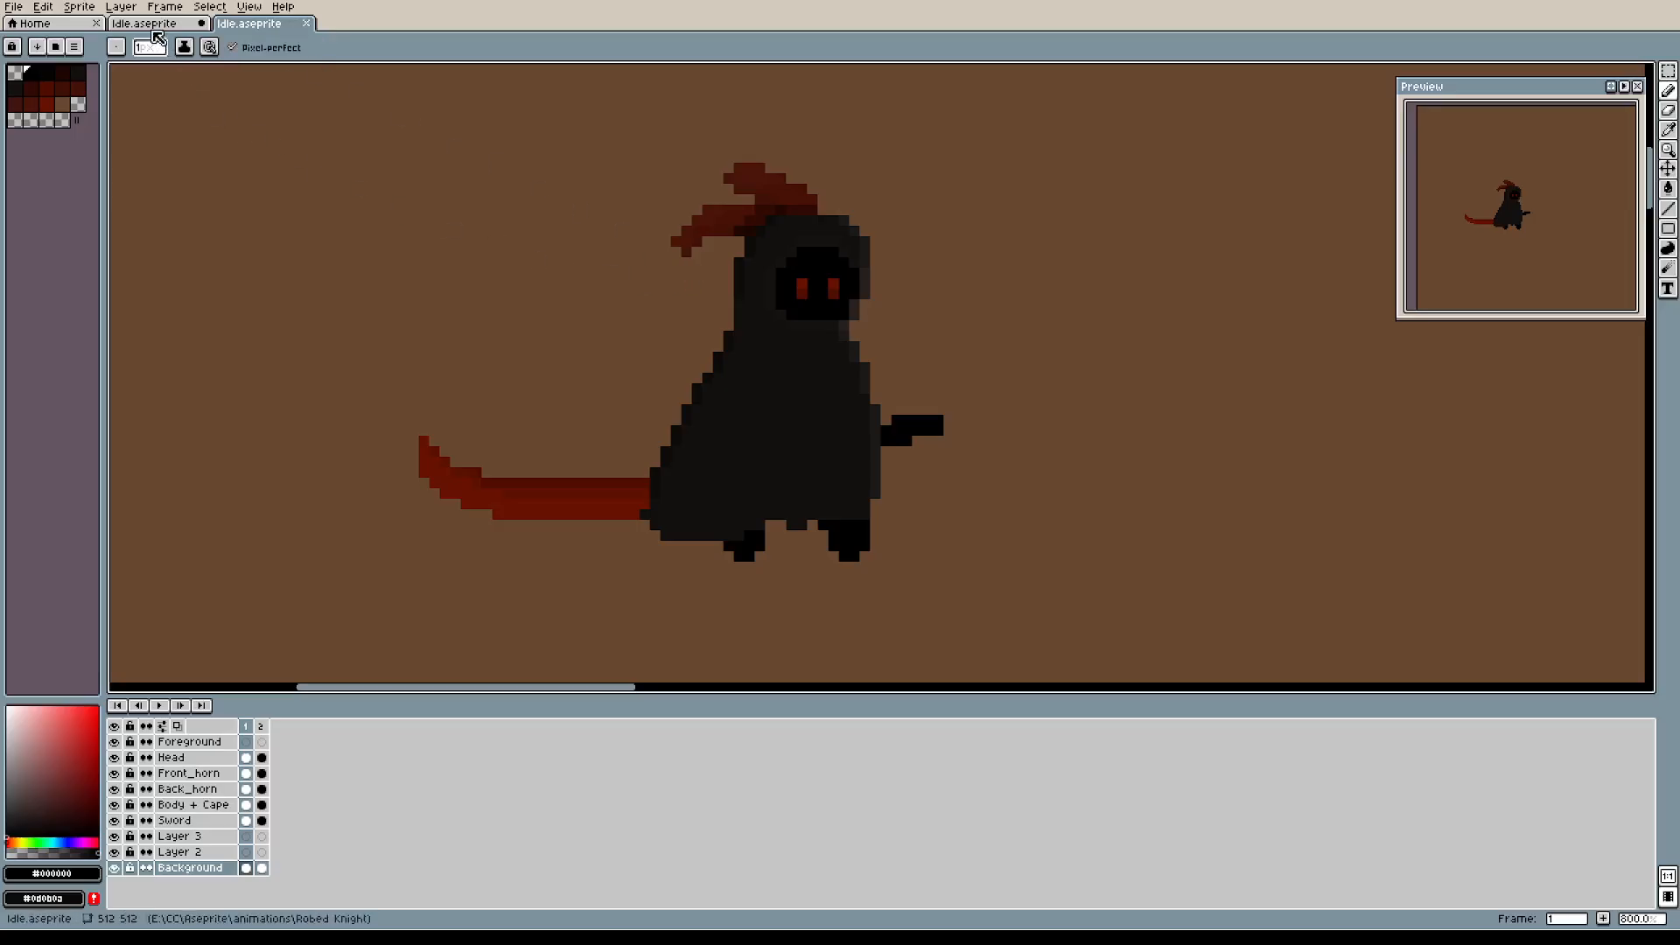
{"action": "left_click", "coordinate": [147, 24]}
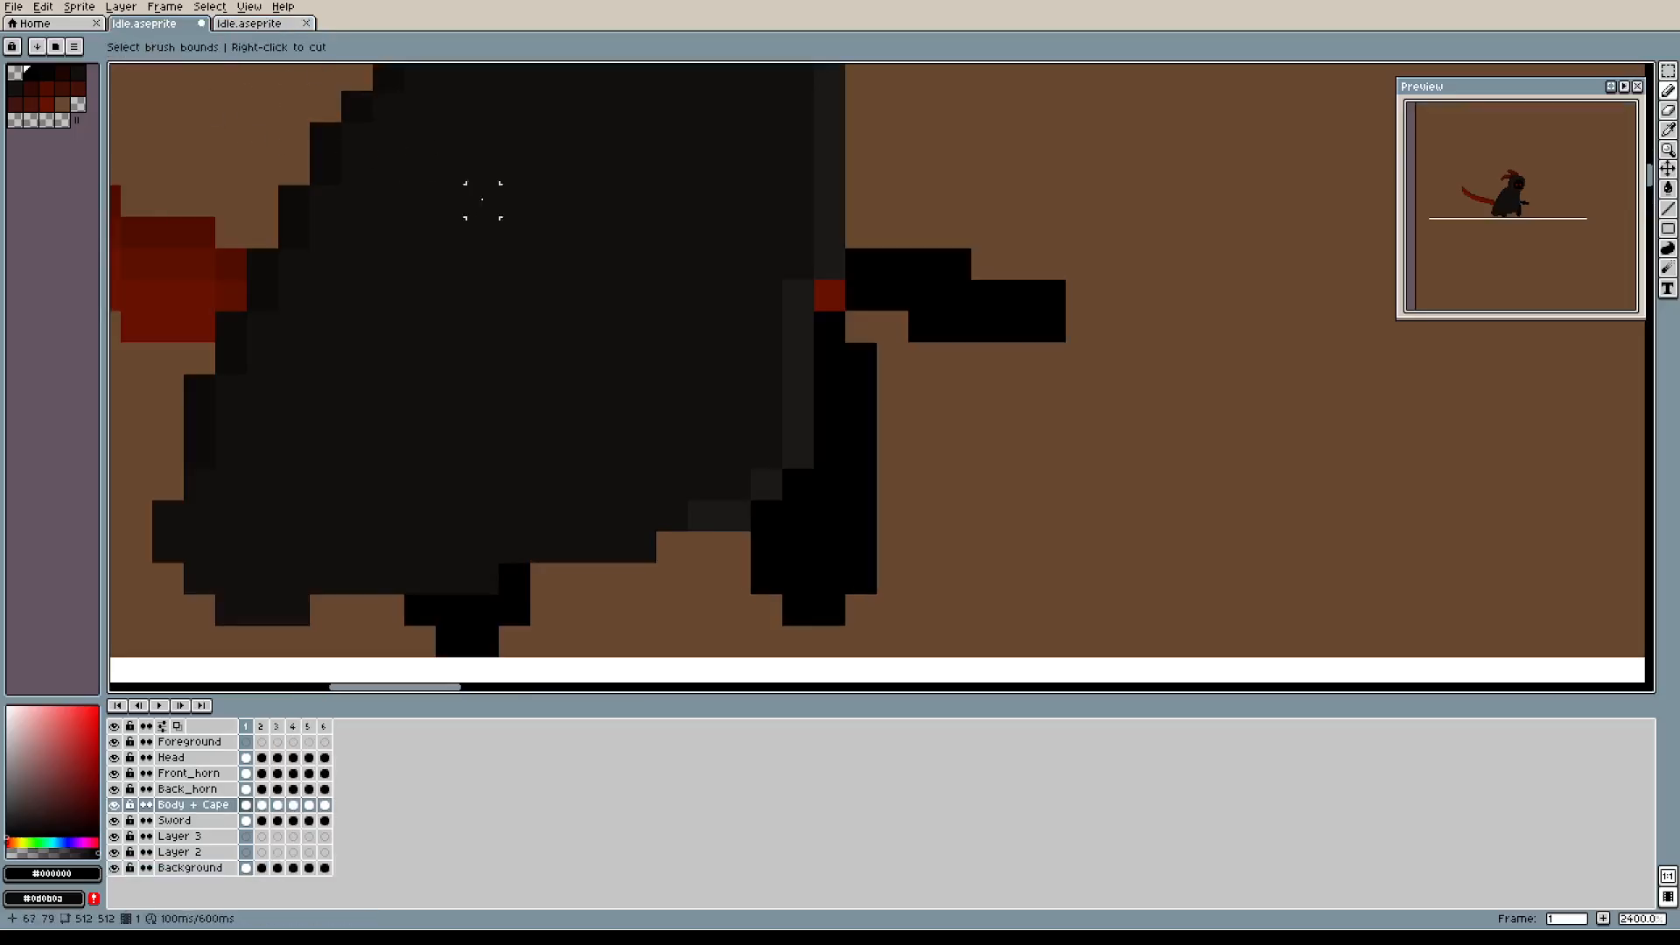
{"action": "left_click_drag", "start_coordinate": [838, 337], "coordinate": [873, 462]}
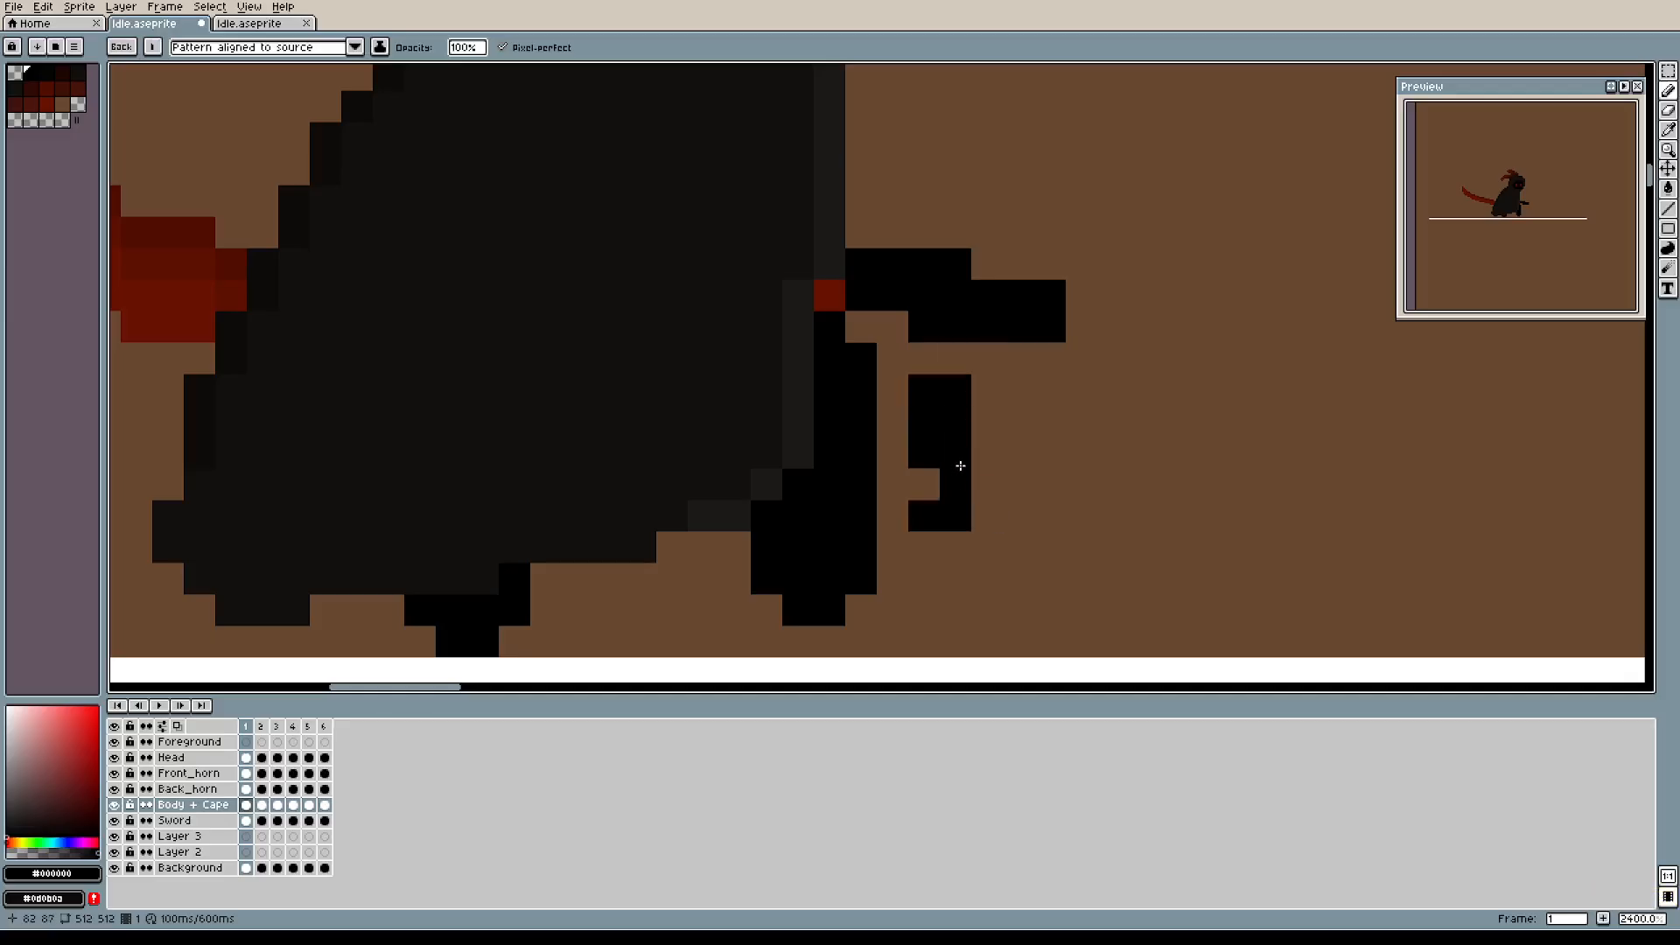
{"action": "key", "text": "alt+b"}
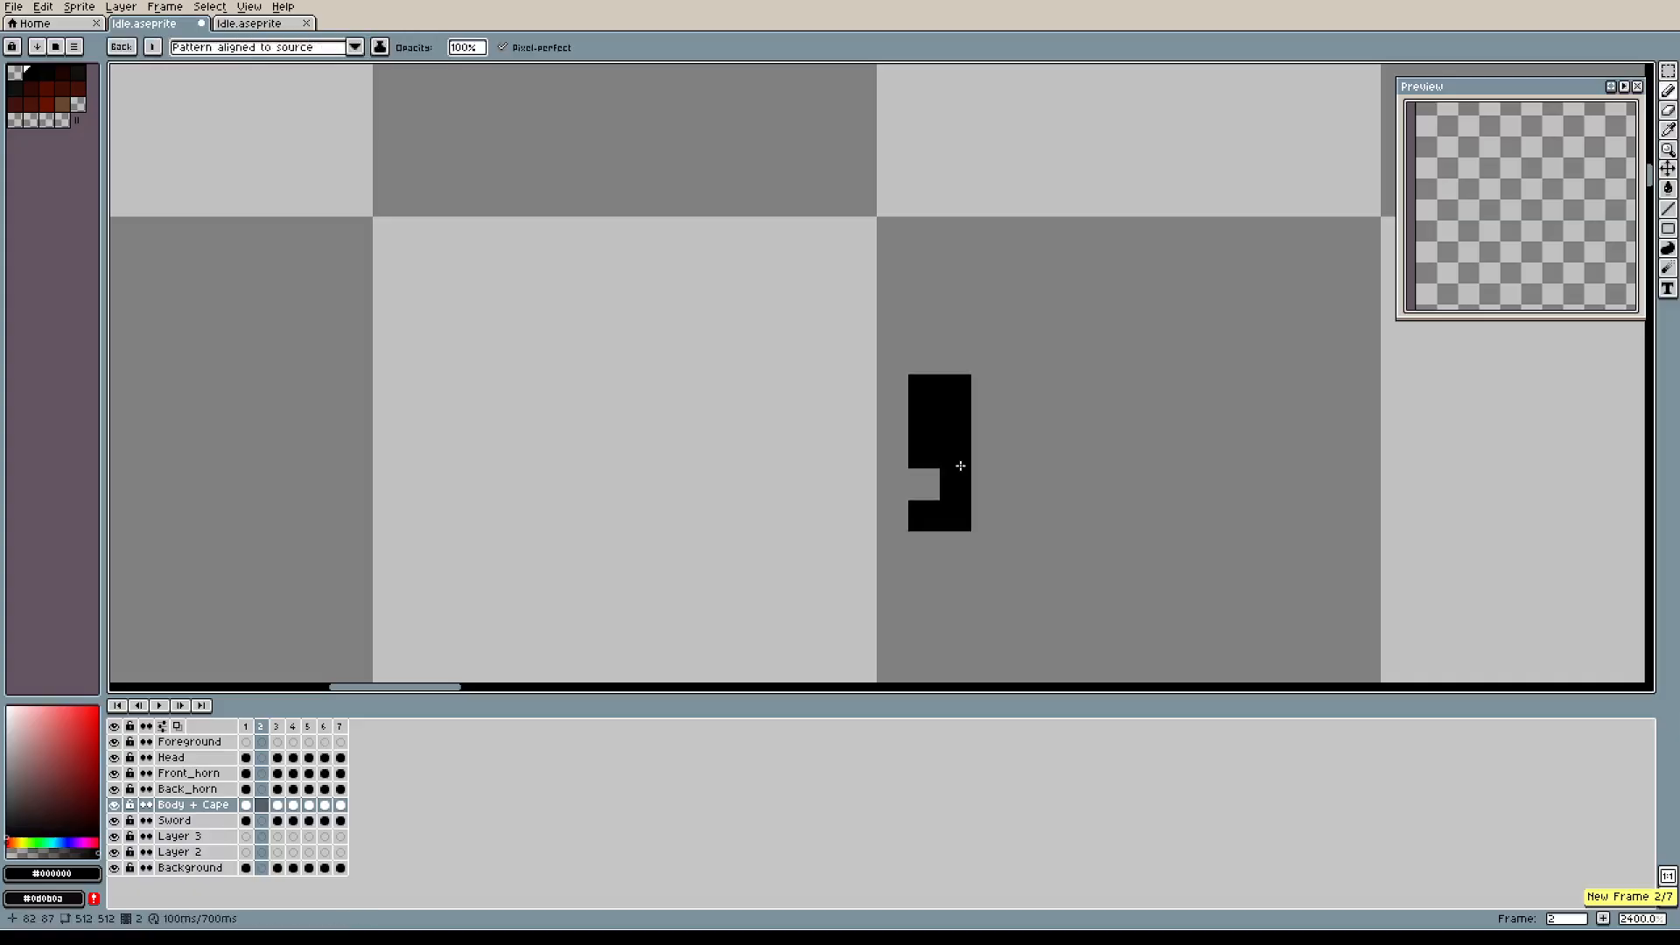
{"action": "scroll", "coordinate": [960, 465], "scroll_direction": "down", "scroll_amount": 8}
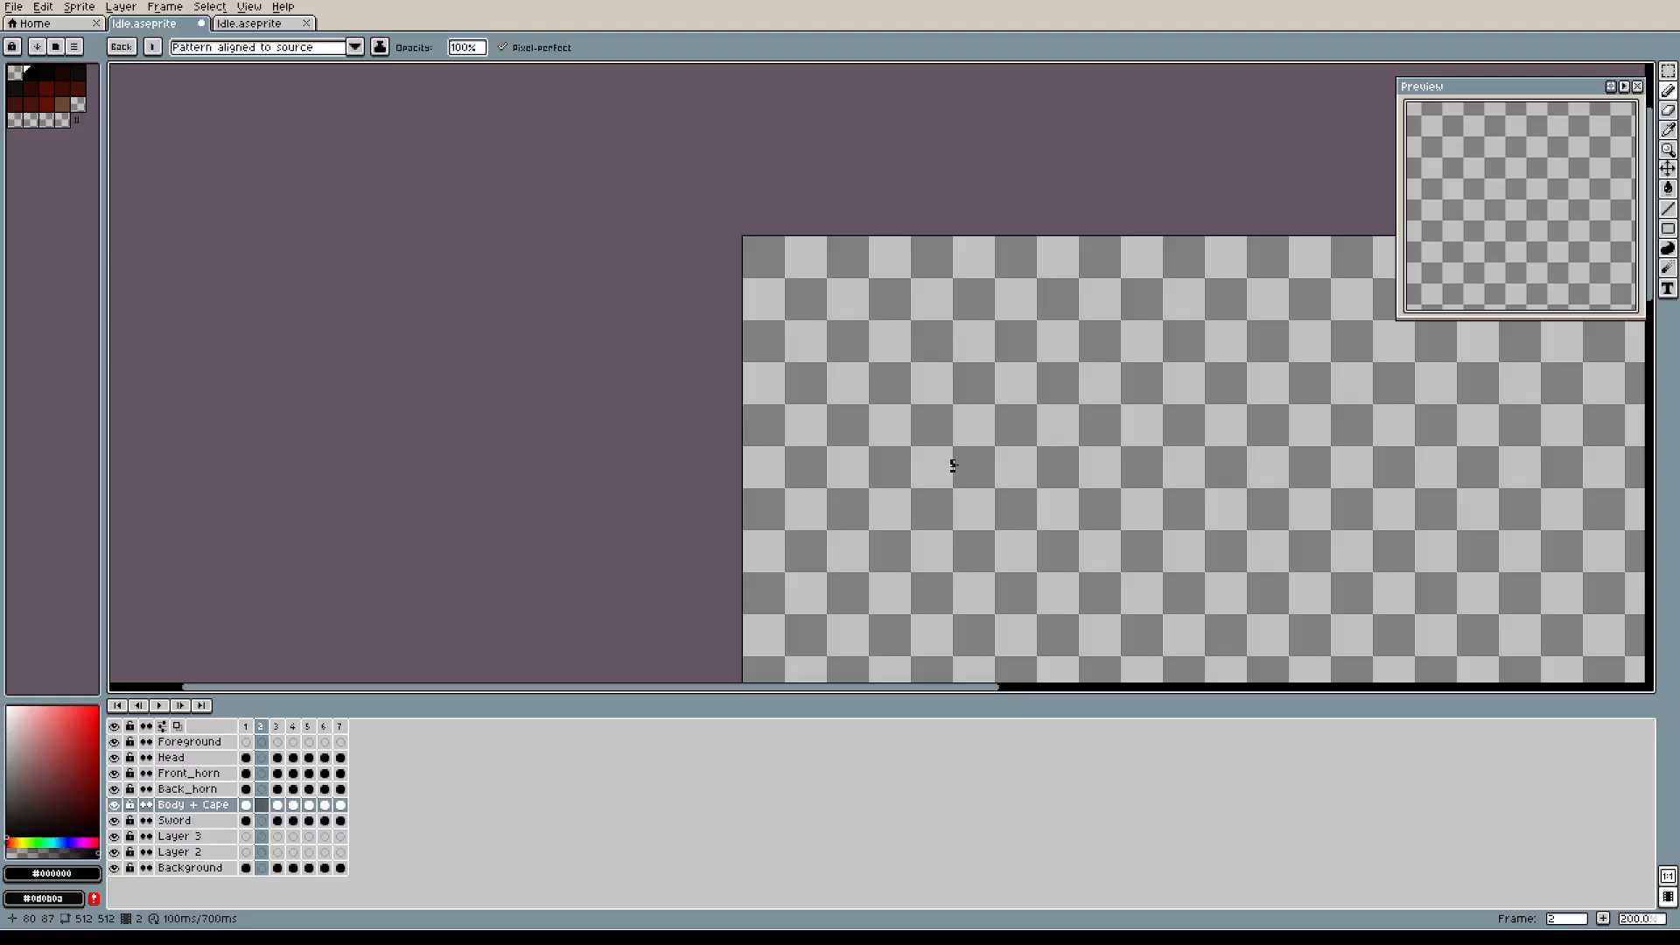
{"action": "left_click_drag", "start_coordinate": [953, 465], "coordinate": [371, 325]}
{"action": "scroll", "coordinate": [372, 325], "scroll_direction": "left", "scroll_amount": 1}
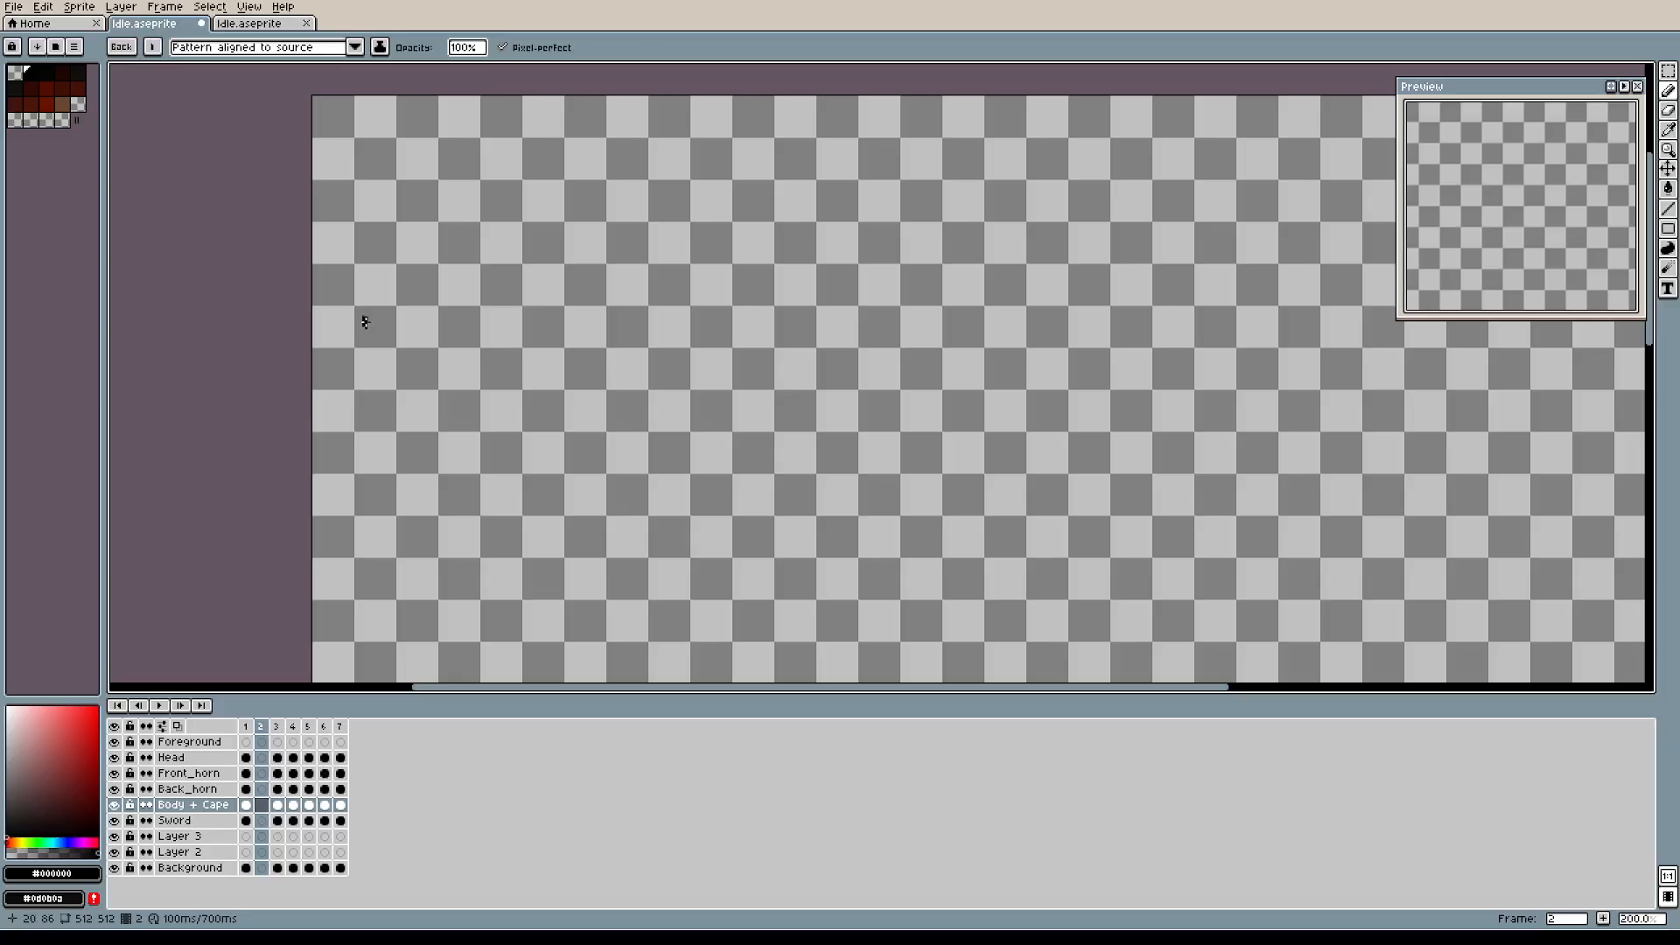
{"action": "left_click", "coordinate": [121, 48]}
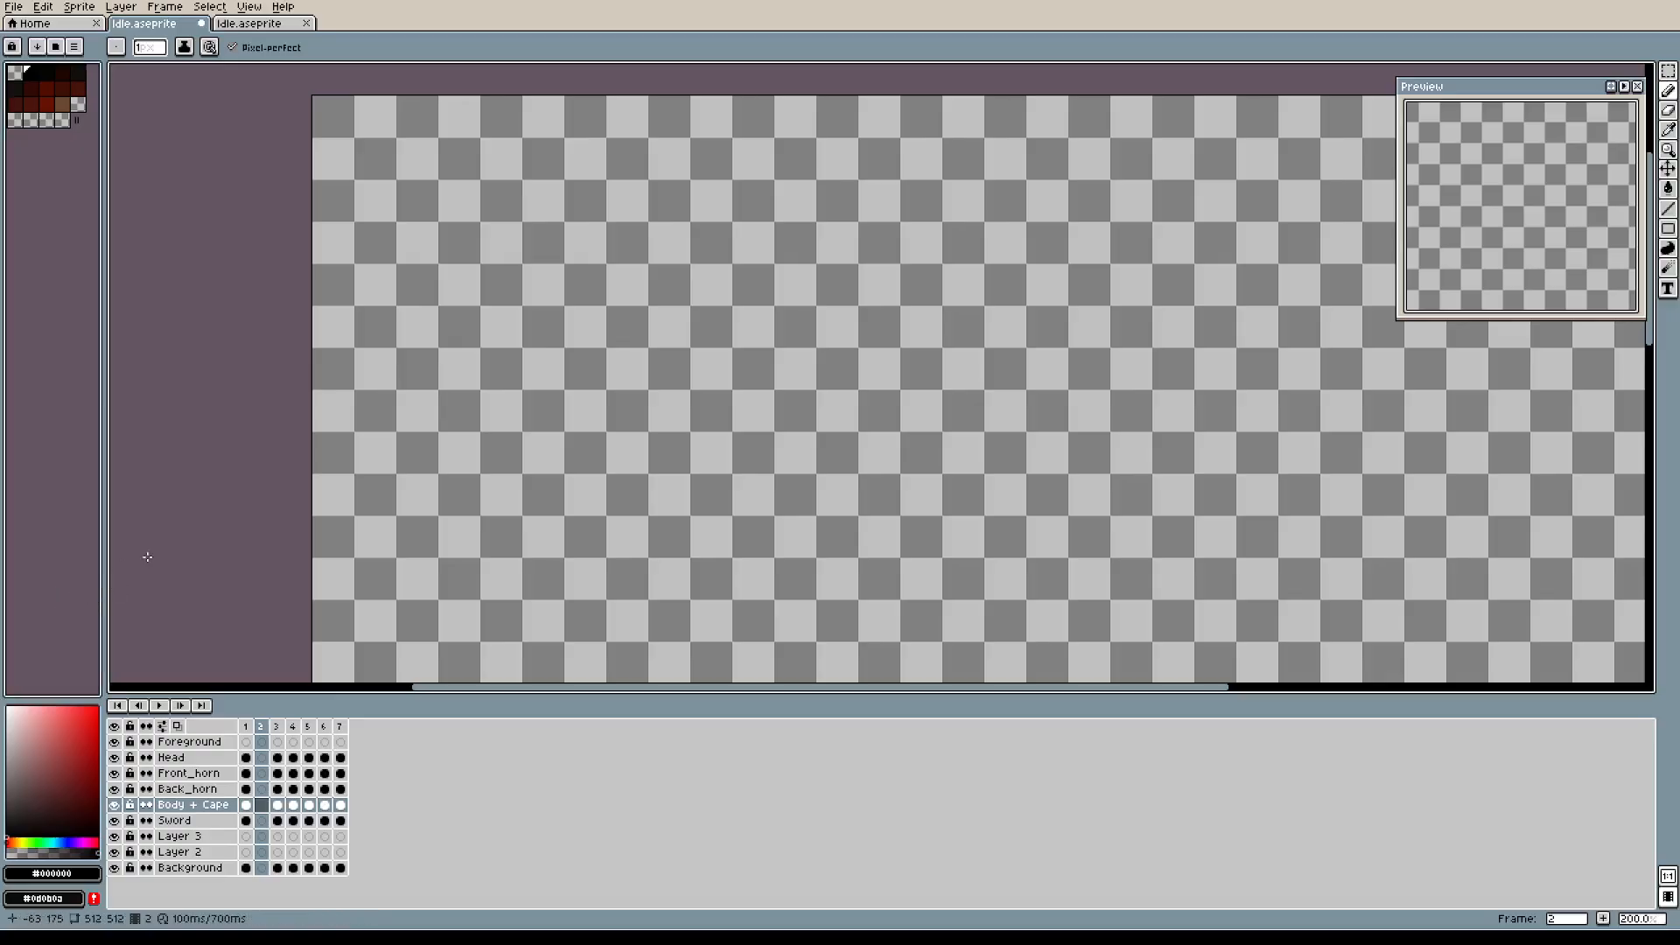
{"action": "key", "text": "ctrl+z"}
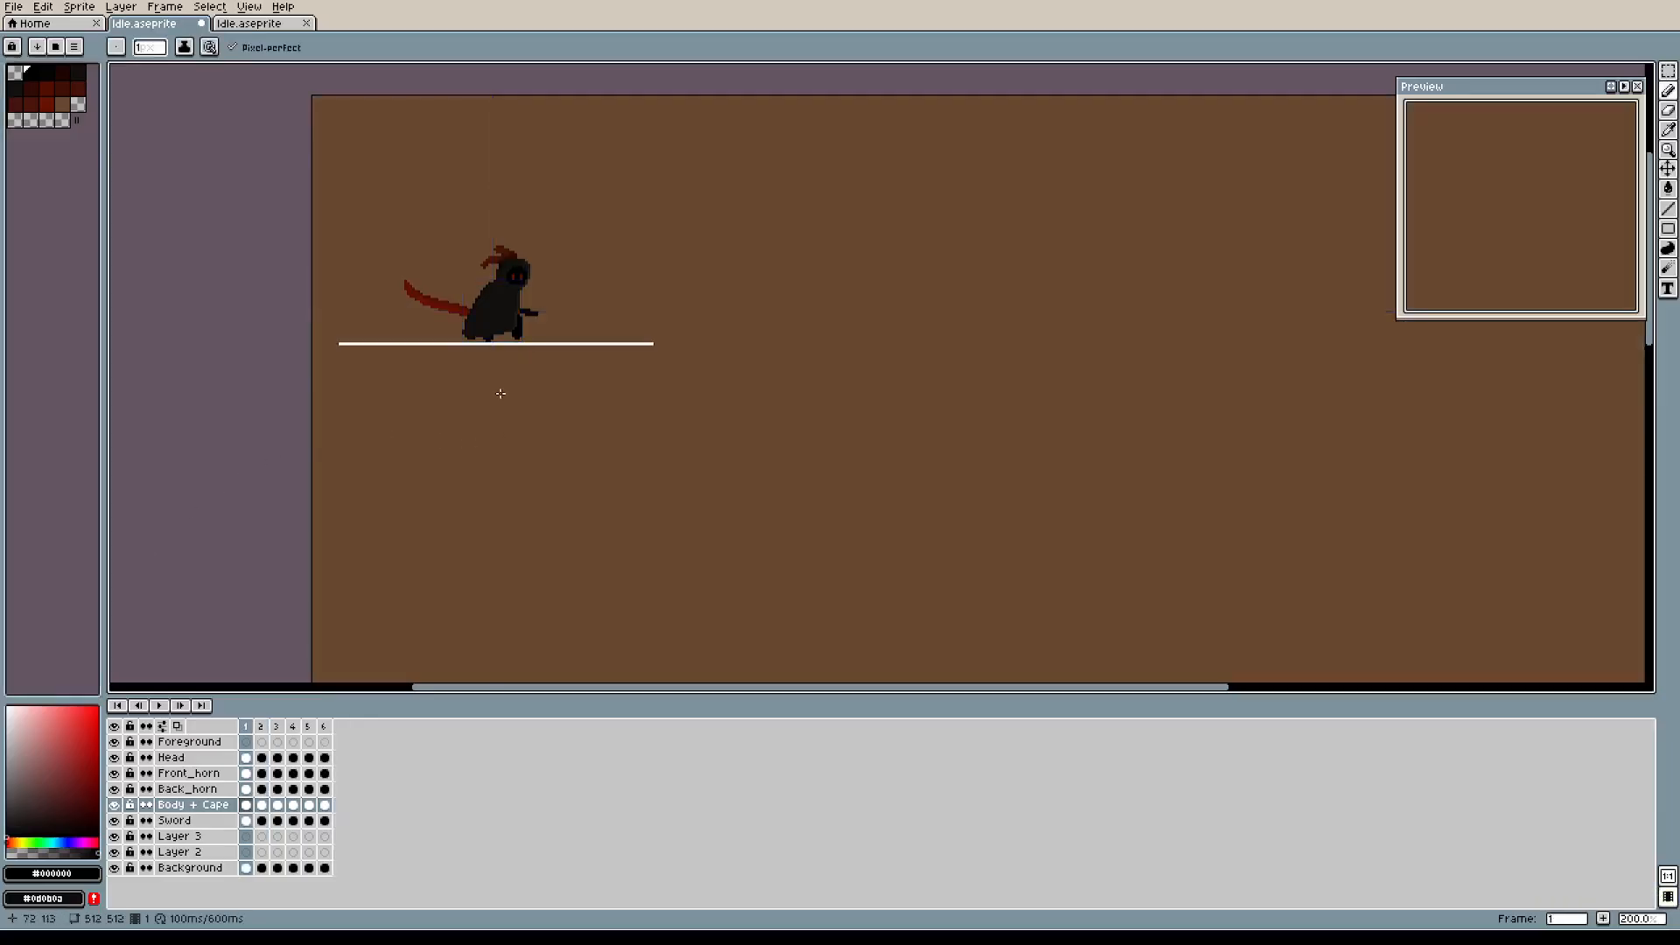
{"action": "scroll", "coordinate": [501, 401], "scroll_direction": "up", "scroll_amount": 4}
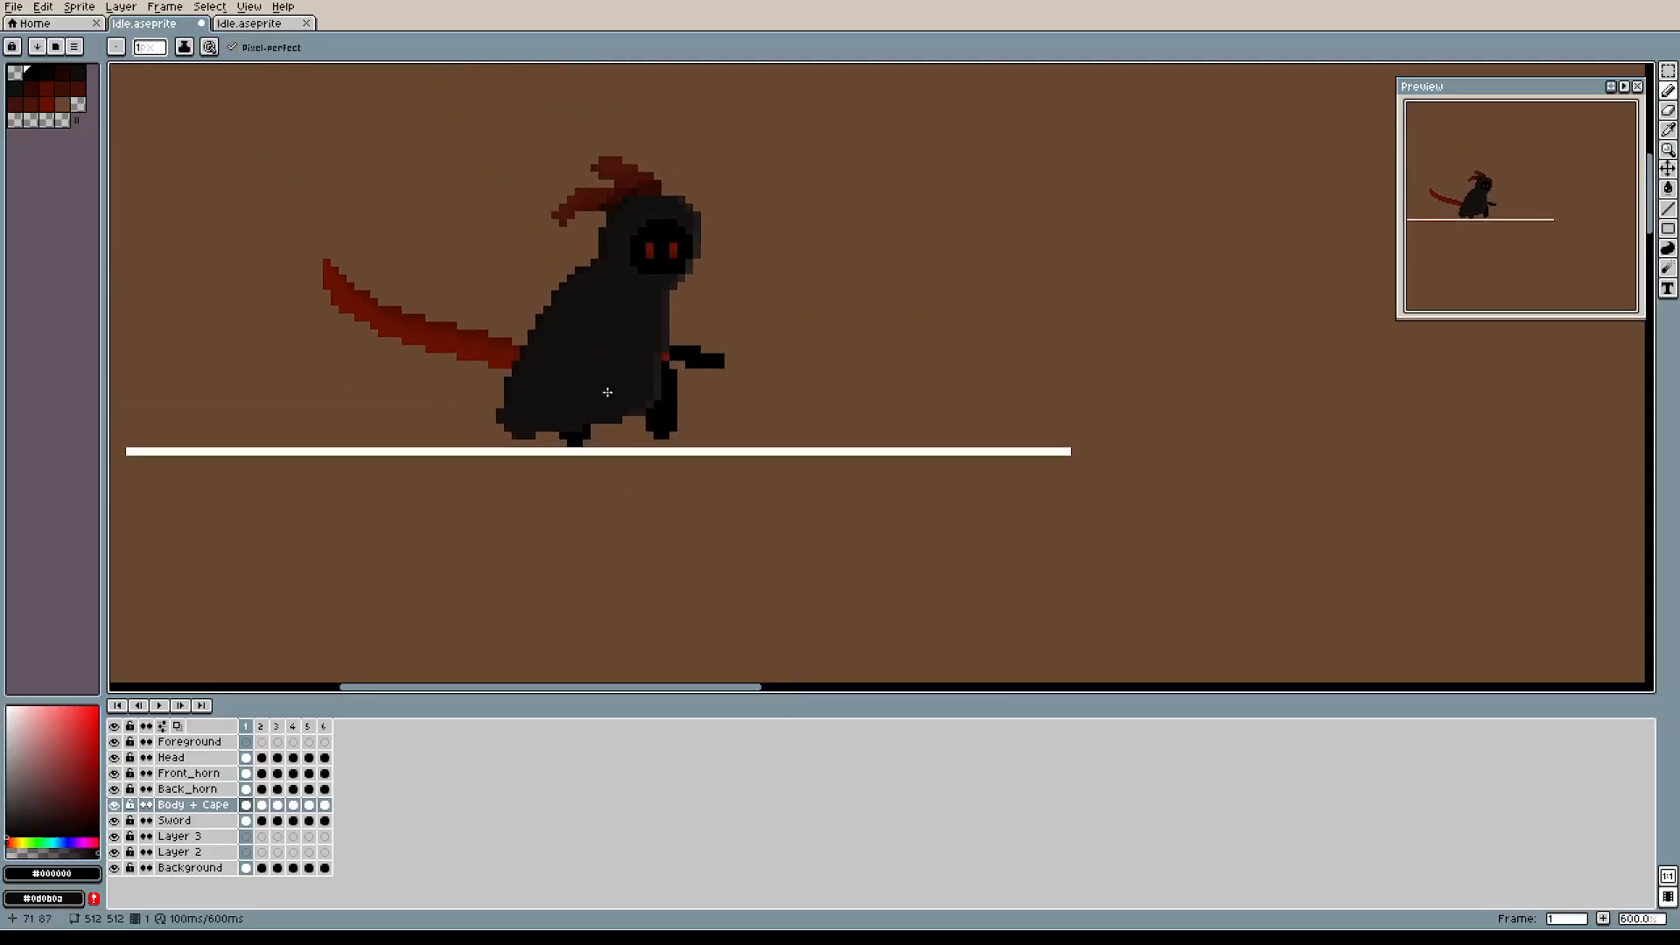
{"action": "scroll", "coordinate": [609, 394], "scroll_direction": "up", "scroll_amount": 4}
{"action": "scroll", "coordinate": [607, 388], "scroll_direction": "down", "scroll_amount": 3}
{"action": "scroll", "coordinate": [606, 388], "scroll_direction": "up", "scroll_amount": 3}
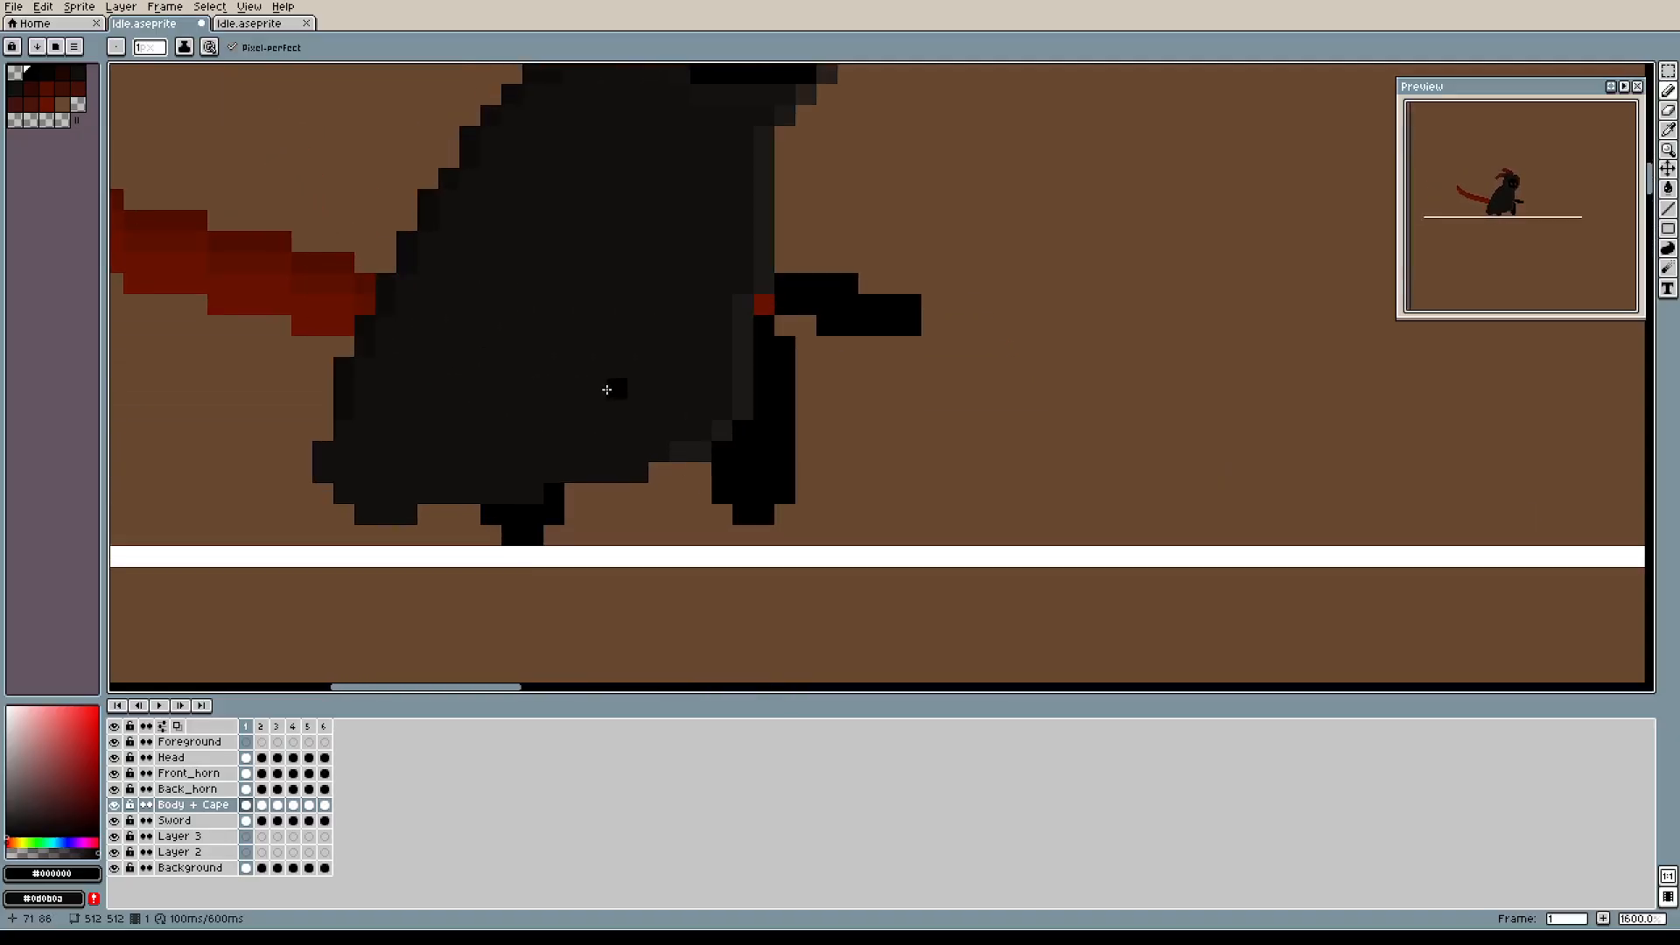
{"action": "left_click", "coordinate": [264, 743]}
{"action": "left_click", "coordinate": [246, 743]}
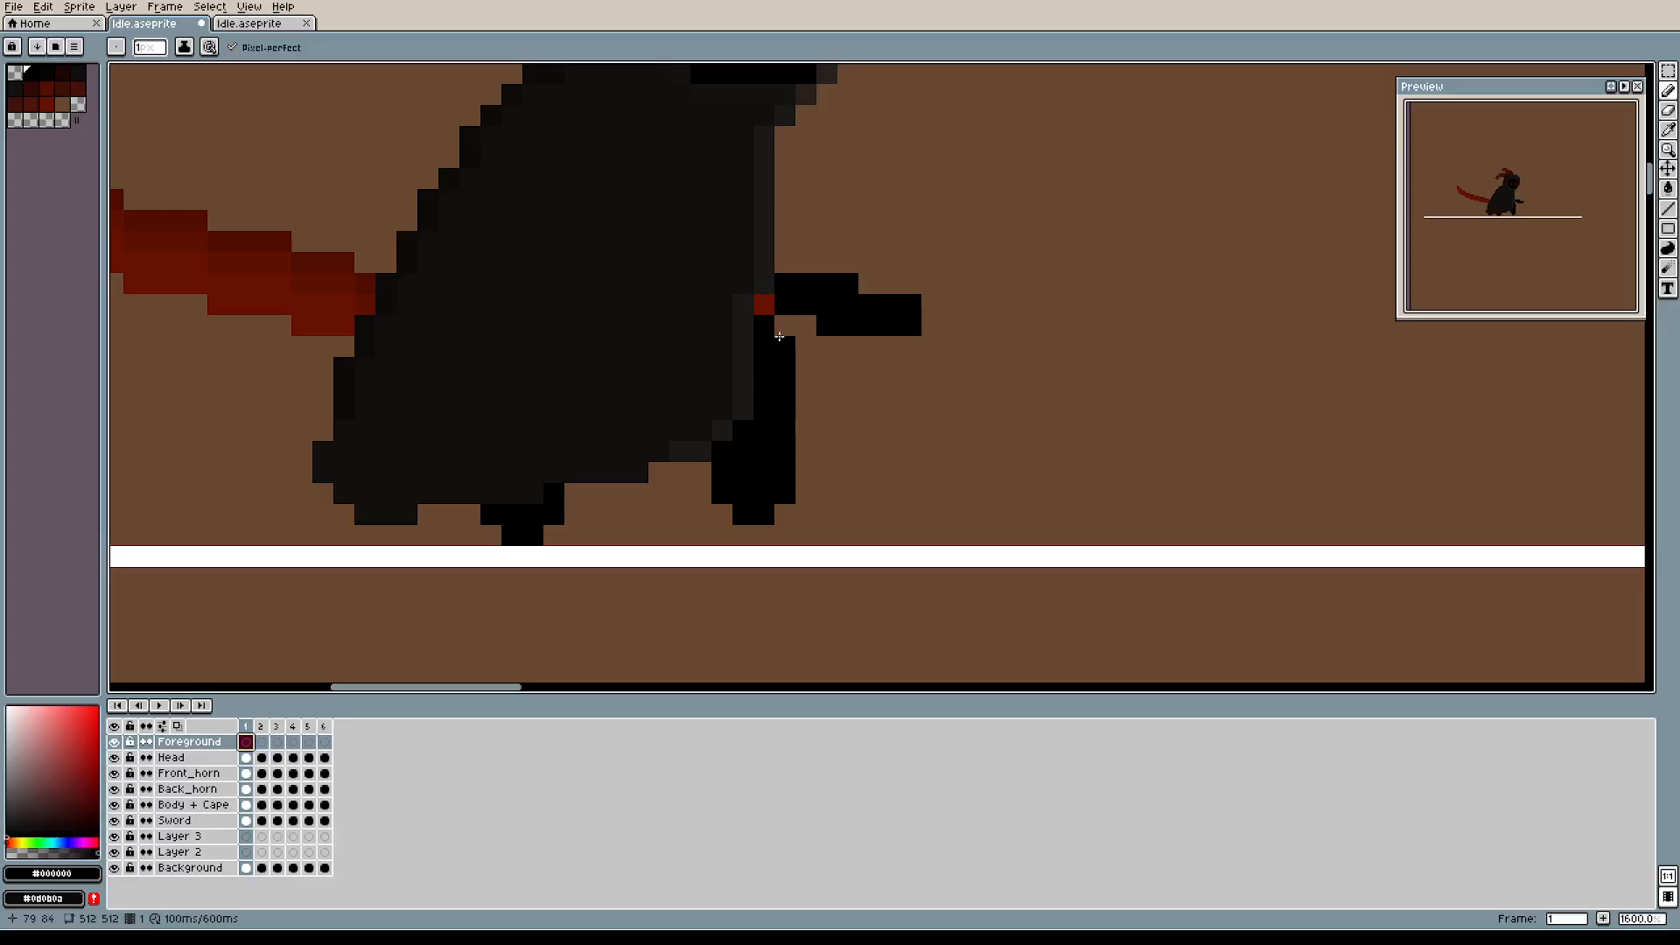
{"action": "key", "text": "m"}
{"action": "left_click_drag", "start_coordinate": [751, 312], "coordinate": [867, 409]}
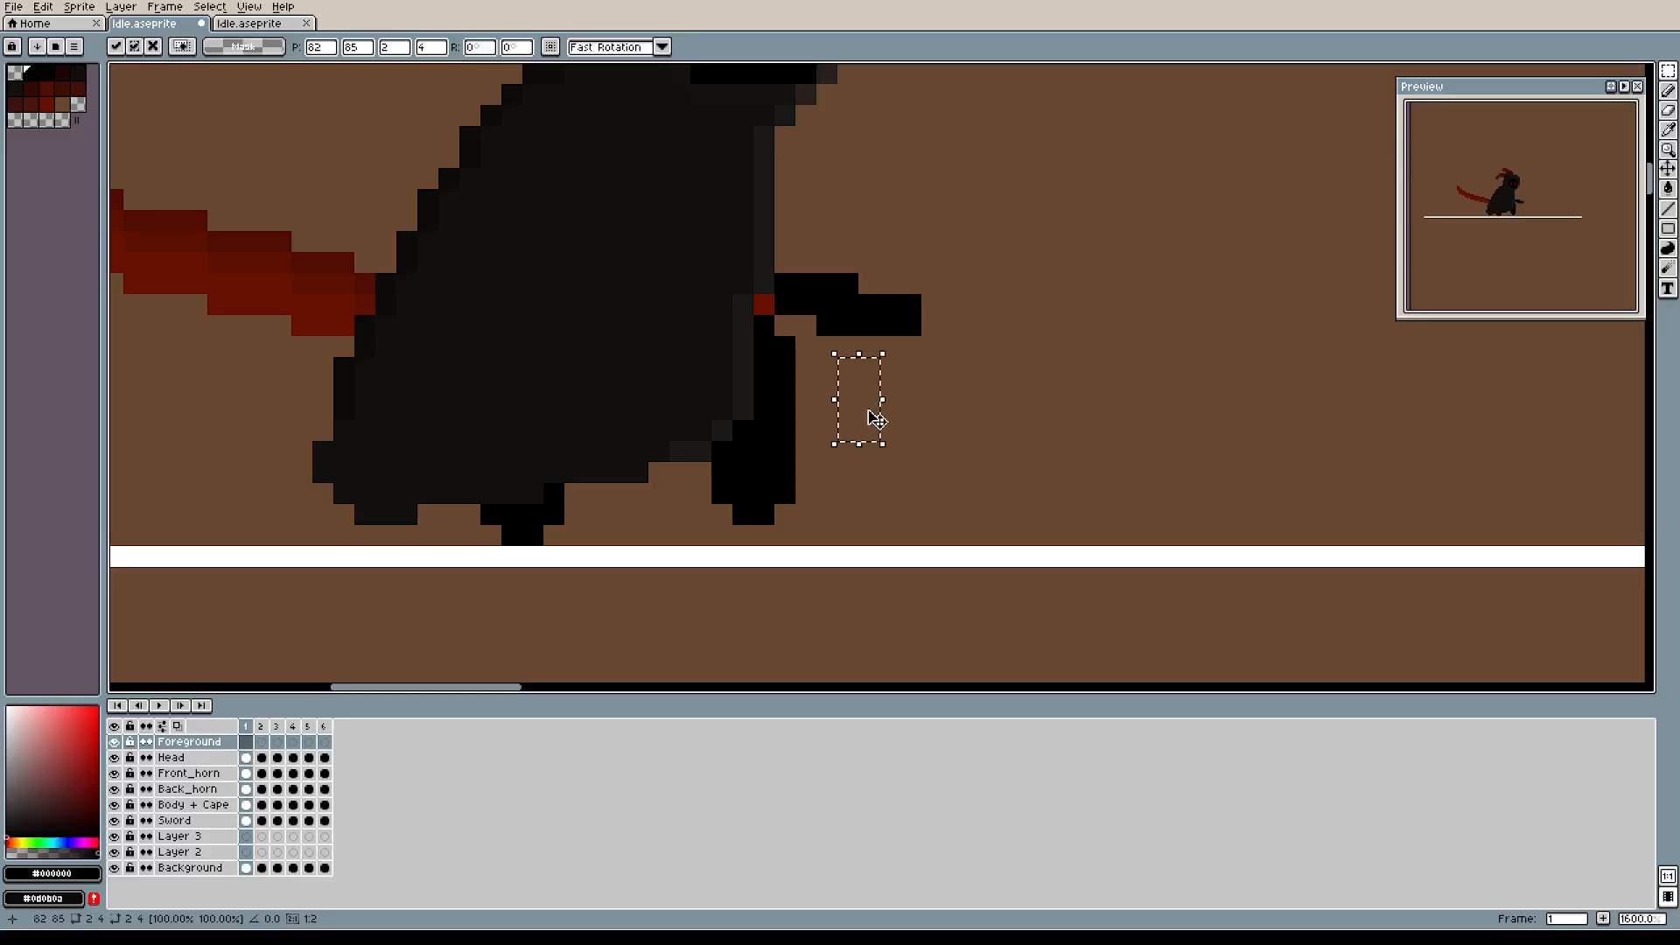
{"action": "left_click", "coordinate": [953, 430]}
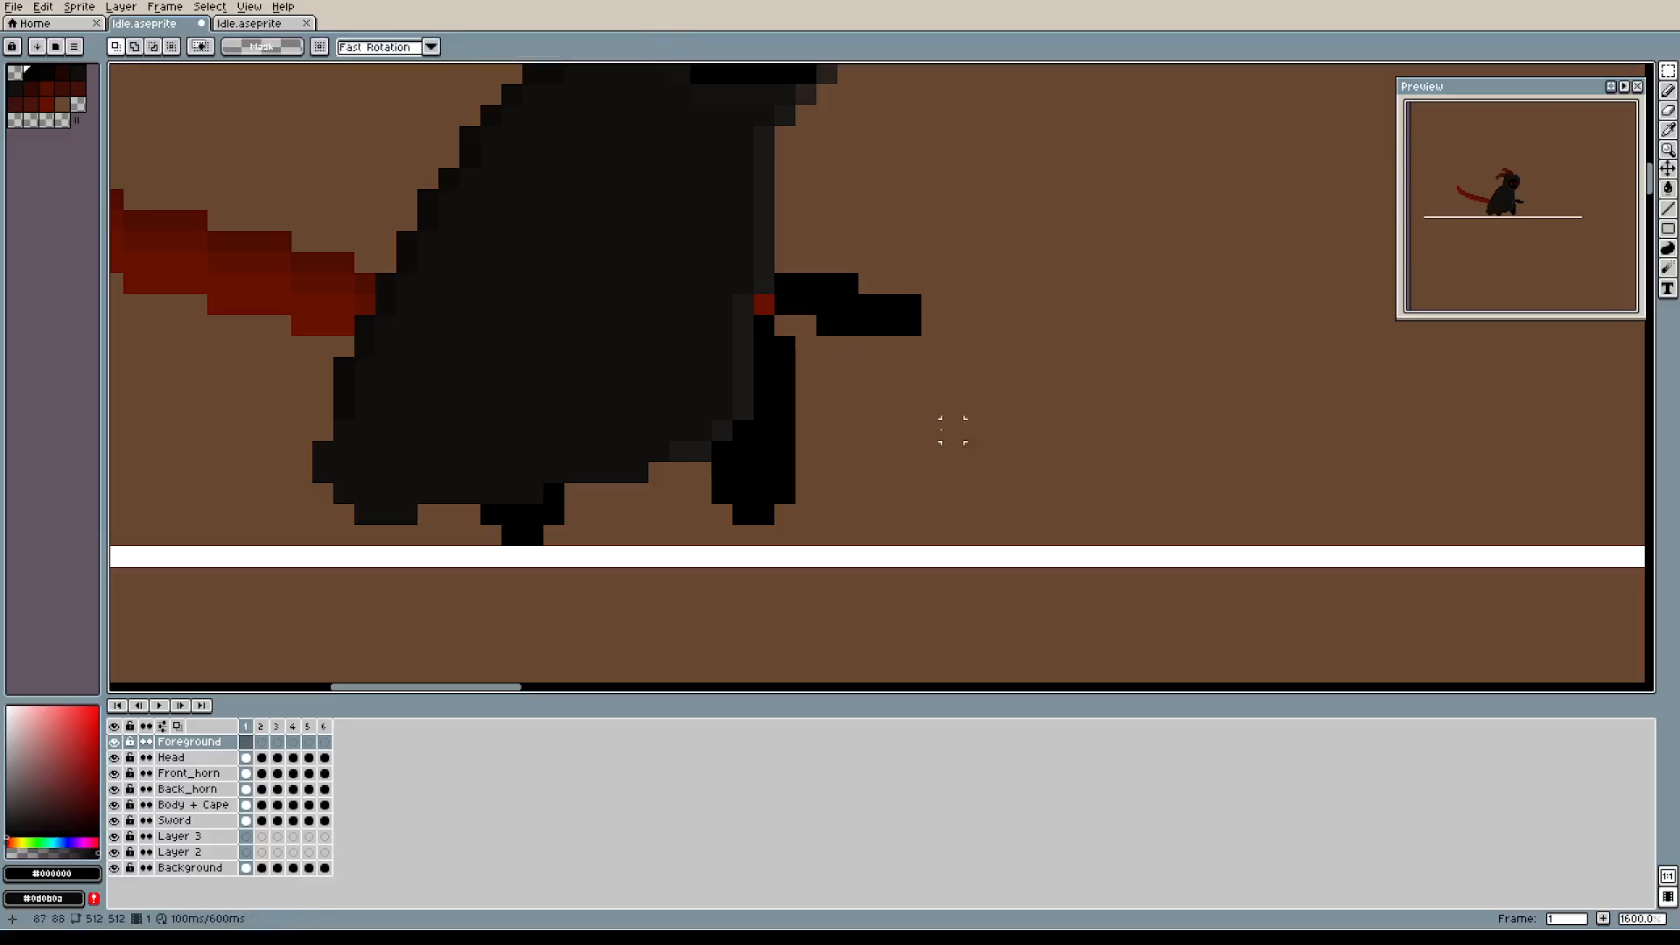
{"action": "left_click", "coordinate": [191, 806]}
{"action": "left_click_drag", "start_coordinate": [763, 325], "coordinate": [791, 398]}
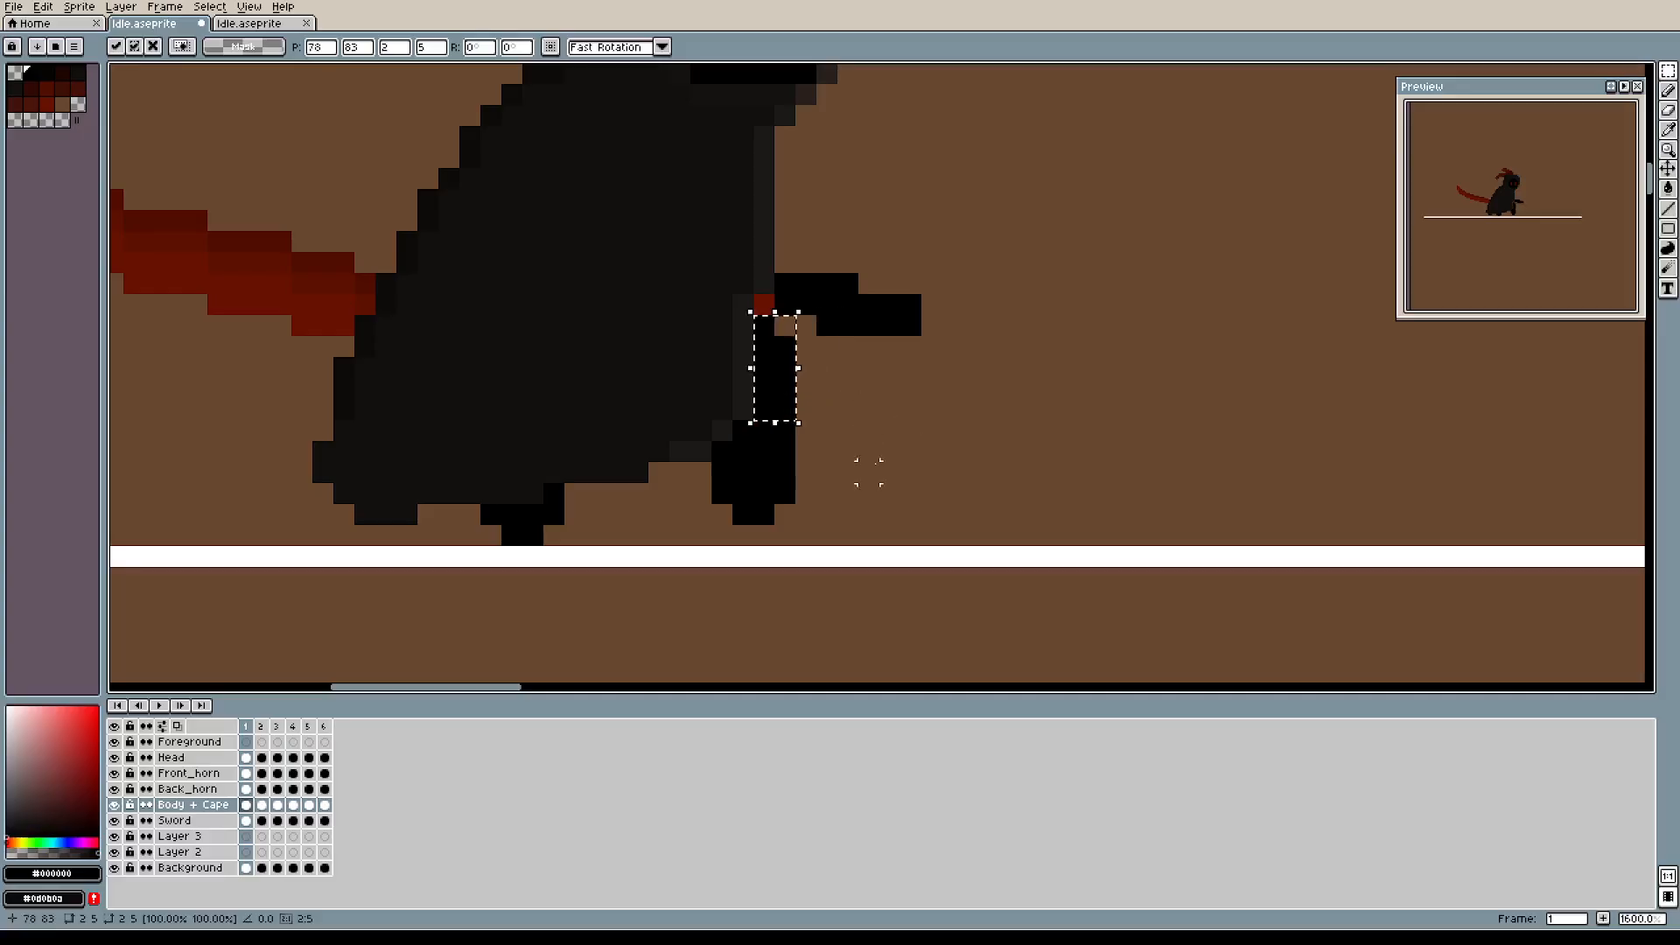
{"action": "left_click", "coordinate": [1015, 473]}
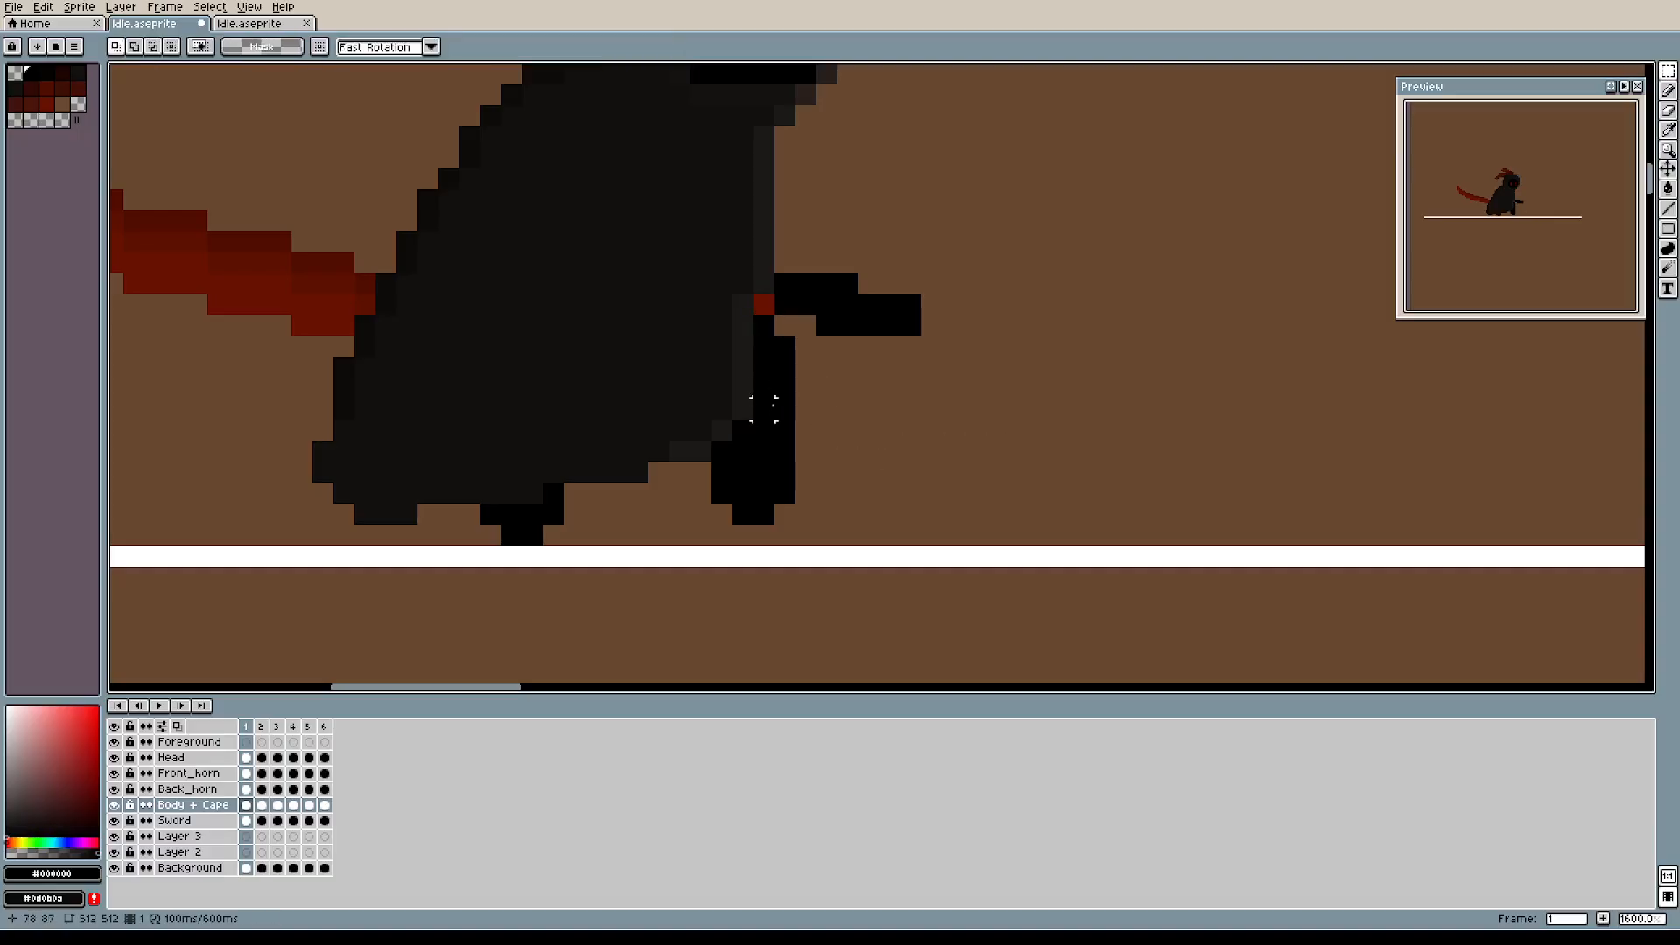
{"action": "left_click_drag", "start_coordinate": [764, 324], "coordinate": [792, 418]}
{"action": "left_click", "coordinate": [869, 452]}
Select only the black front leg on frame 1's Body + Cape layer and shift it one pixel toward the back leg.
{"action": "left_click_drag", "start_coordinate": [784, 323], "coordinate": [722, 518]}
{"action": "left_click_drag", "start_coordinate": [729, 328], "coordinate": [739, 327]}
{"action": "right_click", "coordinate": [743, 349]}
{"action": "right_click", "coordinate": [724, 349]}
{"action": "right_click", "coordinate": [728, 361]}
{"action": "right_click", "coordinate": [732, 368]}
{"action": "left_click_drag", "start_coordinate": [740, 373], "coordinate": [744, 471]}
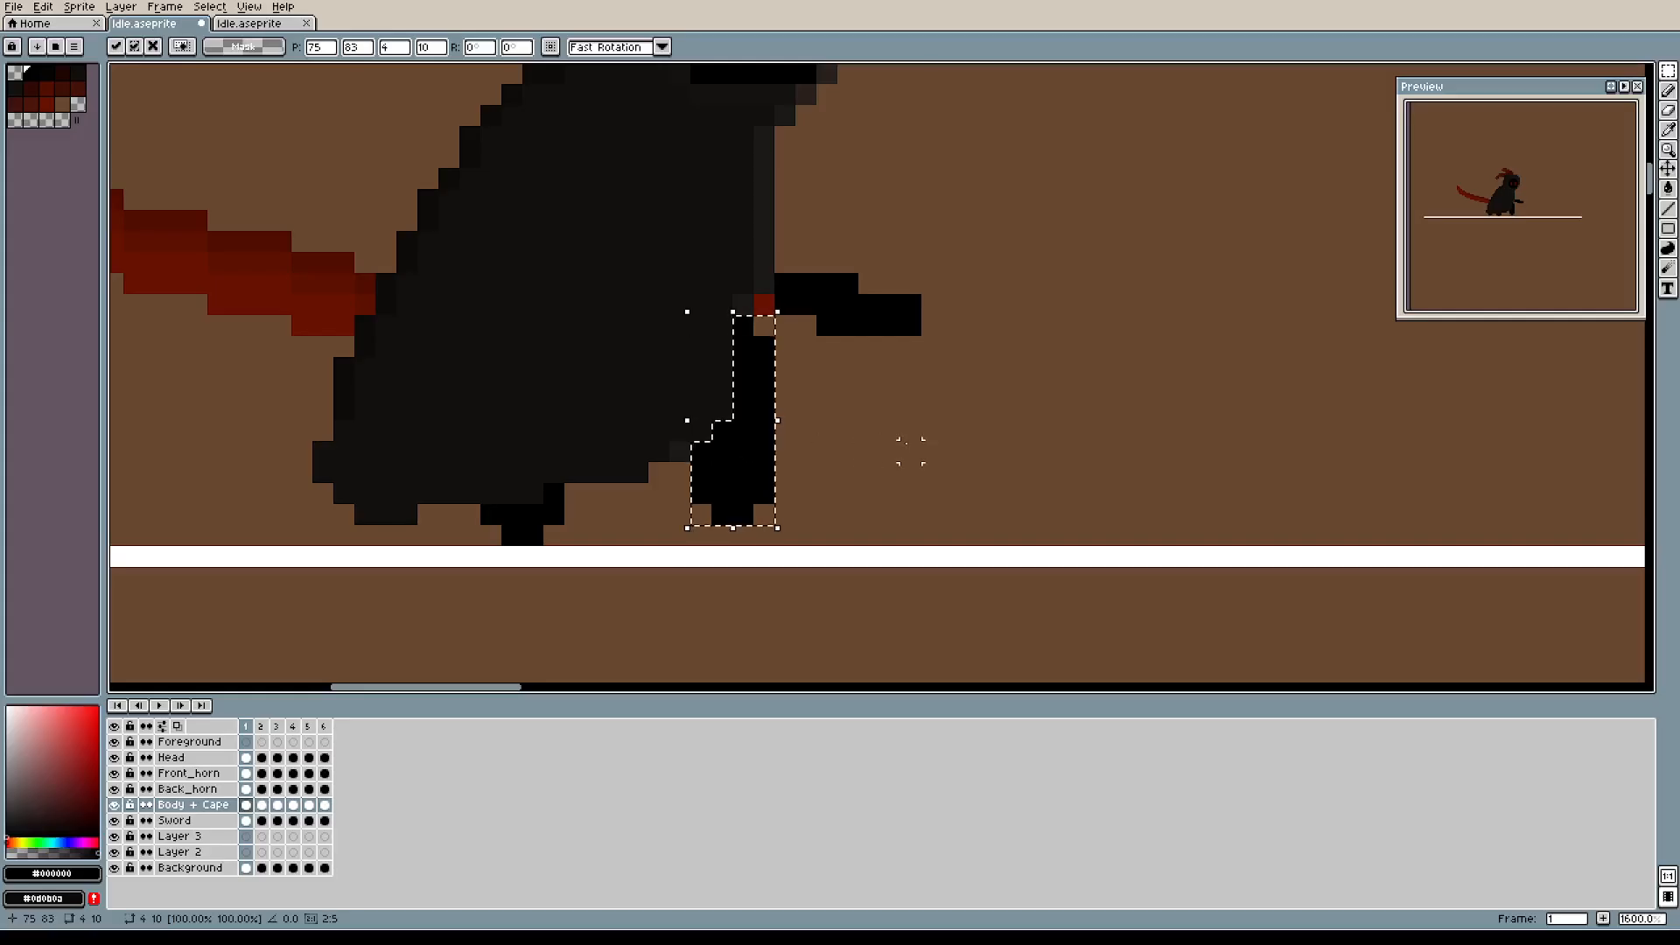
{"action": "left_click", "coordinate": [828, 374]}
Repaint the cape's lighter front-edge pixels that the shifted leg covers in frame 1, using the colour sampled from that edge.
{"action": "left_click", "coordinate": [749, 304], "text": "alt"}
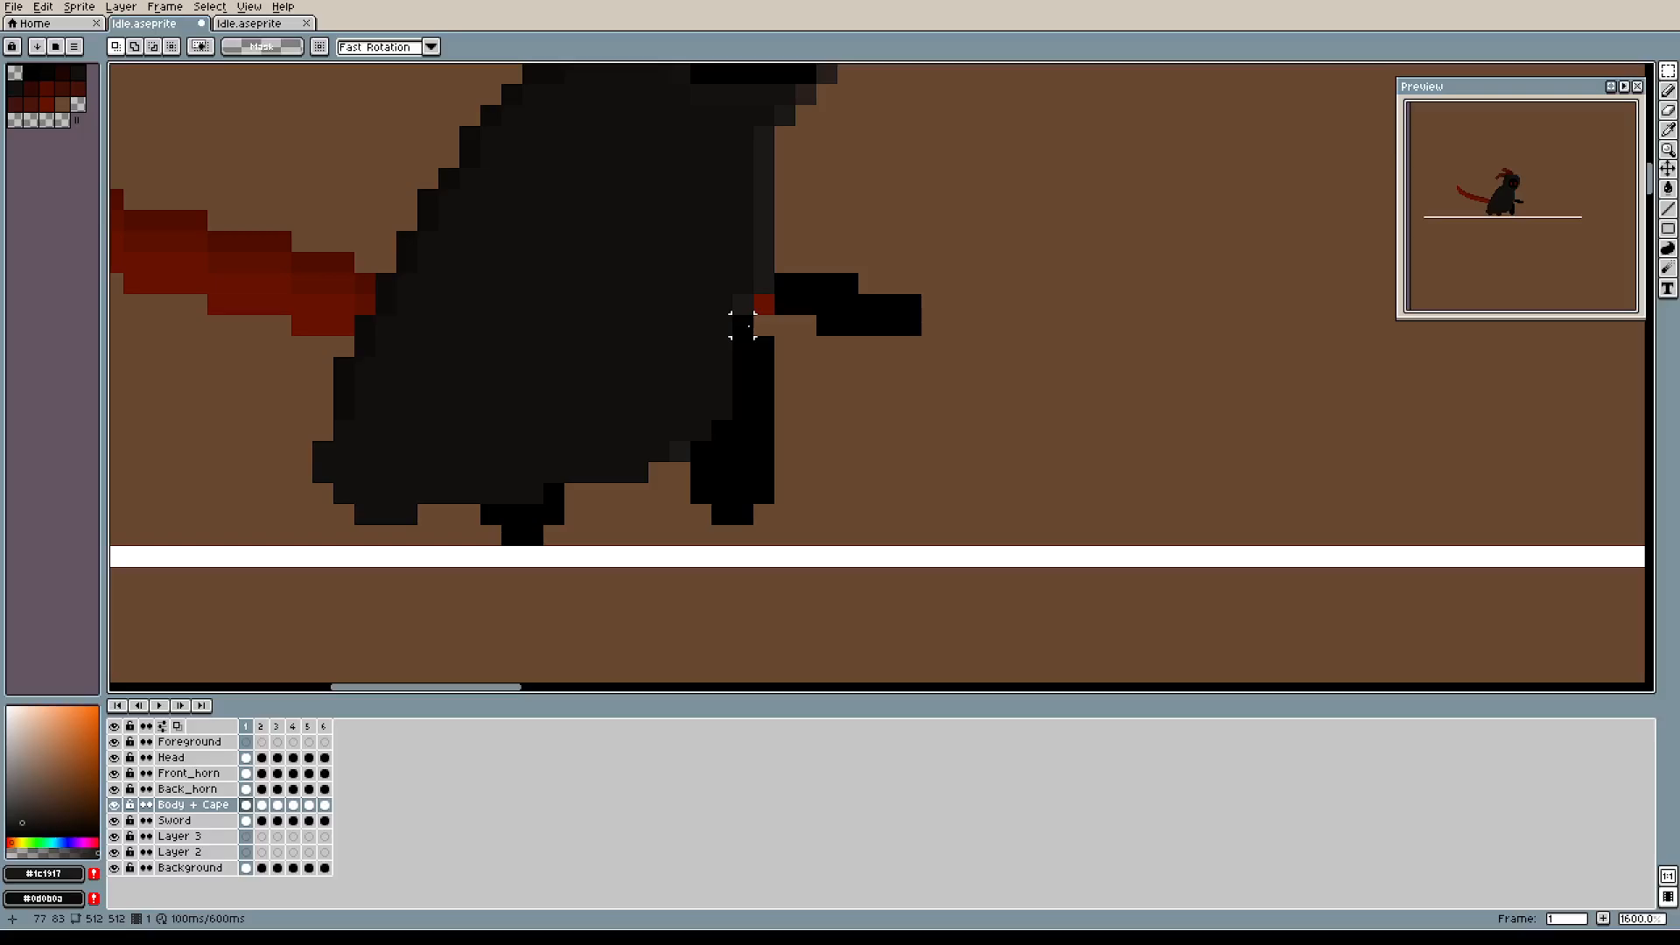
{"action": "key", "text": "b"}
{"action": "left_click_drag", "start_coordinate": [744, 341], "coordinate": [745, 379]}
{"action": "left_click_drag", "start_coordinate": [710, 439], "coordinate": [705, 450]}
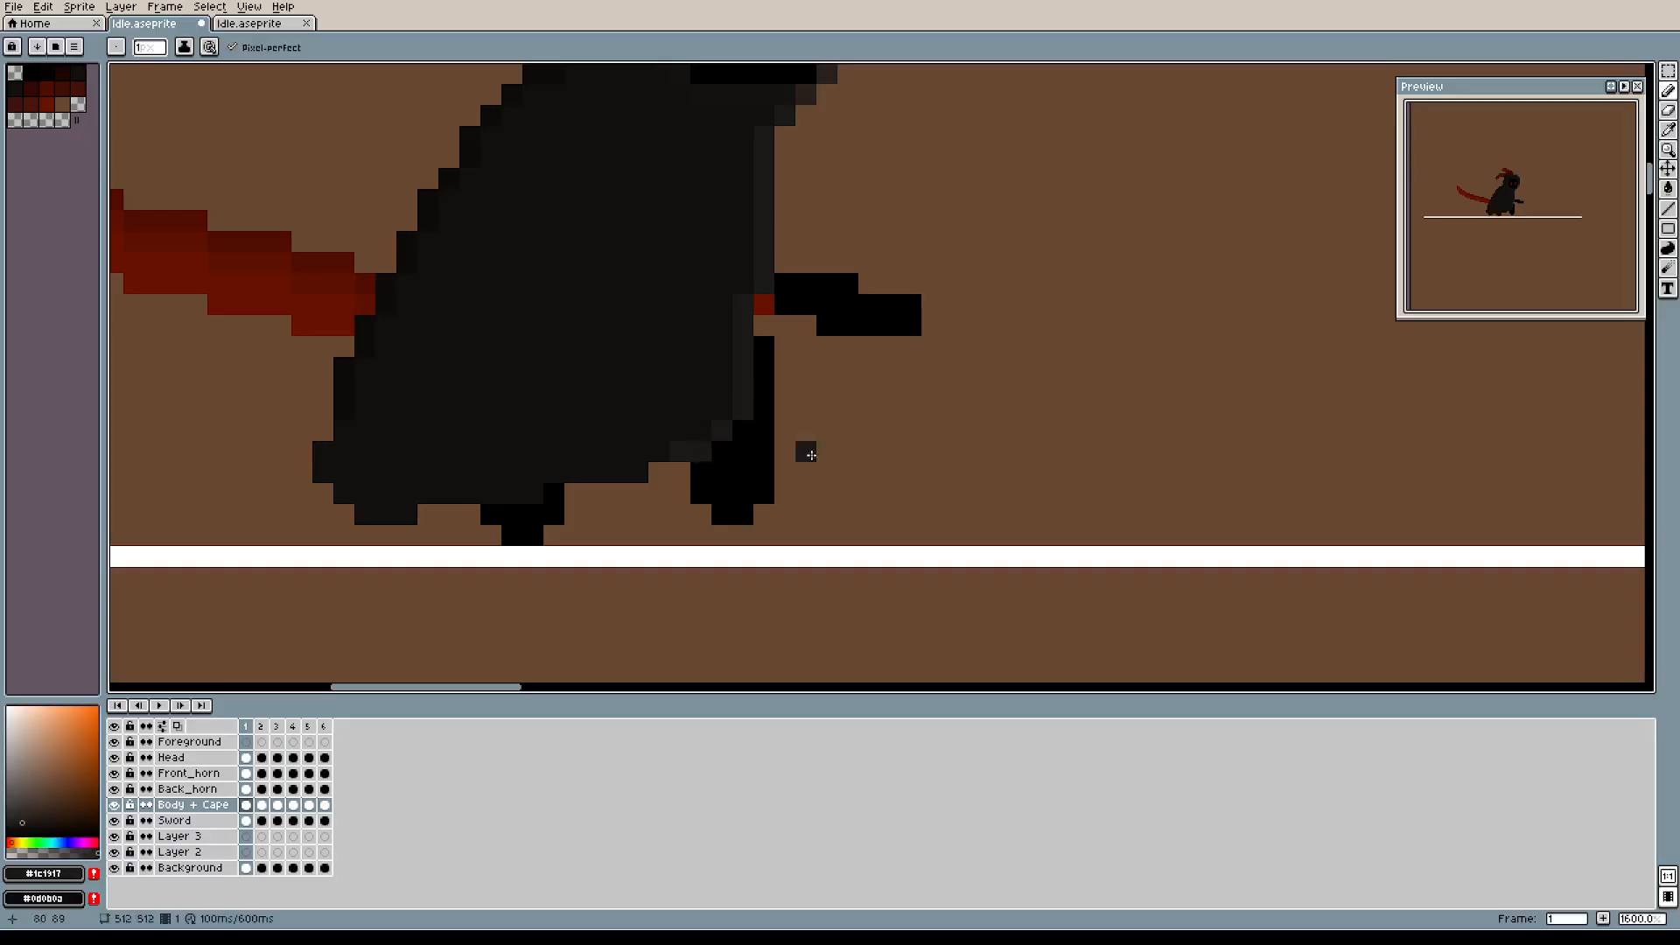
Compare the front leg between frames 1 and 2, and check the standing pose in the other idle file.
{"action": "left_click", "coordinate": [261, 728]}
{"action": "left_click", "coordinate": [247, 728]}
{"action": "left_click", "coordinate": [261, 728]}
{"action": "left_click", "coordinate": [248, 728]}
{"action": "left_click", "coordinate": [260, 729]}
{"action": "left_click", "coordinate": [248, 729]}
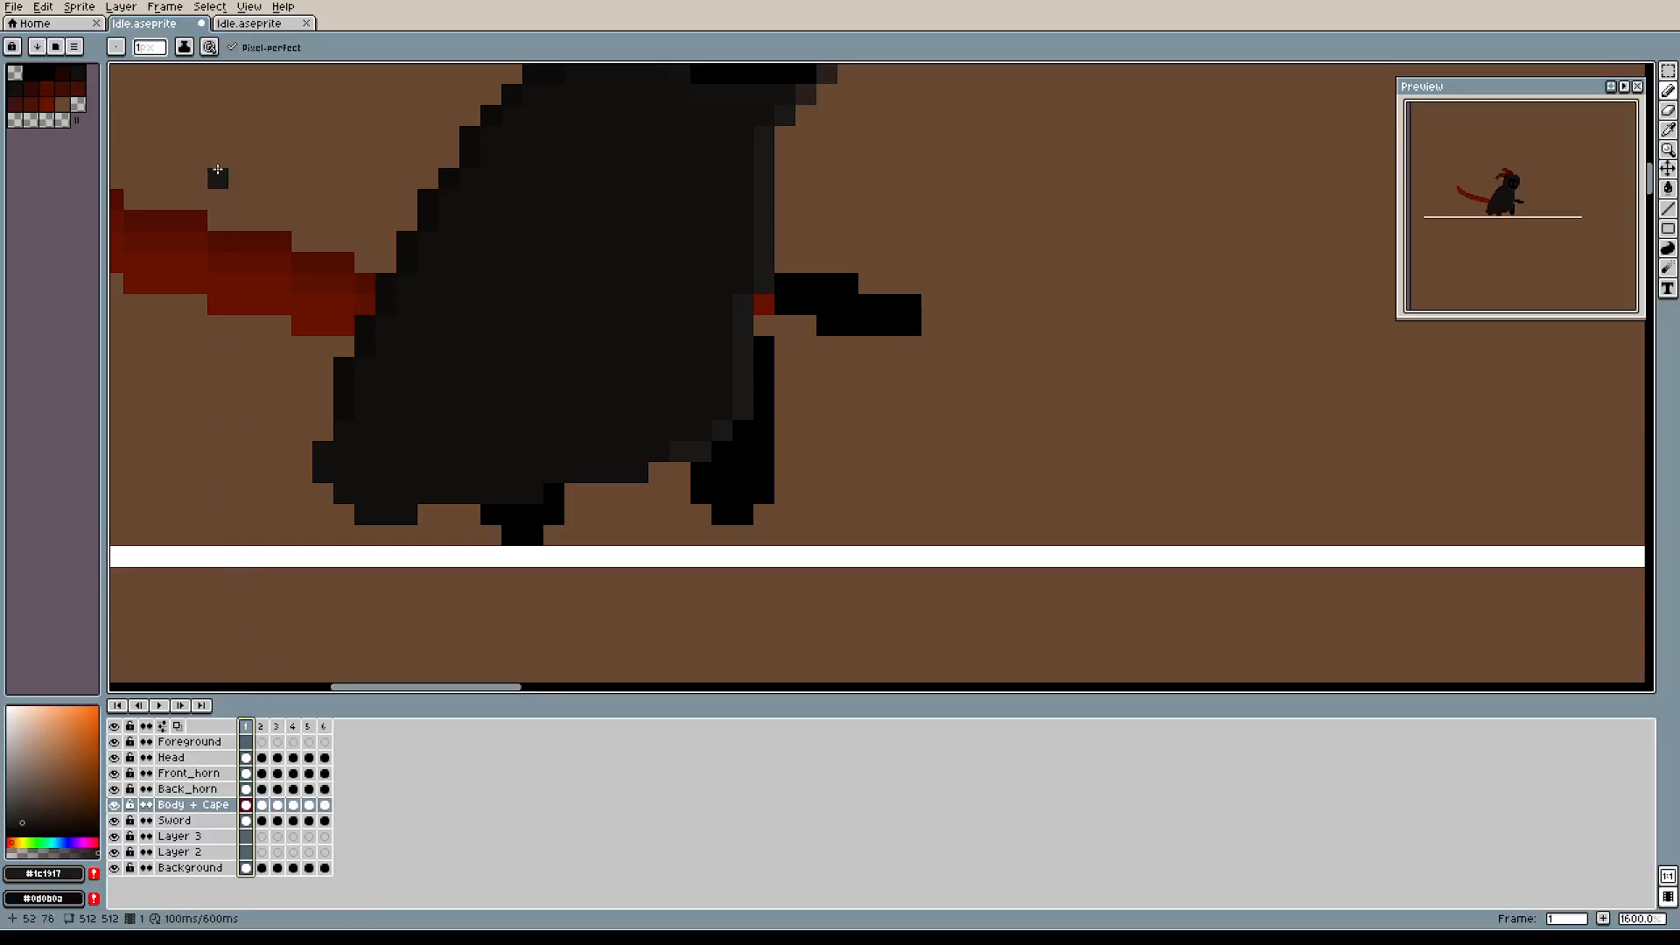
{"action": "left_click", "coordinate": [253, 24]}
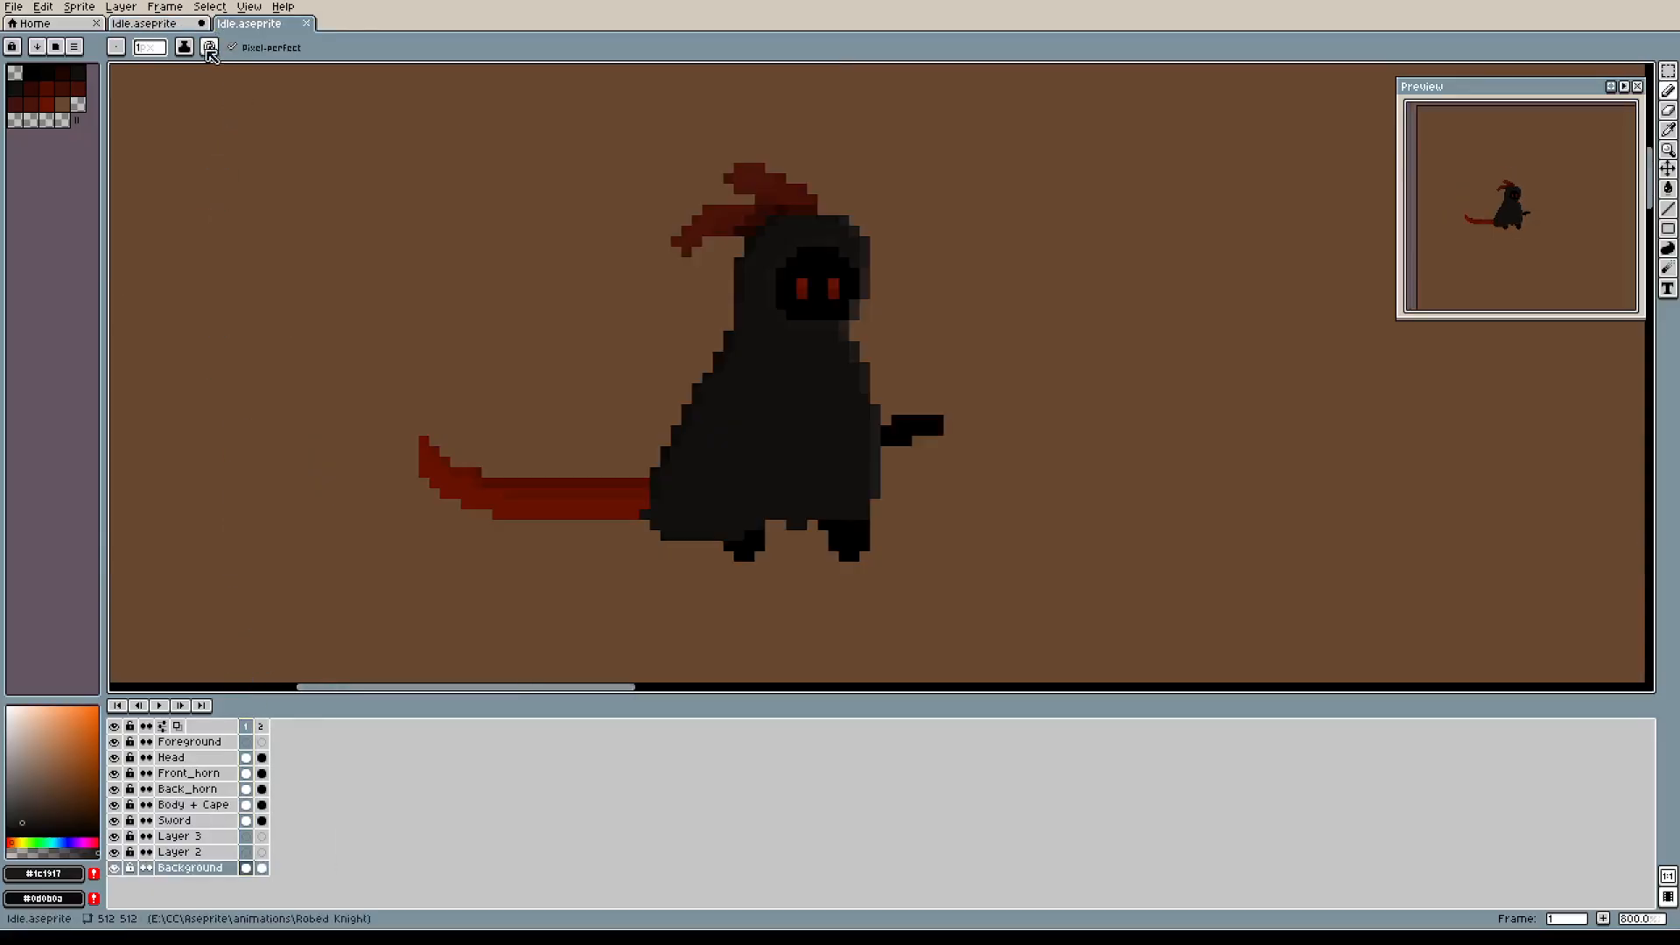
{"action": "left_click", "coordinate": [149, 24]}
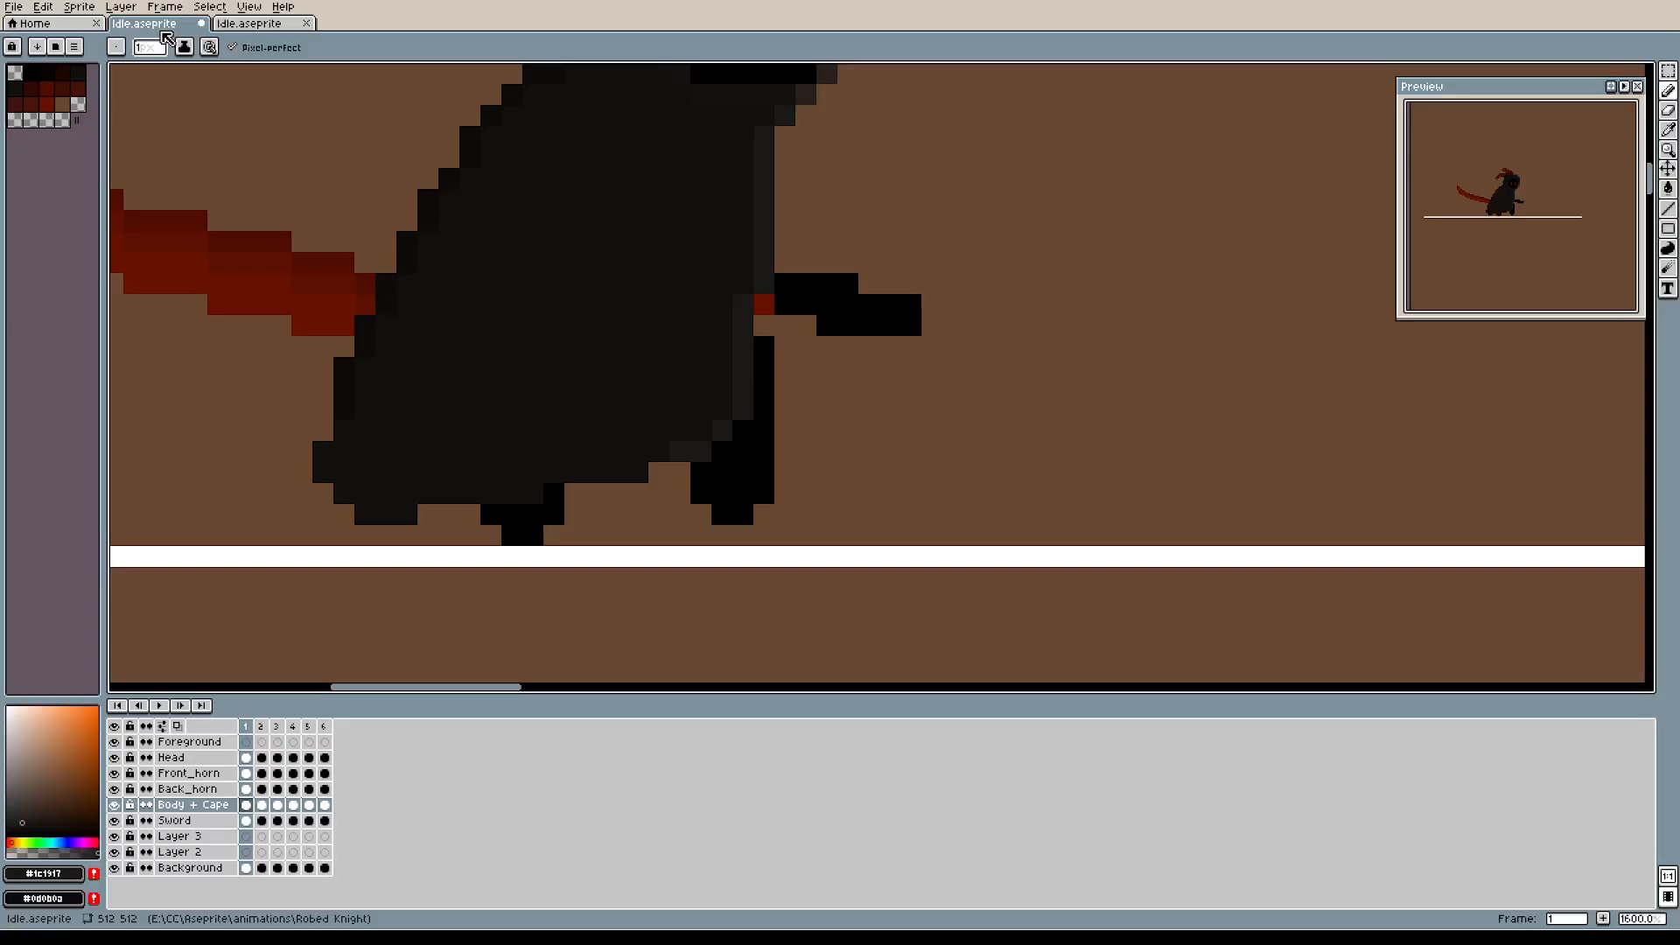
Step through the frames from 1 to 6 twice to check how the front leg moves.
{"action": "left_click", "coordinate": [261, 727]}
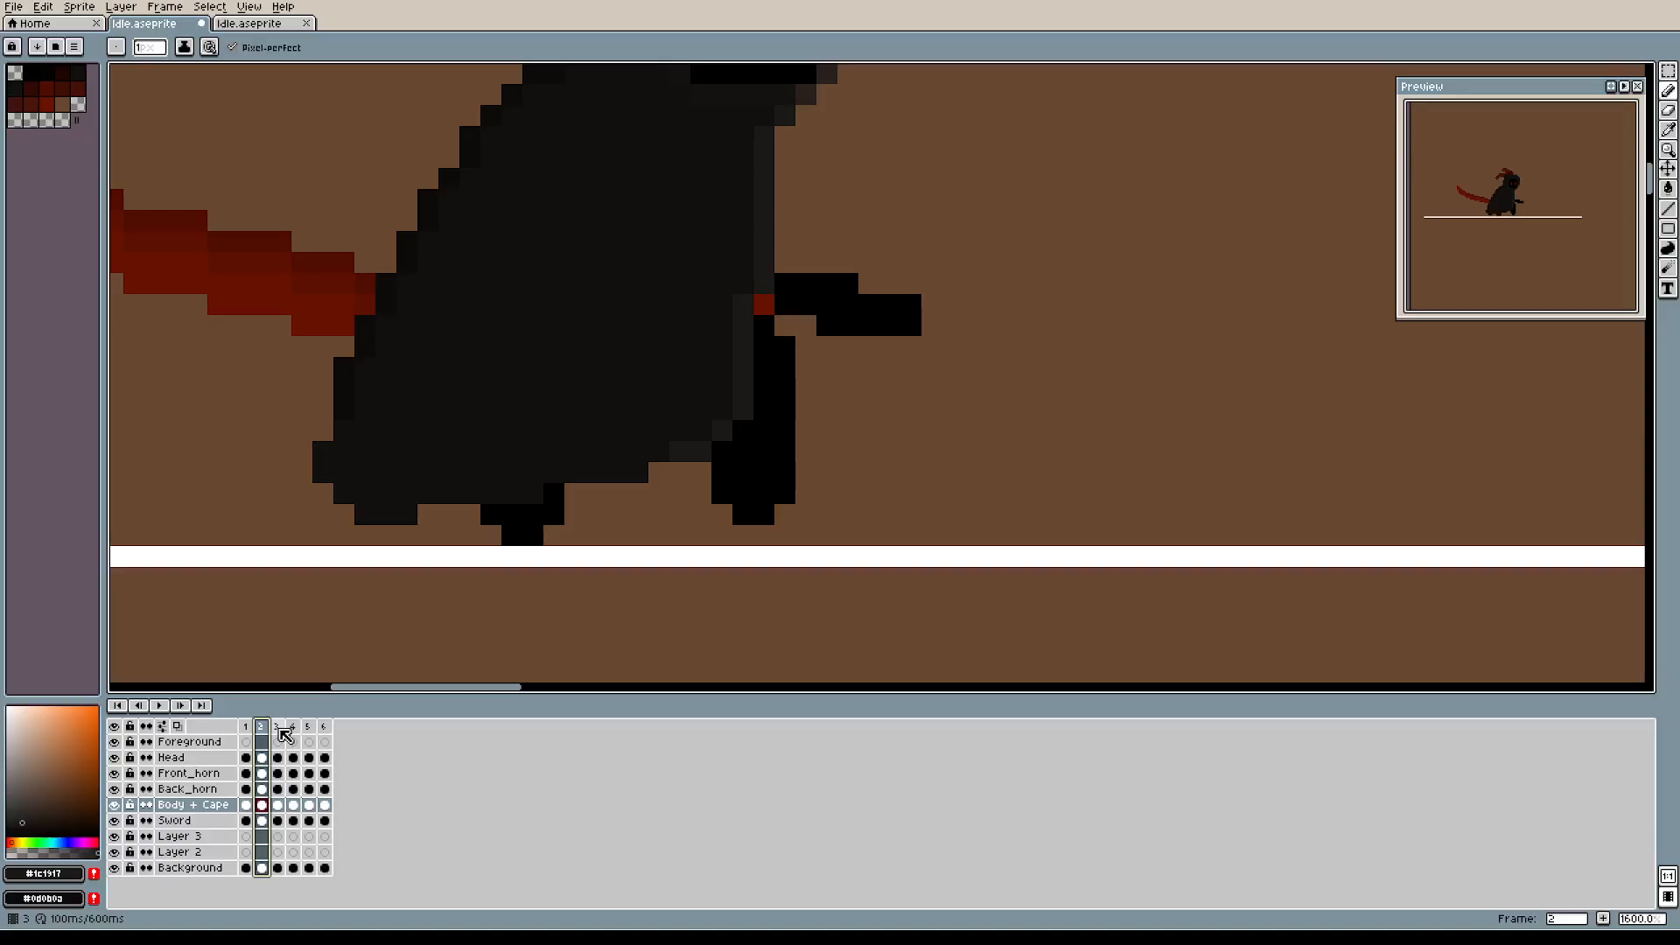
{"action": "left_click", "coordinate": [279, 728]}
{"action": "left_click", "coordinate": [293, 728]}
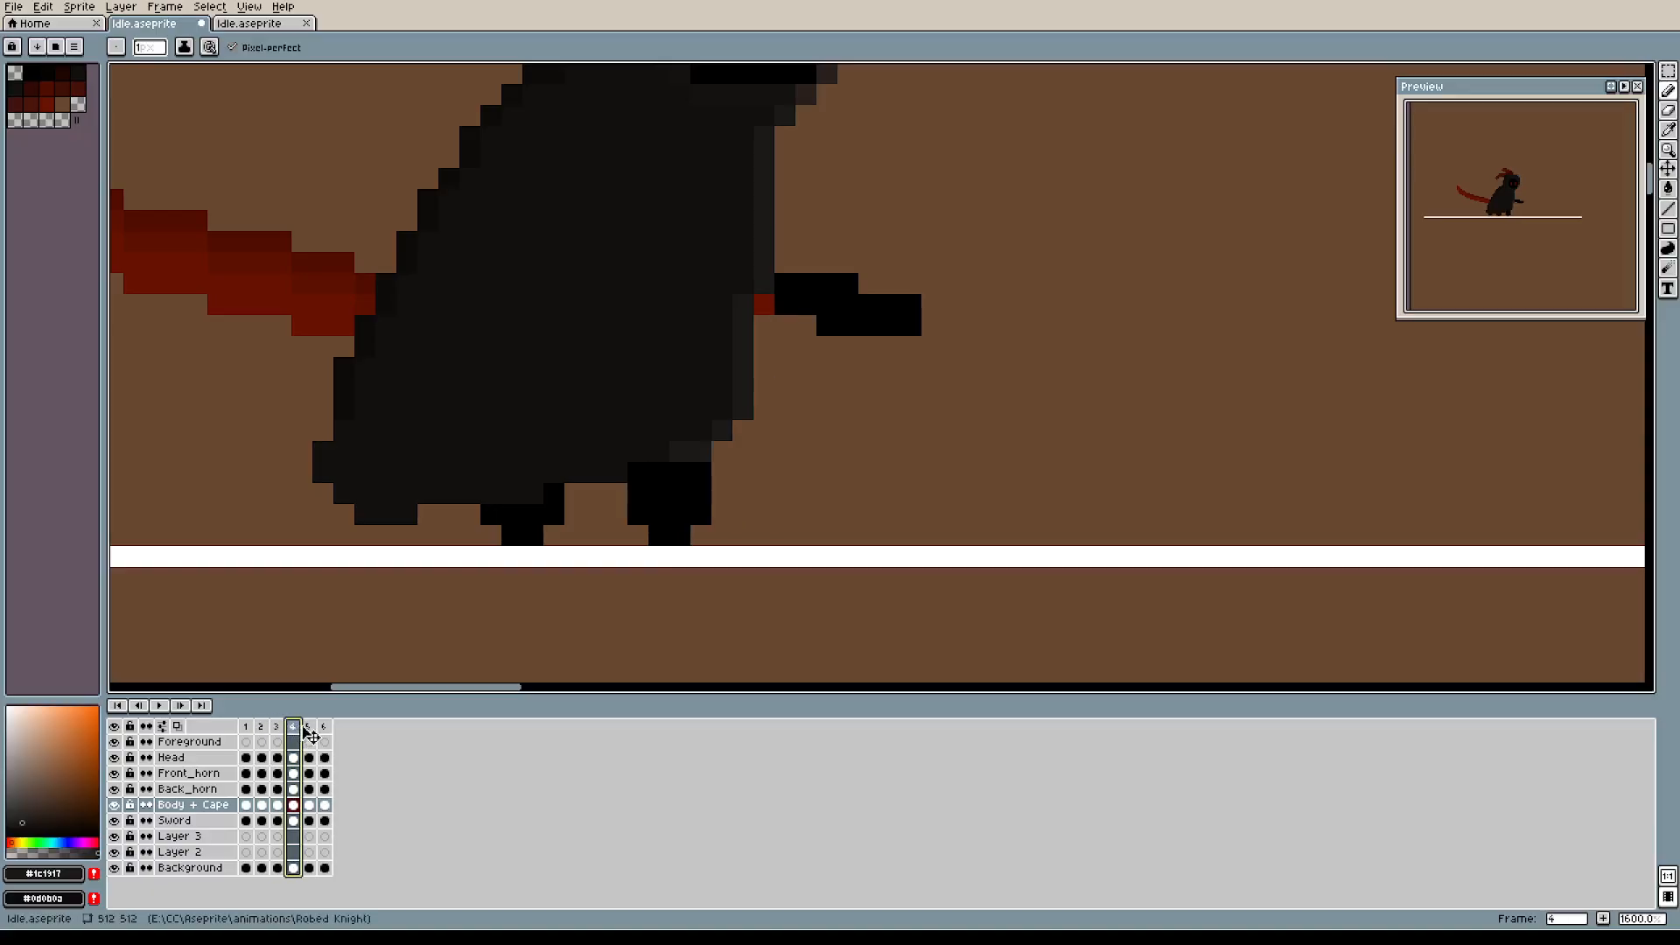
{"action": "left_click", "coordinate": [309, 728]}
{"action": "left_click", "coordinate": [325, 728]}
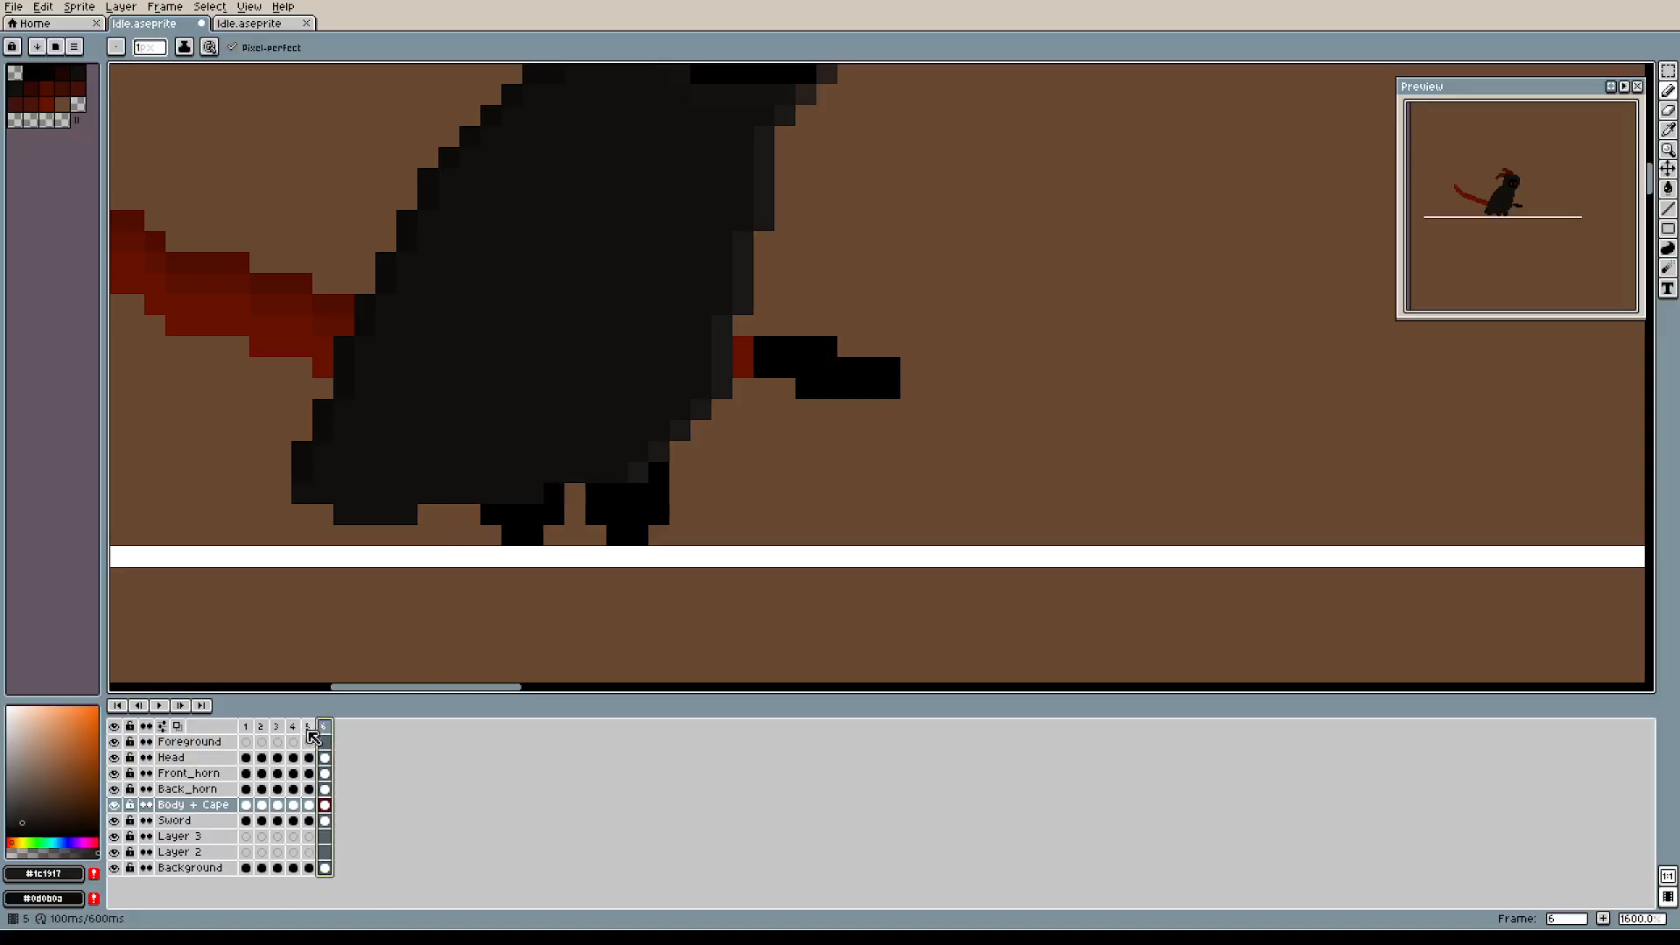
{"action": "left_click", "coordinate": [248, 730]}
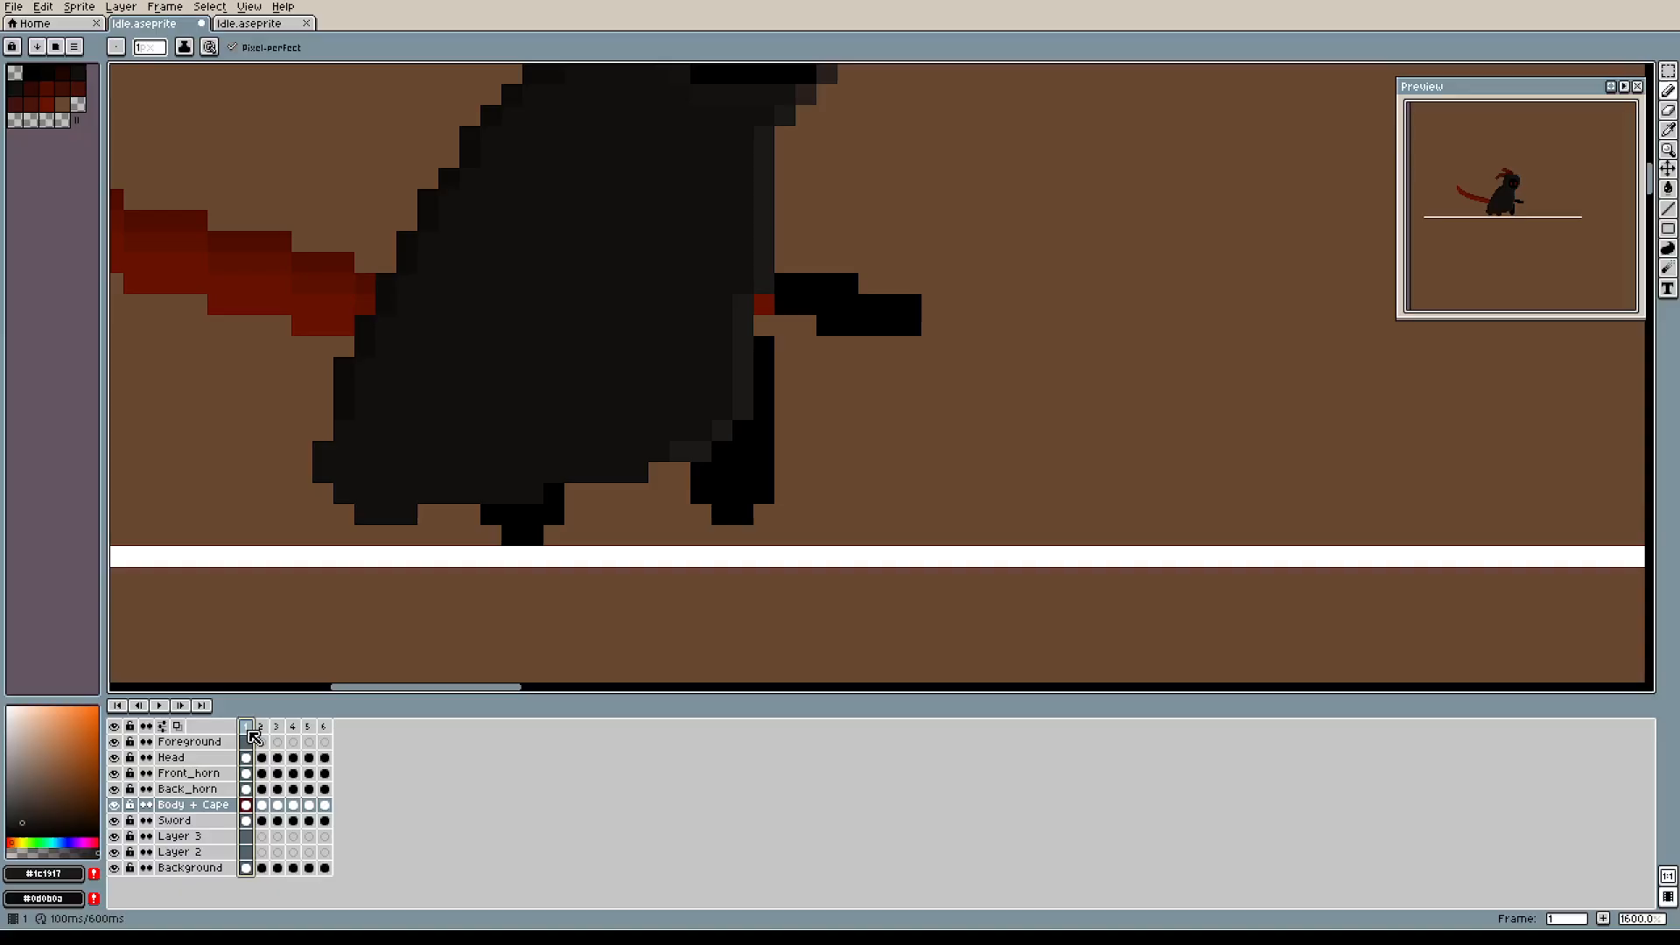
{"action": "left_click", "coordinate": [262, 728]}
{"action": "left_click", "coordinate": [277, 728]}
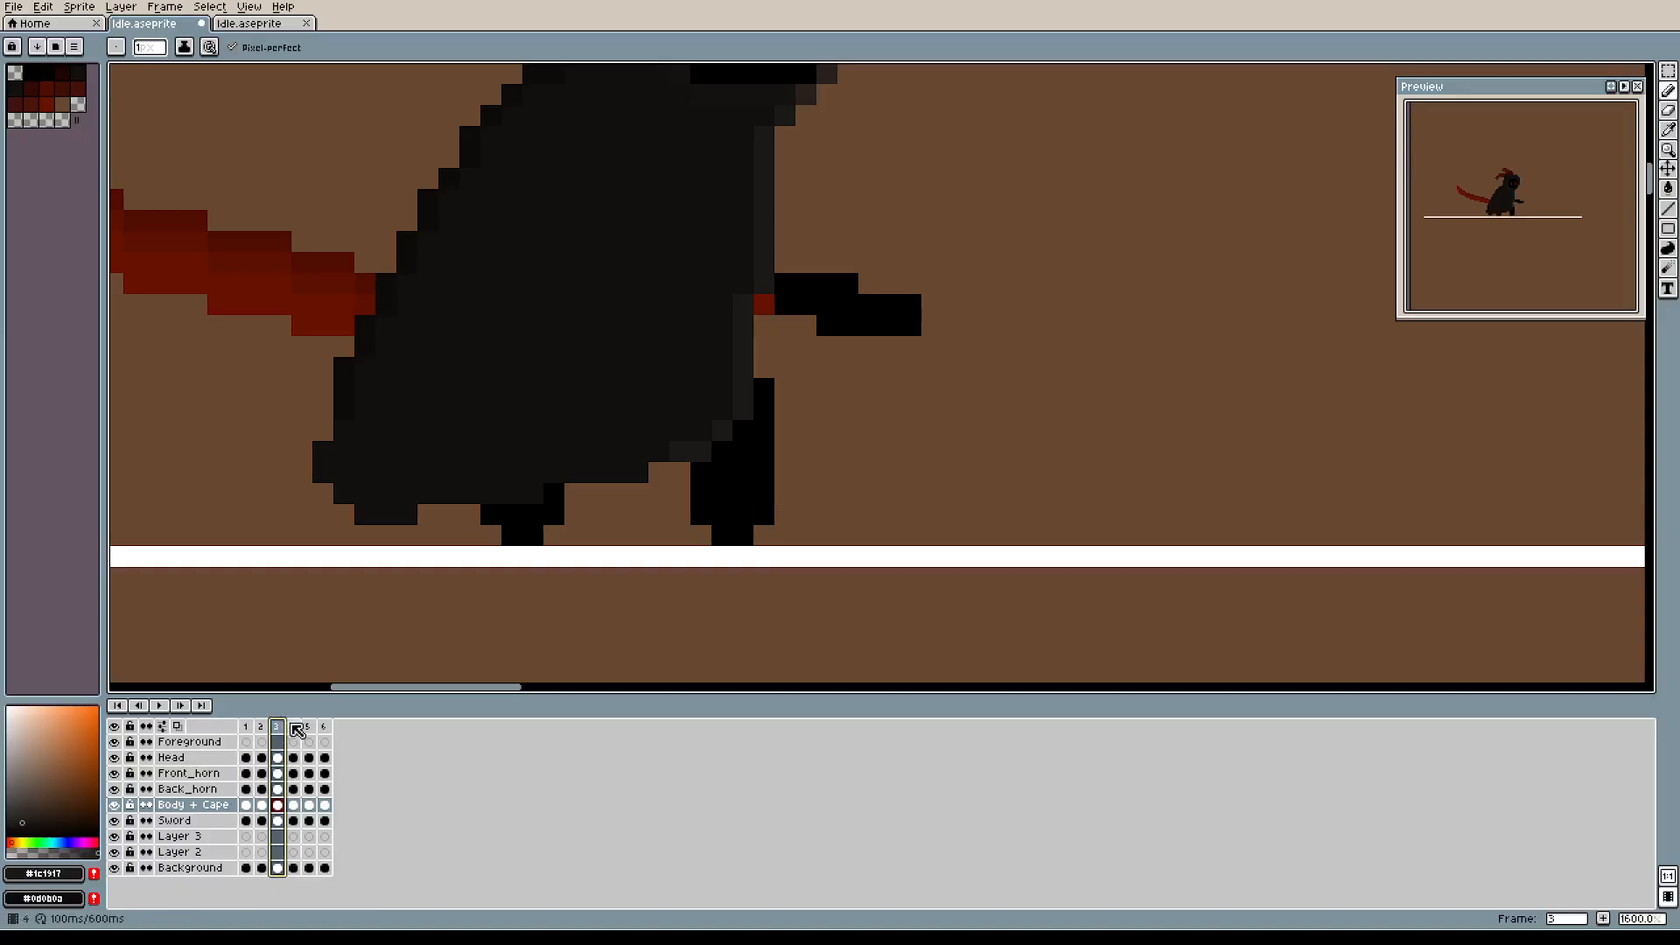
{"action": "left_click", "coordinate": [294, 728]}
{"action": "left_click", "coordinate": [309, 728]}
{"action": "left_click", "coordinate": [325, 728]}
Play the animation at 0.5x and at a faster speed to review the motion, and stop playback.
{"action": "scroll", "coordinate": [963, 399], "scroll_direction": "up", "scroll_amount": 3}
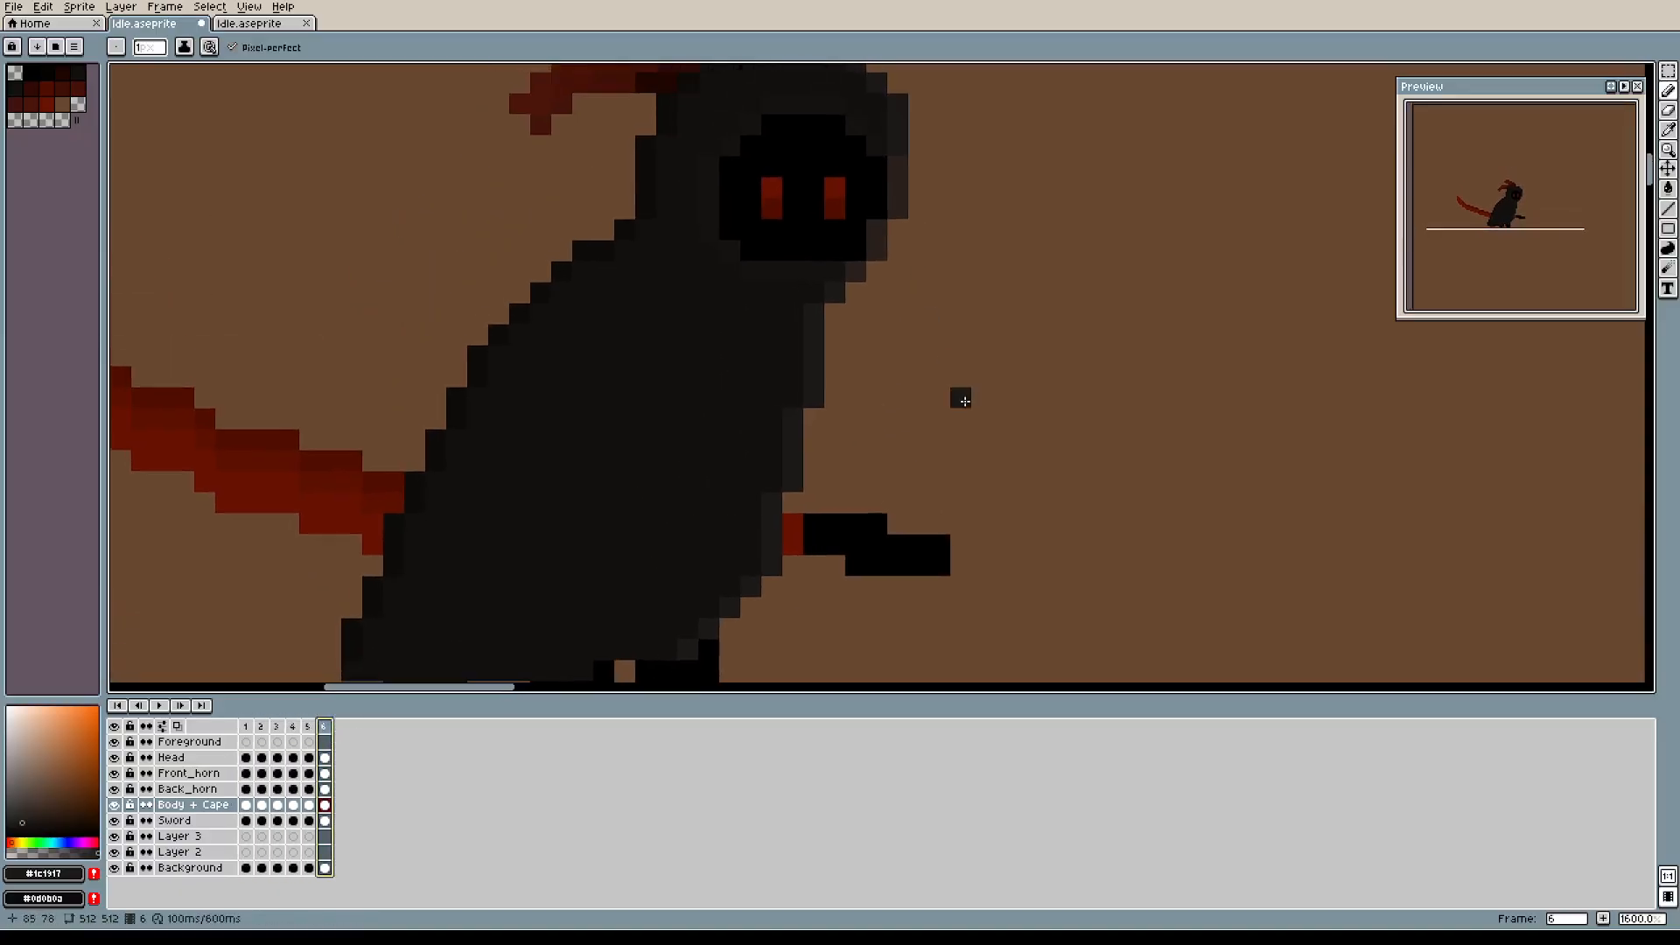
{"action": "scroll", "coordinate": [963, 400], "scroll_direction": "down", "scroll_amount": 1}
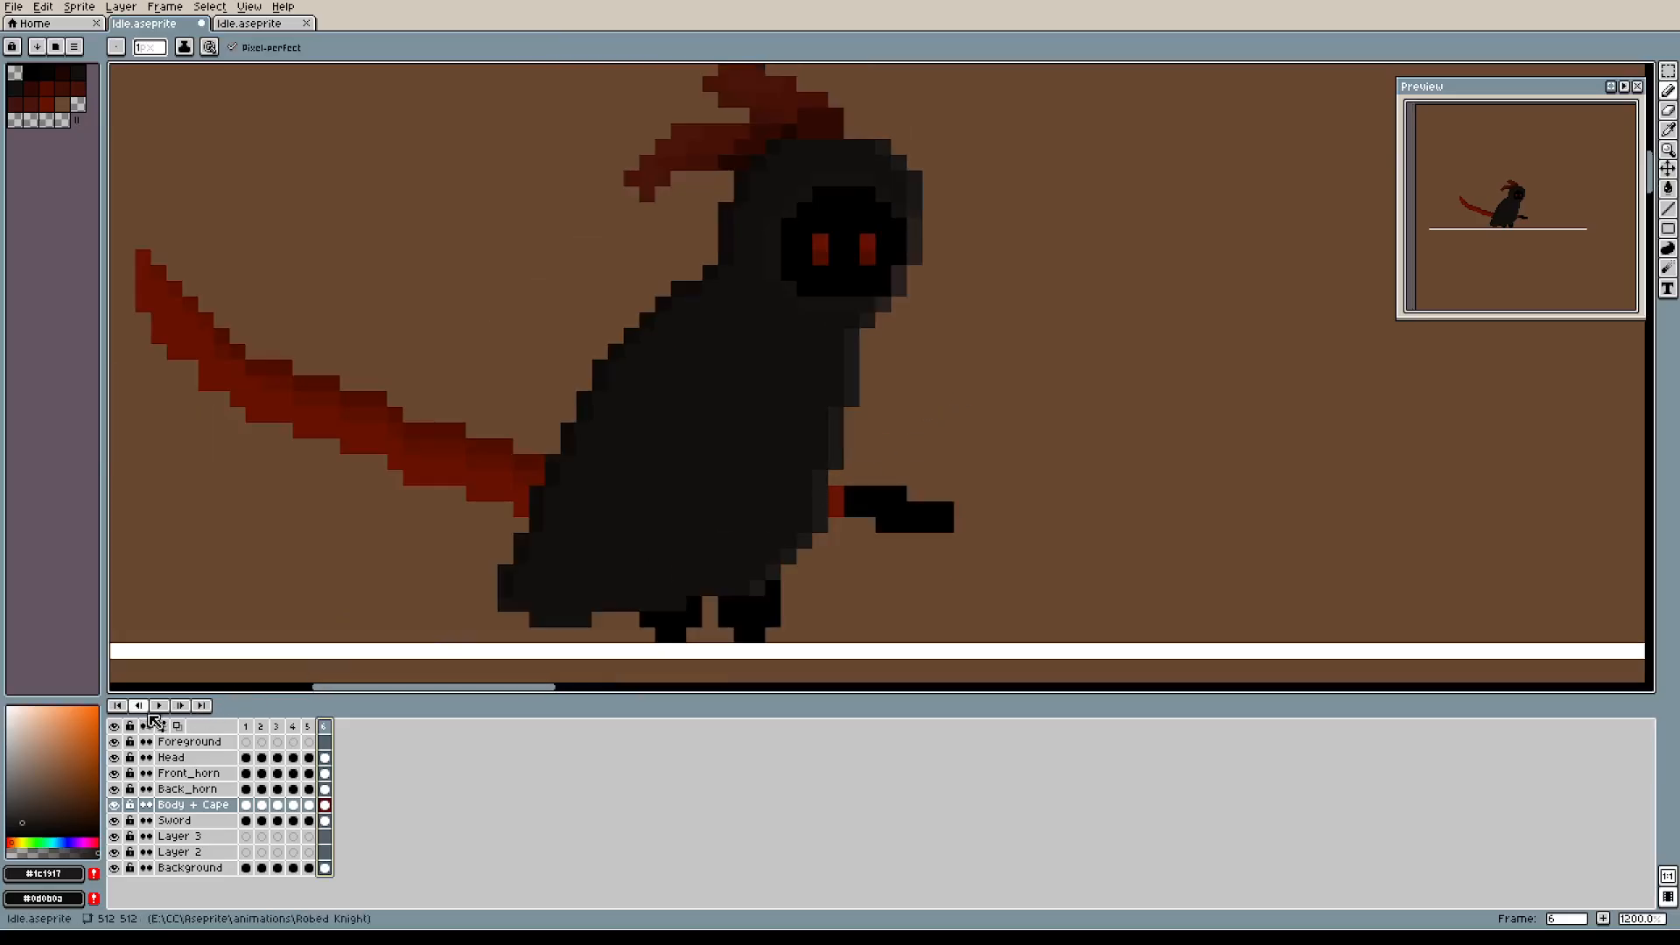
{"action": "right_click", "coordinate": [161, 707]}
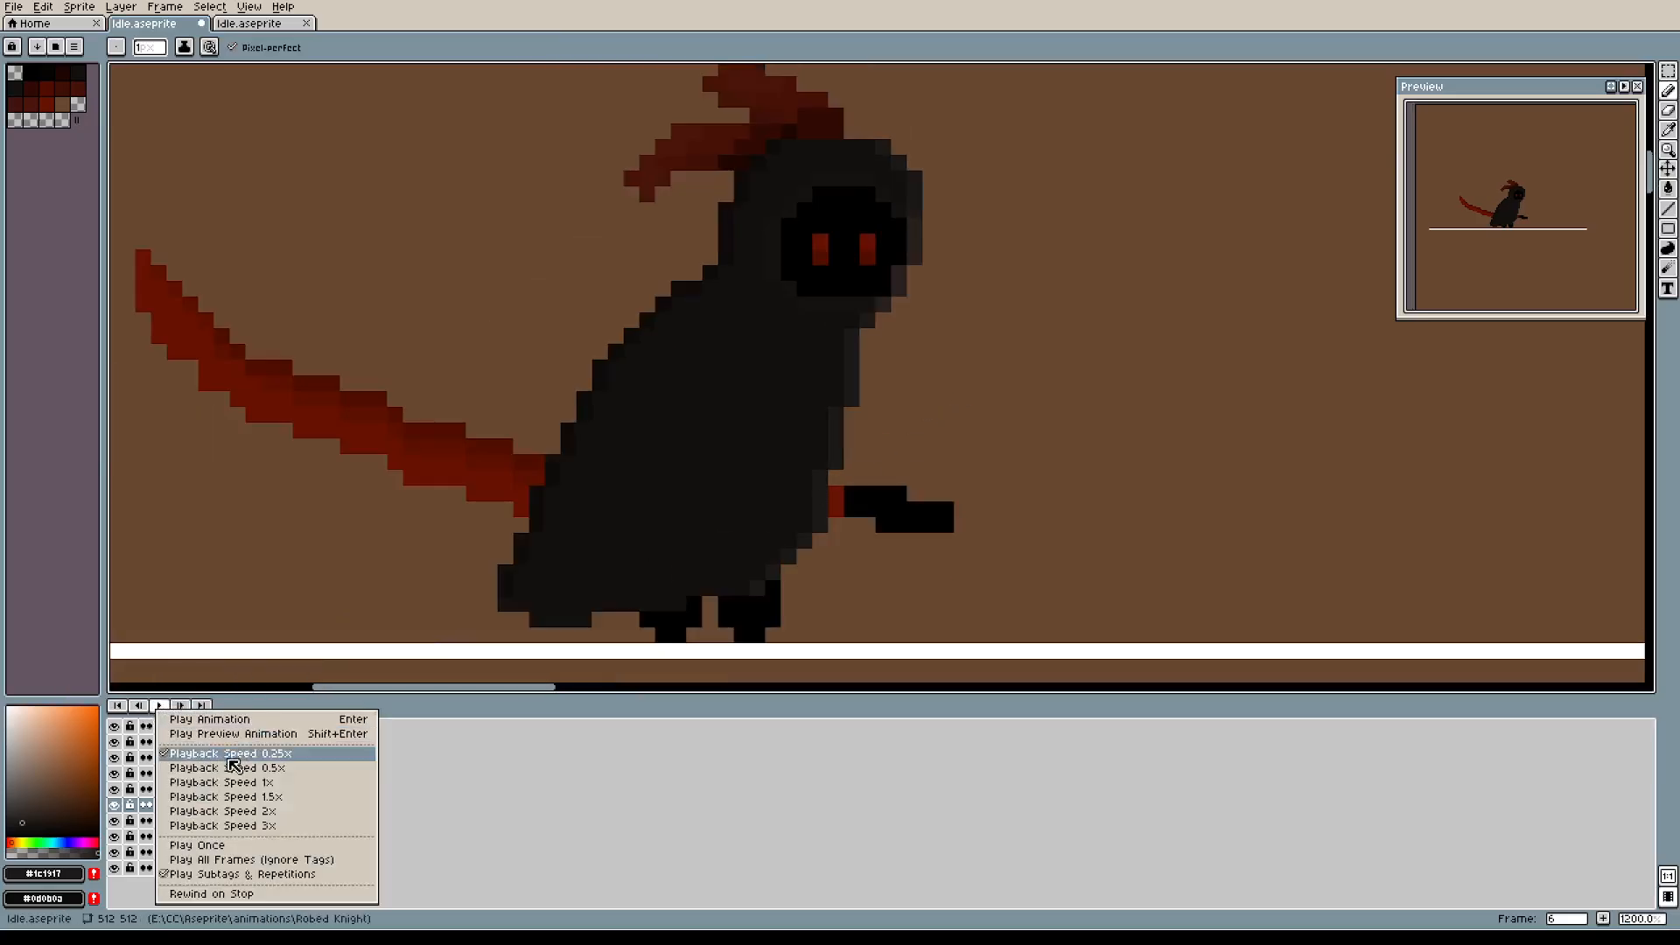
{"action": "left_click", "coordinate": [229, 767]}
{"action": "left_click", "coordinate": [156, 706]}
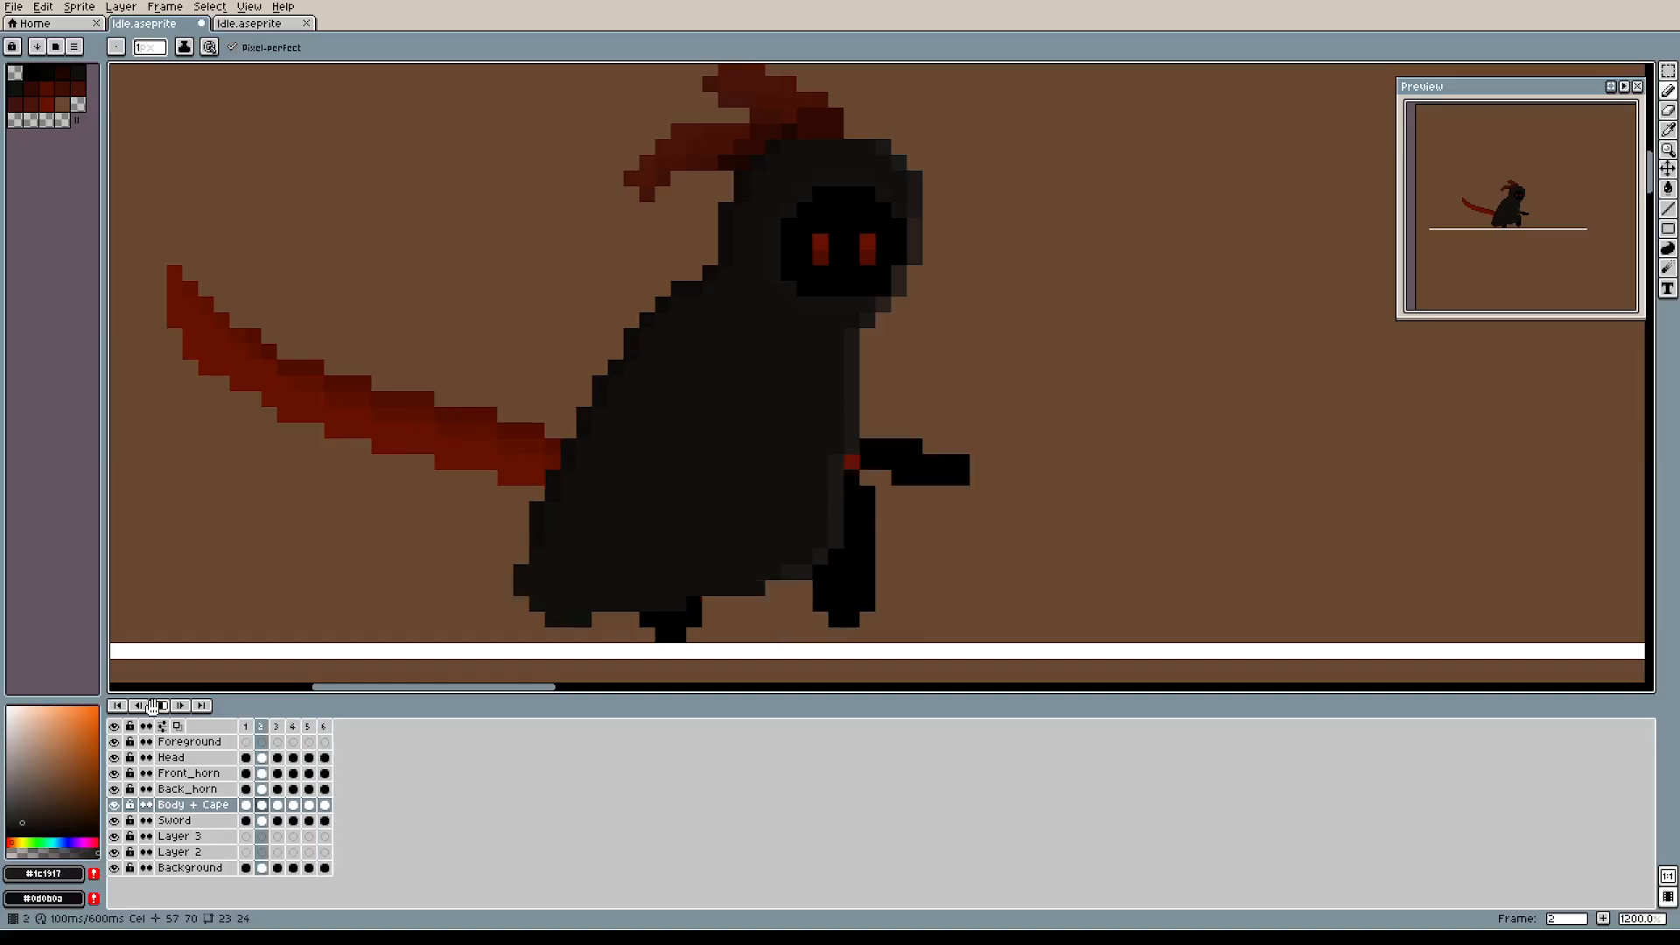
{"action": "right_click", "coordinate": [167, 713]}
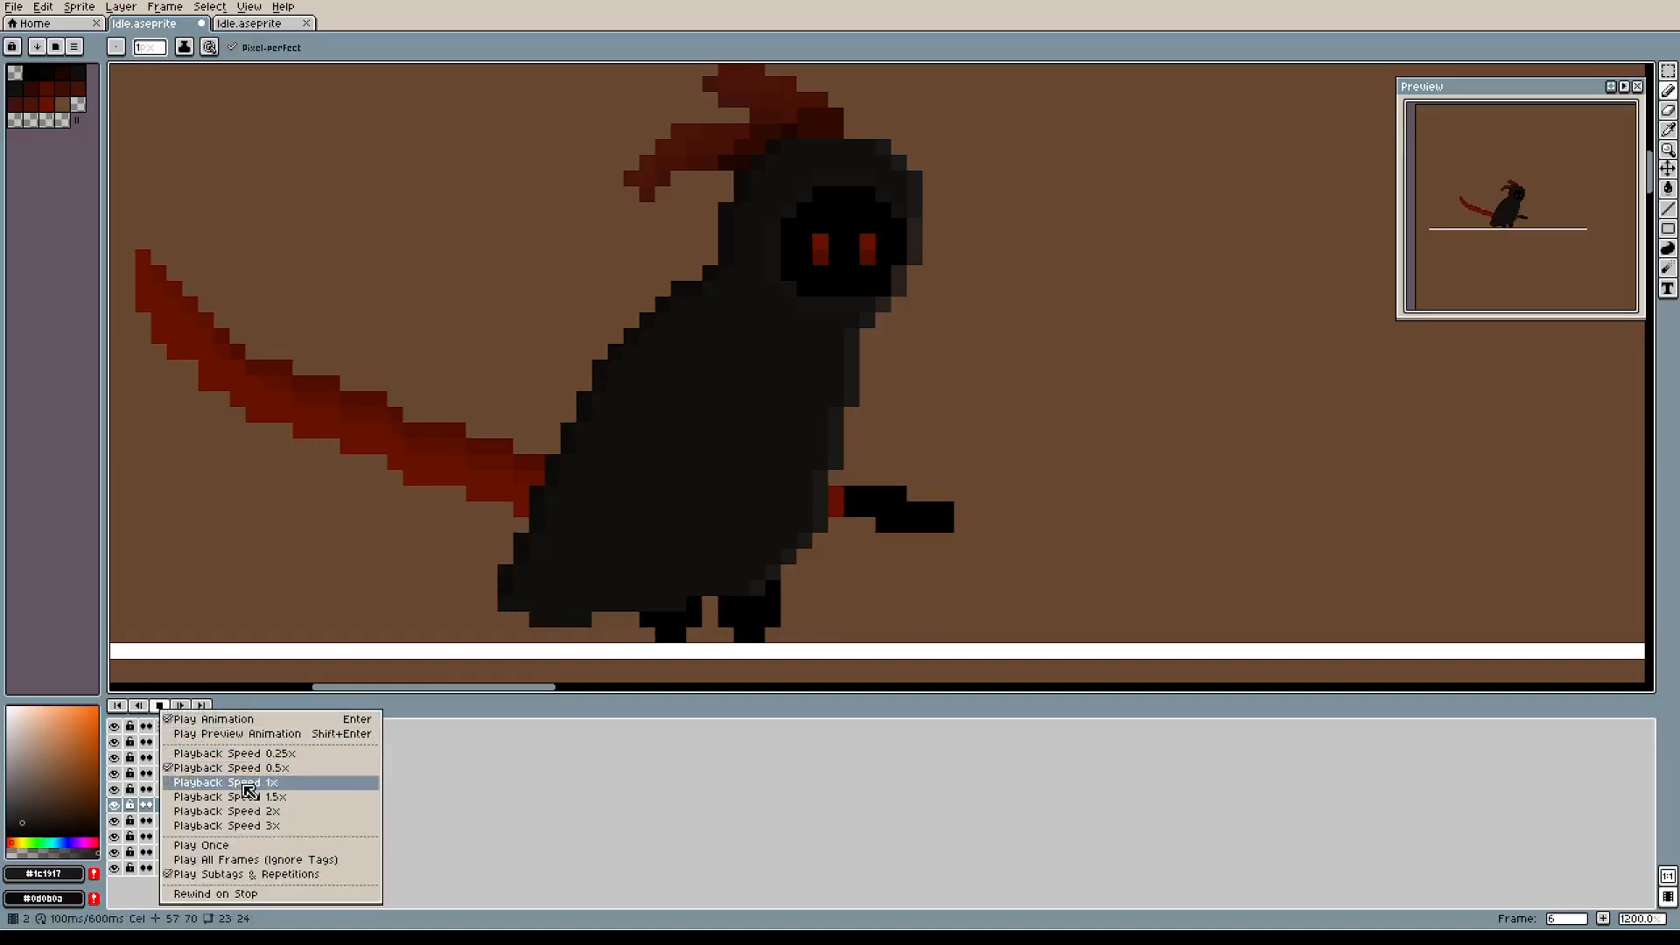
{"action": "left_click", "coordinate": [245, 817]}
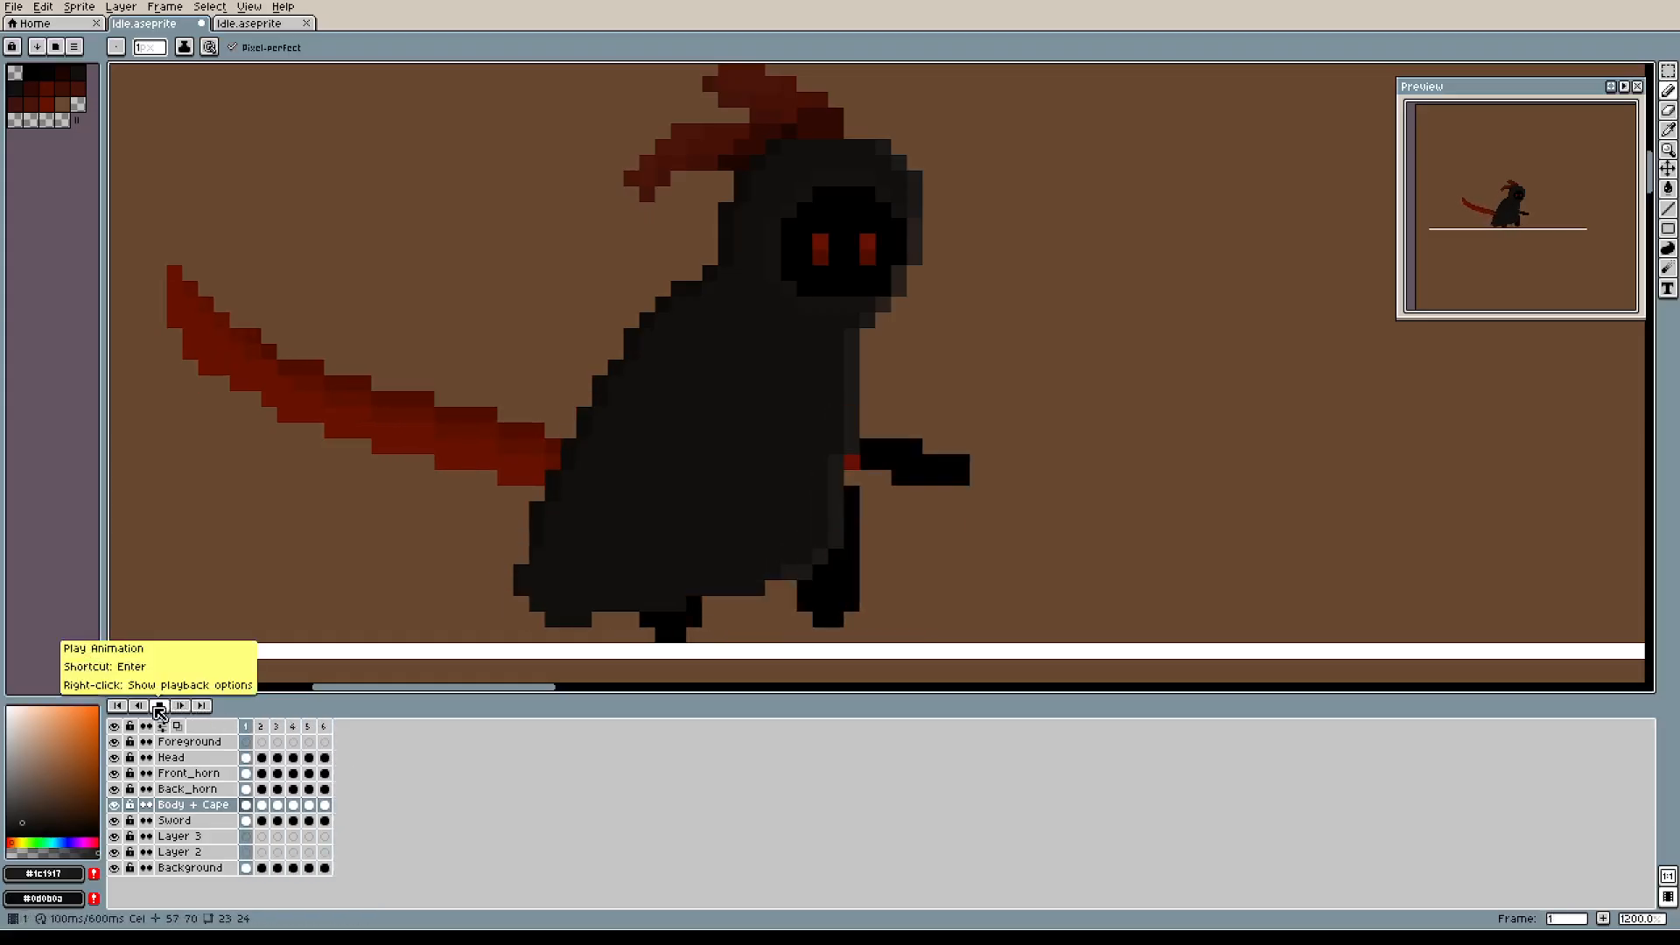
{"action": "left_click", "coordinate": [158, 707]}
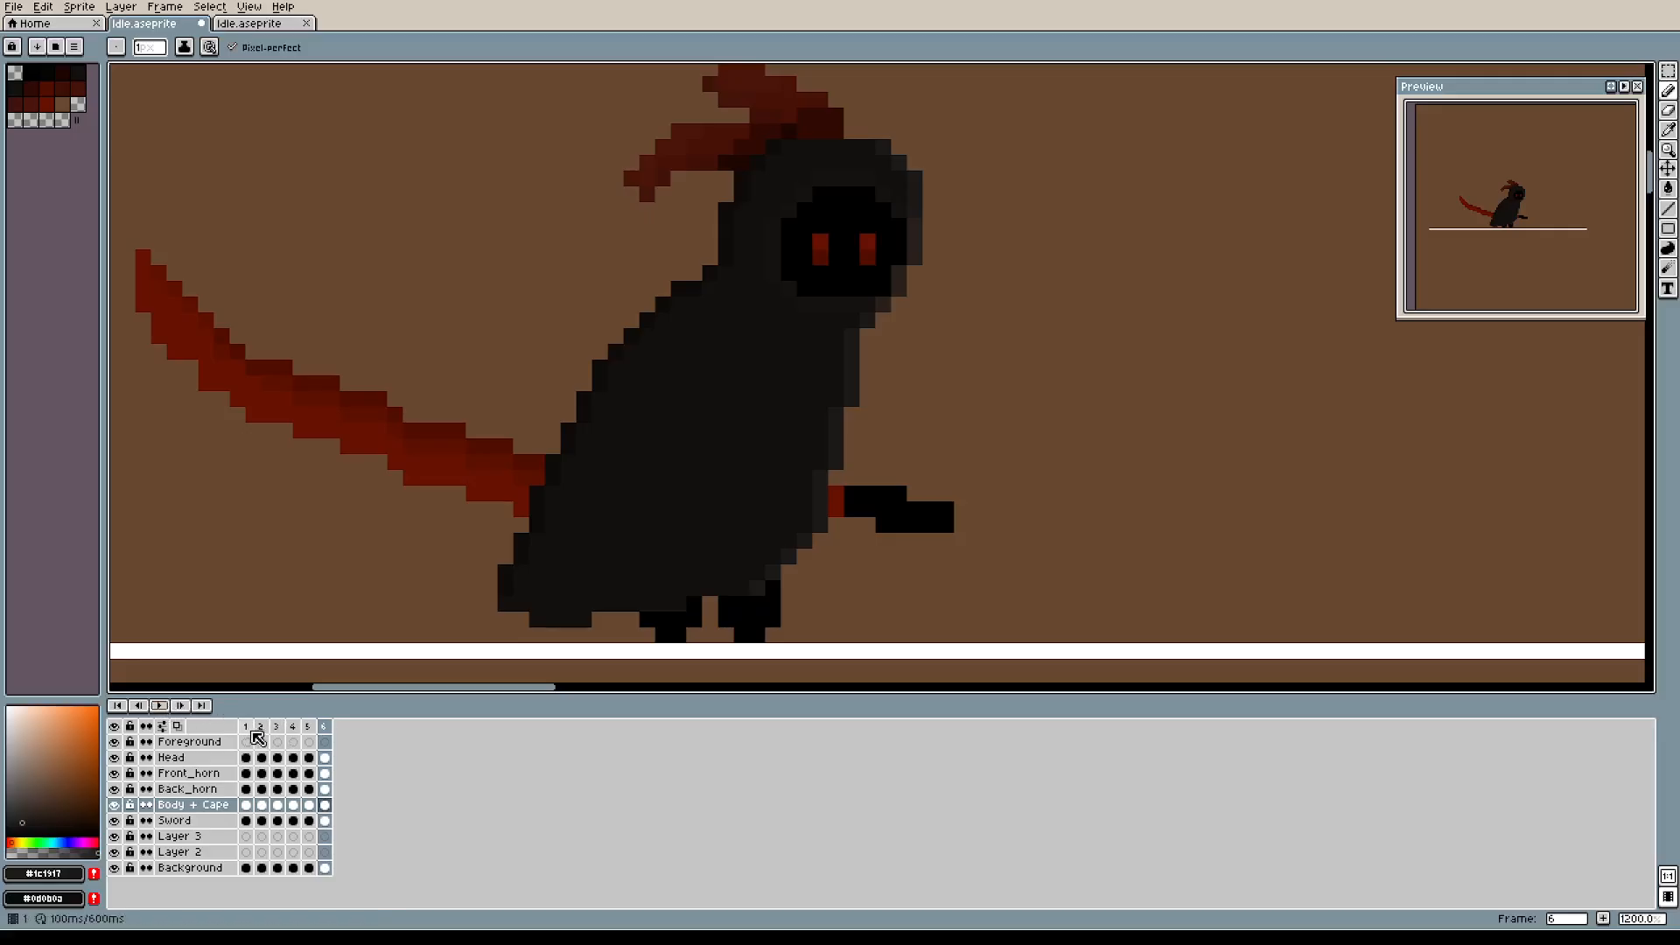
Examine the leaning and stepping movement frame by frame, comparing frames 4 and 5 and the leg in frames 1 to 3.
{"action": "left_click_drag", "start_coordinate": [982, 267], "coordinate": [940, 356]}
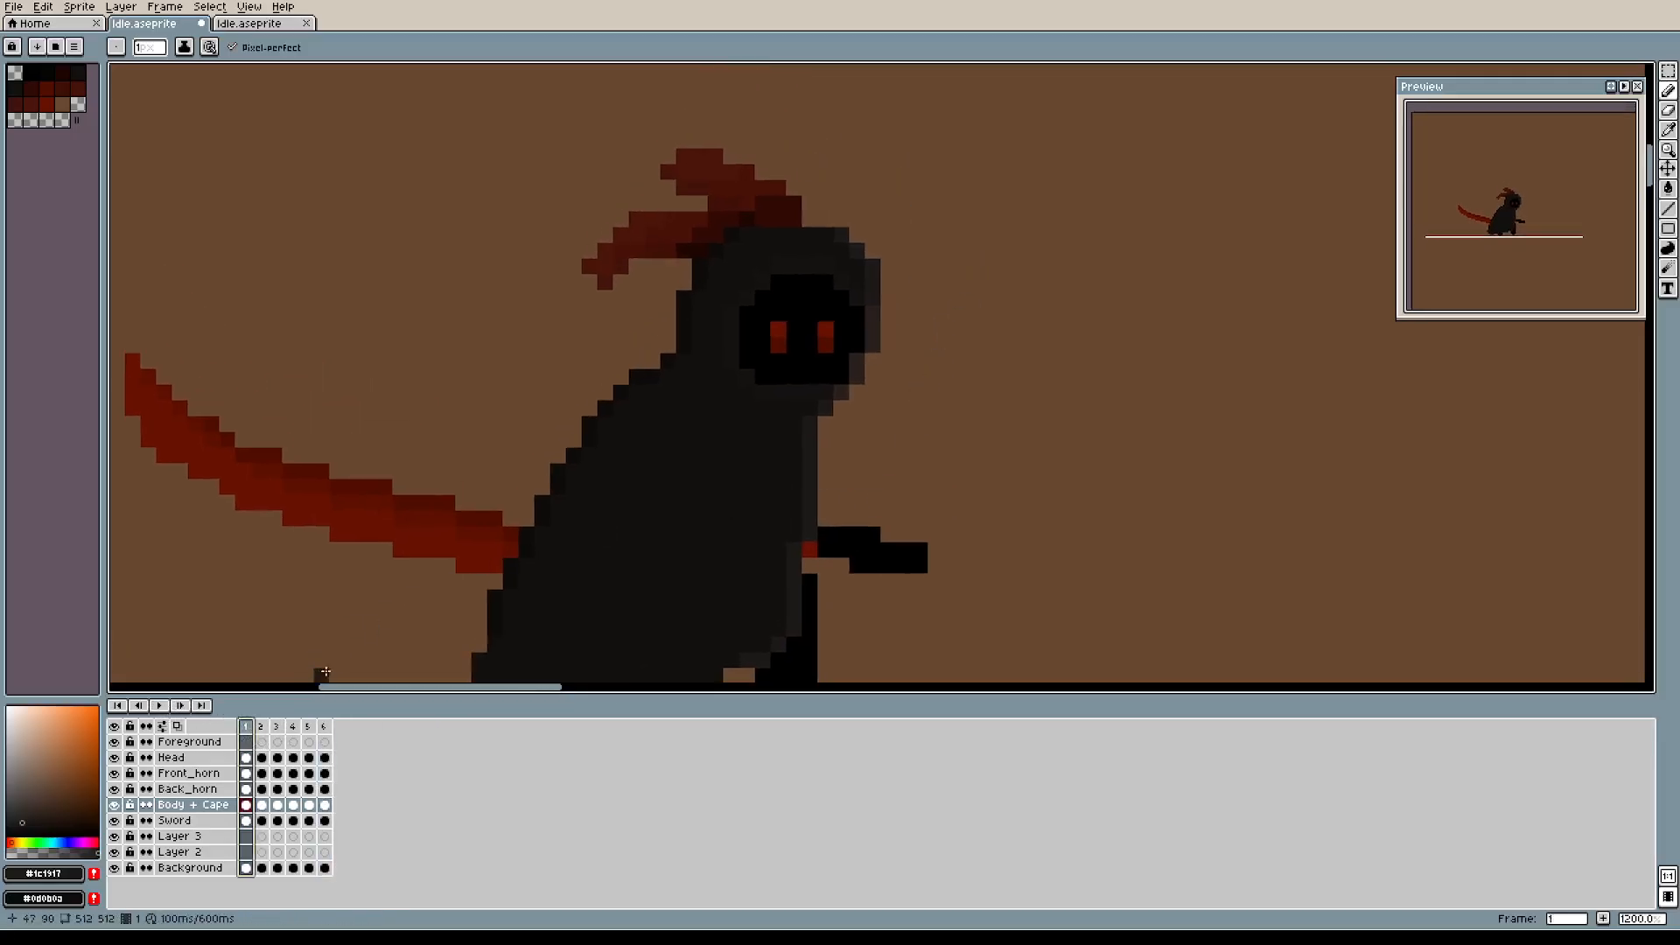
{"action": "left_click", "coordinate": [264, 735]}
{"action": "left_click", "coordinate": [279, 733]}
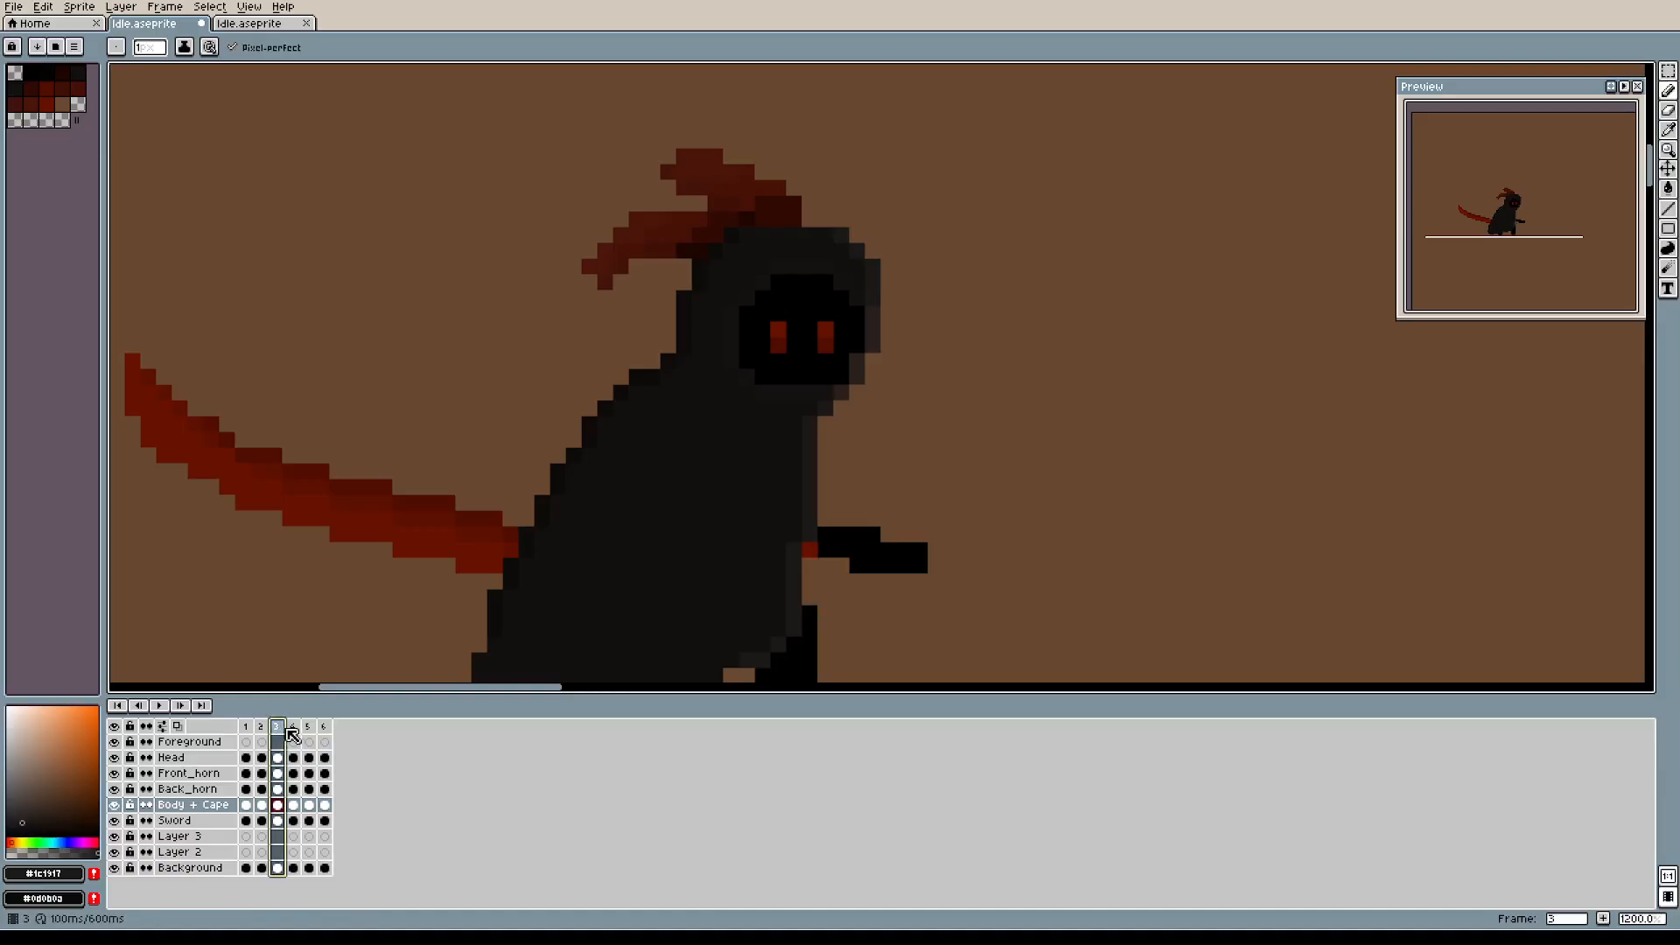
{"action": "left_click", "coordinate": [293, 733]}
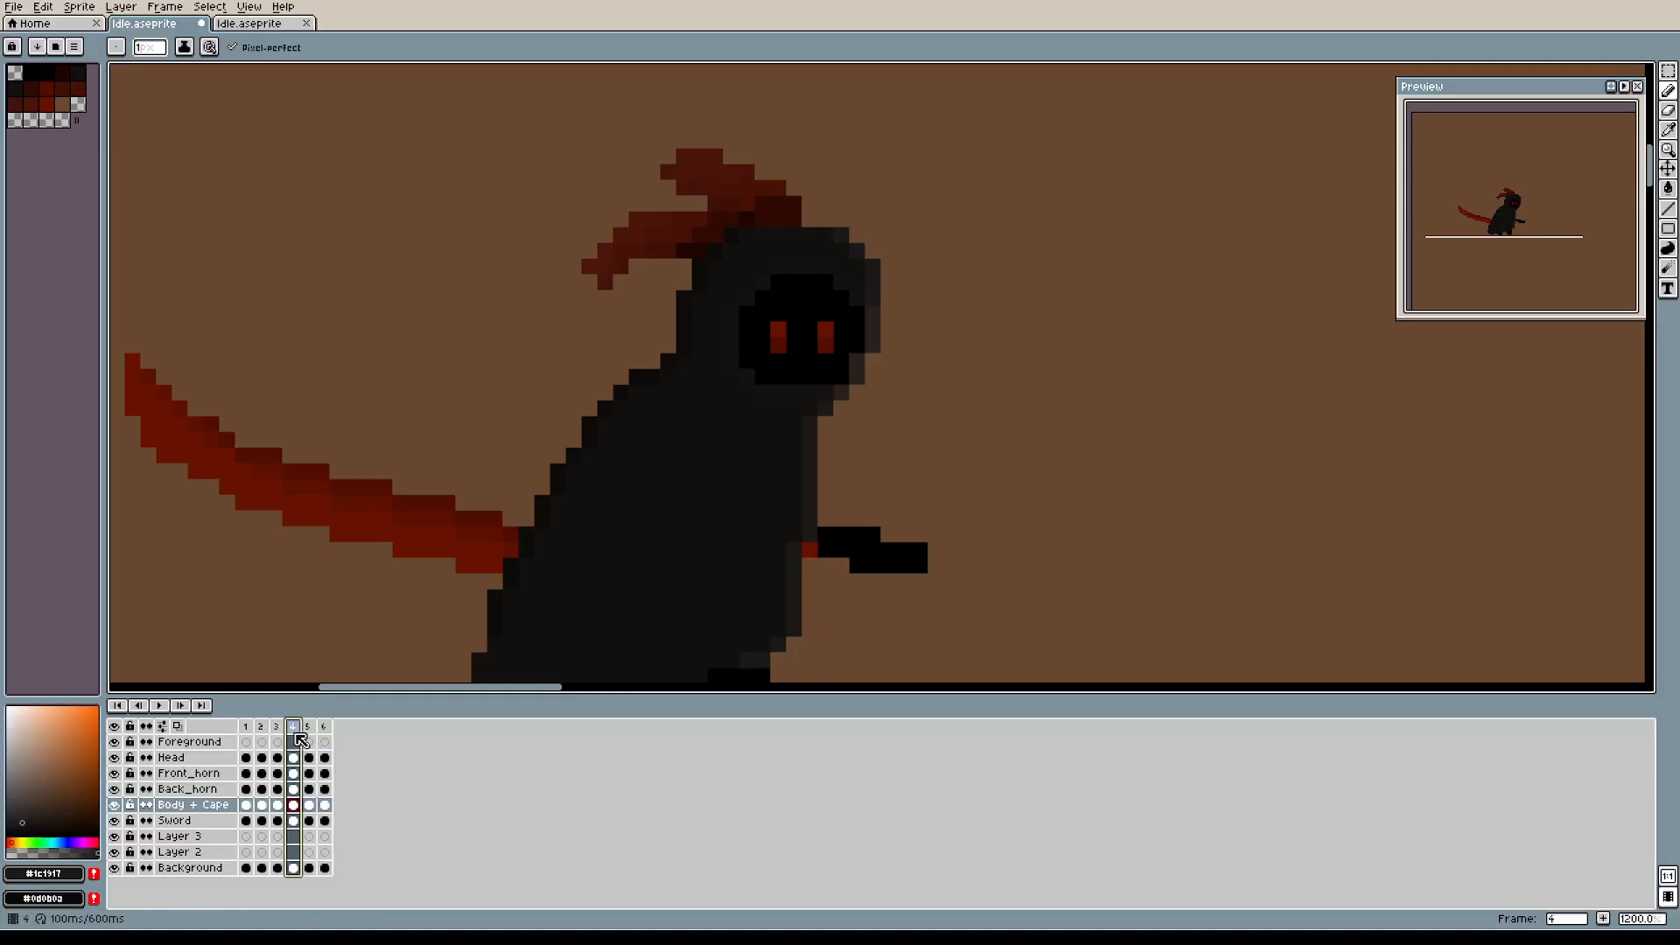
{"action": "left_click", "coordinate": [308, 731]}
{"action": "left_click", "coordinate": [311, 732]}
{"action": "left_click", "coordinate": [294, 729]}
{"action": "left_click", "coordinate": [307, 728]}
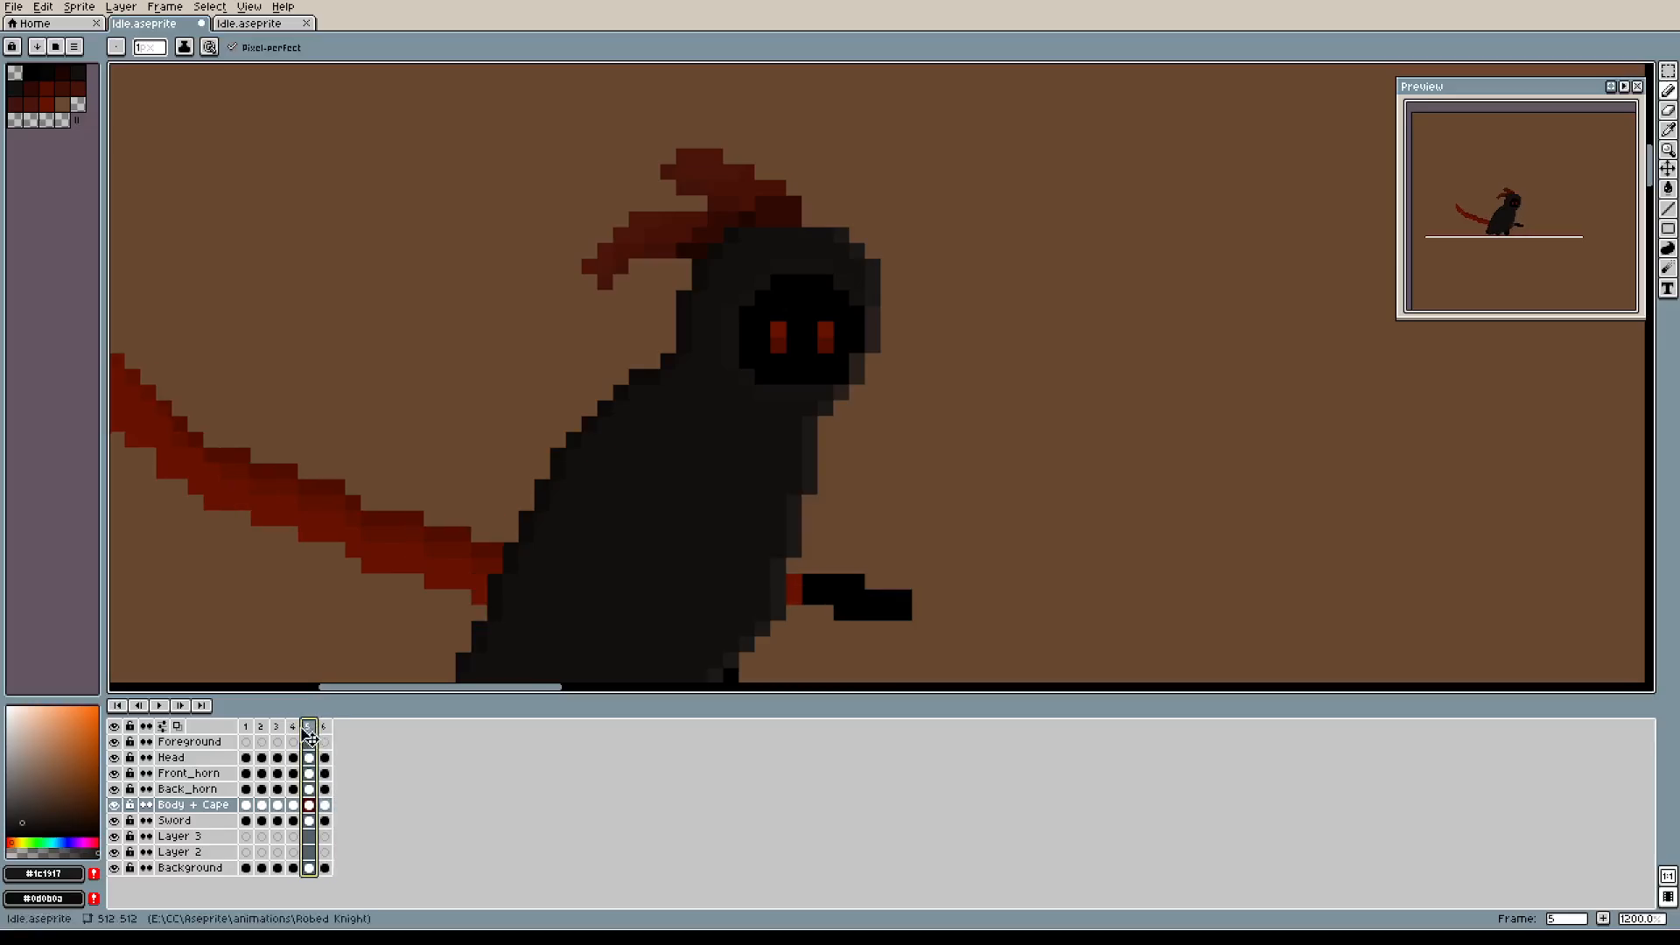
{"action": "left_click", "coordinate": [292, 729]}
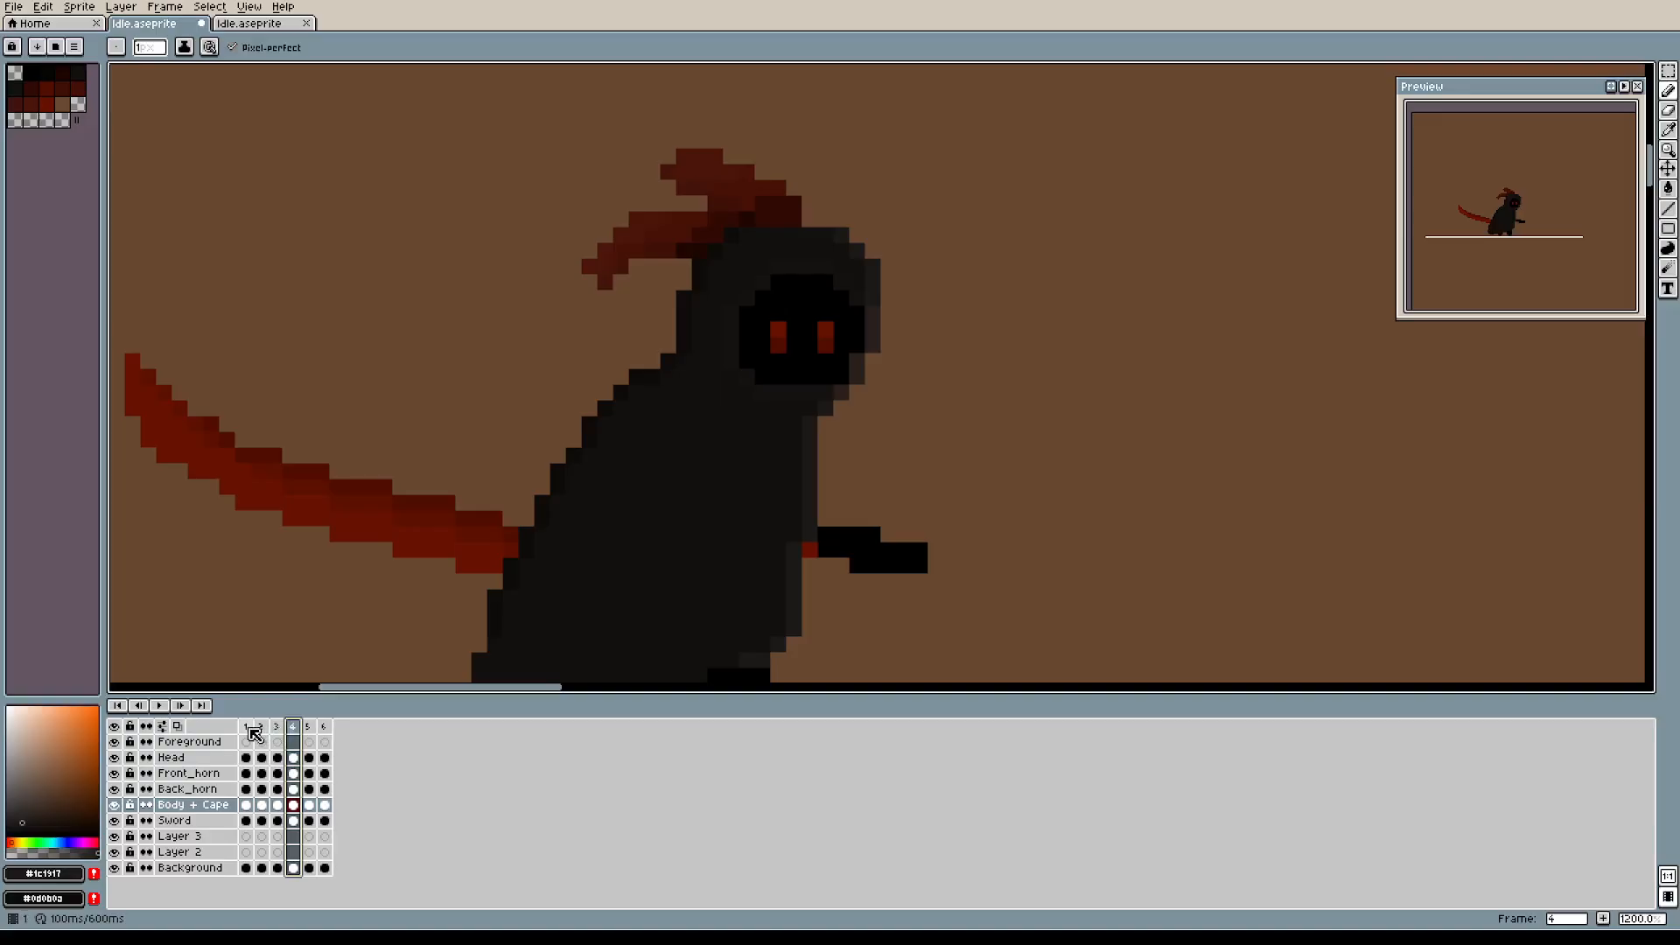
{"action": "left_click", "coordinate": [248, 728]}
{"action": "scroll", "coordinate": [749, 456], "scroll_direction": "down", "scroll_amount": 5}
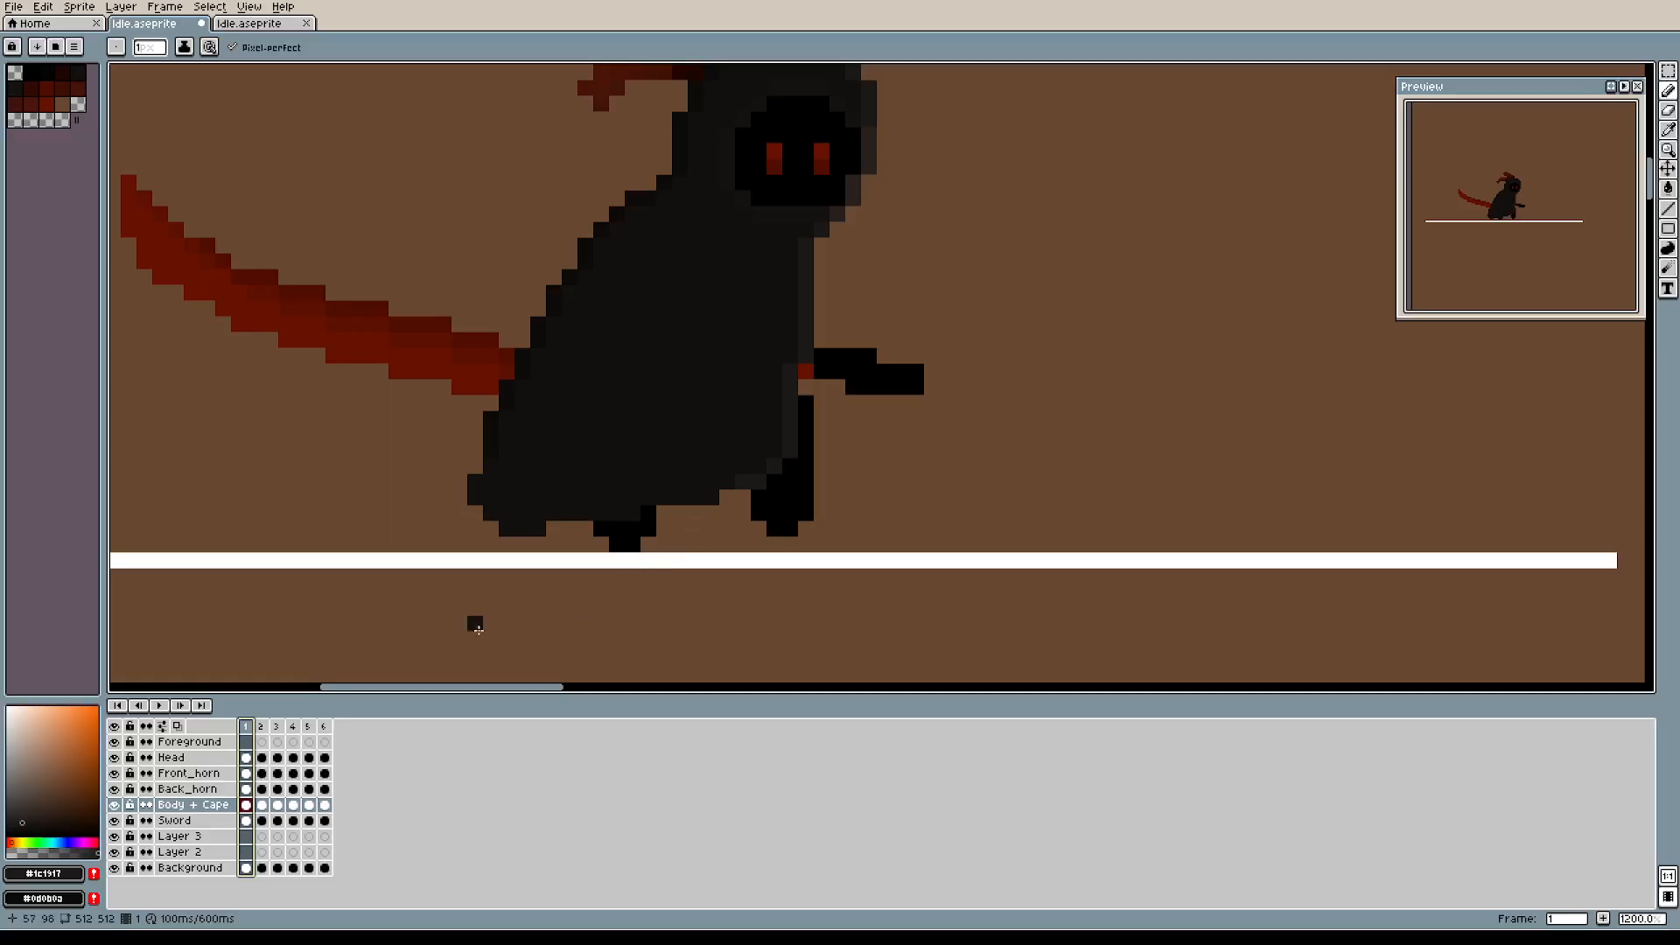
{"action": "left_click", "coordinate": [261, 728]}
{"action": "left_click", "coordinate": [278, 727]}
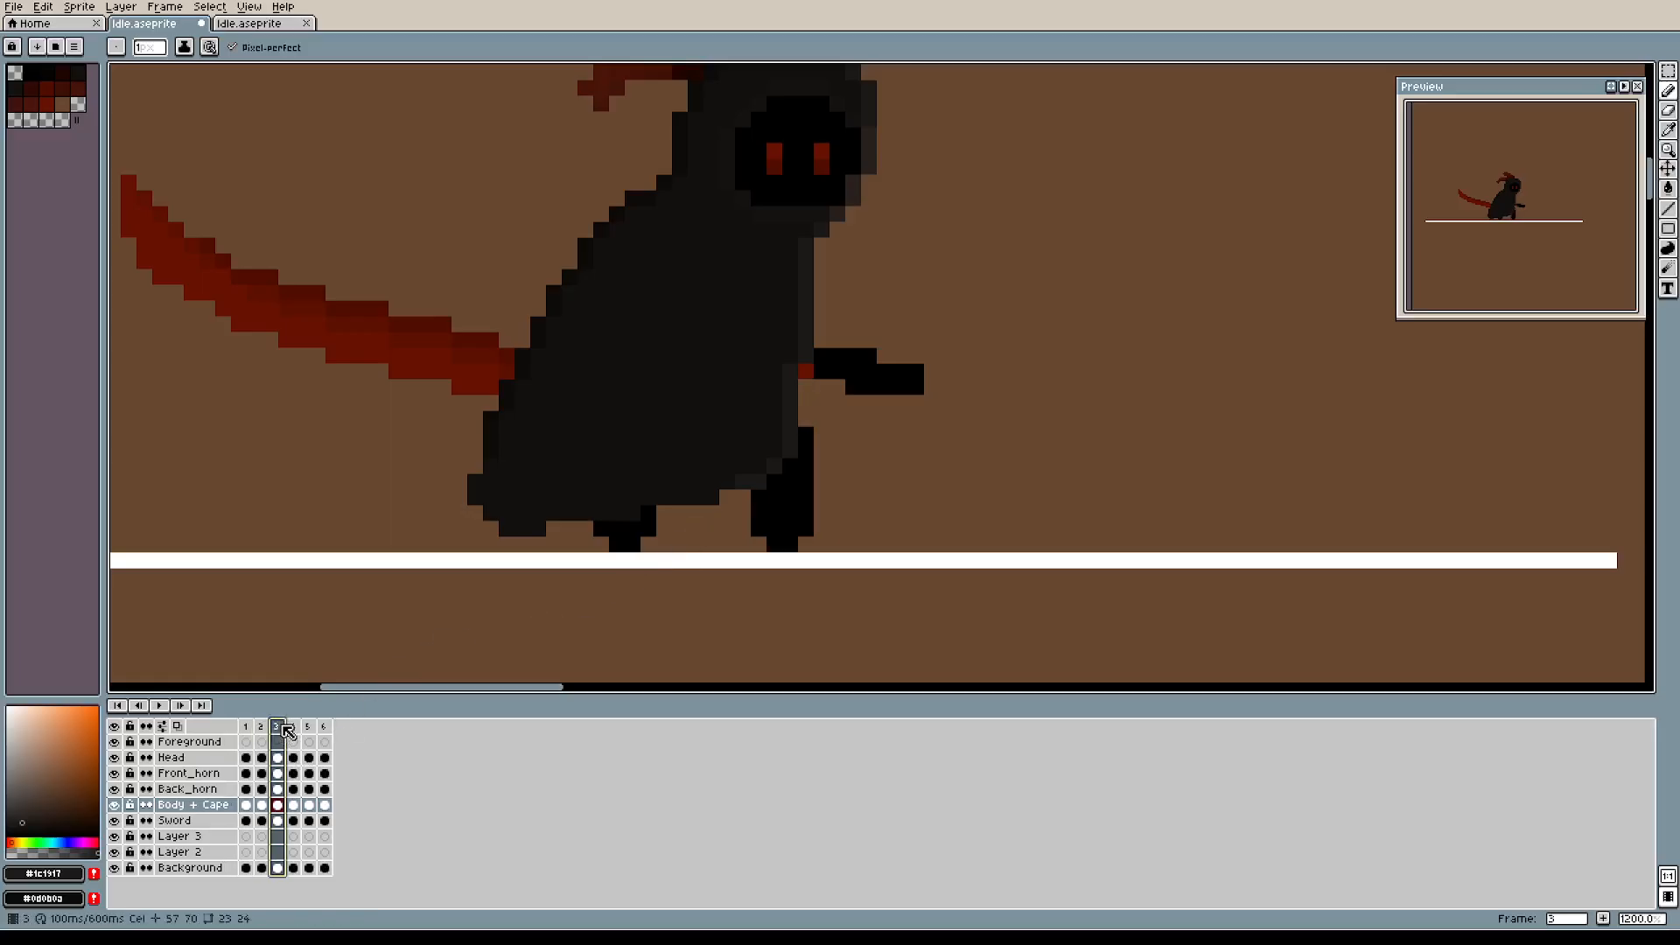
Draw a new light cape edge in frame 1, running diagonally backward from below the sword hilt to the hem.
{"action": "left_click", "coordinate": [246, 727]}
{"action": "mouse_move", "coordinate": [789, 469]}
{"action": "left_mouse_down"}
{"action": "mouse_move", "coordinate": [806, 447]}
{"action": "mouse_move", "coordinate": [779, 483]}
{"action": "left_mouse_up"}
{"action": "scroll", "coordinate": [702, 493], "scroll_direction": "up", "scroll_amount": 2}
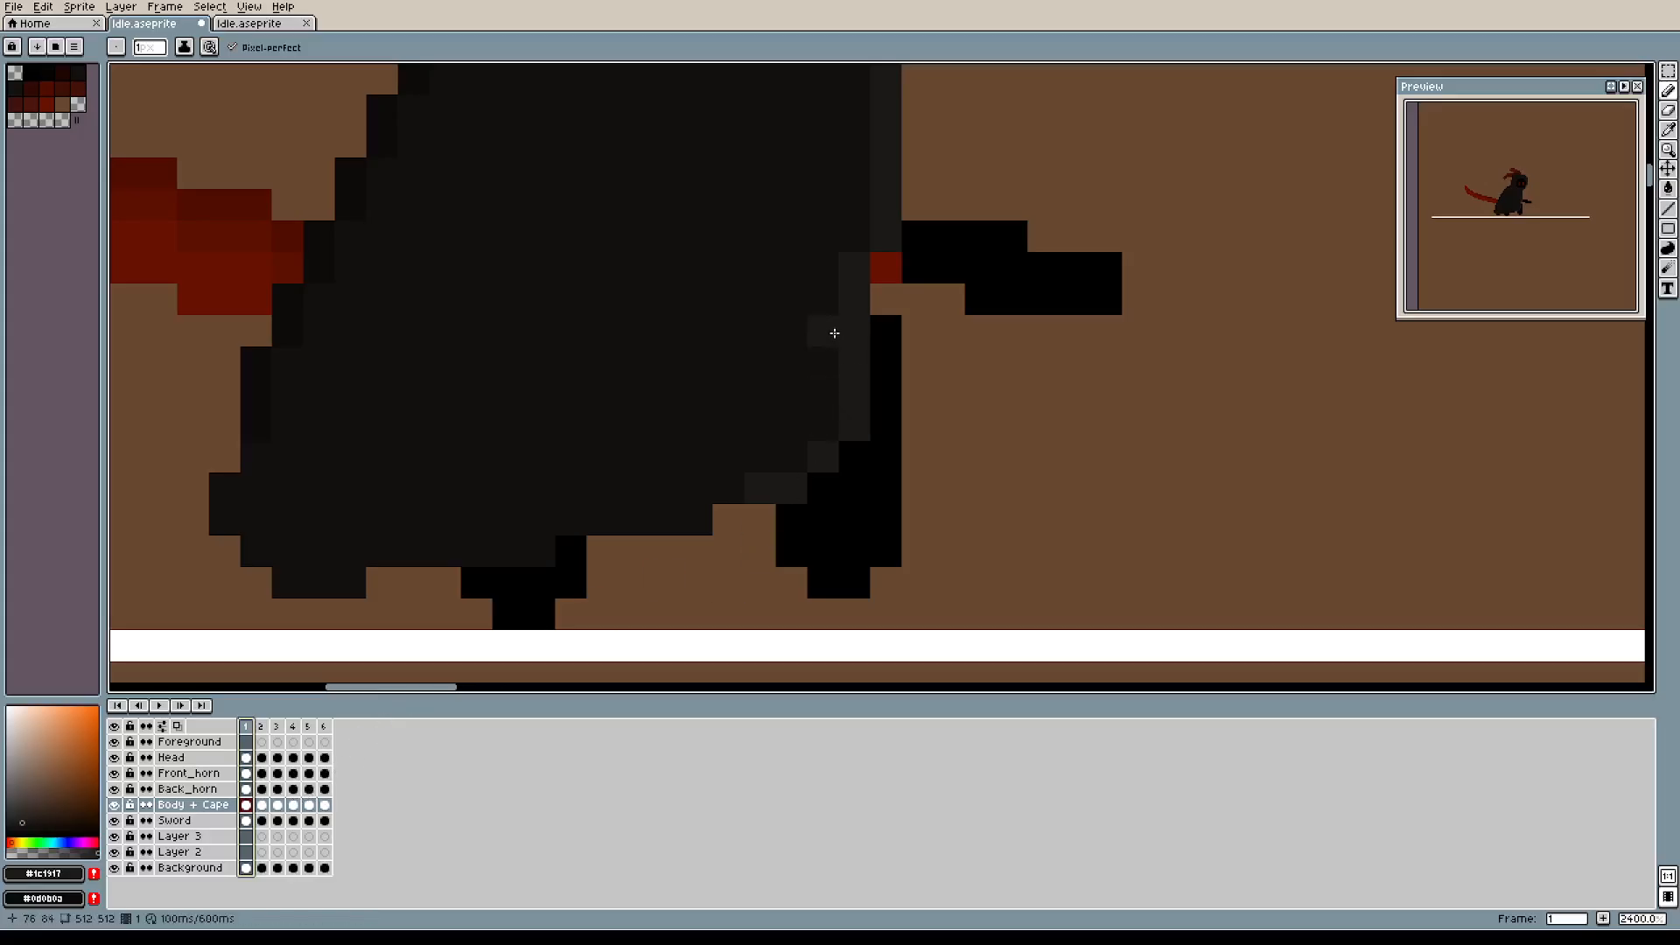
{"action": "left_click_drag", "start_coordinate": [829, 338], "coordinate": [770, 452]}
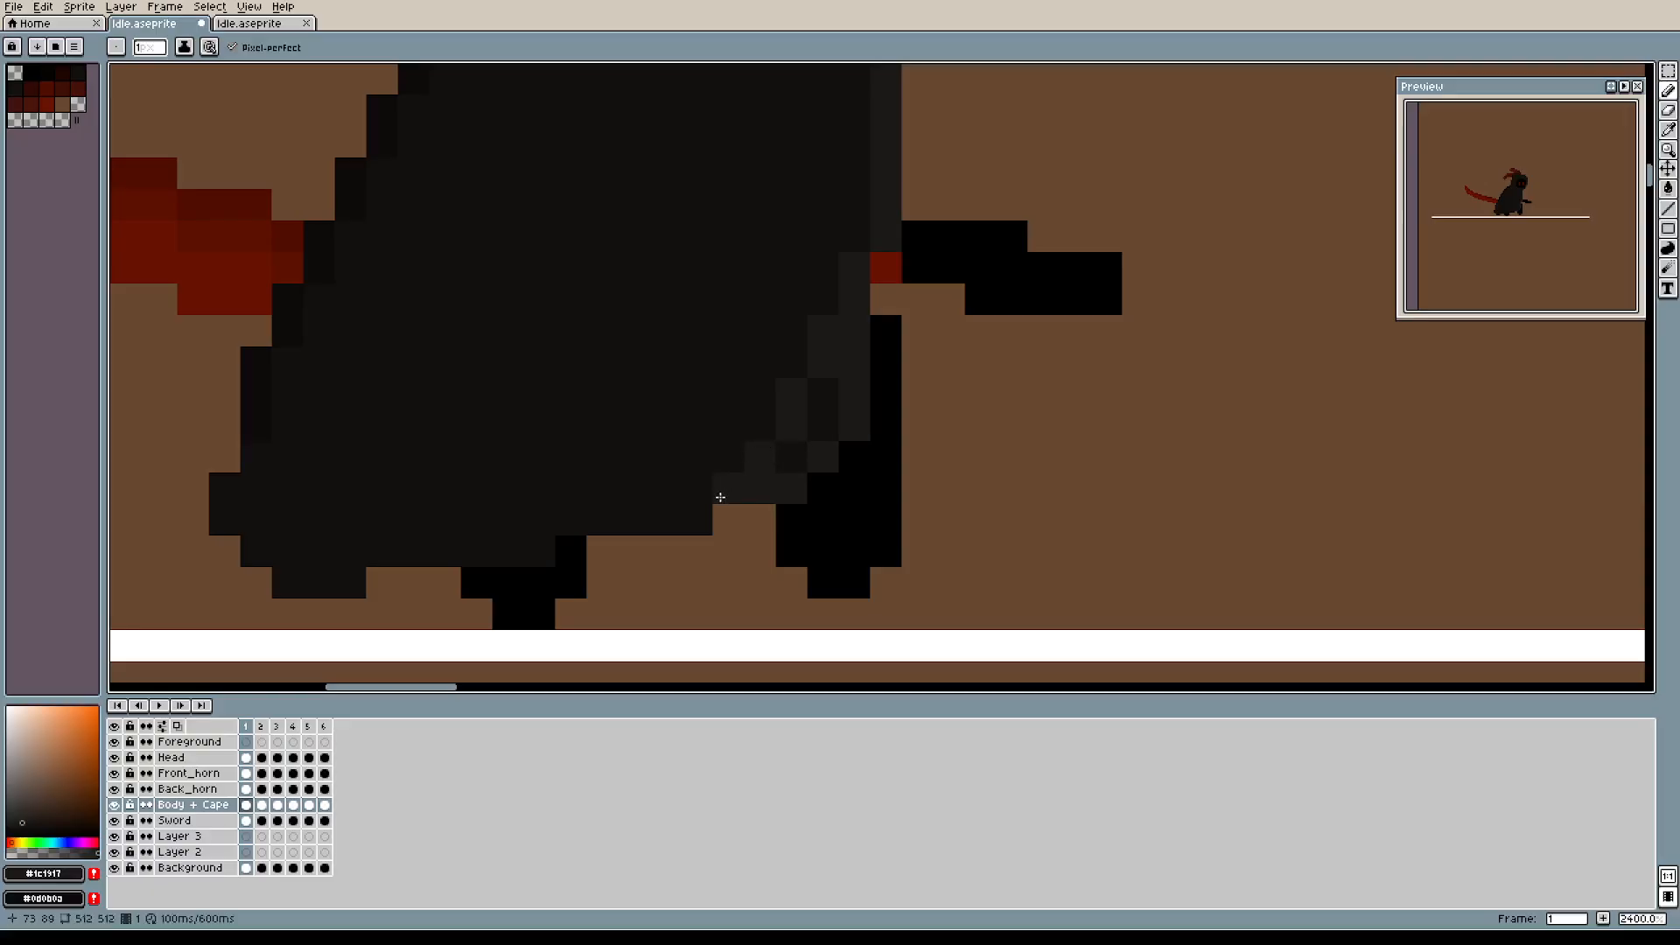
Paint the old cape pixels in front of the new diagonal edge black so they become part of frame 1's front leg.
{"action": "key", "text": "alt"}
{"action": "key", "text": "alt"}
{"action": "left_click", "coordinate": [853, 524], "text": "alt"}
{"action": "mouse_move", "coordinate": [810, 491]}
{"action": "left_mouse_down"}
{"action": "mouse_move", "coordinate": [841, 405]}
{"action": "mouse_move", "coordinate": [852, 430]}
{"action": "mouse_move", "coordinate": [832, 397]}
{"action": "mouse_move", "coordinate": [801, 458]}
{"action": "mouse_move", "coordinate": [866, 338]}
{"action": "left_mouse_up"}
{"action": "left_click", "coordinate": [853, 412]}
{"action": "left_click", "coordinate": [833, 394]}
{"action": "left_click", "coordinate": [806, 446]}
{"action": "left_click", "coordinate": [863, 356]}
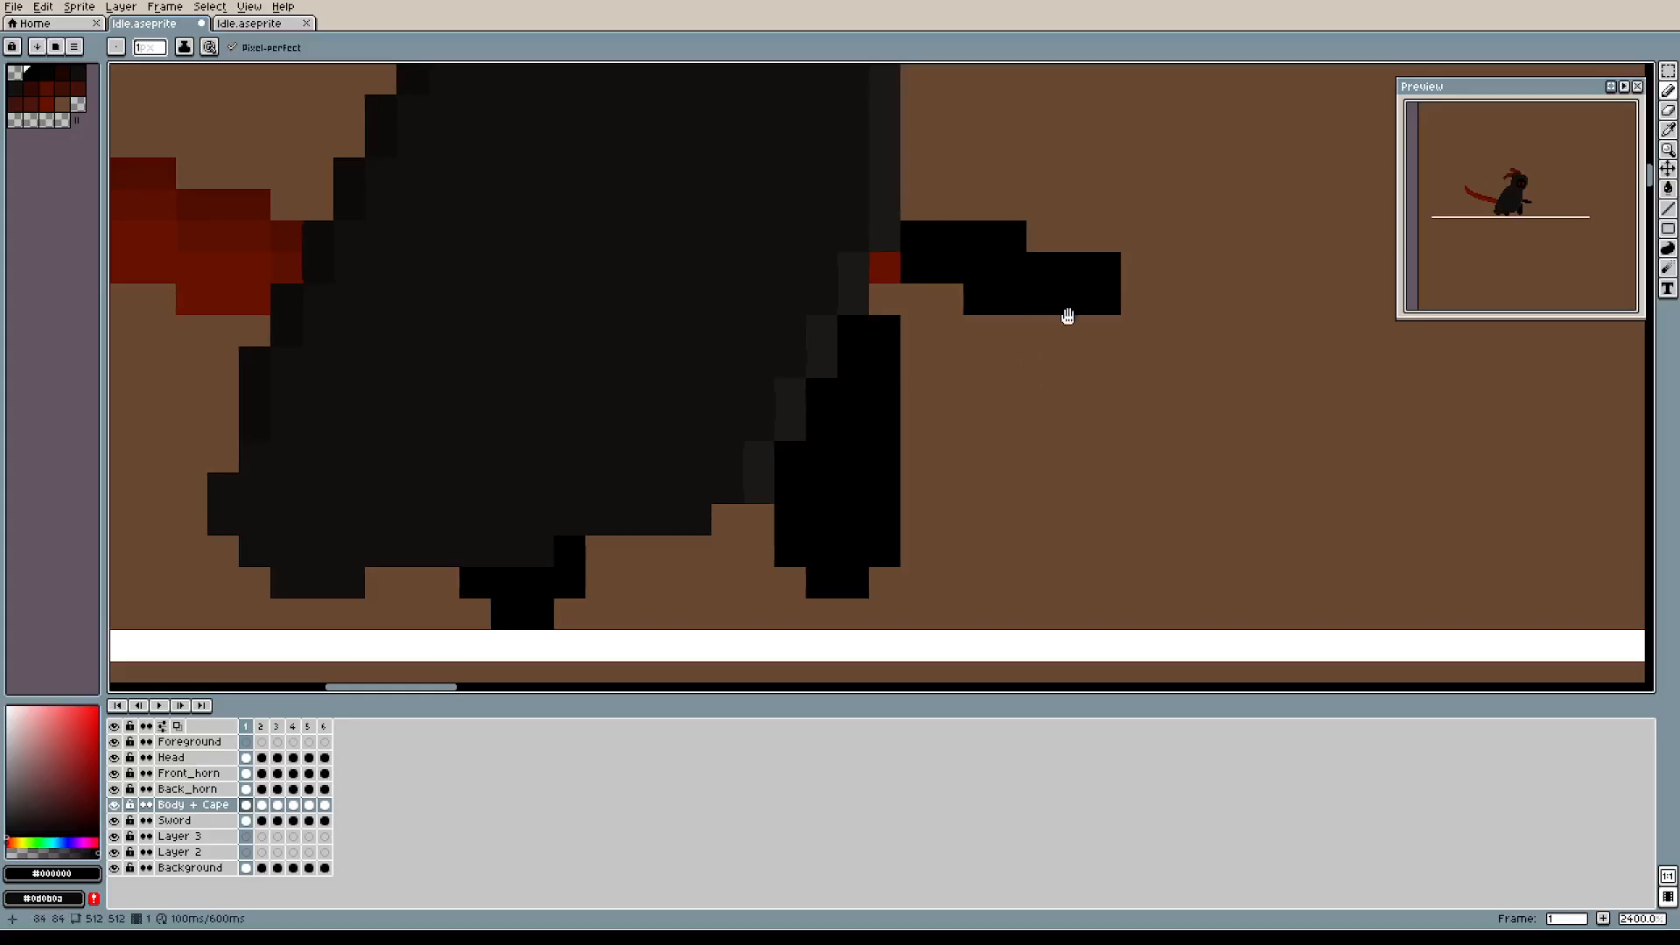
Extend the cape's hem one pixel row lower between the two legs in frame 1, using the sampled dark cape colour.
{"action": "left_click_drag", "start_coordinate": [1068, 316], "coordinate": [1053, 371]}
{"action": "left_click", "coordinate": [712, 526], "text": "alt"}
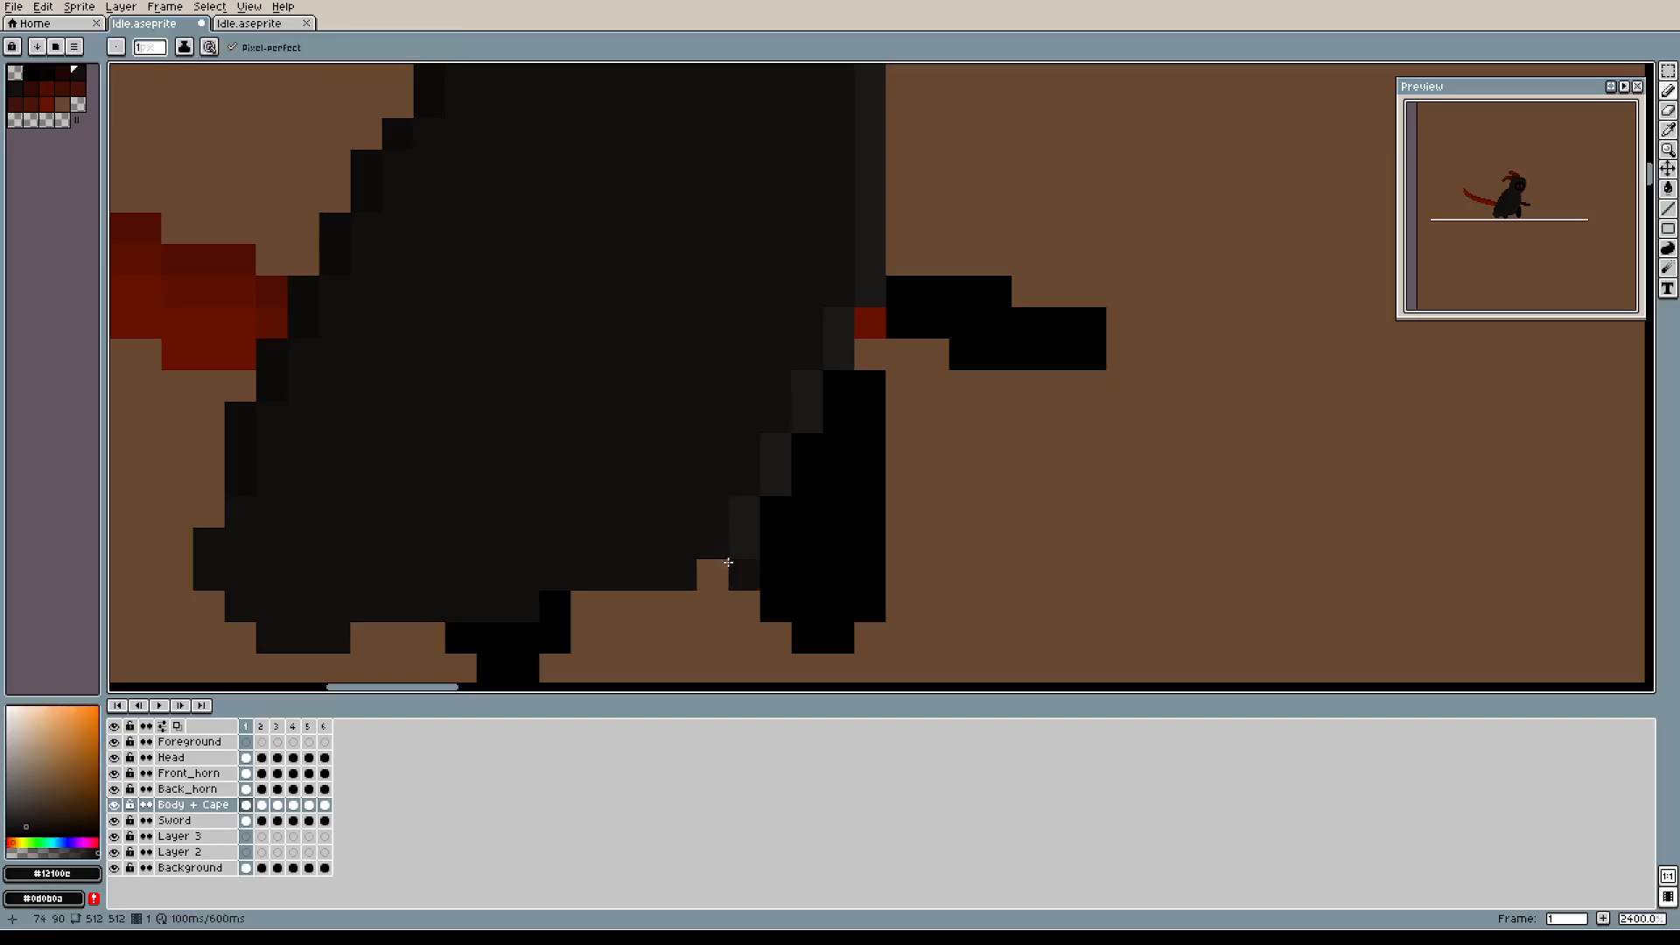
{"action": "left_click_drag", "start_coordinate": [687, 604], "coordinate": [563, 607]}
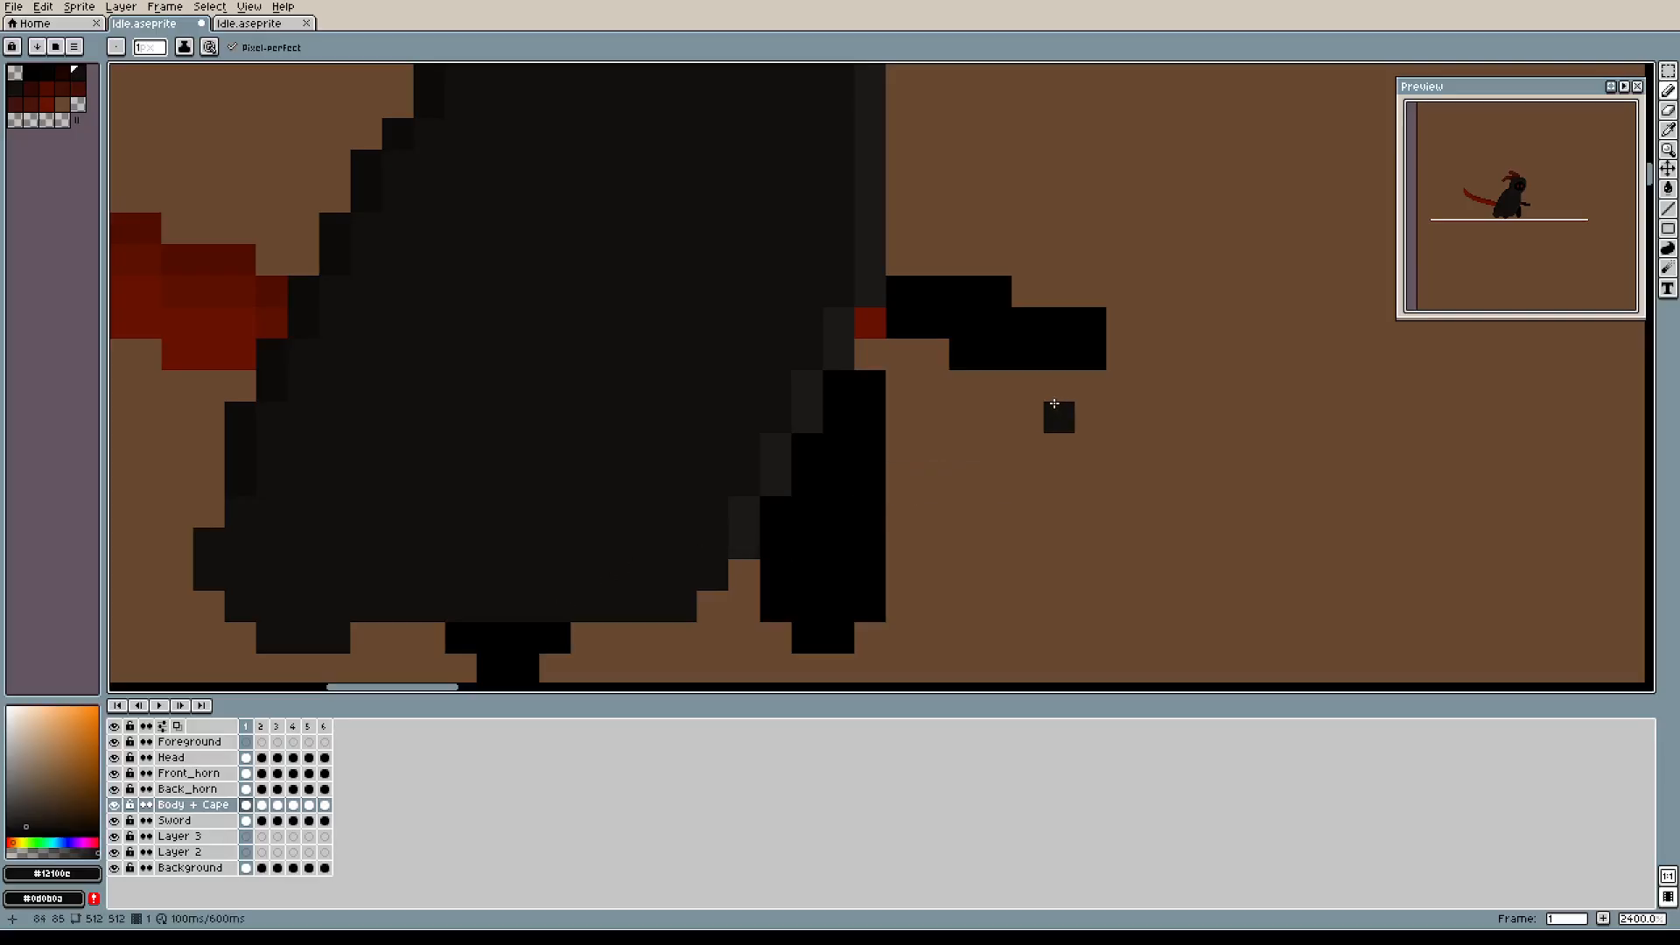
Extend the back outline of frame 1's cape outward around the shoulder and mid-back, repainting the old outline pixels in the cape colour.
{"action": "left_click_drag", "start_coordinate": [1059, 320], "coordinate": [1195, 339]}
{"action": "left_click_drag", "start_coordinate": [901, 268], "coordinate": [844, 449]}
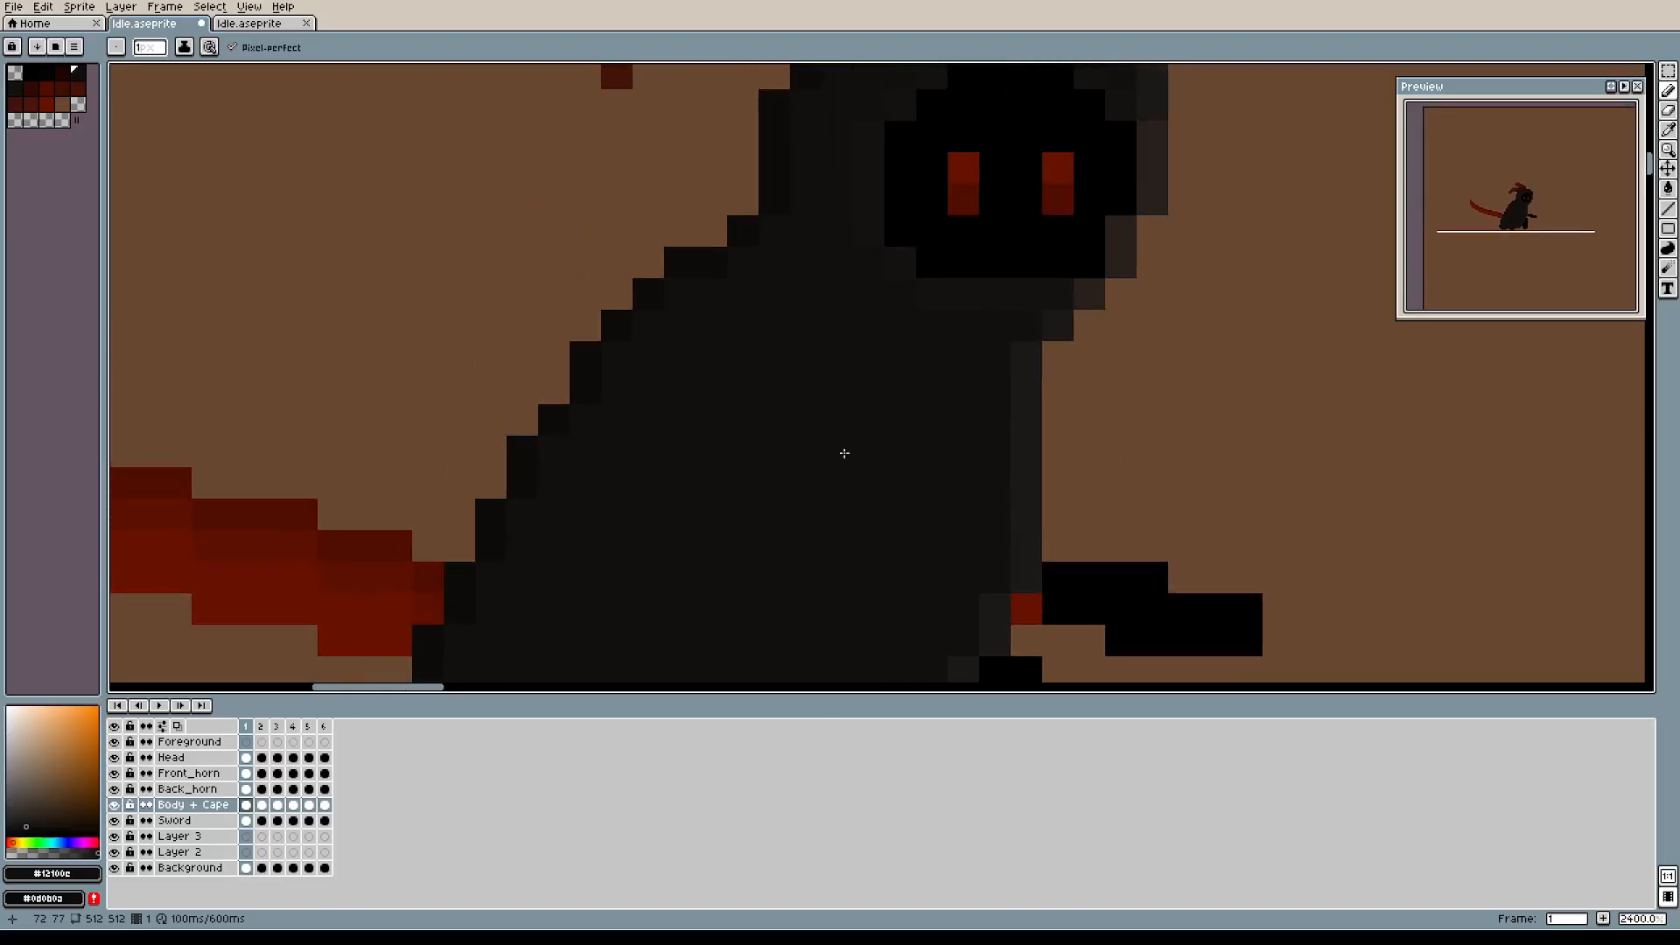
{"action": "left_click", "coordinate": [695, 254], "text": "alt"}
{"action": "left_click", "coordinate": [708, 238]}
{"action": "left_click", "coordinate": [585, 326]}
{"action": "left_click", "coordinate": [554, 388]}
{"action": "left_click", "coordinate": [530, 422]}
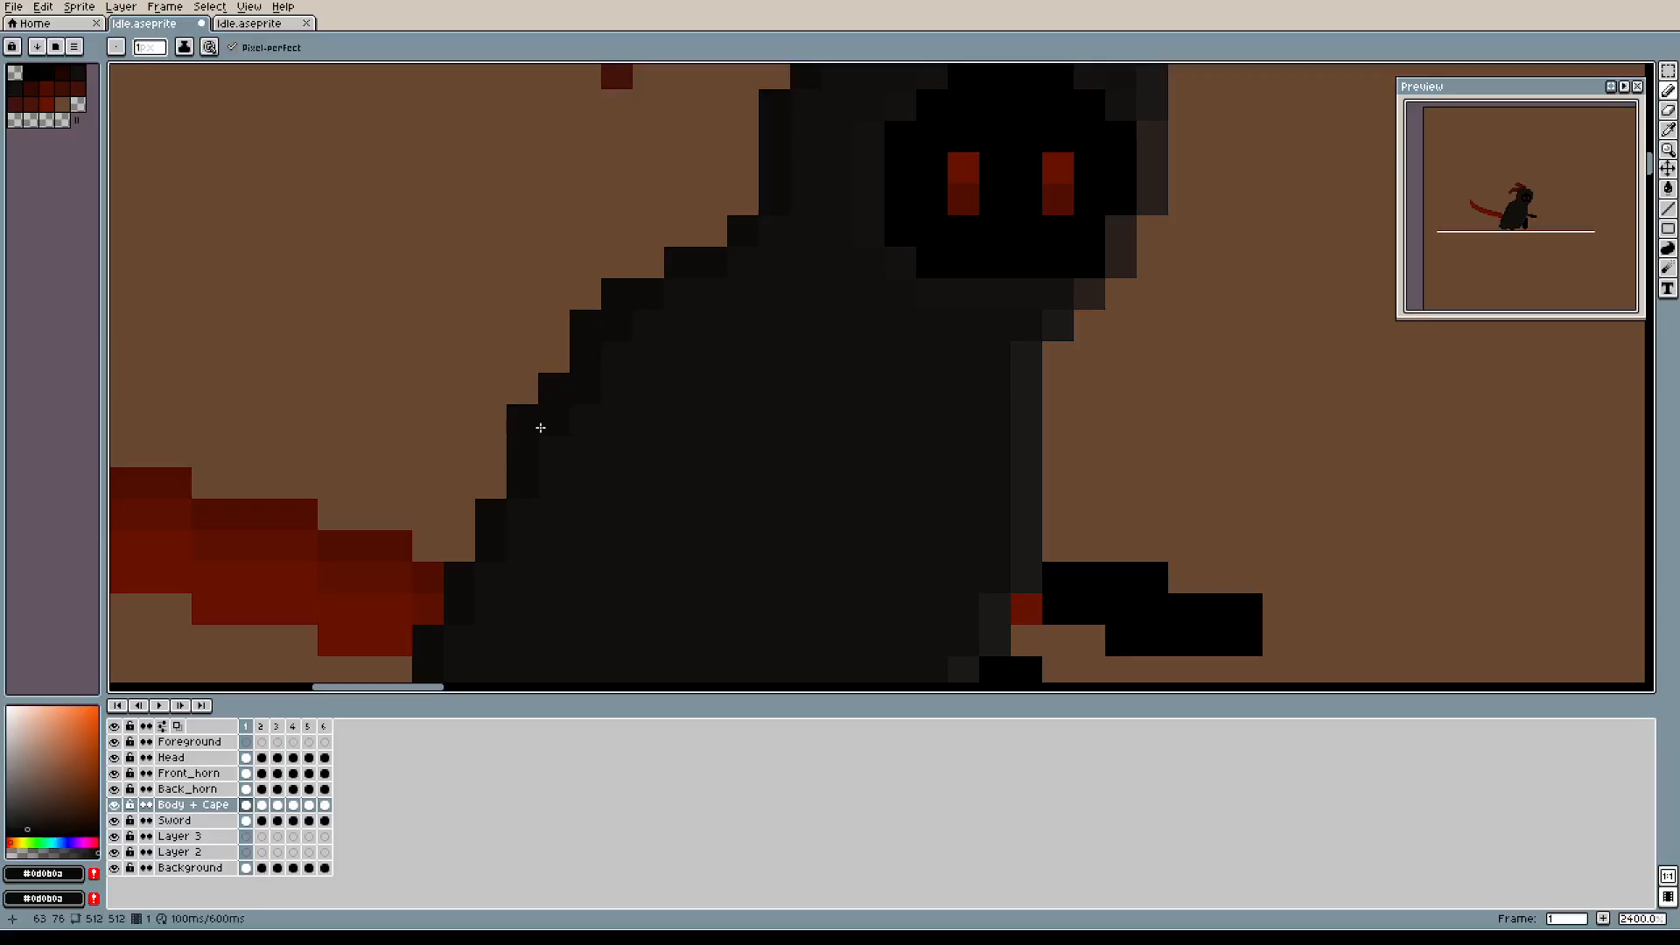
{"action": "left_click", "coordinate": [585, 429], "text": "alt"}
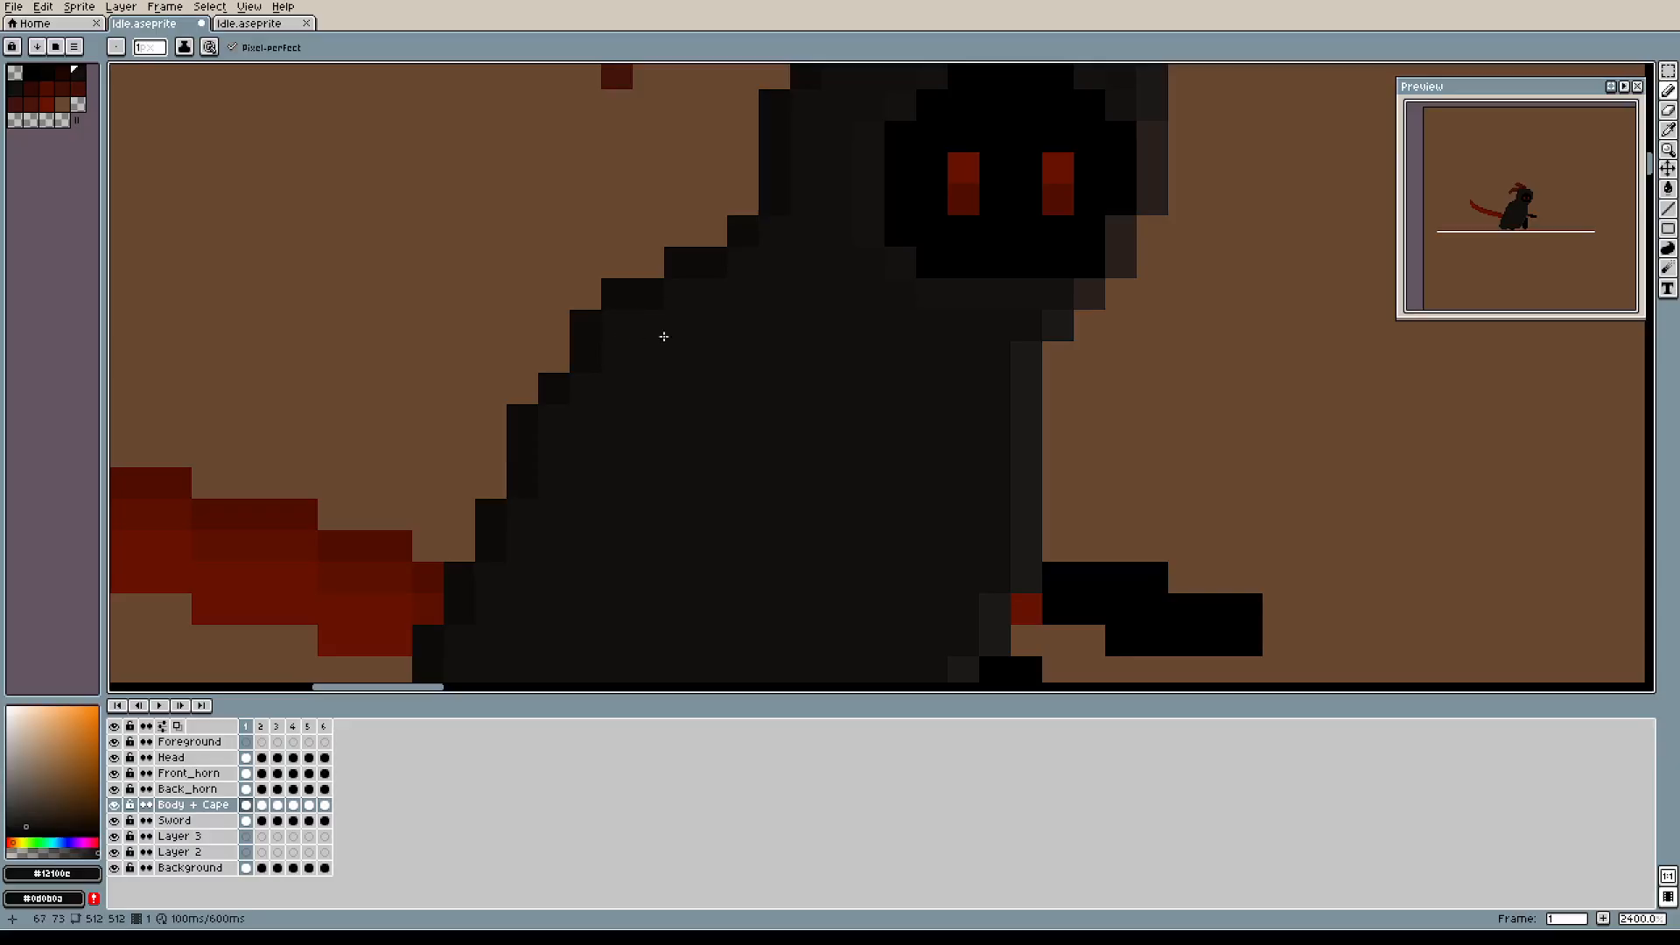
{"action": "left_click_drag", "start_coordinate": [874, 333], "coordinate": [926, 187]}
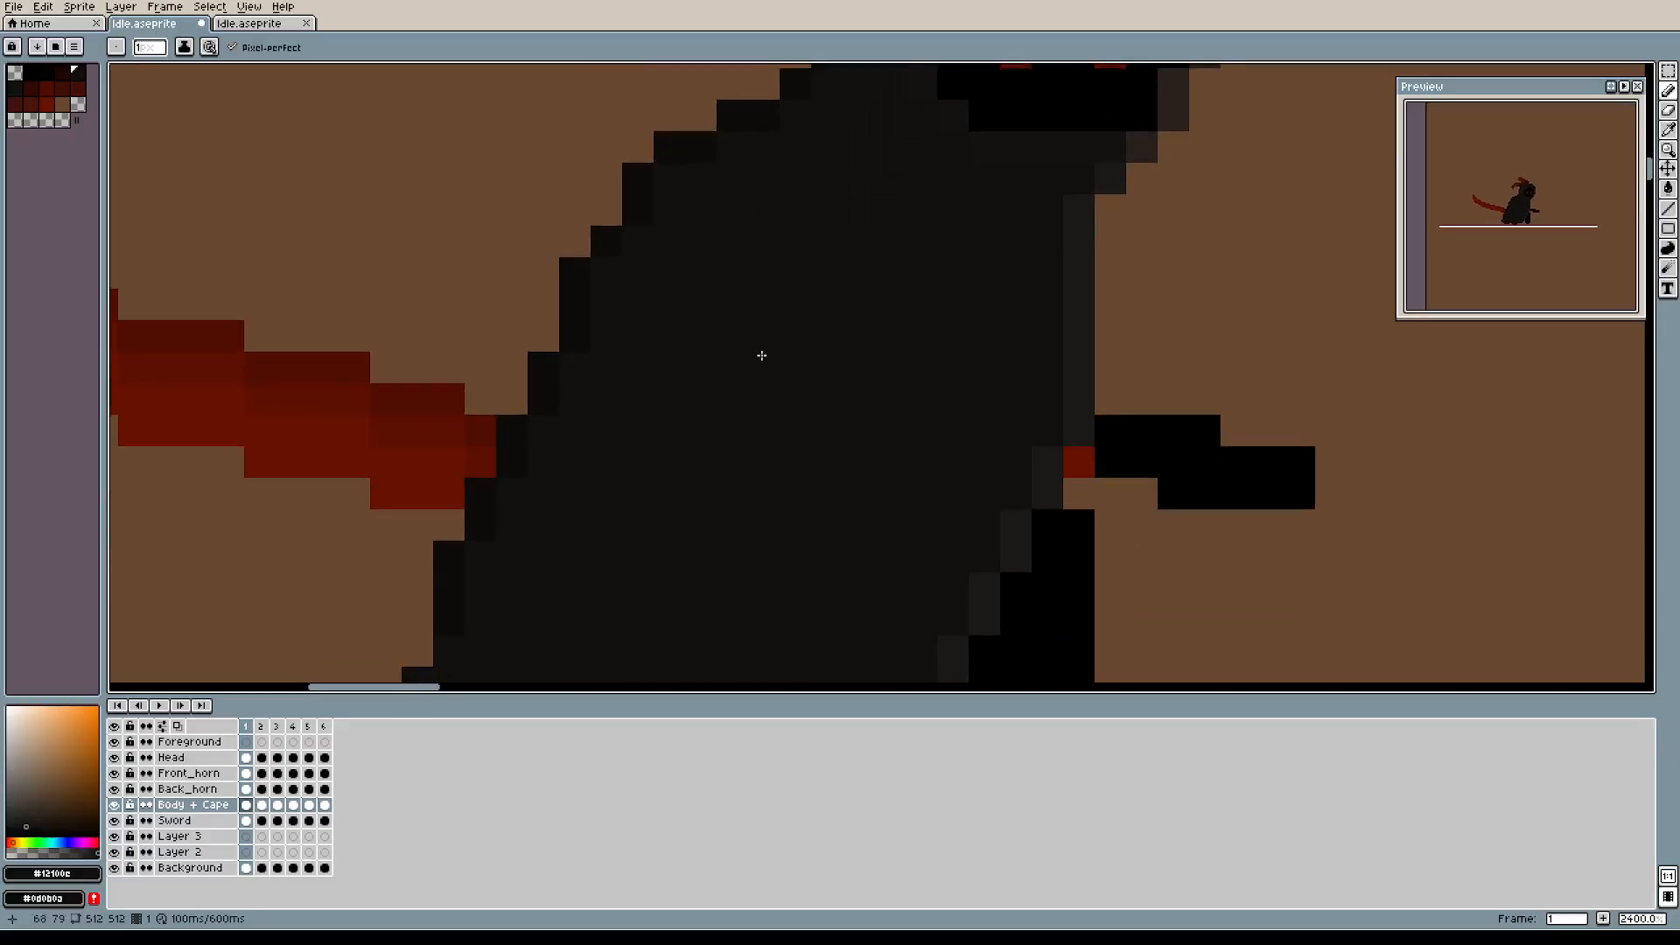
Compare the cape and front leg between frames 1 and 2 by switching back and forth.
{"action": "scroll", "coordinate": [726, 377], "scroll_direction": "down", "scroll_amount": 3}
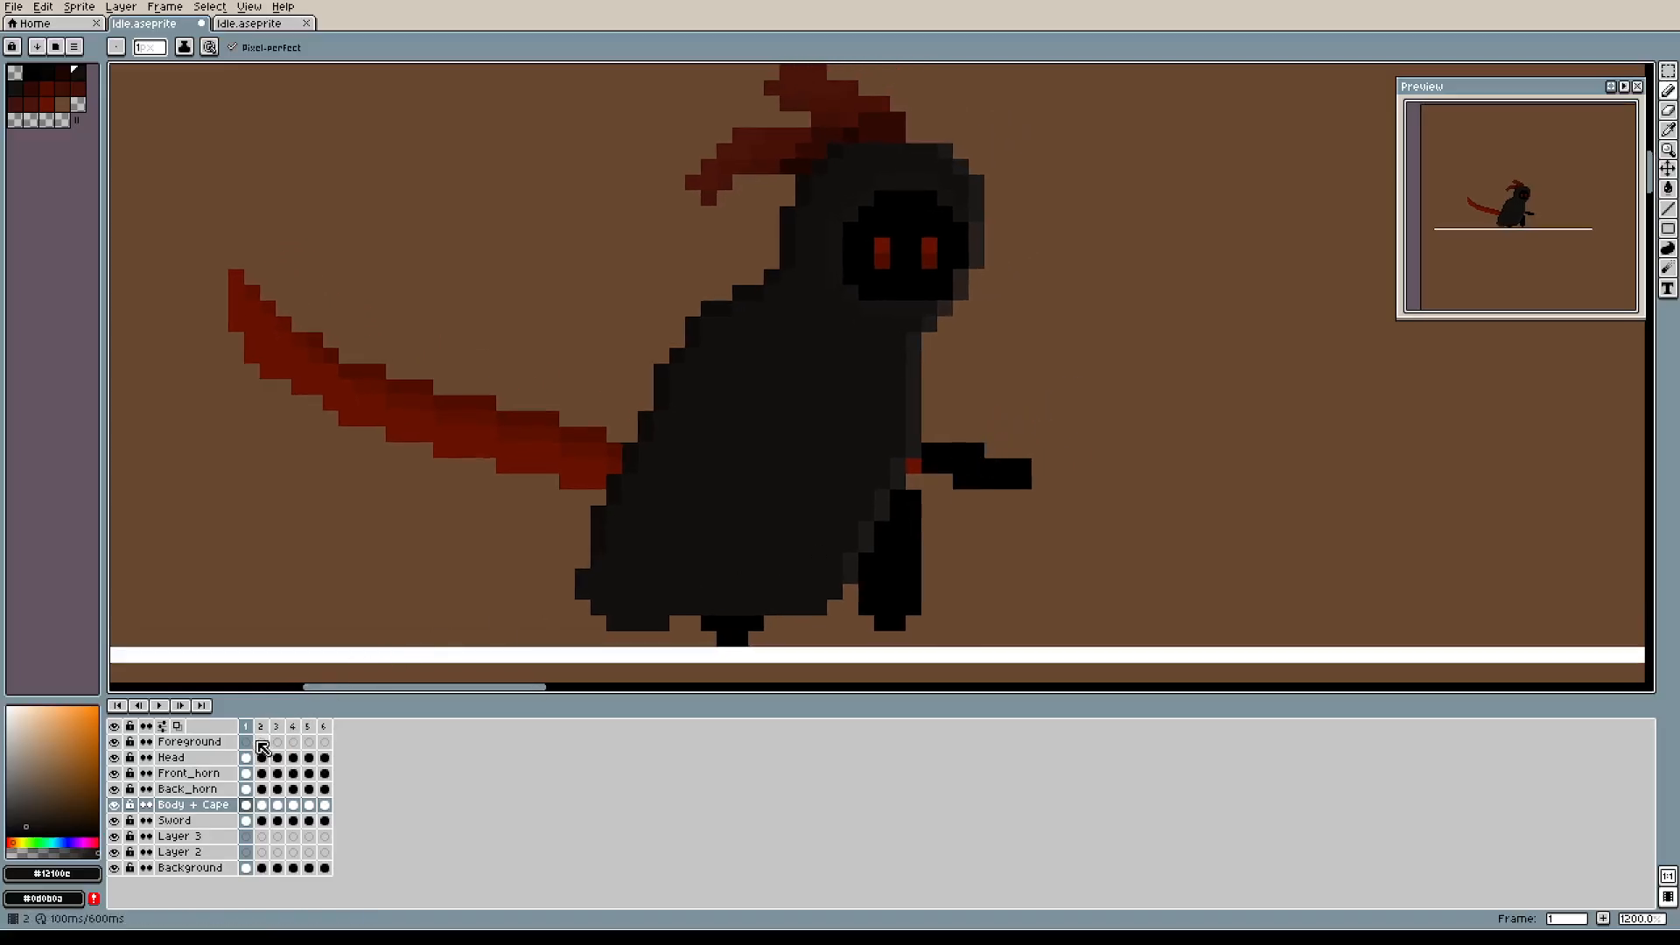
{"action": "left_click", "coordinate": [261, 734]}
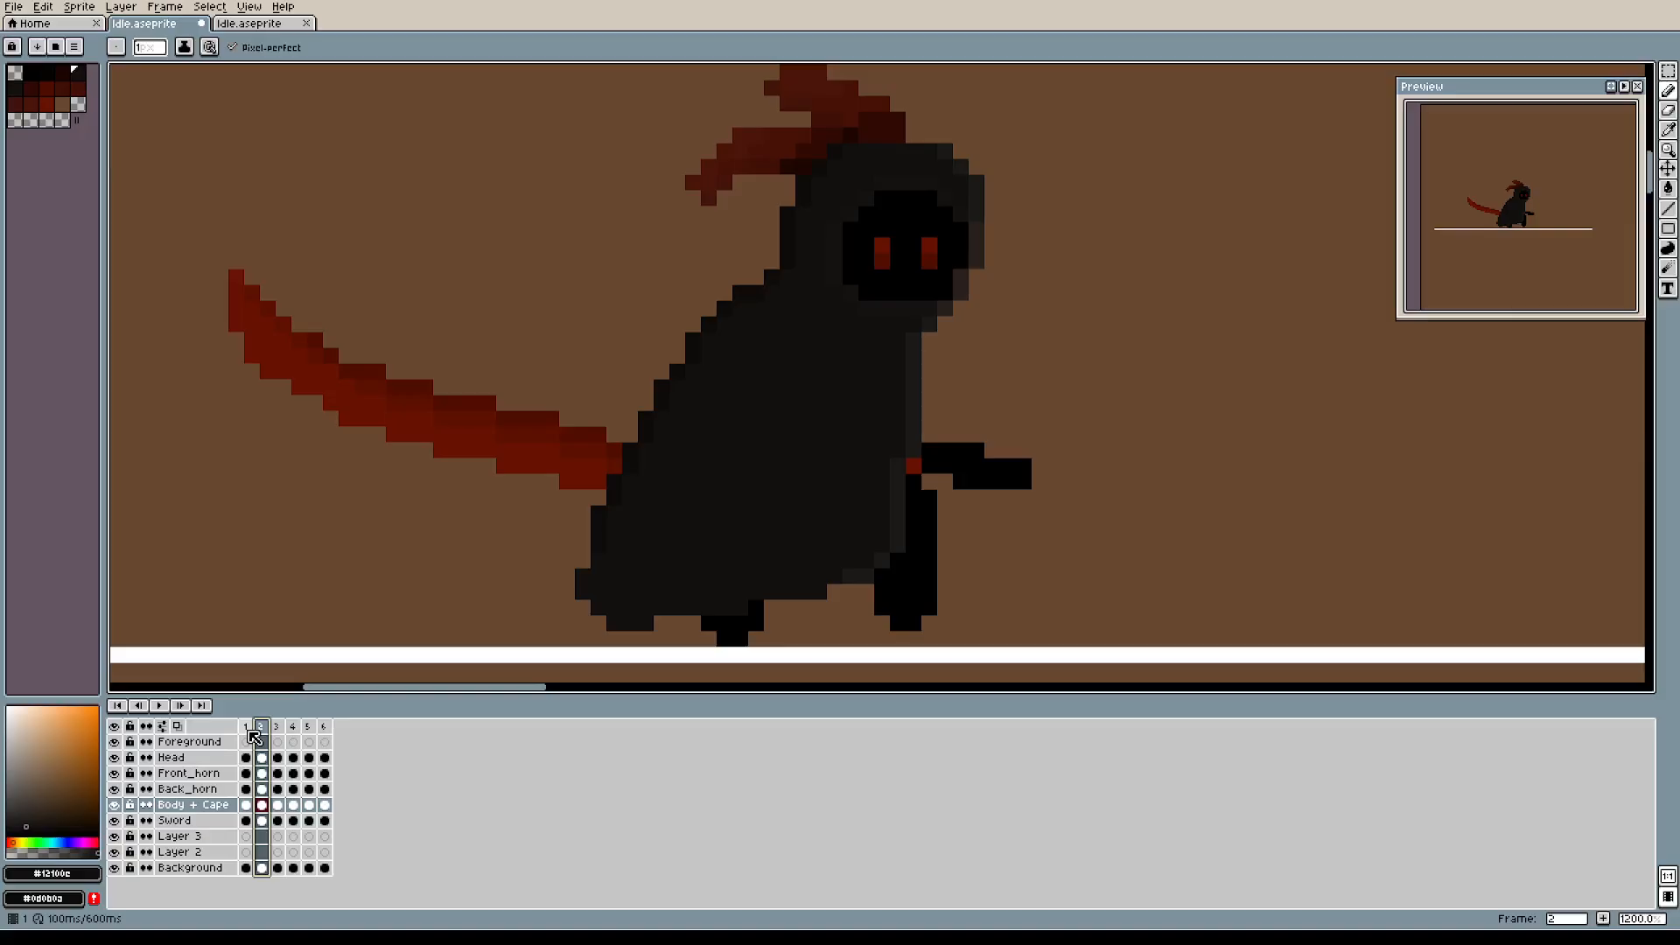
{"action": "left_click", "coordinate": [251, 733]}
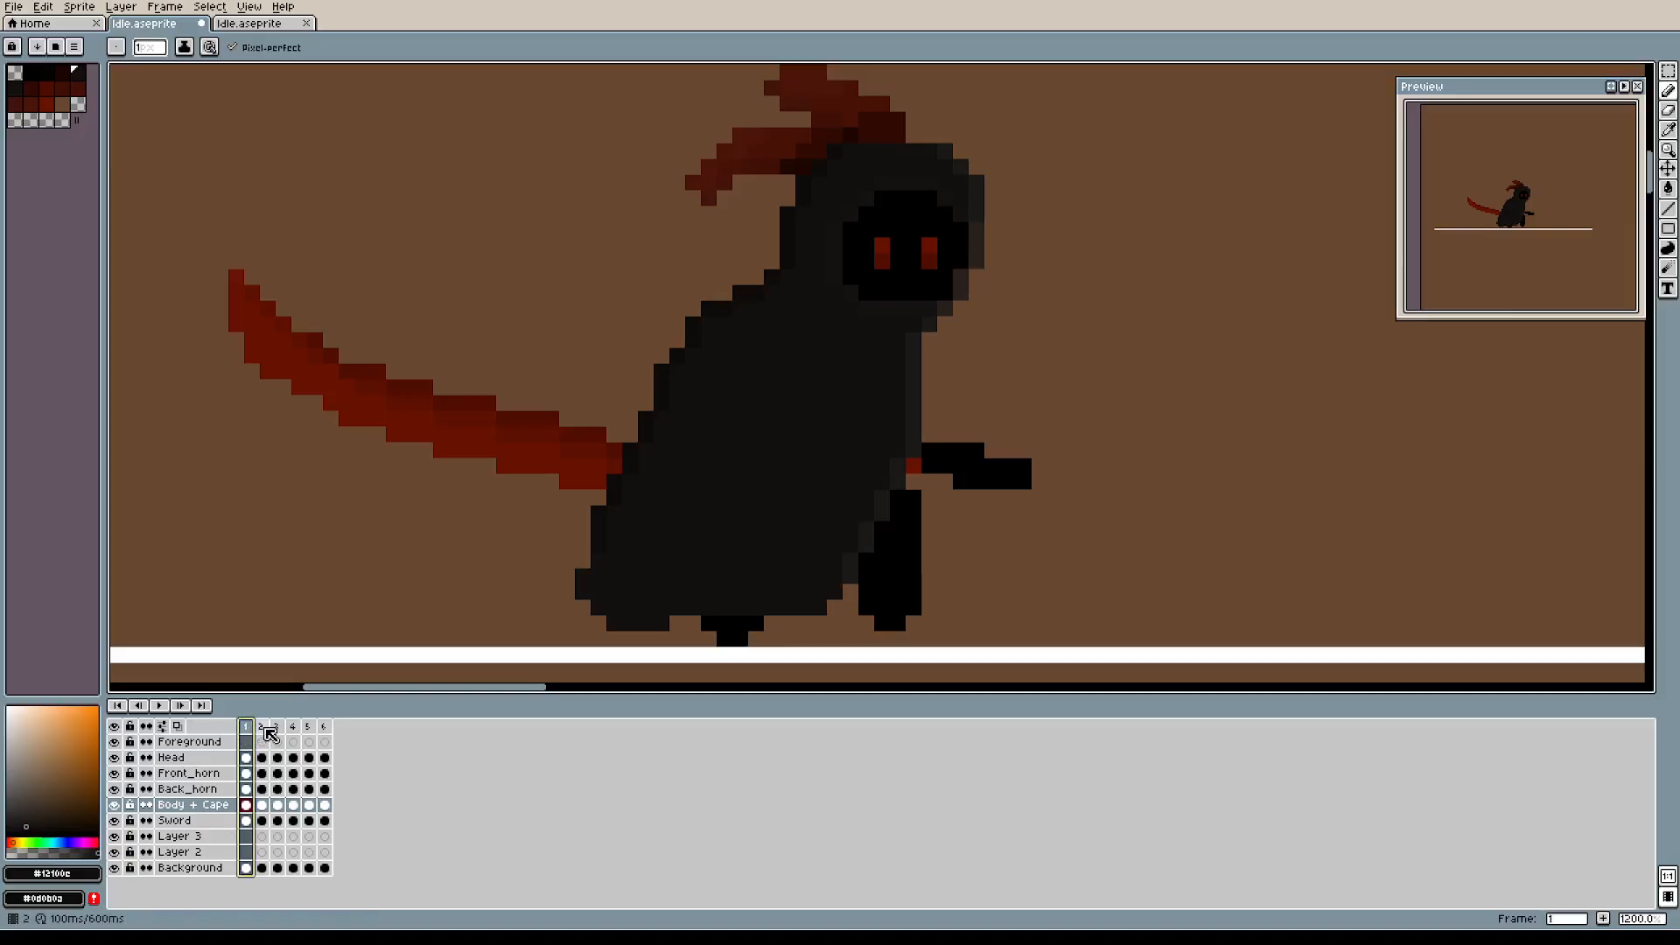
{"action": "left_click", "coordinate": [264, 729]}
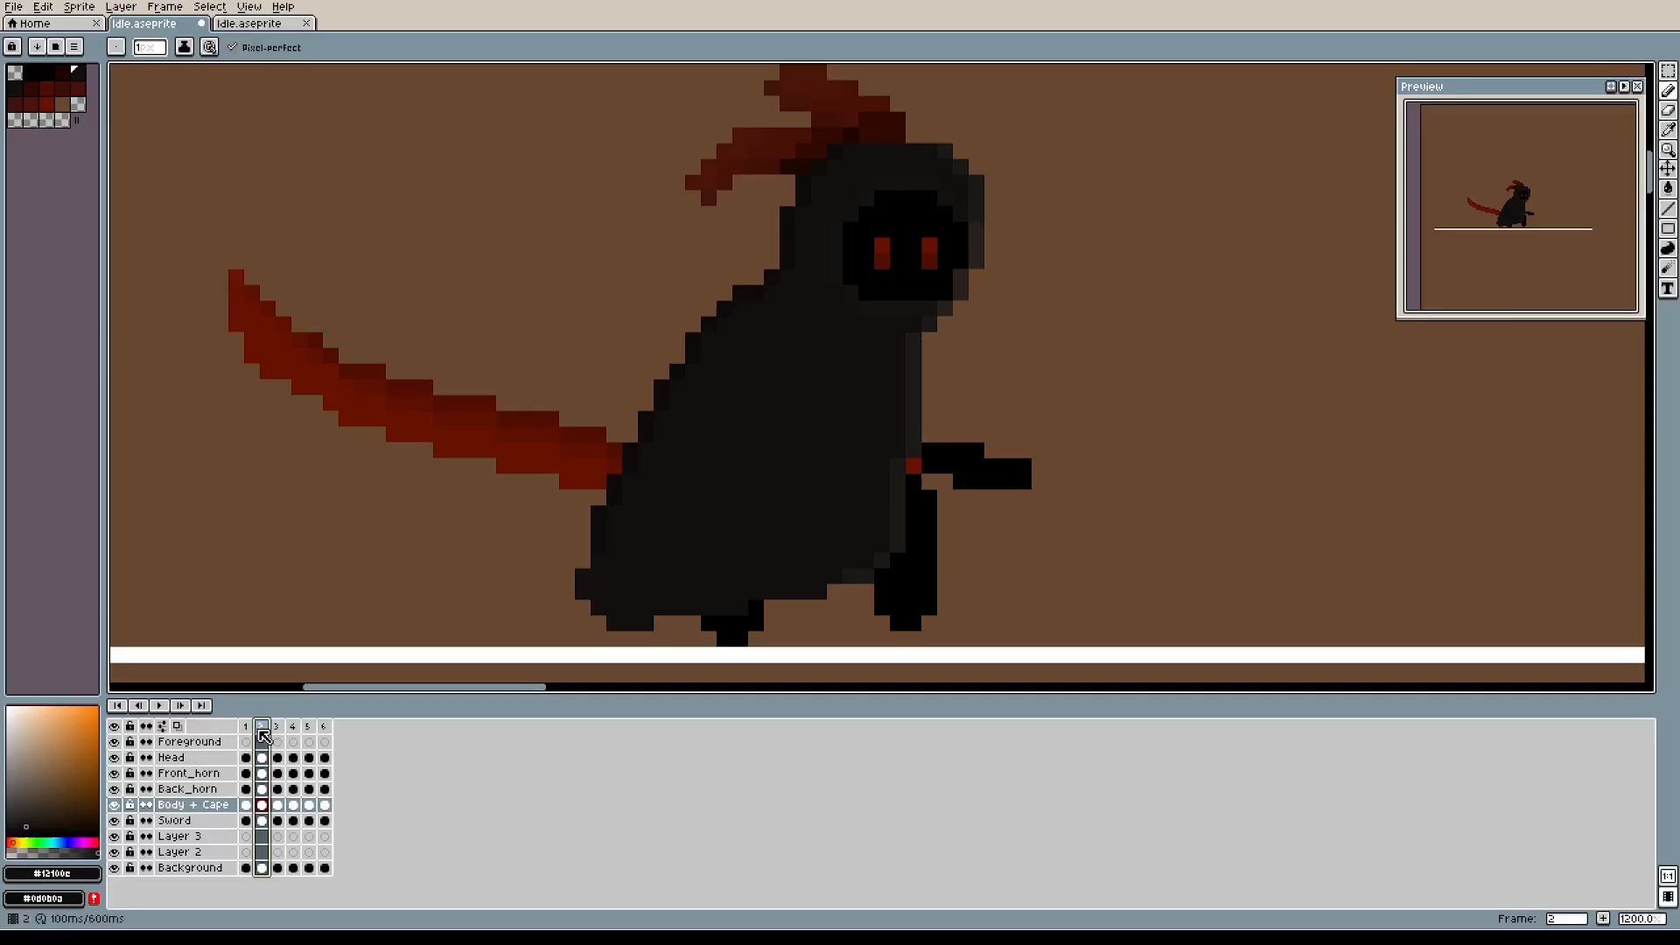
{"action": "left_click", "coordinate": [249, 734]}
{"action": "left_click", "coordinate": [266, 732]}
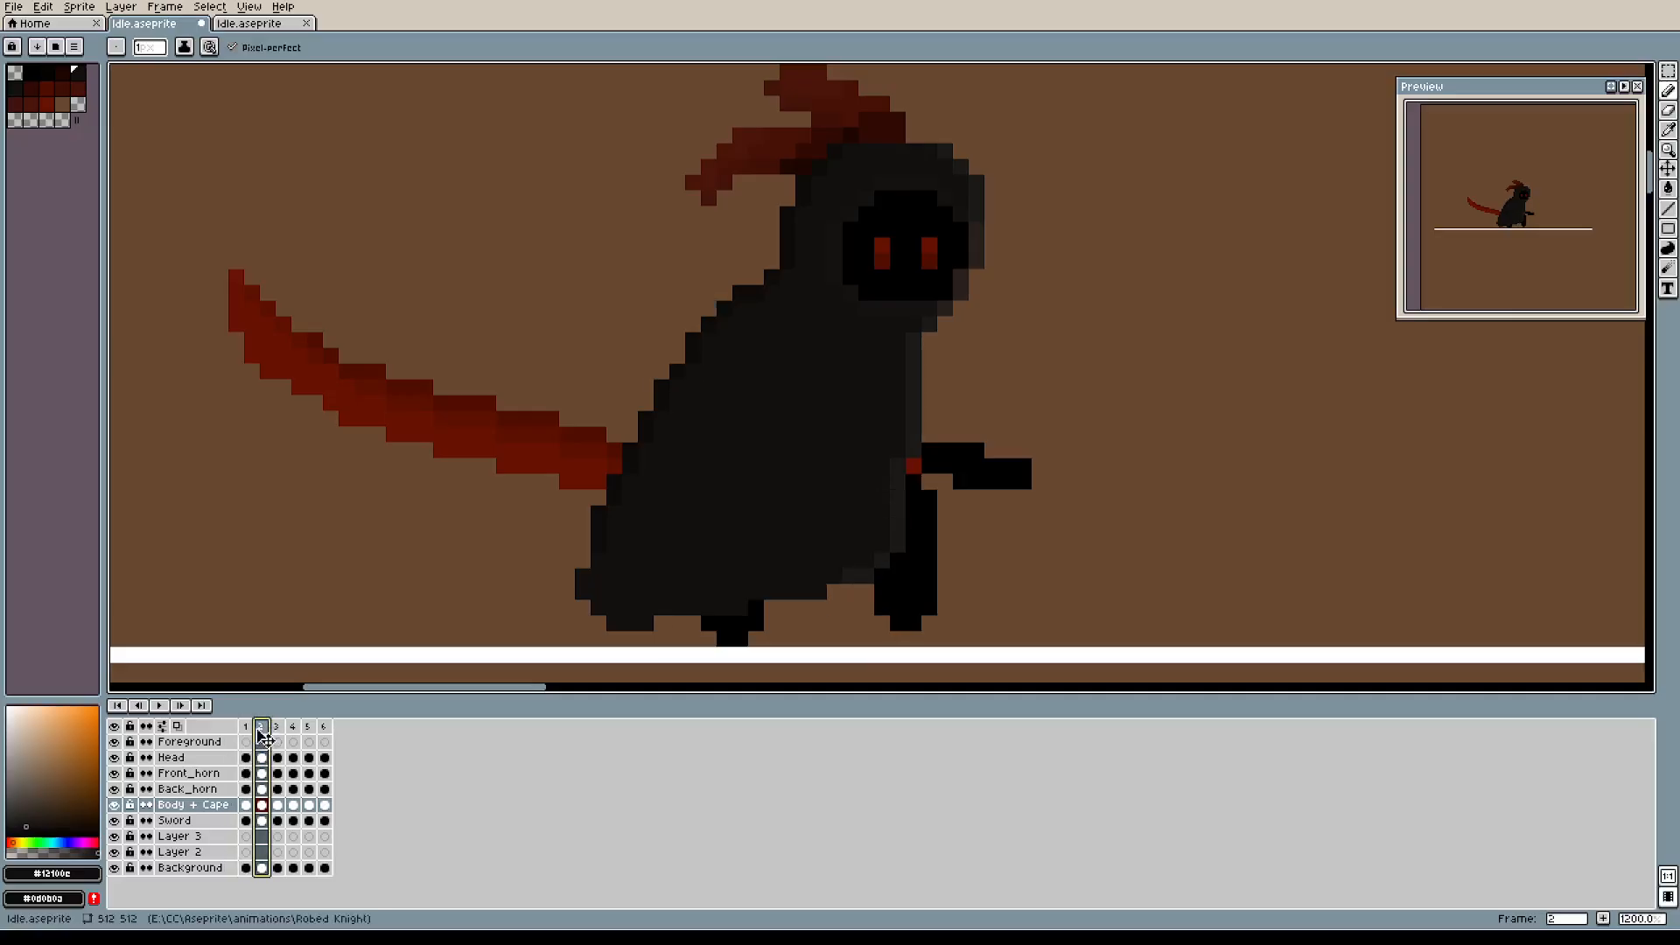
{"action": "left_click", "coordinate": [249, 734]}
{"action": "left_click", "coordinate": [265, 732]}
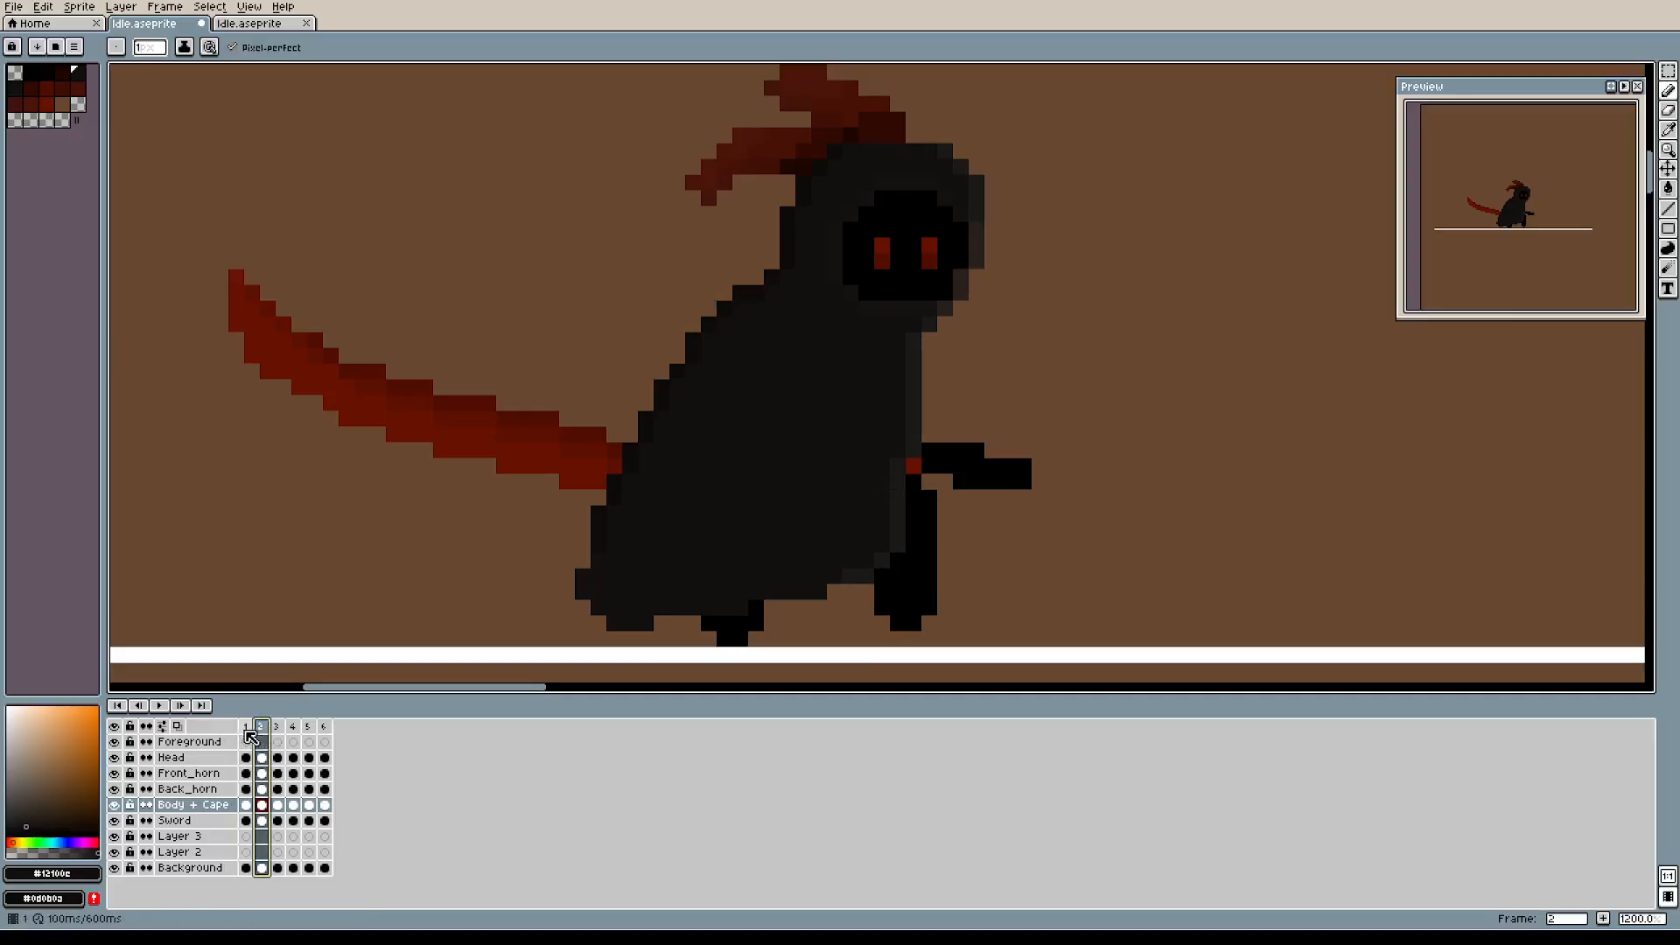
{"action": "left_click", "coordinate": [248, 734]}
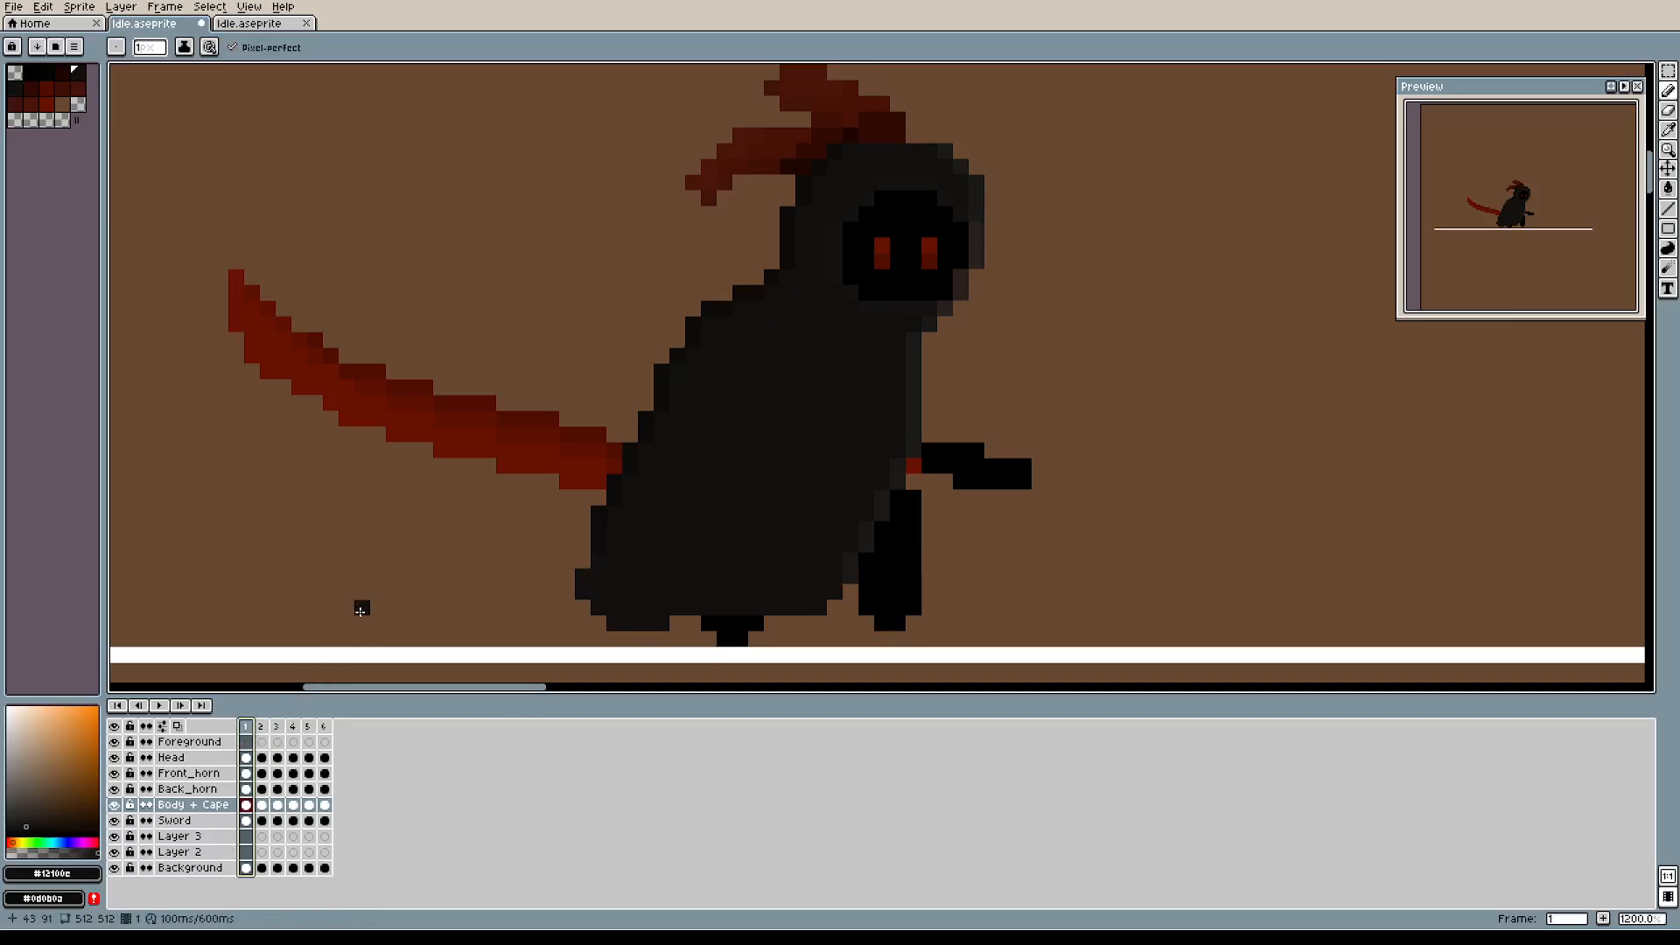
Undo frame 1's recent pencil edits to the cape outline, diagonal front edge and front leg.
{"action": "key", "text": "ctrl+z"}
{"action": "key", "text": "ctrl+z"}
{"action": "key", "text": "ctrl+z"}
{"action": "key", "text": "ctrl+z"}
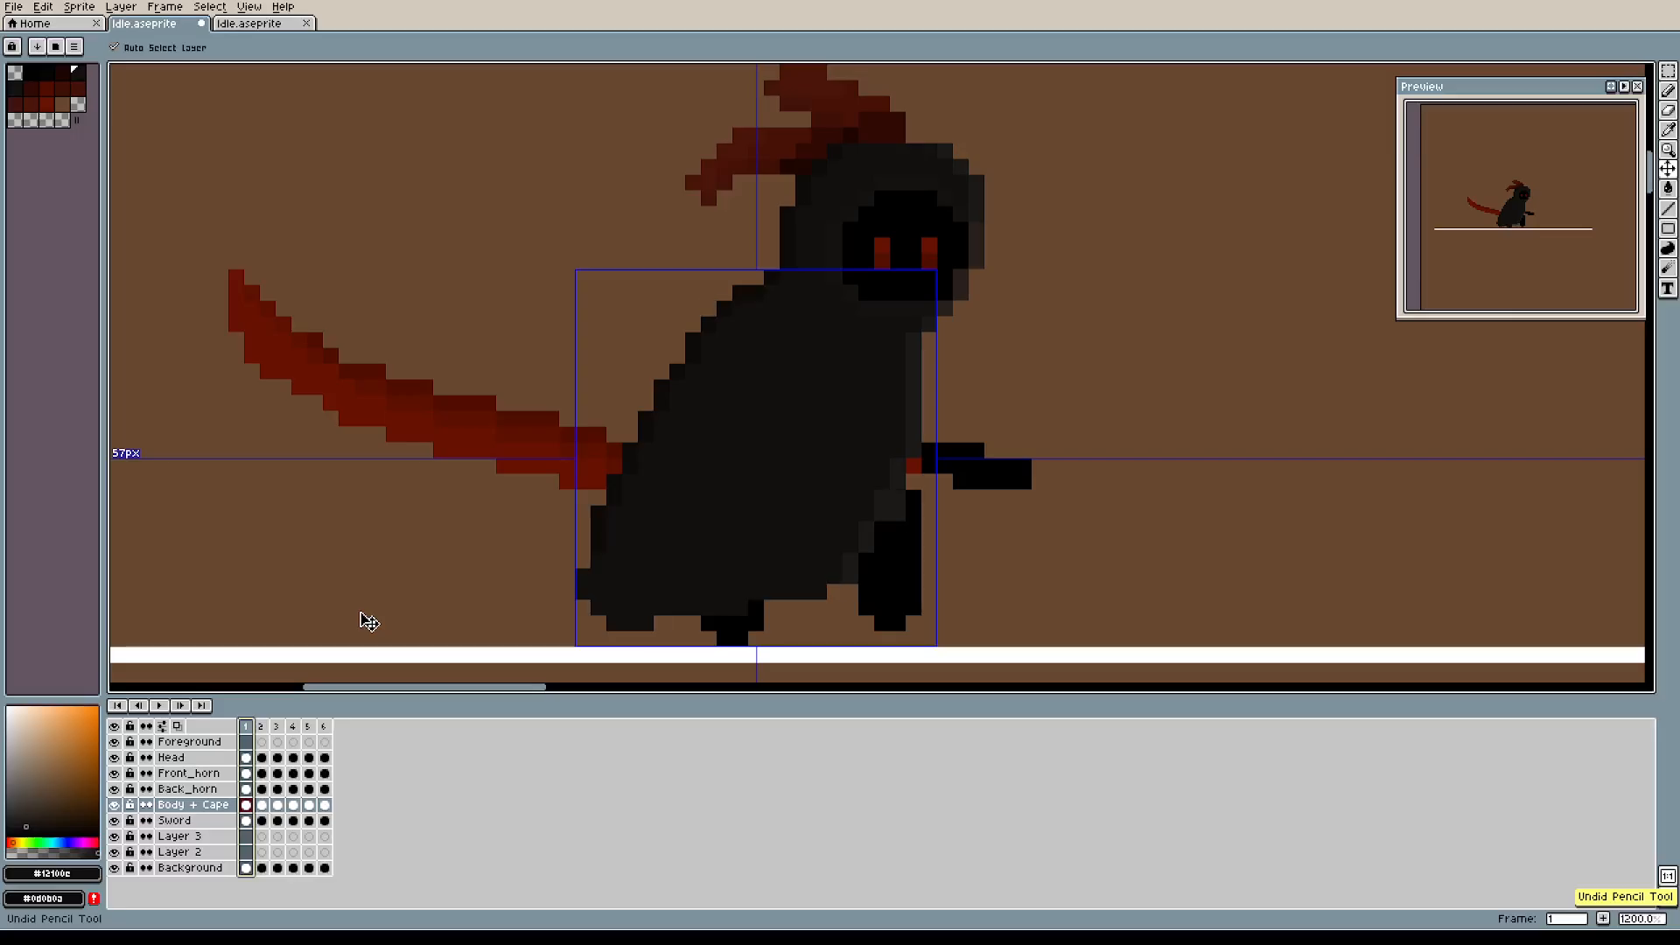
{"action": "key", "text": "ctrl+z"}
{"action": "key", "text": "ctrl+z"}
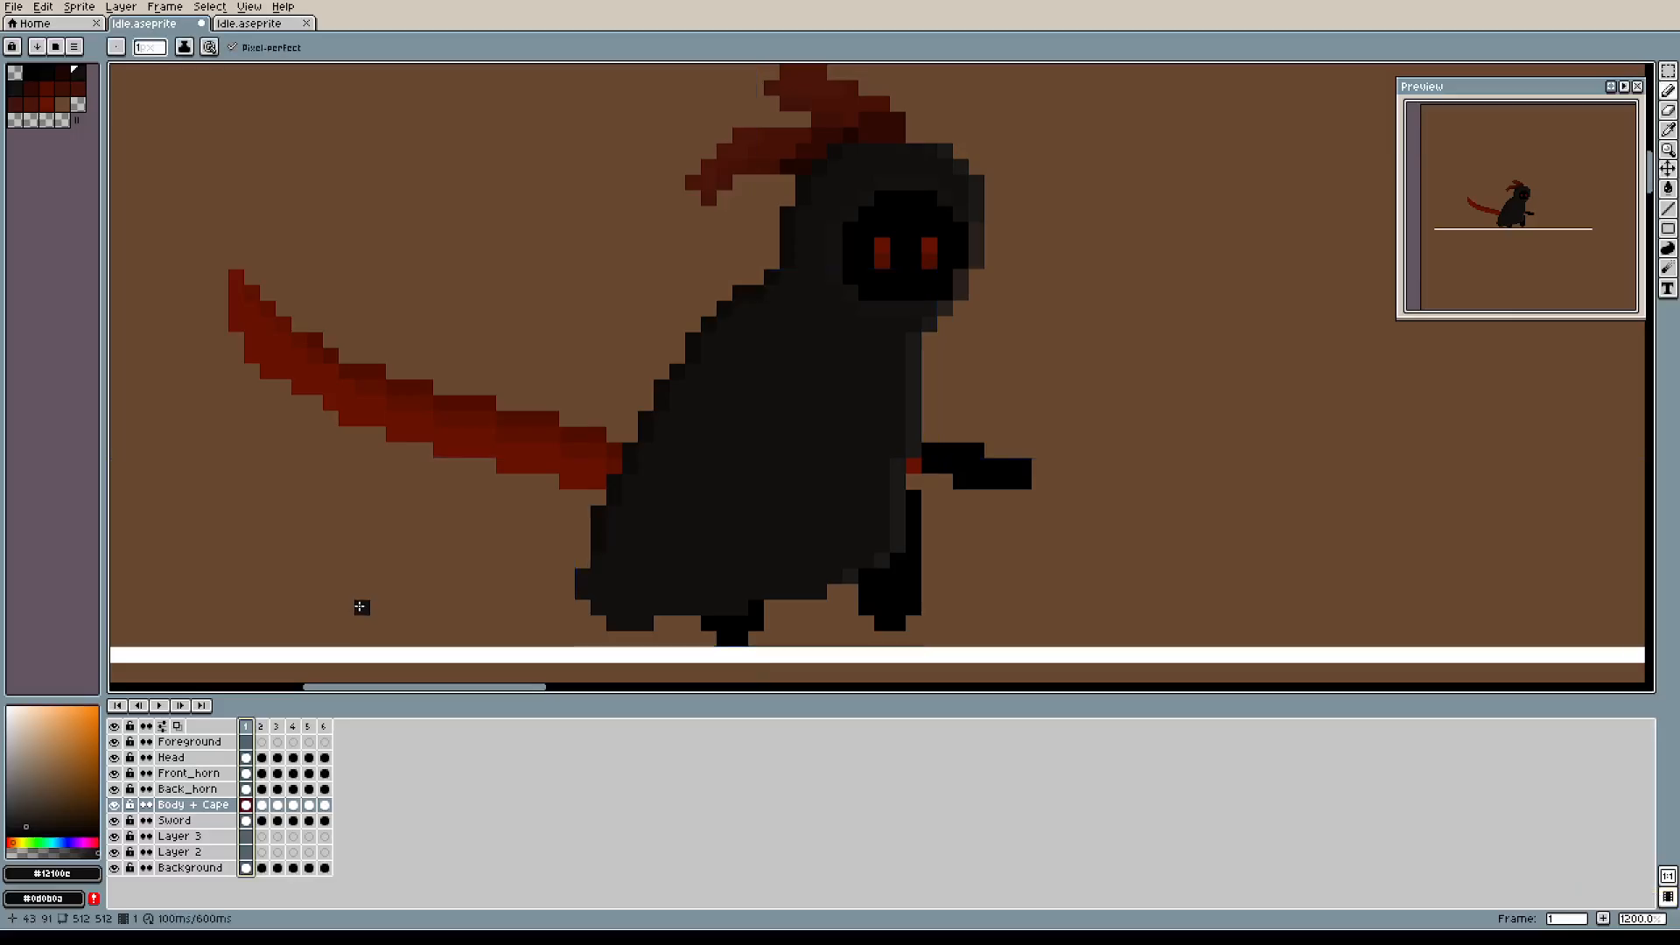
Touch up the lower front cape edge in frame 1 with the sampled light edge colour.
{"action": "left_click", "coordinate": [963, 557]}
{"action": "scroll", "coordinate": [964, 556], "scroll_direction": "up", "scroll_amount": 5}
{"action": "left_click", "coordinate": [754, 569], "text": "alt"}
{"action": "left_click", "coordinate": [692, 605]}
{"action": "scroll", "coordinate": [1019, 512], "scroll_direction": "down", "scroll_amount": 3}
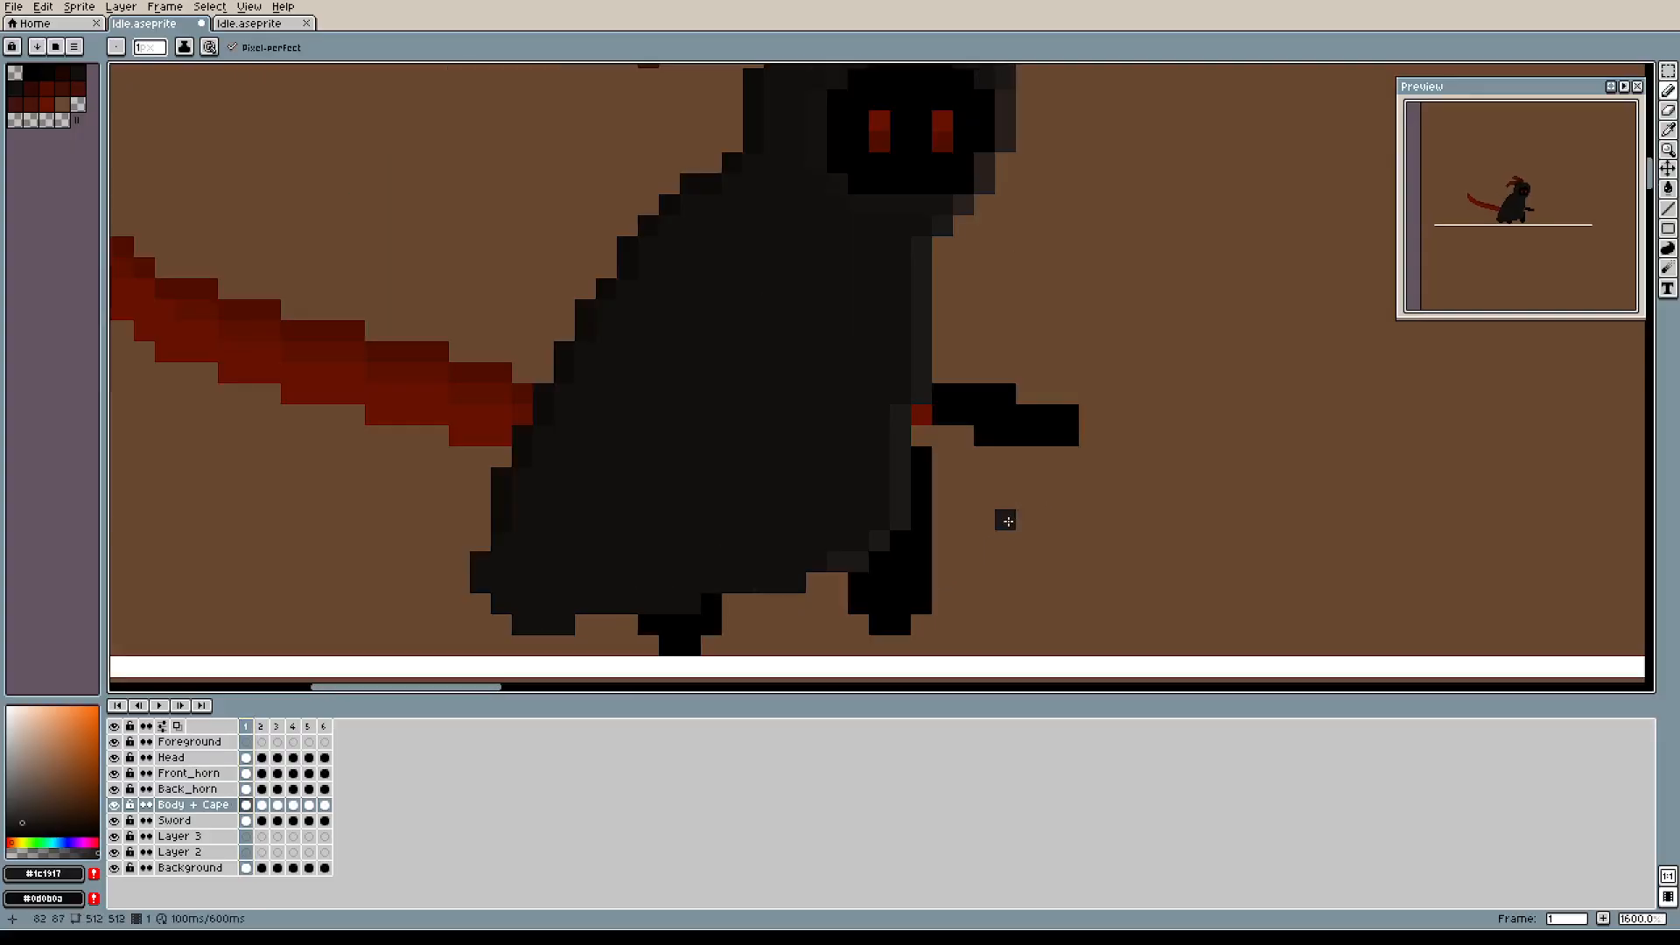
Draw a light, stepped cape edge in frame 2, running diagonally backward from below the sword hilt to the hem.
{"action": "left_click", "coordinate": [264, 728]}
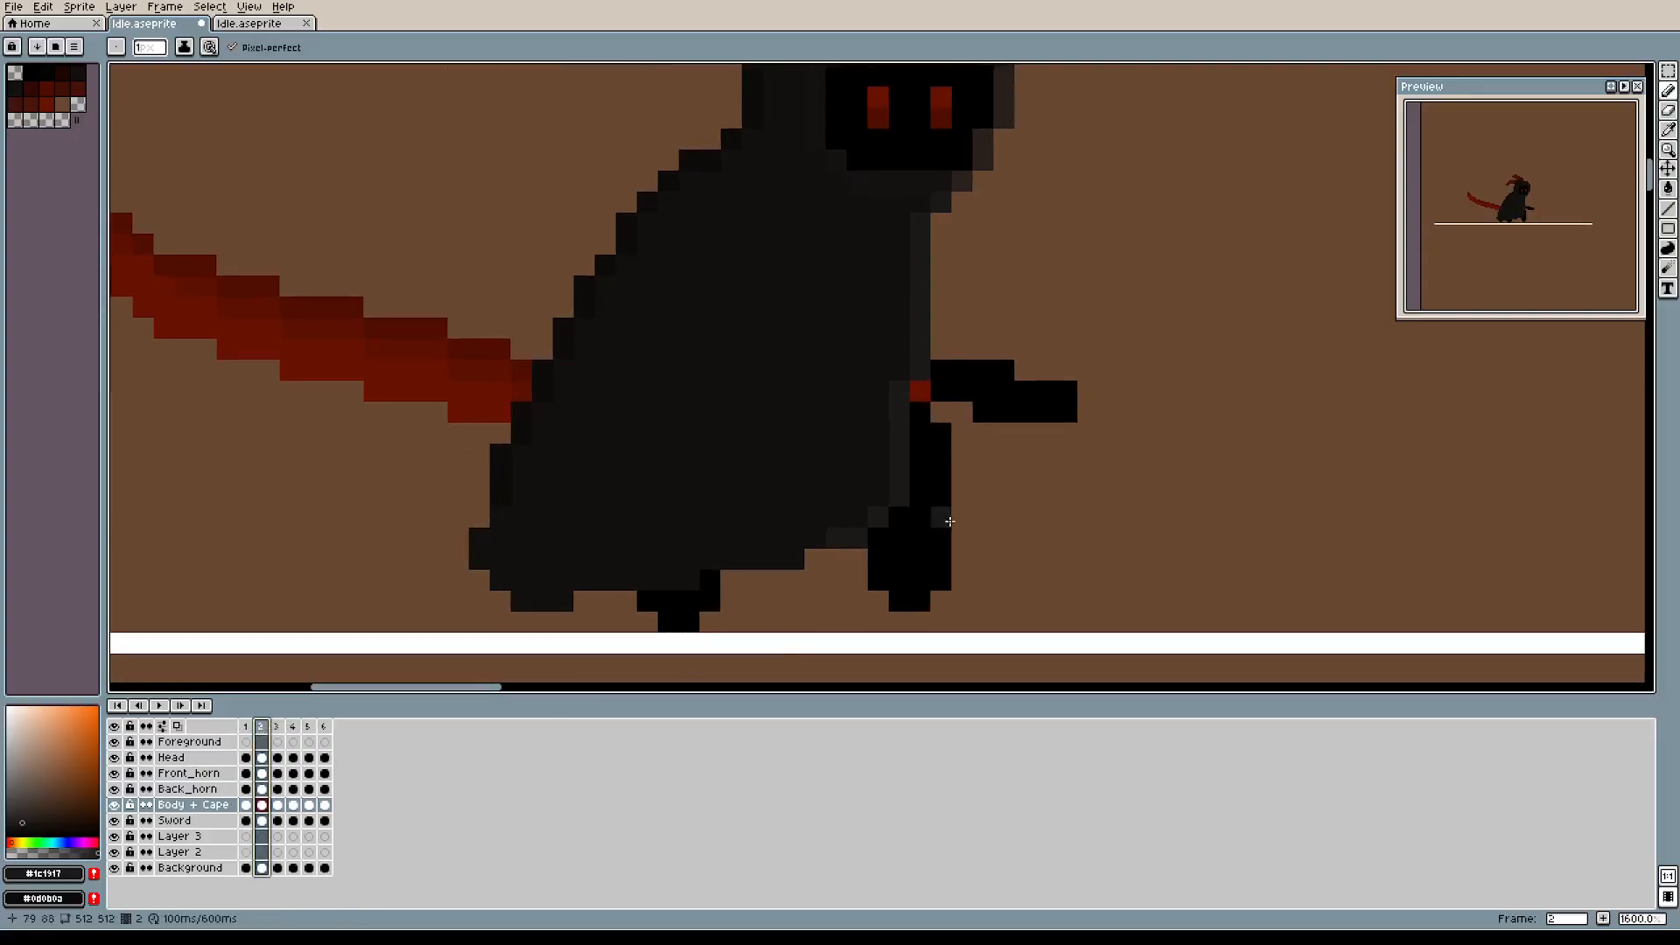
{"action": "scroll", "coordinate": [1016, 455], "scroll_direction": "up", "scroll_amount": 2}
{"action": "scroll", "coordinate": [1019, 466], "scroll_direction": "down", "scroll_amount": 1}
{"action": "left_click_drag", "start_coordinate": [1019, 466], "coordinate": [1082, 451]}
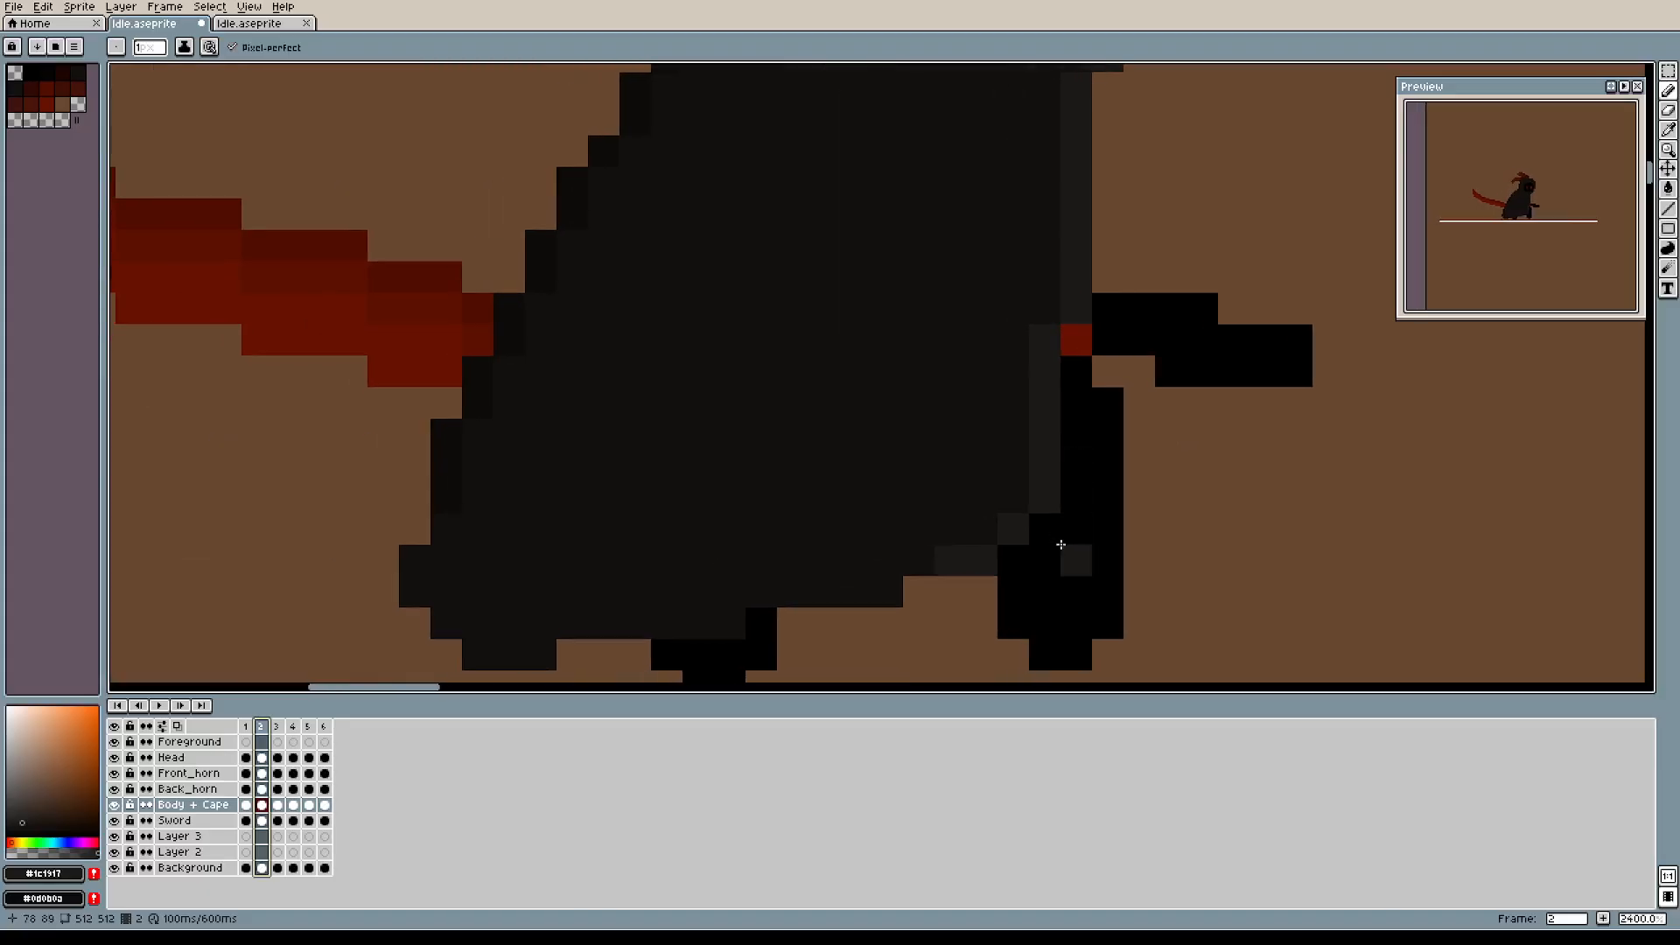
{"action": "left_click", "coordinate": [1021, 442]}
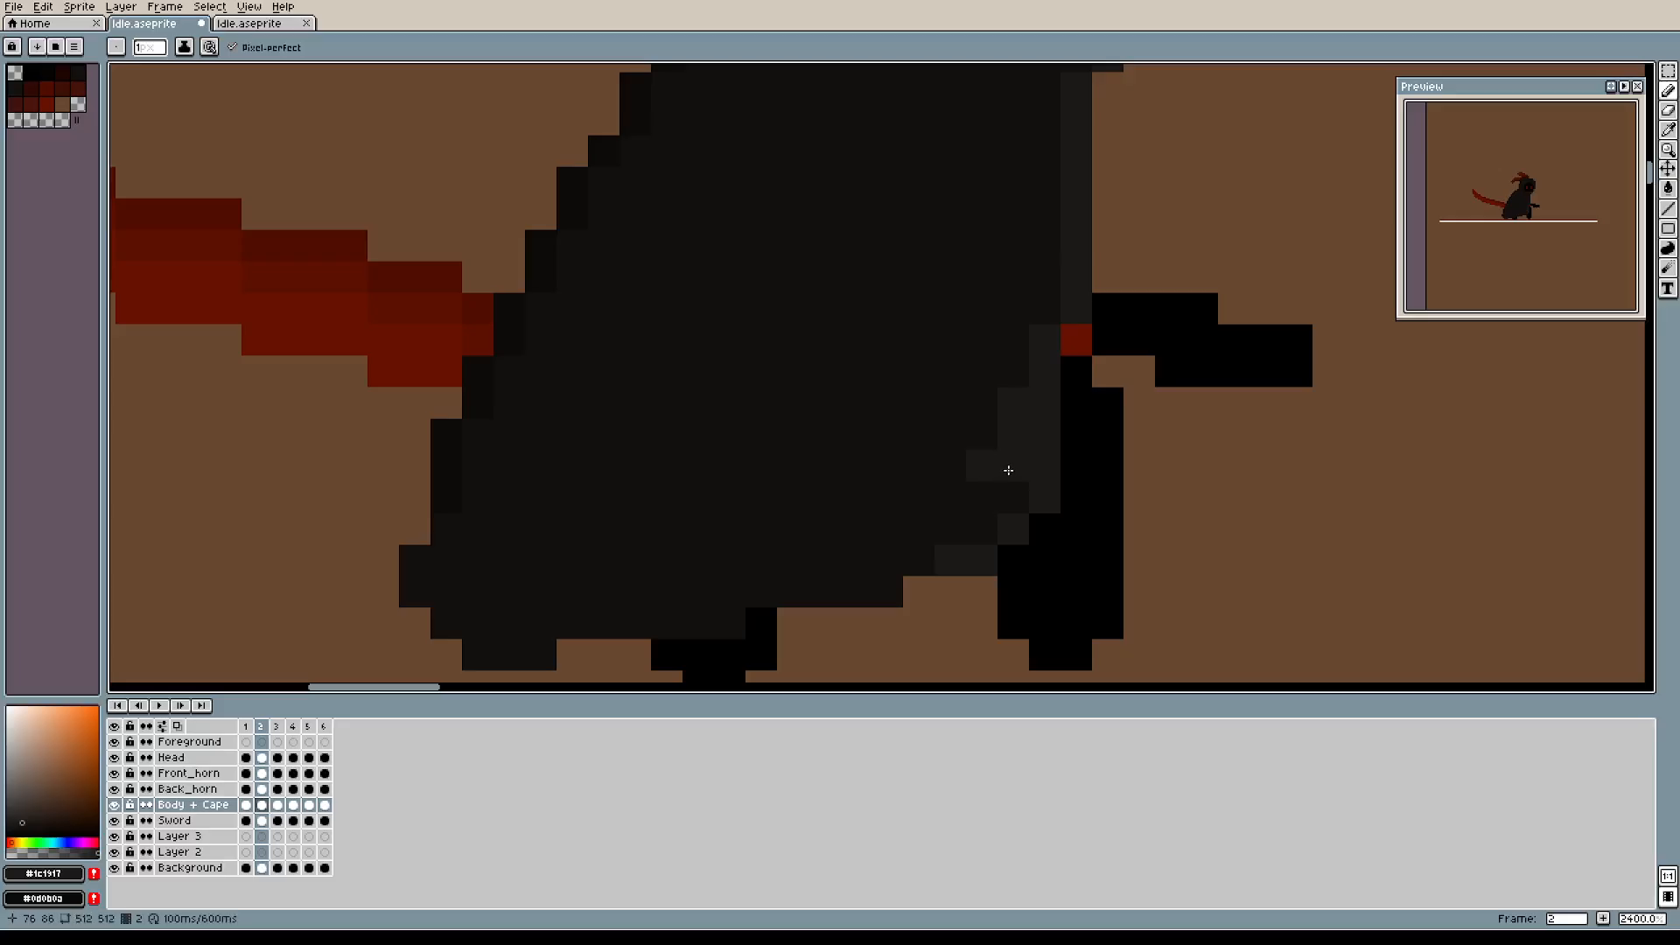
{"action": "left_click", "coordinate": [1010, 484], "text": "alt"}
{"action": "left_click", "coordinate": [990, 459], "text": "alt"}
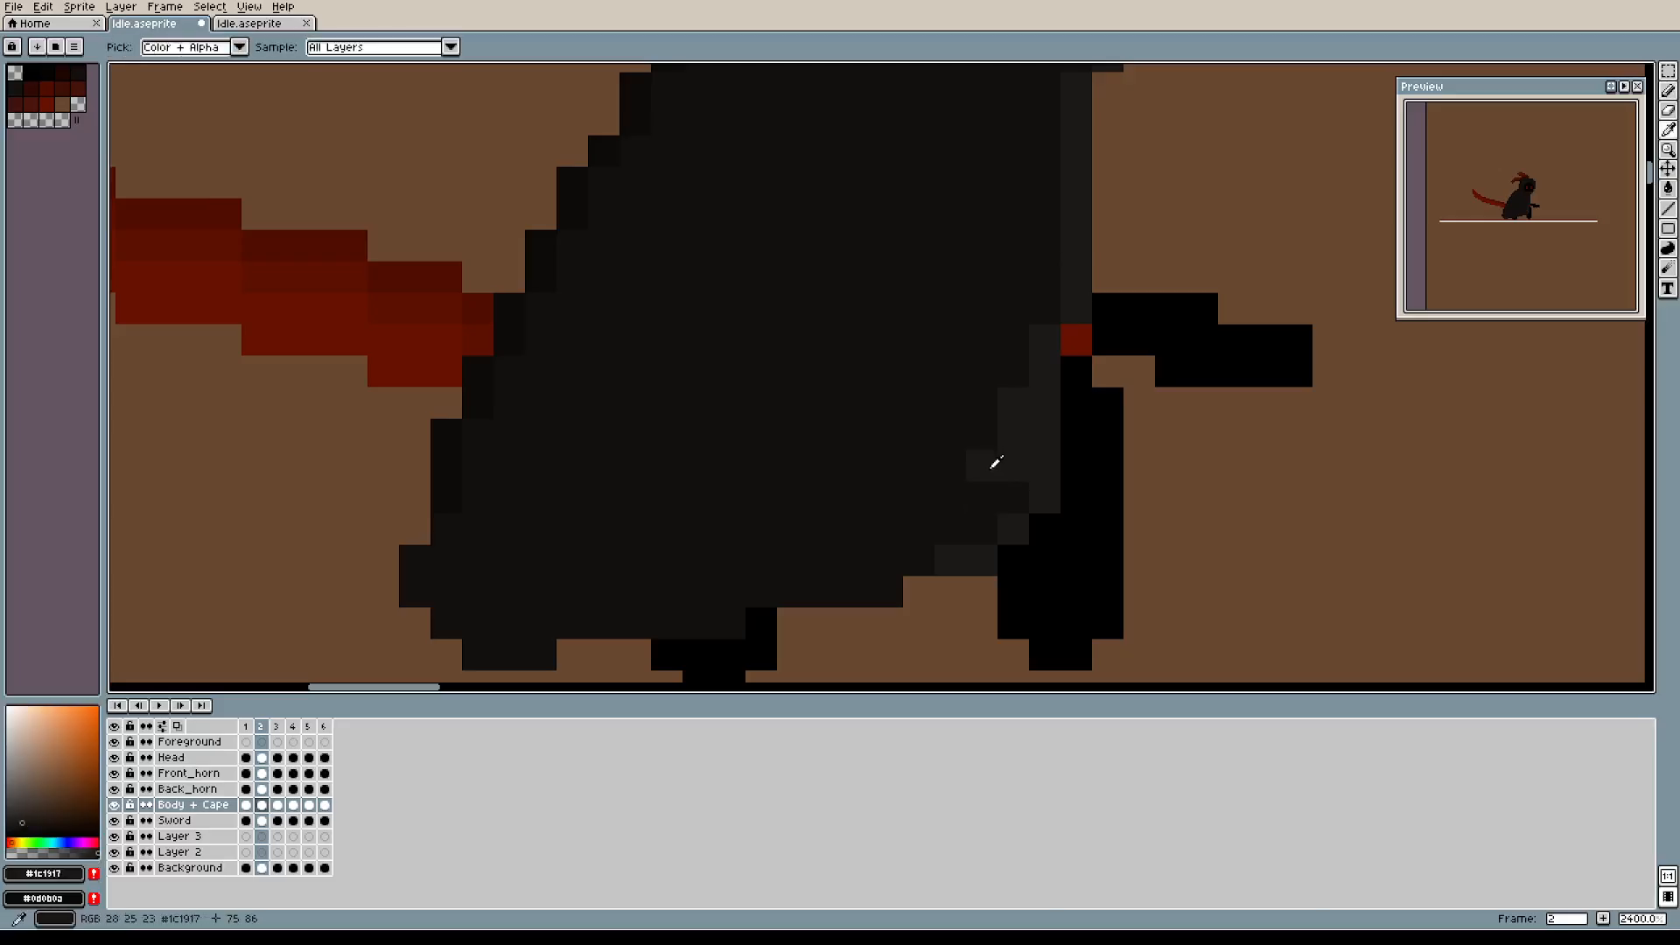
{"action": "left_click_drag", "start_coordinate": [964, 507], "coordinate": [957, 523]}
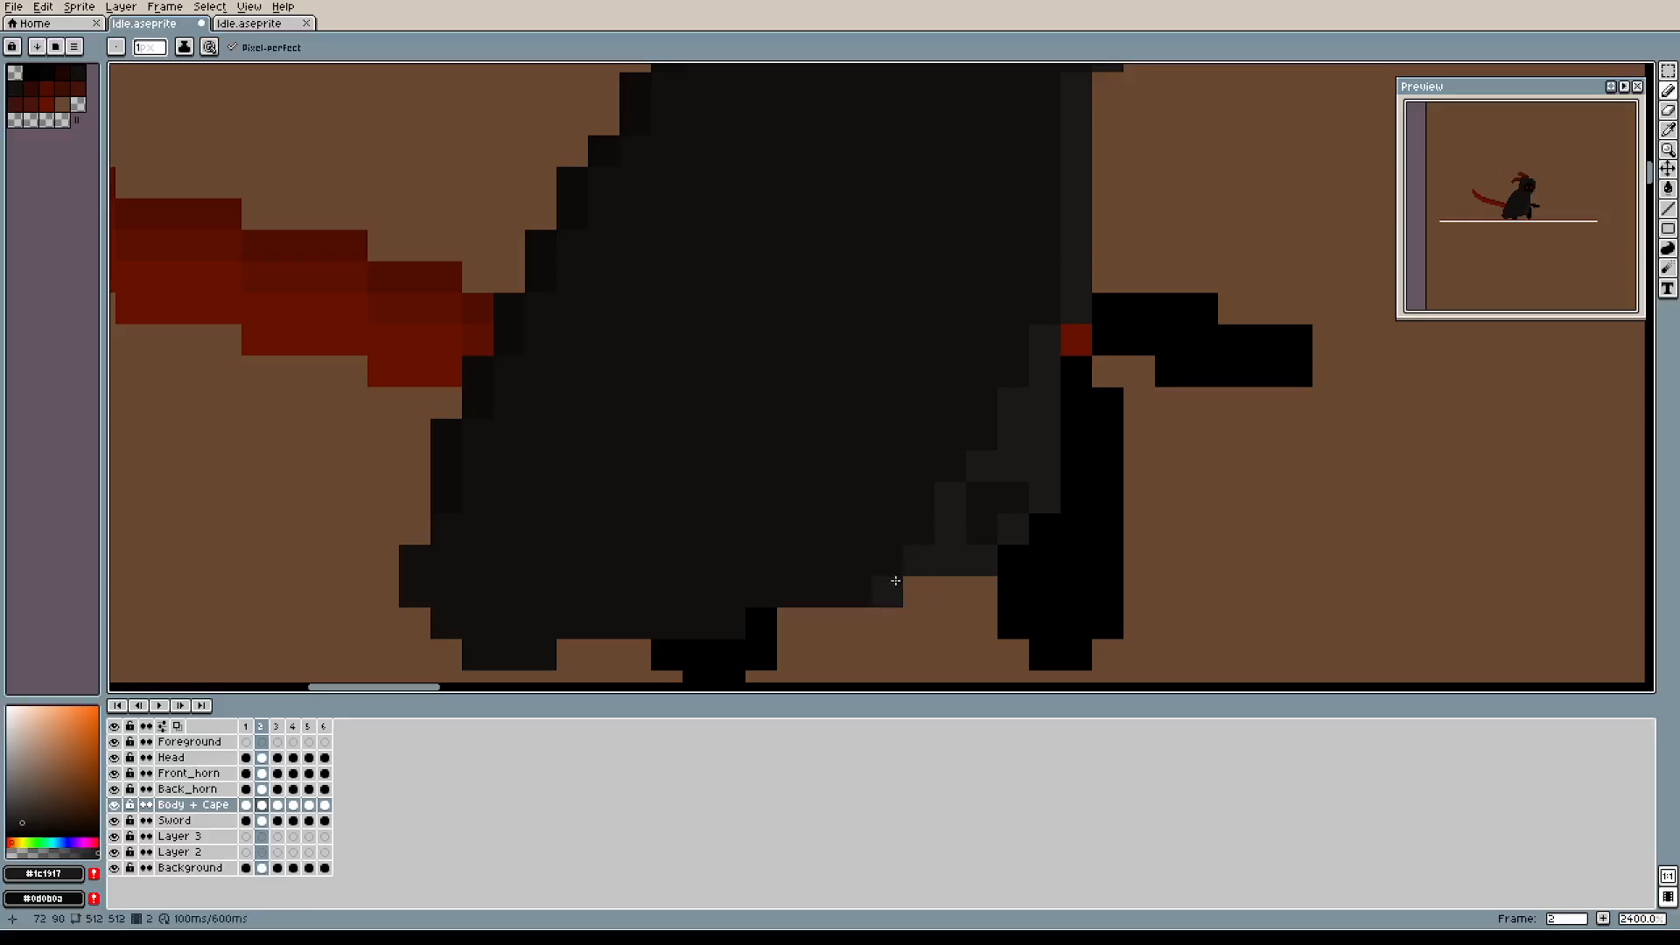
{"action": "left_click", "coordinate": [941, 489], "text": "alt"}
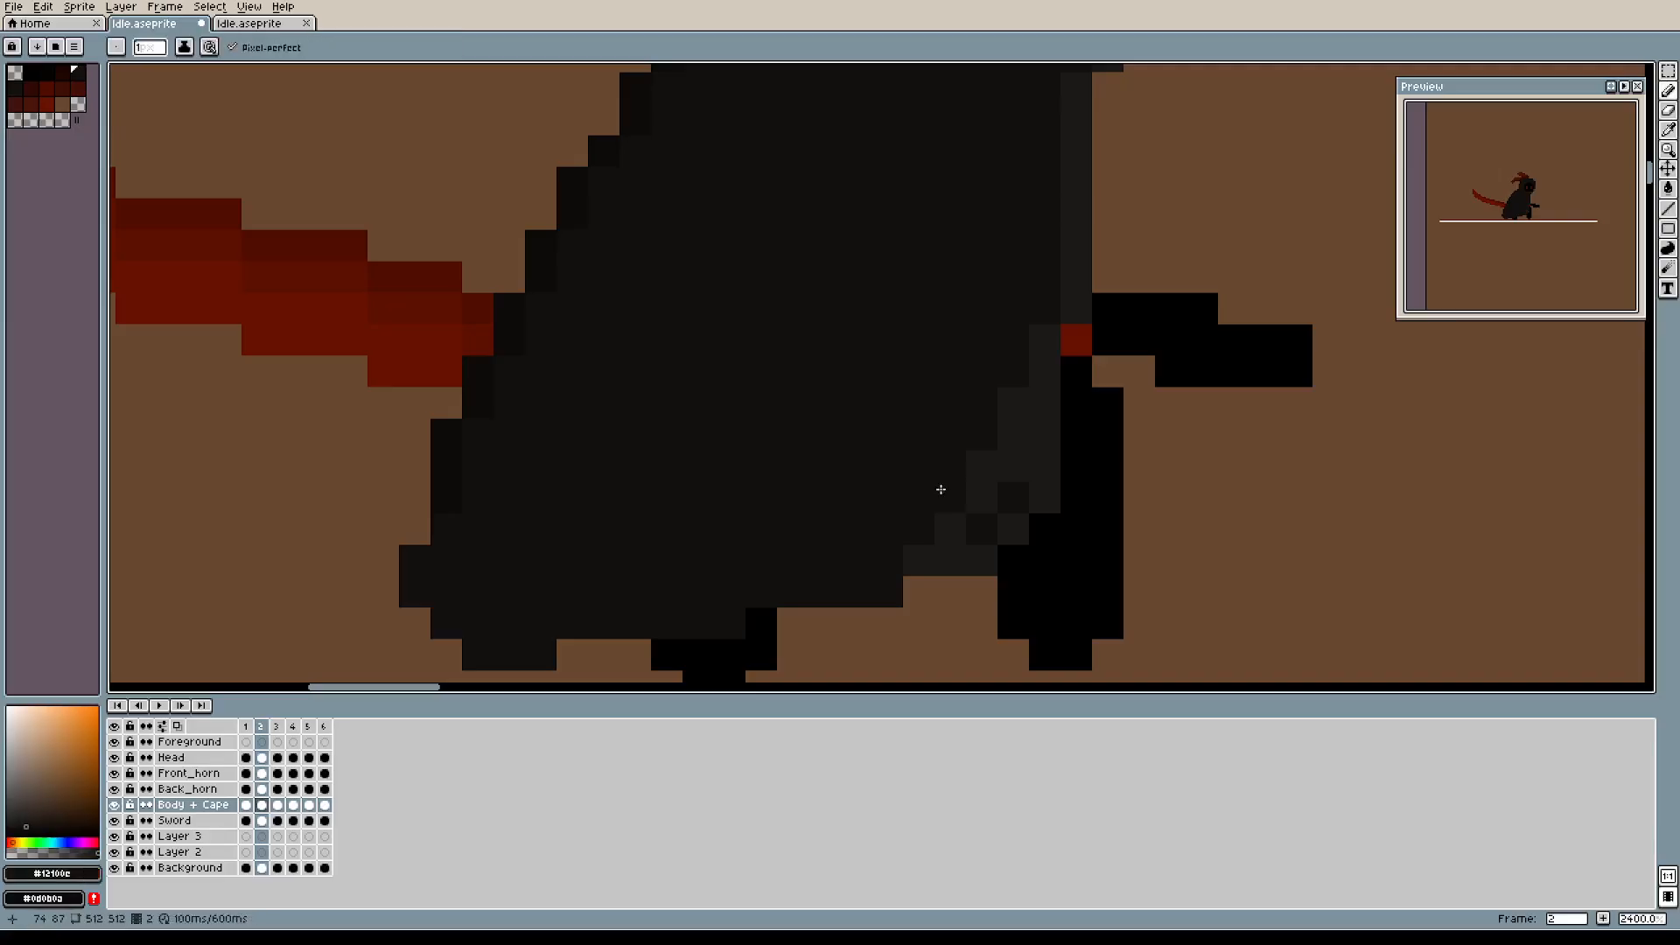
Paint the old cape pixels in front of frame 2's diagonal edge black as part of the front leg.
{"action": "left_click", "coordinate": [1026, 567], "text": "alt"}
{"action": "left_click", "coordinate": [1005, 536]}
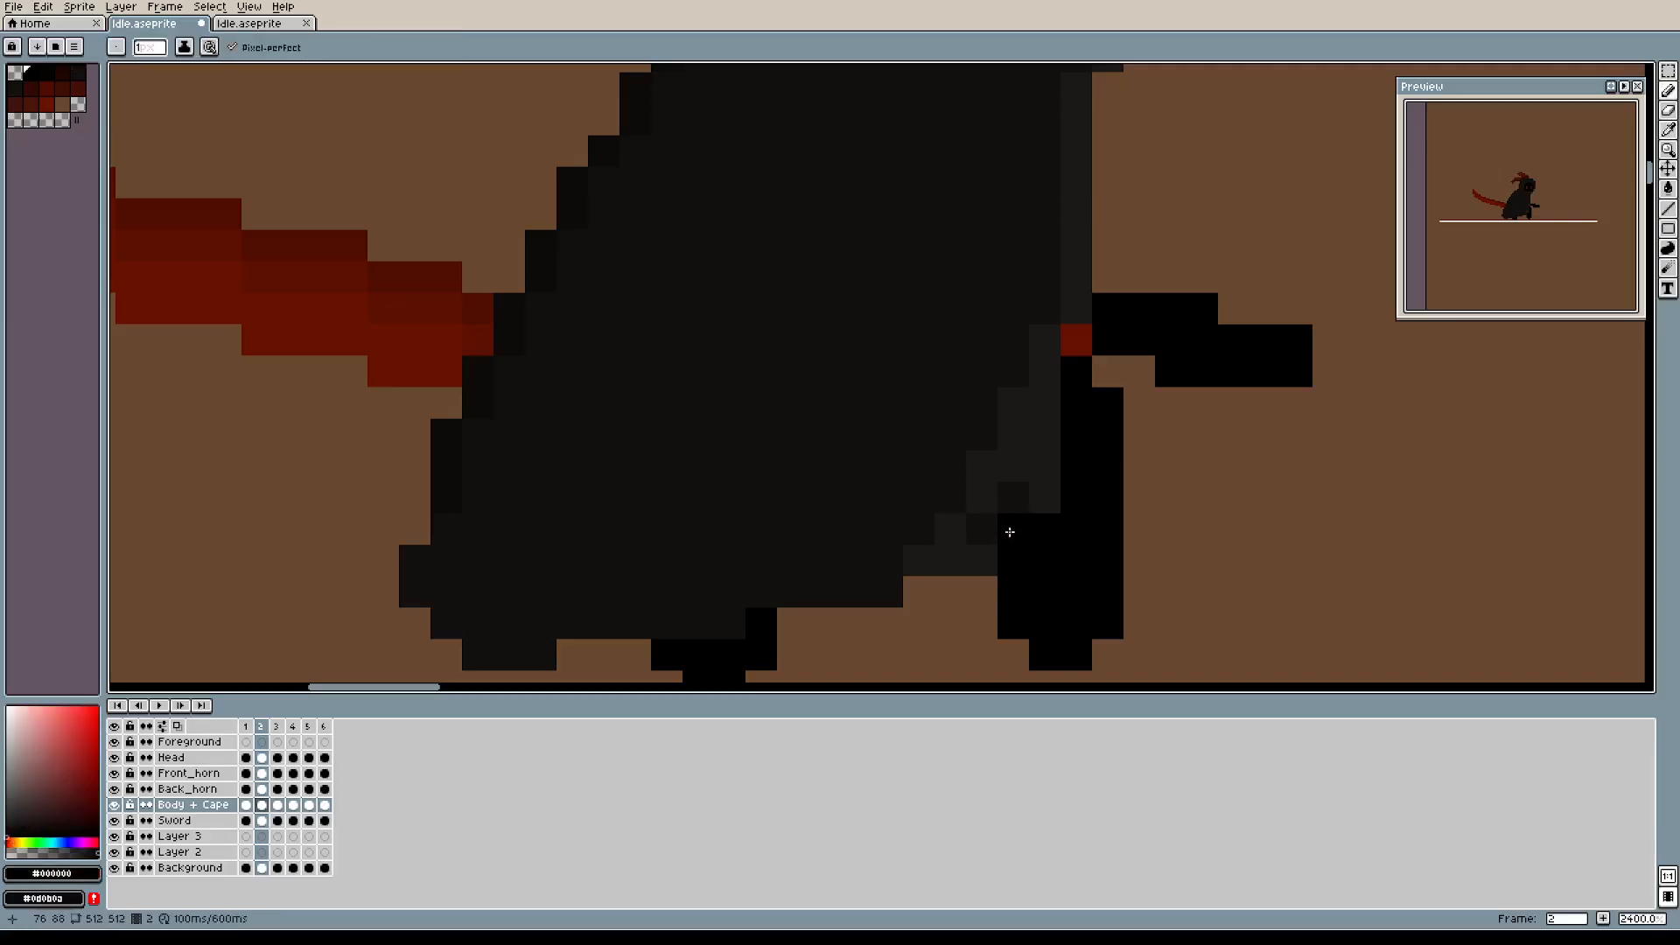
{"action": "mouse_move", "coordinate": [1047, 485]}
{"action": "left_mouse_down"}
{"action": "mouse_move", "coordinate": [1049, 416]}
{"action": "mouse_move", "coordinate": [1021, 491]}
{"action": "left_mouse_up"}
{"action": "left_click", "coordinate": [982, 528]}
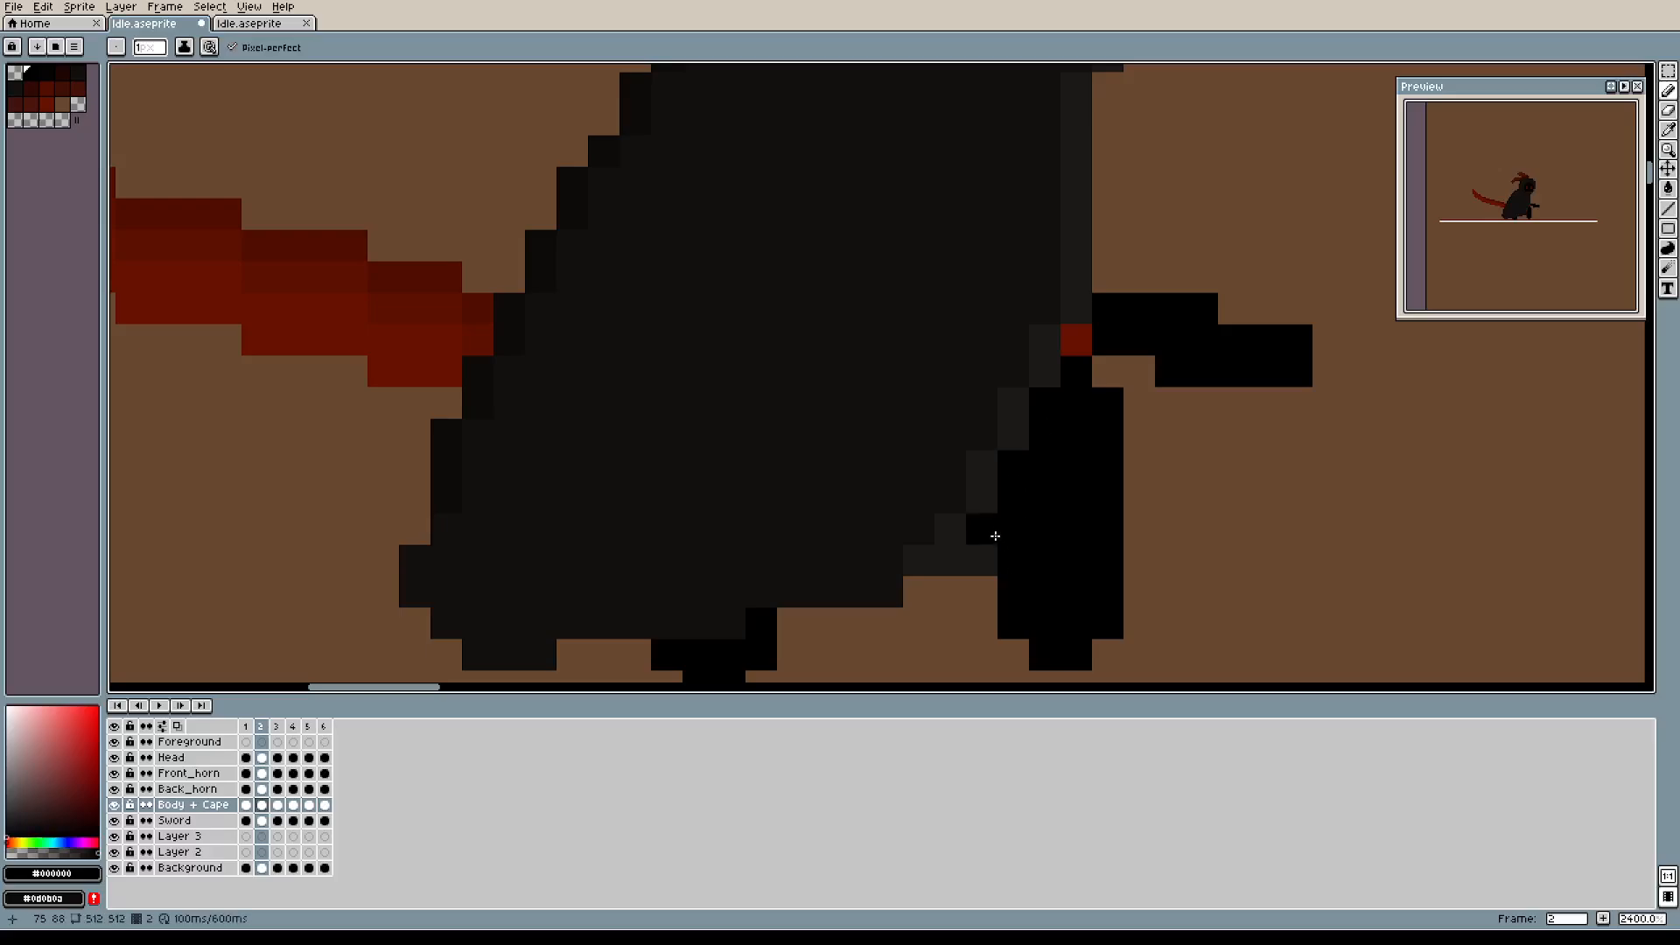
Erase the leftover light hem pixels between the diagonal cape edge and the front leg in frame 2.
{"action": "key", "text": "e"}
{"action": "left_click", "coordinate": [982, 560]}
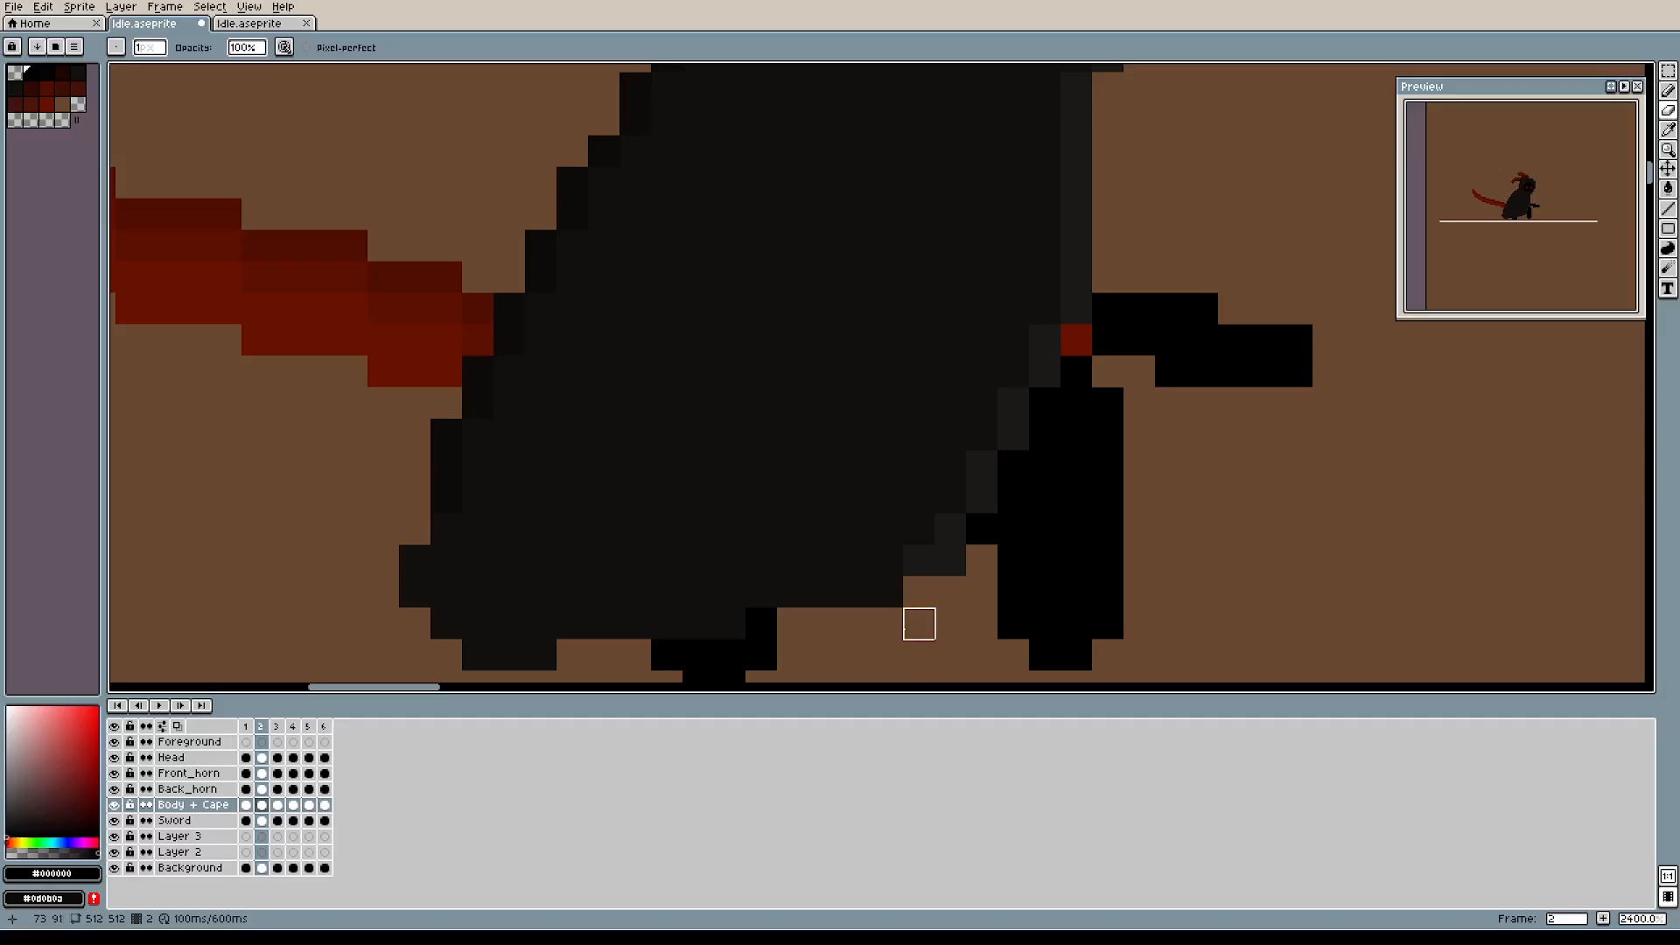
{"action": "left_click", "coordinate": [951, 560]}
{"action": "key", "text": "b"}
{"action": "mouse_move", "coordinate": [1069, 553]}
{"action": "left_mouse_down"}
{"action": "mouse_move", "coordinate": [1101, 512]}
{"action": "mouse_move", "coordinate": [1075, 544]}
{"action": "left_mouse_up"}
Widen the lowest pixel row at the back of frame 2's hem on both sides, using the sampled dark cape colour.
{"action": "left_click", "coordinate": [873, 581], "text": "alt"}
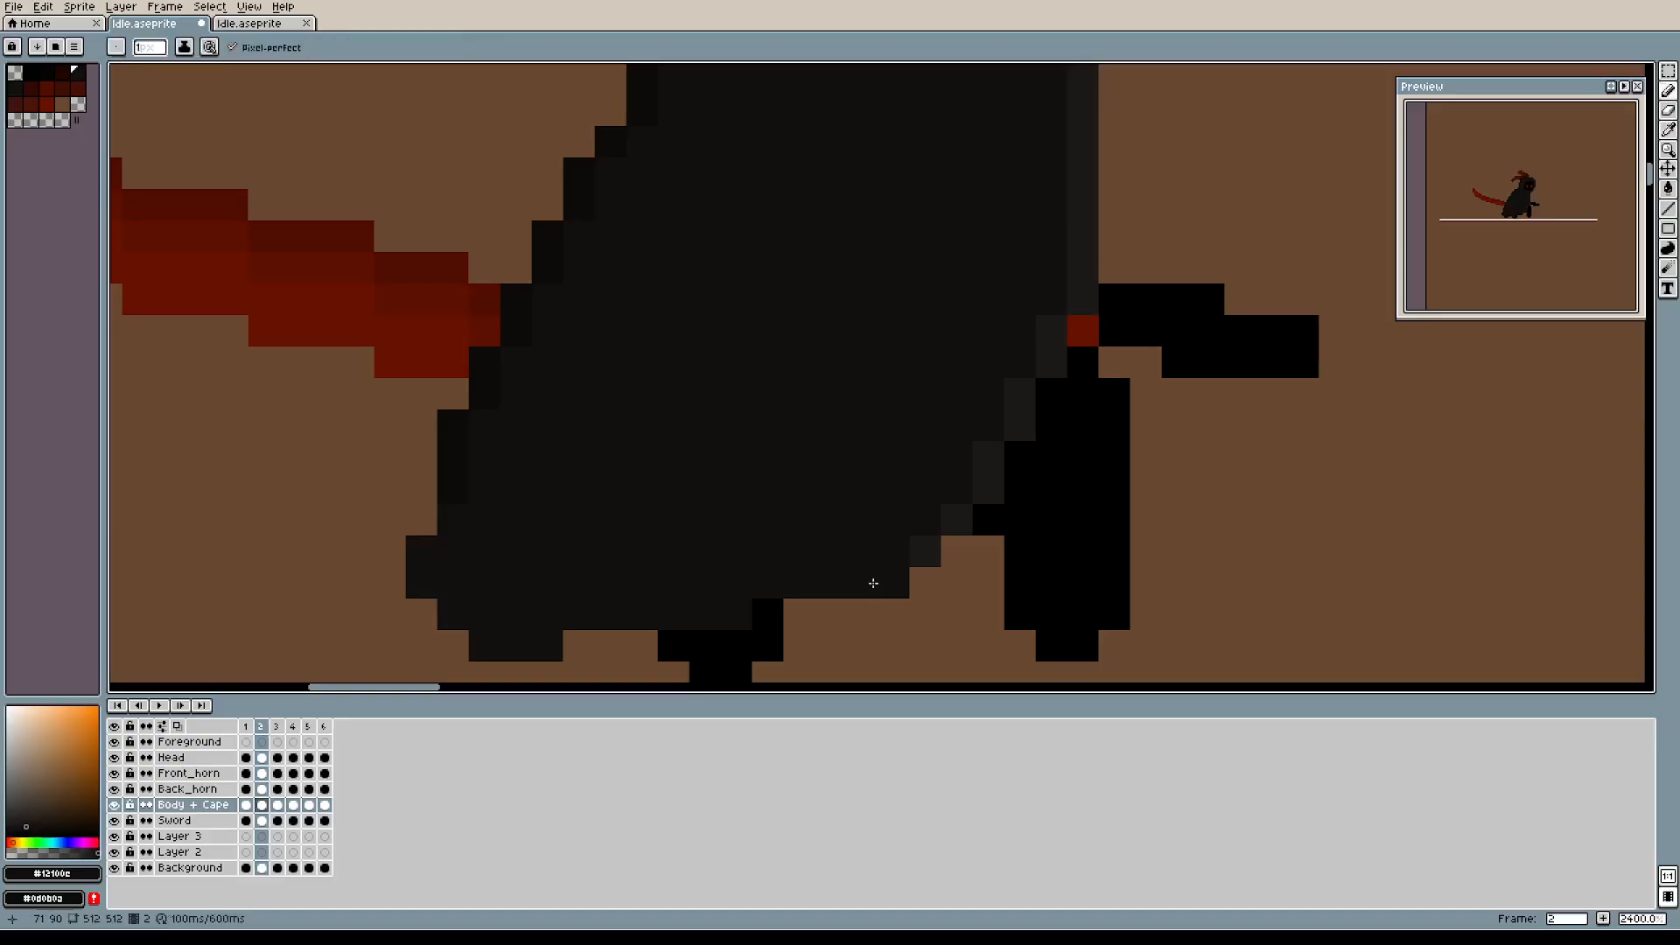
{"action": "left_click", "coordinate": [618, 632]}
{"action": "key", "text": "ctrl+z"}
{"action": "left_click", "coordinate": [579, 645]}
{"action": "left_click", "coordinate": [452, 642]}
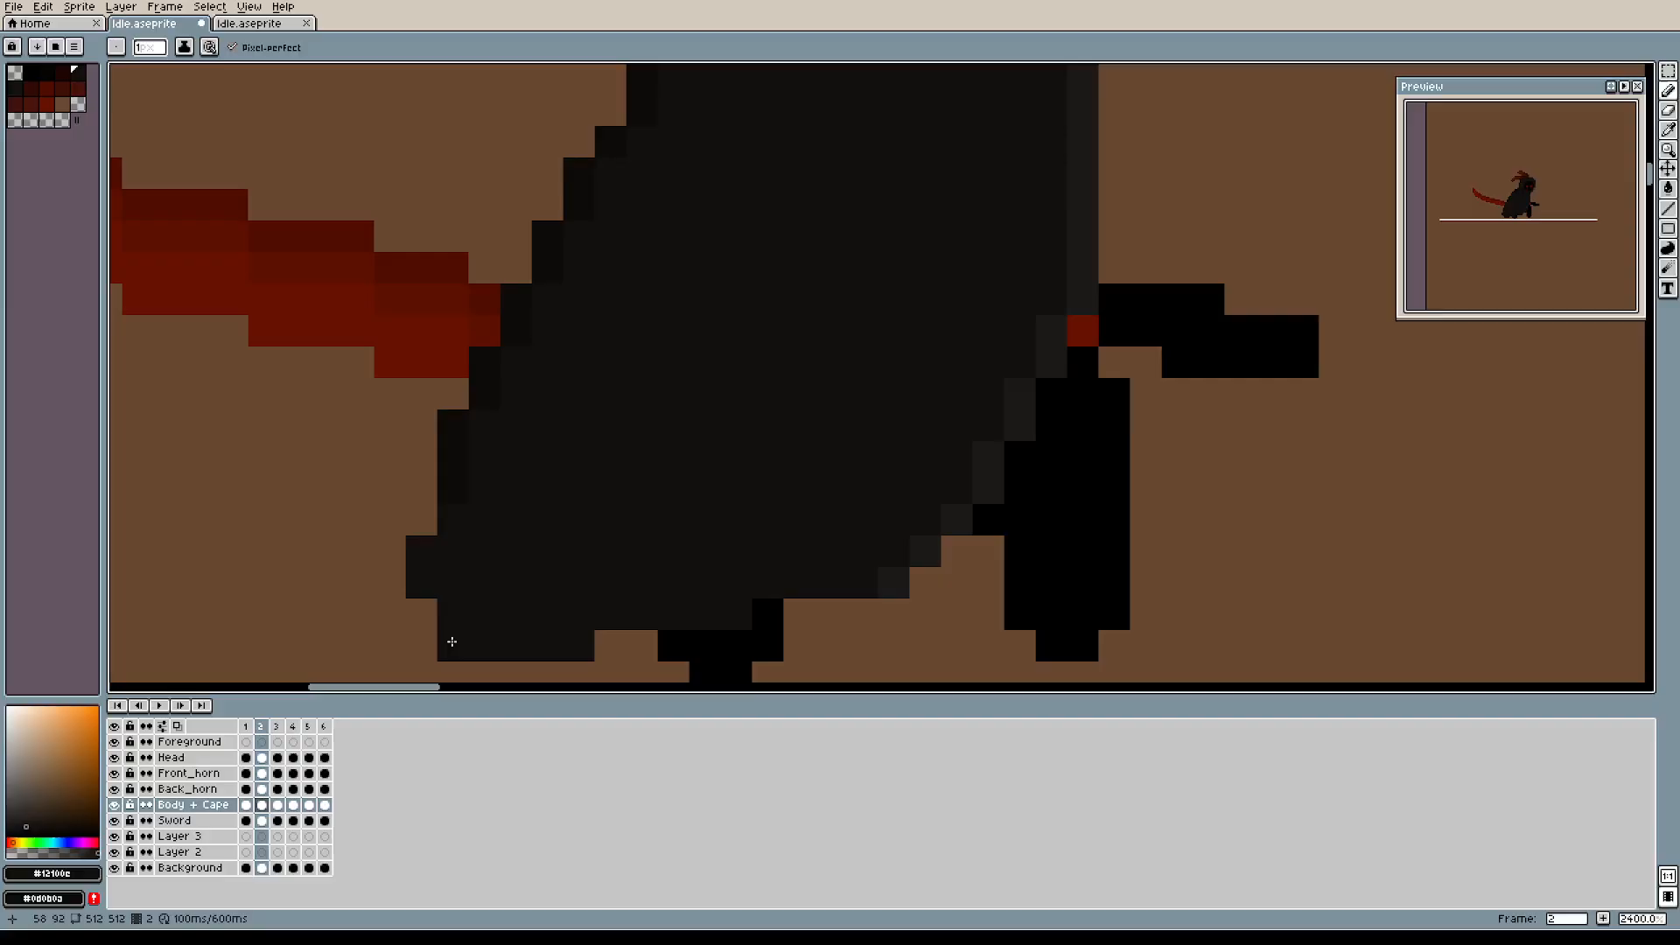
{"action": "left_click", "coordinate": [429, 617]}
Push frame 2's cape outline outward at mid-back above the sword, repainting the old outline pixels in the cape colour.
{"action": "scroll", "coordinate": [799, 390], "scroll_direction": "up", "scroll_amount": 5}
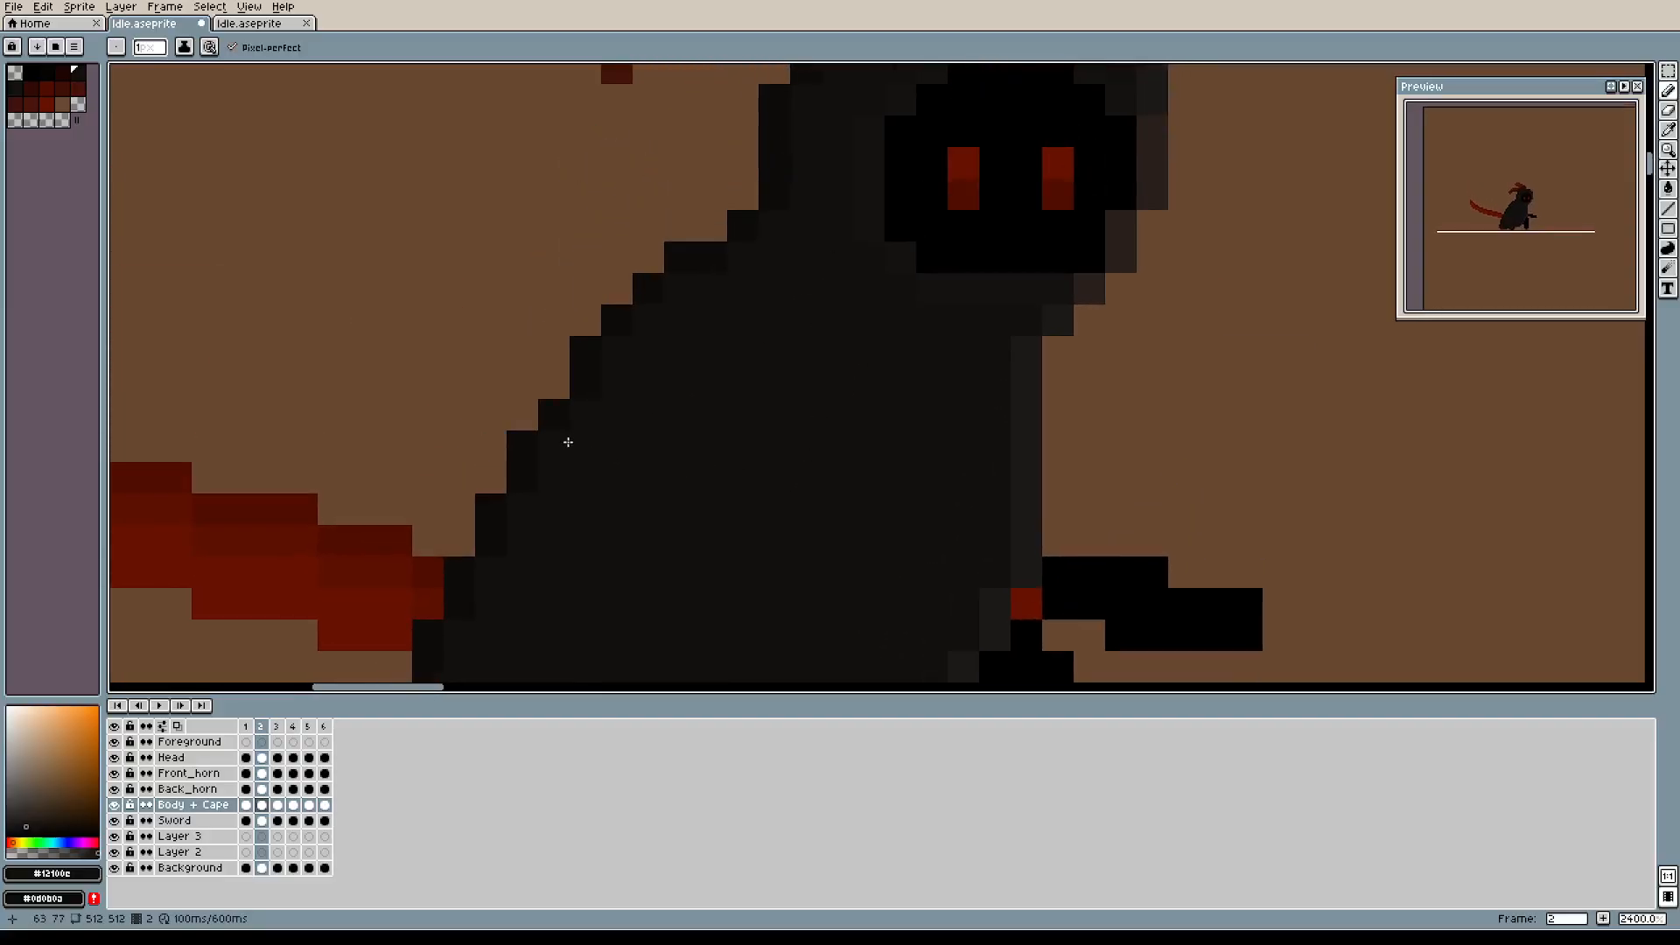
{"action": "left_click", "coordinate": [561, 404], "text": "alt"}
{"action": "left_click", "coordinate": [556, 390]}
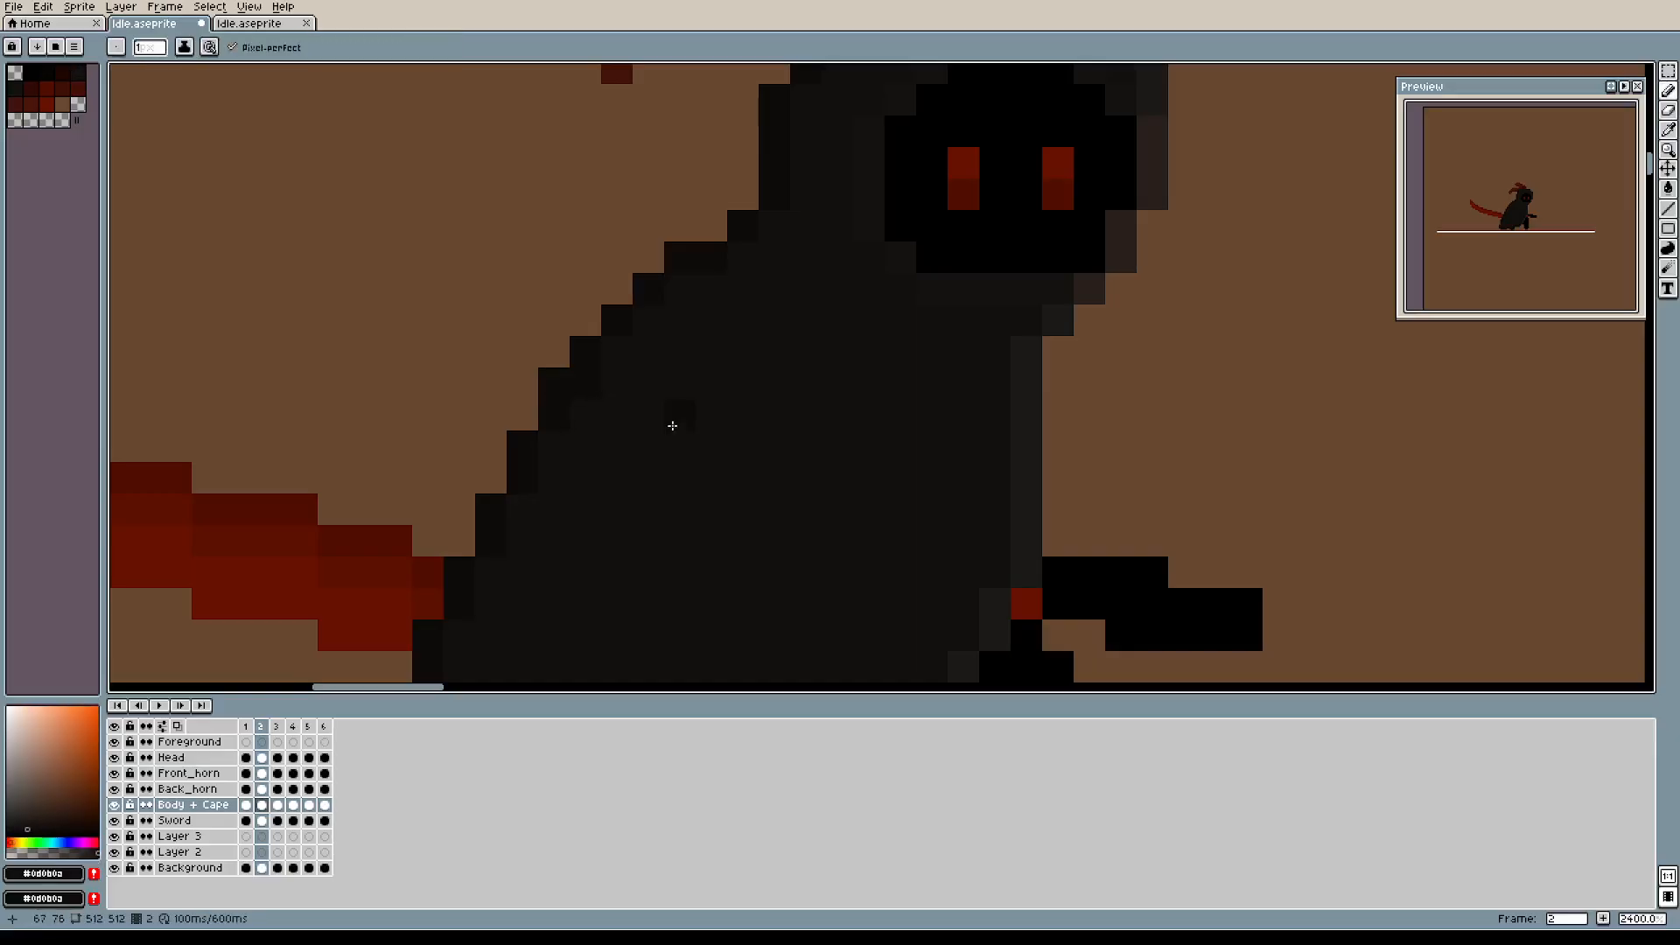
{"action": "left_click", "coordinate": [594, 403], "text": "alt"}
{"action": "left_click_drag", "start_coordinate": [830, 373], "coordinate": [892, 315]}
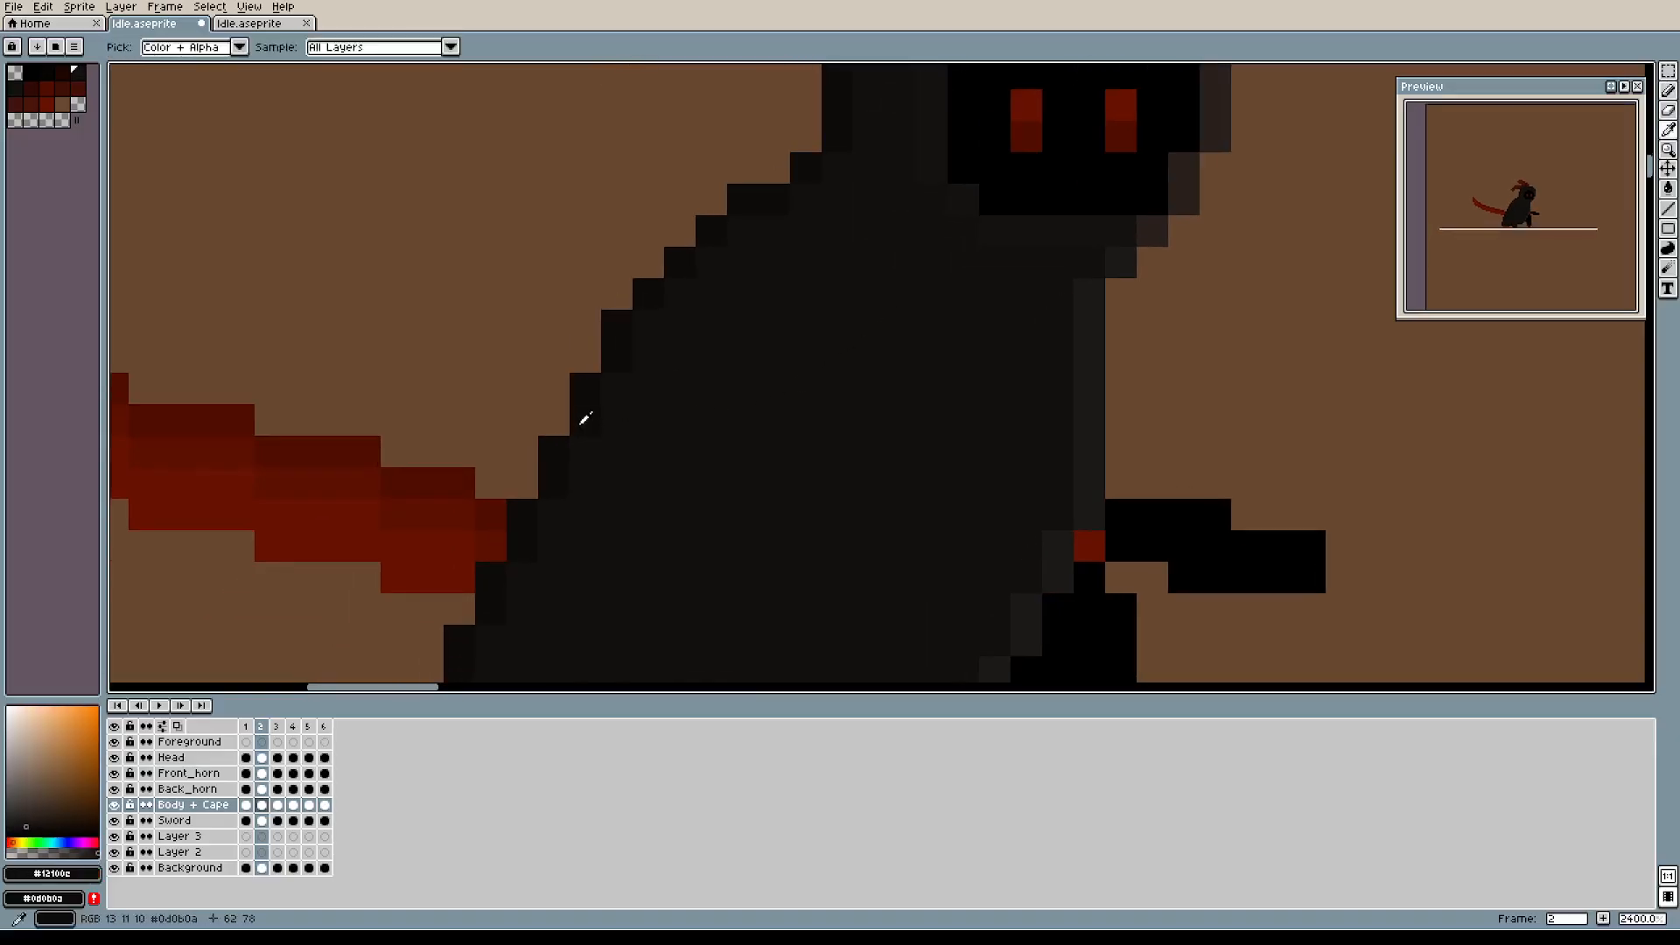
{"action": "left_click", "coordinate": [587, 421], "text": "alt"}
{"action": "left_click", "coordinate": [550, 424]}
{"action": "left_click", "coordinate": [646, 461], "text": "alt"}
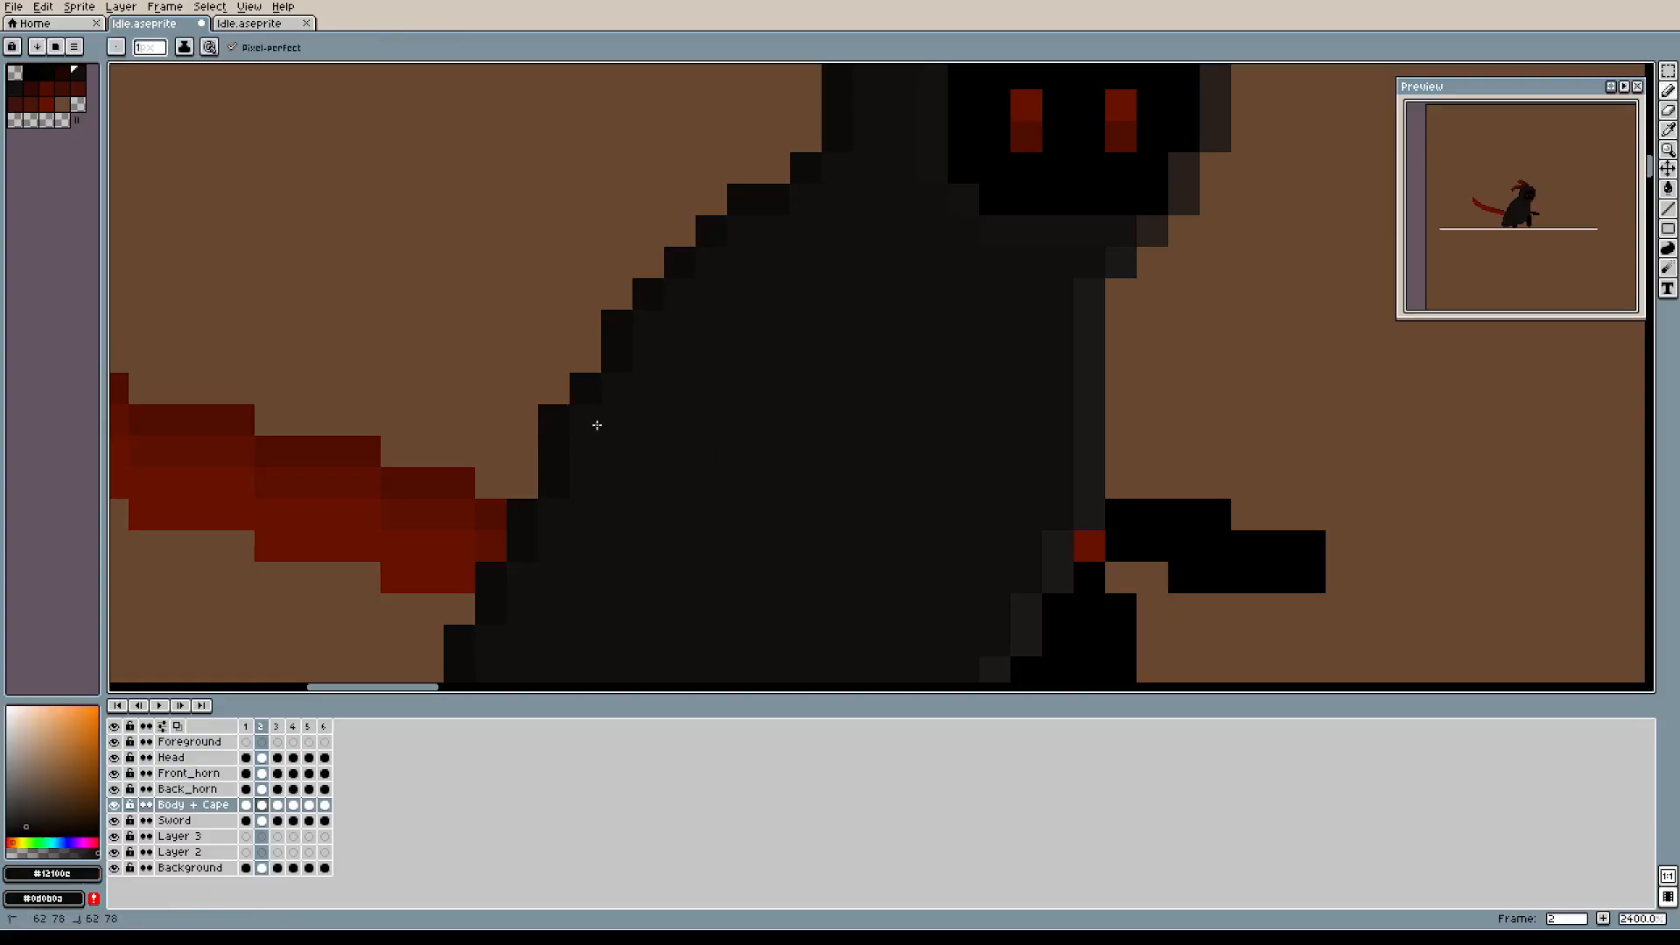
{"action": "scroll", "coordinate": [913, 436], "scroll_direction": "down", "scroll_amount": 2}
{"action": "scroll", "coordinate": [914, 435], "scroll_direction": "up", "scroll_amount": 2}
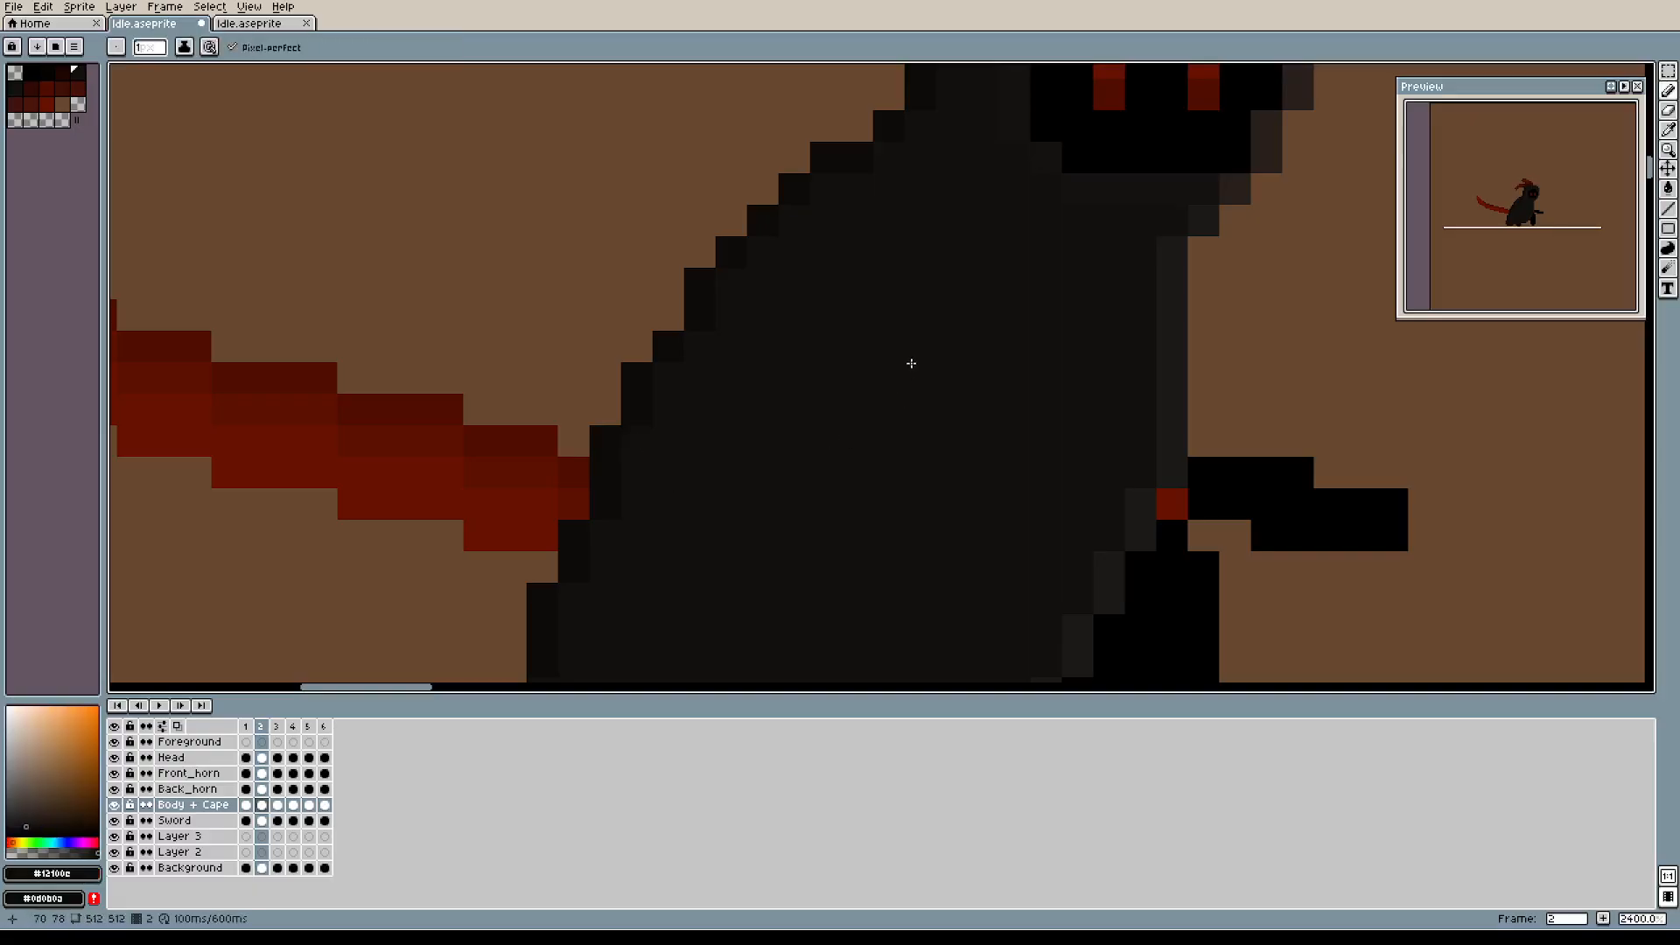
Extend the cape outline outward at the upper shoulder in frame 2 and repaint the old outline pixel in the cape colour.
{"action": "left_click_drag", "start_coordinate": [941, 207], "coordinate": [877, 329]}
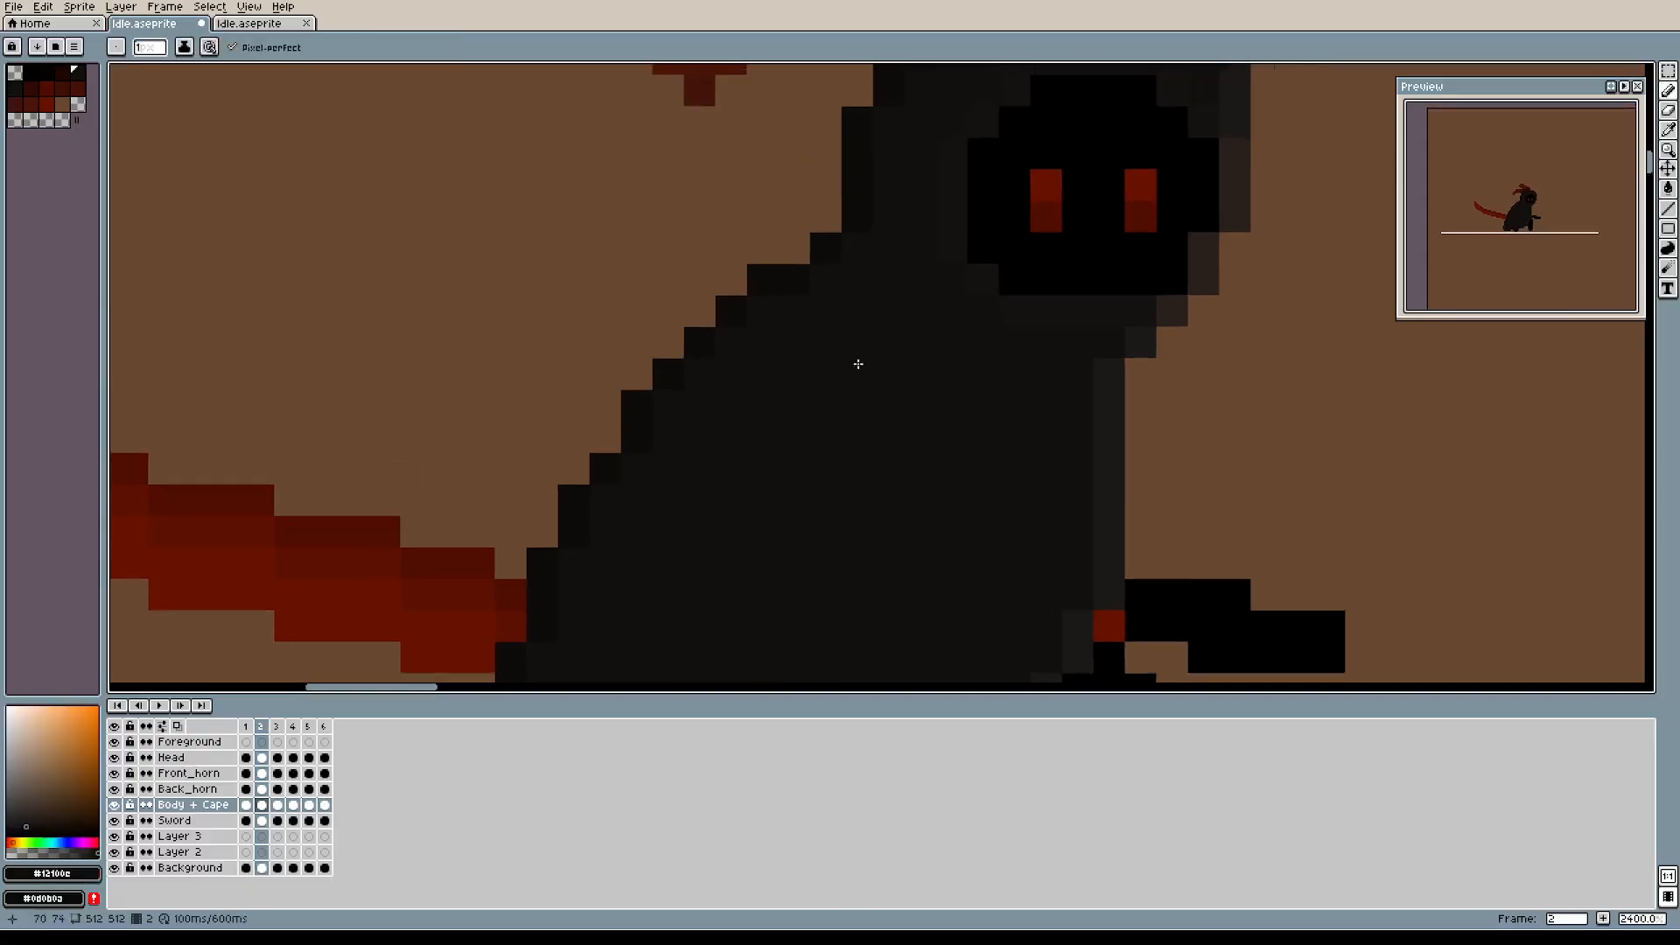
{"action": "left_click", "coordinate": [805, 275], "text": "alt"}
{"action": "left_click", "coordinate": [802, 255]}
{"action": "left_click", "coordinate": [848, 323], "text": "alt"}
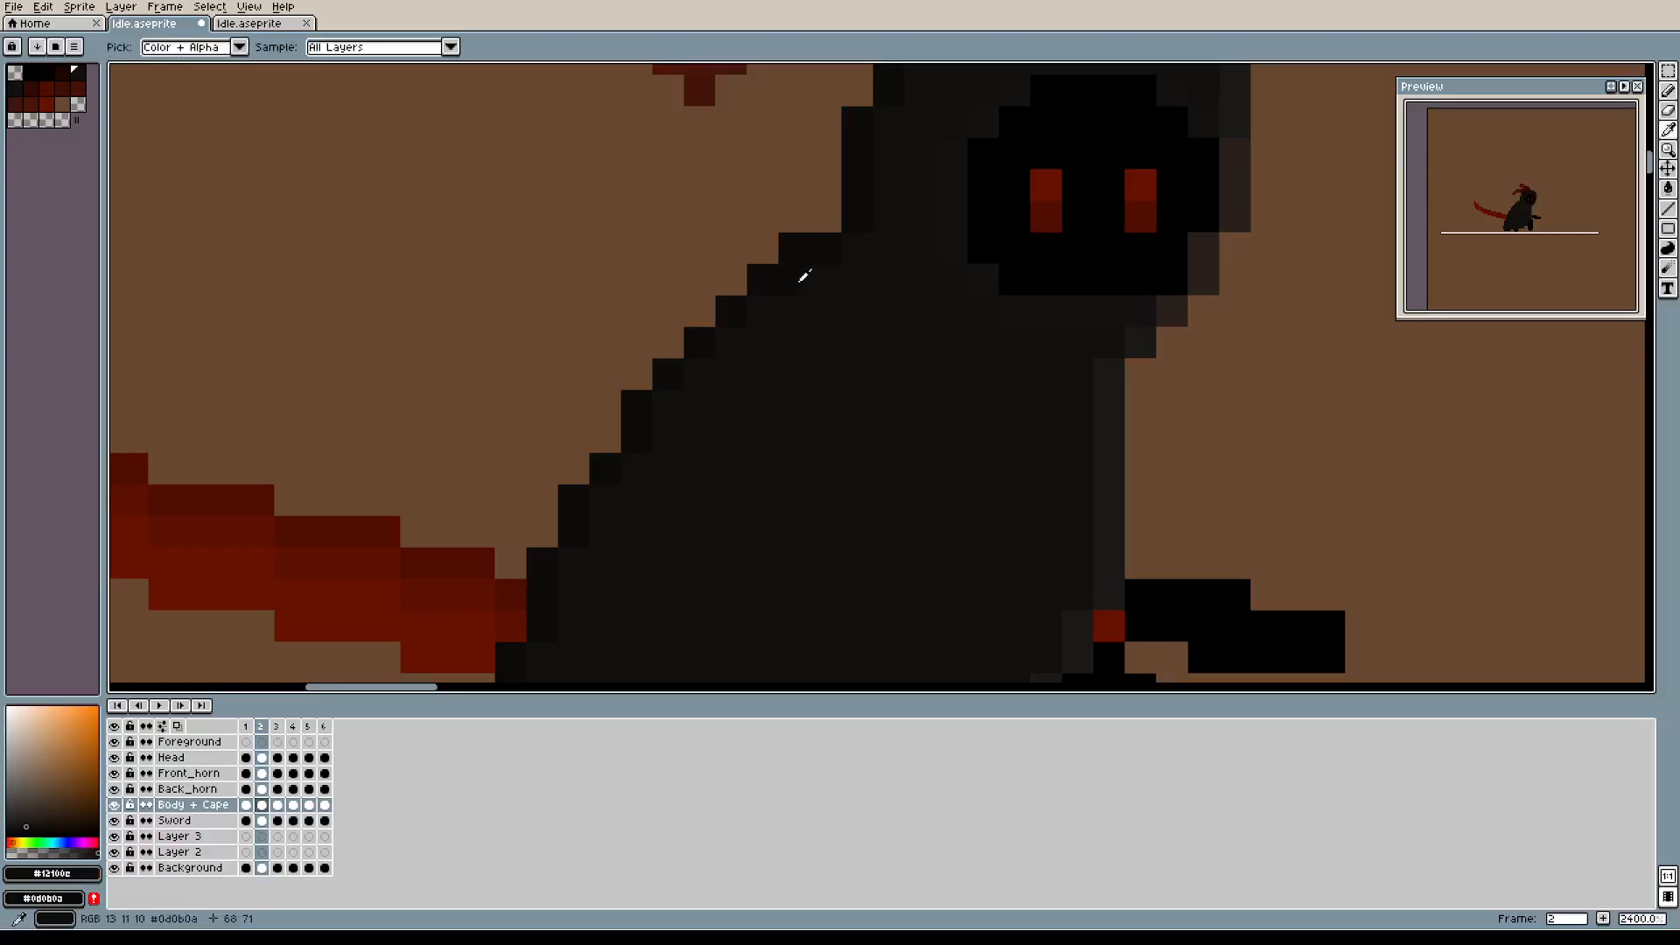
{"action": "left_click", "coordinate": [798, 280]}
{"action": "scroll", "coordinate": [1140, 405], "scroll_direction": "down", "scroll_amount": 1}
{"action": "left_click_drag", "start_coordinate": [1238, 383], "coordinate": [1183, 346]}
{"action": "scroll", "coordinate": [1169, 343], "scroll_direction": "down", "scroll_amount": 1}
{"action": "left_click_drag", "start_coordinate": [1028, 244], "coordinate": [1068, 367]}
{"action": "scroll", "coordinate": [1088, 380], "scroll_direction": "up", "scroll_amount": 5}
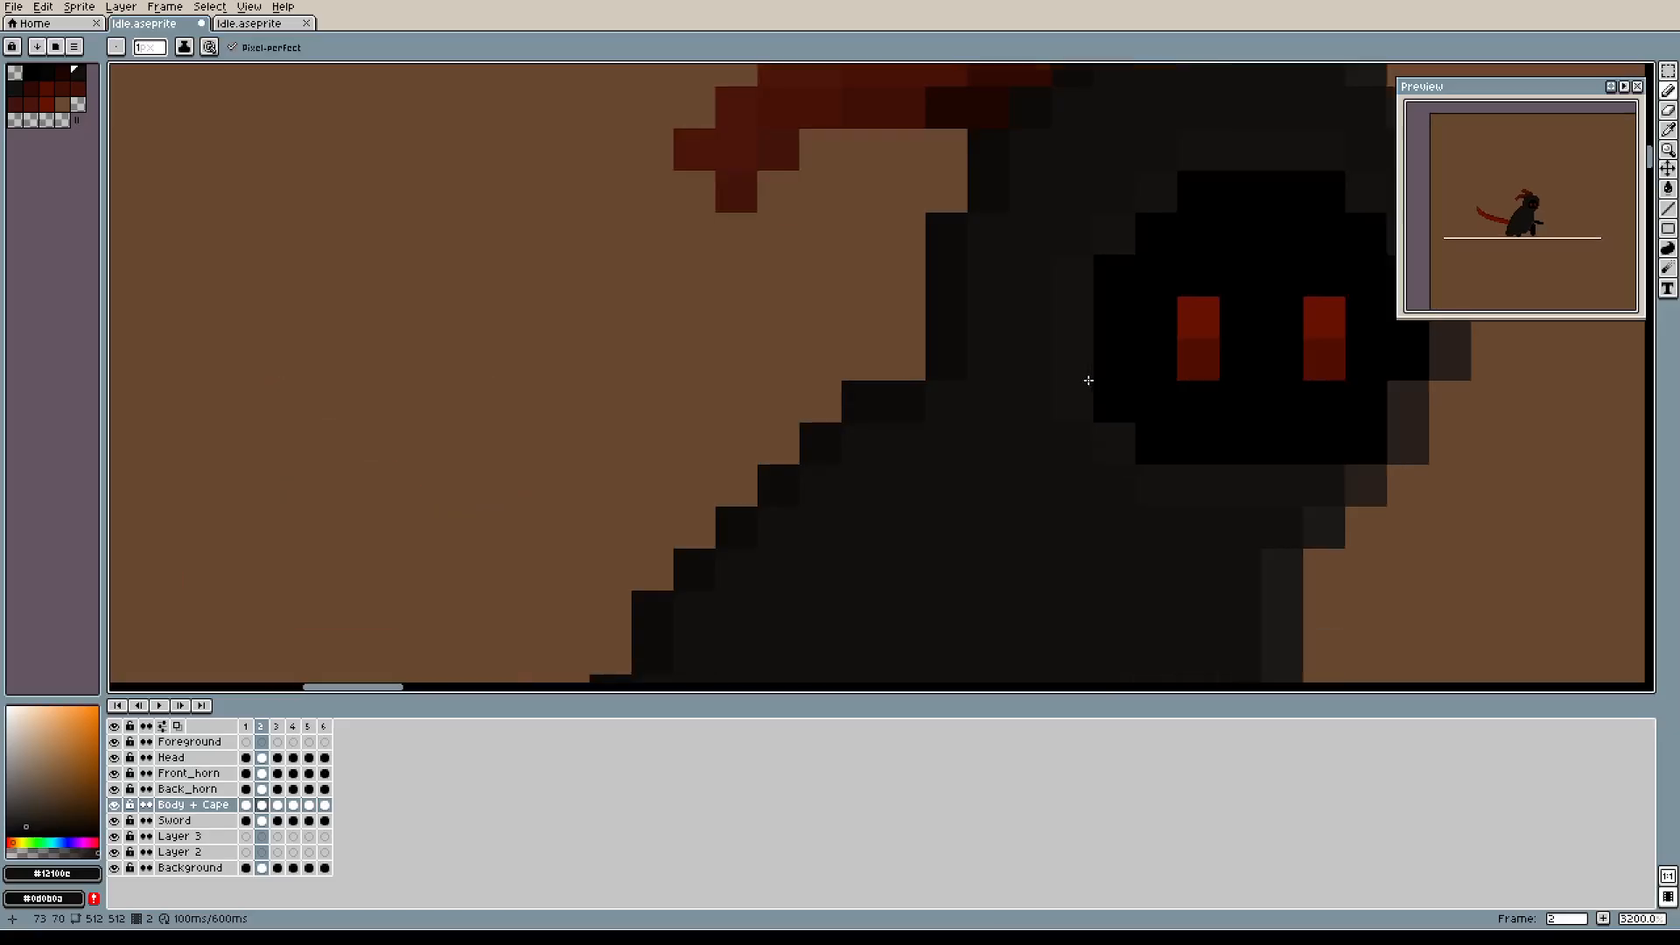
{"action": "left_click", "coordinate": [953, 359], "text": "alt"}
{"action": "left_click_drag", "start_coordinate": [901, 359], "coordinate": [905, 317]}
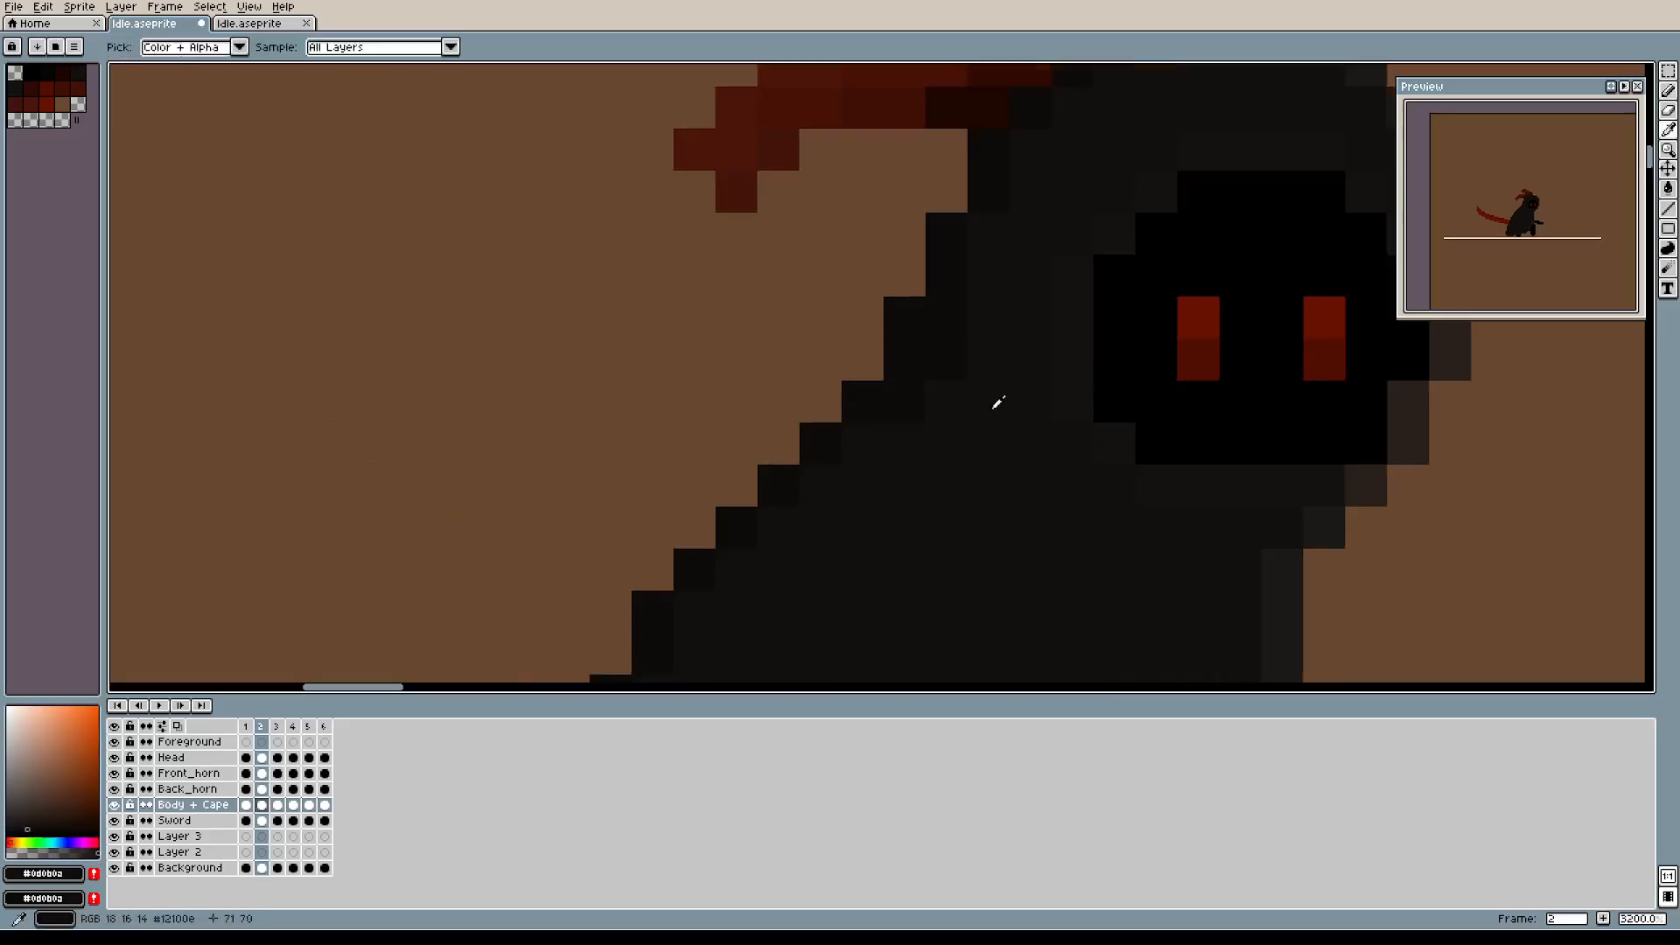
{"action": "left_click", "coordinate": [997, 399], "text": "alt"}
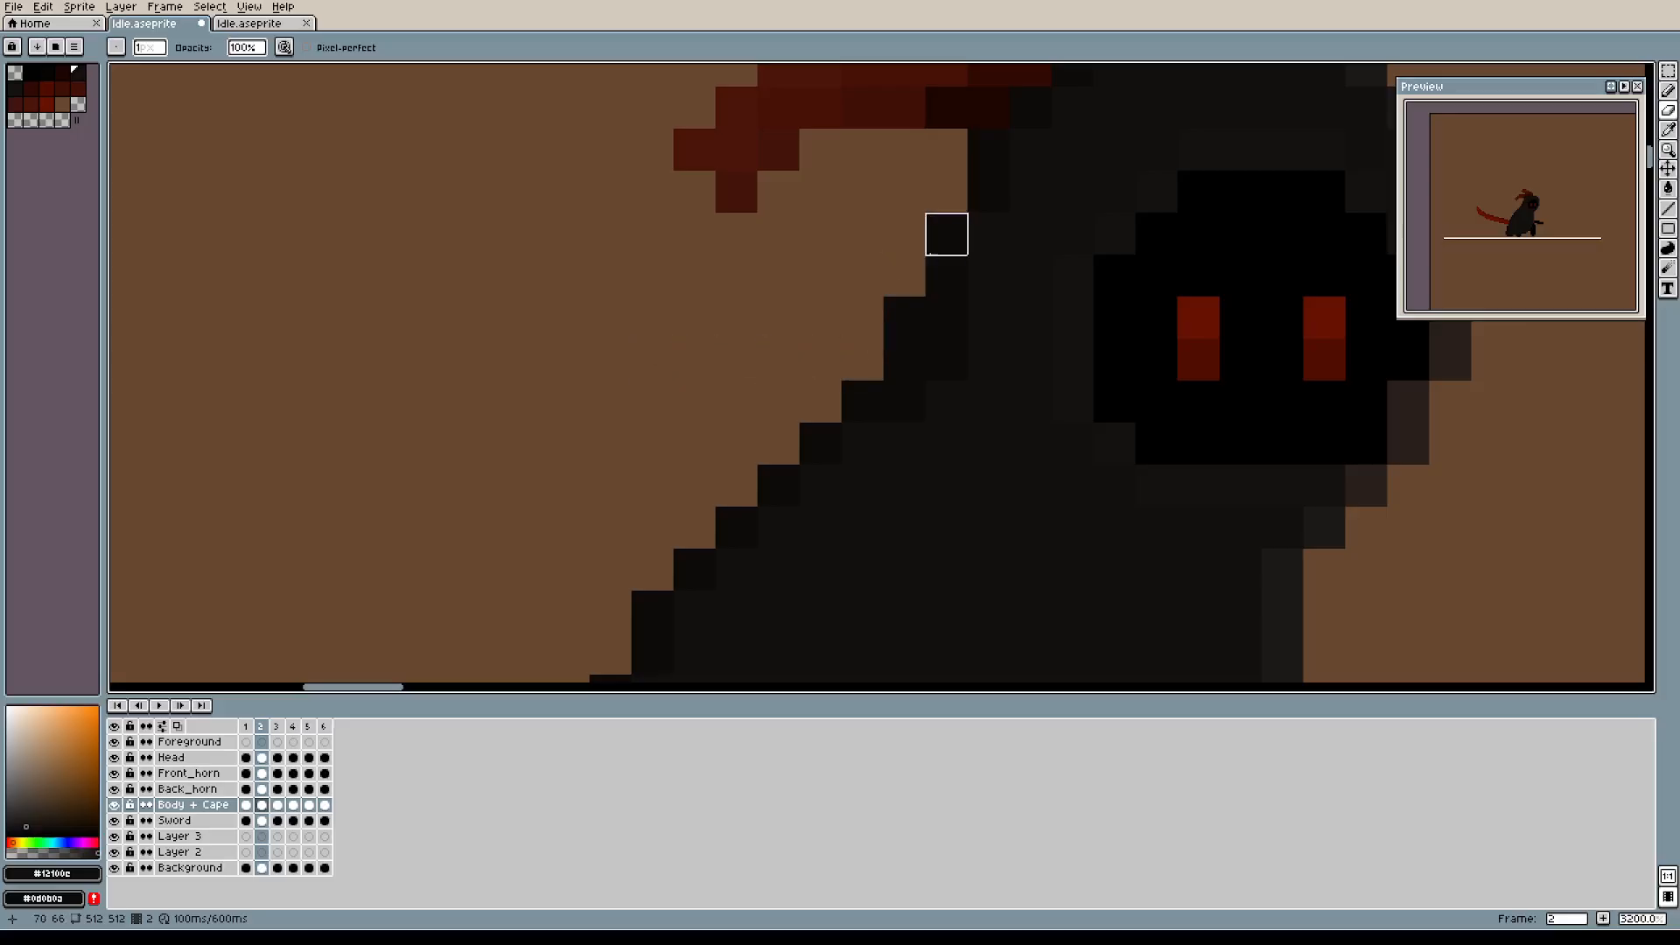
{"action": "left_click", "coordinate": [904, 317]}
{"action": "left_click", "coordinate": [904, 359]}
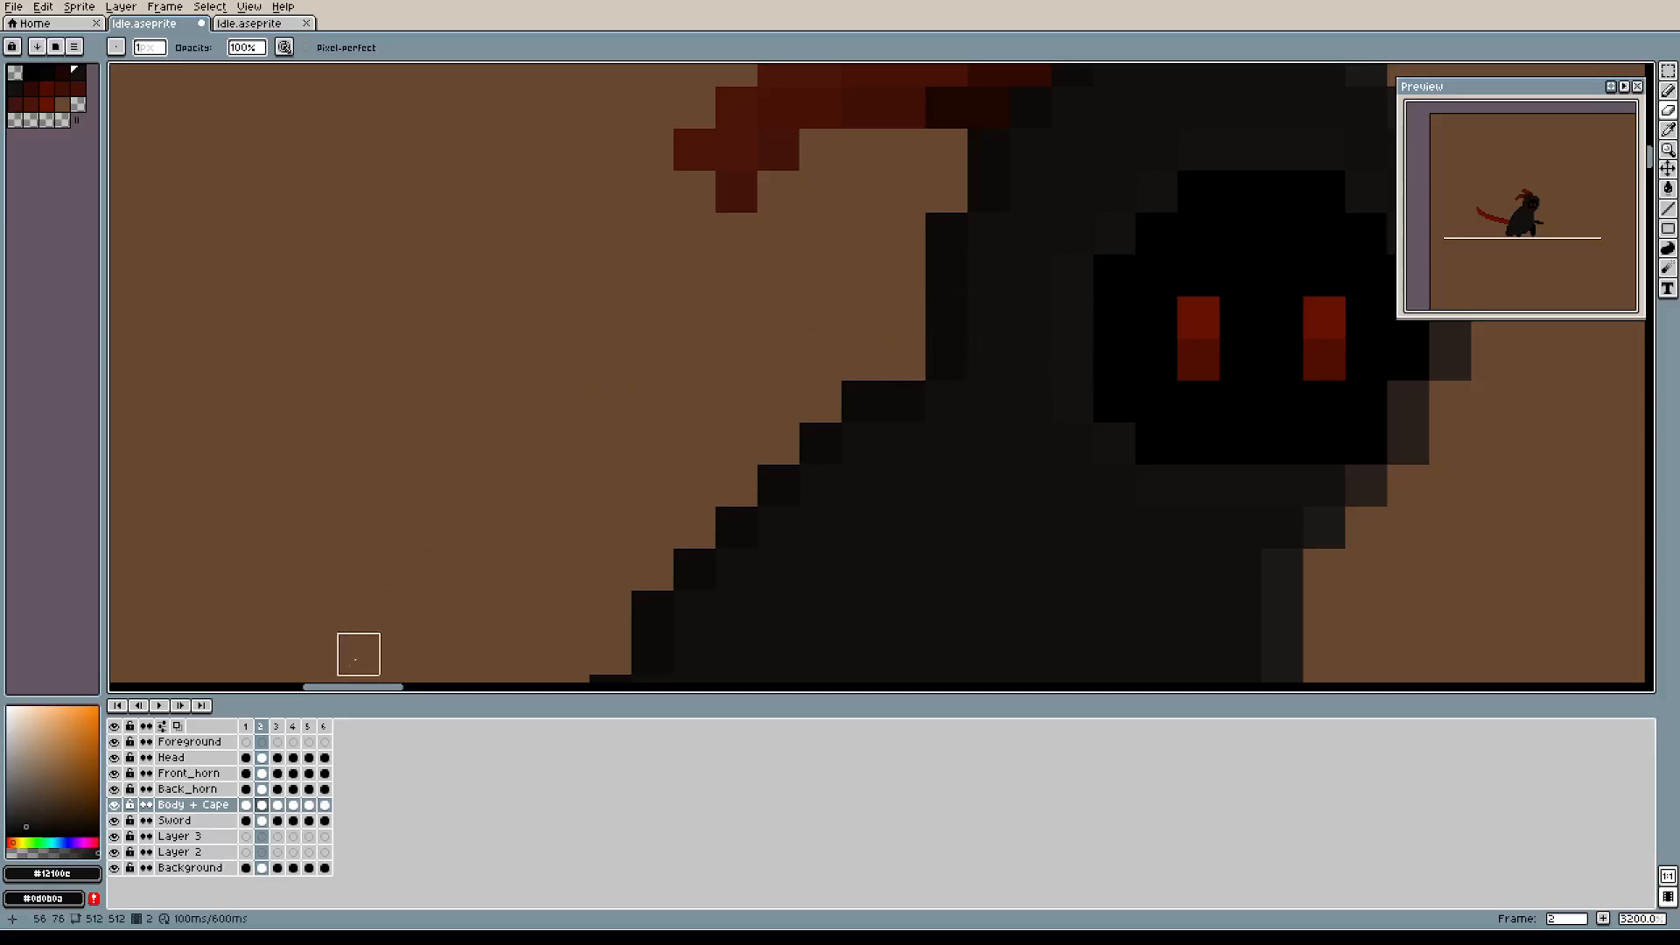
On the Head layer, extend frame 2's neck outline outward by two pixels, repaint the old outline in the cape colour, and return to Body + Cape.
{"action": "left_click", "coordinate": [179, 758]}
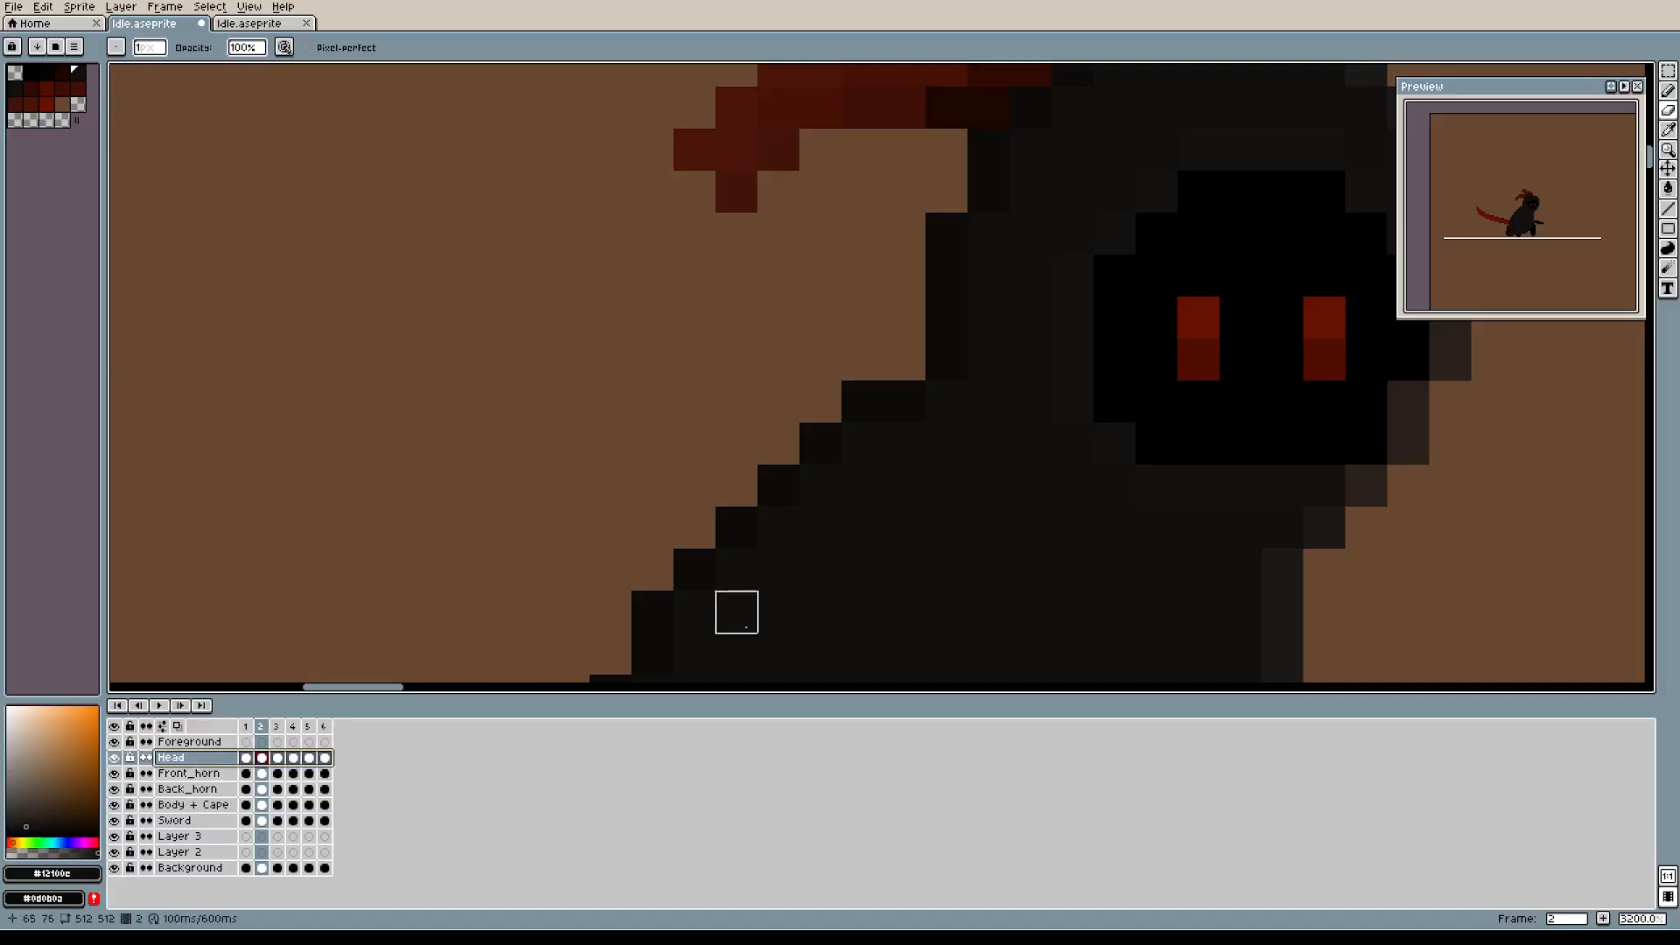
{"action": "left_click", "coordinate": [950, 350], "text": "alt"}
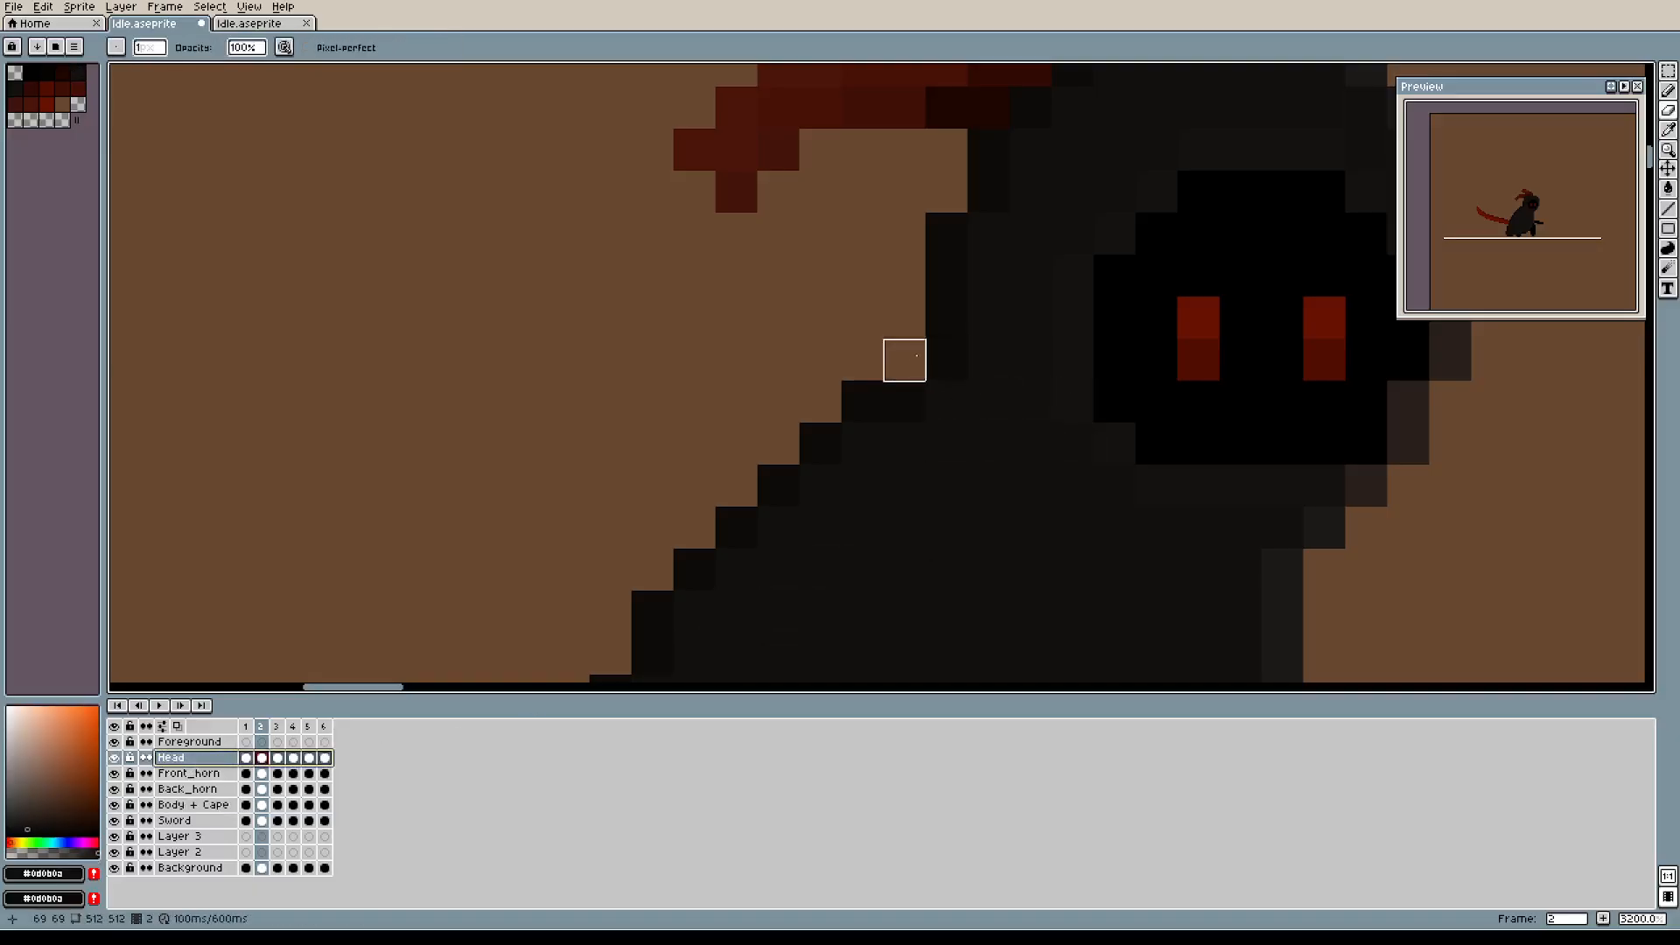
{"action": "left_click_drag", "start_coordinate": [904, 360], "coordinate": [904, 318]}
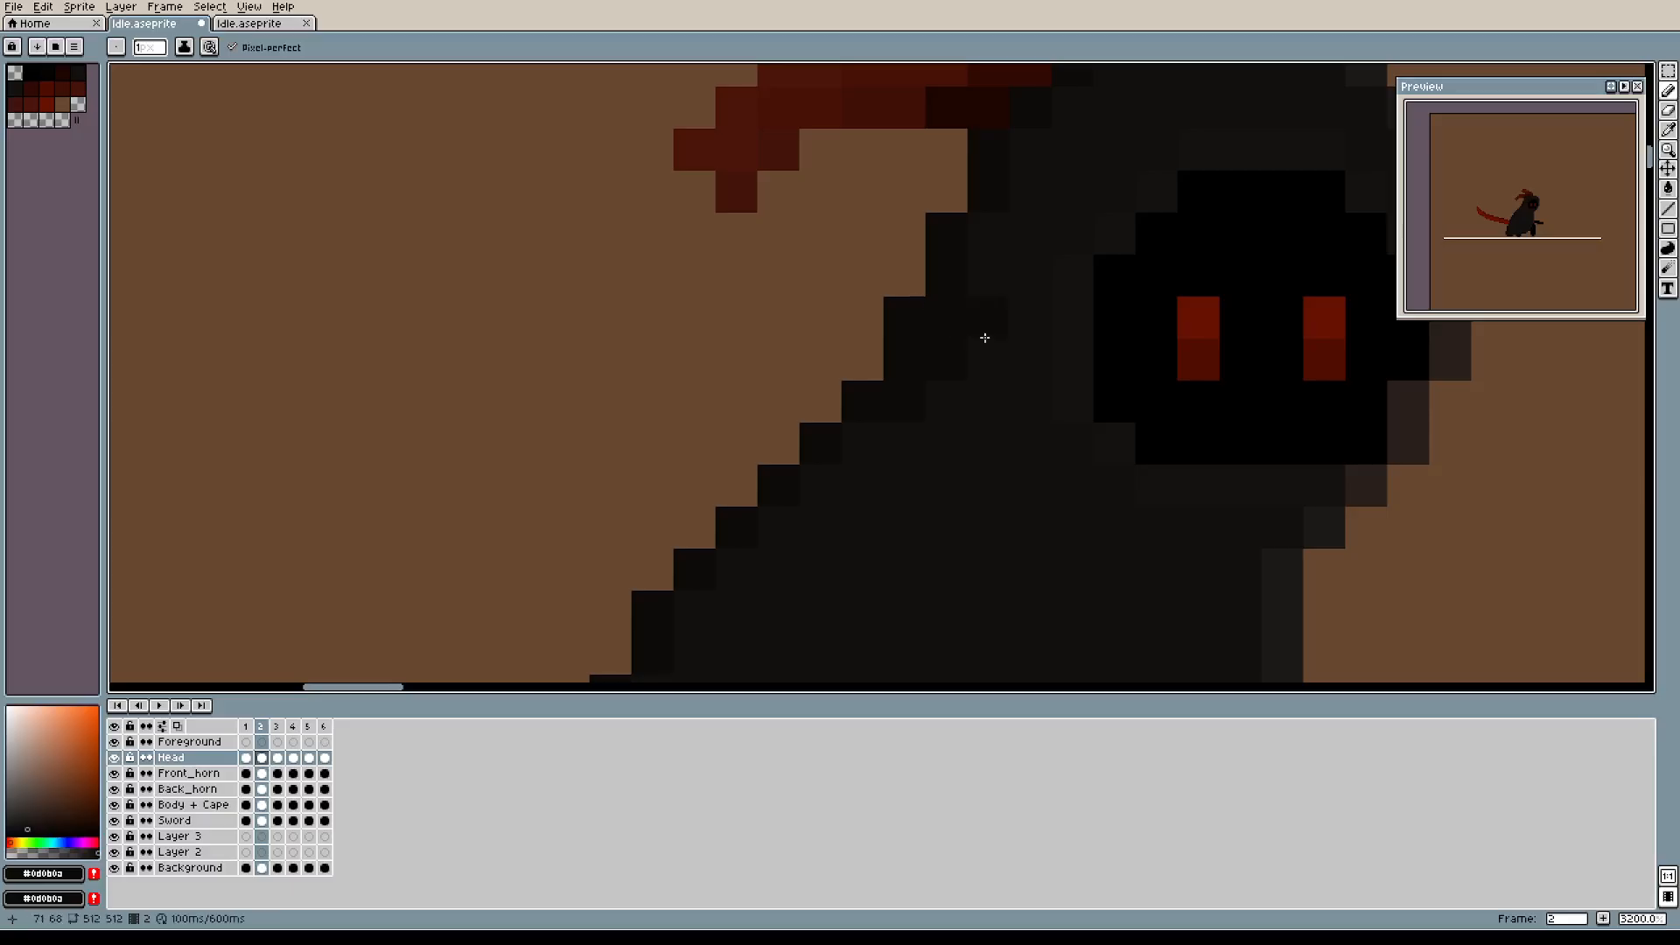
{"action": "left_click", "coordinate": [978, 380], "text": "alt"}
{"action": "left_click_drag", "start_coordinate": [1185, 262], "coordinate": [941, 385]}
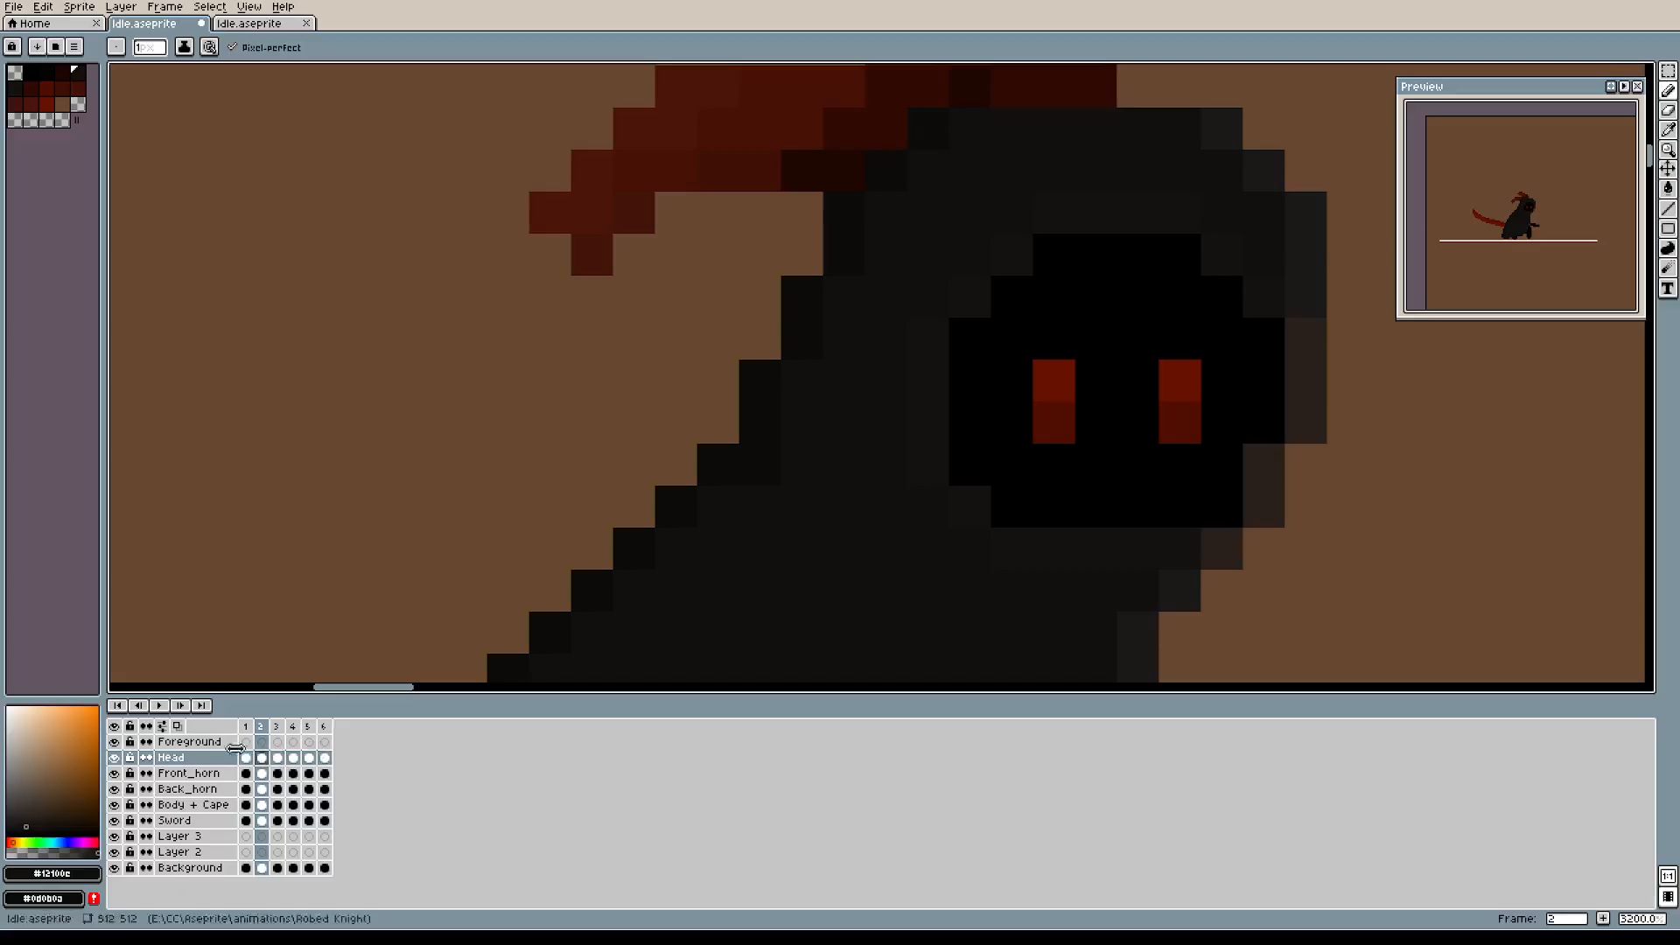
{"action": "left_click", "coordinate": [204, 806]}
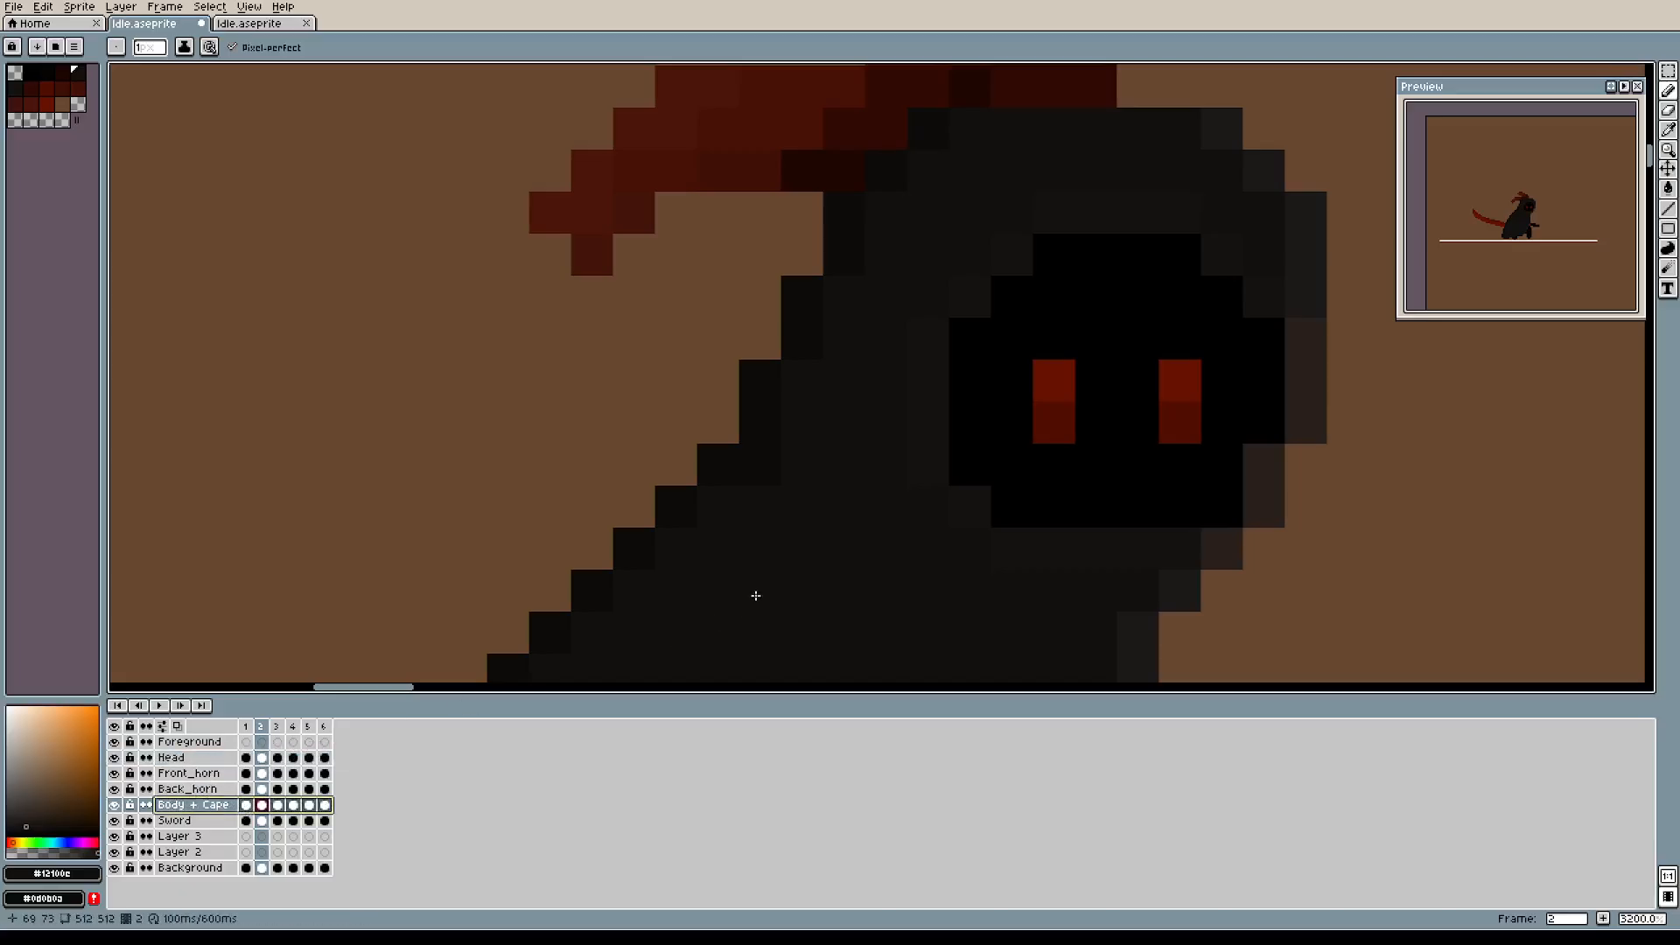
Inspect the knight's whole silhouette and compare the cape shape between frames 1, 2 and 3.
{"action": "scroll", "coordinate": [988, 253], "scroll_direction": "down", "scroll_amount": 1}
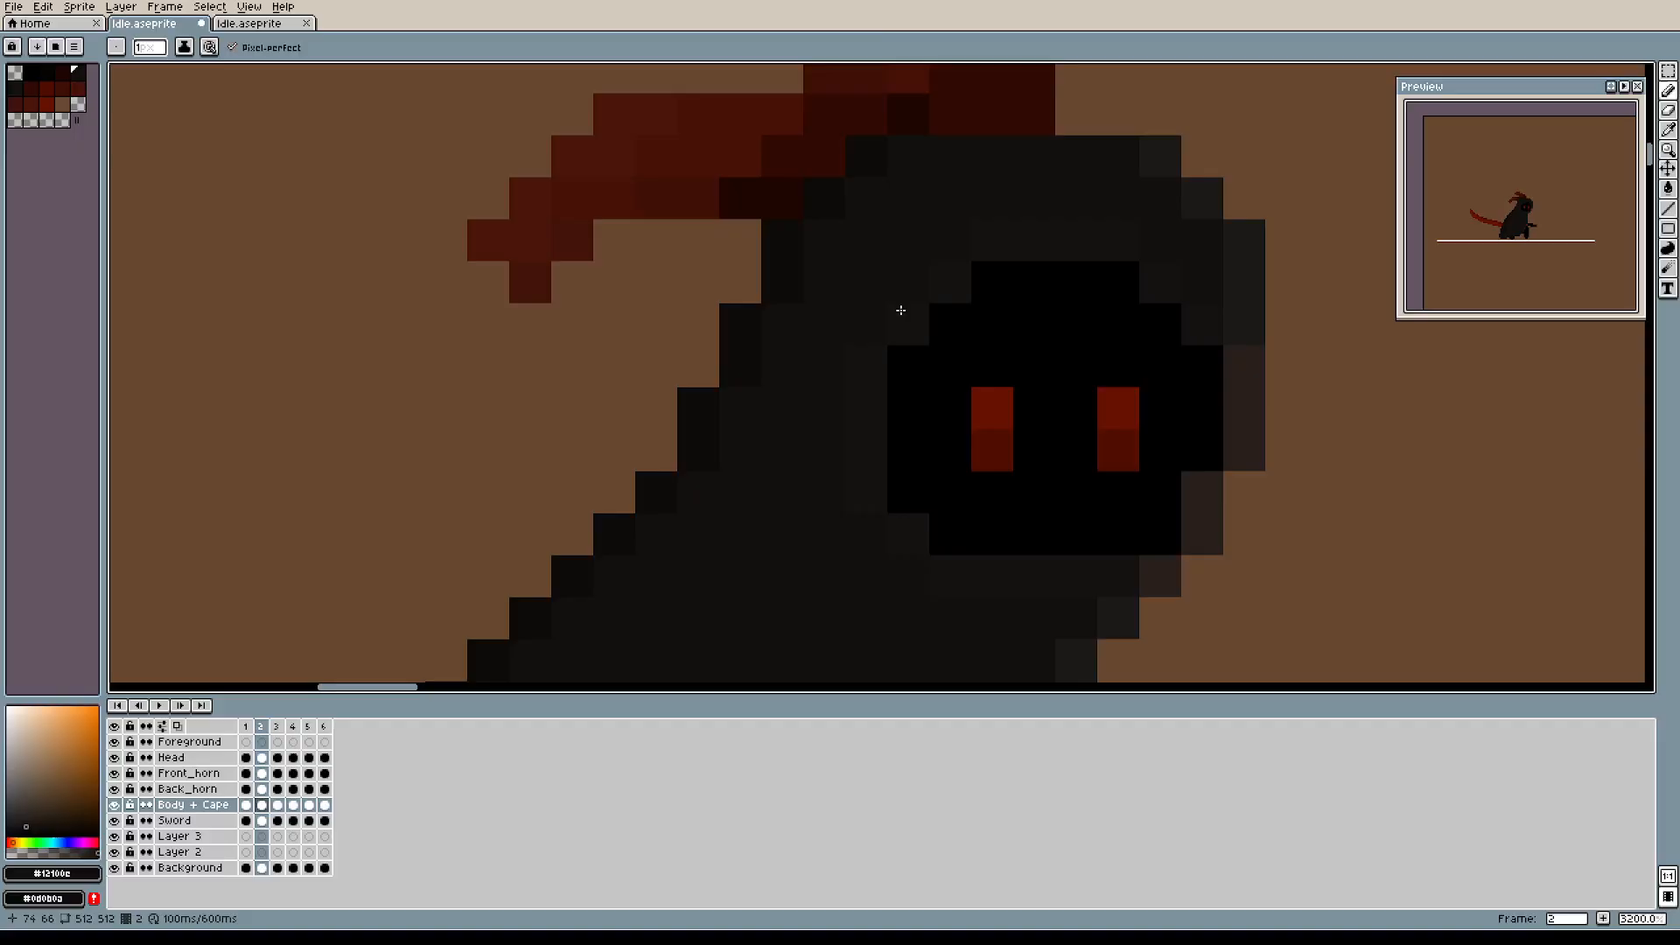
{"action": "scroll", "coordinate": [836, 476], "scroll_direction": "down", "scroll_amount": 2}
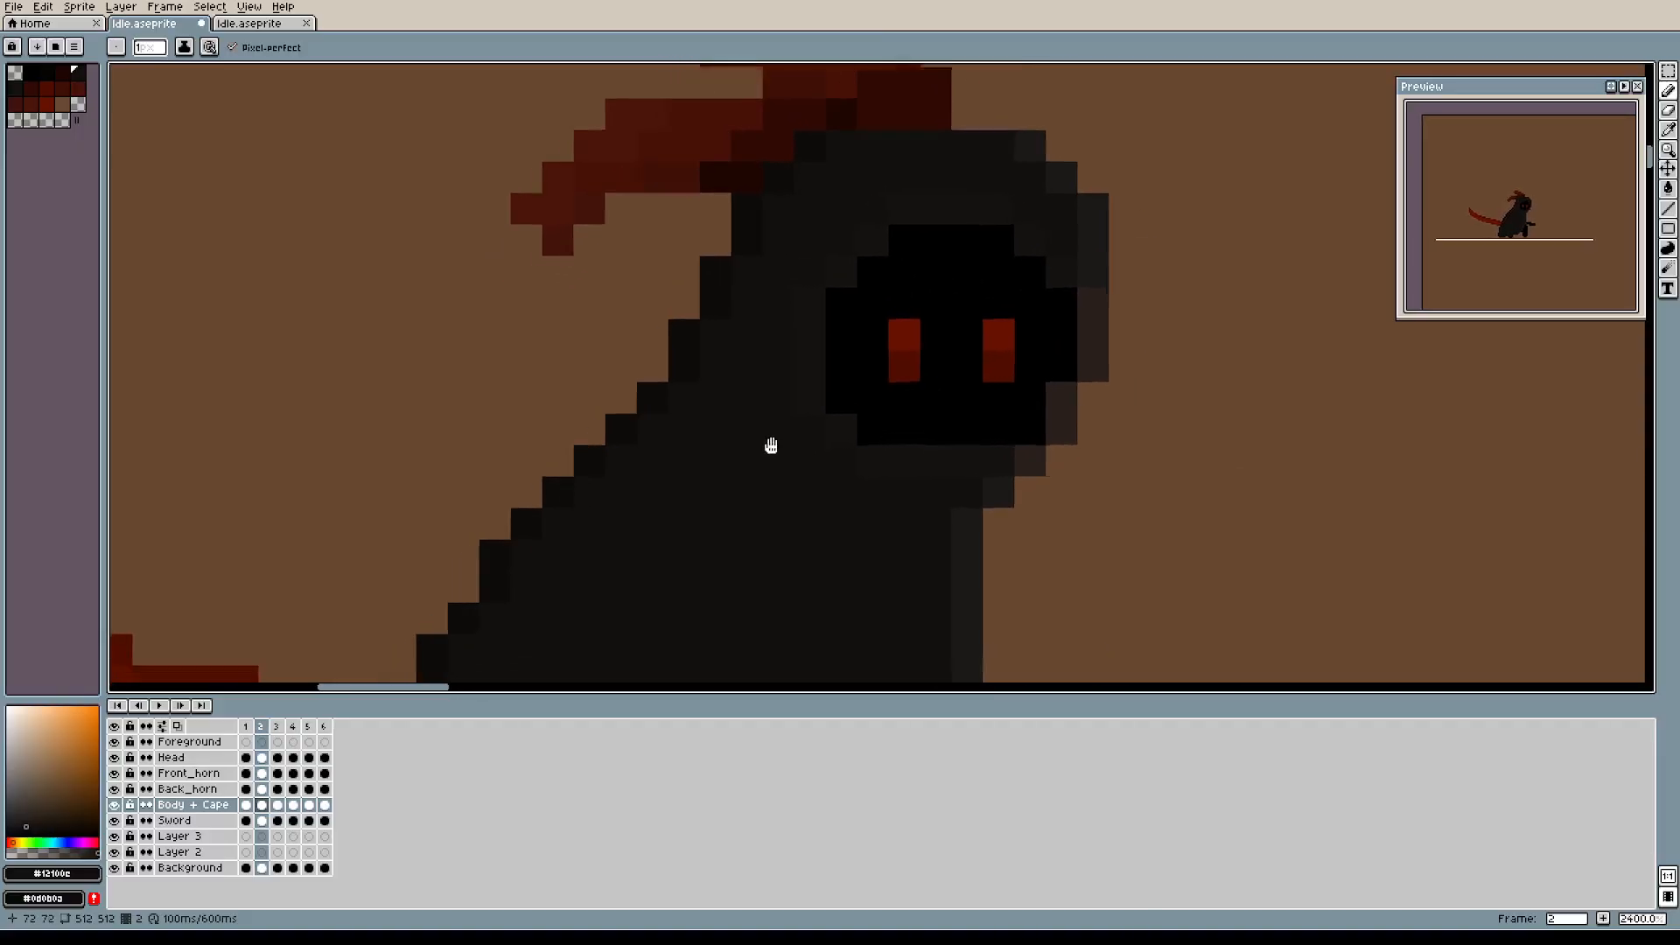
{"action": "scroll", "coordinate": [794, 385], "scroll_direction": "up", "scroll_amount": 3}
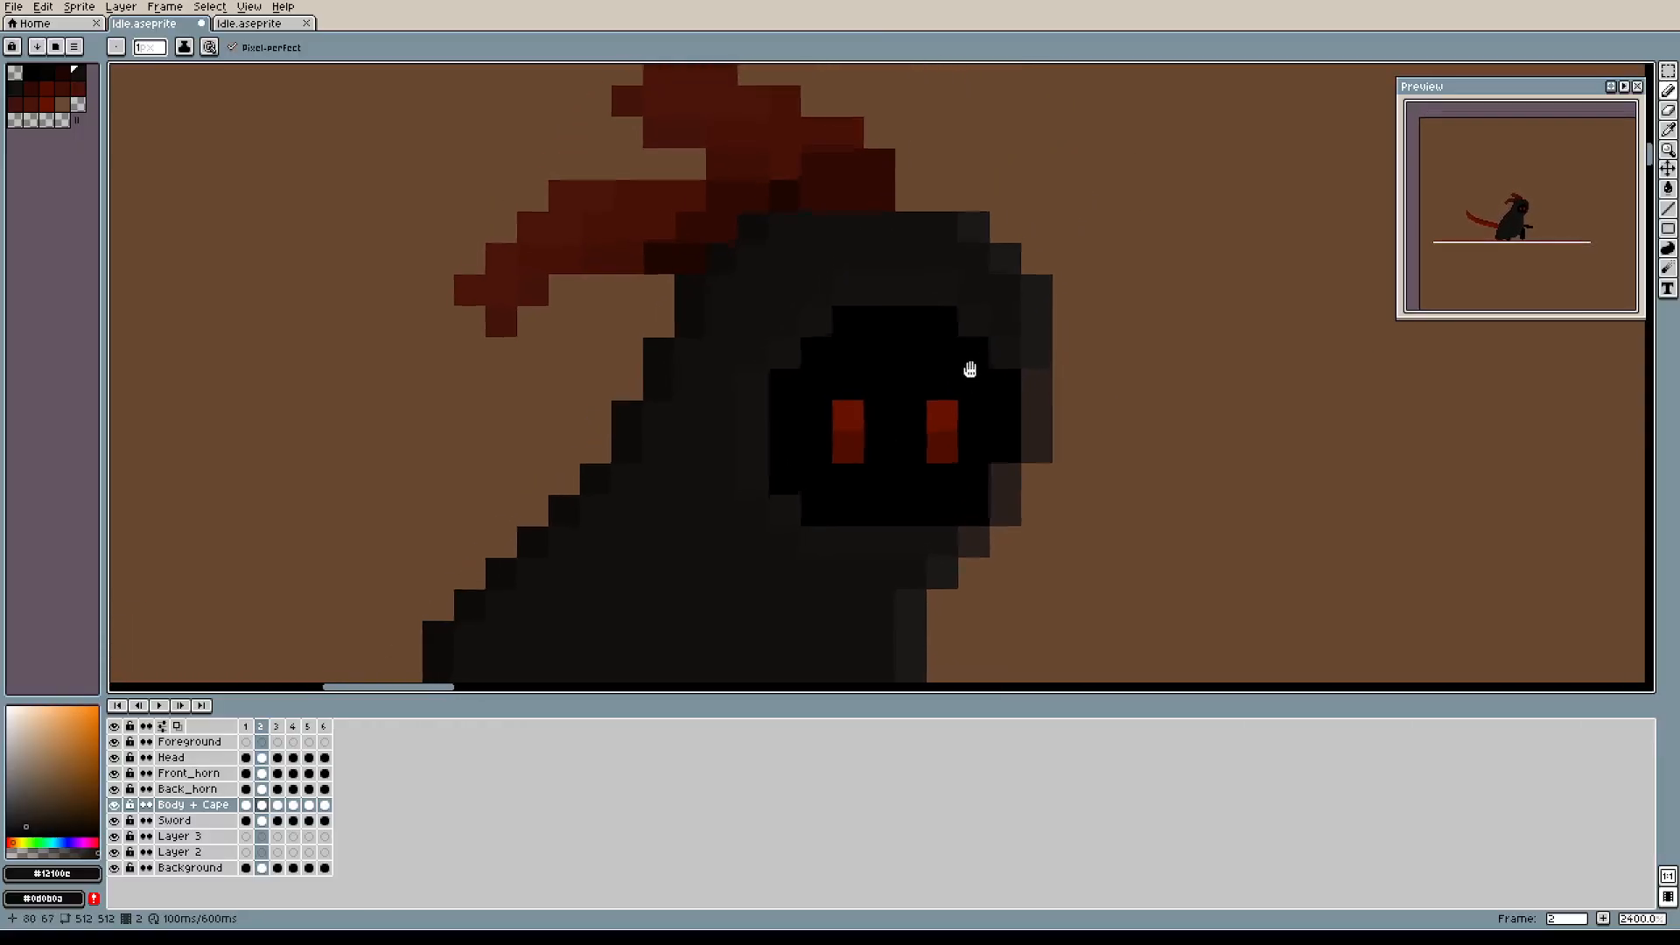
{"action": "left_click_drag", "start_coordinate": [735, 308], "coordinate": [896, 248]}
{"action": "scroll", "coordinate": [854, 434], "scroll_direction": "down", "scroll_amount": 2}
{"action": "left_click_drag", "start_coordinate": [886, 448], "coordinate": [849, 491]}
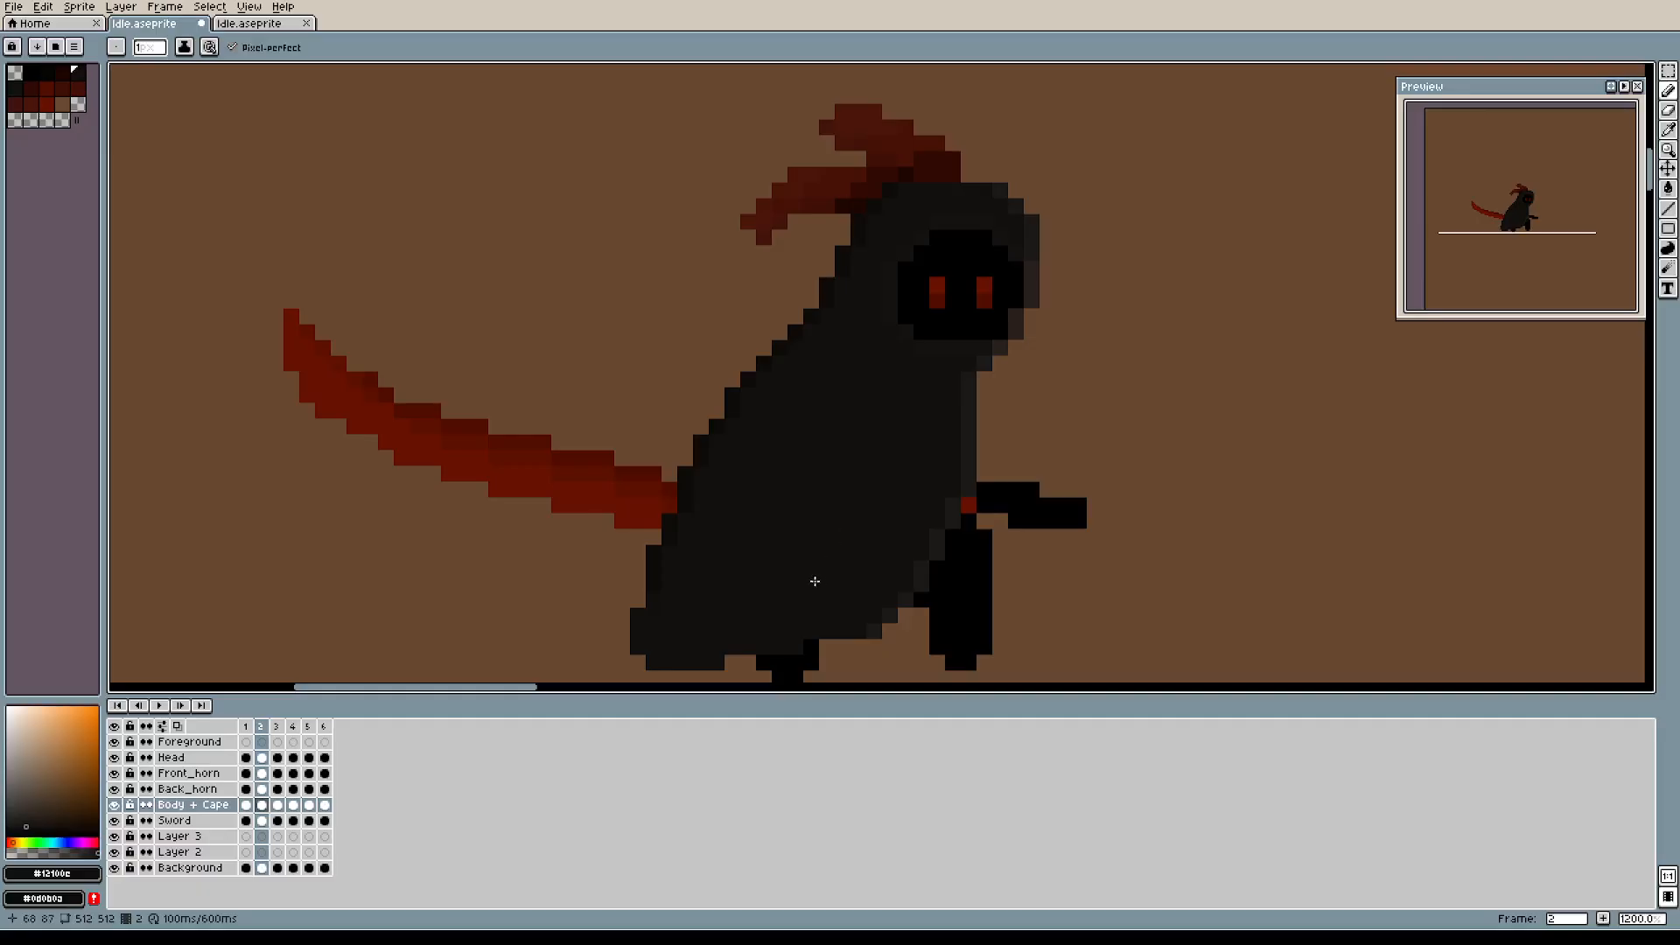
{"action": "left_click", "coordinate": [246, 727]}
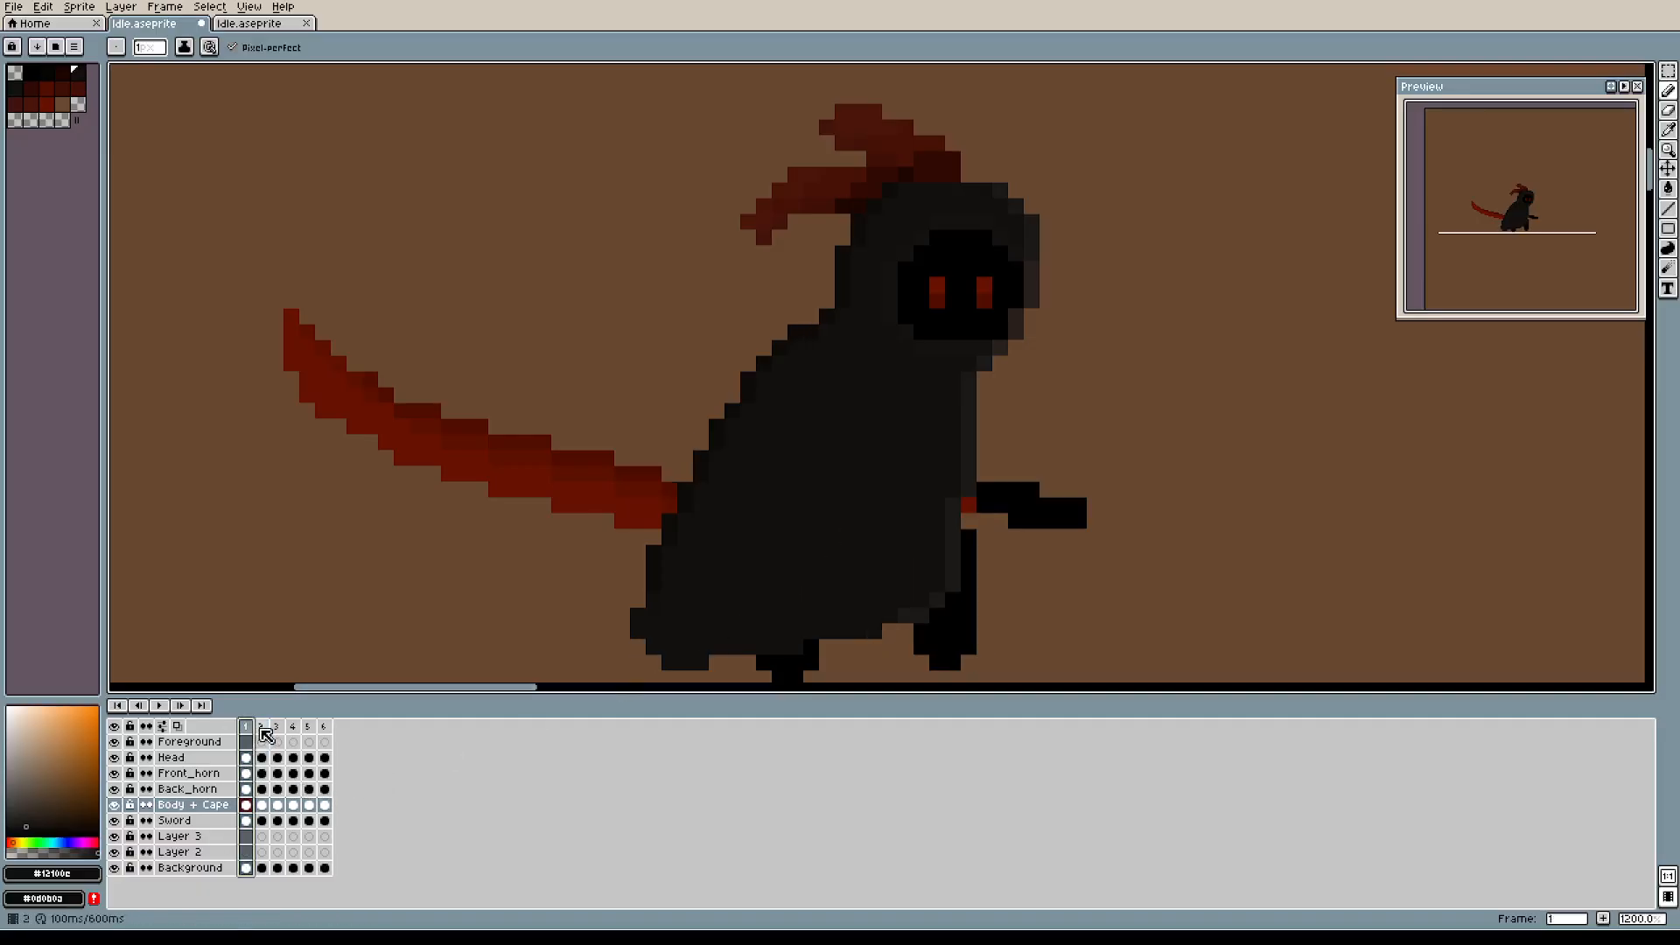
{"action": "left_click", "coordinate": [262, 729]}
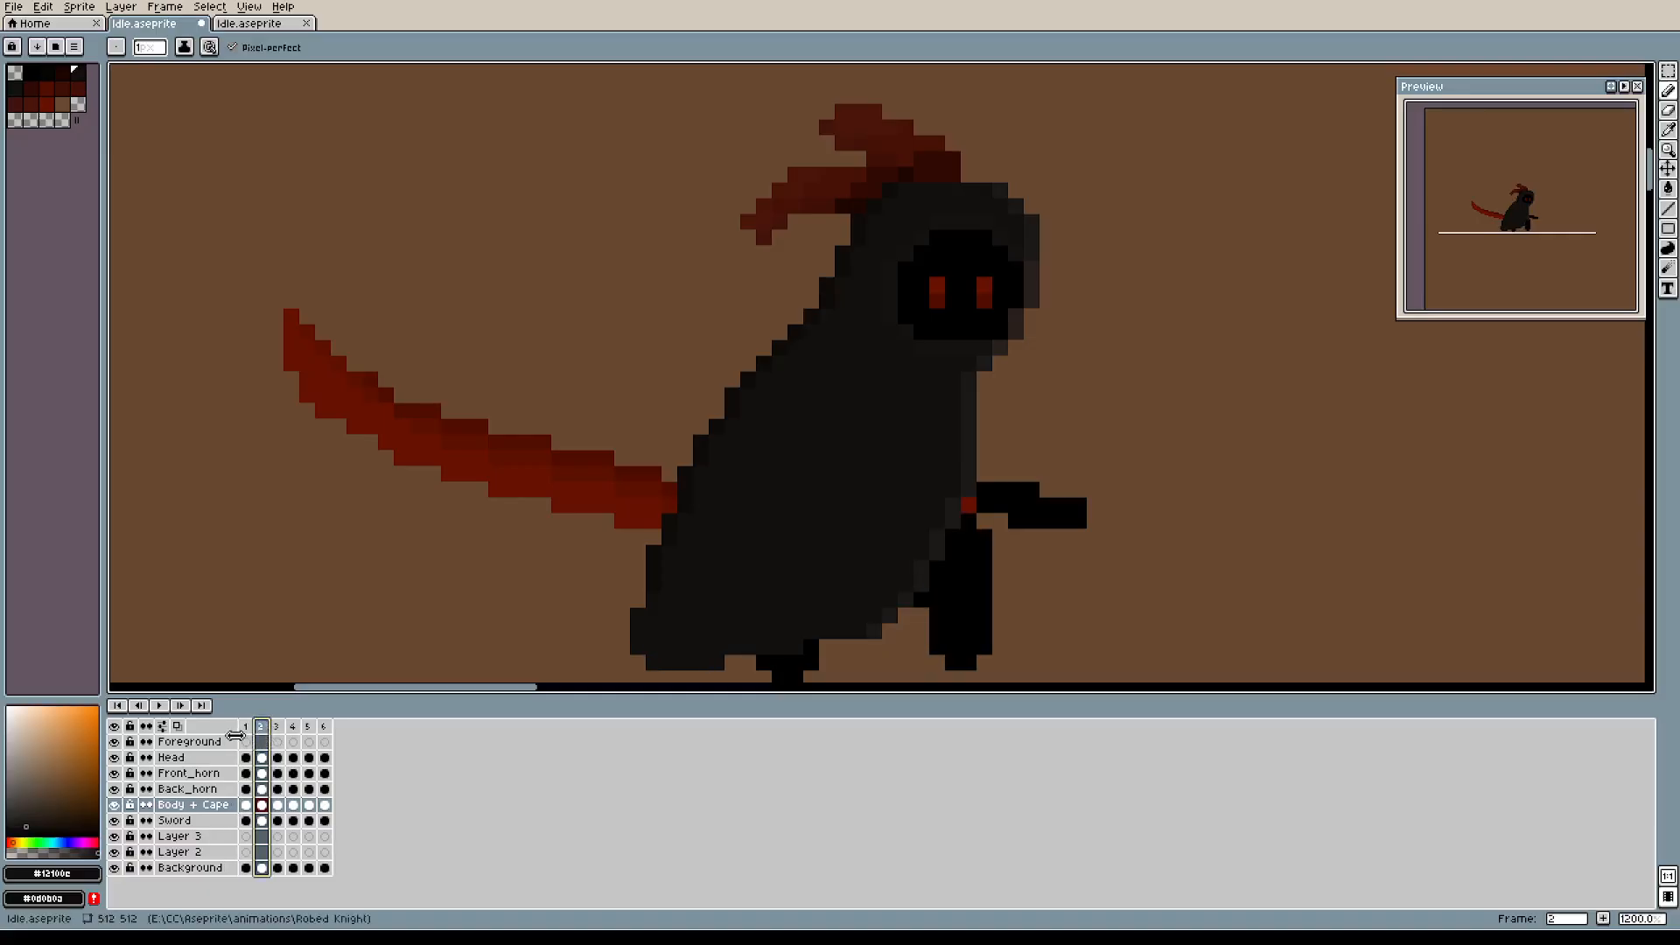
{"action": "left_click", "coordinate": [248, 734]}
{"action": "left_click", "coordinate": [265, 730]}
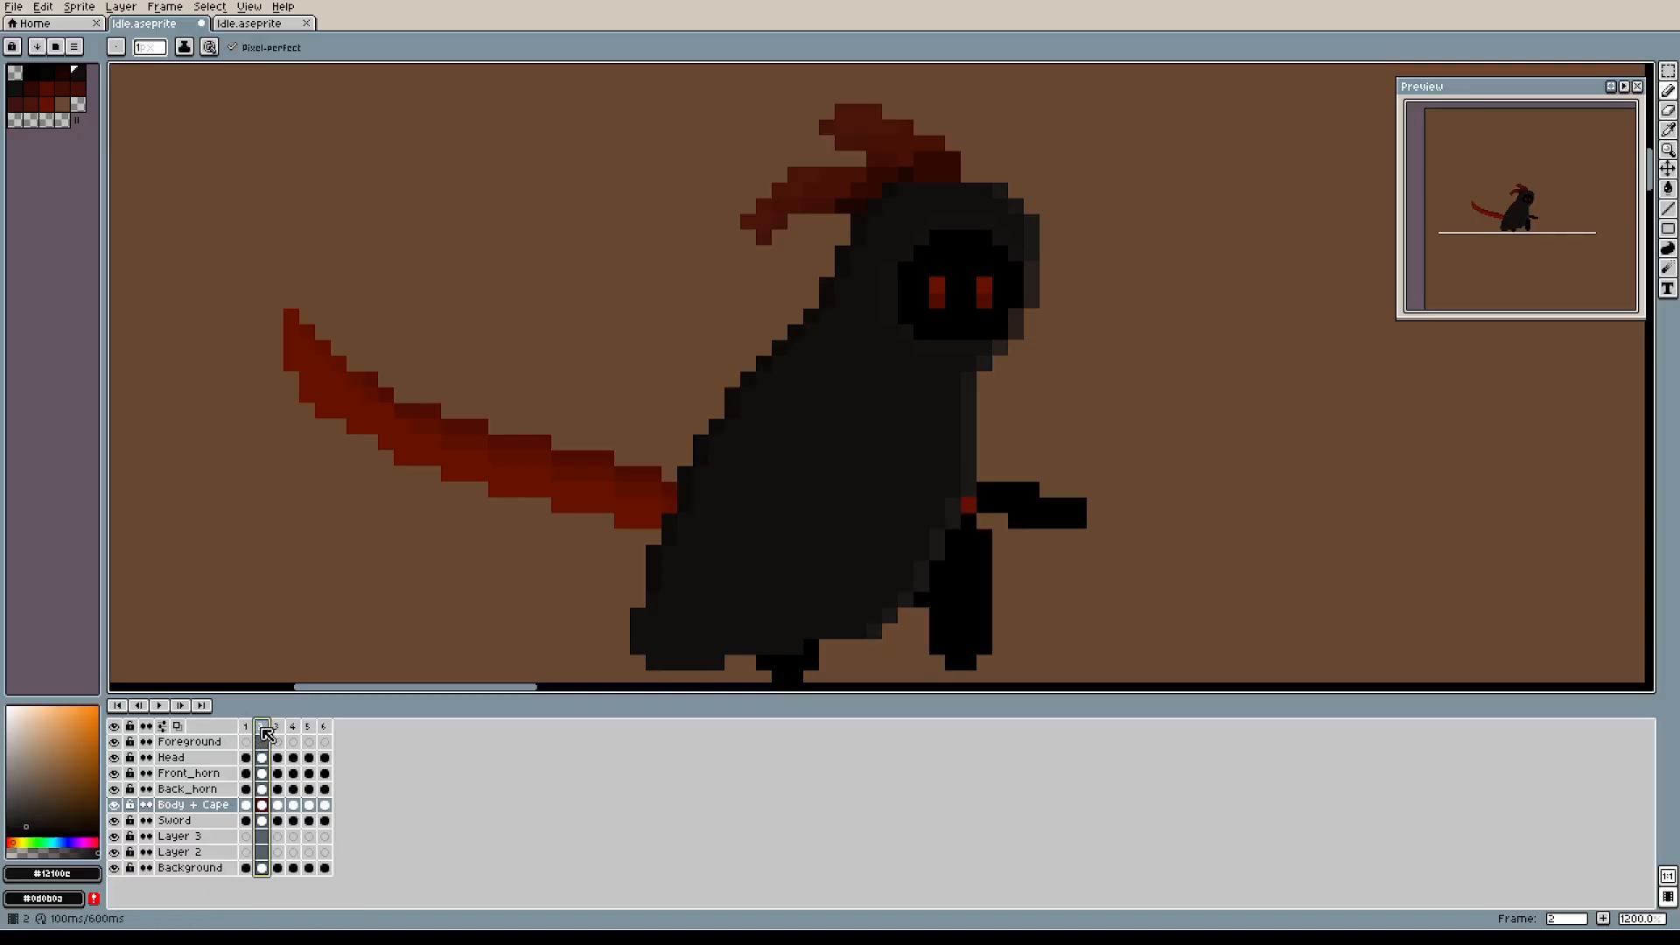
{"action": "left_click", "coordinate": [277, 732]}
{"action": "left_click", "coordinate": [262, 731]}
{"action": "left_click", "coordinate": [278, 732]}
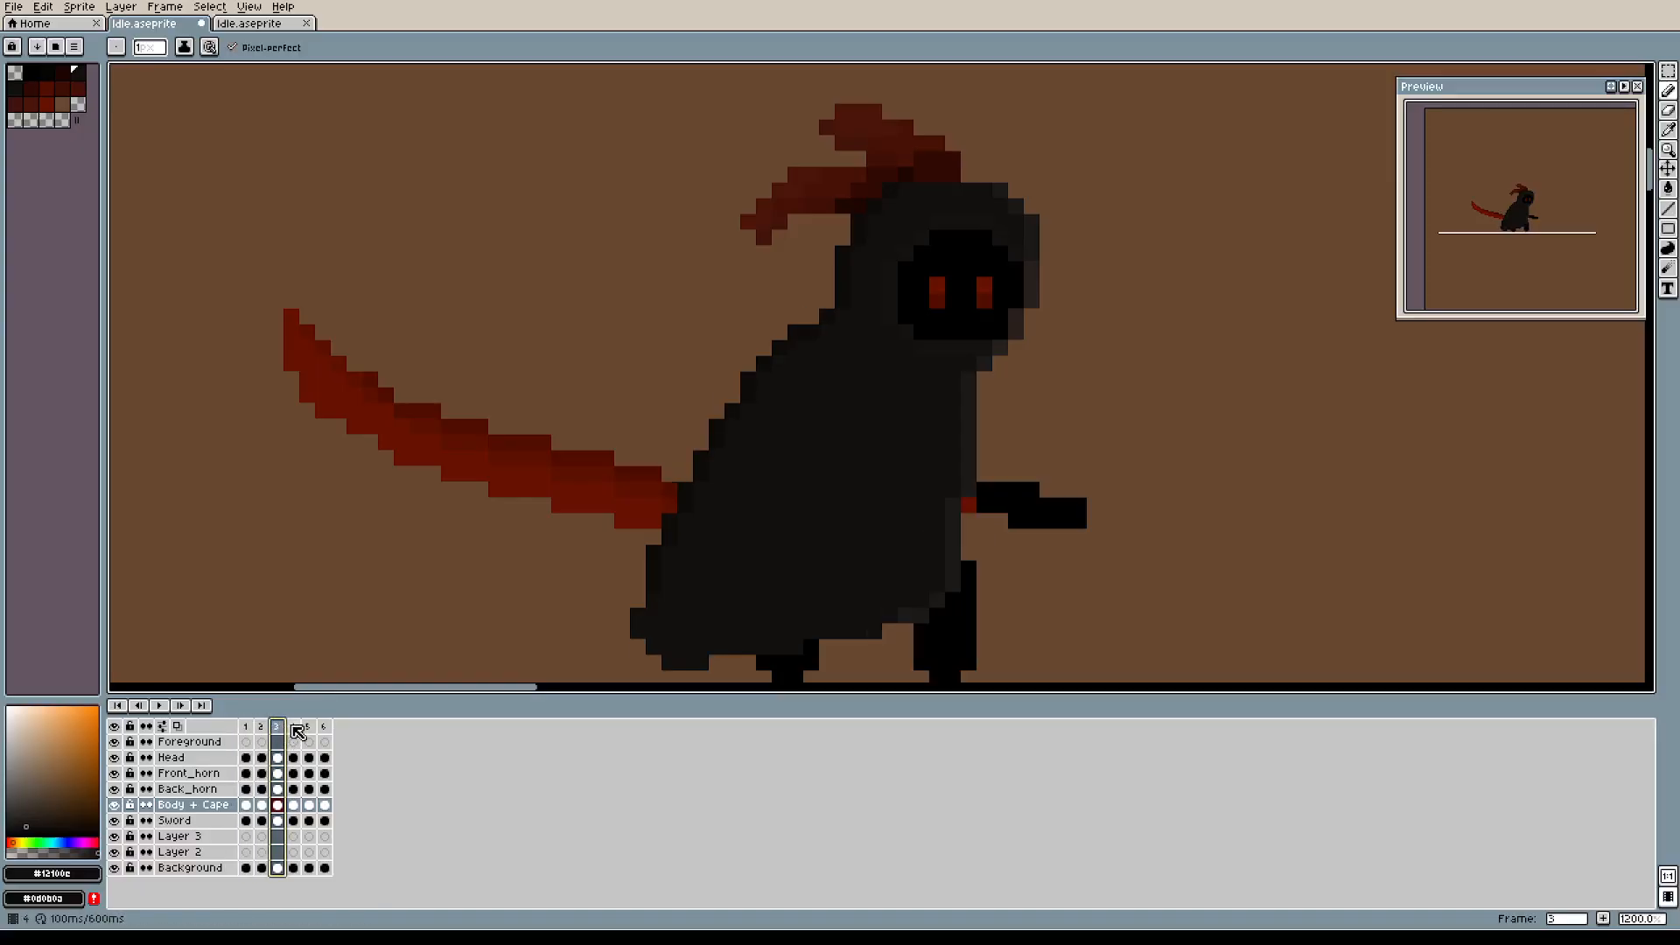
In frame 4, push the cape's back outline outward below the sword using the sampled dark outline colour.
{"action": "left_click", "coordinate": [295, 730]}
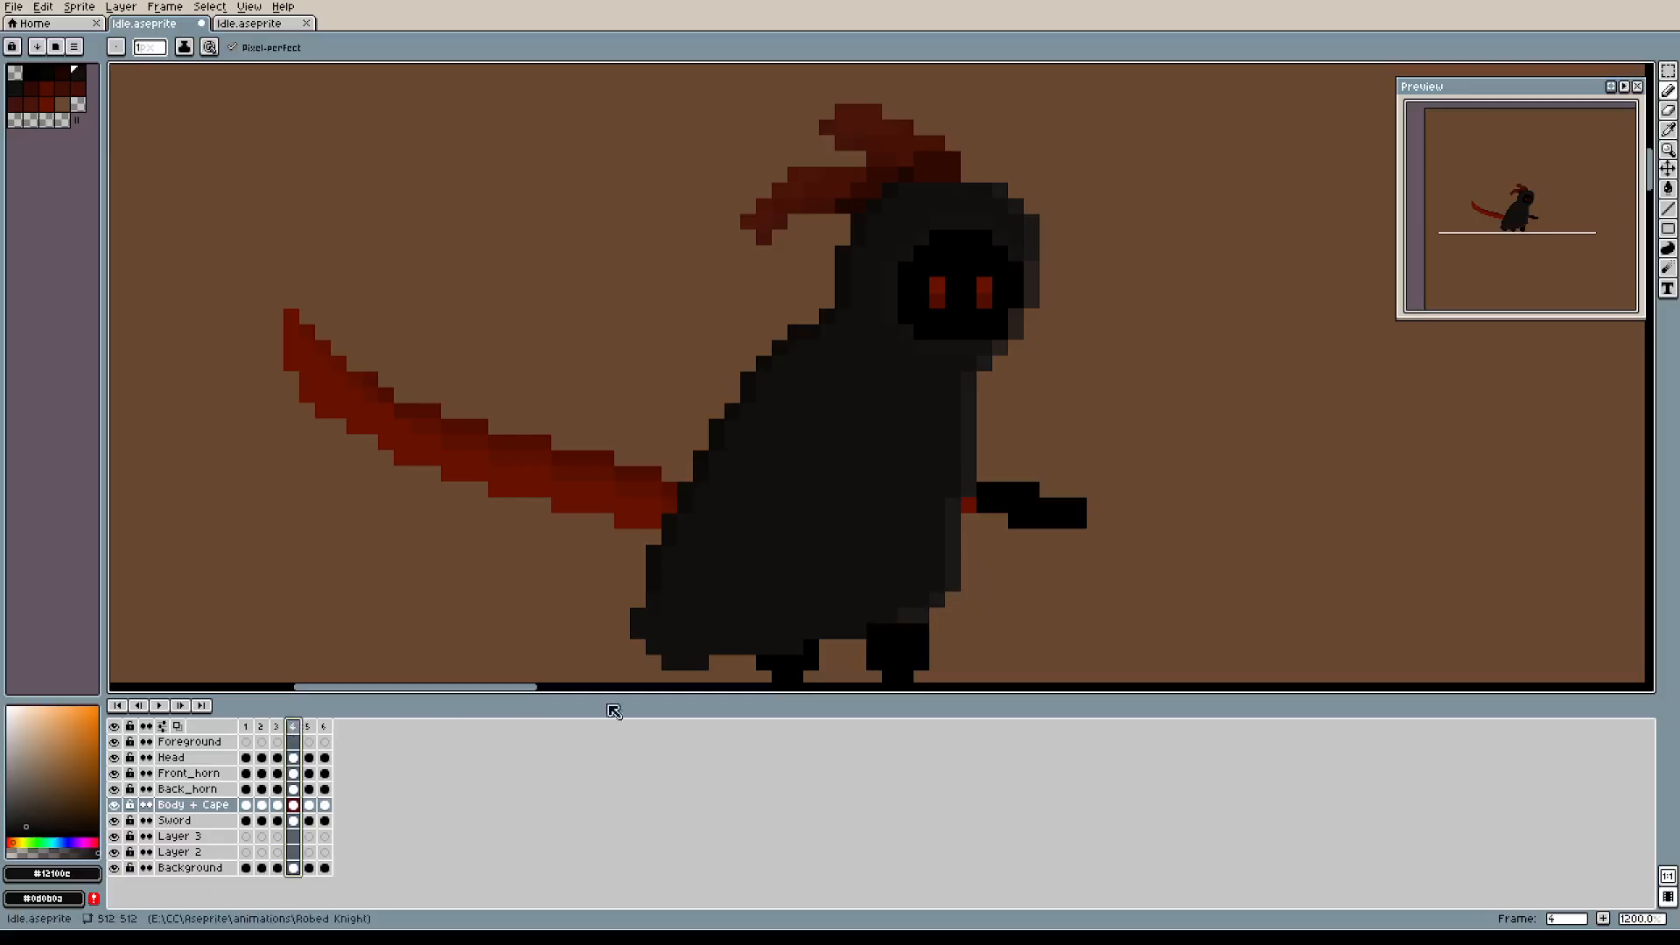
{"action": "scroll", "coordinate": [1047, 604], "scroll_direction": "down", "scroll_amount": 1}
{"action": "scroll", "coordinate": [965, 440], "scroll_direction": "up", "scroll_amount": 1}
{"action": "left_click_drag", "start_coordinate": [917, 534], "coordinate": [972, 482]}
{"action": "left_click_drag", "start_coordinate": [672, 445], "coordinate": [713, 512]}
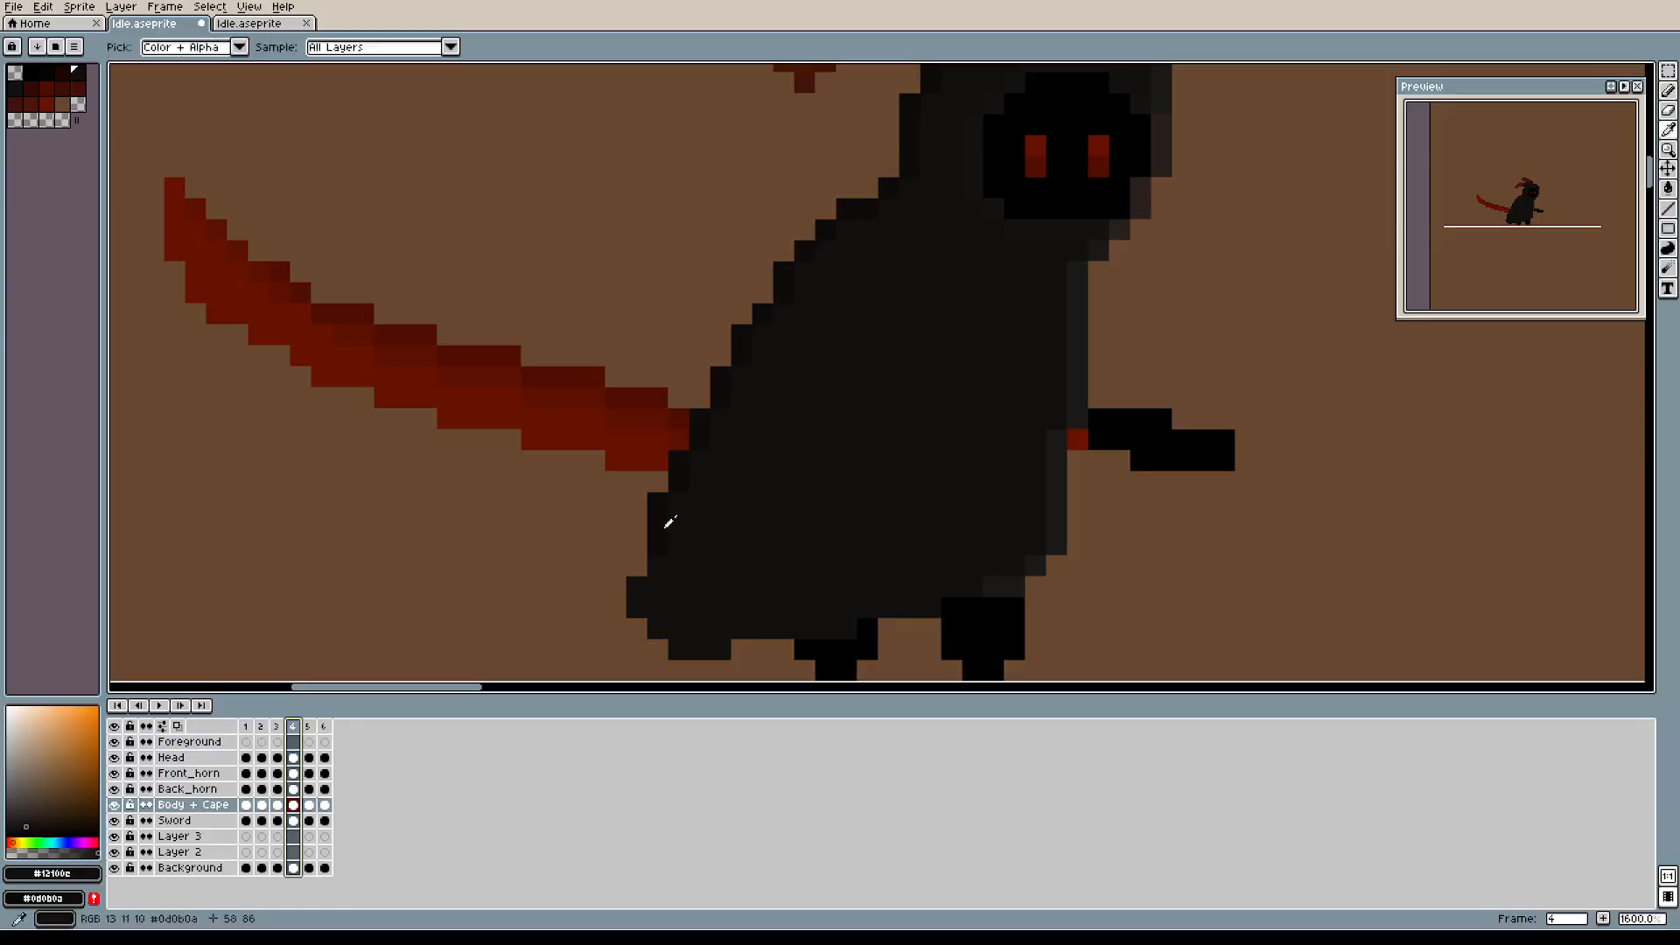
{"action": "left_click", "coordinate": [679, 548], "text": "alt"}
{"action": "scroll", "coordinate": [735, 574], "scroll_direction": "up", "scroll_amount": 3}
{"action": "mouse_move", "coordinate": [791, 601]}
{"action": "left_mouse_down"}
{"action": "mouse_move", "coordinate": [871, 533]}
{"action": "mouse_move", "coordinate": [908, 604]}
{"action": "left_mouse_up"}
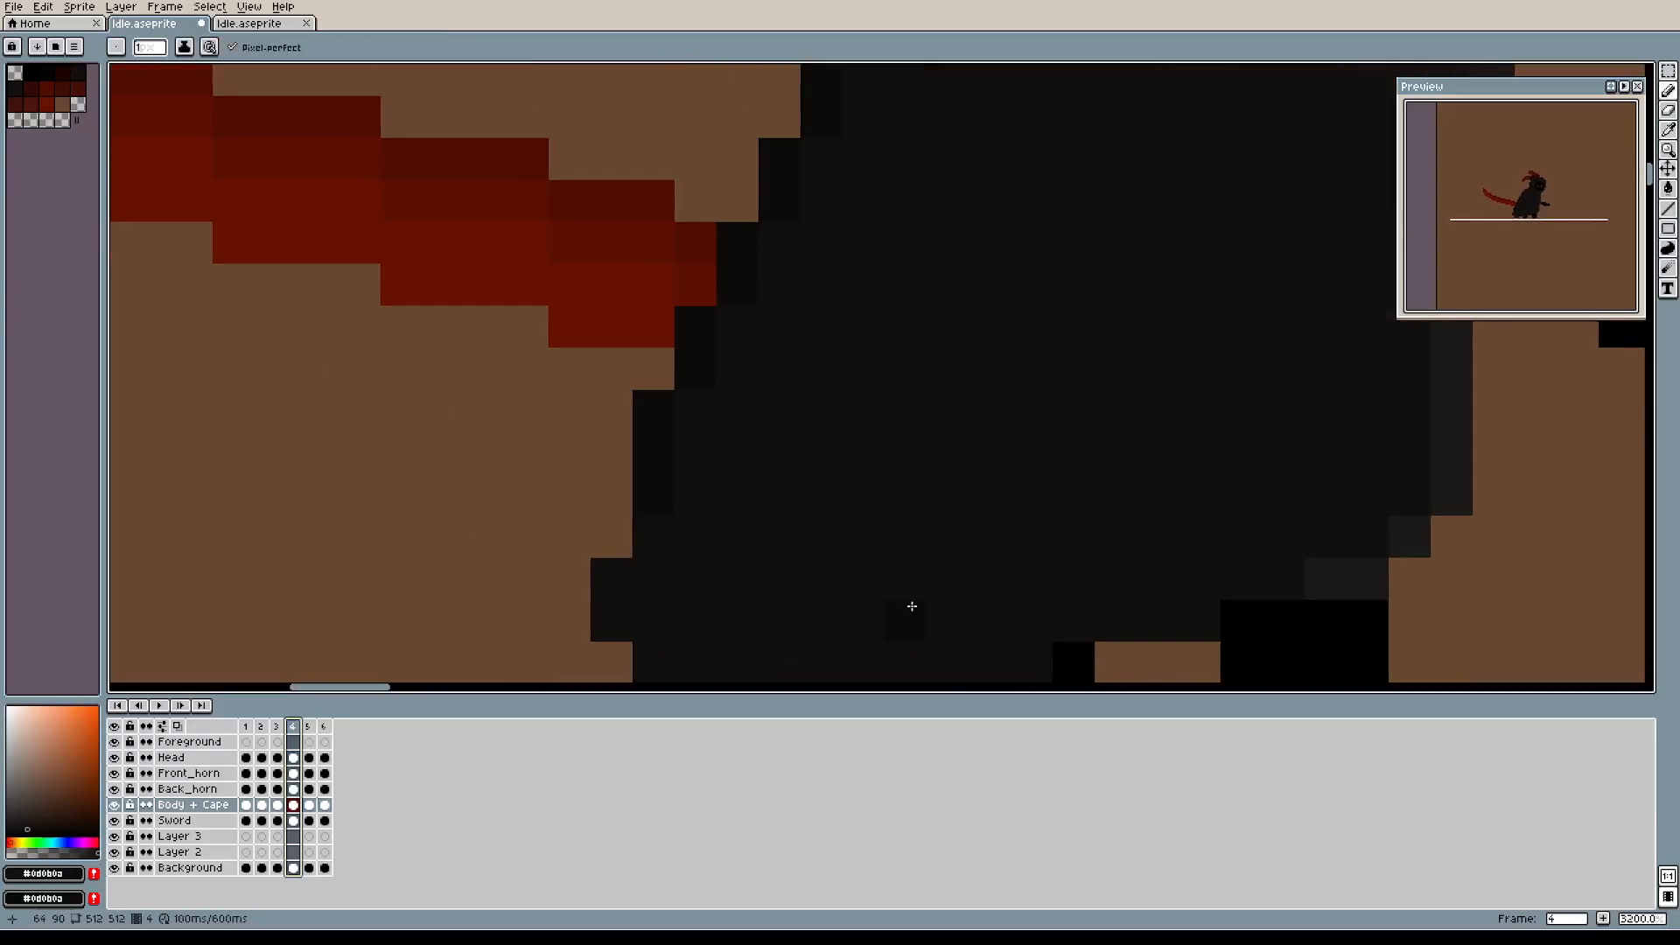
{"action": "scroll", "coordinate": [908, 604], "scroll_direction": "down", "scroll_amount": 1}
{"action": "left_click_drag", "start_coordinate": [900, 495], "coordinate": [923, 540]}
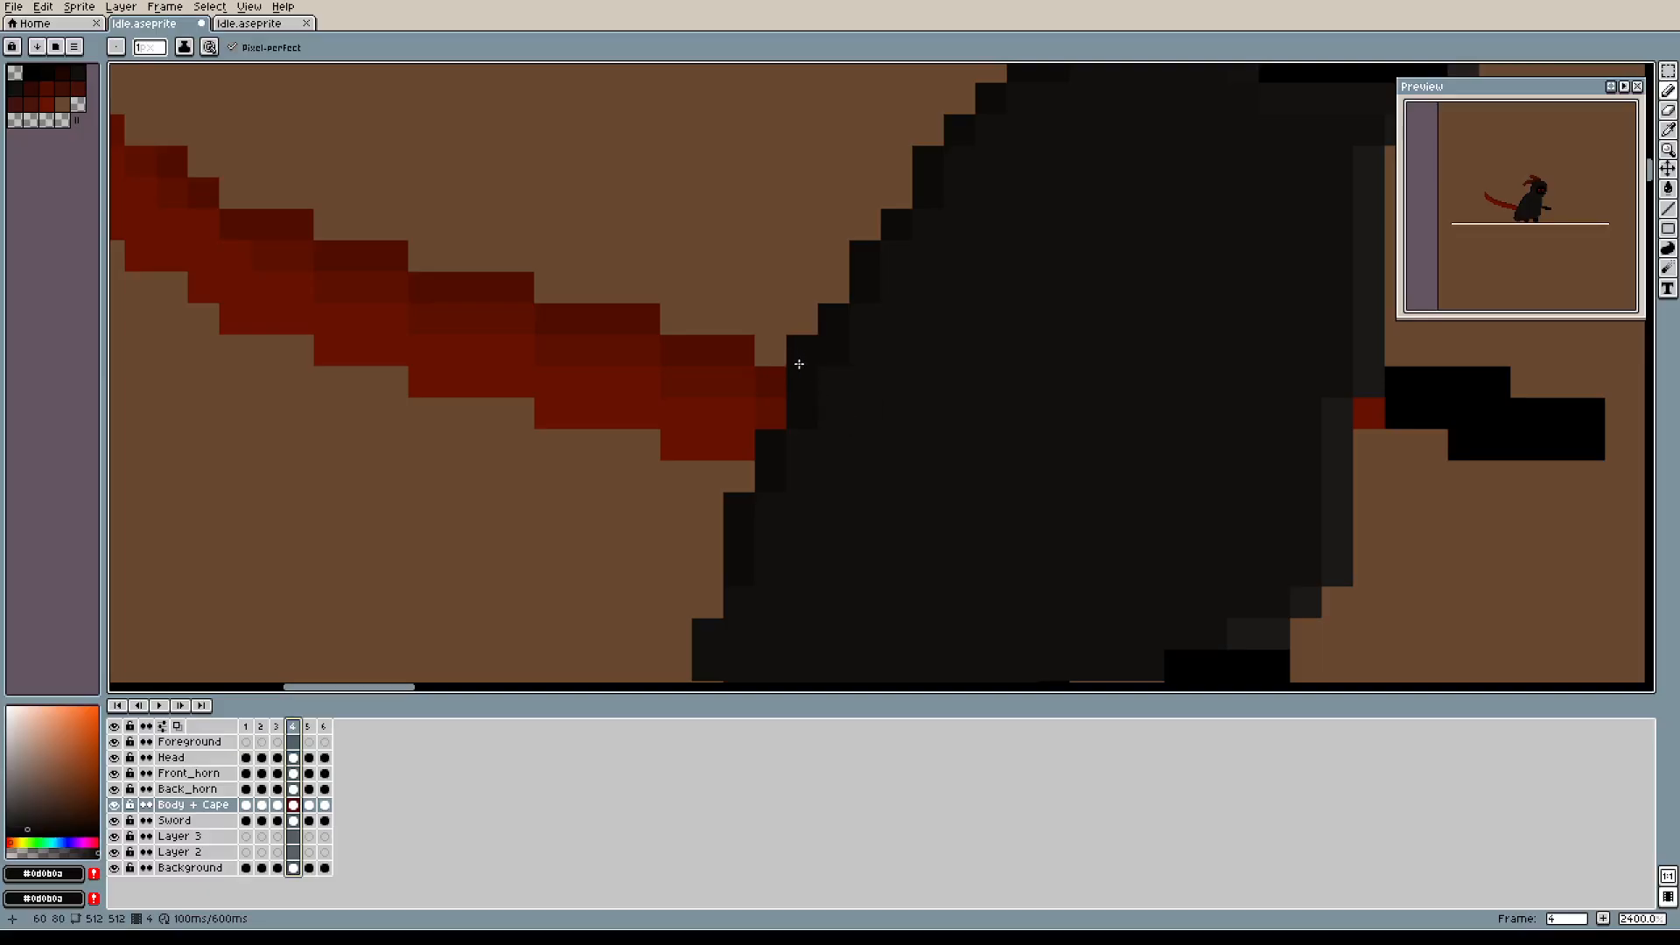
{"action": "left_click", "coordinate": [770, 415]}
{"action": "left_click", "coordinate": [739, 473]}
{"action": "left_click", "coordinate": [720, 508]}
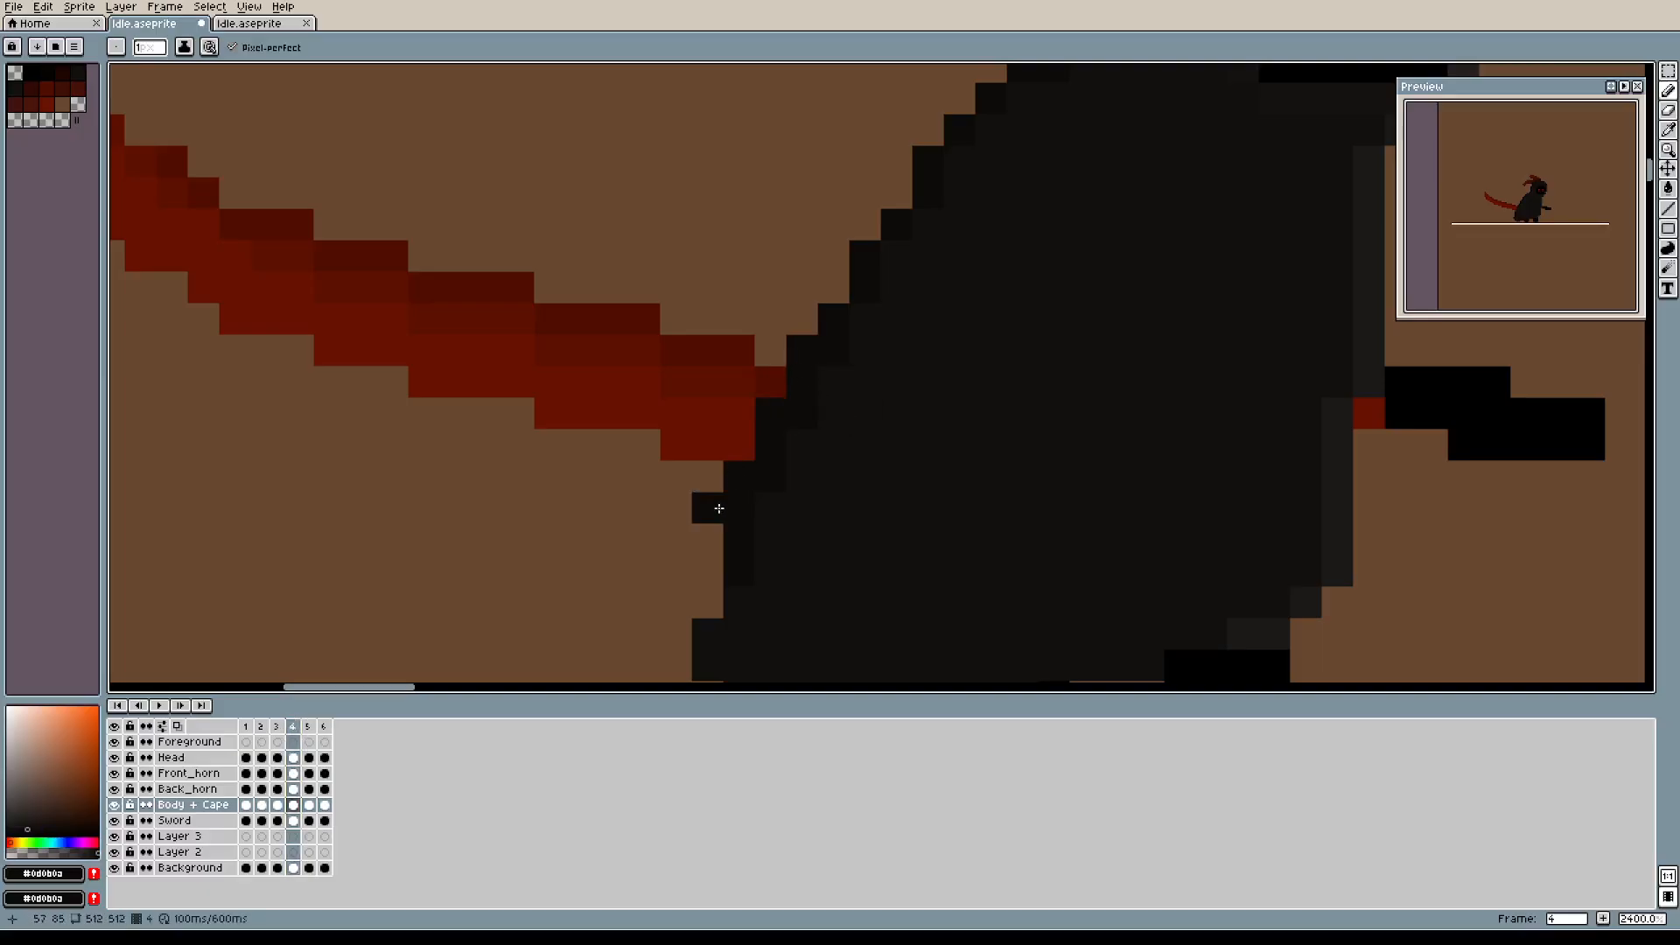
{"action": "left_click_drag", "start_coordinate": [709, 570], "coordinate": [710, 603]}
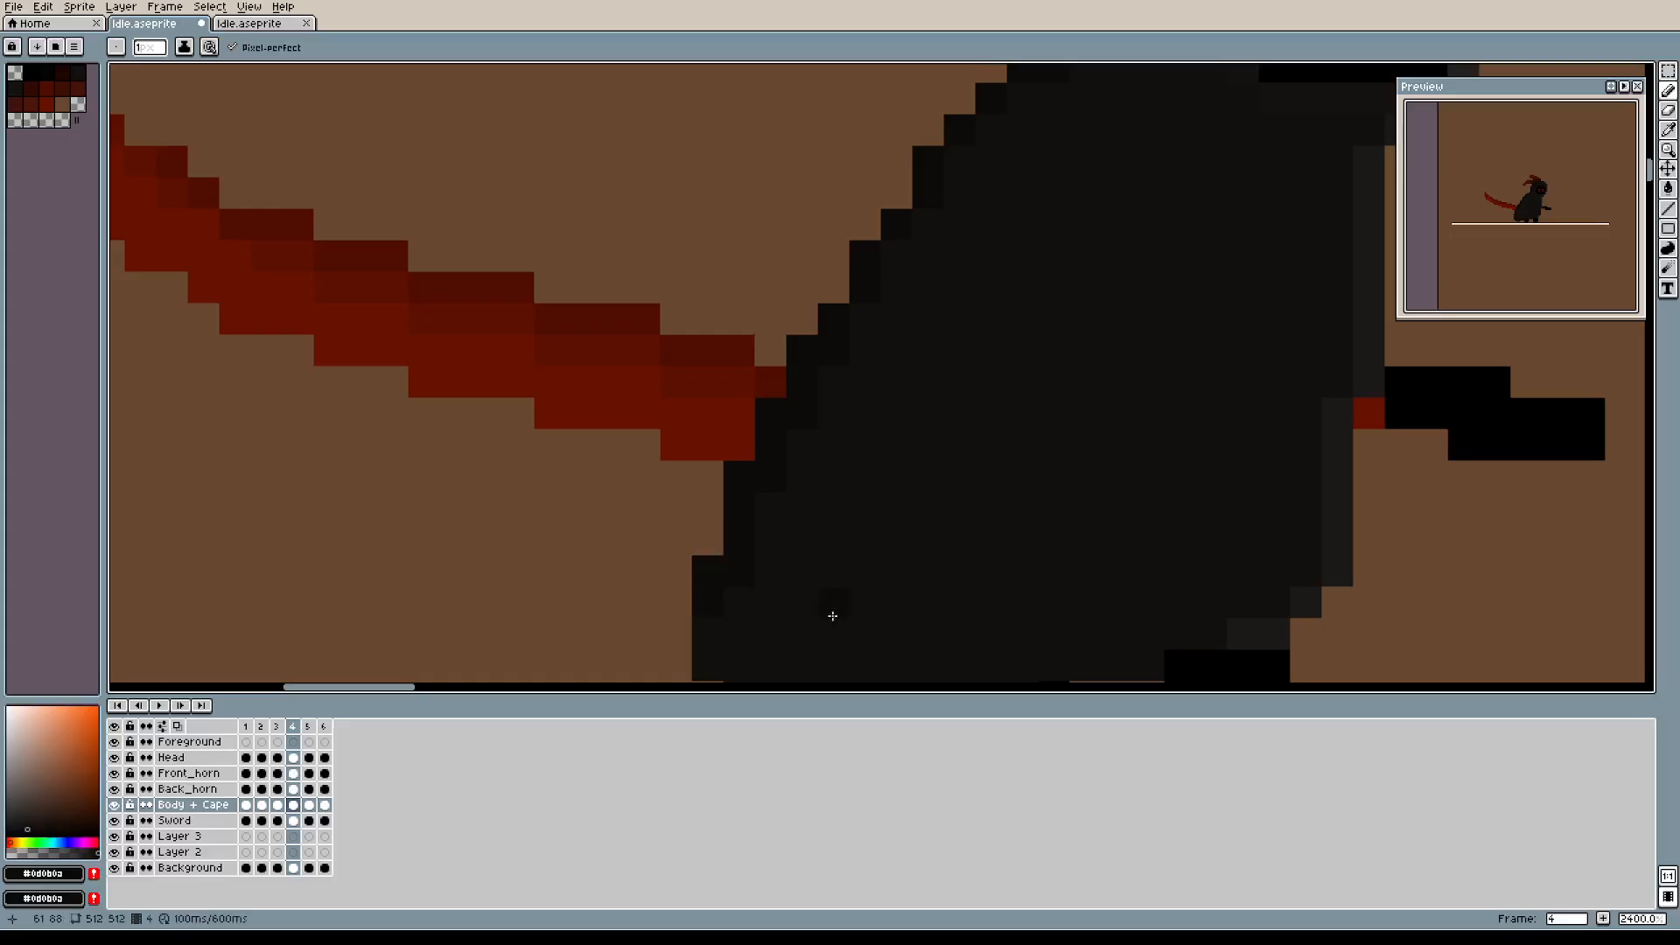
Extend the rear hem corner in frame 4 outward by one pixel and outline its lower edge.
{"action": "left_click_drag", "start_coordinate": [884, 547], "coordinate": [911, 439]}
{"action": "left_click_drag", "start_coordinate": [701, 527], "coordinate": [704, 558]}
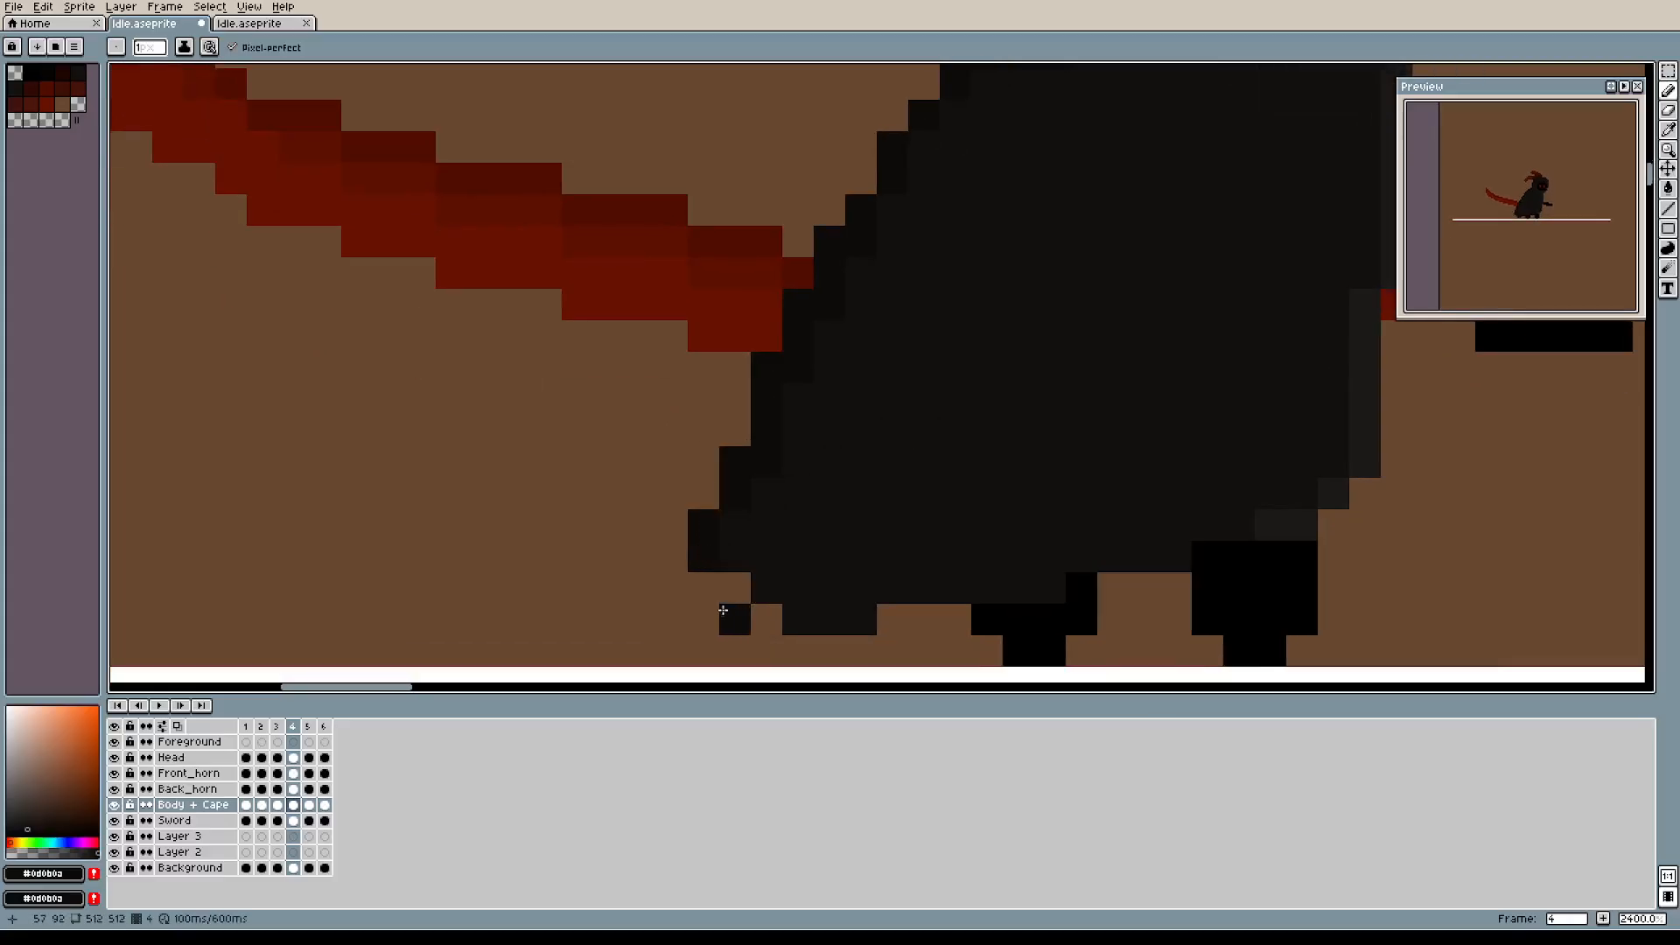
{"action": "left_click", "coordinate": [712, 586]}
Repaint frame 4's old inner outline pixels along the lower back in the sampled cape colour.
{"action": "left_click", "coordinate": [858, 555], "text": "alt"}
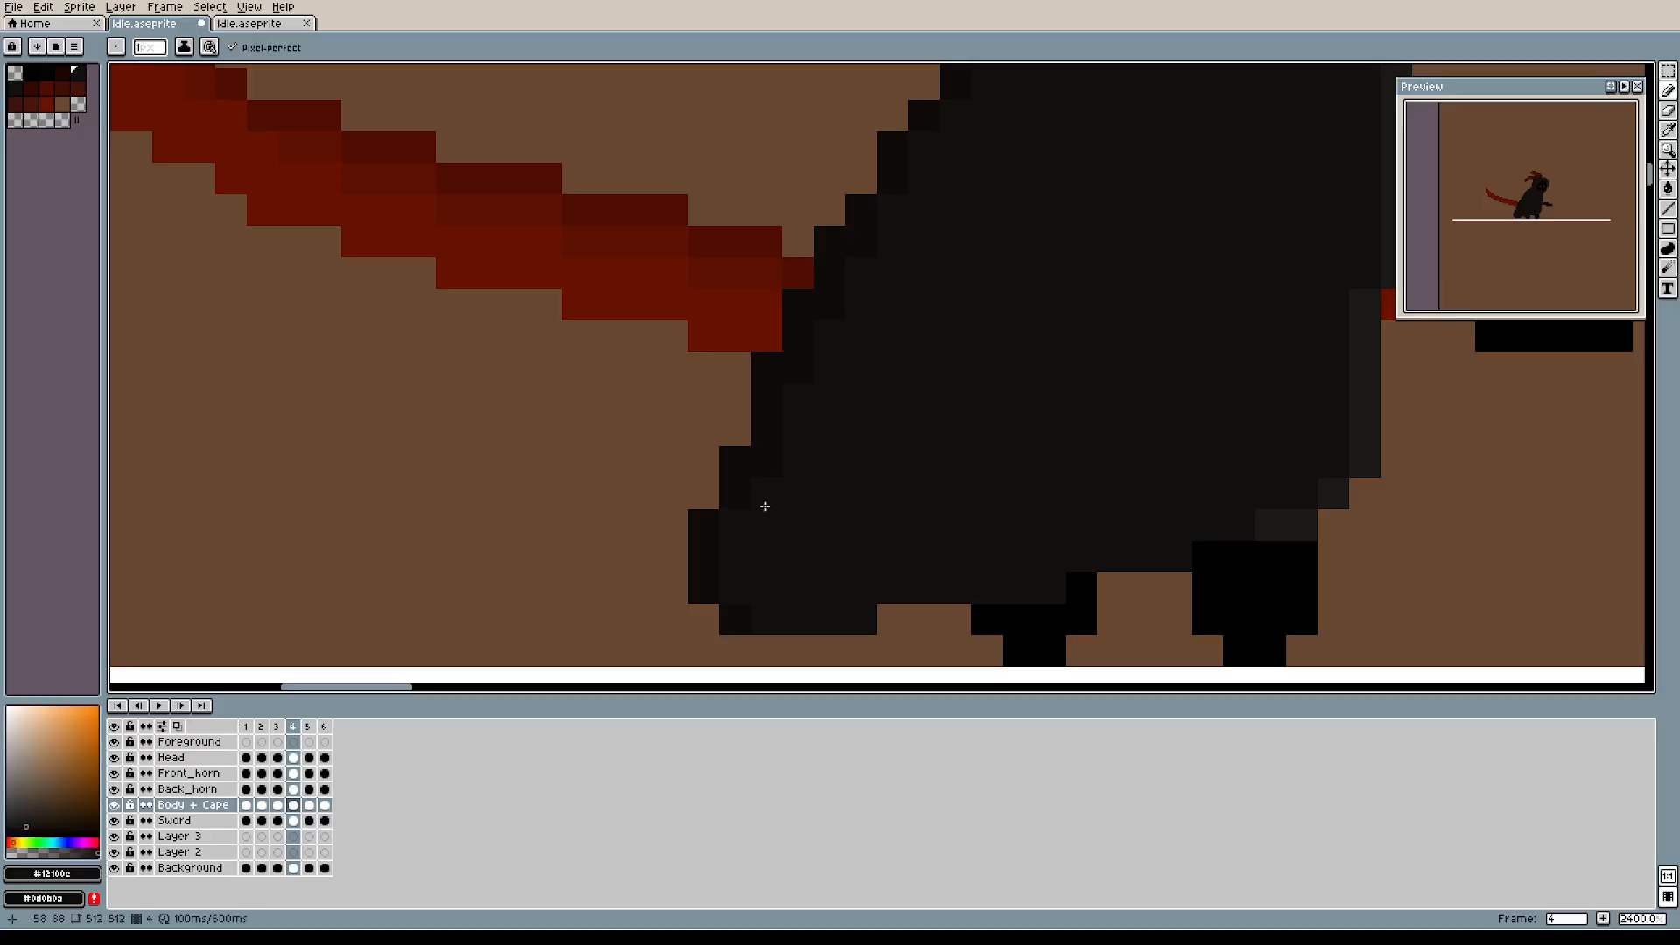
{"action": "left_click_drag", "start_coordinate": [842, 358], "coordinate": [793, 447]}
{"action": "left_click_drag", "start_coordinate": [930, 434], "coordinate": [858, 291]}
{"action": "left_click_drag", "start_coordinate": [861, 503], "coordinate": [791, 407]}
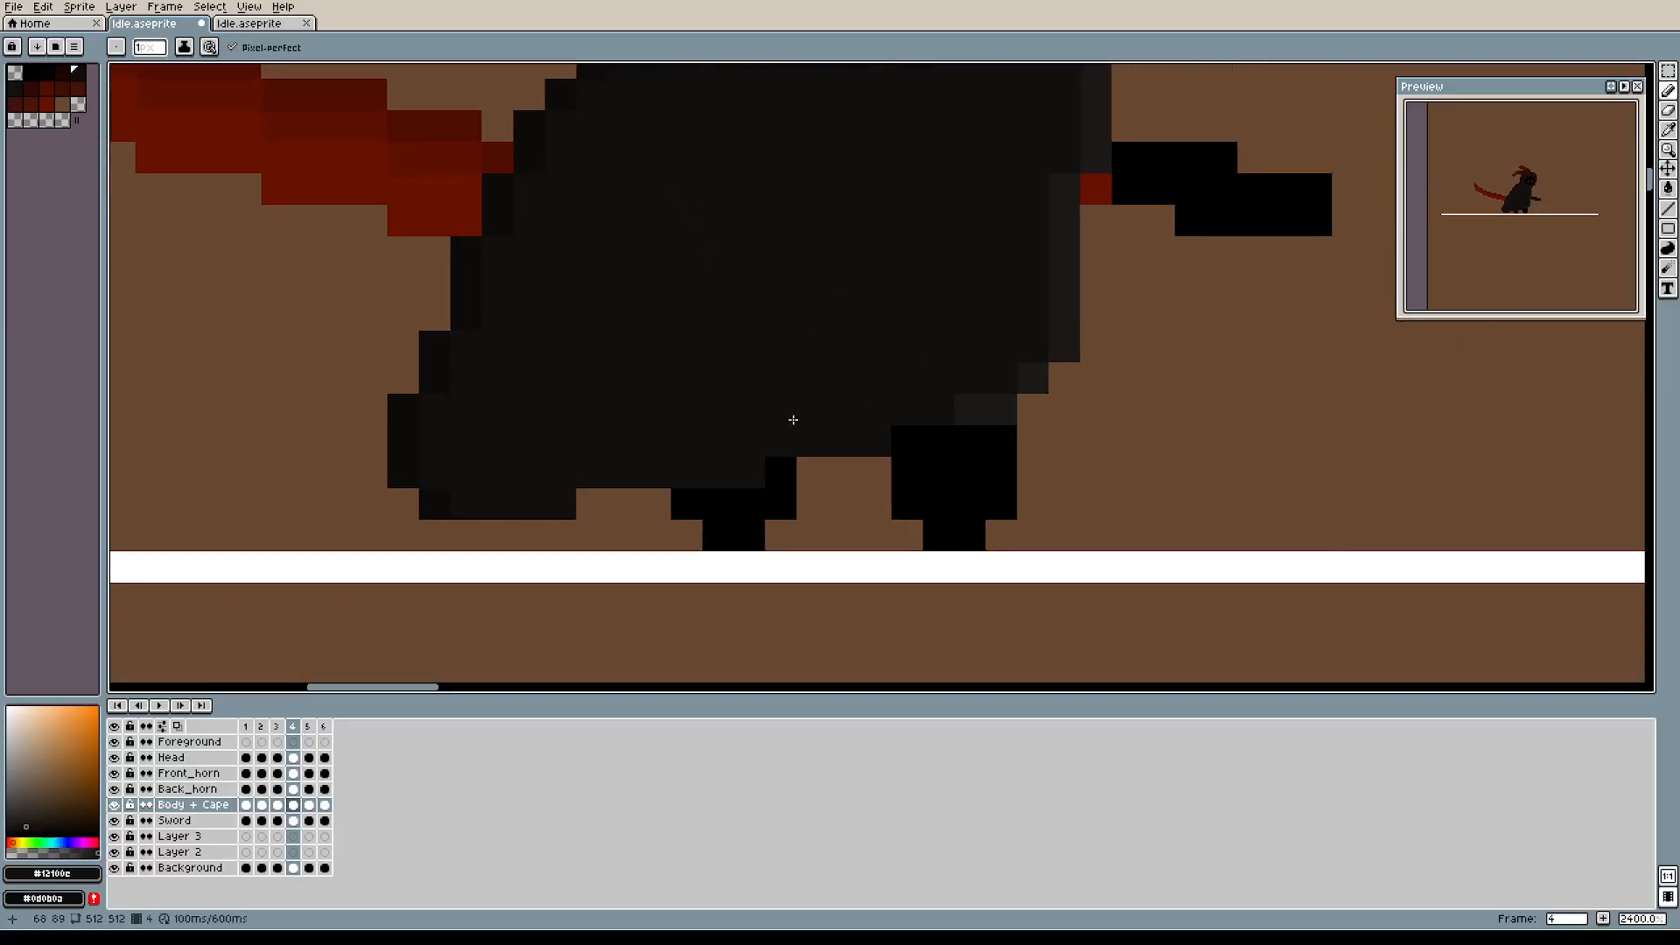
Check frame 4's full silhouette and compare its cape shape with frame 3.
{"action": "left_click_drag", "start_coordinate": [870, 342], "coordinate": [855, 459]}
{"action": "scroll", "coordinate": [855, 454], "scroll_direction": "down", "scroll_amount": 2}
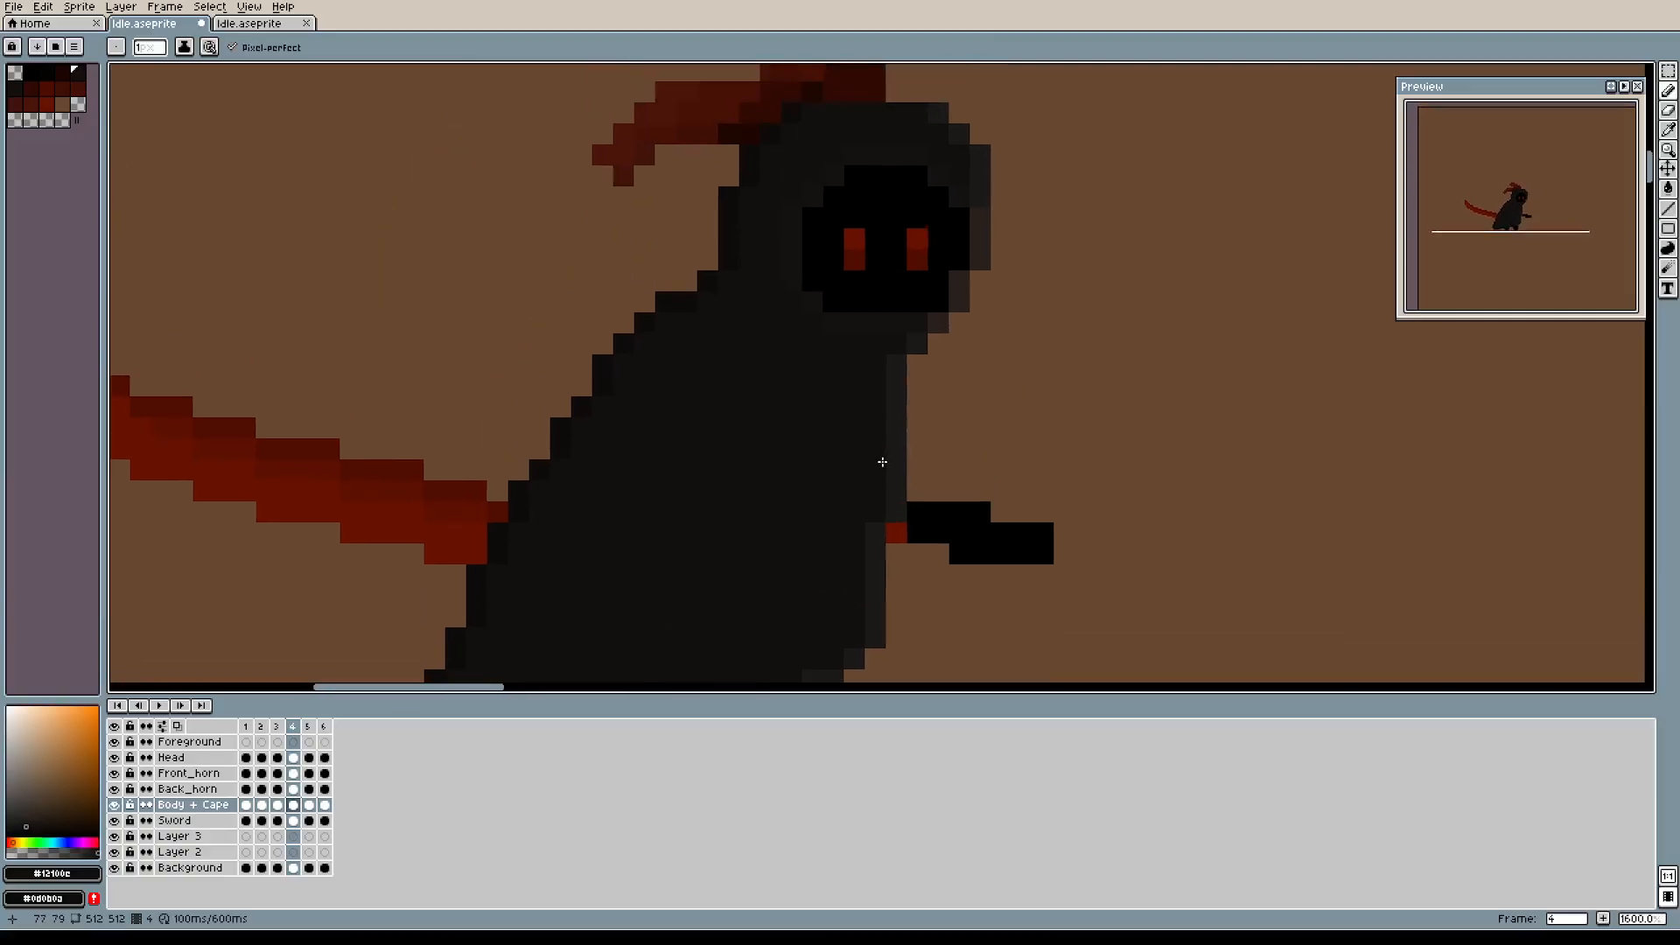
{"action": "scroll", "coordinate": [855, 505], "scroll_direction": "down", "scroll_amount": 2}
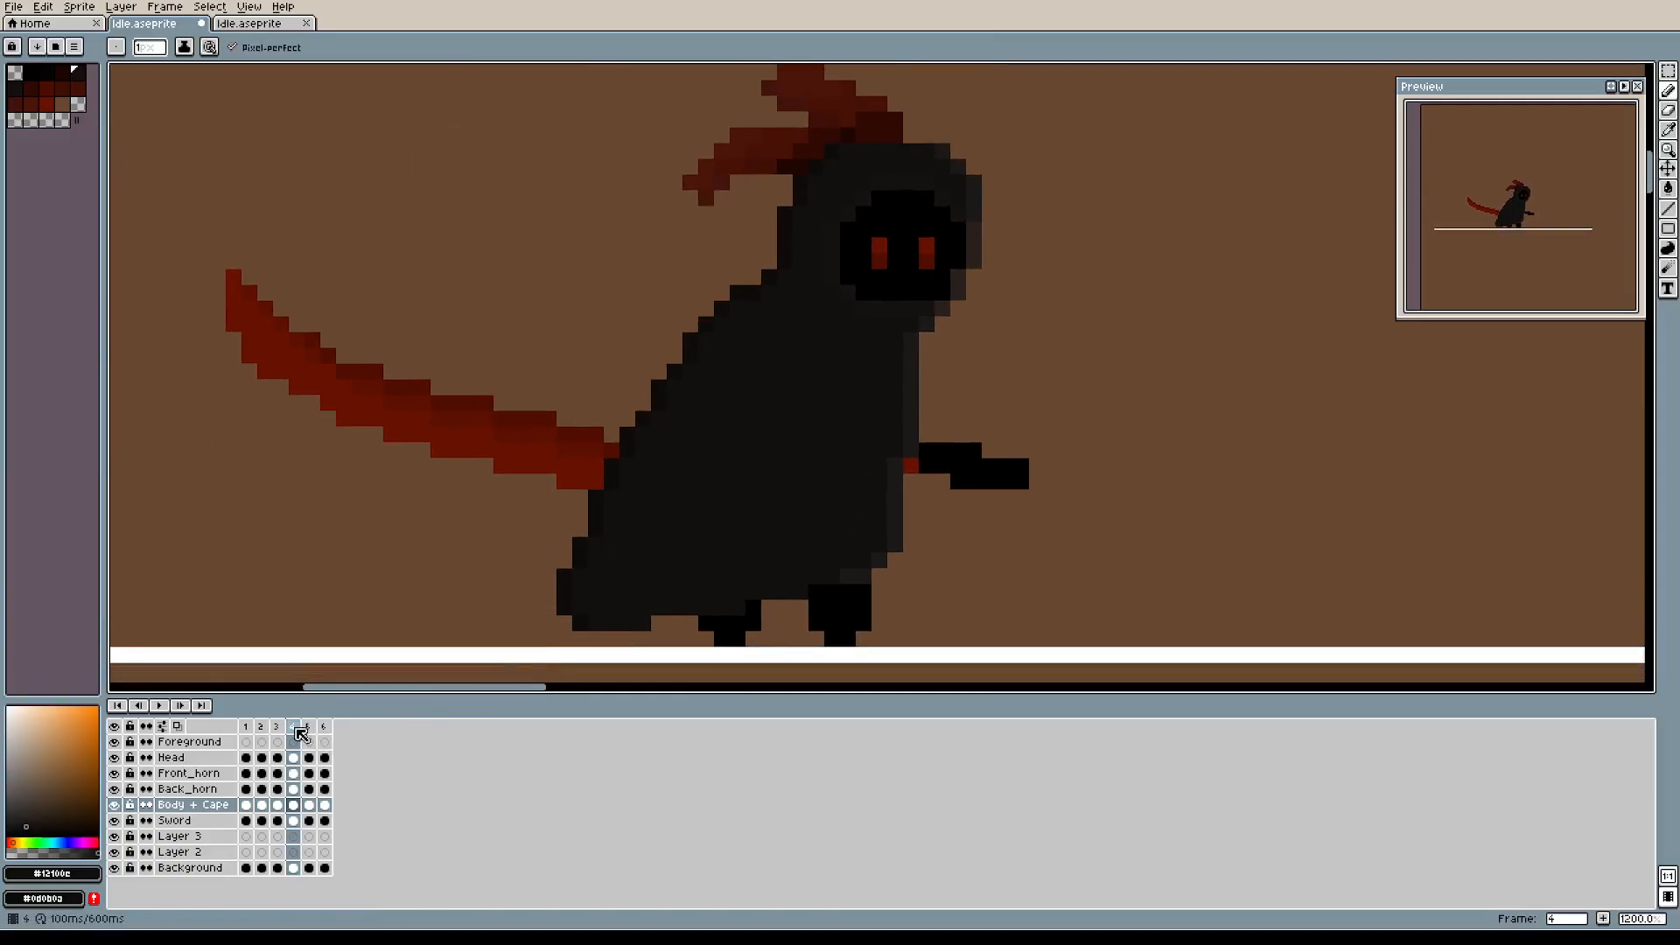
{"action": "left_click", "coordinate": [282, 727]}
{"action": "left_click", "coordinate": [294, 727]}
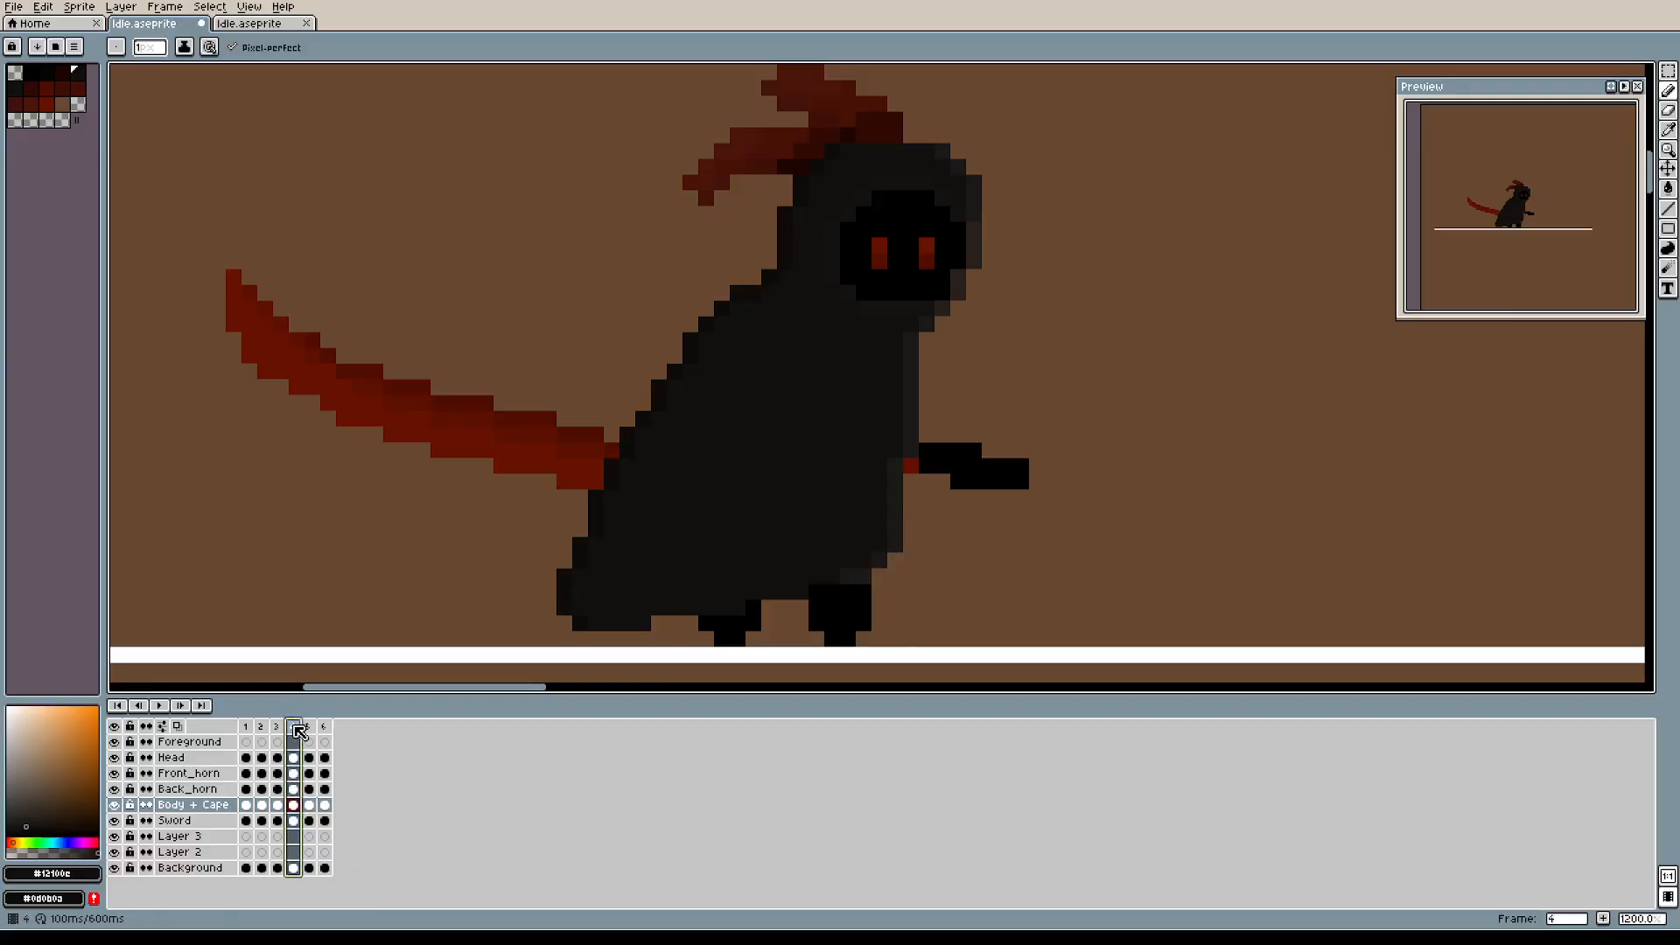
On frame 6, fill the gap in the cape's bottom hem beside the back foot with the cape colour.
{"action": "left_click", "coordinate": [279, 727]}
{"action": "left_click", "coordinate": [294, 726]}
{"action": "left_click", "coordinate": [313, 727]}
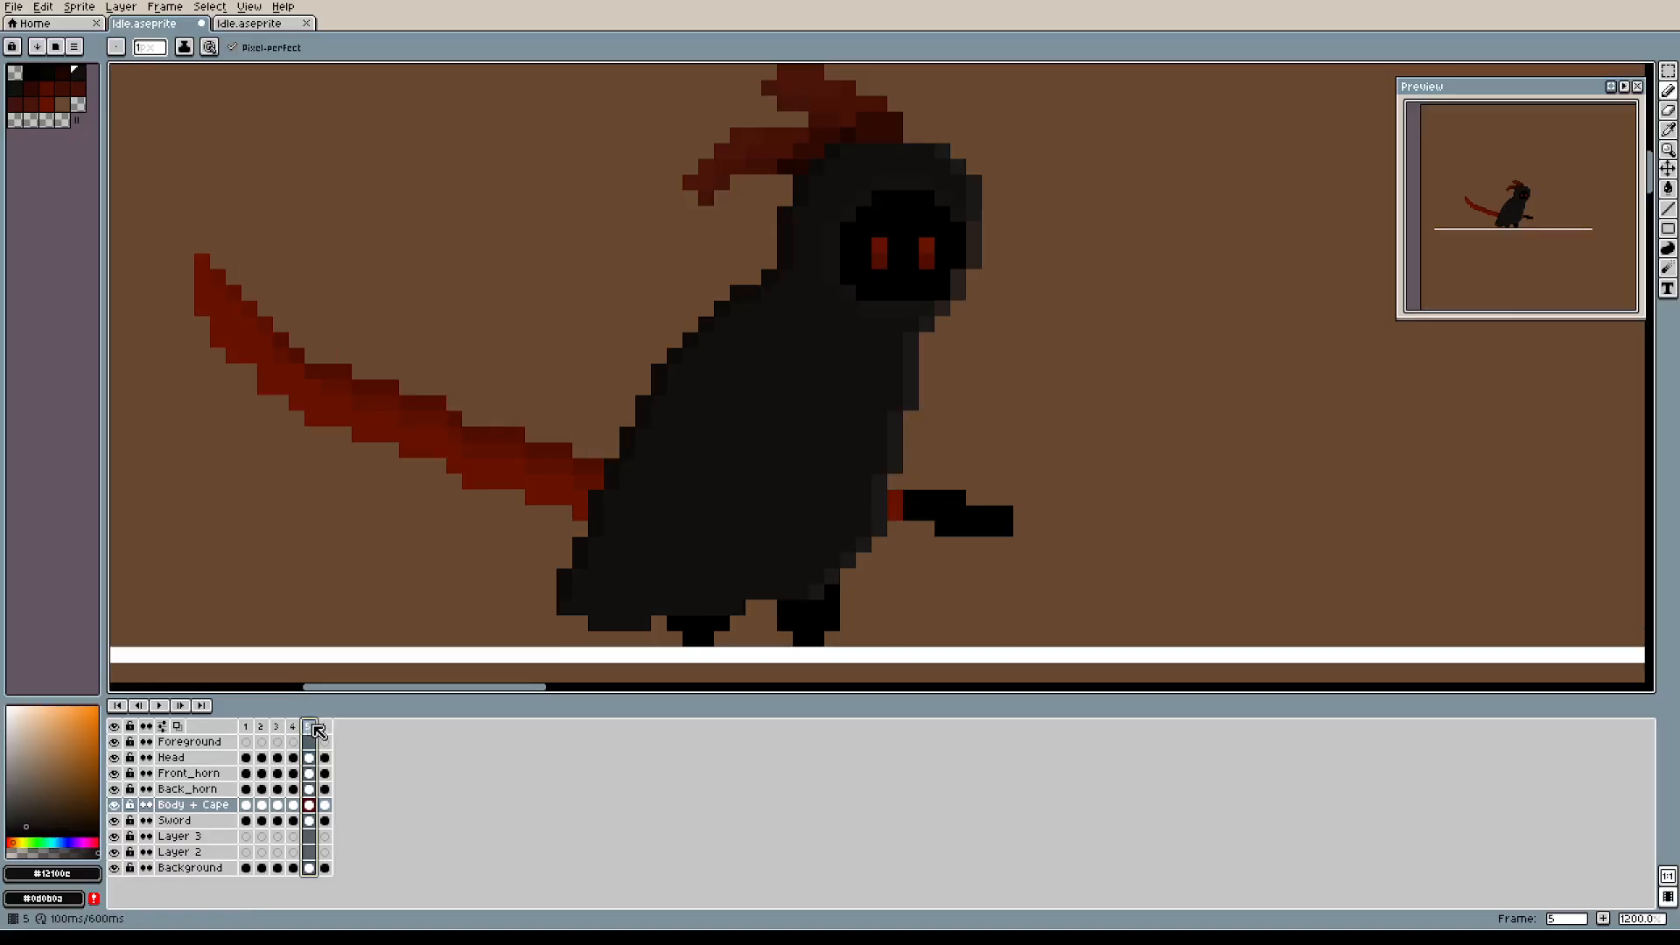
{"action": "left_click", "coordinate": [327, 727]}
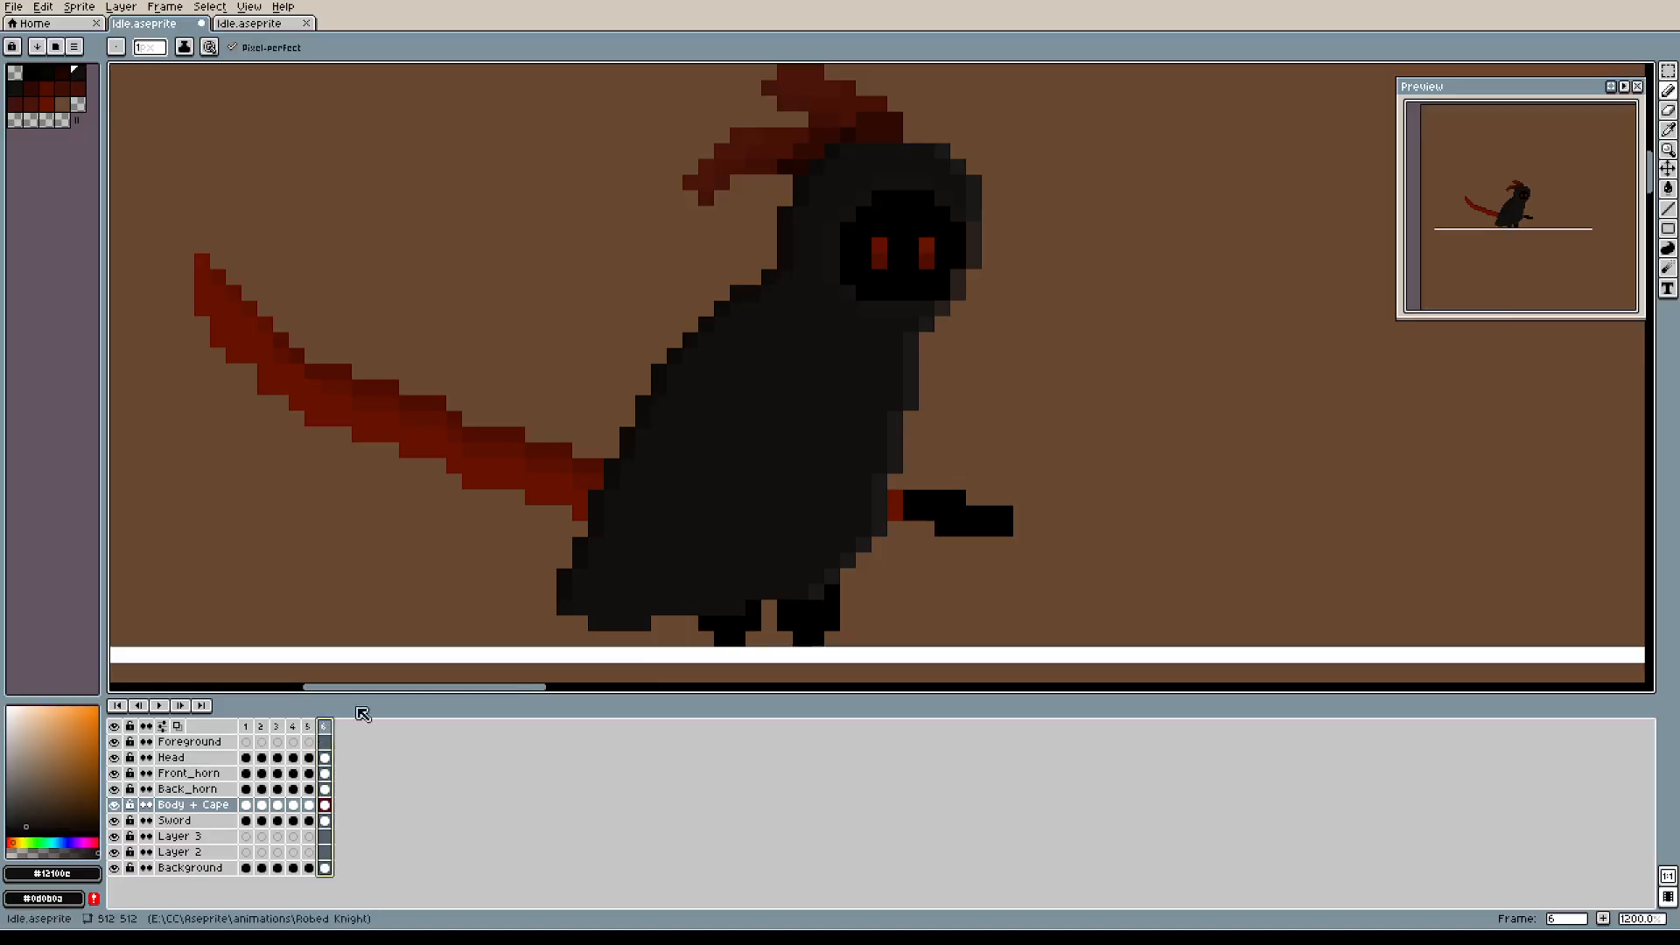
{"action": "scroll", "coordinate": [757, 546], "scroll_direction": "up", "scroll_amount": 1}
{"action": "left_click_drag", "start_coordinate": [757, 546], "coordinate": [827, 440]}
{"action": "scroll", "coordinate": [811, 450], "scroll_direction": "up", "scroll_amount": 2}
{"action": "left_click_drag", "start_coordinate": [756, 515], "coordinate": [853, 472]}
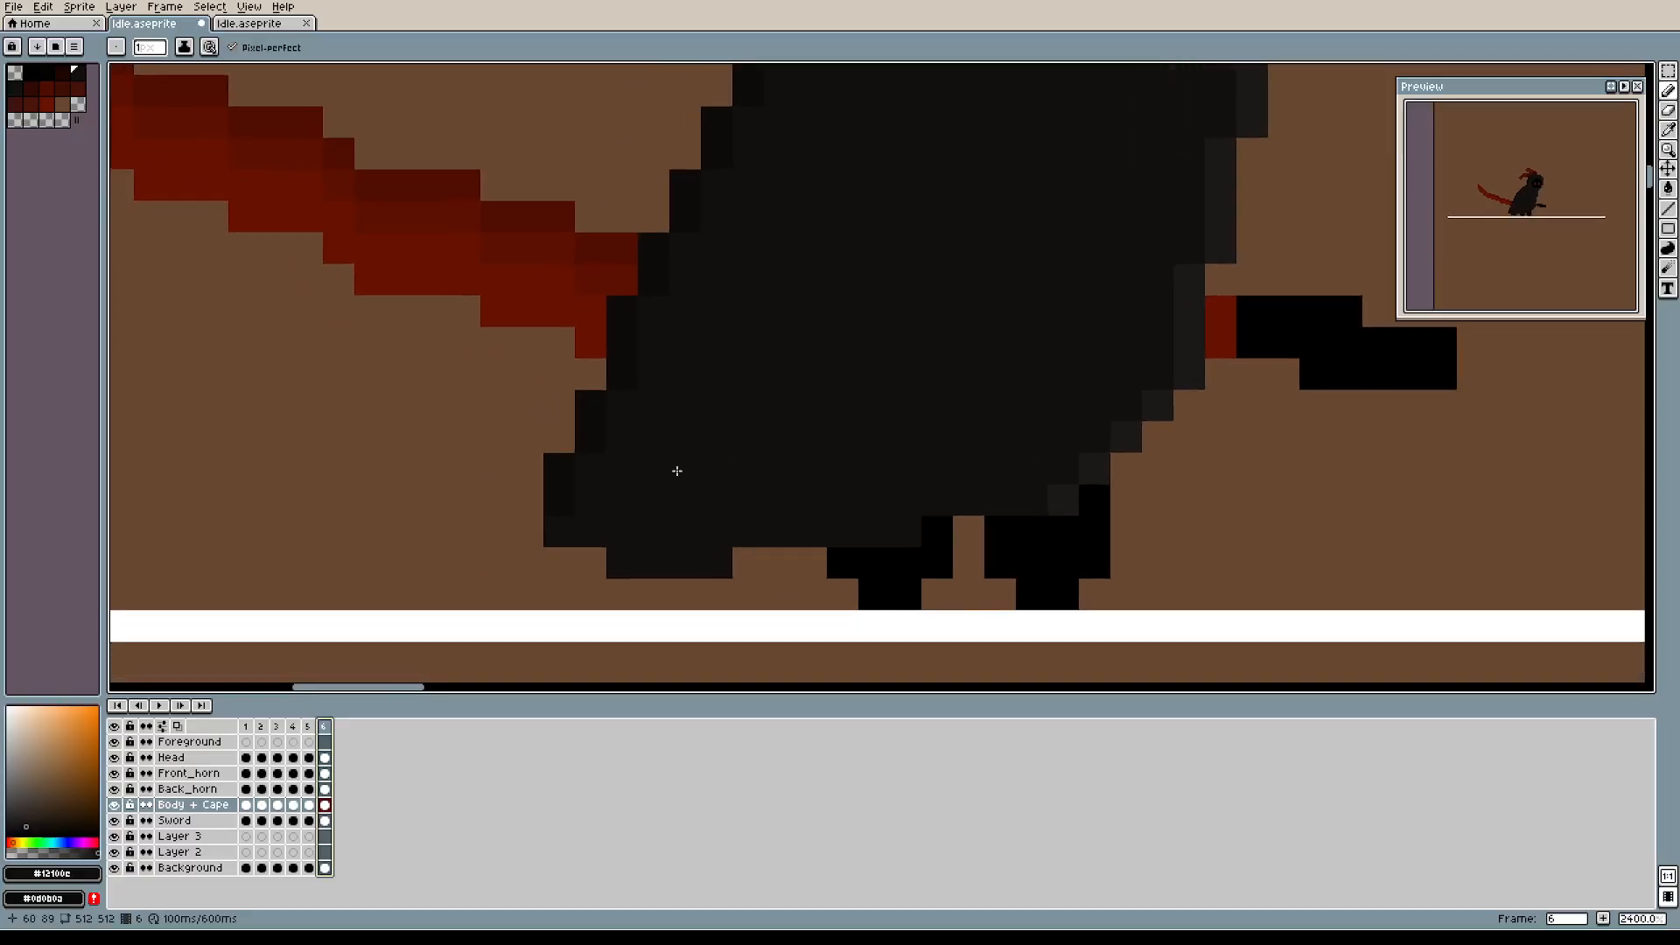
{"action": "key", "text": "i"}
{"action": "key", "text": "b"}
{"action": "left_click_drag", "start_coordinate": [748, 554], "coordinate": [803, 555]}
Extend the darker shading down the cape's rear edge on frame 6 and erase the flared corner and rear part of the hem.
{"action": "left_click_drag", "start_coordinate": [808, 339], "coordinate": [723, 383]}
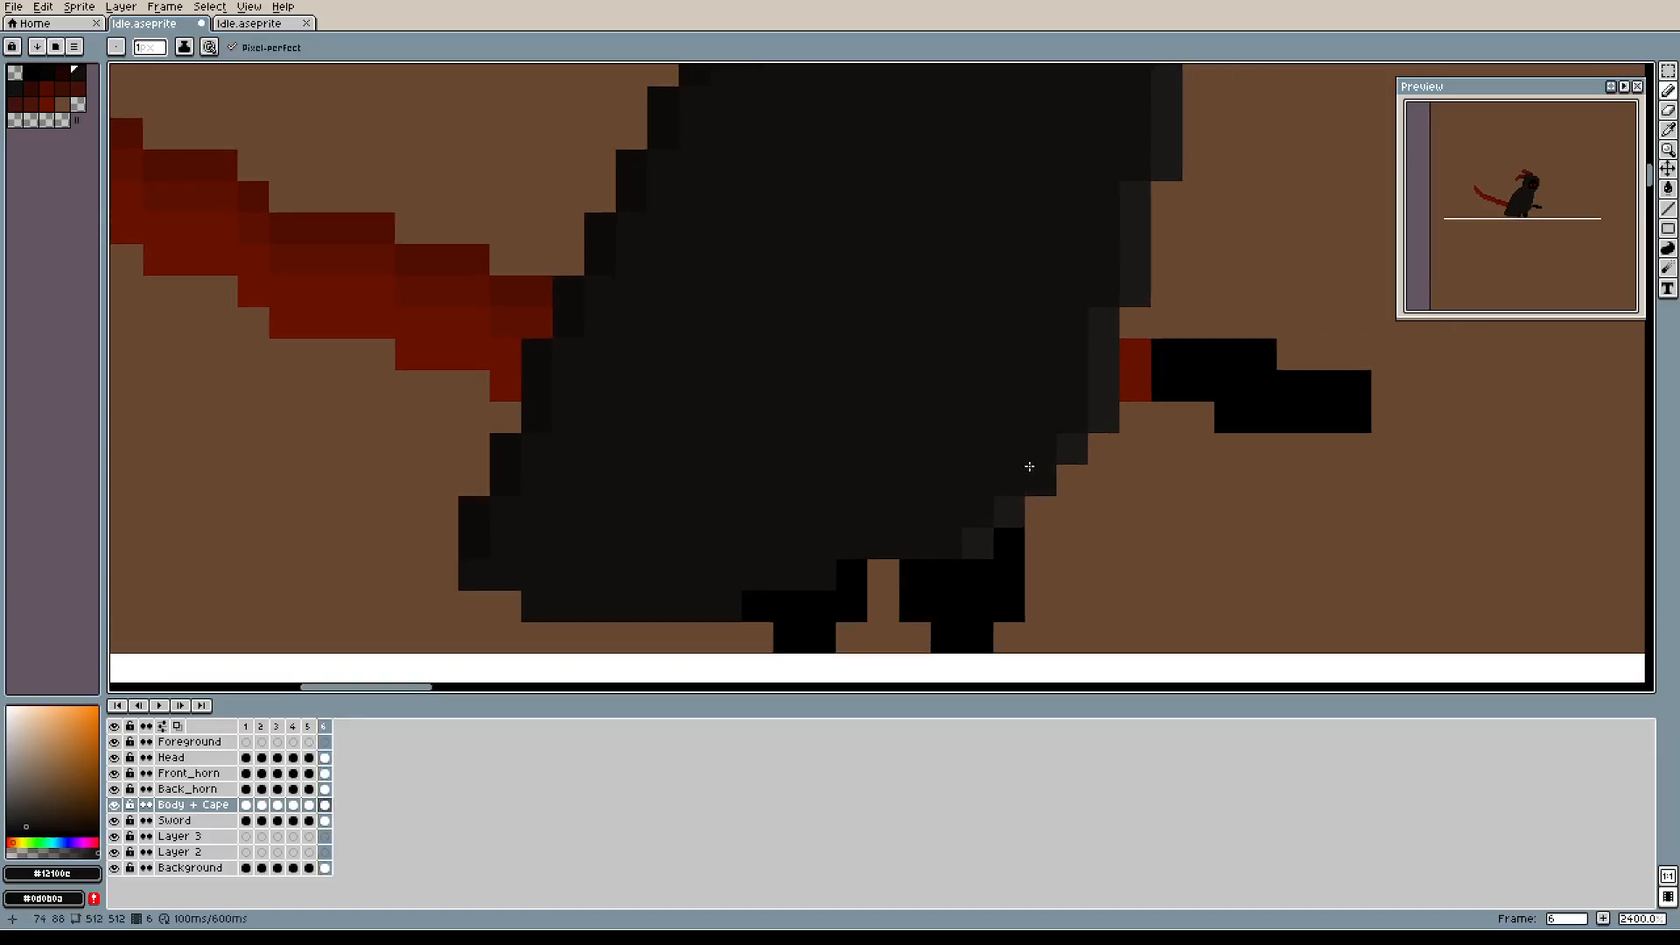
{"action": "left_click_drag", "start_coordinate": [569, 575], "coordinate": [652, 568]}
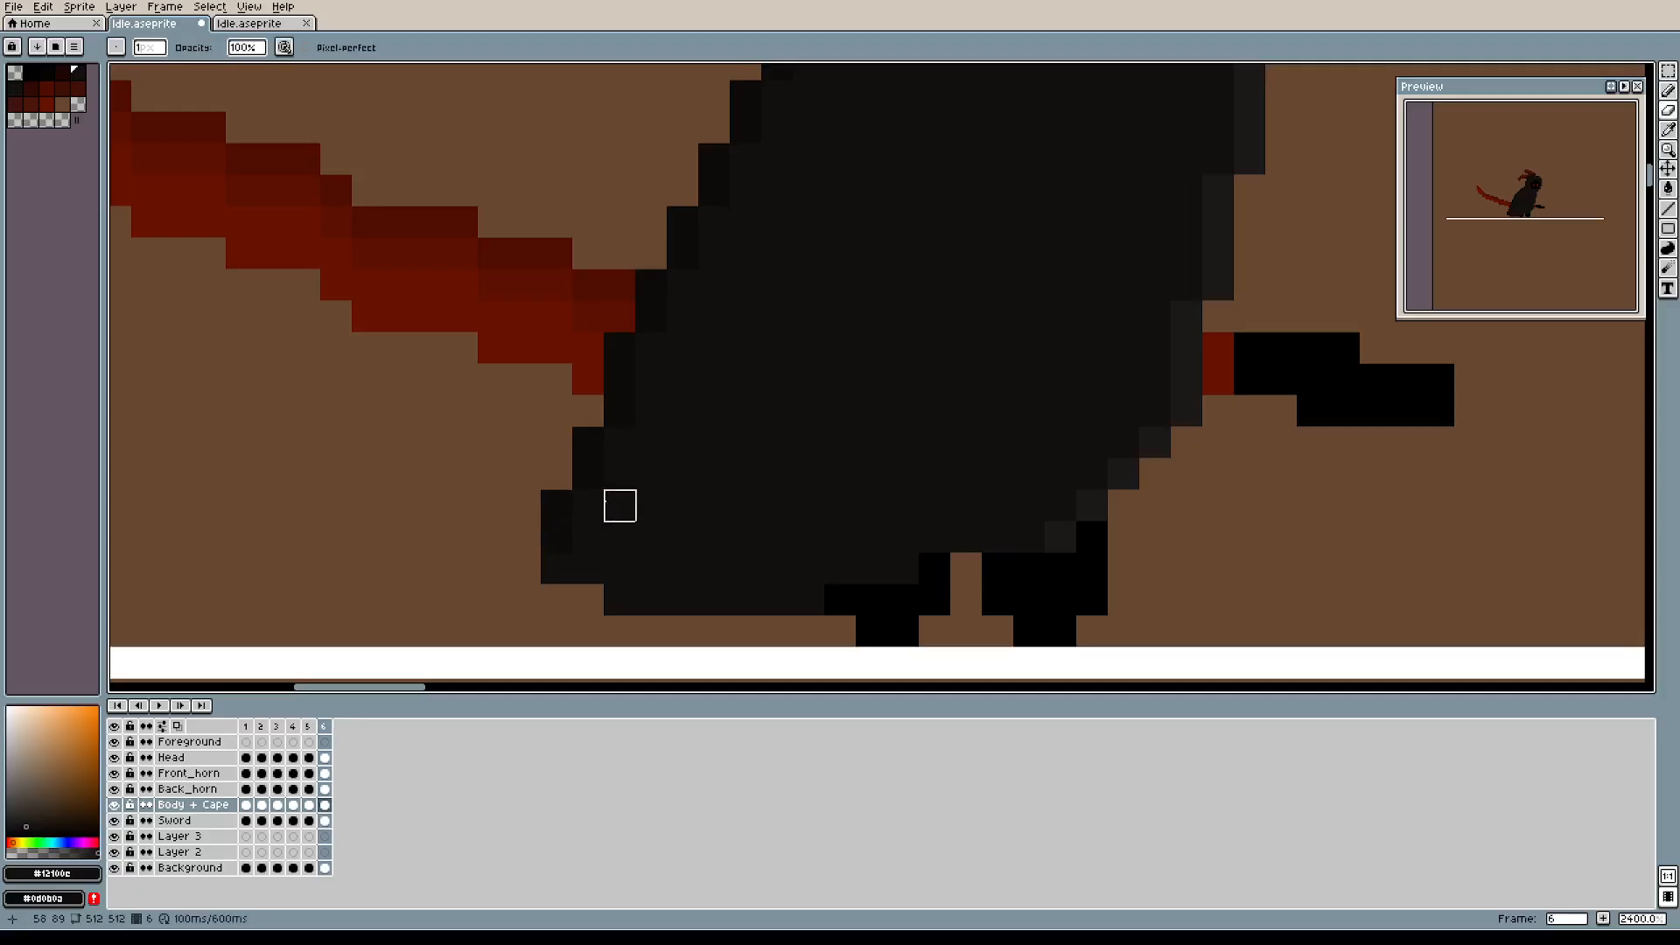
{"action": "left_click", "coordinate": [589, 450], "text": "alt"}
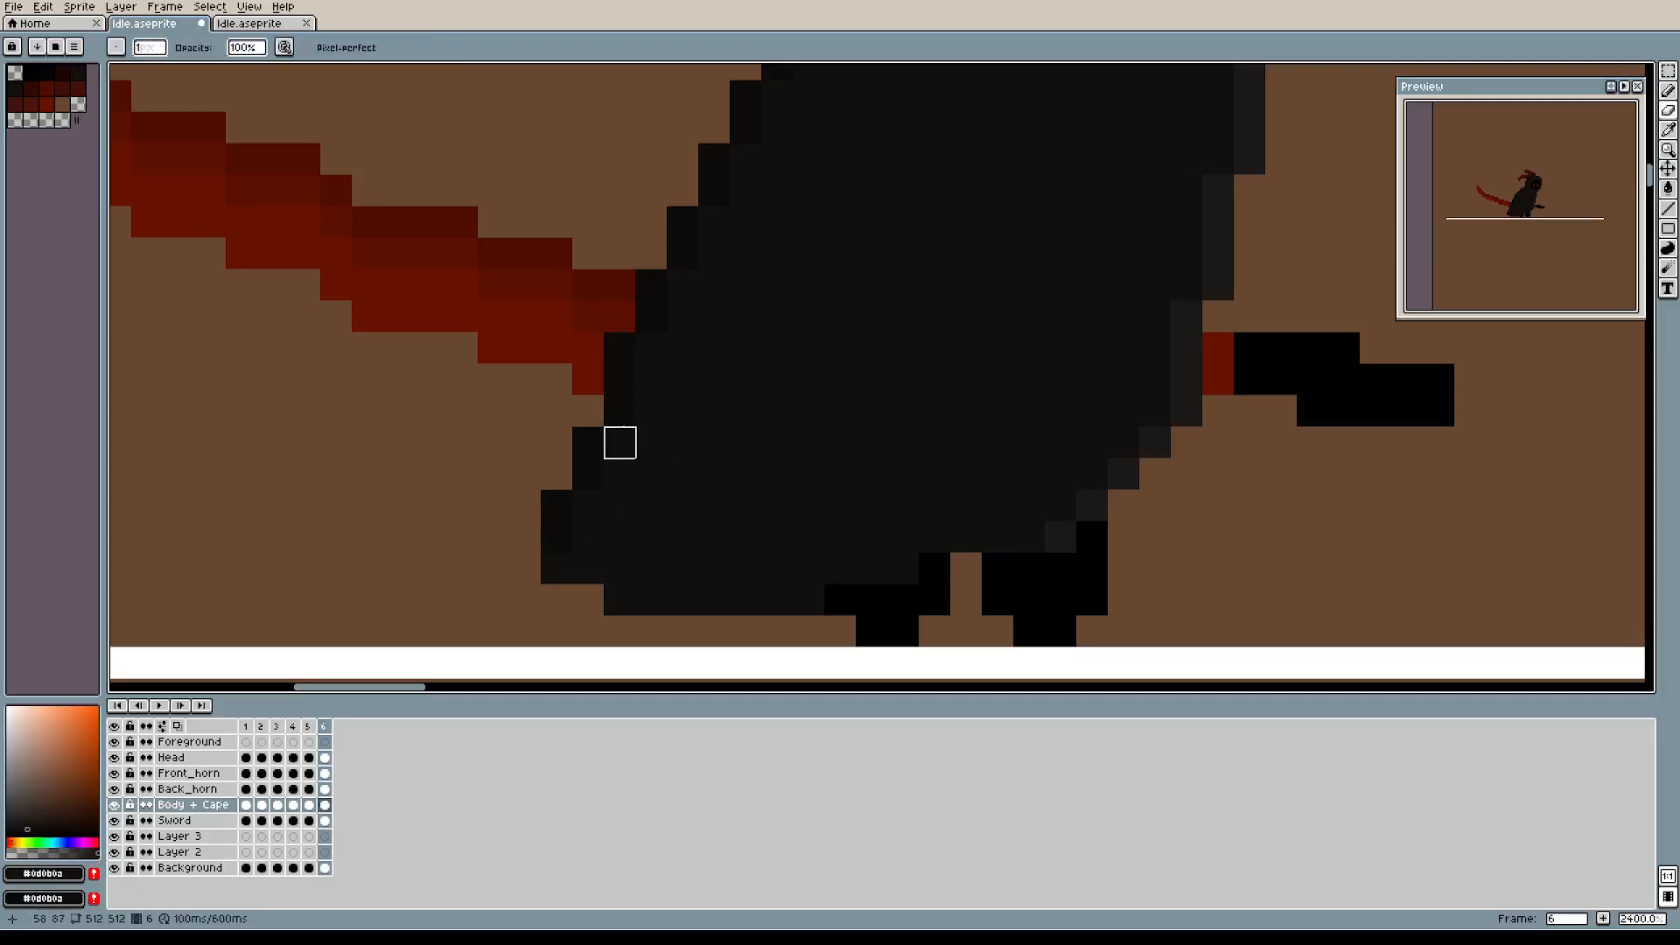
{"action": "key", "text": "b"}
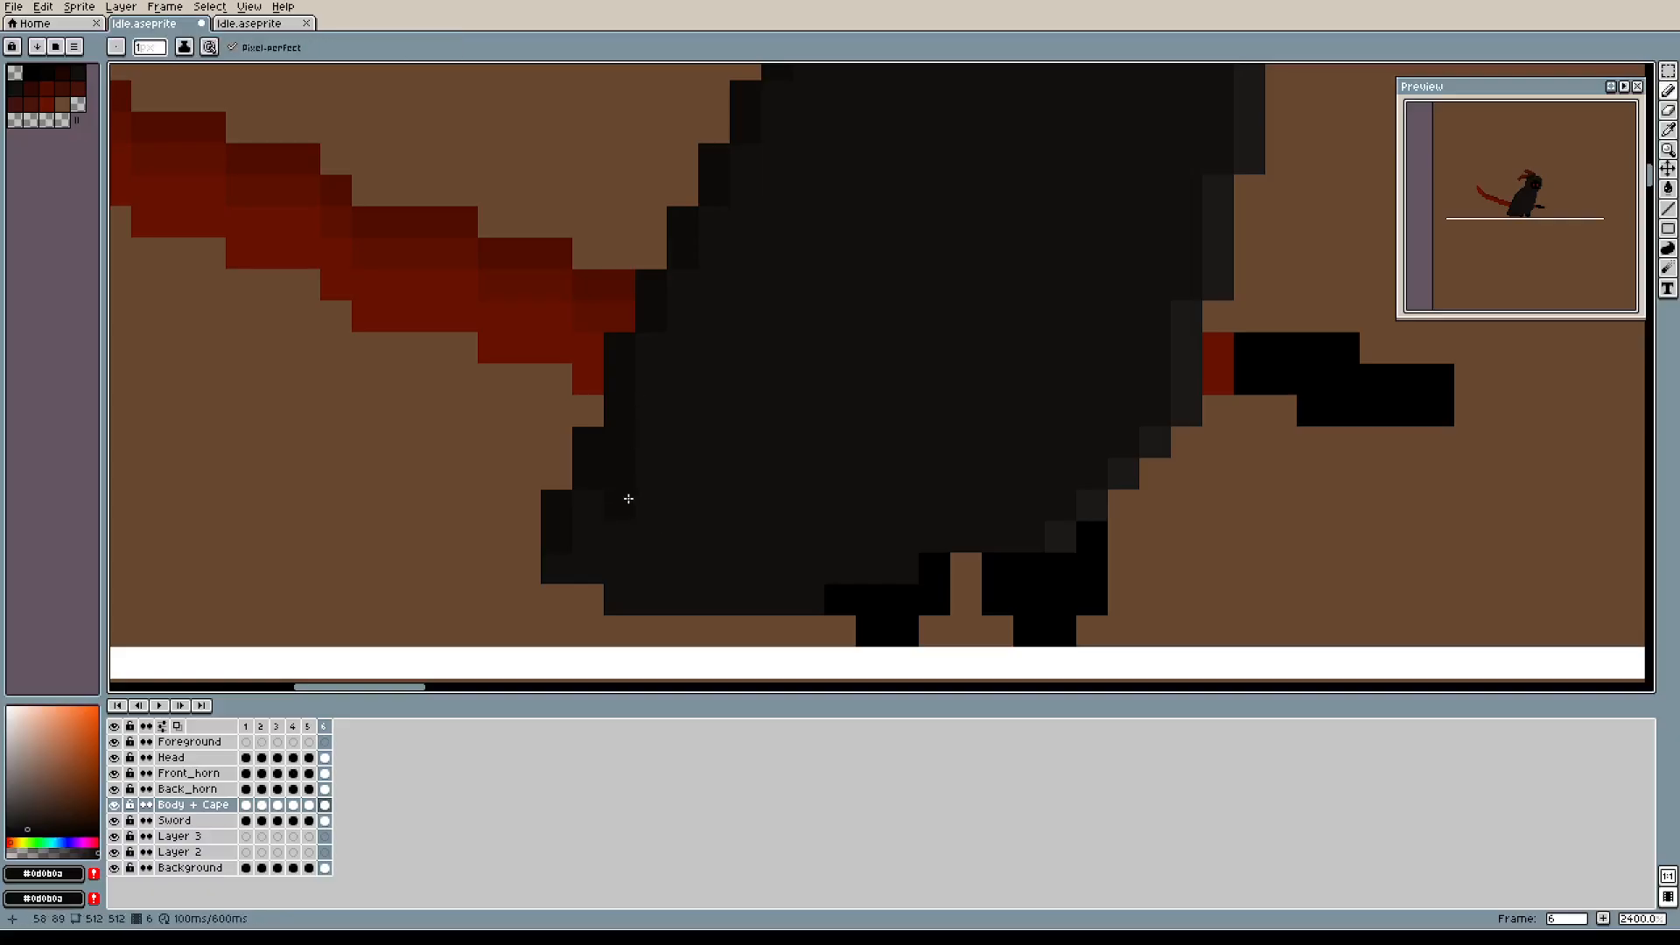
{"action": "key", "text": "e"}
{"action": "mouse_move", "coordinate": [583, 577]}
{"action": "left_mouse_down"}
{"action": "mouse_move", "coordinate": [589, 473]}
{"action": "mouse_move", "coordinate": [619, 536]}
{"action": "left_mouse_up"}
{"action": "mouse_move", "coordinate": [651, 599]}
{"action": "left_mouse_down"}
{"action": "mouse_move", "coordinate": [620, 569]}
{"action": "mouse_move", "coordinate": [714, 600]}
{"action": "left_mouse_up"}
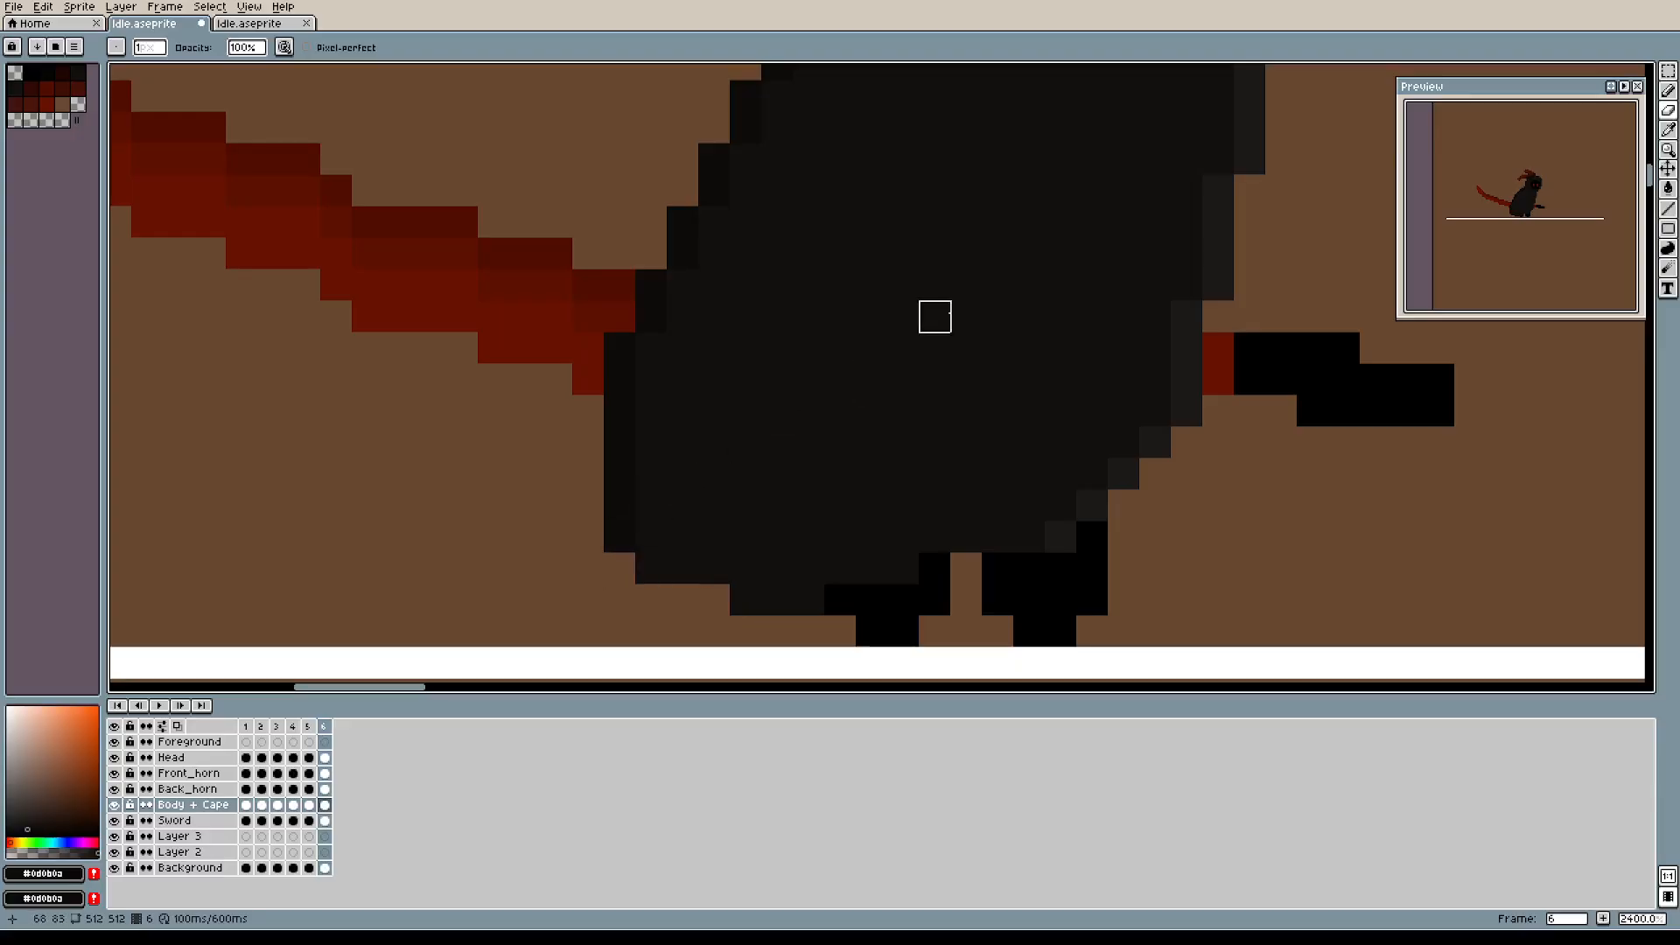
Compare the cape's shape between frames 5 and 6.
{"action": "scroll", "coordinate": [935, 316], "scroll_direction": "down", "scroll_amount": 2}
{"action": "left_click_drag", "start_coordinate": [990, 289], "coordinate": [893, 431]}
{"action": "scroll", "coordinate": [892, 431], "scroll_direction": "down", "scroll_amount": 1}
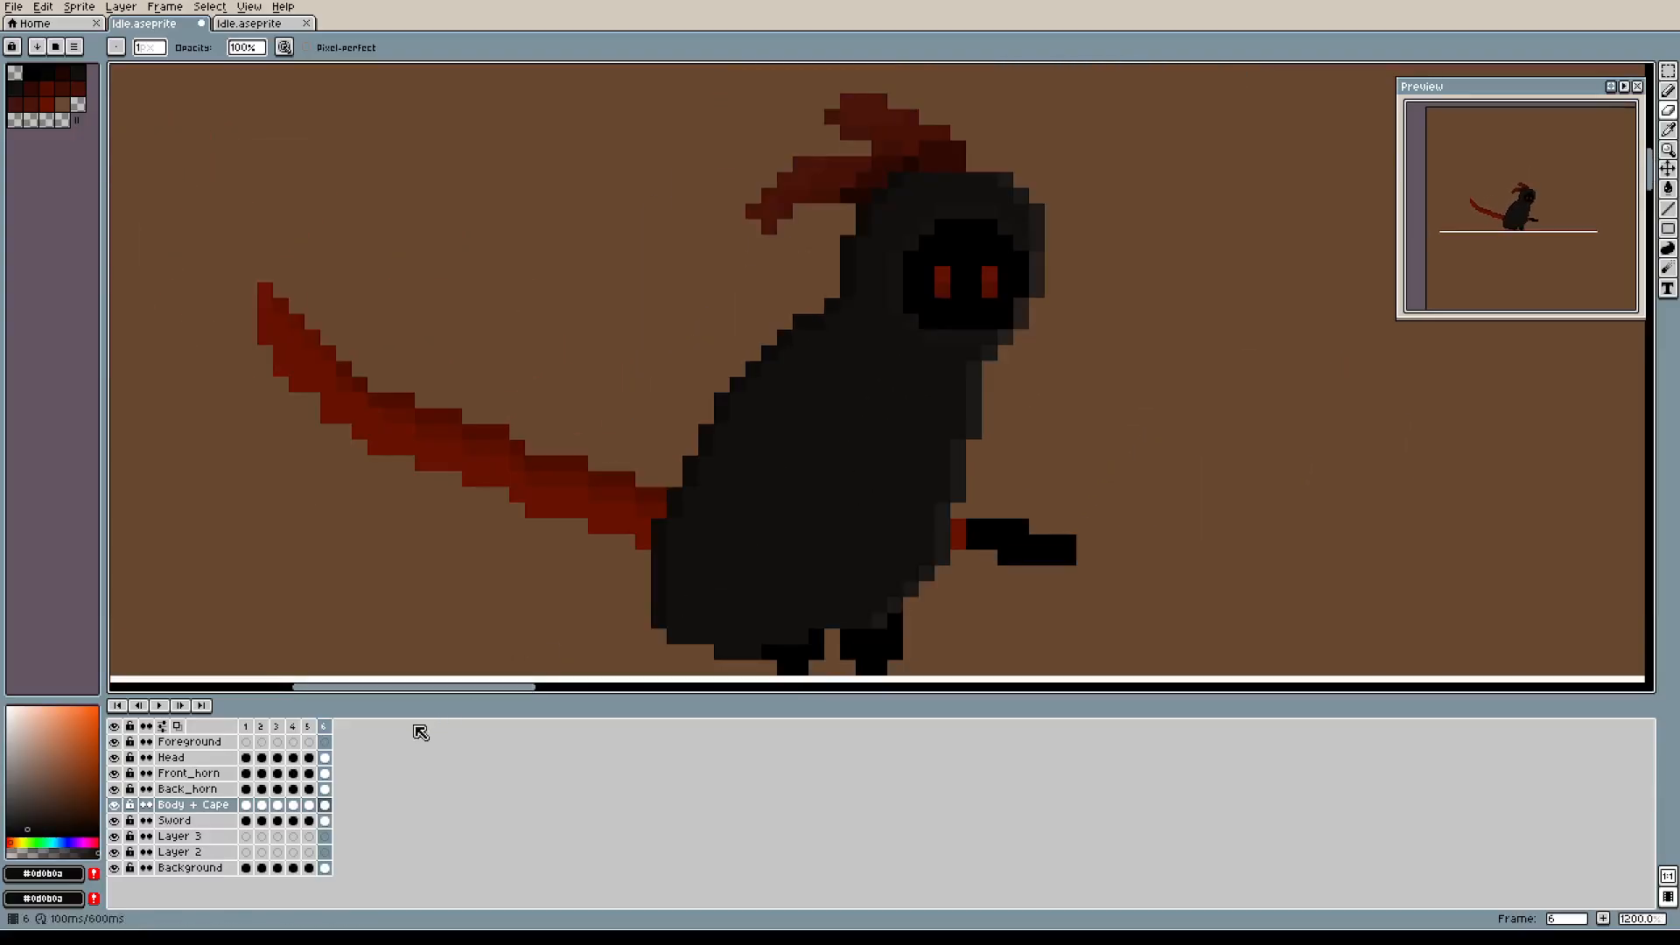
{"action": "left_click", "coordinate": [309, 728]}
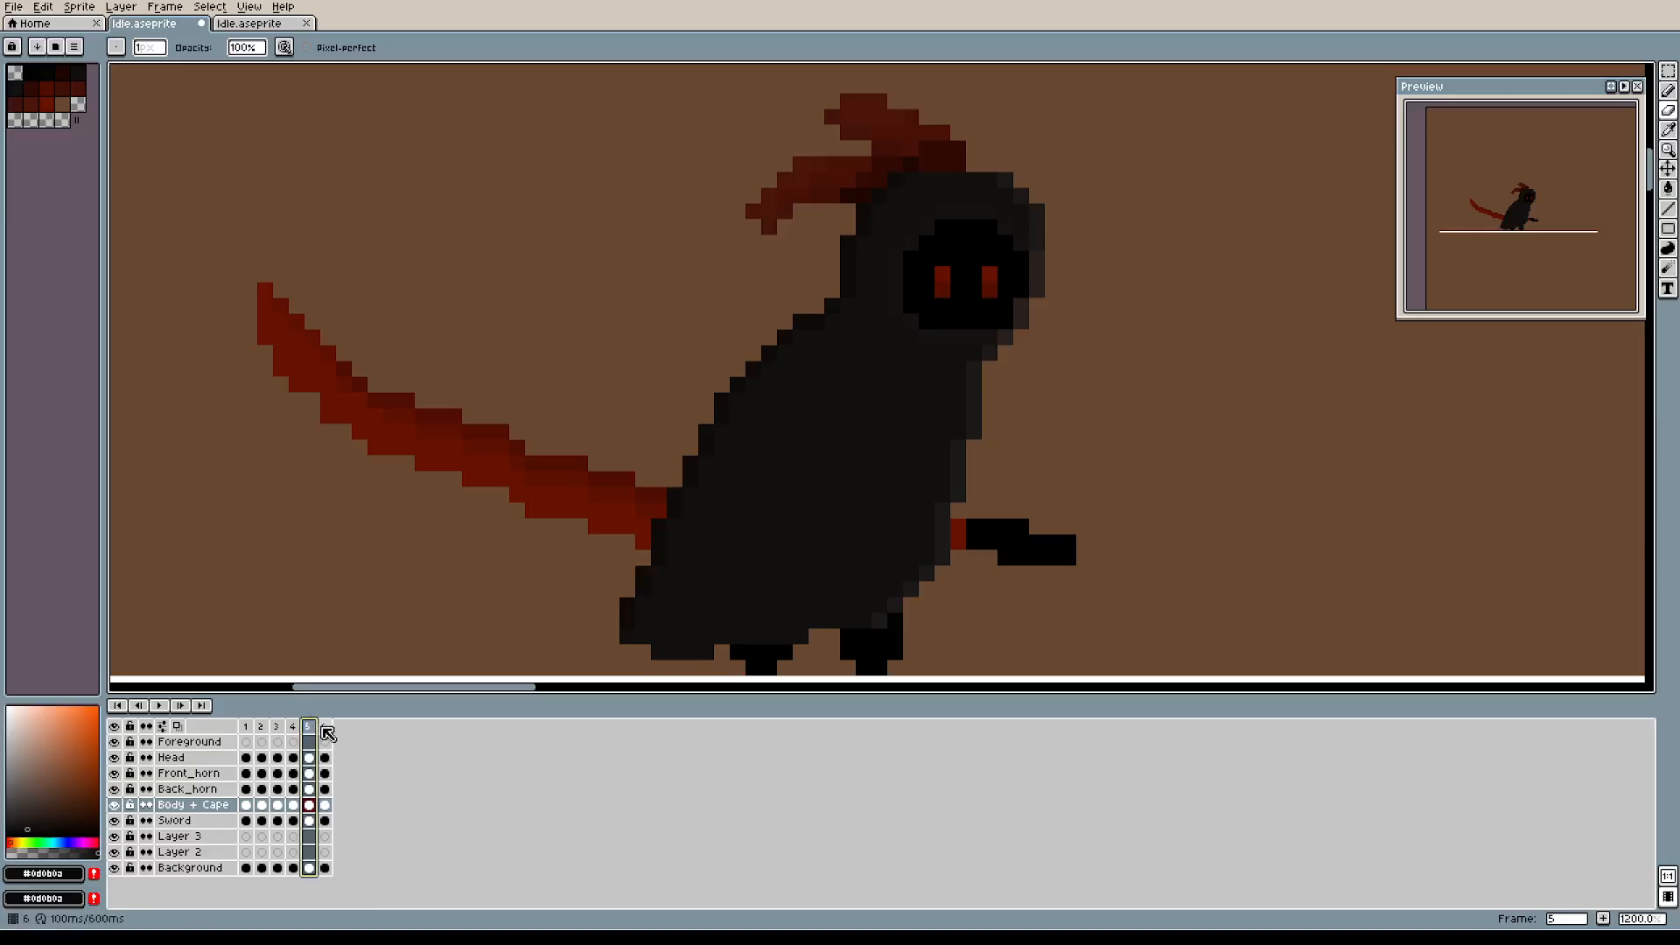
{"action": "left_click", "coordinate": [322, 729]}
{"action": "left_click", "coordinate": [311, 728]}
{"action": "left_click", "coordinate": [324, 728]}
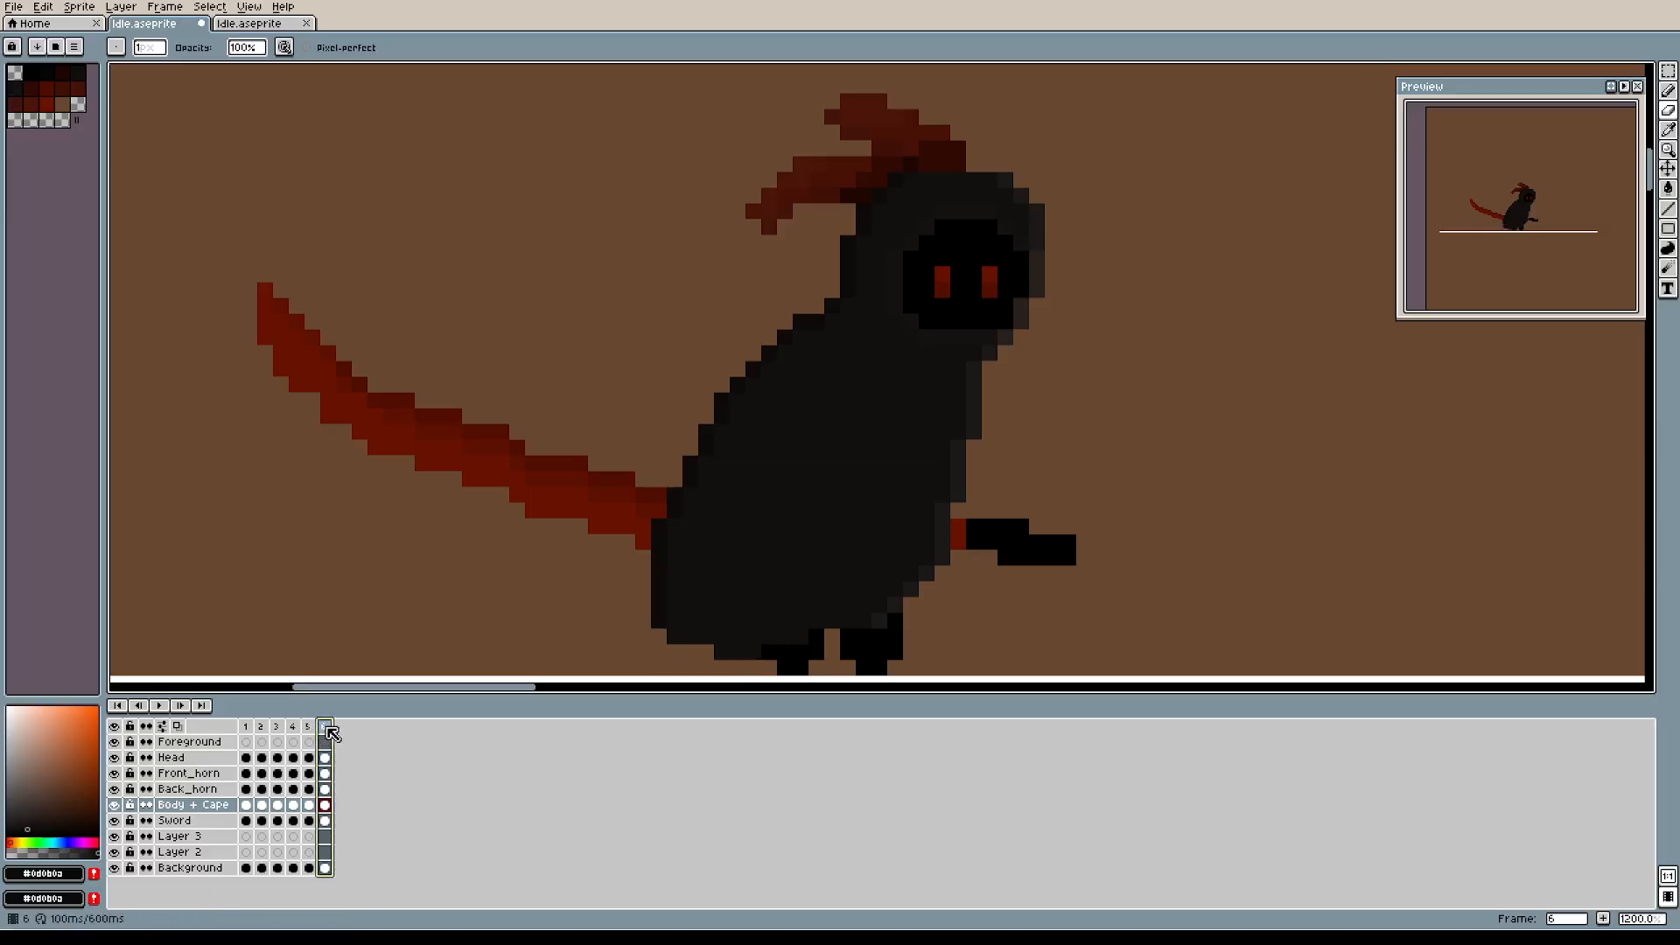
Redraw the cape's rear bottom corner on frame 6 one pixel outward in the dark edge shade, filling behind it and extending the hem rearward.
{"action": "scroll", "coordinate": [706, 594], "scroll_direction": "up", "scroll_amount": 4}
{"action": "scroll", "coordinate": [706, 596], "scroll_direction": "down", "scroll_amount": 1}
{"action": "left_click_drag", "start_coordinate": [702, 602], "coordinate": [754, 385]}
{"action": "scroll", "coordinate": [725, 400], "scroll_direction": "down", "scroll_amount": 1}
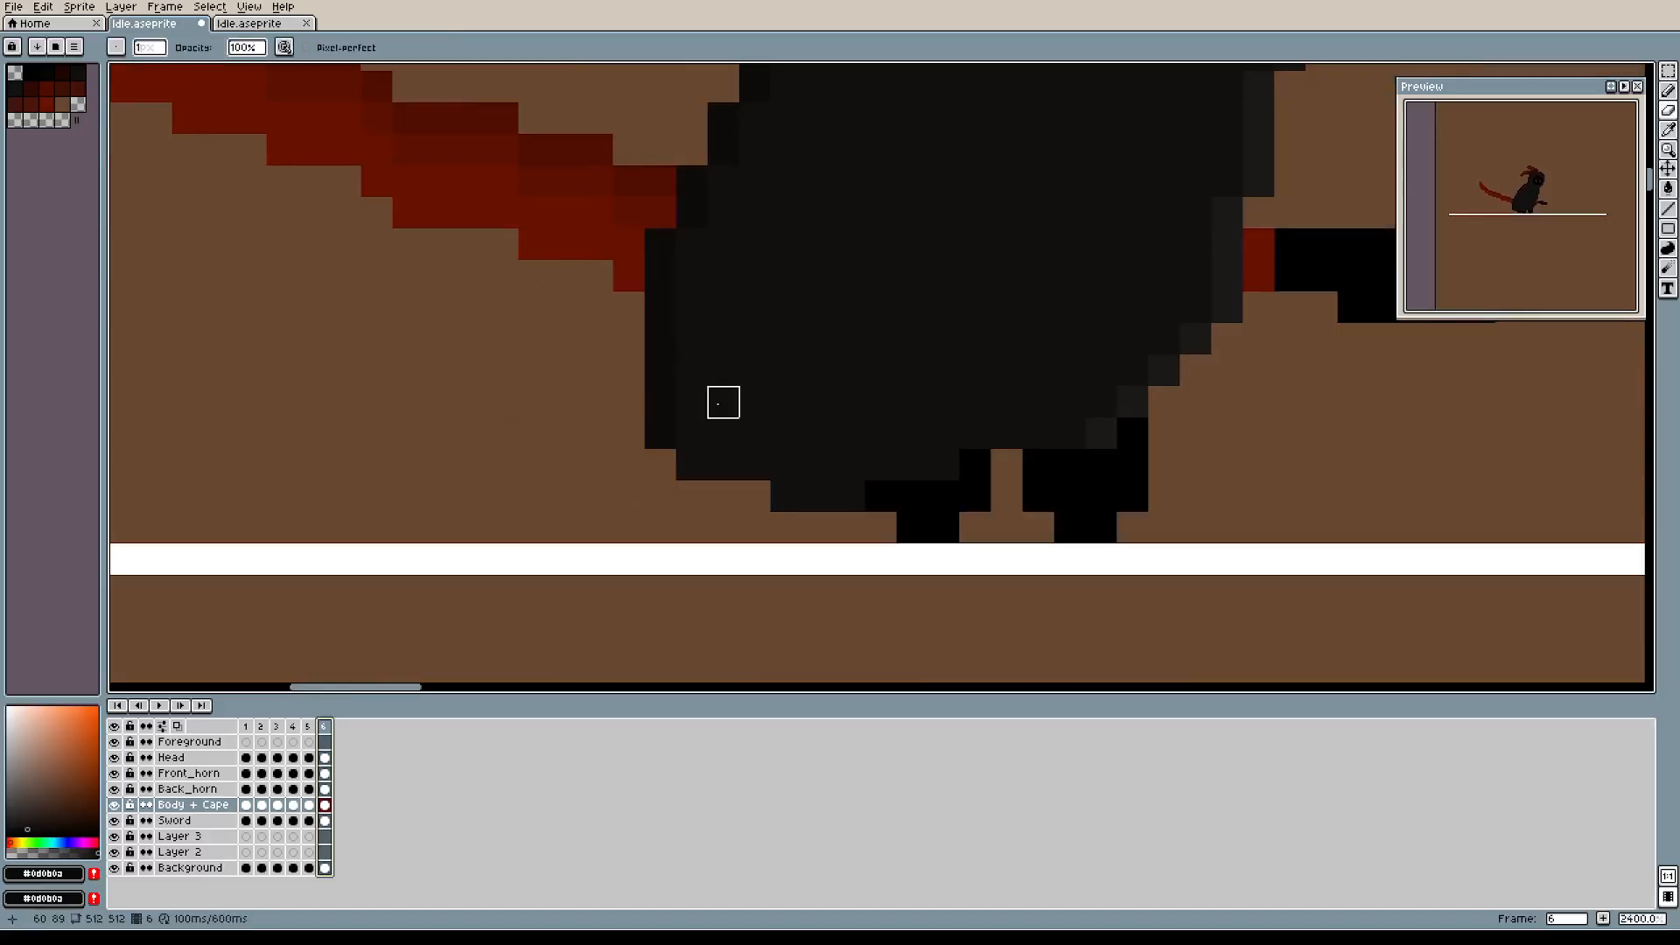
{"action": "scroll", "coordinate": [739, 401], "scroll_direction": "up", "scroll_amount": 2}
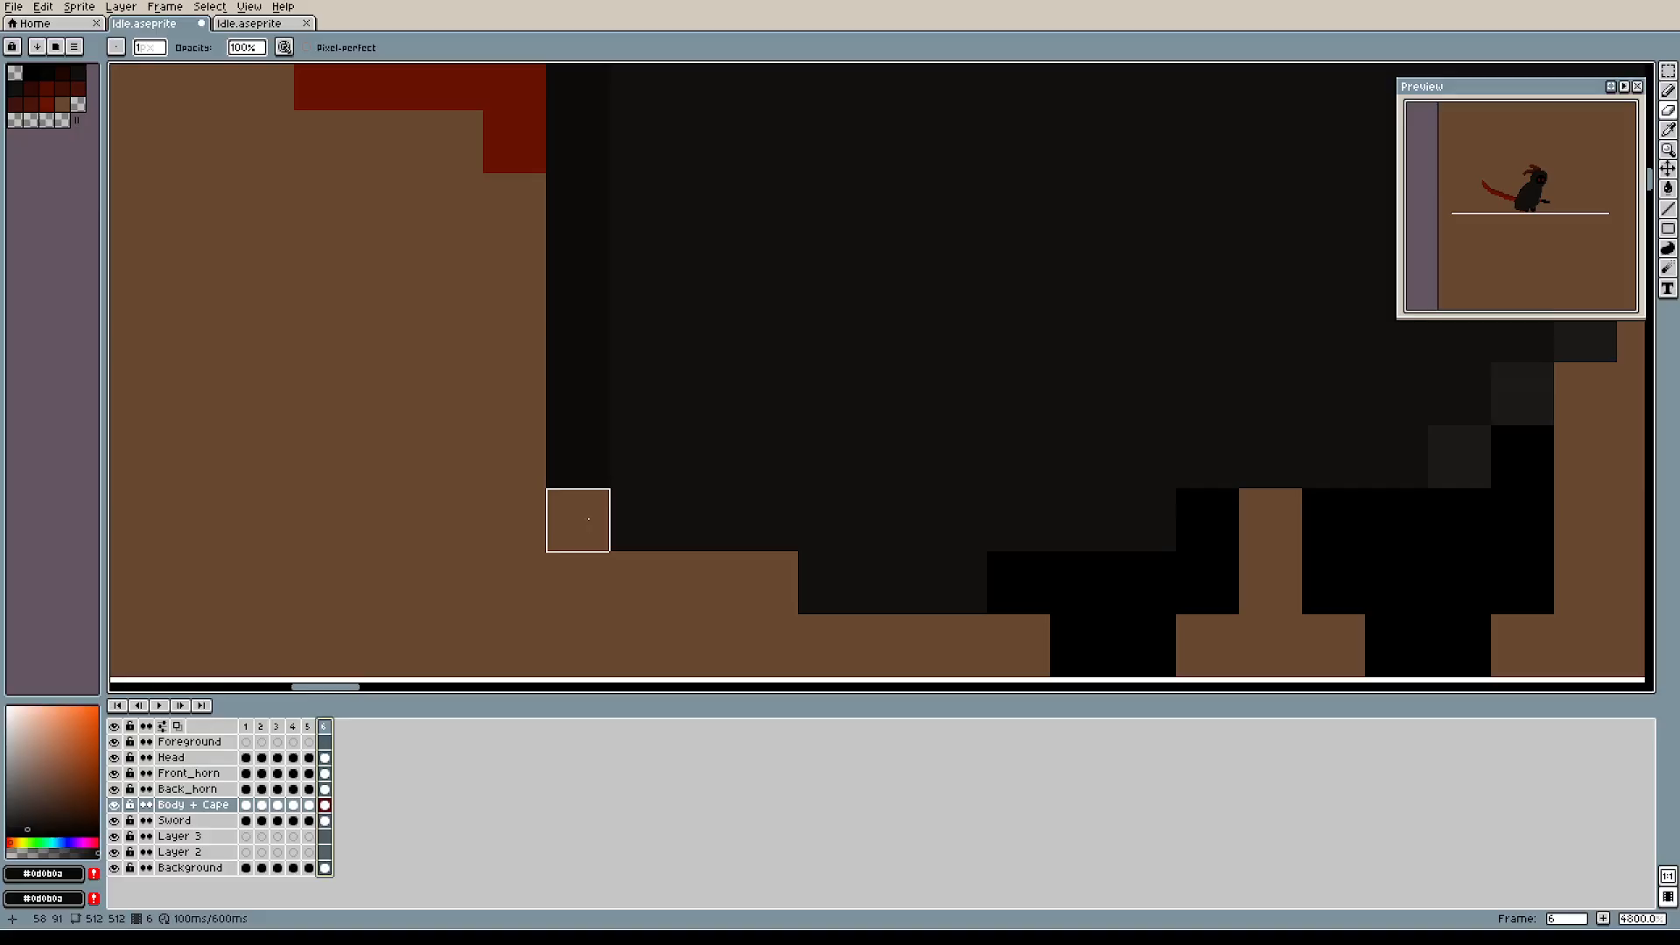
{"action": "key", "text": "b"}
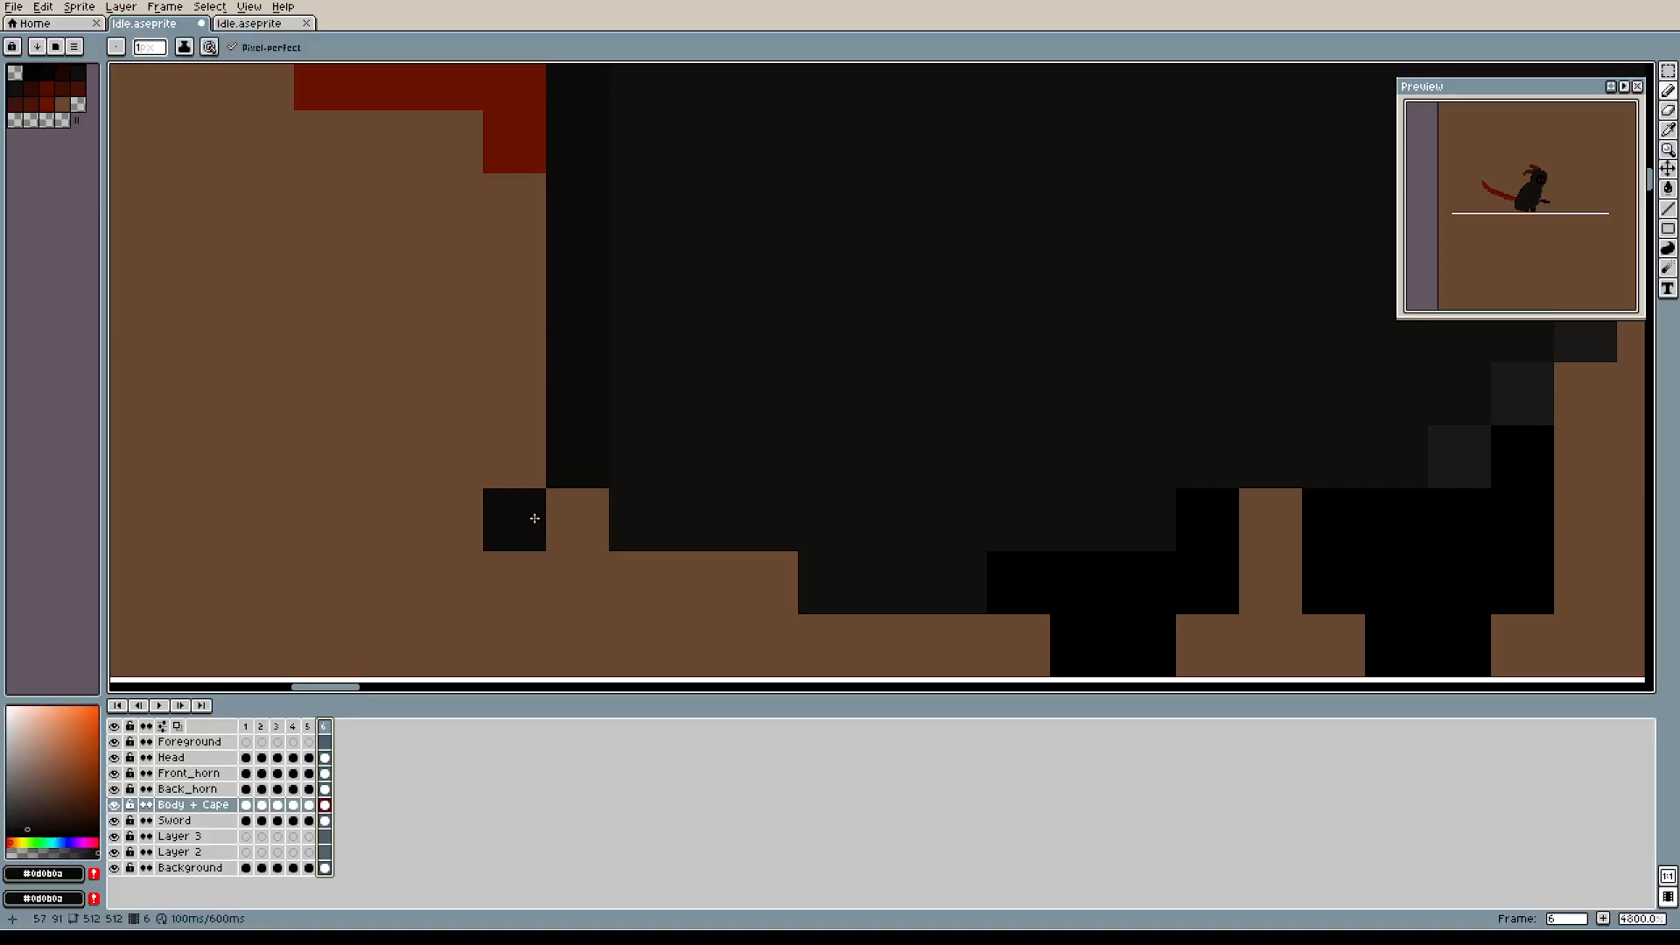
{"action": "left_click", "coordinate": [531, 472]}
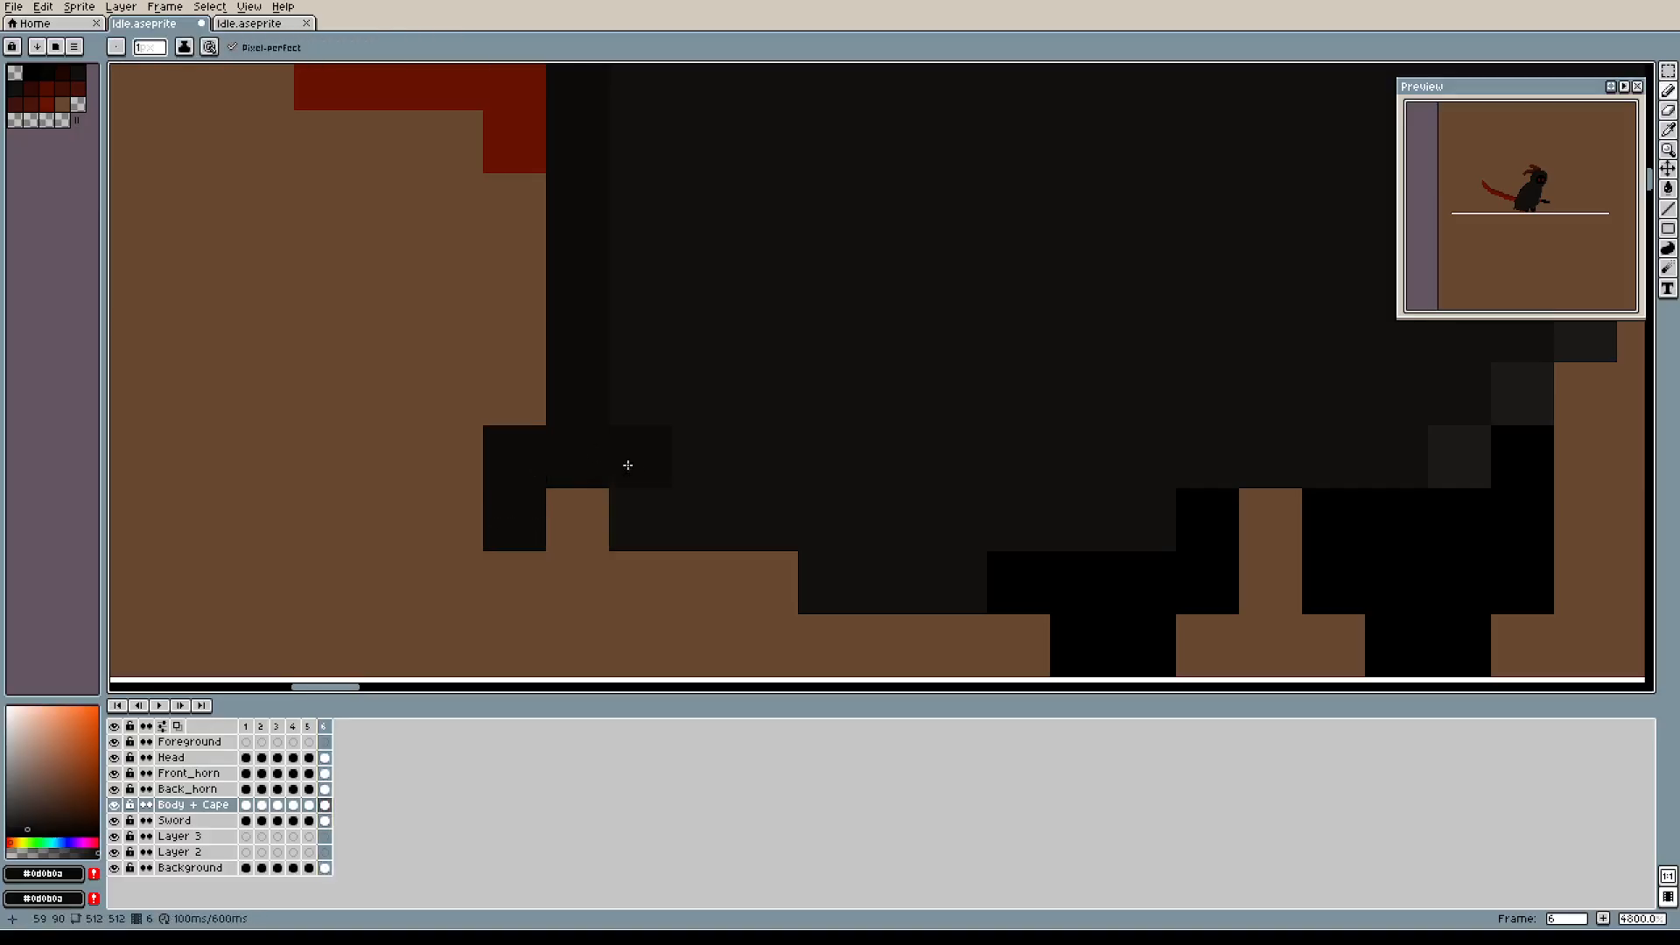
{"action": "left_click", "coordinate": [676, 457], "text": "alt"}
{"action": "left_click", "coordinate": [595, 518]}
{"action": "left_click", "coordinate": [764, 578]}
{"action": "left_click", "coordinate": [718, 563]}
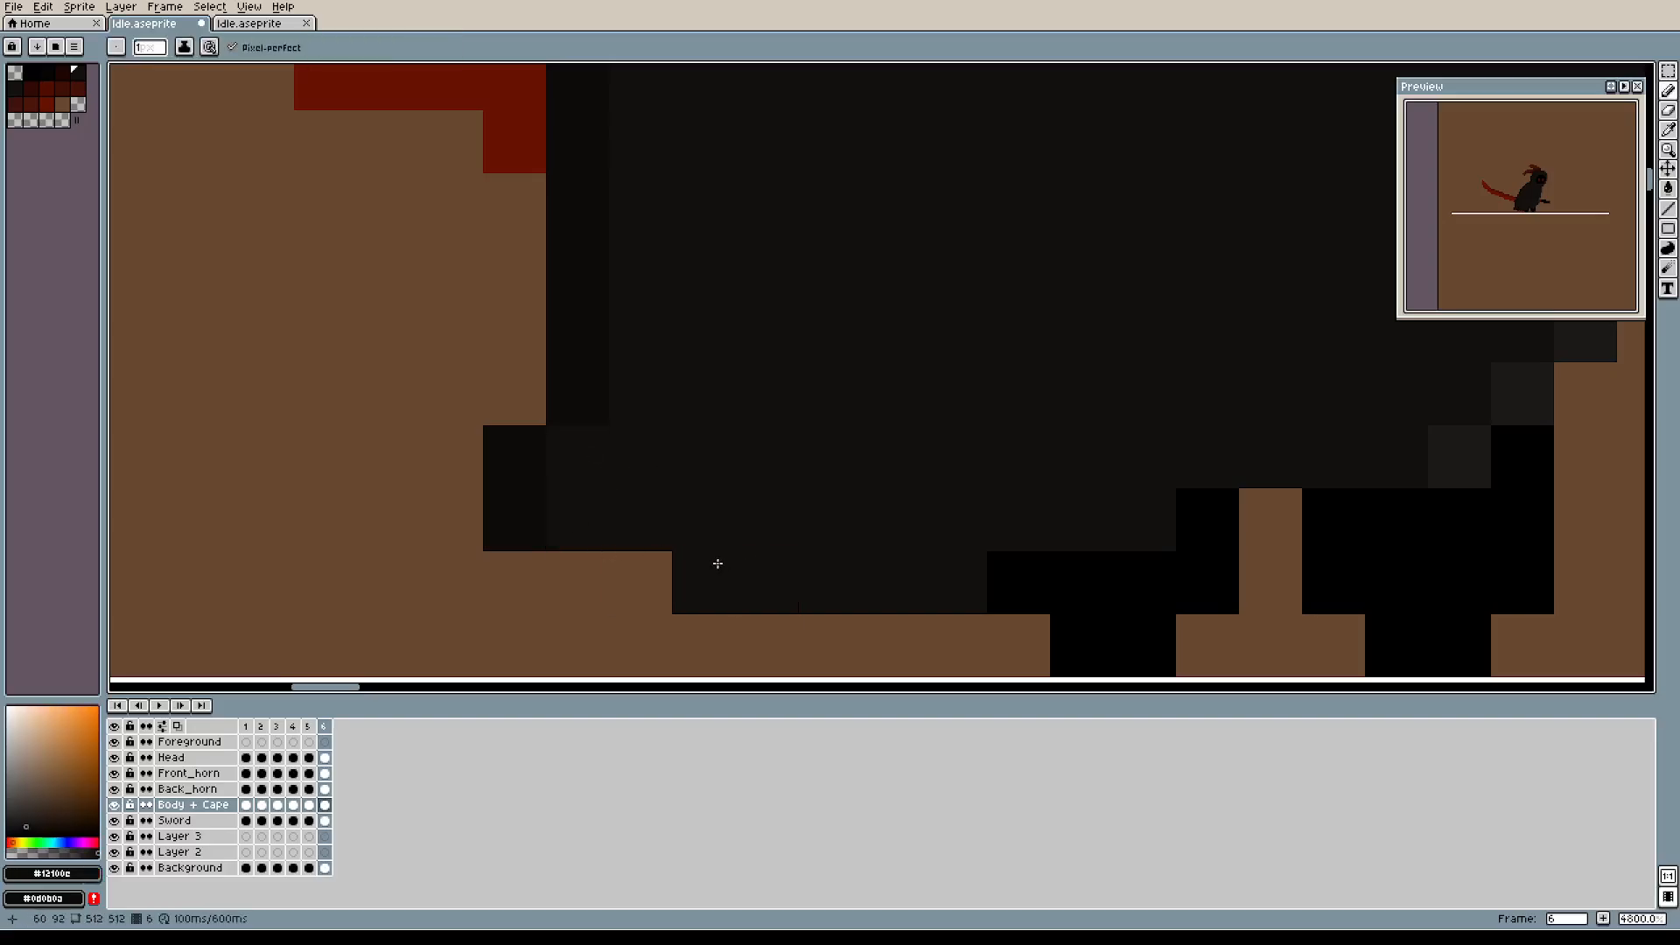
Raise the dark edge of the cape's rear corner by one pixel and recolour the shading inside it with the cape colour.
{"action": "scroll", "coordinate": [766, 430], "scroll_direction": "down", "scroll_amount": 5}
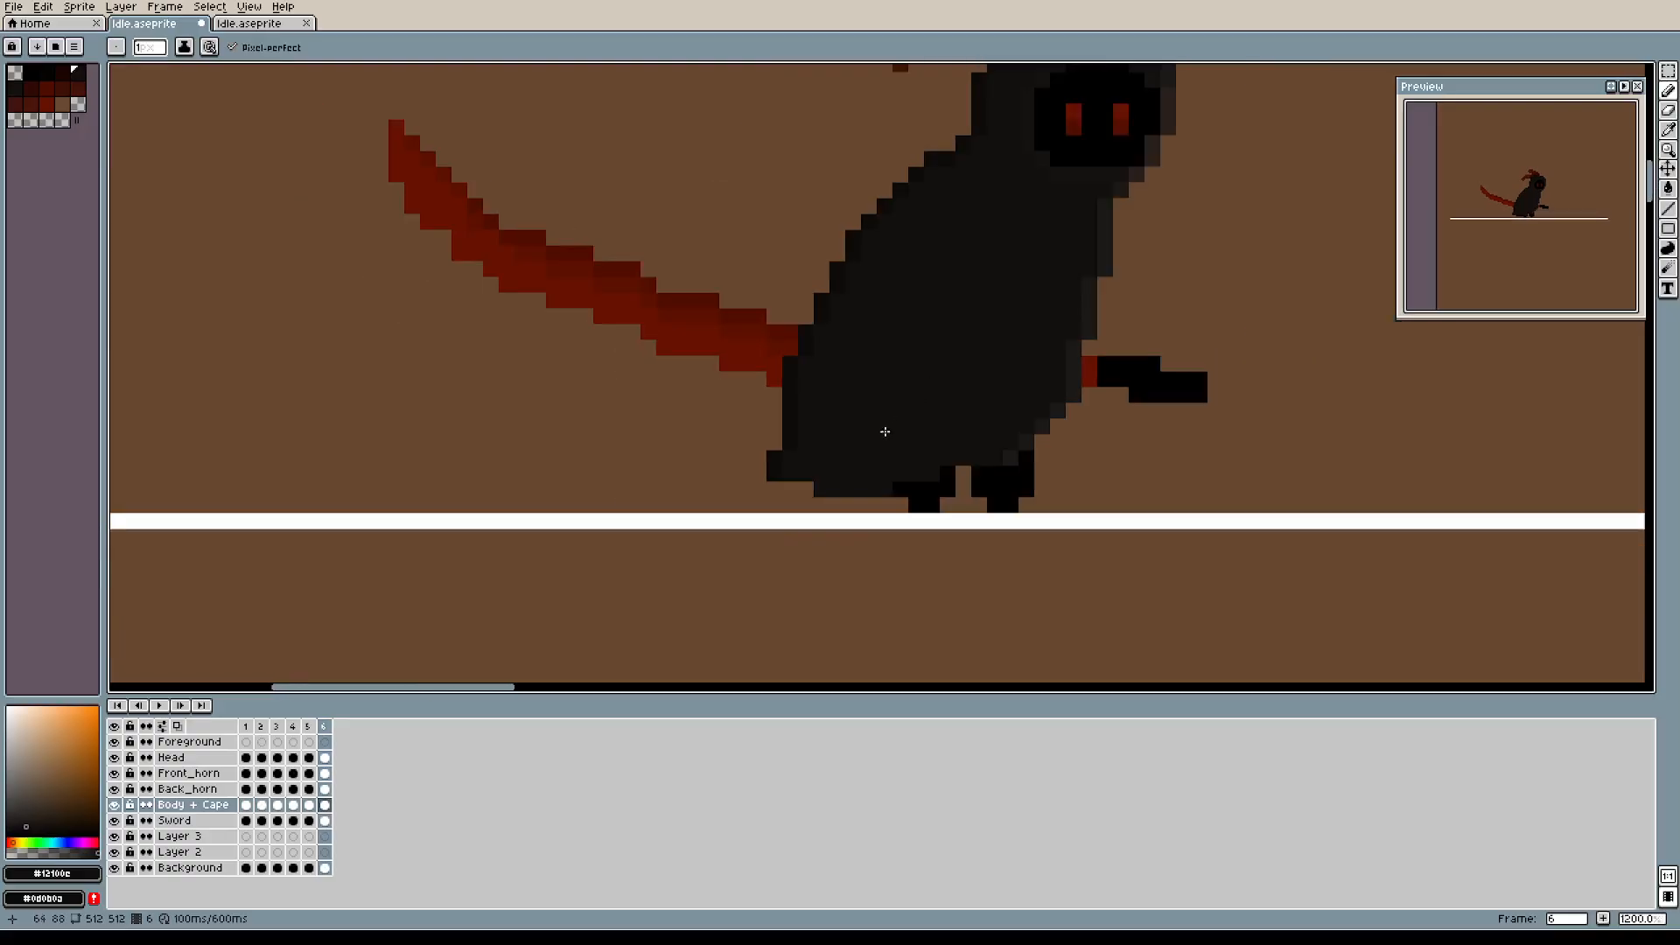
{"action": "left_click", "coordinate": [805, 461], "text": "alt"}
{"action": "left_click", "coordinate": [776, 435]}
{"action": "scroll", "coordinate": [962, 351], "scroll_direction": "up", "scroll_amount": 2}
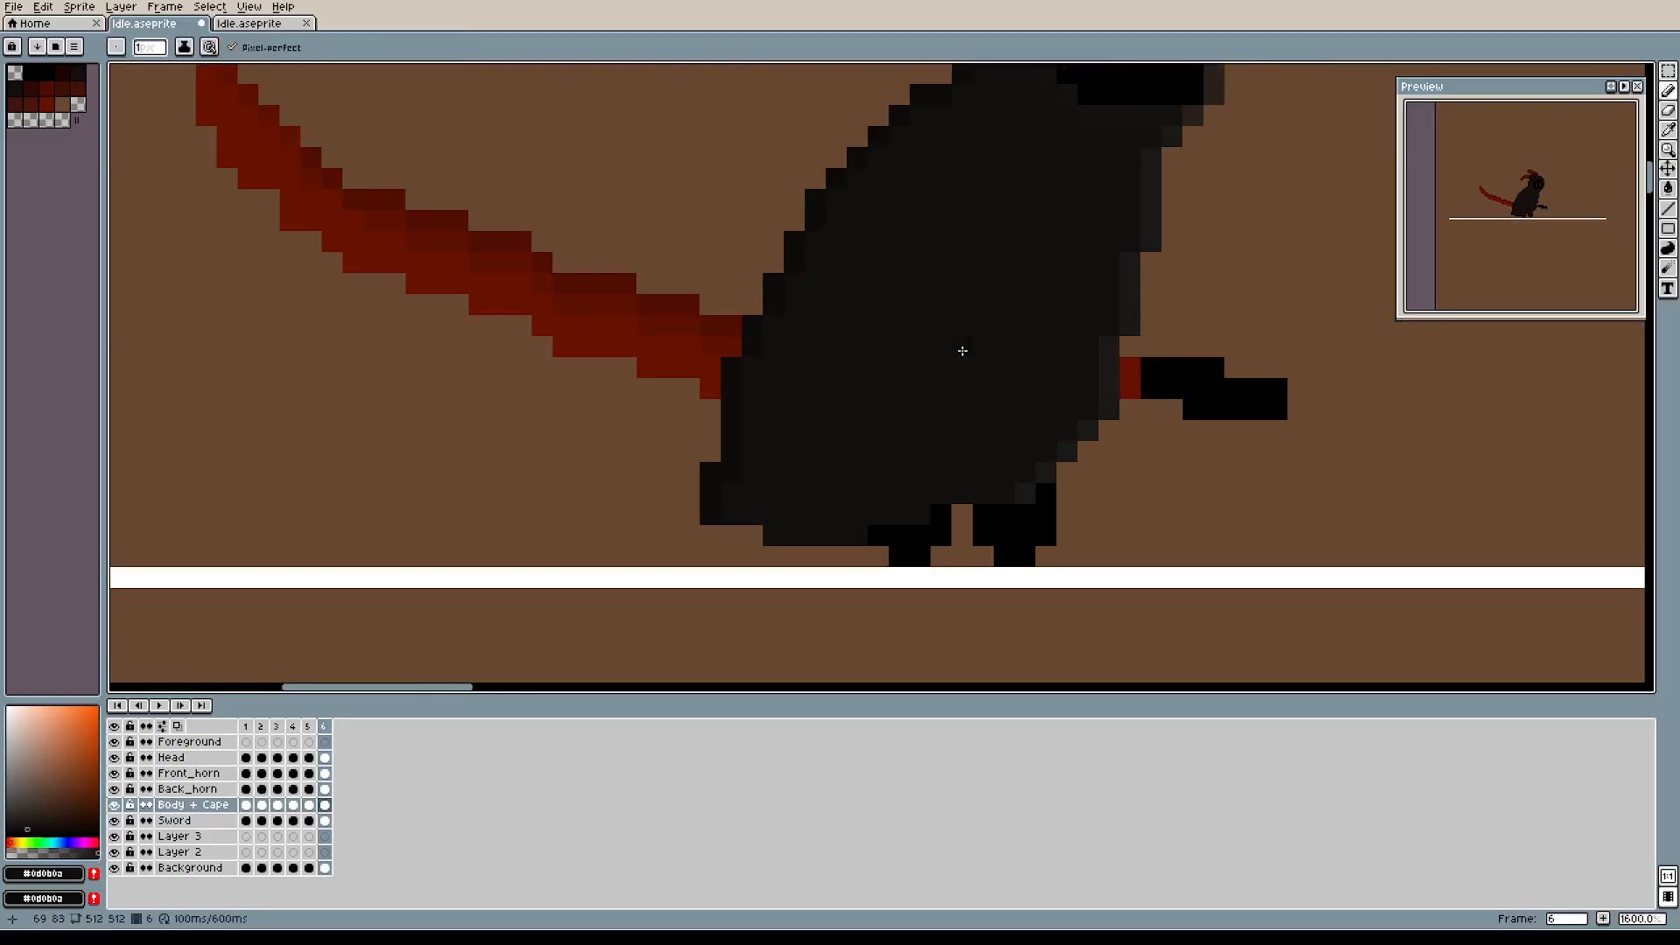
{"action": "left_click", "coordinate": [701, 504], "text": "alt"}
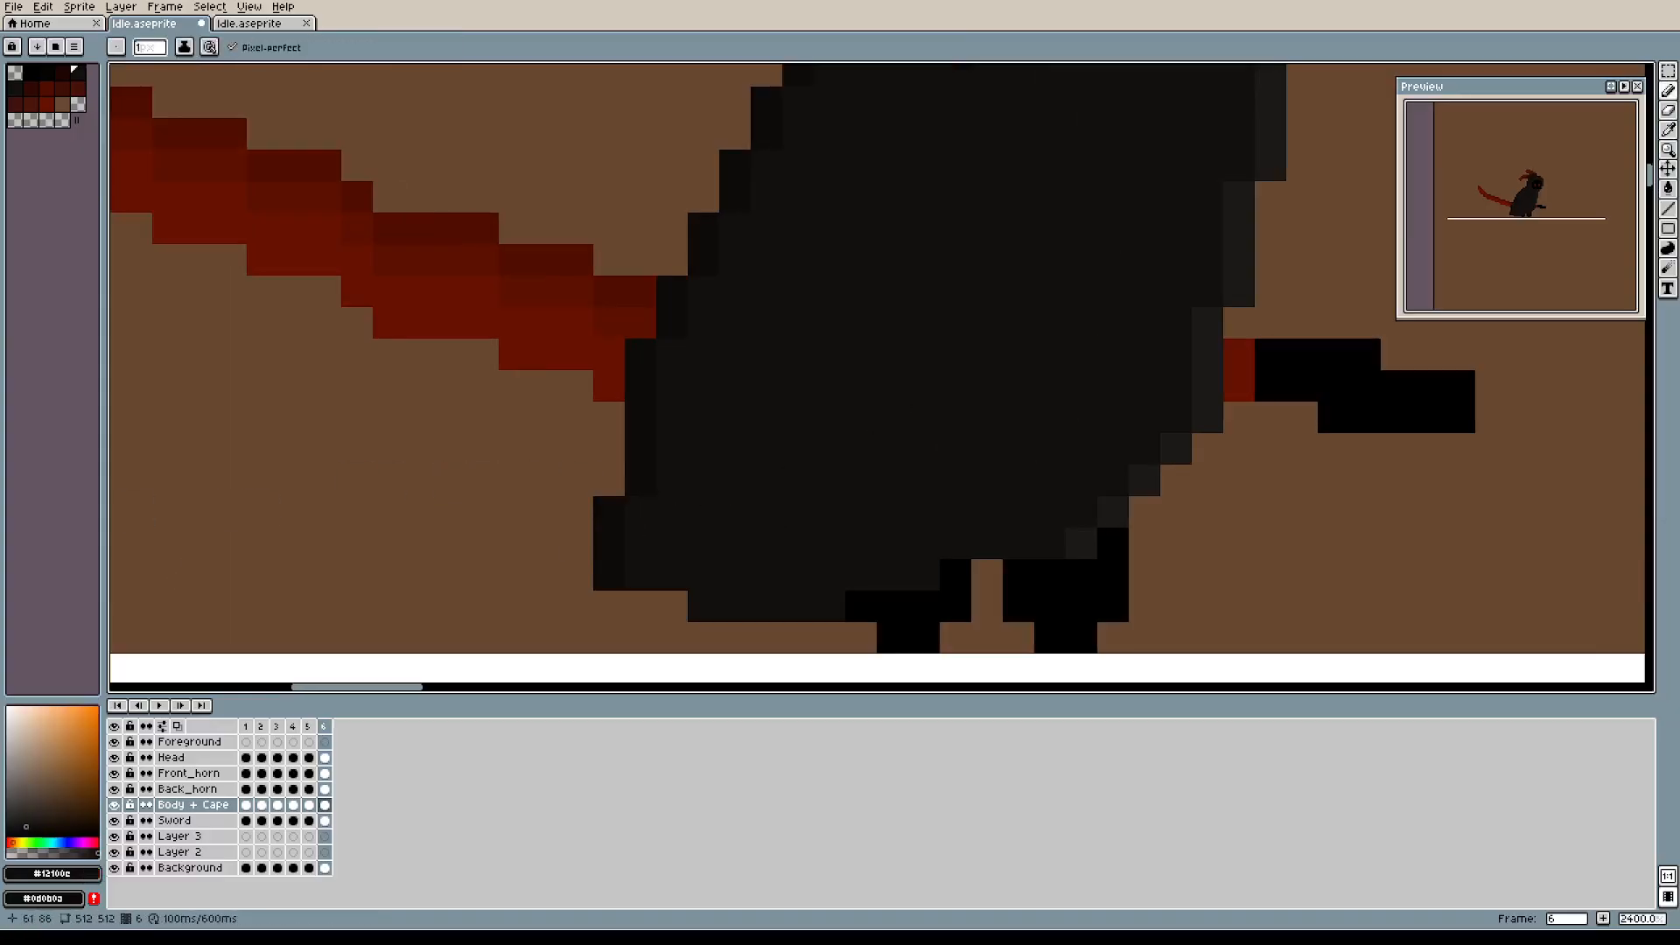
{"action": "scroll", "coordinate": [847, 302], "scroll_direction": "down", "scroll_amount": 1}
{"action": "left_click_drag", "start_coordinate": [846, 302], "coordinate": [778, 448]}
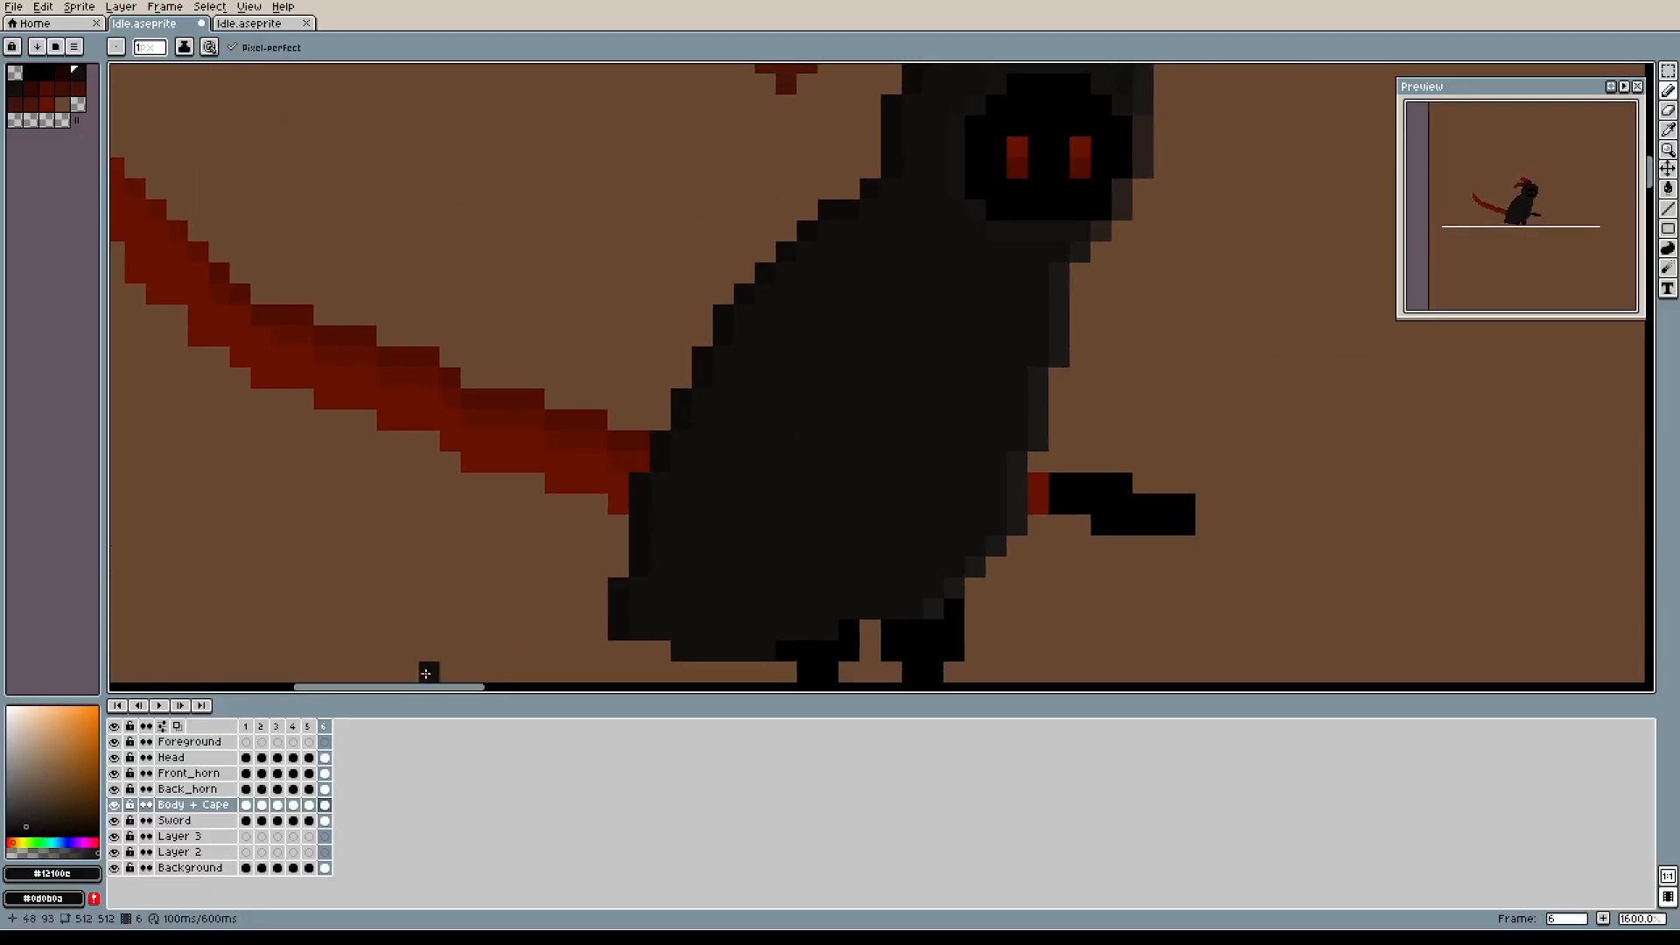
Flip repeatedly between frames 5 and 6 to check how the cape's rear corner and hem move.
{"action": "left_click", "coordinate": [311, 728]}
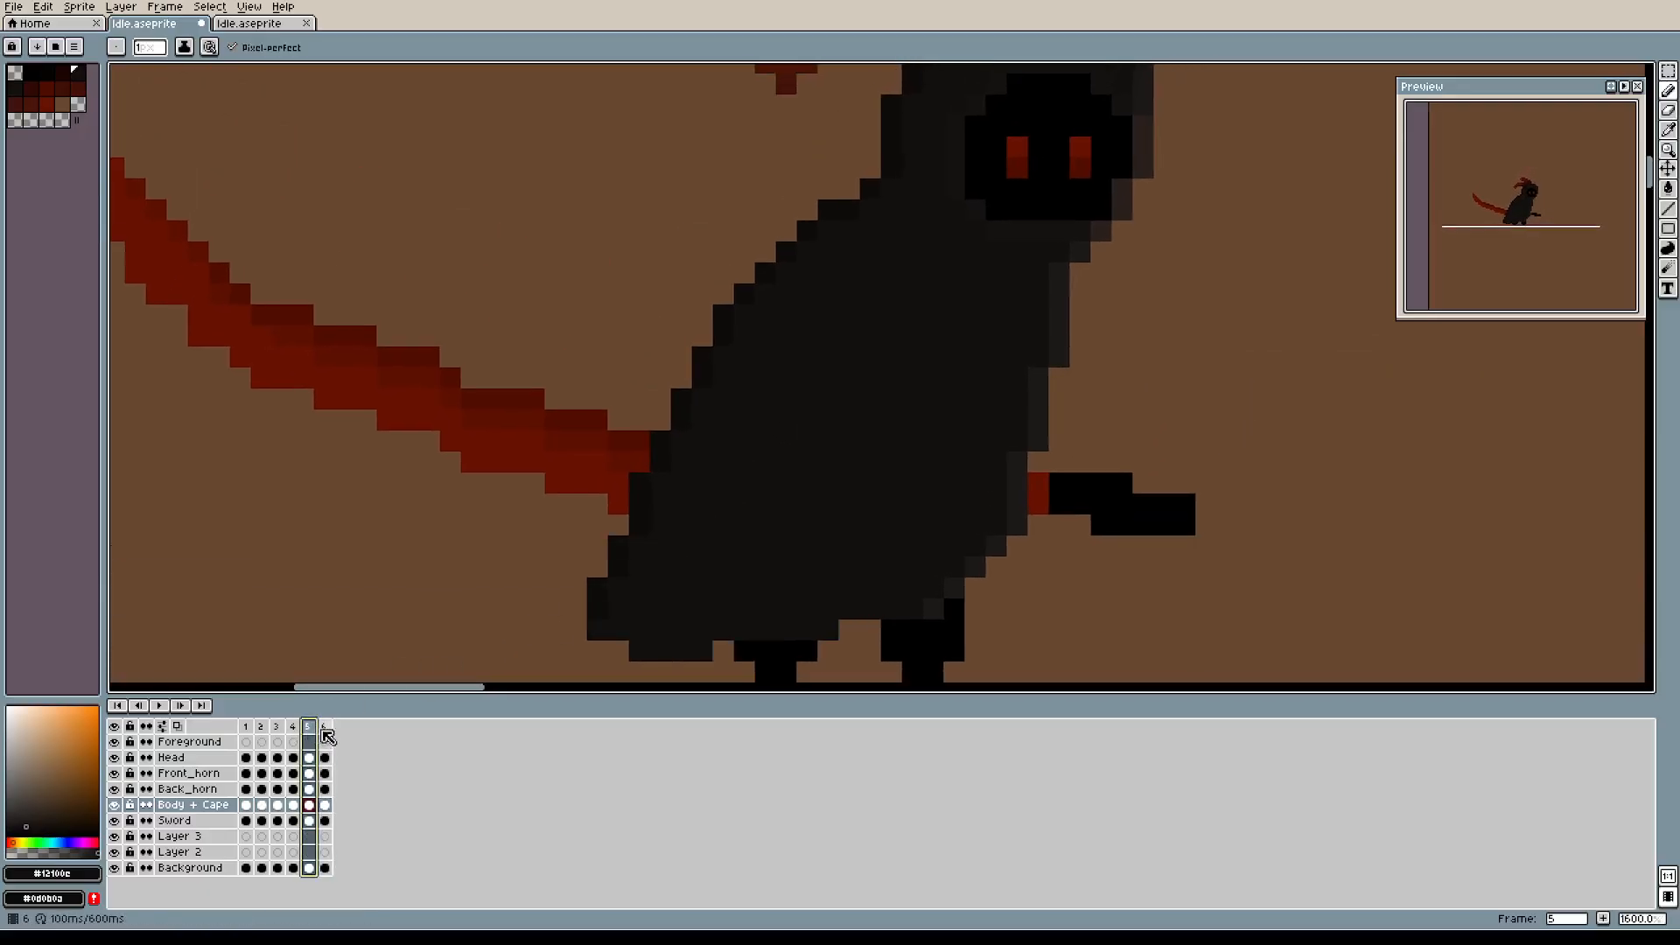
{"action": "left_click", "coordinate": [325, 727]}
{"action": "left_click", "coordinate": [310, 727]}
{"action": "left_click", "coordinate": [325, 728]}
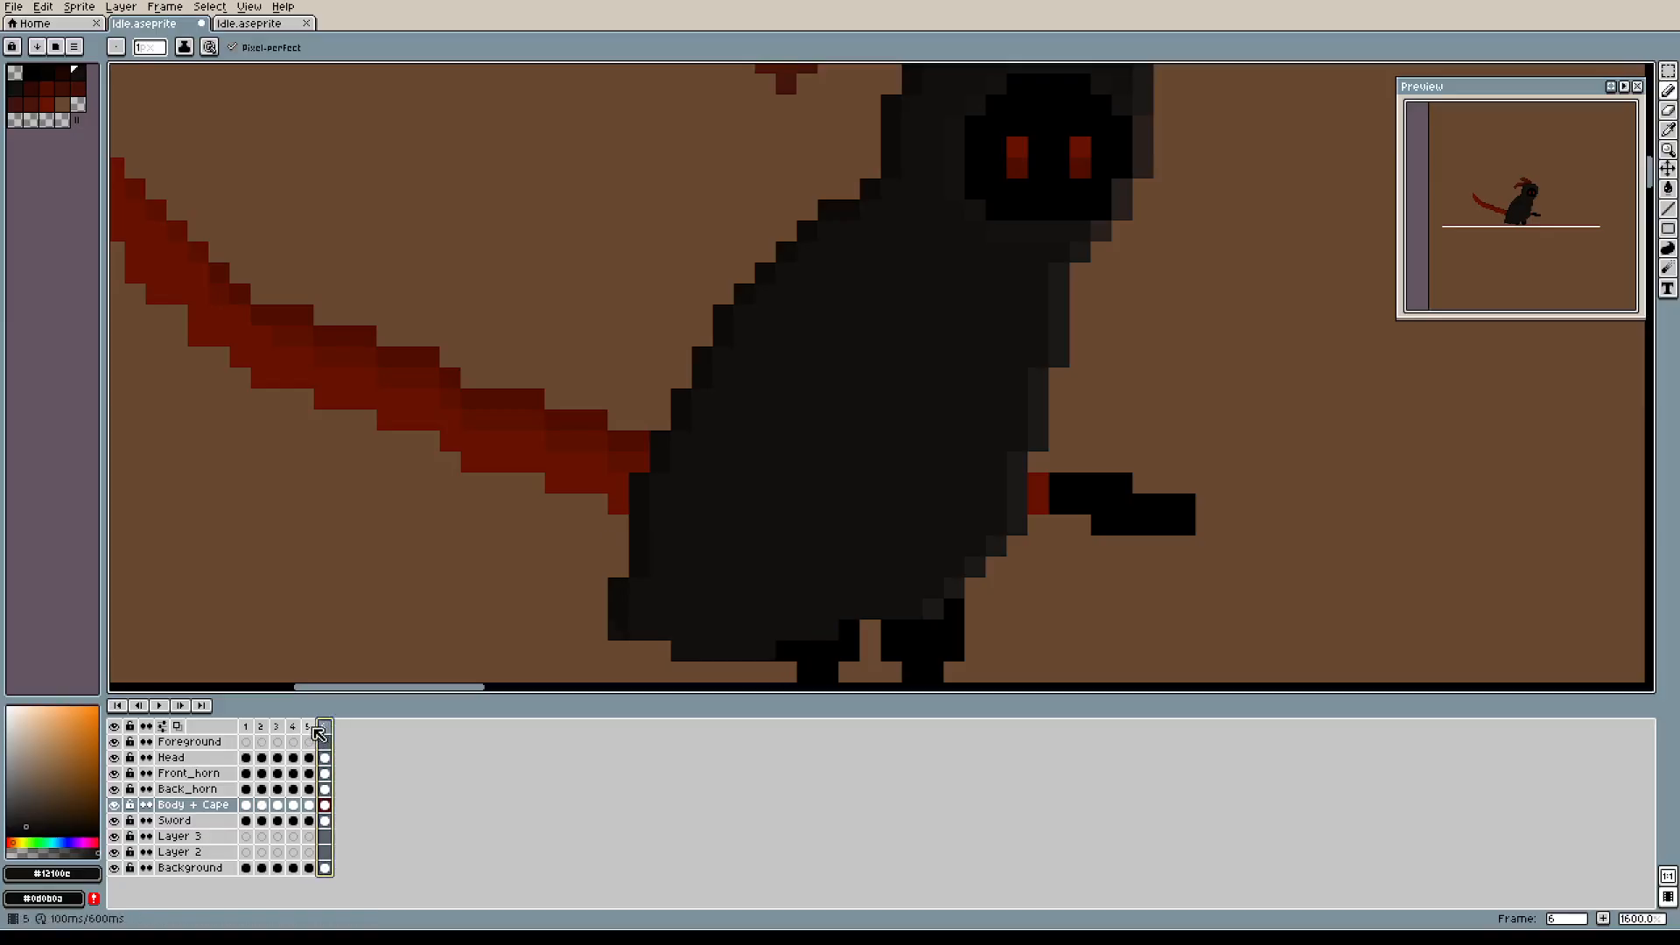
{"action": "left_click", "coordinate": [309, 727]}
{"action": "left_click", "coordinate": [325, 728]}
{"action": "left_click", "coordinate": [309, 727]}
{"action": "left_click", "coordinate": [325, 733]}
{"action": "scroll", "coordinate": [1106, 386], "scroll_direction": "down", "scroll_amount": 1}
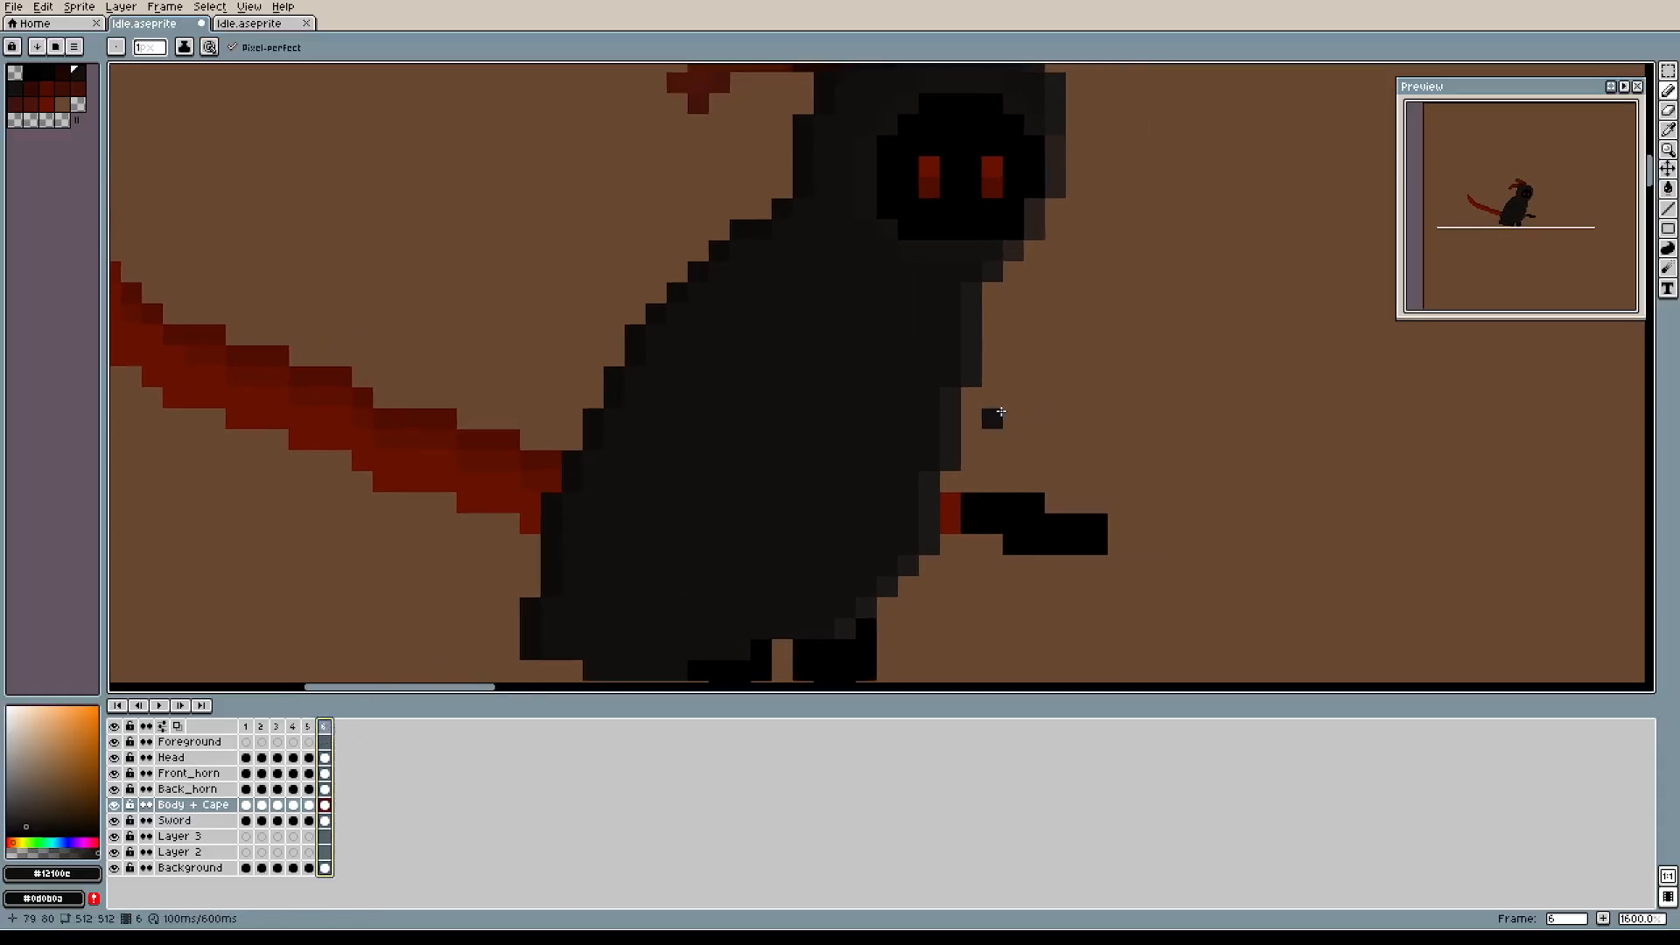
{"action": "scroll", "coordinate": [1056, 341], "scroll_direction": "down", "scroll_amount": 2}
{"action": "scroll", "coordinate": [1006, 499], "scroll_direction": "up", "scroll_amount": 2}
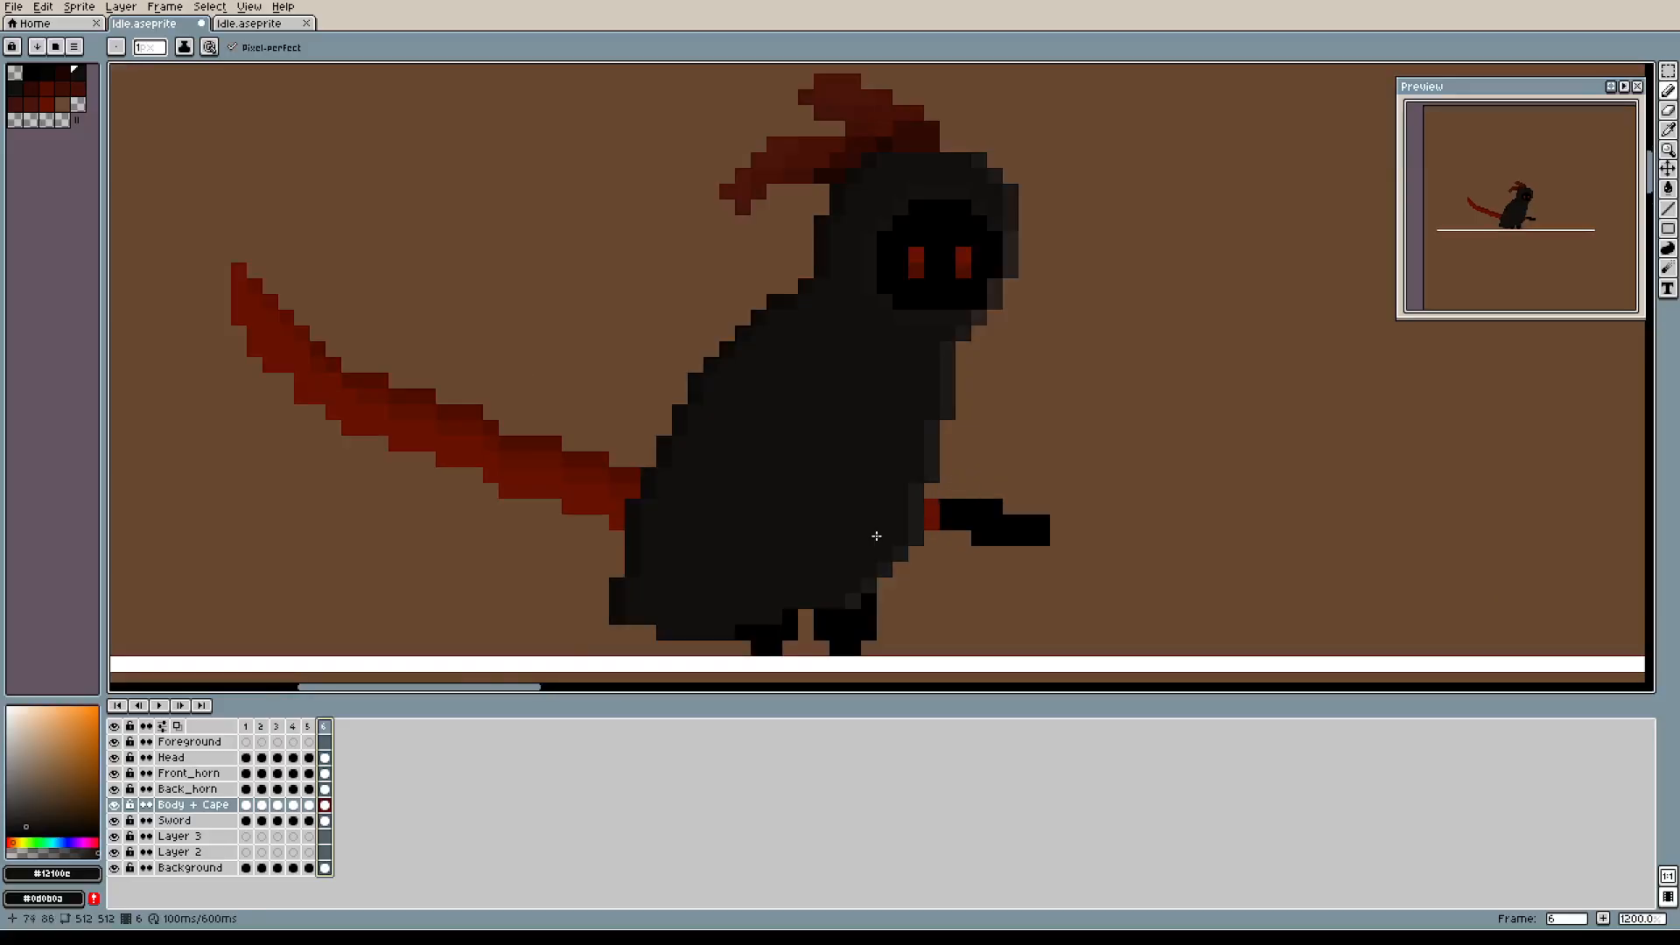
Play back the six-frame animation, changing a playback option, and examine the cape's motion before stopping it.
{"action": "left_click", "coordinate": [246, 734]}
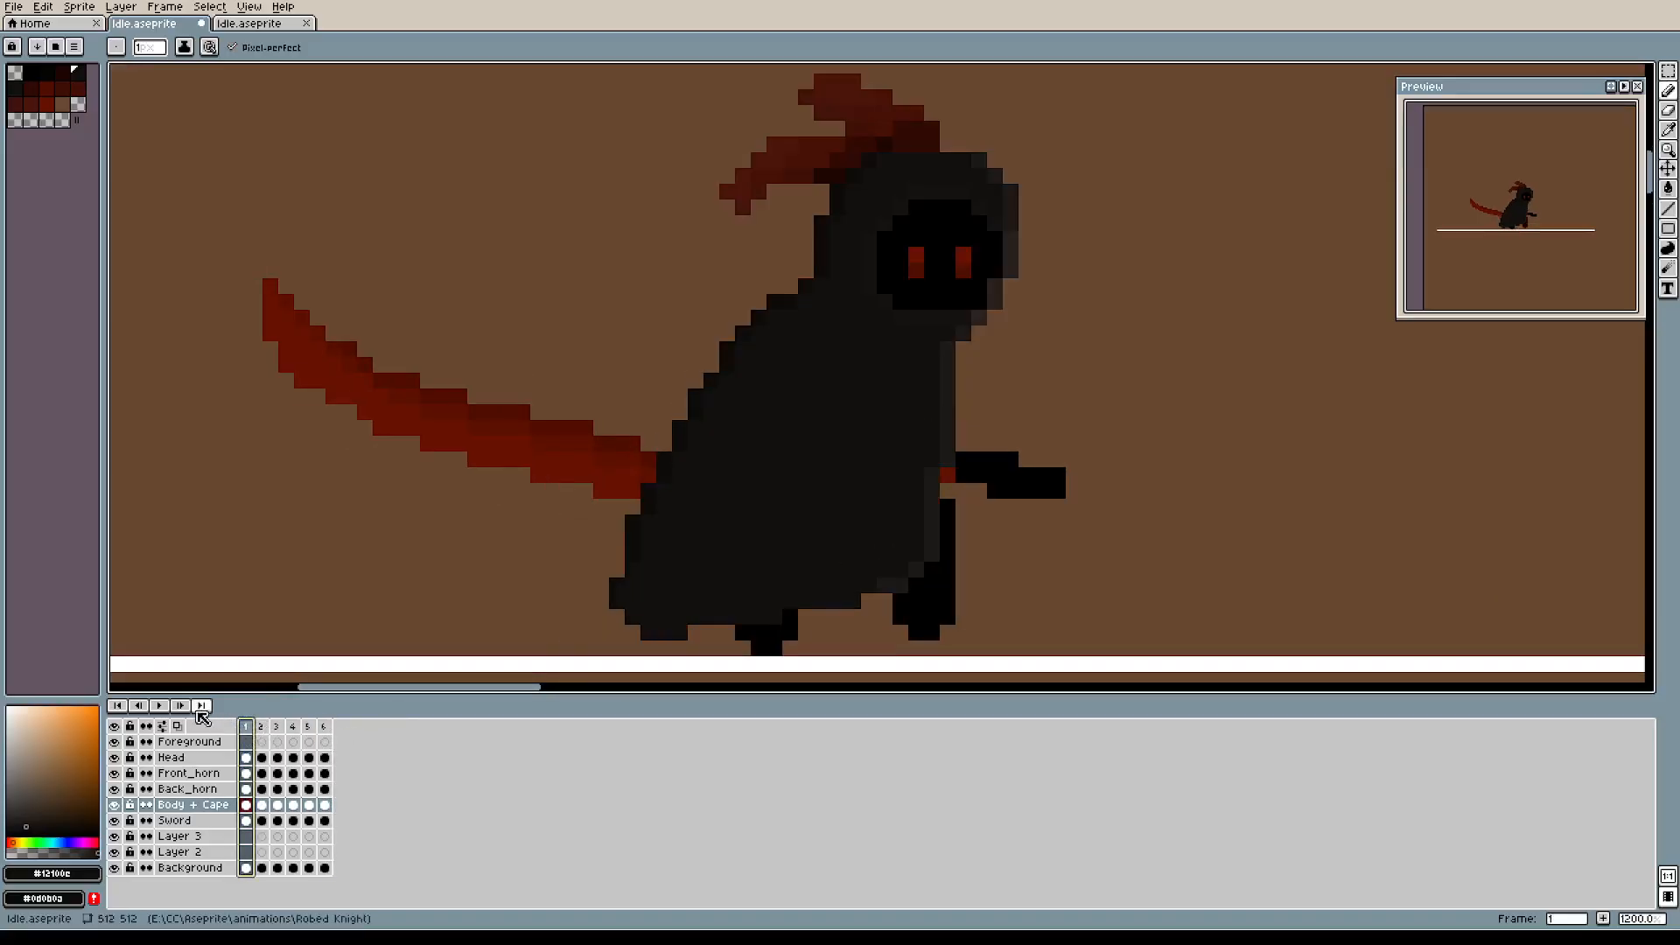
{"action": "left_click", "coordinate": [178, 708]}
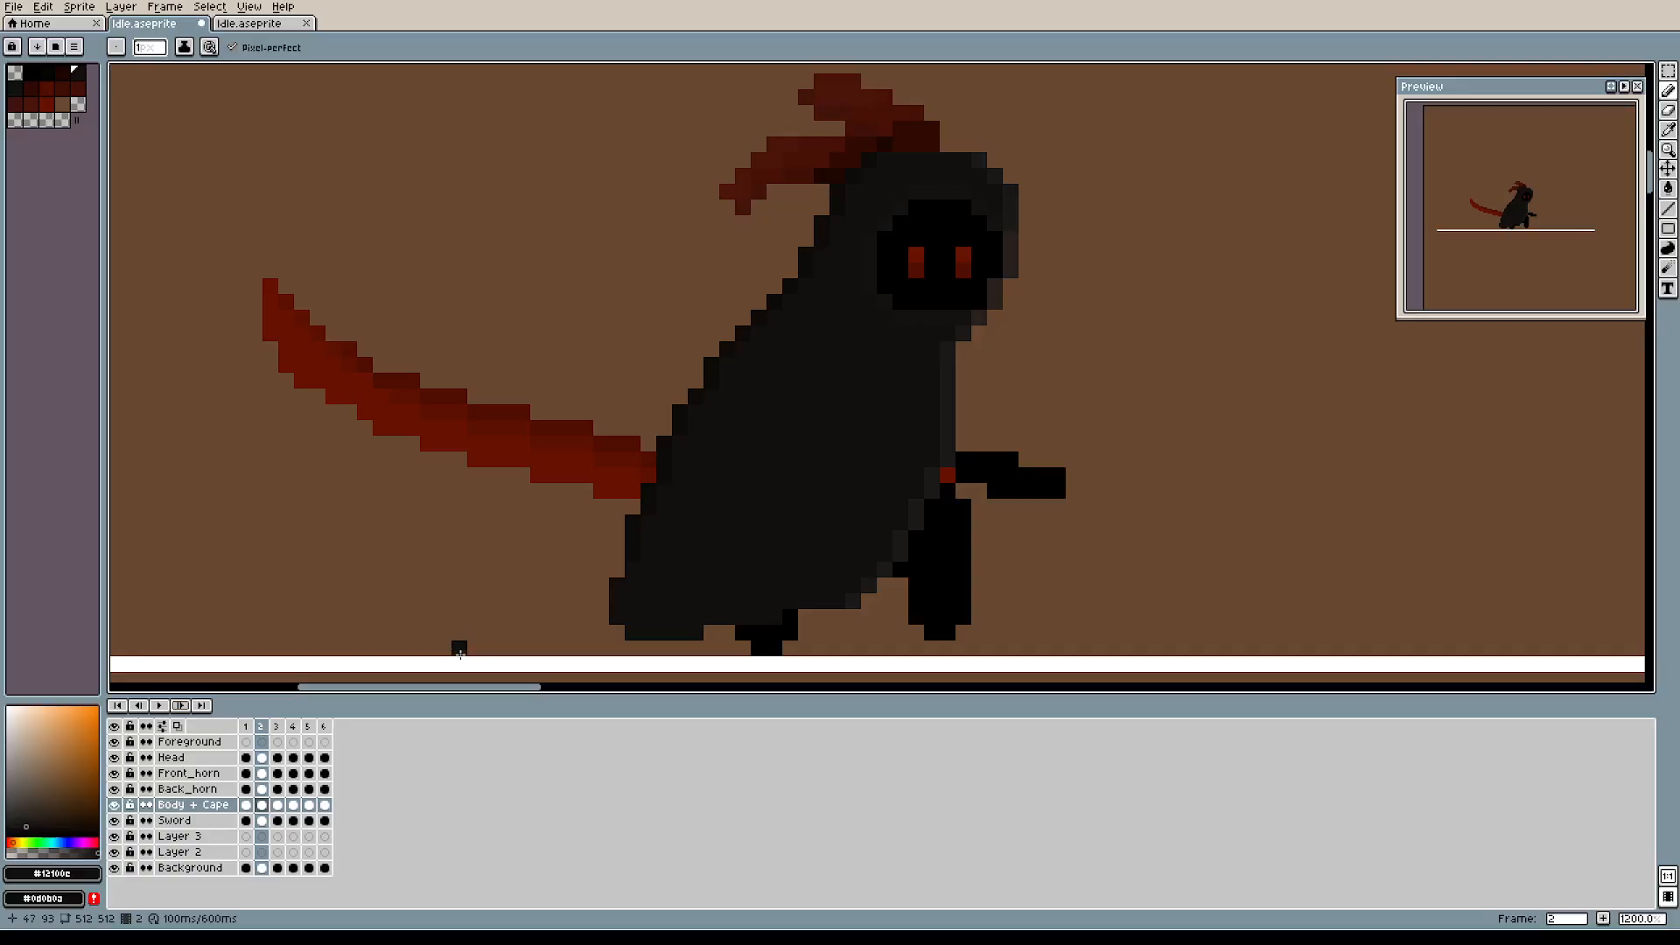
{"action": "left_click", "coordinate": [149, 705]}
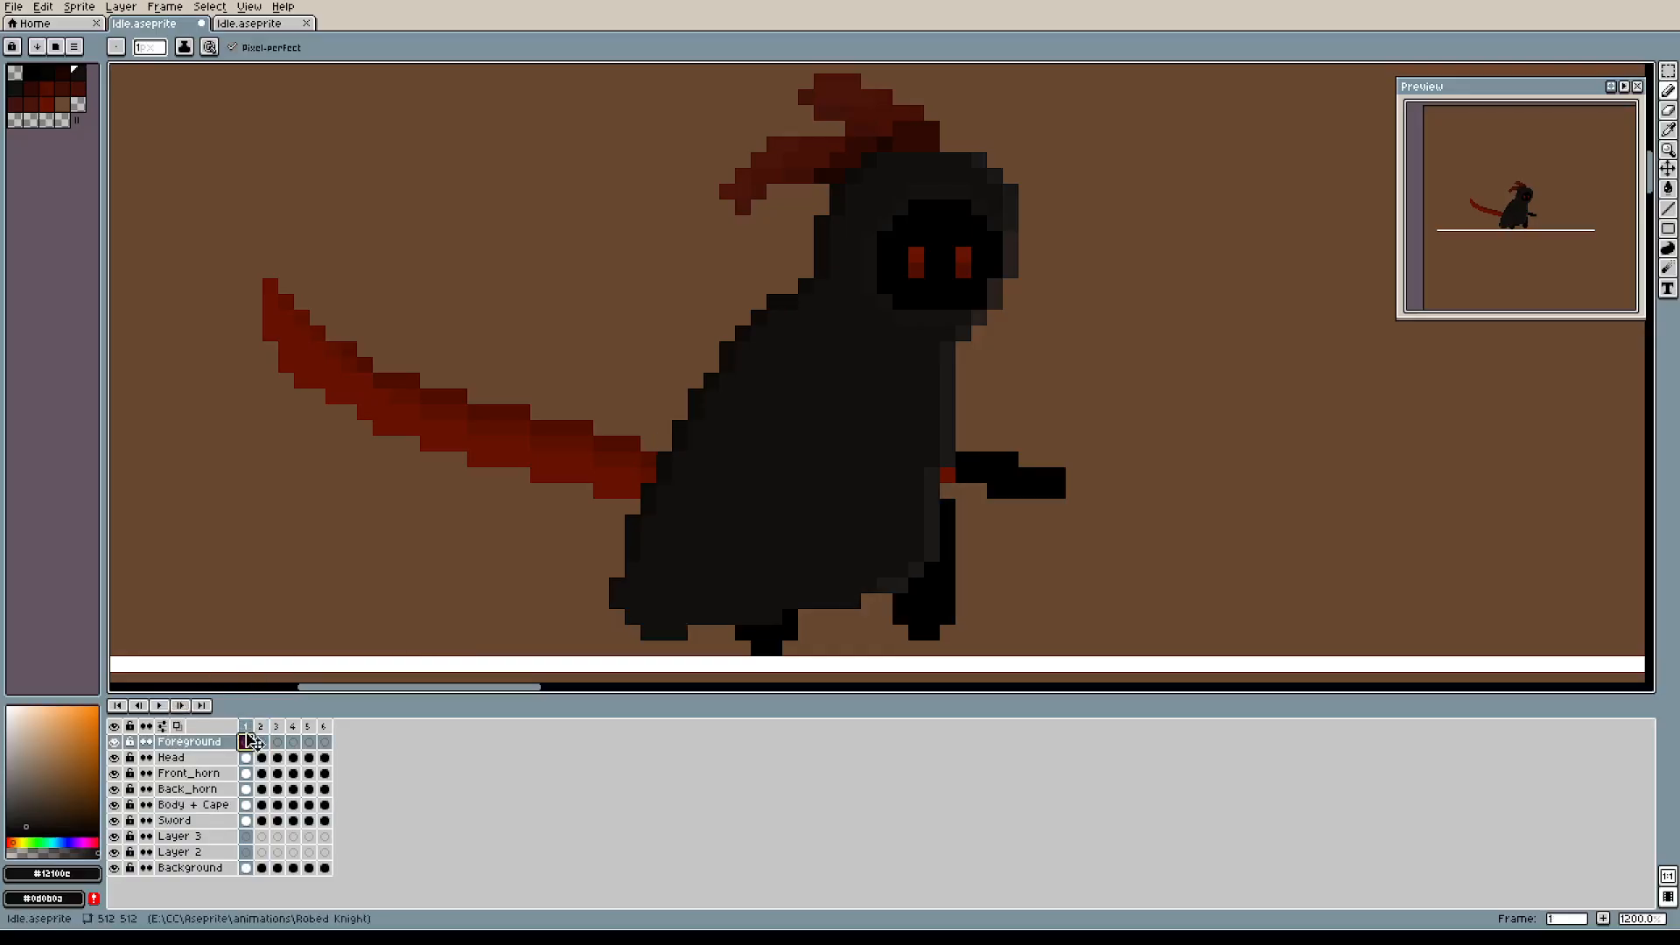
{"action": "left_click", "coordinate": [154, 706]}
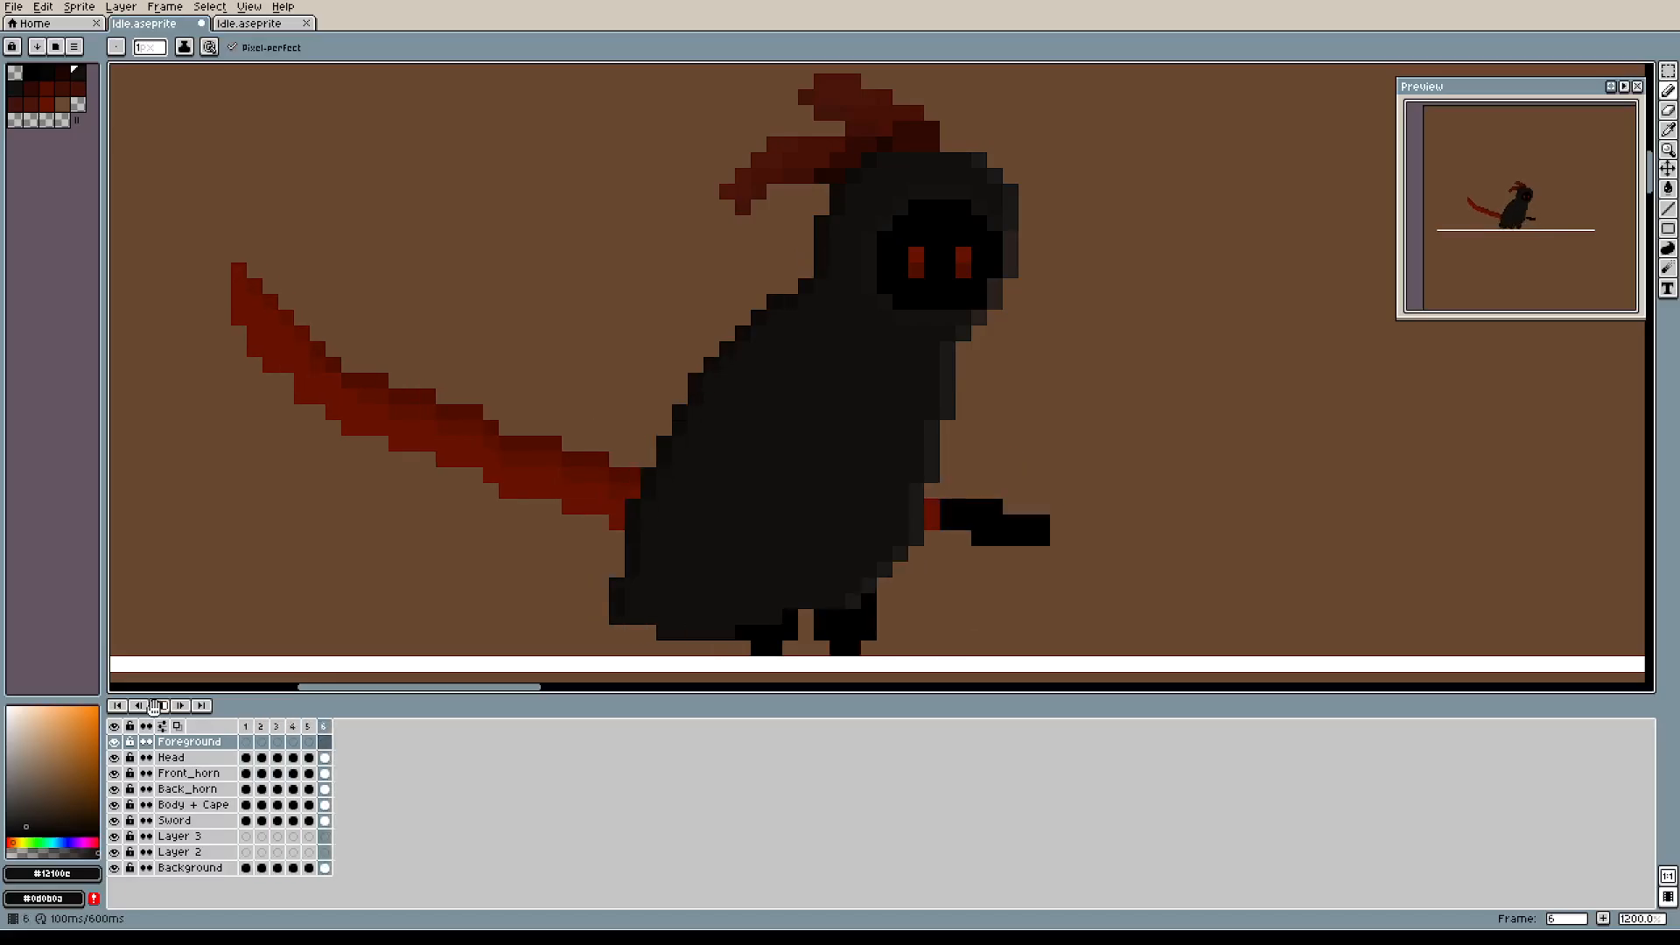
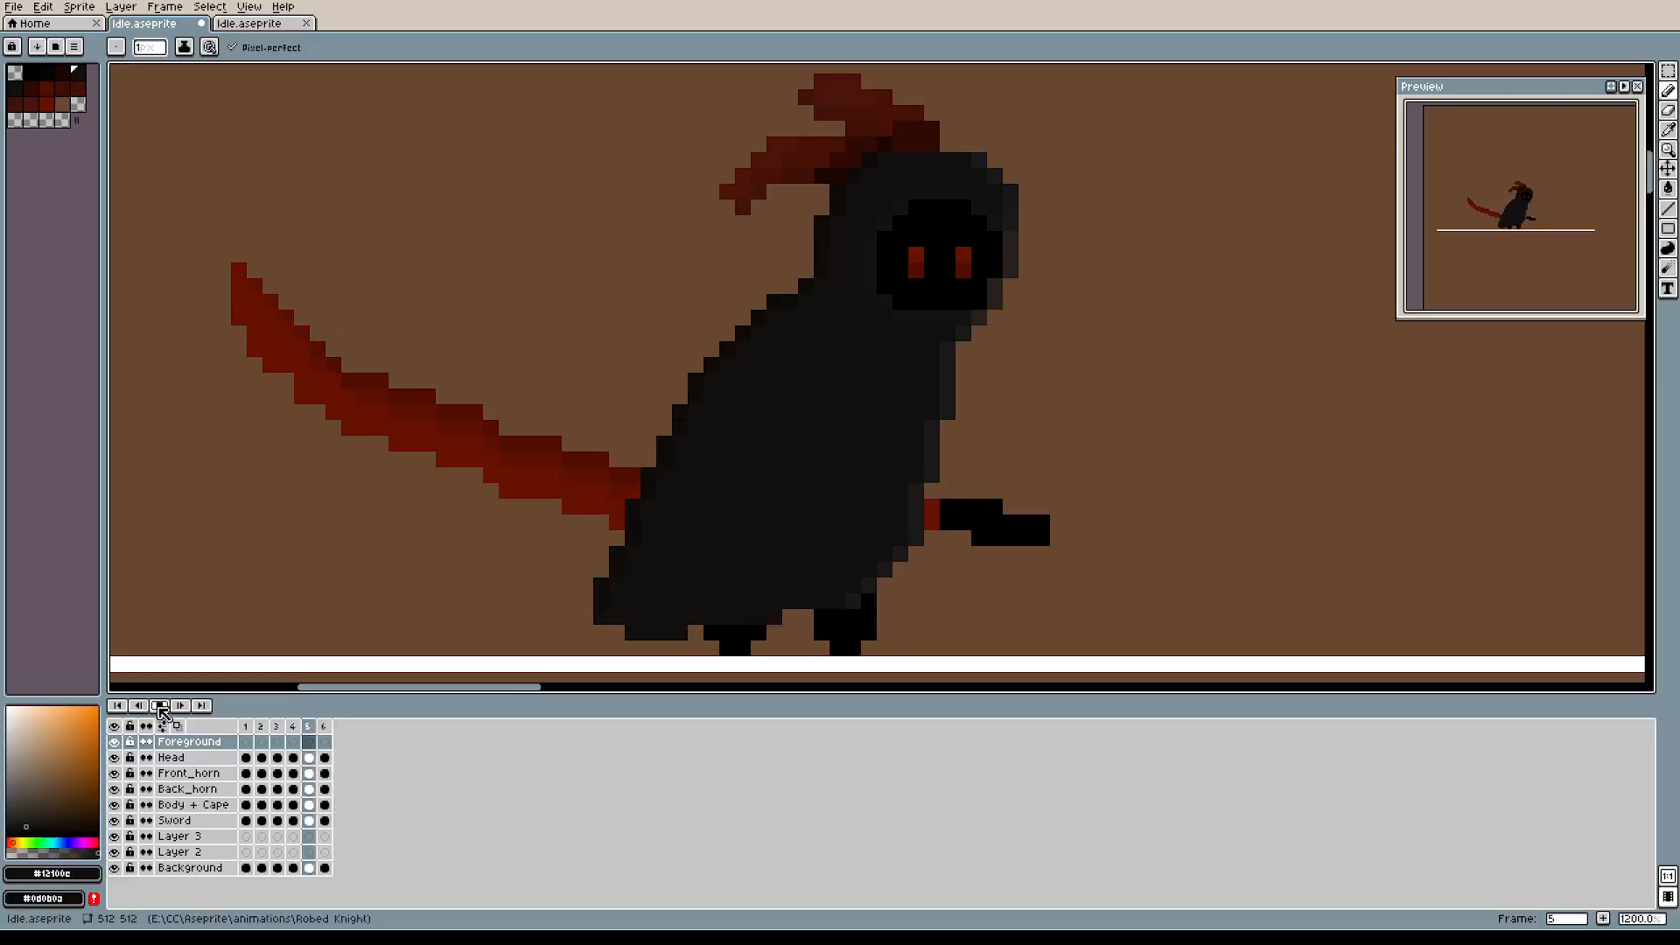
{"action": "right_click", "coordinate": [161, 708]}
{"action": "left_click", "coordinate": [223, 793]}
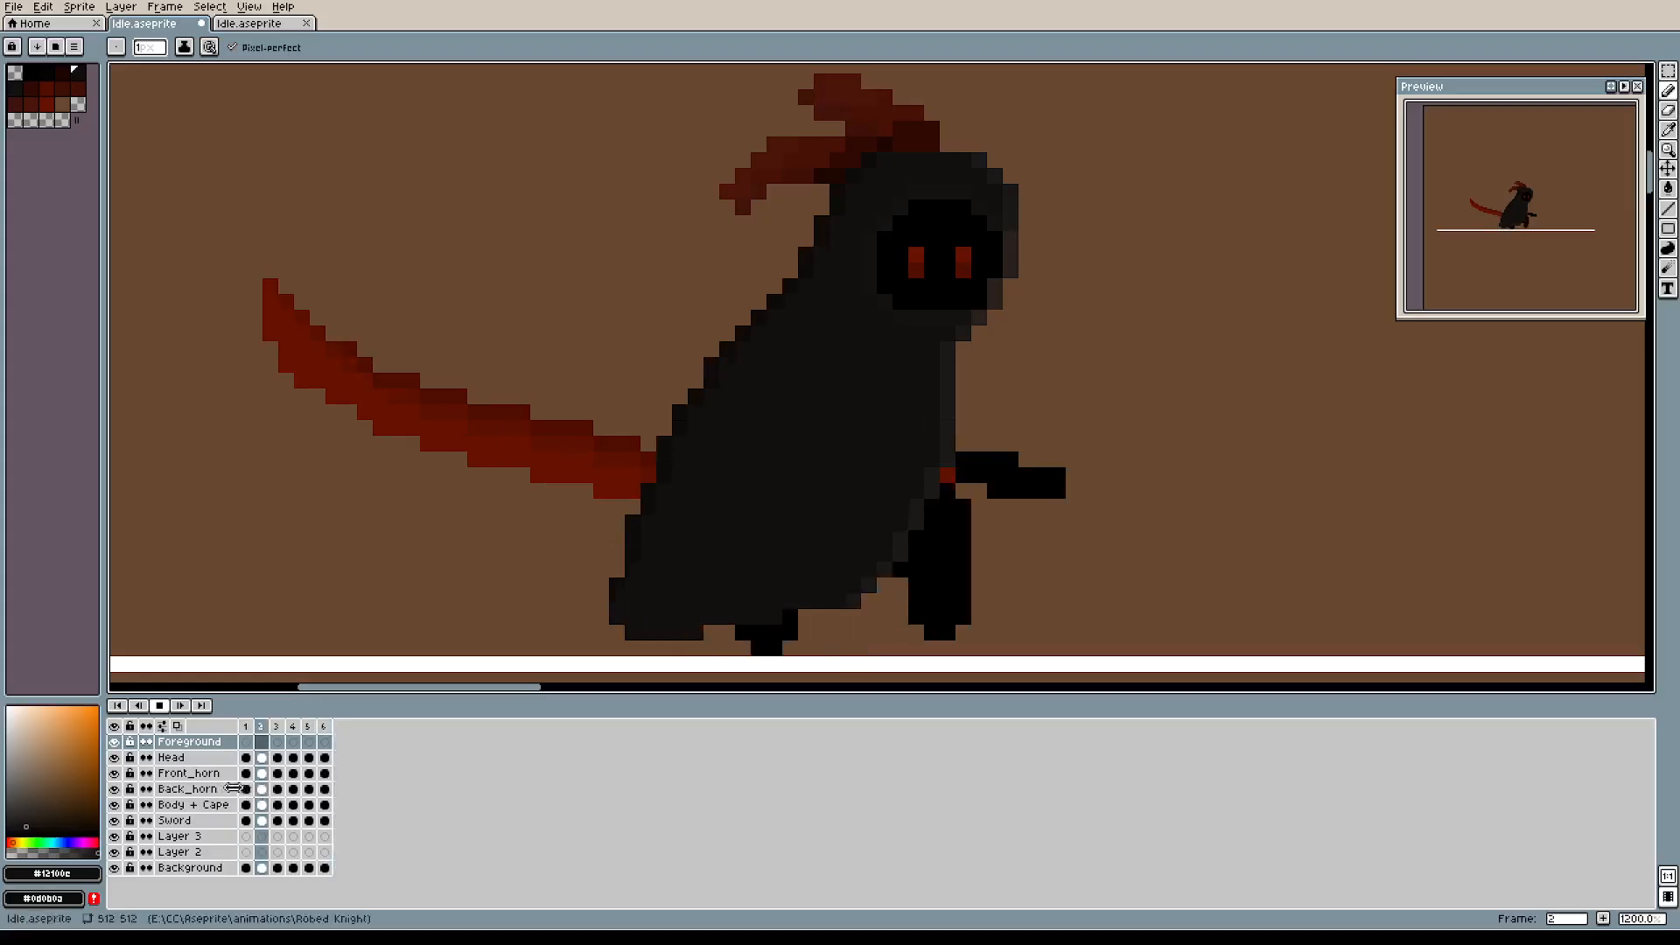
{"action": "scroll", "coordinate": [1099, 303], "scroll_direction": "down", "scroll_amount": 1}
{"action": "left_click_drag", "start_coordinate": [1167, 238], "coordinate": [946, 407]}
{"action": "scroll", "coordinate": [946, 405], "scroll_direction": "down", "scroll_amount": 1}
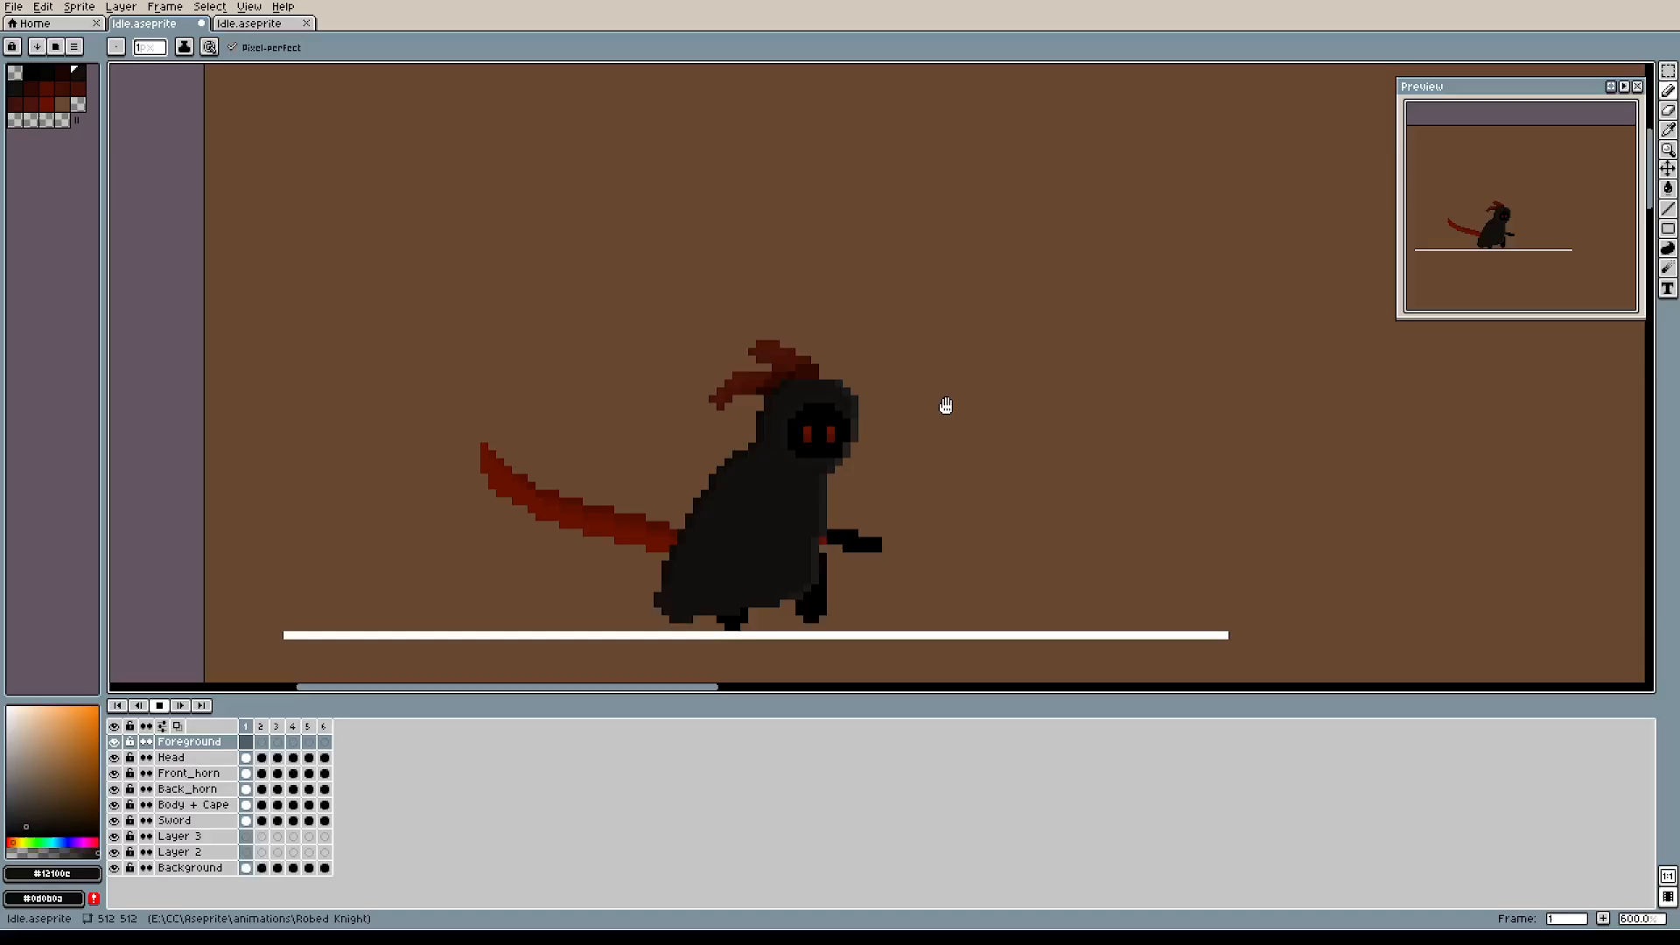
{"action": "scroll", "coordinate": [816, 438], "scroll_direction": "up", "scroll_amount": 2}
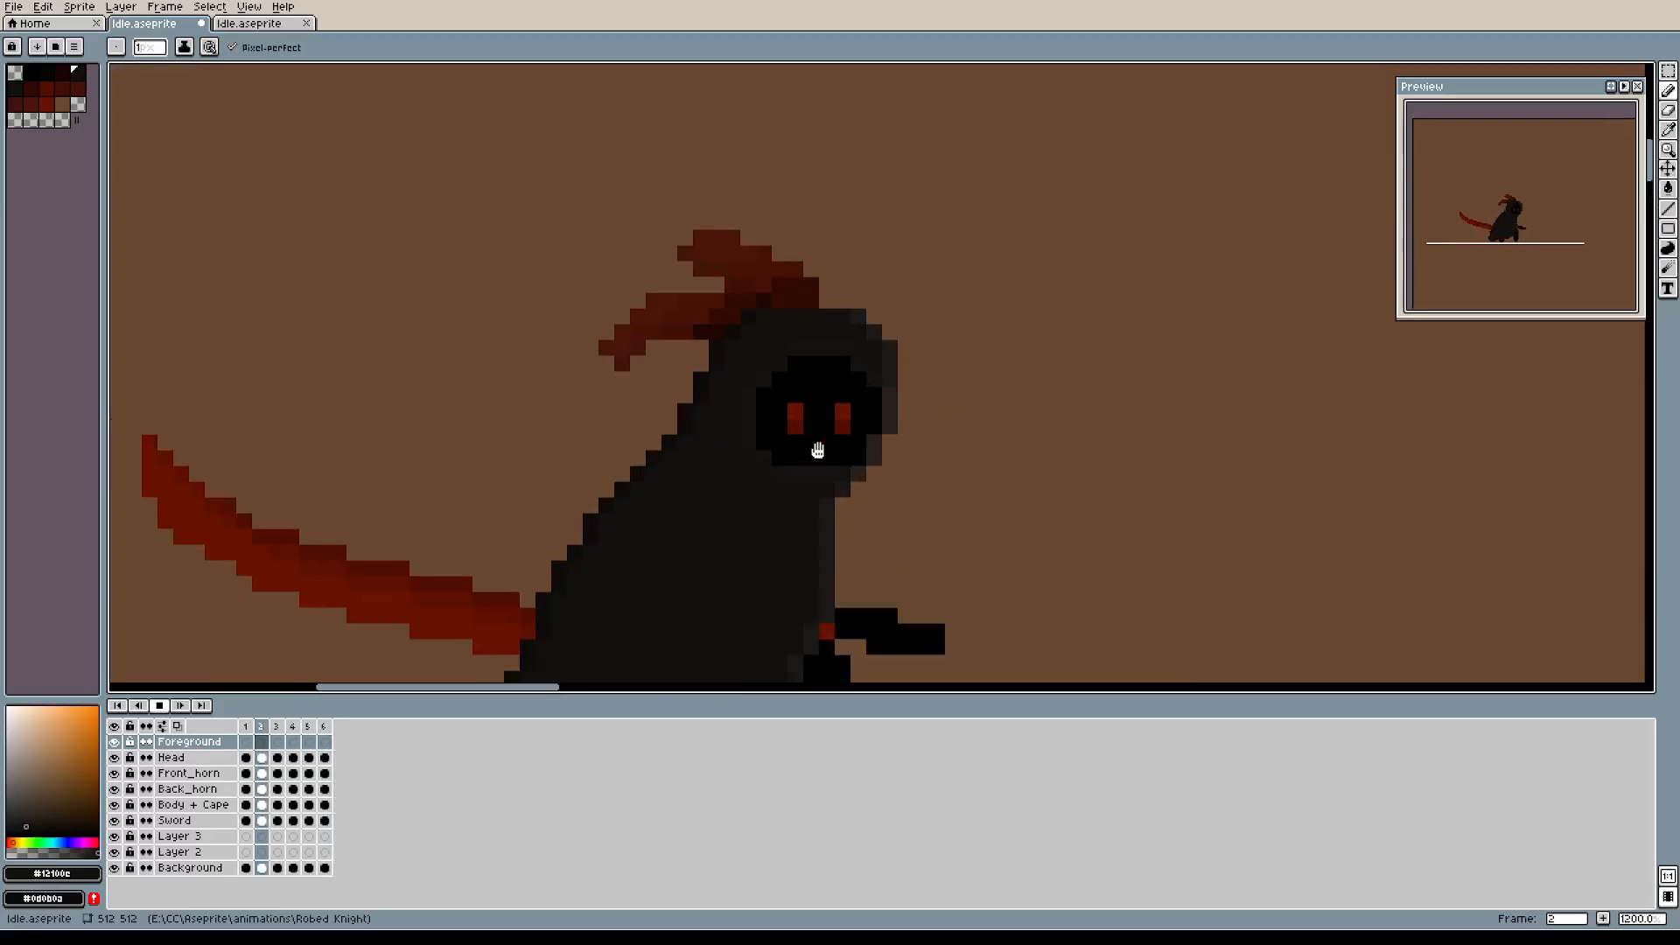
{"action": "left_click", "coordinate": [163, 706]}
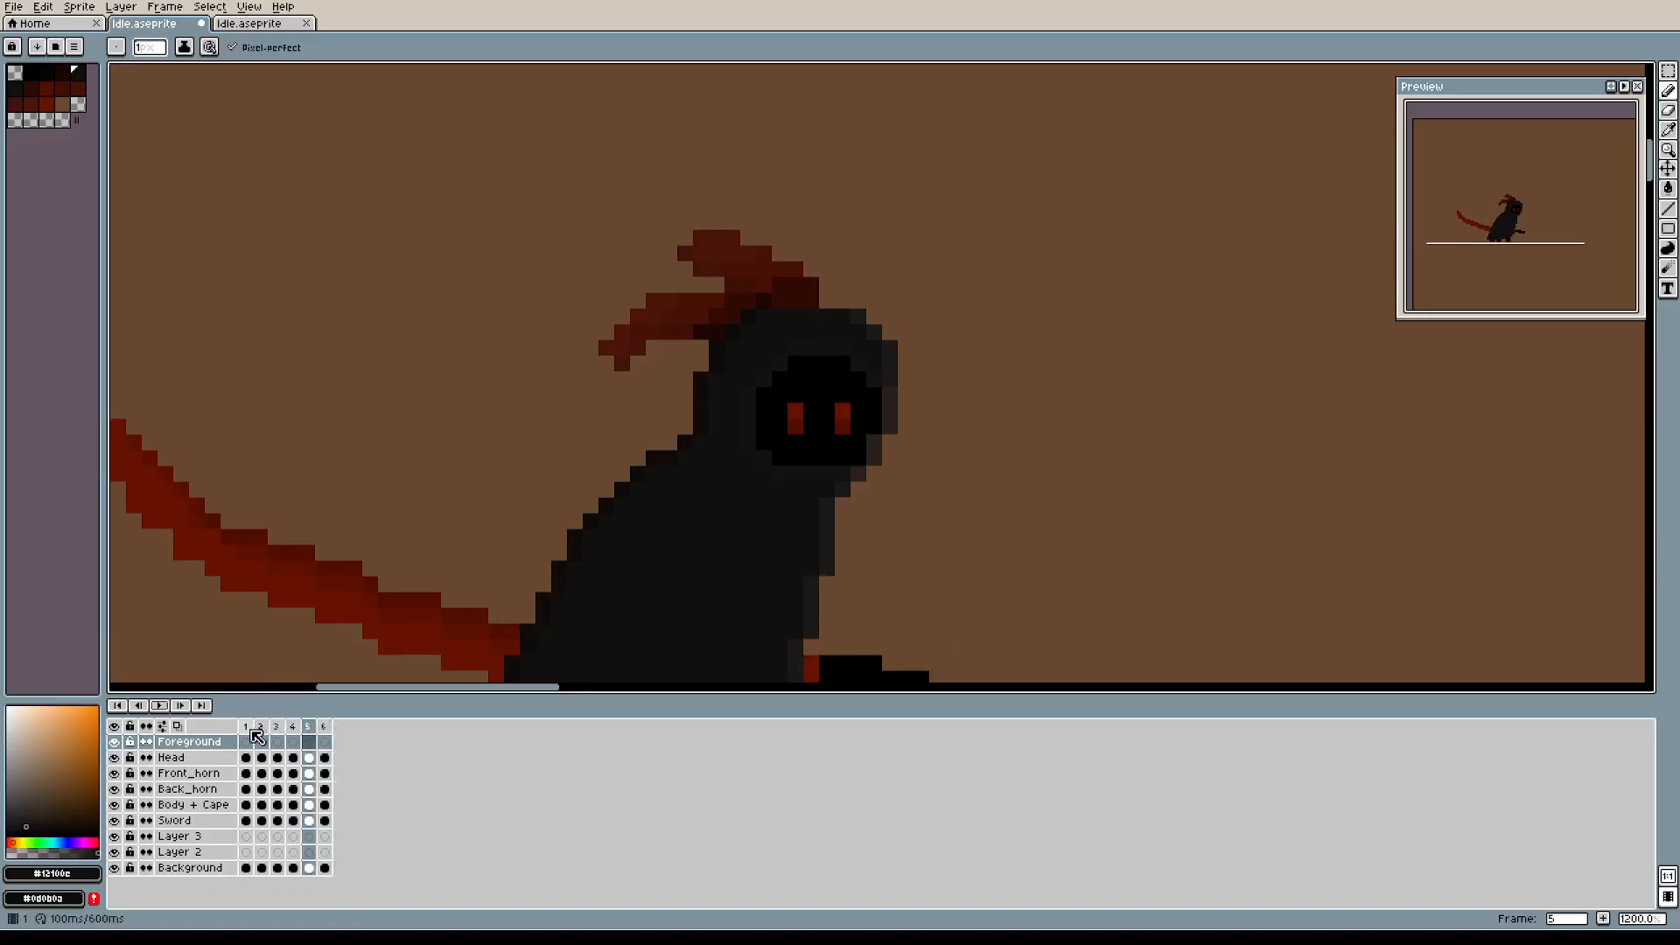
Shift the knight's head on frame 1 of the Head layer one pixel up and one pixel rearward.
{"action": "left_click", "coordinate": [250, 731]}
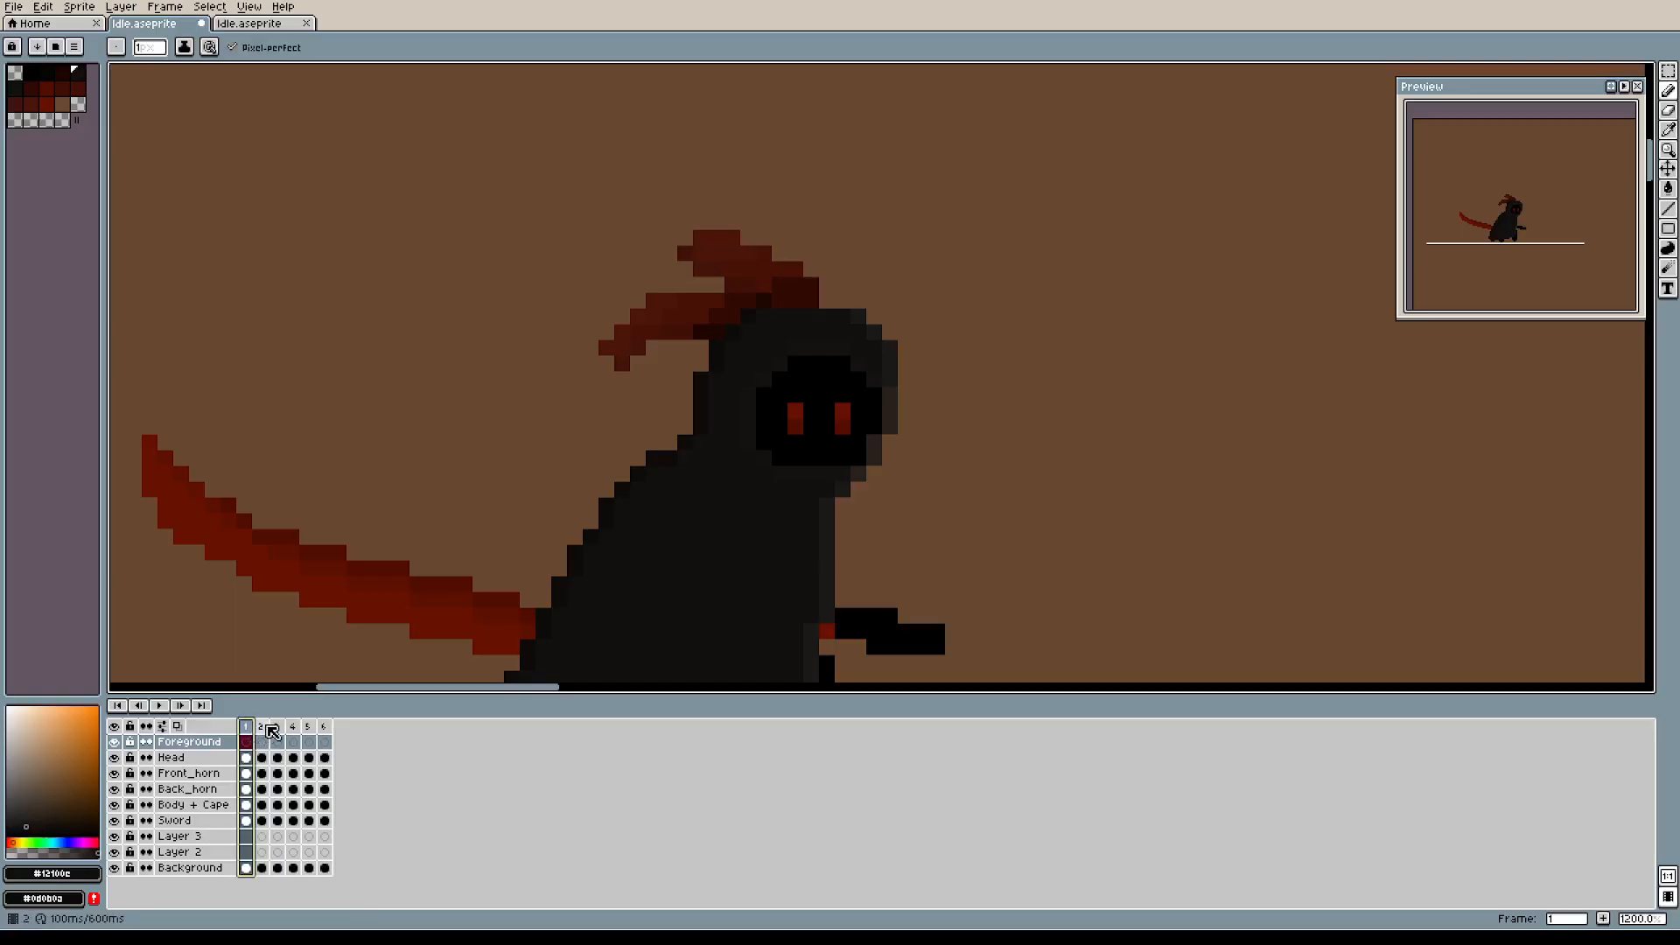
{"action": "left_click_drag", "start_coordinate": [807, 428], "coordinate": [837, 386]}
{"action": "left_click_drag", "start_coordinate": [931, 330], "coordinate": [934, 308]}
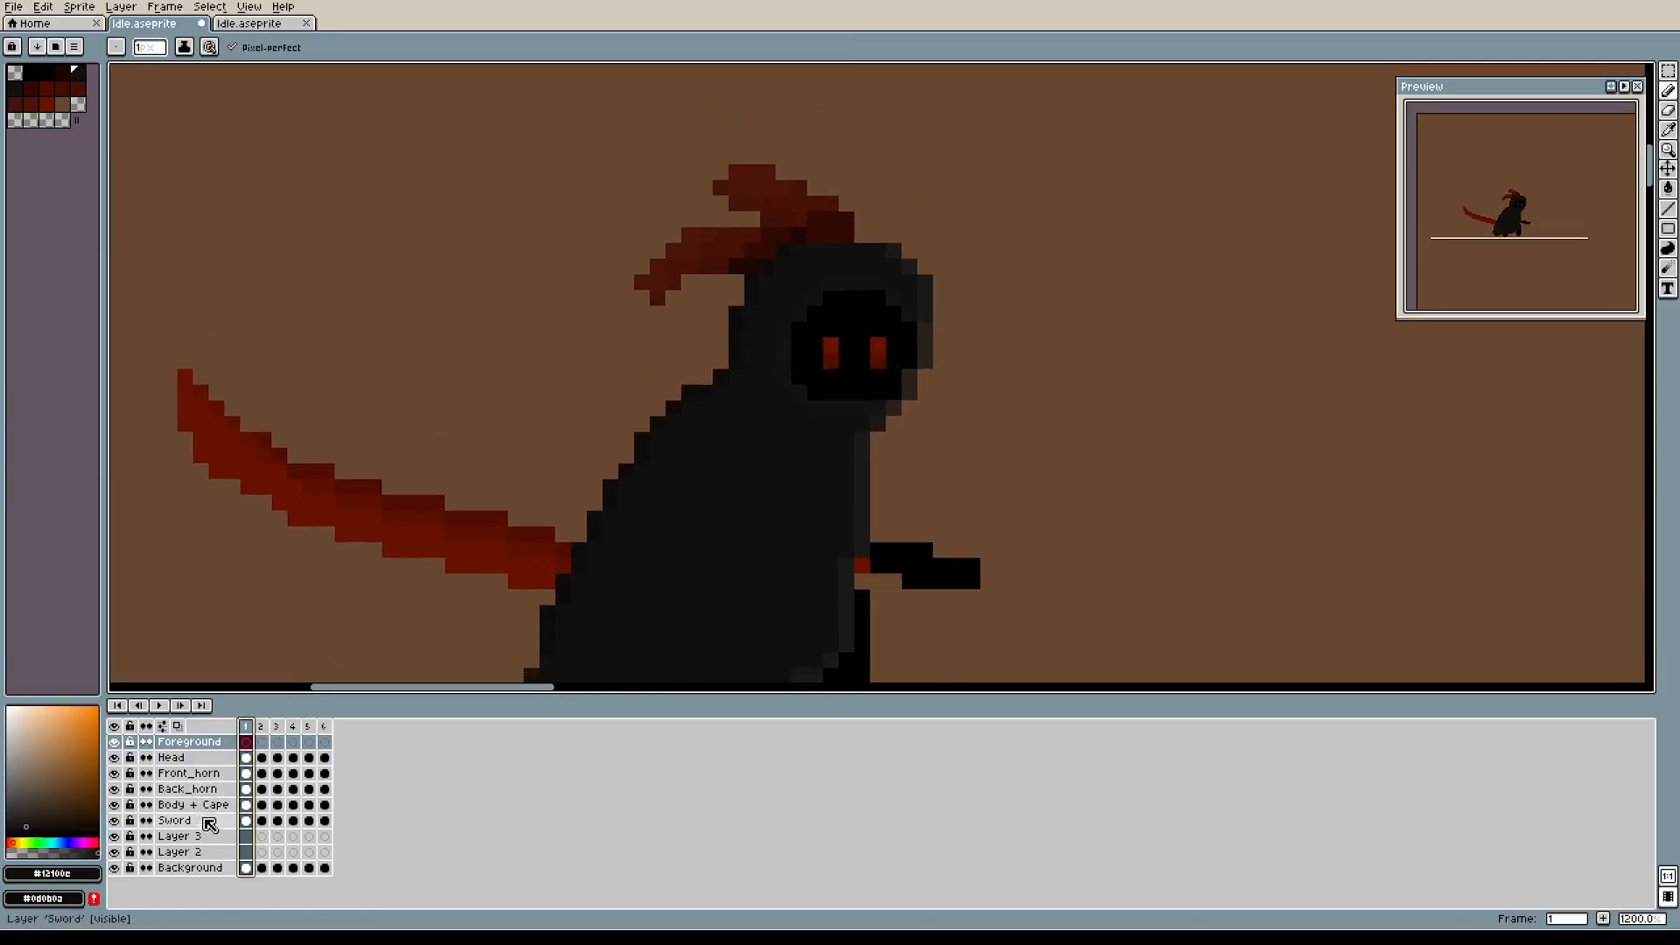
{"action": "left_click", "coordinate": [207, 805]}
{"action": "left_click", "coordinate": [211, 758]}
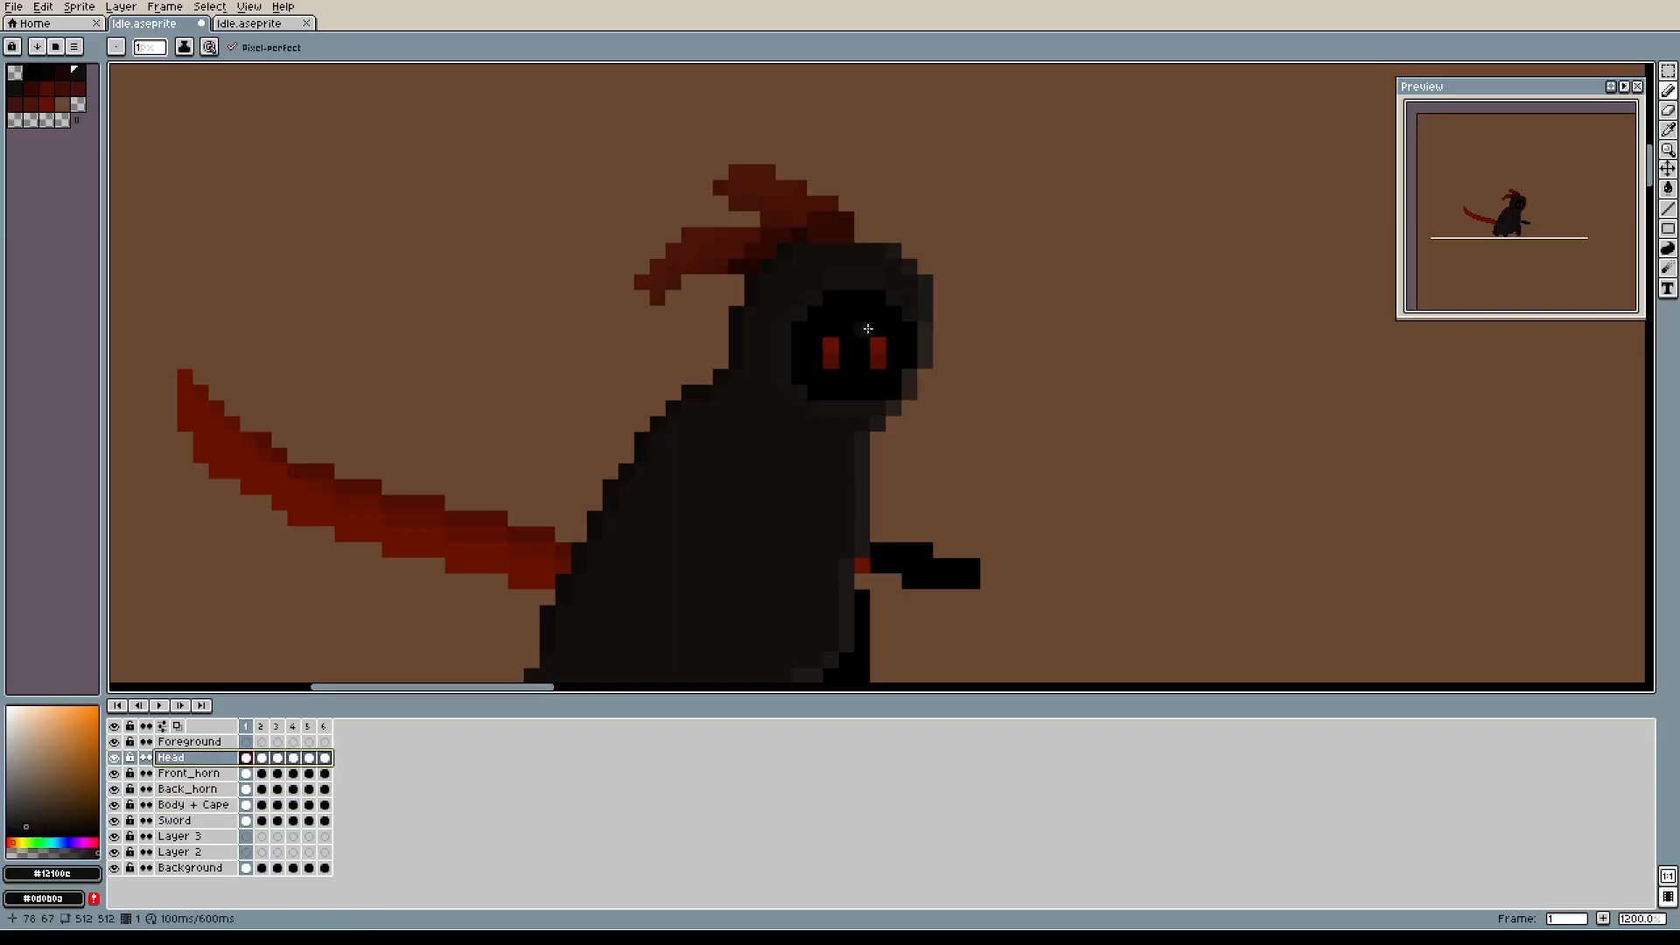
{"action": "left_click_drag", "start_coordinate": [828, 340], "coordinate": [804, 412]}
{"action": "key", "text": "m"}
{"action": "left_click_drag", "start_coordinate": [654, 263], "coordinate": [959, 490]}
{"action": "left_click_drag", "start_coordinate": [574, 231], "coordinate": [974, 553]}
{"action": "left_click", "coordinate": [857, 438]}
{"action": "left_click_drag", "start_coordinate": [857, 438], "coordinate": [849, 424]}
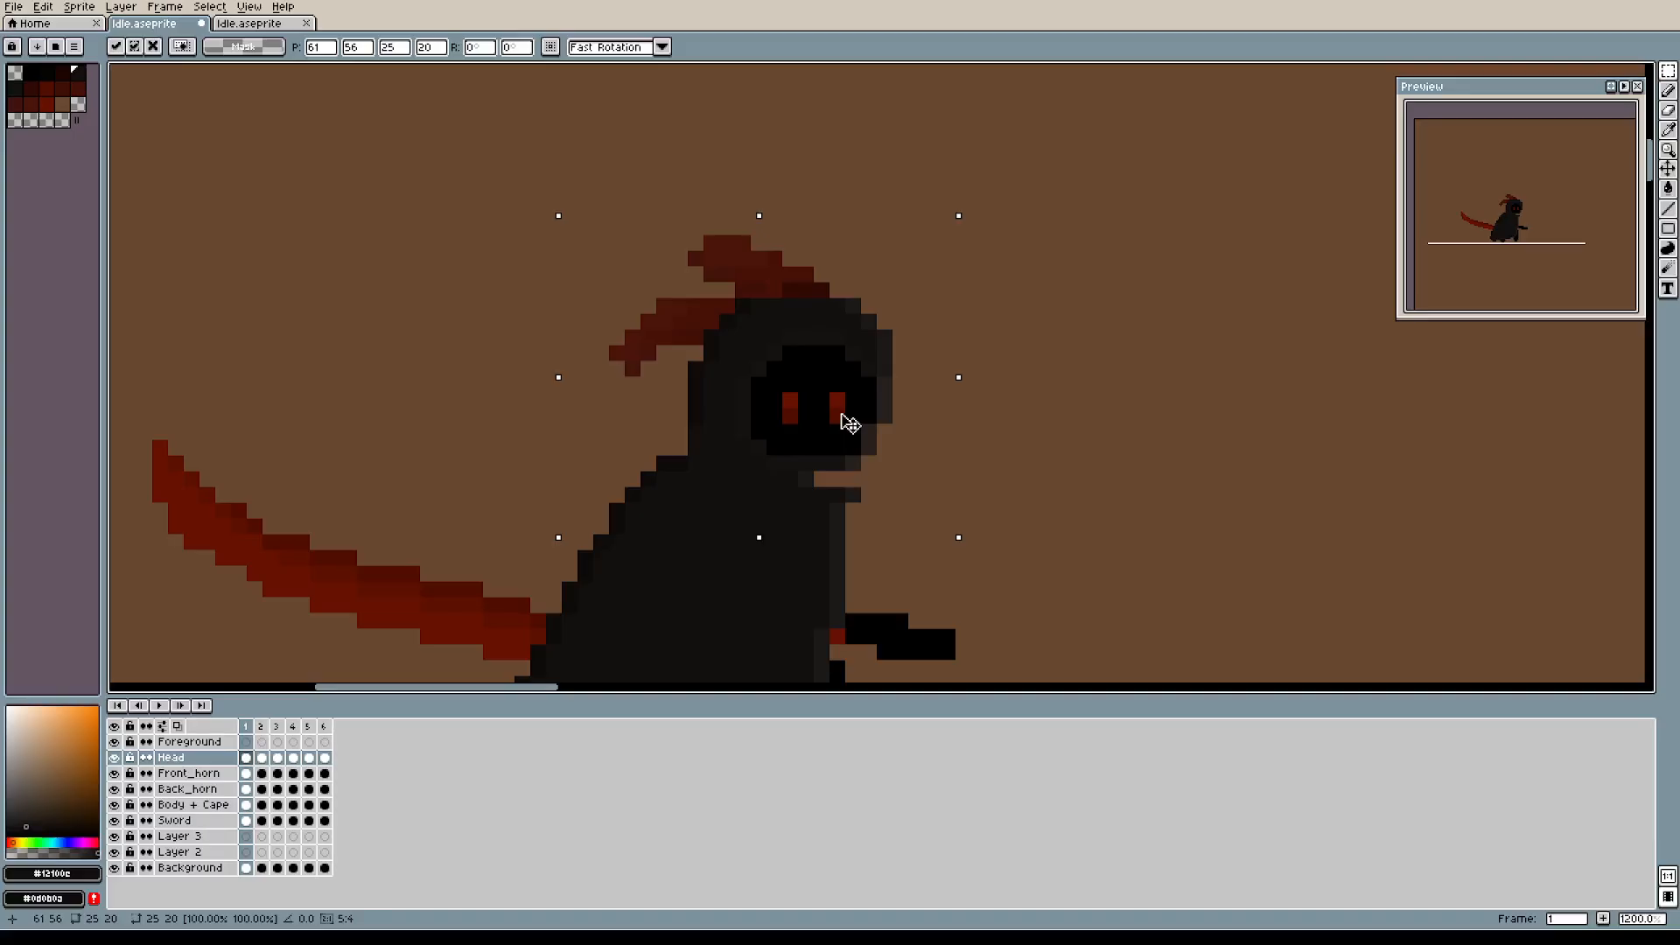
{"action": "left_click", "coordinate": [1024, 431]}
Patch the gap under the head on frame 1's Body + Cape layer with the lighter front-edge shade and the cape colour.
{"action": "scroll", "coordinate": [831, 490], "scroll_direction": "up", "scroll_amount": 5}
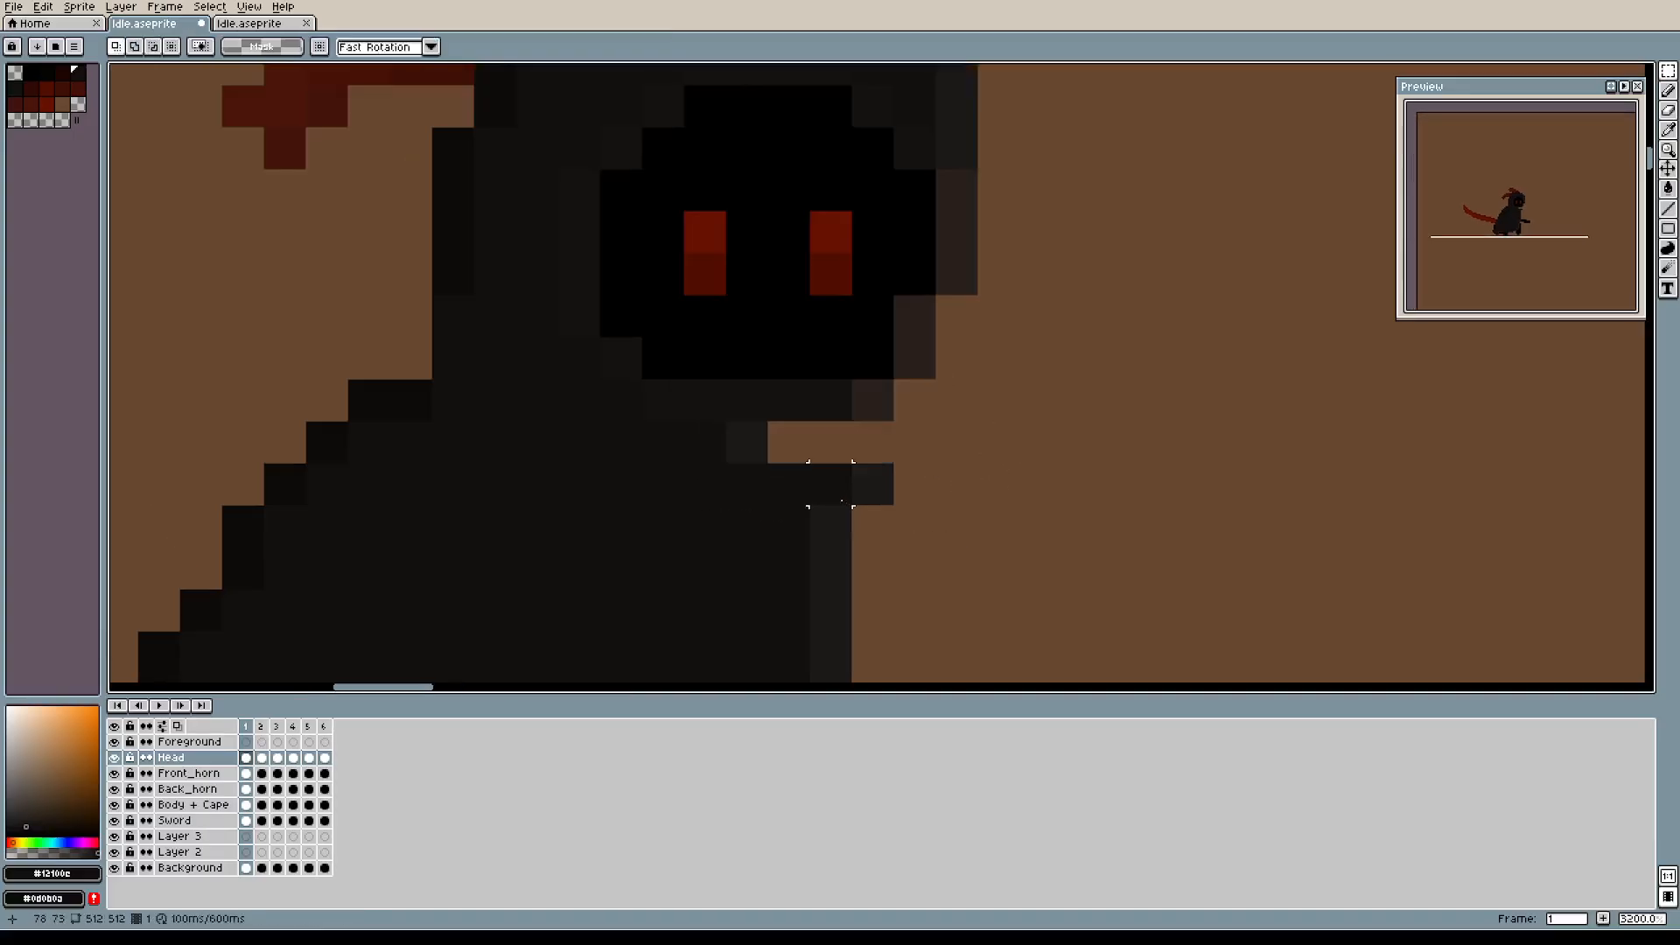
{"action": "left_click", "coordinate": [210, 805]}
{"action": "left_click", "coordinate": [869, 489], "text": "alt"}
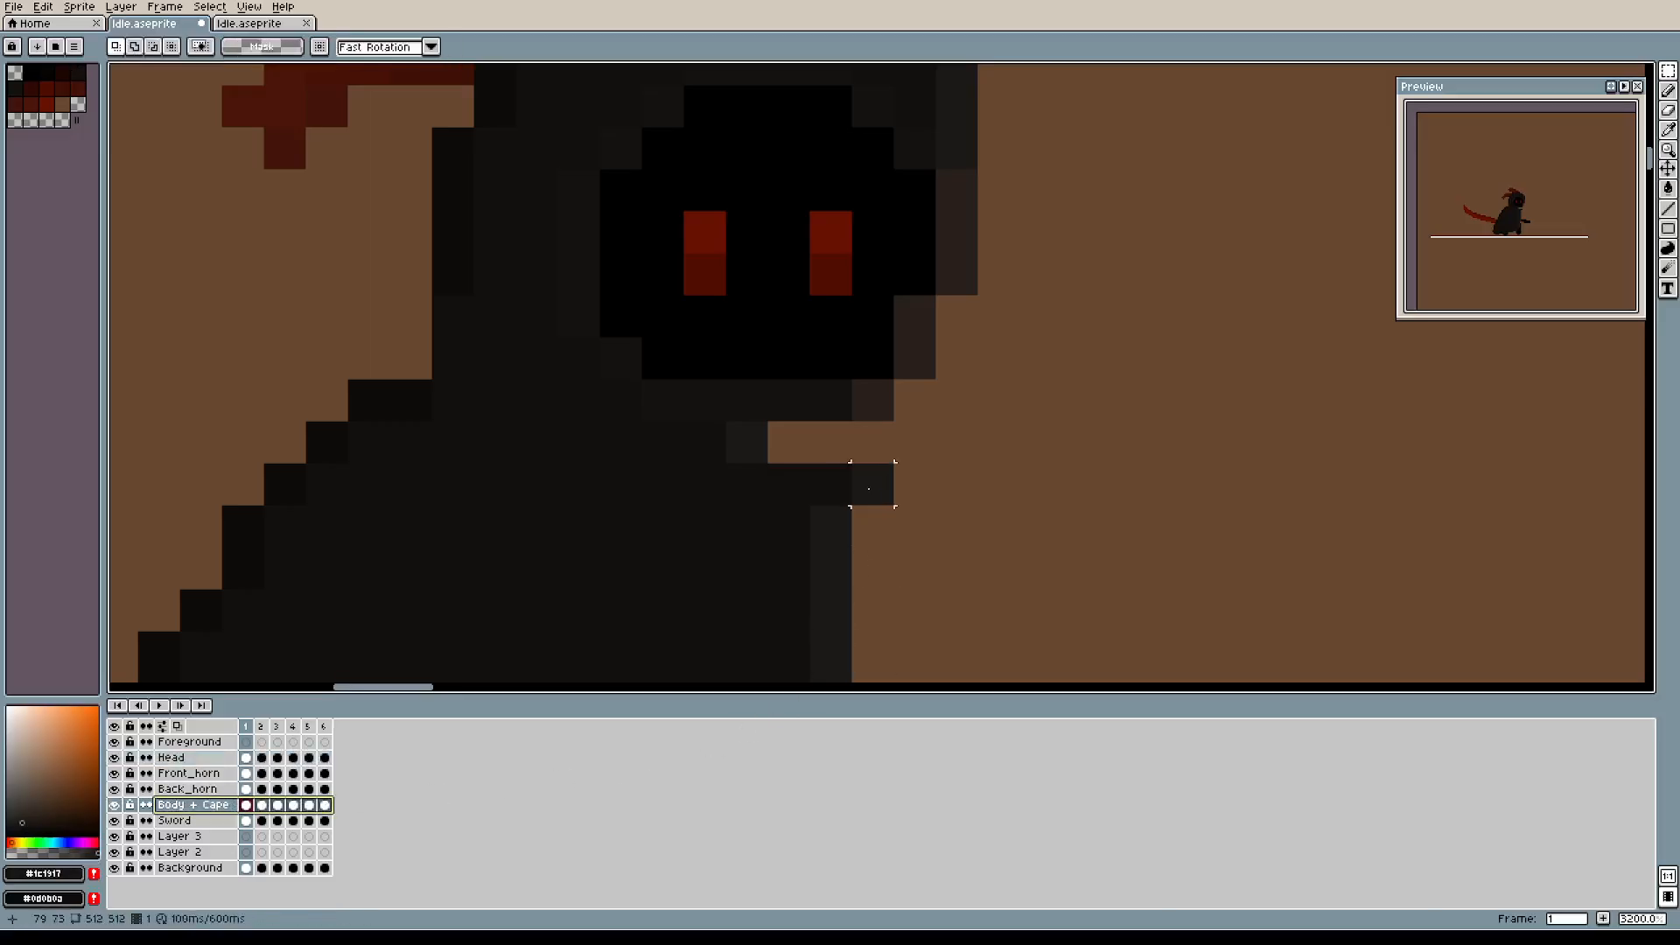
{"action": "key", "text": "b"}
{"action": "left_click", "coordinate": [829, 442]}
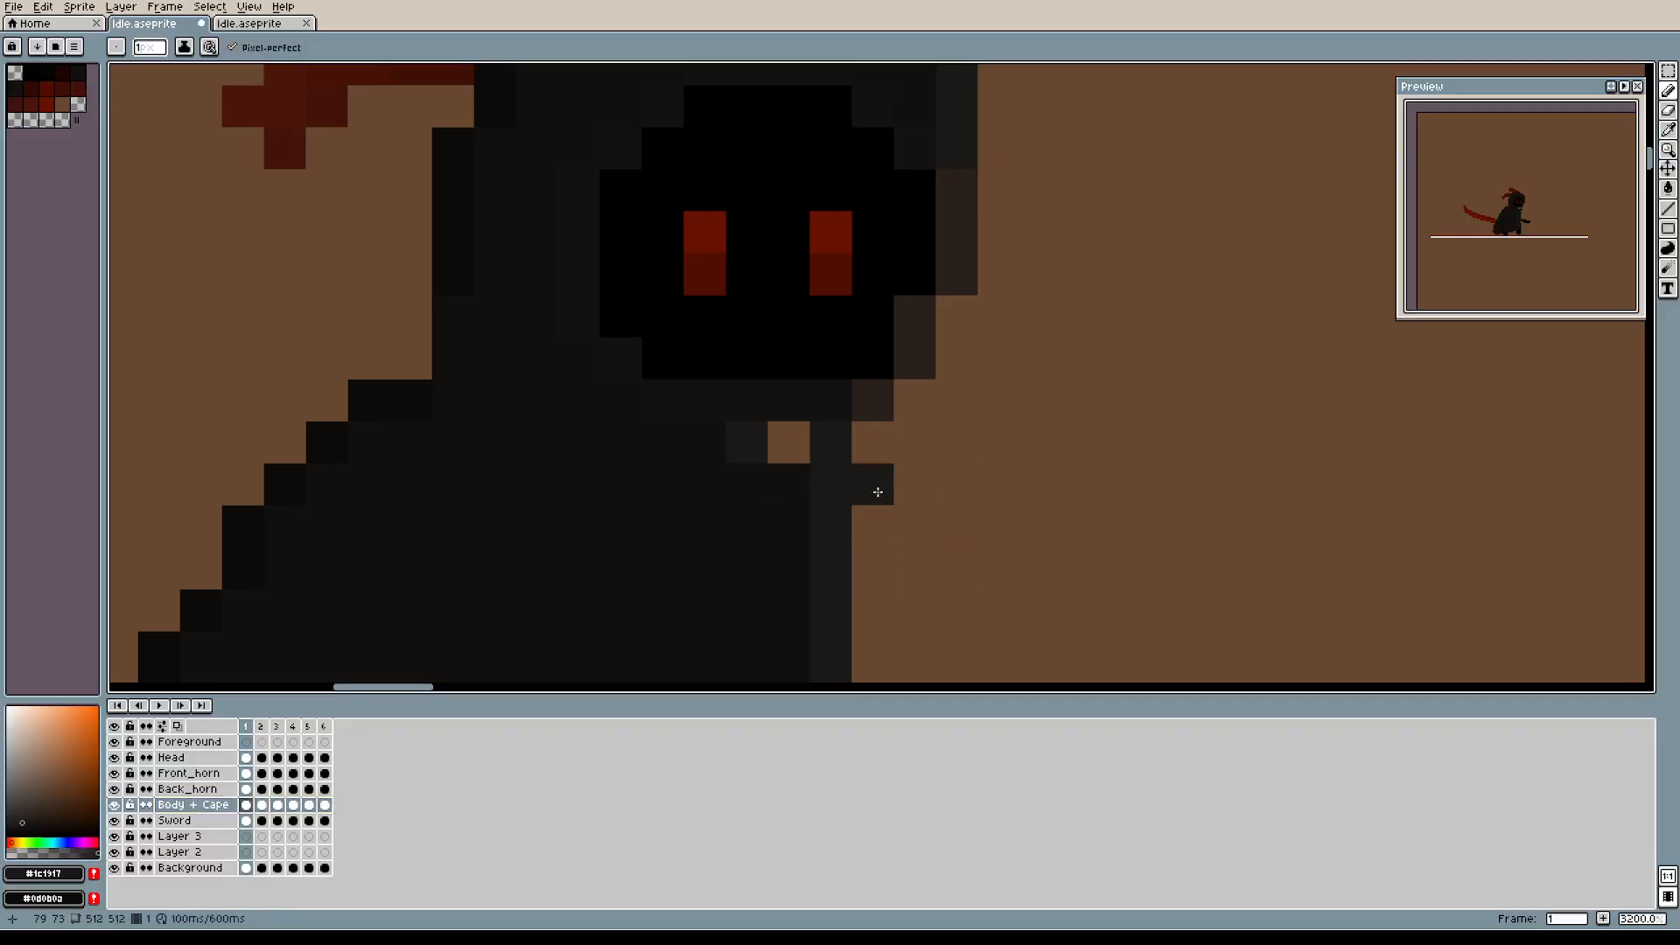
{"action": "left_click", "coordinate": [754, 503], "text": "alt"}
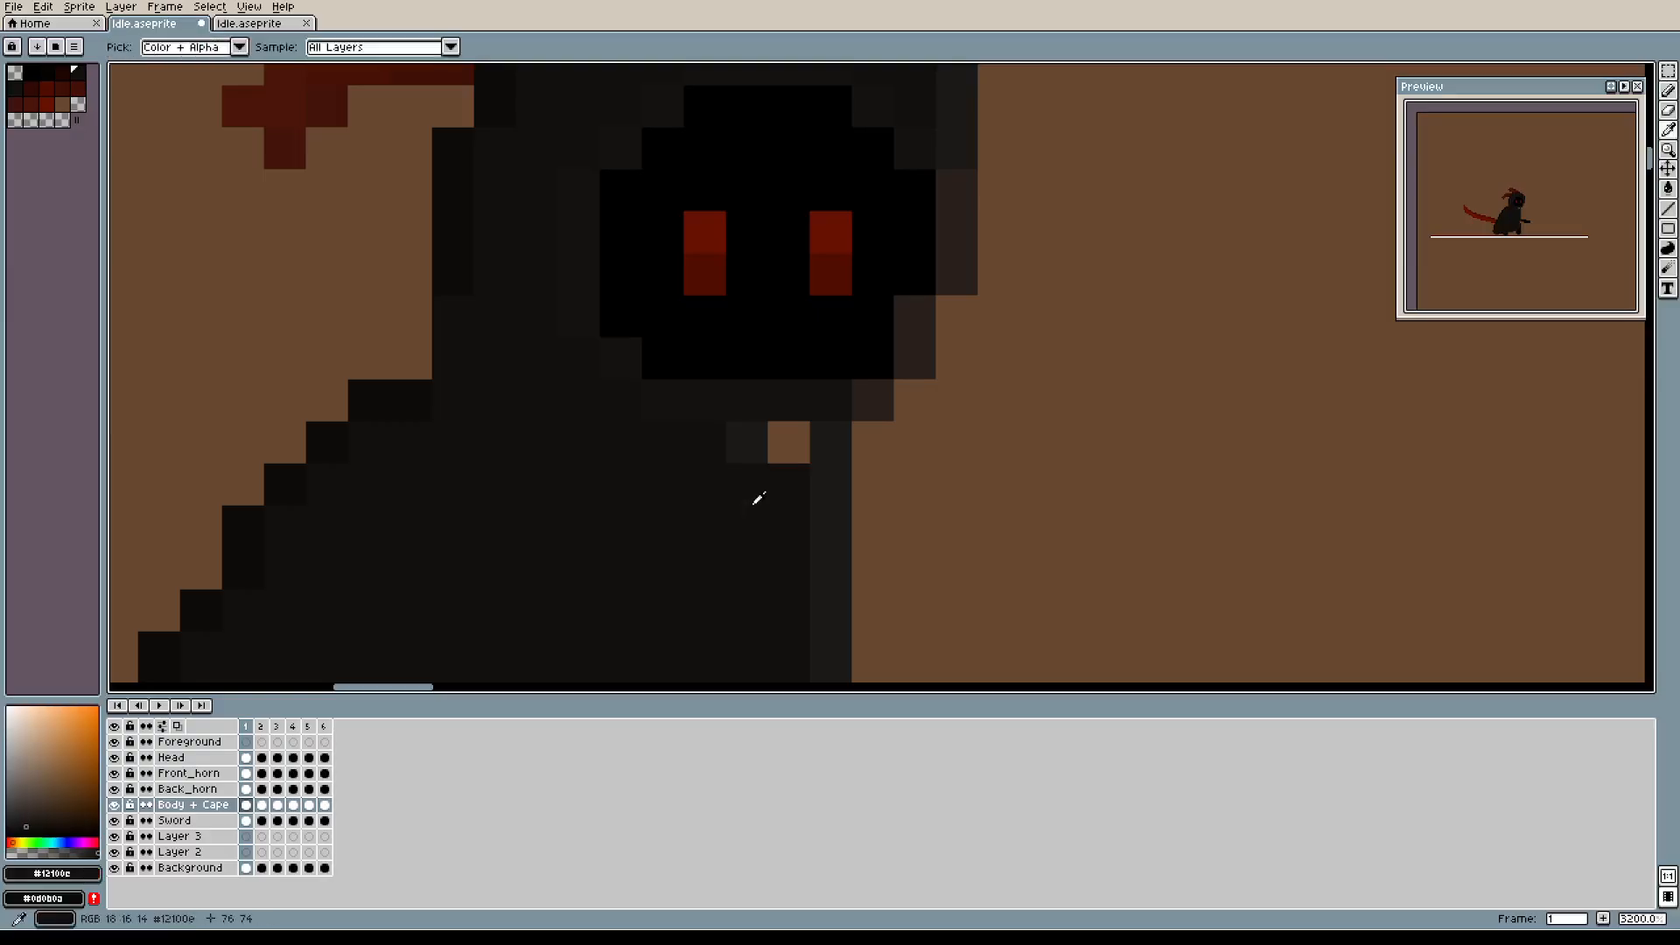
{"action": "left_click", "coordinate": [787, 442]}
Add a dark edge pixel where the neck meets the cape, recolour the shade inside it, and extend the hood's dark rear edge one pixel down.
{"action": "left_click_drag", "start_coordinate": [470, 327], "coordinate": [697, 456]}
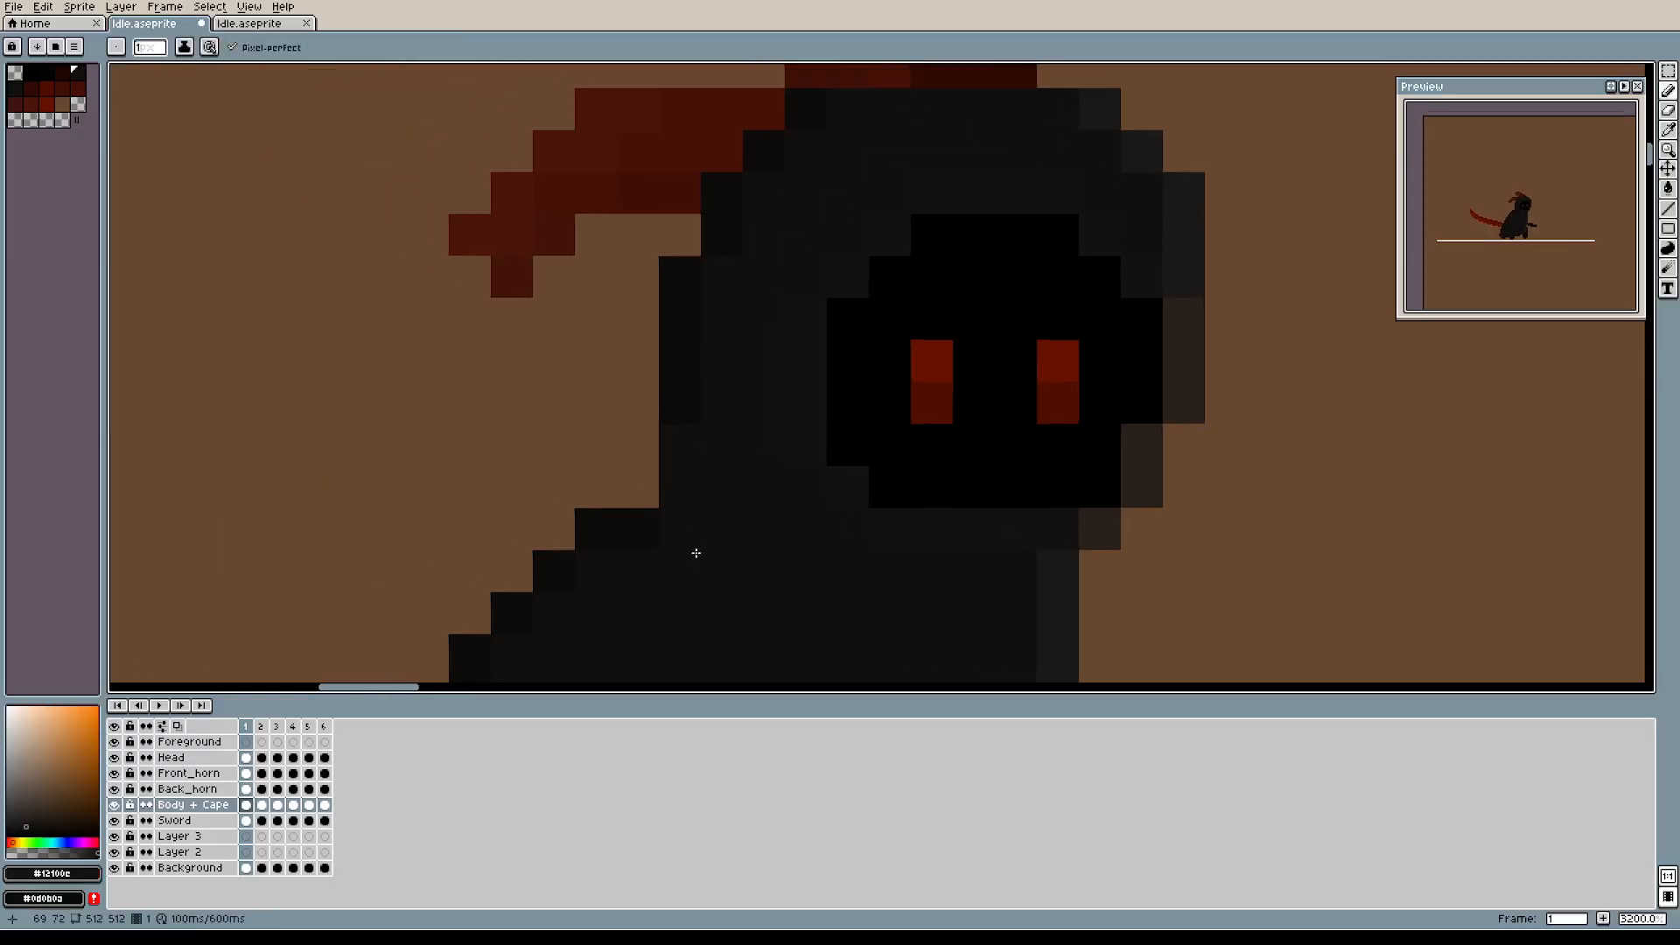
{"action": "left_click", "coordinate": [648, 490]}
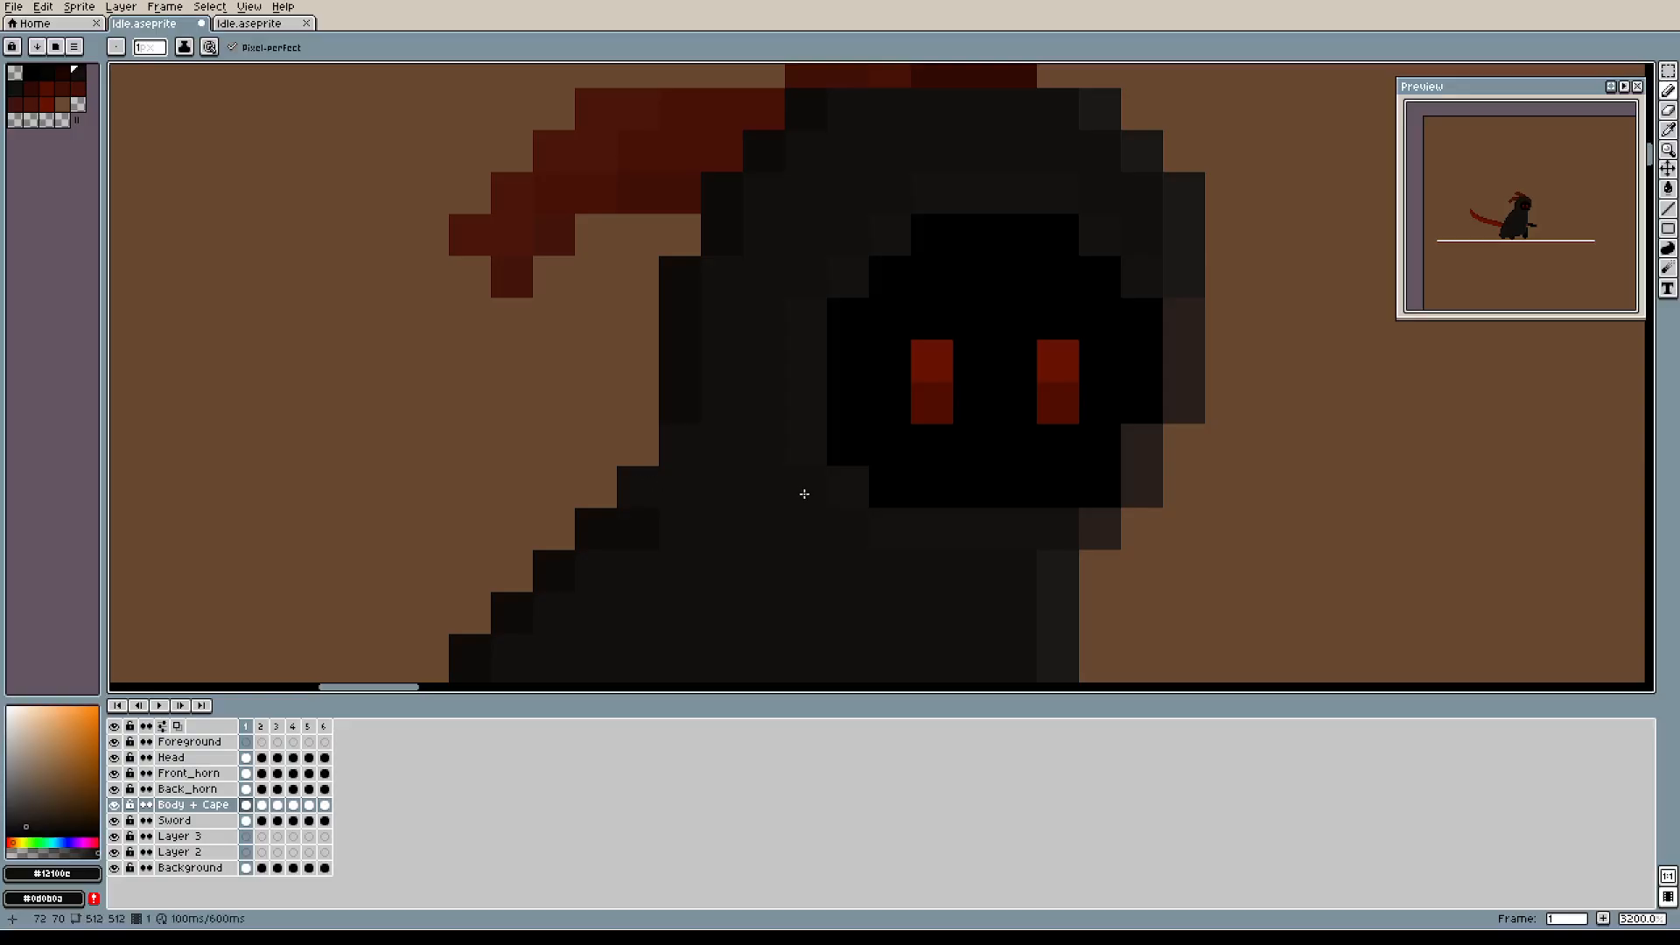
{"action": "left_click", "coordinate": [642, 514], "text": "alt"}
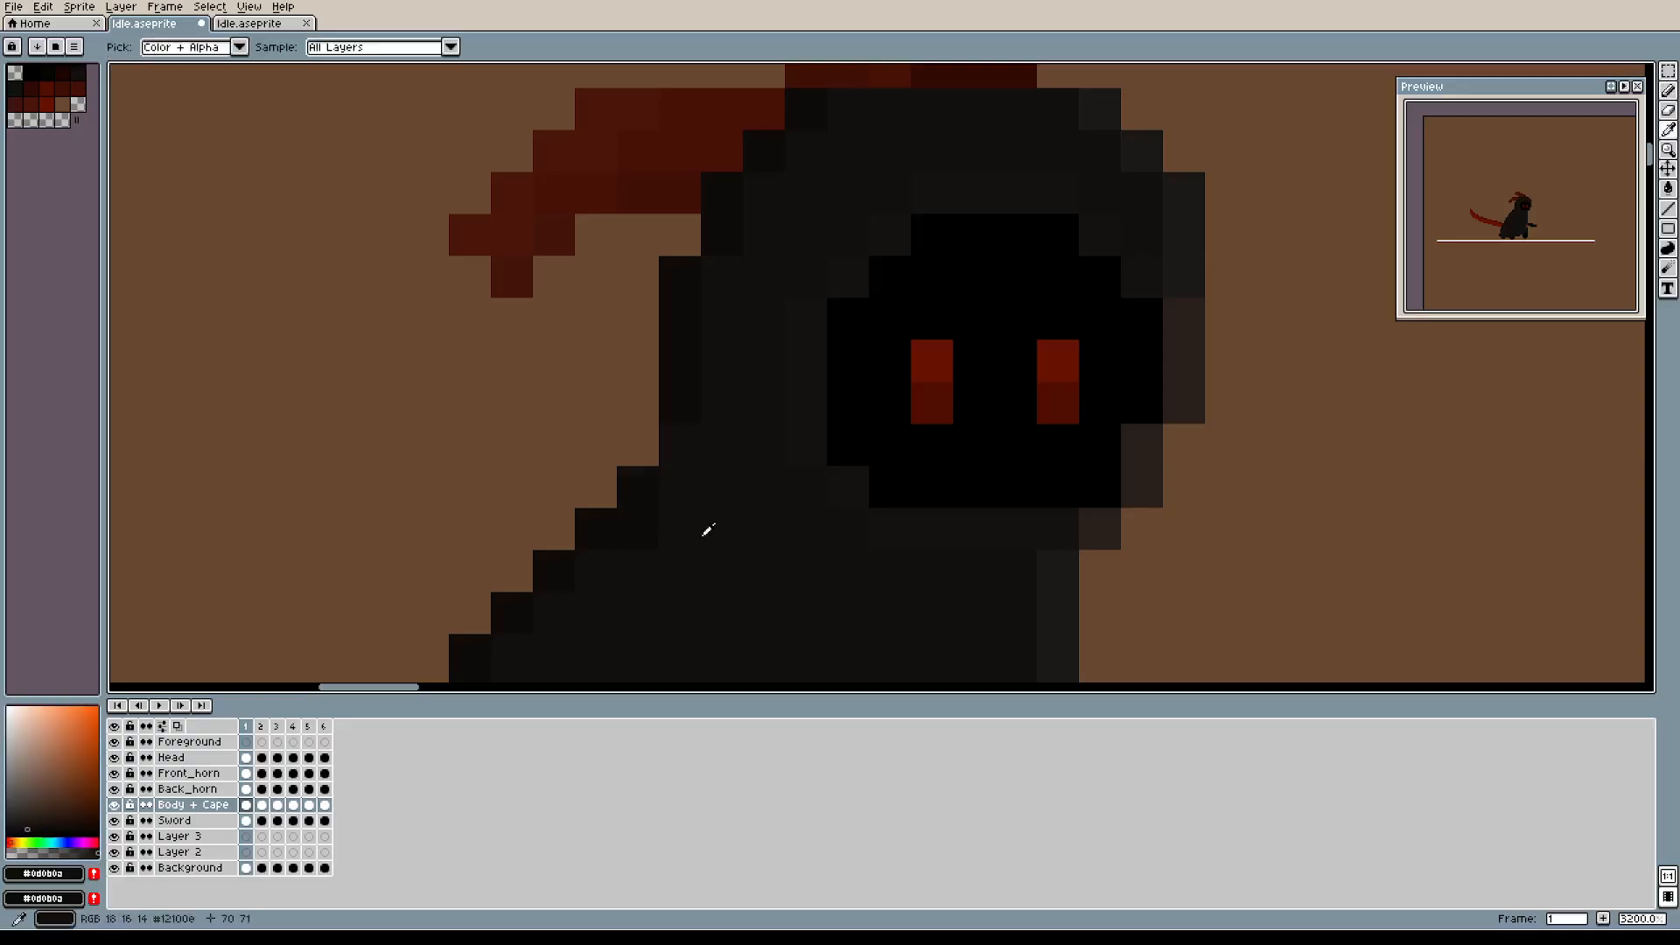
{"action": "left_click", "coordinate": [665, 525], "text": "alt"}
{"action": "left_click_drag", "start_coordinate": [780, 426], "coordinate": [746, 495]}
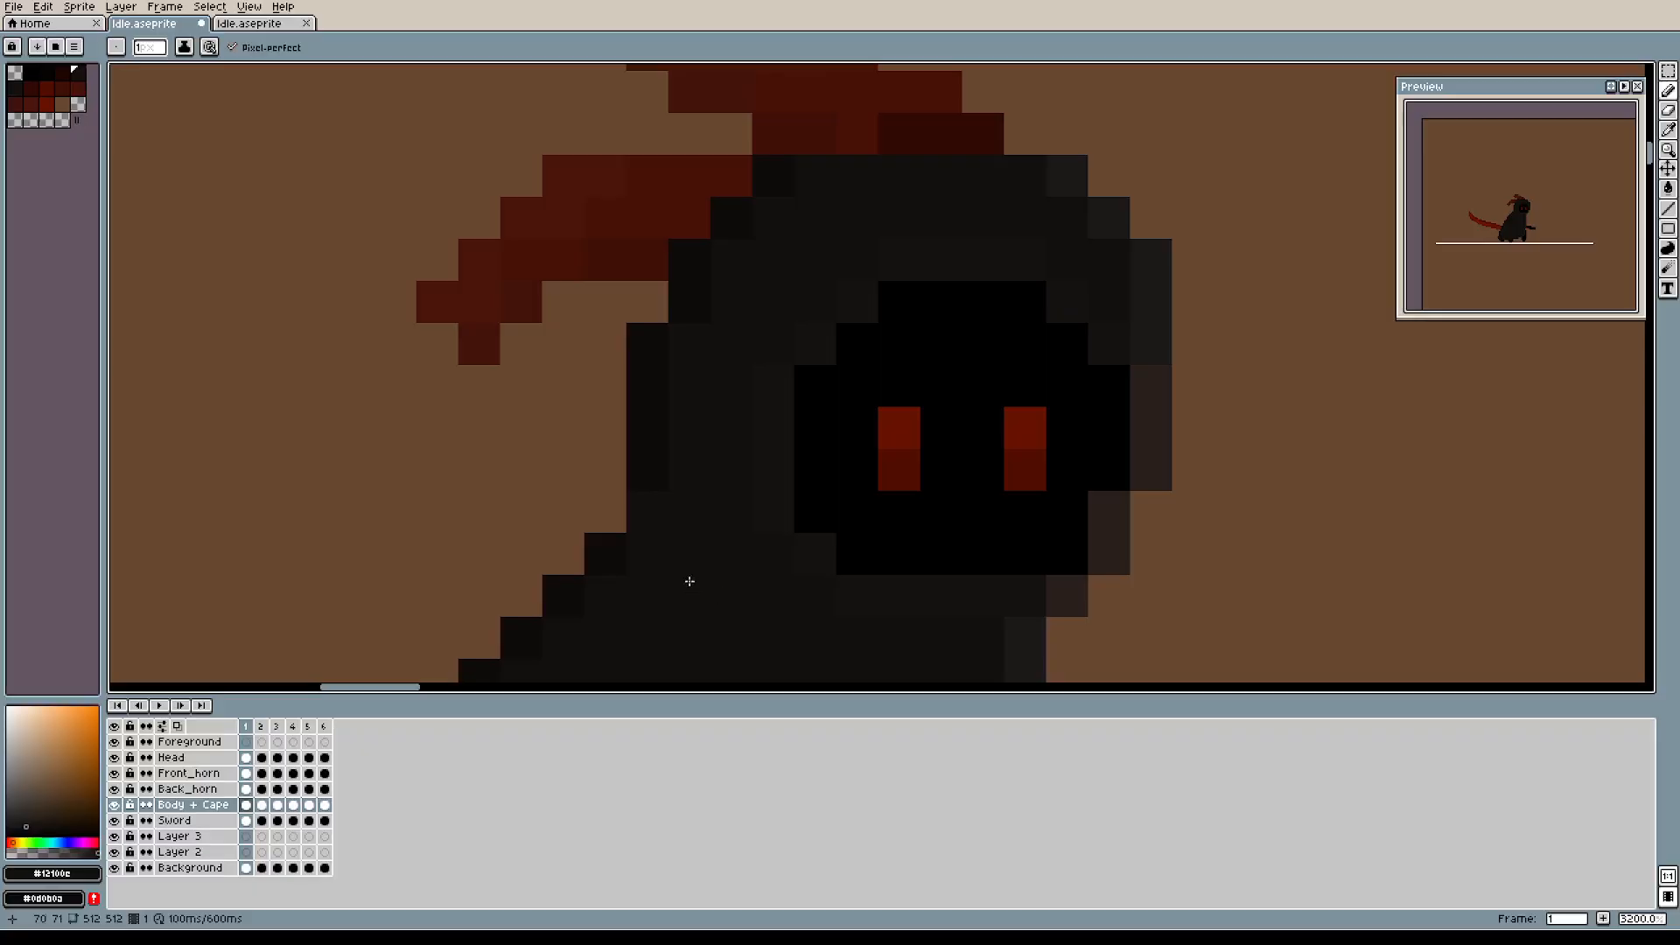
{"action": "left_click", "coordinate": [217, 758]}
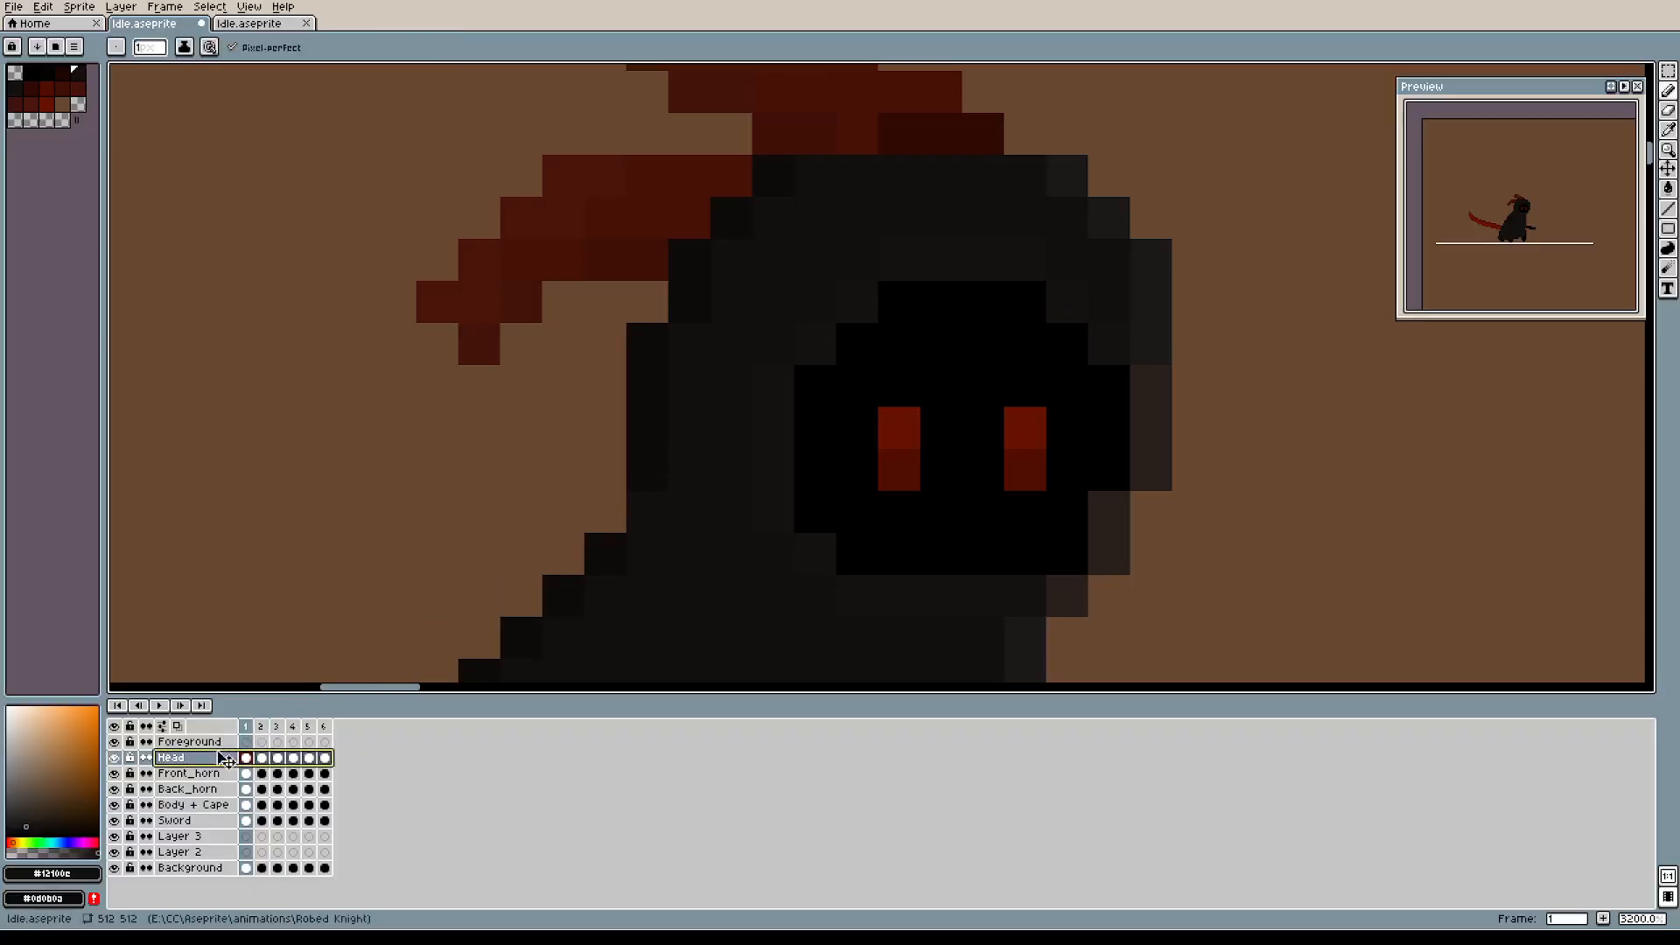
{"action": "left_click", "coordinate": [635, 494], "text": "alt"}
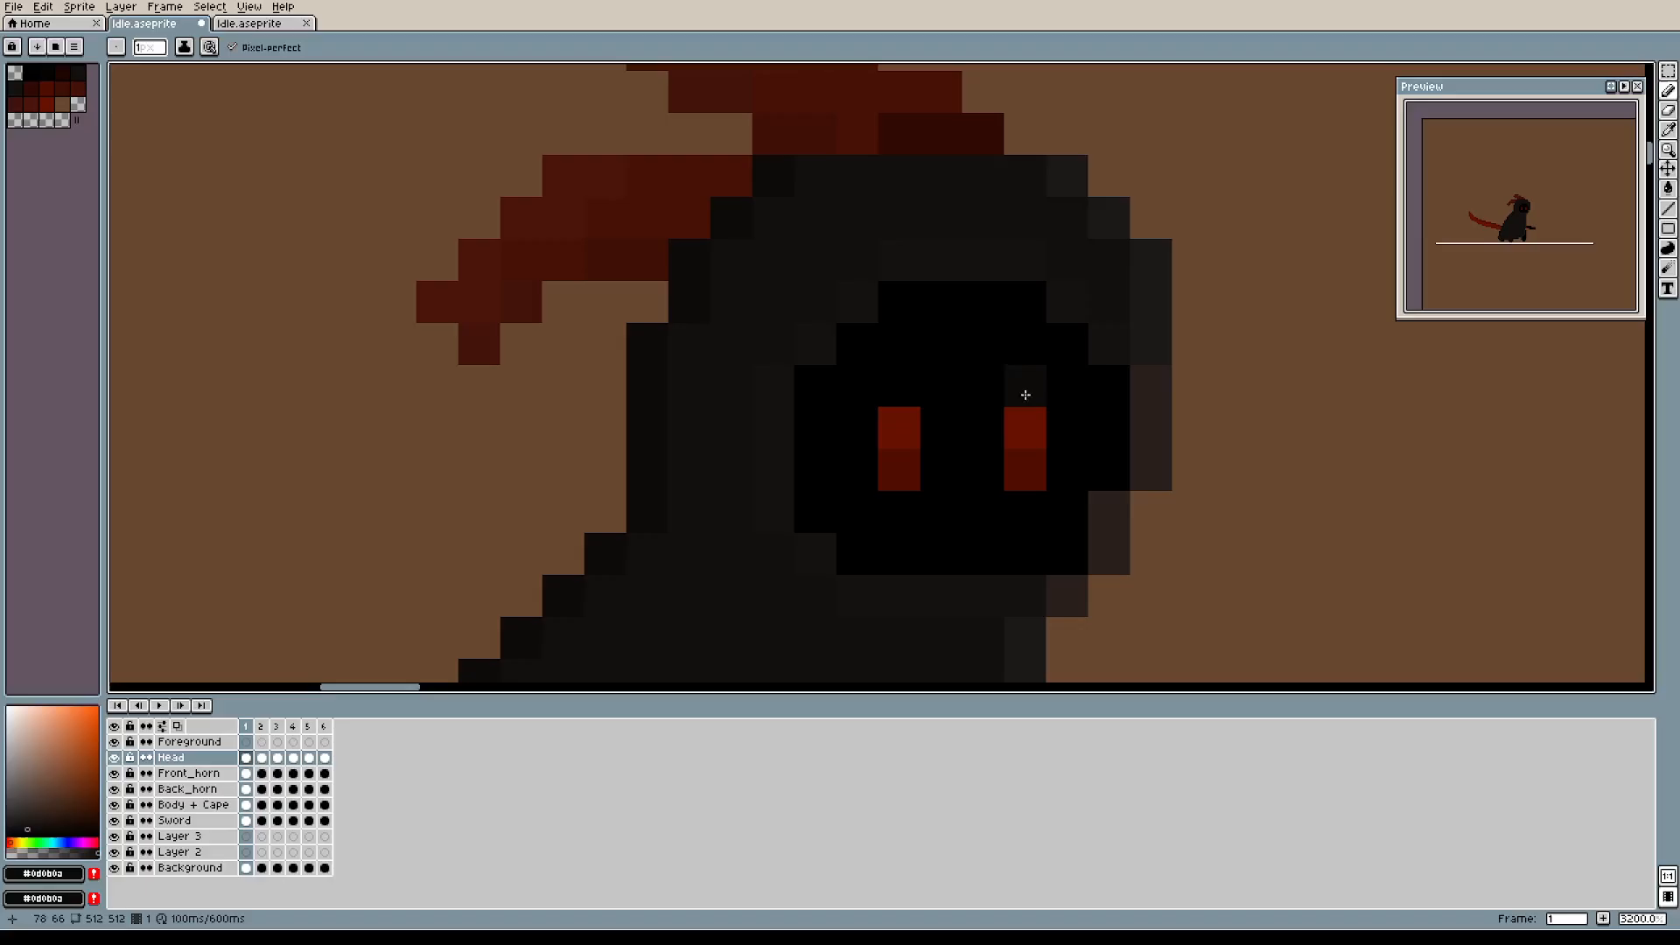
Play back the six-frame animation and examine the head's motion before stopping it.
{"action": "scroll", "coordinate": [1107, 289], "scroll_direction": "down", "scroll_amount": 1}
{"action": "scroll", "coordinate": [1145, 468], "scroll_direction": "down", "scroll_amount": 2}
{"action": "left_click_drag", "start_coordinate": [1146, 468], "coordinate": [1012, 347]}
{"action": "scroll", "coordinate": [1080, 255], "scroll_direction": "down", "scroll_amount": 1}
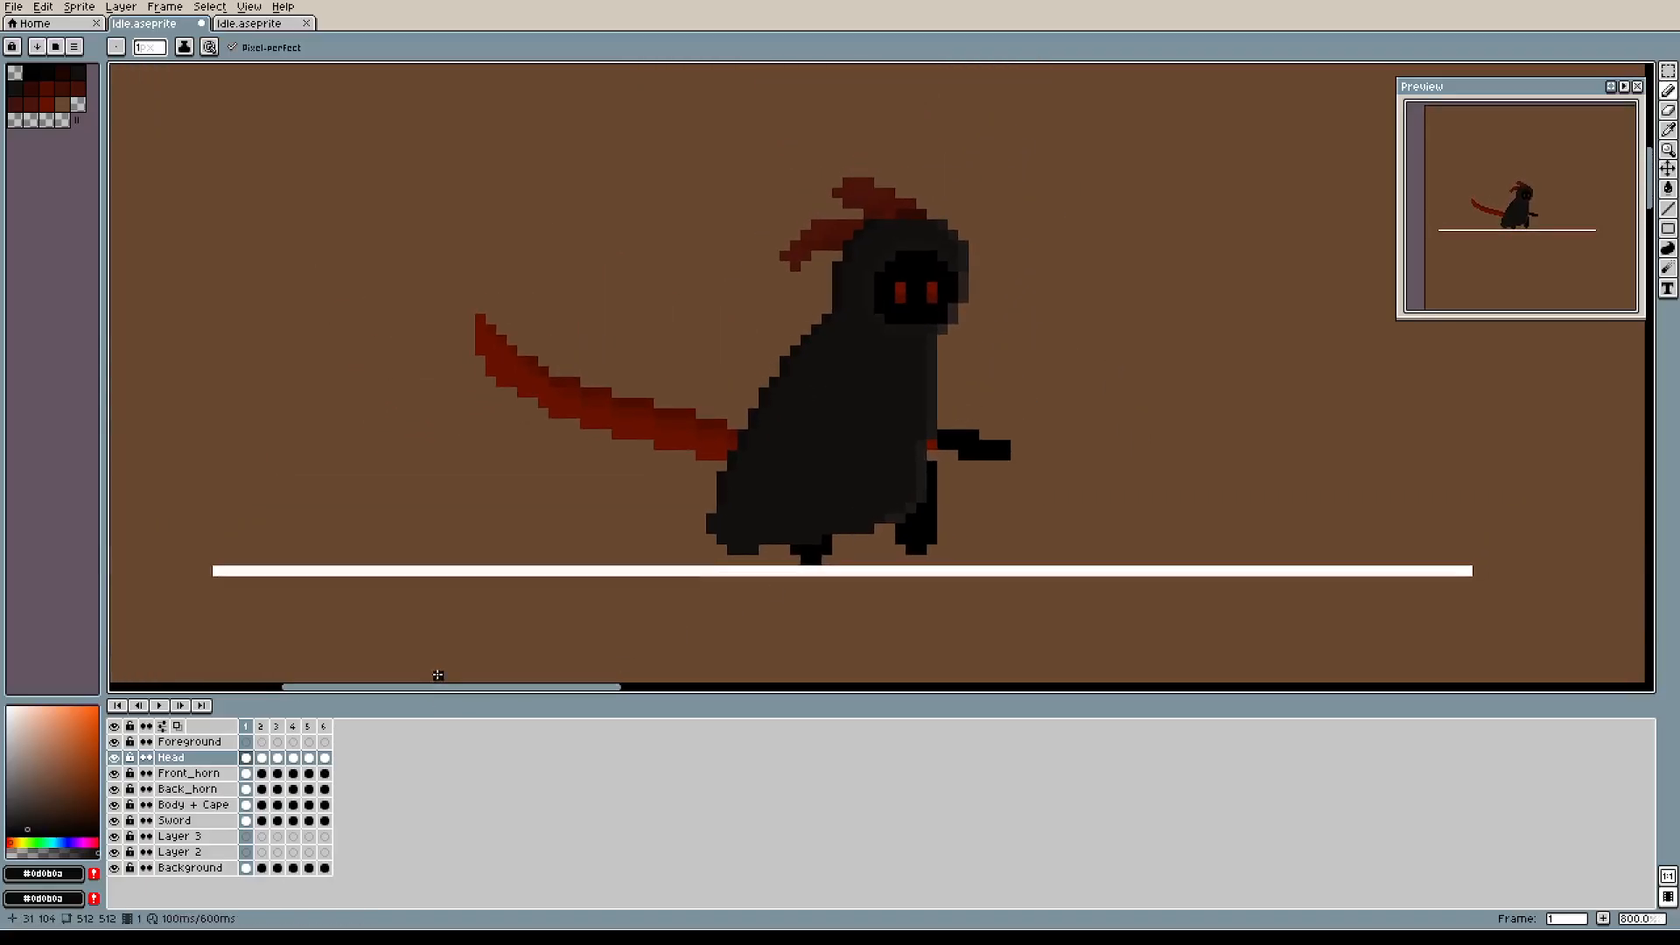
{"action": "left_click", "coordinate": [158, 705]}
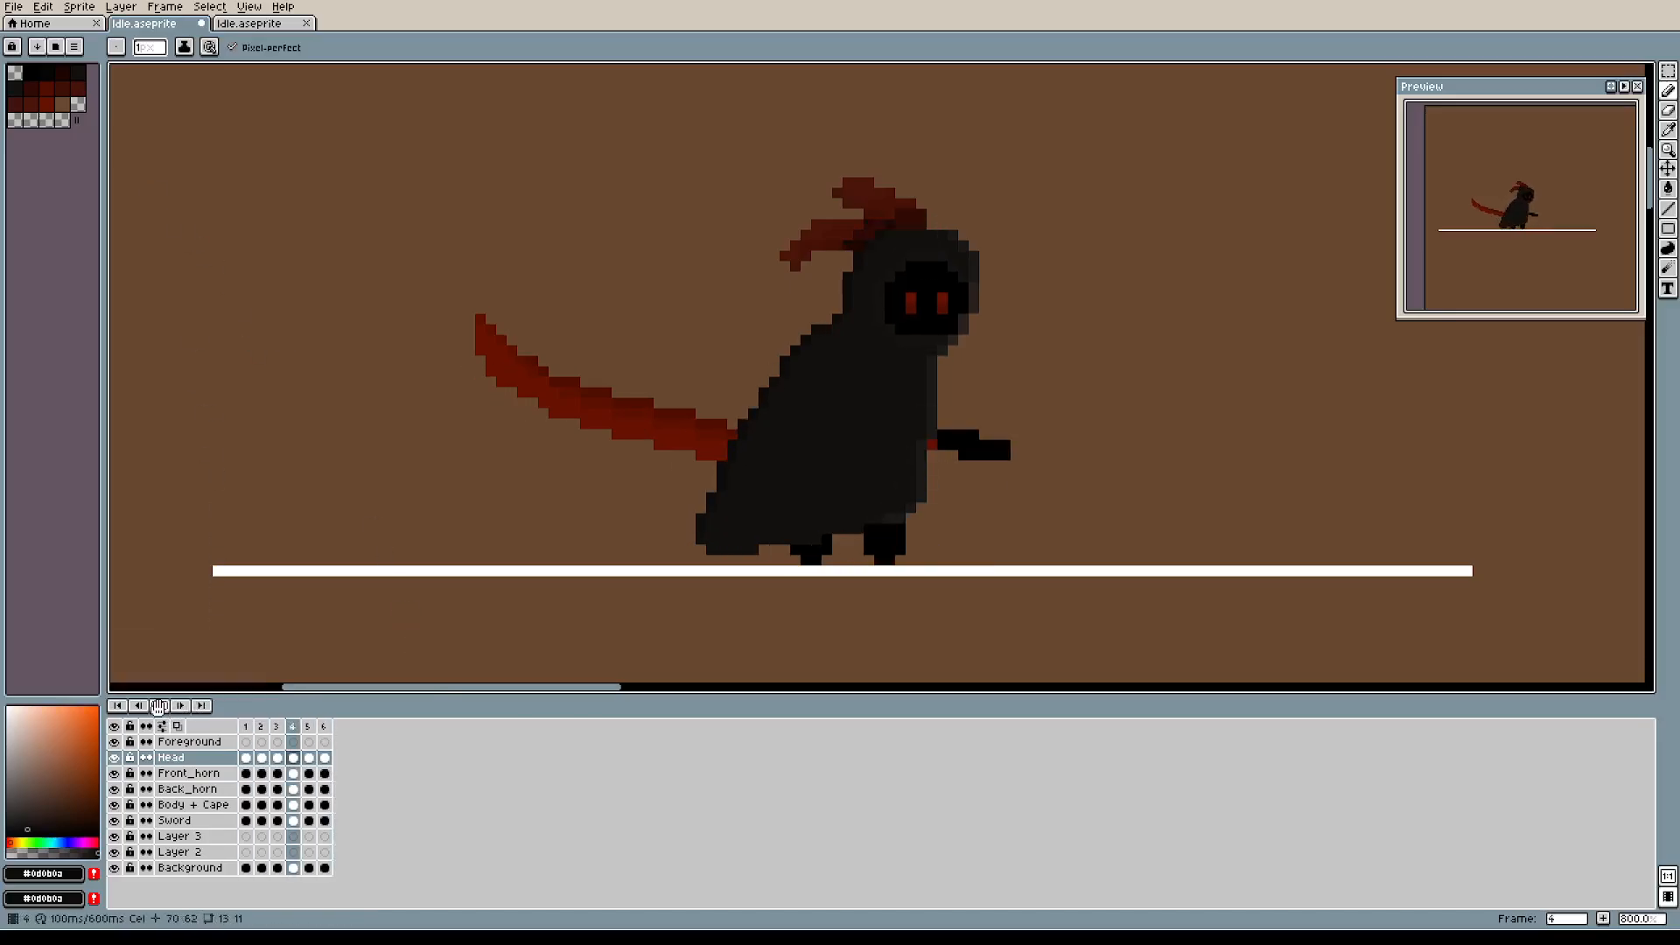
{"action": "left_click", "coordinate": [158, 707]}
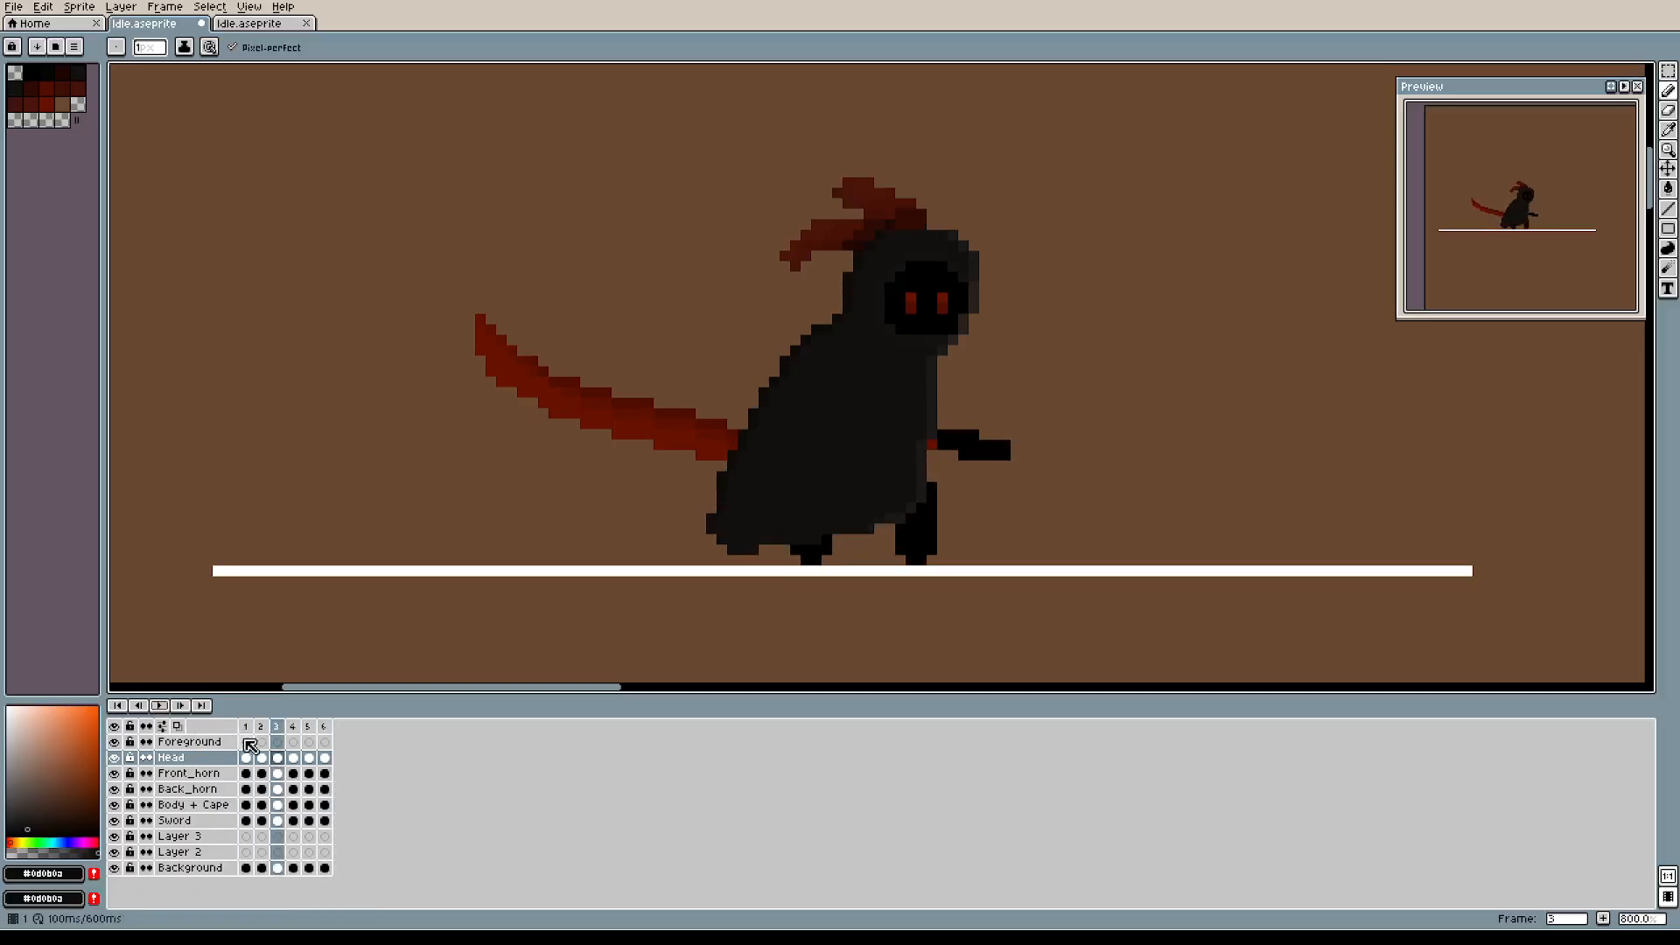
Shift the front horn on frame 1 of the Front_horn layer one pixel up and one pixel rearward to follow the head.
{"action": "left_click", "coordinate": [247, 742]}
{"action": "left_click_drag", "start_coordinate": [727, 120], "coordinate": [851, 238]}
{"action": "scroll", "coordinate": [851, 238], "scroll_direction": "up", "scroll_amount": 4}
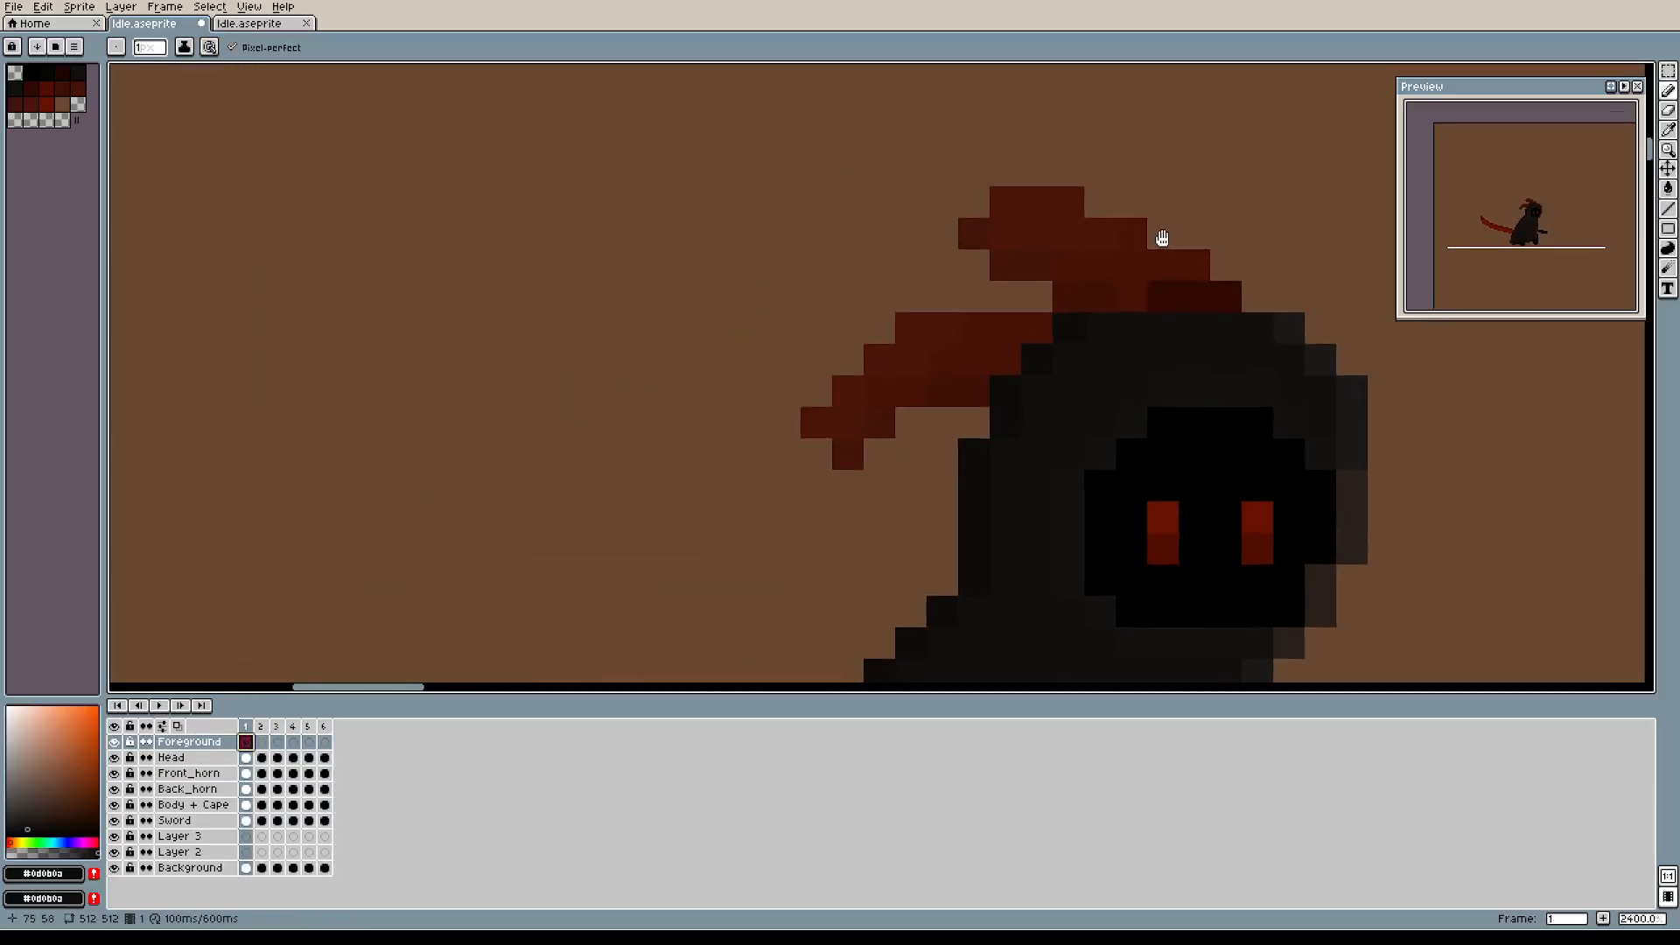
{"action": "left_click", "coordinate": [210, 773]}
{"action": "key", "text": "i"}
{"action": "key", "text": "b"}
{"action": "key", "text": "m"}
{"action": "left_click_drag", "start_coordinate": [630, 344], "coordinate": [1199, 536]}
{"action": "mouse_move", "coordinate": [880, 413]}
{"action": "left_mouse_down"}
{"action": "mouse_move", "coordinate": [825, 394]}
{"action": "mouse_move", "coordinate": [837, 401]}
{"action": "left_mouse_up"}
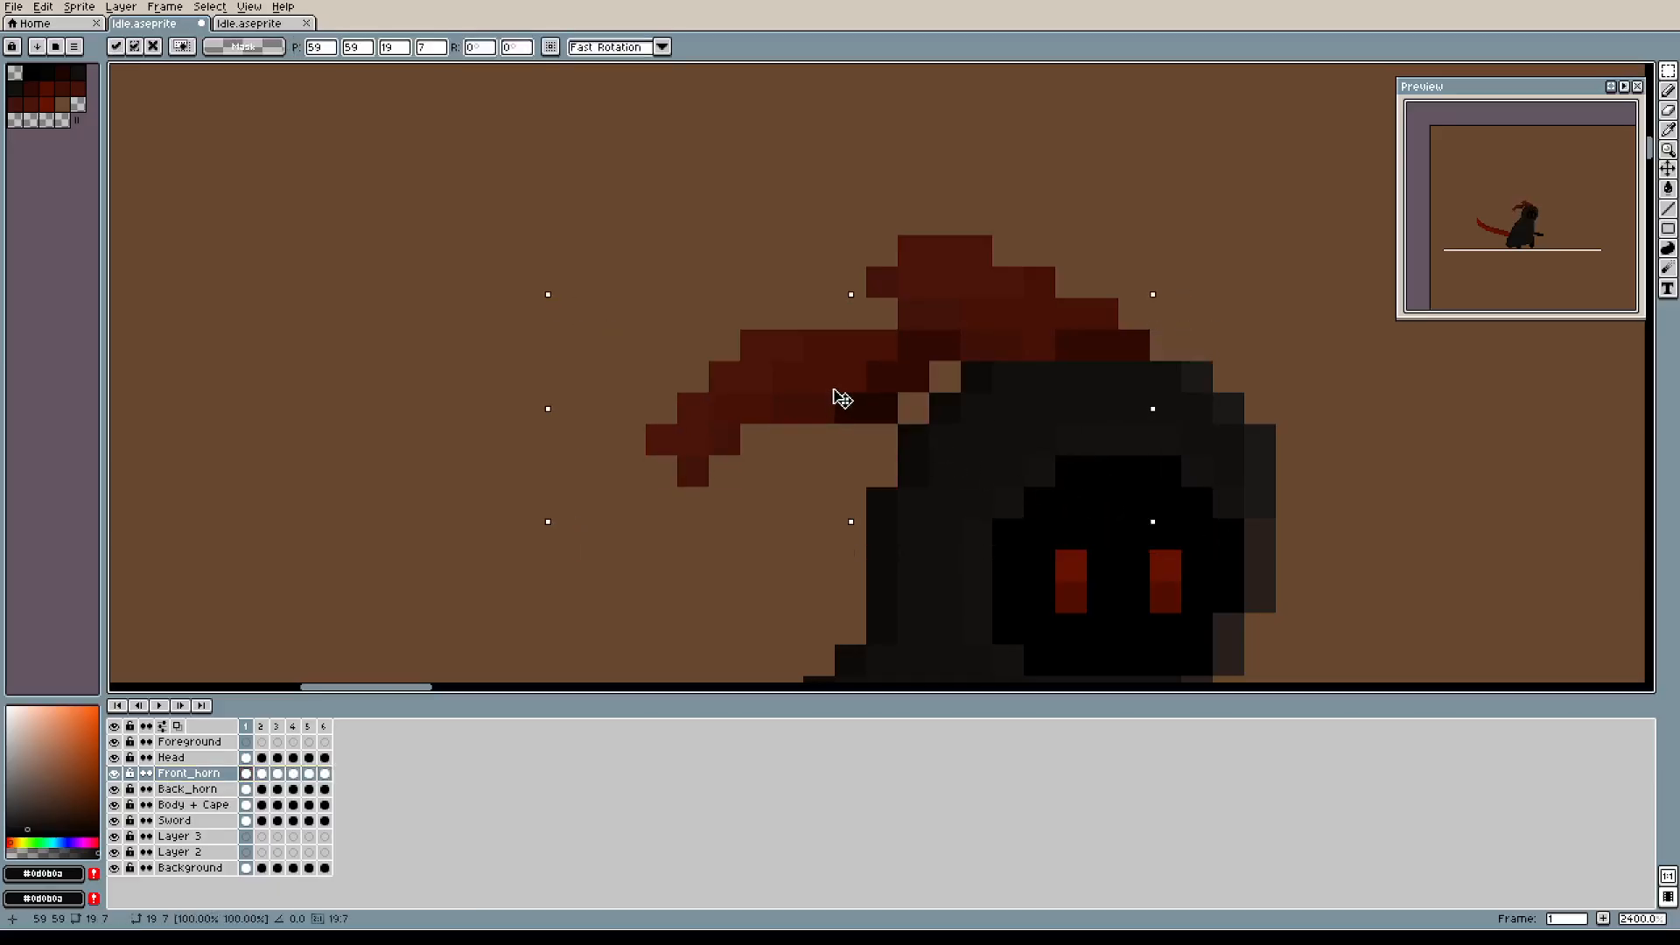
{"action": "key", "text": "Right"}
{"action": "left_click", "coordinate": [661, 218]}
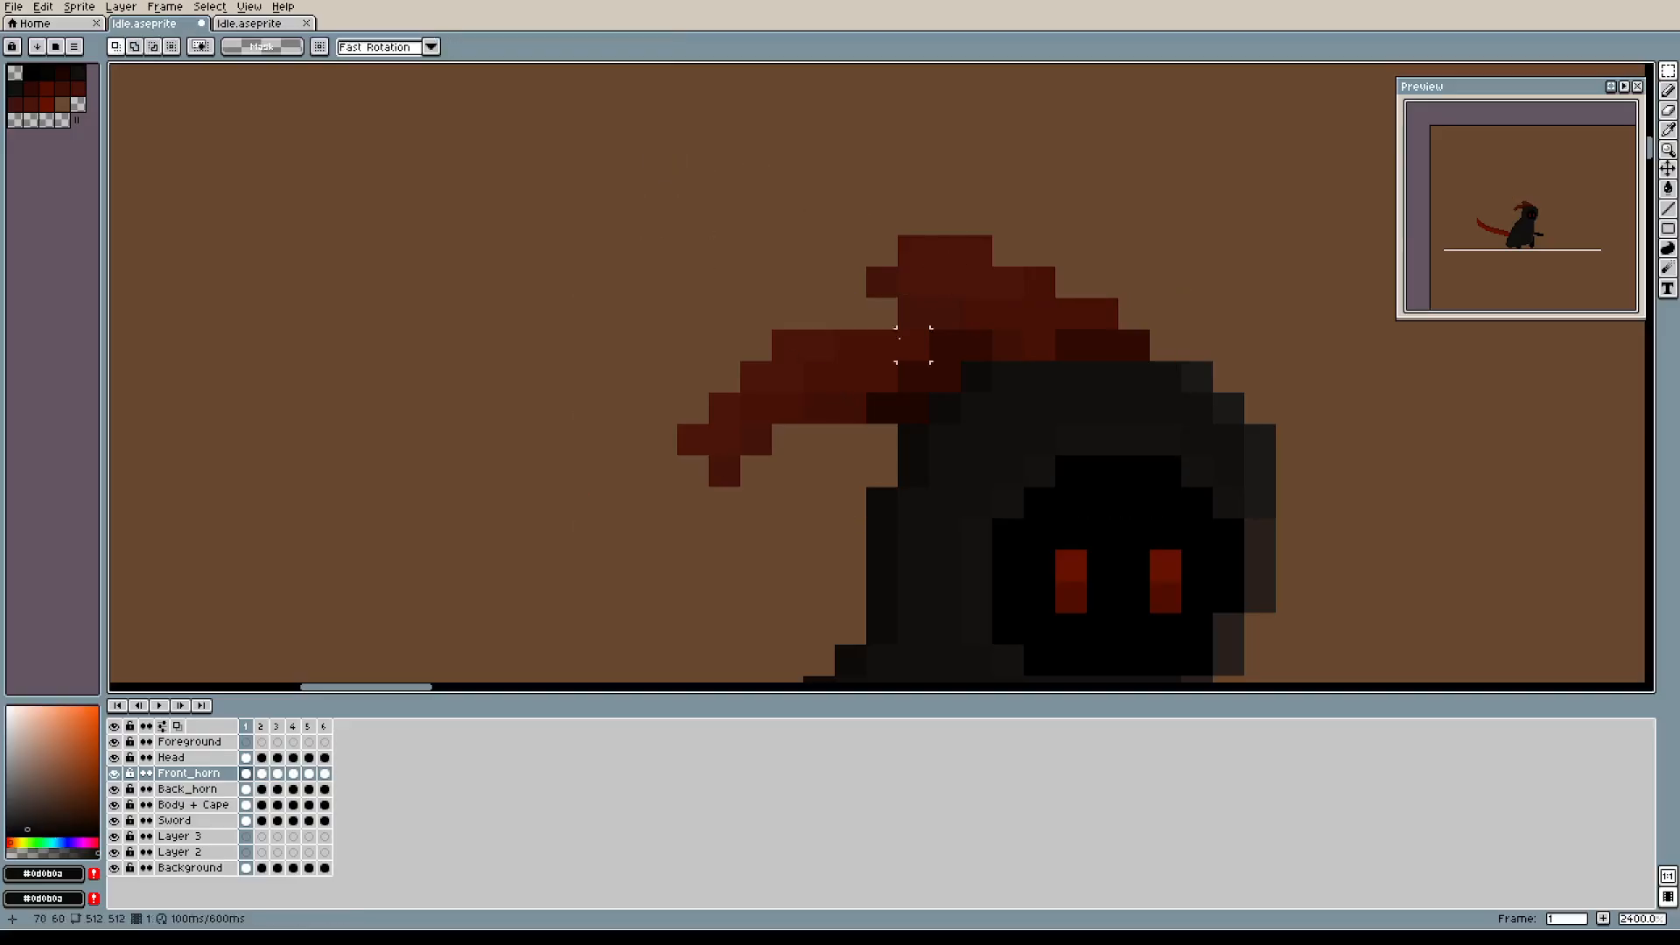
Move the back horn on frame 1 of the Back_horn layer one pixel up and one pixel rearward.
{"action": "left_click", "coordinate": [211, 794]}
{"action": "left_click_drag", "start_coordinate": [769, 137], "coordinate": [1245, 393]}
{"action": "mouse_move", "coordinate": [1049, 291]}
{"action": "left_mouse_down"}
{"action": "mouse_move", "coordinate": [1018, 291]}
{"action": "mouse_move", "coordinate": [1024, 255]}
{"action": "left_mouse_up"}
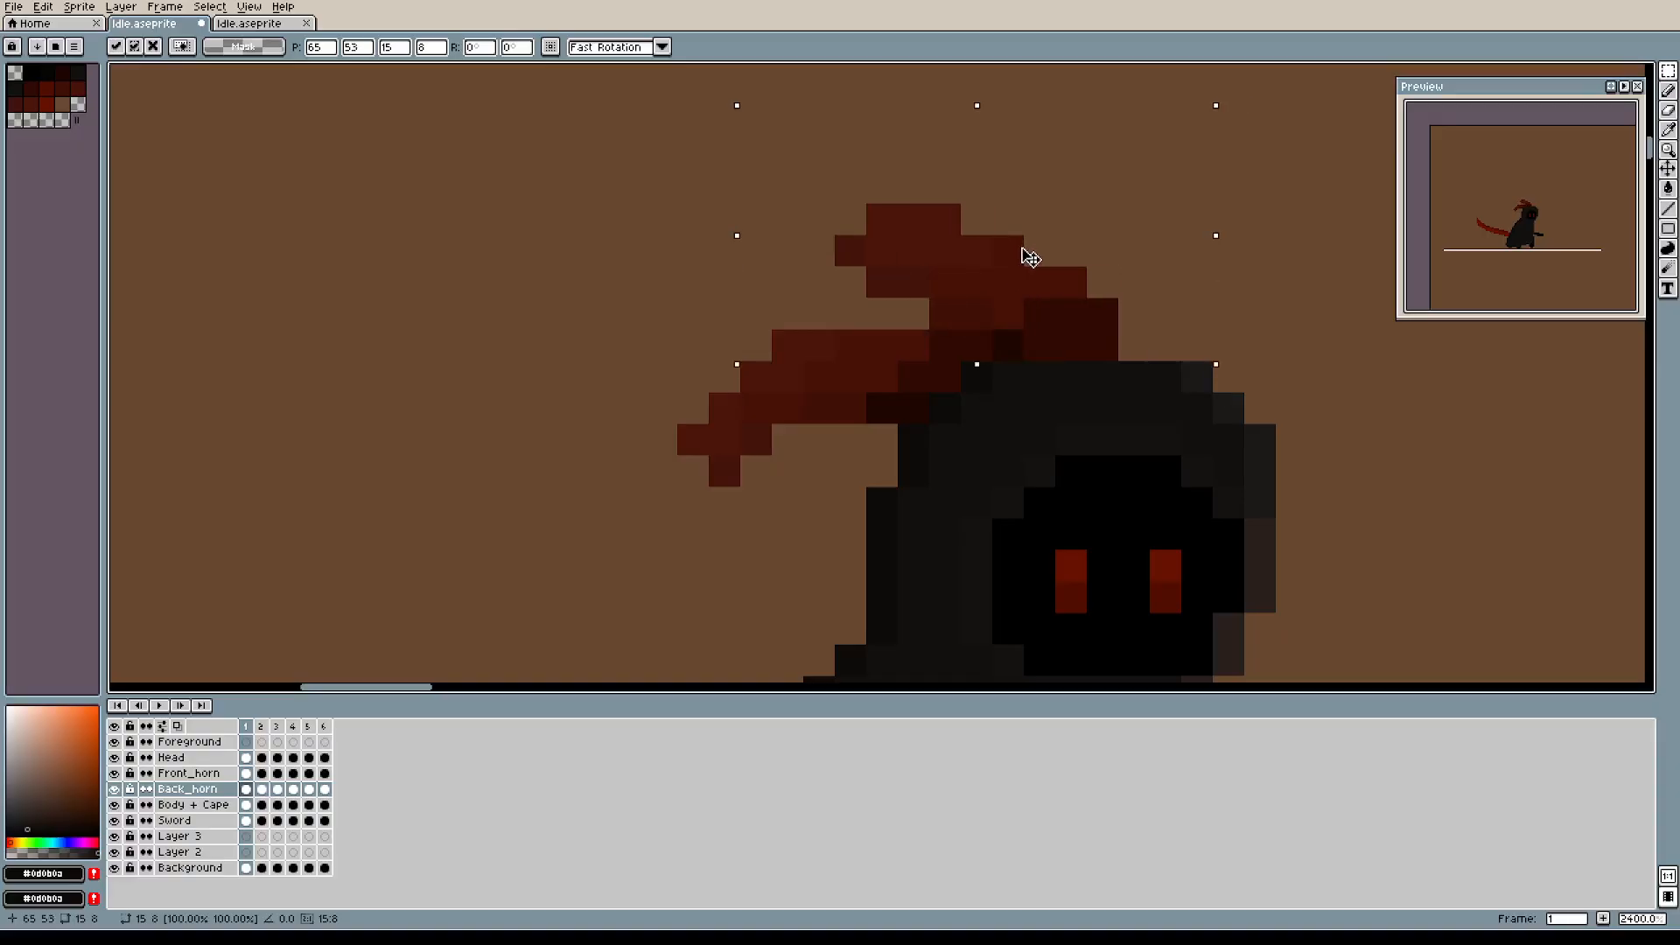
{"action": "left_click", "coordinate": [631, 312]}
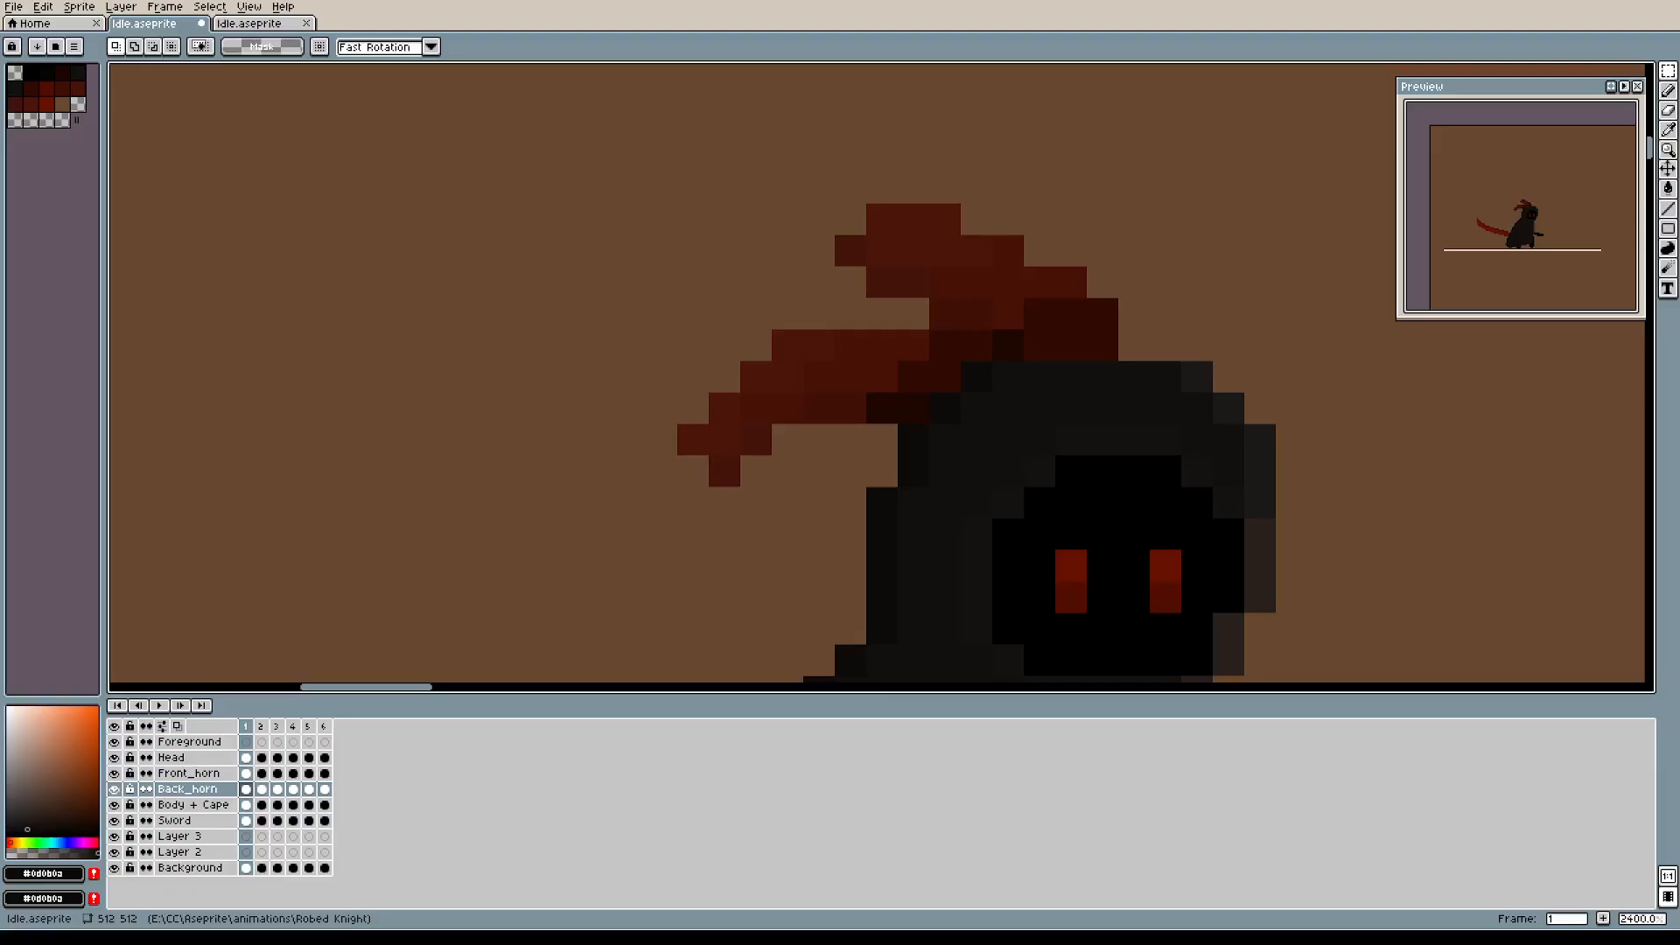
Play the animation briefly, and step through frames 1 to 6 to compare the head, horns and cape.
{"action": "left_click_drag", "start_coordinate": [769, 469], "coordinate": [869, 330]}
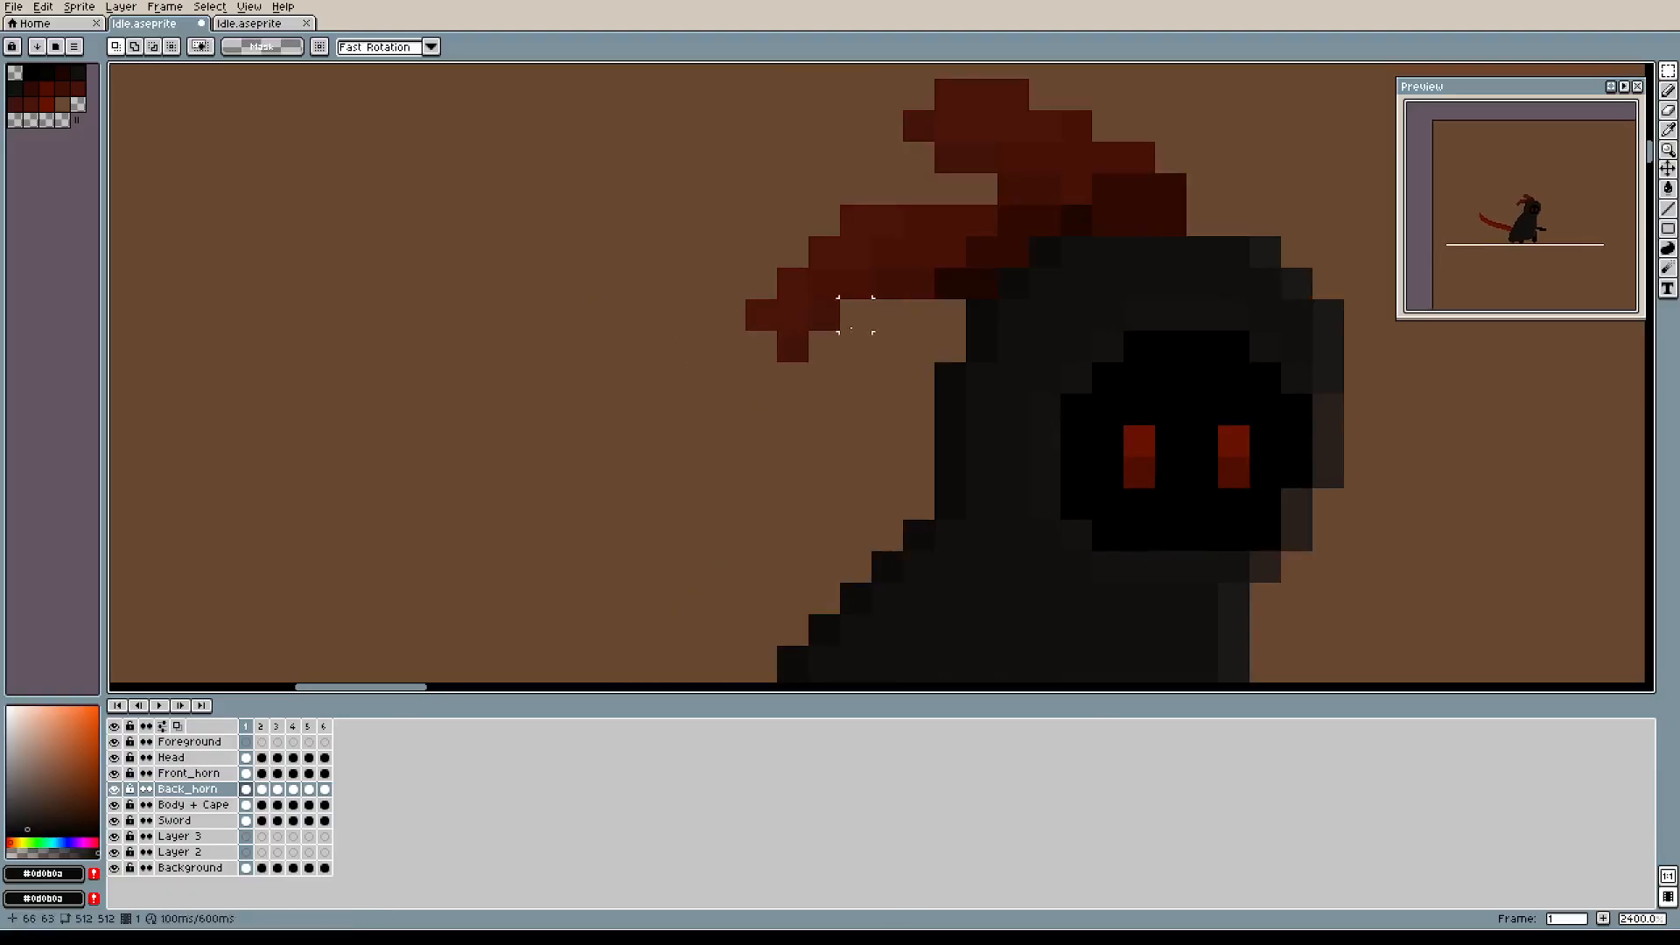
{"action": "left_click", "coordinate": [163, 706]}
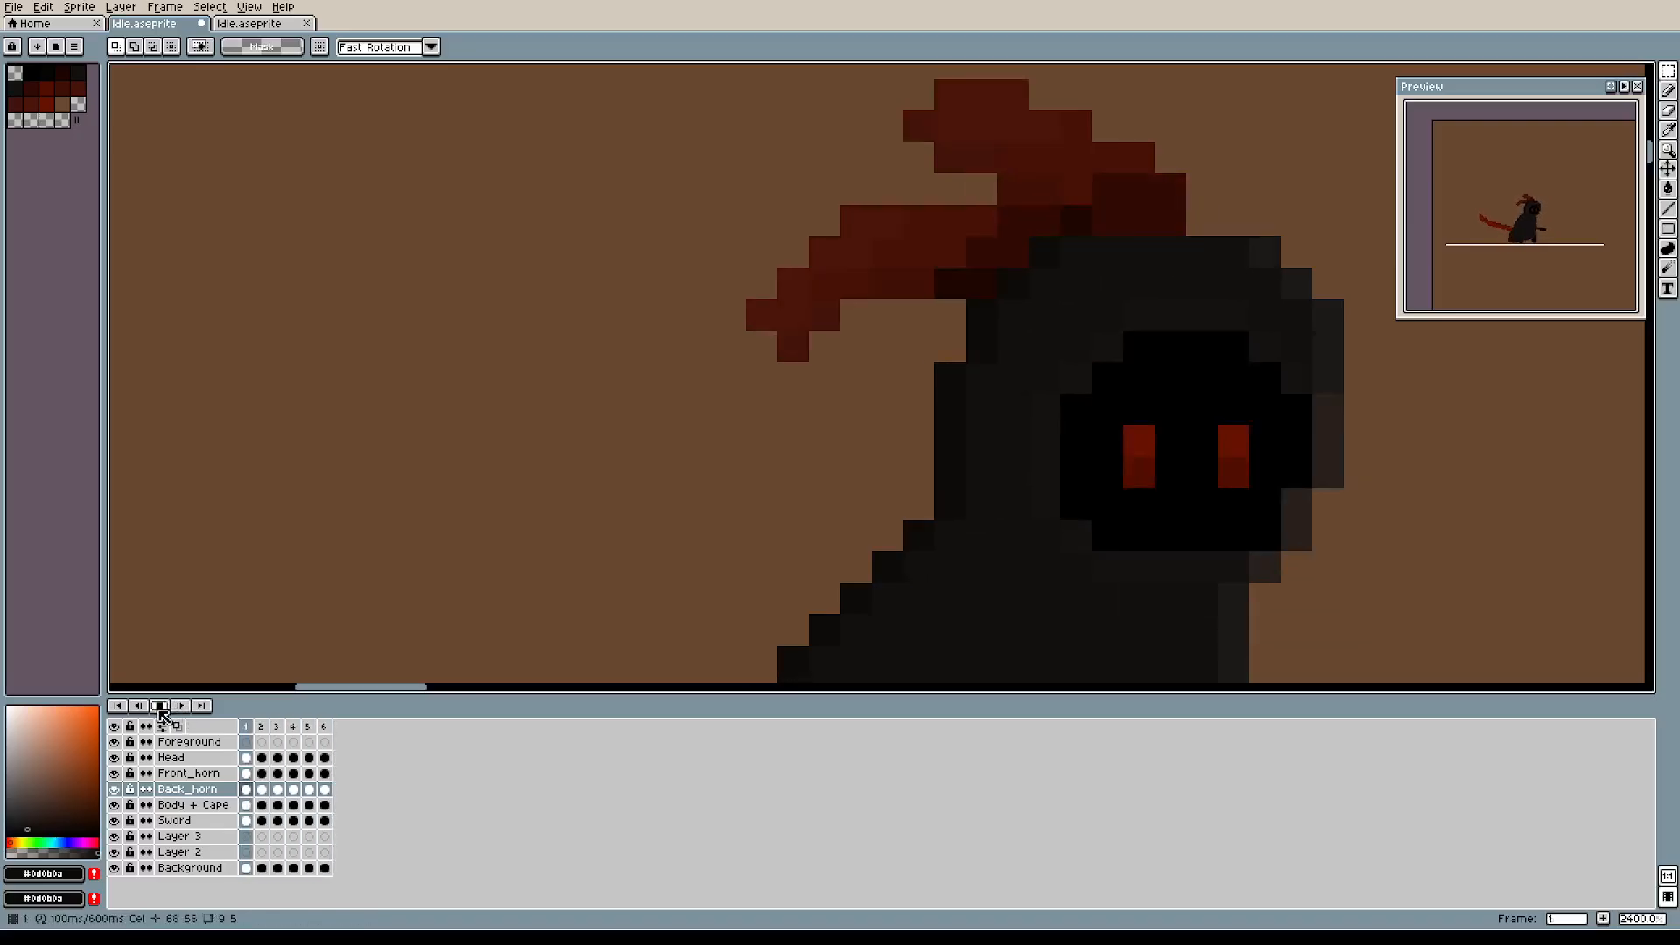
{"action": "left_click", "coordinate": [246, 729]}
{"action": "left_click_drag", "start_coordinate": [1145, 402], "coordinate": [780, 291]}
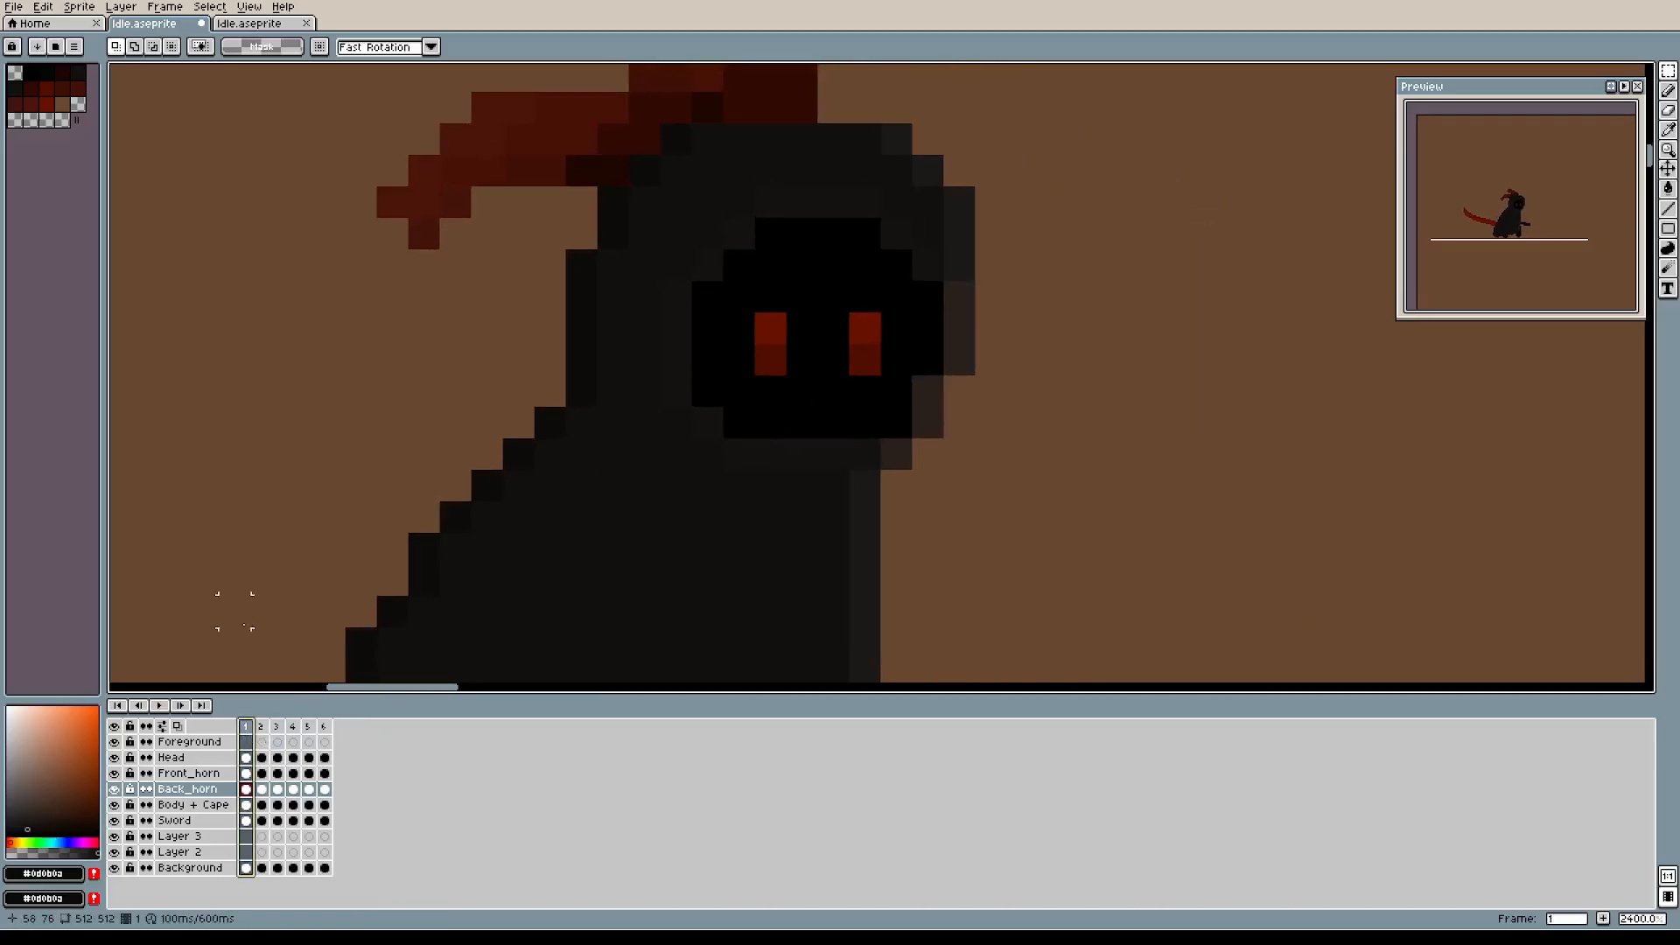
{"action": "left_click", "coordinate": [261, 728]}
{"action": "scroll", "coordinate": [739, 517], "scroll_direction": "down", "scroll_amount": 2}
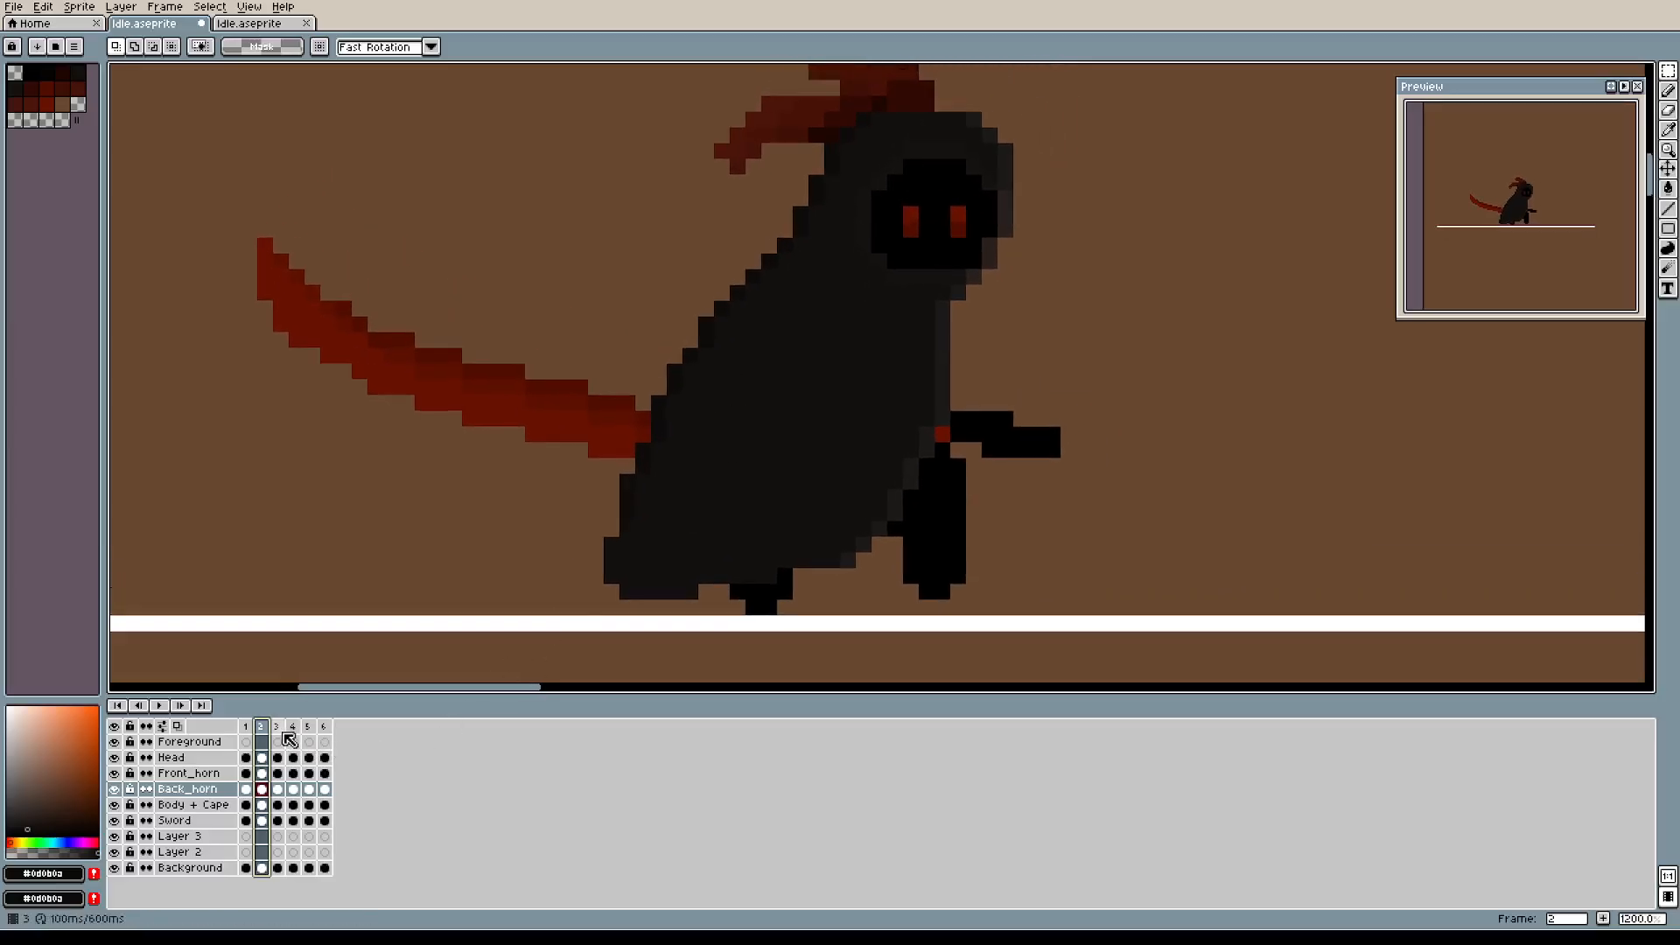
{"action": "left_click", "coordinate": [284, 737]}
{"action": "left_click", "coordinate": [298, 730]}
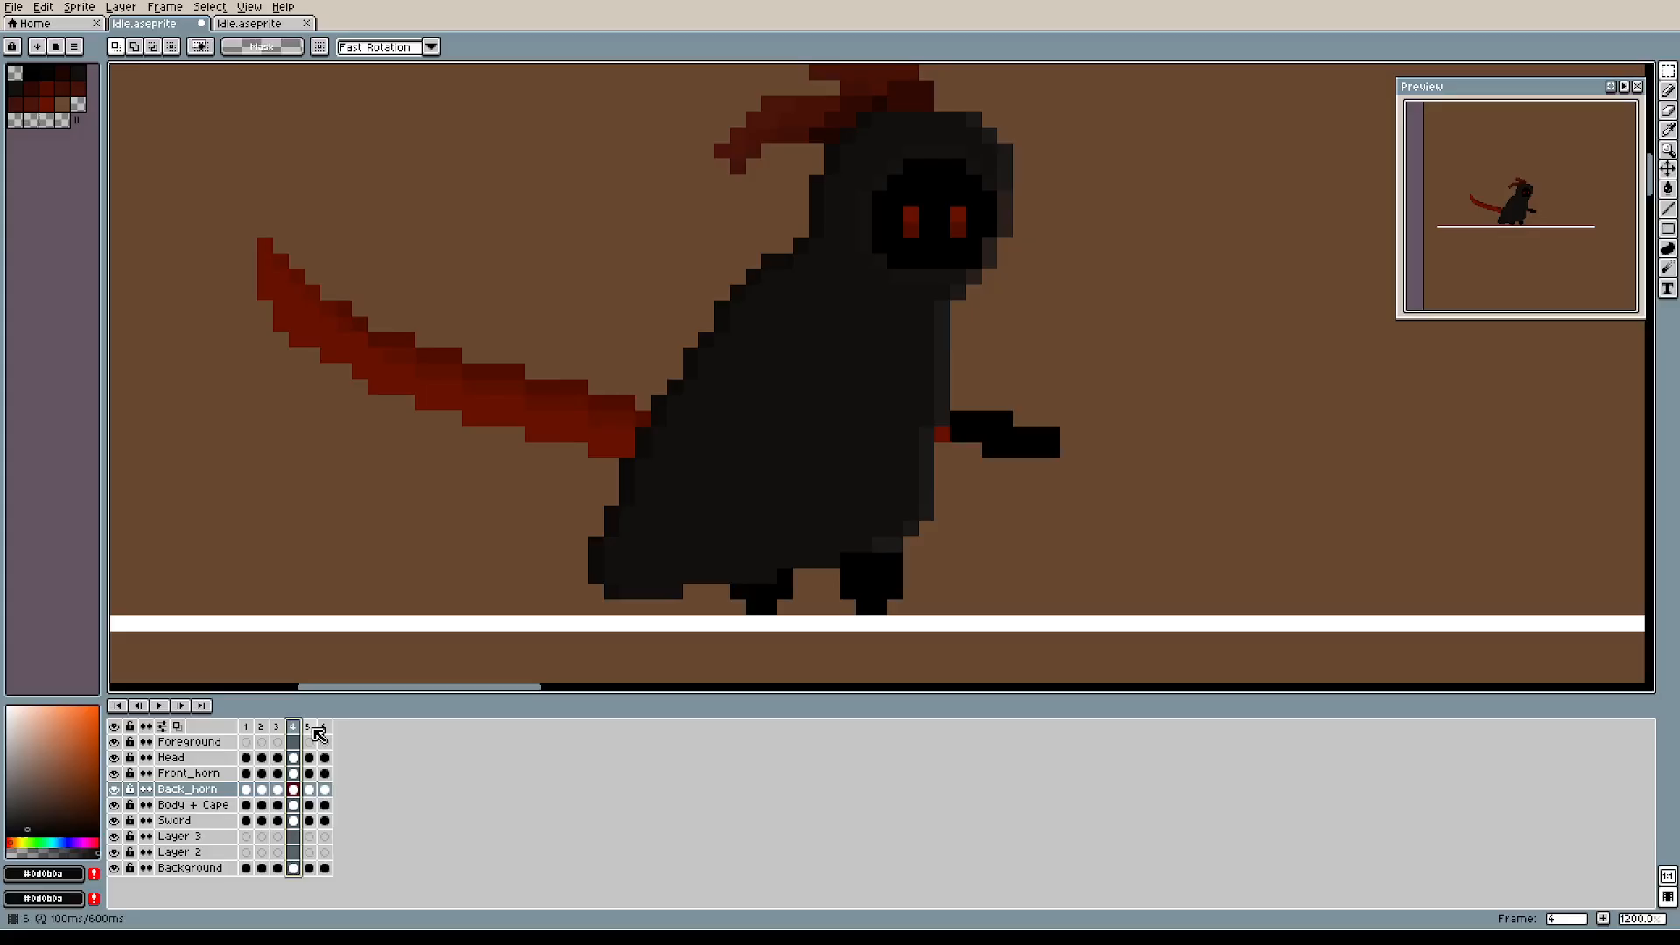
{"action": "left_click", "coordinate": [309, 730]}
{"action": "left_click", "coordinate": [326, 730]}
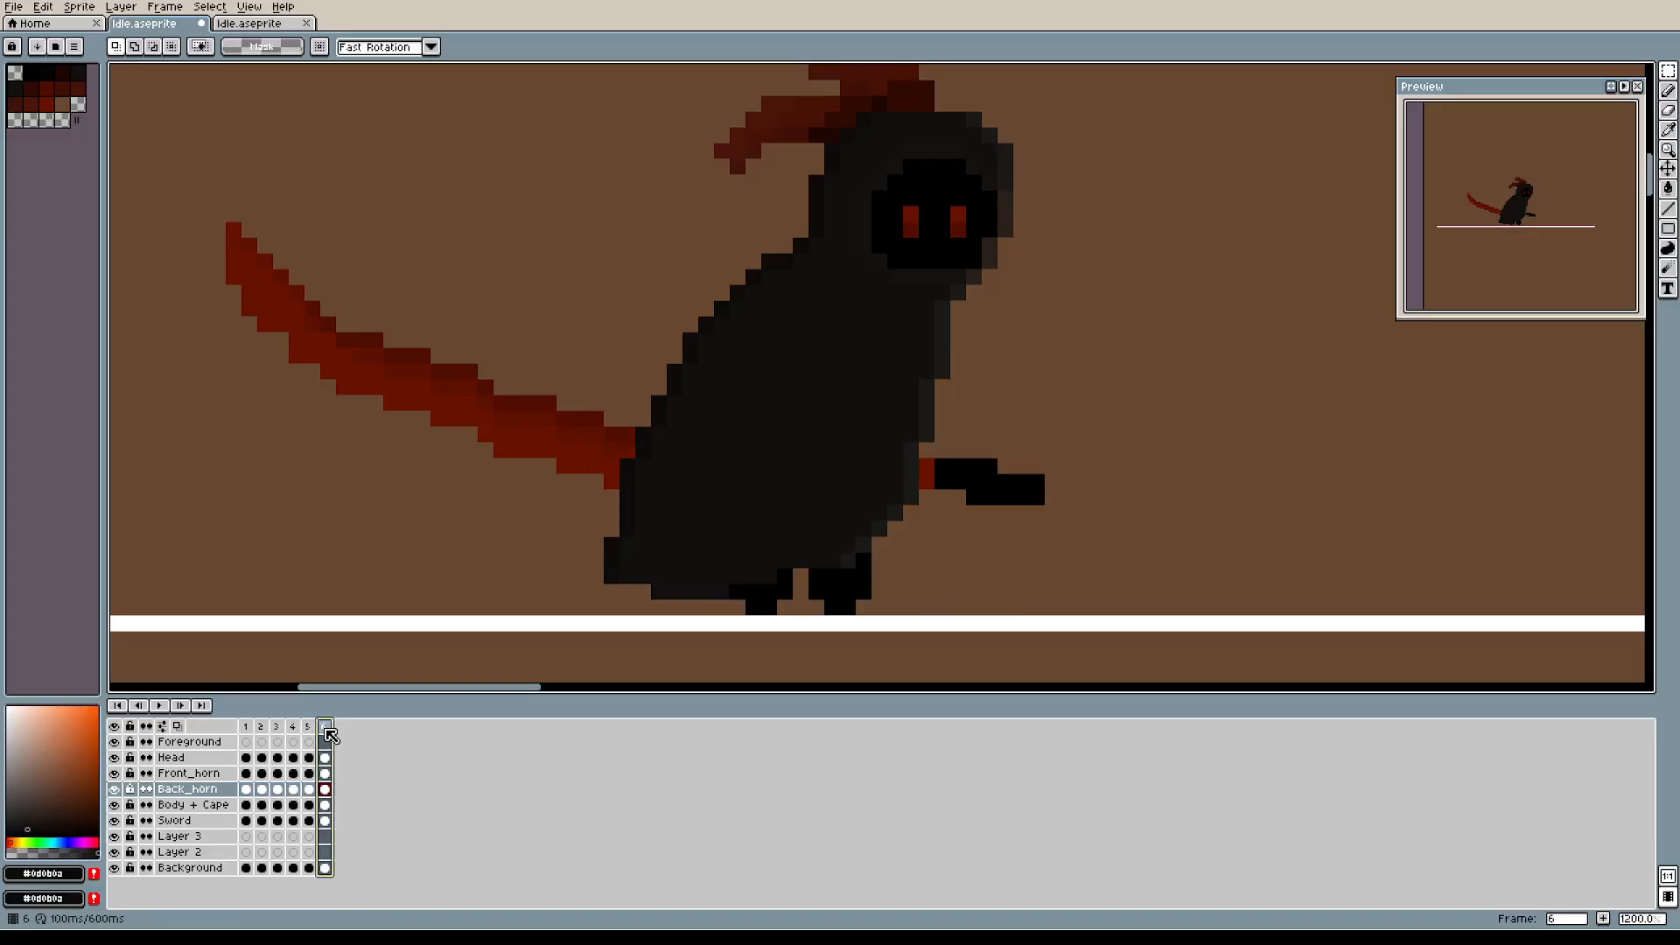
{"action": "left_click", "coordinate": [246, 730]}
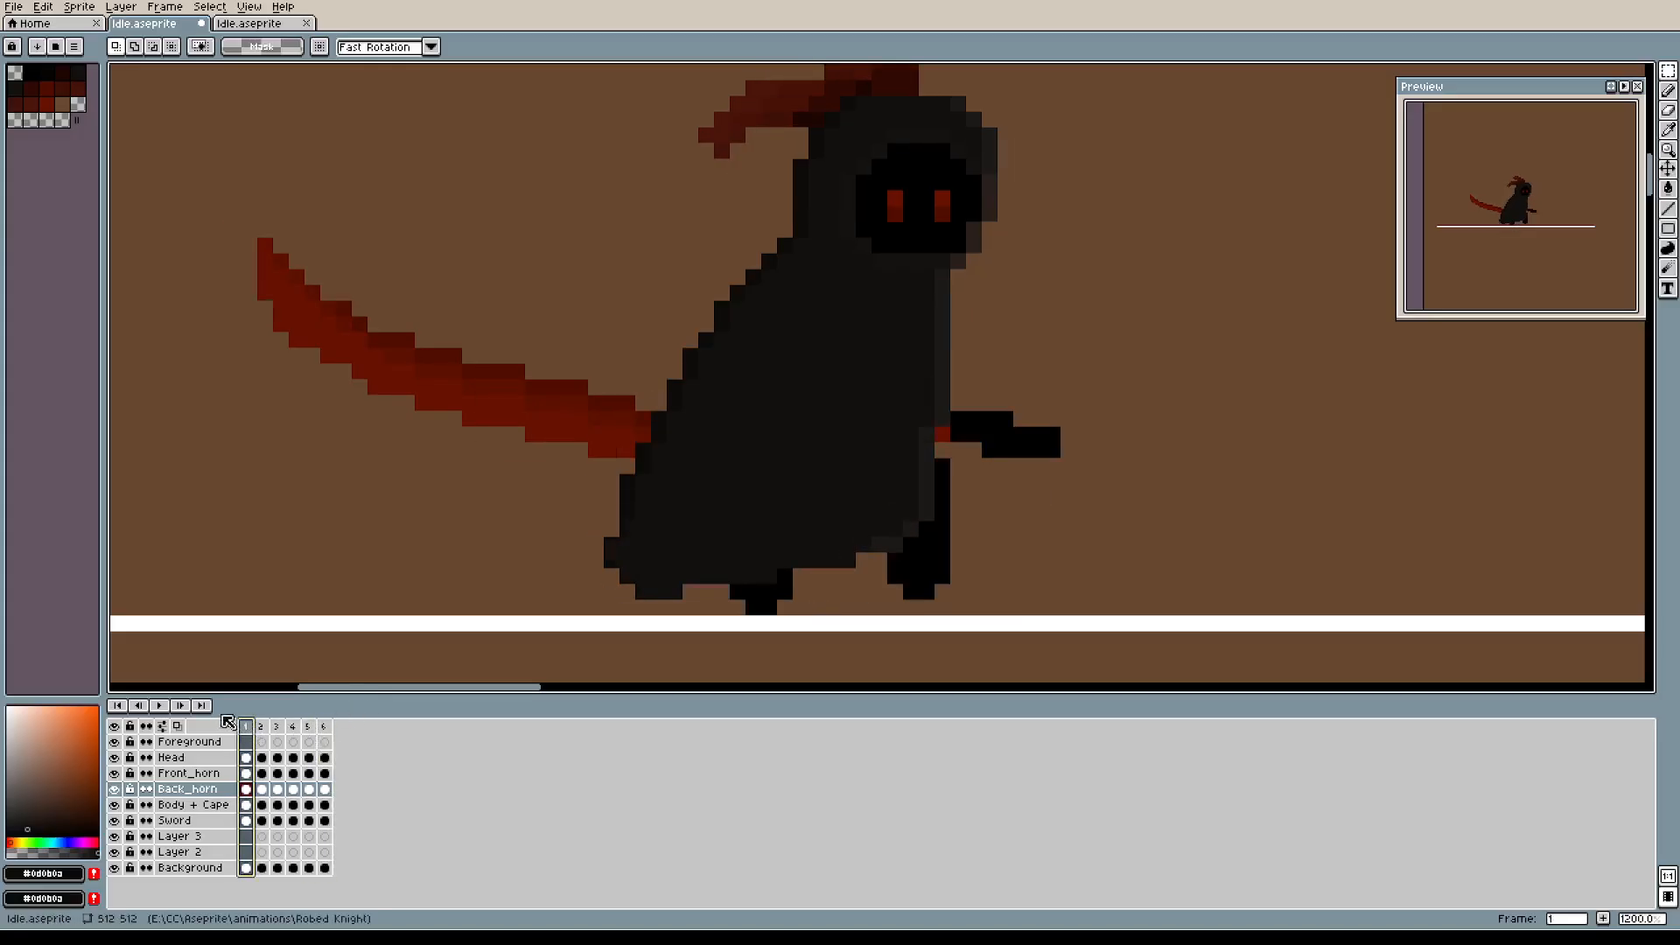
Replay the animation, examining the whole knight and the cape's lower part up close, and stop it.
{"action": "left_click", "coordinate": [160, 706]}
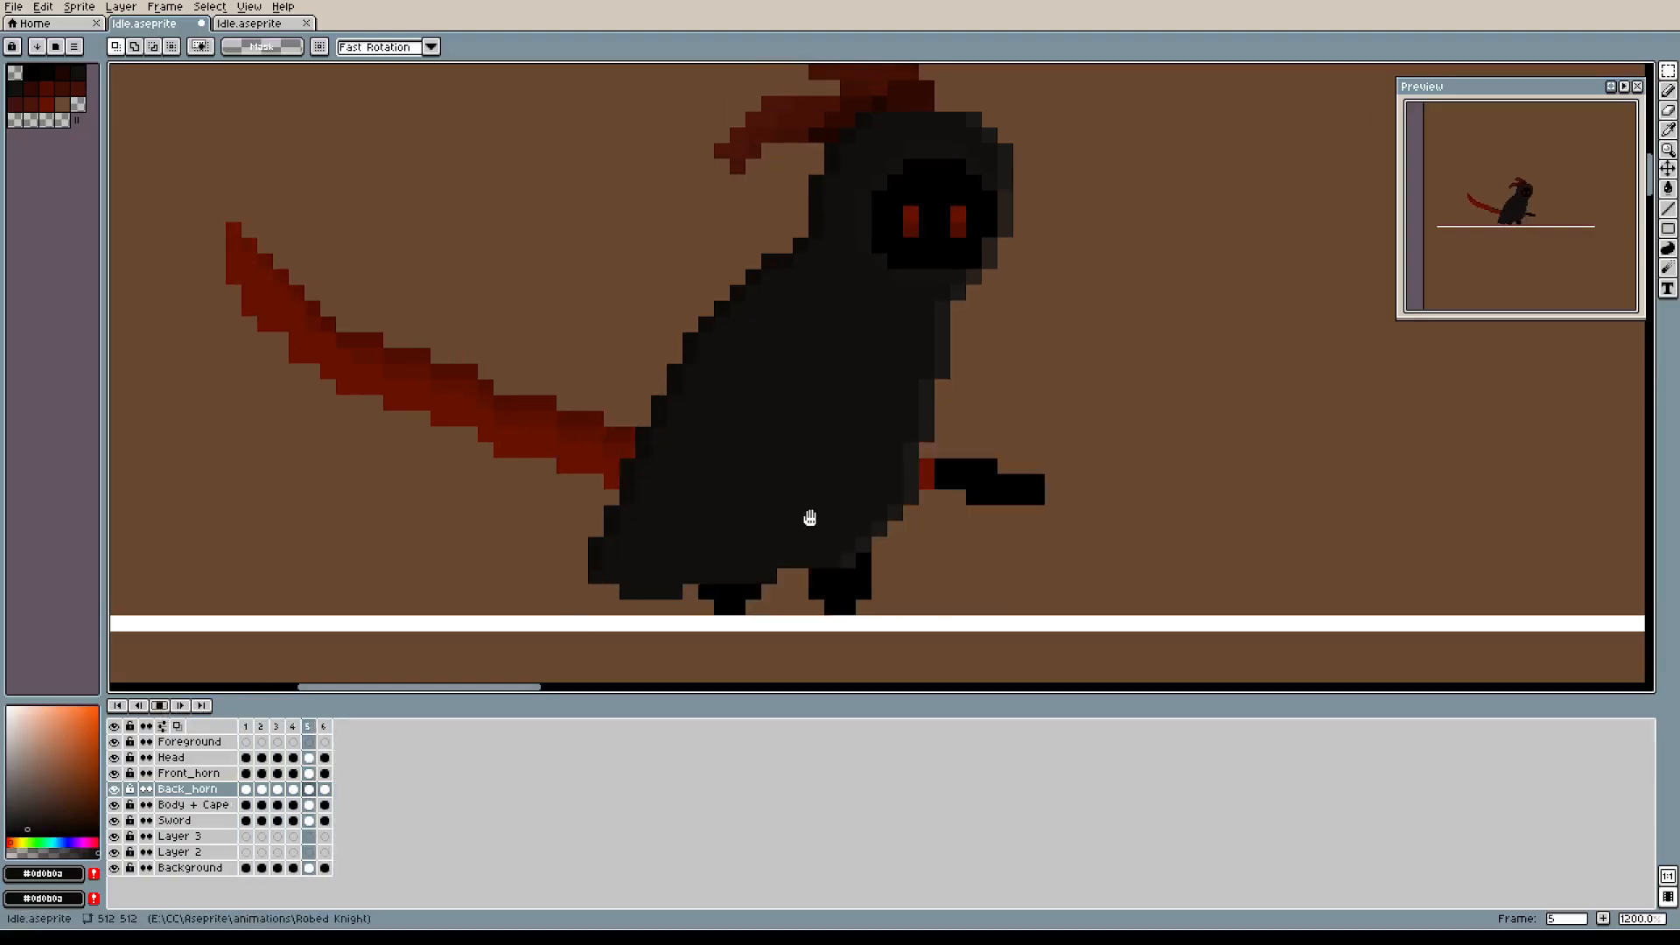
{"action": "scroll", "coordinate": [1155, 315], "scroll_direction": "down", "scroll_amount": 1}
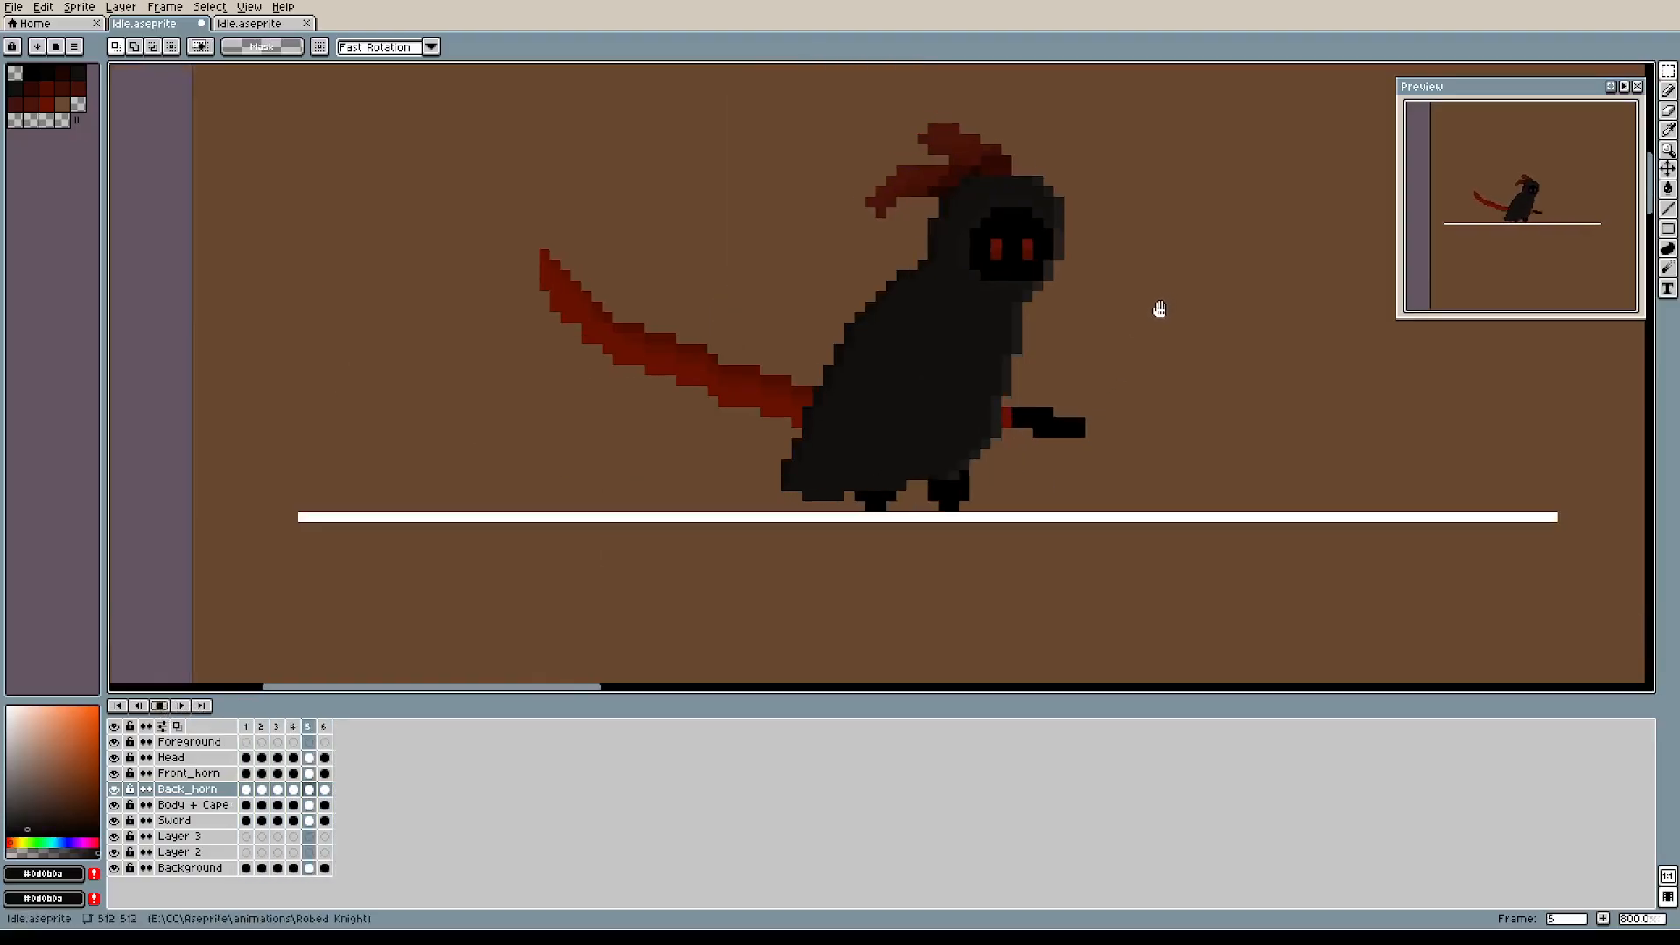
{"action": "left_click_drag", "start_coordinate": [1159, 307], "coordinate": [1035, 434]}
{"action": "scroll", "coordinate": [753, 574], "scroll_direction": "up", "scroll_amount": 5}
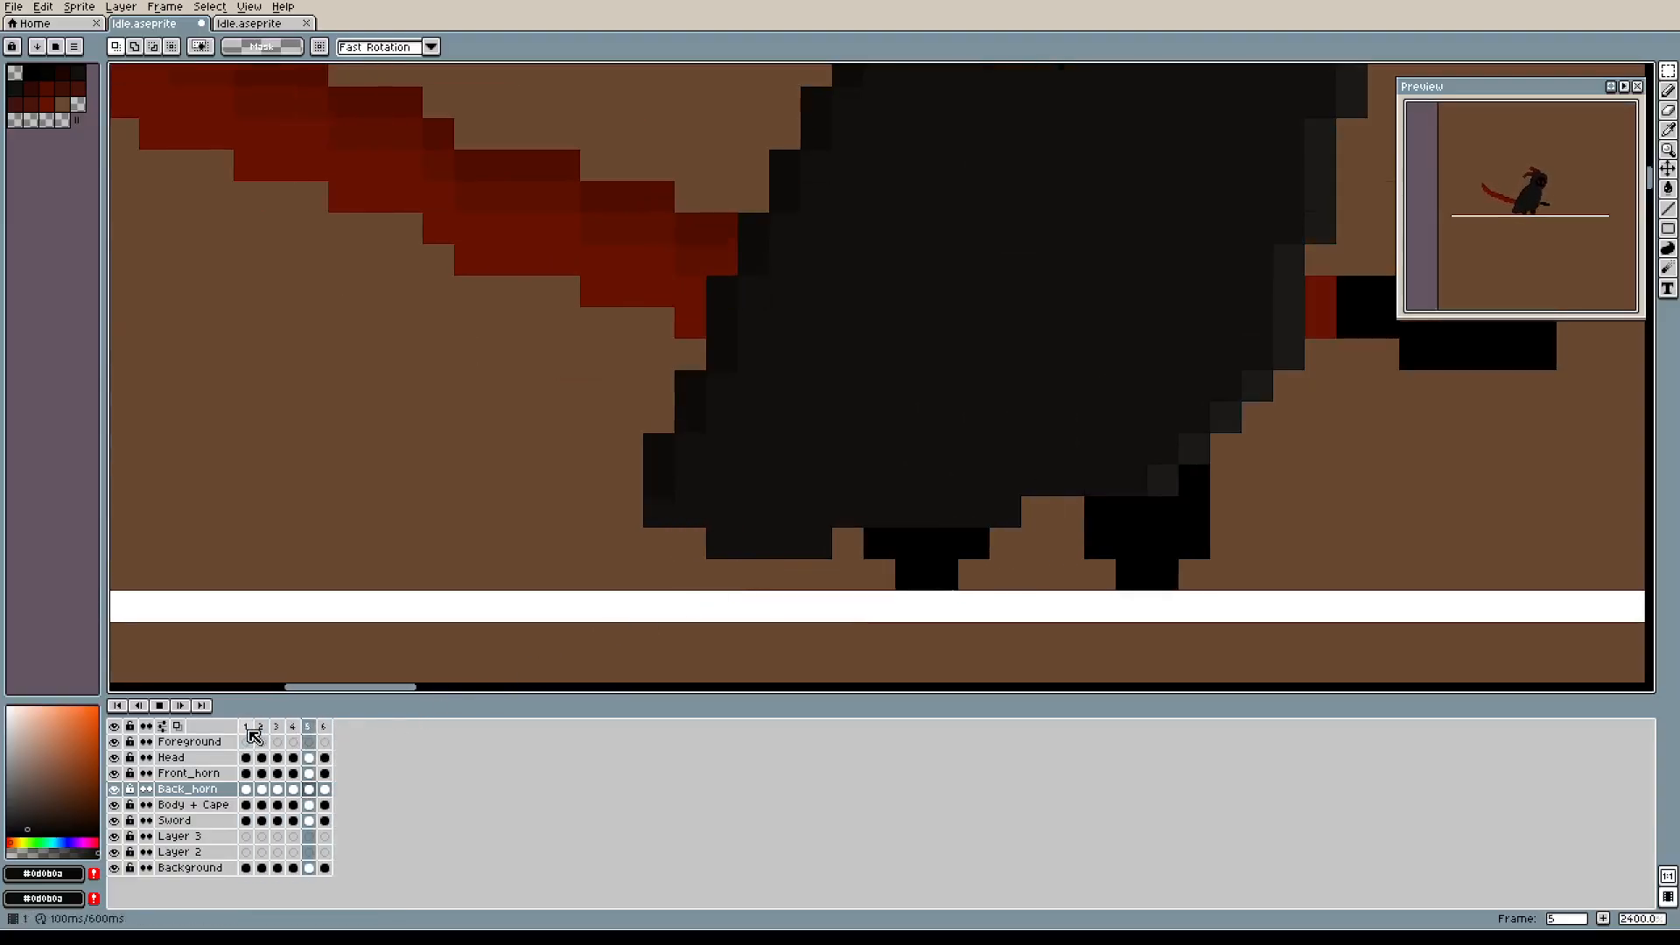
{"action": "left_click", "coordinate": [160, 707]}
Erase three forward pixels from the cape hem's lowest row on frame 2 of the Body + Cape layer.
{"action": "left_click", "coordinate": [247, 728]}
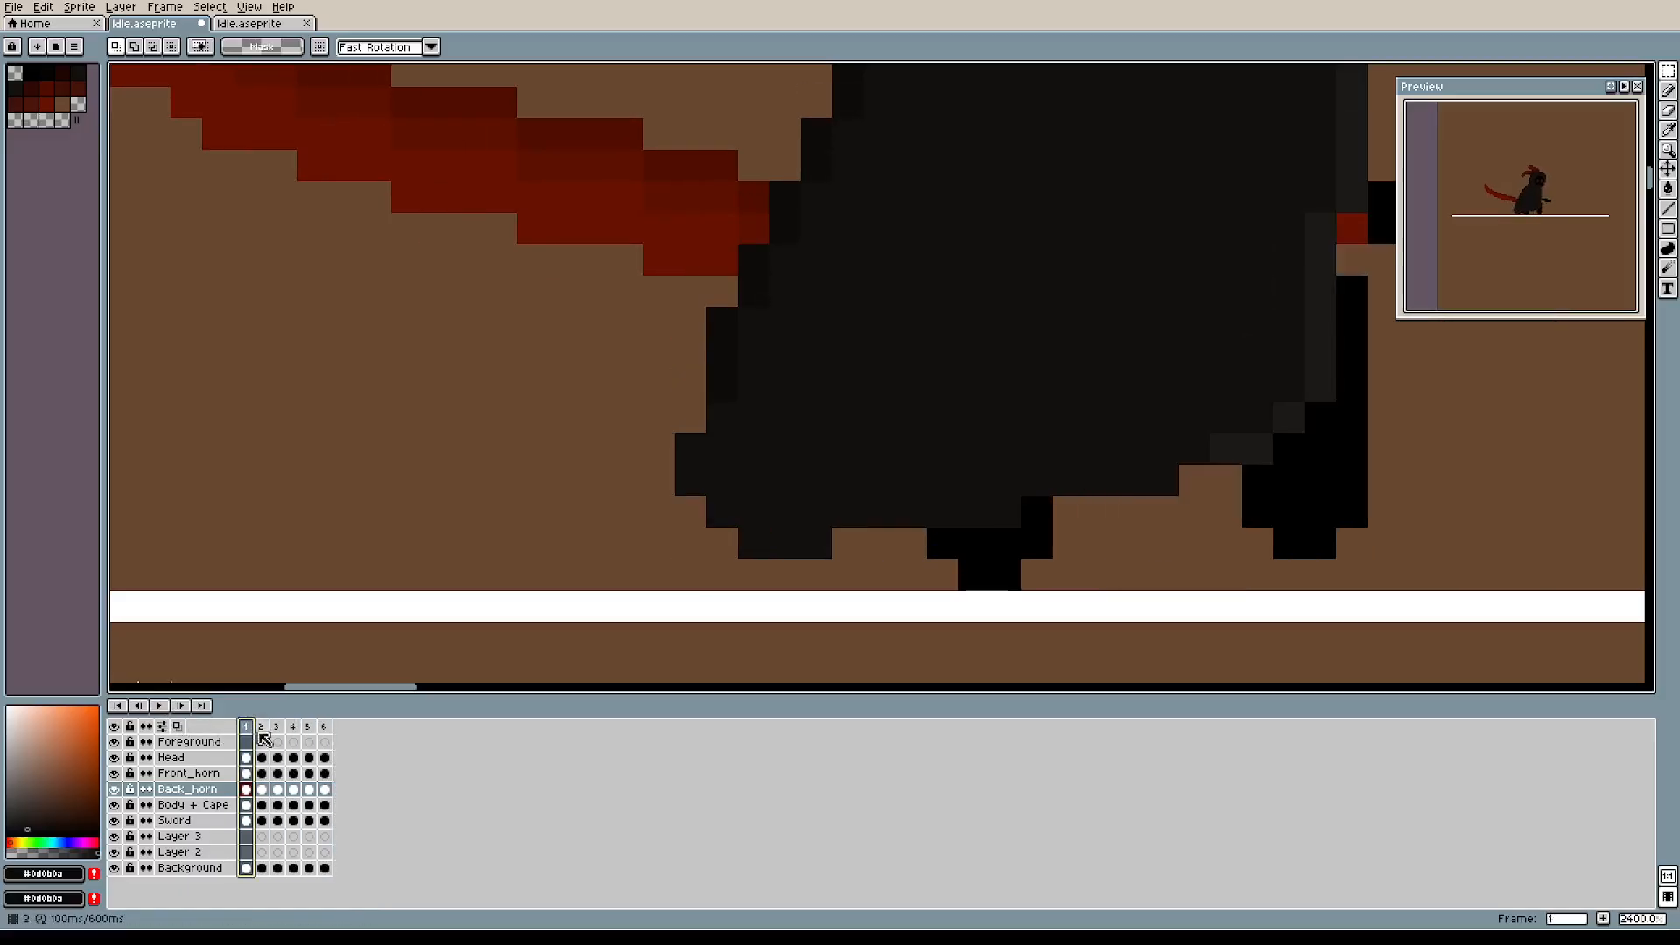
{"action": "left_click", "coordinate": [261, 728]}
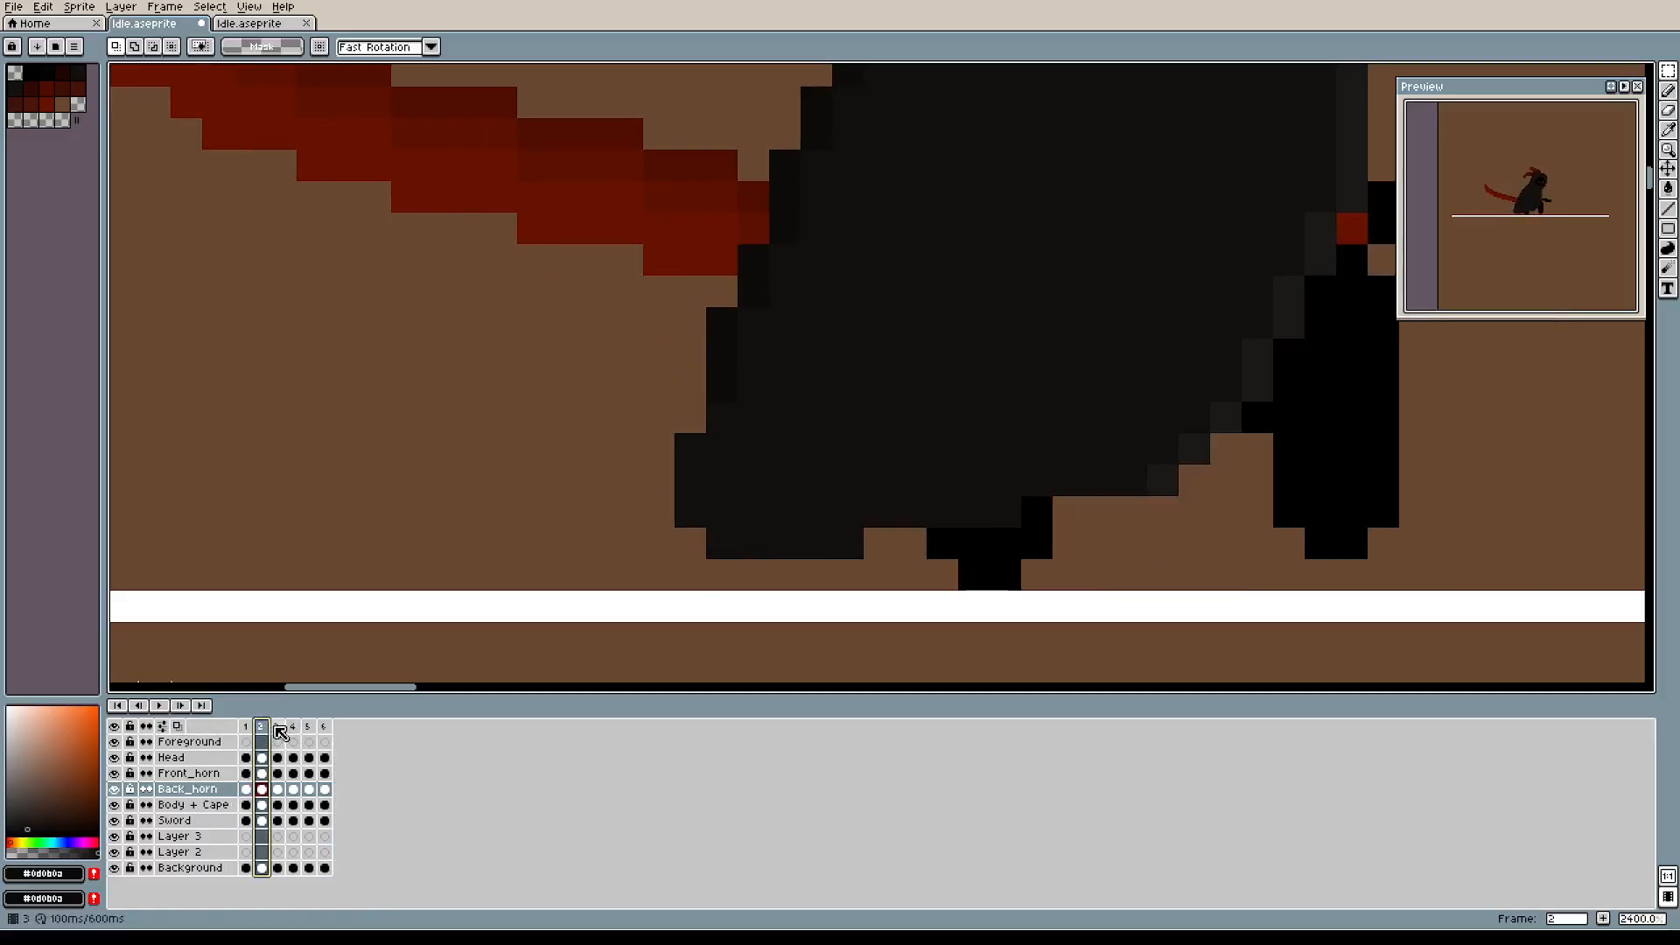
{"action": "key", "text": "b"}
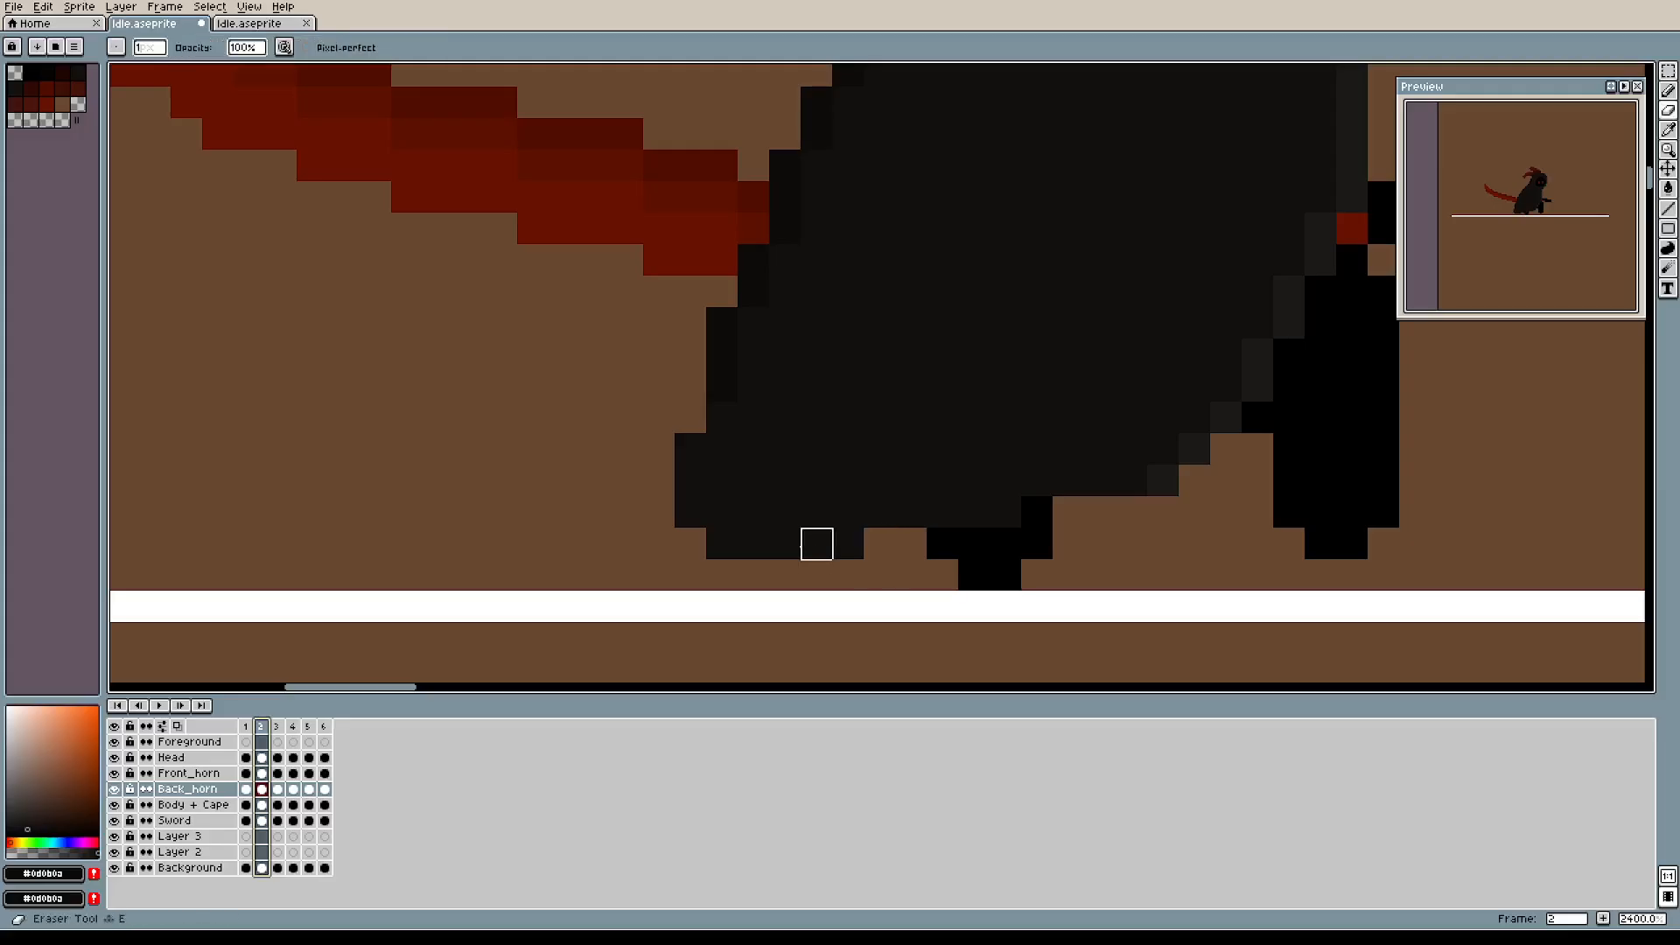
{"action": "left_click", "coordinate": [210, 804]}
{"action": "left_click_drag", "start_coordinate": [848, 543], "coordinate": [785, 544]}
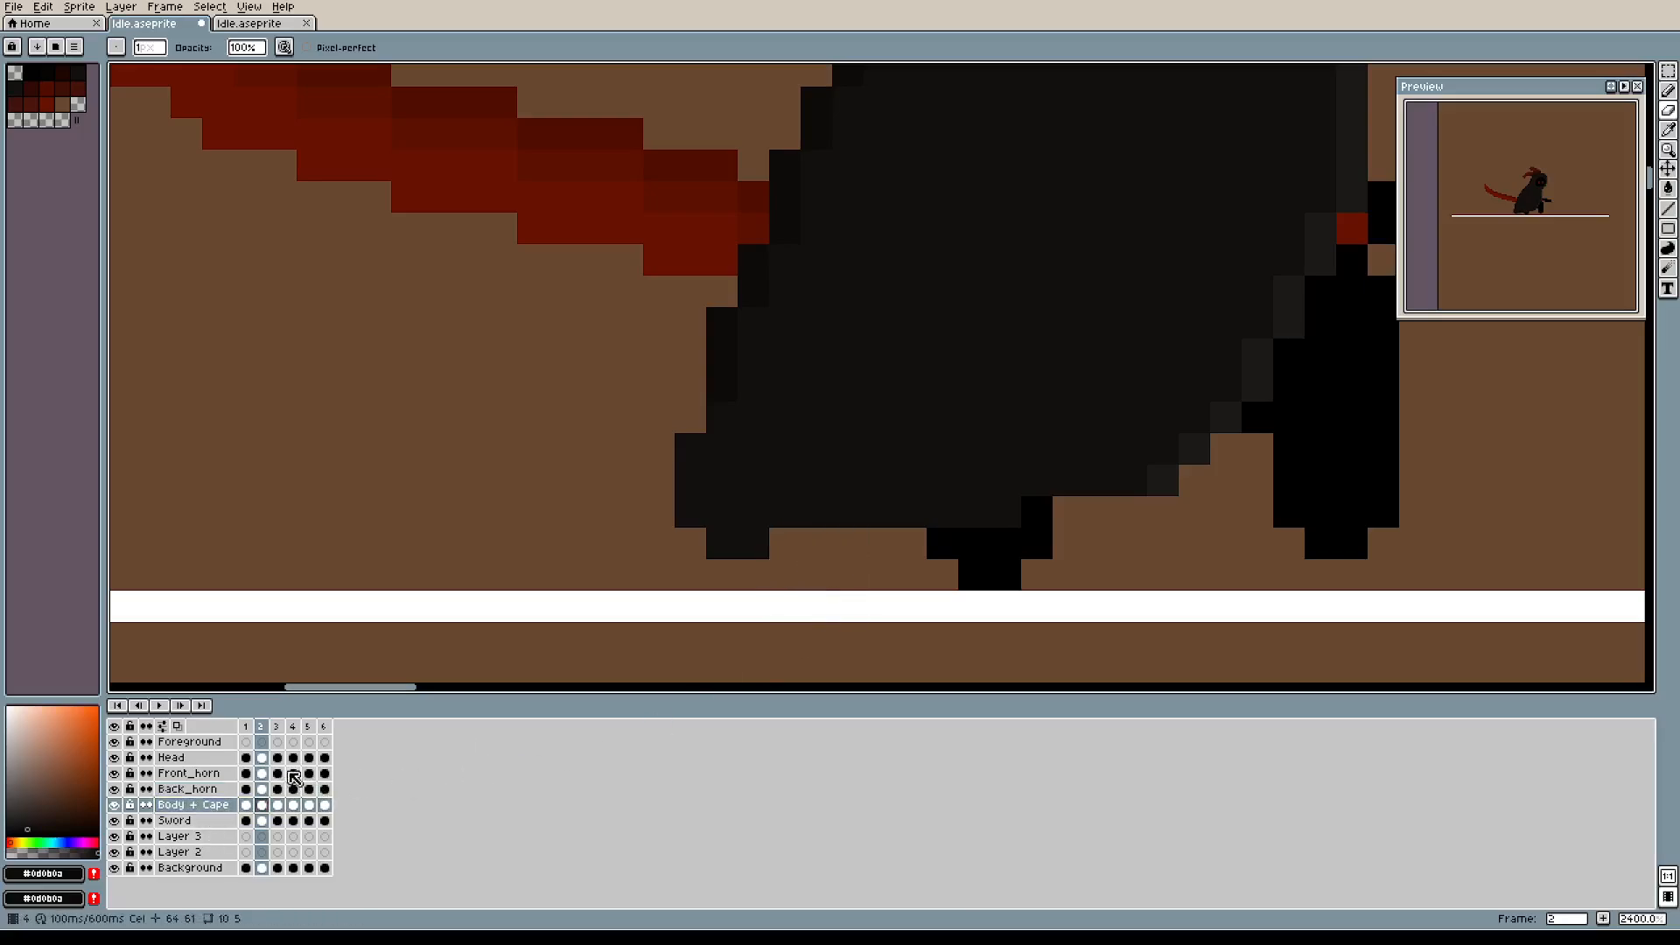
Compare frames 1 to 3 and erase the whole lowest pixel row of the cape hem on frame 3.
{"action": "left_click", "coordinate": [246, 727]}
{"action": "left_click", "coordinate": [264, 727]}
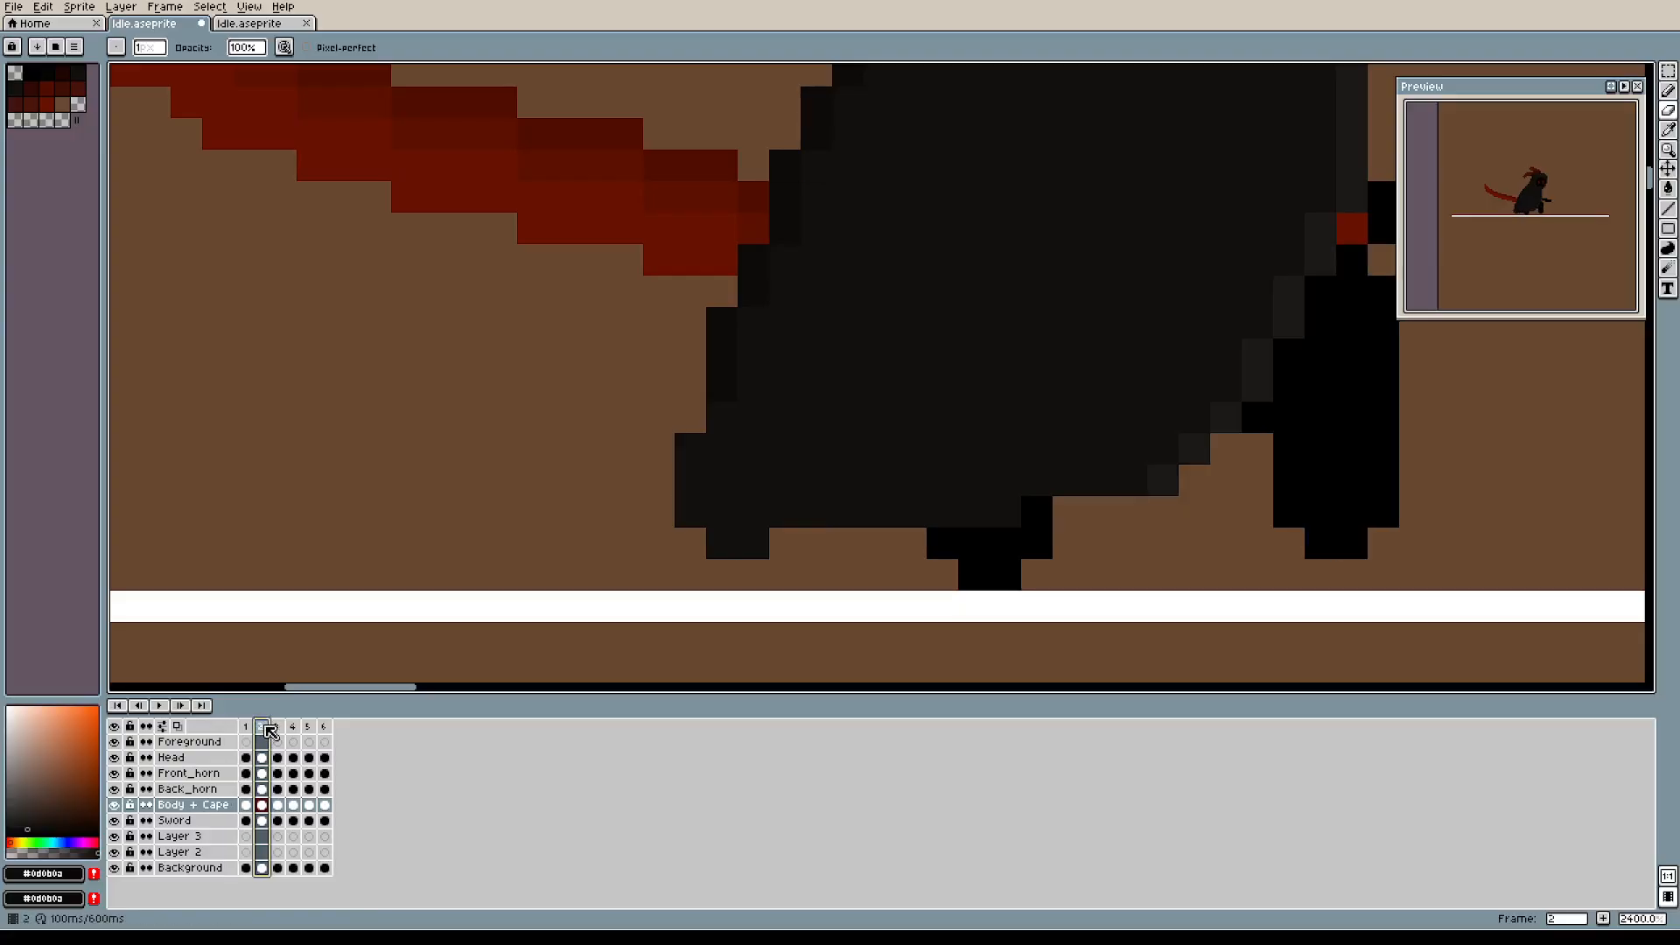
{"action": "left_click", "coordinate": [280, 728]}
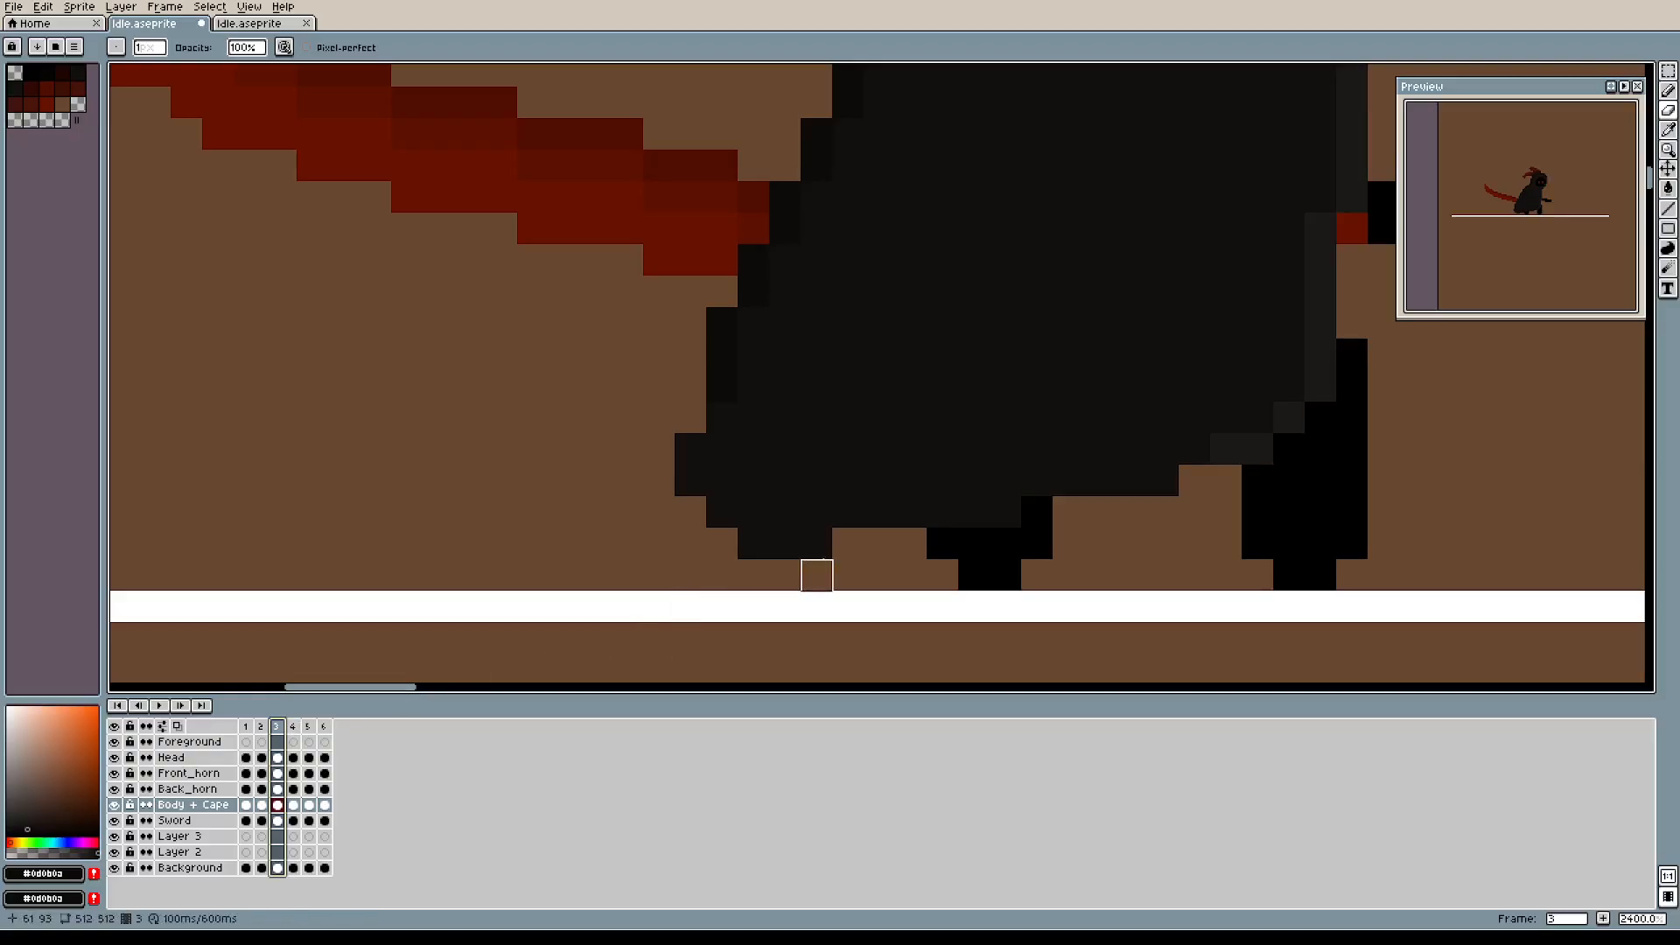
{"action": "left_click_drag", "start_coordinate": [845, 545], "coordinate": [754, 544]}
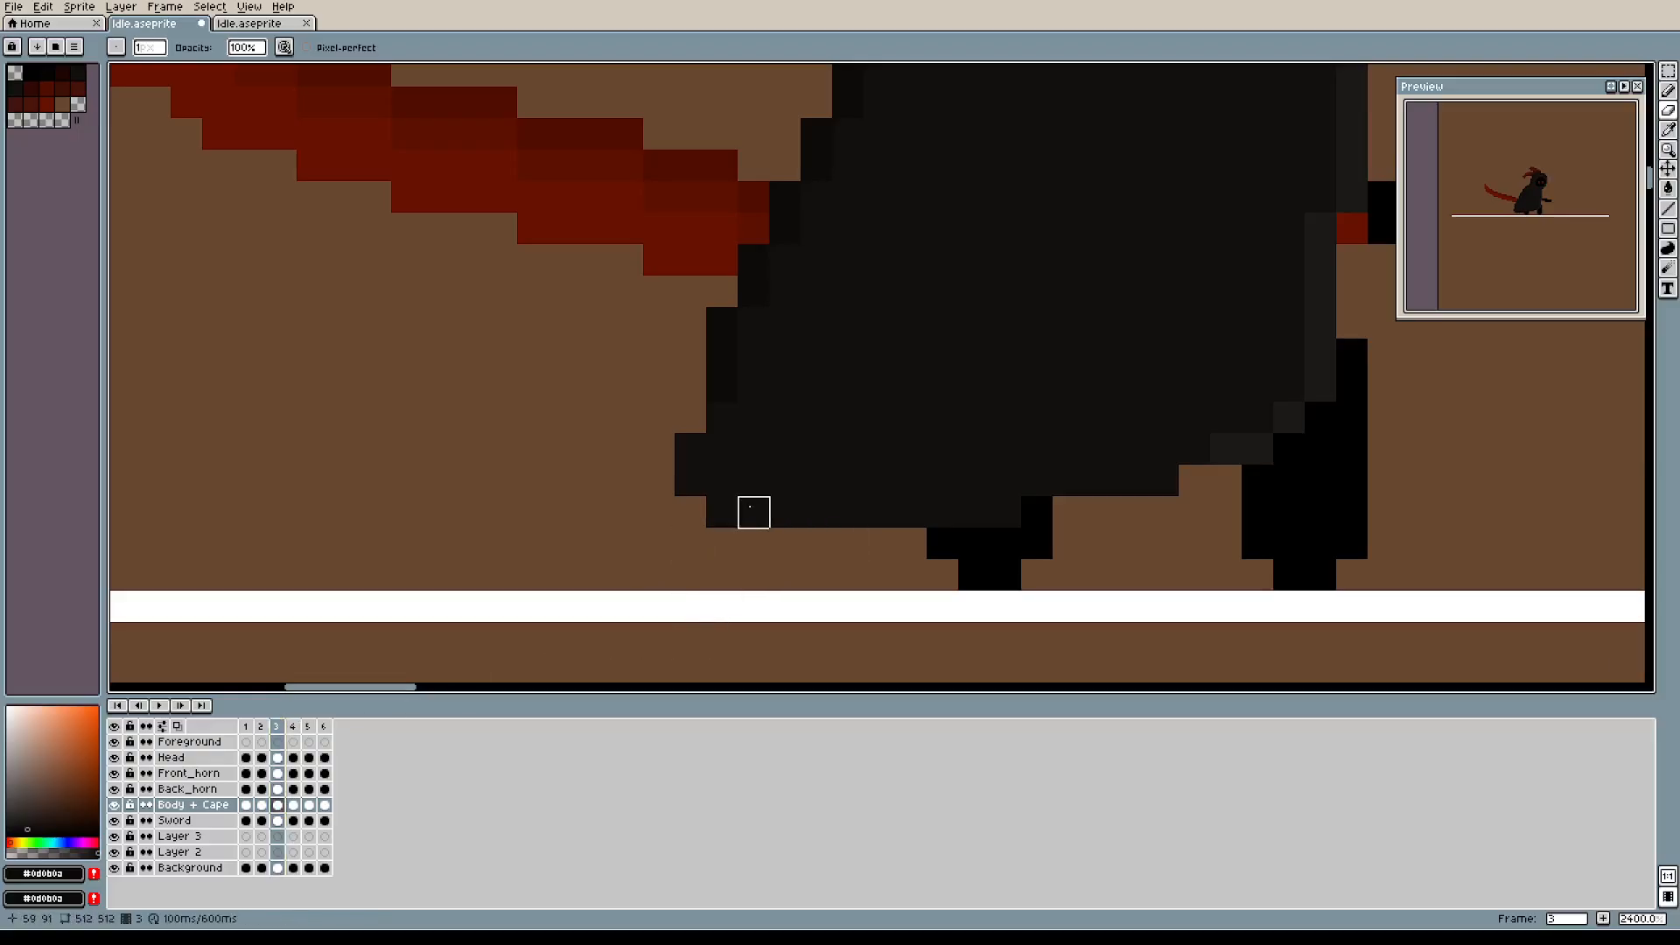
Fill the cape's rear hem corner on frame 3 with cape colour #12100e and shade the rear tip with one darker pixel.
{"action": "left_click", "coordinate": [749, 500], "text": "alt"}
{"action": "key", "text": "v"}
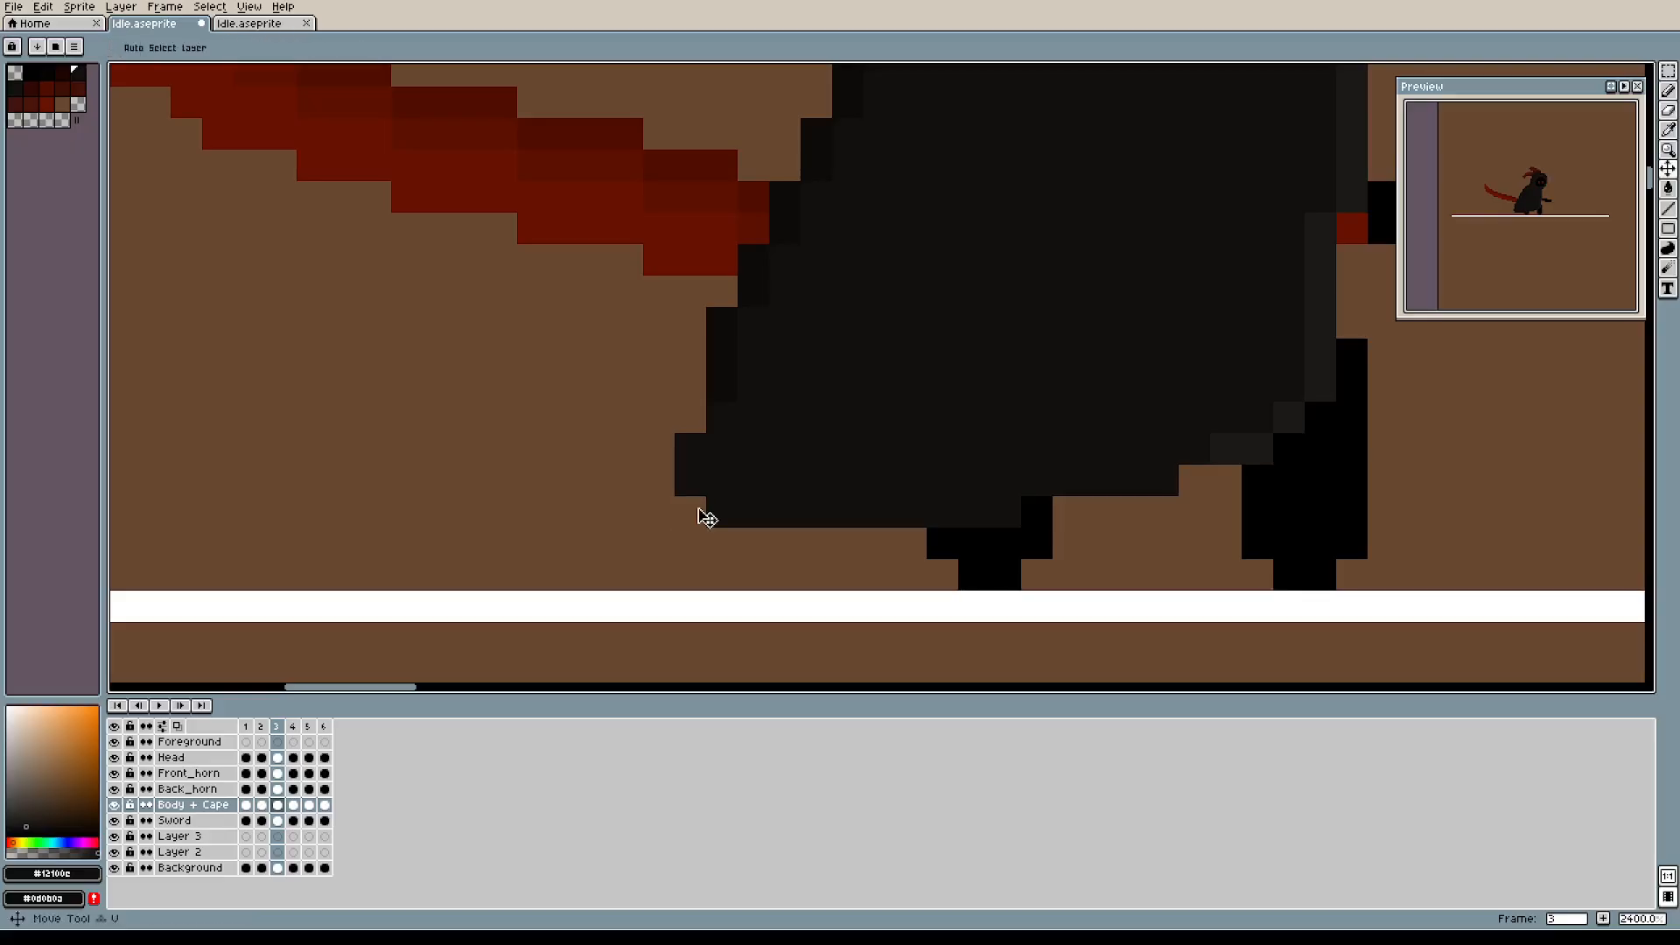
{"action": "key", "text": "b"}
{"action": "left_click", "coordinate": [696, 524]}
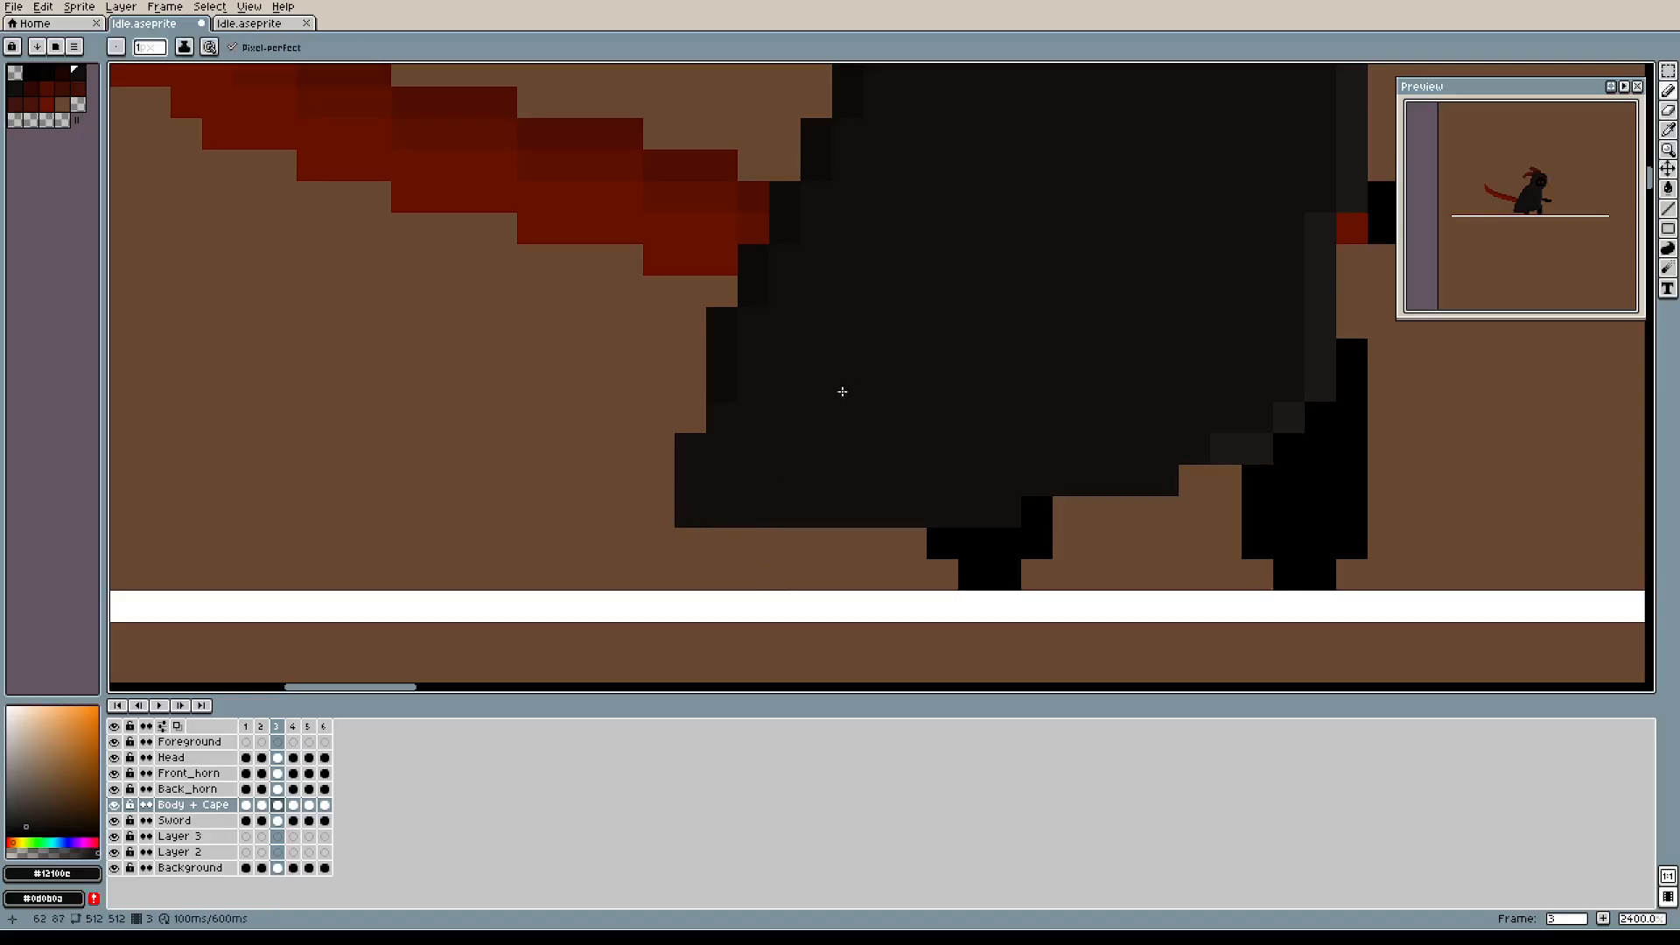
{"action": "scroll", "coordinate": [713, 479], "scroll_direction": "up", "scroll_amount": 3}
{"action": "left_click", "coordinate": [698, 394], "text": "alt"}
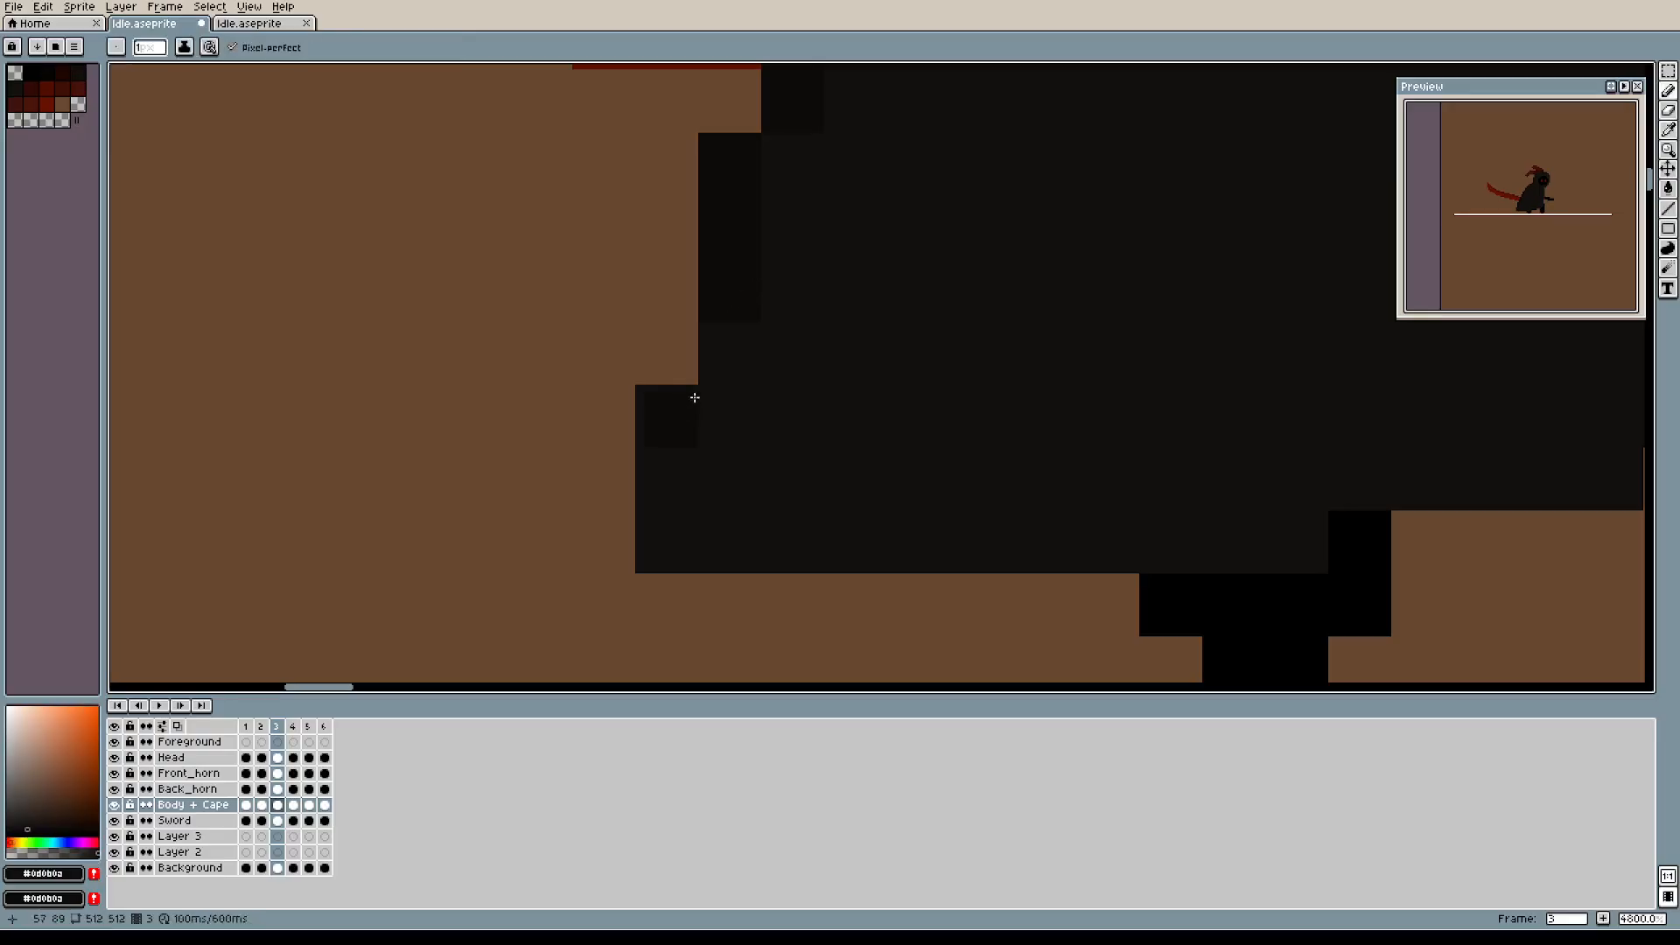
{"action": "scroll", "coordinate": [1025, 471], "scroll_direction": "down", "scroll_amount": 3}
{"action": "left_click_drag", "start_coordinate": [976, 360], "coordinate": [1054, 427]}
{"action": "left_click_drag", "start_coordinate": [1320, 449], "coordinate": [578, 504]}
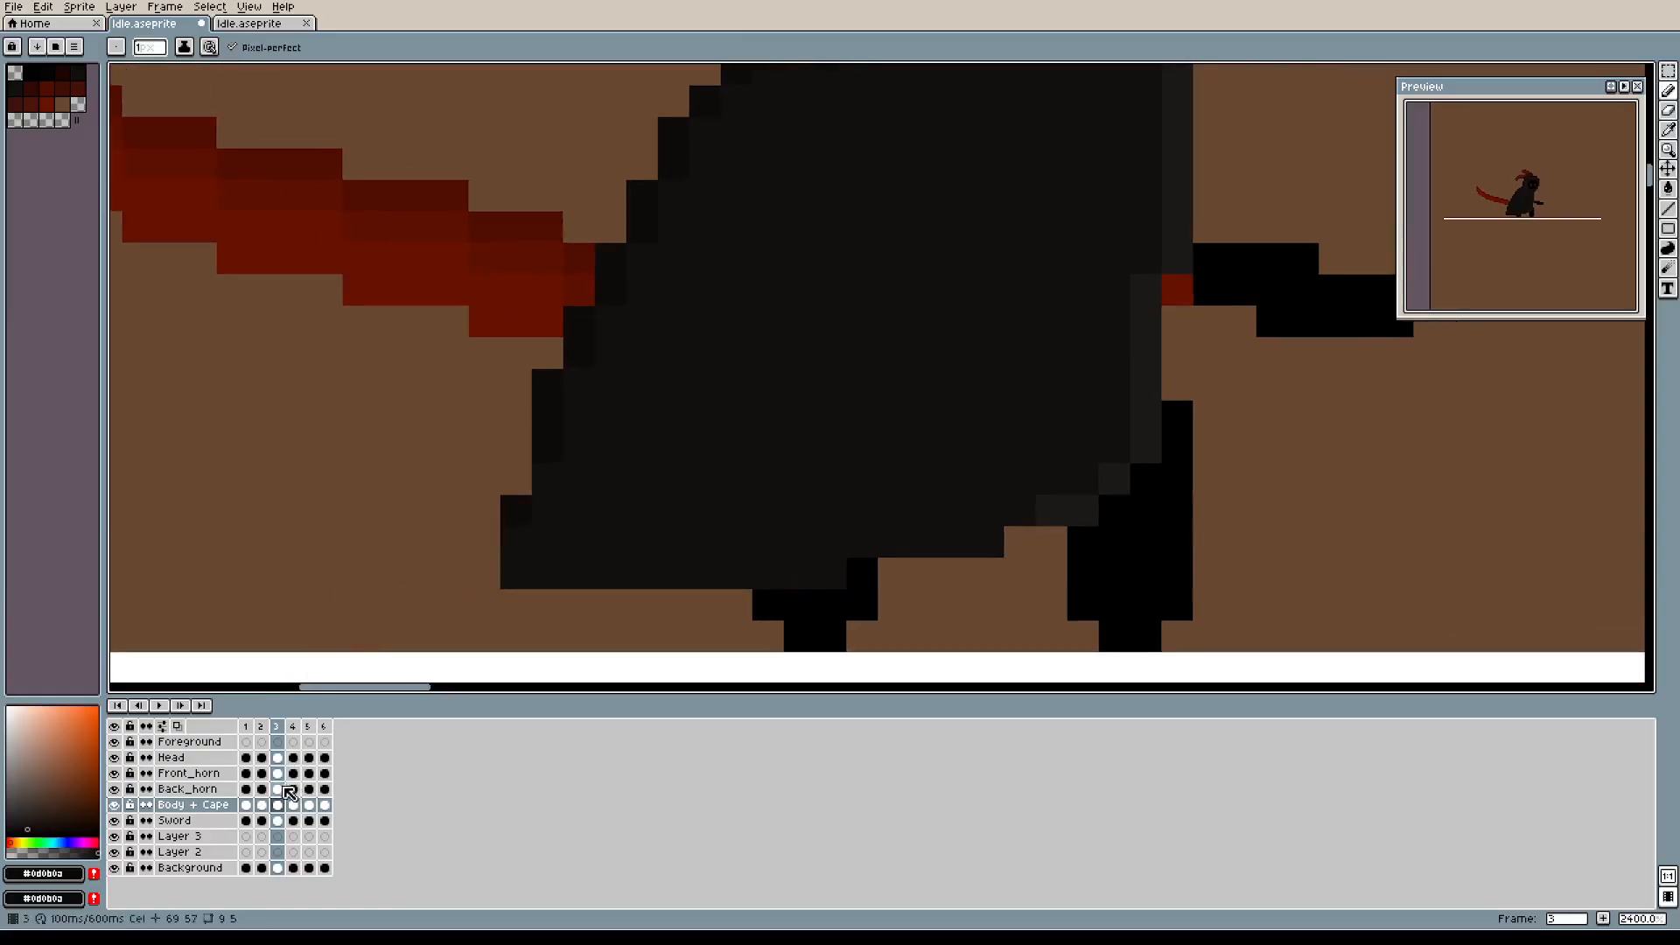
Compare frames 2 to 4 and erase two forward pixels from the cape hem's lowest row on frame 4.
{"action": "left_click", "coordinate": [295, 727]}
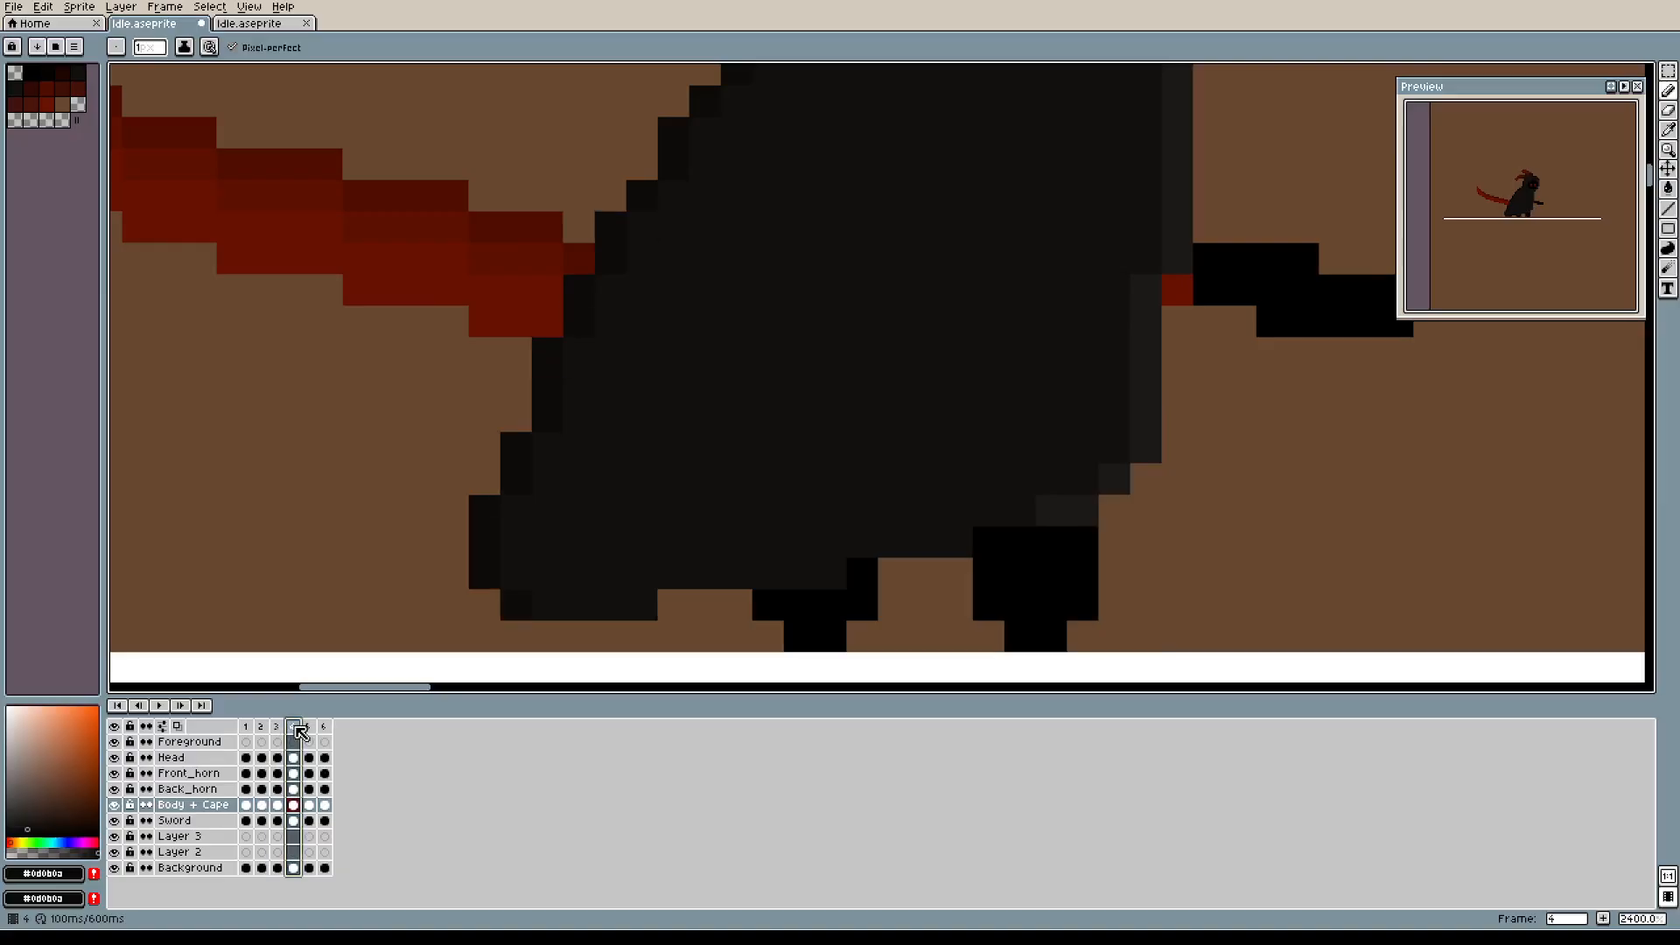
{"action": "left_click", "coordinate": [260, 727]}
{"action": "left_click", "coordinate": [276, 728]}
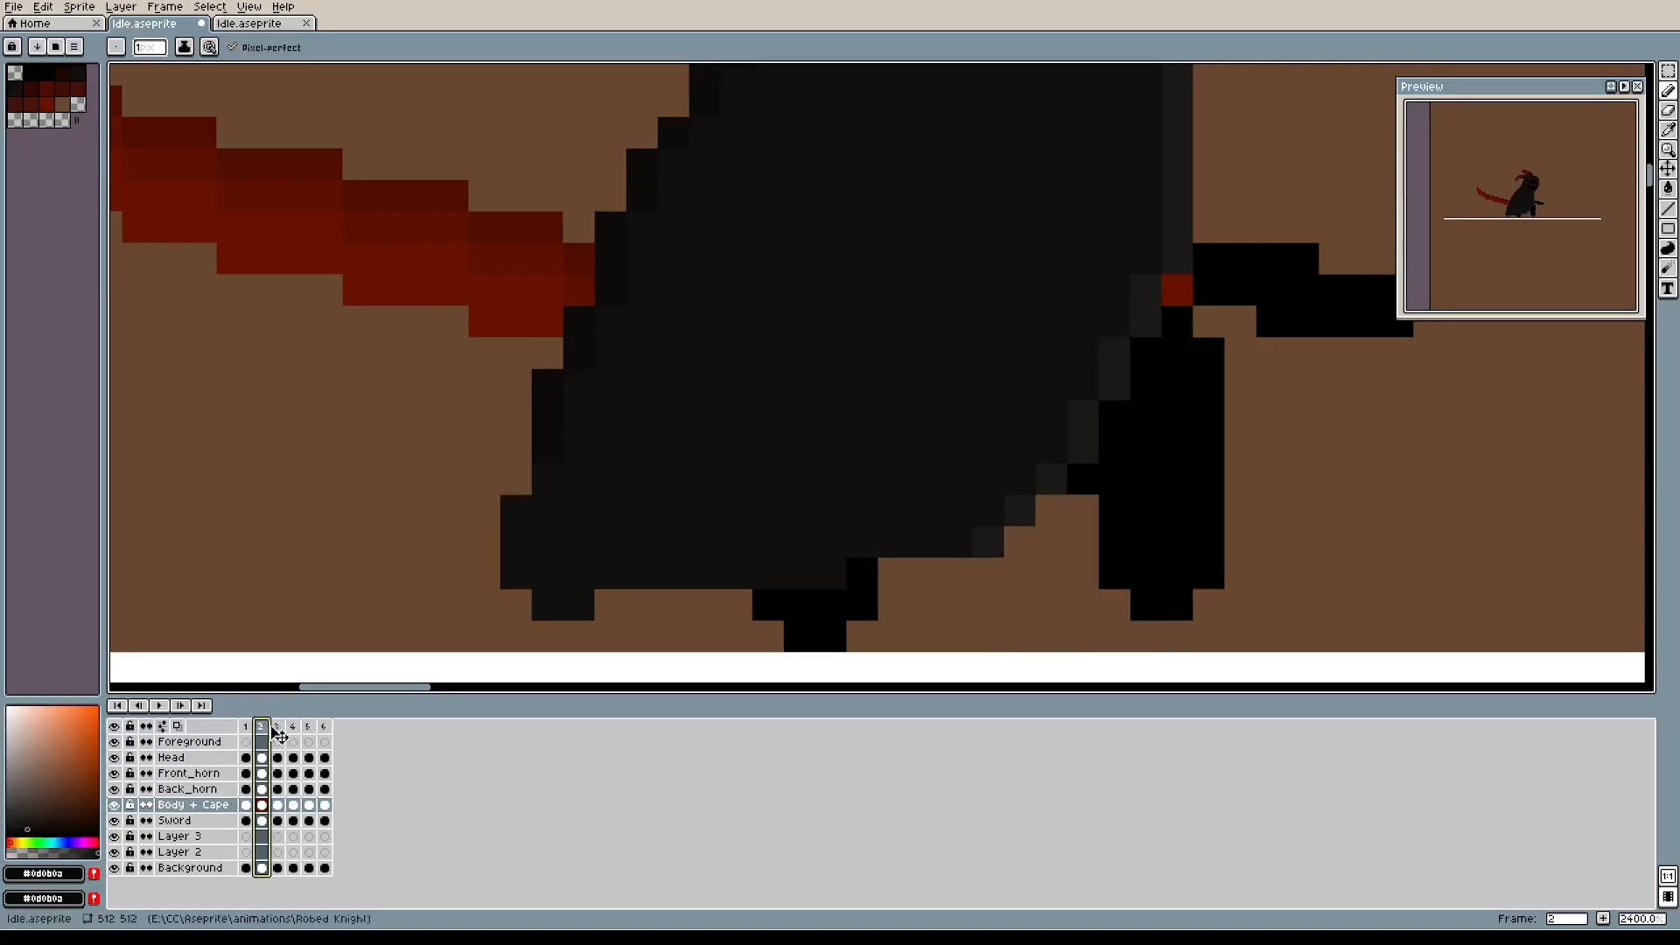
{"action": "left_click", "coordinate": [294, 727]}
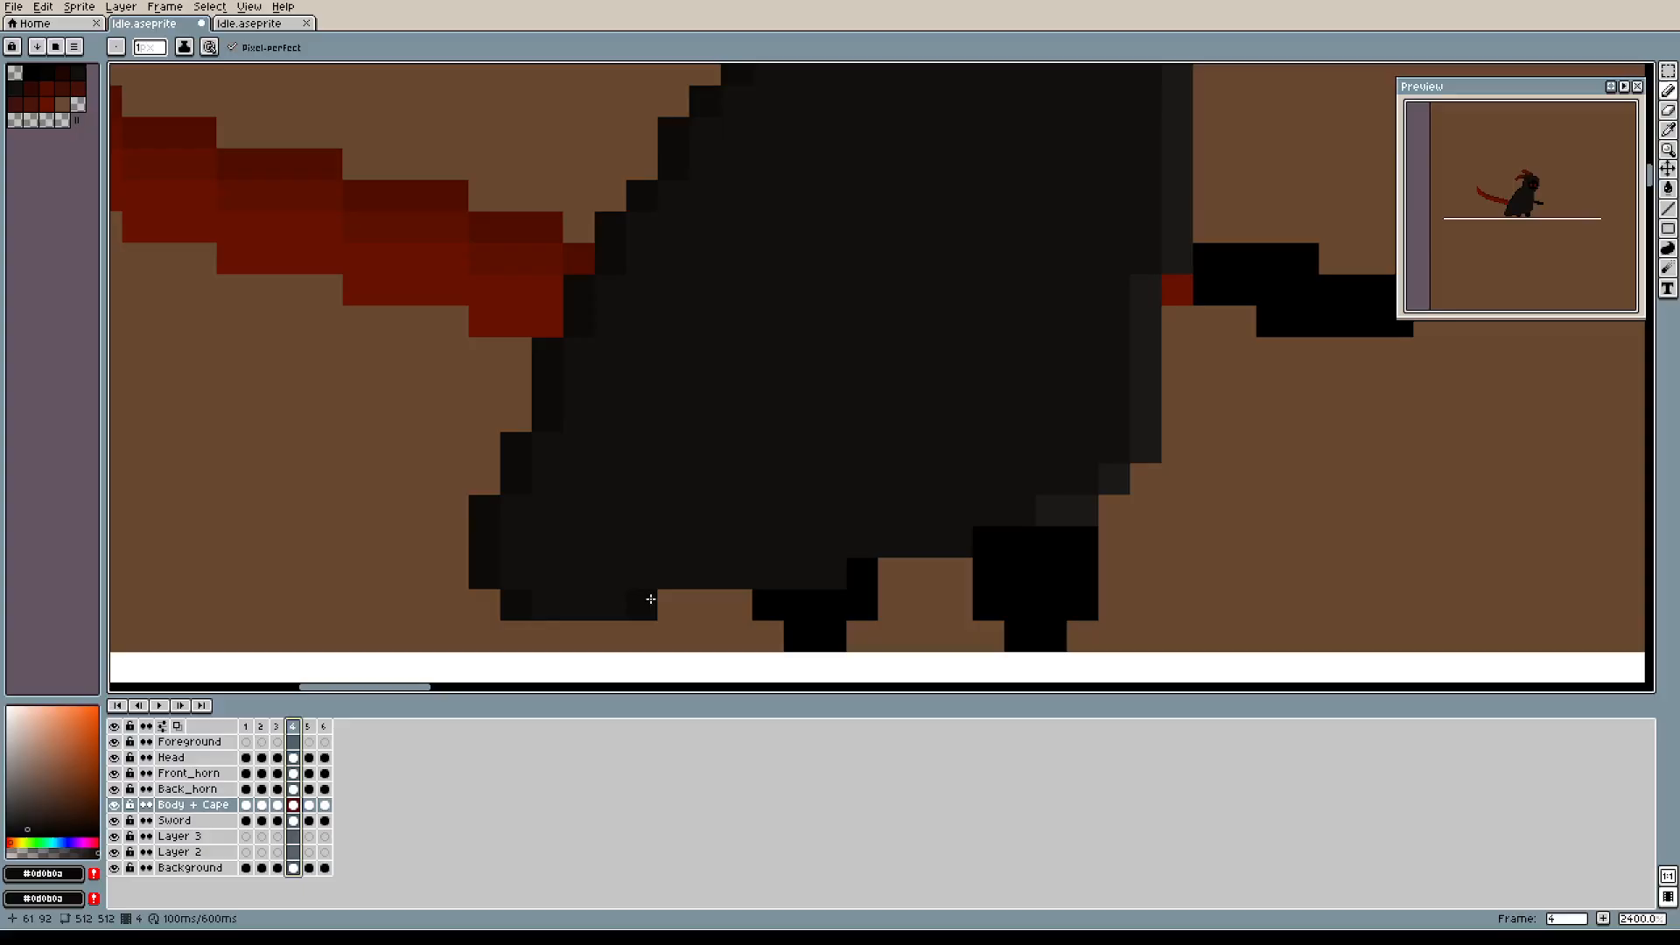
{"action": "key", "text": "e"}
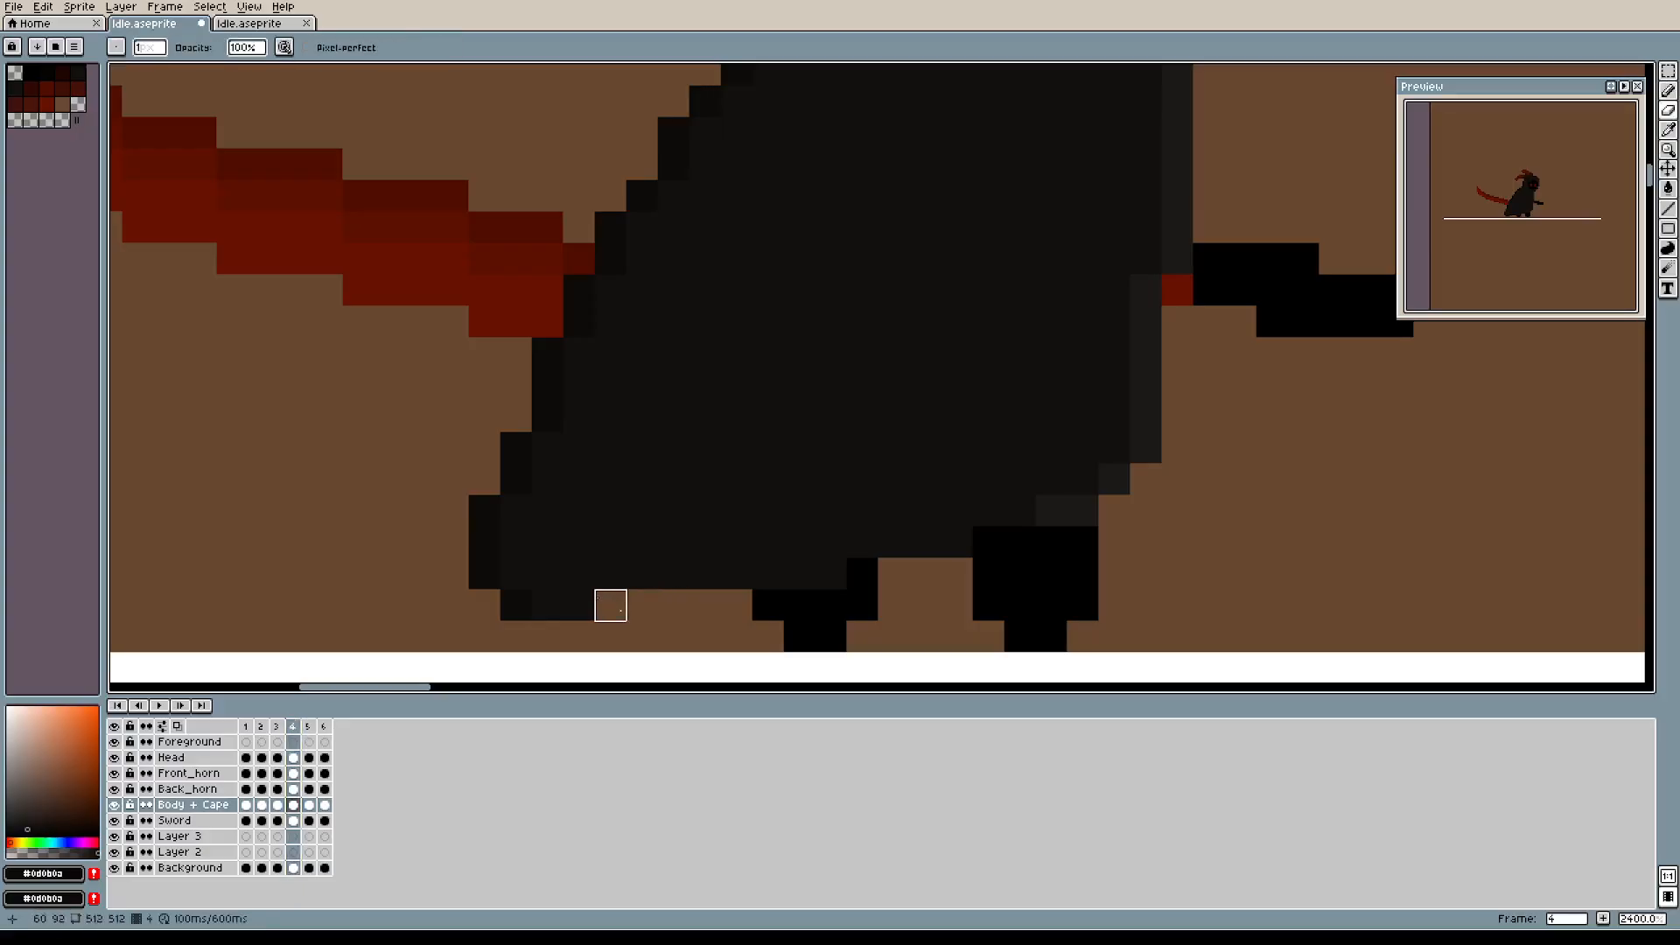
Step through all six frames and play the animation, examining the cape hem's motion up close and on the whole knight.
{"action": "left_click", "coordinate": [266, 727]}
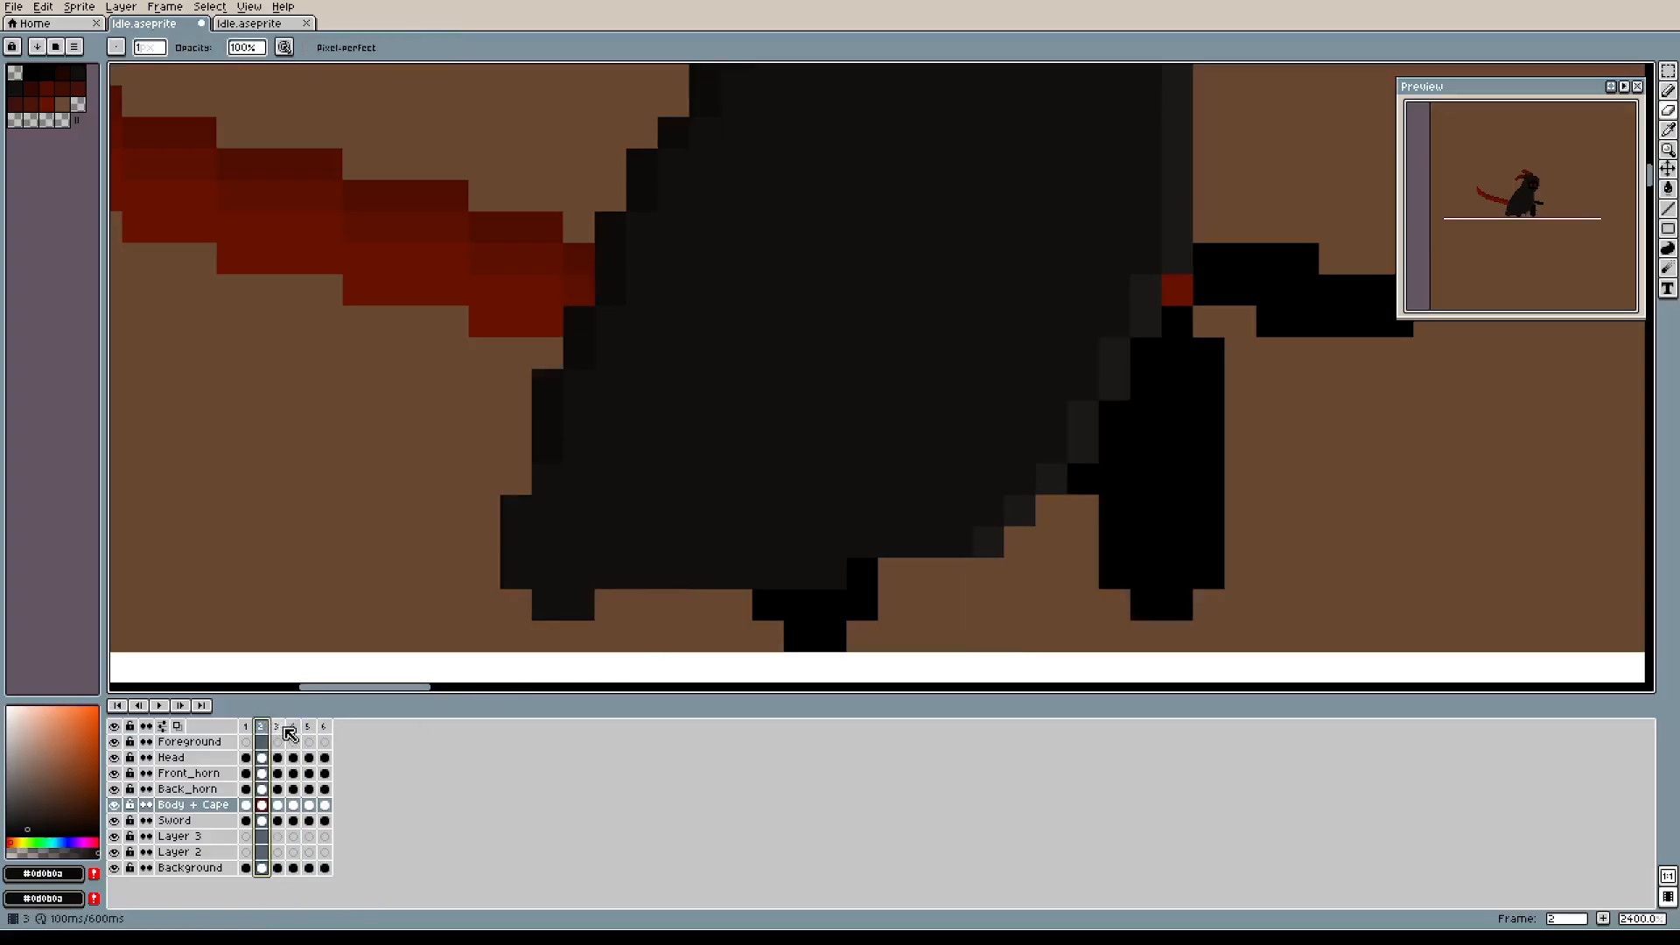
{"action": "left_click", "coordinate": [278, 728]}
{"action": "left_click", "coordinate": [297, 729]}
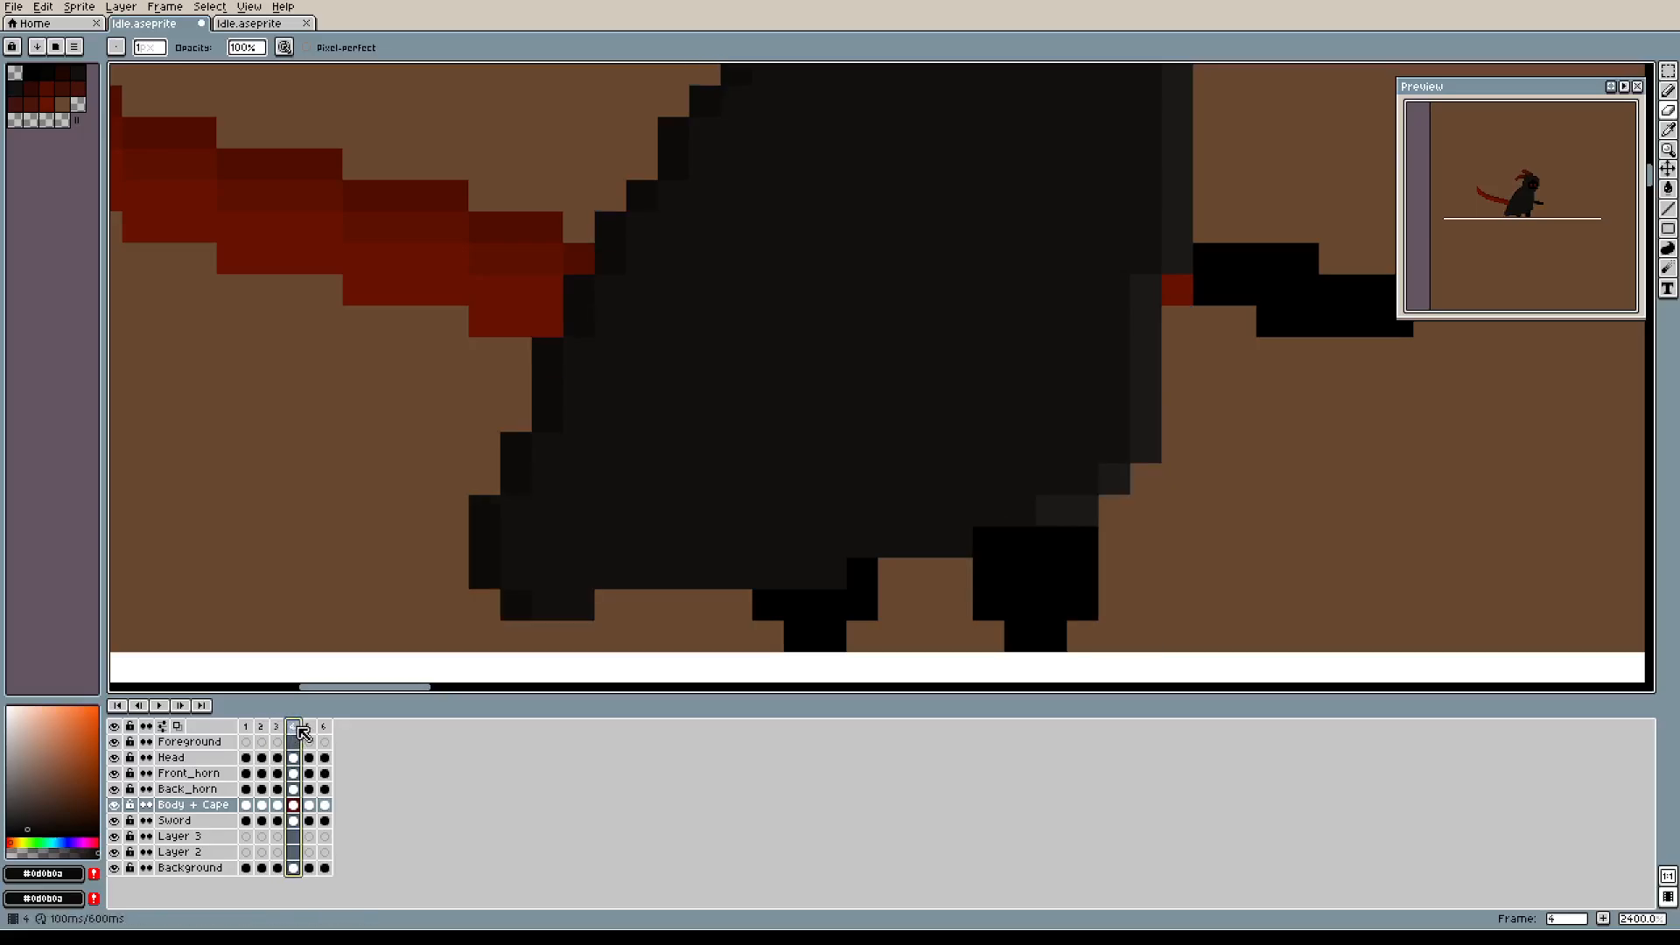
{"action": "left_click", "coordinate": [311, 727]}
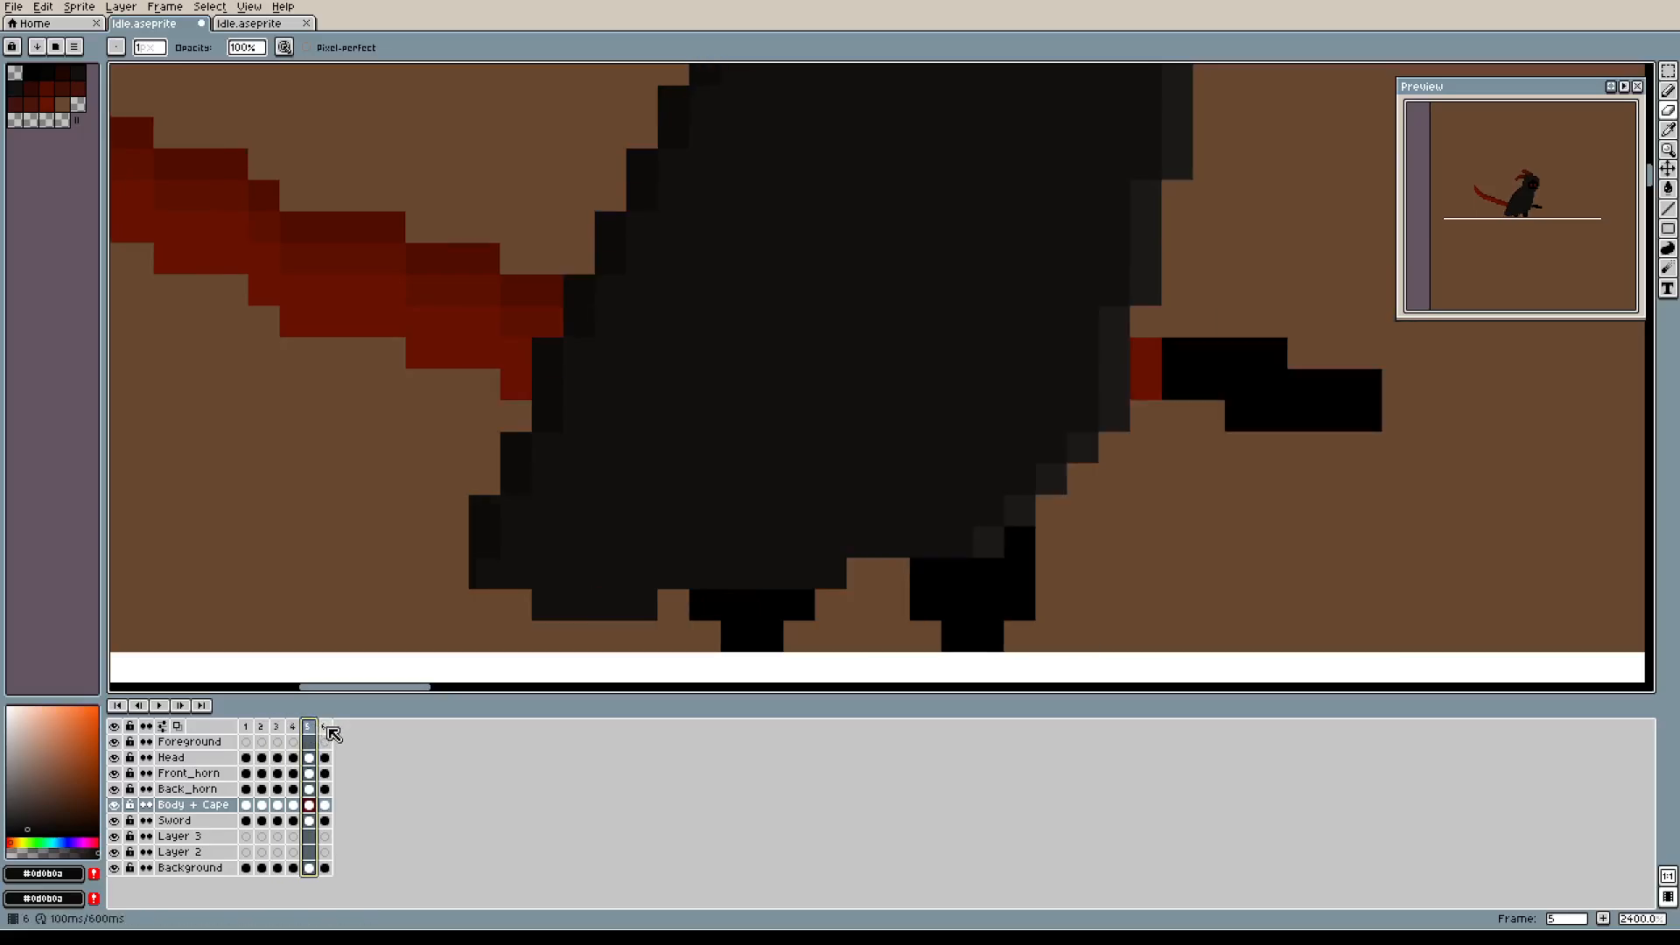
{"action": "left_click", "coordinate": [326, 728]}
{"action": "left_click", "coordinate": [246, 727]}
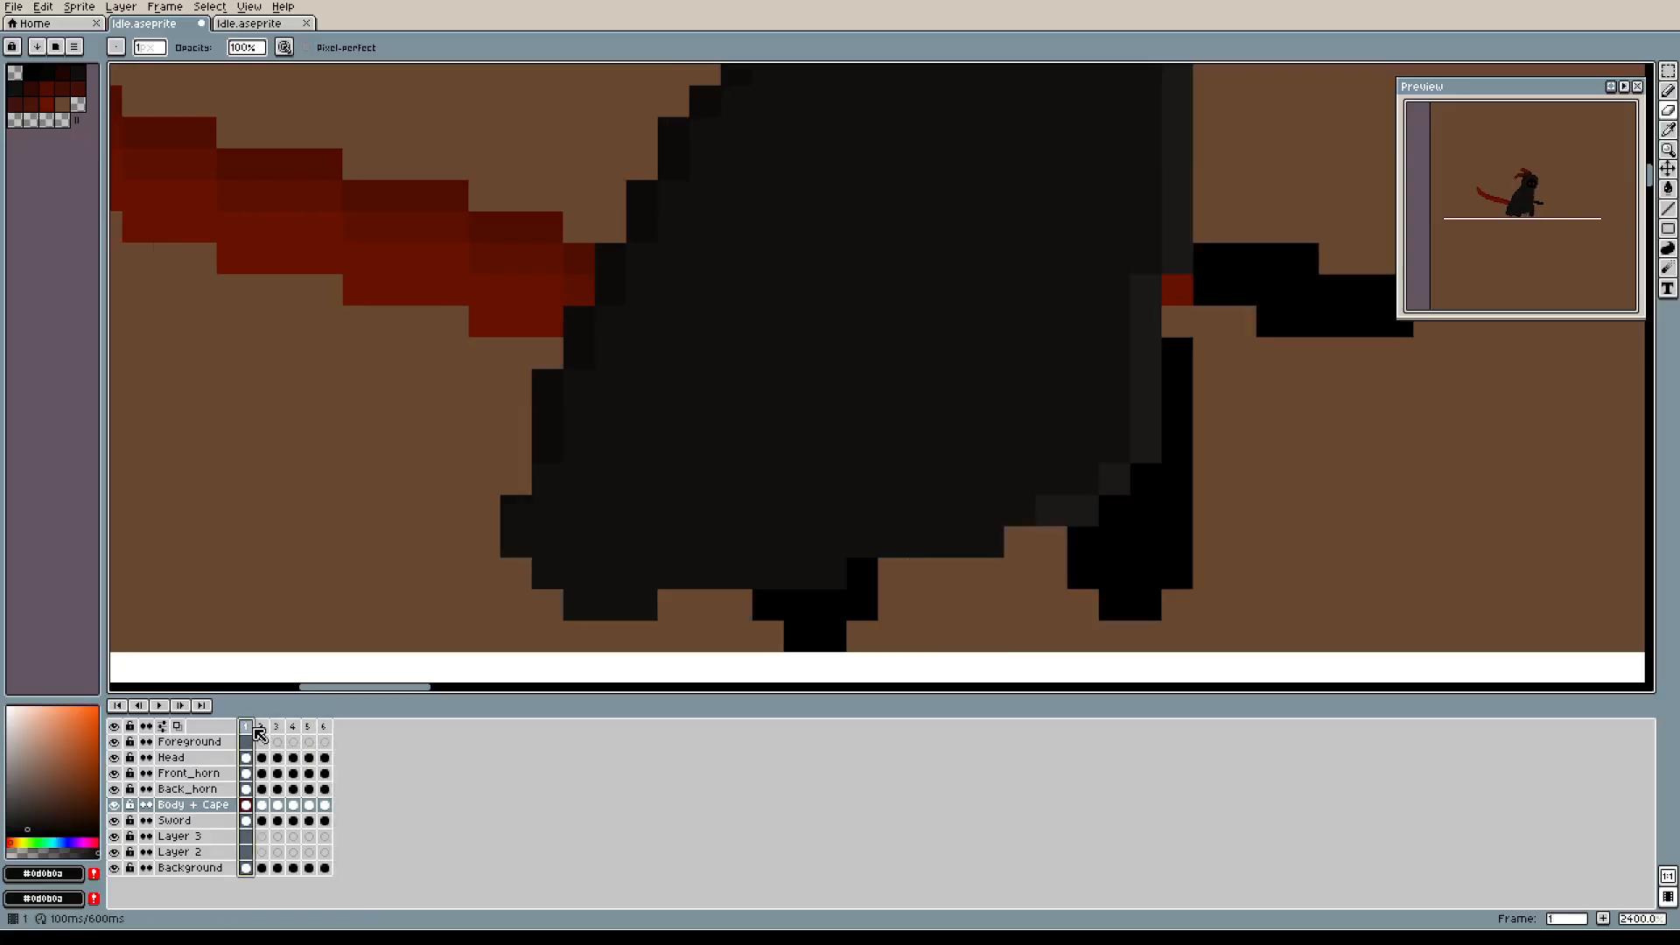
{"action": "left_click", "coordinate": [158, 706]}
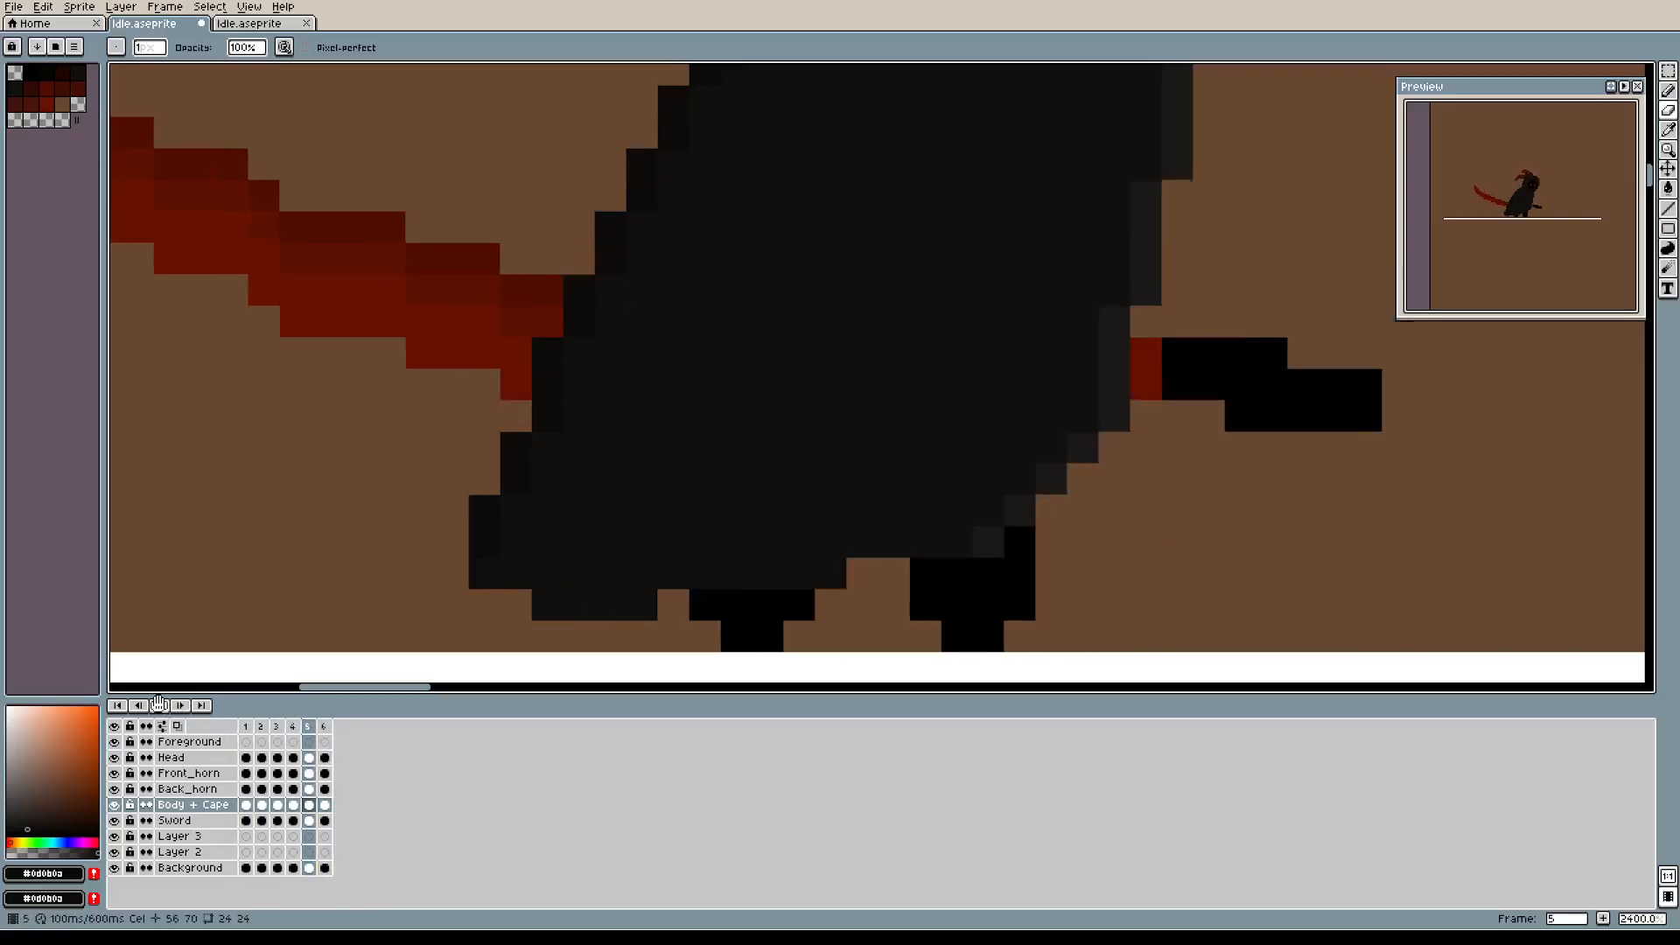
{"action": "scroll", "coordinate": [806, 412], "scroll_direction": "down", "scroll_amount": 5}
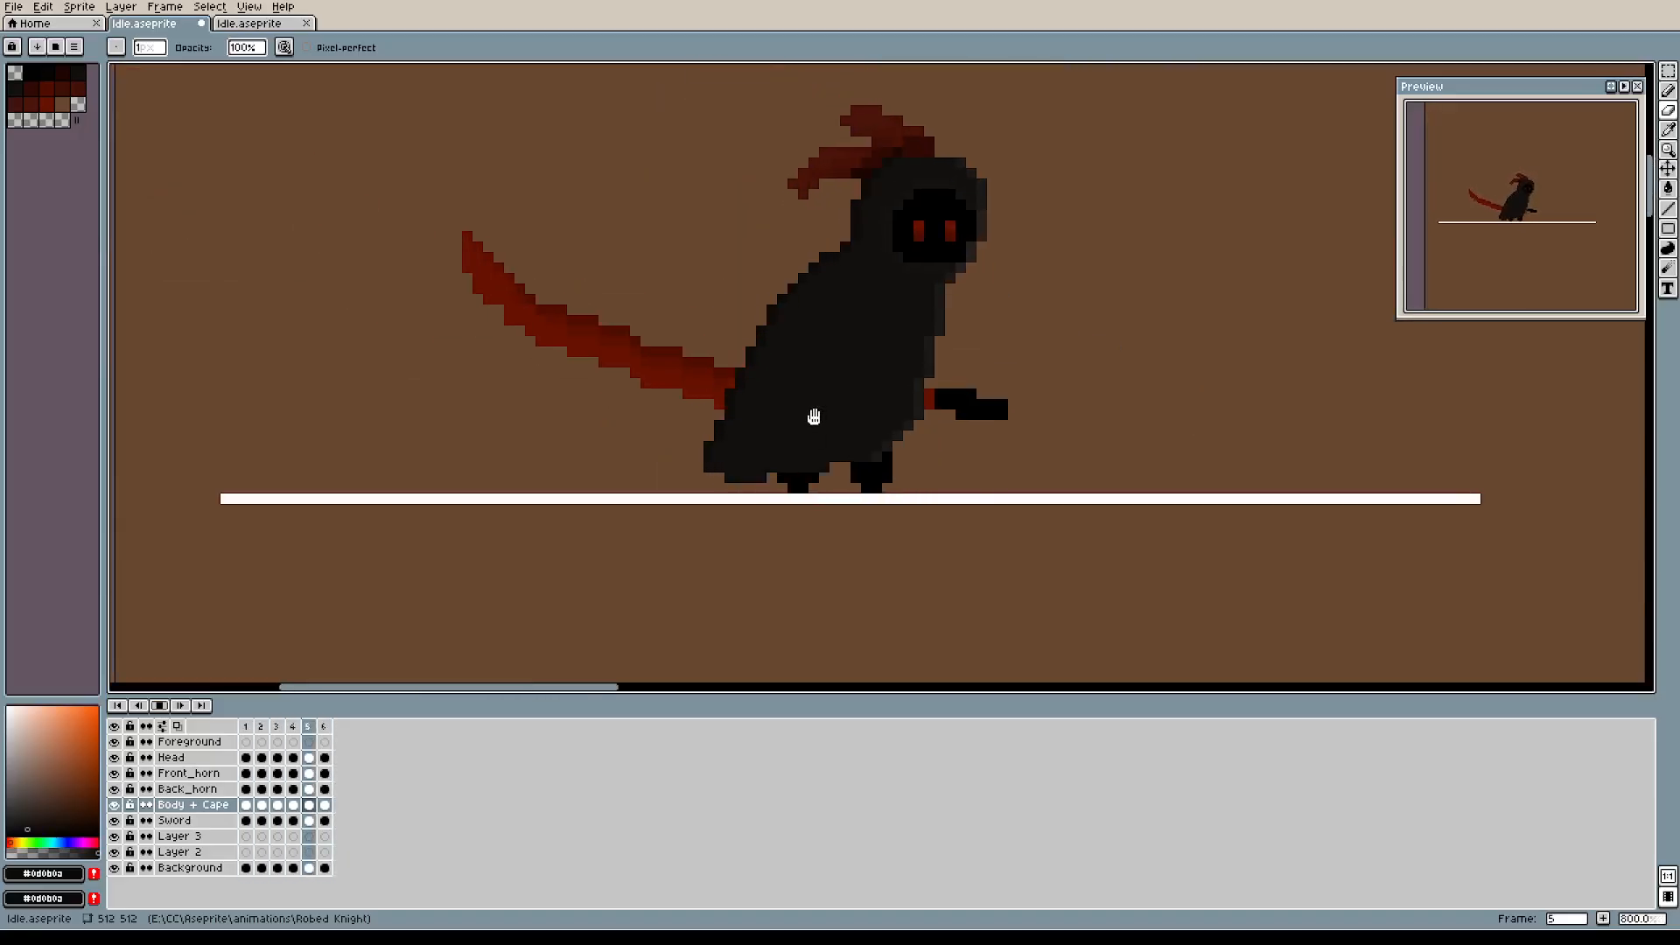
{"action": "scroll", "coordinate": [810, 412], "scroll_direction": "up", "scroll_amount": 5}
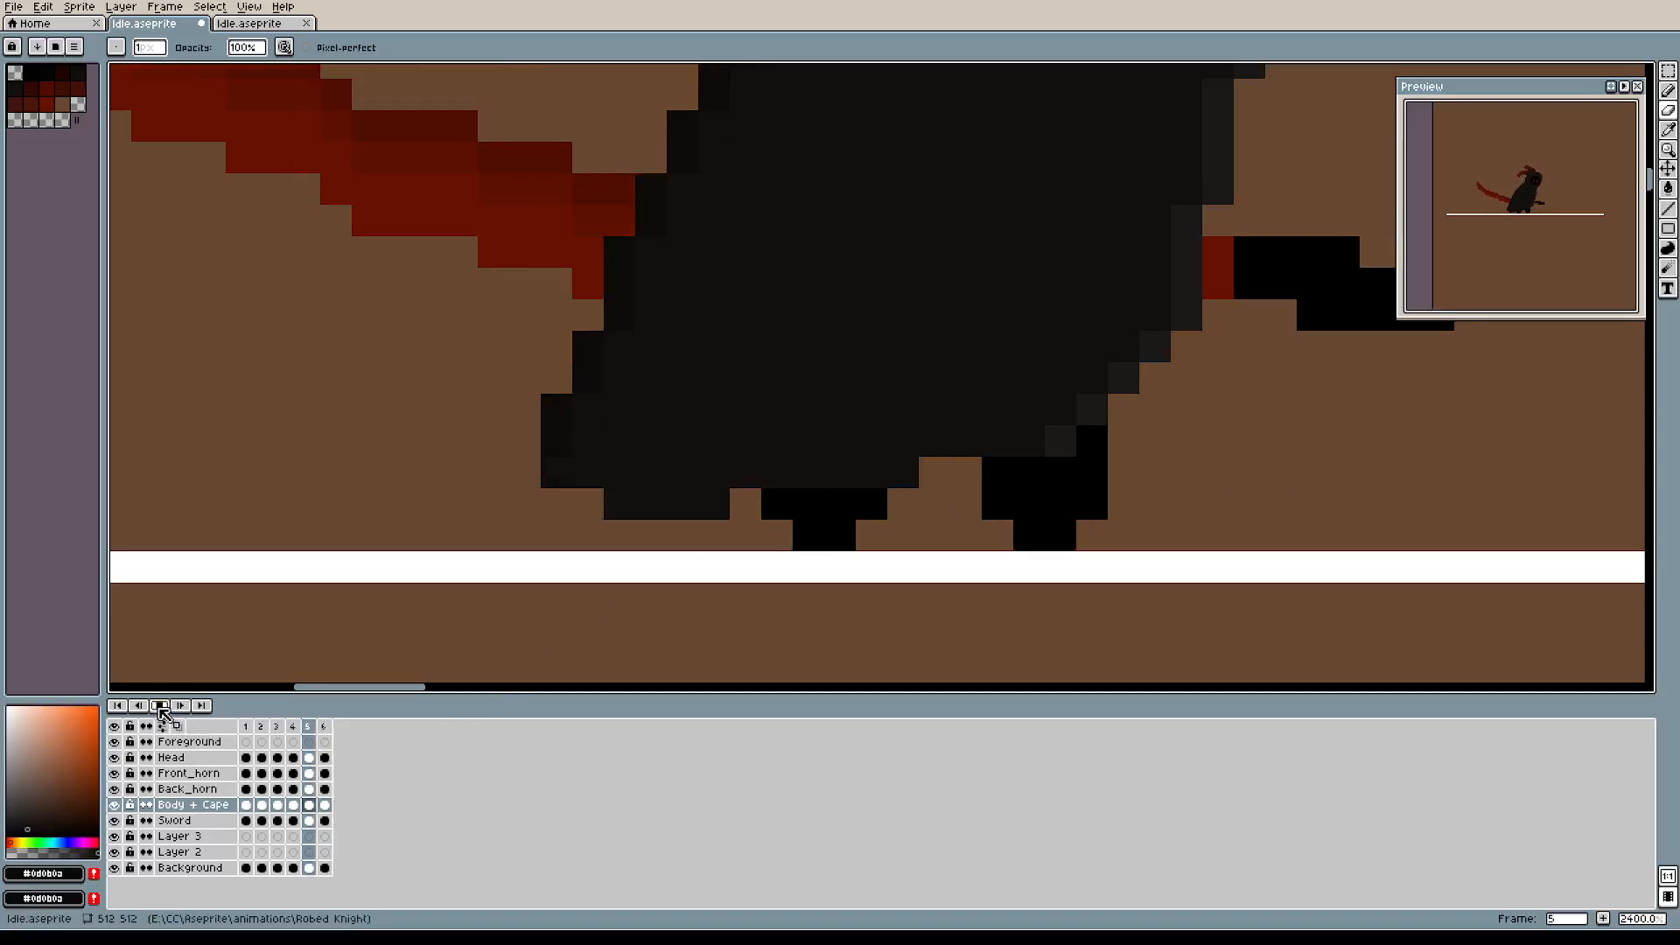
{"action": "scroll", "coordinate": [758, 469], "scroll_direction": "up", "scroll_amount": 4}
{"action": "scroll", "coordinate": [820, 474], "scroll_direction": "down", "scroll_amount": 3}
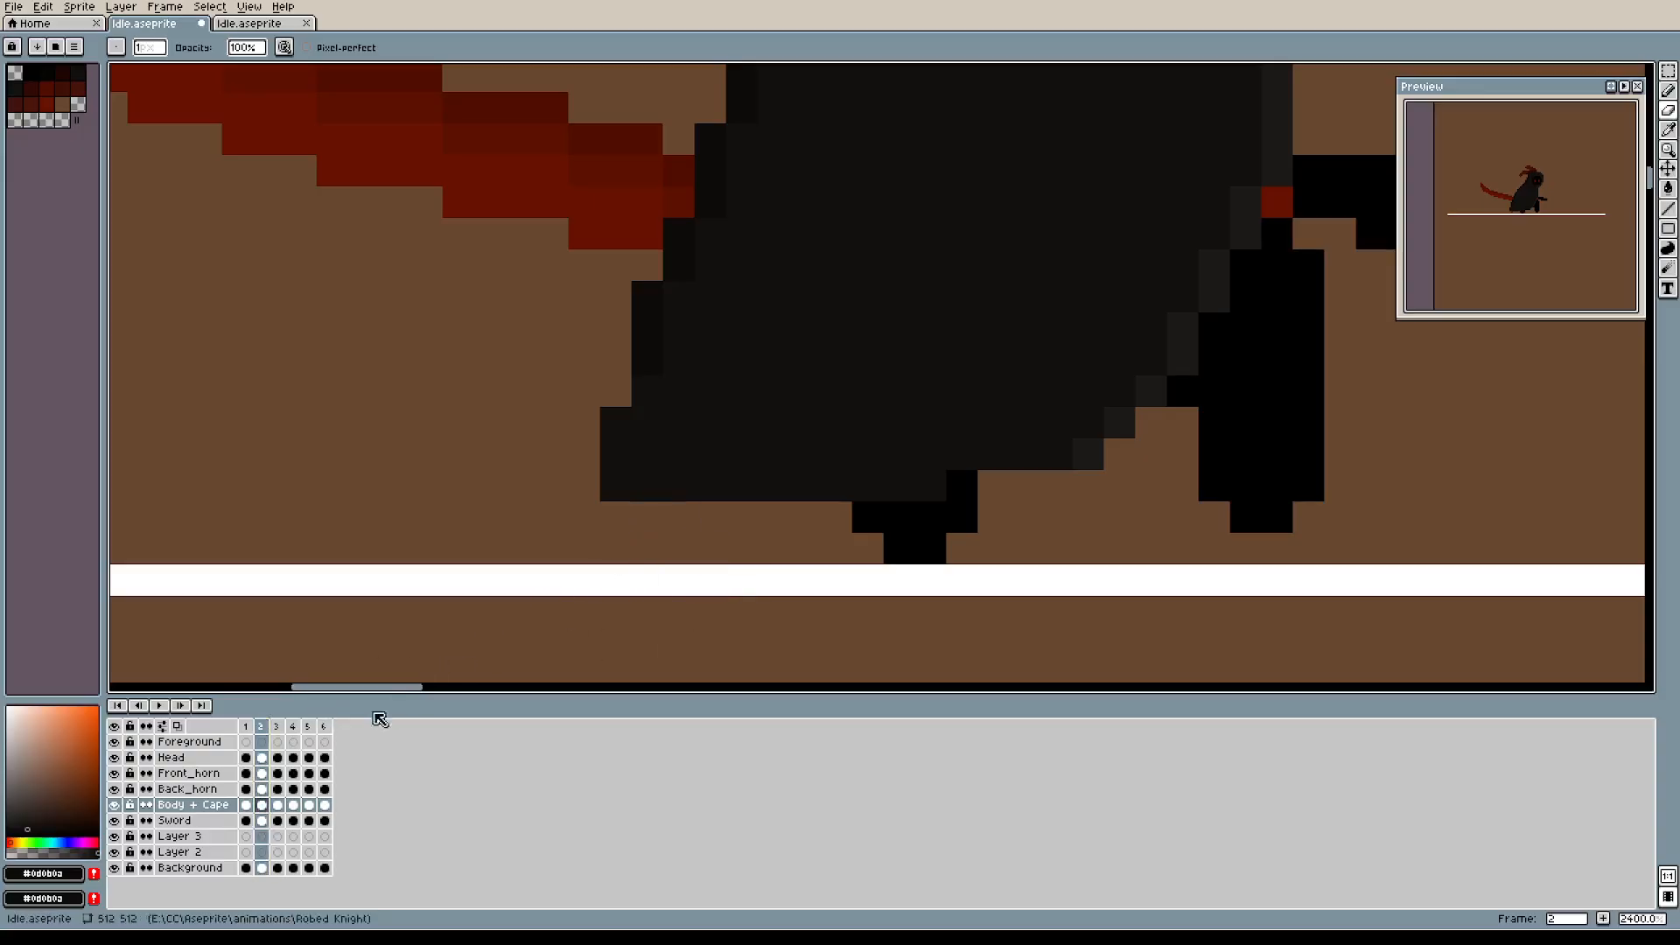
Erase the lowest pixel row of the cape hem on frames 4, 5 and 6 of the Body + Cape layer.
{"action": "left_click", "coordinate": [277, 727]}
{"action": "left_click", "coordinate": [295, 727]}
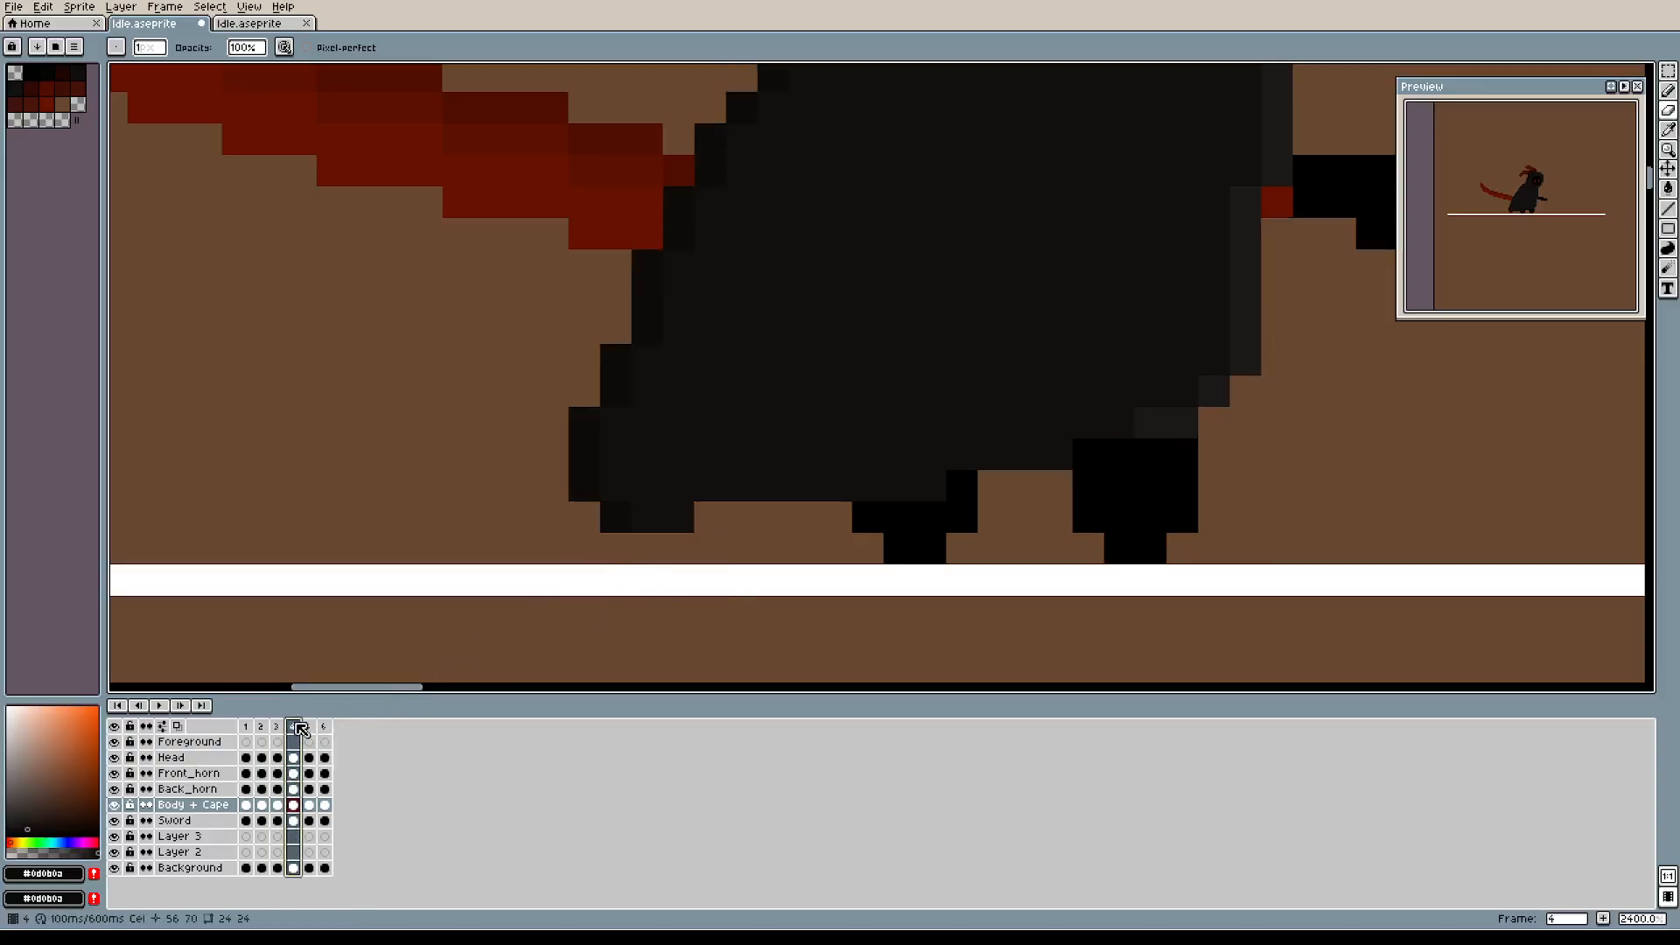
{"action": "left_click_drag", "start_coordinate": [709, 549], "coordinate": [585, 581]}
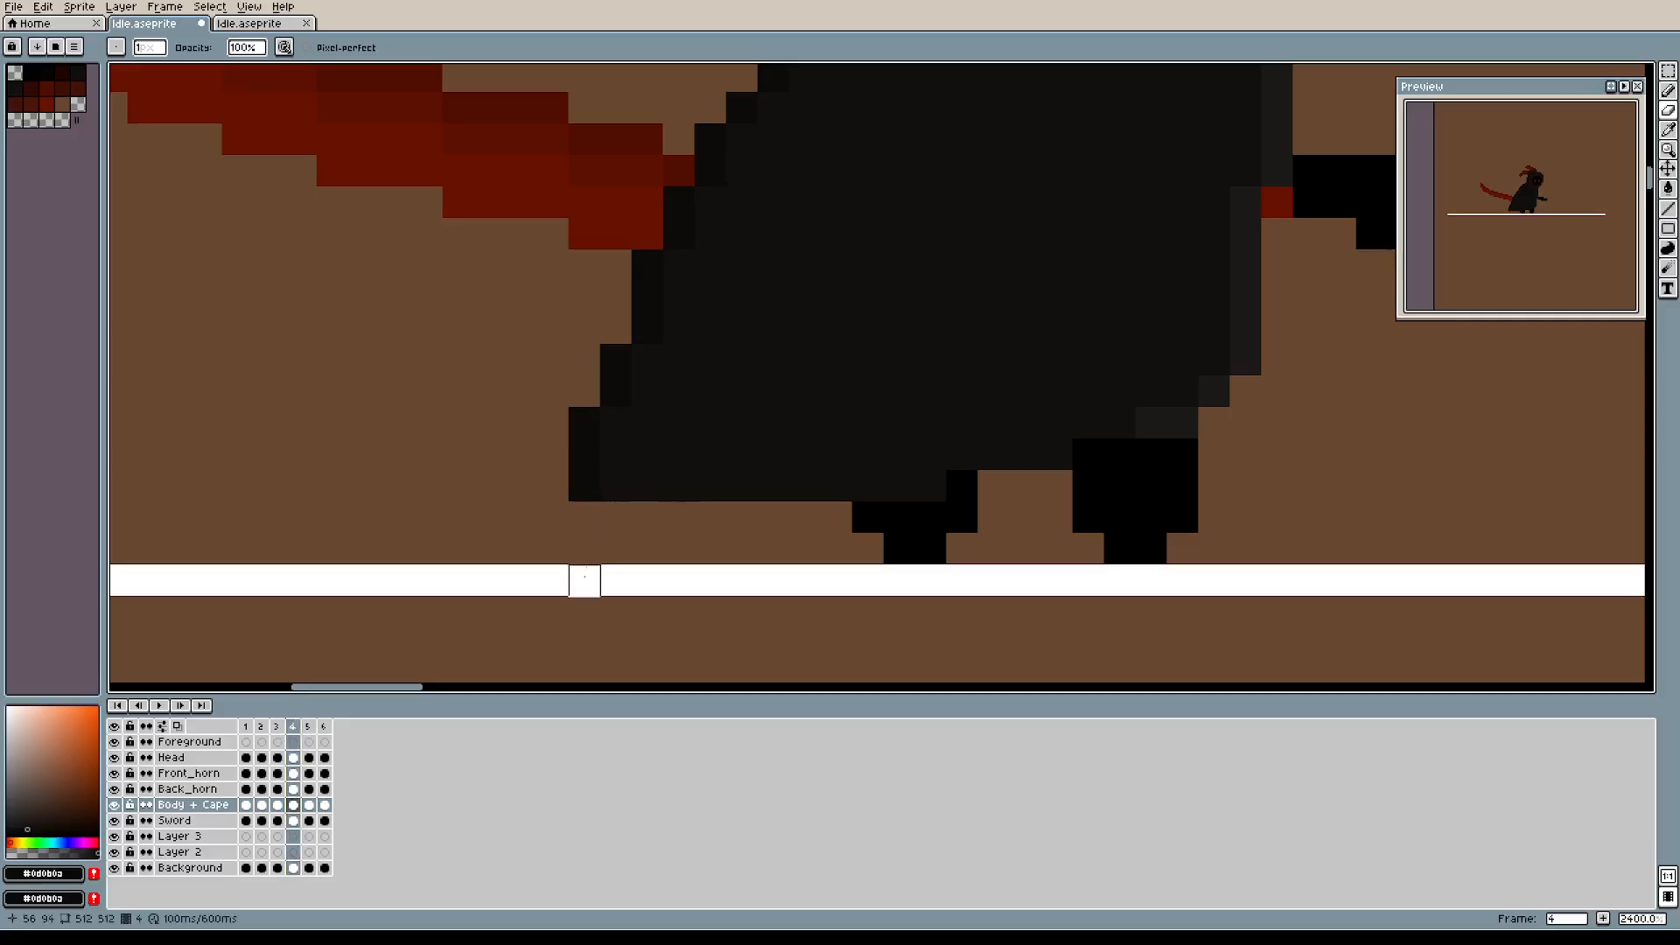
{"action": "left_click", "coordinate": [312, 728]}
{"action": "left_click_drag", "start_coordinate": [742, 518], "coordinate": [604, 543]}
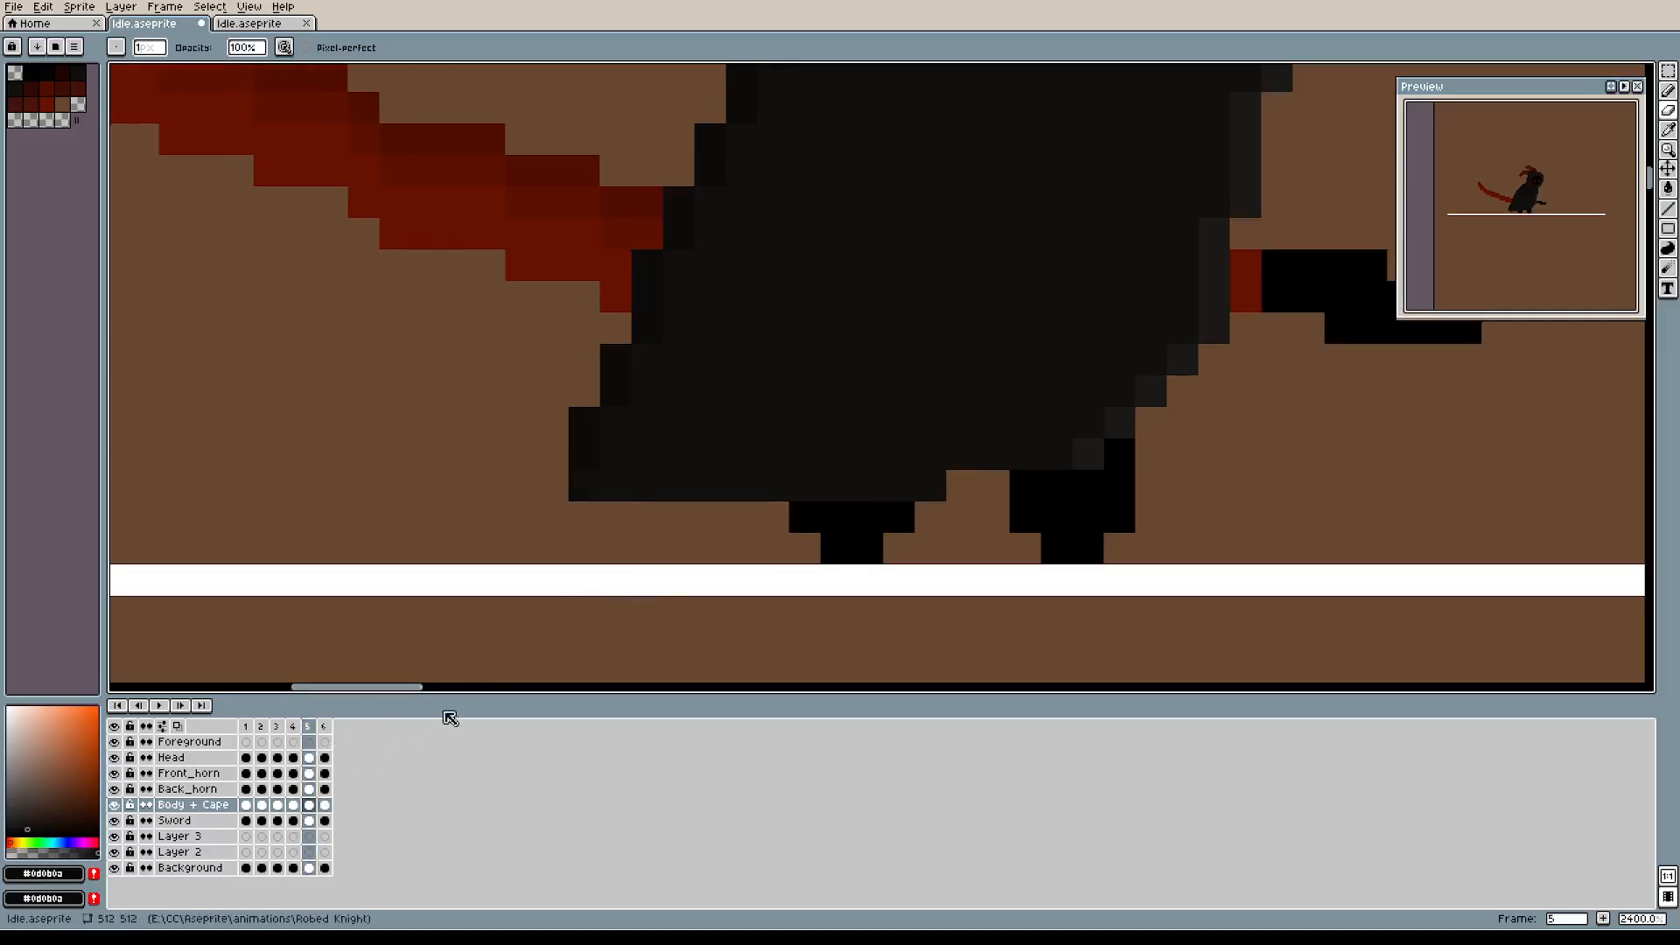
{"action": "left_click", "coordinate": [325, 728]}
{"action": "mouse_move", "coordinate": [836, 518]}
{"action": "left_mouse_down"}
{"action": "mouse_move", "coordinate": [743, 518]}
{"action": "mouse_move", "coordinate": [711, 545]}
{"action": "left_mouse_up"}
Play the animation from frame 1, stop it and inspect the cape's rear hem corner on frame 1.
{"action": "scroll", "coordinate": [968, 503], "scroll_direction": "down", "scroll_amount": 2}
{"action": "left_click_drag", "start_coordinate": [1119, 354], "coordinate": [922, 455]}
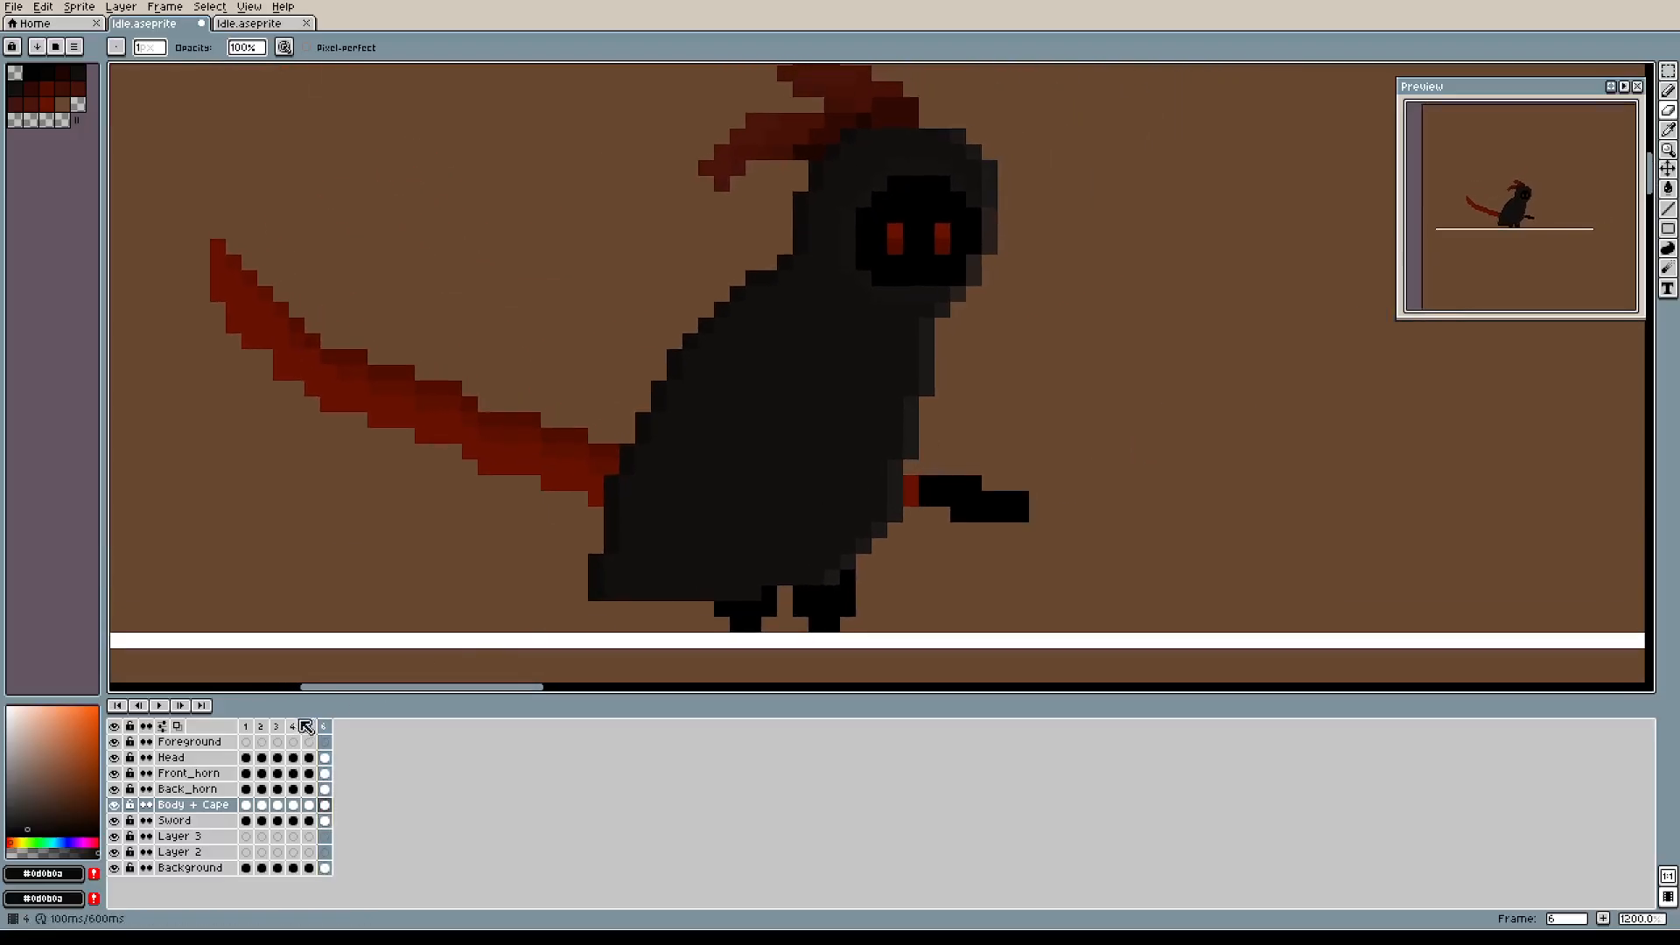
{"action": "left_click", "coordinate": [249, 728]}
{"action": "left_click", "coordinate": [160, 705]}
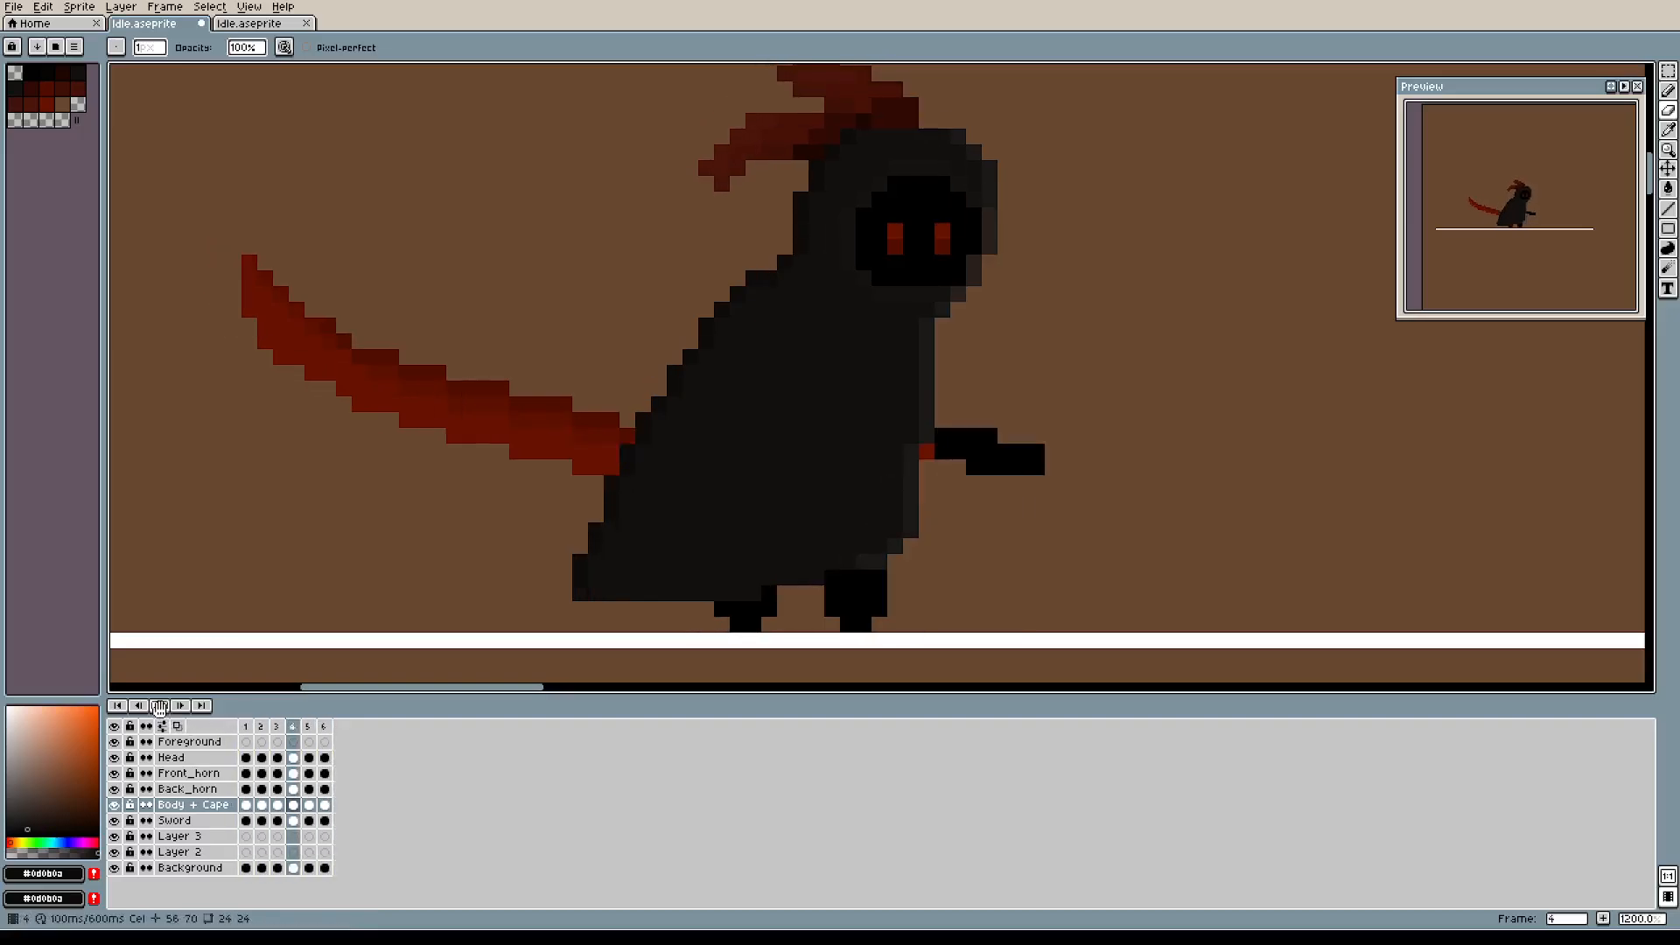
{"action": "key", "text": "Return"}
{"action": "scroll", "coordinate": [604, 598], "scroll_direction": "up", "scroll_amount": 6}
{"action": "left_click_drag", "start_coordinate": [896, 599], "coordinate": [835, 347]}
{"action": "left_click", "coordinate": [246, 726]}
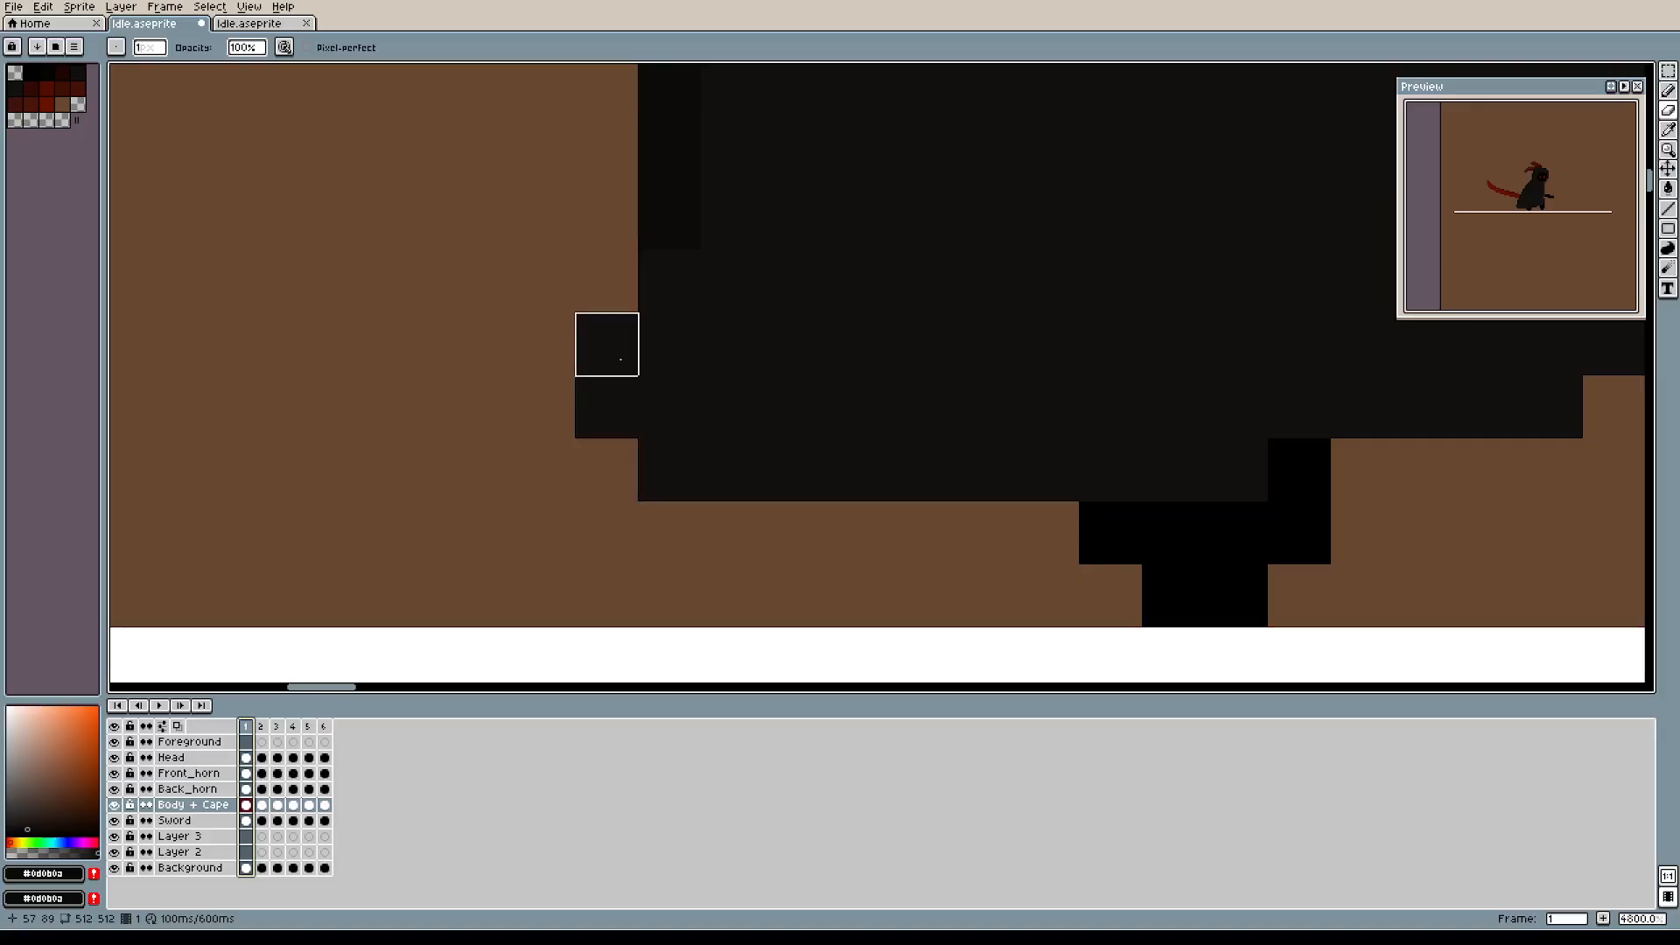
{"action": "scroll", "coordinate": [703, 405], "scroll_direction": "down", "scroll_amount": 2}
{"action": "left_click_drag", "start_coordinate": [905, 231], "coordinate": [829, 358]}
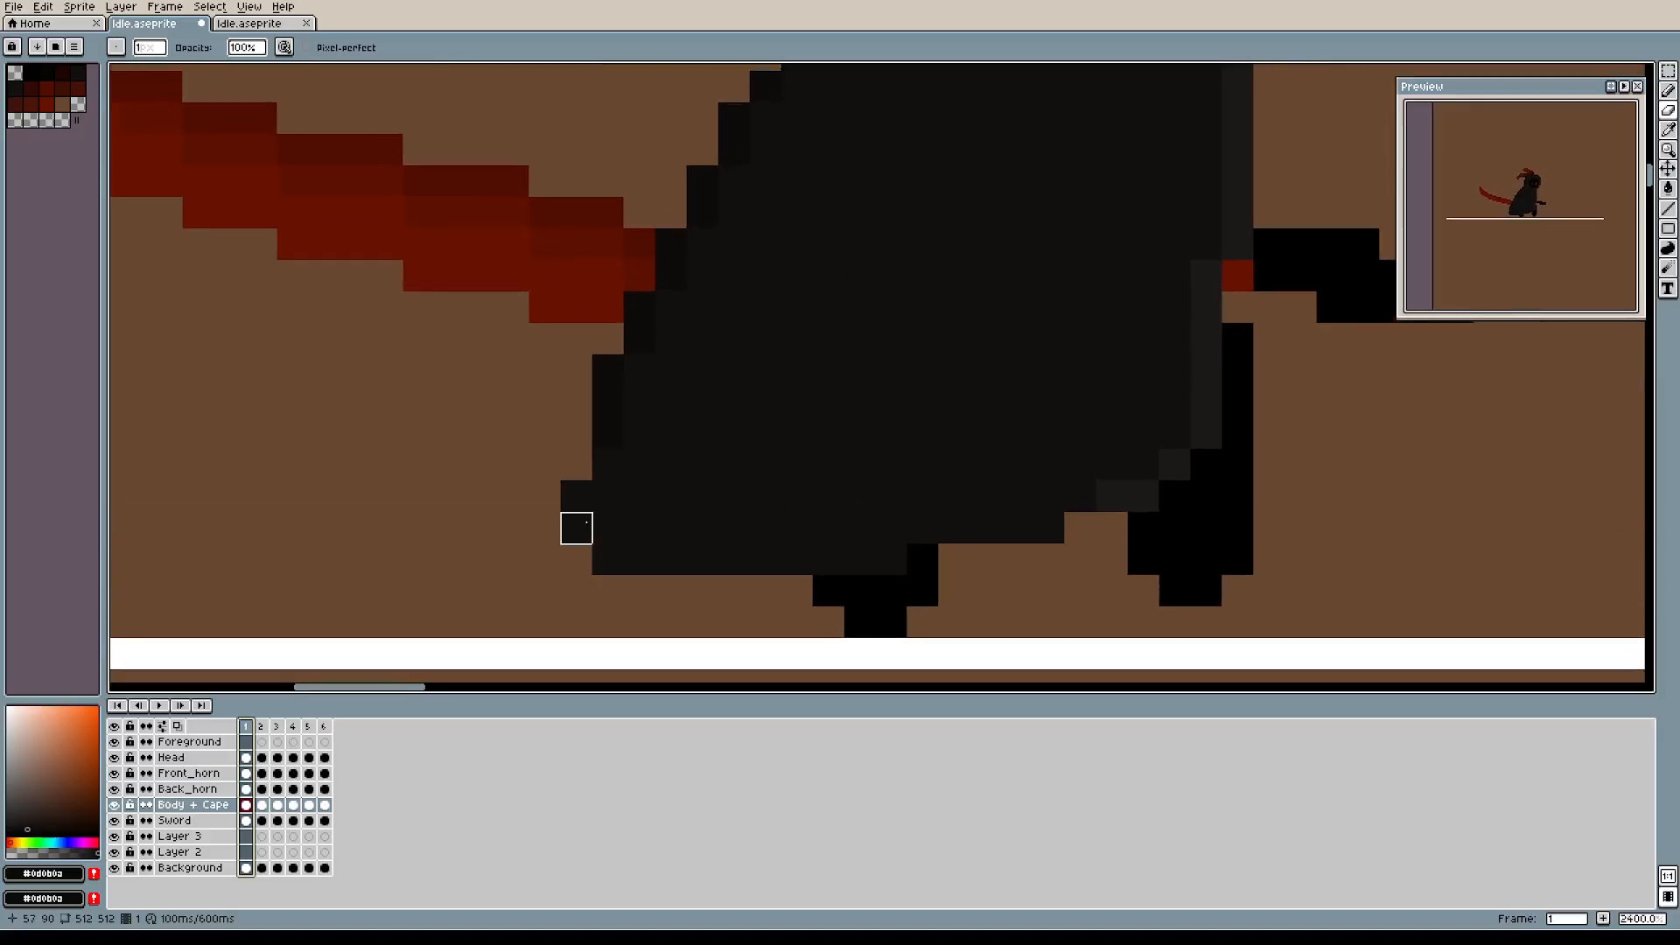
Erase the cape's protruding rear column and lower rear corner pixels on frame 2, cutting the hem edge inward.
{"action": "left_click", "coordinate": [261, 728]}
{"action": "scroll", "coordinate": [645, 555], "scroll_direction": "up", "scroll_amount": 2}
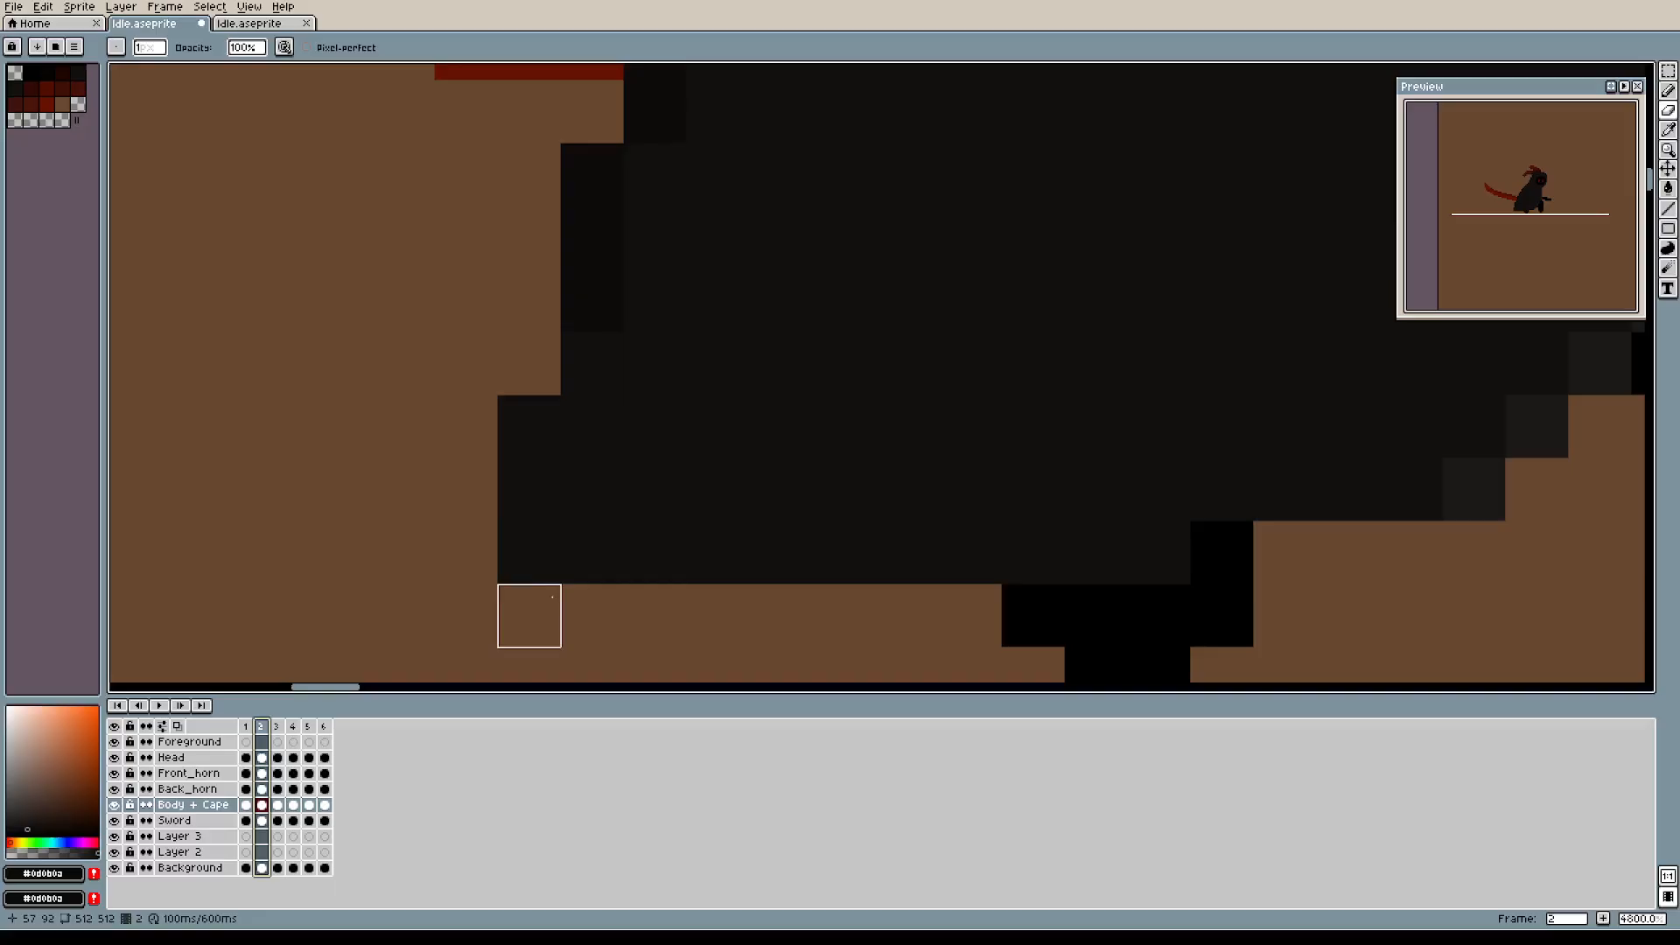
{"action": "left_click_drag", "start_coordinate": [593, 553], "coordinate": [655, 616]}
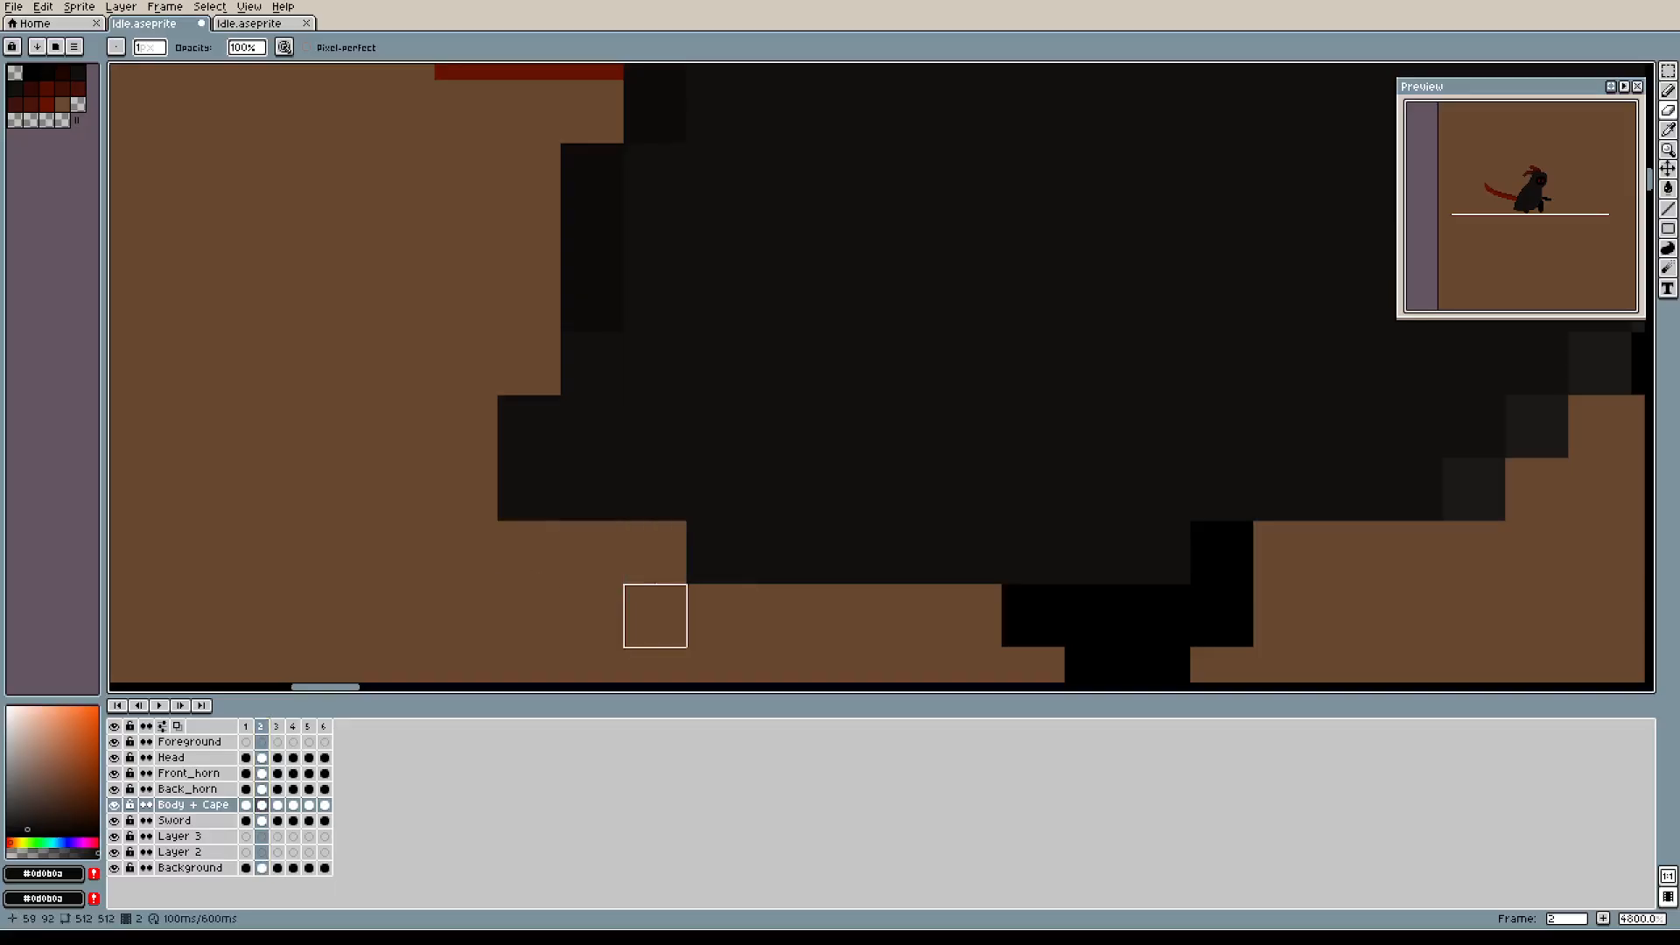
{"action": "left_click_drag", "start_coordinate": [552, 515], "coordinate": [596, 363]}
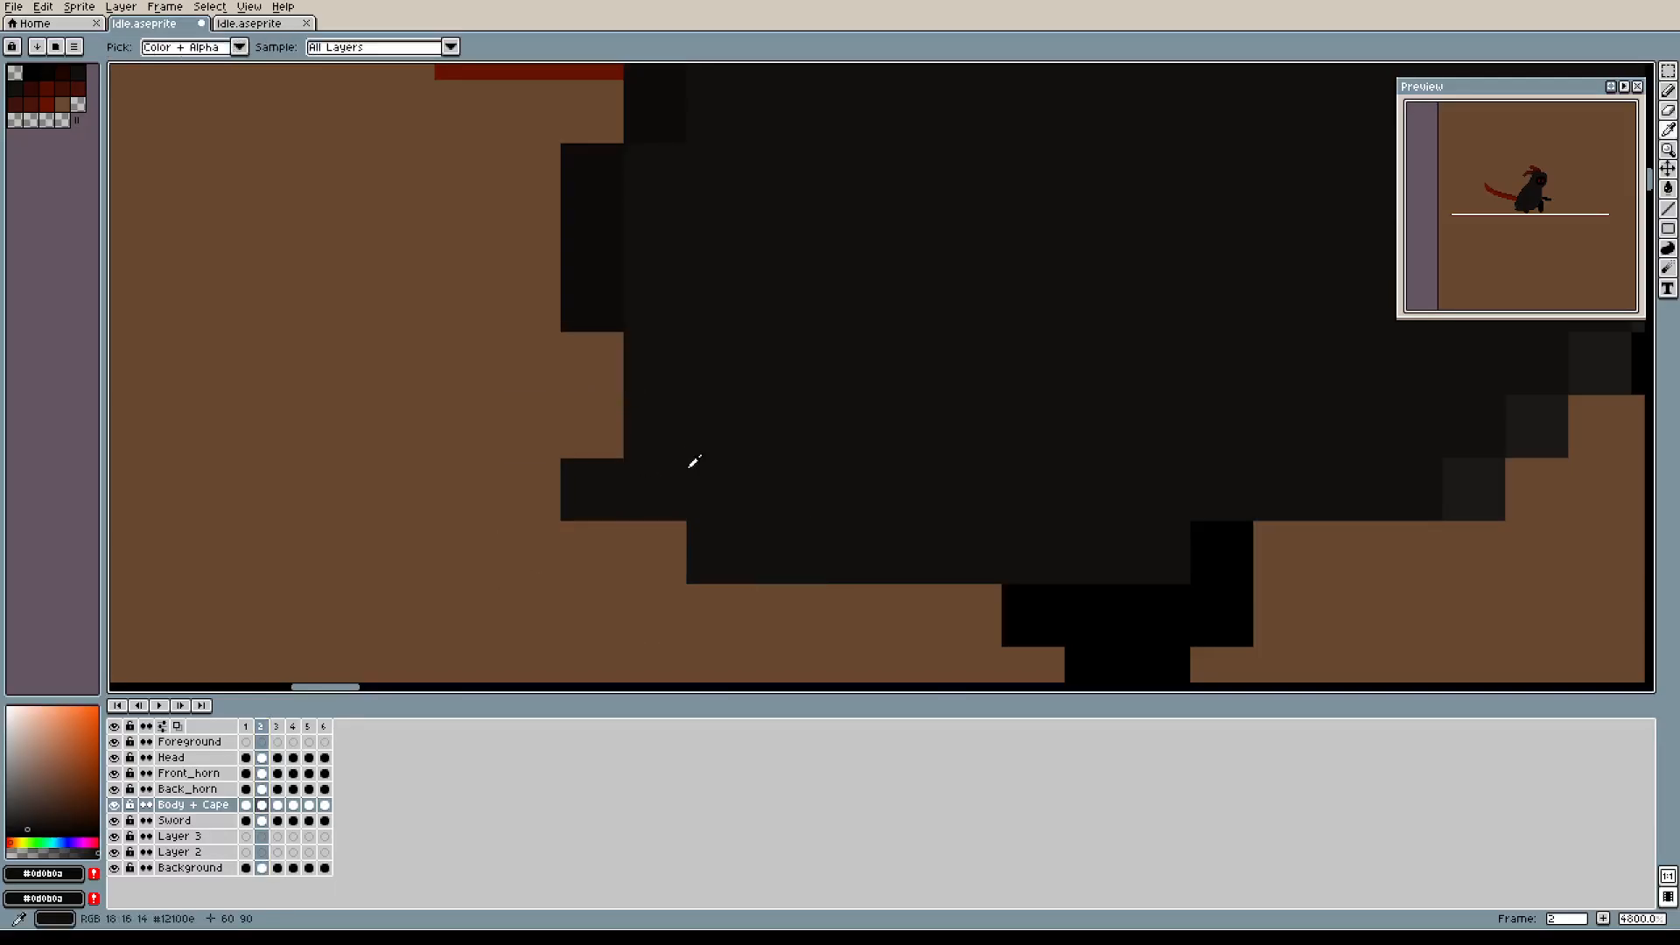
Rebuild the cape's rear edge on frame 2 with colour #12100e and add one pixel to the hem's lowest row.
{"action": "left_click", "coordinate": [658, 452], "text": "alt"}
{"action": "key", "text": "b"}
{"action": "left_click_drag", "start_coordinate": [599, 435], "coordinate": [617, 406]}
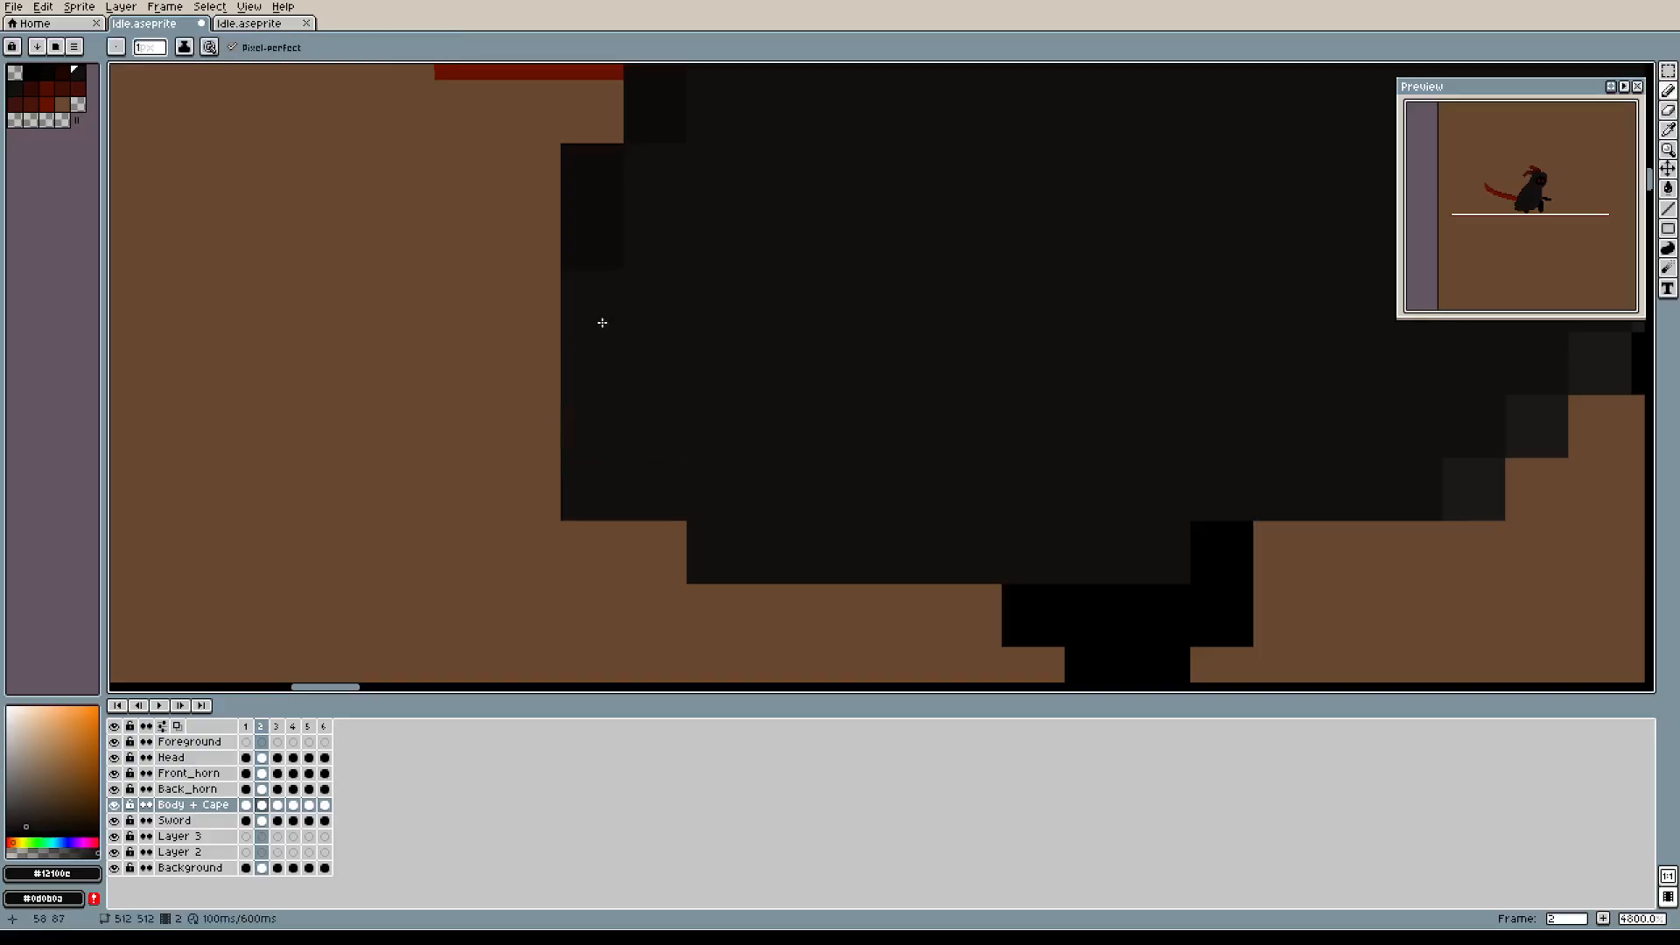
{"action": "left_click", "coordinate": [603, 325]}
{"action": "left_click", "coordinate": [661, 527]}
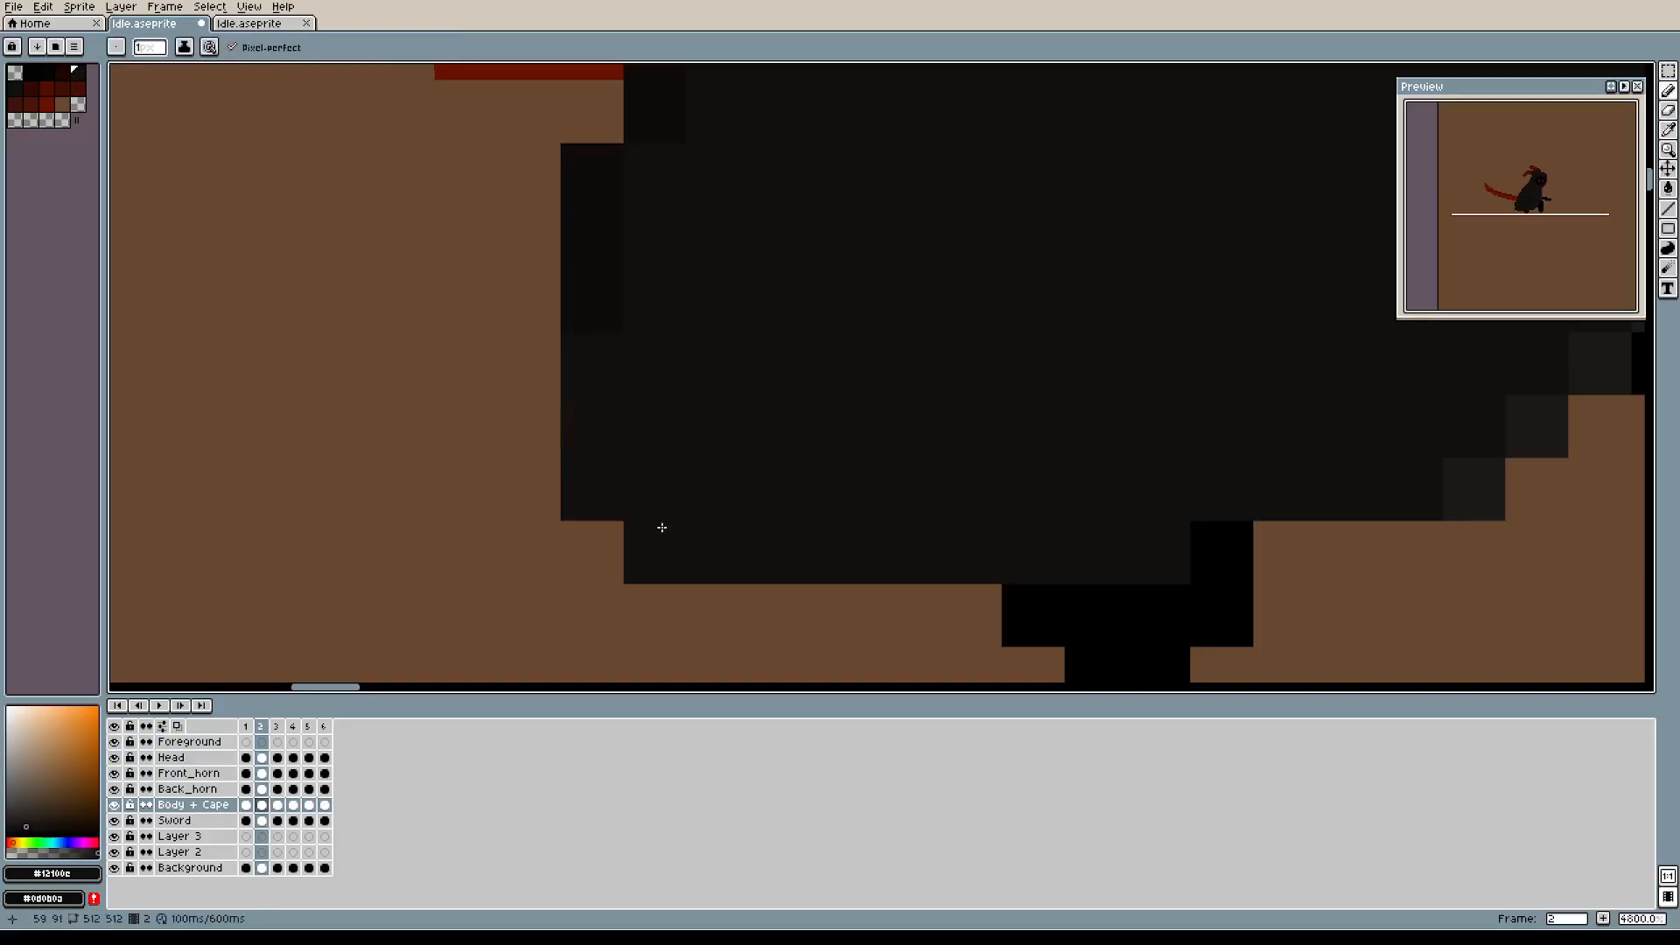
Add a two-pixel-high outline strip to the cape's rear edge on frame 2, using the darker outline colour sampled from the edge above.
{"action": "left_click", "coordinate": [593, 297], "text": "alt"}
{"action": "mouse_move", "coordinate": [538, 355]}
{"action": "left_mouse_down"}
{"action": "mouse_move", "coordinate": [551, 364]}
{"action": "mouse_move", "coordinate": [529, 429]}
{"action": "left_mouse_up"}
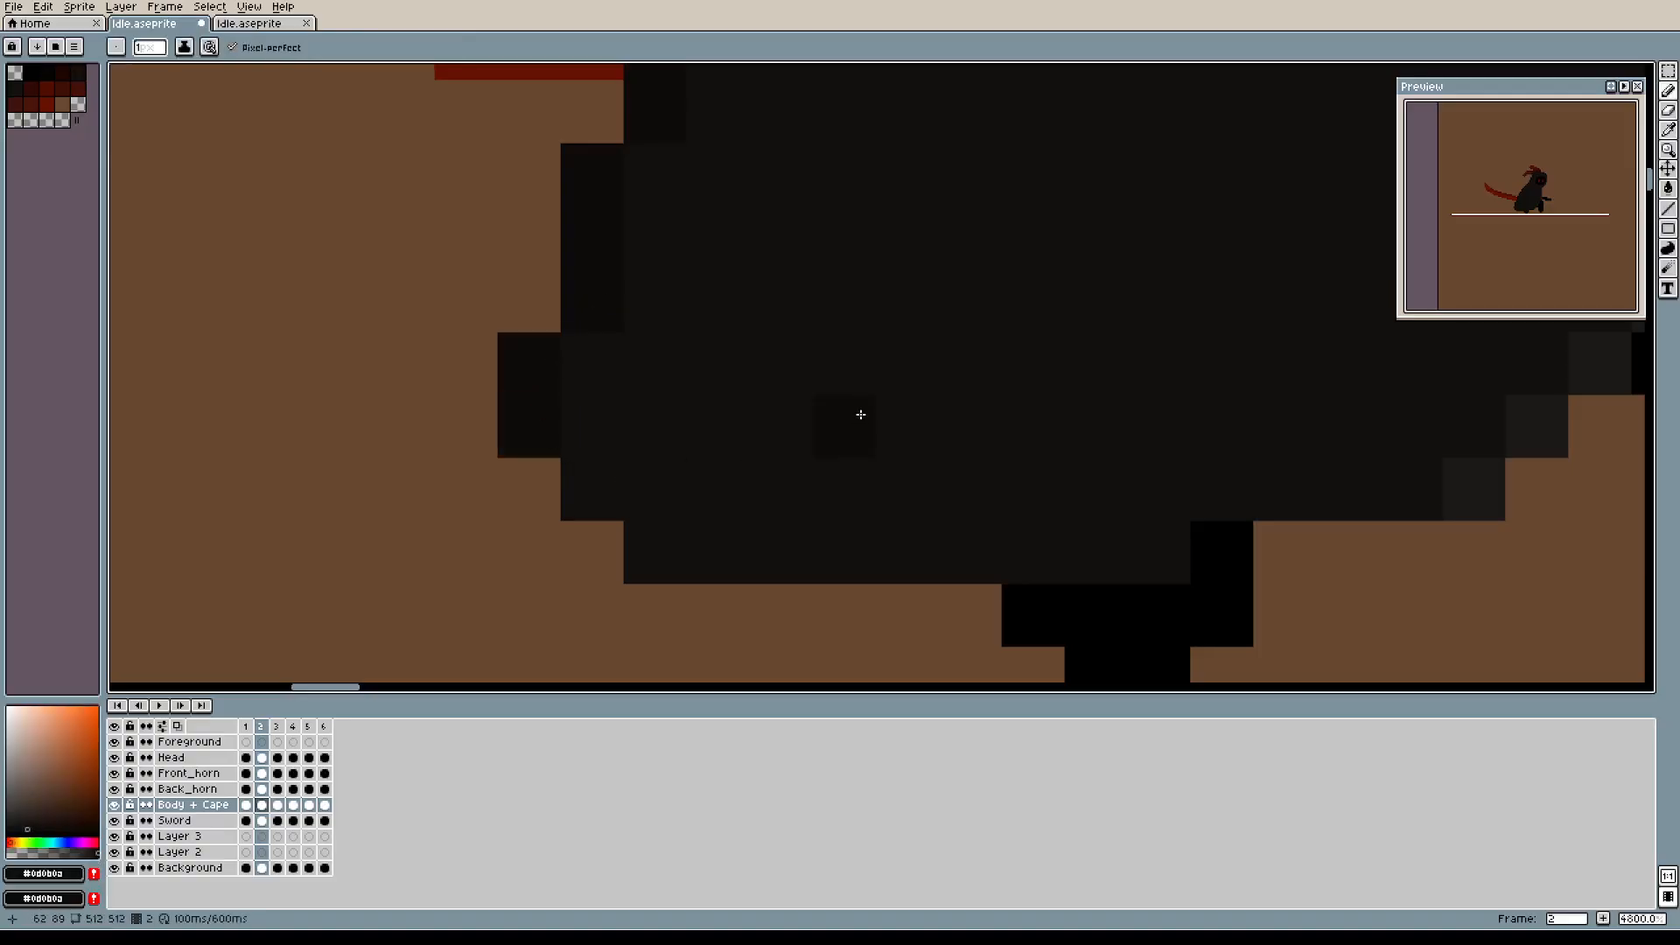
{"action": "scroll", "coordinate": [860, 414], "scroll_direction": "down", "scroll_amount": 1}
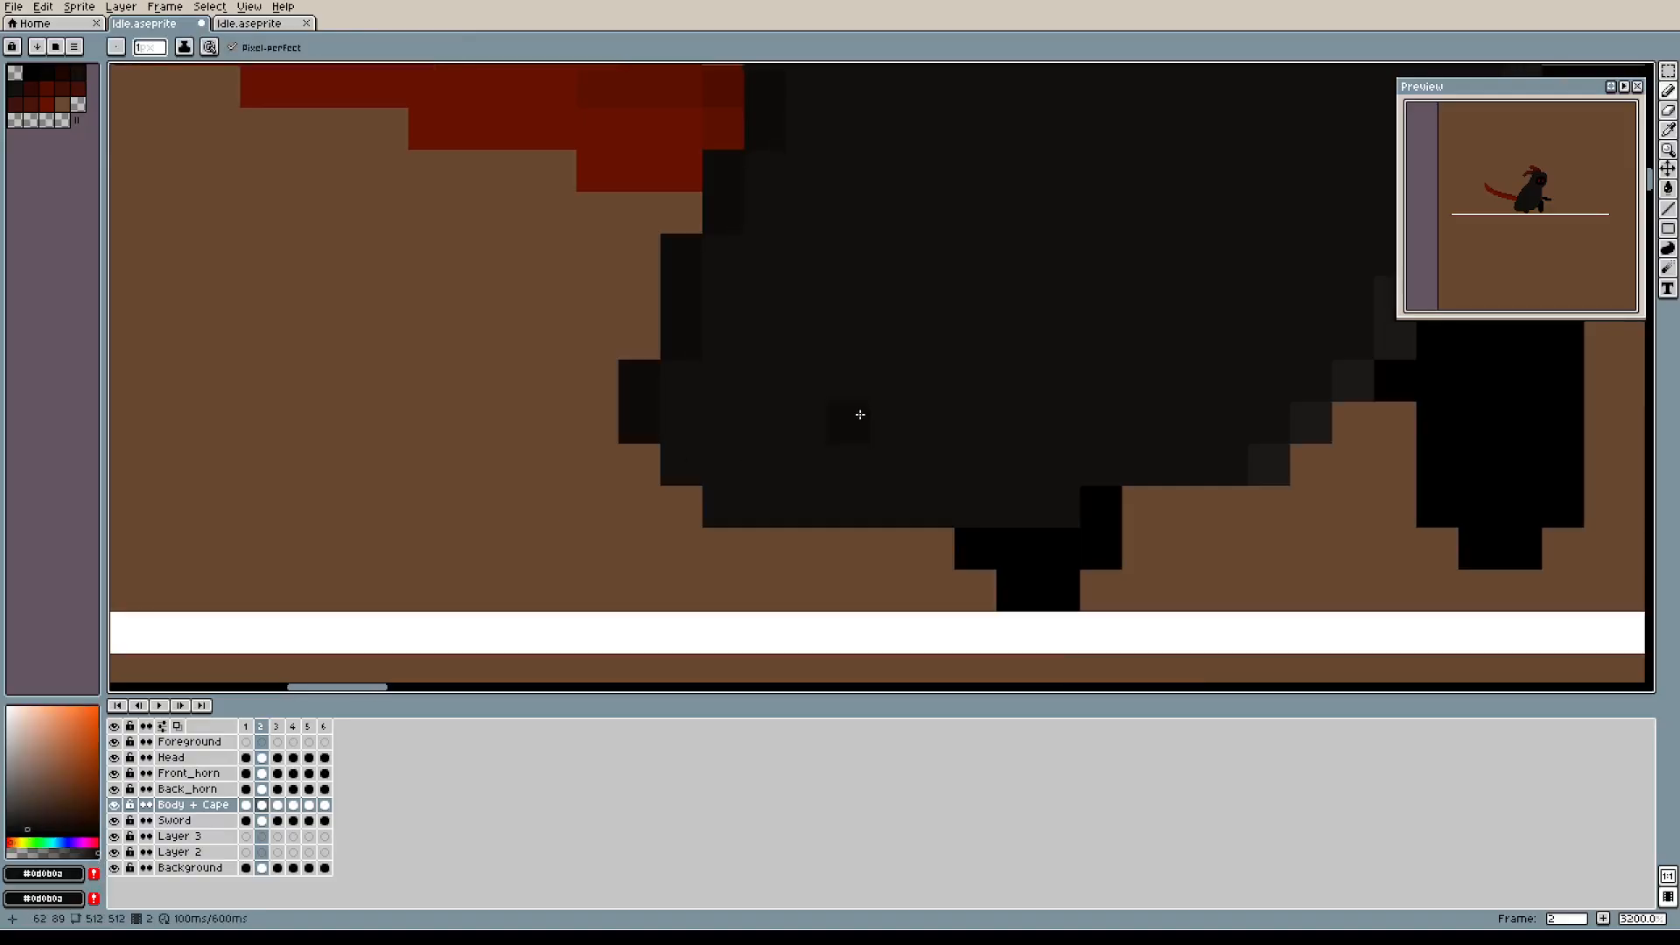
Erase the lowest rear corner pixel of the cape hem on frame 3 of the Body + Cape layer and compare against frame 1.
{"action": "left_click", "coordinate": [262, 728]}
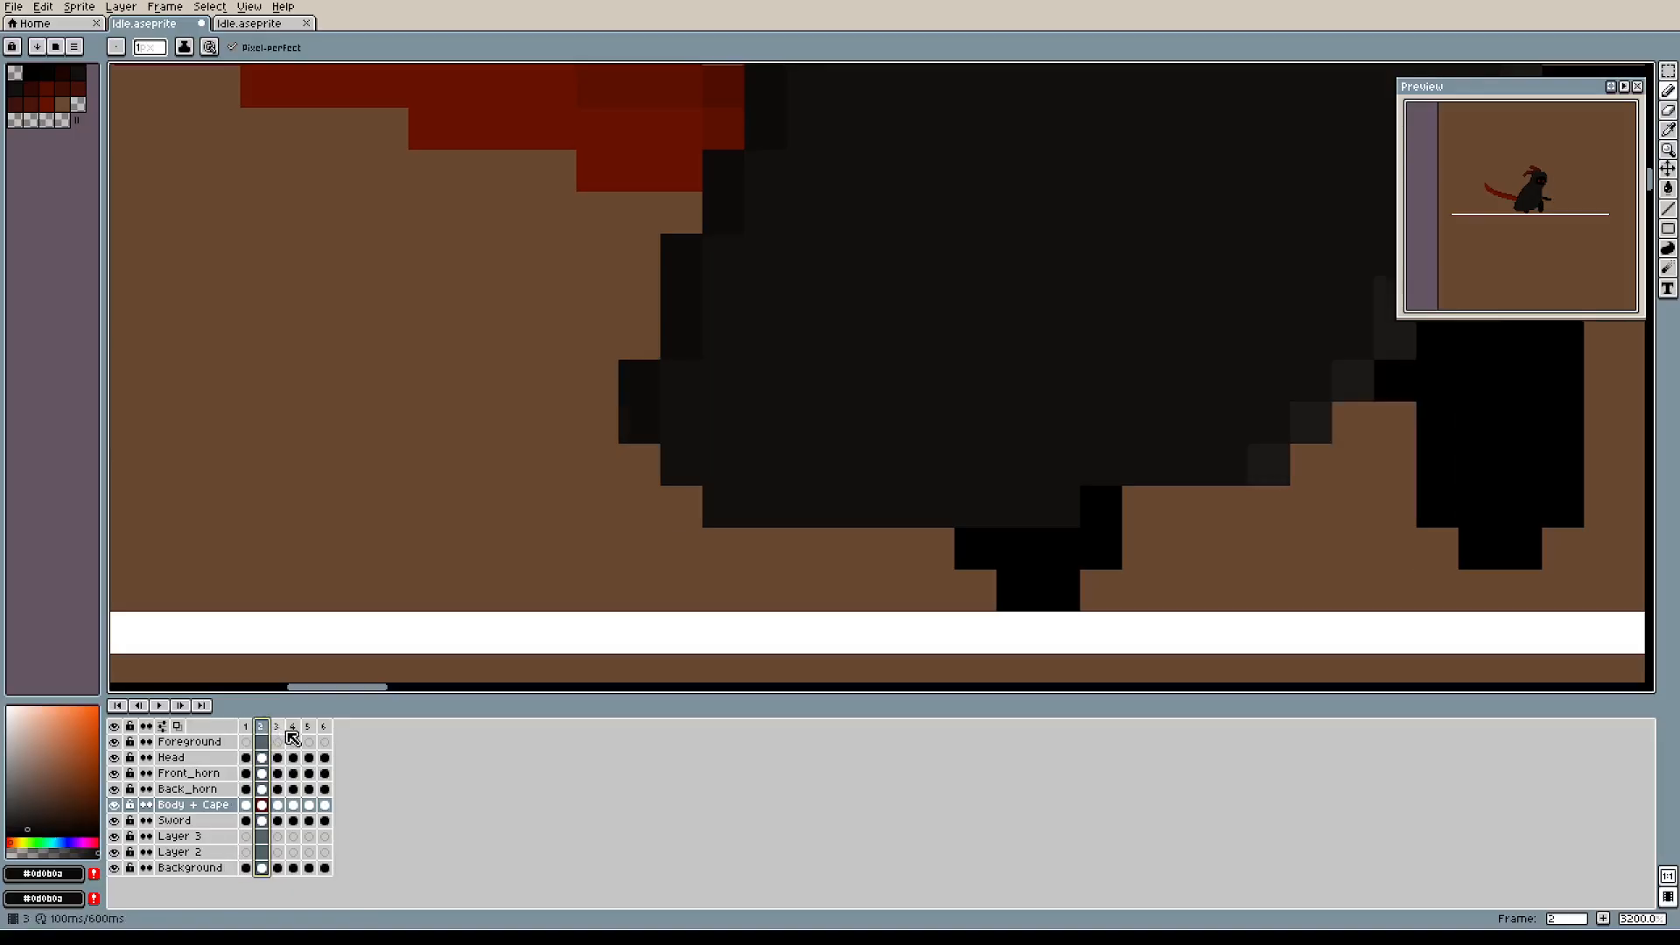
{"action": "key", "text": "Right"}
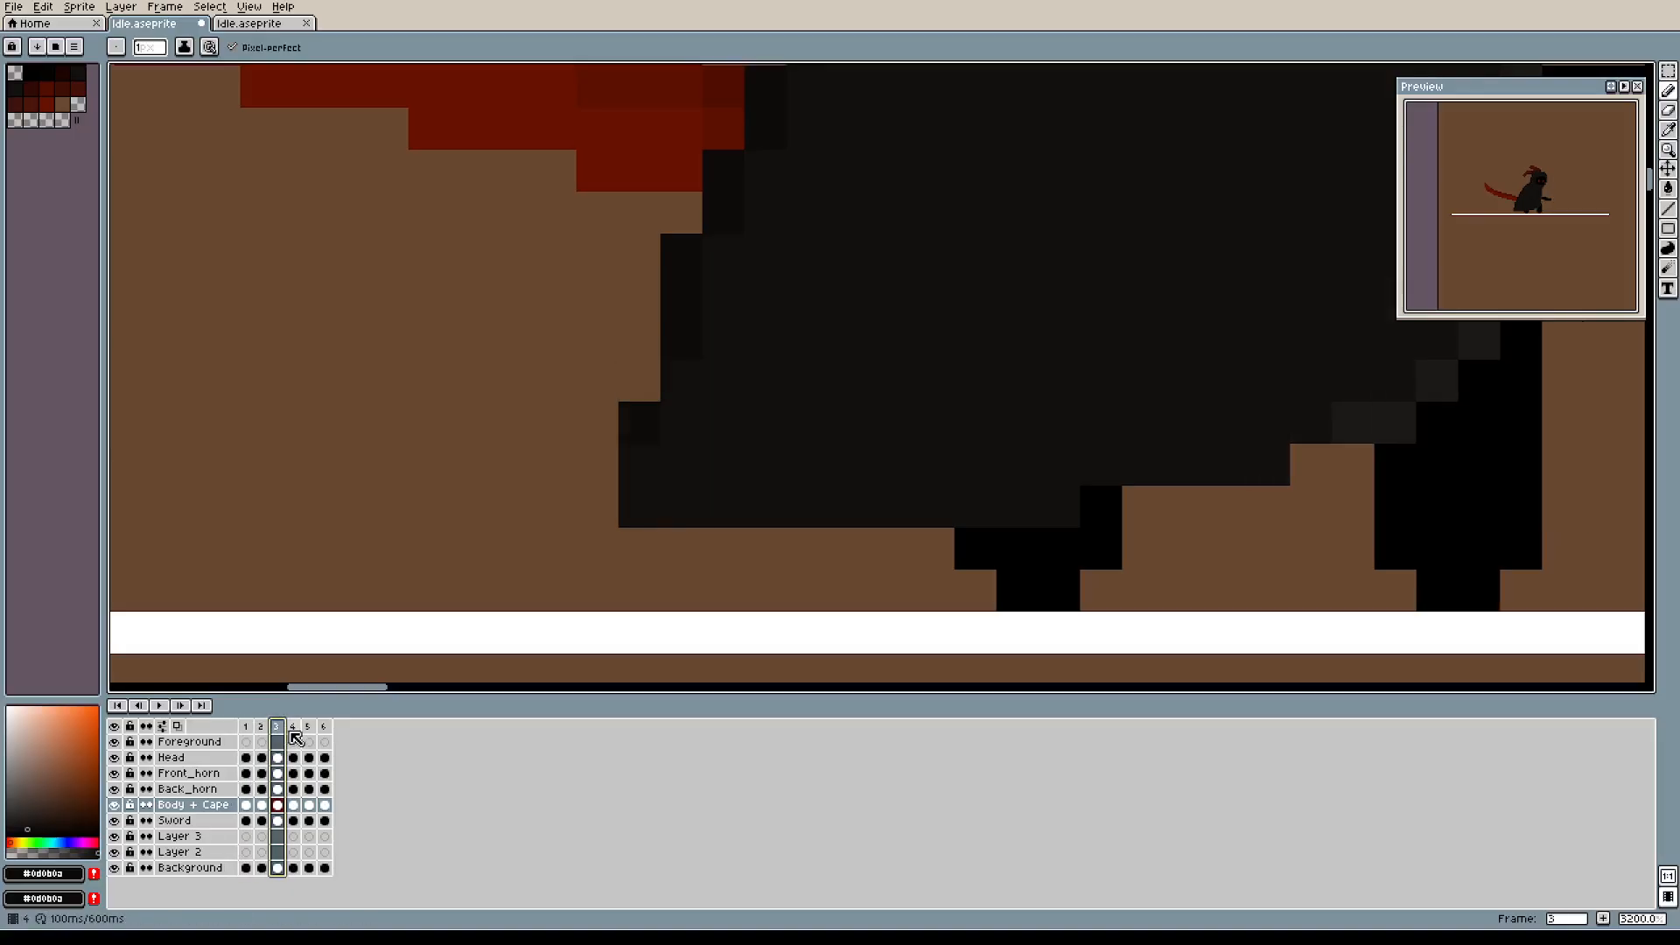
{"action": "key", "text": "e"}
{"action": "left_click", "coordinate": [643, 505]}
{"action": "key", "text": "b"}
{"action": "left_click", "coordinate": [247, 729]}
{"action": "left_click", "coordinate": [274, 728]}
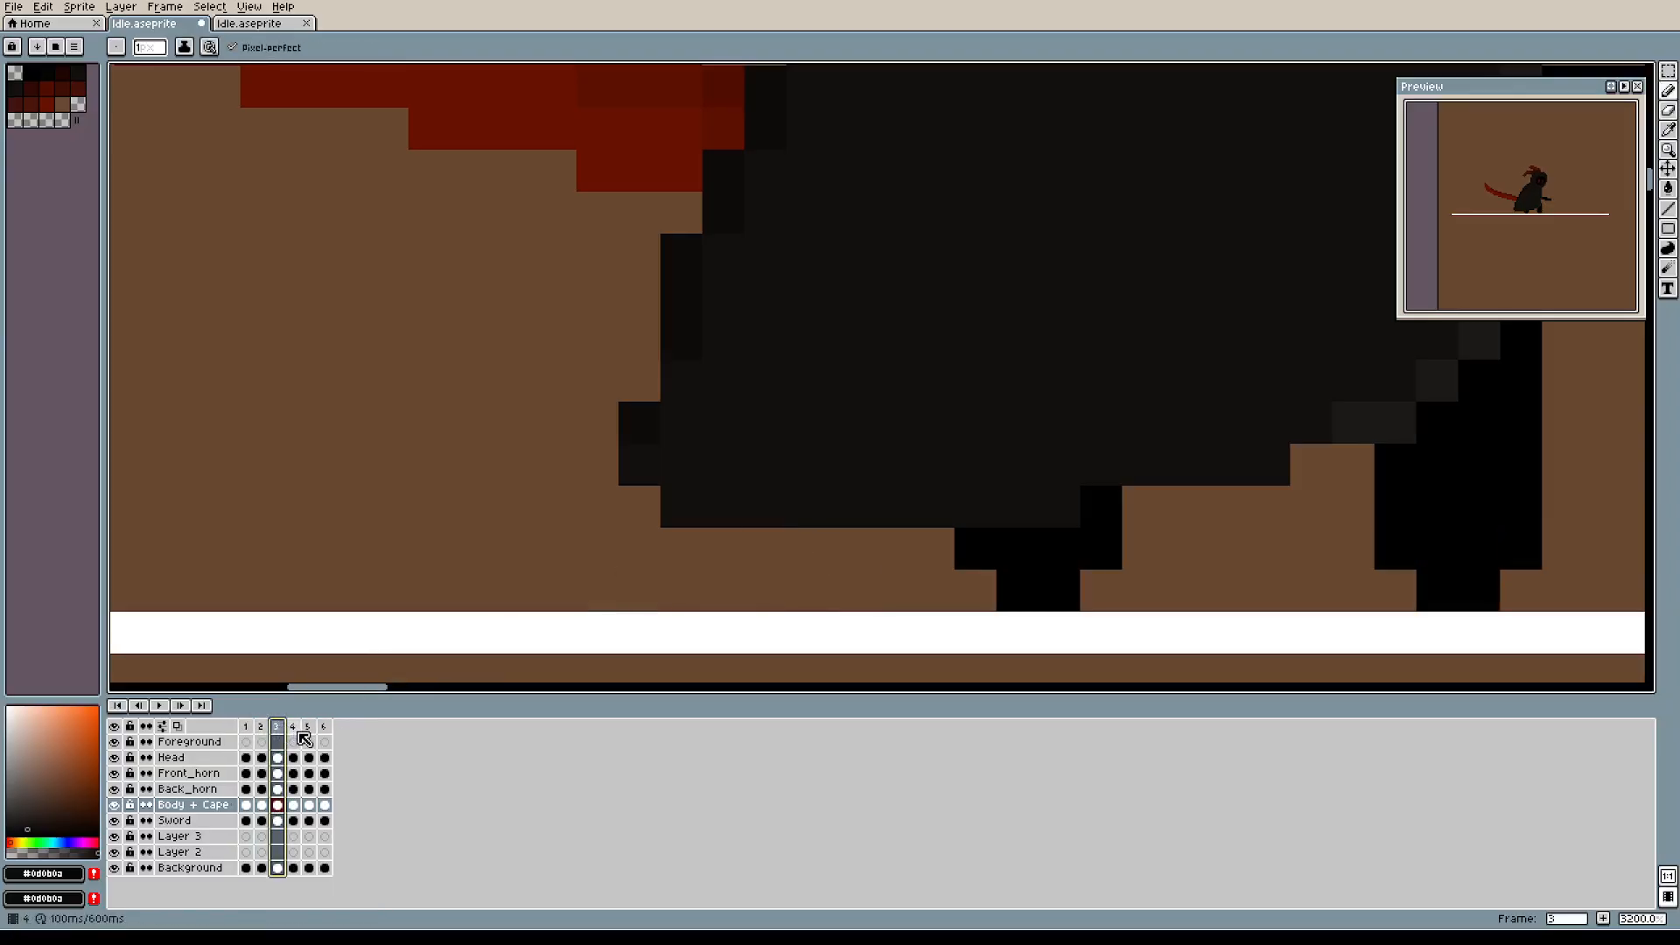
Erase the lowest rear corner pixel of the cape hem on frame 4 and check the whole silhouette.
{"action": "left_click", "coordinate": [299, 735]}
{"action": "left_click", "coordinate": [293, 727]}
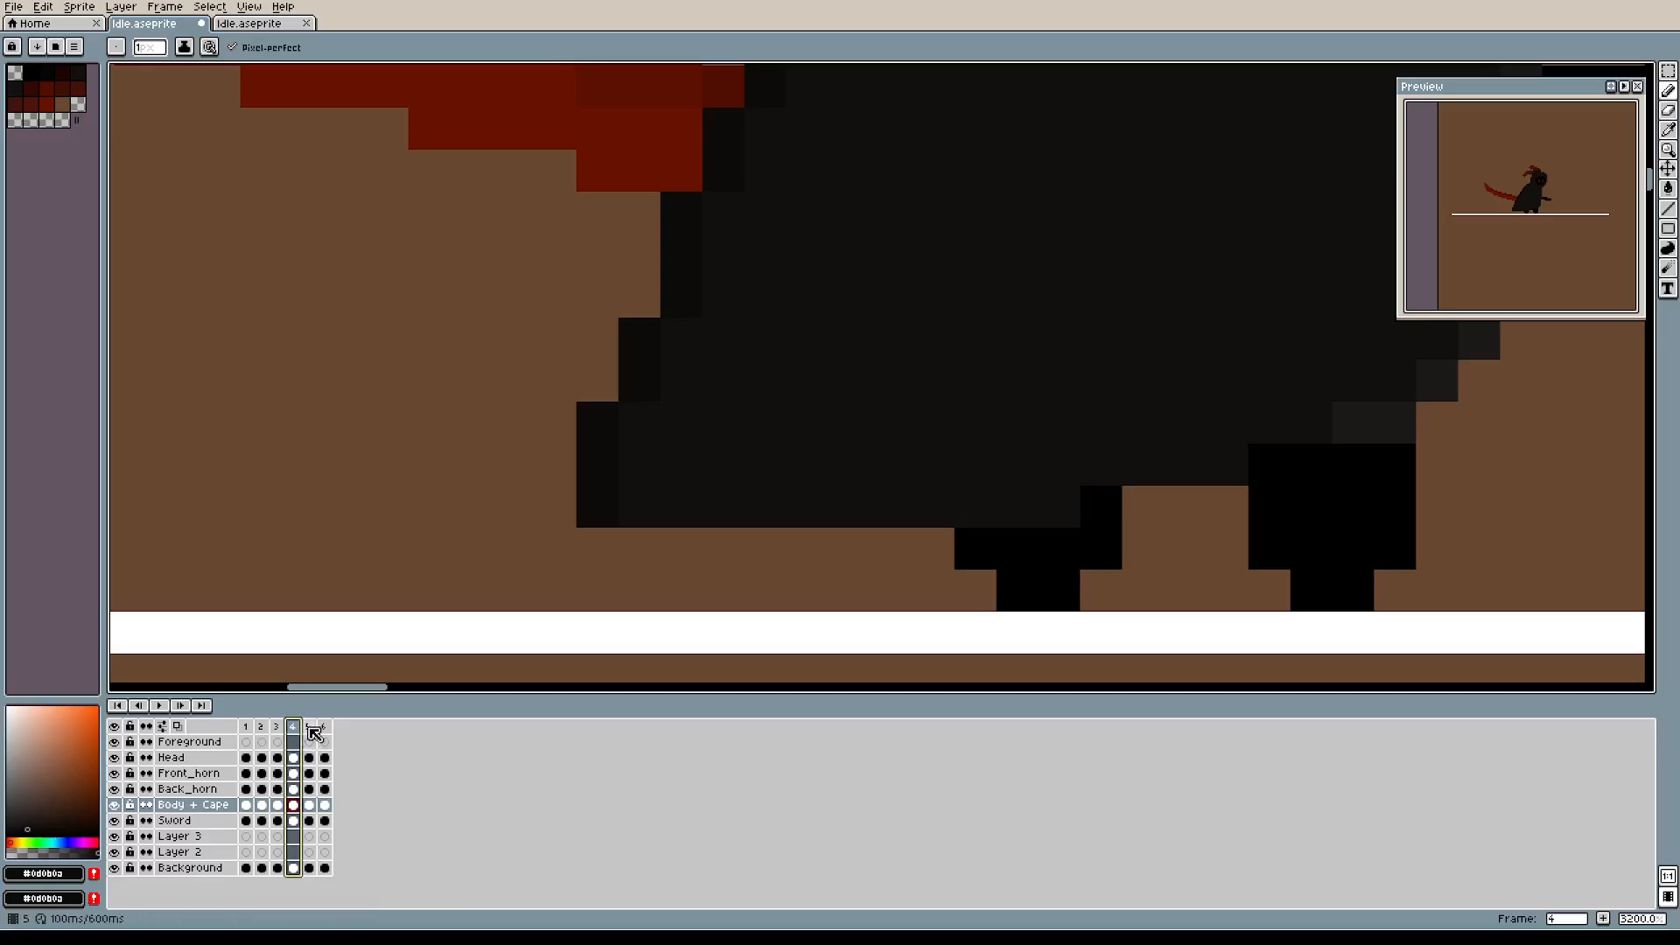
{"action": "key", "text": "e"}
{"action": "left_click", "coordinate": [604, 505]}
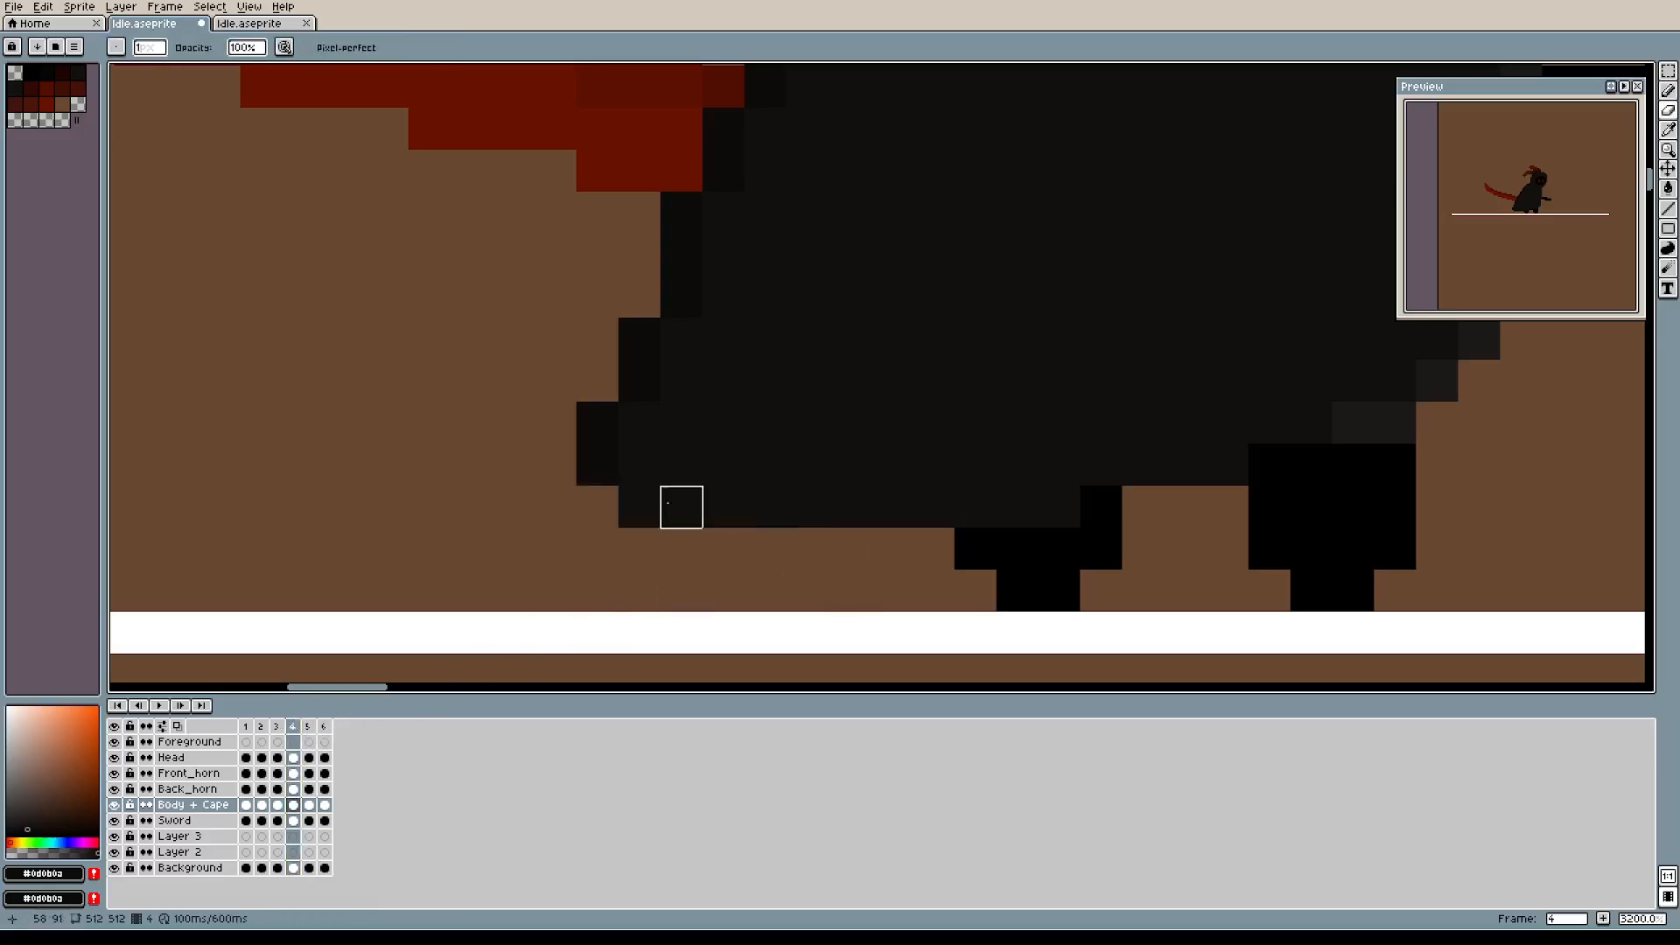
{"action": "key", "text": "v"}
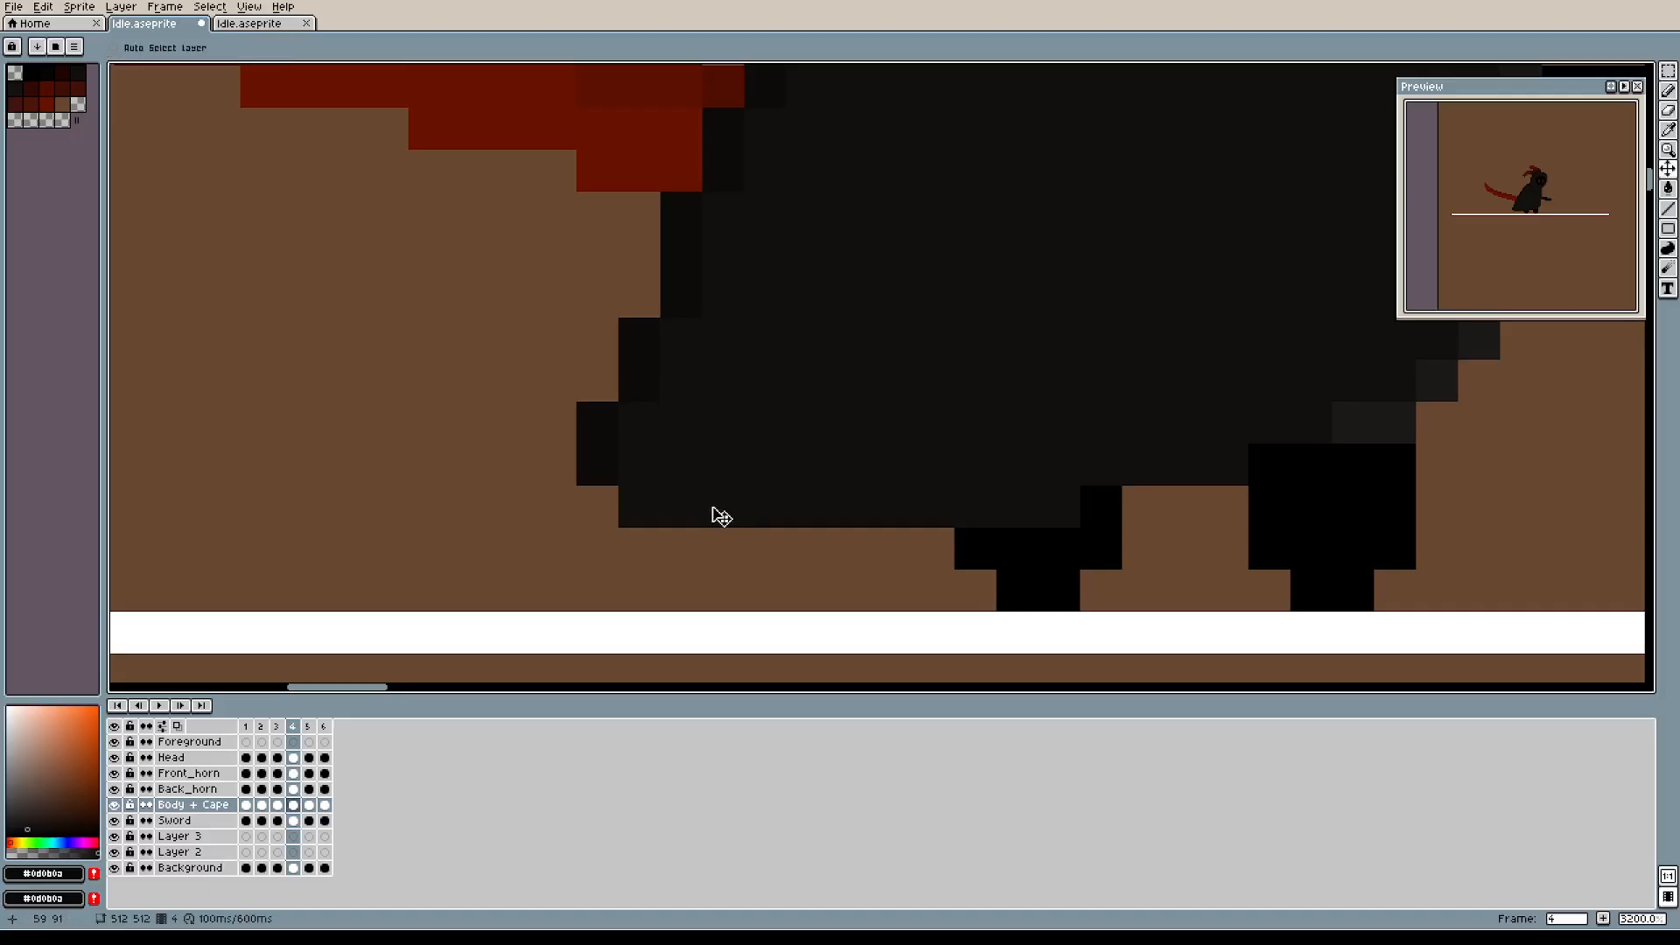
{"action": "scroll", "coordinate": [721, 517], "scroll_direction": "down", "scroll_amount": 3}
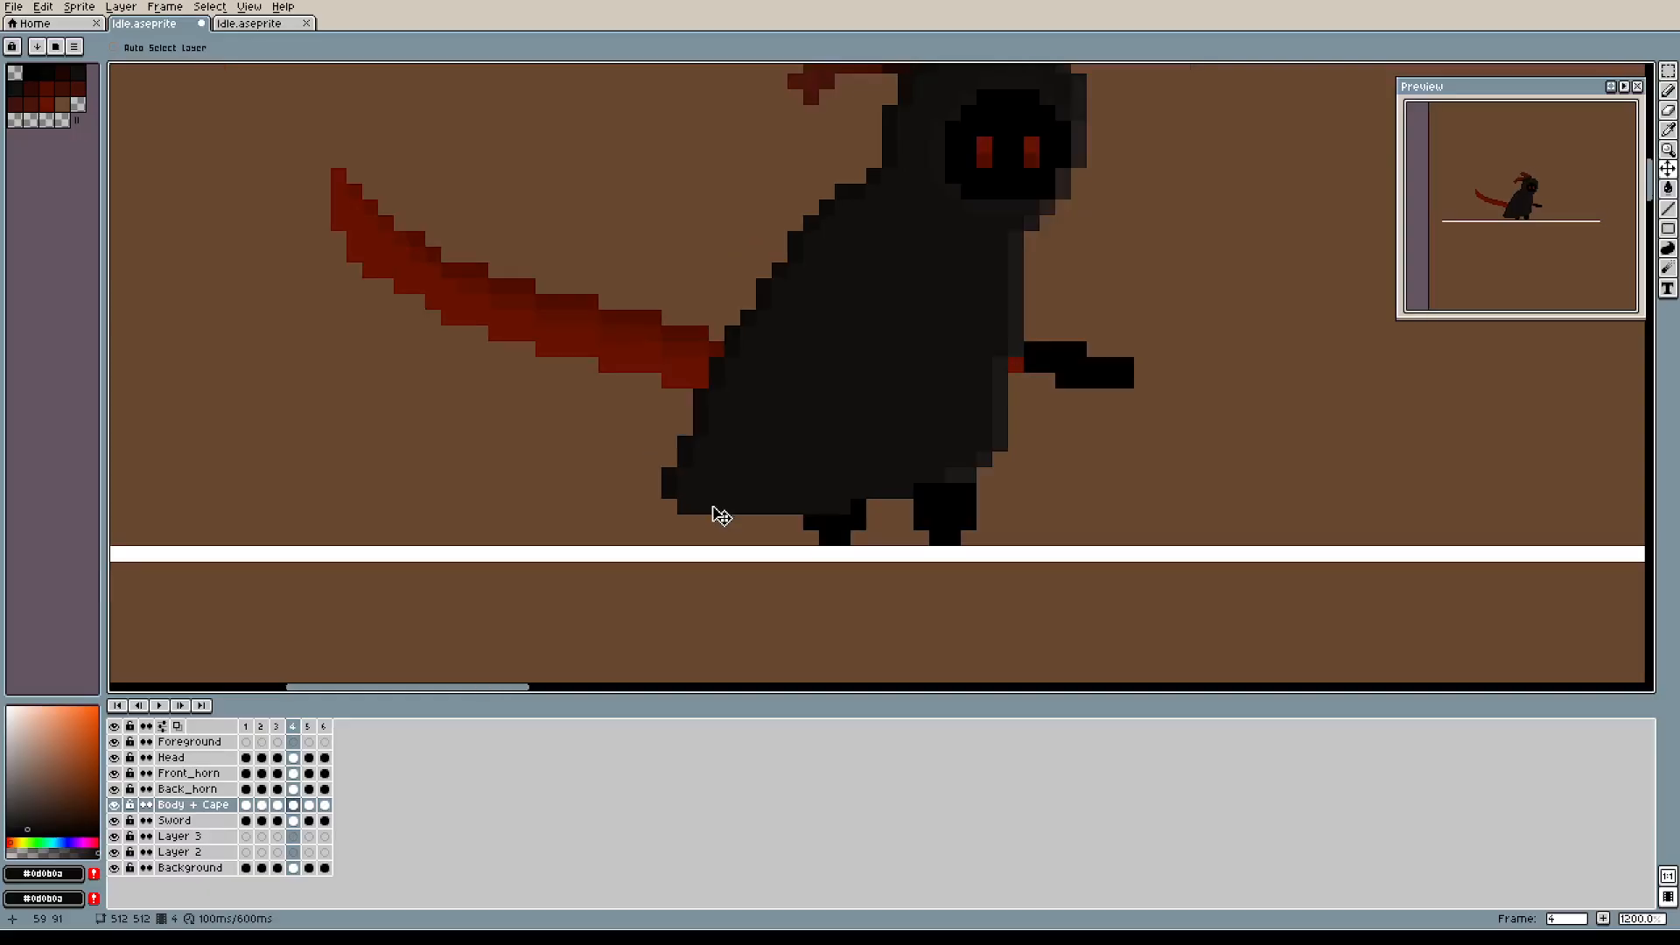
Extend the cape's rear hem corner one pixel outward on frame 4 with the dark outline colour and fill inside it with #12100e.
{"action": "key", "text": "b"}
{"action": "scroll", "coordinate": [712, 508], "scroll_direction": "up", "scroll_amount": 5}
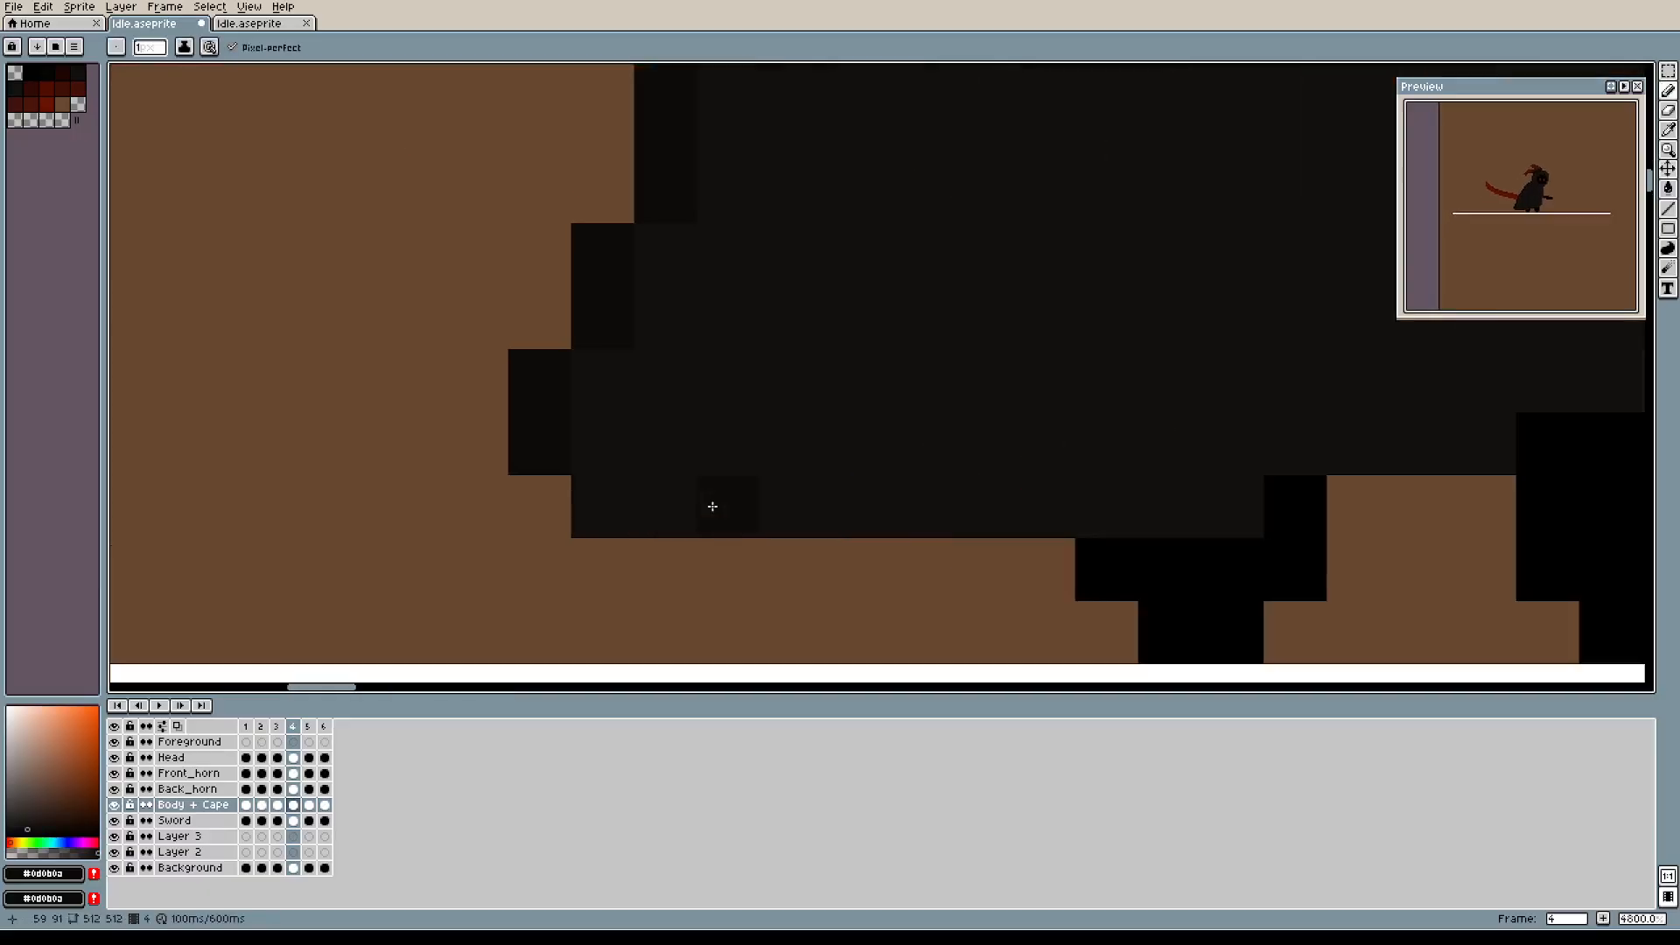
{"action": "mouse_move", "coordinate": [484, 465]}
{"action": "left_mouse_down"}
{"action": "mouse_move", "coordinate": [482, 506]}
{"action": "mouse_move", "coordinate": [560, 494]}
{"action": "left_mouse_up"}
{"action": "left_click", "coordinate": [655, 480], "text": "alt"}
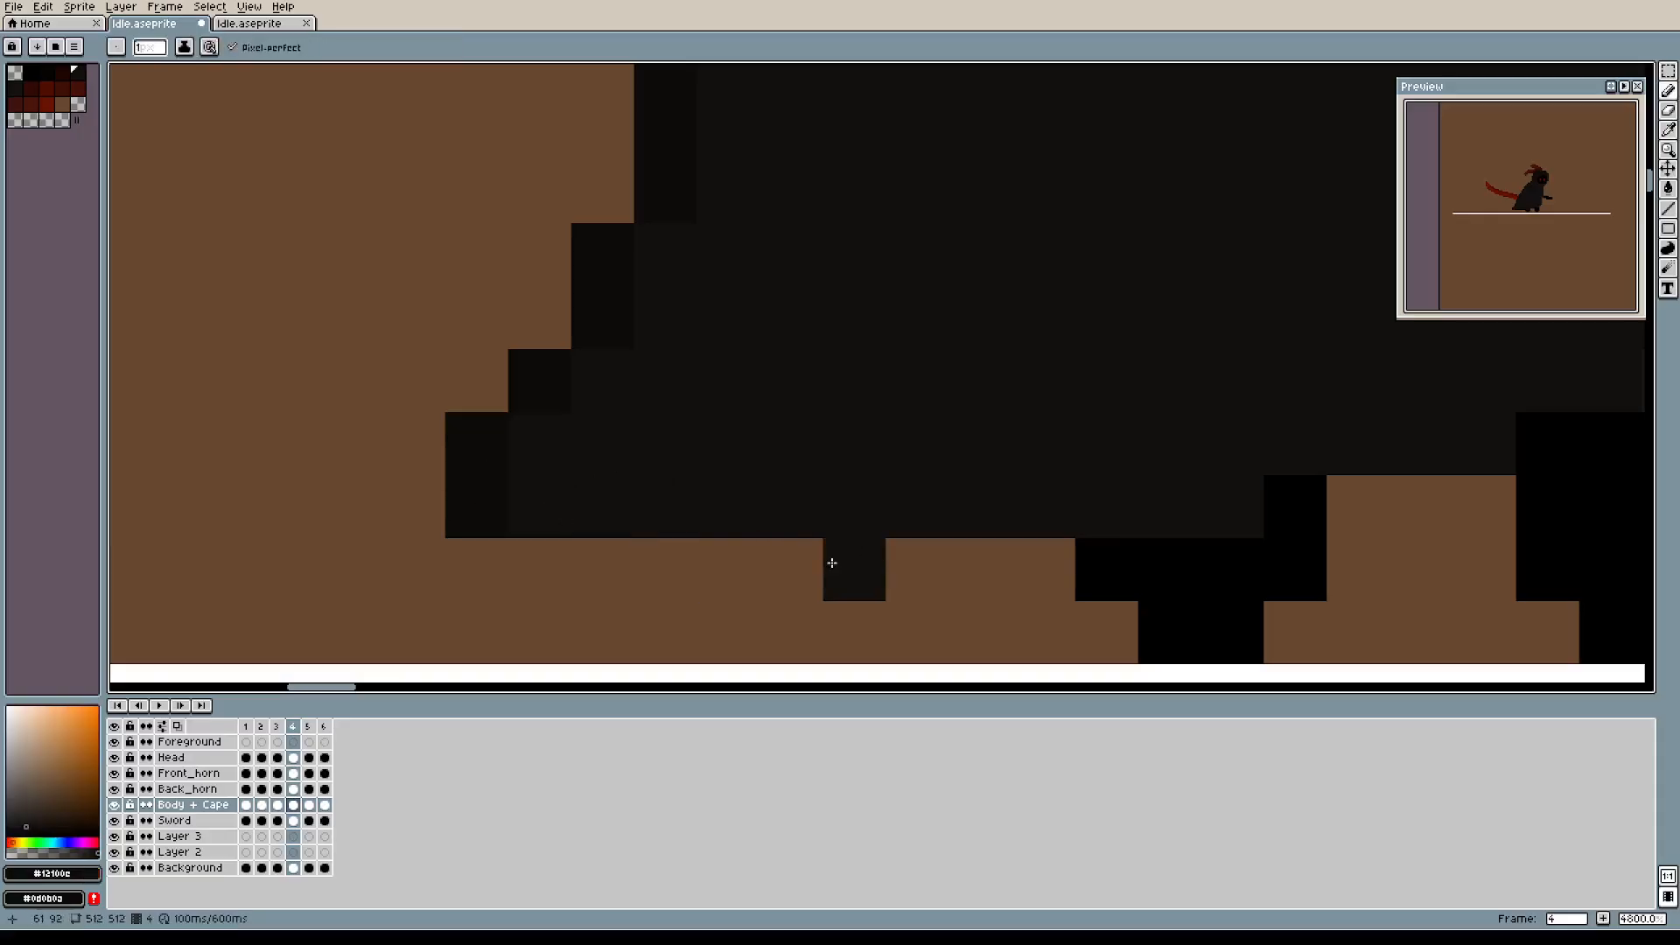
{"action": "scroll", "coordinate": [750, 472], "scroll_direction": "down", "scroll_amount": 3}
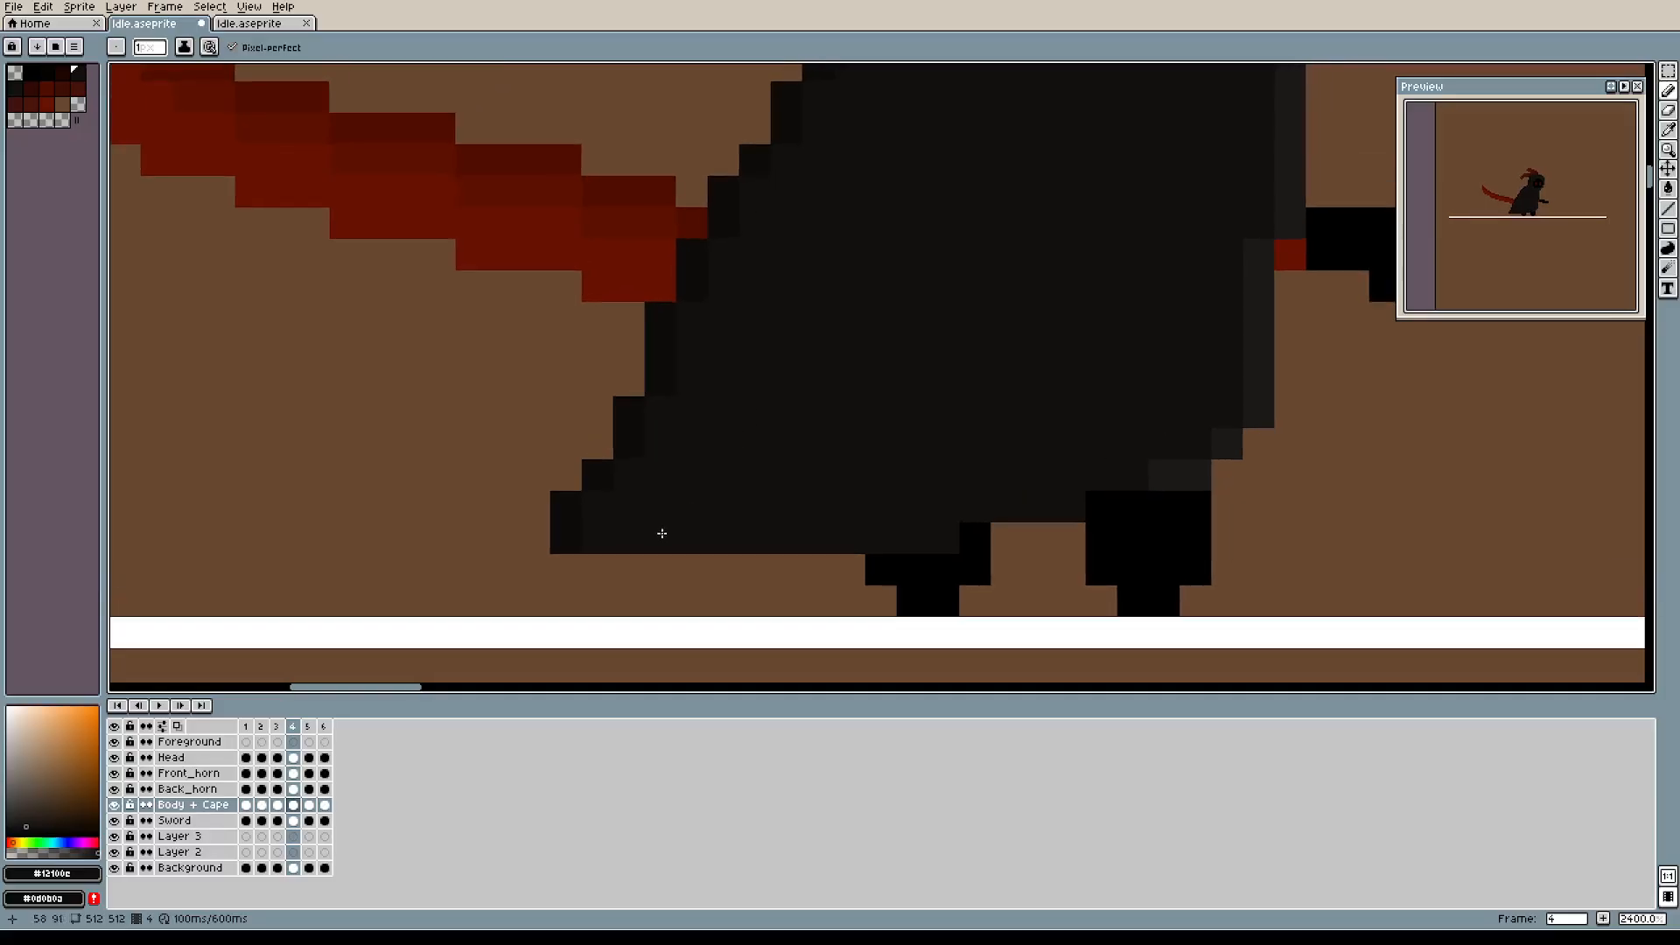
Check the cape hem on the remaining frames, then play the animation from frame 1 with the whole character in view.
{"action": "left_click", "coordinate": [313, 732]}
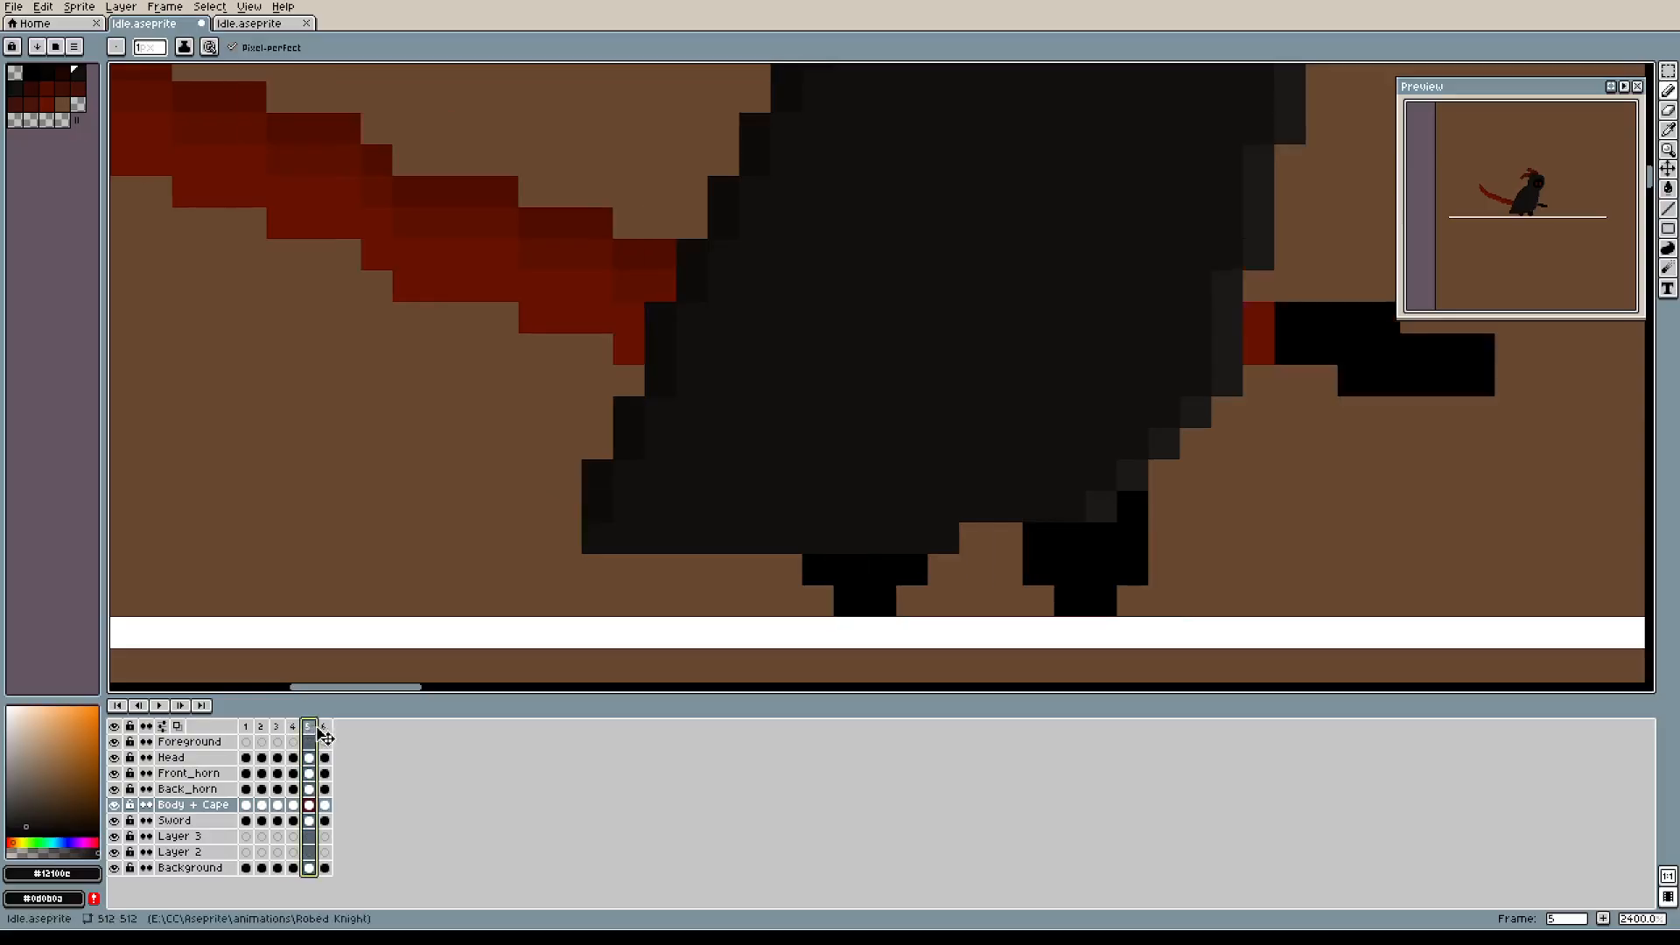
{"action": "left_click", "coordinate": [325, 736]}
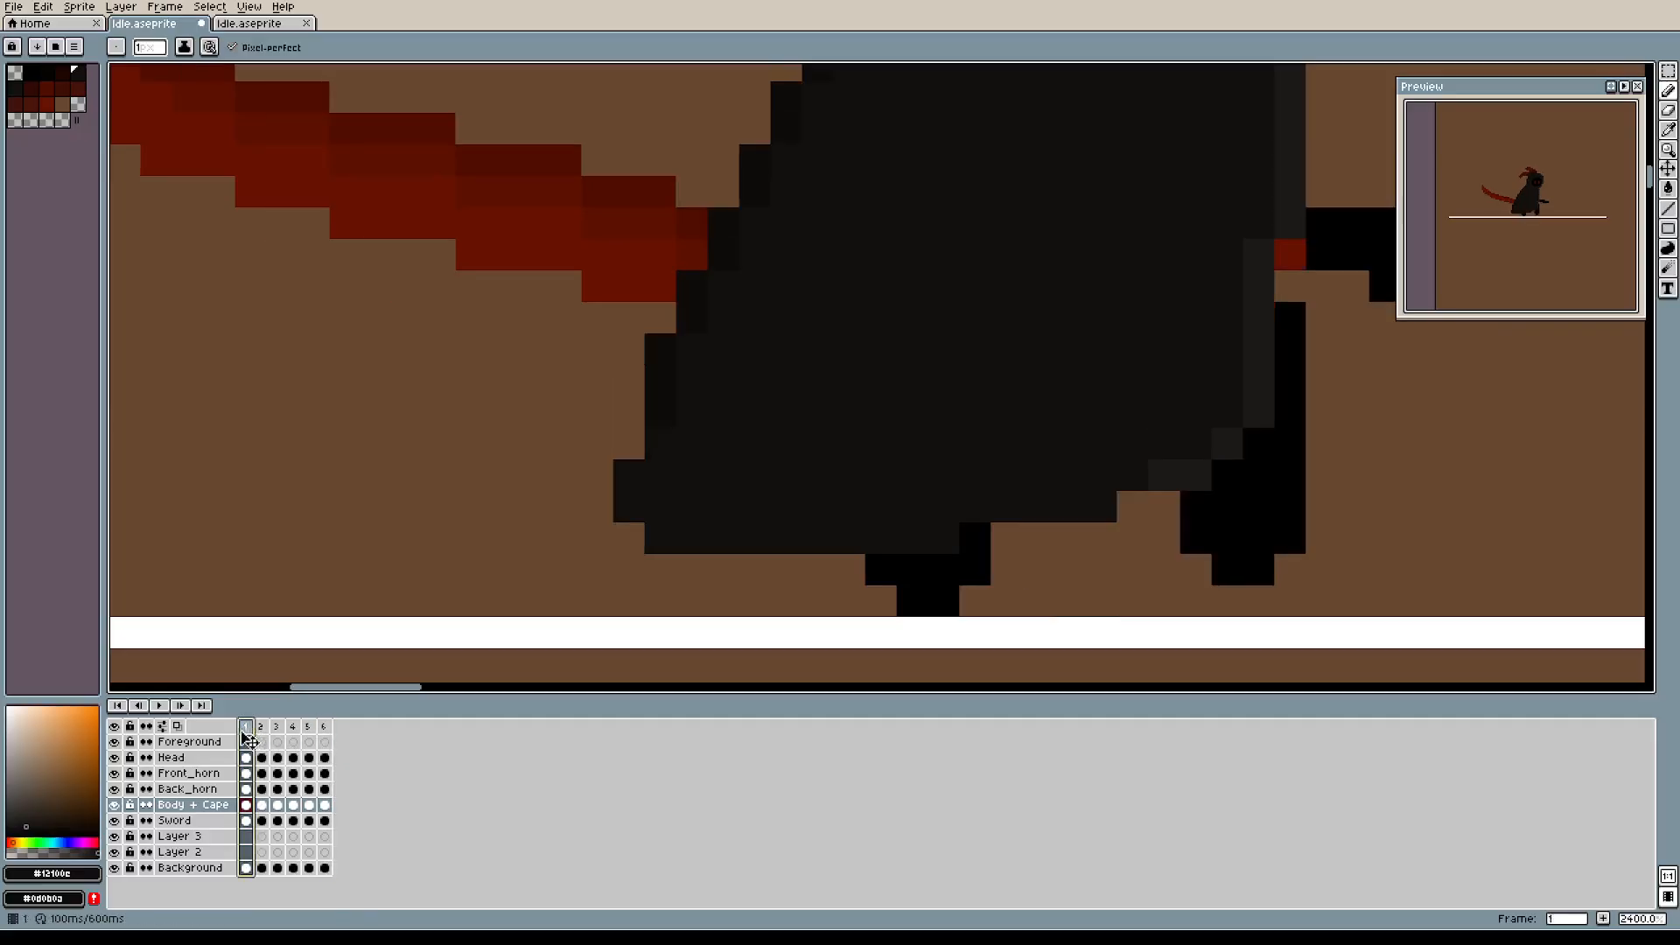
{"action": "left_click", "coordinate": [159, 705]}
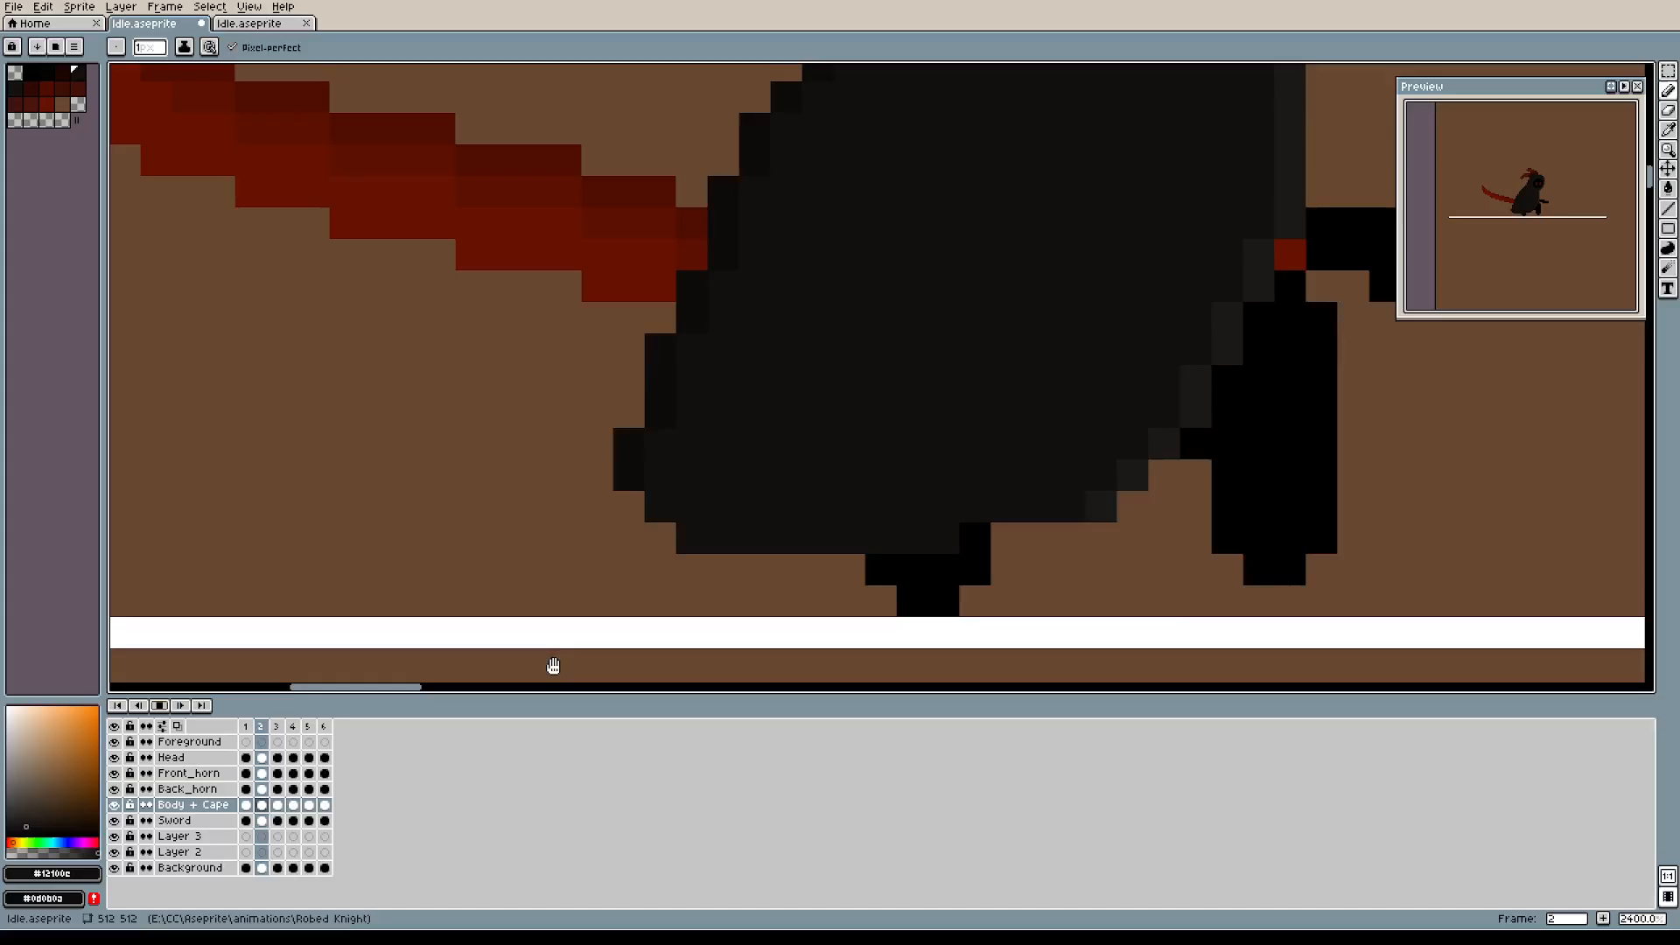
{"action": "scroll", "coordinate": [679, 476], "scroll_direction": "down", "scroll_amount": 3}
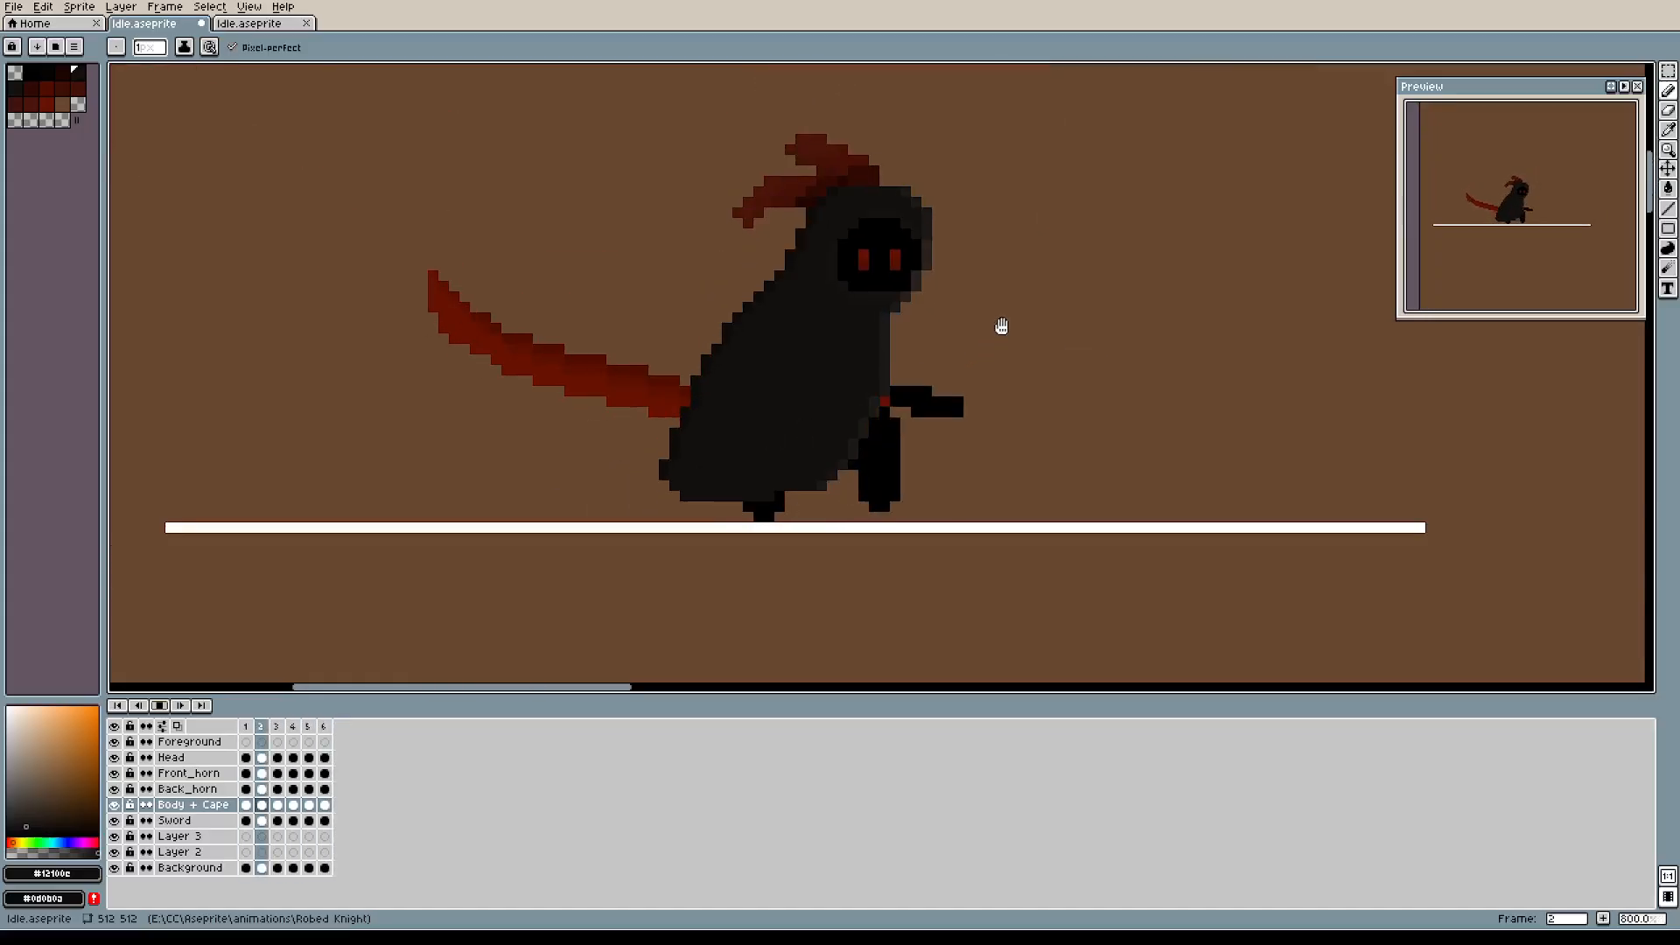
{"action": "left_click_drag", "start_coordinate": [1001, 327], "coordinate": [901, 411]}
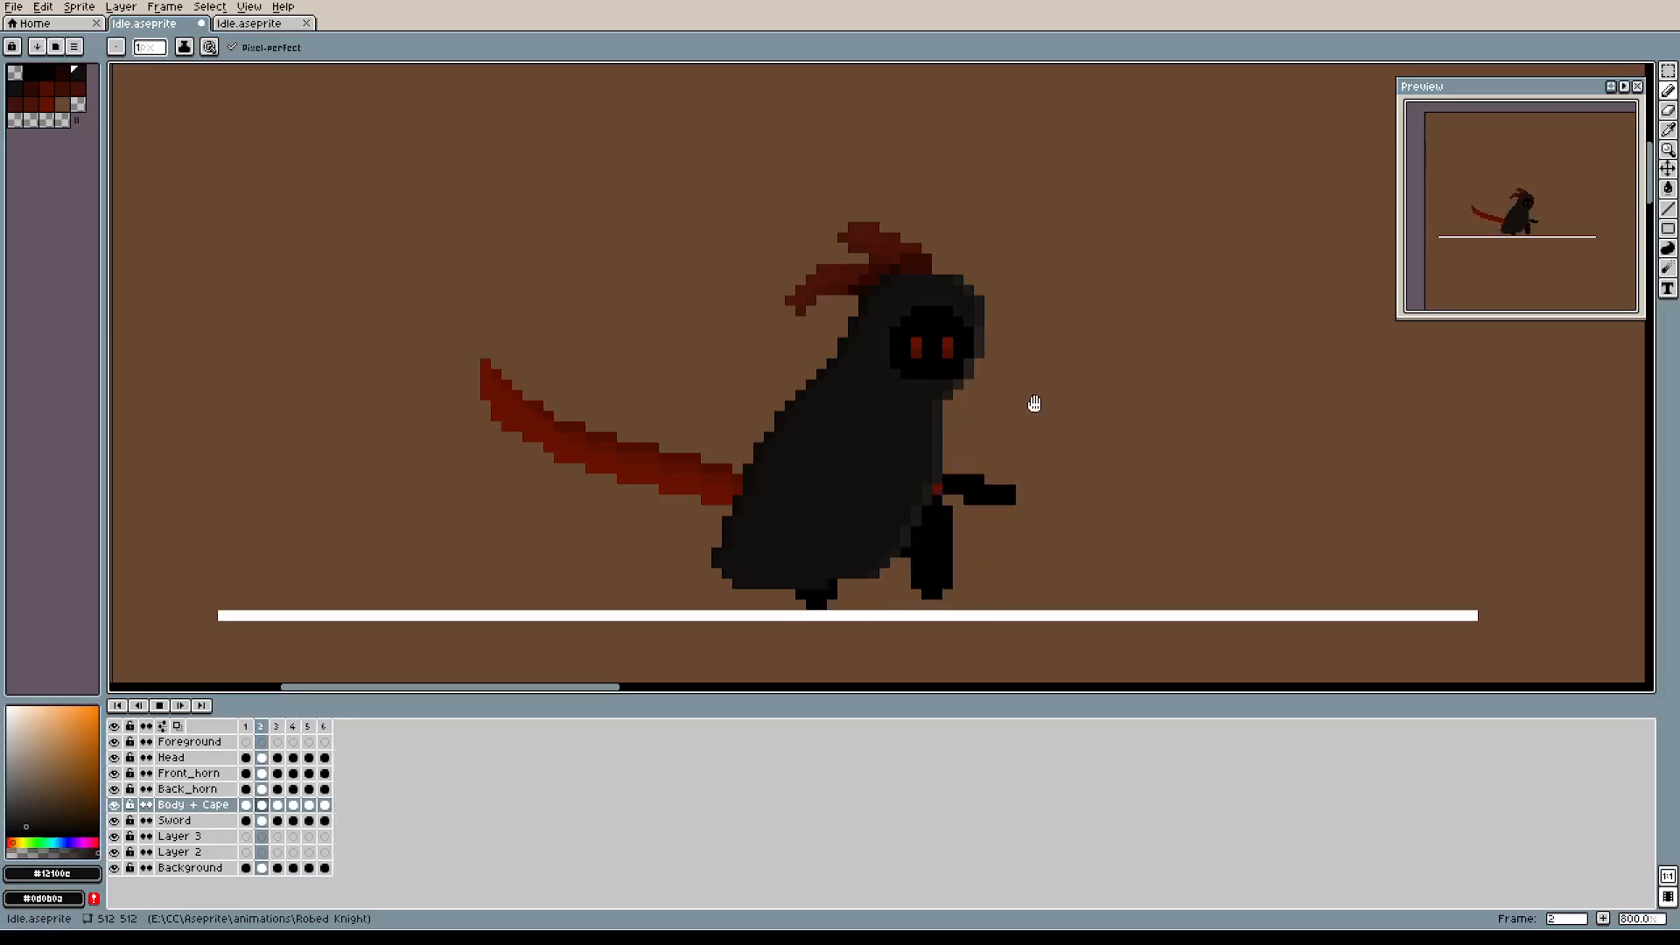
Compare the motion at 1x and 1.5x playback speed, then stop the animation.
{"action": "right_click", "coordinate": [161, 709]}
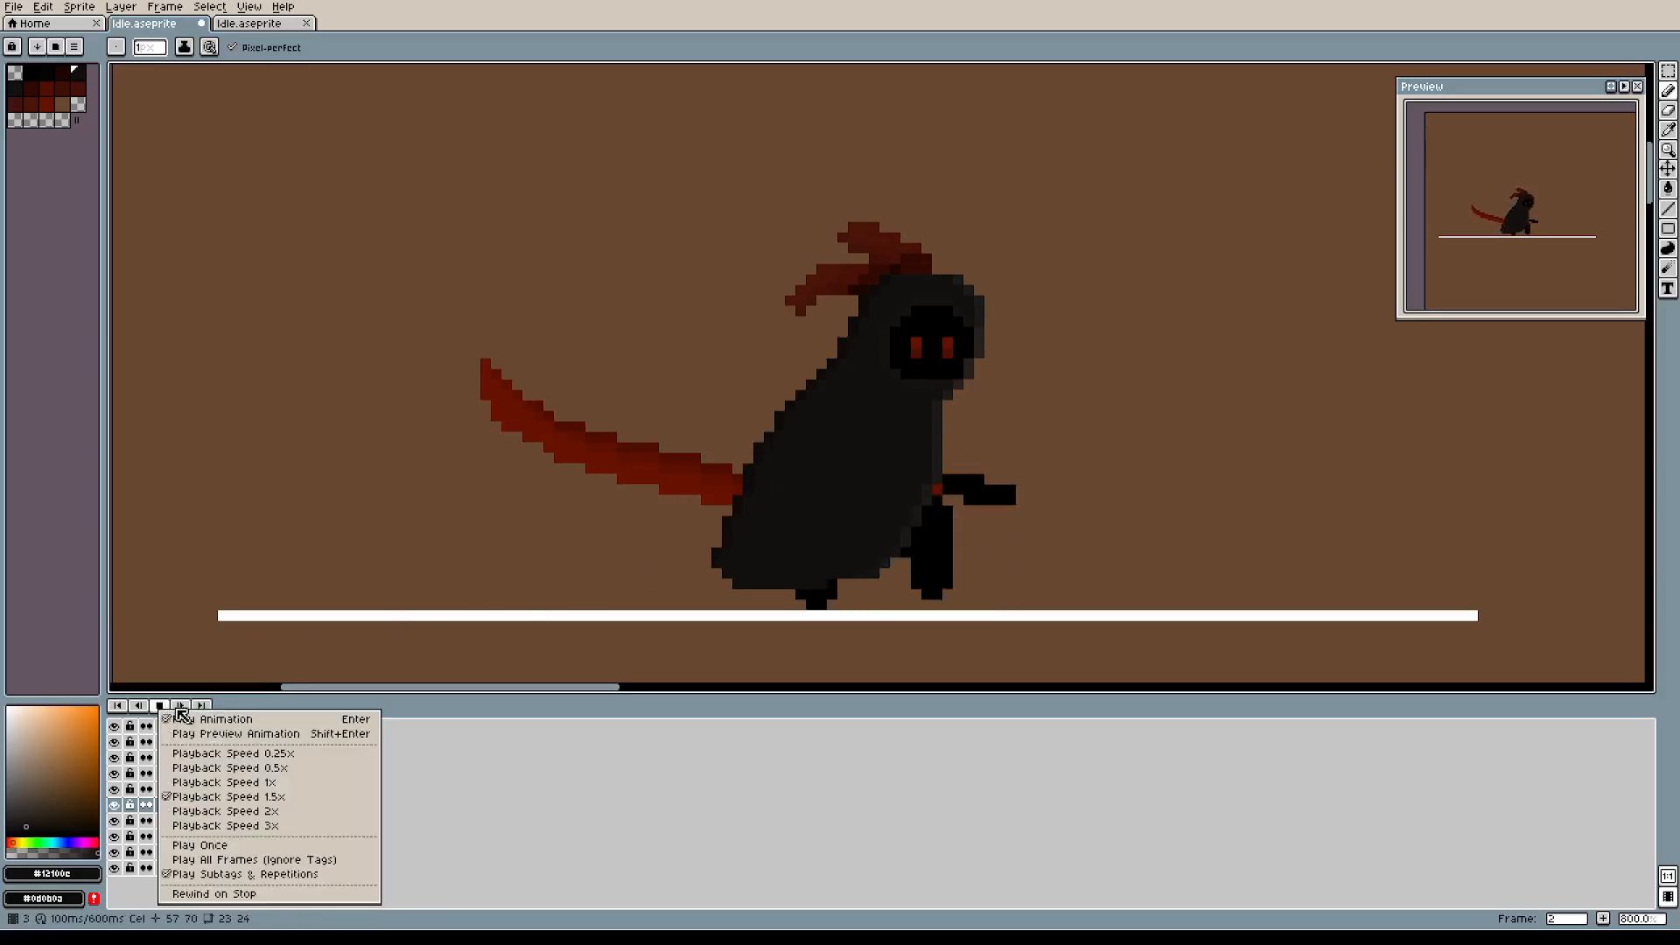
{"action": "left_click", "coordinate": [252, 784]}
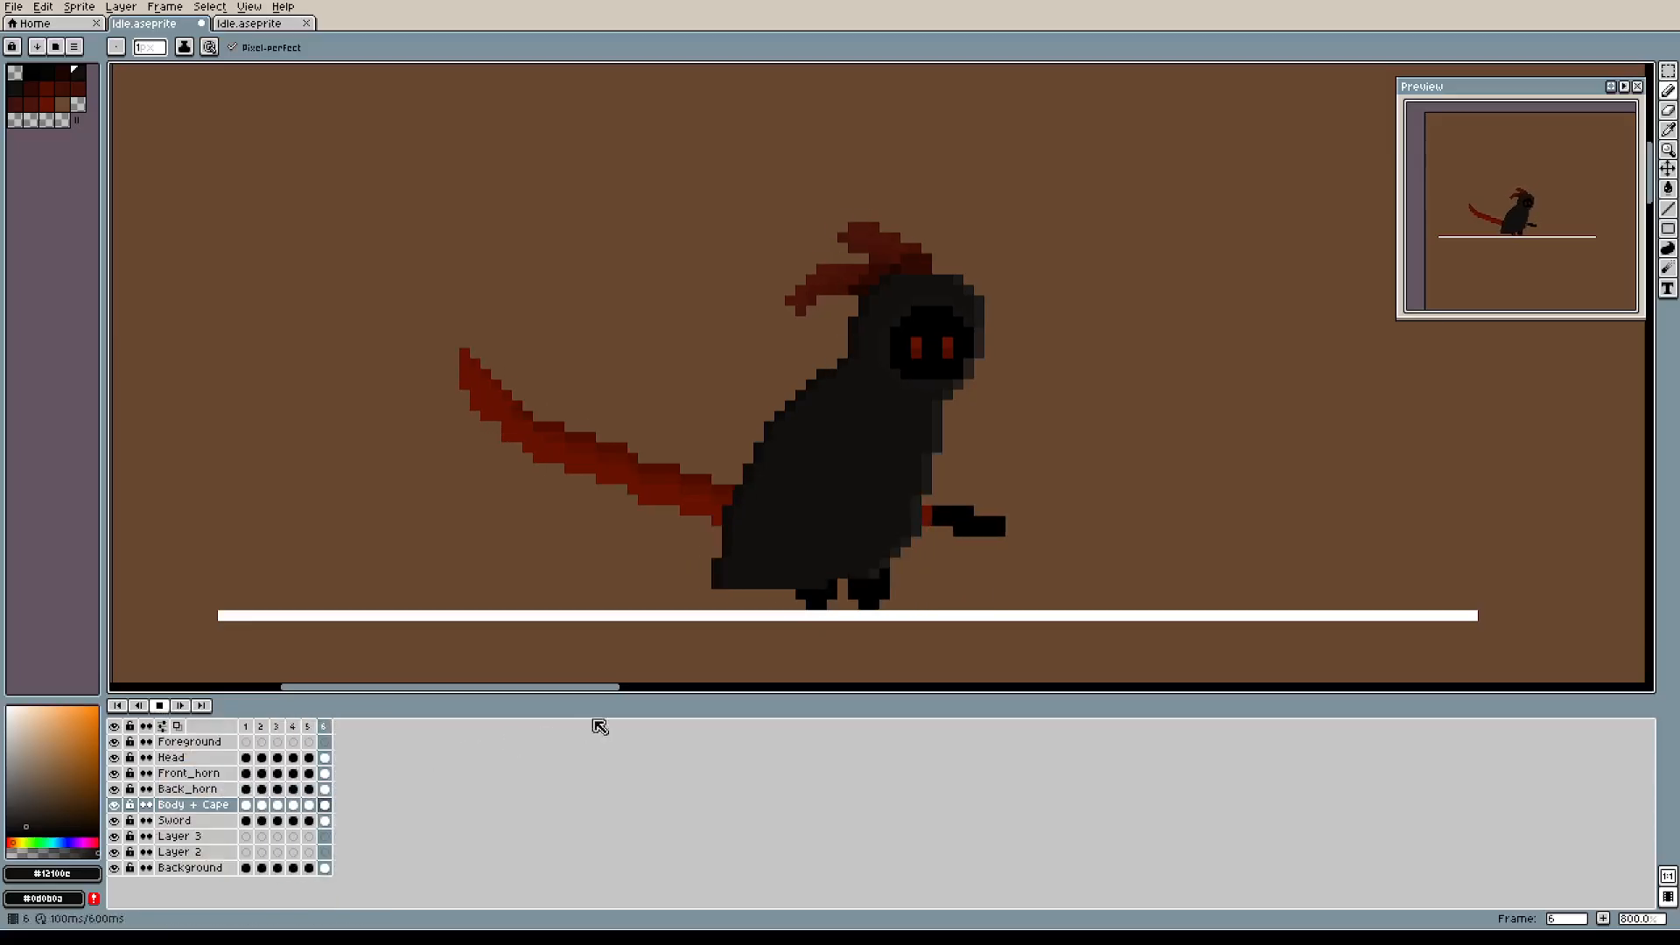
{"action": "right_click", "coordinate": [160, 707]}
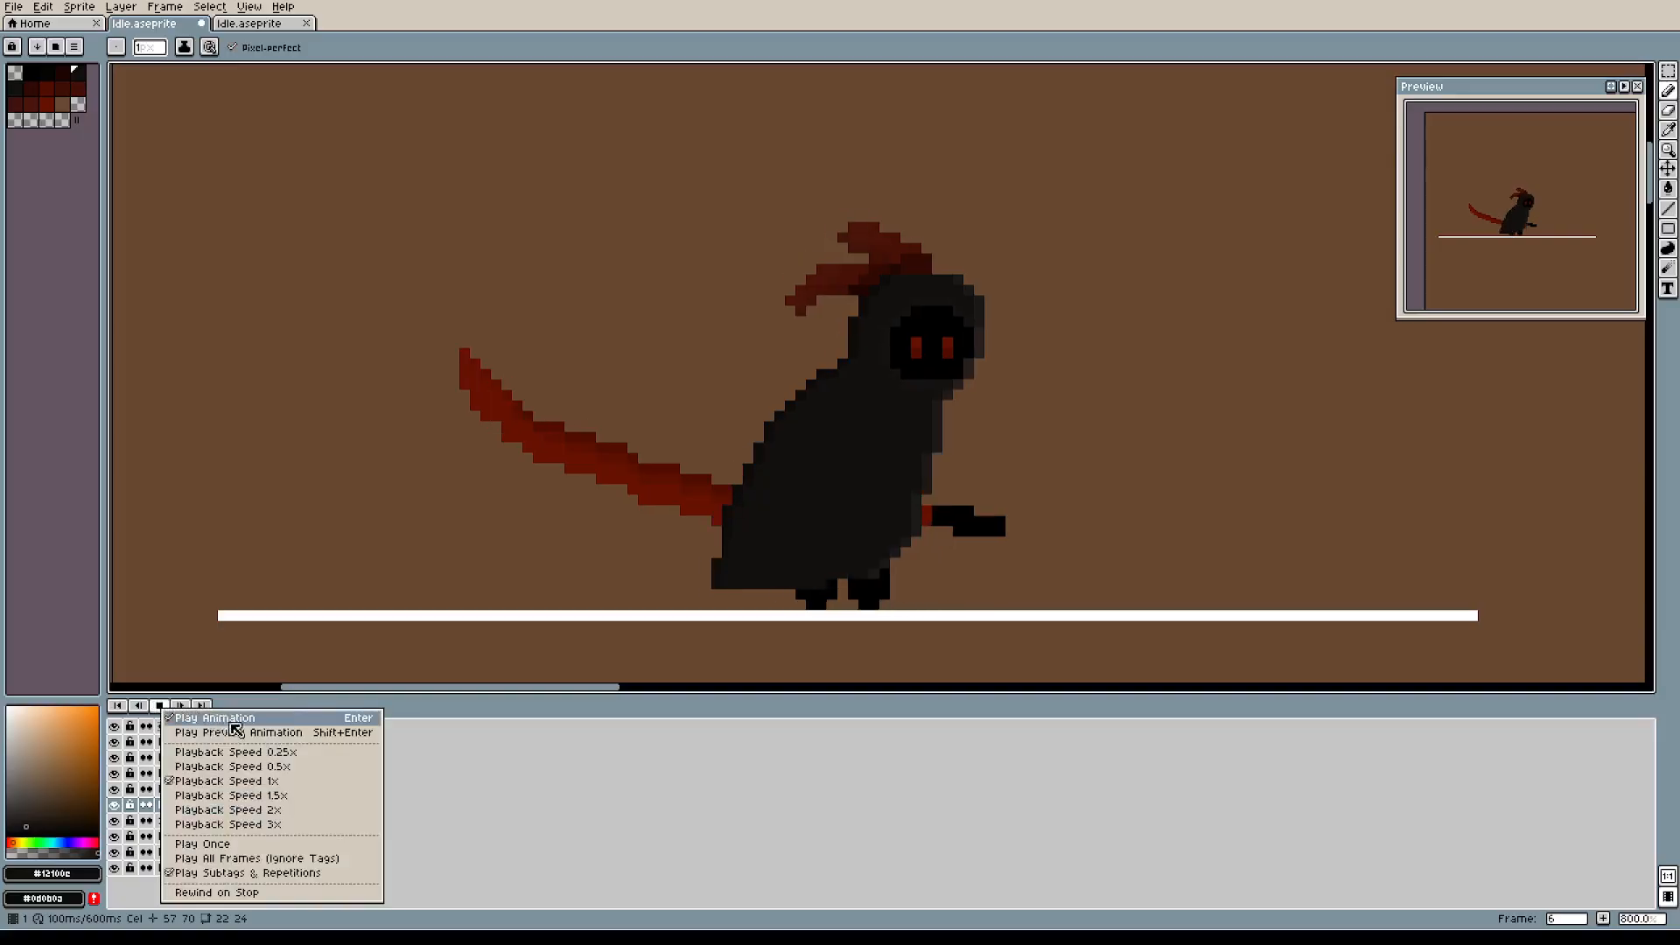
{"action": "left_click", "coordinate": [267, 795]}
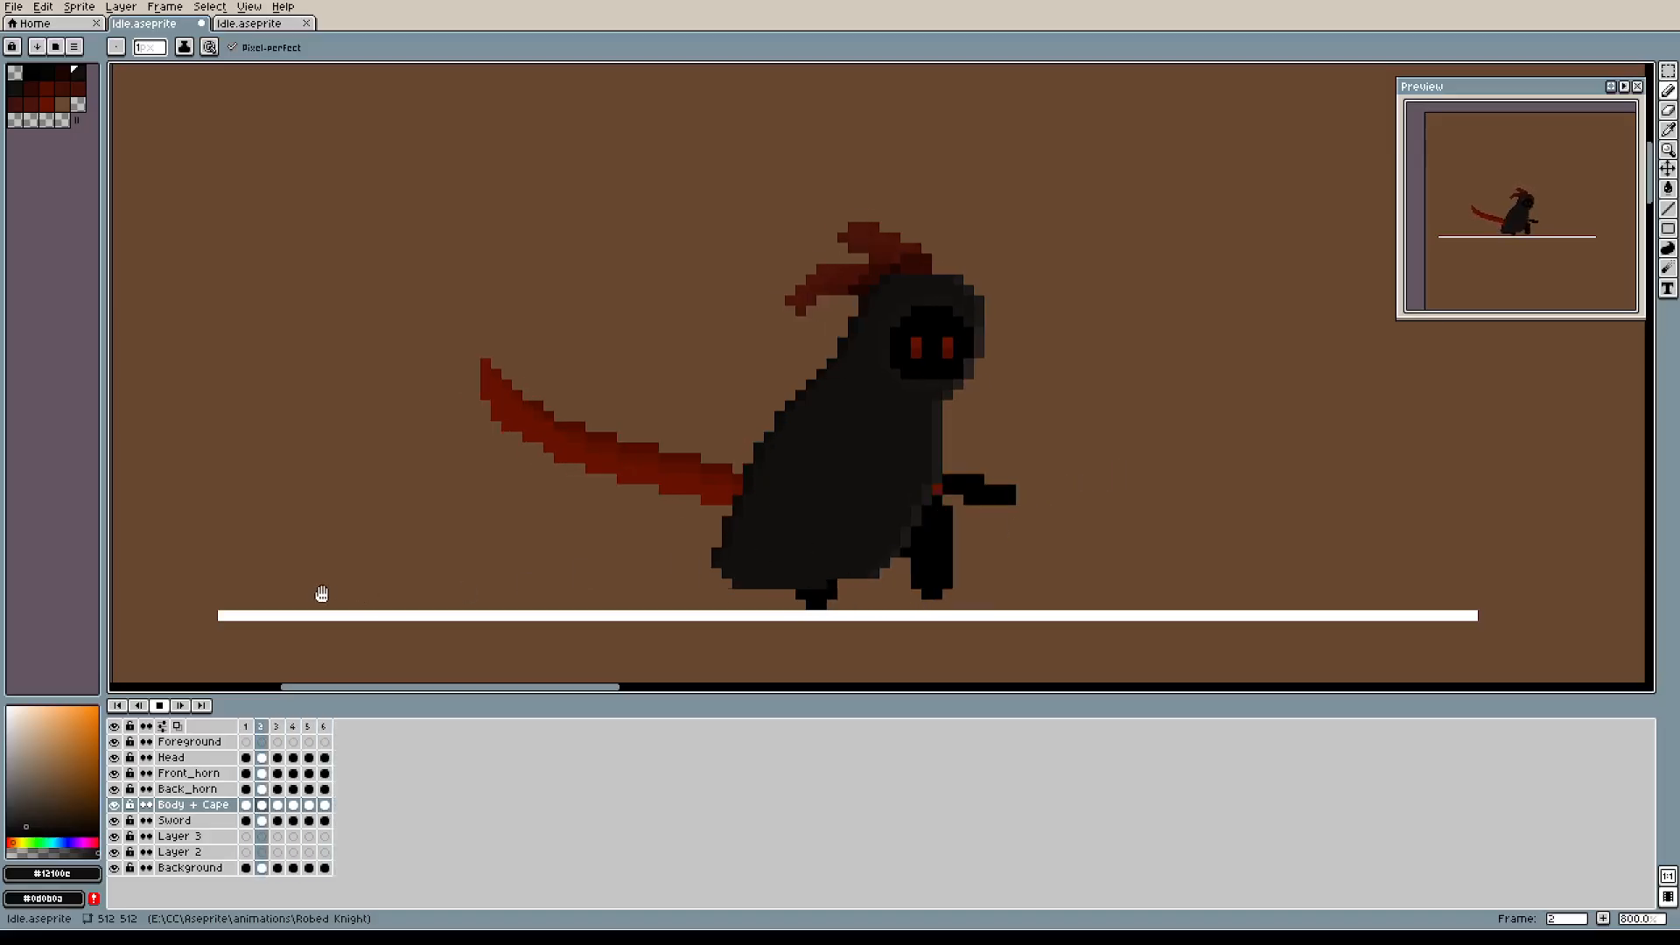
{"action": "left_click", "coordinate": [169, 709]}
Copy frame 1 from the other Idle.aseprite document and paste it as the first frame of this animation.
{"action": "left_click_drag", "start_coordinate": [758, 406], "coordinate": [722, 405]}
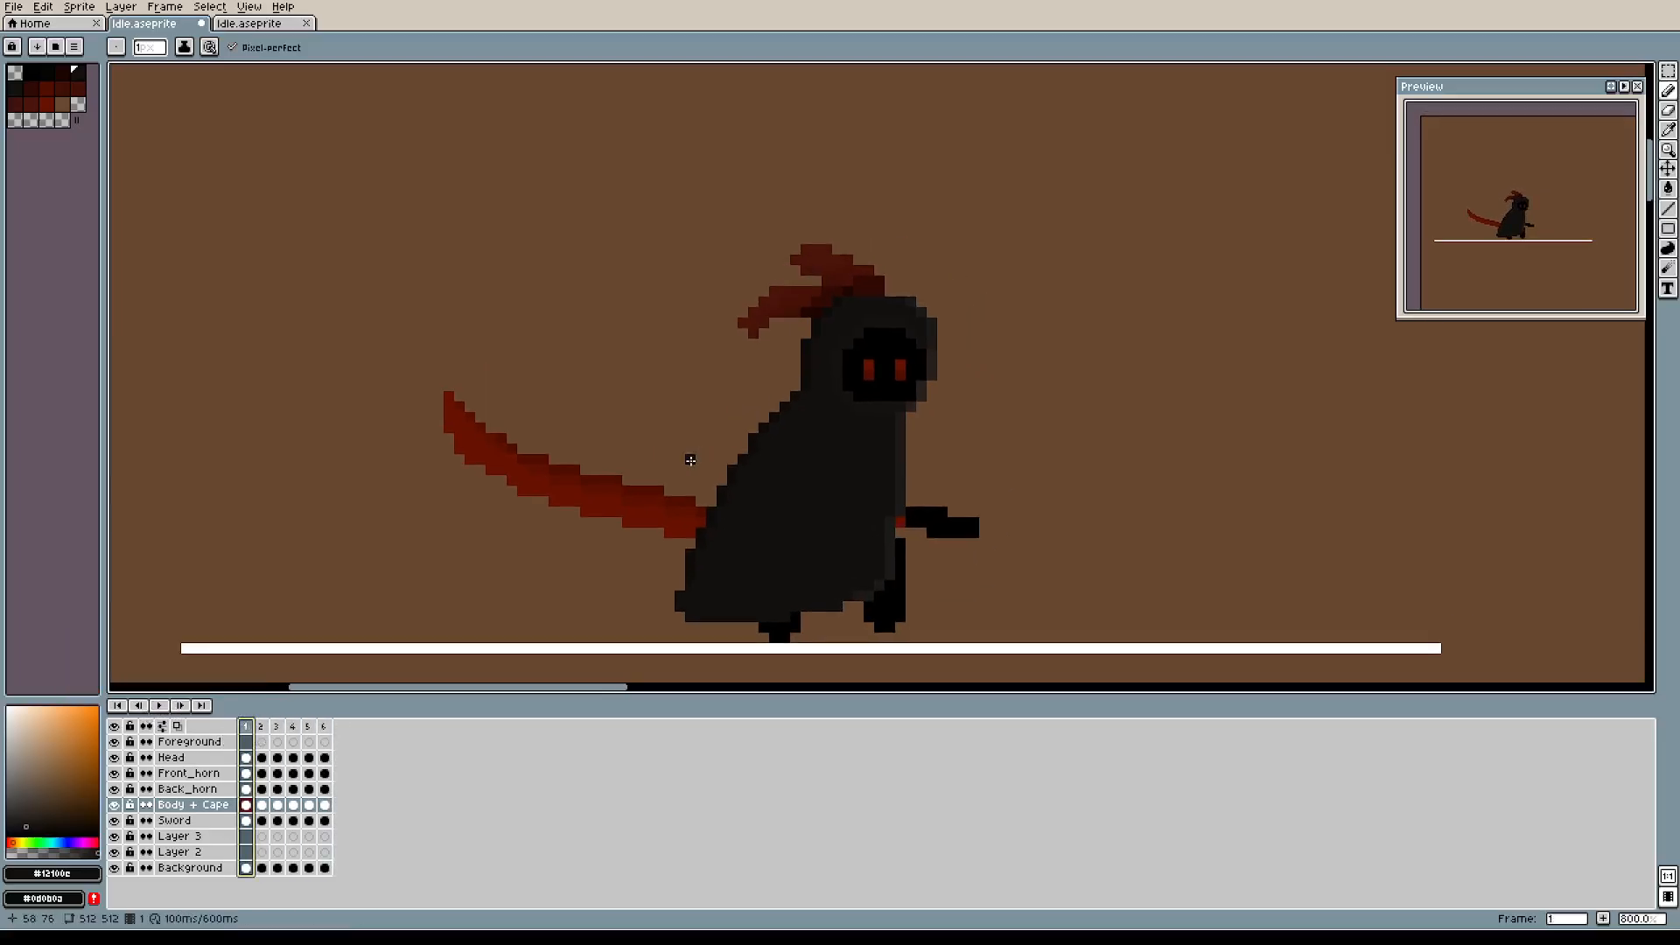
{"action": "scroll", "coordinate": [690, 460], "scroll_direction": "down", "scroll_amount": 1}
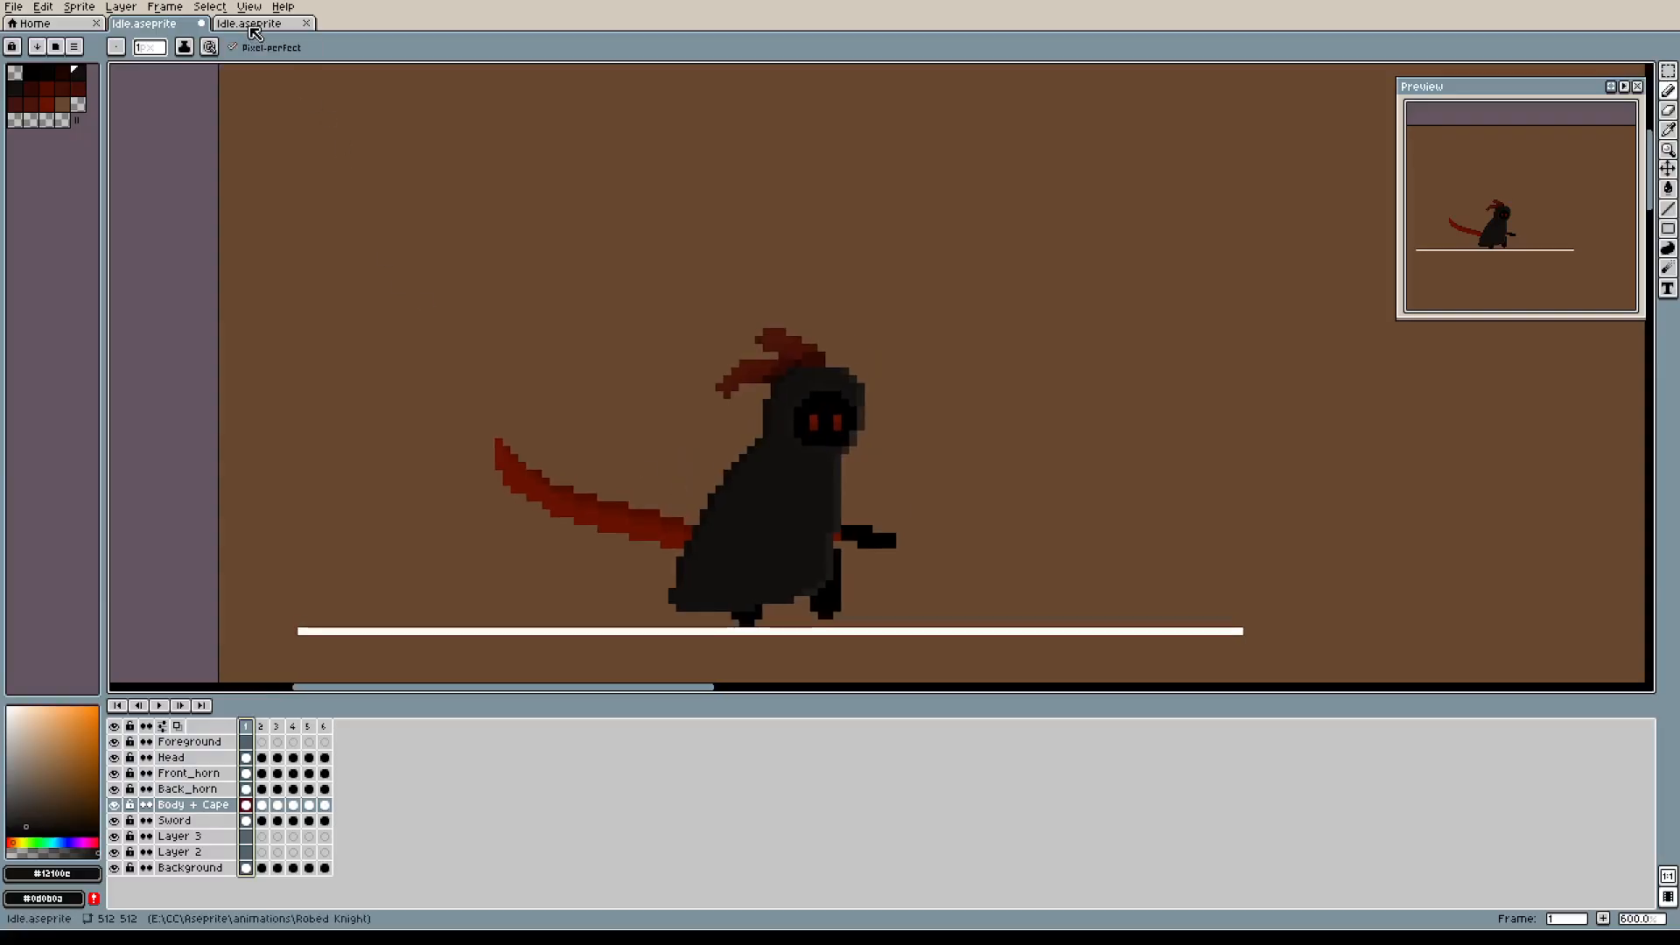
{"action": "left_click", "coordinate": [251, 23]}
{"action": "left_click", "coordinate": [245, 727]}
{"action": "left_click", "coordinate": [162, 23]}
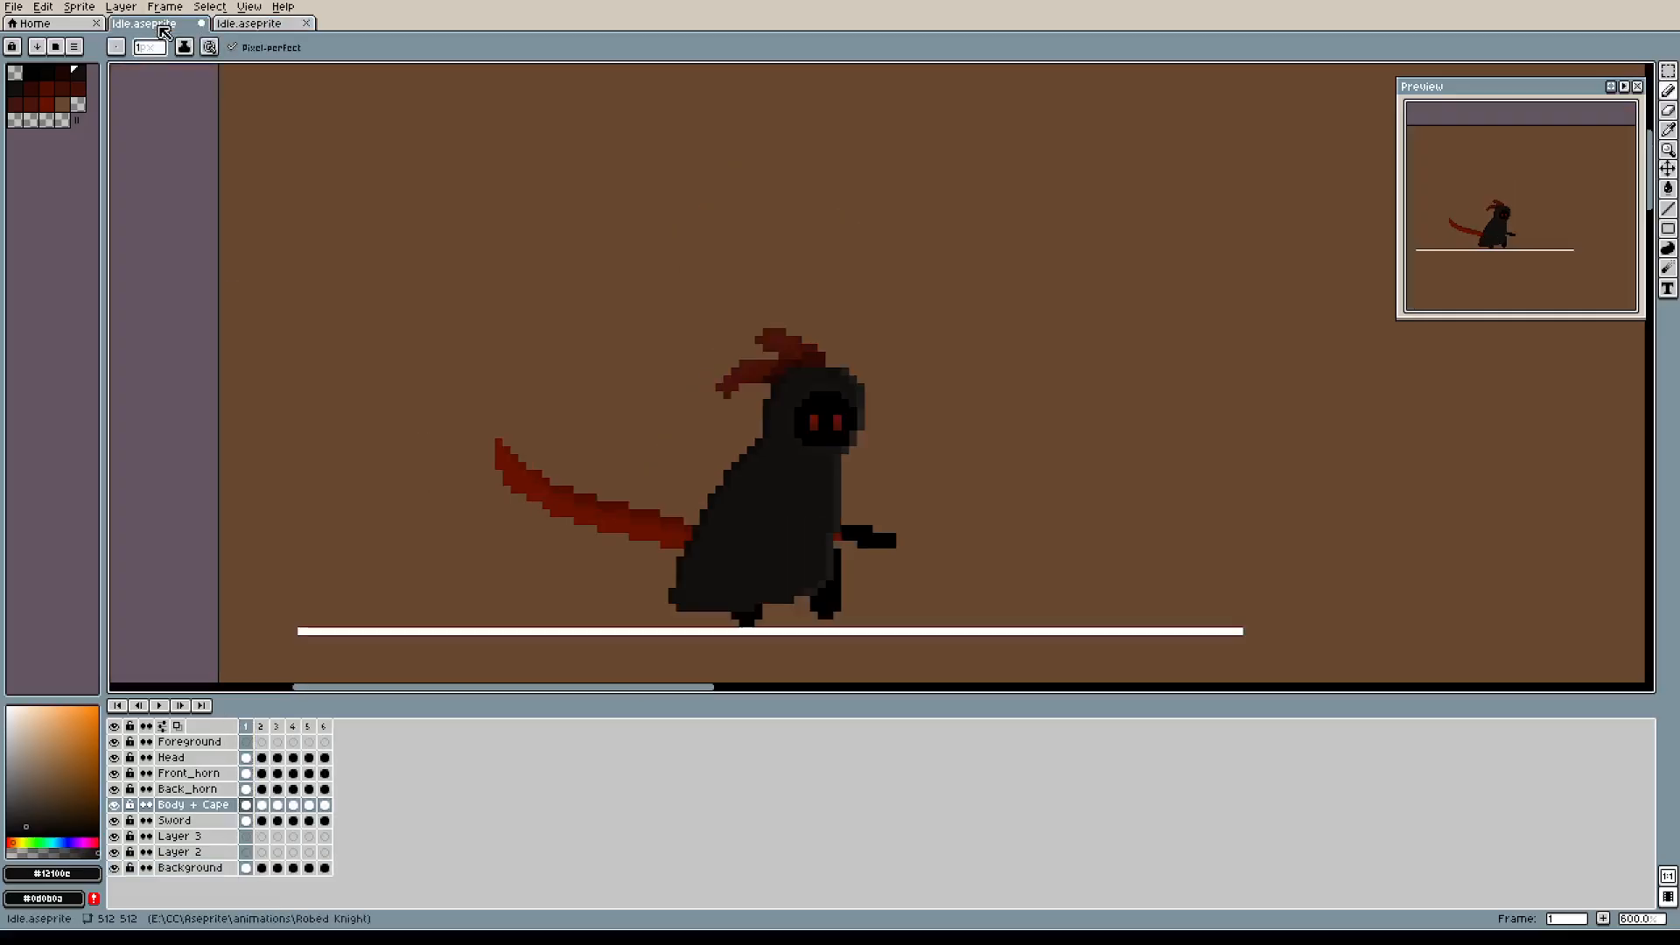
{"action": "key", "text": "ctrl+v"}
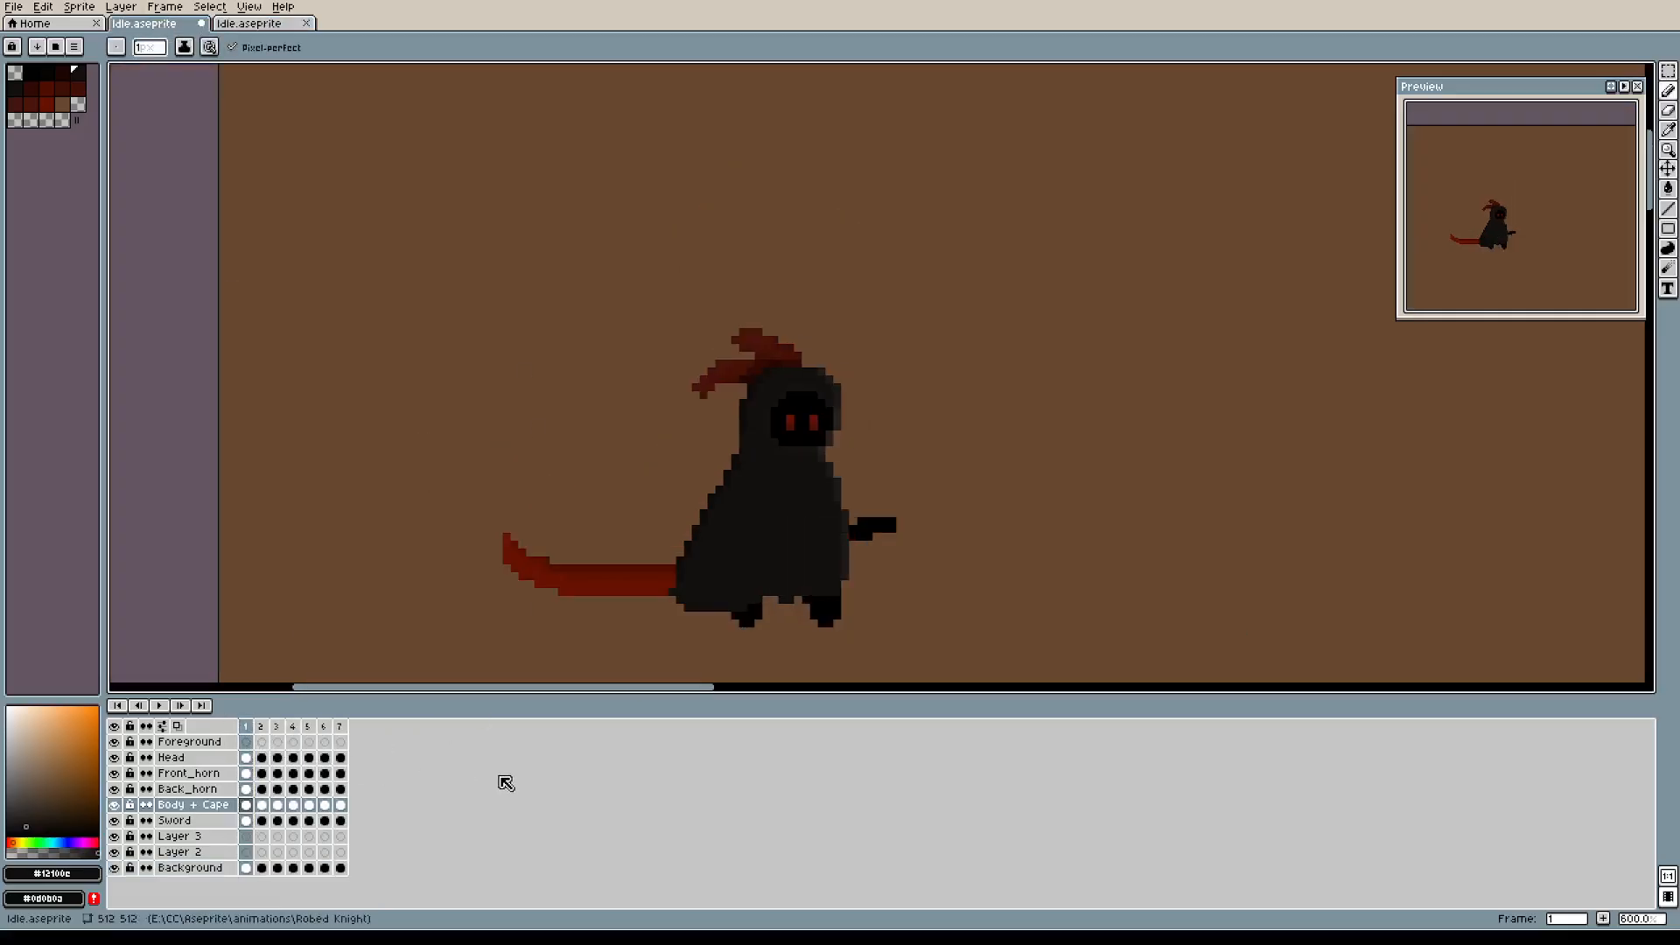
{"action": "scroll", "coordinate": [834, 488], "scroll_direction": "down", "scroll_amount": 1}
{"action": "left_click_drag", "start_coordinate": [836, 473], "coordinate": [837, 441]}
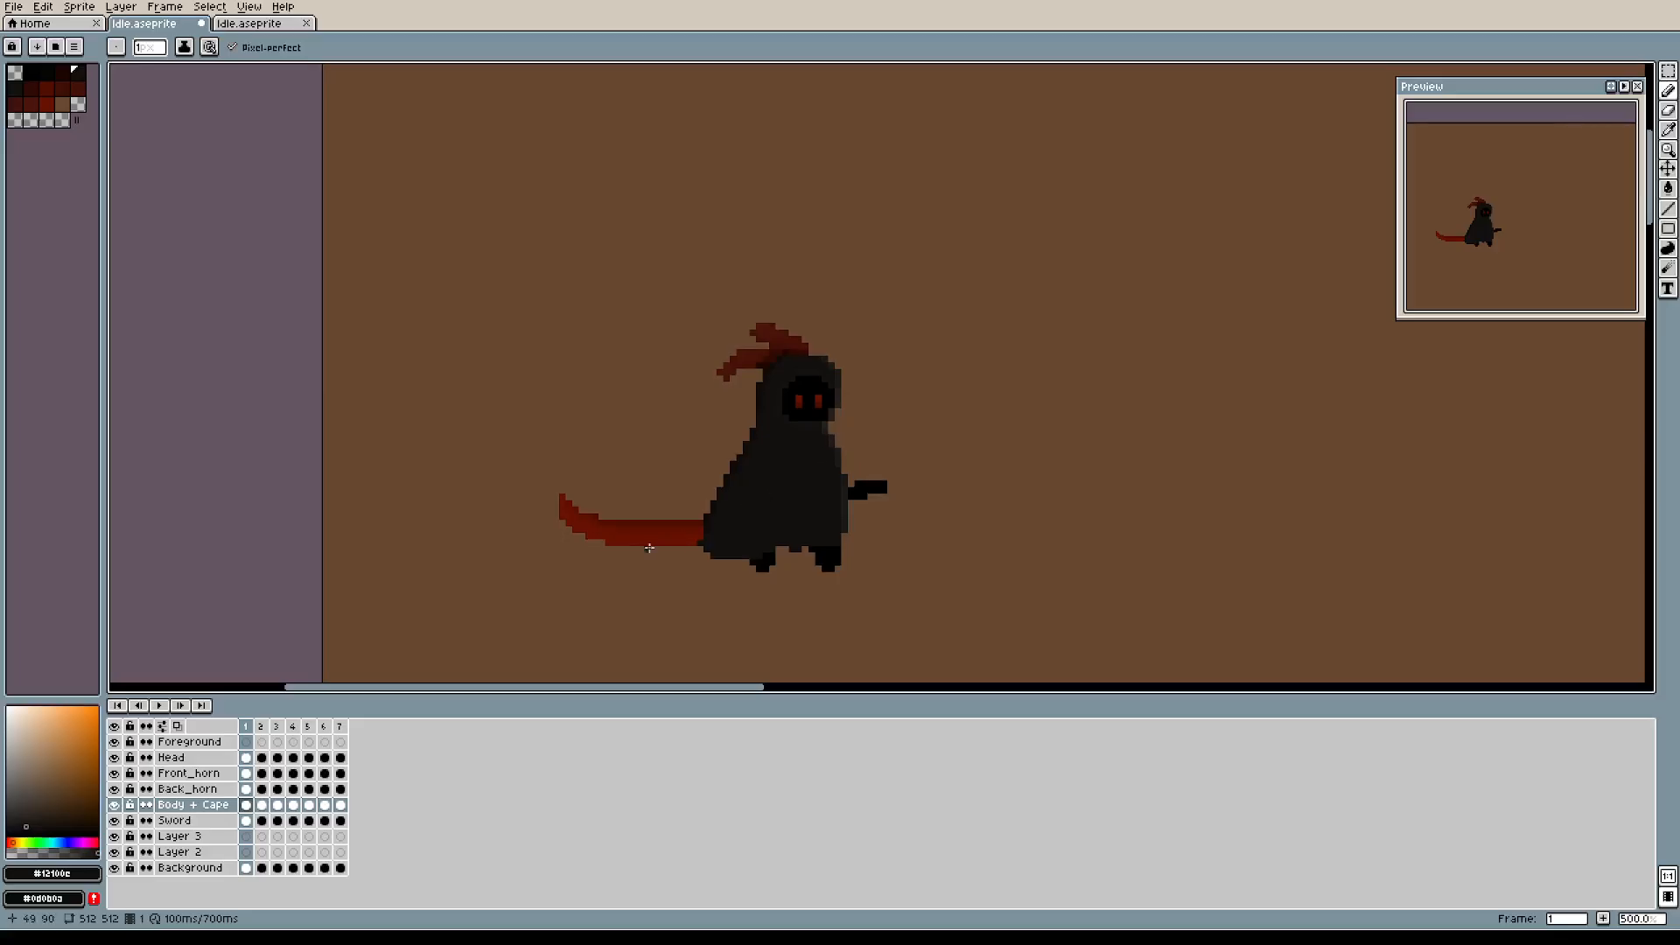
Copy the Background cel with the white ground line from frame 2 into frame 1.
{"action": "left_click", "coordinate": [261, 867]}
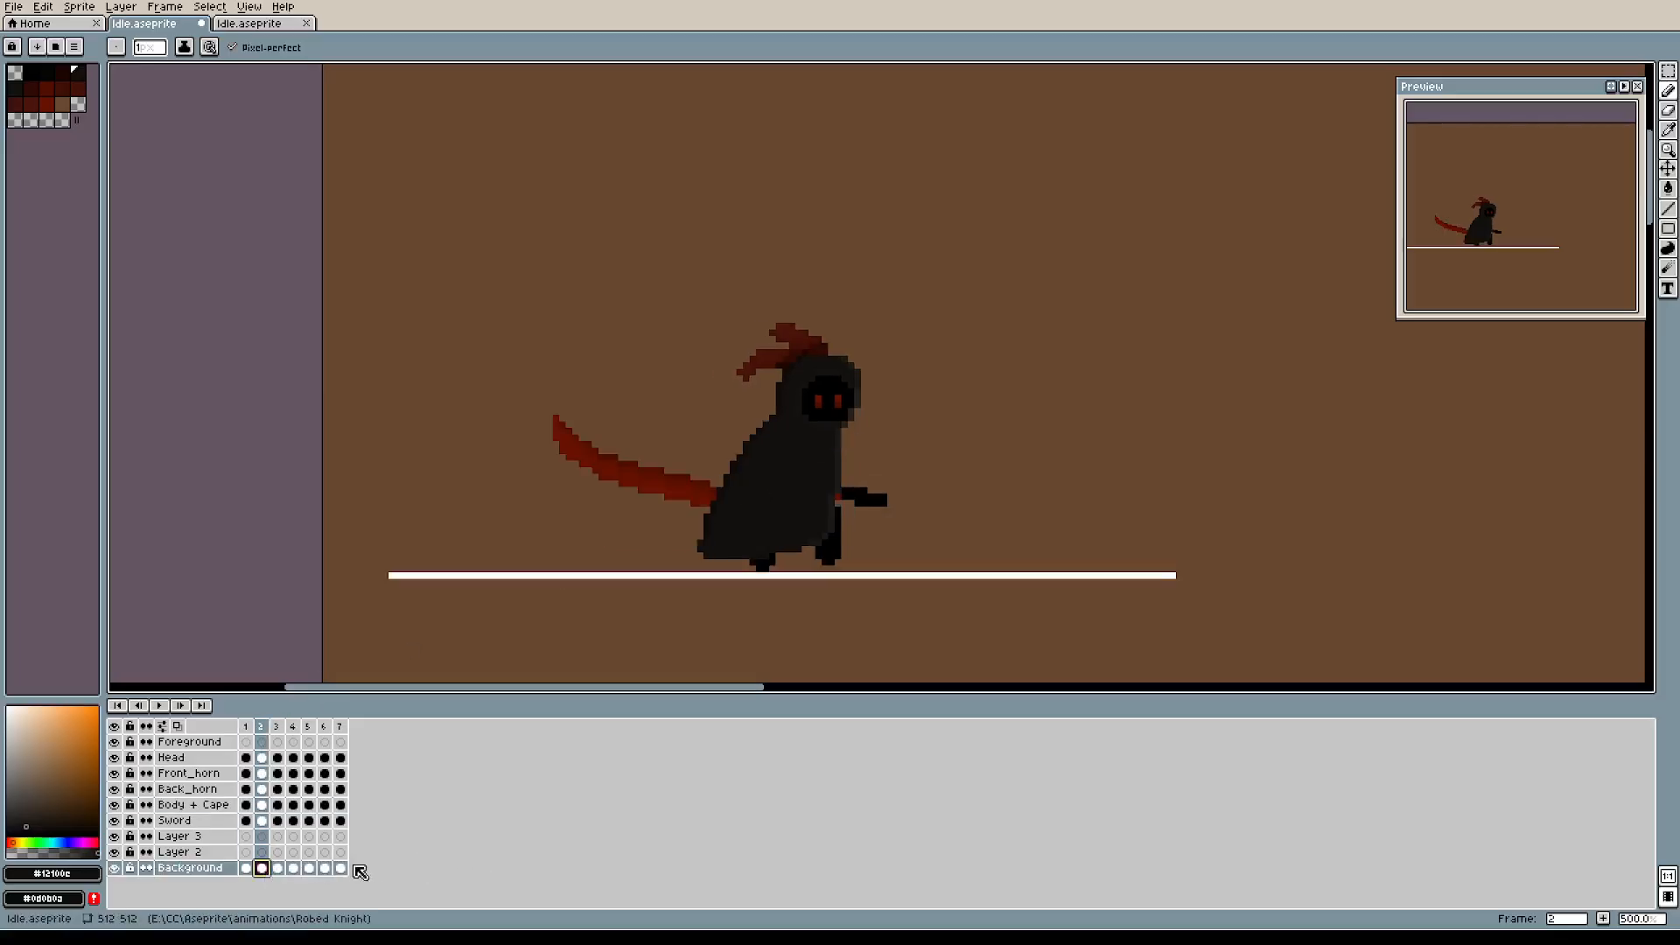
{"action": "left_click", "coordinate": [251, 868]}
{"action": "key", "text": "ctrl+v"}
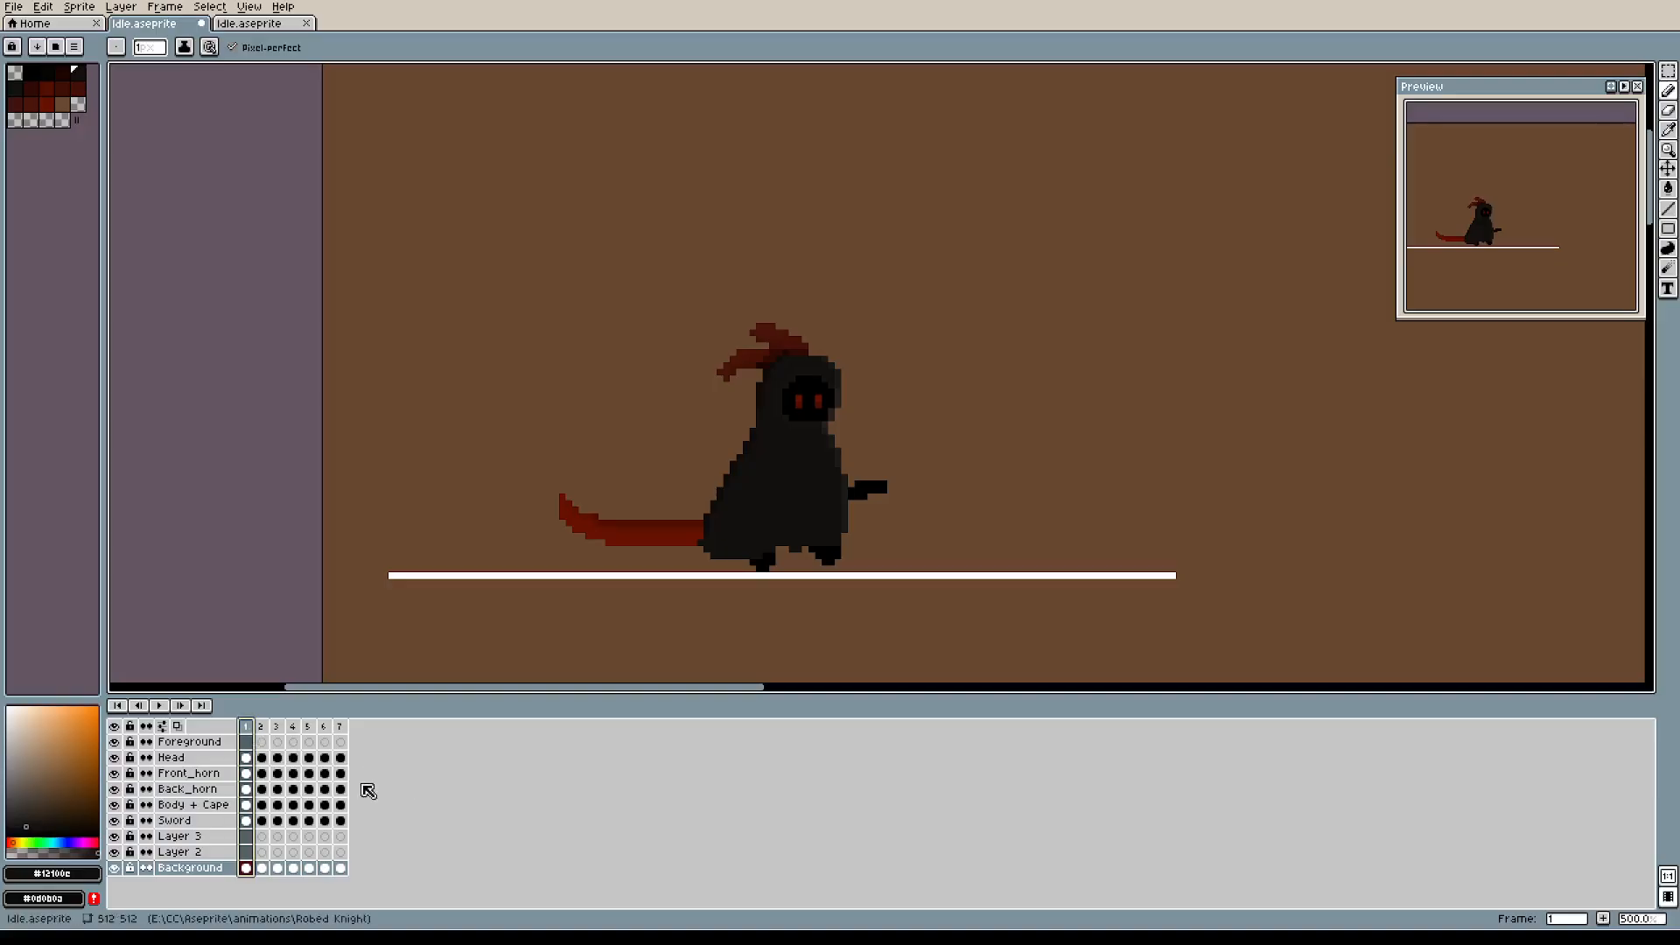
Play the seven-frame animation from frame 1 at 1.5x speed to judge the pasted pose's transition.
{"action": "left_click", "coordinate": [160, 707]}
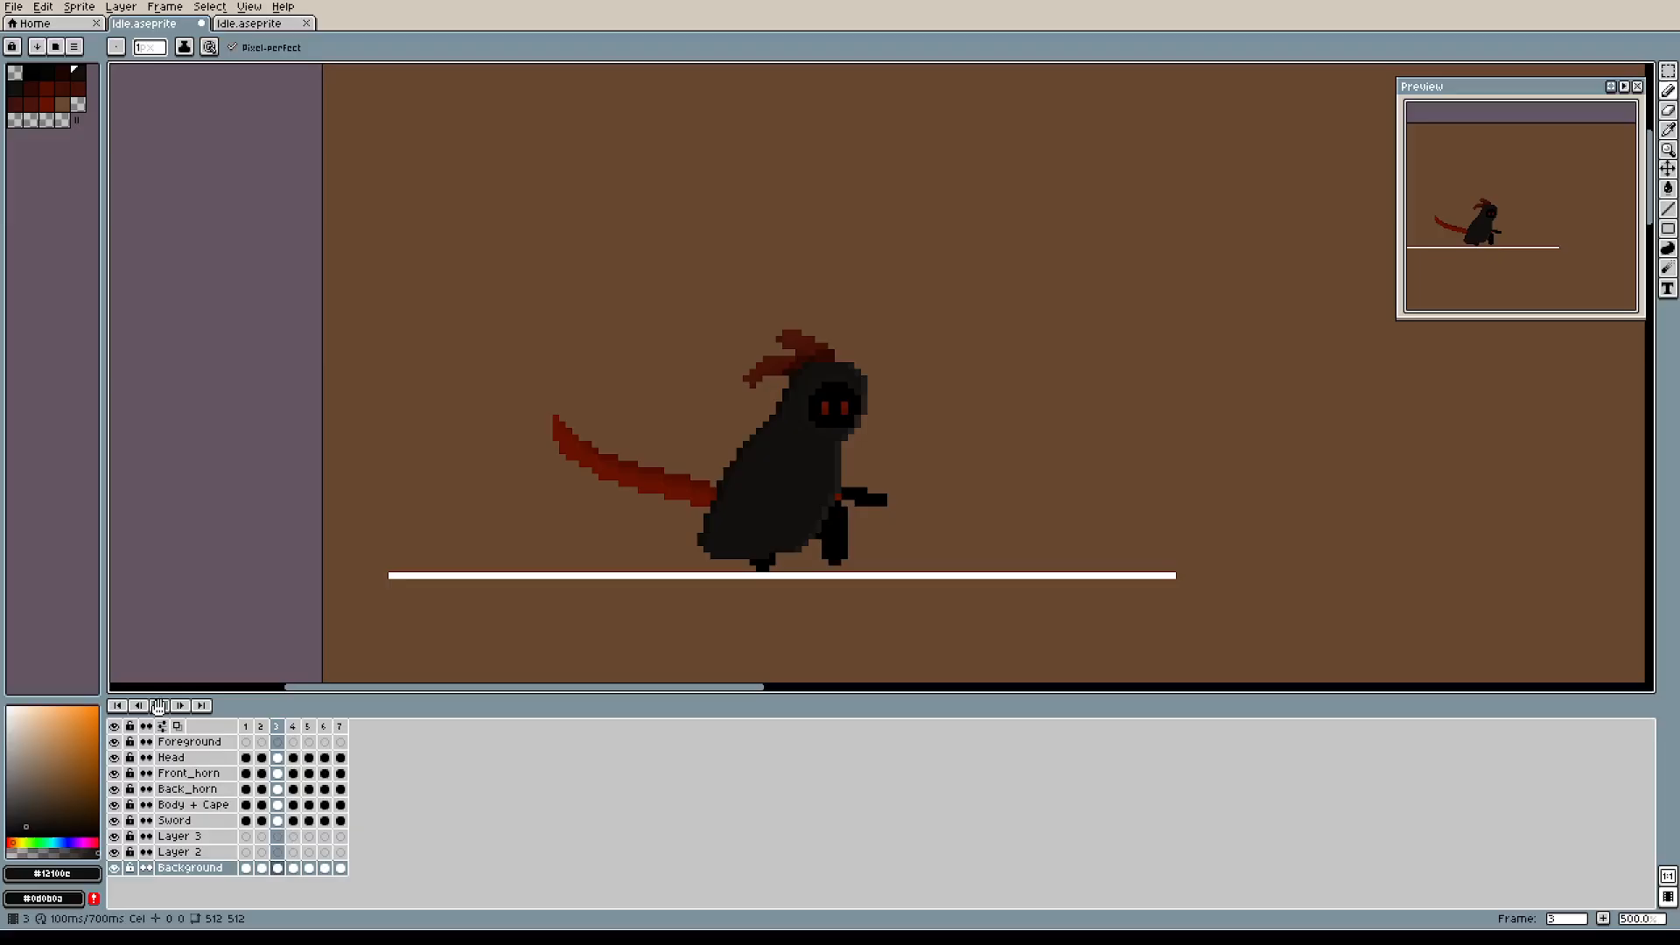
{"action": "left_click", "coordinate": [246, 741]}
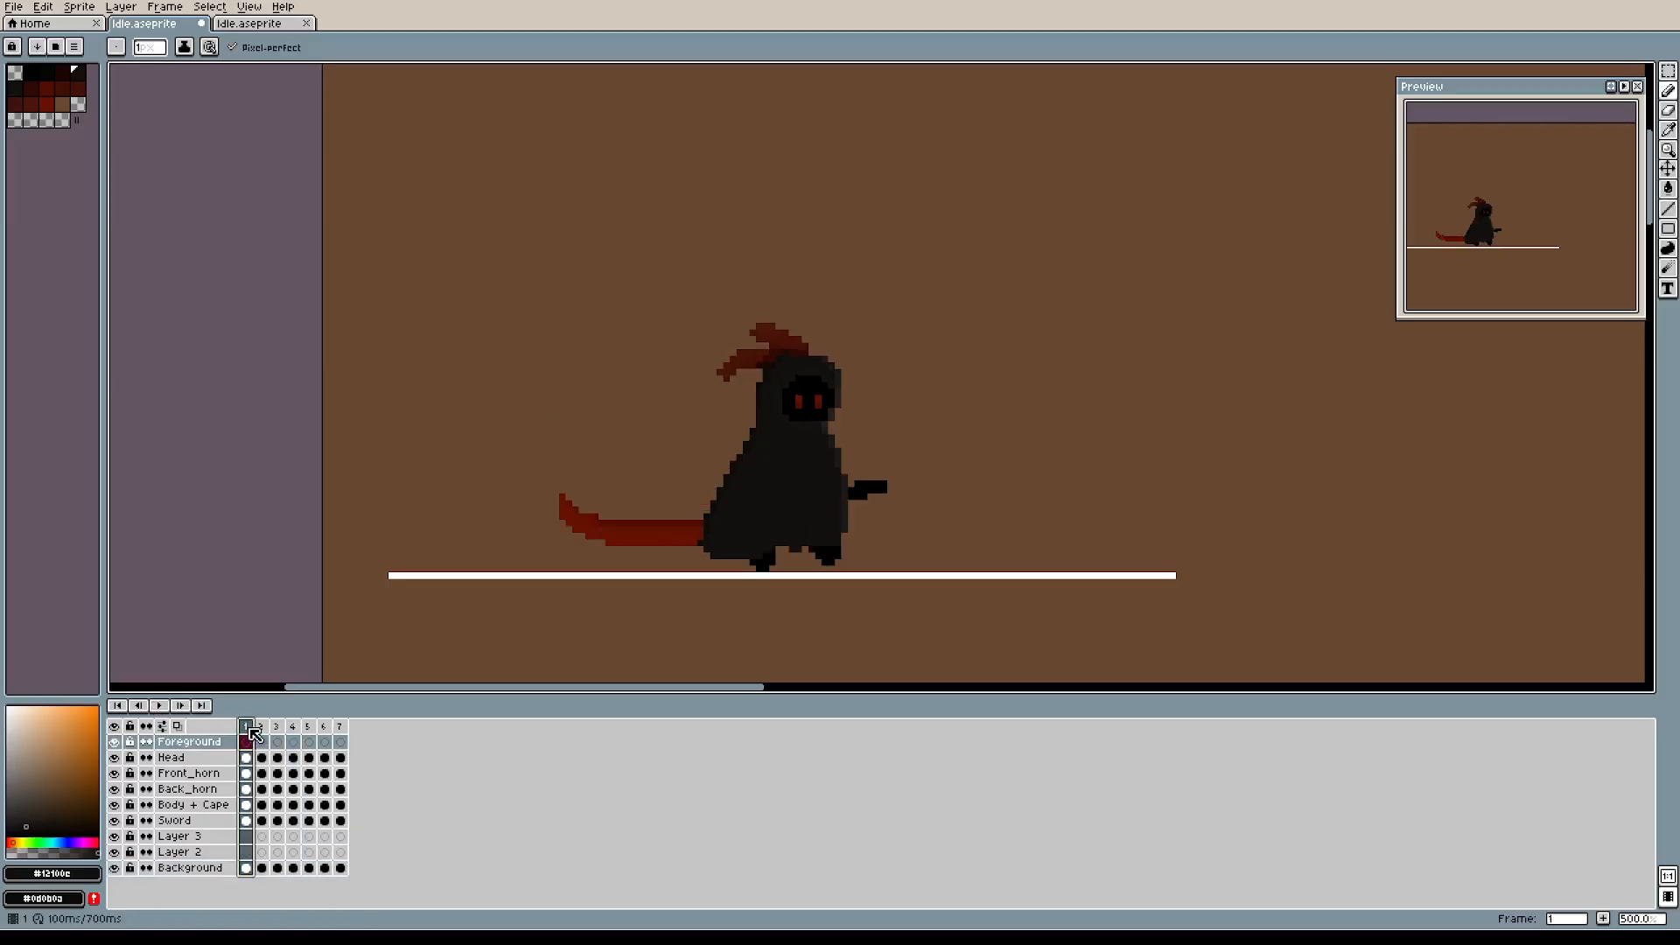
{"action": "left_click", "coordinate": [167, 724]}
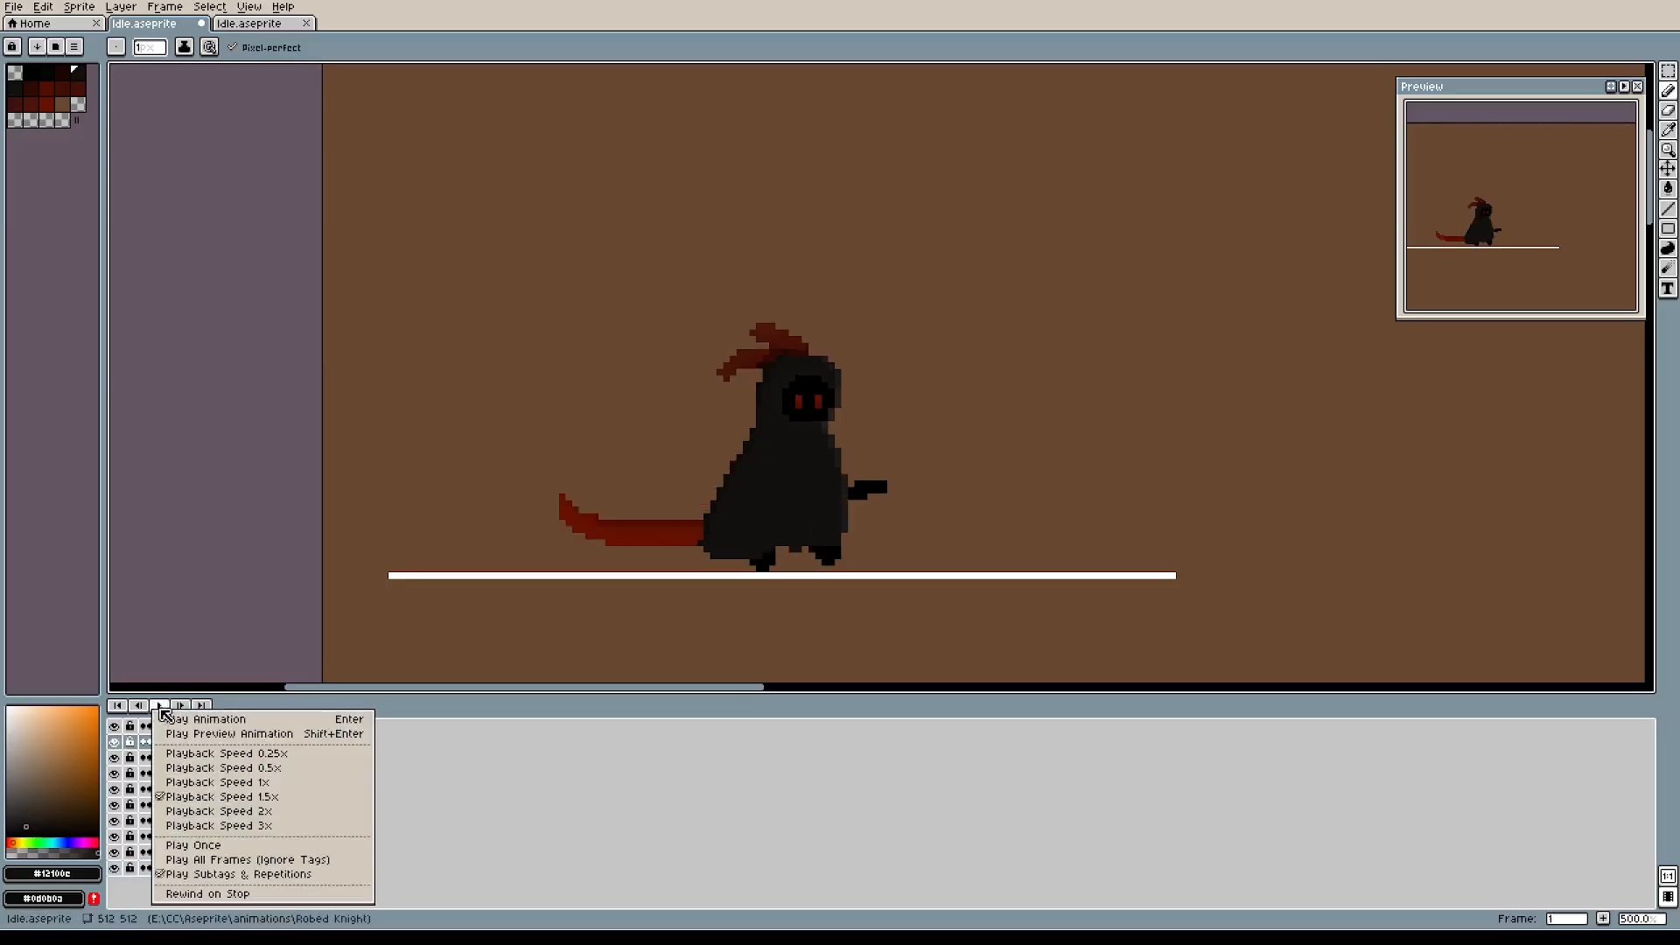
{"action": "left_click", "coordinate": [232, 794]}
{"action": "left_click", "coordinate": [160, 706]}
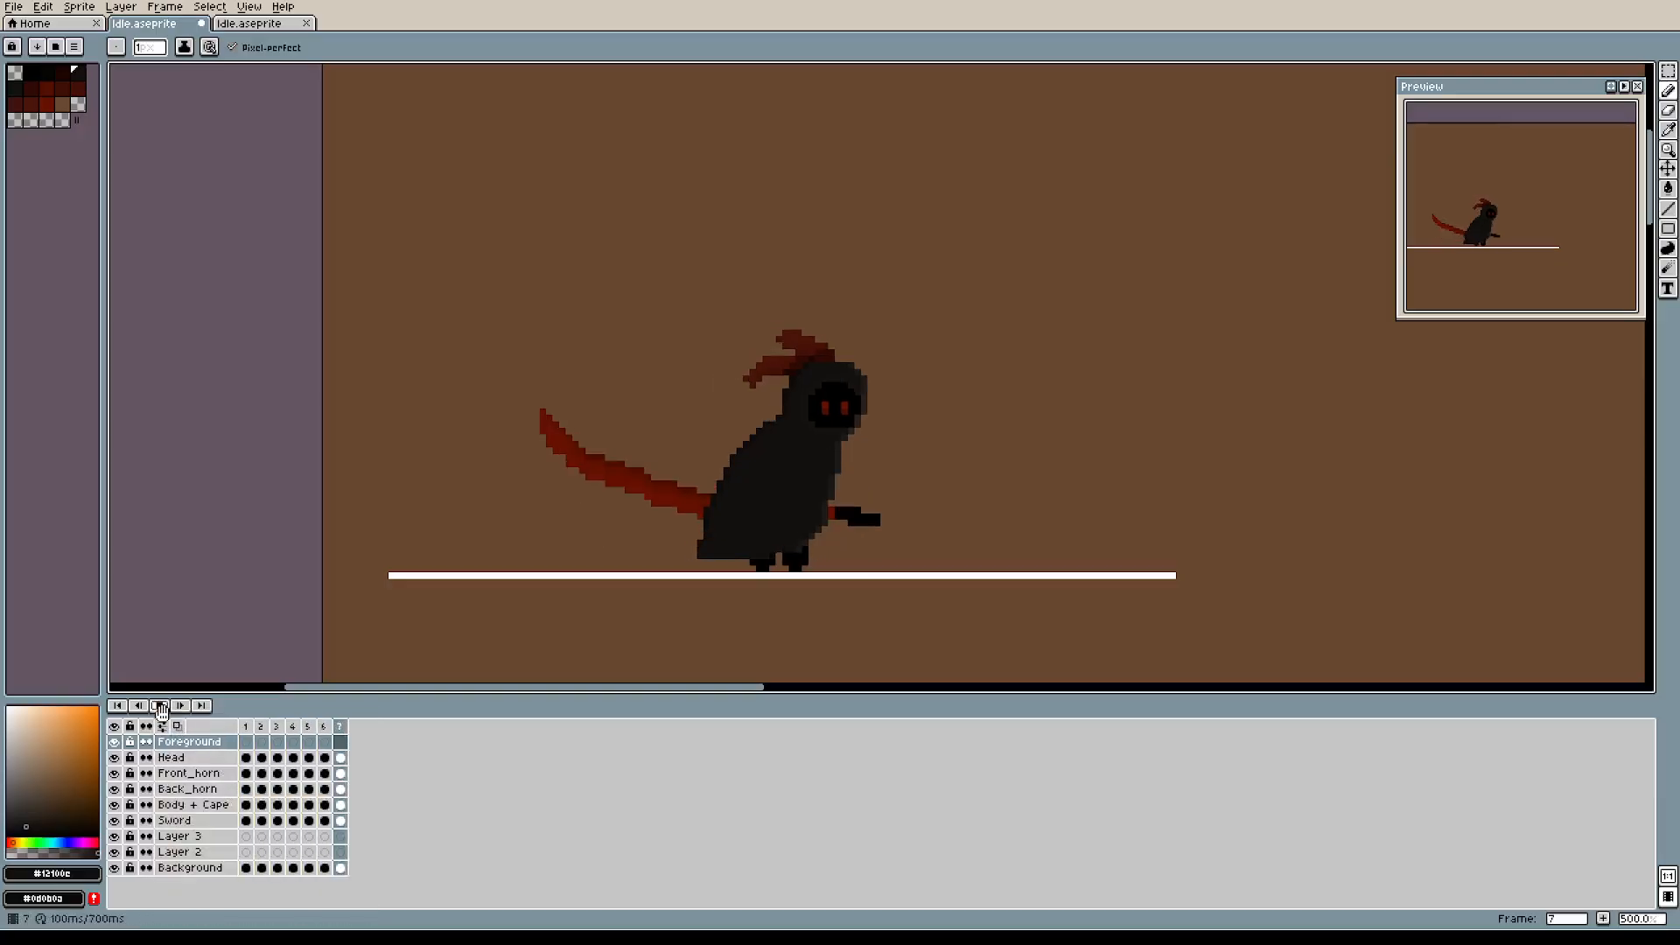
Delete the pasted idle pose at frame 1 from the timeline.
{"action": "left_click", "coordinate": [209, 738]}
{"action": "left_click_drag", "start_coordinate": [885, 392], "coordinate": [852, 384]}
{"action": "right_click", "coordinate": [253, 736]}
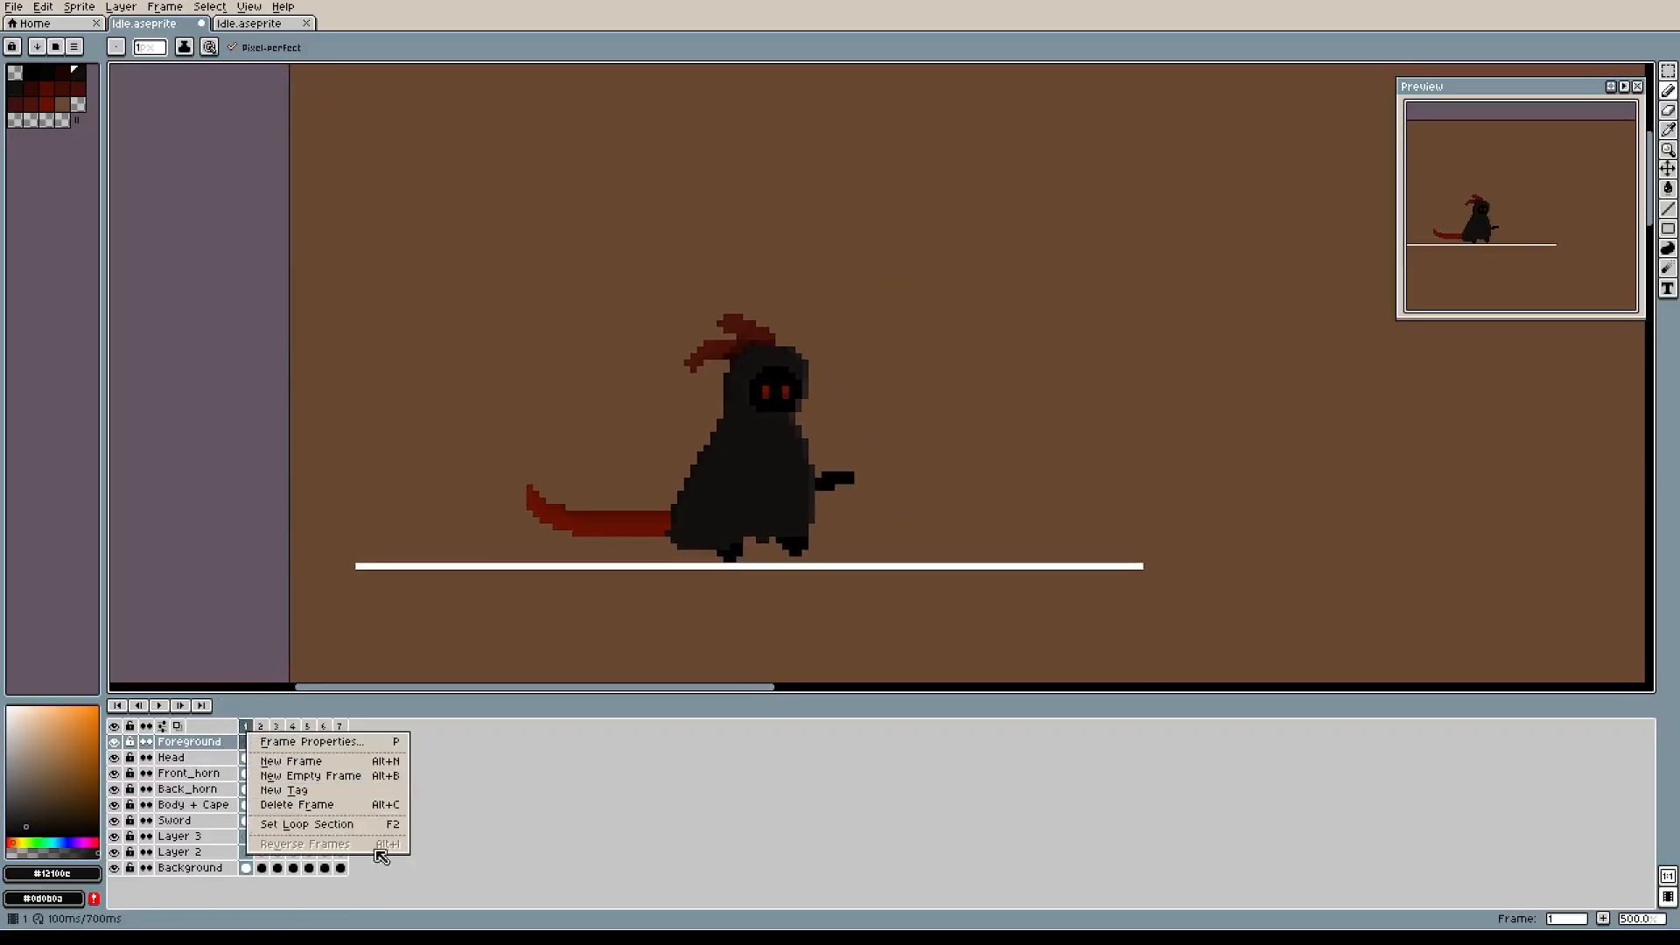
{"action": "left_click", "coordinate": [335, 805]}
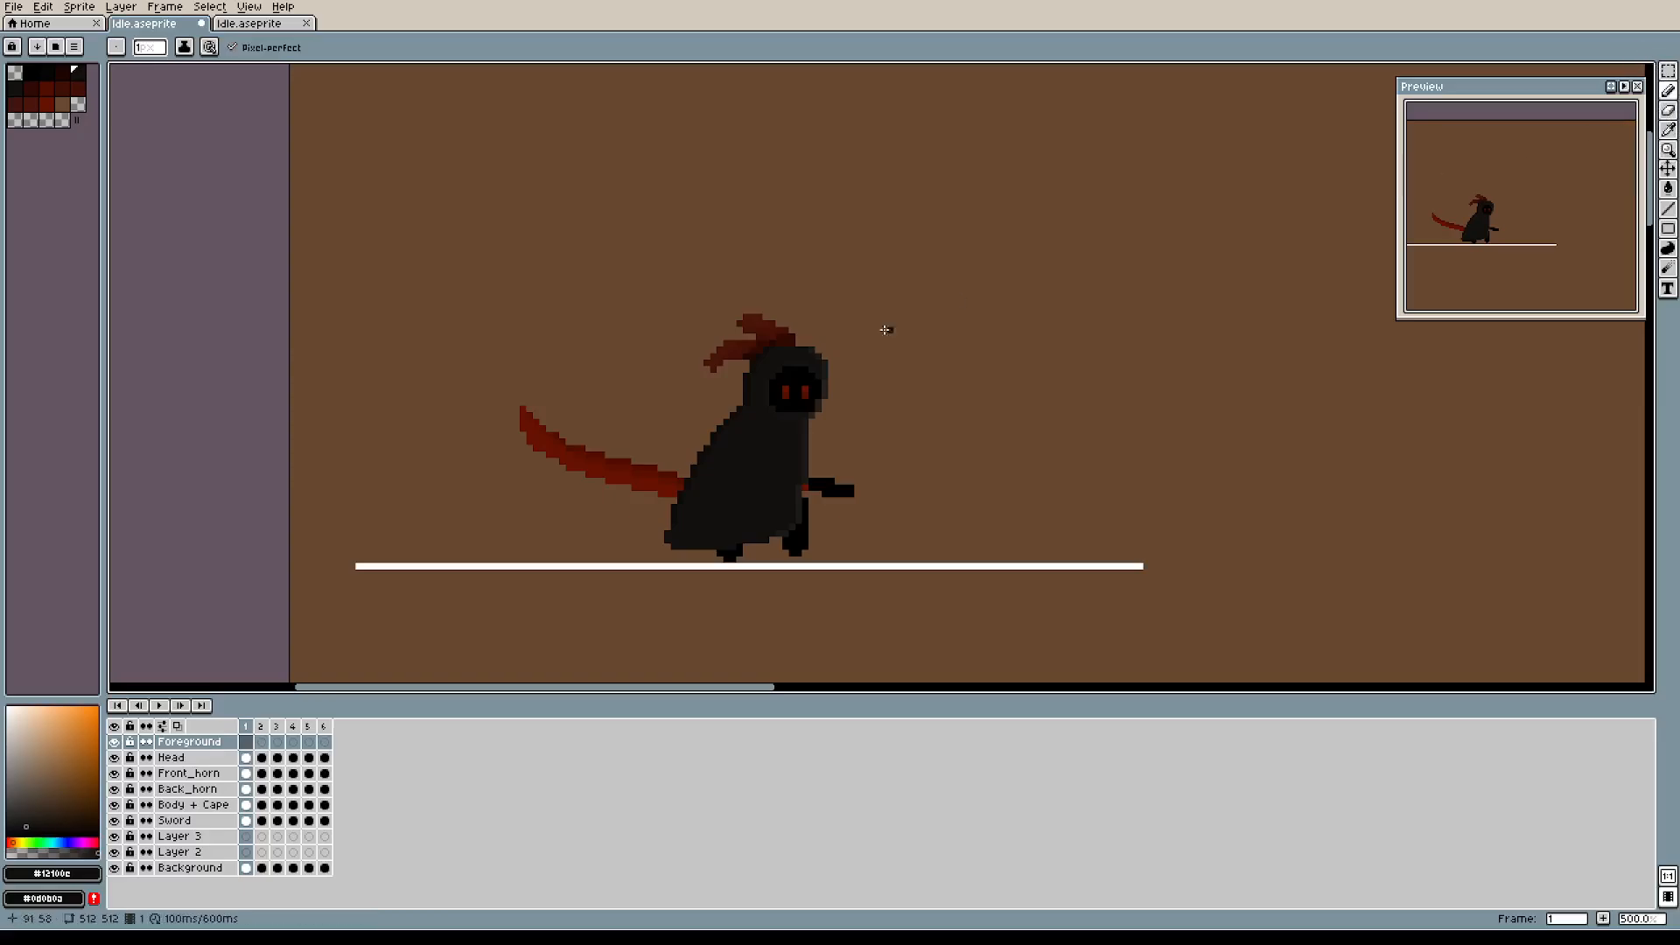
Paint over the white ground line on frame 1's Background layer with the sampled background brown.
{"action": "left_click", "coordinate": [182, 869]}
{"action": "key", "text": "i"}
{"action": "key", "text": "b"}
{"action": "scroll", "coordinate": [427, 564], "scroll_direction": "up", "scroll_amount": 3}
{"action": "scroll", "coordinate": [429, 570], "scroll_direction": "down", "scroll_amount": 1}
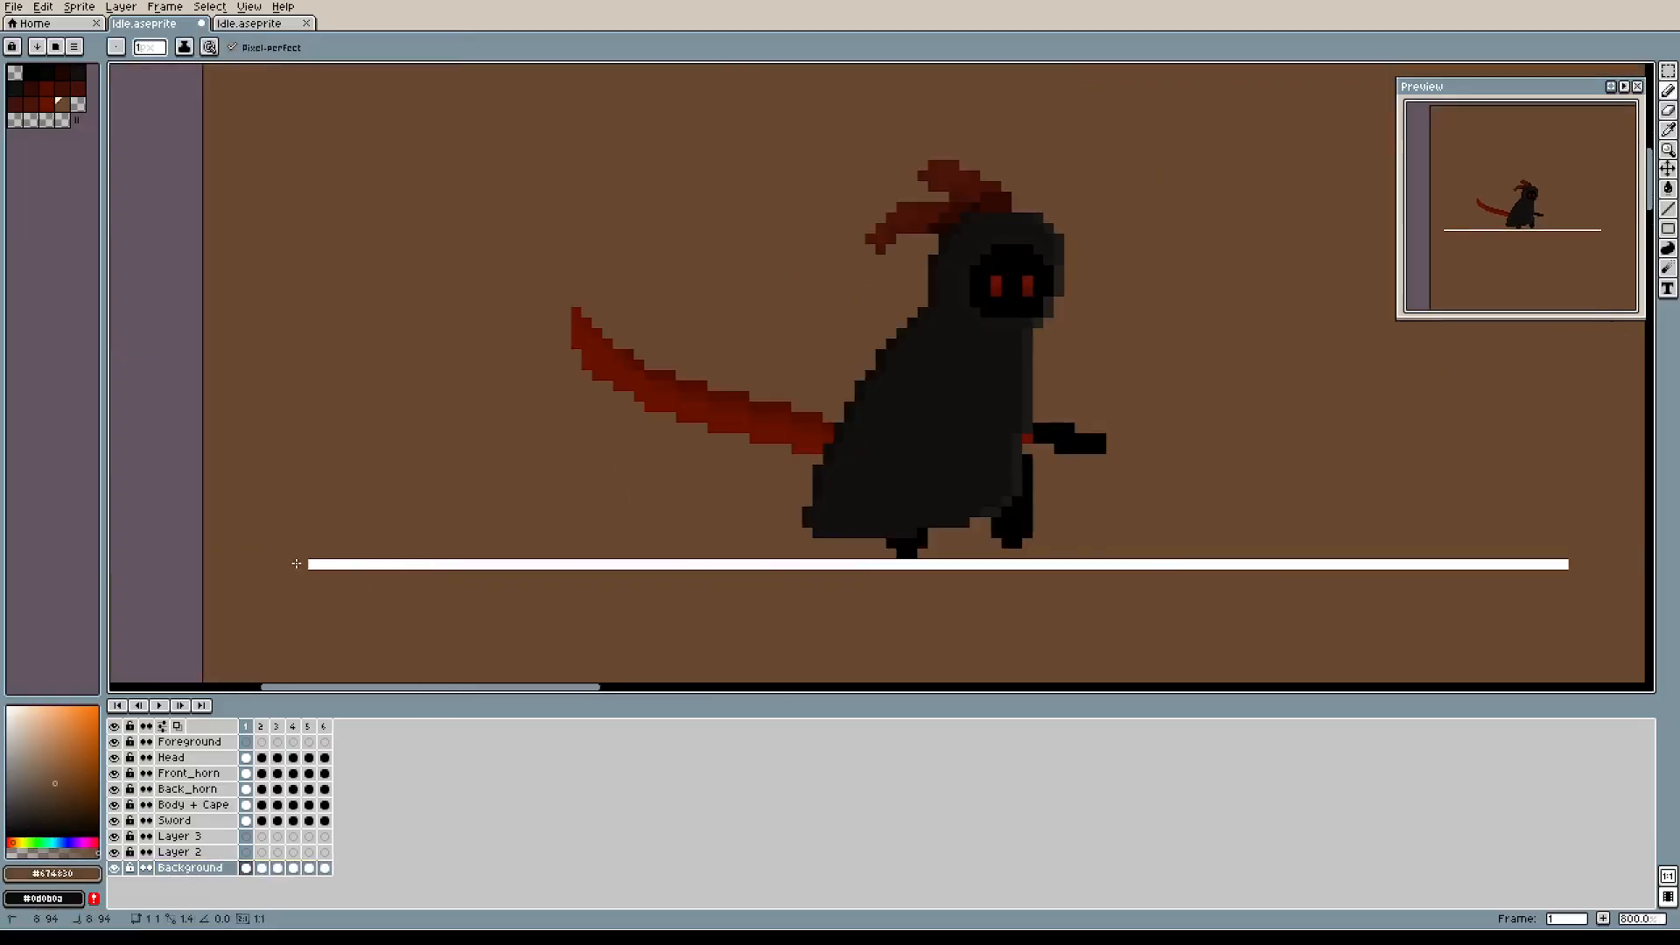
{"action": "left_click_drag", "start_coordinate": [295, 564], "coordinate": [568, 561]}
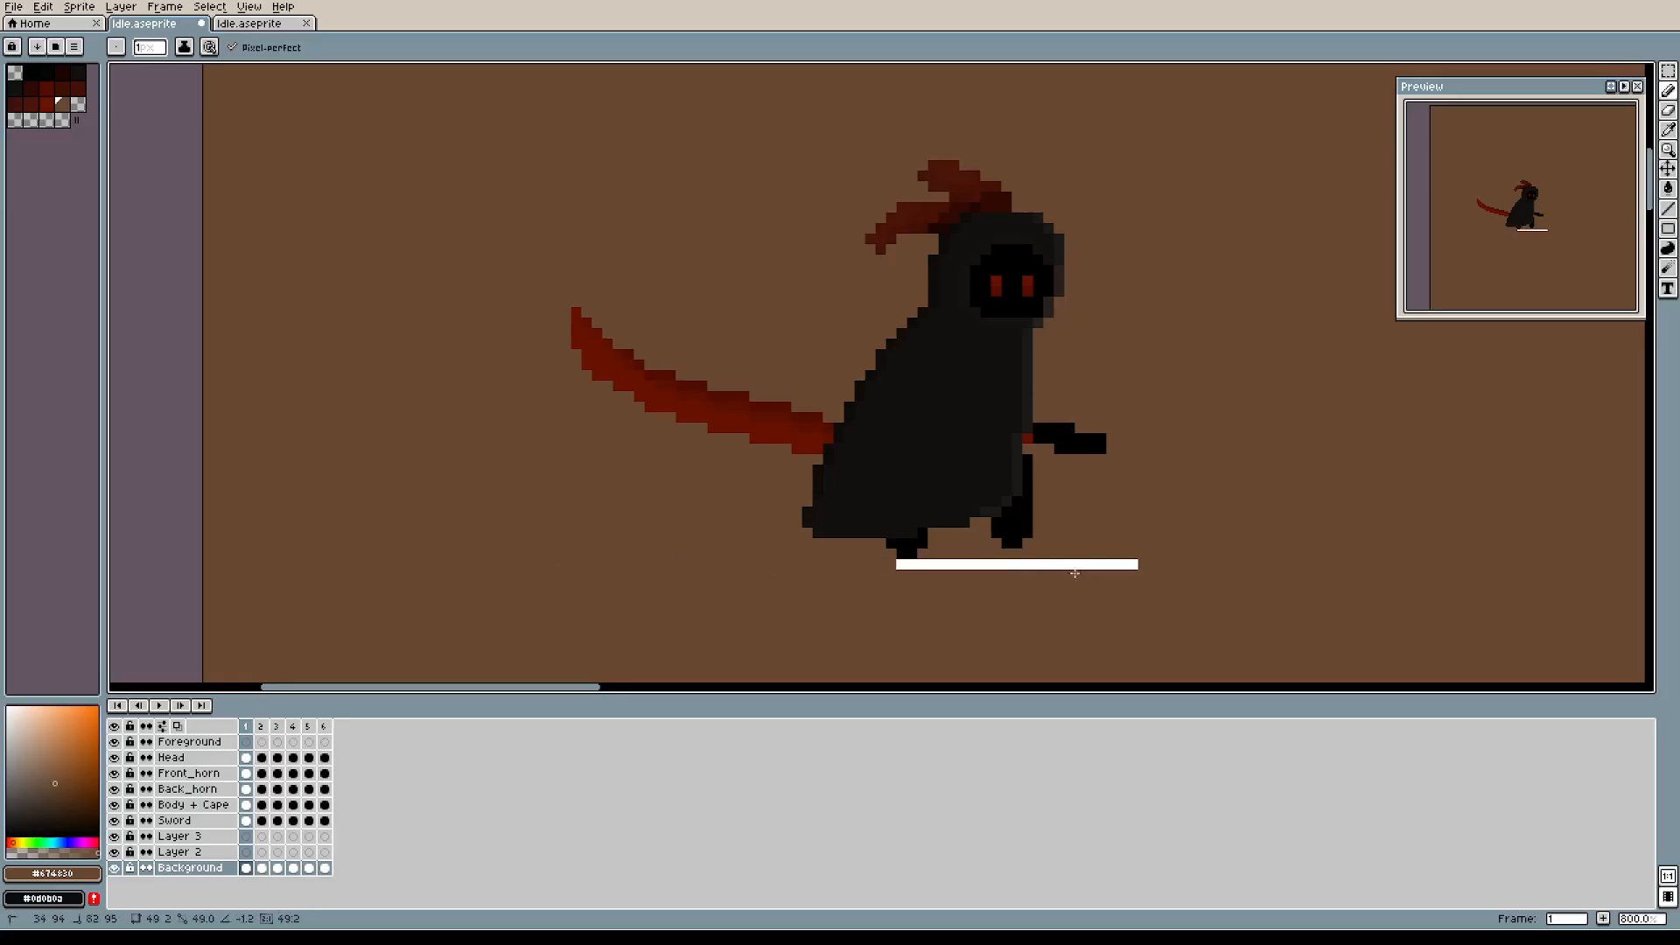
{"action": "left_click_drag", "start_coordinate": [1066, 574], "coordinate": [1138, 564]}
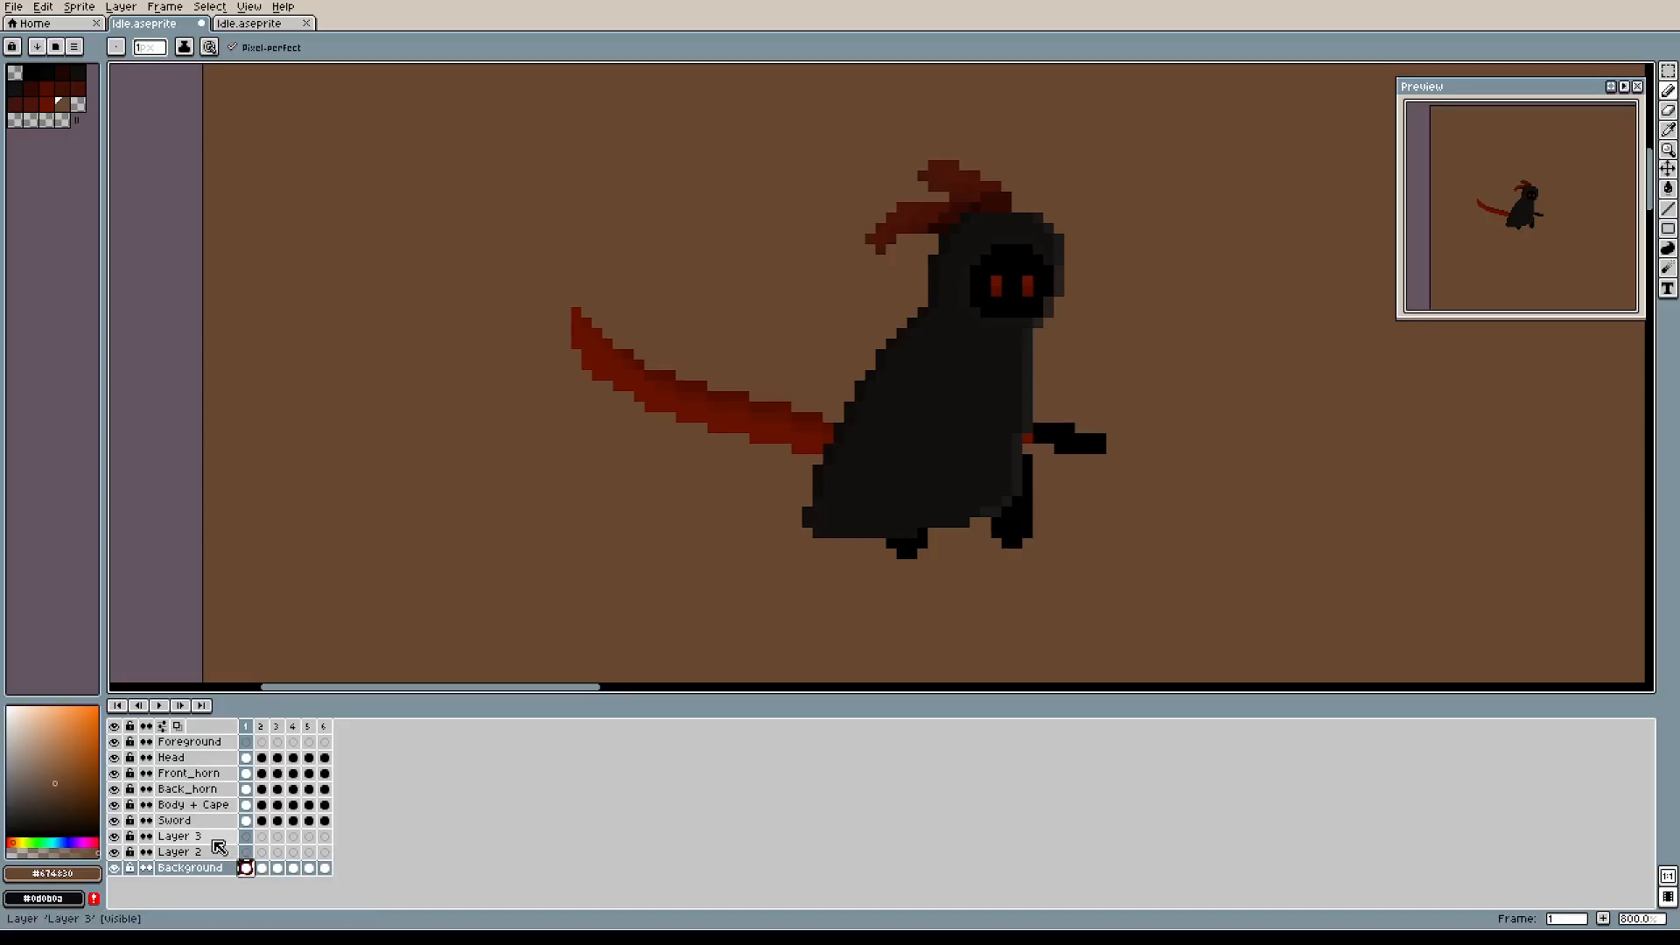
Try to clear the white ground line from the Background cels of frames 2 to 6 and check the result in playback.
{"action": "left_click_drag", "start_coordinate": [268, 875], "coordinate": [326, 877]}
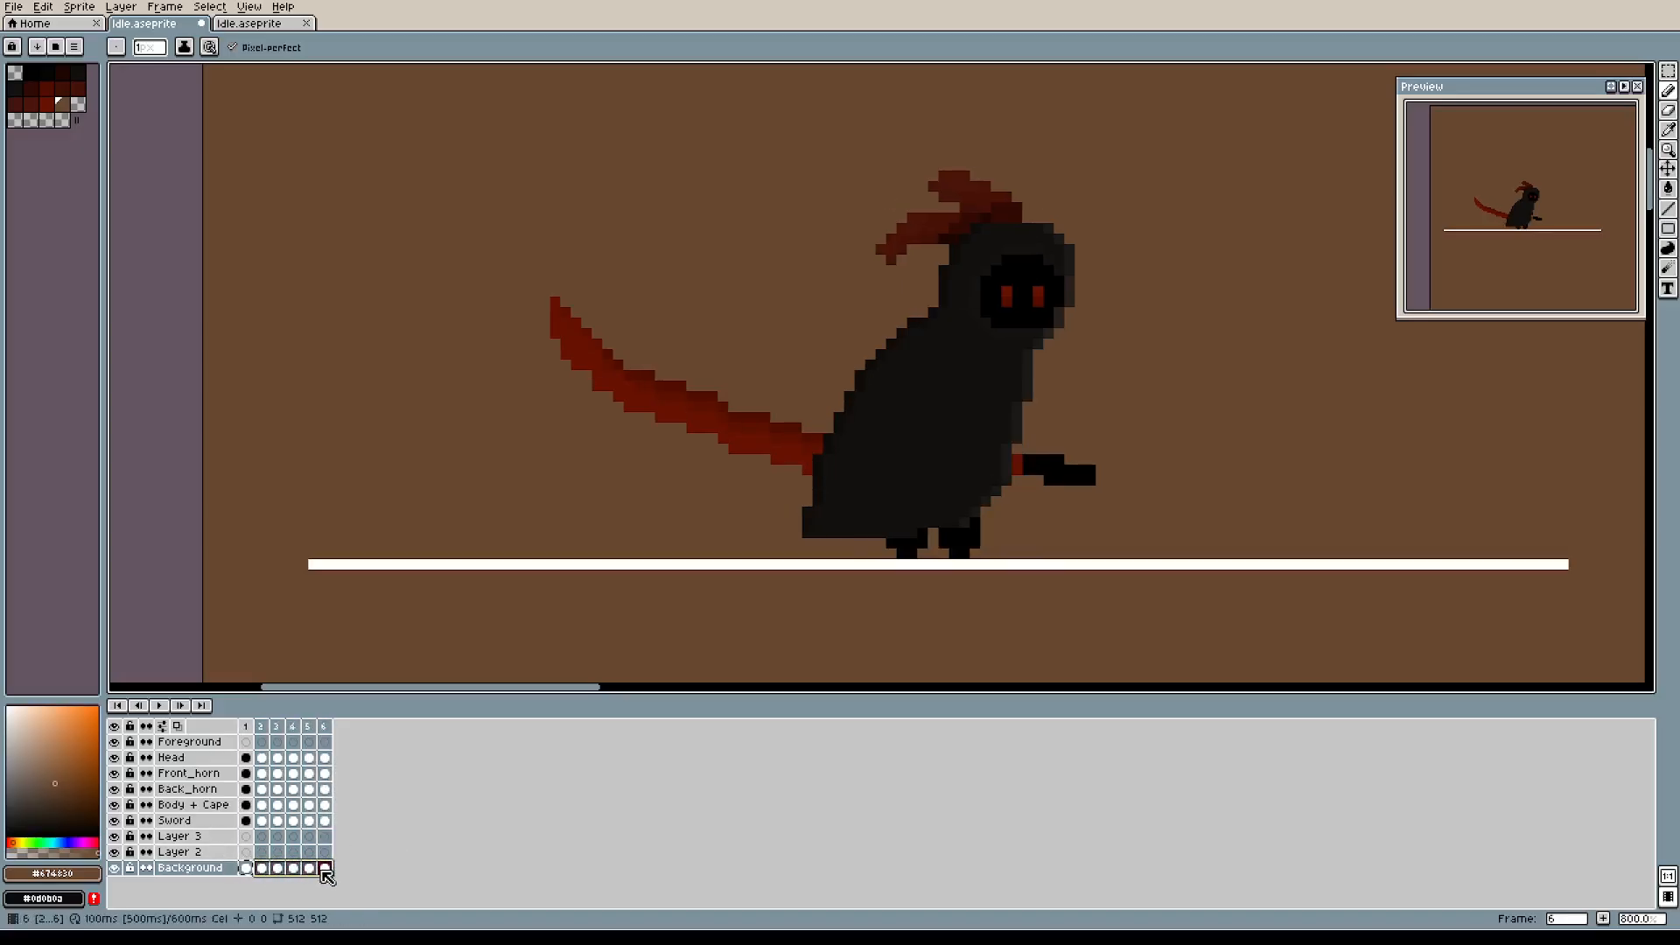
{"action": "key", "text": "Delete"}
{"action": "key", "text": "Escape"}
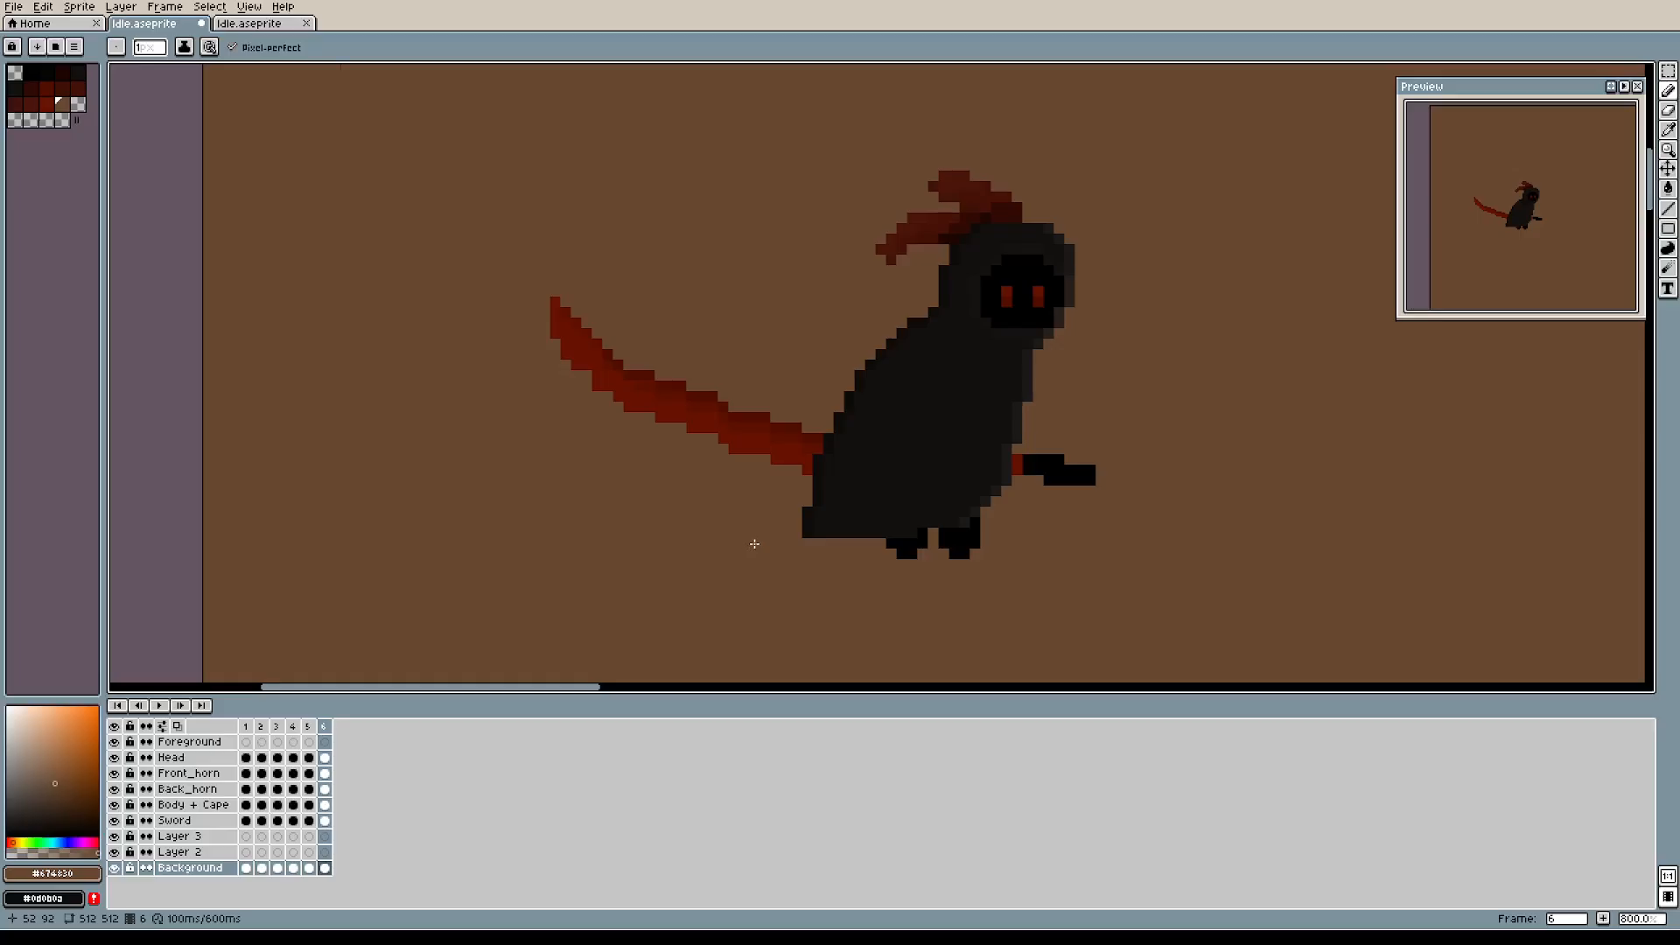
{"action": "scroll", "coordinate": [754, 545], "scroll_direction": "down", "scroll_amount": 3}
{"action": "left_click_drag", "start_coordinate": [1081, 371], "coordinate": [1013, 413]}
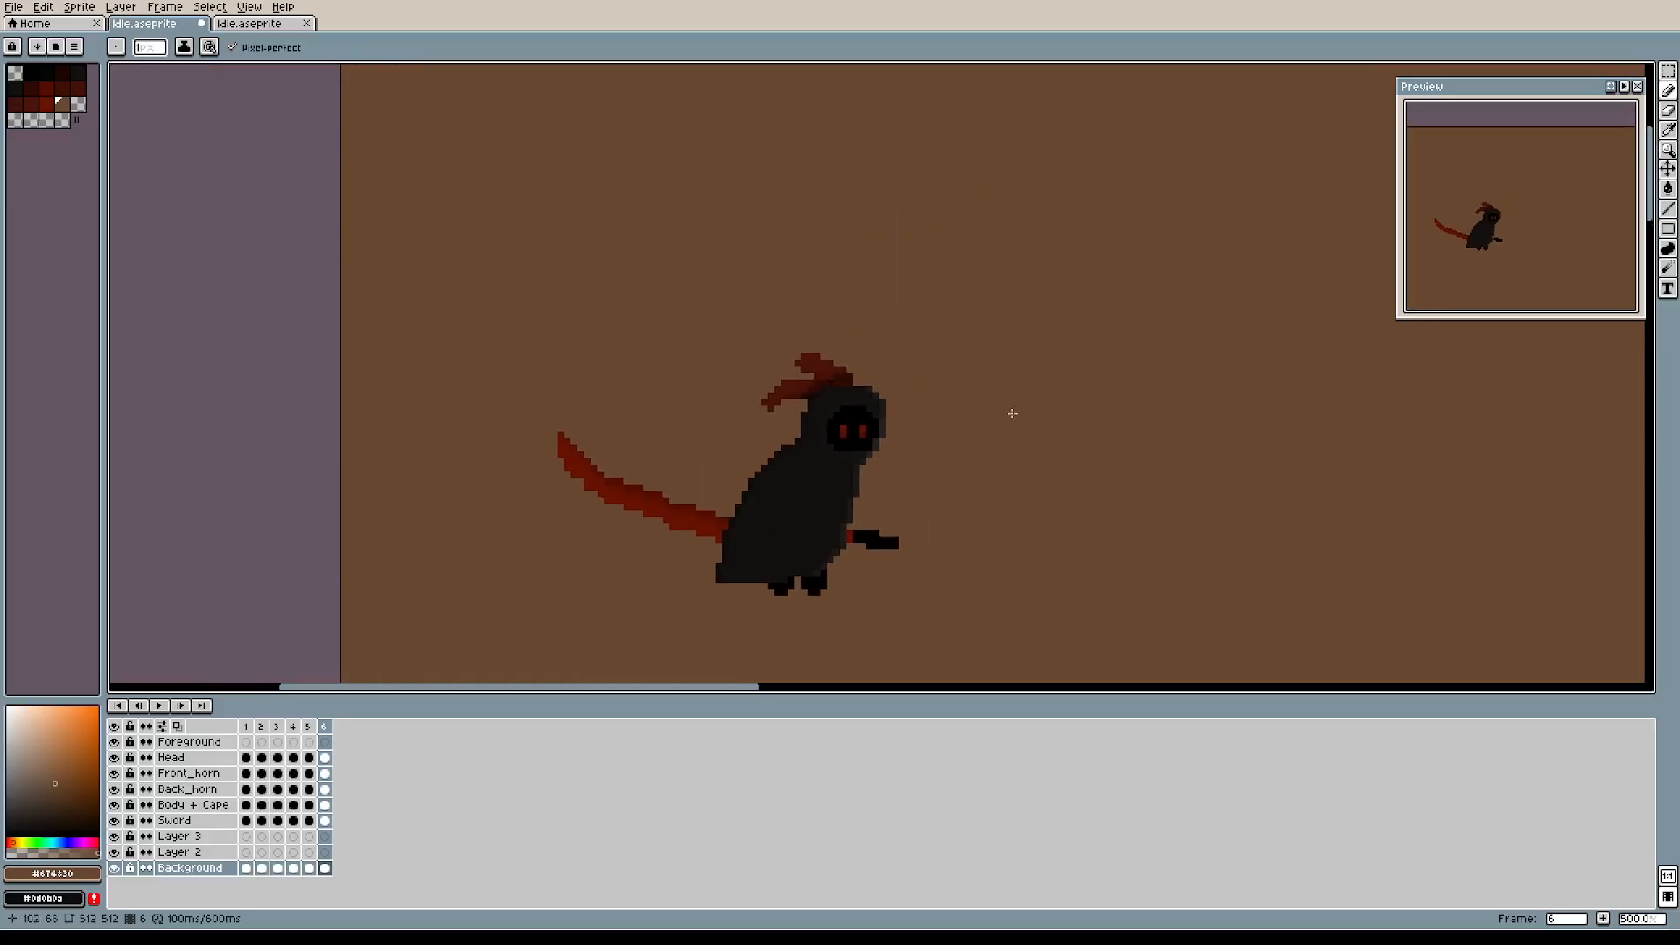
{"action": "left_click", "coordinate": [248, 728]}
{"action": "left_click", "coordinate": [160, 707]}
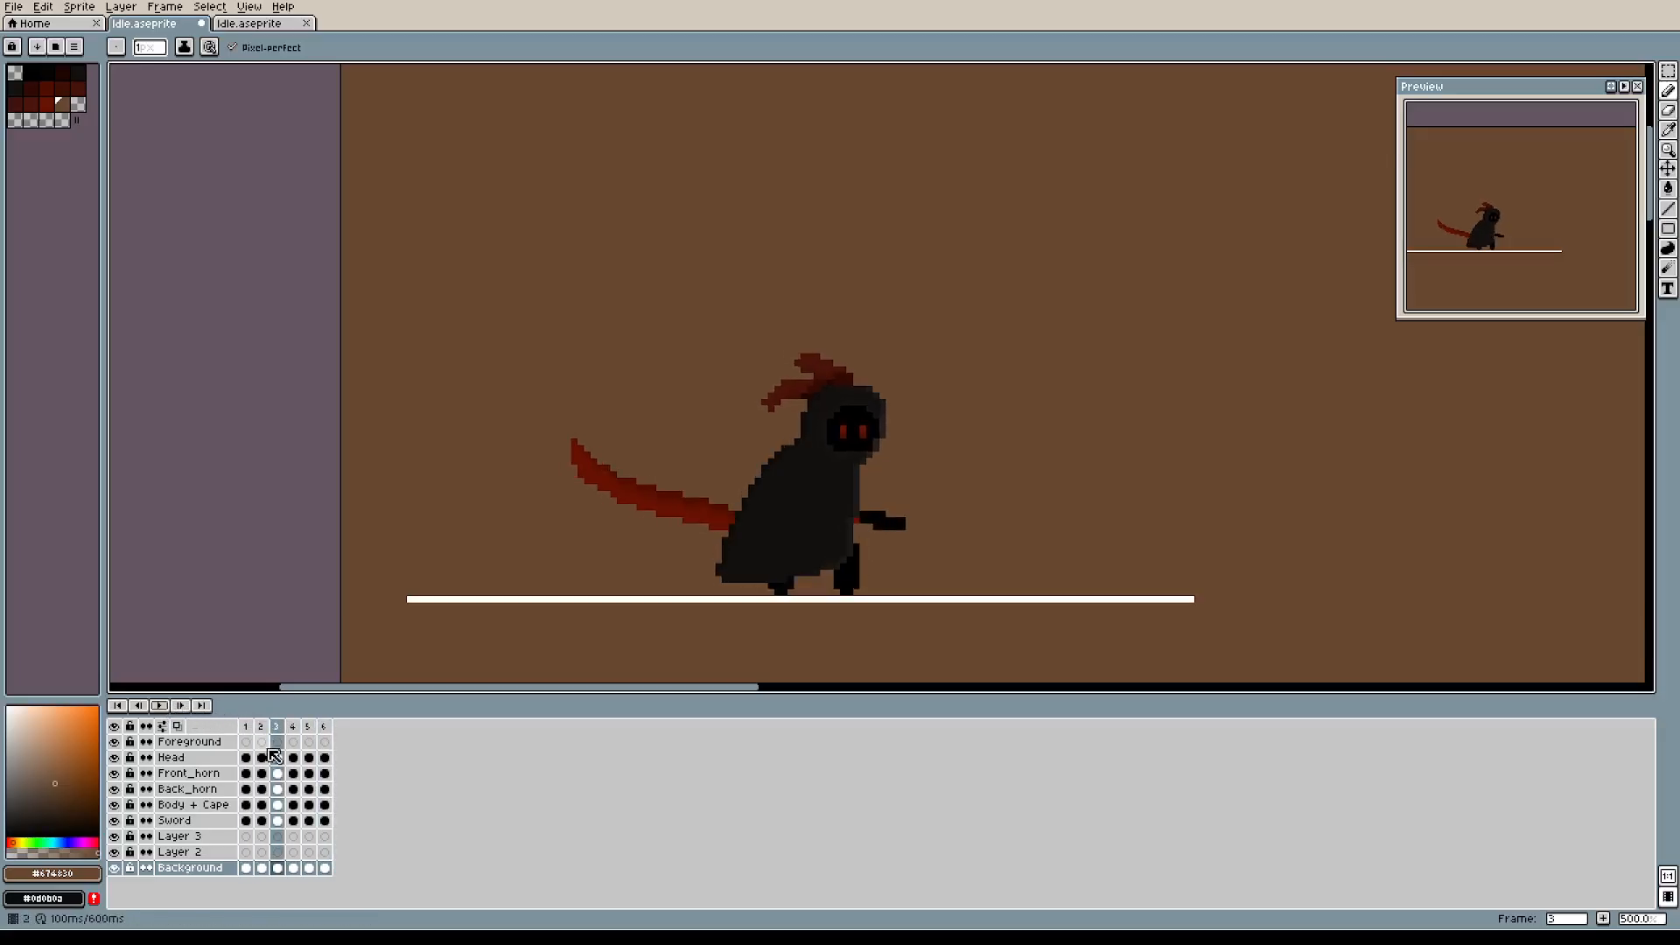
{"action": "left_click", "coordinate": [261, 728]}
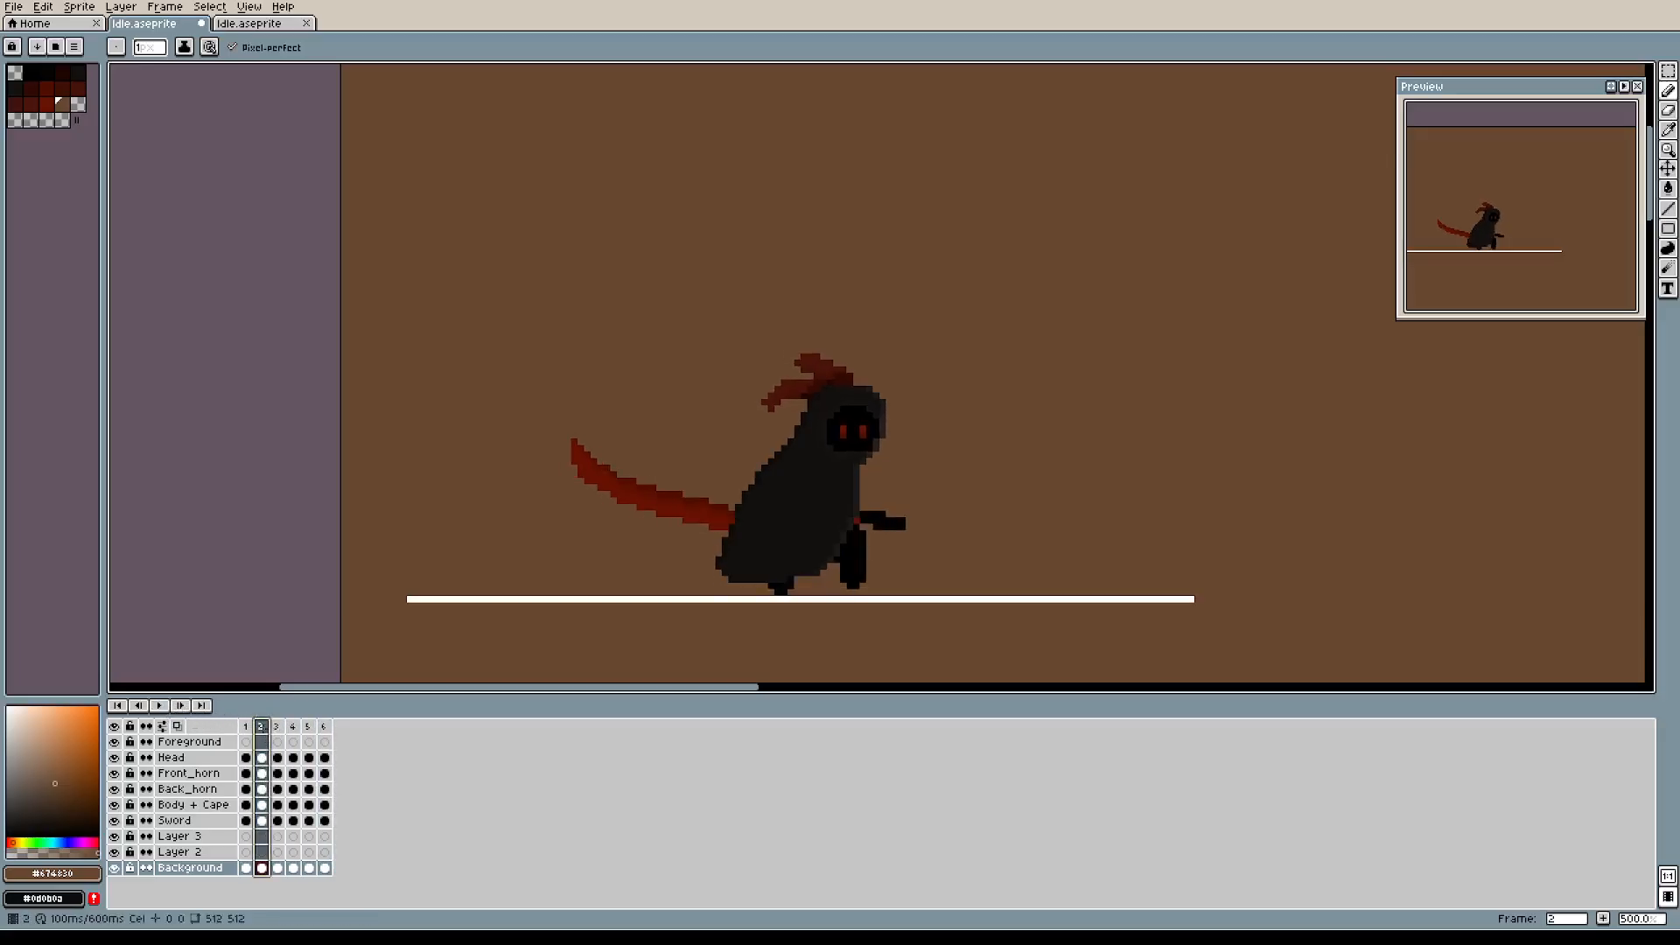
Copy frame 1's clean Background cel over the Background cels of frames 2 to 6.
{"action": "left_click", "coordinate": [248, 868]}
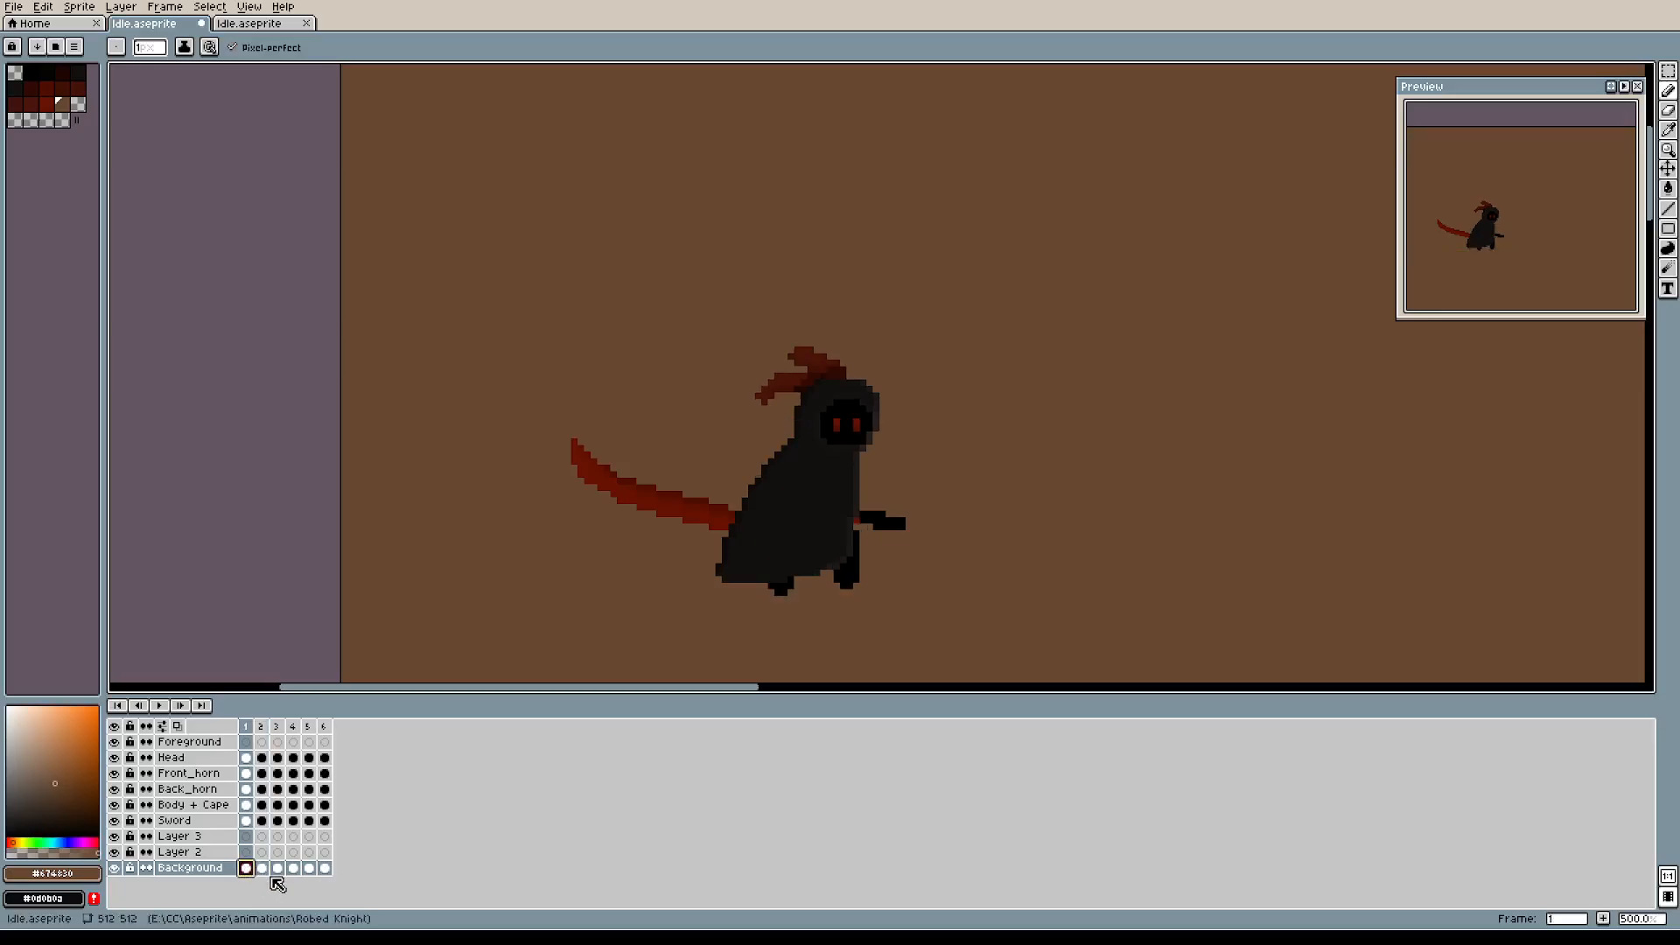
{"action": "left_click", "coordinate": [264, 870]}
{"action": "key", "text": "ctrl+v"}
{"action": "left_click", "coordinate": [279, 869]}
{"action": "key", "text": "ctrl+v"}
{"action": "left_click", "coordinate": [293, 868]}
{"action": "key", "text": "ctrl+v"}
{"action": "left_click", "coordinate": [309, 868]}
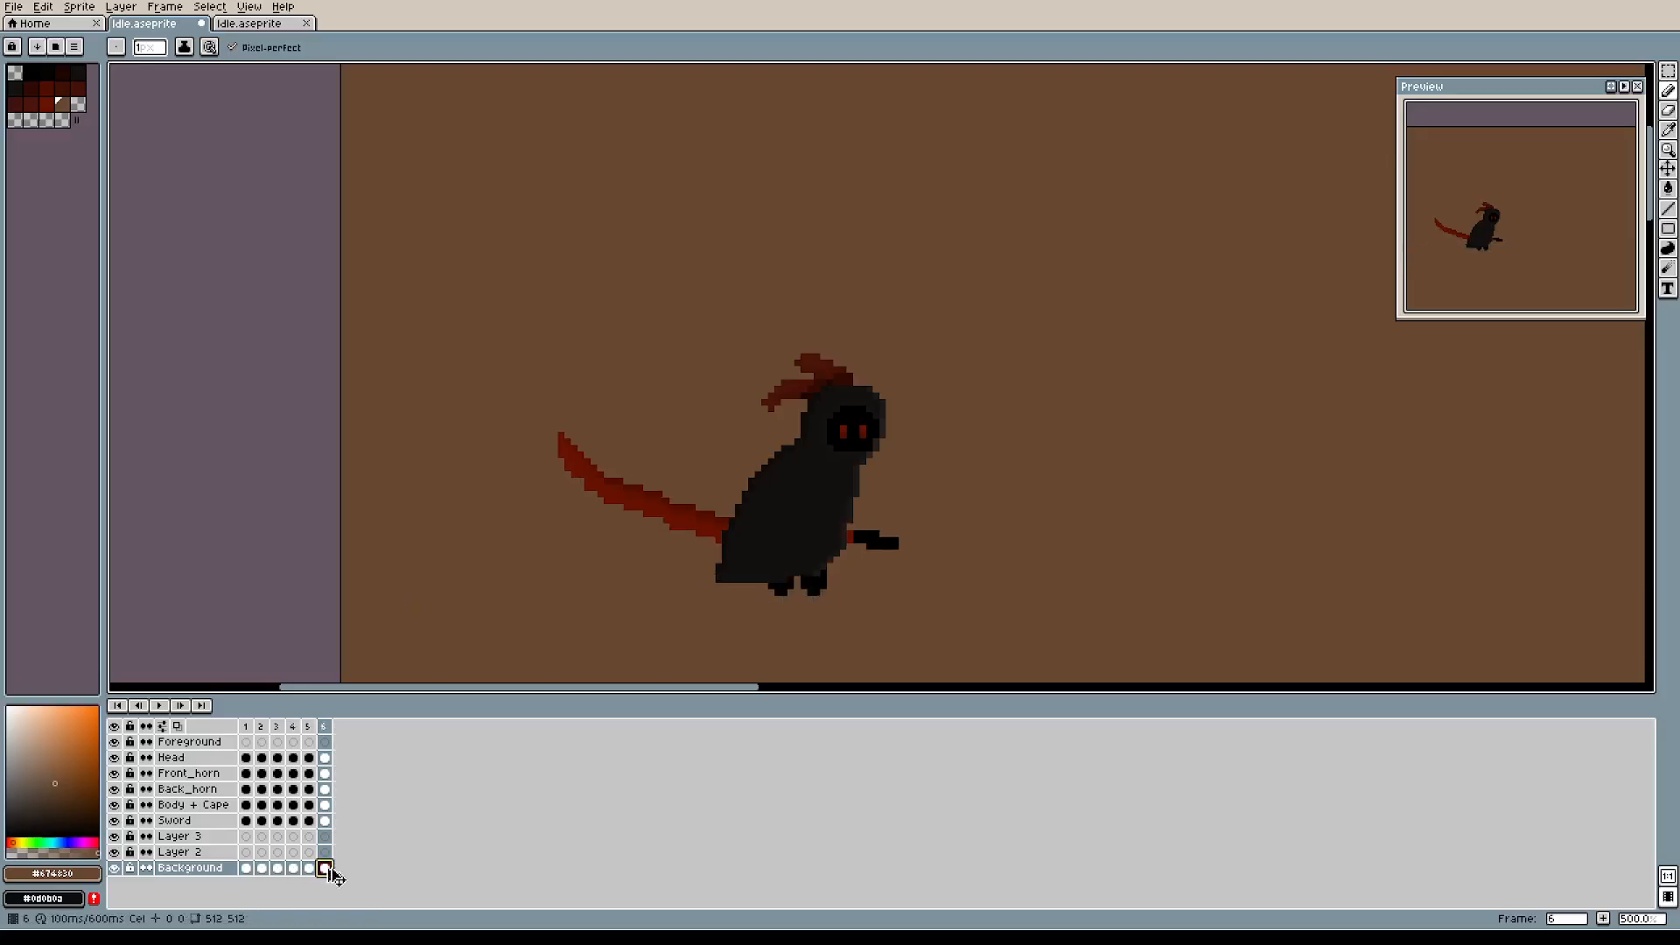
Play the six-frame animation and examine the knight's motion at both small and enlarged zoom levels.
{"action": "left_click", "coordinate": [159, 705]}
{"action": "right_click", "coordinate": [160, 707]}
{"action": "left_click", "coordinate": [263, 800]}
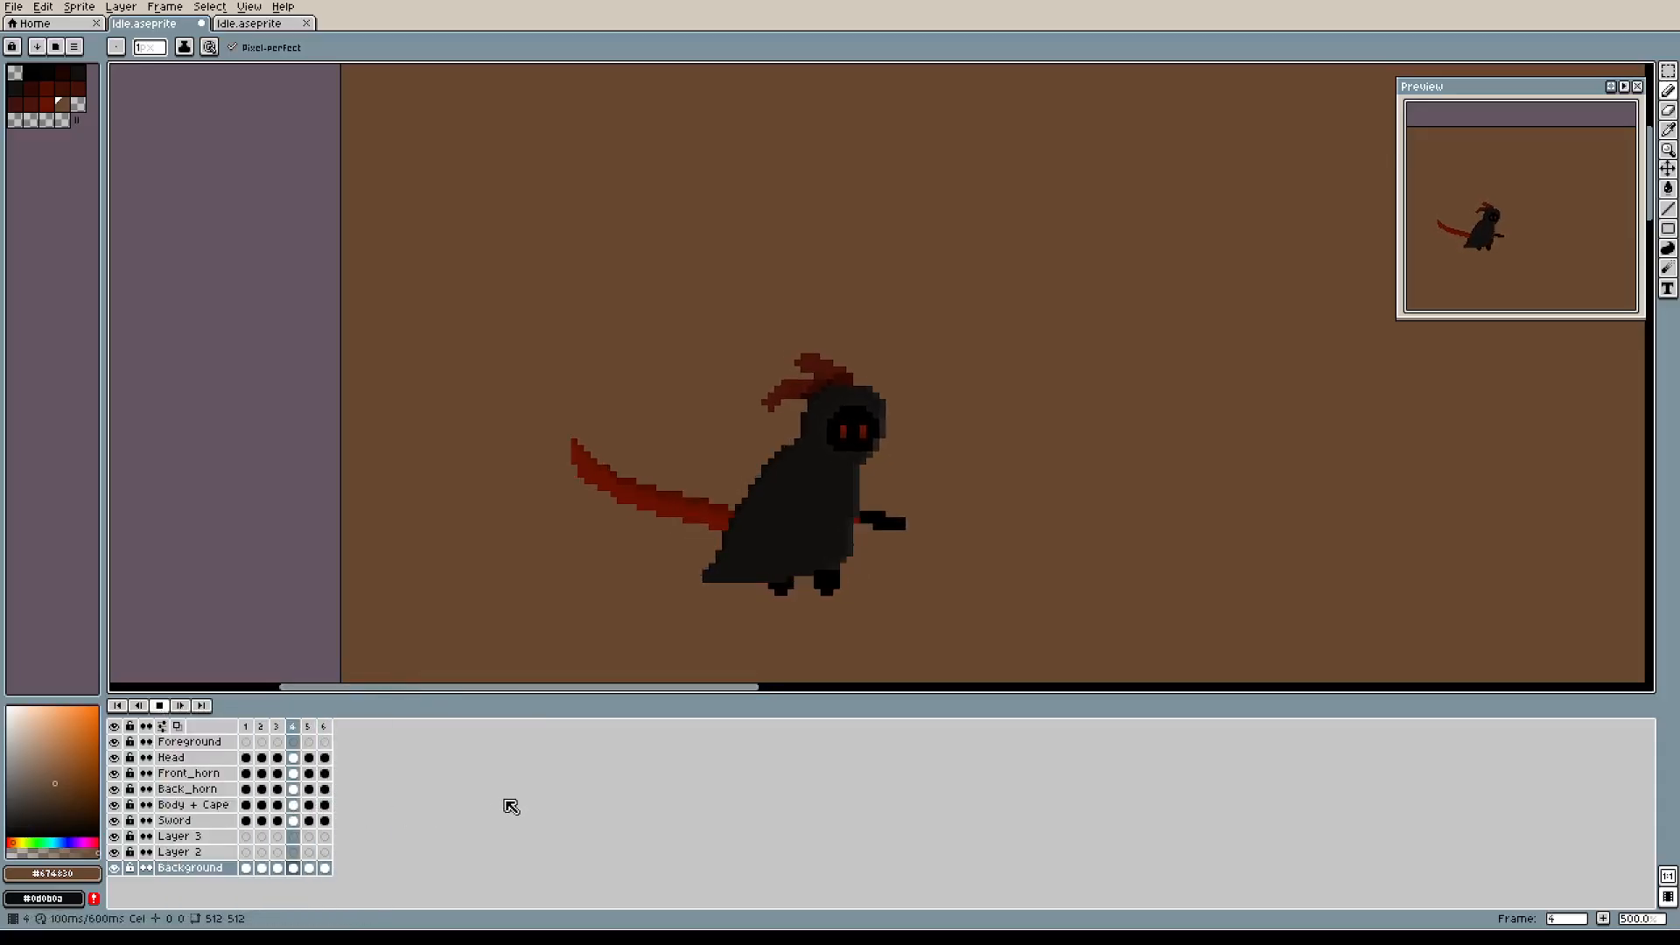
{"action": "left_click_drag", "start_coordinate": [992, 500], "coordinate": [972, 503]}
{"action": "scroll", "coordinate": [972, 503], "scroll_direction": "down", "scroll_amount": 3}
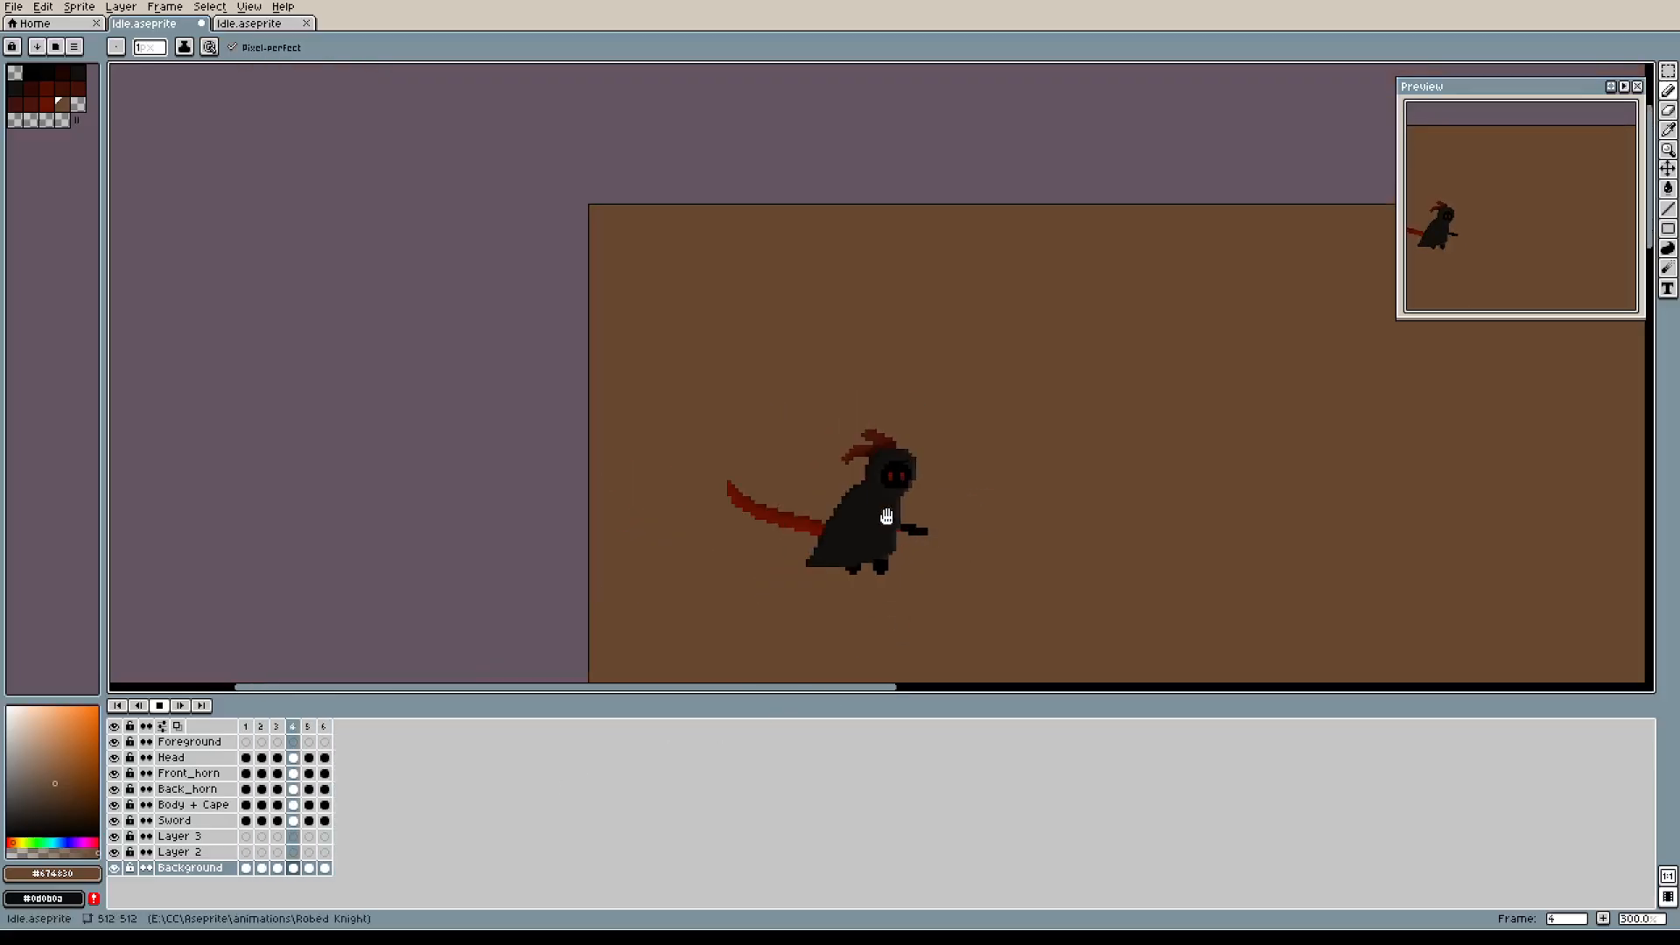
{"action": "left_click_drag", "start_coordinate": [1103, 536], "coordinate": [997, 523]}
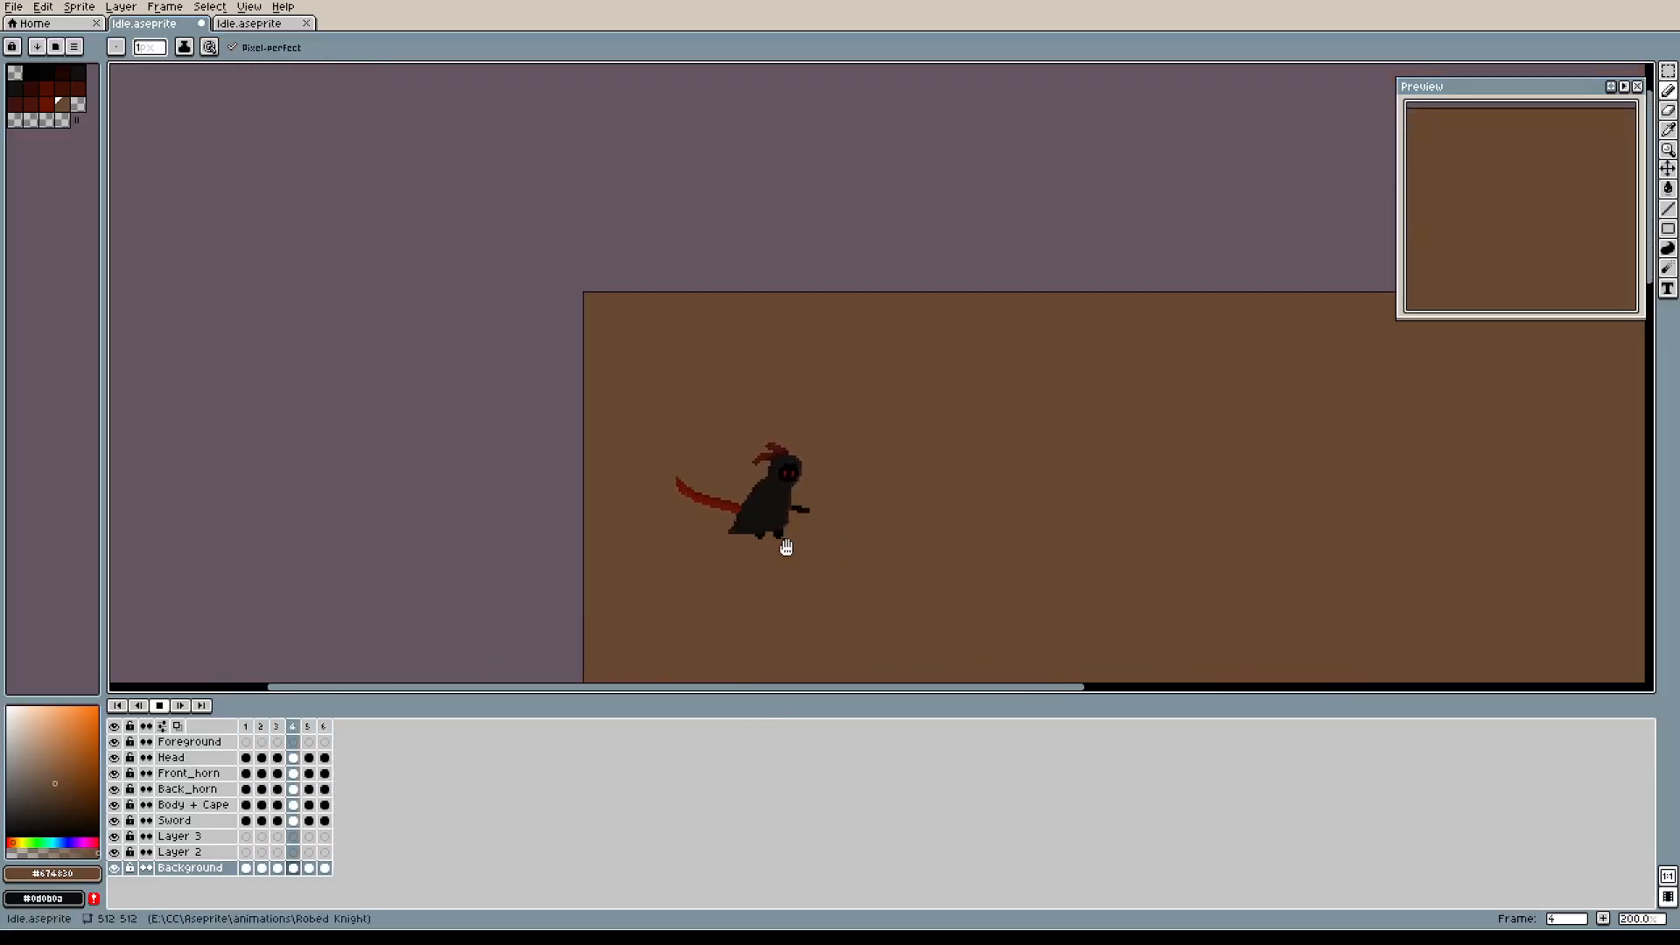
{"action": "scroll", "coordinate": [787, 548], "scroll_direction": "up", "scroll_amount": 3}
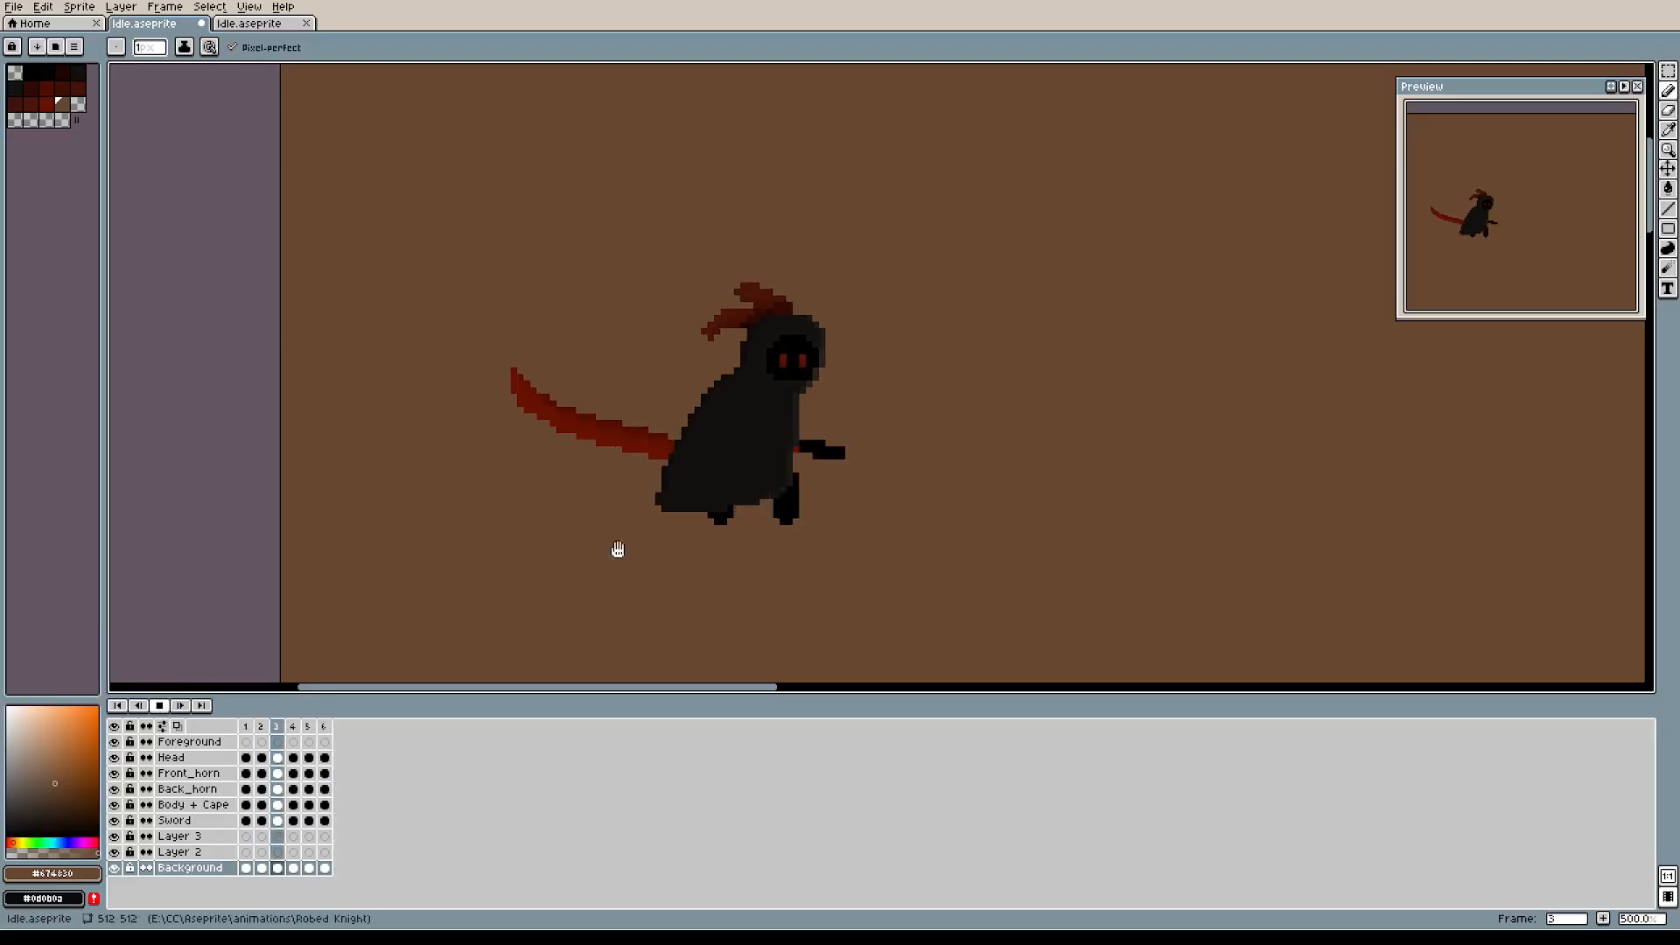
{"action": "scroll", "coordinate": [681, 529], "scroll_direction": "up", "scroll_amount": 3}
{"action": "scroll", "coordinate": [1020, 353], "scroll_direction": "down", "scroll_amount": 1}
{"action": "left_click_drag", "start_coordinate": [1015, 351], "coordinate": [1029, 477]}
{"action": "left_click_drag", "start_coordinate": [896, 452], "coordinate": [723, 461]}
{"action": "left_click_drag", "start_coordinate": [946, 451], "coordinate": [832, 478]}
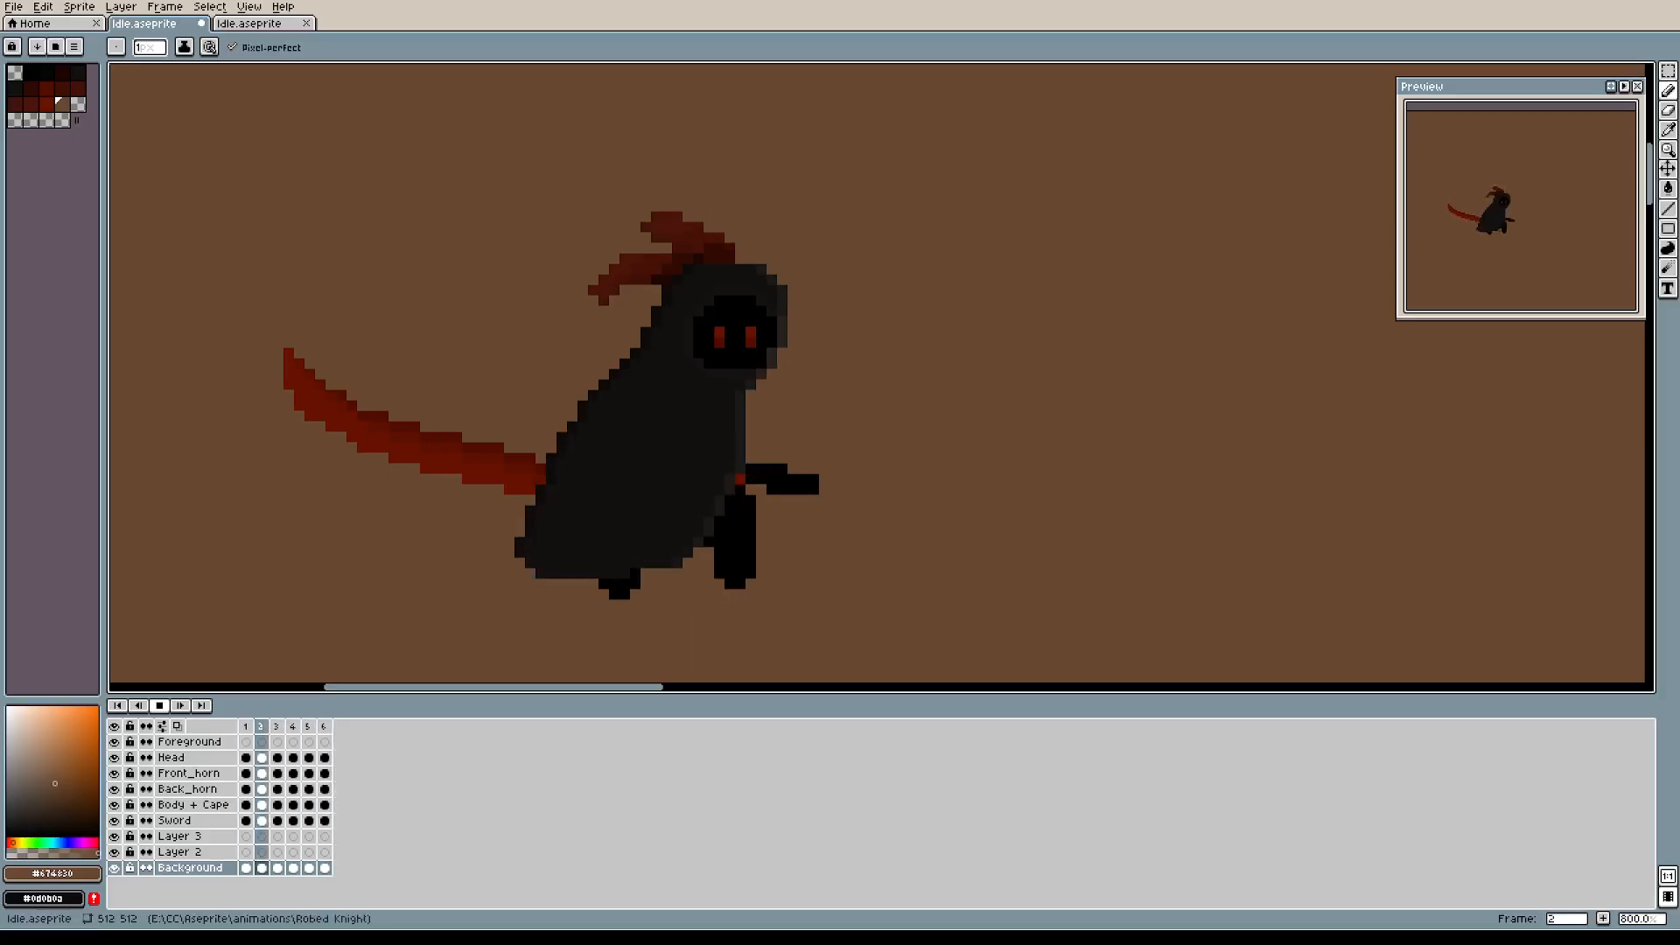
{"action": "left_click_drag", "start_coordinate": [885, 540], "coordinate": [926, 522]}
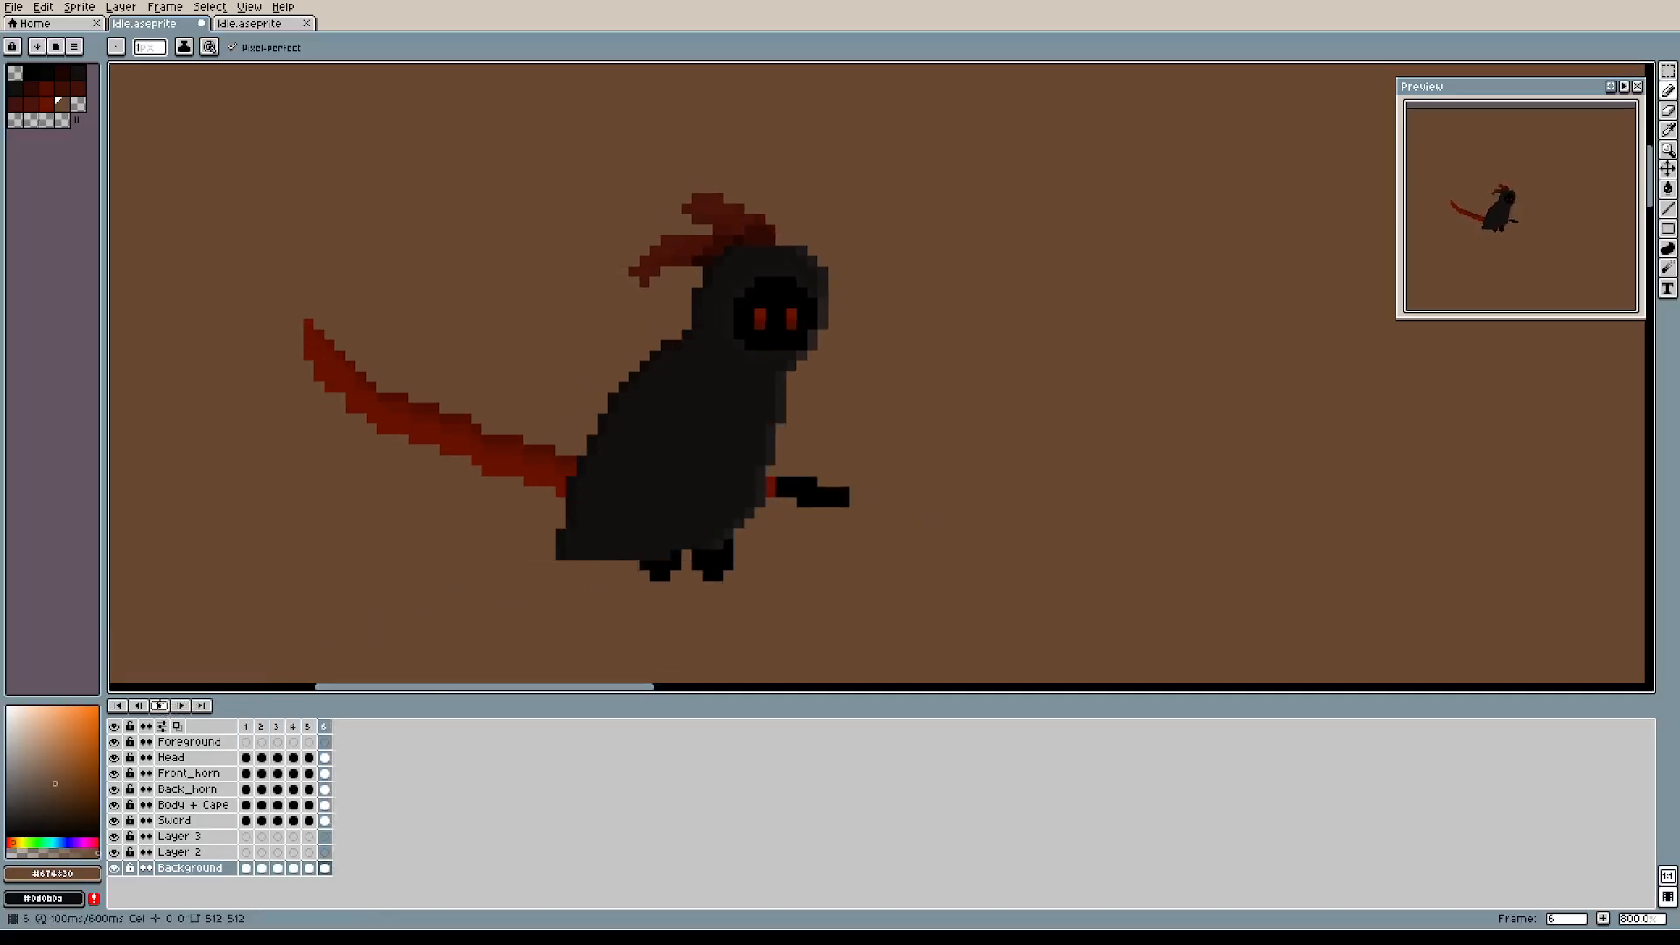
Compare the leg and cape poses in frames 4, 5 and 6, and replay the animation to examine the feet.
{"action": "left_click", "coordinate": [298, 726]}
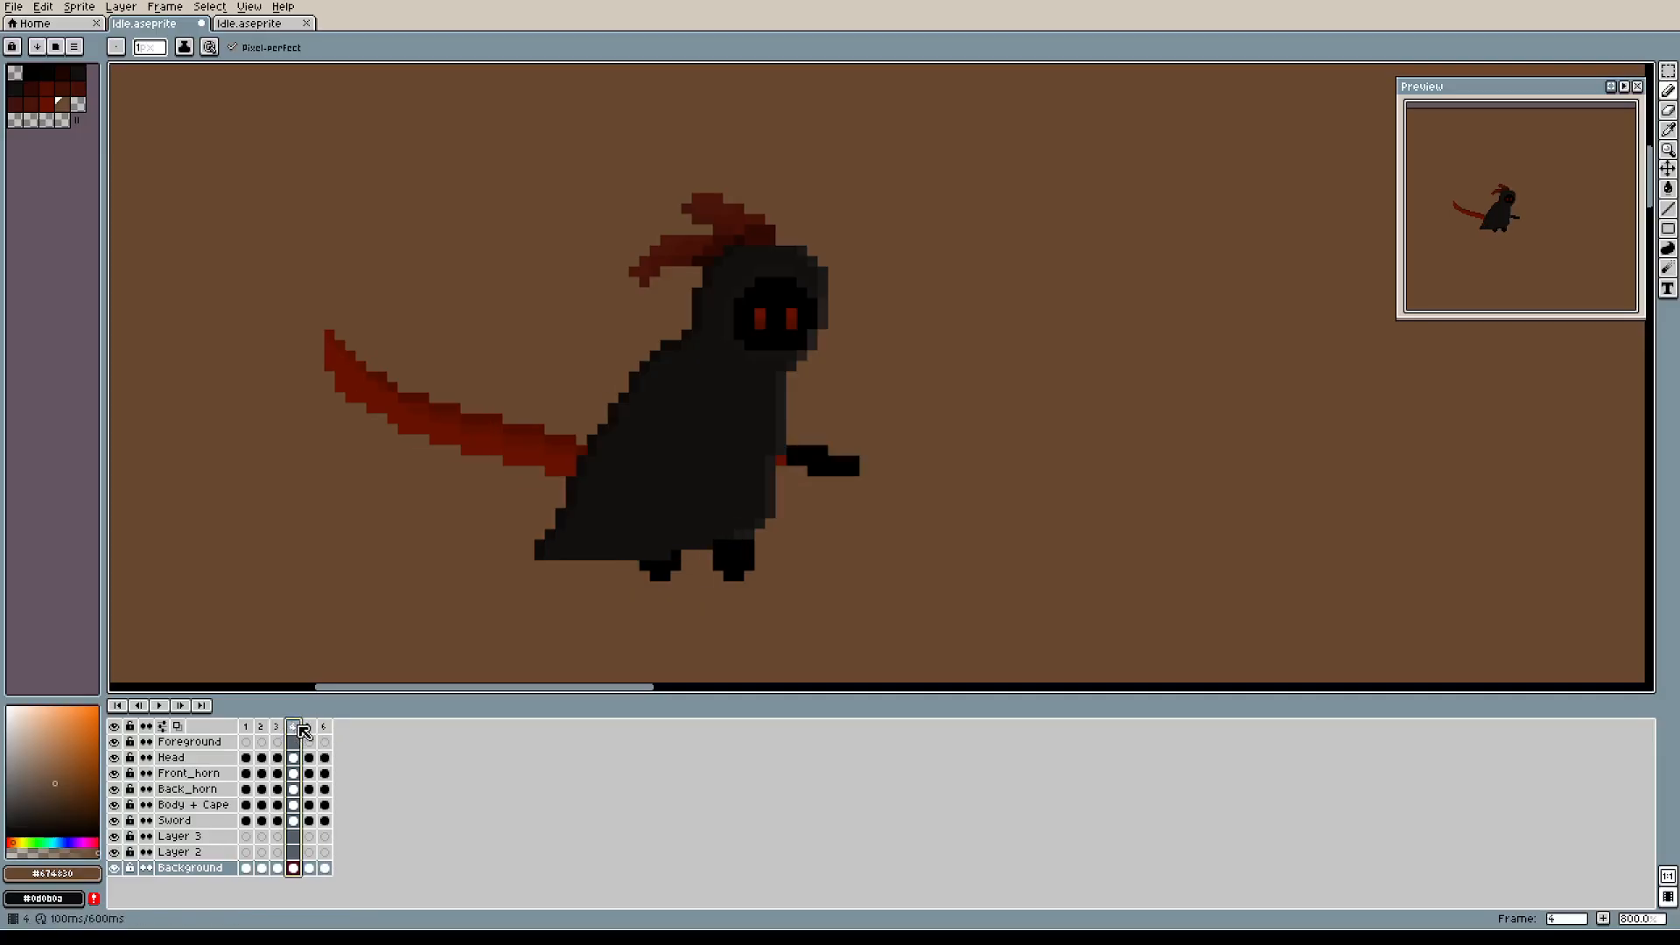
{"action": "left_click", "coordinate": [311, 727]}
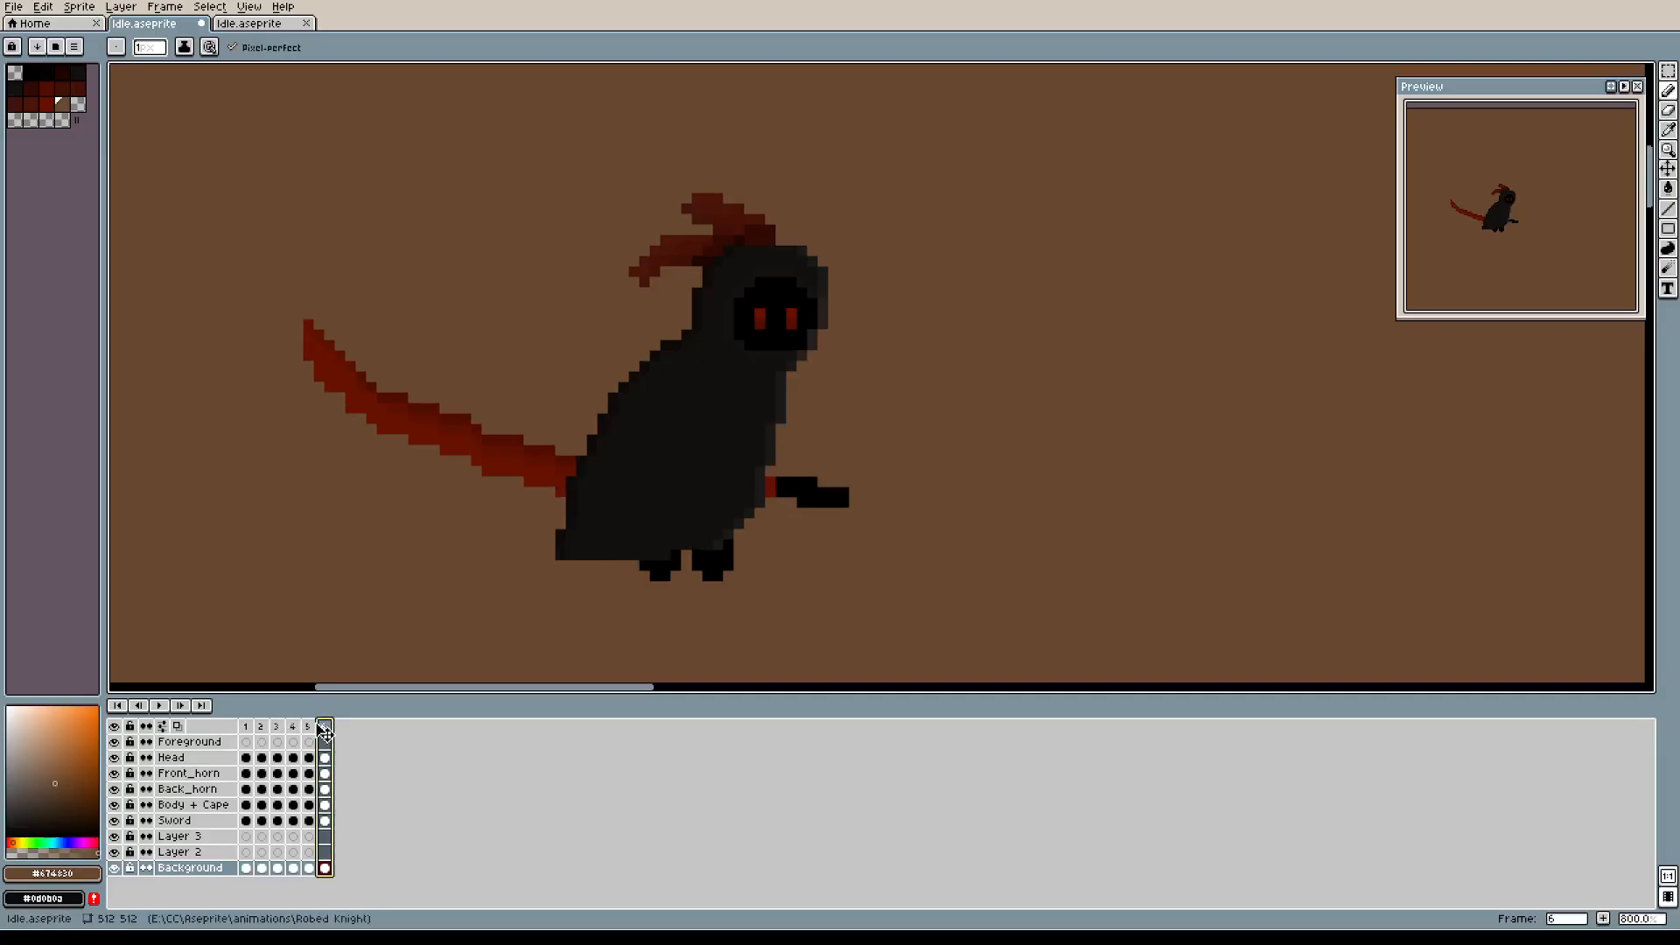
{"action": "left_click", "coordinate": [297, 727]}
{"action": "left_click", "coordinate": [309, 727]}
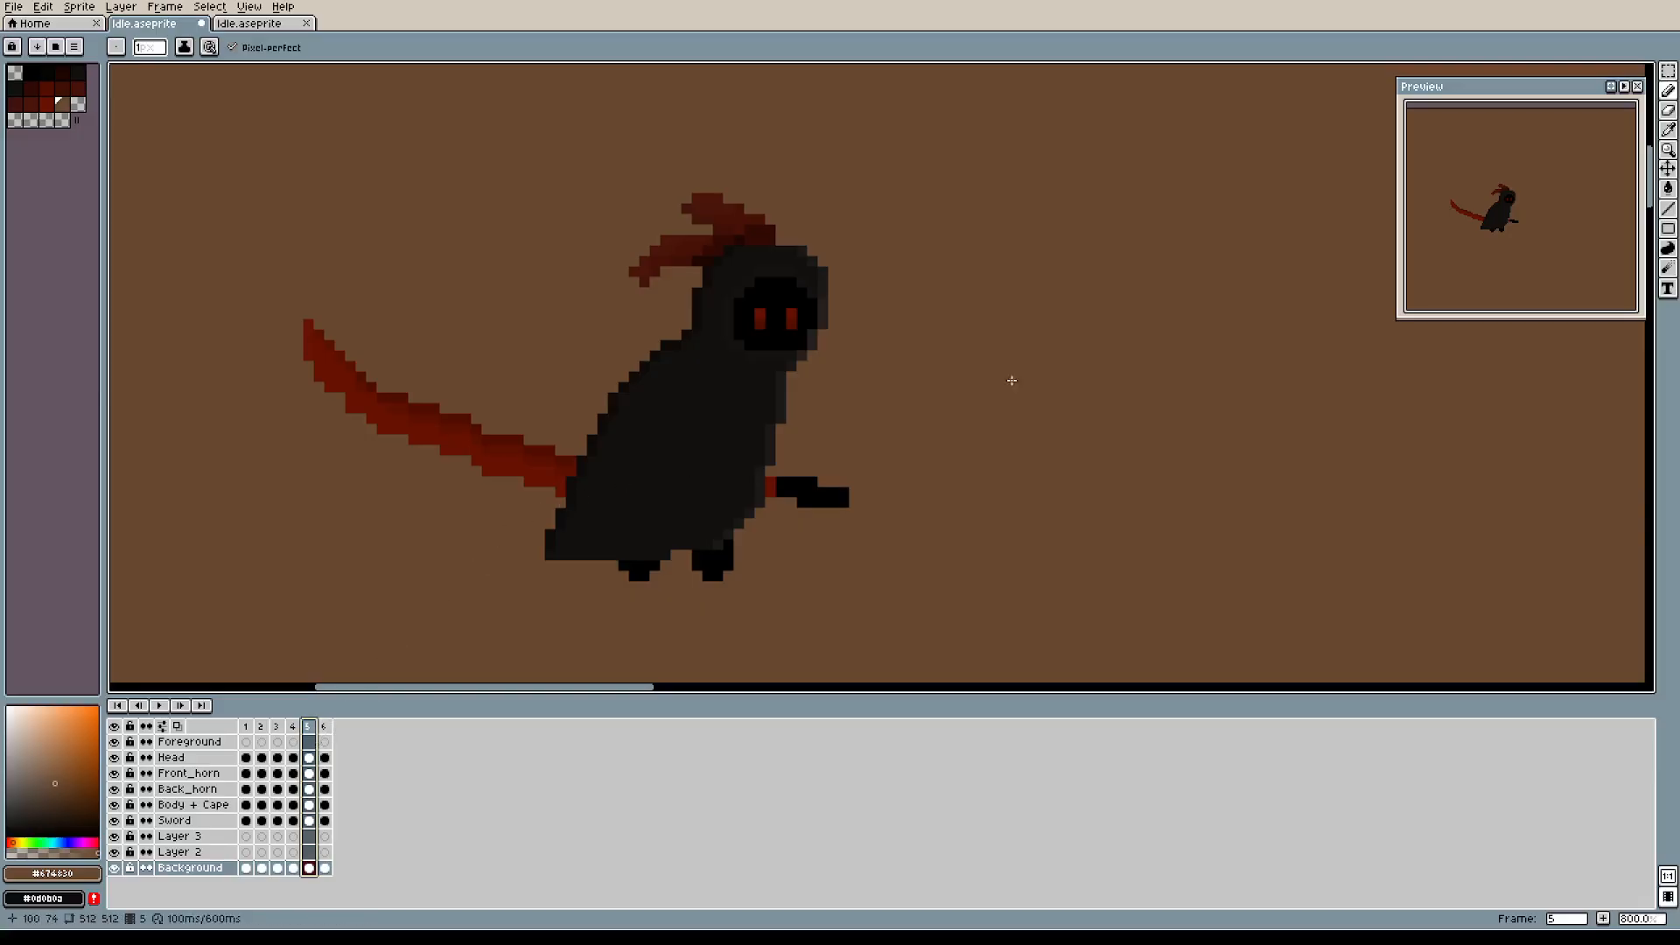
{"action": "scroll", "coordinate": [1007, 382], "scroll_direction": "down", "scroll_amount": 2}
{"action": "left_click", "coordinate": [162, 705]}
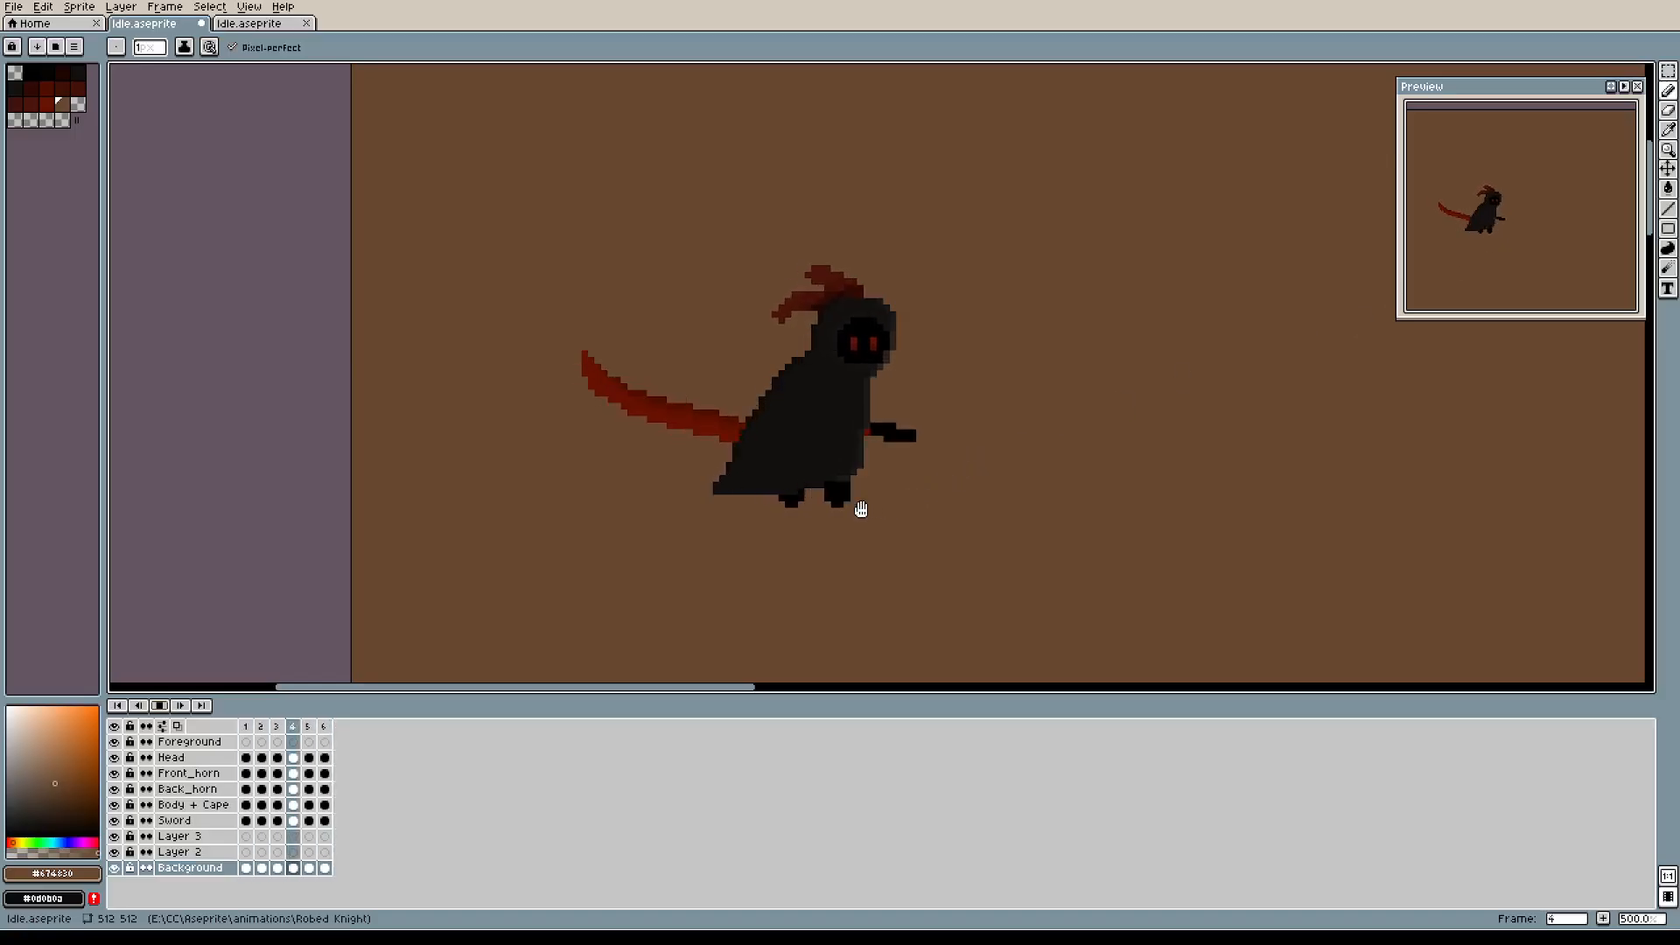
{"action": "scroll", "coordinate": [784, 494], "scroll_direction": "up", "scroll_amount": 4}
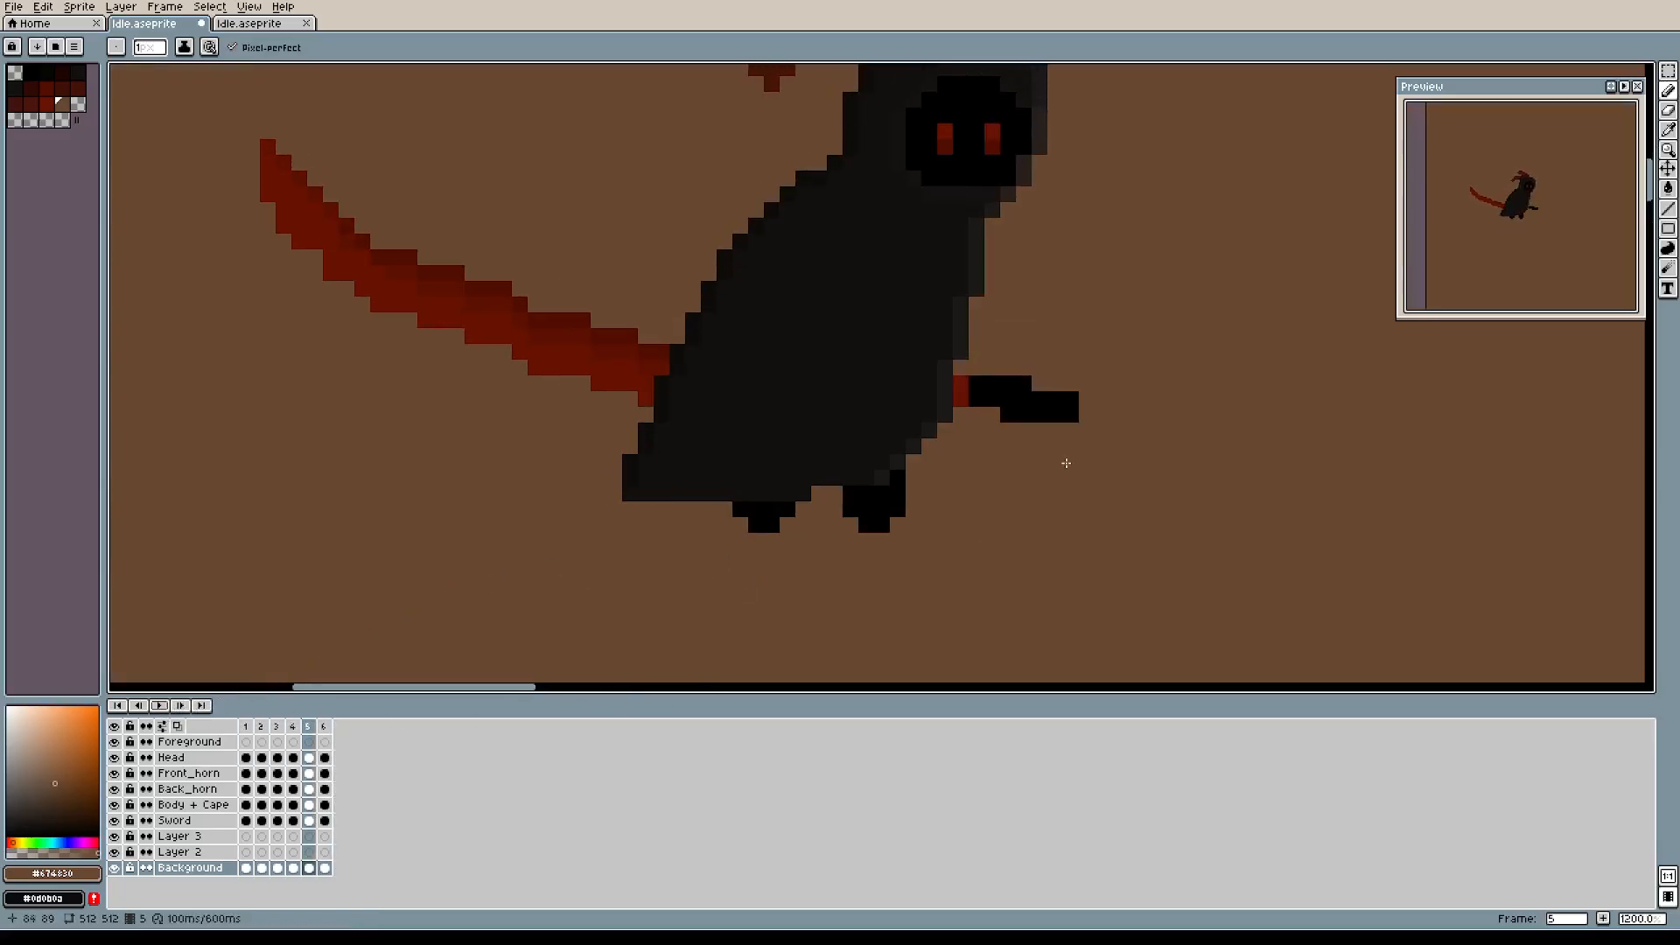
{"action": "left_click_drag", "start_coordinate": [1065, 469], "coordinate": [1018, 465]}
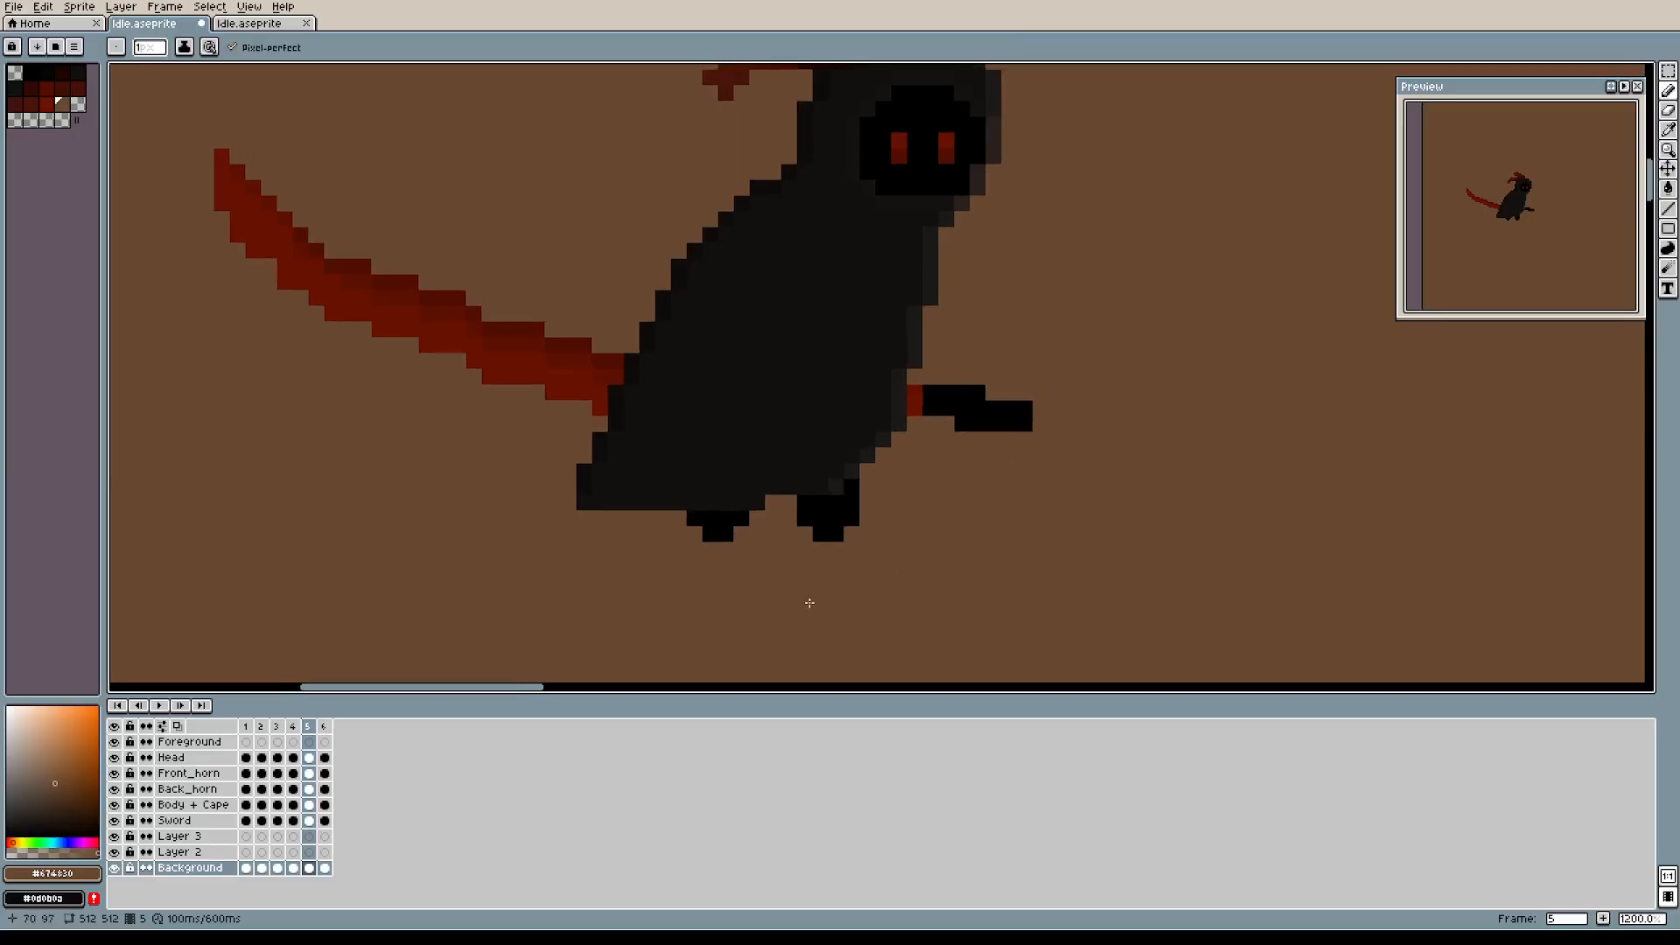
Sample the black of the rear foot and insert a copy of frame 5 as a new frame 6.
{"action": "scroll", "coordinate": [777, 519], "scroll_direction": "up", "scroll_amount": 1}
{"action": "left_click", "coordinate": [705, 518], "text": "alt"}
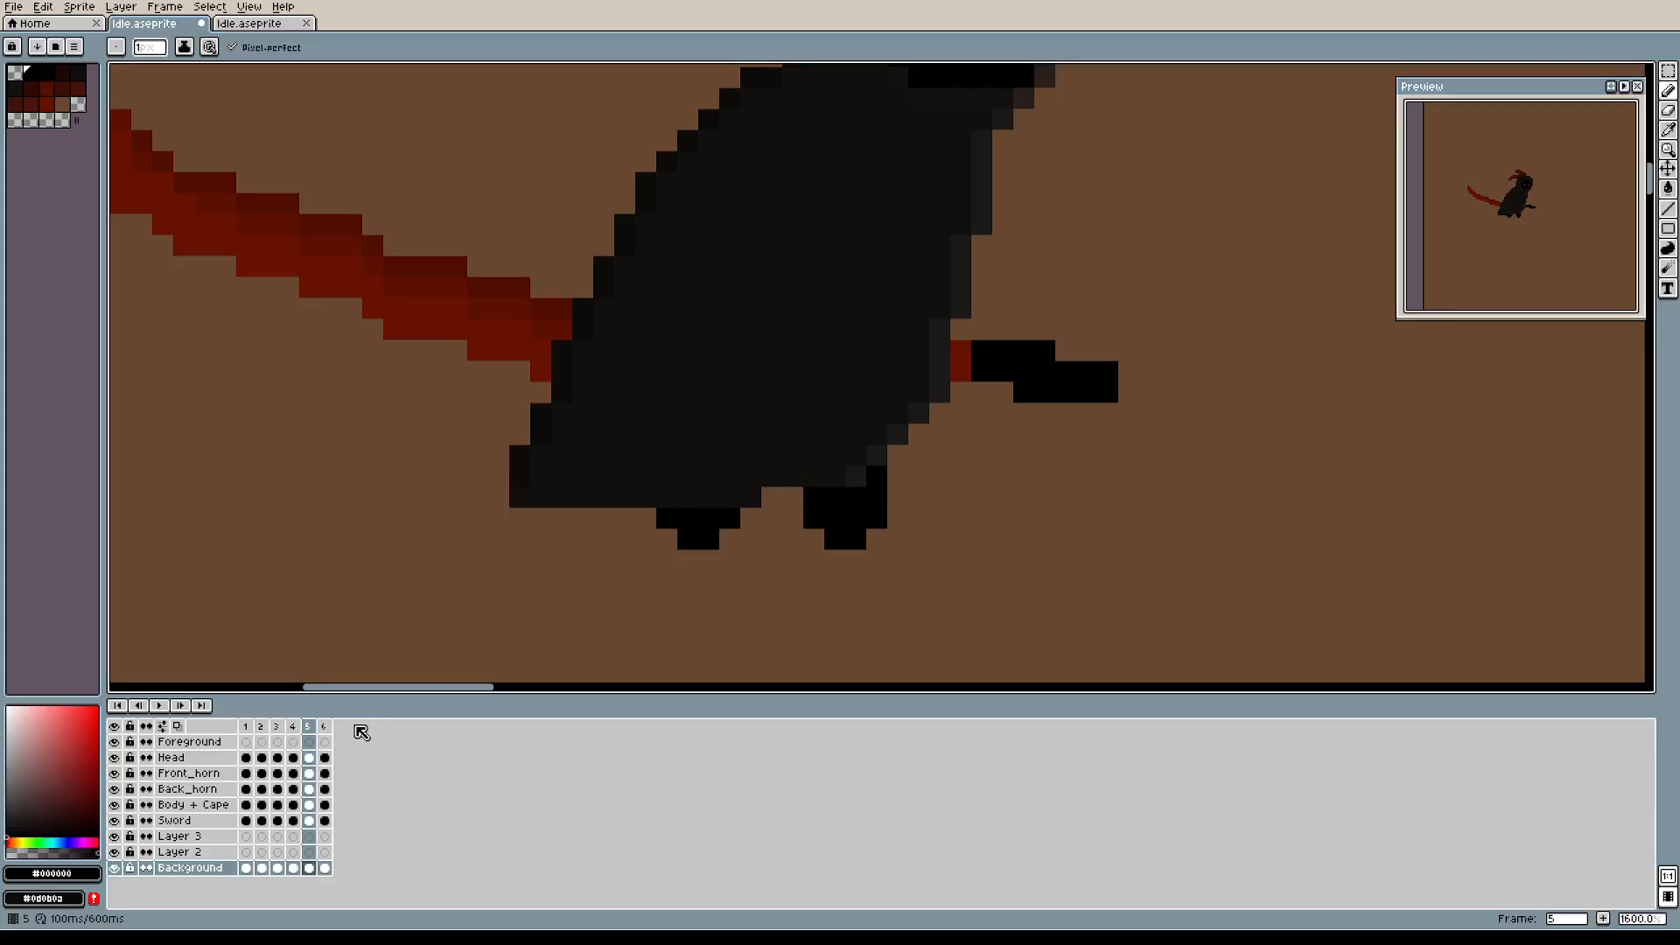
{"action": "key", "text": "alt+n"}
{"action": "left_click", "coordinate": [325, 728]}
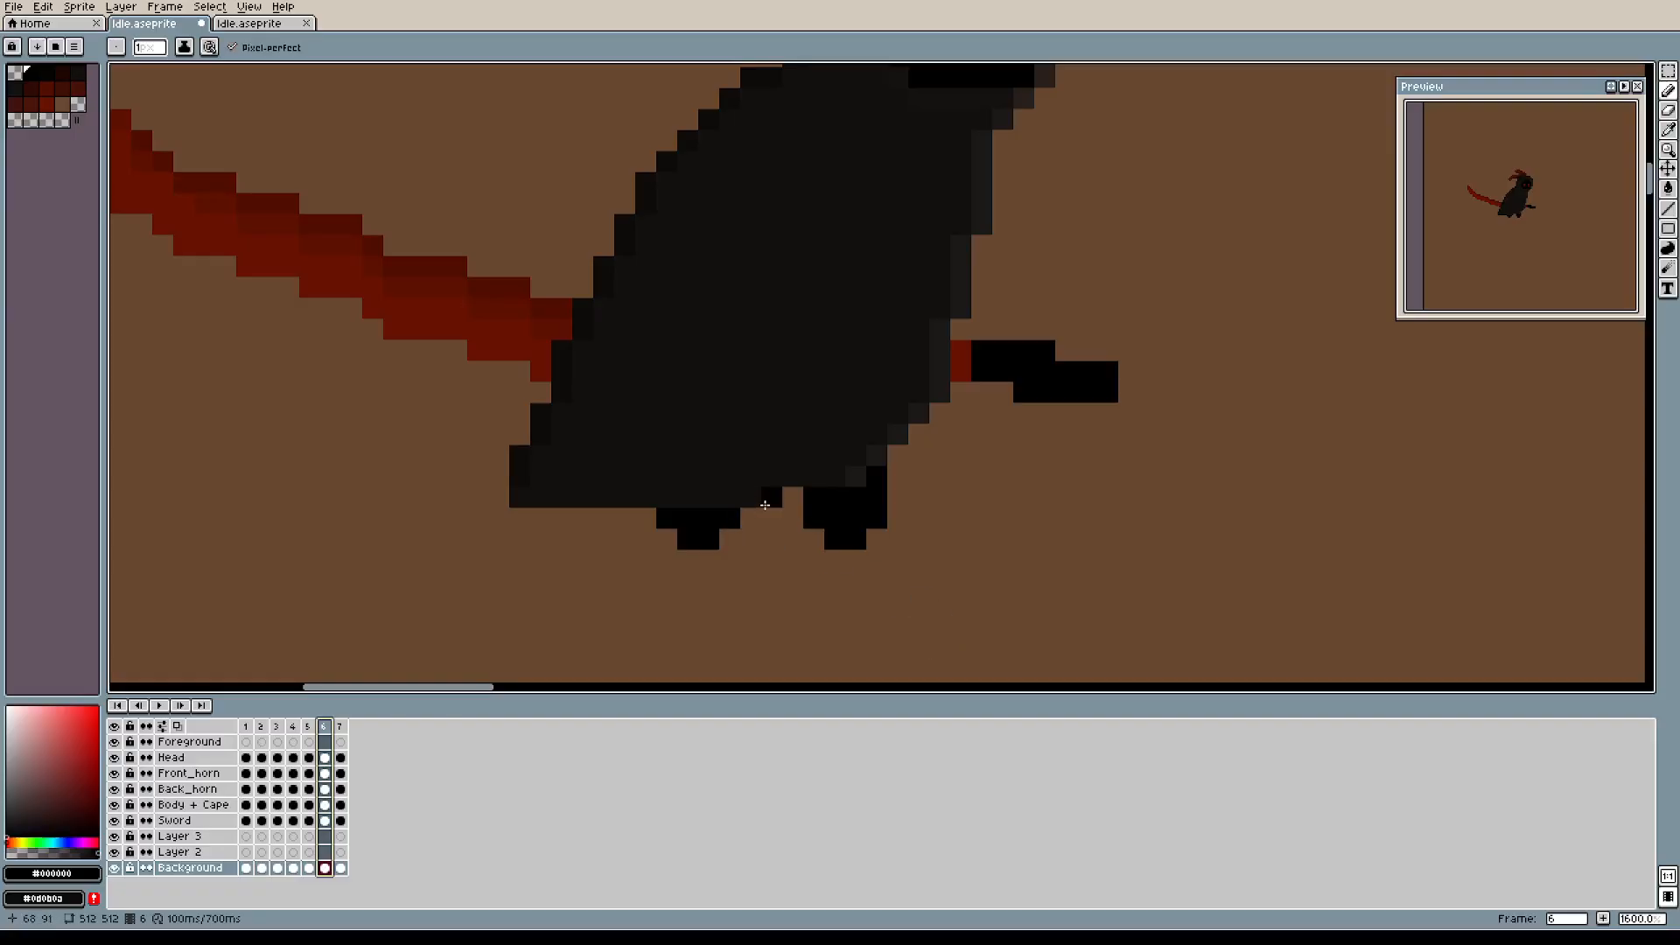
Try to extend the rear foot forward in black on frame 6's Background layer and erase the misplaced pixels.
{"action": "left_click_drag", "start_coordinate": [760, 517], "coordinate": [755, 530]}
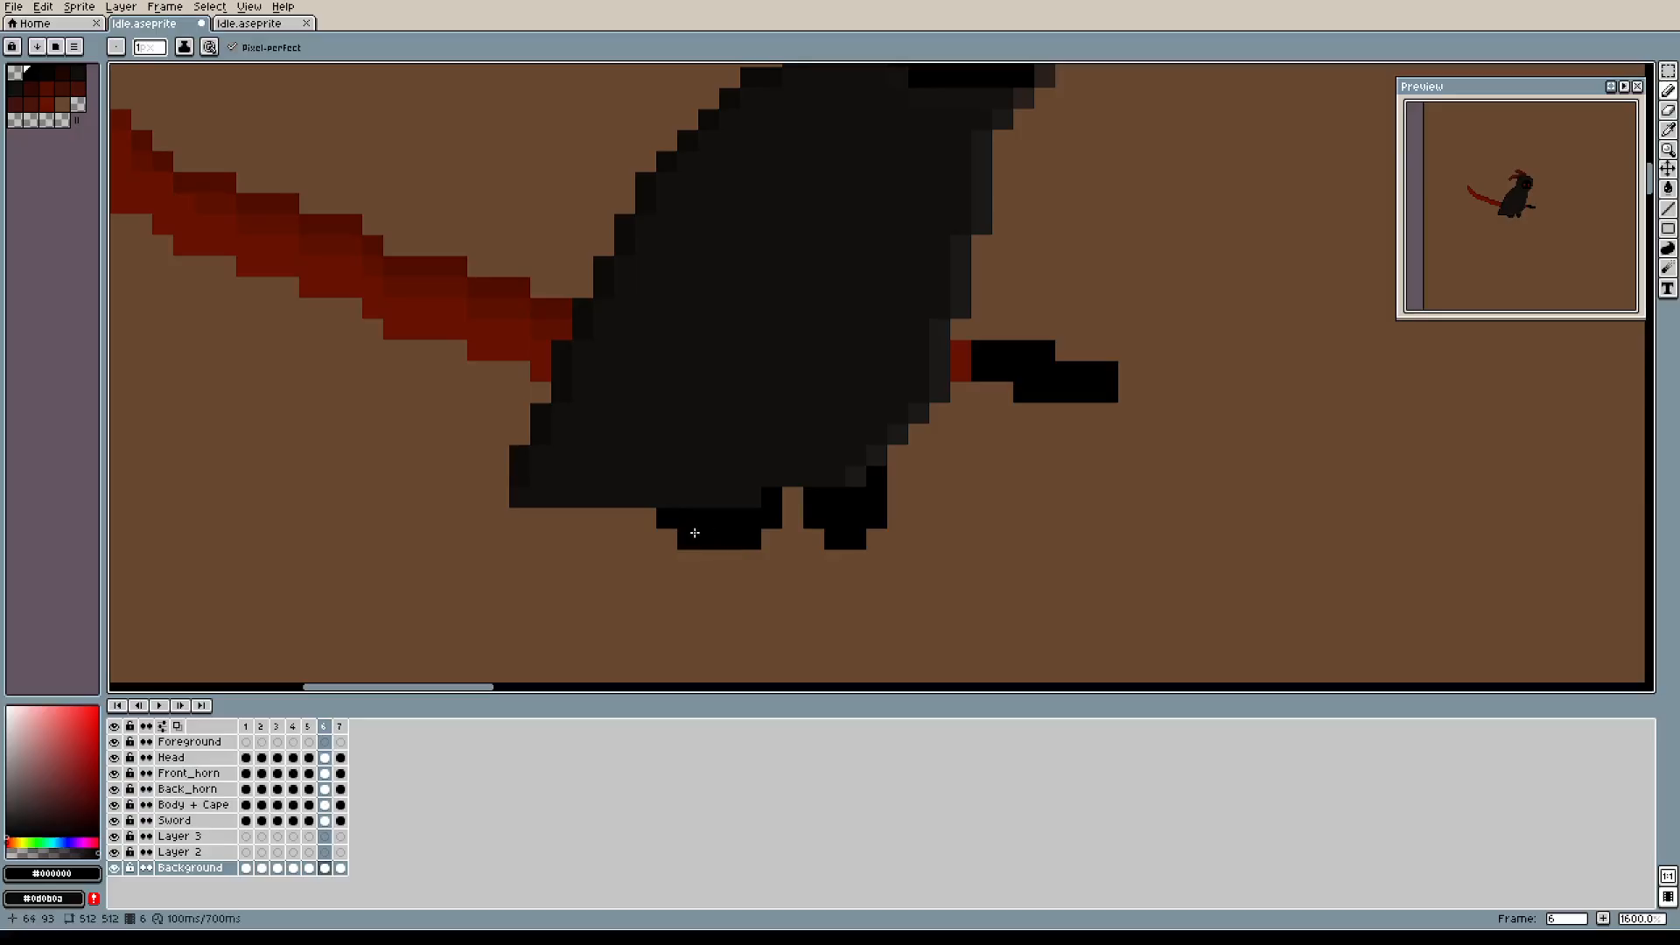
{"action": "key", "text": "e"}
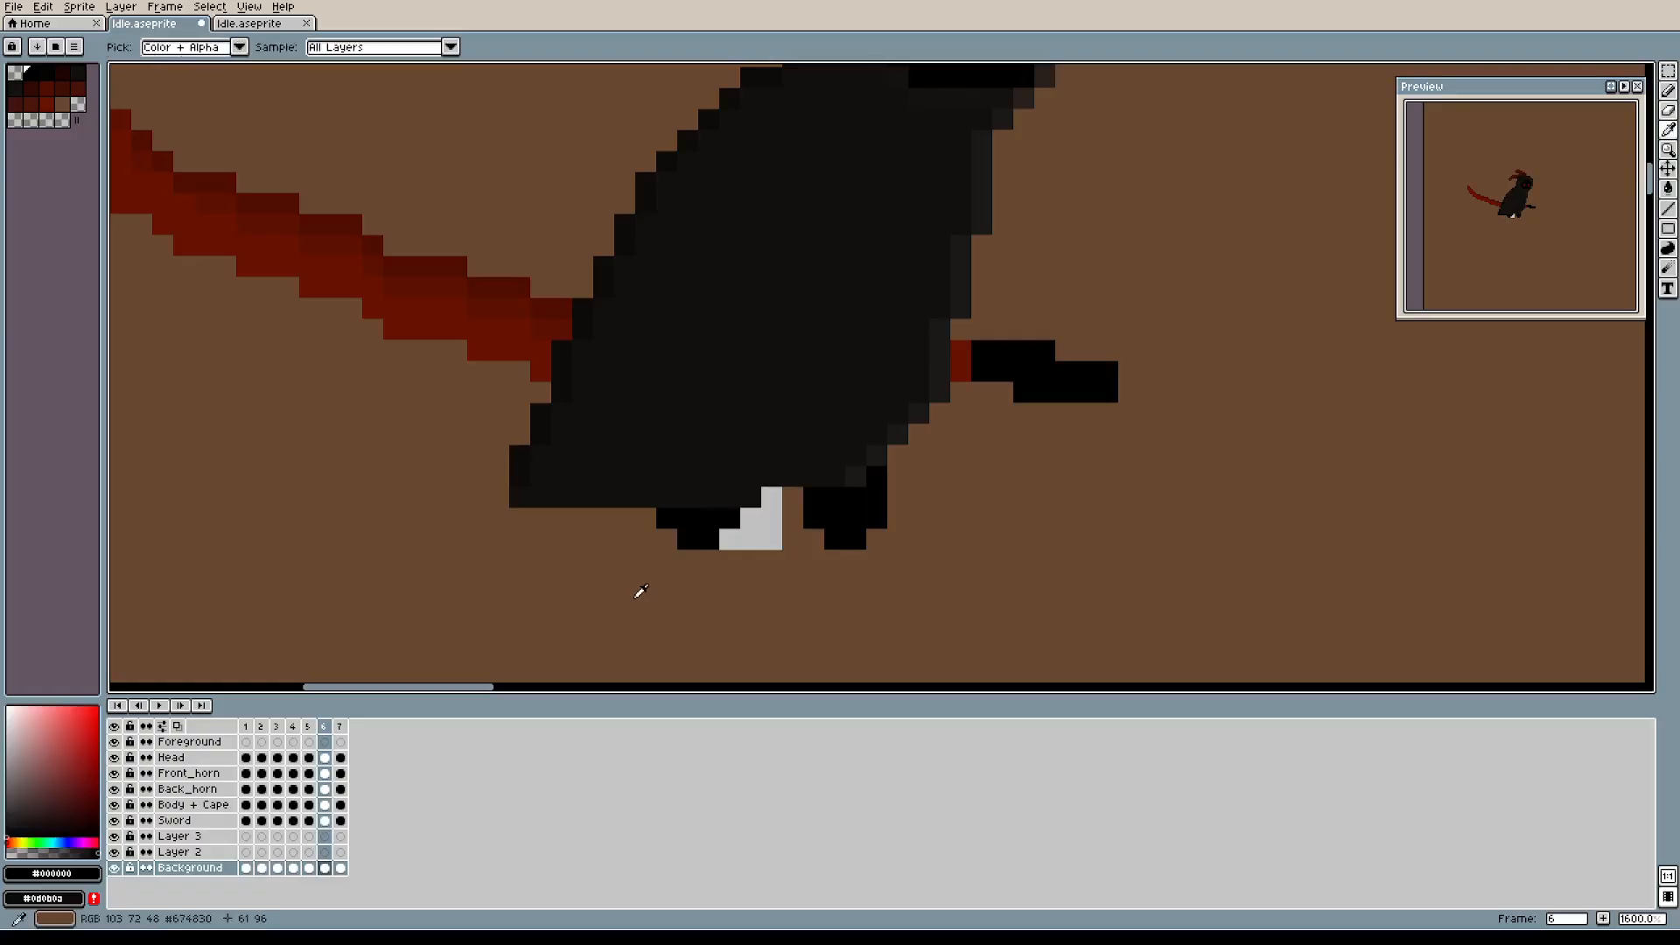
{"action": "key", "text": "alt+e"}
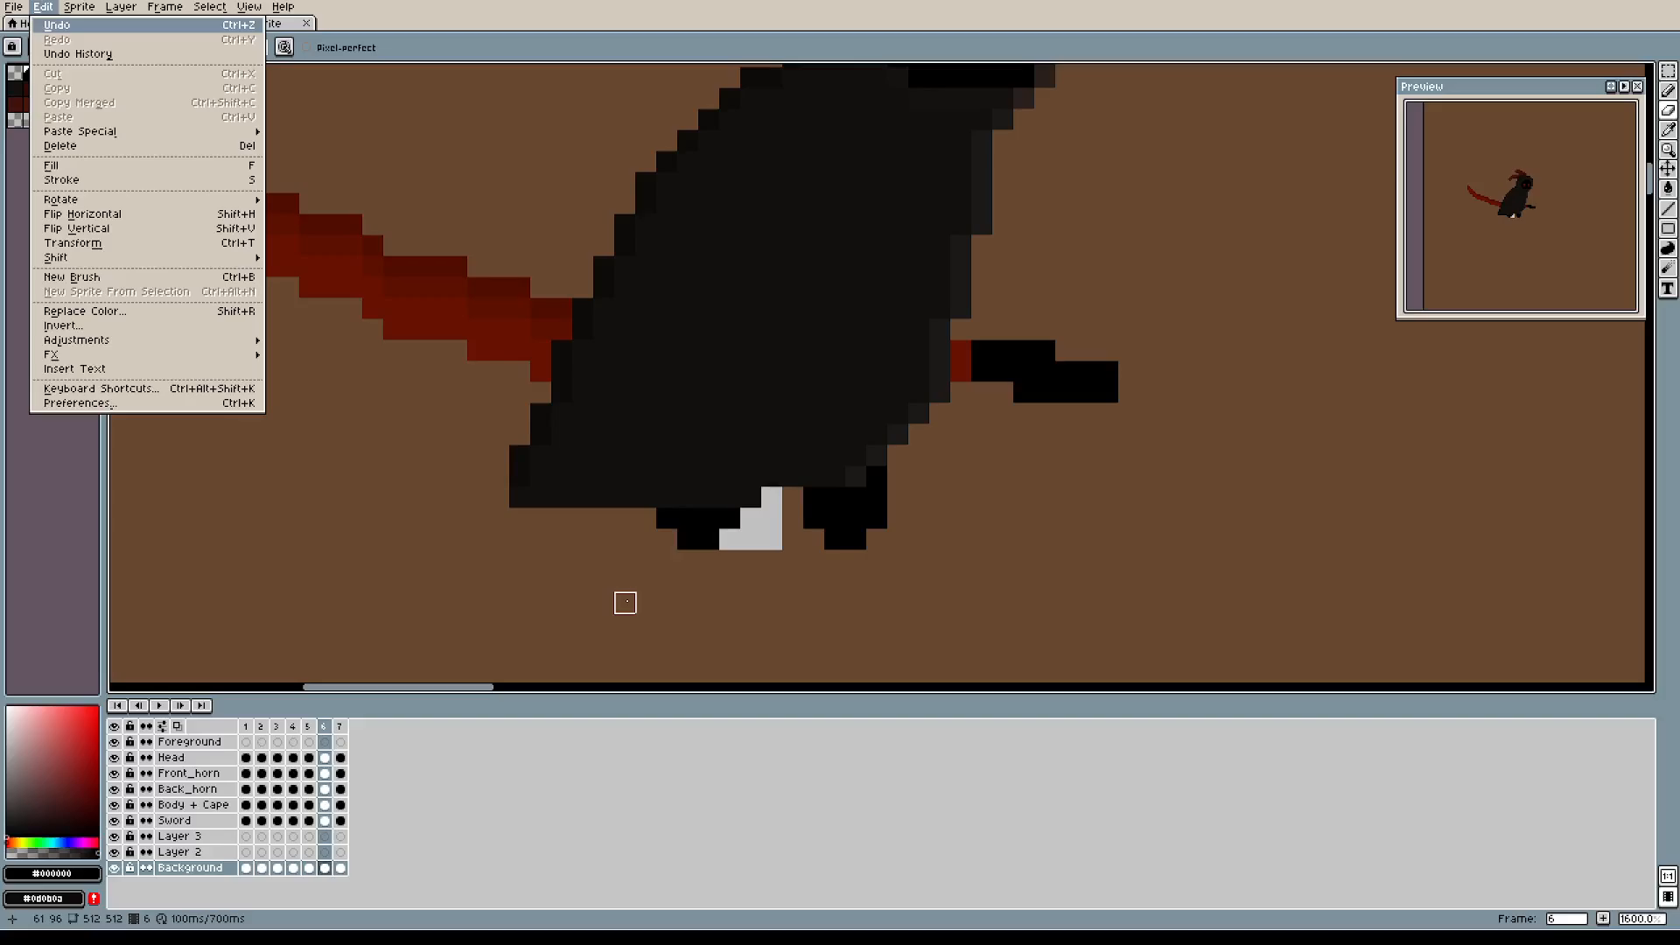
{"action": "left_click", "coordinate": [483, 52]}
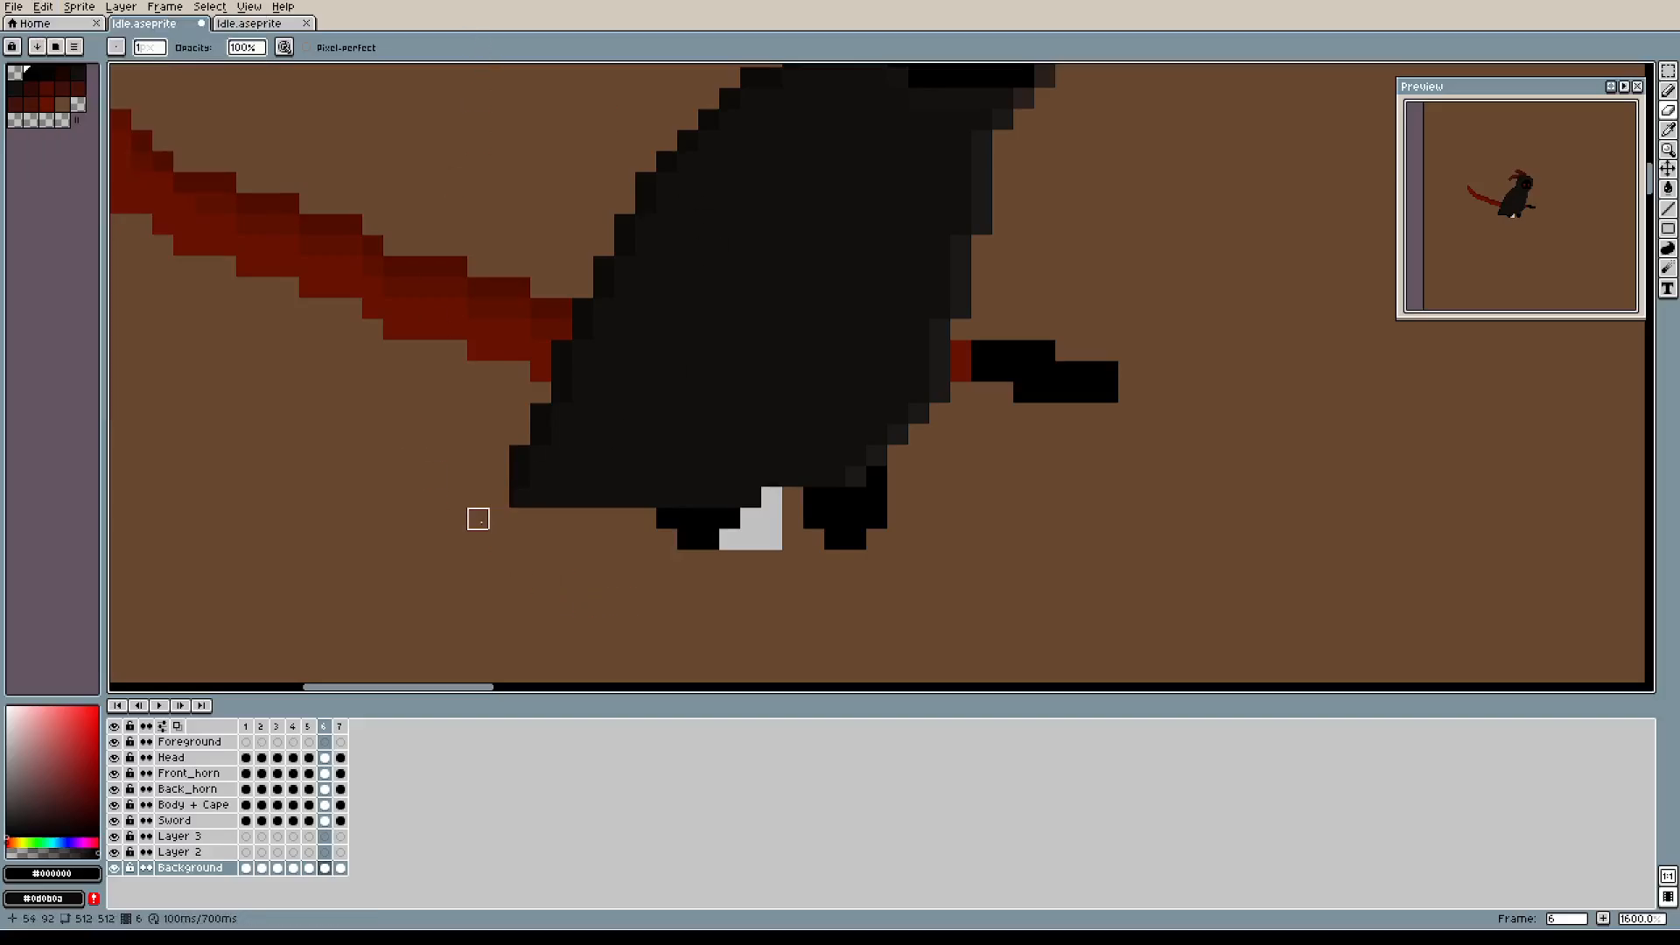
Fill the erased white gap beside the rear foot on frame 6's Background layer with the sampled brown.
{"action": "key", "text": "b"}
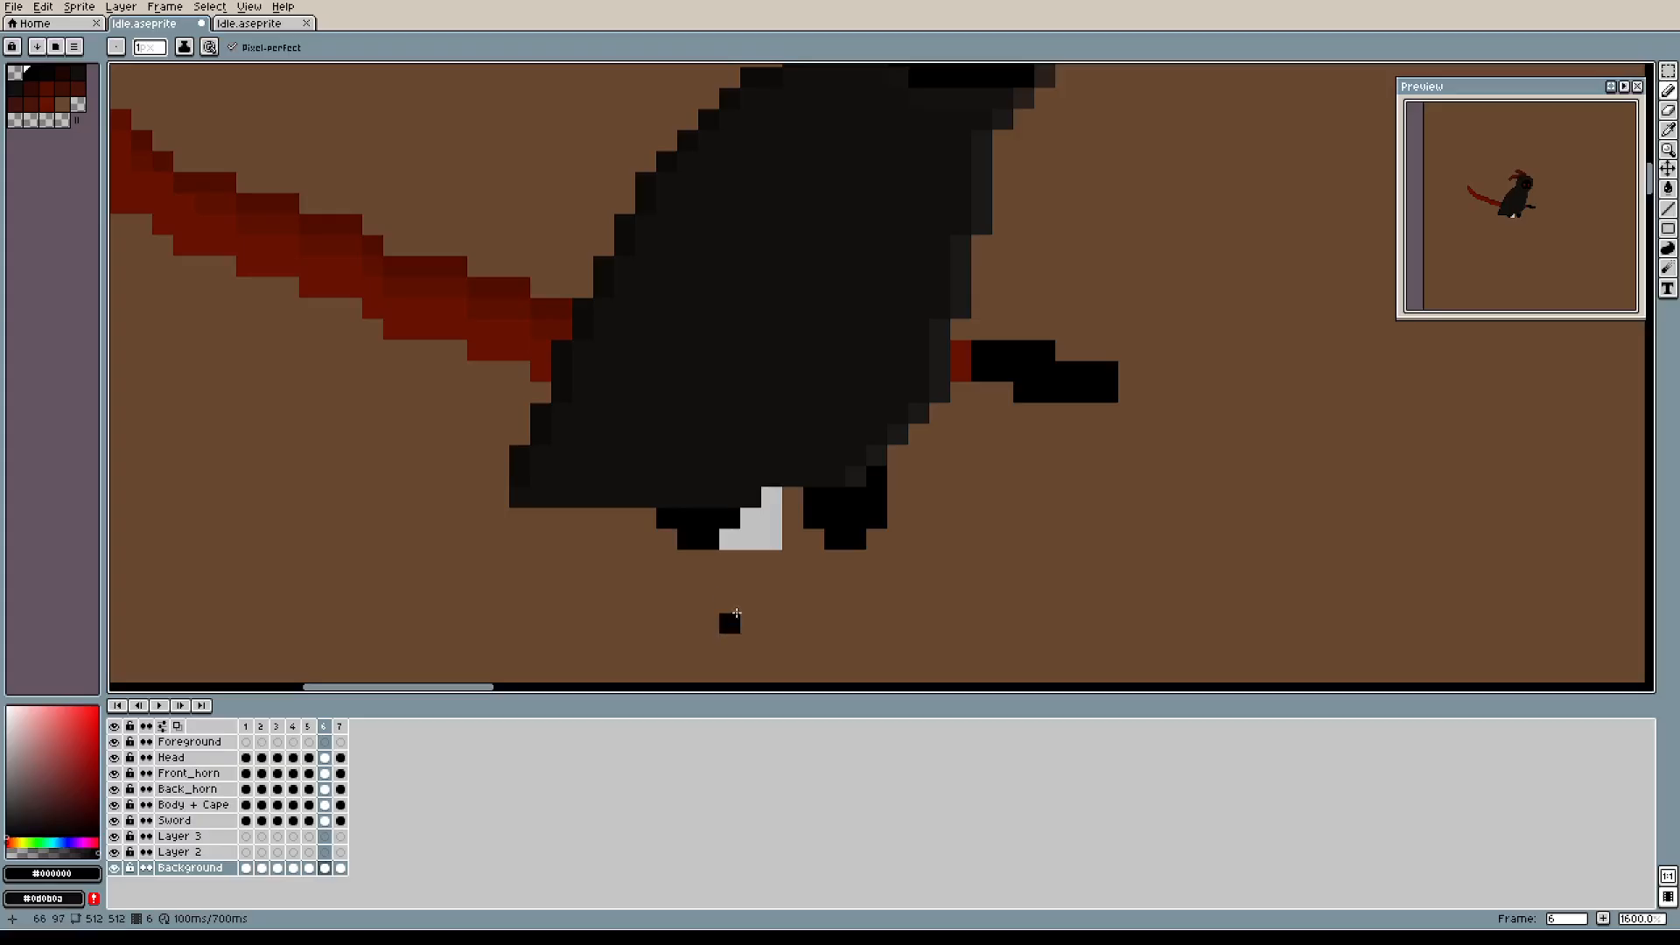
{"action": "left_click", "coordinate": [737, 608], "text": "alt"}
{"action": "left_click", "coordinate": [751, 539]}
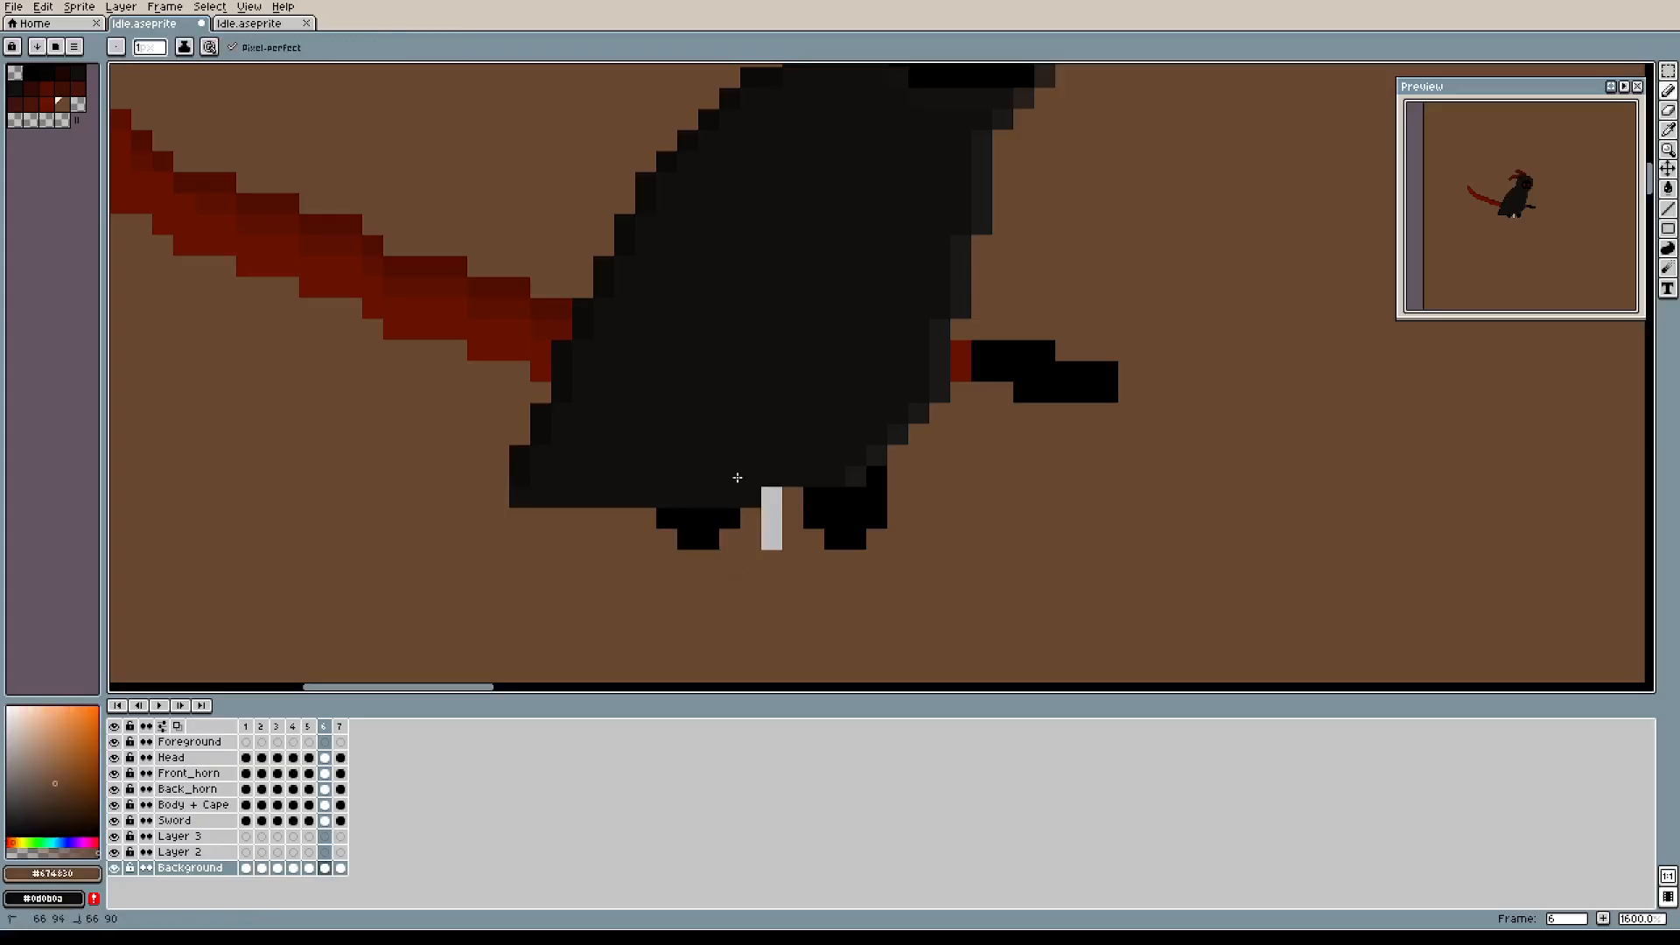
{"action": "left_click_drag", "start_coordinate": [772, 519], "coordinate": [772, 497]}
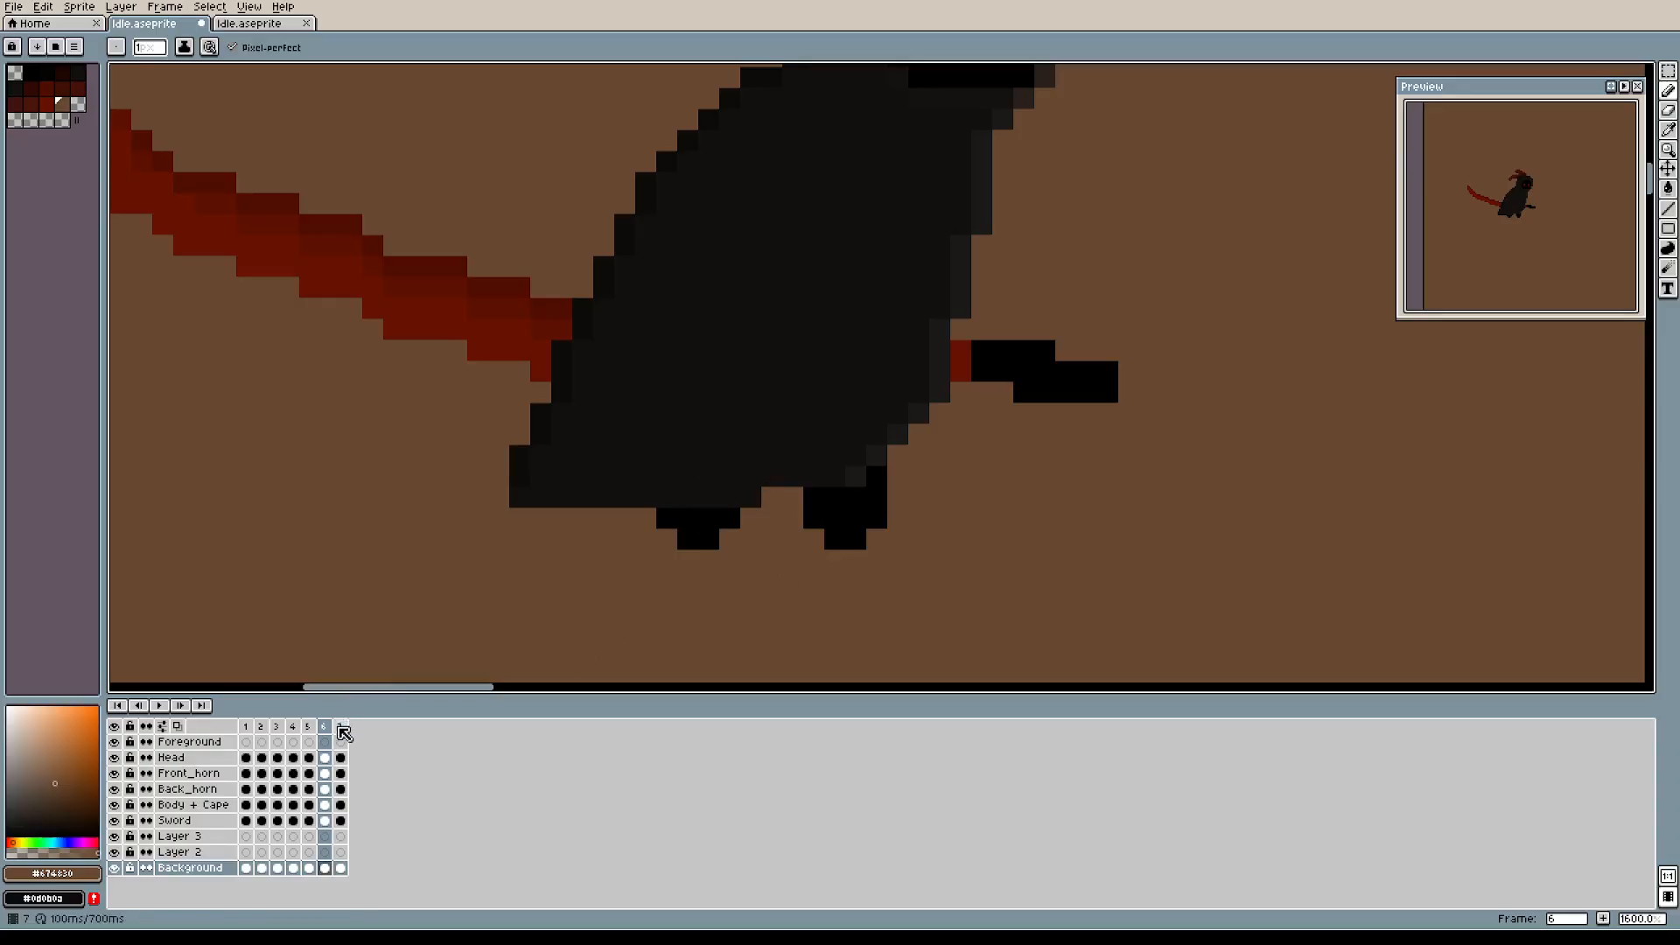
Extend the rear foot forward with sampled black pixels on frame 6's Body + Cape layer.
{"action": "left_click", "coordinate": [219, 805]}
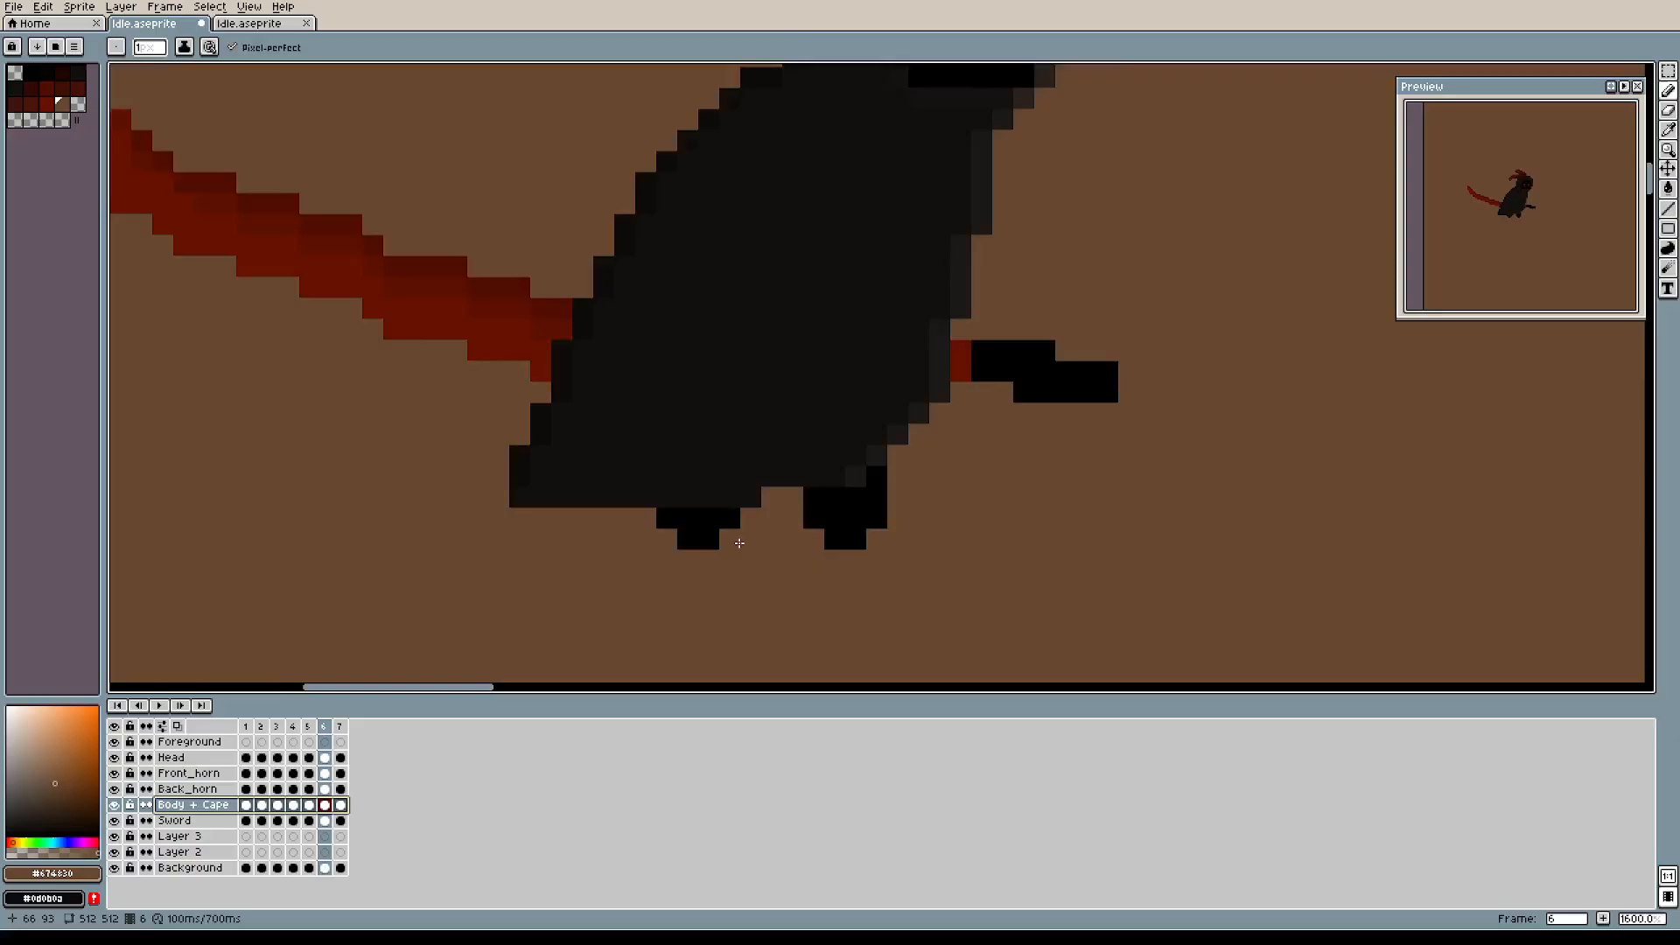
{"action": "scroll", "coordinate": [735, 538], "scroll_direction": "up", "scroll_amount": 1}
{"action": "key", "text": "v"}
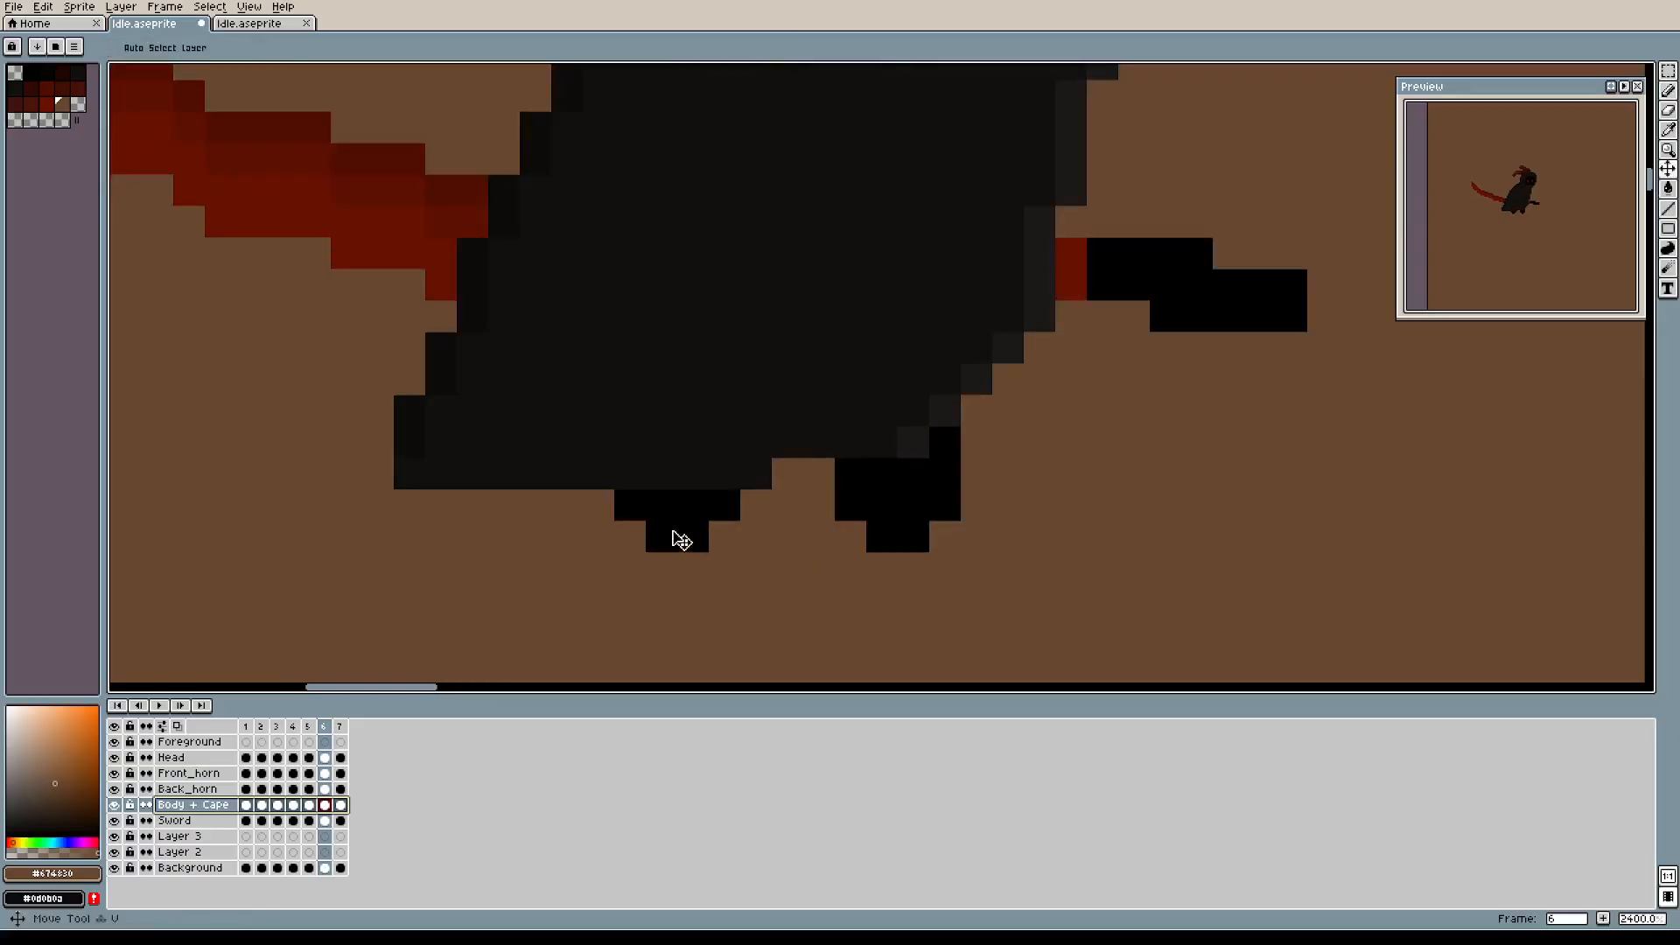
{"action": "key", "text": "b"}
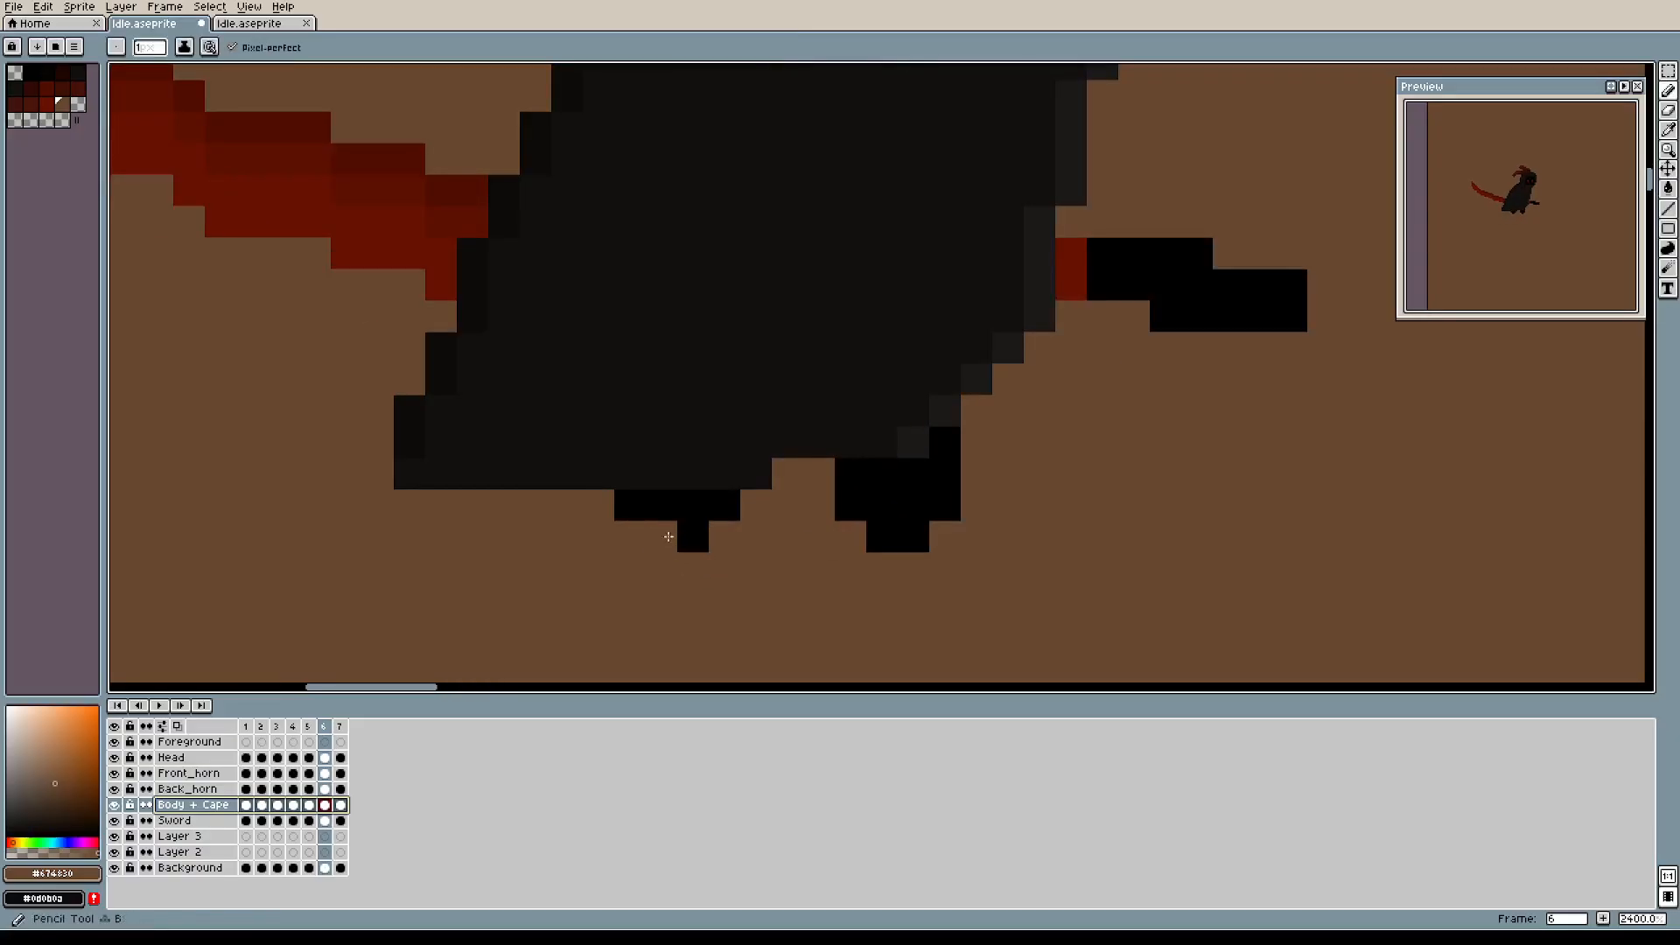
{"action": "left_click", "coordinate": [673, 526], "text": "alt"}
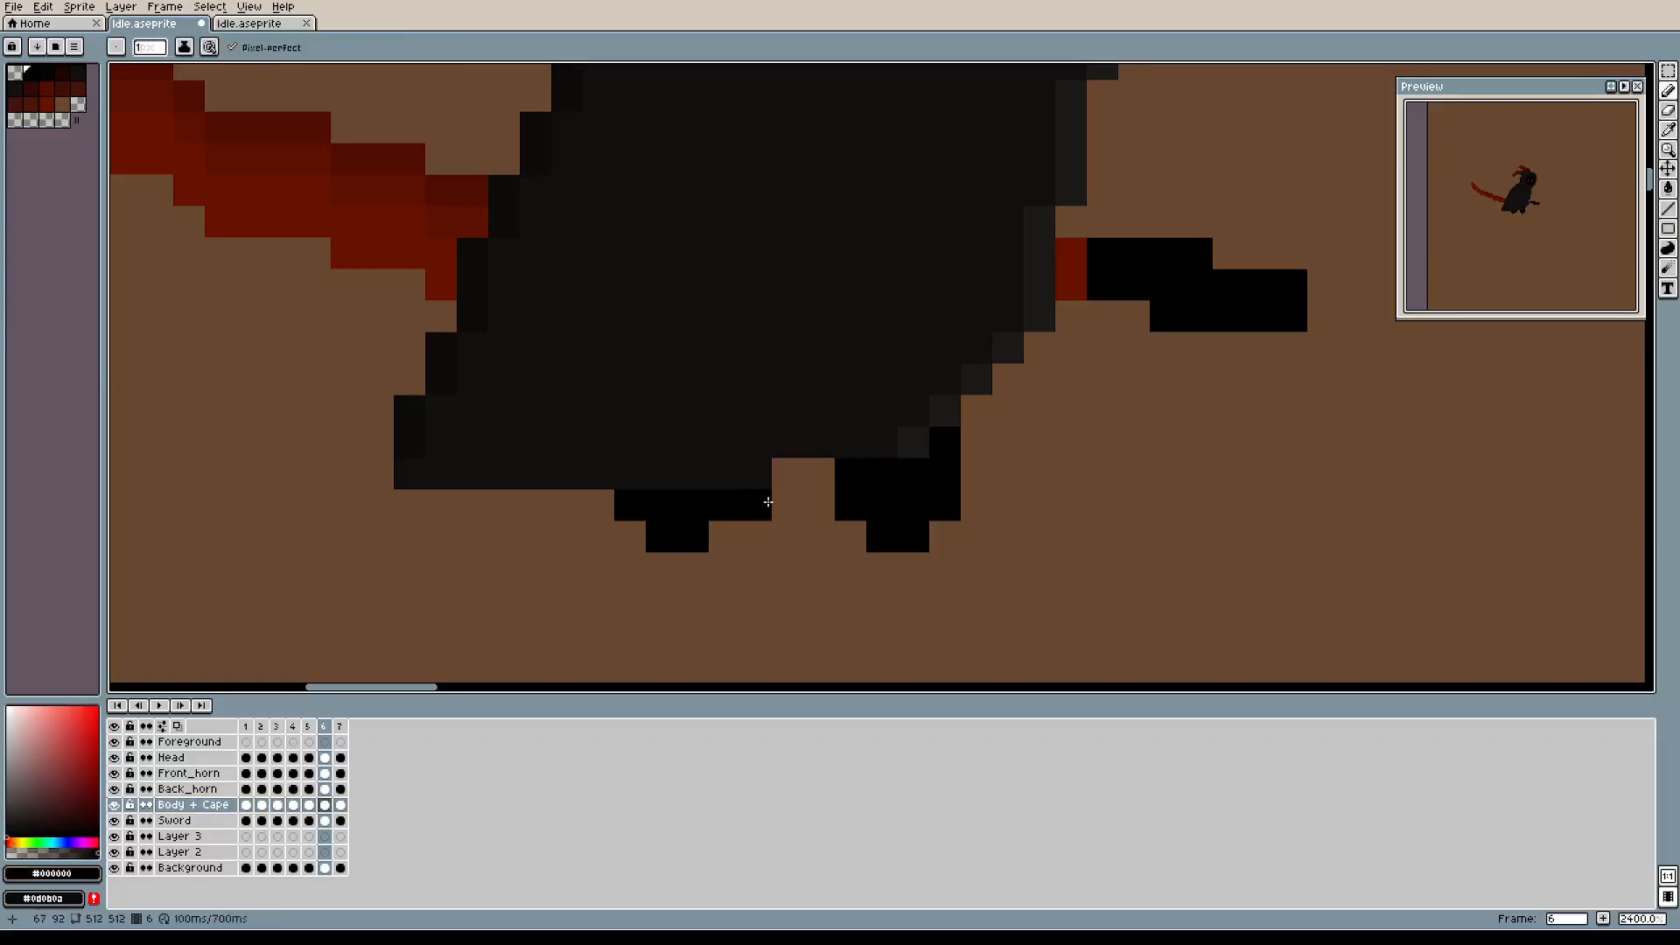
{"action": "left_click_drag", "start_coordinate": [788, 473], "coordinate": [788, 505]}
{"action": "left_click", "coordinate": [738, 536]}
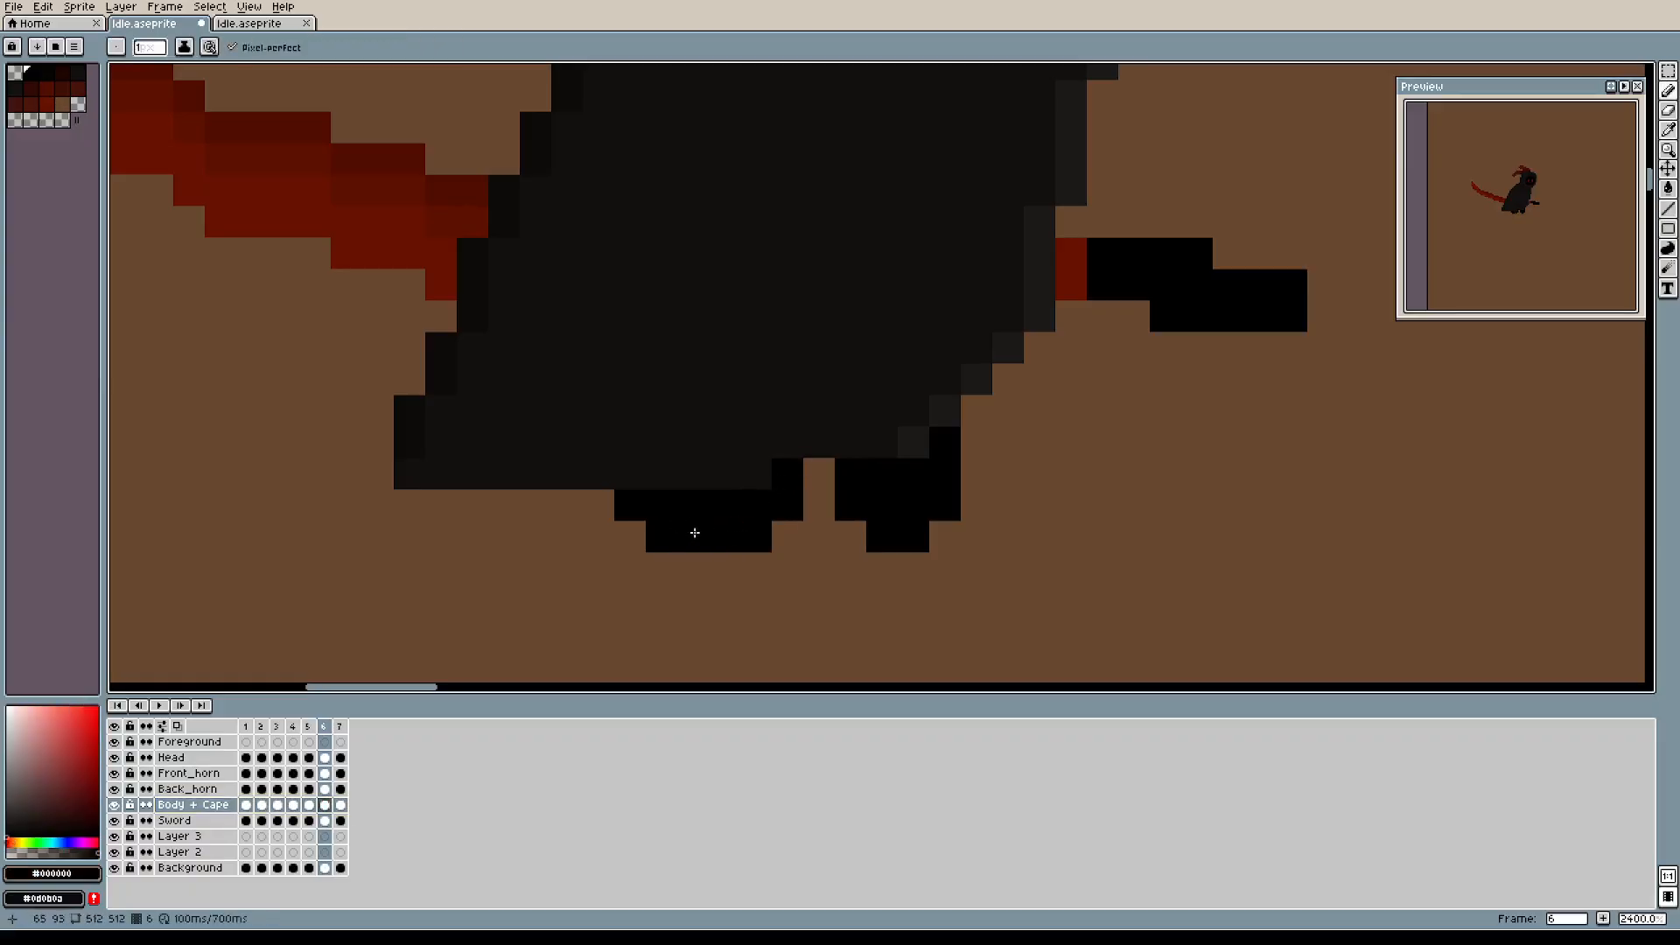
Erase the old rear-foot pixels at the back and repaint the foot's outline in black, two pixels forward, on frame 6.
{"action": "key", "text": "e"}
{"action": "left_click_drag", "start_coordinate": [600, 506], "coordinate": [662, 507]}
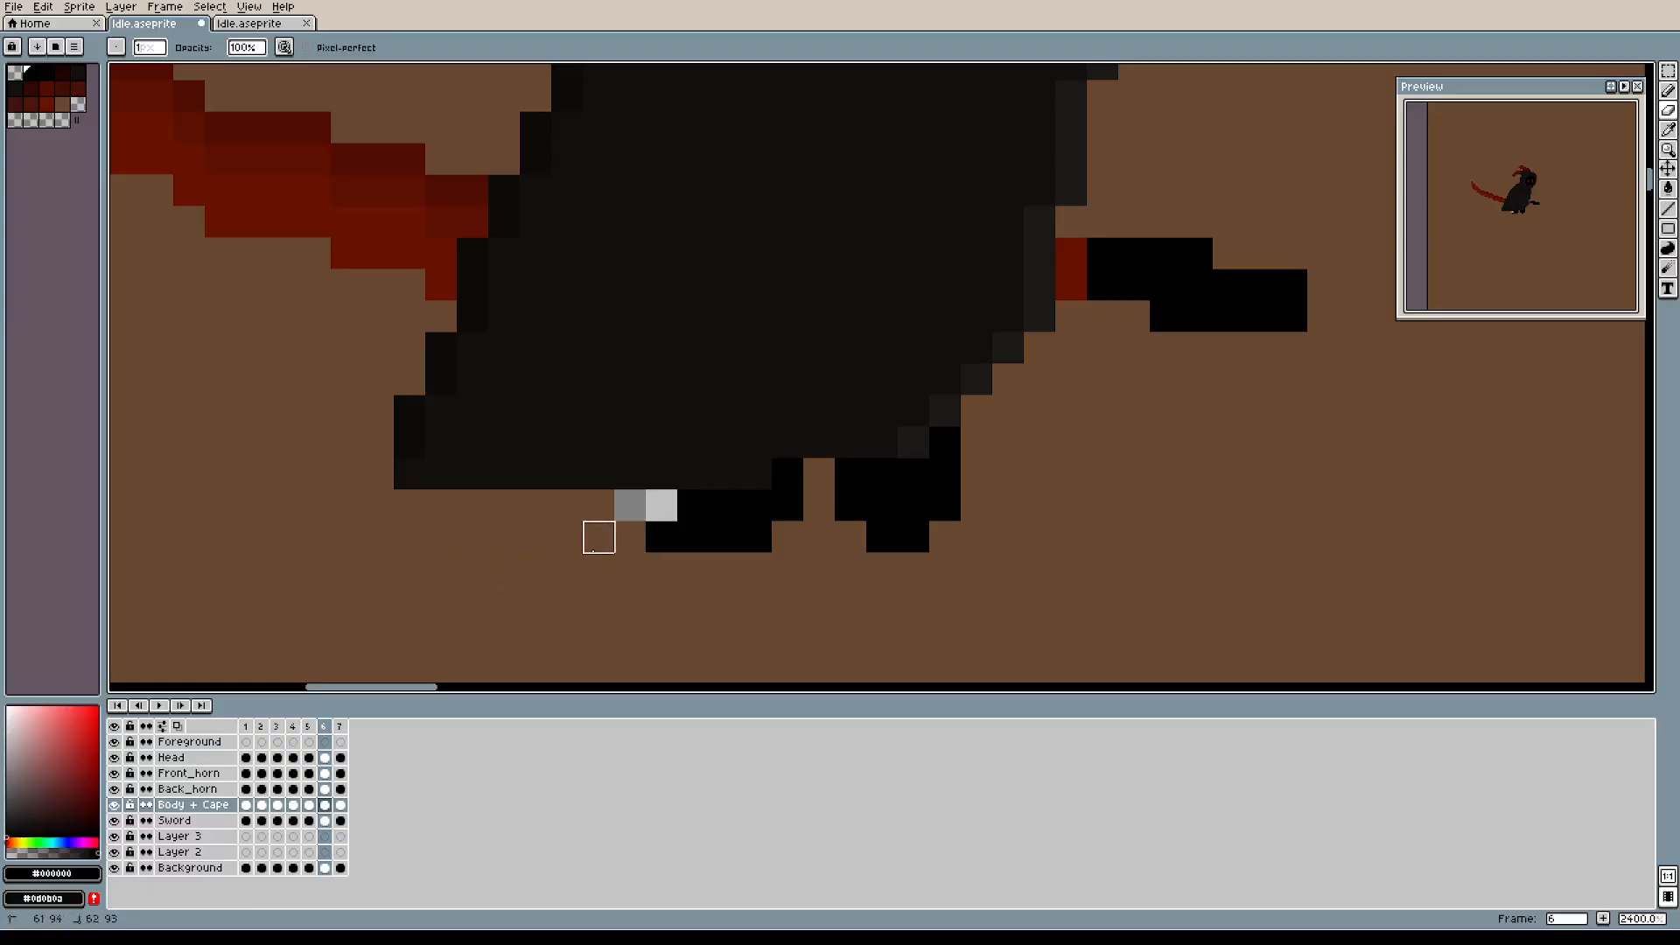
{"action": "mouse_move", "coordinate": [661, 511]}
{"action": "left_mouse_down"}
{"action": "mouse_move", "coordinate": [692, 536]}
{"action": "mouse_move", "coordinate": [708, 515]}
{"action": "left_mouse_up"}
{"action": "left_click", "coordinate": [729, 533]}
{"action": "key", "text": "v"}
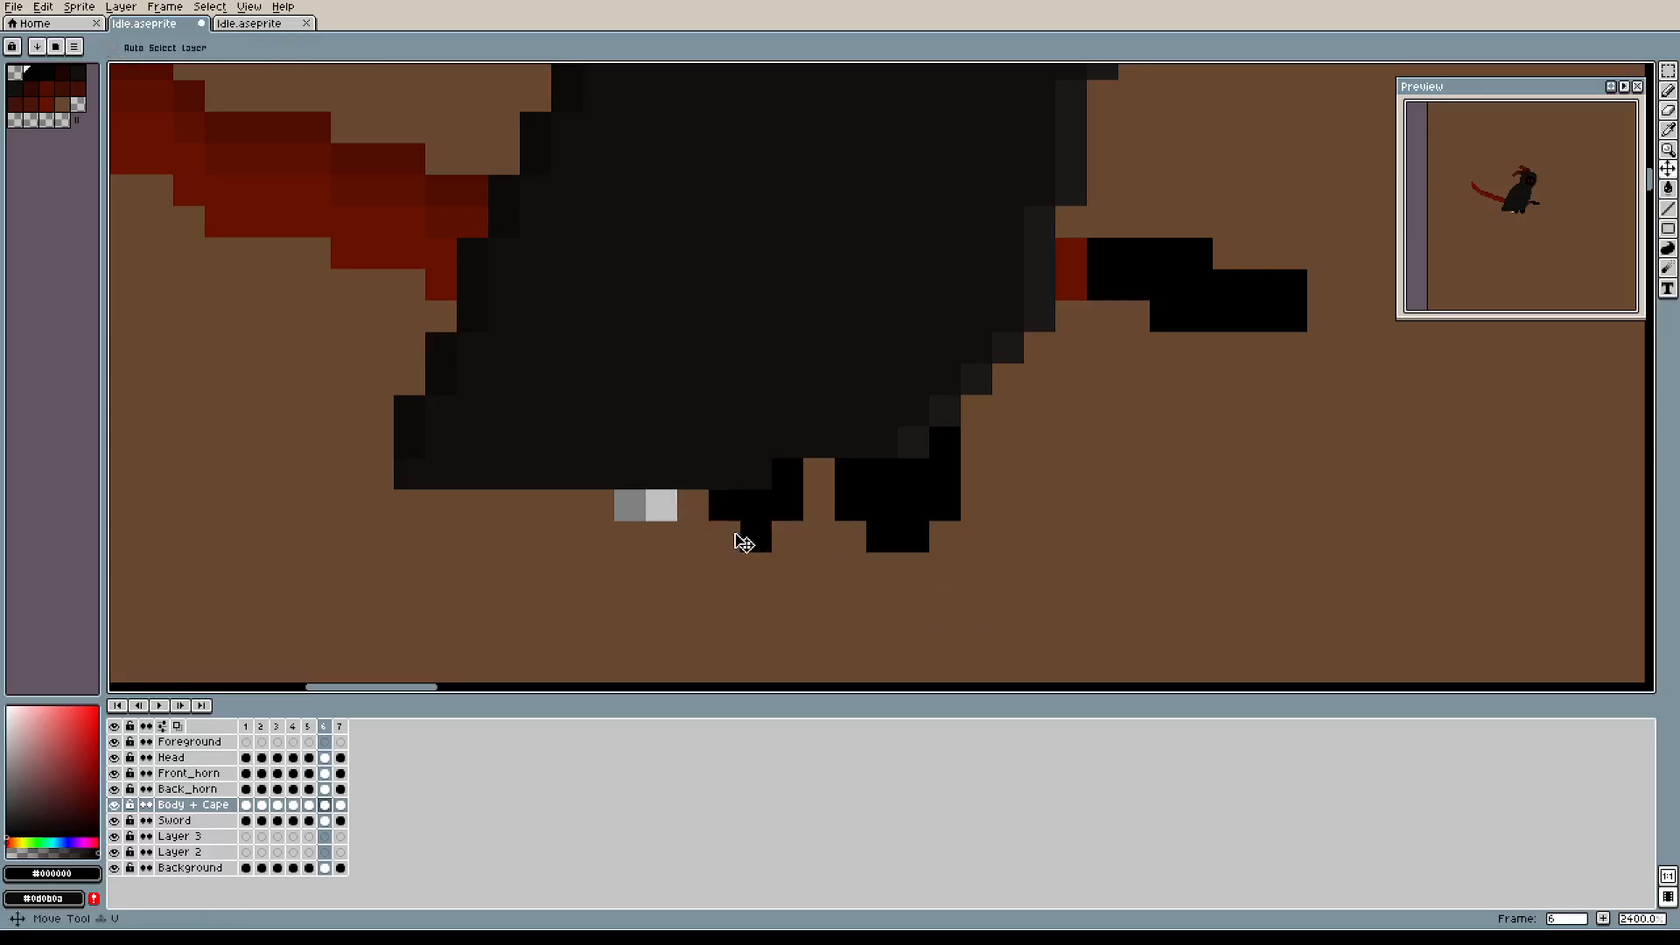
{"action": "key", "text": "b"}
{"action": "left_click", "coordinate": [725, 535]}
{"action": "left_click", "coordinate": [694, 505]}
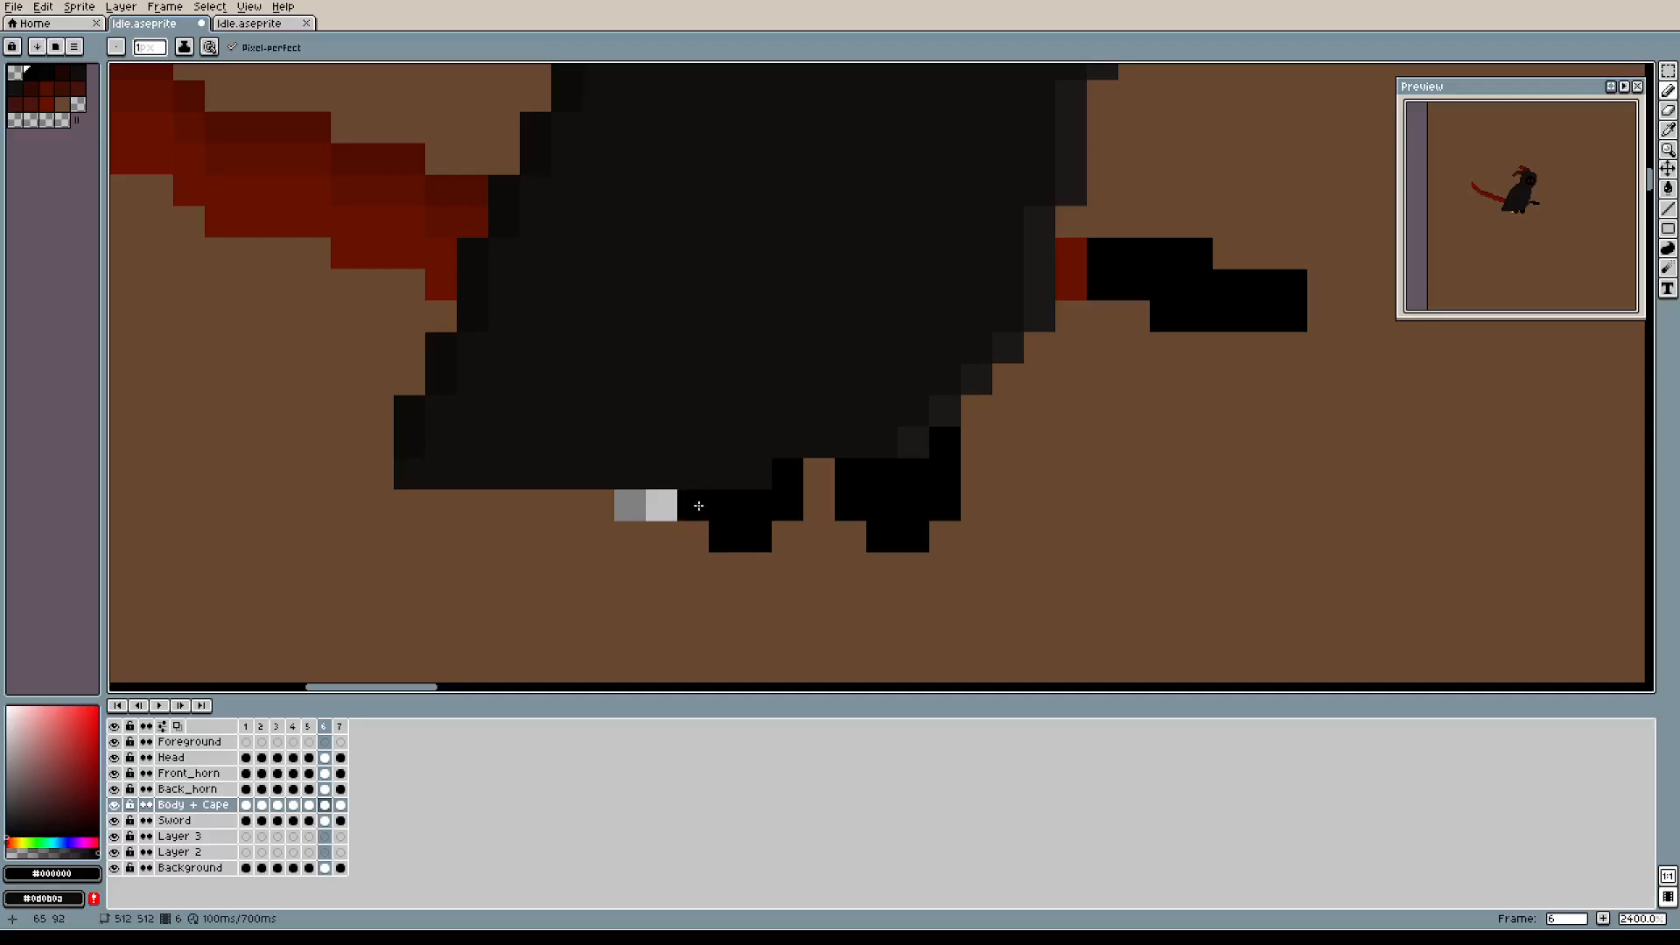
Paint the grey and white pixels behind the rear foot with the sampled brown on frame 6's Background layer.
{"action": "left_click", "coordinate": [210, 869]}
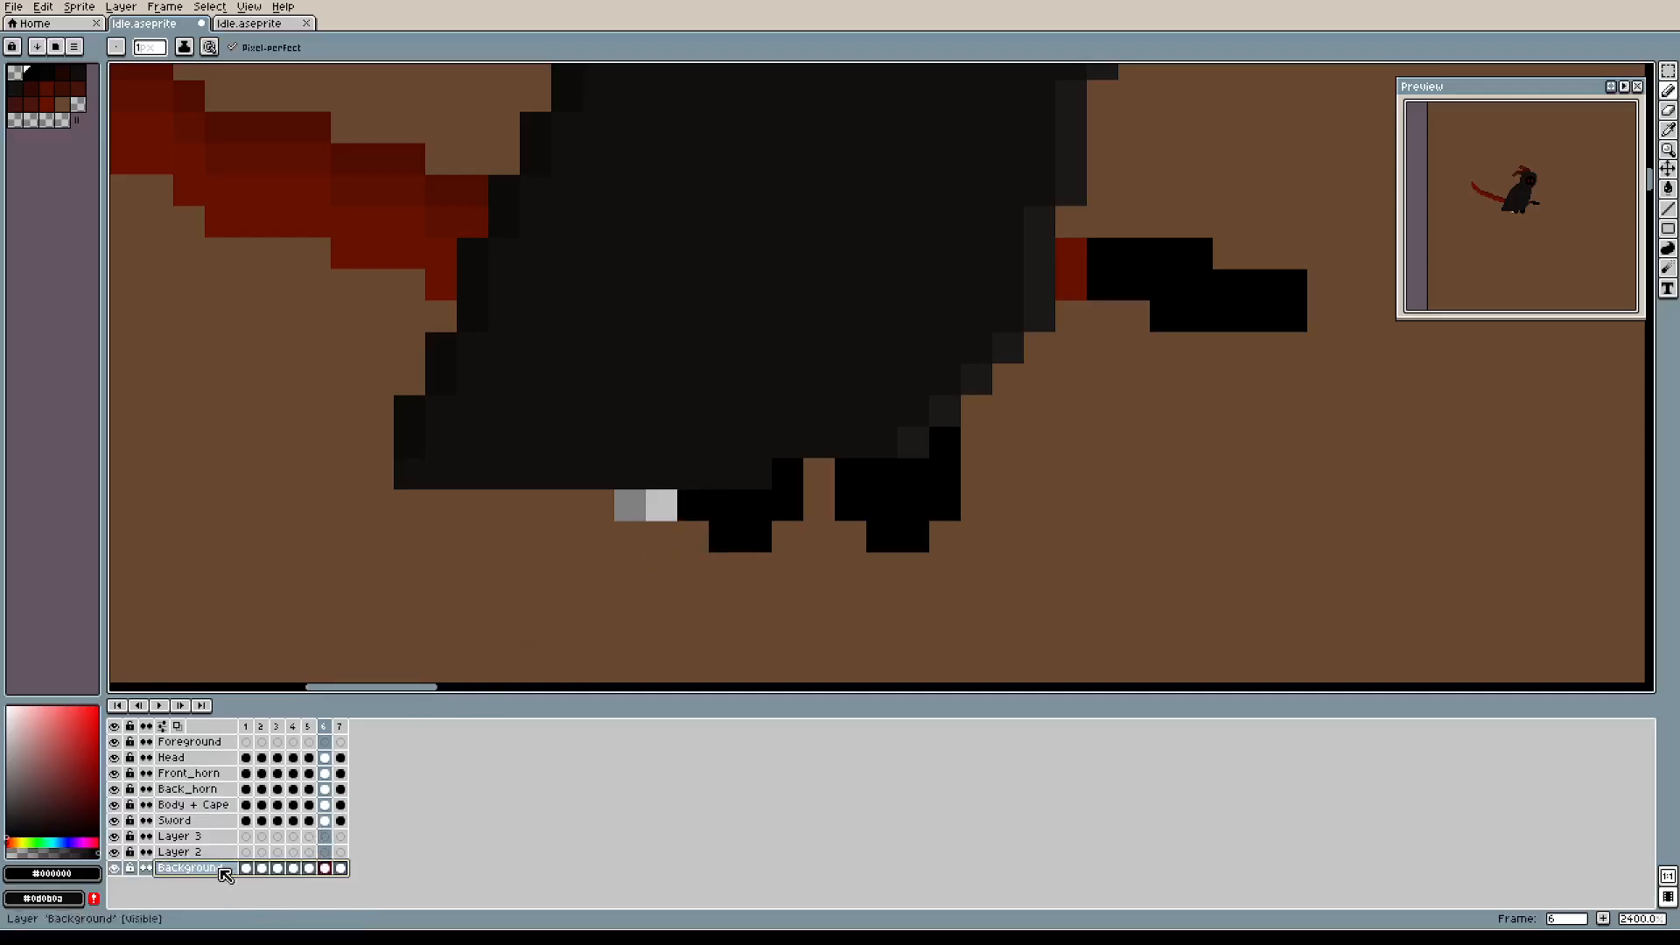
{"action": "left_click", "coordinate": [481, 572], "text": "alt"}
{"action": "left_click_drag", "start_coordinate": [630, 506], "coordinate": [658, 510]}
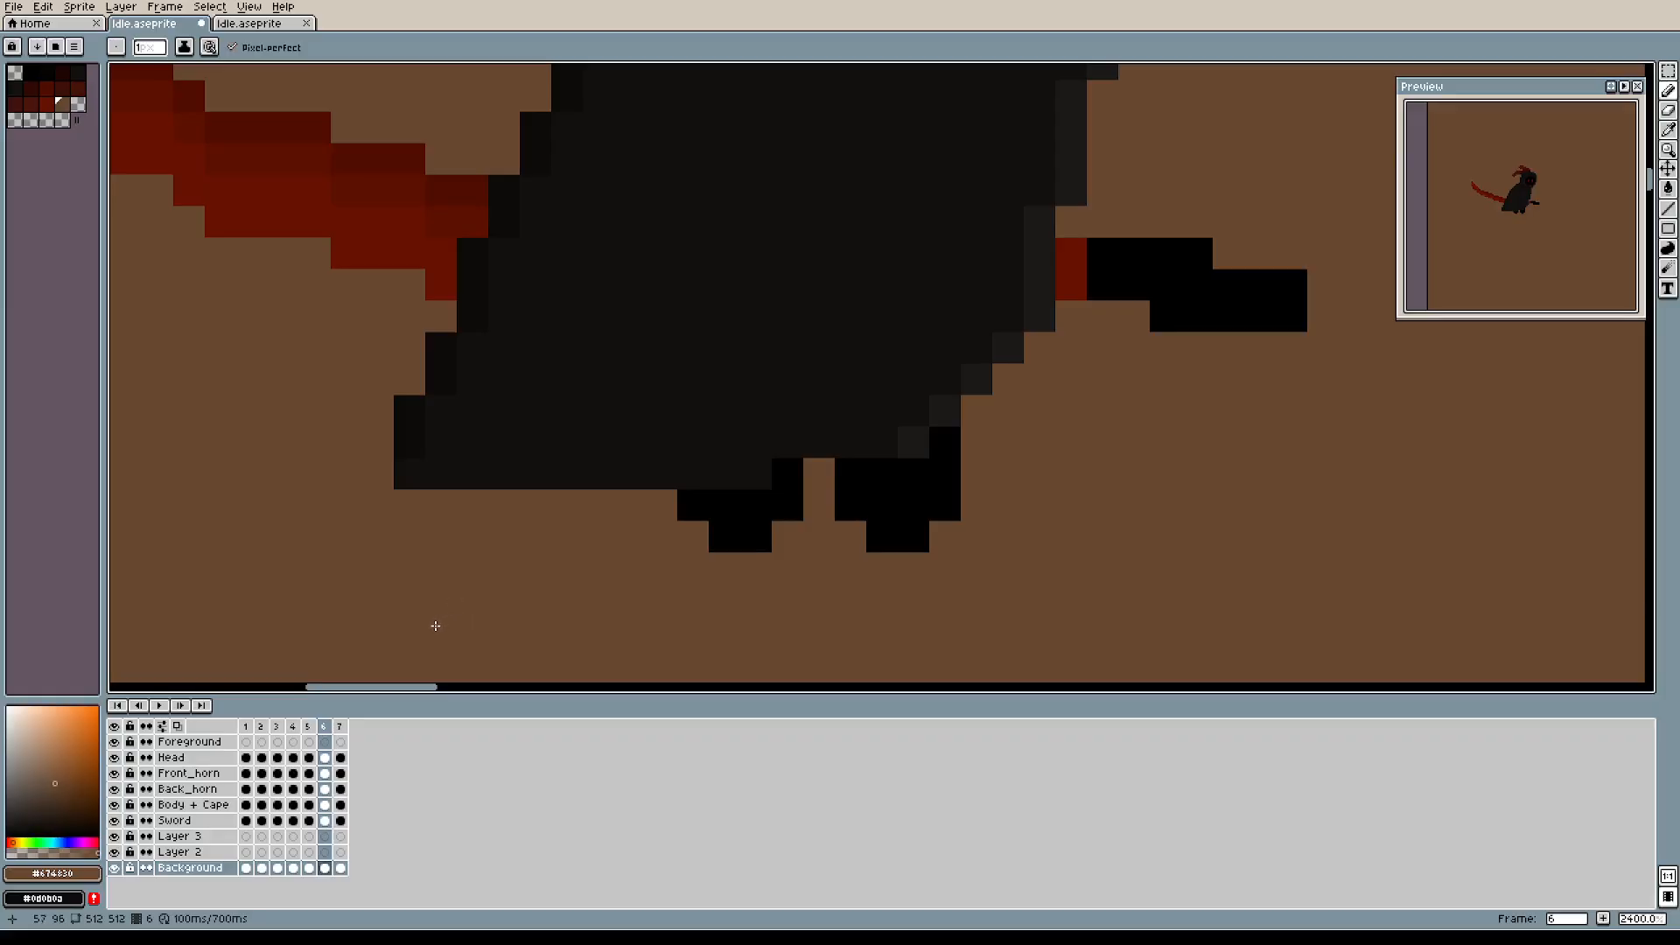
{"action": "key", "text": "alt"}
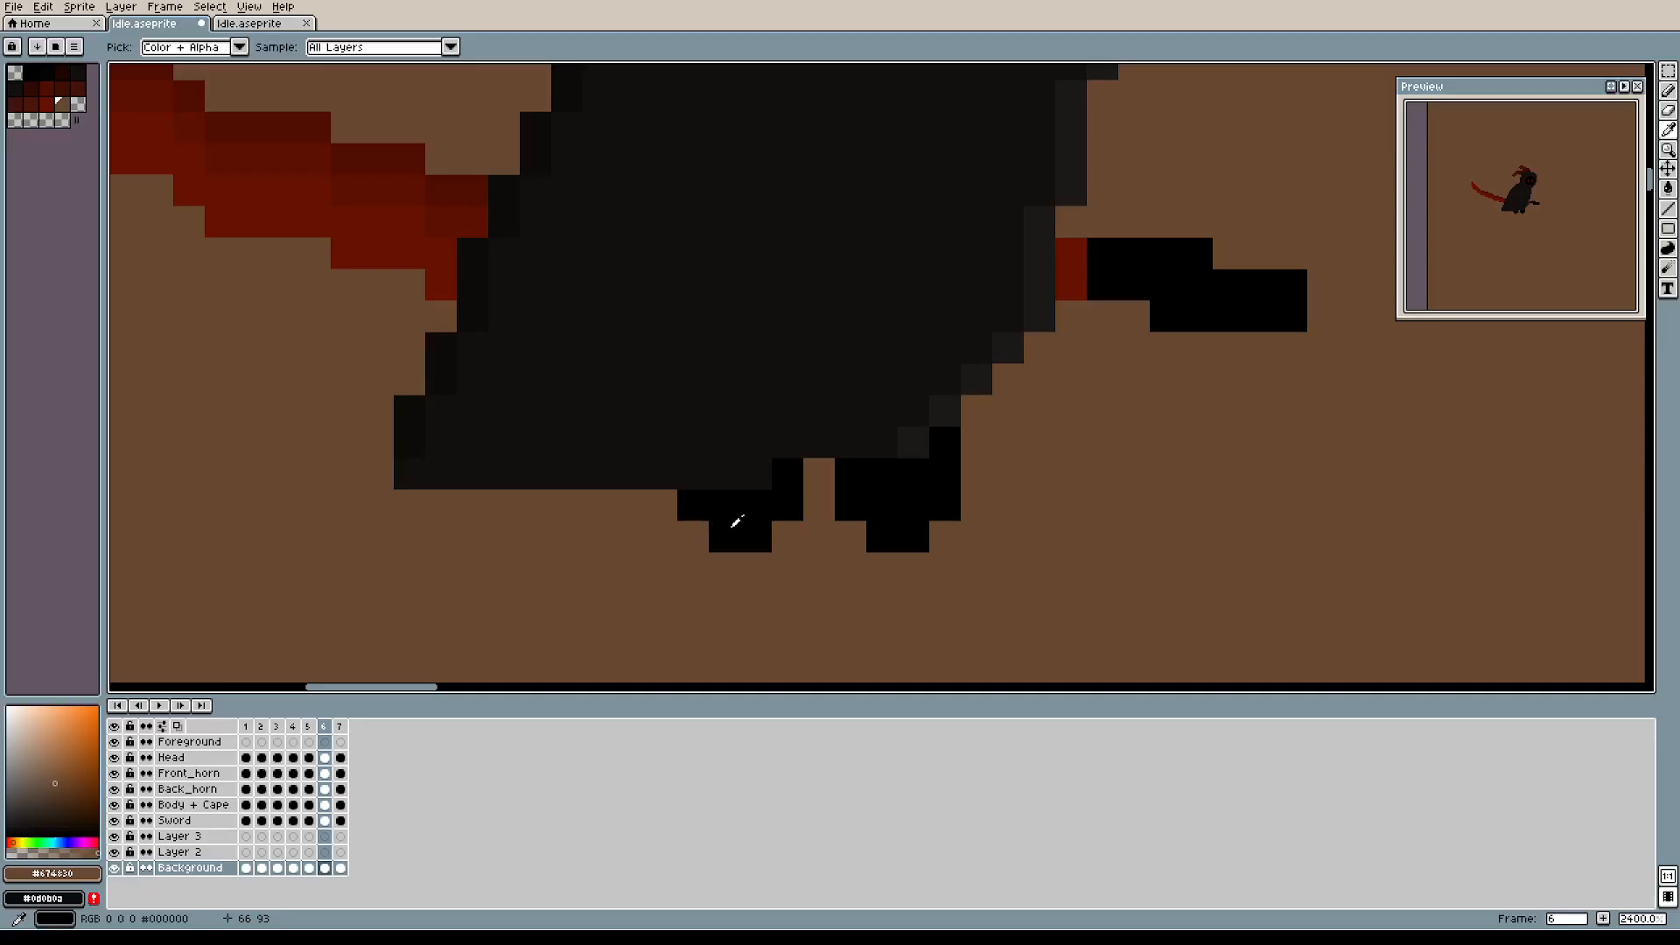
Make Body + Cape the active layer and sample the rear foot's black.
{"action": "left_click", "coordinate": [197, 807]}
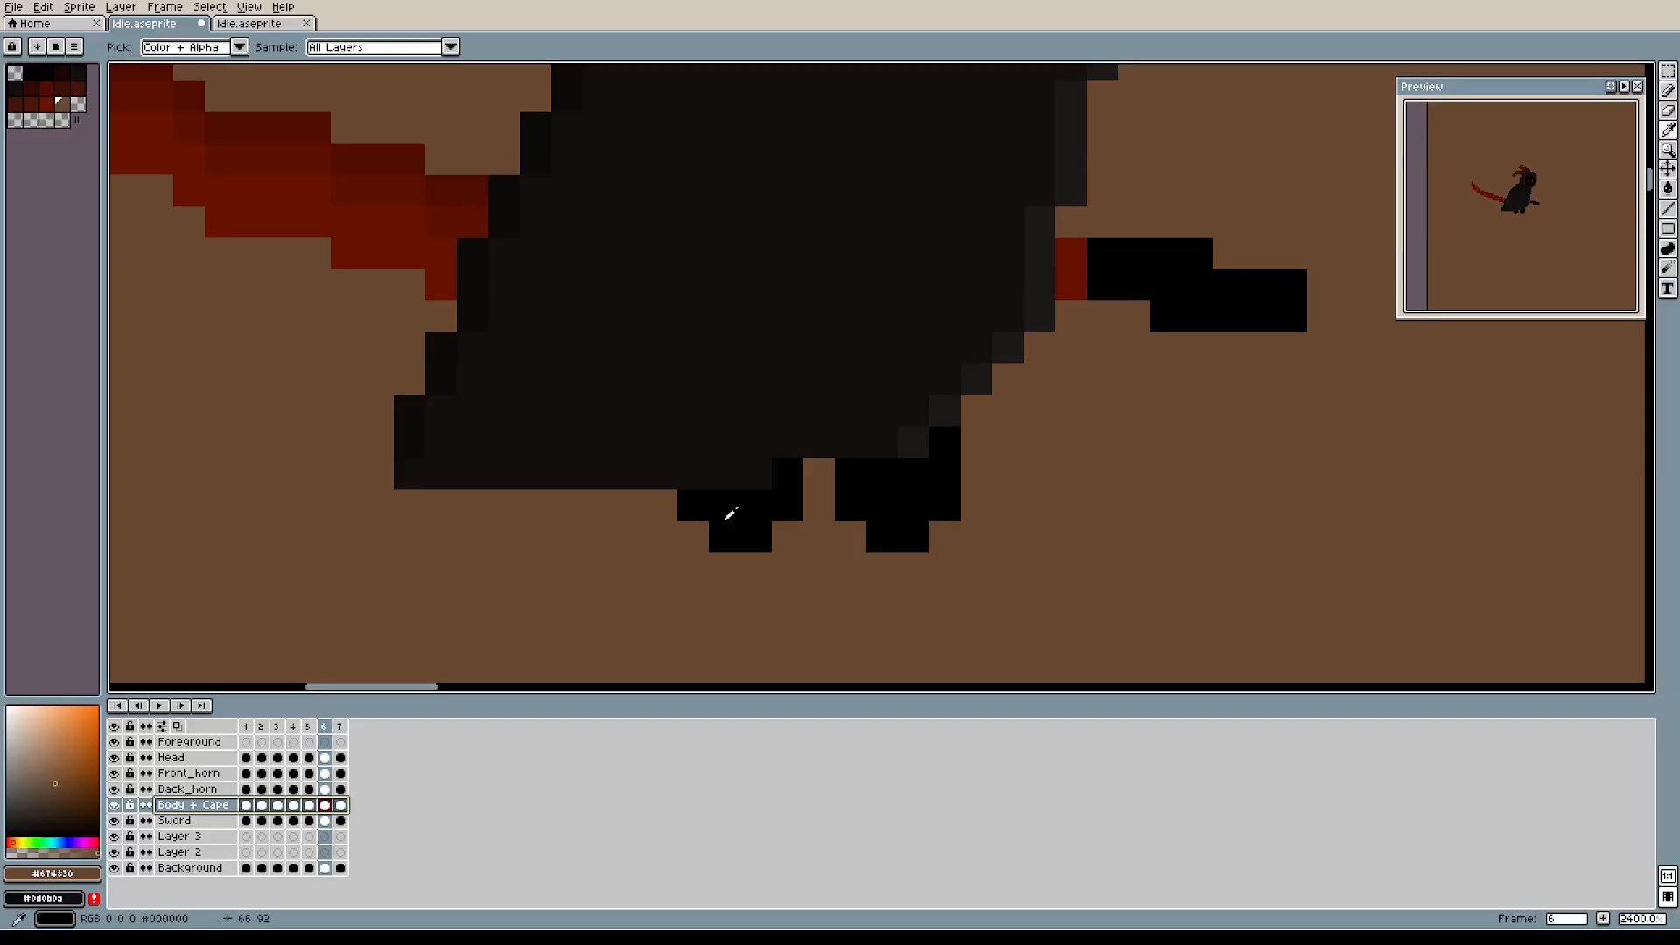
{"action": "left_click", "coordinate": [724, 507], "text": "alt"}
Compare the whole character's foot positions across frames 4, 5 and 6.
{"action": "scroll", "coordinate": [856, 481], "scroll_direction": "down", "scroll_amount": 5}
{"action": "left_click", "coordinate": [309, 727]}
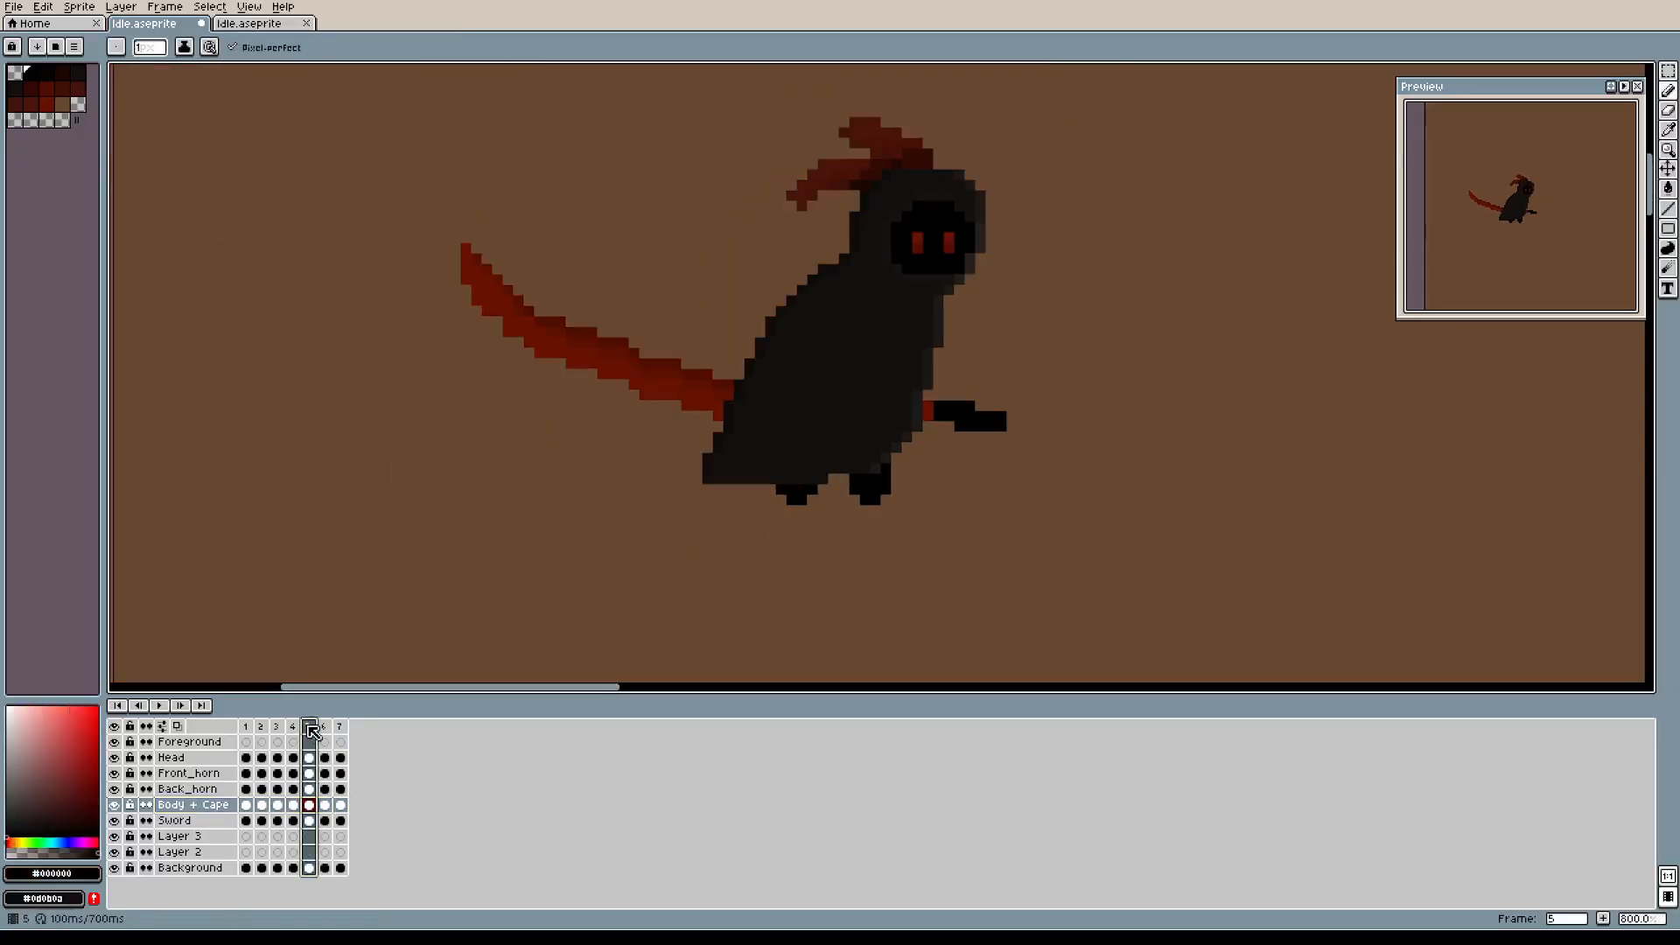
{"action": "left_click", "coordinate": [323, 728]}
{"action": "left_click", "coordinate": [309, 727]}
{"action": "left_click", "coordinate": [324, 727]}
{"action": "left_click", "coordinate": [293, 727]}
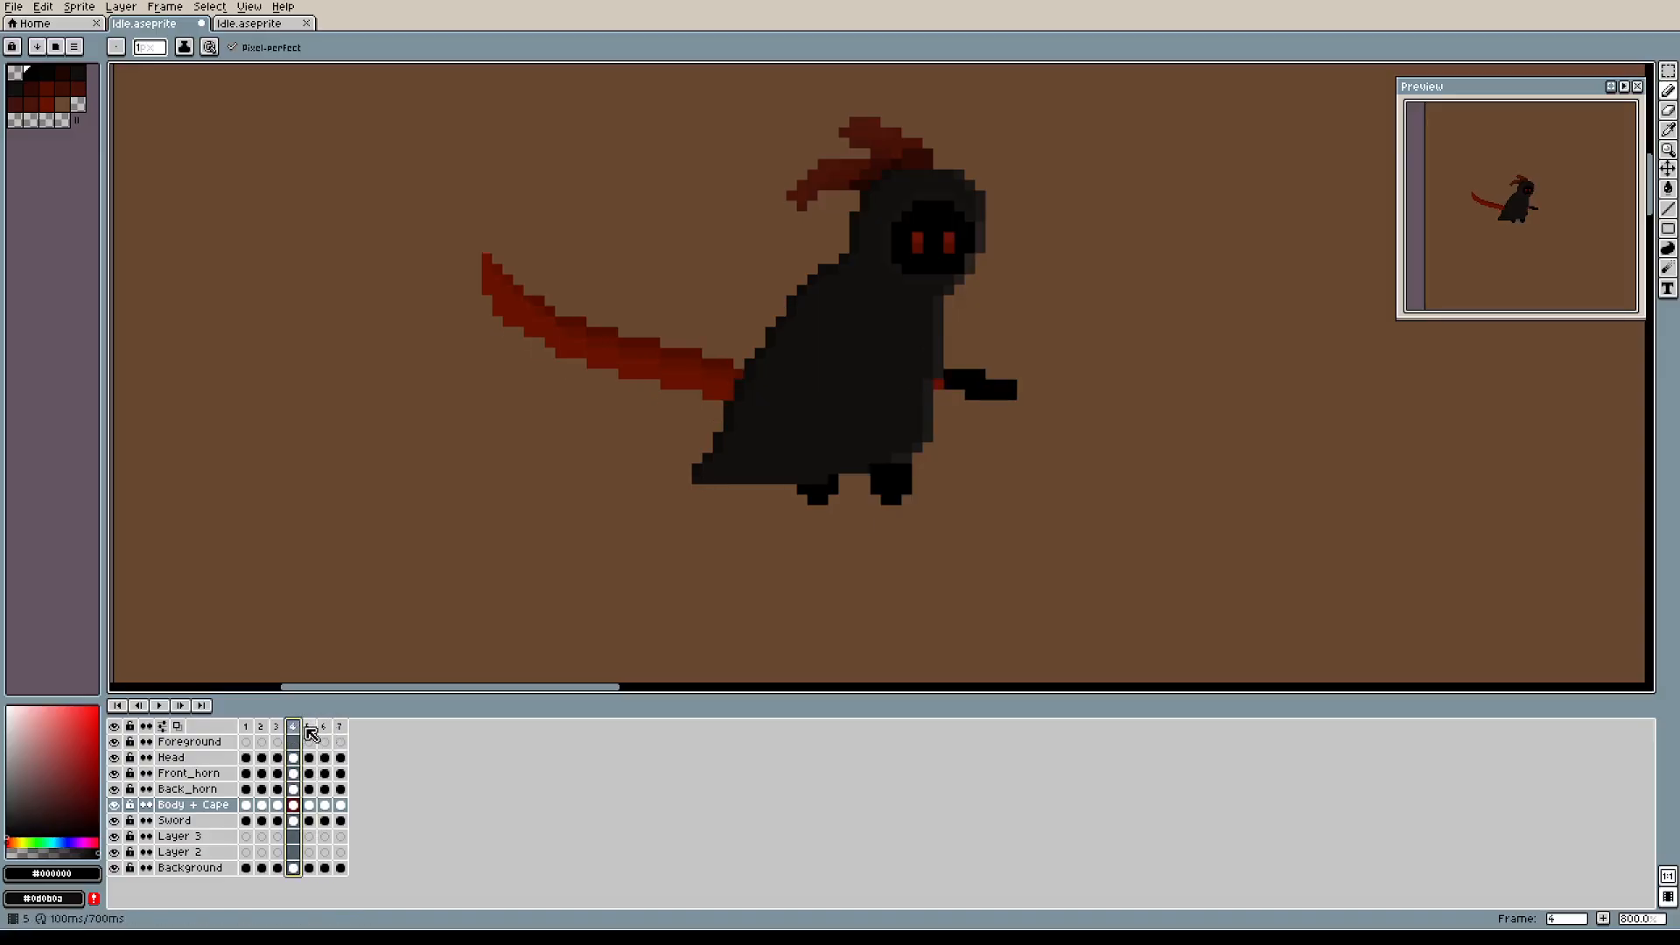
{"action": "left_click", "coordinate": [309, 727]}
{"action": "left_click", "coordinate": [326, 728]}
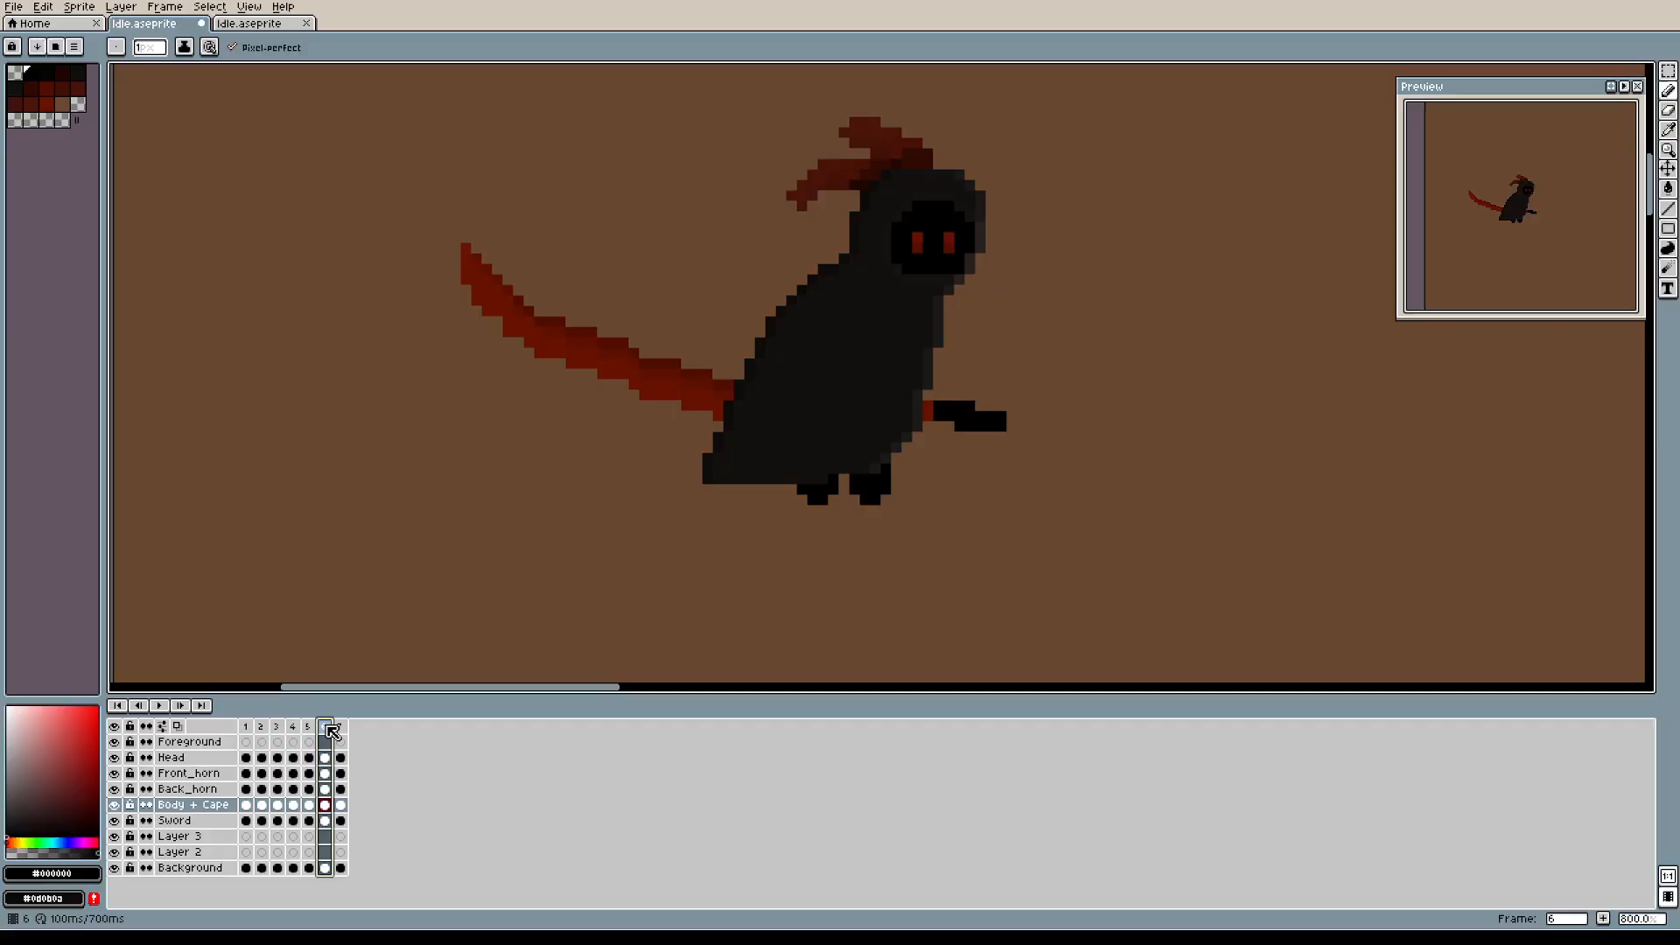
{"action": "left_click", "coordinate": [310, 731]}
{"action": "left_click", "coordinate": [293, 728]}
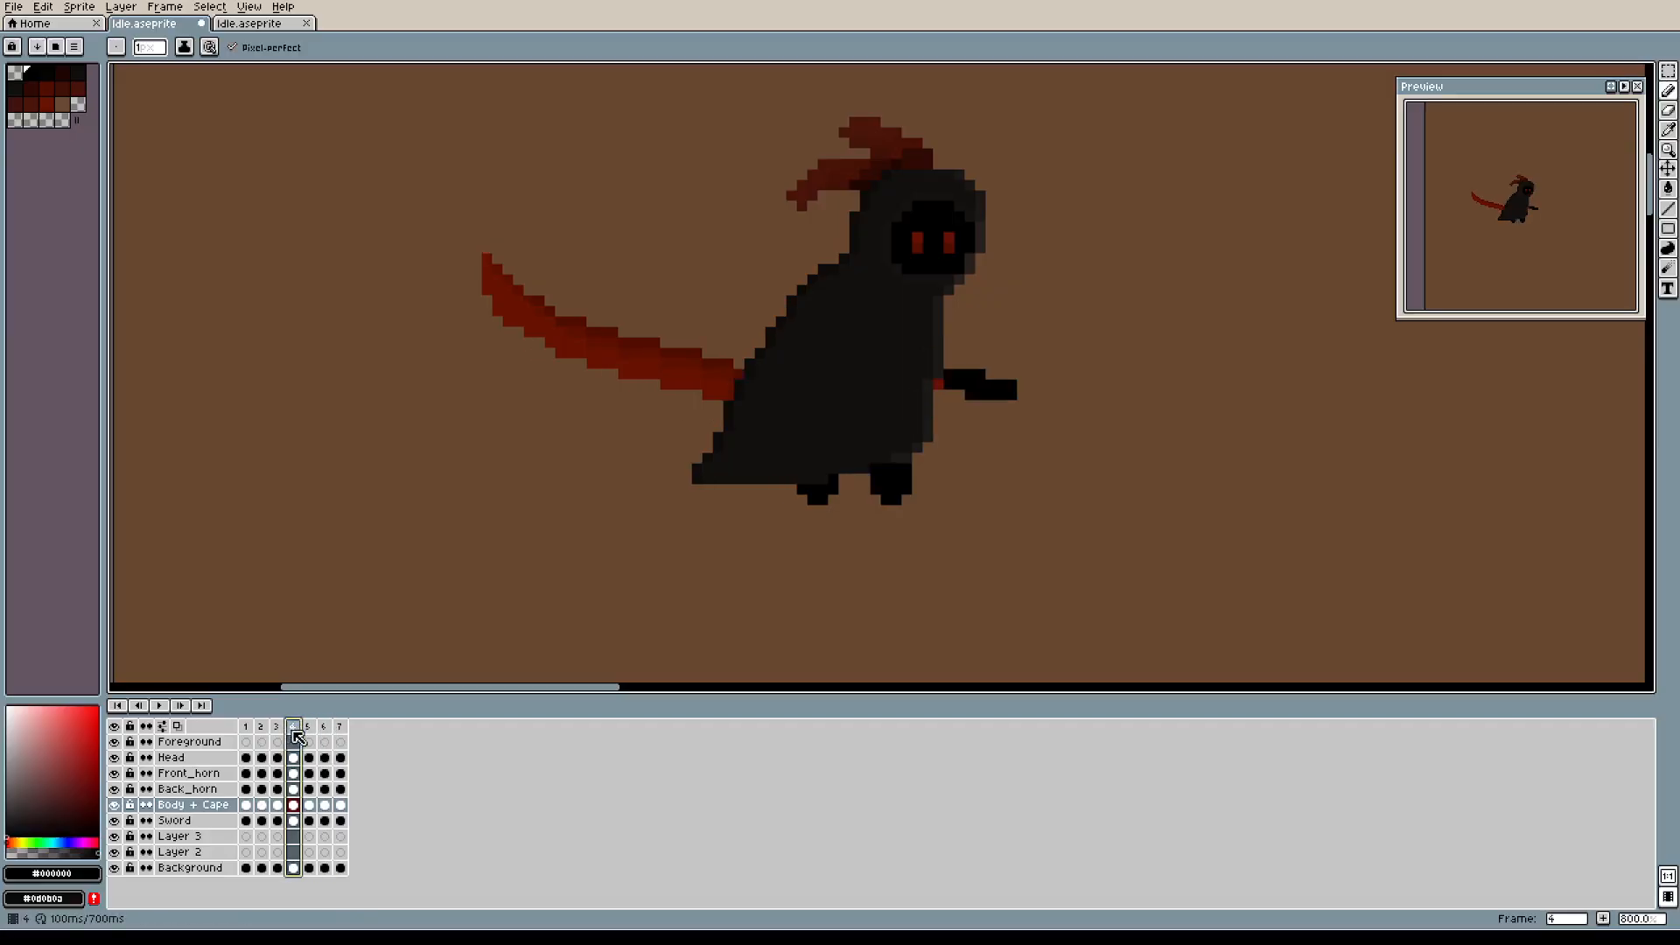
{"action": "left_click", "coordinate": [310, 728]}
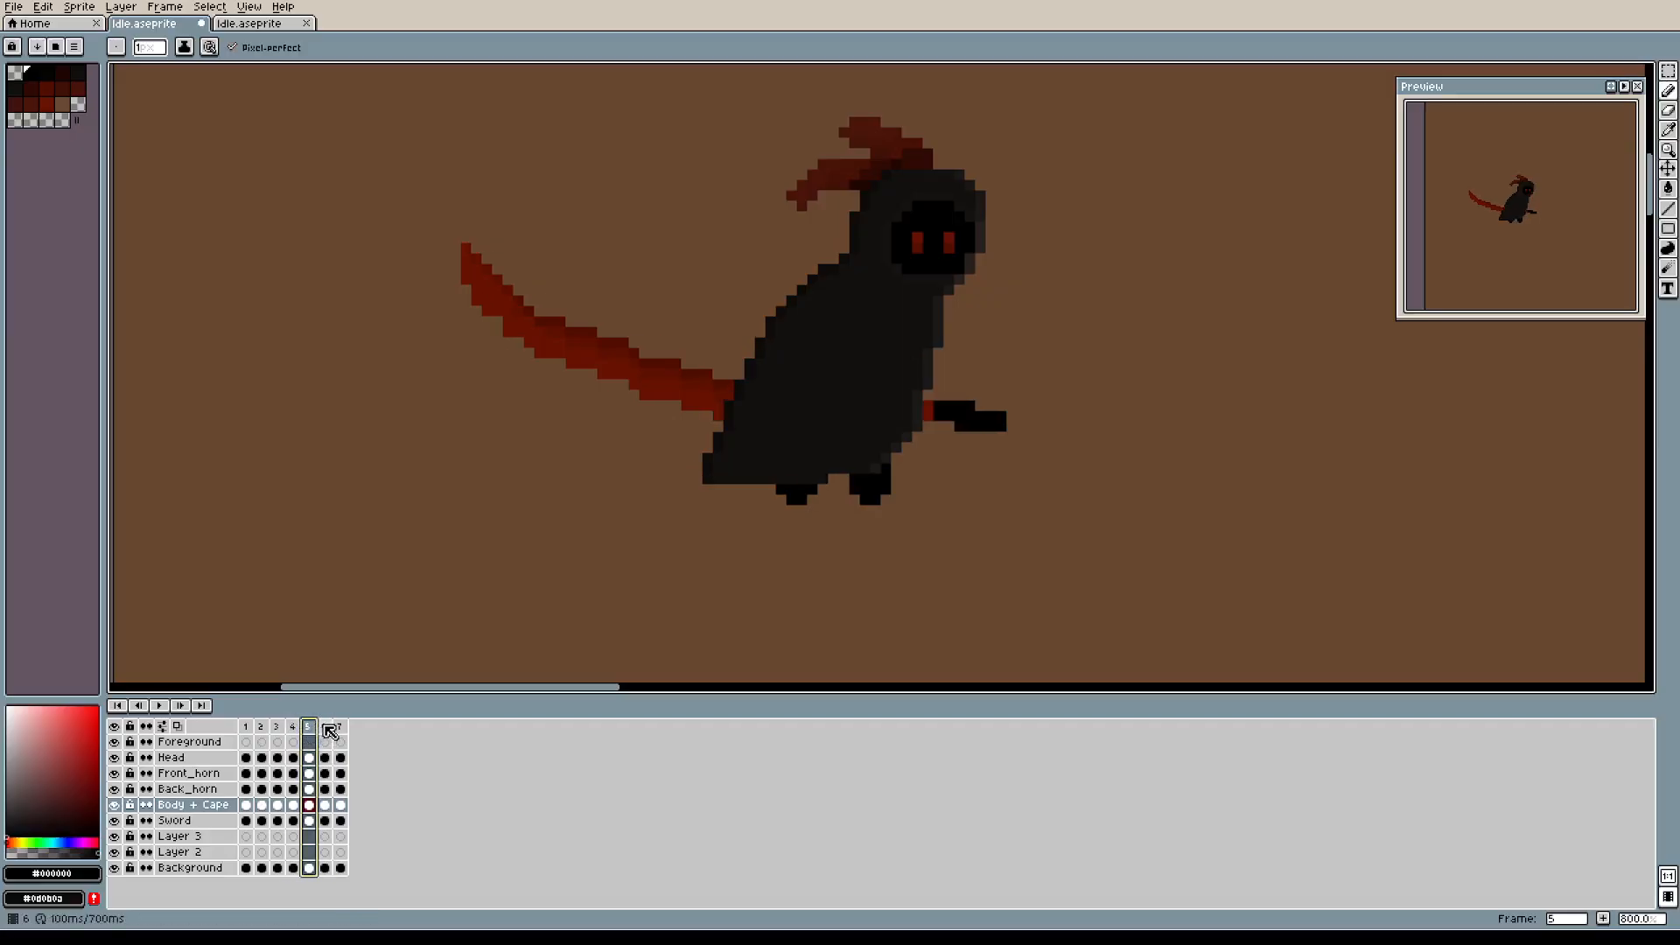
{"action": "left_click", "coordinate": [295, 727]}
{"action": "left_click", "coordinate": [310, 727]}
{"action": "left_click", "coordinate": [326, 727]}
Check frame 6 against frame 7, delete frame 6, and add a copy of the last frame at the end.
{"action": "left_click", "coordinate": [340, 728]}
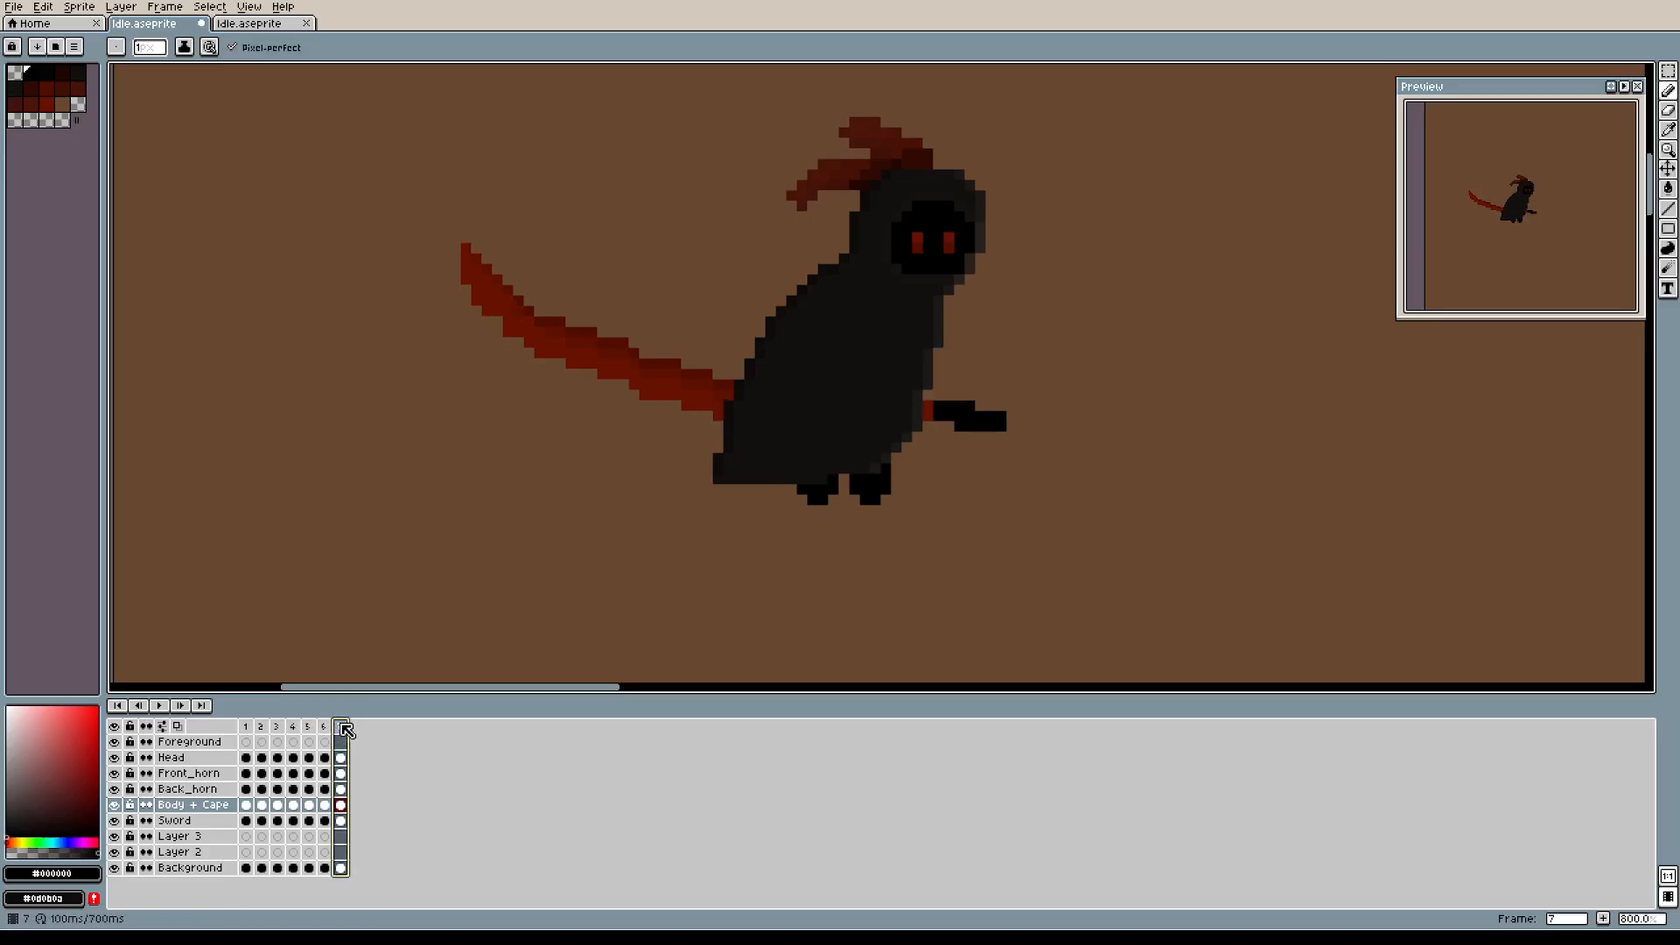
{"action": "left_click", "coordinate": [328, 729]}
{"action": "left_click", "coordinate": [340, 730]}
{"action": "left_click", "coordinate": [325, 732]}
{"action": "left_click", "coordinate": [341, 730]}
{"action": "left_click", "coordinate": [326, 733]}
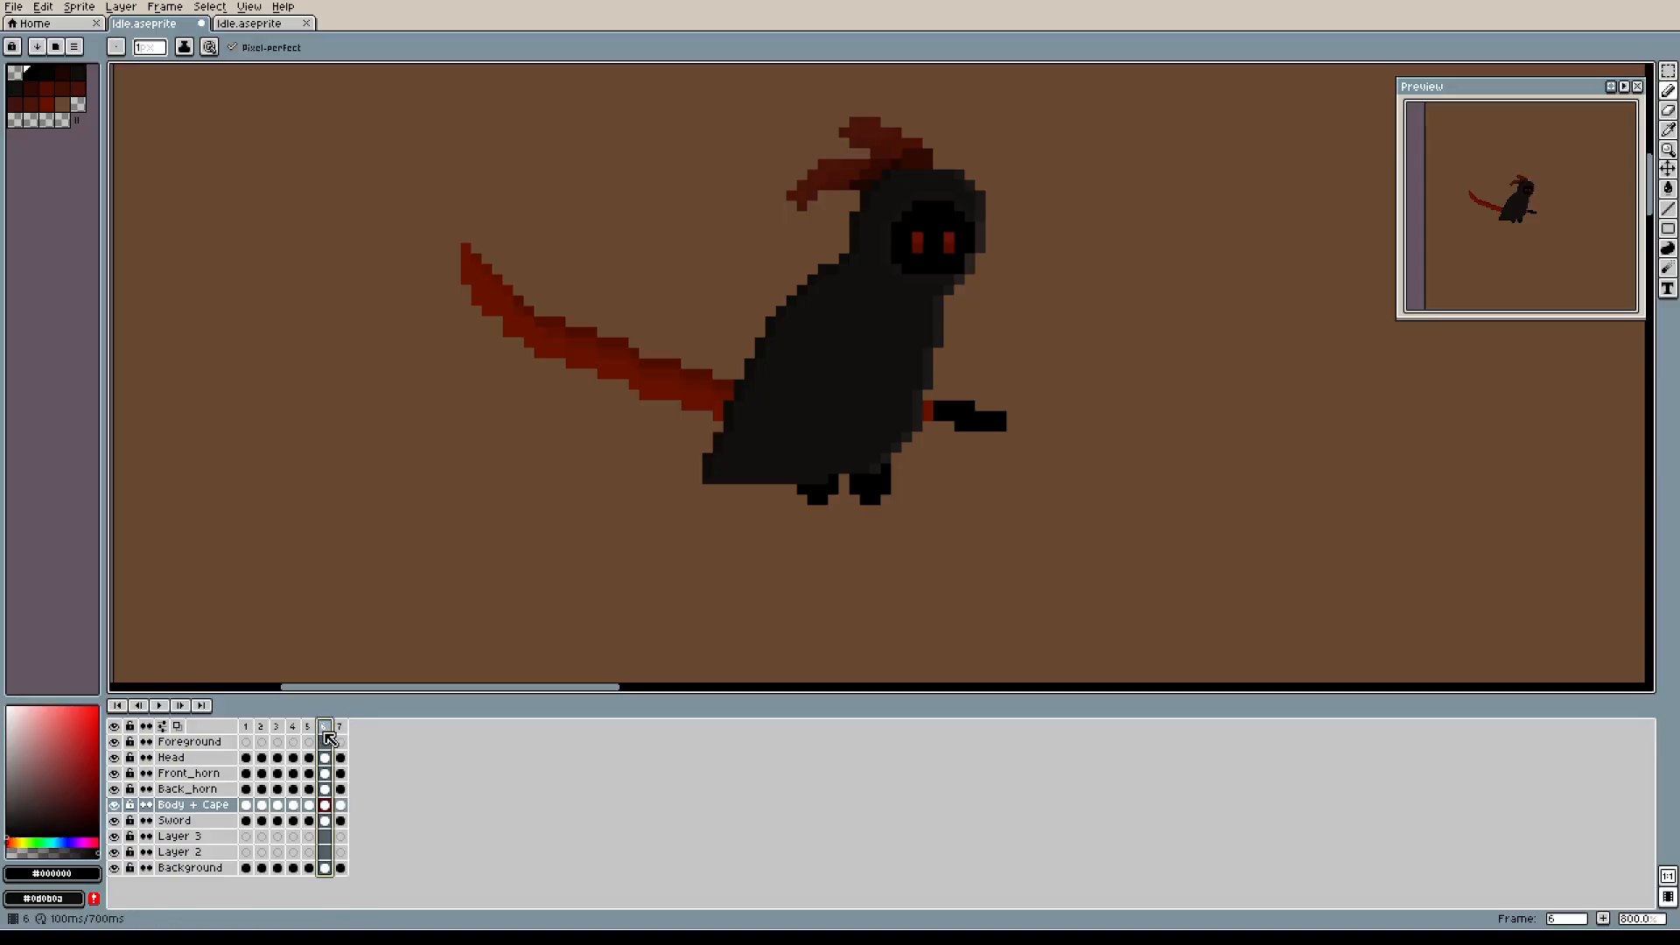
{"action": "key", "text": "Delete"}
{"action": "left_click", "coordinate": [325, 734]}
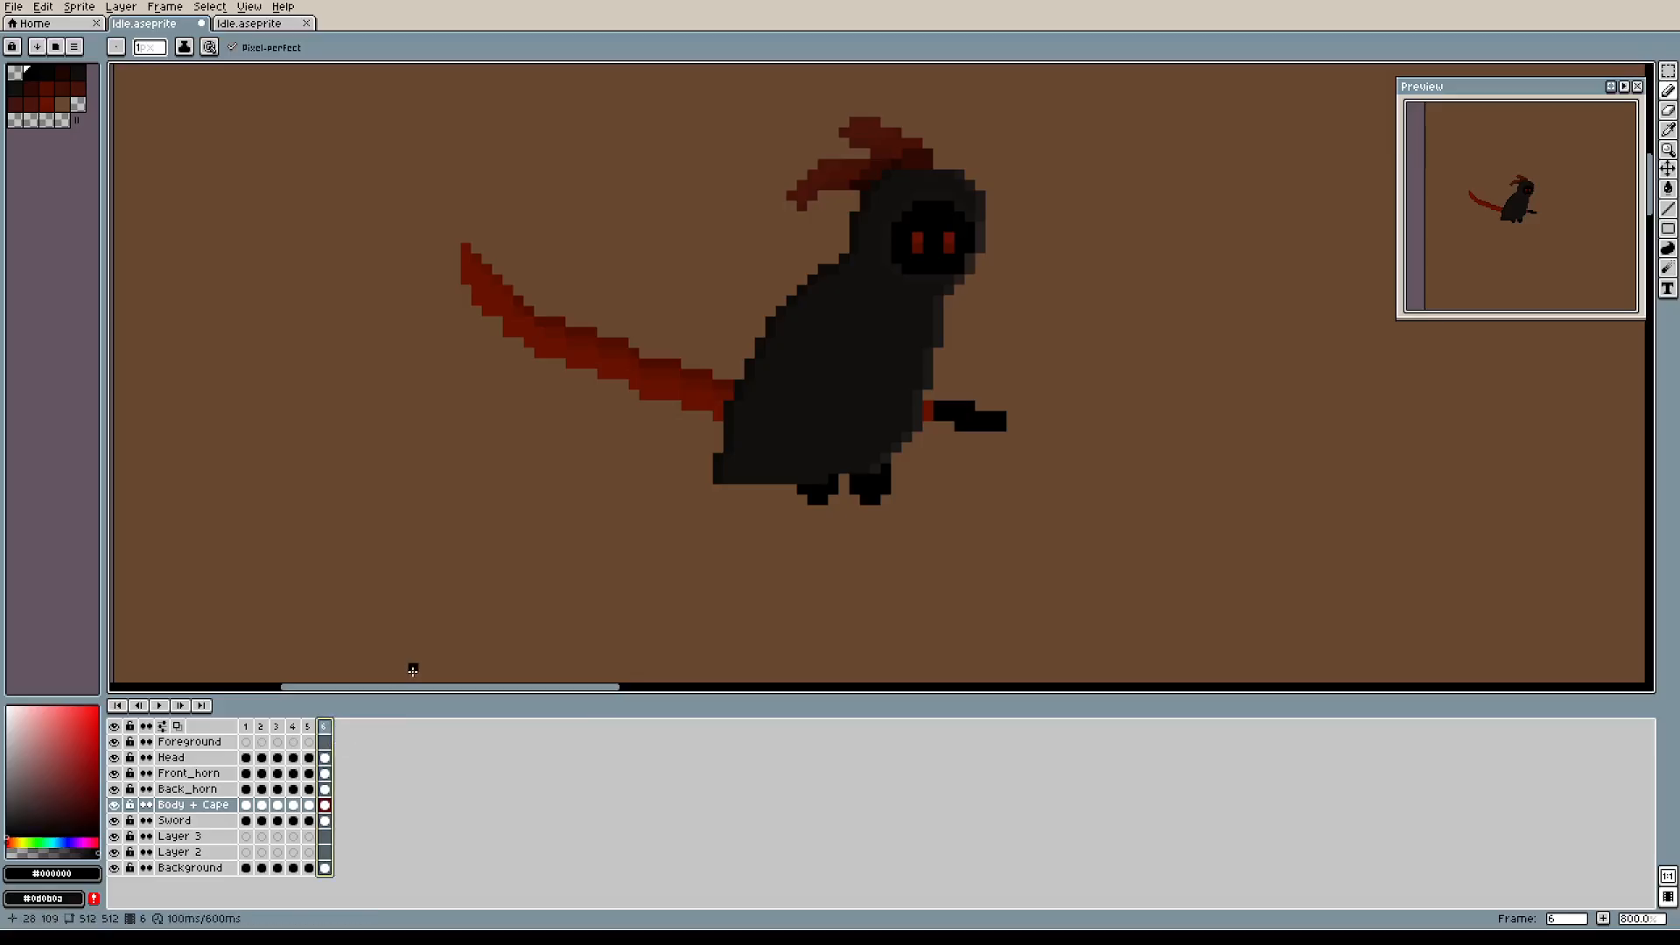
{"action": "key", "text": "alt+n"}
{"action": "scroll", "coordinate": [909, 492], "scroll_direction": "up", "scroll_amount": 5}
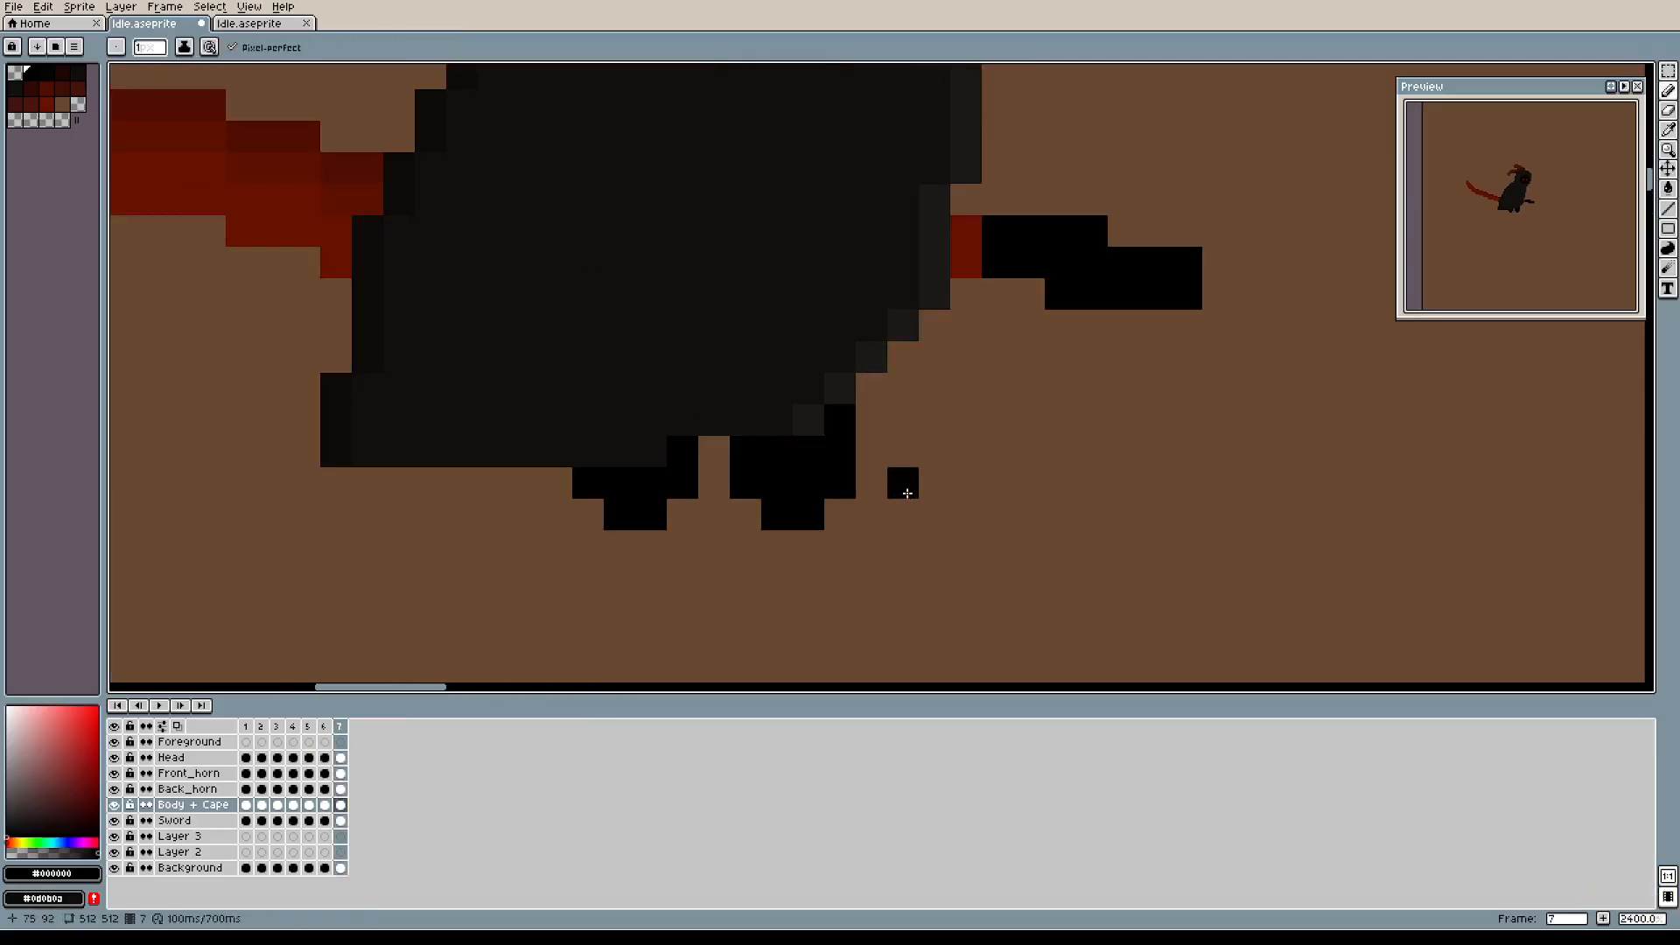
Step back and forth through frames 2 to 6 and examine the feet close up.
{"action": "left_click", "coordinate": [323, 727]}
{"action": "left_click", "coordinate": [306, 731]}
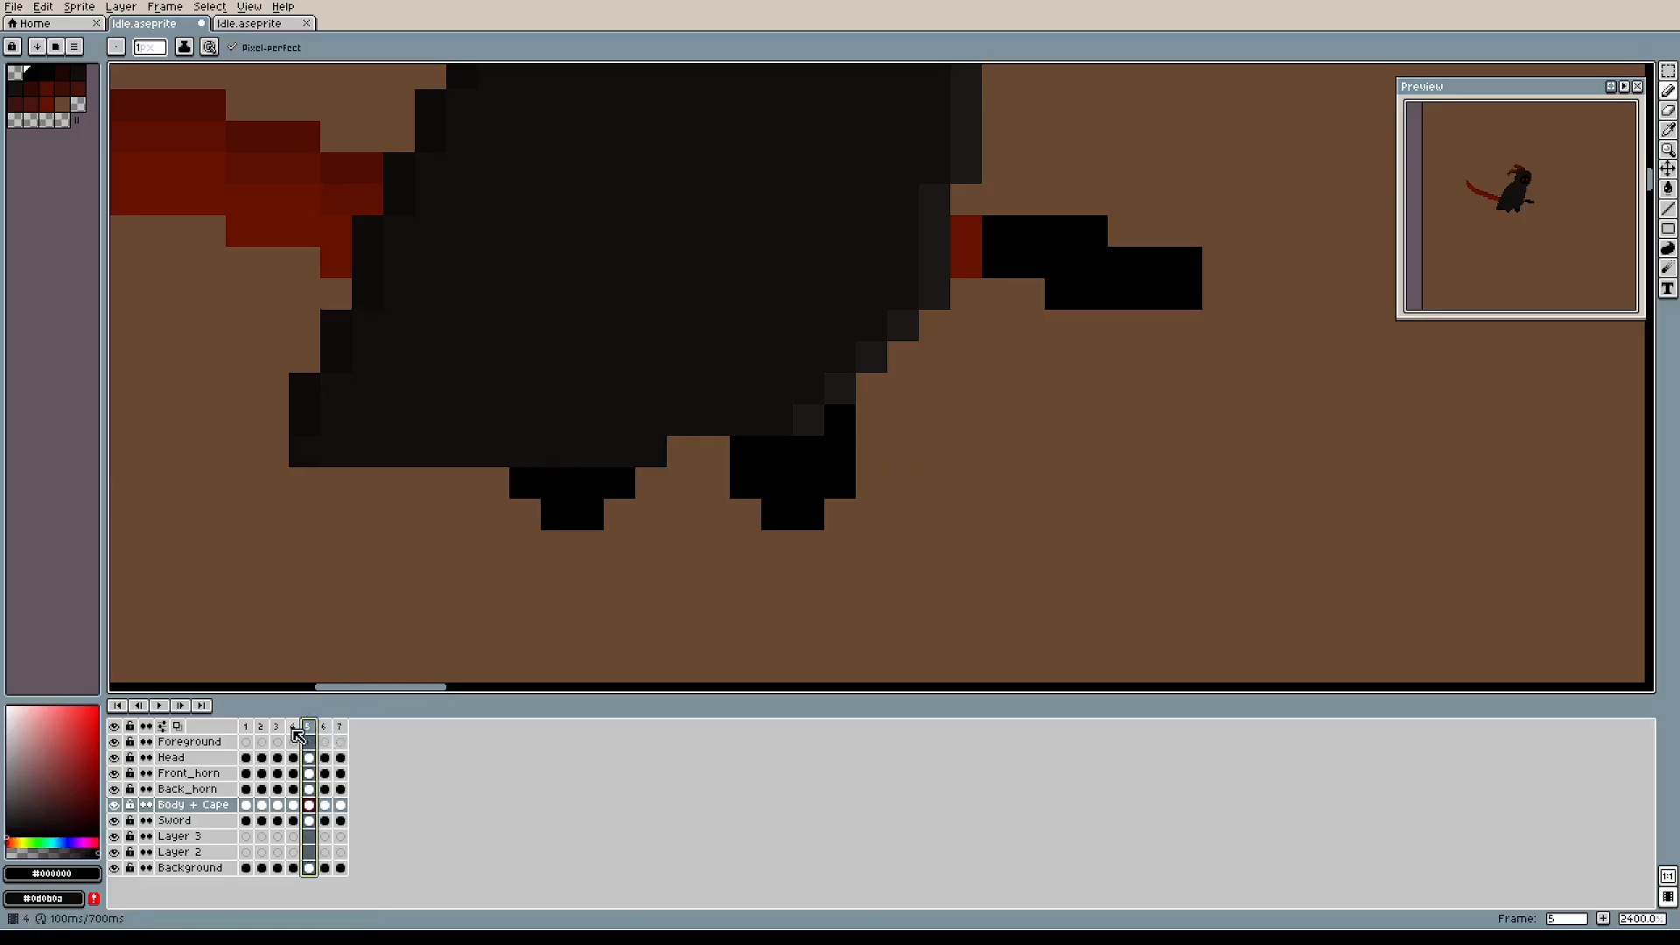
{"action": "key", "text": "Left"}
{"action": "left_click", "coordinate": [312, 730]}
{"action": "left_click", "coordinate": [329, 730]}
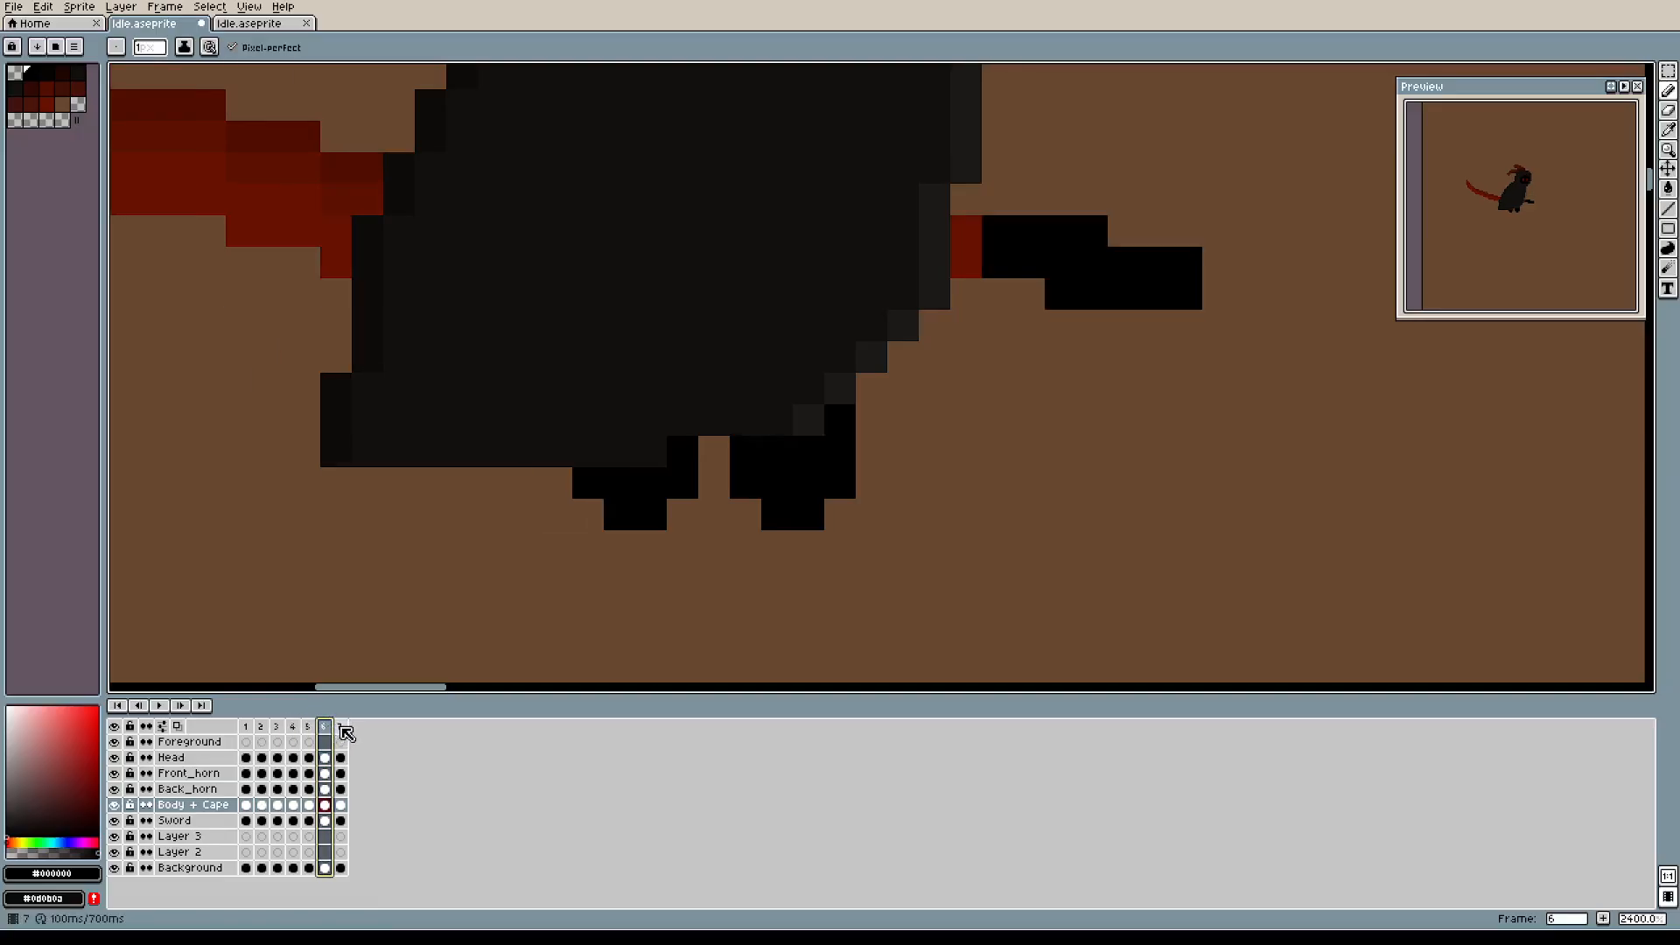
{"action": "left_click", "coordinate": [311, 730]}
{"action": "left_click", "coordinate": [325, 730]}
{"action": "left_click", "coordinate": [311, 733]}
{"action": "left_click", "coordinate": [280, 733]}
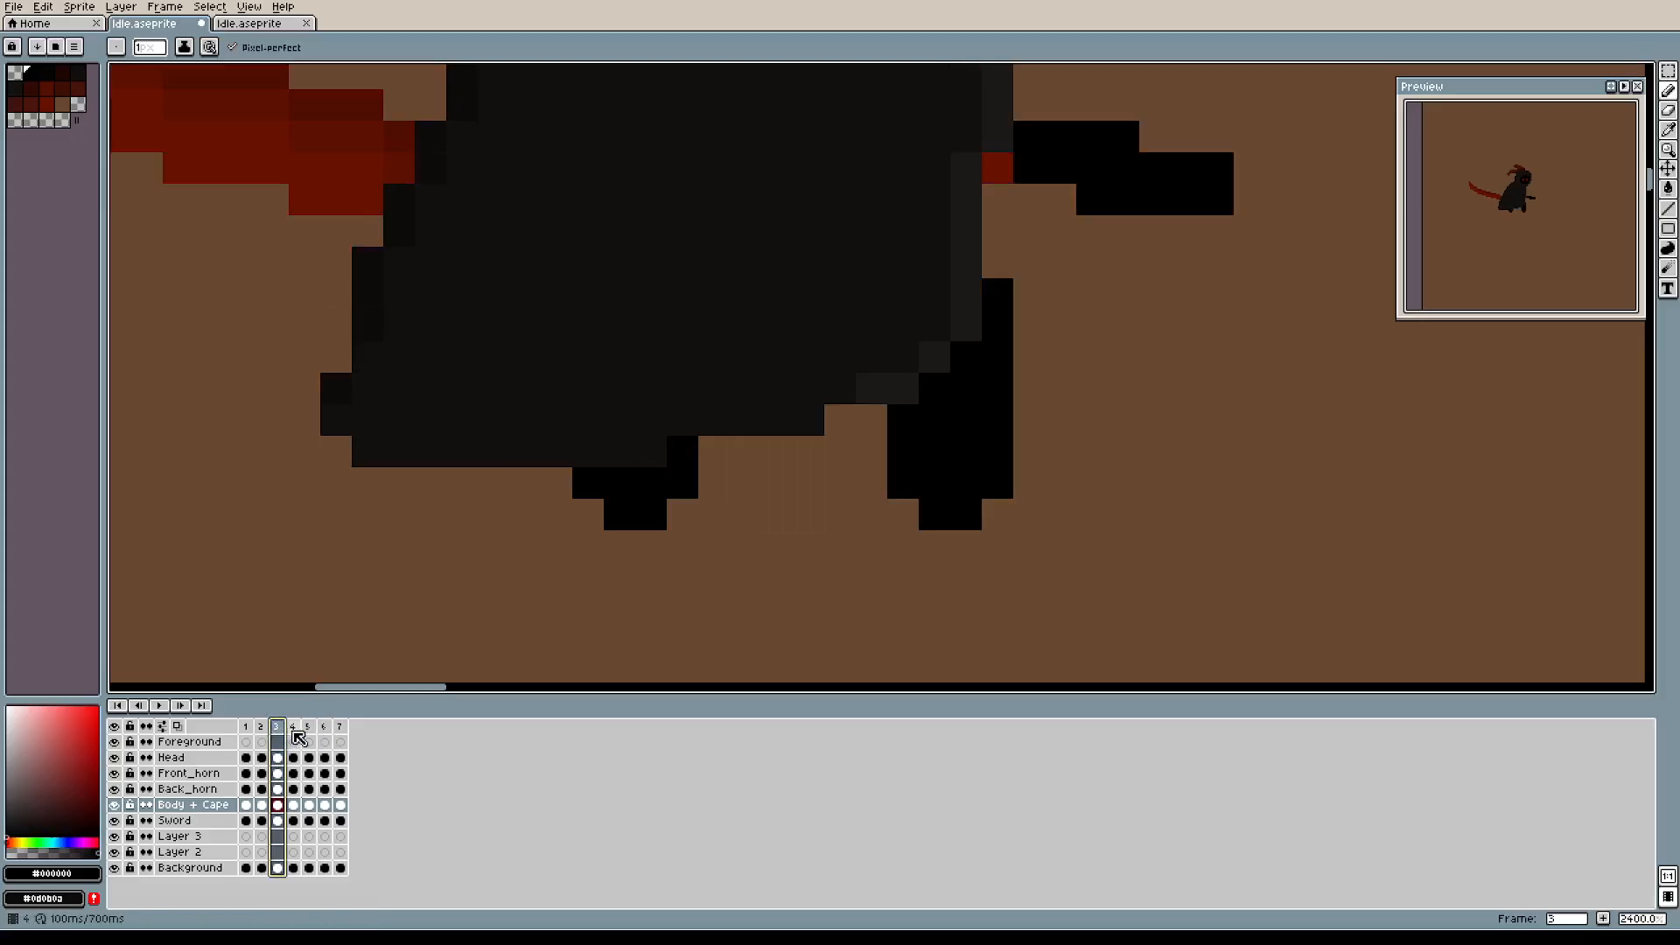
{"action": "left_click", "coordinate": [267, 734]}
{"action": "left_click", "coordinate": [280, 733]}
{"action": "left_click", "coordinate": [298, 732]}
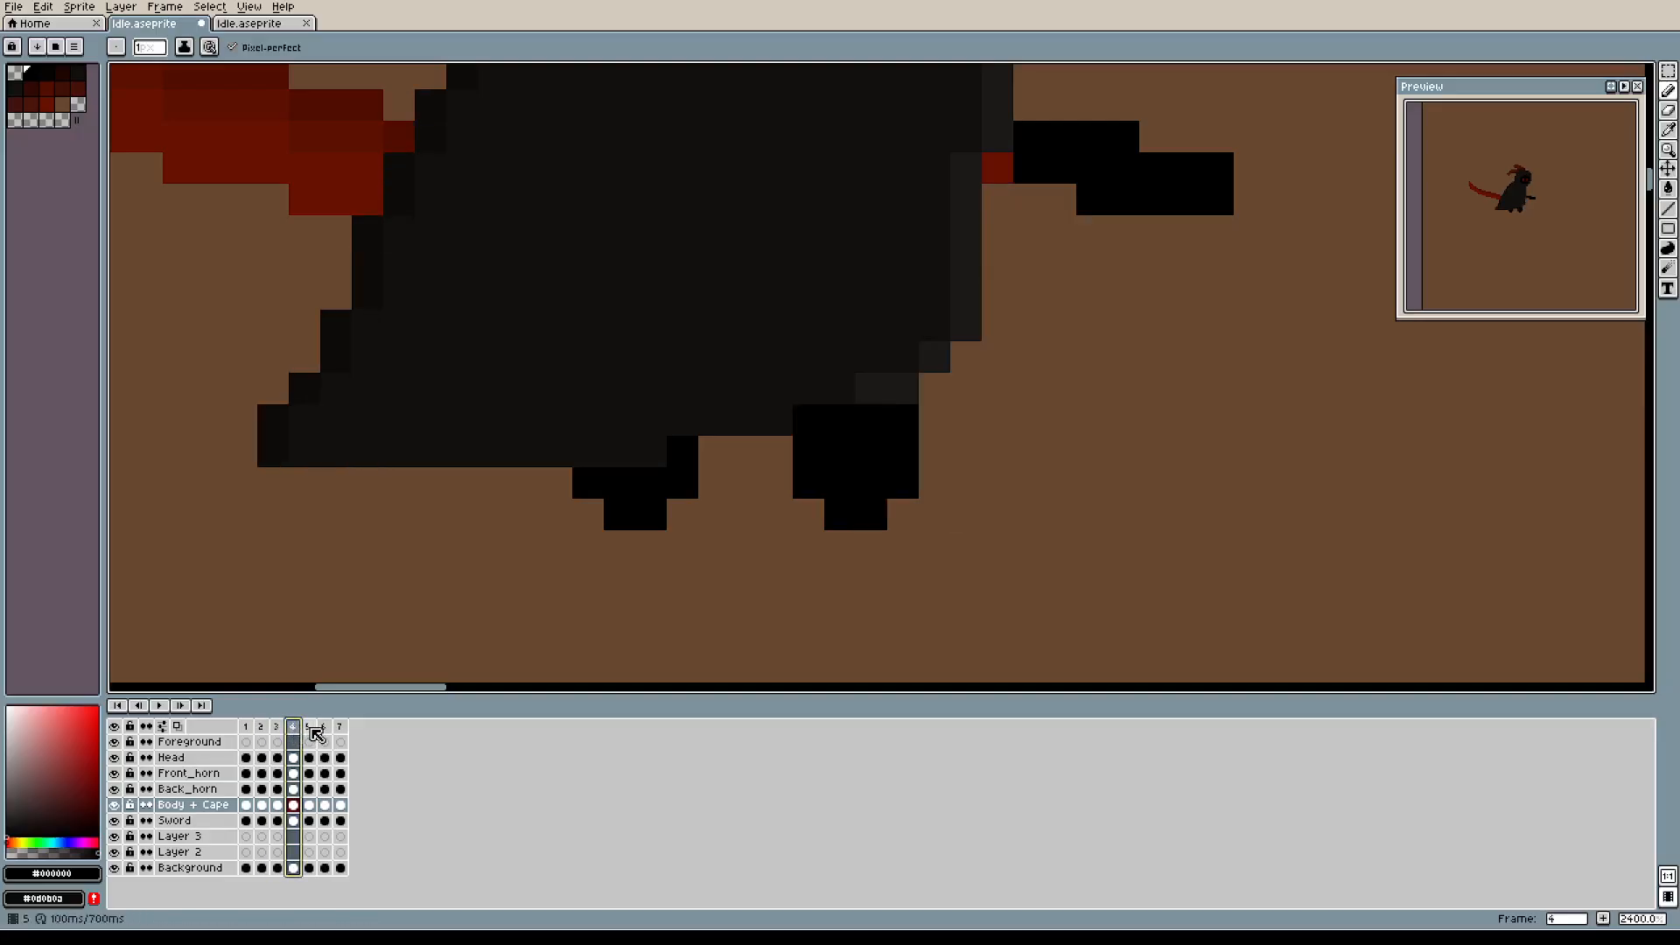
{"action": "left_click", "coordinate": [314, 732]}
Compare the leg poses from frame 1 through frame 5 with those in frame 7.
{"action": "left_click", "coordinate": [252, 730]}
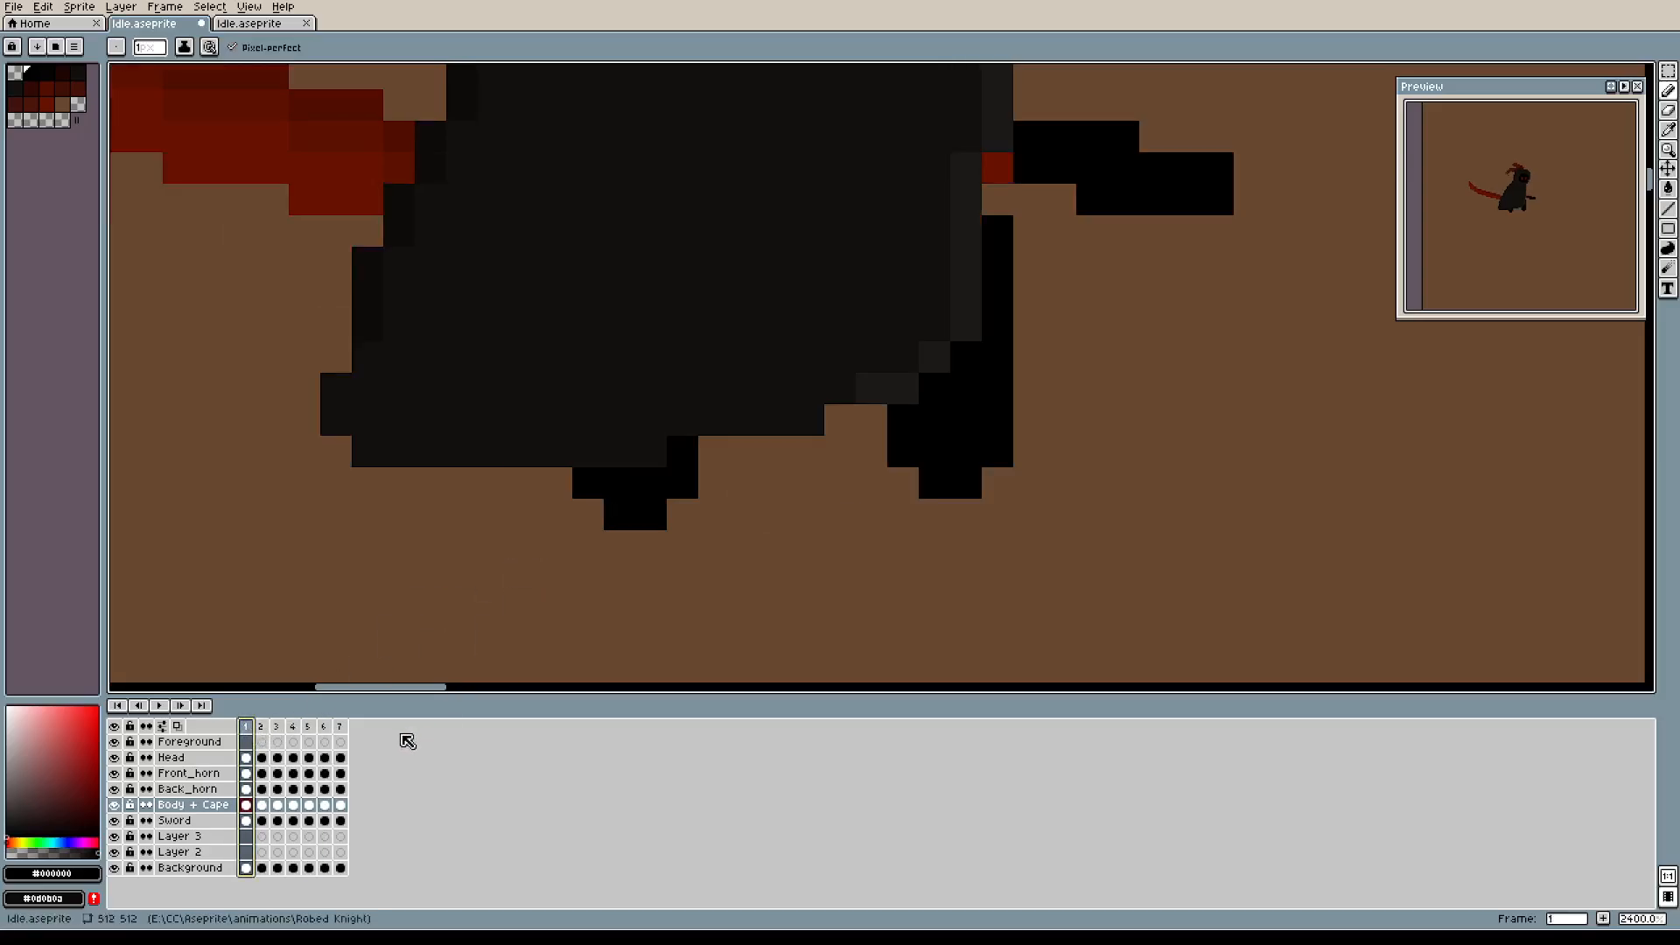
{"action": "left_click", "coordinate": [266, 733]}
{"action": "left_click", "coordinate": [249, 732]}
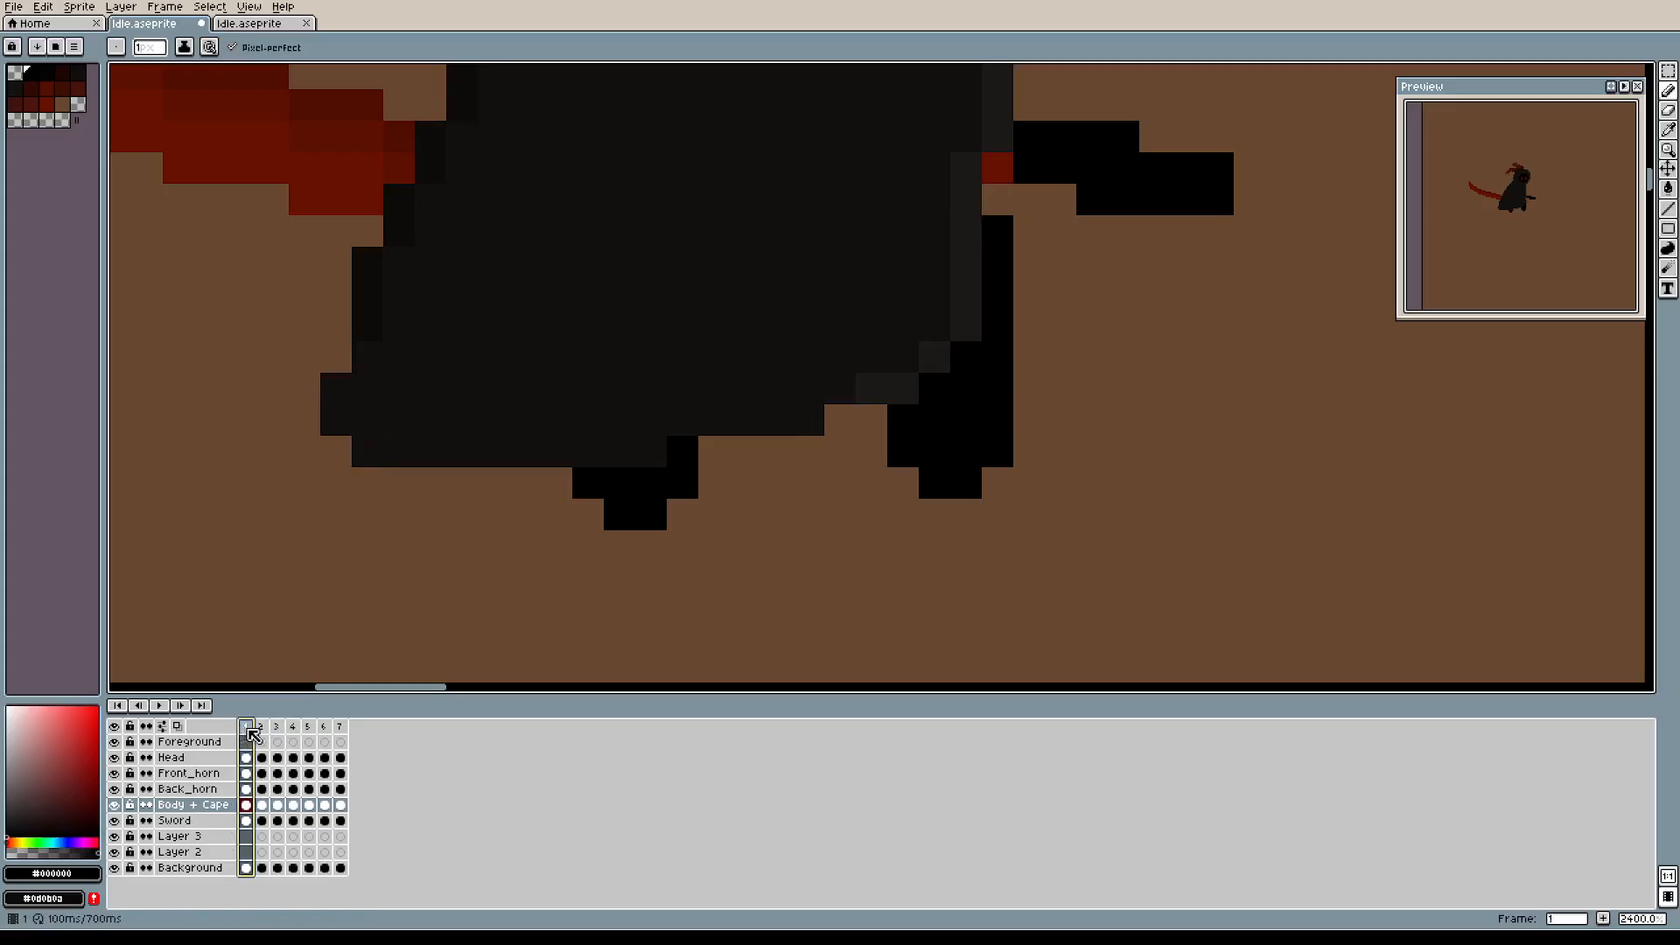
{"action": "left_click", "coordinate": [278, 732]}
{"action": "left_click", "coordinate": [262, 730]}
{"action": "left_click", "coordinate": [295, 730]}
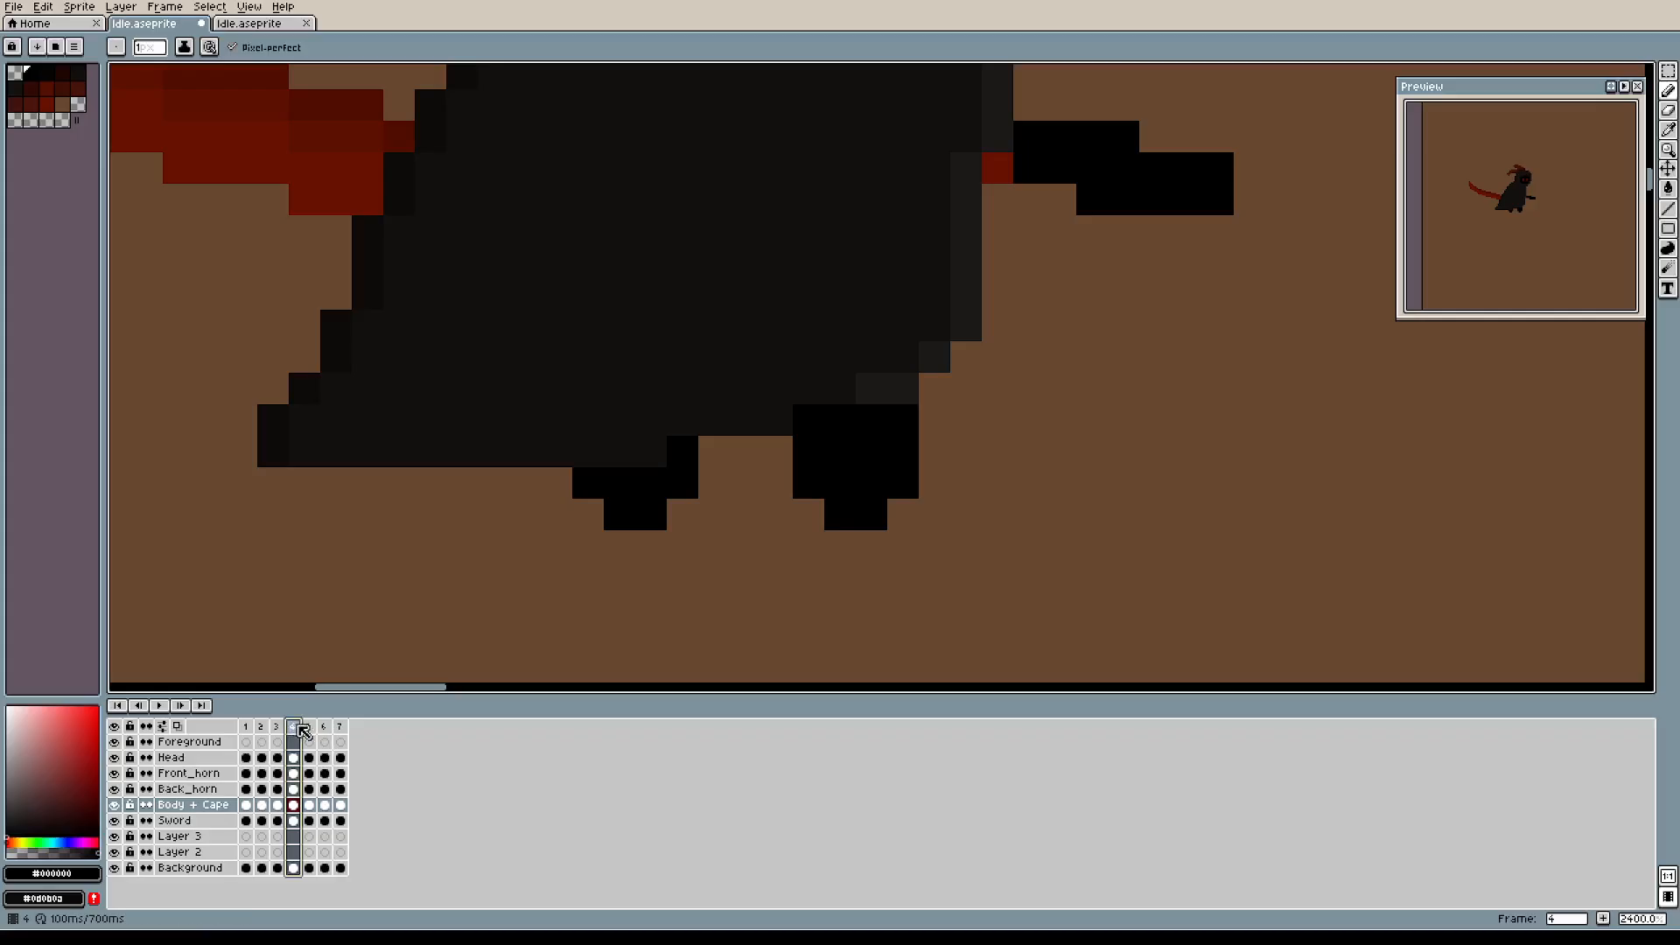
{"action": "left_click", "coordinate": [309, 730]}
{"action": "left_click", "coordinate": [338, 731]}
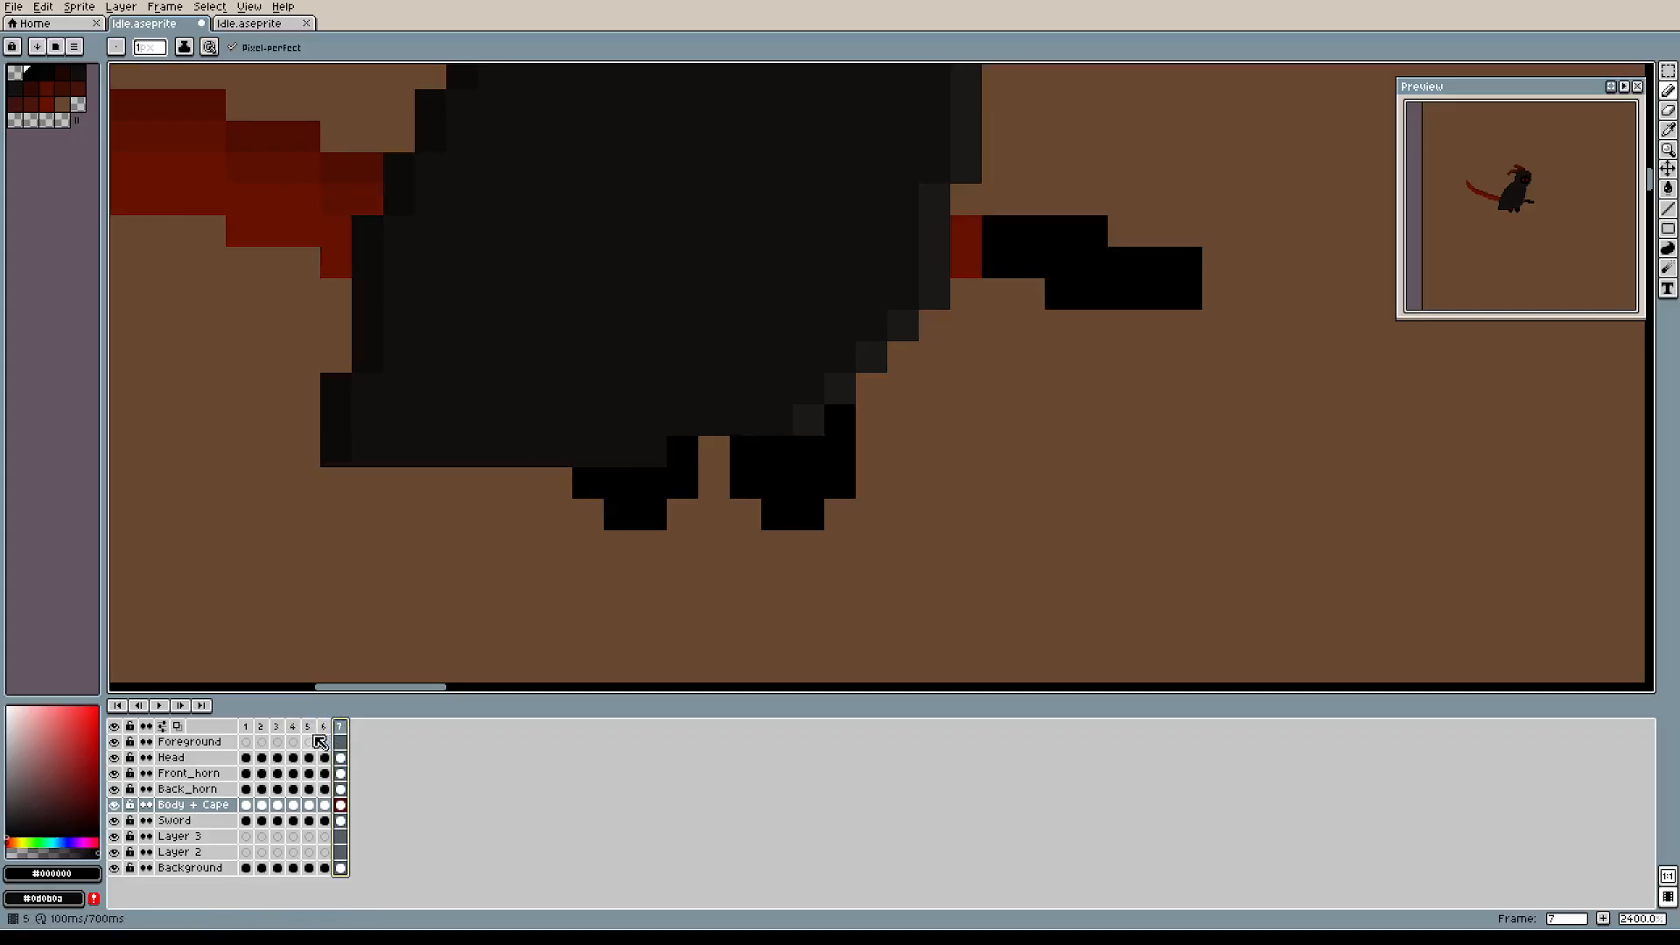
Compare the rear foot in frames 5, 6 and 7, and check frame 2 against frame 1, ending on frame 1.
{"action": "left_click", "coordinate": [310, 730]}
{"action": "left_click", "coordinate": [324, 730]}
{"action": "left_click", "coordinate": [340, 730]}
{"action": "left_click", "coordinate": [324, 731]}
{"action": "left_click", "coordinate": [308, 732]}
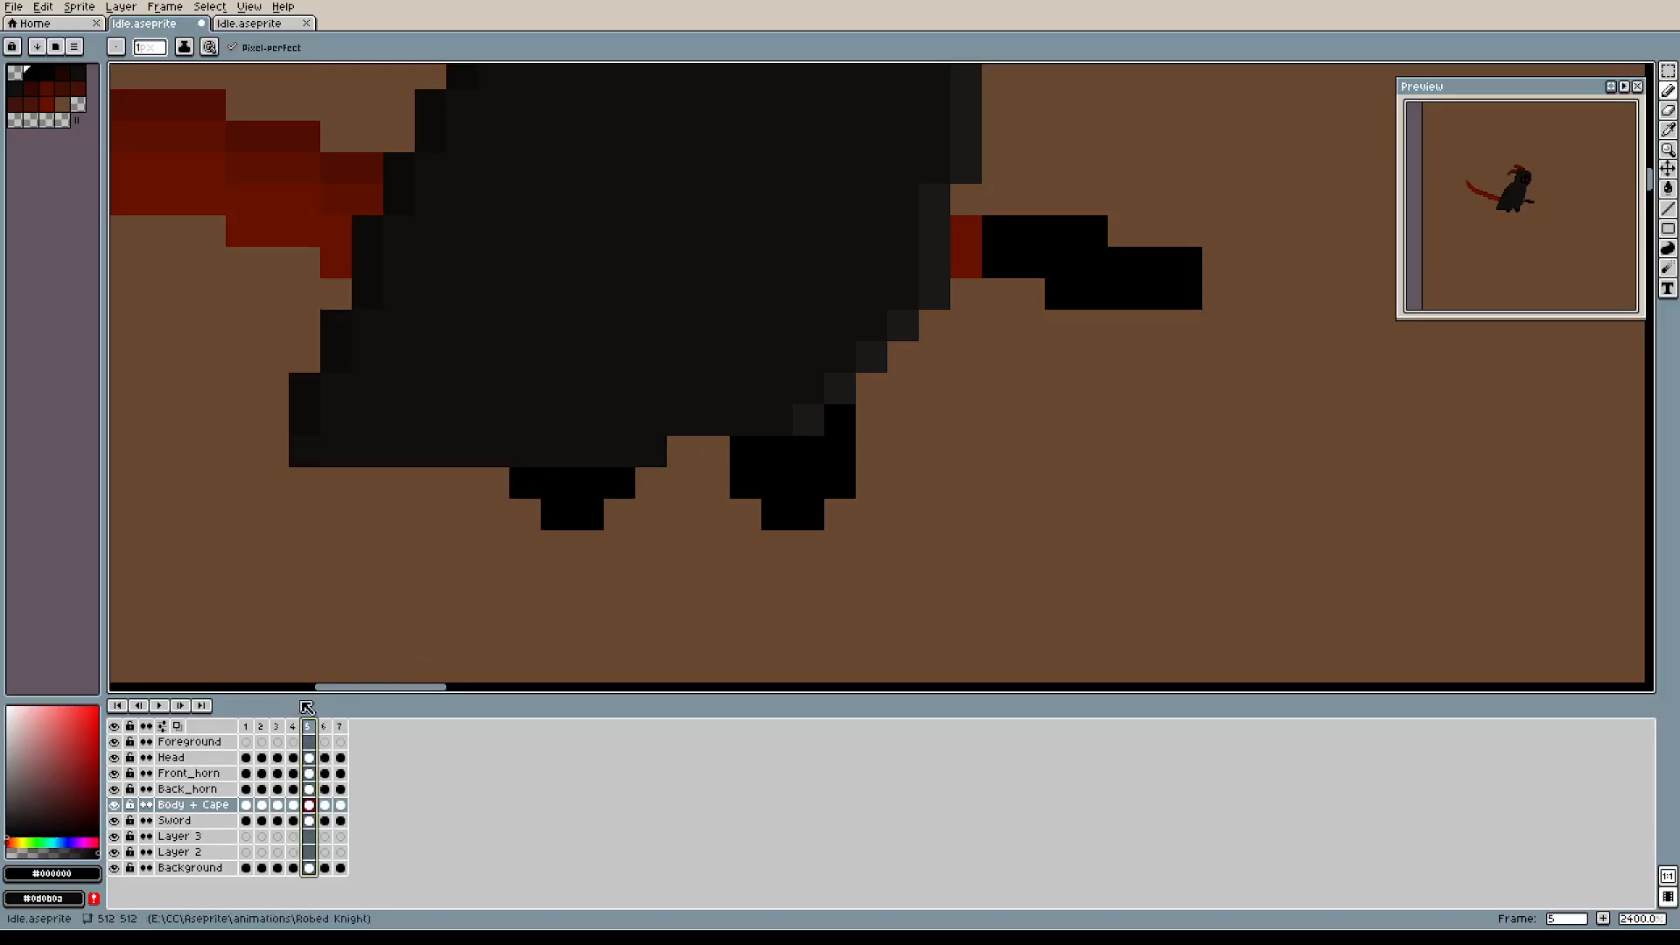
{"action": "left_click", "coordinate": [259, 730]}
{"action": "left_click", "coordinate": [246, 730]}
{"action": "left_click", "coordinate": [260, 730]}
{"action": "left_click", "coordinate": [247, 730]}
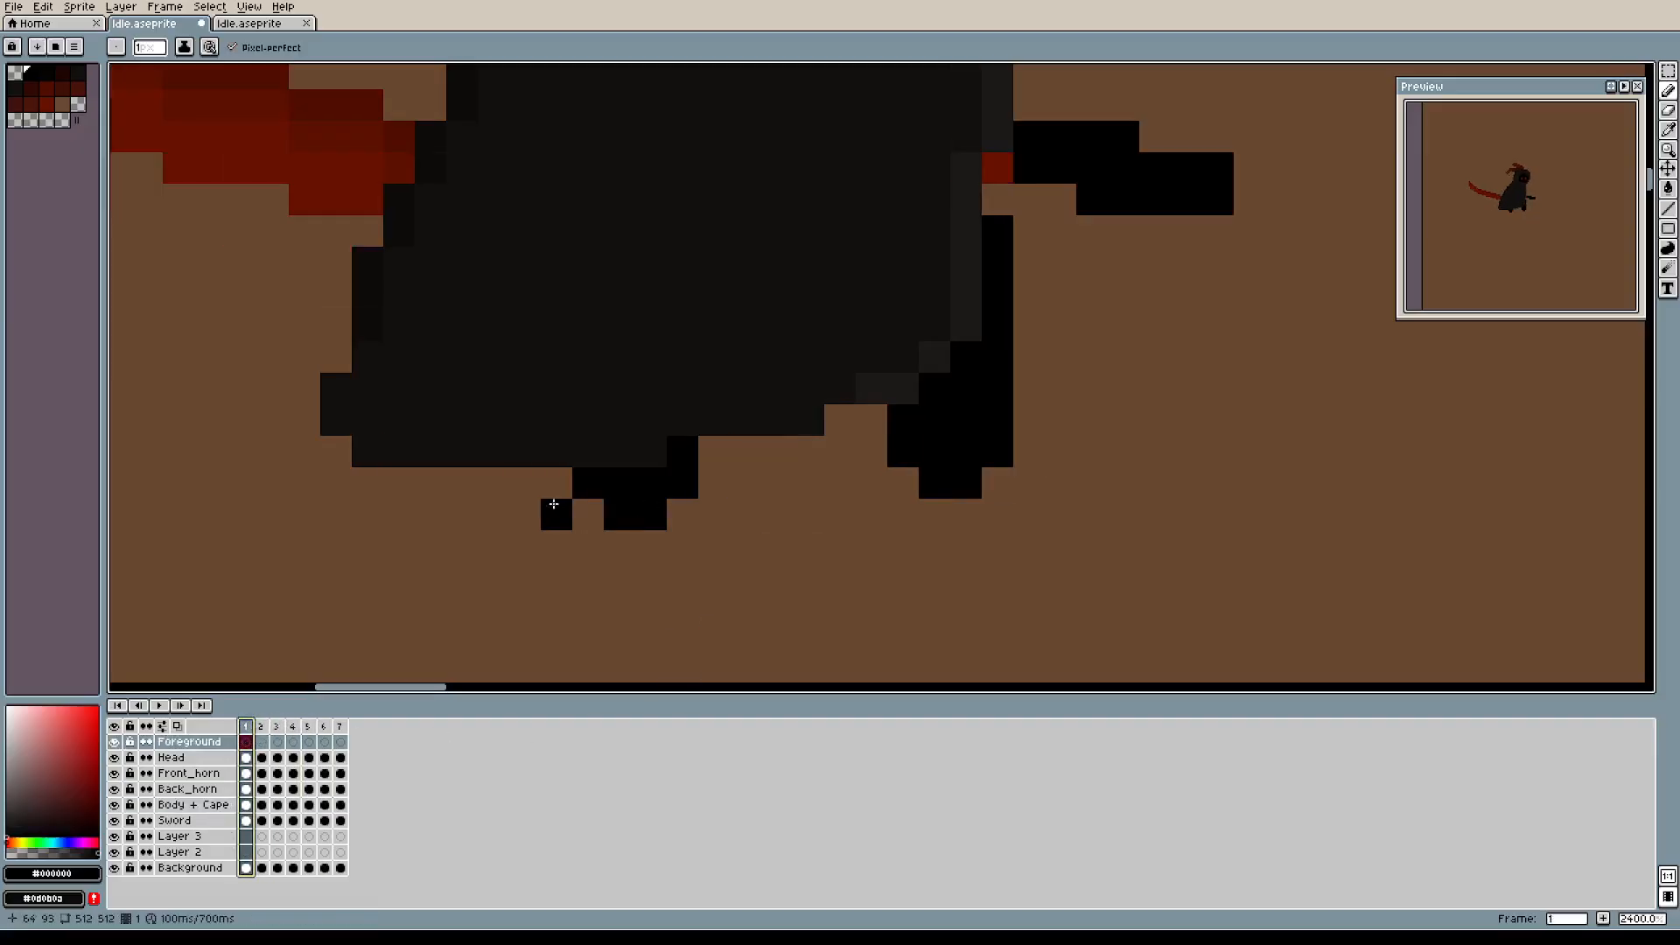
{"action": "left_click", "coordinate": [549, 490]}
{"action": "left_click", "coordinate": [555, 507]}
{"action": "left_click", "coordinate": [525, 484]}
{"action": "key", "text": "e"}
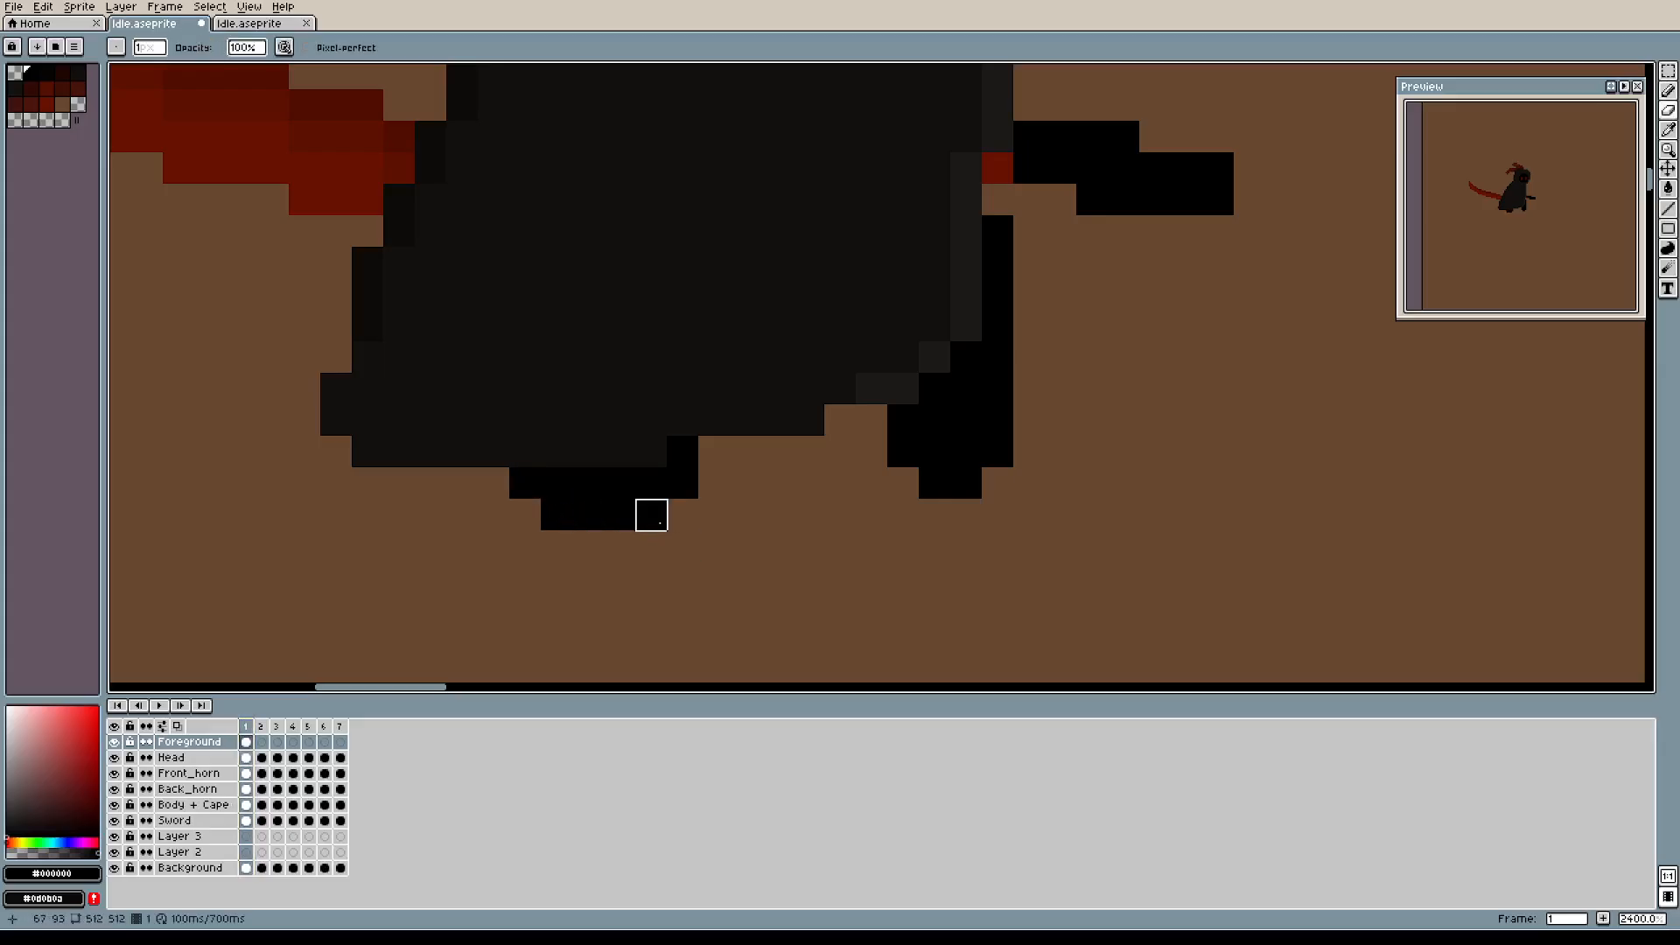
{"action": "mouse_move", "coordinate": [526, 483]}
{"action": "left_mouse_down"}
{"action": "mouse_move", "coordinate": [651, 514]}
{"action": "mouse_move", "coordinate": [491, 513]}
{"action": "left_mouse_up"}
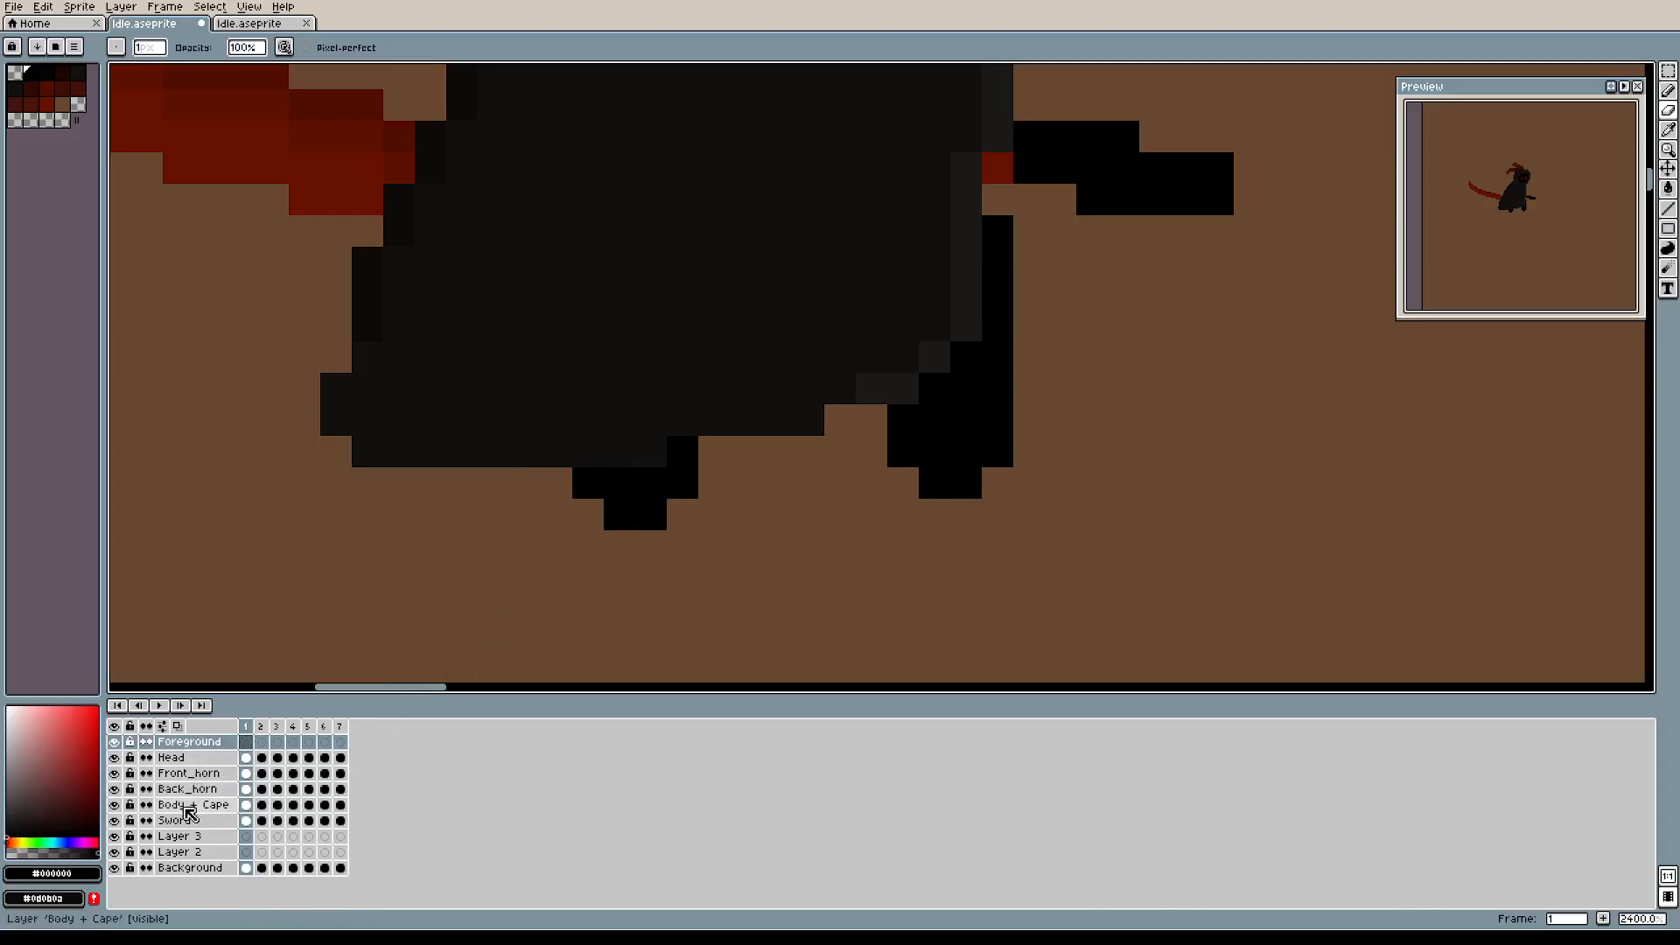
Redraw the rear foot two pixels further back in black on frame 1's Body + Cape layer and erase its old forward pixels.
{"action": "left_click", "coordinate": [187, 804]}
{"action": "key", "text": "b"}
{"action": "left_click_drag", "start_coordinate": [556, 515], "coordinate": [525, 484]}
{"action": "left_click", "coordinate": [557, 483]}
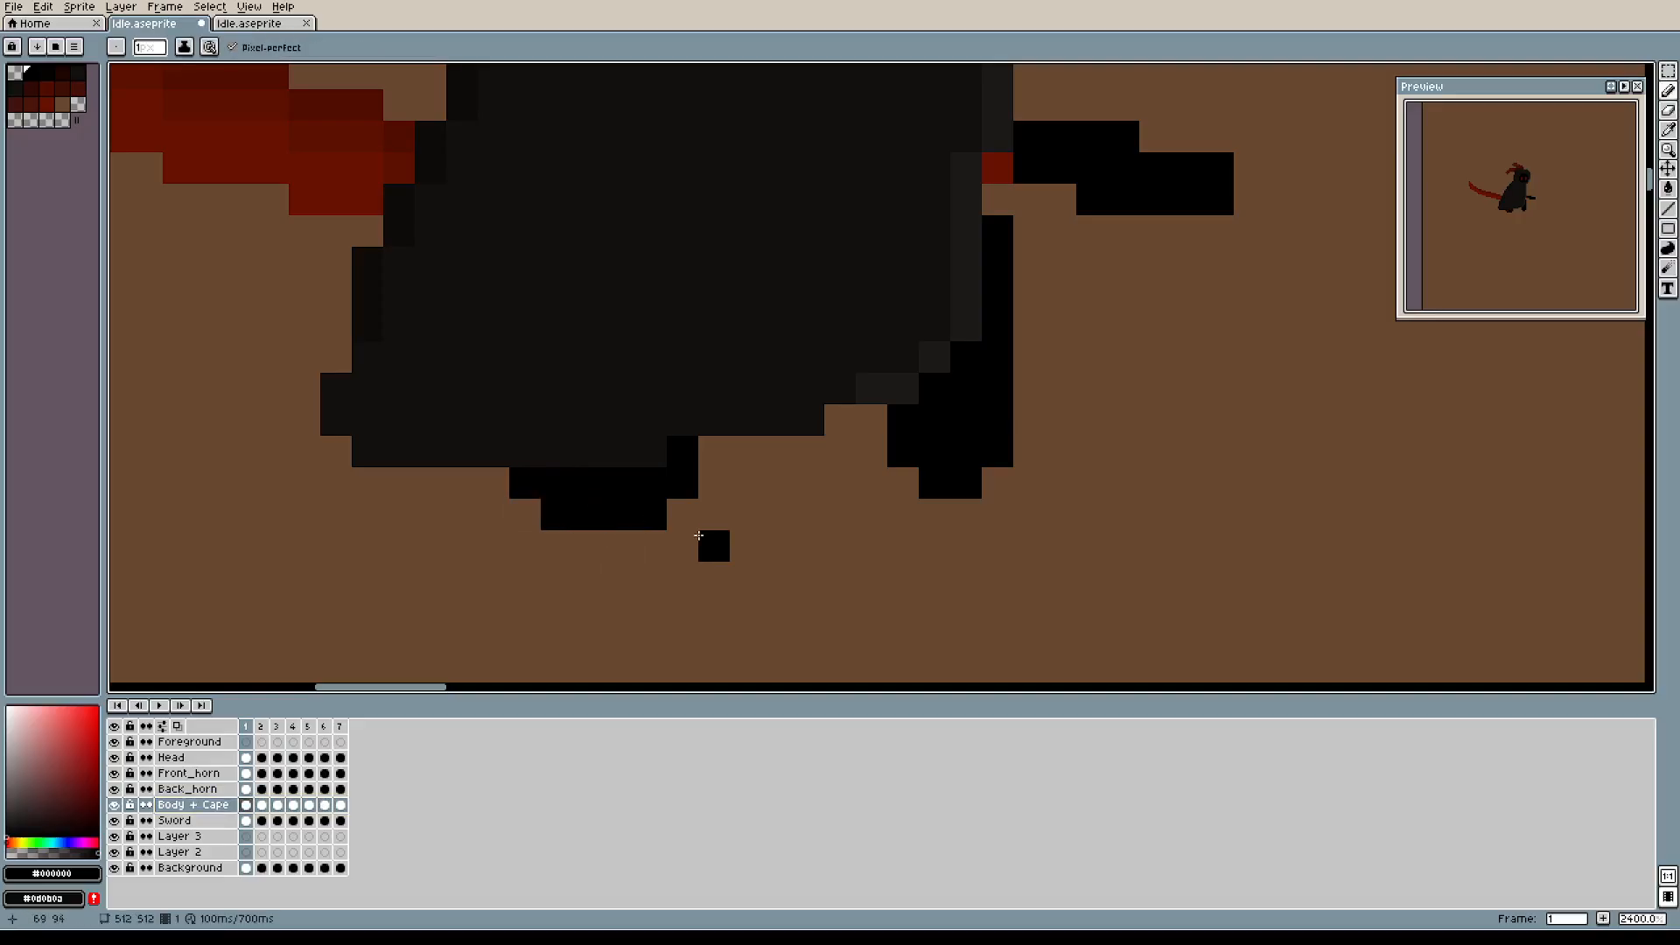
{"action": "key", "text": "e"}
{"action": "mouse_move", "coordinate": [619, 512]}
{"action": "left_mouse_down"}
{"action": "mouse_move", "coordinate": [644, 486]}
{"action": "mouse_move", "coordinate": [683, 451]}
{"action": "left_mouse_up"}
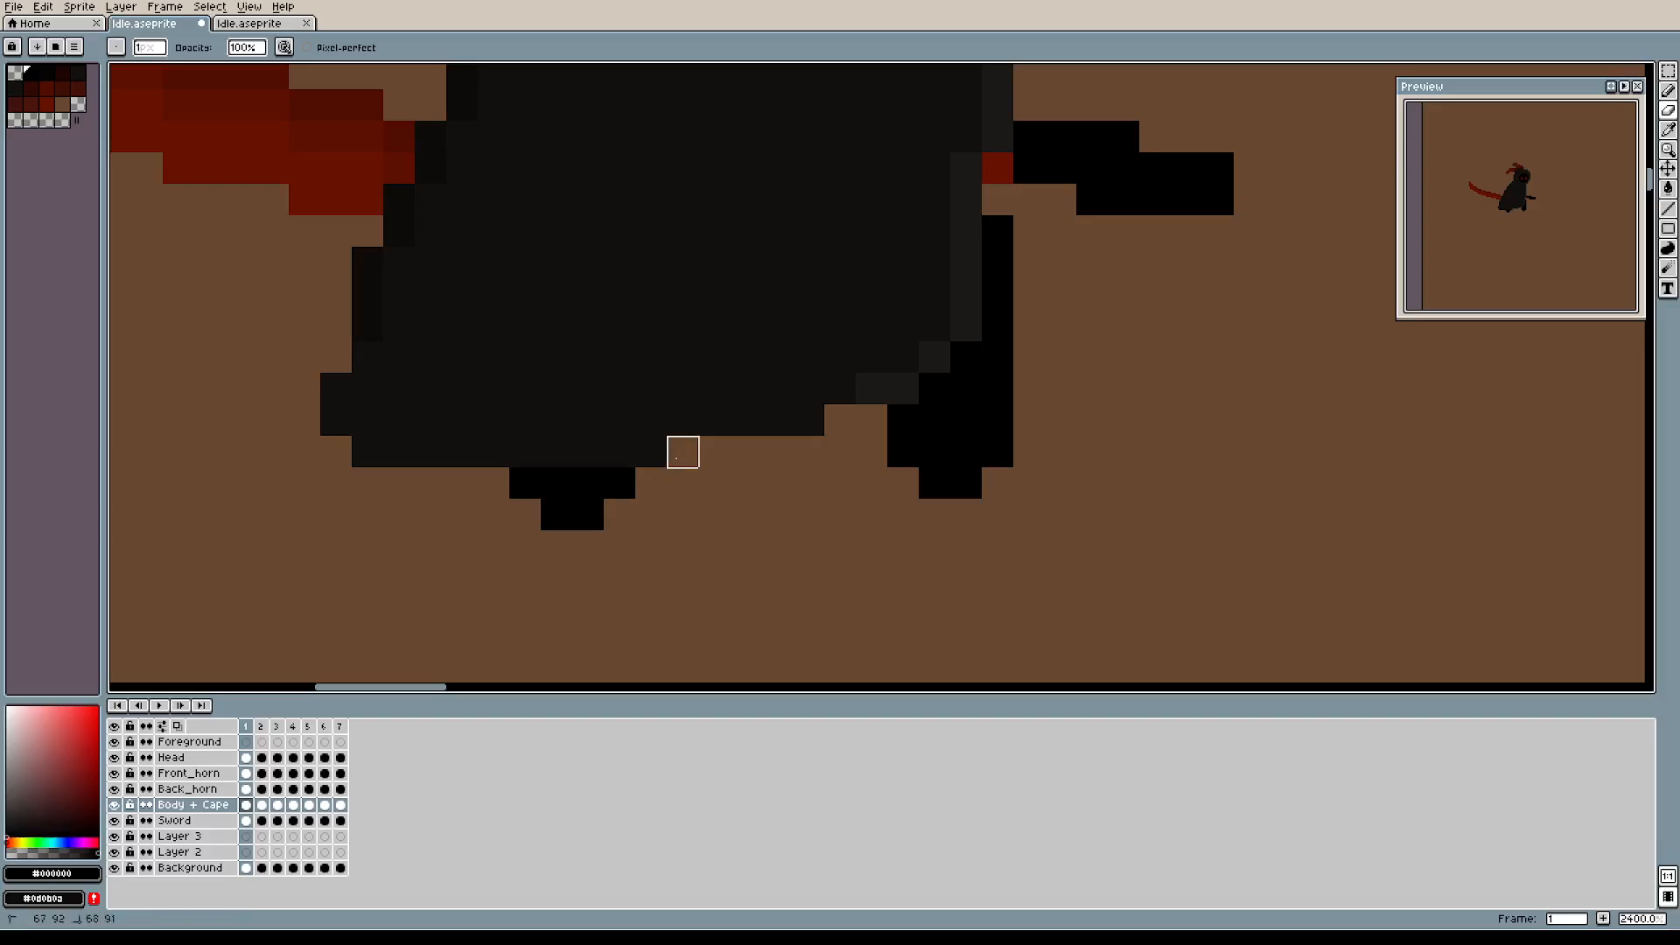
Compare the rear foot's position across frames 1, 2 and 3.
{"action": "left_click", "coordinate": [266, 729]}
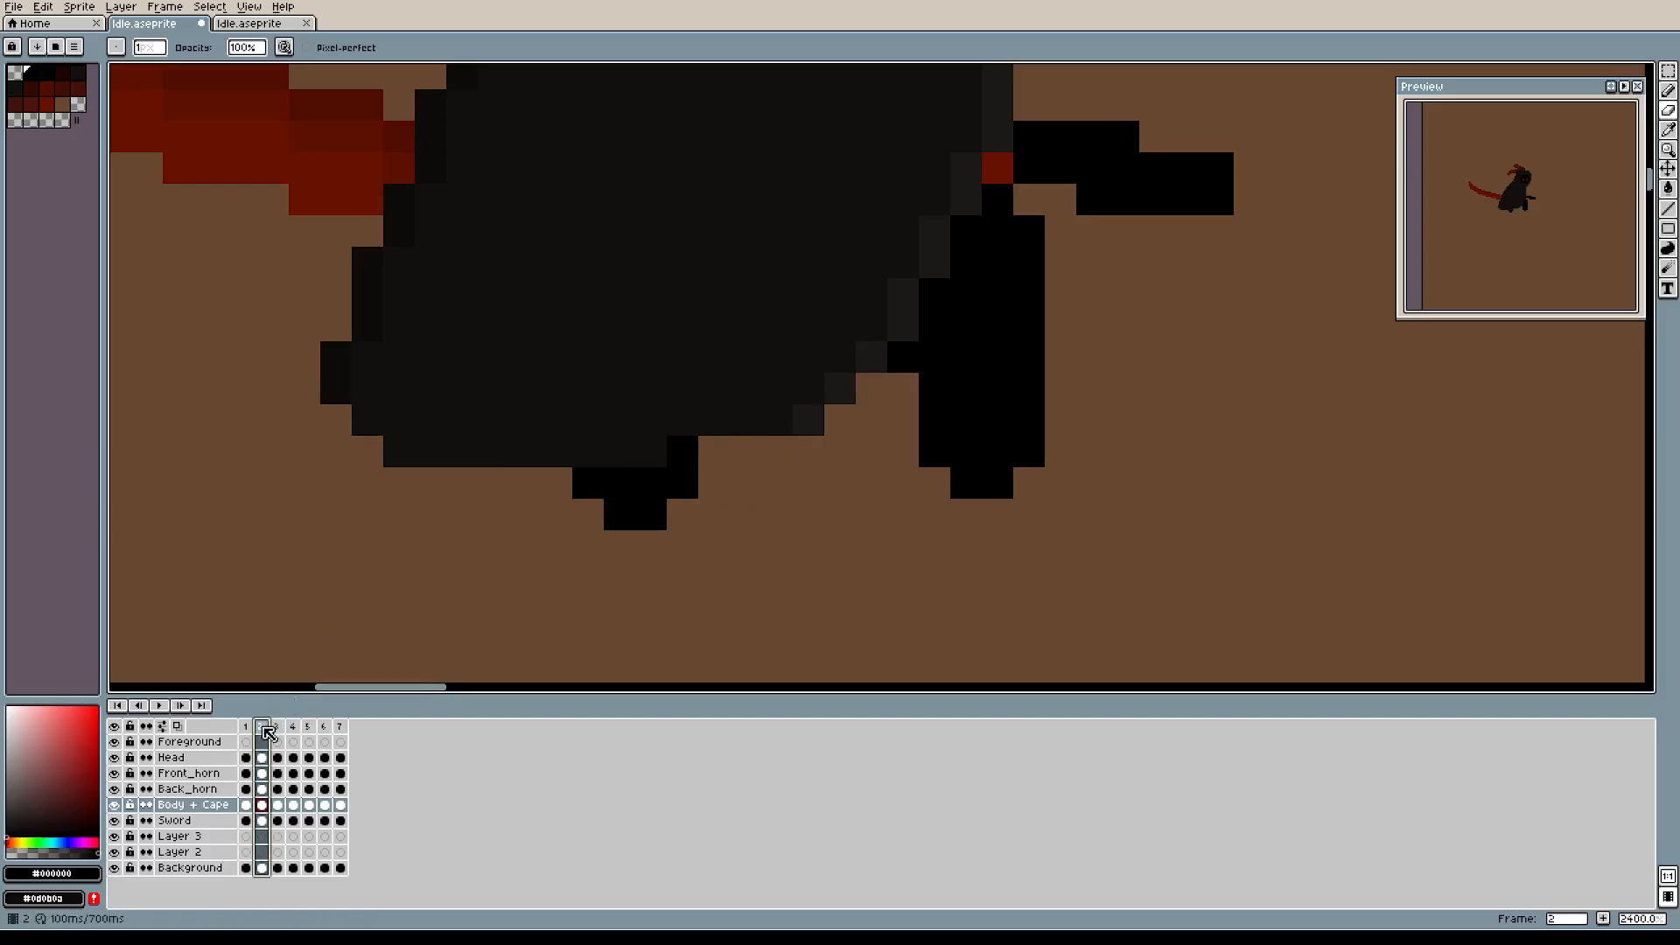
{"action": "left_click", "coordinate": [249, 728]}
{"action": "left_click", "coordinate": [262, 728]}
{"action": "left_click", "coordinate": [247, 728]}
{"action": "left_click", "coordinate": [262, 728]}
{"action": "left_click", "coordinate": [278, 728]}
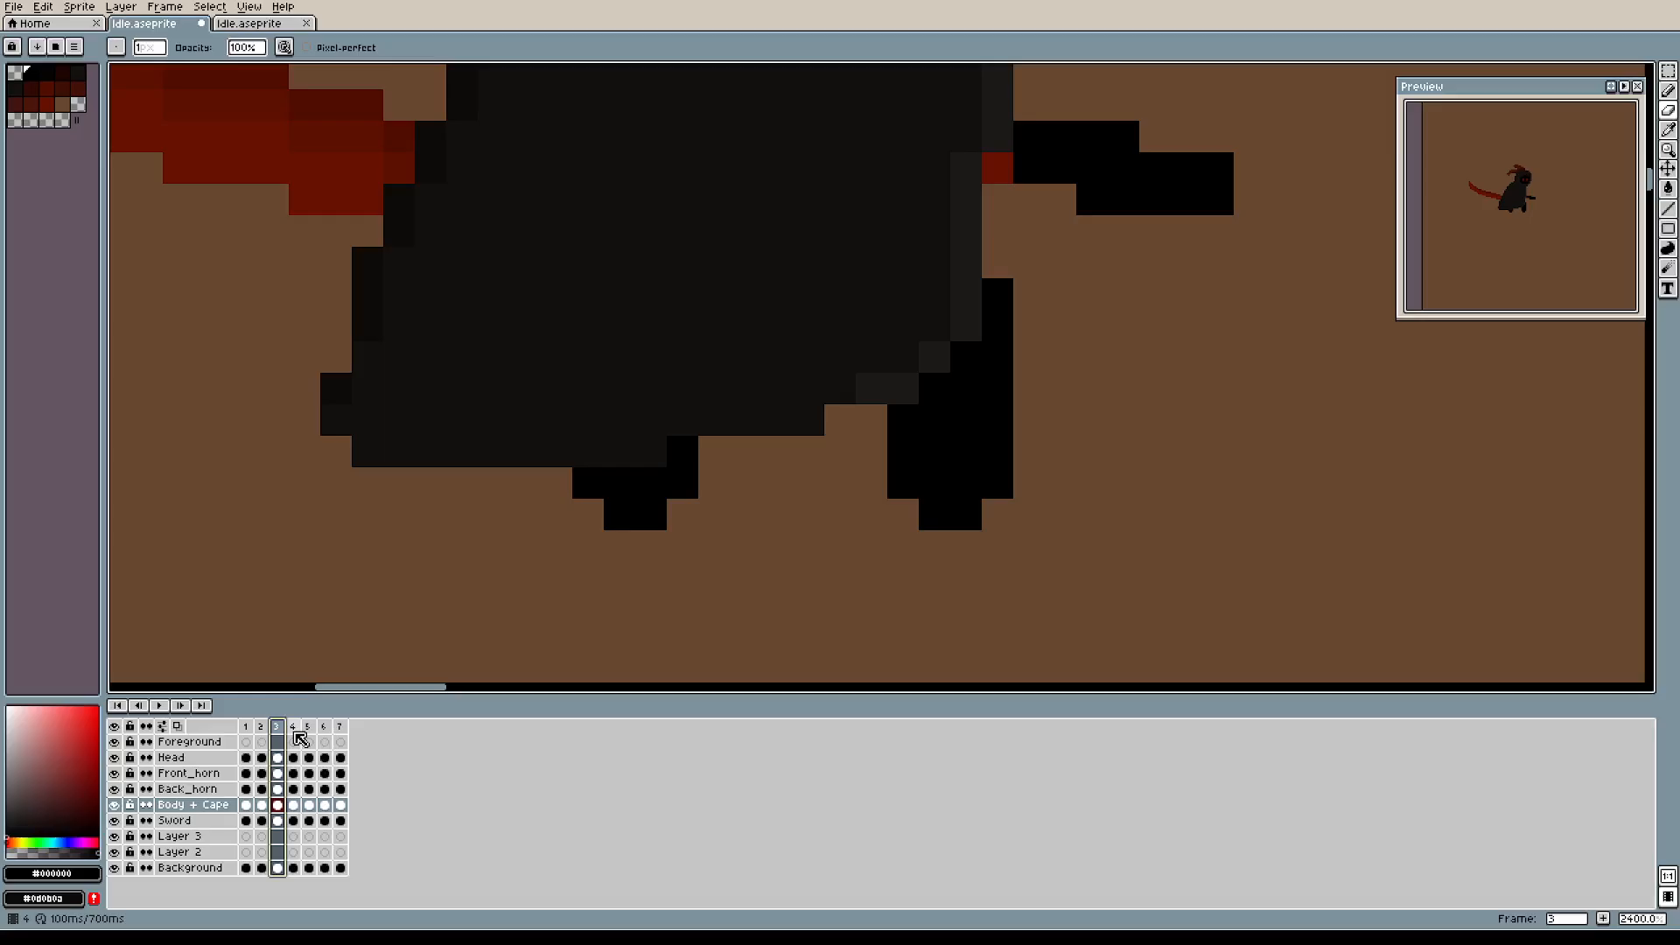
Shift the rear foot on frame 4's Body + Cape layer one pixel forward, erasing its back edge and adding black pixels in front.
{"action": "left_click", "coordinate": [294, 728]}
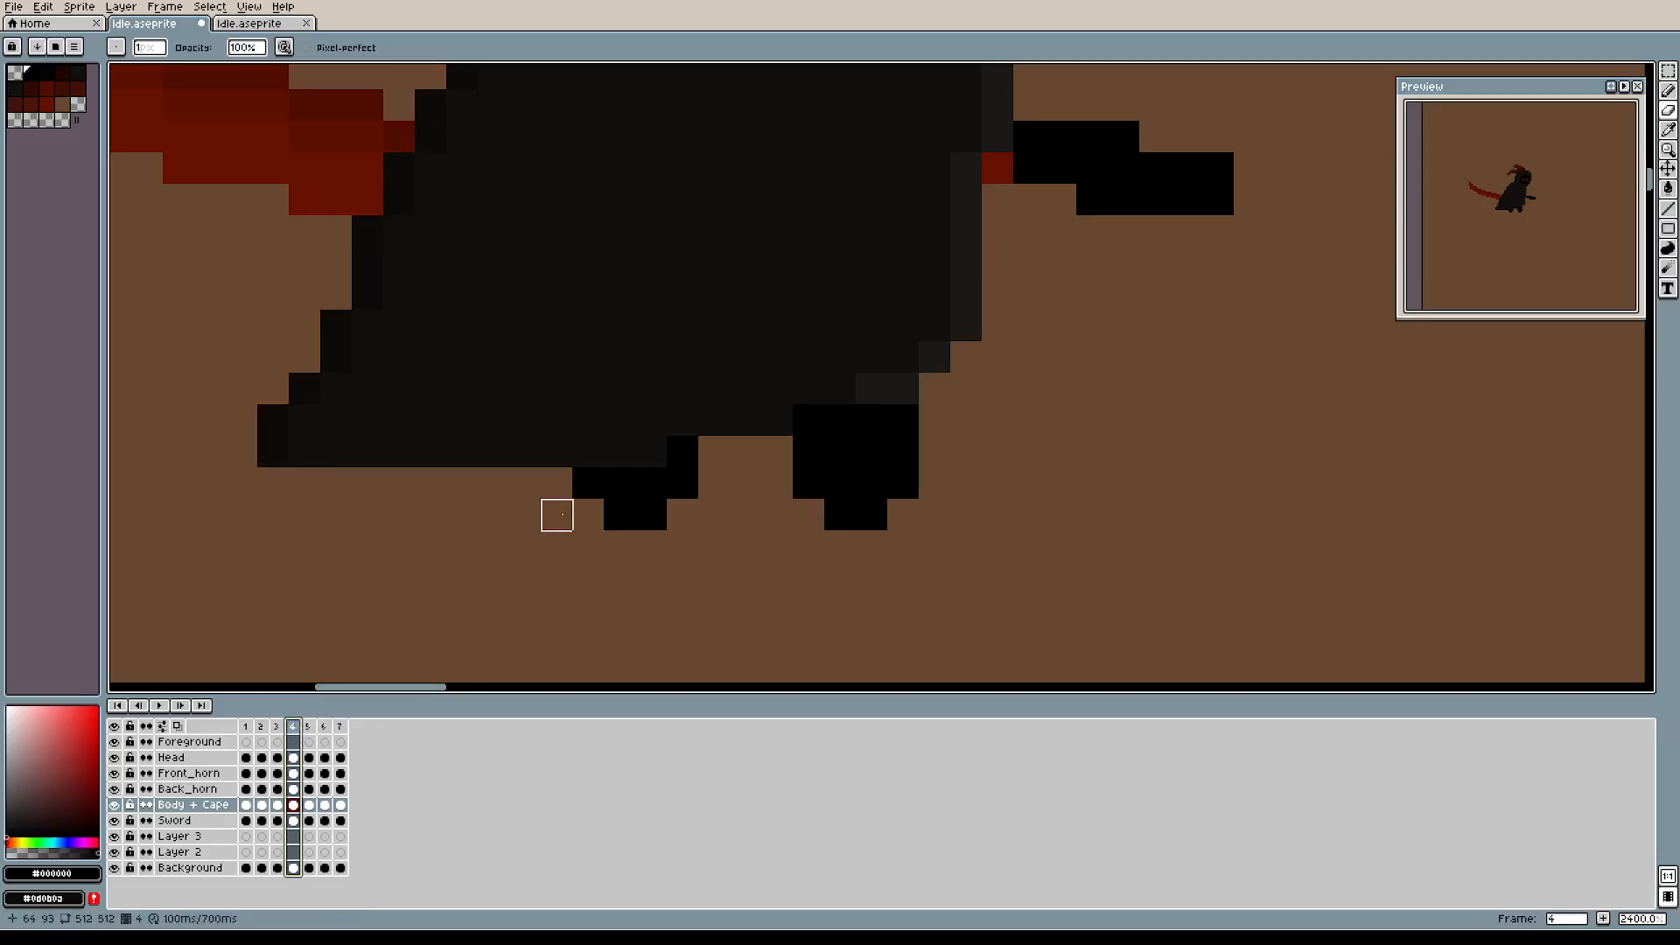
{"action": "left_click", "coordinate": [619, 513]}
{"action": "key", "text": "v"}
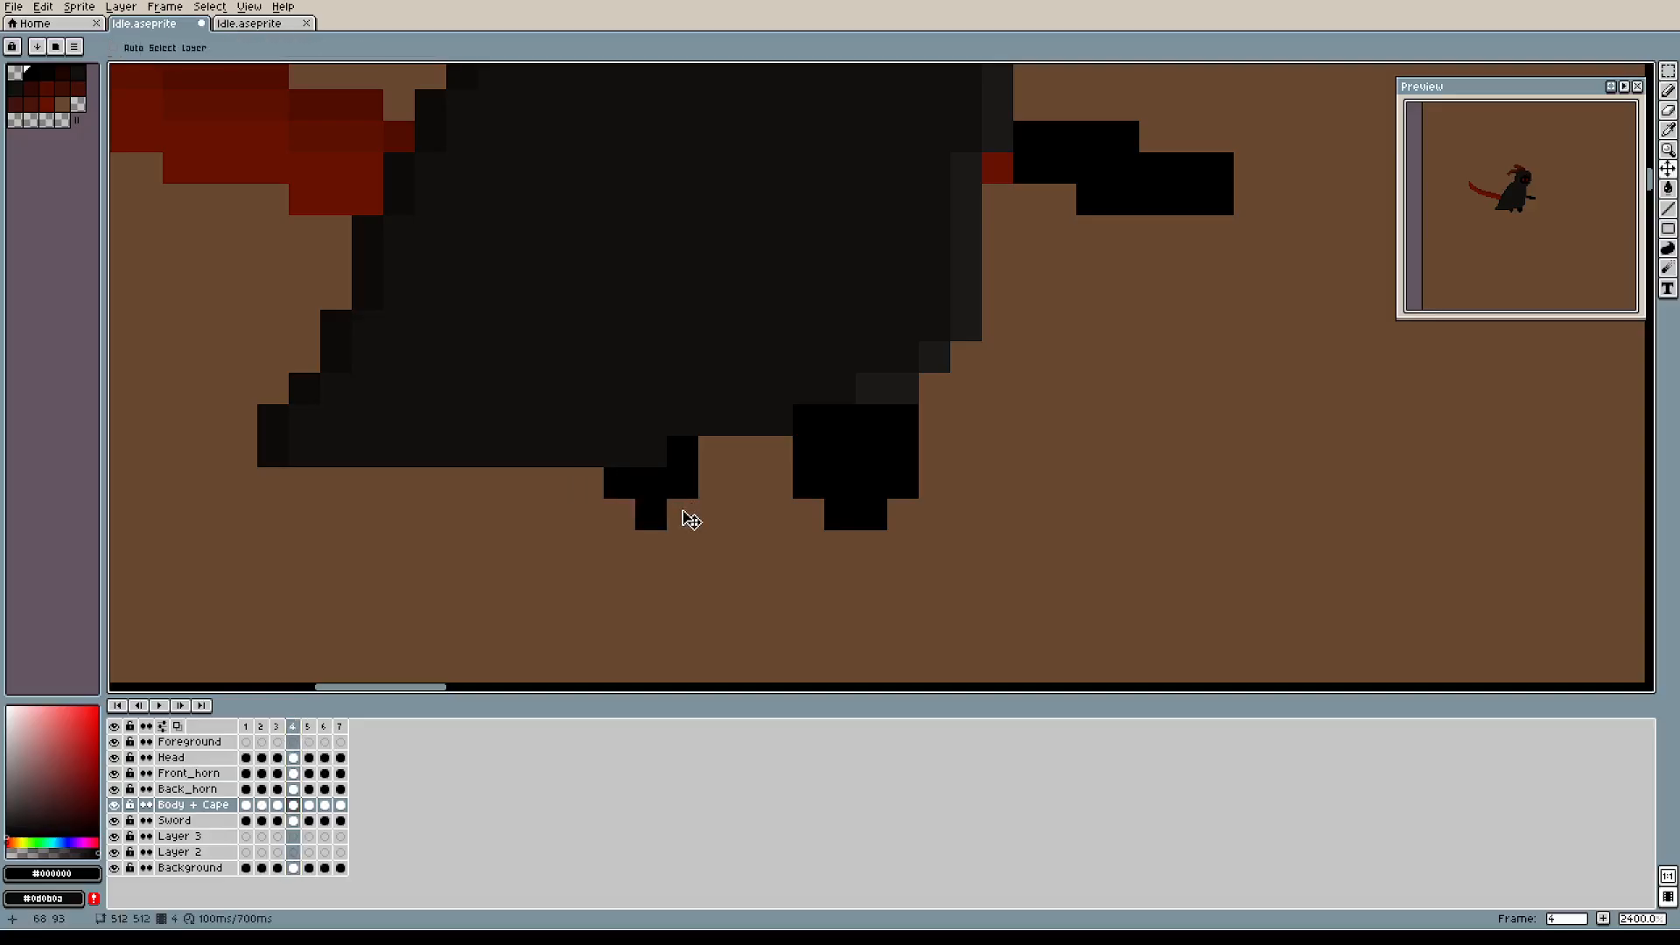
{"action": "key", "text": "b"}
{"action": "left_click", "coordinate": [682, 515]}
{"action": "left_click", "coordinate": [714, 483]}
{"action": "left_click", "coordinate": [714, 452]}
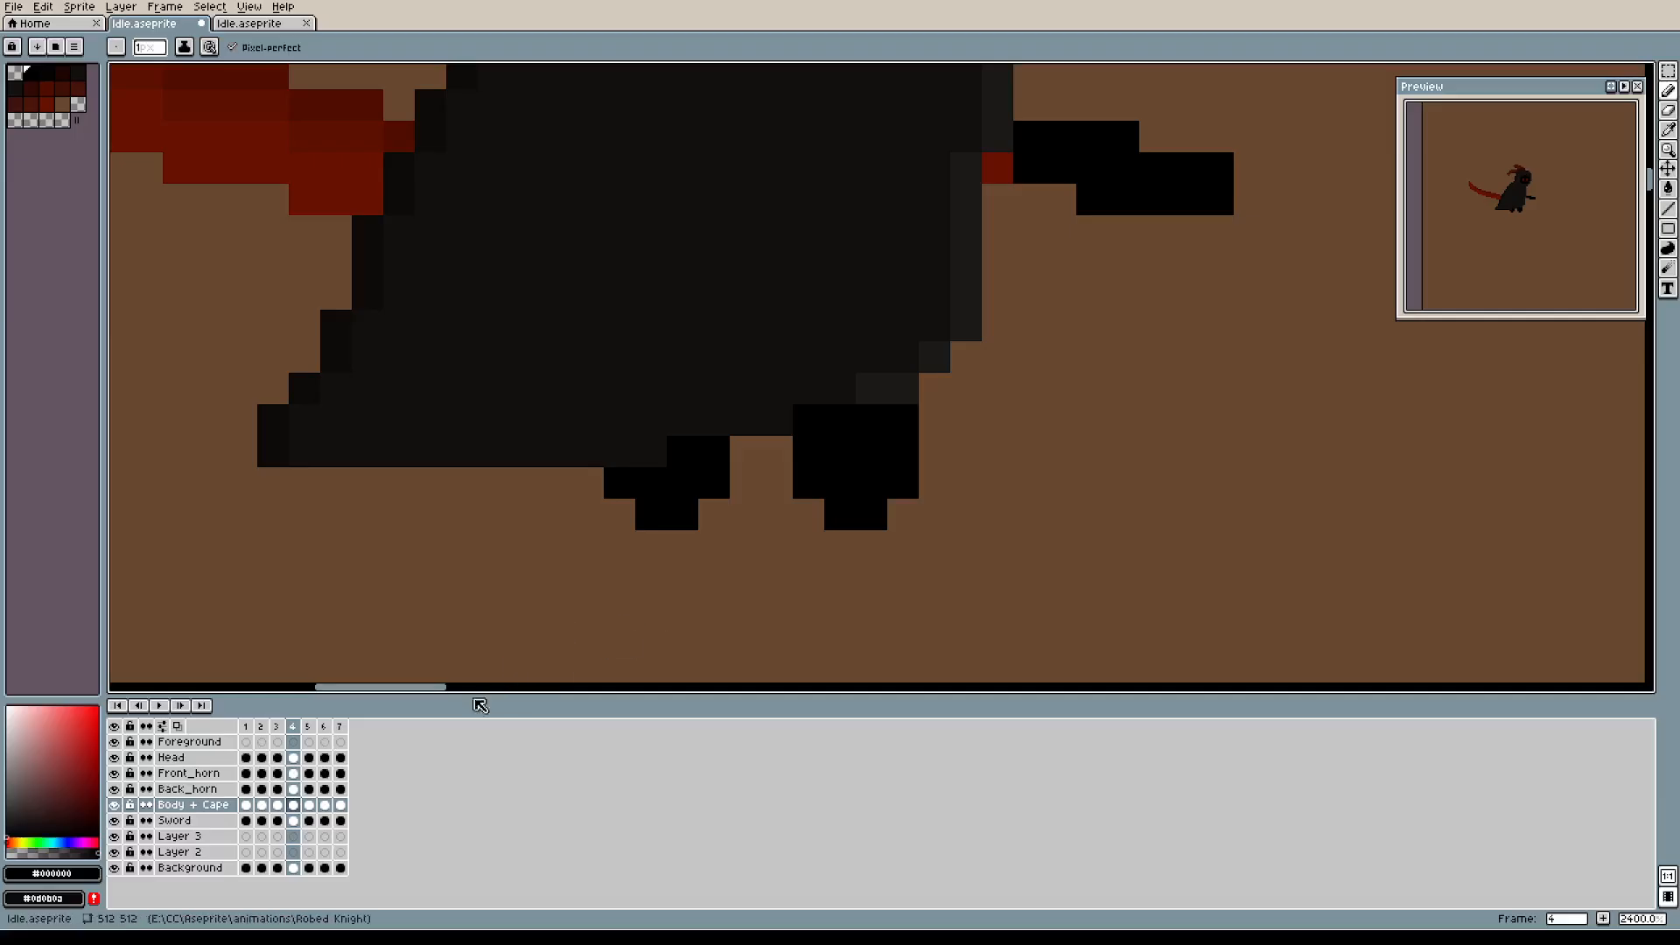
Check frame 4 against frame 5, and redraw frame 3's rear foot two pixels further back in black, erasing its old forward pixels.
{"action": "left_click", "coordinate": [309, 727]}
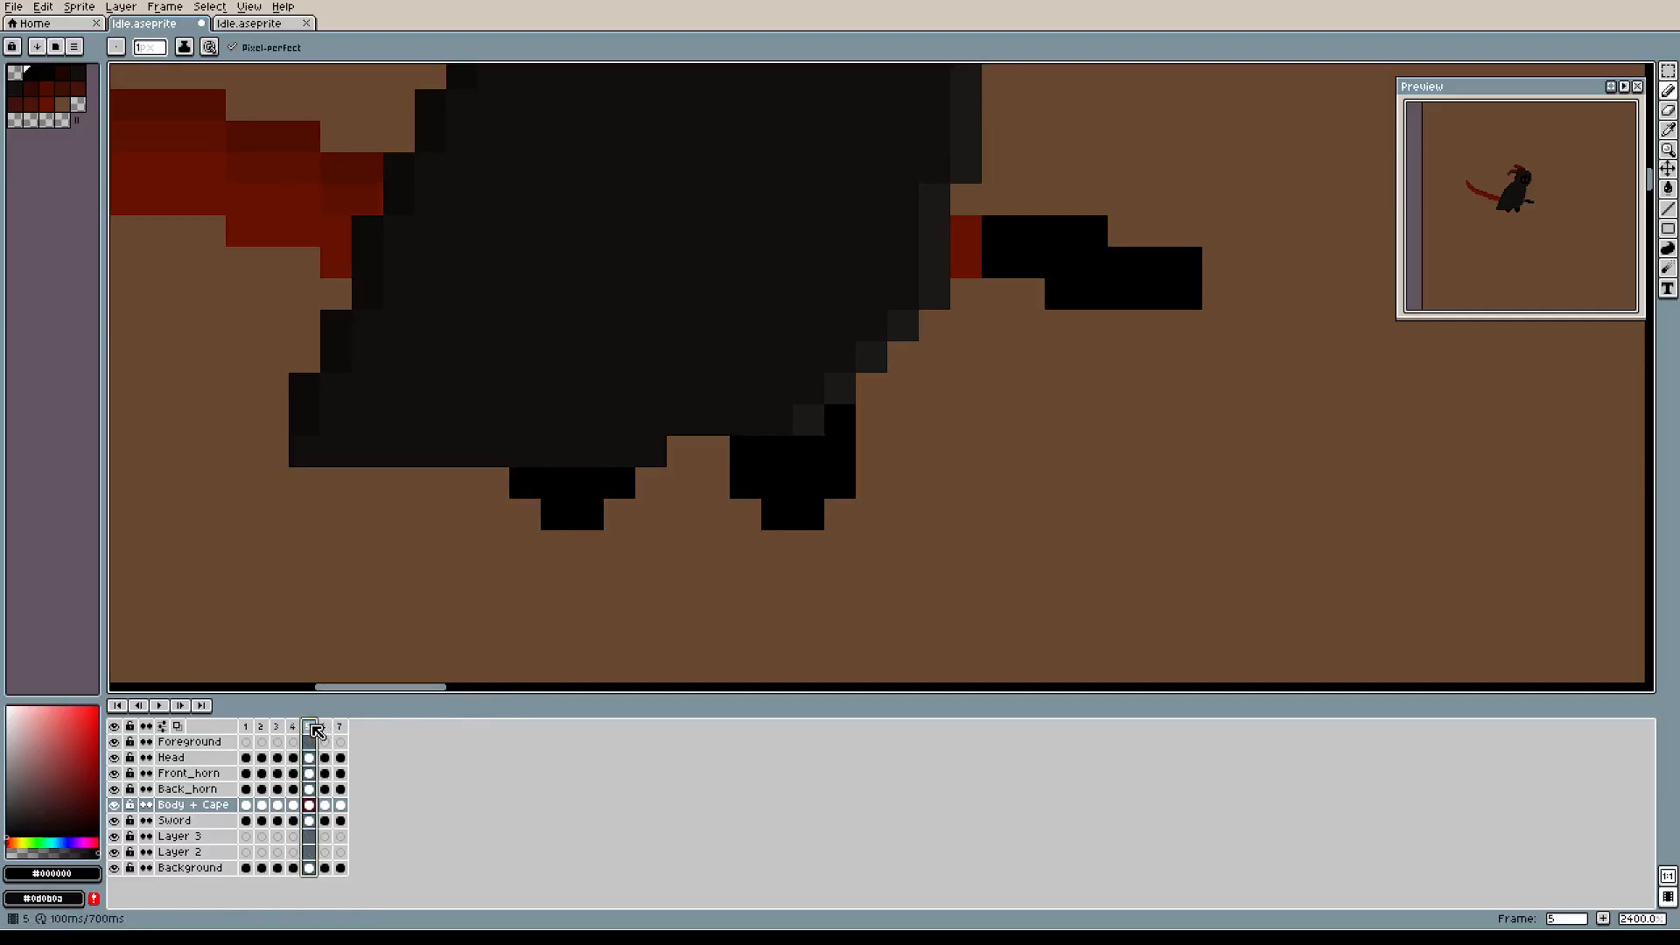
{"action": "left_click", "coordinate": [293, 728]}
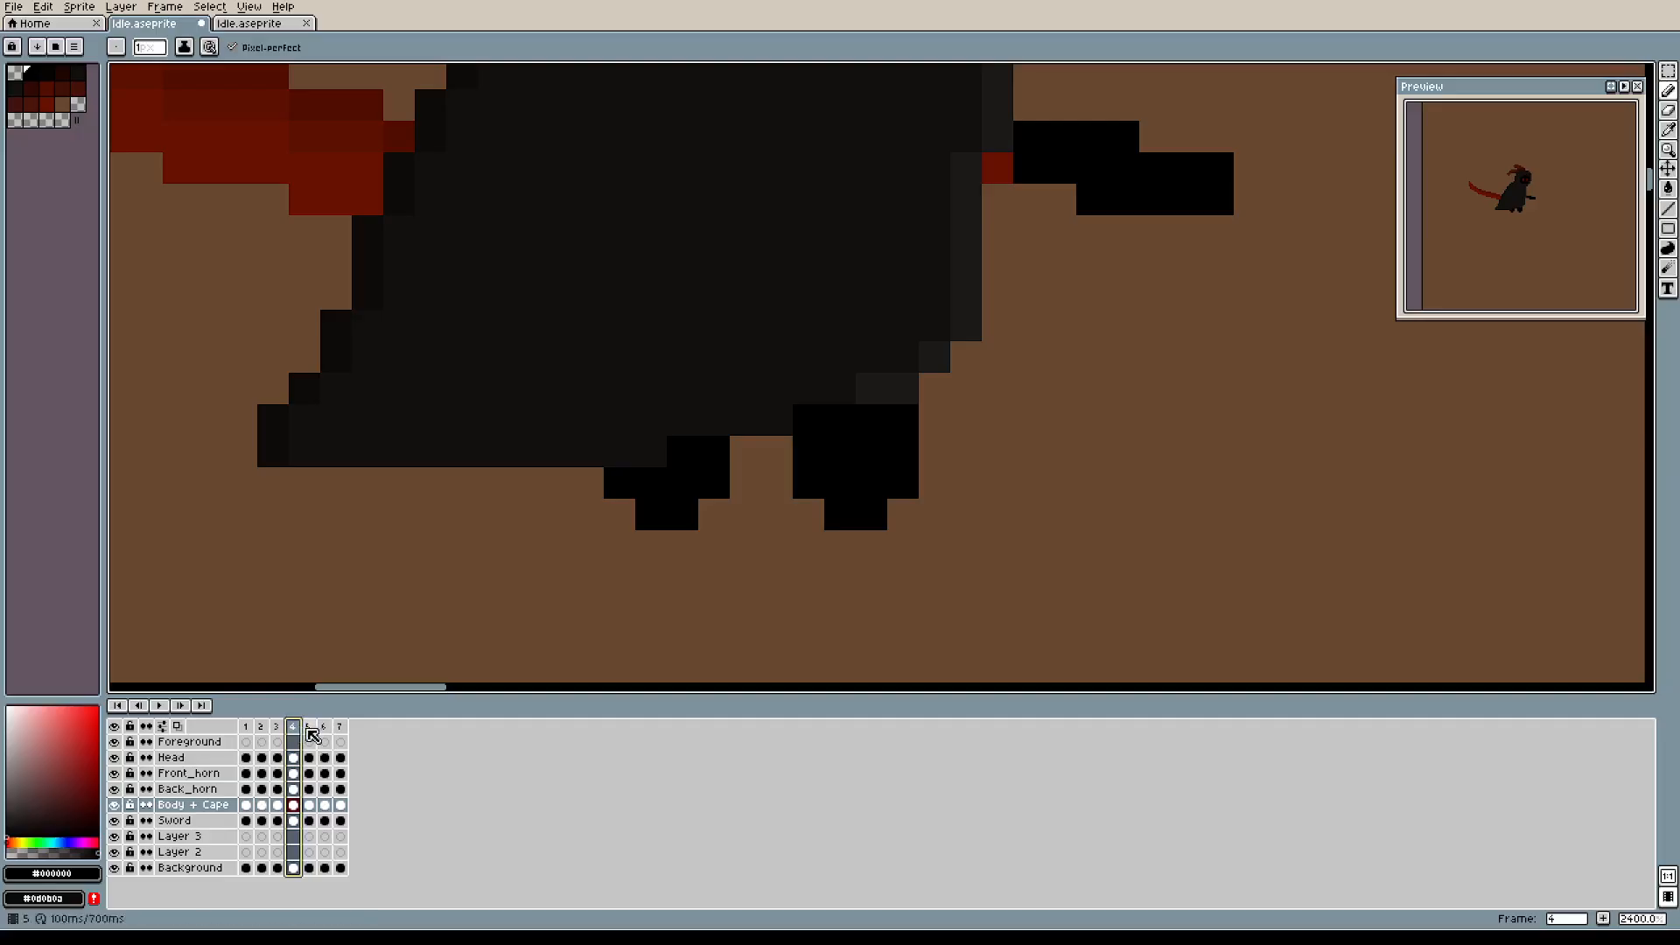
{"action": "left_click", "coordinate": [311, 727]}
{"action": "left_click", "coordinate": [277, 728]}
{"action": "key", "text": "e"}
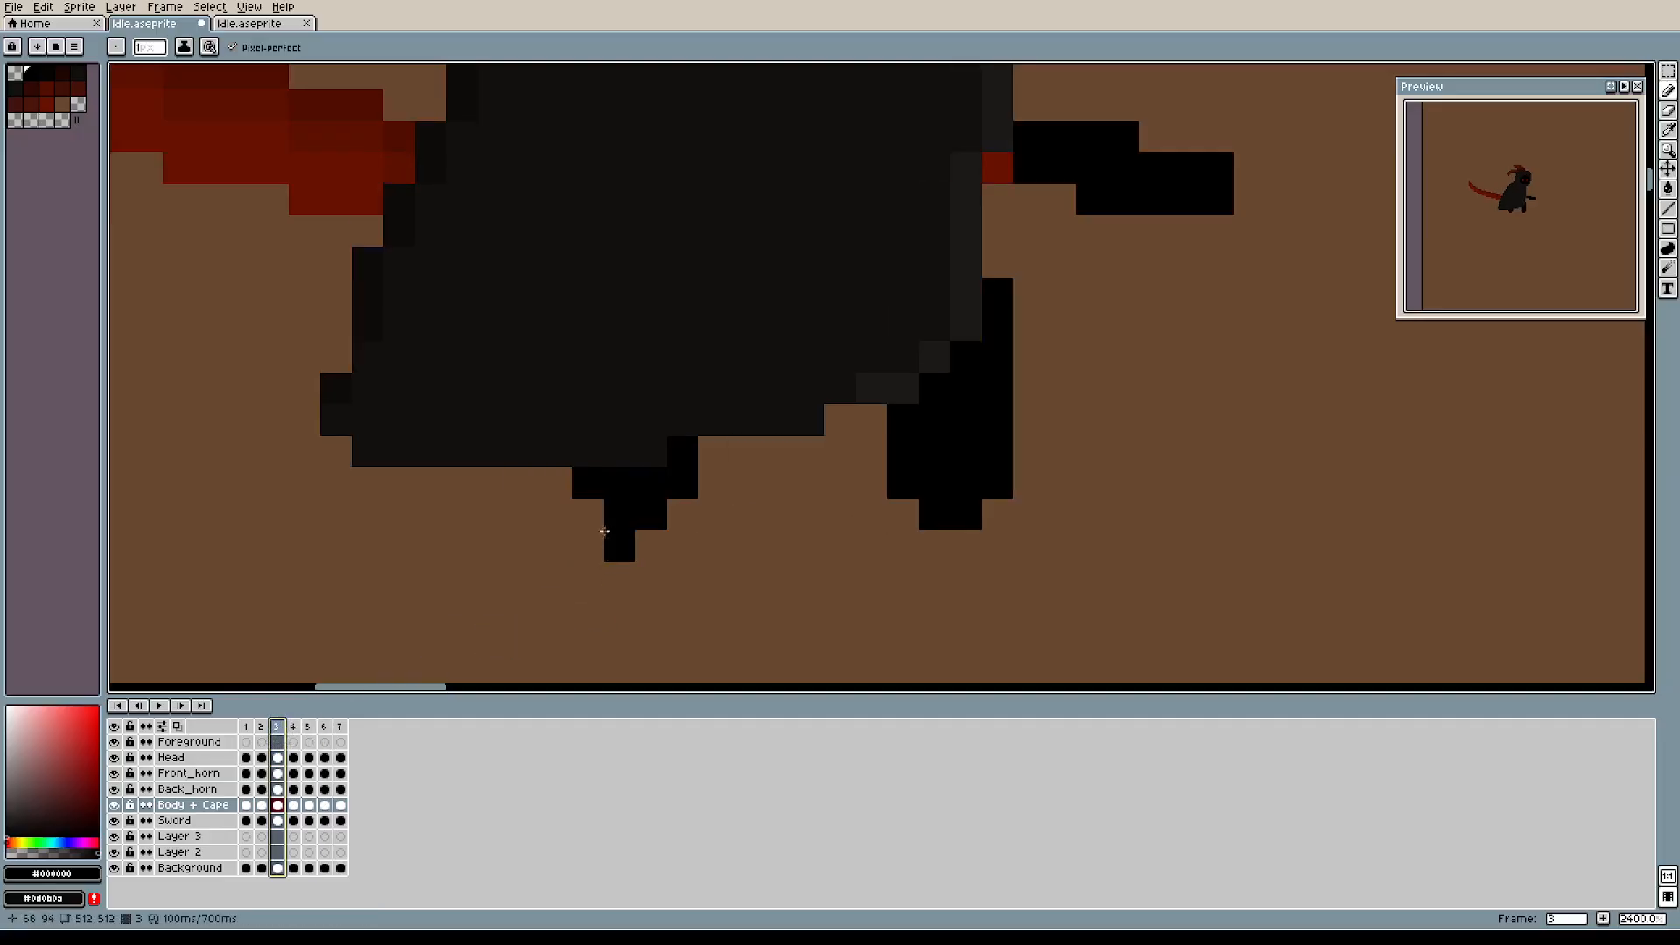
{"action": "mouse_move", "coordinate": [588, 483]}
{"action": "left_mouse_down"}
{"action": "mouse_move", "coordinate": [666, 493]}
{"action": "mouse_move", "coordinate": [675, 467]}
{"action": "mouse_move", "coordinate": [652, 527]}
{"action": "mouse_move", "coordinate": [625, 526]}
{"action": "mouse_move", "coordinate": [620, 491]}
{"action": "mouse_move", "coordinate": [561, 515]}
{"action": "mouse_move", "coordinate": [534, 483]}
{"action": "left_mouse_up"}
{"action": "left_click", "coordinate": [682, 452]}
{"action": "key", "text": "b"}
{"action": "left_click", "coordinate": [620, 483]}
{"action": "left_click", "coordinate": [619, 483]}
Flip between frames 1, 2 and 3 and examine how the rear foot moves.
{"action": "left_click", "coordinate": [262, 728]}
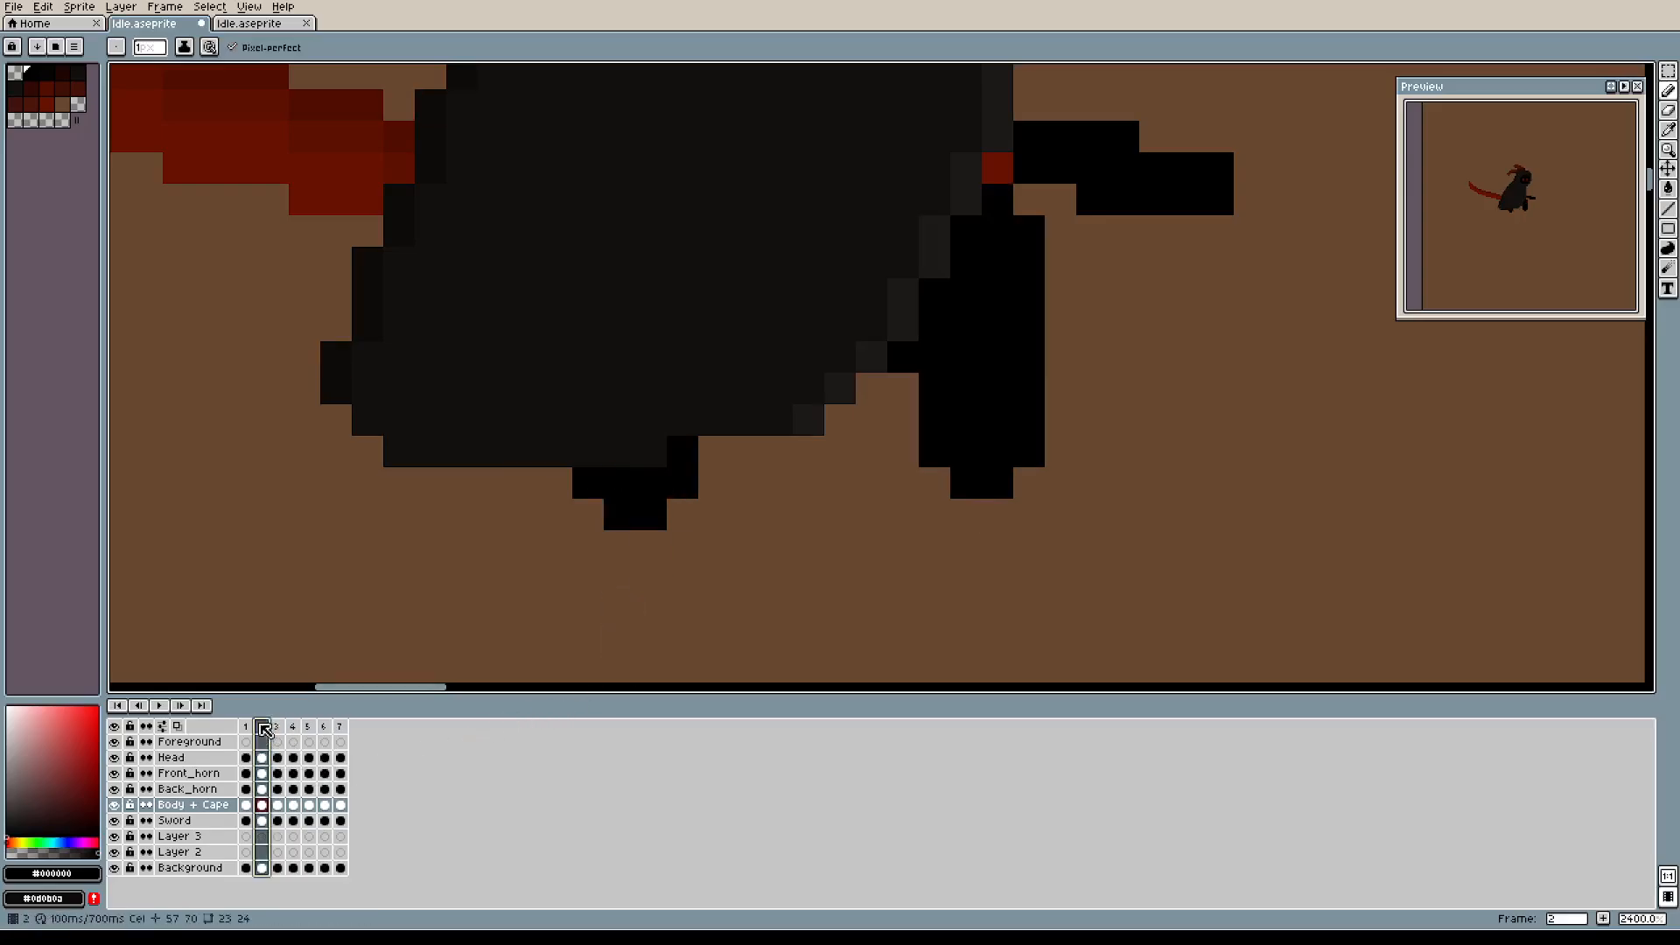
{"action": "left_click", "coordinate": [282, 728]}
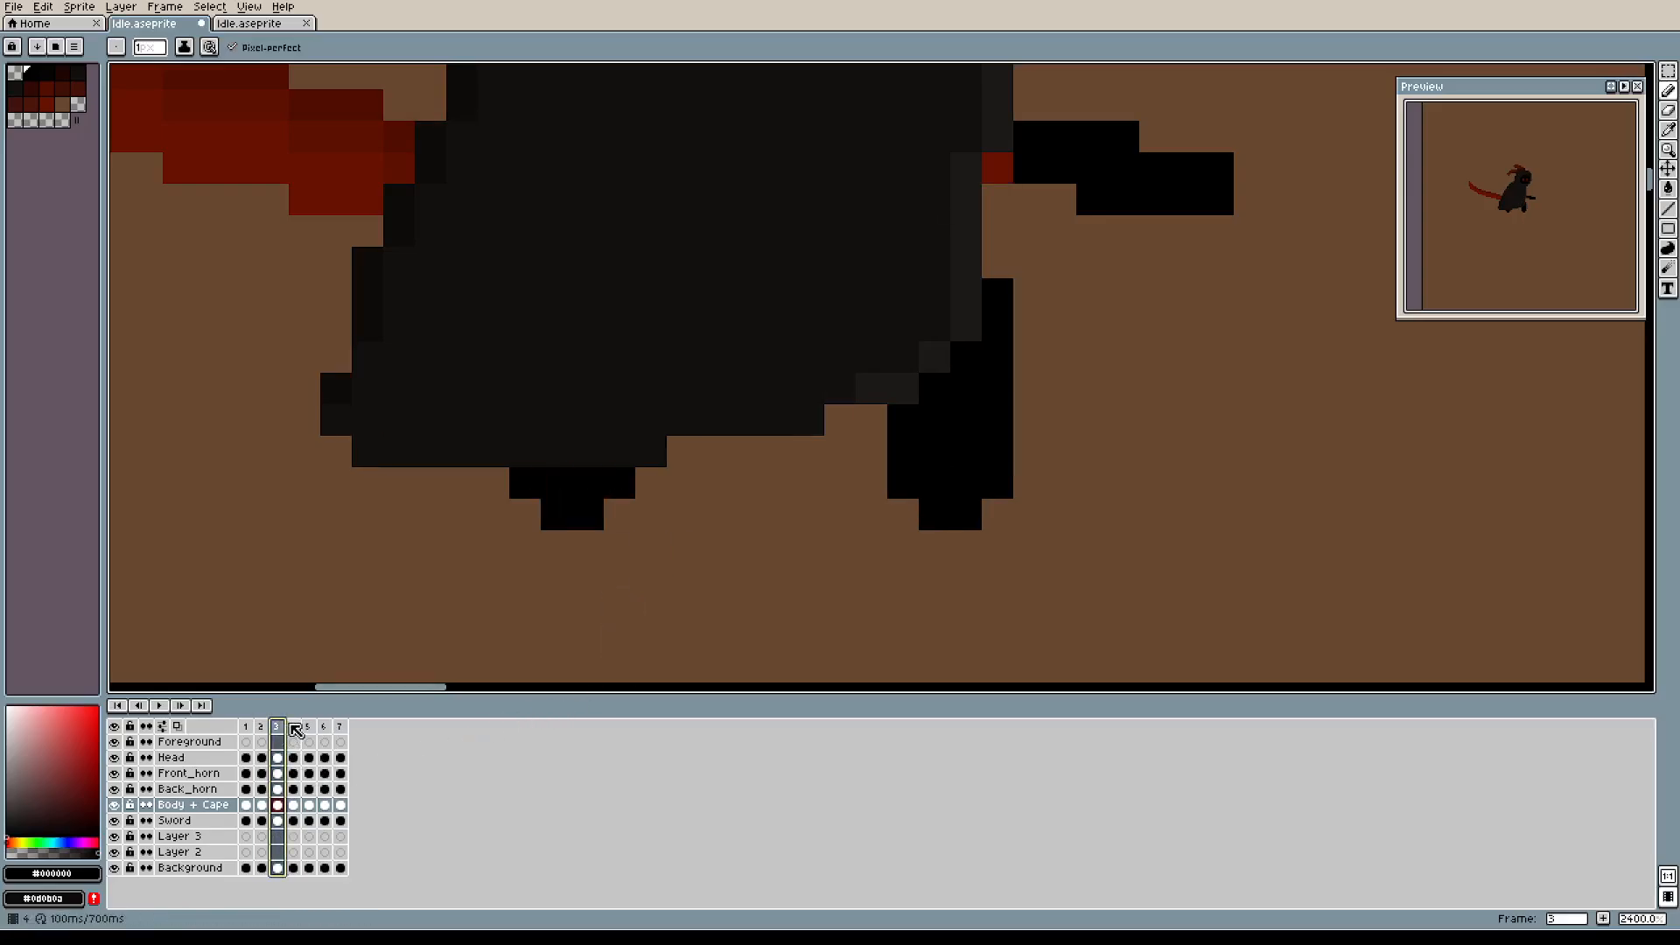
{"action": "left_click", "coordinate": [250, 727]}
{"action": "left_click", "coordinate": [267, 726]}
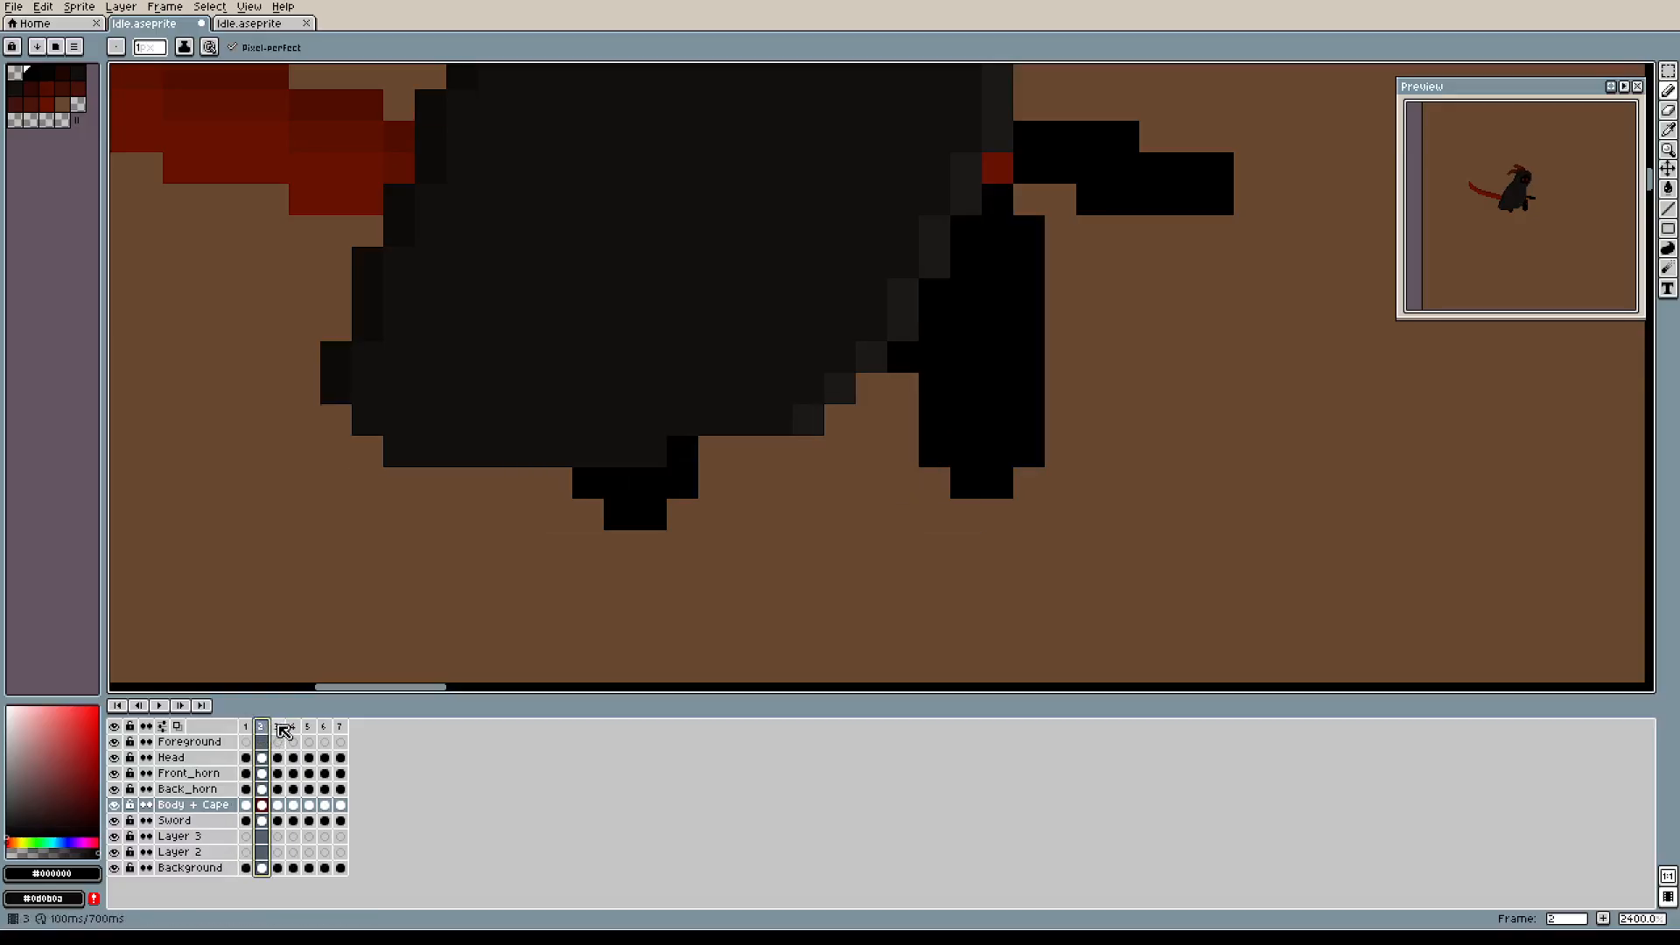
{"action": "left_click", "coordinate": [280, 727]}
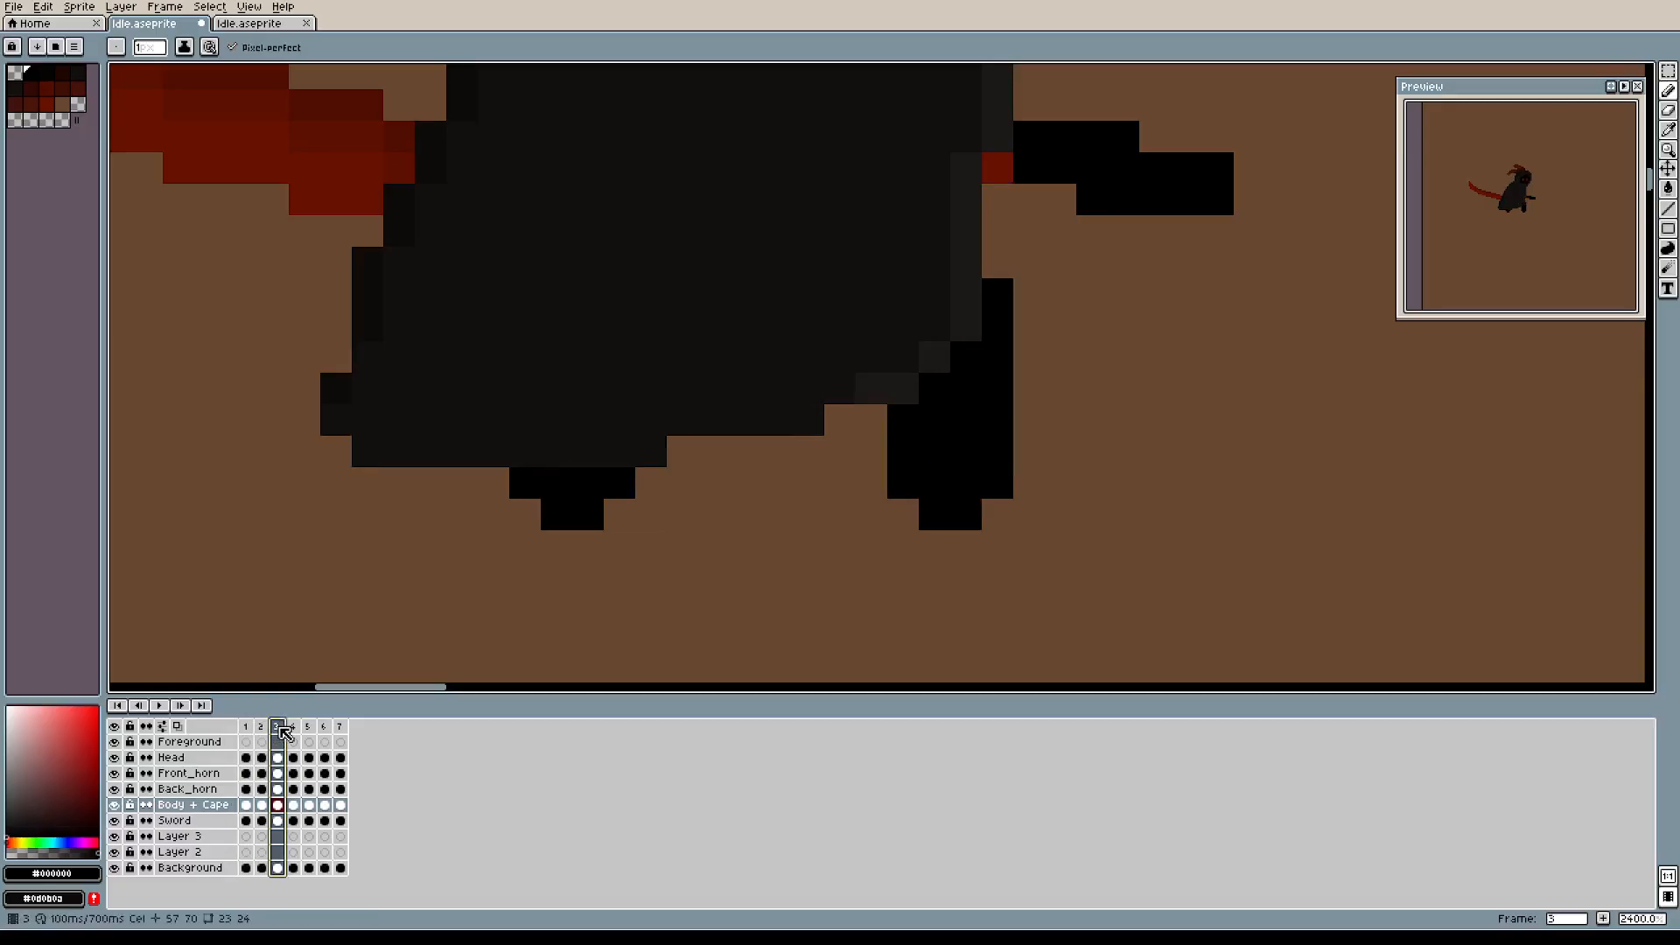
{"action": "left_click", "coordinate": [250, 729]}
{"action": "left_click", "coordinate": [264, 727]}
{"action": "left_click", "coordinate": [280, 726]}
Shift frame 2's rear foot one pixel back by adding black pixels behind it and erasing its front edge.
{"action": "left_click", "coordinate": [258, 730]}
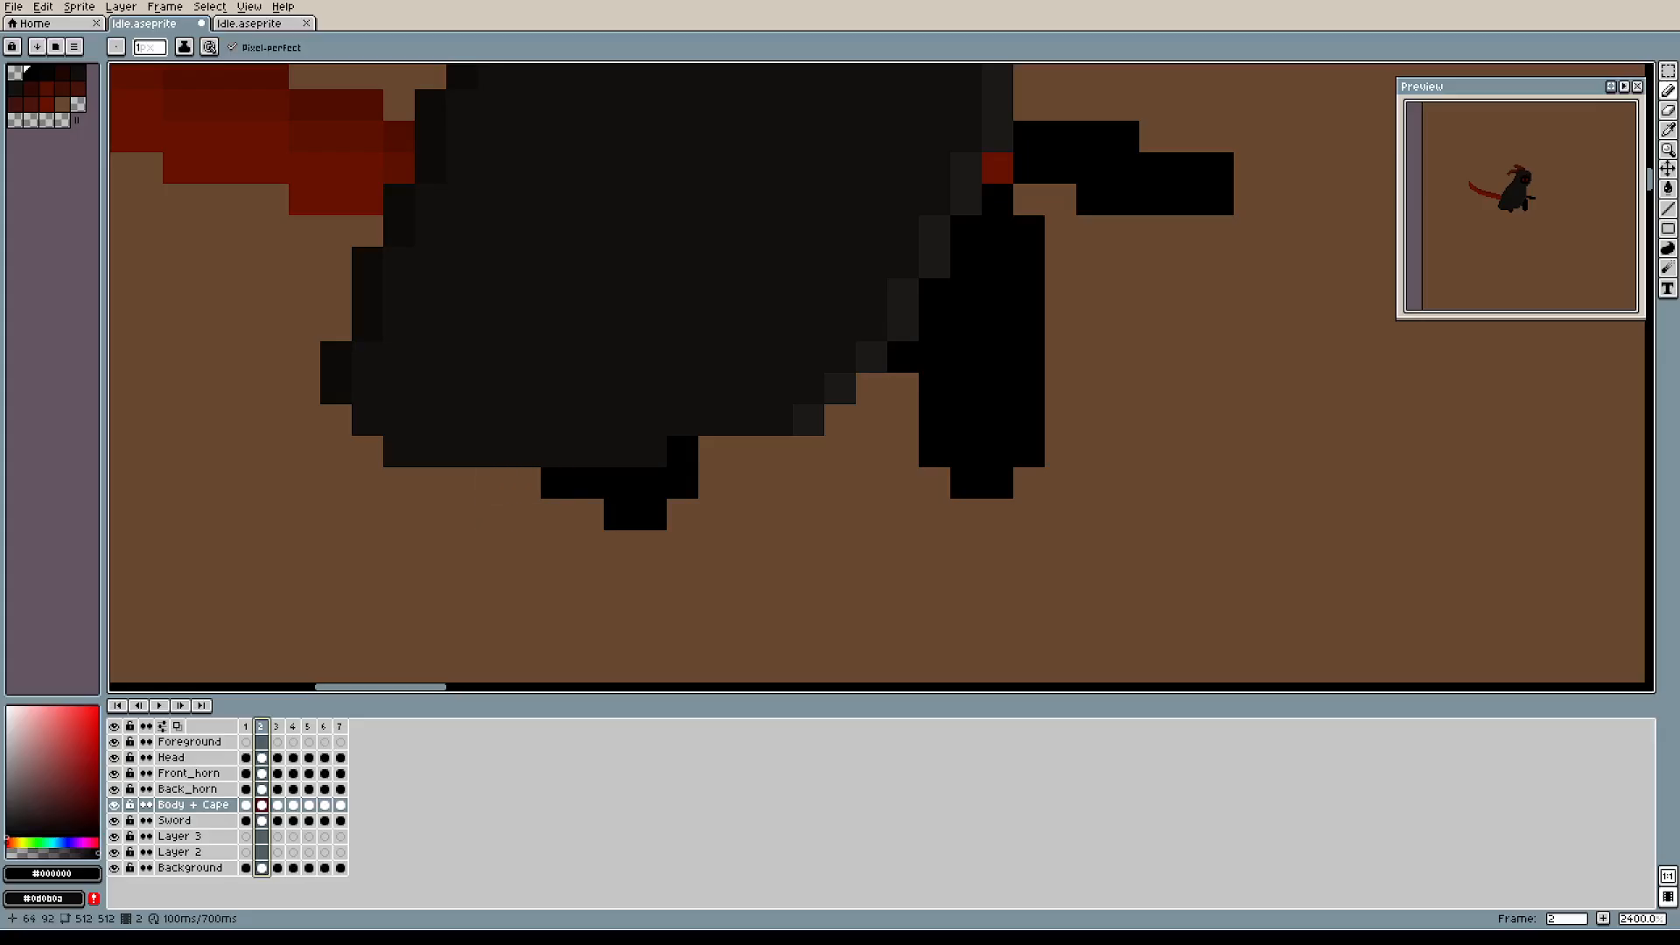
{"action": "left_click", "coordinate": [588, 515]}
{"action": "key", "text": "e"}
{"action": "left_click_drag", "start_coordinate": [651, 515], "coordinate": [683, 483]}
Check the rear foot across frames 1 to 3 and shift it one pixel forward on frame 3.
{"action": "left_click", "coordinate": [248, 728]}
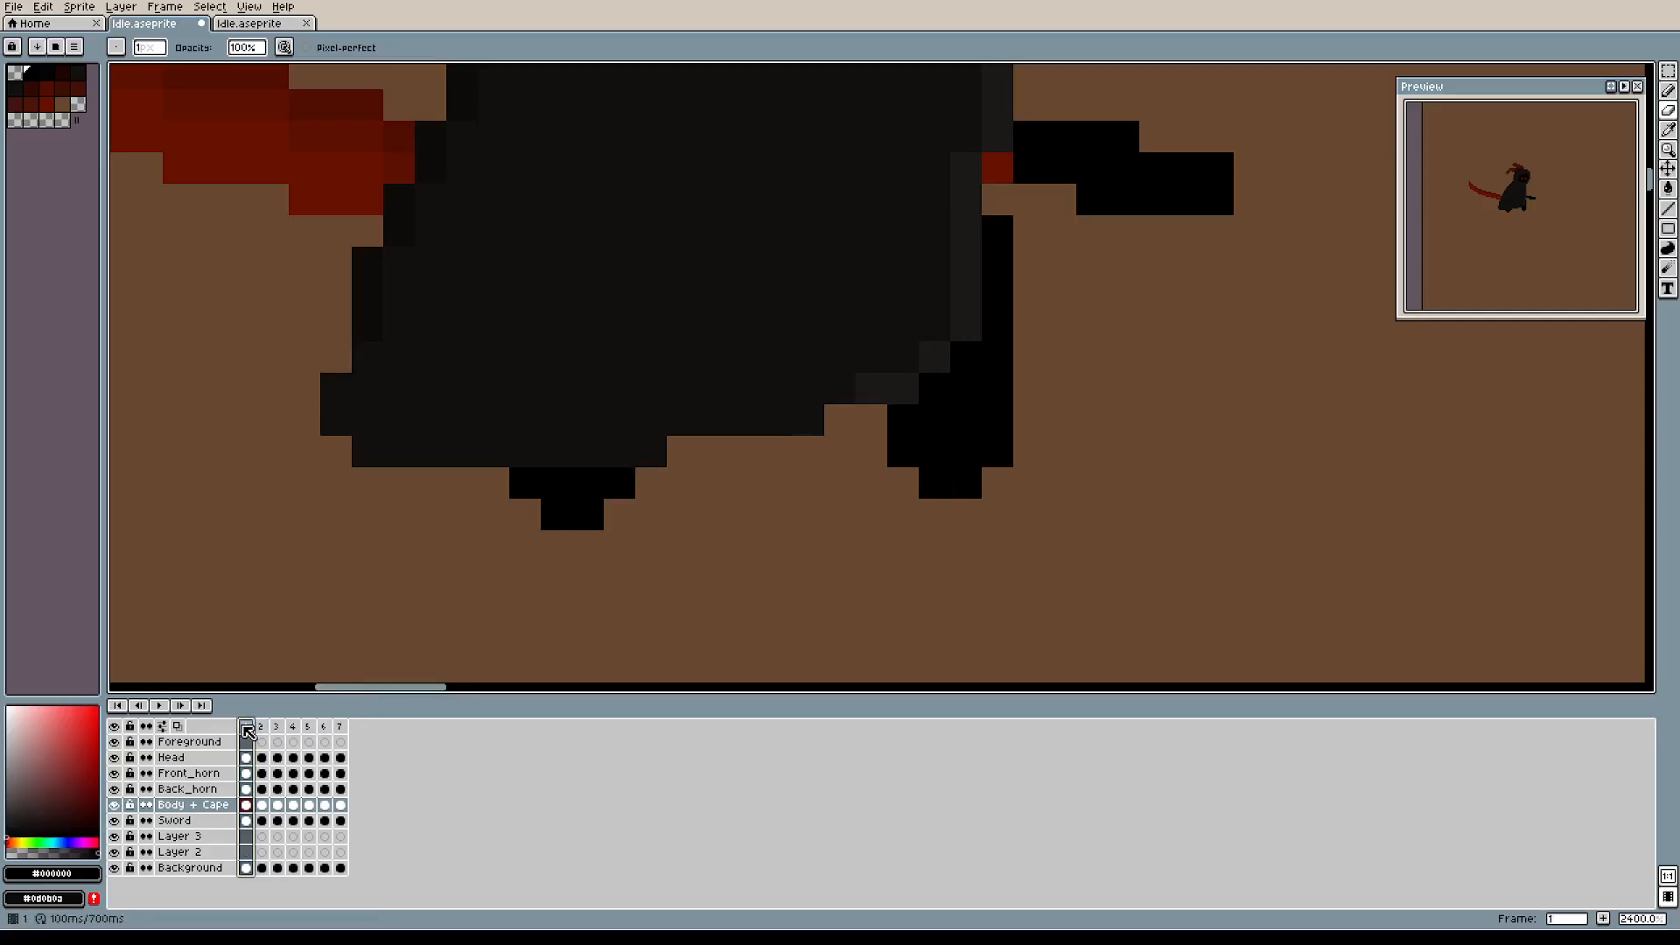
{"action": "left_click", "coordinate": [261, 728]}
{"action": "left_click", "coordinate": [278, 728]}
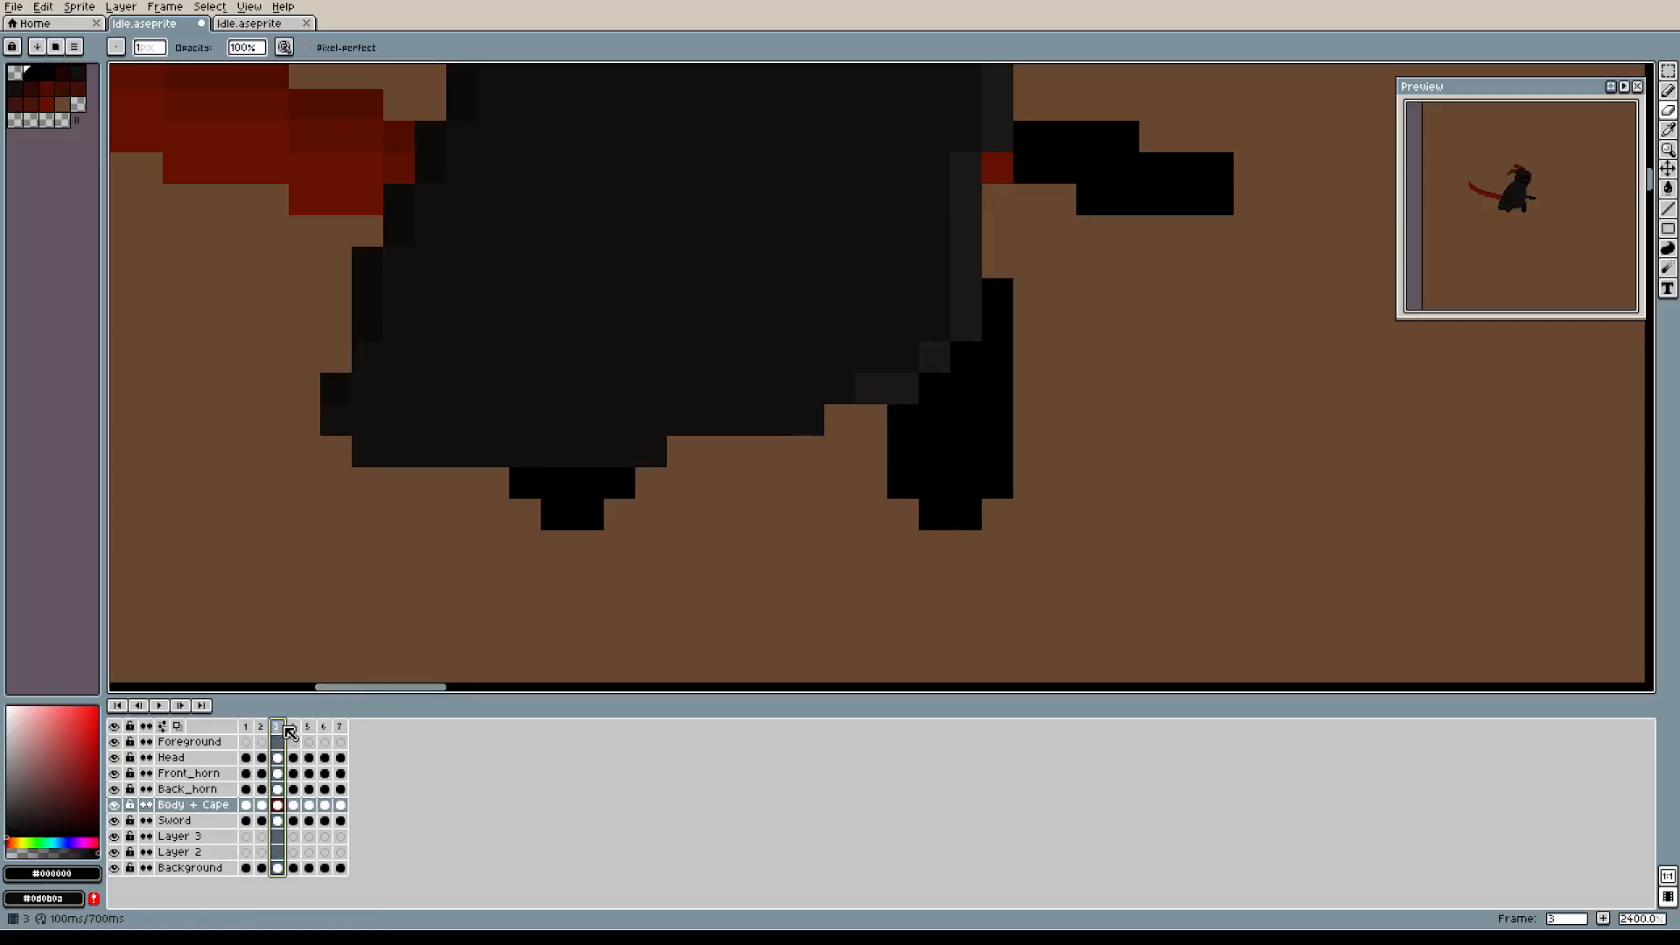
{"action": "left_click", "coordinate": [261, 727]}
{"action": "left_click", "coordinate": [278, 728]}
{"action": "left_click", "coordinate": [525, 483]}
{"action": "left_click", "coordinate": [557, 515]}
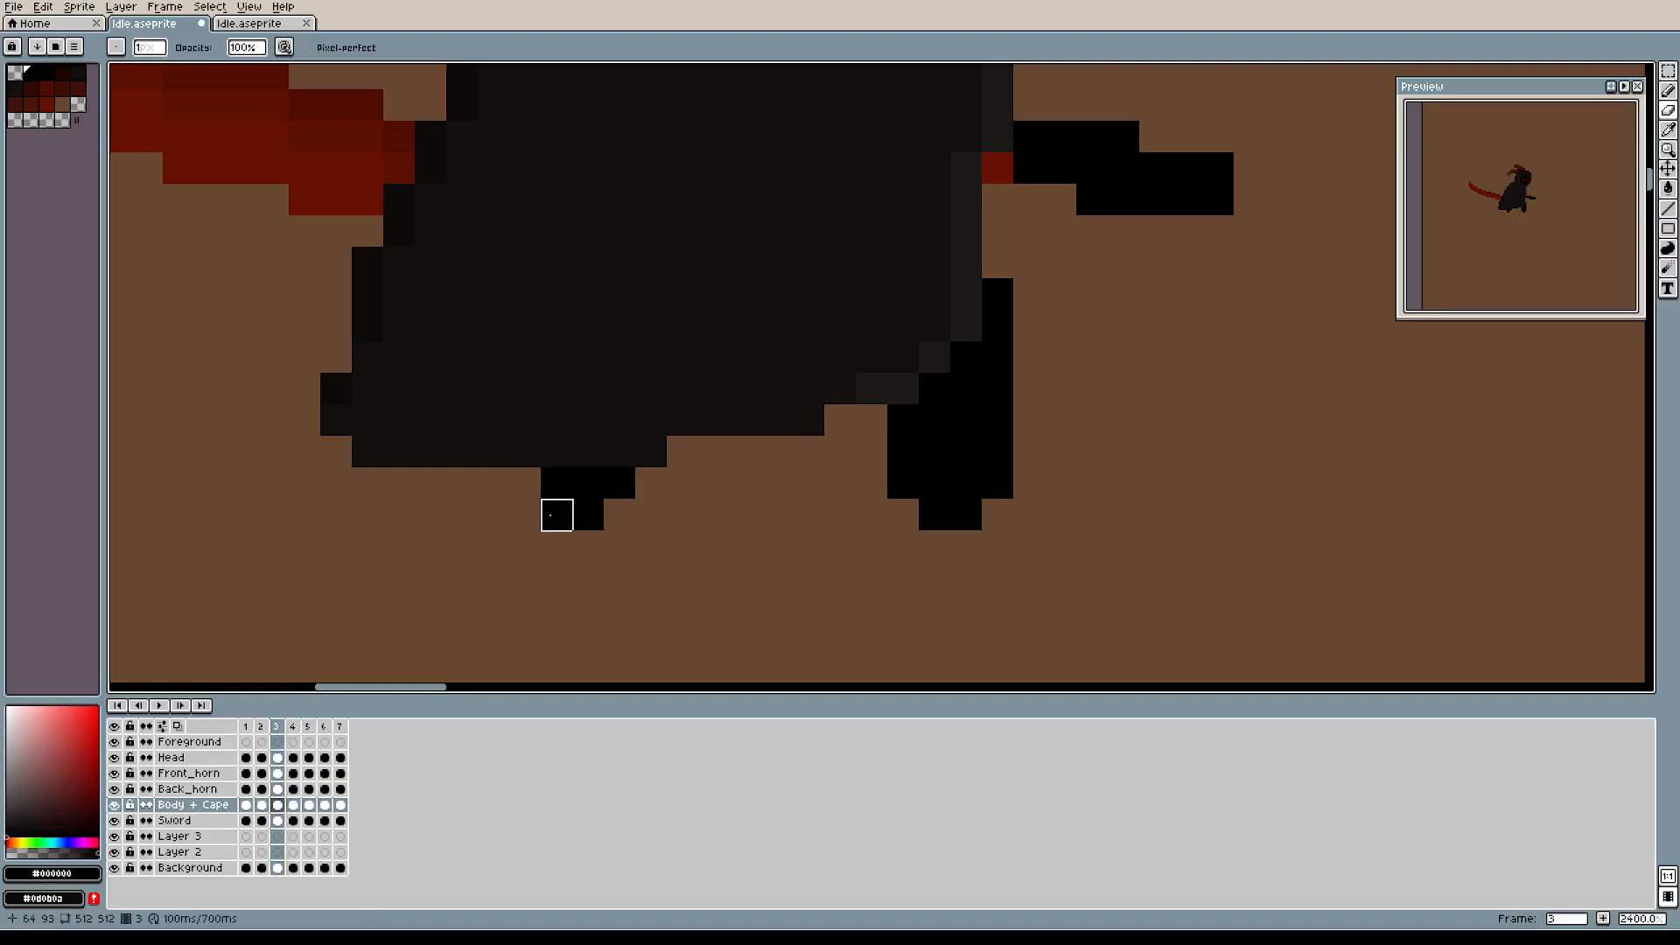
{"action": "key", "text": "b"}
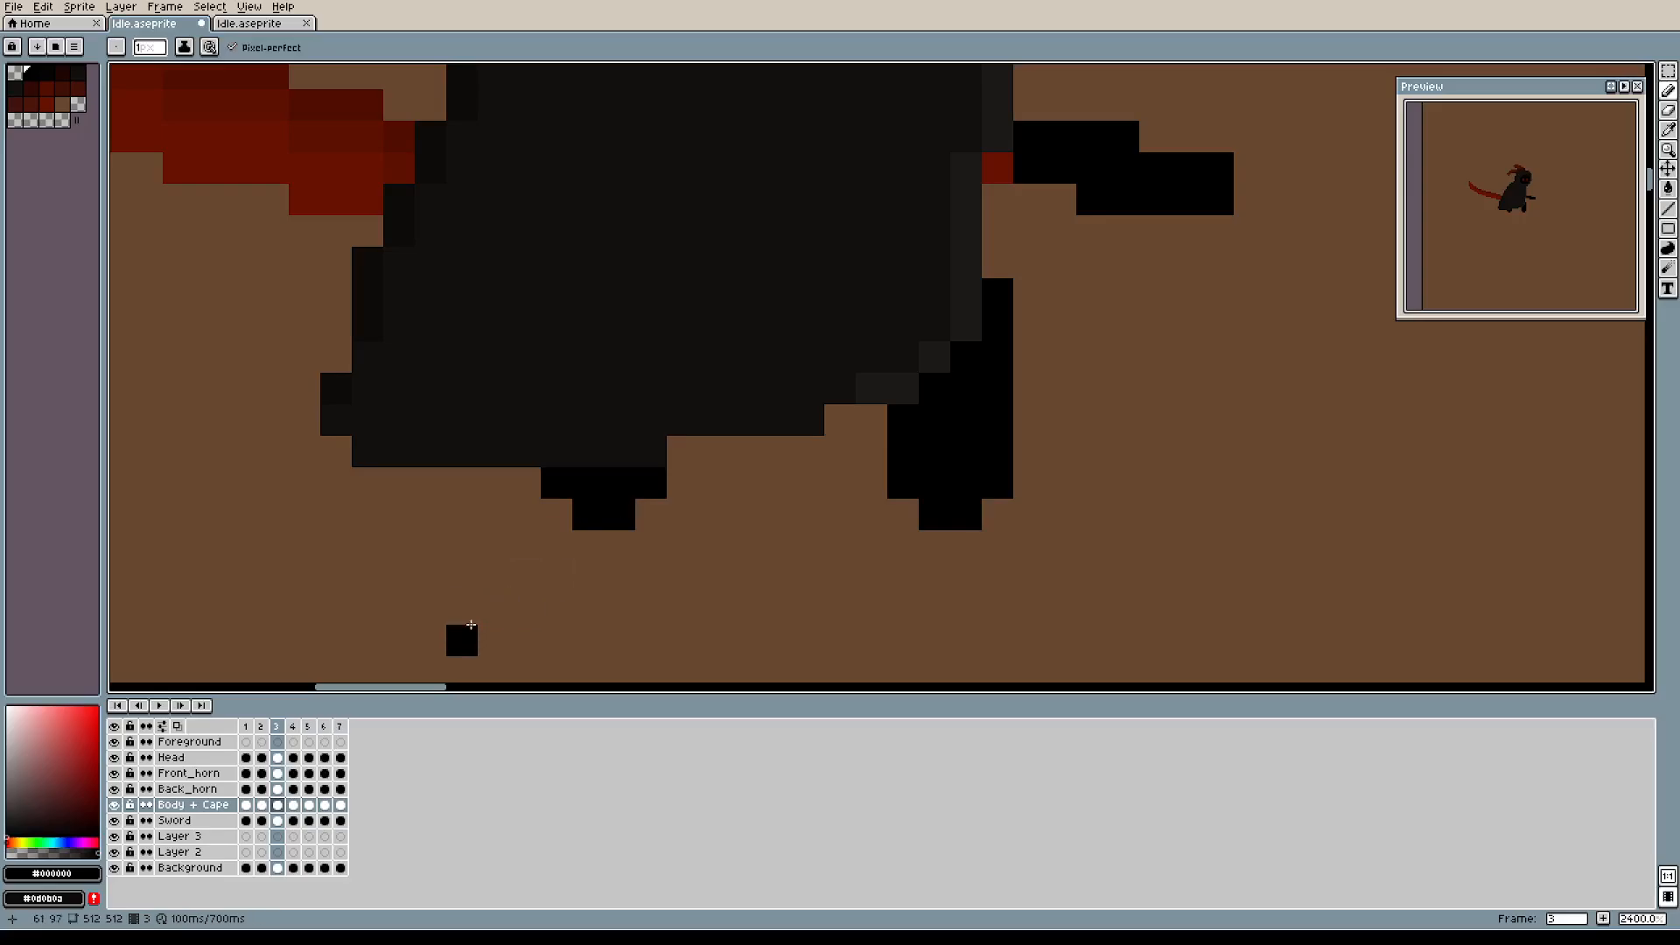
Step back and forth through frames 3 to 6 and compare the rear foot's positions.
{"action": "left_click", "coordinate": [295, 727]}
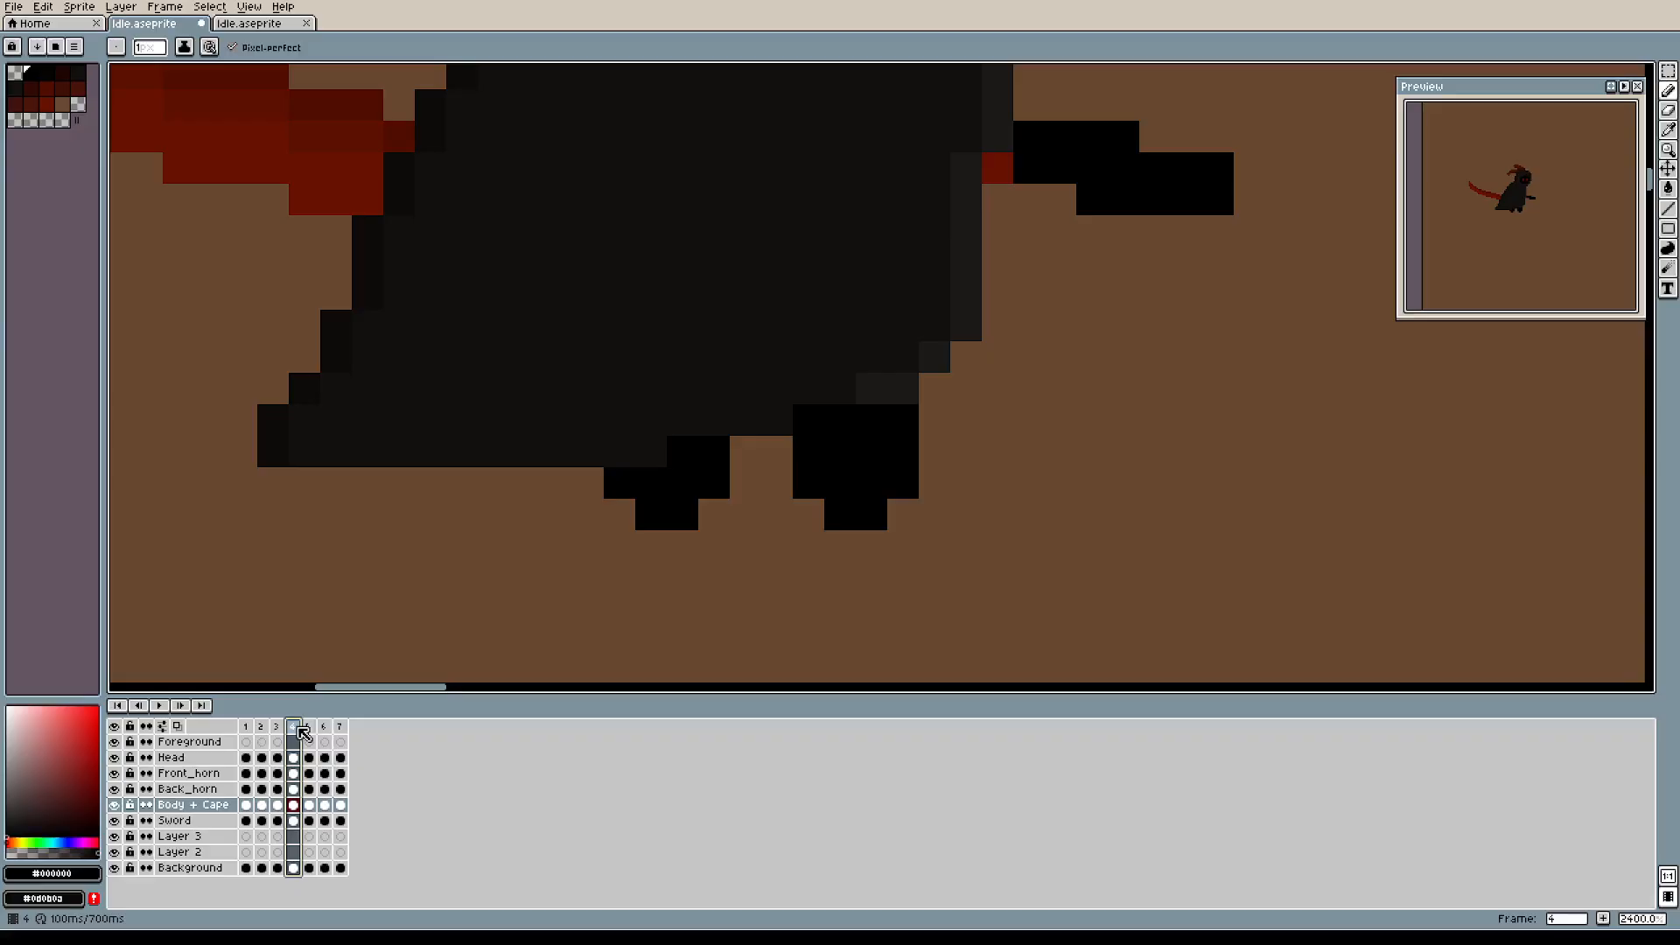
{"action": "left_click", "coordinate": [283, 730]}
{"action": "left_click", "coordinate": [297, 726]}
{"action": "left_click", "coordinate": [312, 729]}
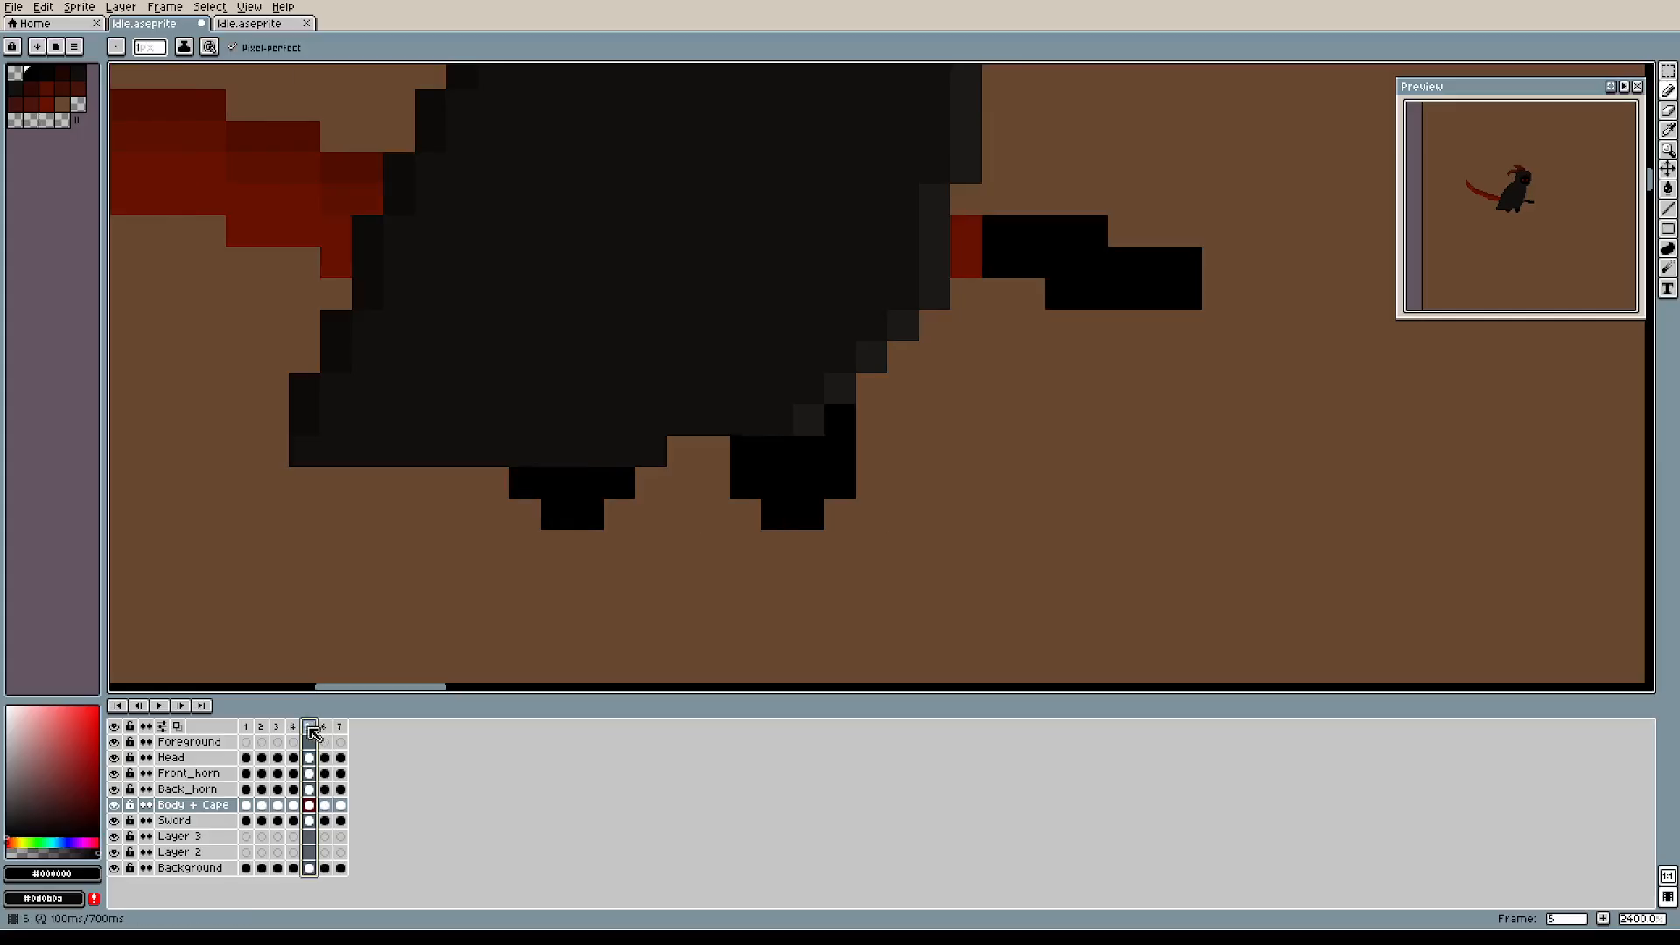
{"action": "left_click", "coordinate": [296, 728]}
{"action": "left_click", "coordinate": [313, 728]}
{"action": "left_click", "coordinate": [325, 730]}
{"action": "left_click", "coordinate": [312, 730]}
{"action": "left_click", "coordinate": [294, 729]}
{"action": "left_click", "coordinate": [277, 729]}
{"action": "left_click", "coordinate": [297, 729]}
Shift frame 5's rear foot one pixel forward in black, erase its back edge, and check it against frame 4.
{"action": "left_click", "coordinate": [308, 729]}
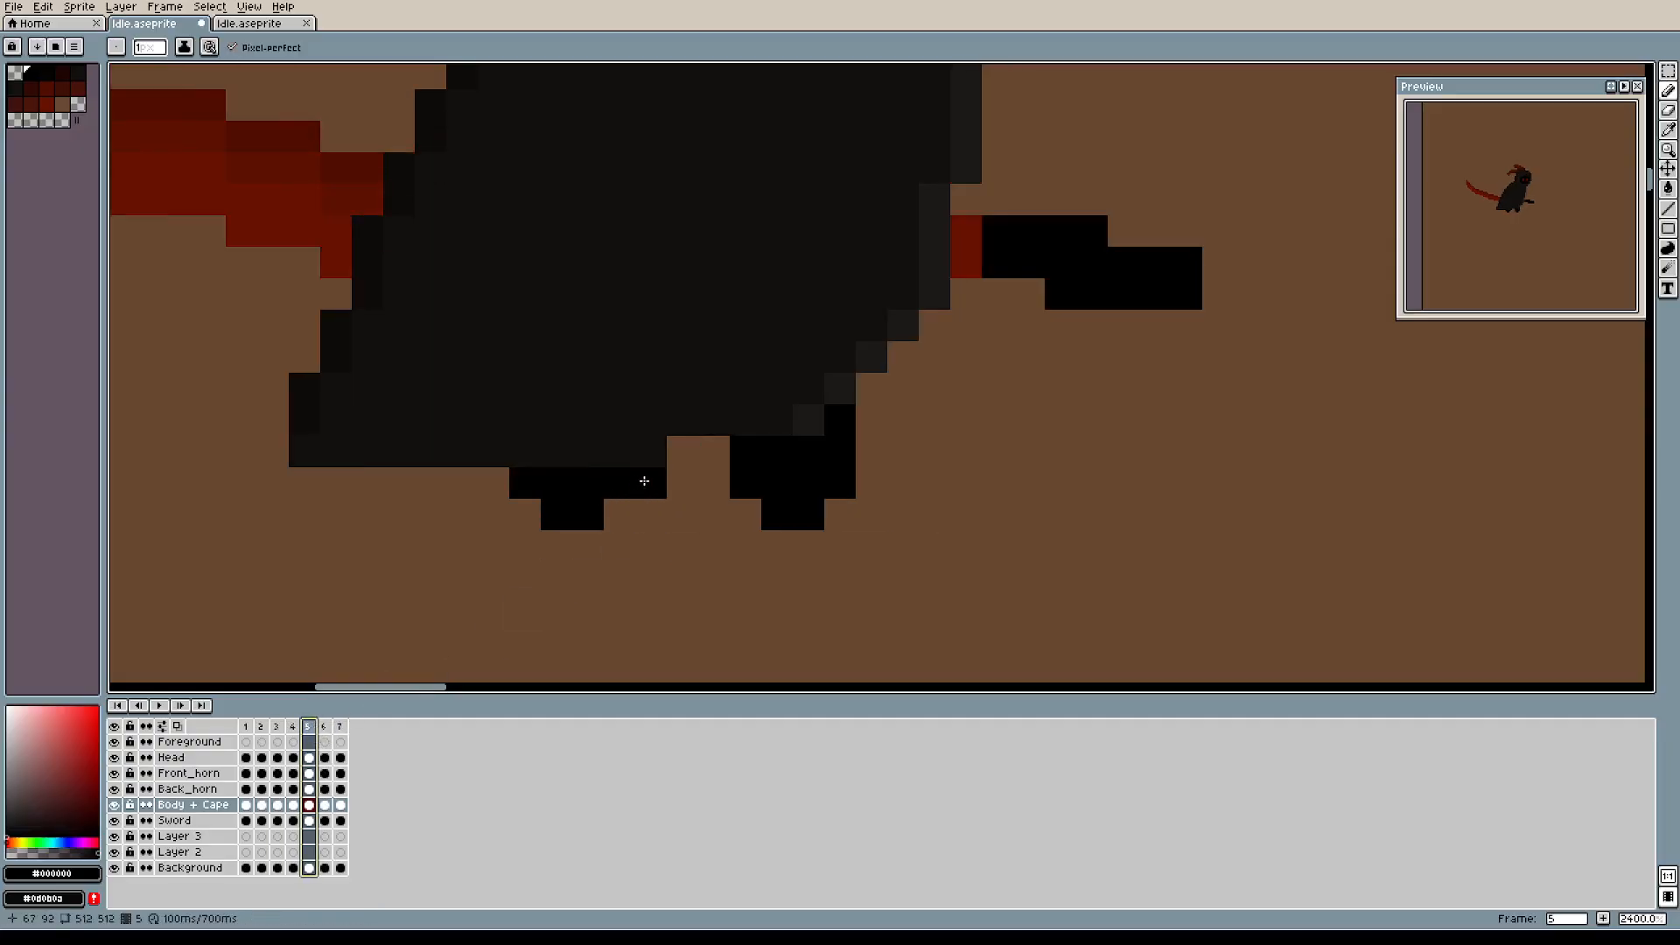
{"action": "left_click", "coordinate": [648, 483]}
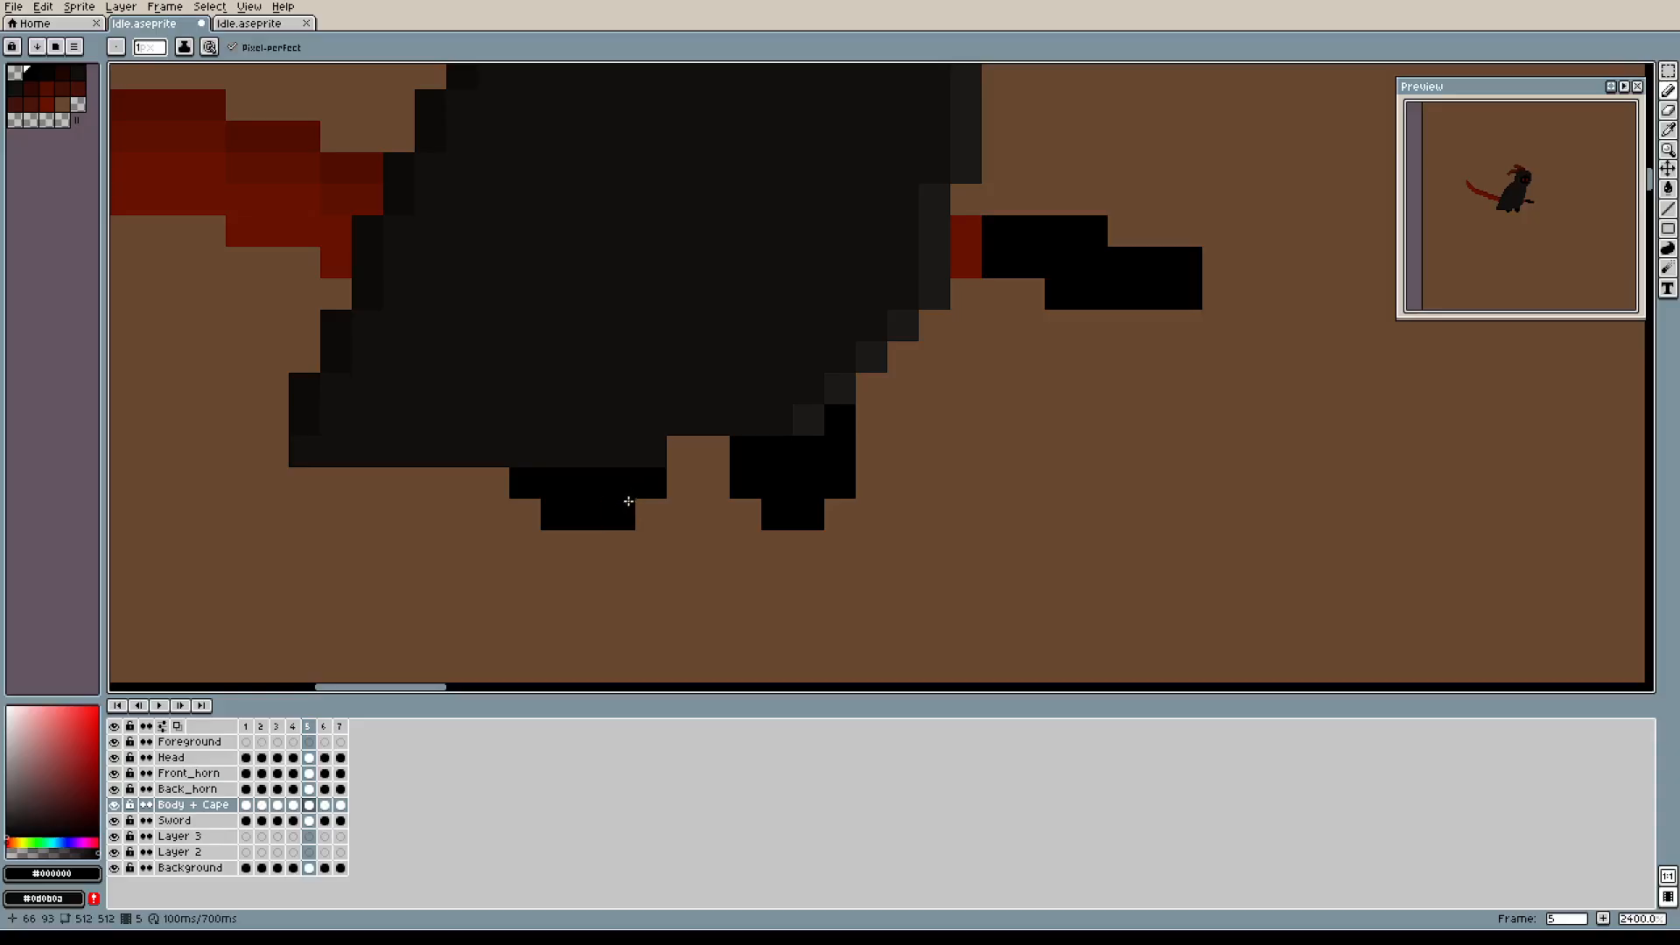
{"action": "key", "text": "e"}
{"action": "left_click", "coordinate": [524, 490]}
{"action": "left_click", "coordinate": [555, 514]}
{"action": "left_click", "coordinate": [293, 728]}
{"action": "left_click", "coordinate": [309, 729]}
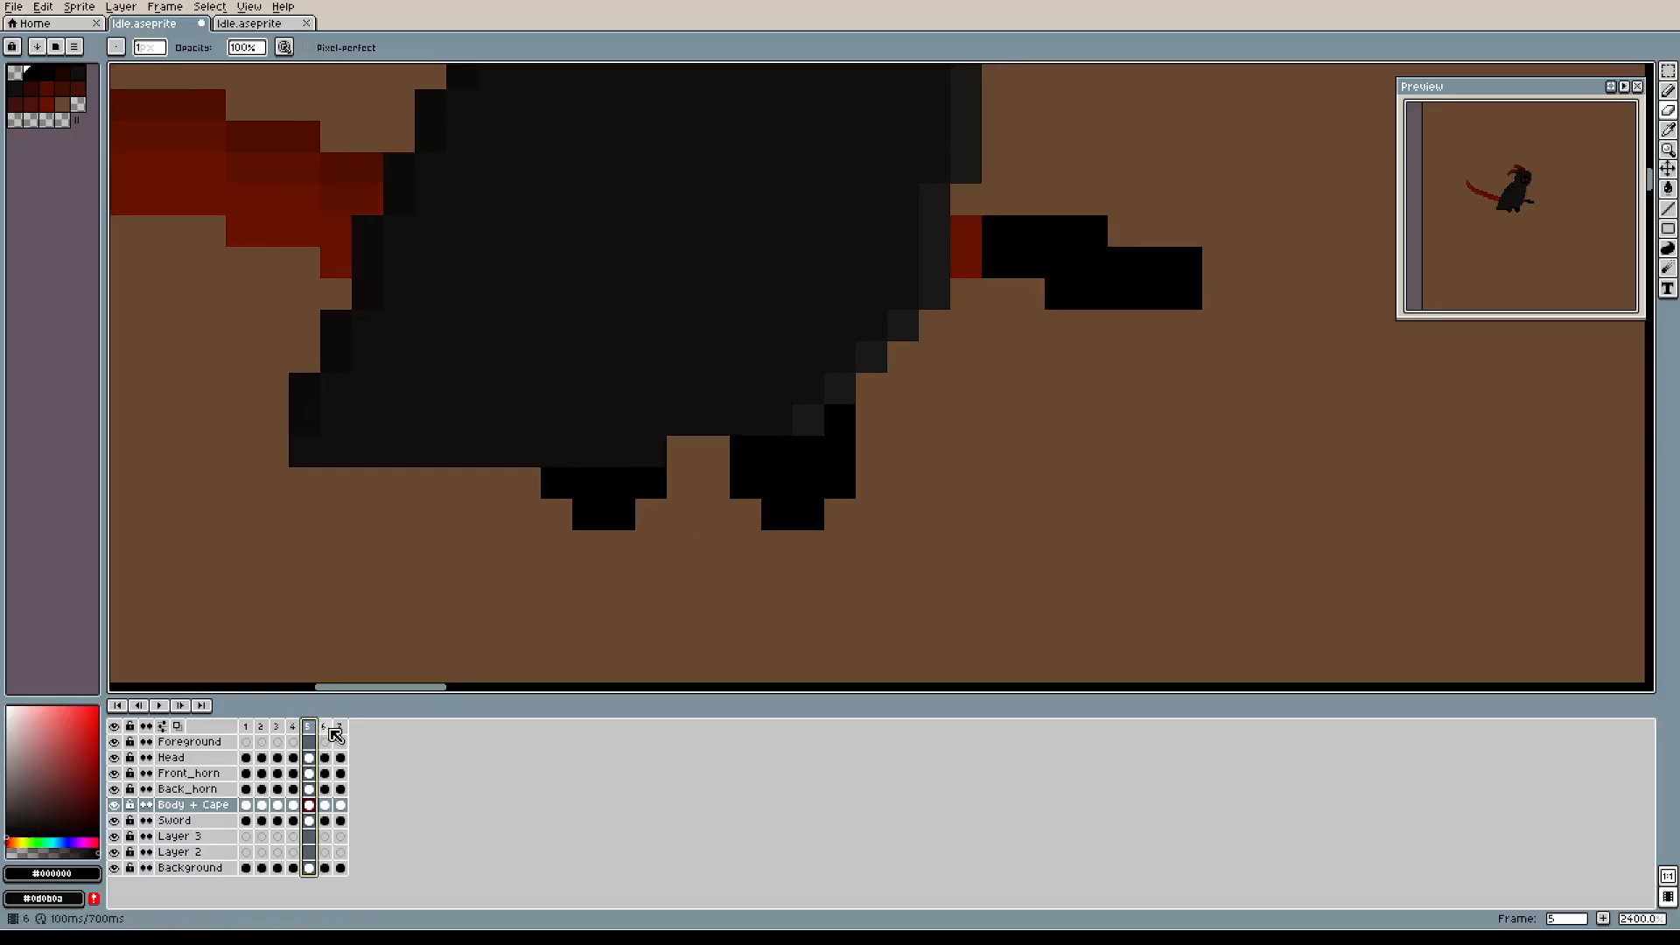
Check frame 6 and move frame 5's rear foot one more pixel forward, extending it up beside the cape's hem.
{"action": "left_click", "coordinate": [329, 728]}
{"action": "left_click", "coordinate": [310, 728]}
{"action": "left_click", "coordinate": [557, 483]}
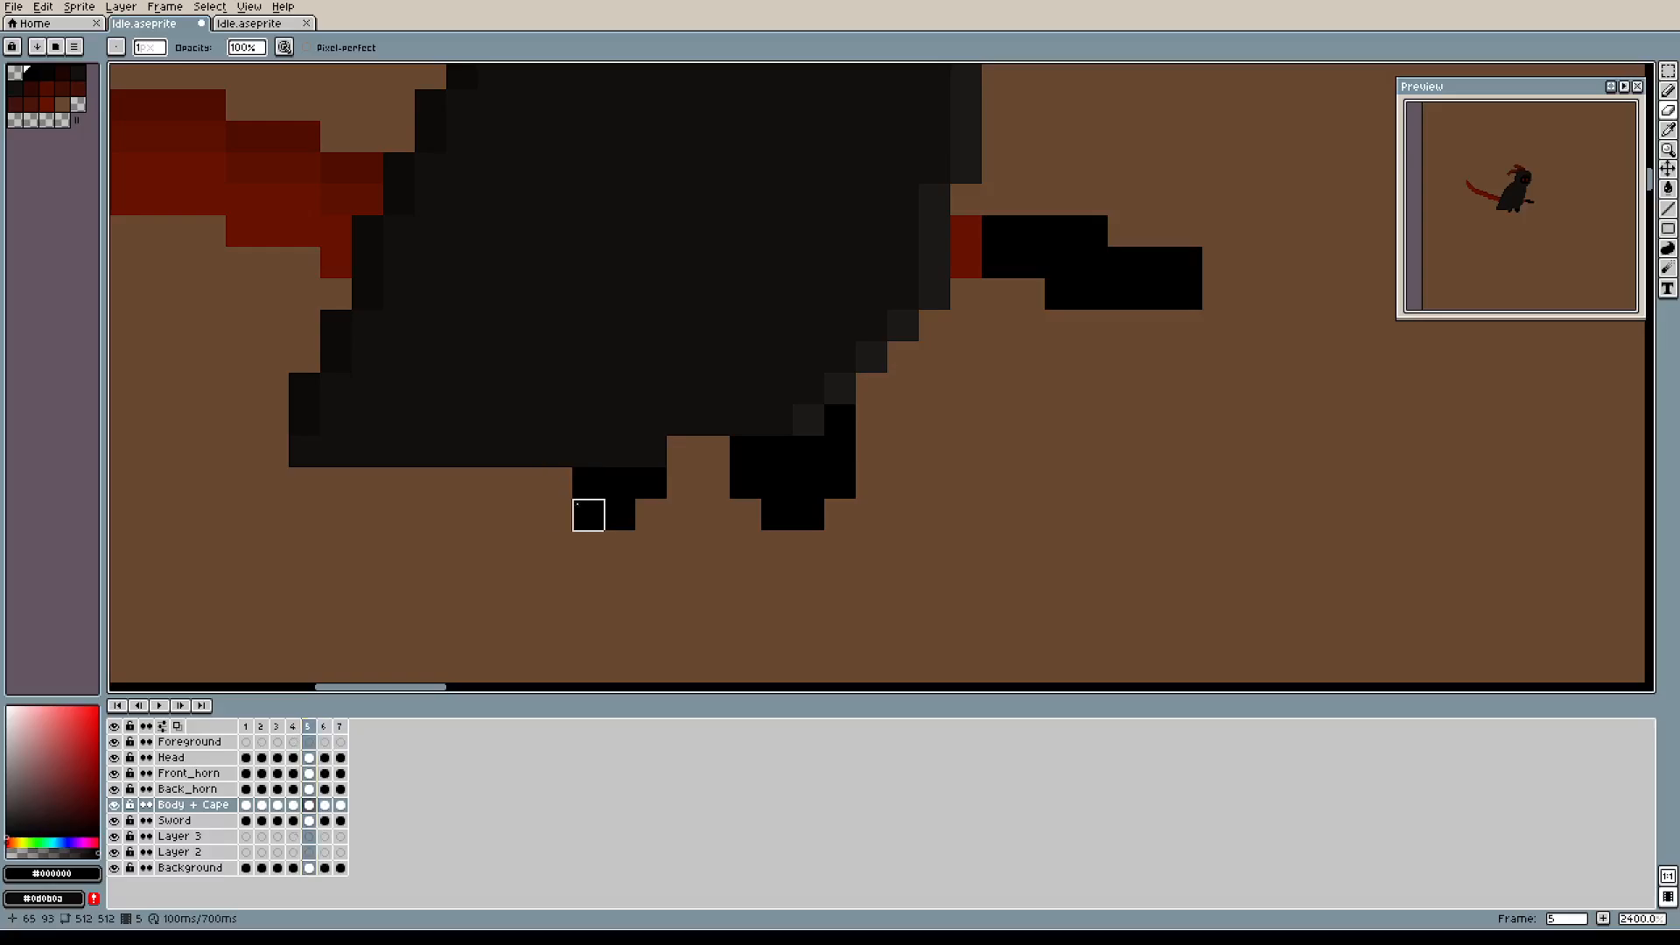
{"action": "key", "text": "b"}
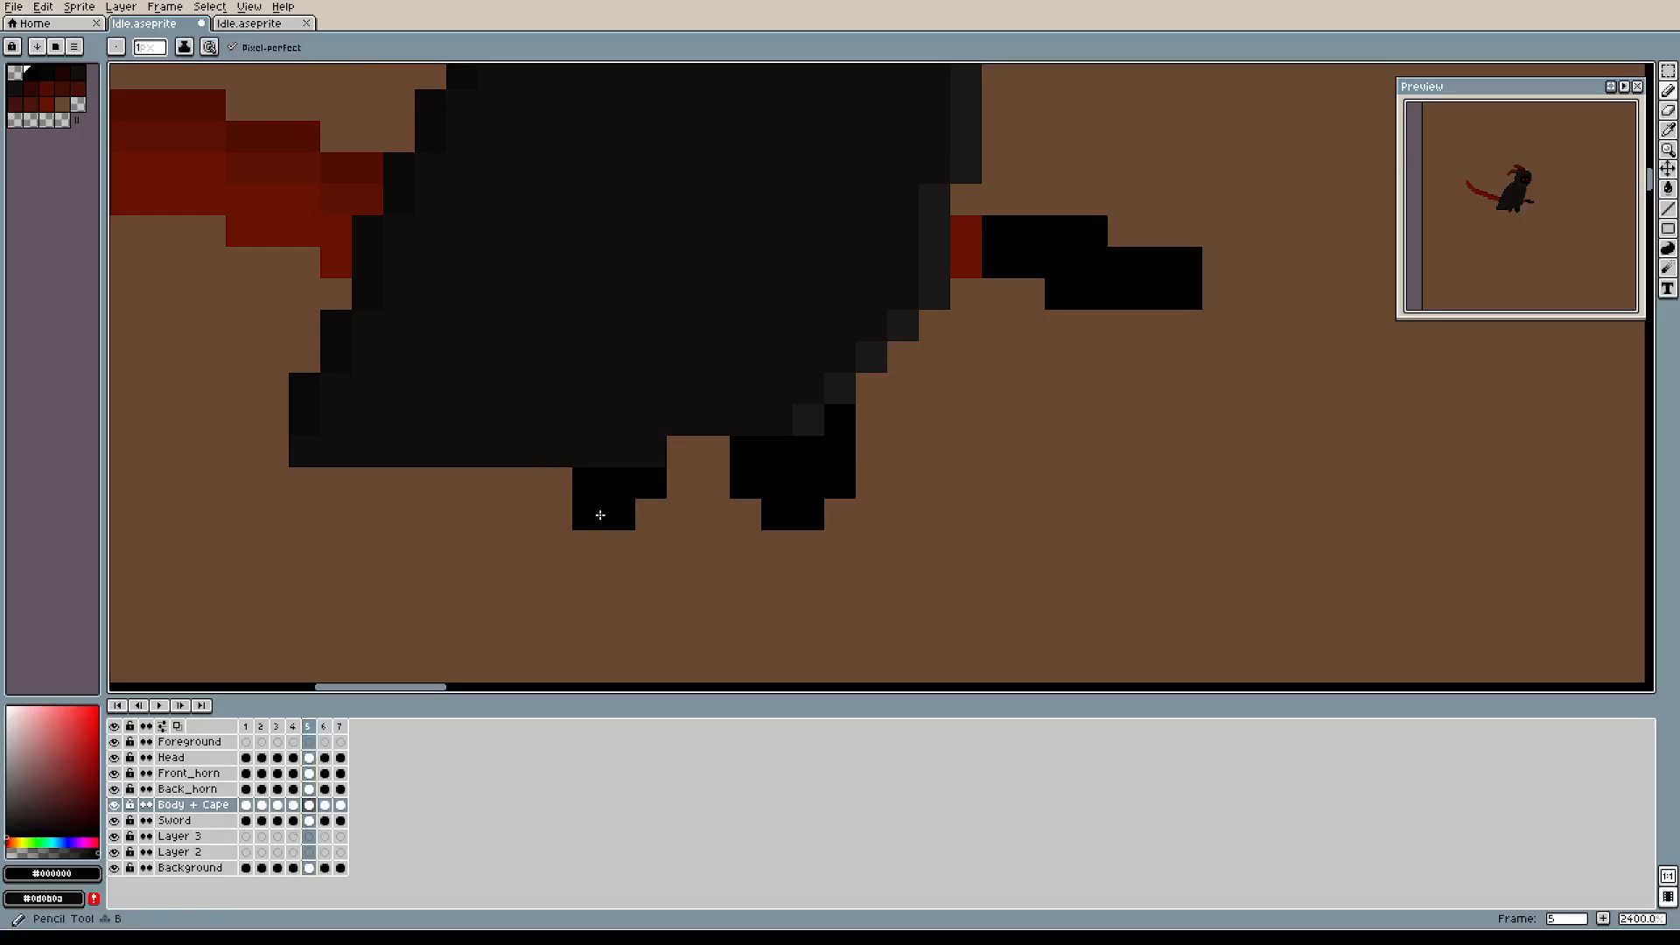
{"action": "left_click", "coordinate": [682, 483]}
{"action": "left_click", "coordinate": [683, 451]}
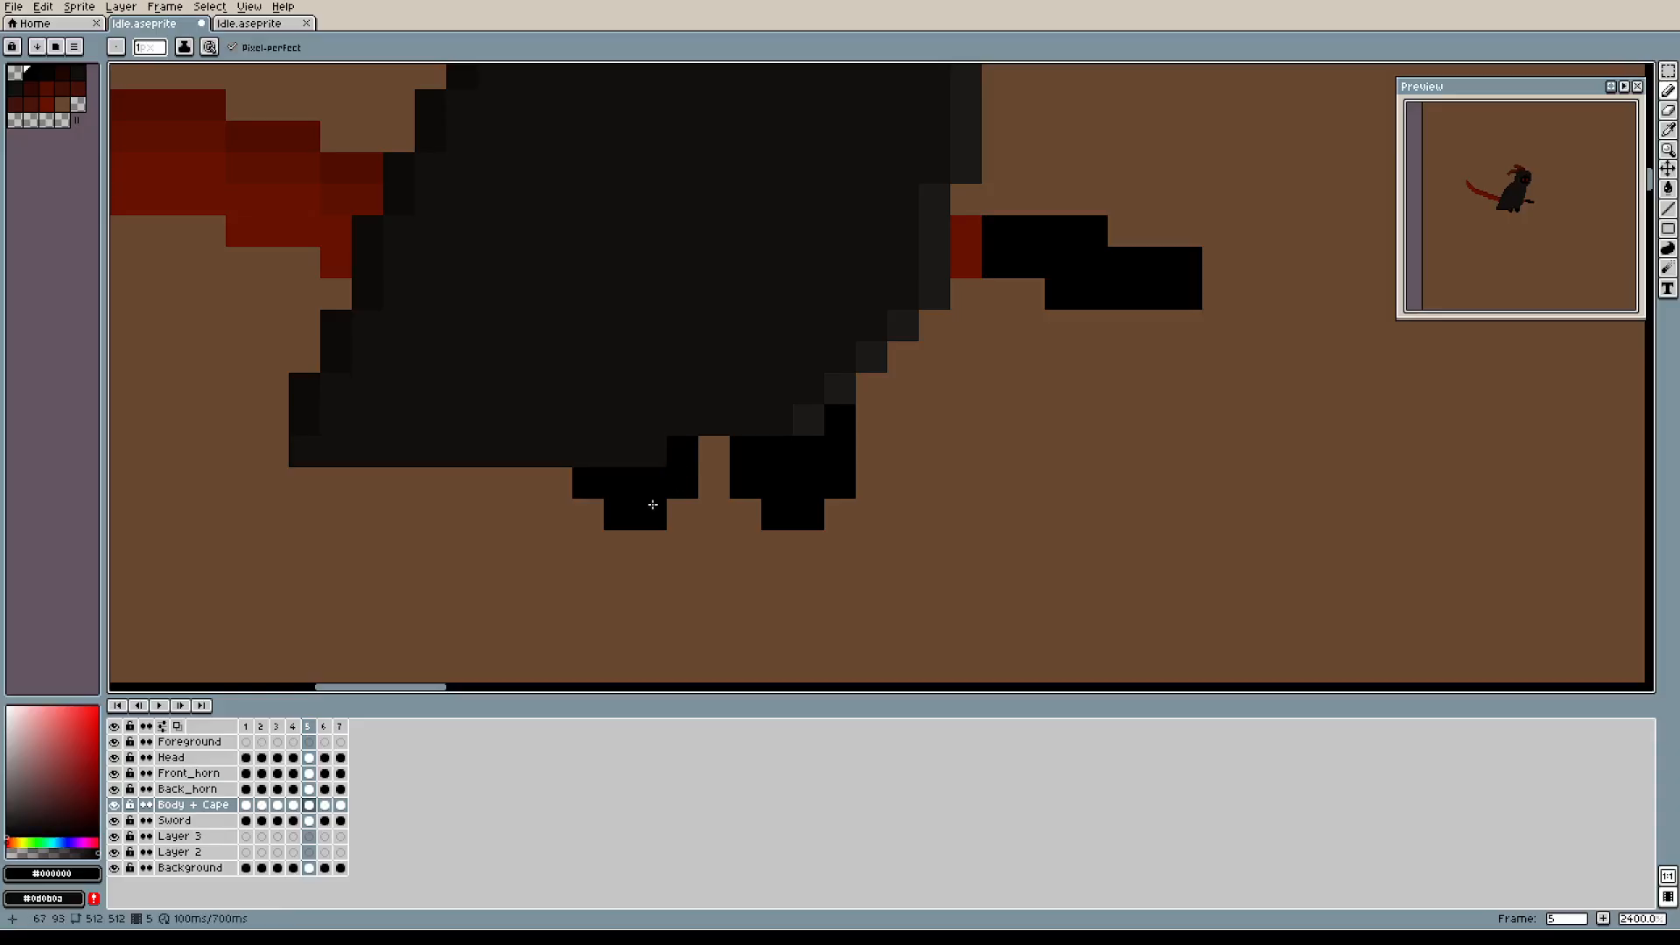
Flip between frames 3, 4 and 5 and compare the spacing of both feet.
{"action": "left_click", "coordinate": [295, 727]}
{"action": "left_click", "coordinate": [284, 729]}
{"action": "left_click", "coordinate": [298, 729]}
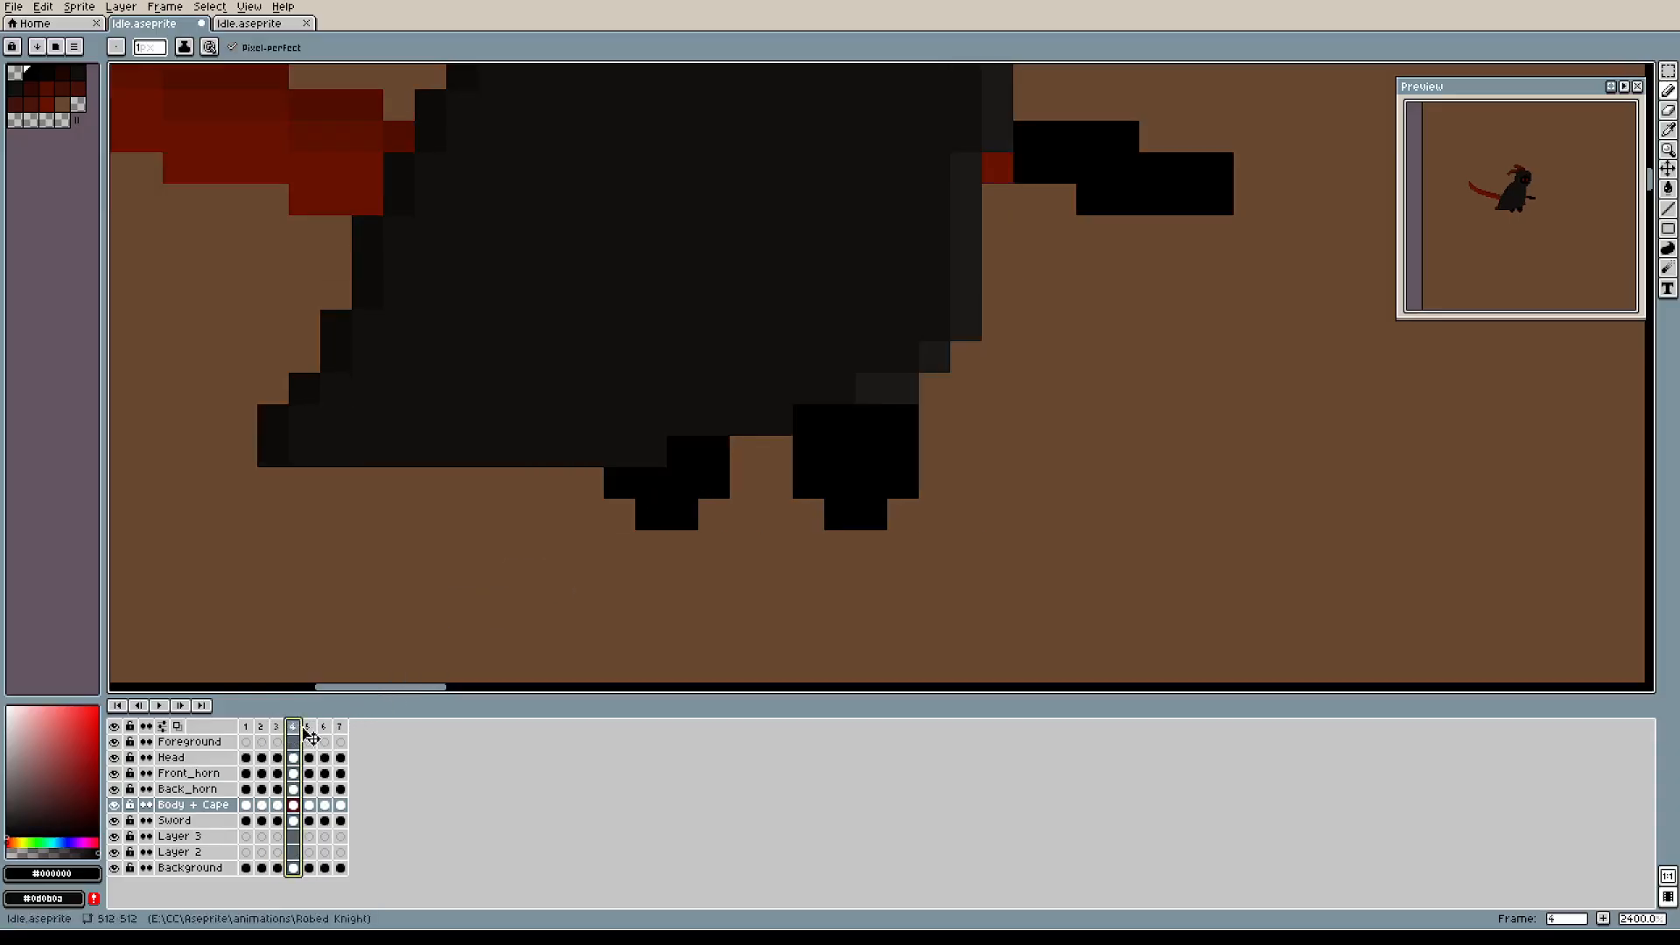
{"action": "left_click", "coordinate": [312, 729]}
{"action": "left_click", "coordinate": [294, 727]}
{"action": "left_click", "coordinate": [311, 727]}
{"action": "left_click", "coordinate": [294, 728]}
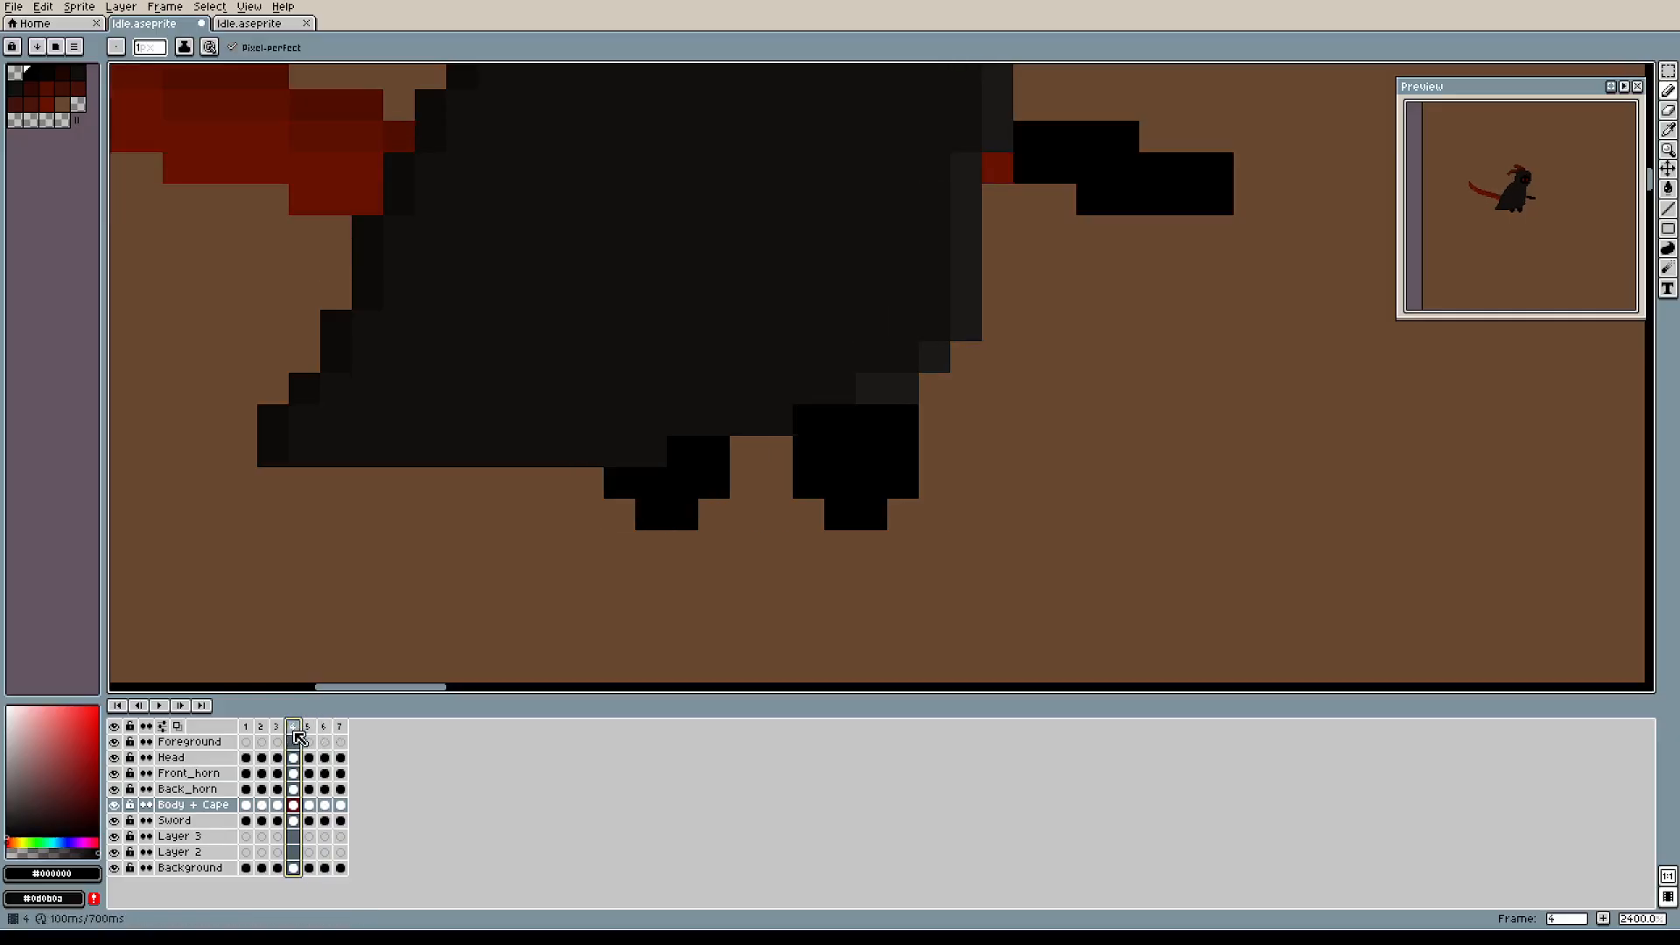
{"action": "left_click", "coordinate": [309, 730]}
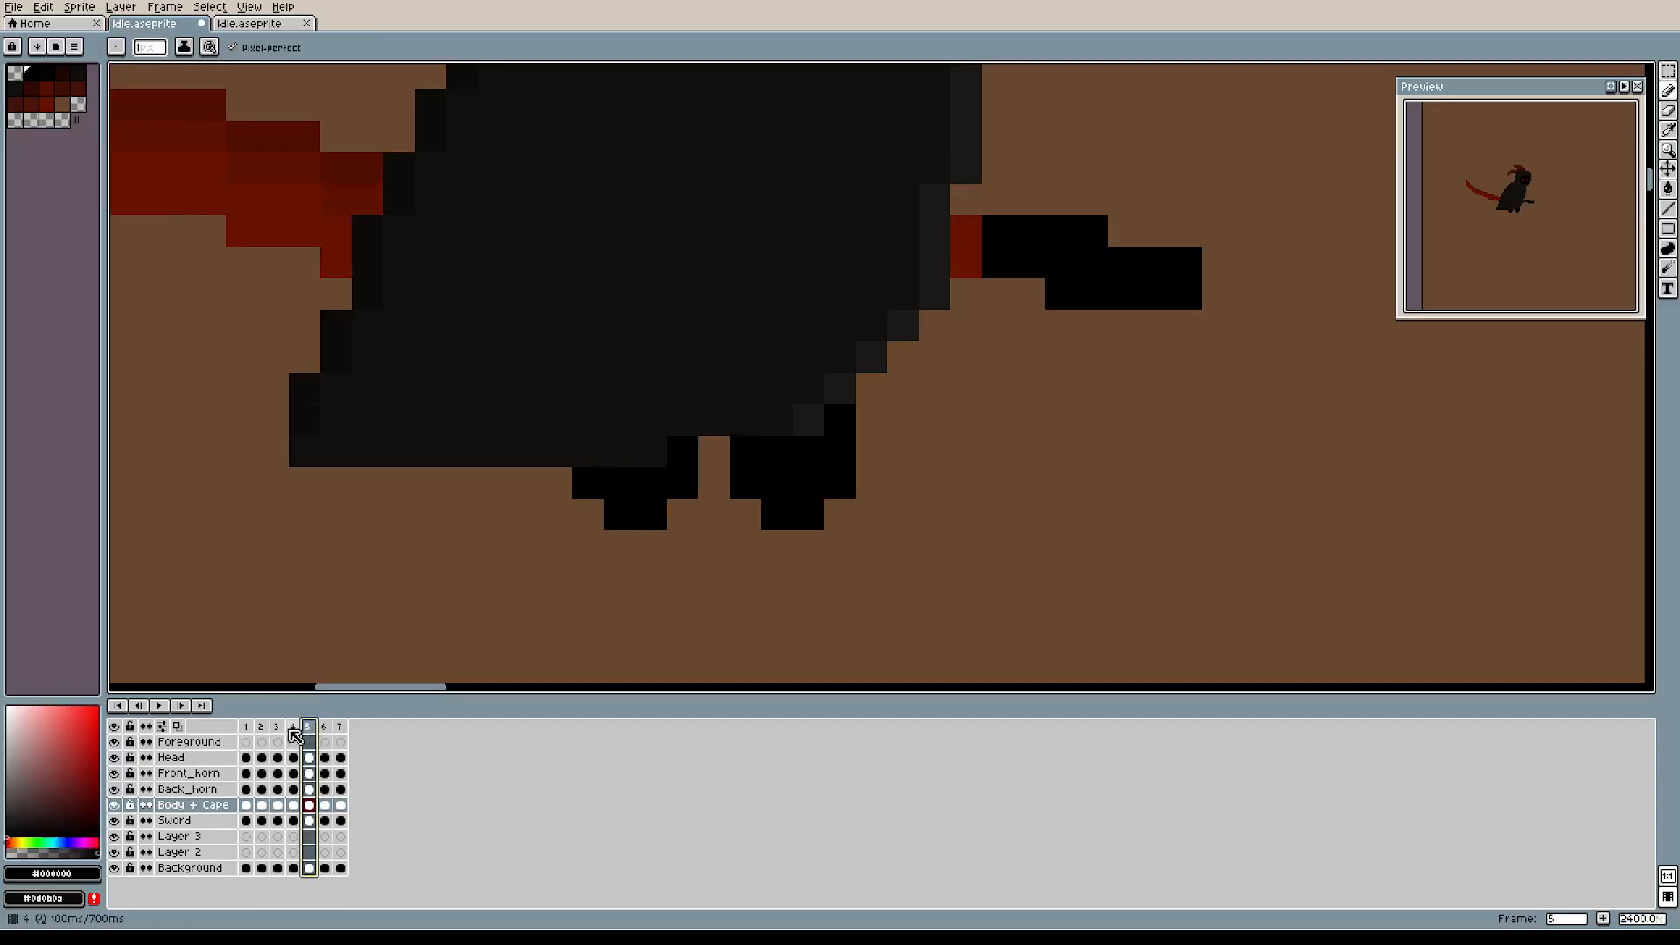
{"action": "left_click", "coordinate": [294, 730]}
{"action": "left_click", "coordinate": [279, 730]}
{"action": "left_click", "coordinate": [294, 730]}
Erase the rear foot on frame 5 and trim the forward column of pixels from the front foot.
{"action": "left_click", "coordinate": [311, 731]}
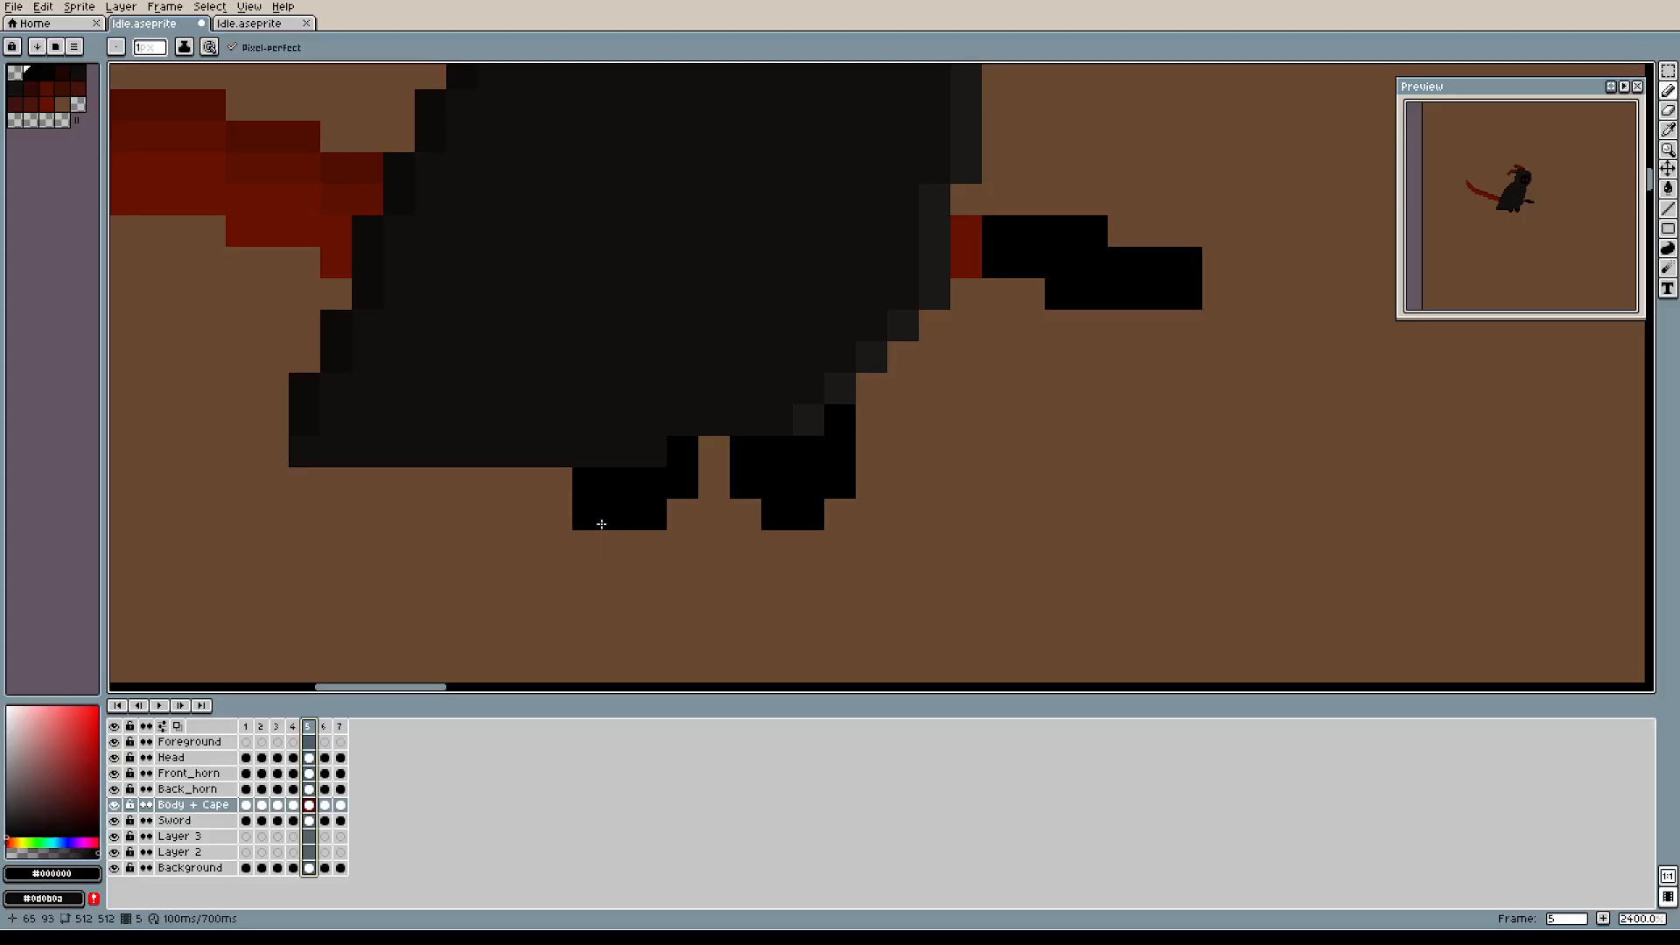
{"action": "key", "text": "e"}
{"action": "left_click", "coordinate": [589, 483]}
{"action": "mouse_move", "coordinate": [588, 483]}
{"action": "left_mouse_down"}
{"action": "mouse_move", "coordinate": [619, 515]}
{"action": "mouse_move", "coordinate": [620, 483]}
{"action": "mouse_move", "coordinate": [683, 484]}
{"action": "left_mouse_up"}
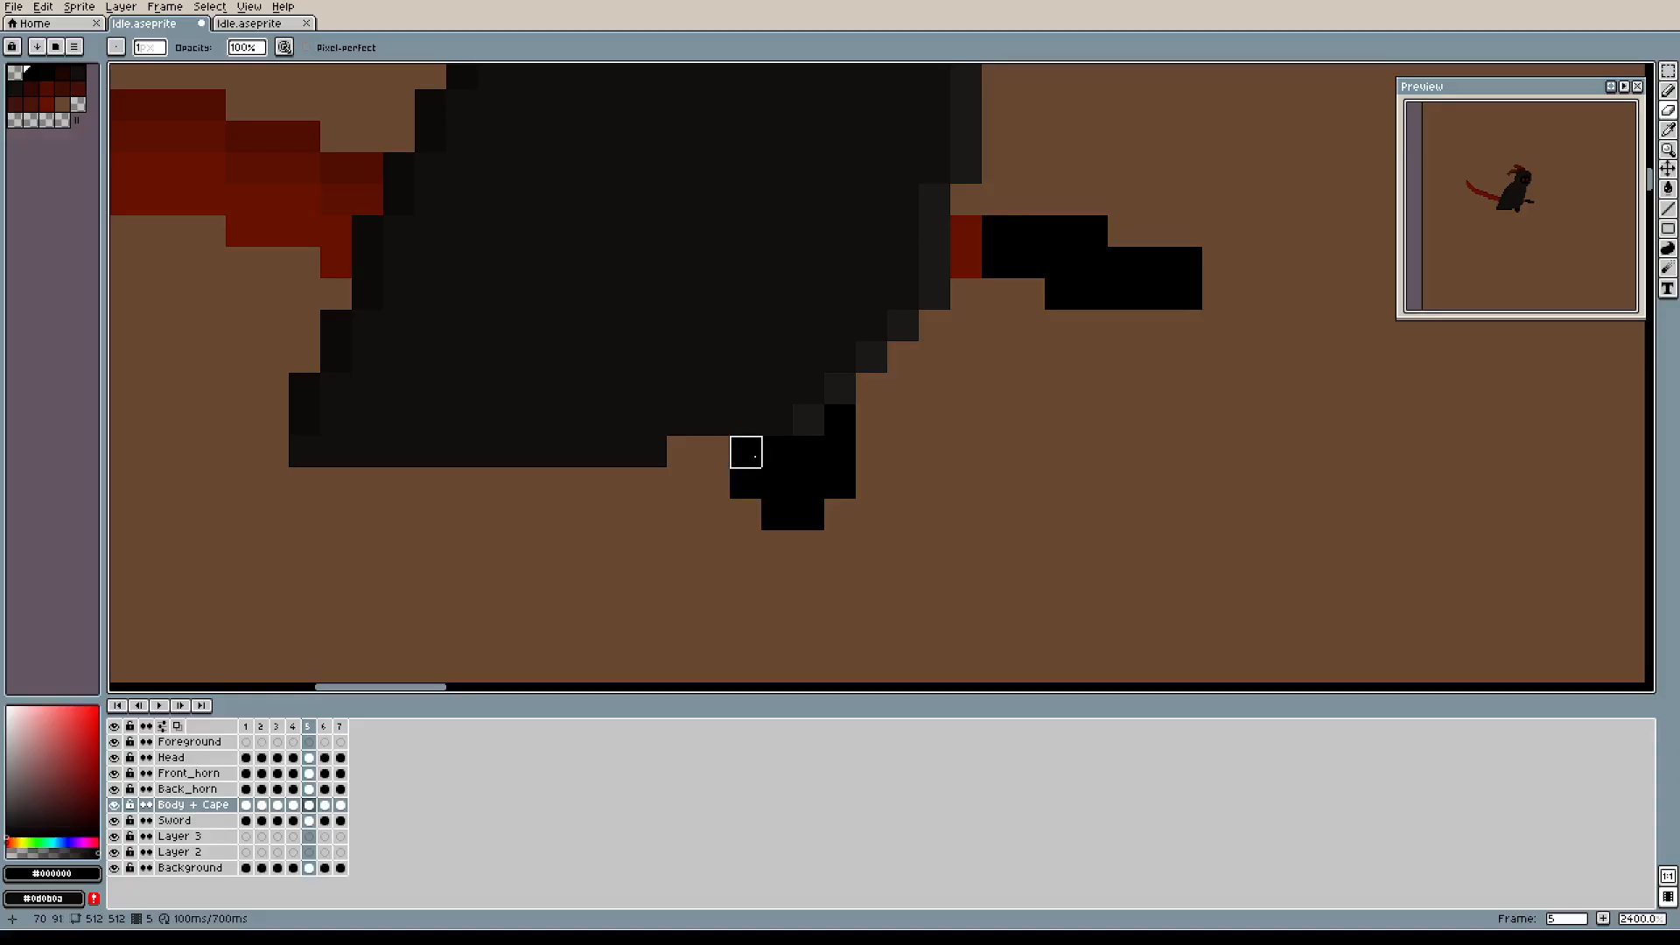
{"action": "left_click_drag", "start_coordinate": [840, 420], "coordinate": [840, 483]}
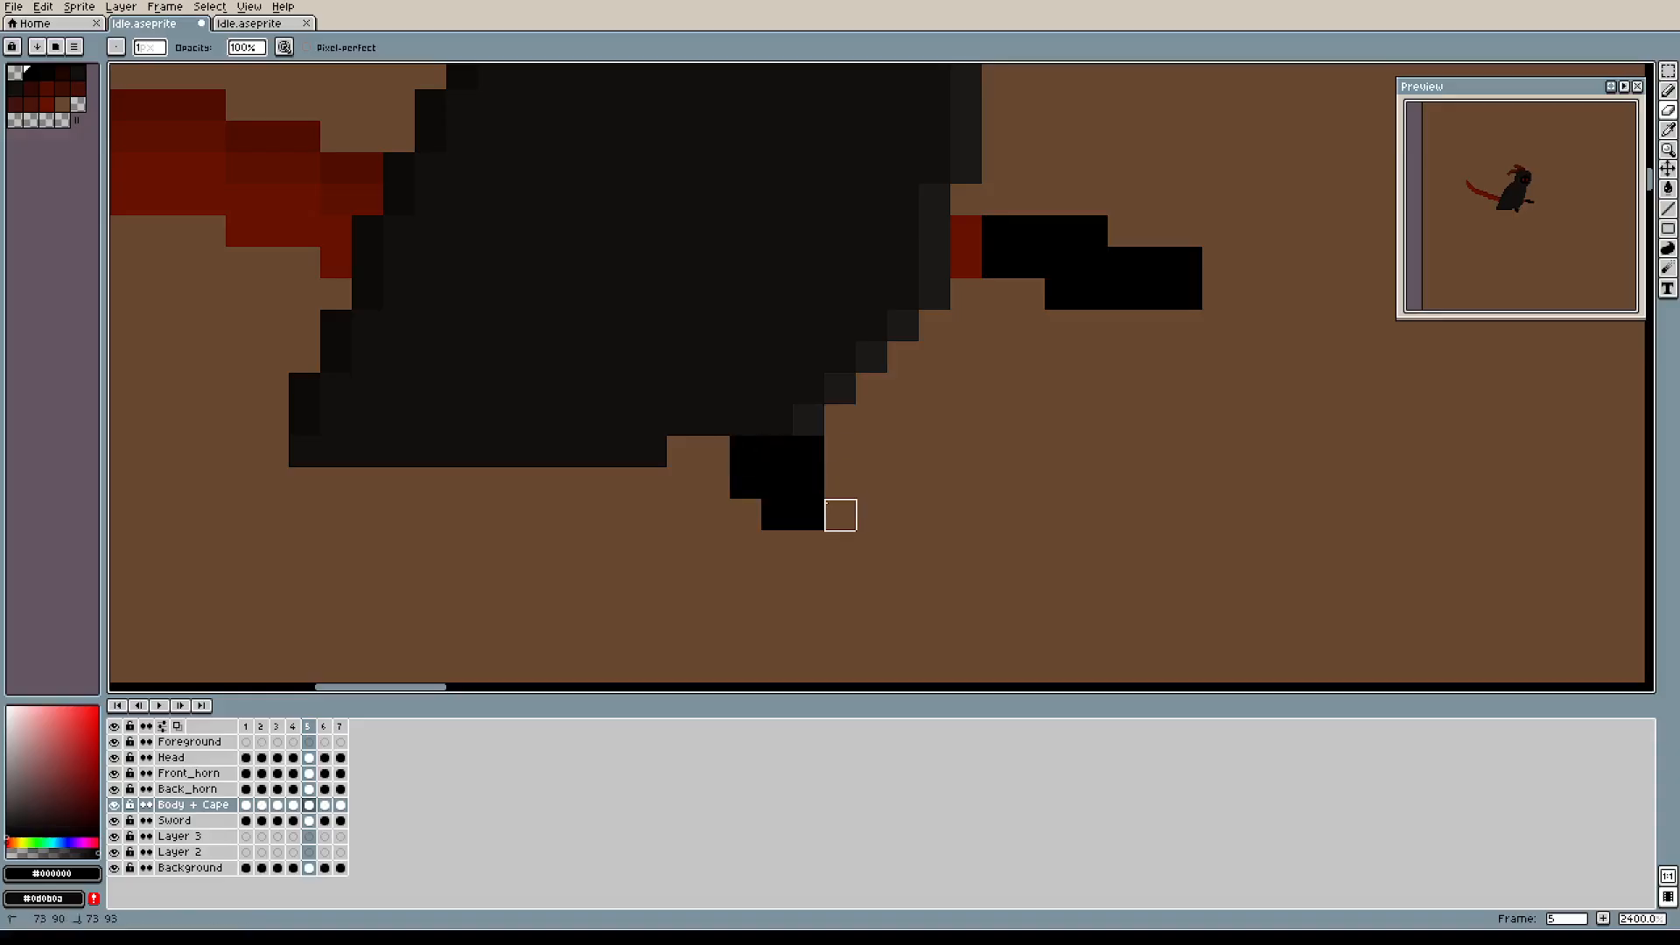
Redraw frame 5's feet in black, with the rear foot one pixel further forward and the front foot one pixel further back.
{"action": "key", "text": "b"}
{"action": "mouse_move", "coordinate": [746, 515]}
{"action": "left_mouse_down"}
{"action": "mouse_move", "coordinate": [718, 465]}
{"action": "mouse_move", "coordinate": [686, 493]}
{"action": "left_mouse_up"}
{"action": "left_click", "coordinate": [681, 509]}
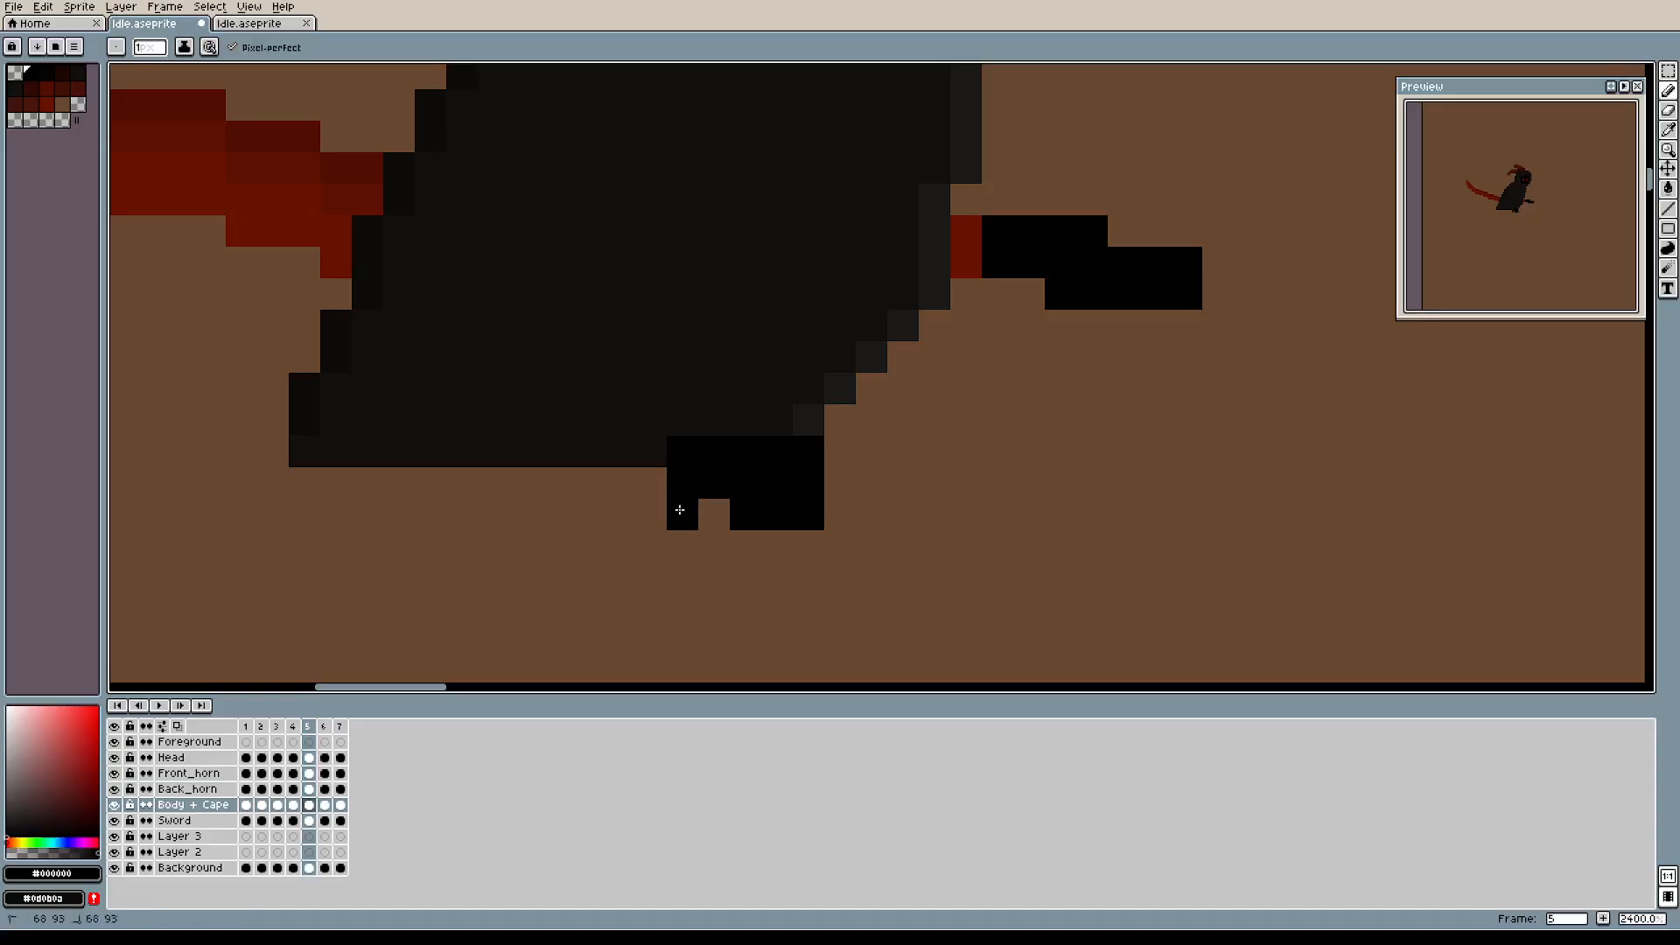
{"action": "left_click", "coordinate": [644, 482]}
{"action": "left_click", "coordinate": [620, 483]}
{"action": "left_click", "coordinate": [670, 568]}
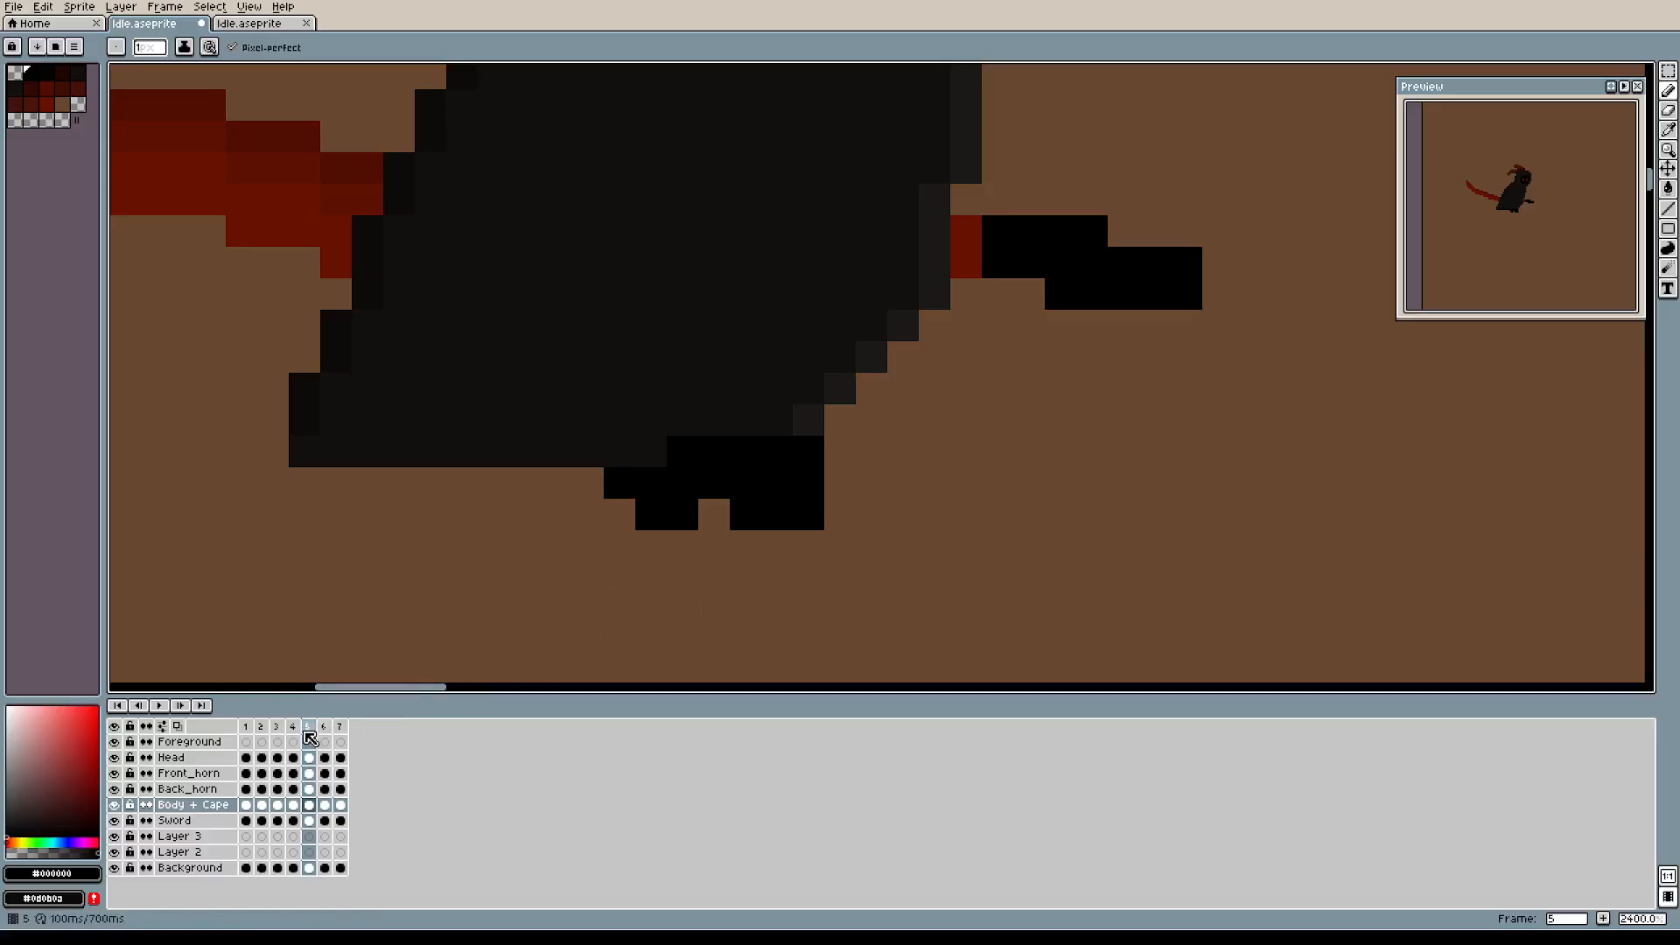
{"action": "key", "text": "e"}
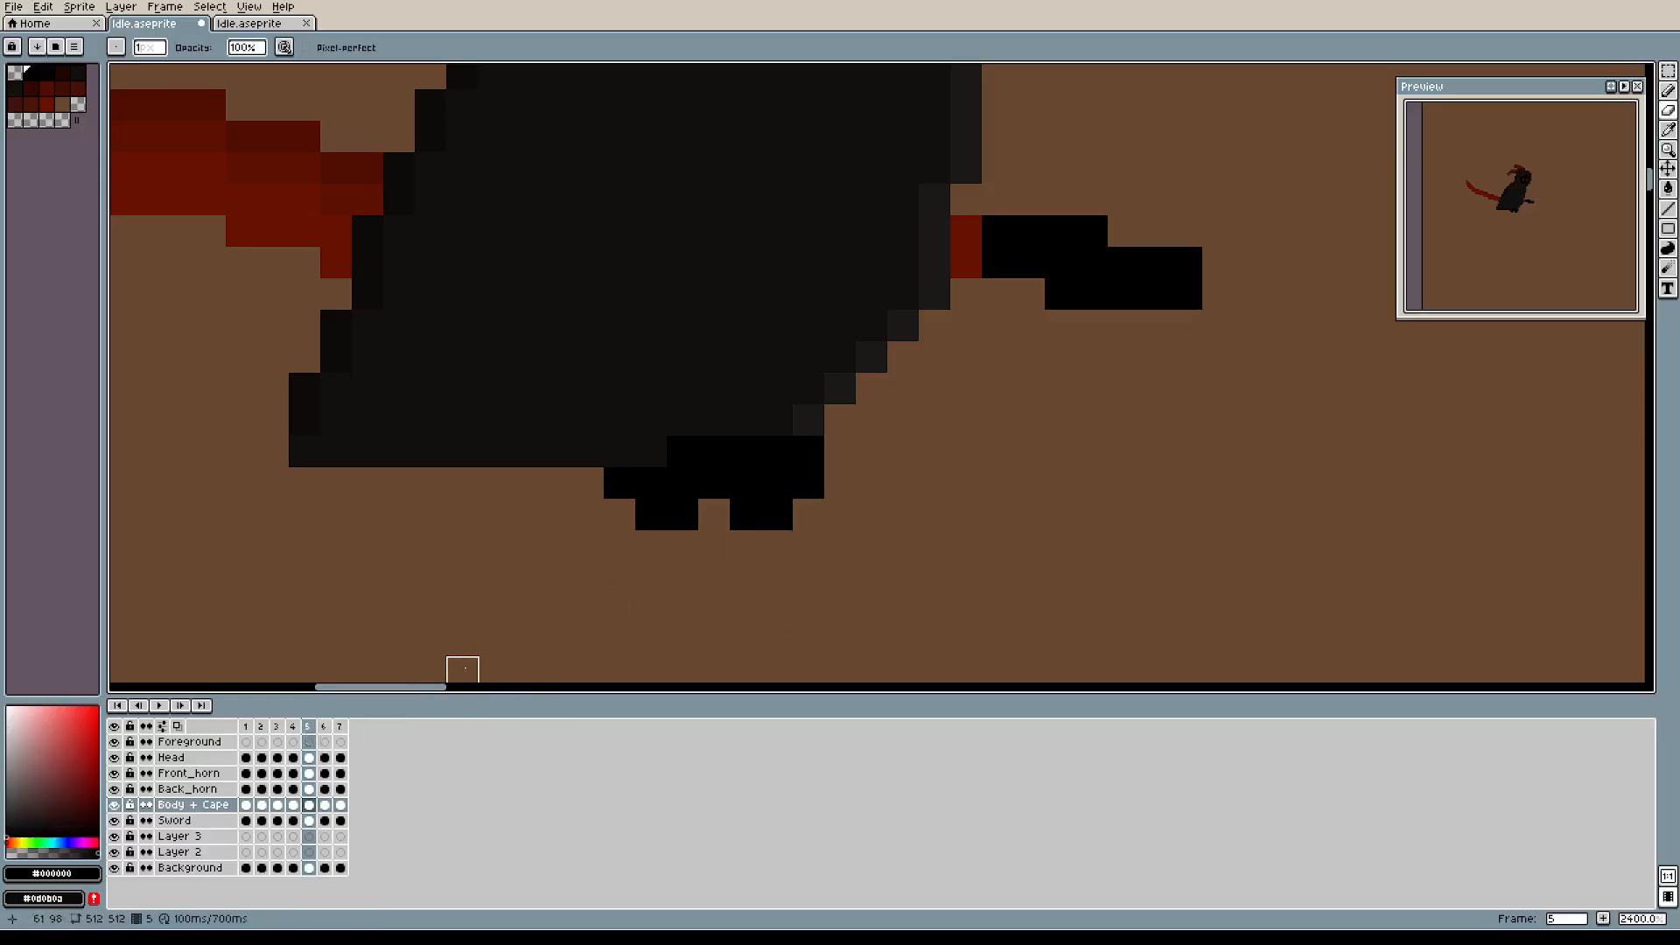
{"action": "key", "text": "b"}
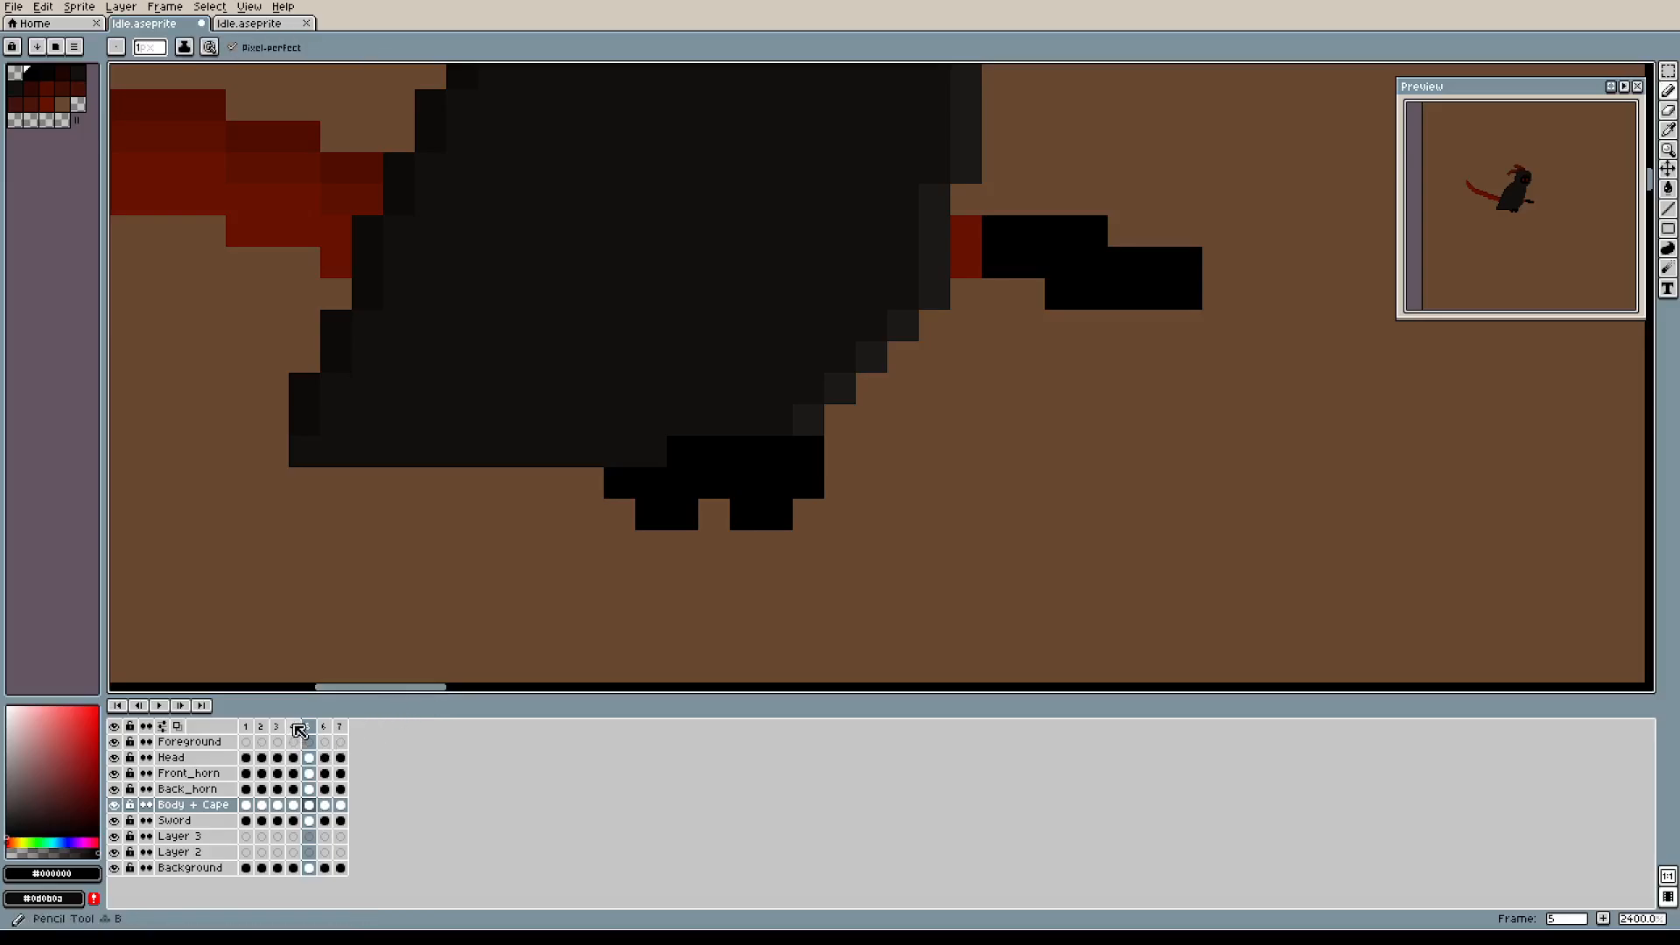
Step through frames 3 to 7 and compare how the feet's positions progress.
{"action": "left_click", "coordinate": [295, 728]}
{"action": "left_click", "coordinate": [281, 728]}
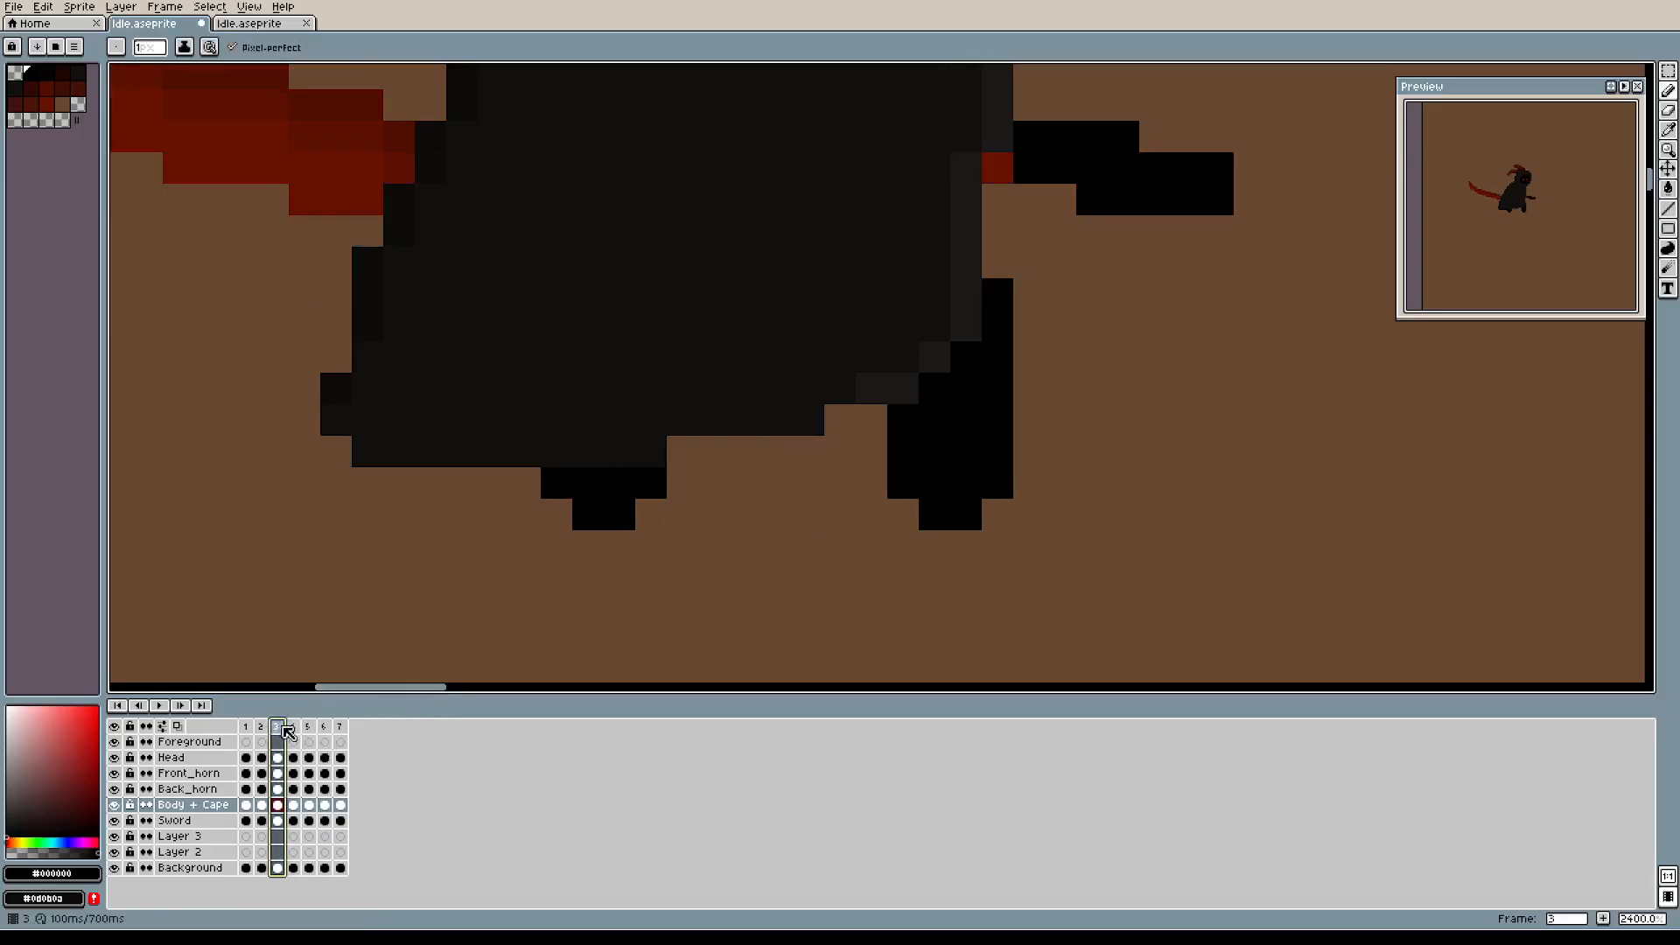
{"action": "left_click", "coordinate": [294, 728]}
{"action": "left_click", "coordinate": [309, 728]}
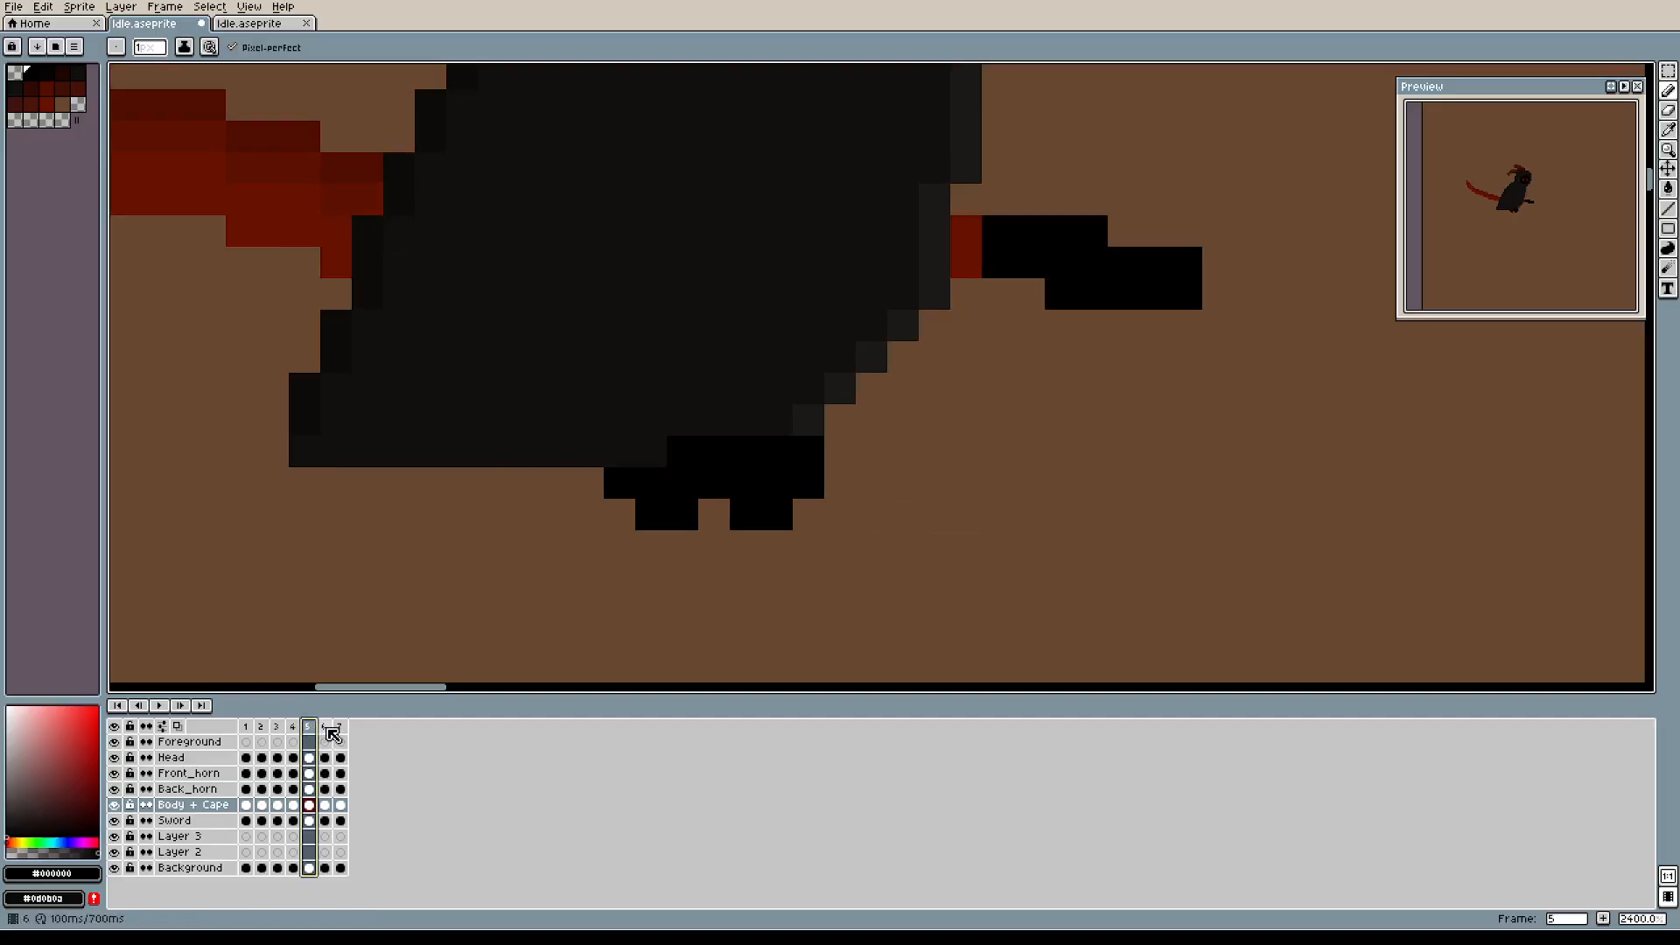
{"action": "left_click", "coordinate": [325, 727]}
{"action": "left_click", "coordinate": [340, 728]}
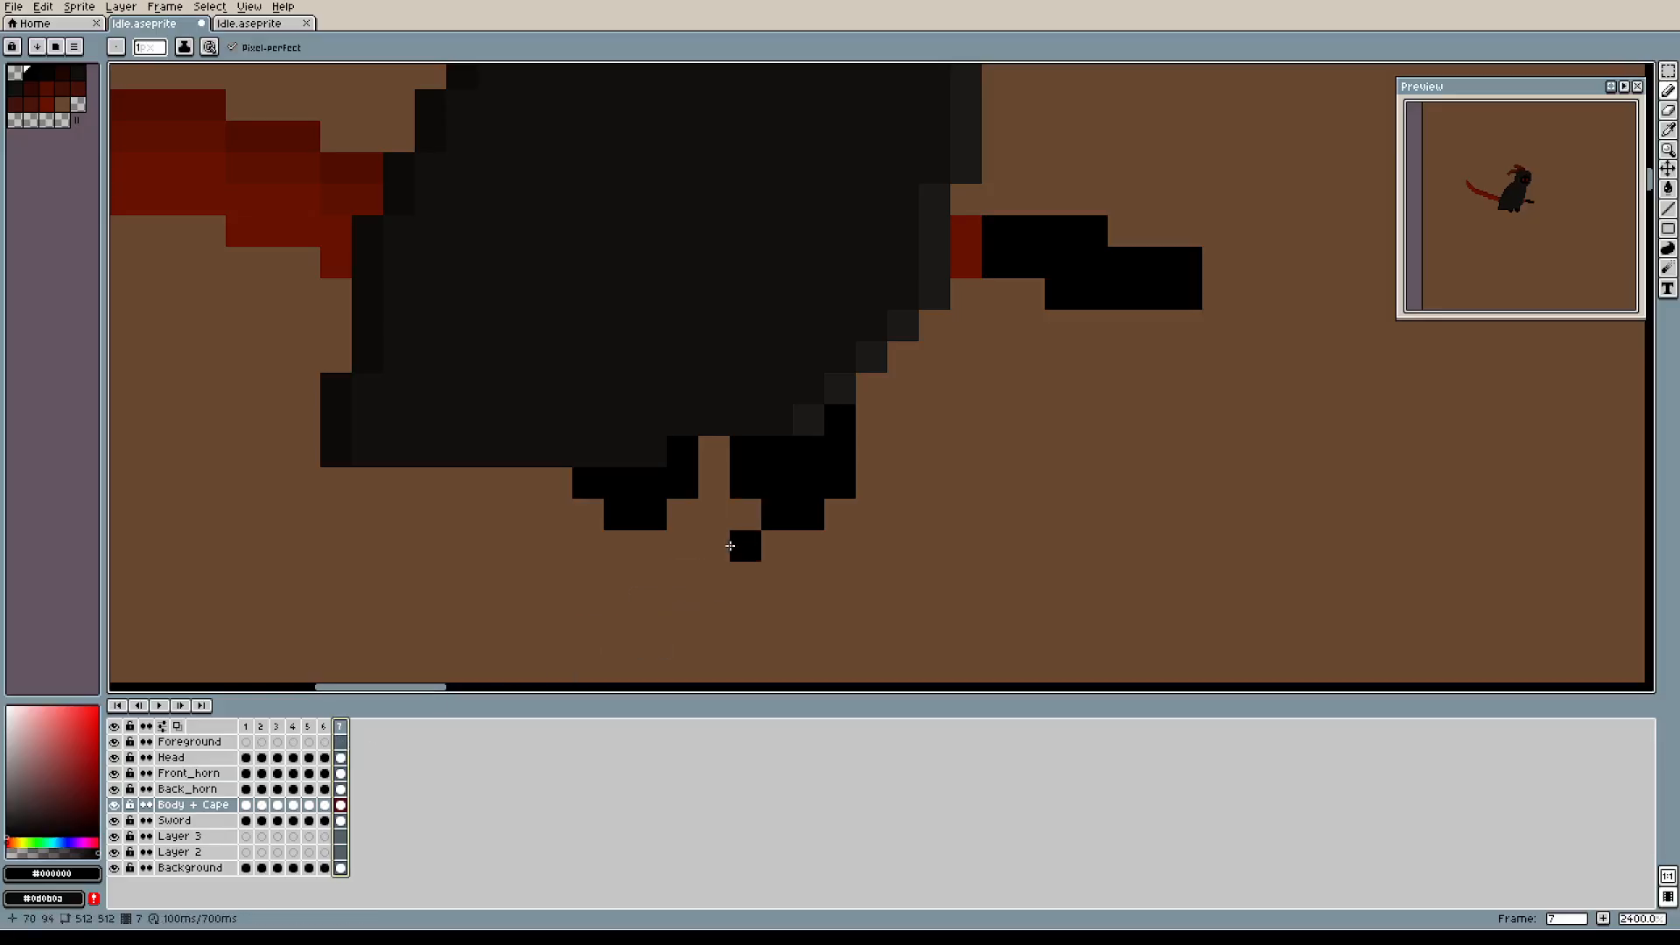
Delete frame 7 from the animation.
{"action": "scroll", "coordinate": [720, 547], "scroll_direction": "down", "scroll_amount": 5}
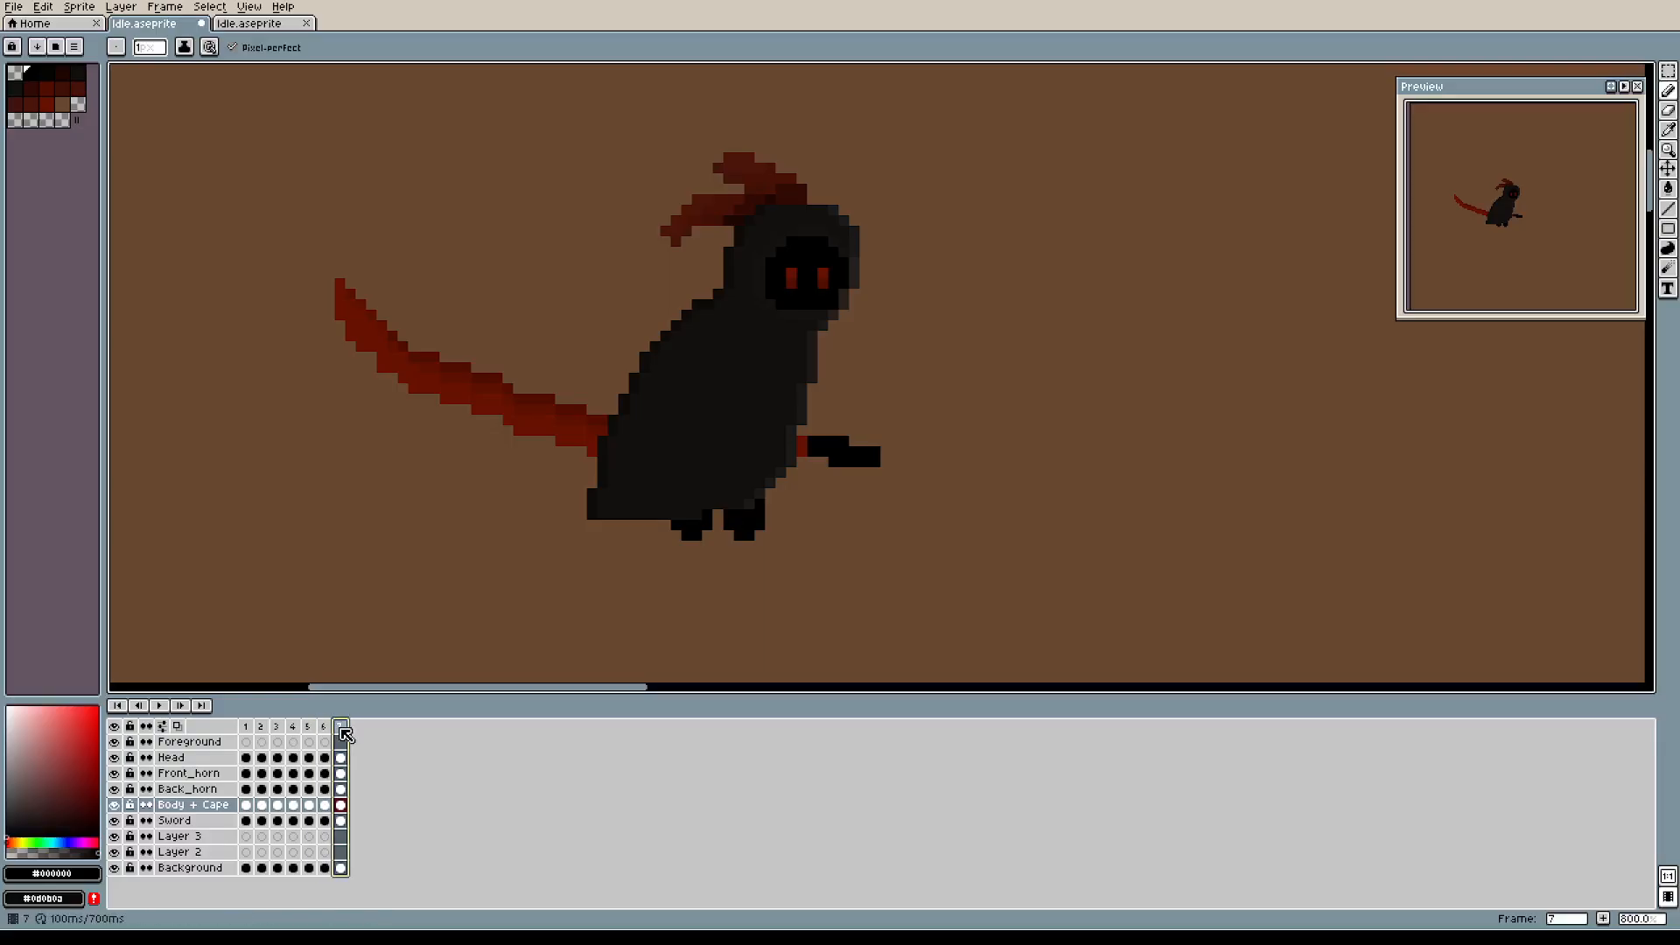
{"action": "right_click", "coordinate": [341, 727]}
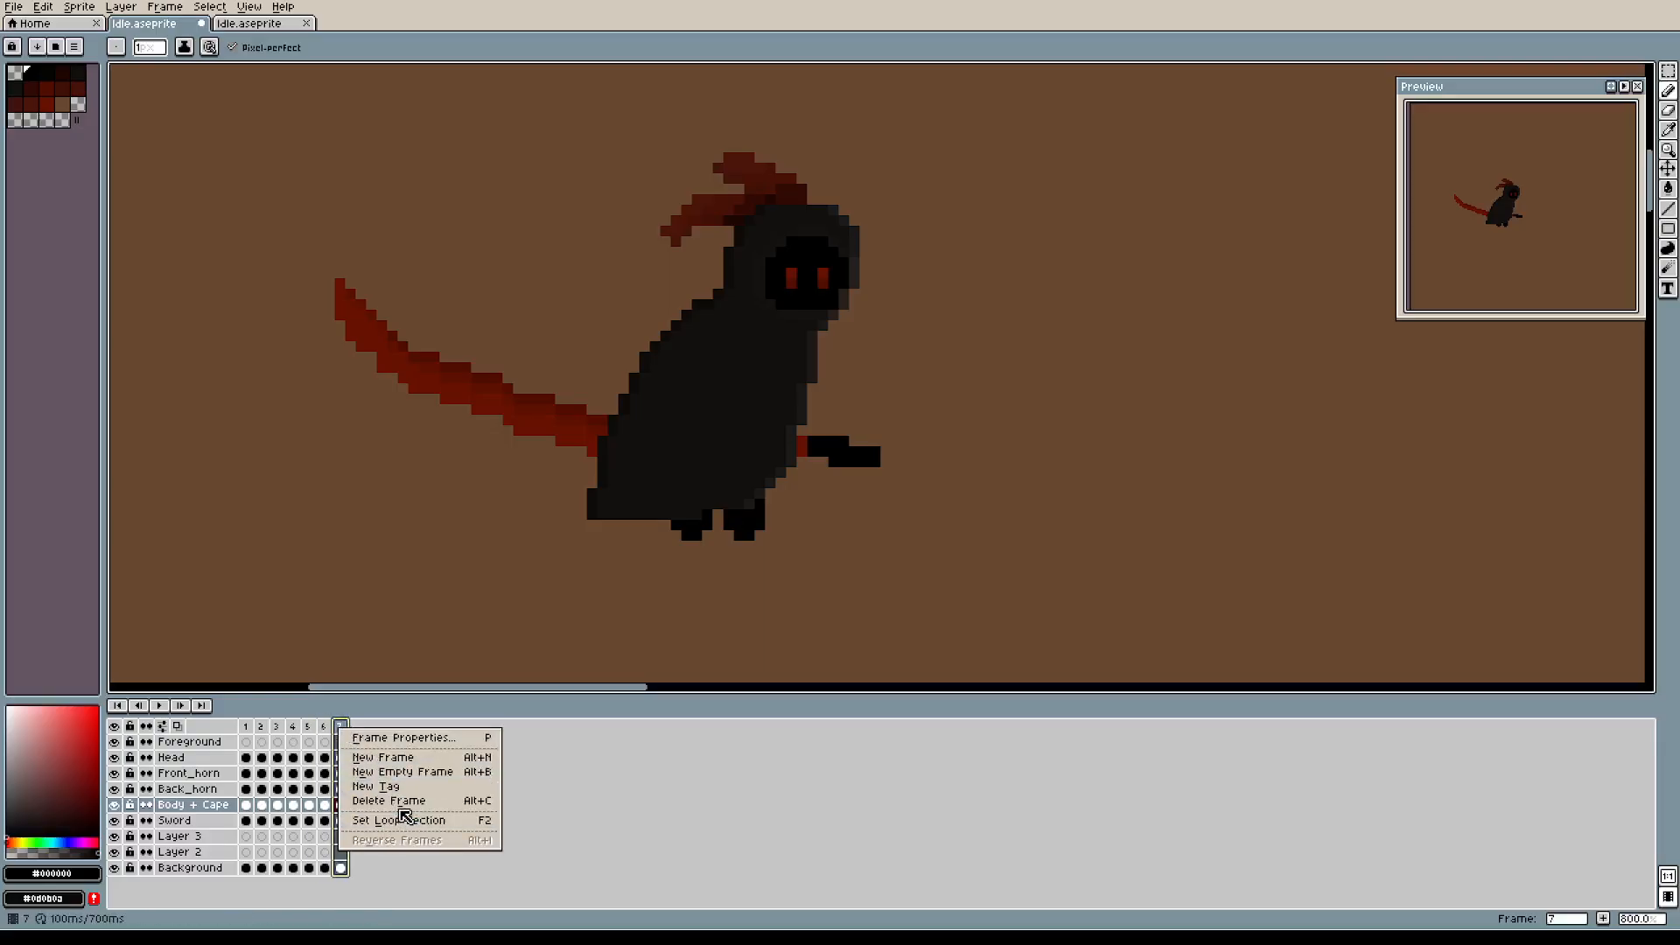
{"action": "left_click", "coordinate": [408, 803]}
Play the shortened animation from frame 1 and check how the loop flows, stopping it when done.
{"action": "left_click", "coordinate": [246, 728]}
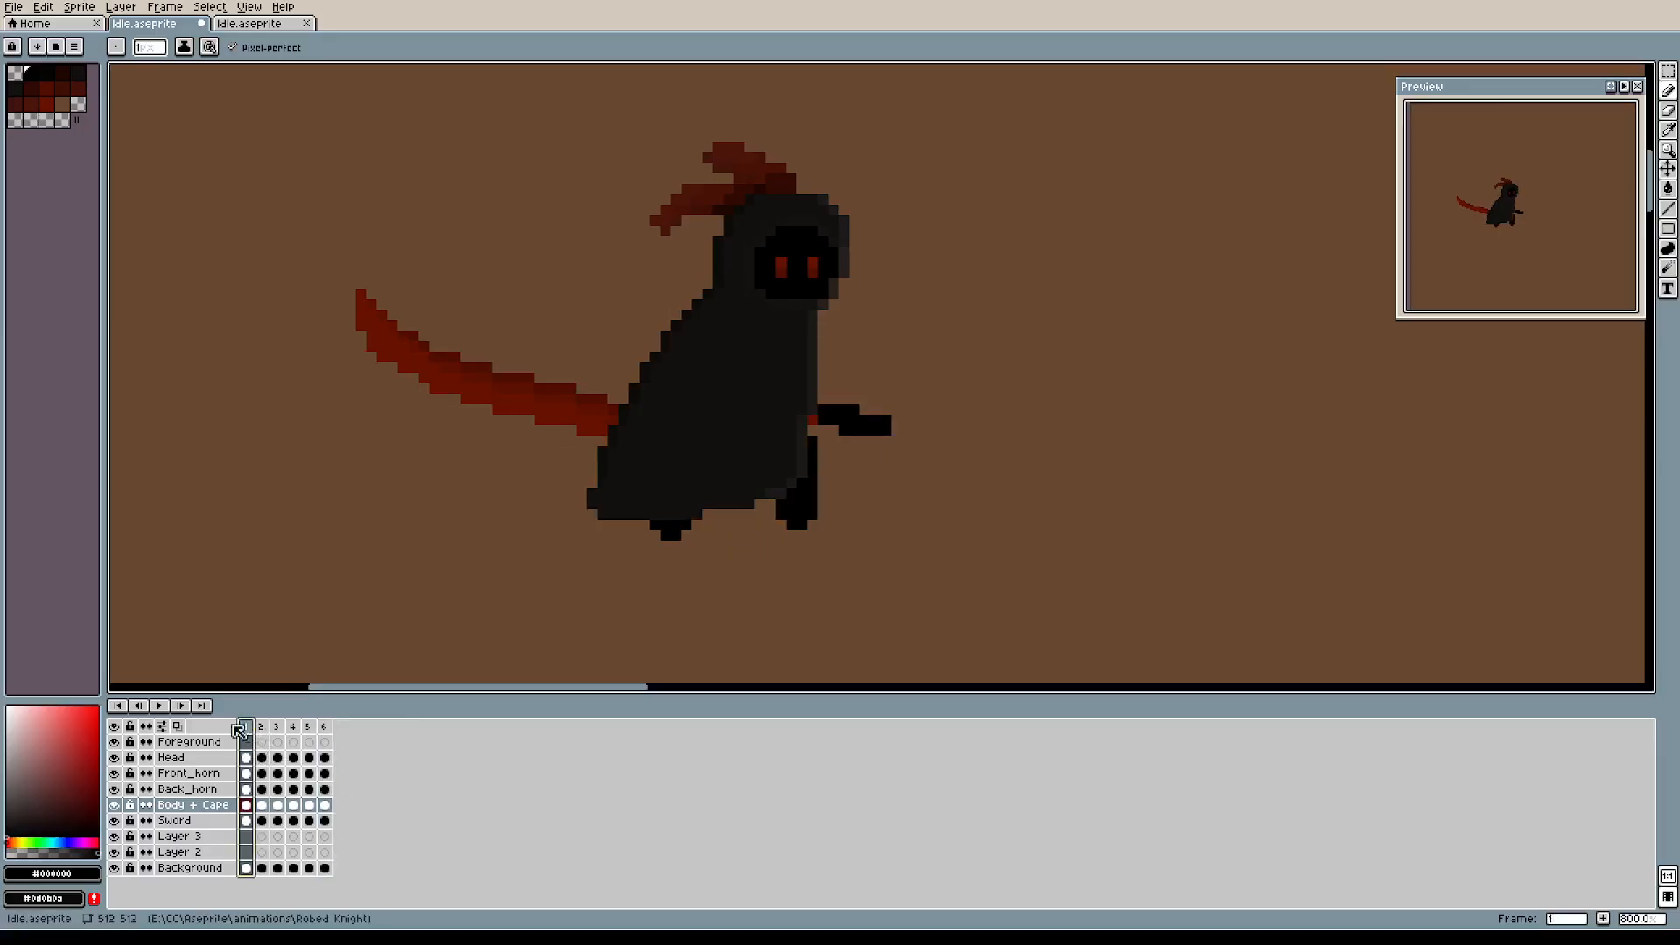
{"action": "left_click", "coordinate": [161, 705]}
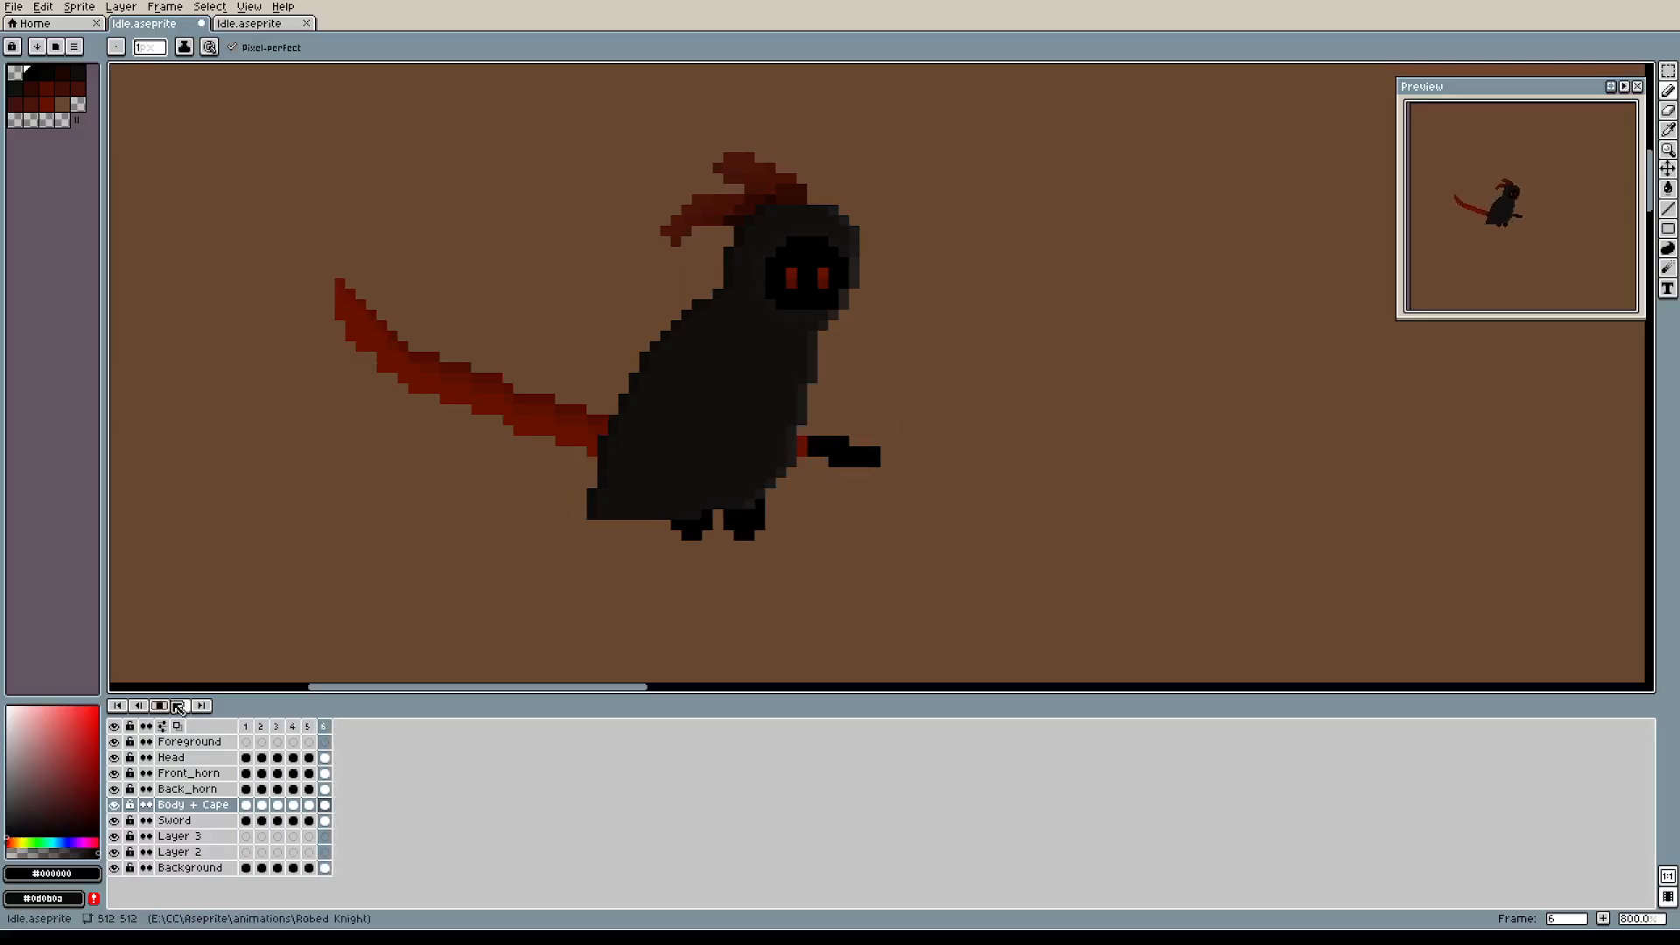
{"action": "left_click", "coordinate": [160, 705]}
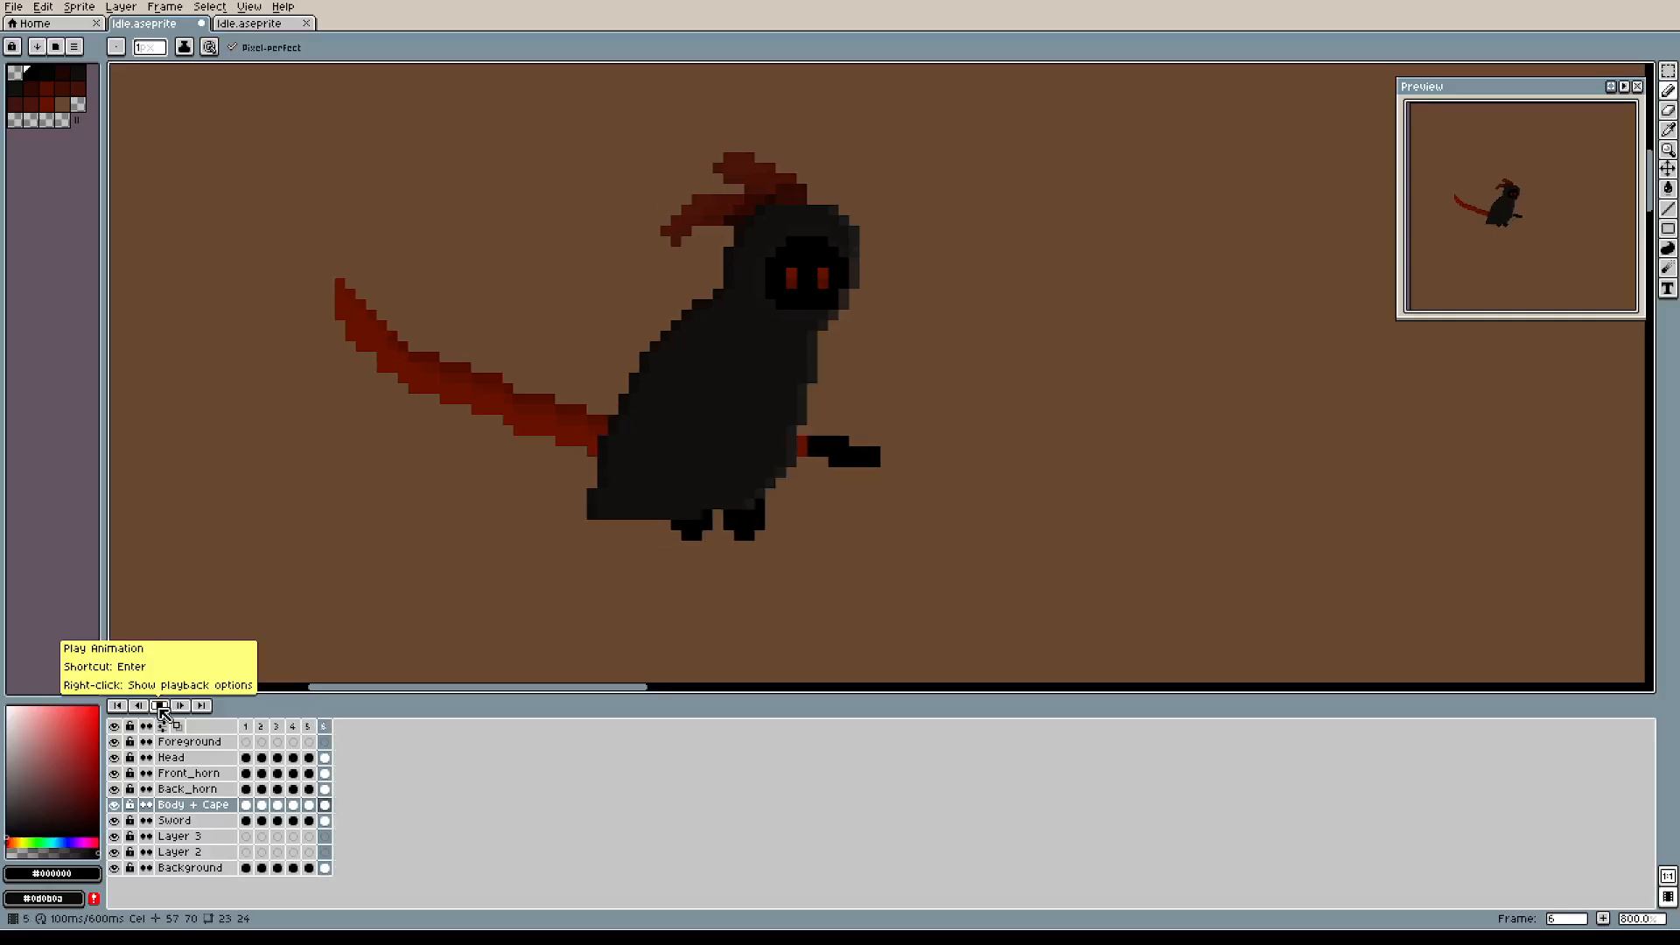
{"action": "left_click", "coordinate": [161, 708]}
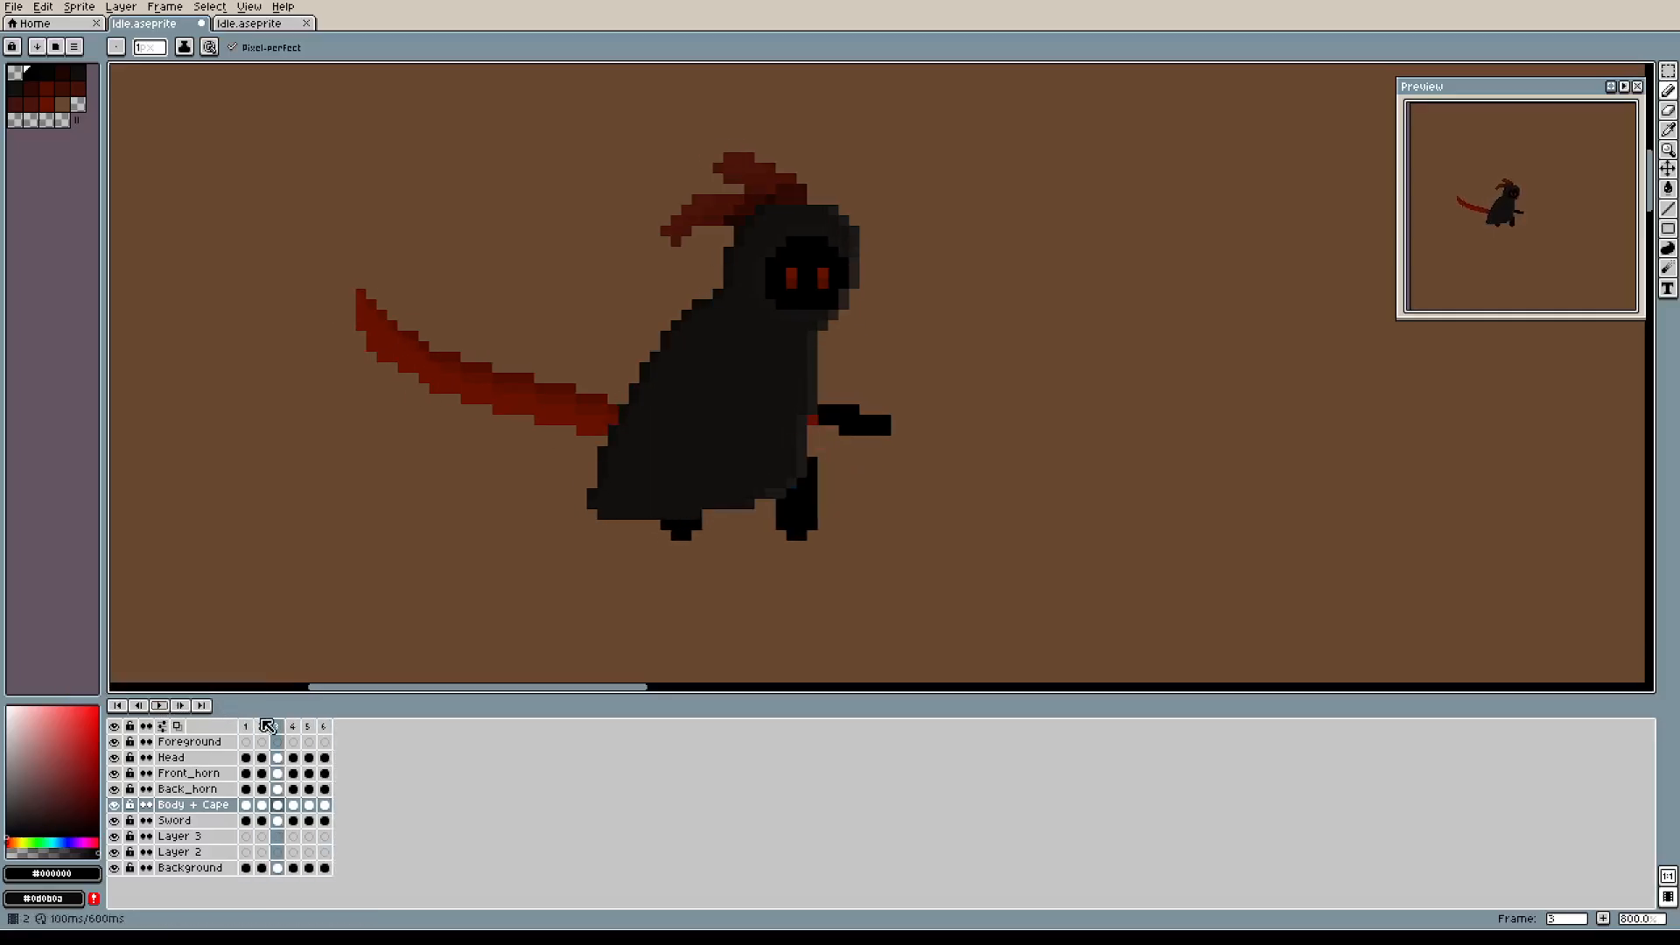
Select the Head layer and step through frames 1 to 6 to review how the head and body move.
{"action": "left_click", "coordinate": [247, 728]}
{"action": "key", "text": "Up"}
{"action": "key", "text": "Up"}
{"action": "key", "text": "Up"}
{"action": "left_click", "coordinate": [262, 729]}
{"action": "left_click", "coordinate": [247, 728]}
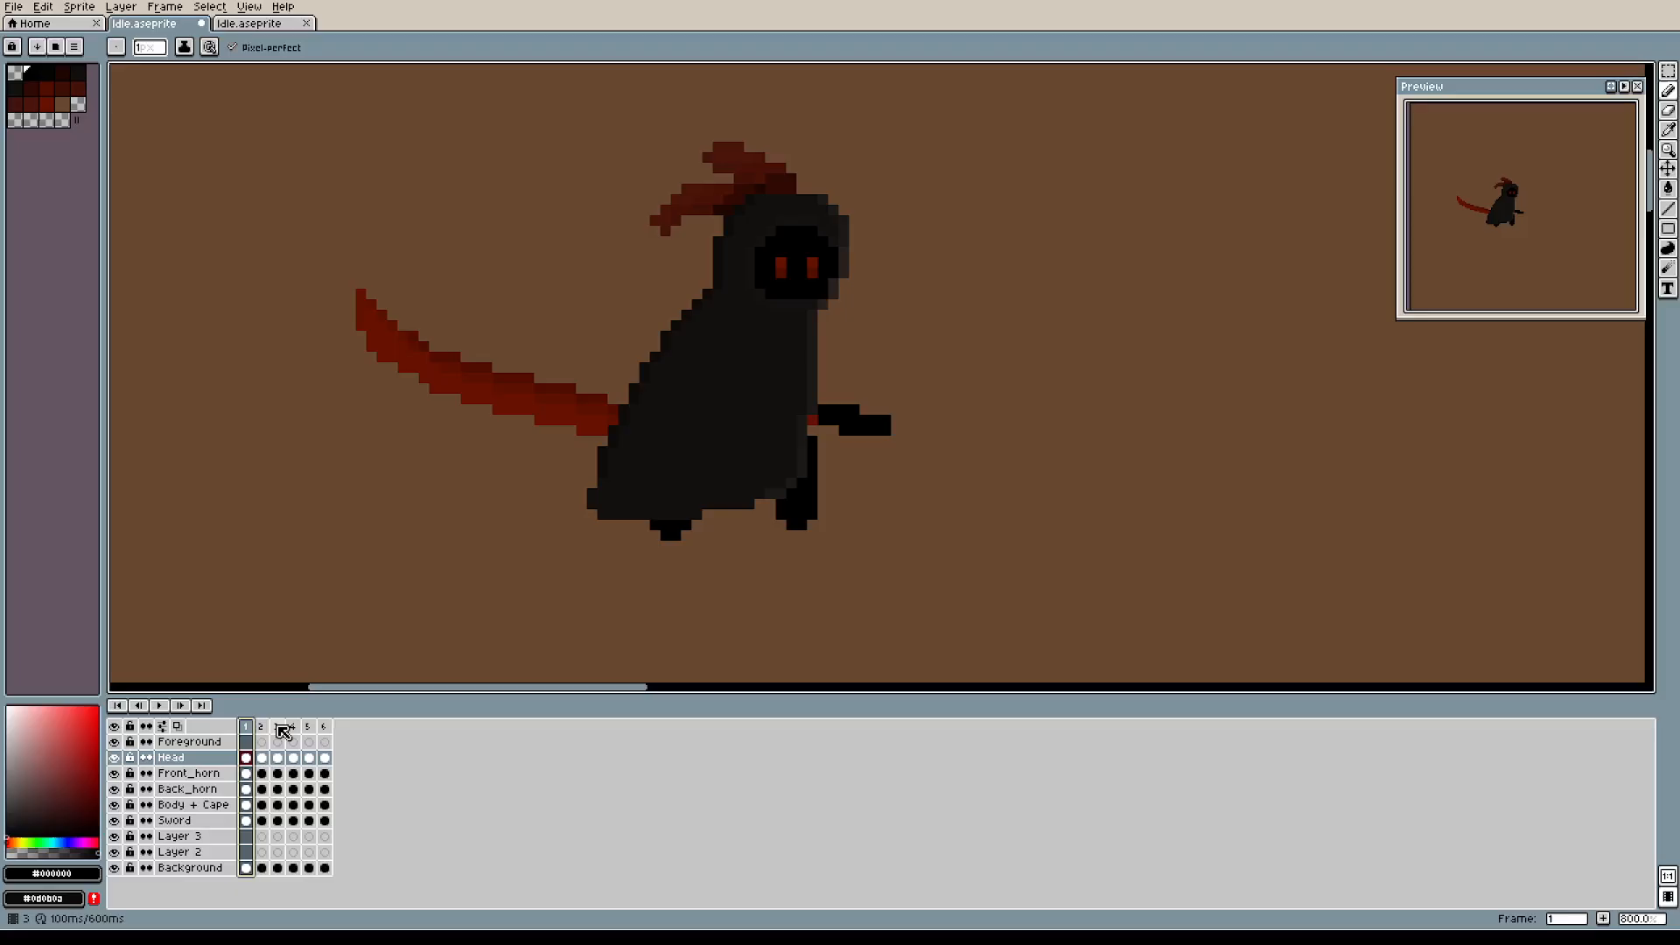
{"action": "left_click", "coordinate": [263, 729]}
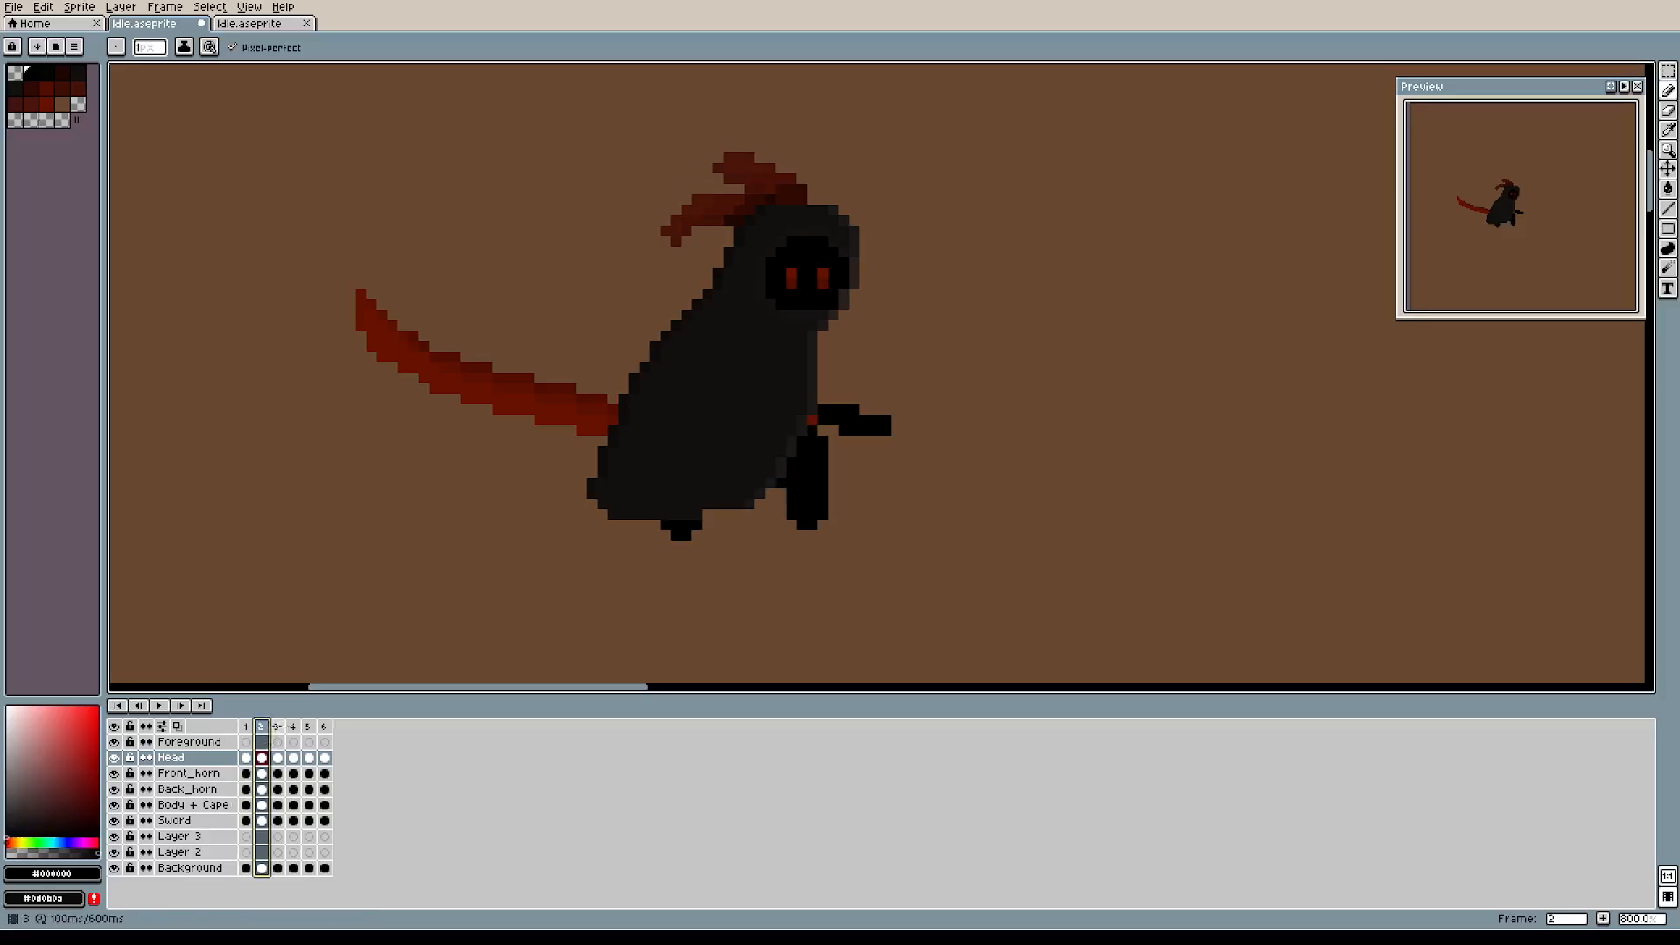
{"action": "left_click", "coordinate": [280, 729]}
{"action": "left_click", "coordinate": [297, 728]}
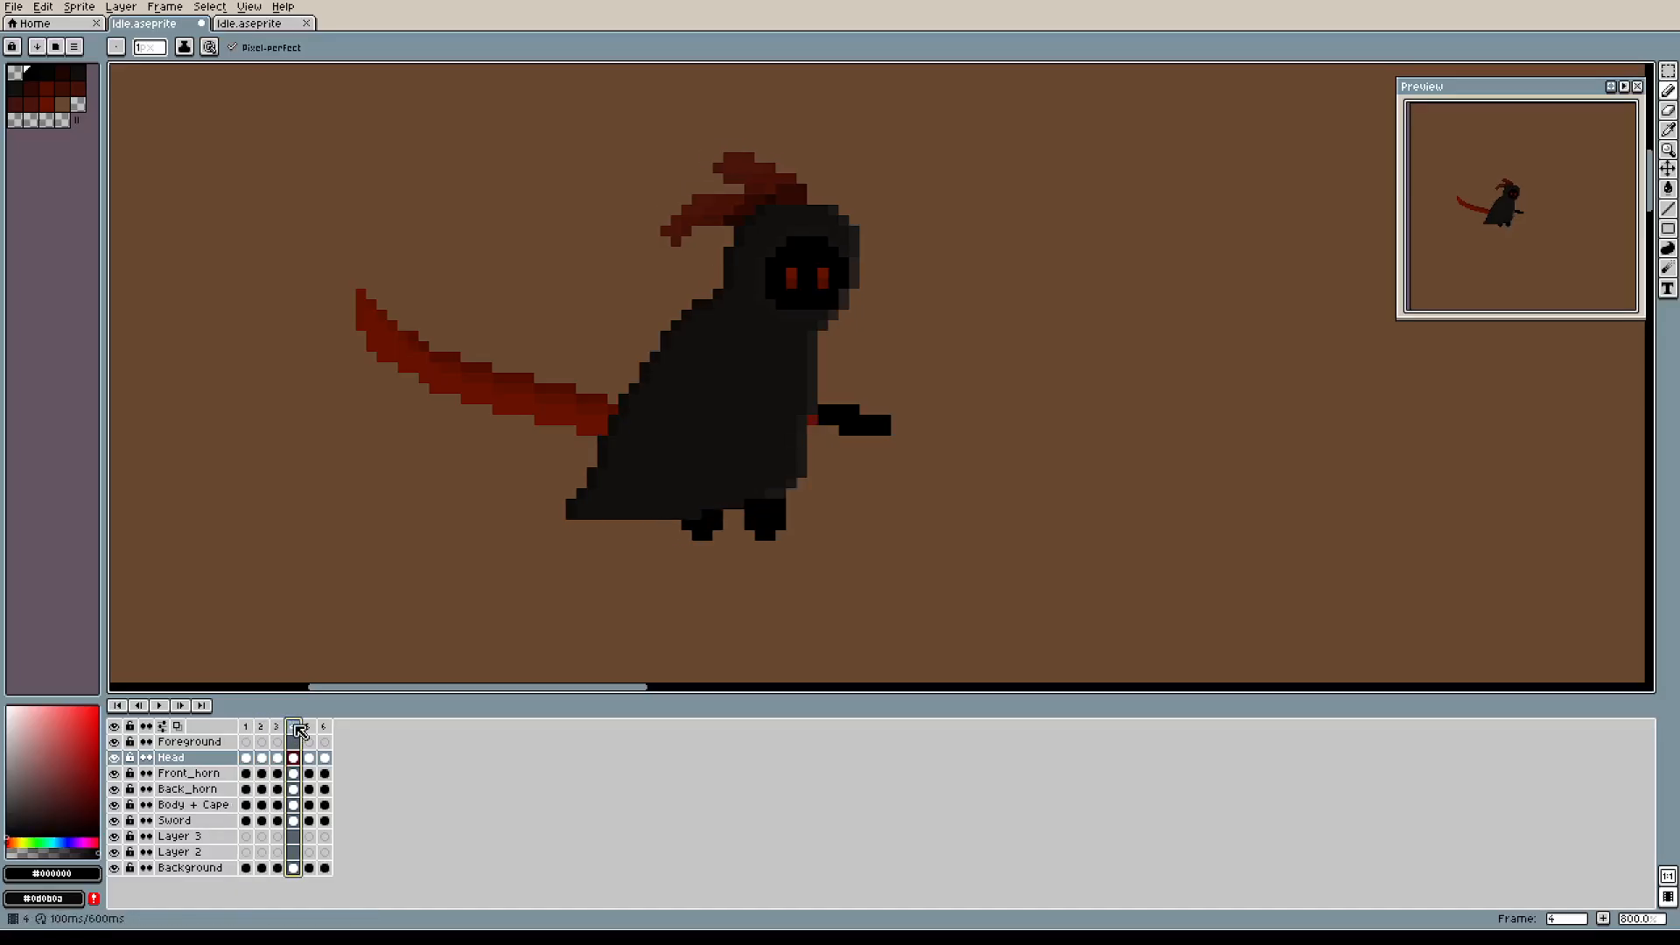
{"action": "left_click", "coordinate": [312, 729]}
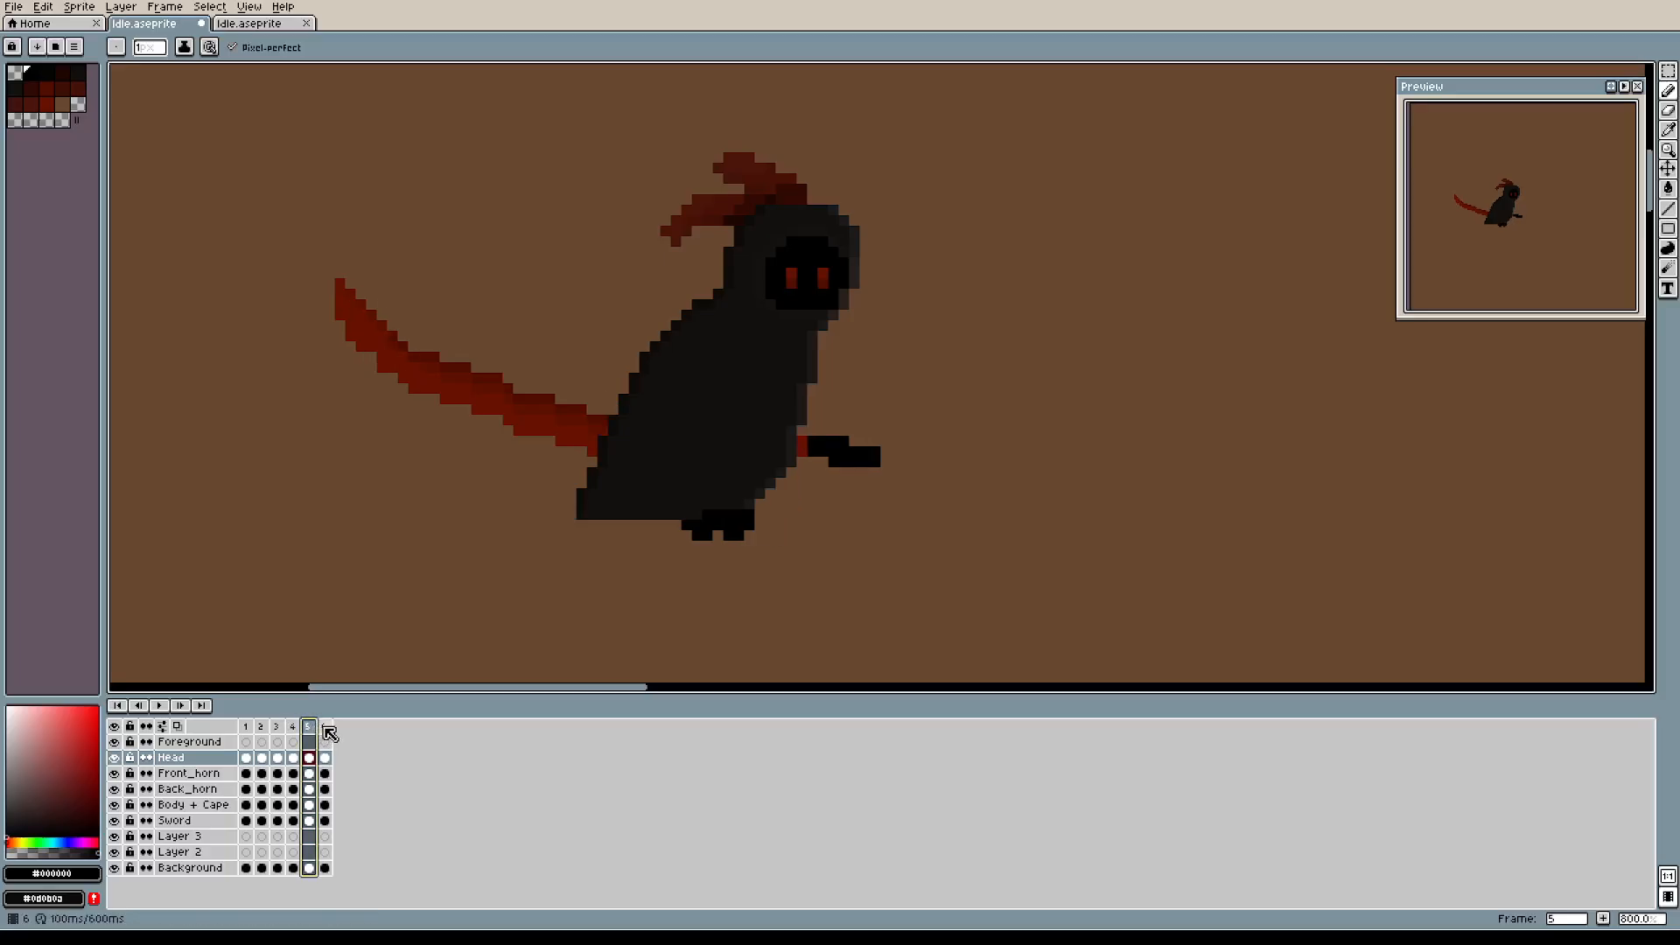
{"action": "left_click", "coordinate": [328, 729]}
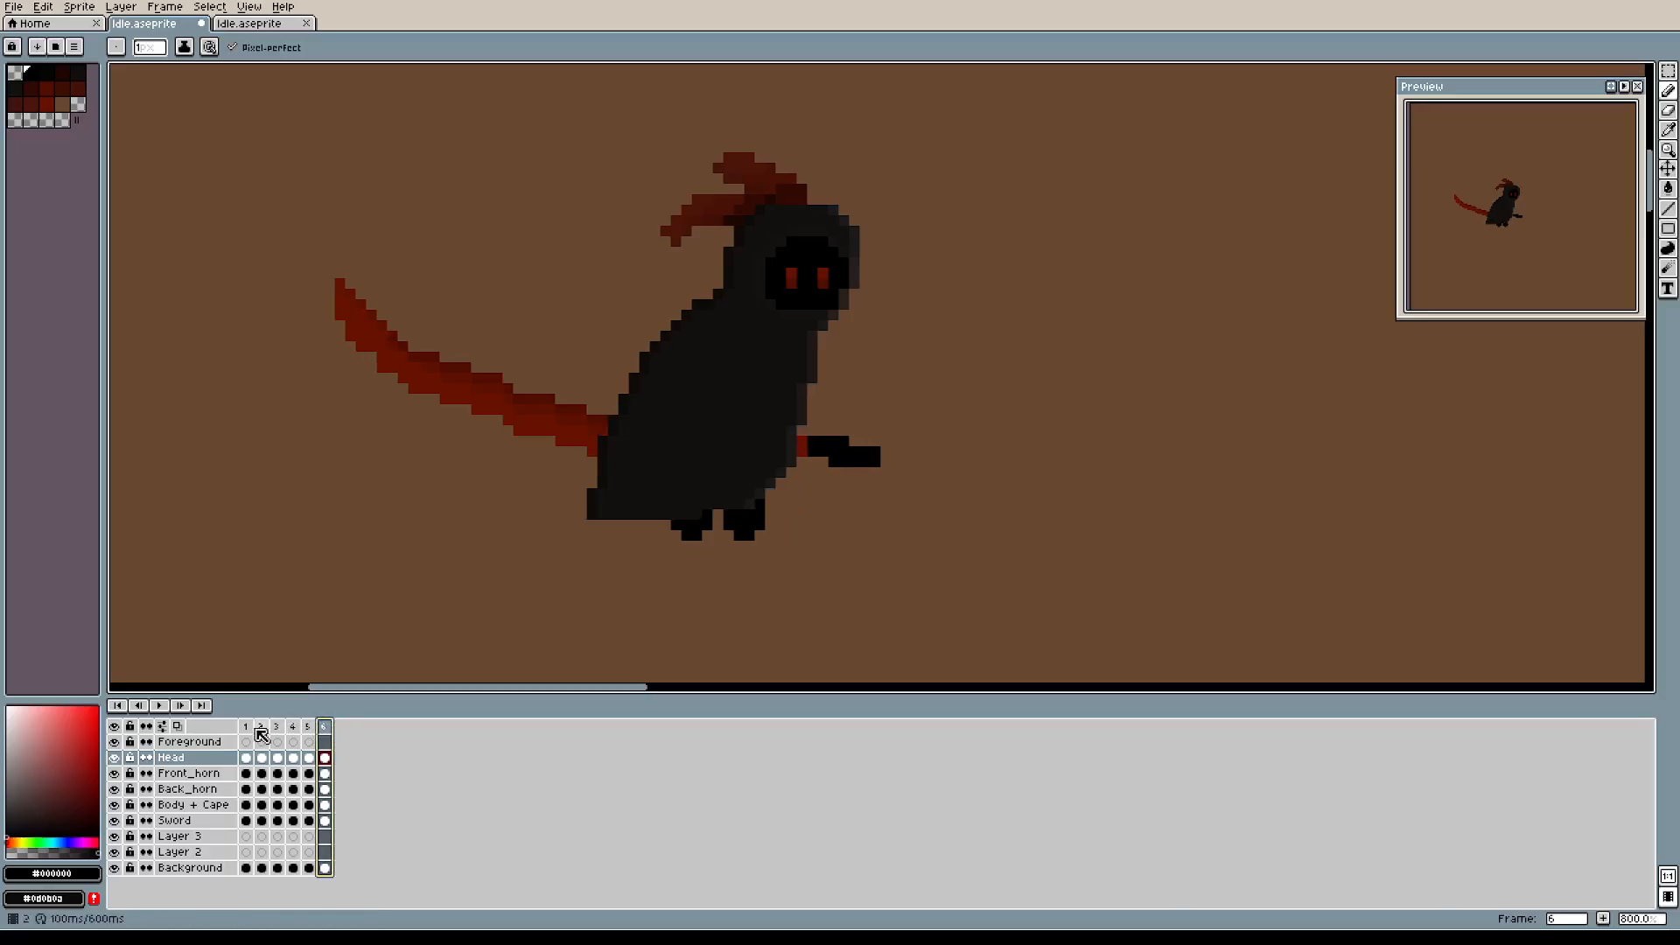
Go through all six frames once more and return to frame 1 to compare the head's movement.
{"action": "left_click", "coordinate": [248, 727]}
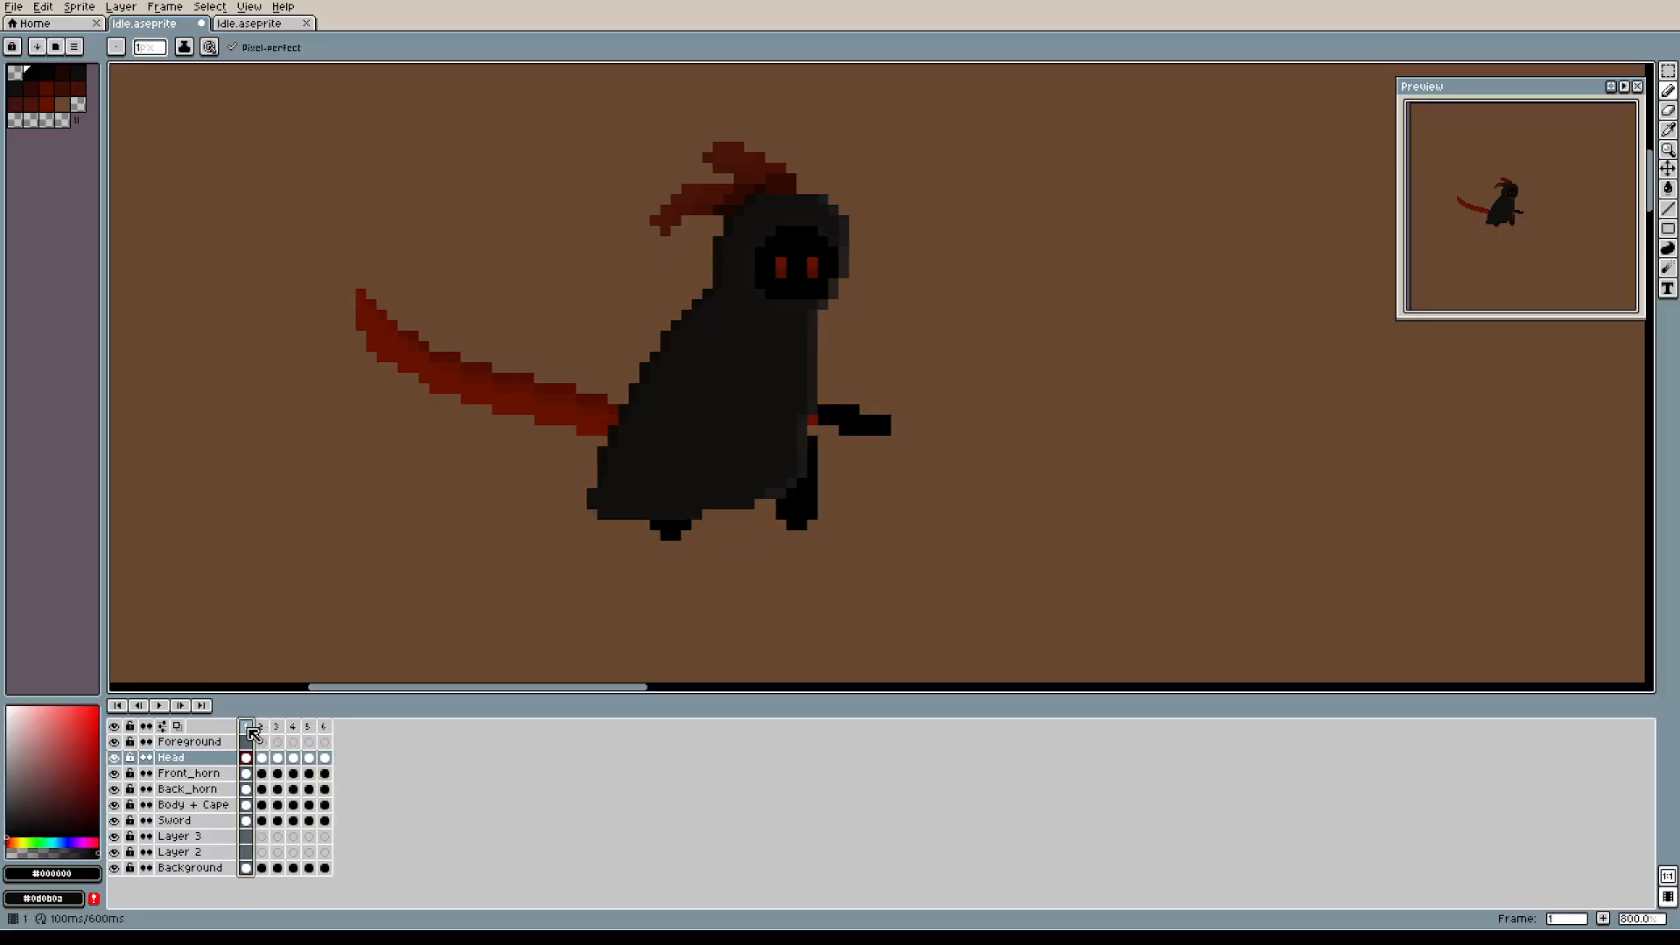
{"action": "left_click", "coordinate": [262, 729]}
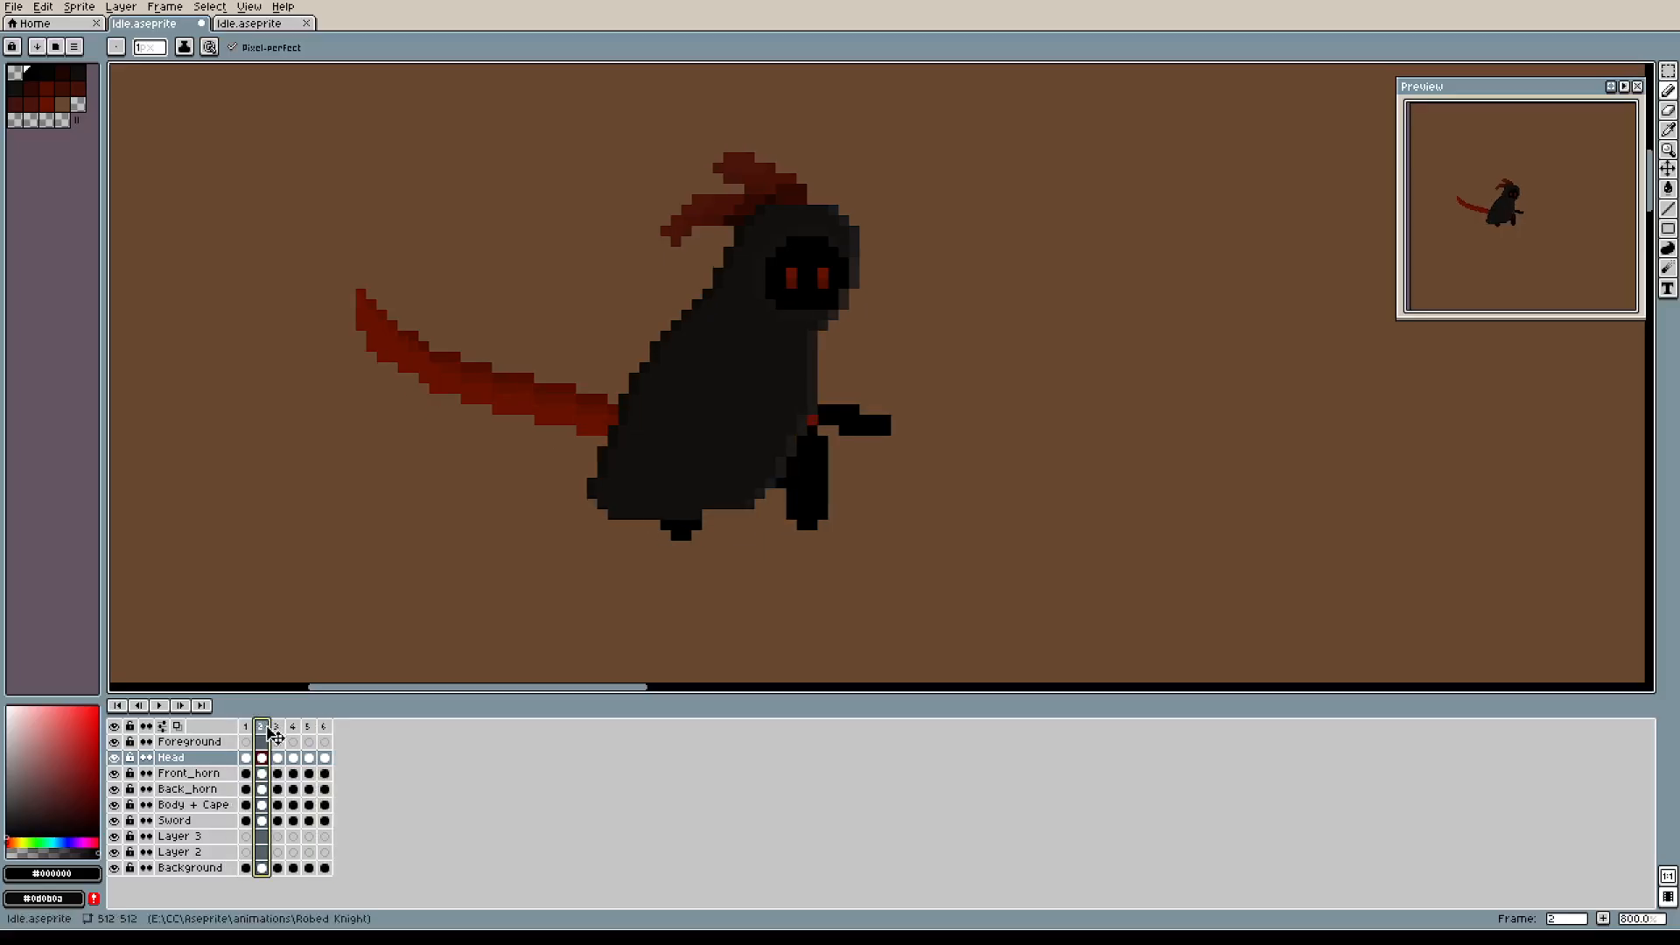
{"action": "left_click", "coordinate": [278, 729]}
{"action": "left_click", "coordinate": [294, 729]}
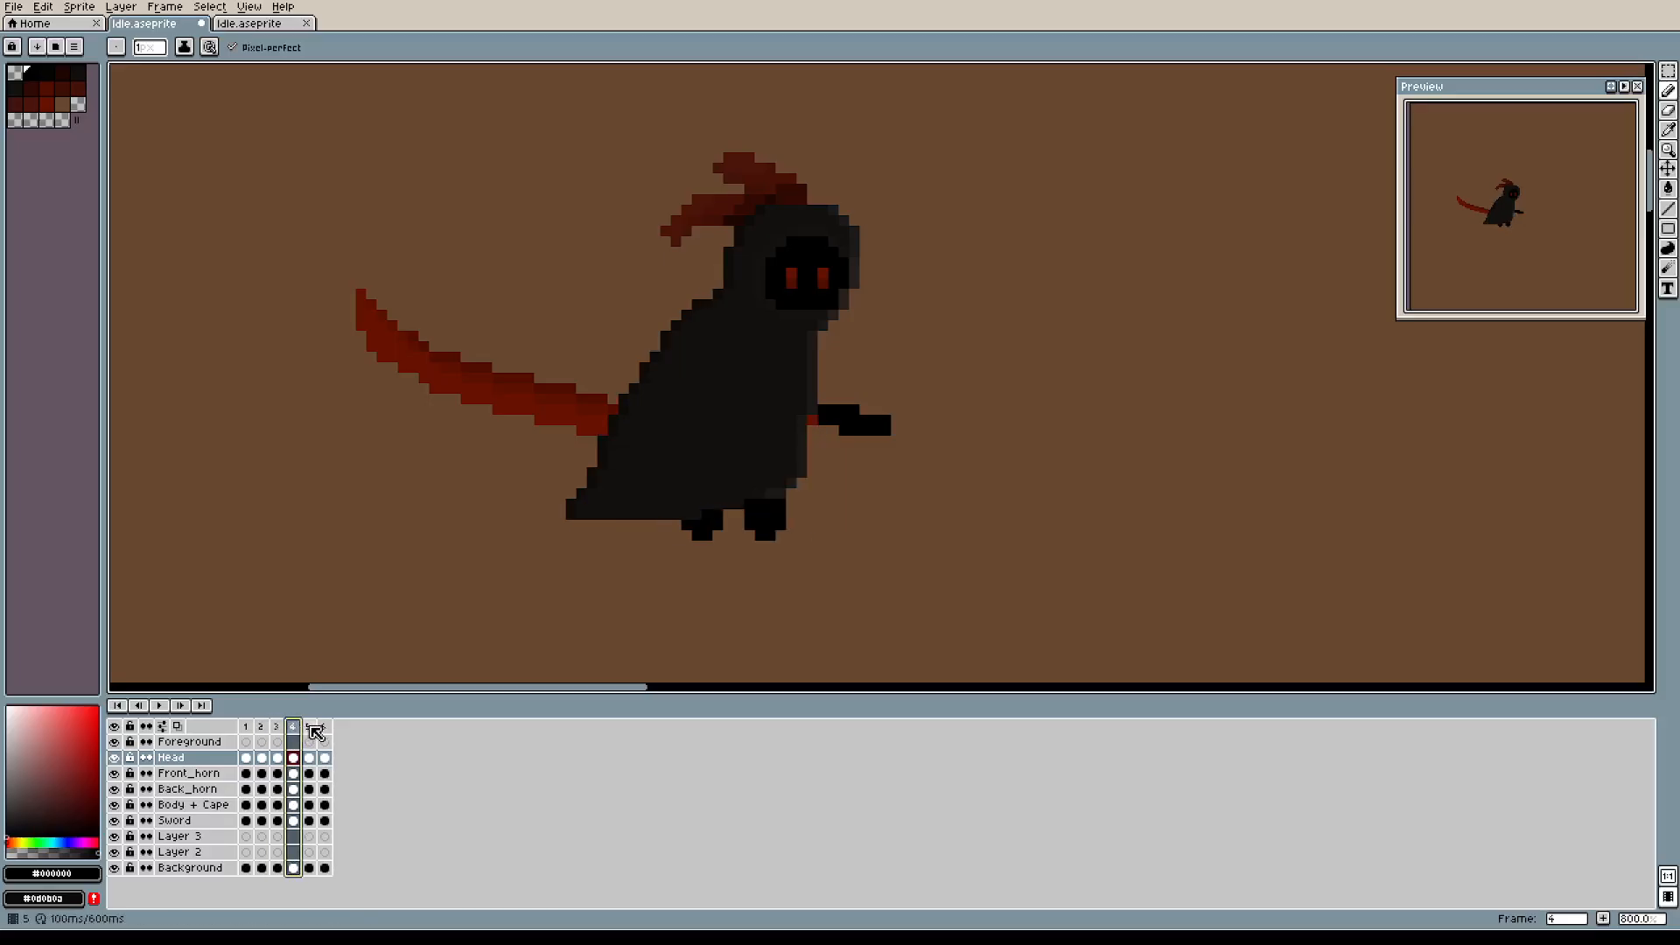
{"action": "left_click", "coordinate": [310, 729]}
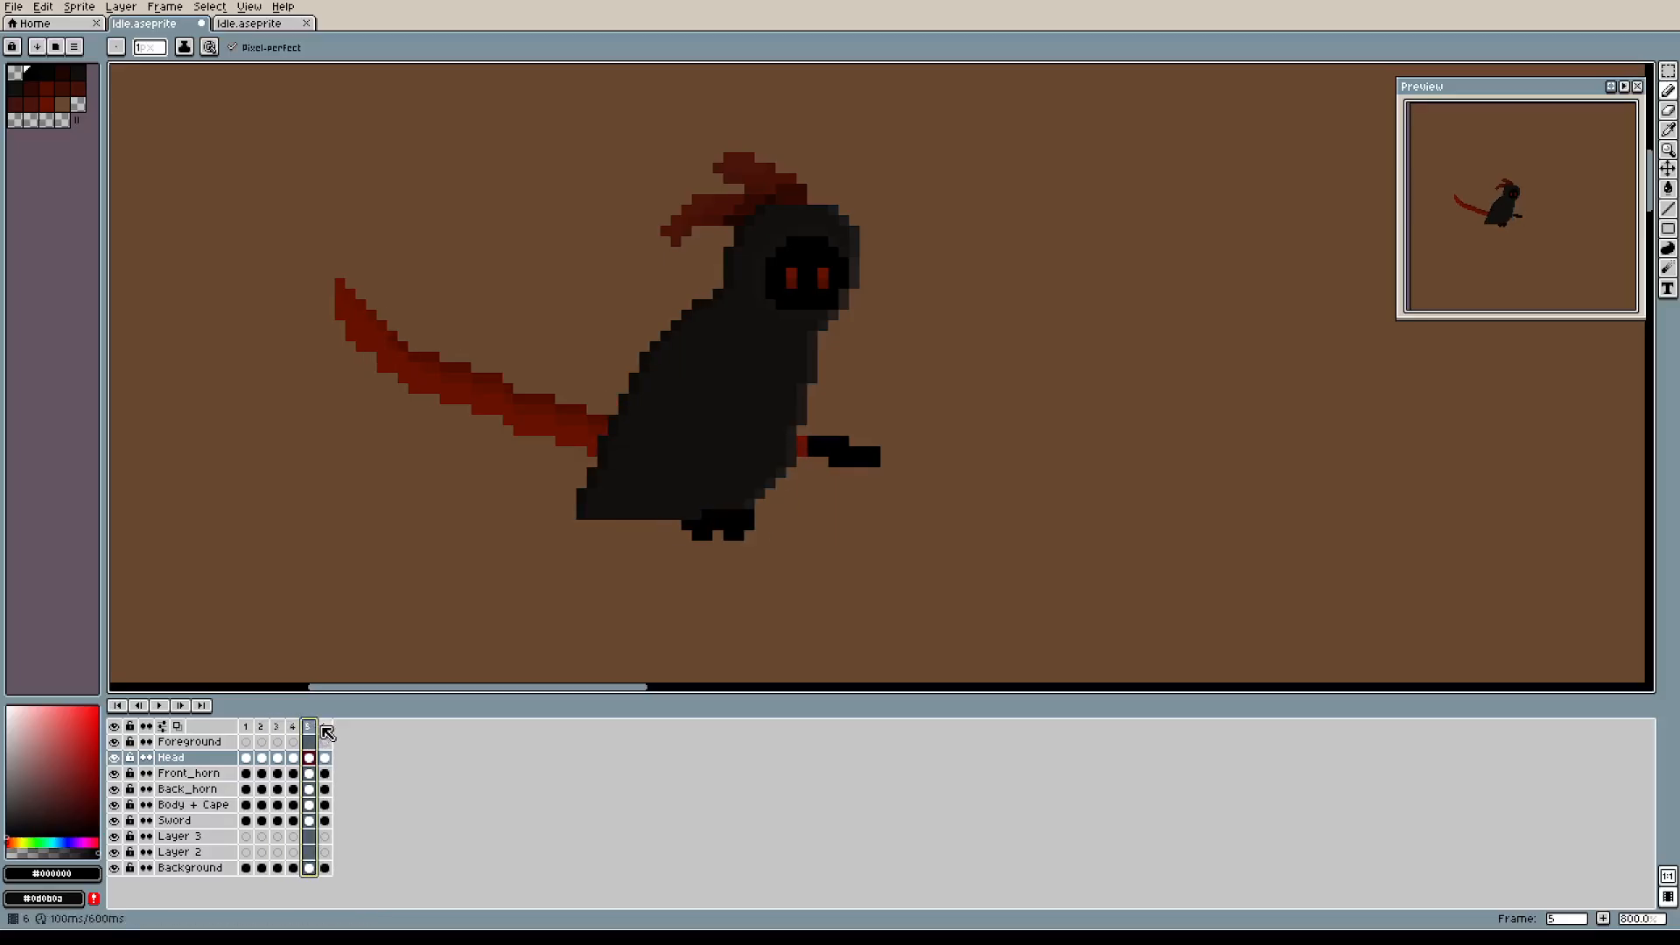
{"action": "left_click", "coordinate": [325, 729]}
{"action": "left_click", "coordinate": [310, 731]}
{"action": "left_click", "coordinate": [246, 727]}
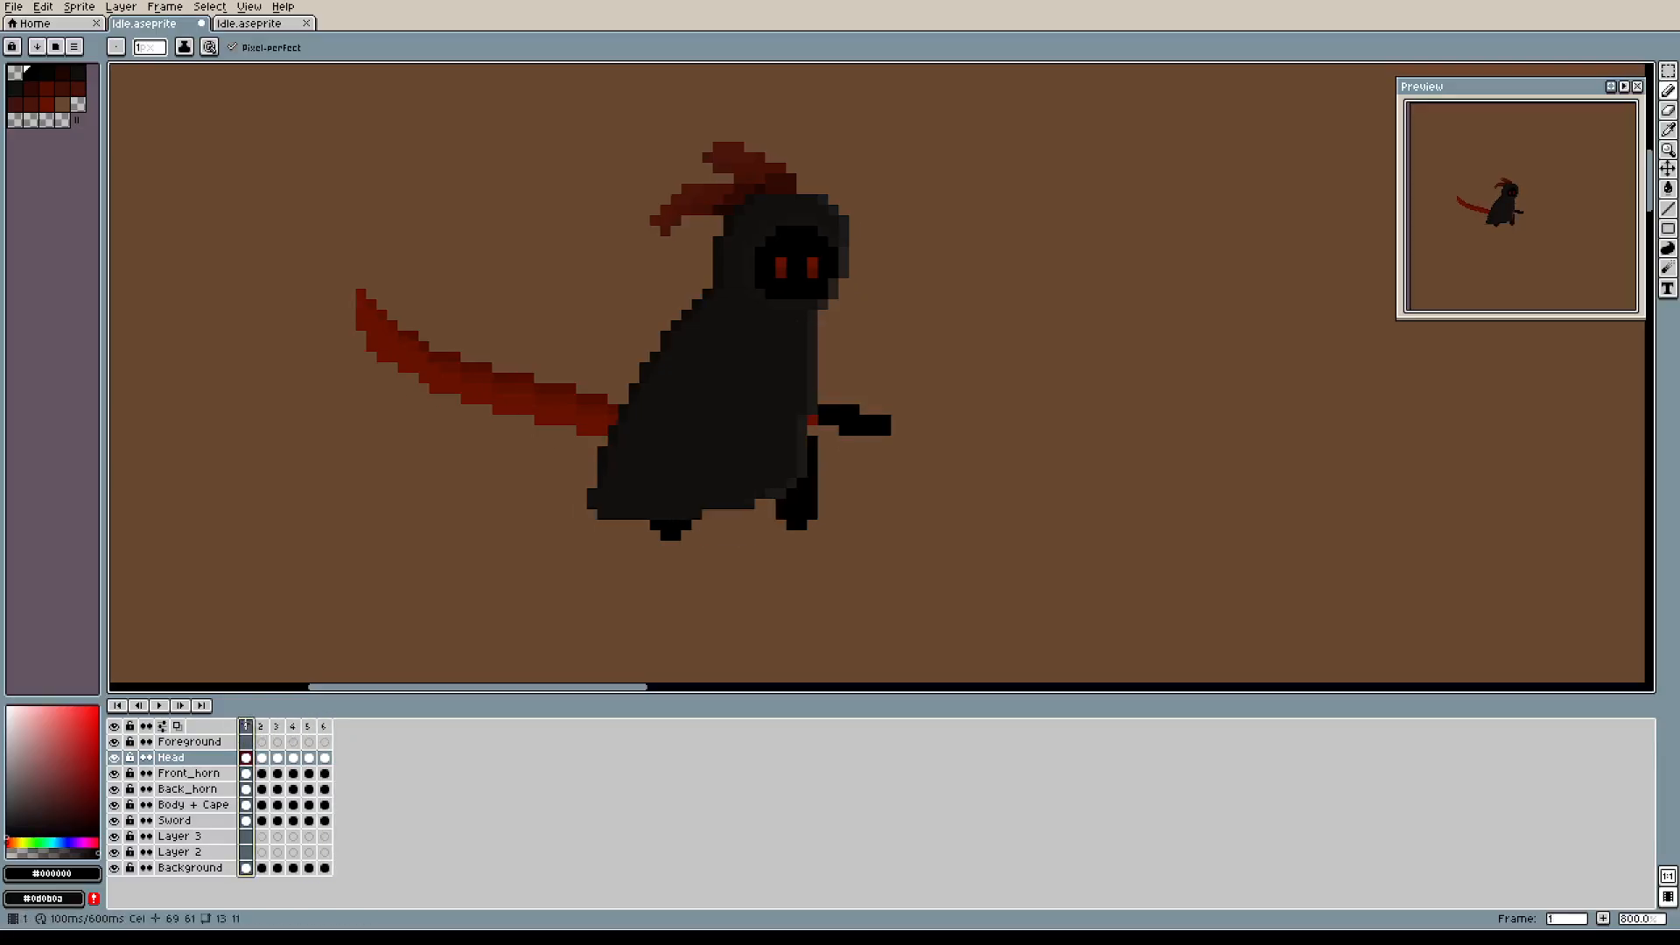
Examine the hood and upper back outline up close, flipping between frames 1, 2 and 5.
{"action": "left_click", "coordinate": [307, 733]}
{"action": "scroll", "coordinate": [745, 261], "scroll_direction": "up", "scroll_amount": 4}
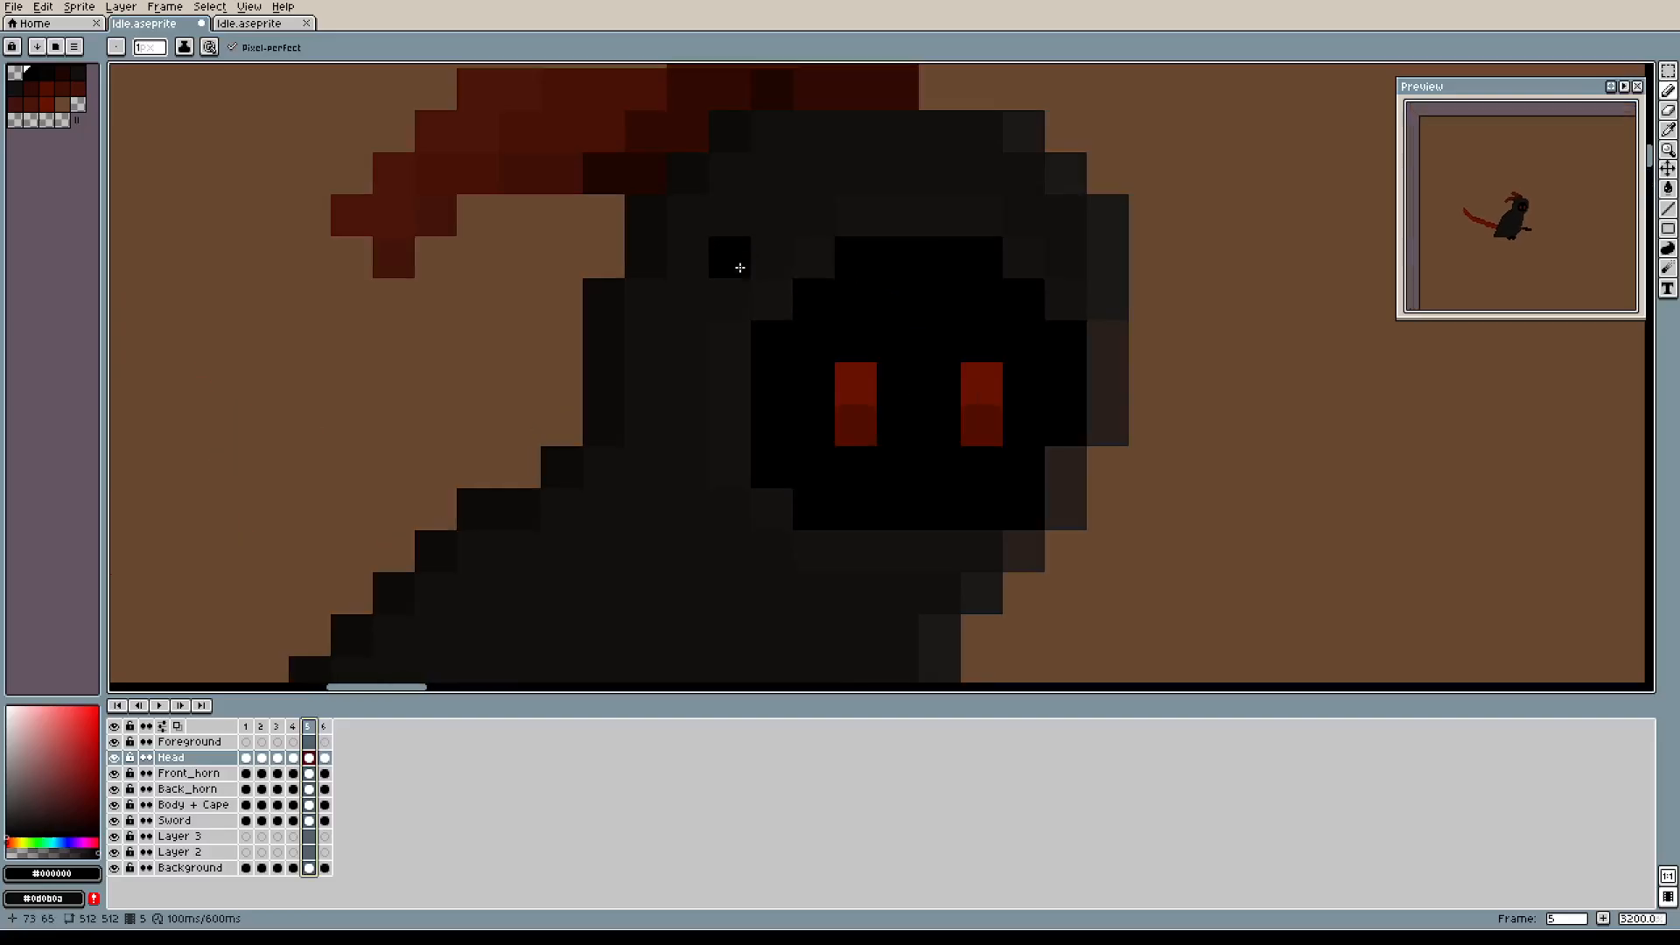
{"action": "left_click", "coordinate": [251, 733]}
{"action": "left_click", "coordinate": [310, 731]}
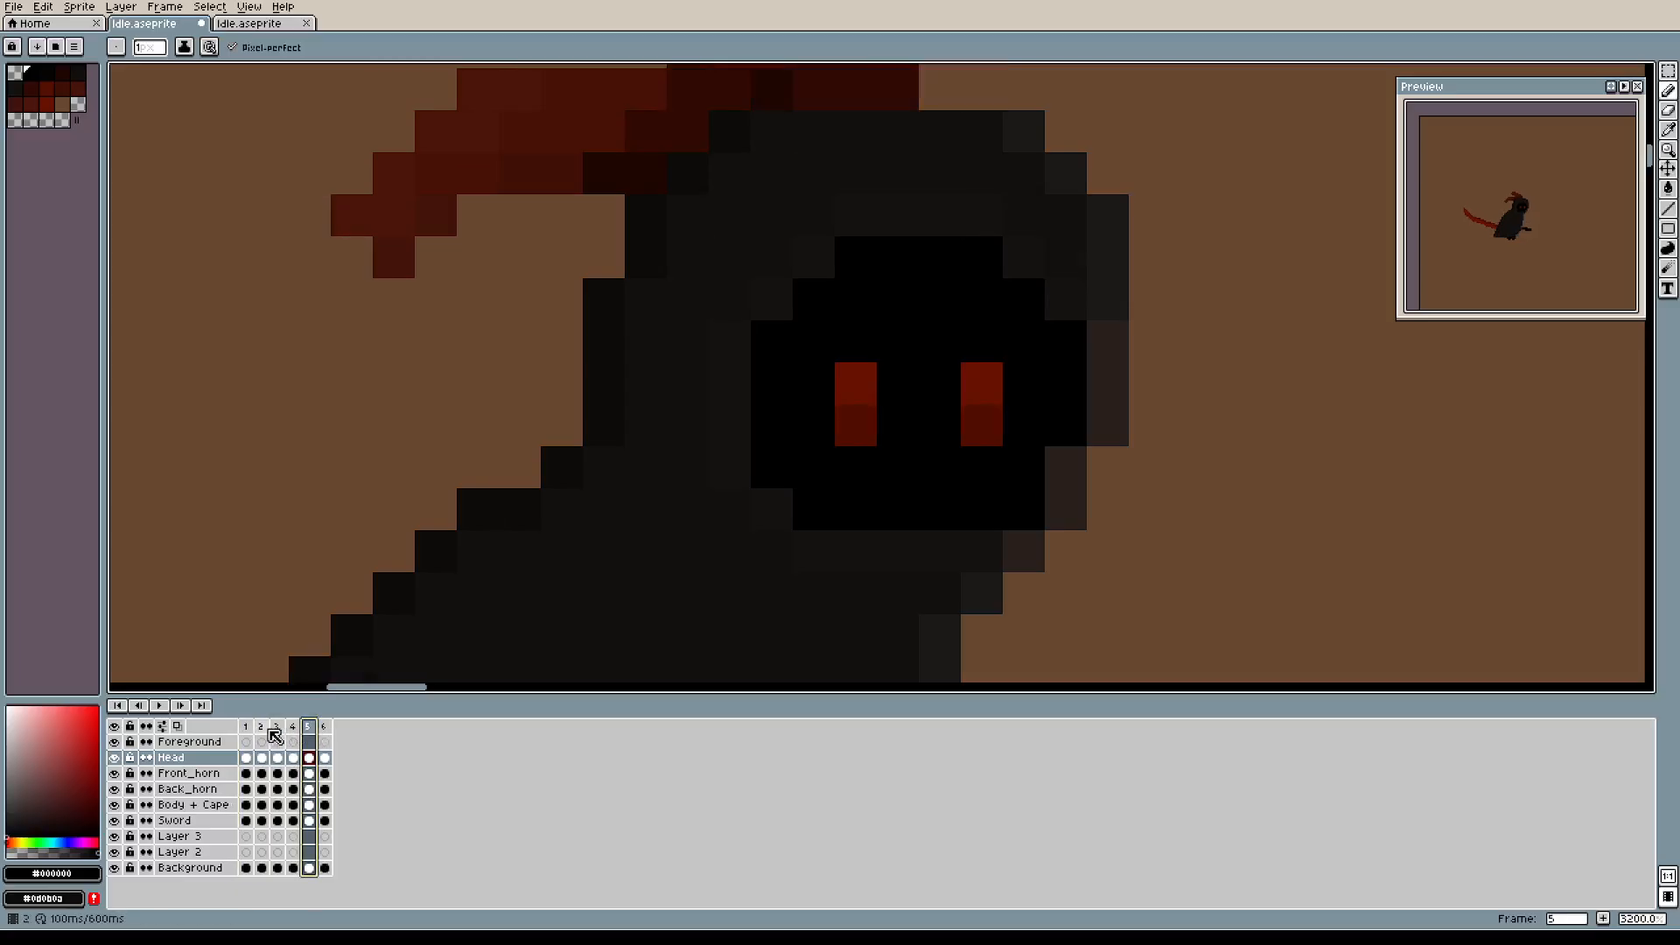
{"action": "left_click", "coordinate": [250, 733]}
{"action": "left_click", "coordinate": [310, 732]}
{"action": "left_click", "coordinate": [250, 732]}
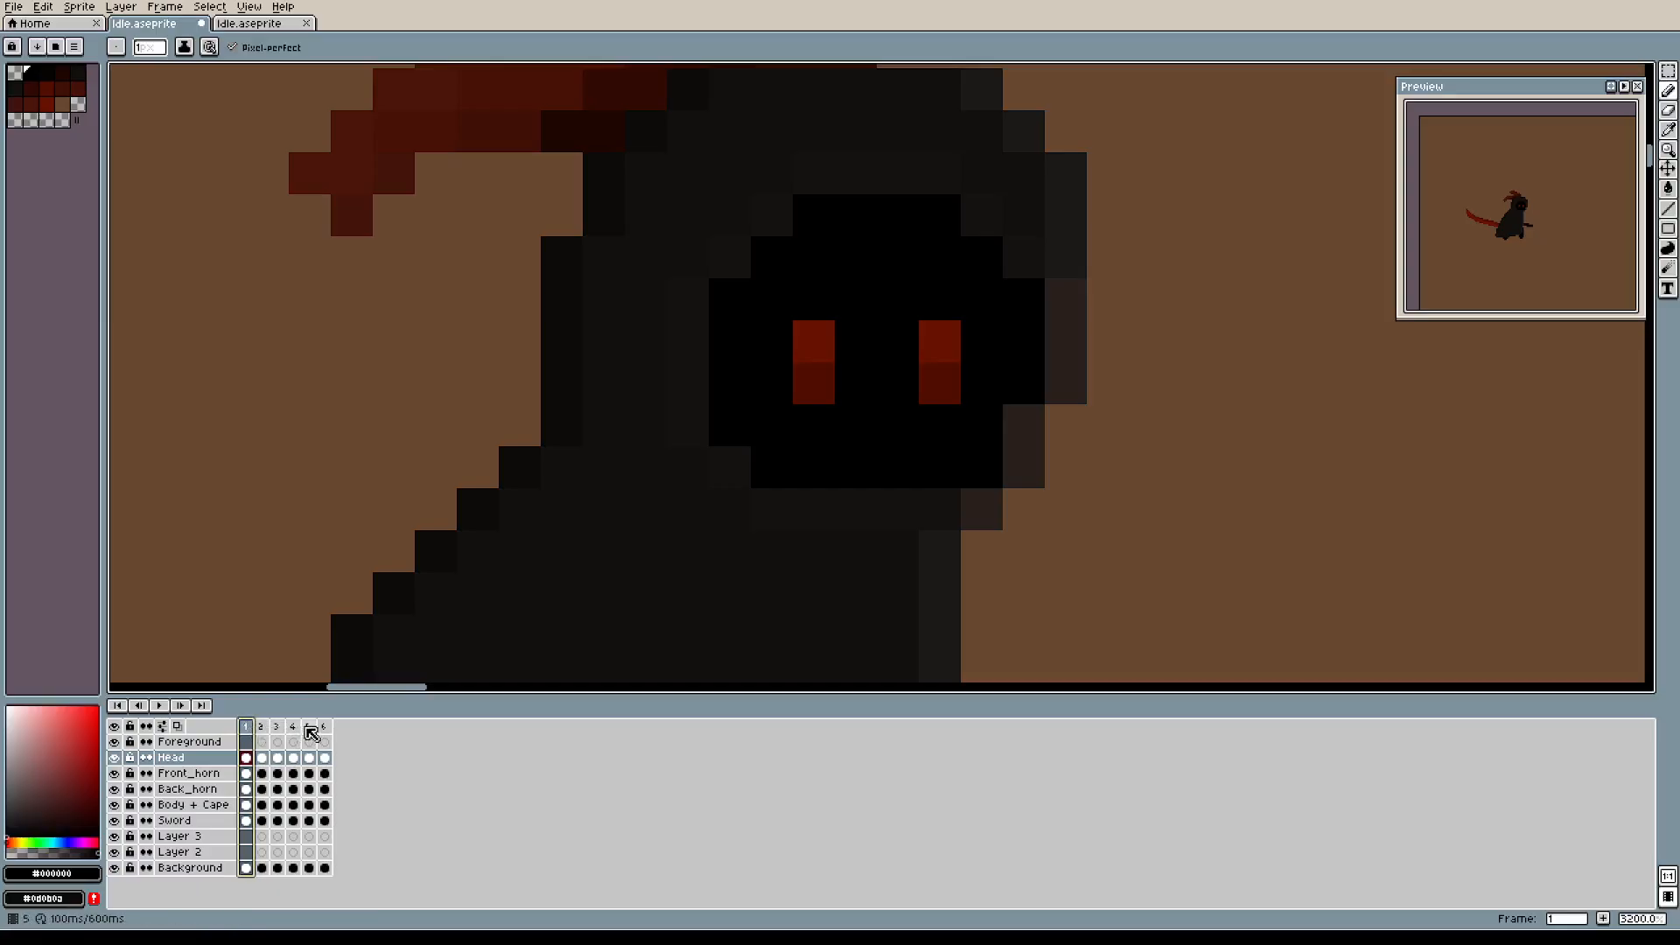
{"action": "left_click", "coordinate": [311, 731]}
{"action": "left_click", "coordinate": [249, 729]}
{"action": "left_click", "coordinate": [250, 731]}
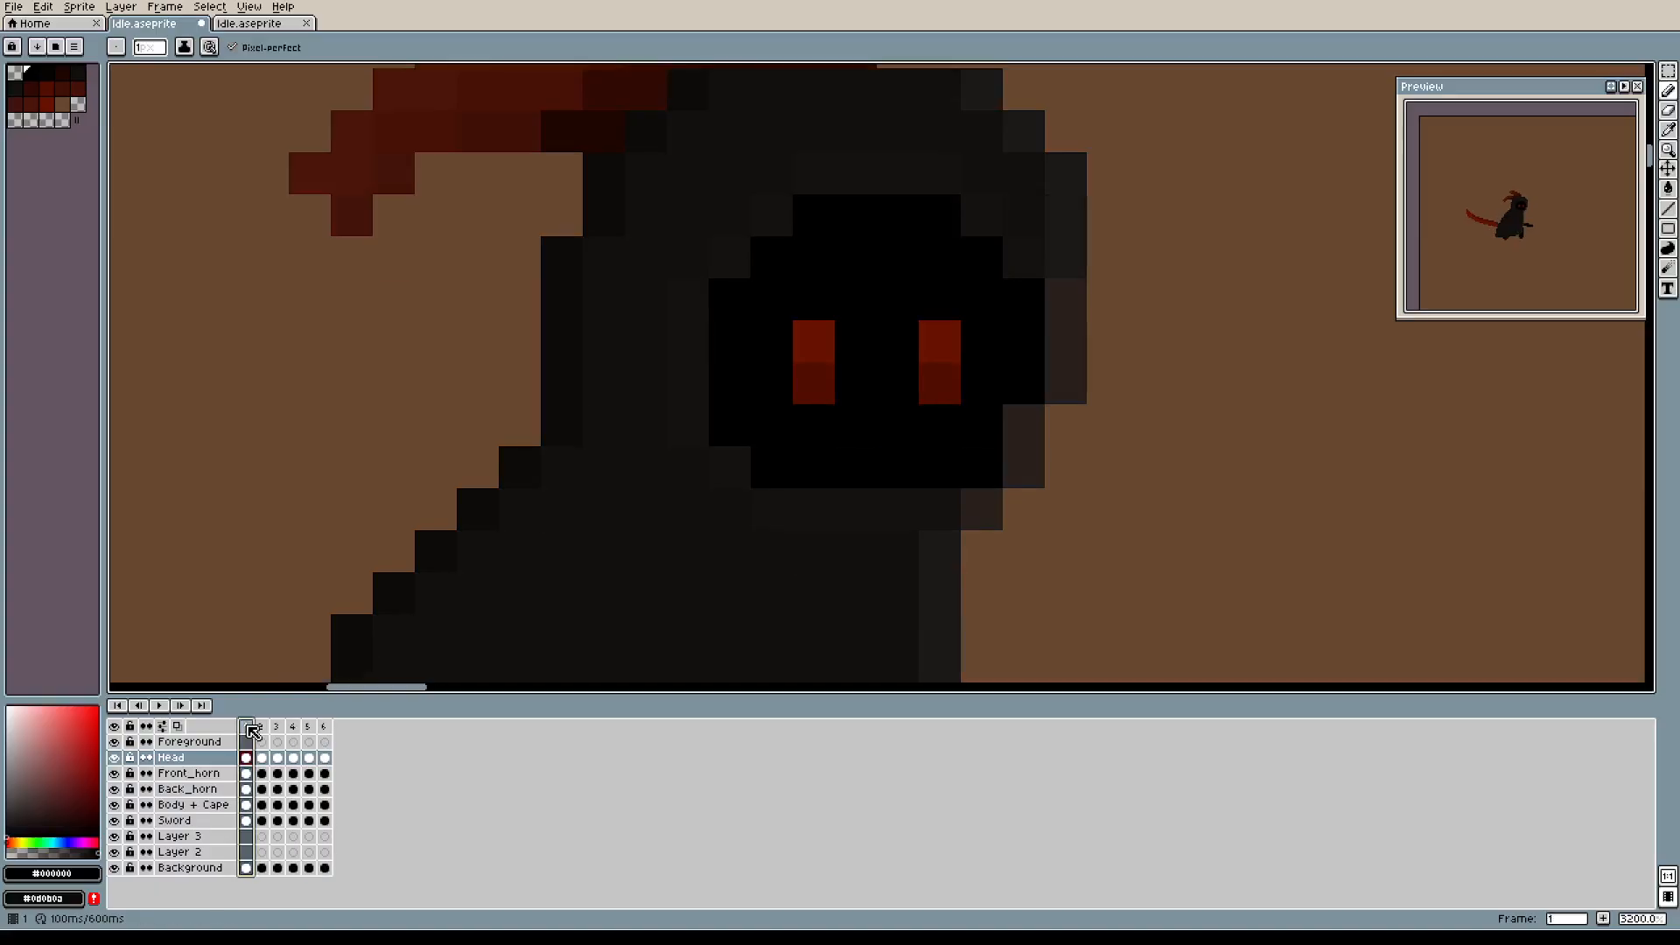
{"action": "left_click", "coordinate": [305, 731]}
{"action": "left_click", "coordinate": [262, 731]}
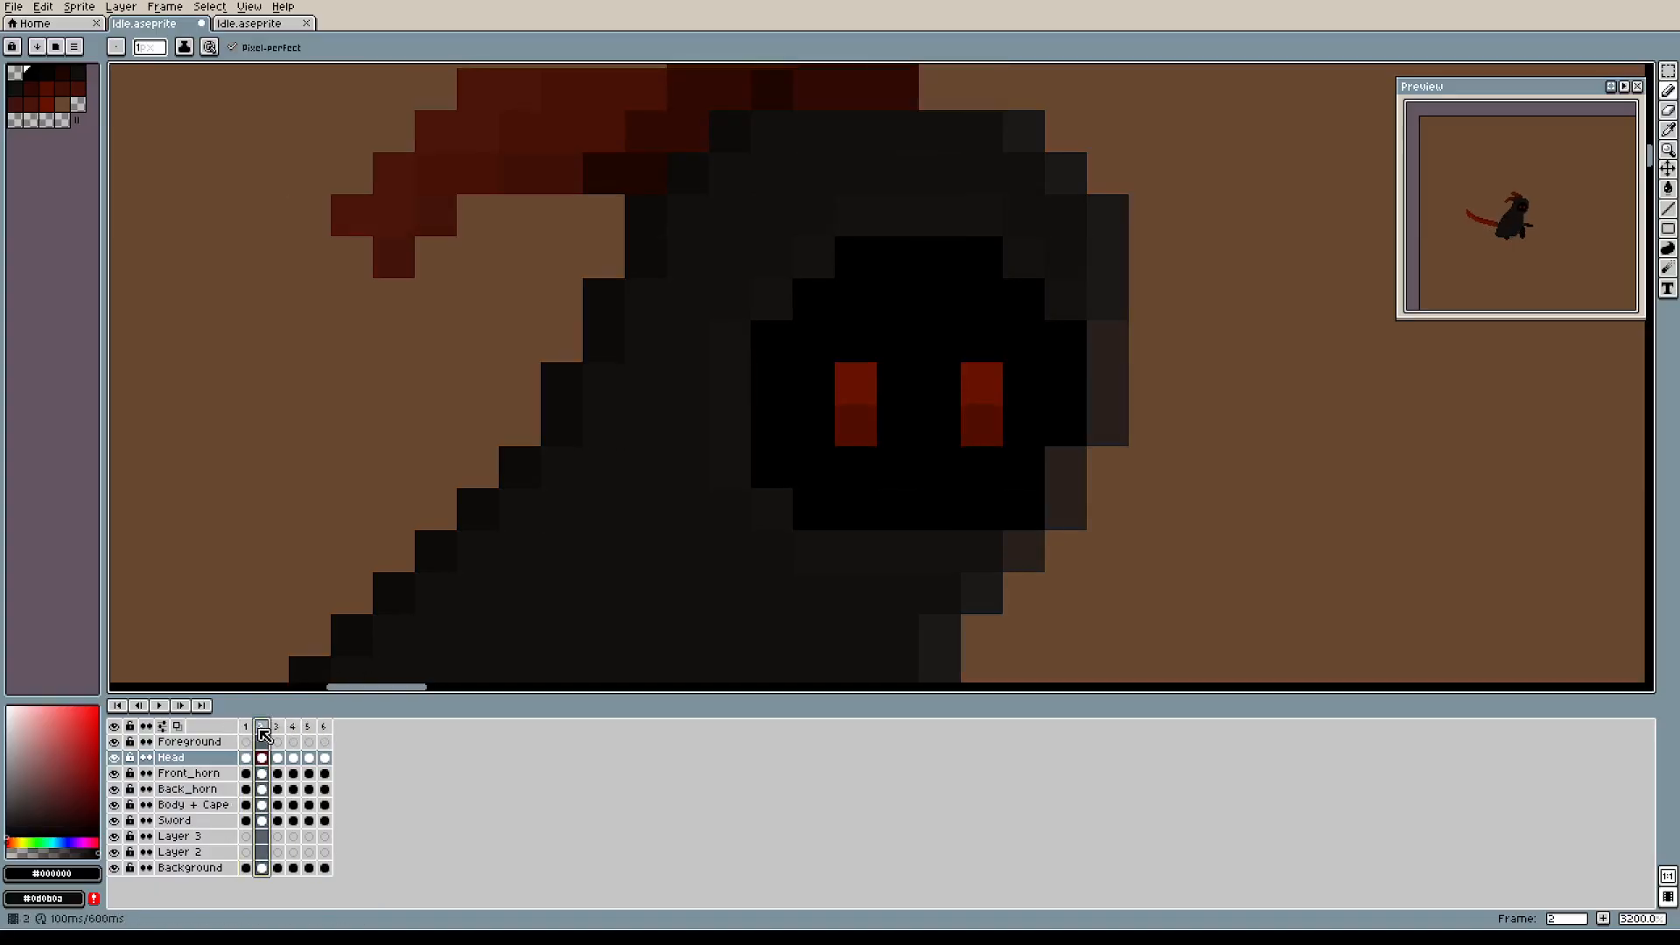
{"action": "left_click", "coordinate": [249, 731]}
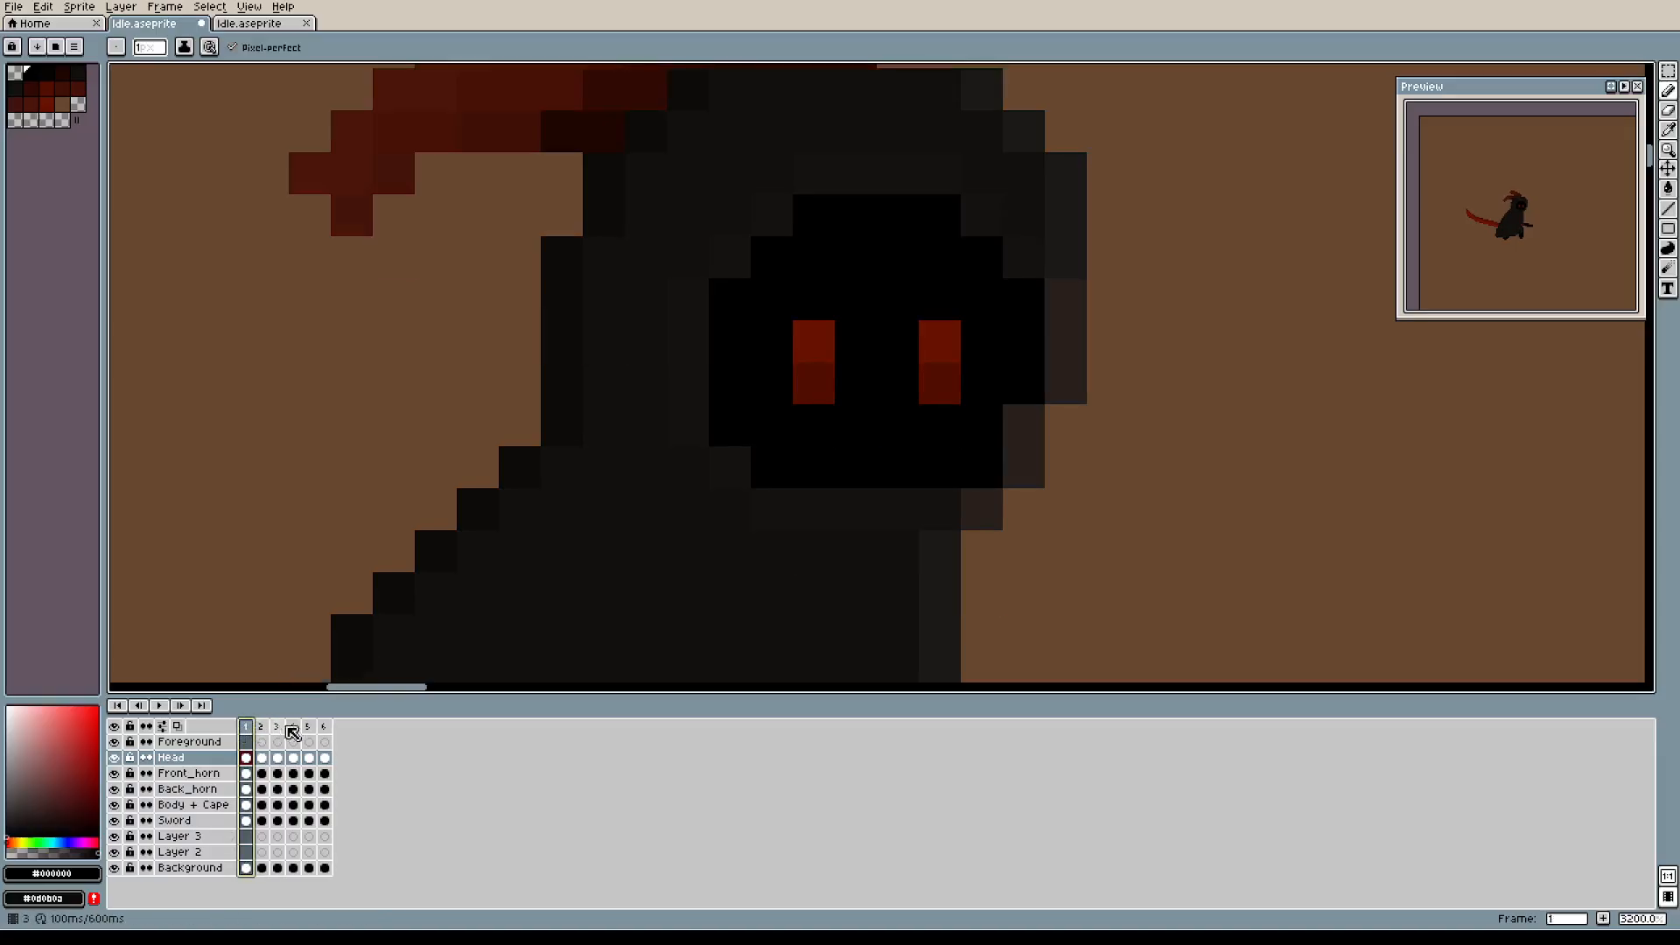
{"action": "left_click", "coordinate": [311, 728]}
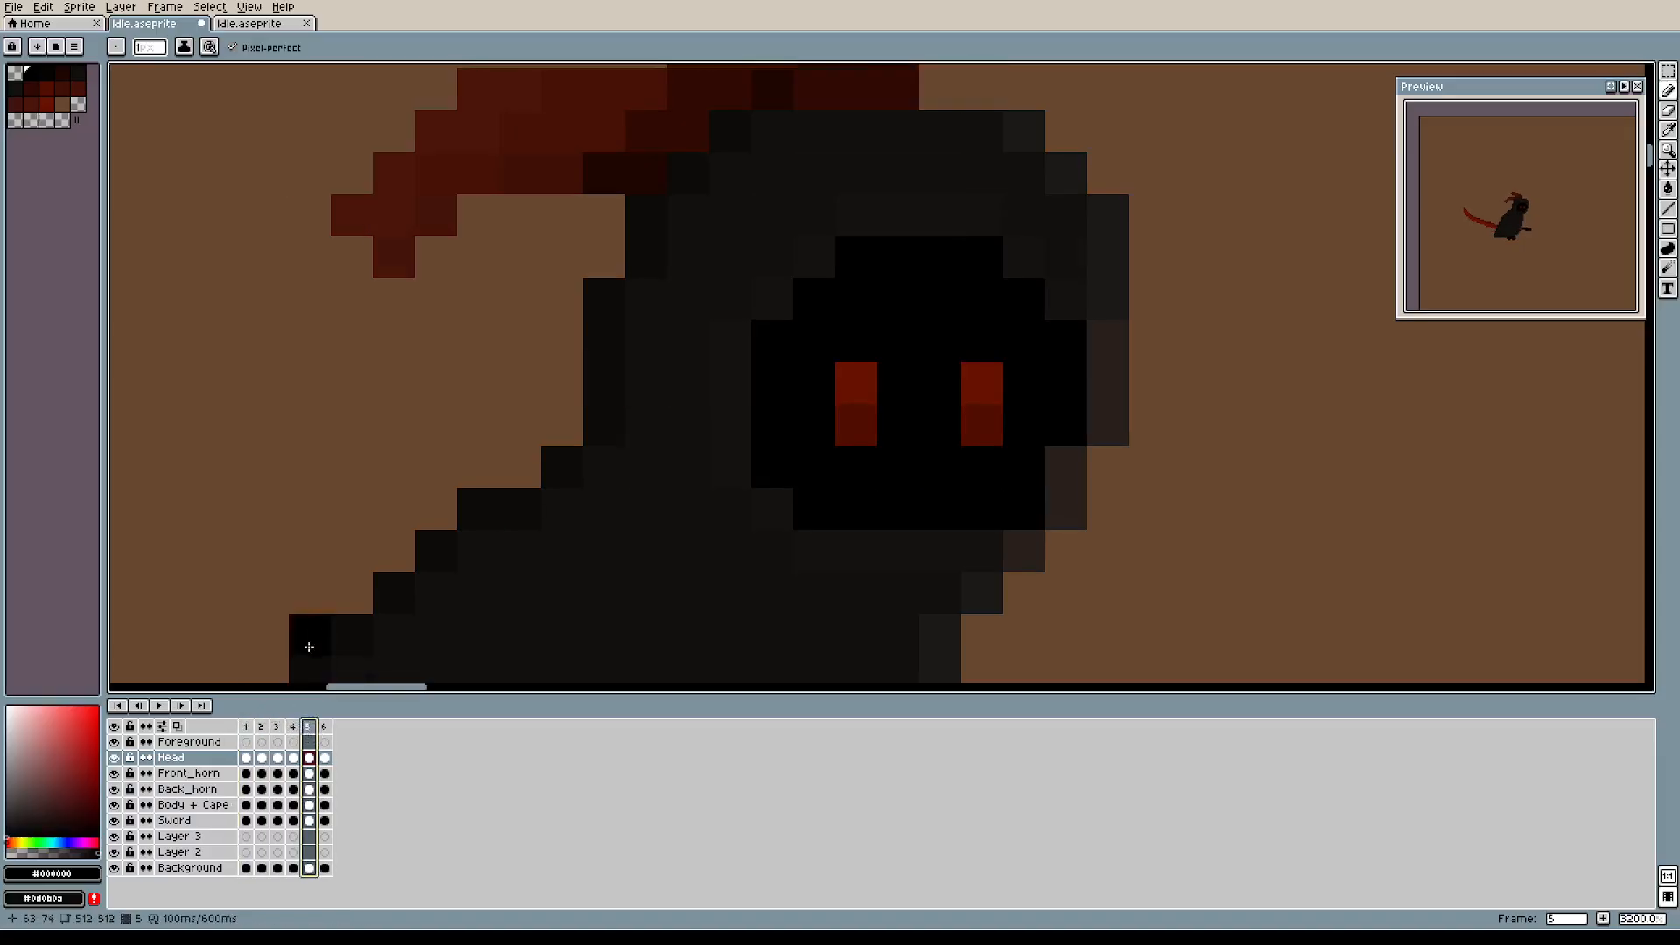
{"action": "key", "text": "e"}
{"action": "key", "text": "b"}
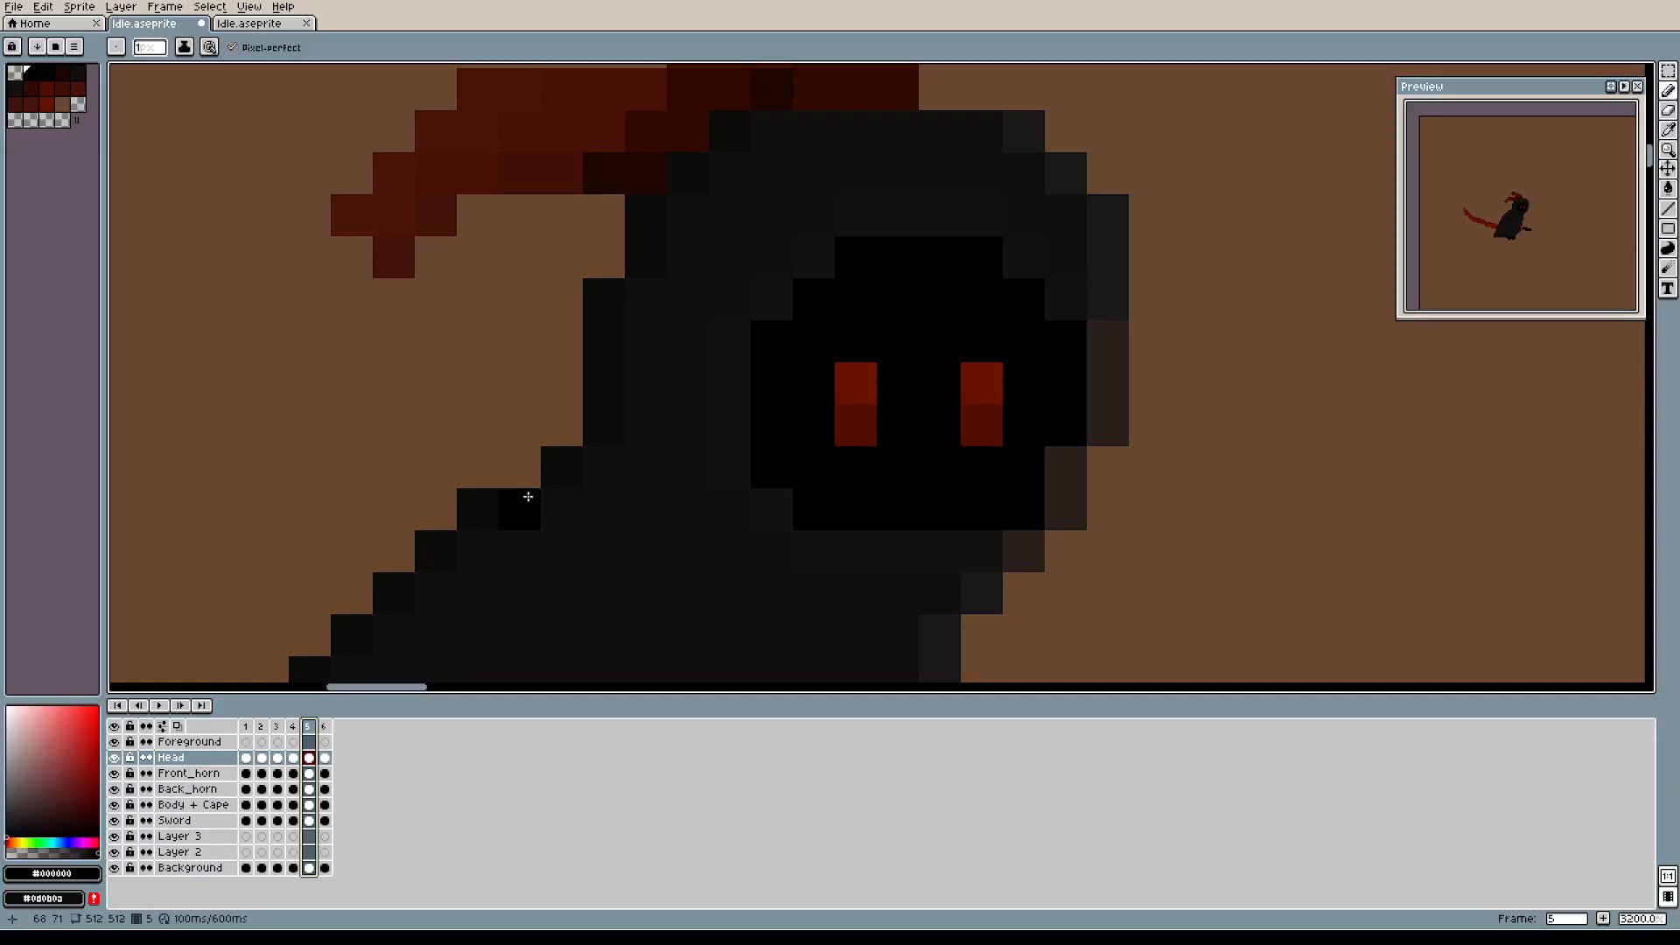
{"action": "left_click", "coordinate": [559, 432]}
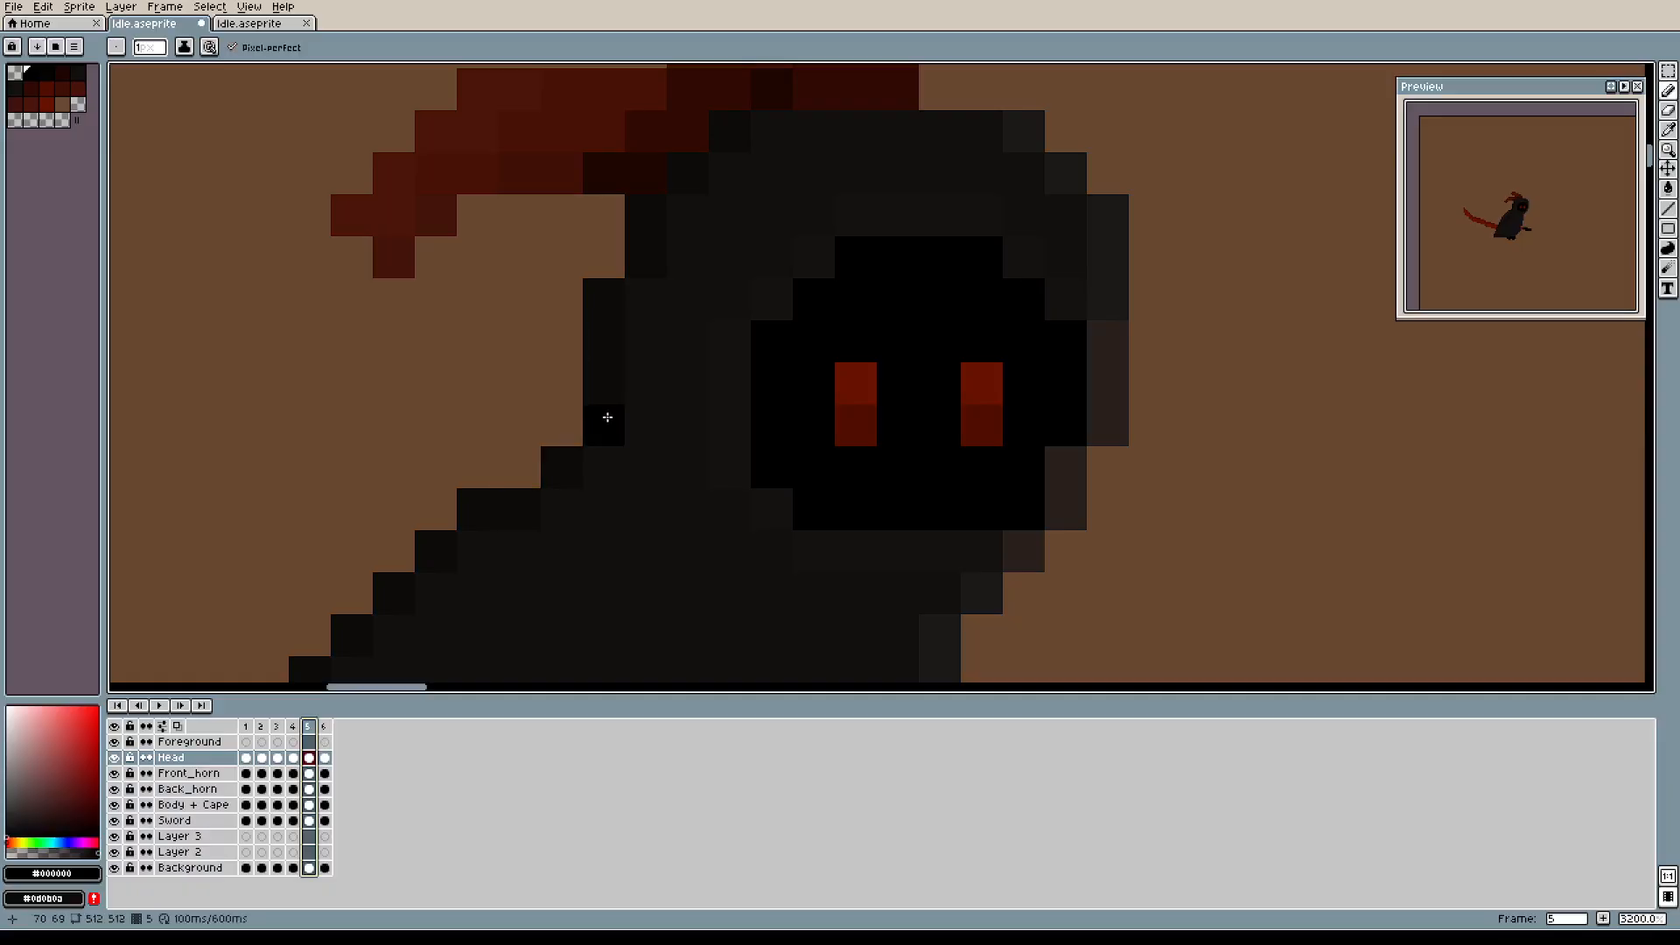
On frame 5's Body + Cape layer, add two black pixels diagonally below the hood's back edge and recolour the inner pixels with the cape's dark tone.
{"action": "left_click", "coordinate": [215, 804]}
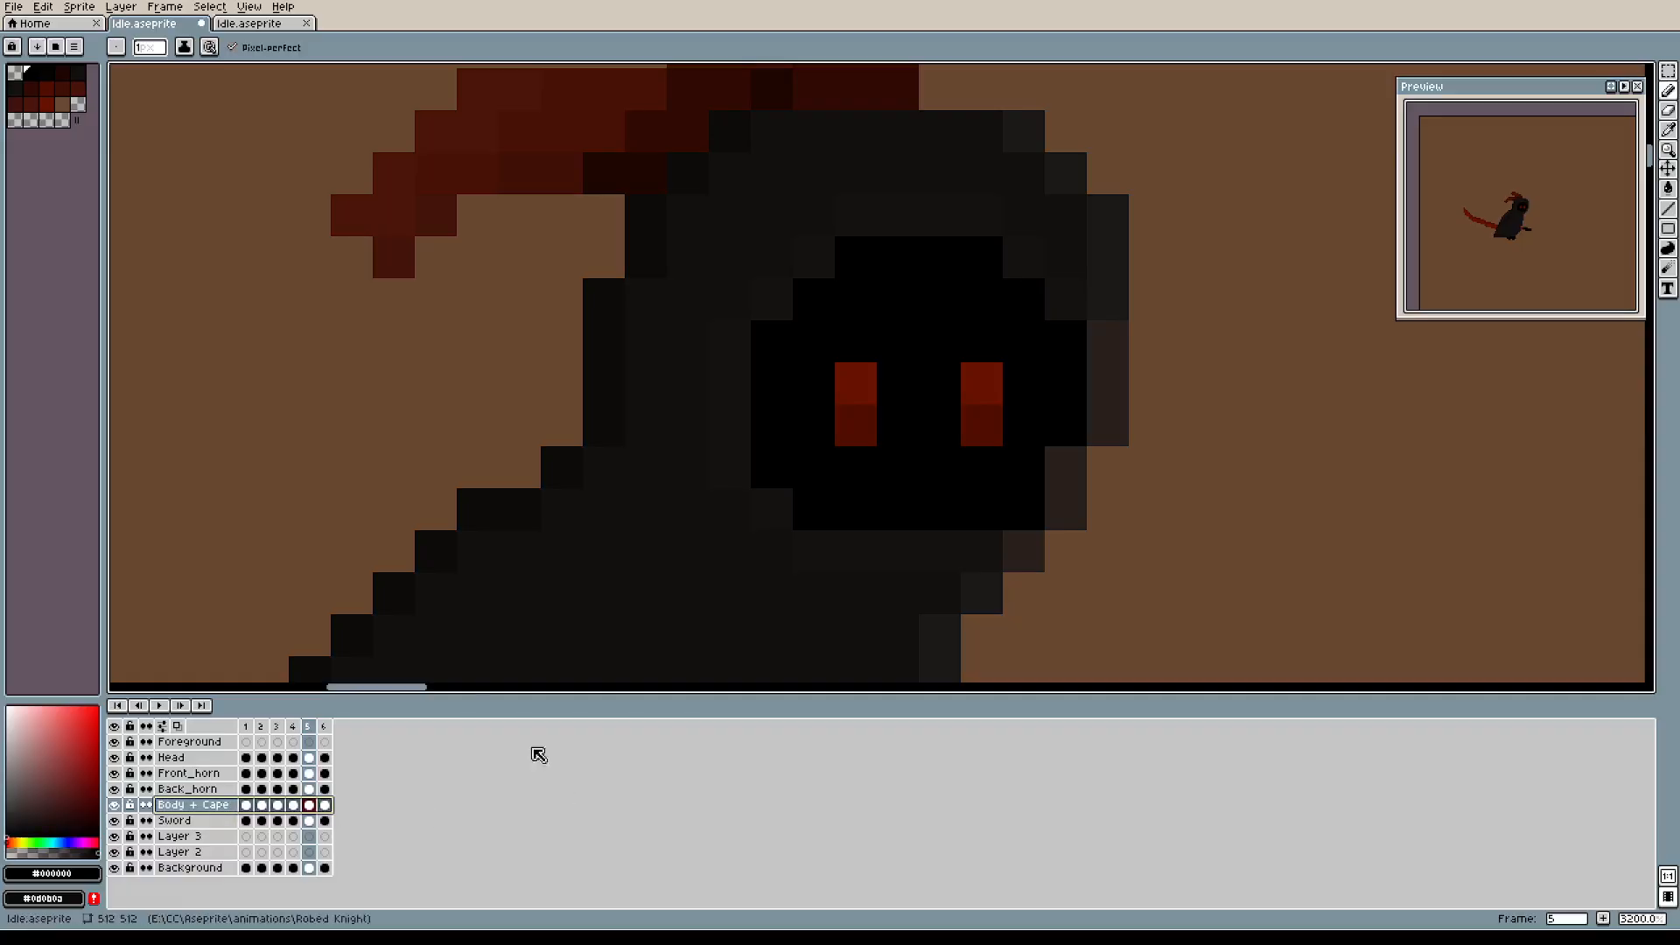
{"action": "left_click_drag", "start_coordinate": [529, 464], "coordinate": [566, 423]}
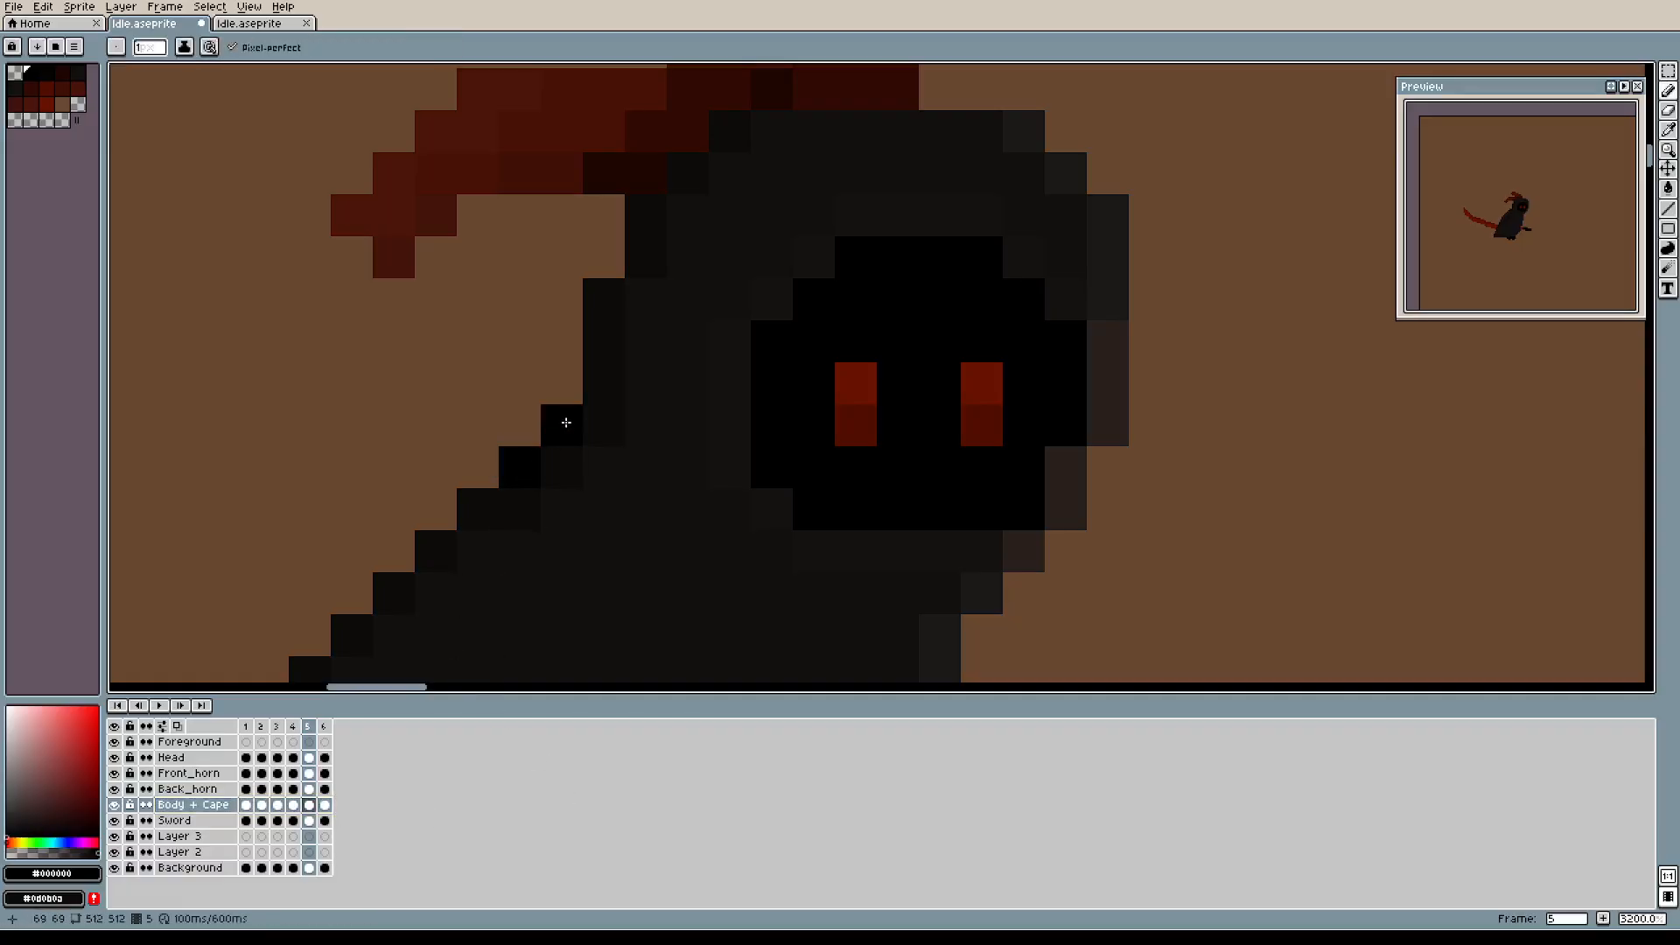
{"action": "key", "text": "e"}
{"action": "left_click", "coordinate": [565, 512]}
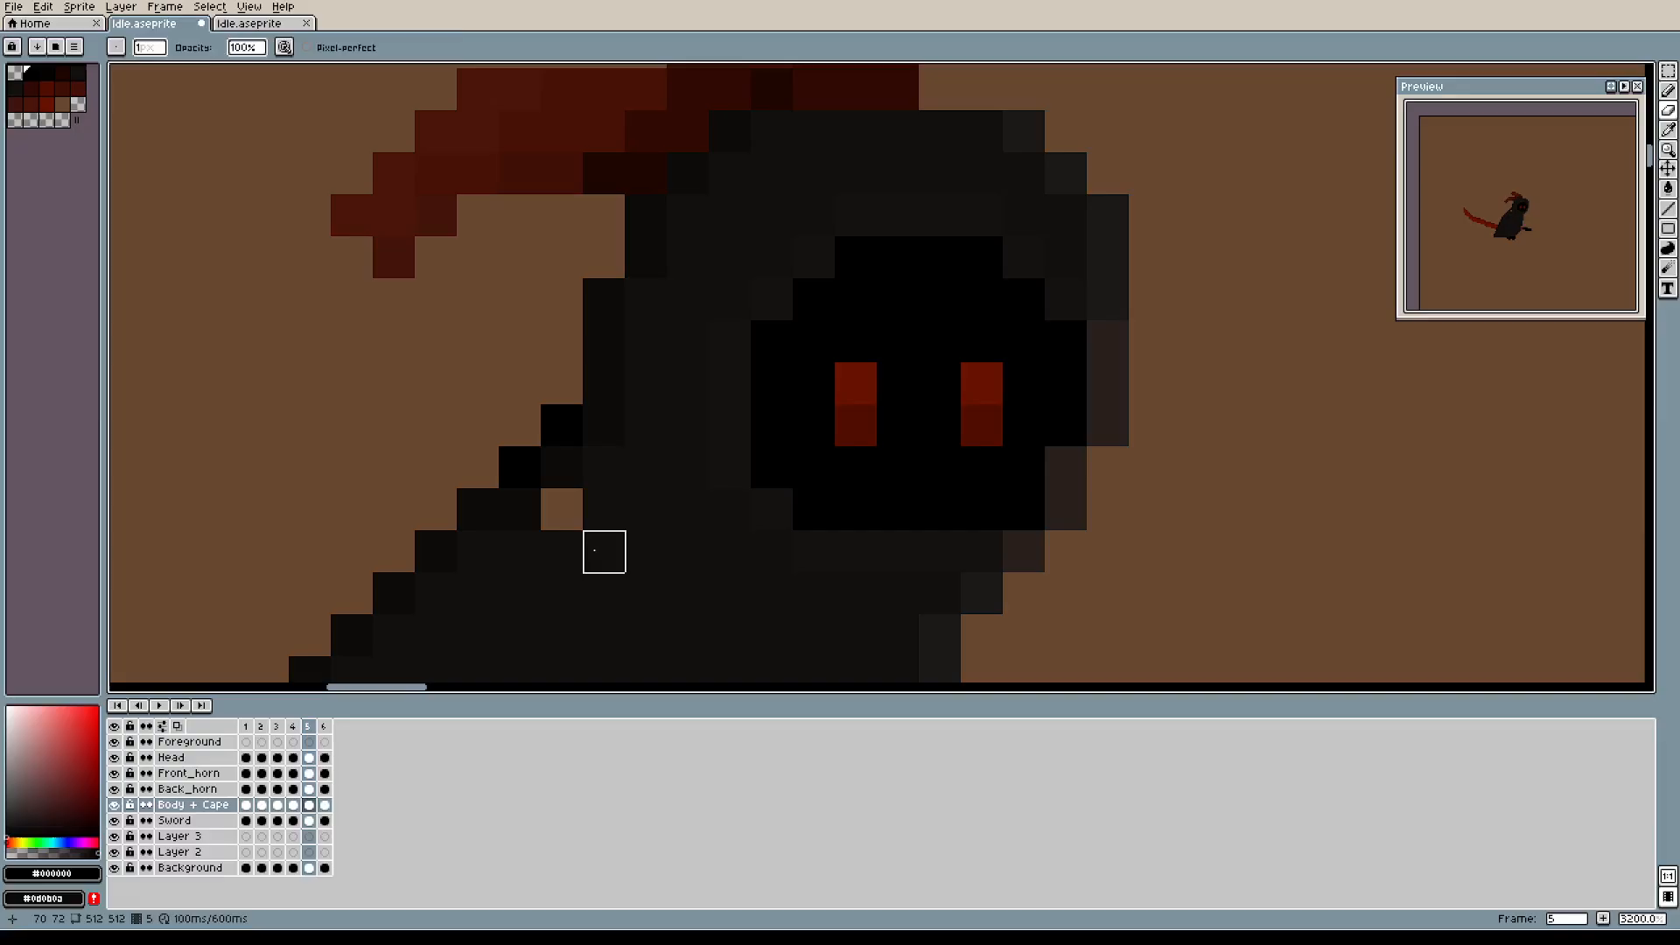
{"action": "left_click", "coordinate": [602, 550], "text": "alt"}
{"action": "key", "text": "b"}
{"action": "left_click", "coordinate": [563, 512]}
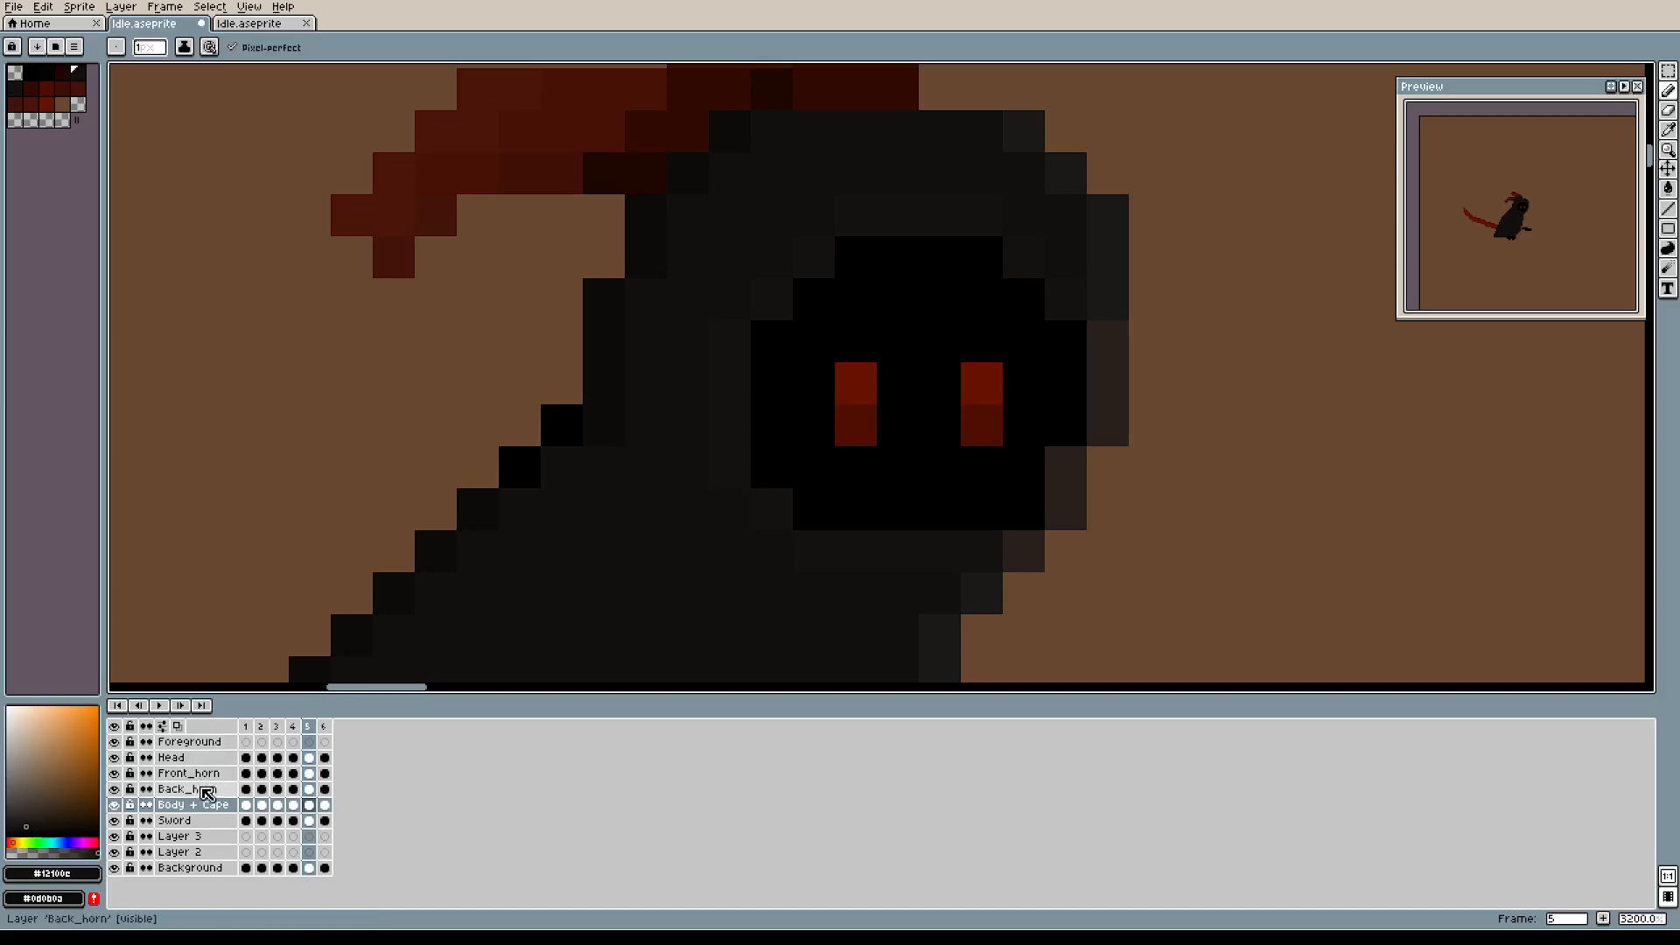
Return to the Head layer and play the animation to check the reshaped upper back.
{"action": "left_click", "coordinate": [201, 758]}
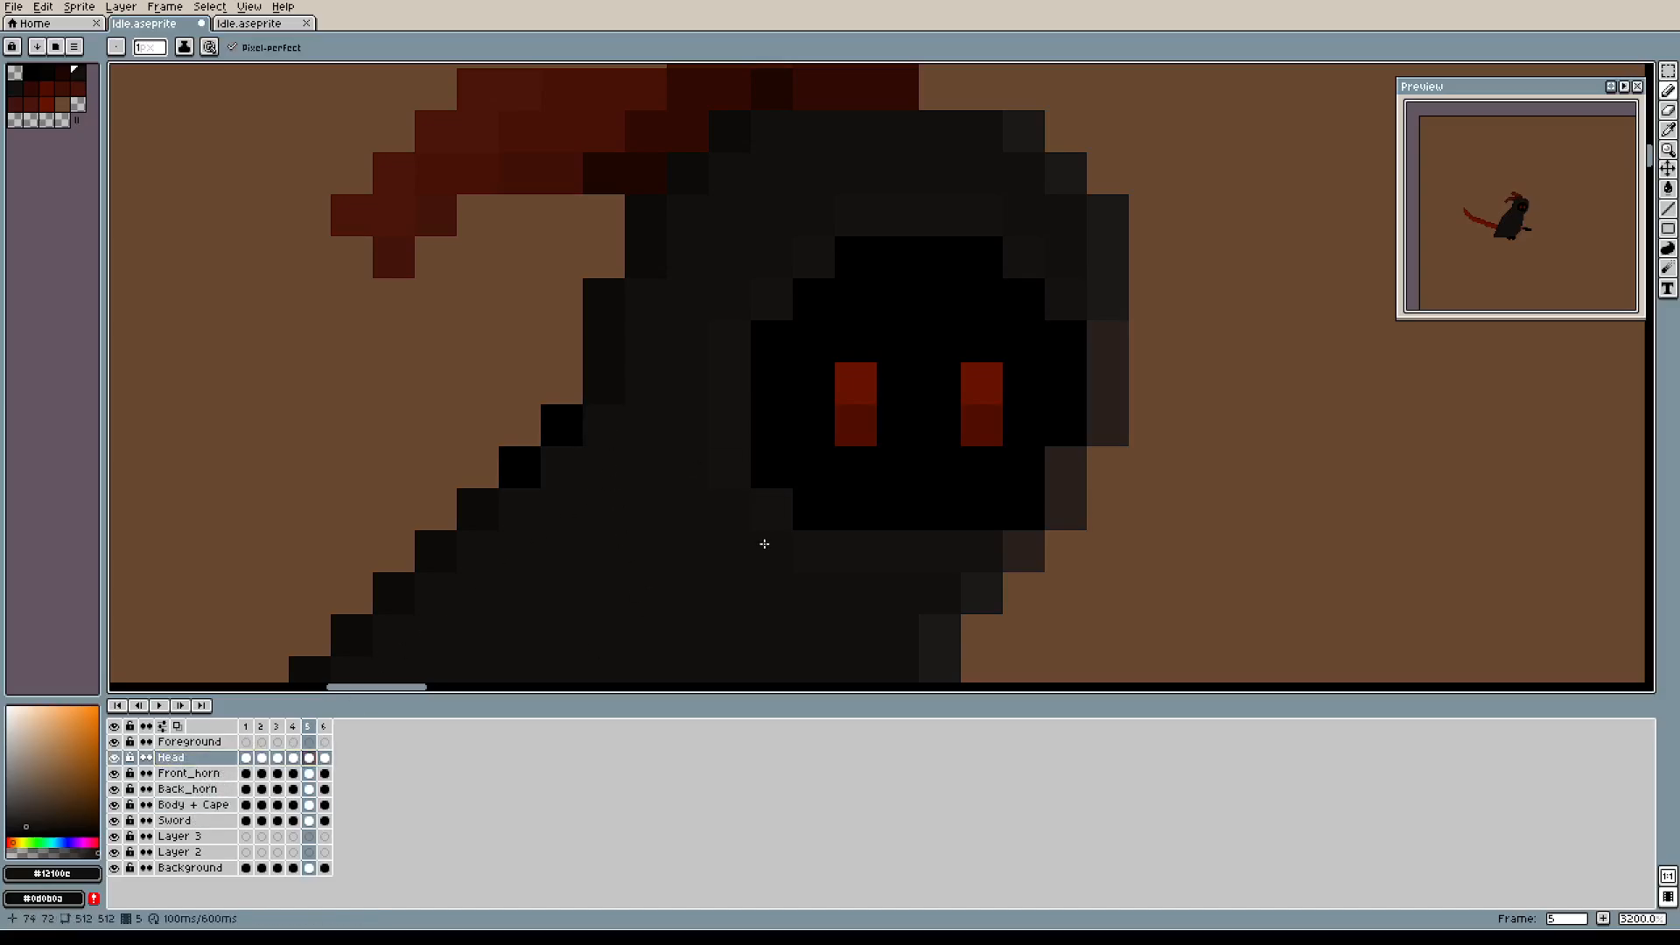
{"action": "scroll", "coordinate": [738, 491], "scroll_direction": "down", "scroll_amount": 3}
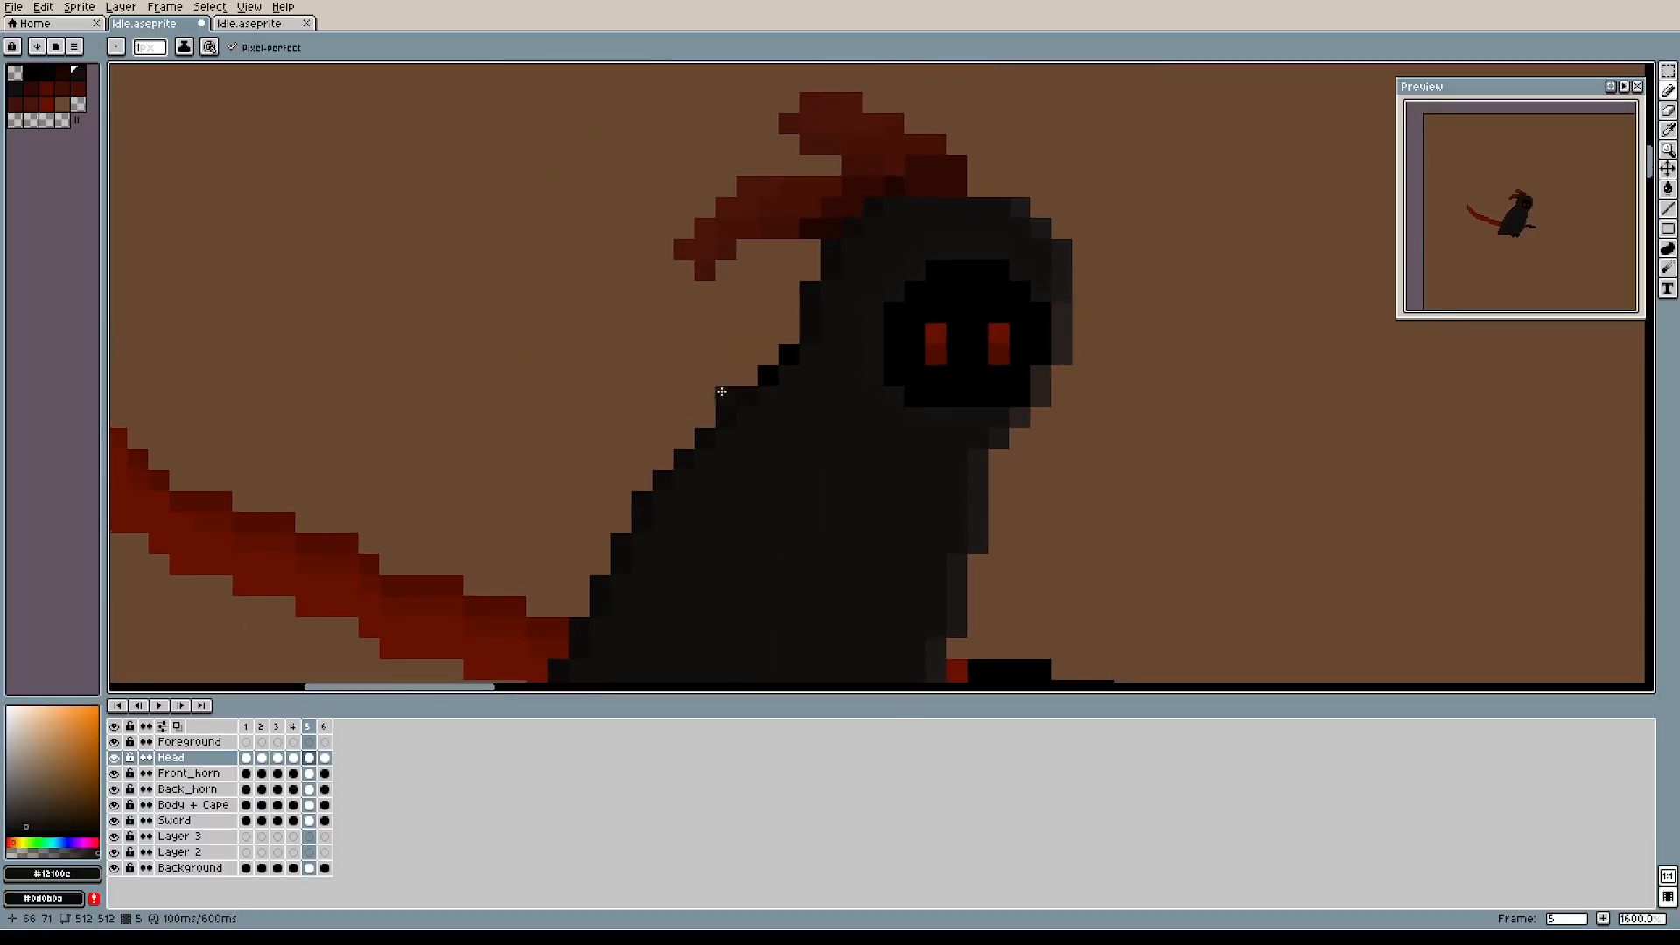
{"action": "left_click", "coordinate": [159, 705]}
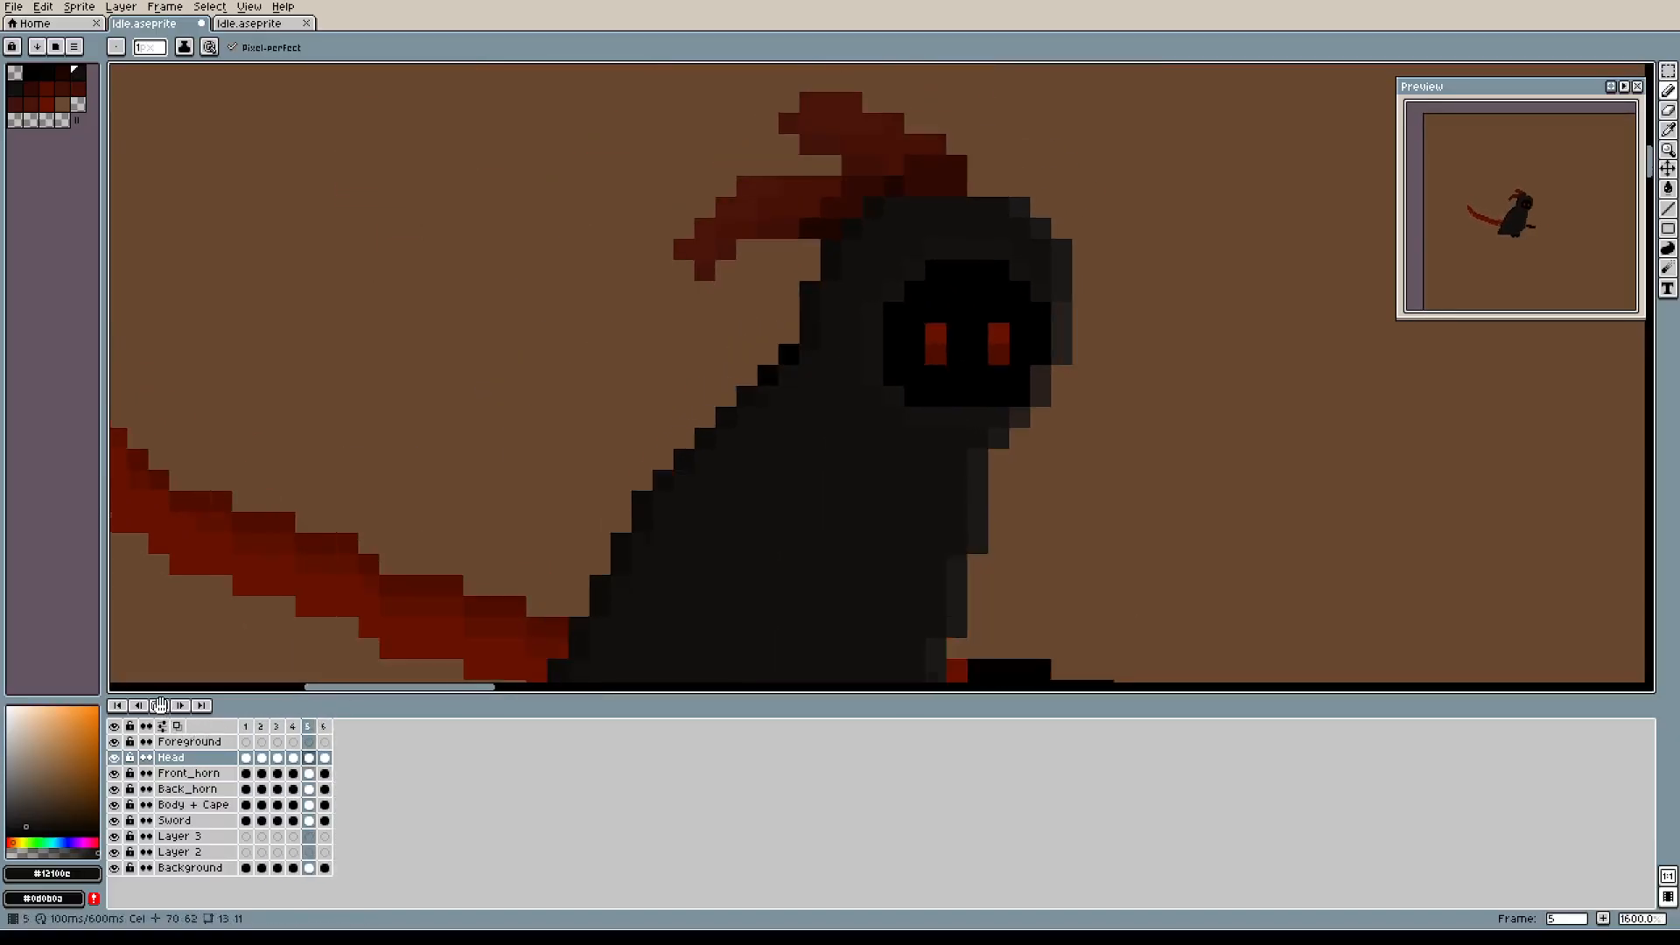
Check the playback from a distance, then compare the hood's back outline up close across frames 1, 2 and 3.
{"action": "scroll", "coordinate": [484, 503], "scroll_direction": "down", "scroll_amount": 3}
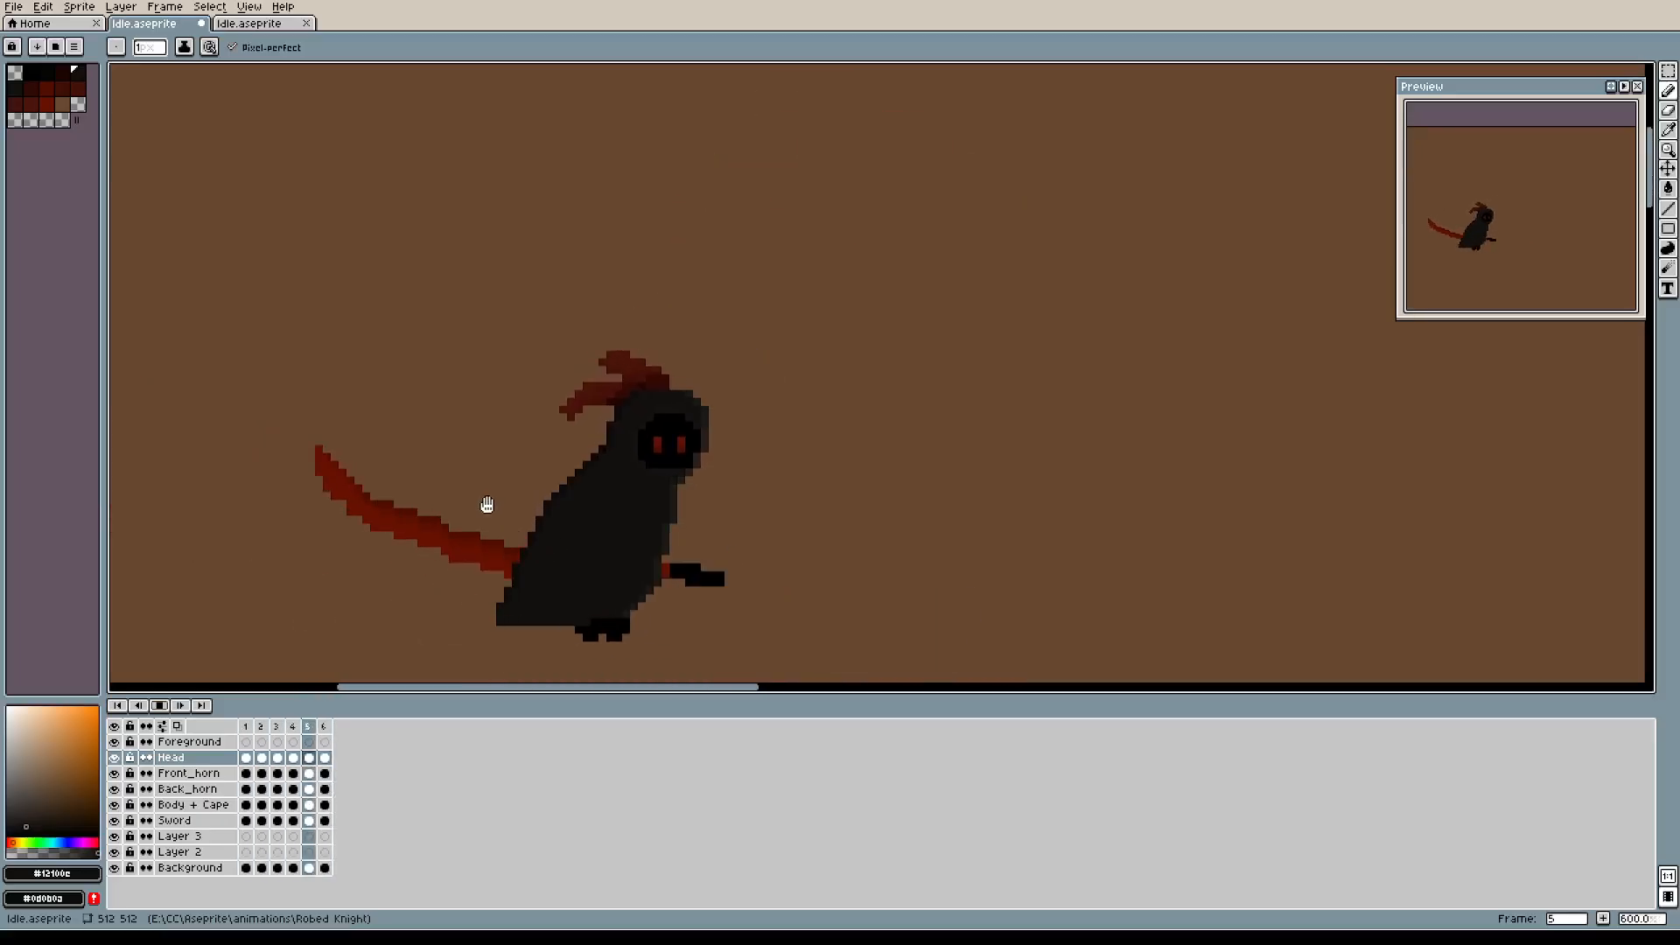
{"action": "scroll", "coordinate": [484, 502], "scroll_direction": "up", "scroll_amount": 3}
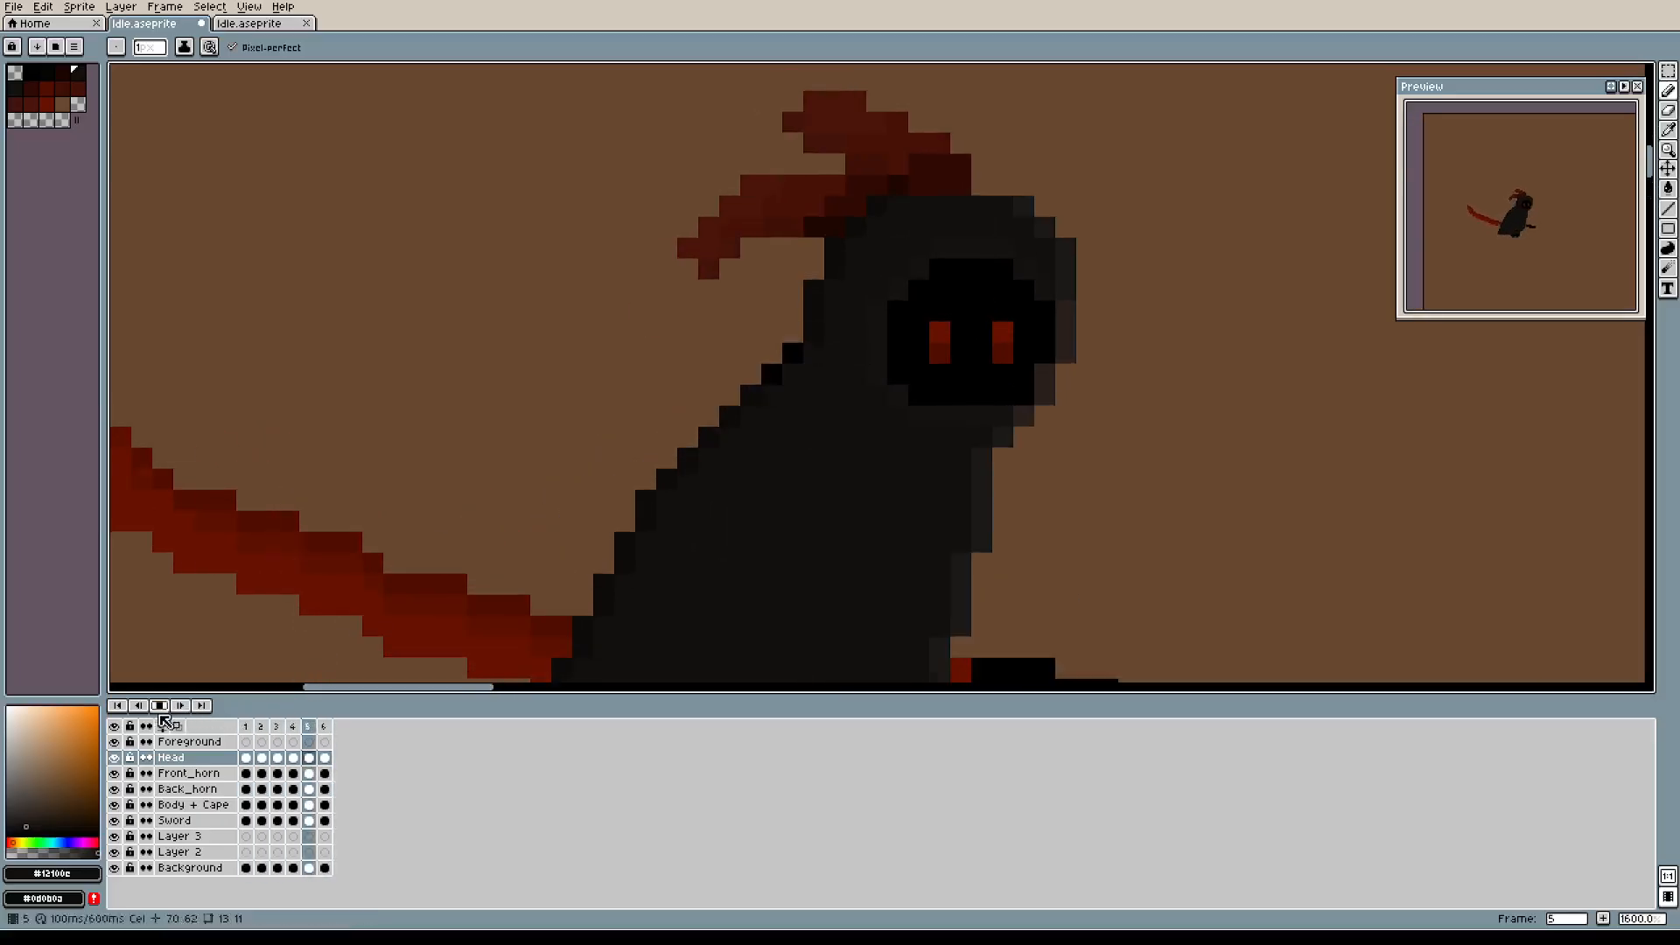
{"action": "left_click", "coordinate": [246, 726]}
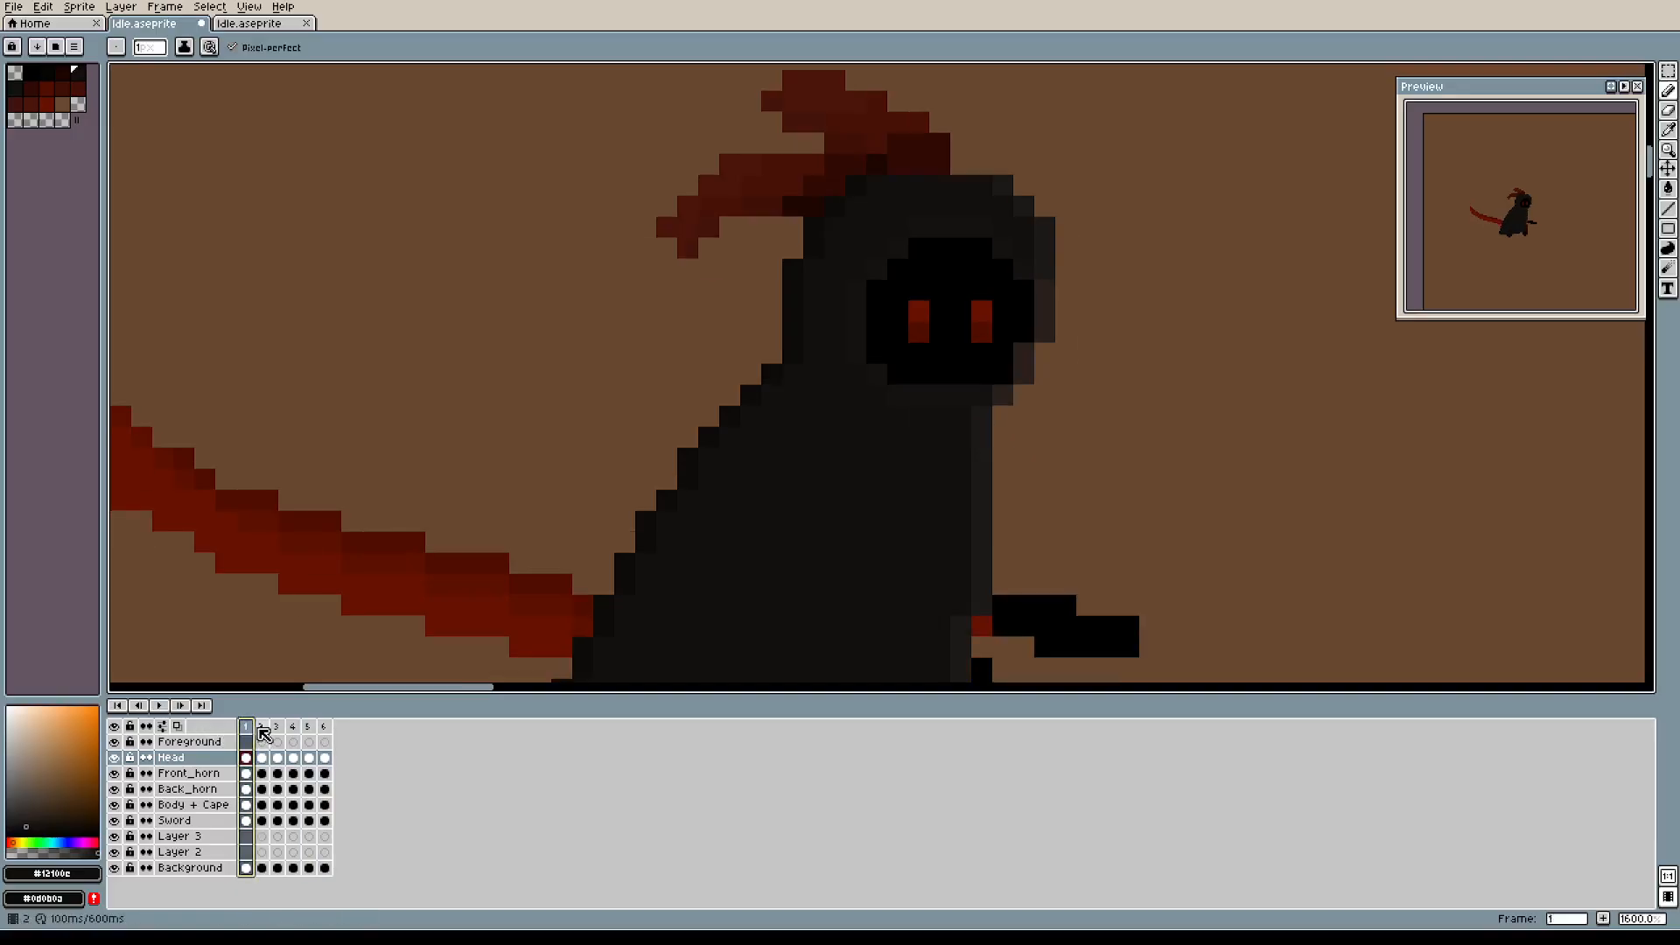
{"action": "left_click", "coordinate": [262, 727]}
{"action": "key", "text": "Left"}
{"action": "left_click", "coordinate": [267, 727]}
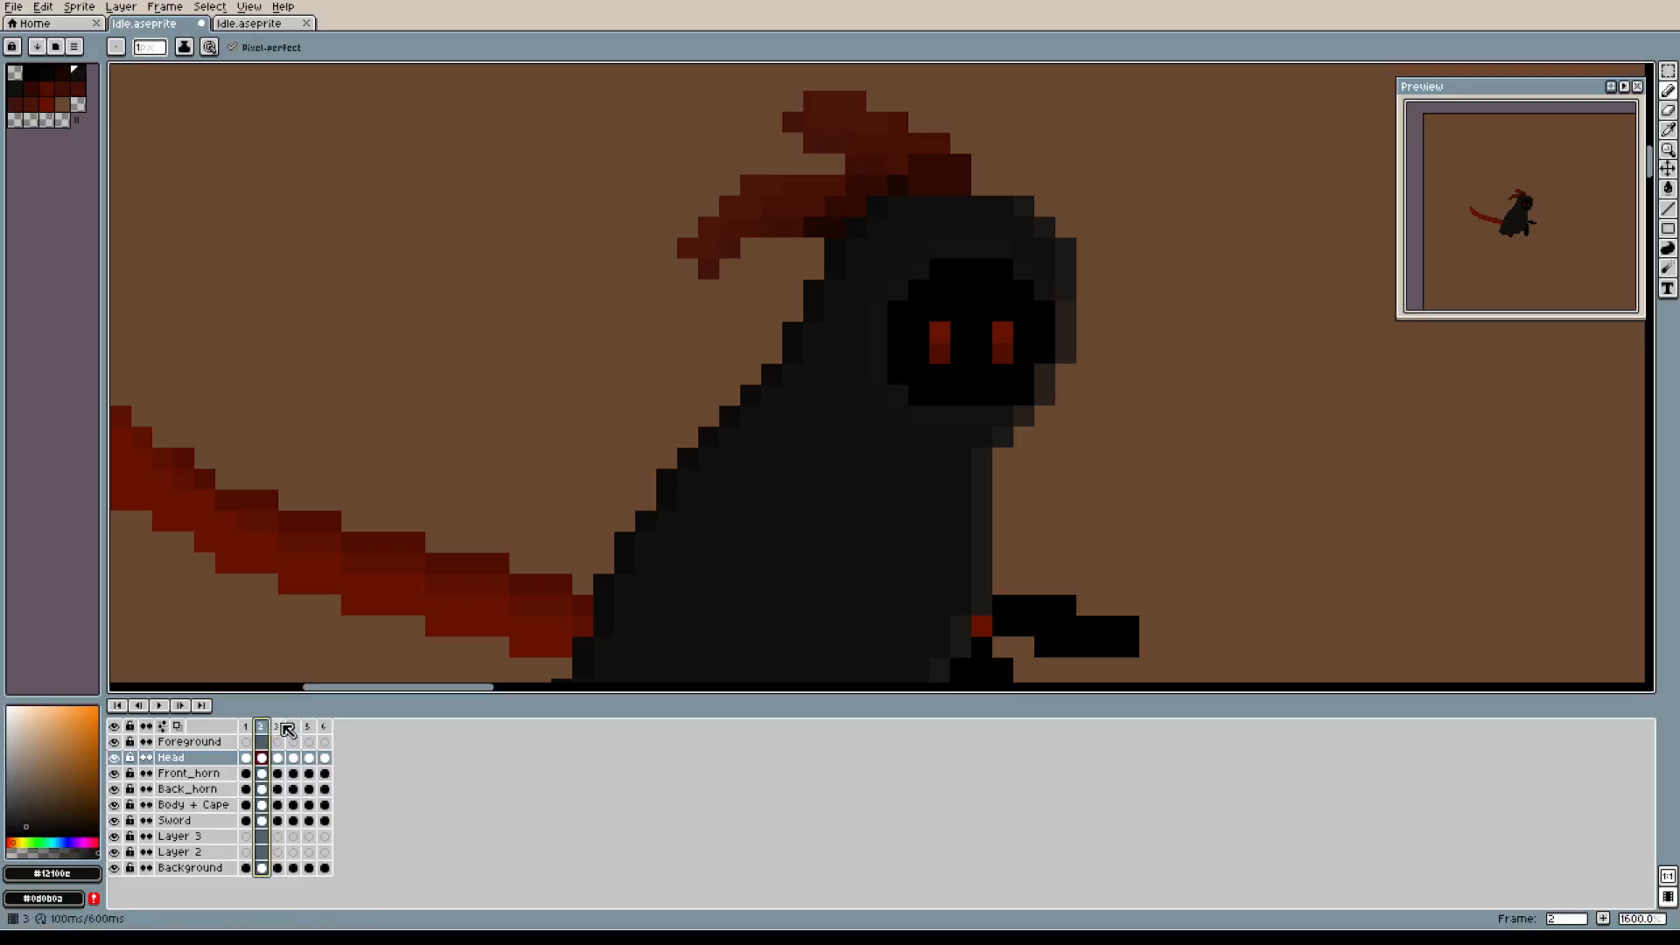
{"action": "left_click", "coordinate": [284, 726]}
{"action": "scroll", "coordinate": [829, 359], "scroll_direction": "up", "scroll_amount": 3}
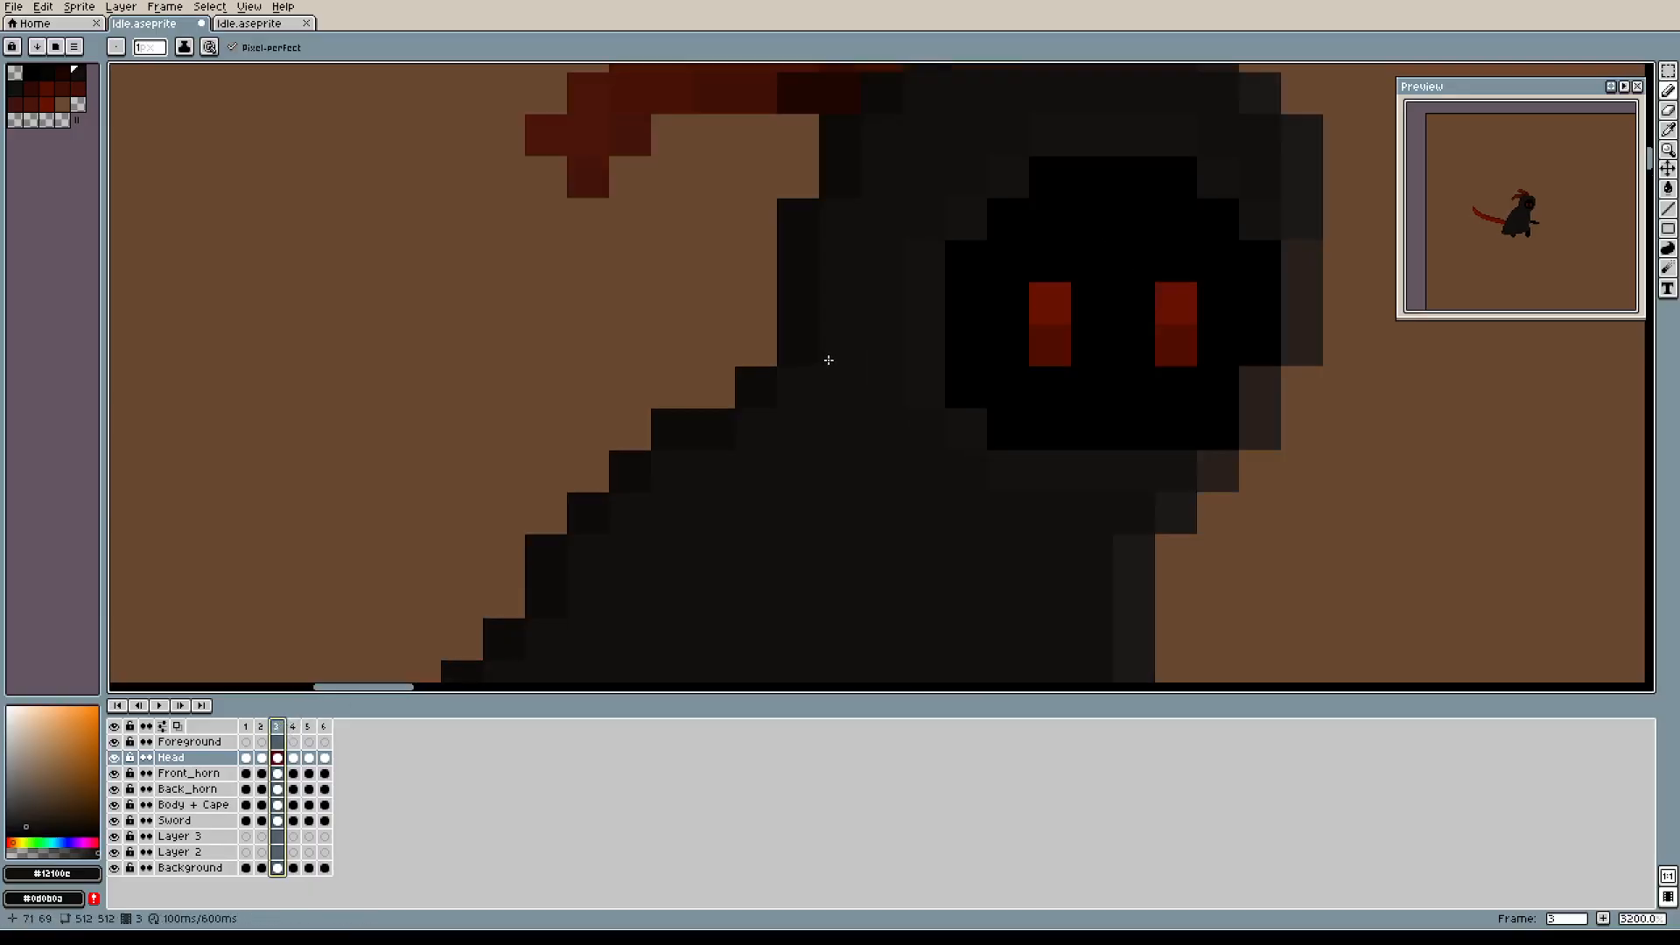
{"action": "left_click", "coordinate": [749, 389], "text": "alt"}
{"action": "left_click", "coordinate": [754, 352]}
{"action": "left_click", "coordinate": [734, 399]}
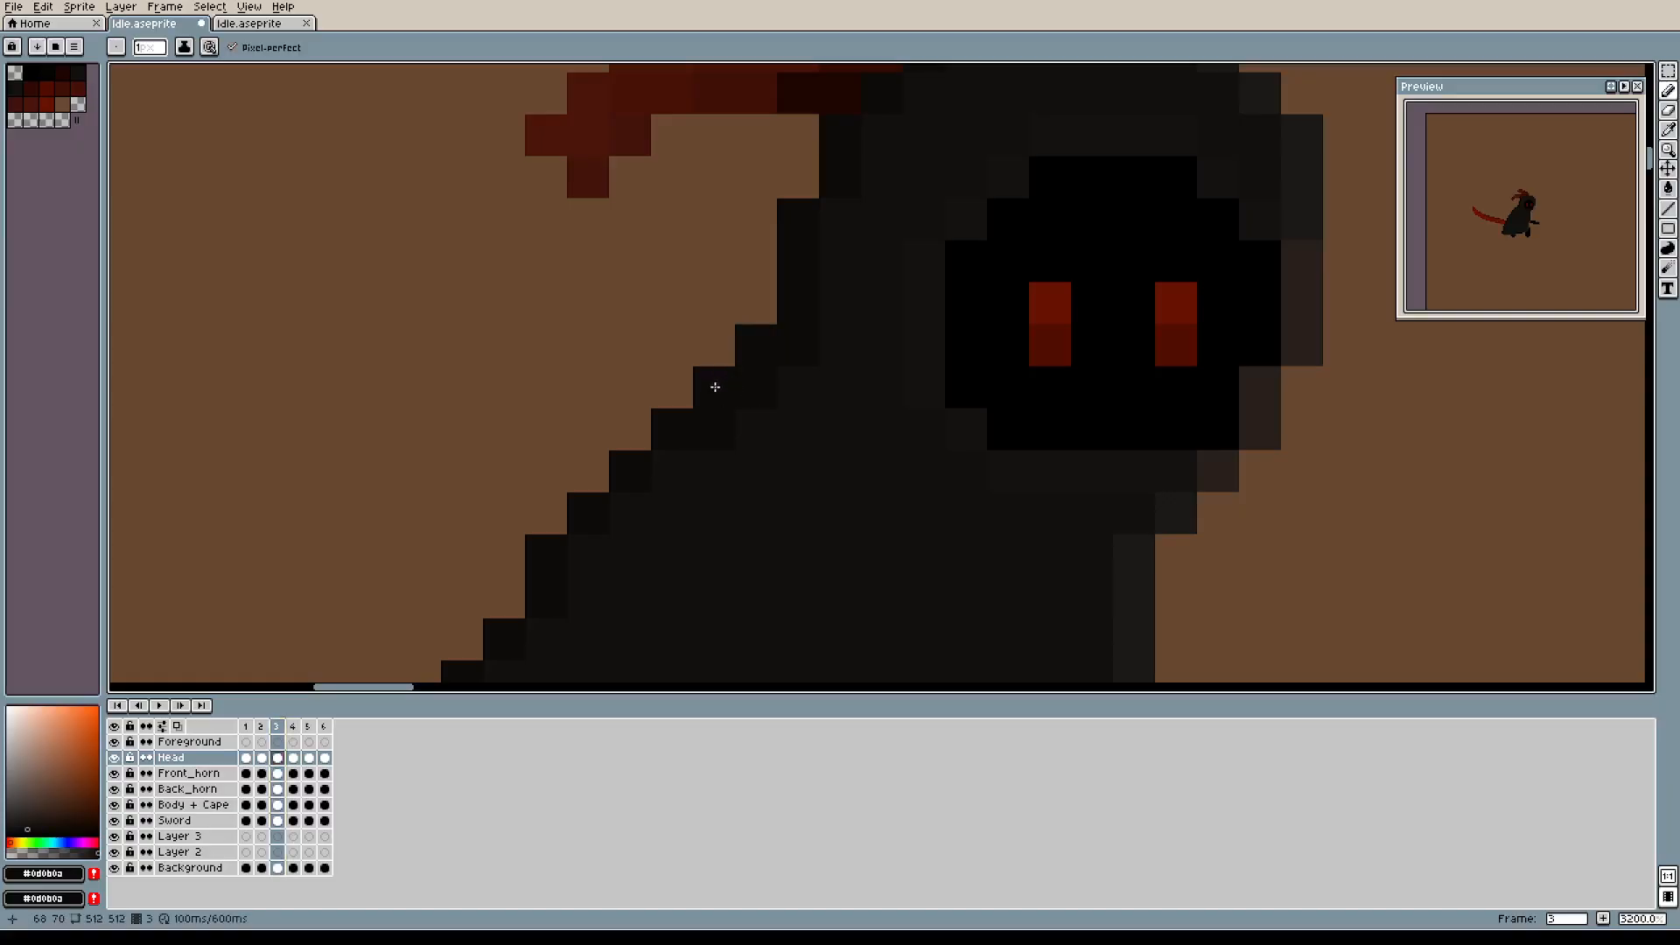
{"action": "key", "text": "alt"}
{"action": "left_click", "coordinate": [785, 448], "text": "alt"}
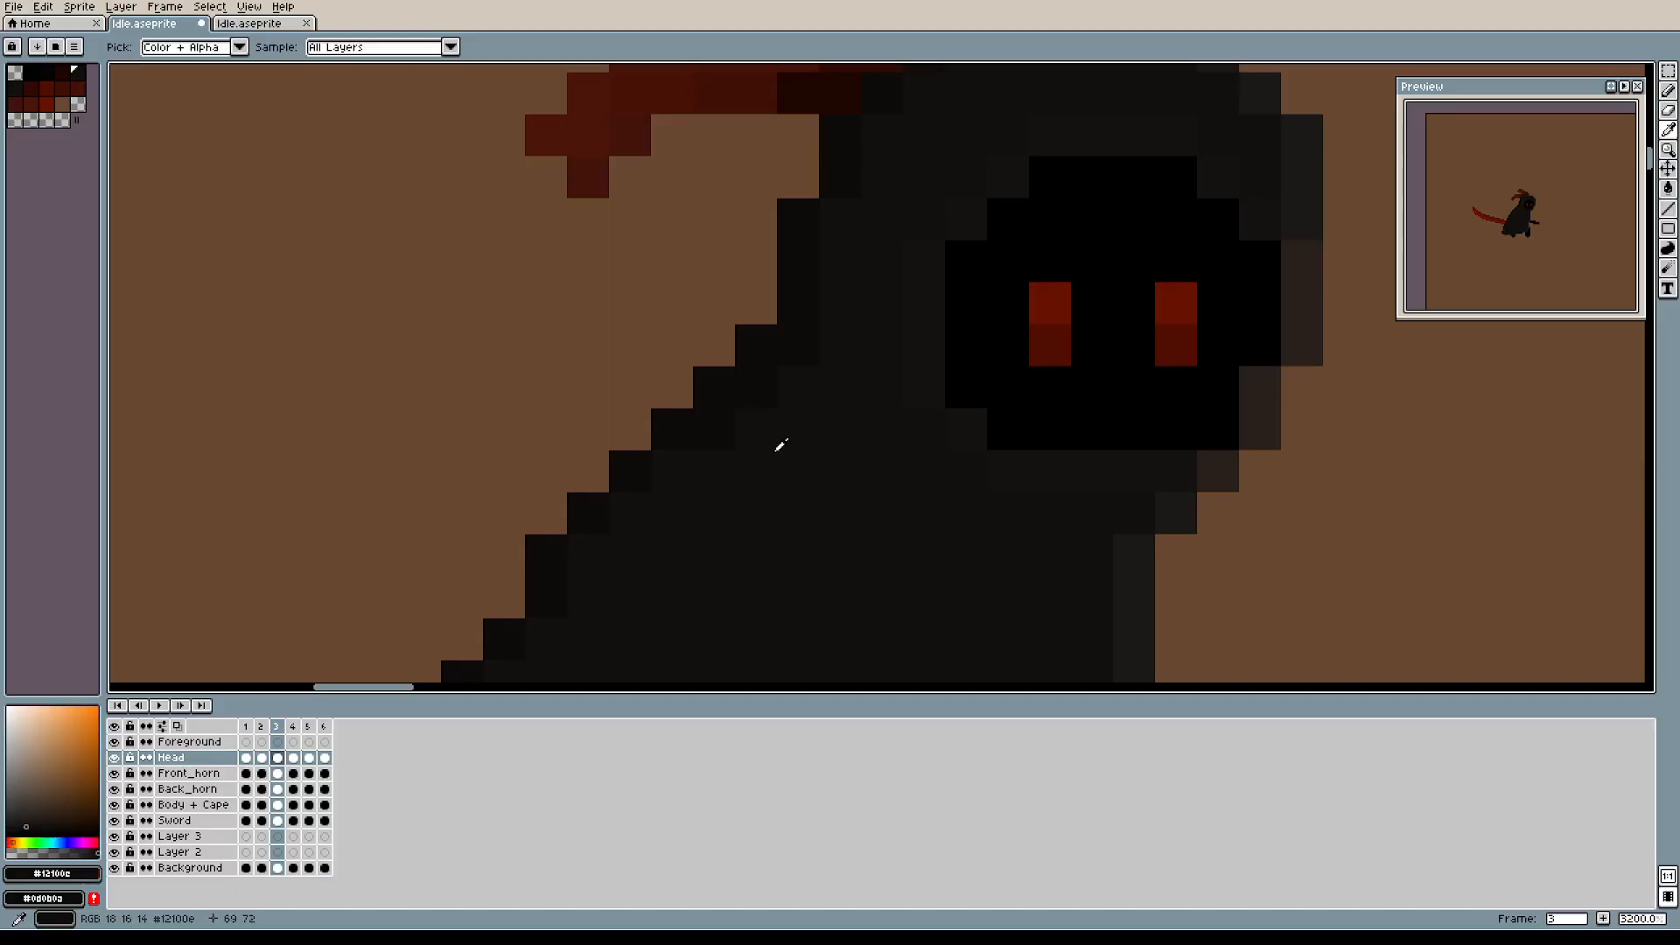
{"action": "key", "text": "ctrl+z"}
{"action": "key", "text": "ctrl+z"}
On frame 3's Body + Cape layer, add two #0d0b0a outline pixels diagonally below the hood's back edge and recolour the inner pixels #12100e.
{"action": "key", "text": "Down"}
{"action": "key", "text": "Down"}
{"action": "key", "text": "Down"}
{"action": "mouse_move", "coordinate": [714, 429]}
{"action": "left_mouse_down"}
{"action": "mouse_move", "coordinate": [717, 392]}
{"action": "mouse_move", "coordinate": [756, 346]}
{"action": "left_mouse_up"}
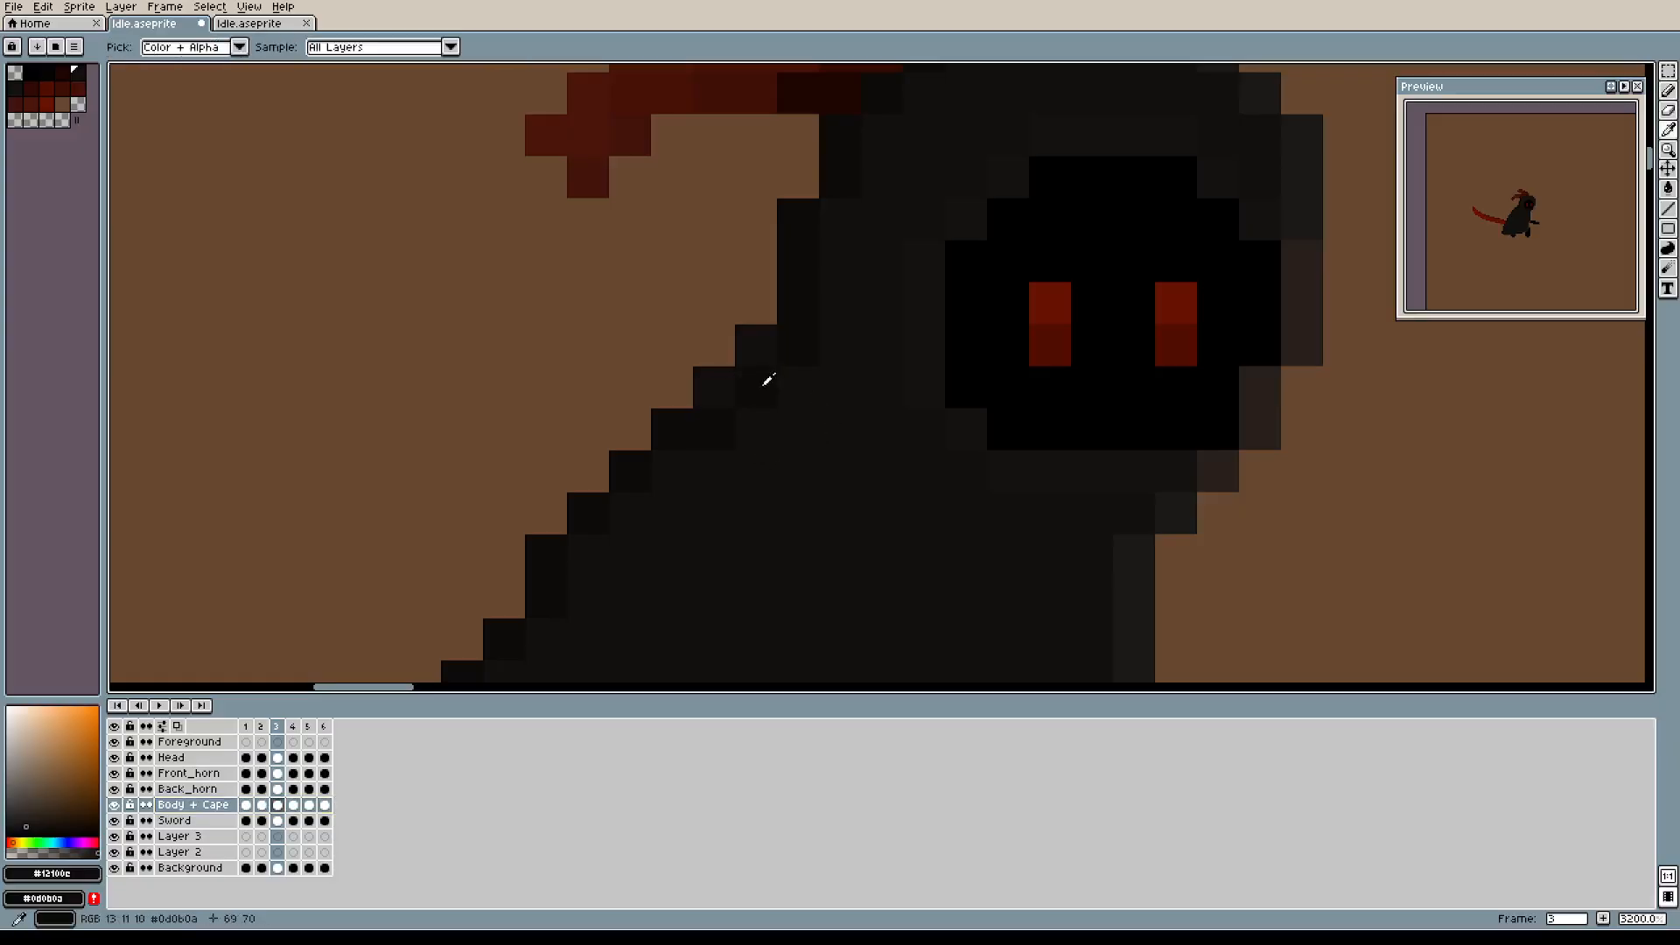
{"action": "left_click", "coordinate": [714, 379], "text": "alt"}
{"action": "left_click", "coordinate": [762, 447], "text": "alt"}
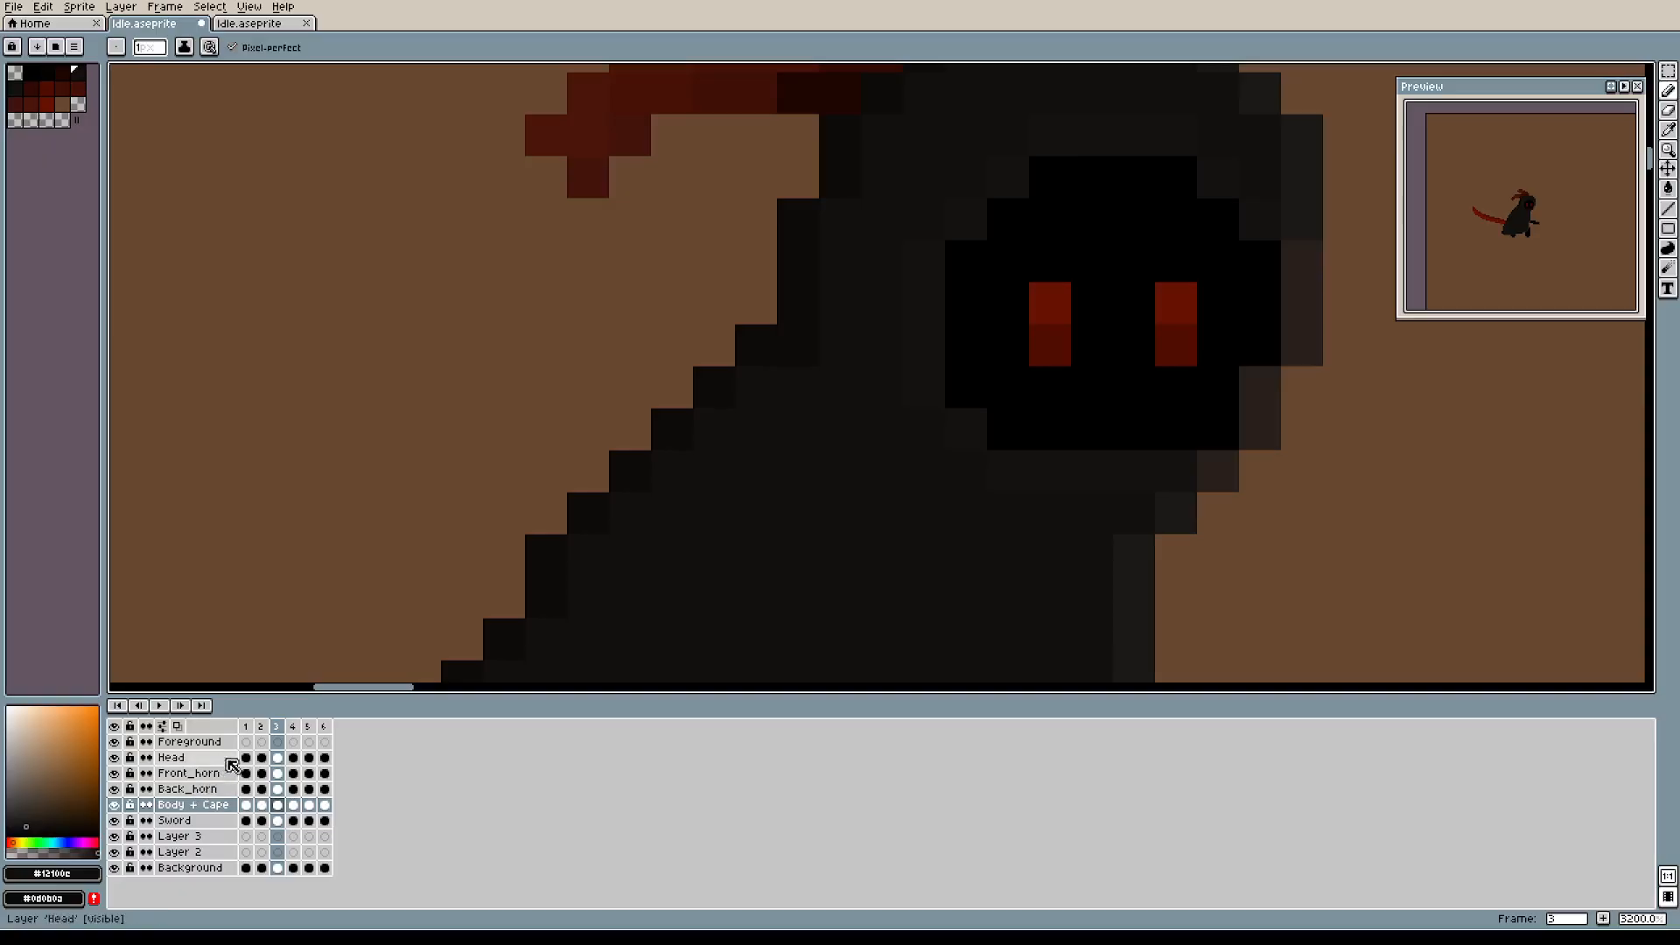
On frame 4's Body + Cape layer, continue the diagonal back outline with two #0d0b0a pixels up to the hood's edge.
{"action": "left_click", "coordinate": [294, 728]}
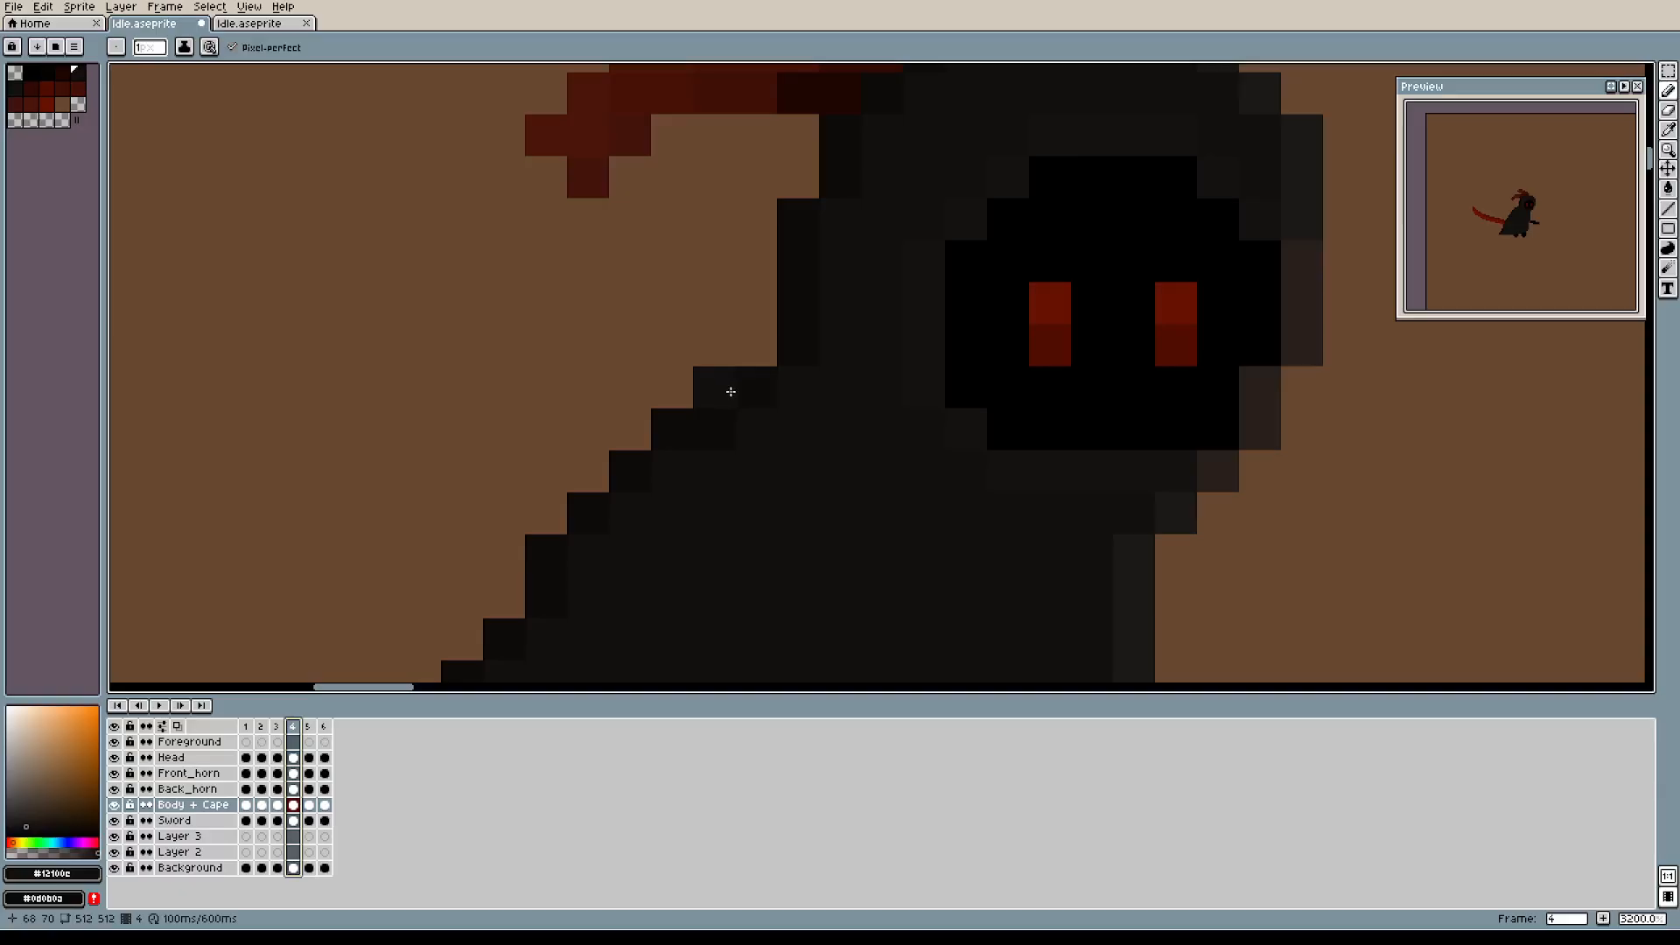
{"action": "left_click", "coordinate": [679, 423], "text": "alt"}
{"action": "left_click", "coordinate": [718, 385]}
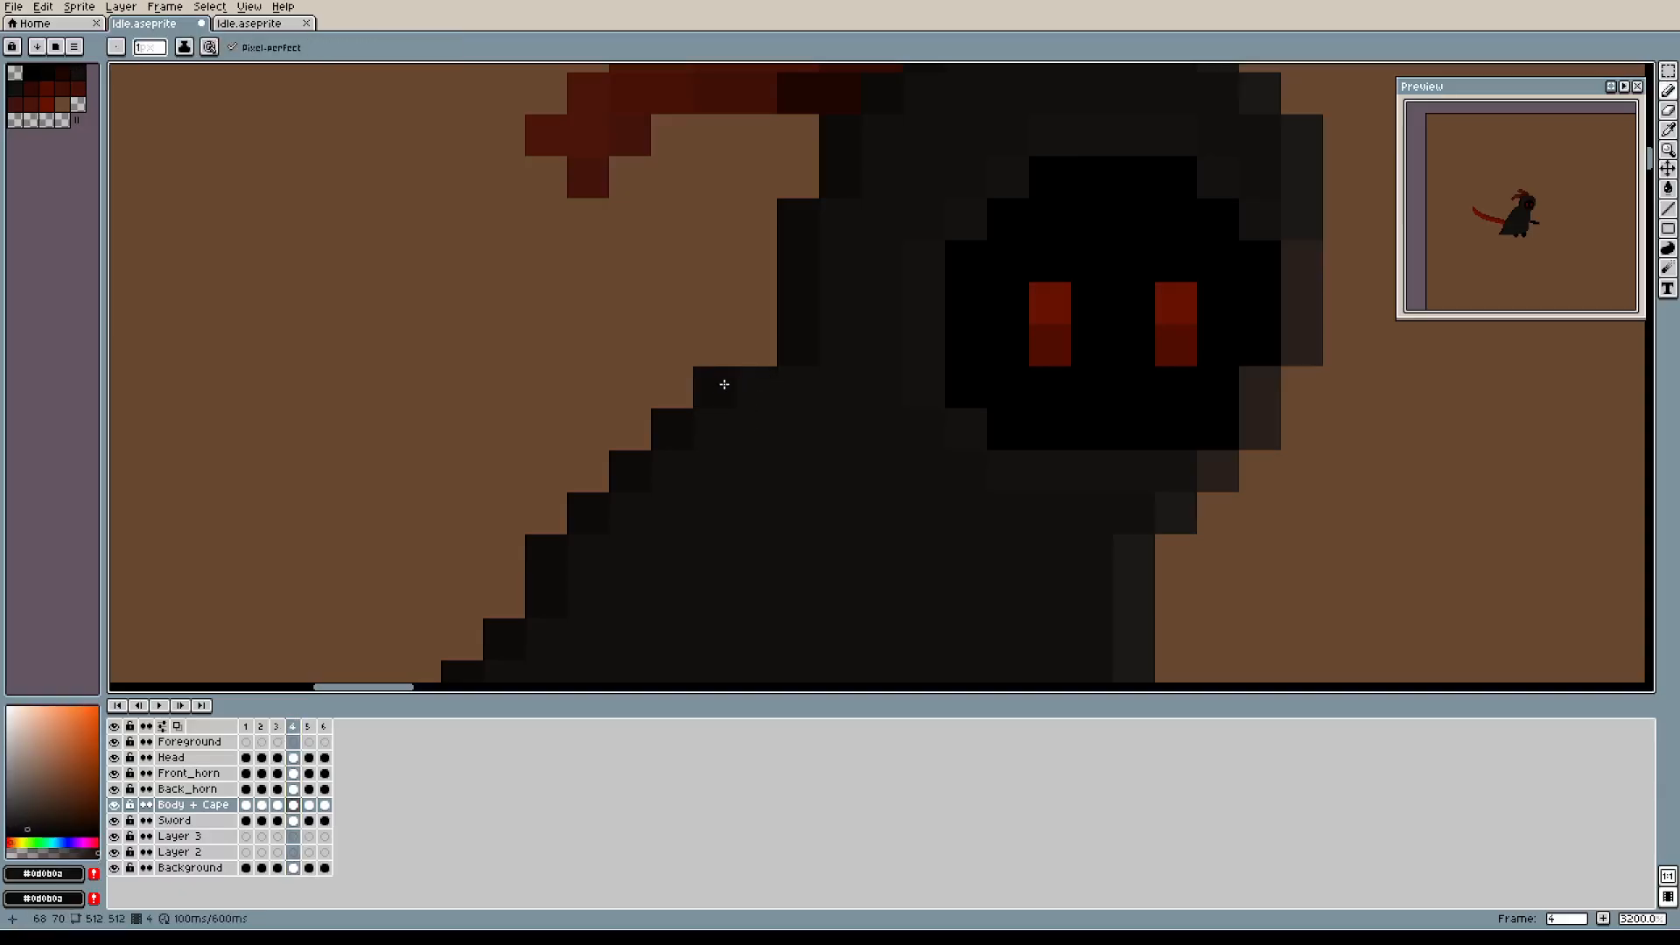
{"action": "left_click", "coordinate": [757, 345]}
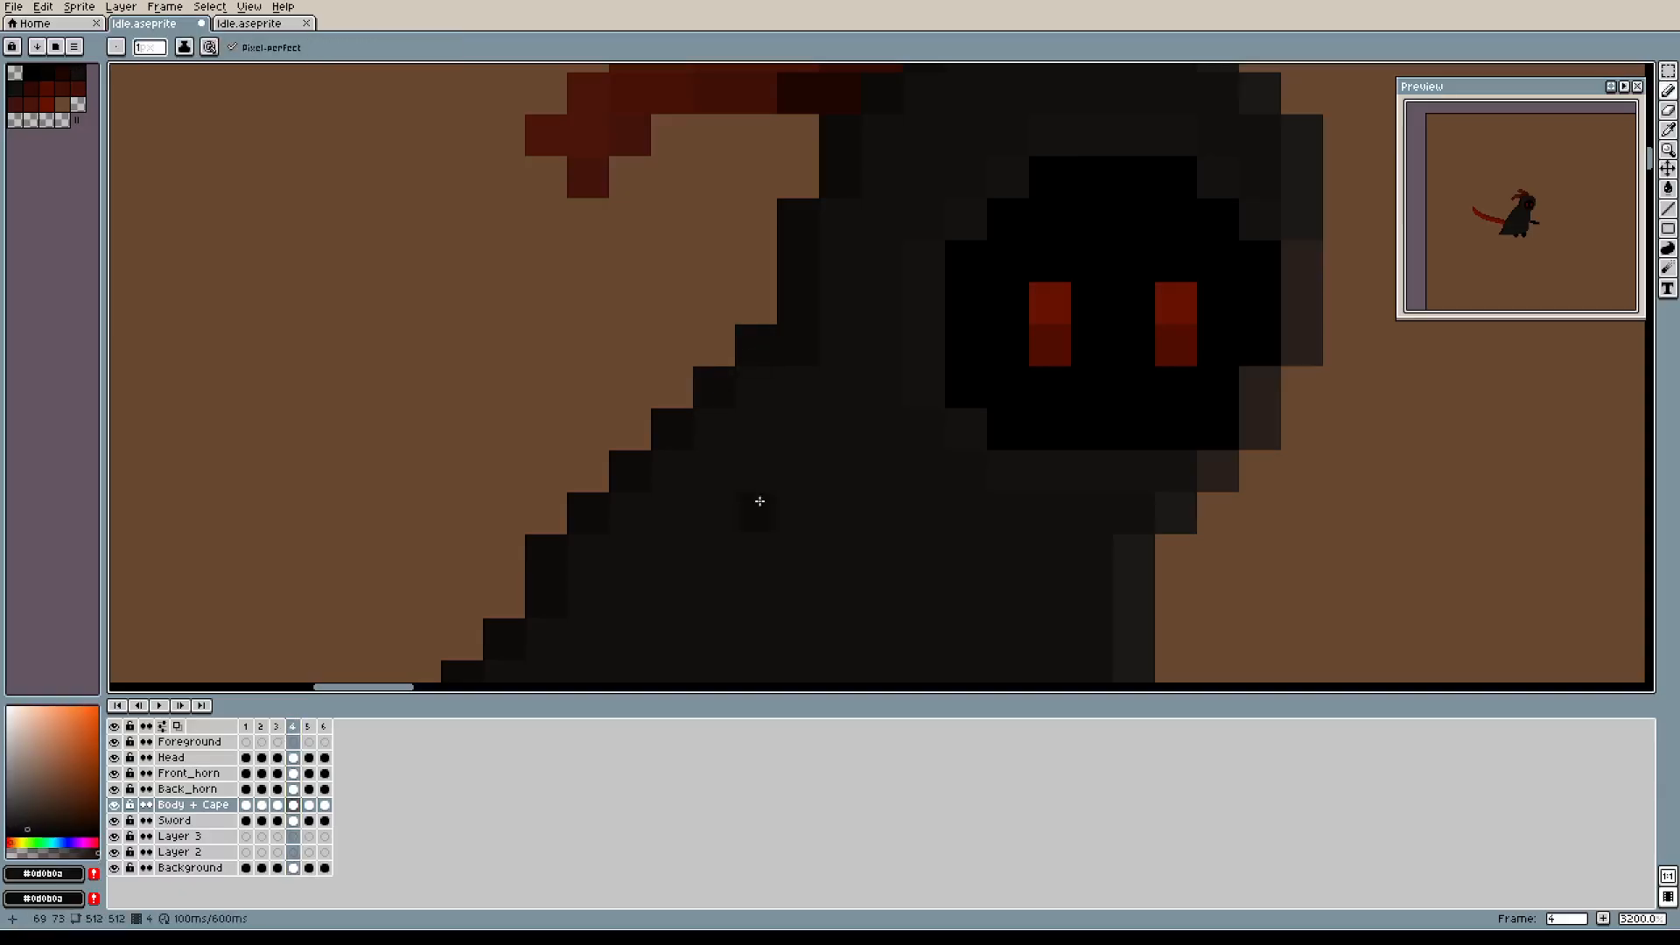
On frame 6's Body + Cape layer, add two #0d0b0a outline pixels below the hood's back edge and recolour the inner outline #12100e.
{"action": "left_click", "coordinate": [310, 727]}
{"action": "left_click", "coordinate": [323, 729]}
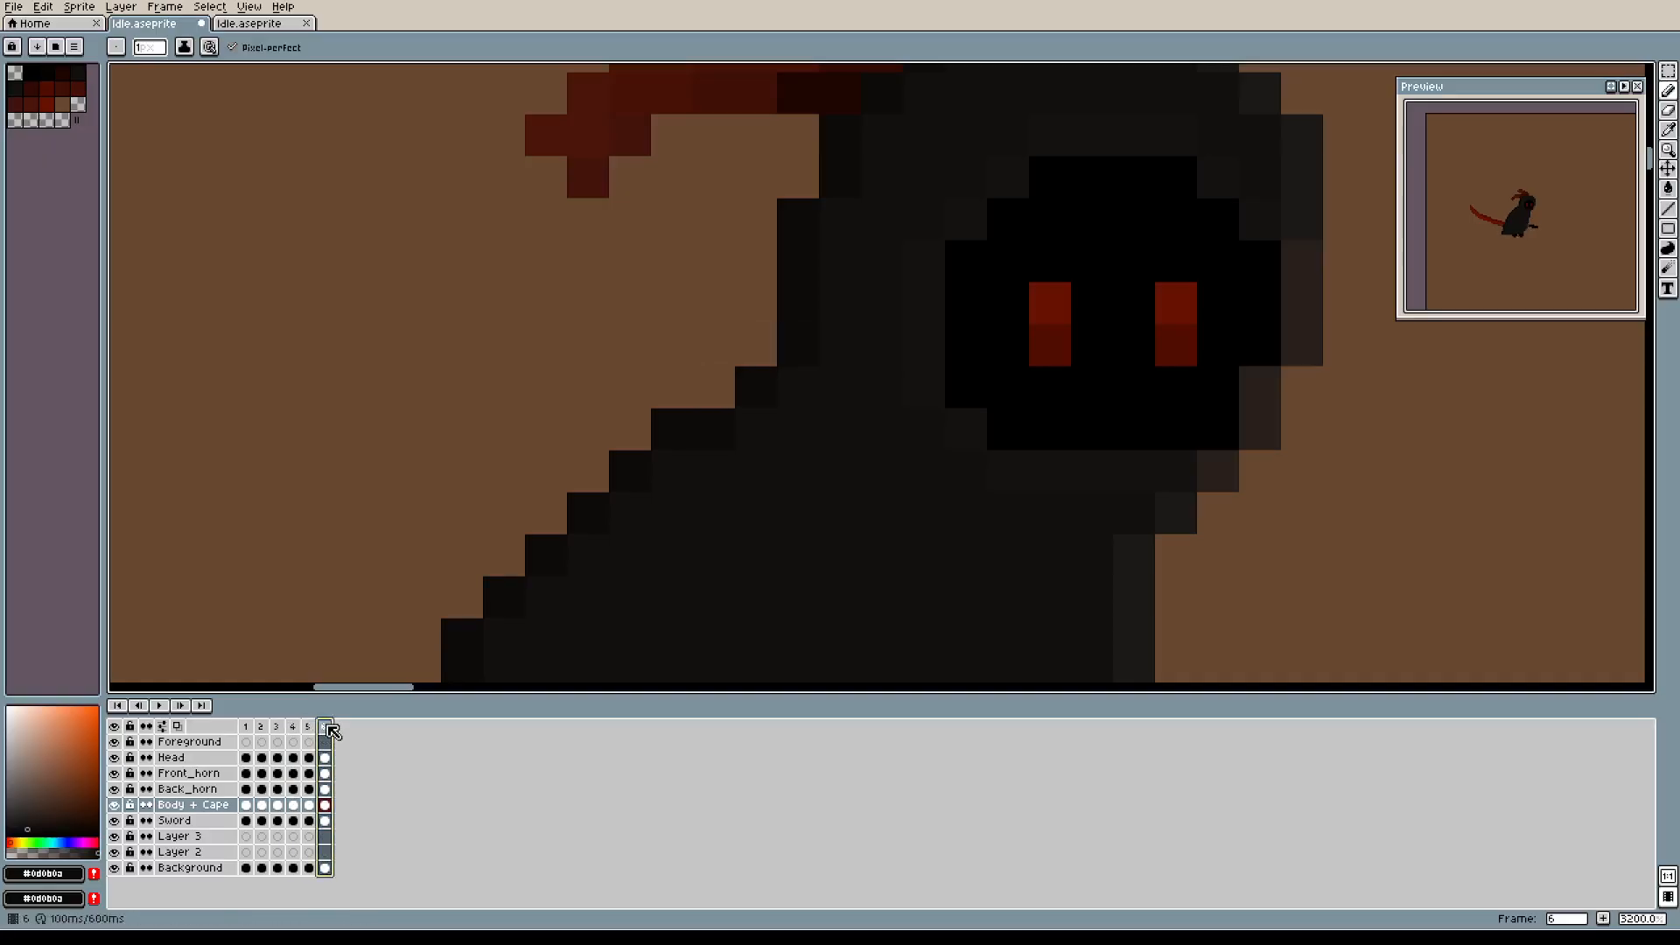
{"action": "key", "text": "alt"}
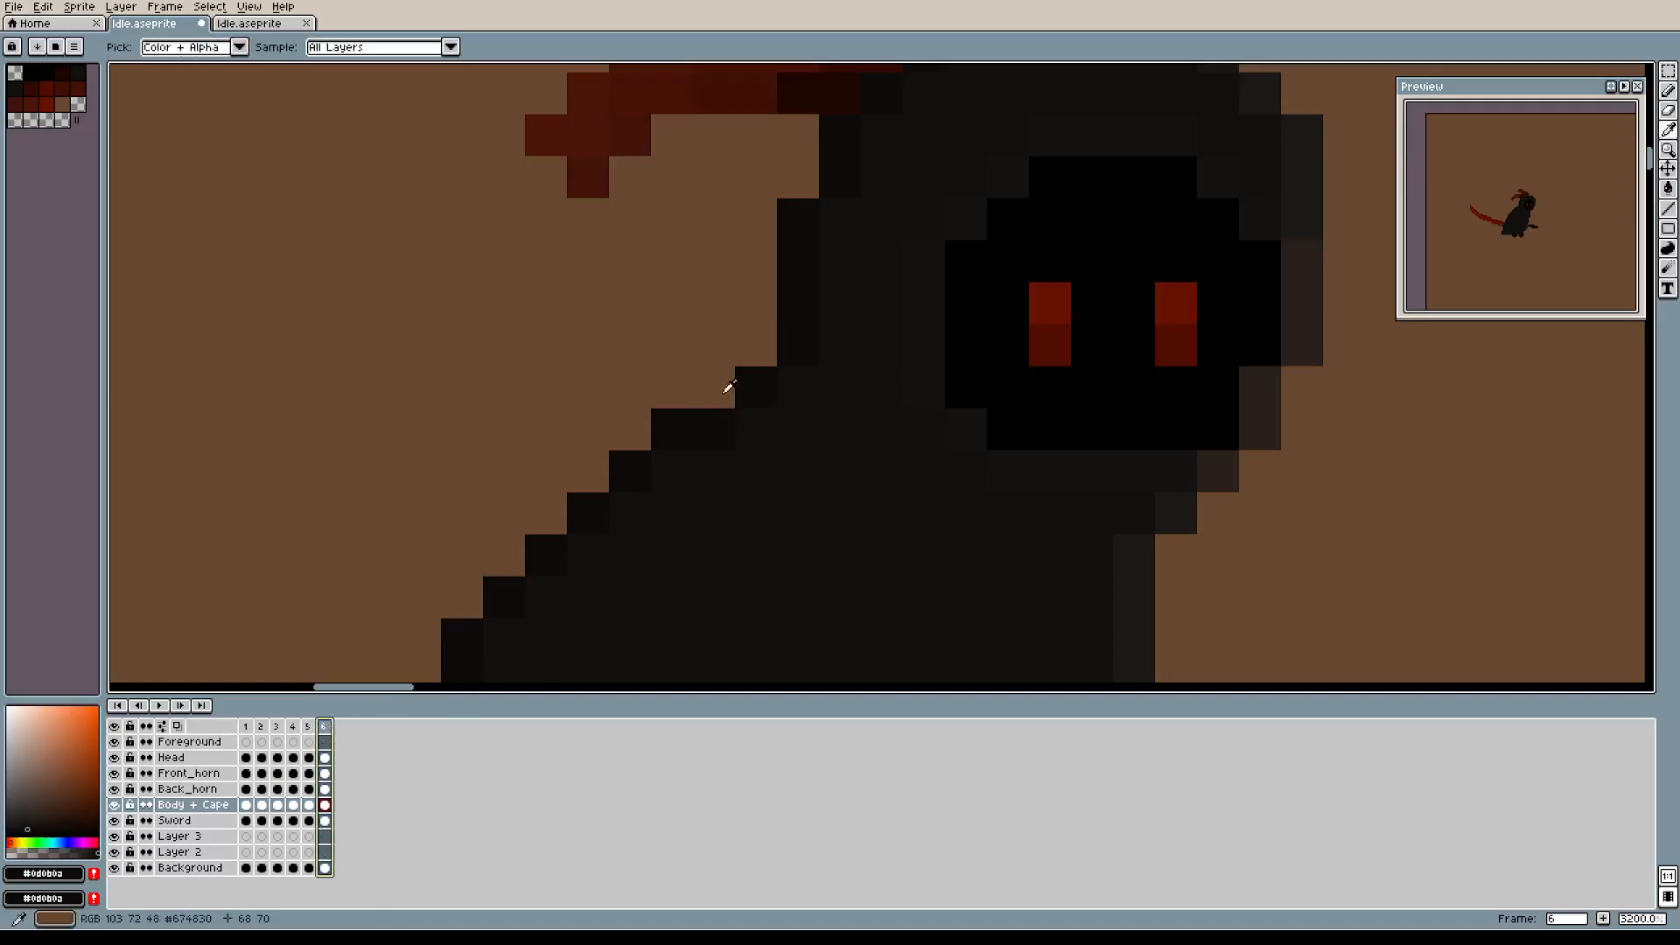
{"action": "left_click_drag", "start_coordinate": [729, 411], "coordinate": [750, 360]}
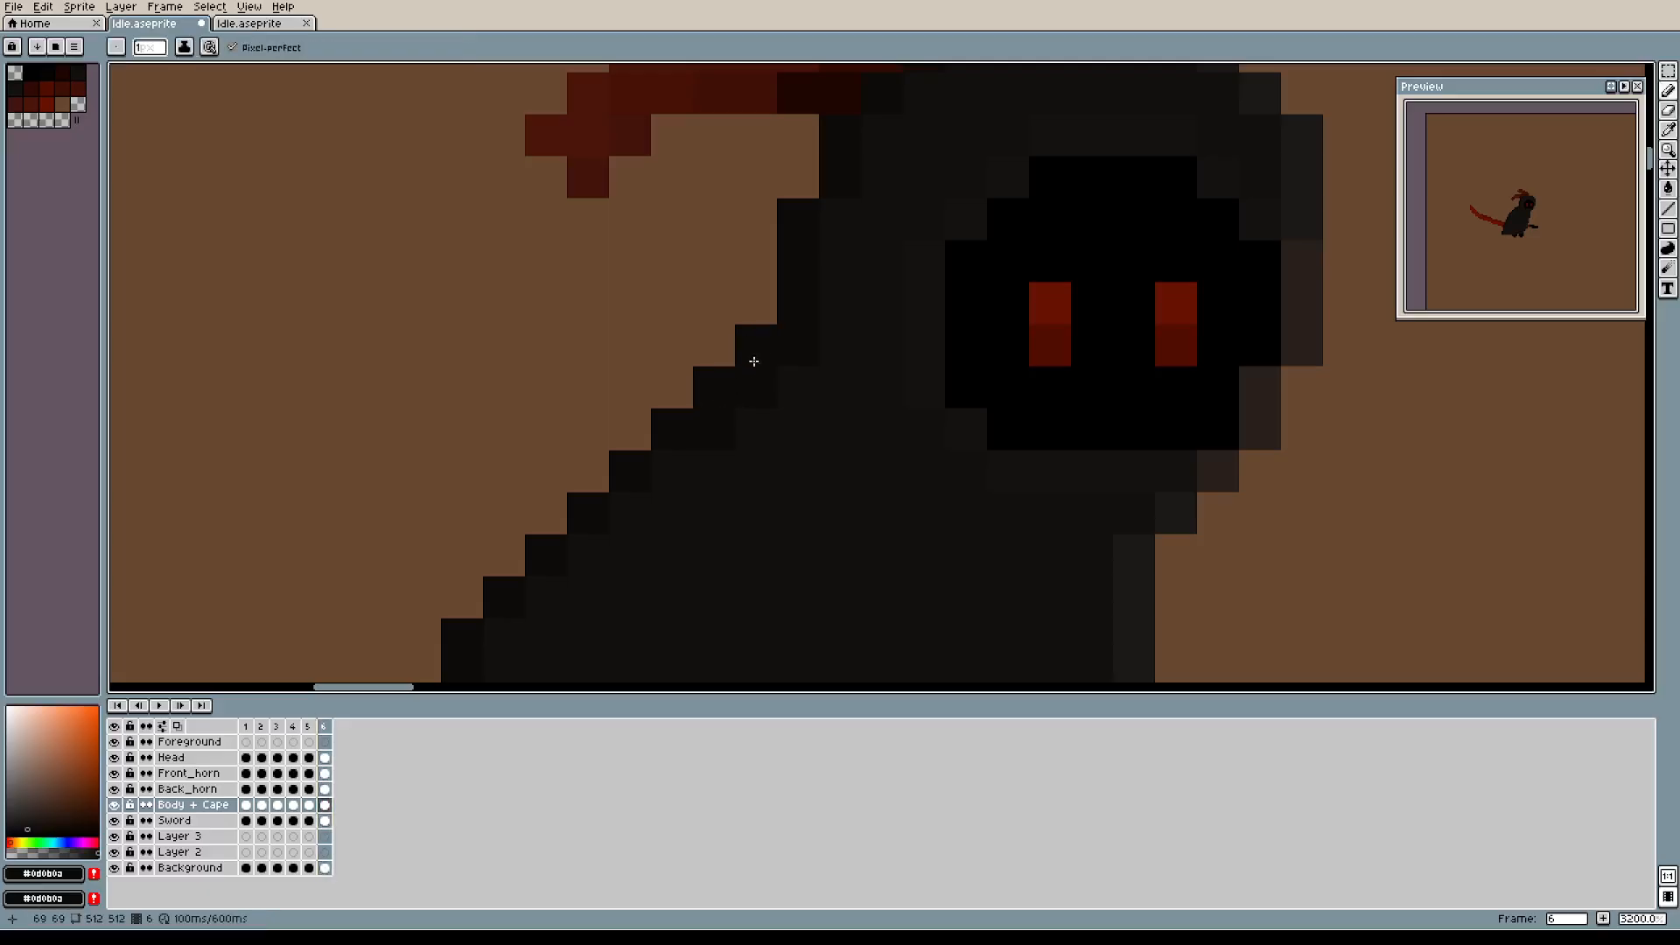
{"action": "left_click", "coordinate": [769, 432], "text": "alt"}
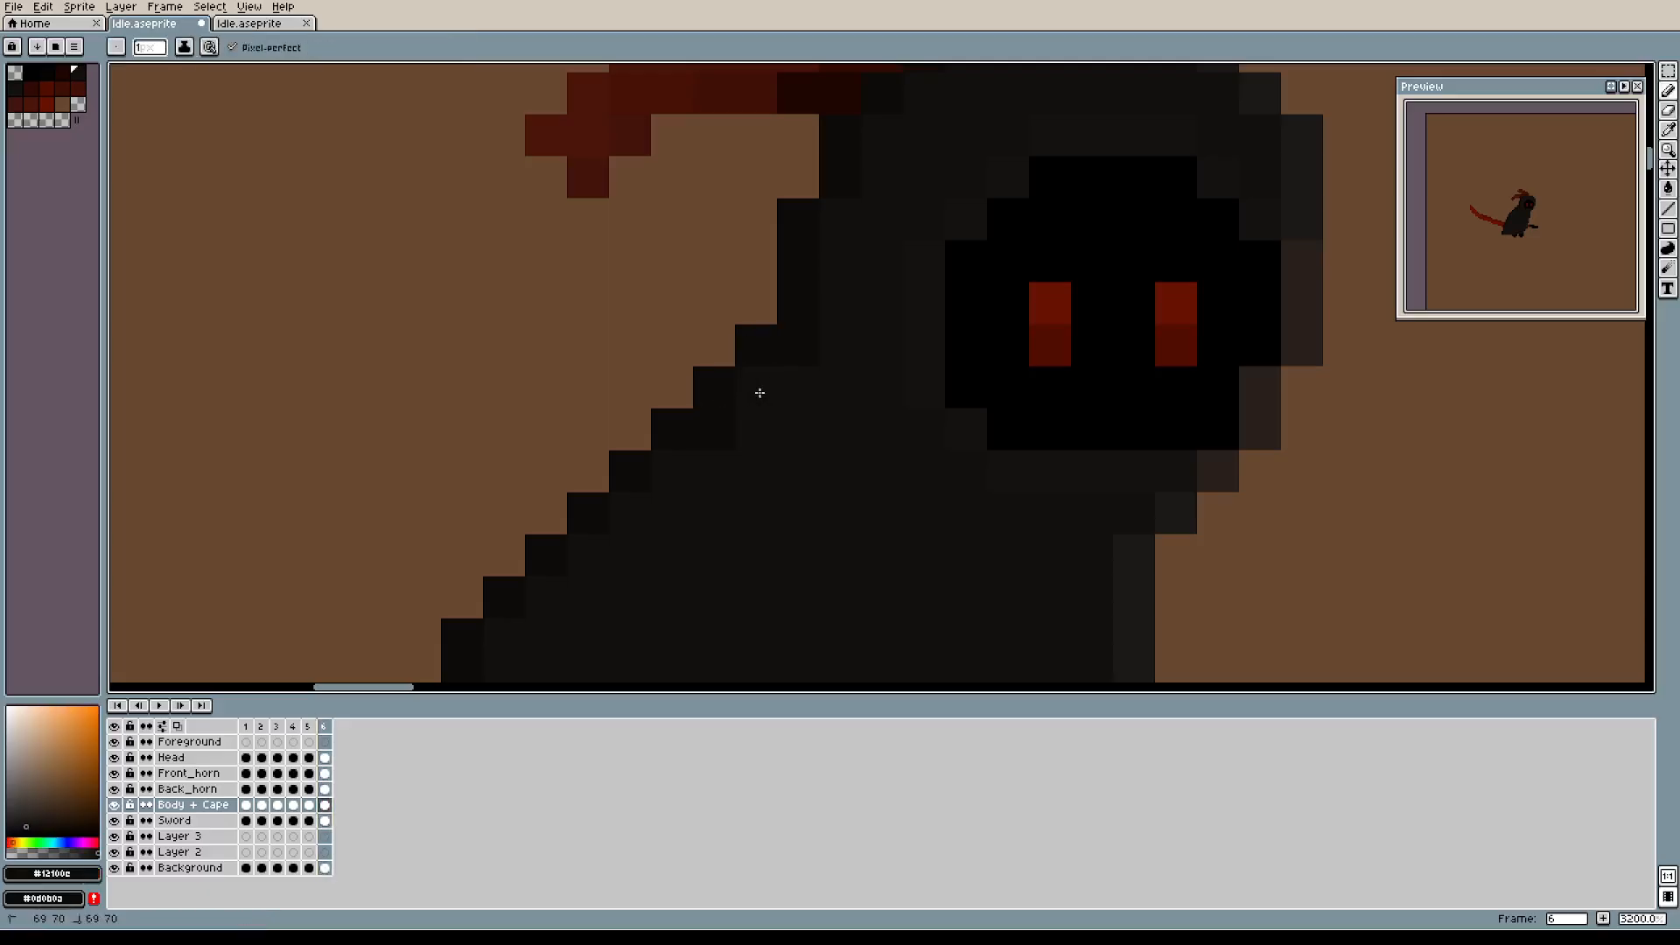
Play the animation with the whole character in view to check the smoothed back outline, and stop it.
{"action": "left_click", "coordinate": [164, 706]}
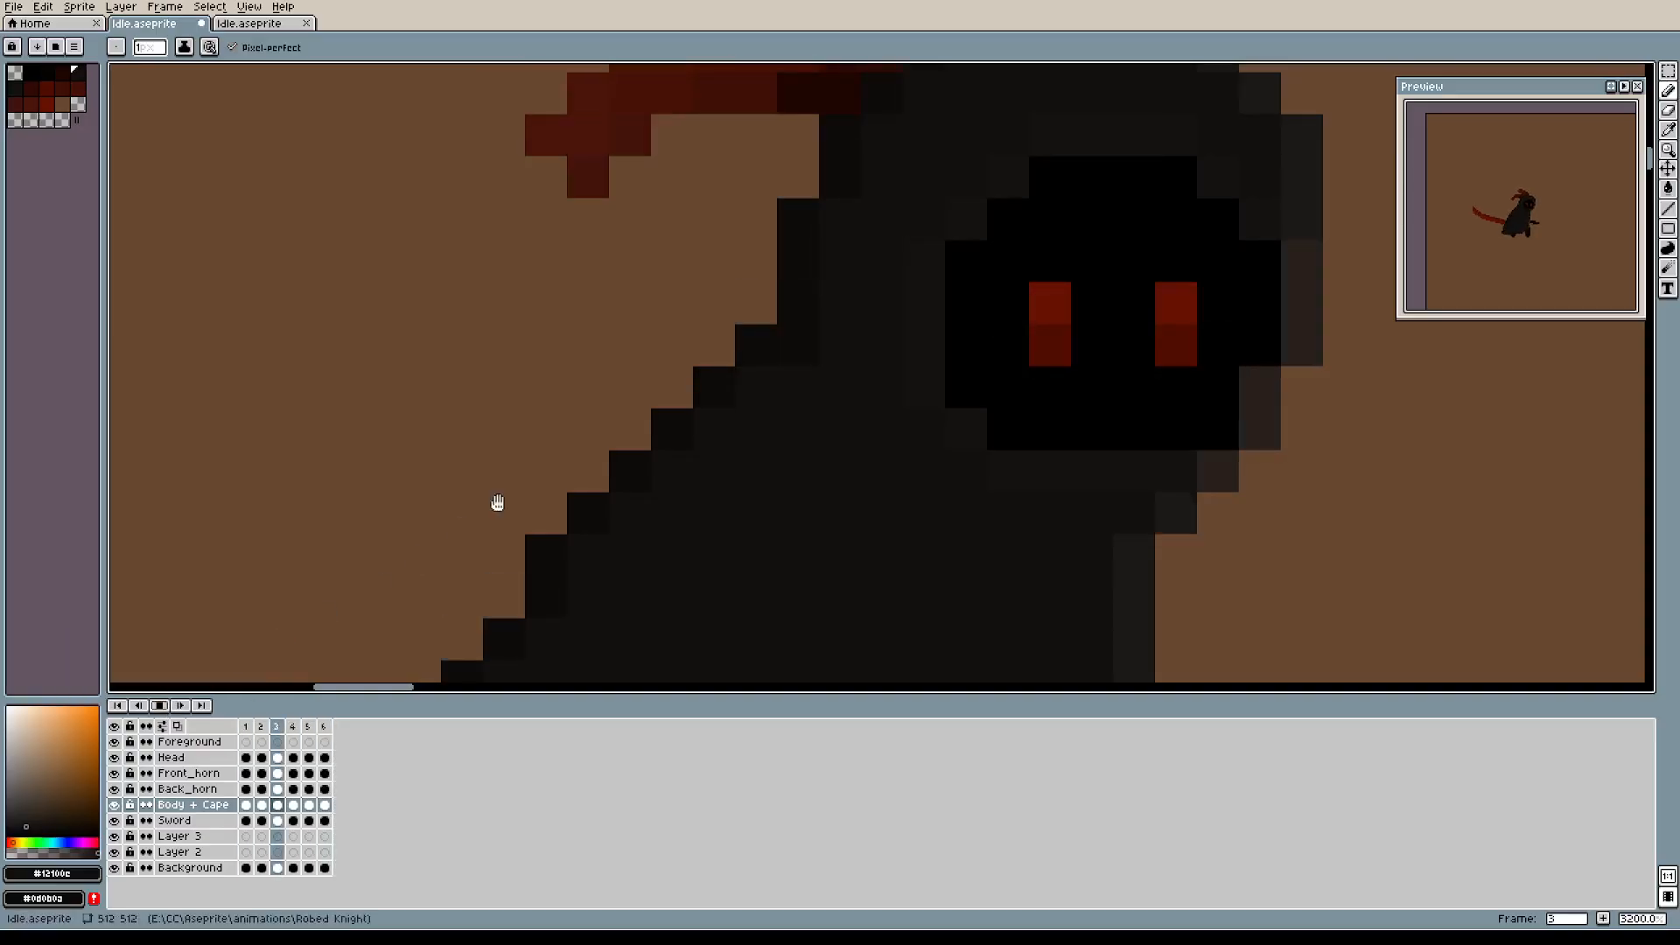
{"action": "scroll", "coordinate": [570, 442], "scroll_direction": "down", "scroll_amount": 4}
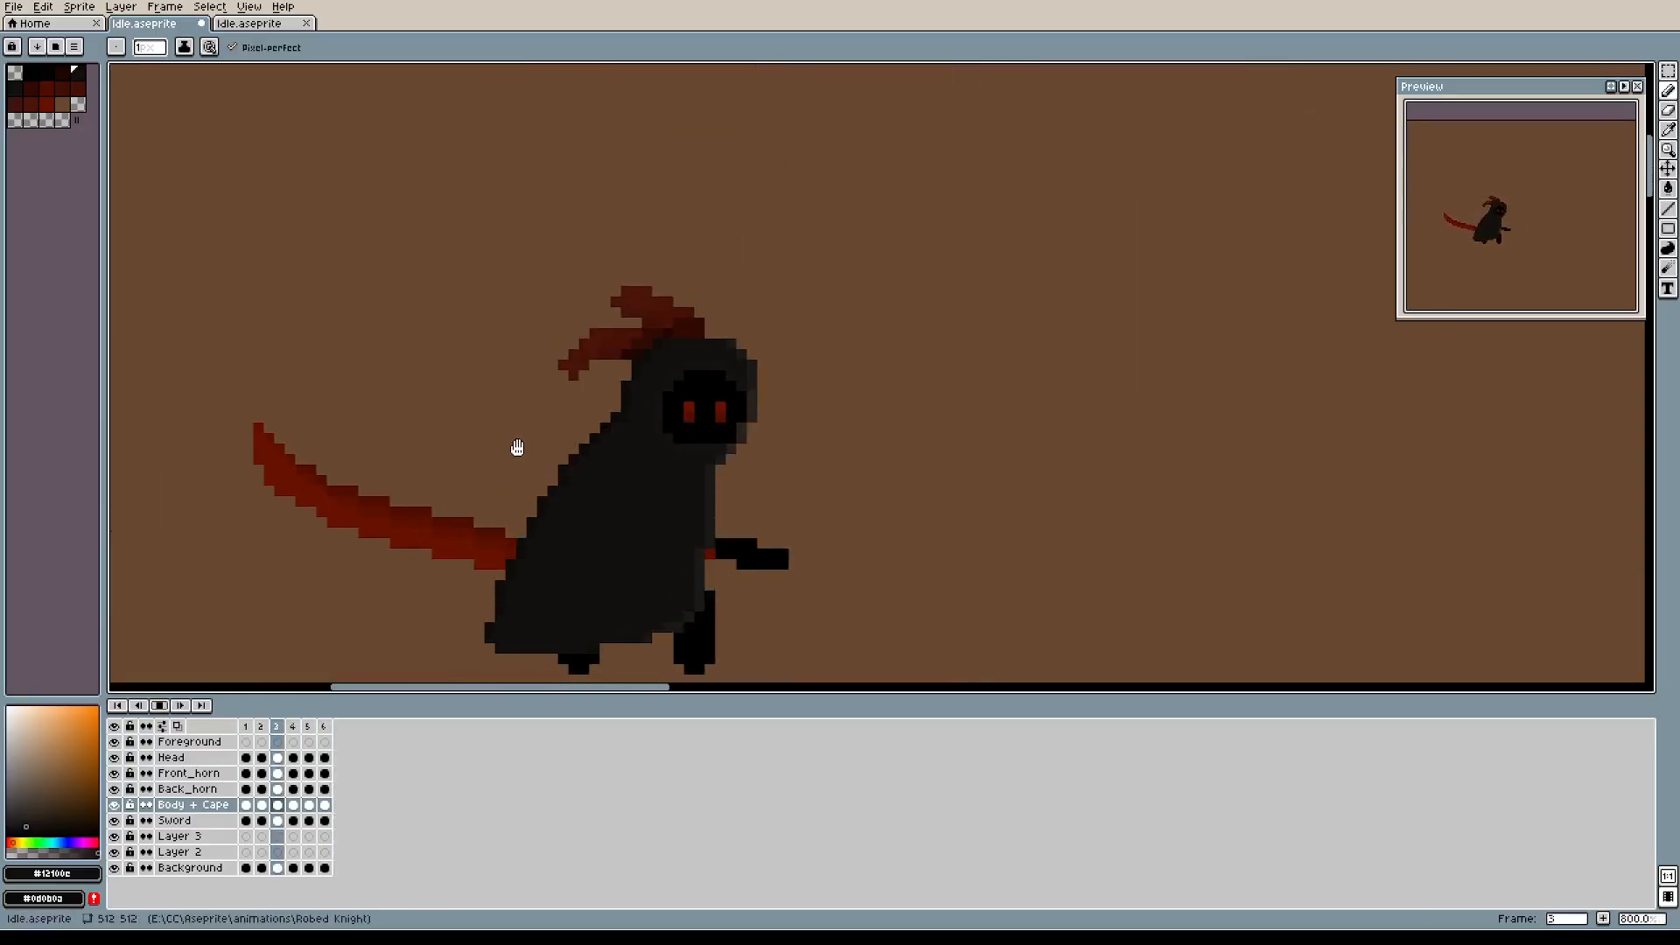
{"action": "left_click_drag", "start_coordinate": [364, 450], "coordinate": [551, 391]}
{"action": "scroll", "coordinate": [548, 393], "scroll_direction": "down", "scroll_amount": 1}
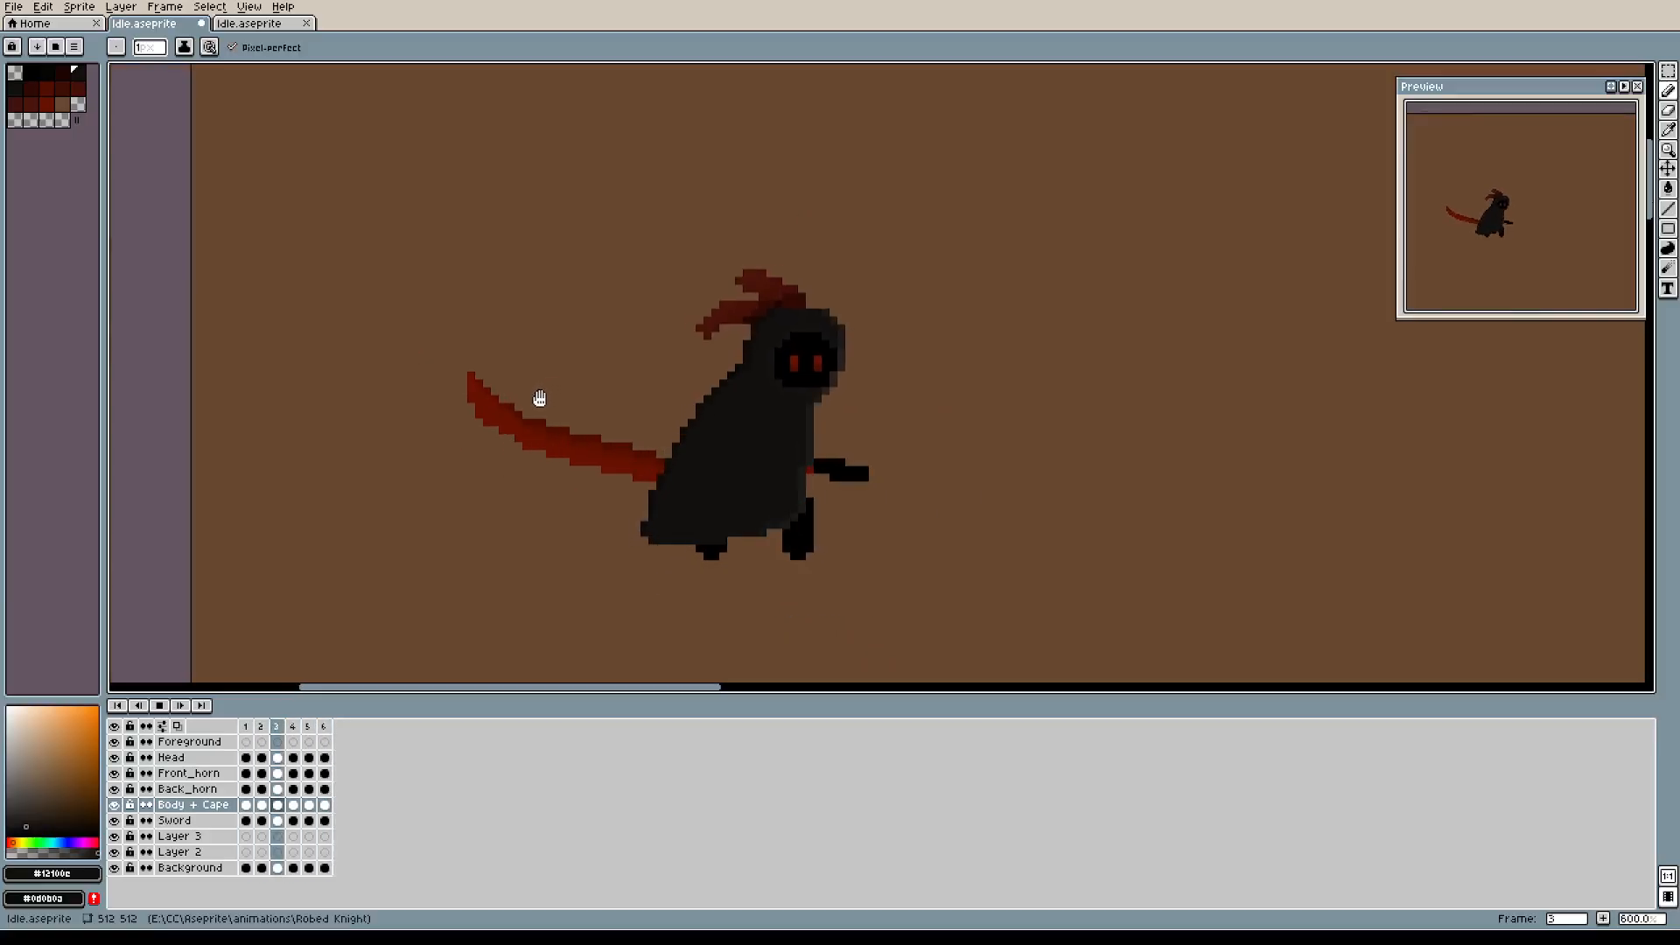
{"action": "mouse_move", "coordinate": [539, 399]}
{"action": "left_mouse_down"}
{"action": "mouse_move", "coordinate": [545, 465]}
{"action": "mouse_move", "coordinate": [555, 405]}
{"action": "left_mouse_up"}
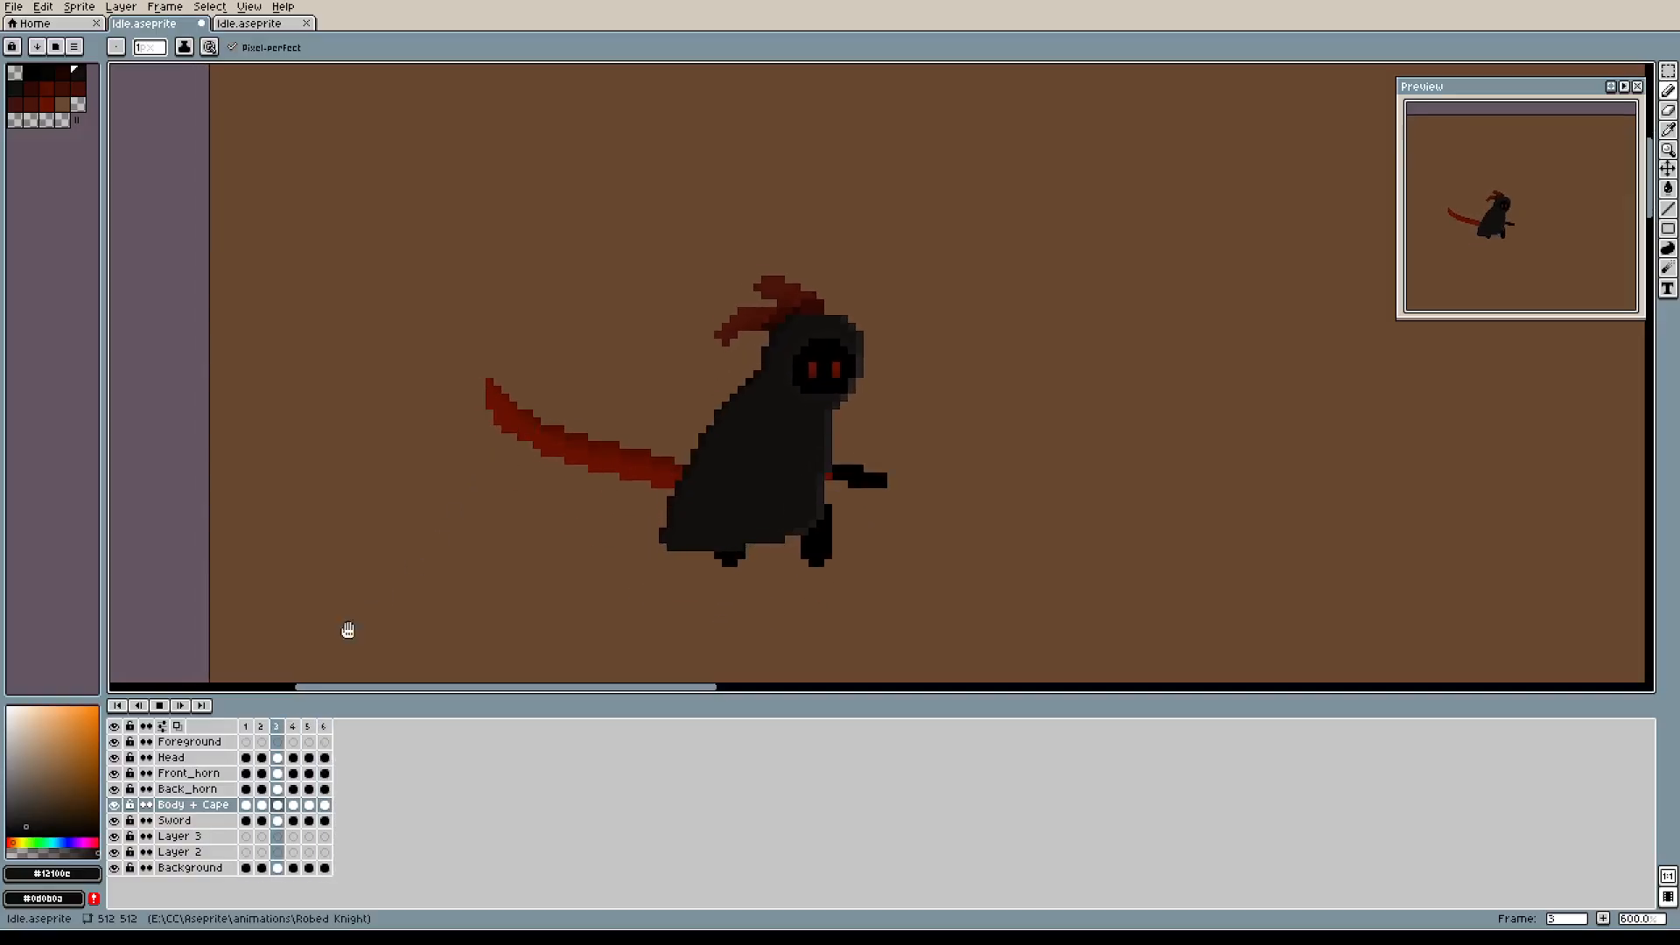
{"action": "left_click", "coordinate": [161, 708]}
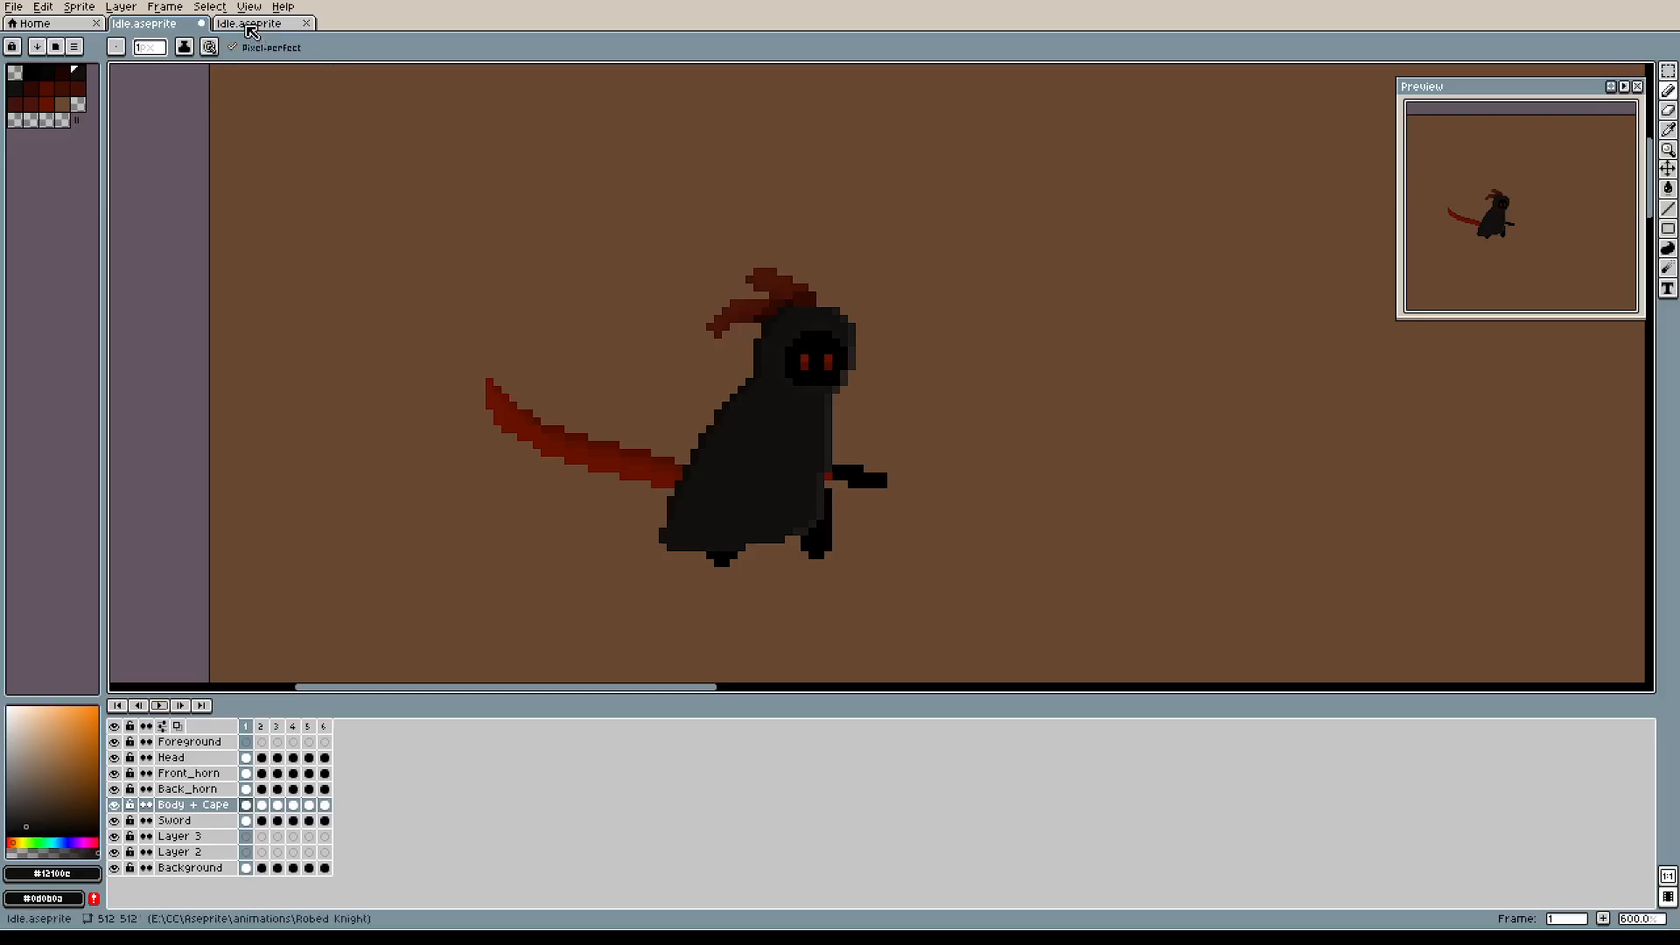
Advance to frame 2, replay the animation briefly and return to frame 1 to review the character.
{"action": "left_click", "coordinate": [178, 707]}
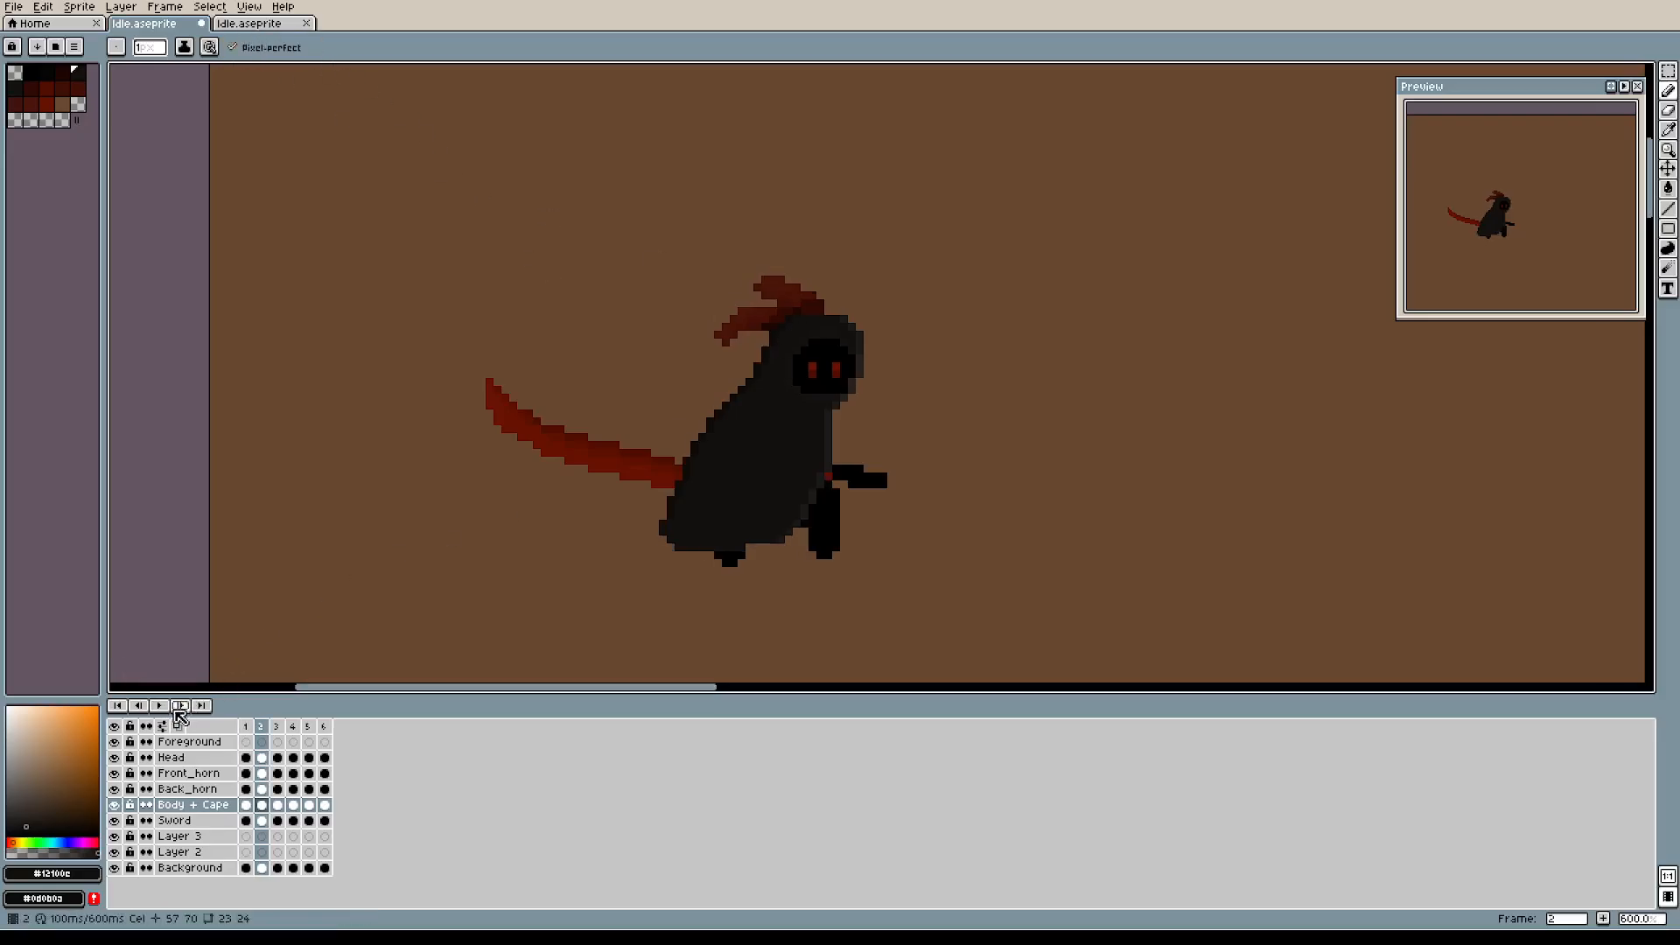
{"action": "left_click", "coordinate": [160, 706]}
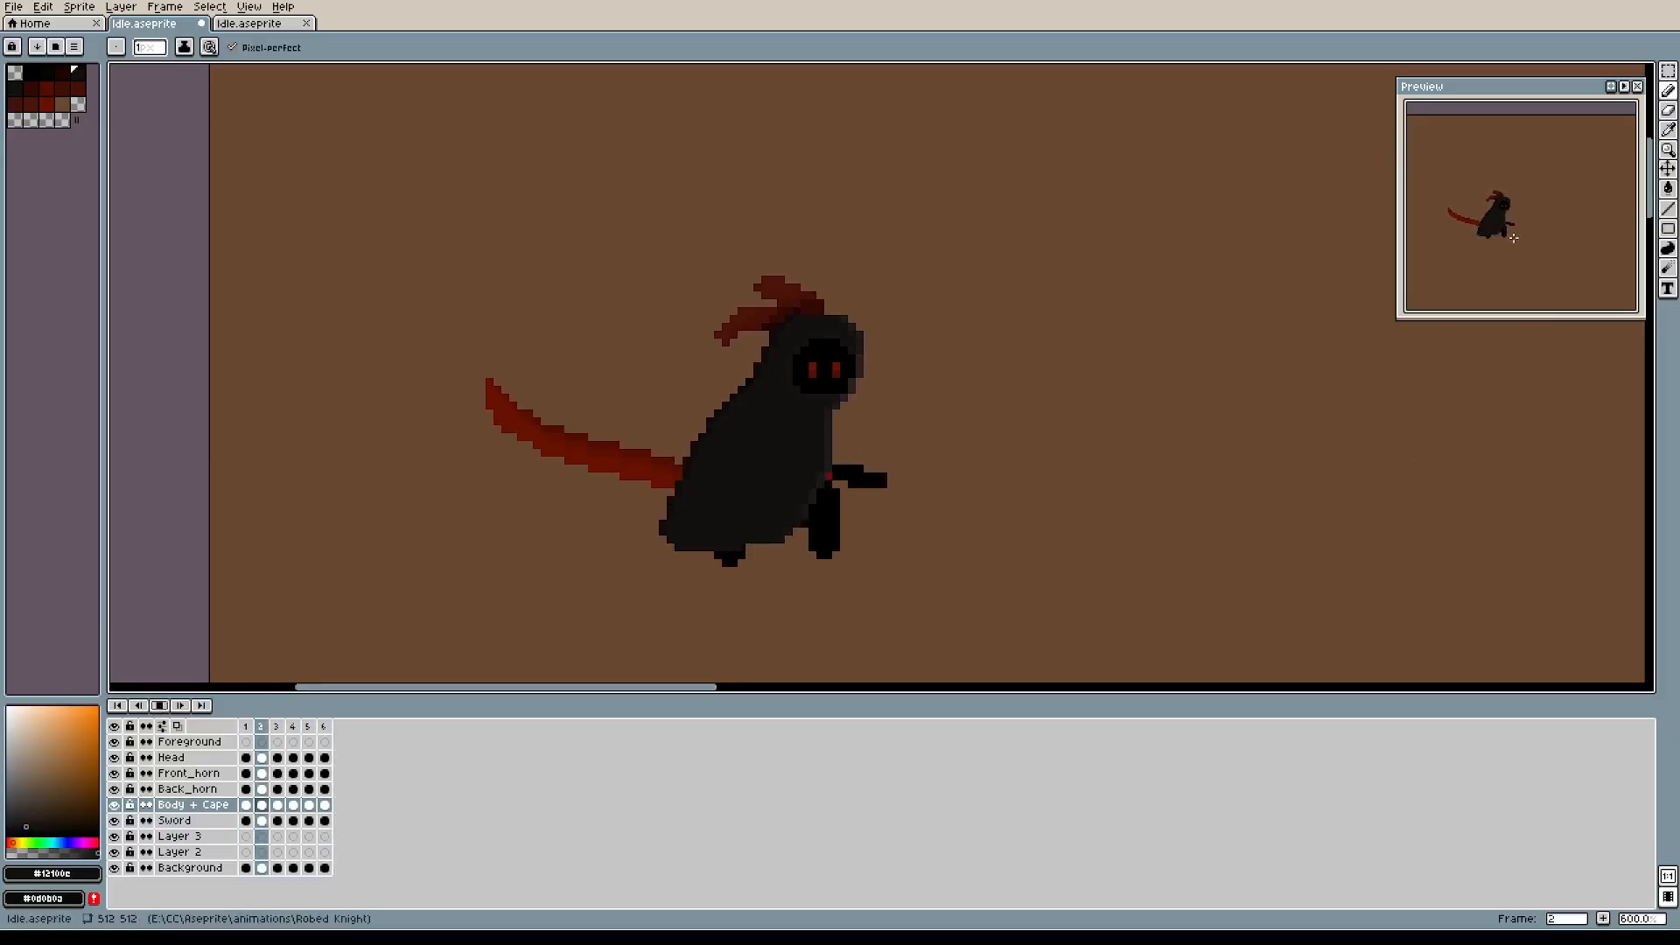
{"action": "left_click", "coordinate": [160, 706]}
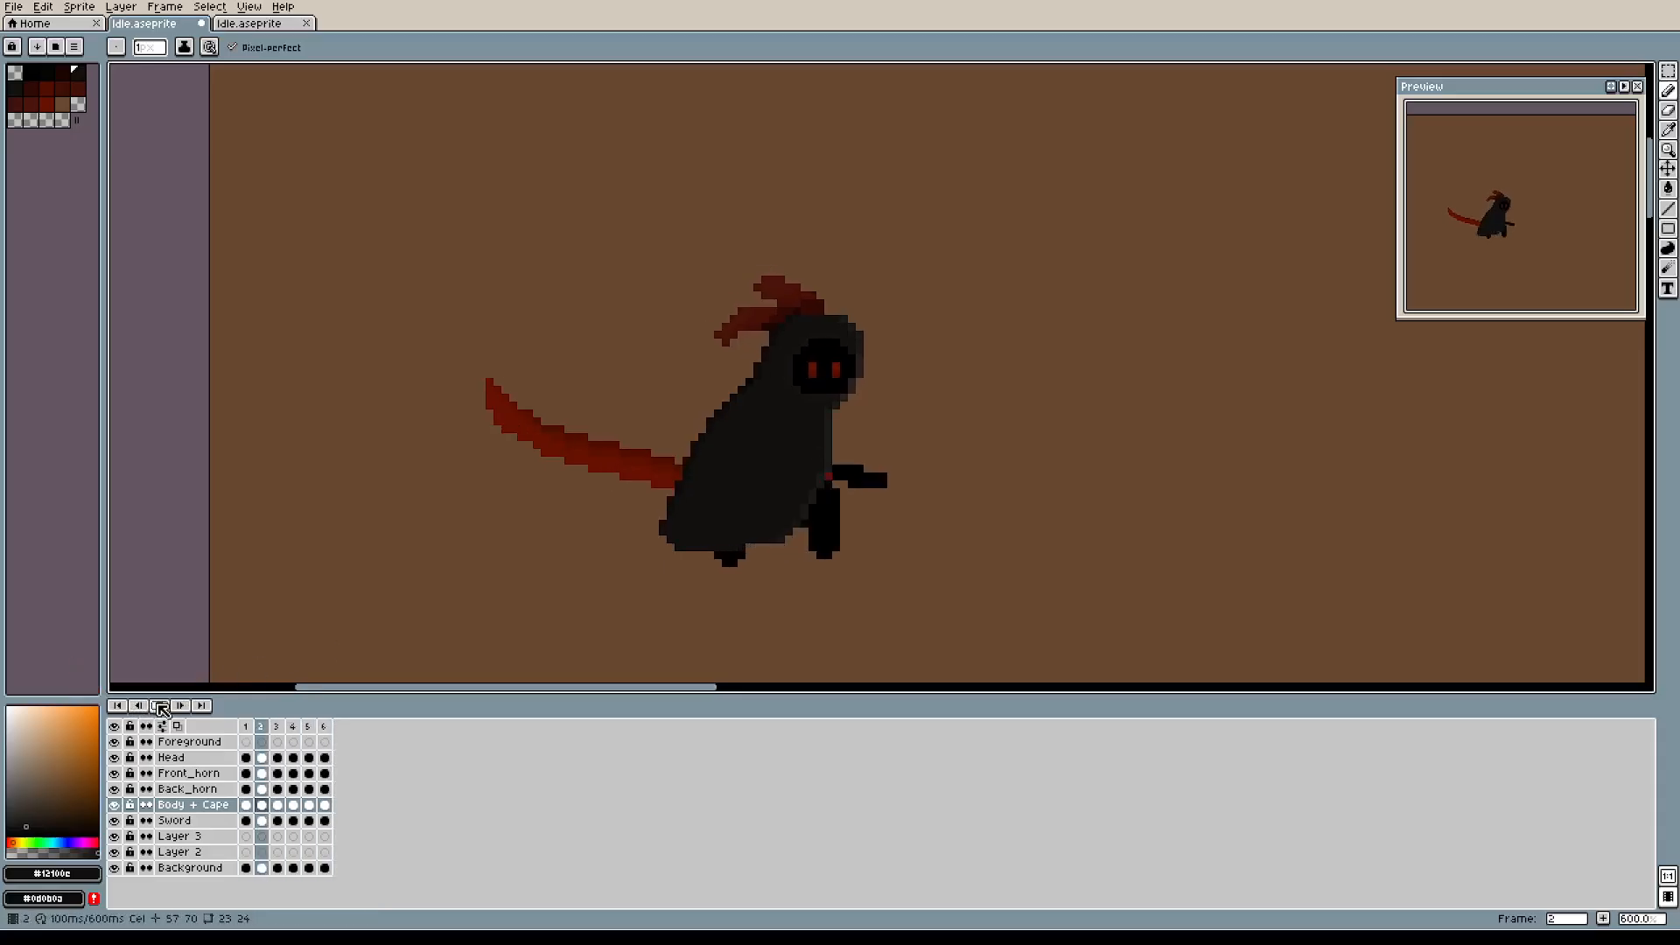
{"action": "key", "text": "Home"}
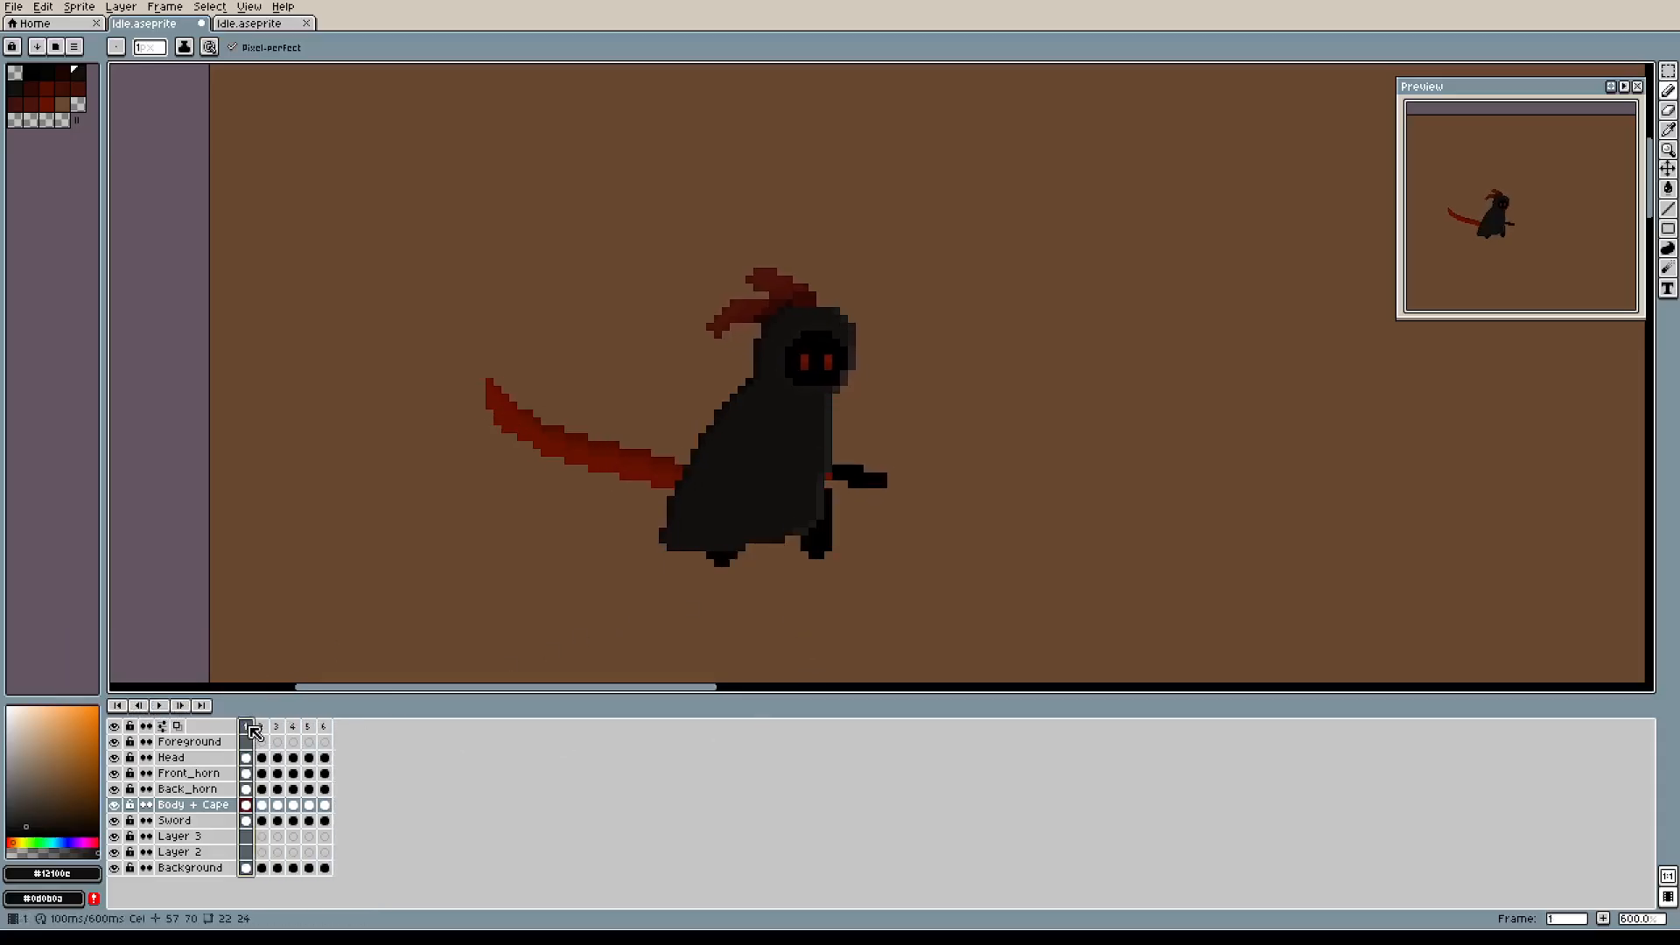
{"action": "left_click_drag", "start_coordinate": [1045, 394], "coordinate": [982, 427]}
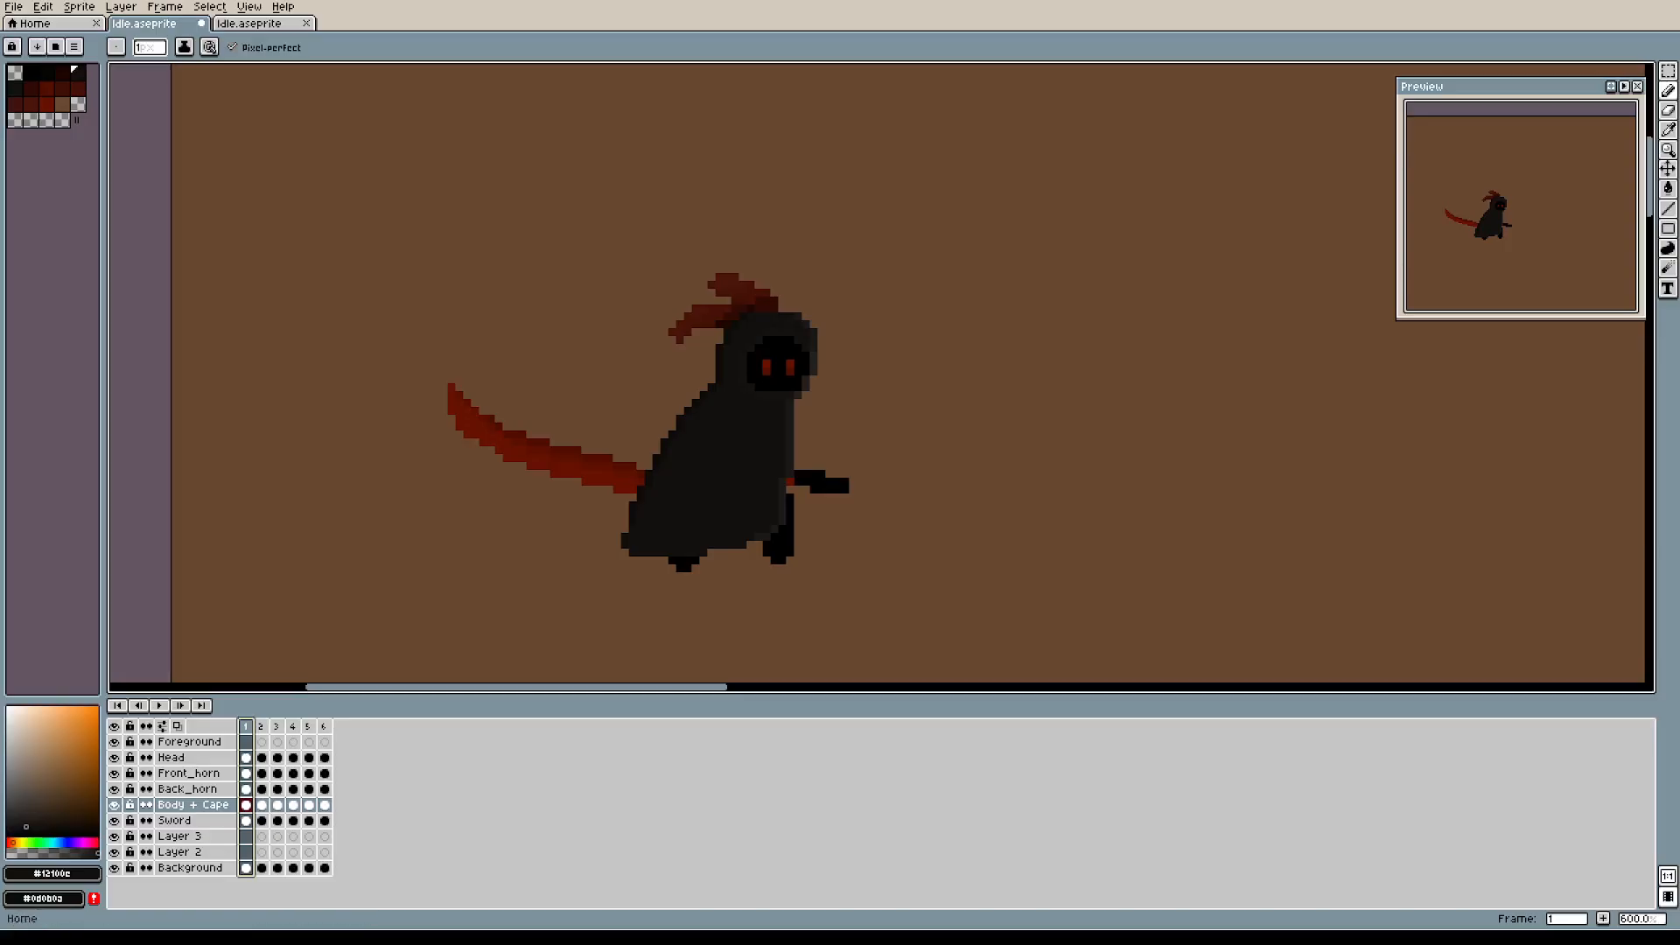
Save the sprite as a separate file named running.aseprite.
{"action": "left_click", "coordinate": [13, 6]}
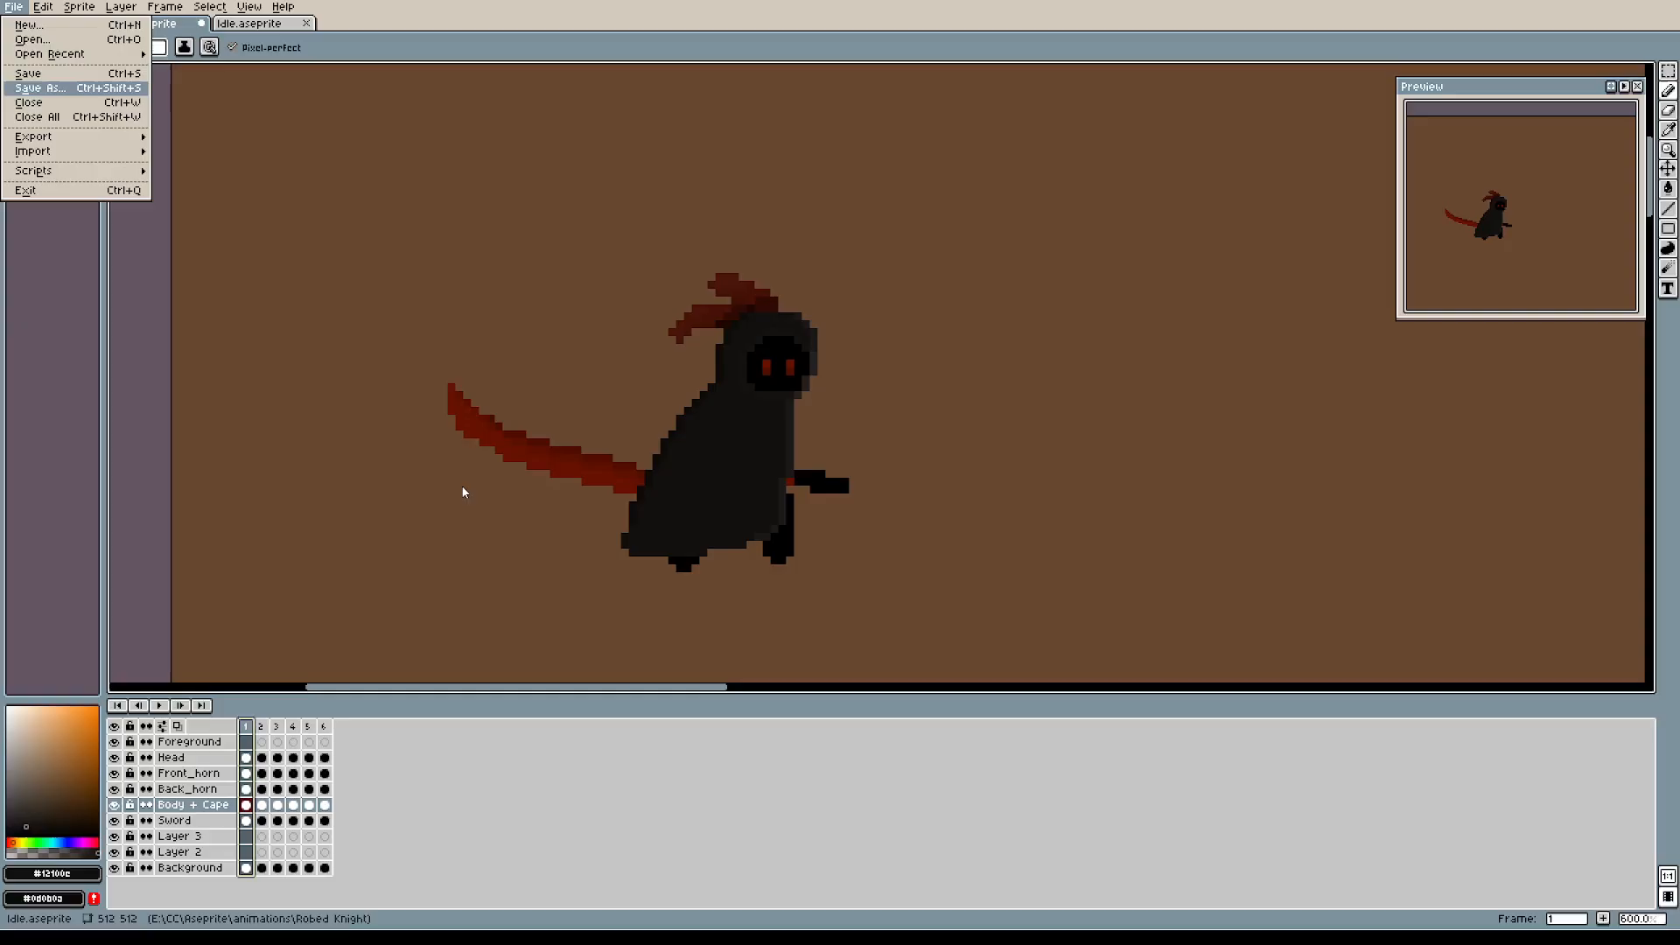
{"action": "key", "text": "Return"}
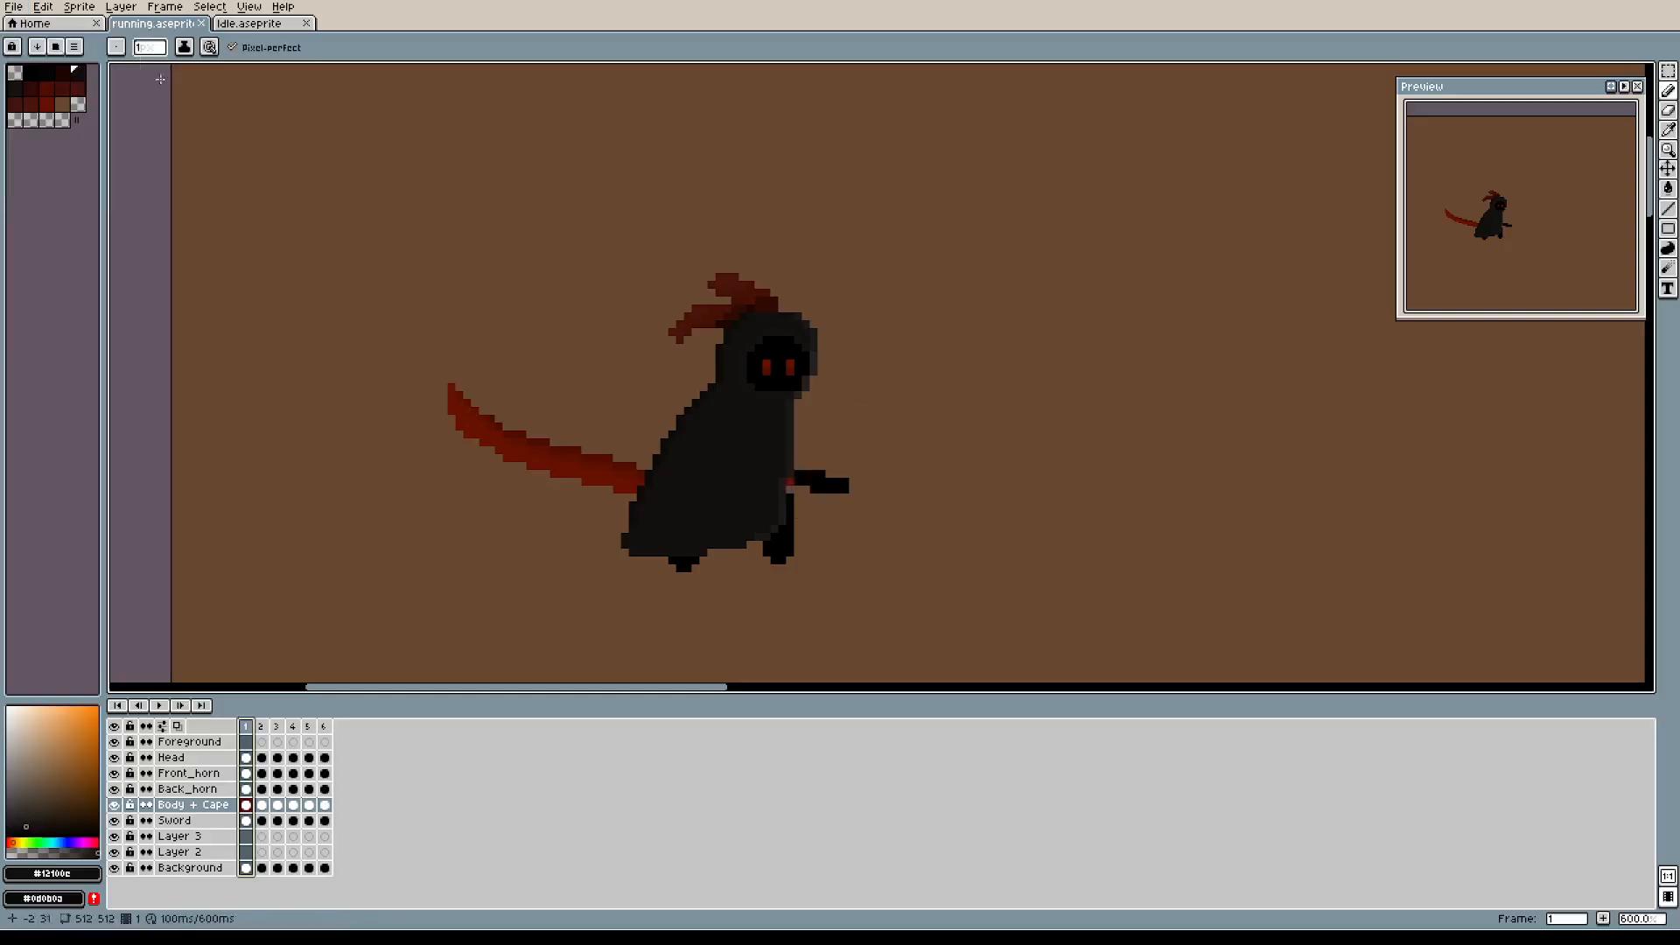
{"action": "left_click", "coordinate": [7, 7]}
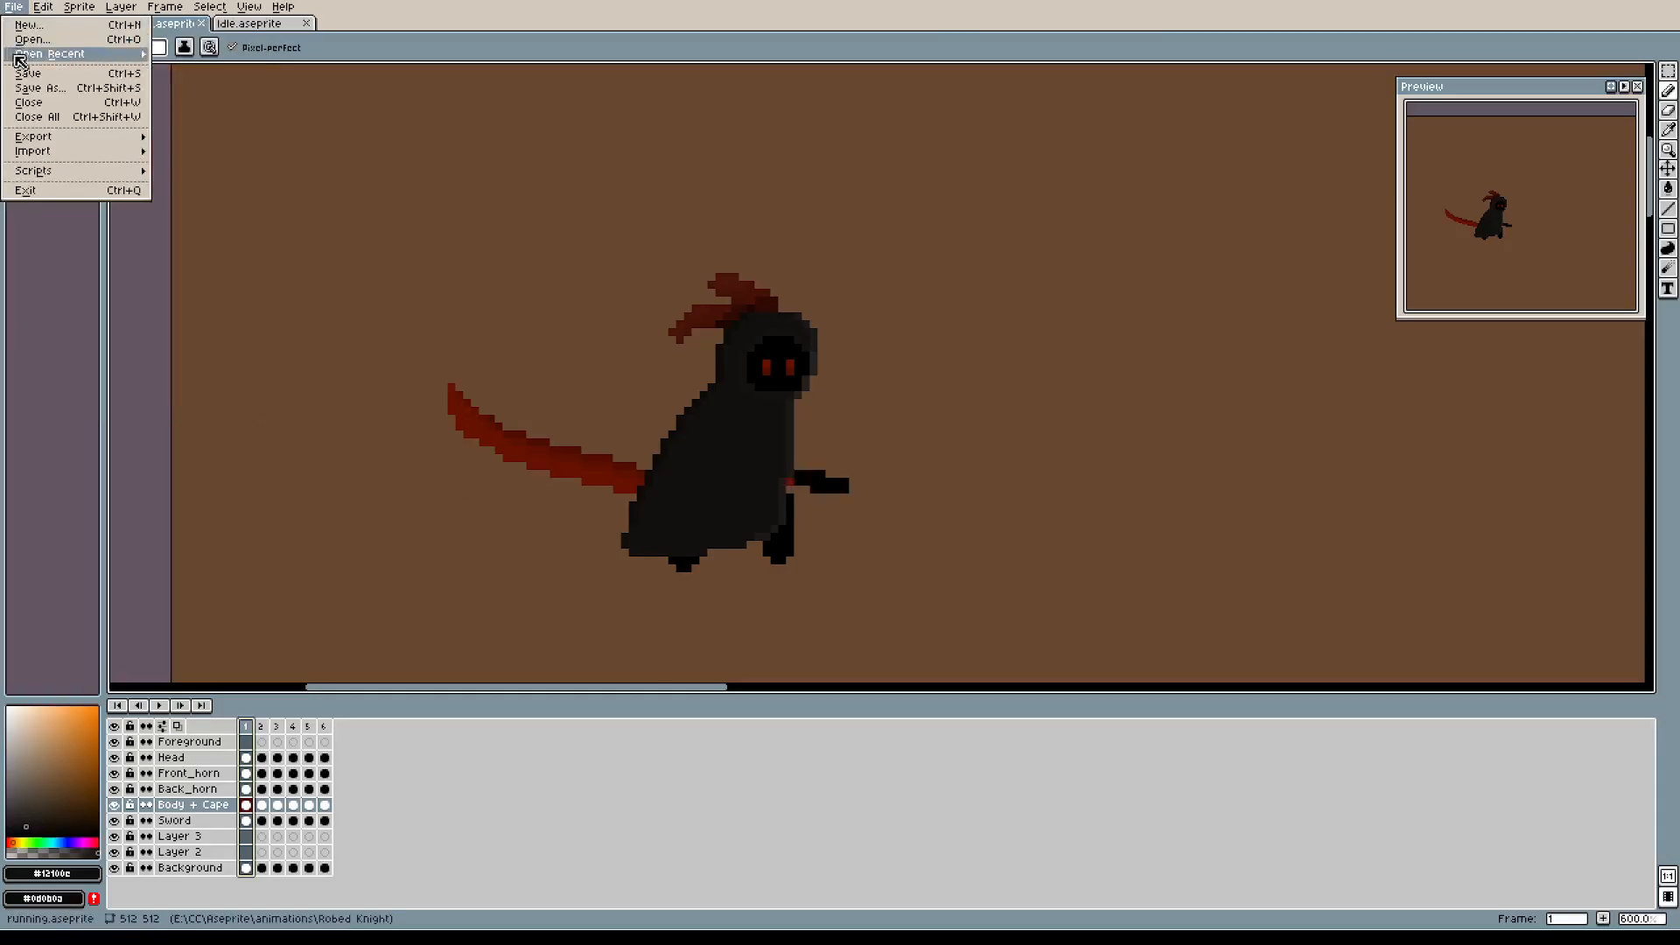
{"action": "left_click", "coordinate": [44, 26]}
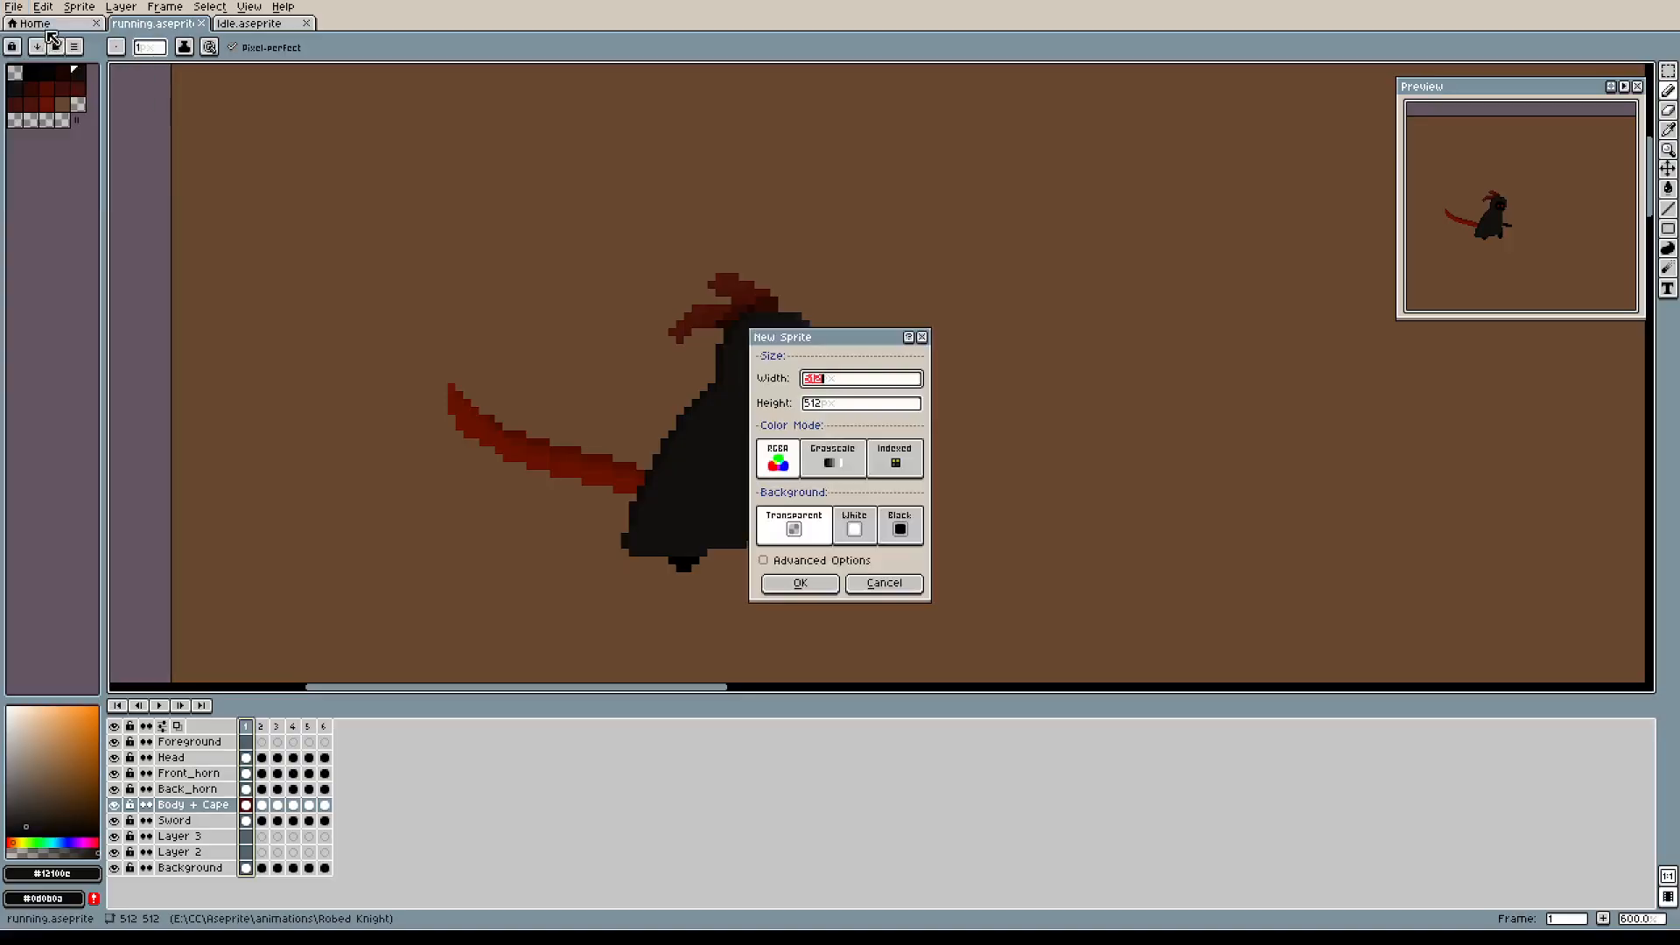
{"action": "left_click", "coordinate": [922, 337]}
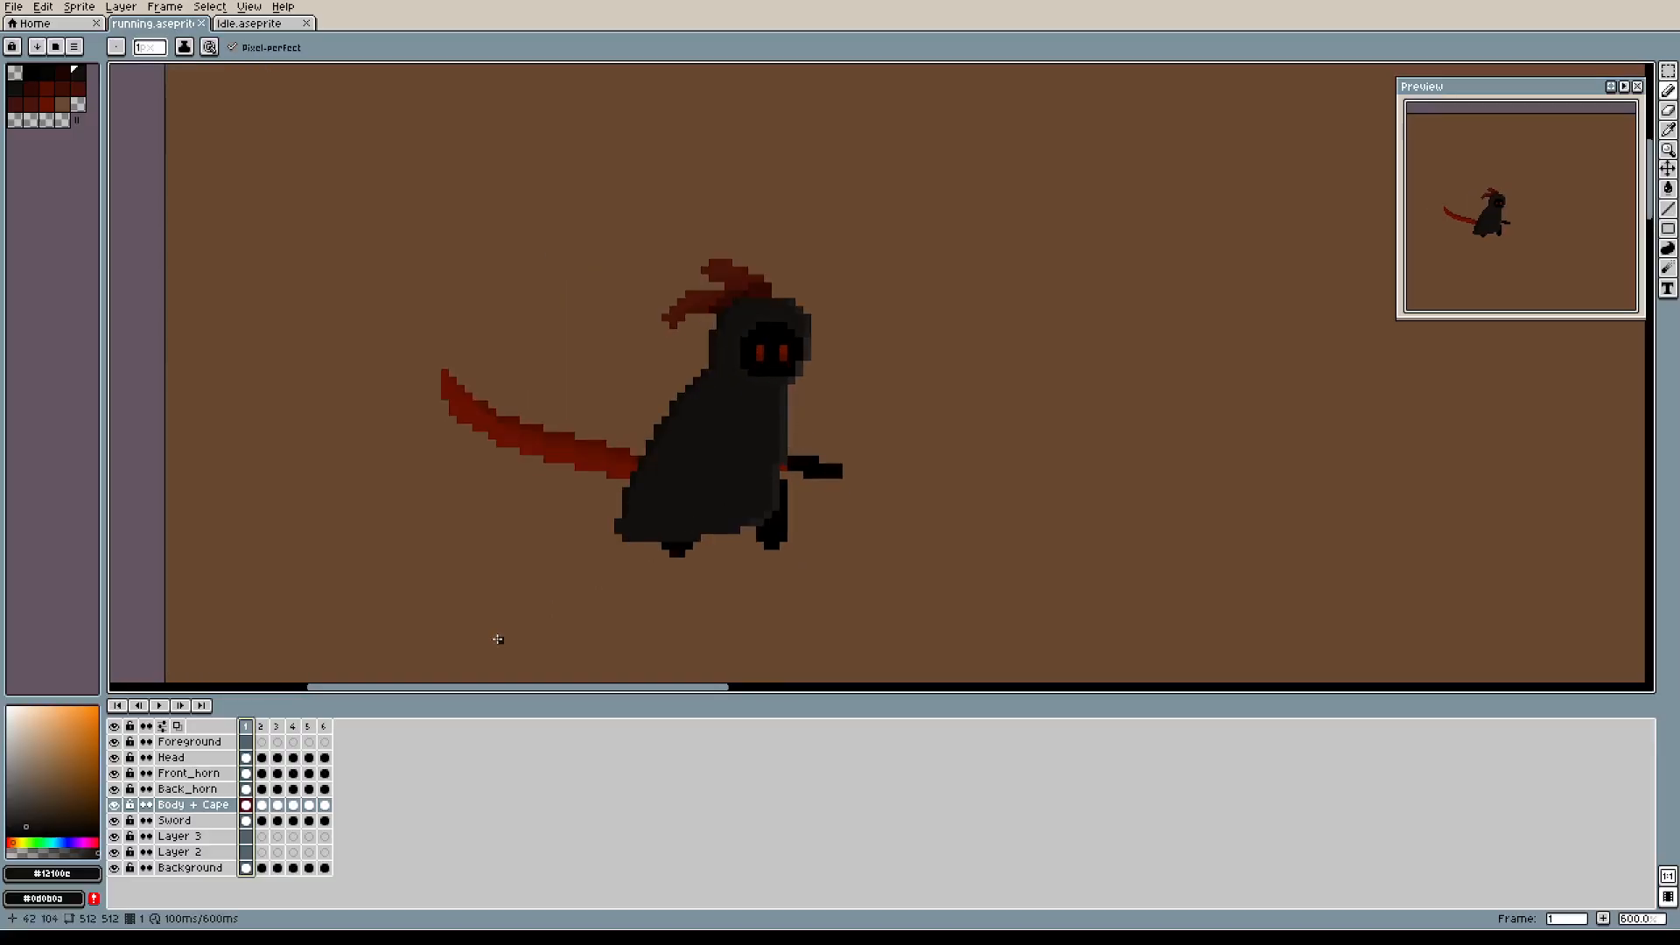
Flip between frames 1, 2 and 3 of the running animation to compare the poses.
{"action": "left_click", "coordinate": [235, 721]}
{"action": "scroll", "coordinate": [994, 364], "scroll_direction": "down", "scroll_amount": 1}
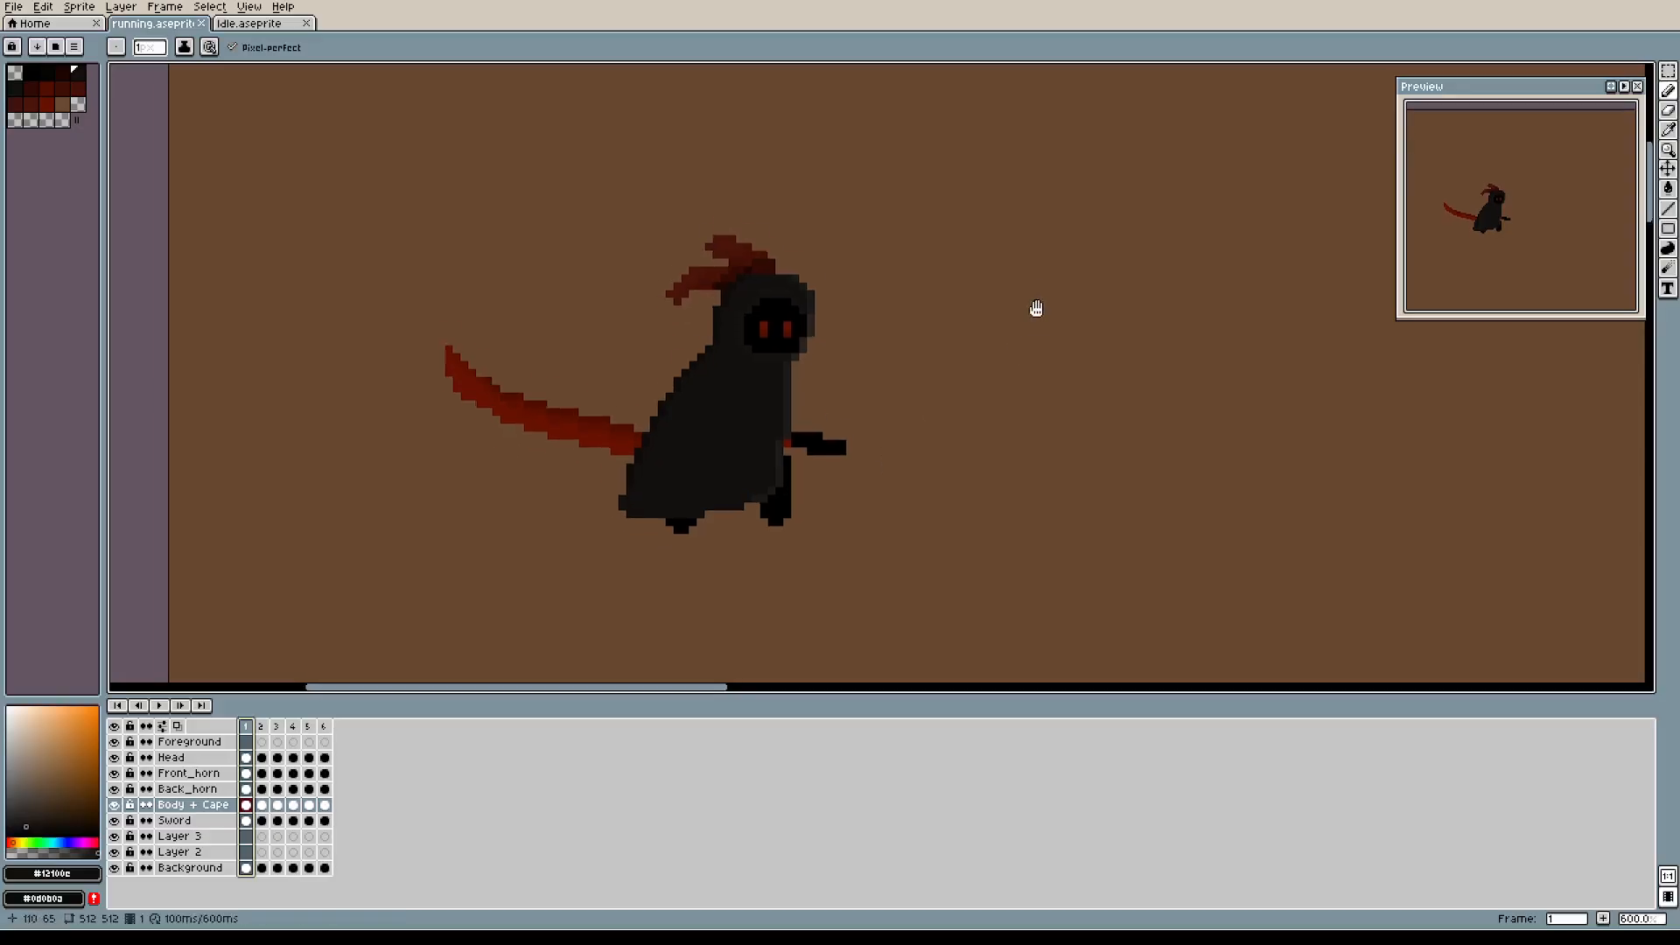
{"action": "left_click", "coordinate": [261, 727]}
{"action": "left_click", "coordinate": [247, 727]}
{"action": "left_click", "coordinate": [261, 728]}
{"action": "left_click", "coordinate": [286, 727]}
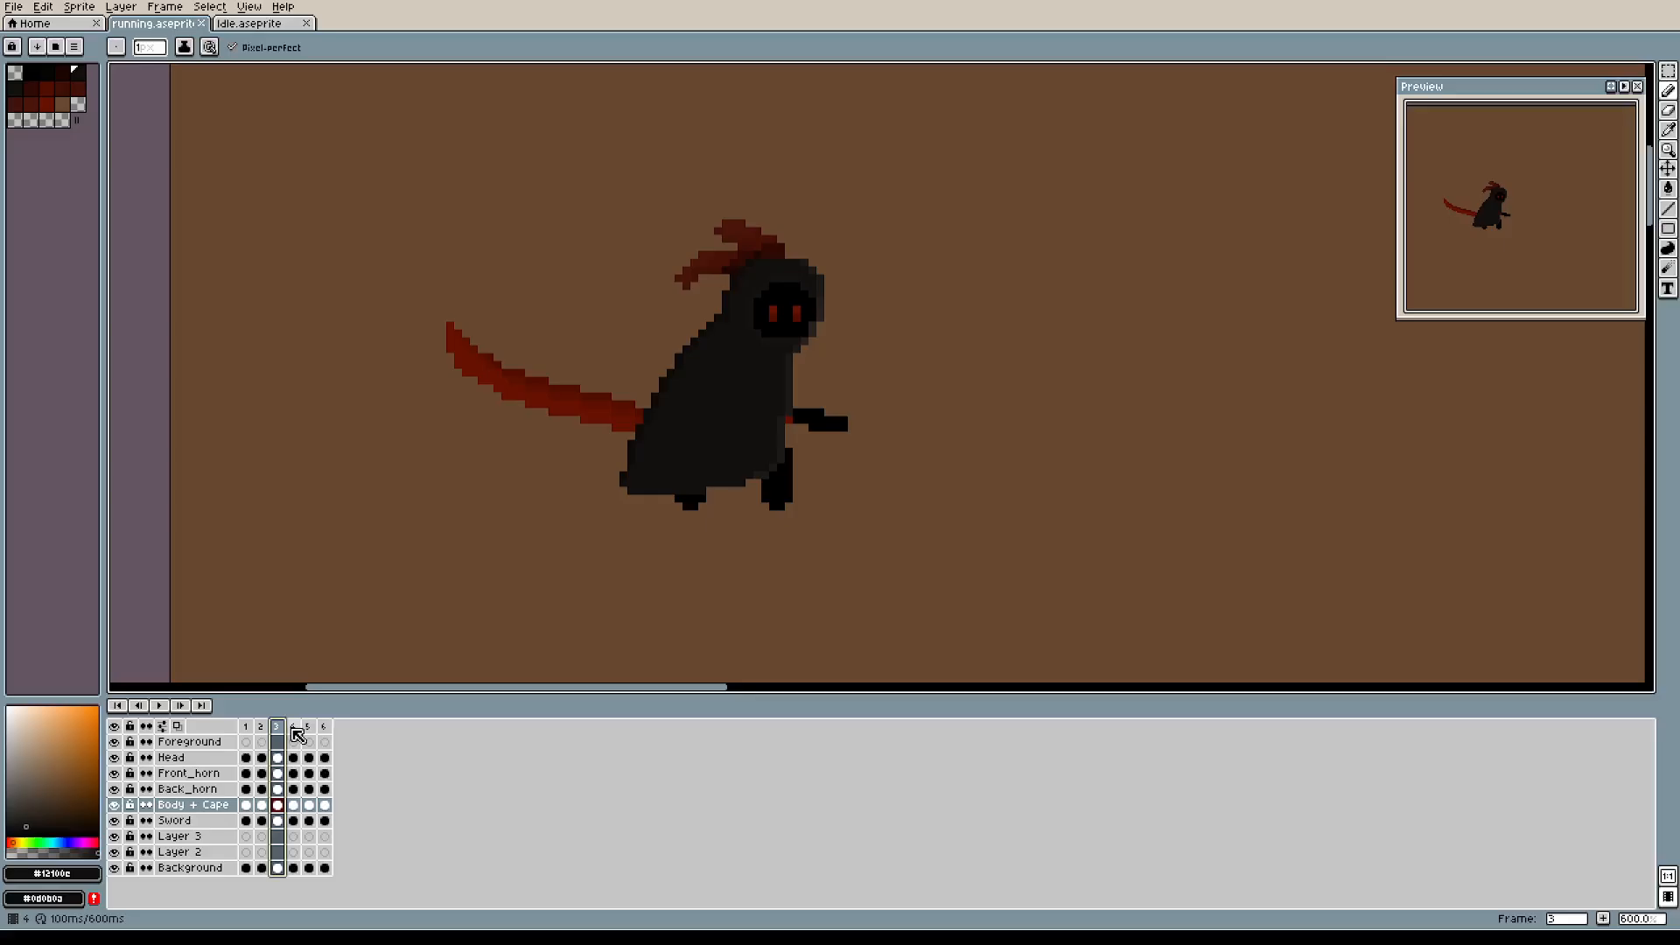
Delete frame 4 and remove the Body + Cape cel from the frame that followed it.
{"action": "left_click", "coordinate": [291, 729]}
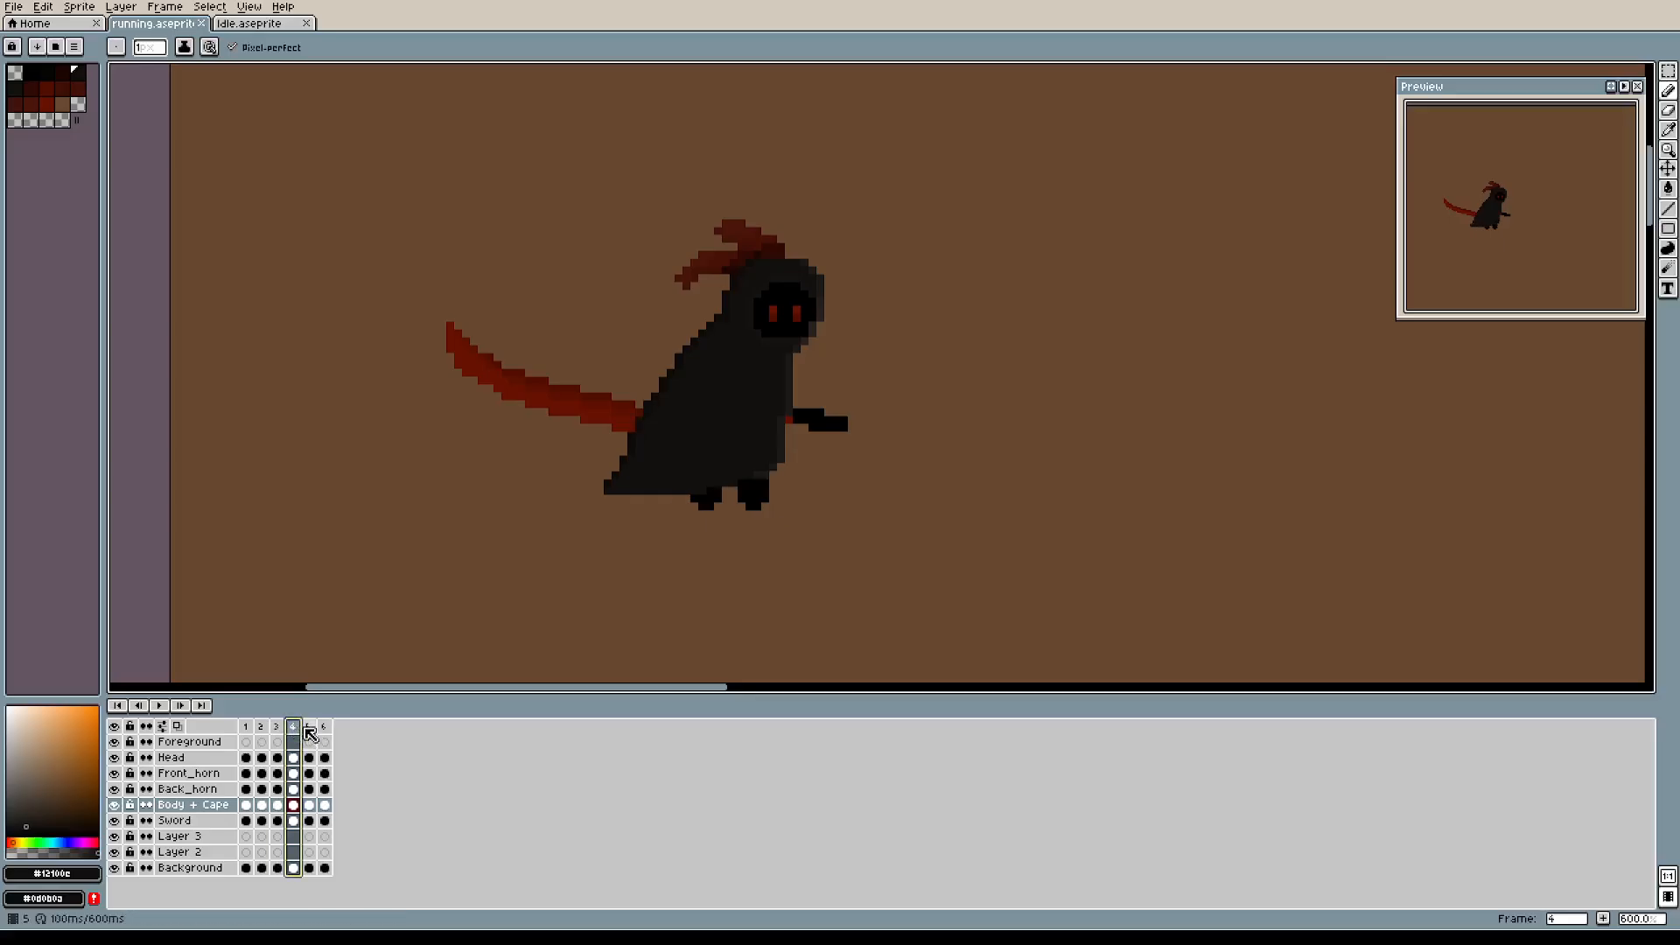
{"action": "key", "text": "Delete"}
{"action": "key", "text": "Delete"}
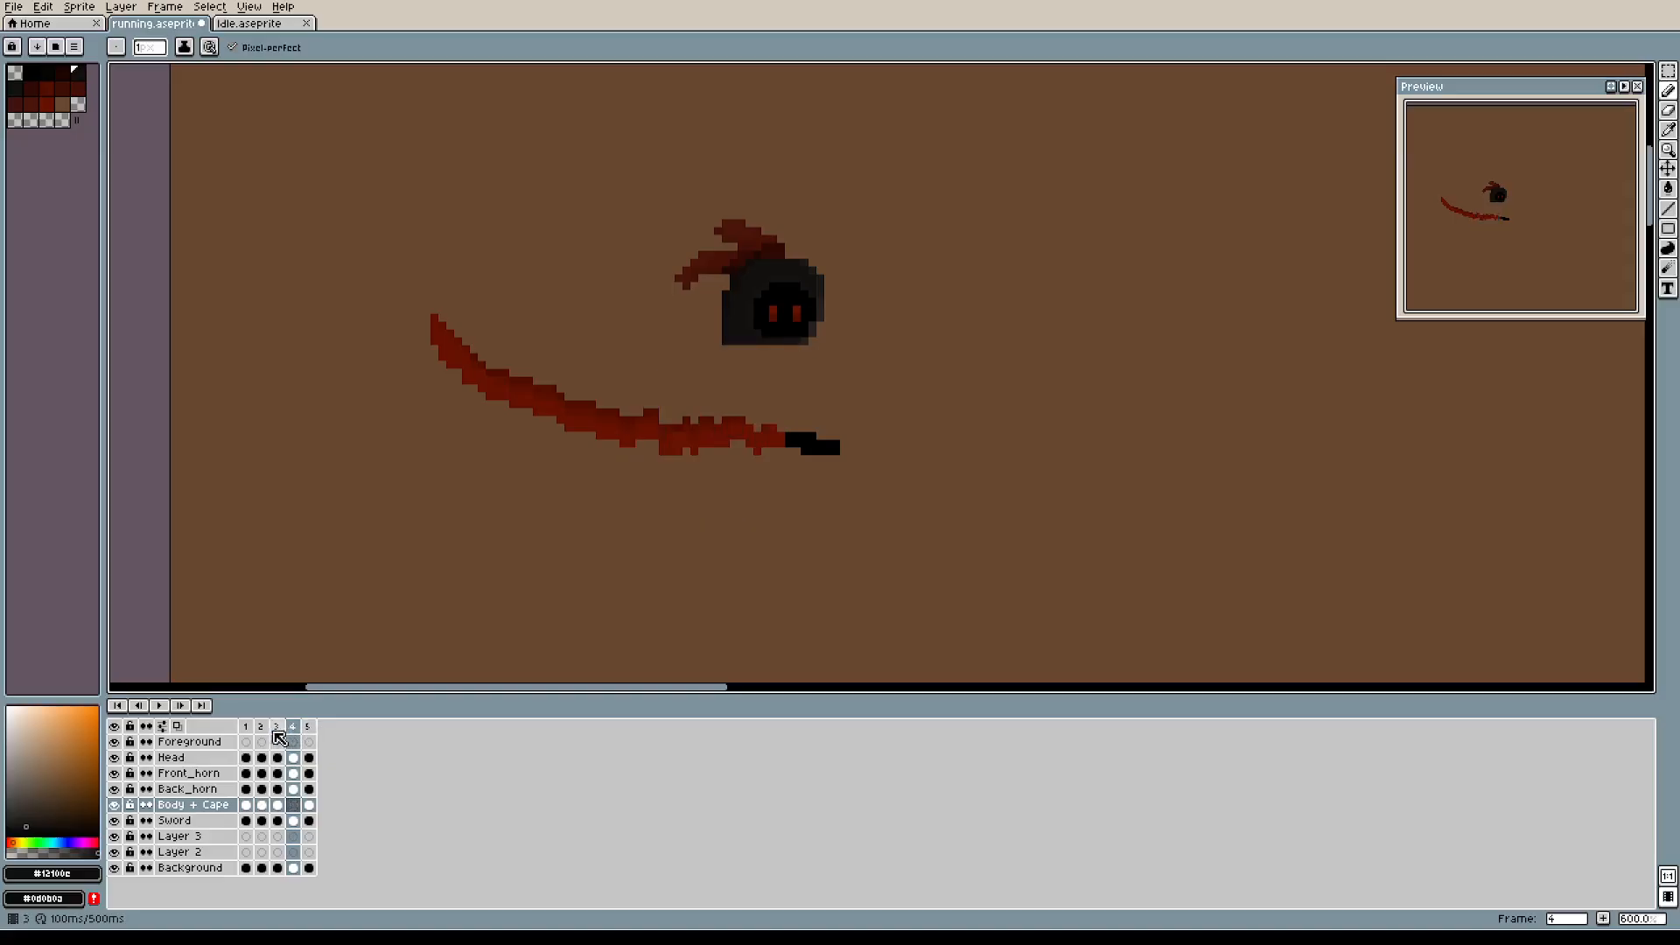
Undo the Body + Cape cel removal in frame 4, and delete frames 4 and 5 entirely.
{"action": "key", "text": "ctrl+z"}
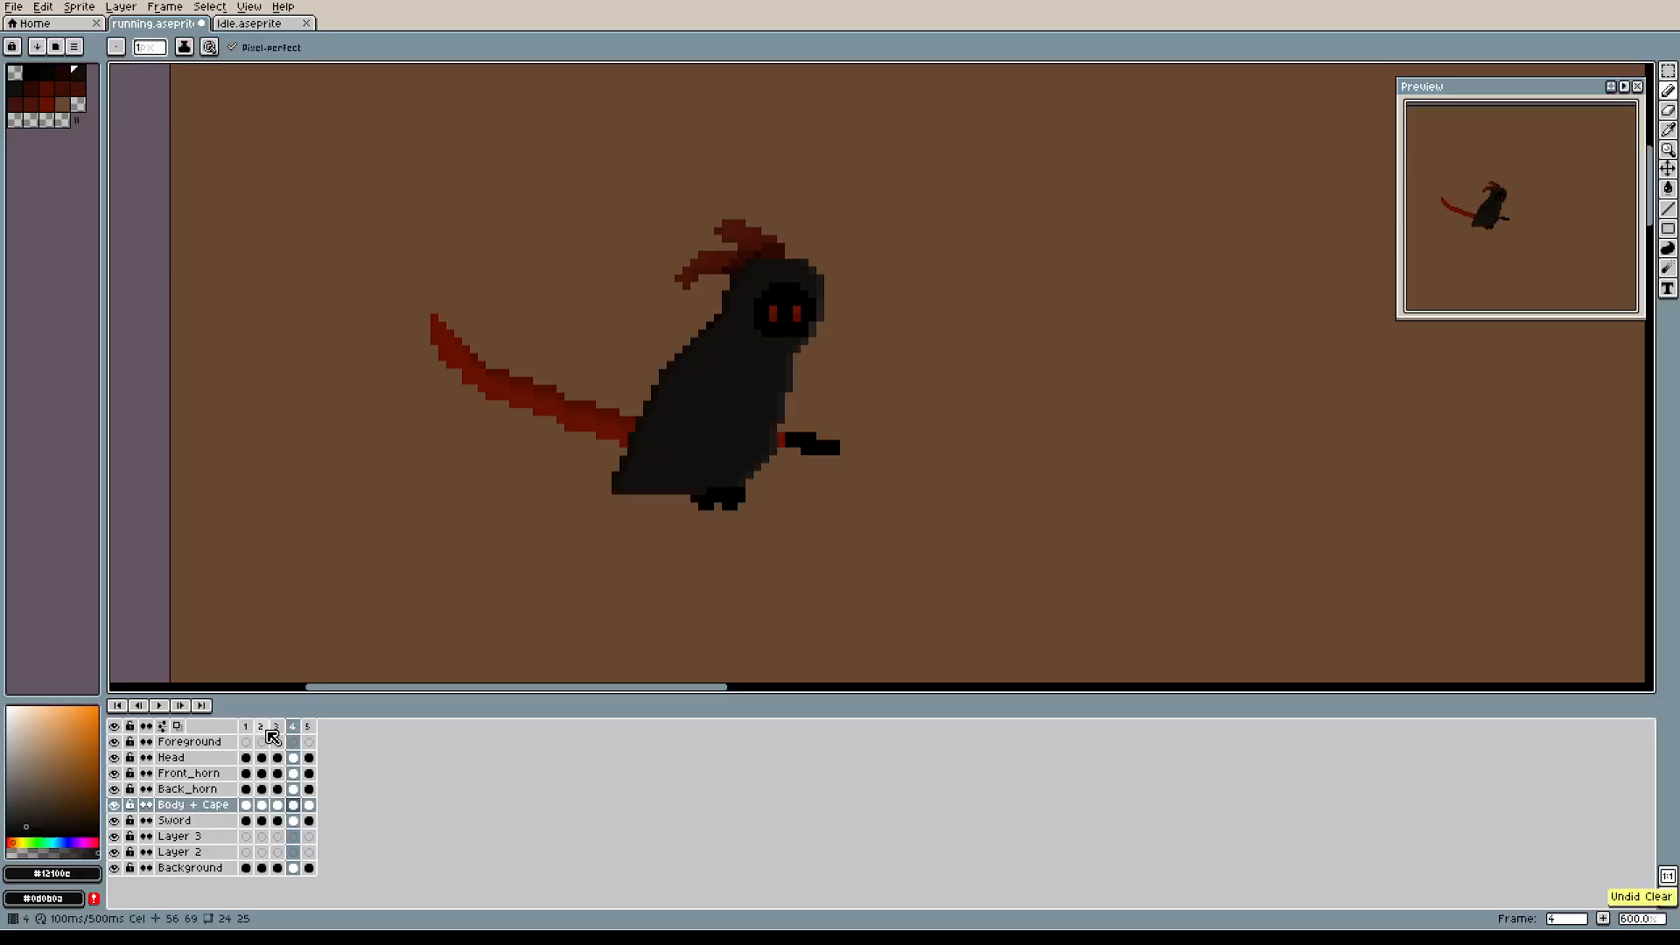
{"action": "left_click", "coordinate": [293, 727]}
{"action": "left_click", "coordinate": [308, 729], "text": "shift"}
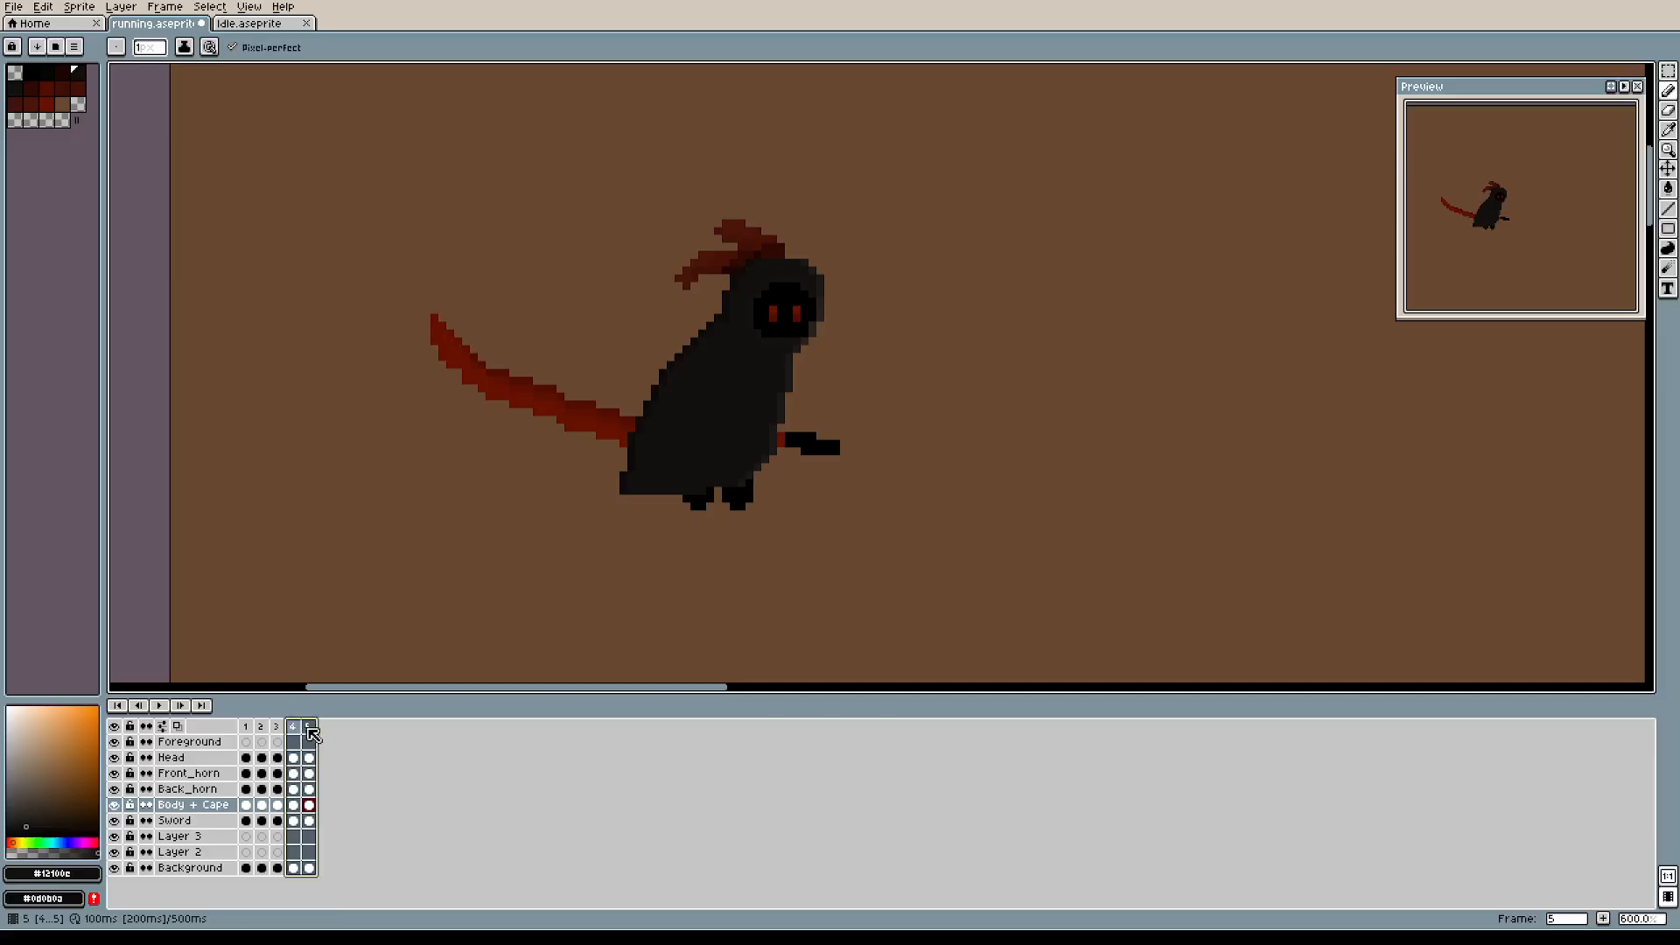
{"action": "key", "text": "alt+c"}
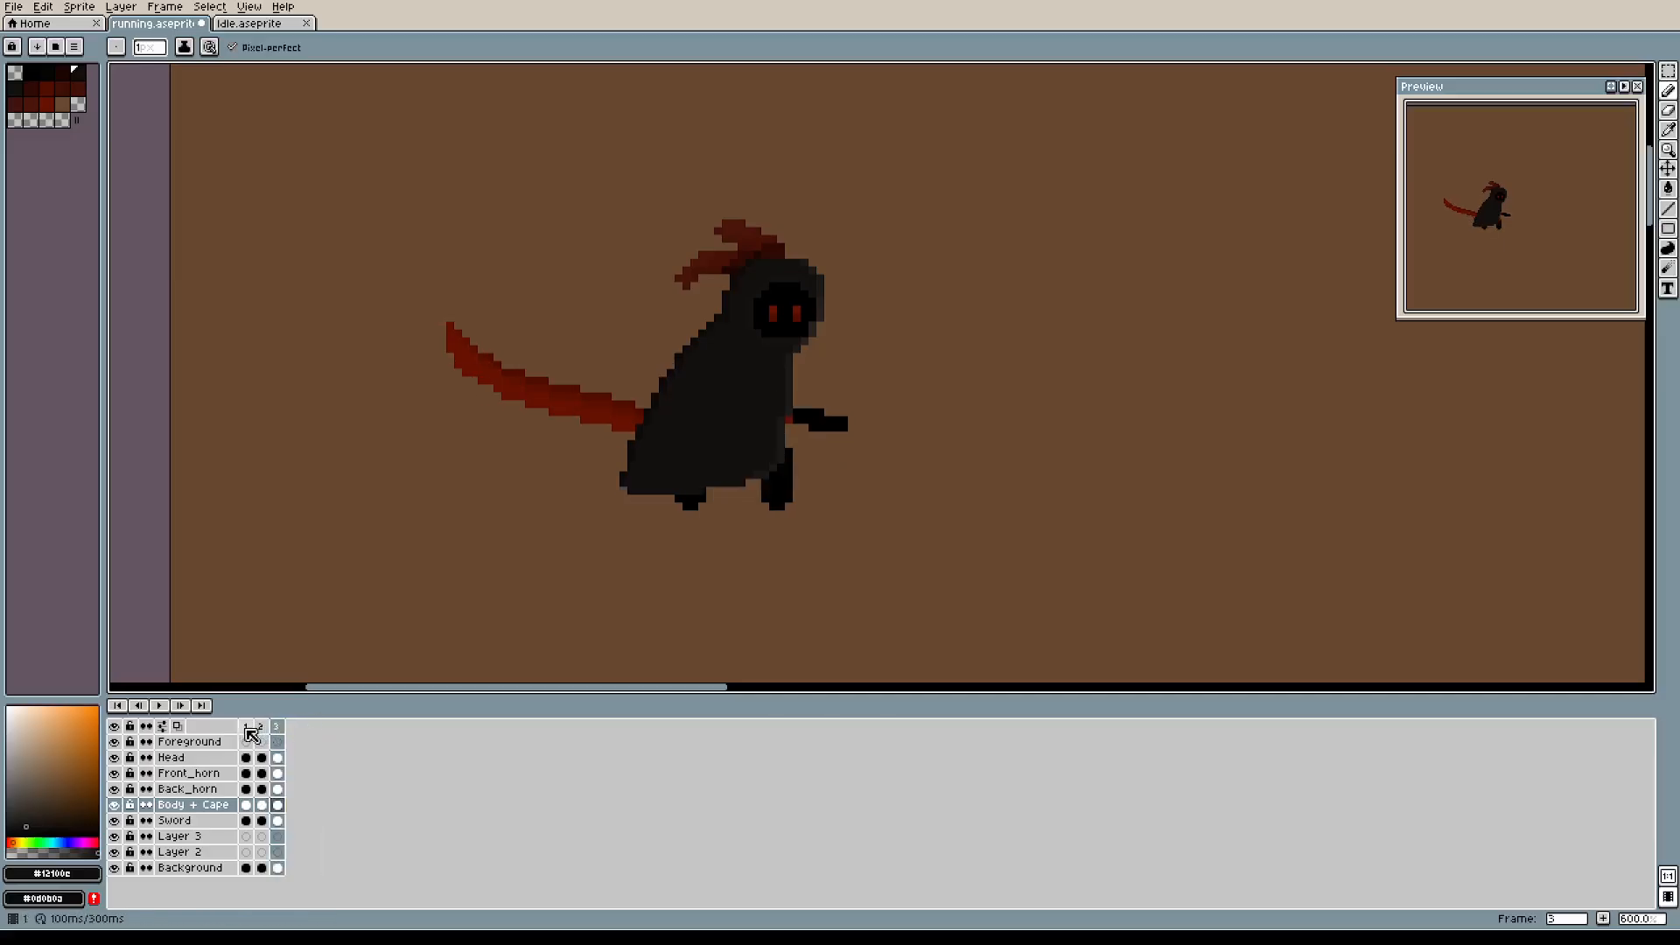
{"action": "key", "text": "Left"}
{"action": "key", "text": "Left"}
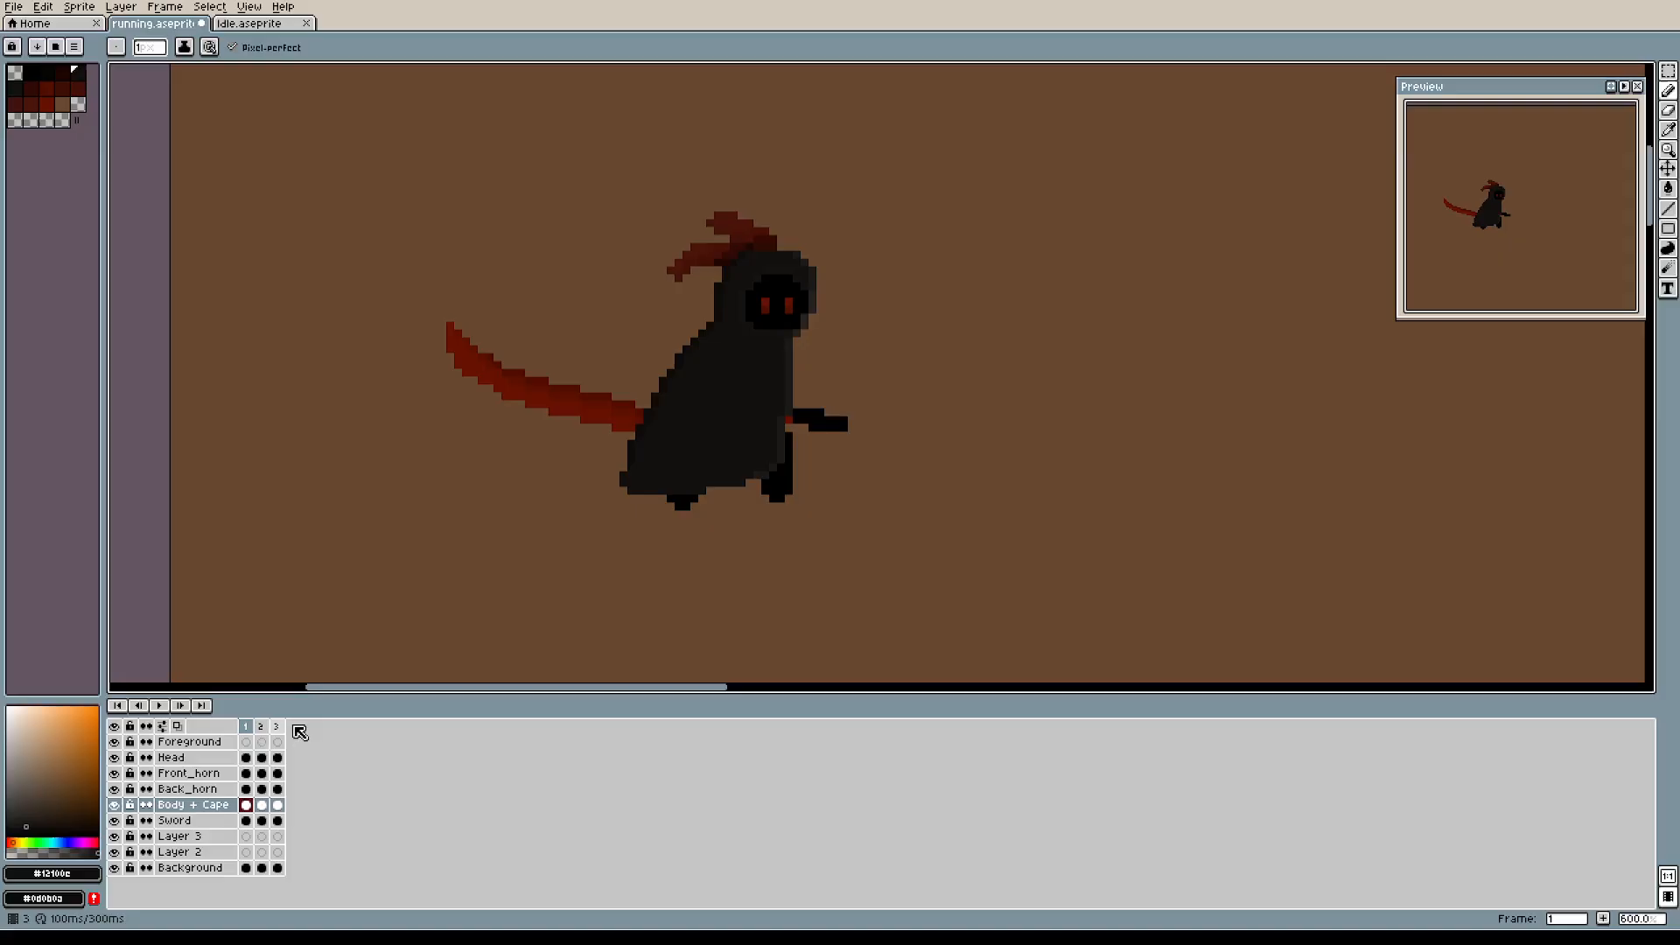
Flip repeatedly through frames 1, 2 and 3 to compare the knight's running poses up close.
{"action": "scroll", "coordinate": [776, 396], "scroll_direction": "up", "scroll_amount": 1}
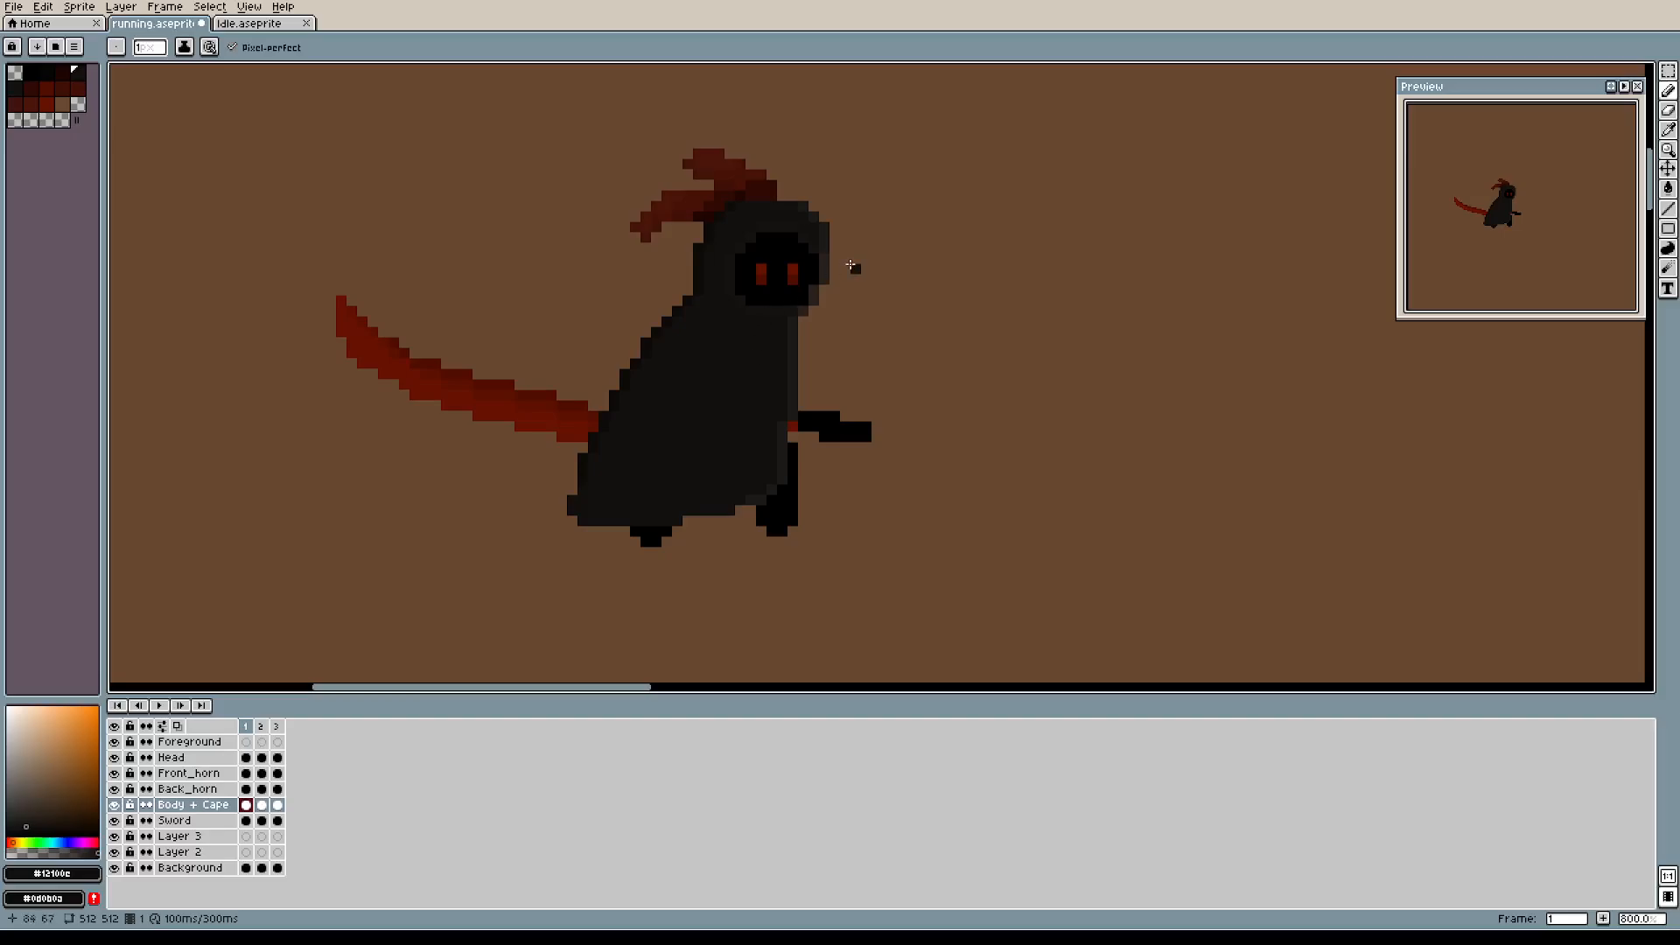
{"action": "scroll", "coordinate": [853, 267], "scroll_direction": "down", "scroll_amount": 1}
{"action": "left_click_drag", "start_coordinate": [850, 265], "coordinate": [885, 375]}
{"action": "left_click_drag", "start_coordinate": [745, 368], "coordinate": [929, 354]}
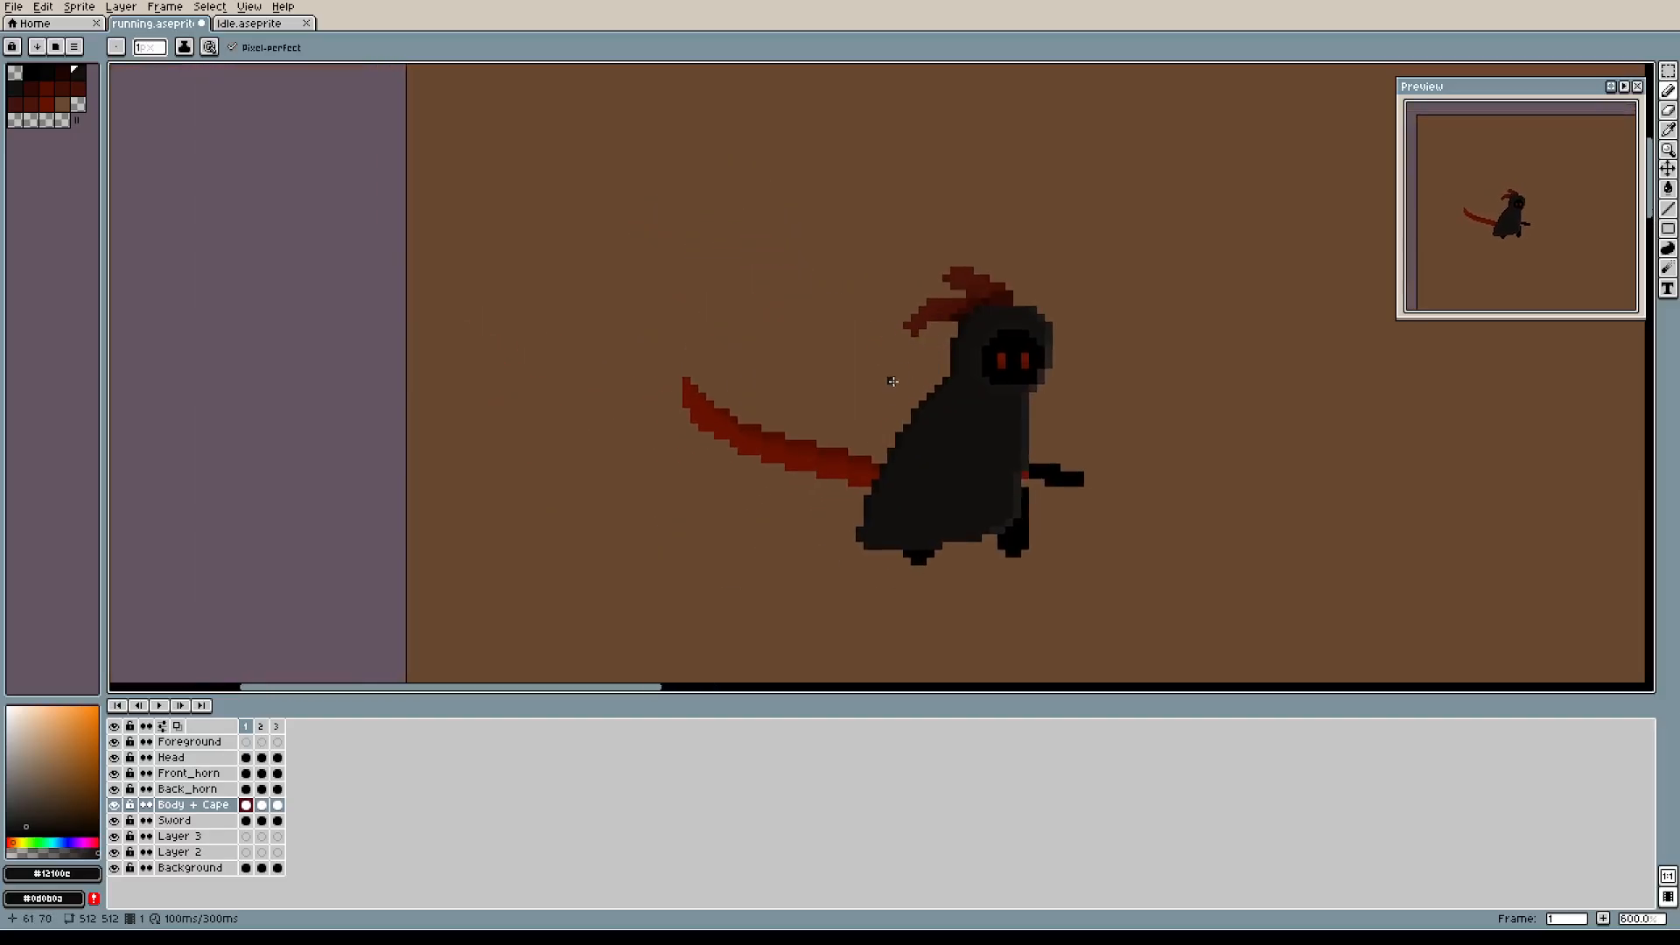
{"action": "scroll", "coordinate": [891, 382], "scroll_direction": "up", "scroll_amount": 1}
{"action": "left_click_drag", "start_coordinate": [1287, 416], "coordinate": [1147, 385]}
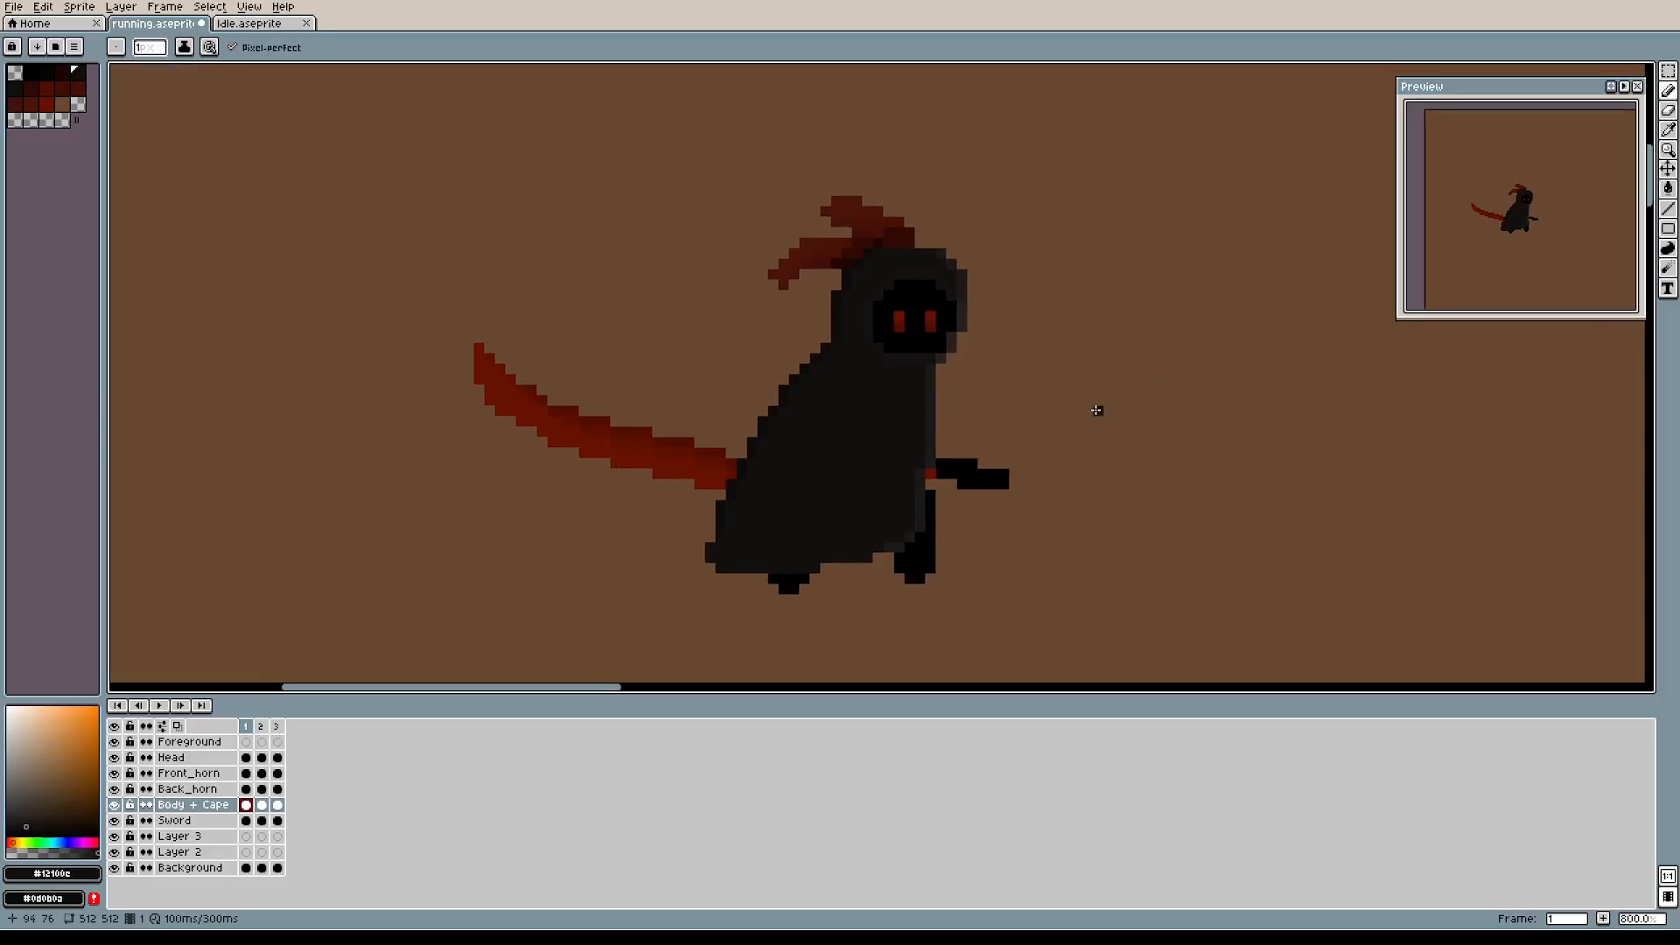
{"action": "left_click", "coordinate": [260, 727]}
{"action": "left_click", "coordinate": [275, 727]}
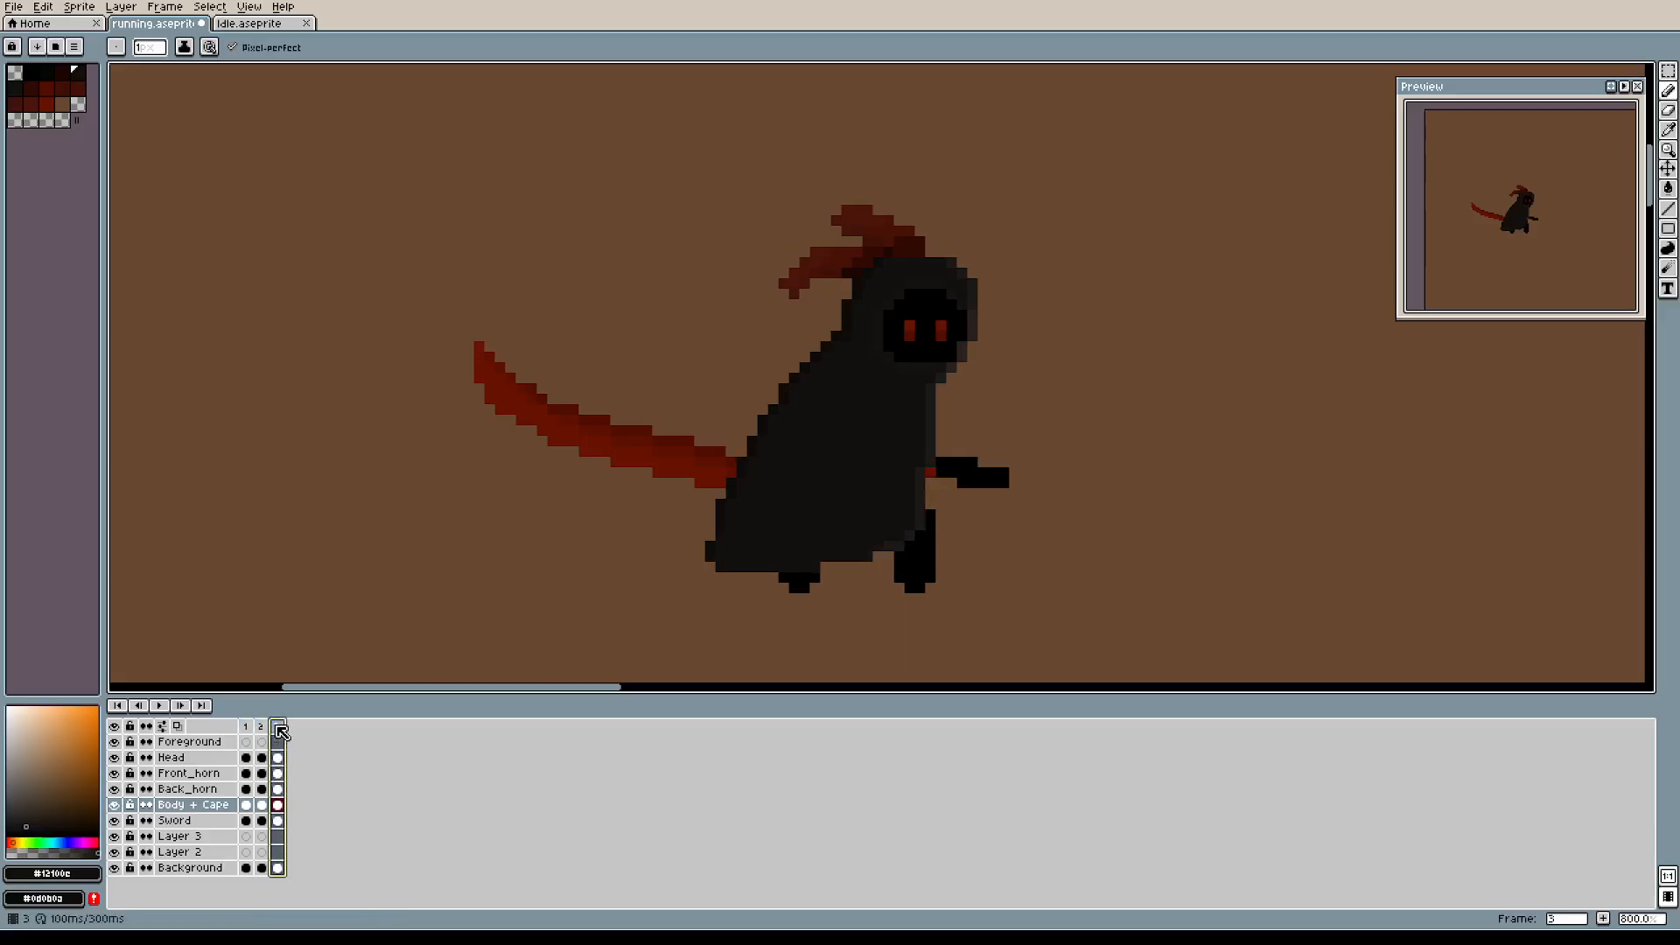
{"action": "left_click", "coordinate": [249, 727]}
{"action": "key", "text": "Right"}
{"action": "key", "text": "Right"}
{"action": "key", "text": "Right"}
{"action": "key", "text": "Right"}
{"action": "key", "text": "Right"}
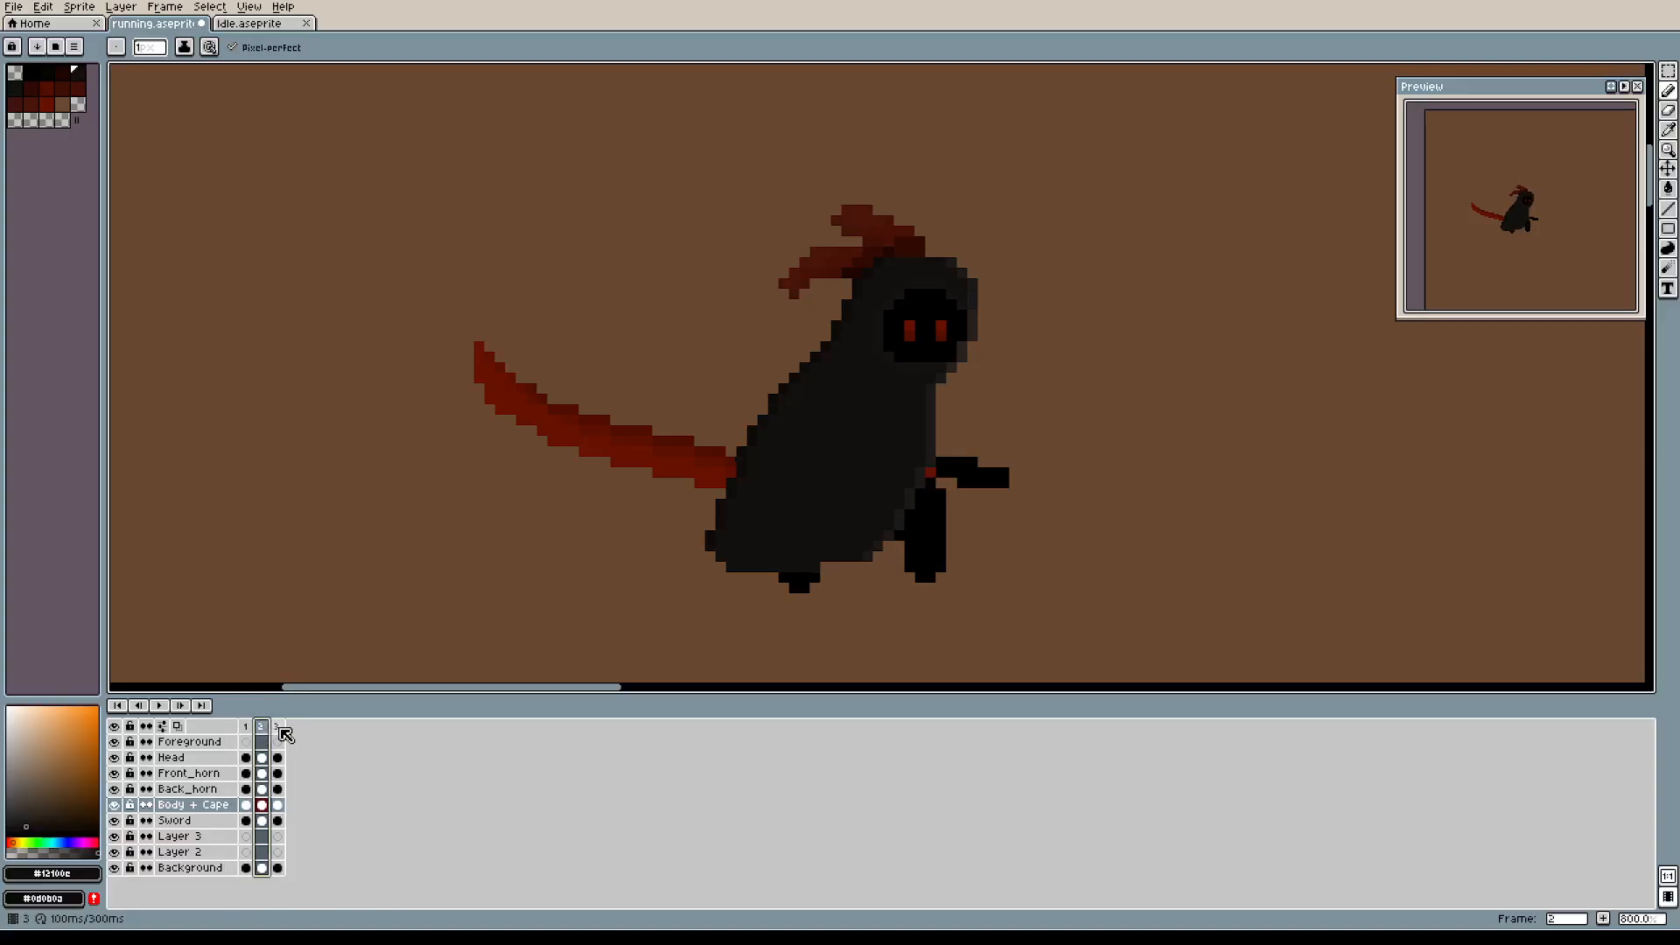
Set the playback speed to 0.25x and play the running animation briefly.
{"action": "left_click", "coordinate": [157, 707]}
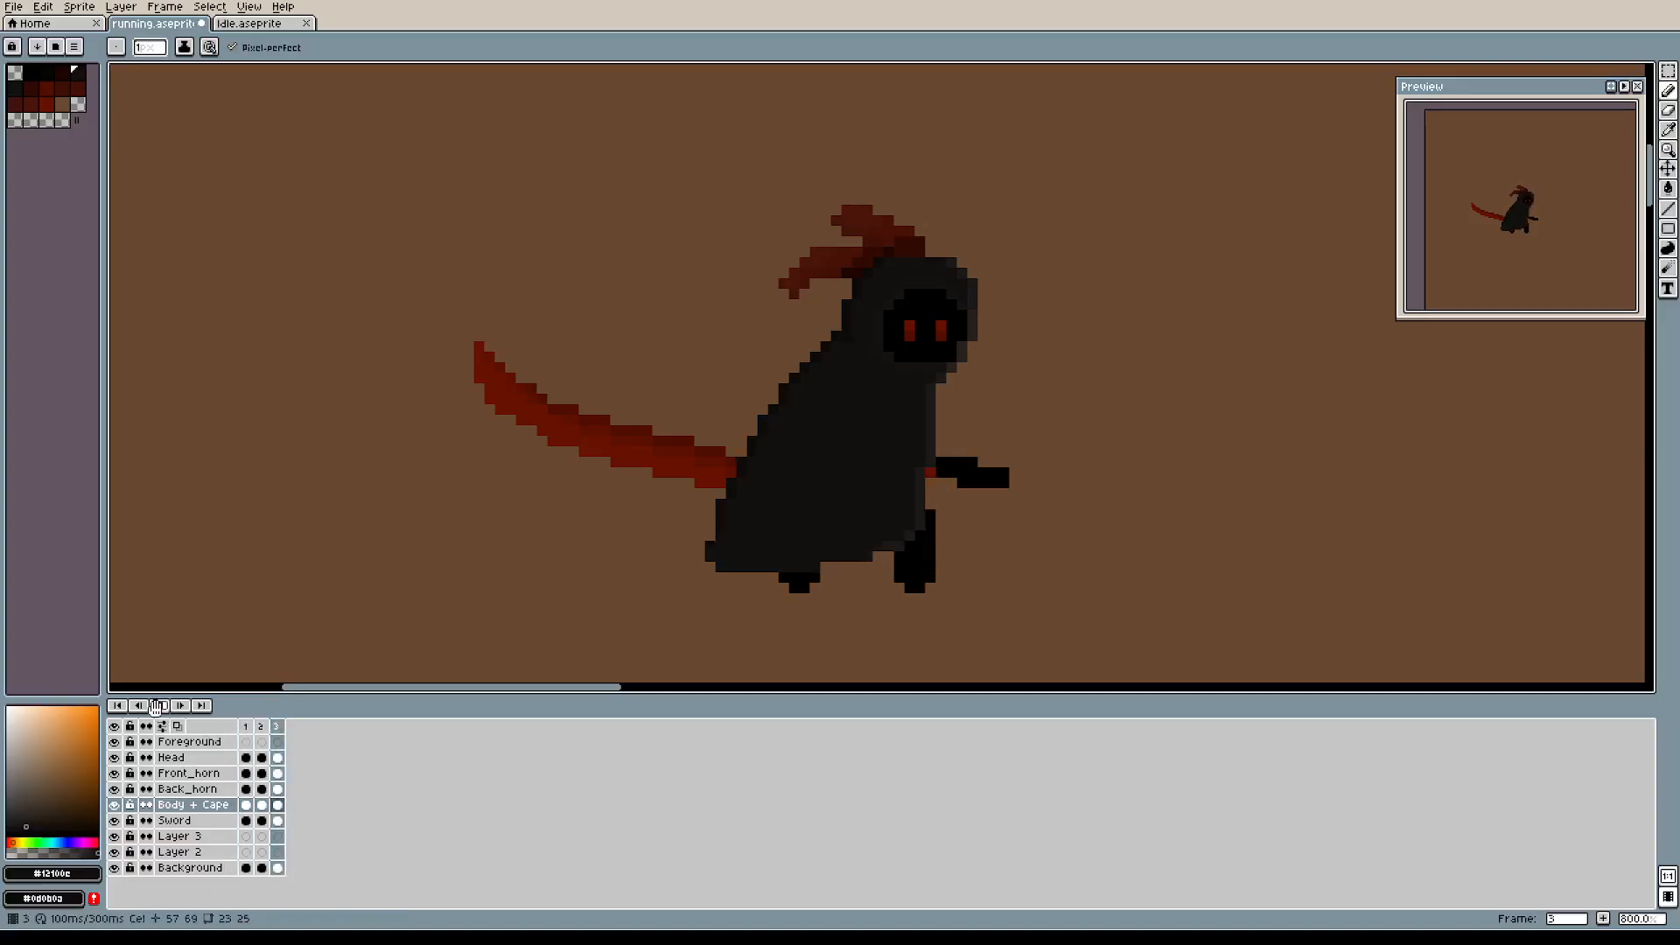
{"action": "right_click", "coordinate": [157, 706]}
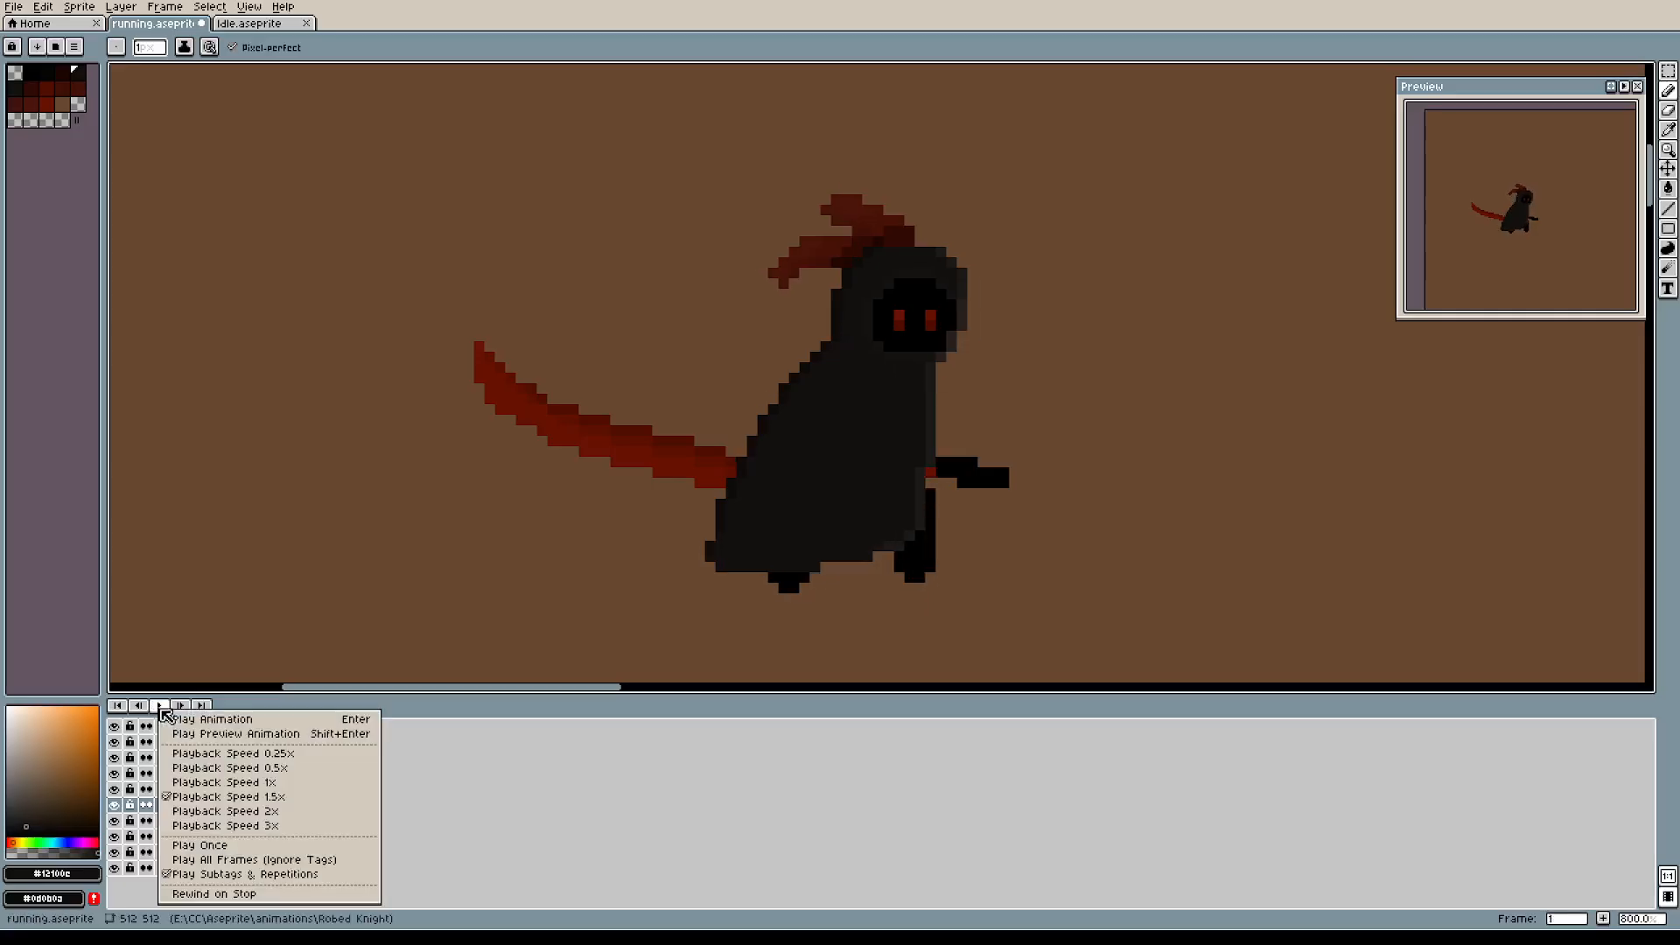
{"action": "left_click", "coordinate": [196, 758]}
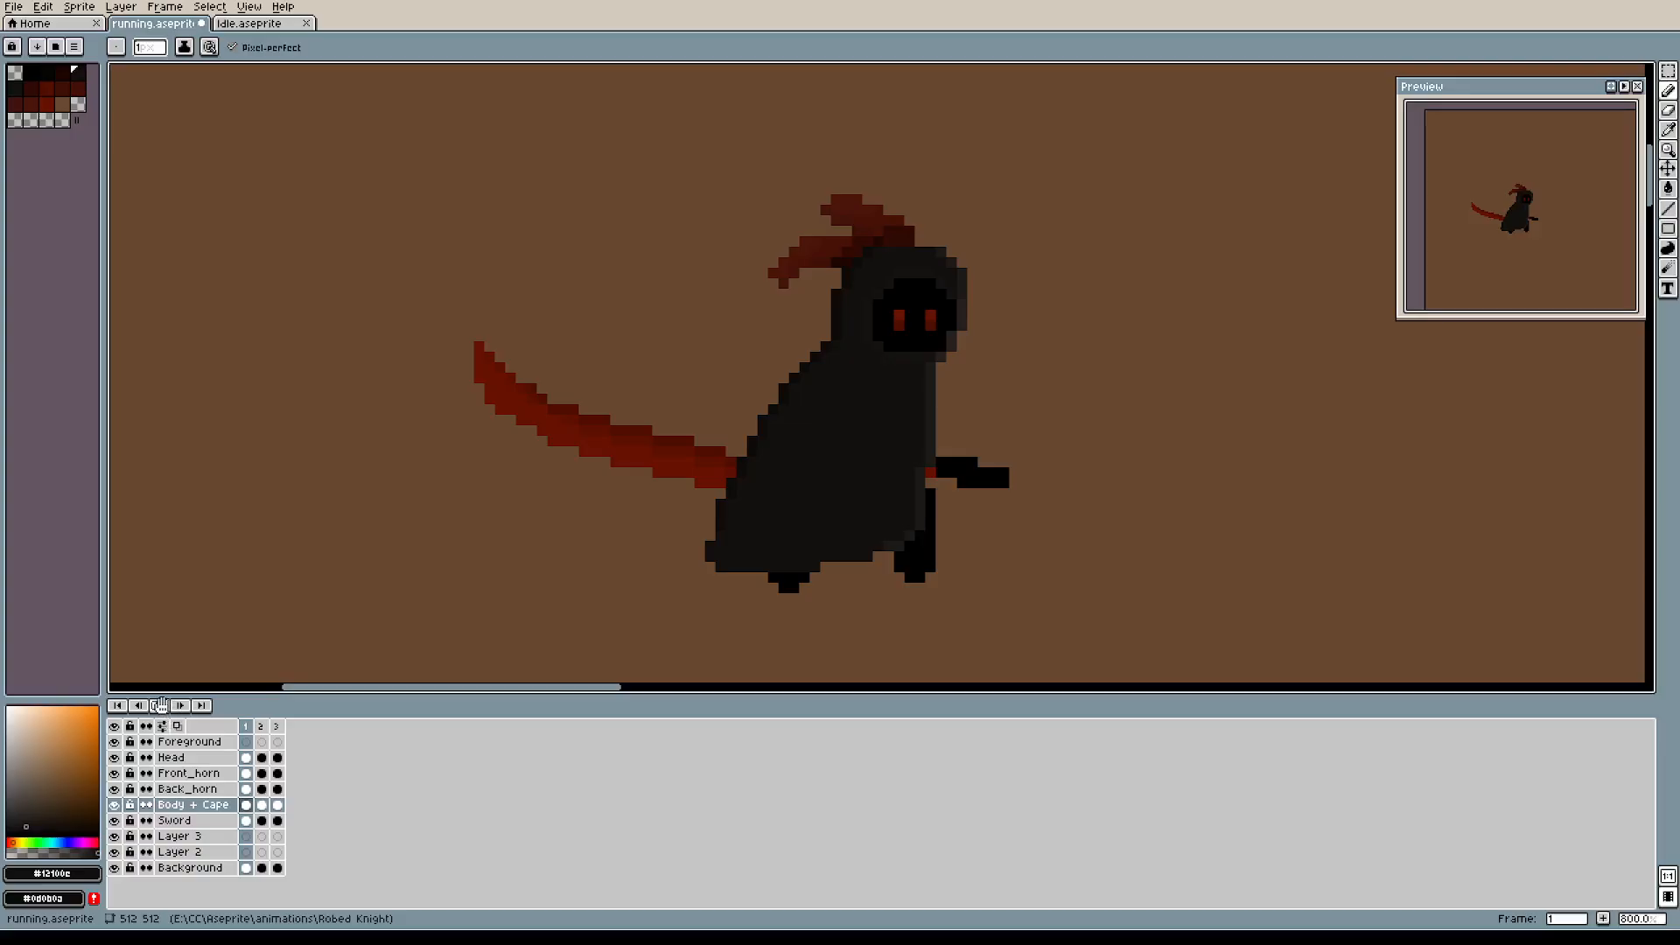
{"action": "left_click", "coordinate": [160, 705]}
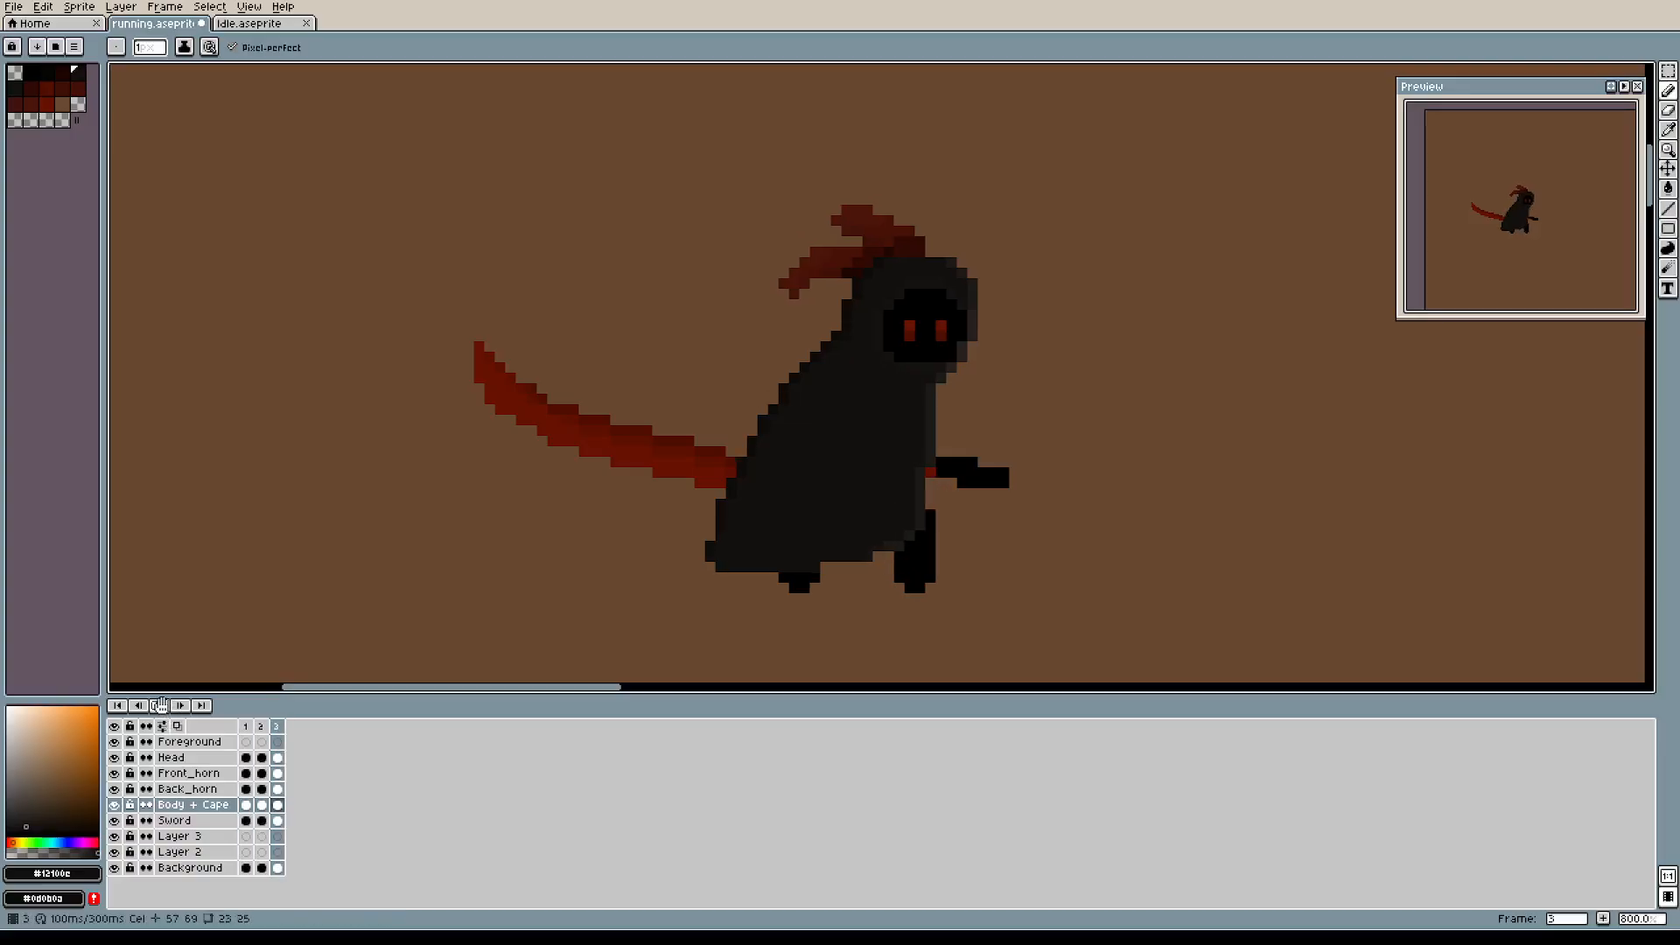
{"action": "left_click", "coordinate": [159, 705]}
Replay the slowed animation and step one frame forward to examine the transitions between poses.
{"action": "left_click_drag", "start_coordinate": [1110, 432], "coordinate": [1012, 406]}
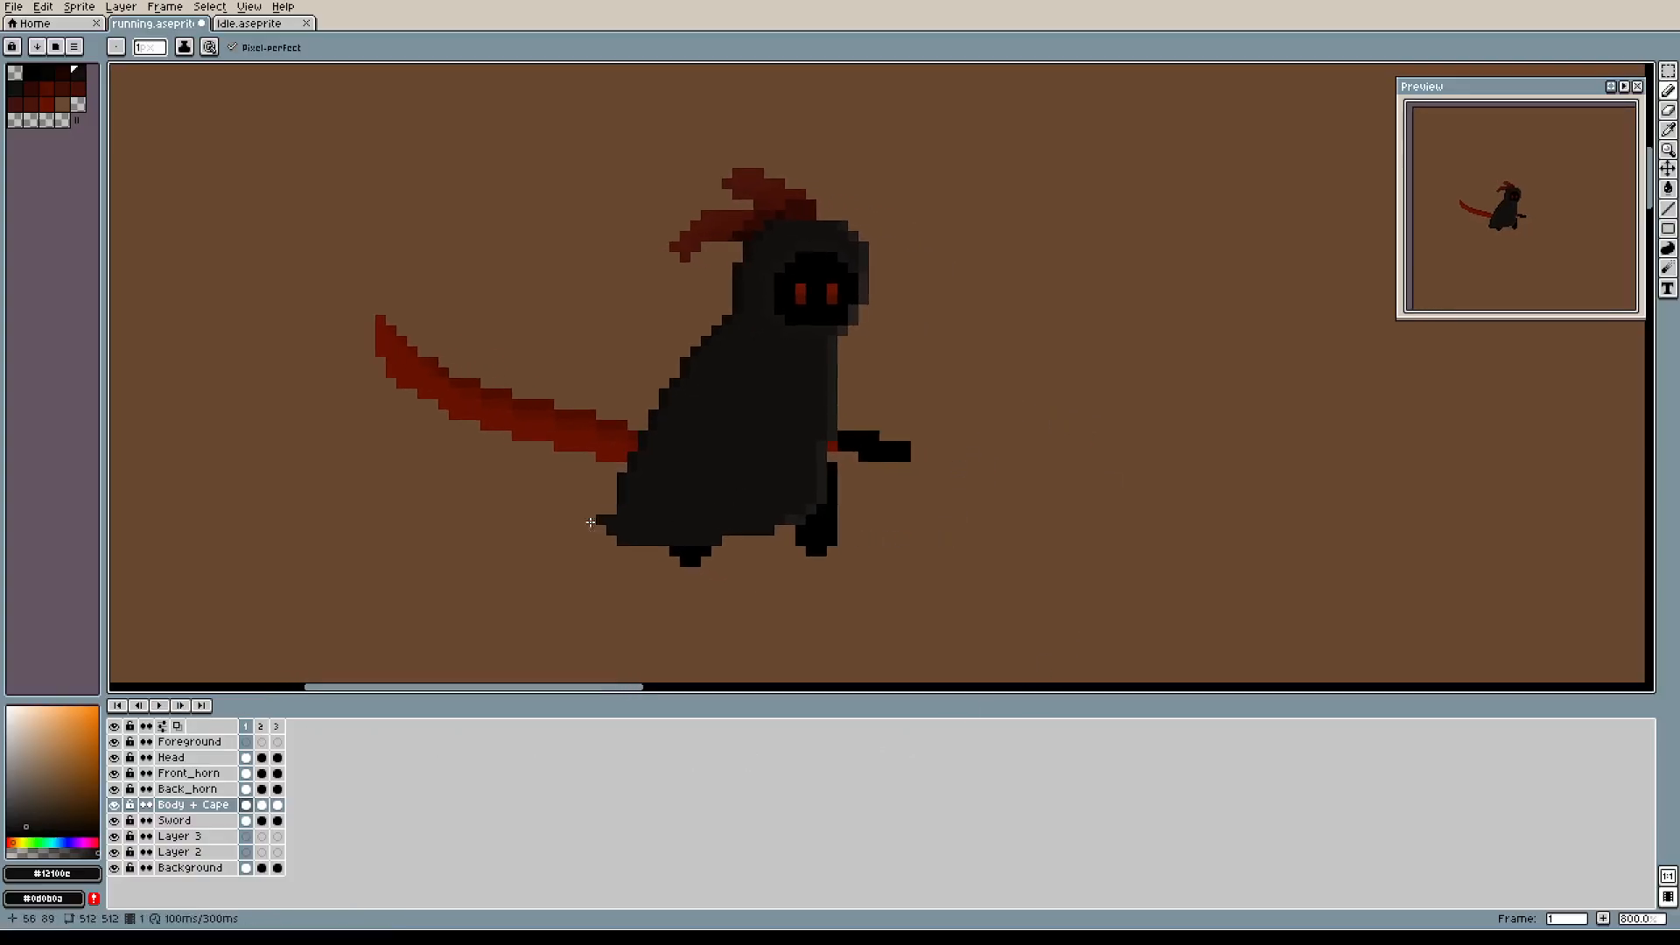
{"action": "left_click", "coordinate": [160, 707]}
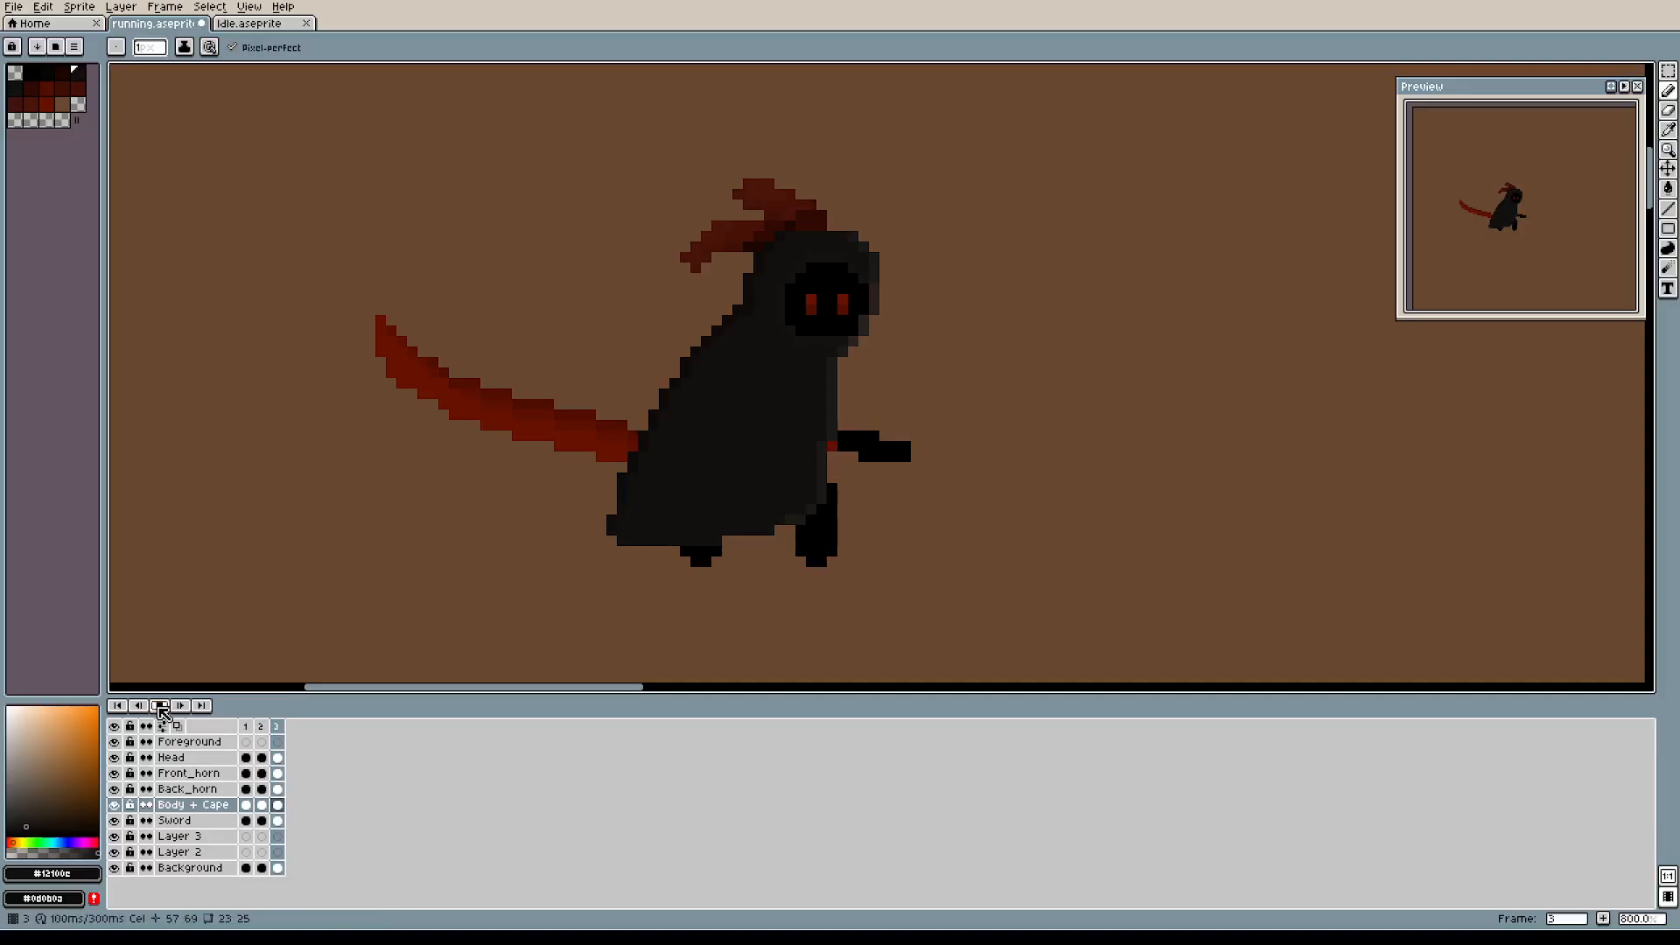
{"action": "left_click", "coordinate": [161, 707]}
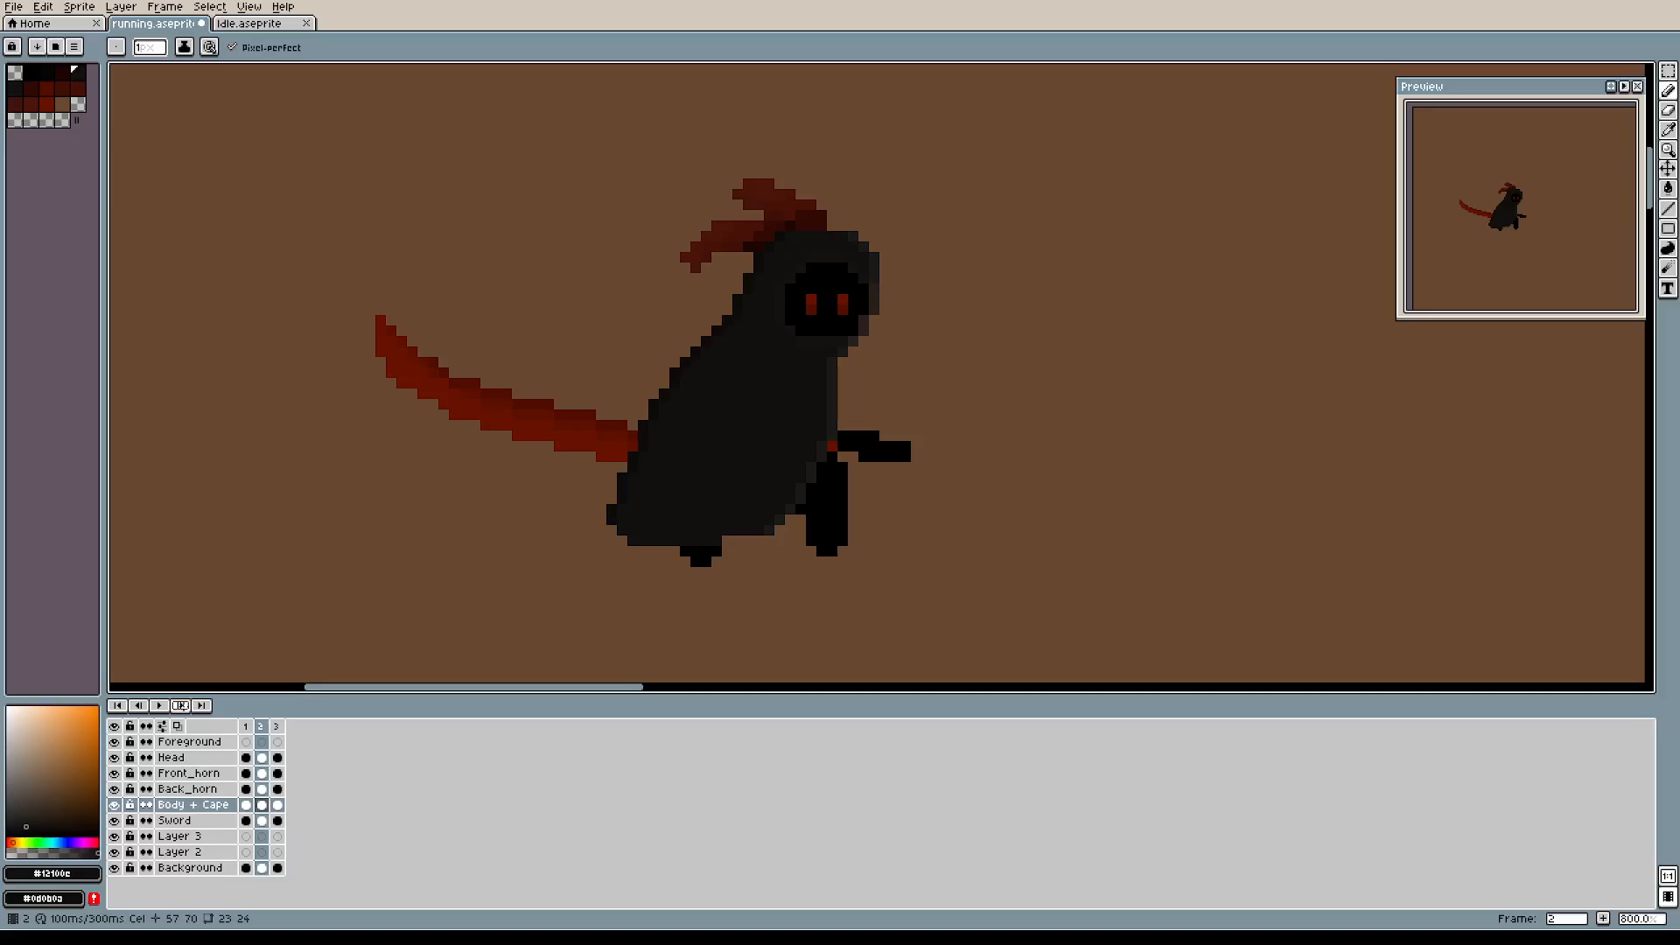
{"action": "left_click", "coordinate": [179, 705]}
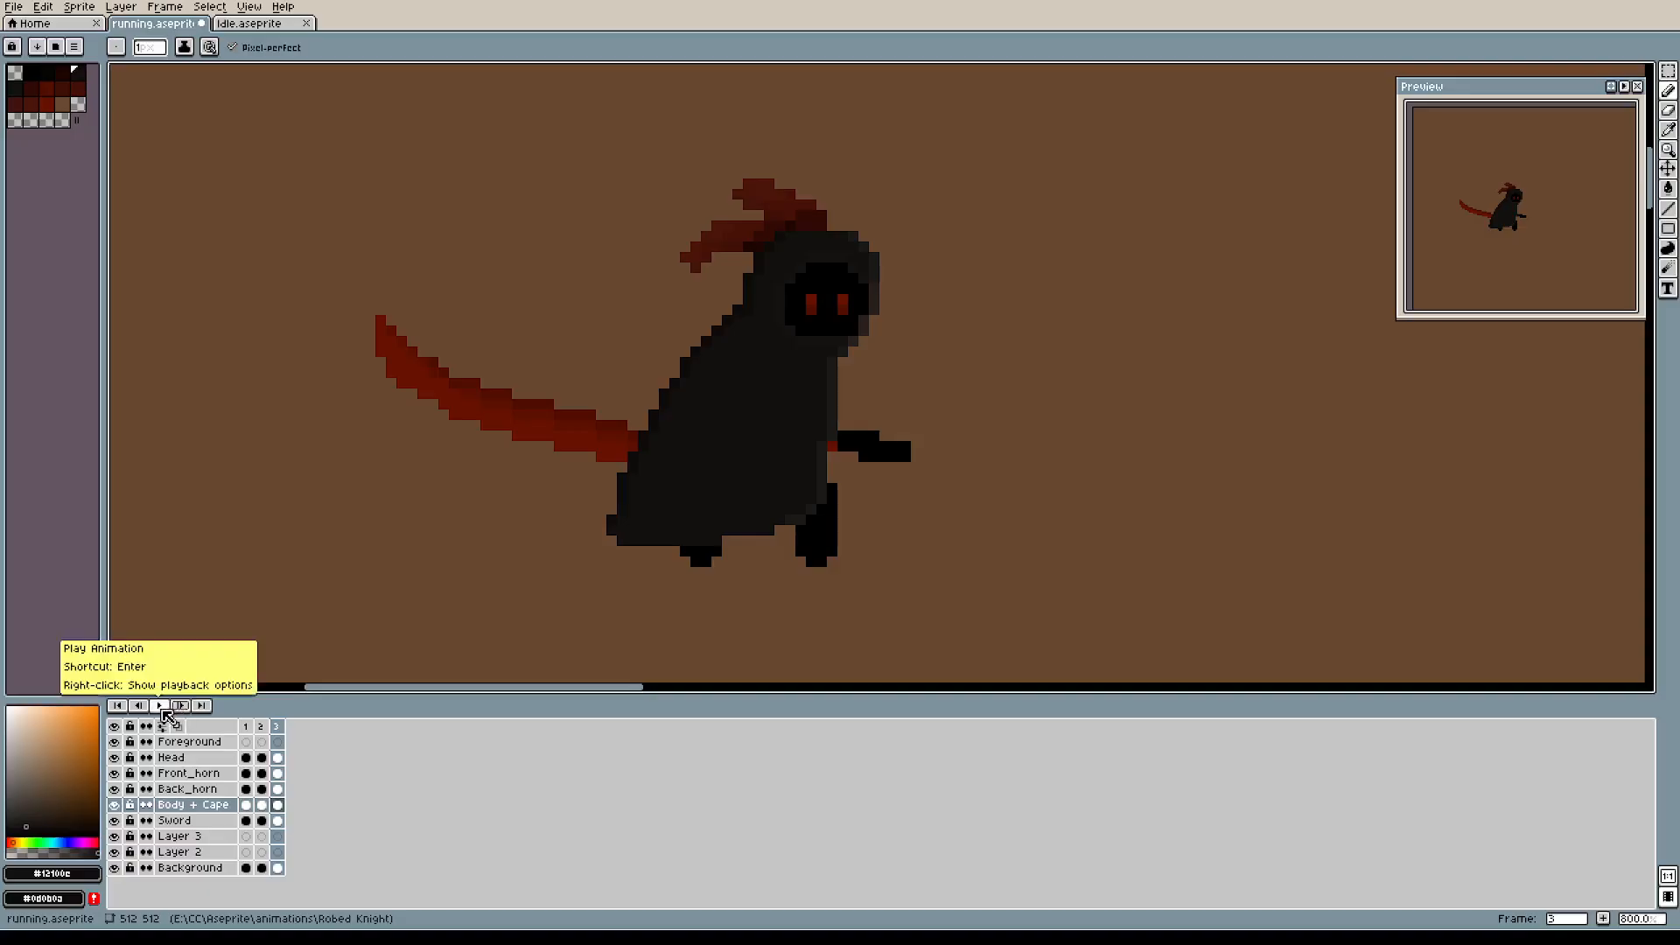
{"action": "left_click", "coordinate": [158, 707]}
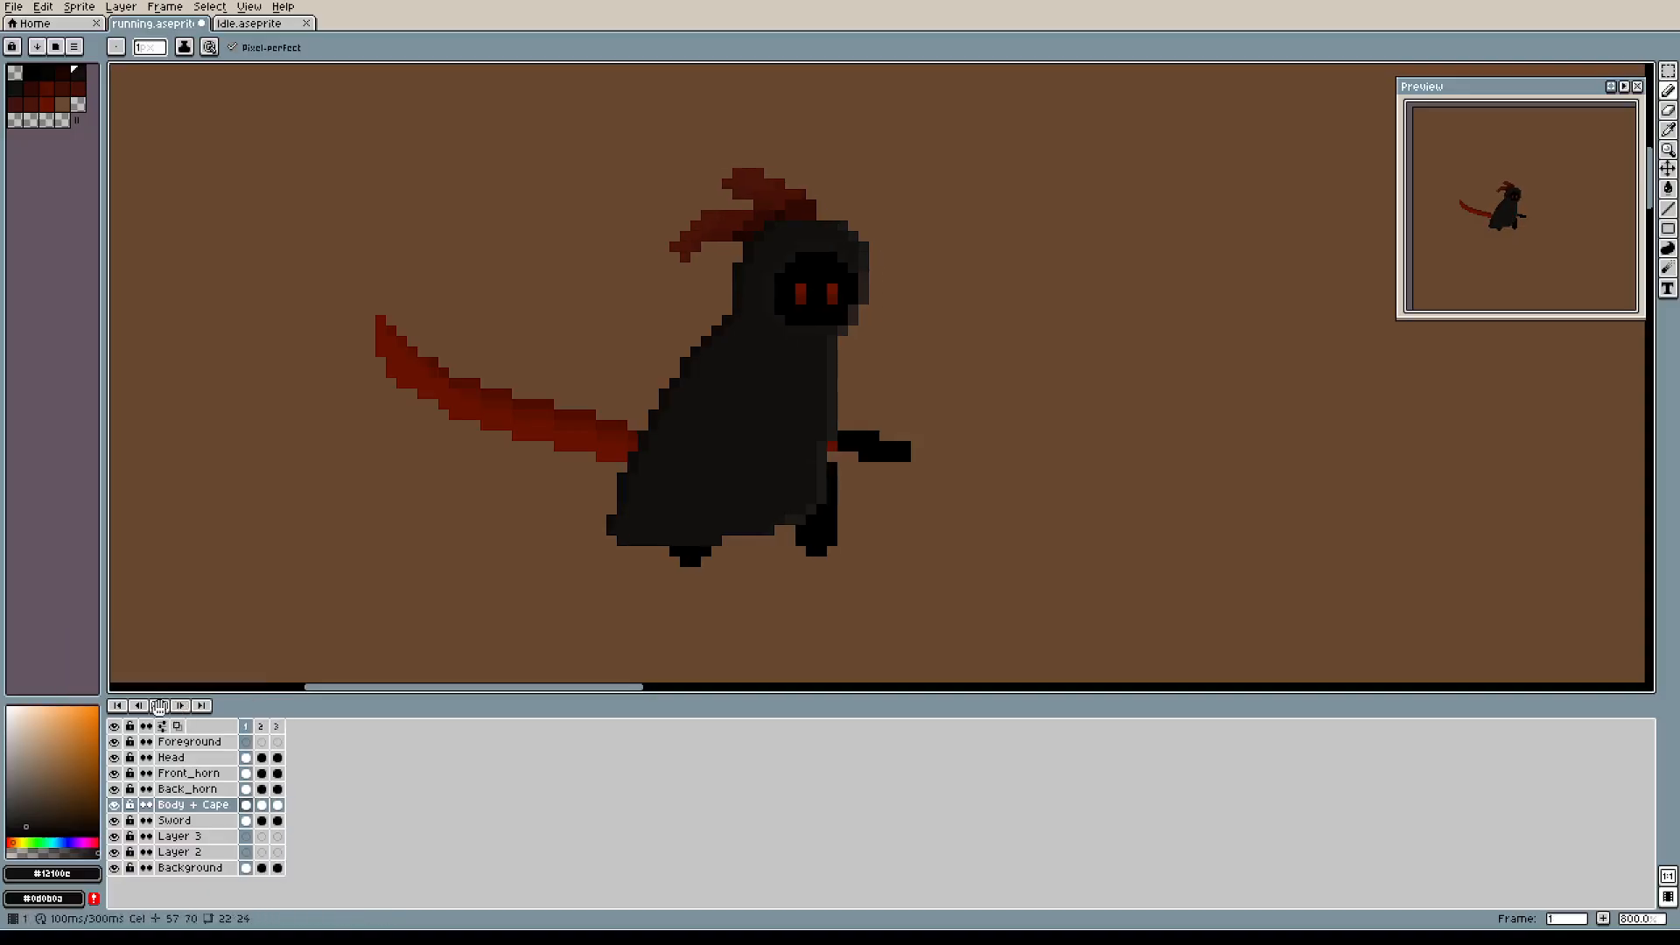
{"action": "scroll", "coordinate": [861, 412], "scroll_direction": "up", "scroll_amount": 1}
{"action": "scroll", "coordinate": [862, 415], "scroll_direction": "down", "scroll_amount": 1}
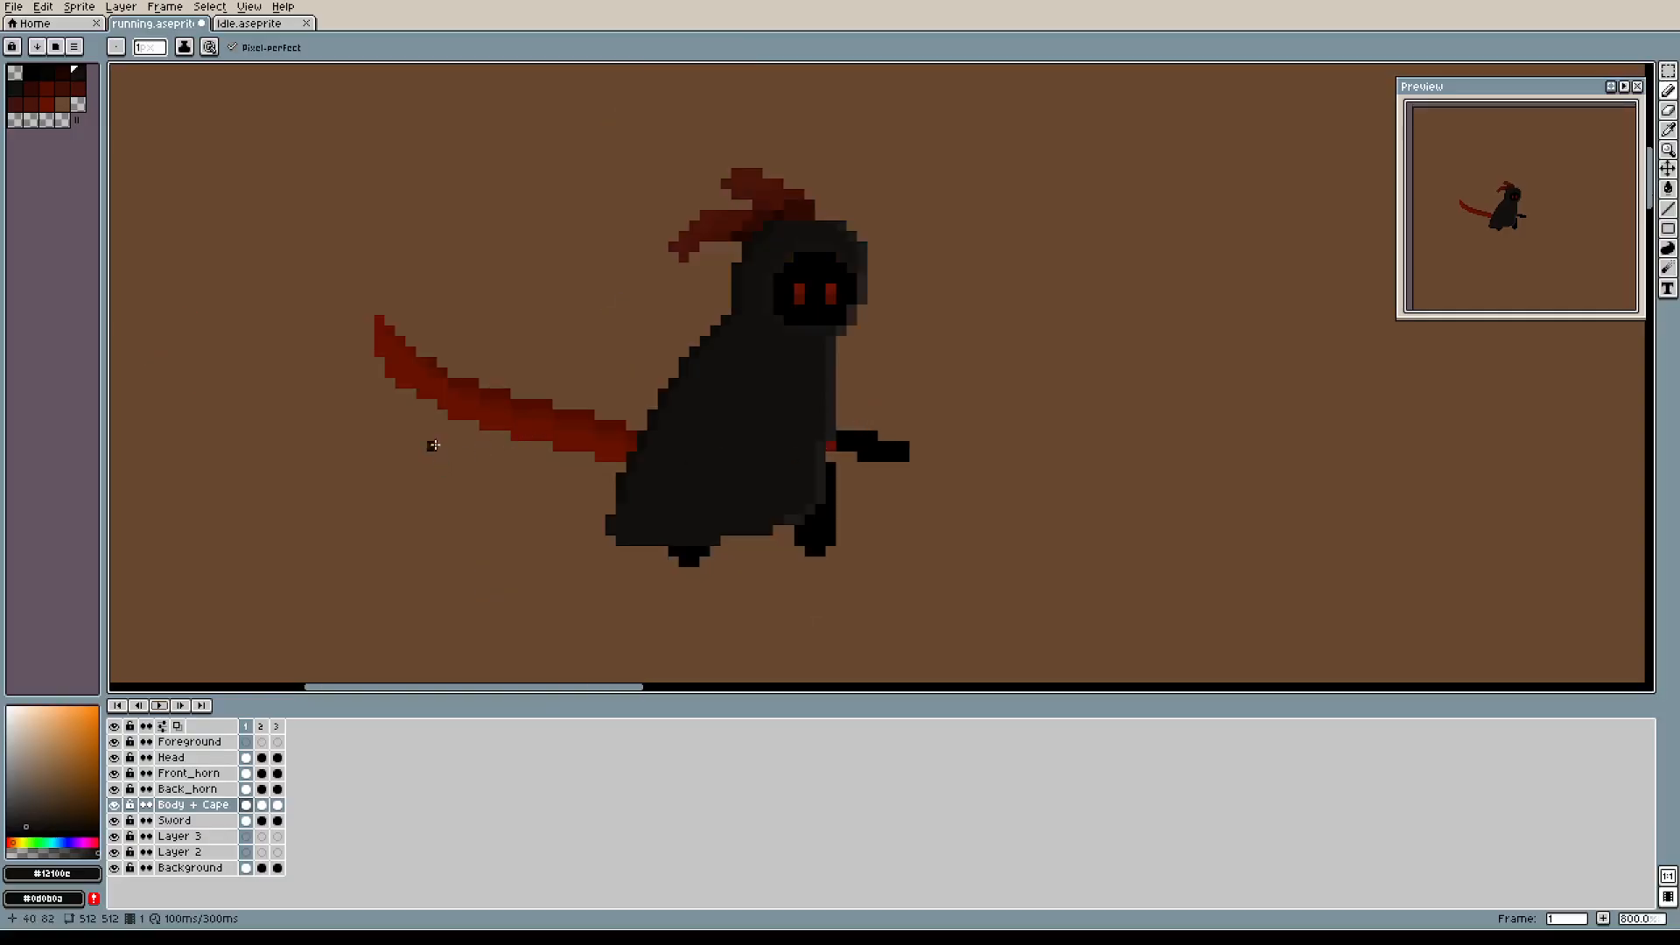
Make the Sword layer active with the Pencil tool ready, and compare frames 1 and 3.
{"action": "left_click", "coordinate": [191, 825]}
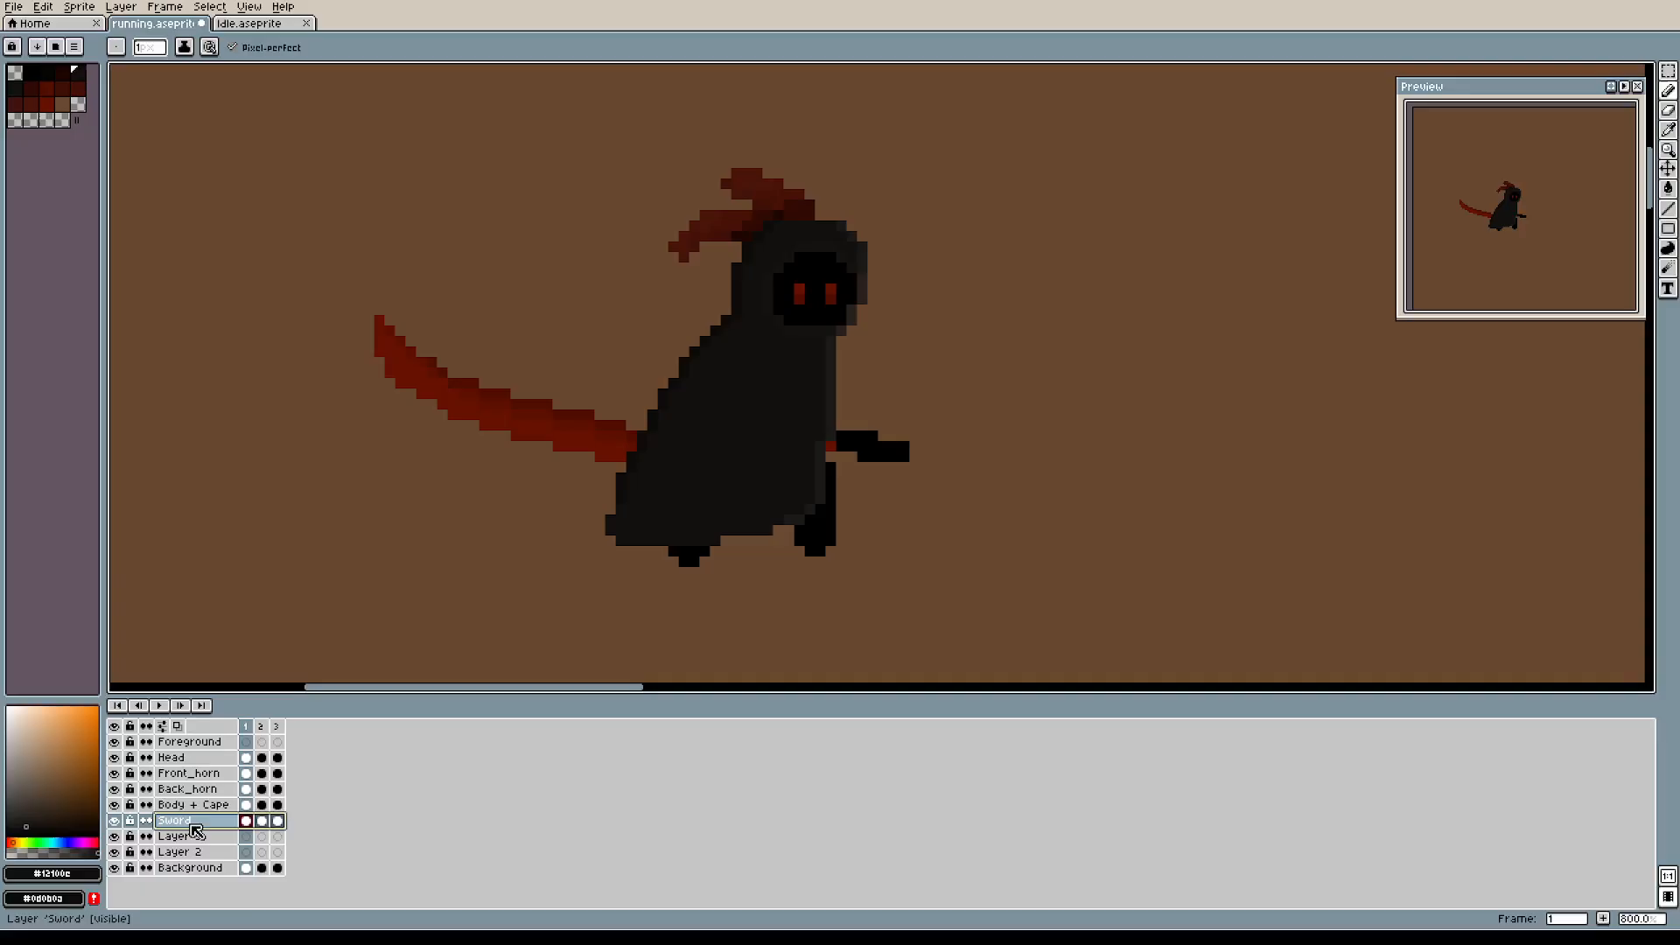
{"action": "key", "text": "i"}
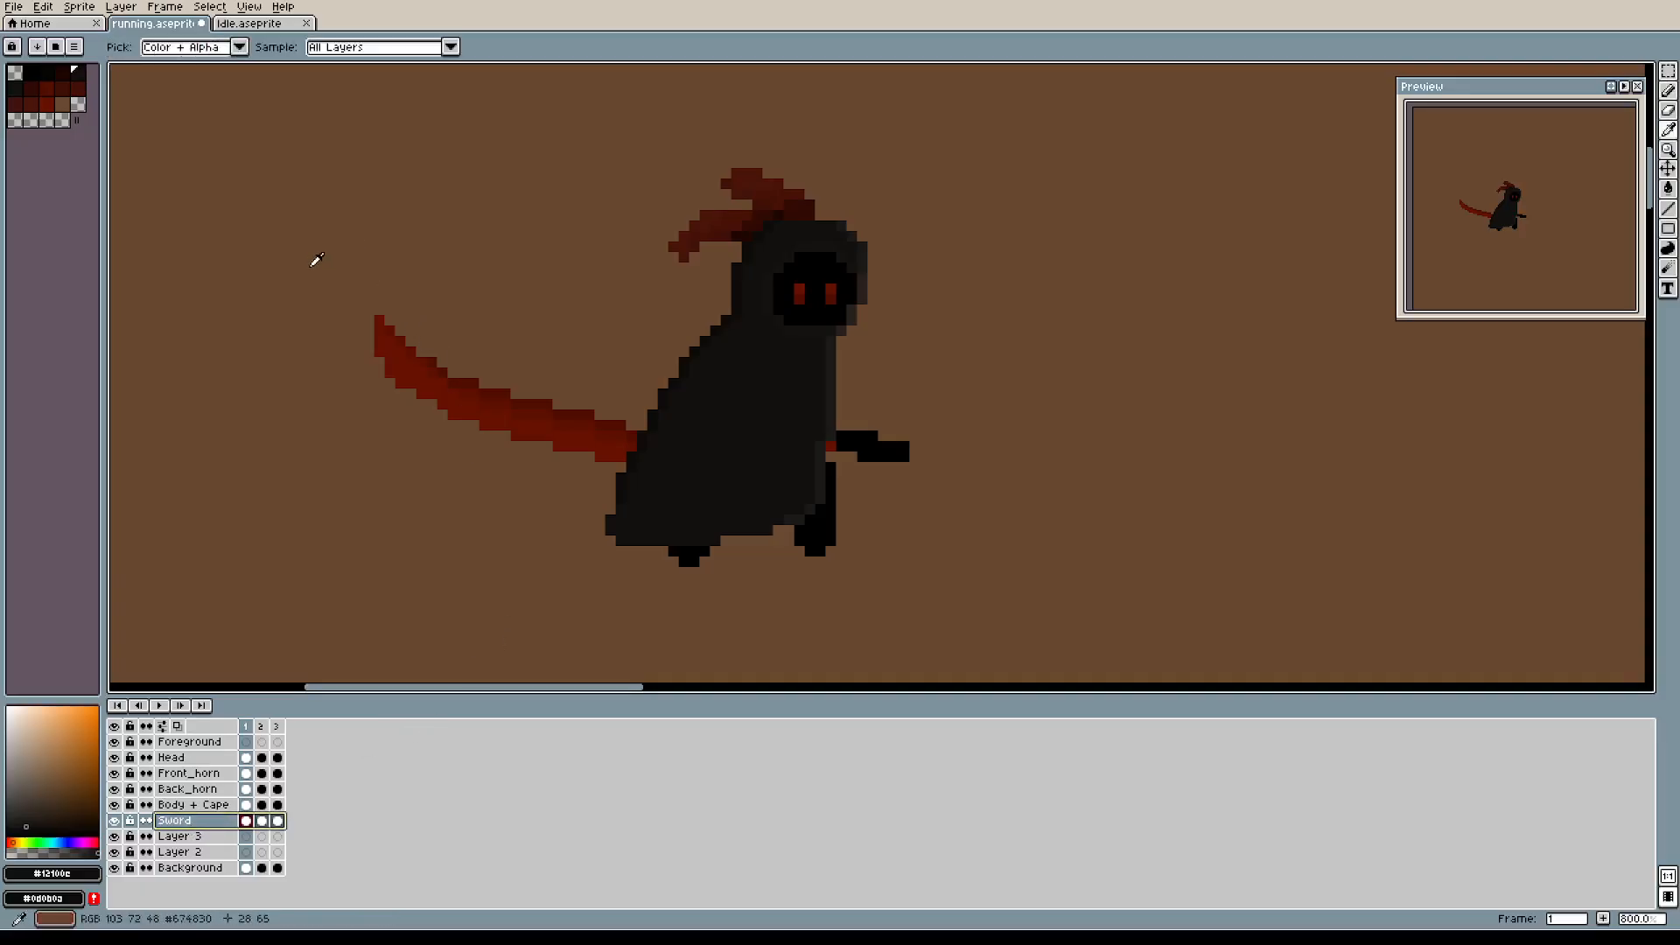
{"action": "key", "text": "b"}
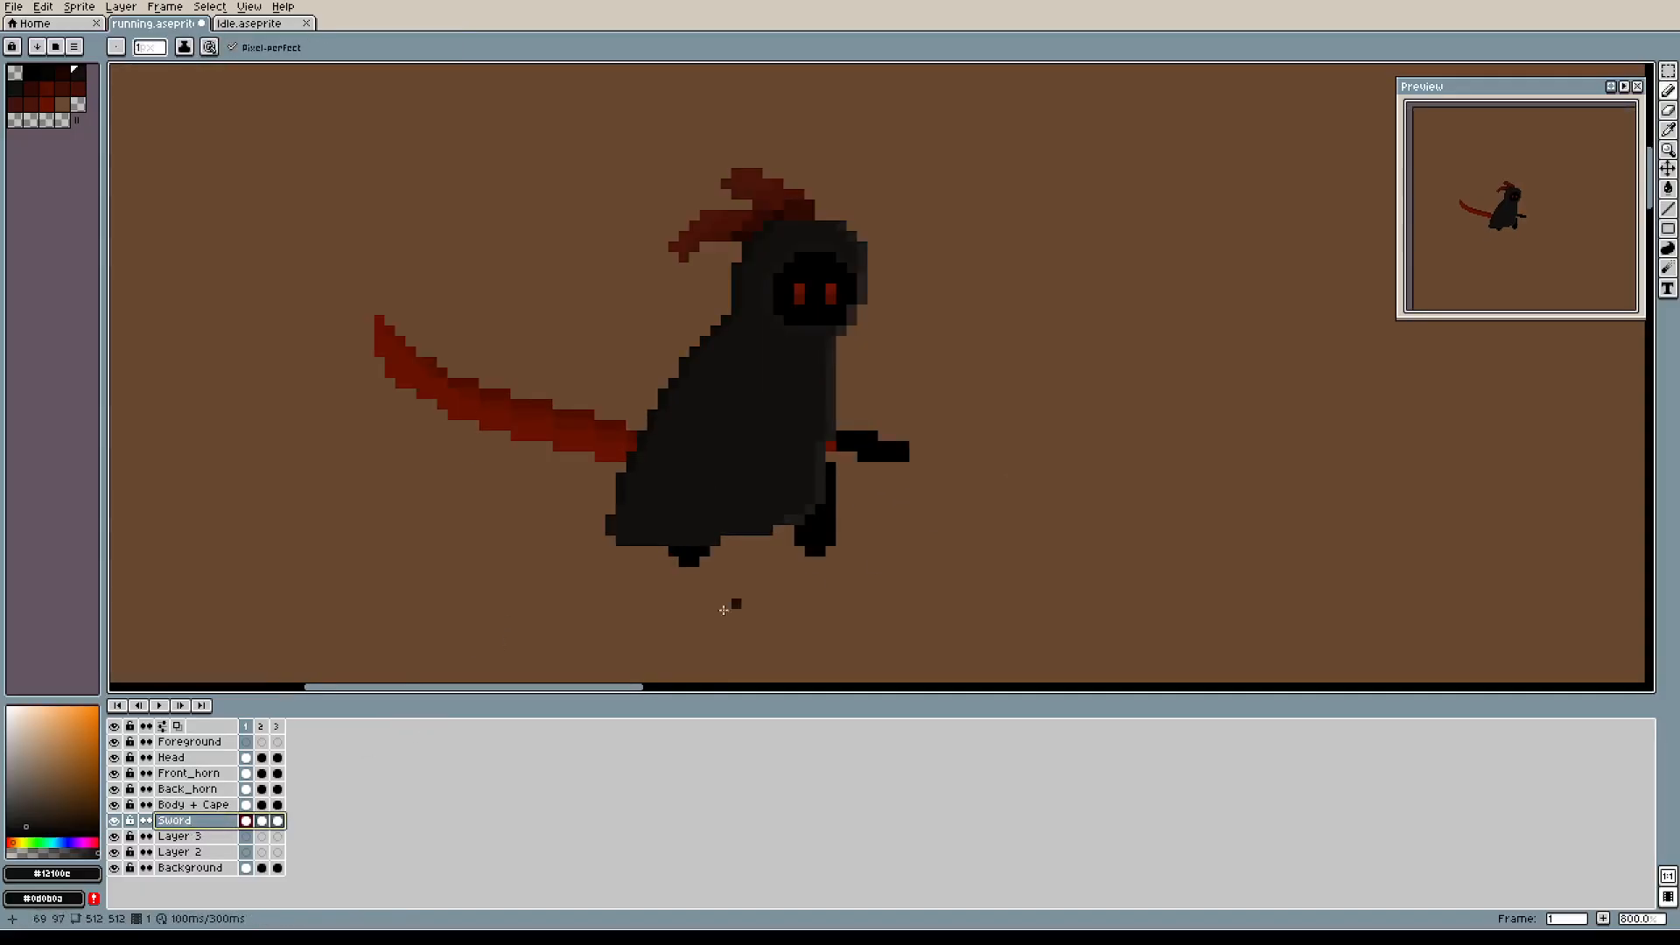
{"action": "left_click", "coordinate": [270, 729]}
{"action": "left_click", "coordinate": [250, 728]}
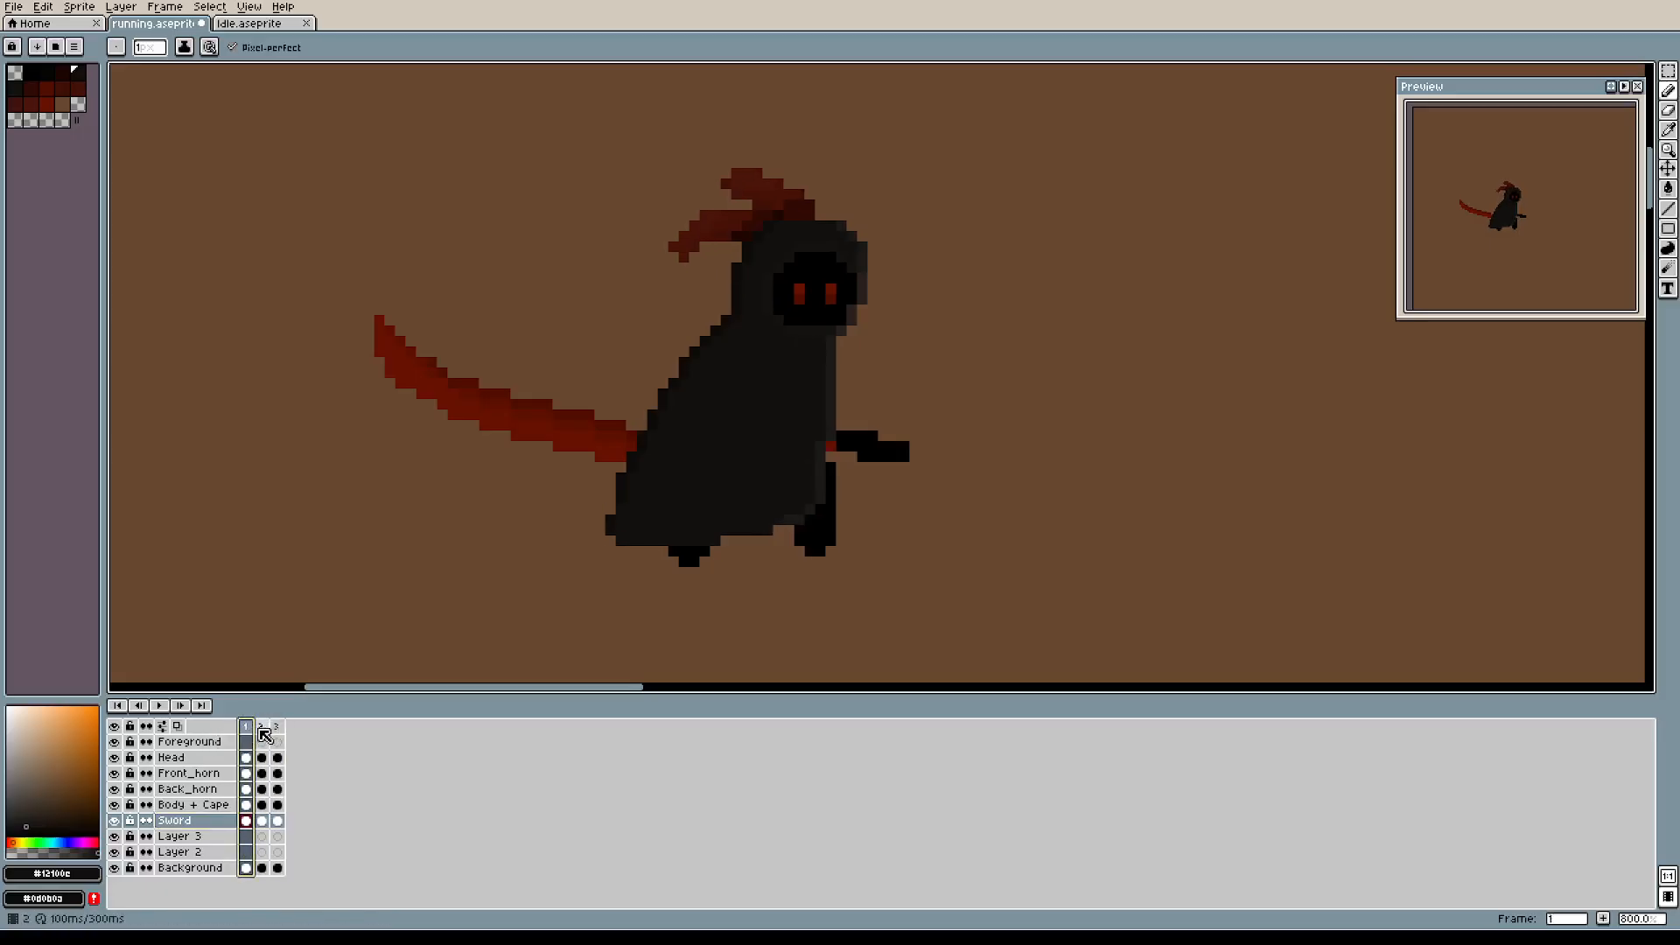
{"action": "left_click", "coordinate": [280, 730]}
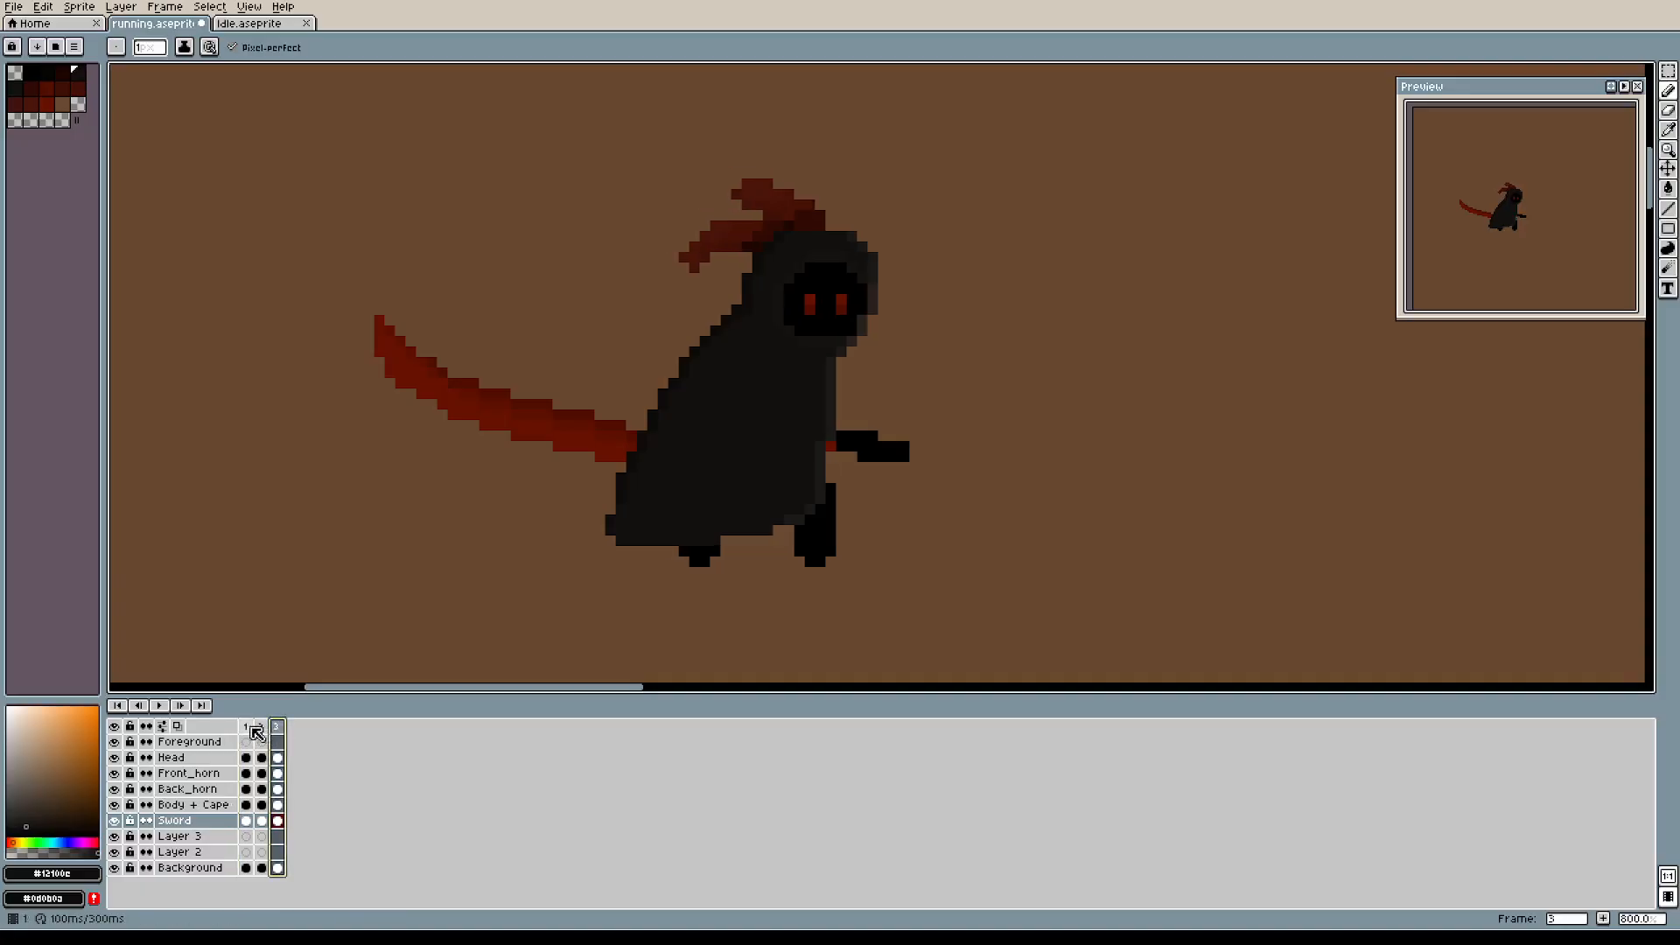
Duplicate frame 1 and move the copy to the end of the timeline as frame 4.
{"action": "left_click", "coordinate": [249, 728]}
{"action": "key", "text": "alt+n"}
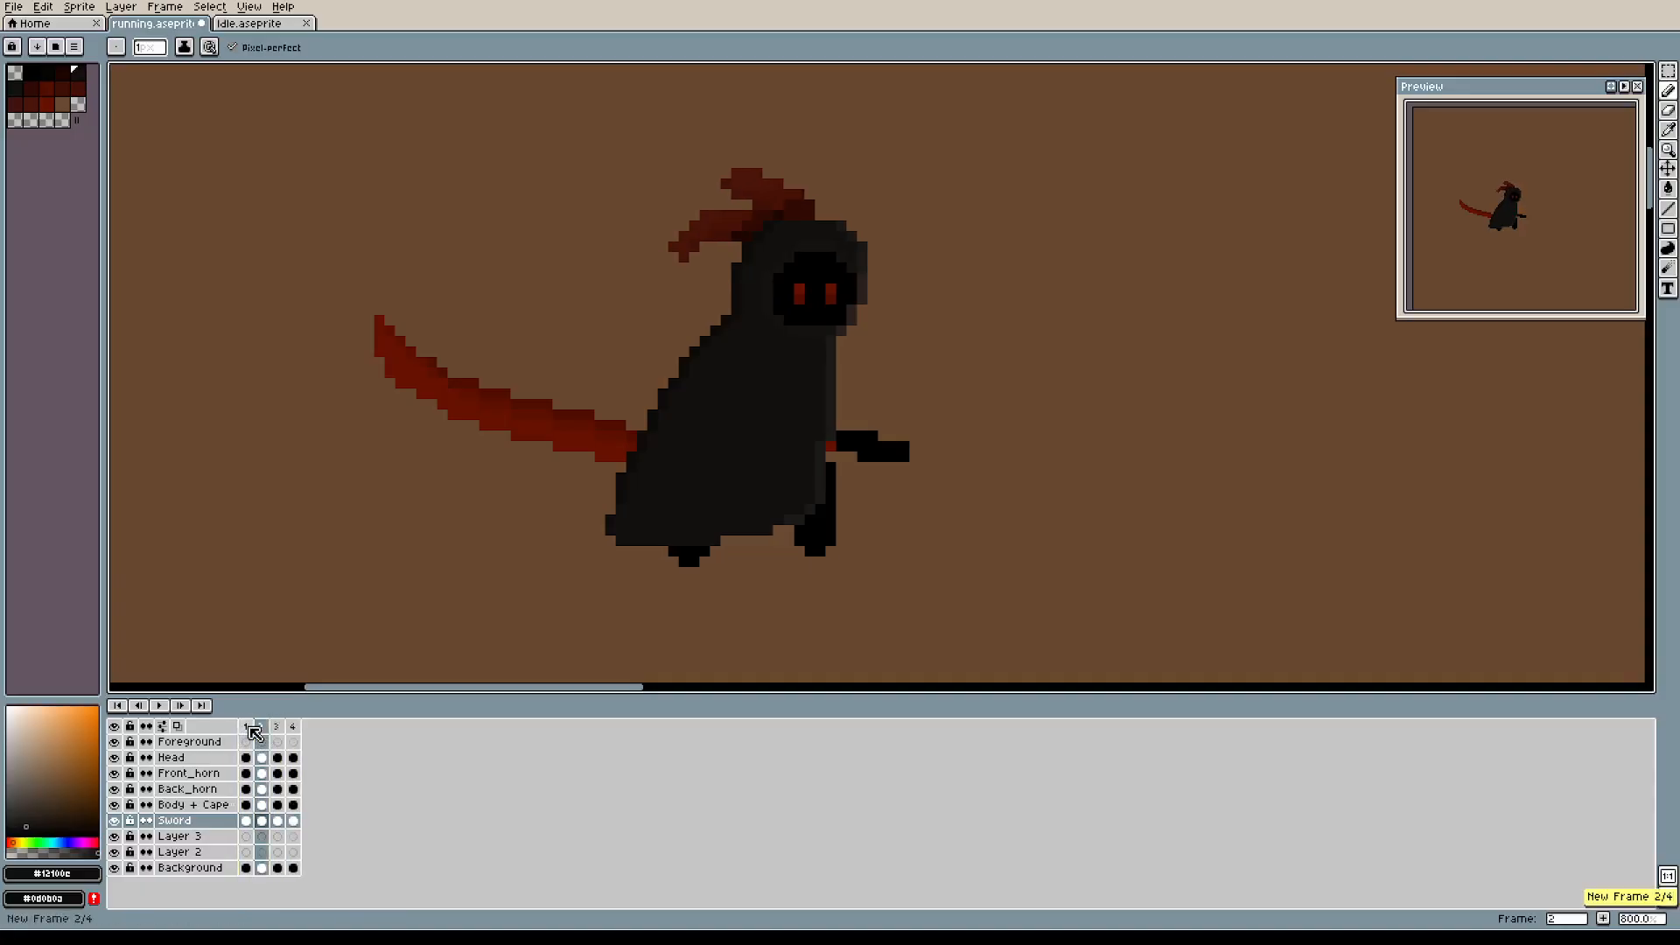
{"action": "left_click", "coordinate": [262, 727]}
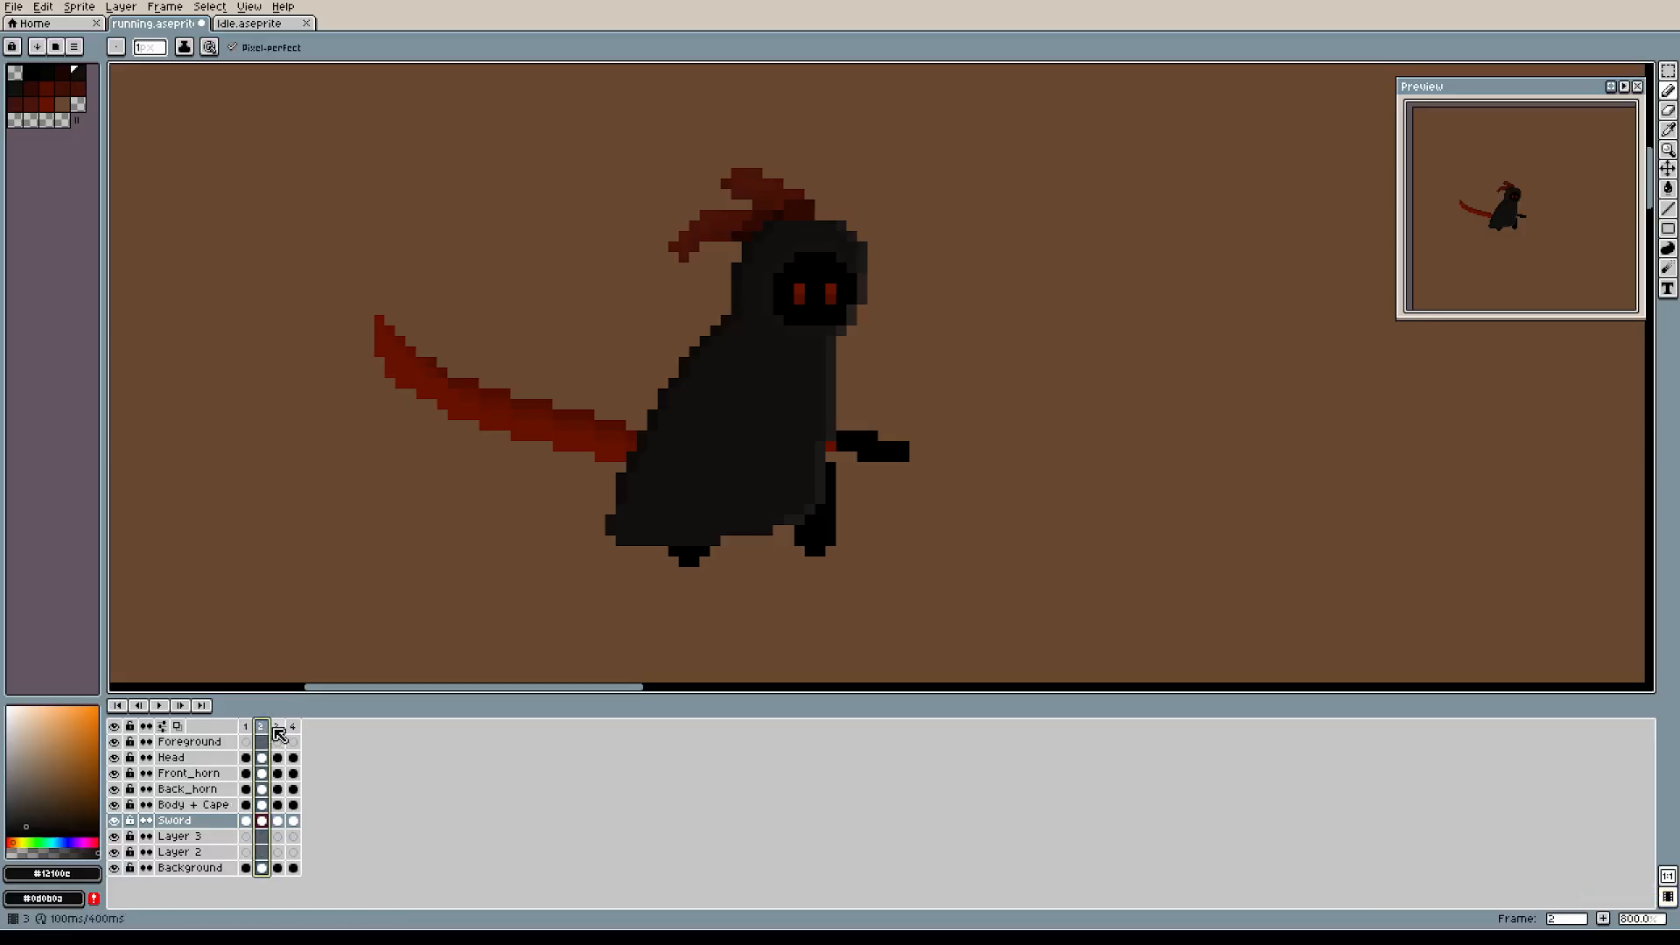
{"action": "left_click", "coordinate": [293, 728]}
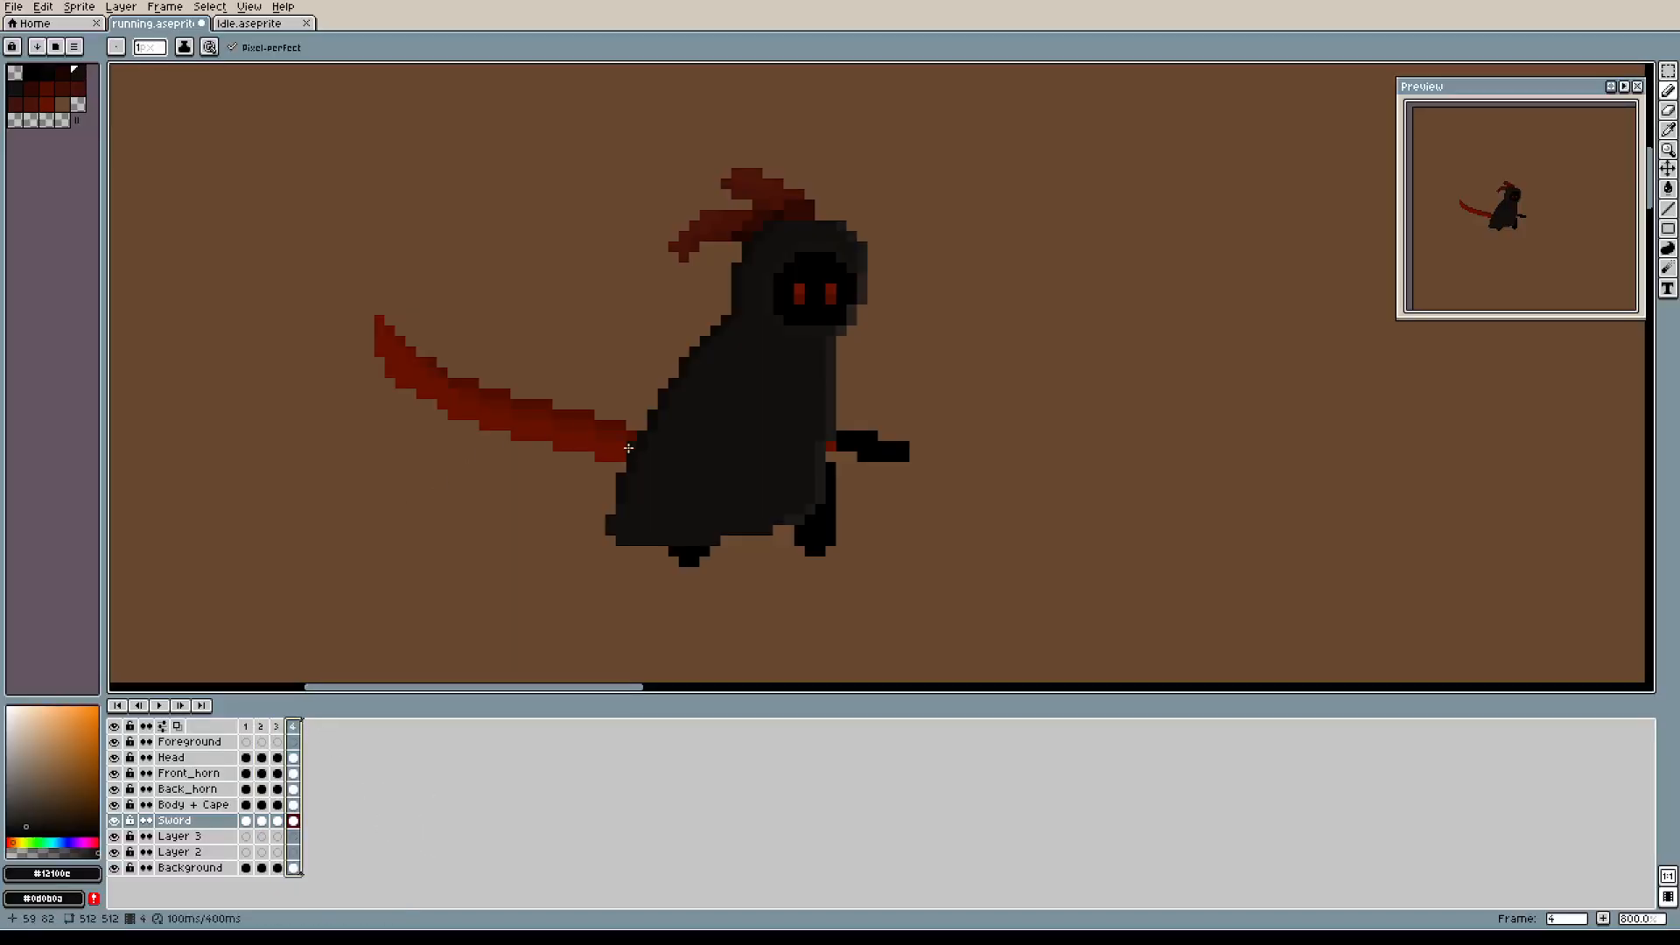
Make the Head layer active and select all of frame 4.
{"action": "scroll", "coordinate": [926, 290], "scroll_direction": "down", "scroll_amount": 1}
{"action": "left_click_drag", "start_coordinate": [1001, 161], "coordinate": [950, 229]}
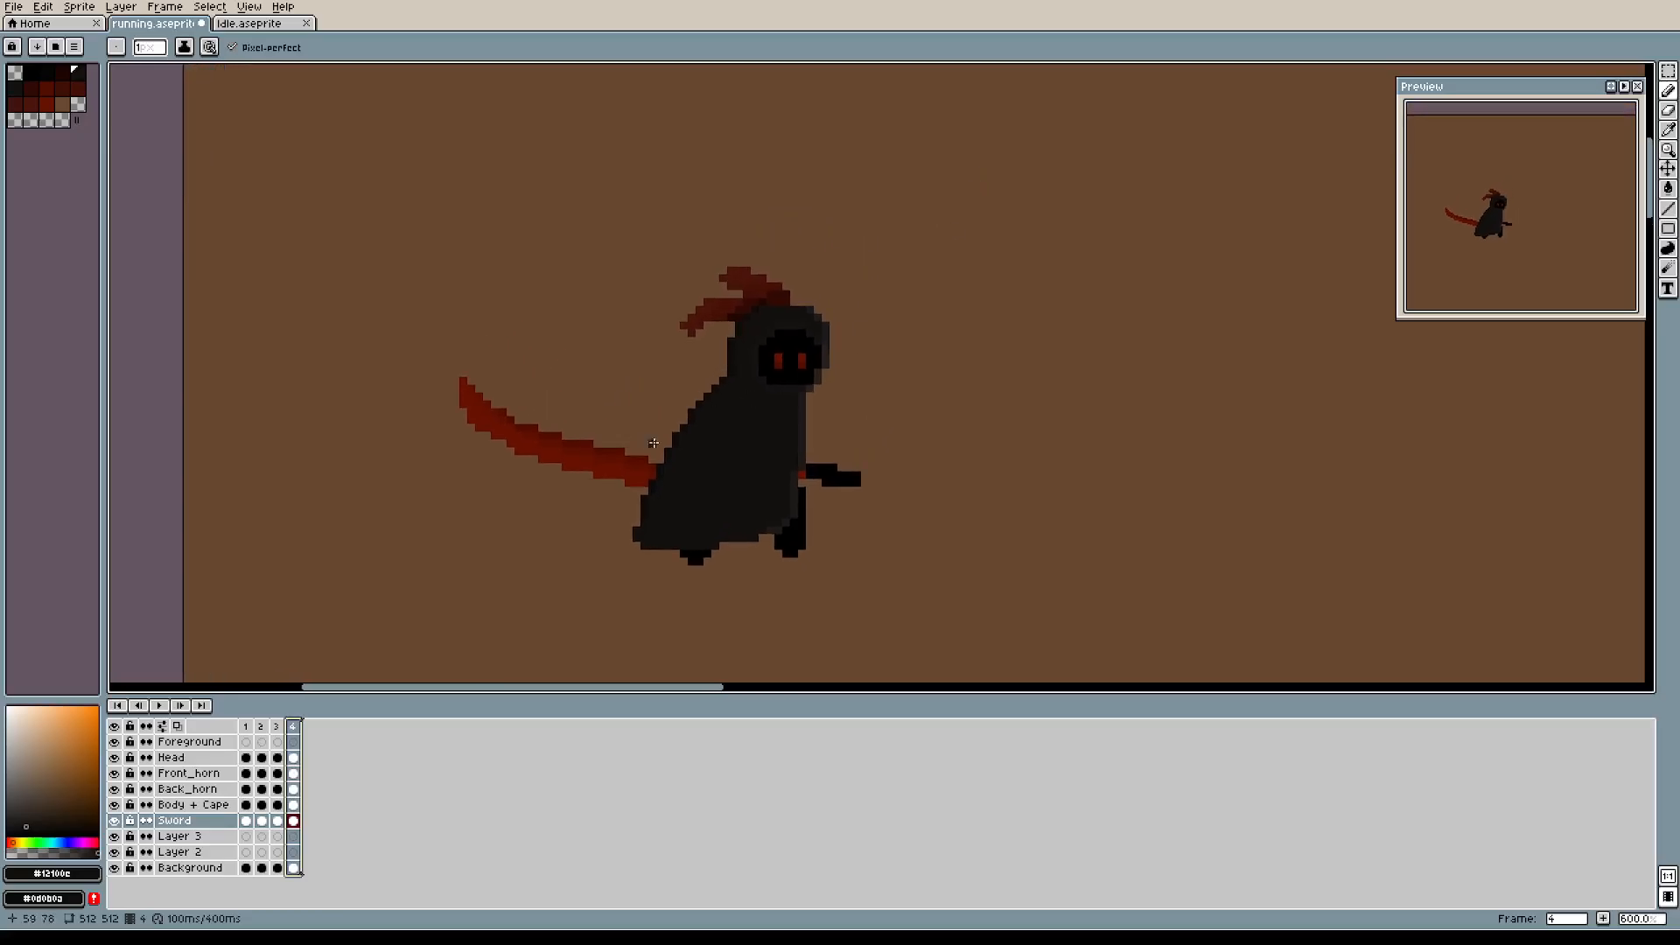
{"action": "left_click", "coordinate": [188, 757]}
{"action": "left_click_drag", "start_coordinate": [954, 343], "coordinate": [861, 455]}
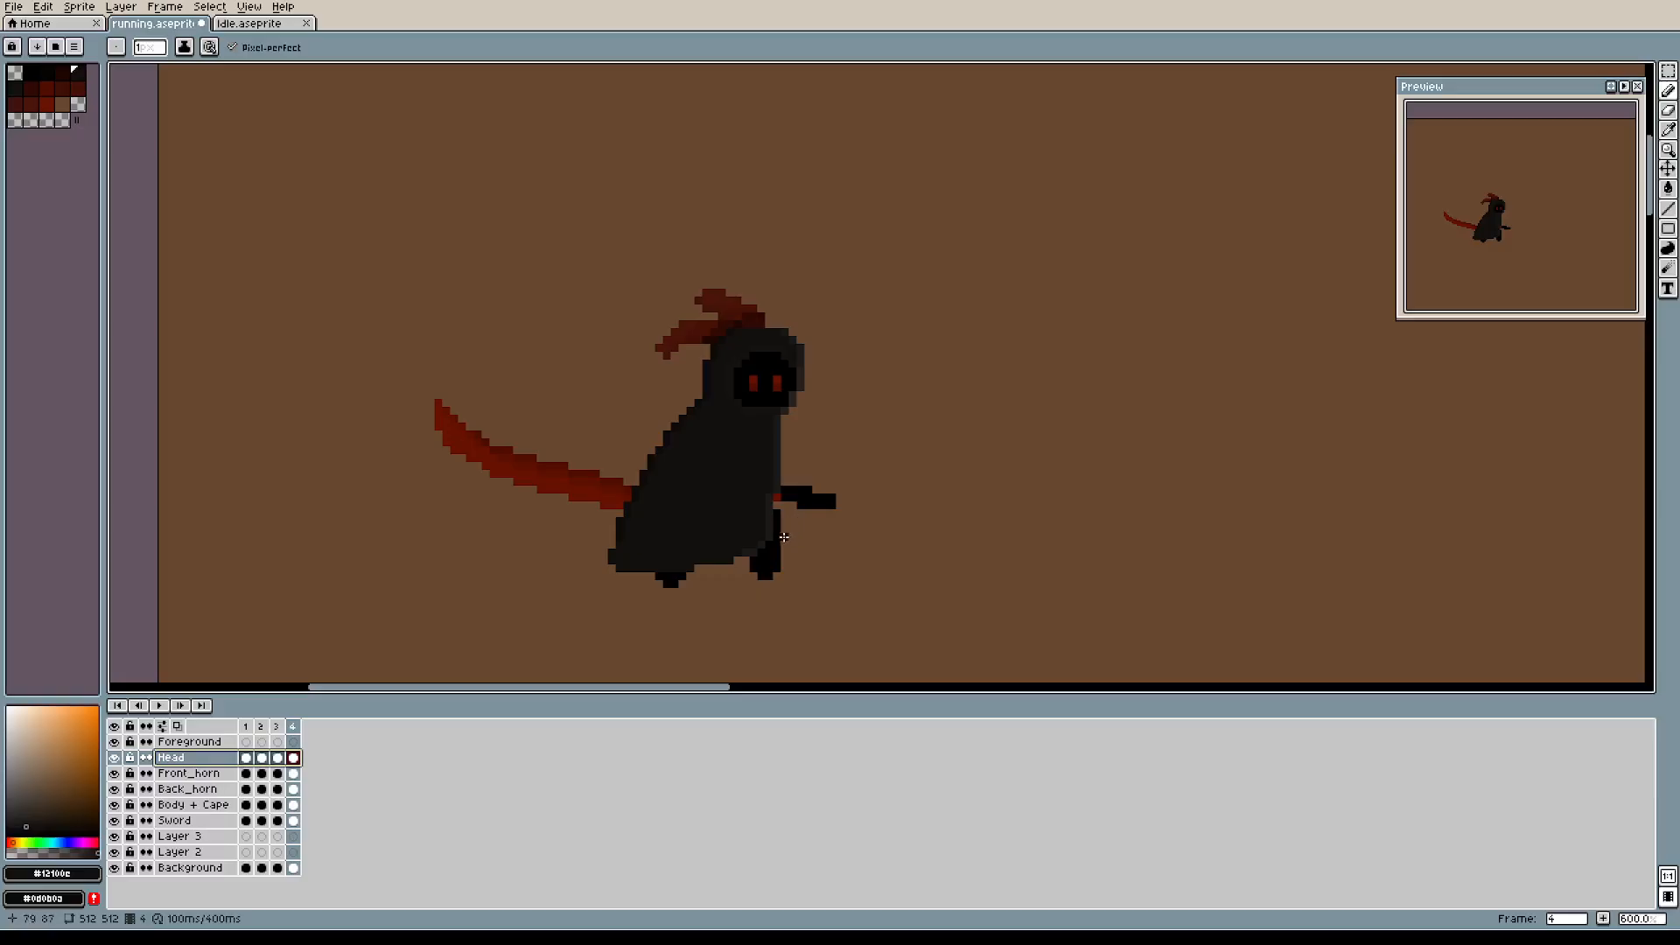
{"action": "mouse_move", "coordinate": [813, 507]}
{"action": "left_mouse_down"}
{"action": "mouse_move", "coordinate": [836, 438]}
{"action": "mouse_move", "coordinate": [806, 487]}
{"action": "left_mouse_up"}
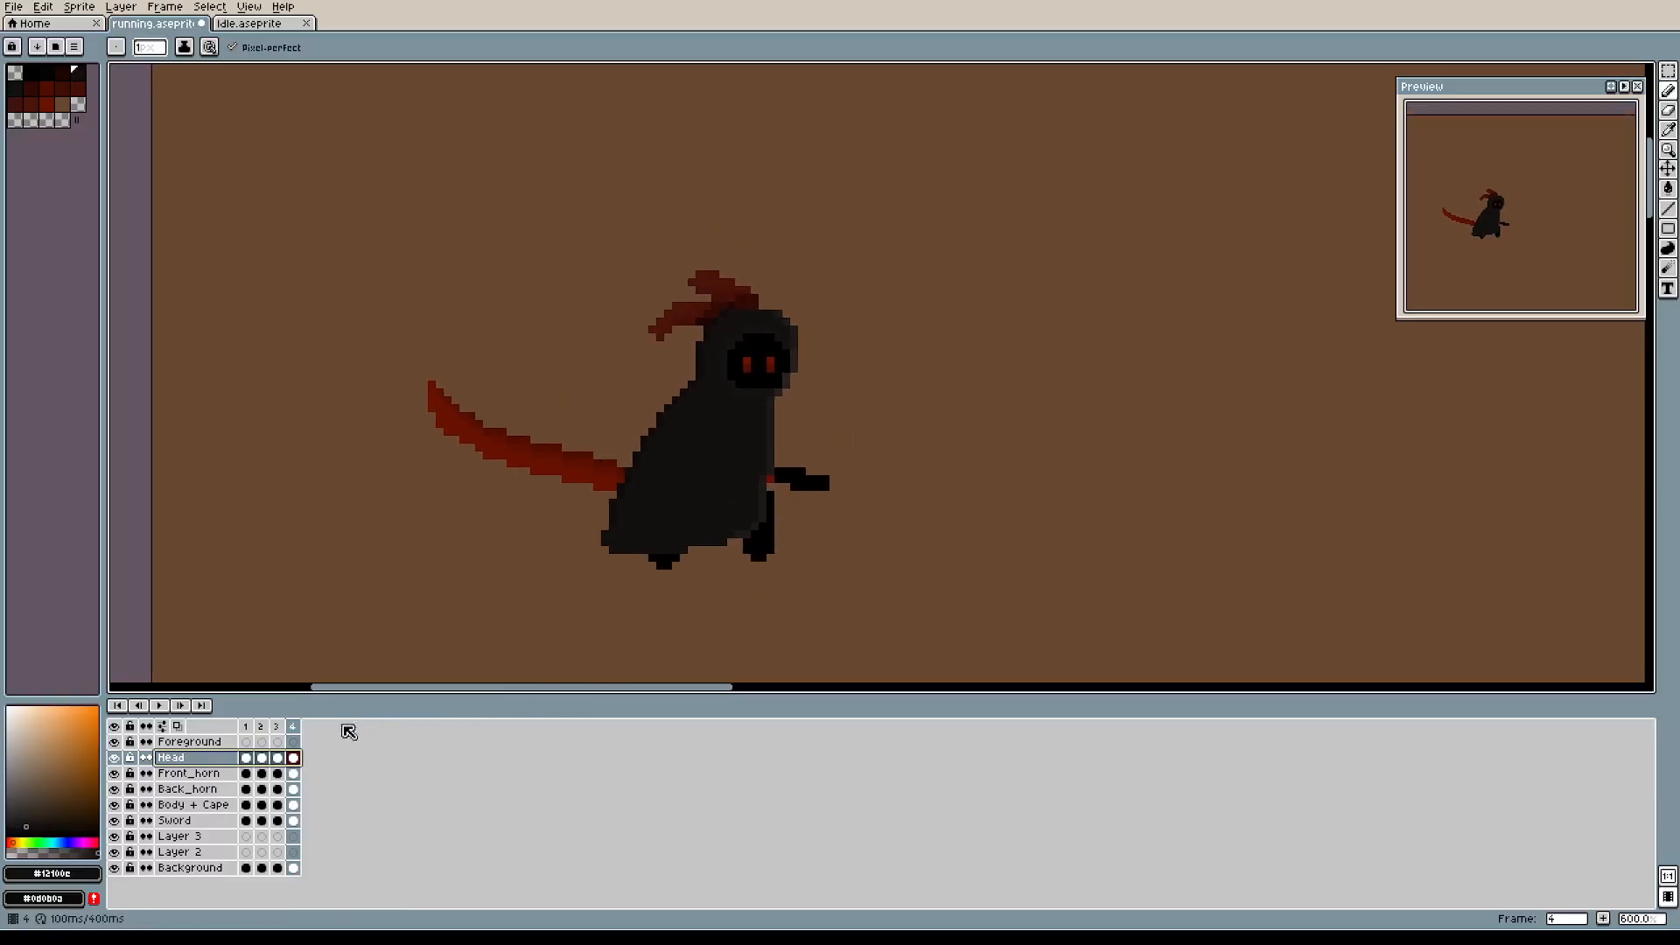
{"action": "left_click", "coordinate": [293, 727]}
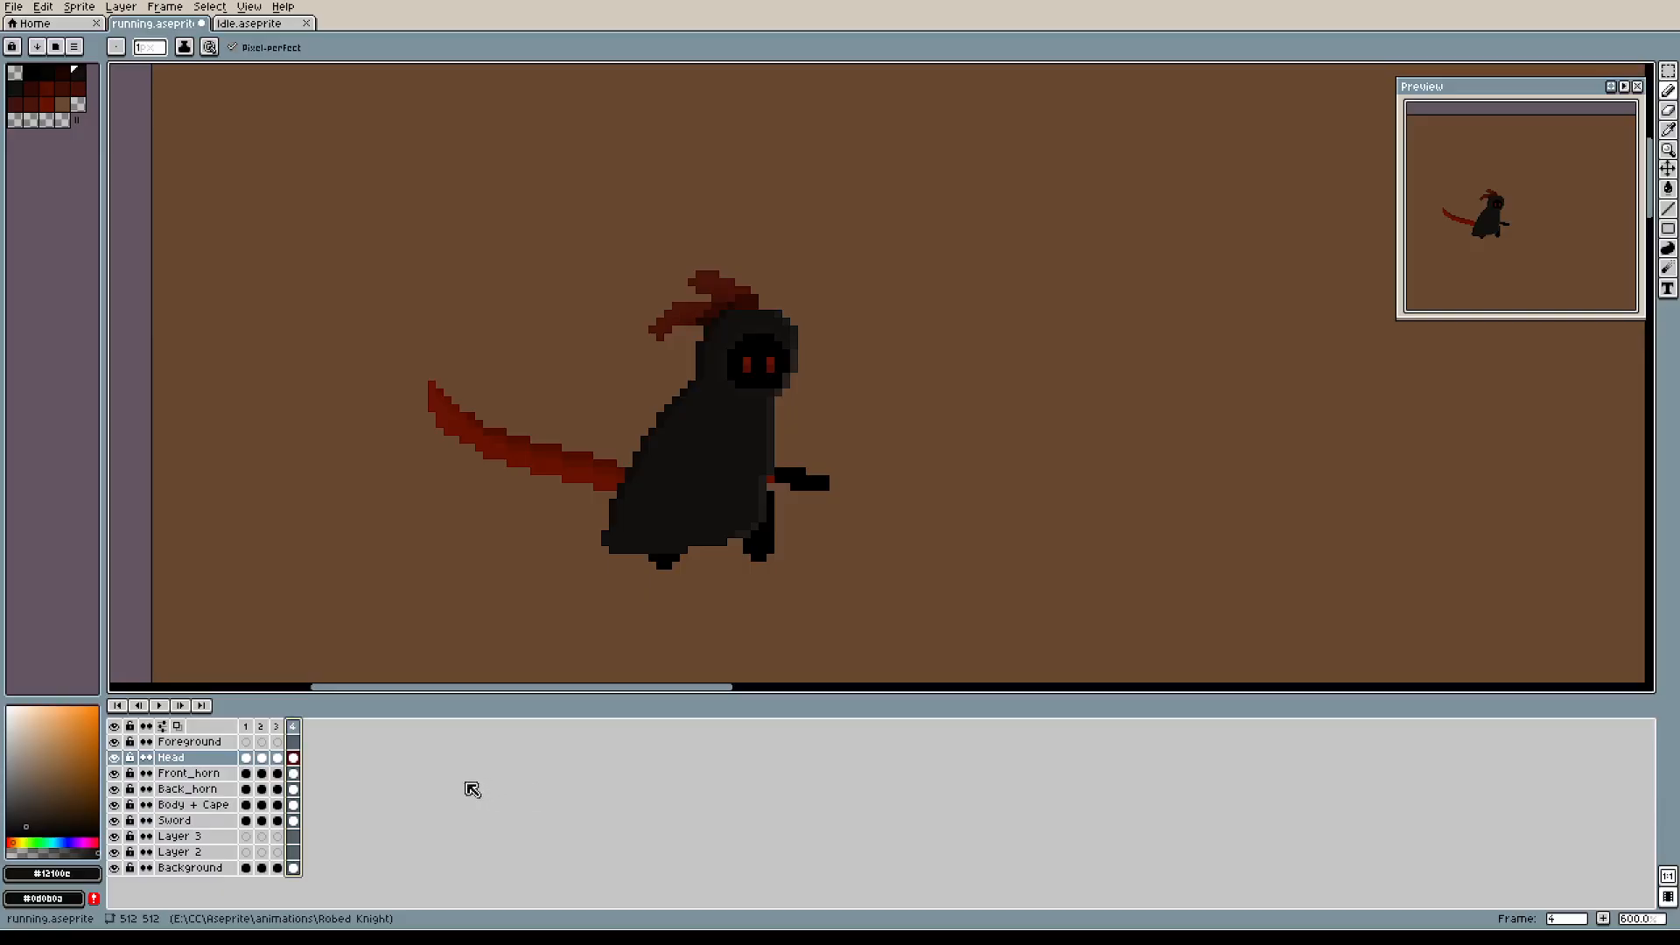
Delete the fourth frame of the running animation.
{"action": "key", "text": "alt+Delete"}
{"action": "scroll", "coordinate": [801, 480], "scroll_direction": "up", "scroll_amount": 3}
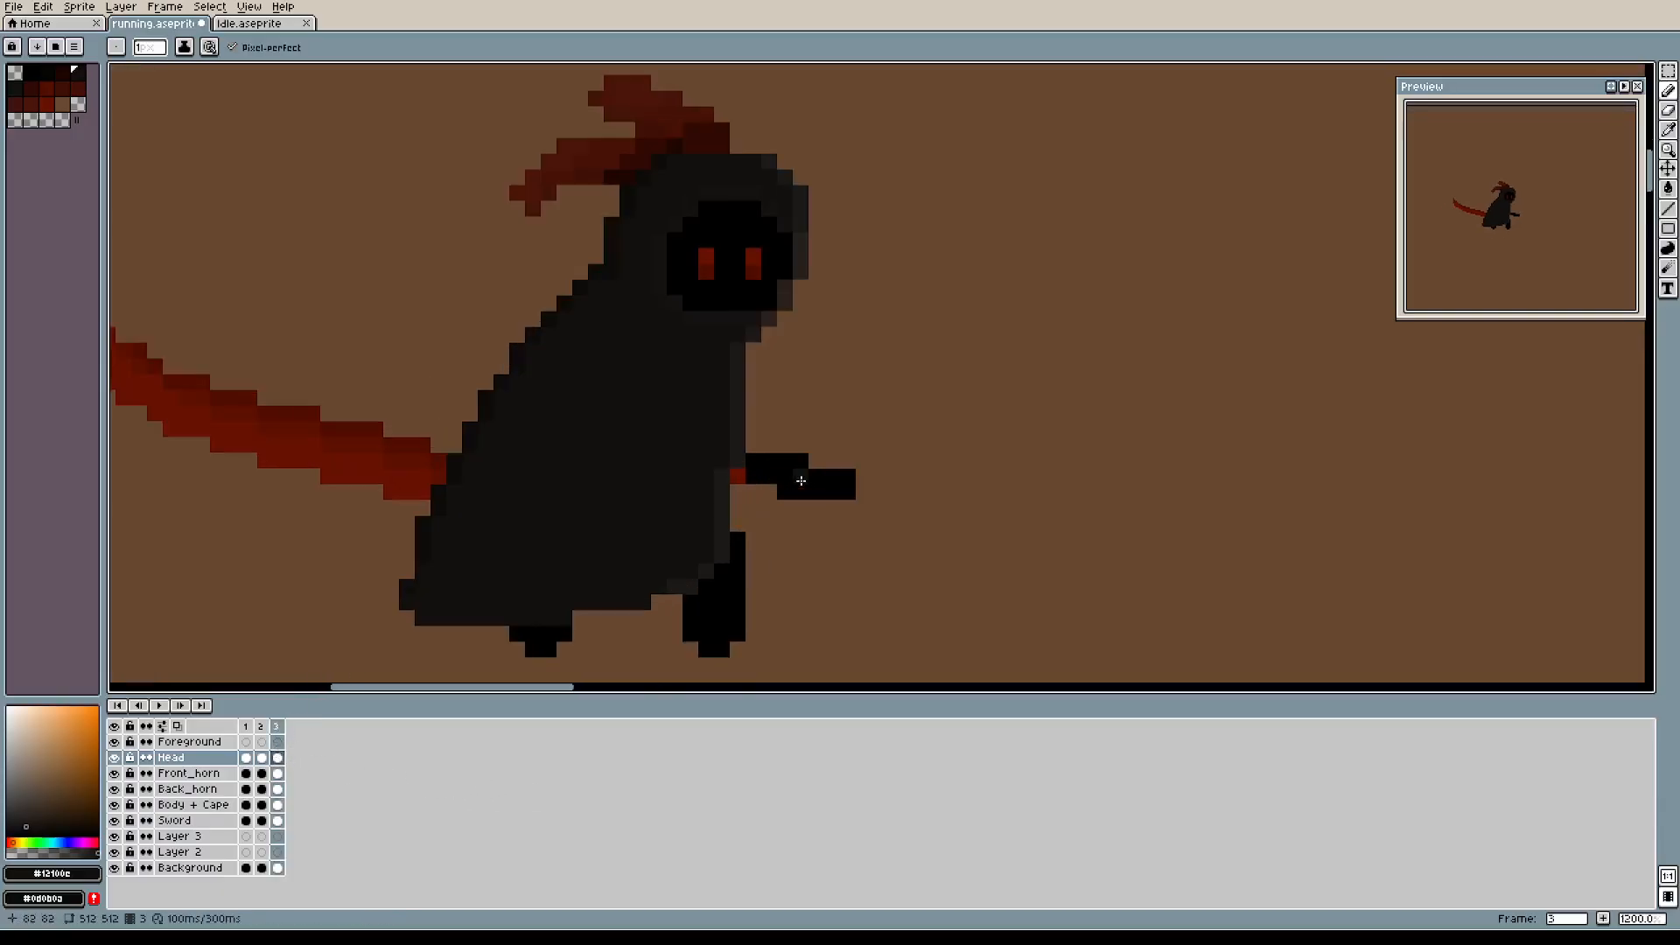
{"action": "scroll", "coordinate": [801, 480], "scroll_direction": "down", "scroll_amount": 1}
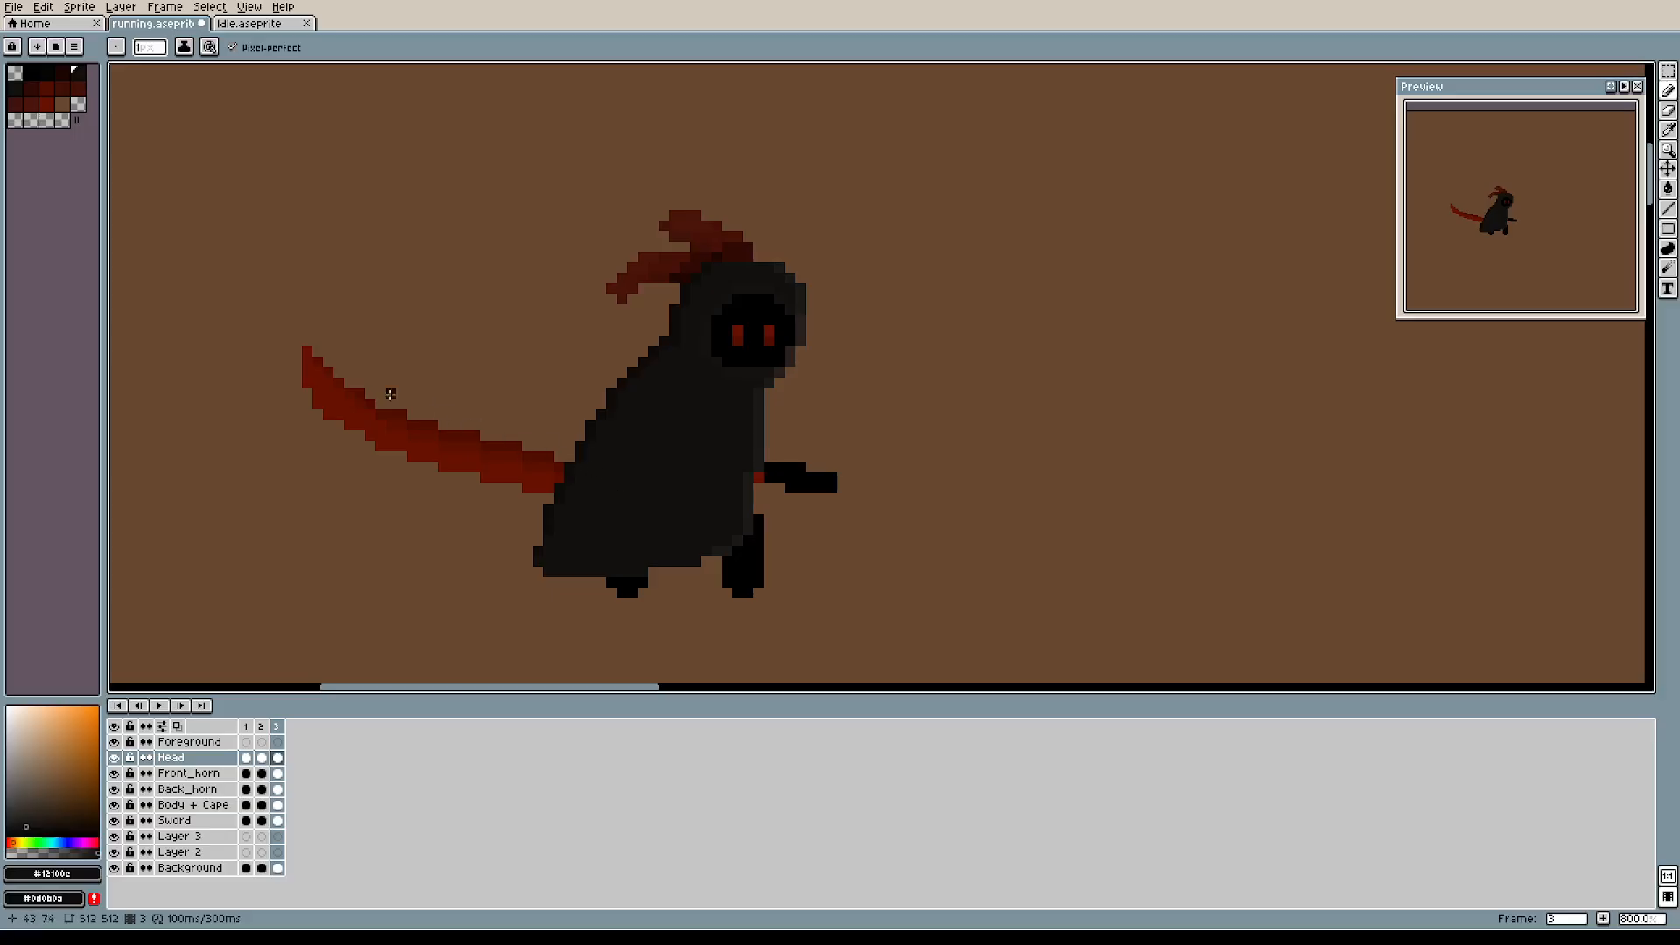
Compare the knight's poses across frames 1, 2 and 3.
{"action": "left_click", "coordinate": [261, 727]}
{"action": "left_click", "coordinate": [245, 727]}
{"action": "left_click", "coordinate": [260, 727]}
{"action": "left_click", "coordinate": [275, 727]}
{"action": "left_click", "coordinate": [247, 727]}
{"action": "left_click", "coordinate": [261, 728]}
{"action": "left_click", "coordinate": [278, 727]}
{"action": "left_click", "coordinate": [246, 727]}
{"action": "left_click", "coordinate": [278, 727]}
{"action": "left_click", "coordinate": [246, 727]}
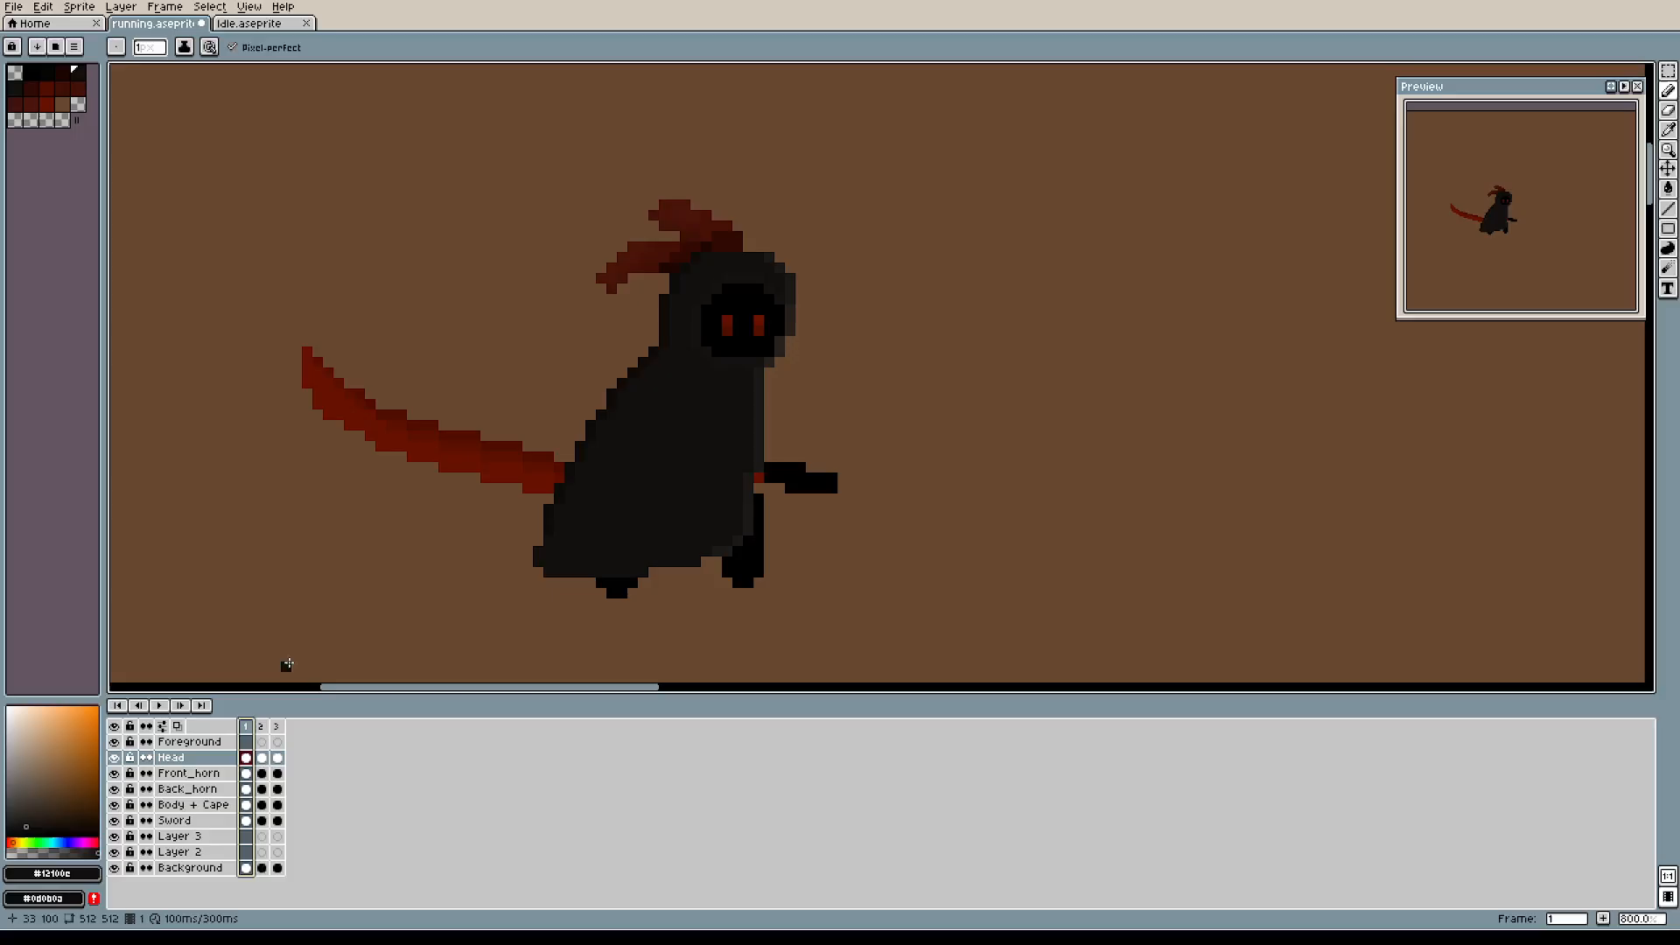
Duplicate each of the three running frames in place to make a six-frame animation.
{"action": "key", "text": "i"}
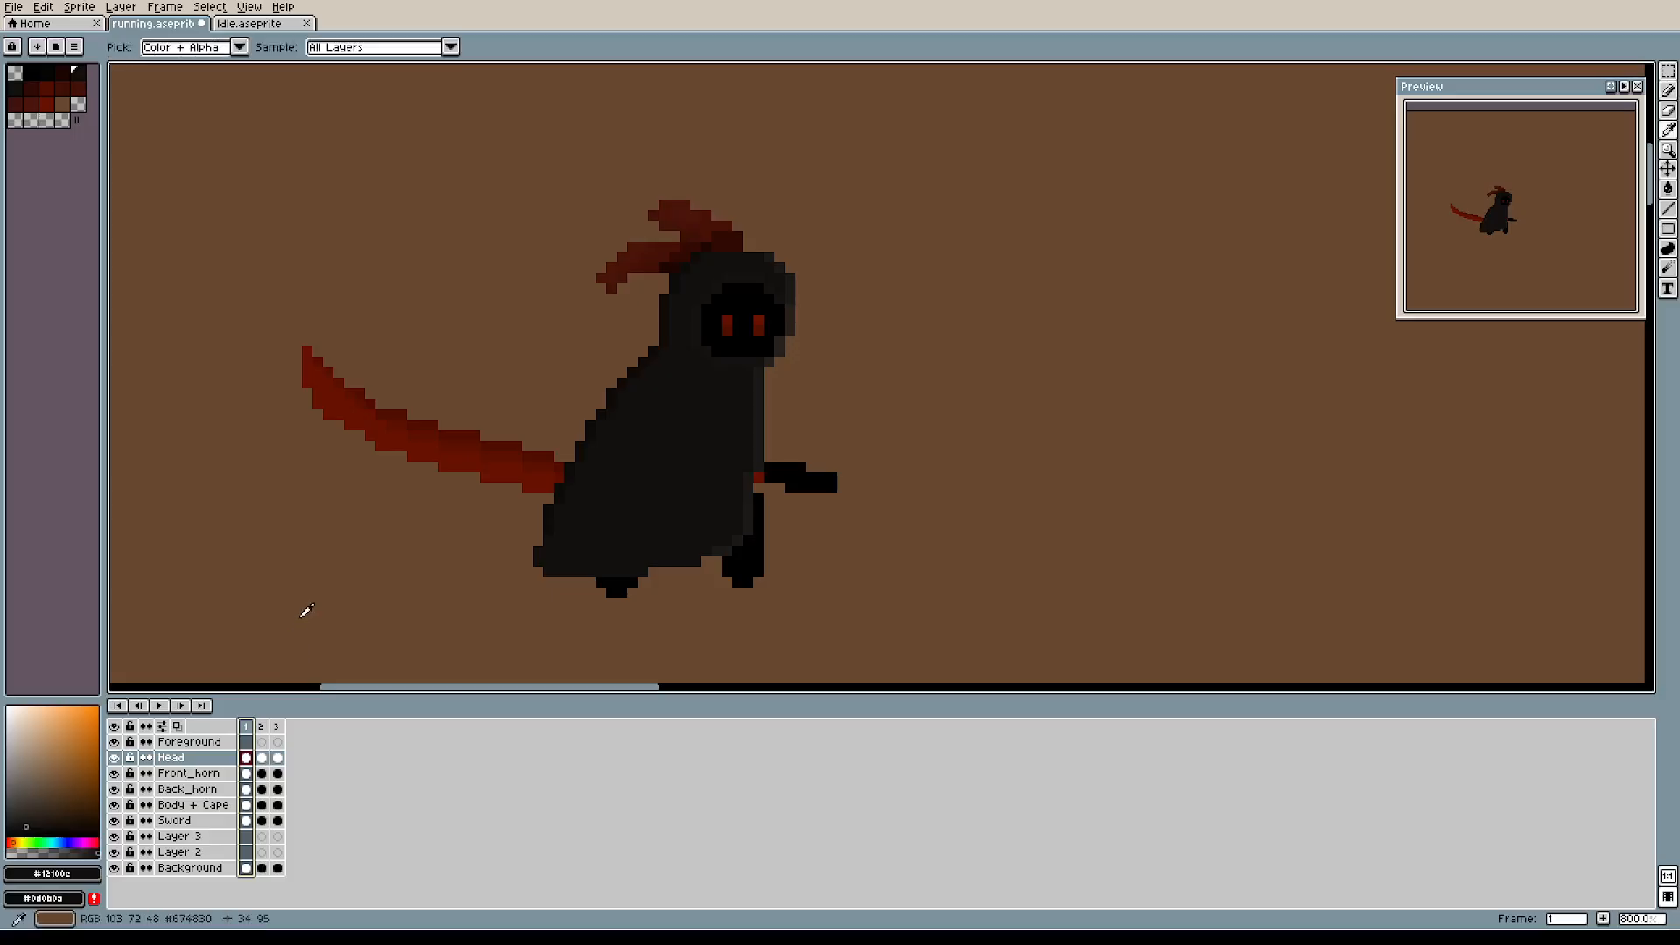
{"action": "key", "text": "alt+n"}
{"action": "key", "text": "b"}
{"action": "key", "text": "Right"}
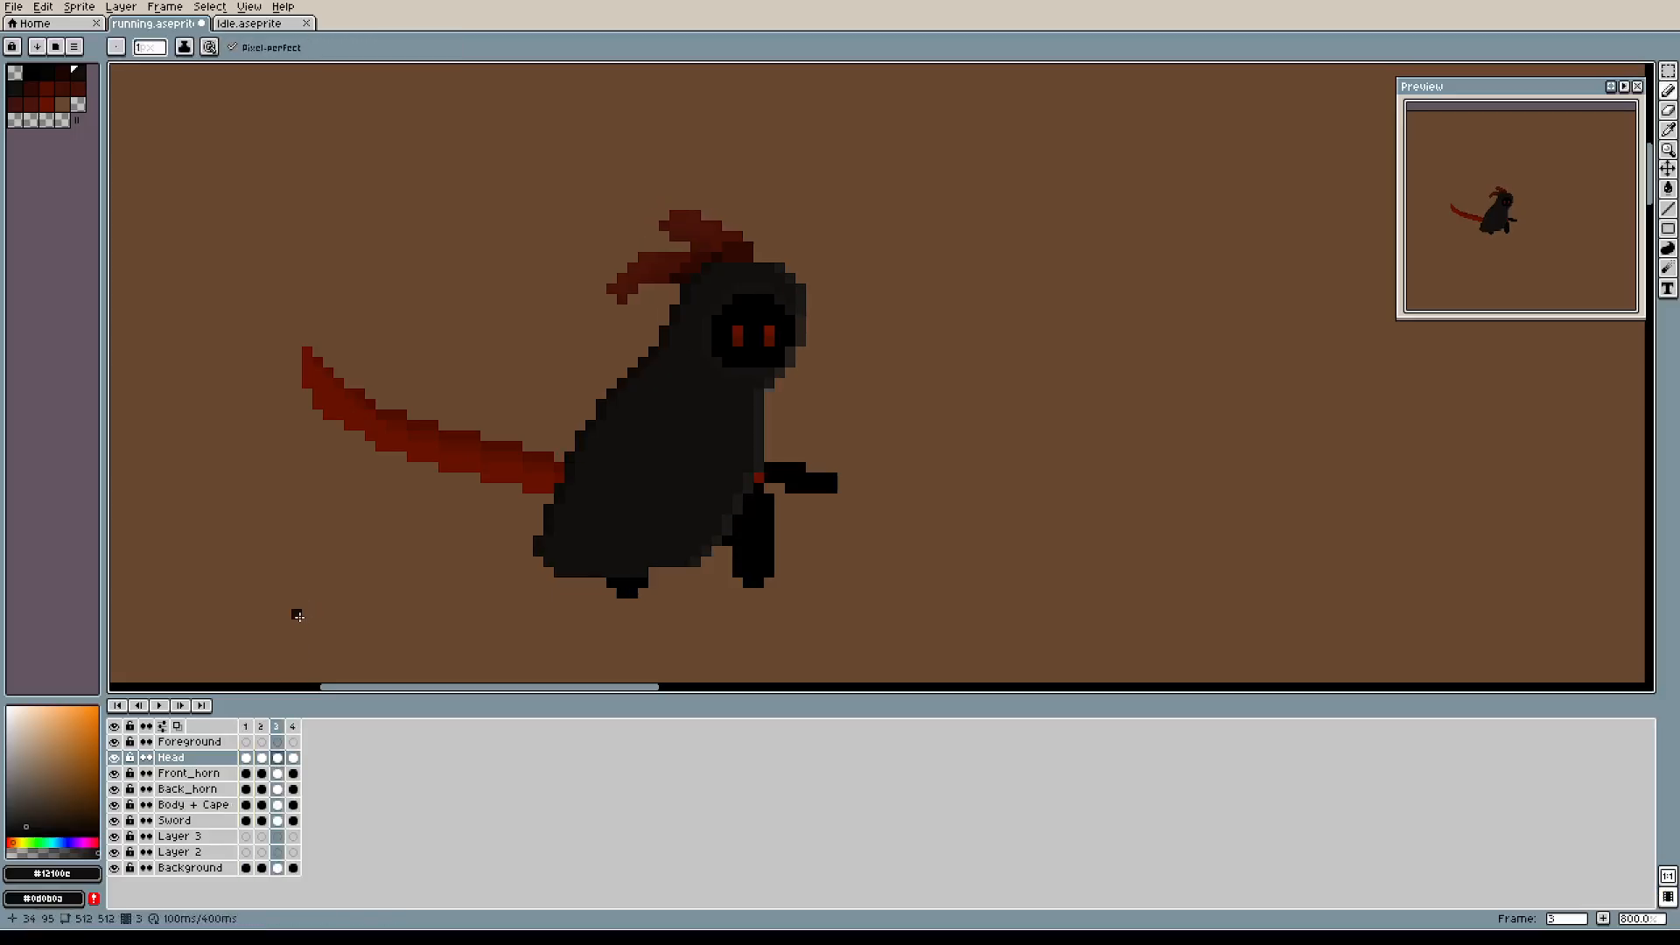
{"action": "key", "text": "alt+n"}
{"action": "key", "text": "Right"}
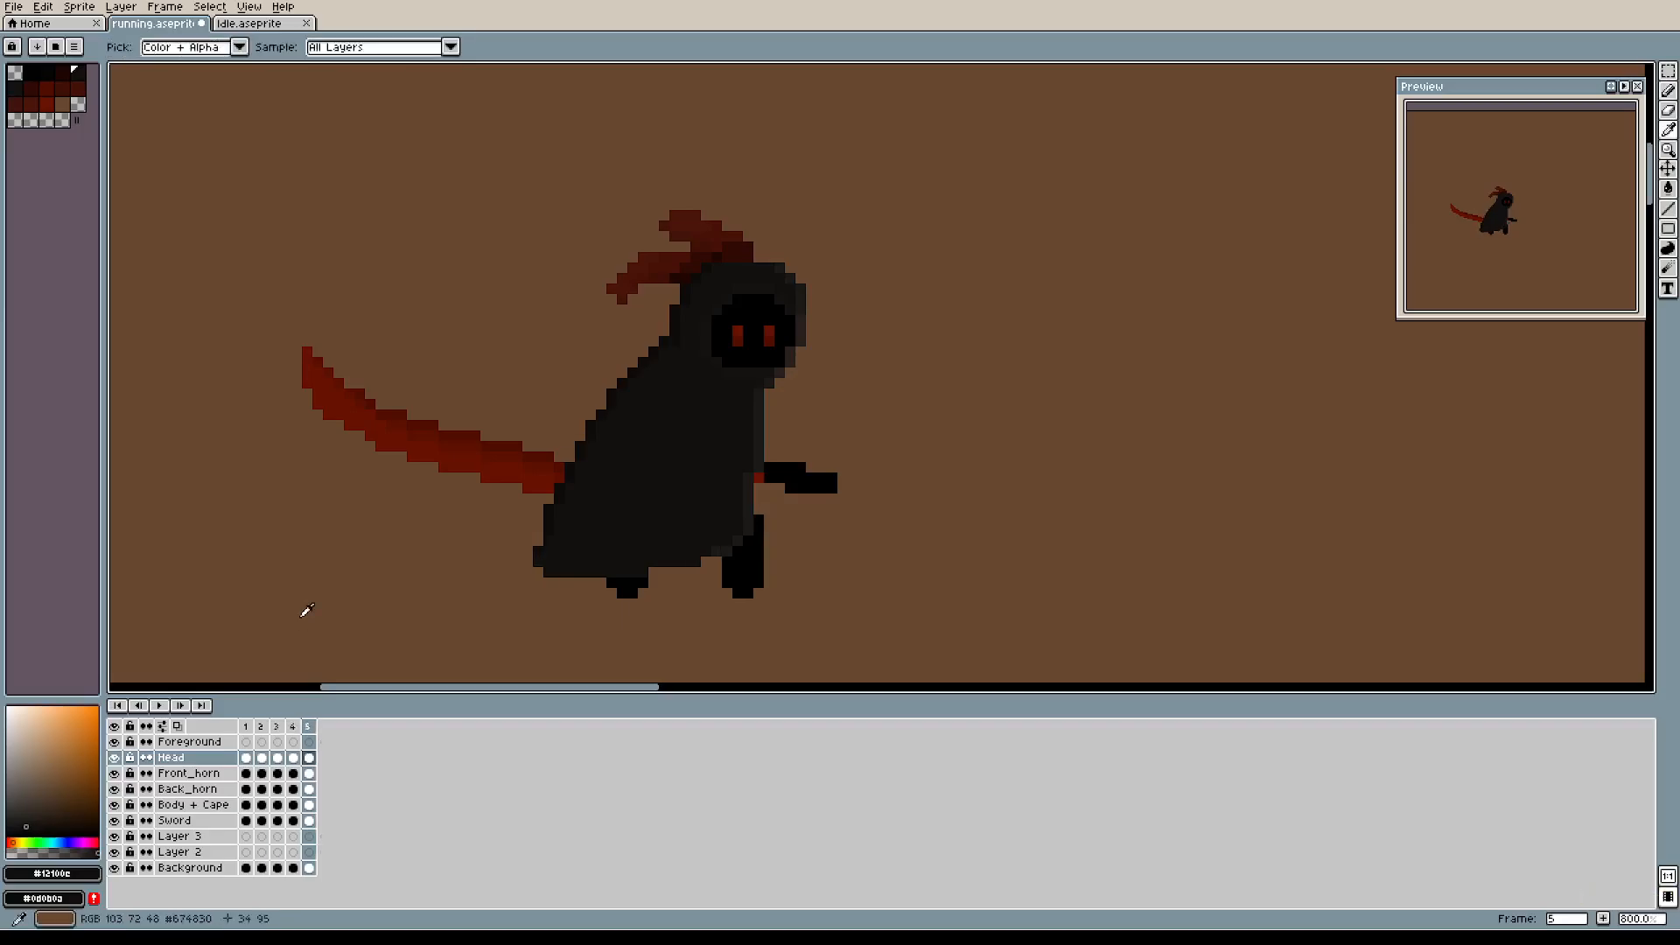
{"action": "key", "text": "alt+n"}
{"action": "key", "text": "b"}
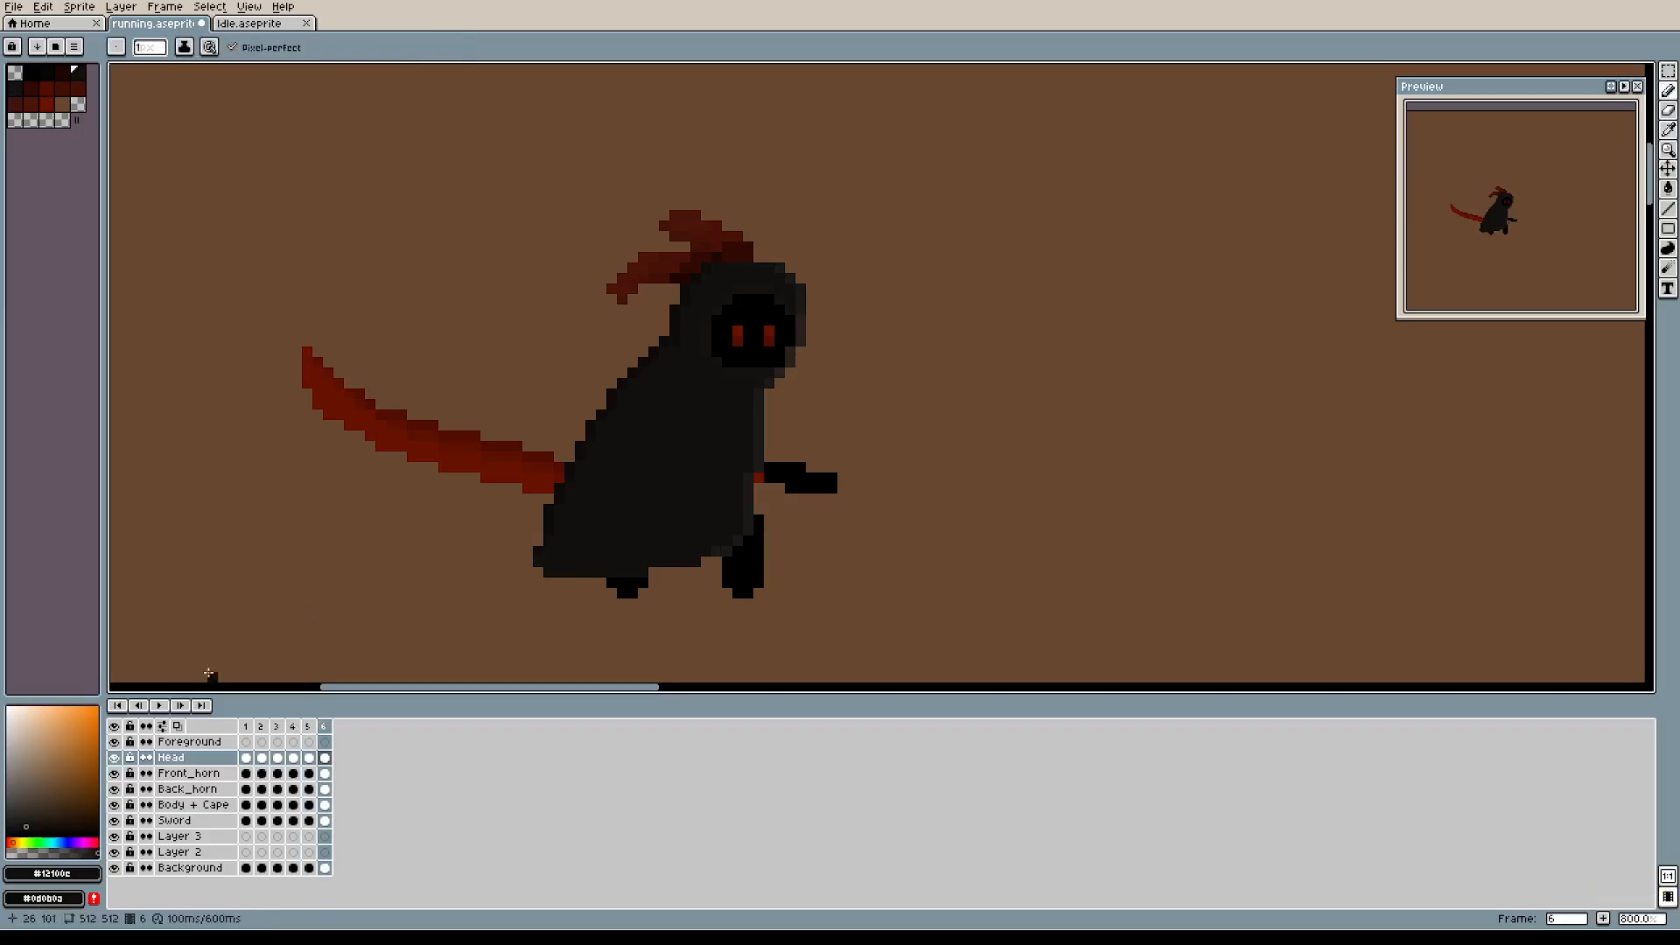
Play the animation from frame 1 to check its timing, and stop playback.
{"action": "left_click", "coordinate": [242, 727]}
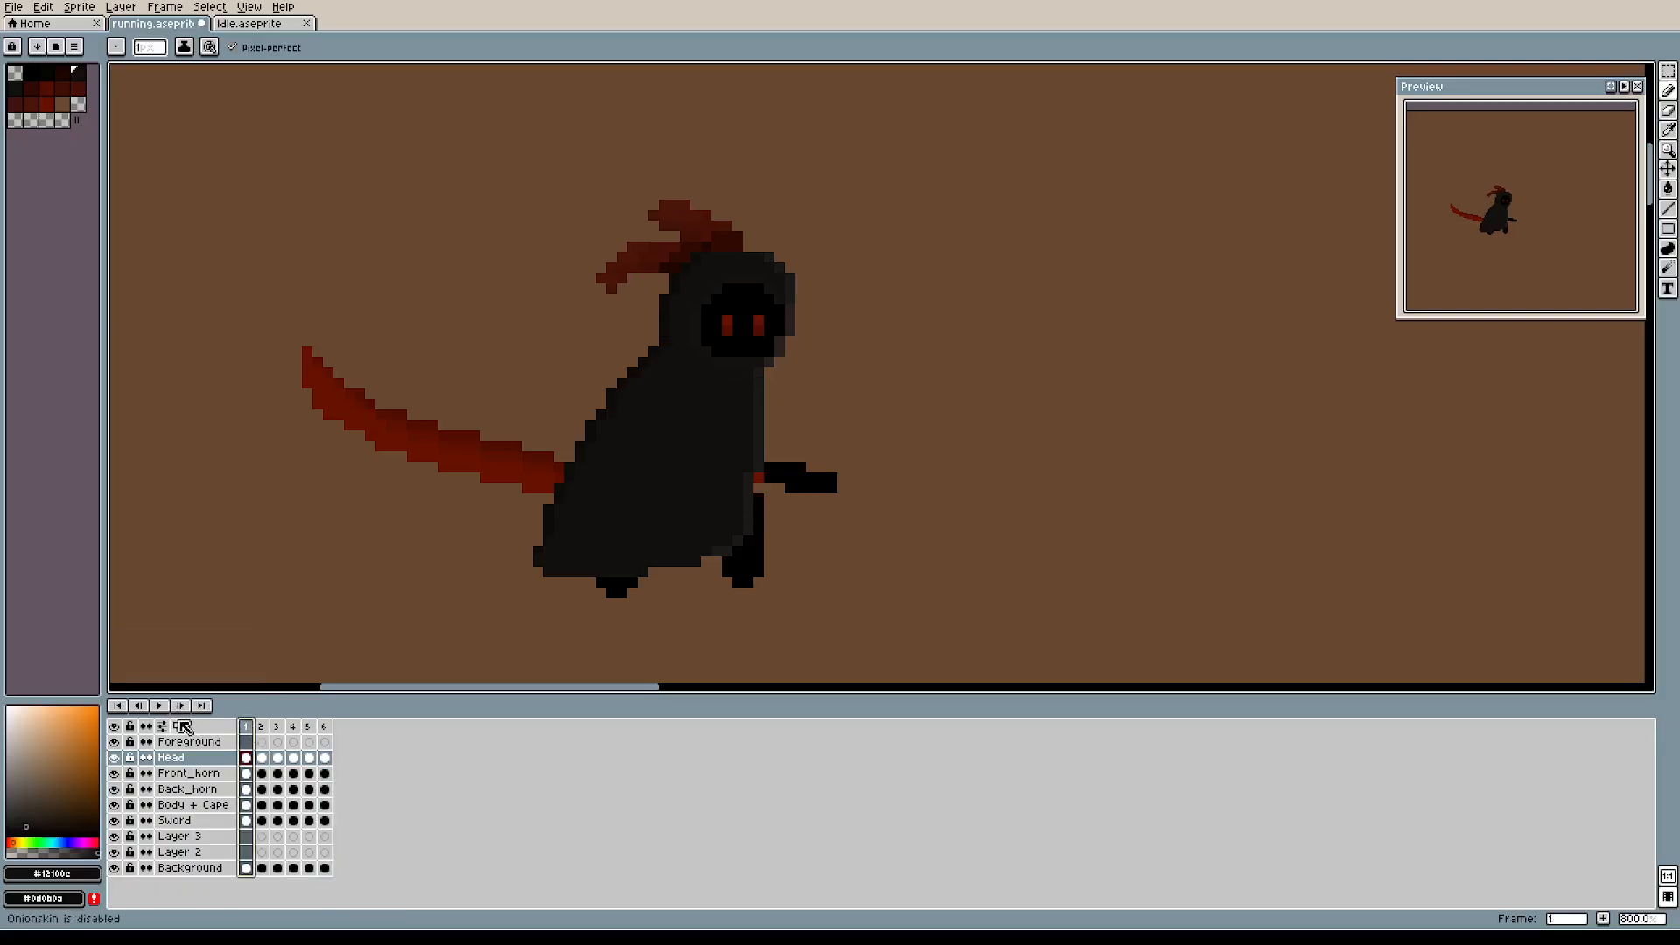
{"action": "left_click", "coordinate": [158, 706]}
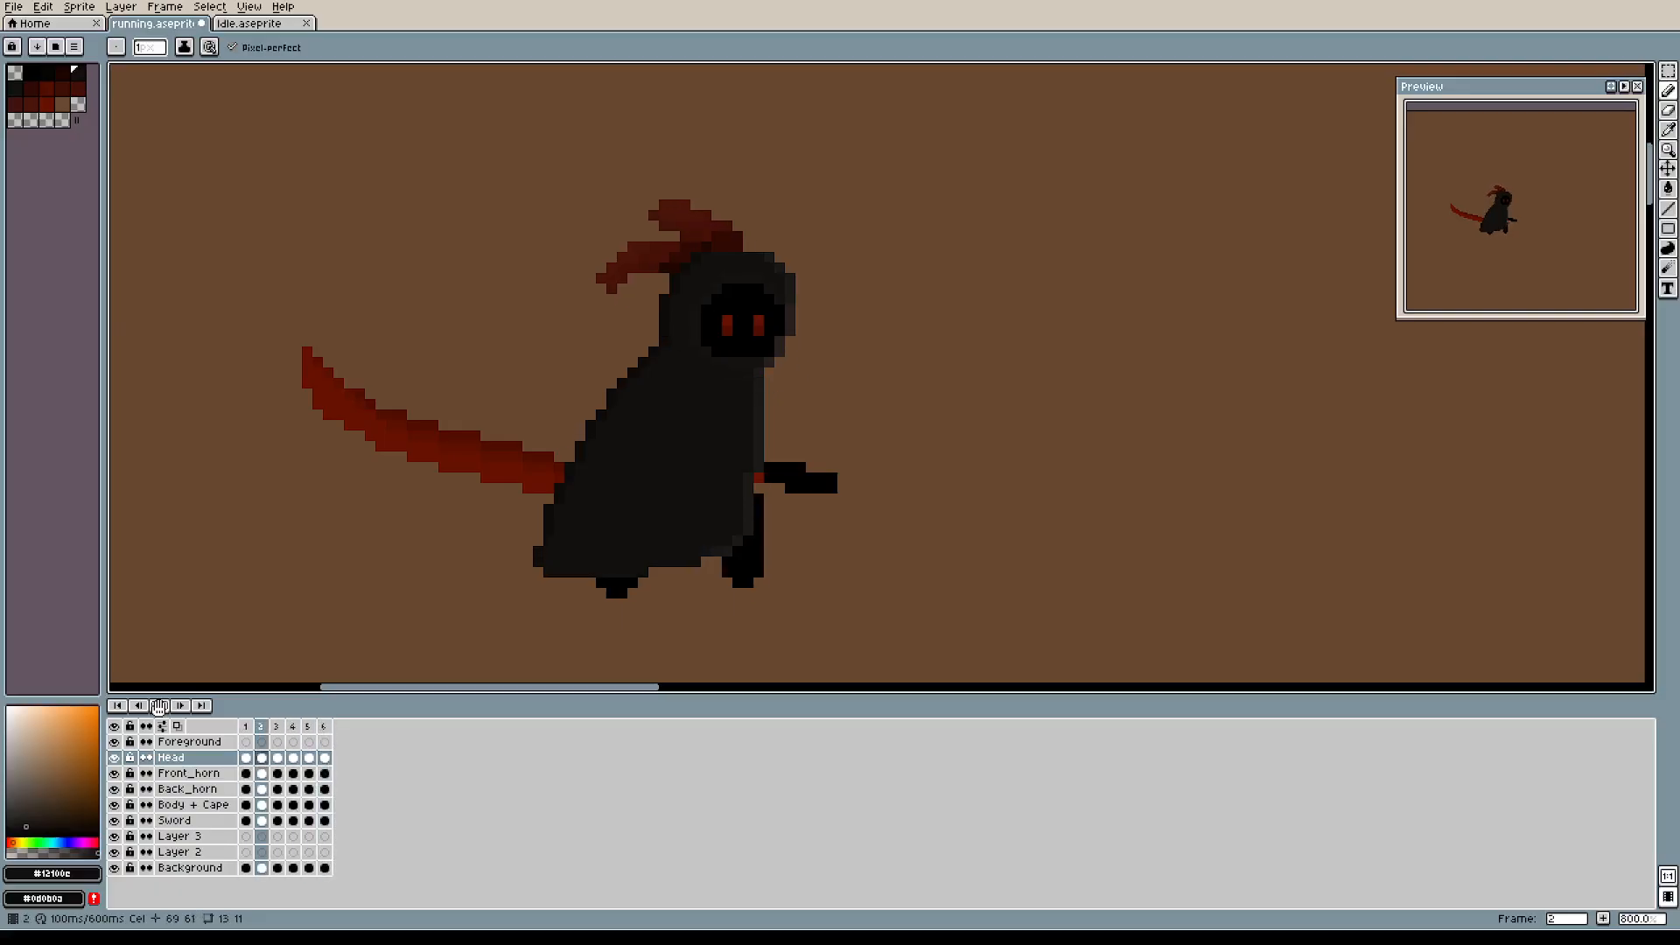
{"action": "left_click", "coordinate": [158, 706]}
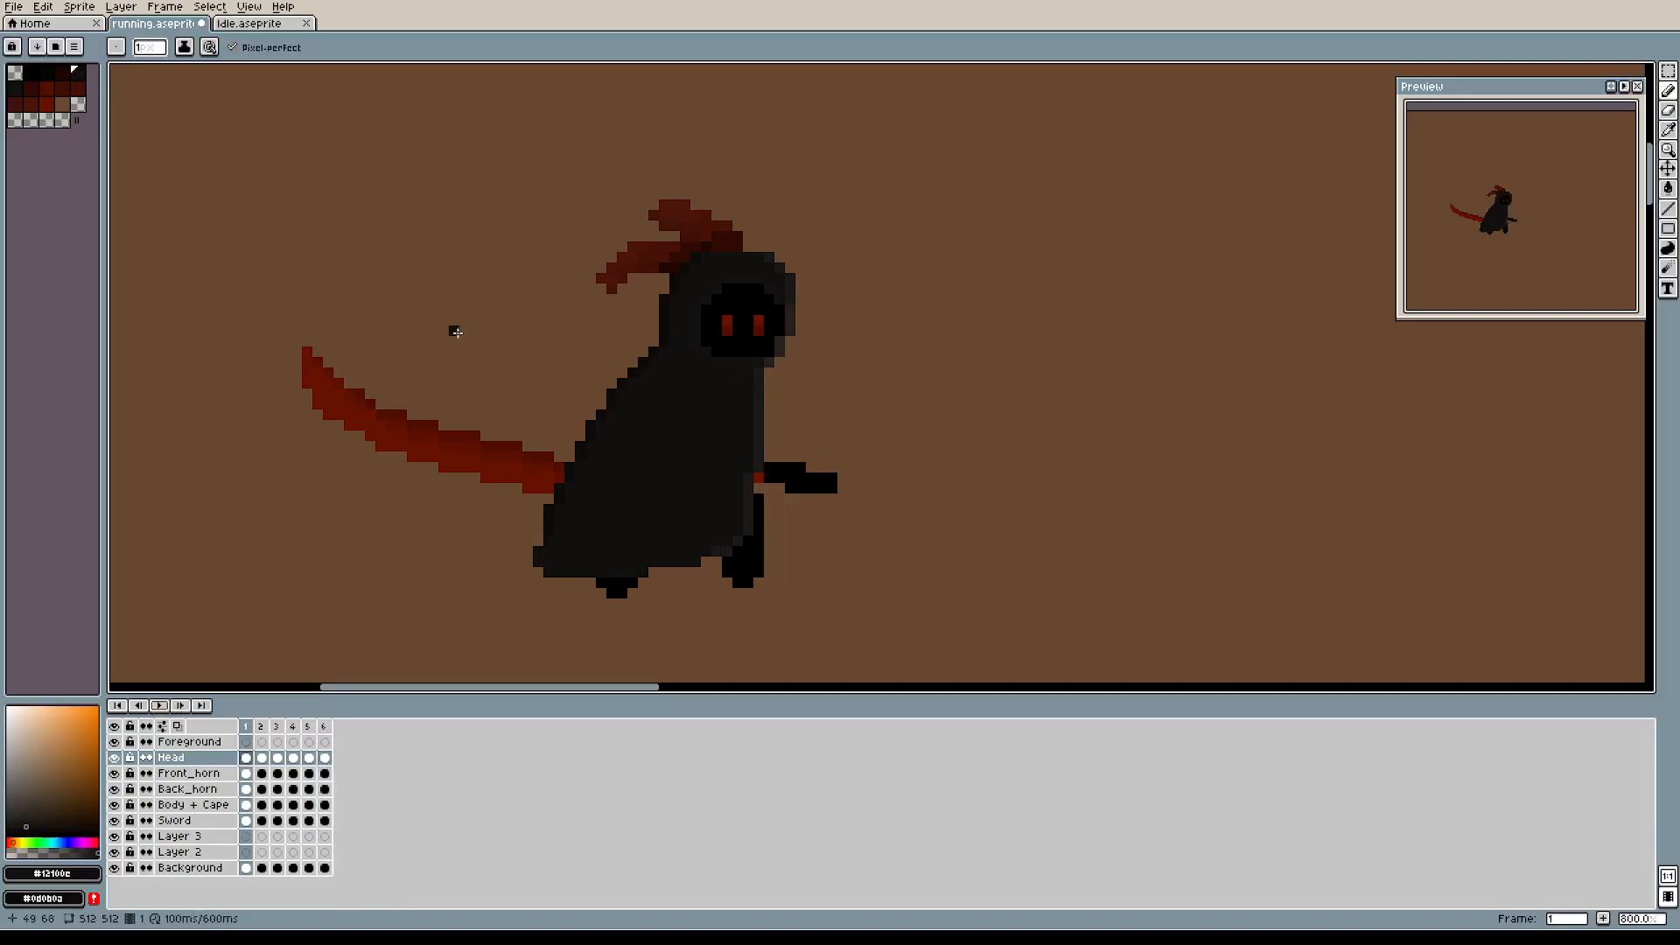
On the Sword layer of frame 2, enclose the sword and arm in a rectangular selection of 67 × 23 pixels.
{"action": "left_click_drag", "start_coordinate": [461, 295], "coordinate": [478, 268]}
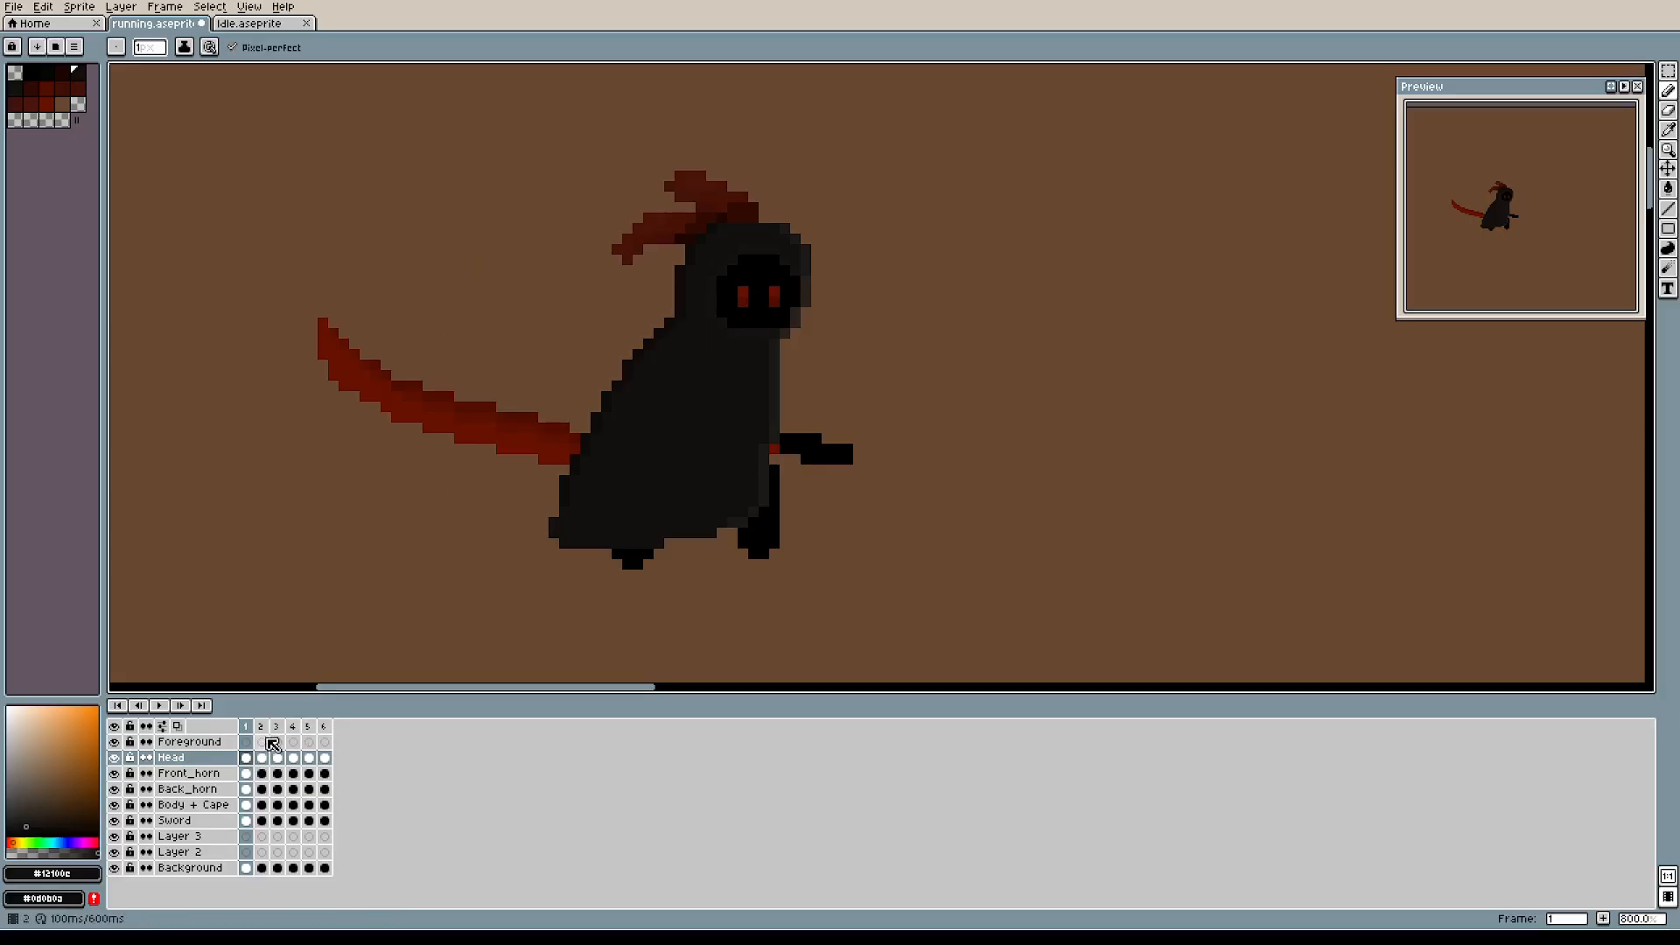
{"action": "left_click", "coordinate": [260, 726]}
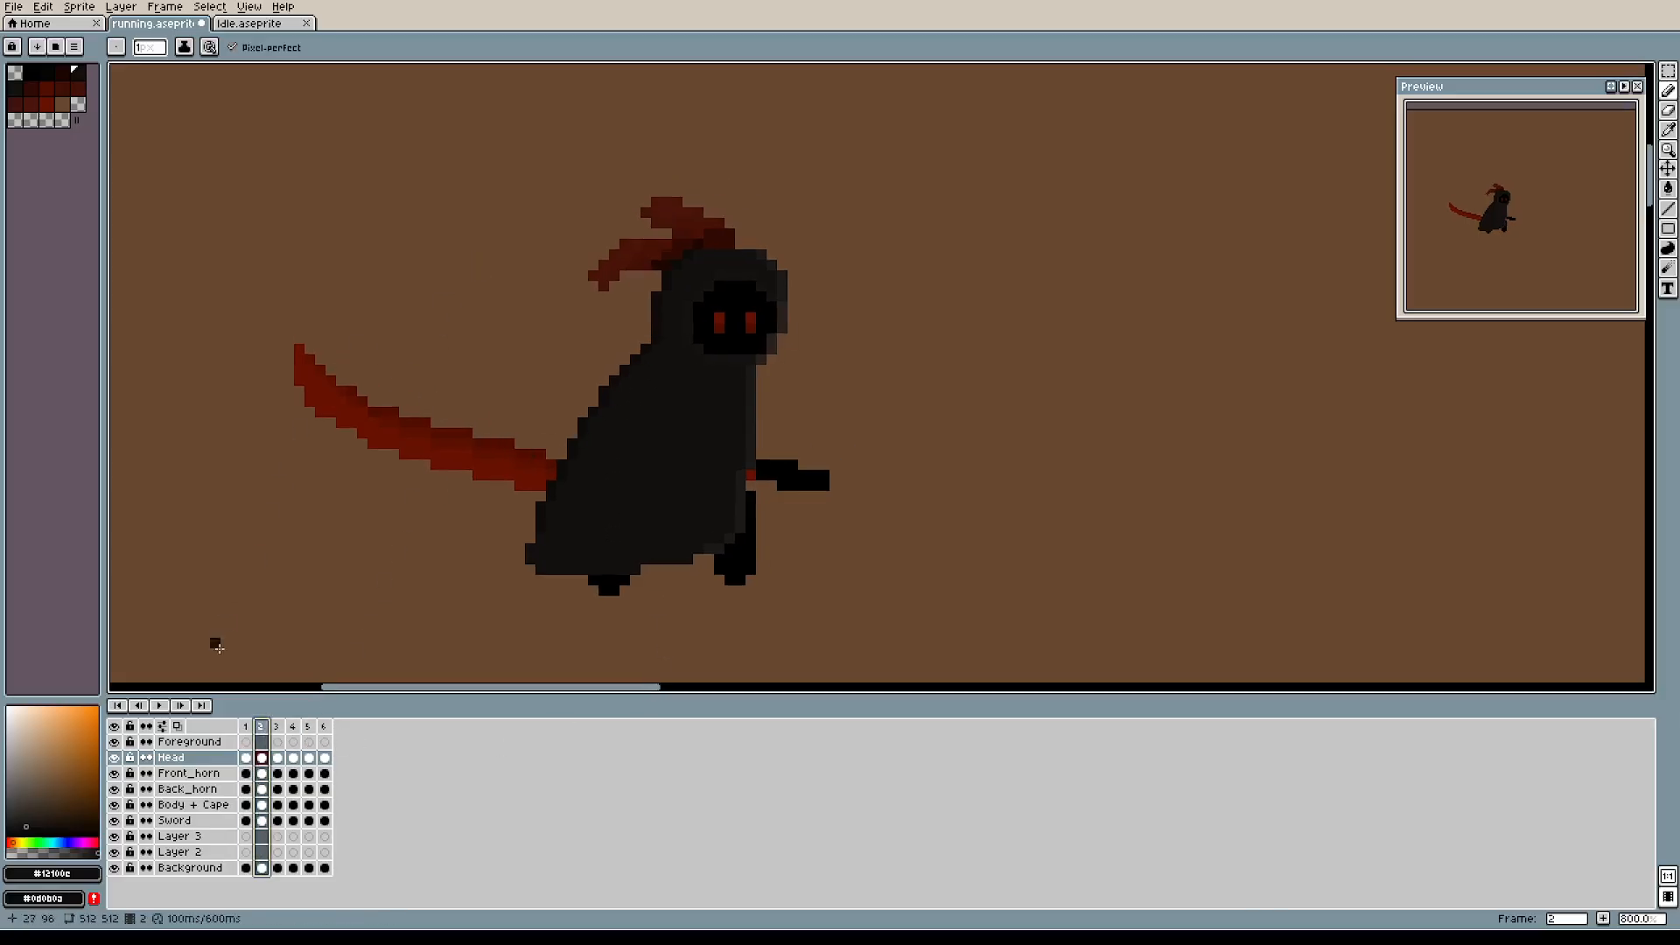
{"action": "scroll", "coordinate": [278, 445], "scroll_direction": "up", "scroll_amount": 2}
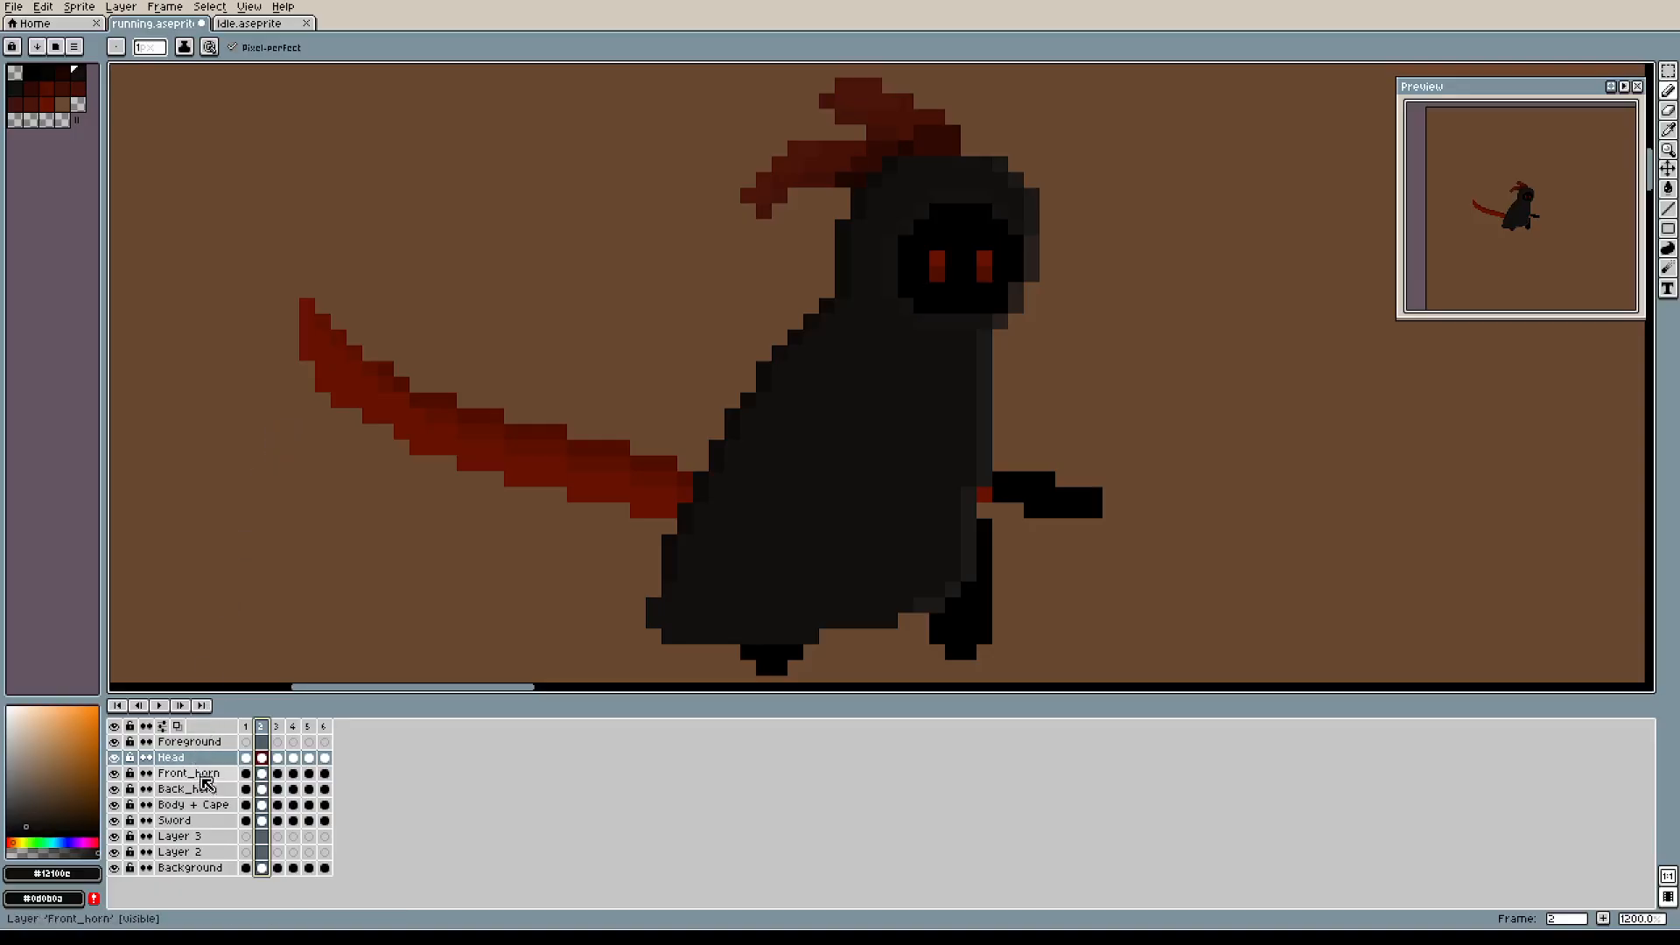
{"action": "left_click", "coordinate": [188, 821]}
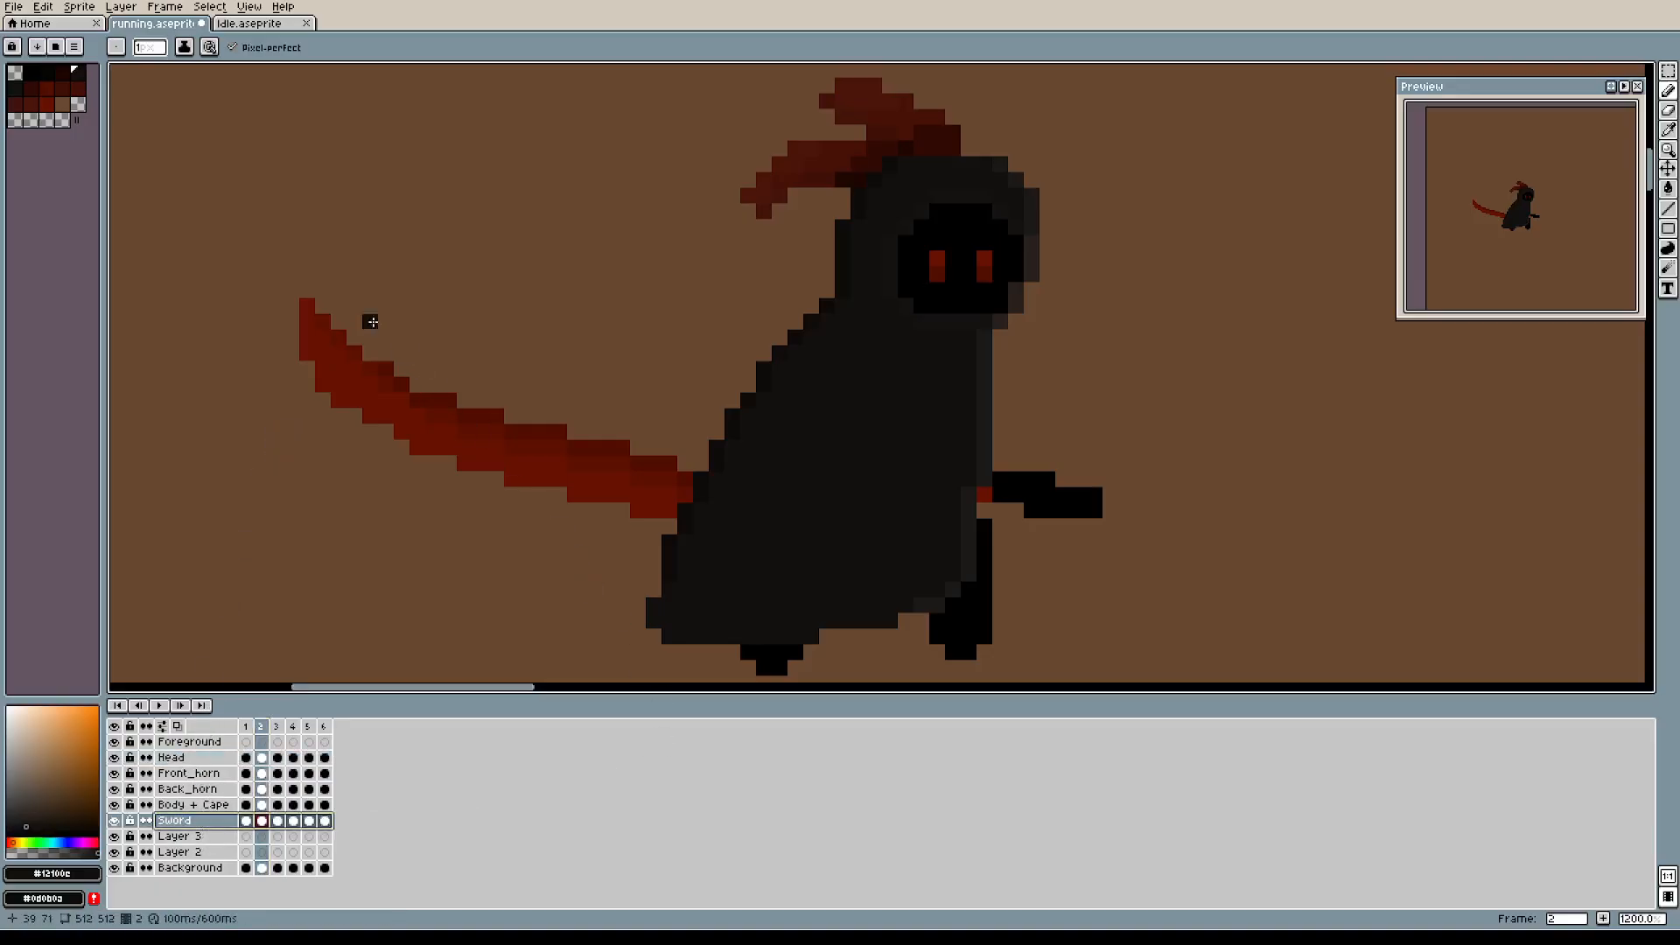
{"action": "key", "text": "i"}
{"action": "left_click", "coordinate": [254, 248]}
{"action": "key", "text": "m"}
{"action": "left_click_drag", "start_coordinate": [242, 256], "coordinate": [1294, 615]}
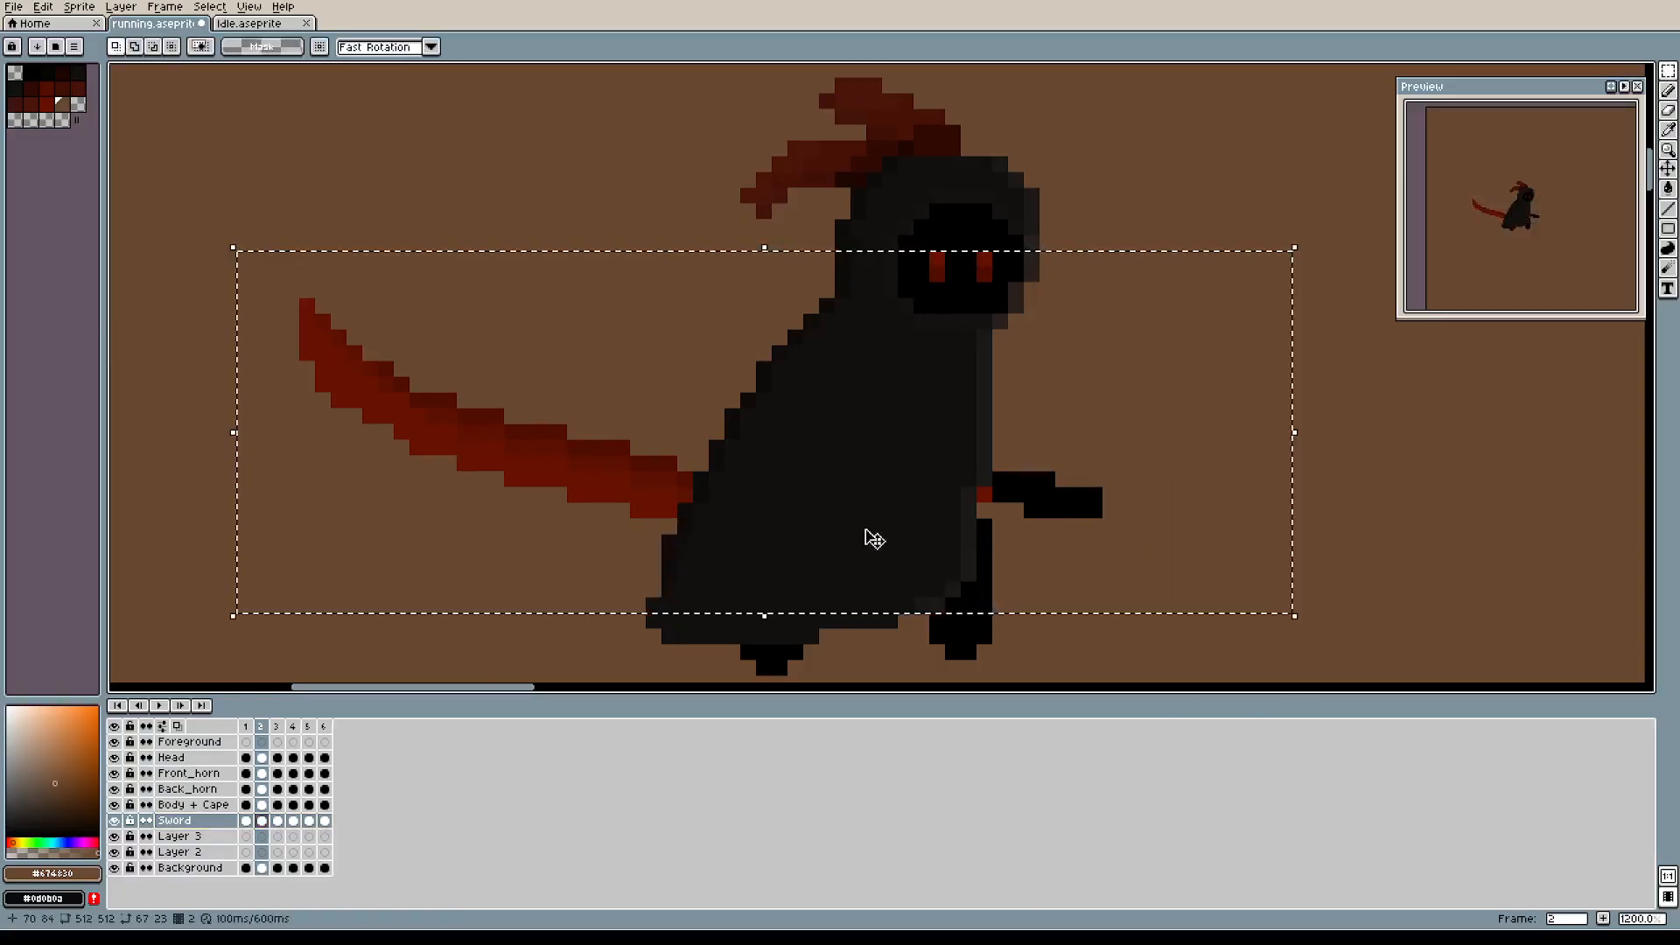
{"action": "scroll", "coordinate": [1406, 461], "scroll_direction": "down", "scroll_amount": 2}
{"action": "left_click_drag", "start_coordinate": [1401, 461], "coordinate": [1290, 531]}
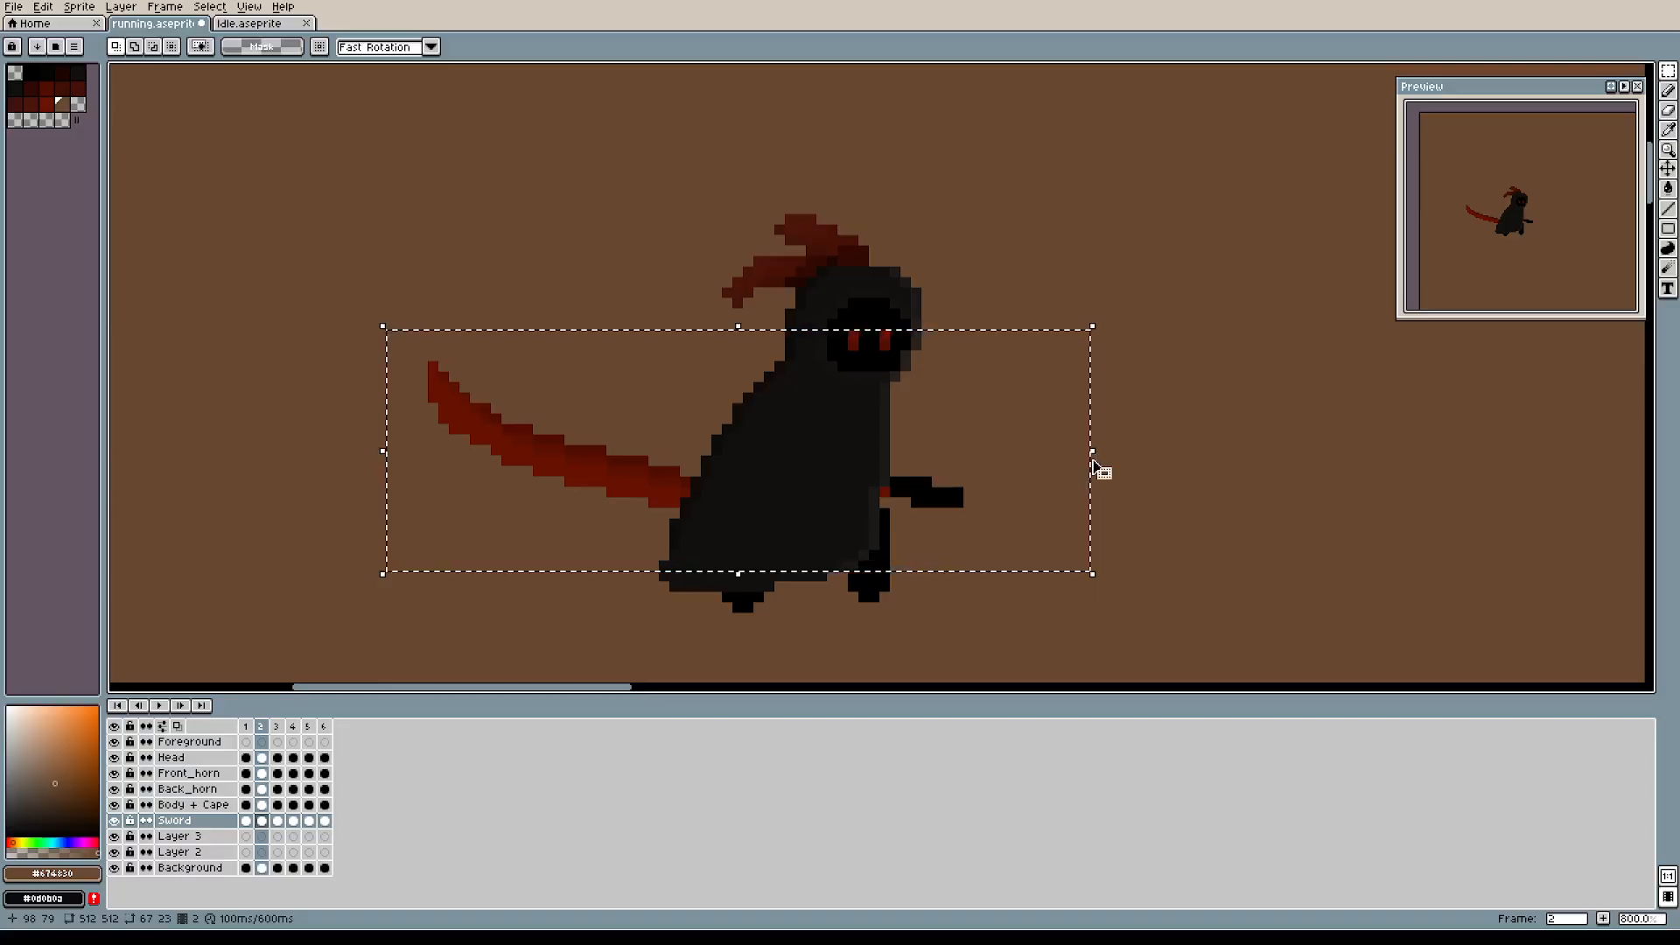
Try flipping the selected sword vertically, flip it back and clear the selection.
{"action": "key", "text": "i"}
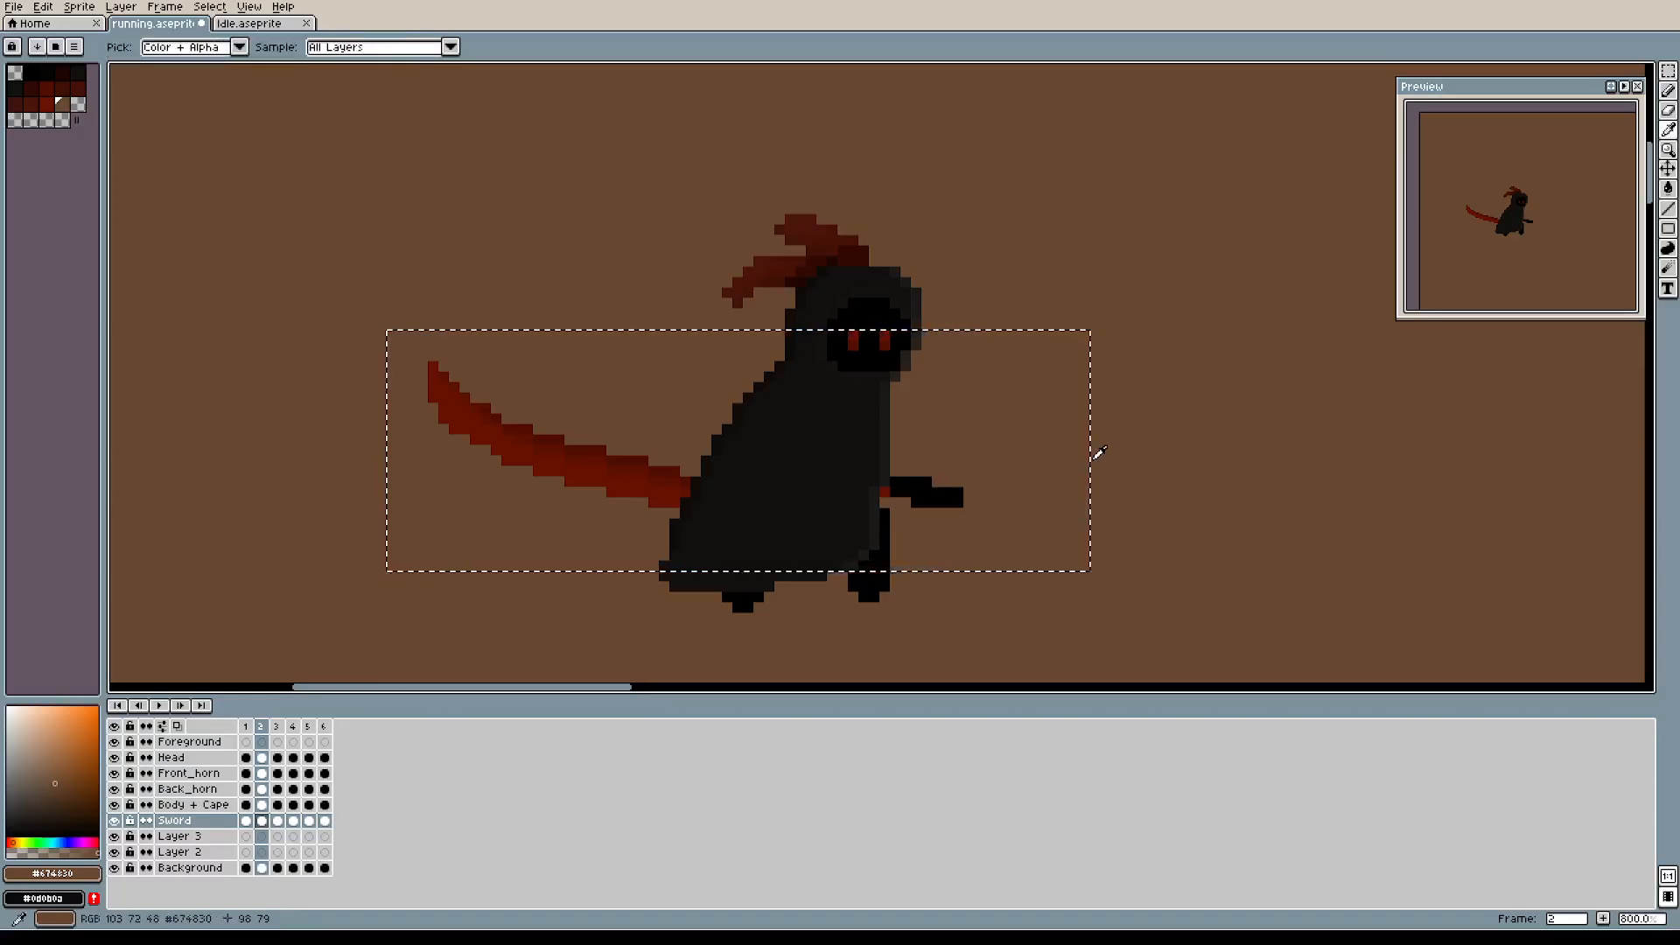
{"action": "key", "text": "alt+v"}
{"action": "key", "text": "Escape"}
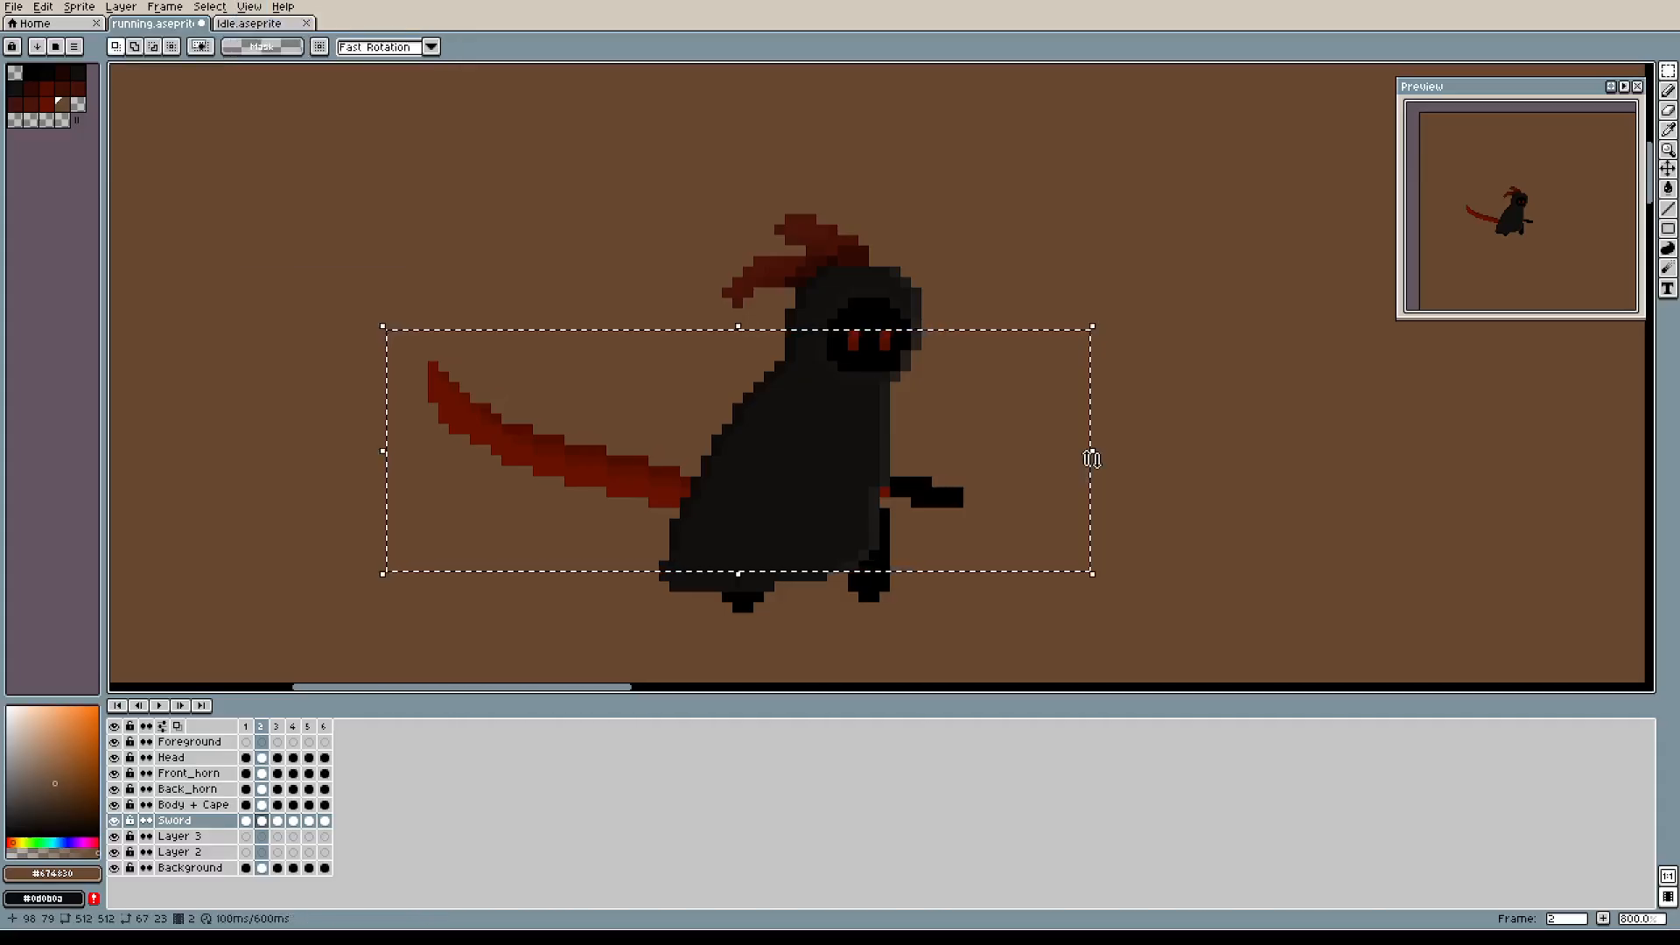
{"action": "key", "text": "shift+v"}
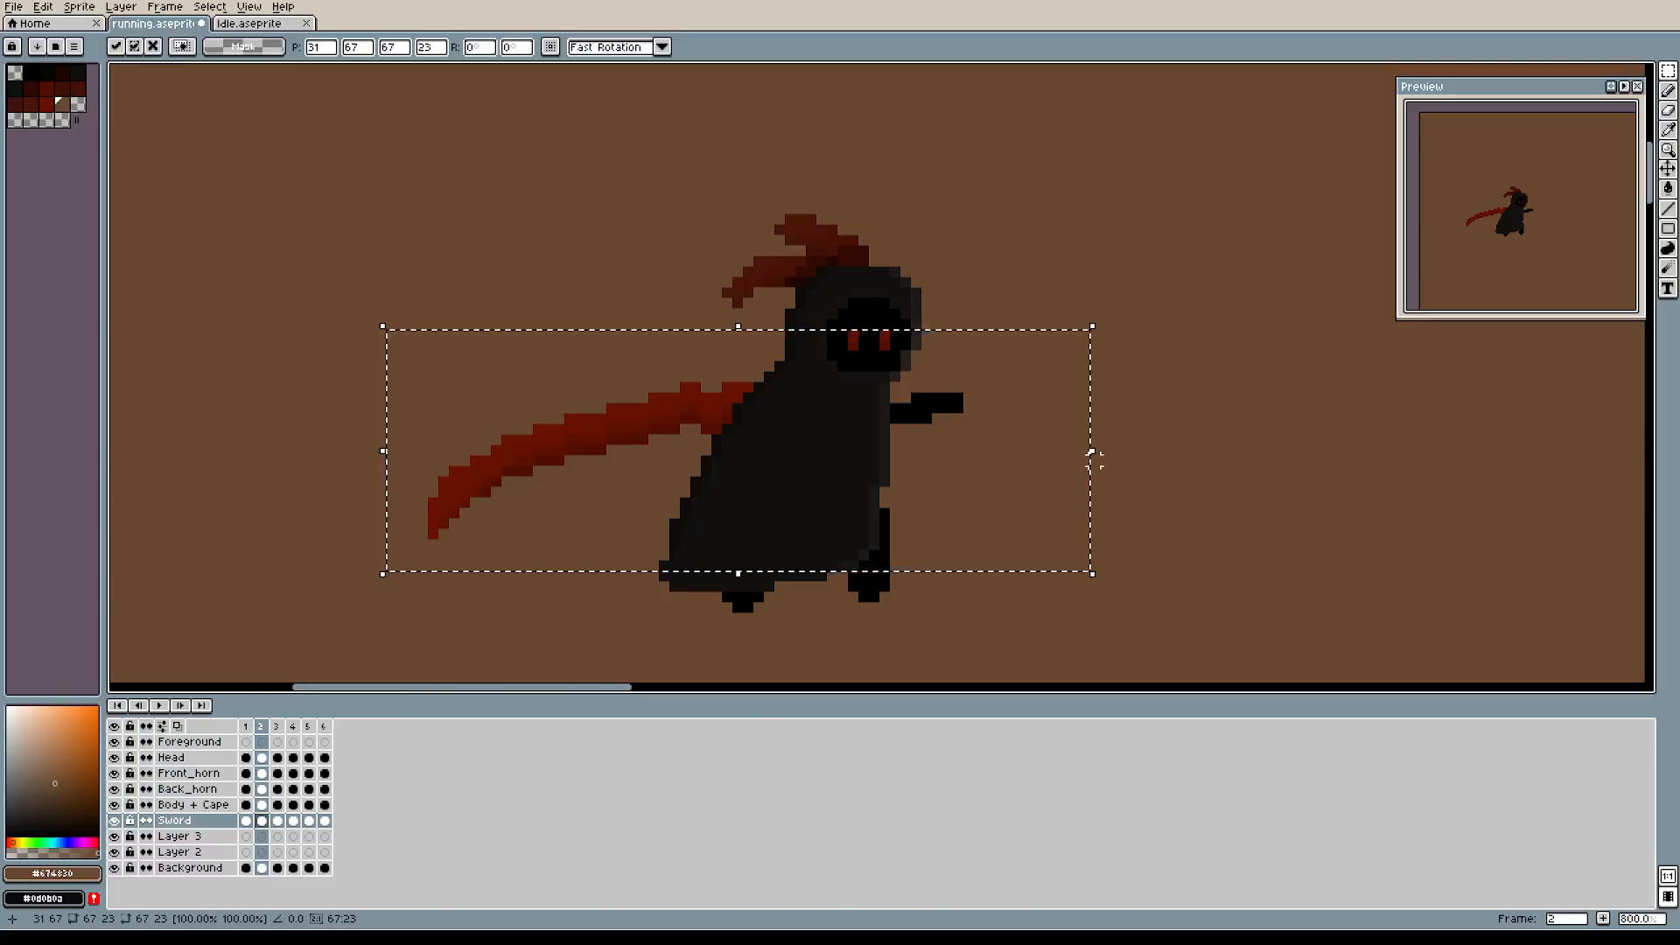
{"action": "key", "text": "shift+v"}
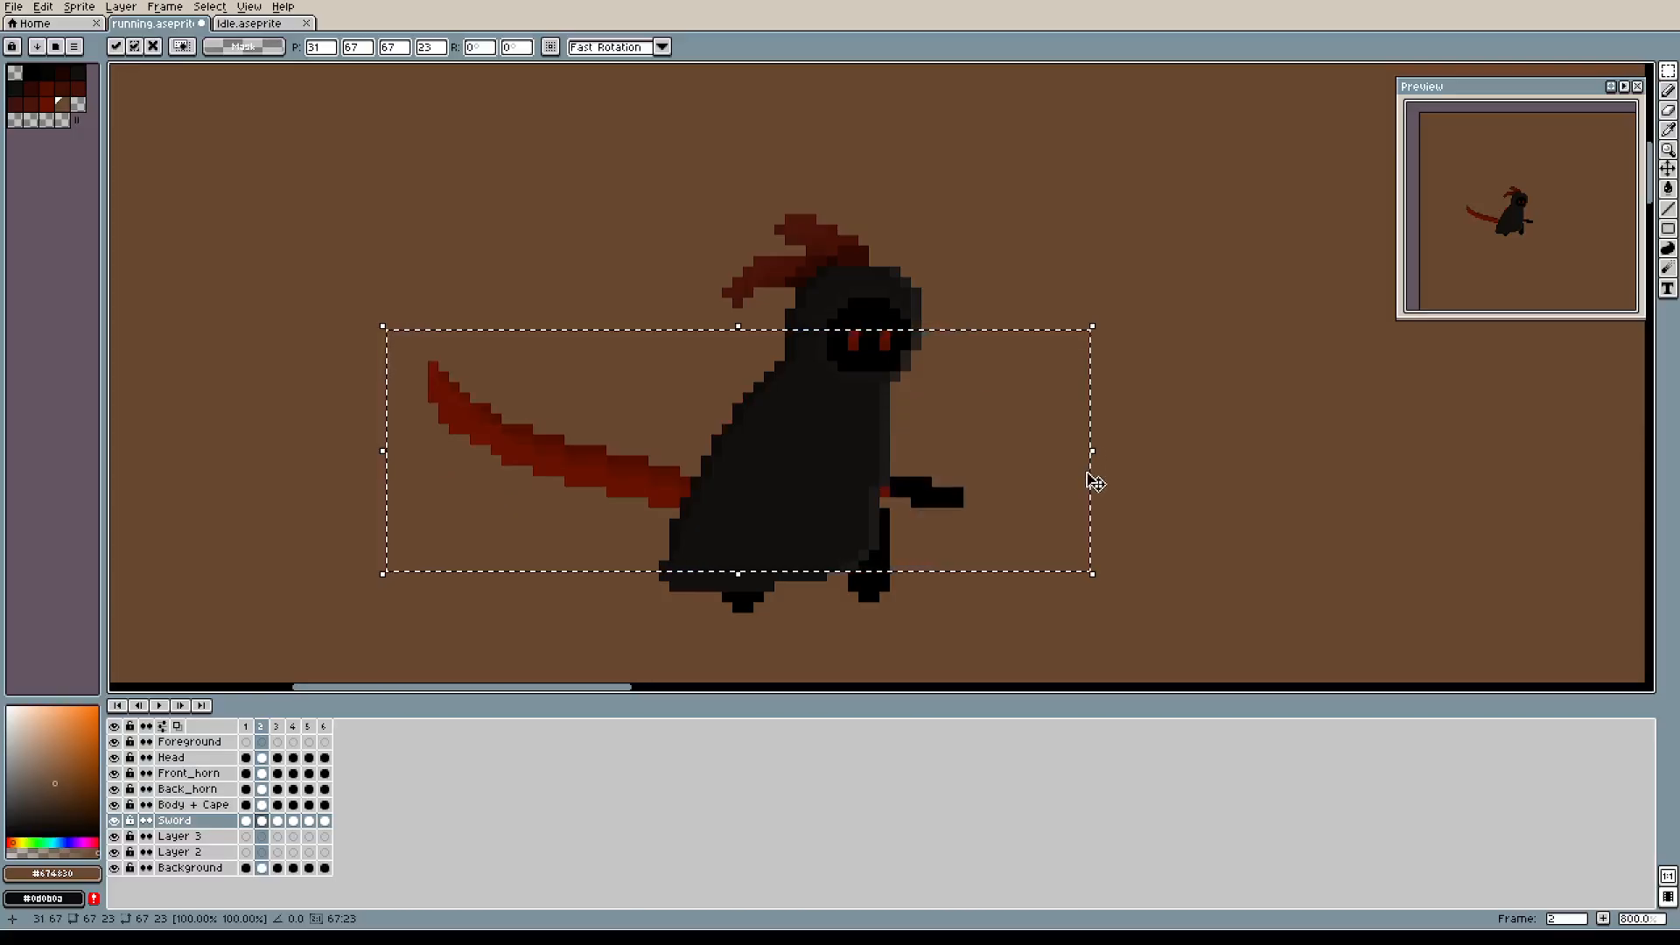
{"action": "key", "text": "Return"}
{"action": "mouse_move", "coordinate": [1091, 464]}
{"action": "left_mouse_down"}
{"action": "mouse_move", "coordinate": [1094, 443]}
{"action": "mouse_move", "coordinate": [1094, 482]}
{"action": "left_mouse_up"}
{"action": "left_click", "coordinate": [1199, 492]}
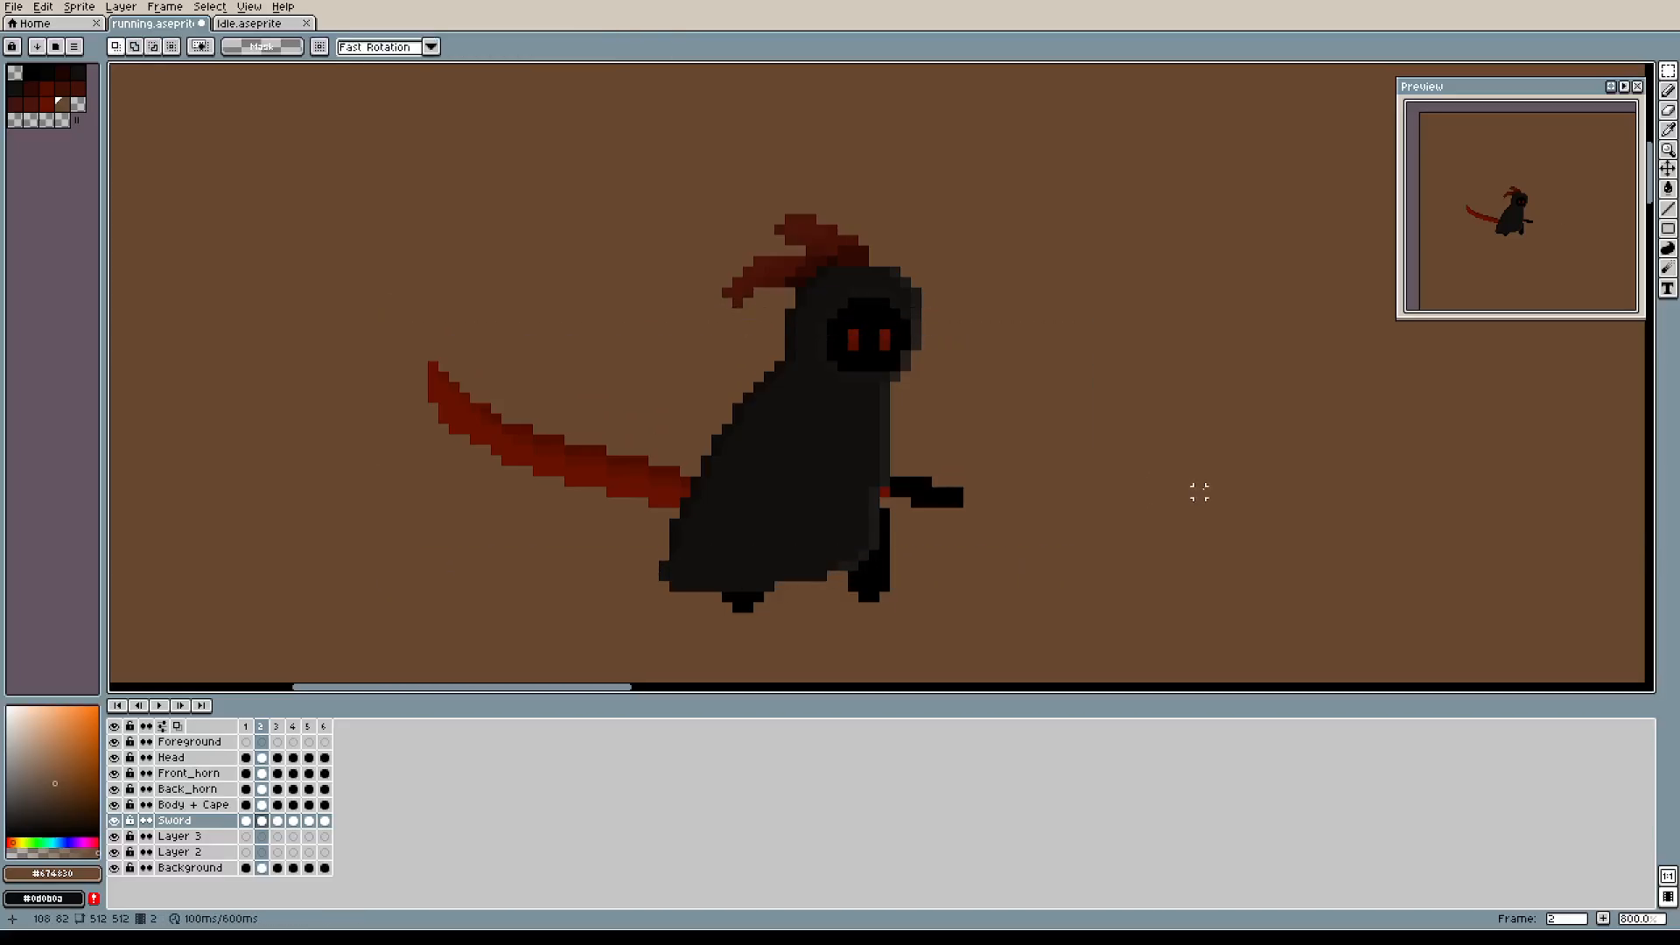
Select the sword and arm in an 87 × 30 pixel rectangle and rotate them 8.5° with a -8.5° skew.
{"action": "left_click_drag", "start_coordinate": [320, 274], "coordinate": [1239, 594]}
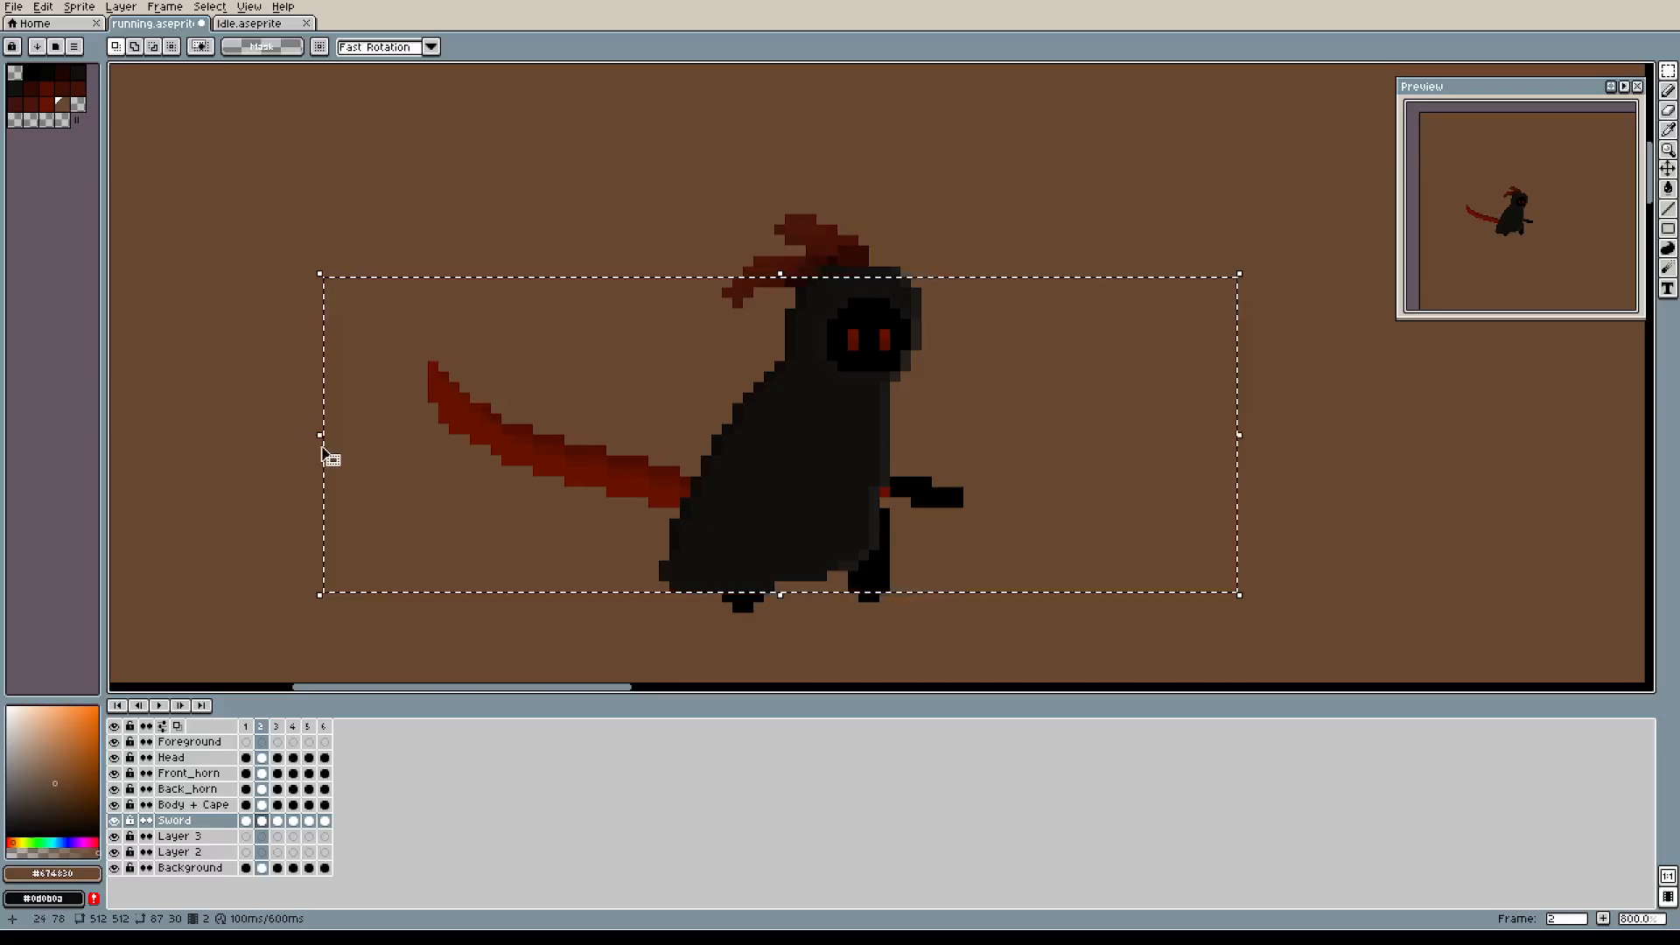
{"action": "mouse_move", "coordinate": [330, 455]}
{"action": "left_mouse_down"}
{"action": "mouse_move", "coordinate": [332, 512]}
{"action": "mouse_move", "coordinate": [320, 438]}
{"action": "left_mouse_up"}
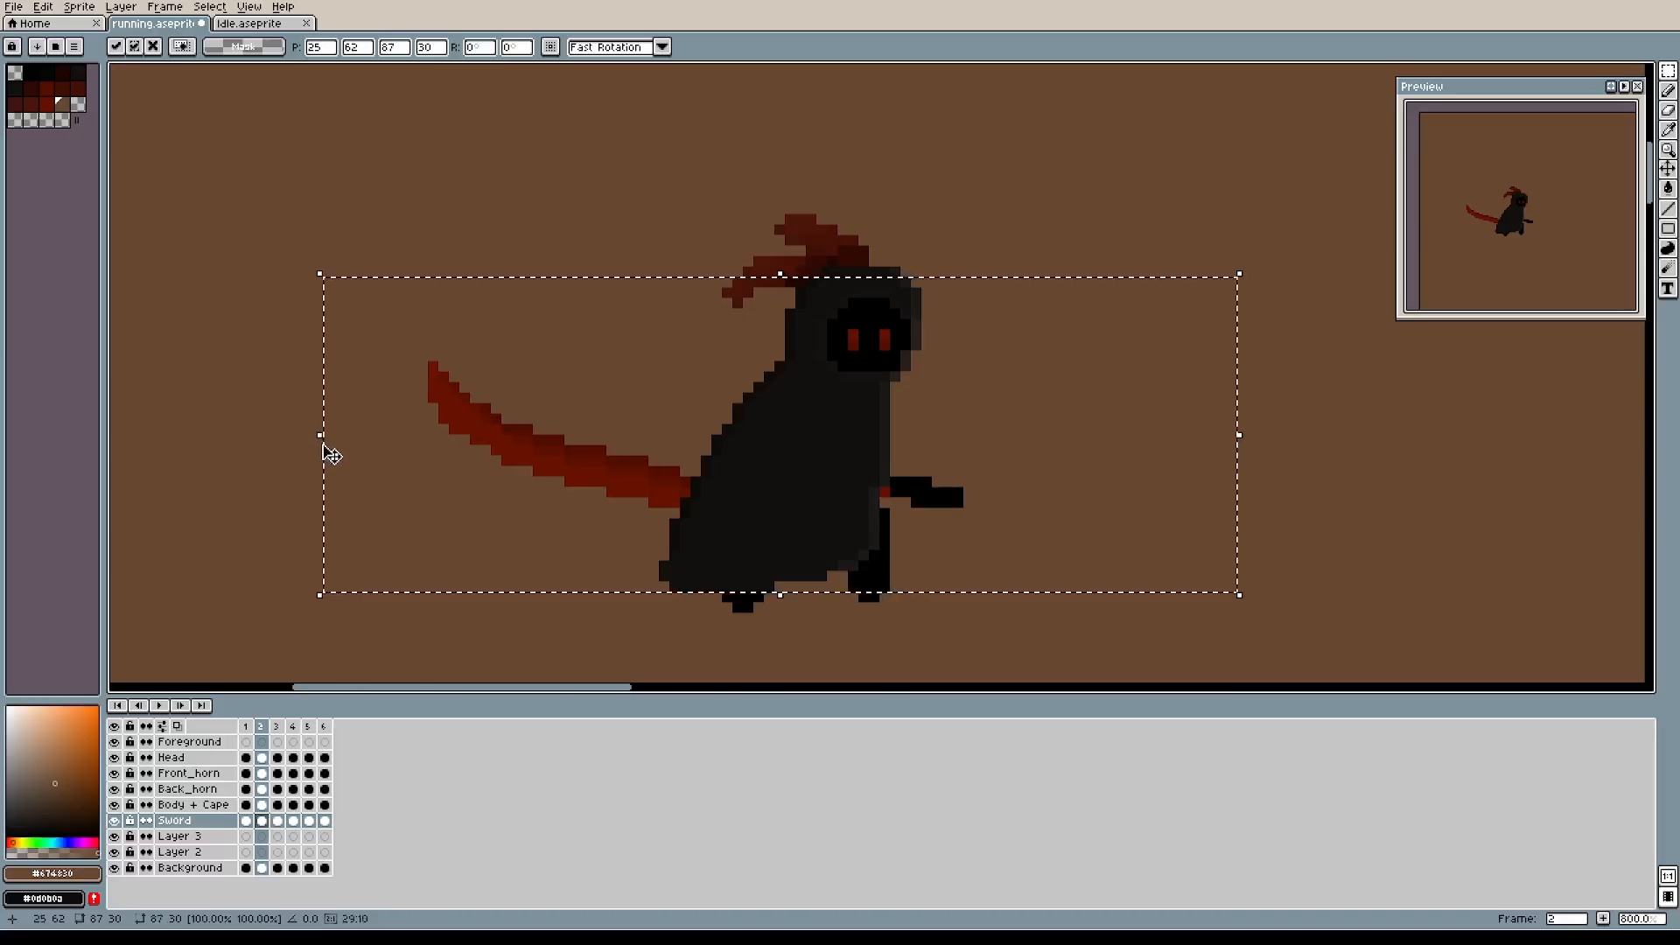
{"action": "left_click_drag", "start_coordinate": [320, 442], "coordinate": [294, 513]}
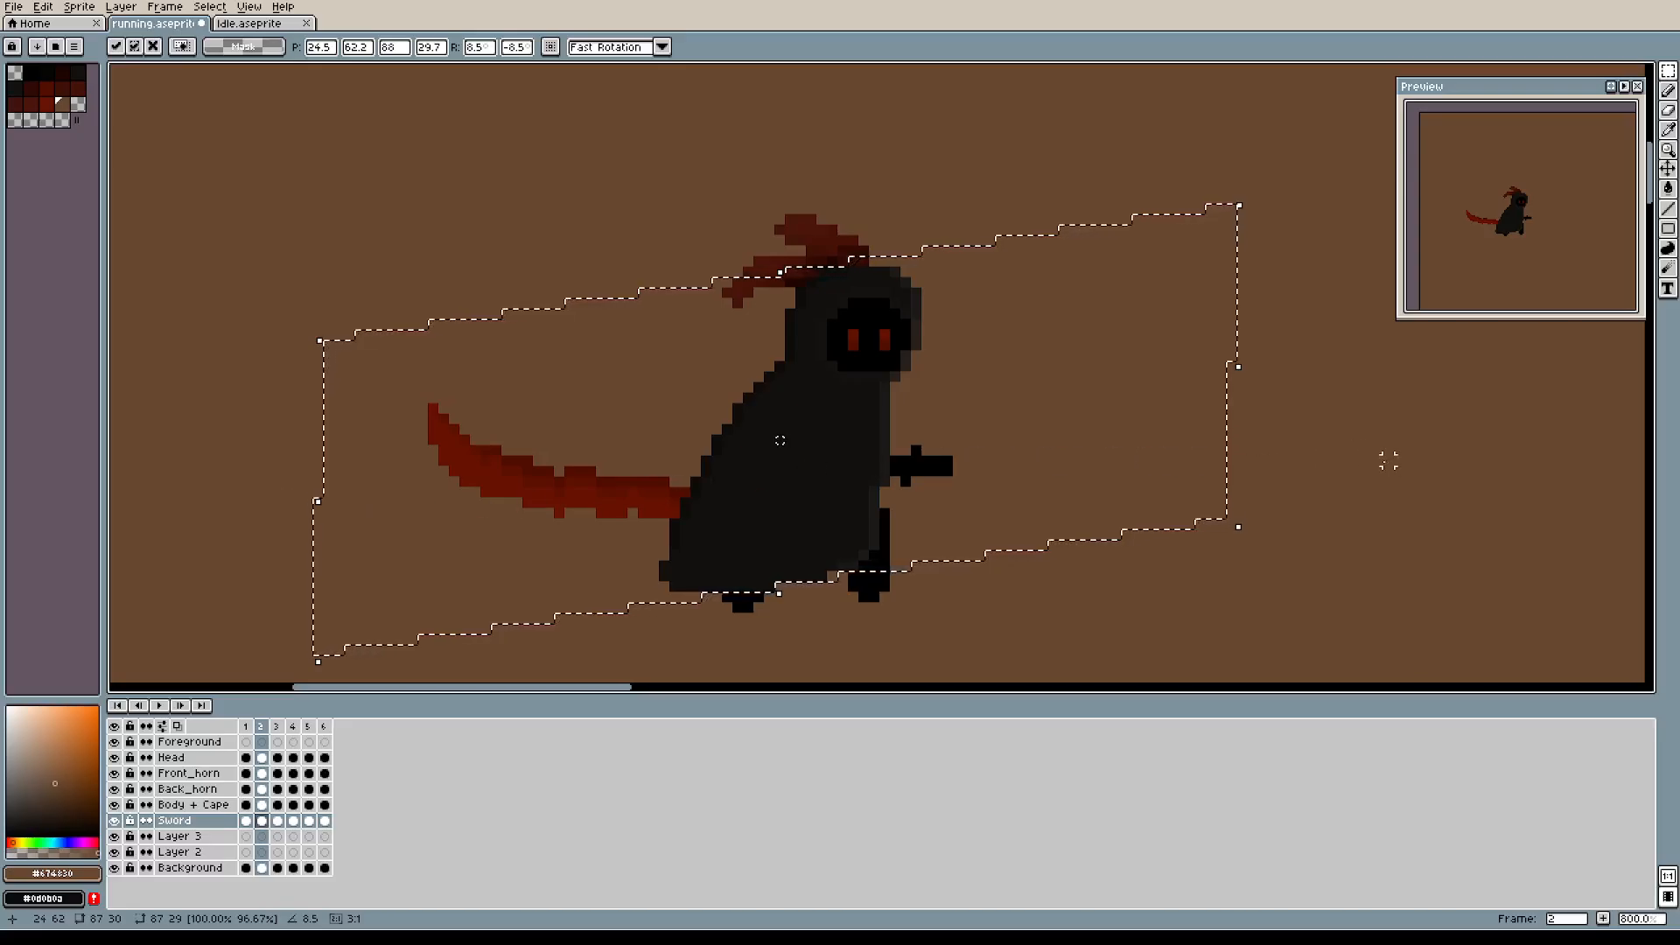
{"action": "left_click", "coordinate": [1389, 461]}
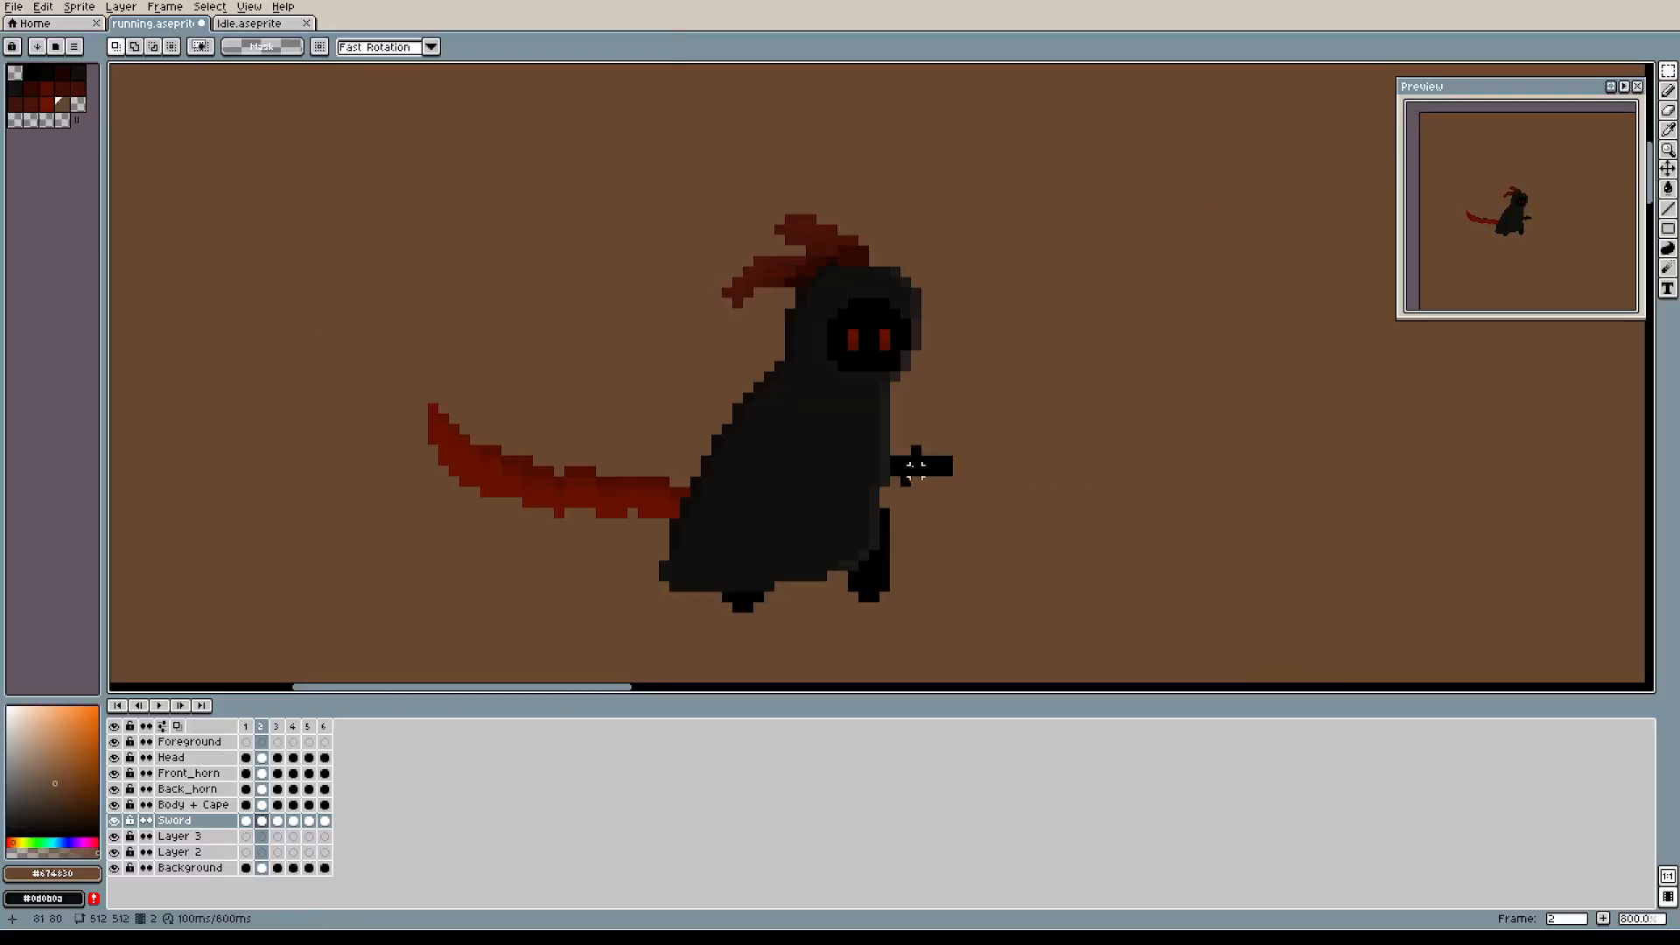
Erase the stray black pixels above and below the knight's extended arm in frame 2.
{"action": "scroll", "coordinate": [905, 472], "scroll_direction": "up", "scroll_amount": 4}
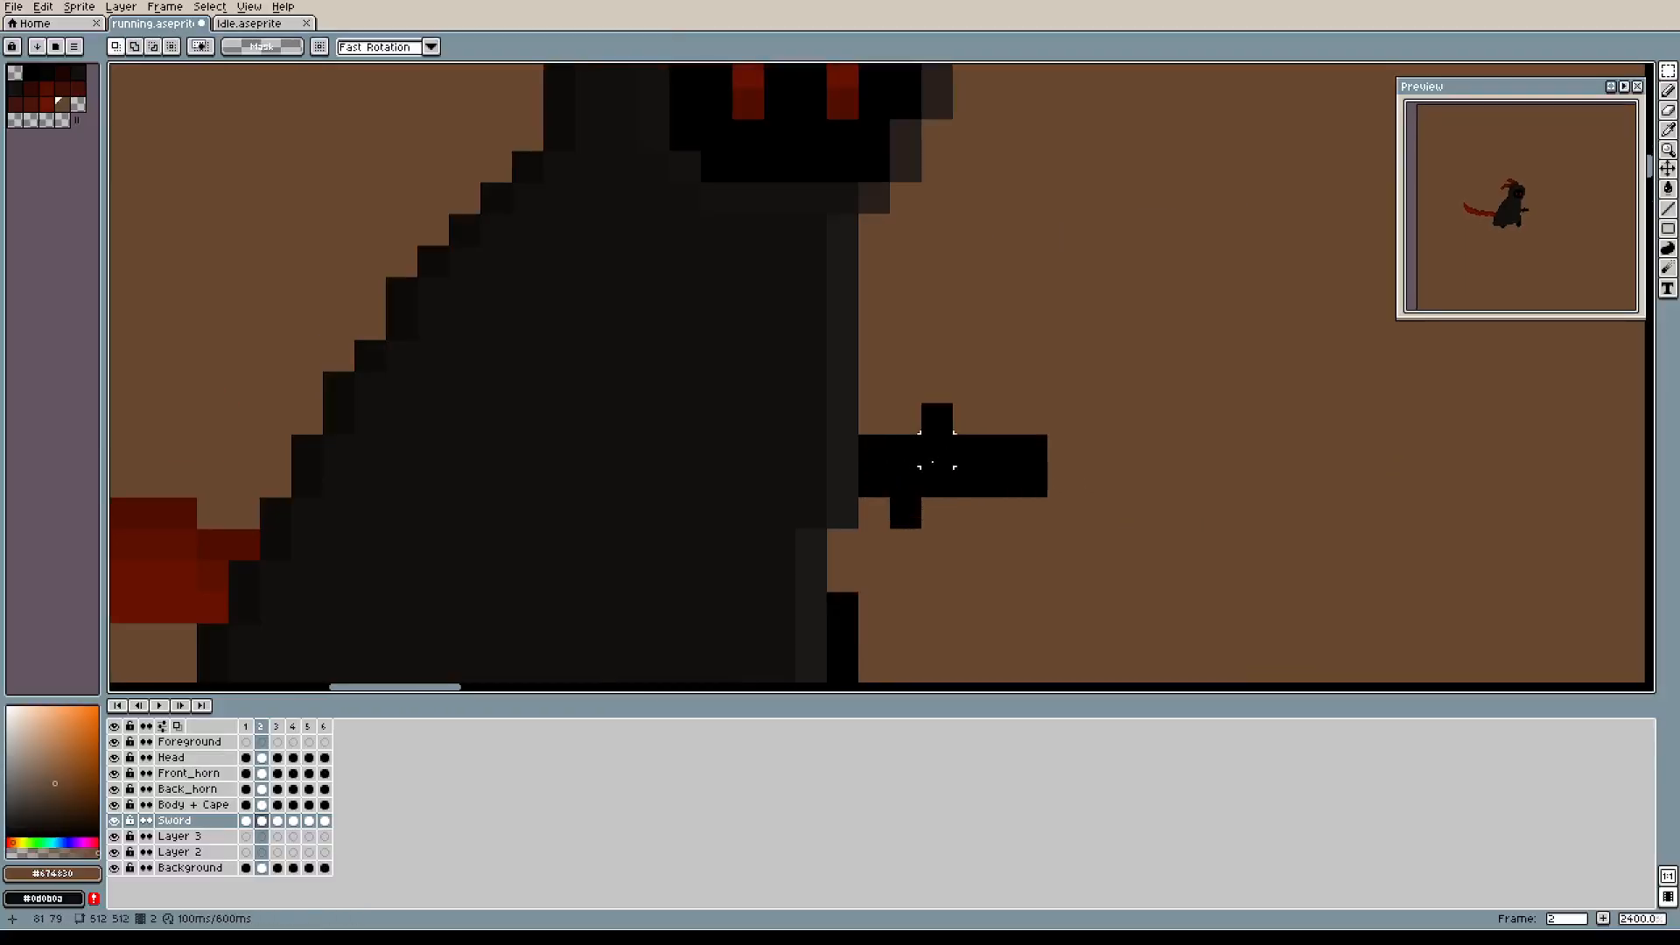
{"action": "key", "text": "b"}
{"action": "left_click", "coordinate": [939, 428]}
{"action": "key", "text": "ctrl+z"}
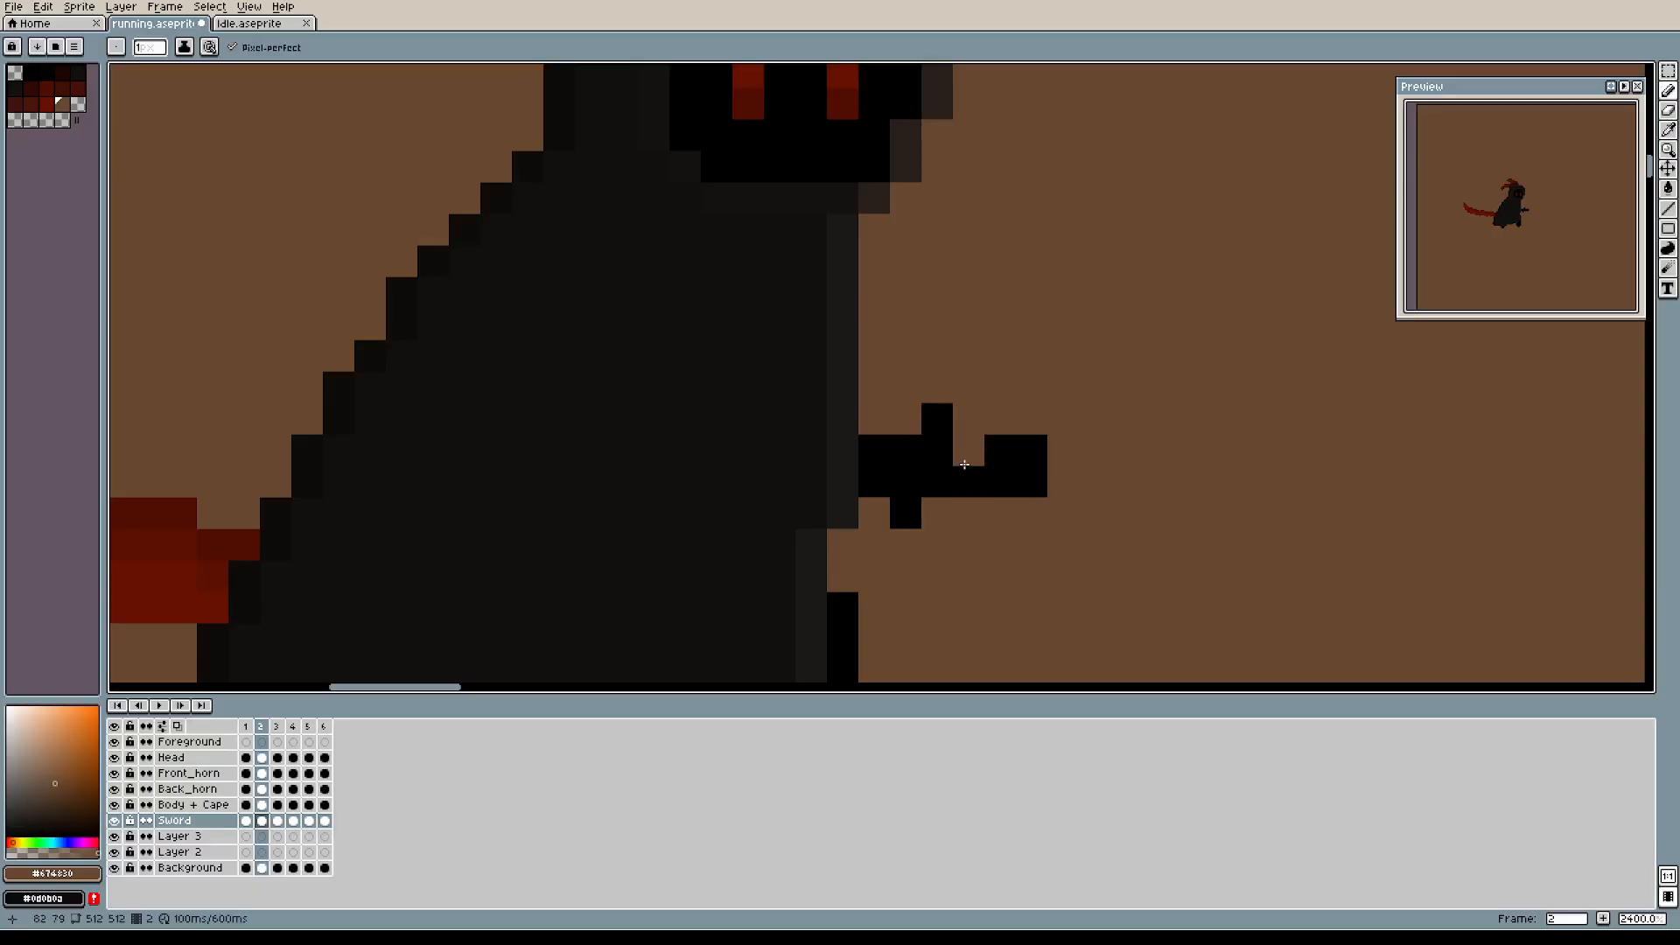
{"action": "left_click", "coordinate": [960, 453], "text": "alt"}
{"action": "key", "text": "e"}
{"action": "left_click", "coordinate": [939, 417]}
{"action": "left_click", "coordinate": [906, 512]}
Fill the notch in the sword's lower edge with #671200 and even out its middle band with #5d1000.
{"action": "left_click_drag", "start_coordinate": [937, 352], "coordinate": [1336, 266]}
{"action": "left_click_drag", "start_coordinate": [737, 398], "coordinate": [1057, 423]}
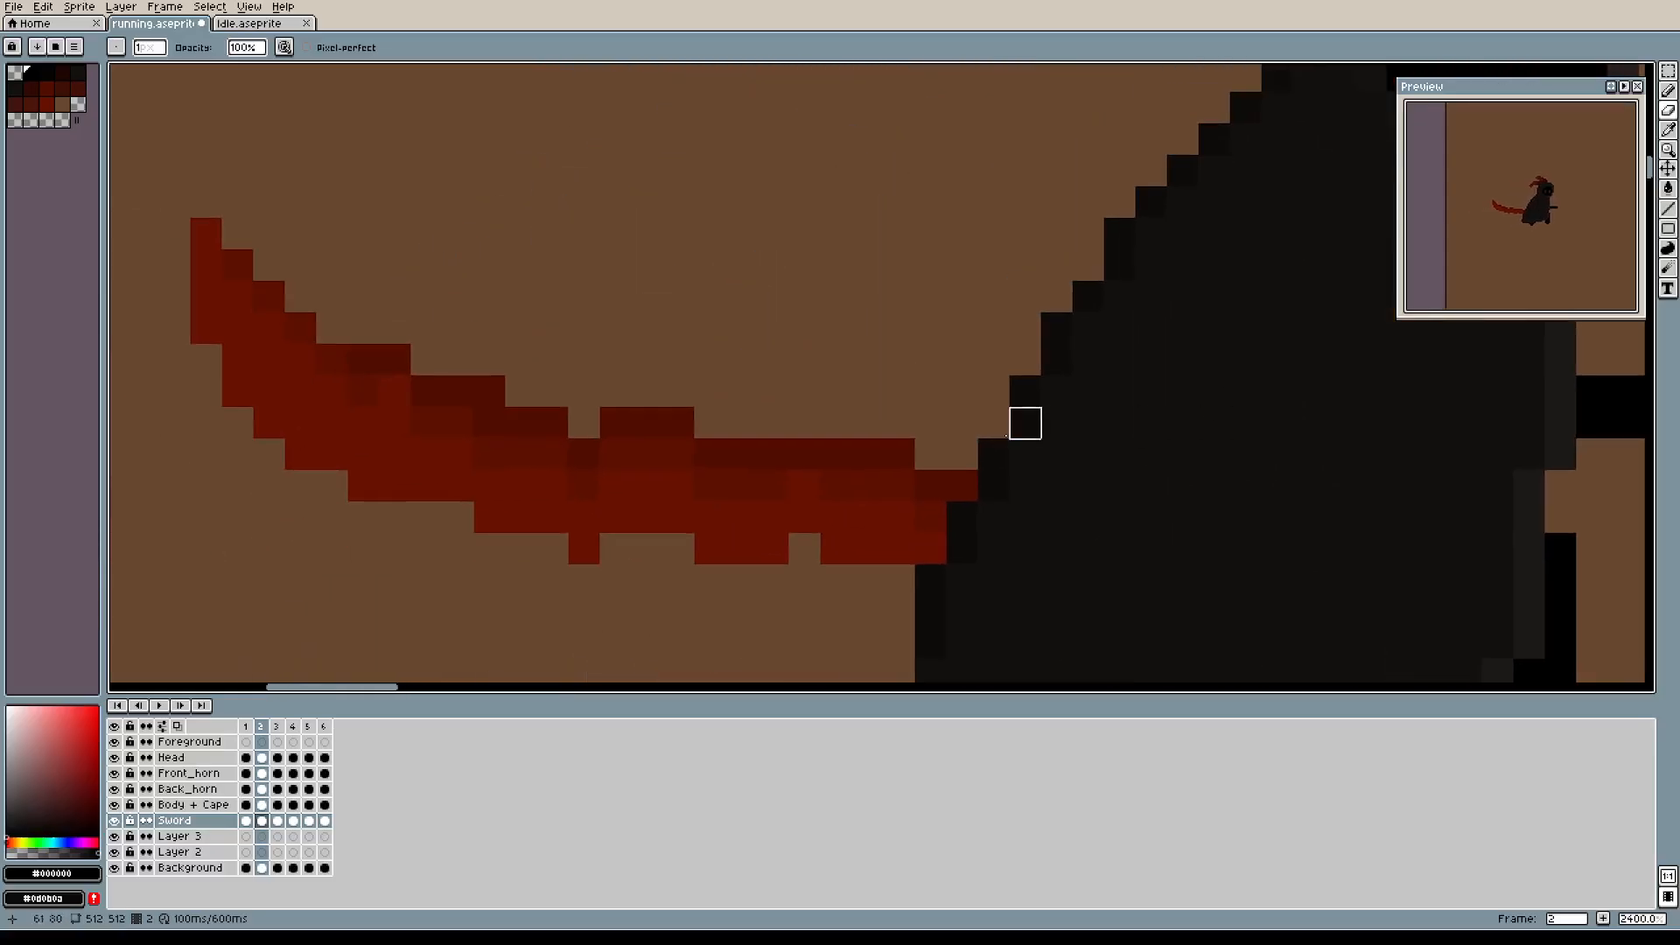
{"action": "left_click_drag", "start_coordinate": [930, 420], "coordinate": [1073, 386]}
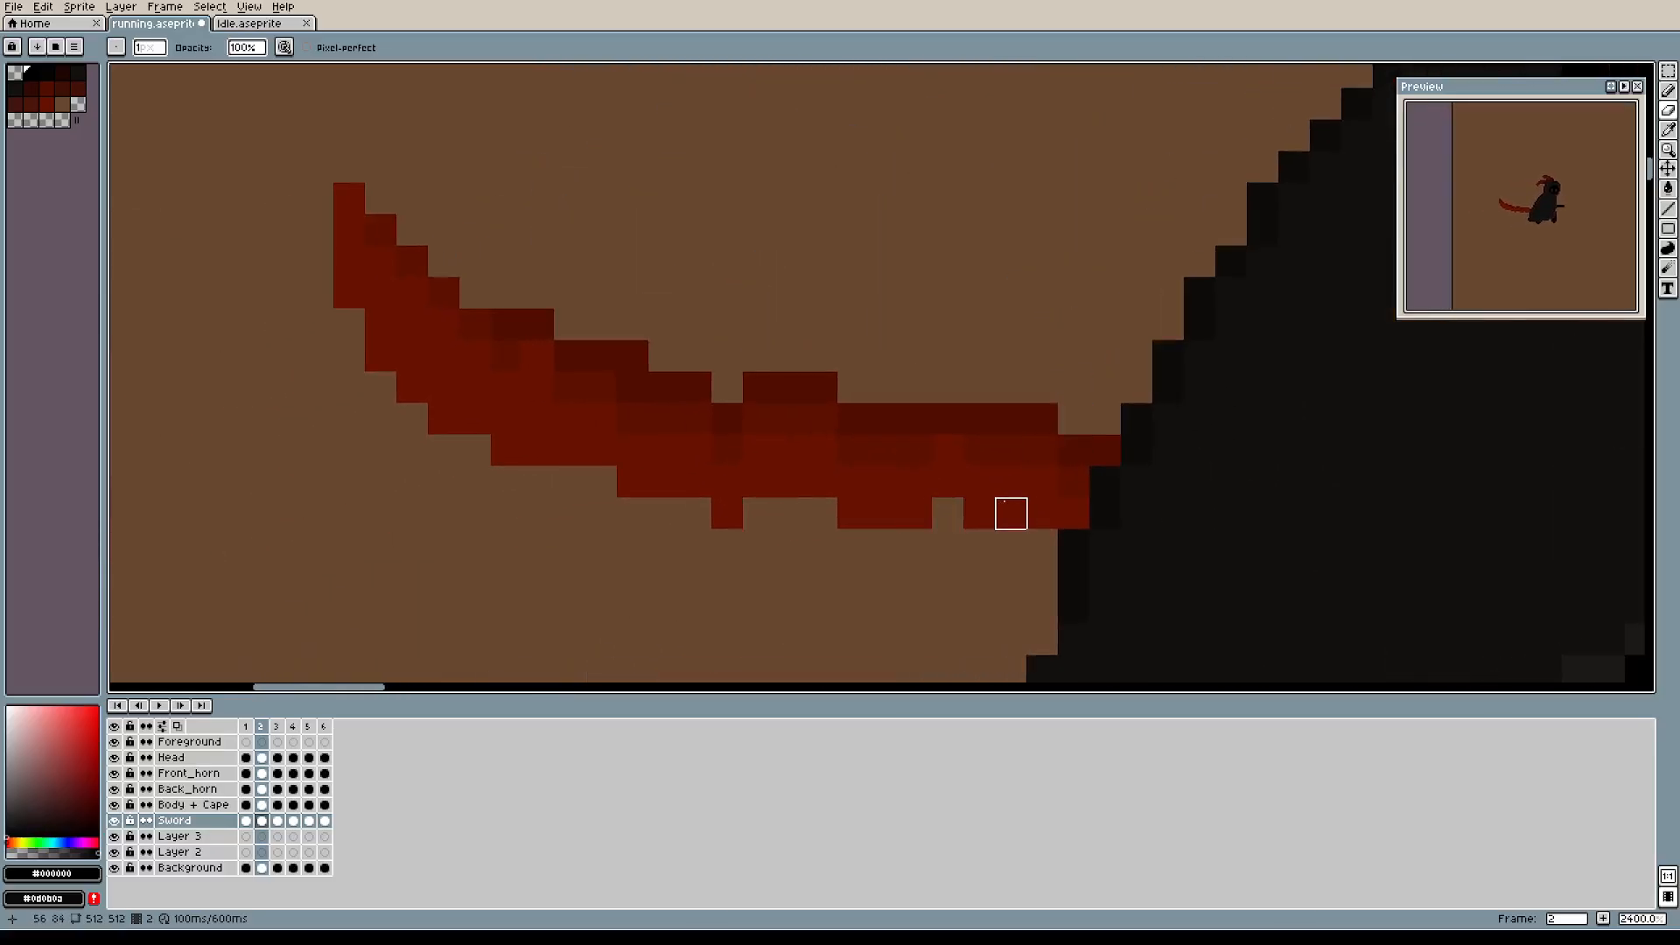
{"action": "left_click", "coordinate": [948, 513], "text": "alt"}
{"action": "left_click", "coordinate": [916, 513]}
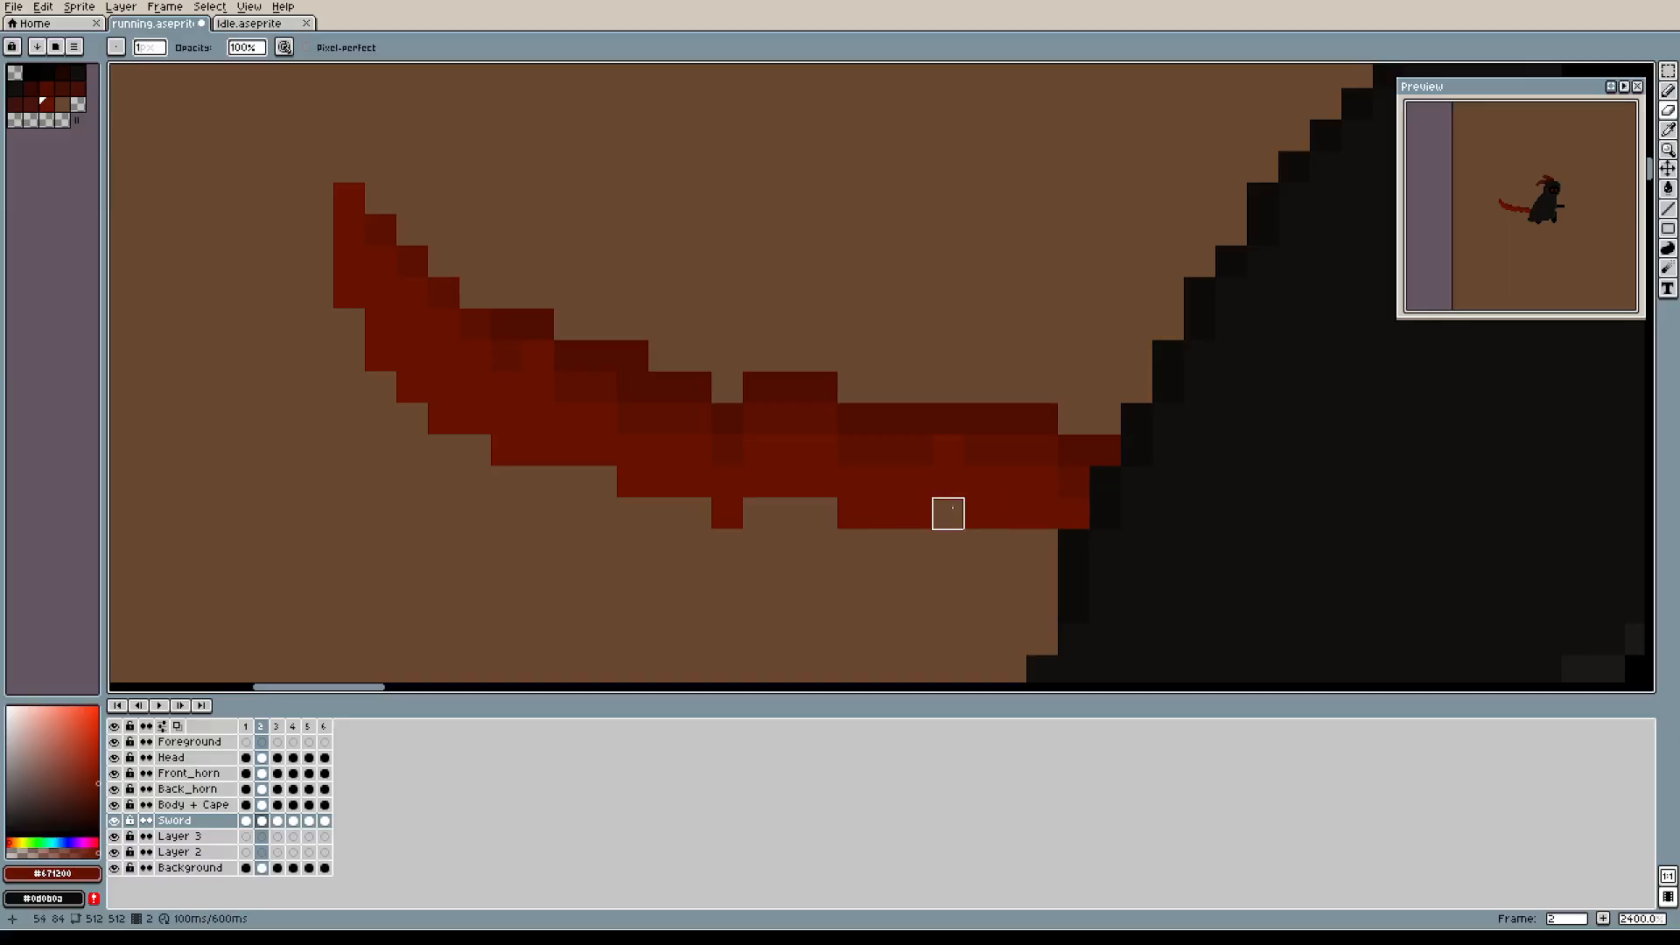
{"action": "left_click", "coordinate": [948, 513]}
{"action": "key", "text": "alt"}
{"action": "left_click", "coordinate": [1003, 447], "text": "alt"}
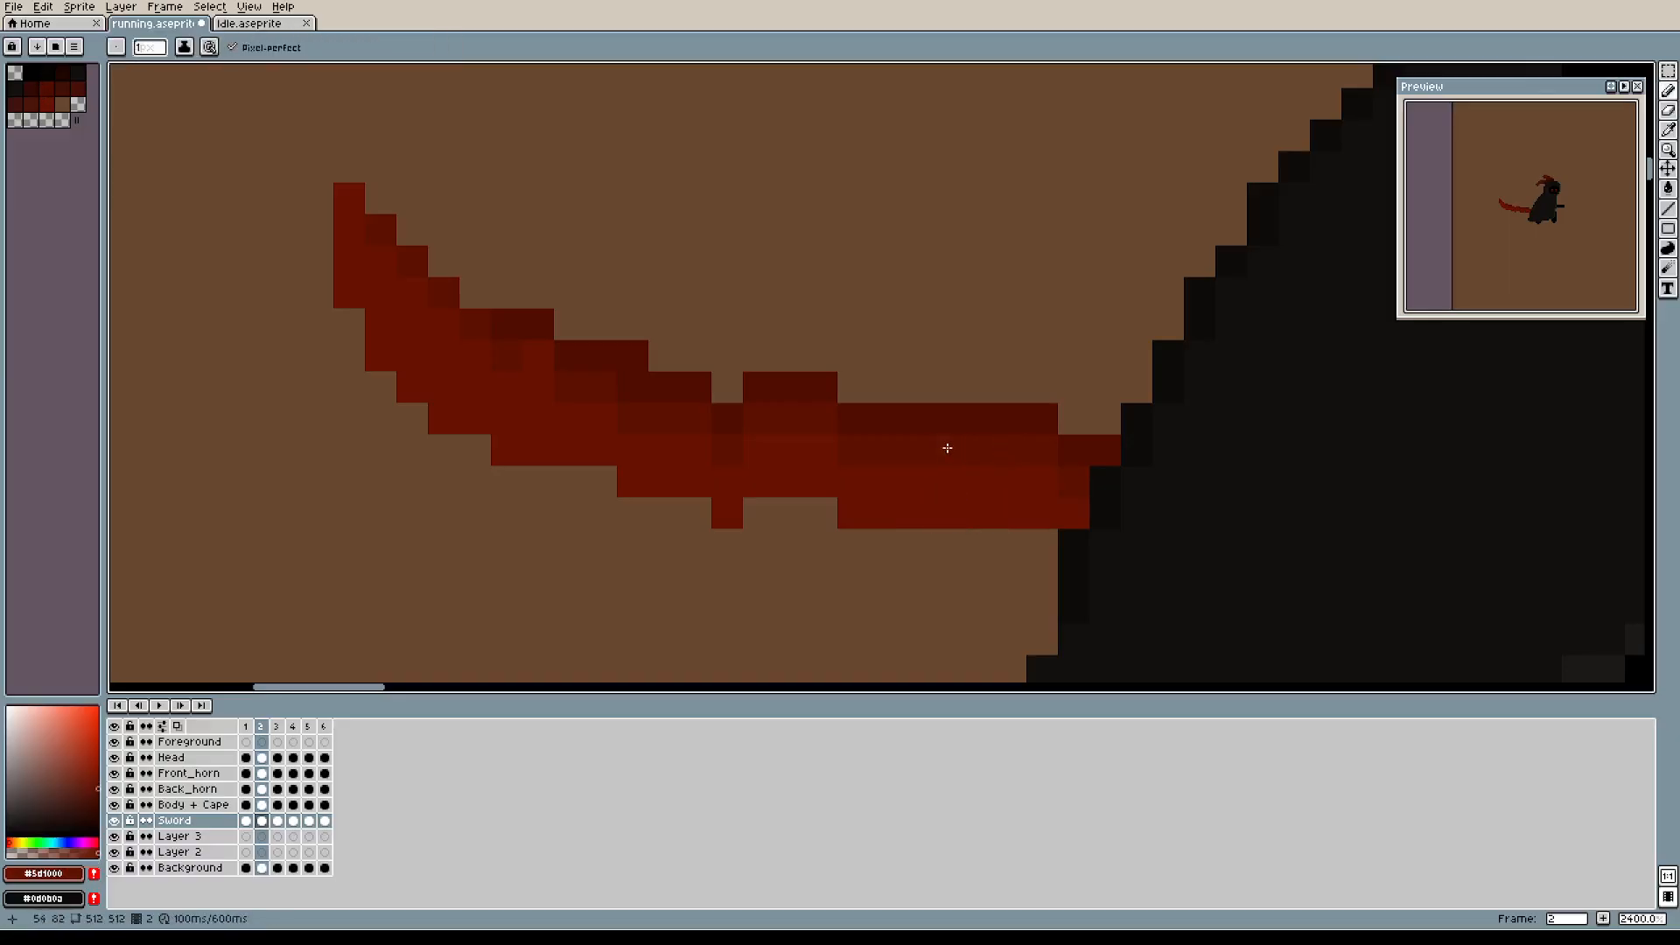
{"action": "key", "text": "alt"}
Erase the raised pixels on the sword's upper edge and the single pixel protruding below the blade.
{"action": "key", "text": "e"}
{"action": "left_click_drag", "start_coordinate": [822, 387], "coordinate": [759, 388]}
{"action": "key", "text": "alt"}
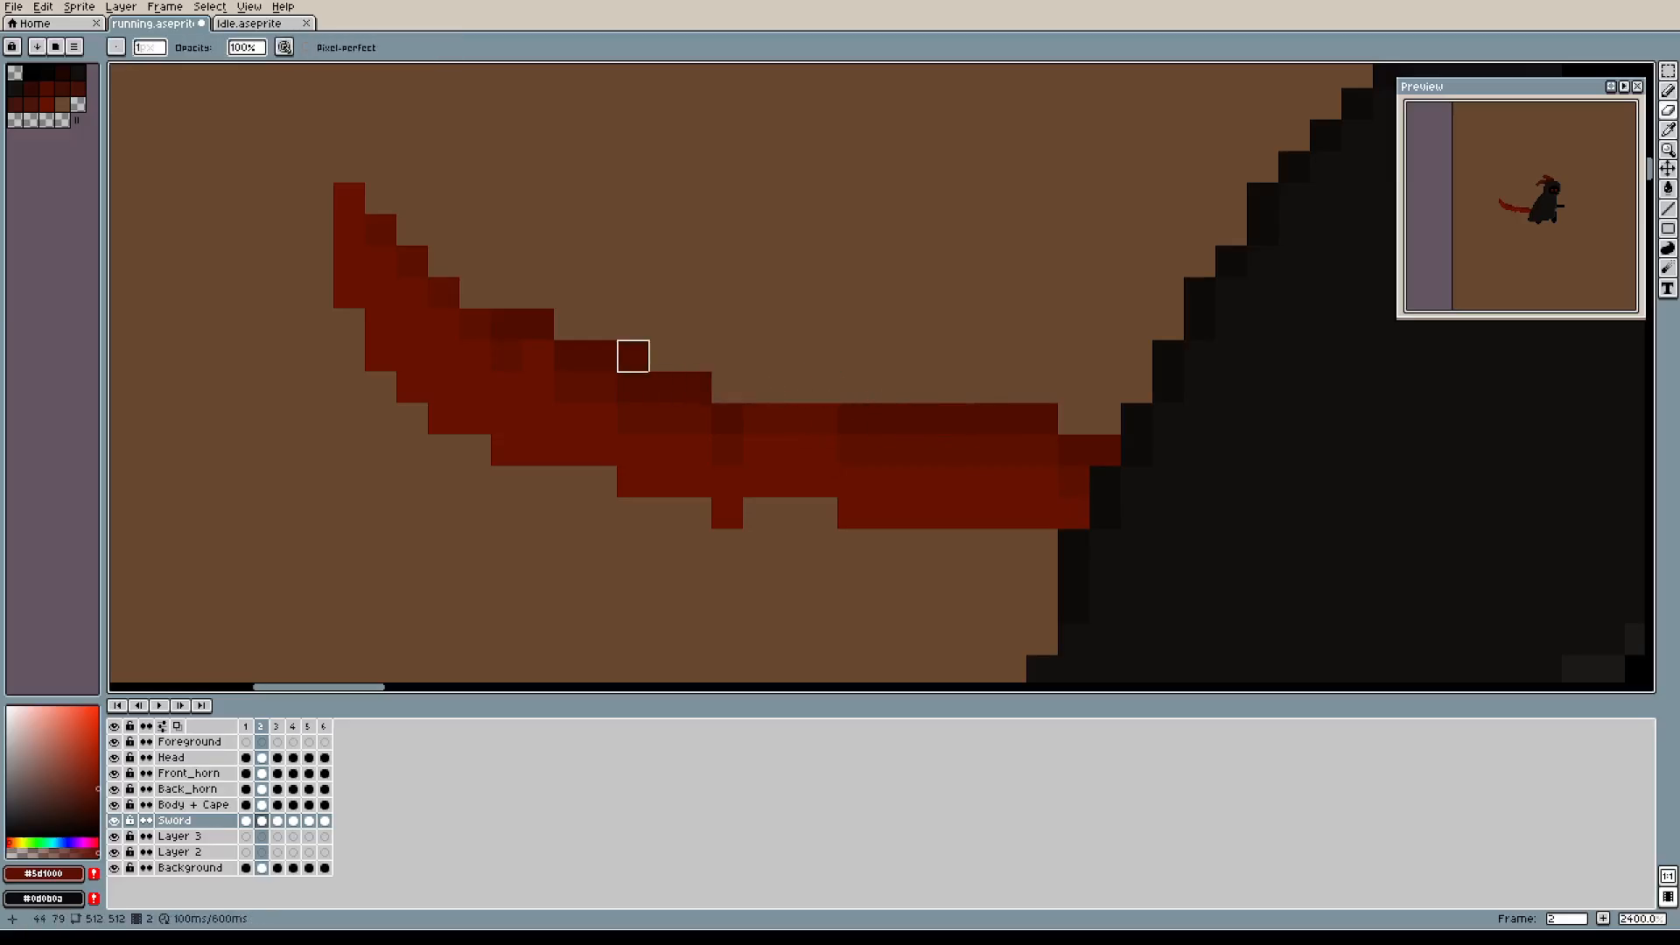
{"action": "key", "text": "e"}
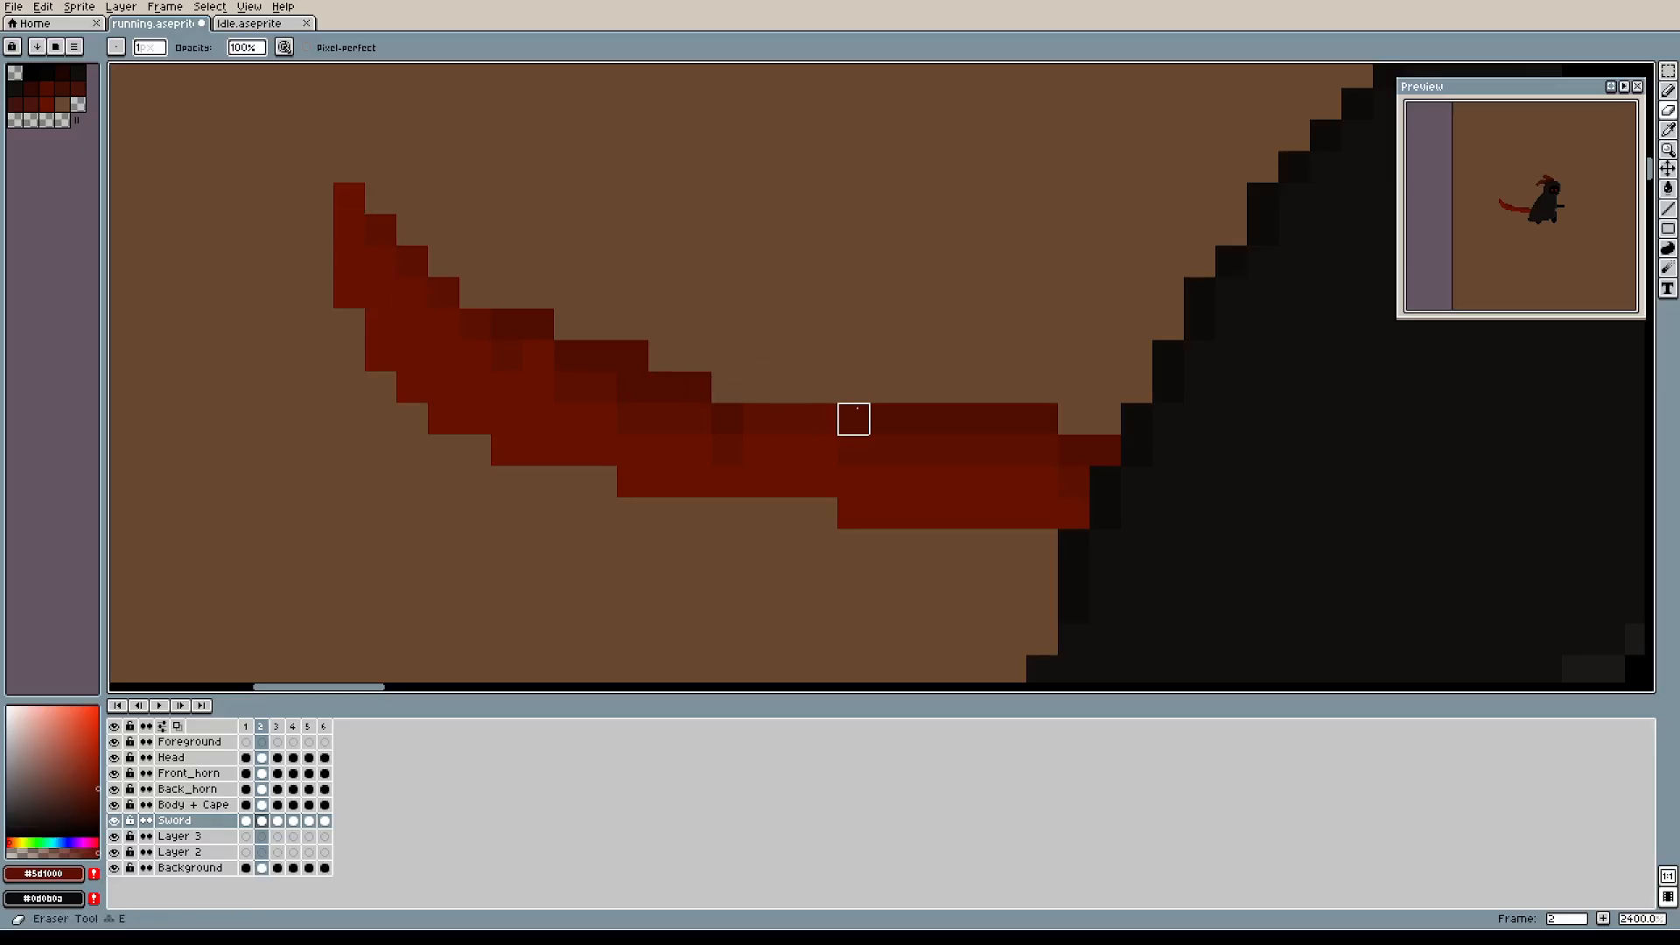
Extend the dark #500e00 edge along the top of the sword and continue the #5d1000 shading beneath it.
{"action": "left_click", "coordinate": [856, 415], "text": "alt"}
{"action": "key", "text": "b"}
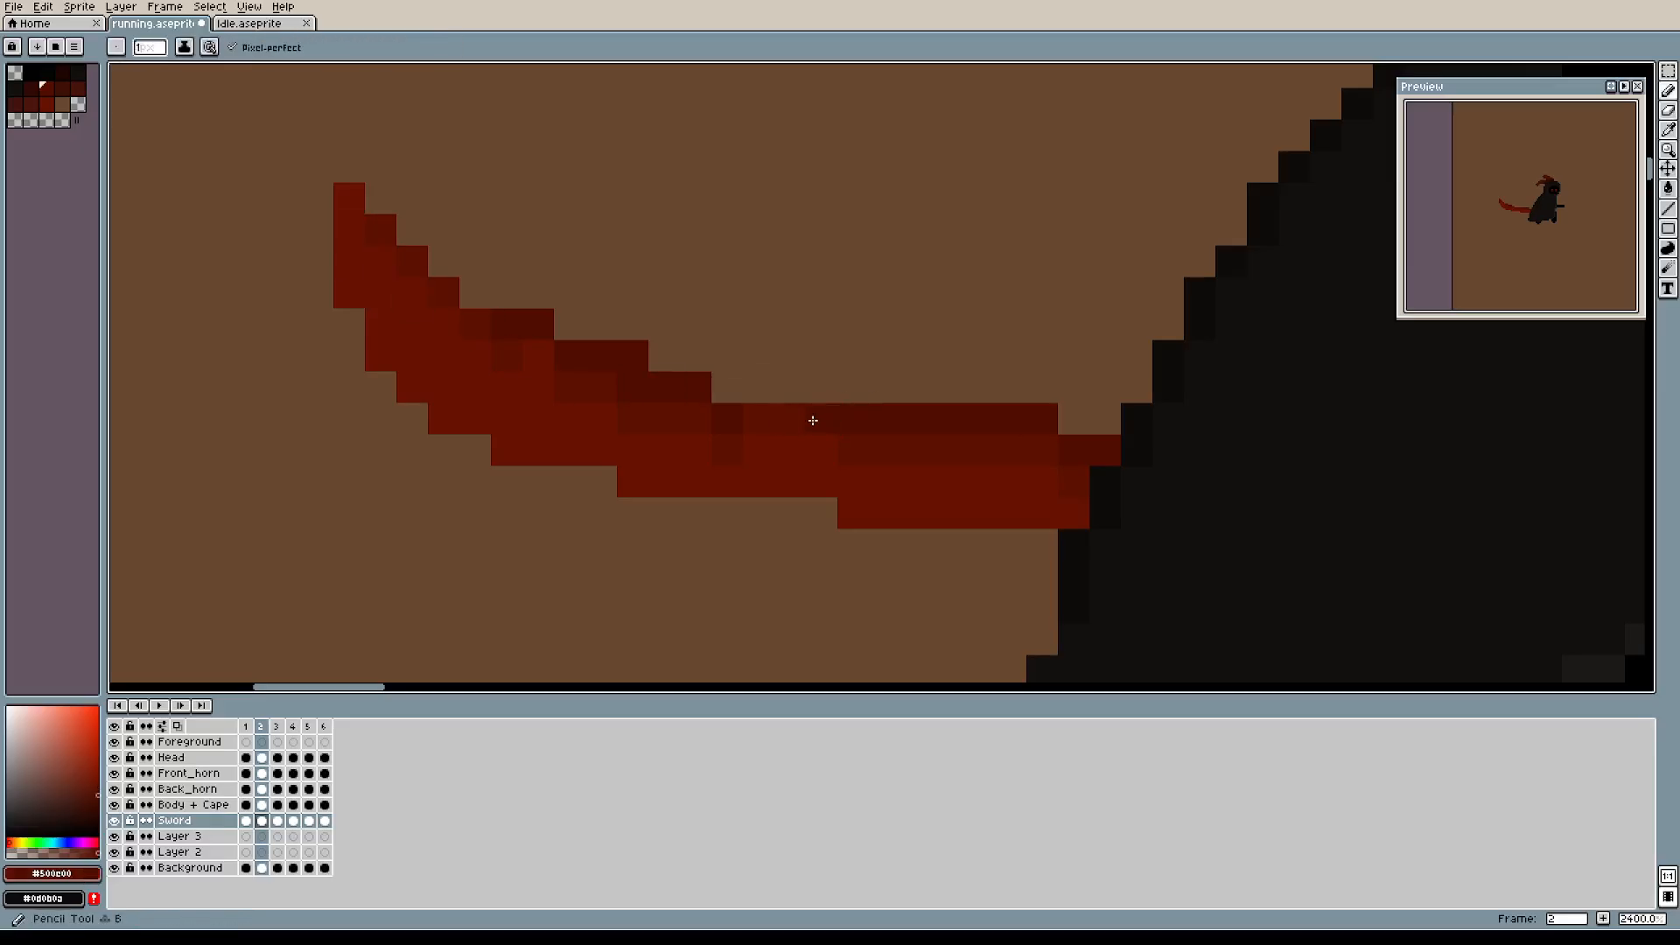
{"action": "left_click", "coordinate": [732, 439], "text": "alt"}
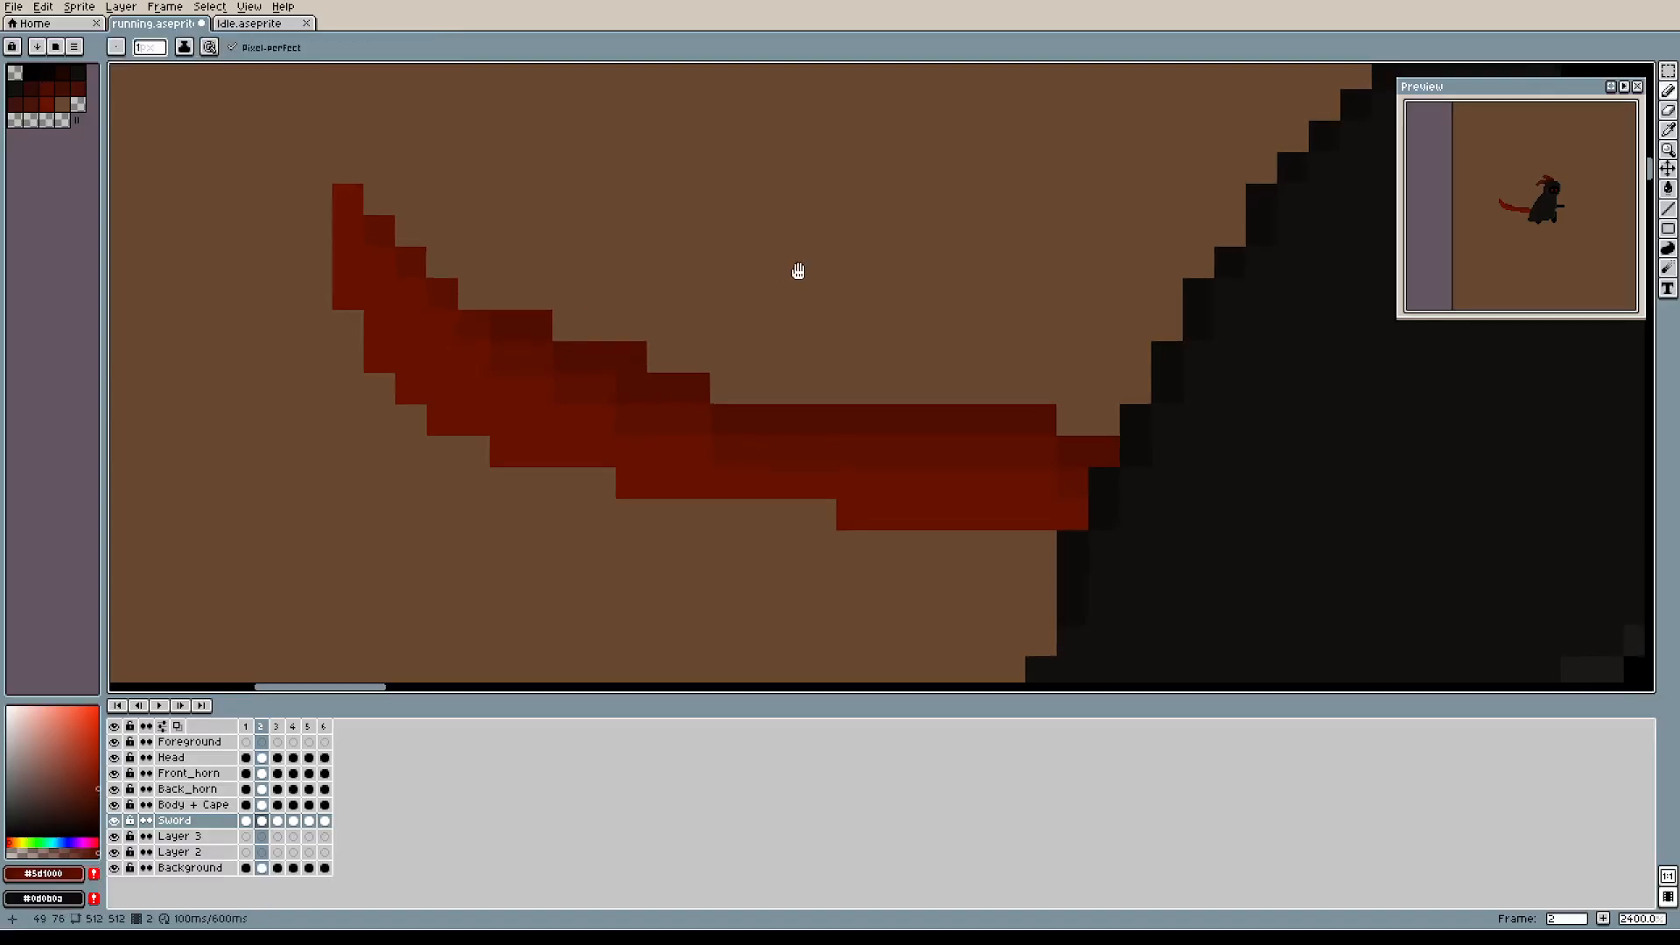
Insert a duplicate of frame 2 as a new frame 3.
{"action": "scroll", "coordinate": [779, 287], "scroll_direction": "down", "scroll_amount": 2}
{"action": "scroll", "coordinate": [762, 303], "scroll_direction": "down", "scroll_amount": 1}
{"action": "scroll", "coordinate": [795, 382], "scroll_direction": "up", "scroll_amount": 1}
{"action": "scroll", "coordinate": [794, 381], "scroll_direction": "down", "scroll_amount": 1}
{"action": "left_click_drag", "start_coordinate": [793, 382], "coordinate": [779, 397]}
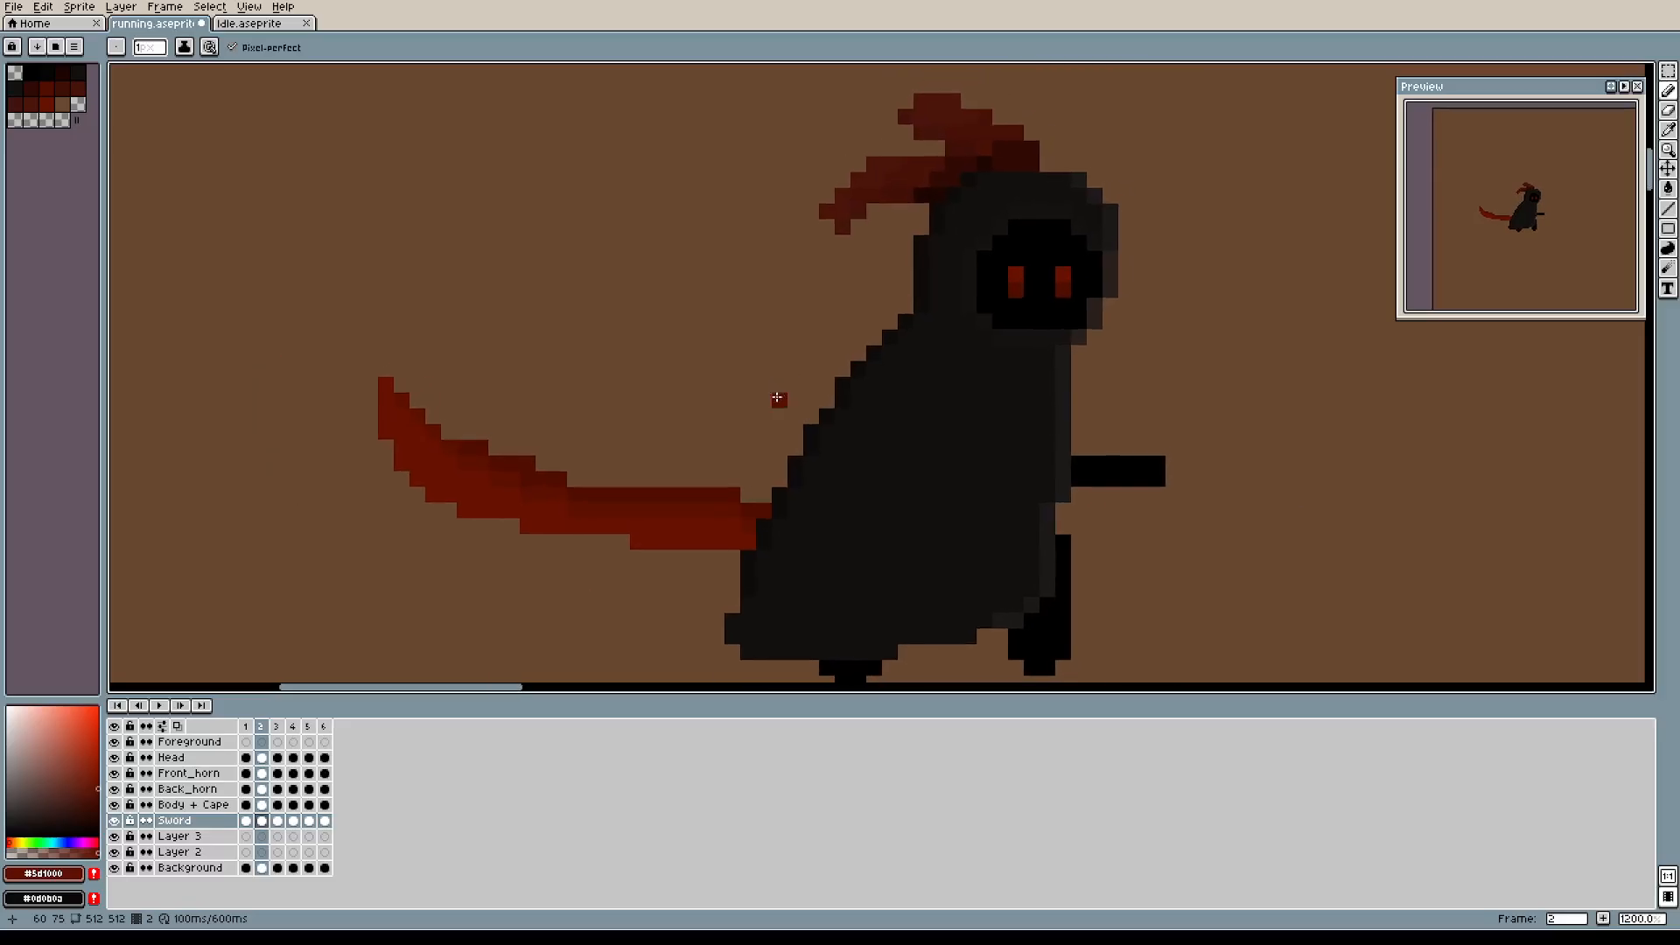
{"action": "left_click", "coordinate": [349, 369]}
{"action": "key", "text": "m"}
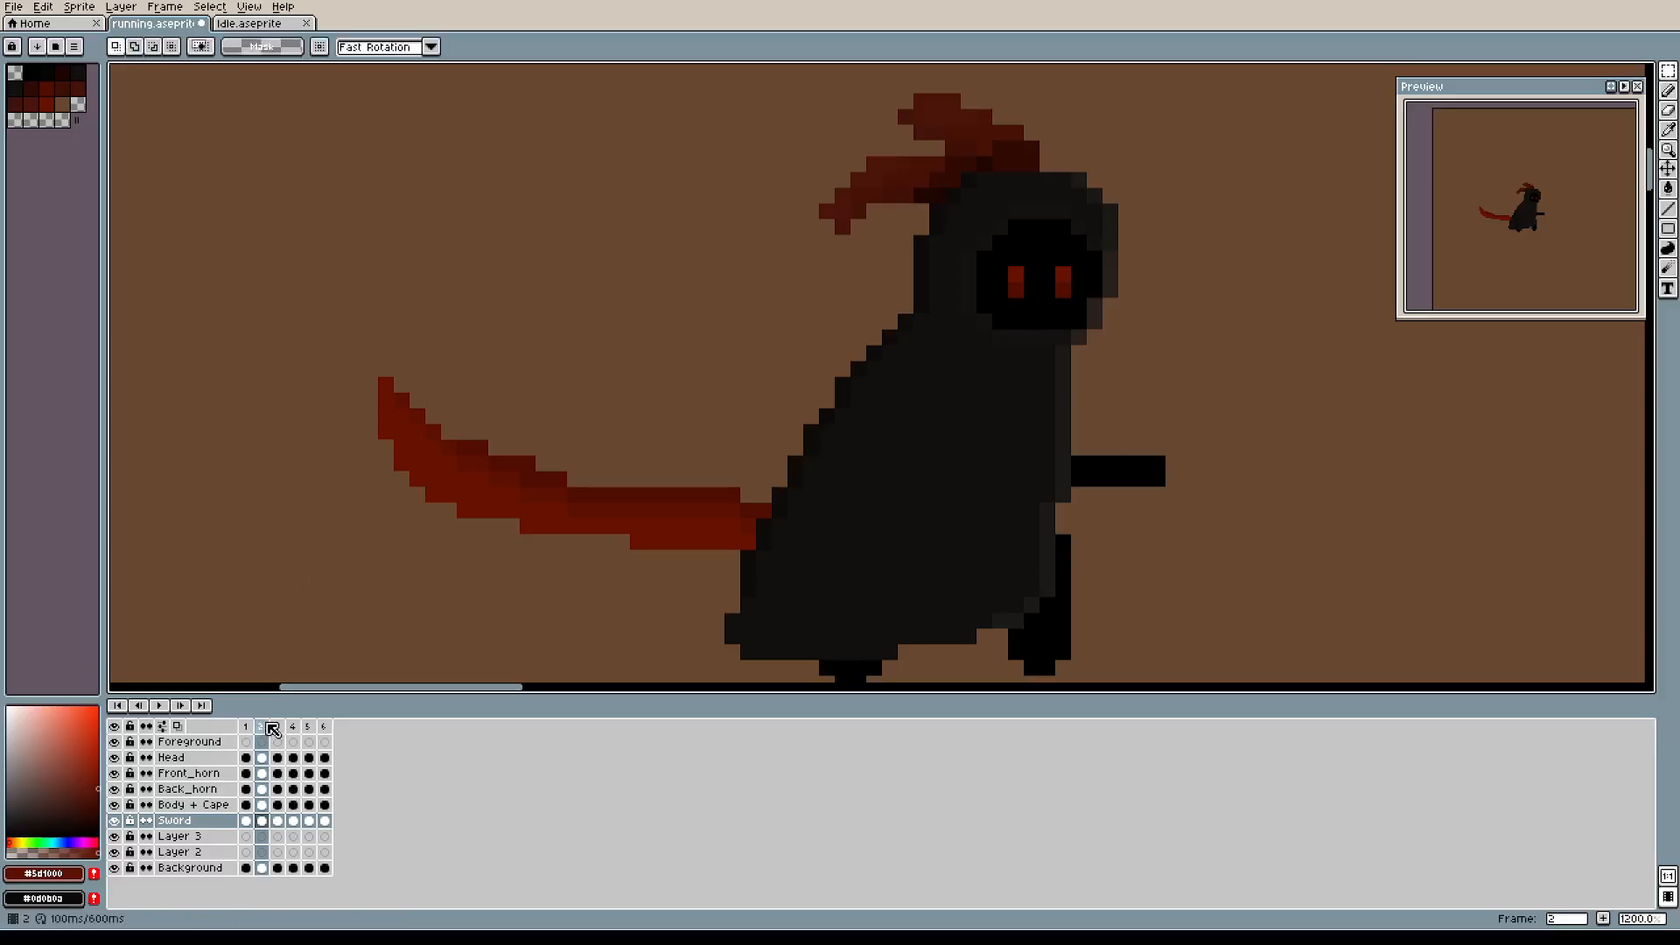
{"action": "right_click", "coordinate": [263, 727]}
{"action": "left_click", "coordinate": [282, 658]}
{"action": "key", "text": "ctrl+n"}
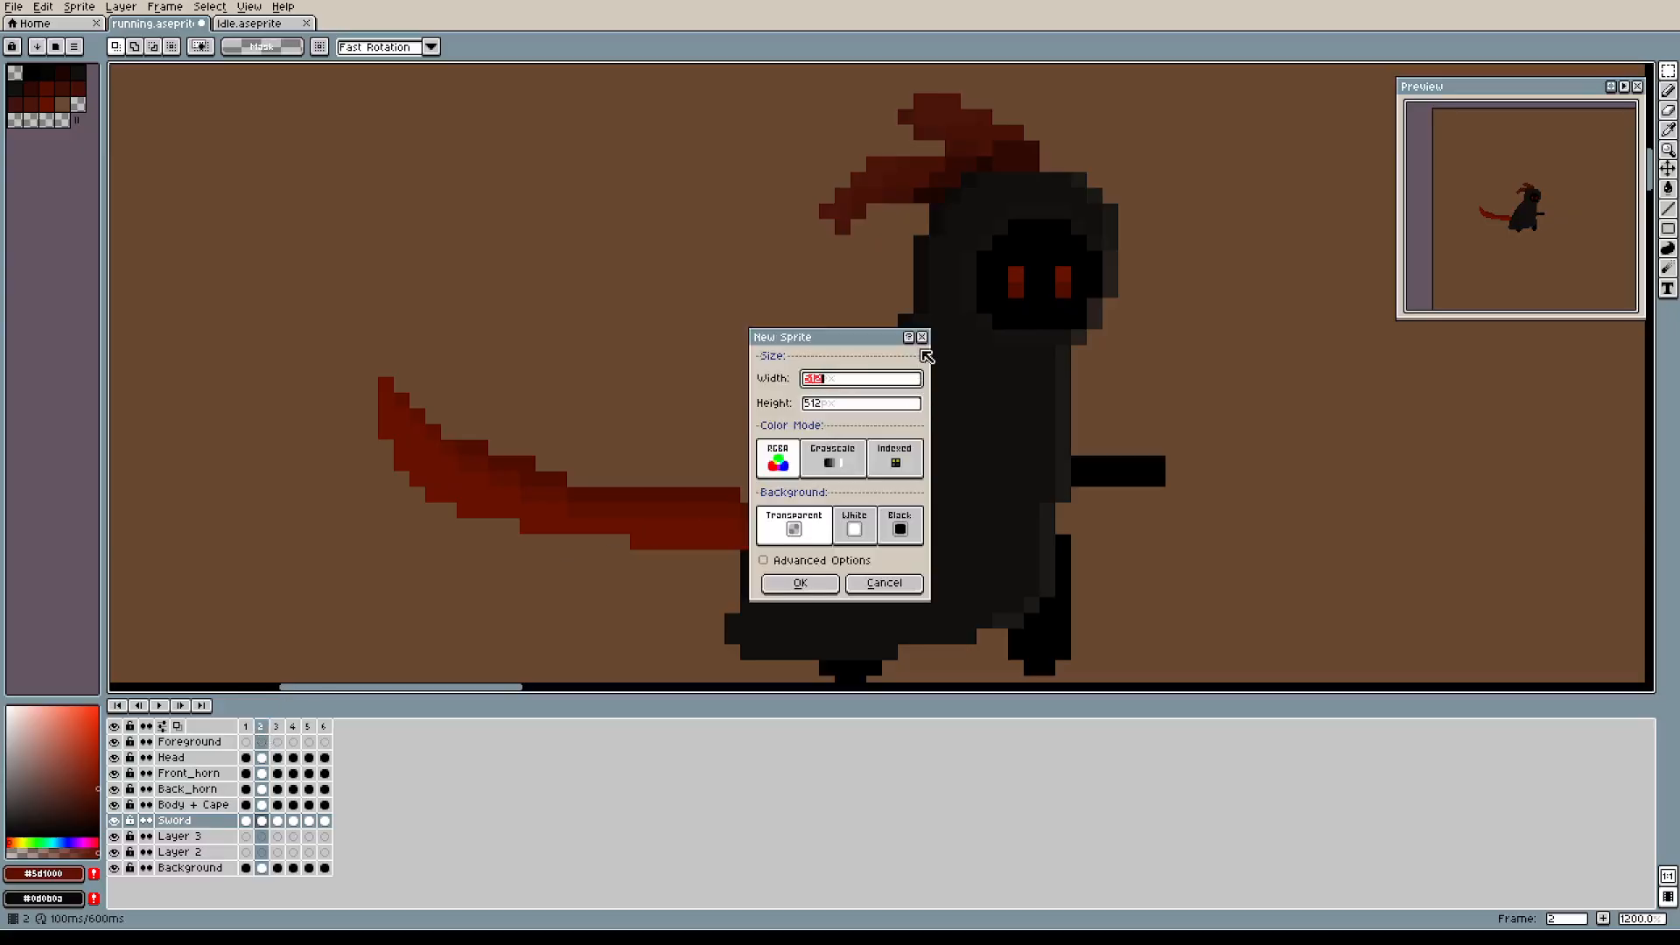
{"action": "left_click", "coordinate": [923, 338]}
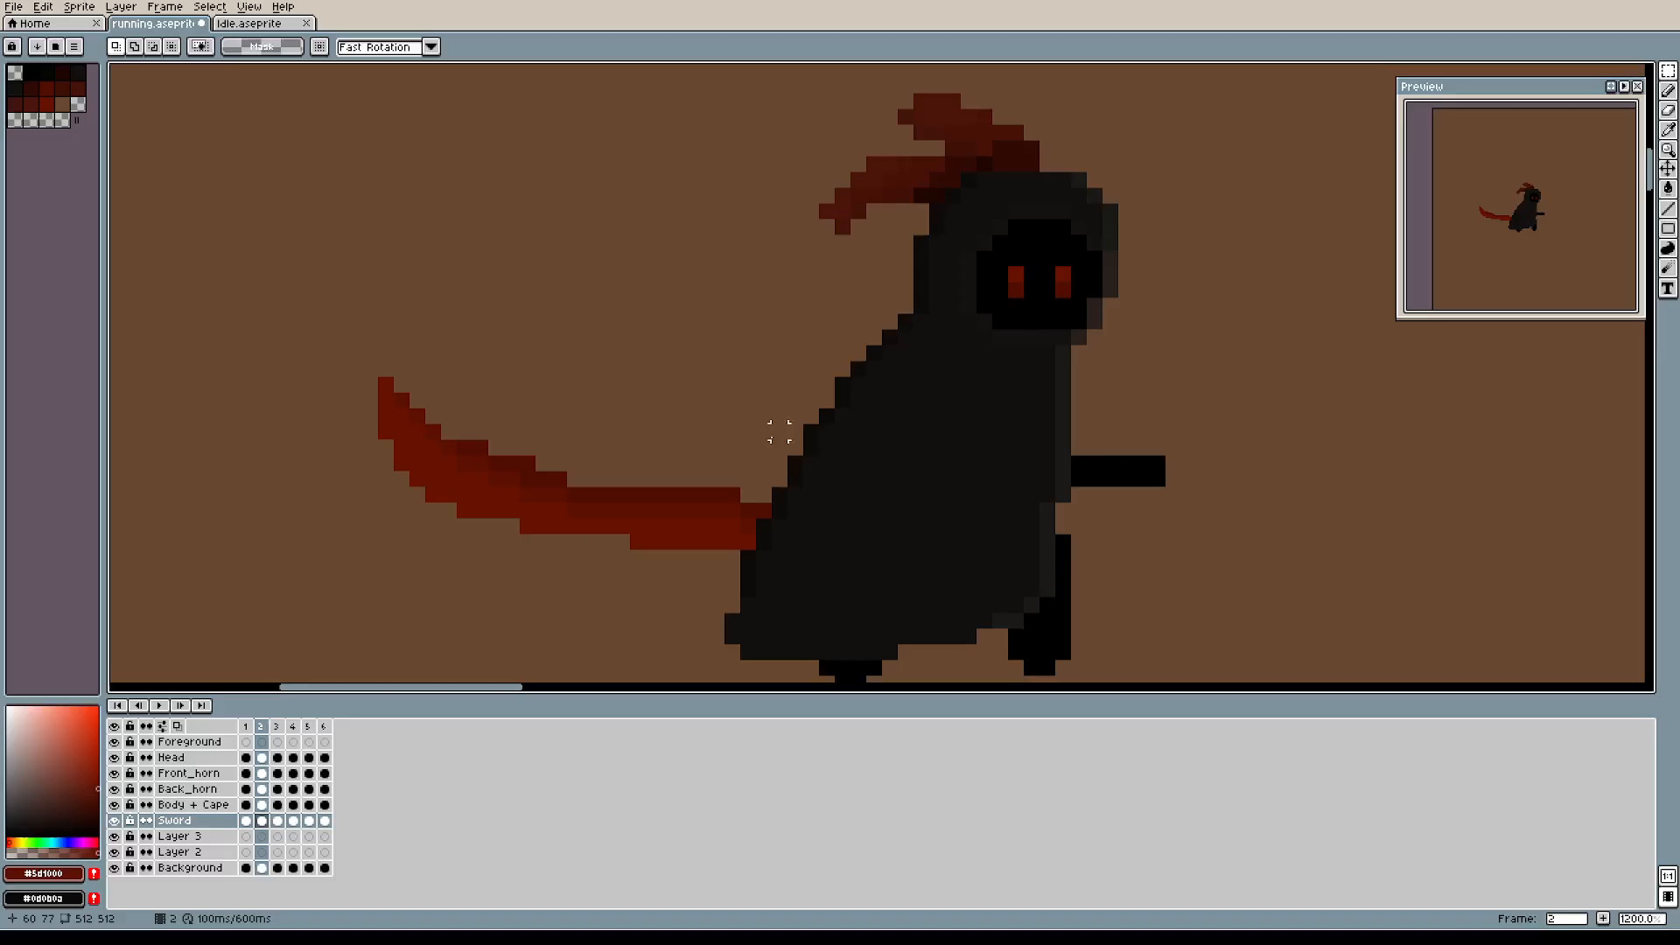
{"action": "key", "text": "alt+n"}
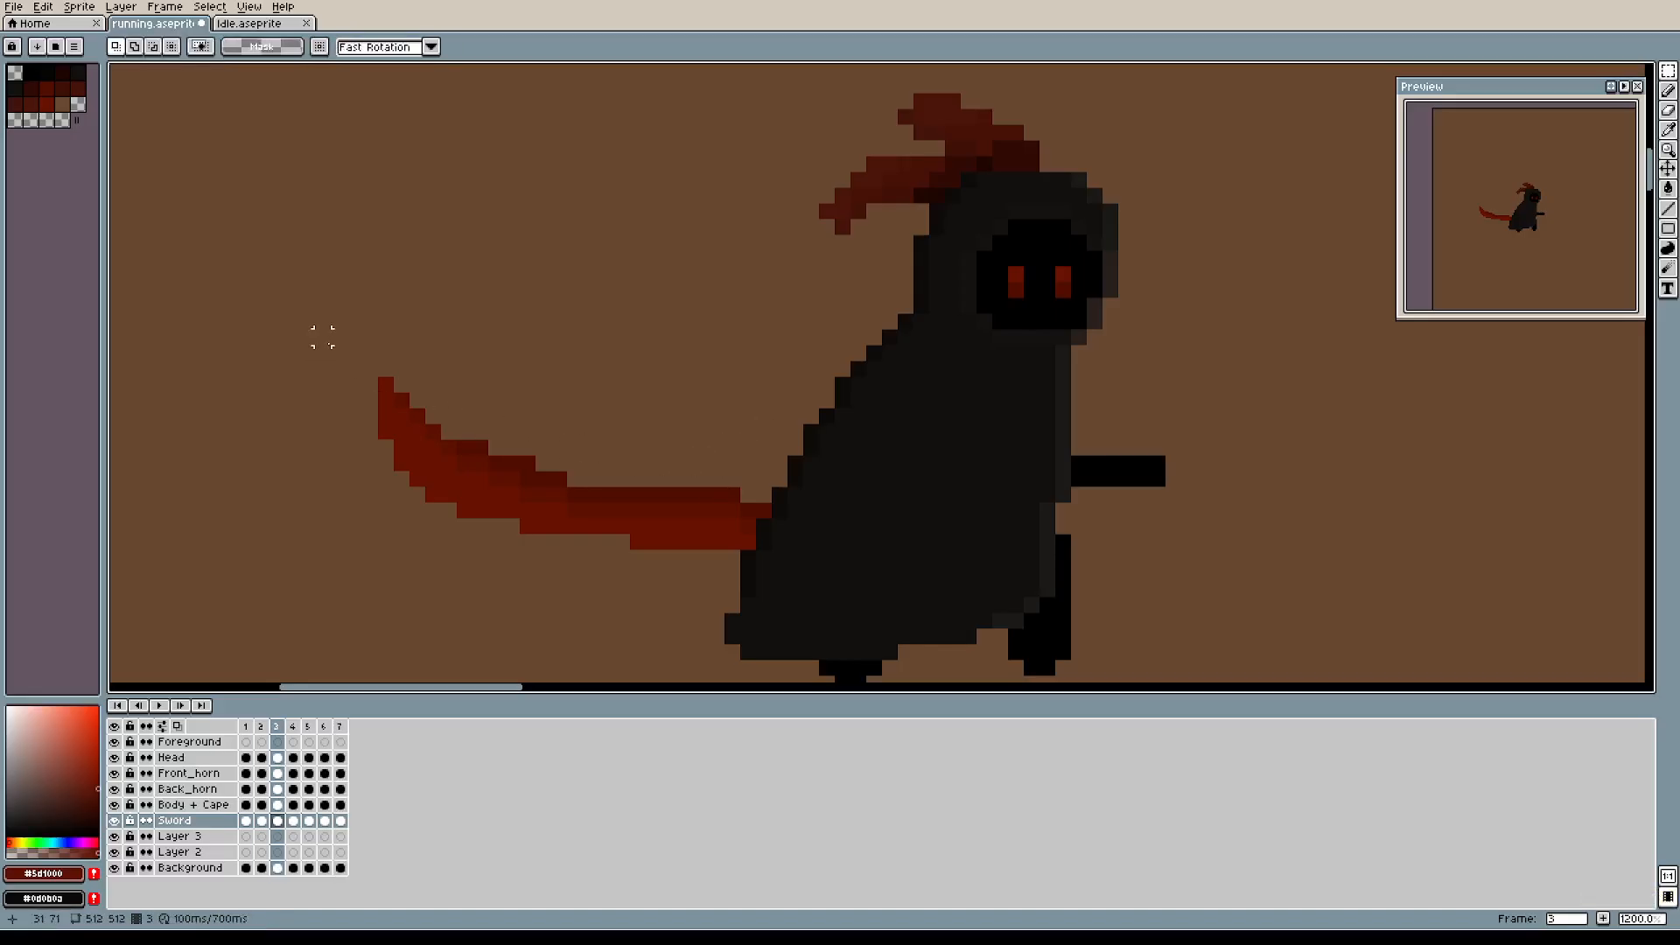
Squash the sword and arm selection in frame 3 to 12 px high and rotate it 3.9° counterclockwise.
{"action": "left_click_drag", "start_coordinate": [284, 313], "coordinate": [1325, 601]}
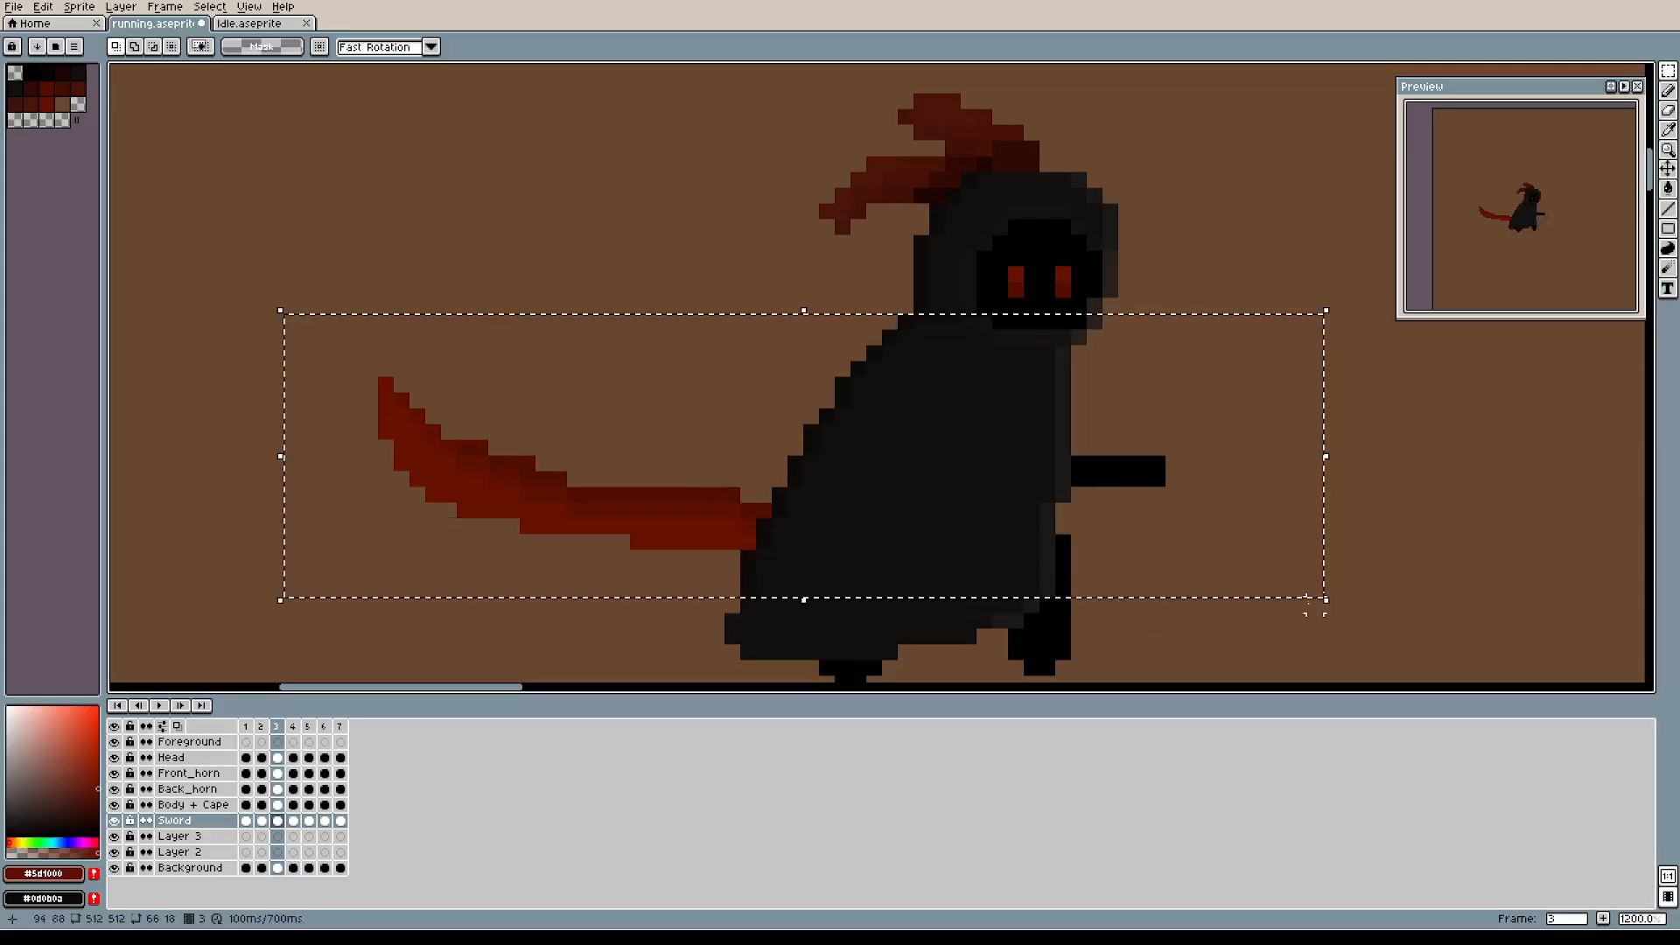
{"action": "left_click_drag", "start_coordinate": [803, 310], "coordinate": [804, 404]}
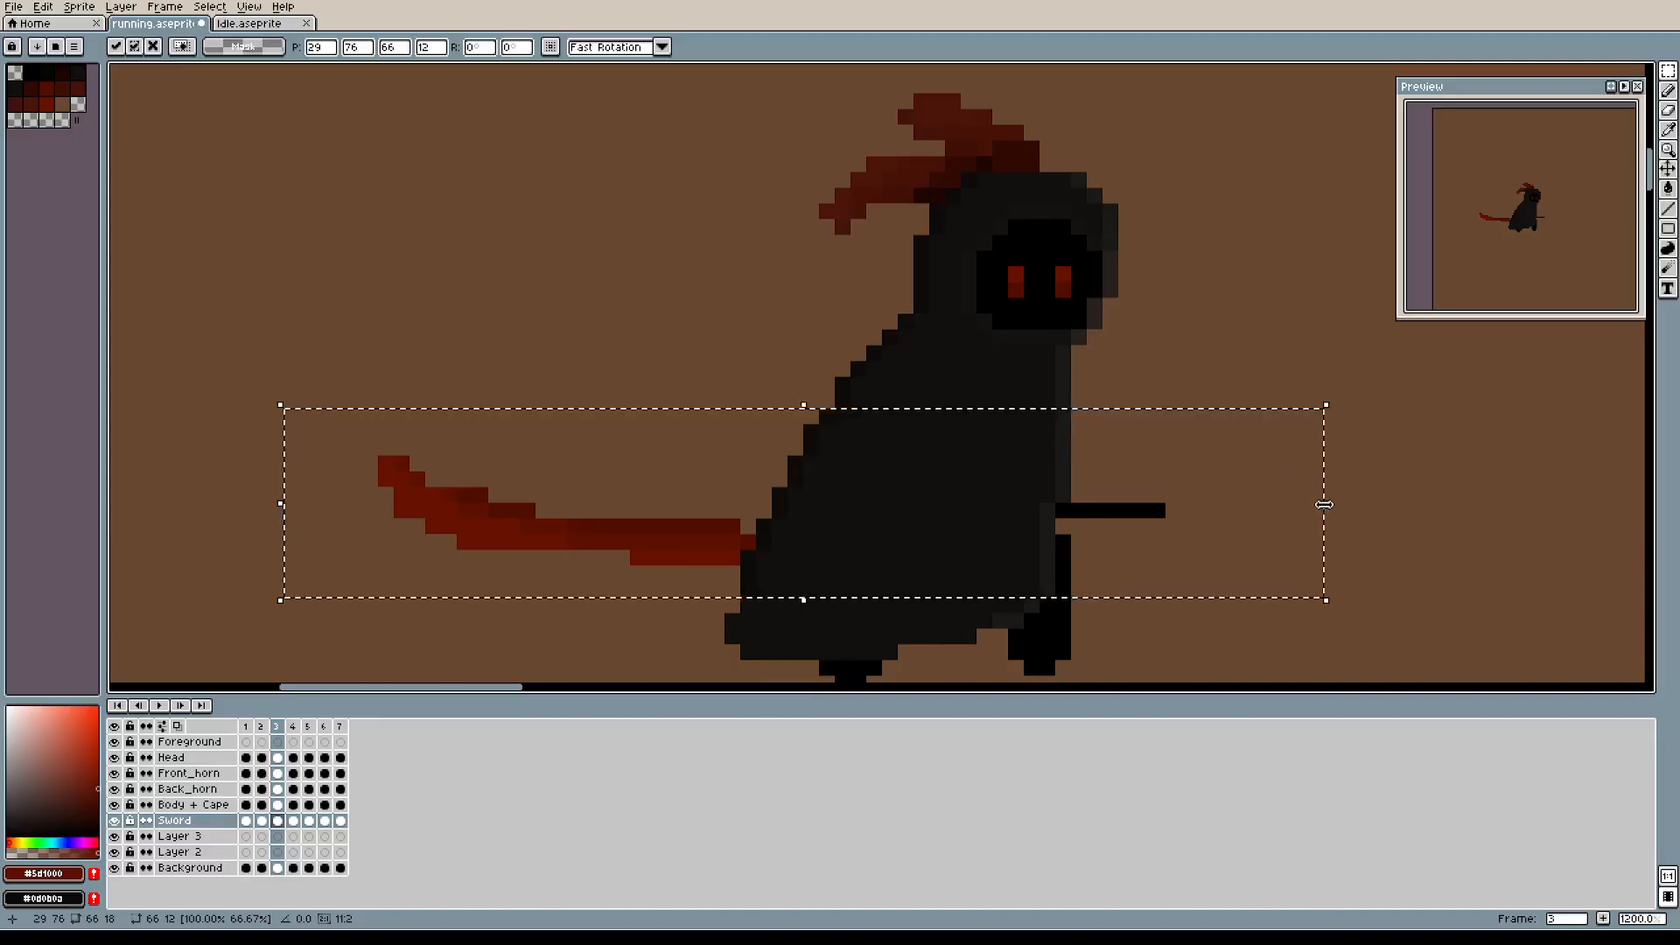
{"action": "left_click_drag", "start_coordinate": [1326, 509], "coordinate": [1321, 471]}
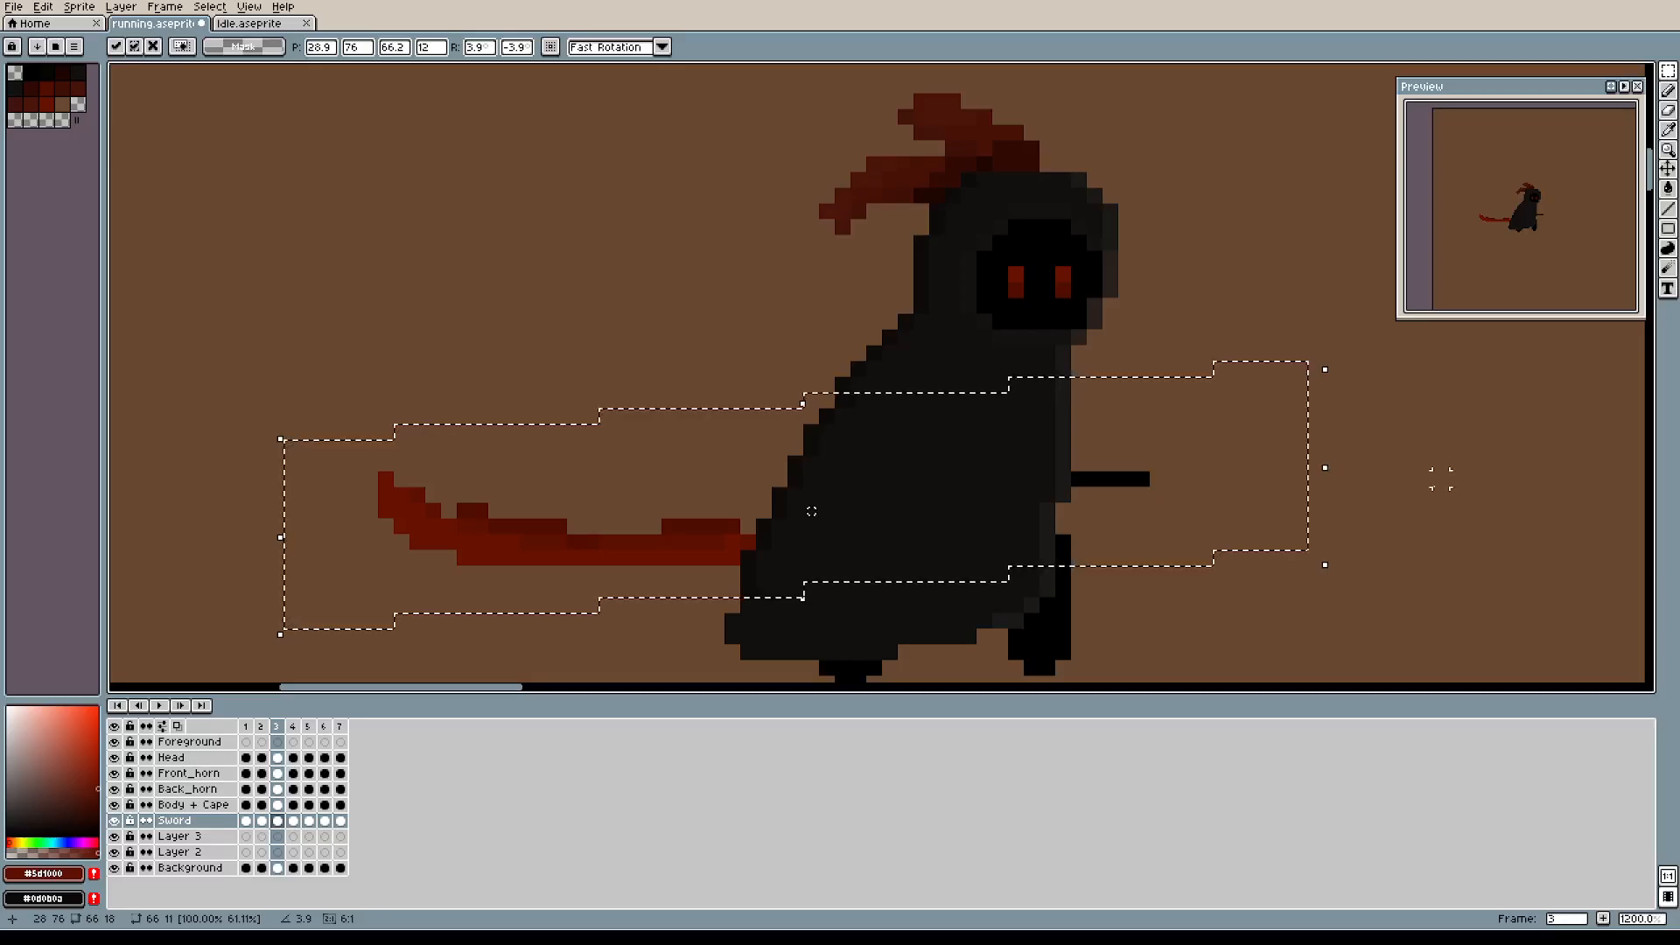
{"action": "left_click", "coordinate": [1441, 477]}
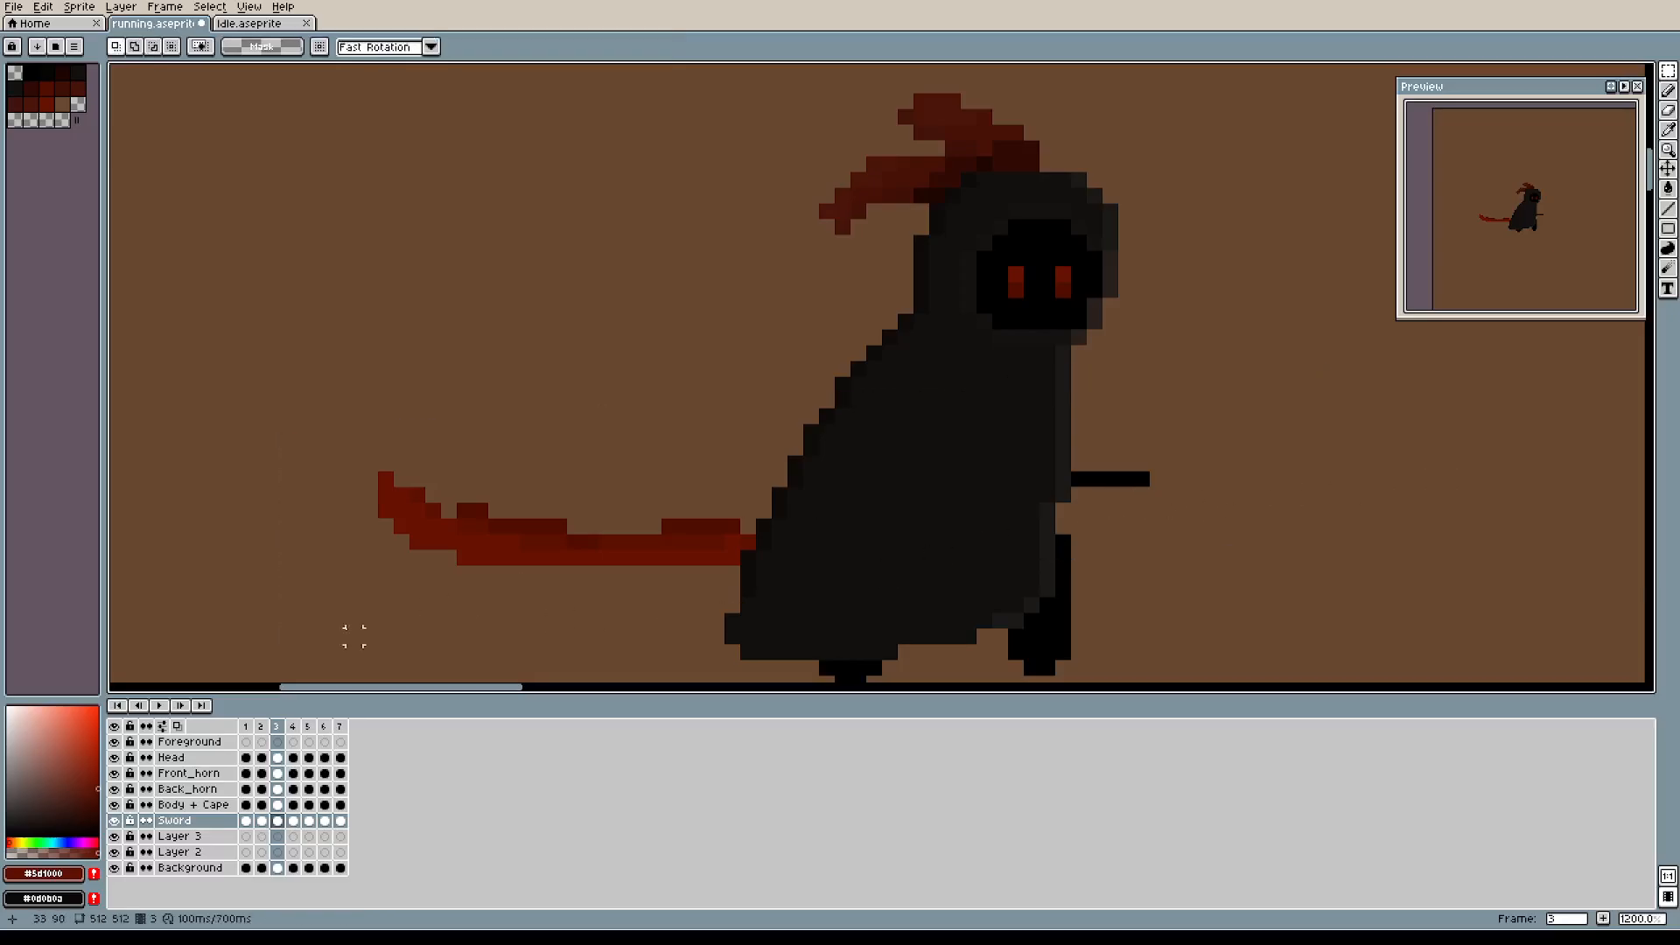
Thicken the knight's extended arm in frame 3 to two pixels with black #000000.
{"action": "scroll", "coordinate": [1136, 529], "scroll_direction": "up", "scroll_amount": 3}
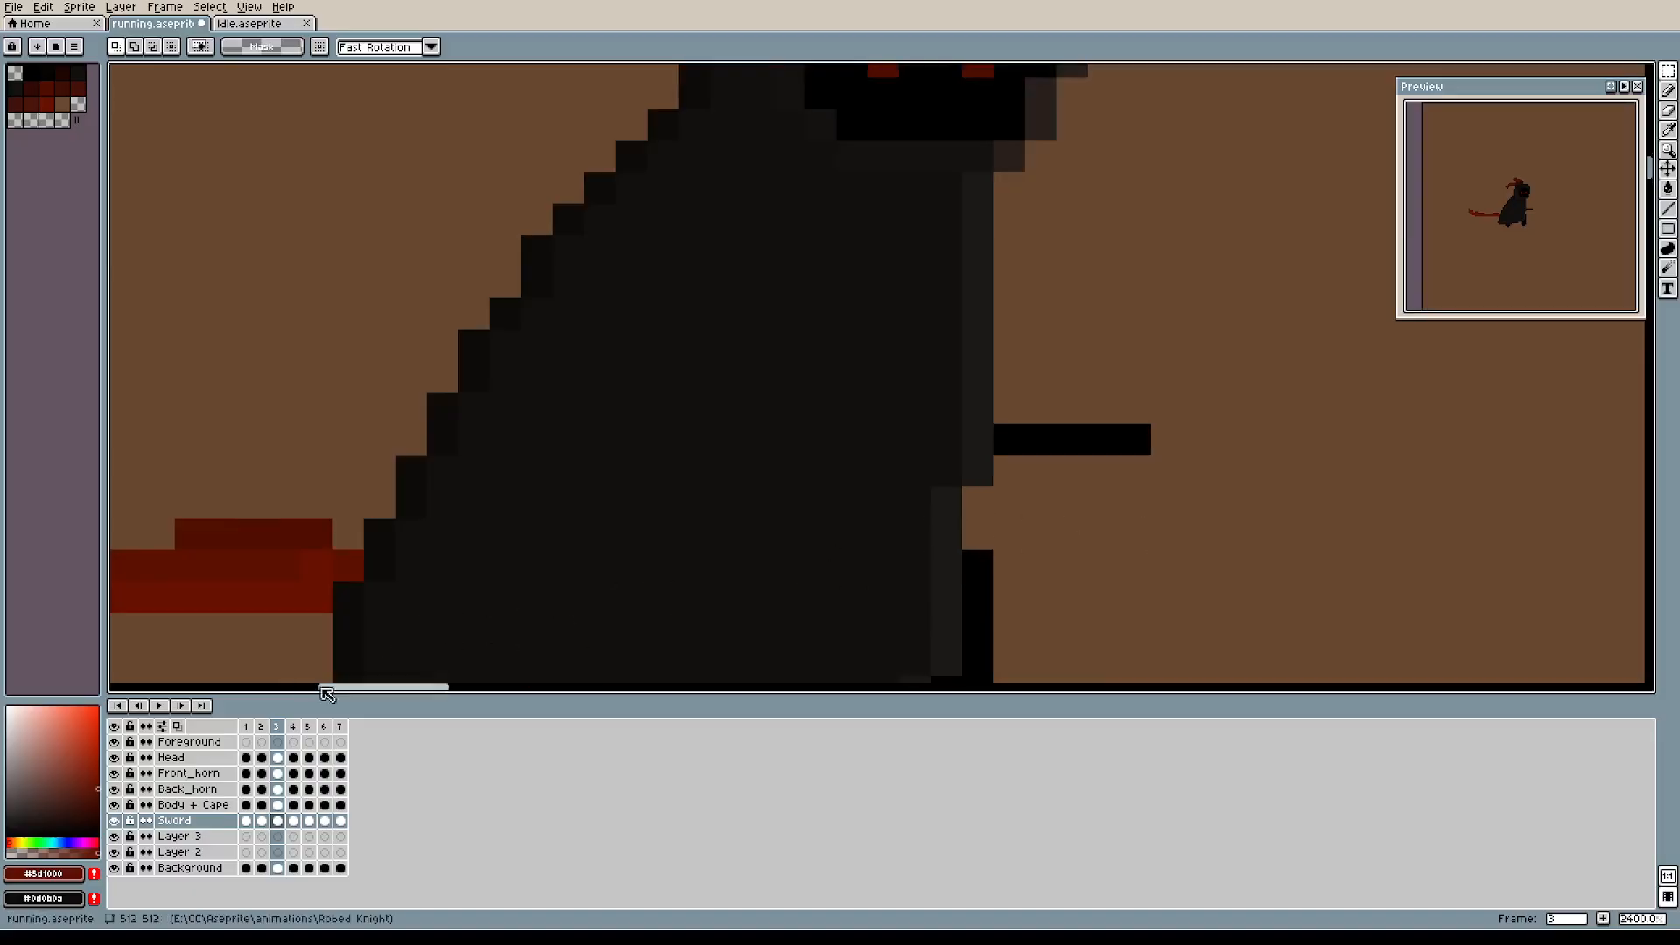
{"action": "key", "text": "i"}
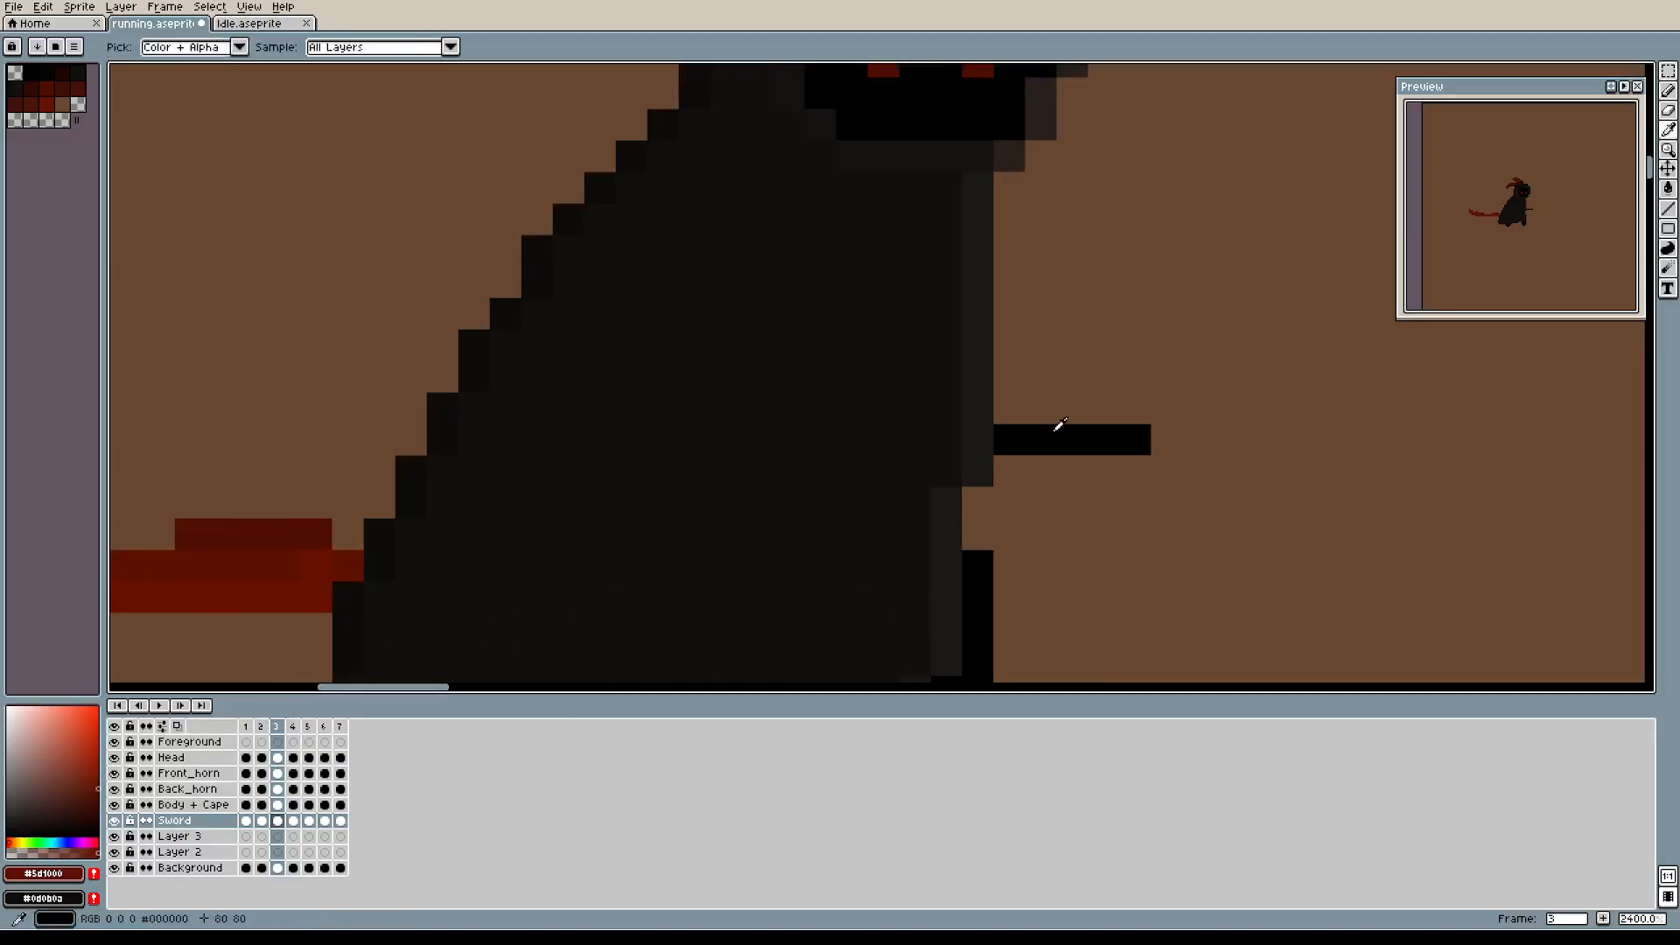
{"action": "left_click", "coordinate": [1059, 426]}
{"action": "key", "text": "b"}
{"action": "mouse_move", "coordinate": [1009, 410]}
{"action": "left_mouse_down"}
{"action": "mouse_move", "coordinate": [1138, 413]}
{"action": "mouse_move", "coordinate": [1155, 487]}
{"action": "left_mouse_up"}
{"action": "scroll", "coordinate": [1110, 439], "scroll_direction": "down", "scroll_amount": 3}
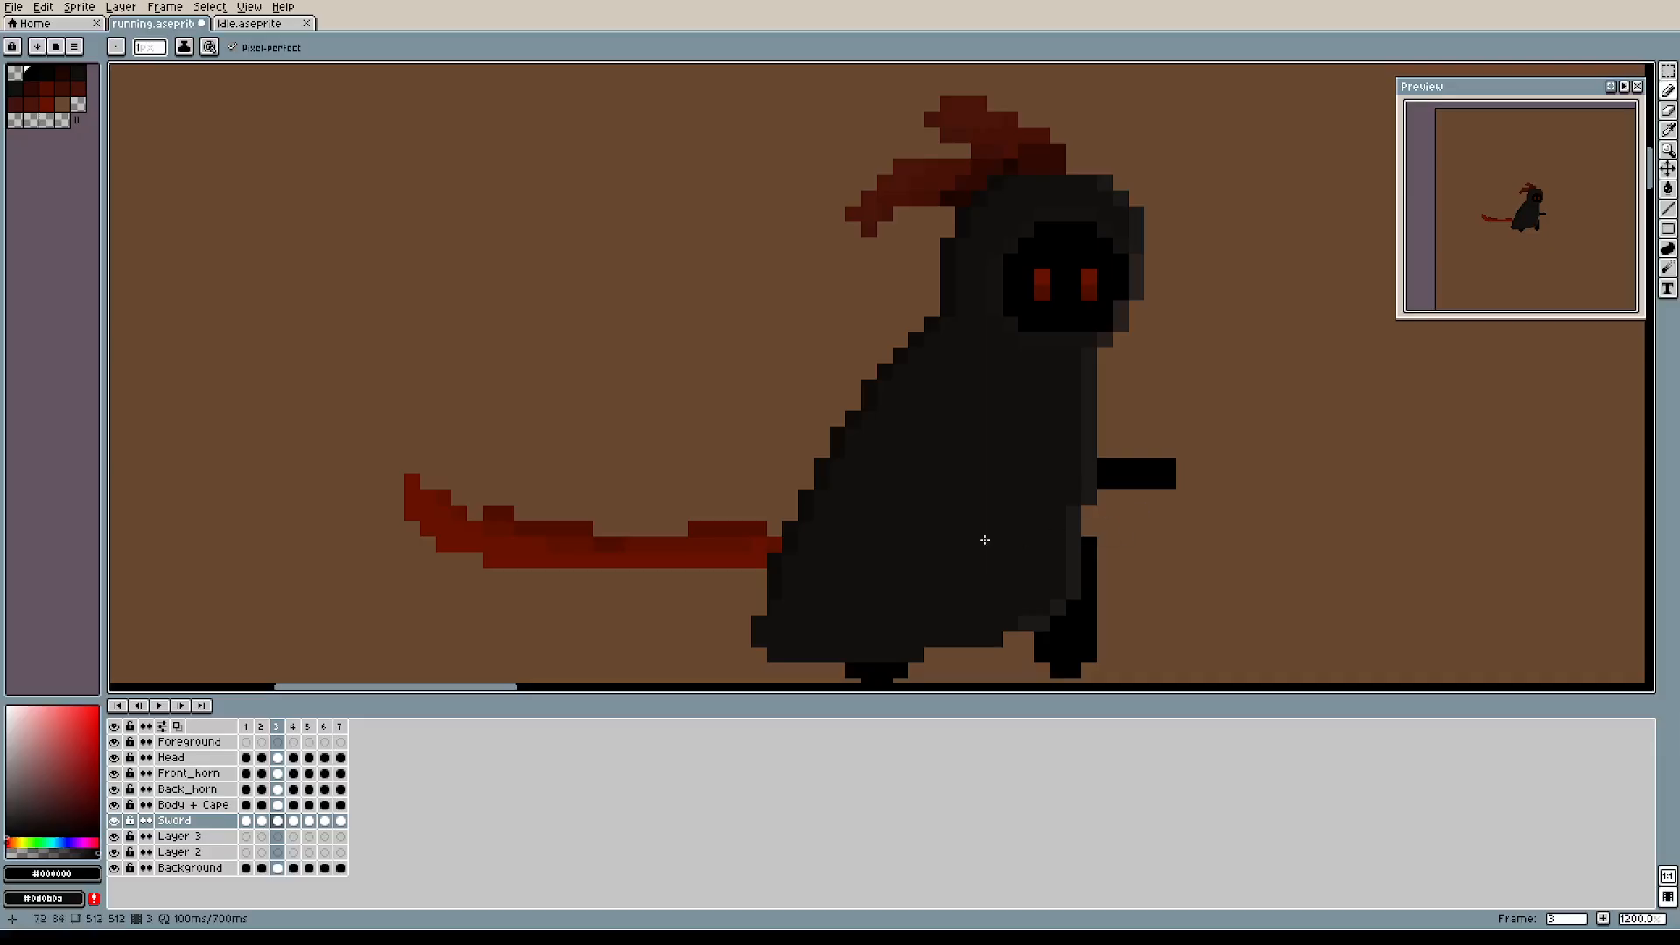
Duplicate frame 2 and move the copy behind the squashed-sword frame, making it frame 4.
{"action": "scroll", "coordinate": [679, 540], "scroll_direction": "up", "scroll_amount": 2}
{"action": "scroll", "coordinate": [679, 540], "scroll_direction": "down", "scroll_amount": 2}
{"action": "left_click_drag", "start_coordinate": [776, 403], "coordinate": [767, 418]}
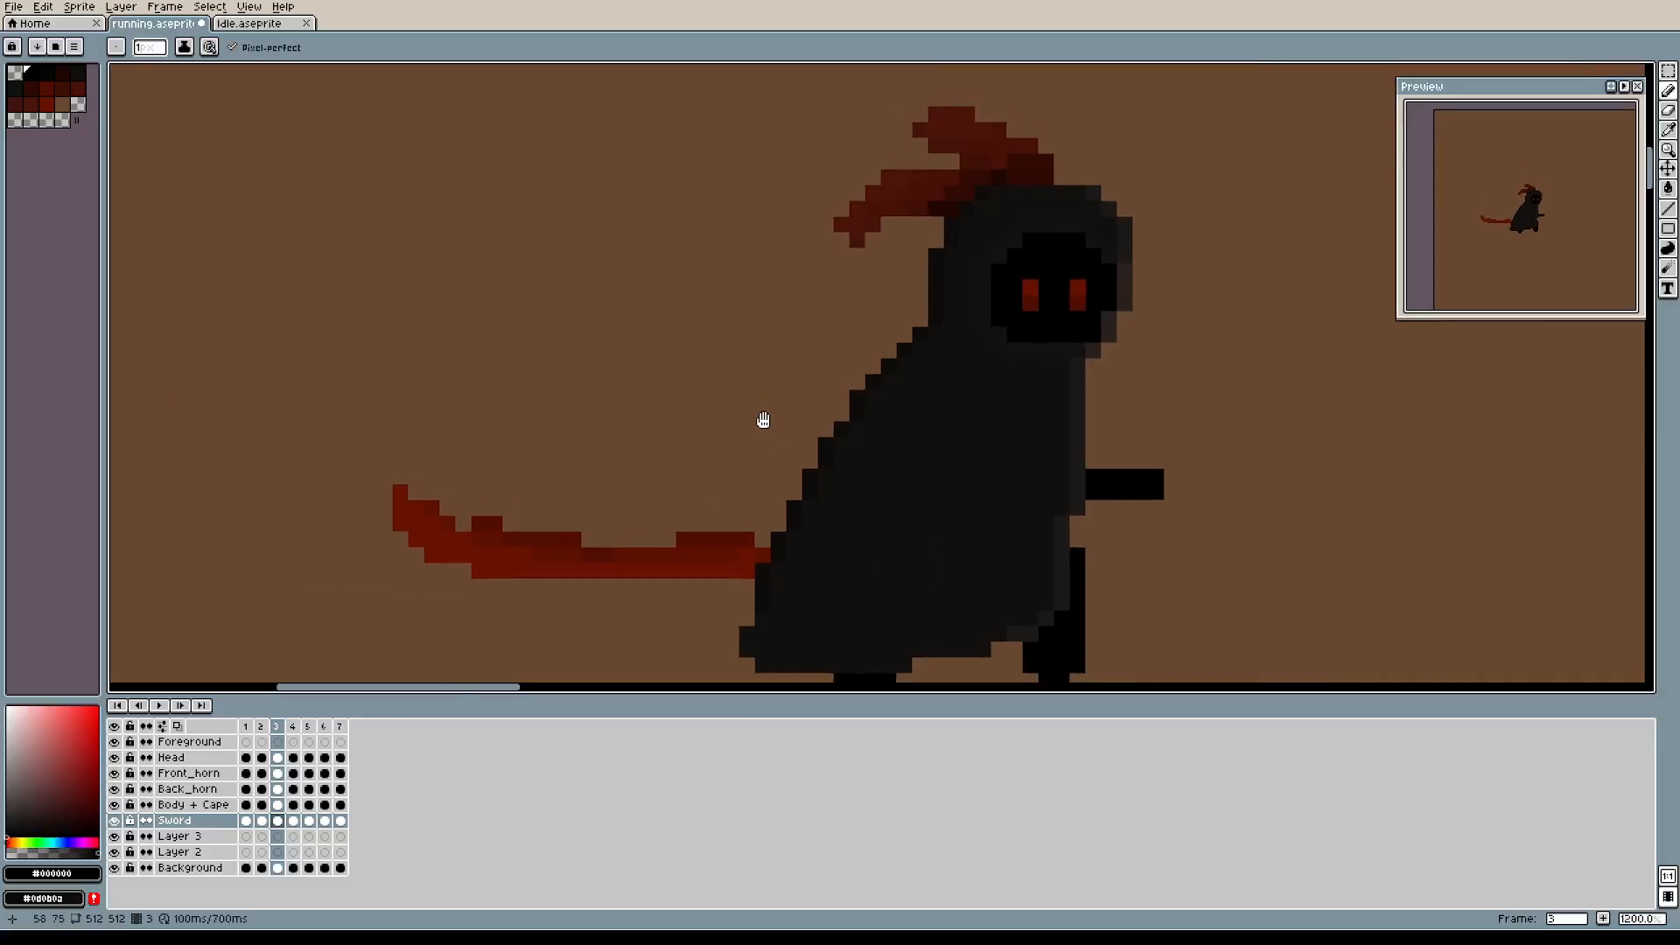
{"action": "scroll", "coordinate": [766, 418], "scroll_direction": "down", "scroll_amount": 2}
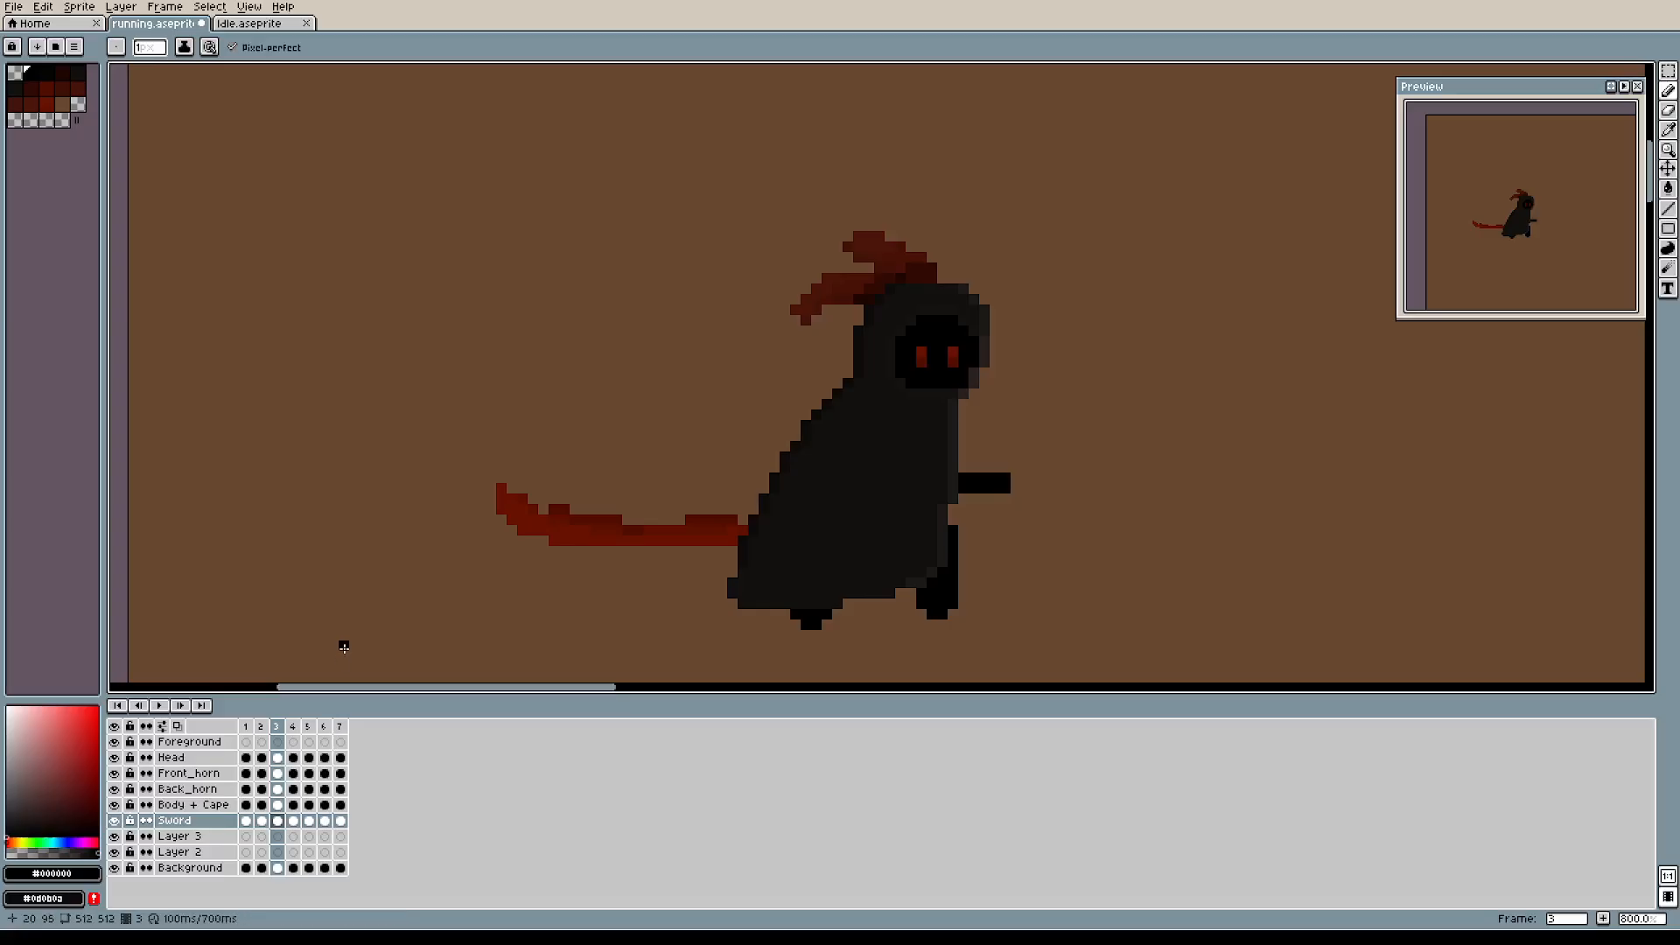
{"action": "key", "text": "i"}
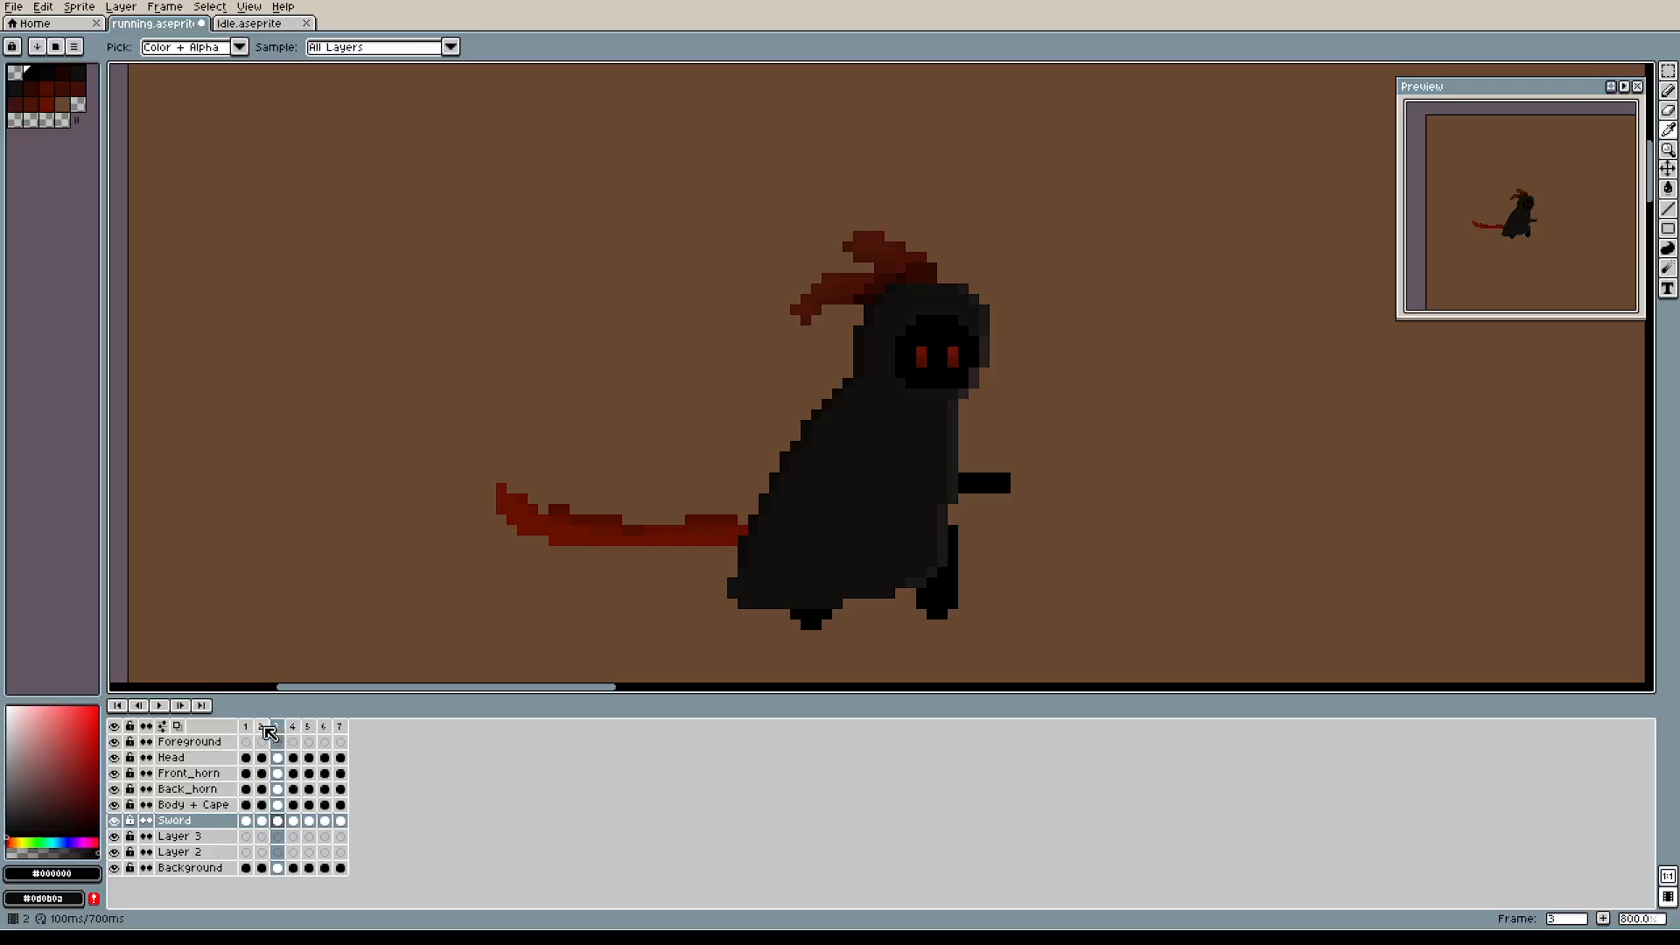
{"action": "left_click", "coordinate": [262, 726]}
{"action": "key", "text": "alt+n"}
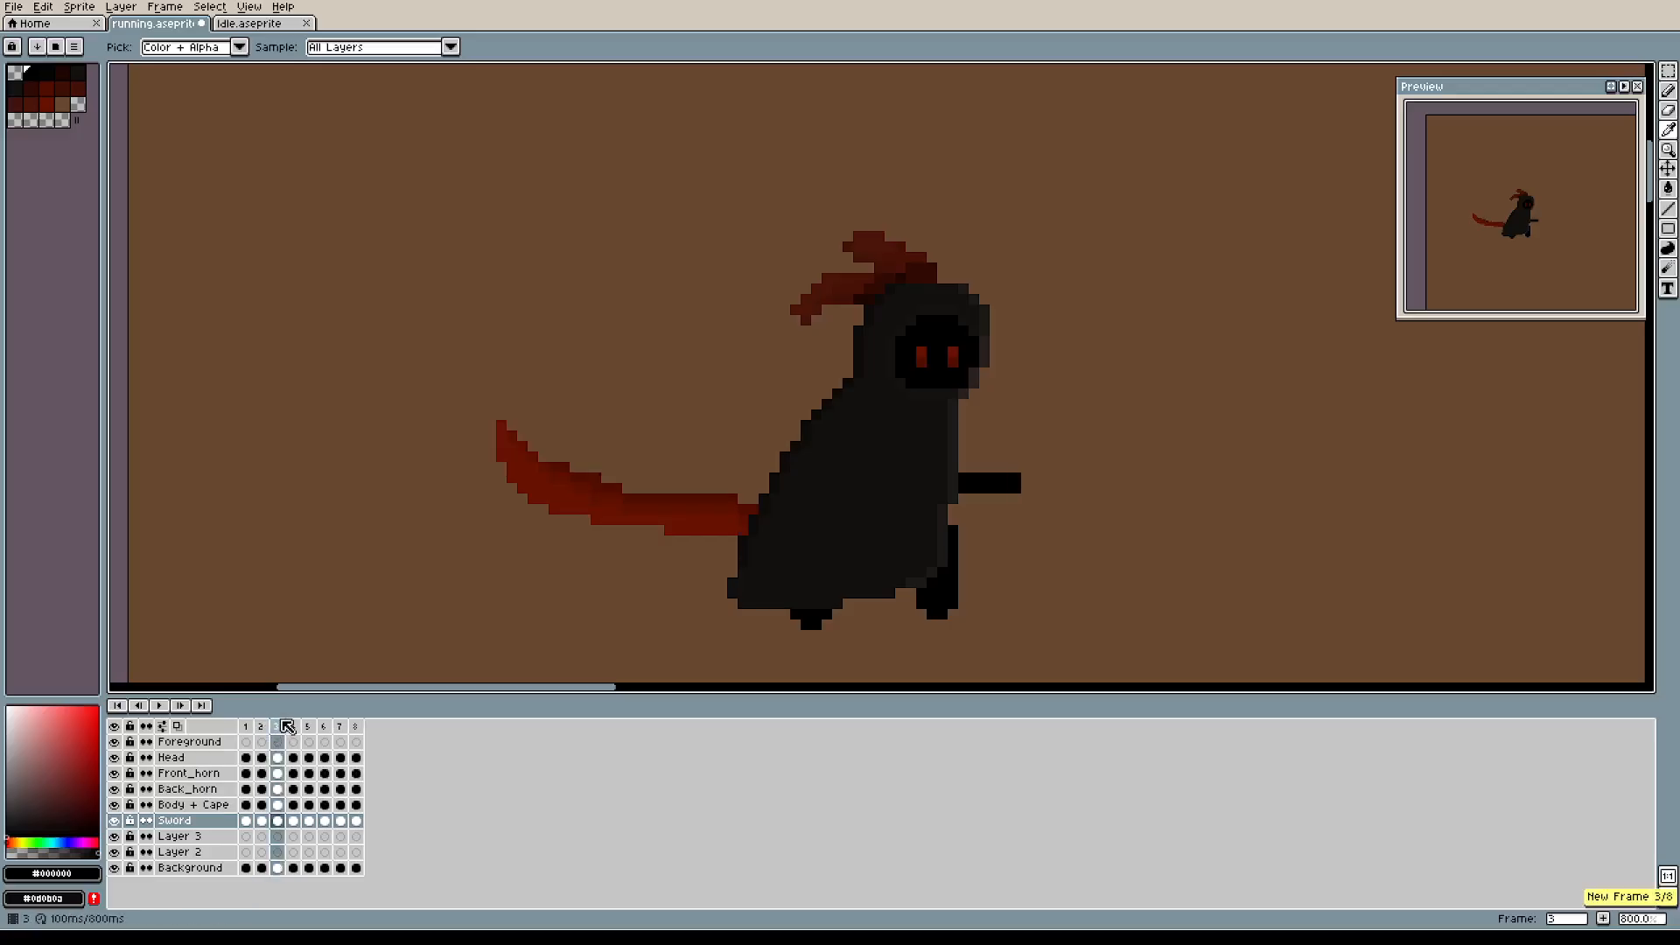
{"action": "left_click", "coordinate": [287, 734]}
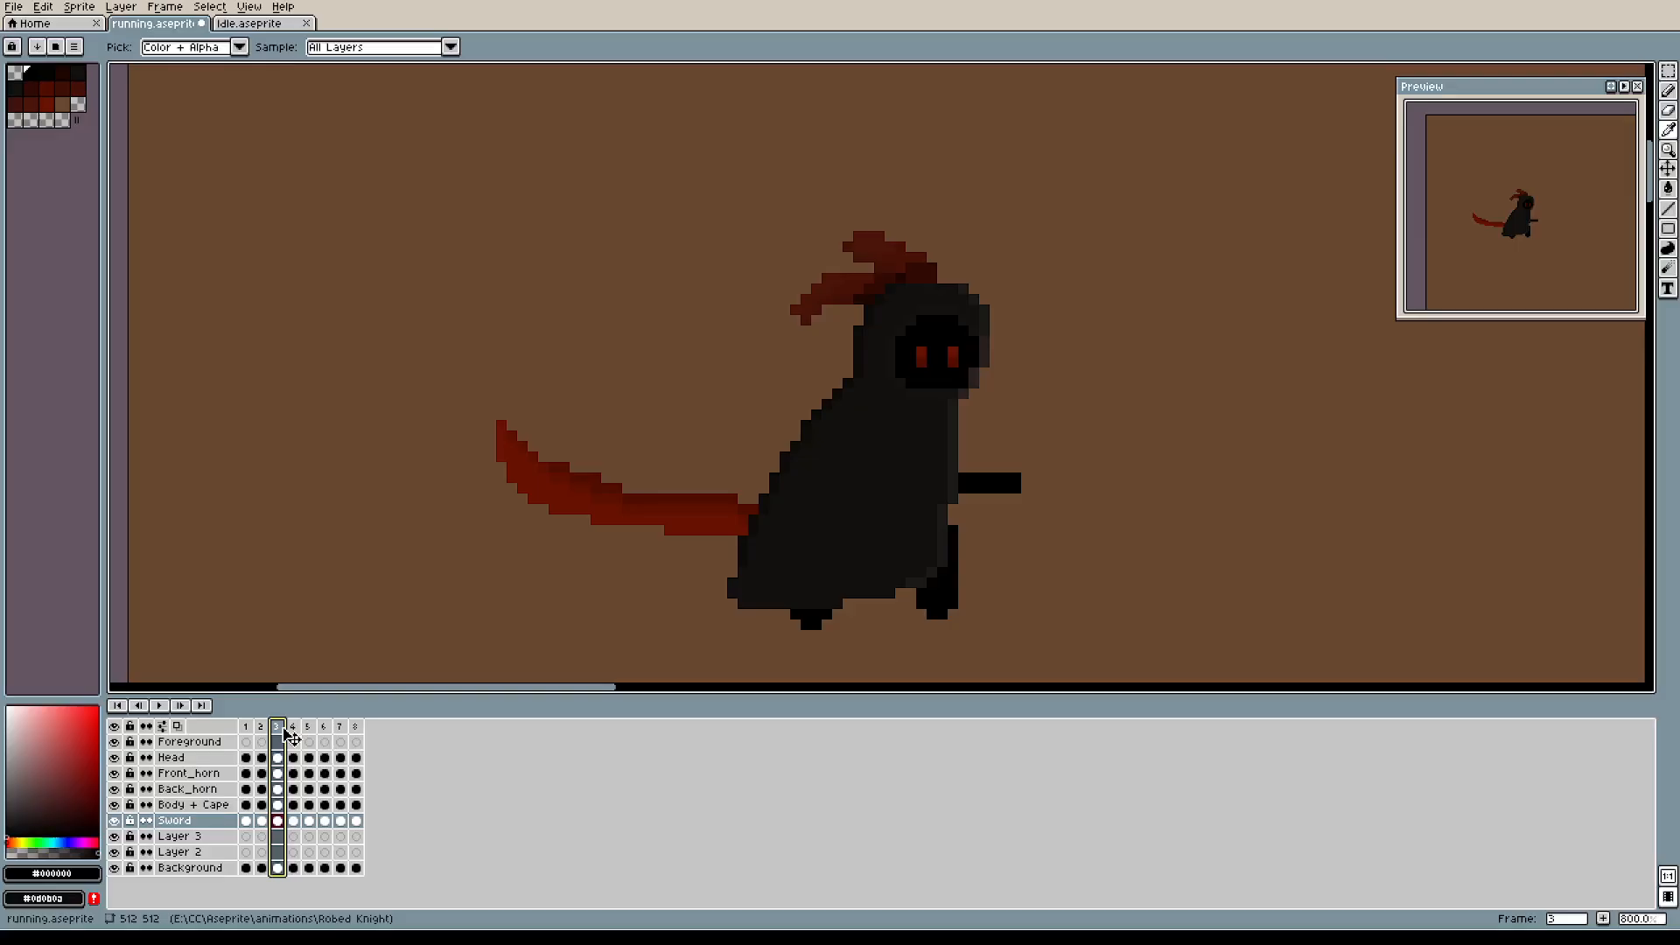
{"action": "left_click_drag", "start_coordinate": [289, 734], "coordinate": [306, 738]}
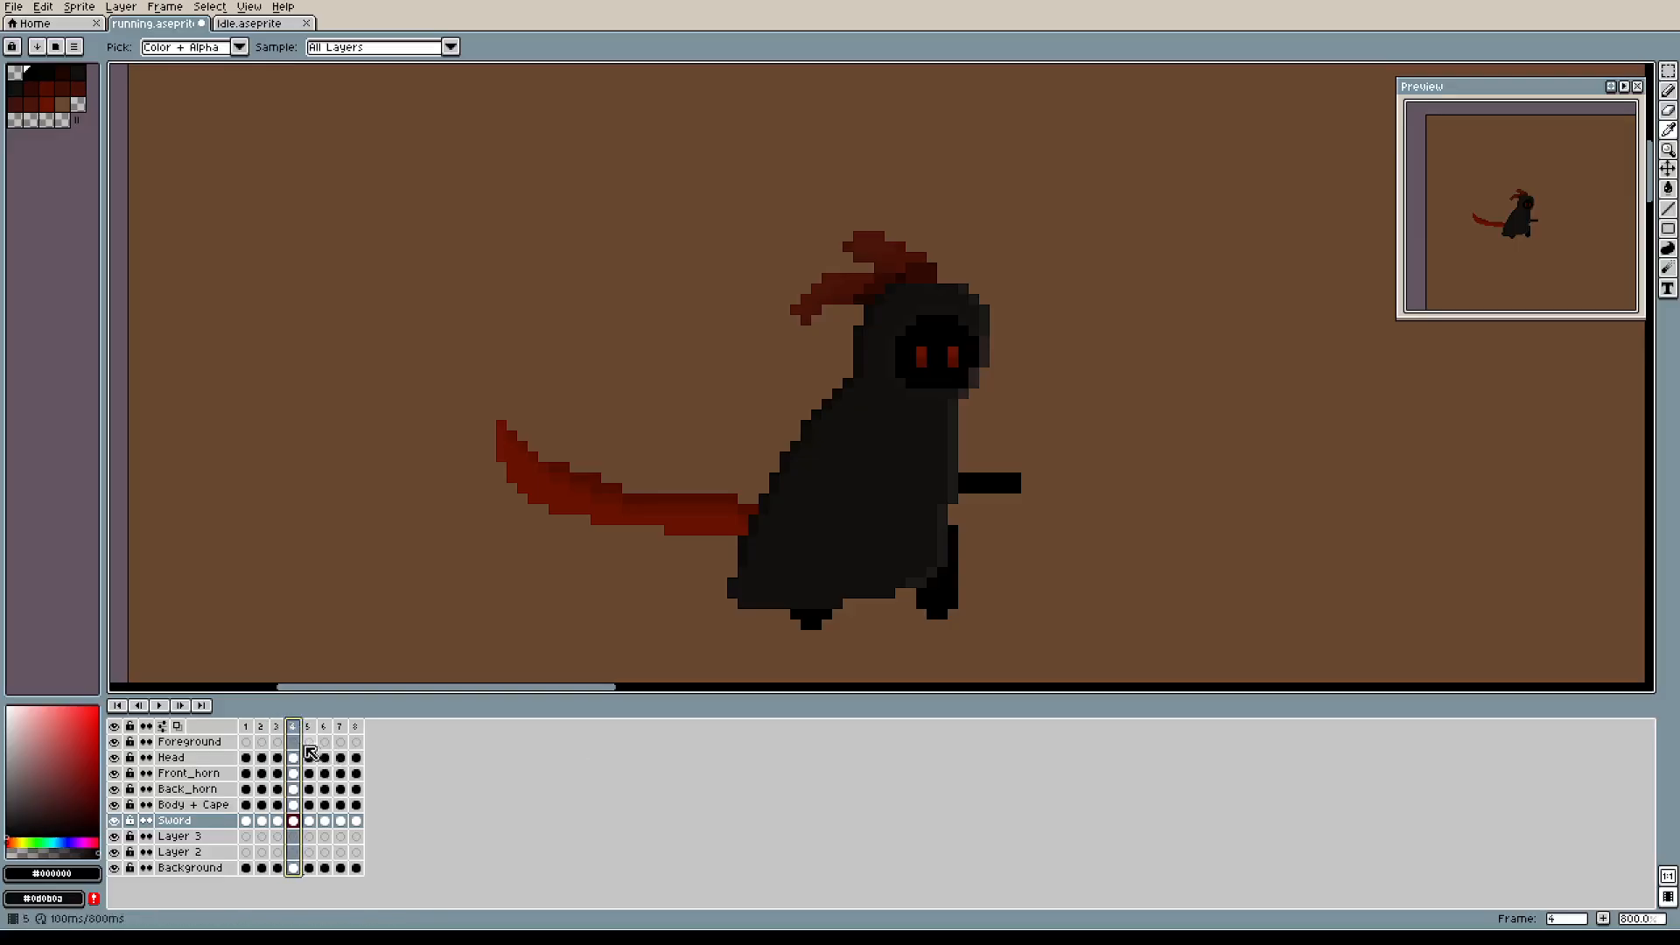
{"action": "left_click", "coordinate": [278, 731]}
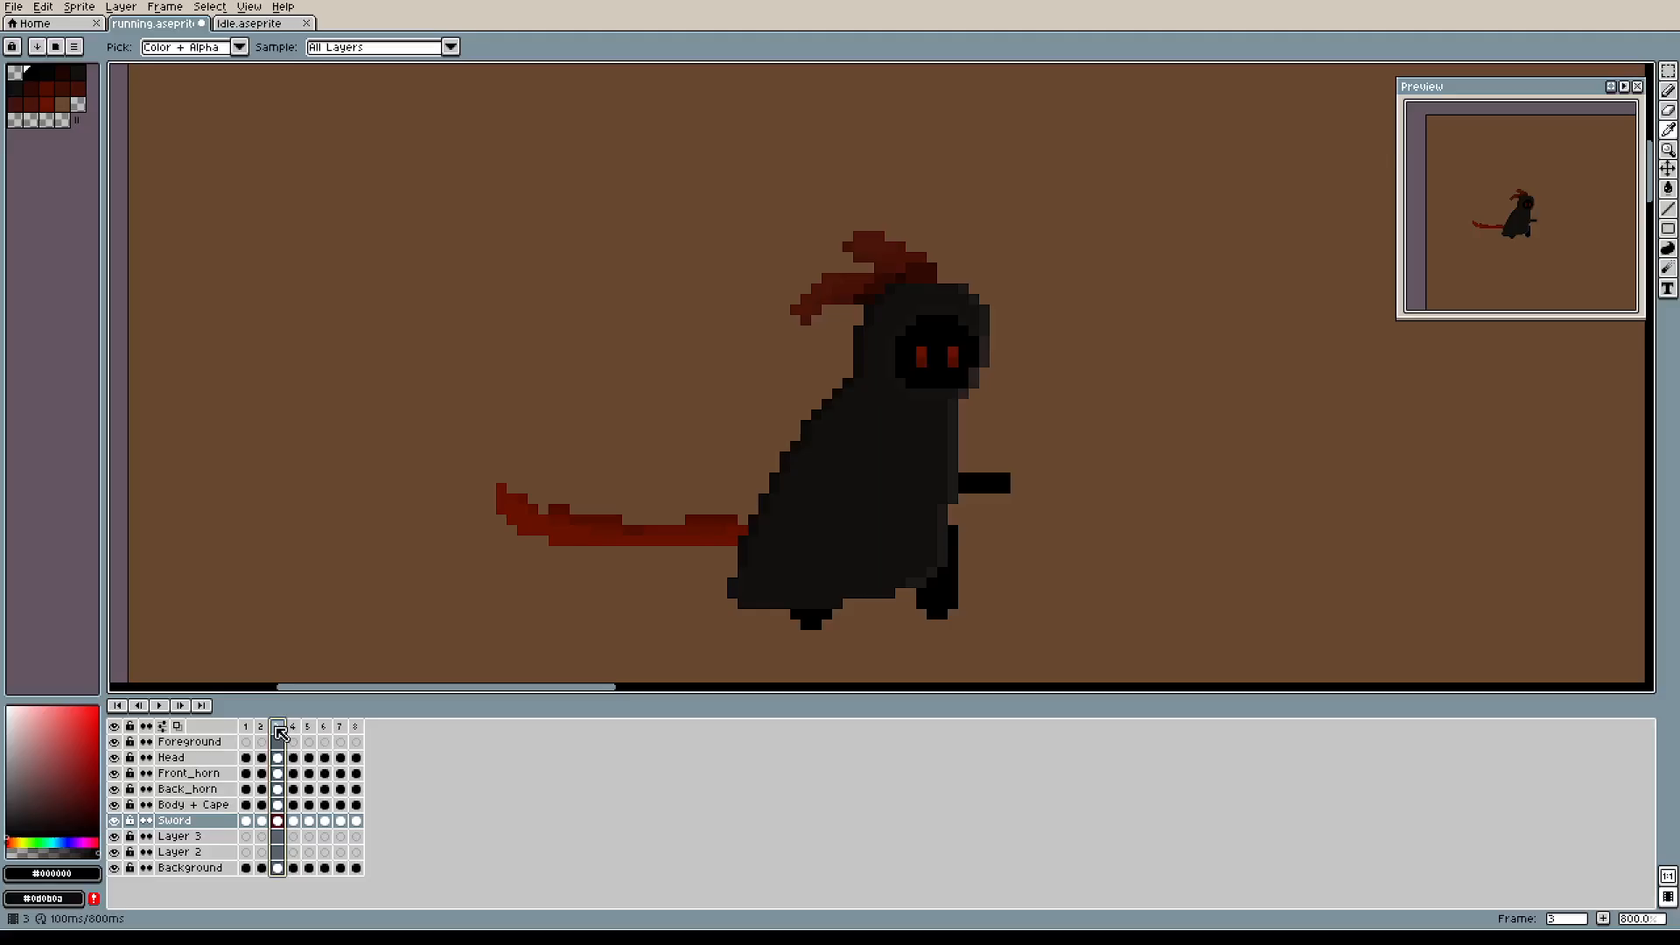
{"action": "left_click", "coordinate": [293, 734]}
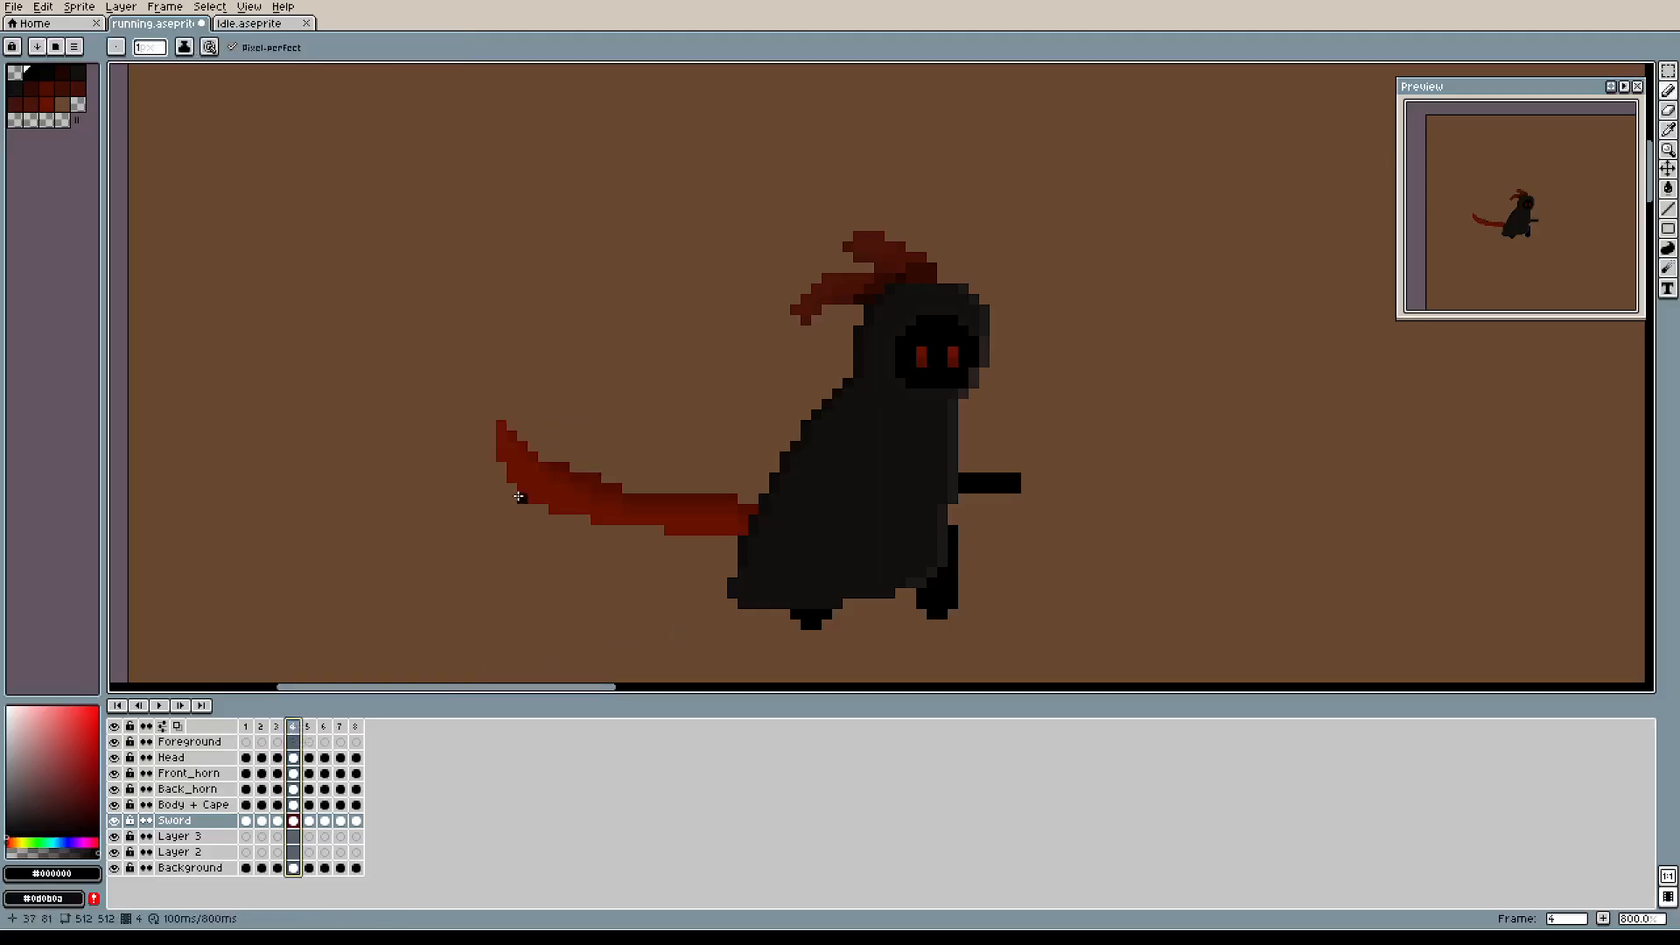
Flip the sword and arm vertically in frame 4 and move them down 9 px.
{"action": "key", "text": "m"}
{"action": "left_click_drag", "start_coordinate": [472, 364], "coordinate": [1182, 539]}
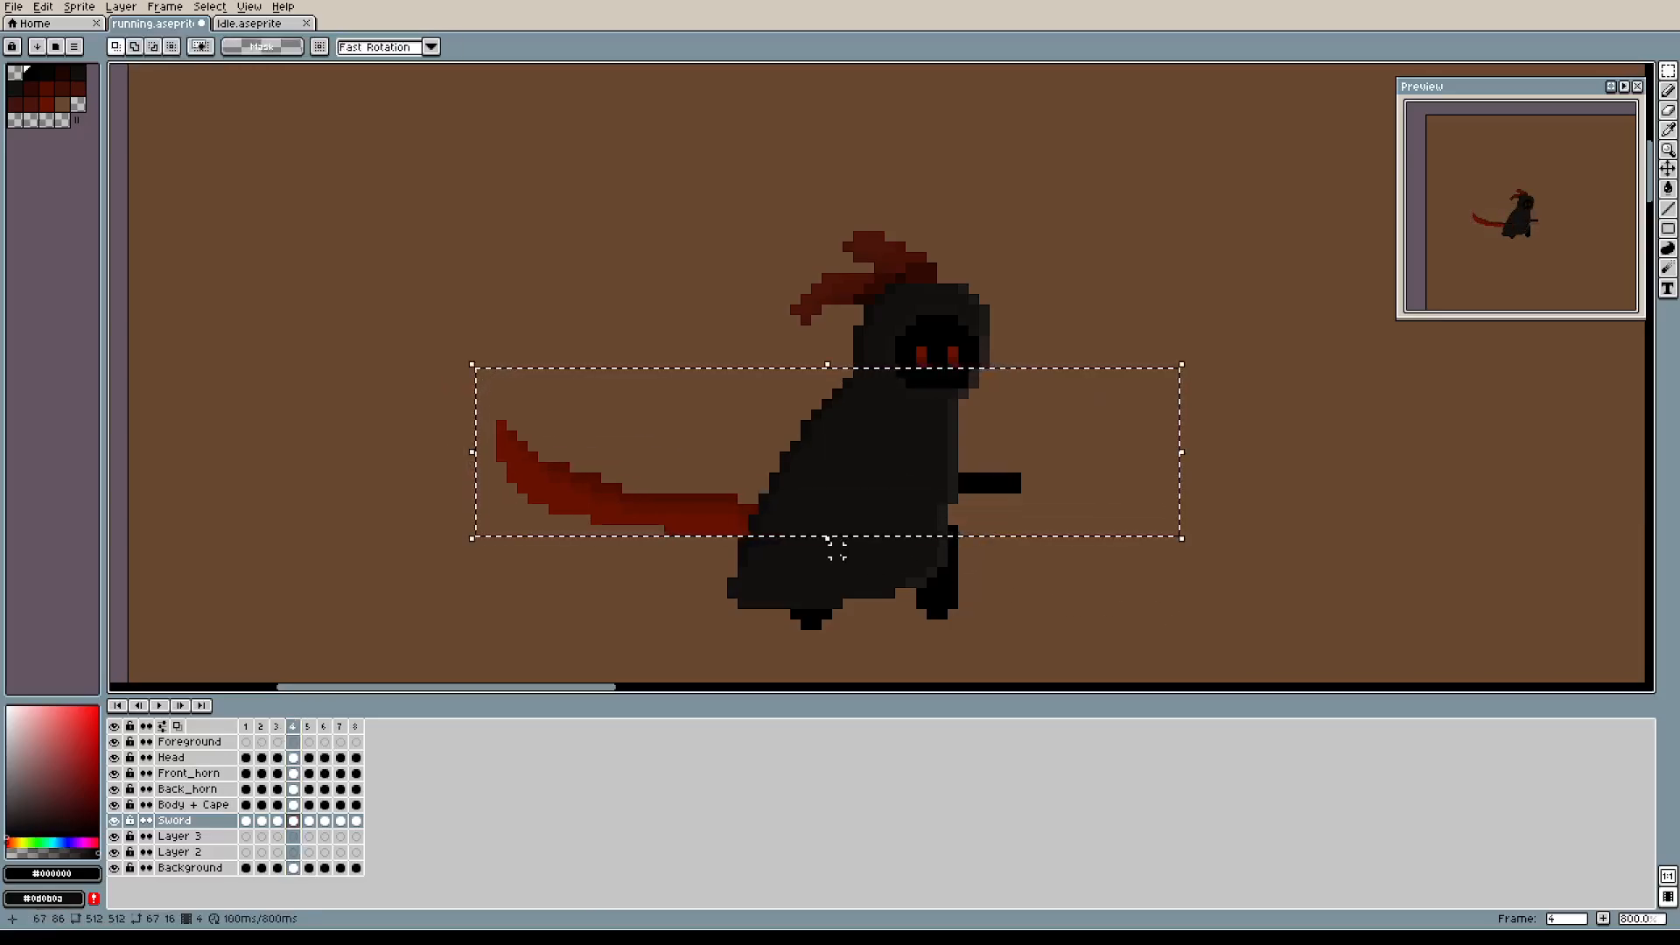
{"action": "key", "text": "shift+v"}
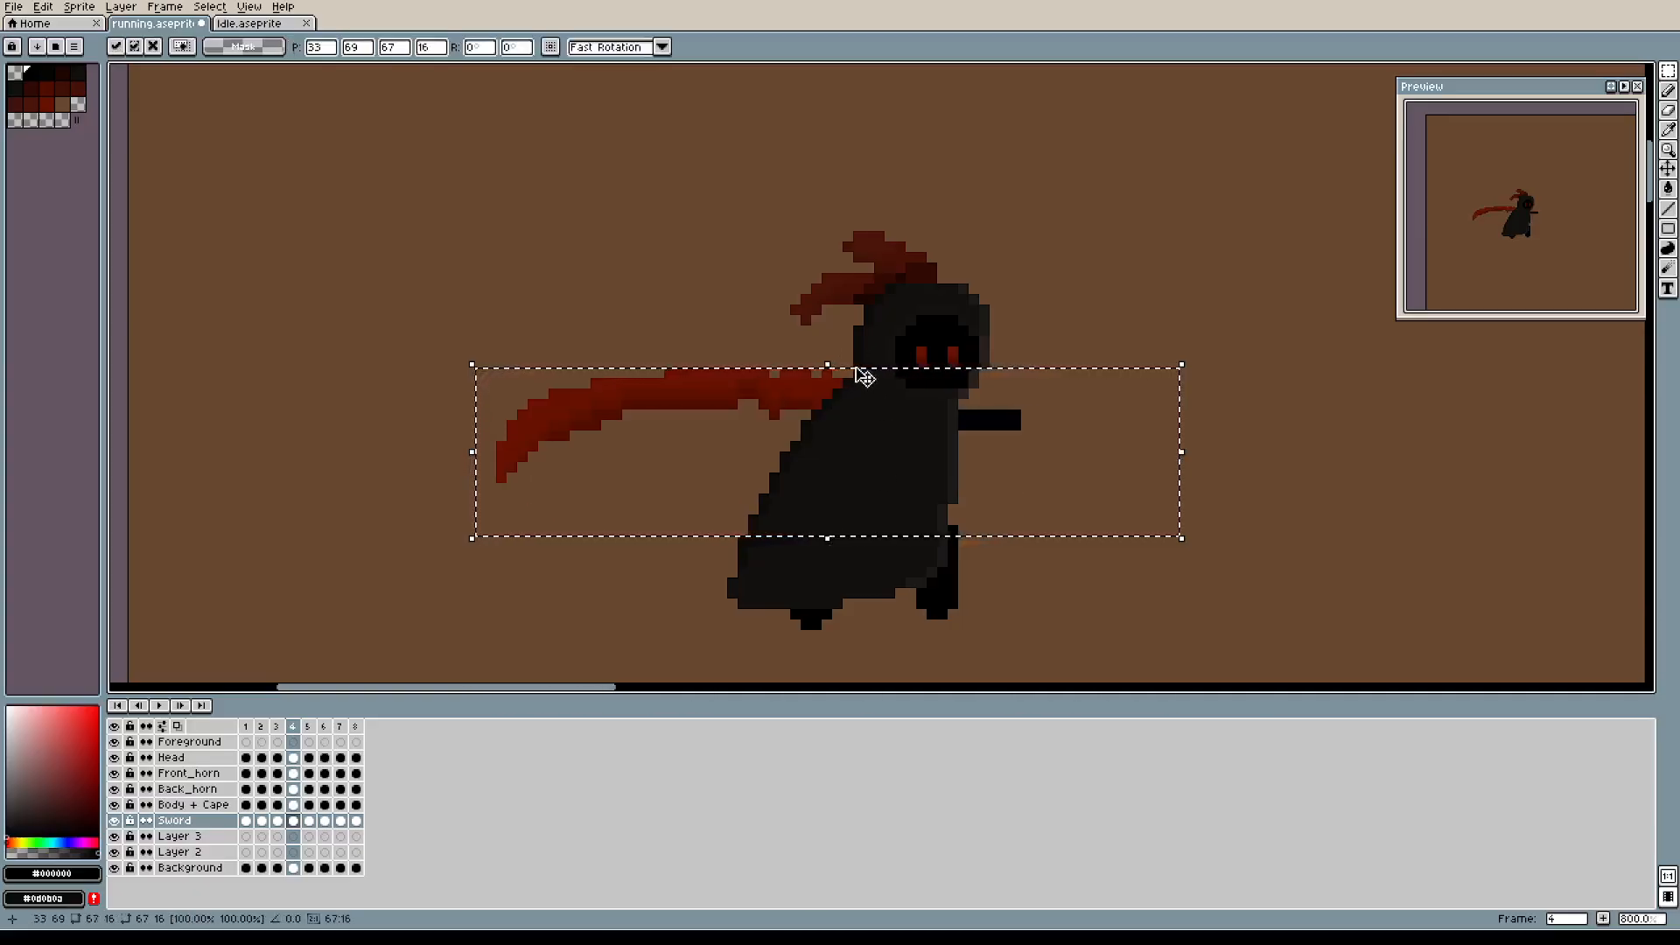
{"action": "left_click_drag", "start_coordinate": [864, 376], "coordinate": [869, 480]}
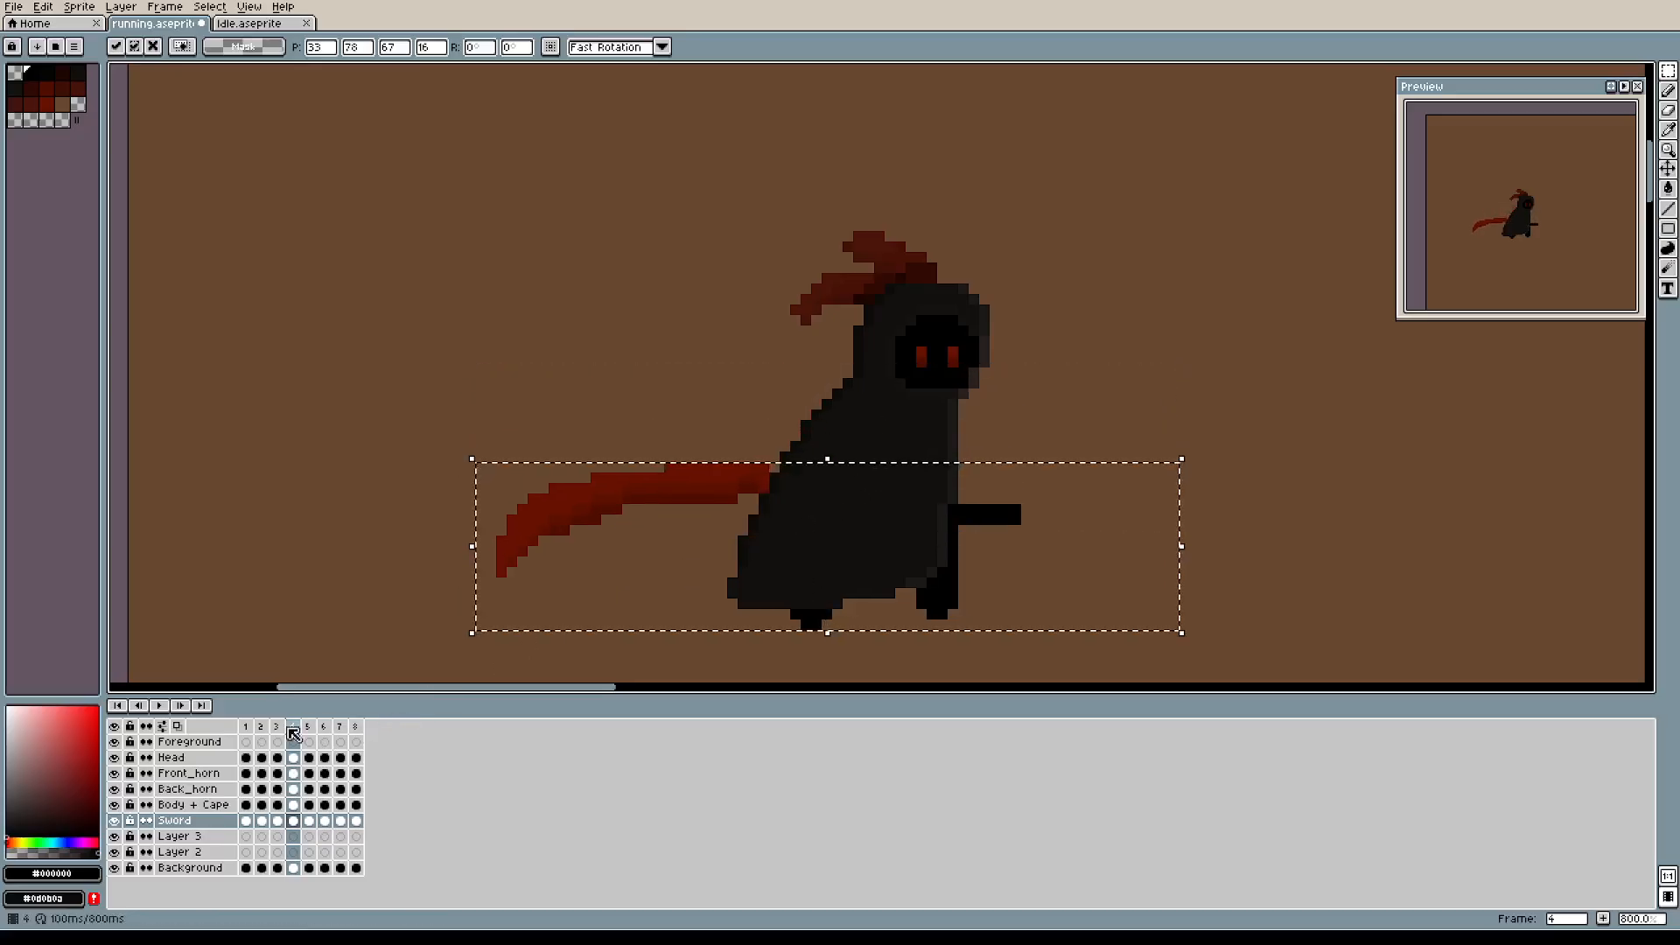
{"action": "left_click", "coordinate": [294, 730]}
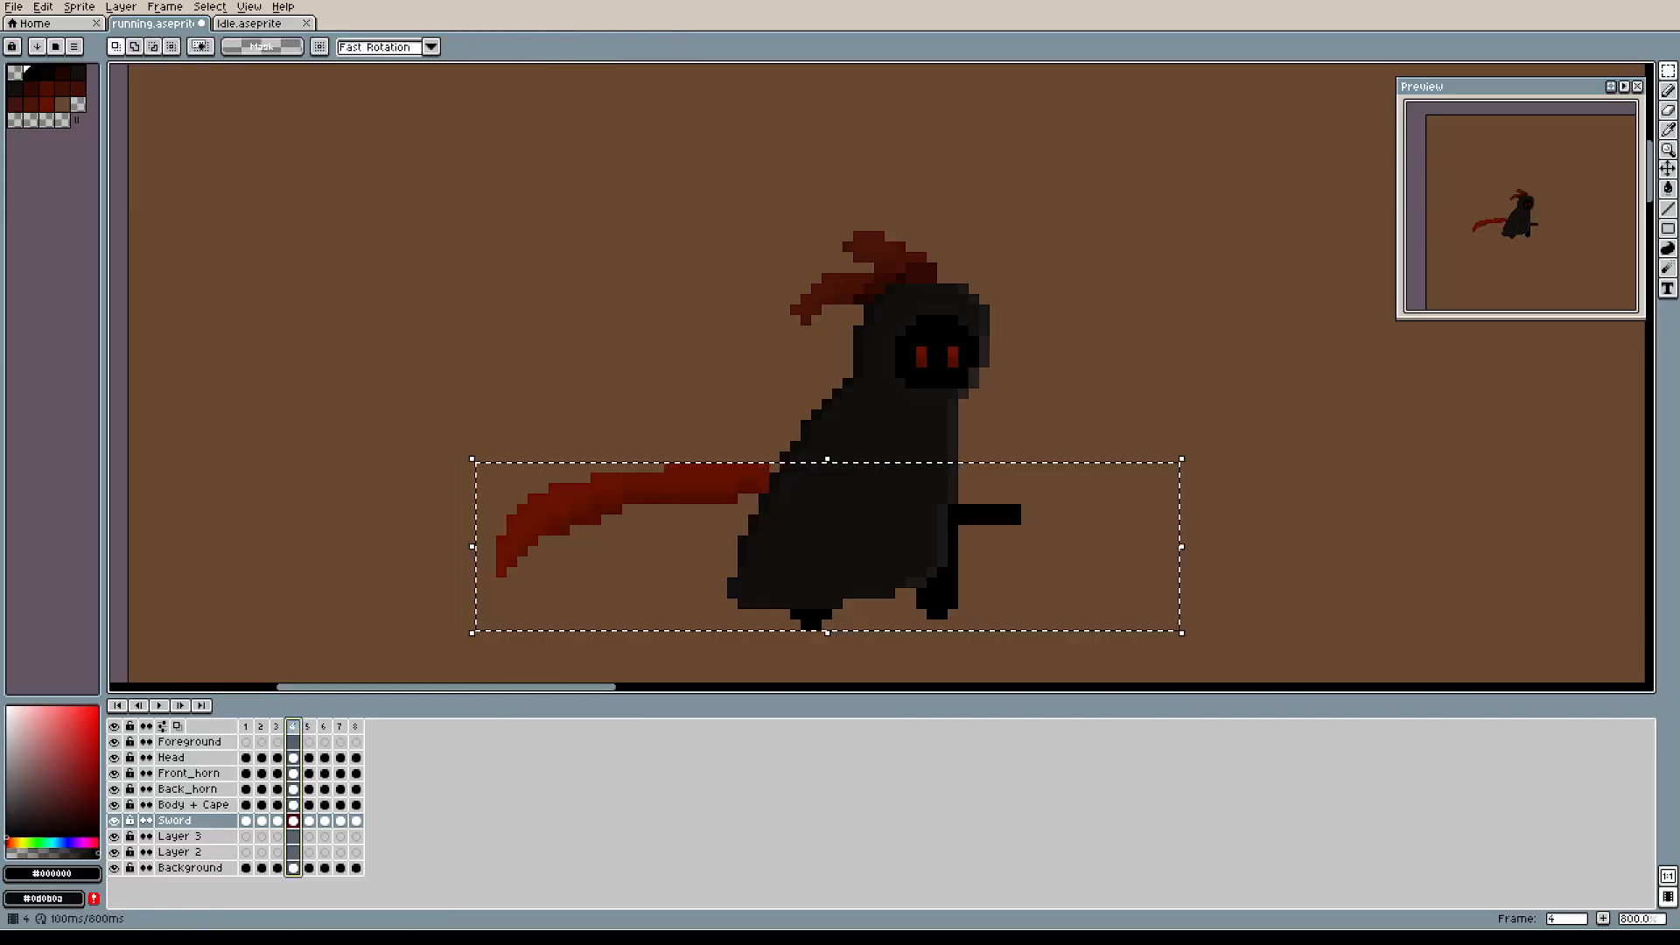
{"action": "left_click", "coordinate": [277, 727]}
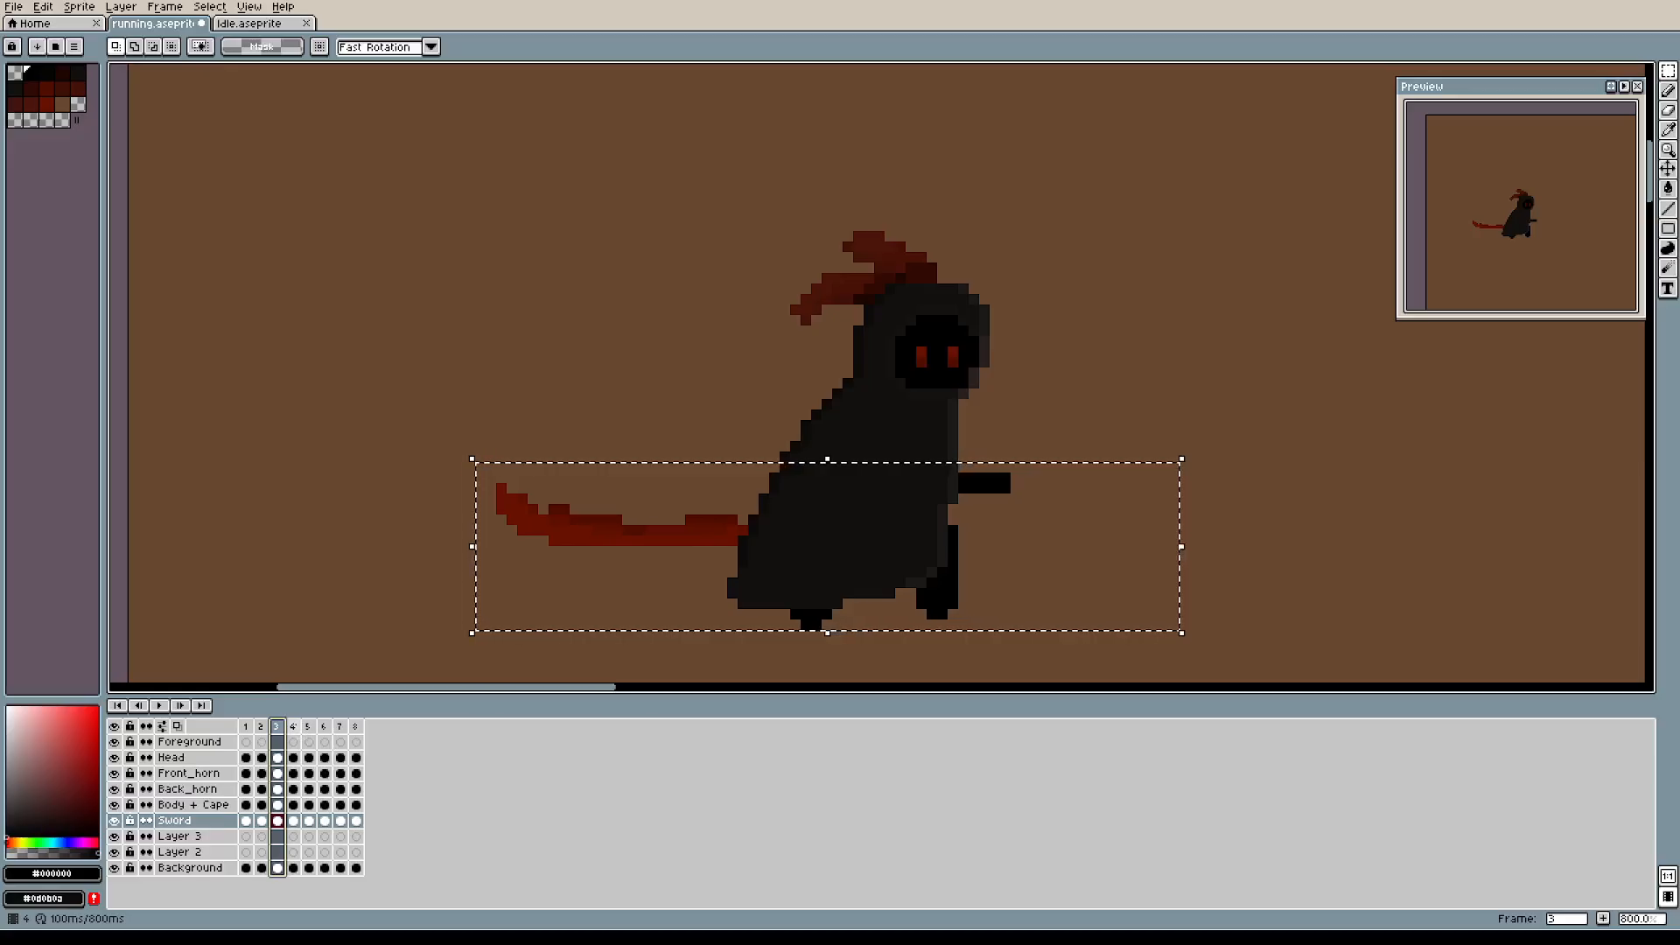
{"action": "left_click", "coordinate": [293, 727]}
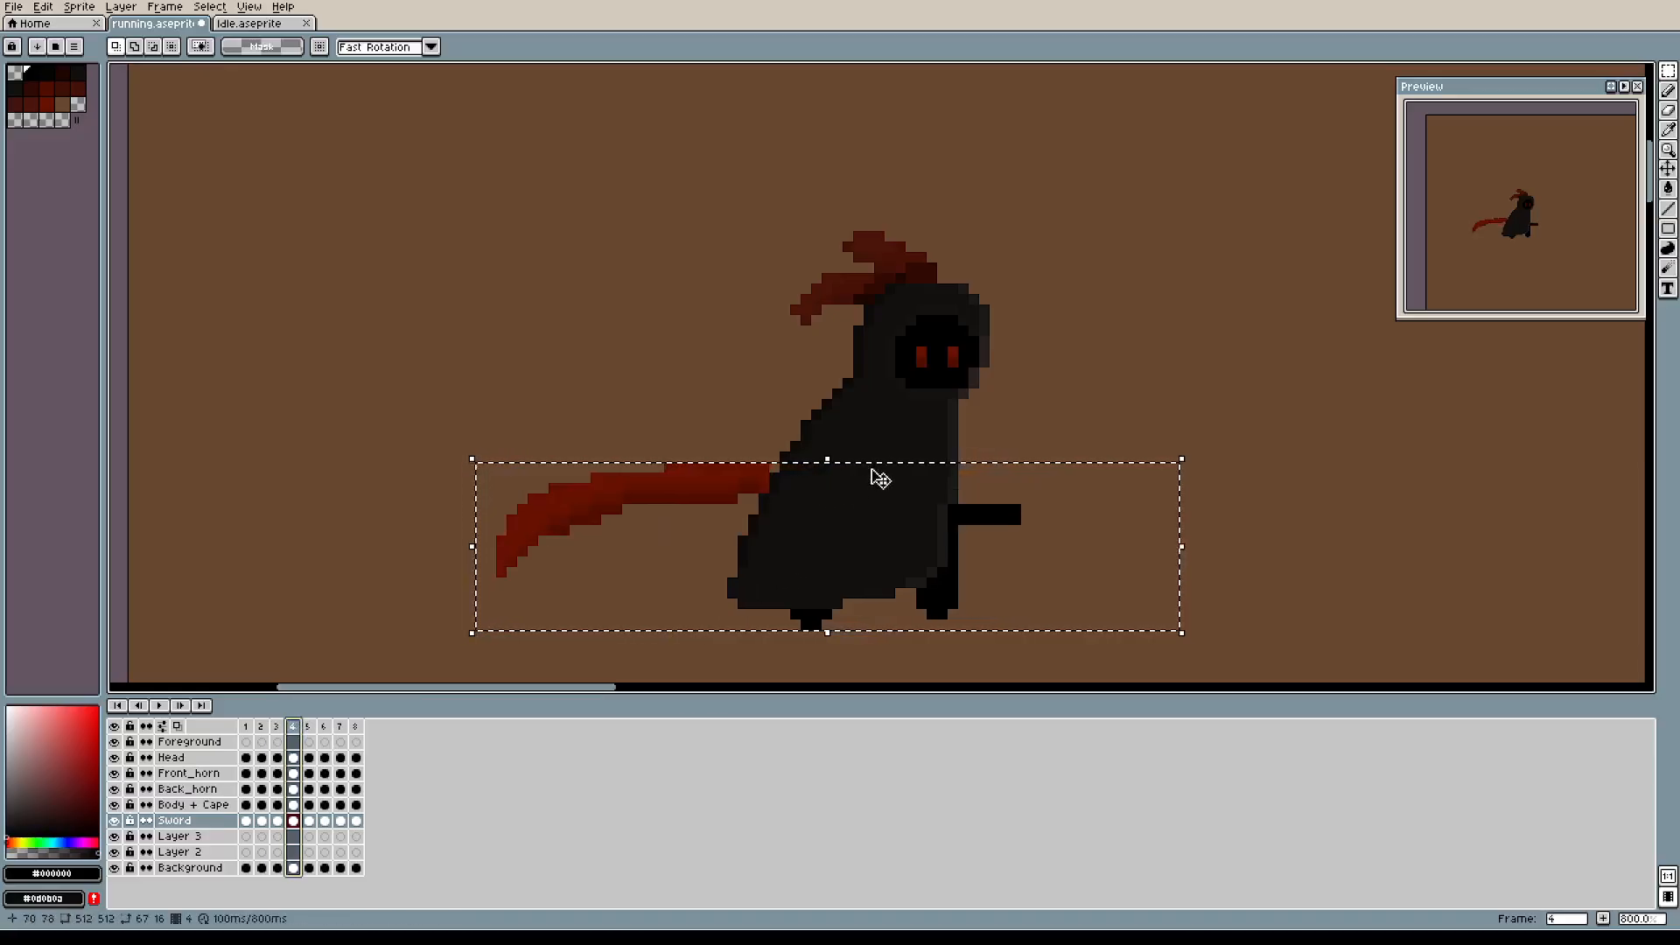
Reselect the flipped sword and arm in frame 4 and rotate them 9.4° counterclockwise.
{"action": "left_click_drag", "start_coordinate": [870, 463], "coordinate": [871, 435]}
{"action": "left_click_drag", "start_coordinate": [408, 385], "coordinate": [1097, 612]}
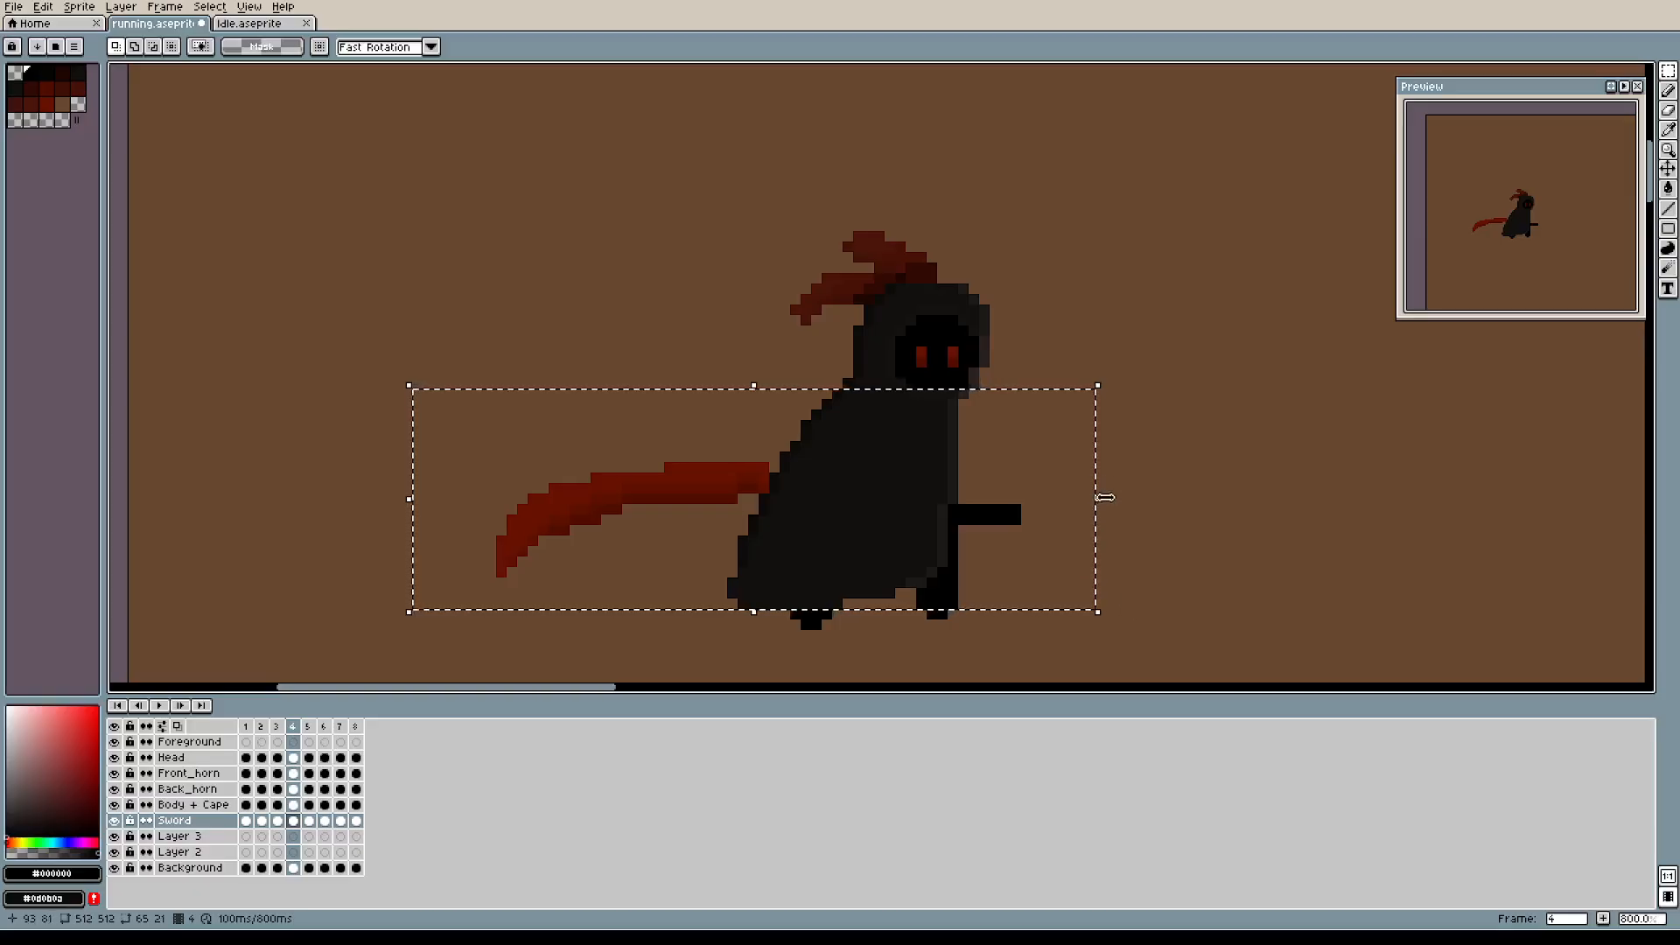
{"action": "left_click_drag", "start_coordinate": [1103, 502], "coordinate": [1120, 459]}
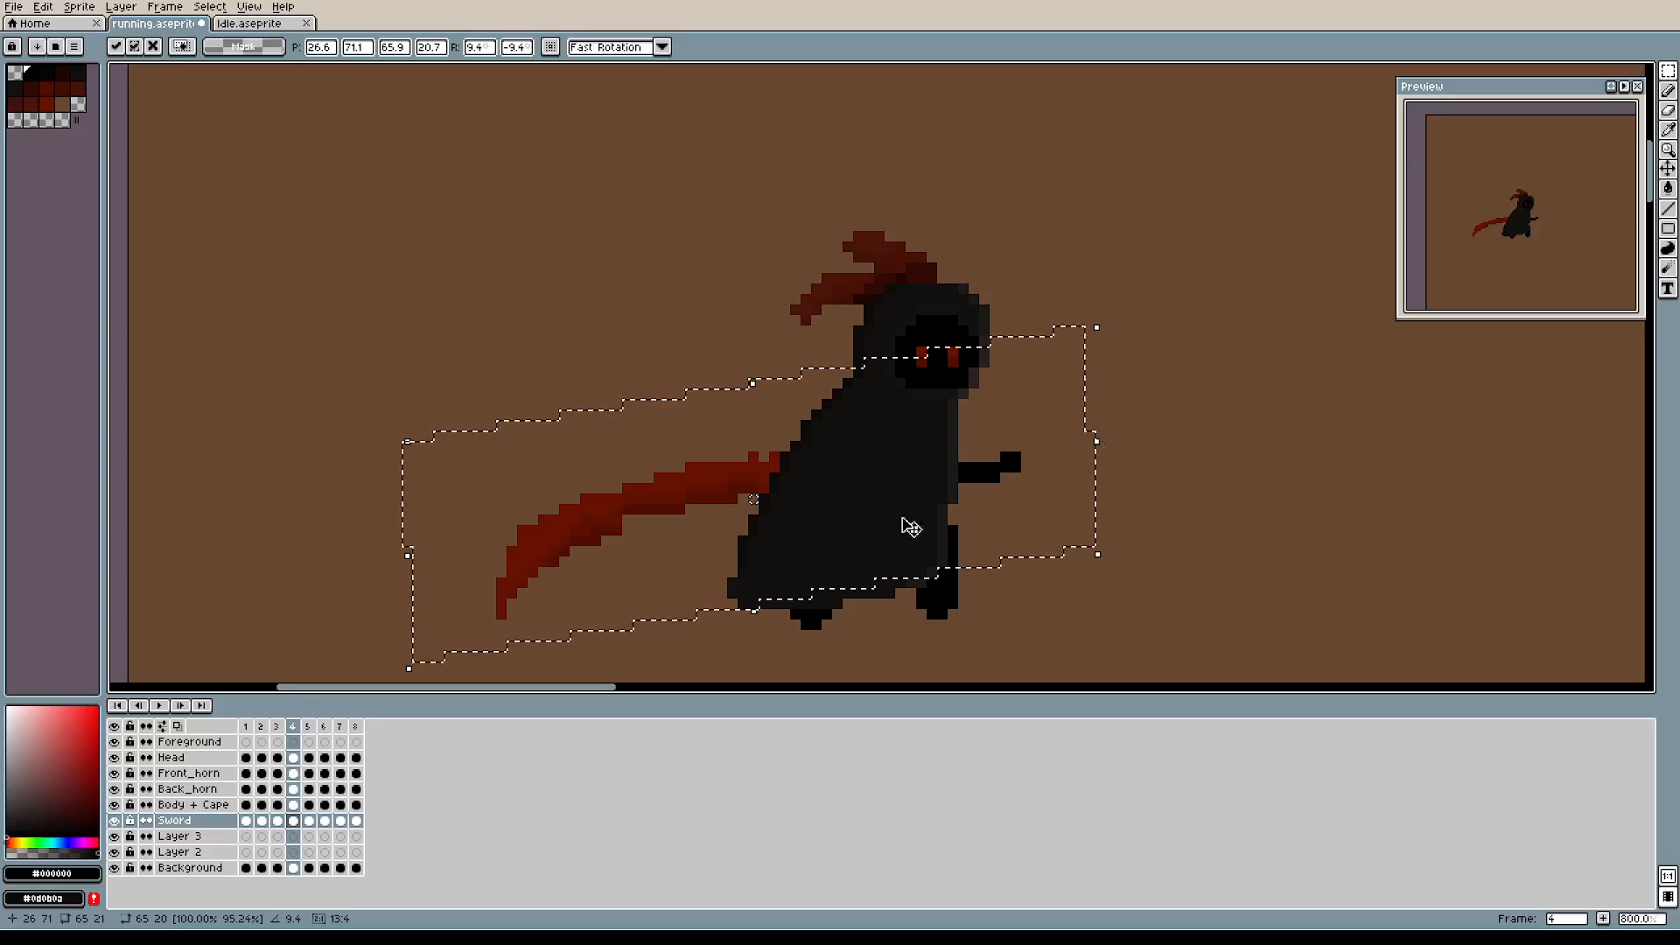
Compare the sword's pose and motion across frames 2 to 5.
{"action": "left_click", "coordinate": [260, 727]}
{"action": "left_click", "coordinate": [279, 727]}
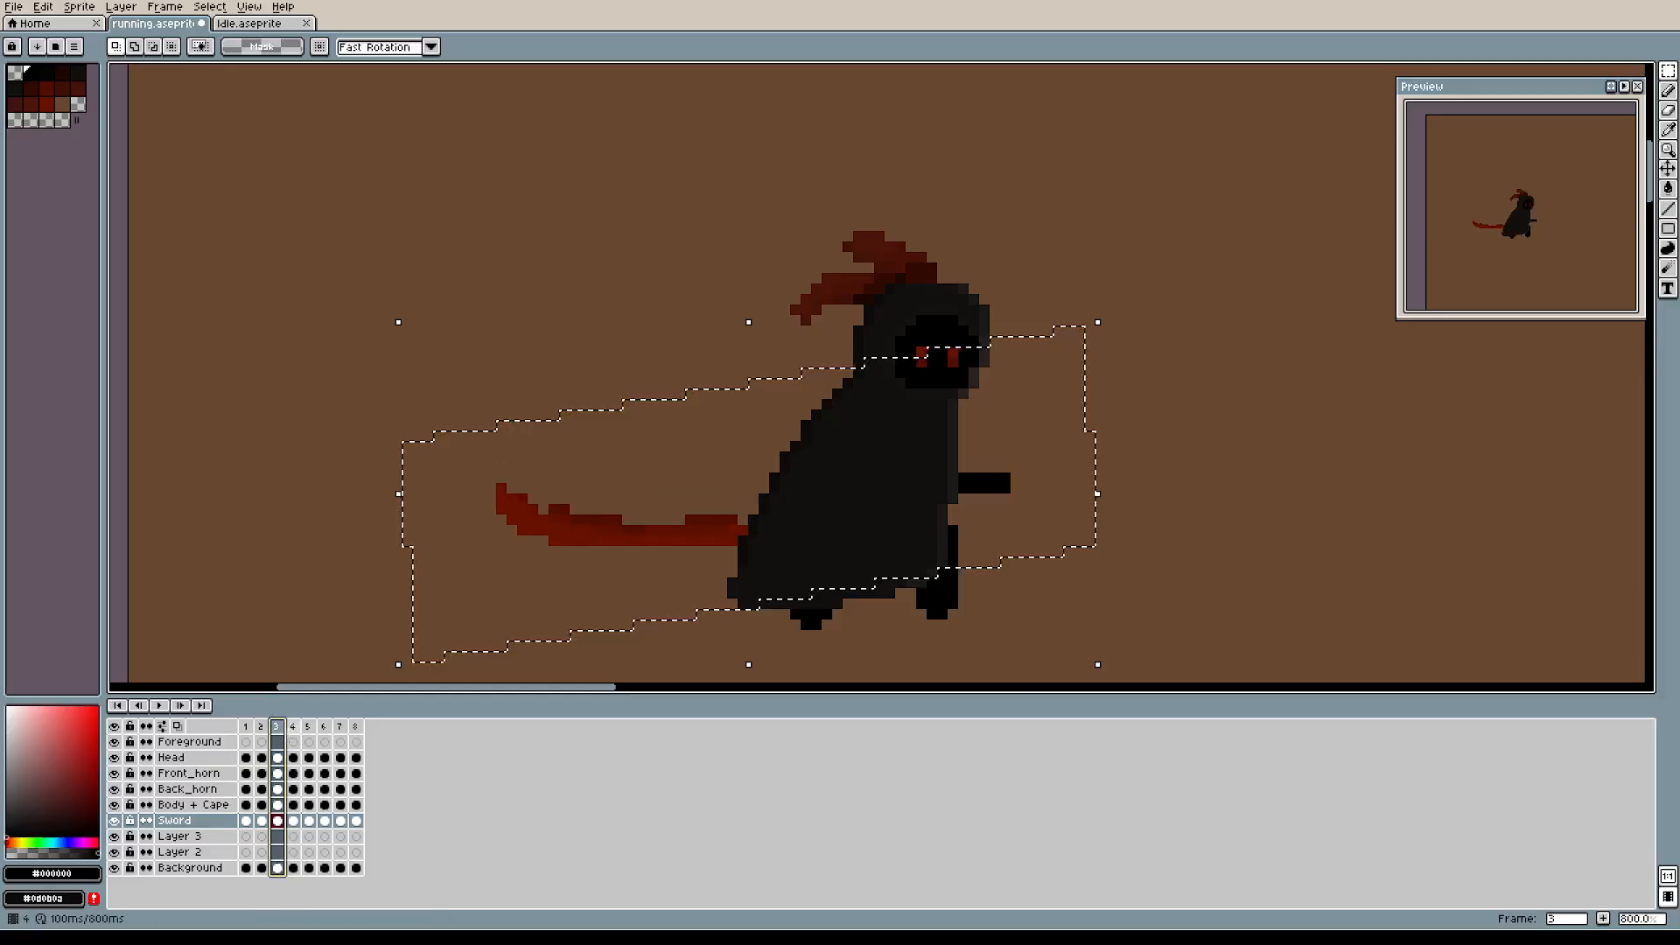
{"action": "left_click", "coordinate": [294, 728]}
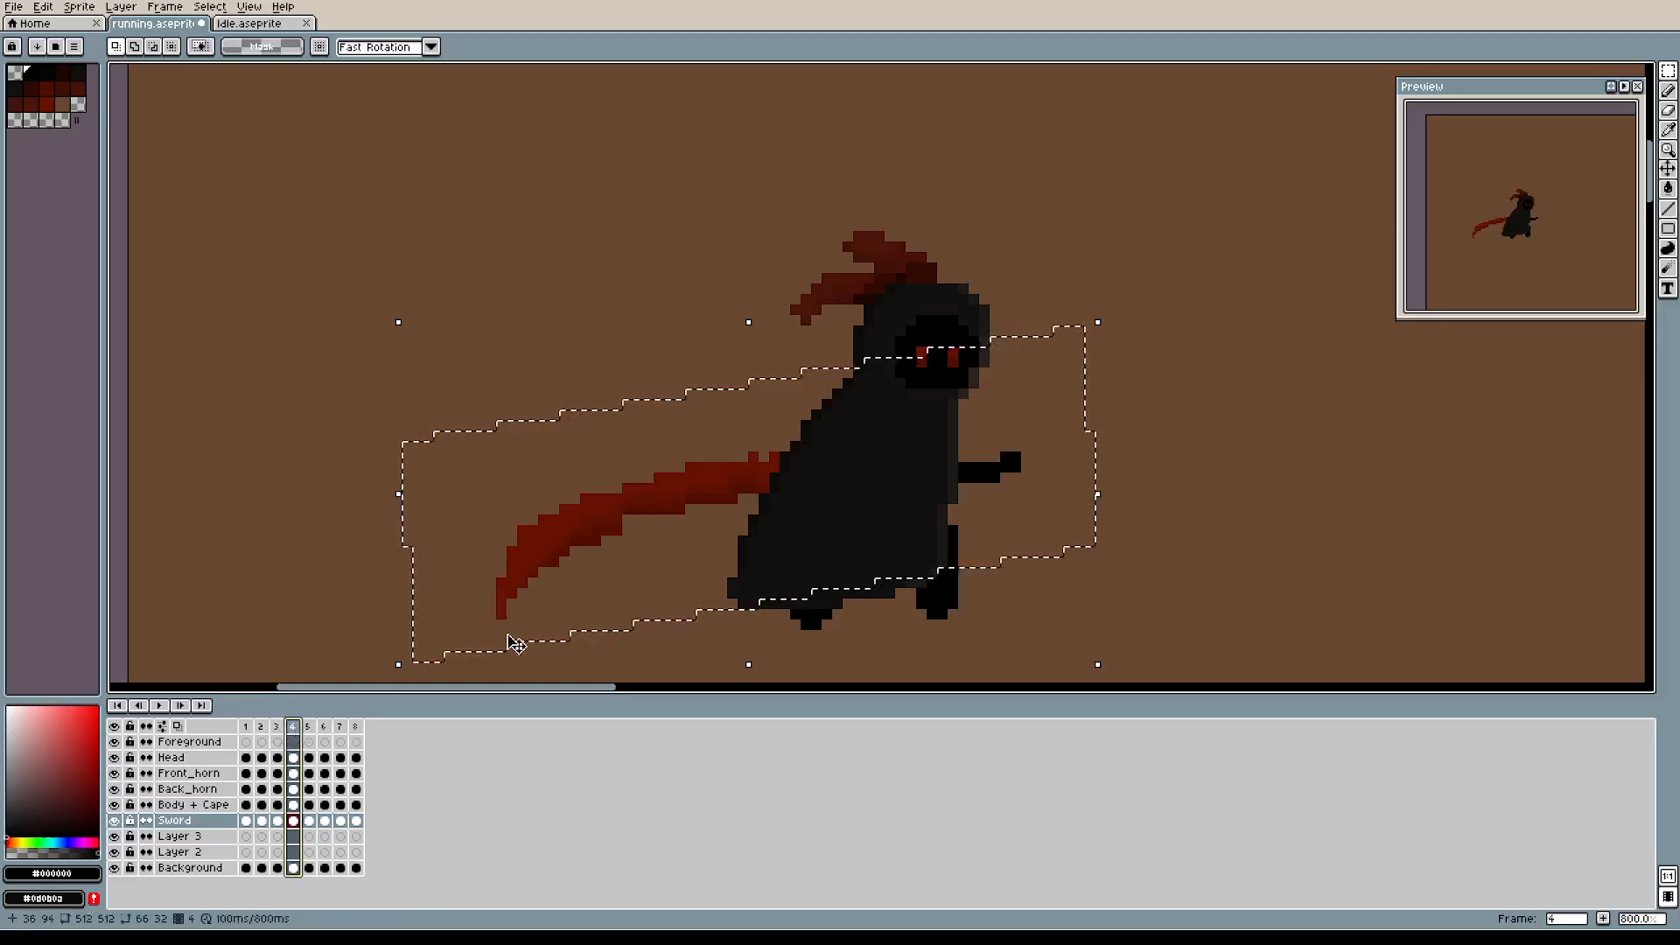
{"action": "left_click", "coordinate": [271, 727]}
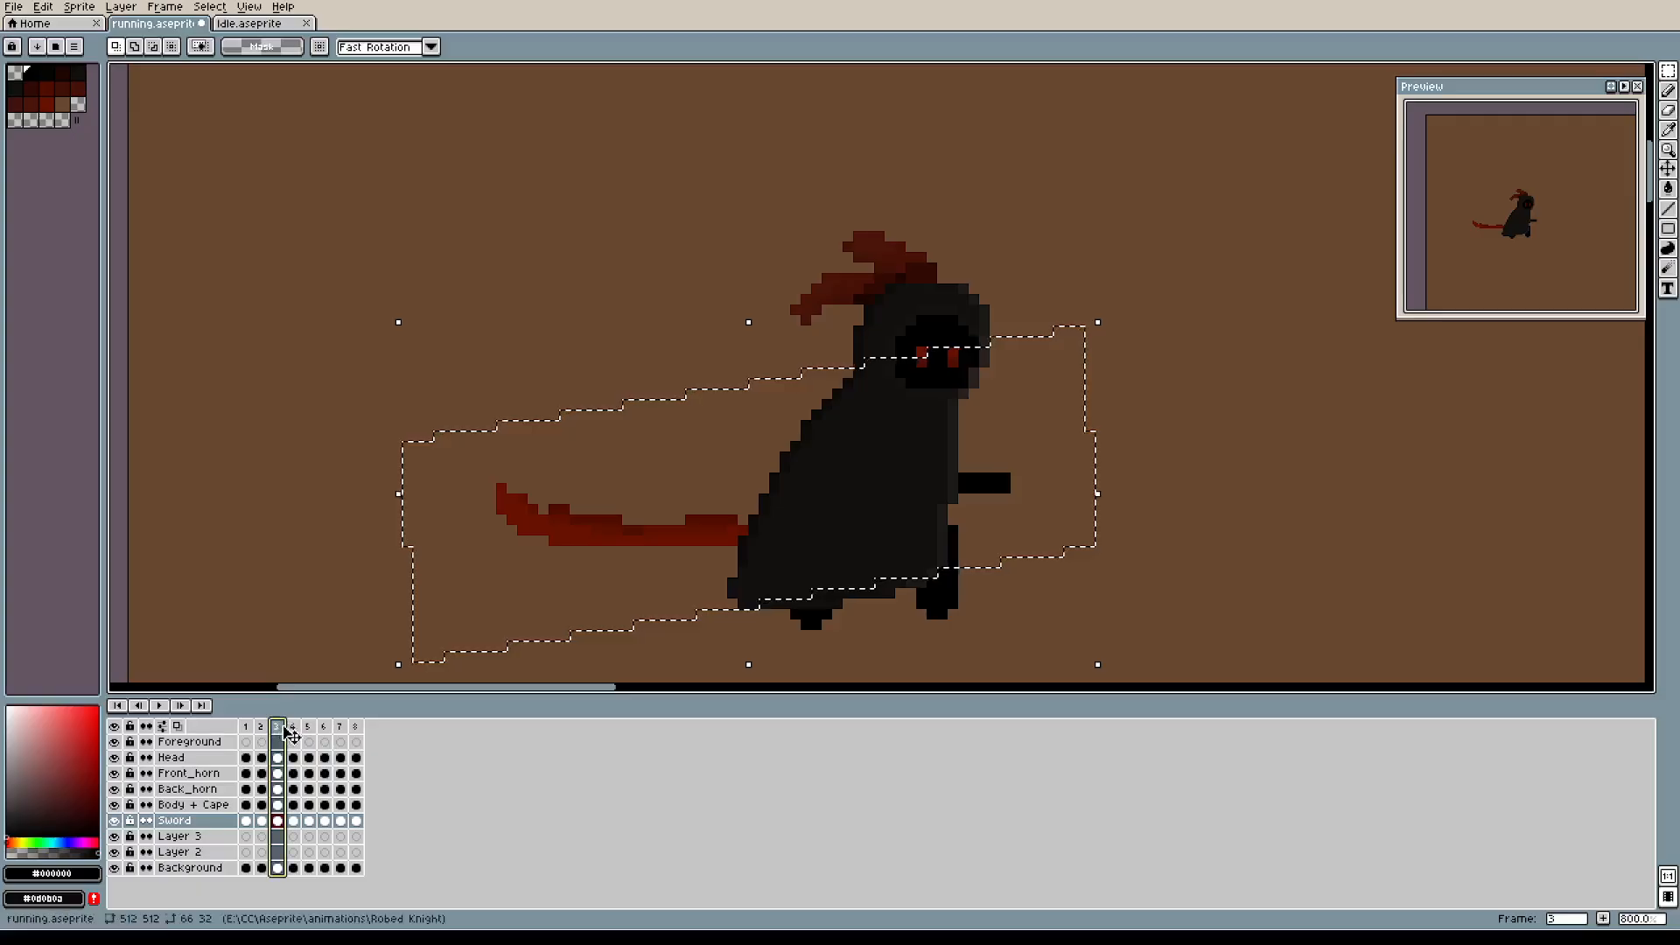
{"action": "left_click", "coordinate": [262, 727]}
{"action": "left_click", "coordinate": [292, 729]}
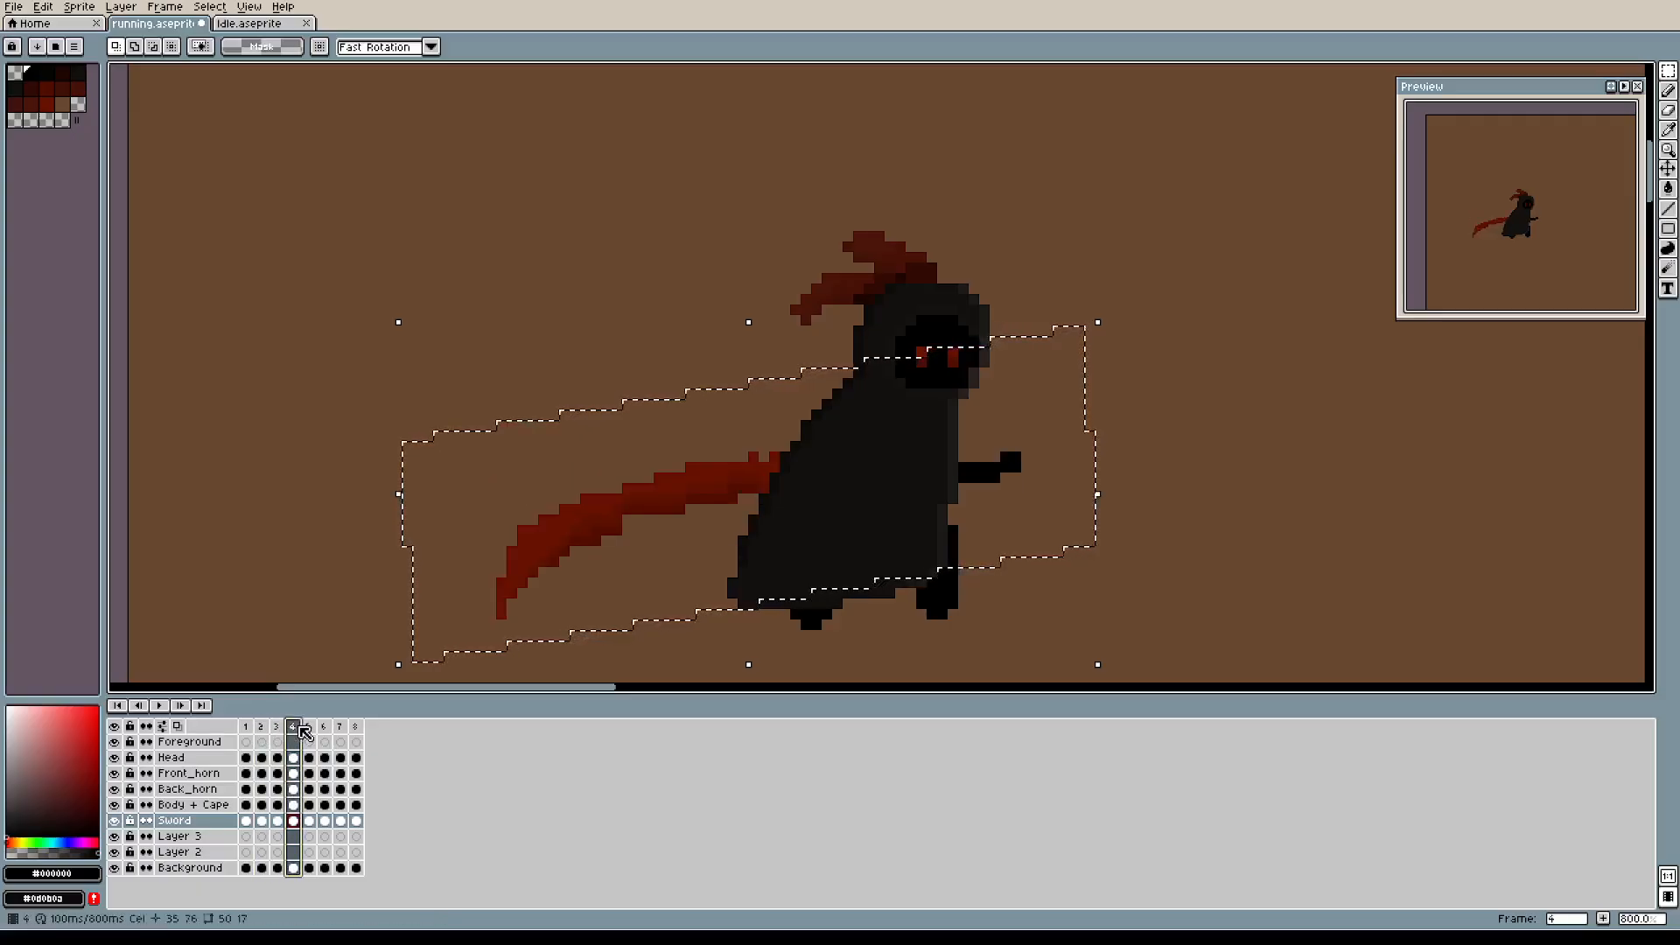
{"action": "left_click_drag", "start_coordinate": [272, 727], "coordinate": [293, 728]}
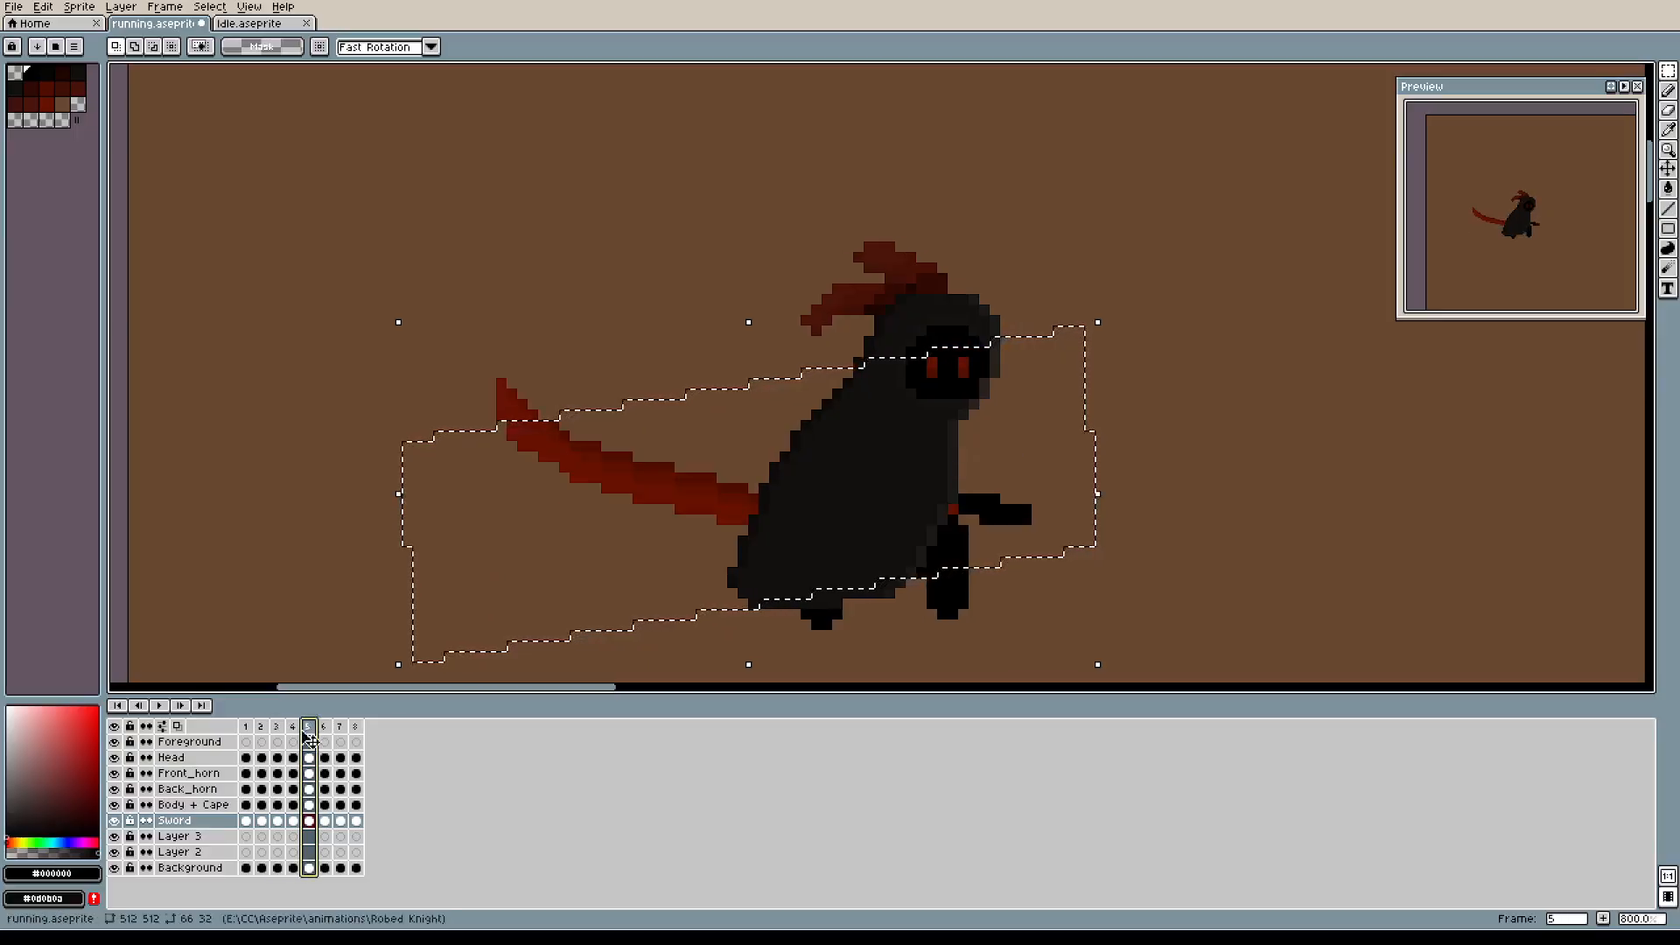
{"action": "left_click", "coordinate": [298, 731]}
{"action": "left_click", "coordinate": [266, 728]}
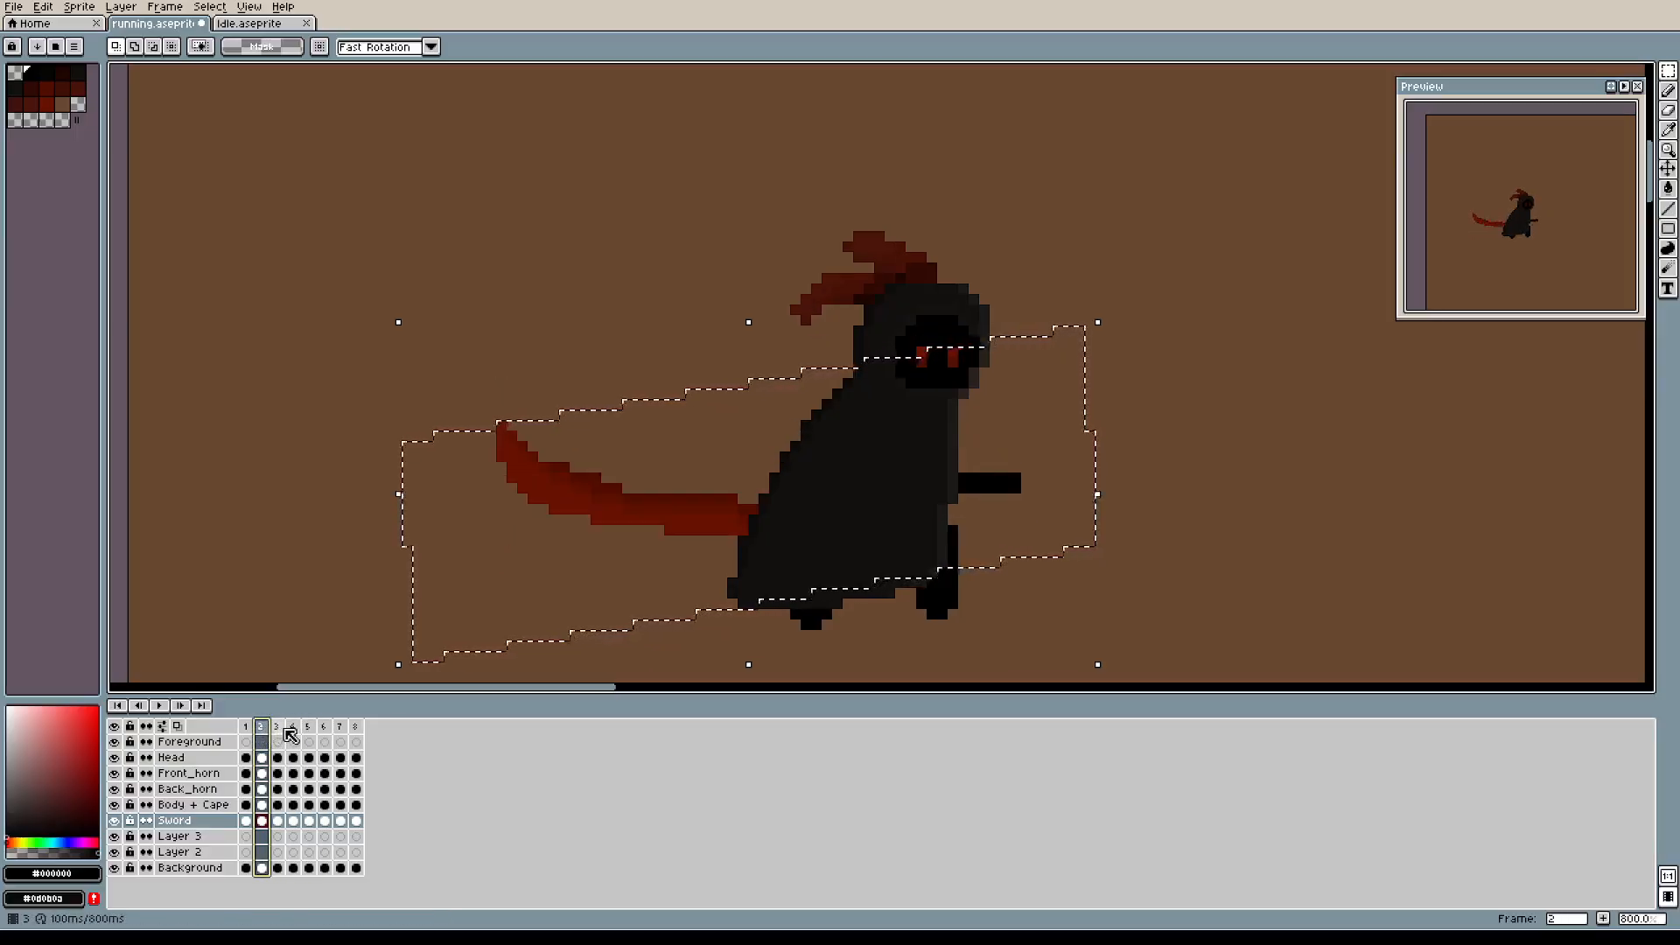
{"action": "left_click", "coordinate": [283, 729]}
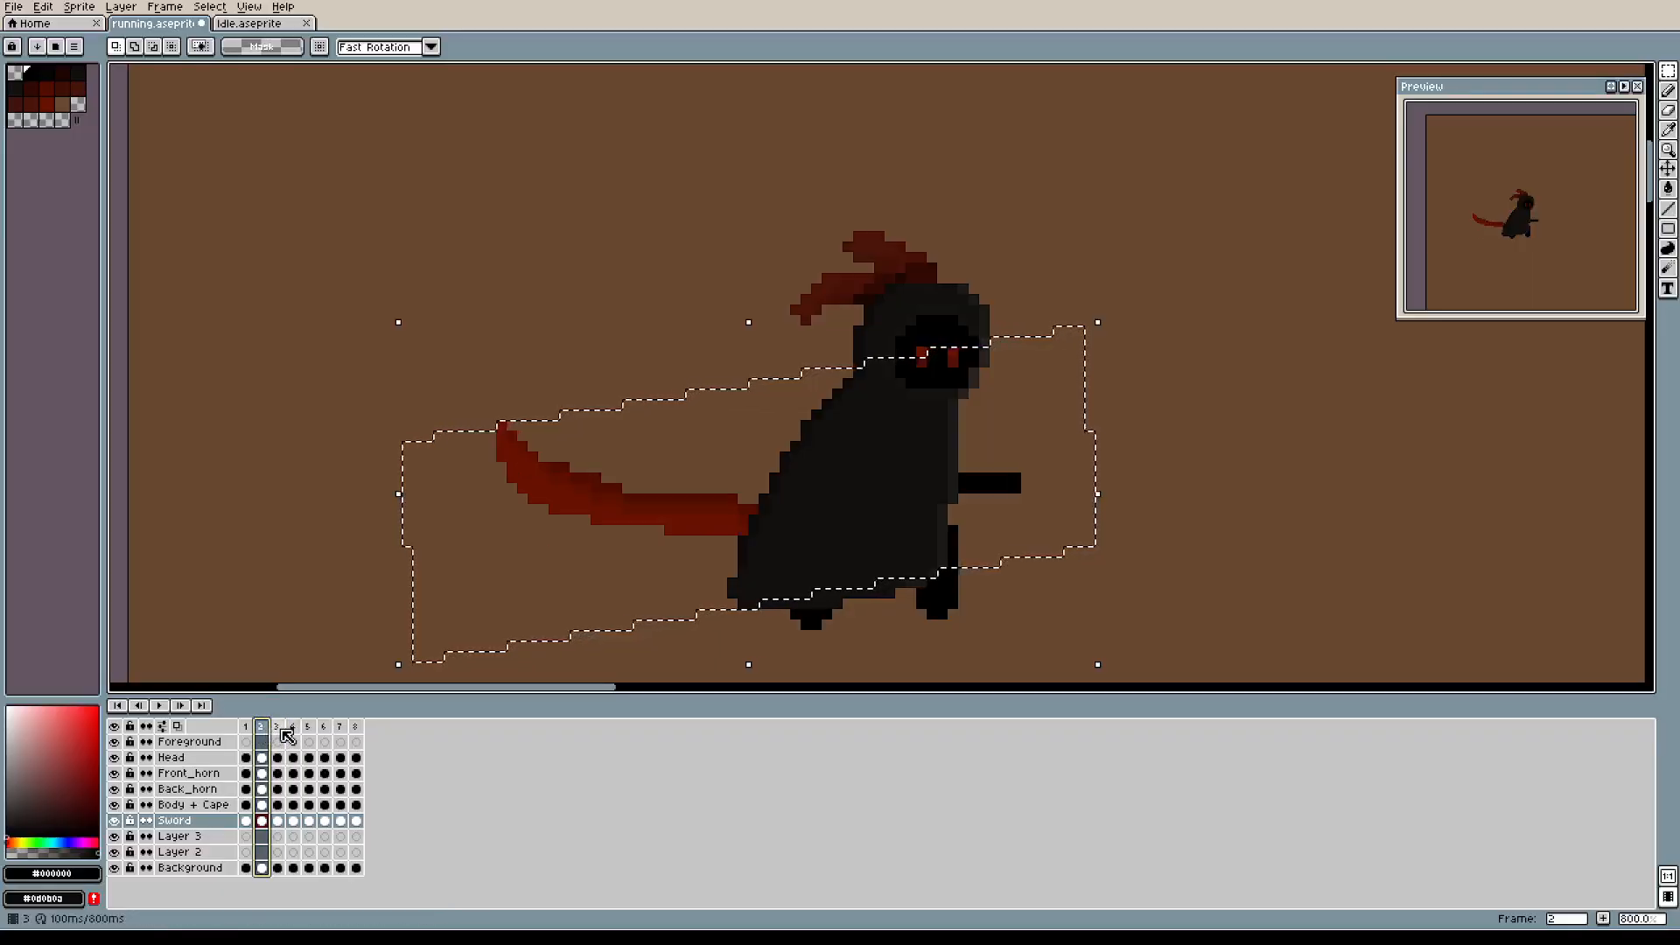
Recheck the sword's pose in frames 2 to 4 and clear the selection in frame 4.
{"action": "left_click", "coordinate": [301, 730]}
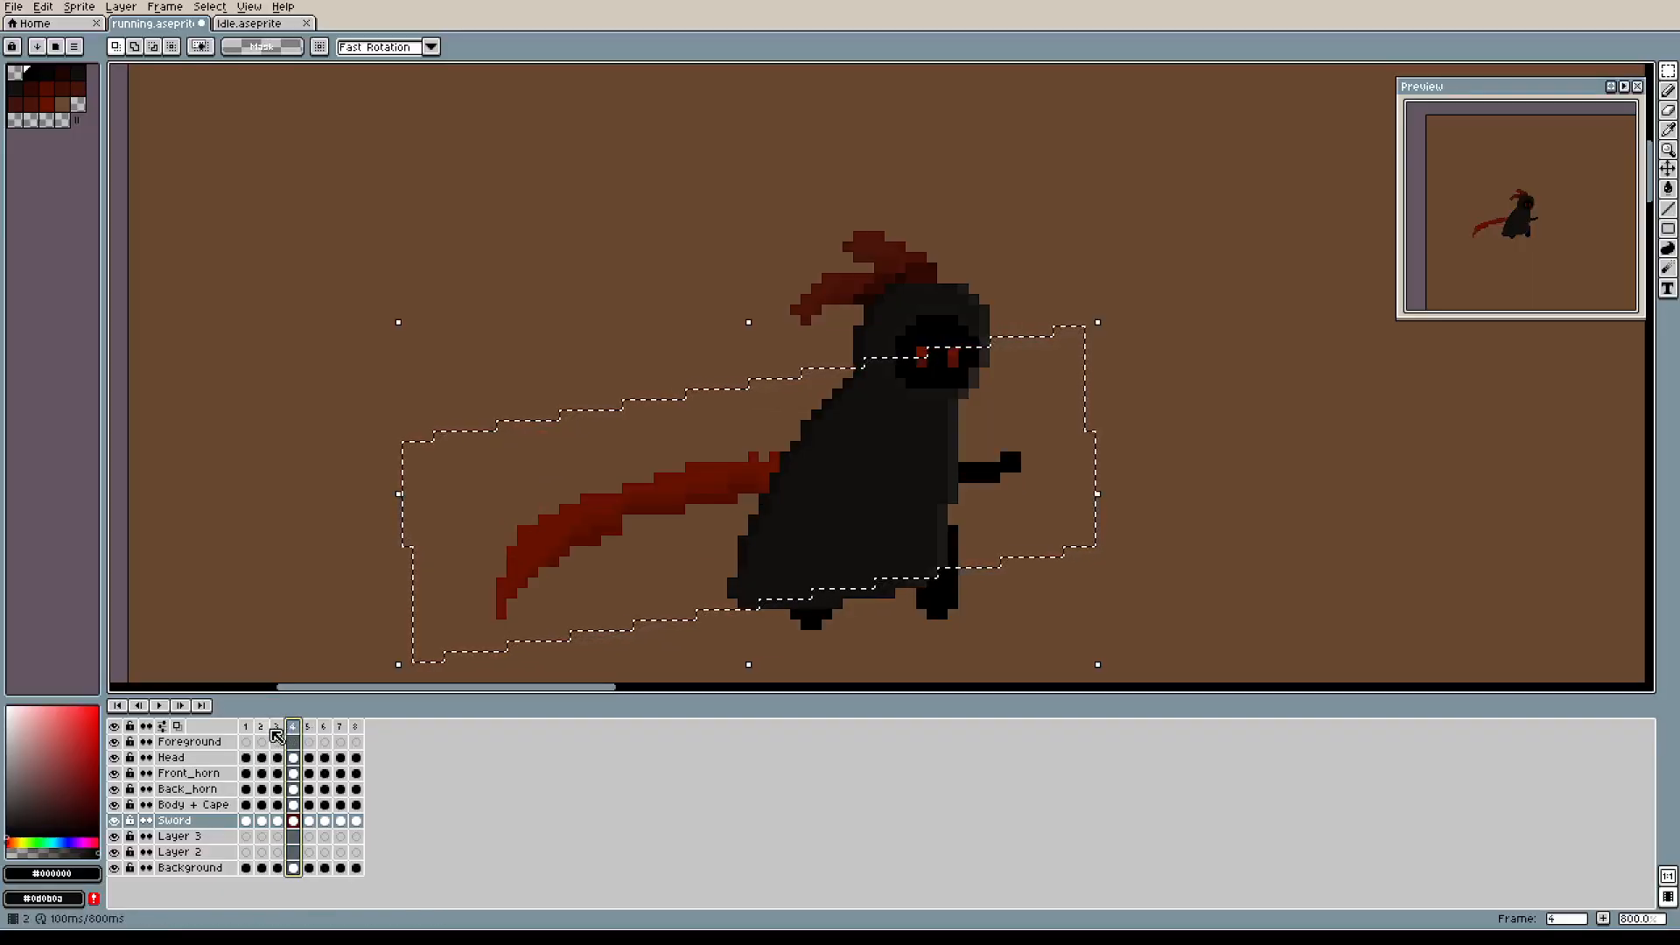
{"action": "left_click", "coordinate": [266, 730]}
{"action": "left_click", "coordinate": [280, 730]}
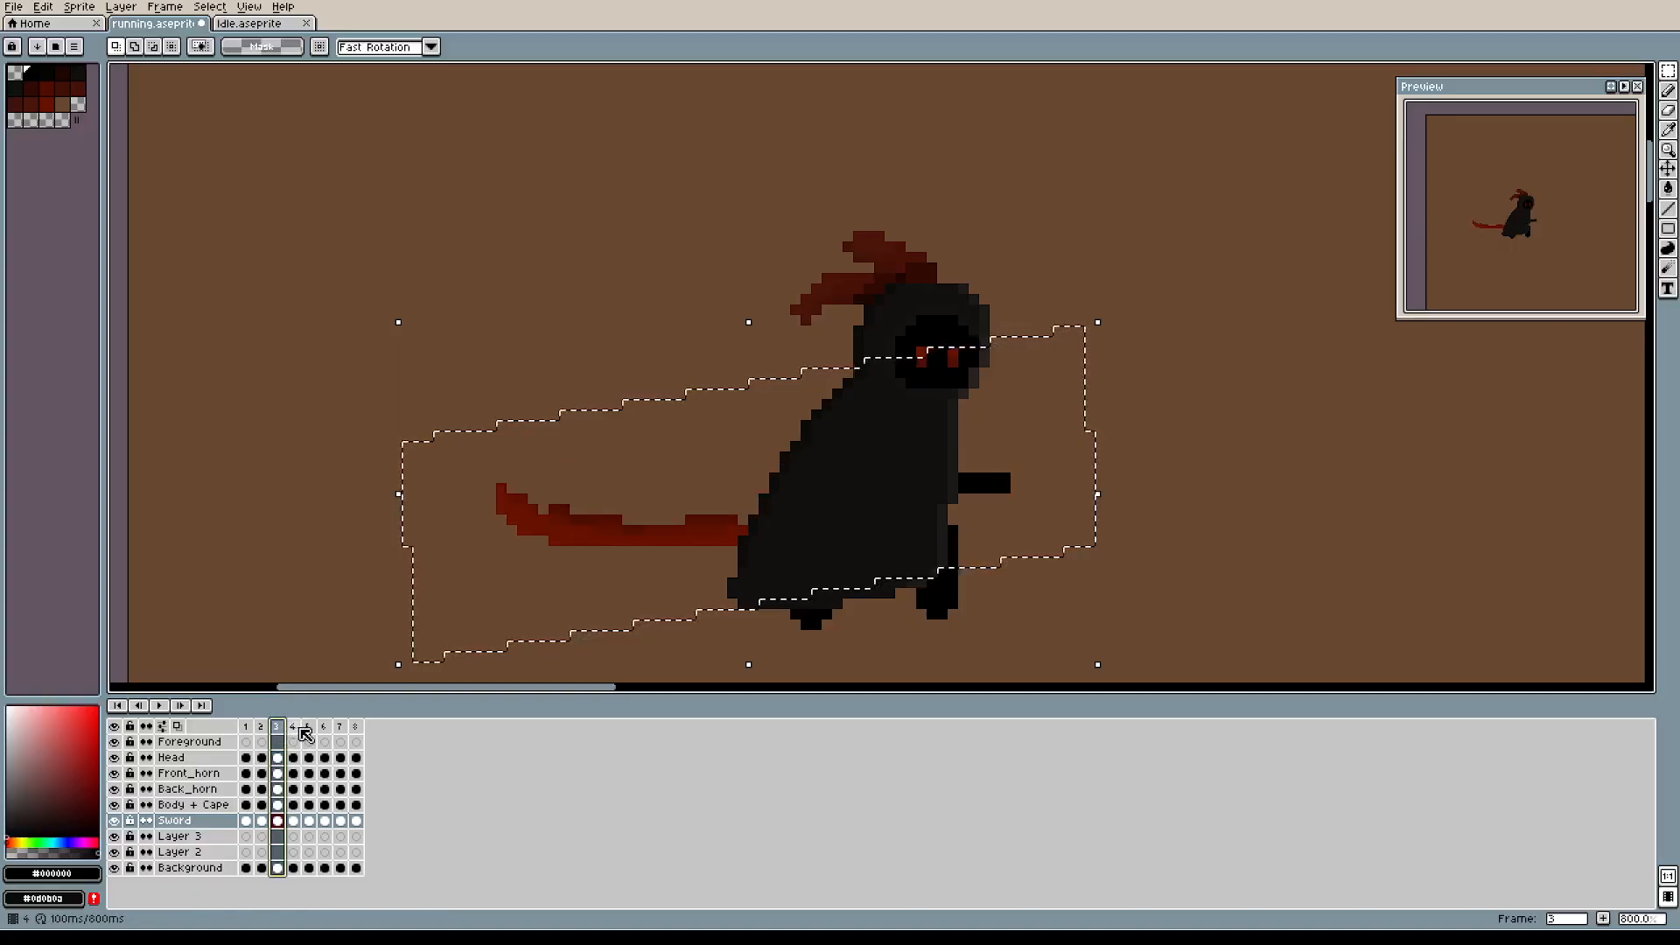
{"action": "left_click", "coordinate": [300, 730]}
{"action": "key", "text": "ctrl+d"}
Shorten the sword's pointed tip by one pixel in frame 4, keeping it in the blade's bright red.
{"action": "scroll", "coordinate": [647, 577], "scroll_direction": "up", "scroll_amount": 3}
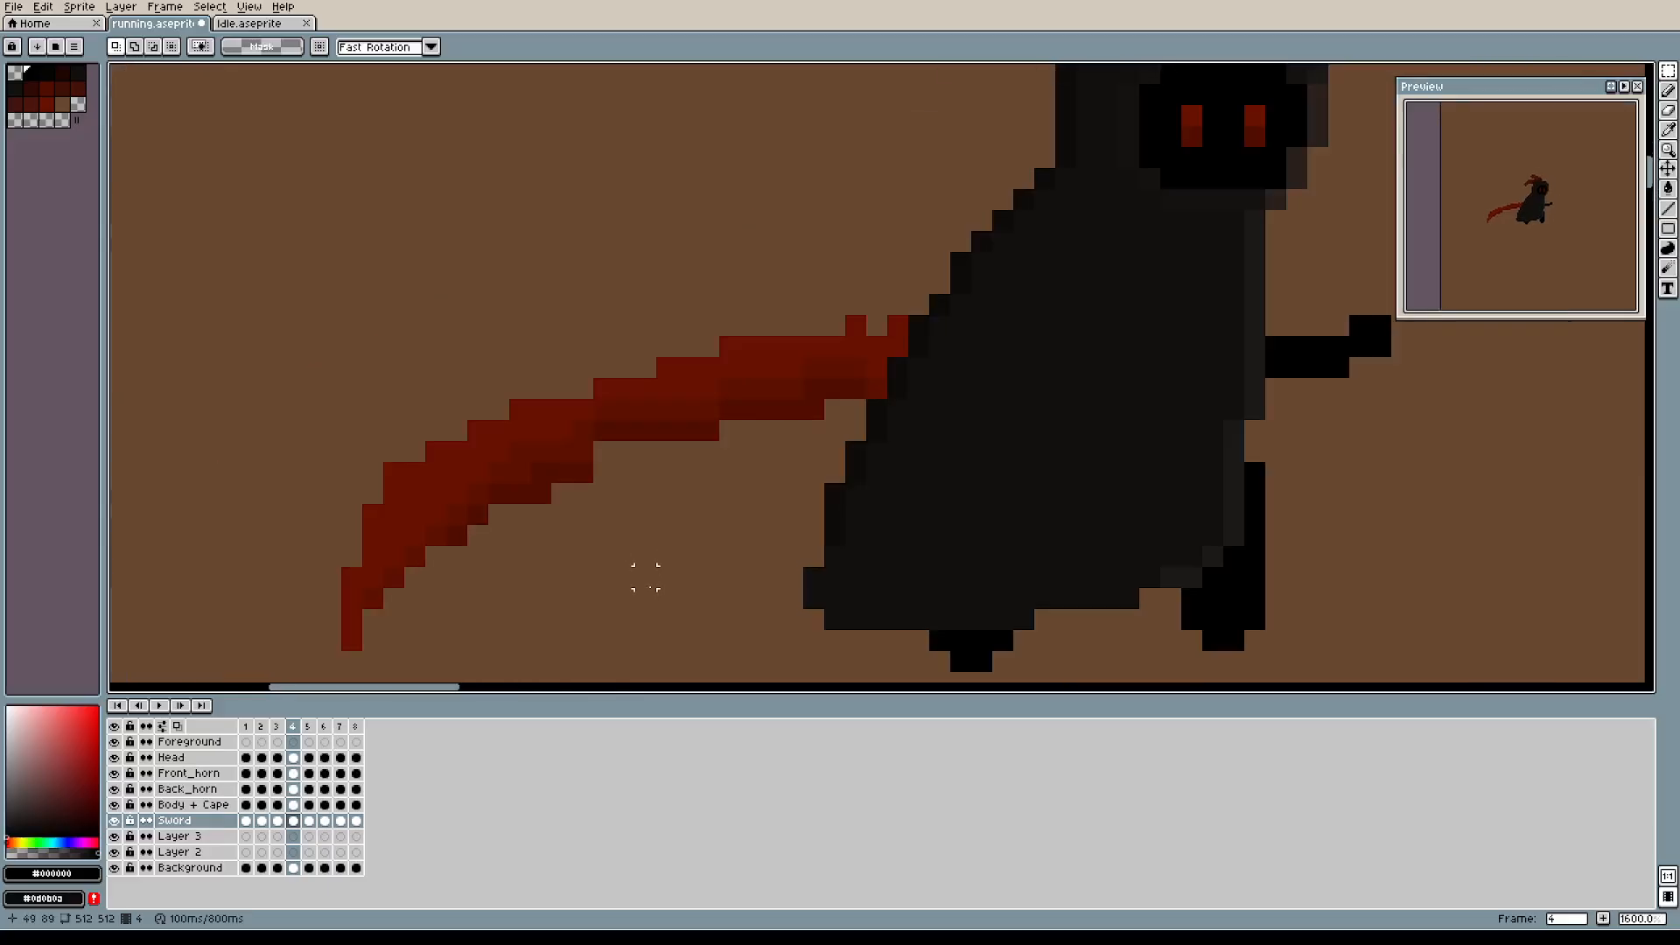
{"action": "left_click", "coordinate": [393, 578], "text": "alt"}
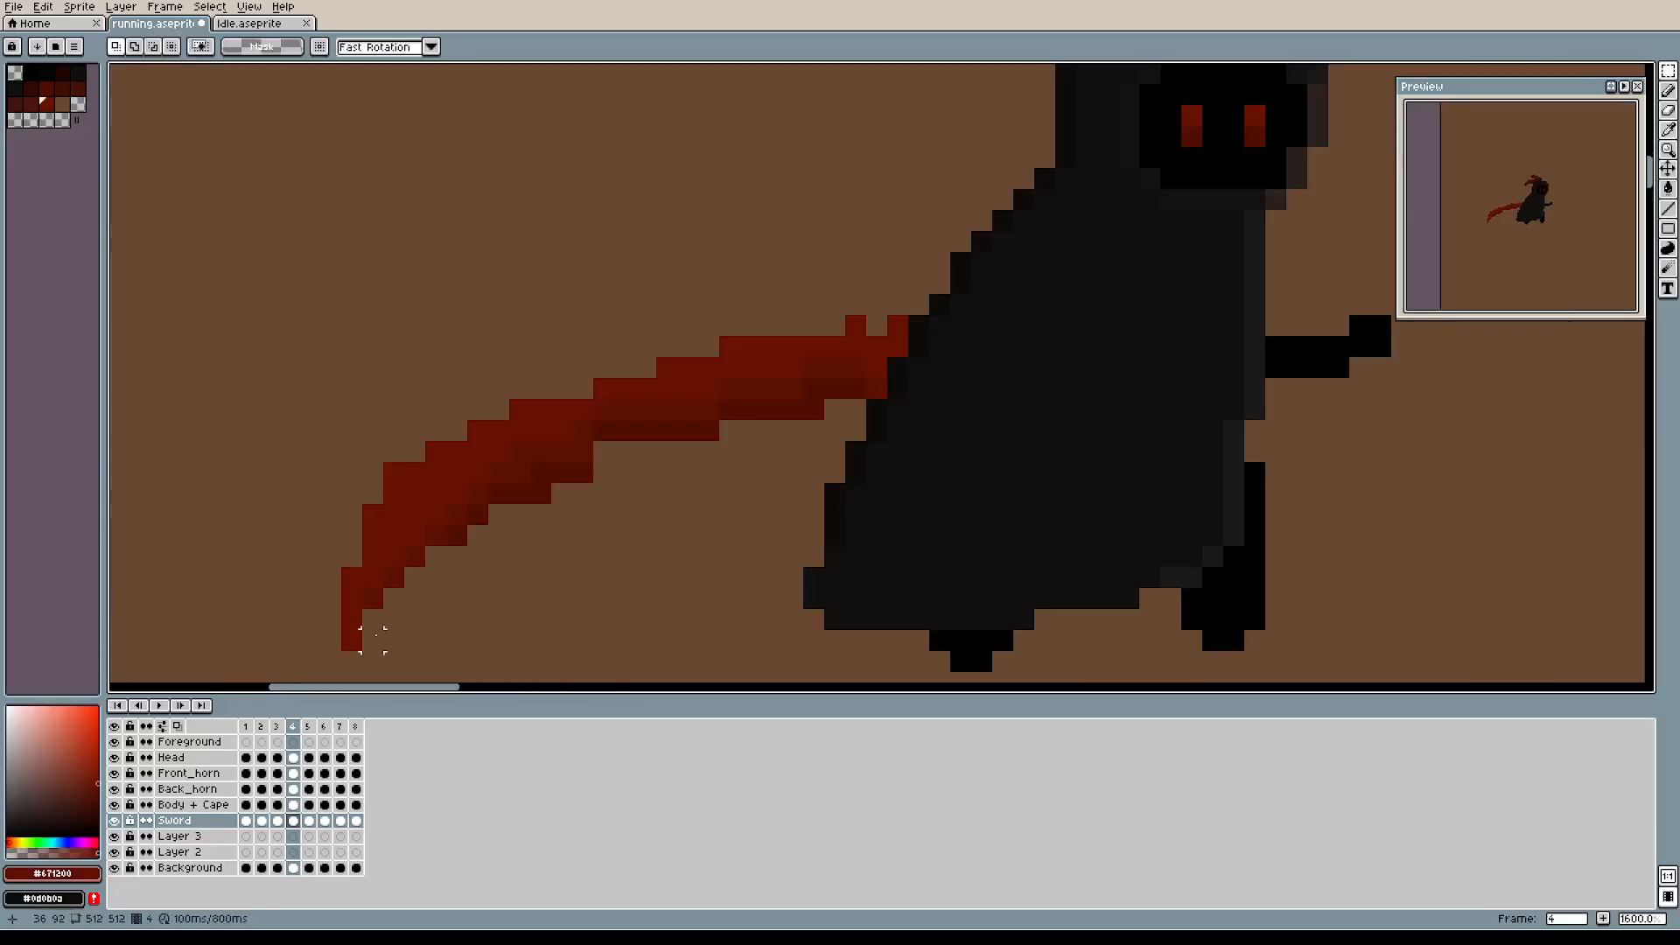
{"action": "key", "text": "b"}
{"action": "key", "text": "e"}
{"action": "left_click_drag", "start_coordinate": [353, 637], "coordinate": [351, 619]}
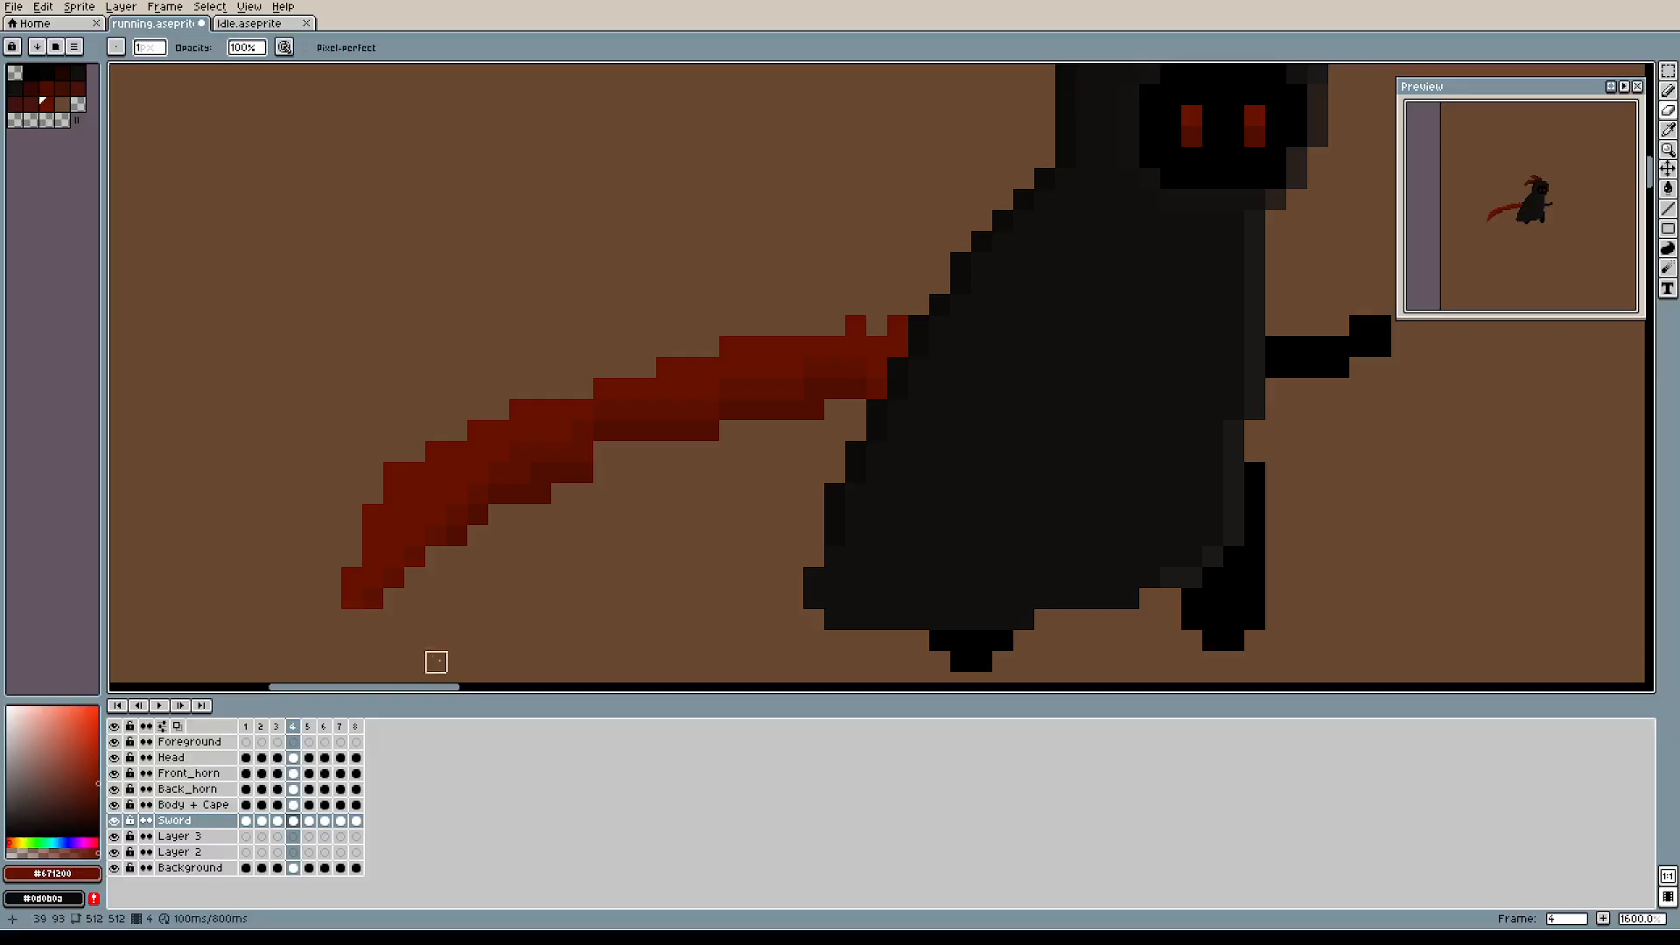
{"action": "key", "text": "b"}
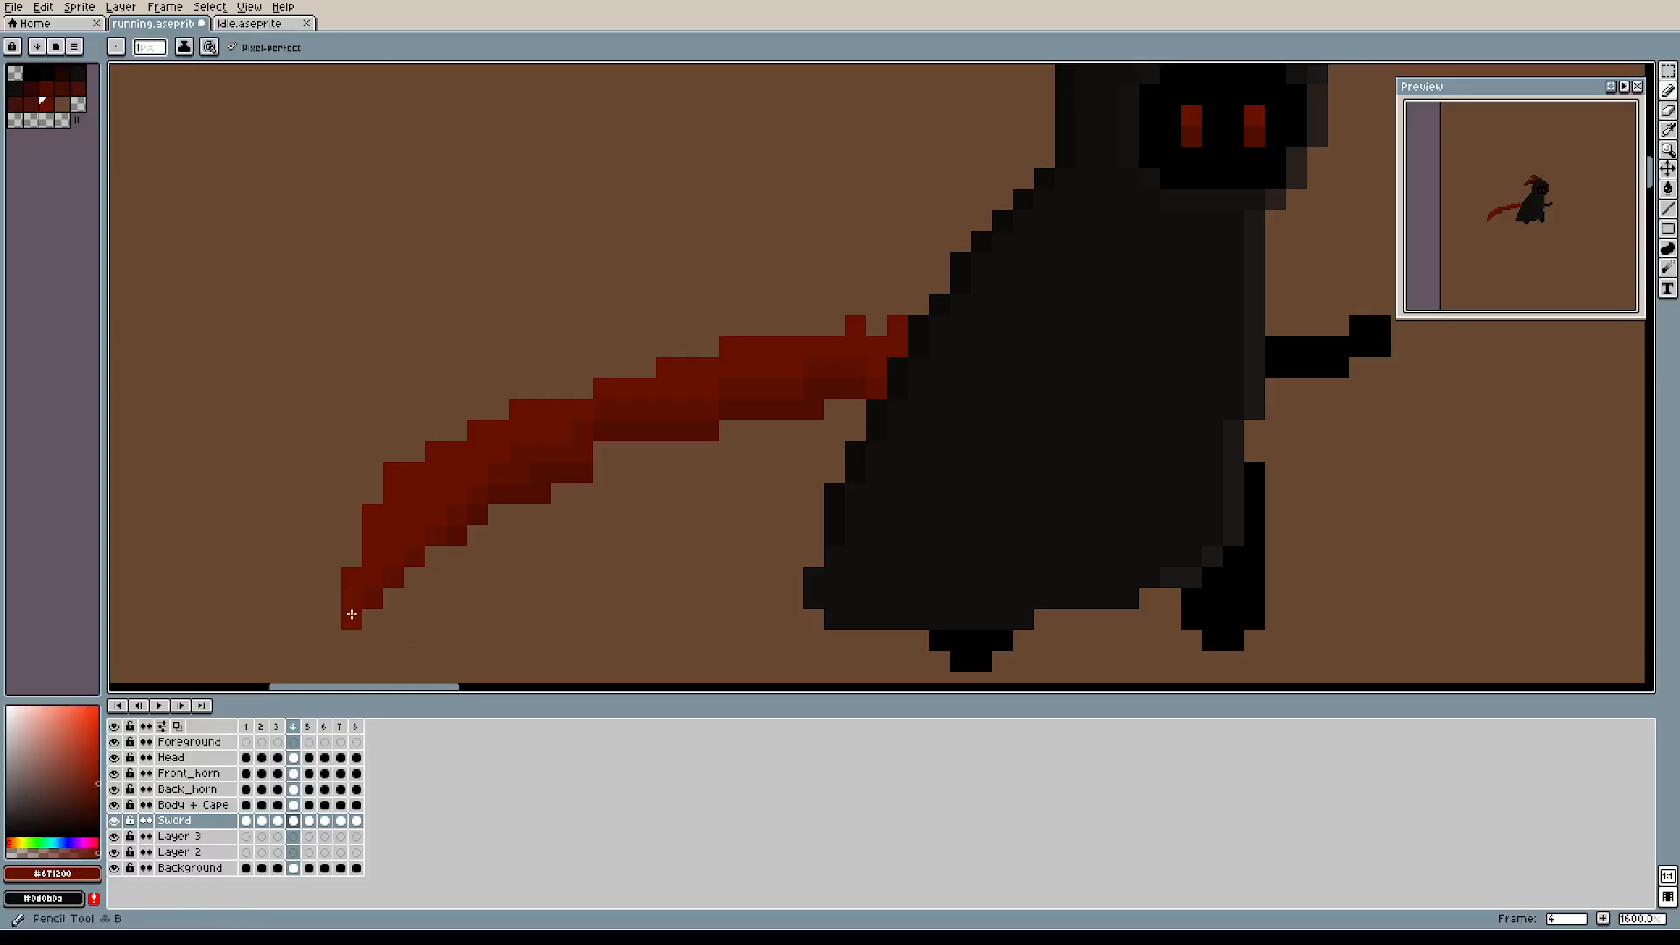
{"action": "mouse_move", "coordinate": [602, 560]}
{"action": "left_mouse_down"}
{"action": "mouse_move", "coordinate": [628, 532]}
{"action": "mouse_move", "coordinate": [555, 517]}
{"action": "left_mouse_up"}
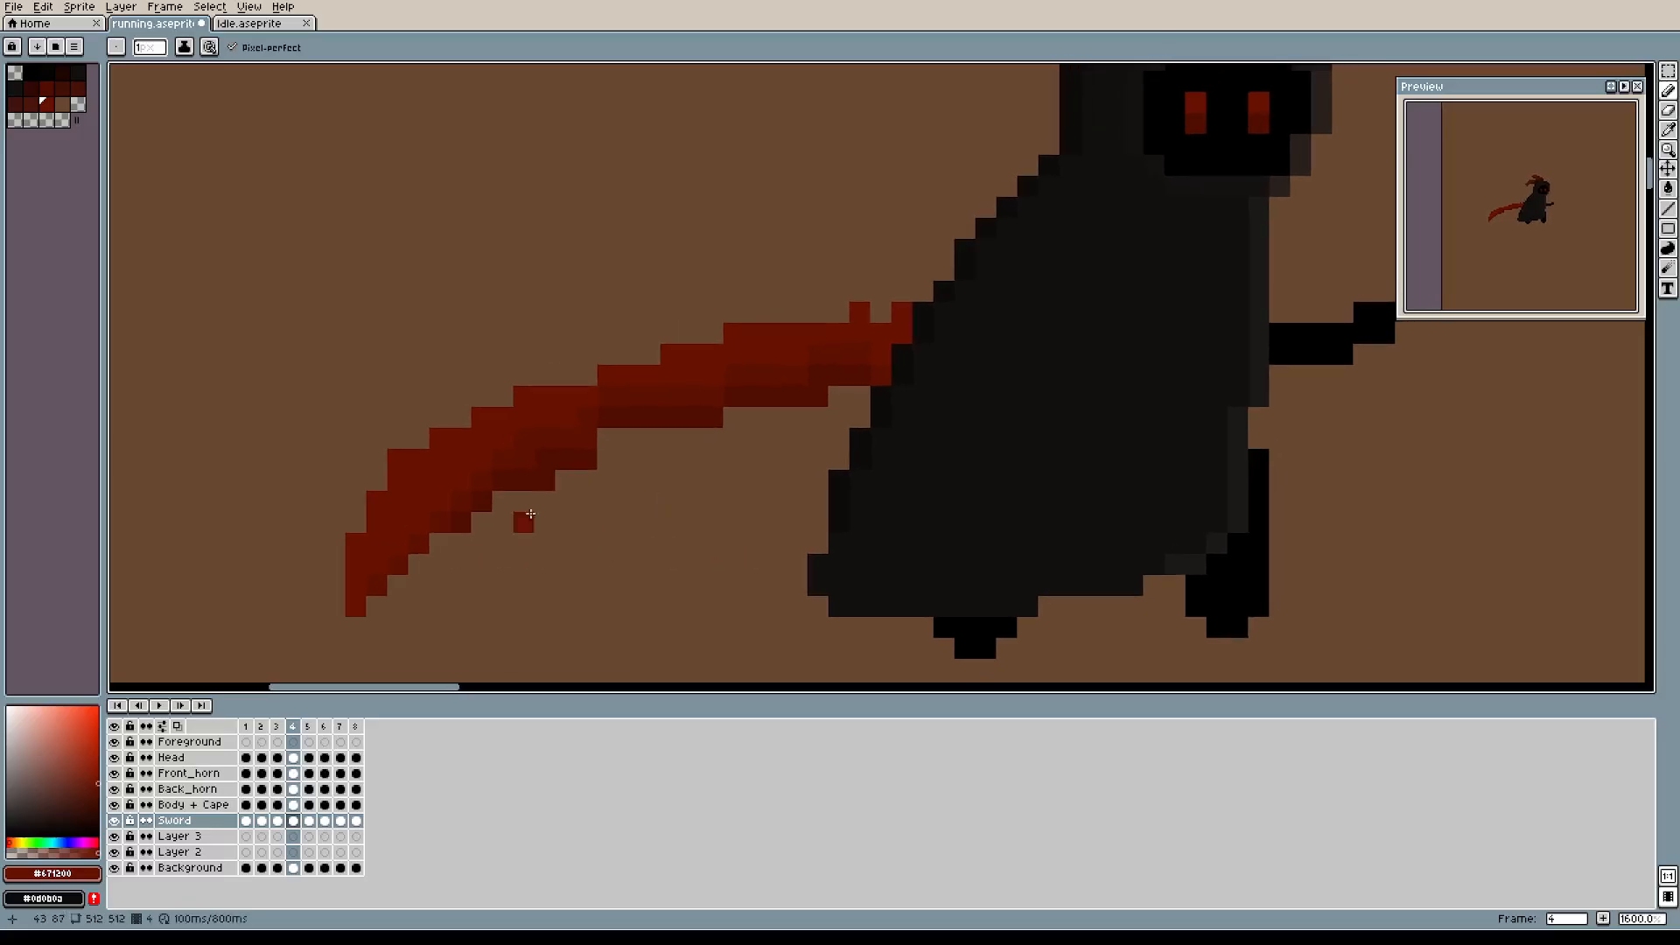
Erase the corner pixel on the blade's upper edge near the tip and the stray pixel beside the cape.
{"action": "key", "text": "e"}
{"action": "left_click", "coordinate": [400, 460]}
{"action": "left_click_drag", "start_coordinate": [700, 350], "coordinate": [672, 376]}
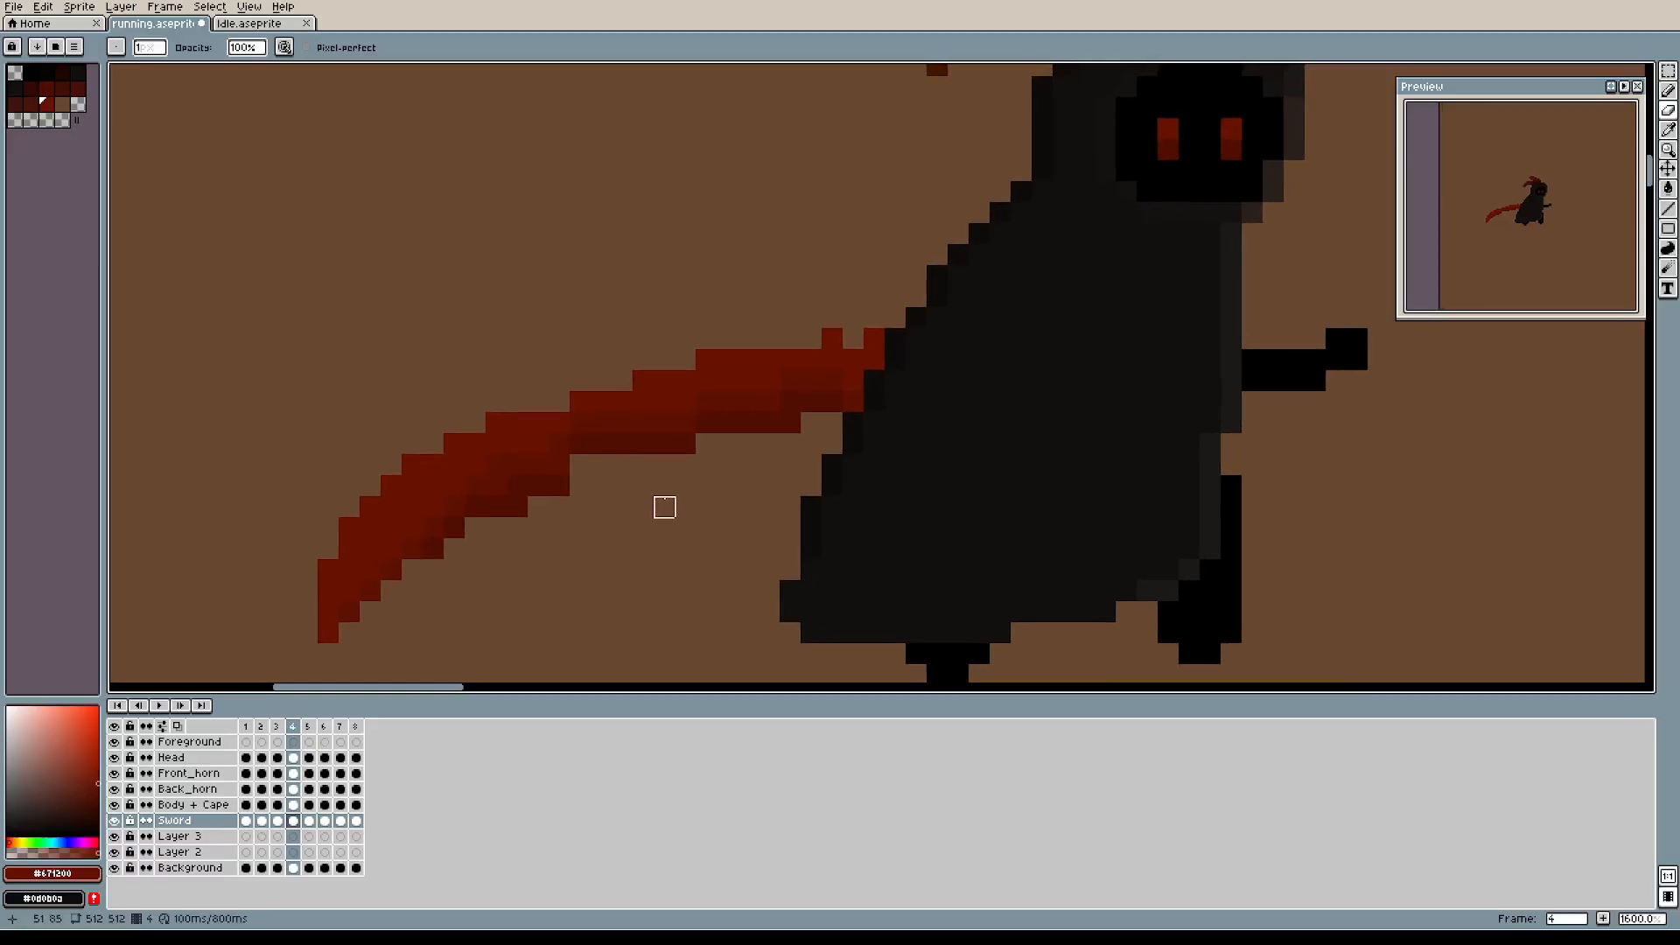
{"action": "left_click", "coordinate": [831, 338]}
Clean up the red shading of frame 4's blade beside the cape and along its middle using colors sampled from the sword.
{"action": "key", "text": "b"}
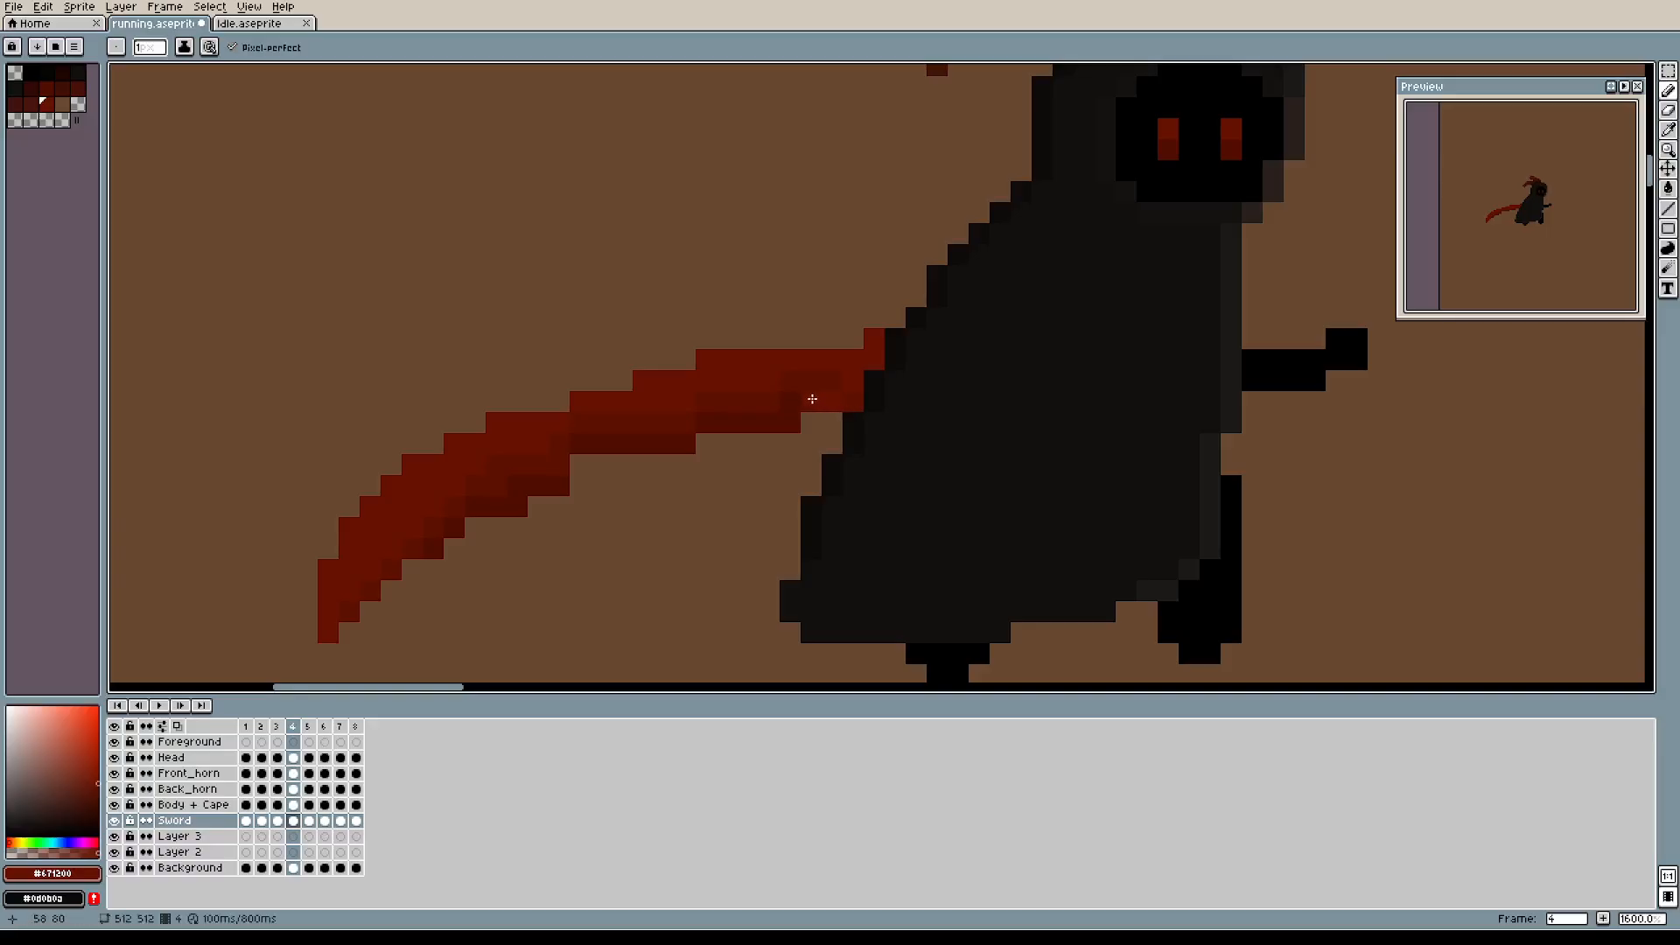
{"action": "left_click", "coordinate": [810, 390], "text": "alt"}
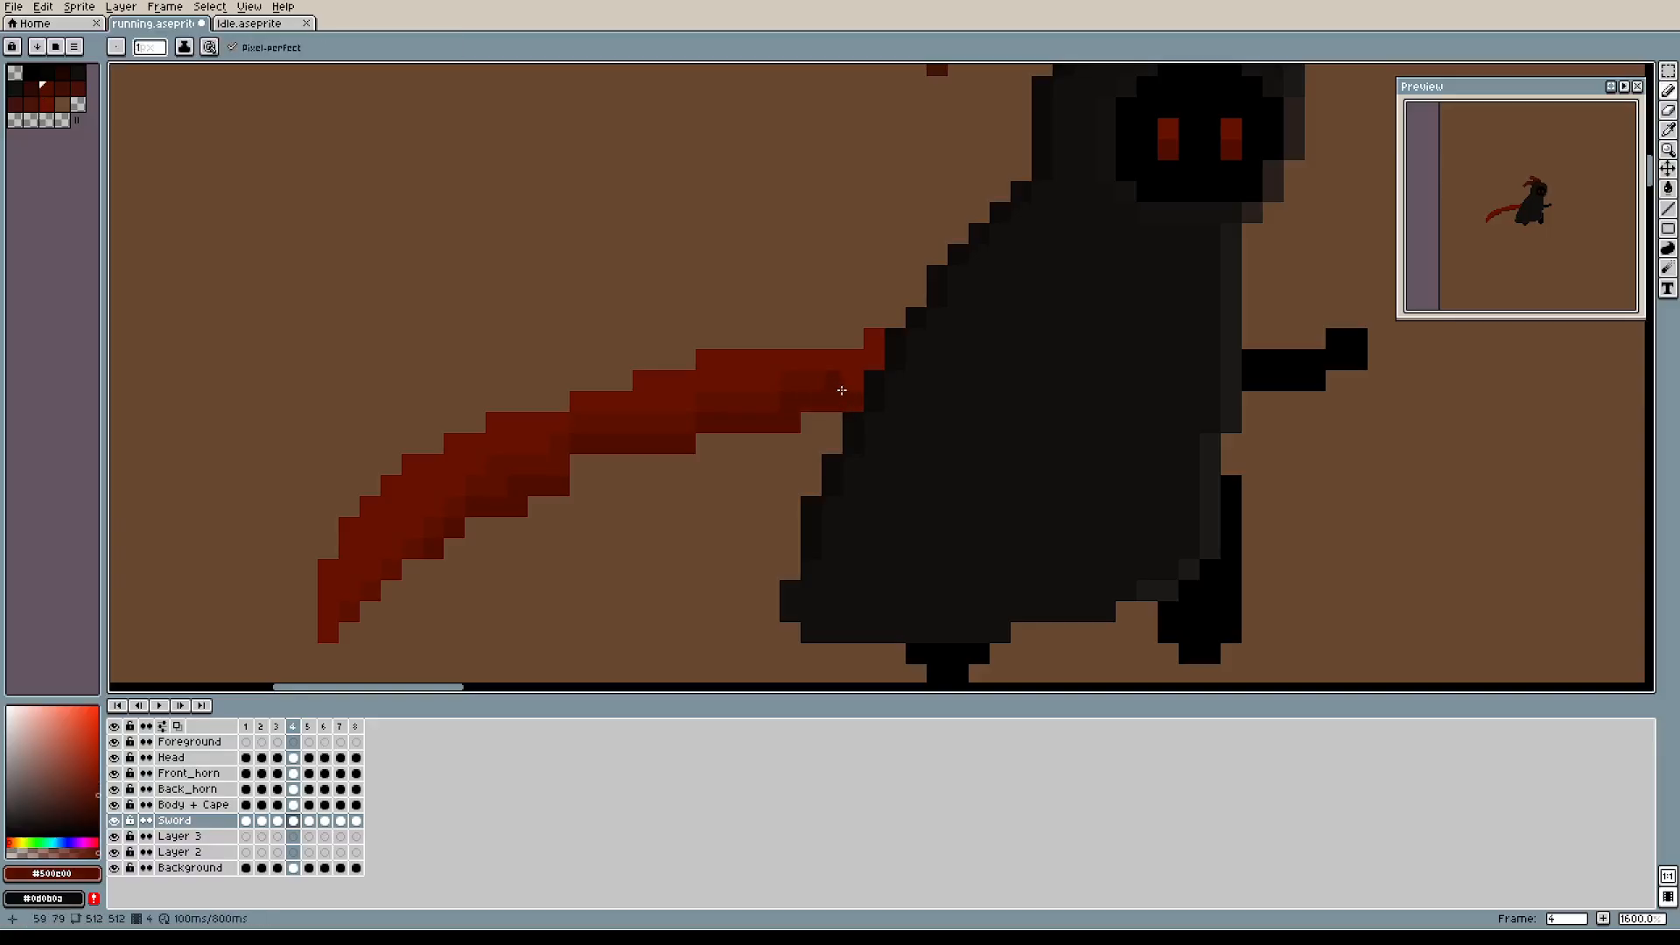
{"action": "left_click", "coordinate": [831, 366], "text": "alt"}
{"action": "key", "text": "e"}
{"action": "left_click", "coordinate": [496, 464]}
{"action": "left_click", "coordinate": [496, 444], "text": "alt"}
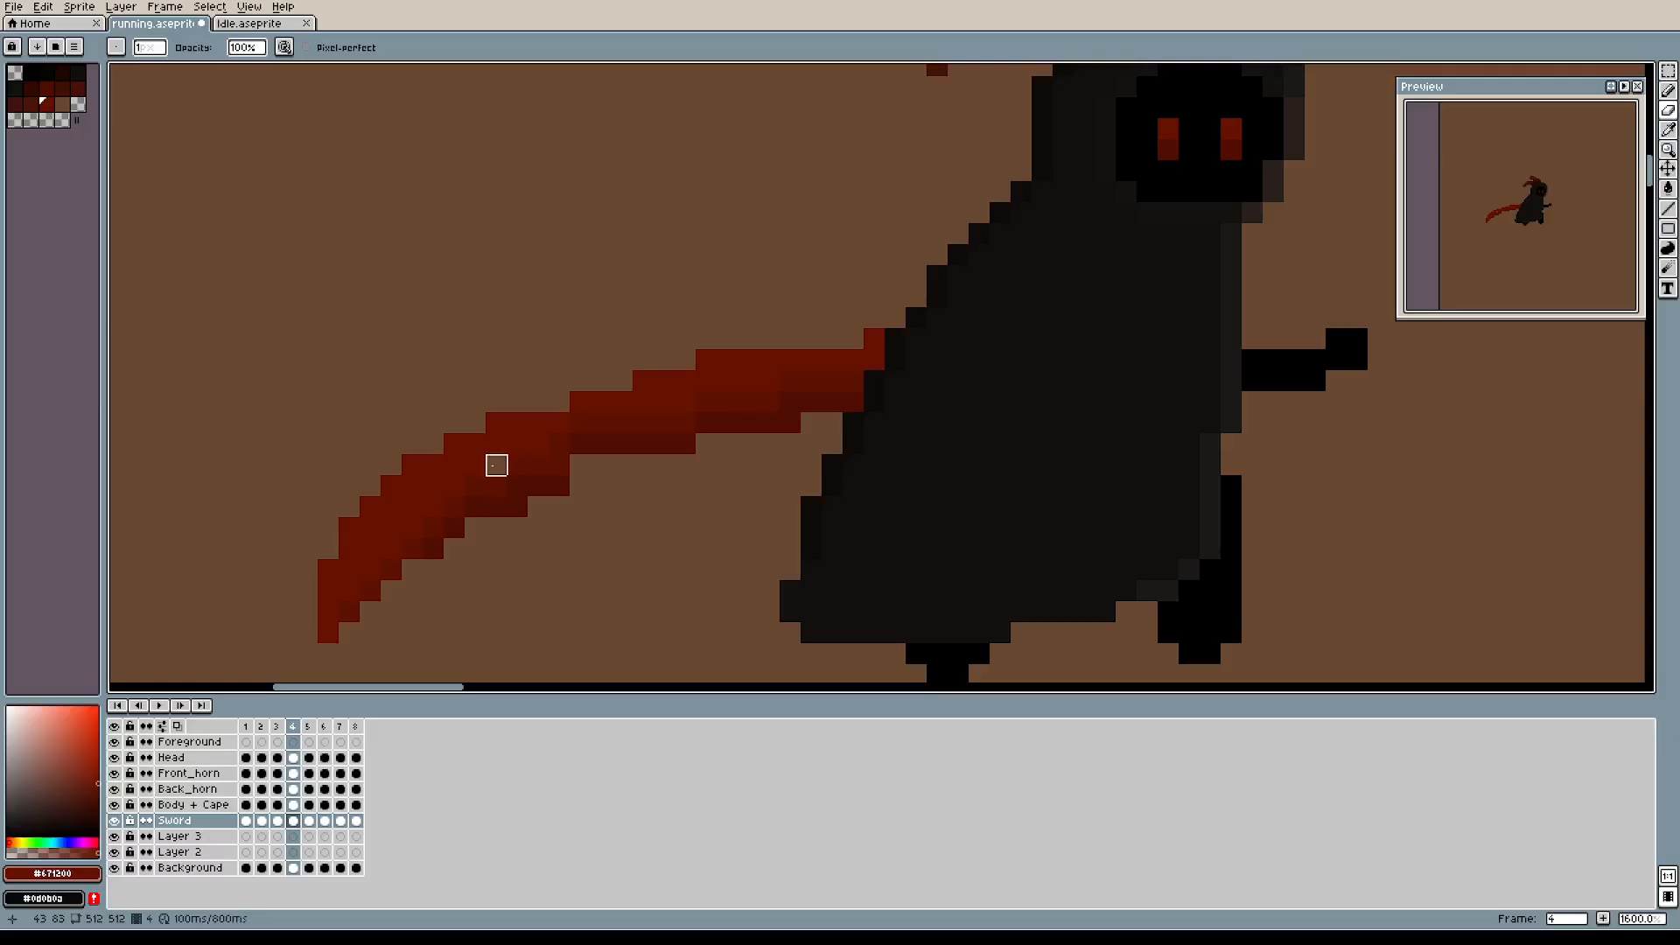
{"action": "key", "text": "b"}
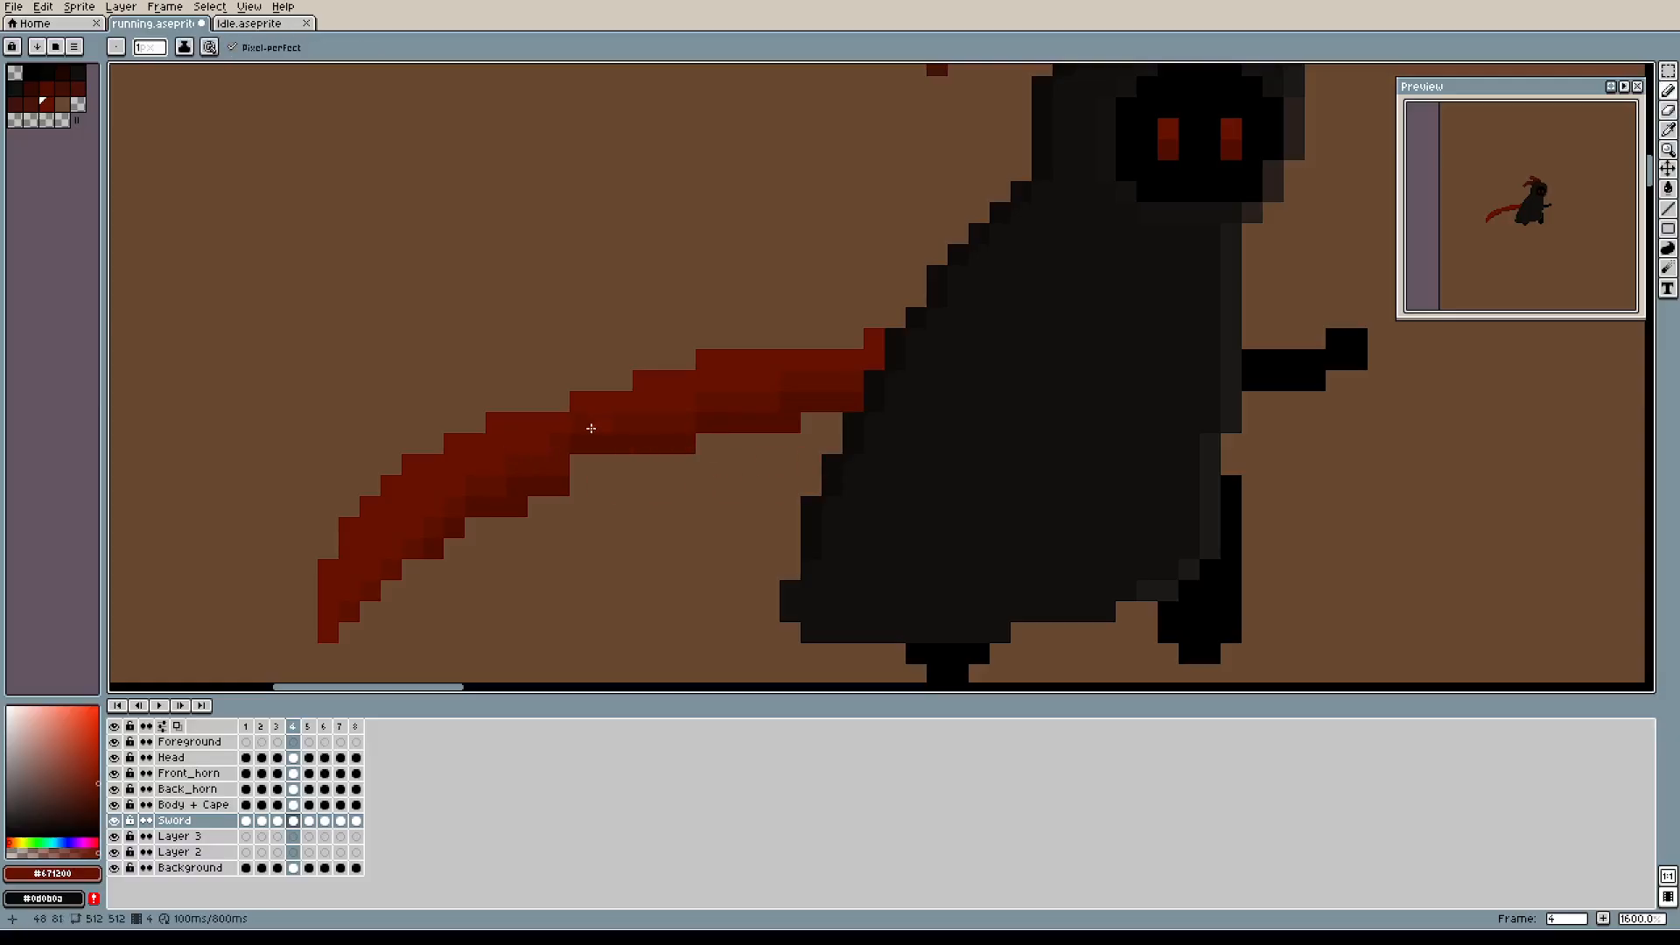
{"action": "mouse_move", "coordinate": [565, 412]}
{"action": "left_mouse_down"}
{"action": "mouse_move", "coordinate": [650, 468]}
{"action": "mouse_move", "coordinate": [627, 456]}
{"action": "mouse_move", "coordinate": [609, 406]}
{"action": "left_mouse_up"}
{"action": "left_click", "coordinate": [628, 456]}
{"action": "left_click_drag", "start_coordinate": [622, 464], "coordinate": [783, 421]}
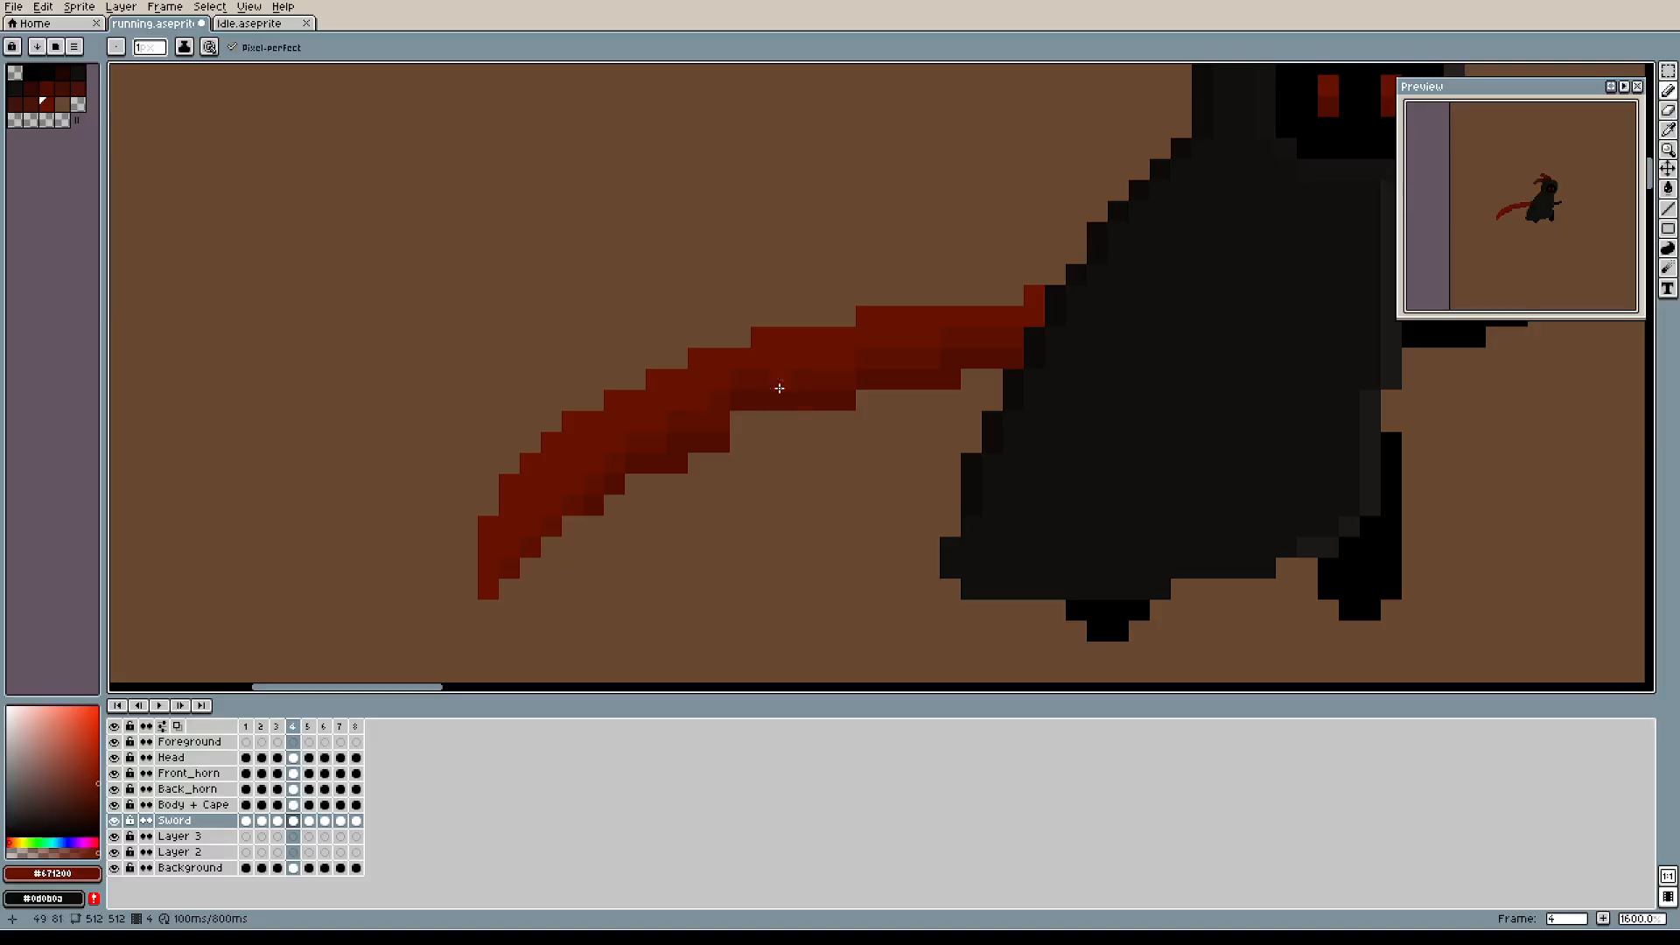
Smooth the mid-blade curve by erasing two upper-edge pixels and adding dark red pixels along the lower edge.
{"action": "key", "text": "e"}
{"action": "left_click", "coordinate": [698, 358]}
{"action": "left_click", "coordinate": [761, 337]}
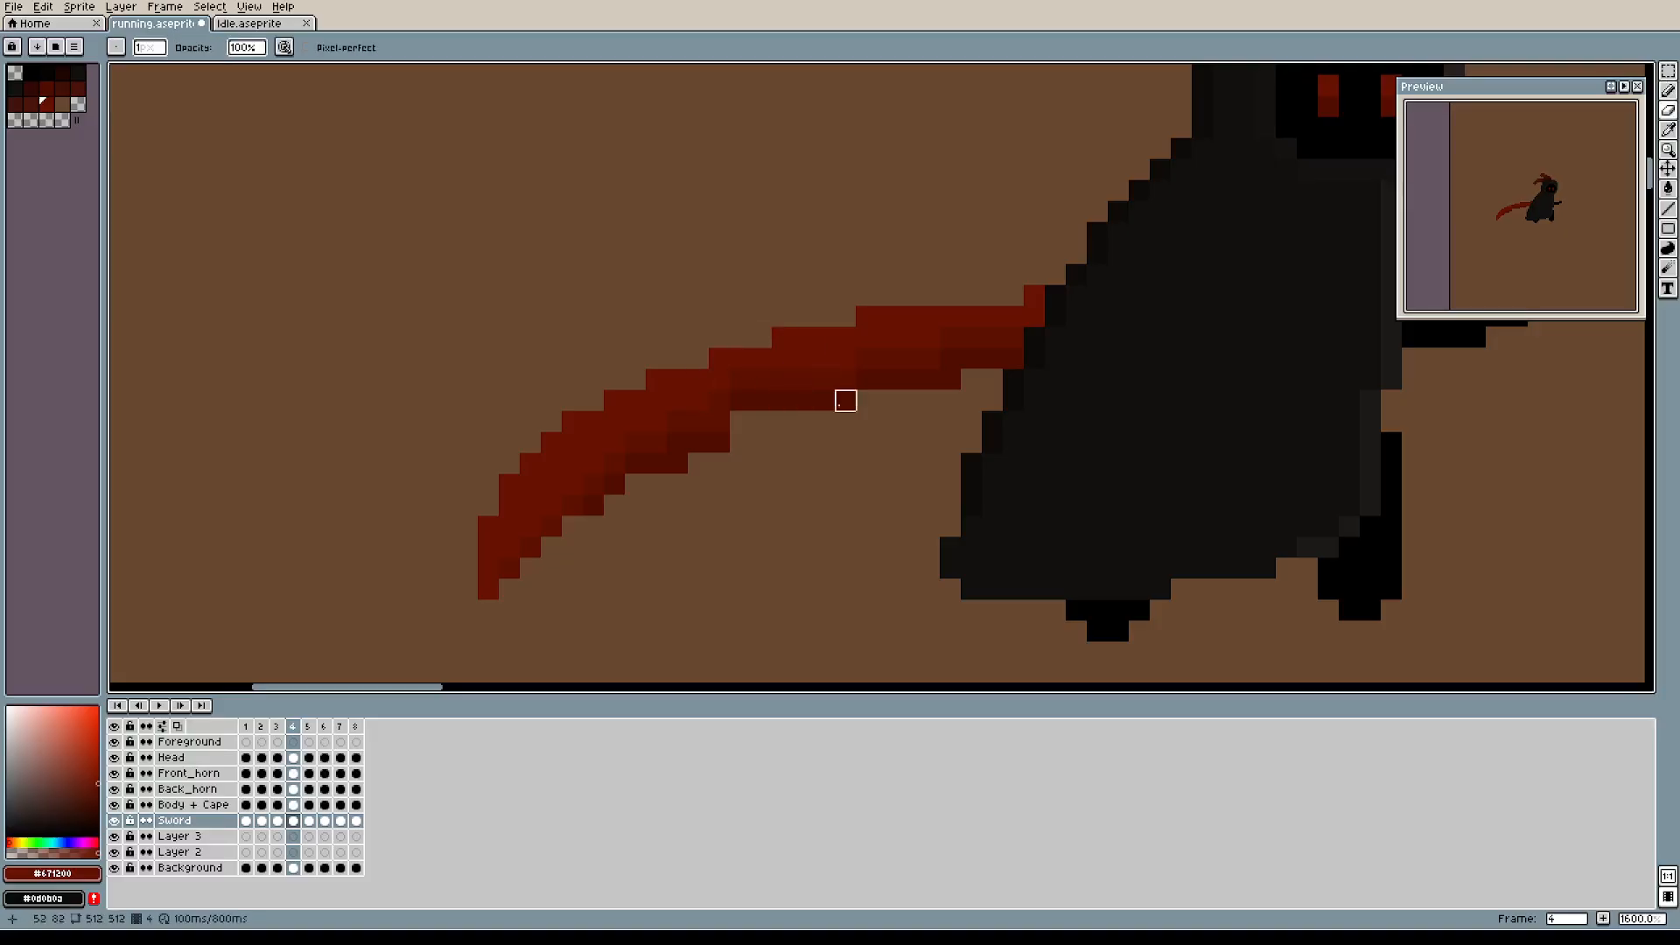
{"action": "key", "text": "b"}
{"action": "left_click", "coordinate": [744, 421], "text": "alt"}
{"action": "left_click", "coordinate": [758, 420]}
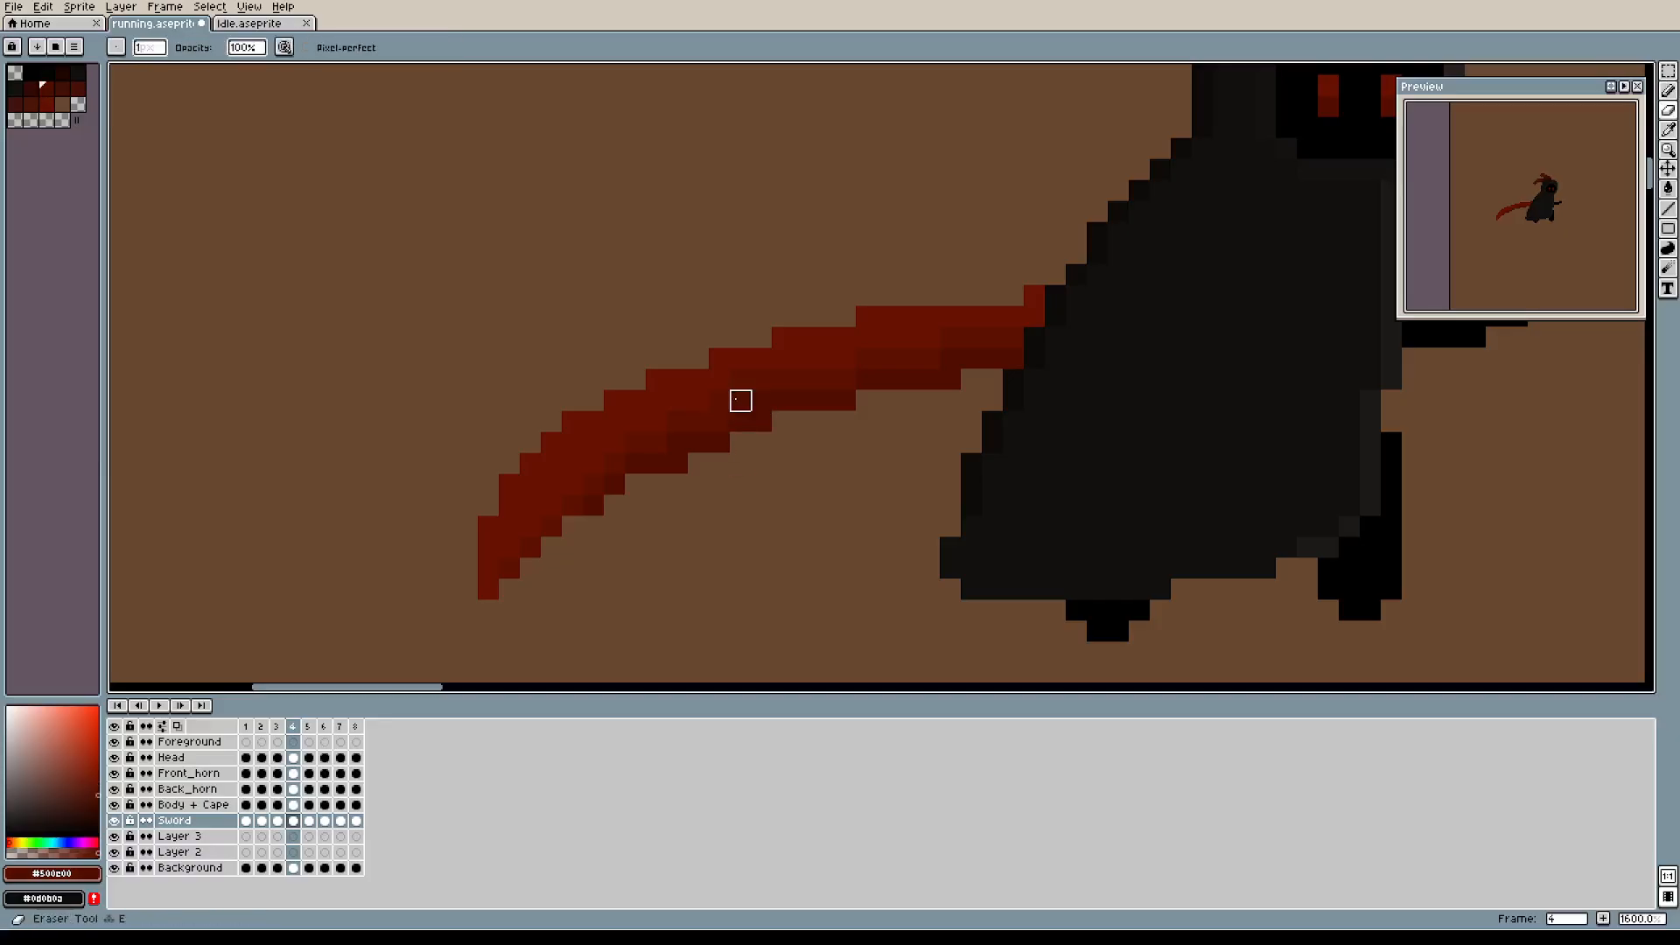
Blend the mid-blade shading with sampled medium and bright reds and trim one pixel from the blade's lower edge.
{"action": "left_click", "coordinate": [749, 372], "text": "alt"}
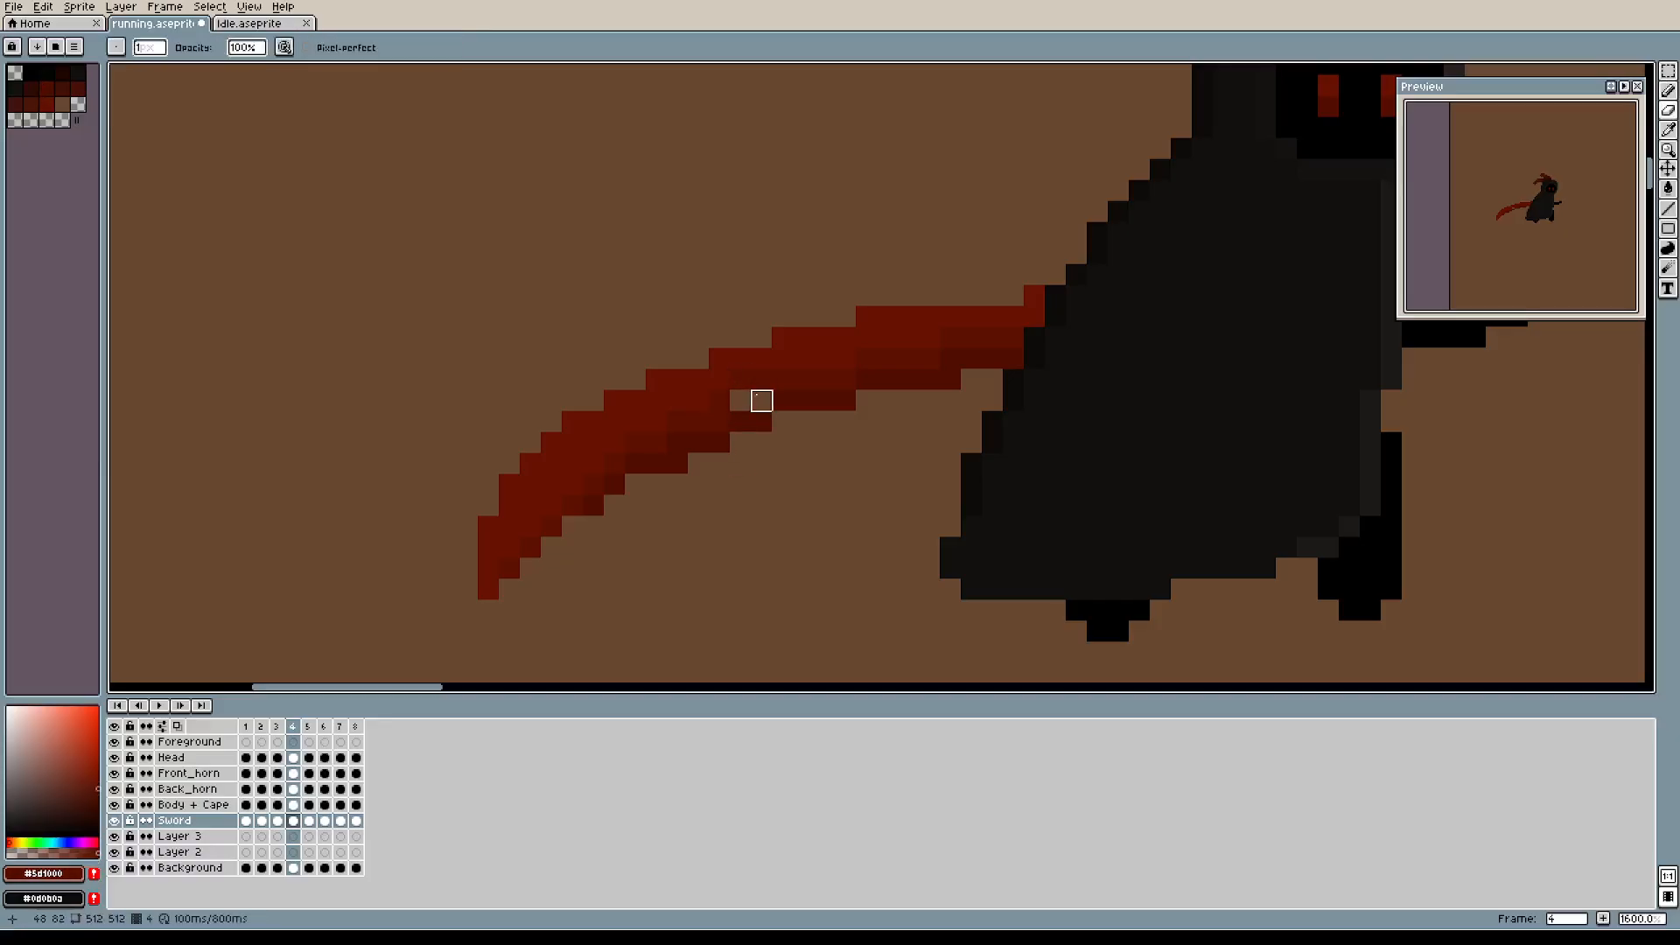
{"action": "key", "text": "alt"}
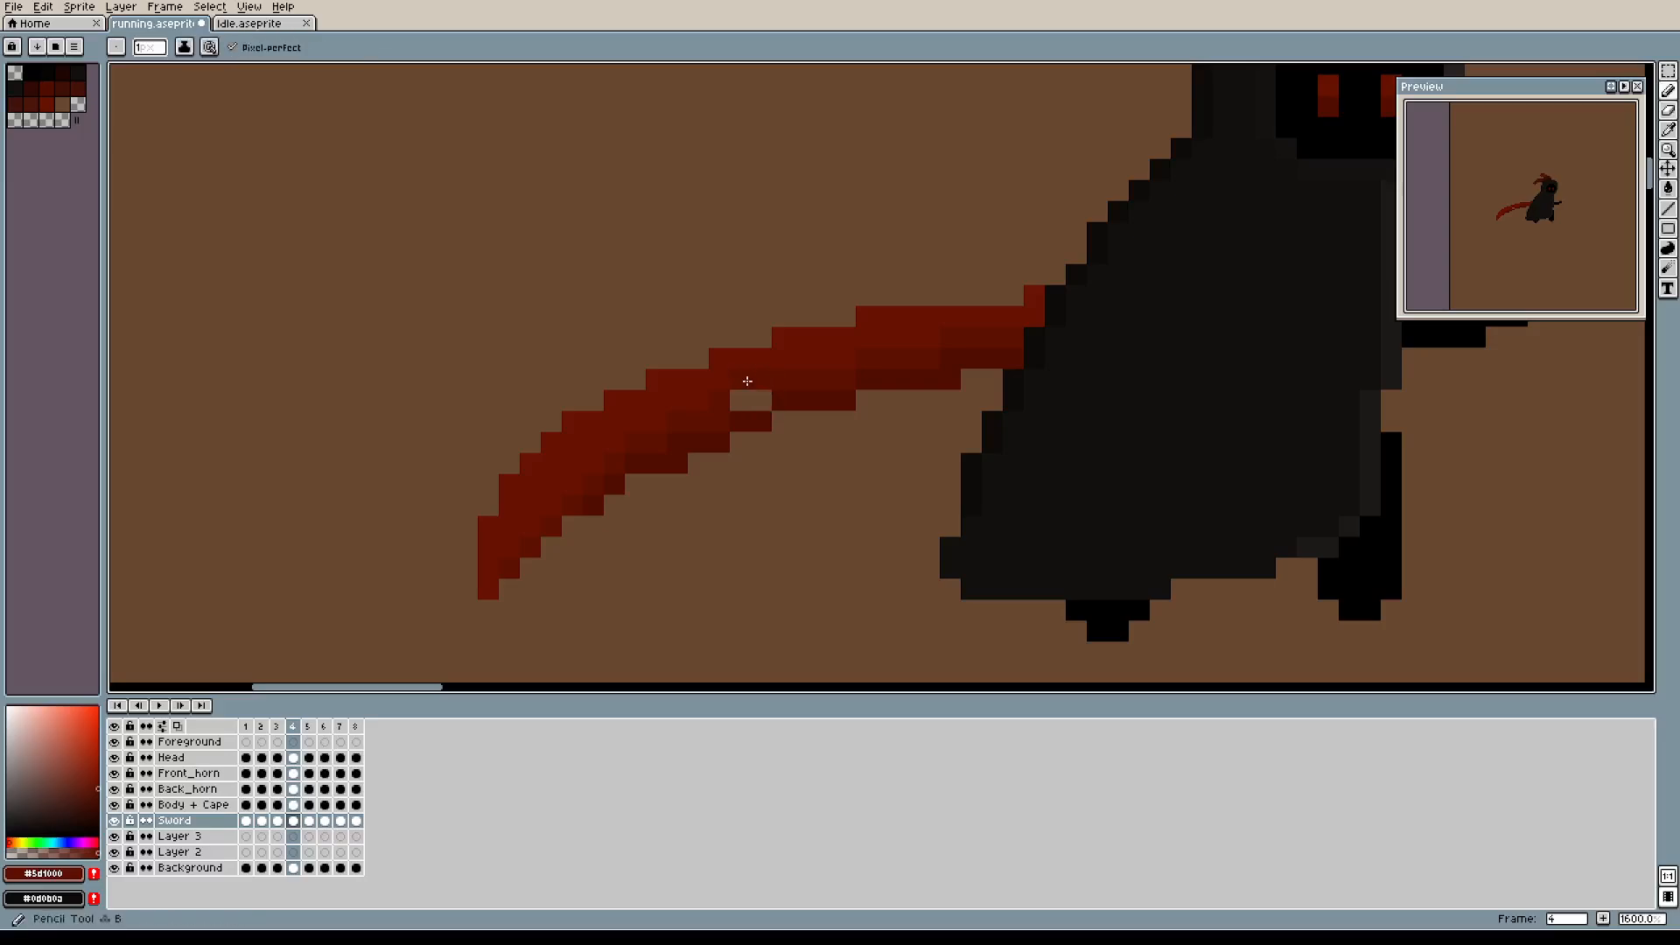
{"action": "left_click_drag", "start_coordinate": [740, 399], "coordinate": [753, 396]}
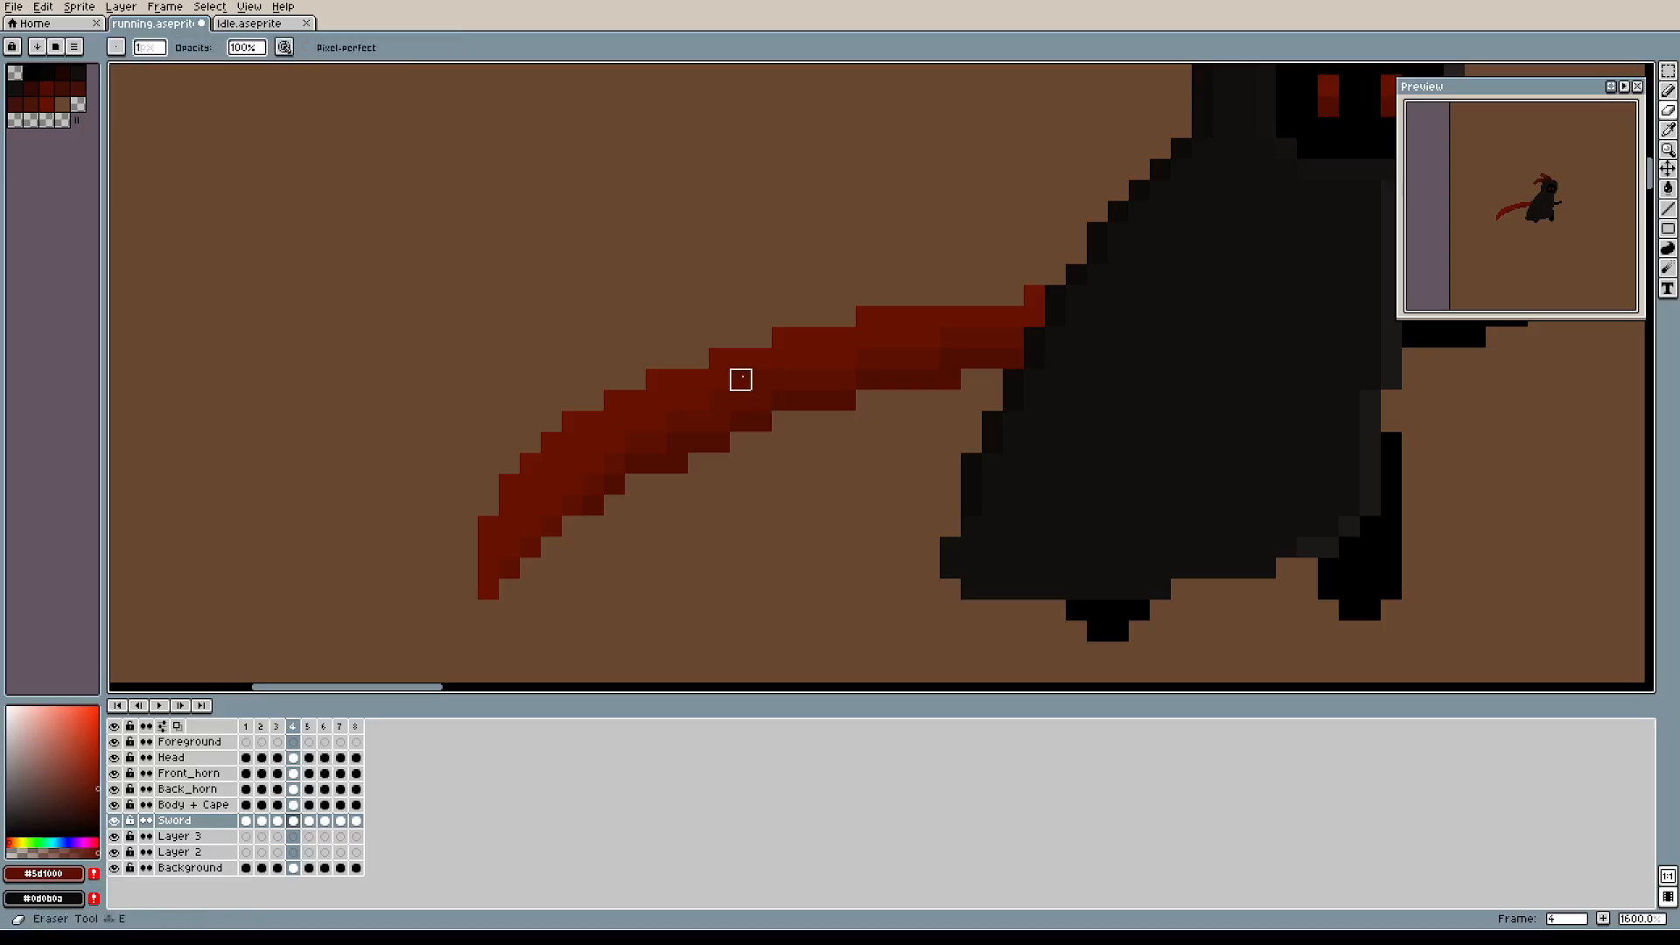
{"action": "left_click", "coordinate": [746, 357], "text": "alt"}
{"action": "key", "text": "b"}
{"action": "left_click_drag", "start_coordinate": [747, 376], "coordinate": [758, 374]}
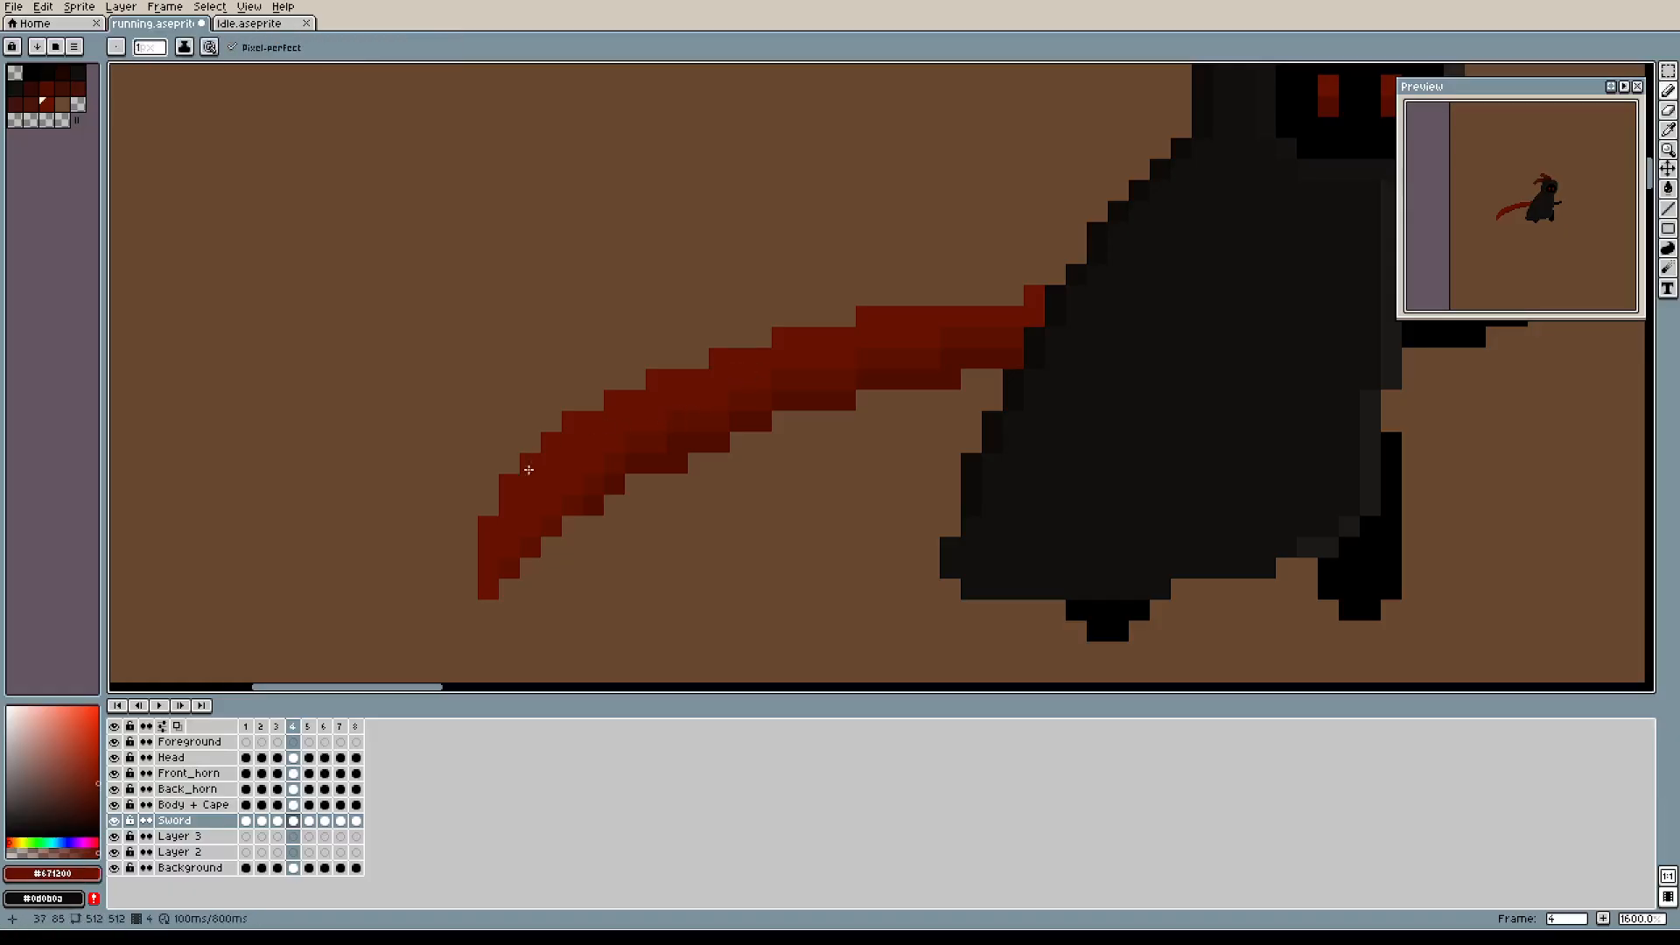
{"action": "key", "text": "e"}
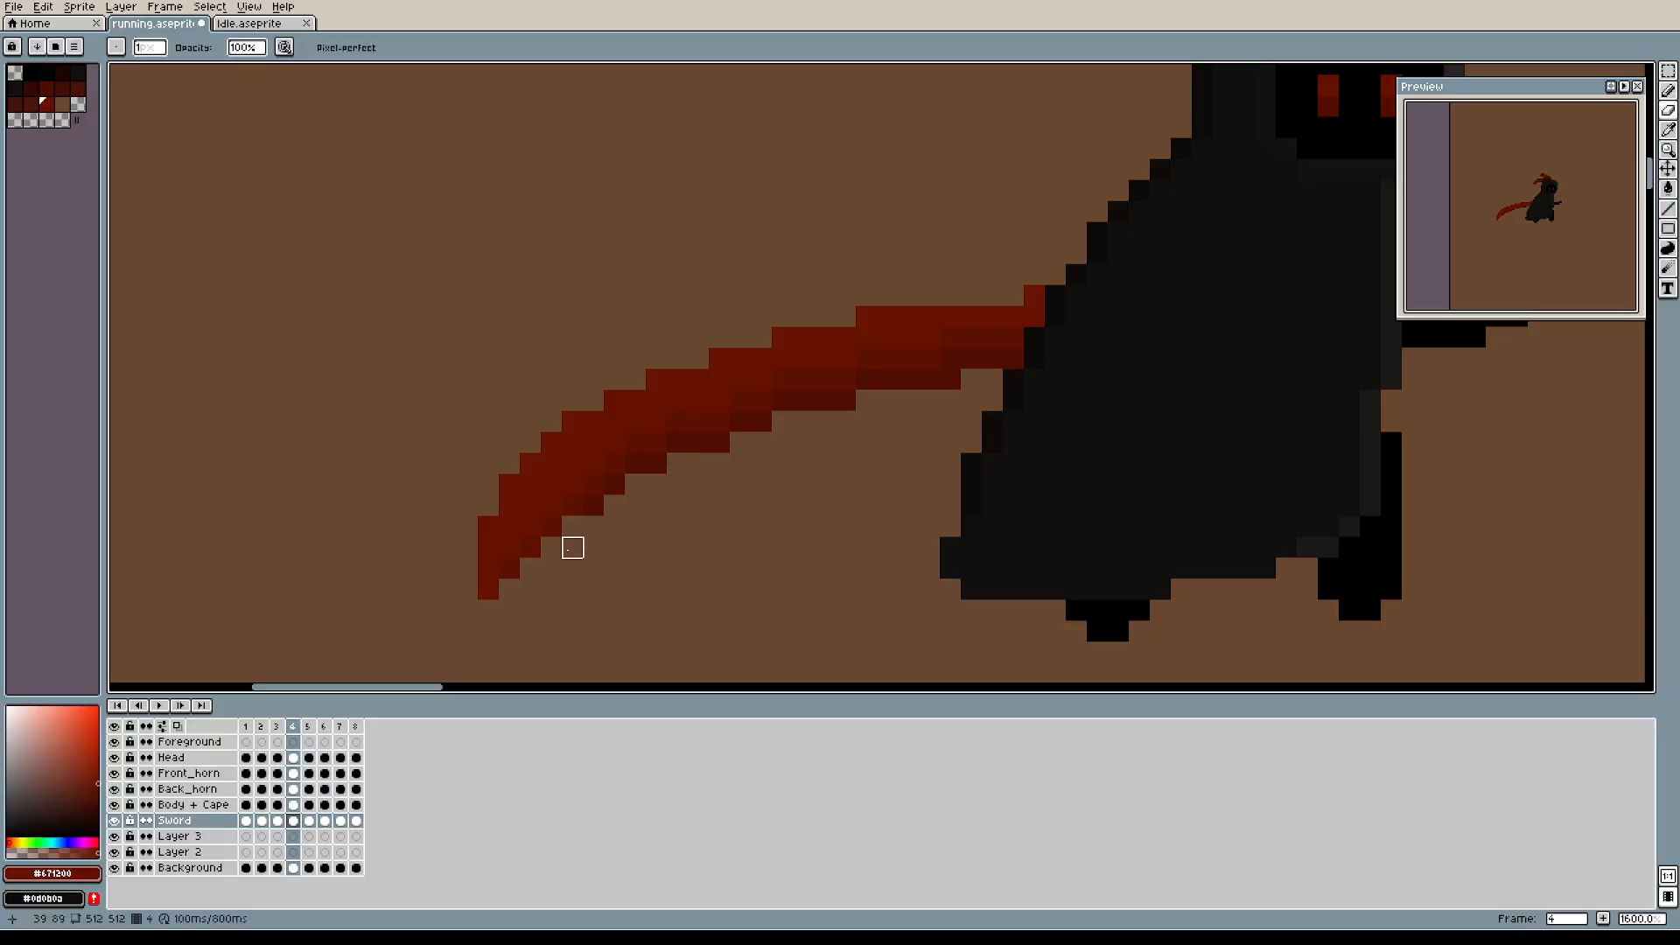
{"action": "left_click_drag", "start_coordinate": [809, 459], "coordinate": [771, 446]}
Reshape the knight's hand in frame 4 by adding black pixels along its upper edge over the wrist.
{"action": "scroll", "coordinate": [765, 451], "scroll_direction": "down", "scroll_amount": 2}
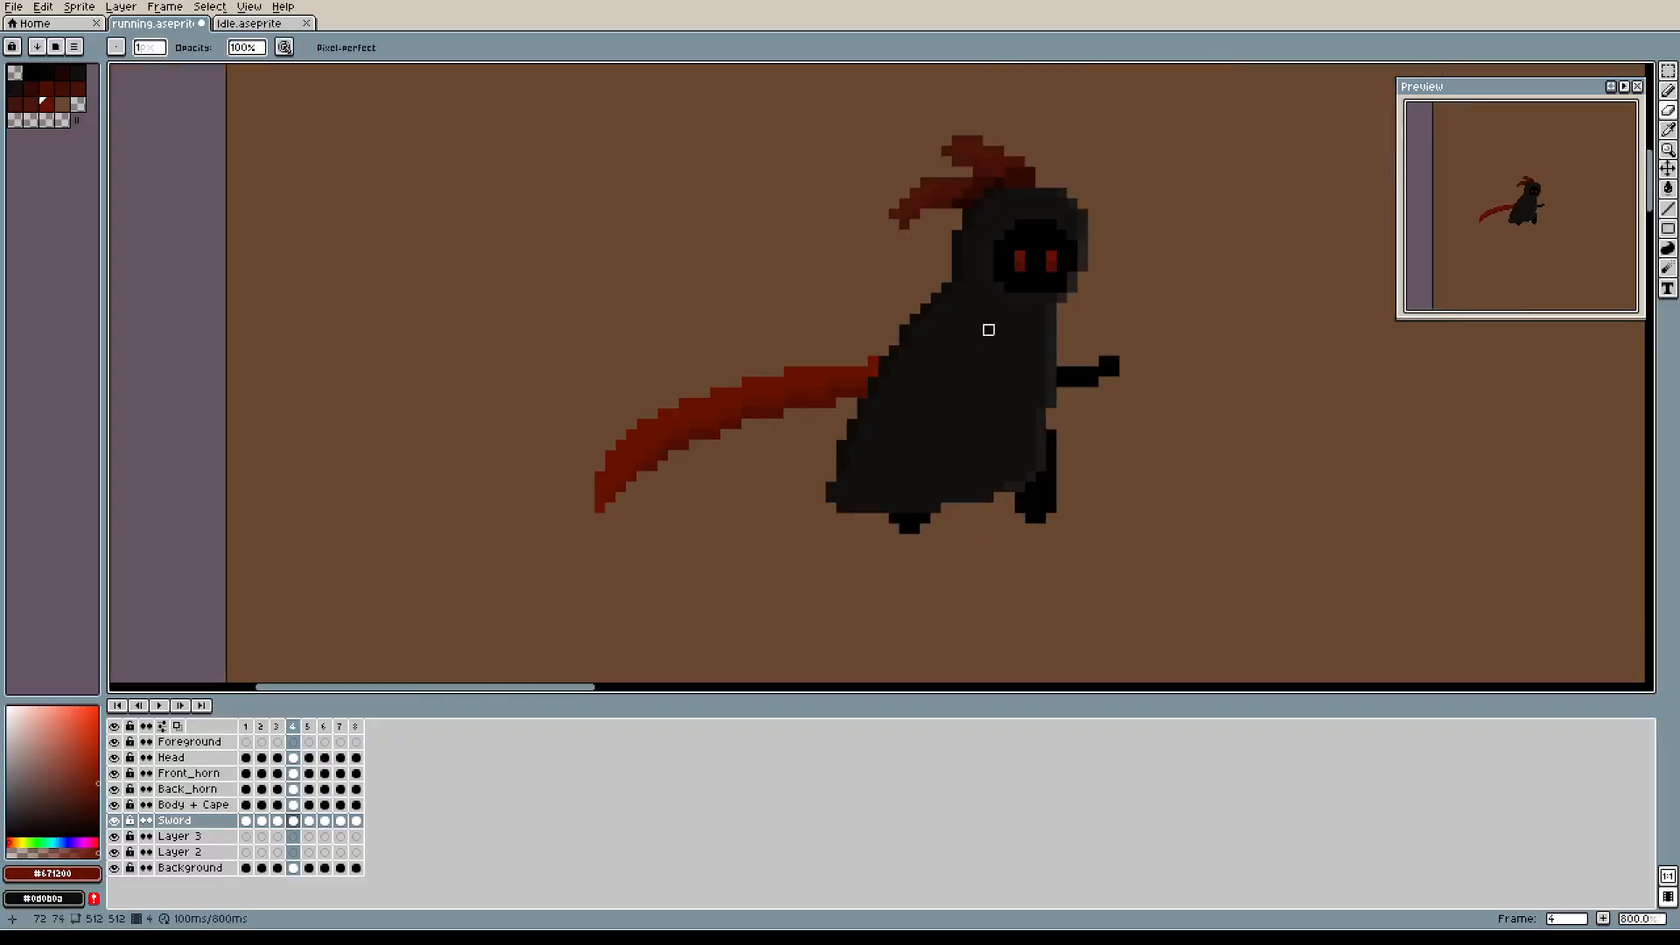
{"action": "left_click_drag", "start_coordinate": [1312, 421], "coordinate": [1273, 450]}
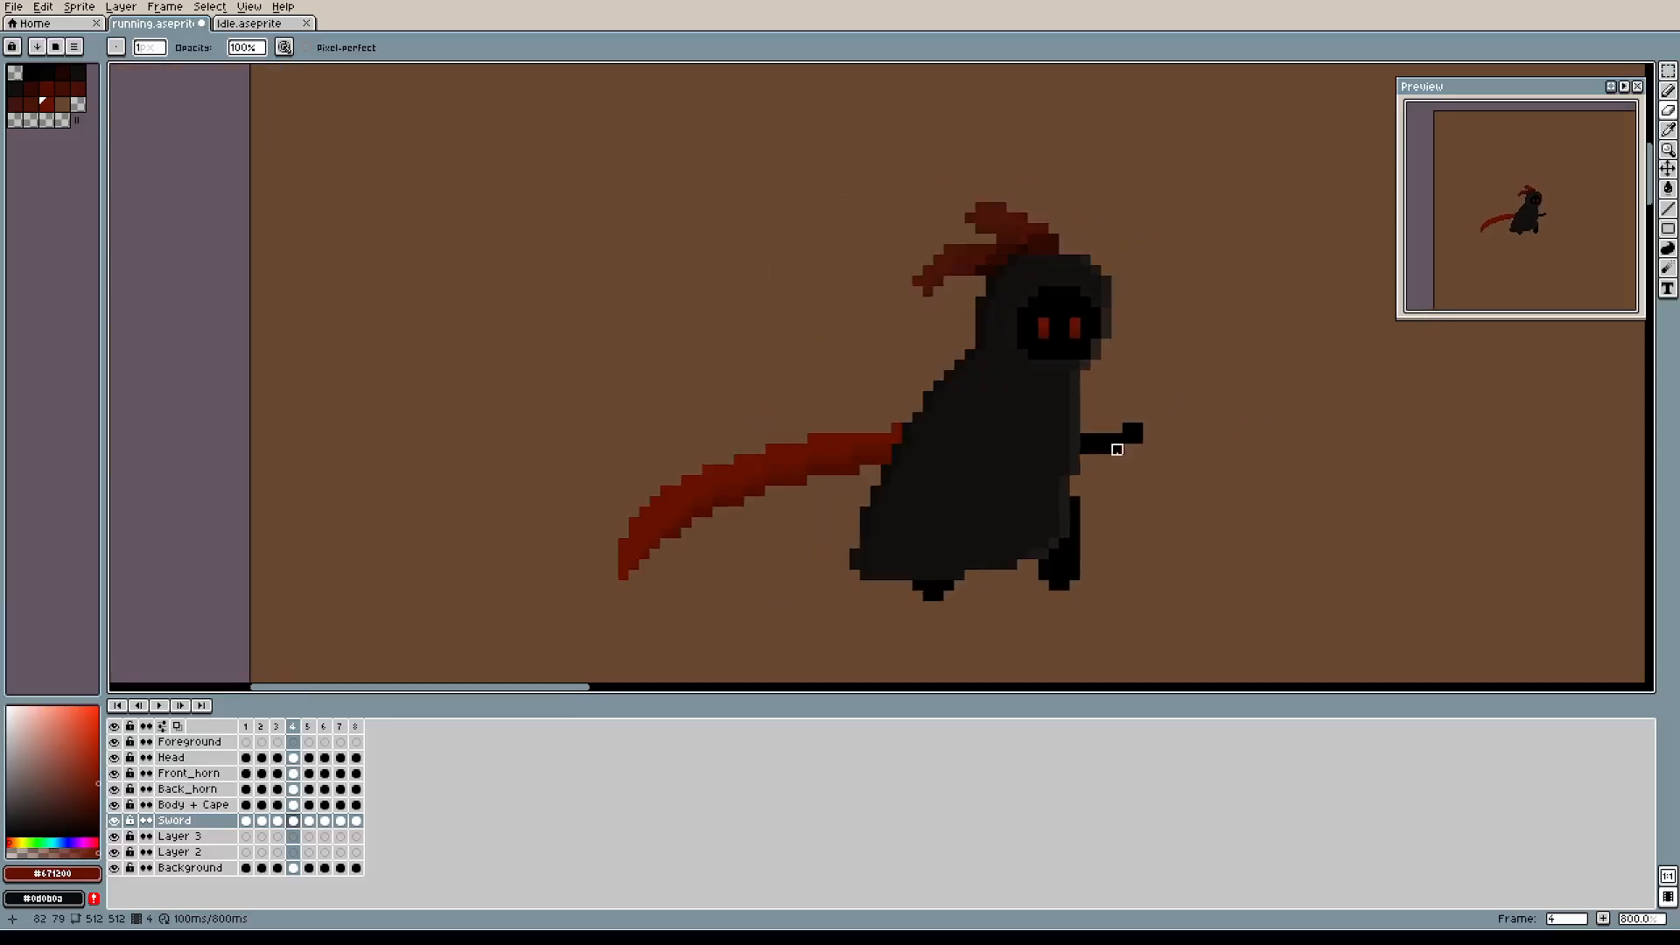
{"action": "left_click_drag", "start_coordinate": [1180, 397], "coordinate": [1088, 416]}
{"action": "scroll", "coordinate": [1060, 477], "scroll_direction": "up", "scroll_amount": 4}
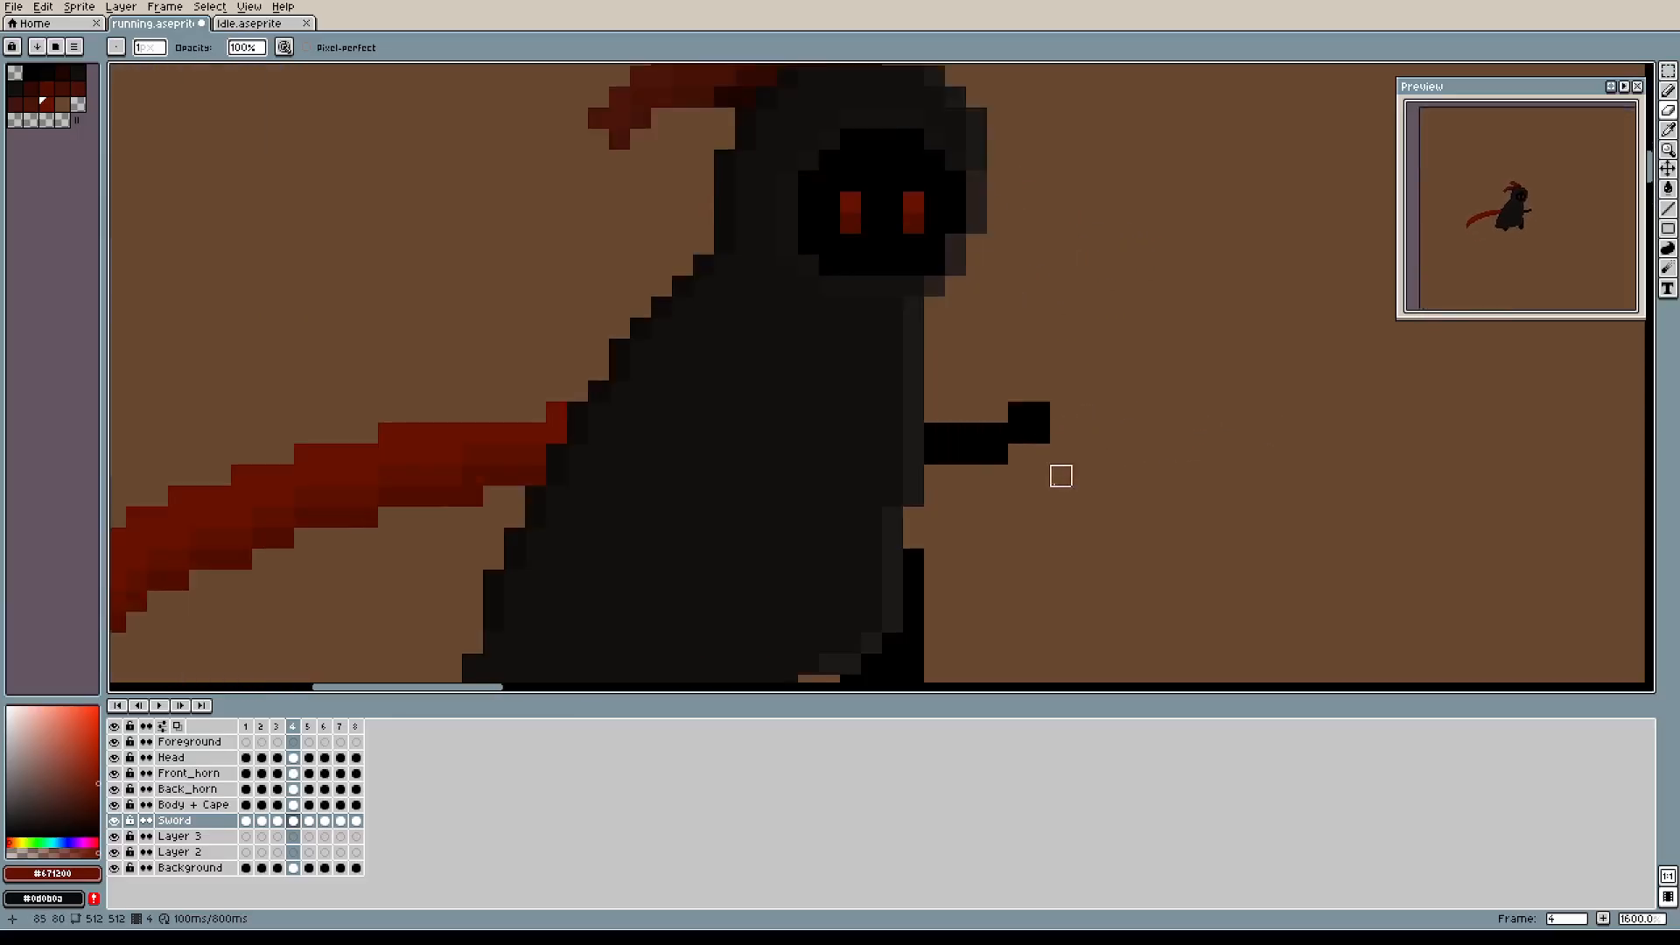
{"action": "key", "text": "i"}
{"action": "left_click", "coordinate": [1004, 388]}
{"action": "key", "text": "b"}
{"action": "left_click", "coordinate": [969, 376]}
{"action": "left_click", "coordinate": [938, 375]}
{"action": "scroll", "coordinate": [1127, 404], "scroll_direction": "down", "scroll_amount": 3}
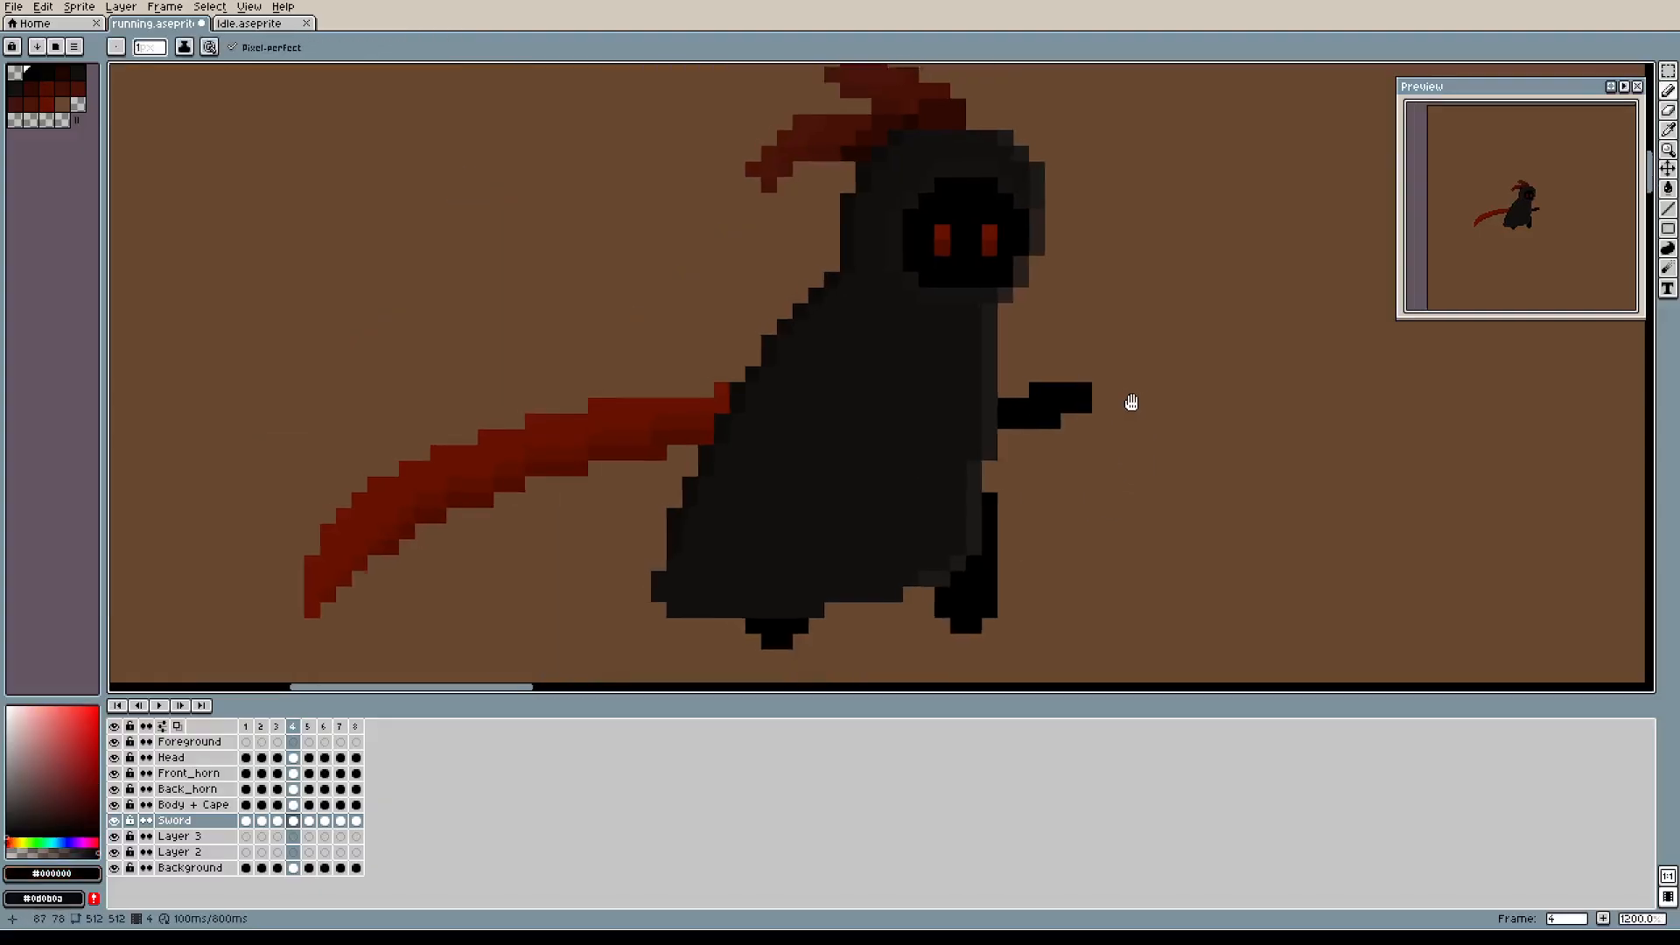
{"action": "scroll", "coordinate": [1129, 399], "scroll_direction": "left", "scroll_amount": 3}
{"action": "scroll", "coordinate": [1157, 429], "scroll_direction": "down", "scroll_amount": 1}
{"action": "scroll", "coordinate": [1337, 427], "scroll_direction": "up", "scroll_amount": 1}
{"action": "left_click_drag", "start_coordinate": [1304, 430], "coordinate": [1142, 450]}
{"action": "scroll", "coordinate": [1216, 450], "scroll_direction": "down", "scroll_amount": 1}
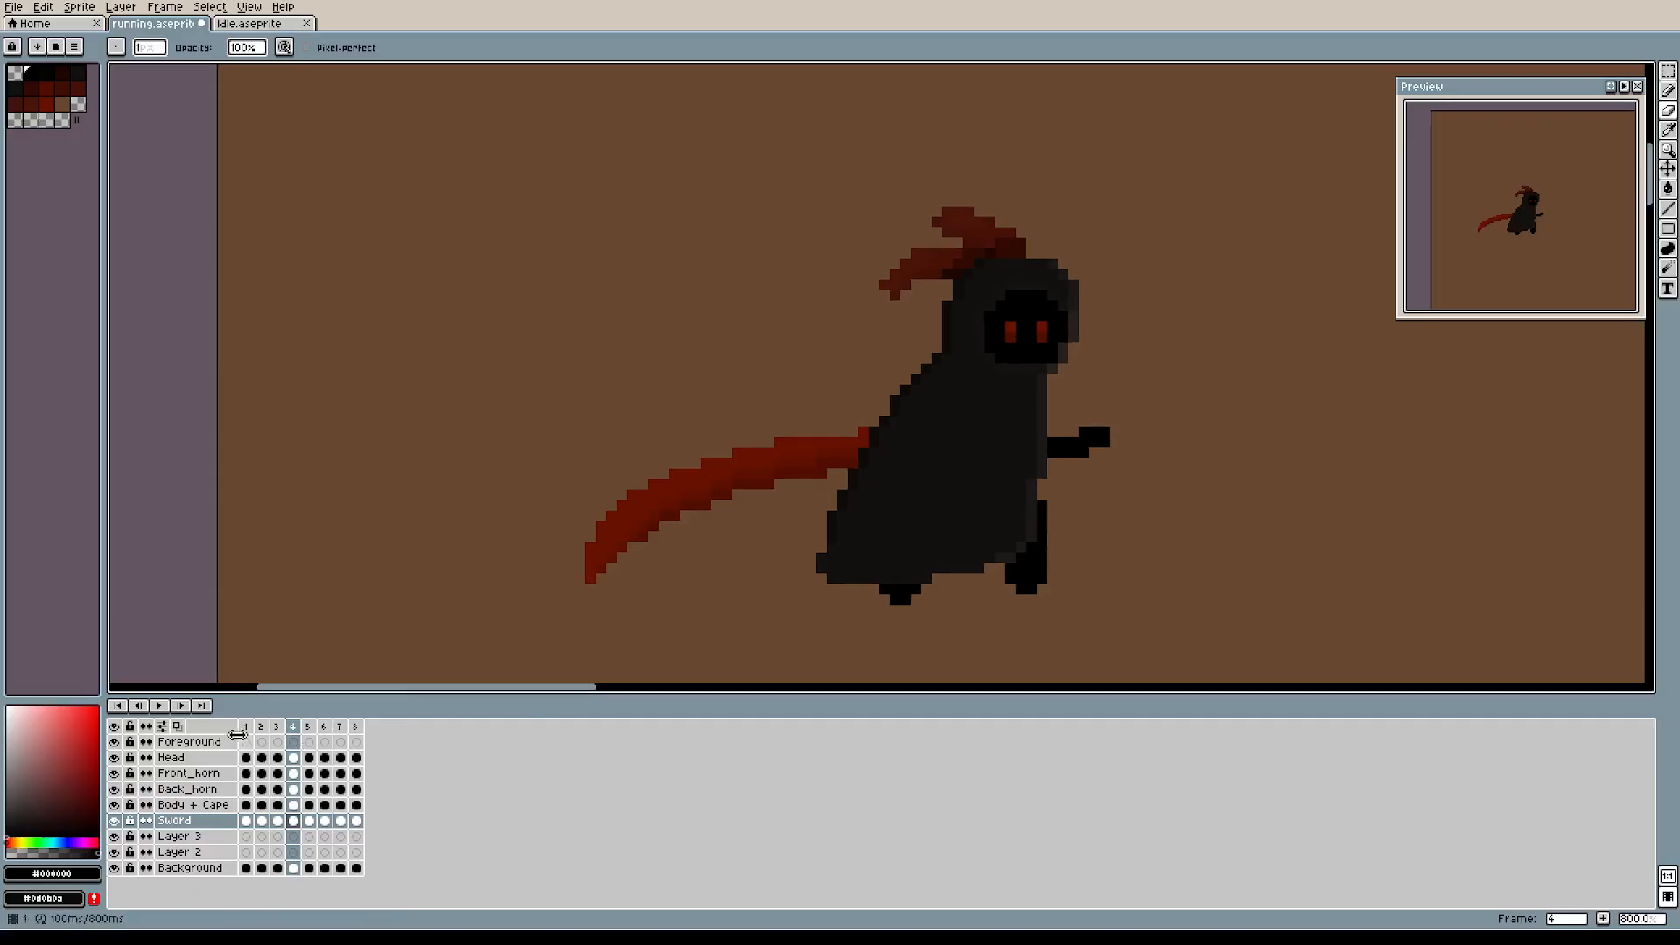
Compare the cleaned-up sword and arm in frame 4 with frames 2, 3 and 5.
{"action": "left_click", "coordinate": [283, 727]}
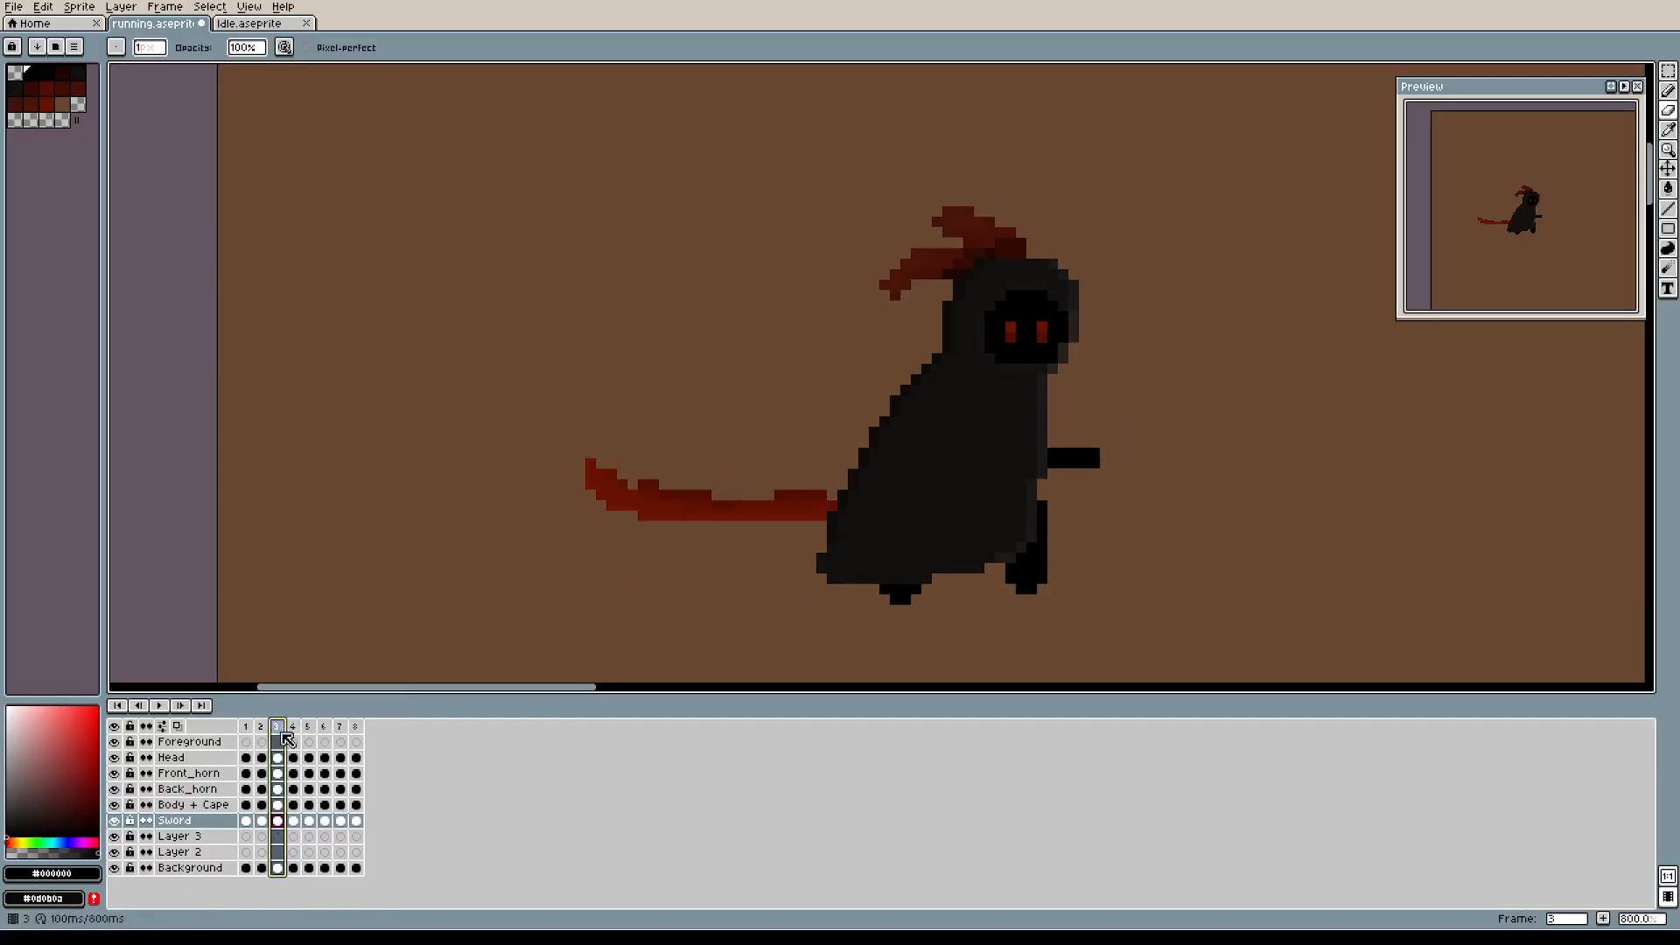
{"action": "left_click", "coordinate": [262, 727]}
{"action": "left_click", "coordinate": [278, 727]}
{"action": "left_click", "coordinate": [293, 727]}
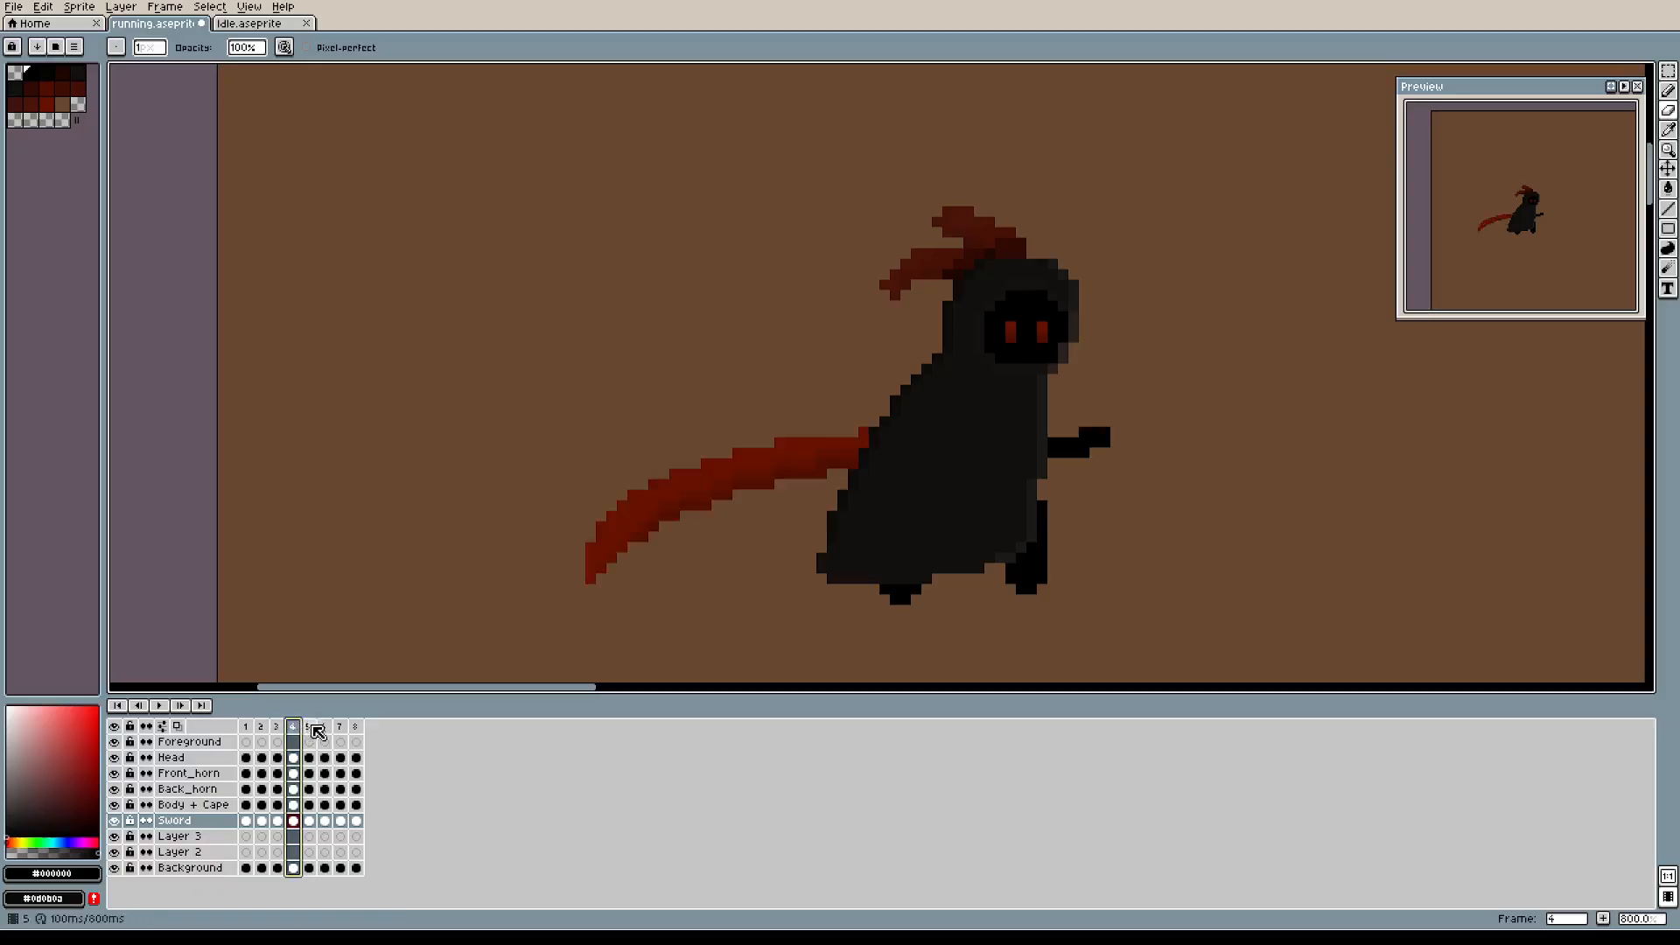
{"action": "left_click", "coordinate": [310, 728]}
{"action": "left_click", "coordinate": [294, 727]}
{"action": "left_click_drag", "start_coordinate": [885, 464], "coordinate": [730, 458]}
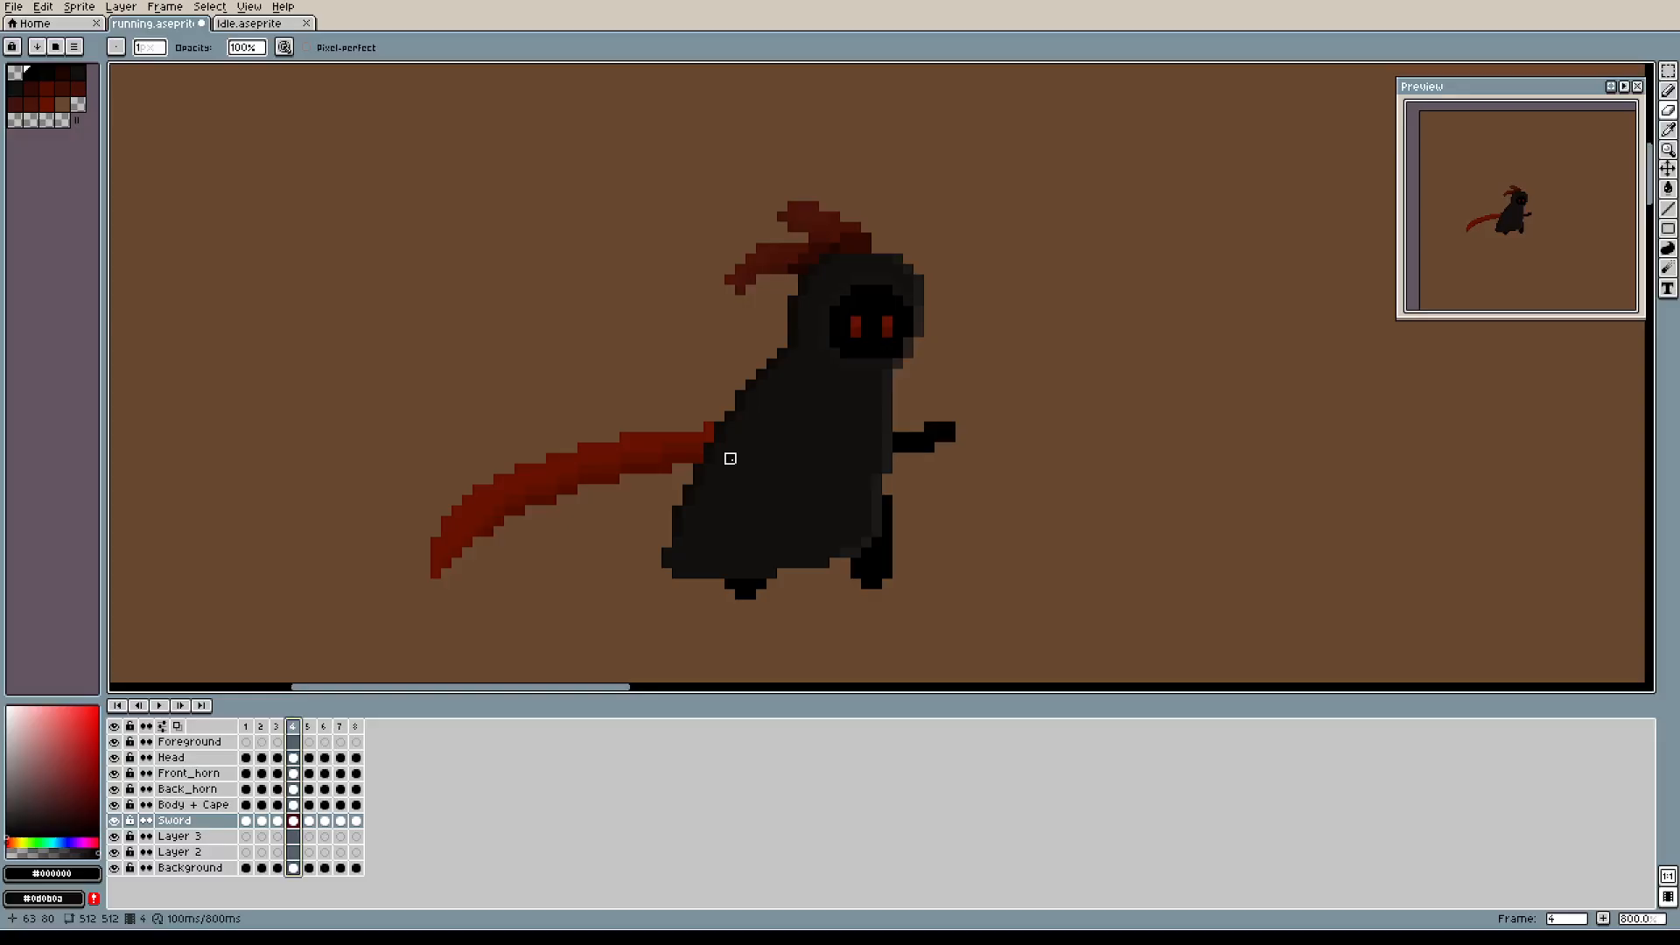
{"action": "left_click", "coordinate": [311, 727]}
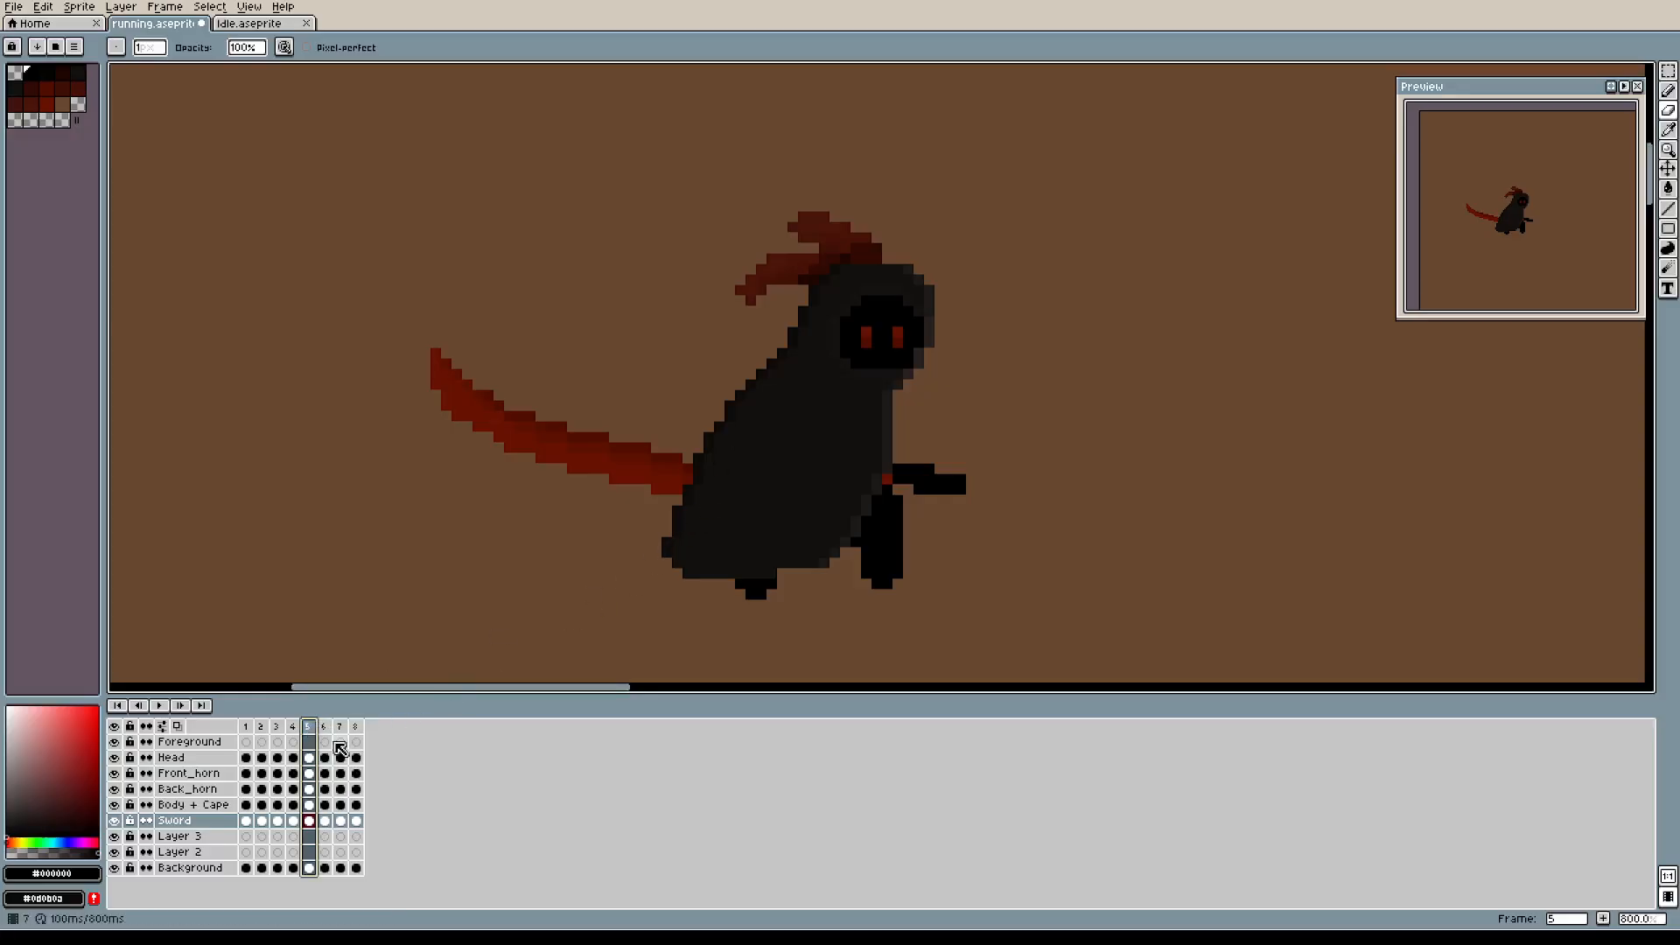
Replace the sword and arm in frame 5 with a copy of those from frame 4.
{"action": "key", "text": "Left"}
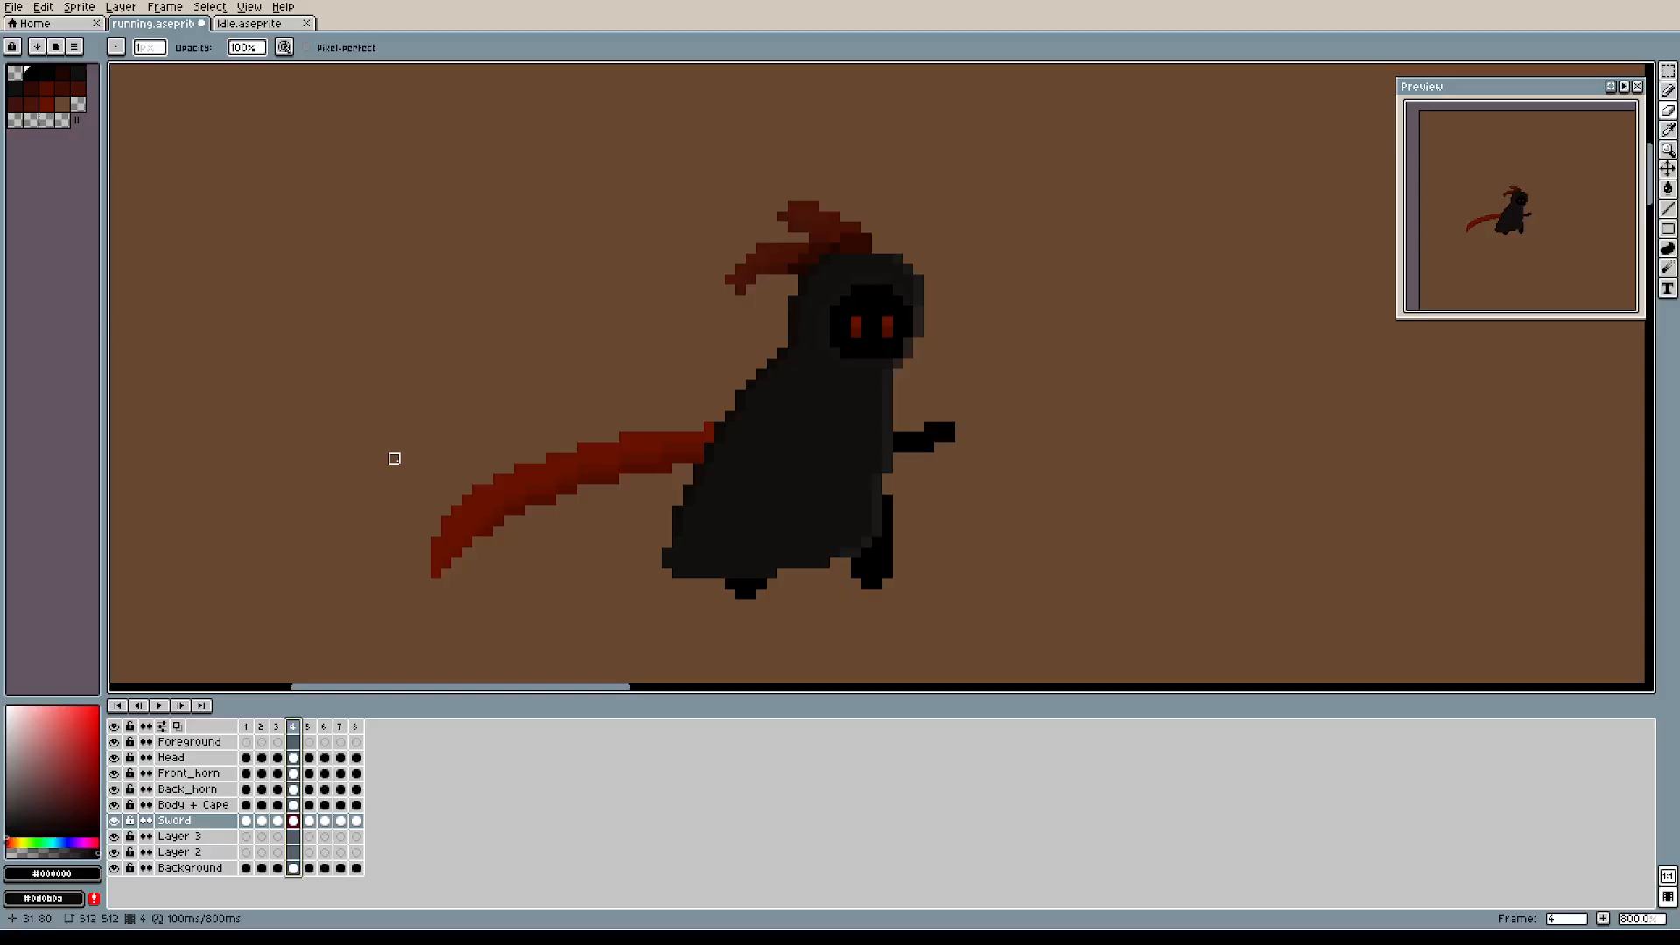
{"action": "key", "text": "m"}
{"action": "left_click_drag", "start_coordinate": [386, 365], "coordinate": [1063, 581]}
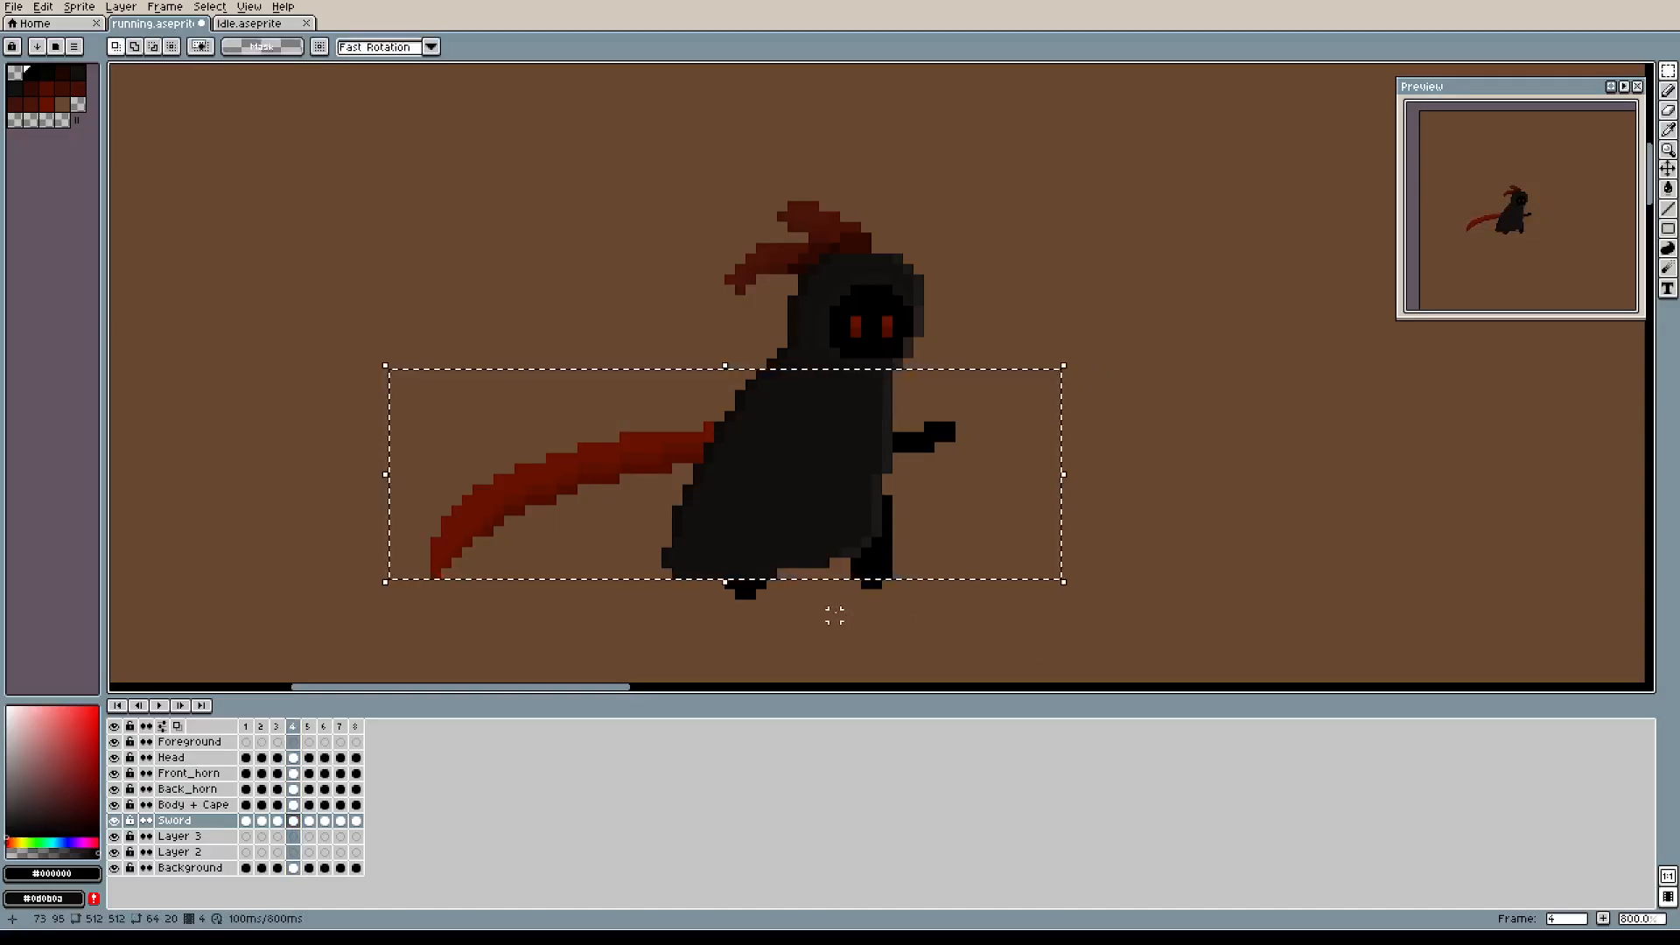
{"action": "left_click", "coordinate": [309, 728]}
{"action": "left_click", "coordinate": [412, 375]}
{"action": "left_click_drag", "start_coordinate": [402, 310], "coordinate": [1121, 554]}
{"action": "key", "text": "Delete"}
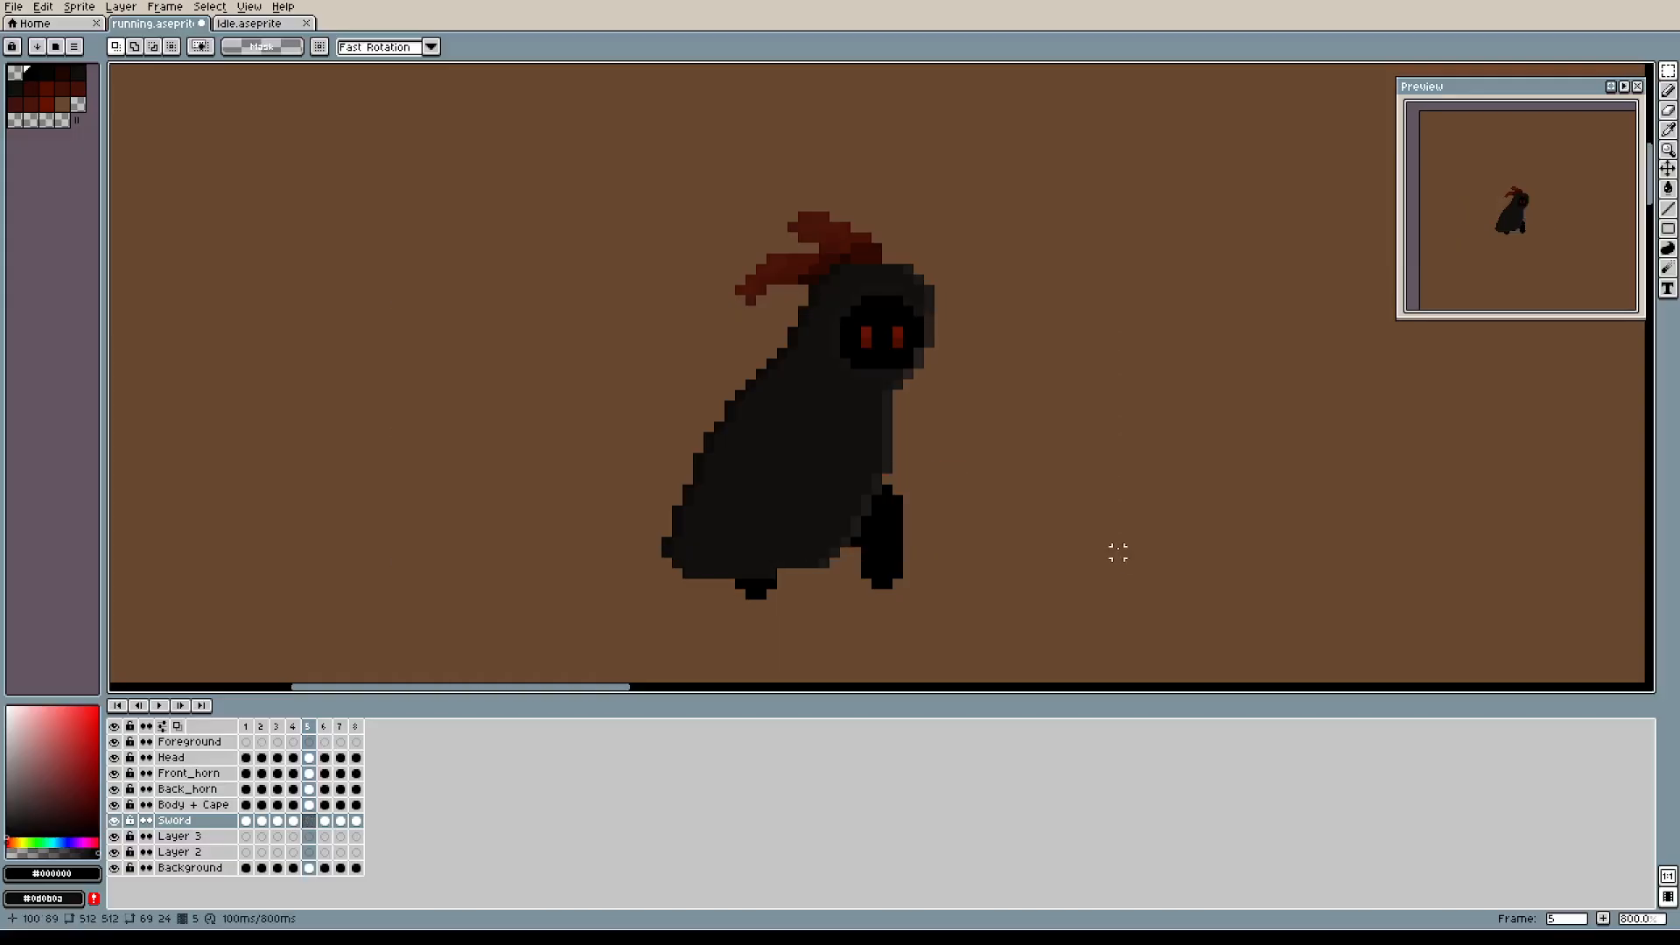
{"action": "key", "text": "ctrl+v"}
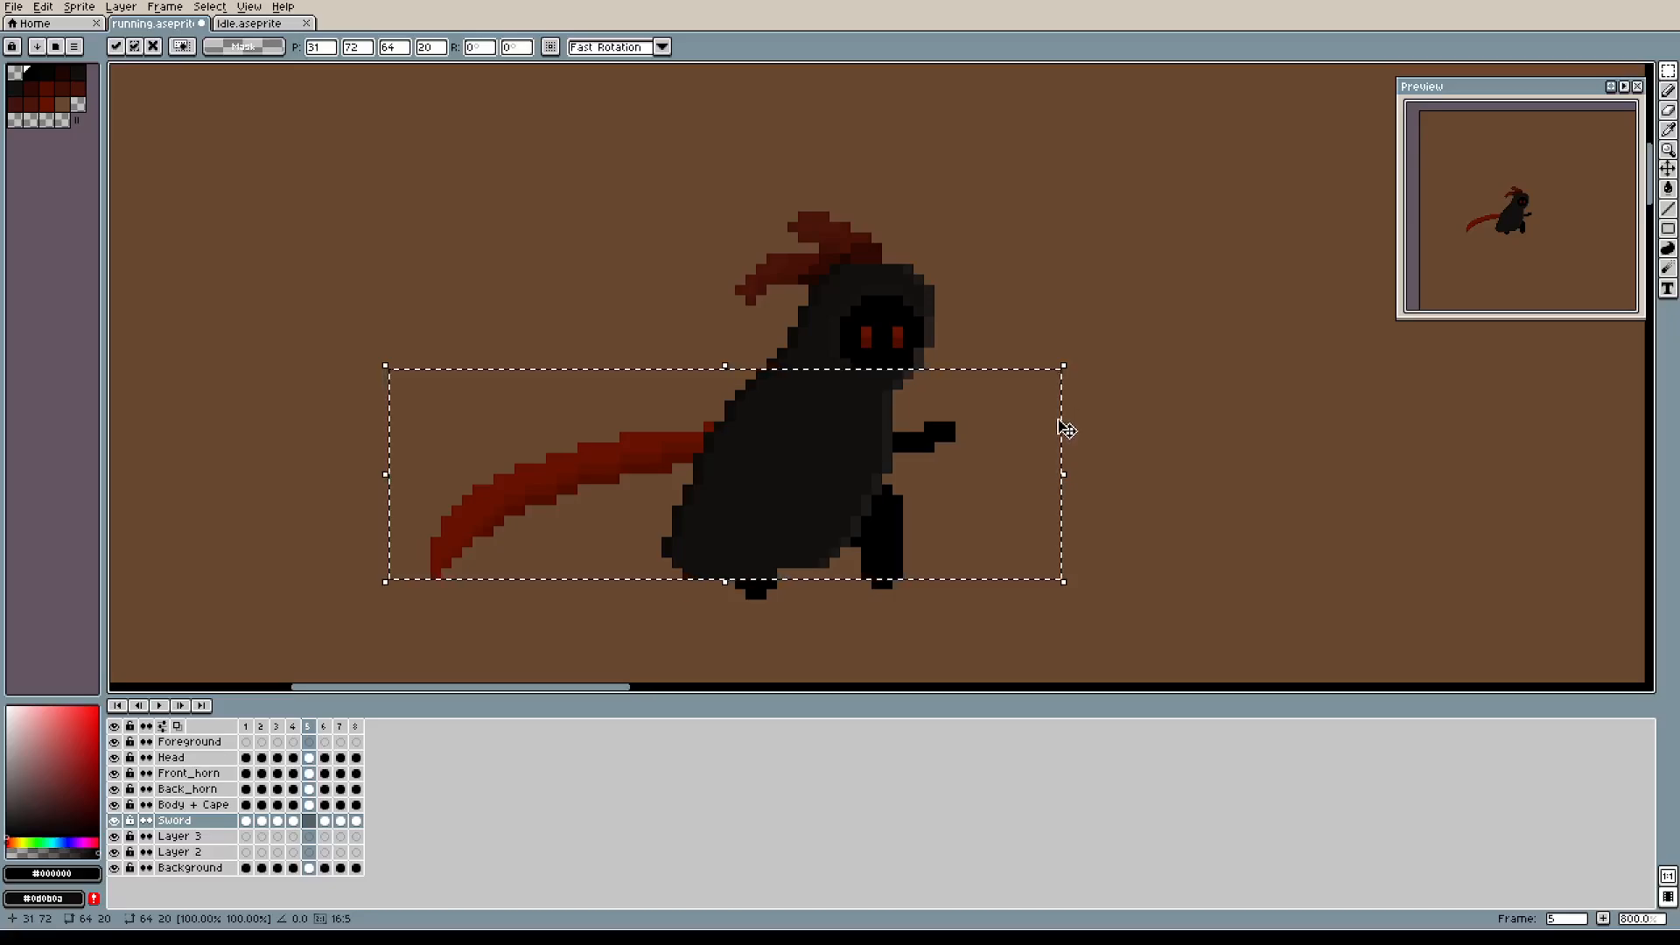
Skew the copied sword and arm in frame 5 to -21.9° with the blade raised, and position the arm against the robe's front edge.
{"action": "left_click_drag", "start_coordinate": [944, 451], "coordinate": [995, 440]}
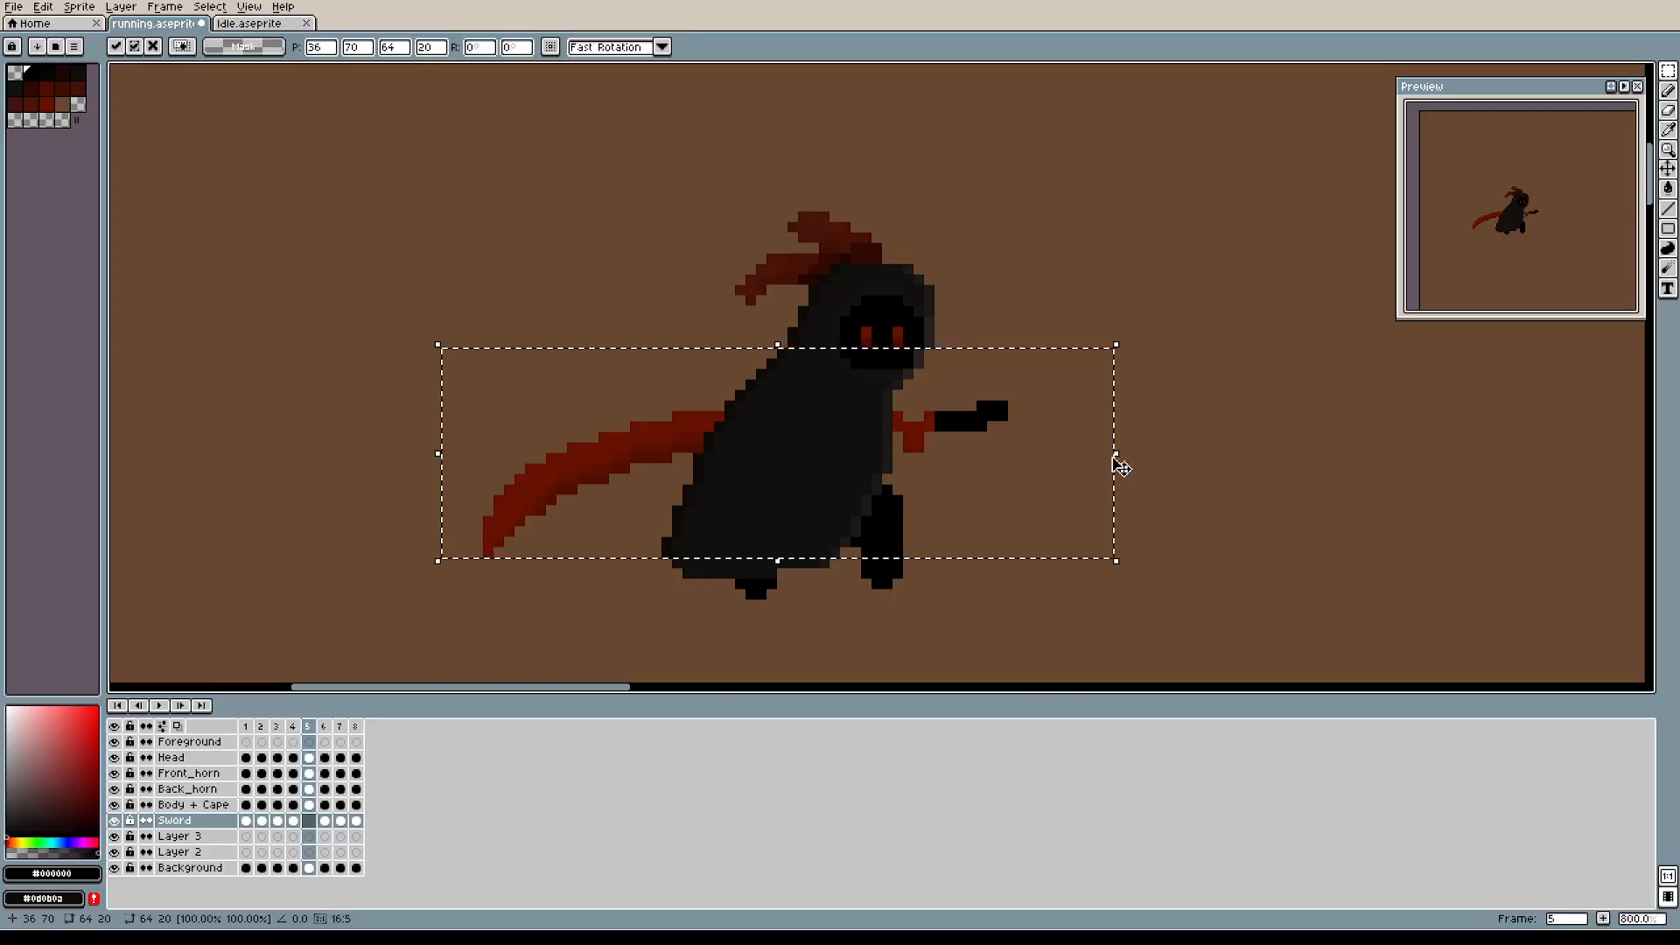
{"action": "left_click_drag", "start_coordinate": [1114, 458], "coordinate": [1106, 628]}
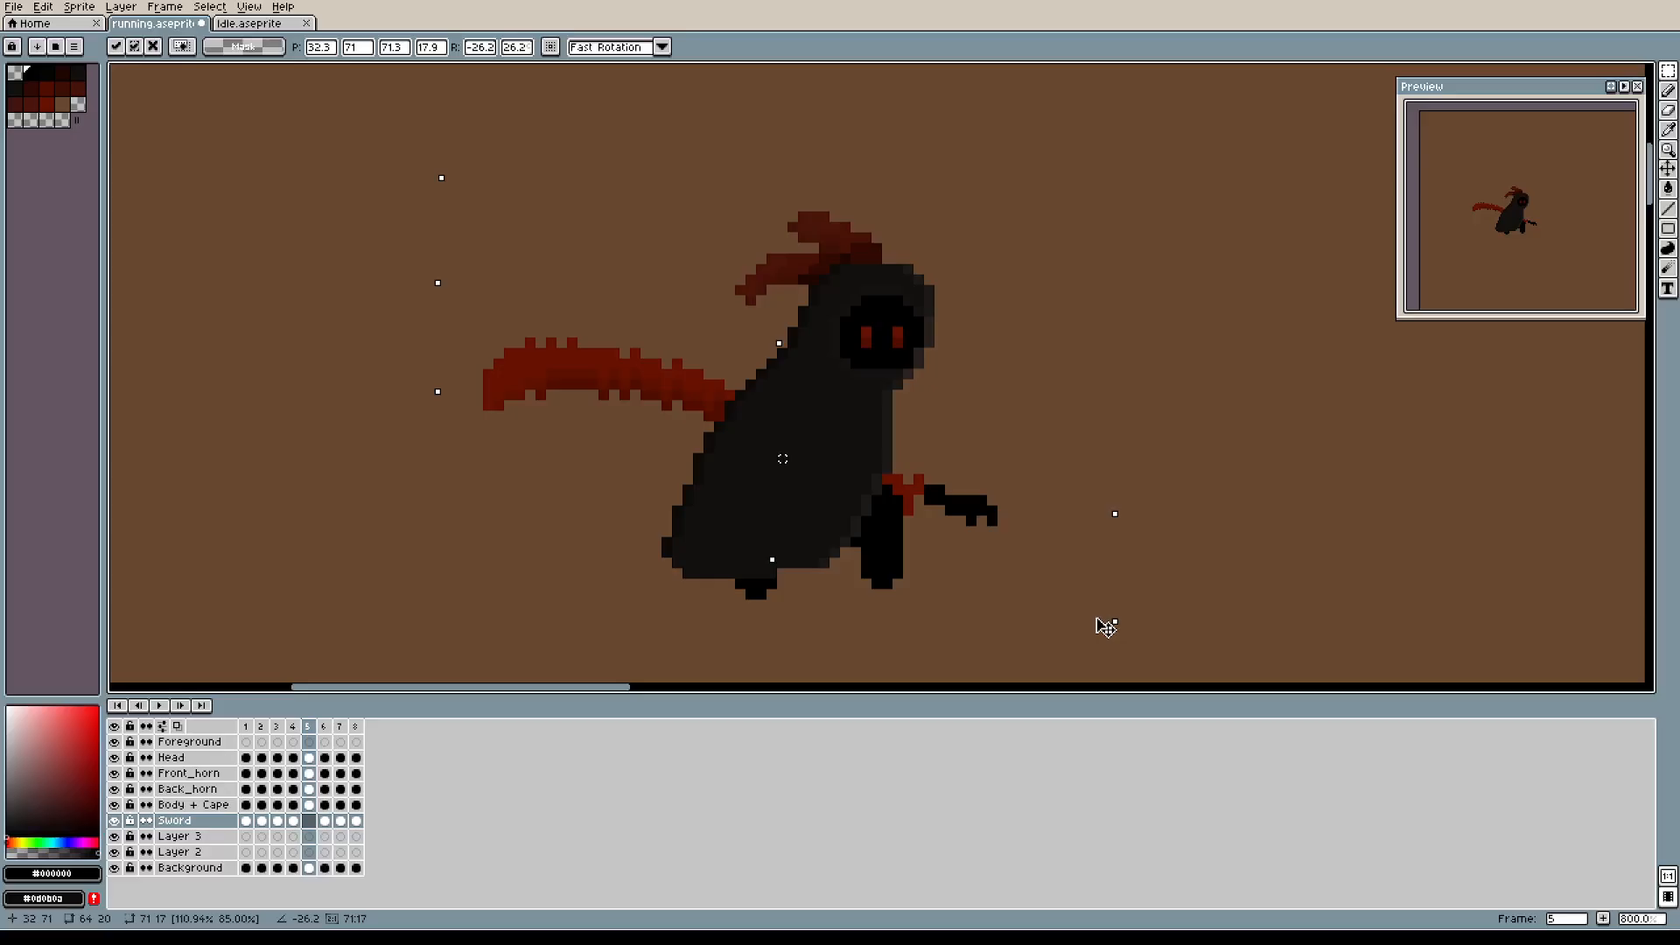
{"action": "left_click_drag", "start_coordinate": [931, 508], "coordinate": [889, 456]}
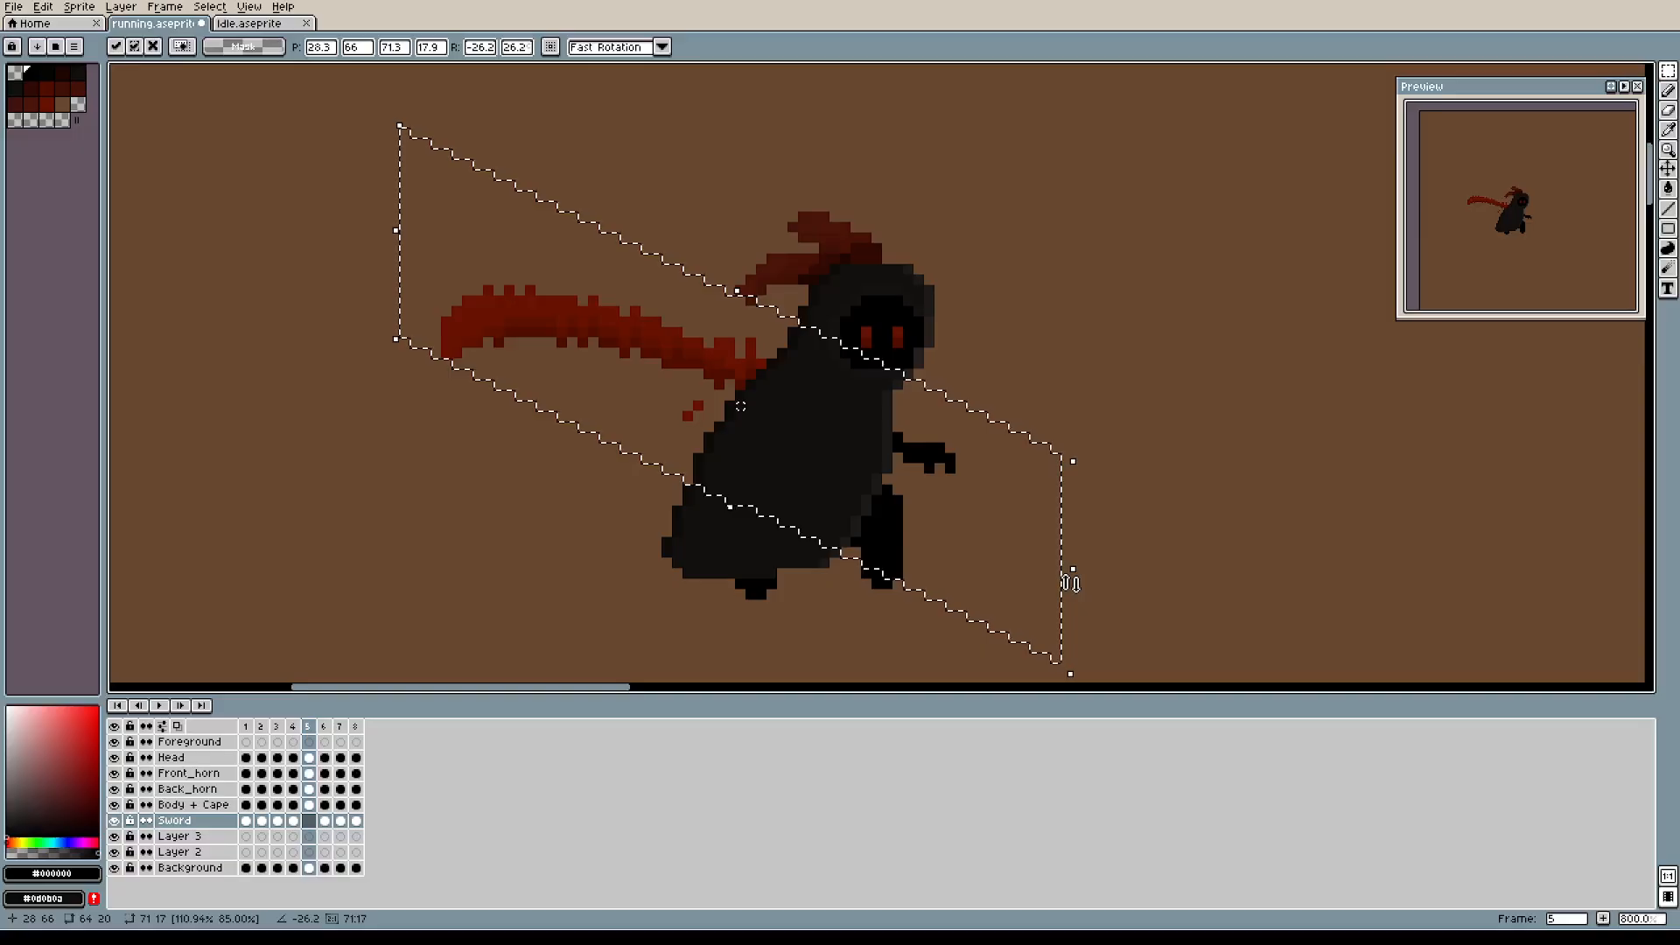
{"action": "left_click_drag", "start_coordinate": [1071, 583], "coordinate": [1110, 558]}
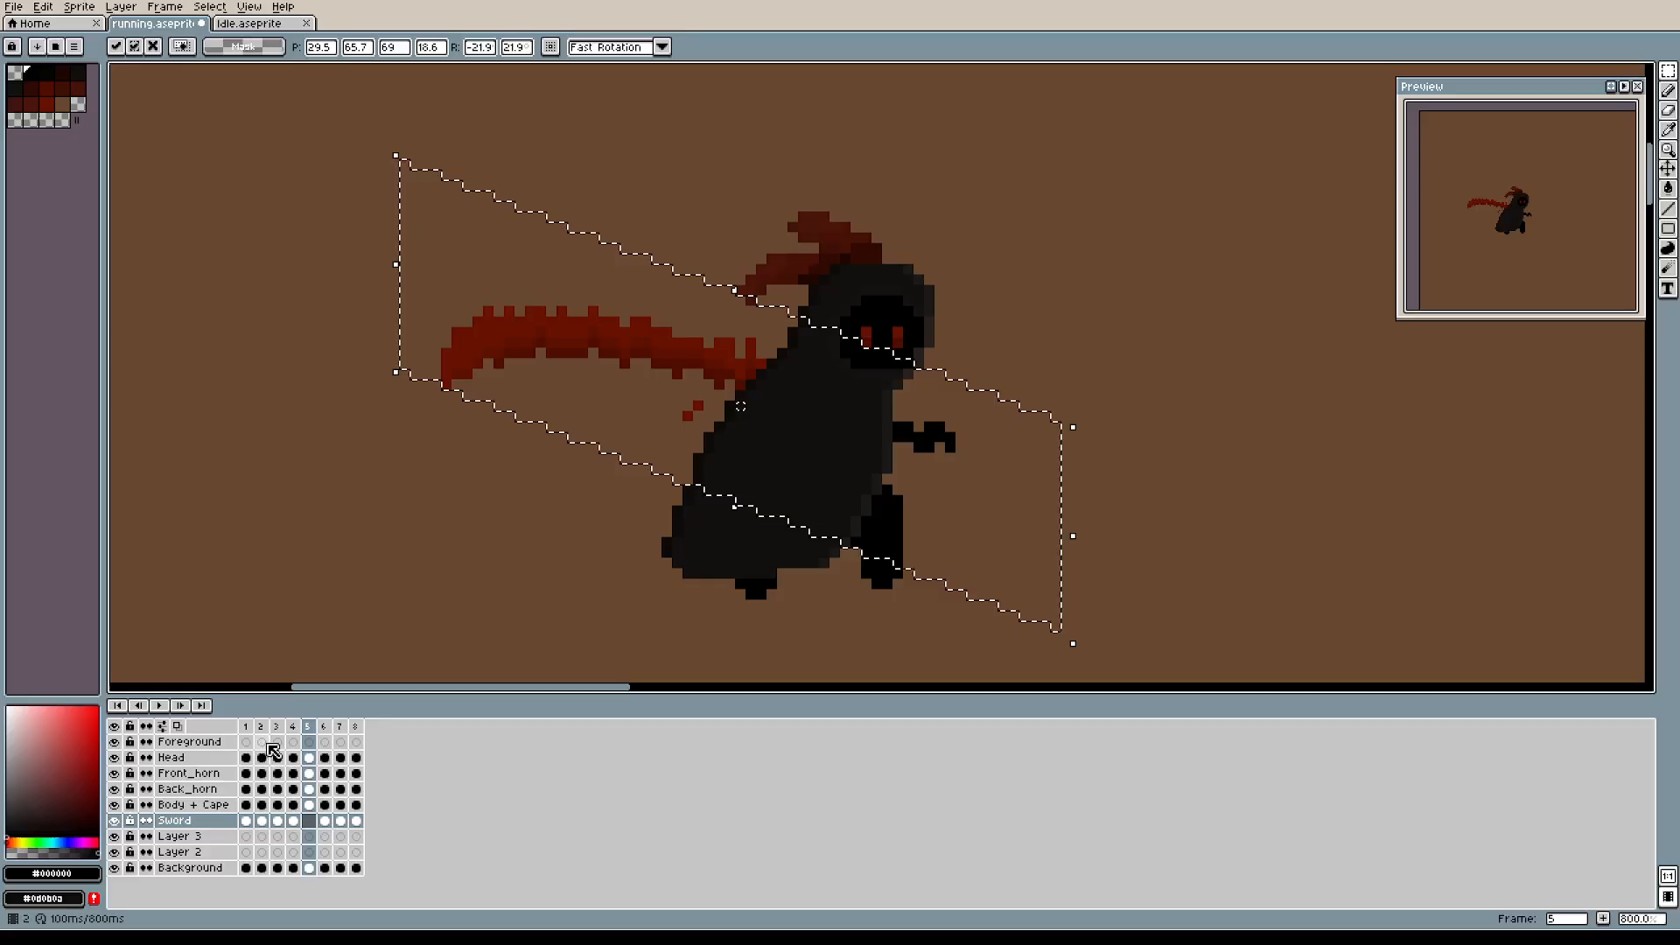
{"action": "left_click", "coordinate": [294, 726]}
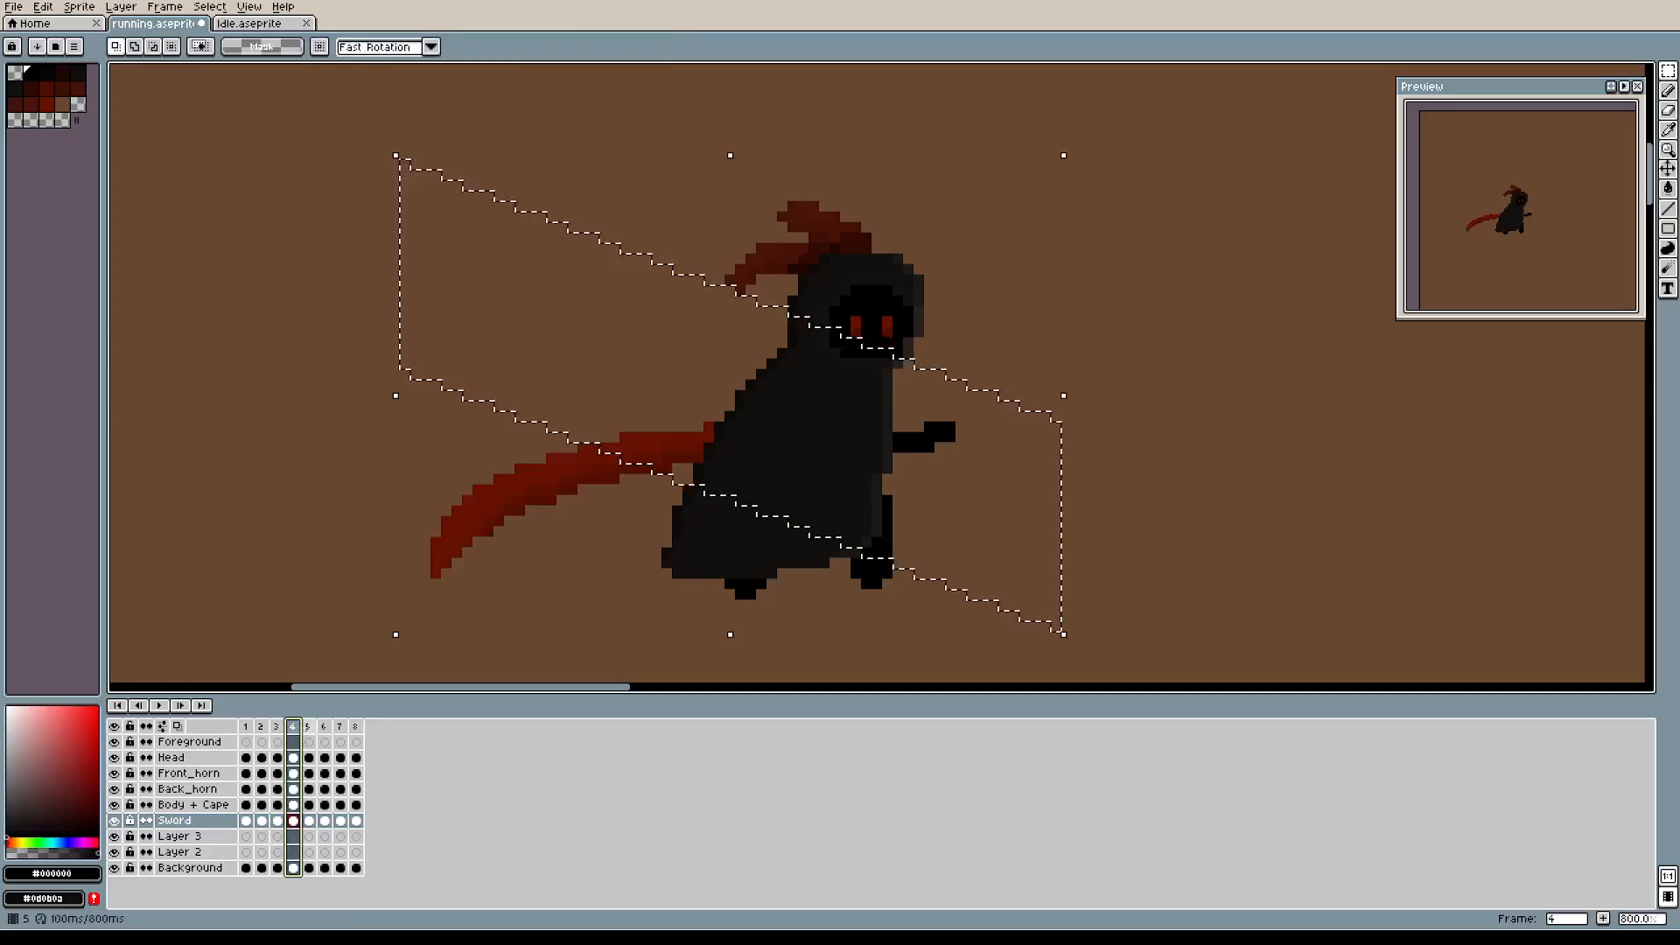
{"action": "left_click", "coordinate": [308, 727]}
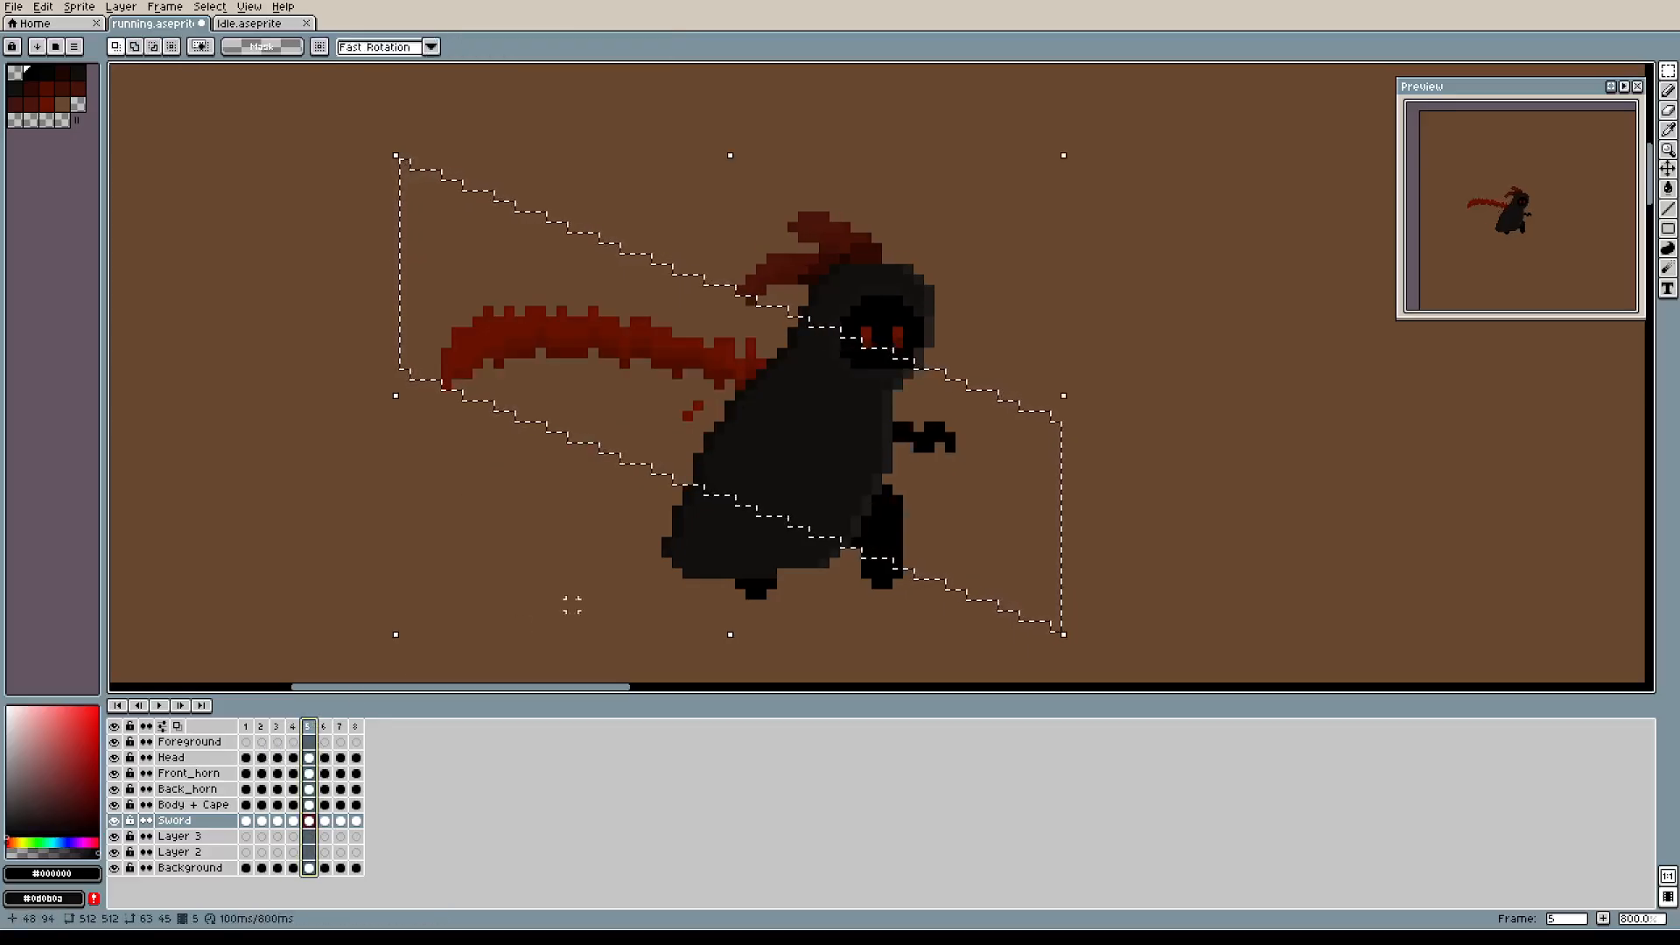
Try shifting the skewed sword and arm in frame 5 slightly down and to the left, and restore their original position.
{"action": "left_click_drag", "start_coordinate": [821, 396], "coordinate": [796, 435]}
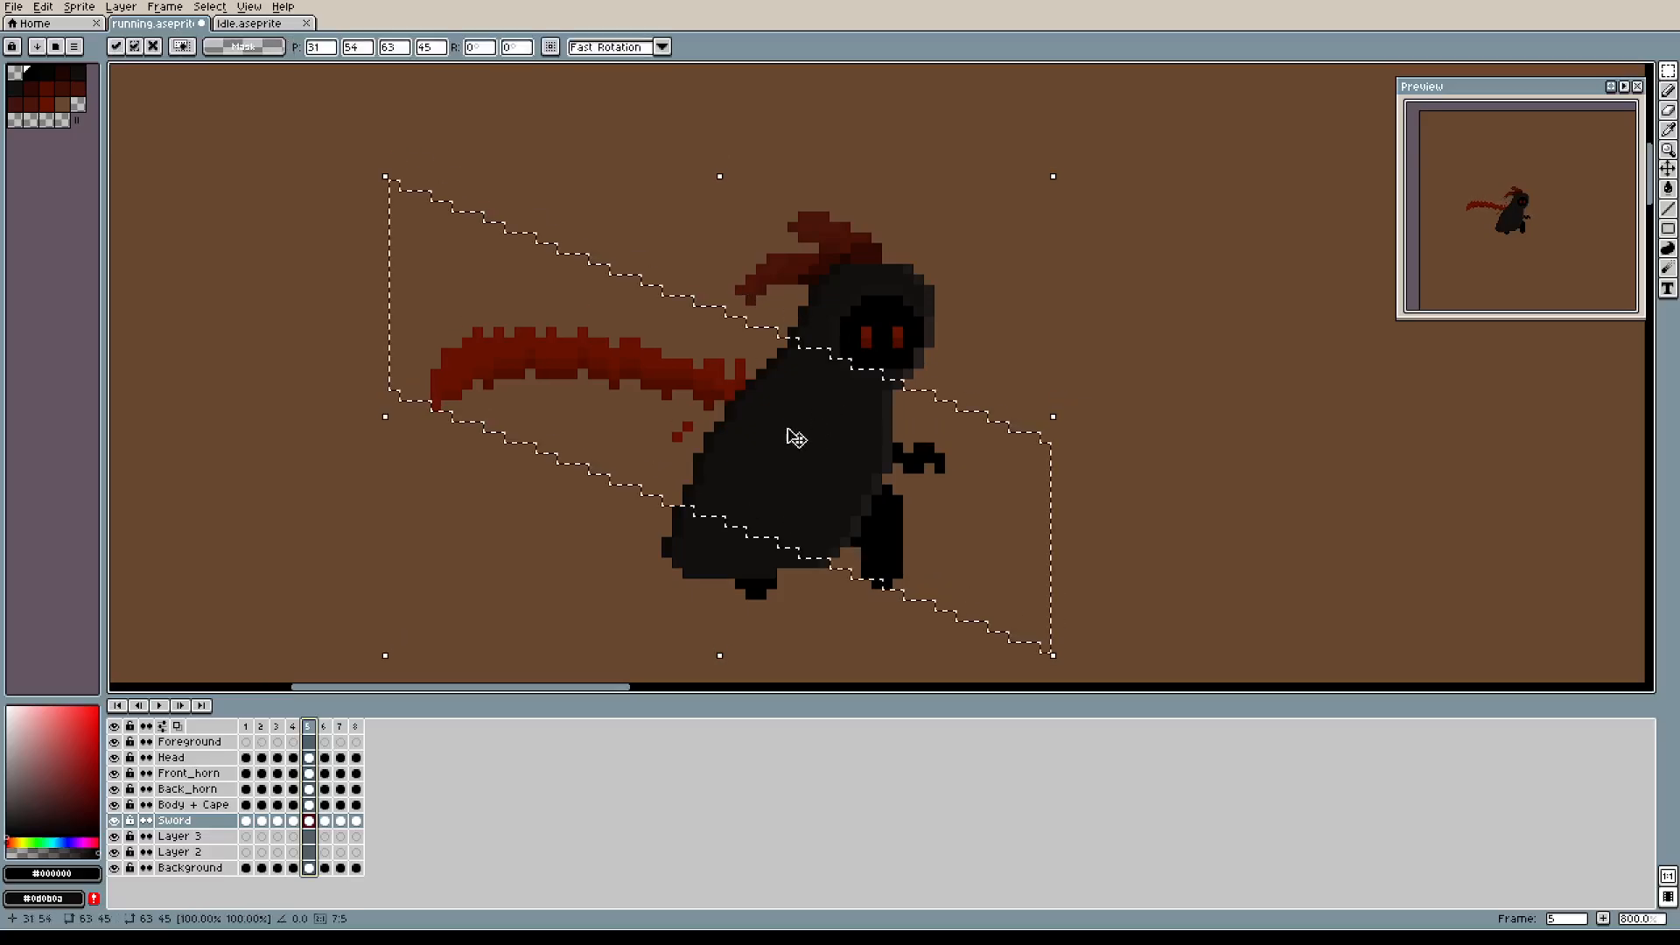
{"action": "left_click", "coordinate": [296, 728]}
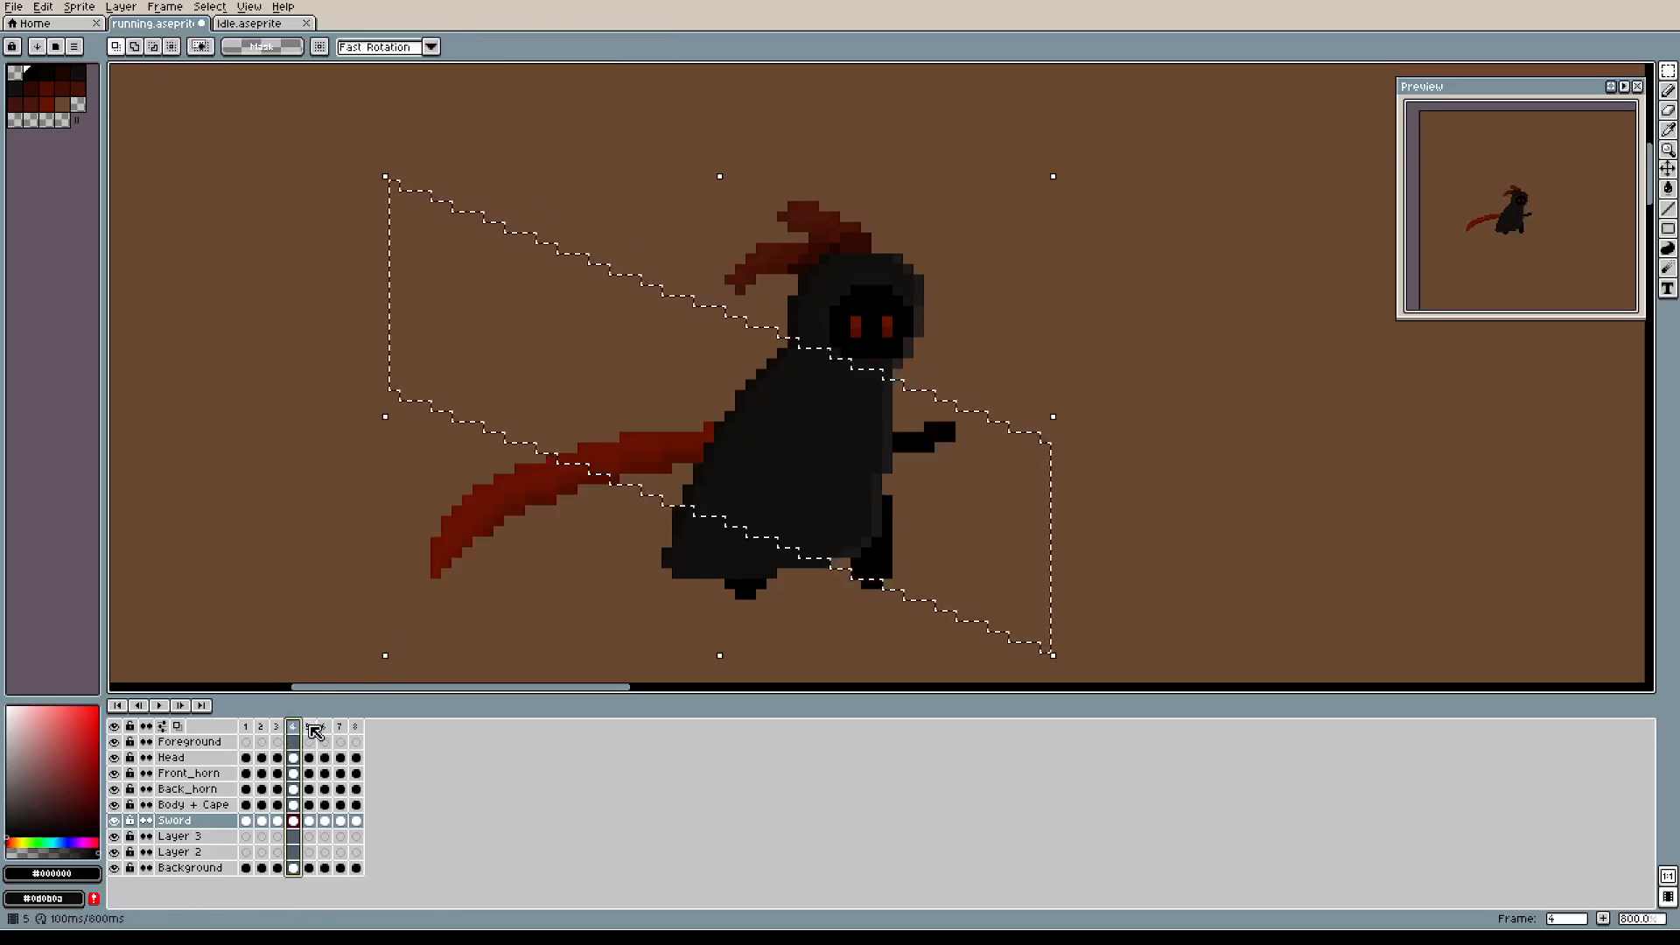
{"action": "left_click", "coordinate": [308, 726]}
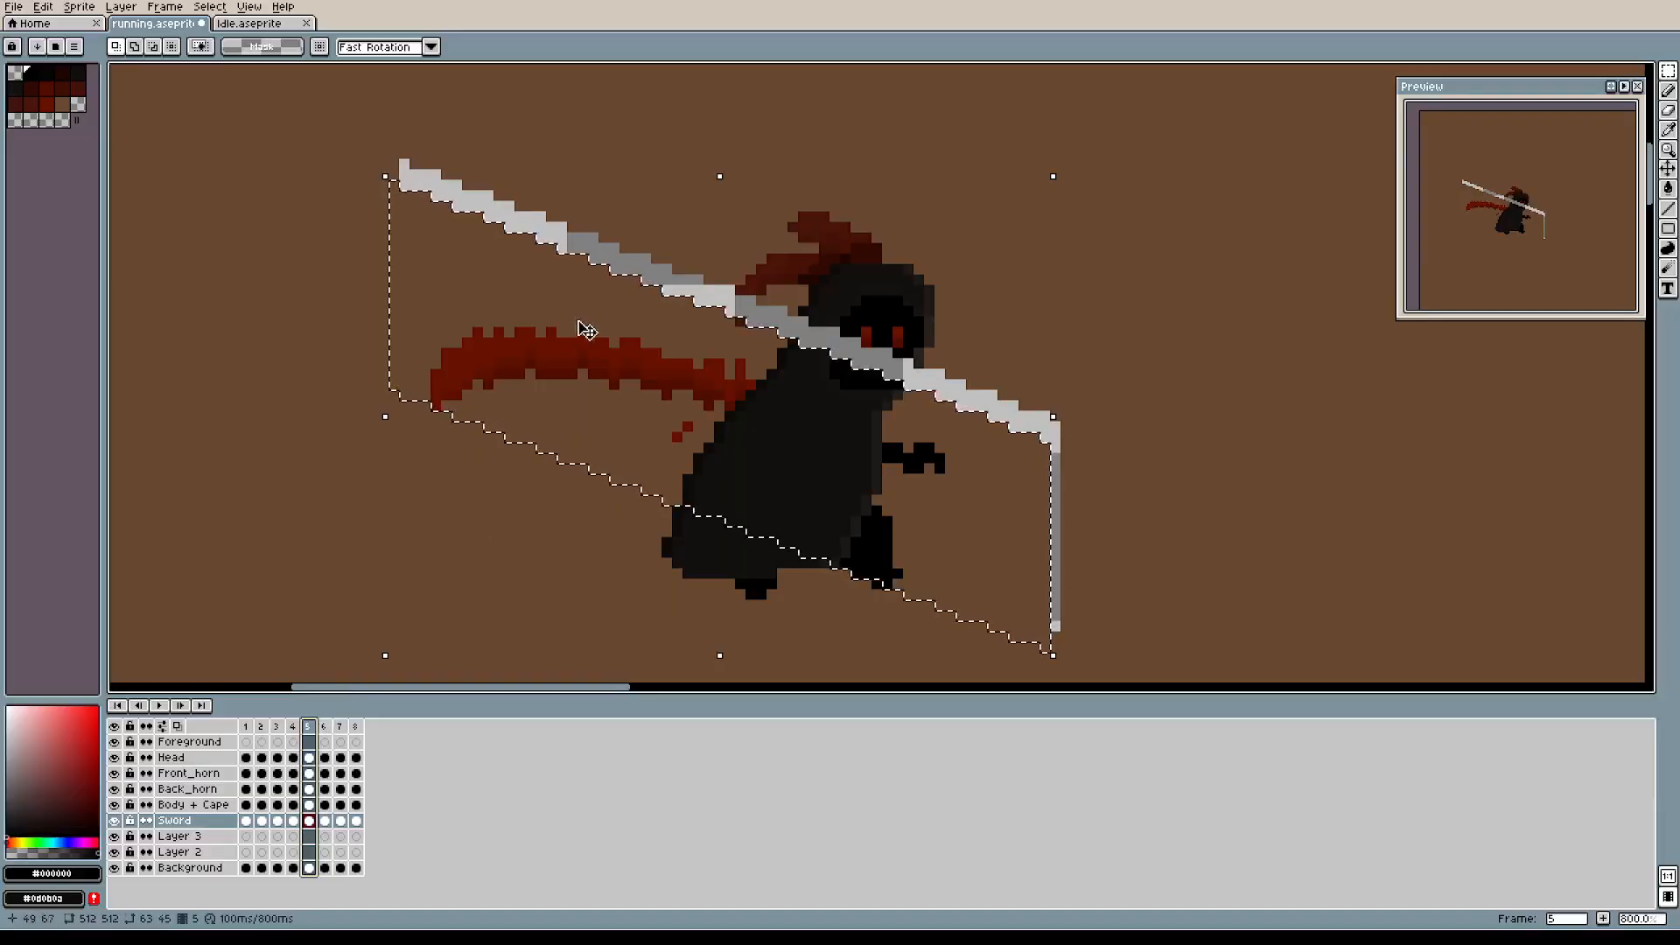
{"action": "left_click_drag", "start_coordinate": [754, 405], "coordinate": [758, 404]}
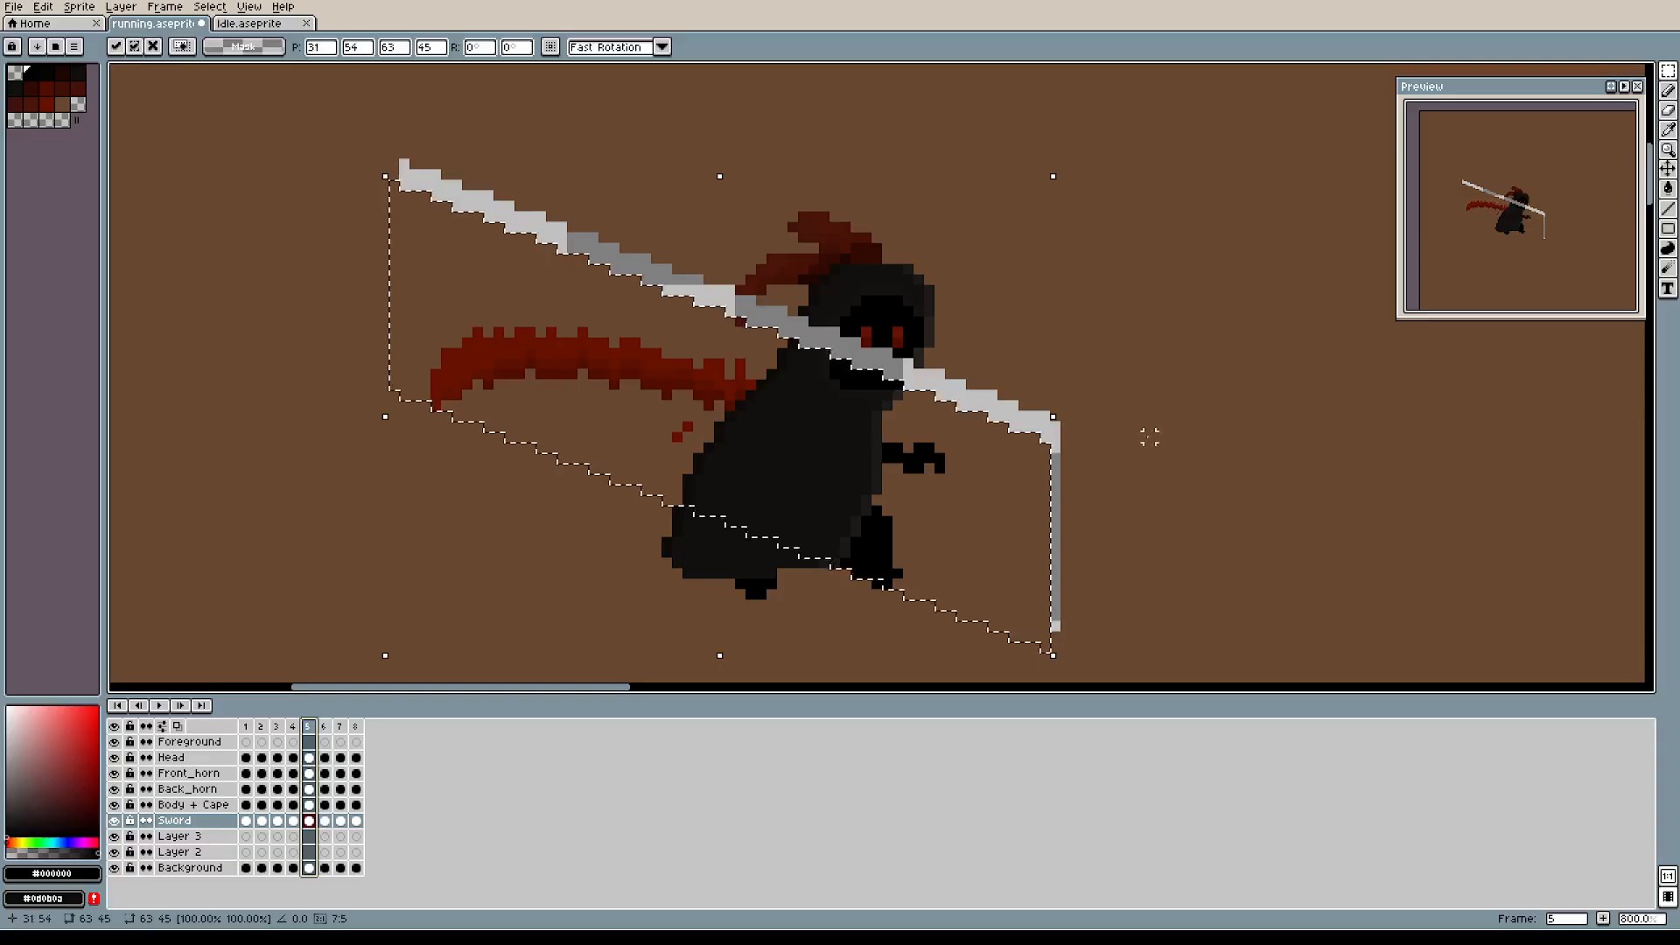
{"action": "key", "text": "ctrl+d"}
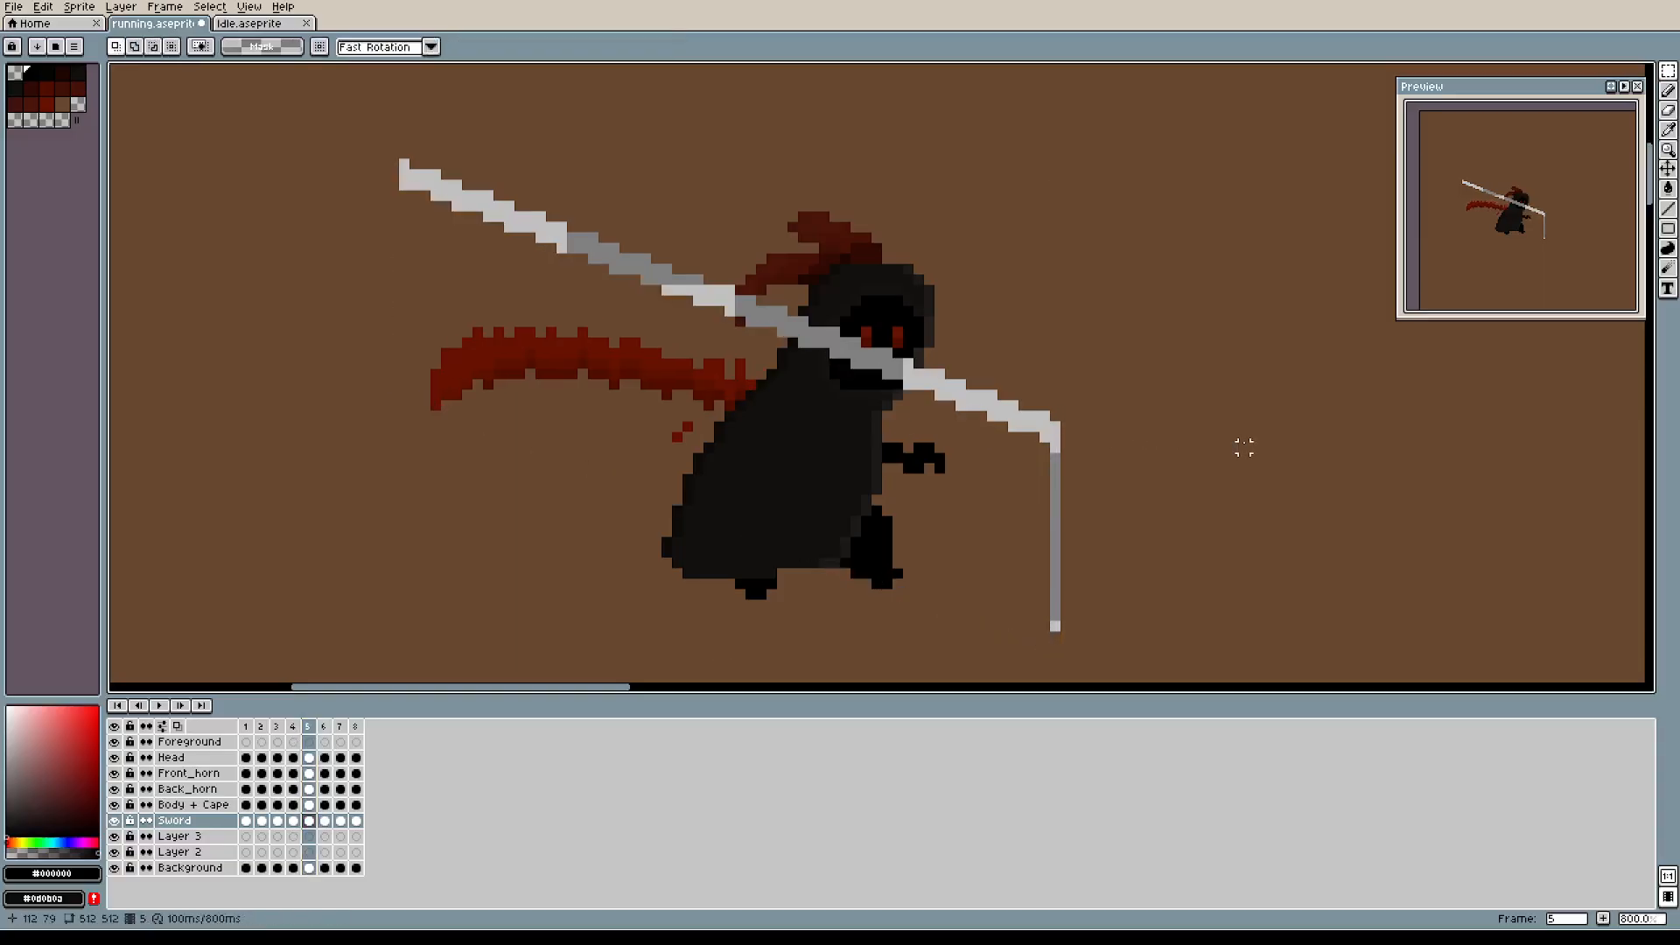
{"action": "scroll", "coordinate": [855, 437], "scroll_direction": "up", "scroll_amount": 3}
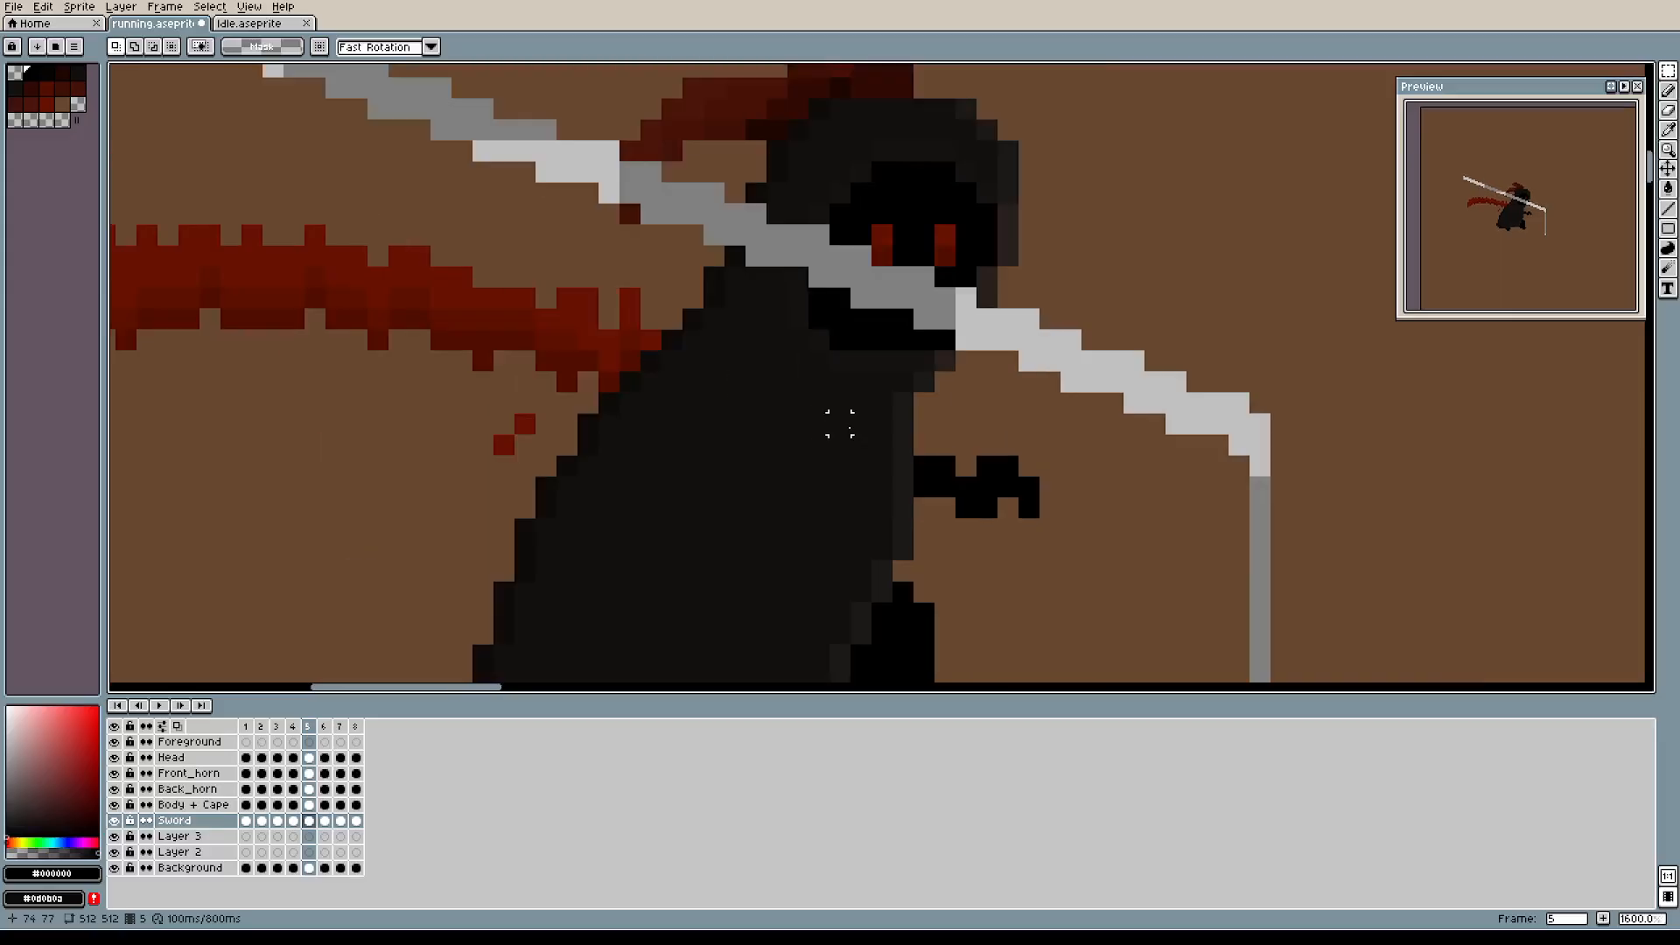
{"action": "scroll", "coordinate": [839, 422], "scroll_direction": "down", "scroll_amount": 1}
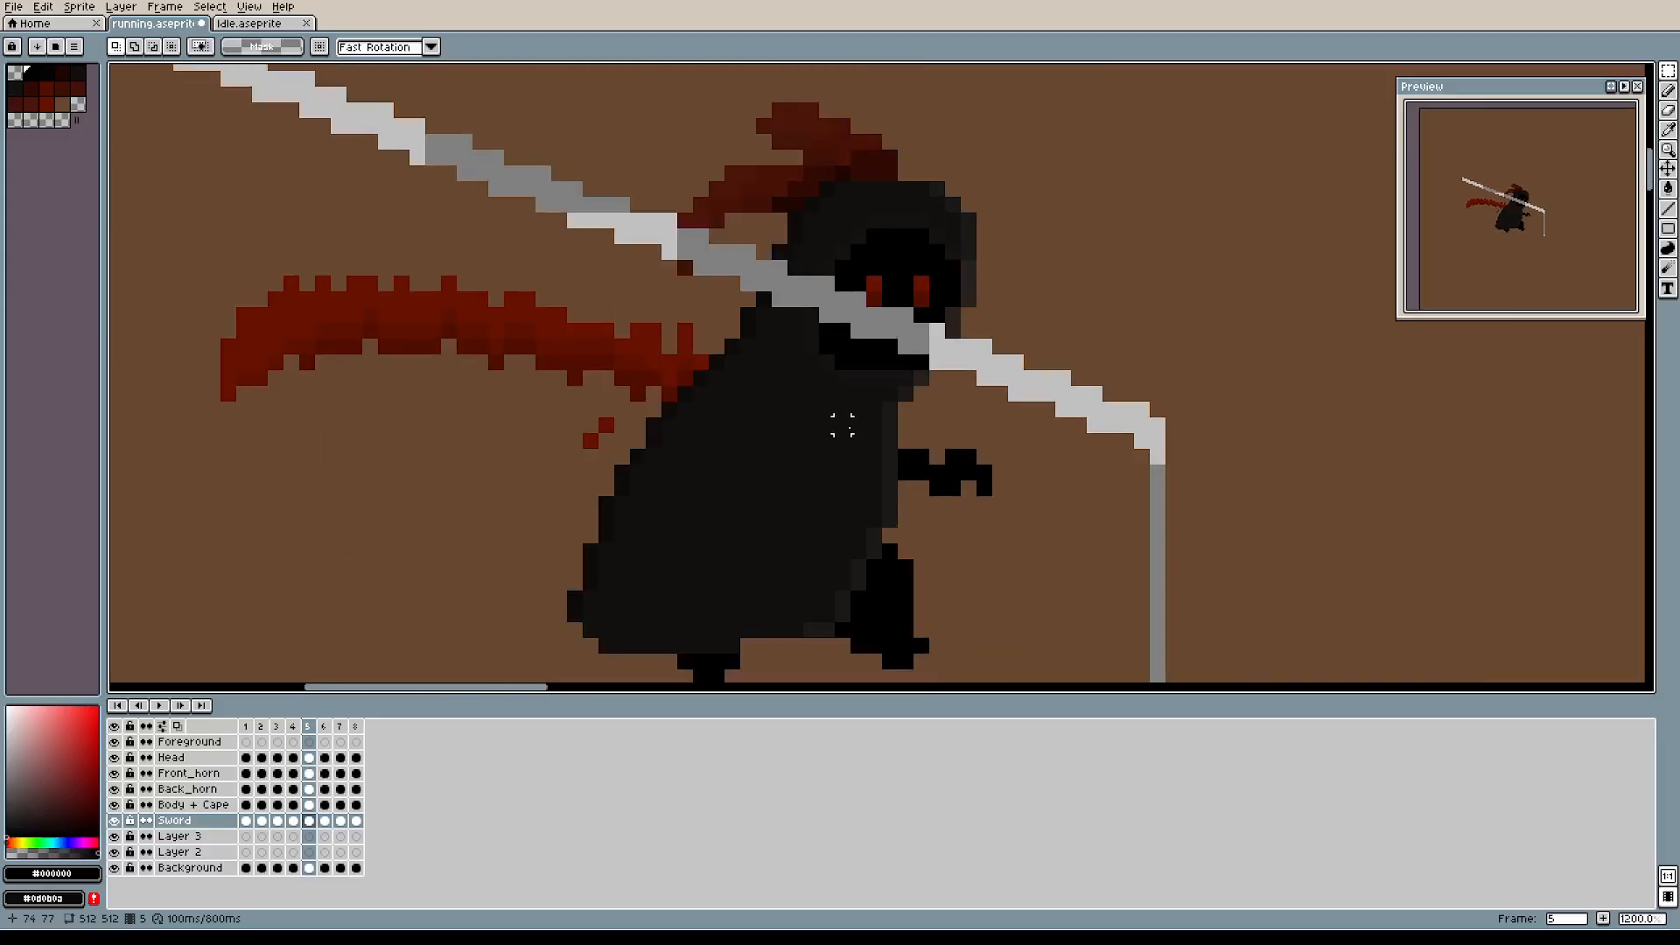
{"action": "key", "text": "ctrl+z"}
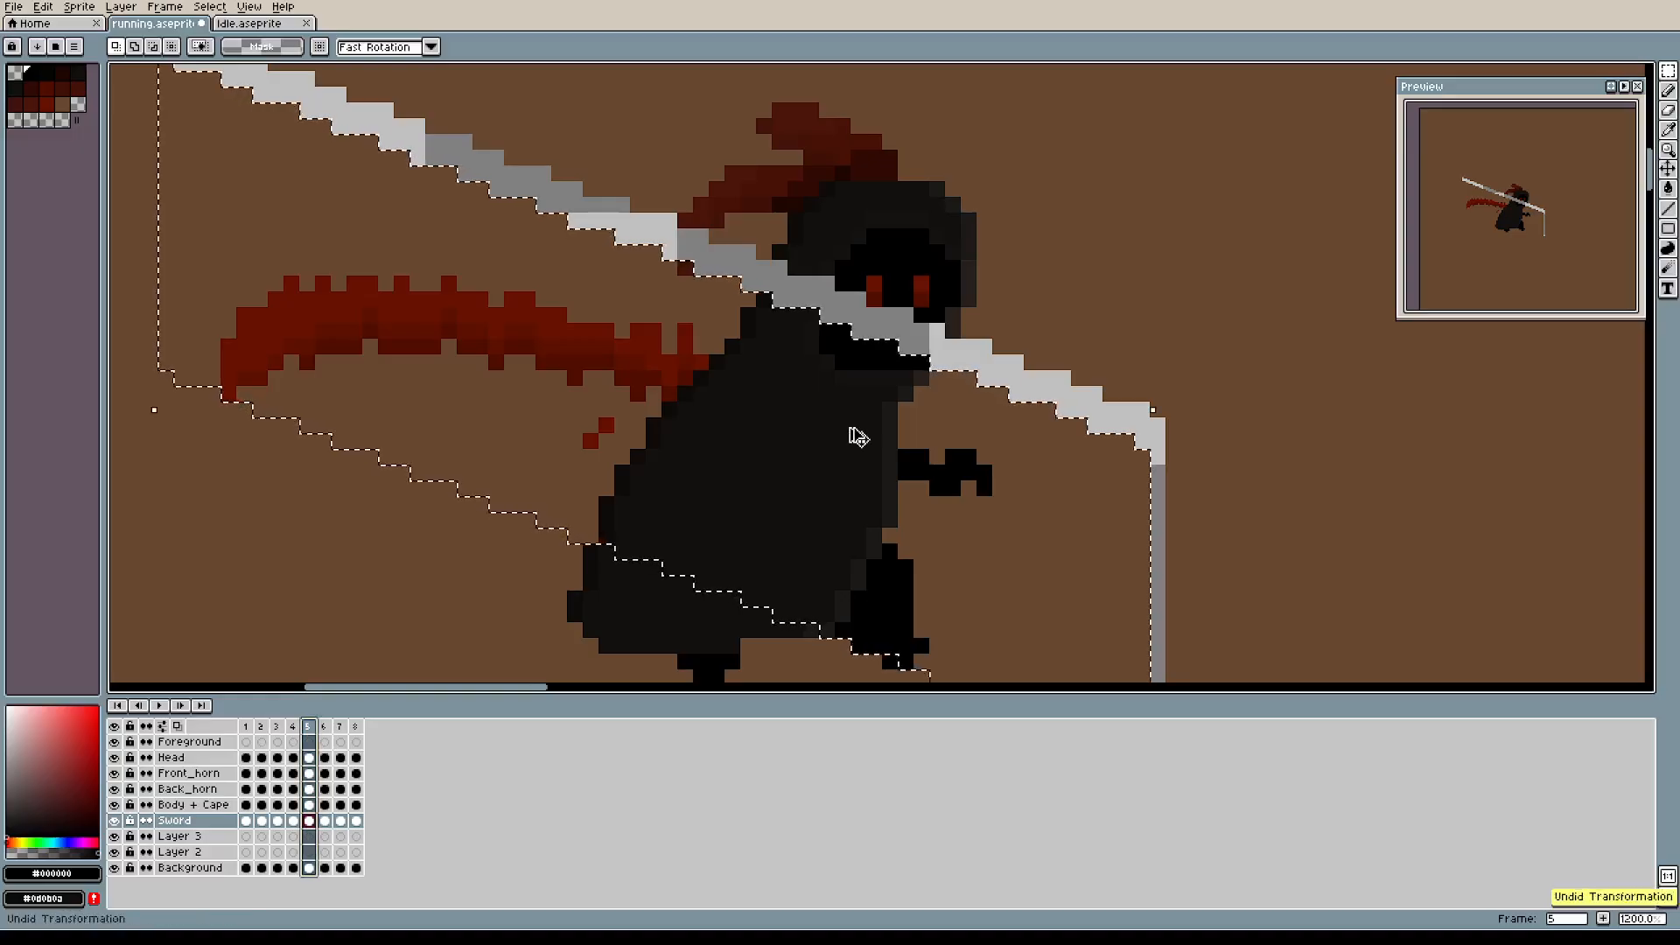
{"action": "key", "text": "ctrl+z"}
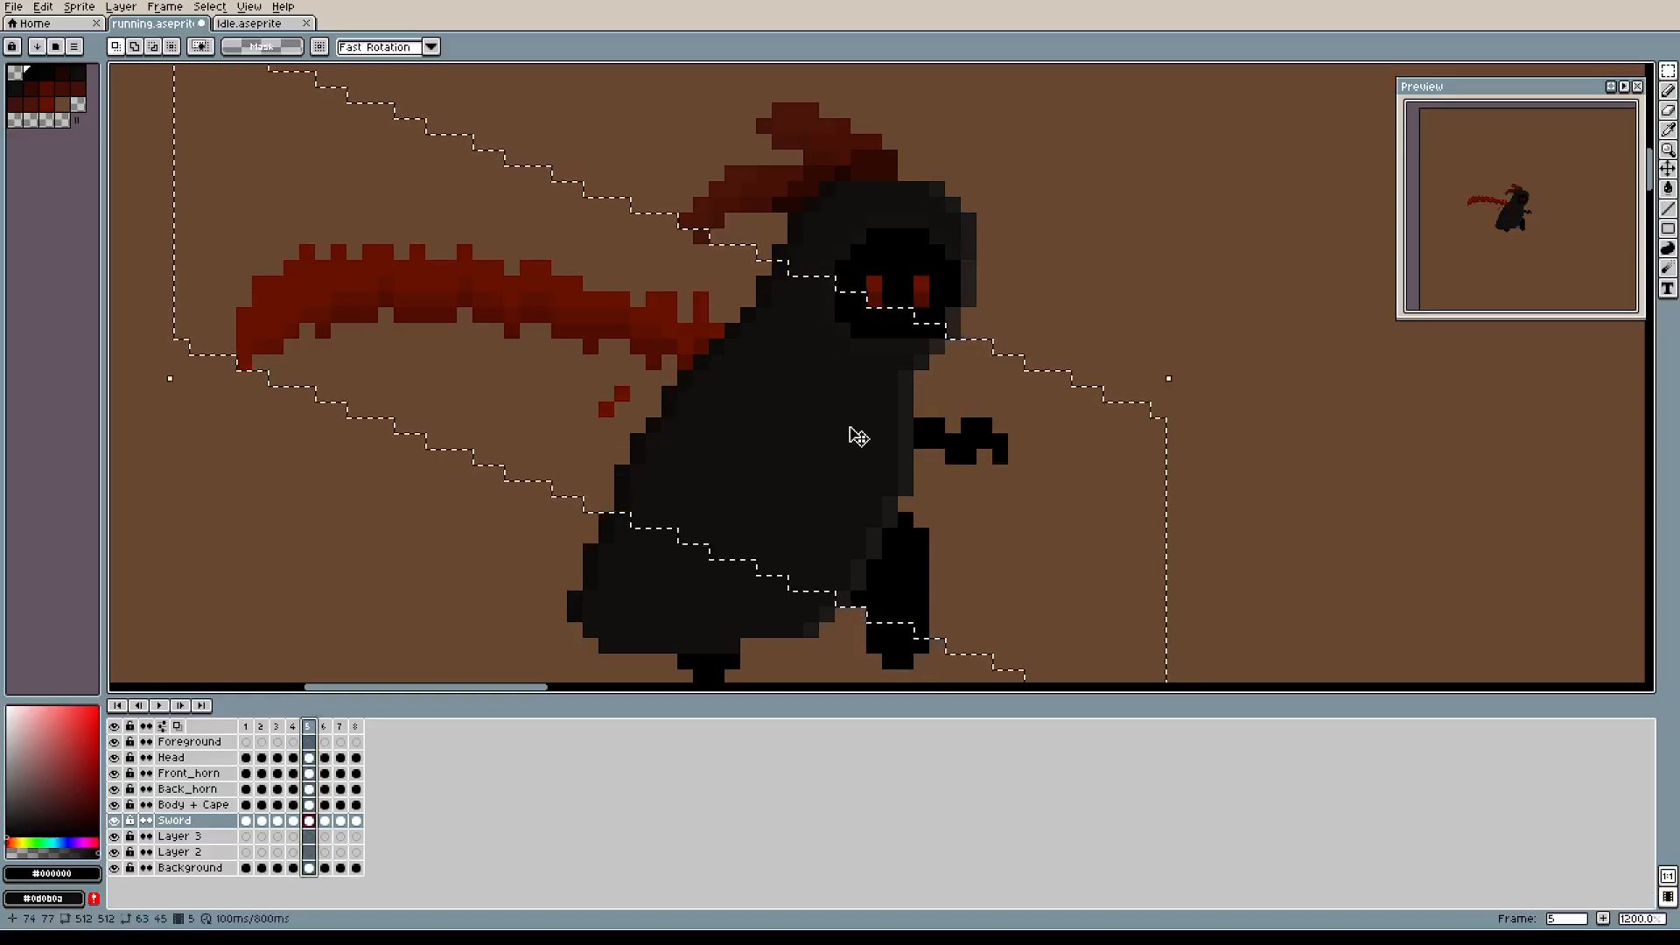
{"action": "scroll", "coordinate": [858, 437], "scroll_direction": "down", "scroll_amount": 1}
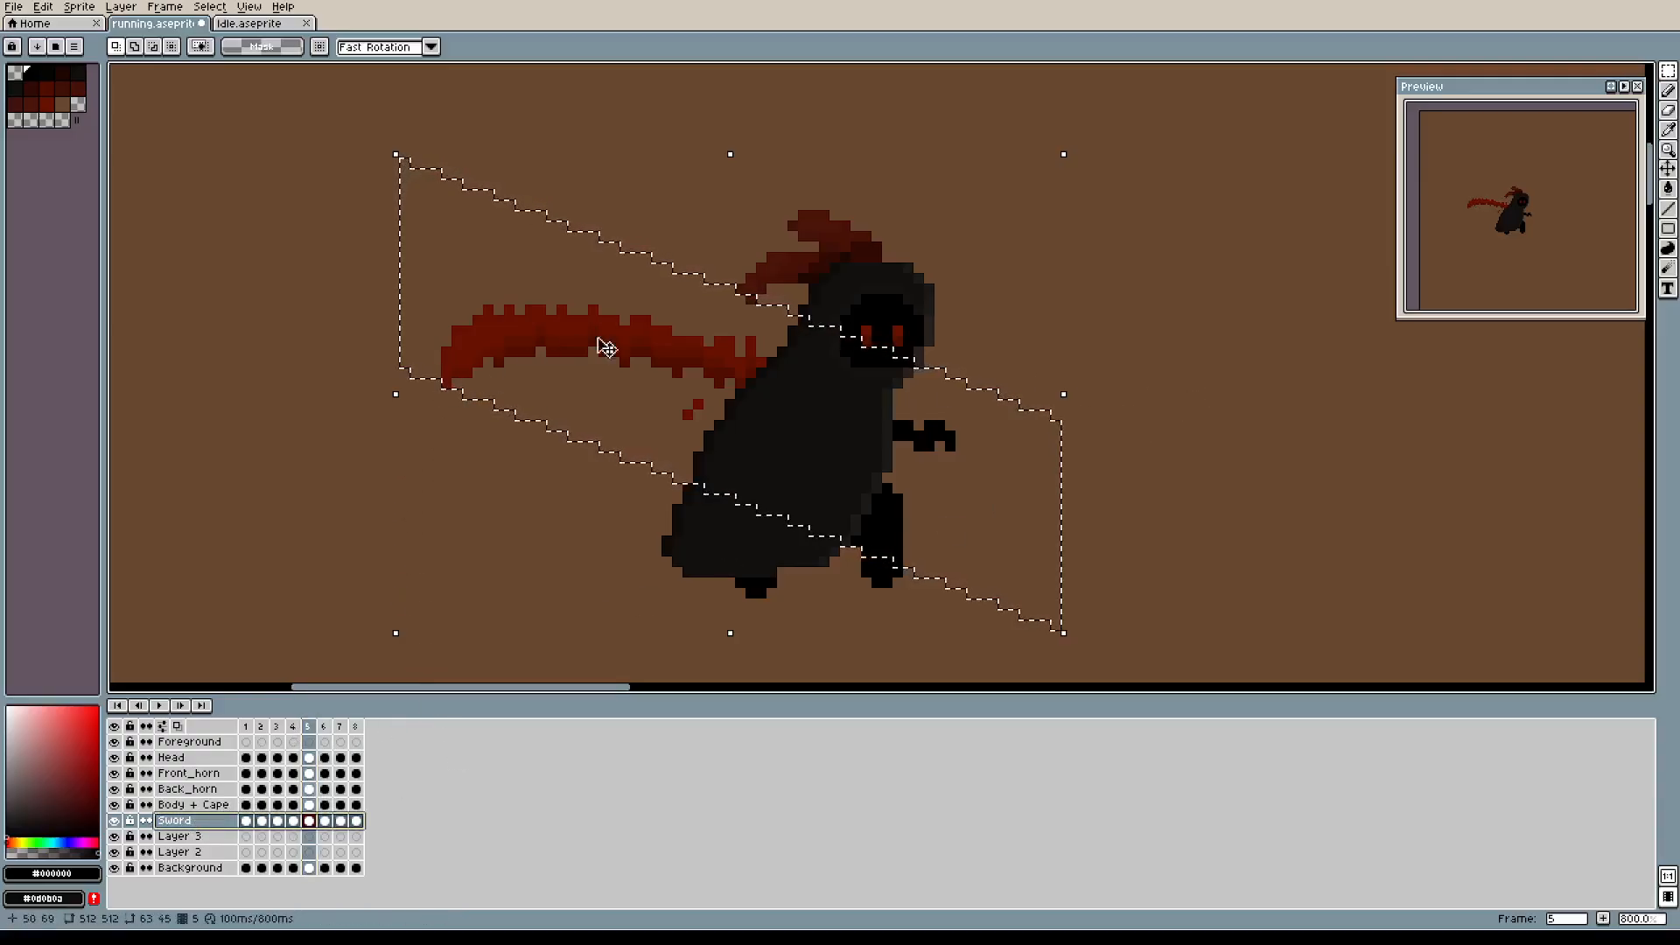
{"action": "left_click_drag", "start_coordinate": [723, 342], "coordinate": [726, 355]}
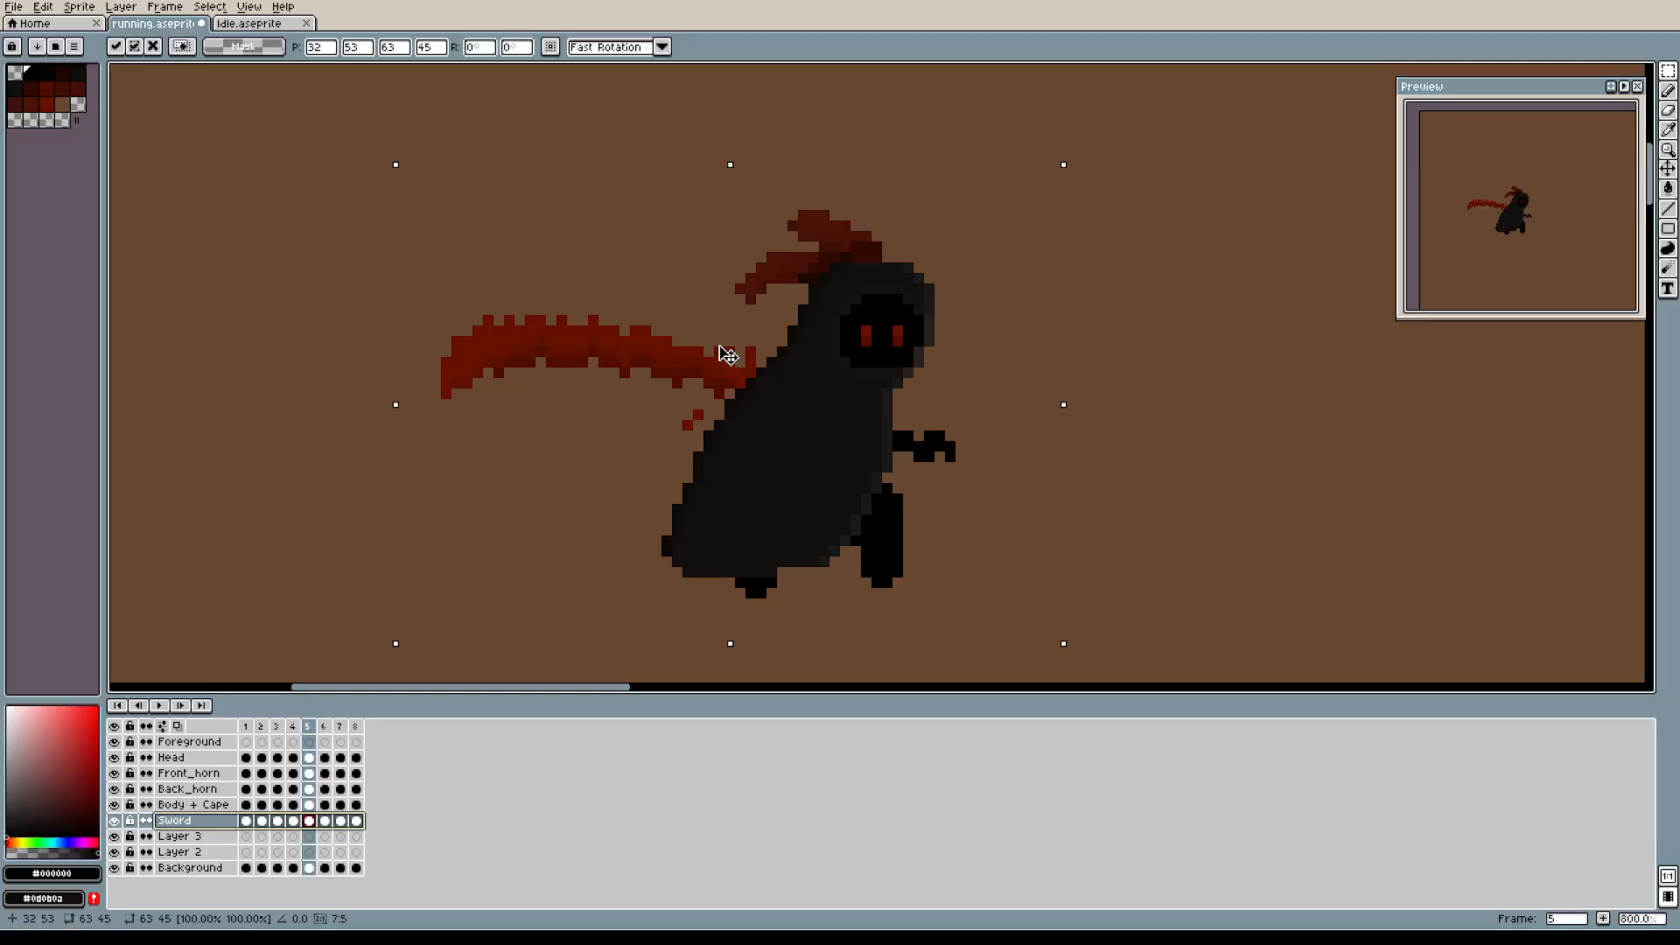
{"action": "mouse_move", "coordinate": [727, 351]}
{"action": "left_mouse_down"}
{"action": "mouse_move", "coordinate": [709, 345]}
{"action": "mouse_move", "coordinate": [723, 342]}
{"action": "left_mouse_up"}
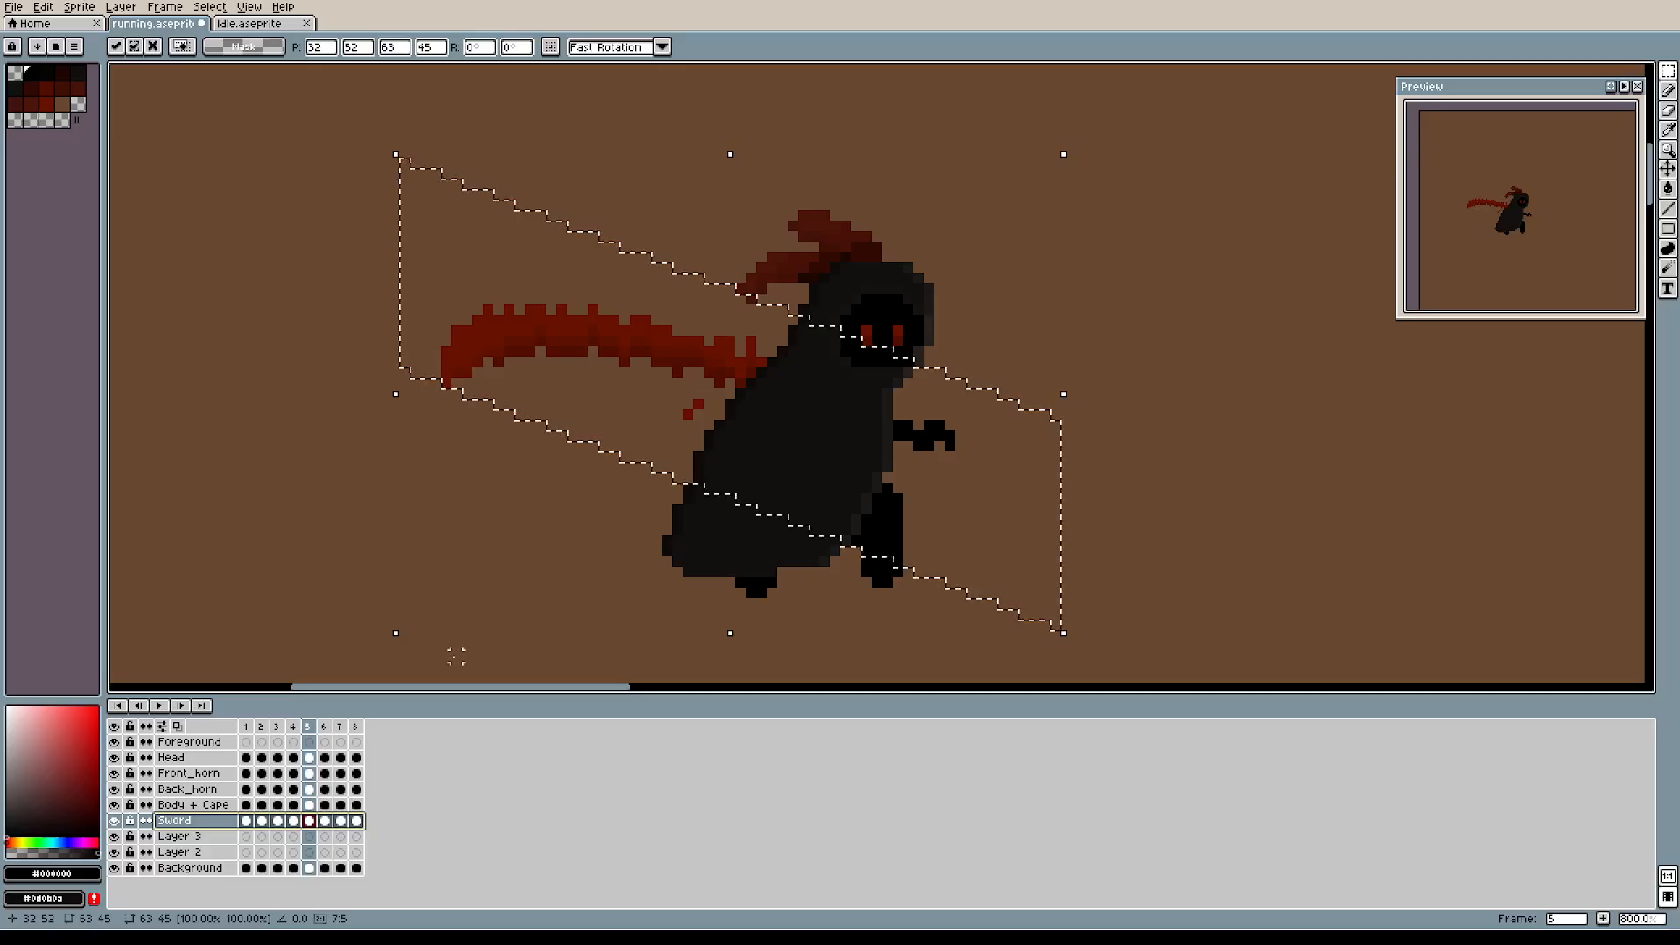
Compare the raised sword in frame 5 with the sword in frame 4 and clear the selection.
{"action": "left_click", "coordinate": [295, 728]}
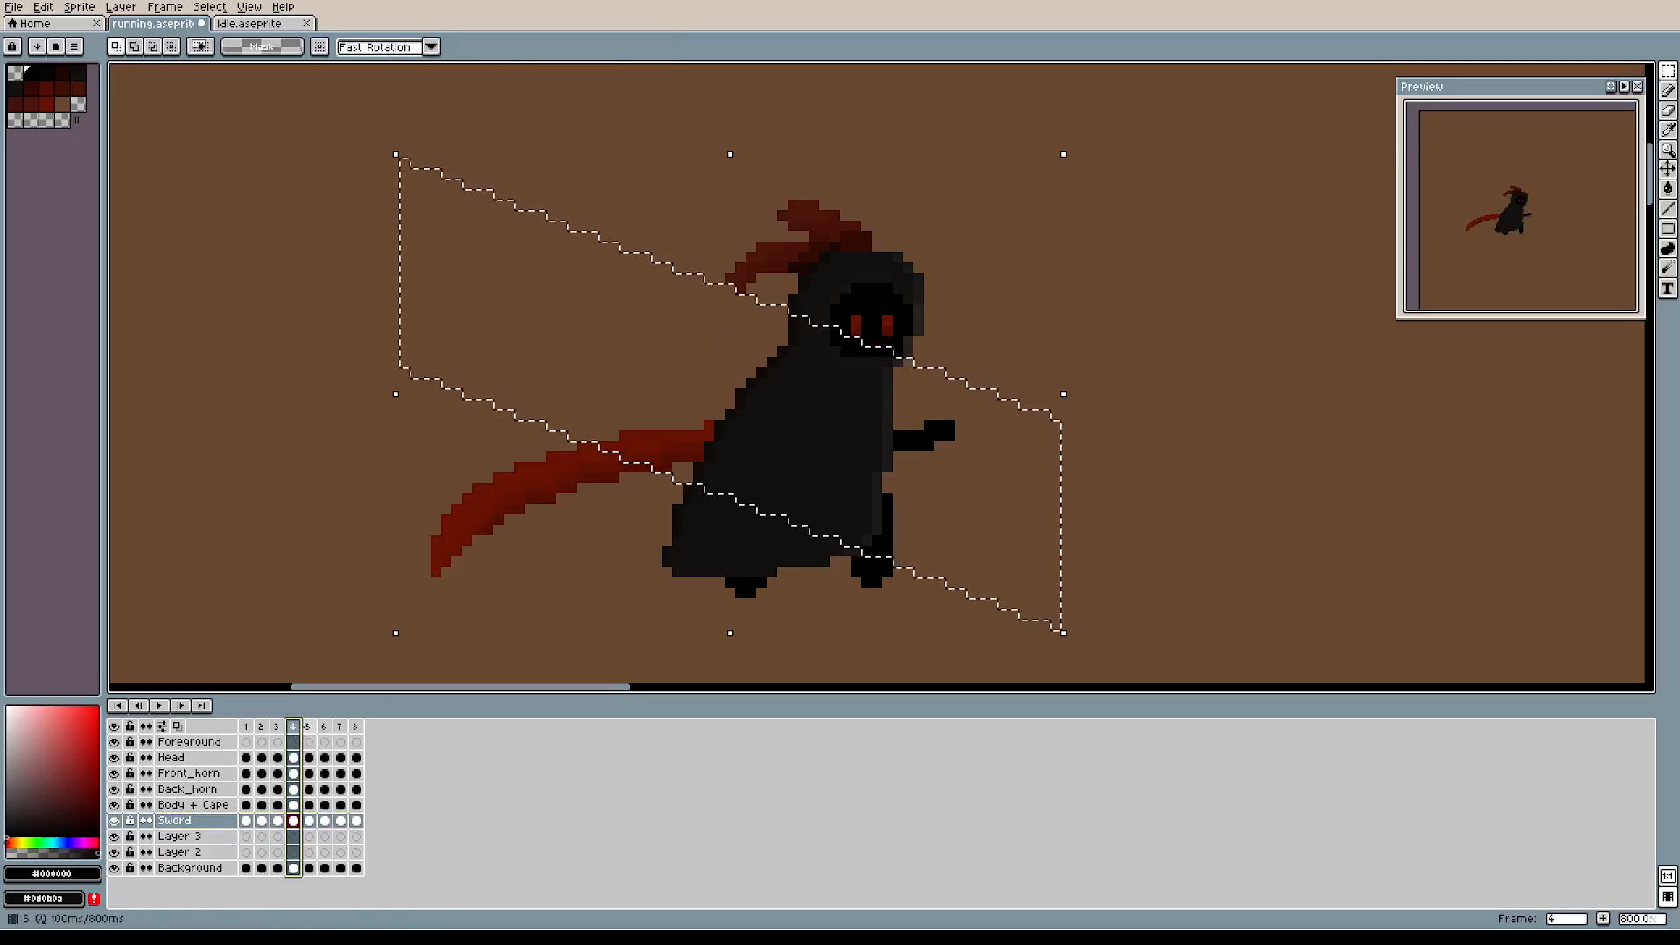
{"action": "left_click", "coordinate": [308, 728]}
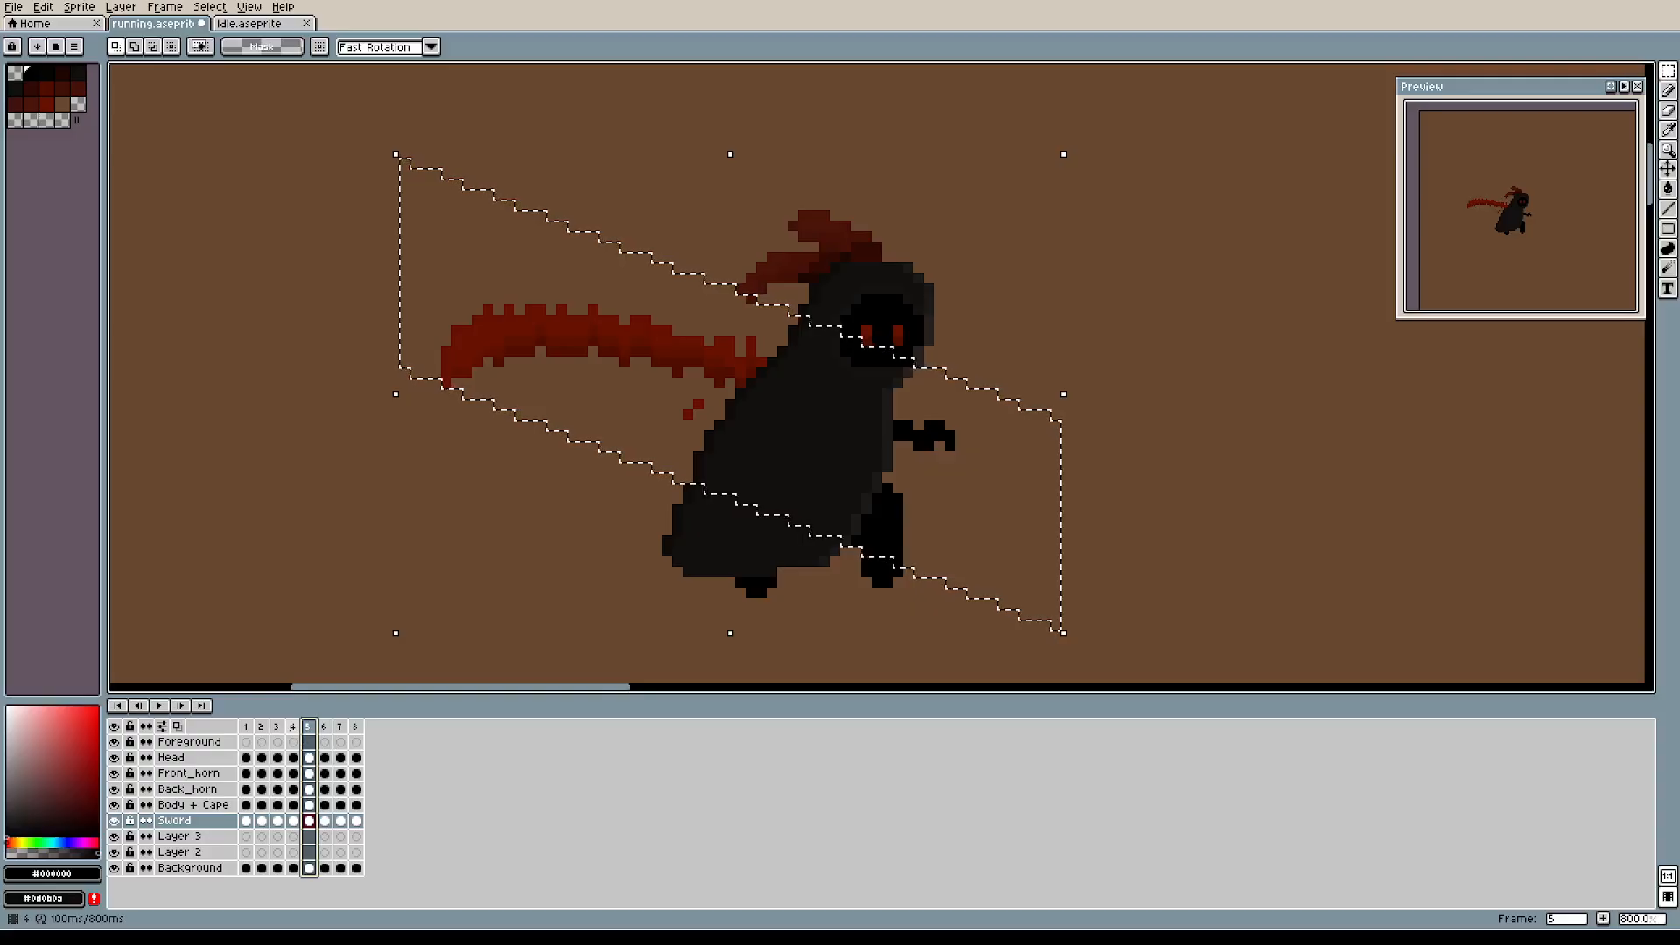
{"action": "key", "text": "Left"}
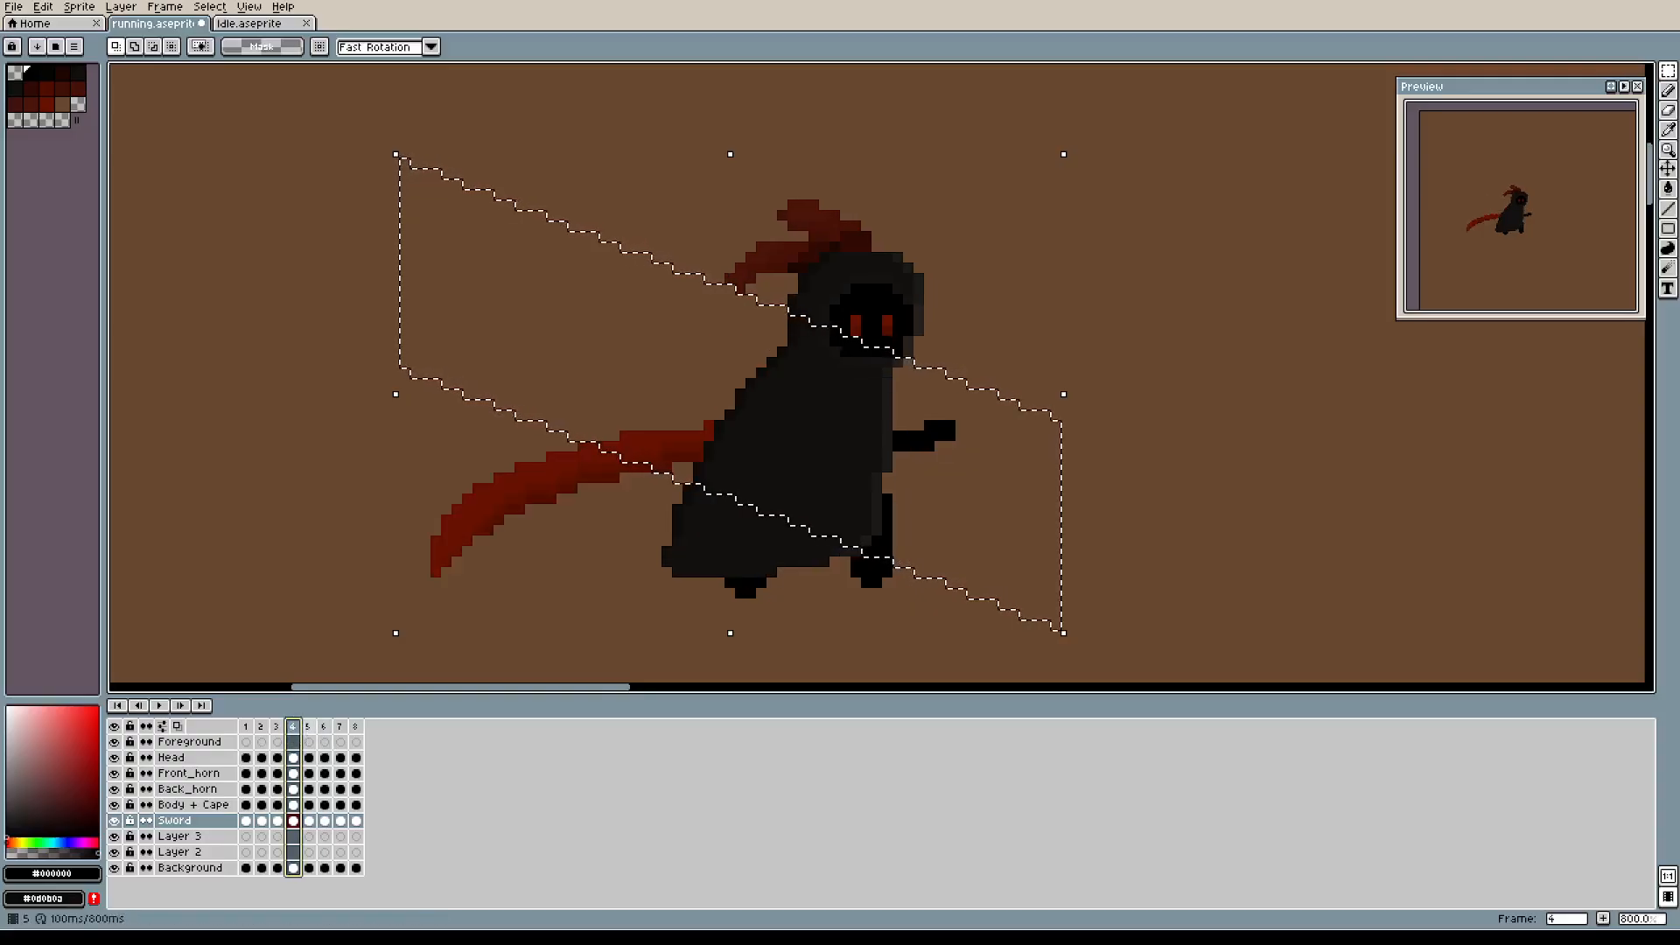
{"action": "left_click", "coordinate": [315, 728]}
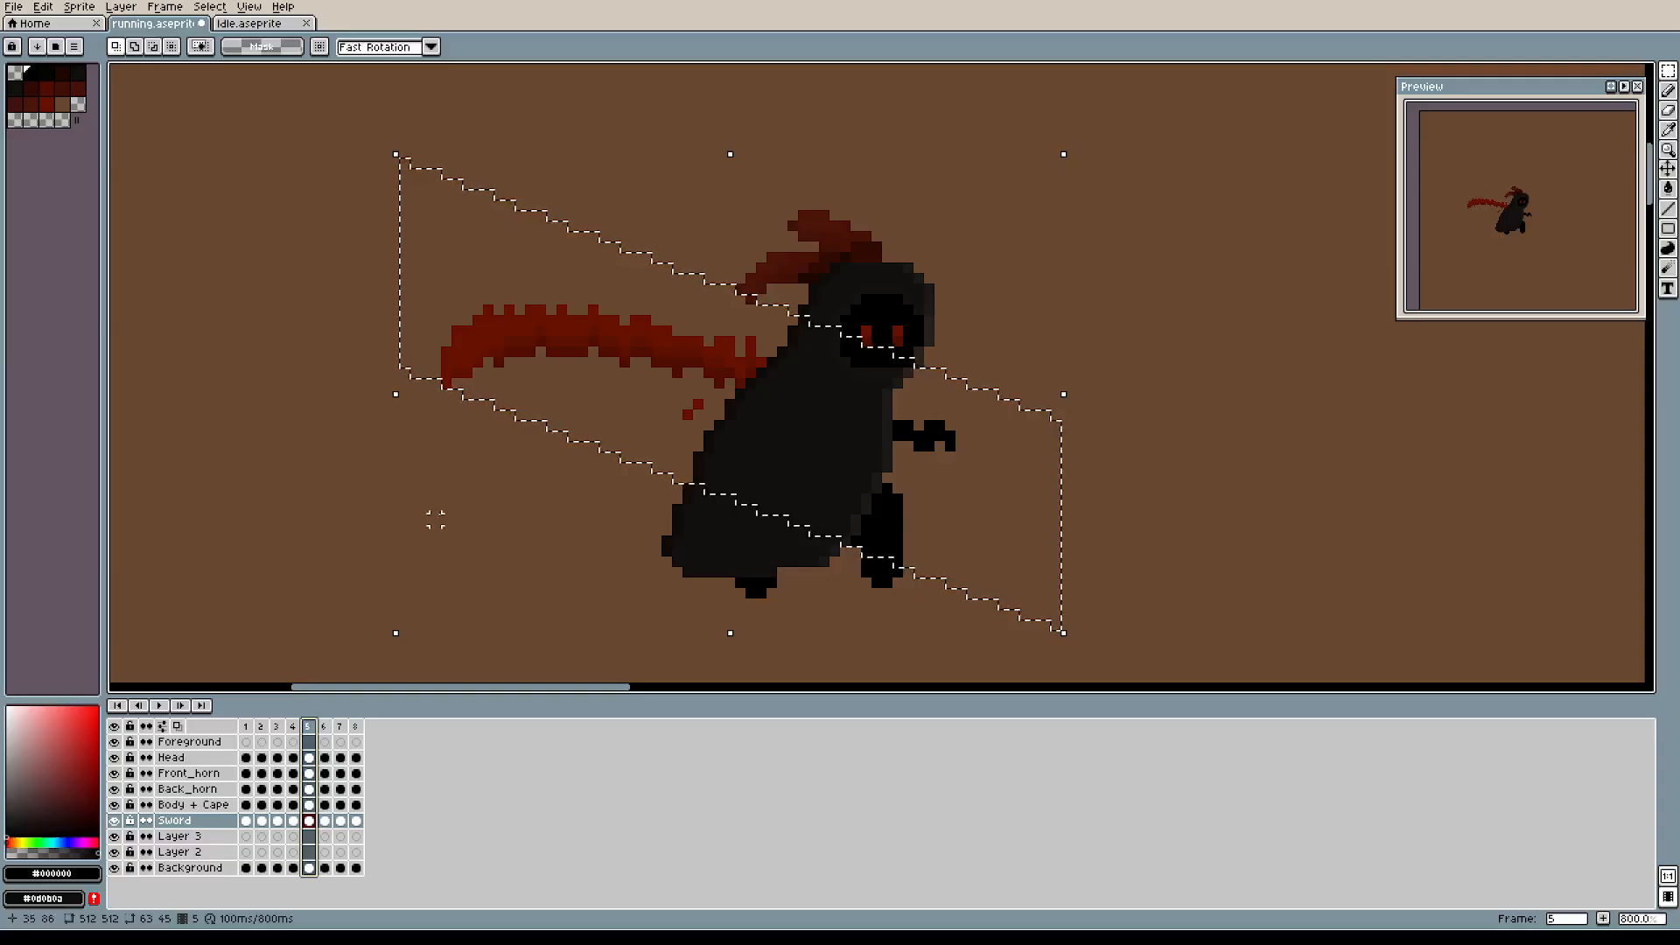
{"action": "left_click", "coordinate": [310, 382]}
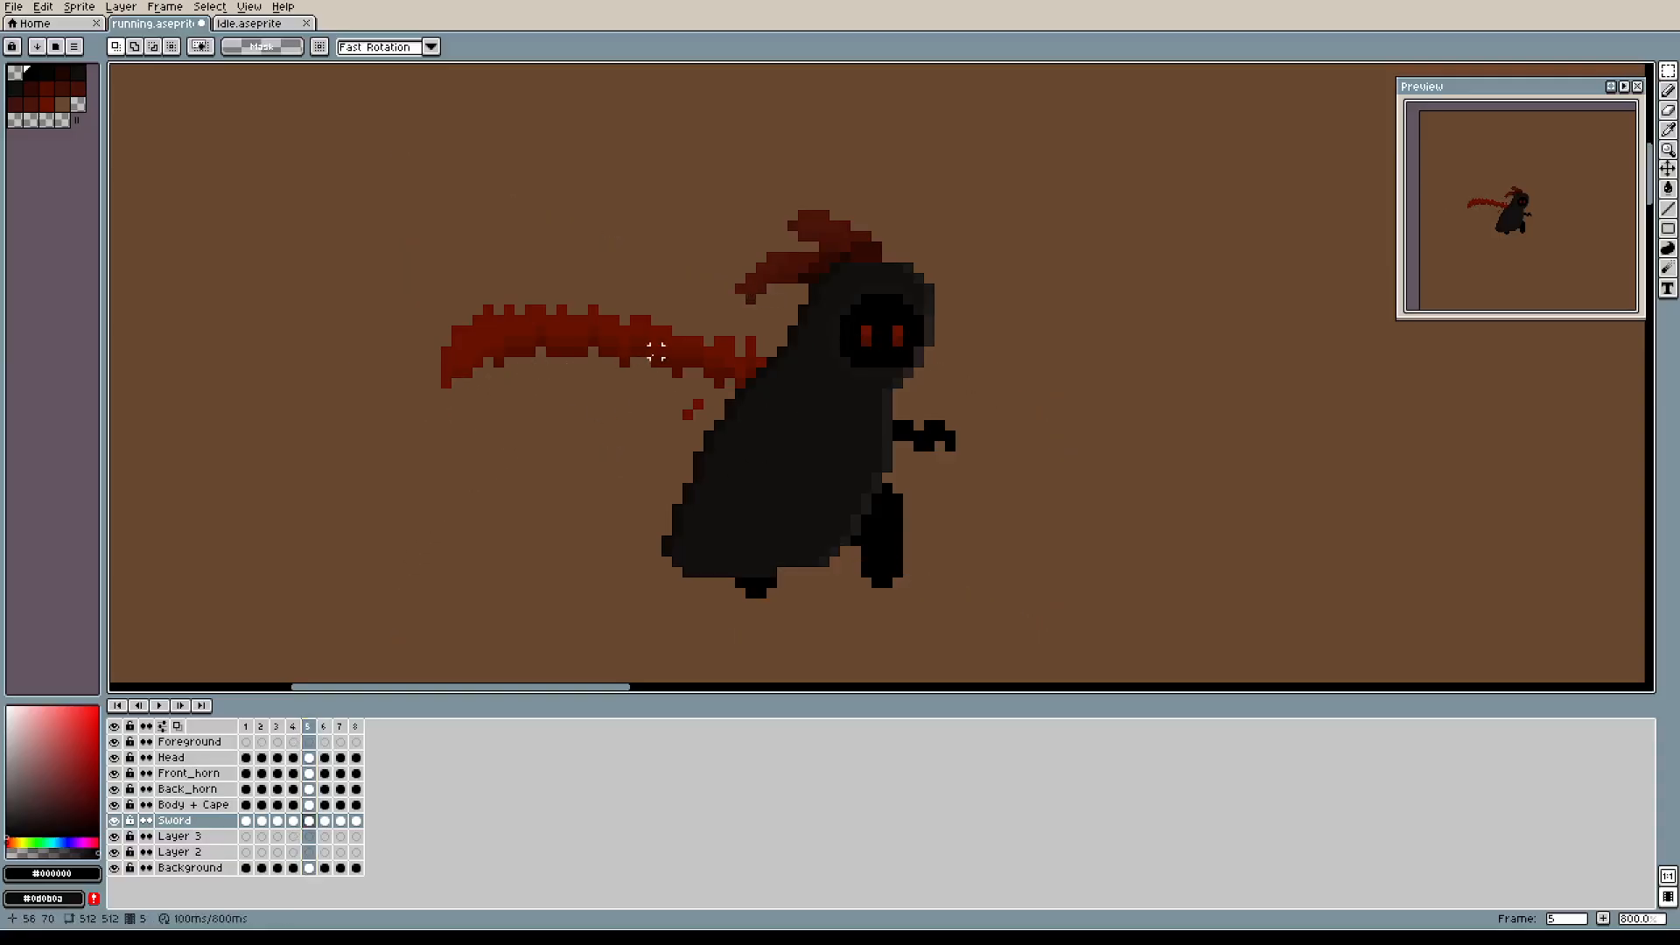
Erase the two stray red pixels floating below the sword beside the robe in frame 5.
{"action": "scroll", "coordinate": [656, 352], "scroll_direction": "up", "scroll_amount": 3}
{"action": "key", "text": "e"}
{"action": "left_click", "coordinate": [723, 455]}
{"action": "left_click", "coordinate": [720, 477]}
{"action": "key", "text": "b"}
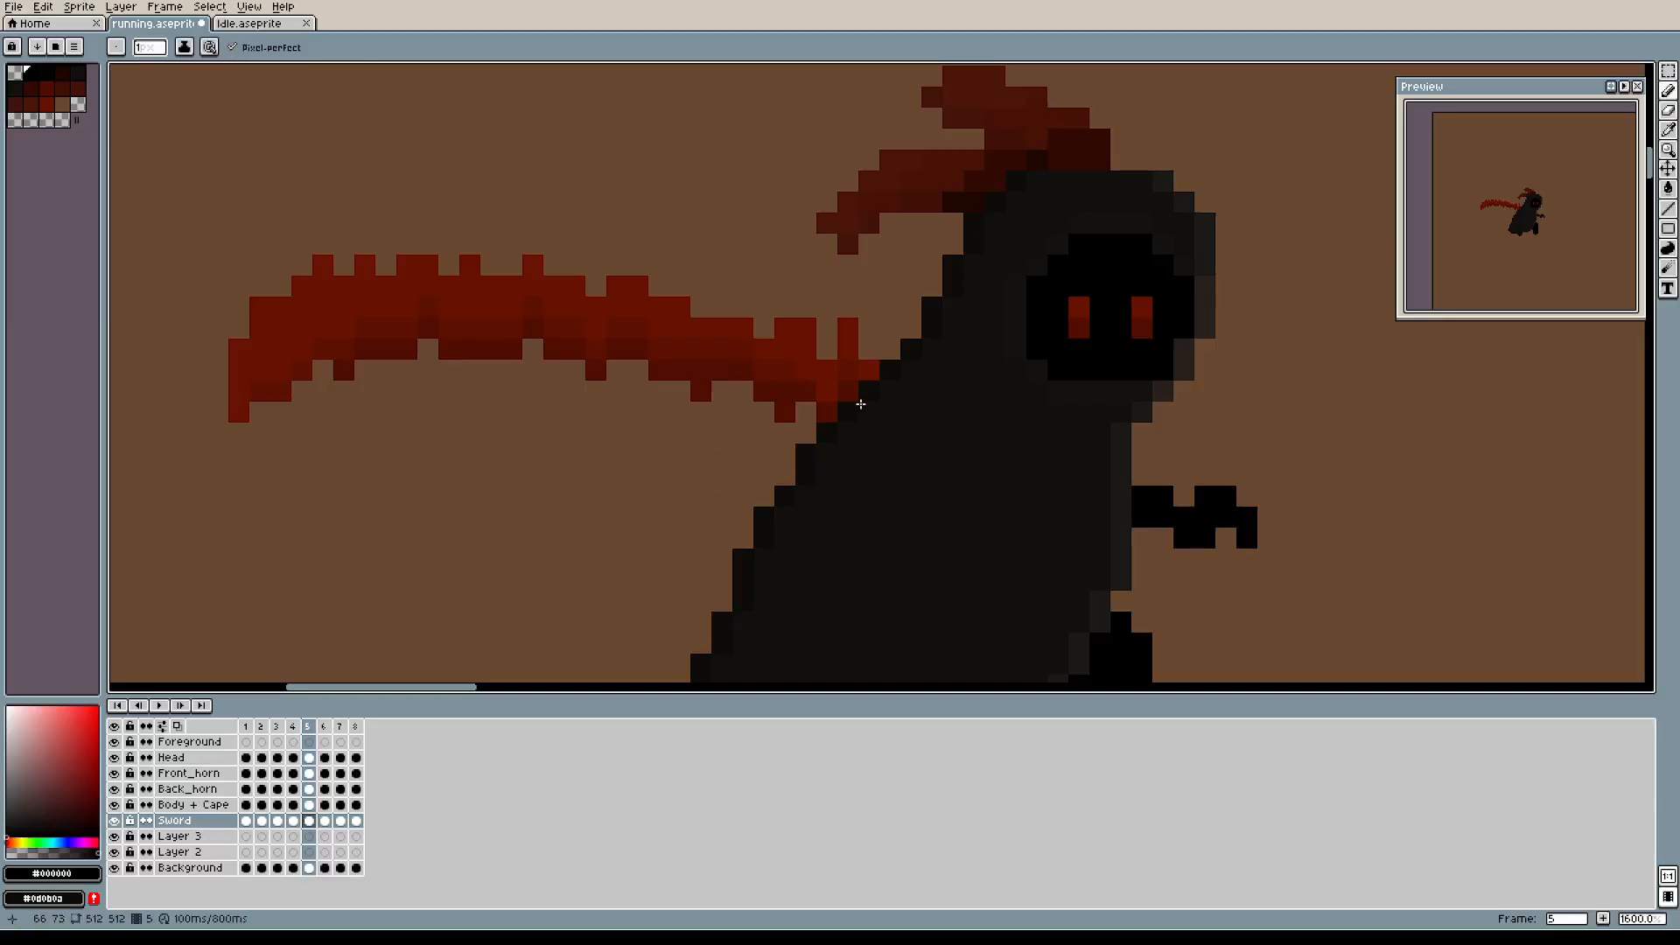
Smooth the blade's lower edge in frame 5 by filling its gaps with sampled dark red #500e00 and erasing the protruding pixels.
{"action": "left_click", "coordinate": [785, 389], "text": "alt"}
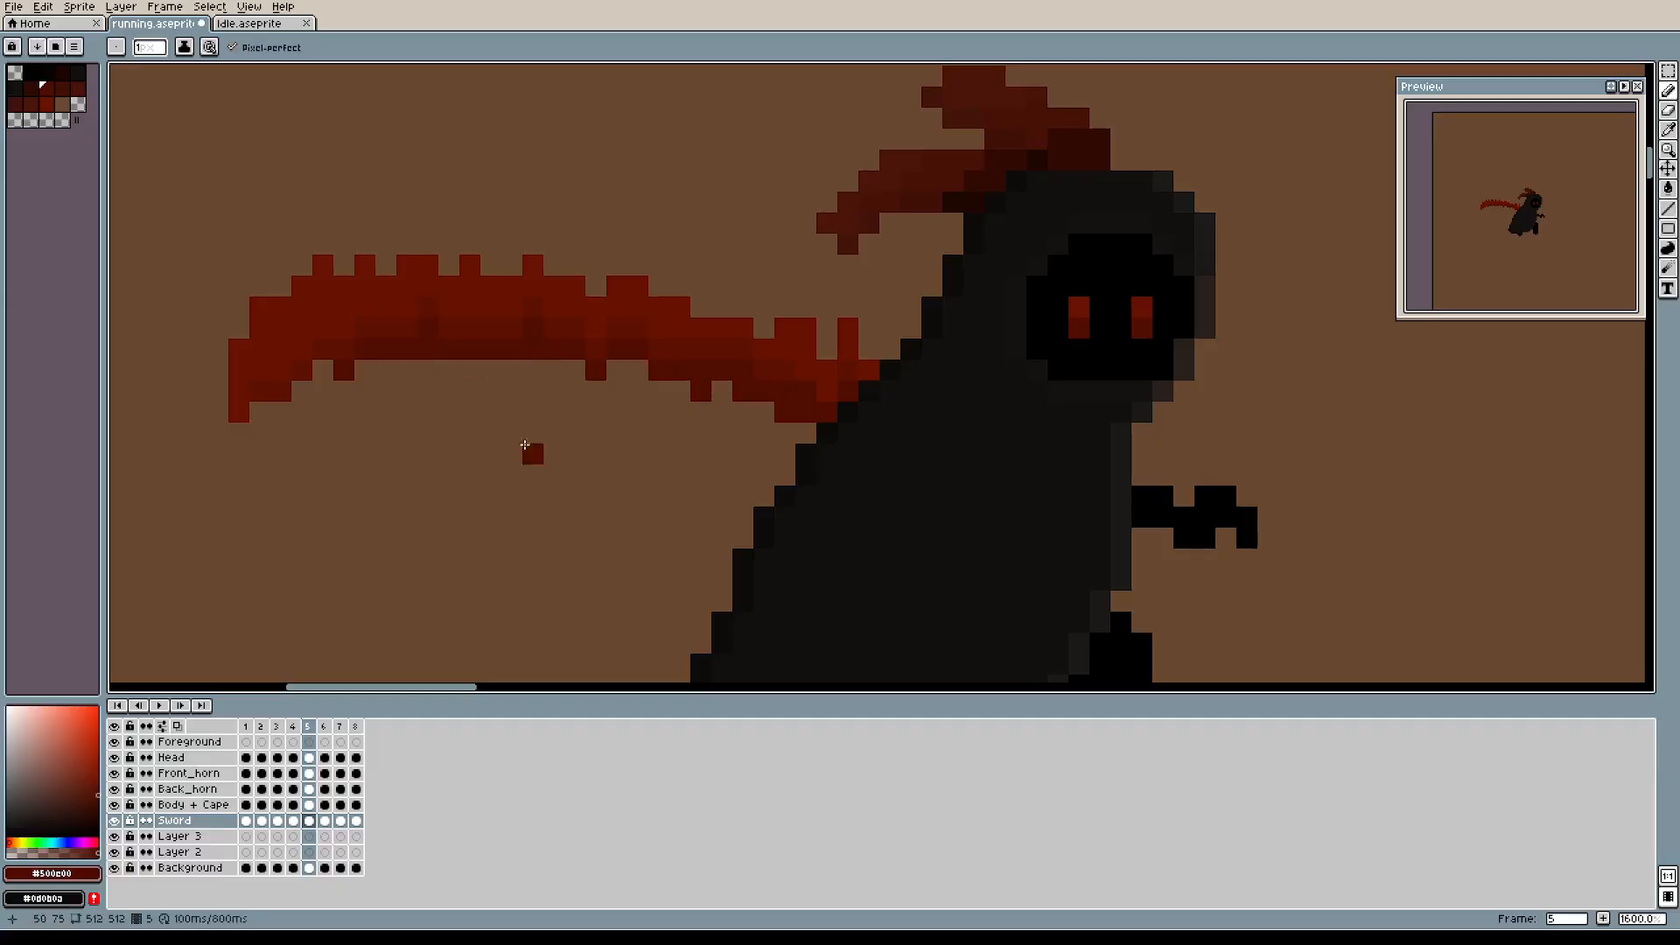
{"action": "key", "text": "e"}
{"action": "left_click", "coordinate": [344, 370]}
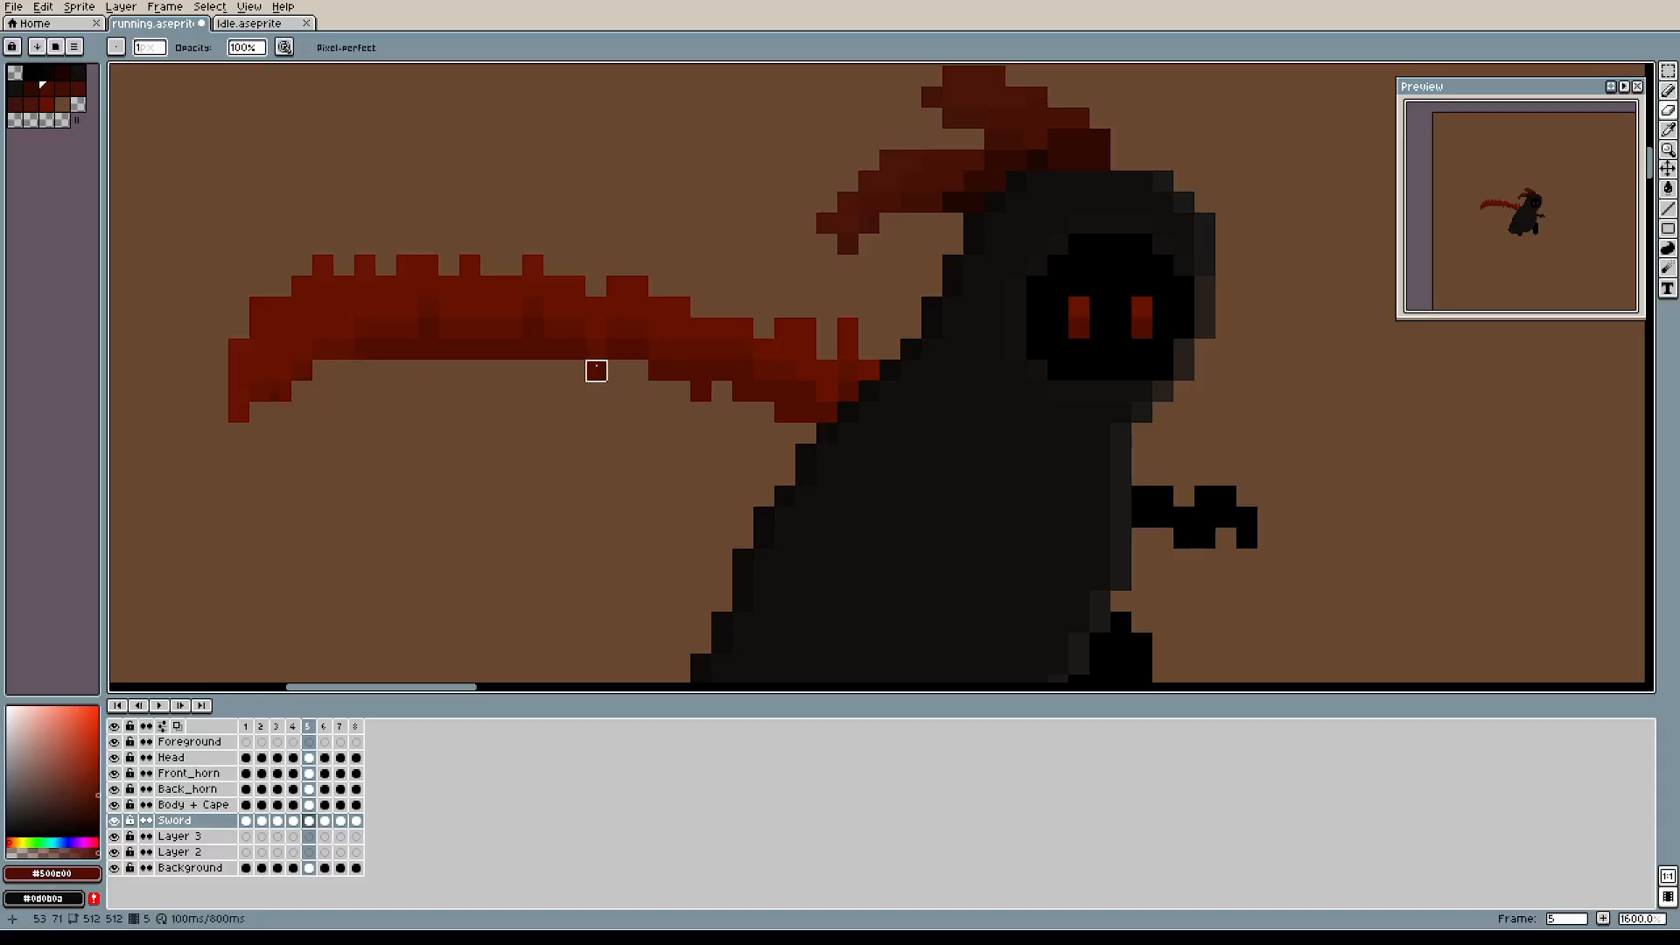
{"action": "key", "text": "b"}
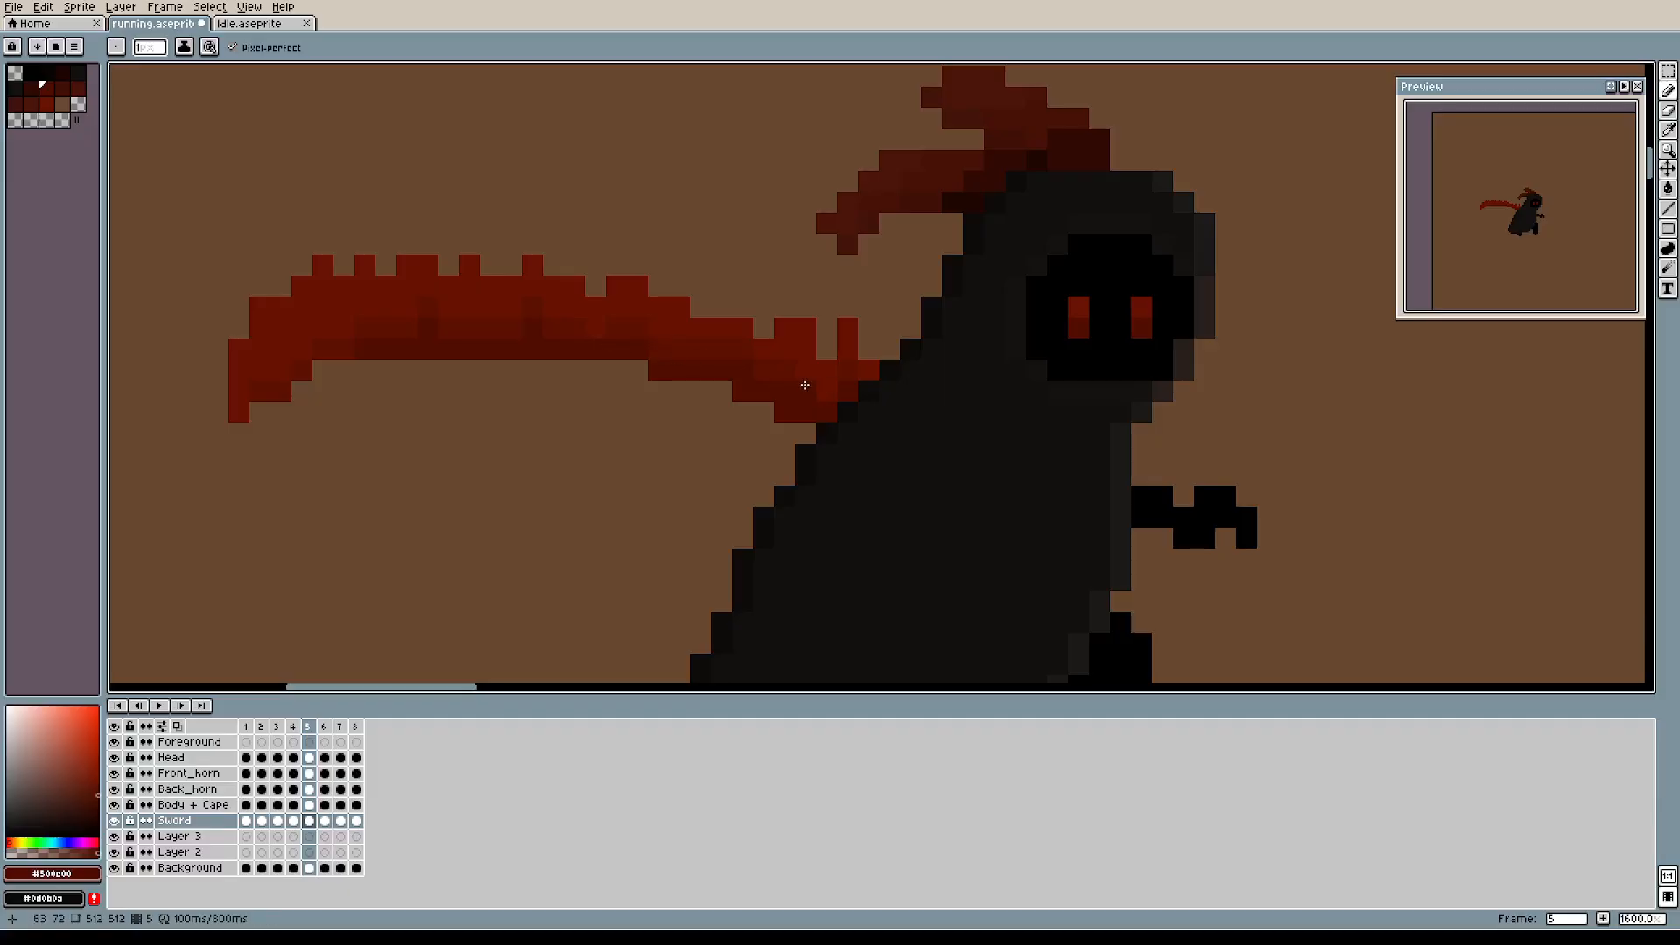
Even out the shading band along the middle of frame 5's blade with sampled reds, including #5d1000.
{"action": "left_click", "coordinate": [792, 357], "text": "alt"}
{"action": "left_click", "coordinate": [464, 295], "text": "alt"}
{"action": "left_click_drag", "start_coordinate": [434, 299], "coordinate": [551, 298]}
{"action": "left_click", "coordinate": [766, 405]}
{"action": "left_click", "coordinate": [629, 360]}
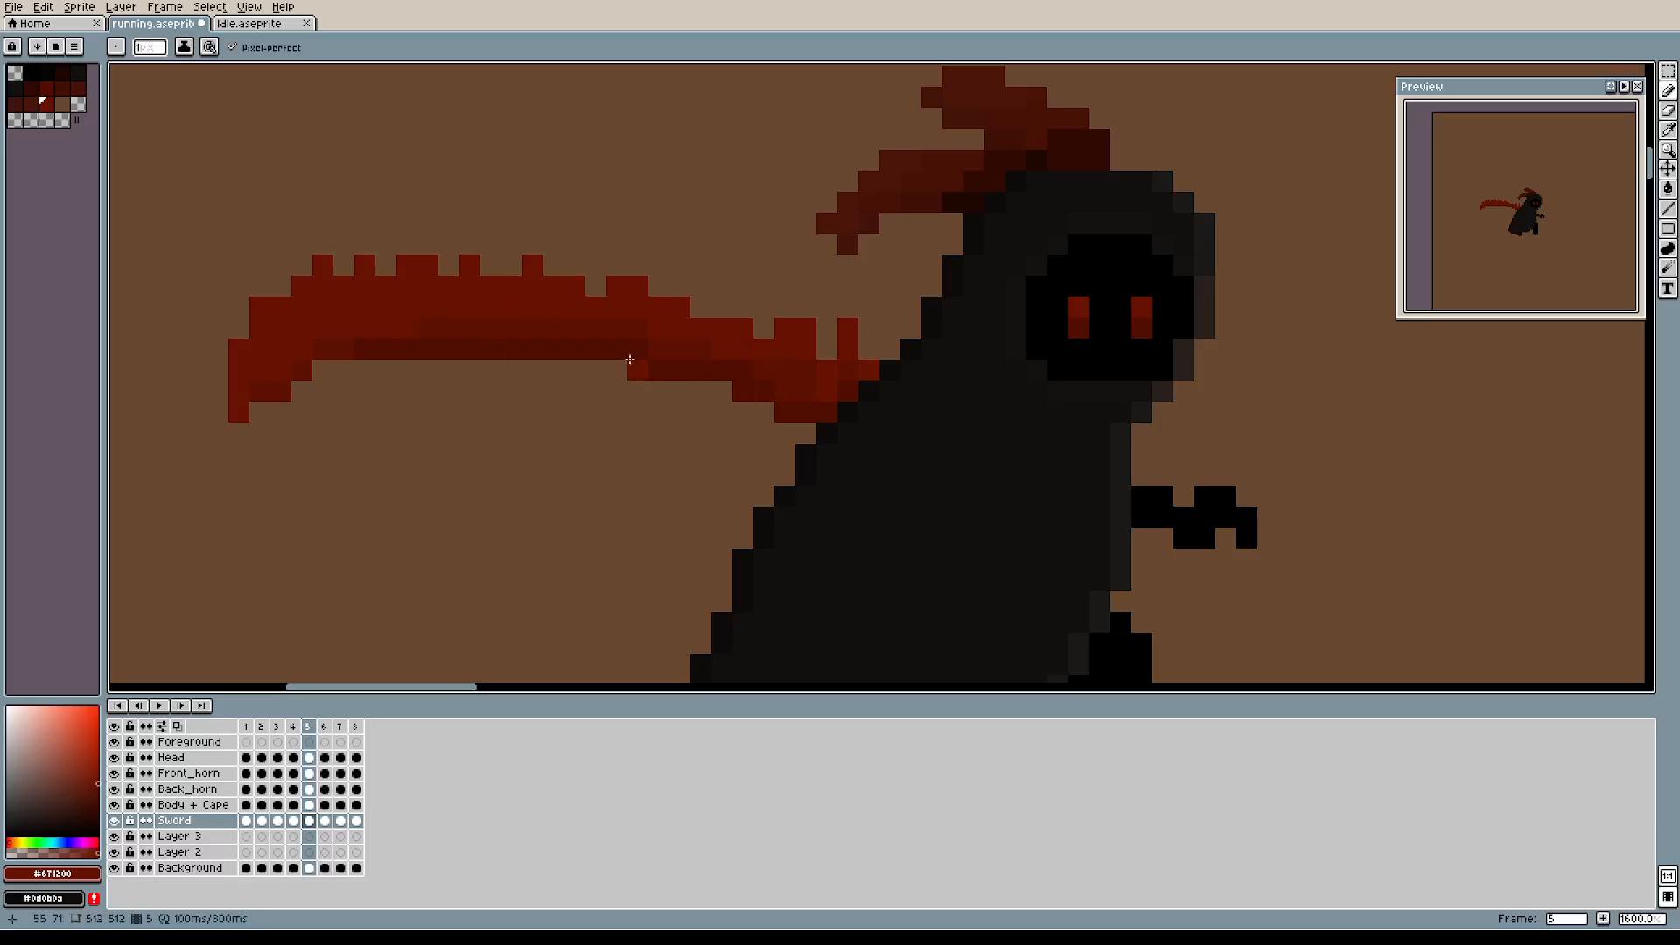
{"action": "left_click", "coordinate": [430, 344], "text": "alt"}
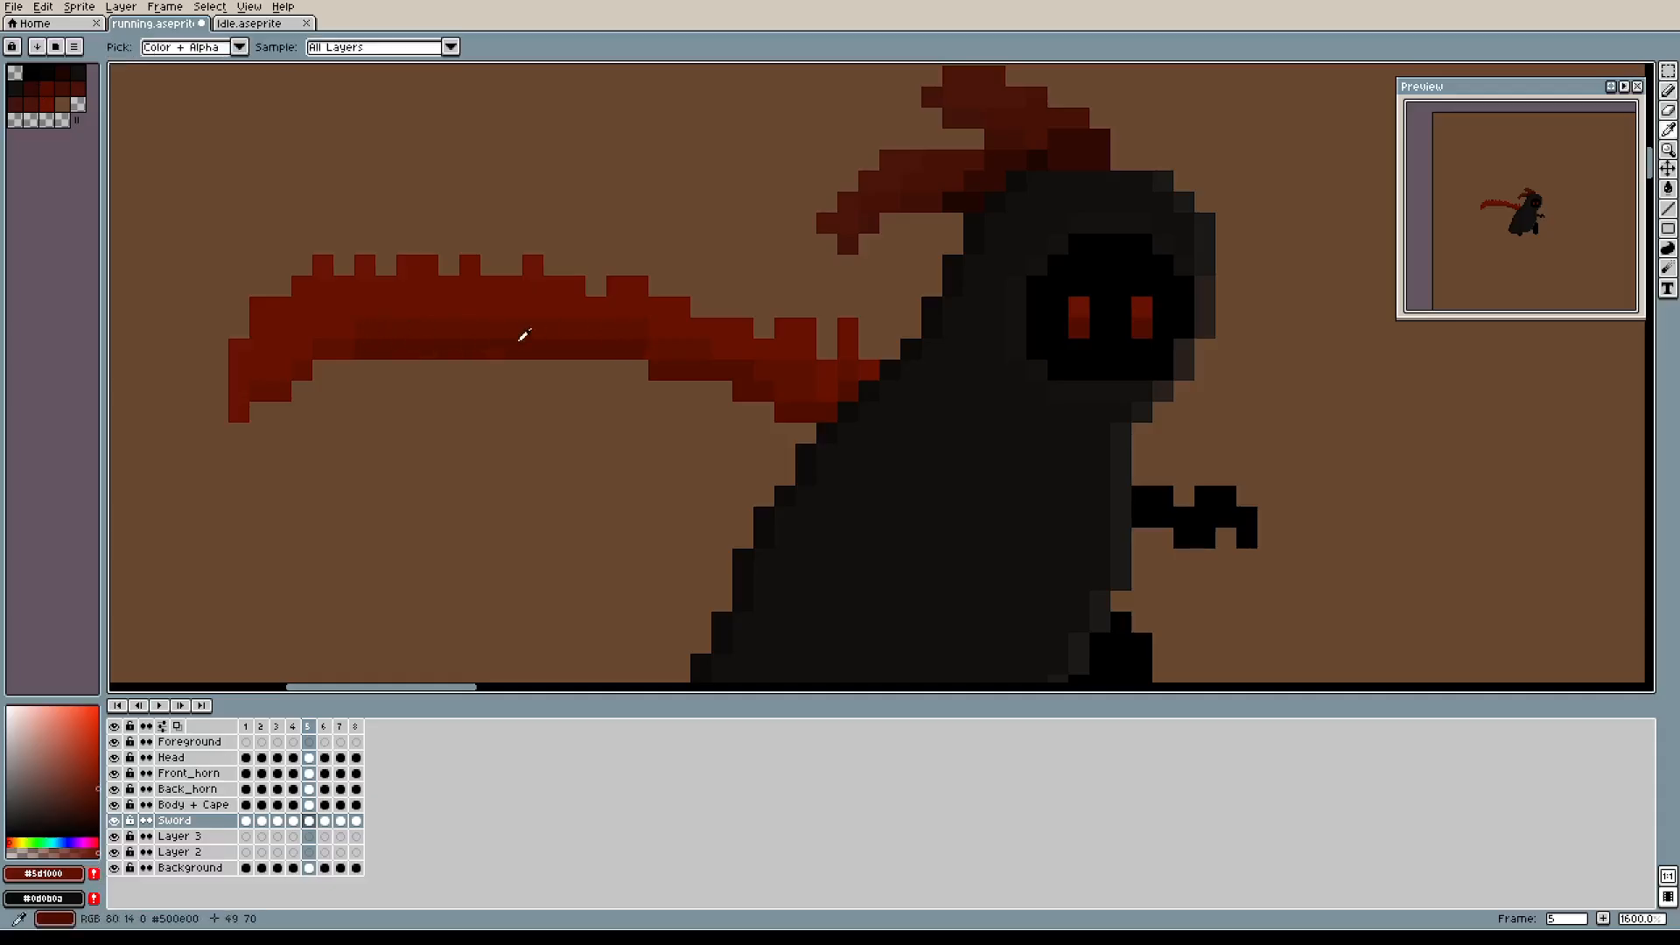
Fill the notches along the blade's upper edge in frame 5 with sampled bright red #671200.
{"action": "left_click", "coordinate": [544, 294], "text": "alt"}
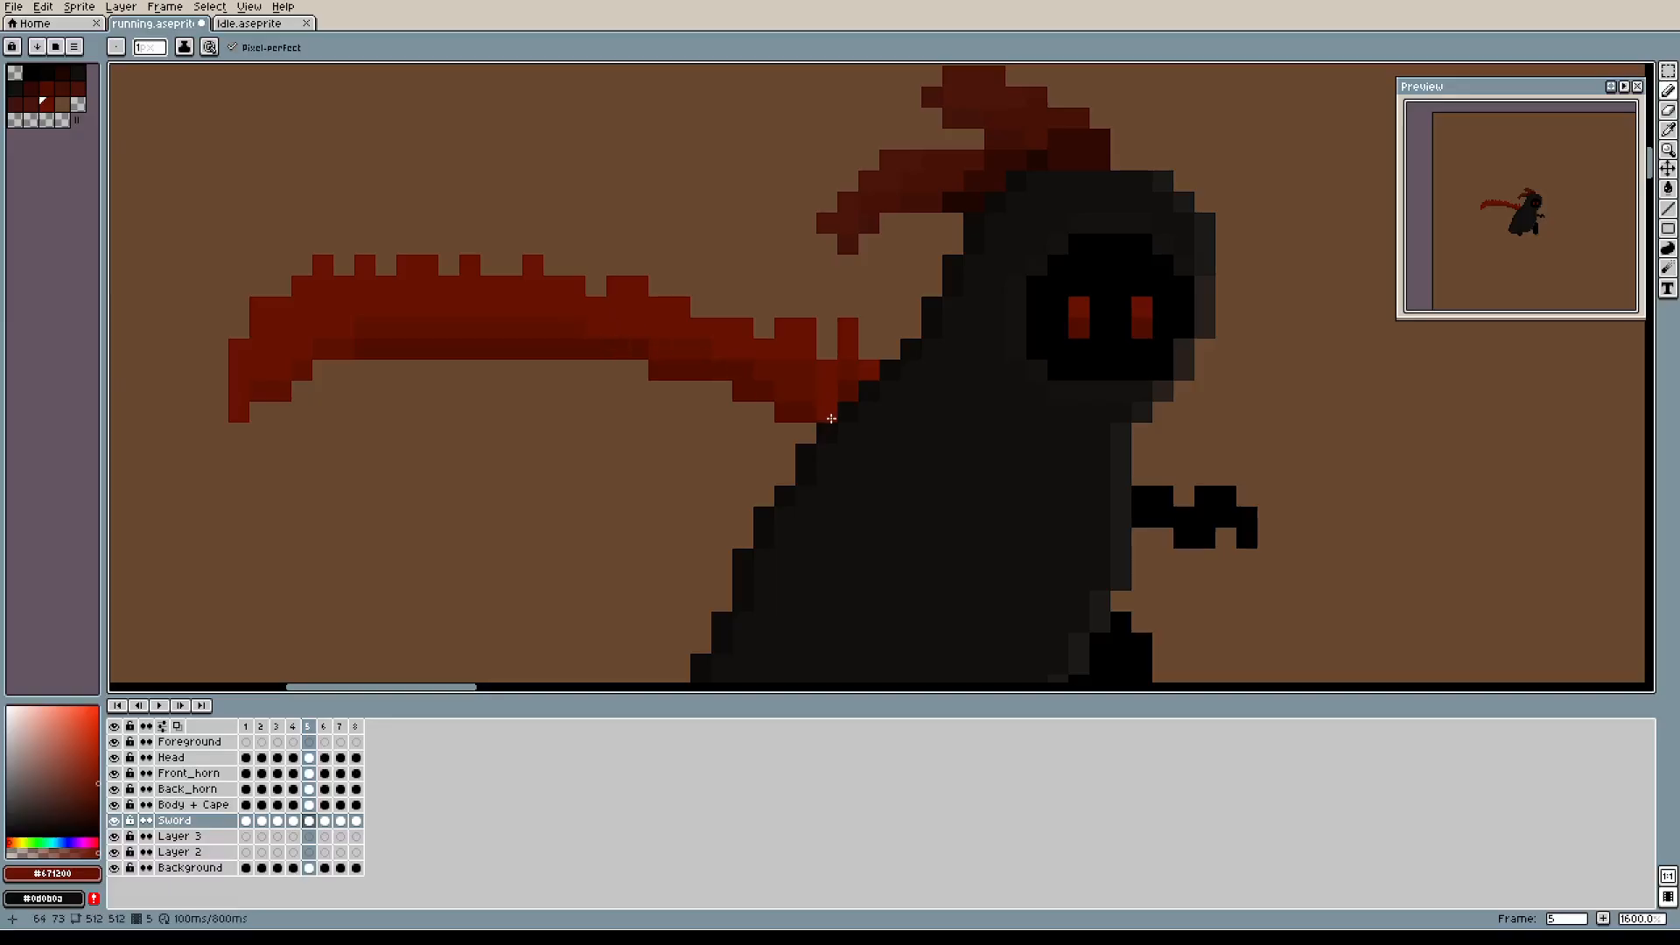
{"action": "left_click", "coordinate": [809, 381]}
{"action": "left_click_drag", "start_coordinate": [809, 384], "coordinate": [807, 382]}
{"action": "left_click_drag", "start_coordinate": [722, 307], "coordinate": [700, 307]}
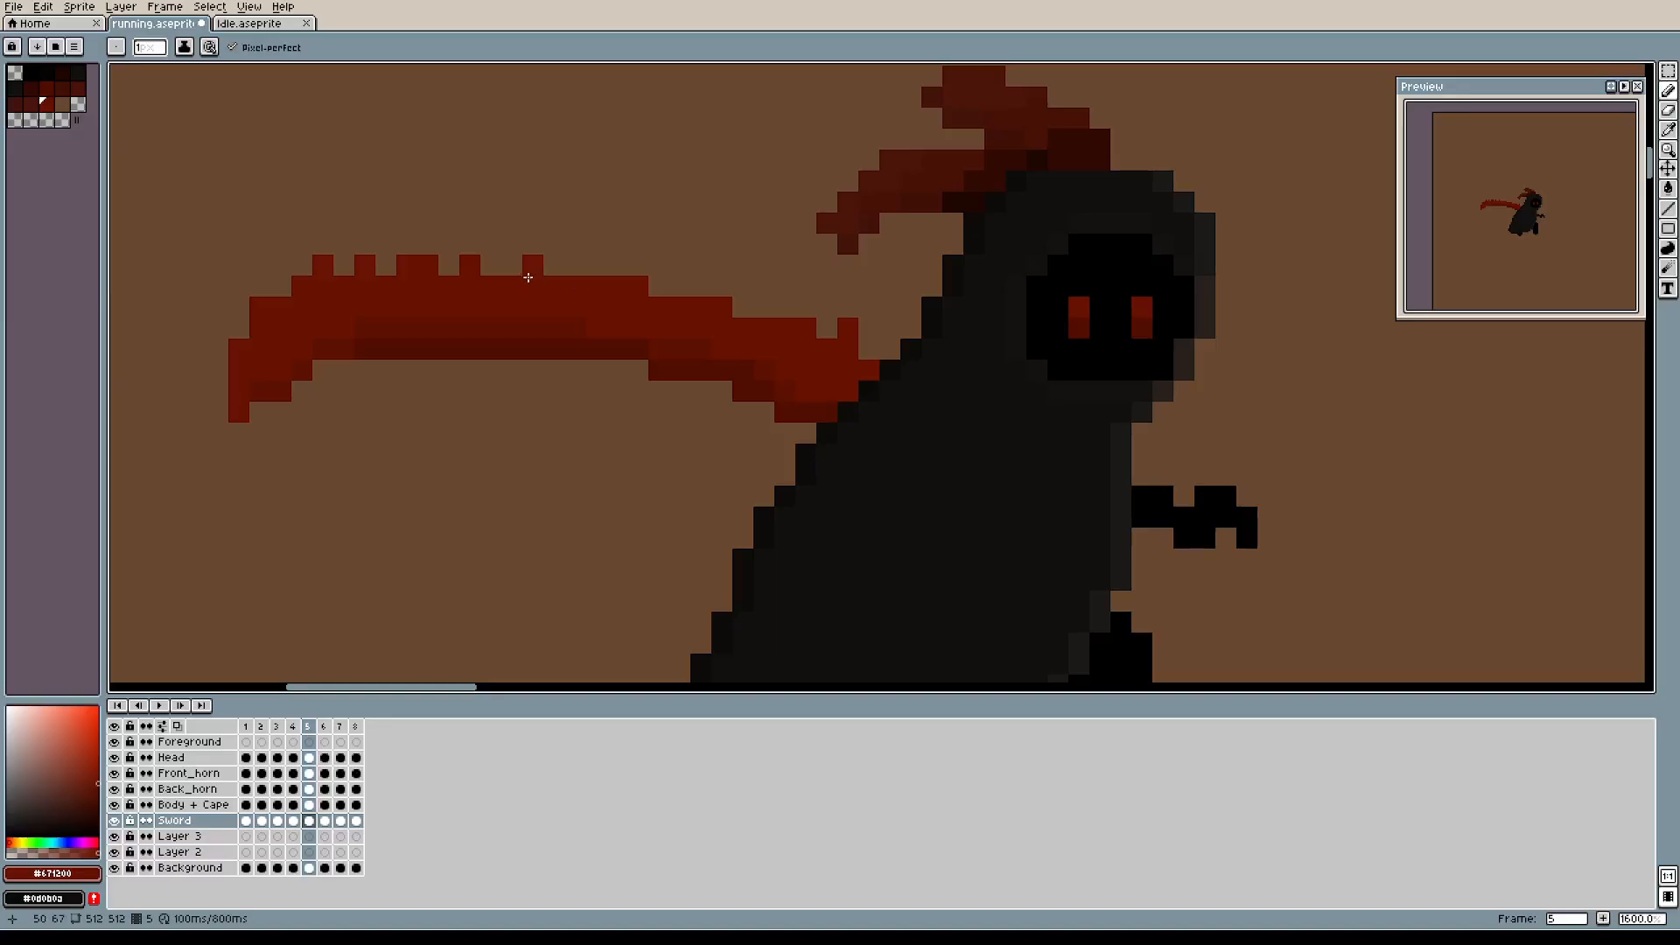
{"action": "left_click_drag", "start_coordinate": [512, 271], "coordinate": [495, 268]}
{"action": "left_click_drag", "start_coordinate": [375, 271], "coordinate": [345, 271]}
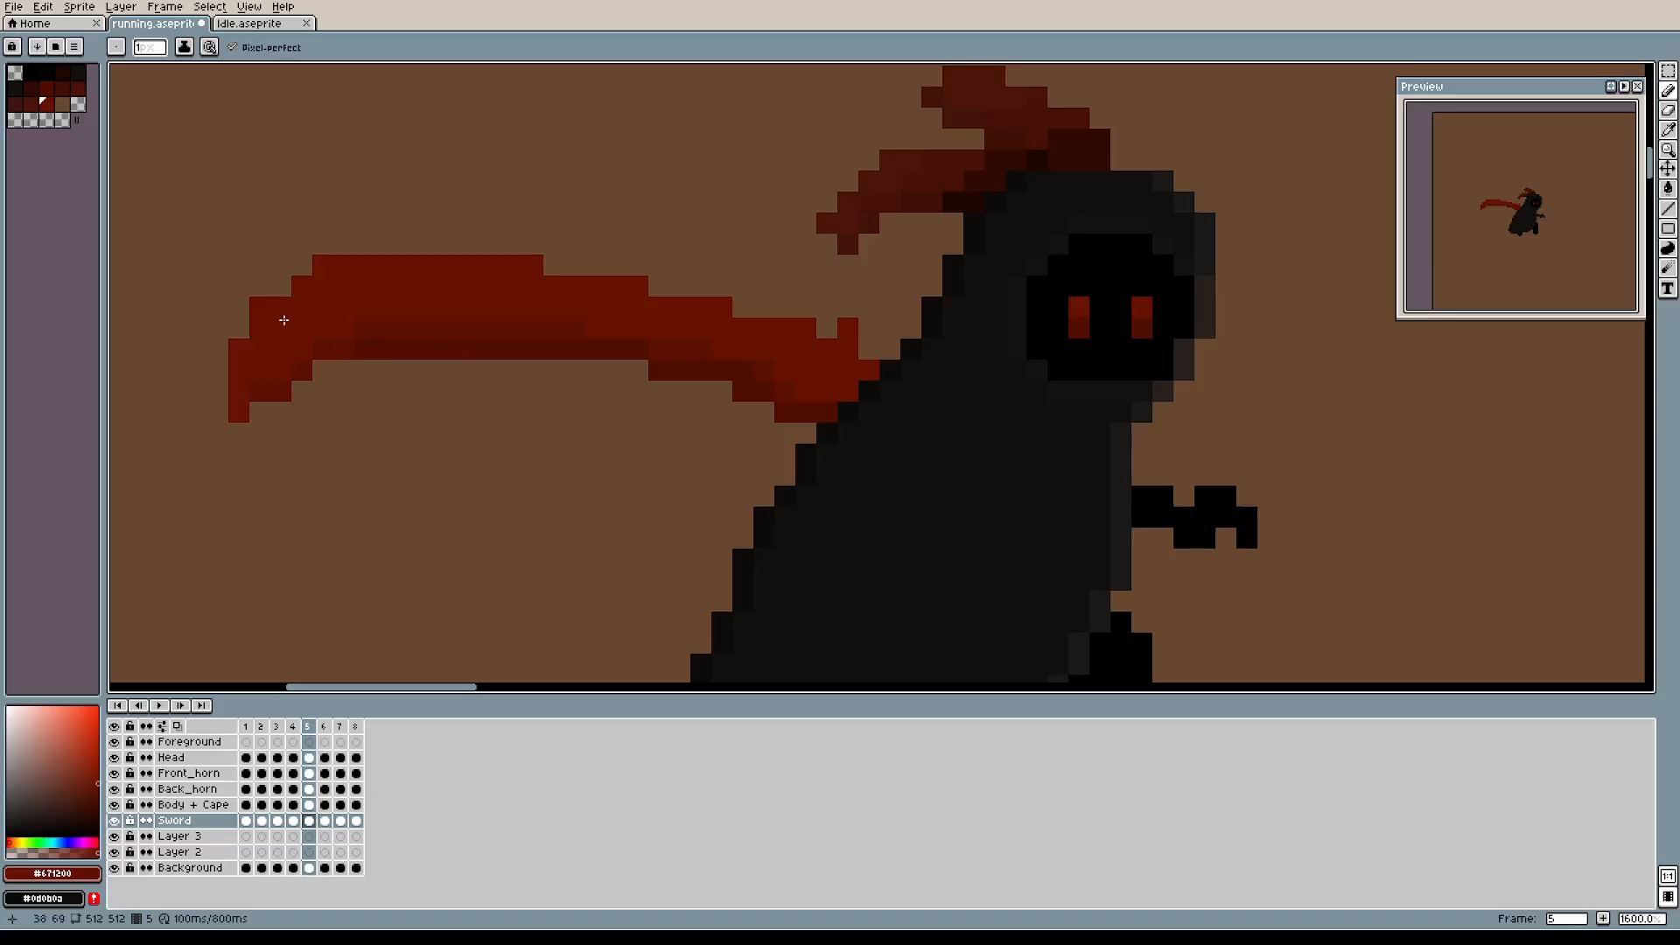
Erase the corner pixels near the blade's tip and the red spike beside the robe in frame 5.
{"action": "key", "text": "e"}
{"action": "left_click", "coordinate": [252, 304]}
{"action": "left_click", "coordinate": [237, 348]}
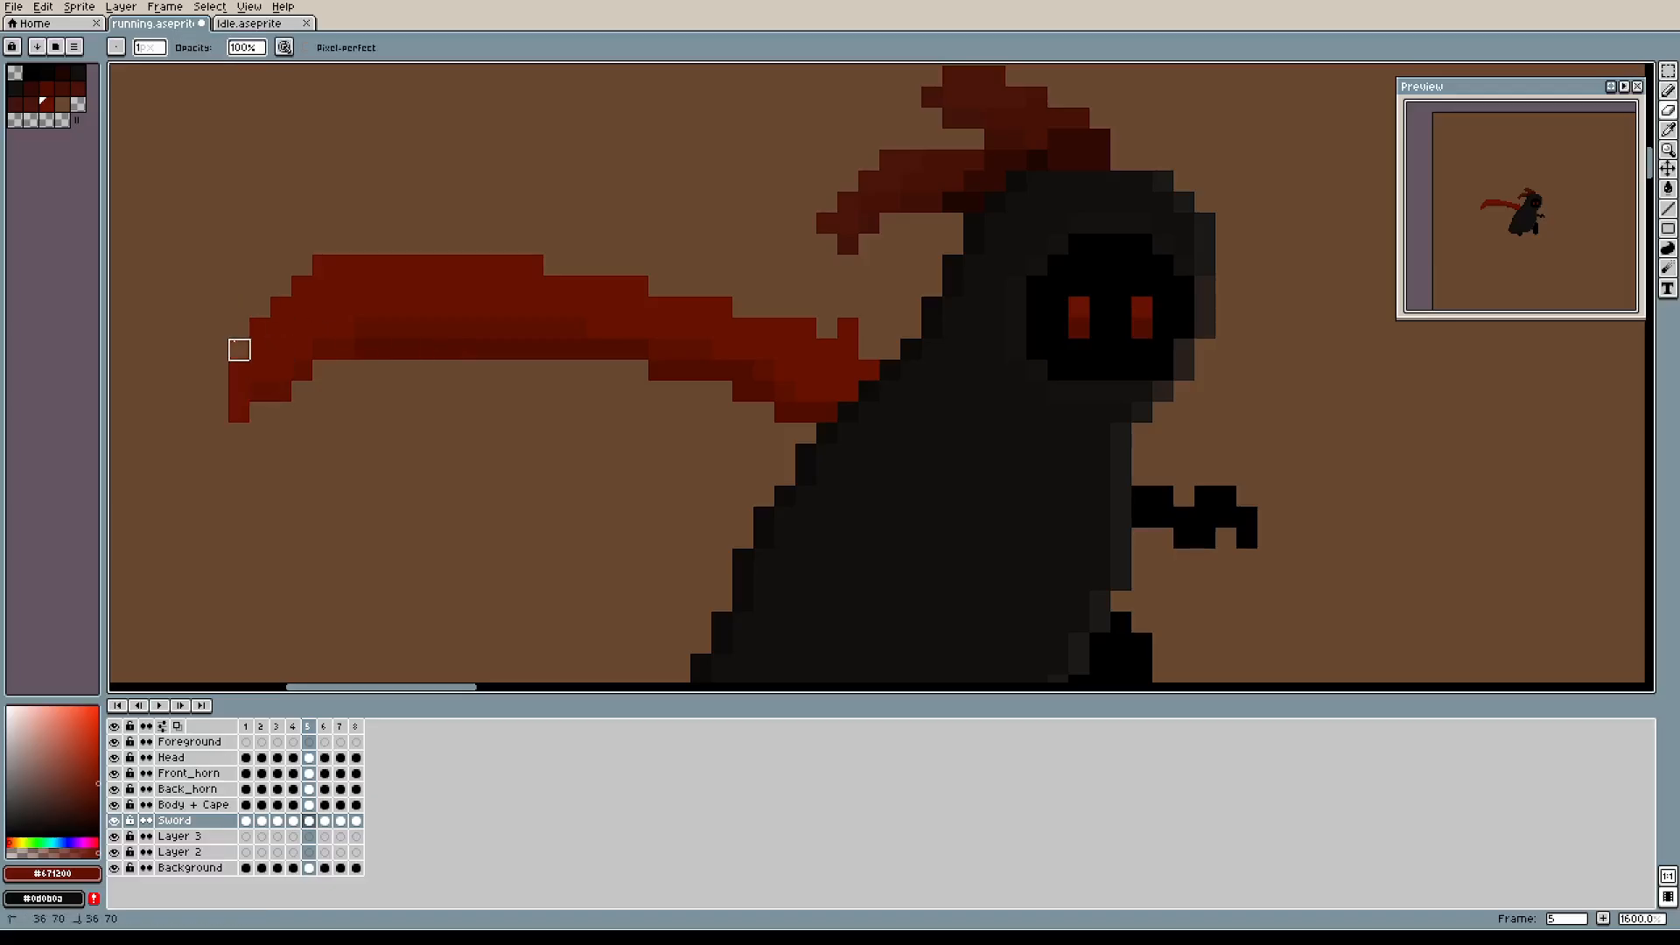
{"action": "left_click", "coordinate": [848, 330]}
{"action": "scroll", "coordinate": [770, 330], "scroll_direction": "down", "scroll_amount": 2}
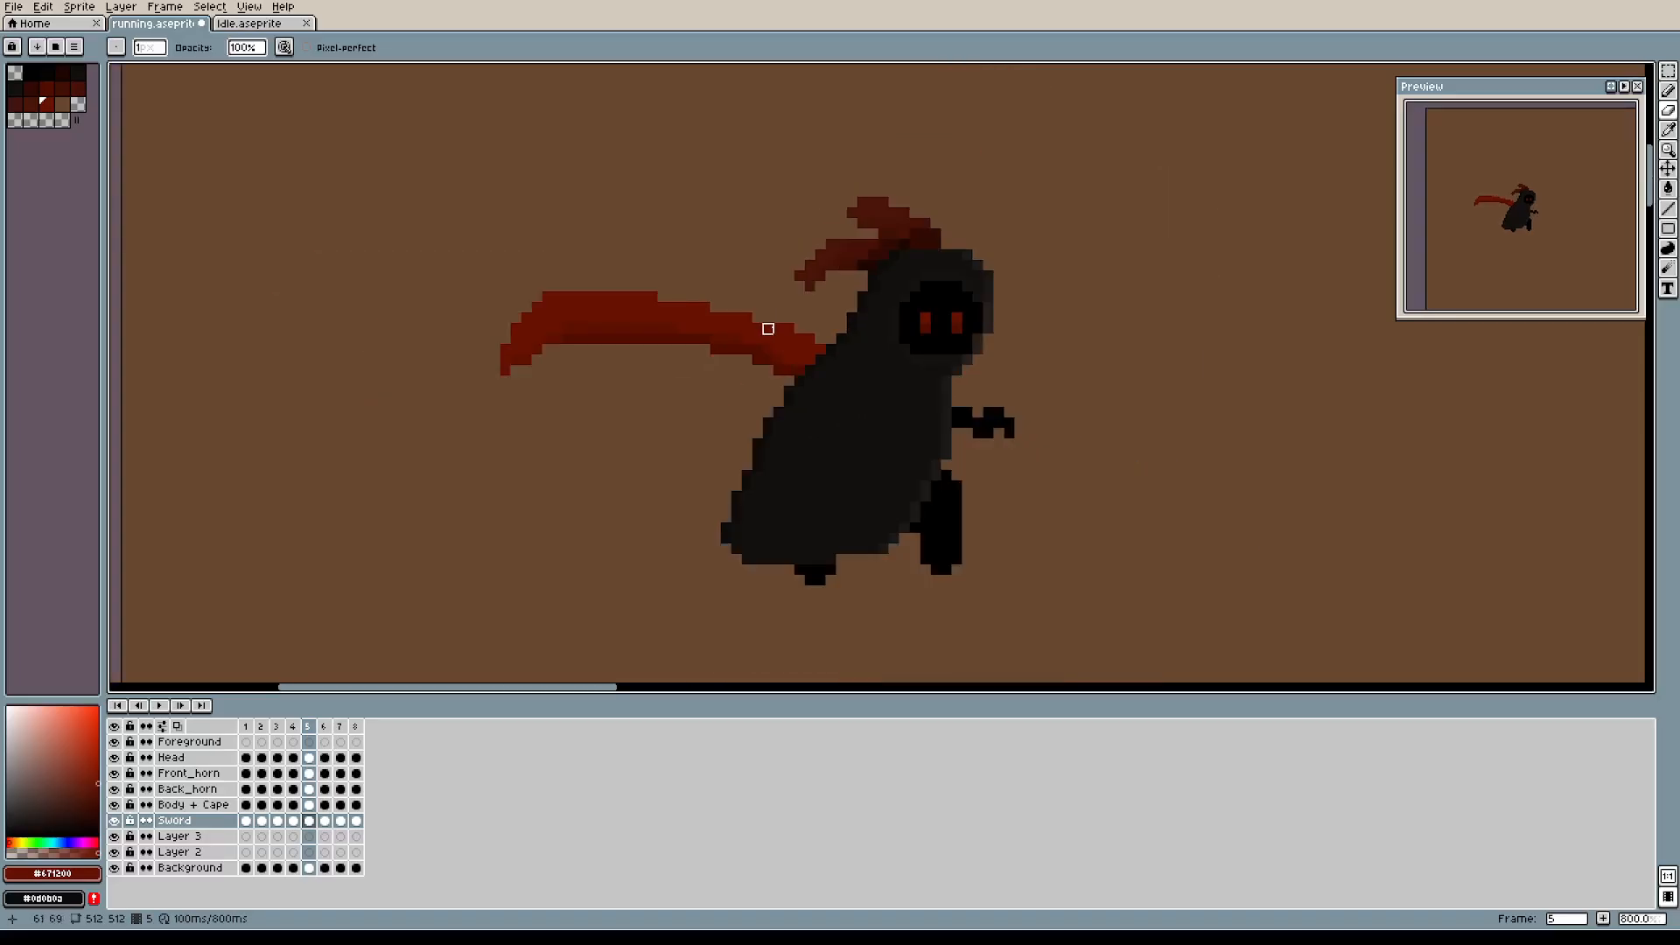
{"action": "scroll", "coordinate": [692, 351], "scroll_direction": "up", "scroll_amount": 2}
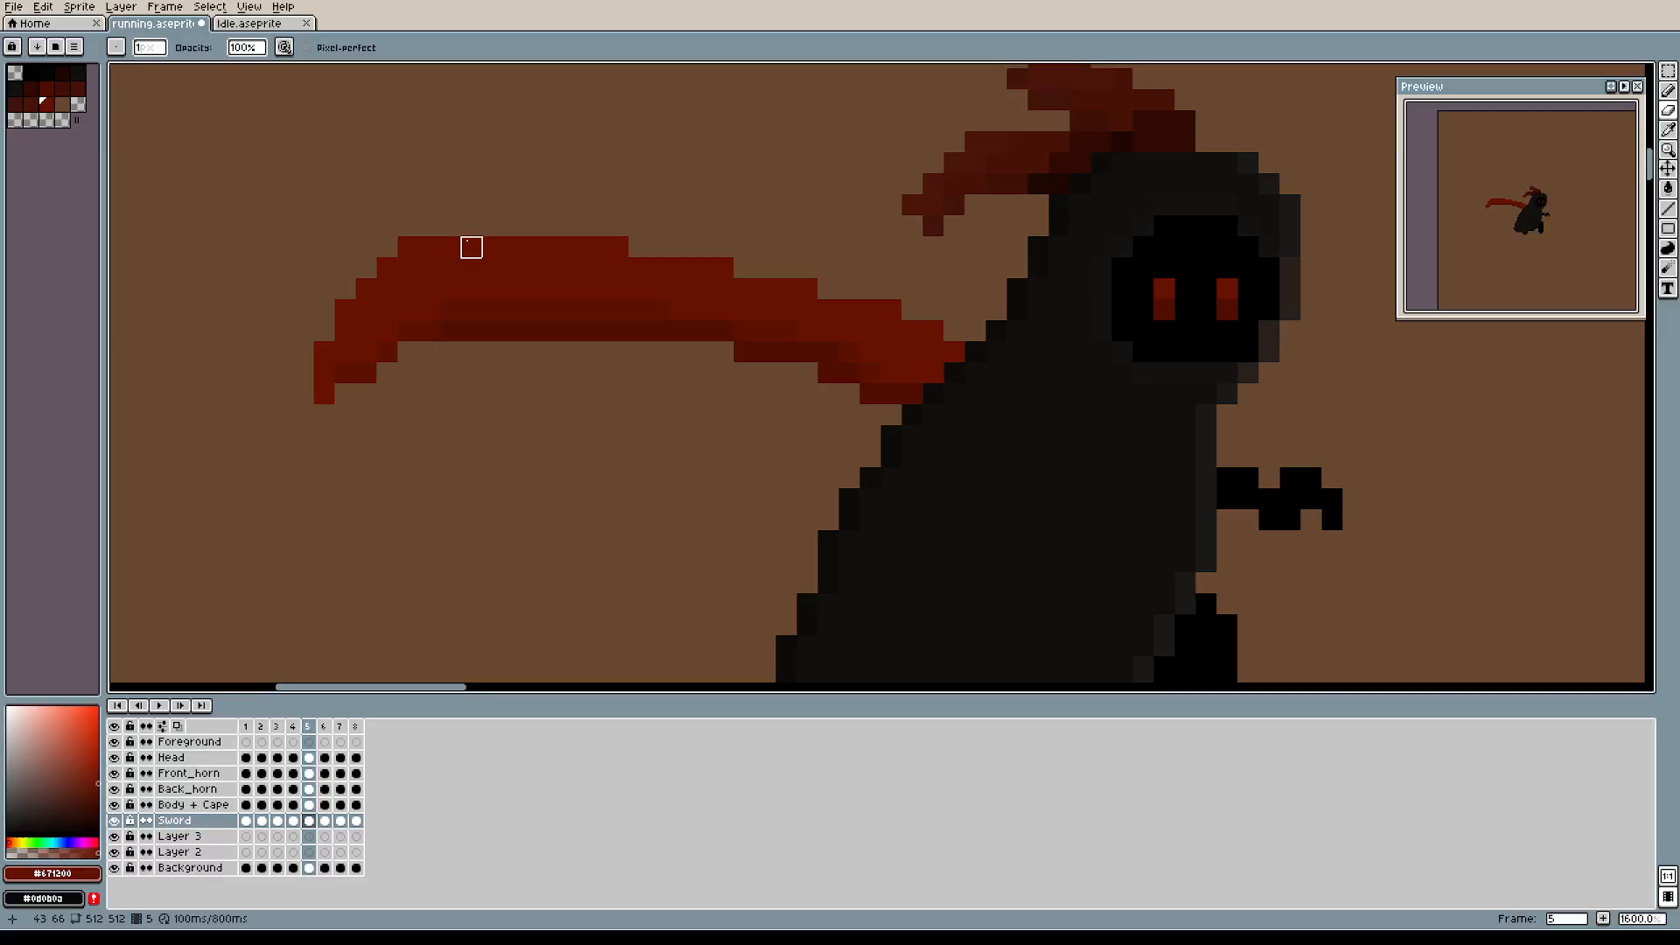
Fill the gaps in frame 5's forearm with sampled black #000000 and erase the protruding pixel beneath it.
{"action": "scroll", "coordinate": [870, 332], "scroll_direction": "down", "scroll_amount": 2}
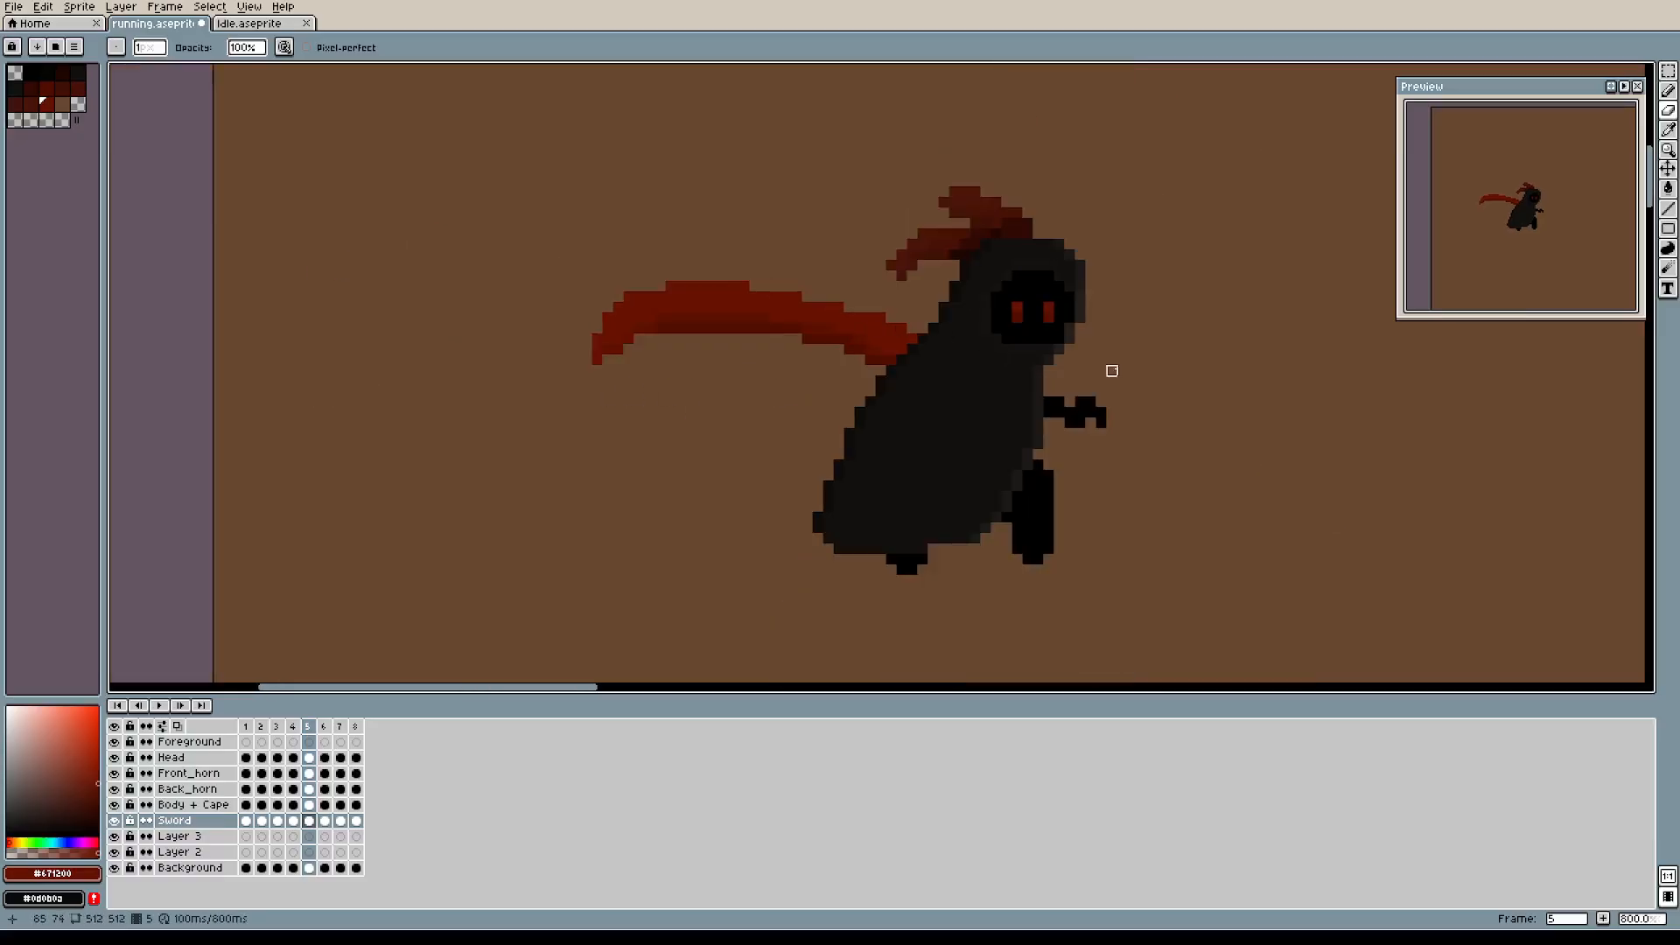
{"action": "scroll", "coordinate": [969, 379], "scroll_direction": "up", "scroll_amount": 3}
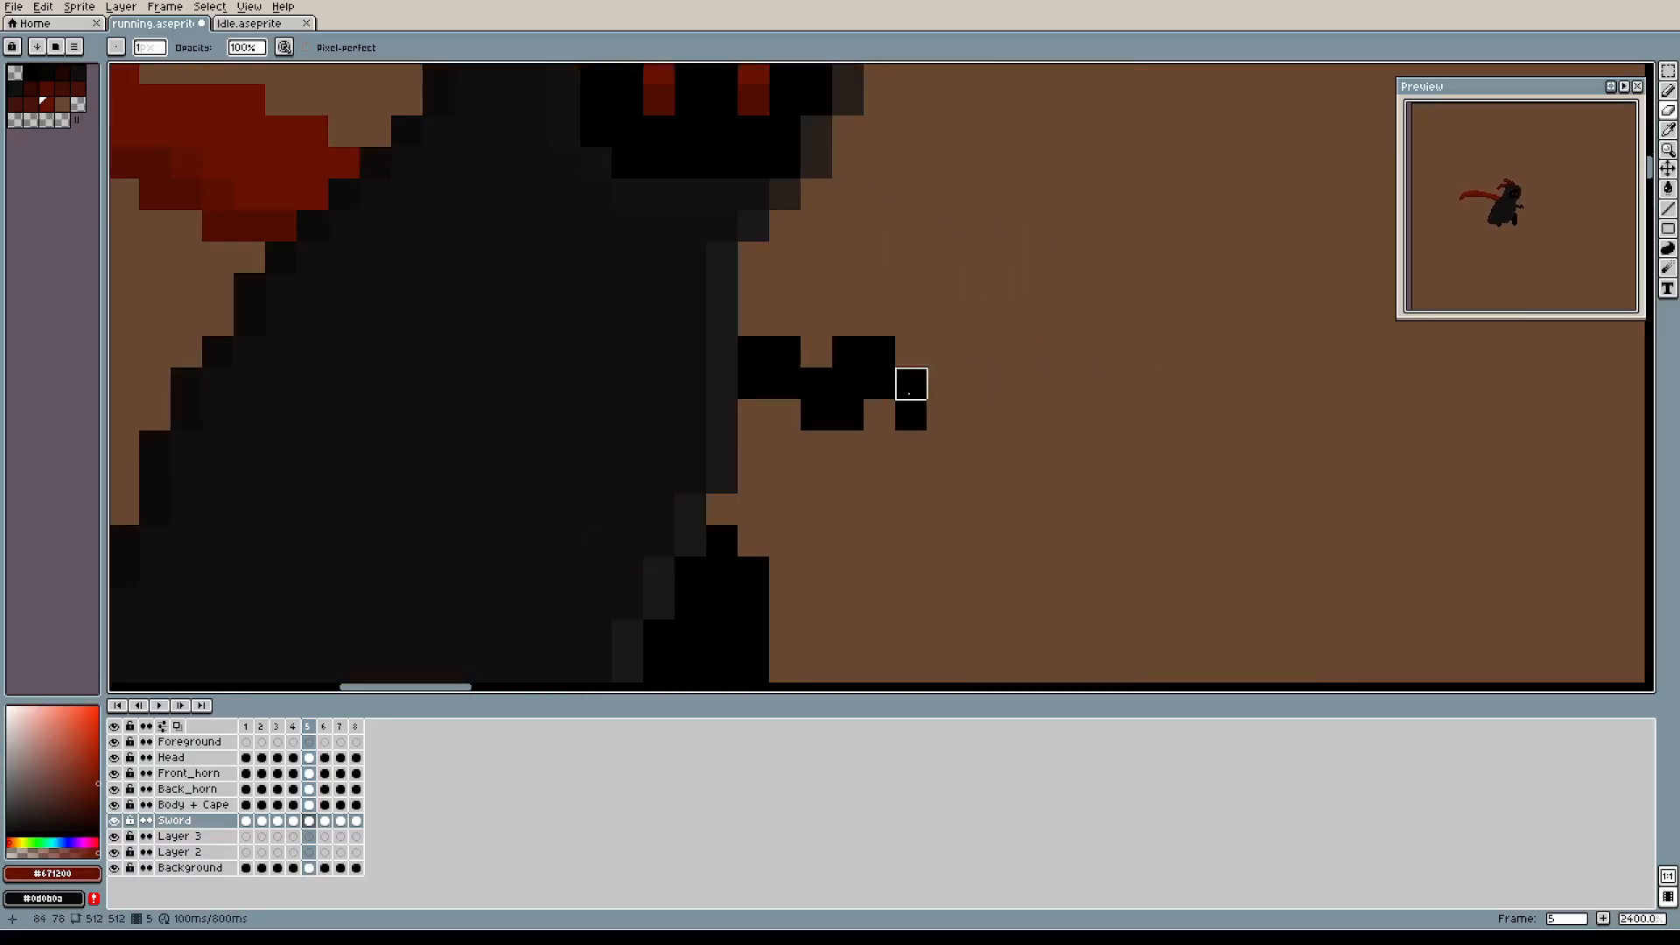
{"action": "left_click", "coordinate": [855, 375], "text": "alt"}
{"action": "key", "text": "b"}
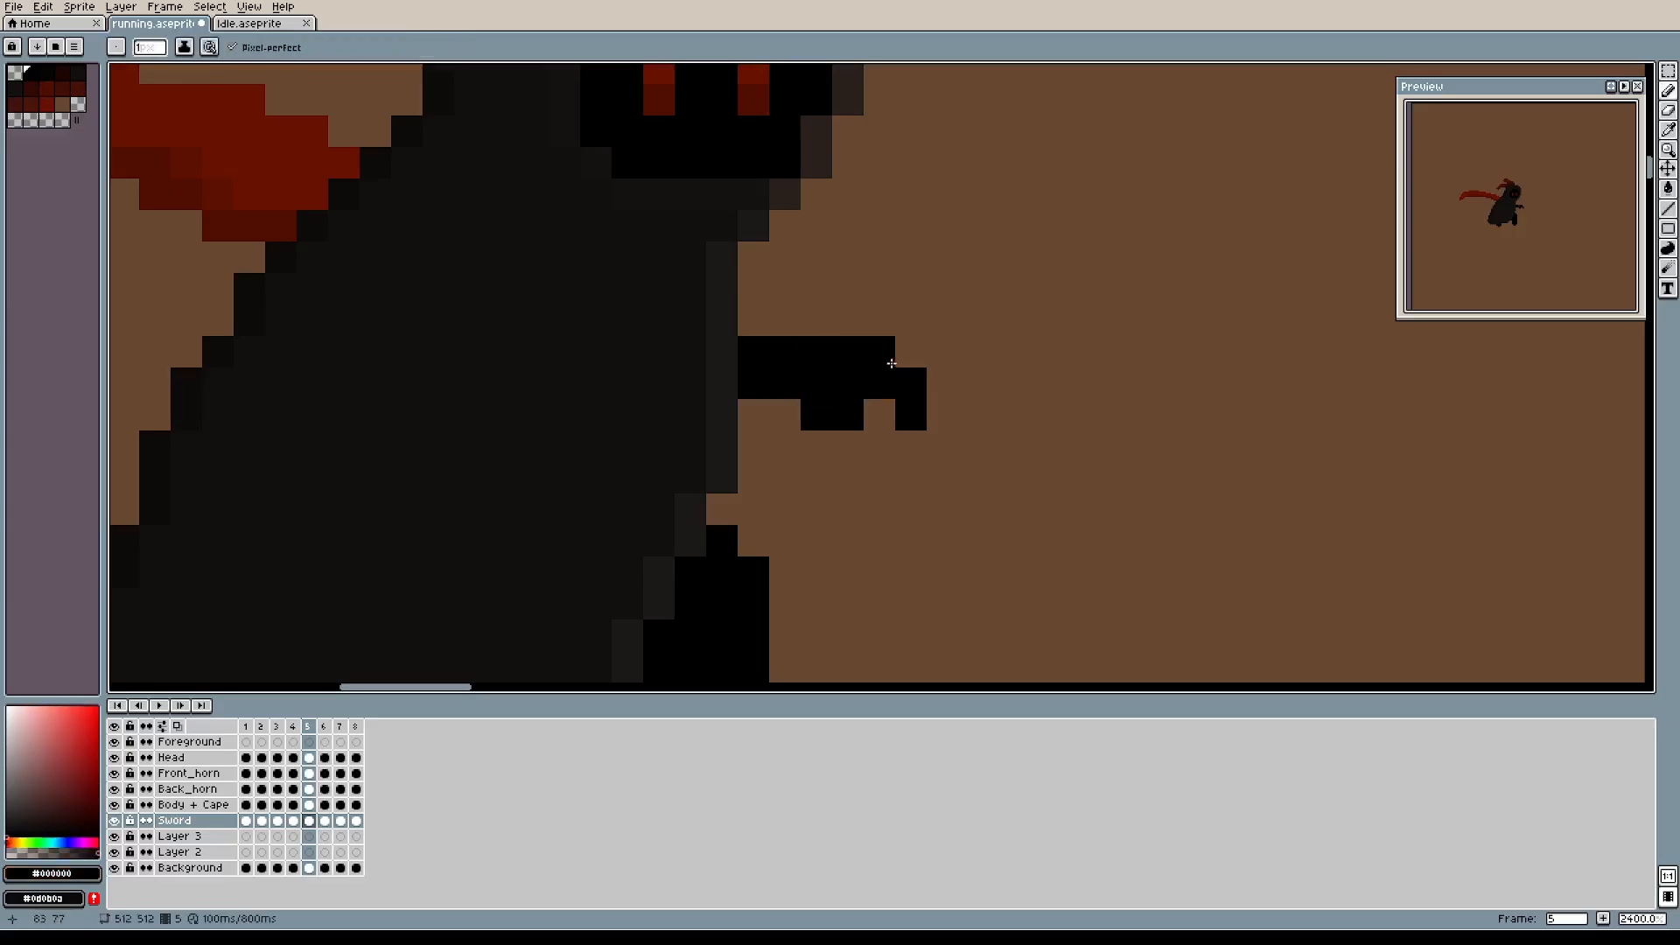
{"action": "left_click", "coordinate": [878, 415]}
{"action": "key", "text": "e"}
{"action": "left_click", "coordinate": [827, 421]}
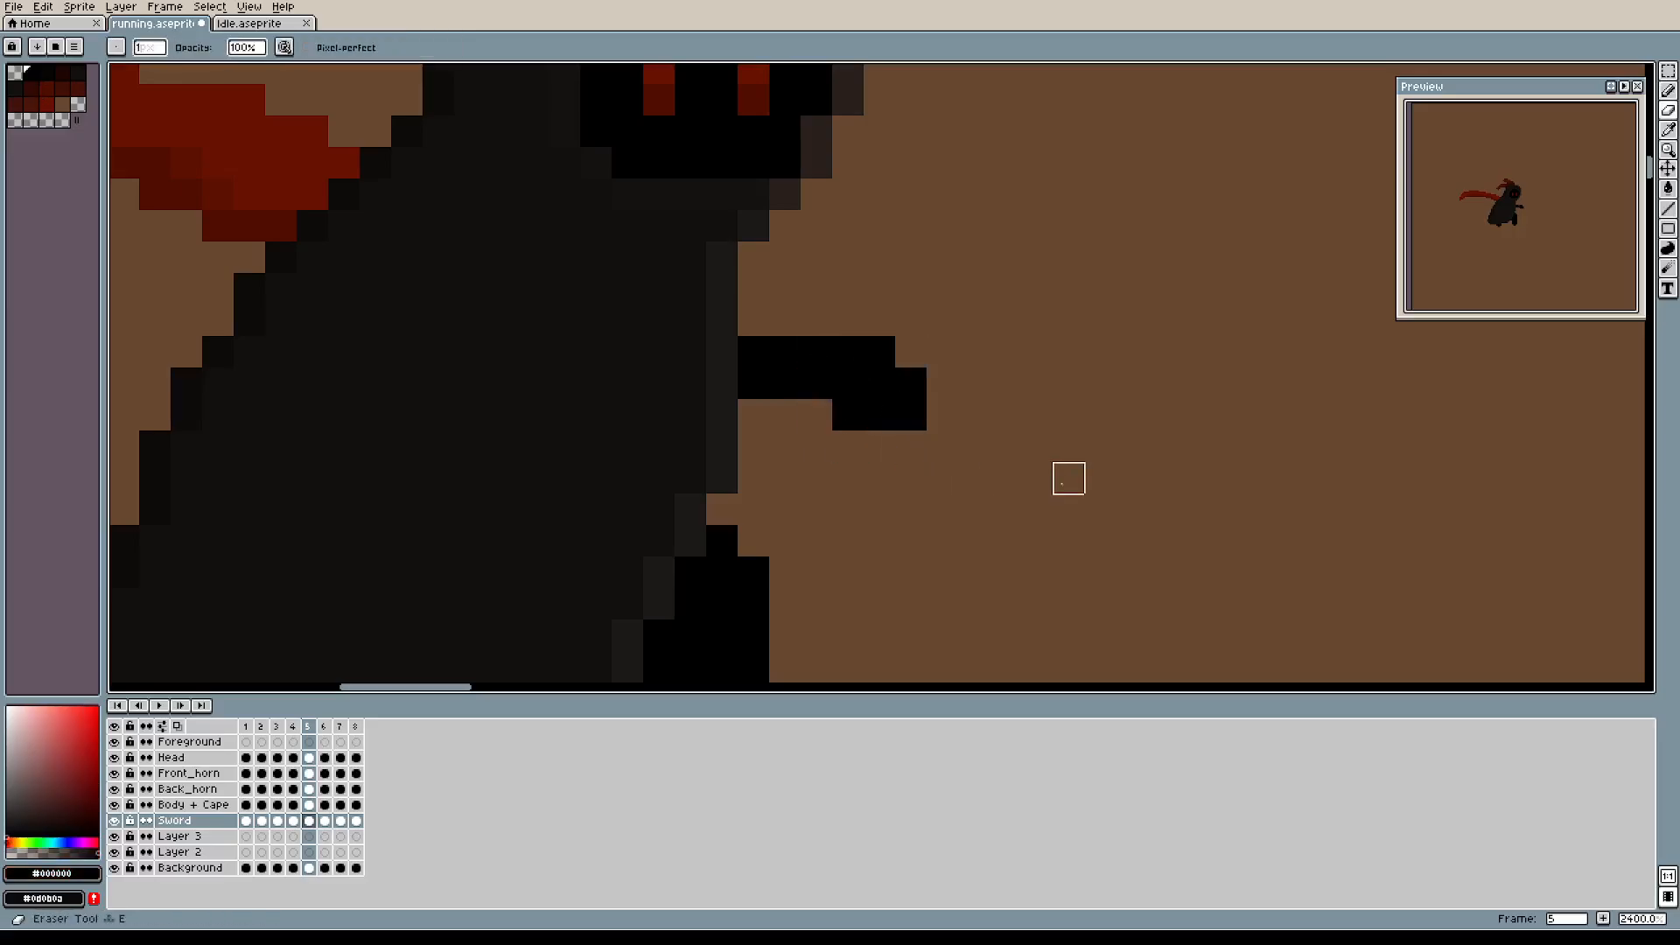
Compare the sword and arm pose across frames 1 to 5.
{"action": "scroll", "coordinate": [1040, 361], "scroll_direction": "down", "scroll_amount": 3}
{"action": "left_click_drag", "start_coordinate": [1088, 259], "coordinate": [1062, 294]}
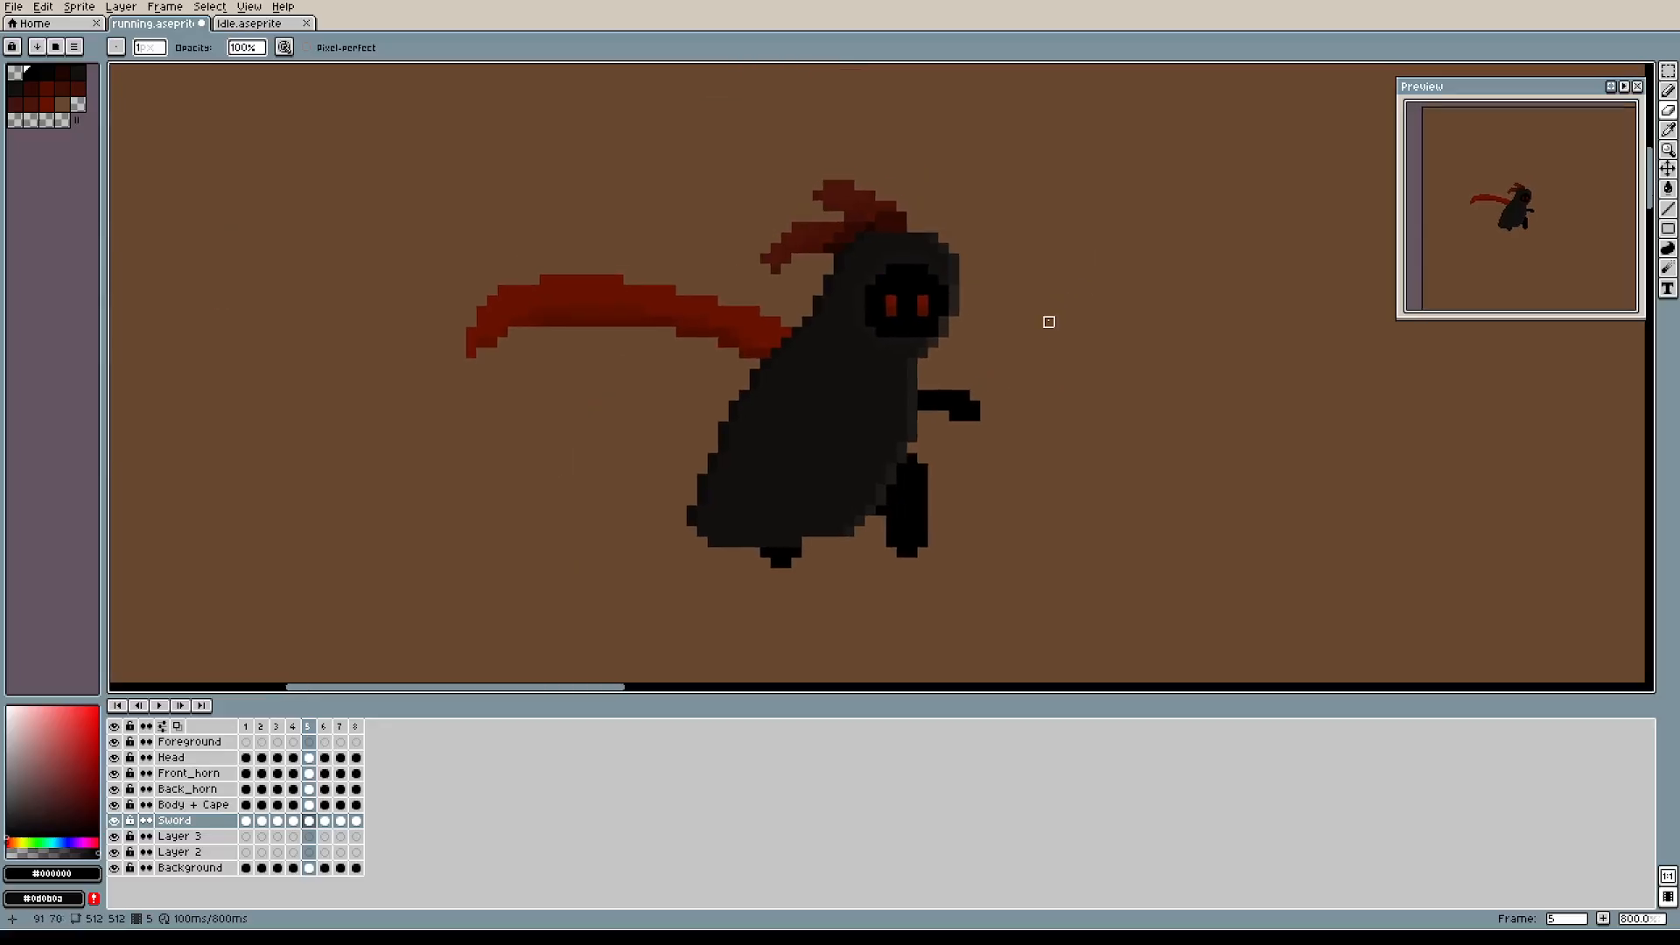
{"action": "left_click", "coordinate": [292, 727]}
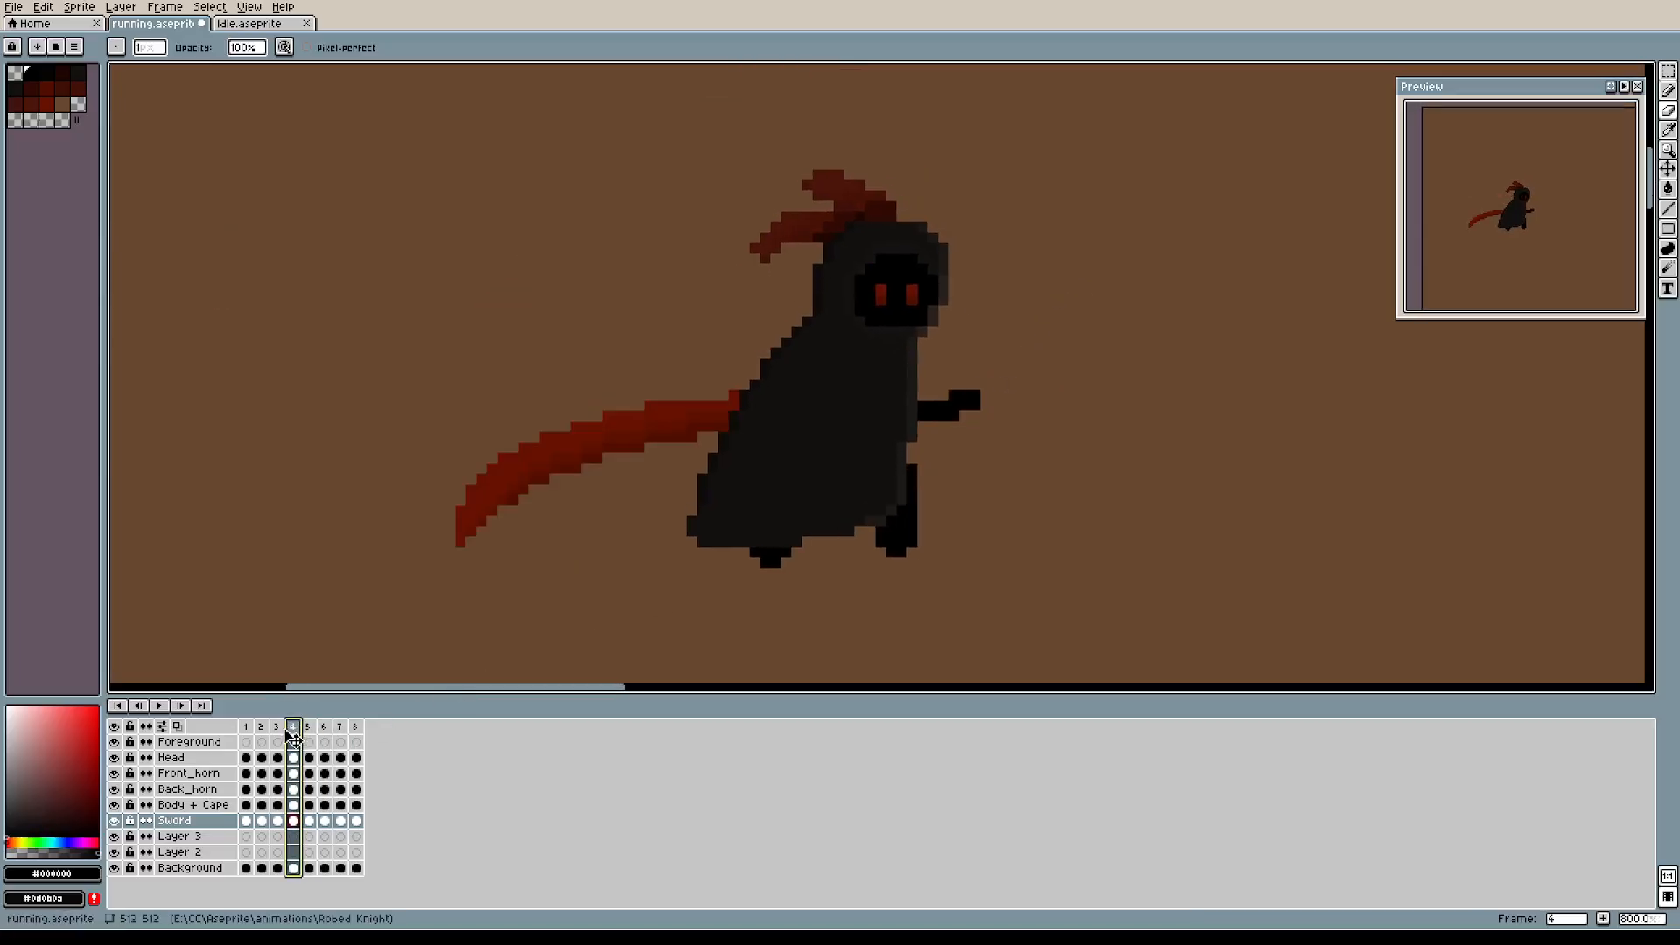
{"action": "left_click", "coordinate": [248, 728]}
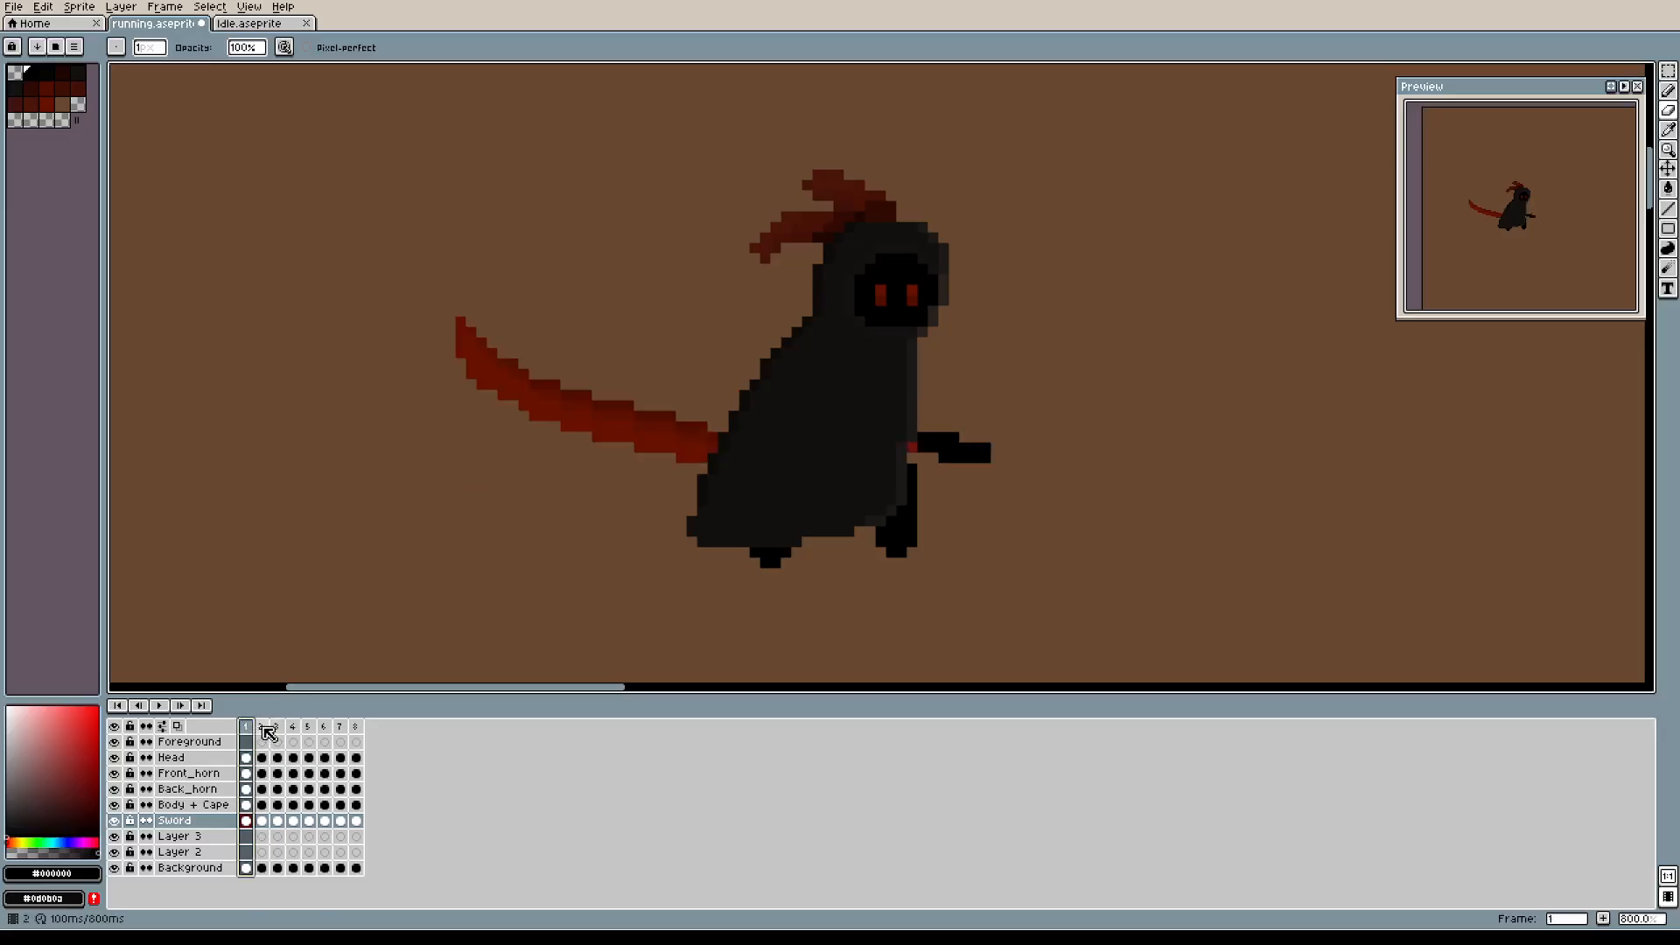
{"action": "left_click", "coordinate": [261, 728]}
{"action": "left_click", "coordinate": [277, 729]}
{"action": "left_click", "coordinate": [292, 728]}
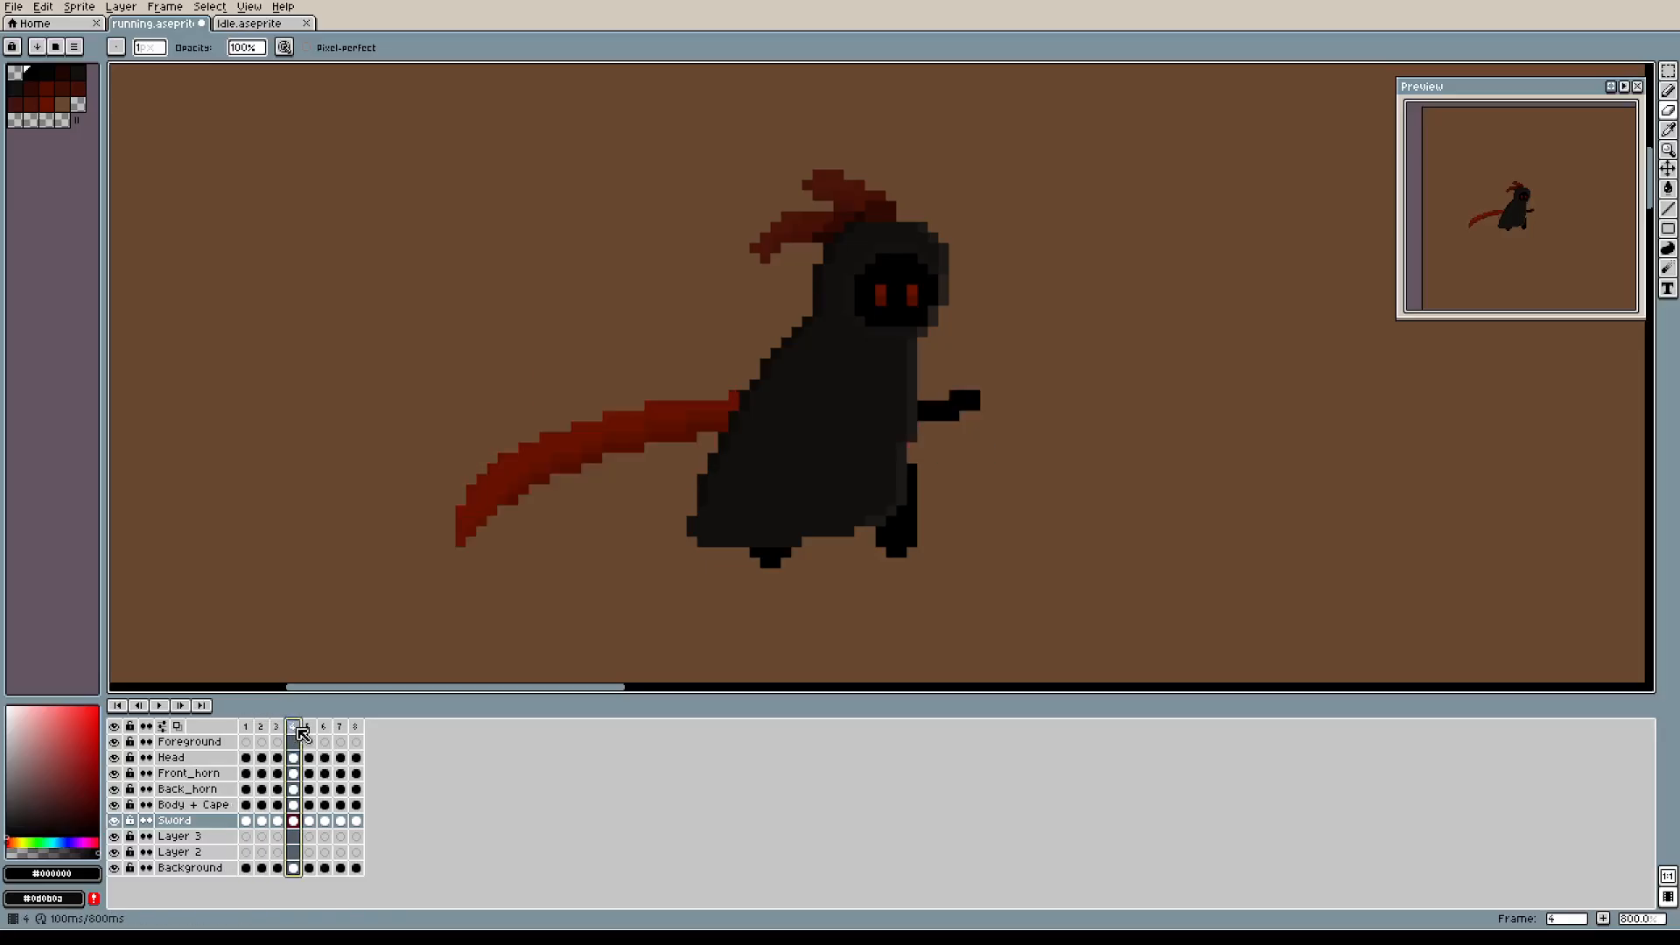
{"action": "left_click", "coordinate": [313, 728]}
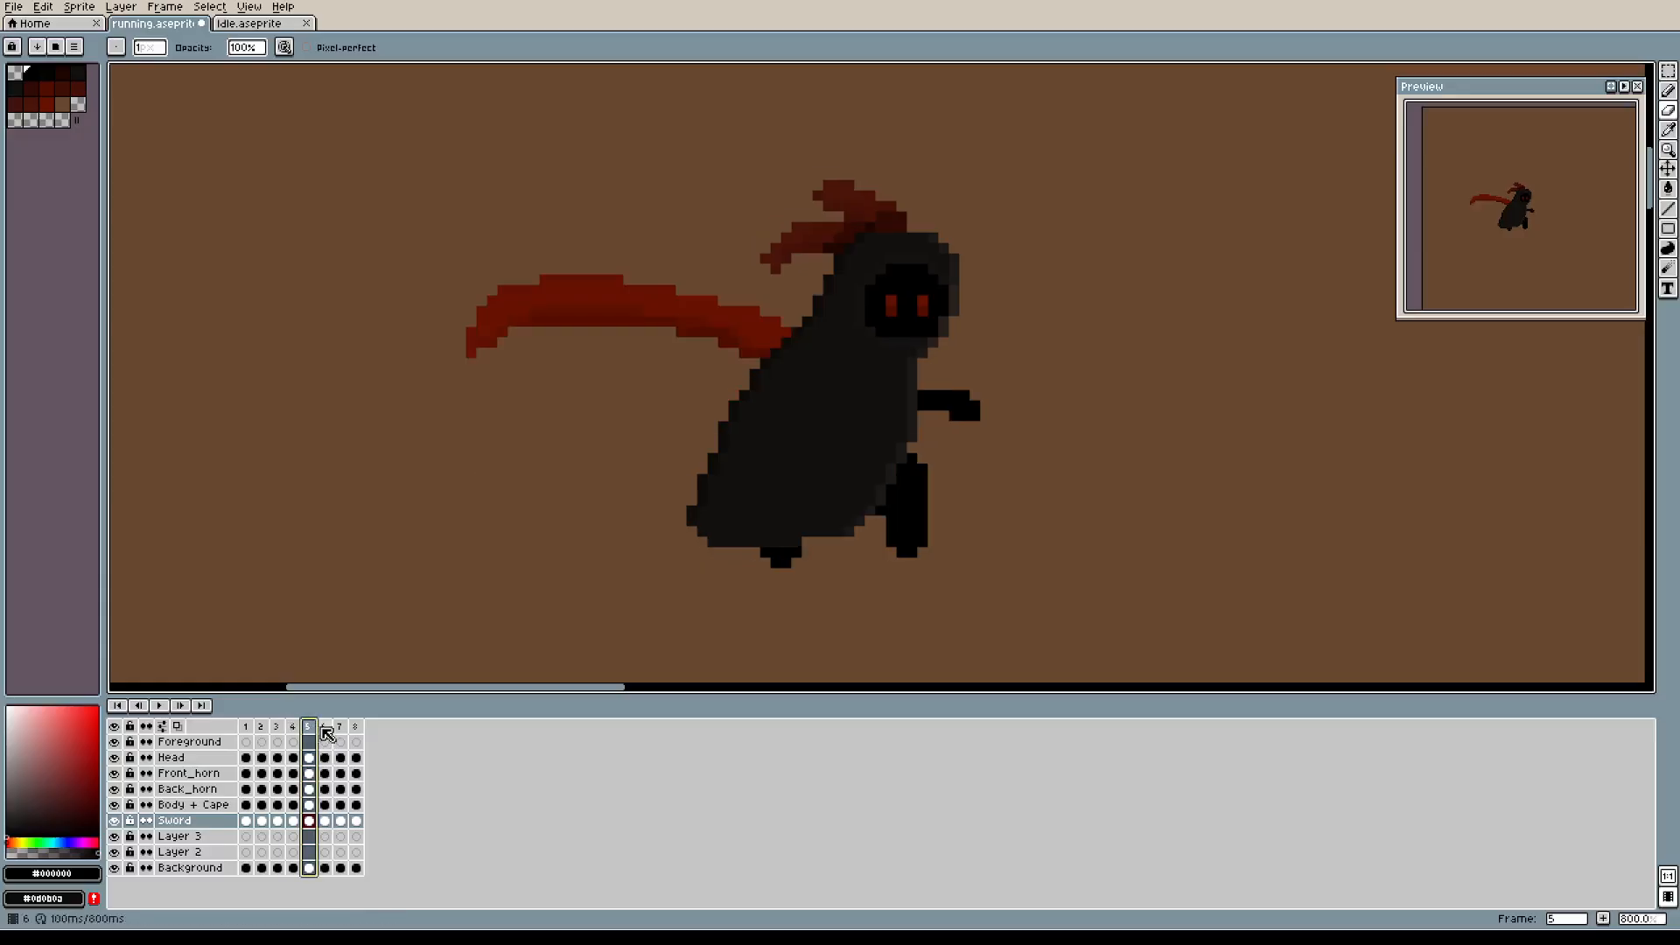
Slope frame 5's forearm downward by adding black pixels above its robe end and clearing those beneath.
{"action": "scroll", "coordinate": [975, 416], "scroll_direction": "up", "scroll_amount": 3}
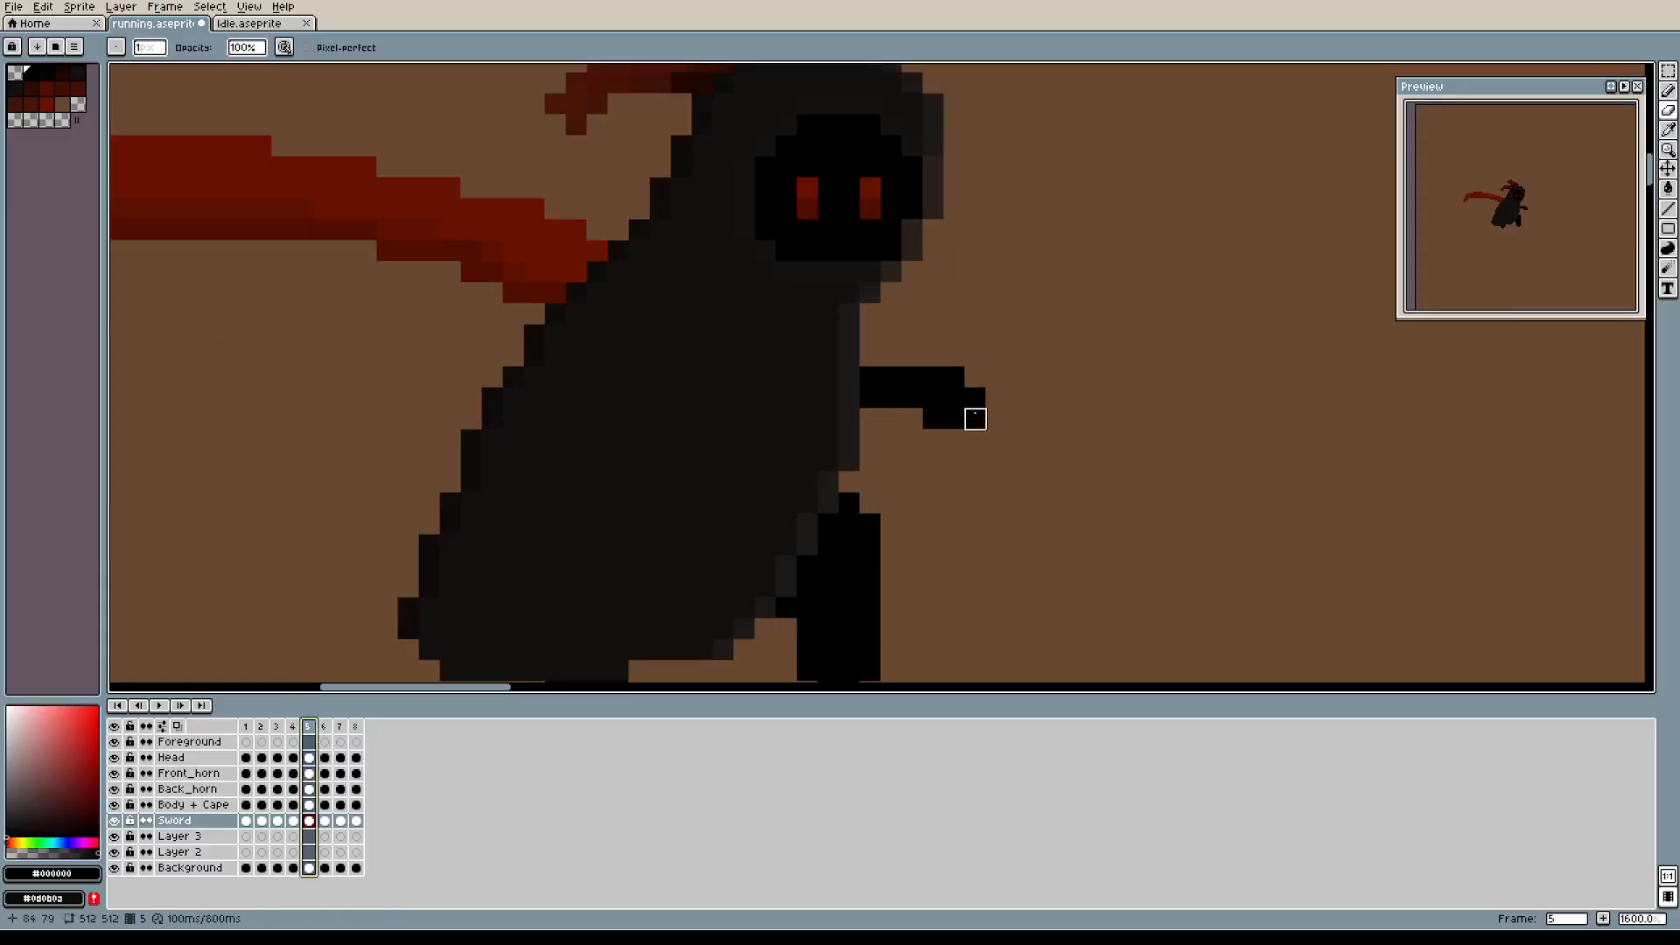
{"action": "key", "text": "b"}
{"action": "left_click_drag", "start_coordinate": [871, 357], "coordinate": [912, 358]}
{"action": "left_click", "coordinate": [1082, 425]}
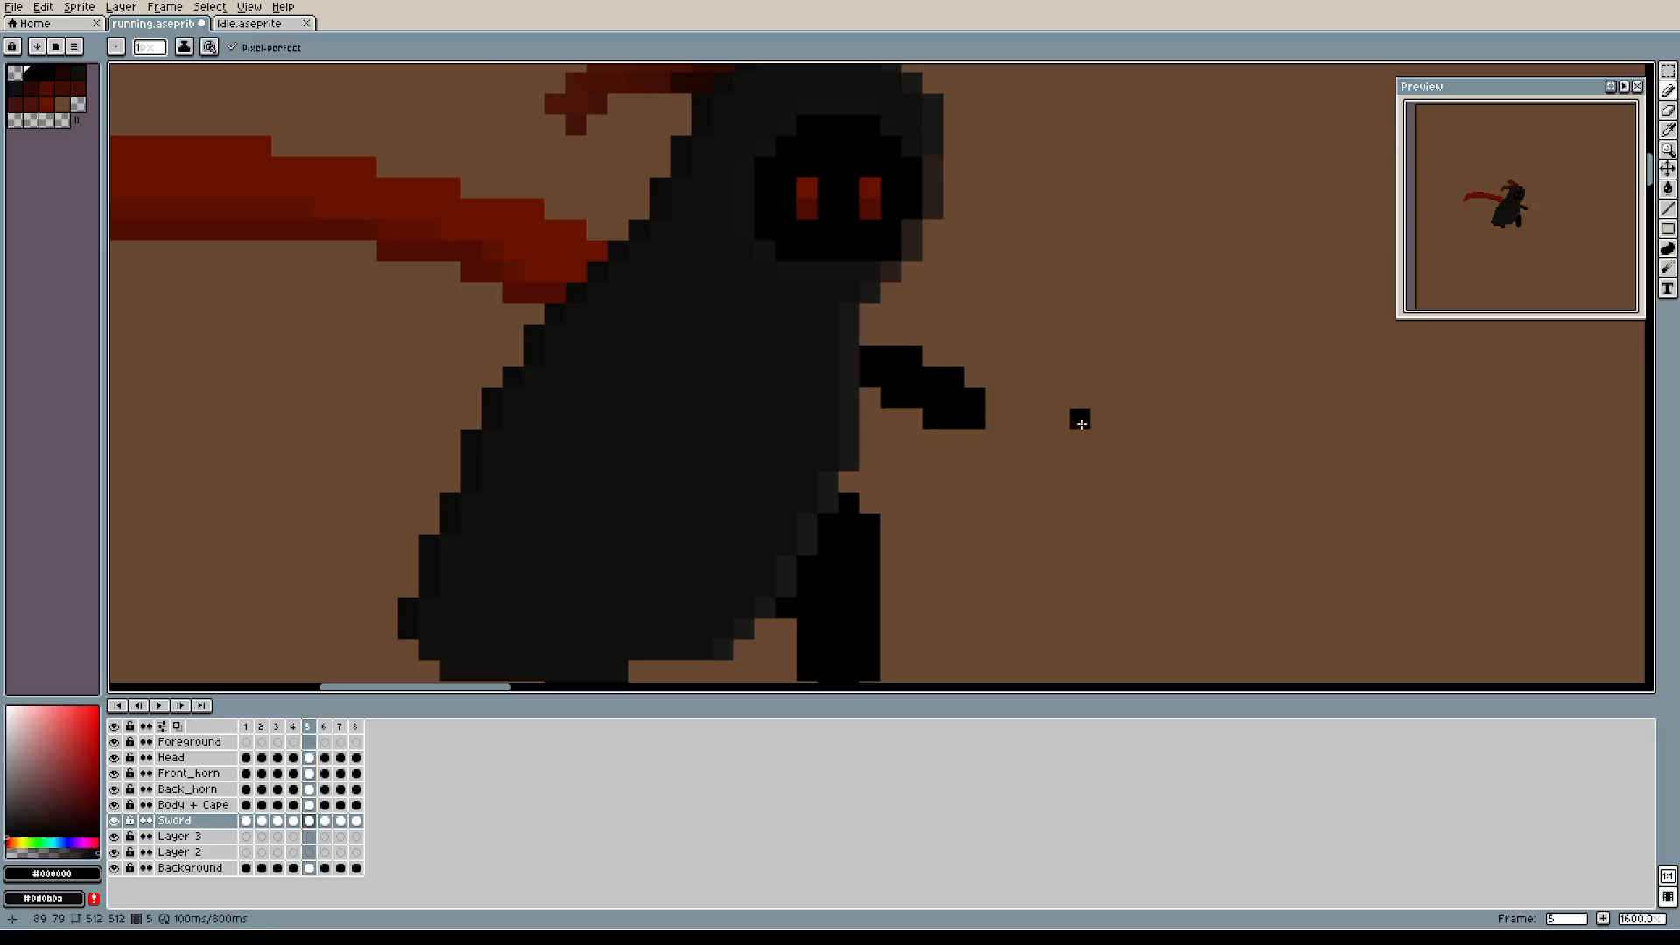
{"action": "scroll", "coordinate": [1082, 424], "scroll_direction": "down", "scroll_amount": 3}
{"action": "scroll", "coordinate": [1050, 411], "scroll_direction": "up", "scroll_amount": 3}
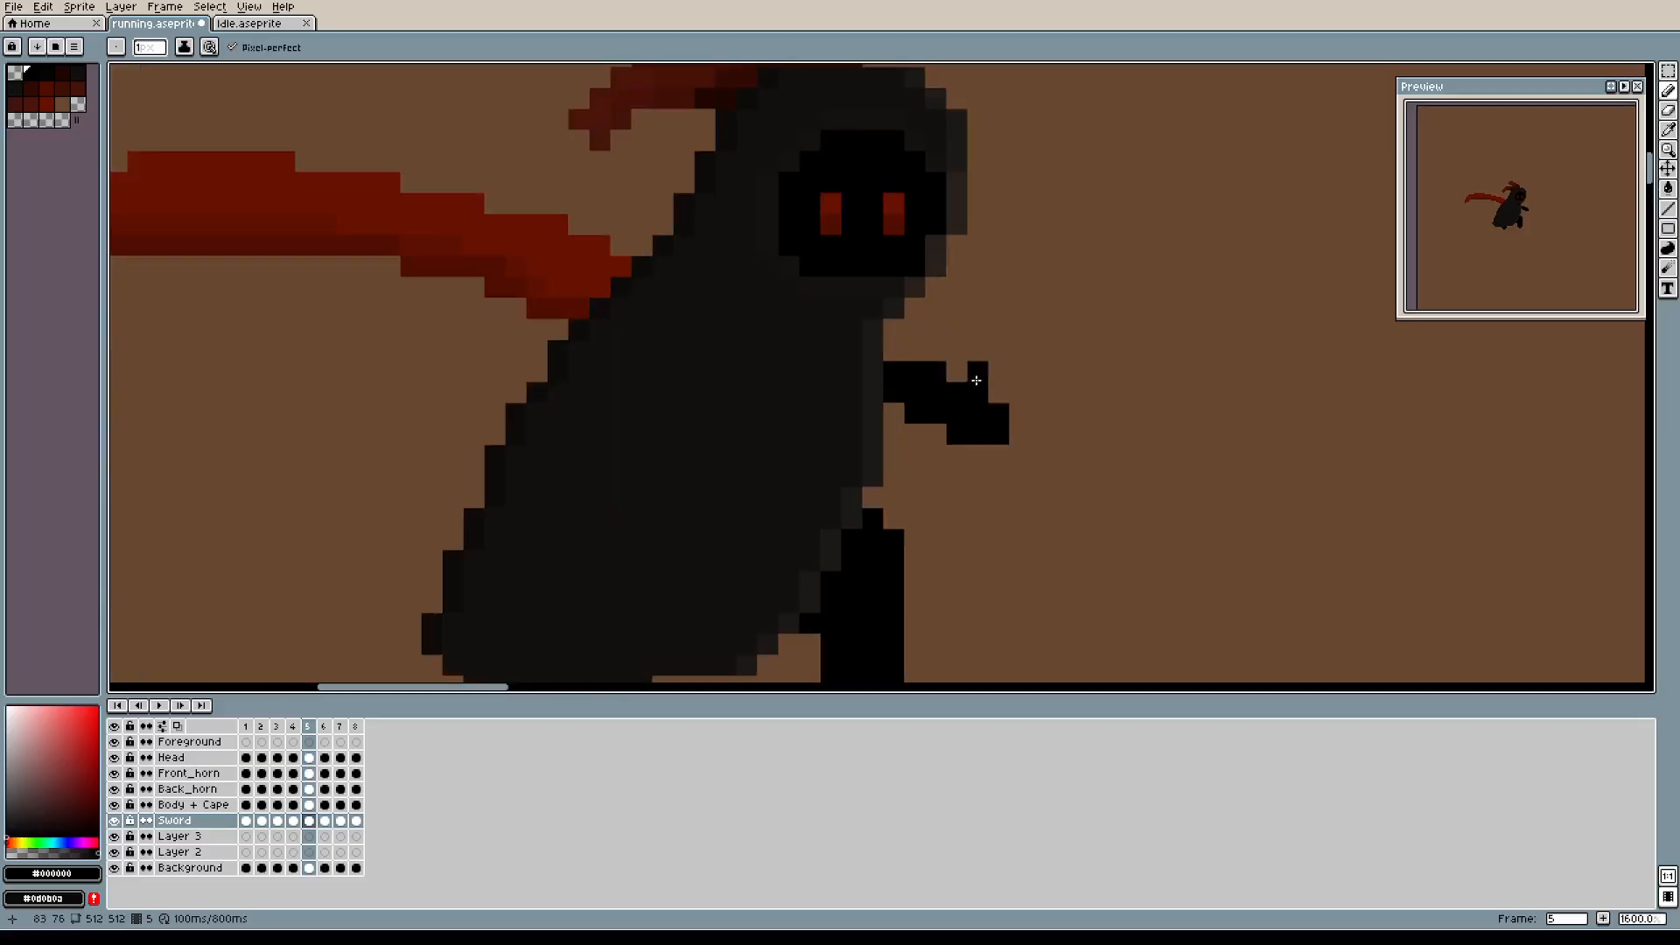
Select the forearm in frame 5 and move it down by one pixel.
{"action": "key", "text": "m"}
{"action": "left_click_drag", "start_coordinate": [1055, 316], "coordinate": [881, 469]}
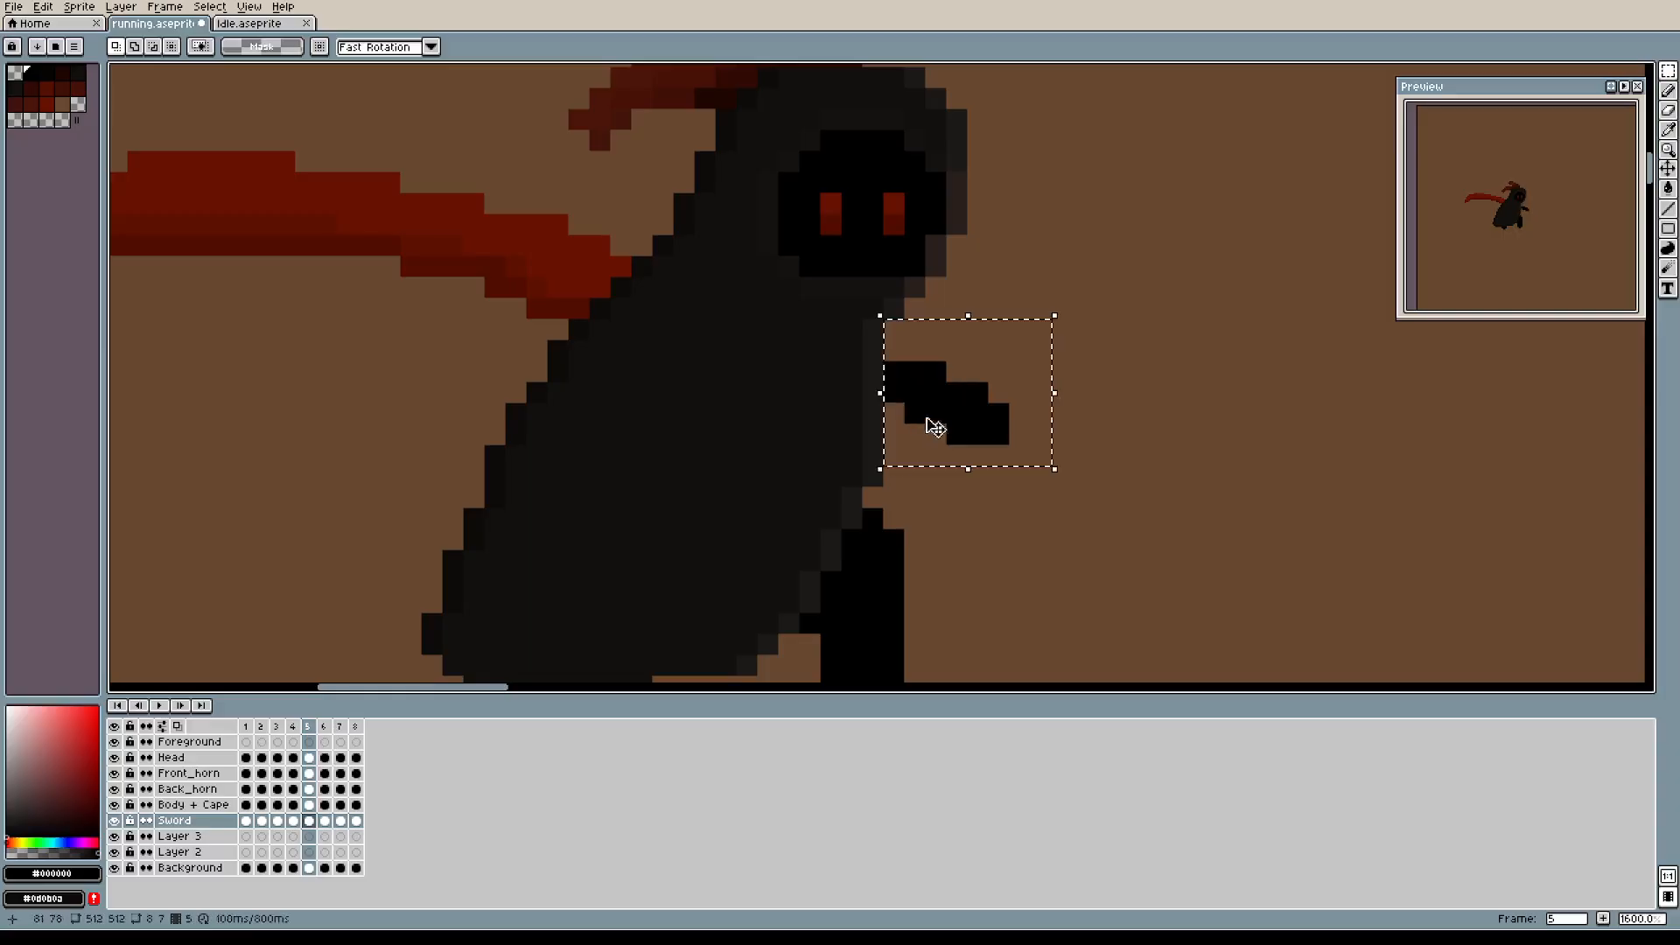
{"action": "left_click", "coordinate": [945, 400]}
{"action": "left_click_drag", "start_coordinate": [937, 401], "coordinate": [939, 423]}
{"action": "left_click", "coordinate": [1146, 411]}
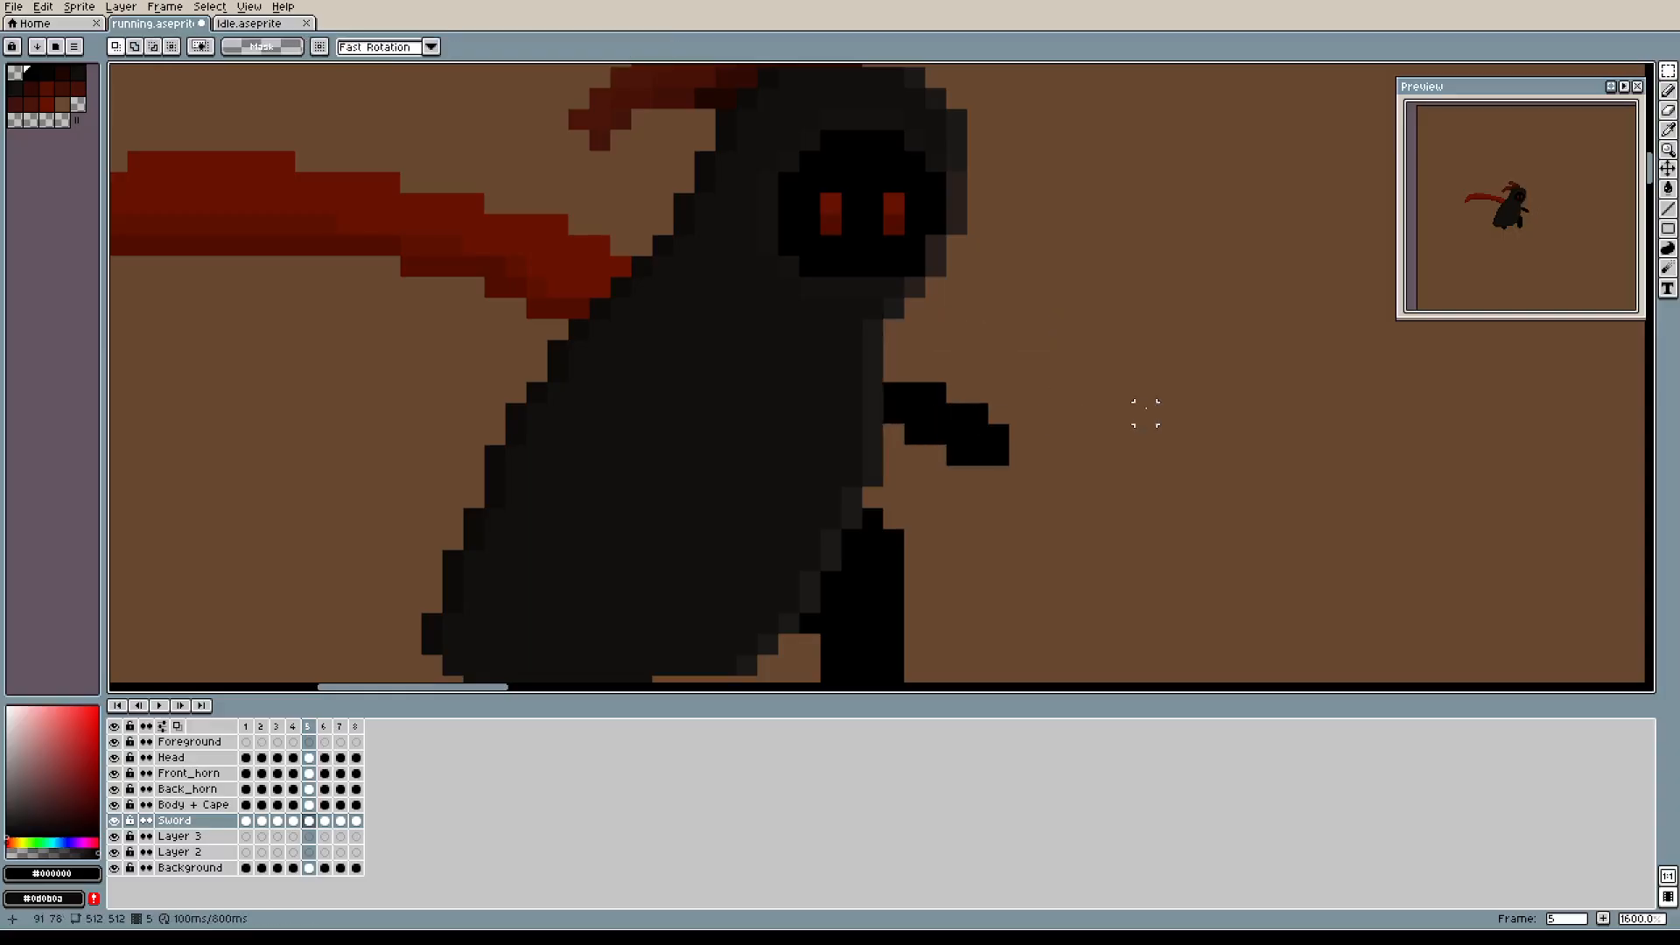
{"action": "scroll", "coordinate": [1145, 410], "scroll_direction": "down", "scroll_amount": 3}
{"action": "left_click_drag", "start_coordinate": [1130, 419], "coordinate": [1044, 449]}
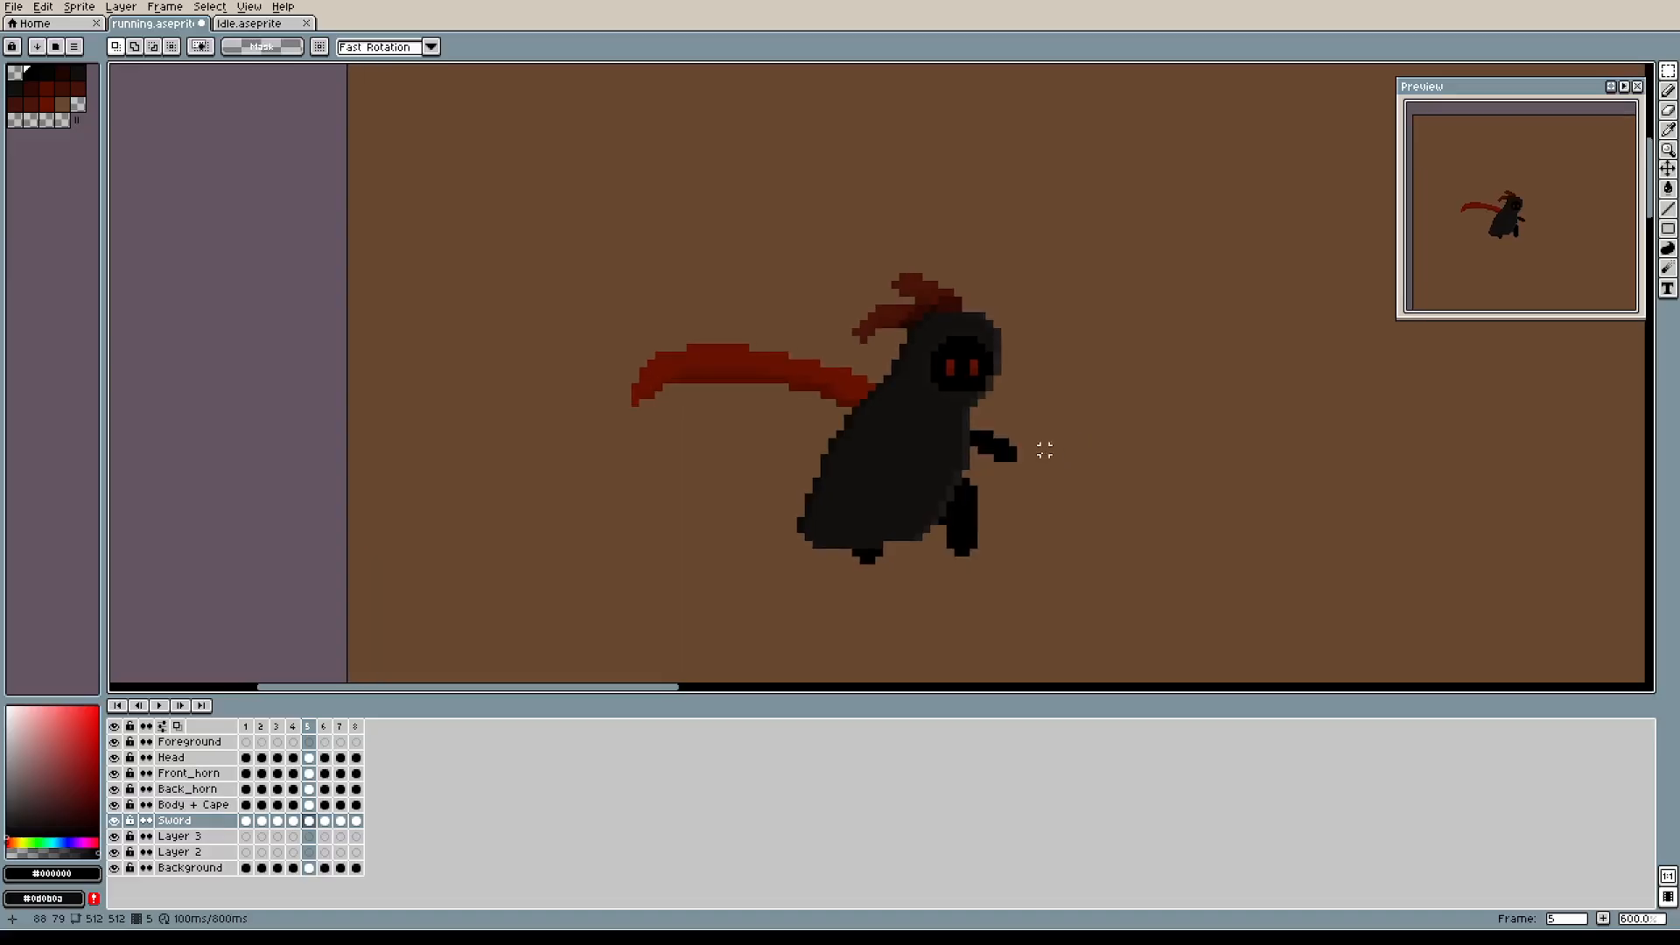
Select the whole sword and arm in frame 5 and move them up by one pixel.
{"action": "left_click_drag", "start_coordinate": [567, 294], "coordinate": [1116, 517]}
{"action": "left_click", "coordinate": [913, 440]}
{"action": "key", "text": "Up"}
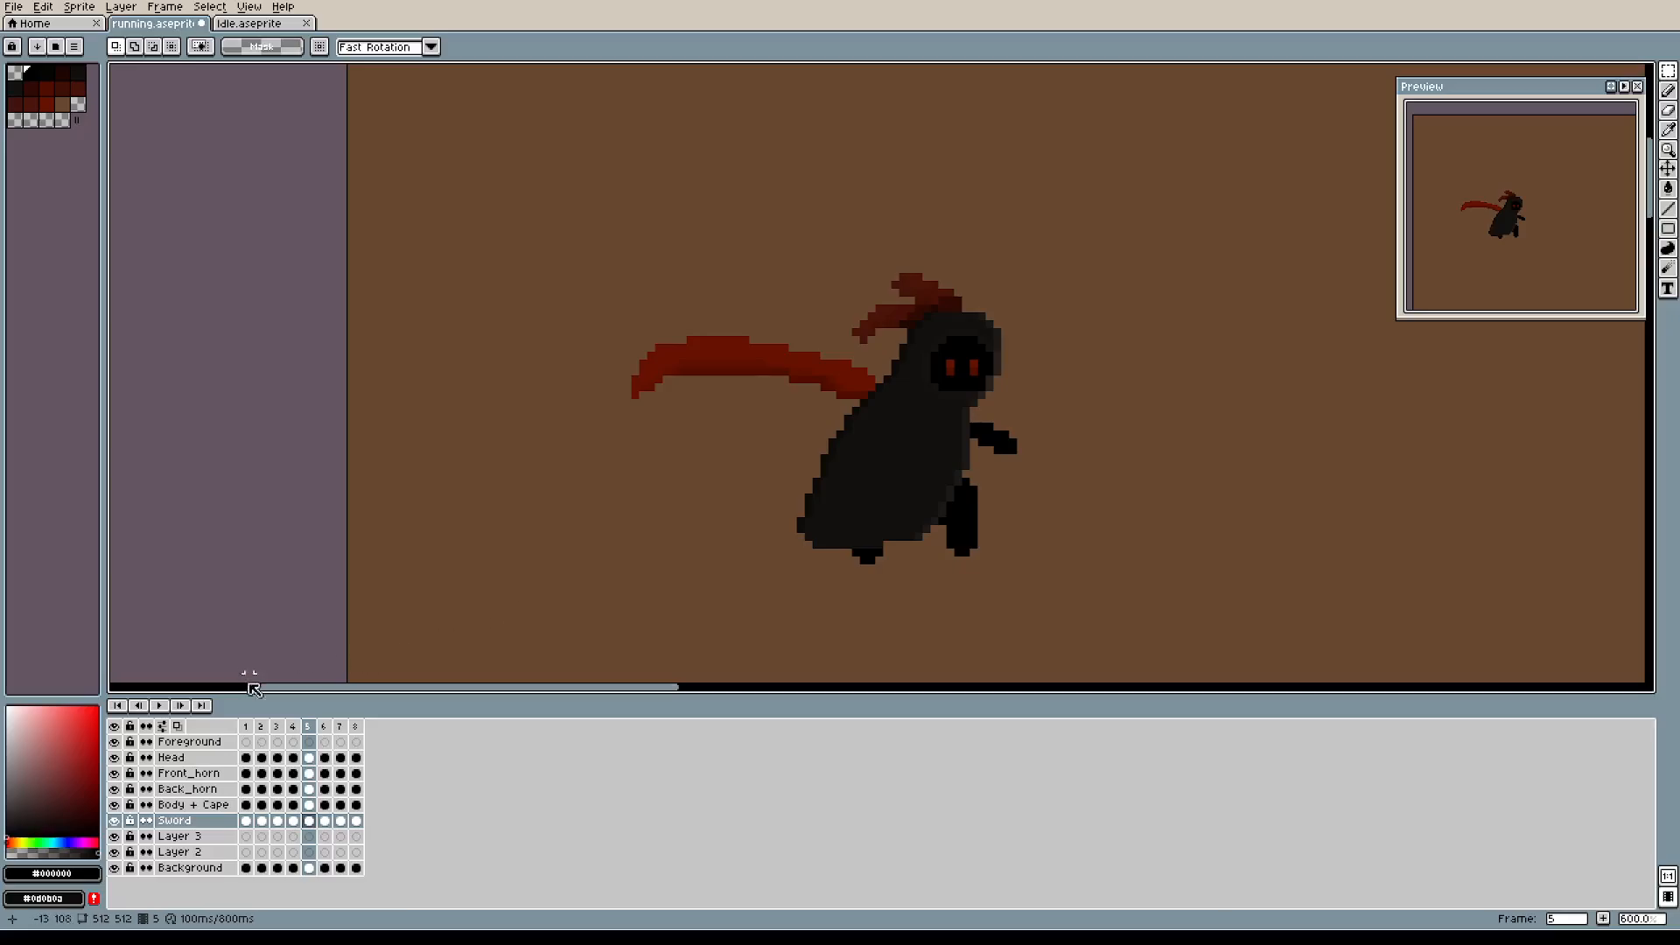
Compare frames 4 and 5 repeatedly to examine how the sword and arm move between them.
{"action": "left_click", "coordinate": [296, 727]}
{"action": "left_click", "coordinate": [309, 727]}
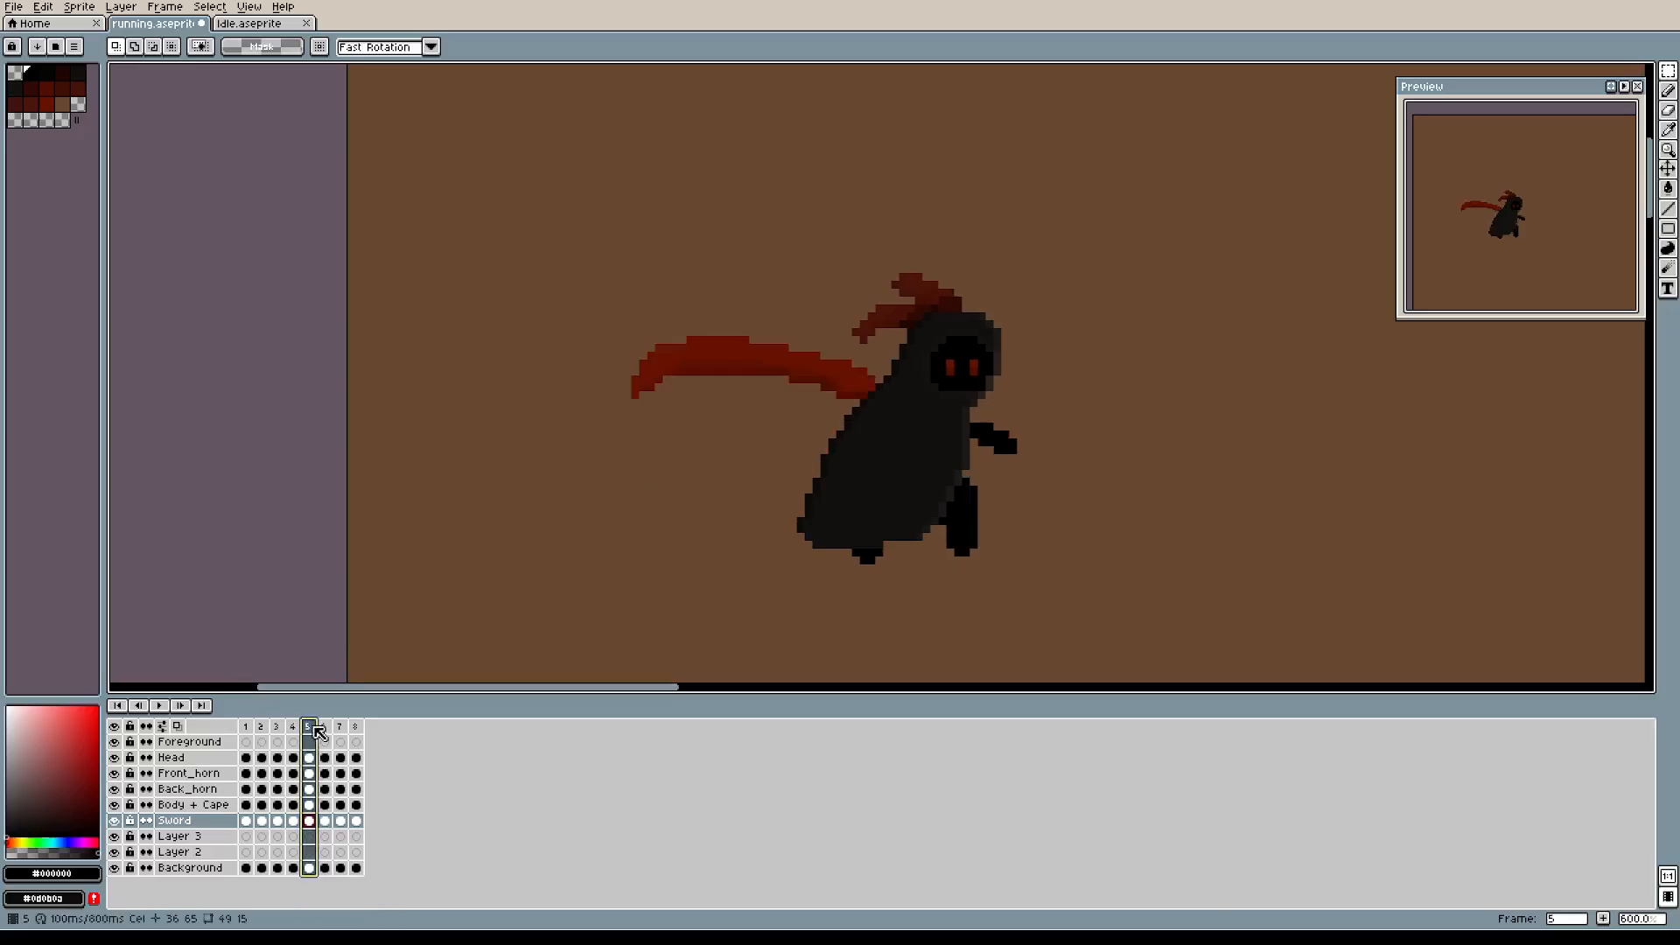
{"action": "left_click", "coordinate": [294, 728]}
{"action": "left_click", "coordinate": [309, 728]}
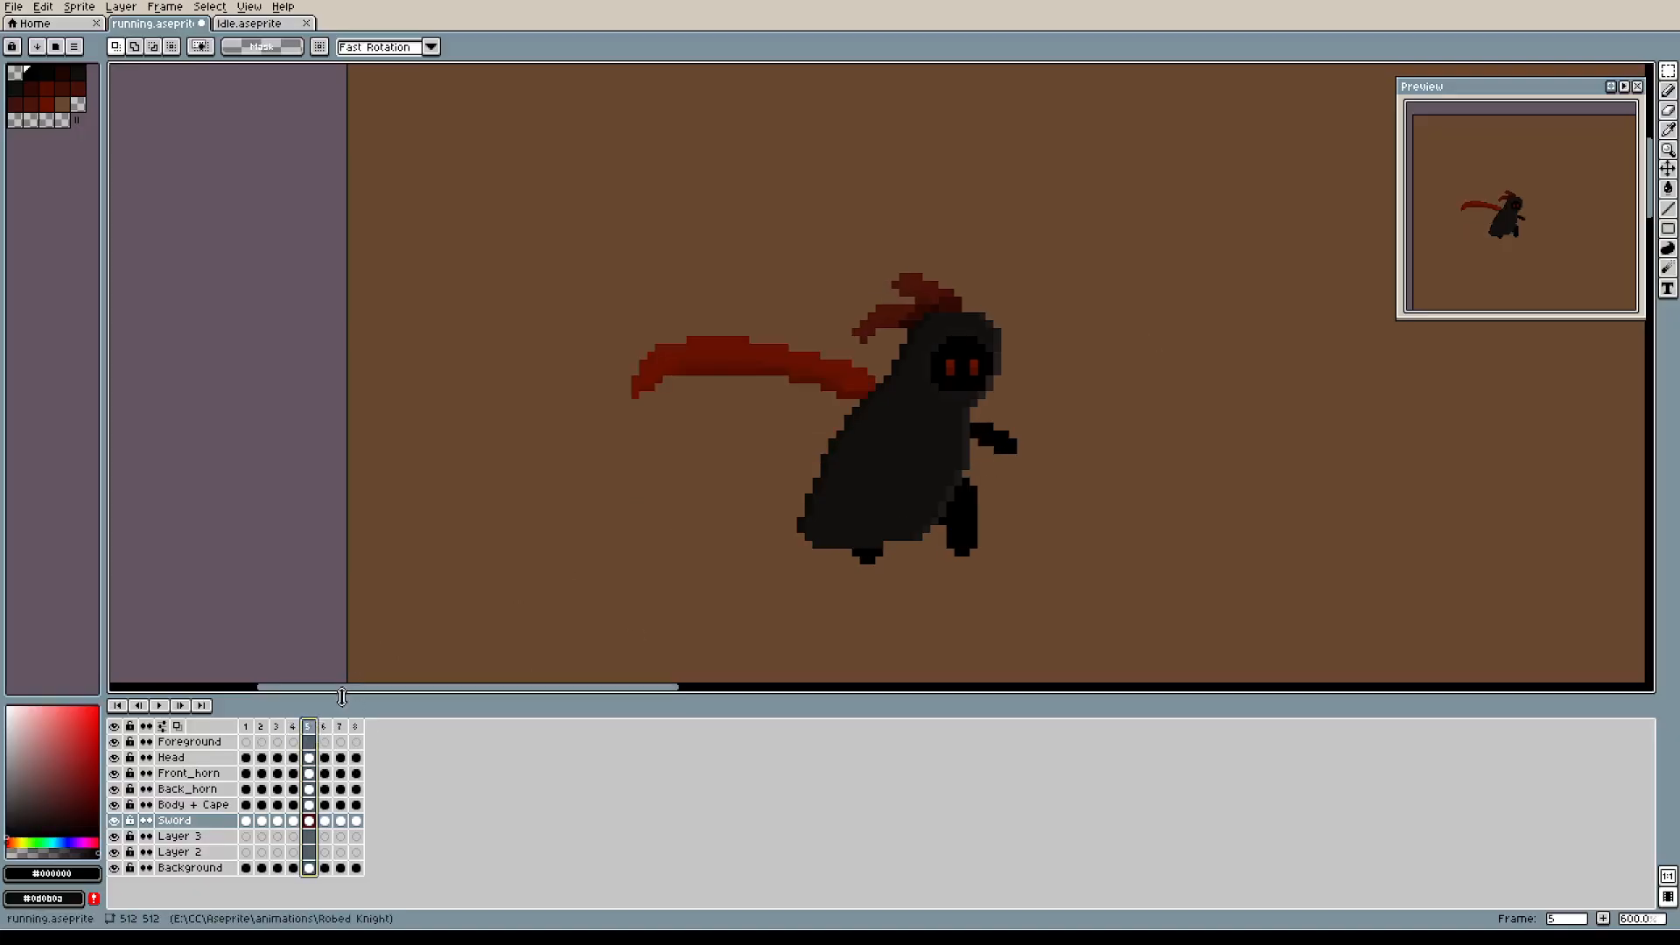
{"action": "left_click", "coordinate": [293, 727]}
{"action": "left_click", "coordinate": [310, 727]}
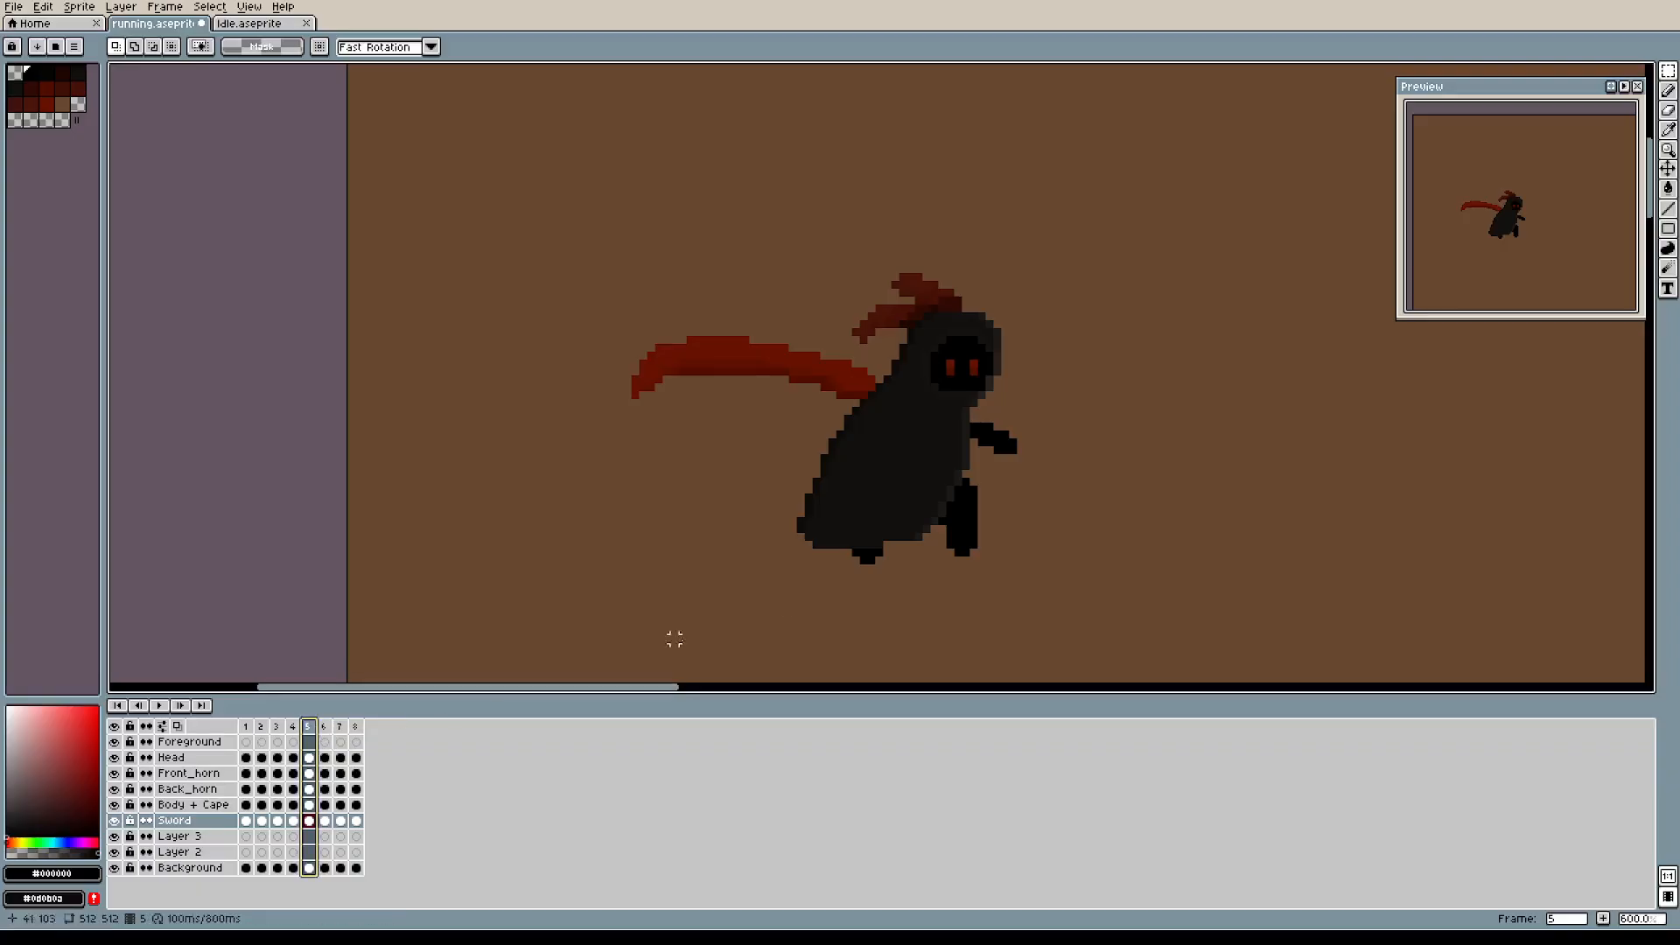
{"action": "left_click_drag", "start_coordinate": [1163, 348], "coordinate": [1047, 356]}
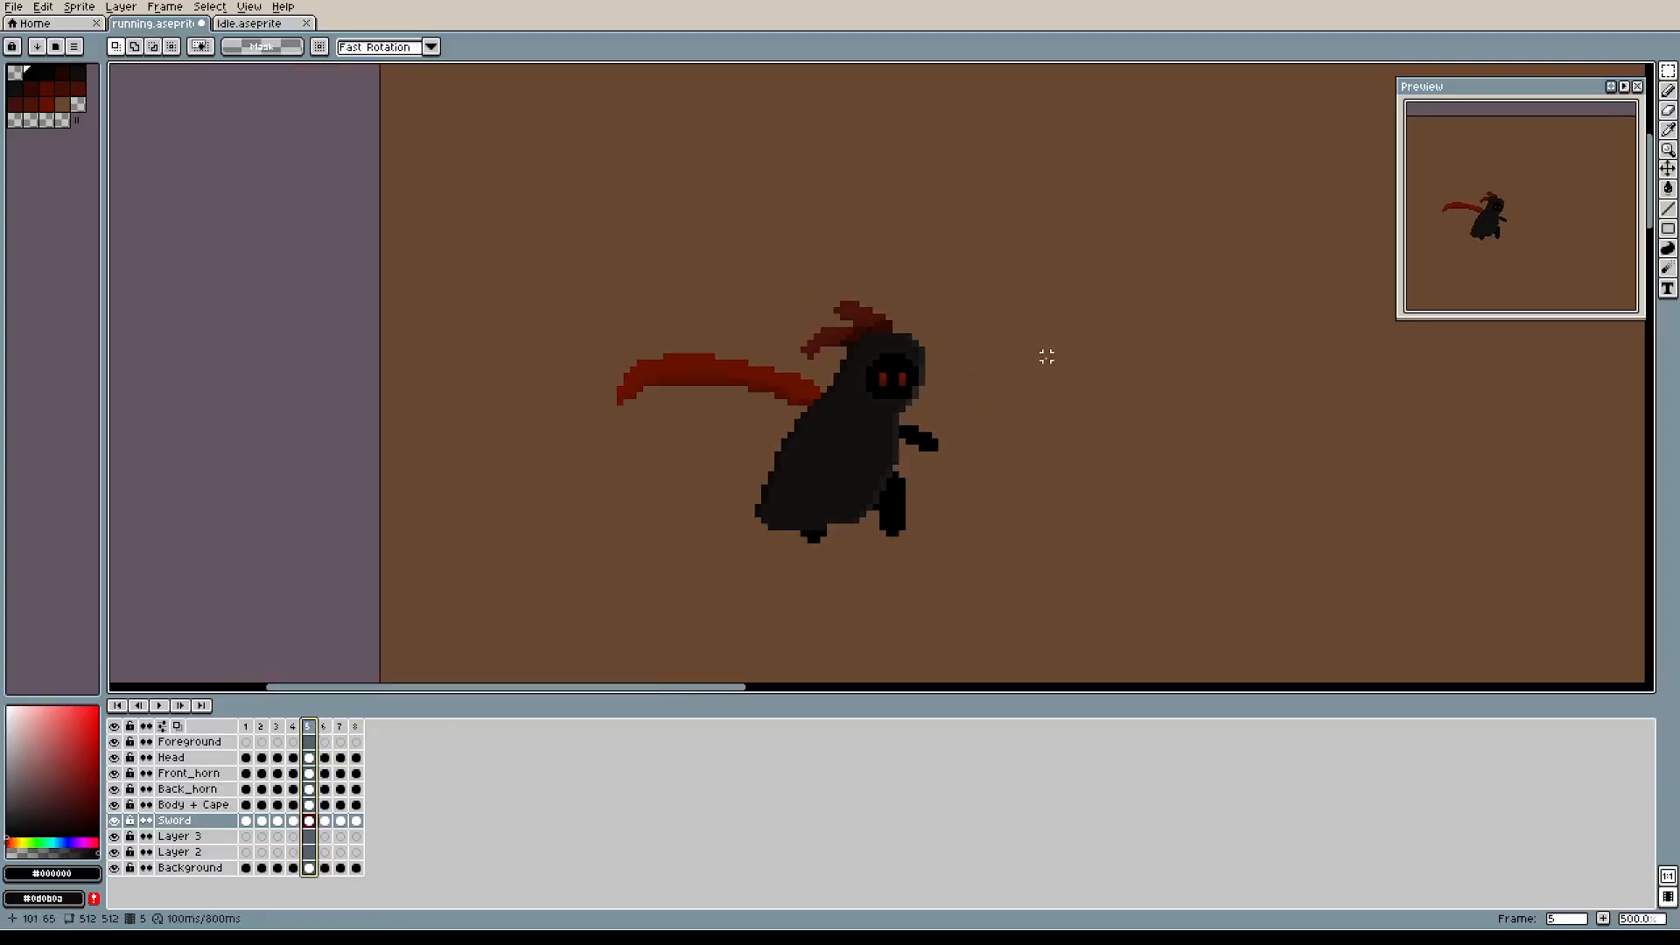
{"action": "scroll", "coordinate": [1048, 356], "scroll_direction": "up", "scroll_amount": 1}
{"action": "left_click_drag", "start_coordinate": [1026, 433], "coordinate": [1069, 332]}
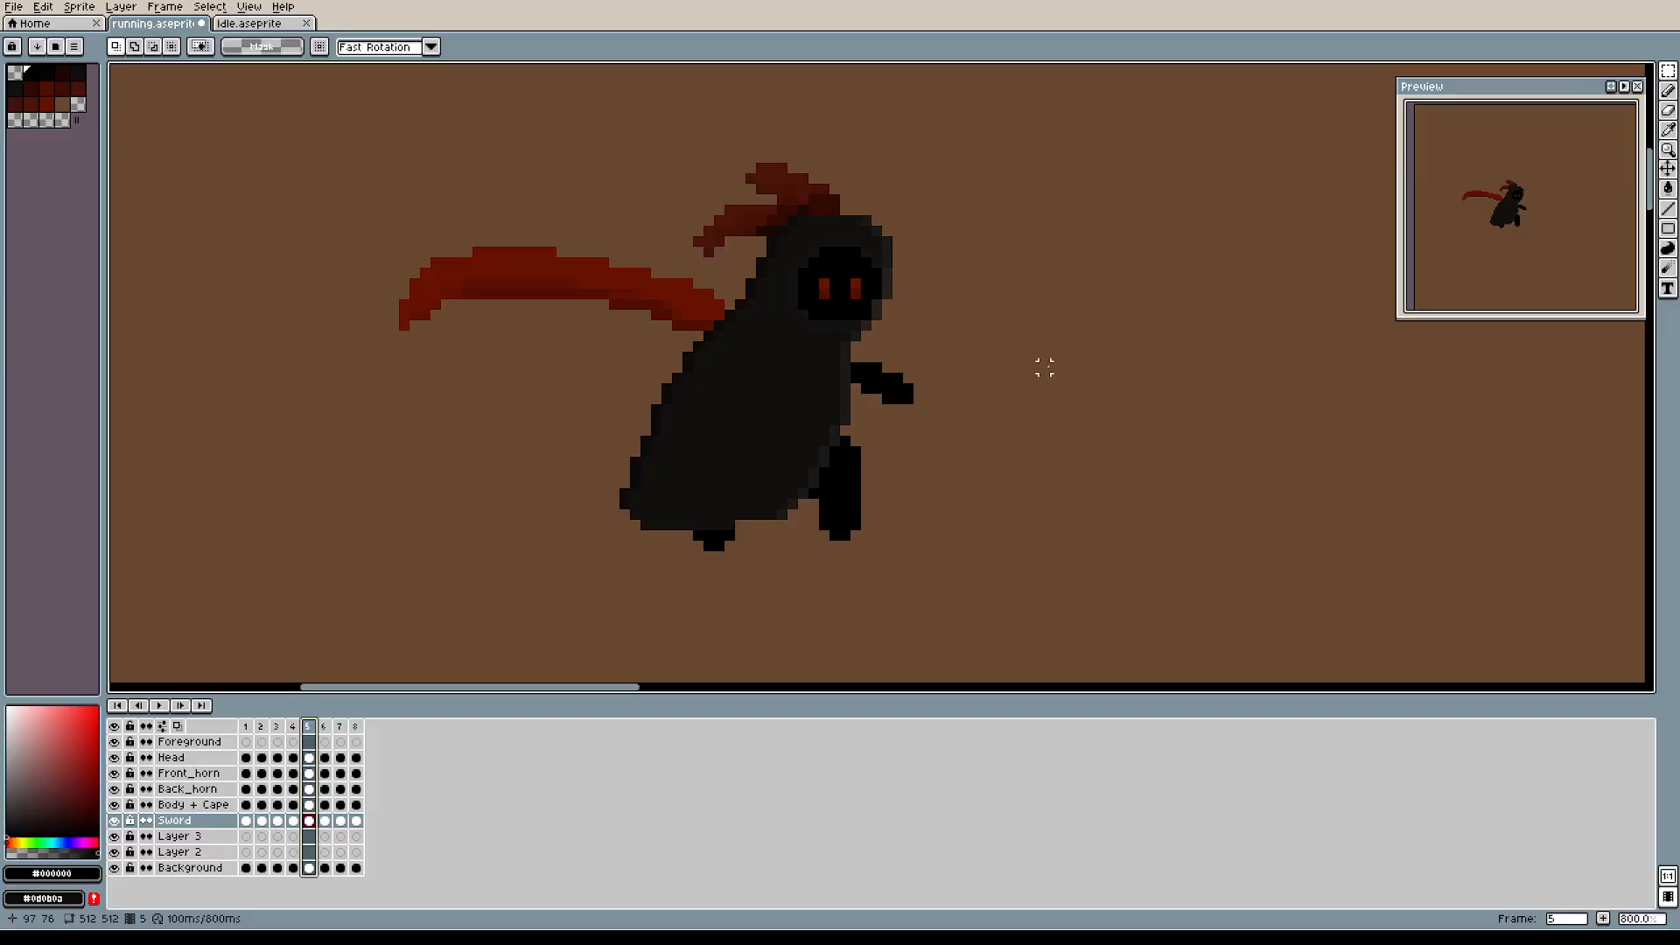
Add a new frame 6 copied from frame 5 and compare its sword pose with frame 7.
{"action": "key", "text": "alt+n"}
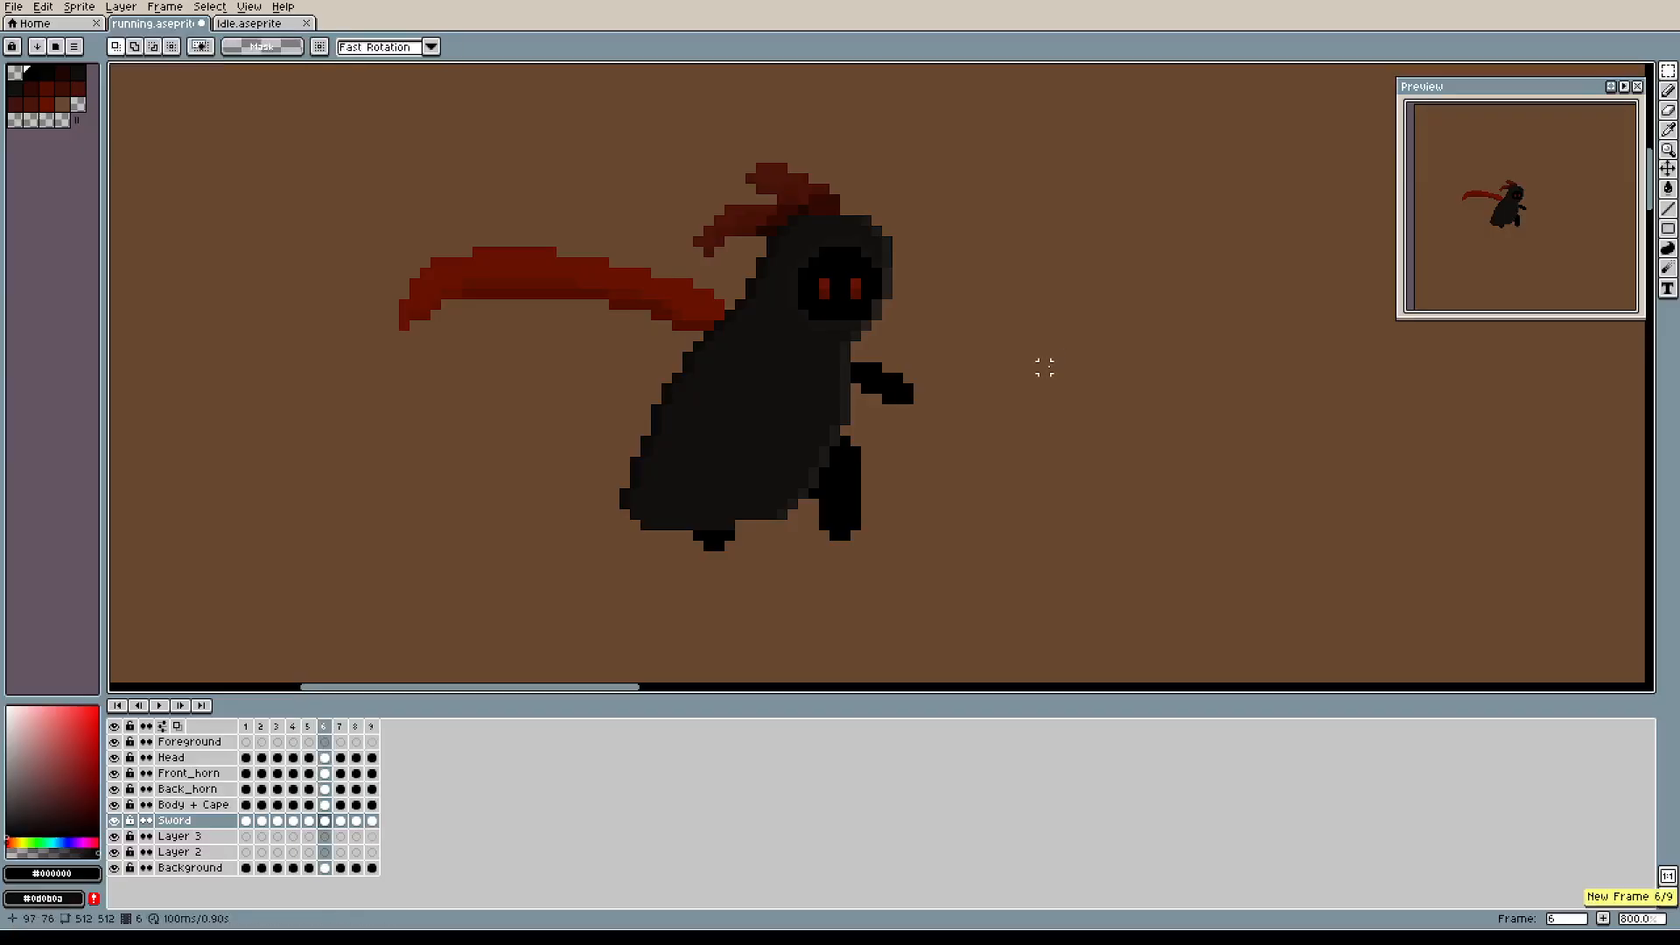
{"action": "left_click_drag", "start_coordinate": [354, 181], "coordinate": [1053, 502]}
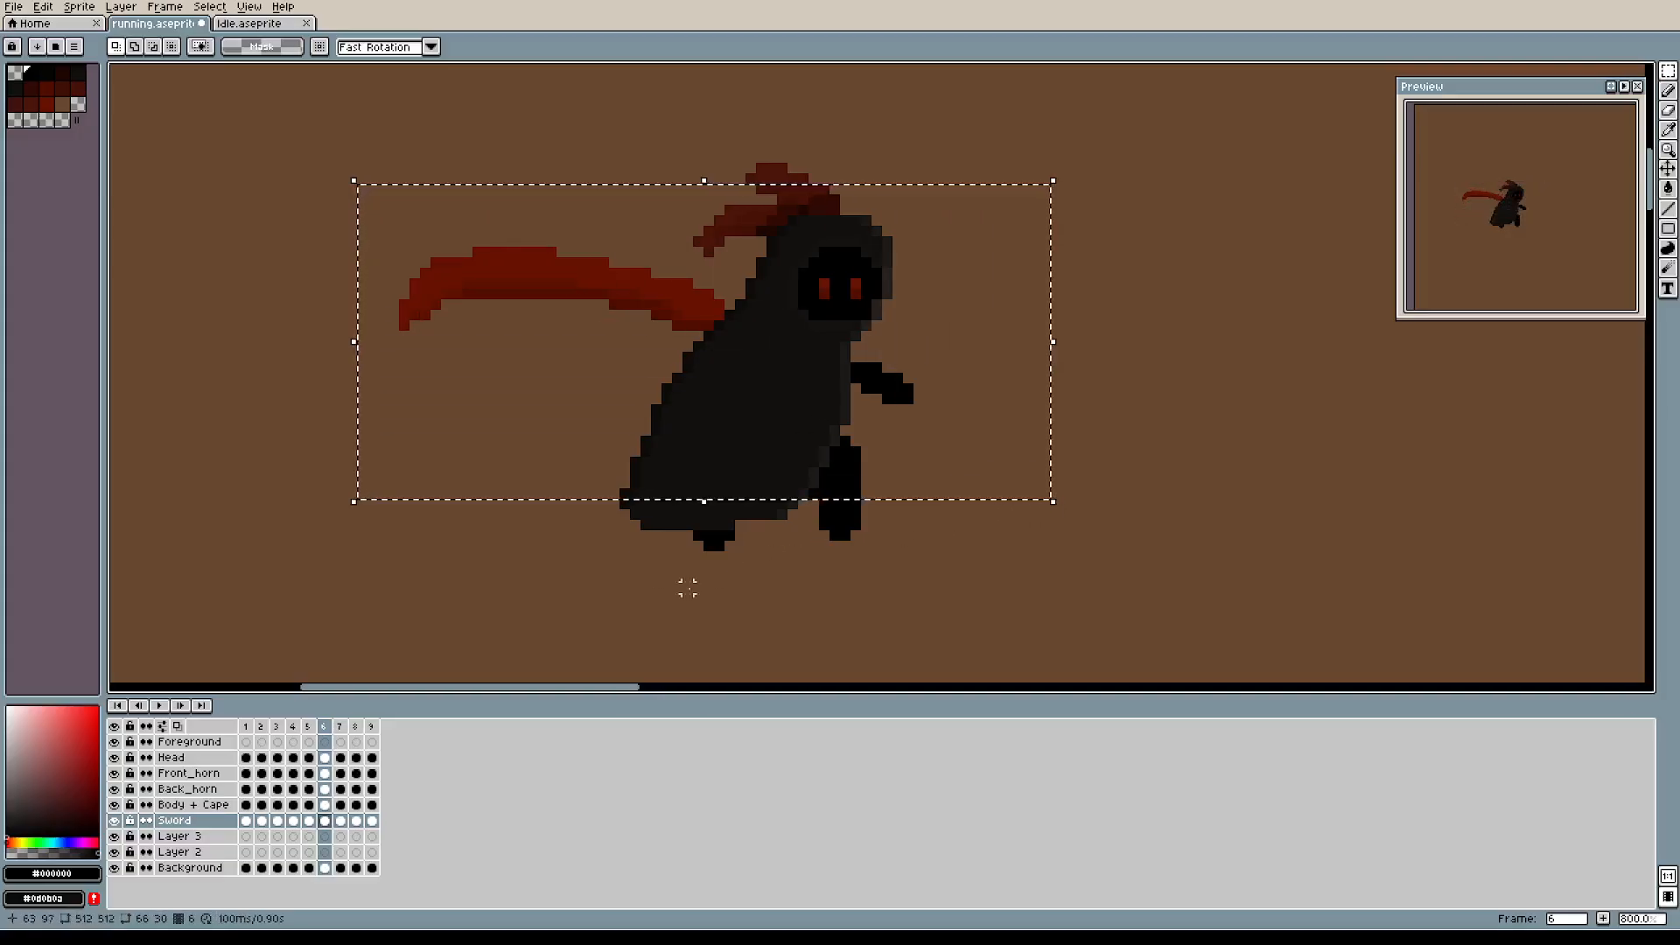
{"action": "left_click", "coordinate": [335, 739]}
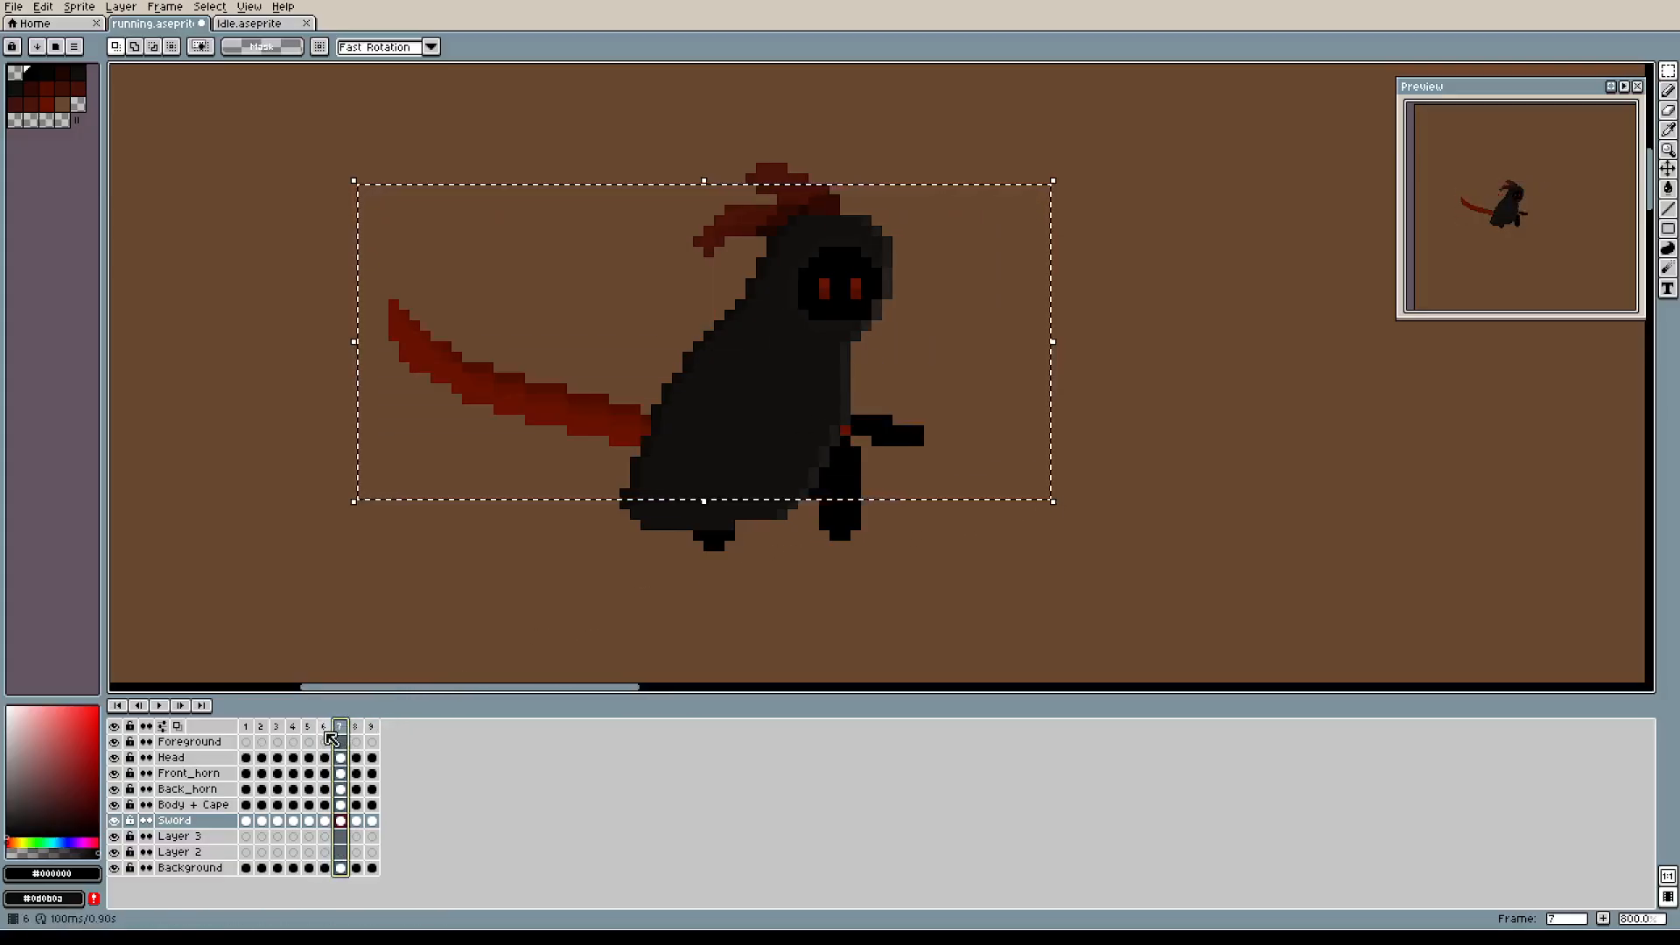
{"action": "left_click", "coordinate": [324, 739]}
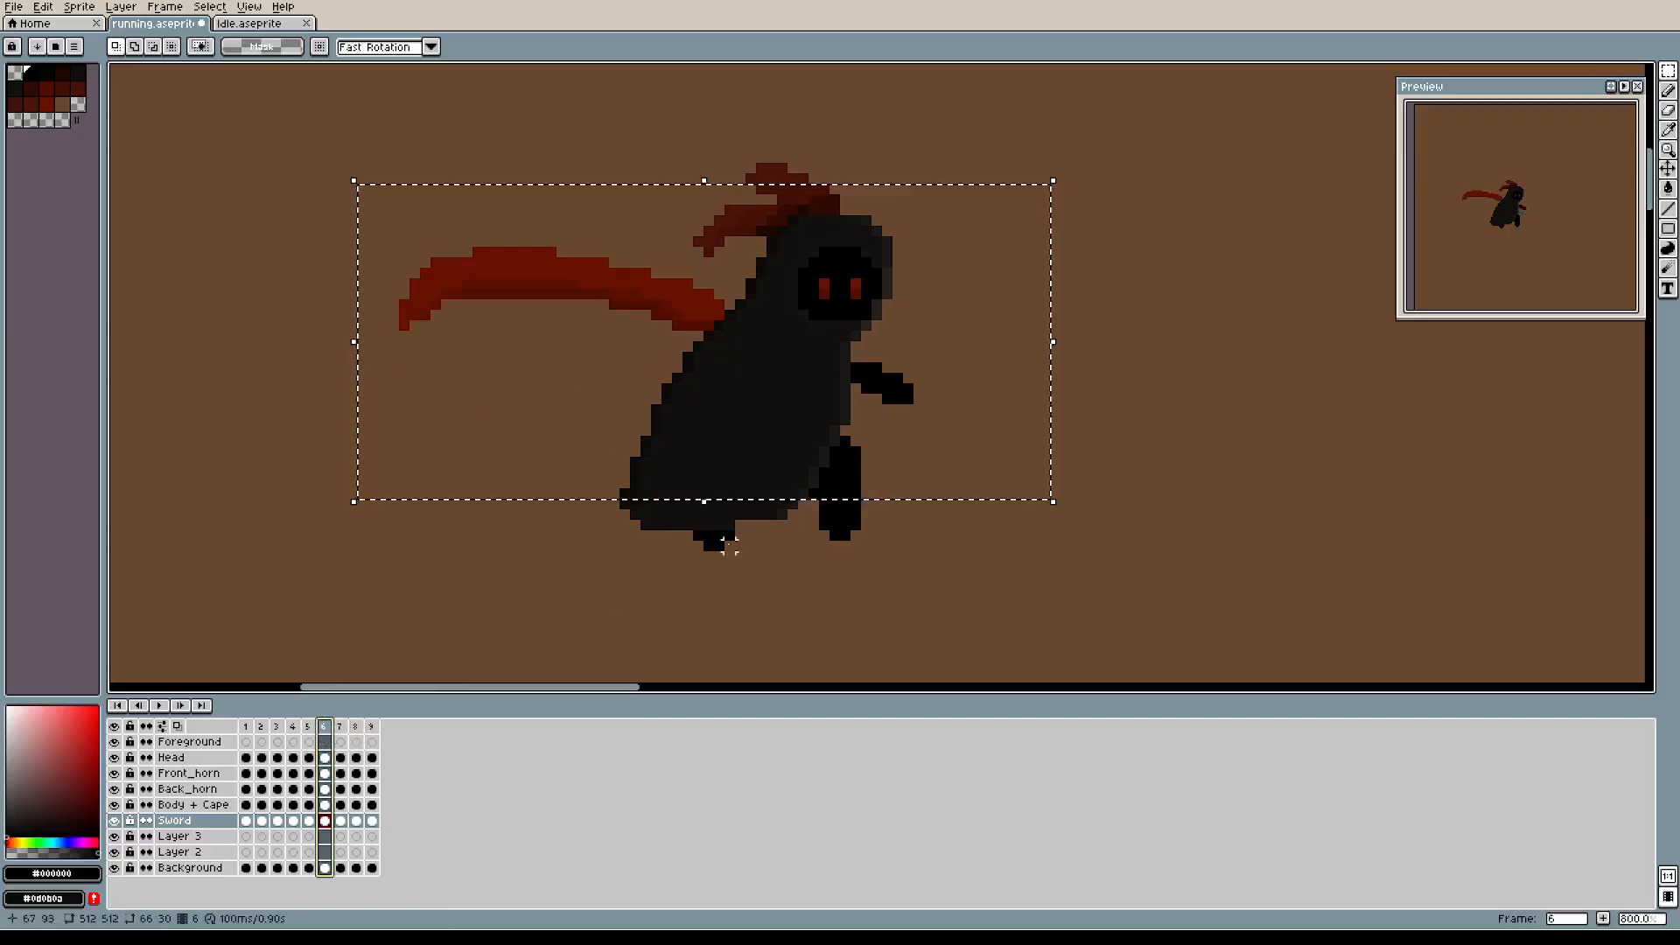
Try to rotate frame 6's sword and arm by about 0.7°, and undo the rotation and selection.
{"action": "left_click_drag", "start_coordinate": [358, 156], "coordinate": [1013, 472]}
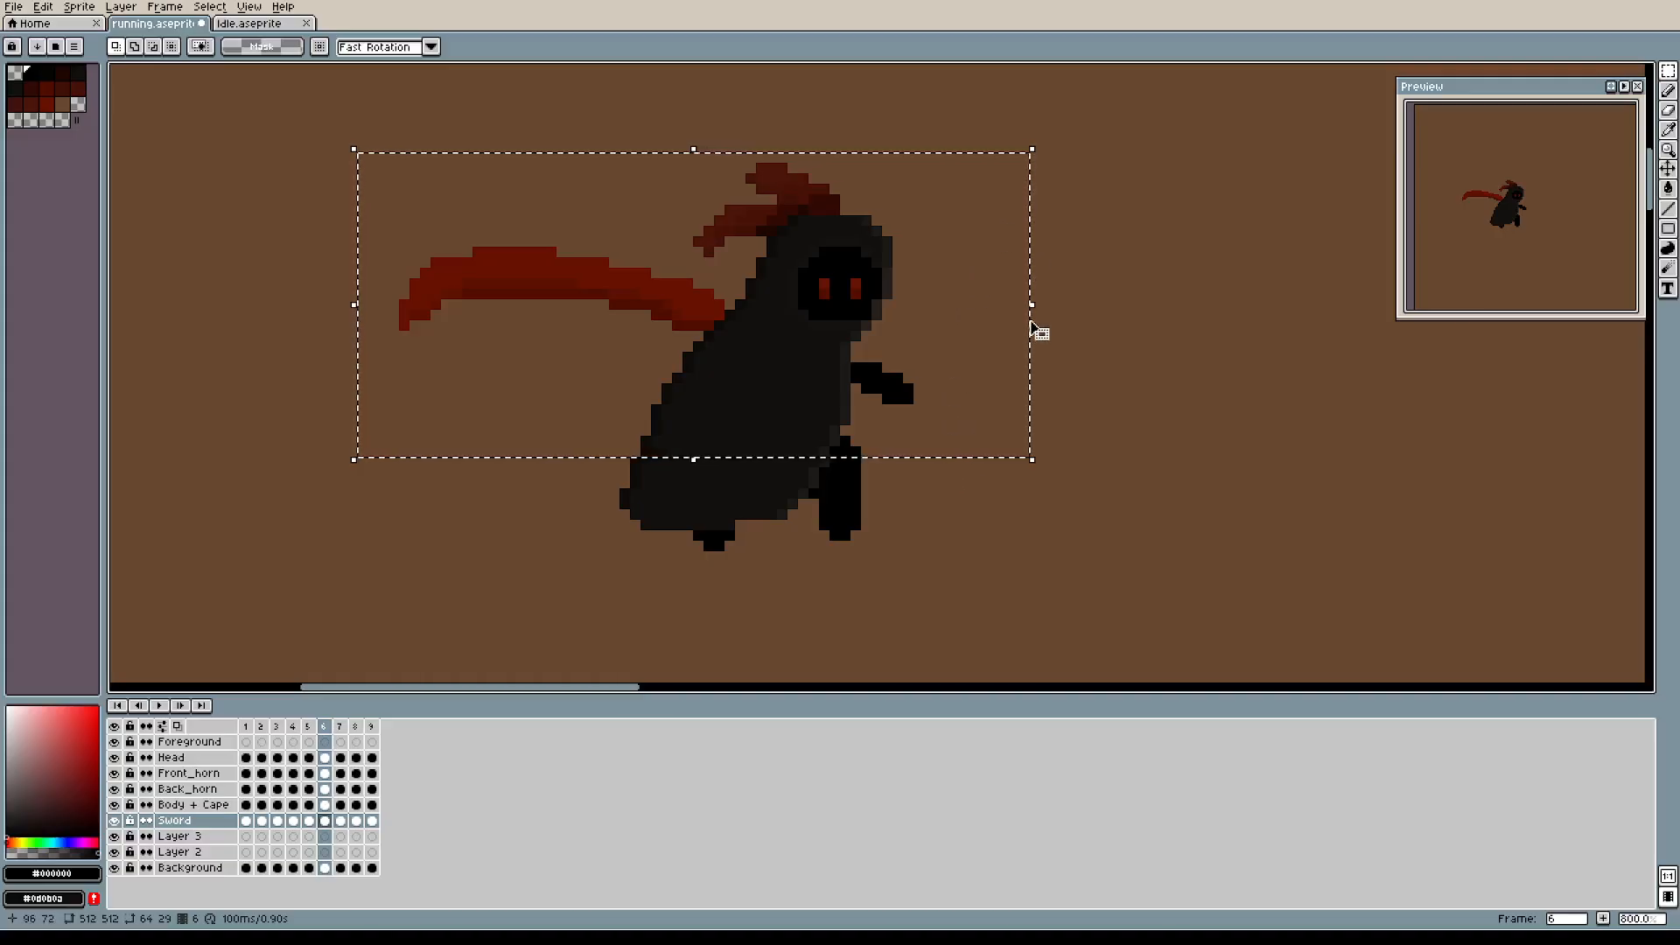
{"action": "left_click_drag", "start_coordinate": [1034, 326], "coordinate": [919, 317]}
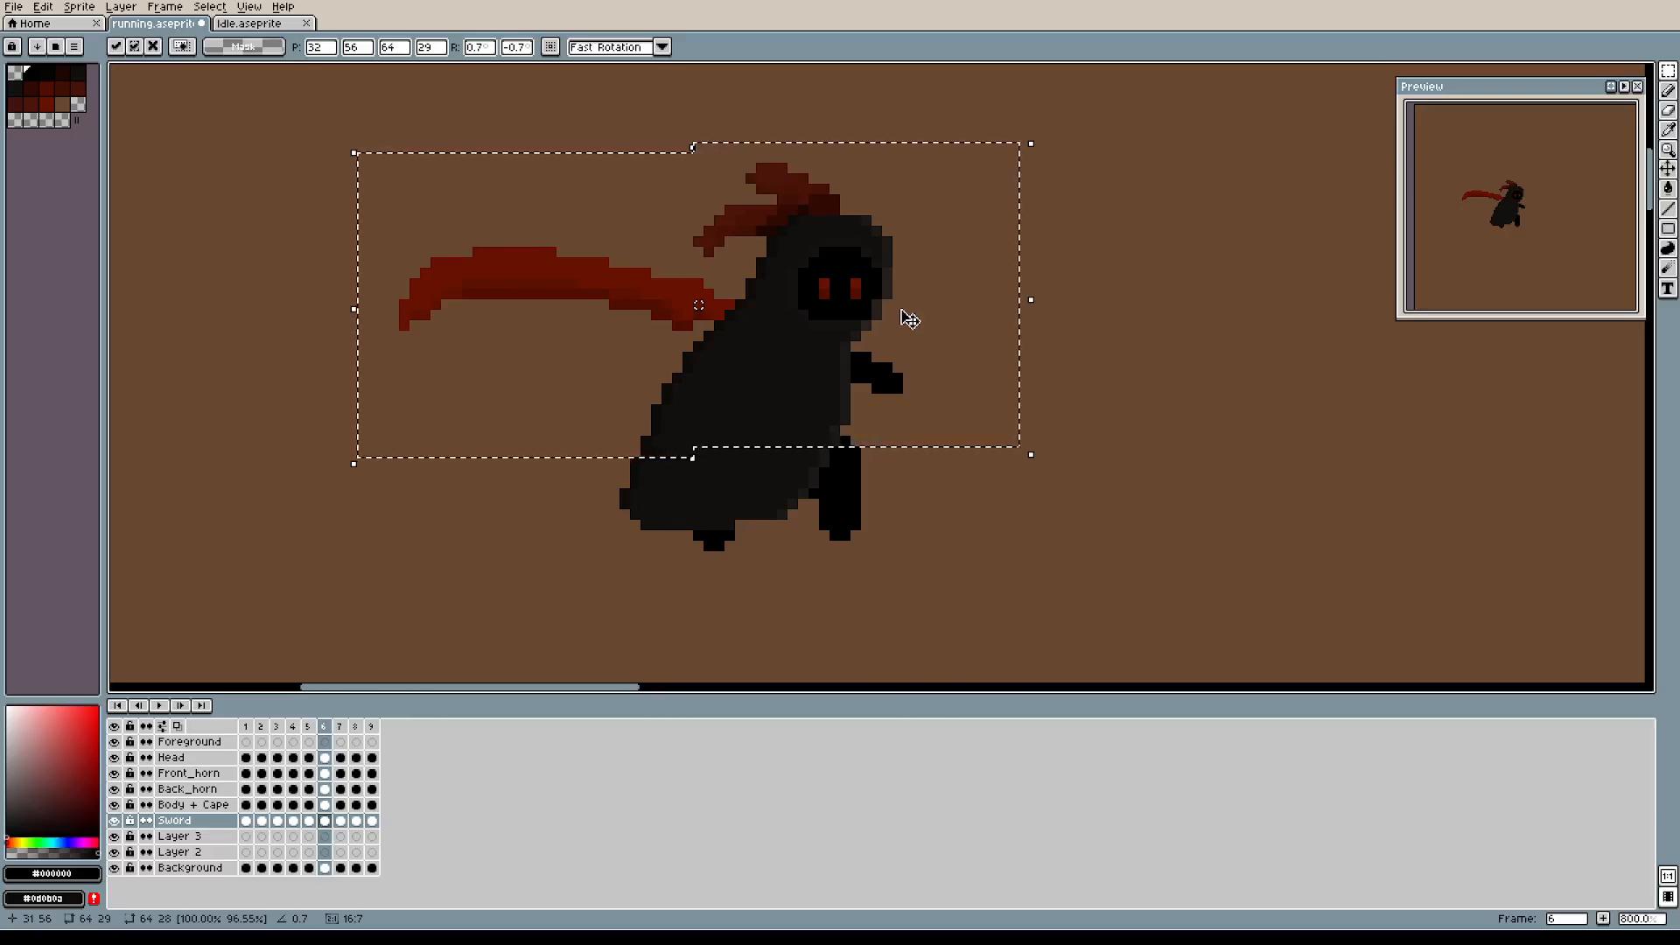
{"action": "key", "text": "shift+z"}
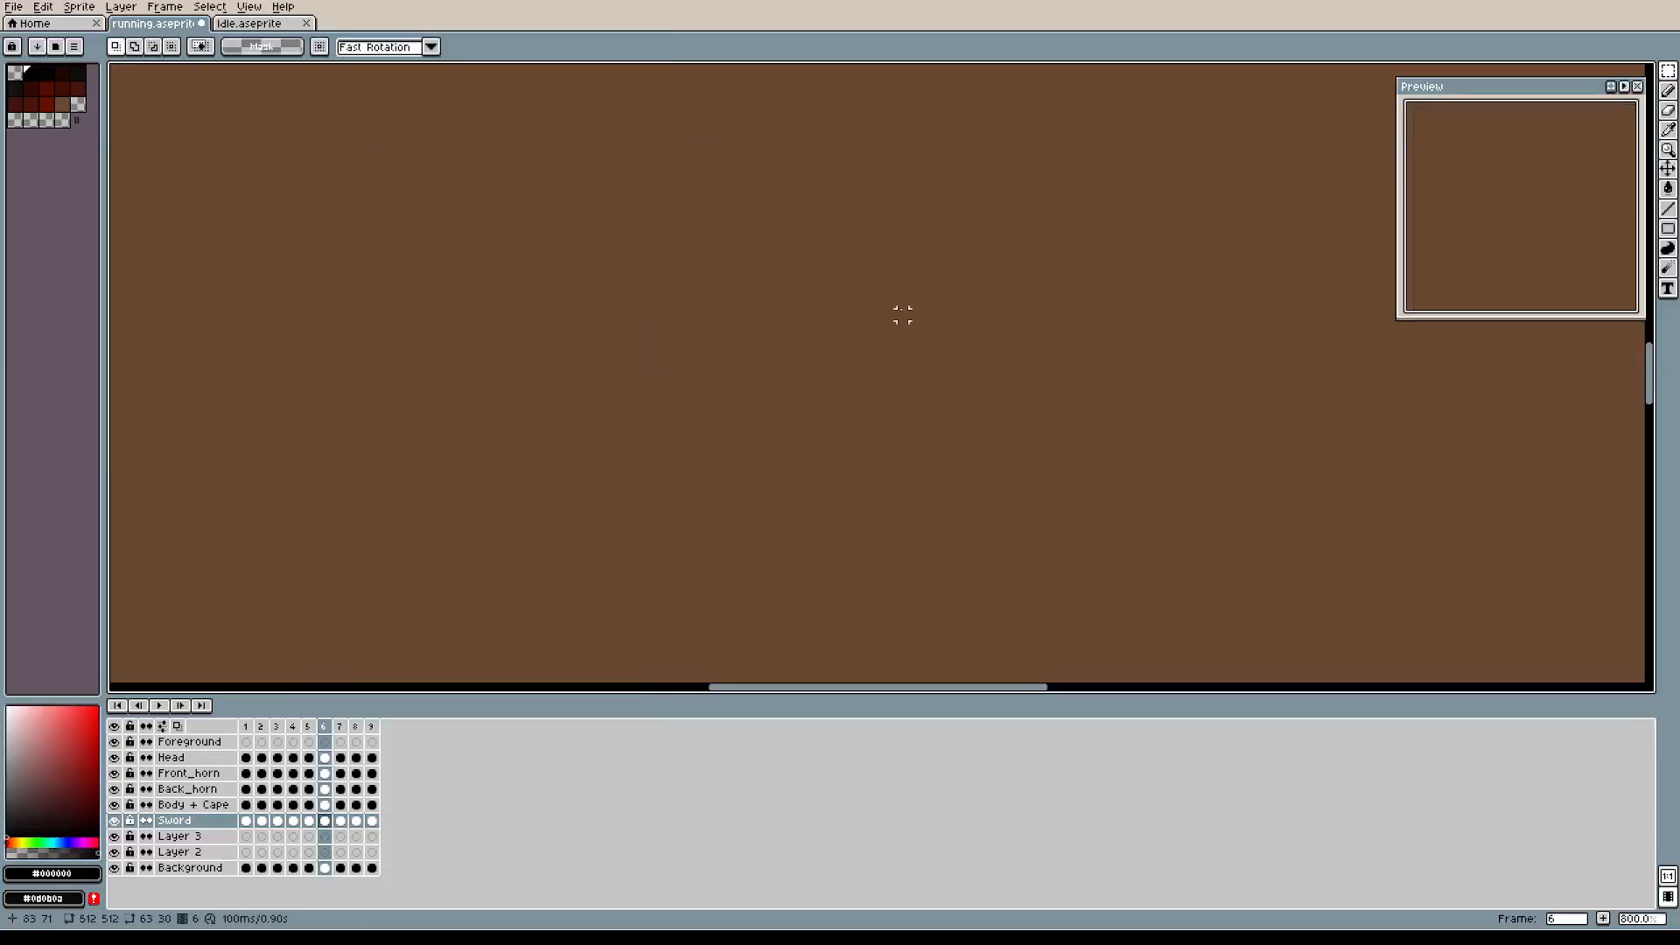
{"action": "key", "text": "ctrl+z"}
{"action": "scroll", "coordinate": [902, 314], "scroll_direction": "down", "scroll_amount": 3}
{"action": "scroll", "coordinate": [901, 310], "scroll_direction": "up", "scroll_amount": 1}
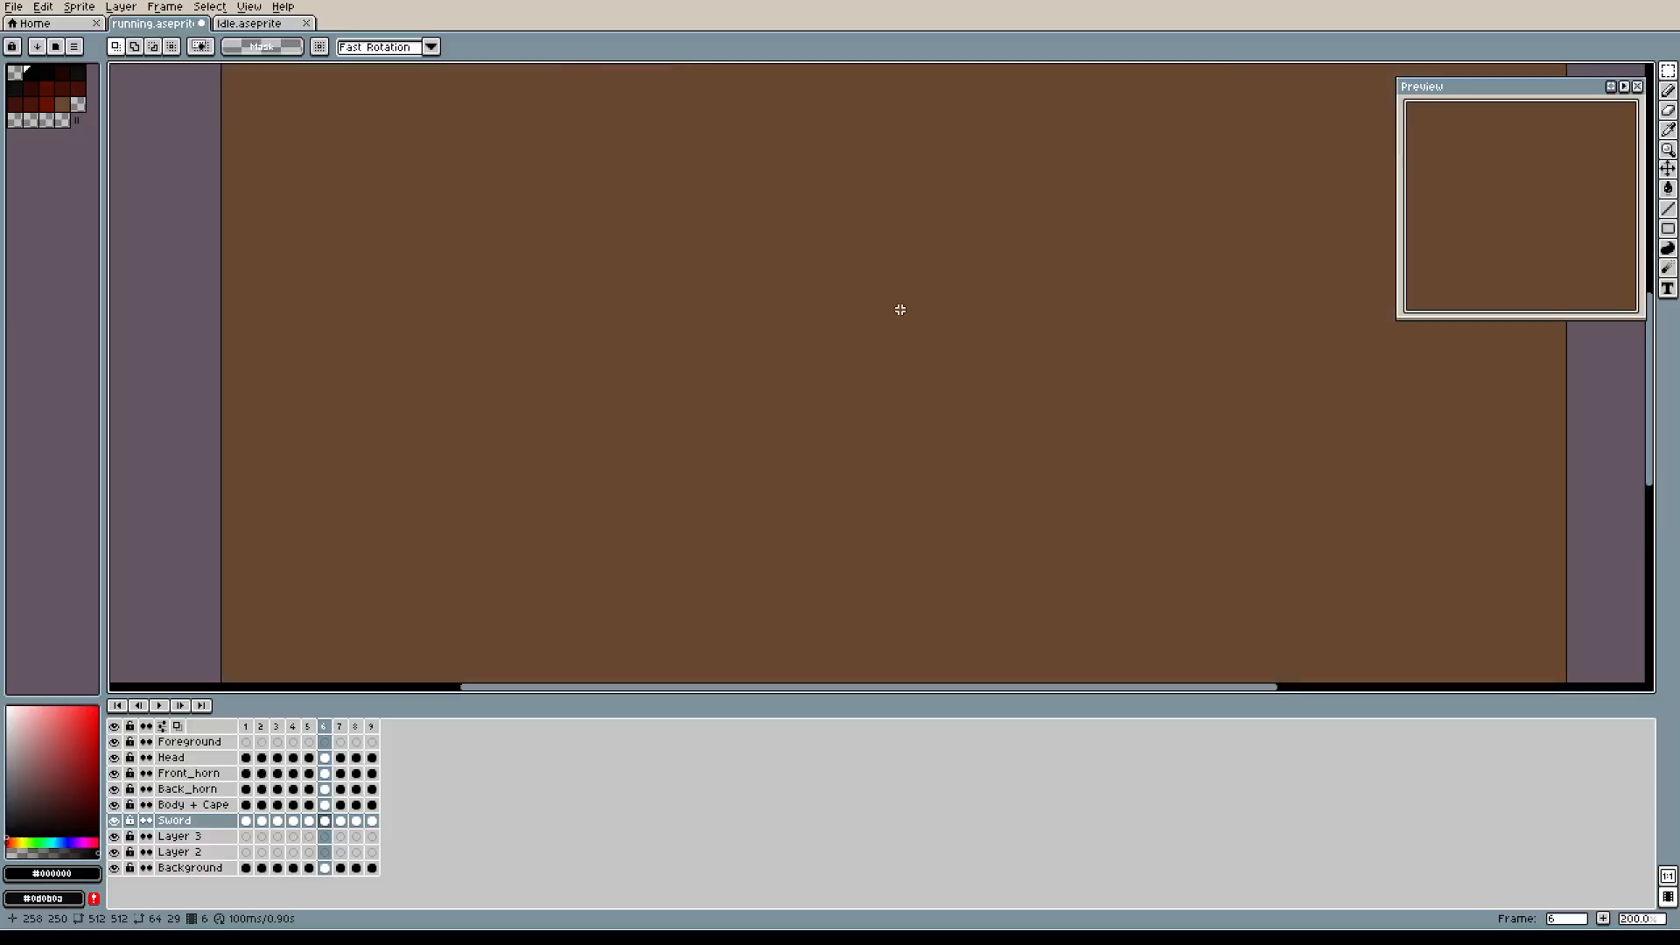
{"action": "left_click_drag", "start_coordinate": [901, 310], "coordinate": [1122, 596]}
{"action": "left_click_drag", "start_coordinate": [960, 319], "coordinate": [1038, 426]}
{"action": "scroll", "coordinate": [905, 414], "scroll_direction": "up", "scroll_amount": 2}
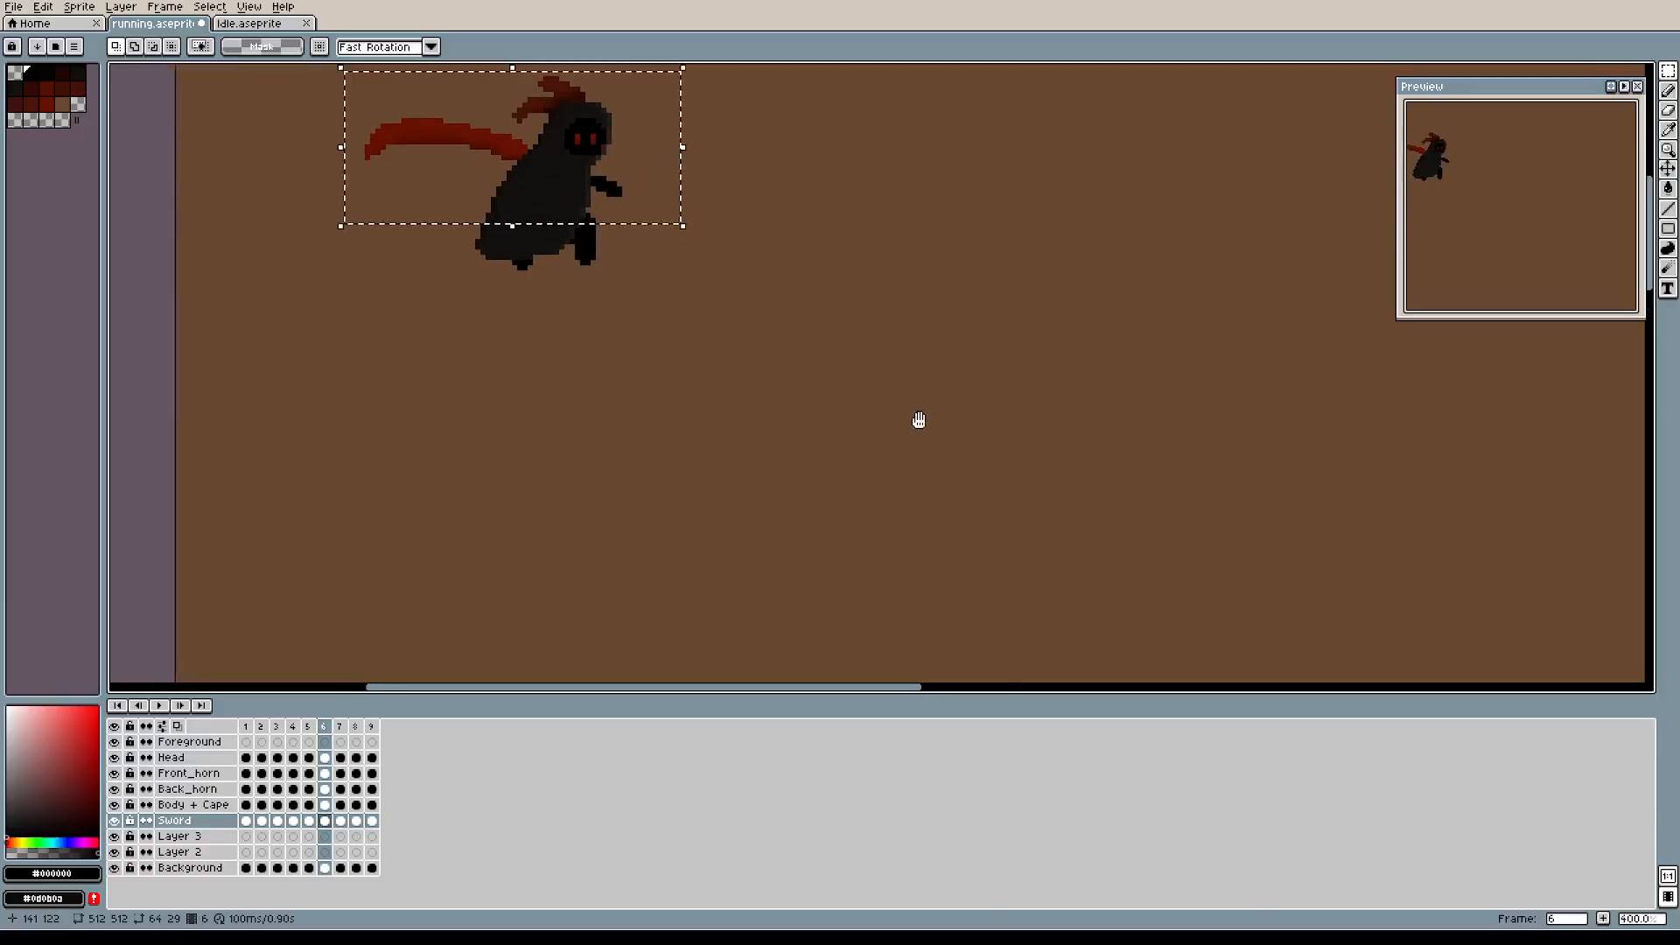
{"action": "left_click_drag", "start_coordinate": [911, 416], "coordinate": [1143, 562]}
{"action": "left_click_drag", "start_coordinate": [1043, 336], "coordinate": [1012, 467]}
{"action": "scroll", "coordinate": [1012, 468], "scroll_direction": "up", "scroll_amount": 1}
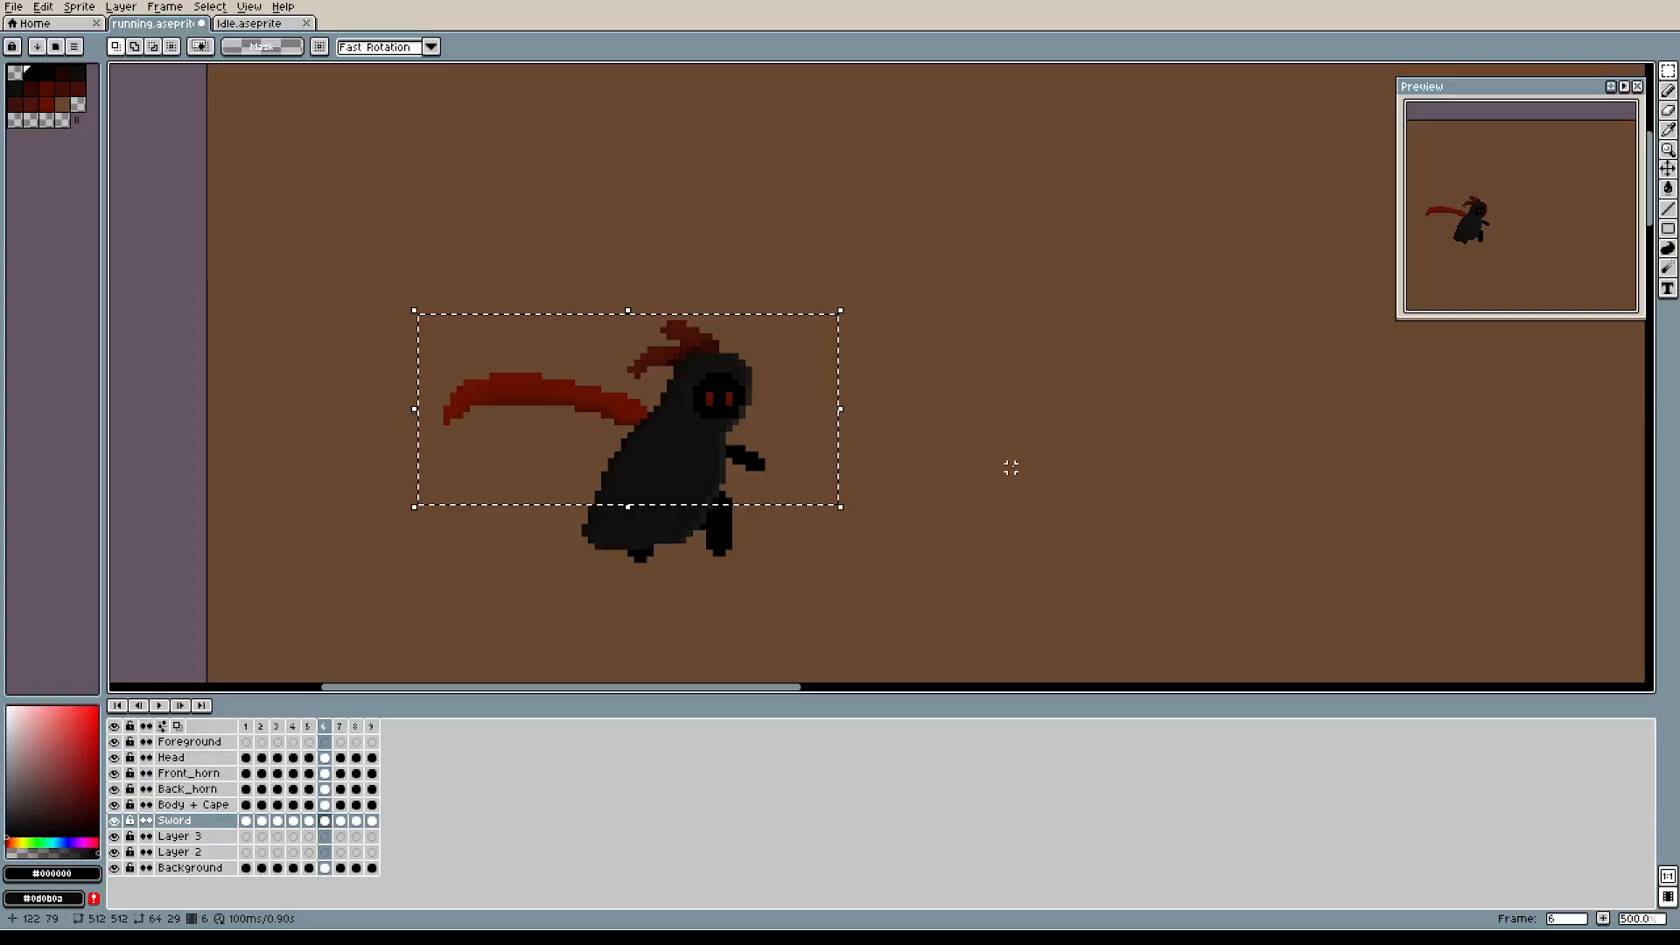
{"action": "key", "text": "ctrl+z"}
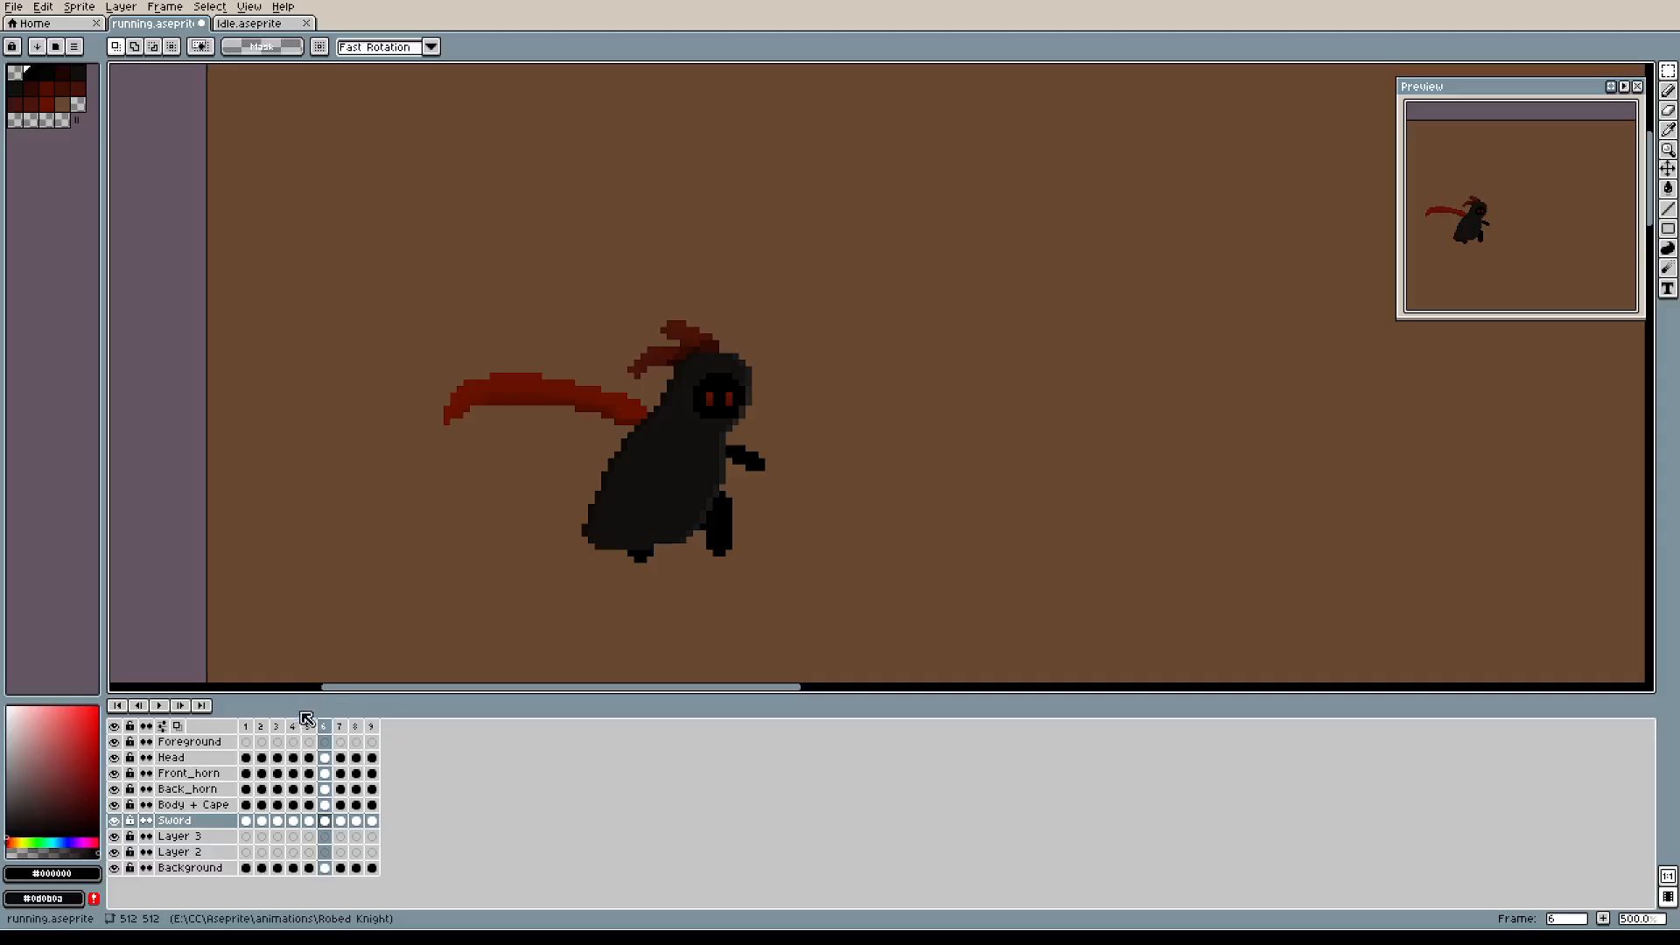
Select the whole sword and arm in frame 6 and shift them a few pixels forward and slightly down.
{"action": "left_click", "coordinate": [308, 727]}
{"action": "left_click", "coordinate": [333, 727]}
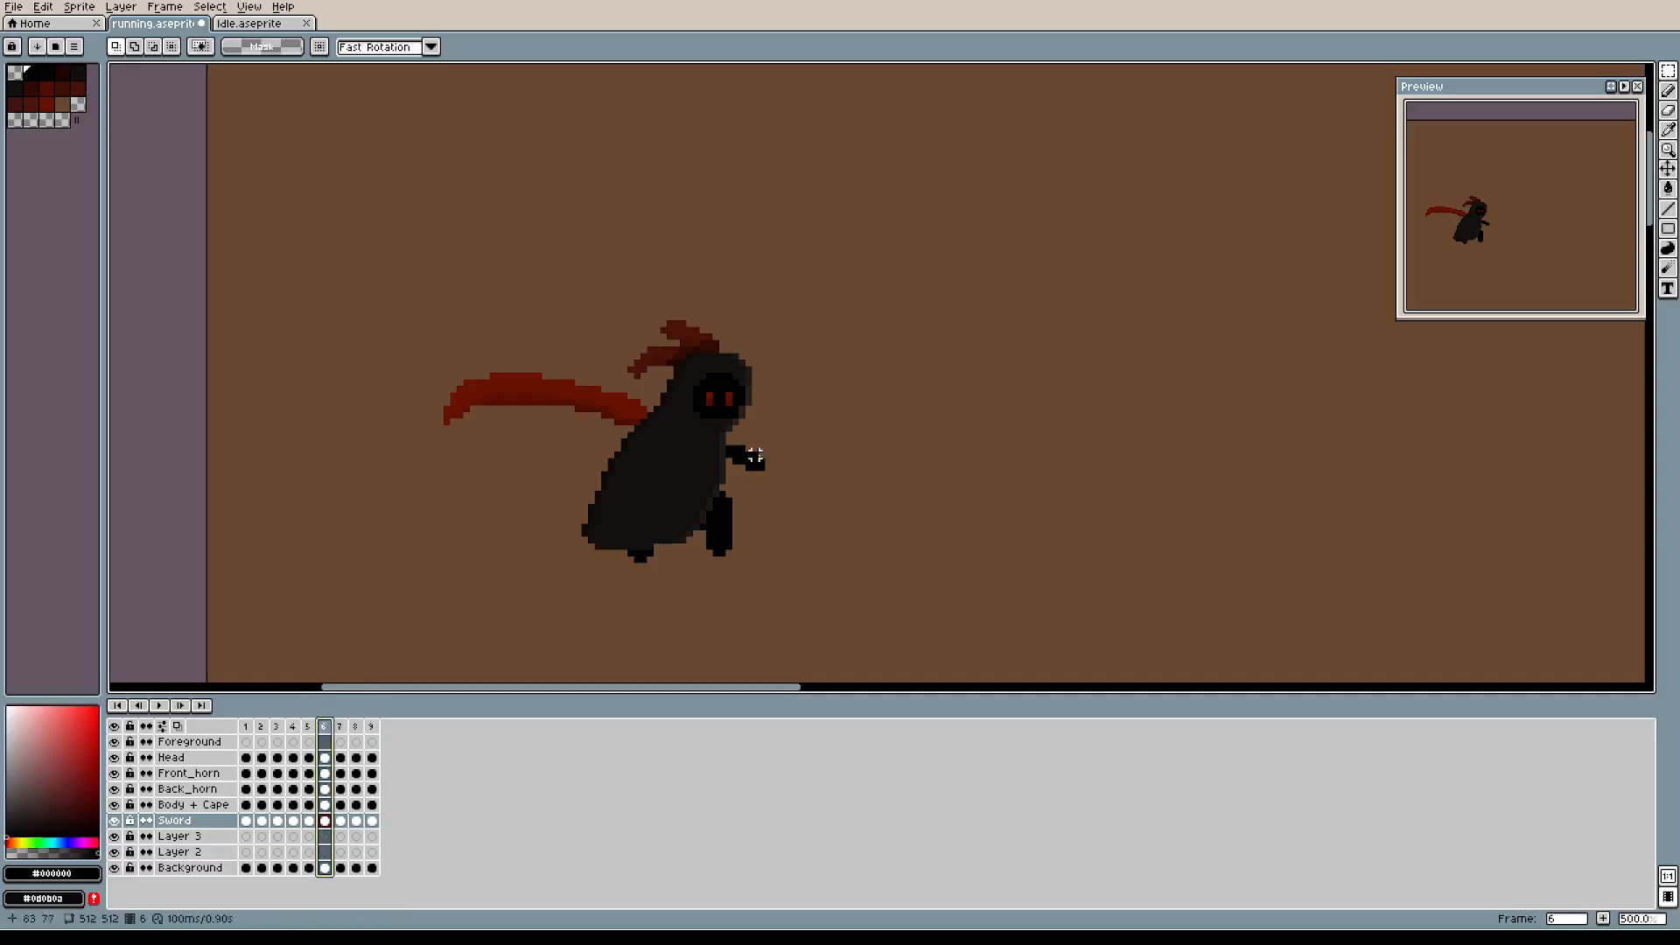
{"action": "scroll", "coordinate": [957, 435], "scroll_direction": "up", "scroll_amount": 1}
{"action": "left_click_drag", "start_coordinate": [1268, 493], "coordinate": [1032, 467]}
{"action": "left_click_drag", "start_coordinate": [284, 183], "coordinate": [1101, 506]}
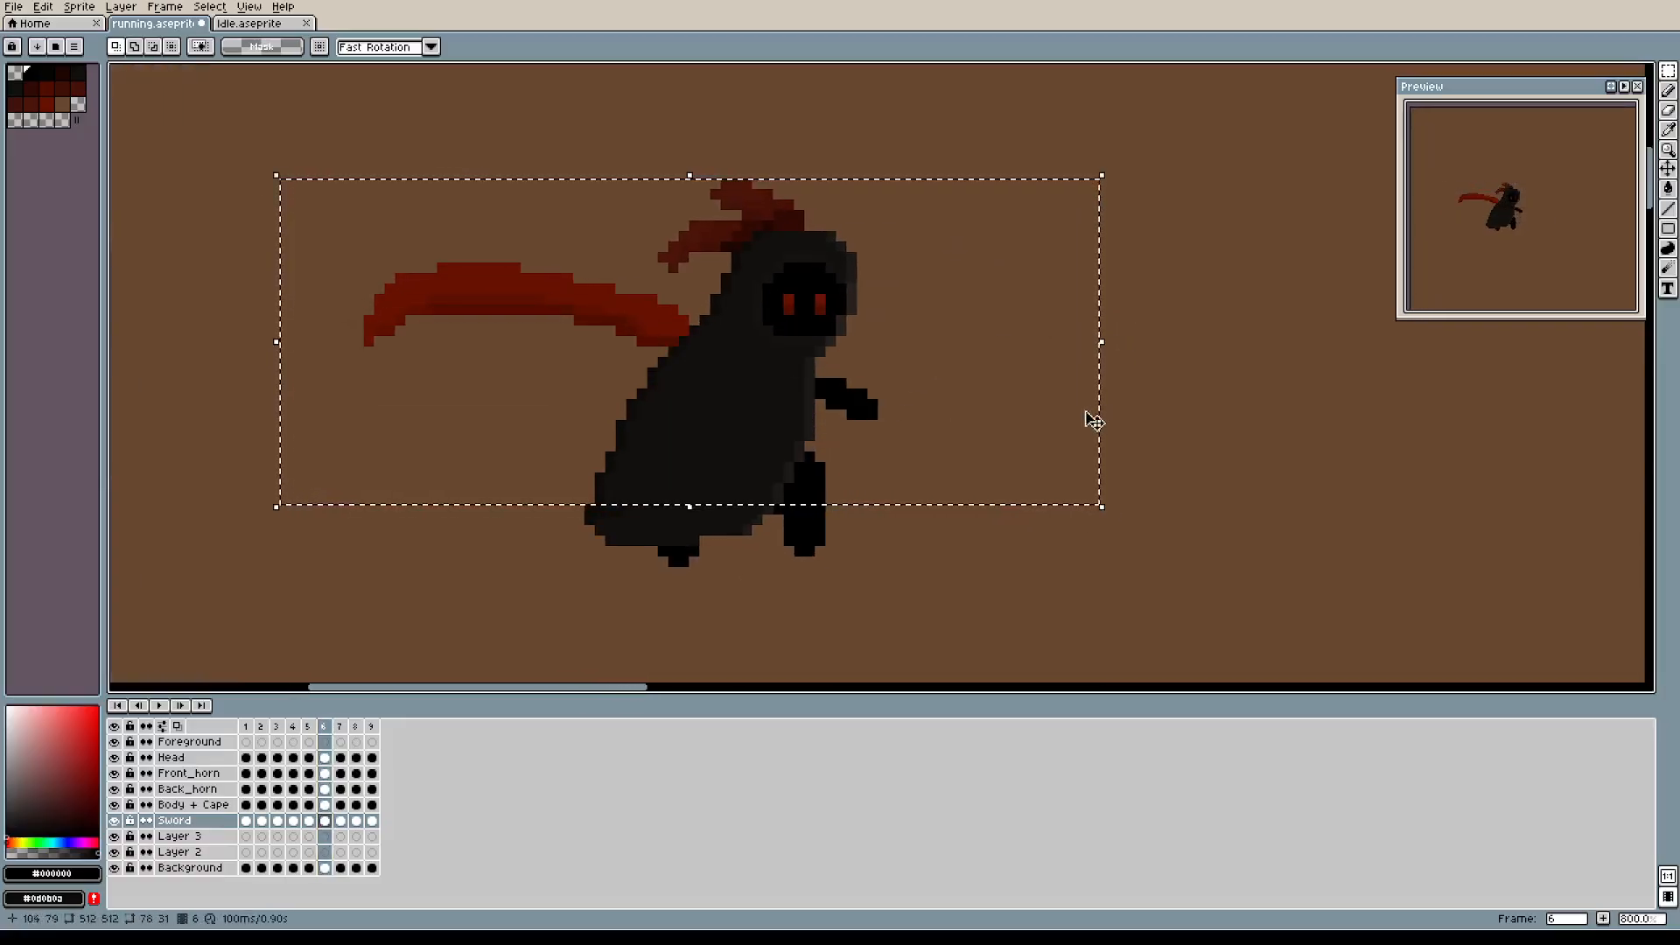
{"action": "left_click_drag", "start_coordinate": [762, 374], "coordinate": [858, 375]}
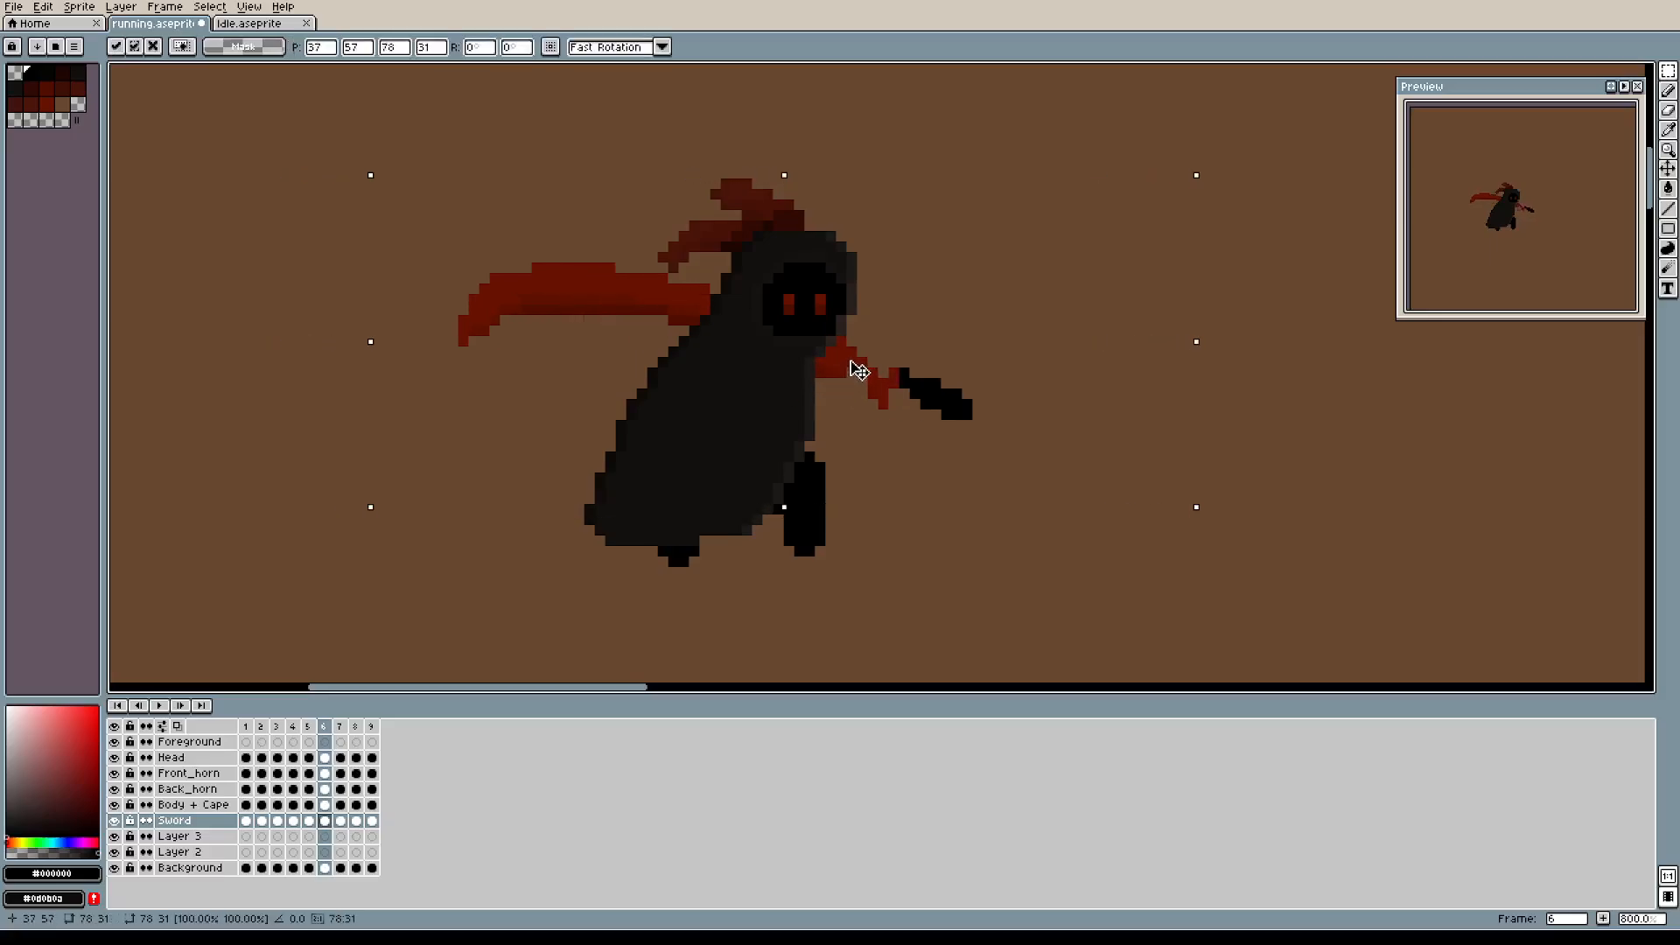
{"action": "key", "text": "Right"}
{"action": "key", "text": "Left"}
{"action": "key", "text": "Left"}
{"action": "key", "text": "Left"}
{"action": "key", "text": "Left"}
{"action": "key", "text": "Down"}
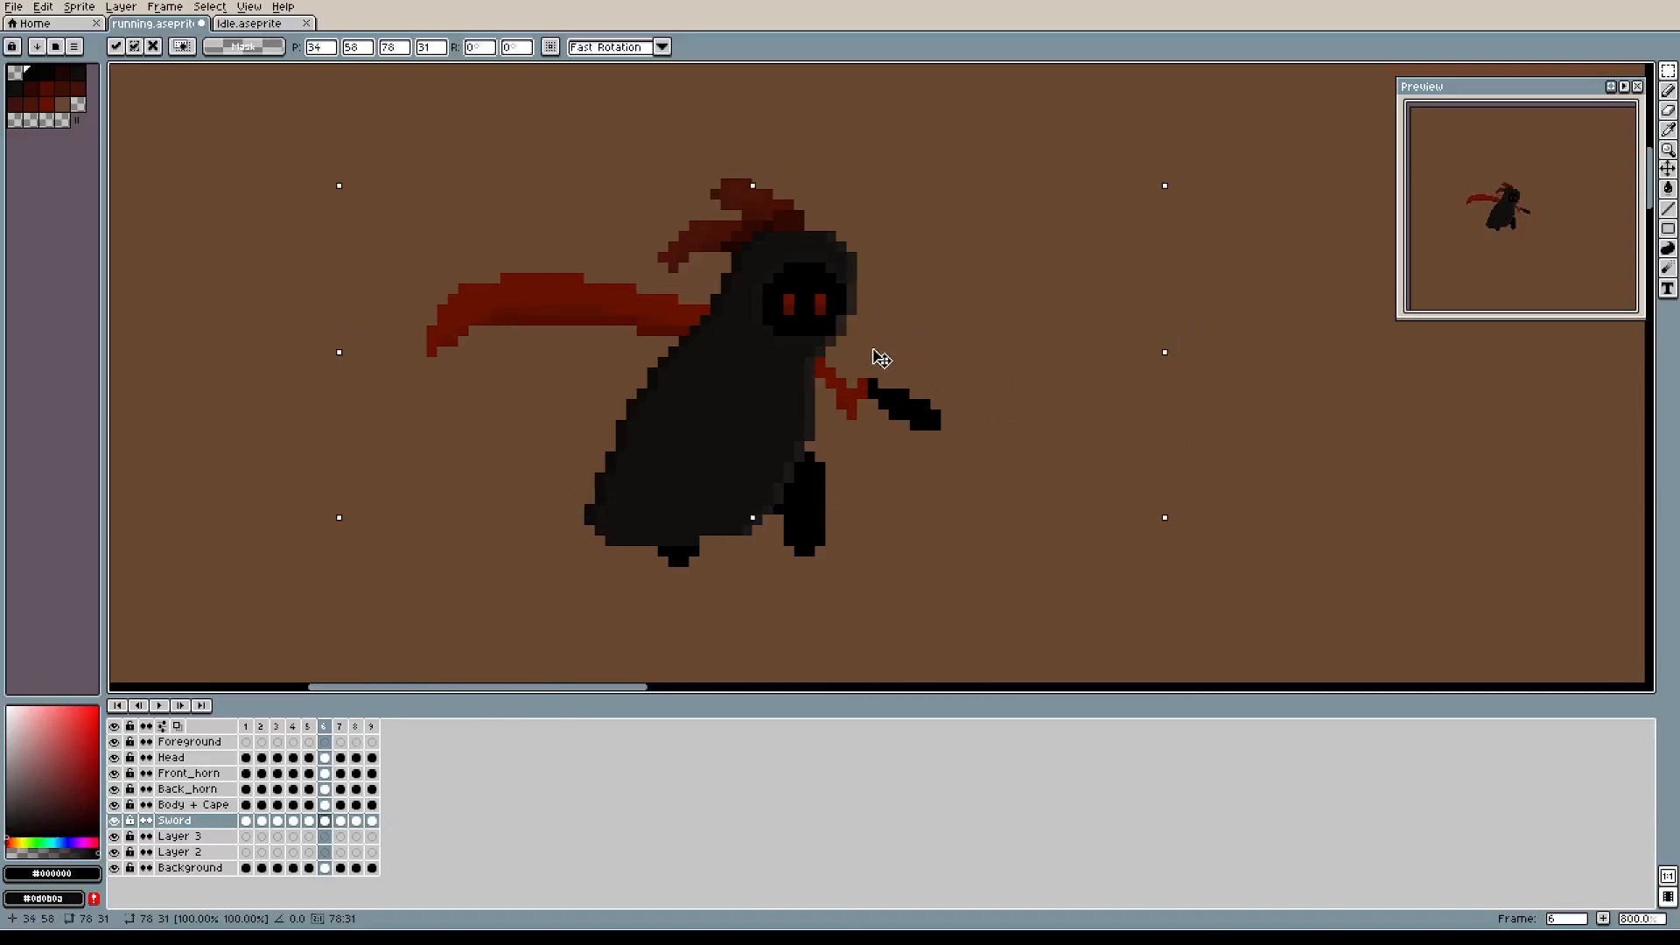
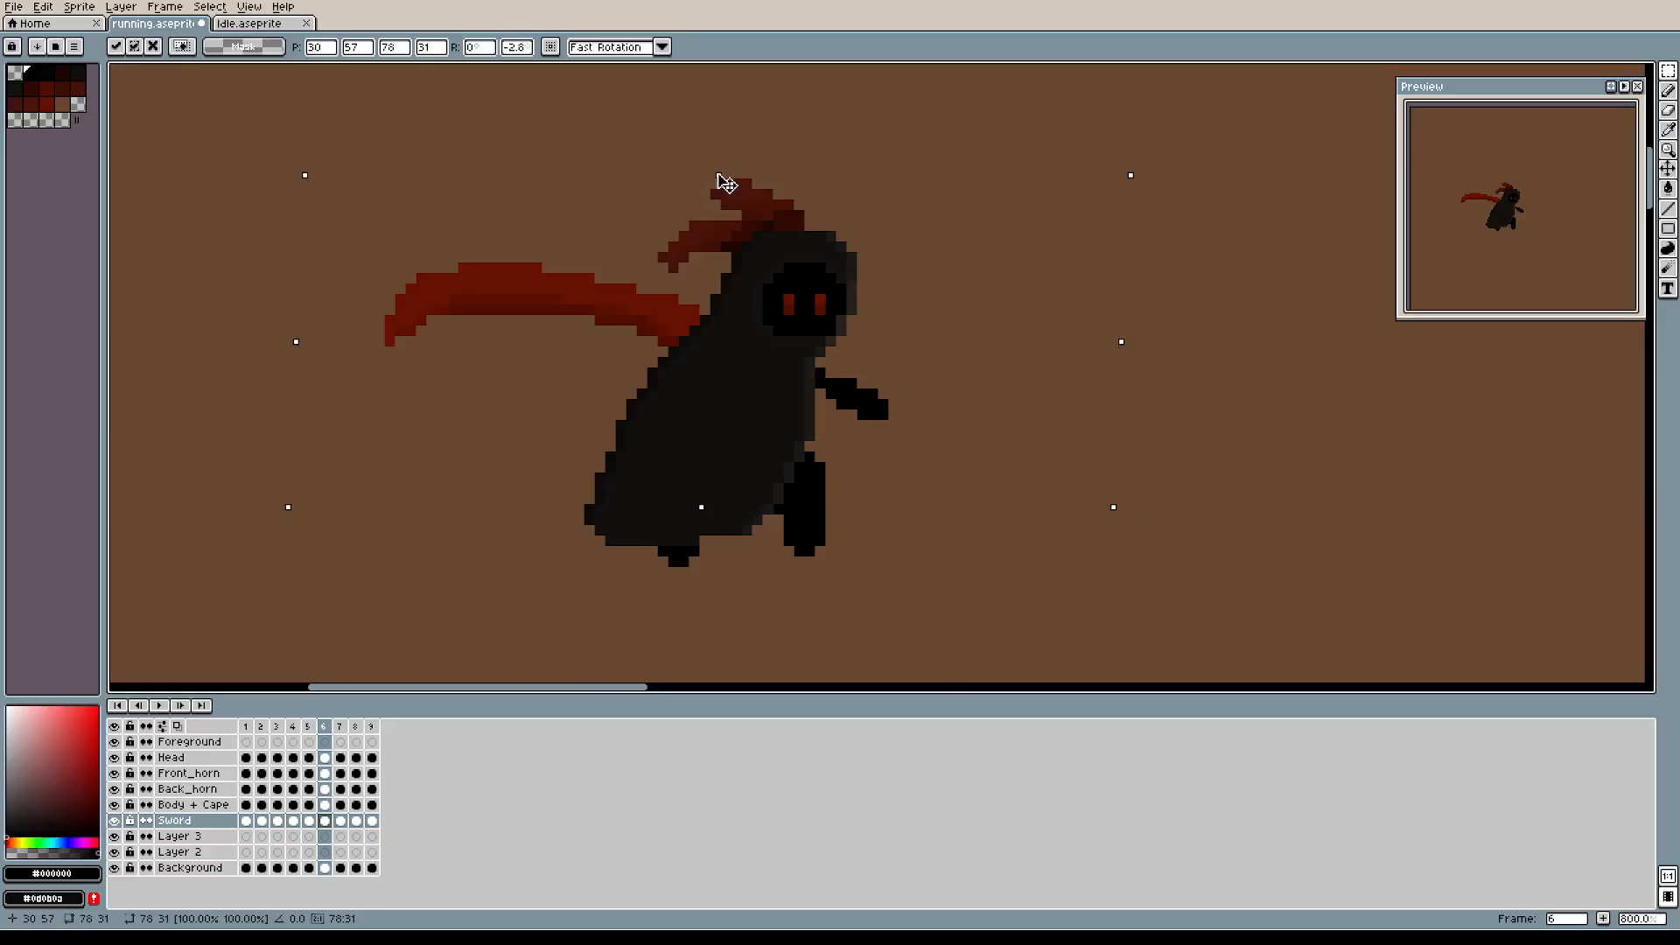
Skew frame 6's sword and arm by about -55.3°, place them at 37, 56 and apply the transformation.
{"action": "left_click_drag", "start_coordinate": [735, 183], "coordinate": [950, 203]}
{"action": "left_click_drag", "start_coordinate": [1081, 376], "coordinate": [1157, 357]}
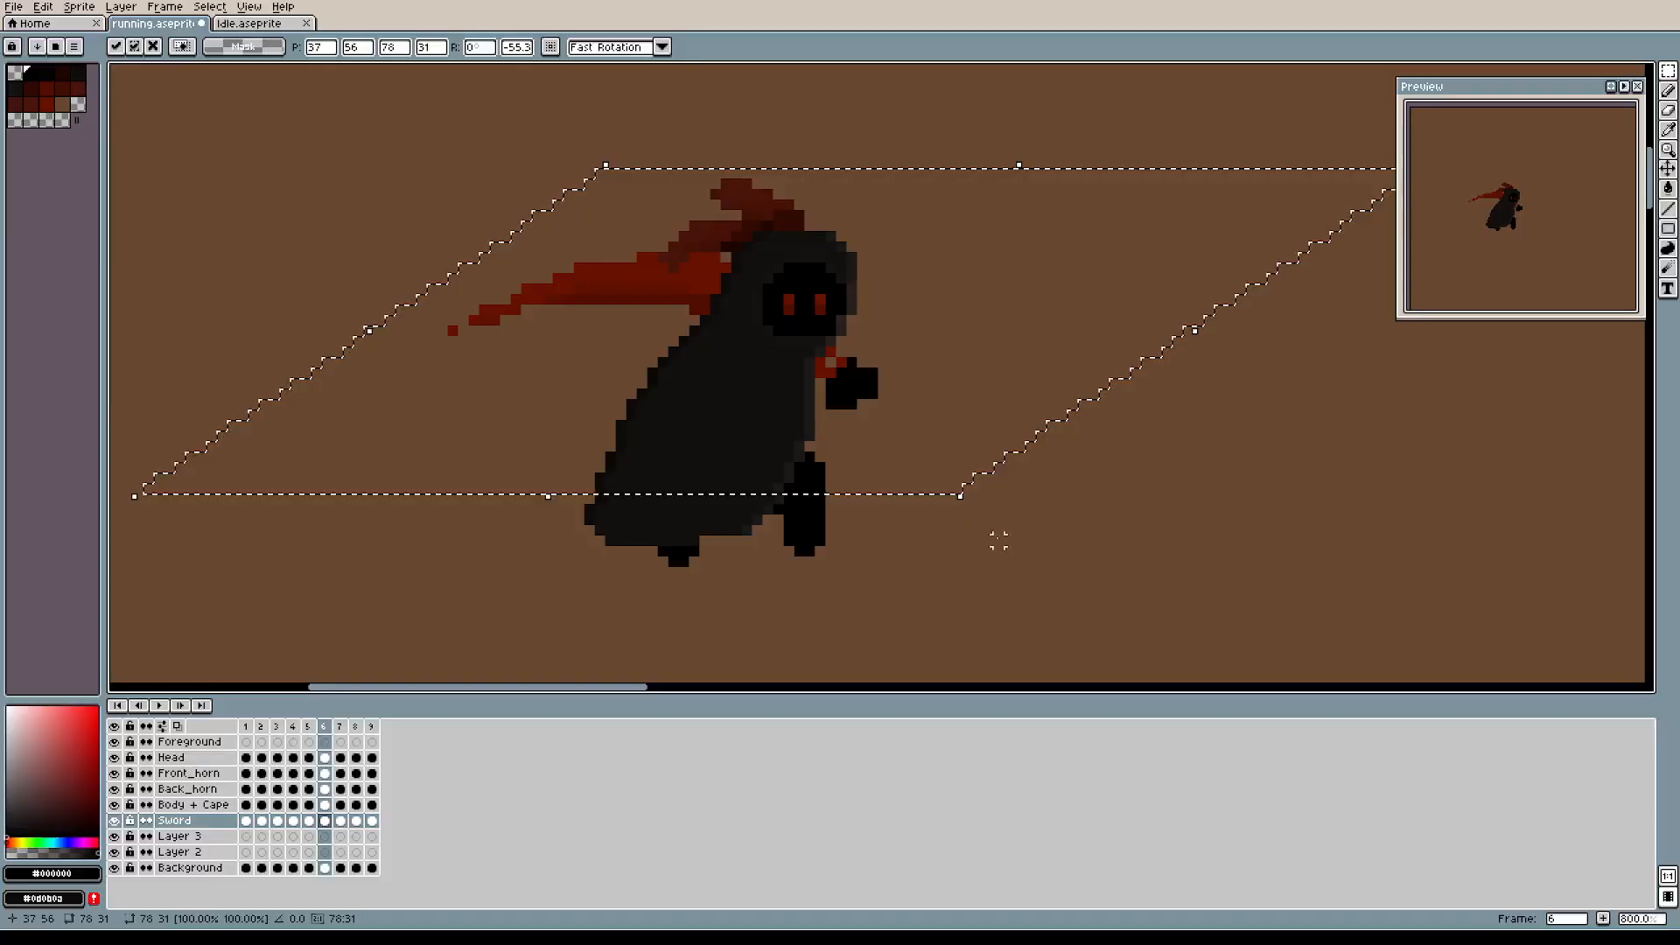
{"action": "left_click", "coordinate": [463, 572]}
Erase the stray pixel beyond frame 6's sword tip and fill the gap beside the hand with dark red #671200.
{"action": "scroll", "coordinate": [400, 341], "scroll_direction": "up", "scroll_amount": 1}
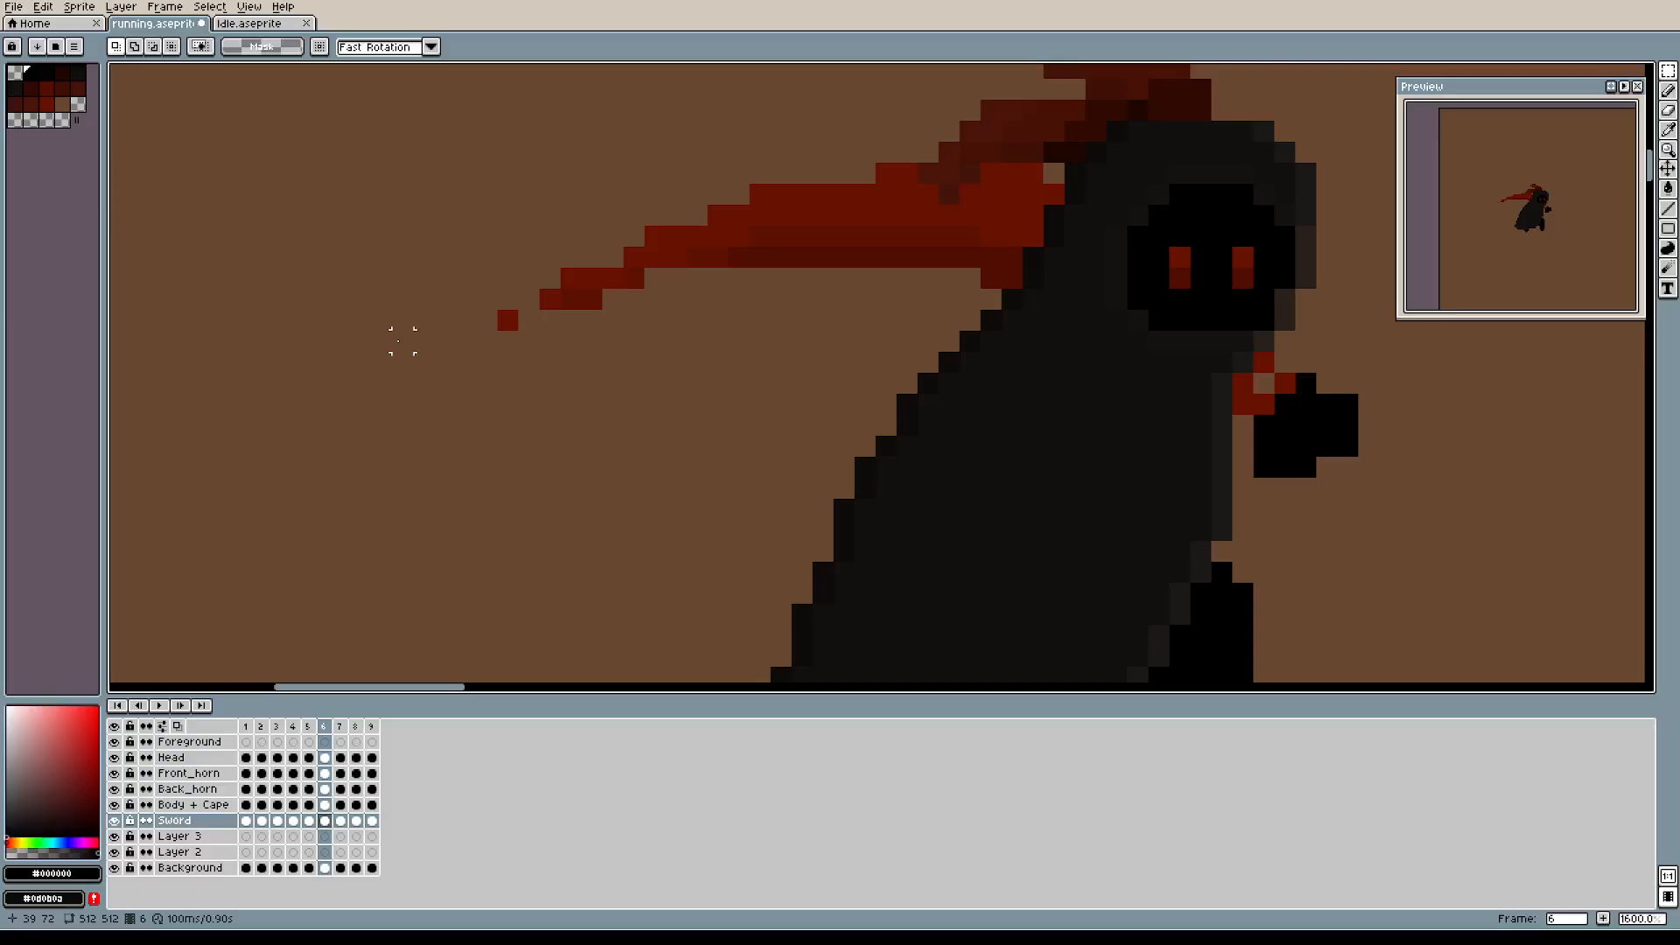
{"action": "key", "text": "b"}
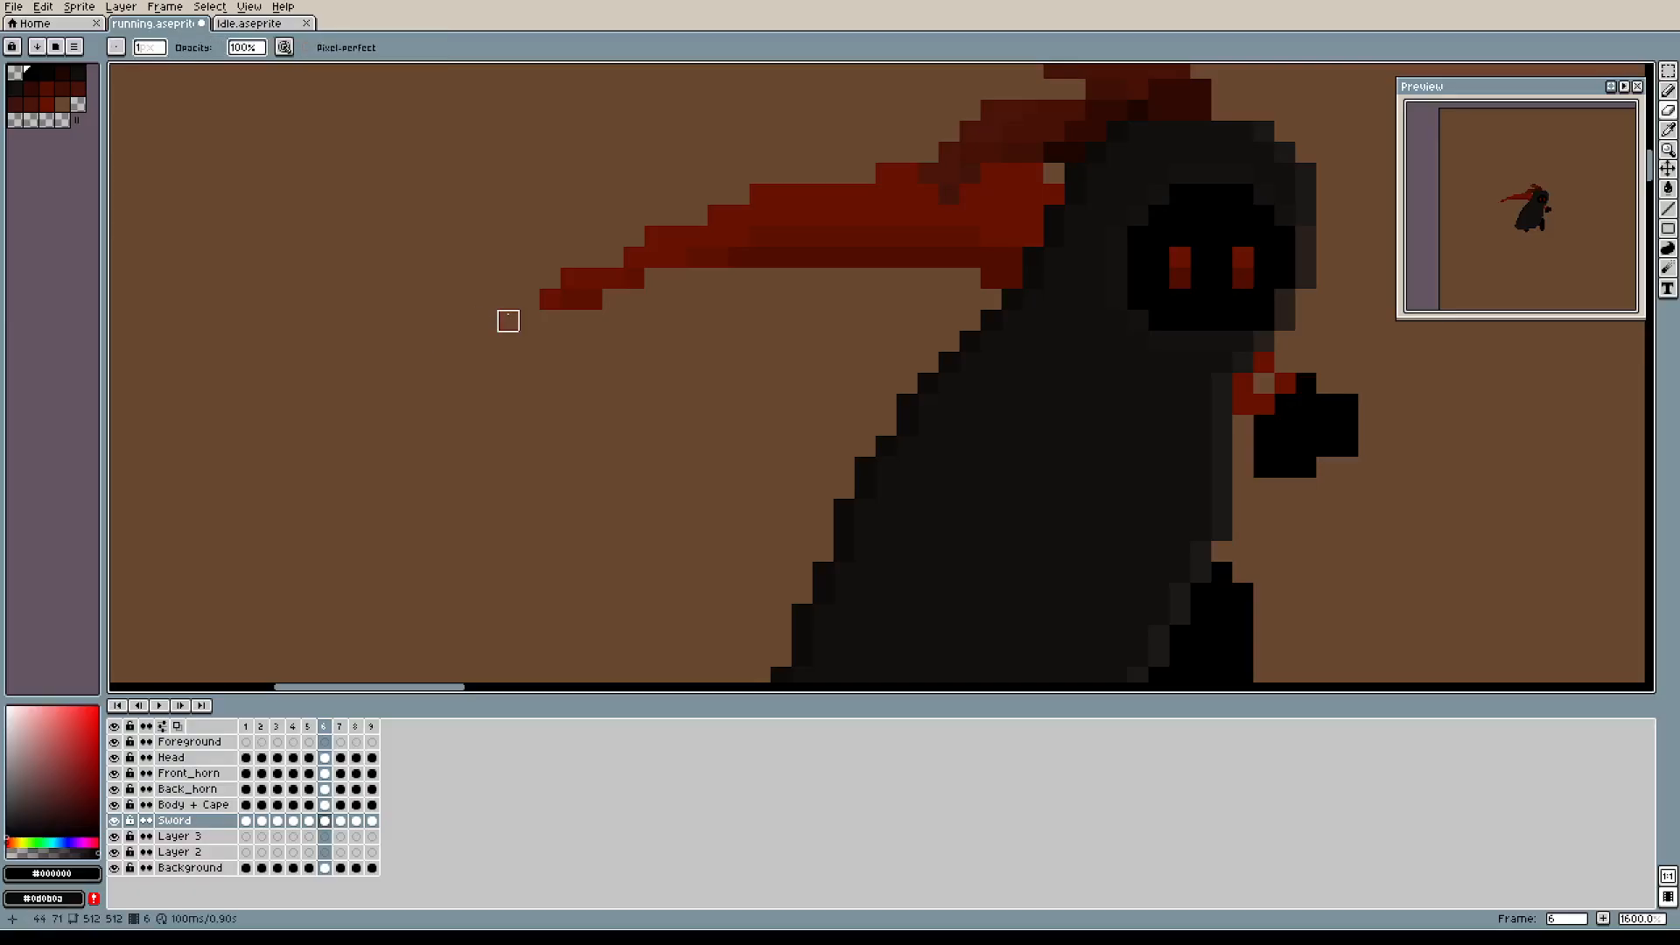
{"action": "scroll", "coordinate": [780, 318], "scroll_direction": "down", "scroll_amount": 4}
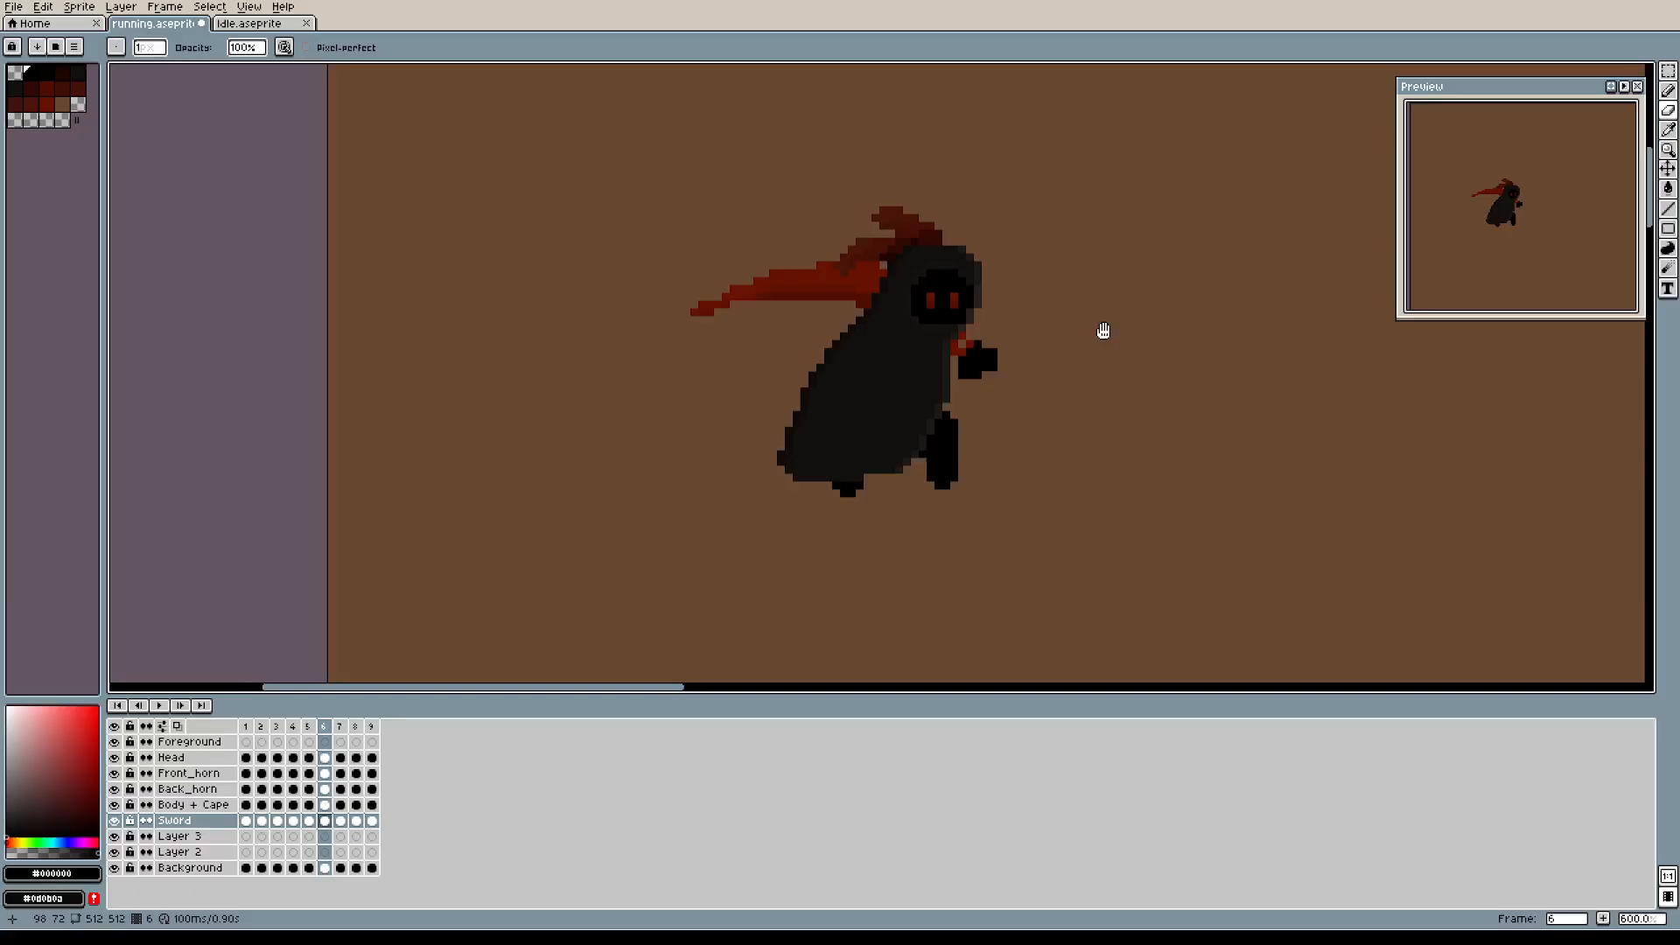
{"action": "left_click_drag", "start_coordinate": [1106, 331], "coordinate": [1049, 362]}
{"action": "scroll", "coordinate": [955, 377], "scroll_direction": "up", "scroll_amount": 4}
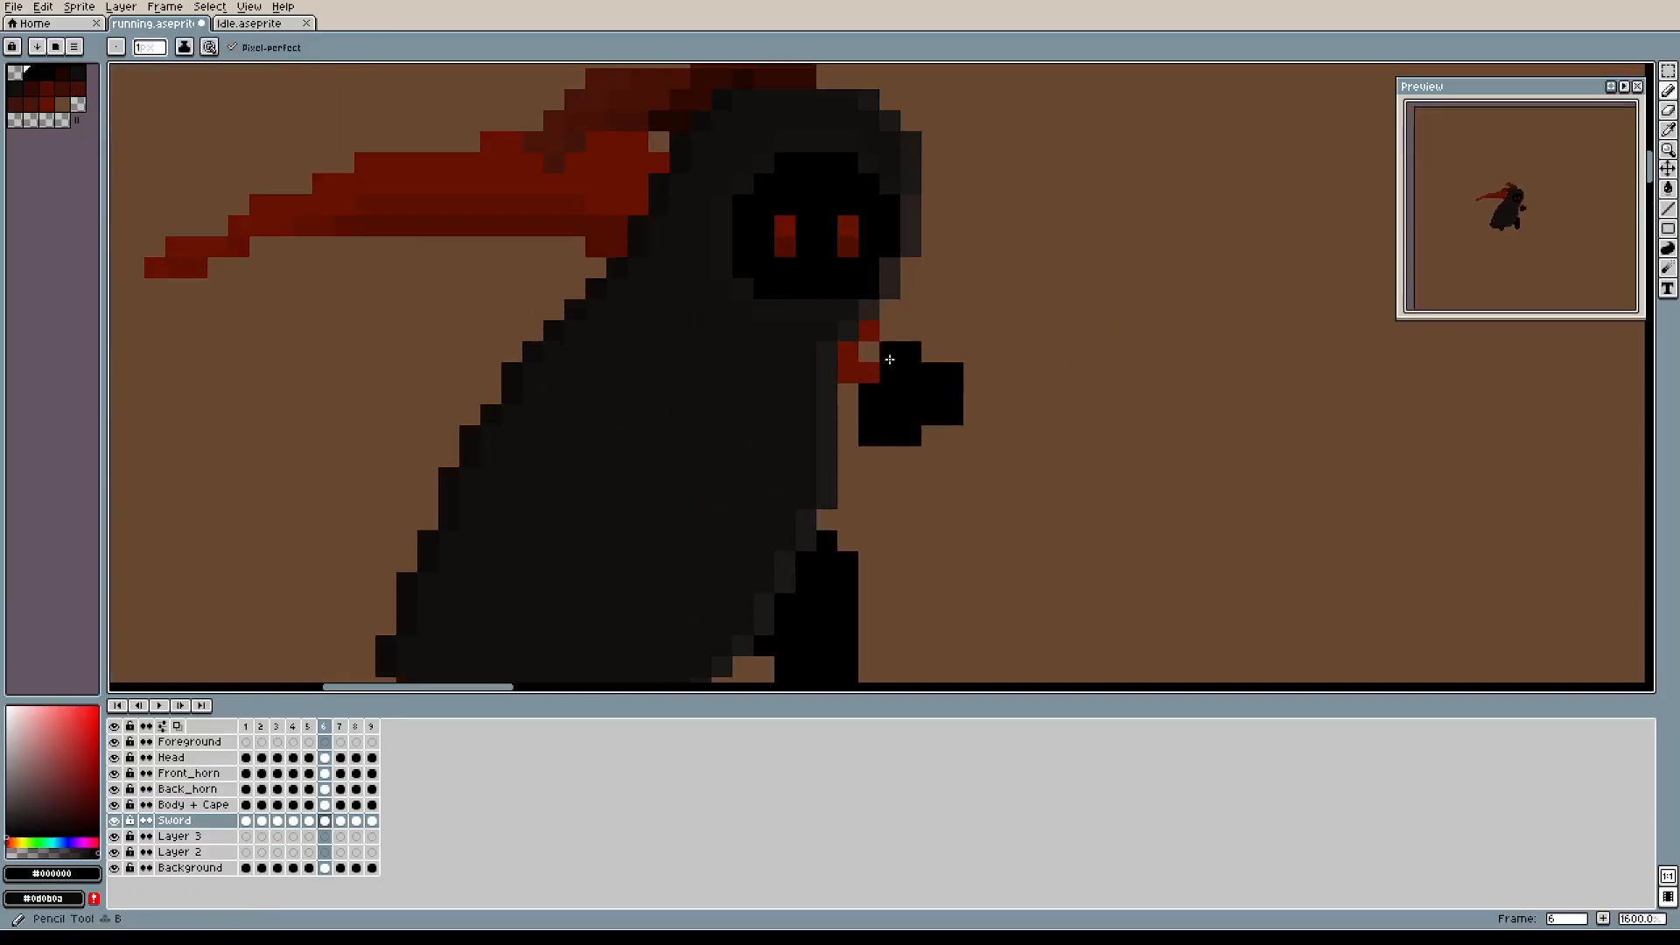
{"action": "left_click", "coordinate": [863, 356], "text": "alt"}
{"action": "scroll", "coordinate": [1039, 322], "scroll_direction": "down", "scroll_amount": 3}
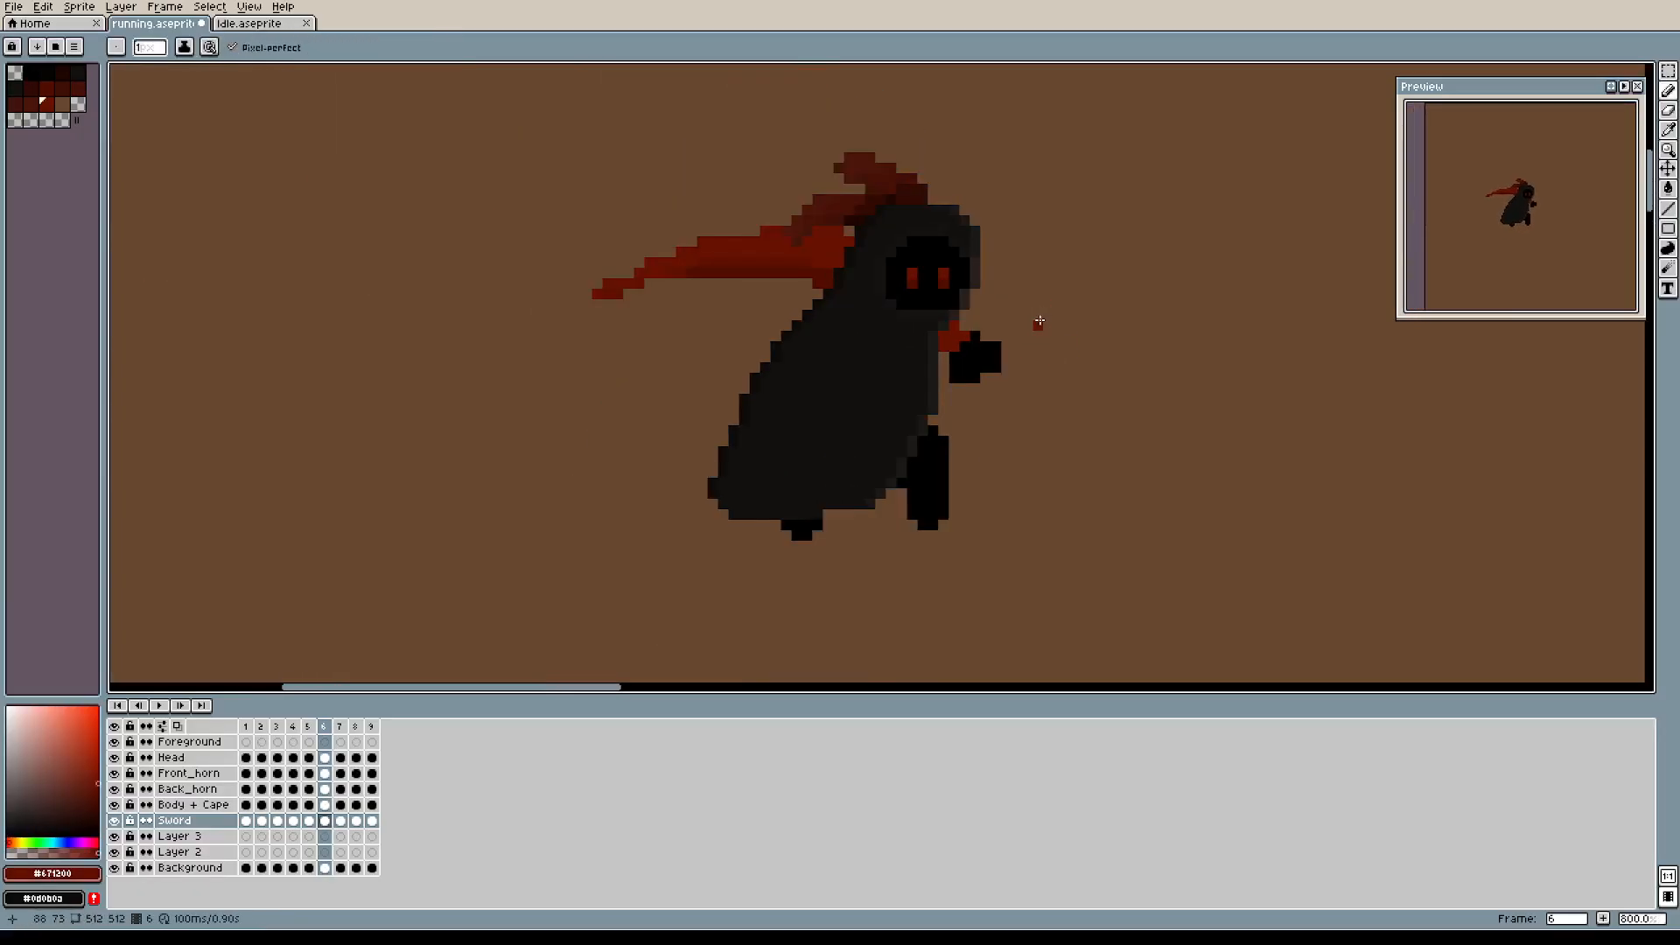
{"action": "scroll", "coordinate": [973, 400], "scroll_direction": "down", "scroll_amount": 2}
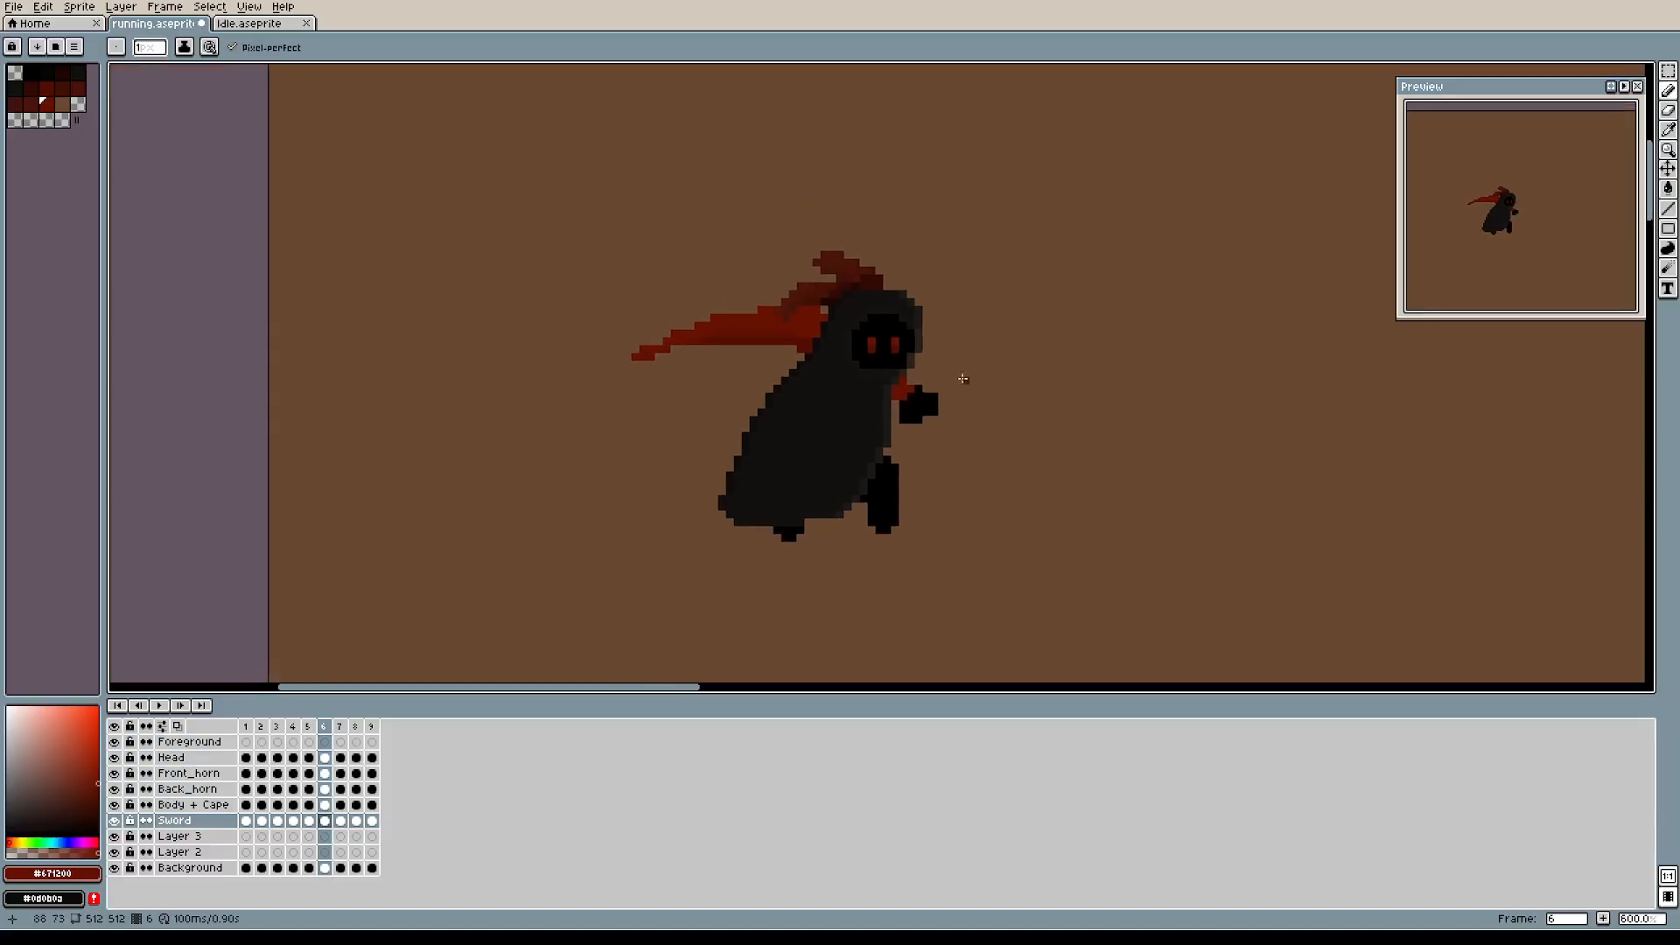
Move frame 6's sword and arm back by one pixel and compare their pose with frame 5.
{"action": "key", "text": "m"}
{"action": "left_click_drag", "start_coordinate": [590, 264], "coordinate": [1131, 457]}
{"action": "left_click_drag", "start_coordinate": [968, 406], "coordinate": [953, 402]}
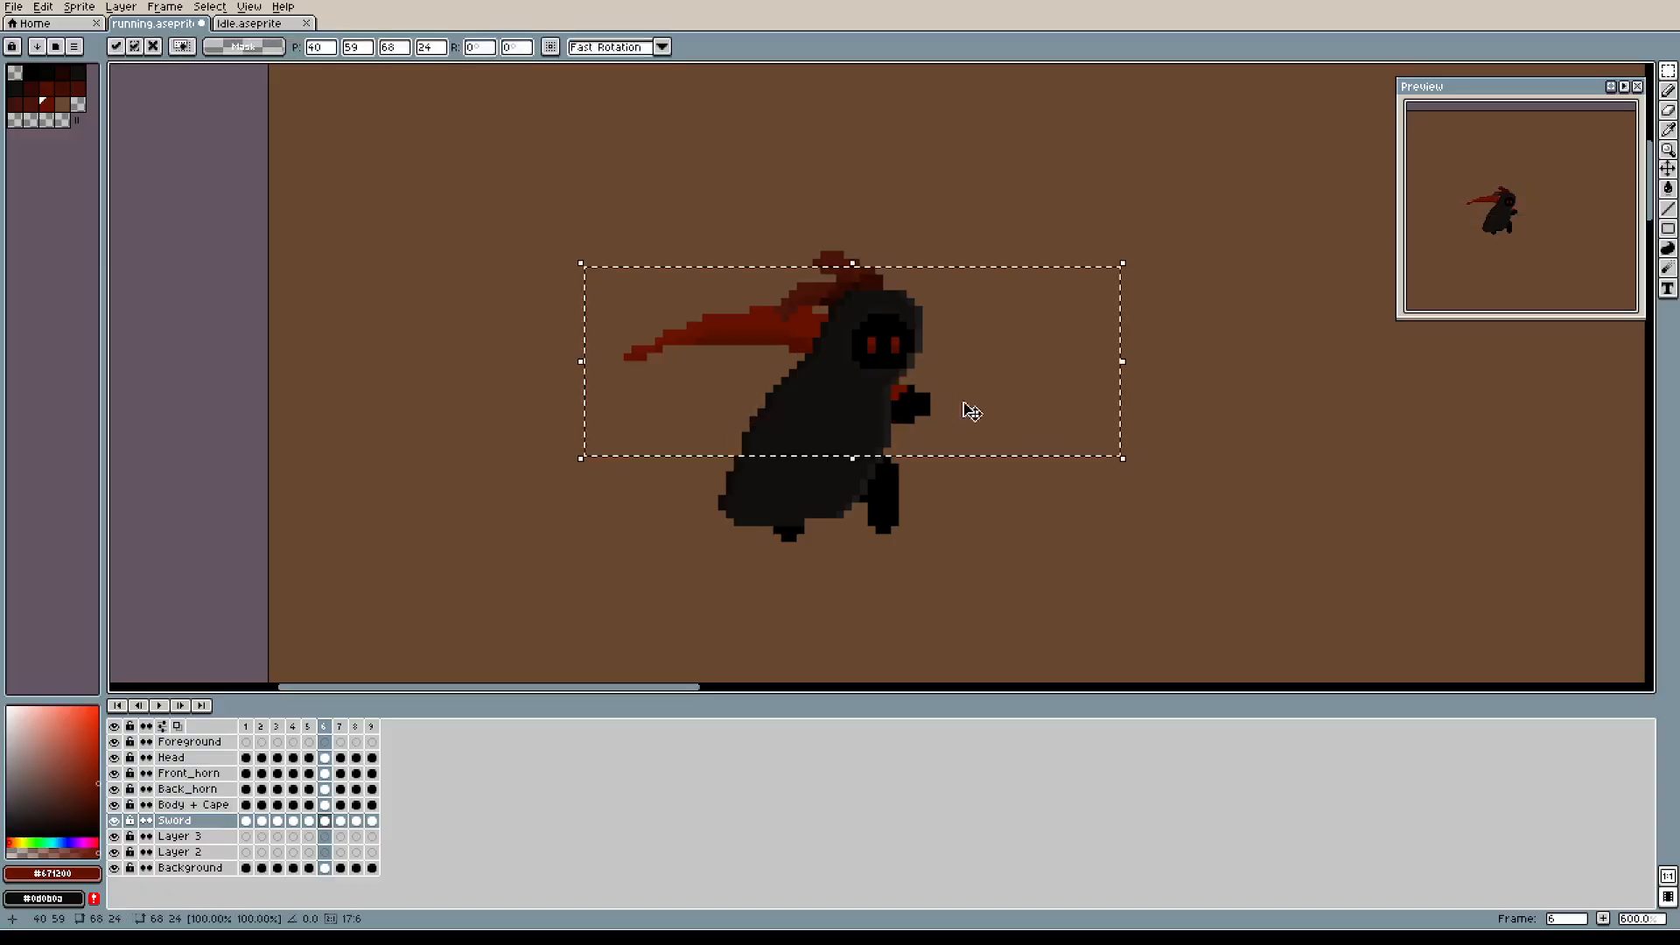
{"action": "left_click", "coordinate": [1138, 427]}
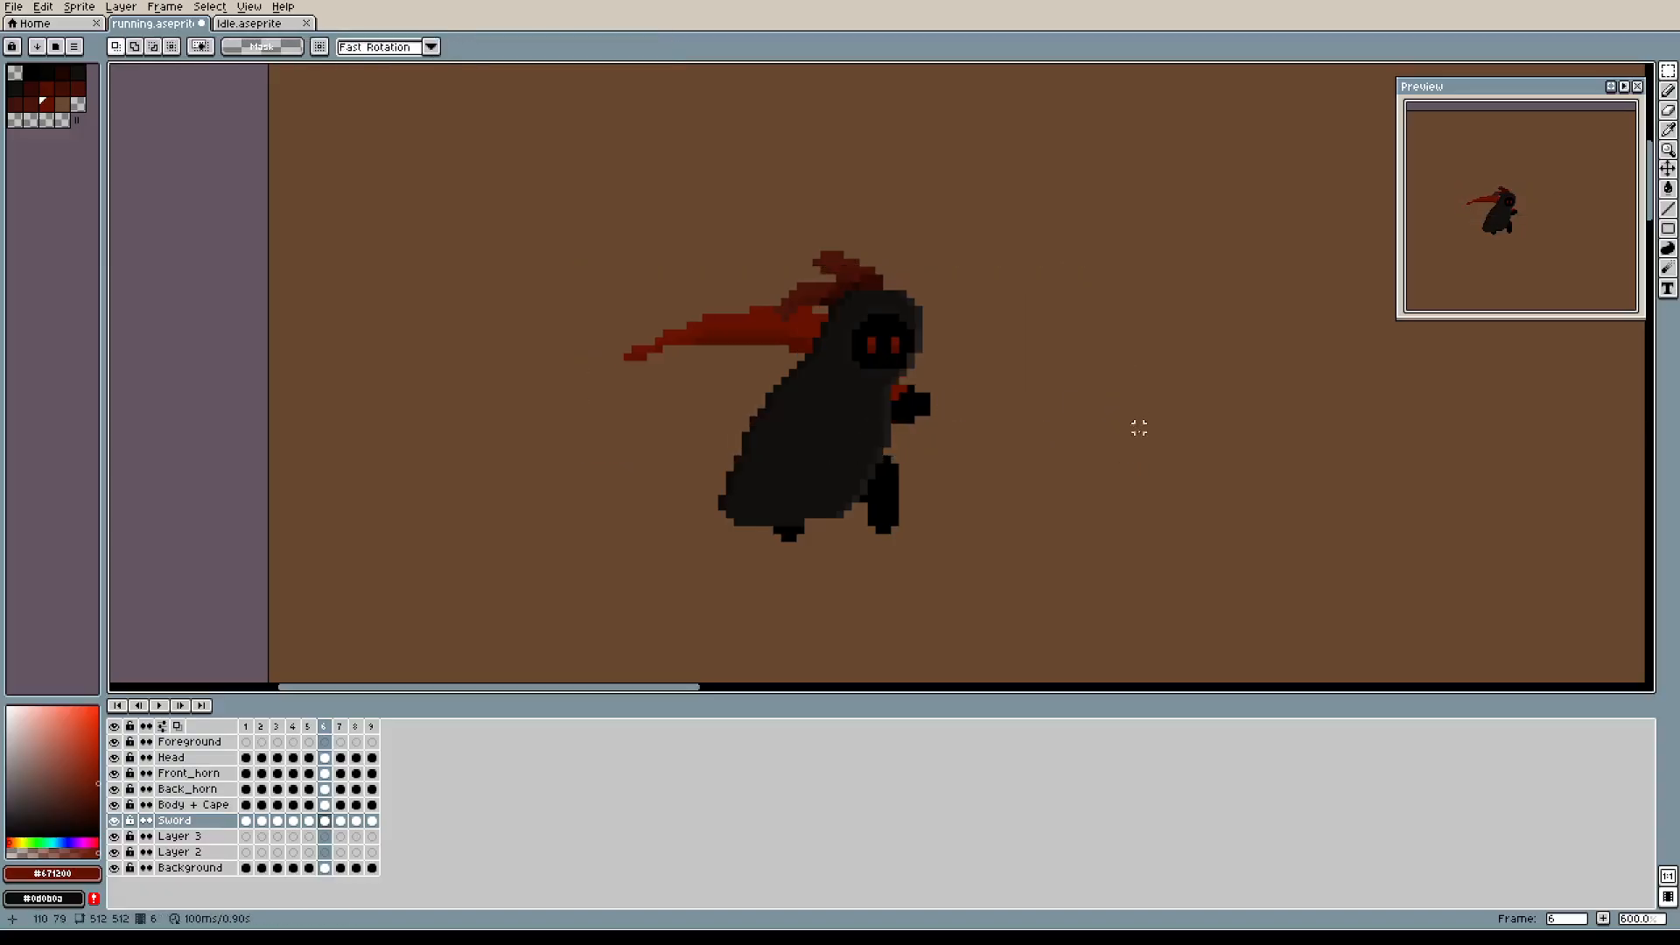
{"action": "left_click", "coordinate": [312, 727]}
{"action": "left_click", "coordinate": [326, 728]}
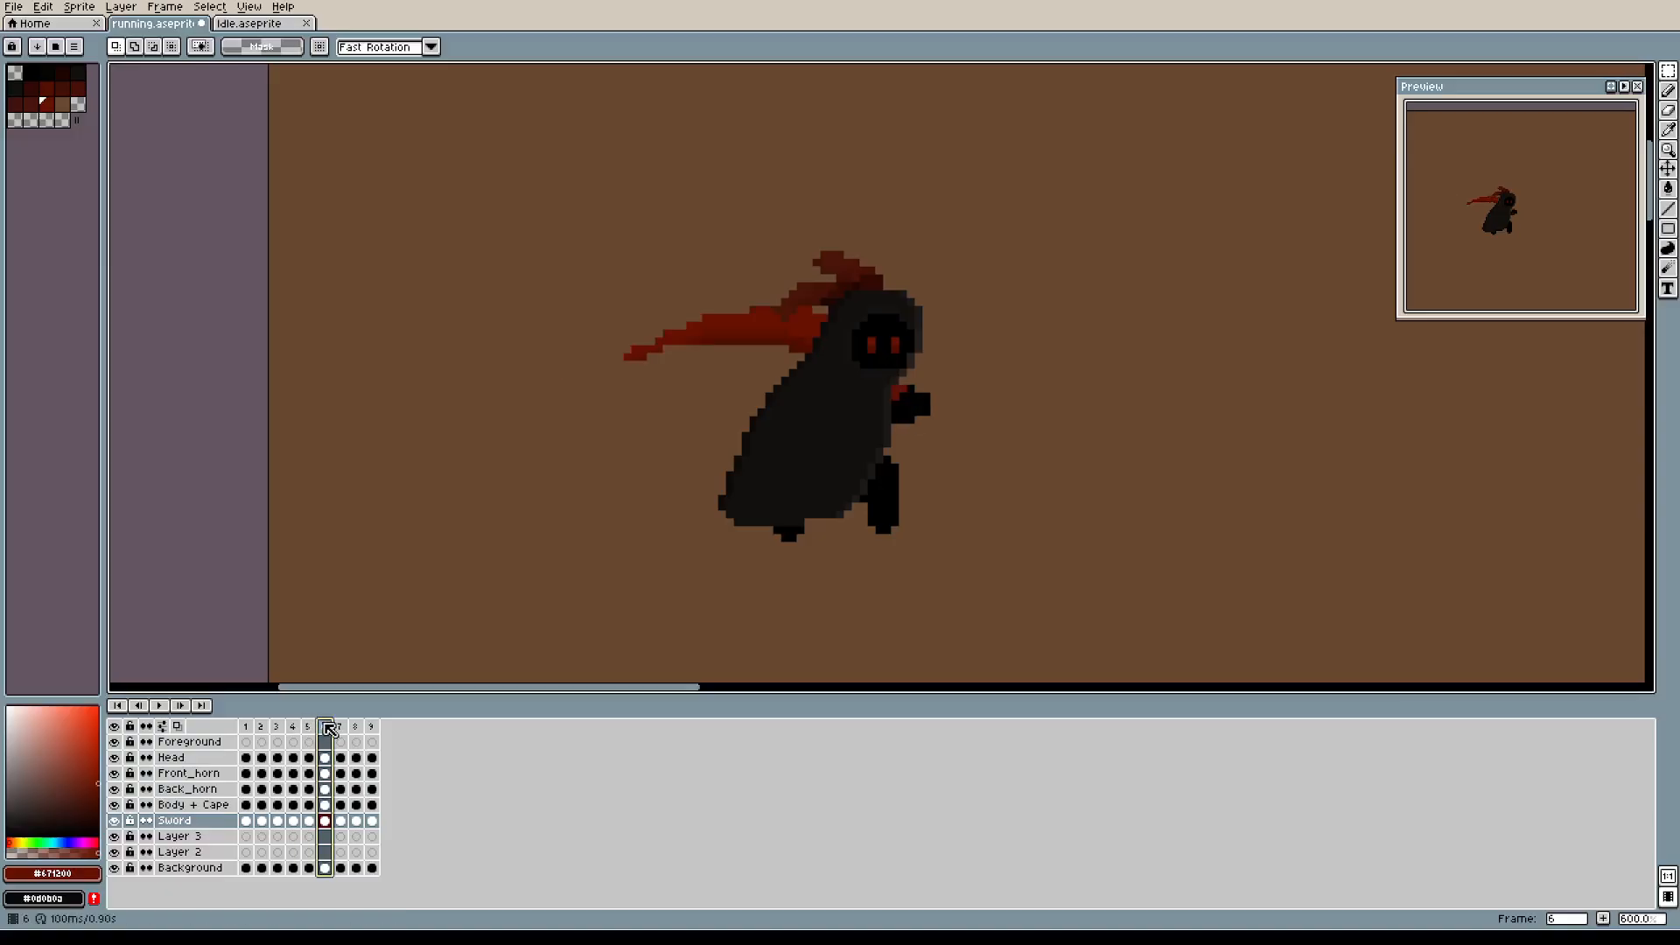
{"action": "left_click", "coordinate": [313, 730]}
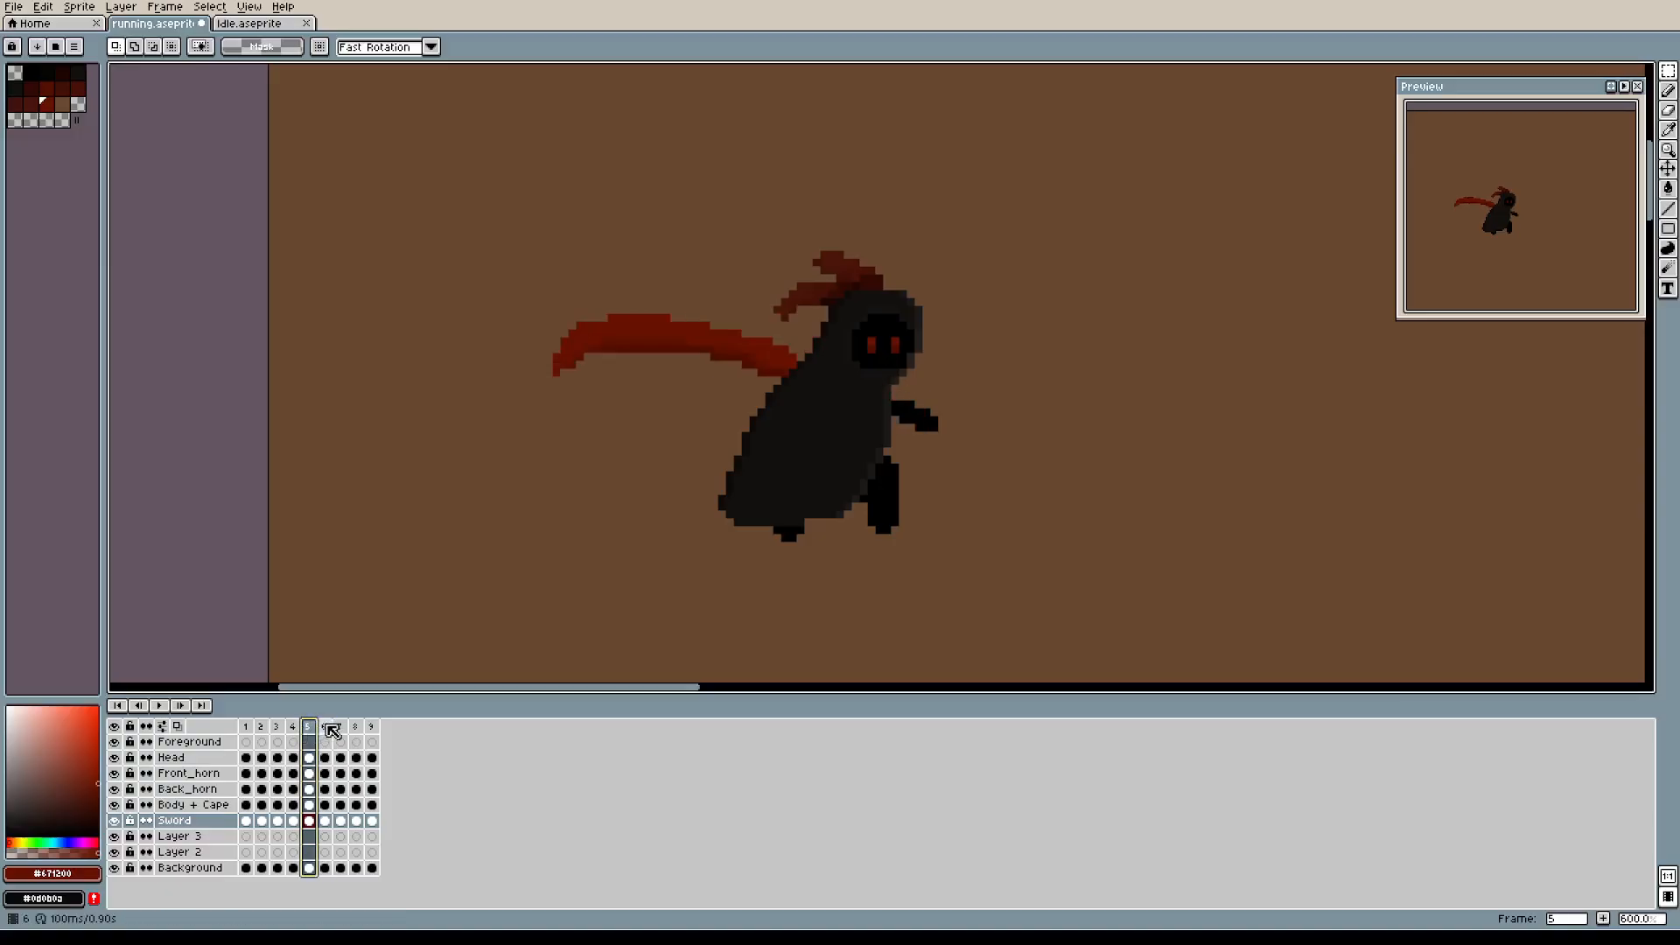
{"action": "left_click", "coordinate": [331, 728]}
Try to stretch frame 6's sword and arm selection vertically to 26 pixels high, and undo the stretch.
{"action": "left_click_drag", "start_coordinate": [591, 257], "coordinate": [1038, 440]}
{"action": "left_click", "coordinate": [827, 259]}
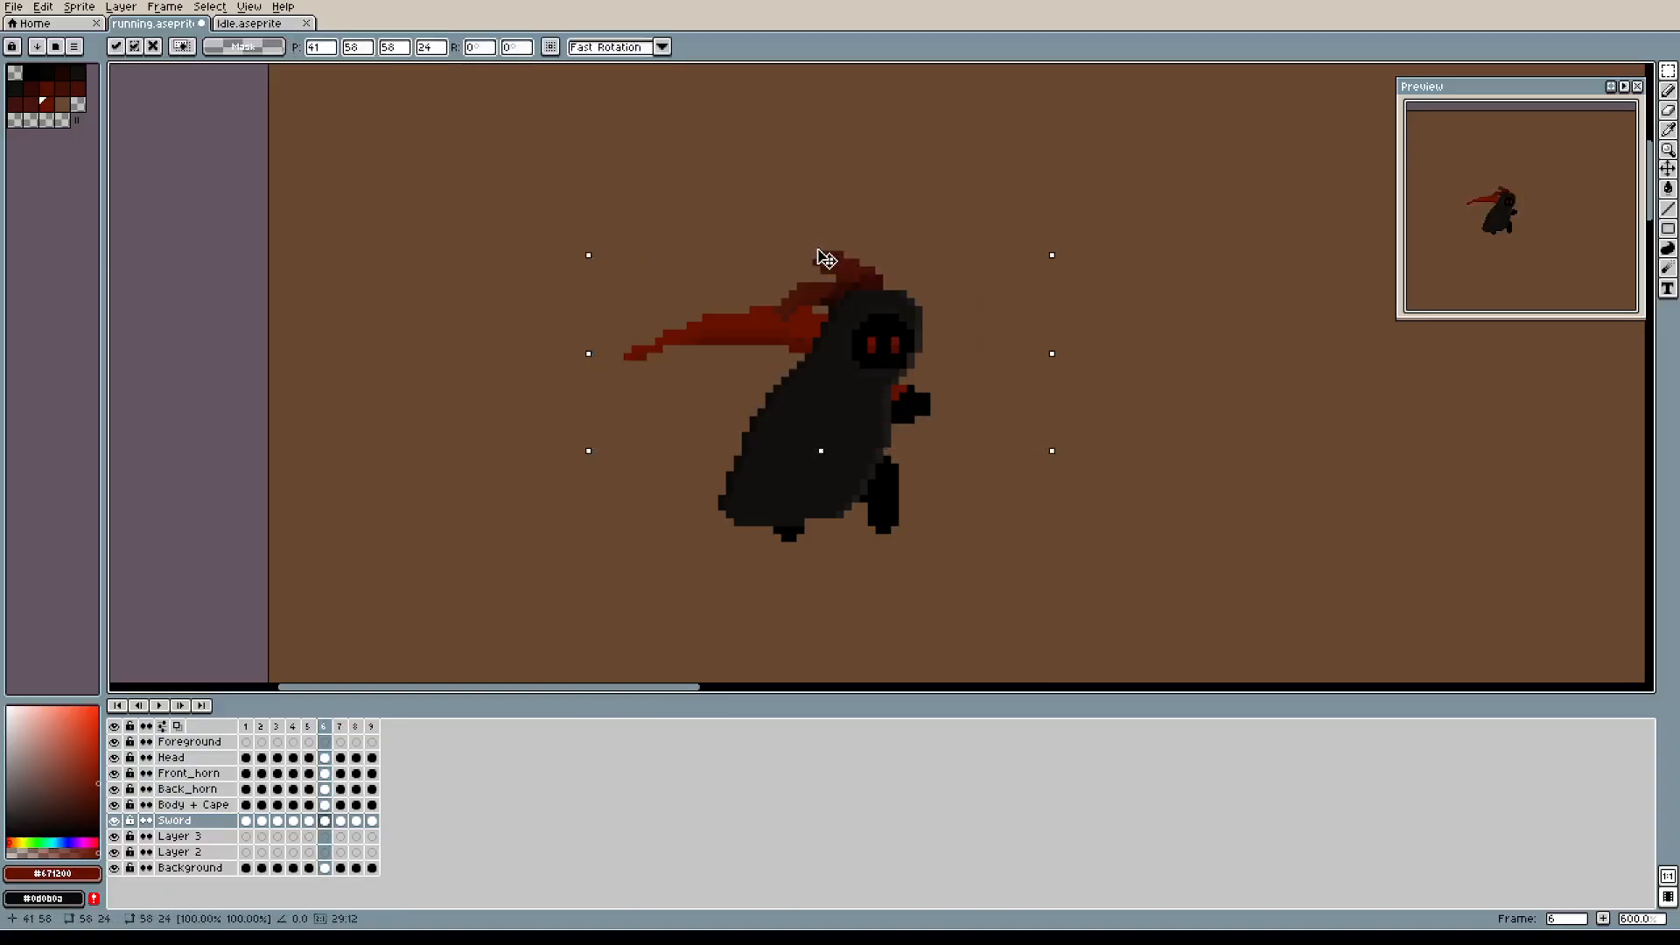
{"action": "mouse_move", "coordinate": [827, 253]}
{"action": "left_mouse_down"}
{"action": "mouse_move", "coordinate": [830, 219]}
{"action": "mouse_move", "coordinate": [830, 235]}
{"action": "left_mouse_up"}
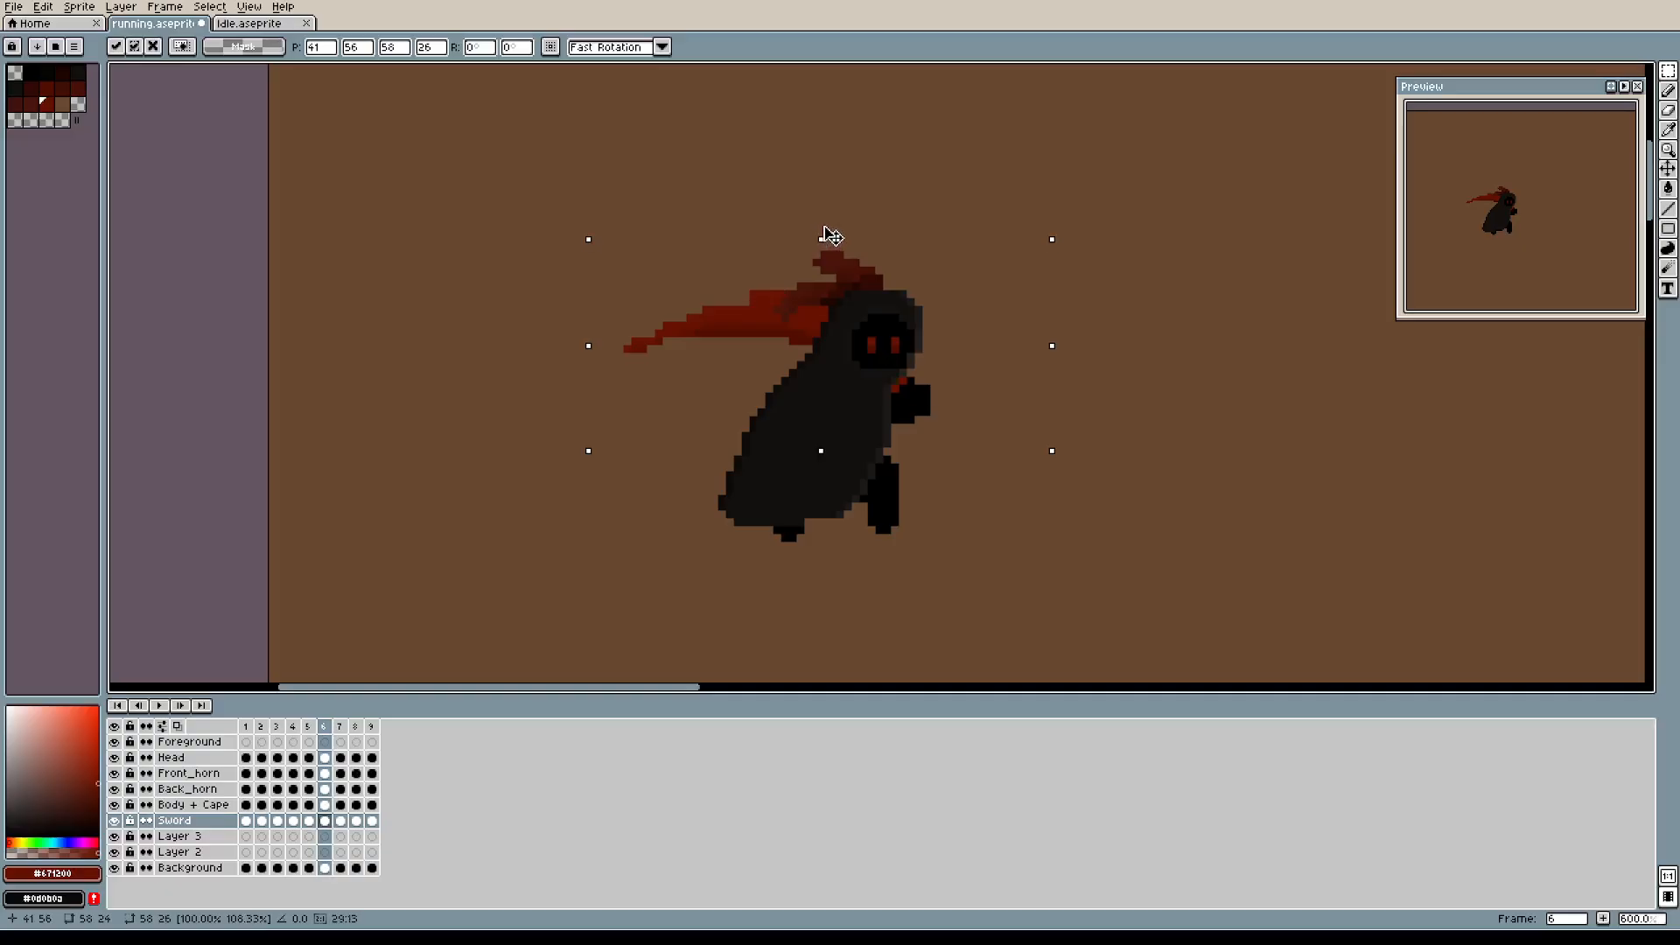
{"action": "left_click", "coordinate": [1200, 420]}
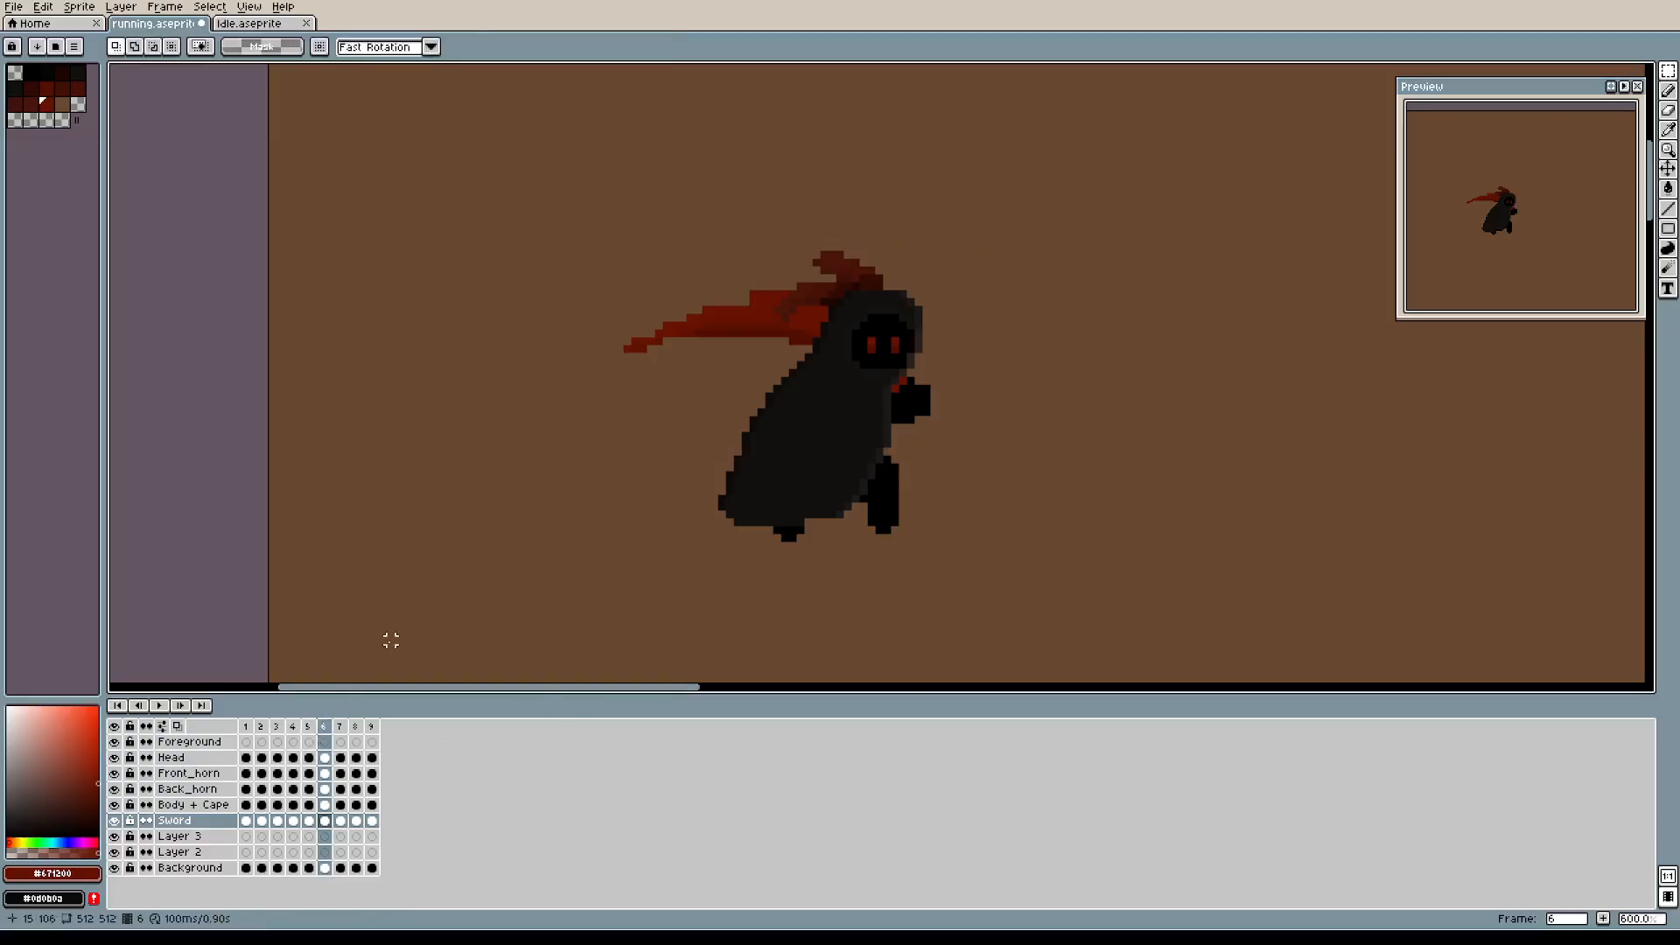
{"action": "key", "text": "ctrl+z"}
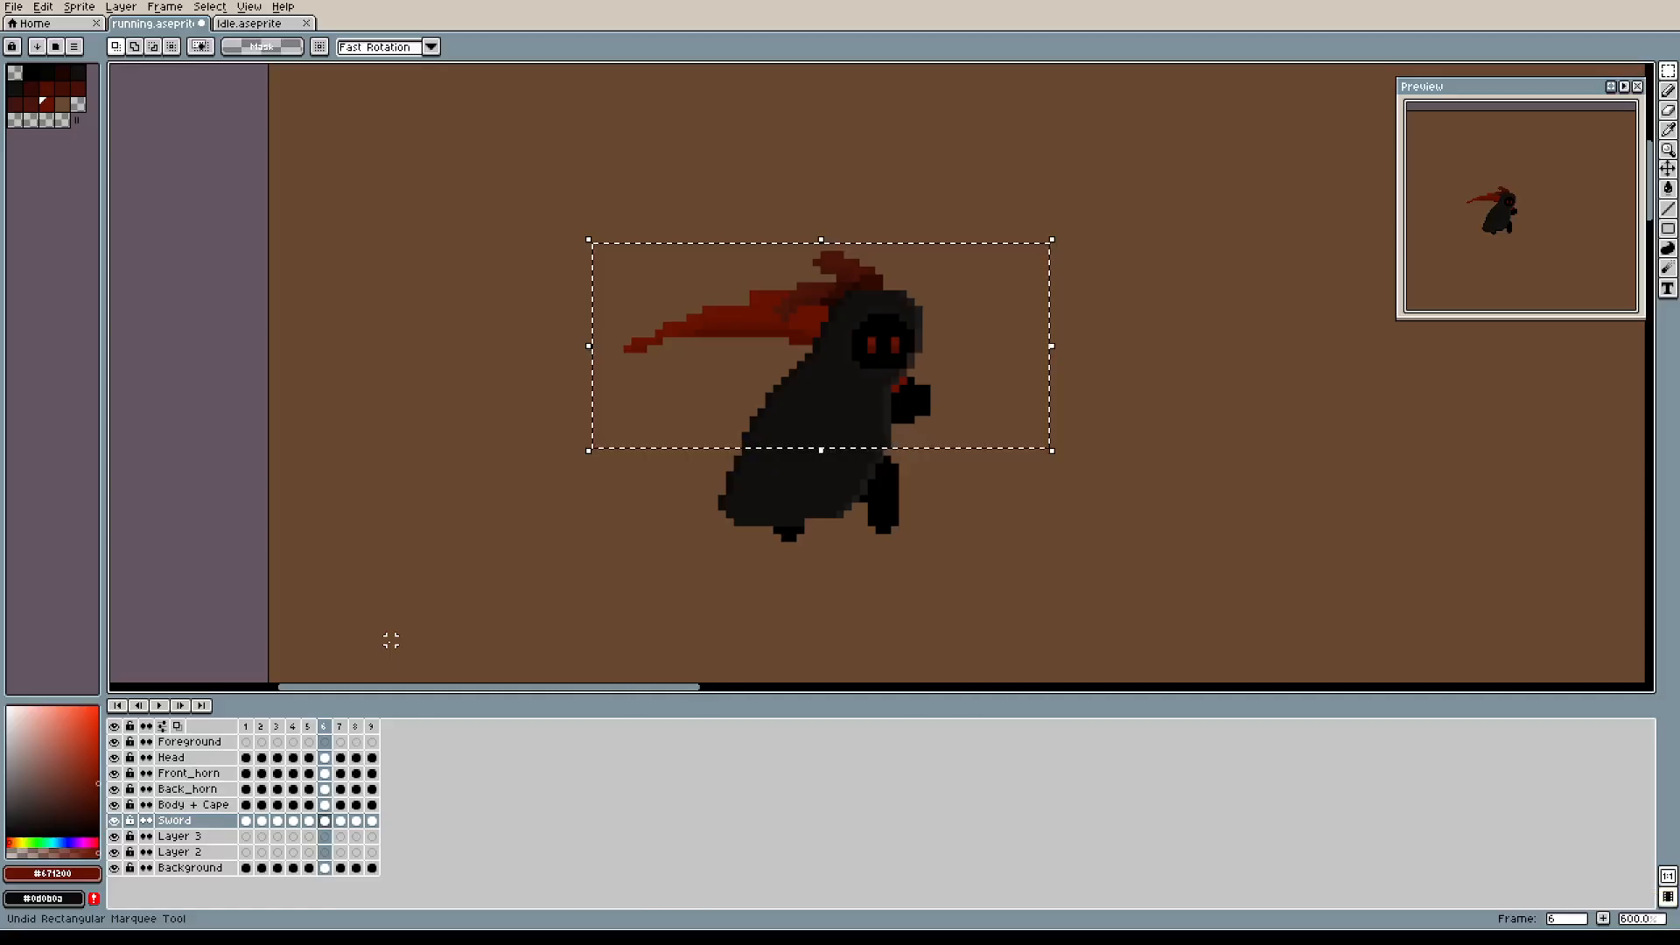
{"action": "key", "text": "ctrl+z"}
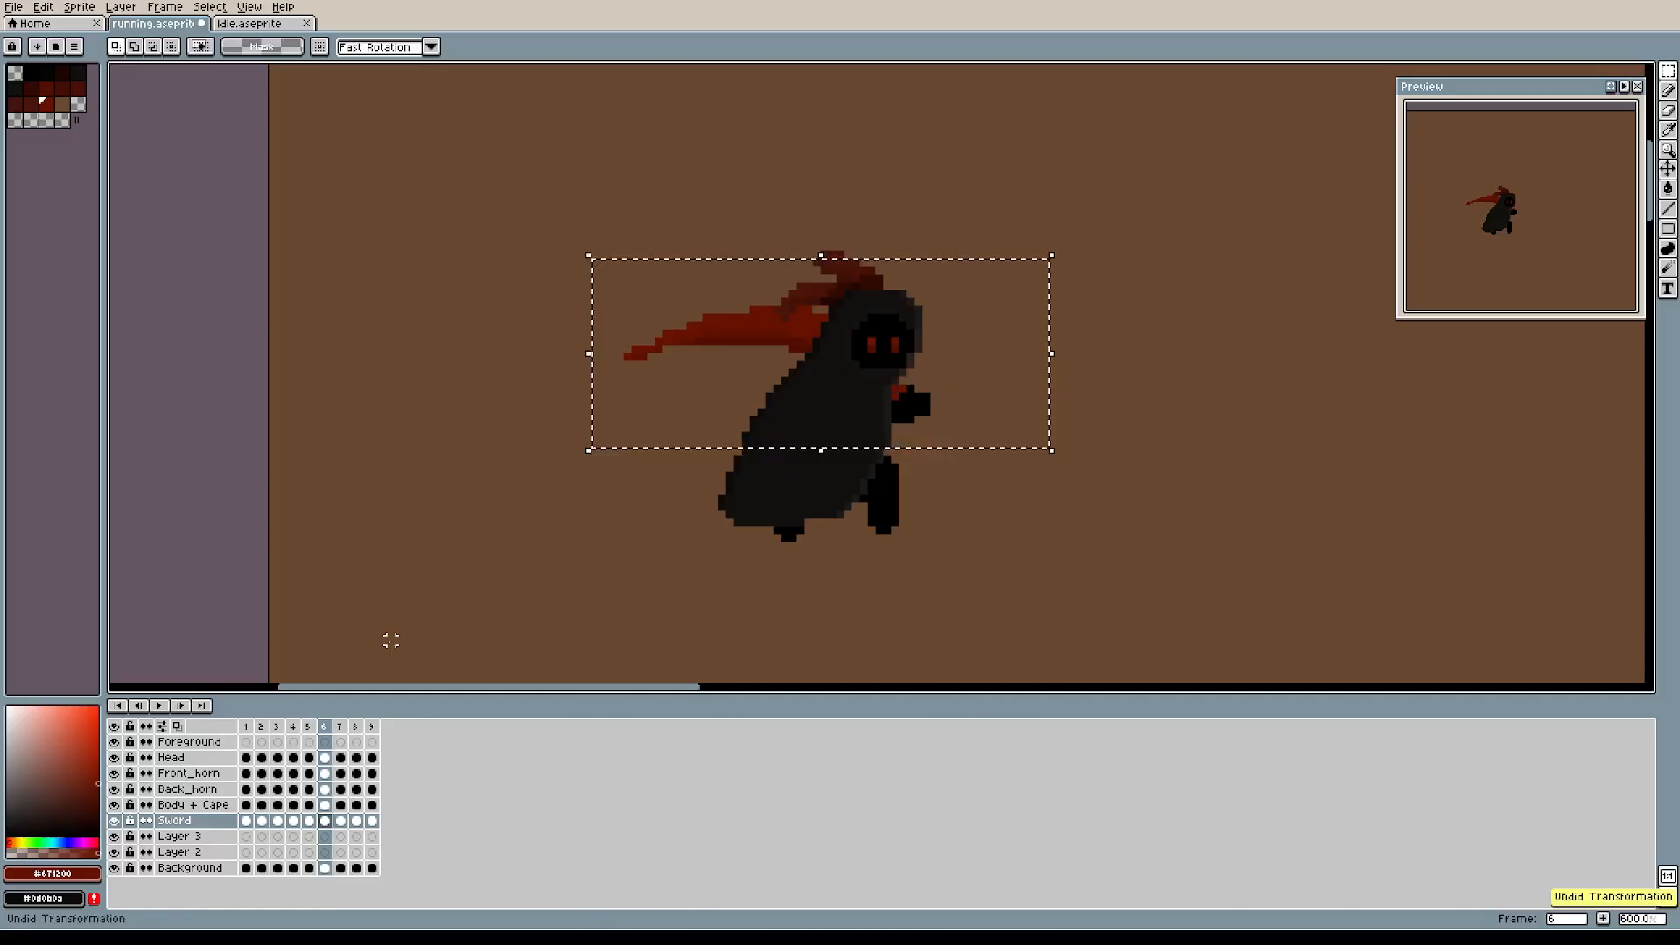
{"action": "left_click", "coordinate": [416, 567]}
Alternate between frames 5 and 6 to examine how the sword and hand move between them.
{"action": "left_click", "coordinate": [309, 726]}
{"action": "left_click", "coordinate": [324, 726]}
{"action": "left_click", "coordinate": [308, 727]}
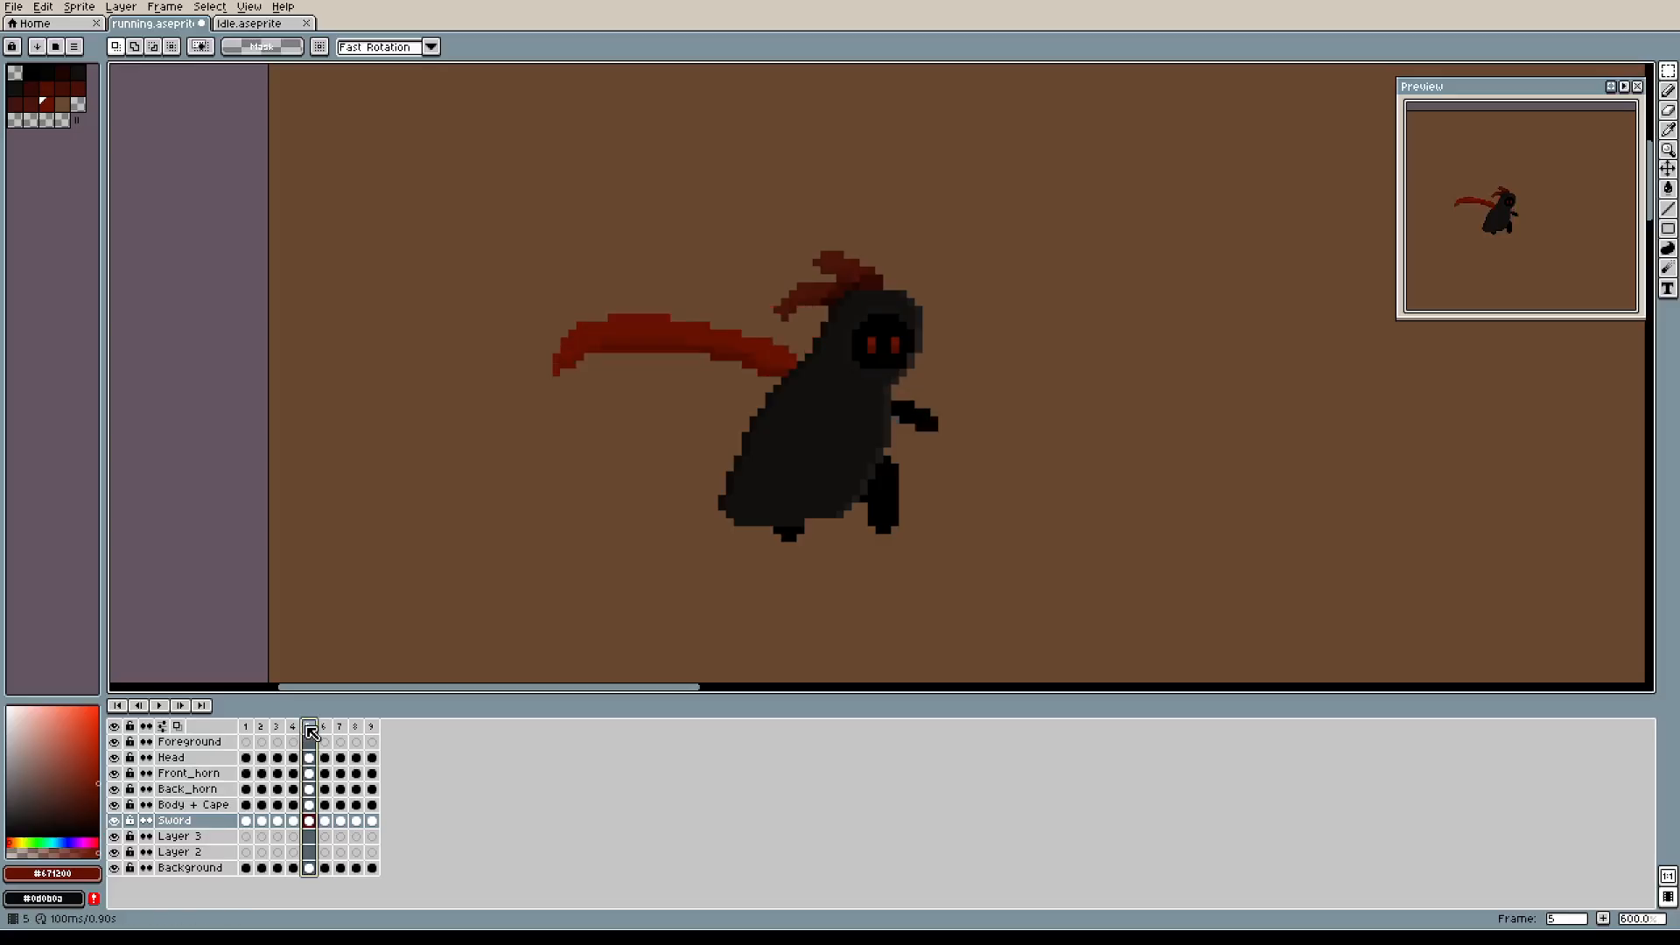
{"action": "left_click", "coordinate": [325, 727]}
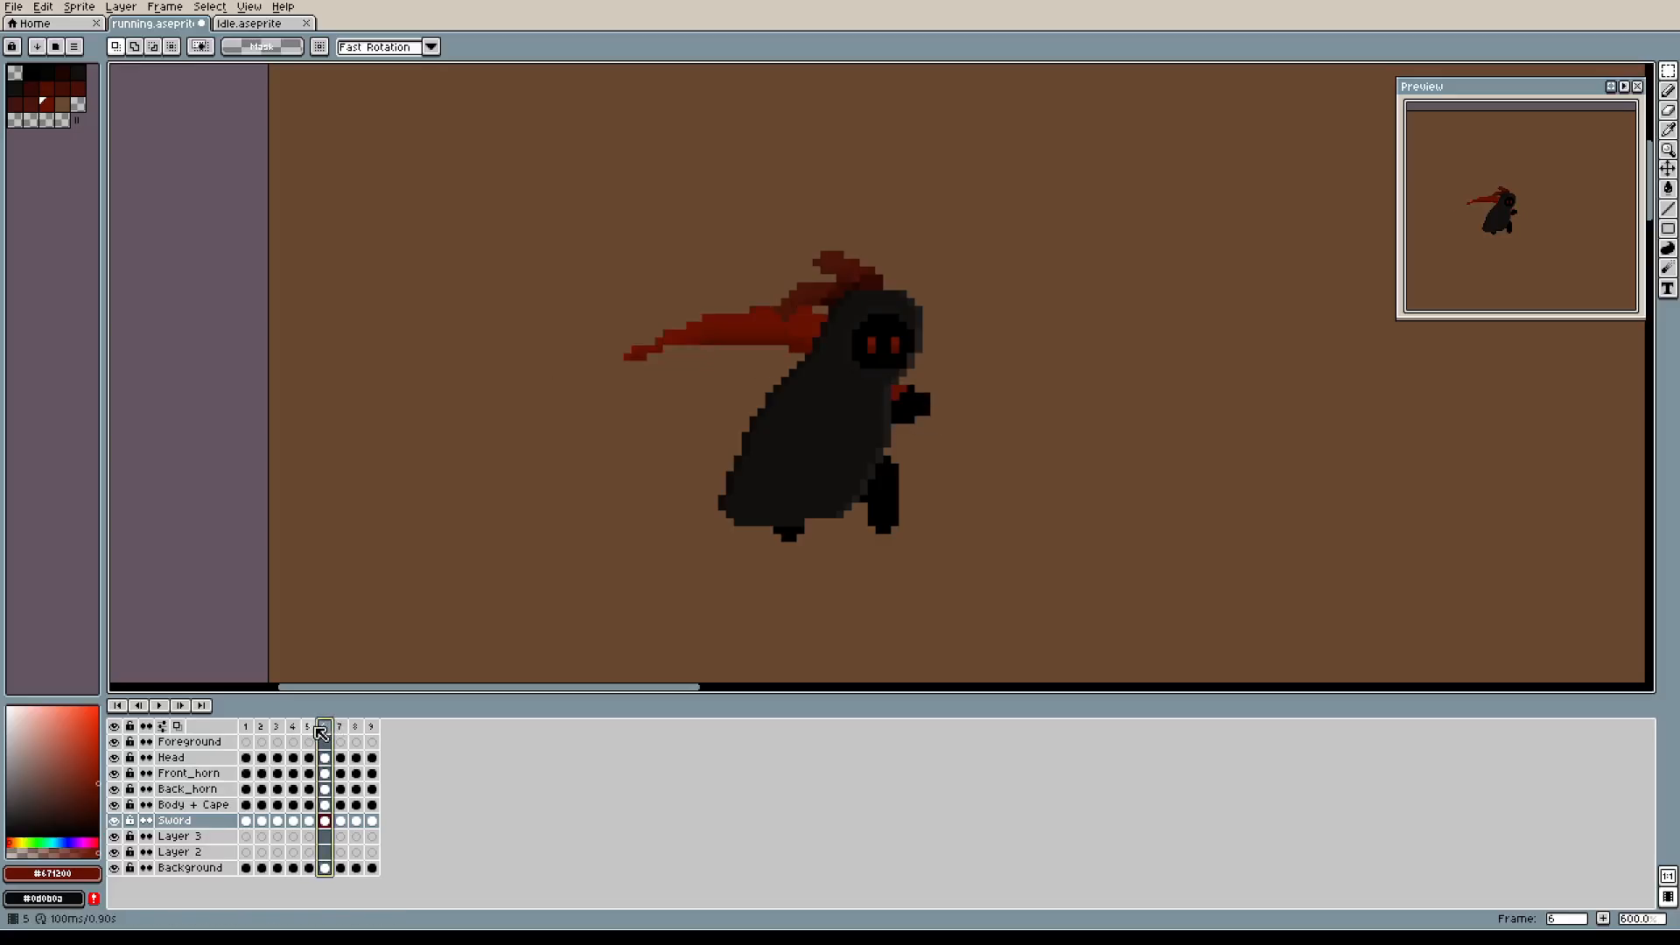
{"action": "left_click", "coordinate": [308, 728]}
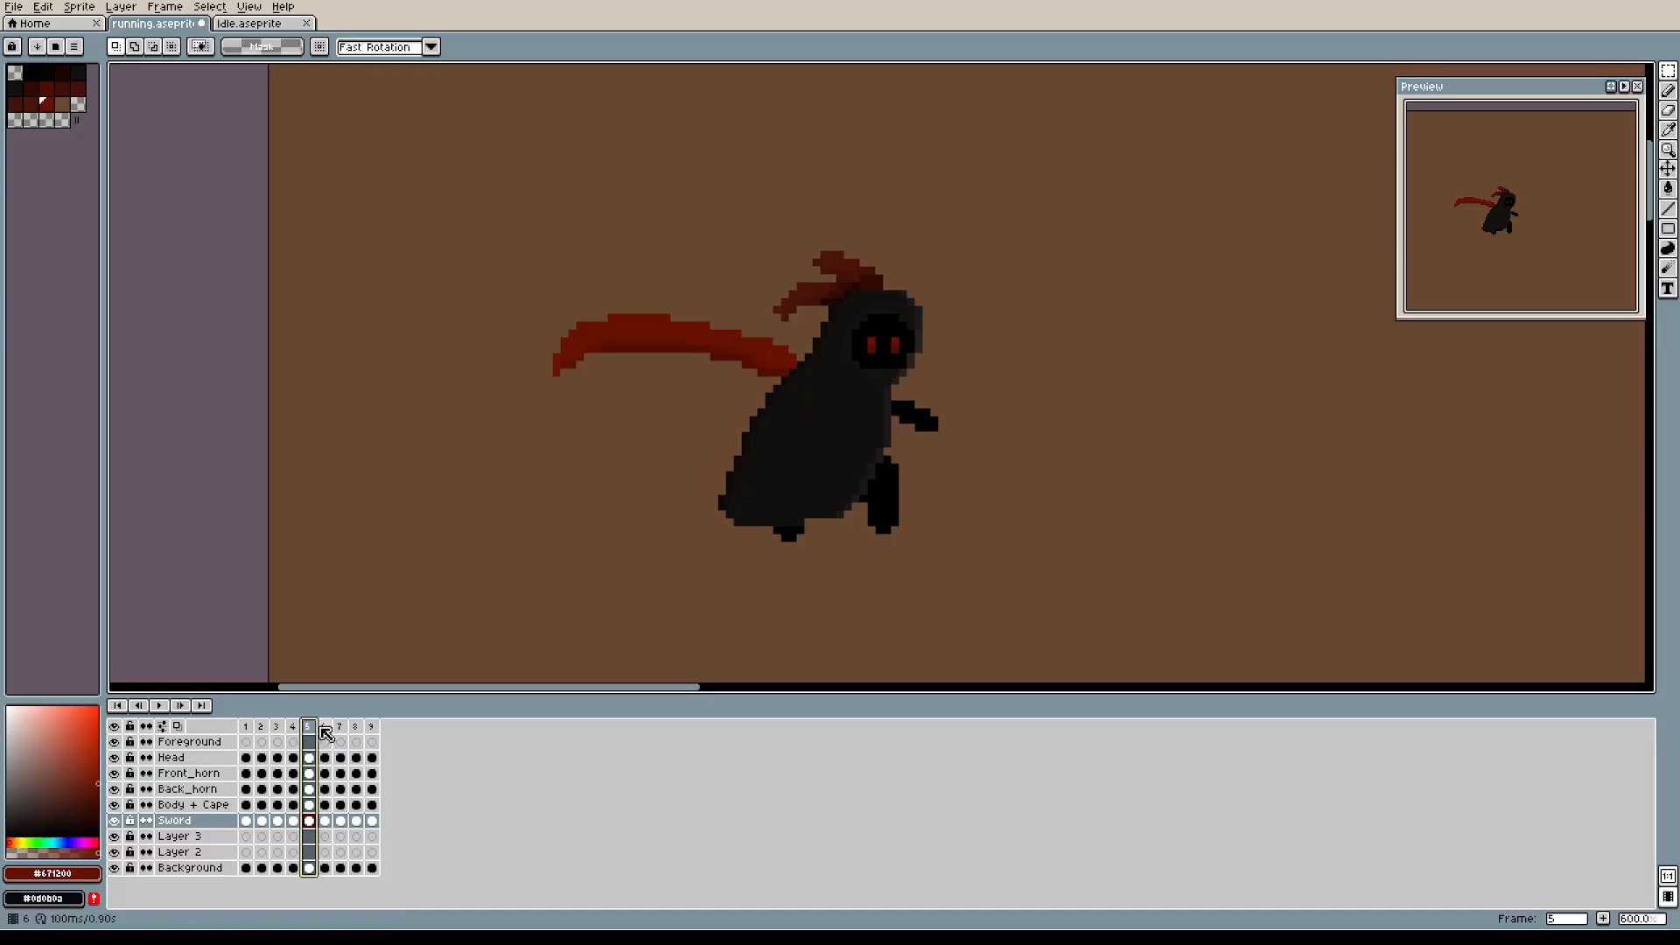
{"action": "left_click", "coordinate": [325, 727]}
Add a new frame 7 copied from frame 6 and skew its sword and arm by about -76.1° so the blade swings forward.
{"action": "left_click_drag", "start_coordinate": [1156, 420], "coordinate": [874, 349]}
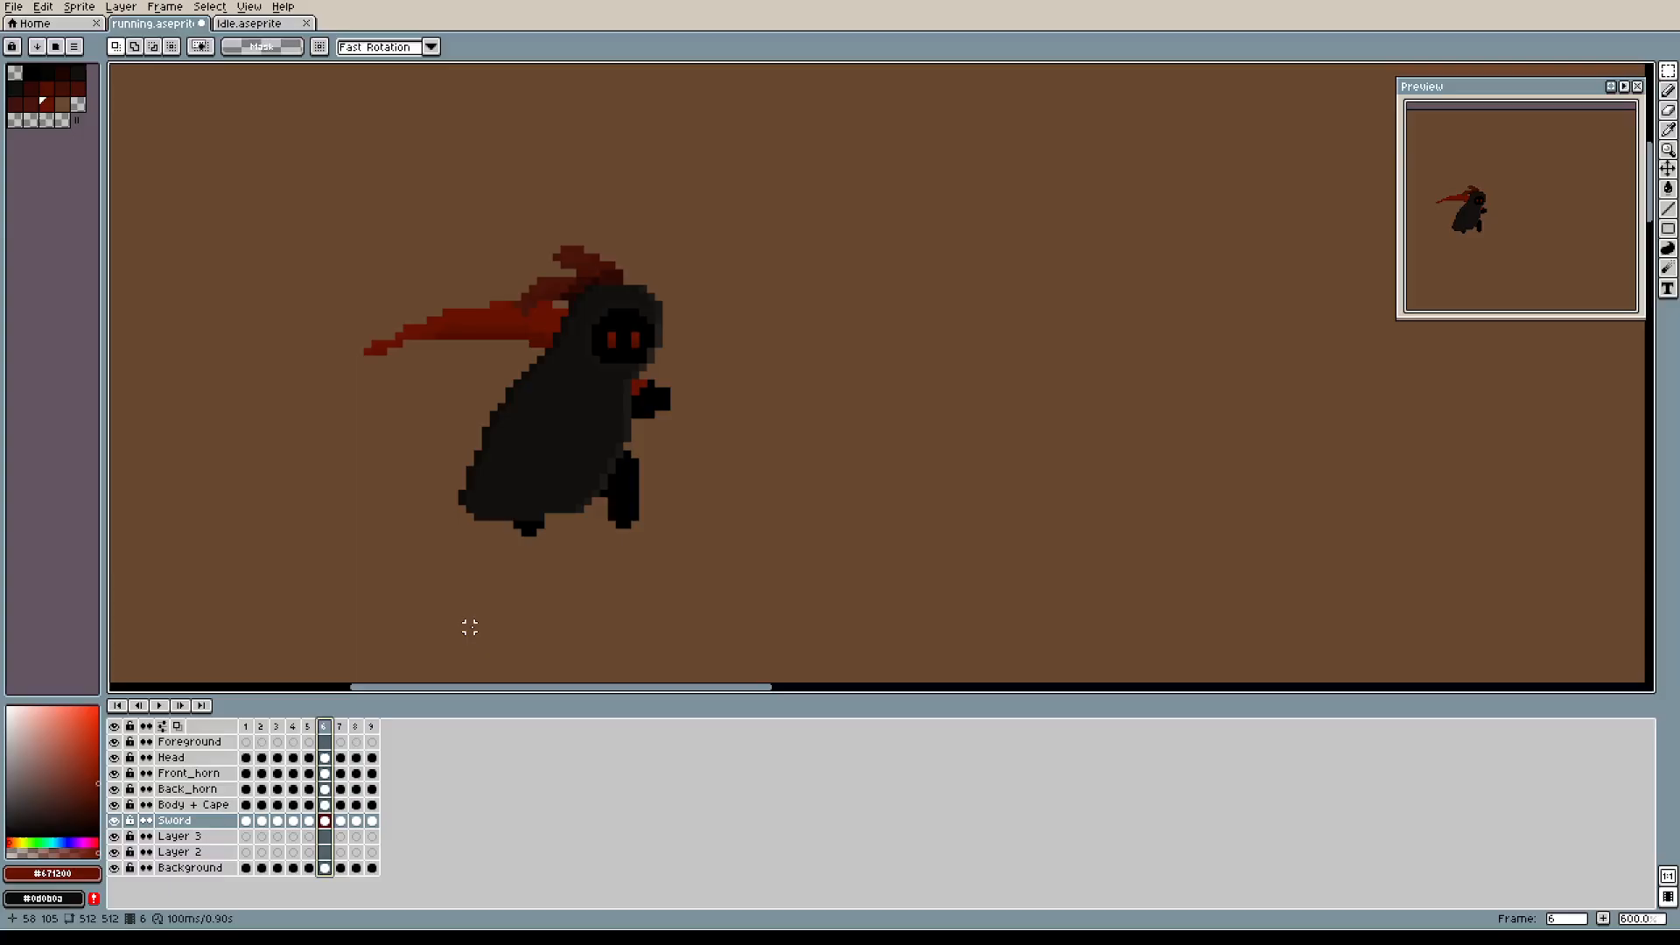
{"action": "key", "text": "alt+n"}
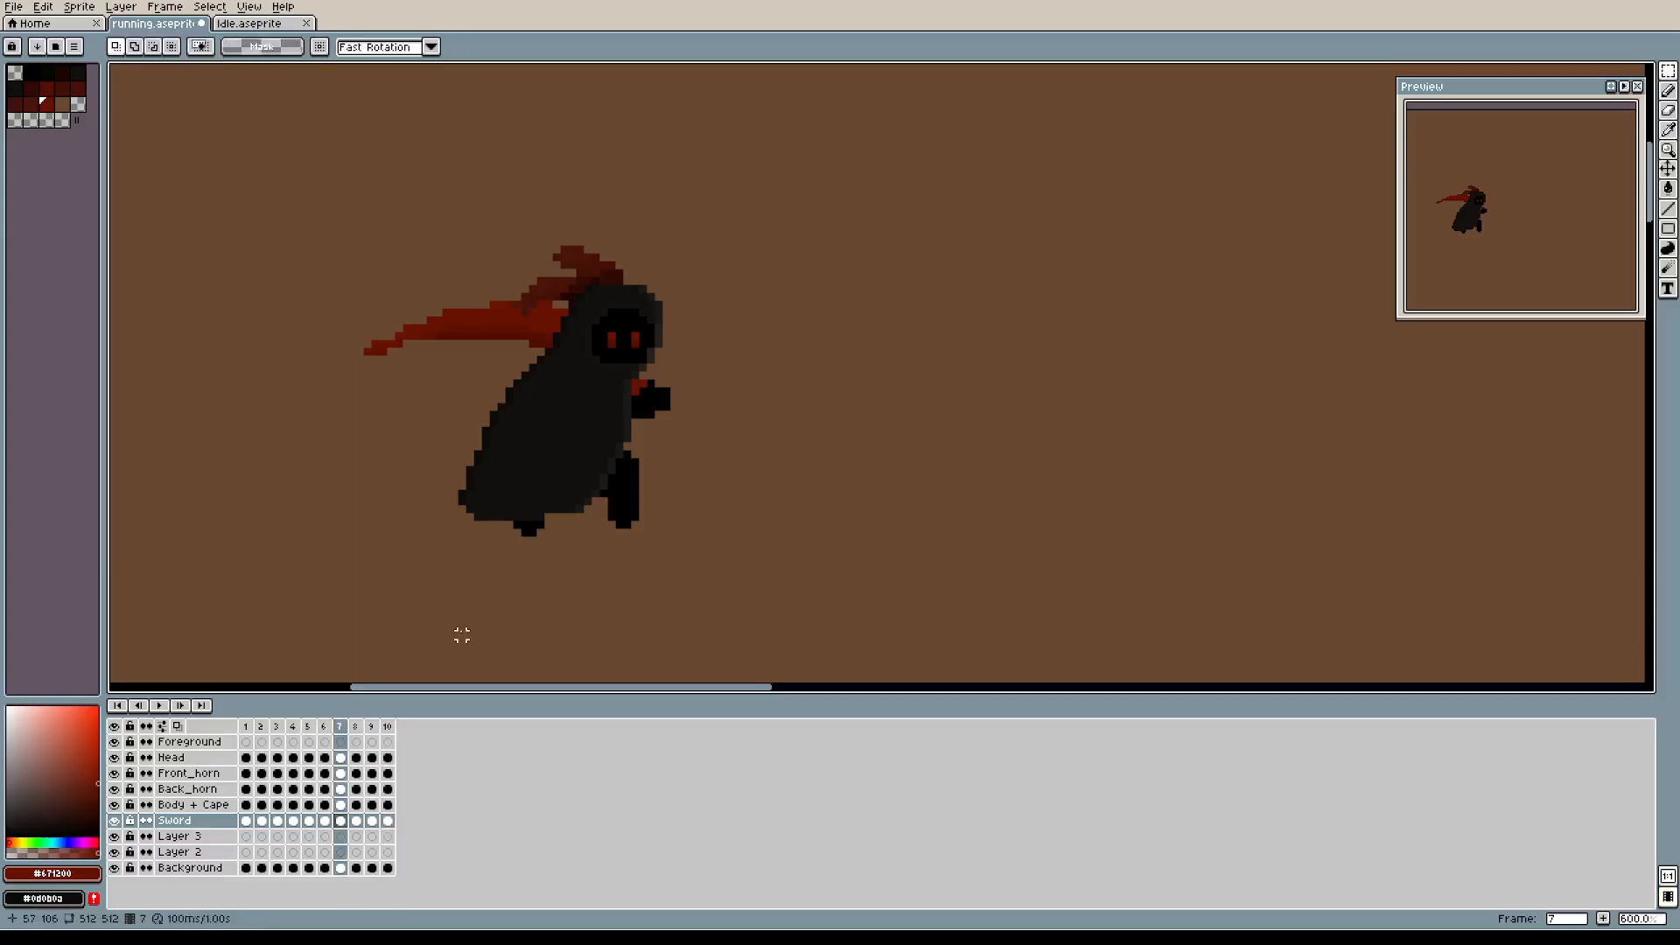
{"action": "left_click_drag", "start_coordinate": [320, 258], "coordinate": [783, 461]}
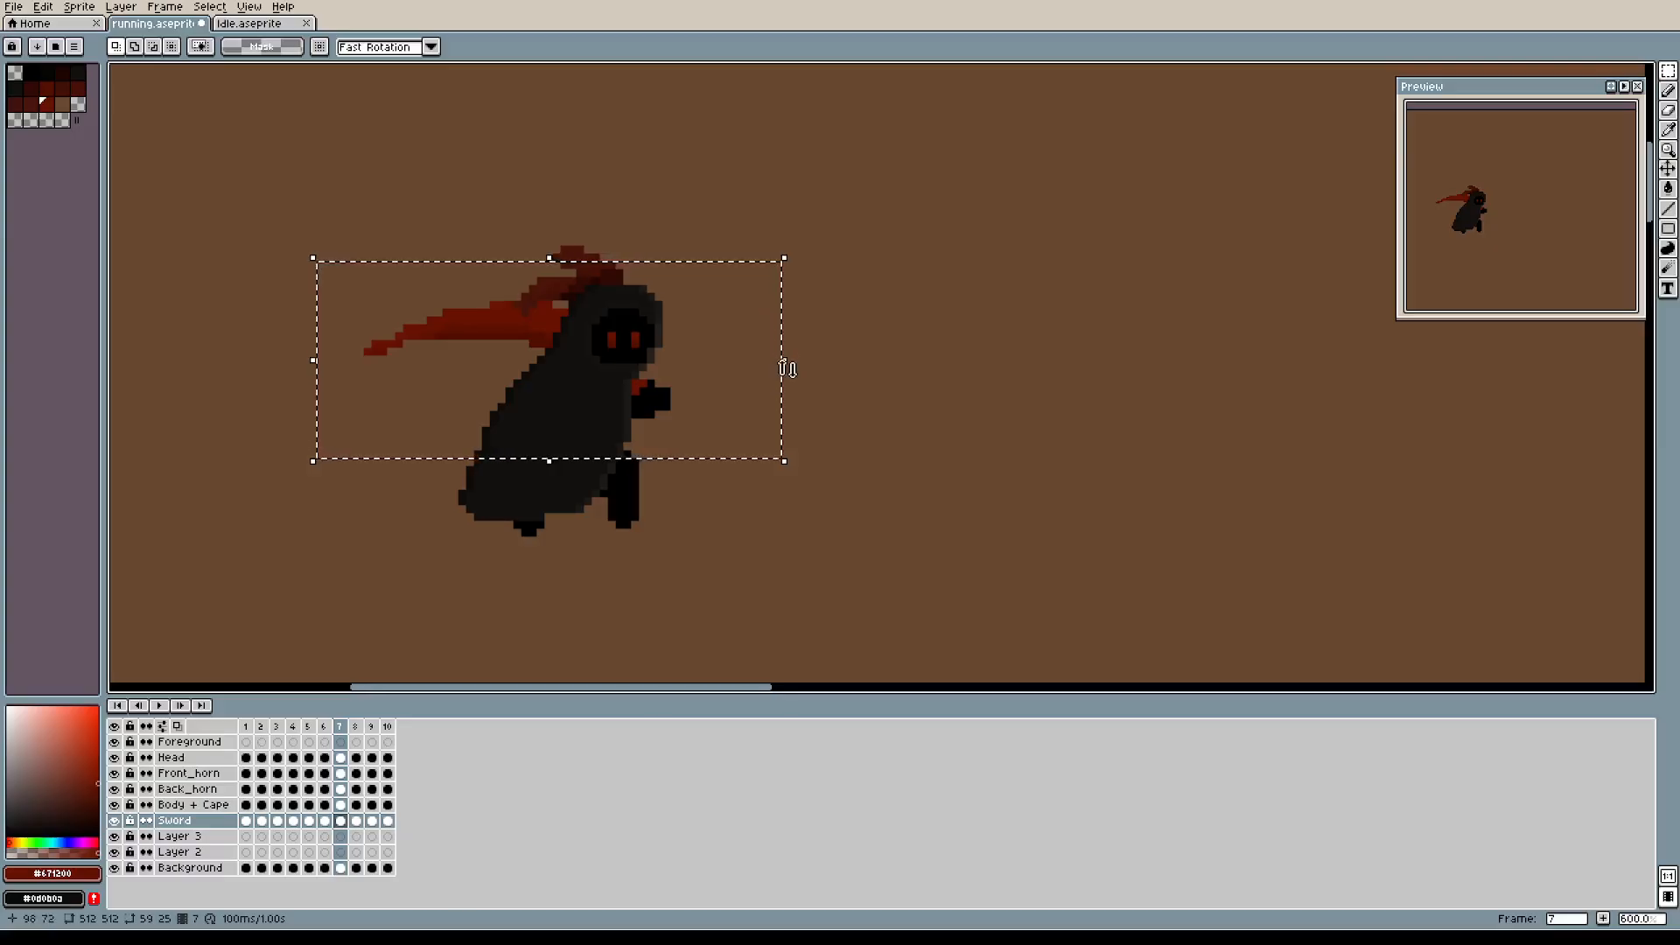
{"action": "mouse_move", "coordinate": [785, 374]}
{"action": "left_mouse_down"}
{"action": "mouse_move", "coordinate": [791, 399]}
{"action": "mouse_move", "coordinate": [813, 374]}
{"action": "left_mouse_up"}
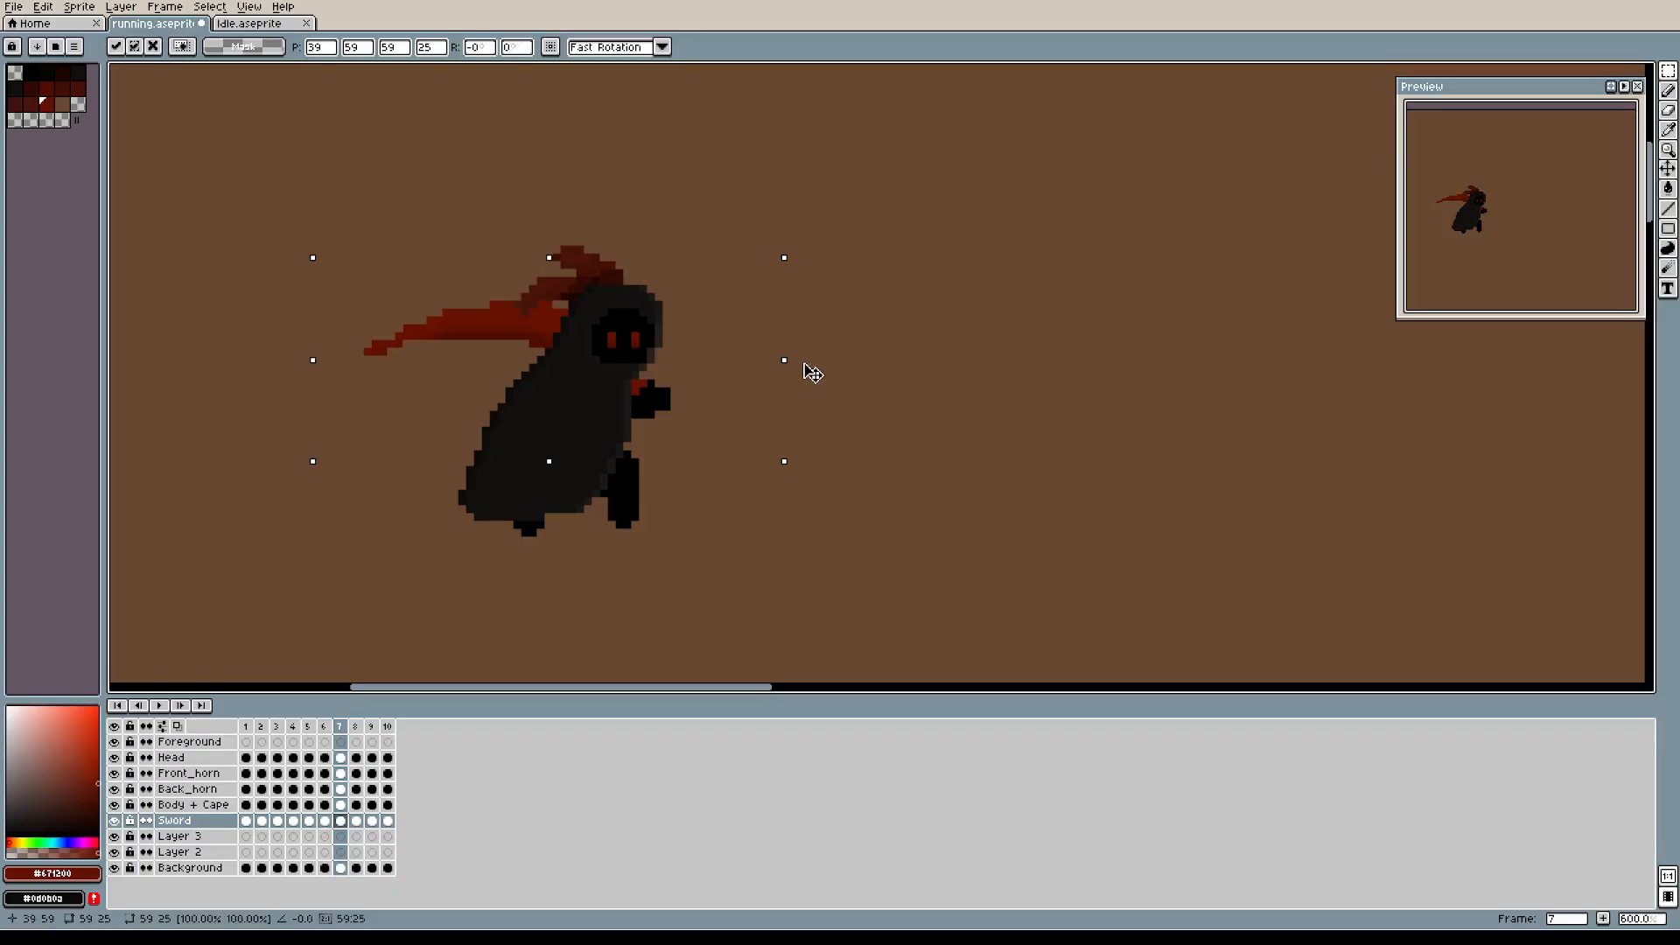
{"action": "left_click_drag", "start_coordinate": [555, 259], "coordinate": [551, 221]}
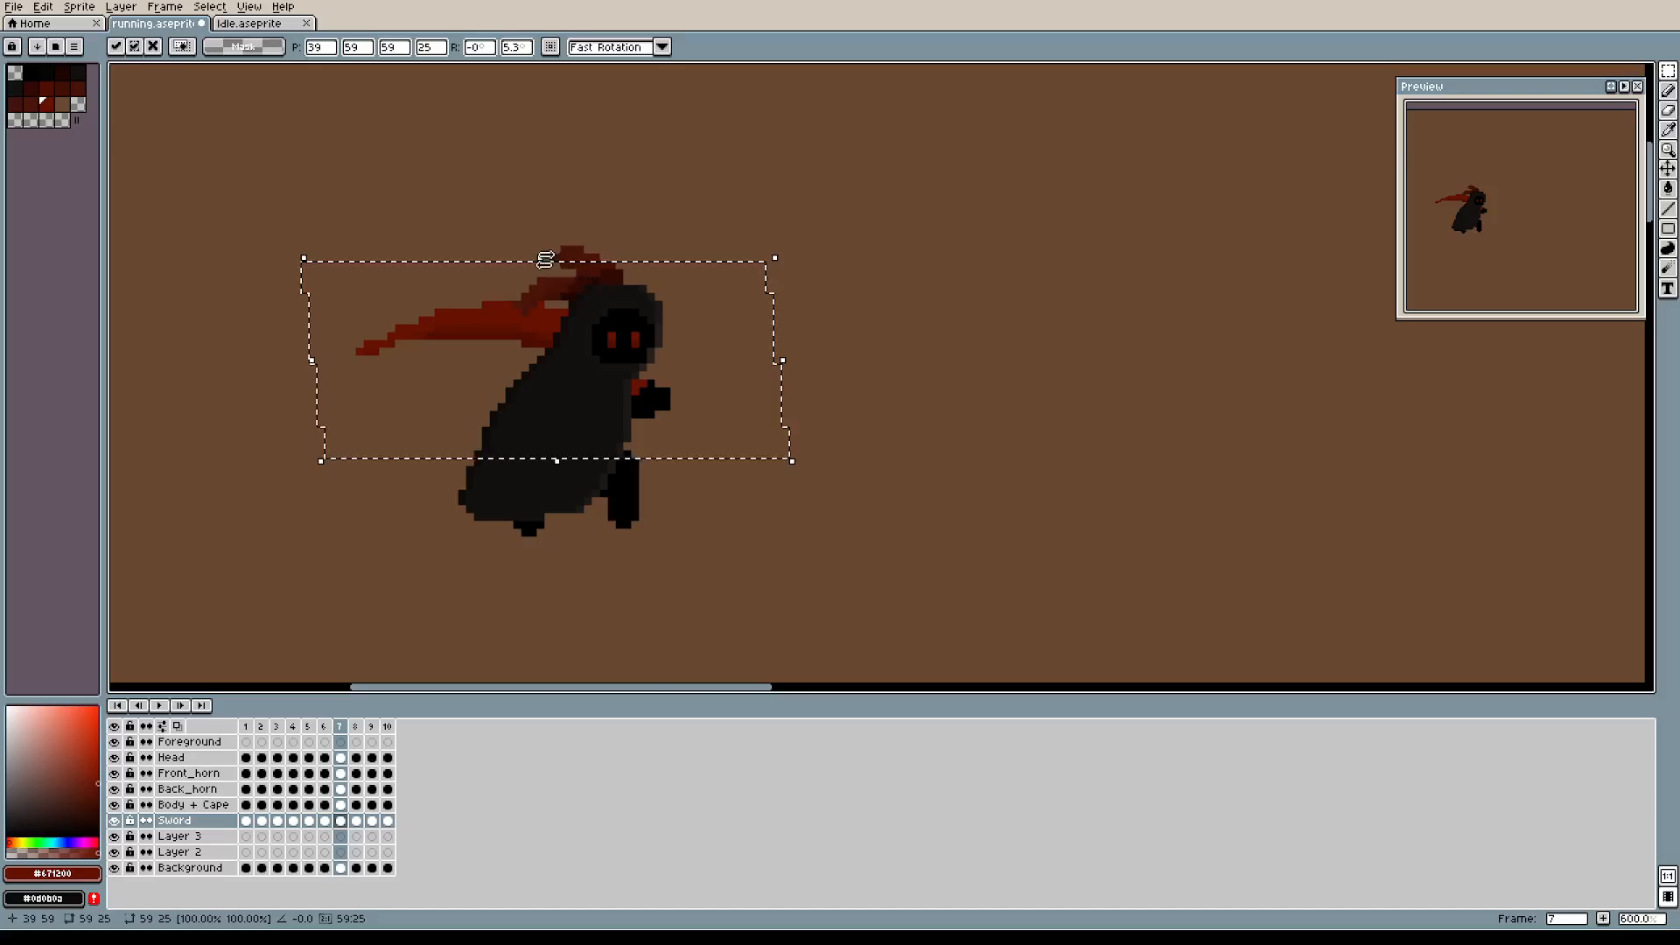
{"action": "left_click_drag", "start_coordinate": [594, 290], "coordinate": [960, 316]}
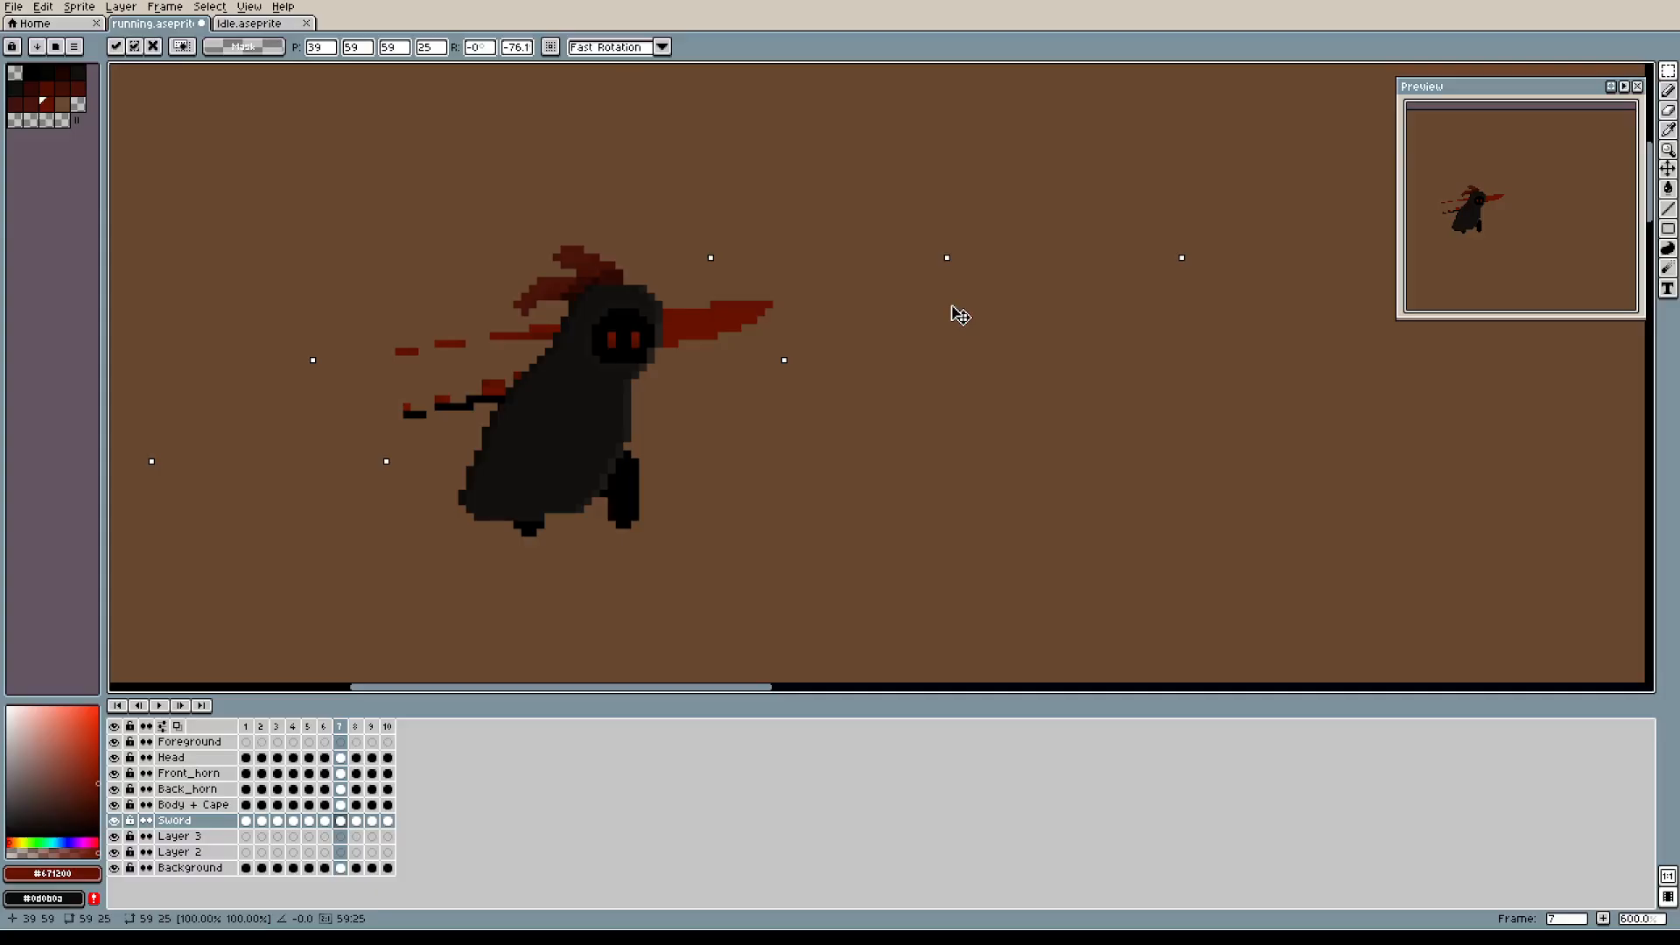
{"action": "left_click_drag", "start_coordinate": [960, 315], "coordinate": [959, 318]}
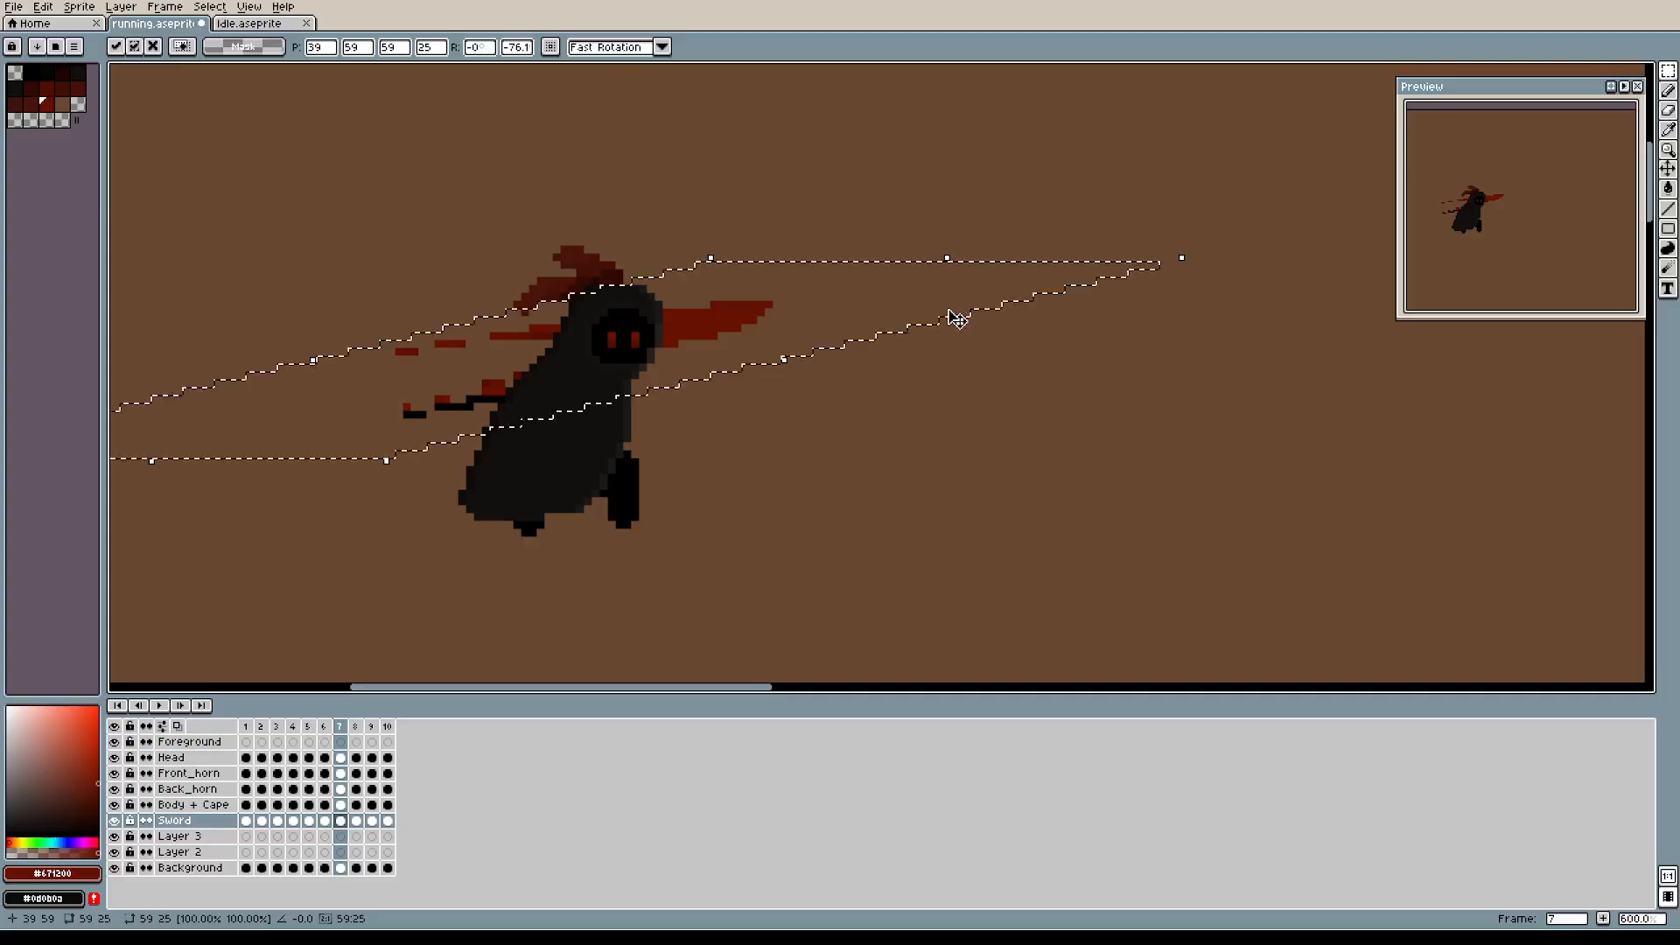
Move frame 7's skewed sword and arm about 29 pixels forward, in front of the knight, and apply the transformation.
{"action": "left_click_drag", "start_coordinate": [640, 374], "coordinate": [818, 355]}
{"action": "scroll", "coordinate": [743, 457], "scroll_direction": "up", "scroll_amount": 2}
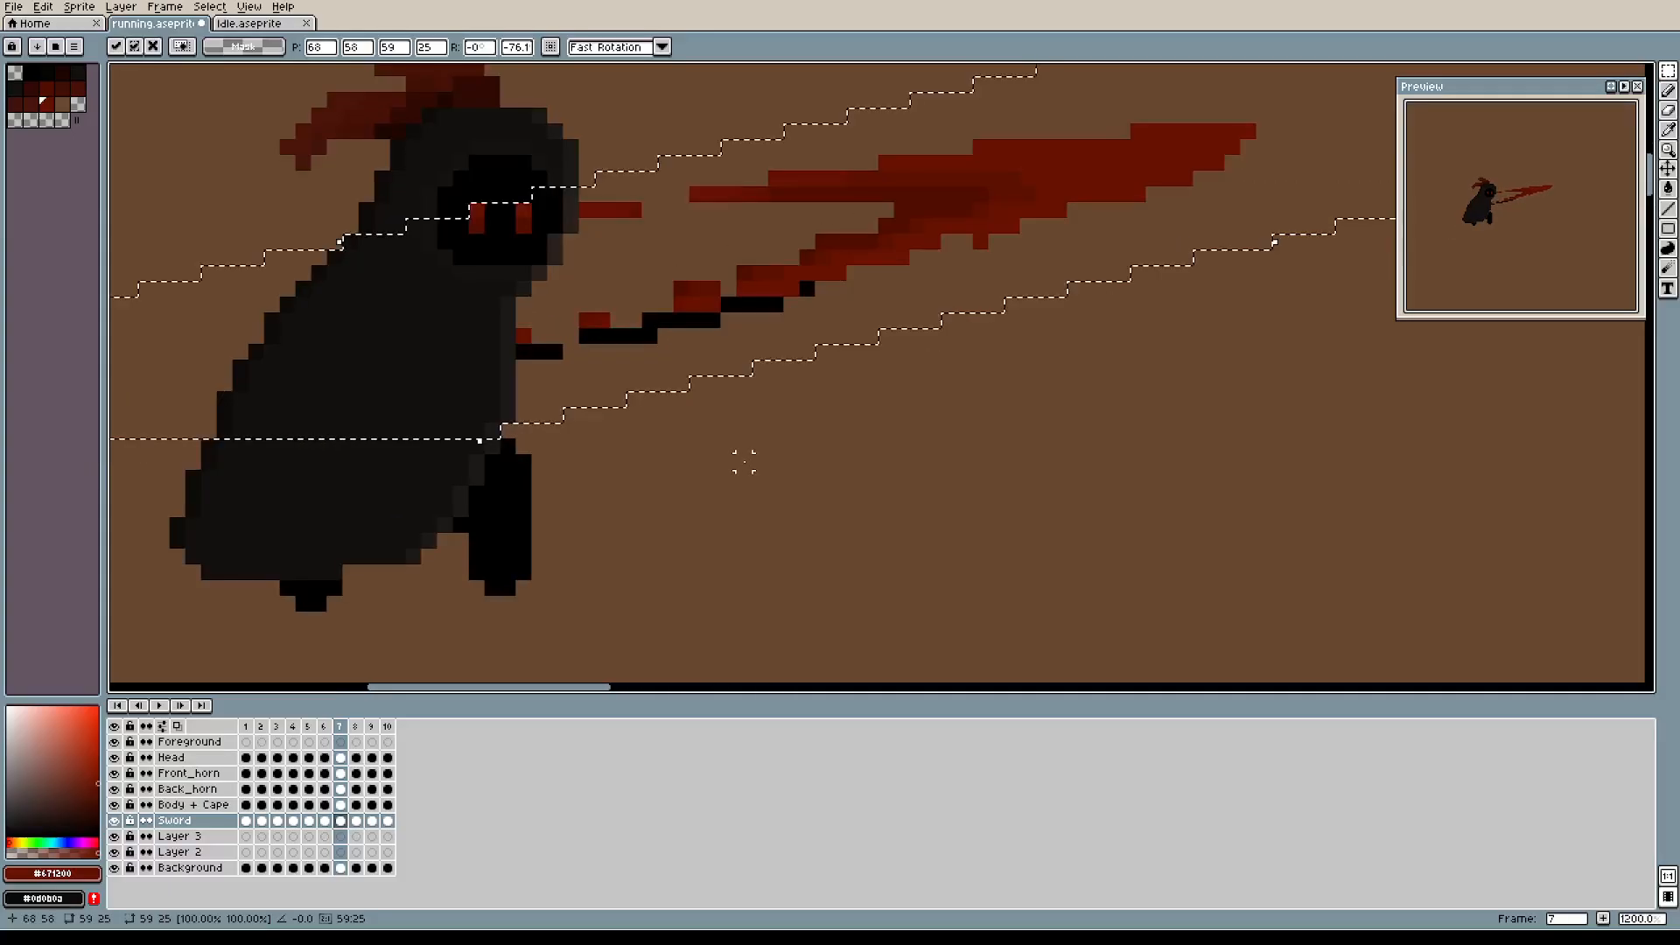
{"action": "scroll", "coordinate": [747, 459], "scroll_direction": "down", "scroll_amount": 1}
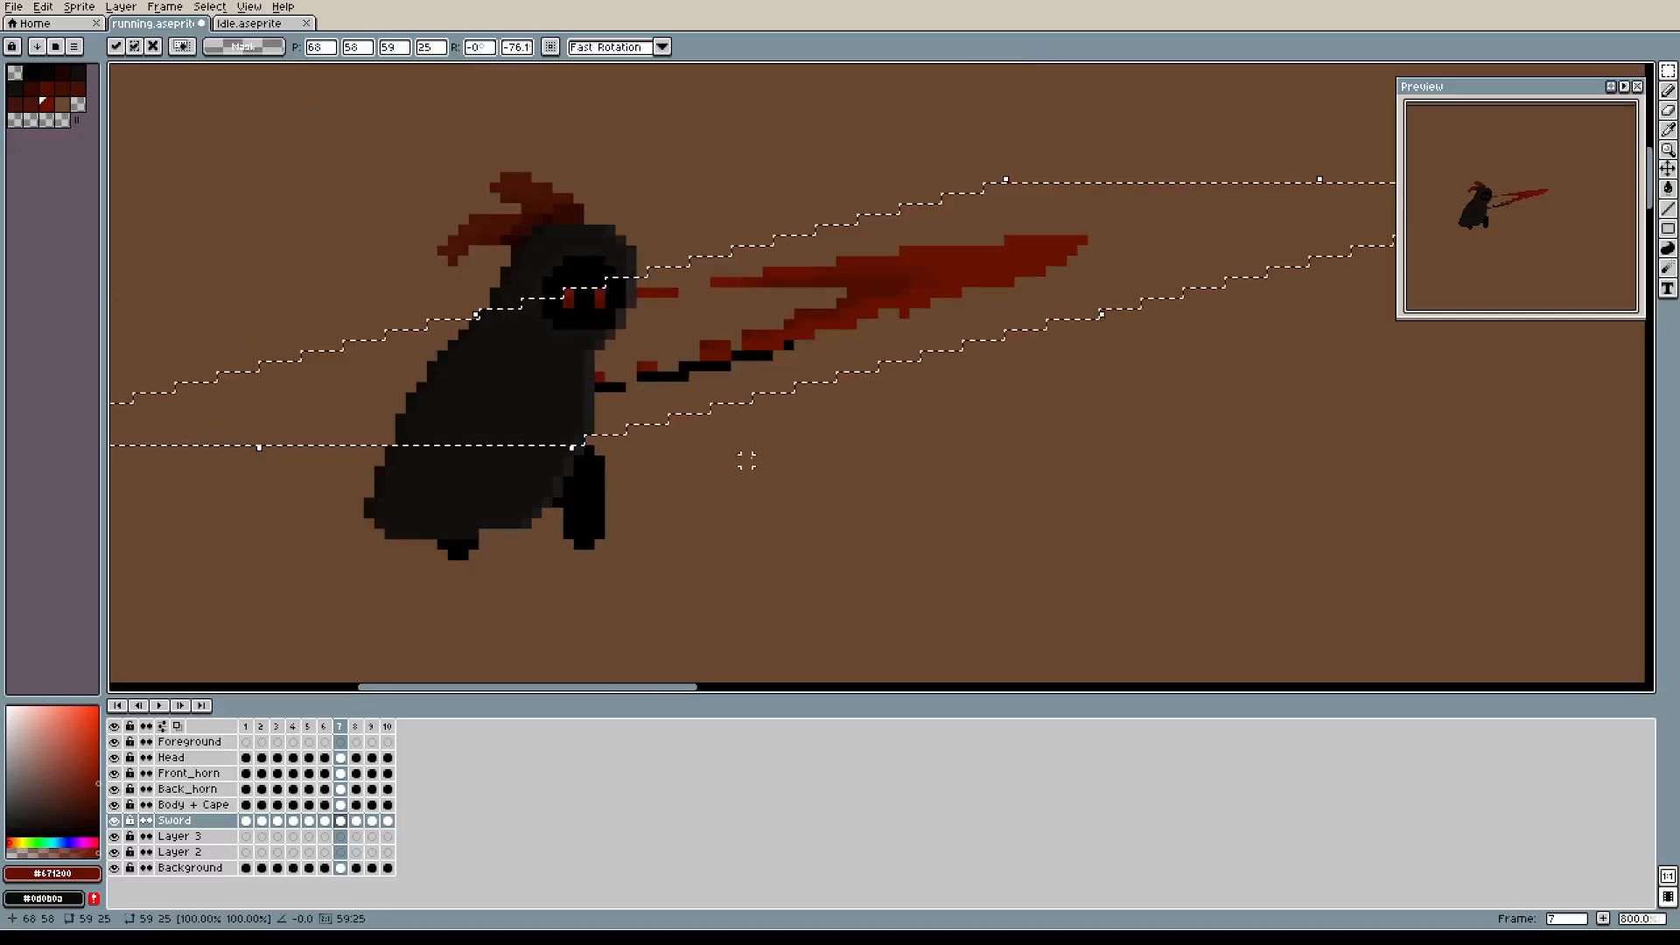
{"action": "left_click", "coordinate": [799, 439]}
Redraw frame 7's forearm and hand as a short, thick black shape and erase the leftover thin black line along the blade's underside.
{"action": "scroll", "coordinate": [632, 359], "scroll_direction": "up", "scroll_amount": 3}
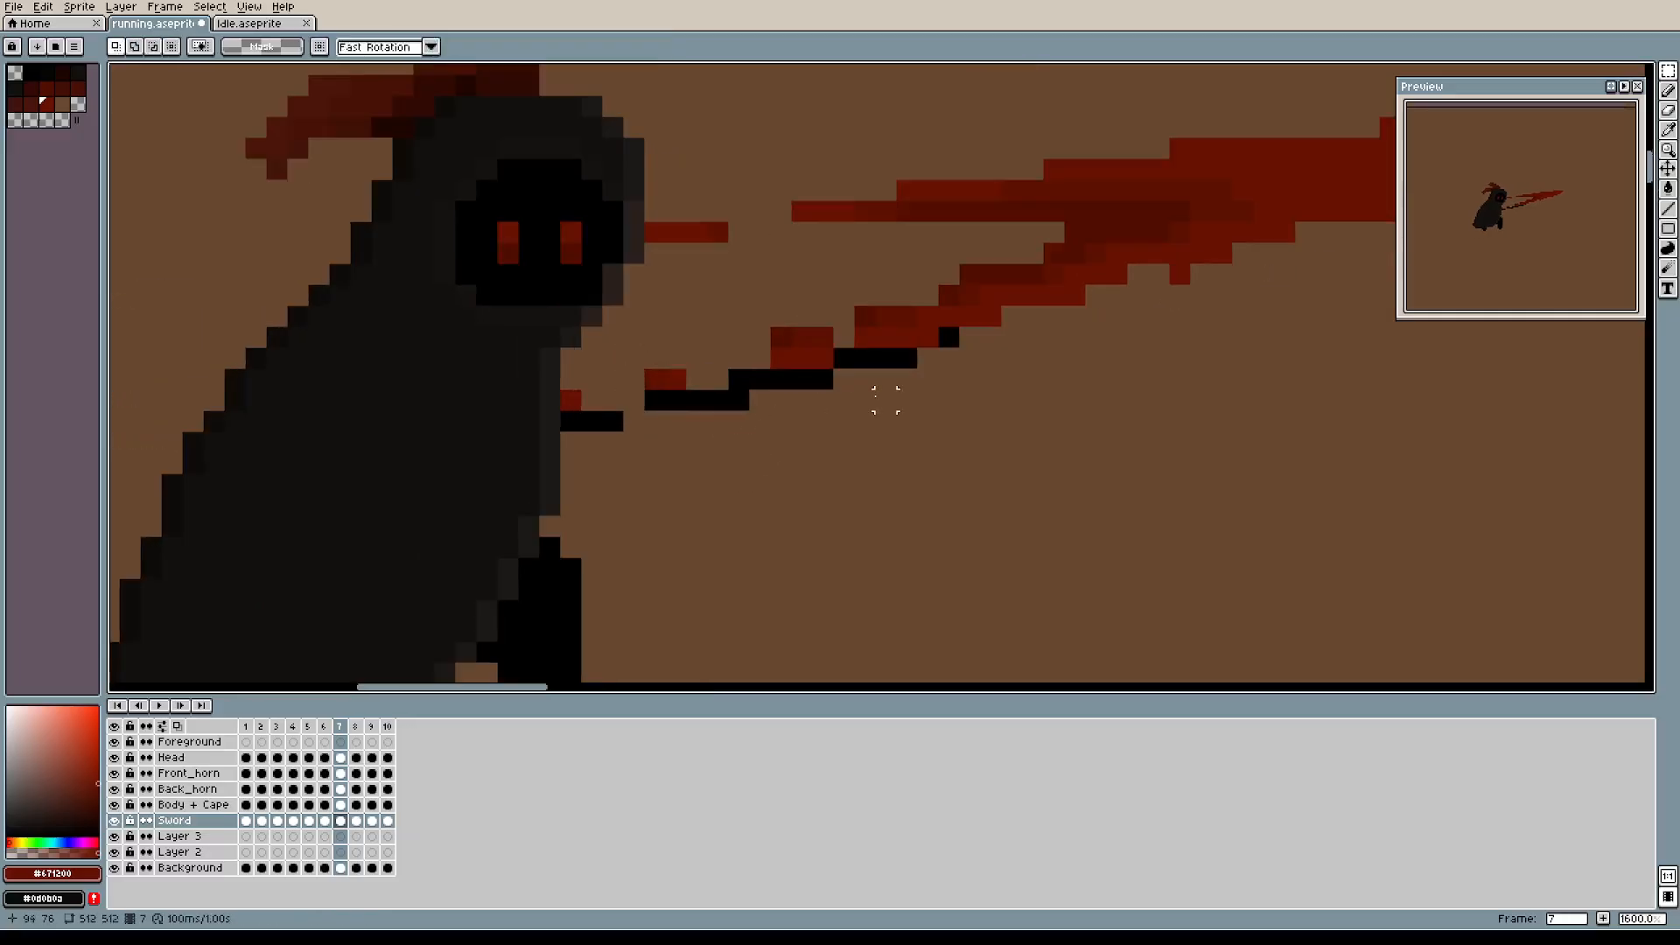
{"action": "key", "text": "i"}
{"action": "left_click", "coordinate": [832, 373]}
{"action": "key", "text": "b"}
{"action": "mouse_move", "coordinate": [831, 374]}
{"action": "left_mouse_down"}
{"action": "mouse_move", "coordinate": [628, 386]}
{"action": "mouse_move", "coordinate": [605, 401]}
{"action": "mouse_move", "coordinate": [629, 405]}
{"action": "mouse_move", "coordinate": [569, 419]}
{"action": "mouse_move", "coordinate": [650, 430]}
{"action": "mouse_move", "coordinate": [630, 413]}
{"action": "mouse_move", "coordinate": [568, 442]}
{"action": "left_mouse_up"}
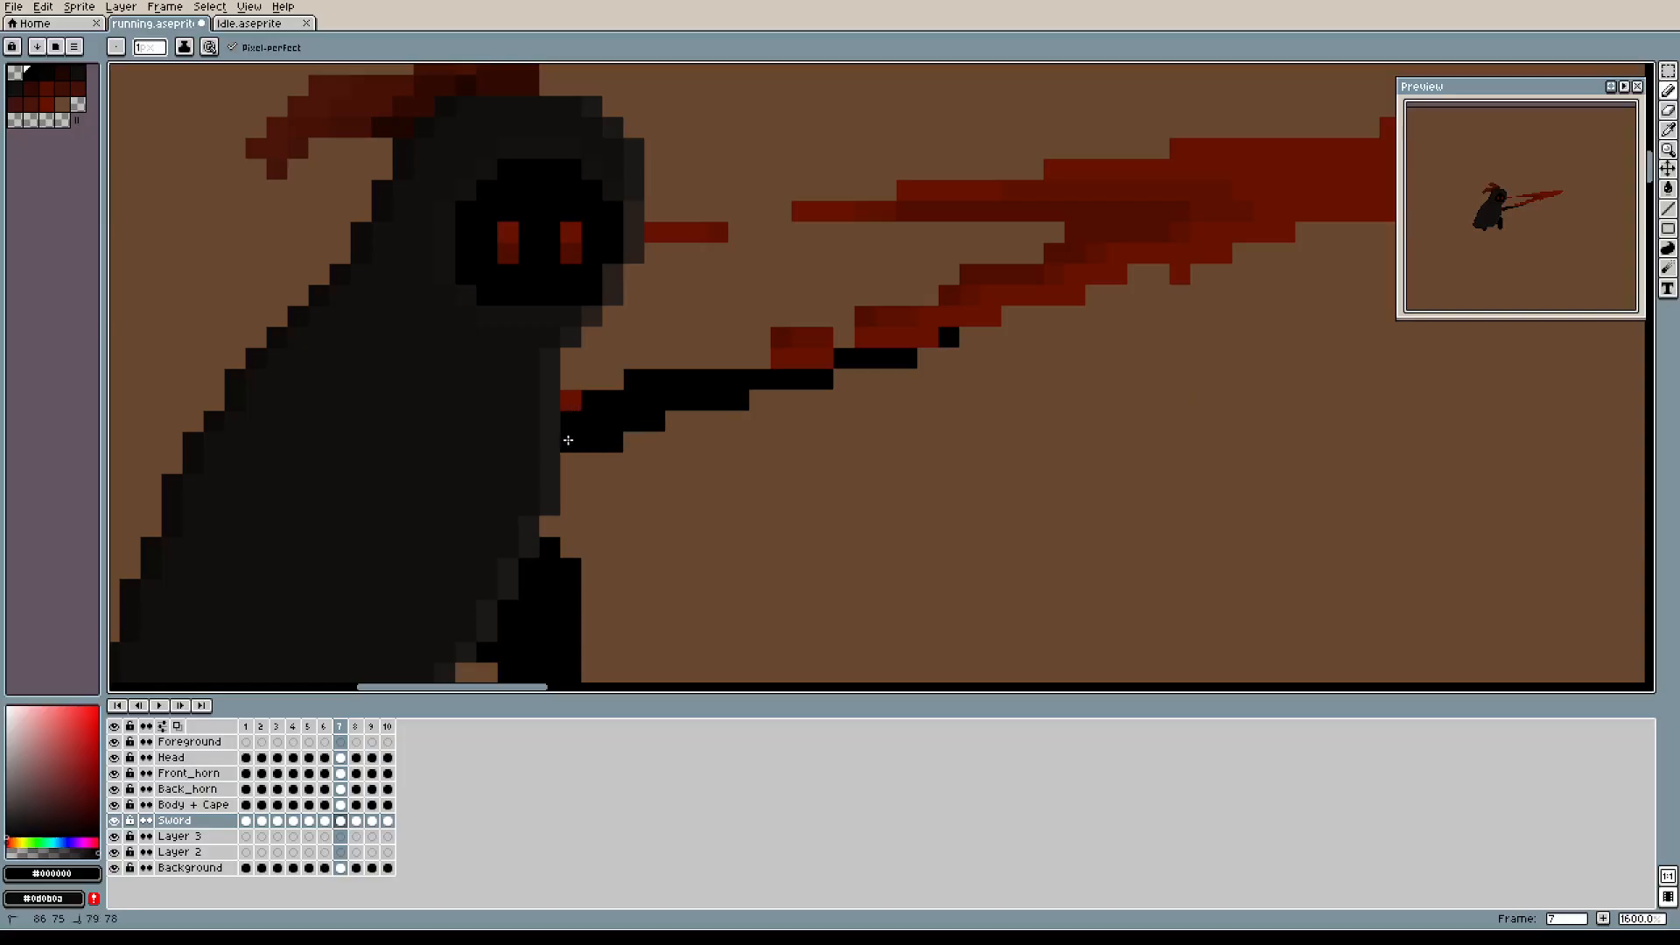
{"action": "key", "text": "e"}
{"action": "left_click", "coordinate": [570, 401]}
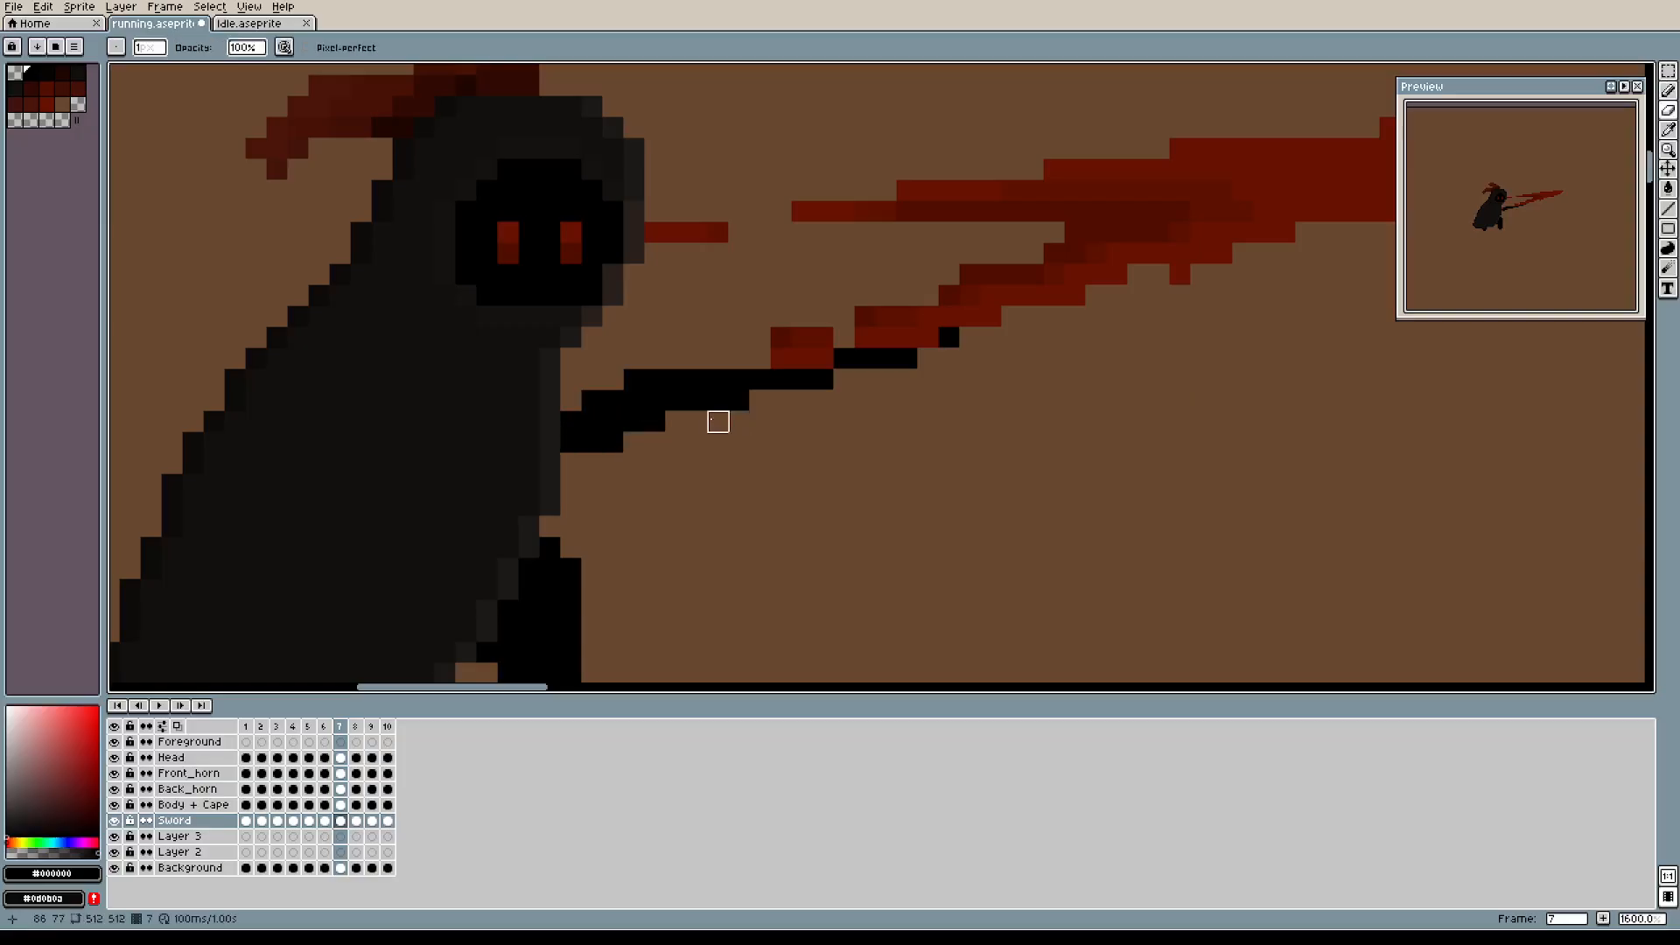
{"action": "key", "text": "b"}
{"action": "left_click", "coordinate": [676, 420]}
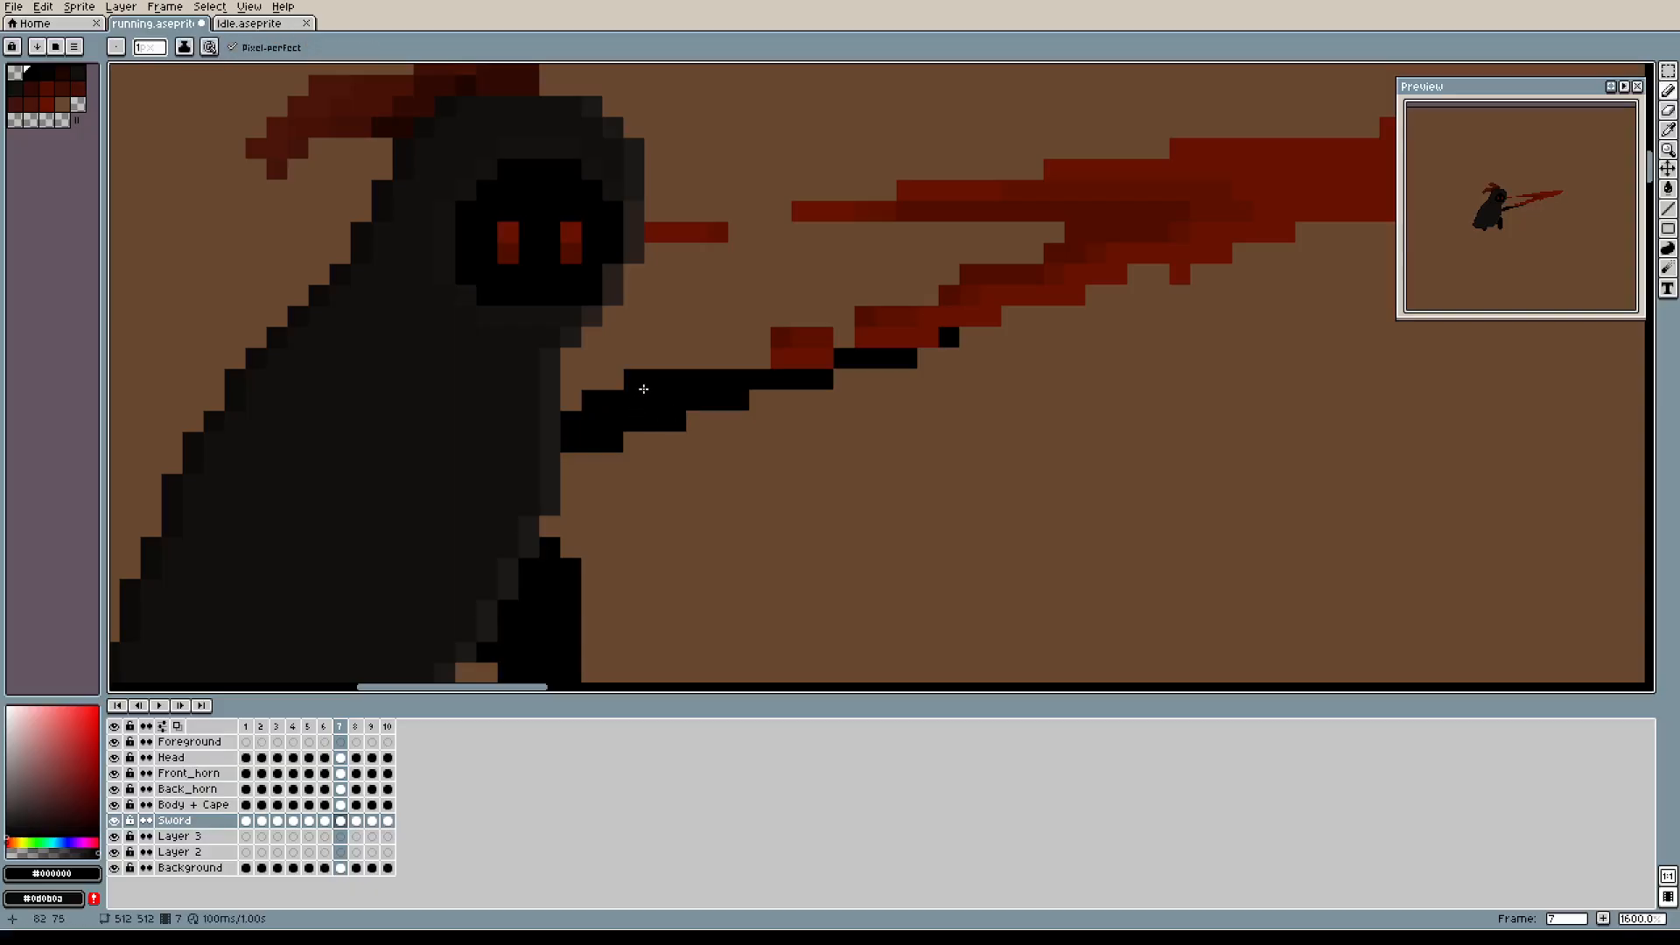
{"action": "key", "text": "e"}
{"action": "mouse_move", "coordinate": [717, 397]}
{"action": "left_mouse_down"}
{"action": "mouse_move", "coordinate": [761, 401]}
{"action": "mouse_move", "coordinate": [719, 380]}
{"action": "mouse_move", "coordinate": [740, 401]}
{"action": "mouse_move", "coordinate": [845, 380]}
{"action": "mouse_move", "coordinate": [845, 359]}
{"action": "mouse_move", "coordinate": [949, 335]}
{"action": "left_mouse_up"}
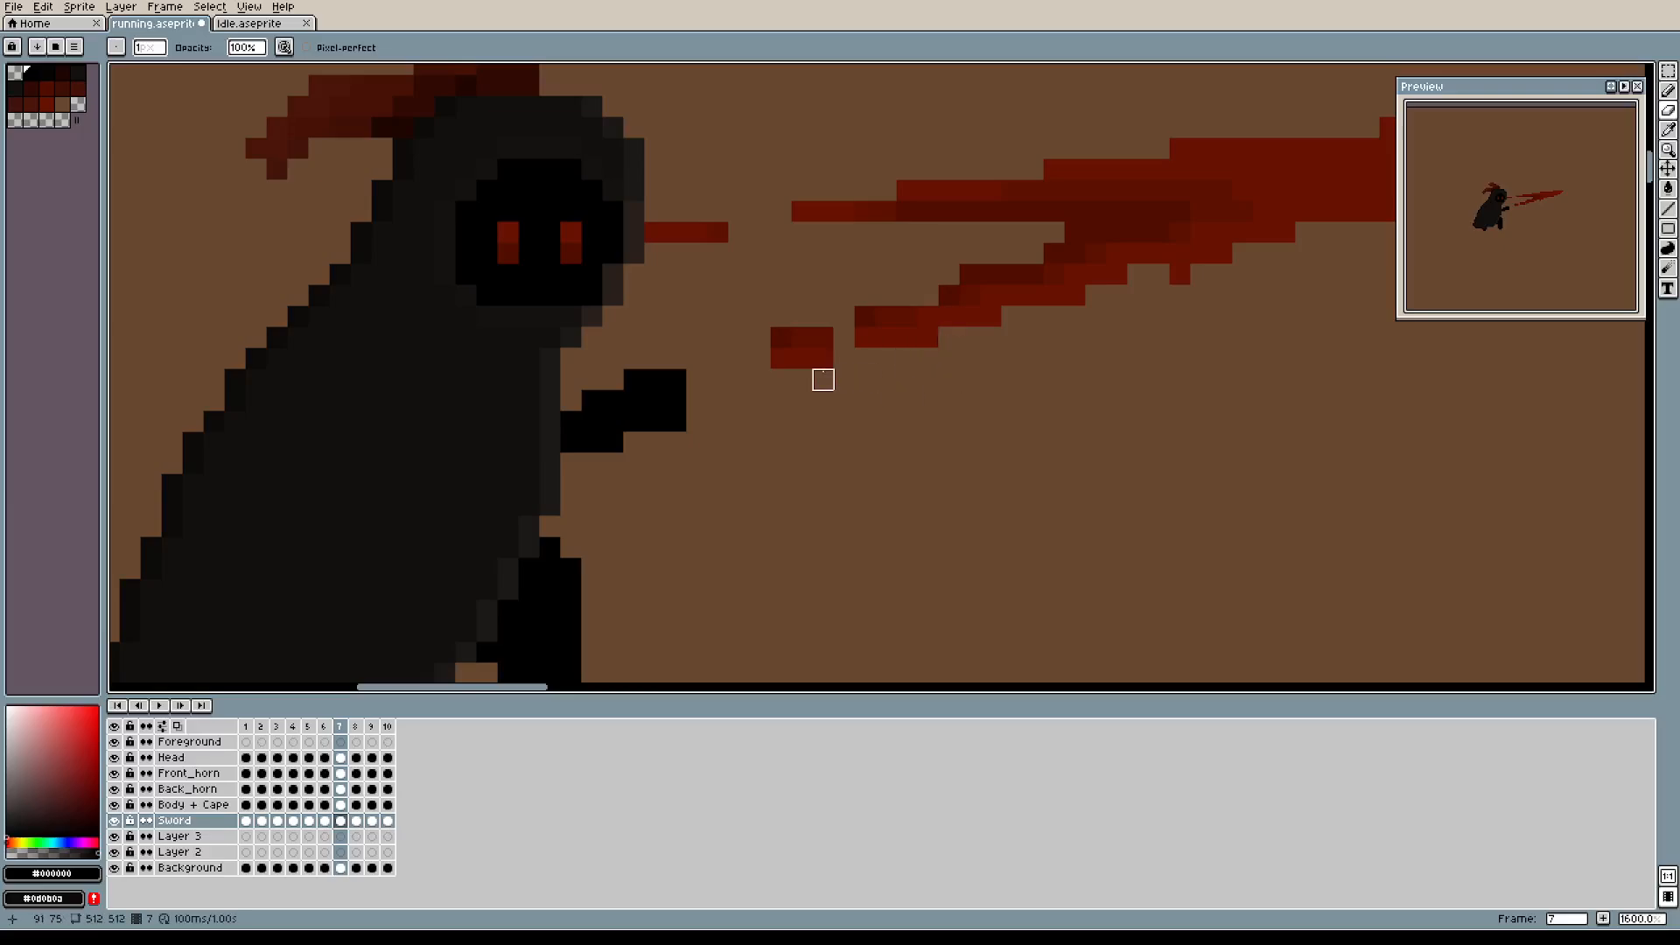
Sample the sword's dark red and extend the blade's shaded upper edge down to the hand in frame 7.
{"action": "left_click", "coordinate": [781, 338], "text": "alt"}
{"action": "key", "text": "b"}
{"action": "left_click", "coordinate": [763, 354]}
{"action": "left_click_drag", "start_coordinate": [760, 358], "coordinate": [697, 379]}
{"action": "mouse_move", "coordinate": [807, 325]}
{"action": "left_mouse_down"}
{"action": "mouse_move", "coordinate": [847, 317]}
{"action": "mouse_move", "coordinate": [802, 338]}
{"action": "mouse_move", "coordinate": [817, 315]}
{"action": "left_mouse_up"}
{"action": "key", "text": "e"}
{"action": "key", "text": "b"}
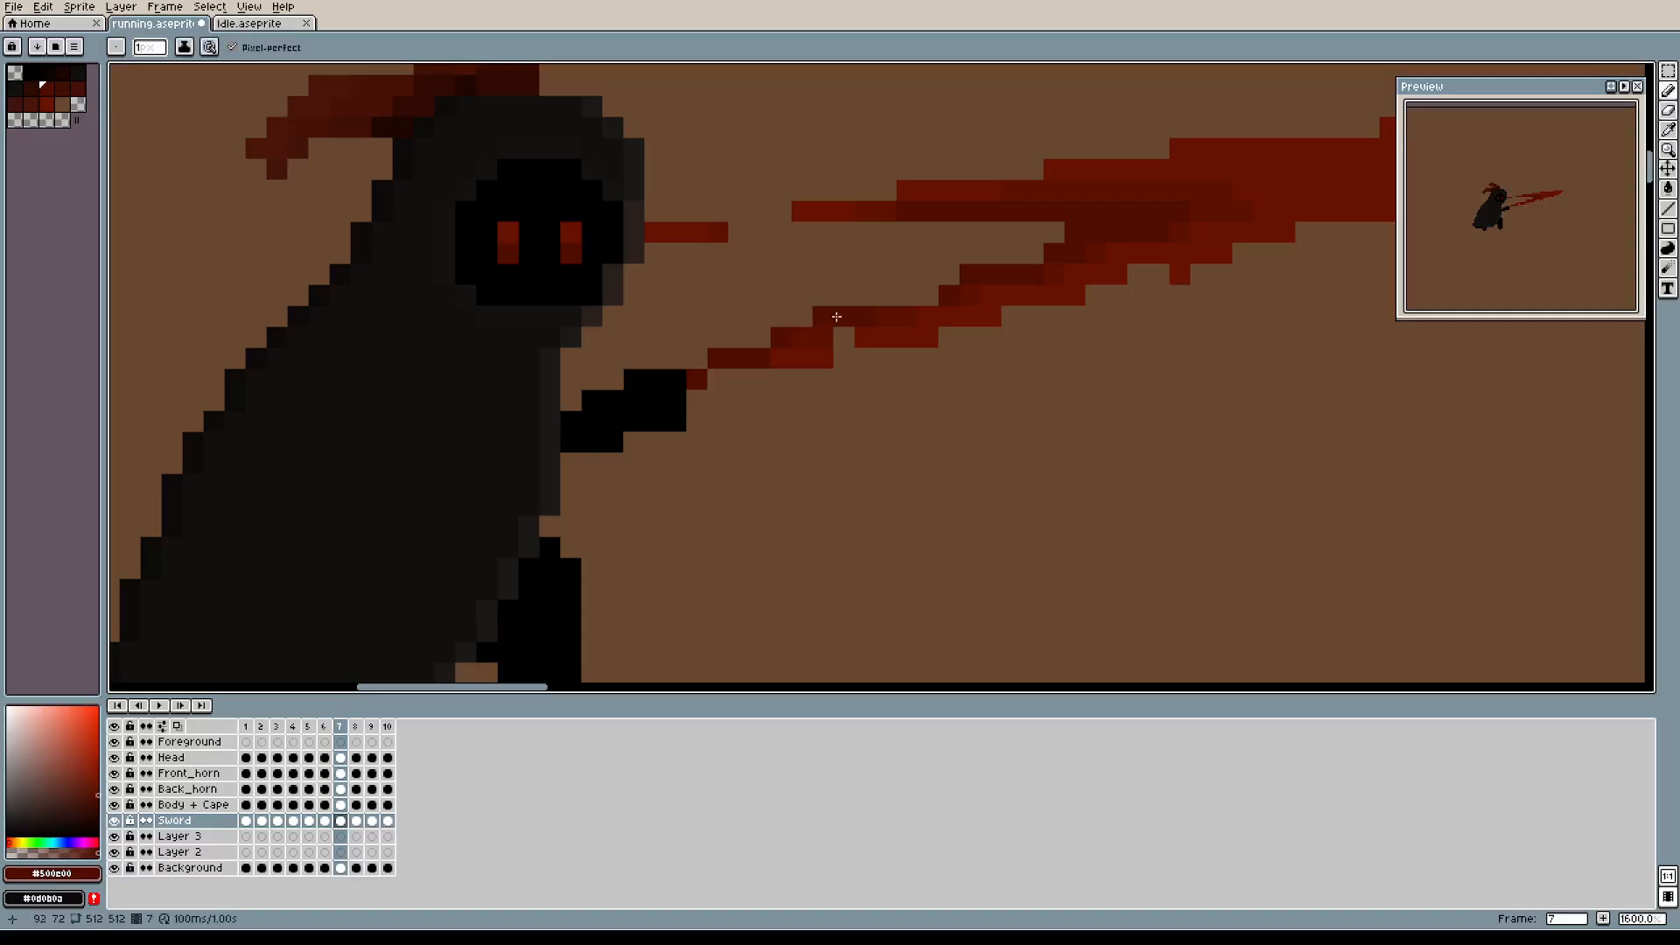
{"action": "left_click_drag", "start_coordinate": [977, 316], "coordinate": [848, 381]}
{"action": "left_click_drag", "start_coordinate": [763, 342], "coordinate": [806, 343]}
{"action": "left_click_drag", "start_coordinate": [973, 403], "coordinate": [1028, 363]}
{"action": "key", "text": "e"}
{"action": "key", "text": "b"}
Fill out the sword's underside from the blade to the hand with red #671200 and close the gap in its shading.
{"action": "left_click", "coordinate": [1222, 198], "text": "alt"}
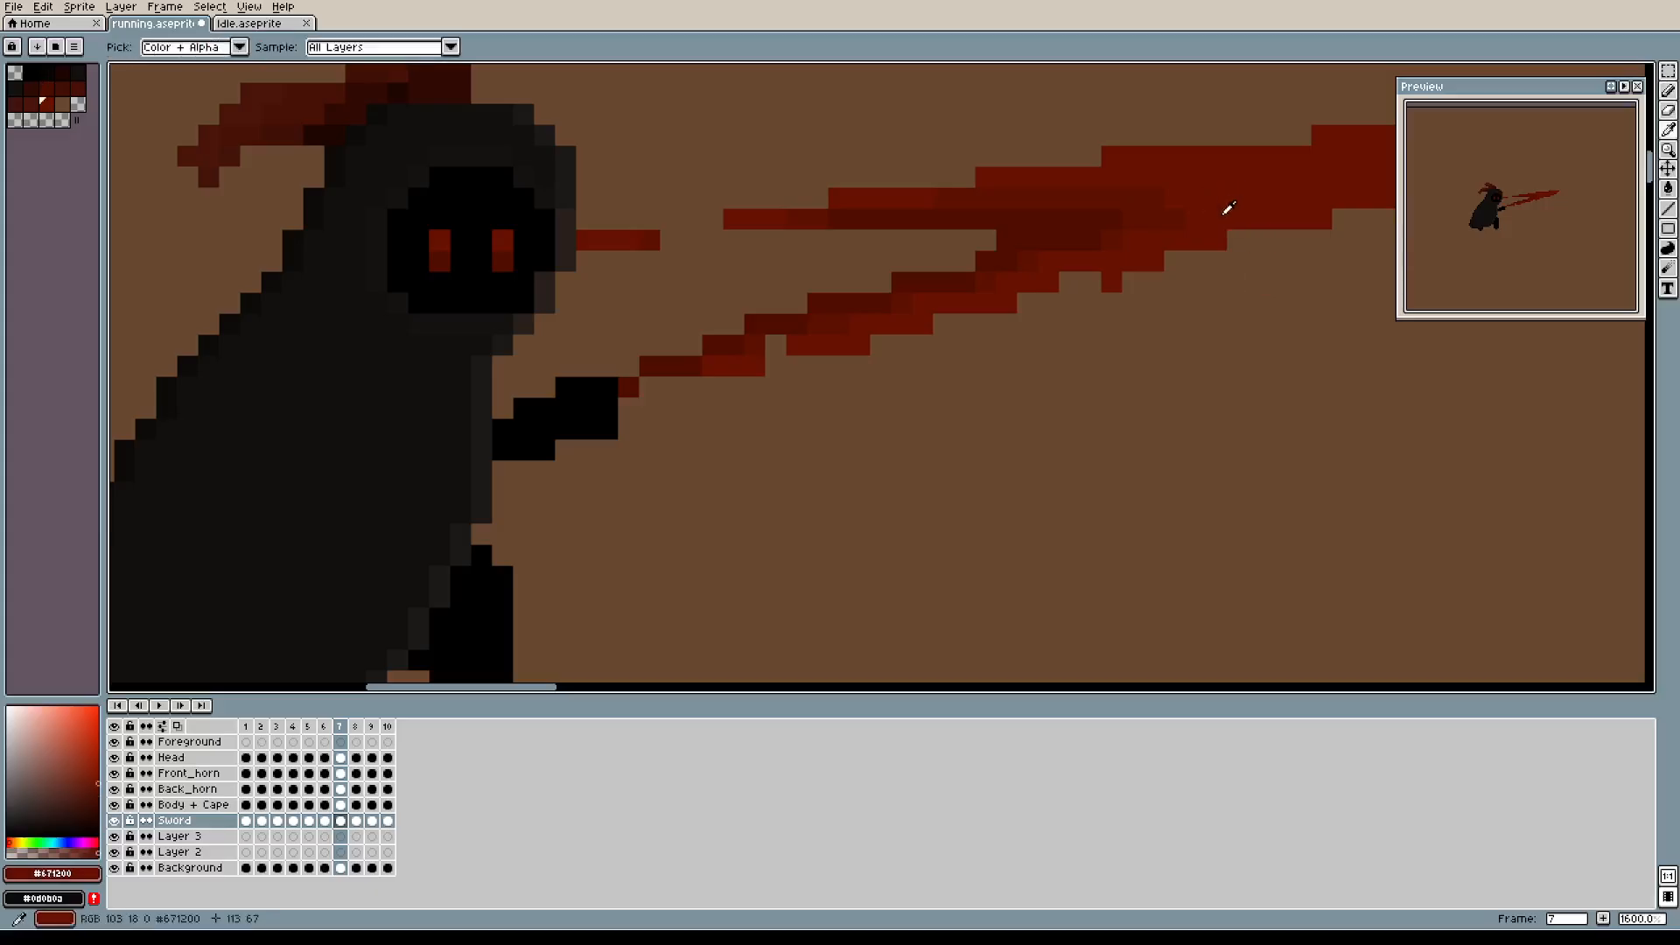
{"action": "mouse_move", "coordinate": [1094, 282]}
{"action": "left_mouse_down"}
{"action": "mouse_move", "coordinate": [832, 363]}
{"action": "mouse_move", "coordinate": [637, 401]}
{"action": "mouse_move", "coordinate": [649, 386]}
{"action": "left_mouse_up"}
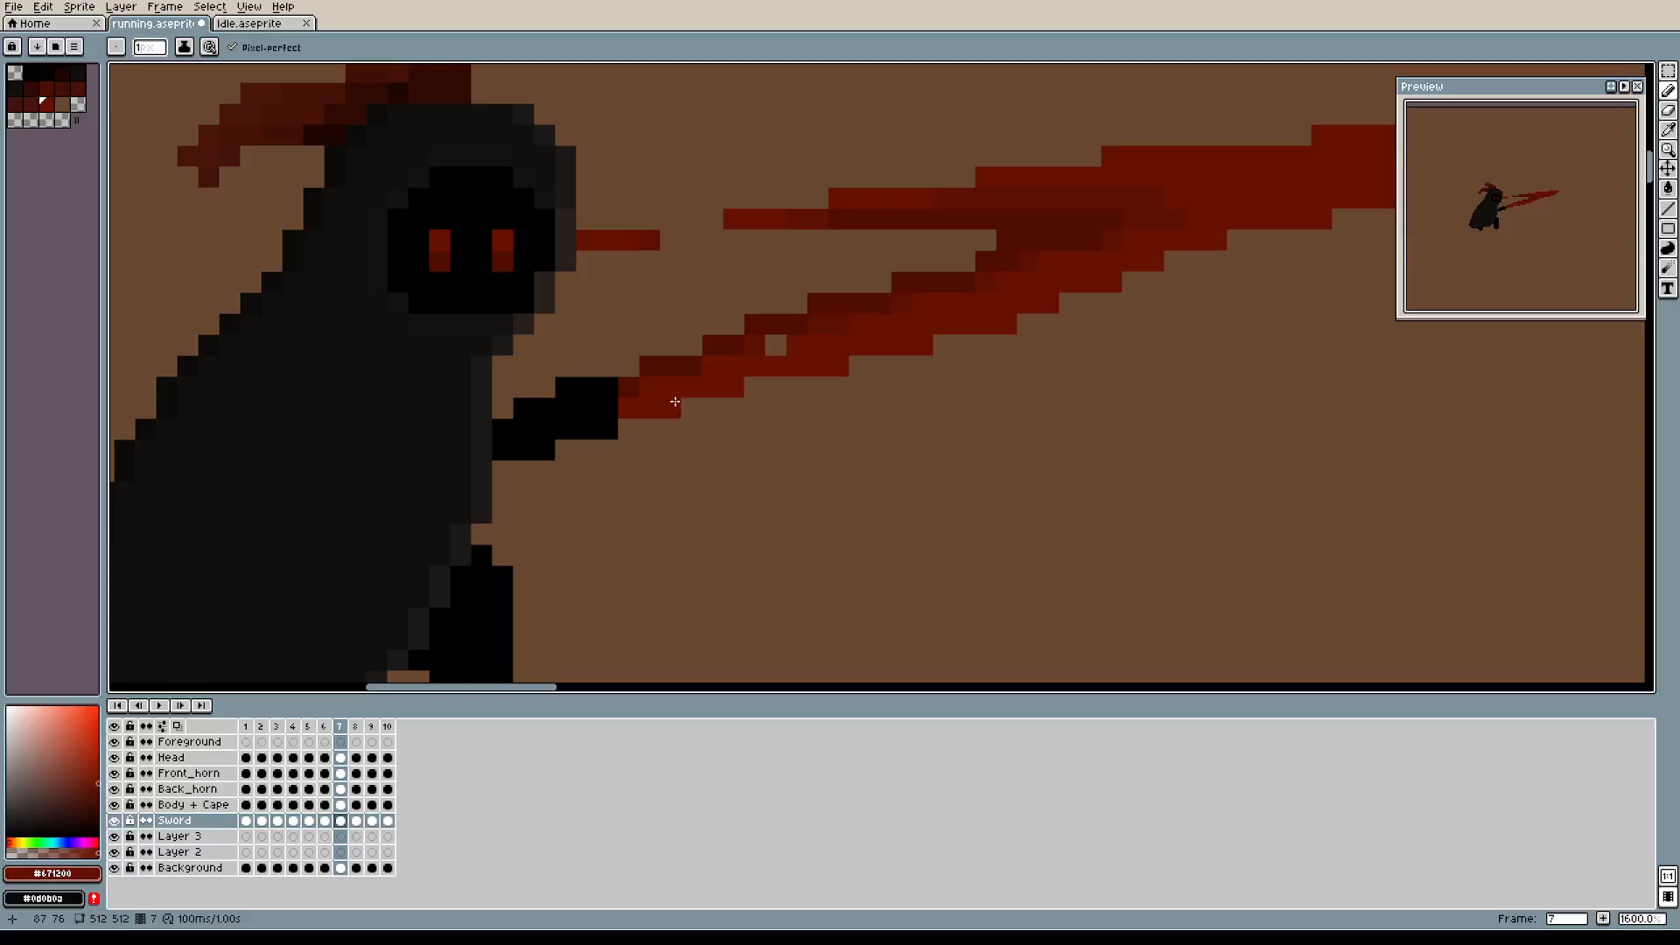
{"action": "left_click_drag", "start_coordinate": [628, 429], "coordinate": [797, 373]}
{"action": "left_click_drag", "start_coordinate": [967, 330], "coordinate": [970, 330]}
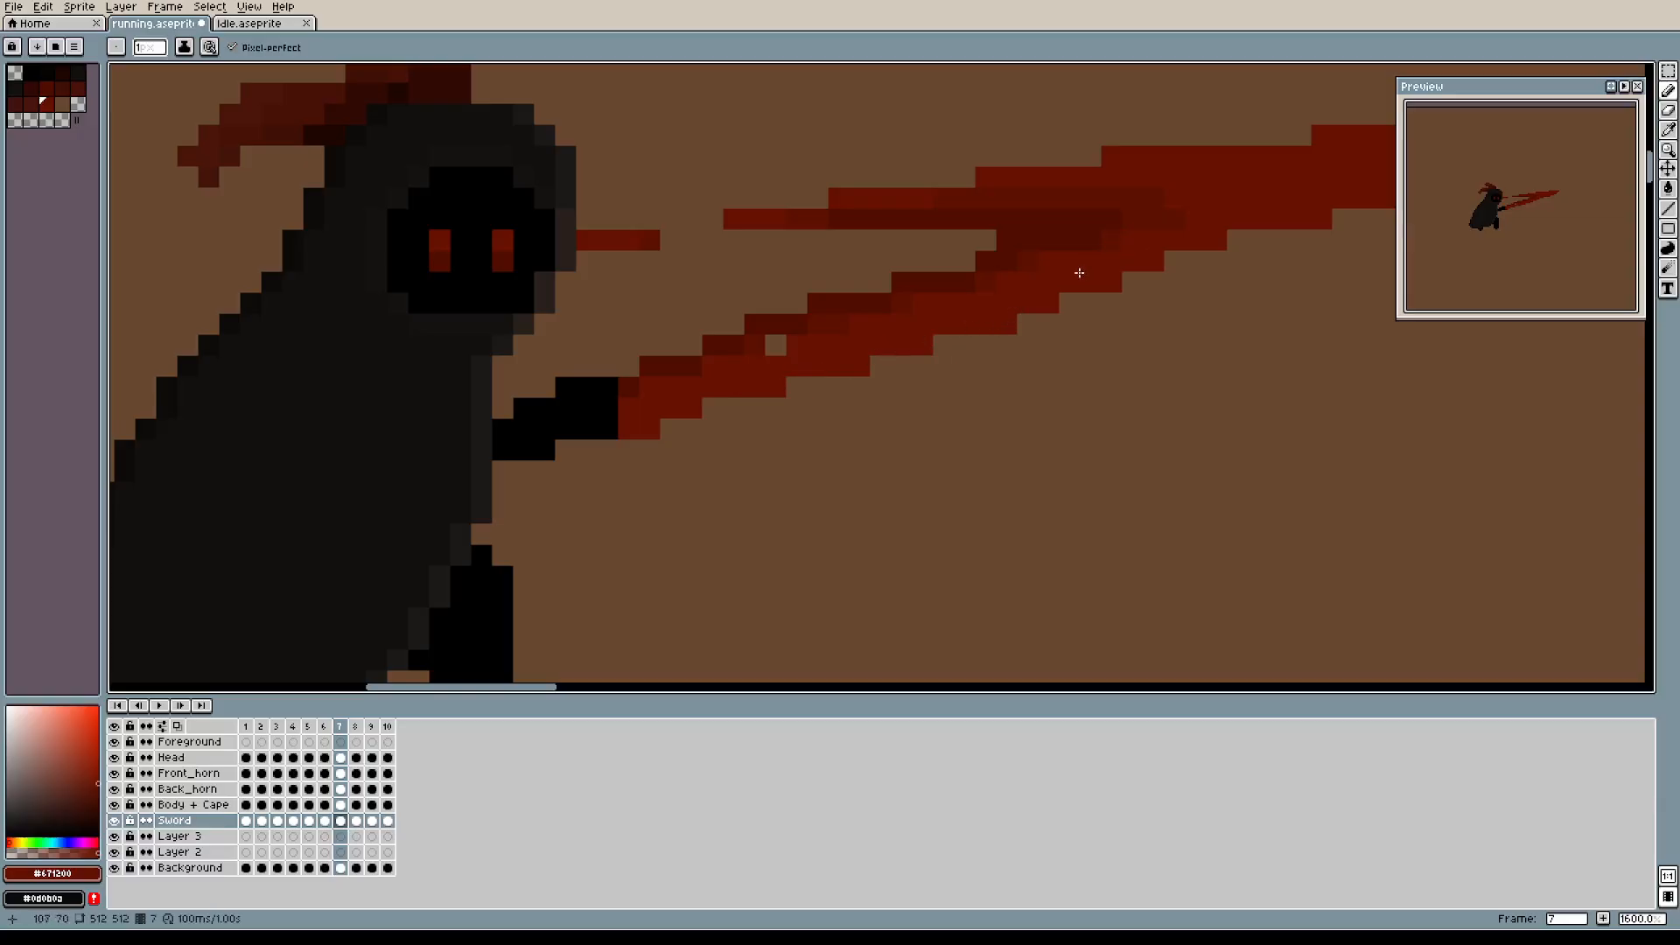
{"action": "key", "text": "i"}
{"action": "key", "text": "b"}
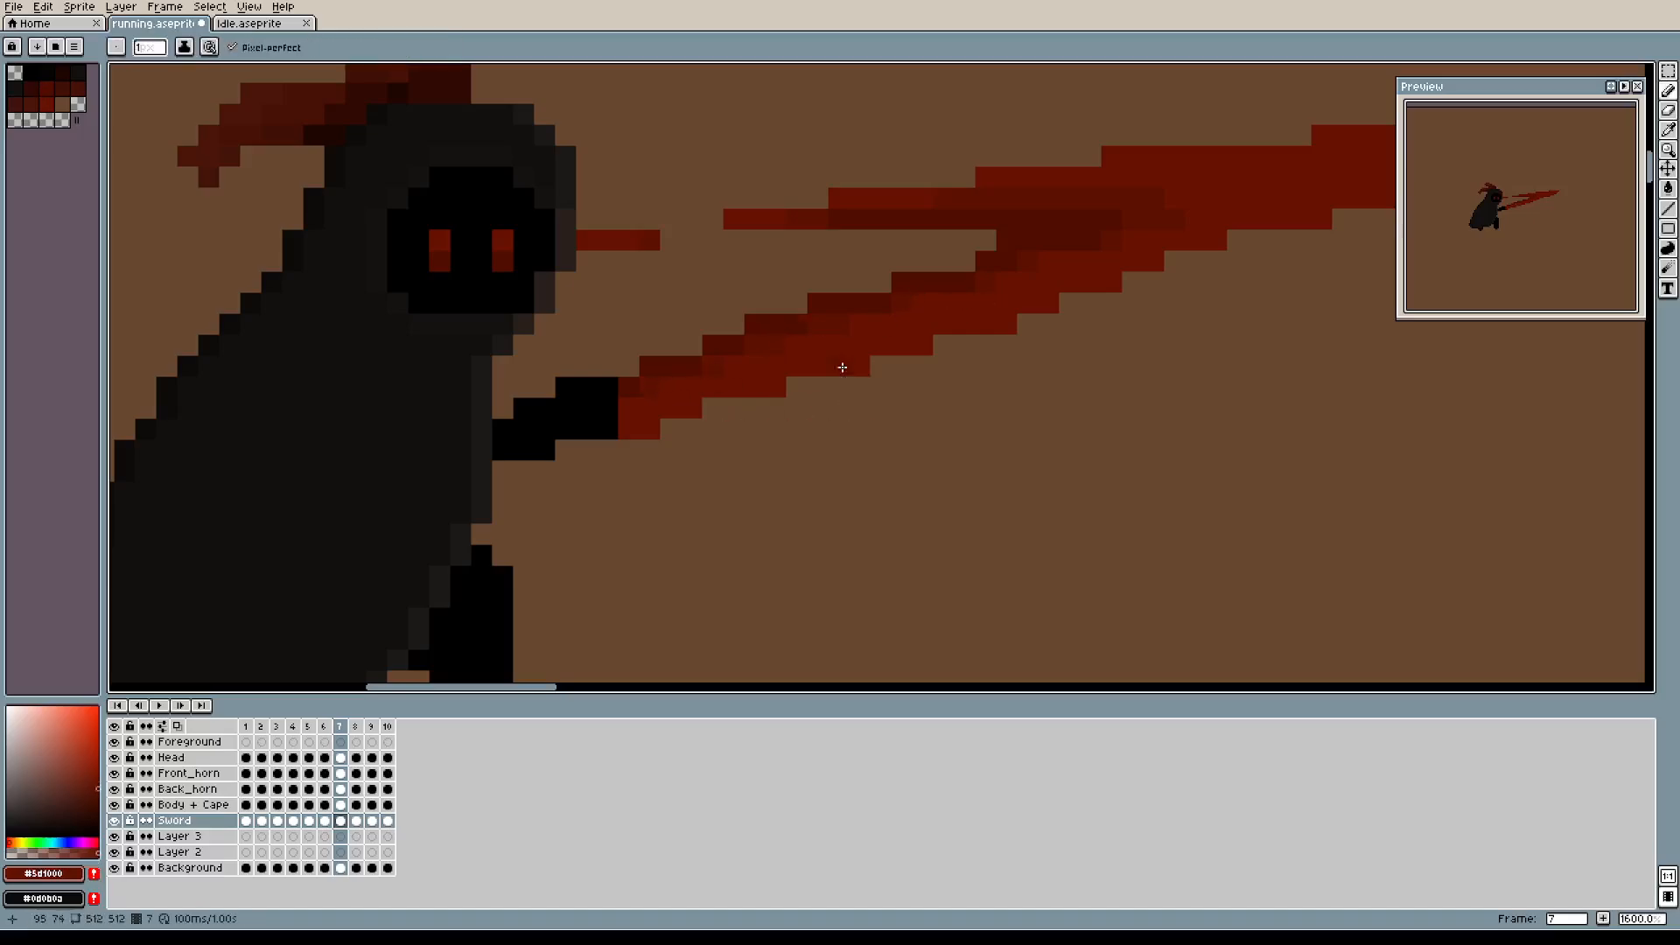
Erase the stray red strip beside the knight's face in frame 7.
{"action": "scroll", "coordinate": [817, 351], "scroll_direction": "down", "scroll_amount": 3}
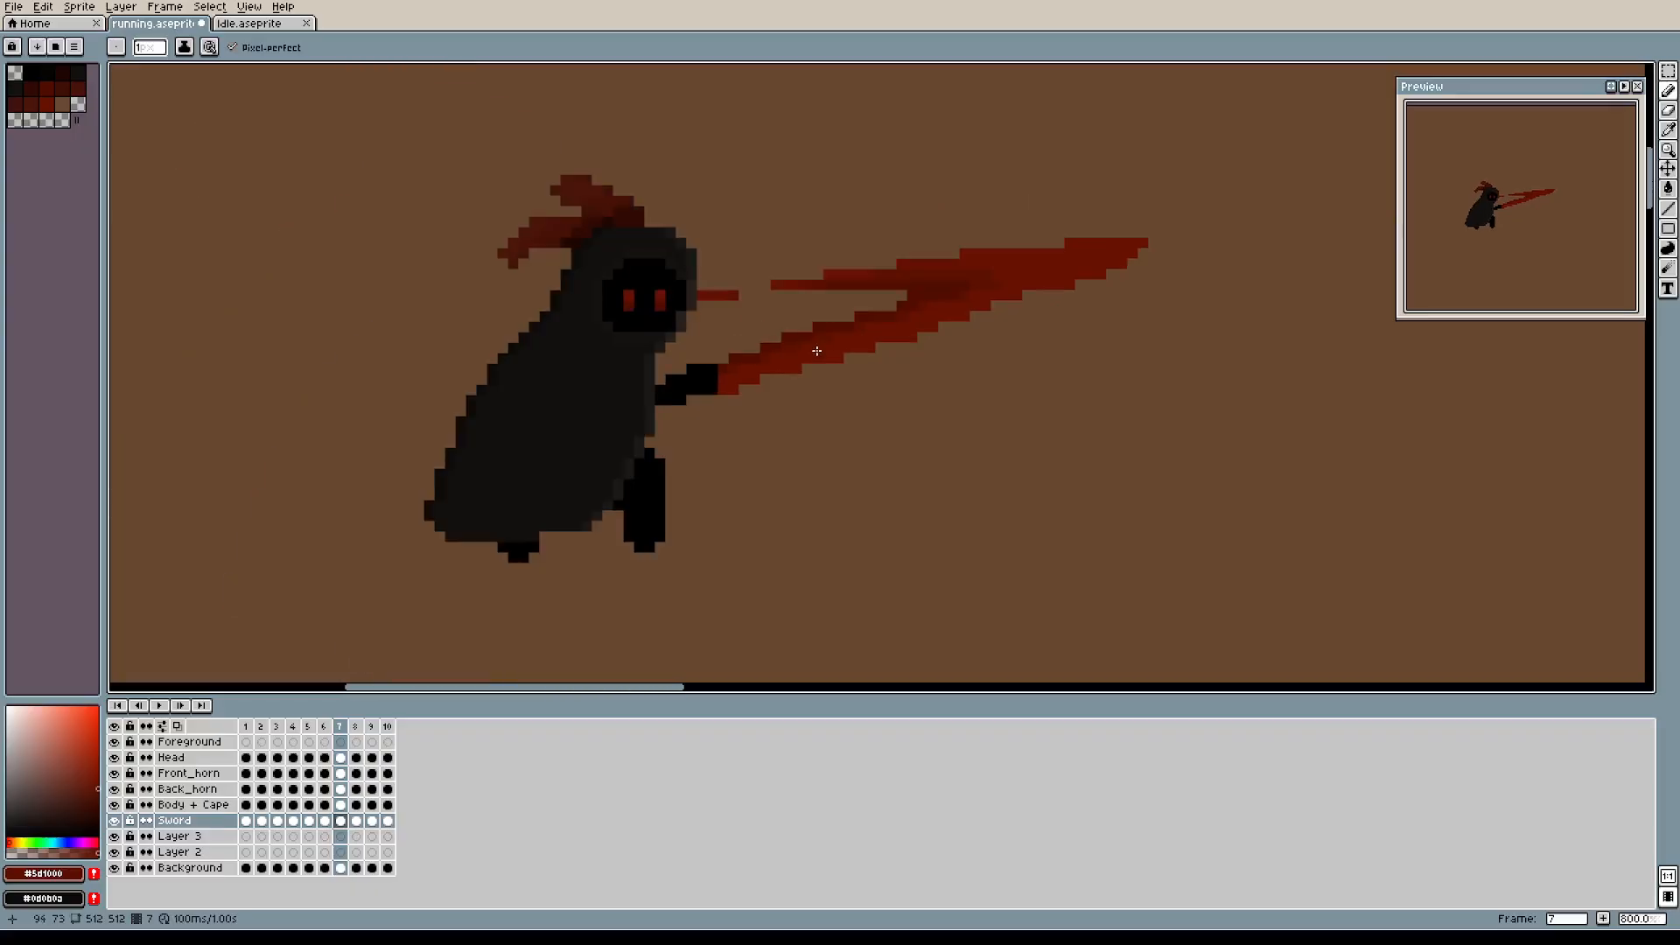
{"action": "left_click_drag", "start_coordinate": [859, 264], "coordinate": [924, 310]}
{"action": "key", "text": "e"}
{"action": "left_click_drag", "start_coordinate": [799, 340], "coordinate": [750, 340]}
{"action": "scroll", "coordinate": [1020, 307], "scroll_direction": "up", "scroll_amount": 2}
{"action": "scroll", "coordinate": [1189, 326], "scroll_direction": "down", "scroll_amount": 3}
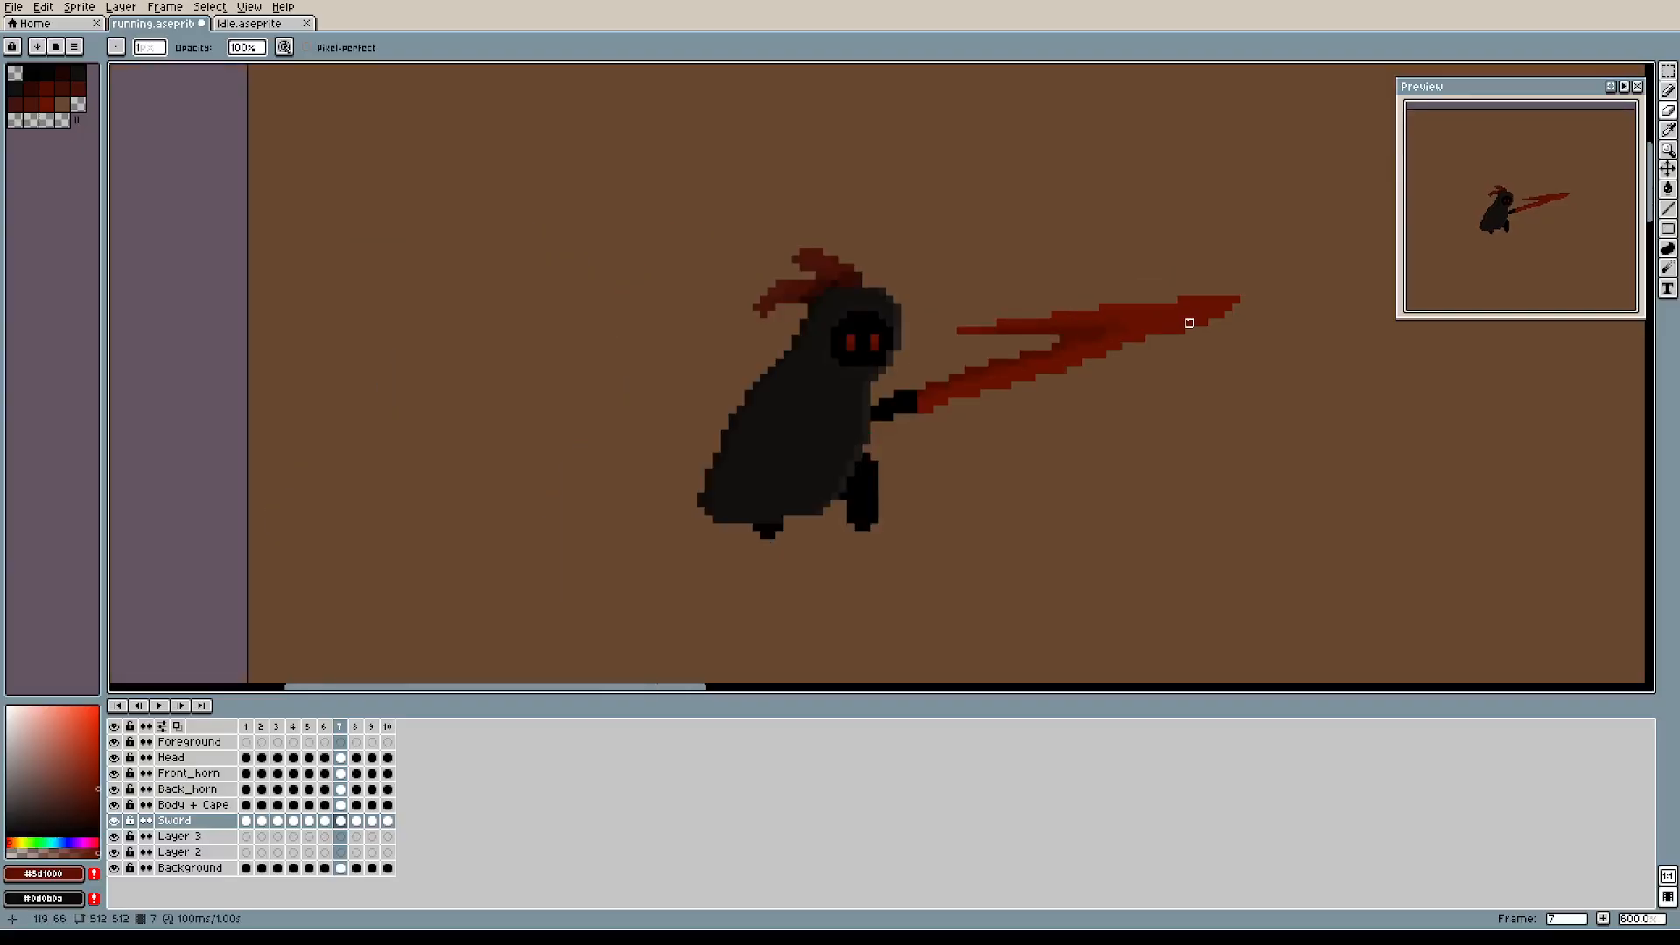
{"action": "left_click_drag", "start_coordinate": [1189, 323], "coordinate": [1082, 328]}
{"action": "left_click_drag", "start_coordinate": [1010, 382], "coordinate": [967, 371]}
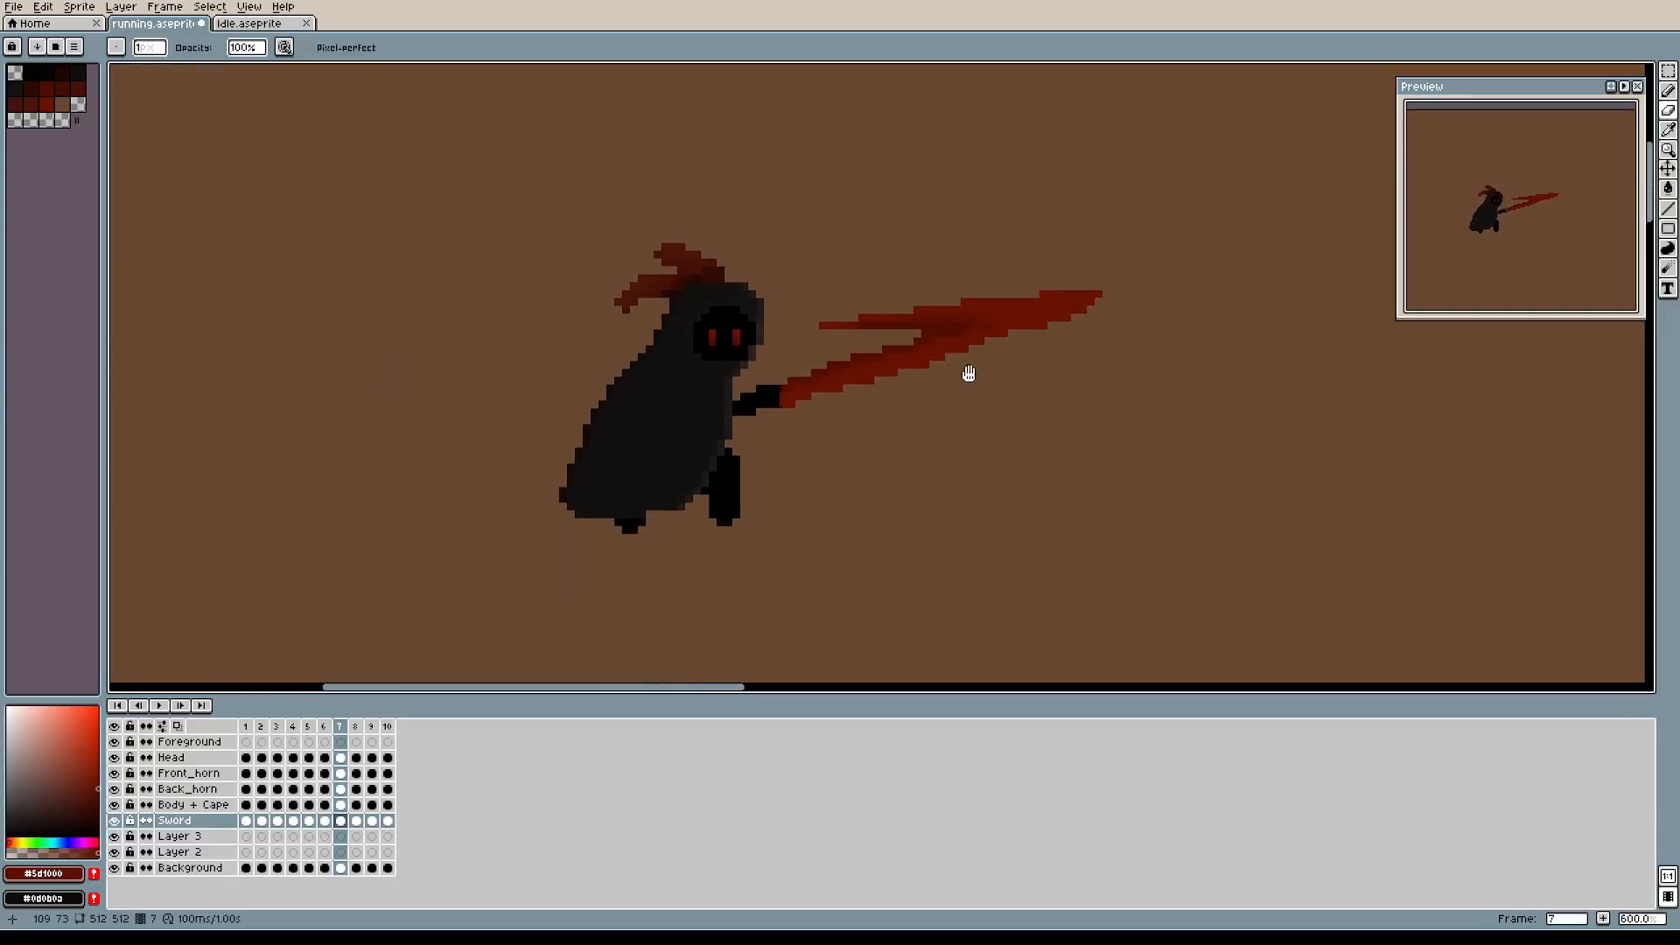
Step through frames 5 to 8 to examine how the sword moves from back to front.
{"action": "left_click", "coordinate": [325, 727]}
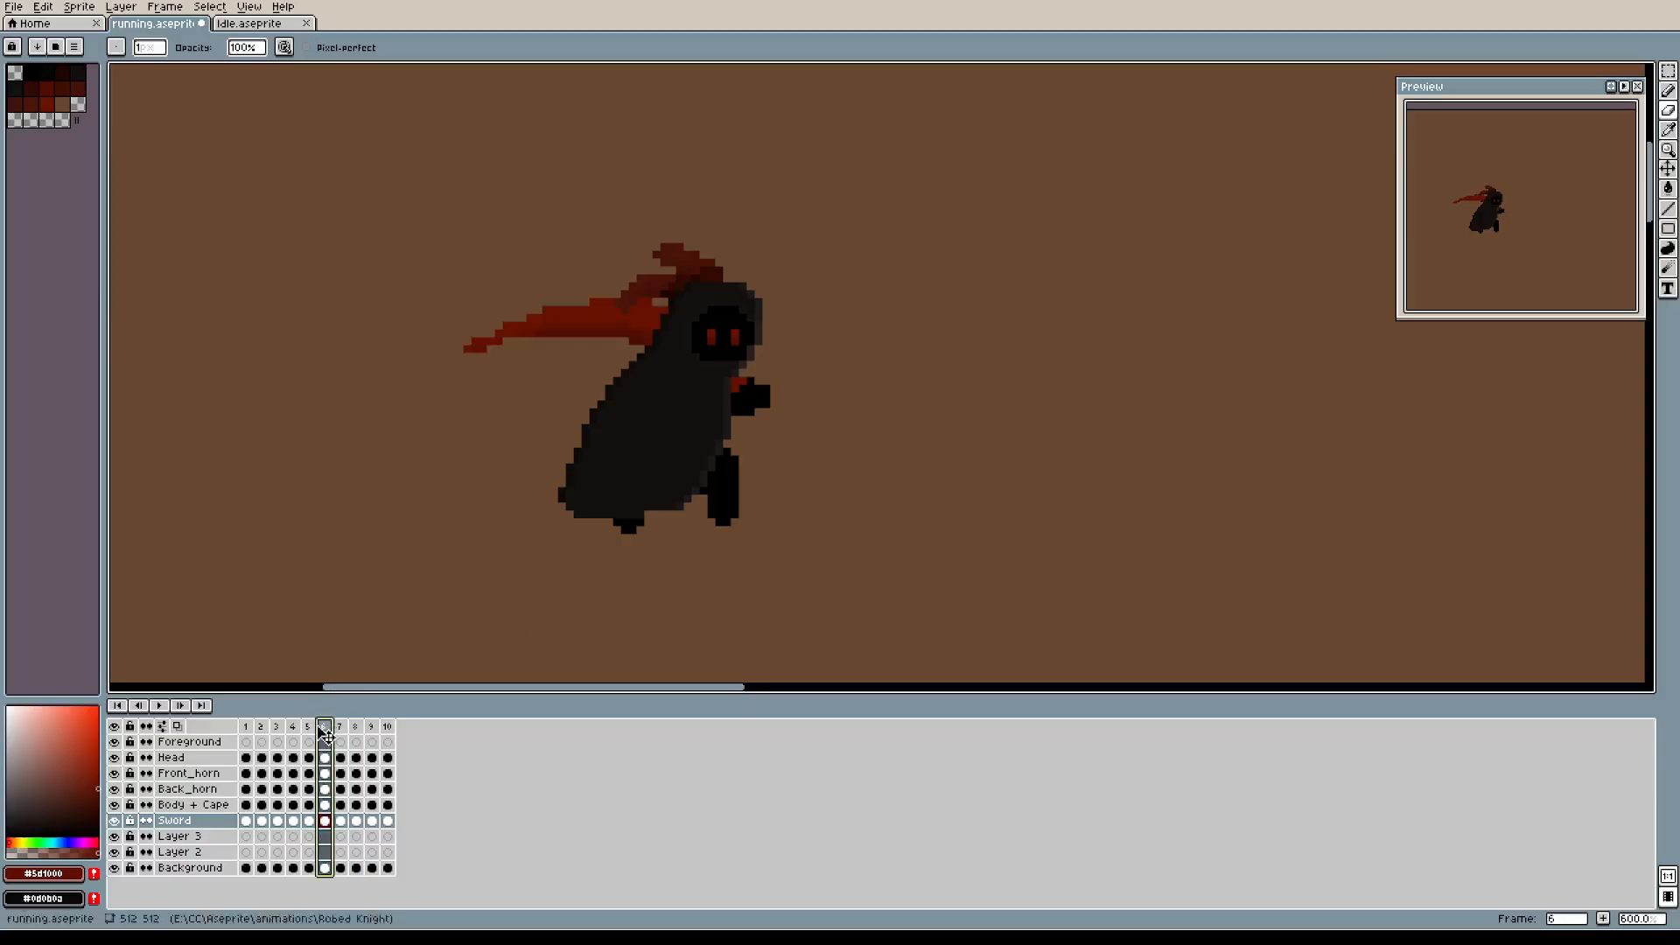
{"action": "left_click", "coordinate": [309, 728]}
{"action": "left_click", "coordinate": [326, 728]}
{"action": "left_click", "coordinate": [341, 727]}
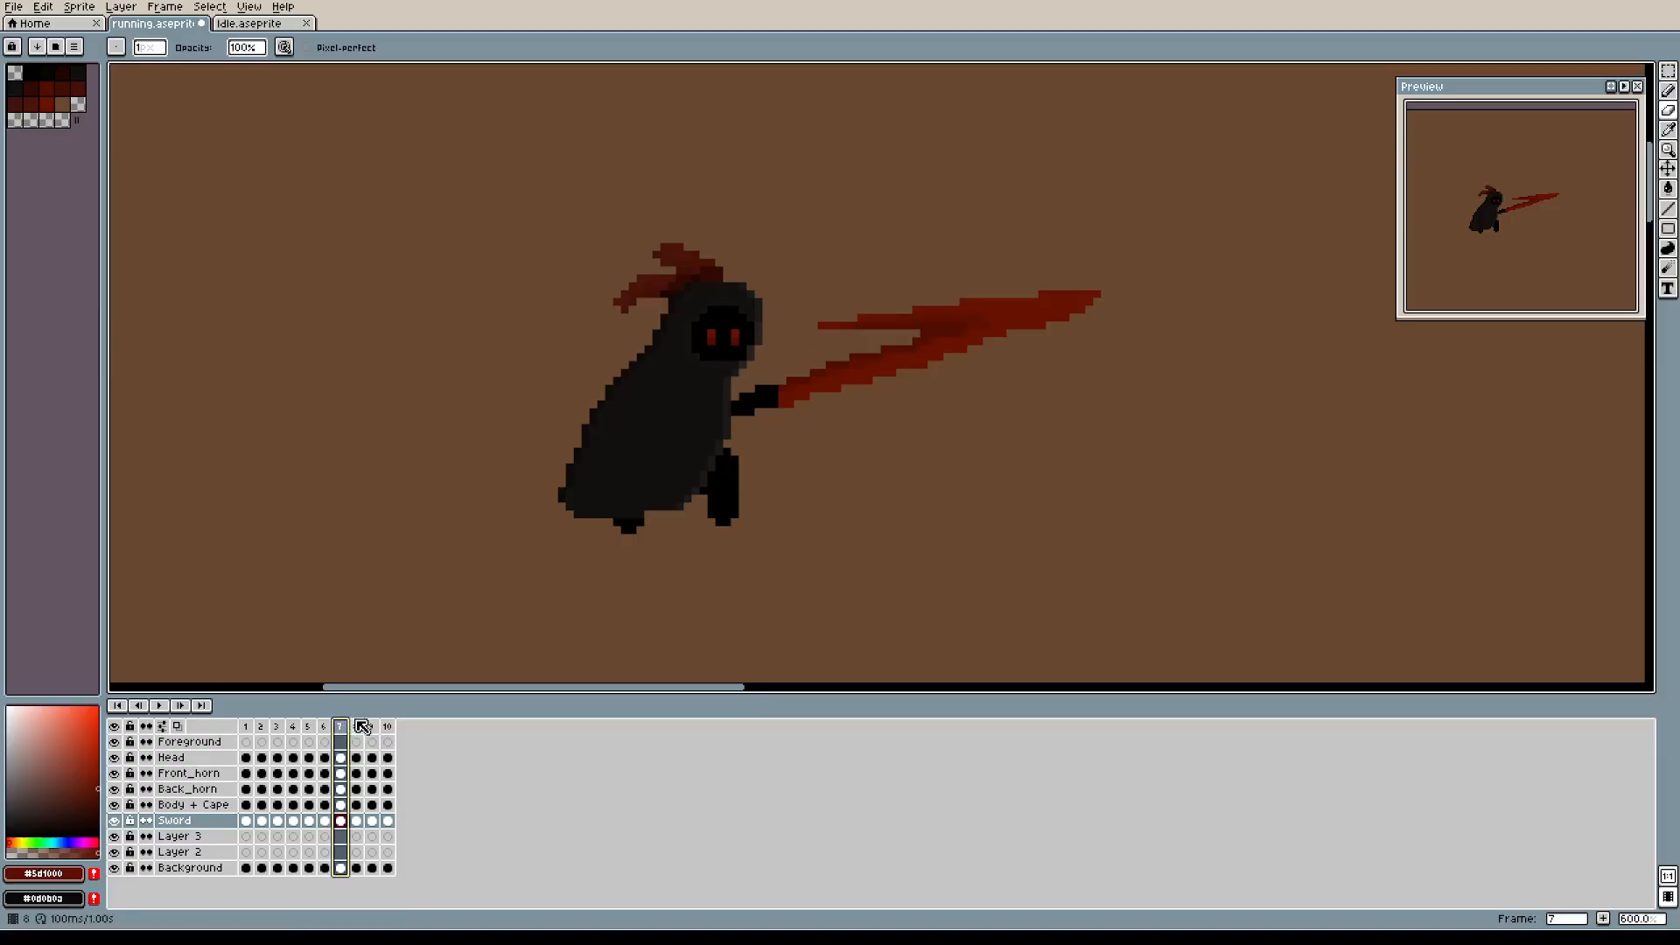
{"action": "left_click", "coordinate": [357, 728]}
{"action": "left_click", "coordinate": [340, 727]}
{"action": "left_click", "coordinate": [324, 727]}
{"action": "left_click", "coordinate": [309, 727]}
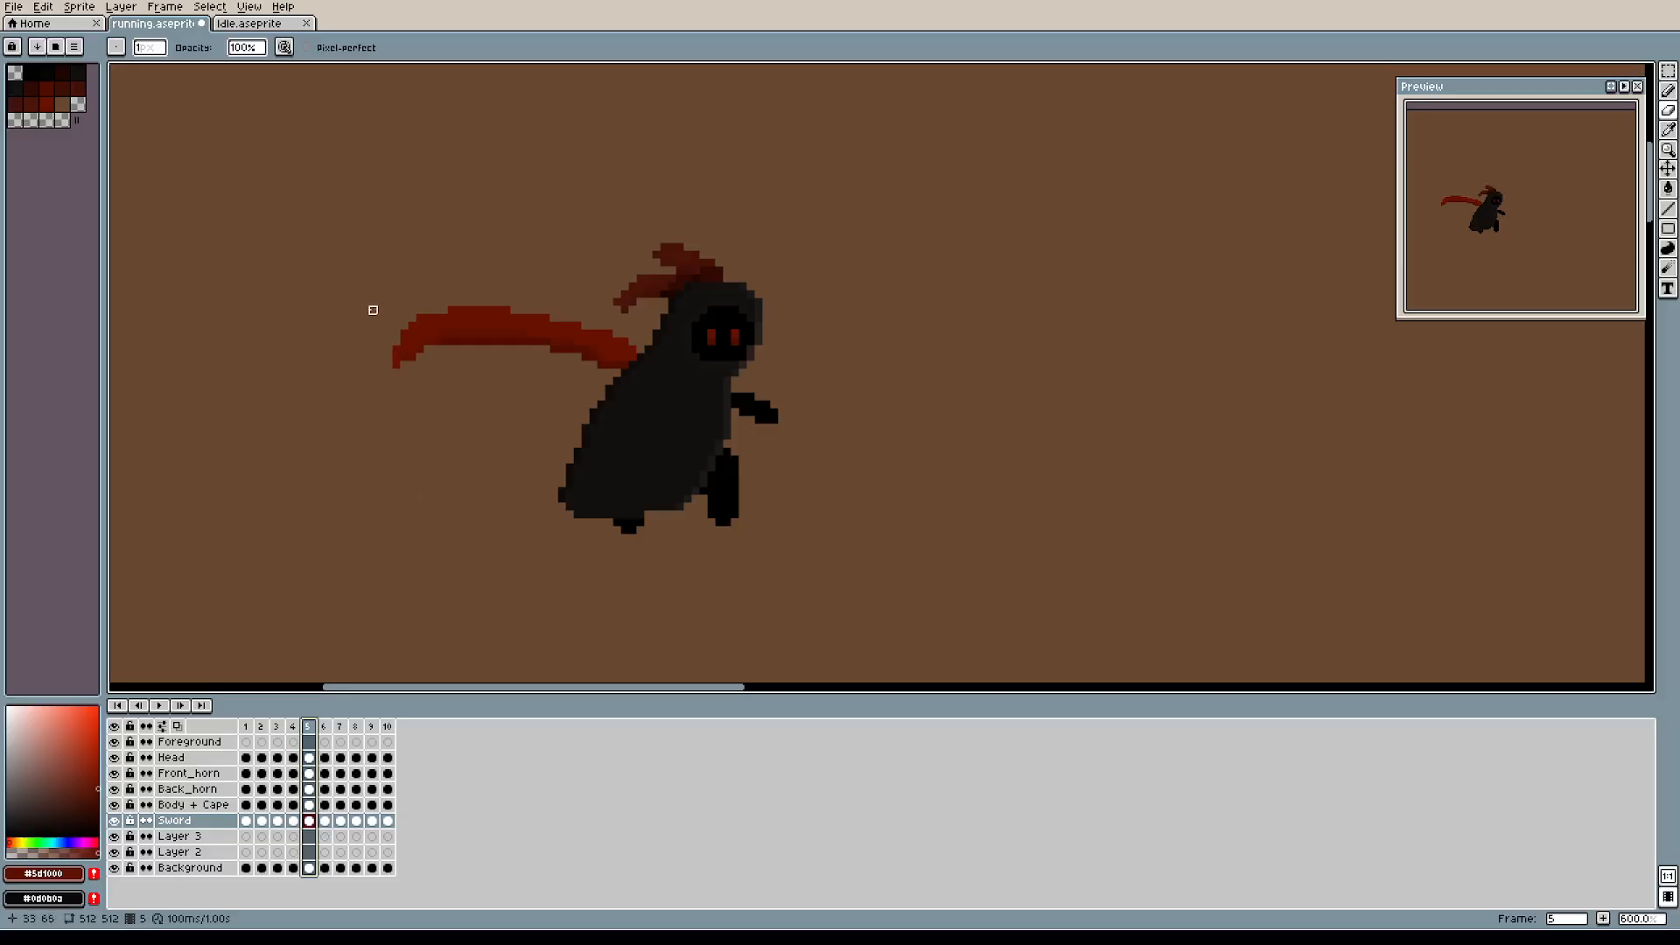
Copy the sword and arm from frame 5 and paste them into a new frame 8 duplicated from frame 7.
{"action": "key", "text": "m"}
{"action": "left_click_drag", "start_coordinate": [365, 286], "coordinate": [837, 458]}
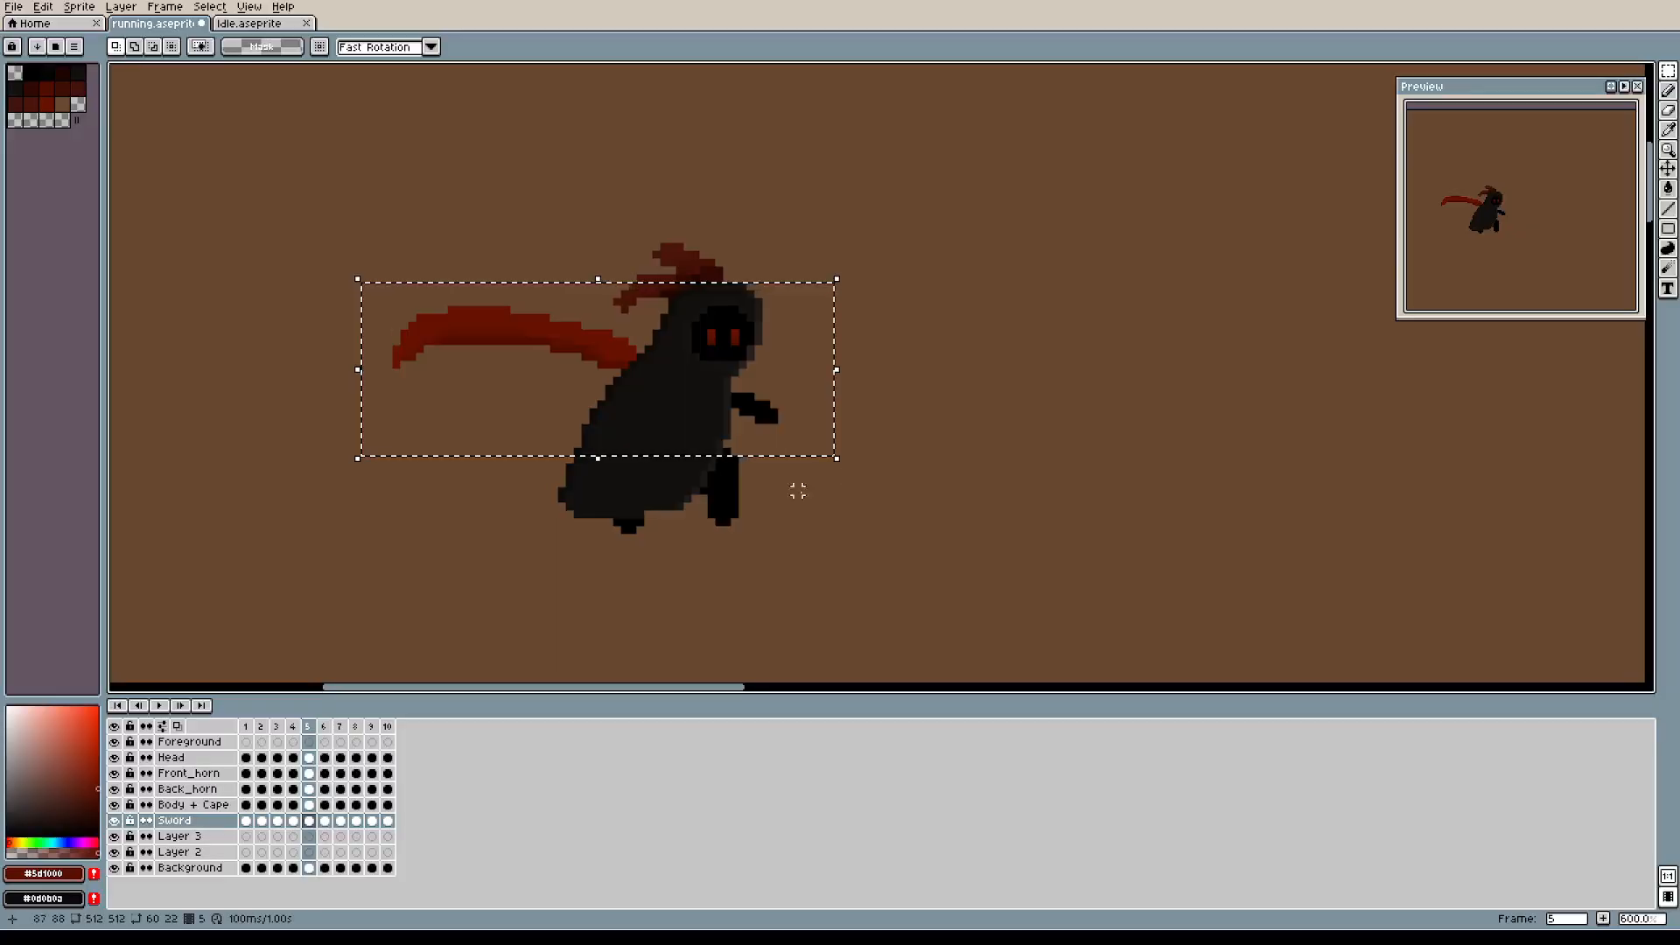
{"action": "left_click", "coordinate": [324, 726]}
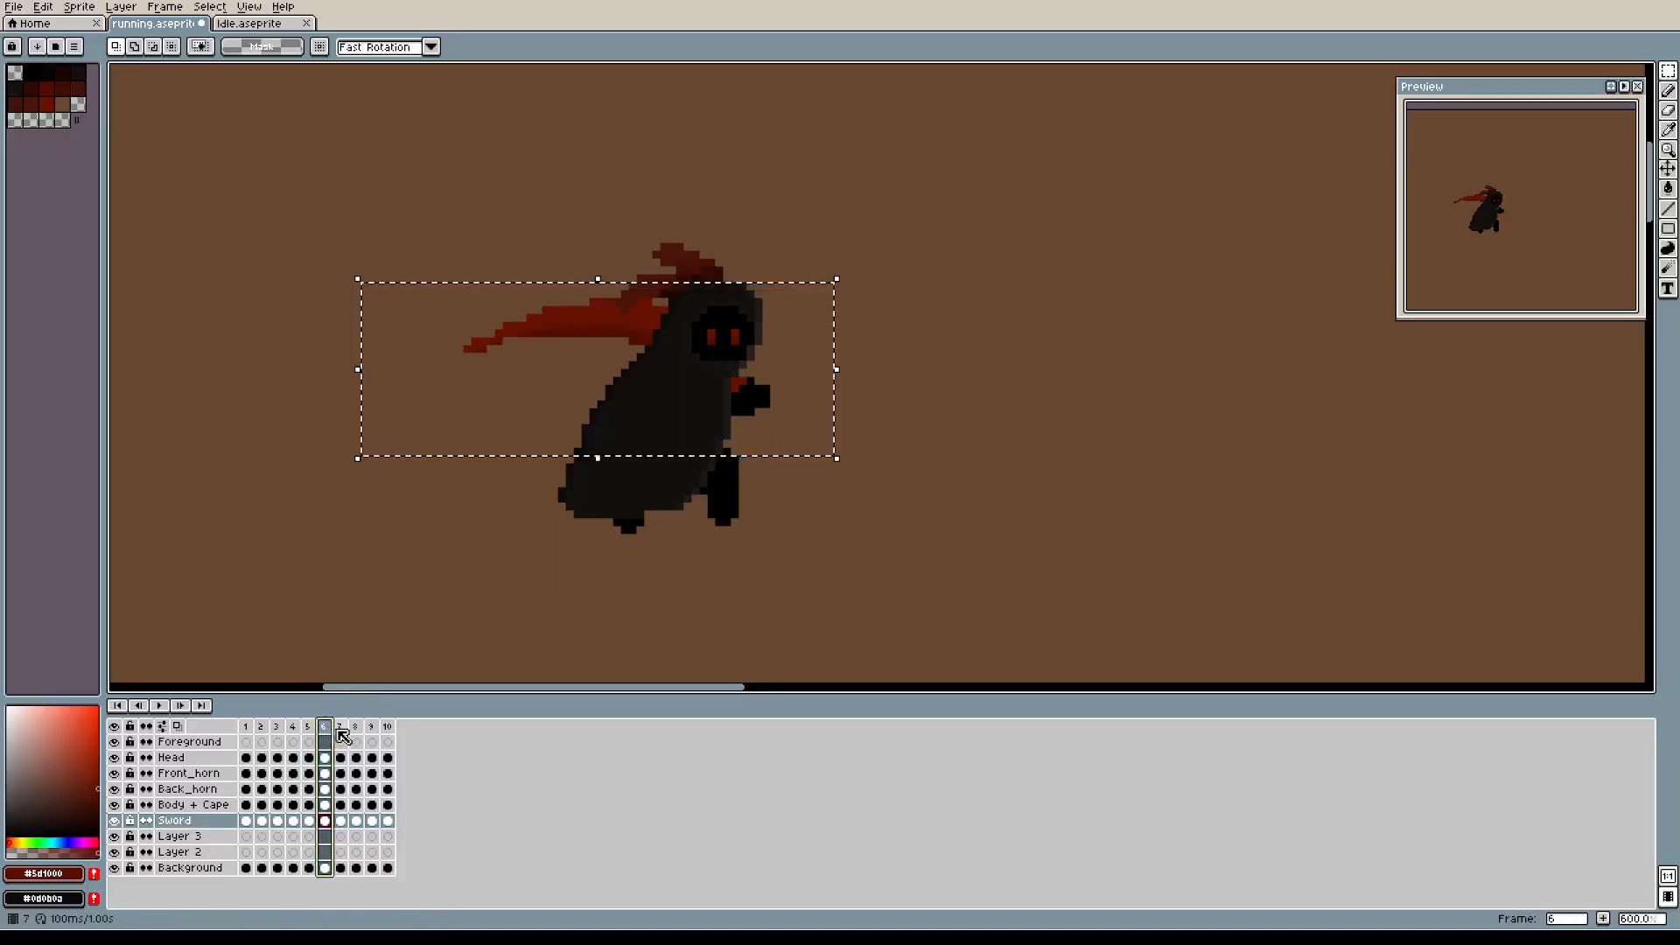
{"action": "left_click", "coordinate": [340, 727]}
{"action": "left_click", "coordinate": [355, 727]}
{"action": "left_click", "coordinate": [341, 733]}
{"action": "left_click", "coordinate": [394, 589]}
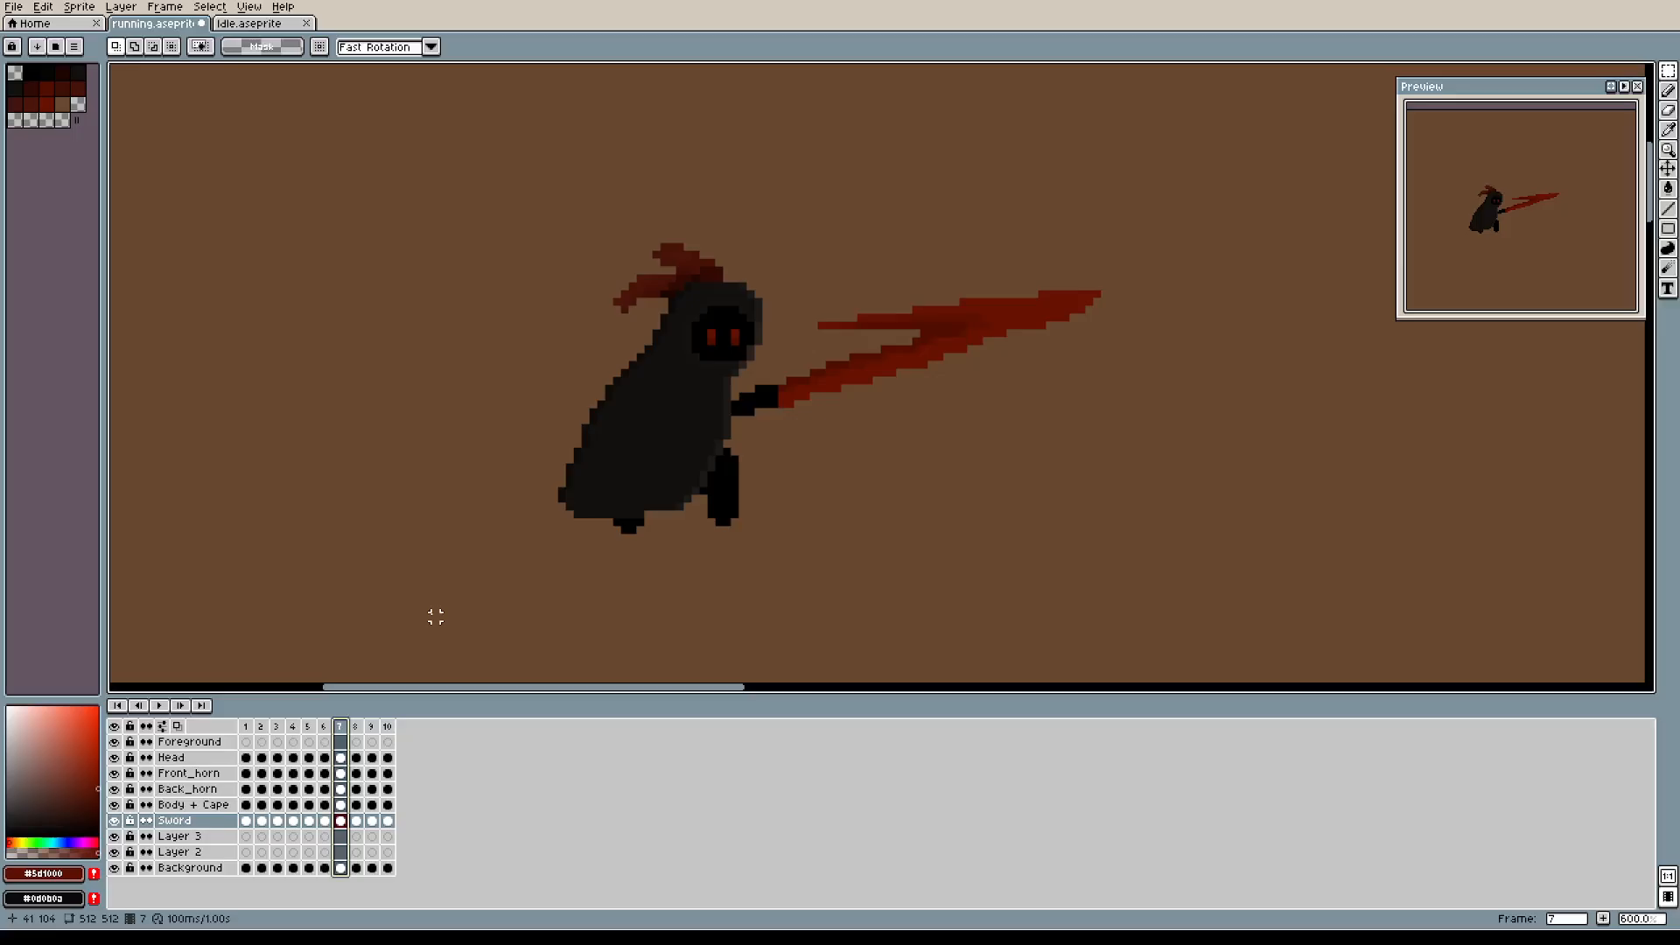
{"action": "key", "text": "alt+n"}
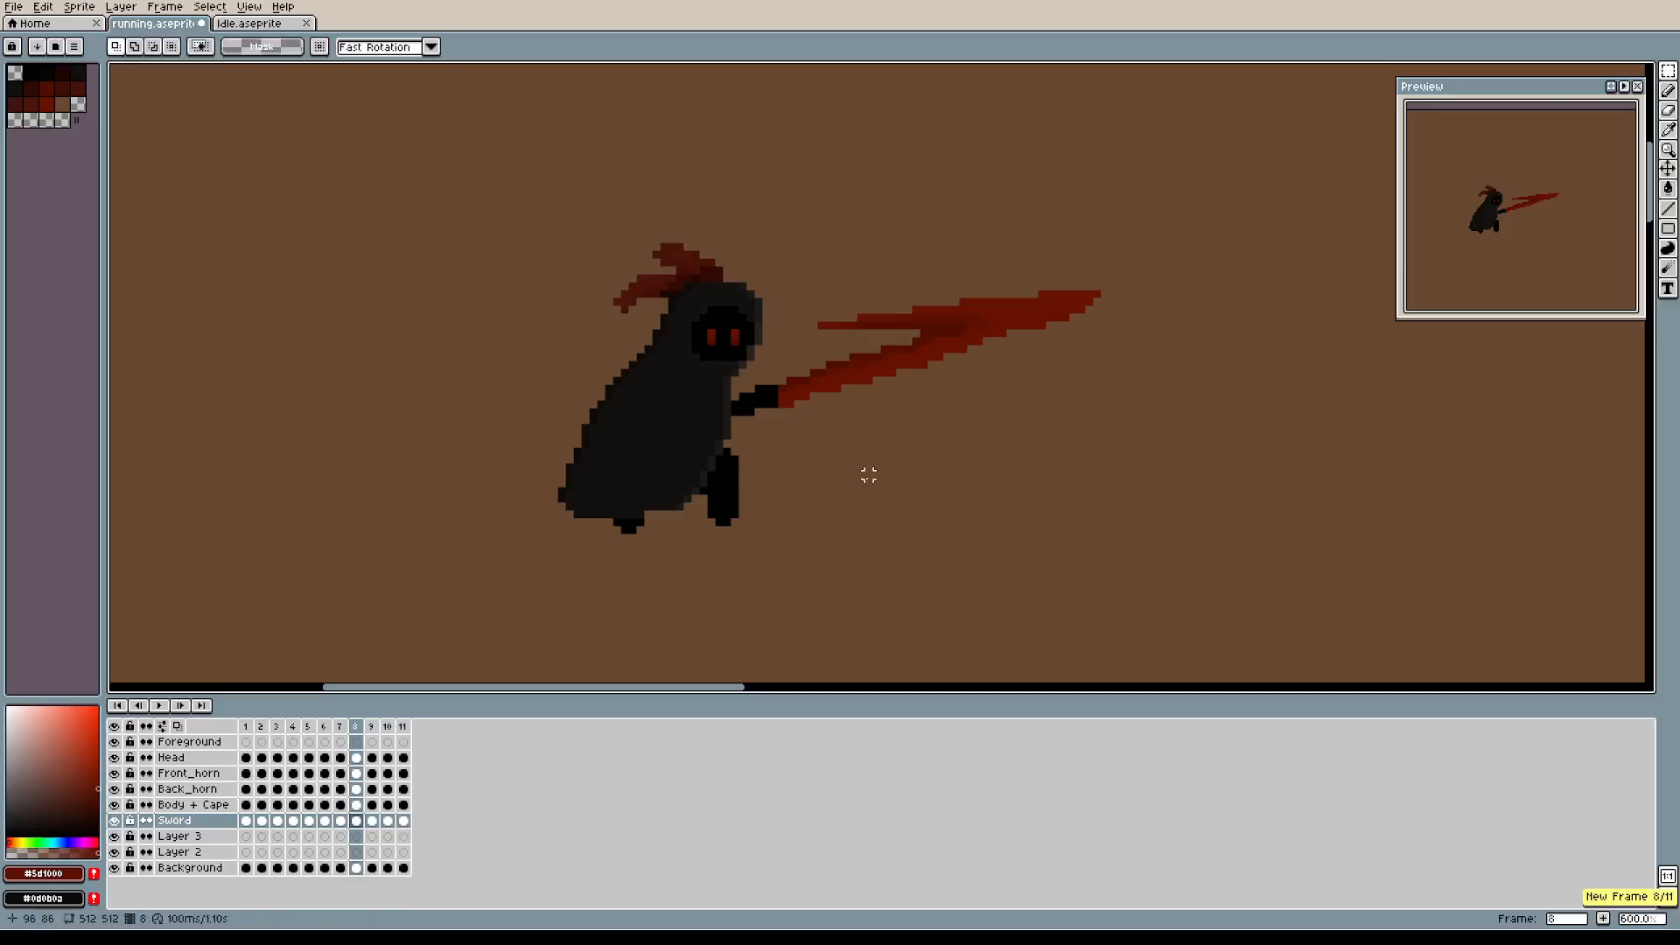
{"action": "key", "text": "ctrl+v"}
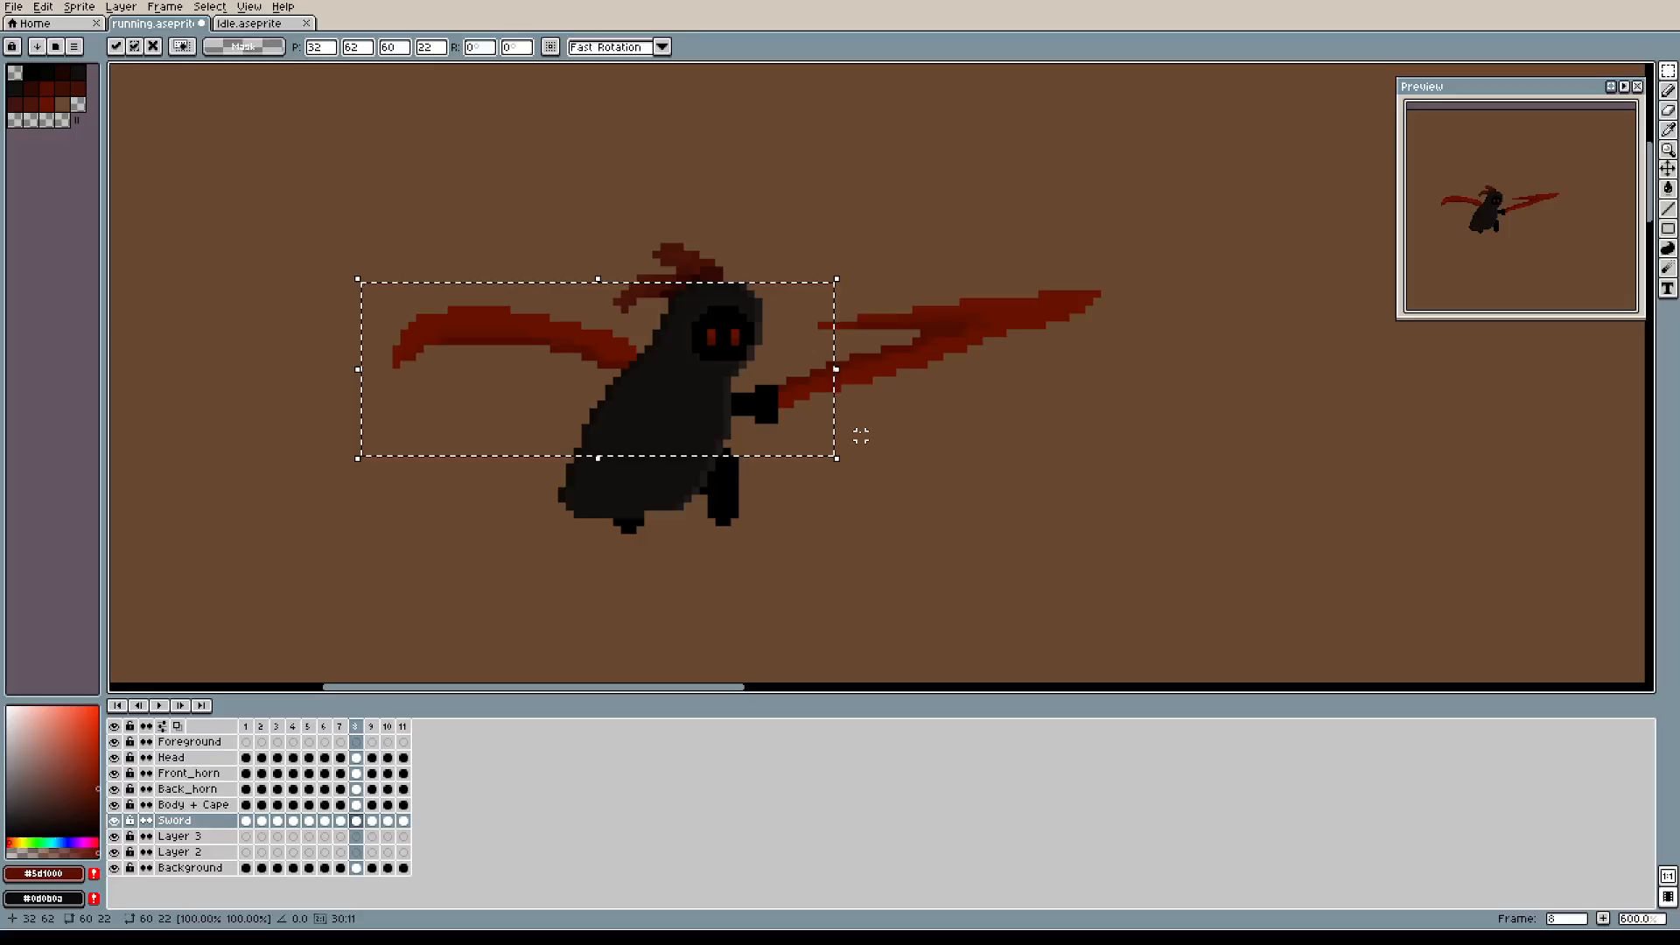
Move the pasted sword about 31 pixels behind the knight and delete the old forward-pointing sword and arm from frame 8.
{"action": "left_click_drag", "start_coordinate": [600, 330], "coordinate": [359, 304]}
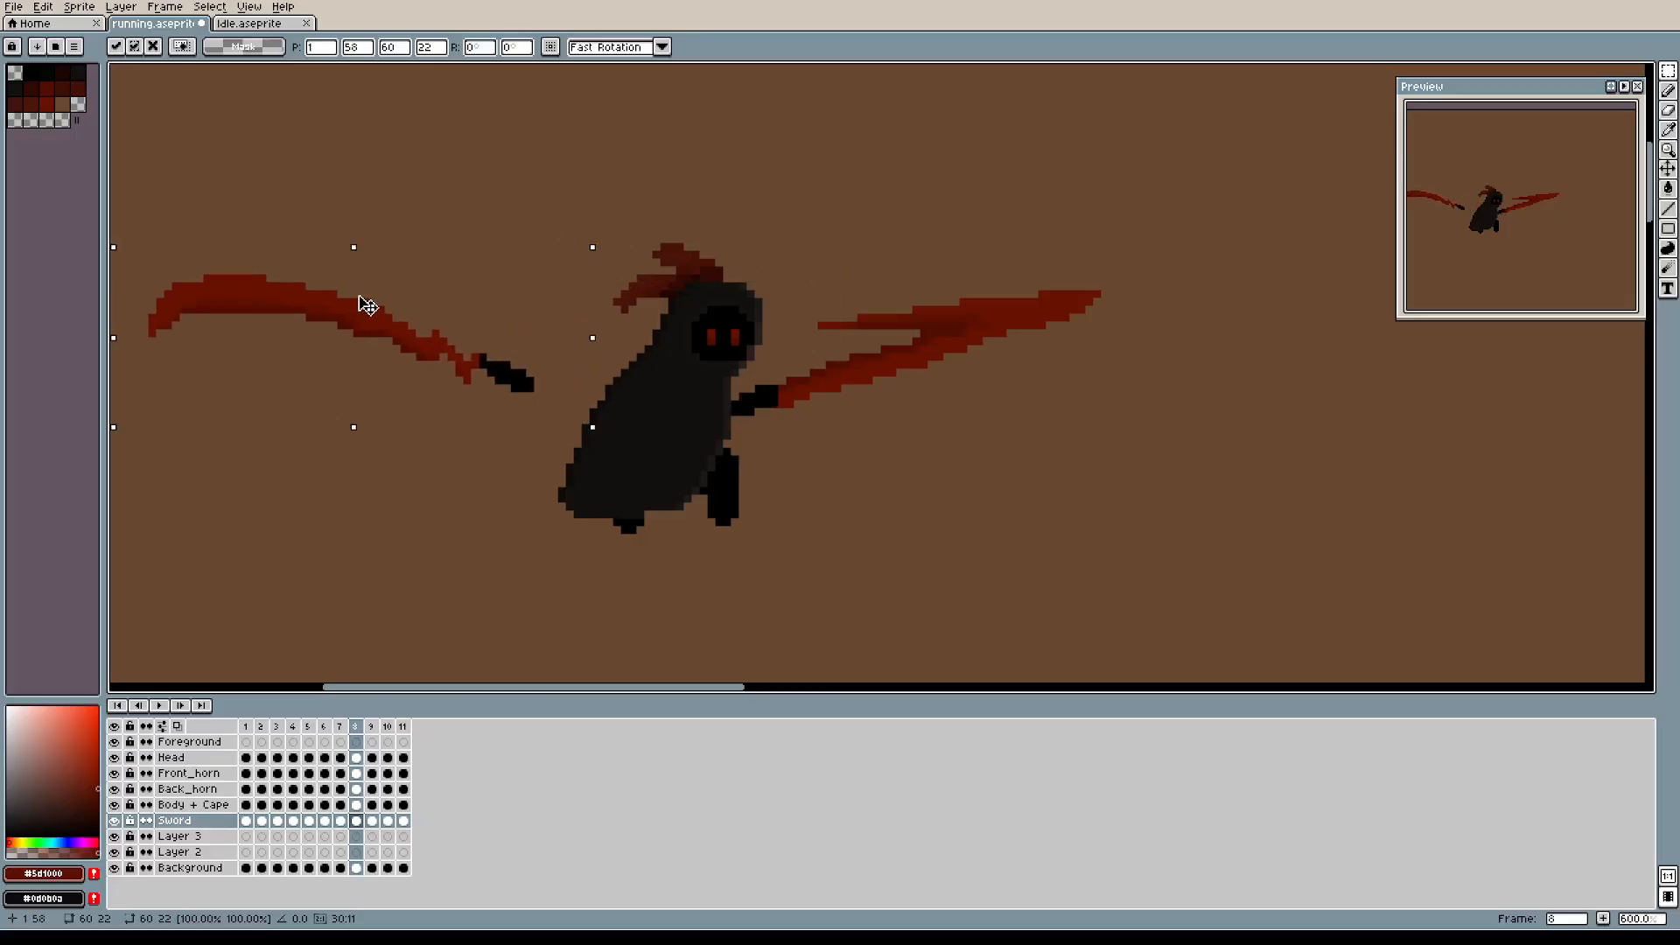
{"action": "left_click", "coordinate": [1041, 468]}
{"action": "left_click_drag", "start_coordinate": [571, 208], "coordinate": [1175, 514]}
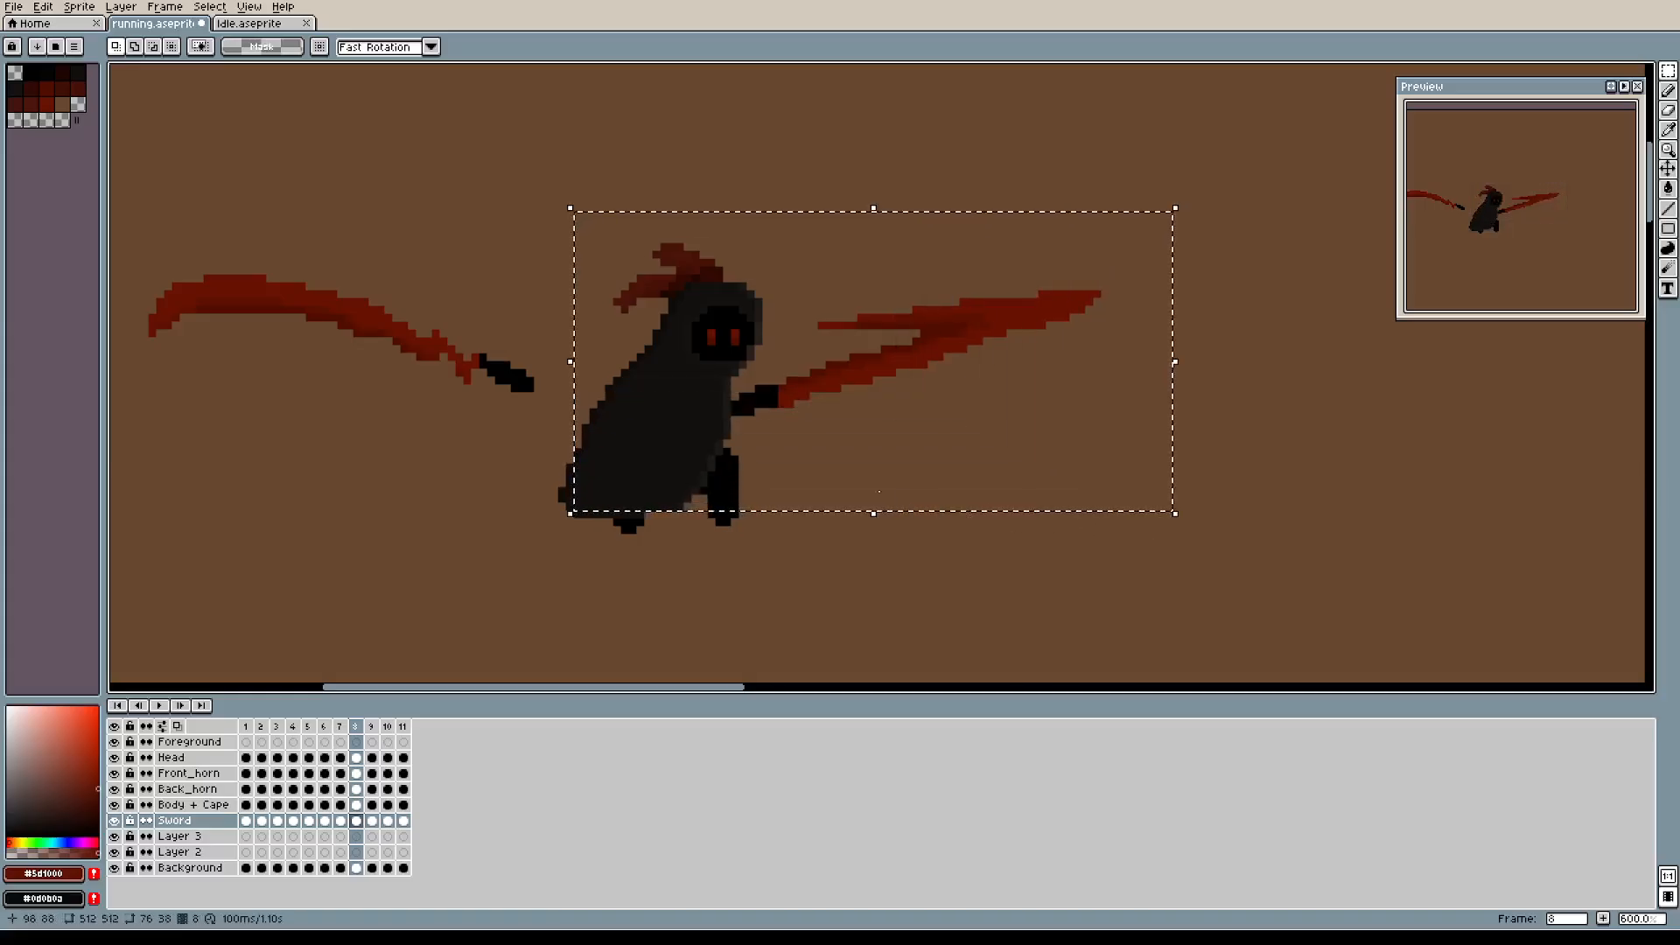
{"action": "key", "text": "Delete"}
Try mirroring the pasted sword and arm horizontally and placing them in front of the knight in frame 8.
{"action": "left_click_drag", "start_coordinate": [120, 236], "coordinate": [630, 458]}
{"action": "left_click_drag", "start_coordinate": [368, 368], "coordinate": [589, 412]}
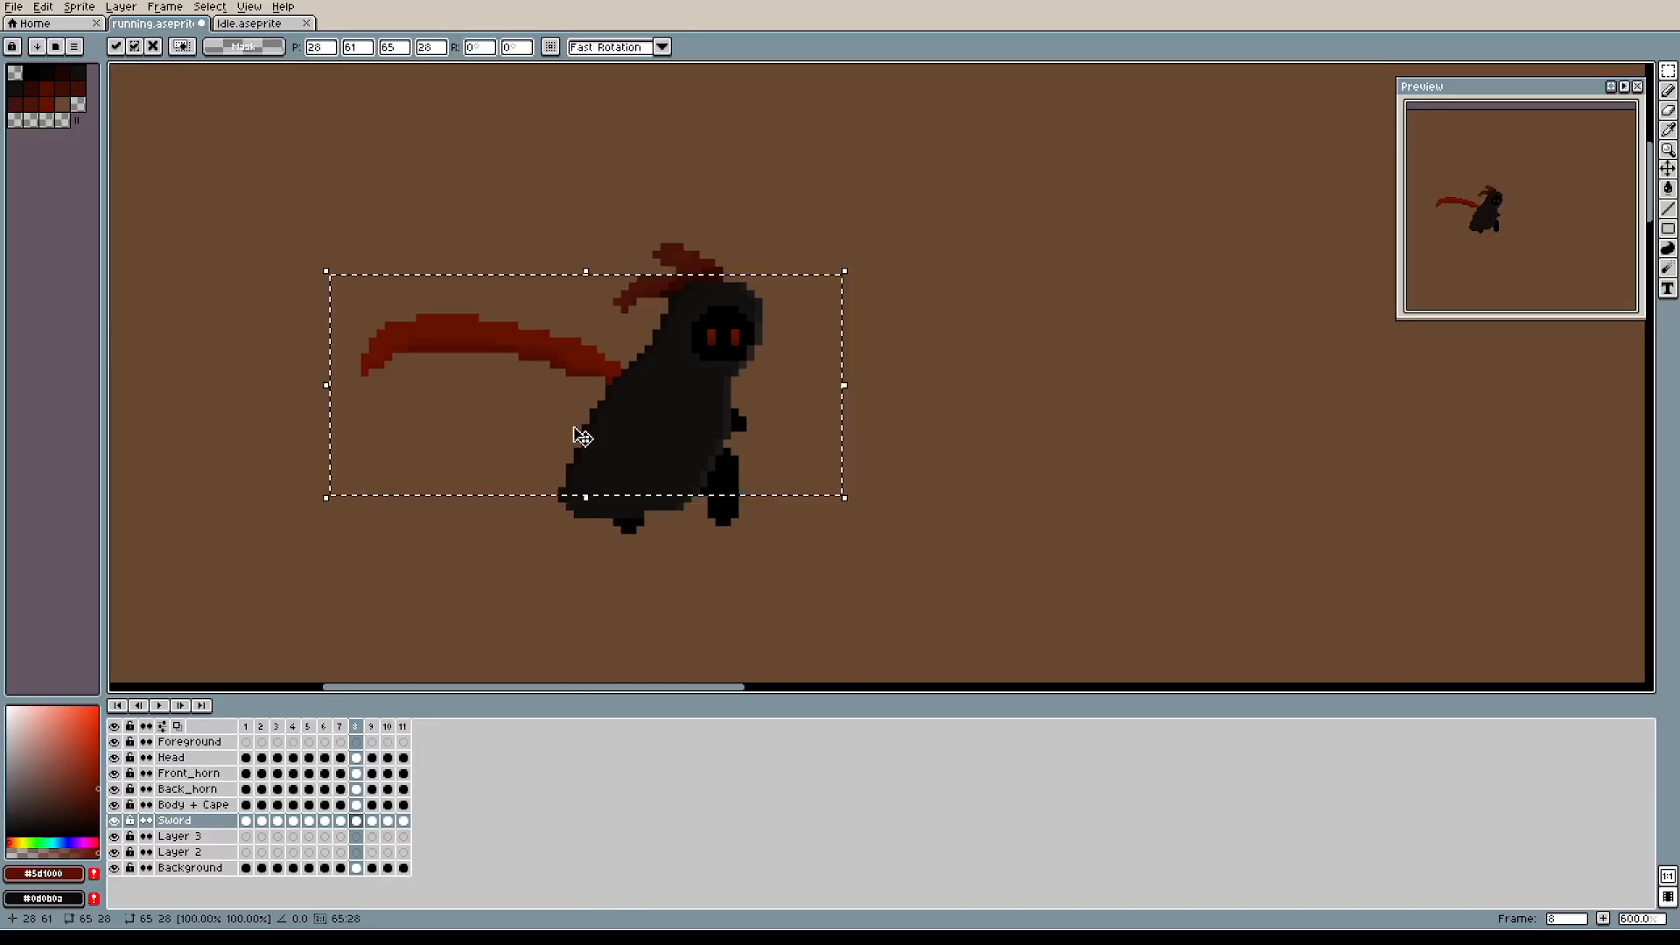
{"action": "key", "text": "alt+h"}
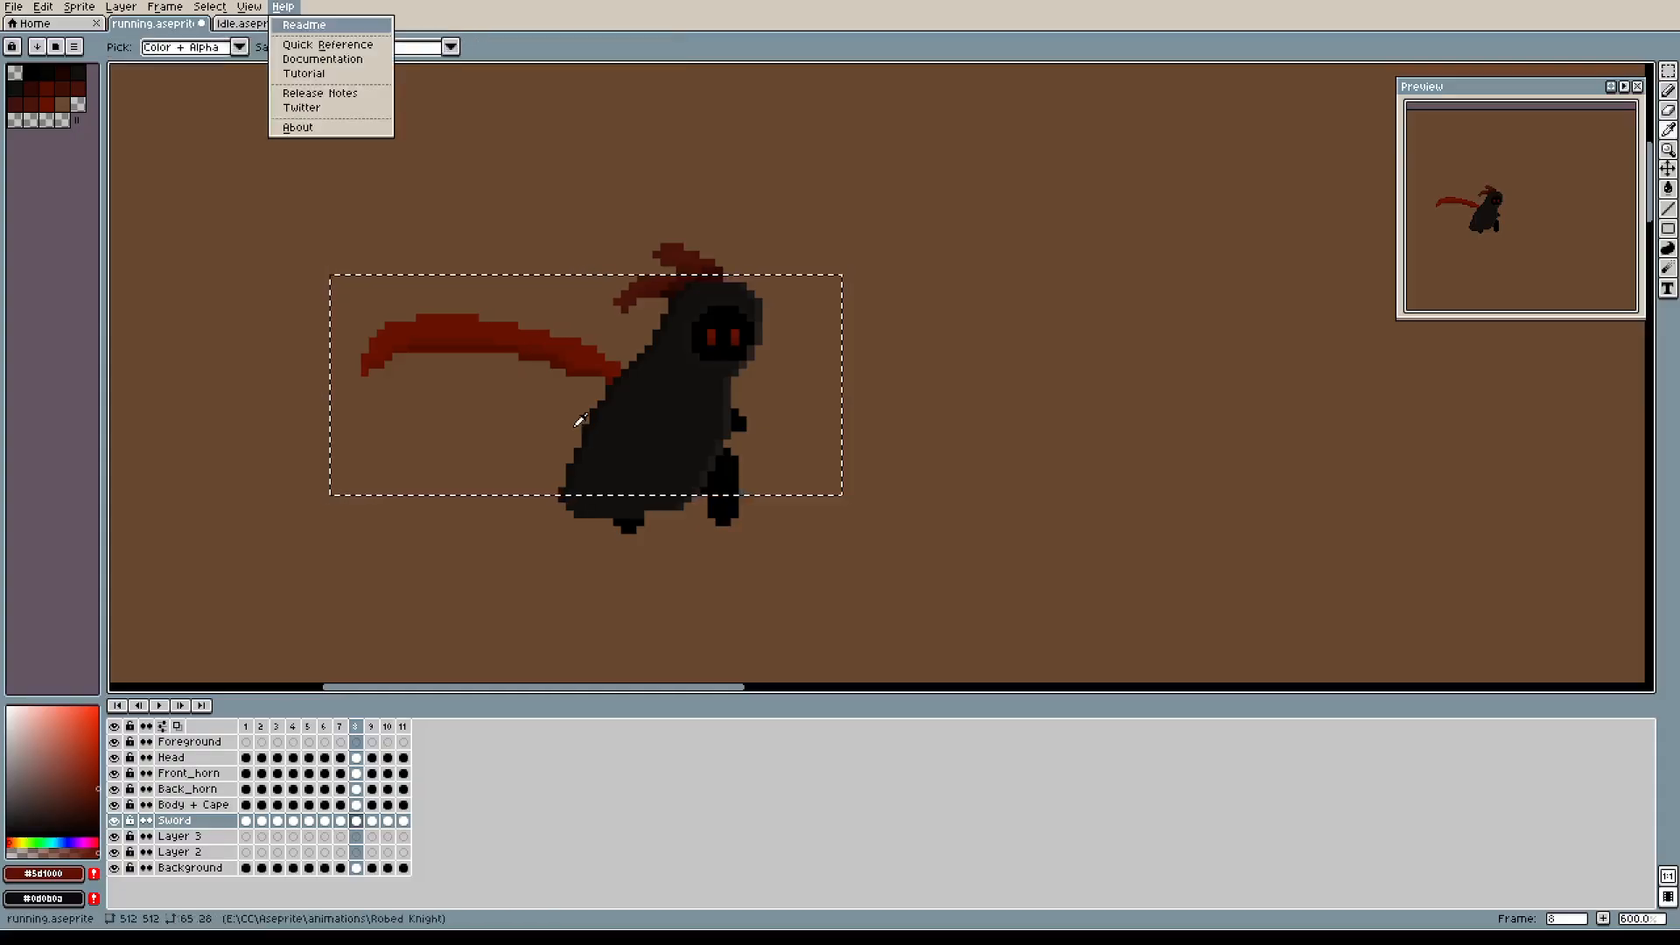
{"action": "key", "text": "Escape"}
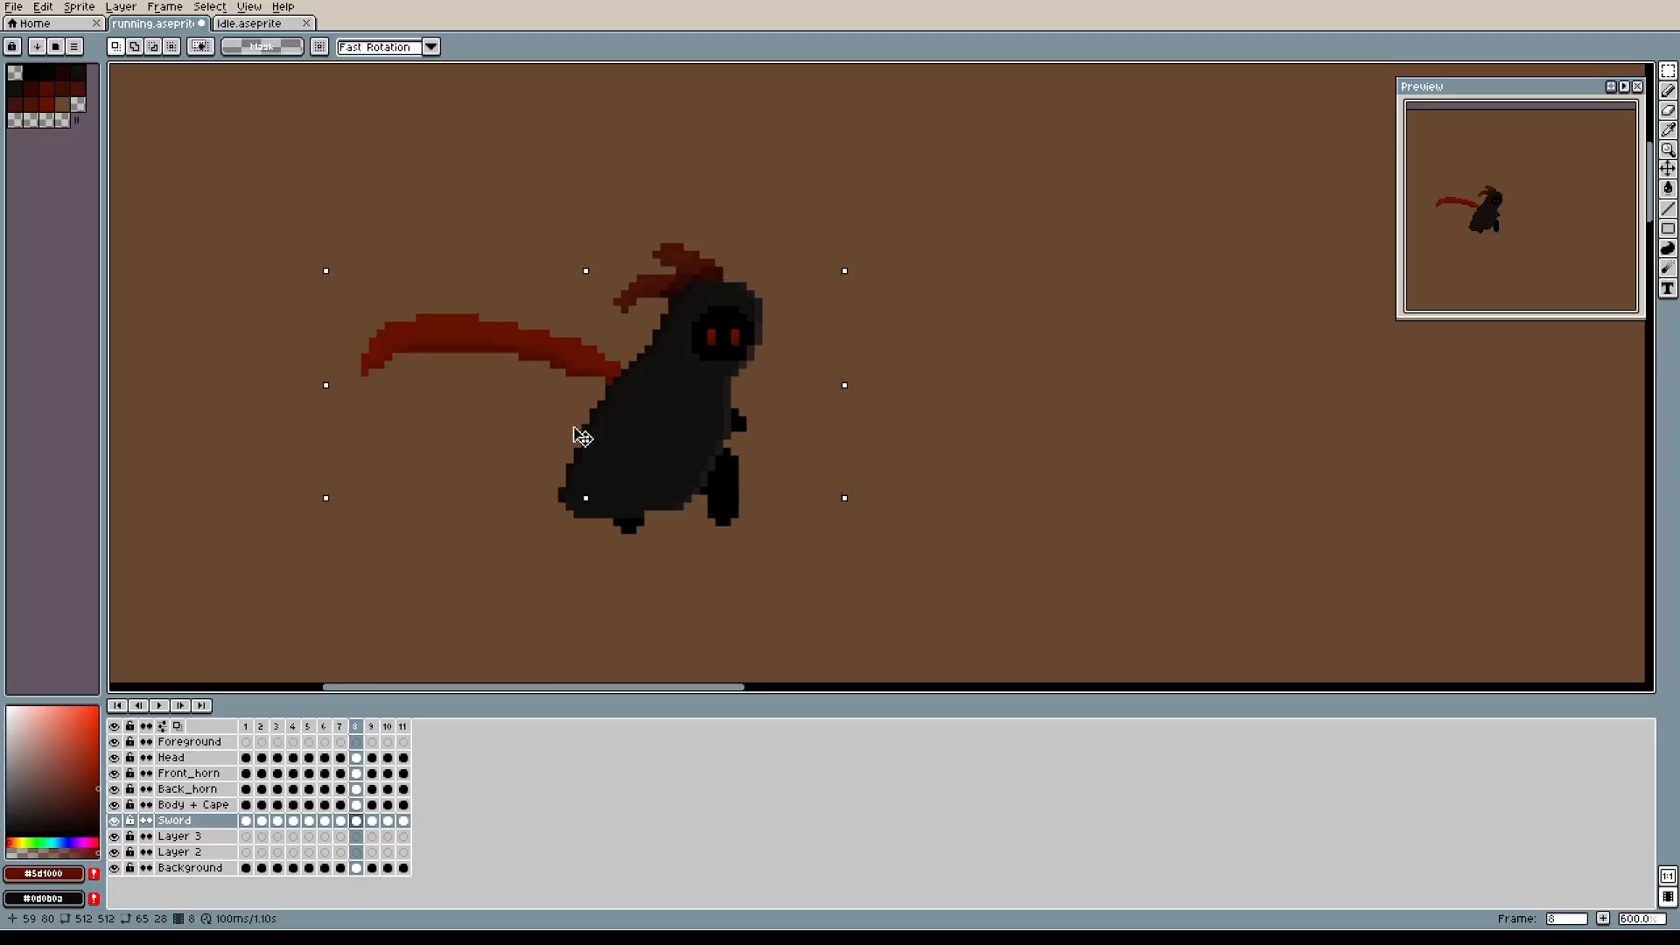
{"action": "left_click", "coordinate": [266, 341]}
{"action": "left_click_drag", "start_coordinate": [252, 236], "coordinate": [906, 505]}
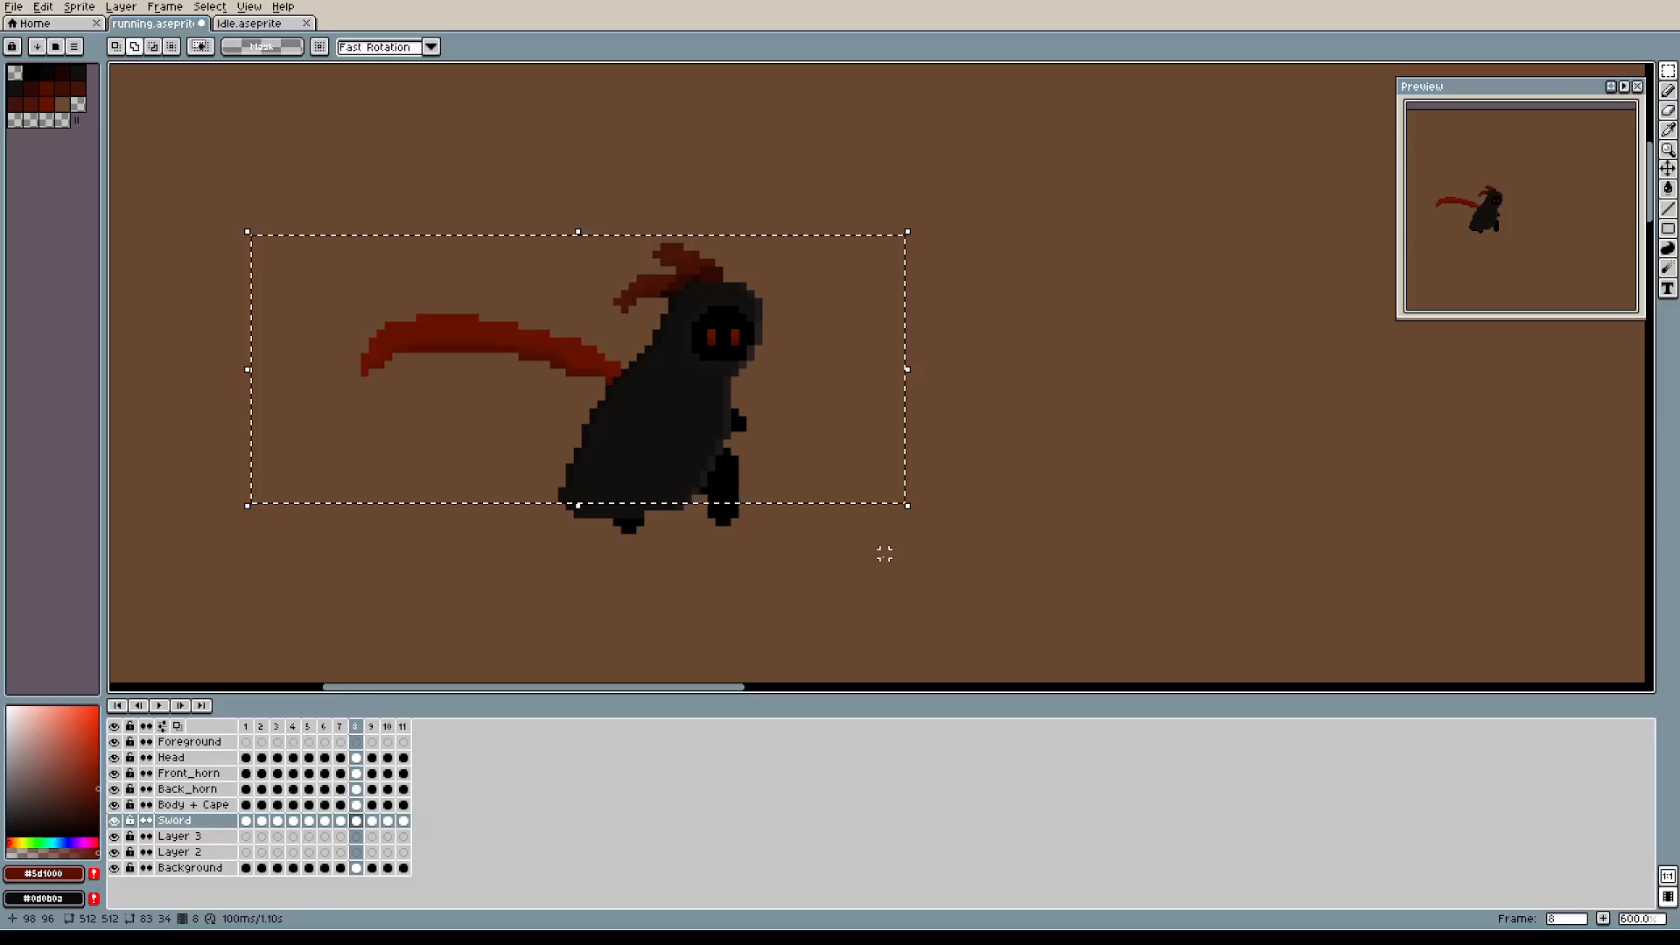
{"action": "key", "text": "shift+h"}
{"action": "left_click_drag", "start_coordinate": [563, 382], "coordinate": [855, 374]}
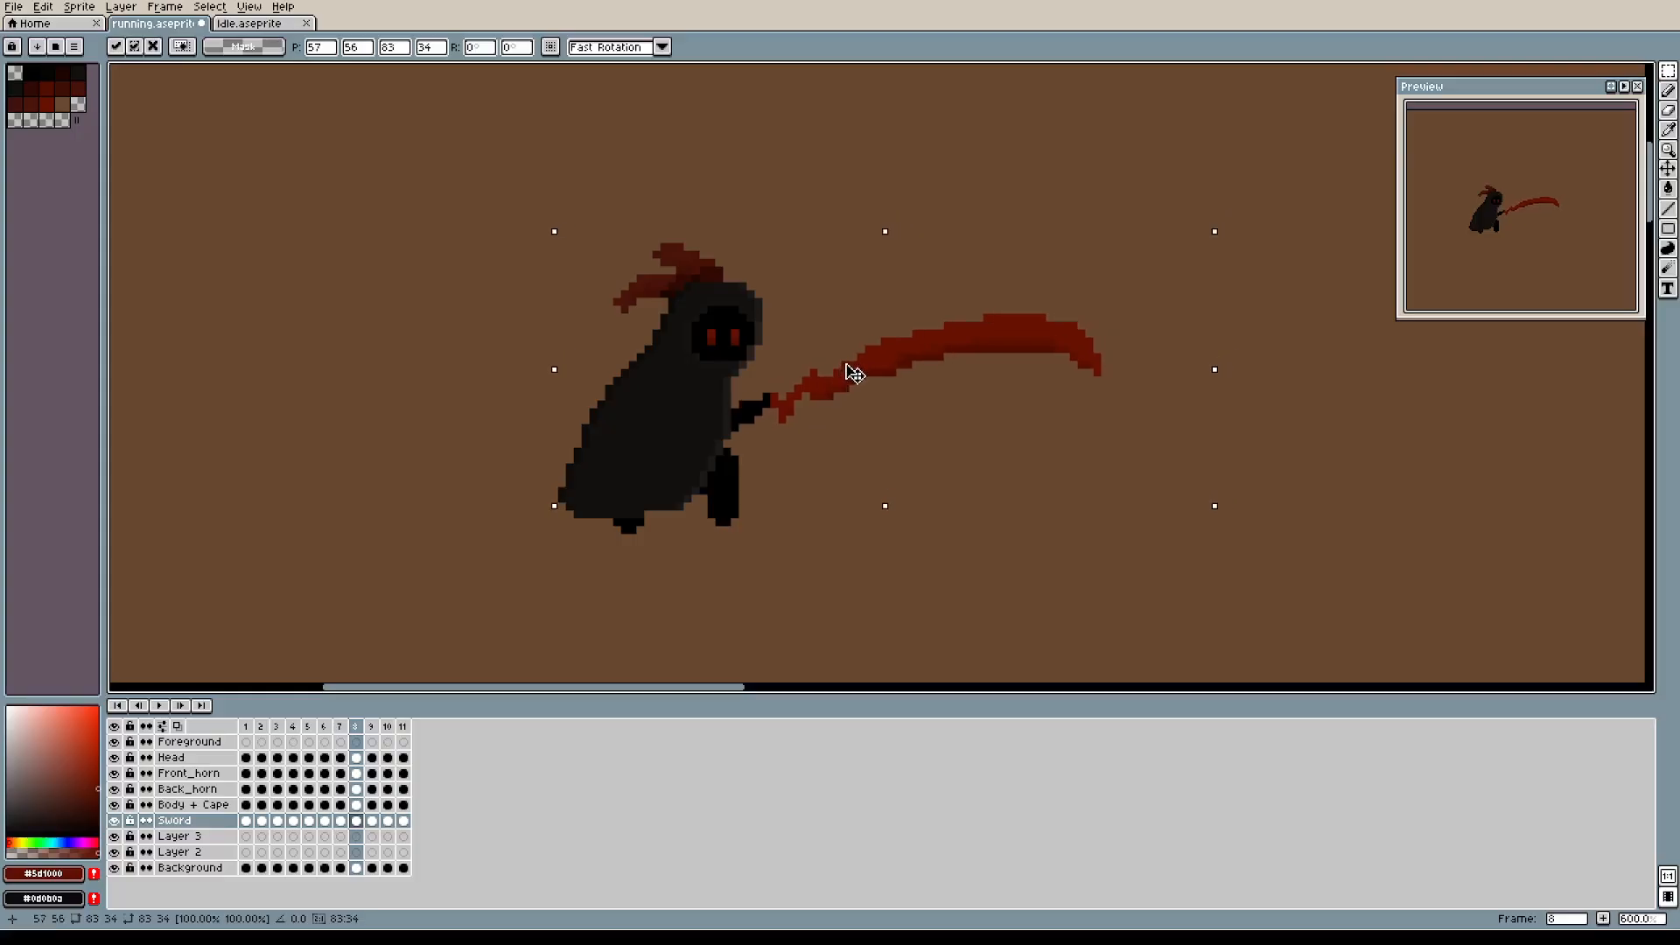
Try the mirrored sword lowered and flipped vertically in front of the knight, and delete it from frame 8.
{"action": "left_click_drag", "start_coordinate": [854, 374], "coordinate": [823, 452]}
{"action": "key", "text": "shift+v"}
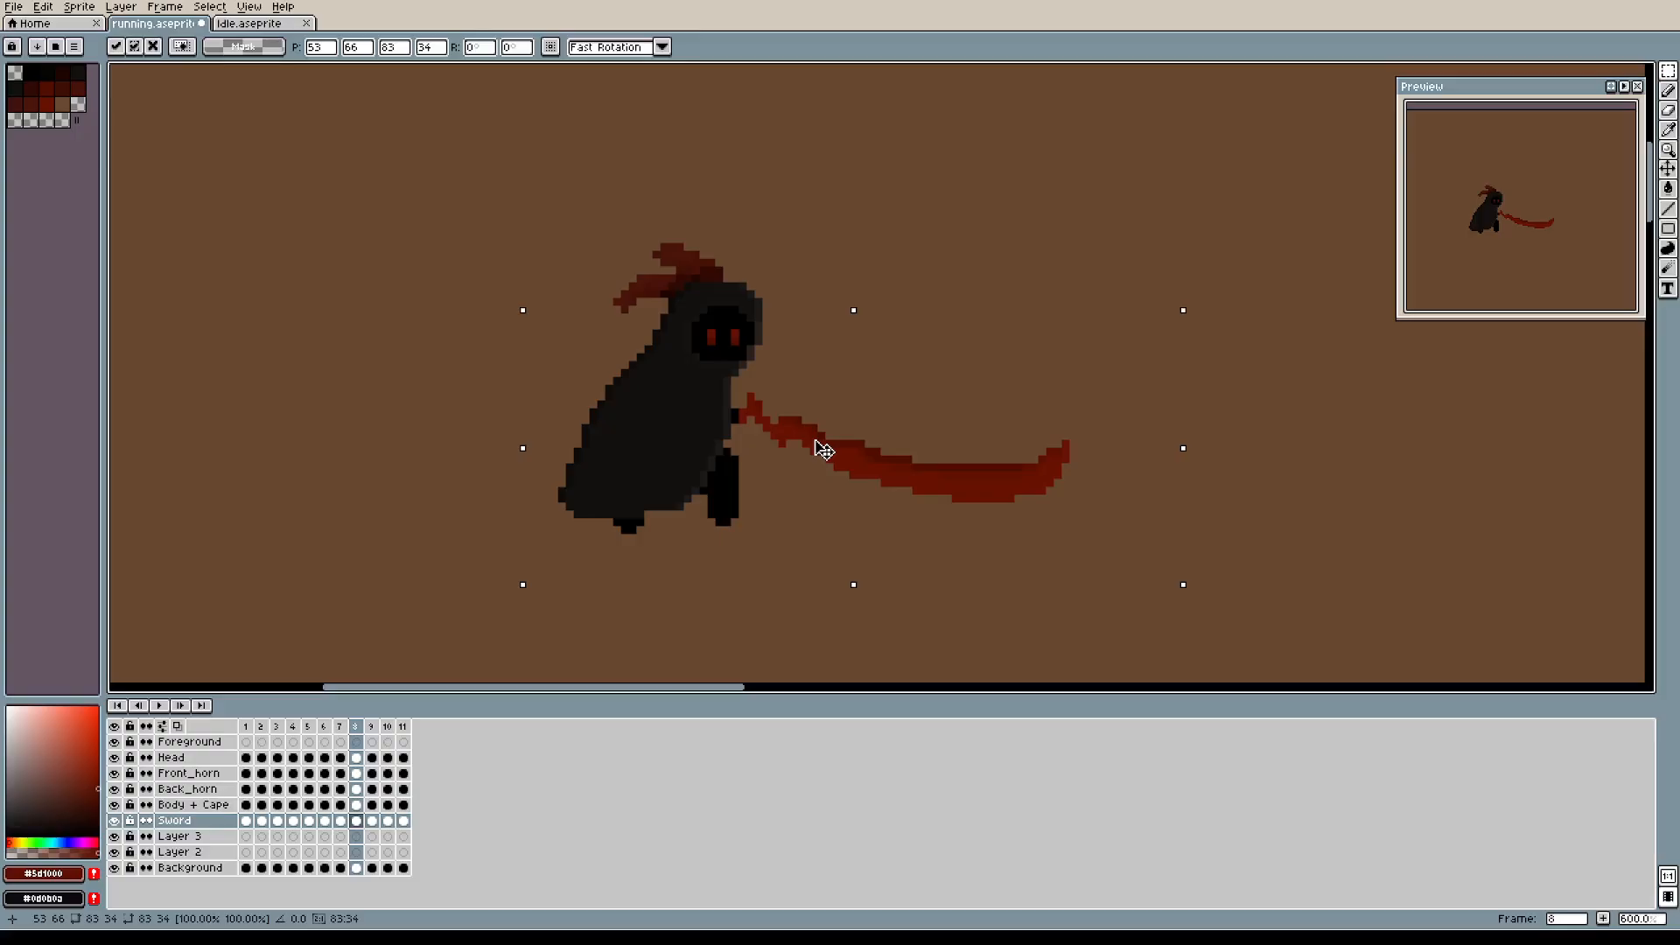
{"action": "left_click_drag", "start_coordinate": [824, 452], "coordinate": [816, 447]}
{"action": "key", "text": "Delete"}
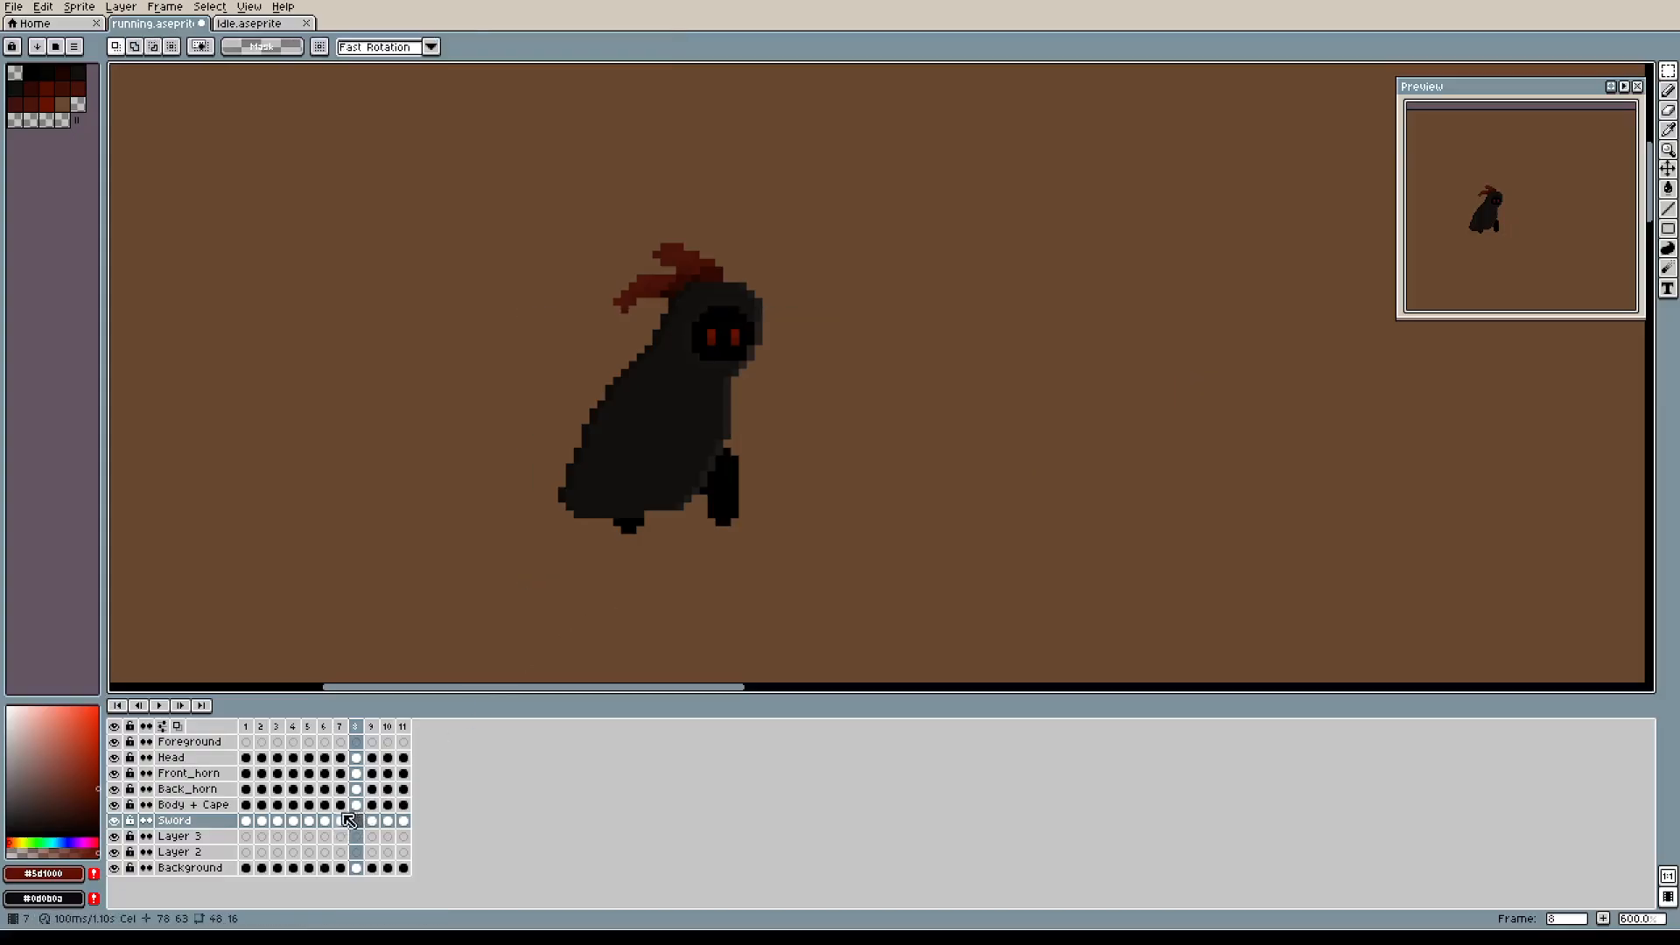
Copy the sword and arm from frame 9 and paste them into frame 8.
{"action": "left_click", "coordinate": [372, 727]}
{"action": "left_click_drag", "start_coordinate": [331, 285], "coordinate": [924, 514]}
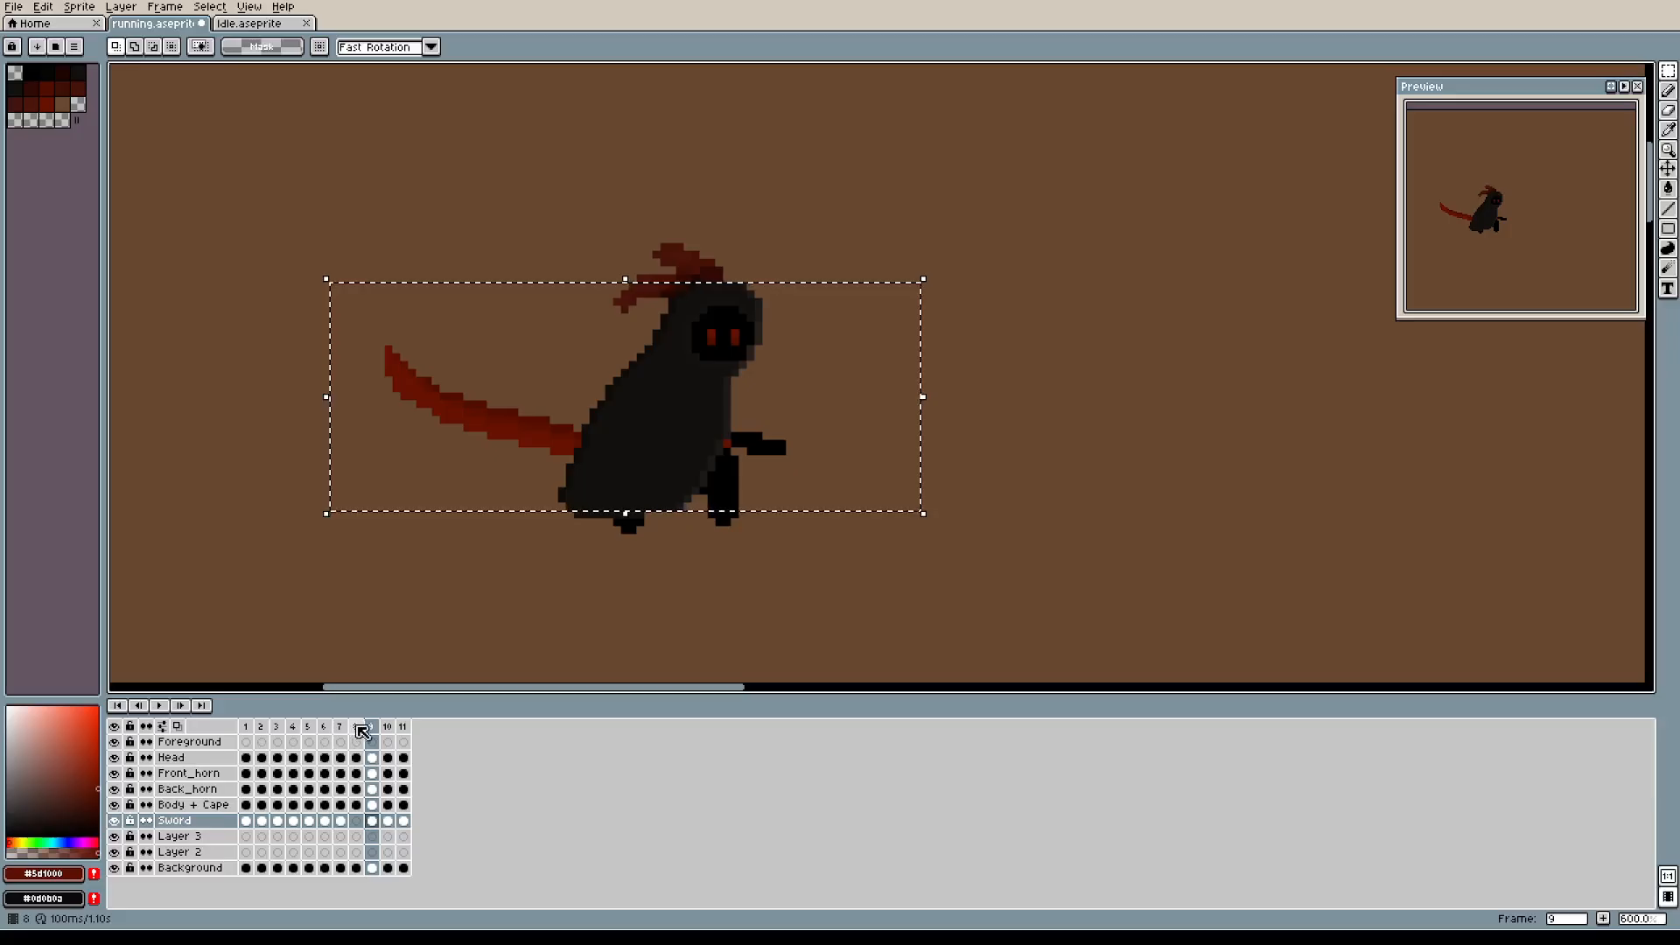
{"action": "key", "text": "Left"}
{"action": "key", "text": "ctrl+v"}
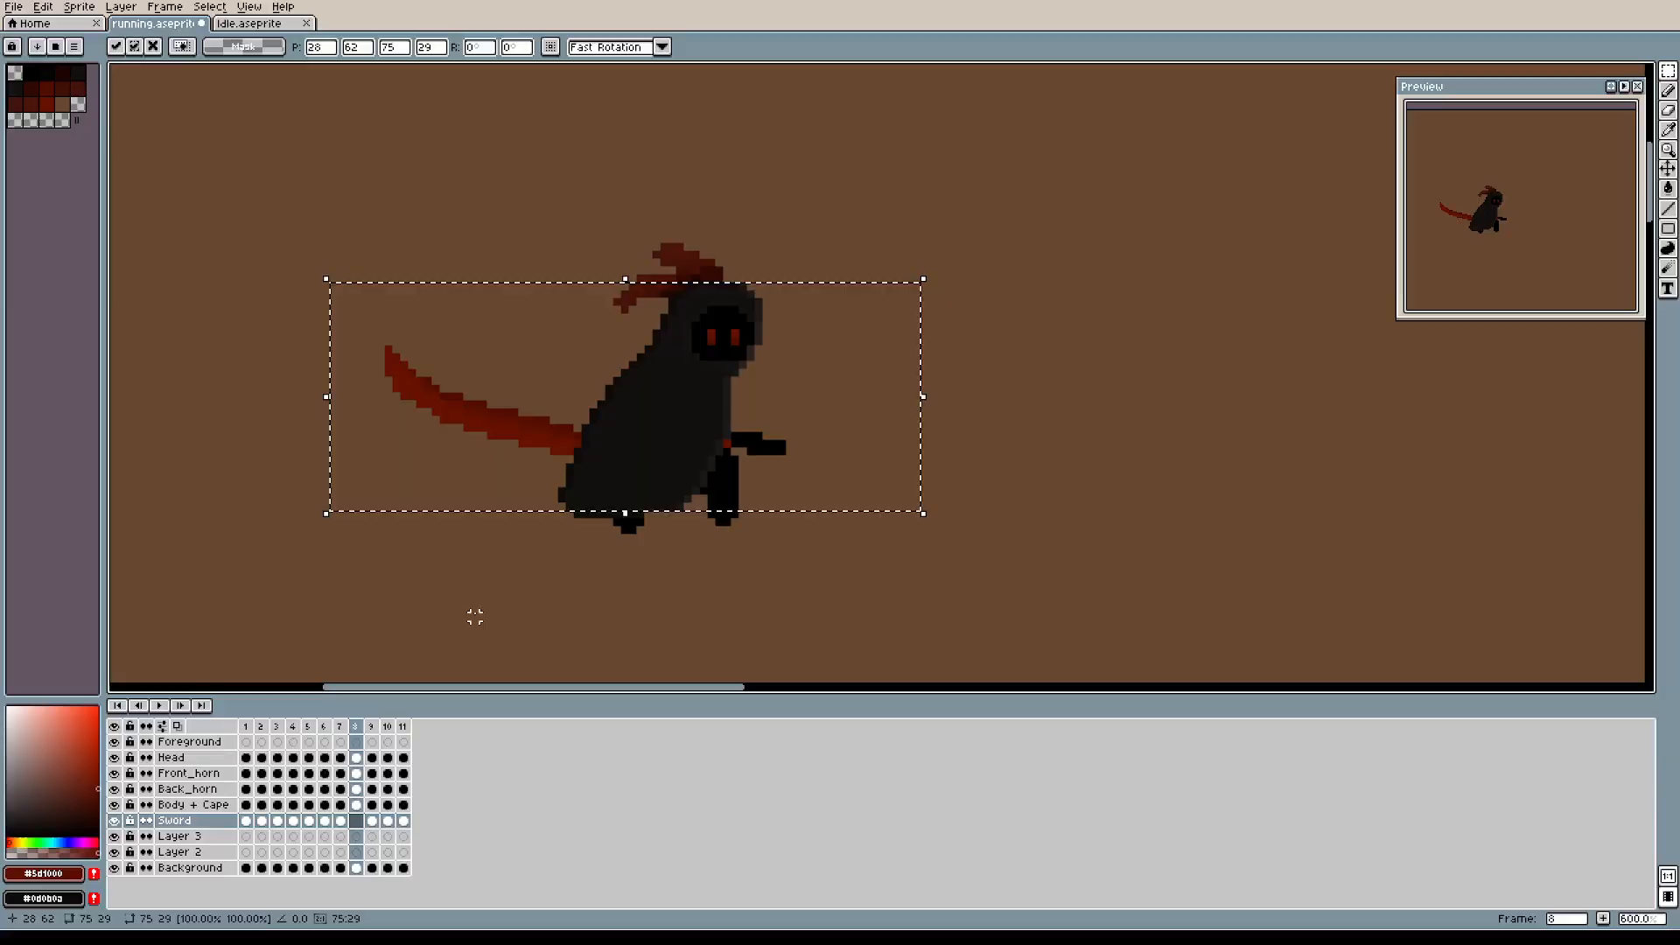
Mirror frame 8's pasted sword and arm horizontally, move them about 32 pixels forward in front of the knight, and apply the transformation.
{"action": "key", "text": "shift+h"}
{"action": "left_click_drag", "start_coordinate": [529, 465], "coordinate": [748, 443]}
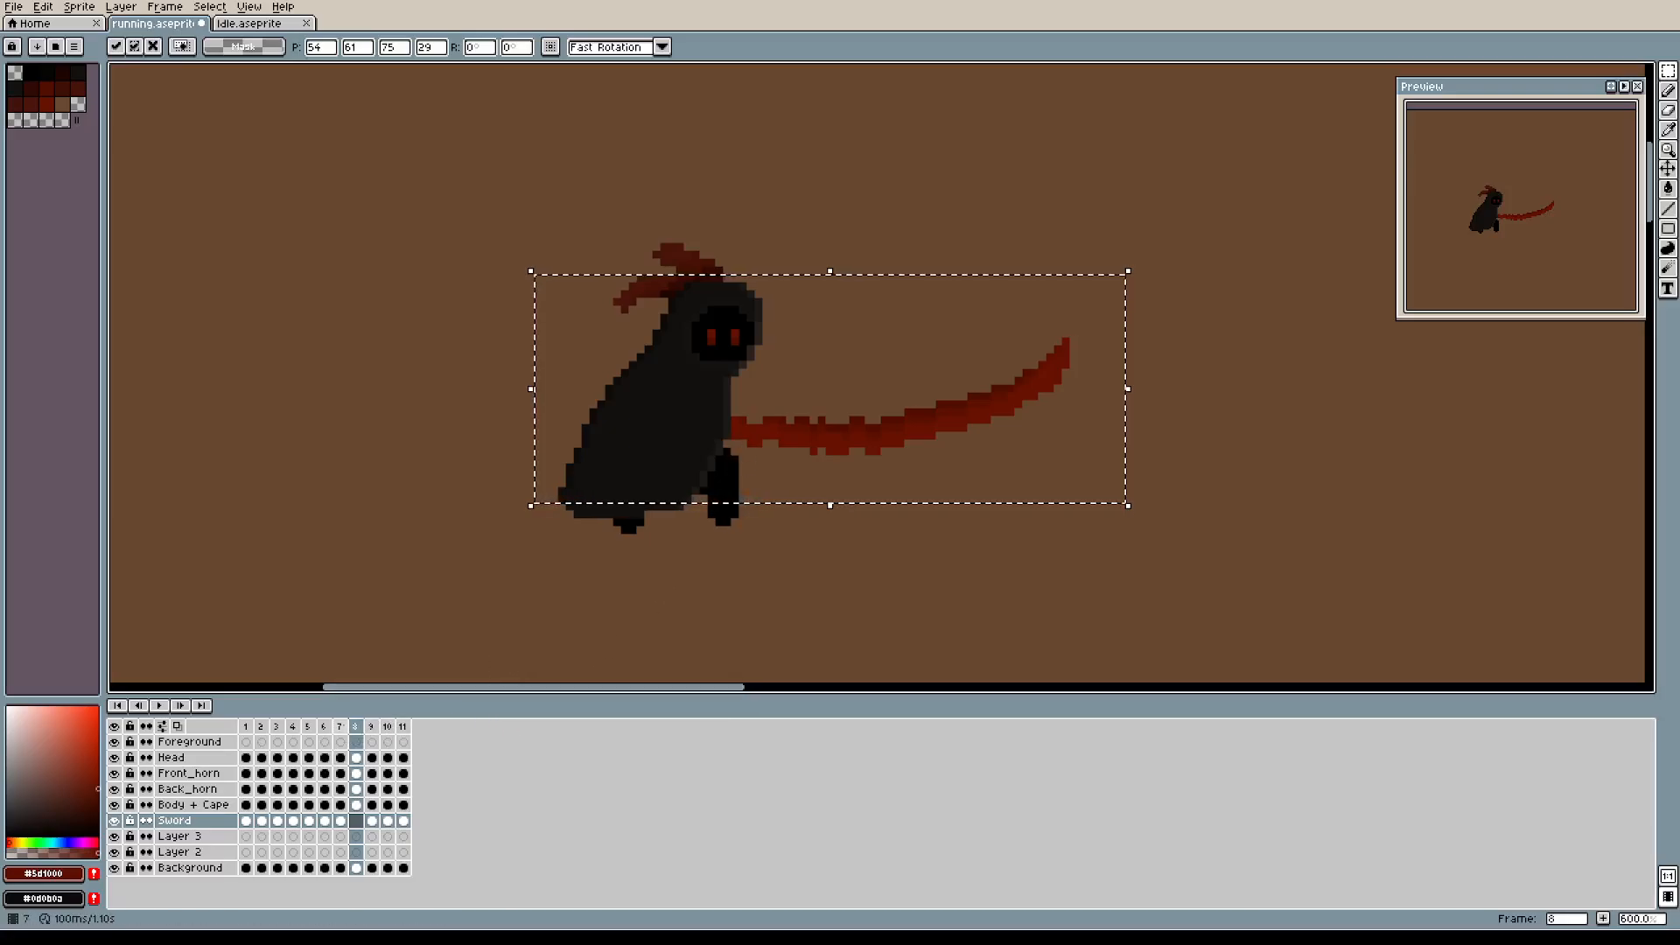
{"action": "left_click", "coordinate": [342, 728]}
{"action": "left_click", "coordinate": [364, 728]}
{"action": "left_click_drag", "start_coordinate": [799, 438], "coordinate": [838, 448]}
{"action": "key", "text": "Return"}
{"action": "scroll", "coordinate": [873, 569], "scroll_direction": "up", "scroll_amount": 3}
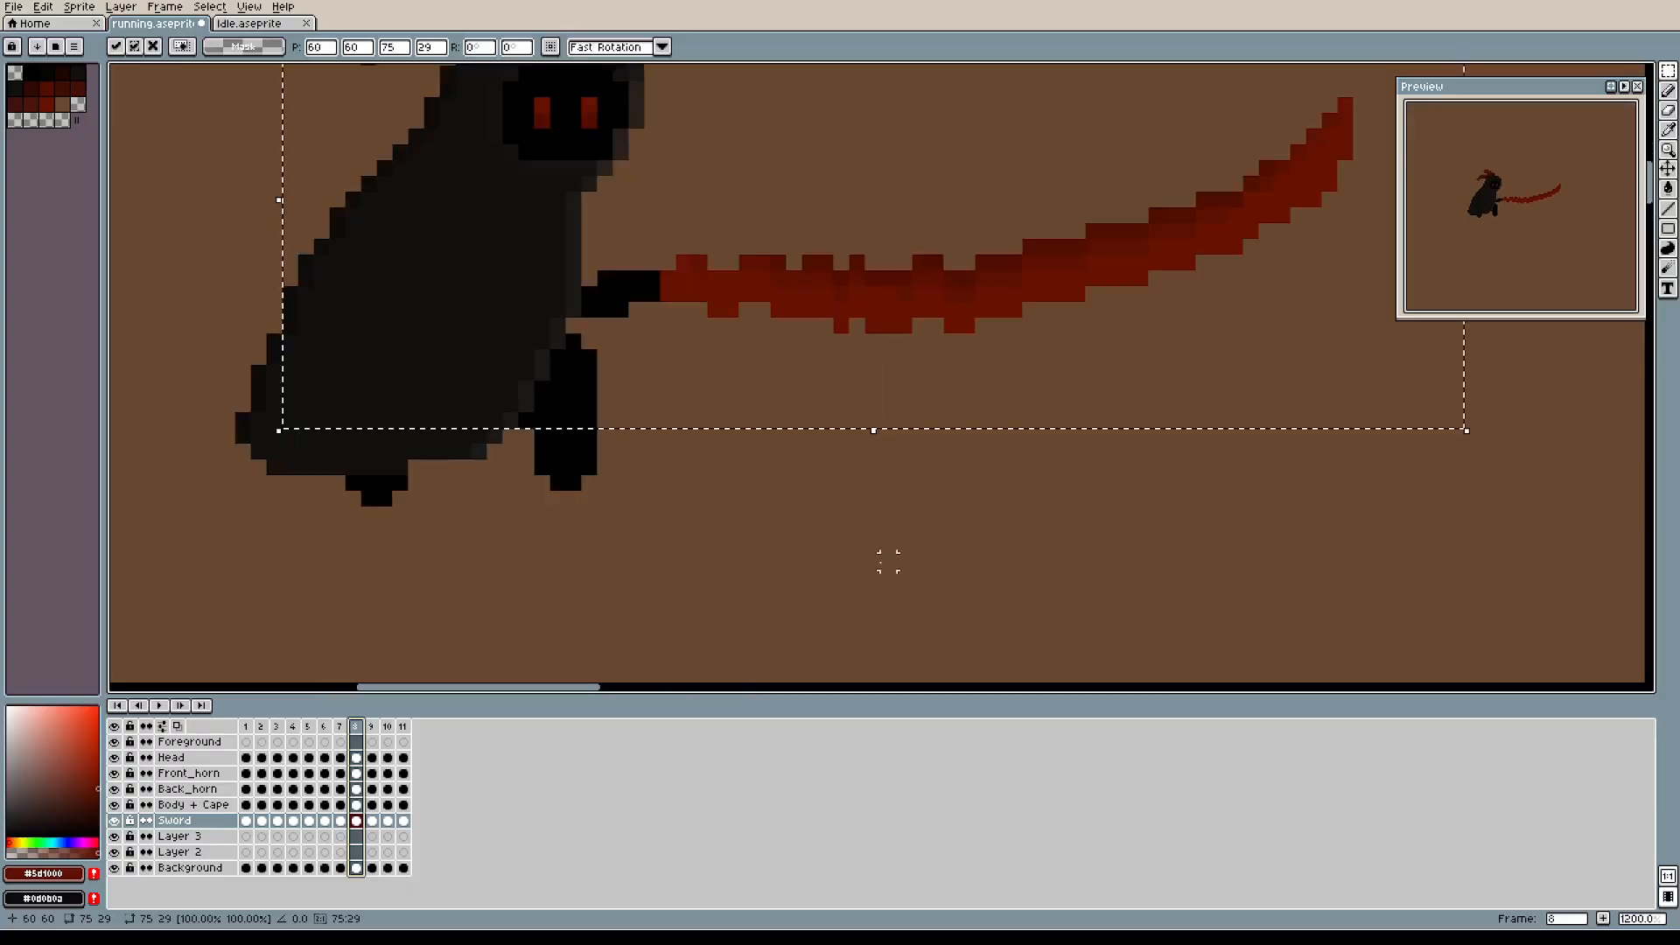
{"action": "left_click_drag", "start_coordinate": [898, 536], "coordinate": [844, 624]}
{"action": "left_click", "coordinate": [866, 601]}
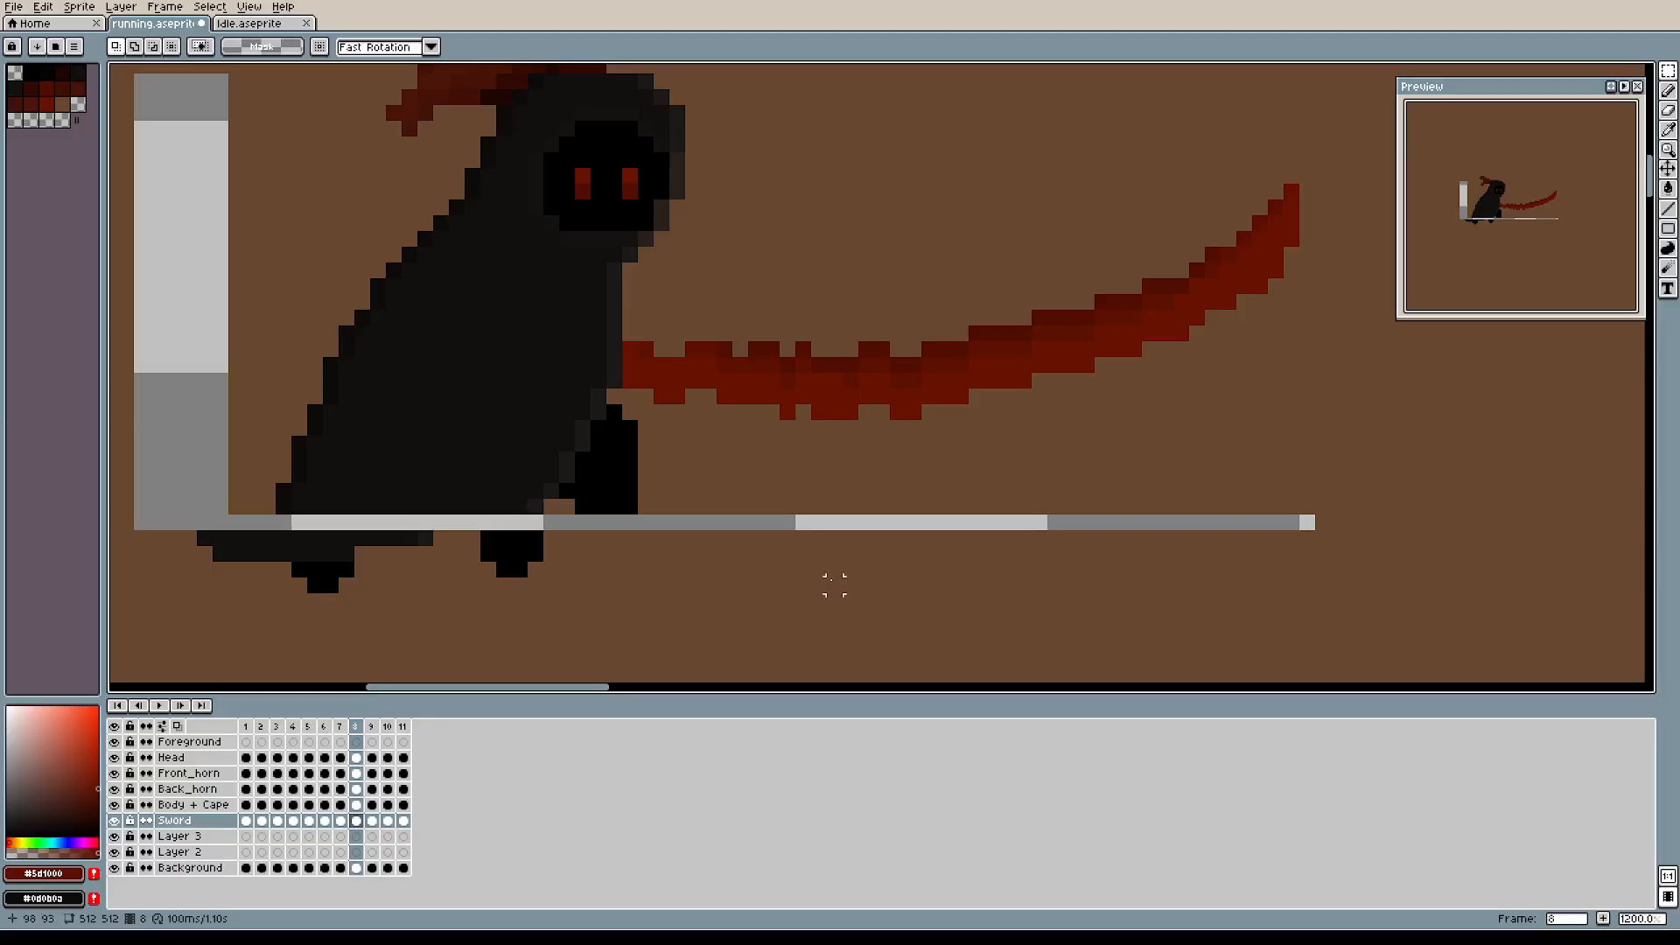
Undo the stray grey bars beside and beneath the knight in frame 8 and clear the remaining selection.
{"action": "scroll", "coordinate": [834, 584], "scroll_direction": "down", "scroll_amount": 3}
{"action": "key", "text": "ctrl+z"}
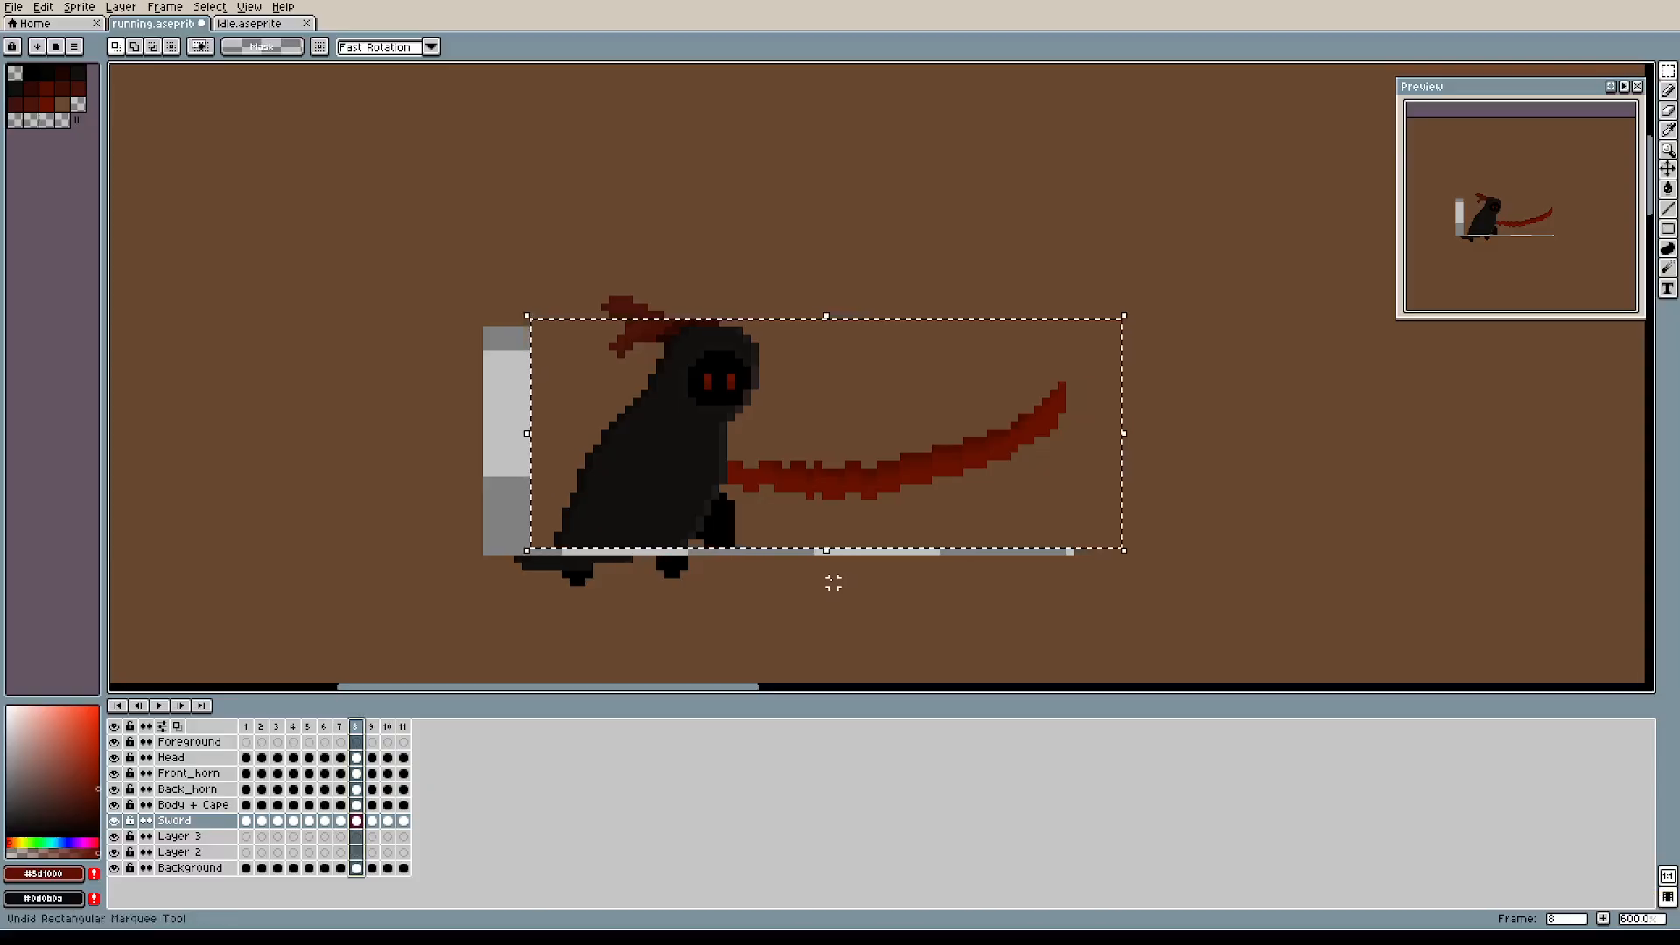
{"action": "key", "text": "ctrl+z"}
{"action": "scroll", "coordinate": [833, 583], "scroll_direction": "up", "scroll_amount": 1}
{"action": "scroll", "coordinate": [835, 585], "scroll_direction": "up", "scroll_amount": 3}
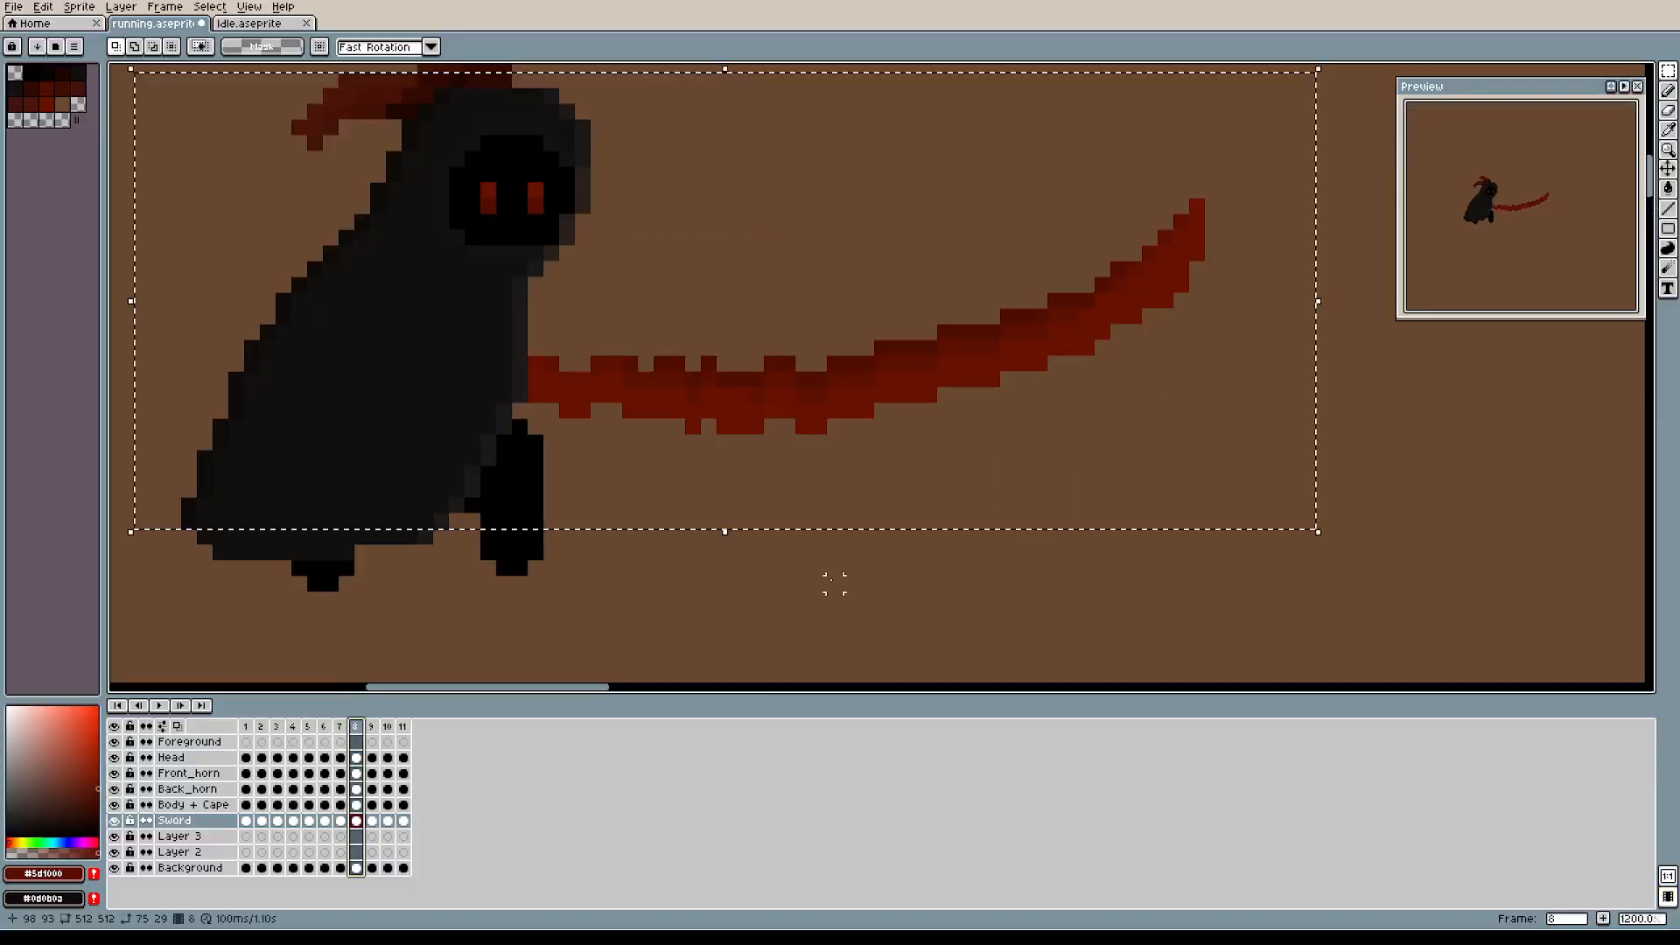
{"action": "key", "text": "ctrl+d"}
Fill the gaps along the lower edge of frame 8's blade with the Pencil in the sampled red #671200.
{"action": "left_click_drag", "start_coordinate": [772, 346], "coordinate": [810, 401]}
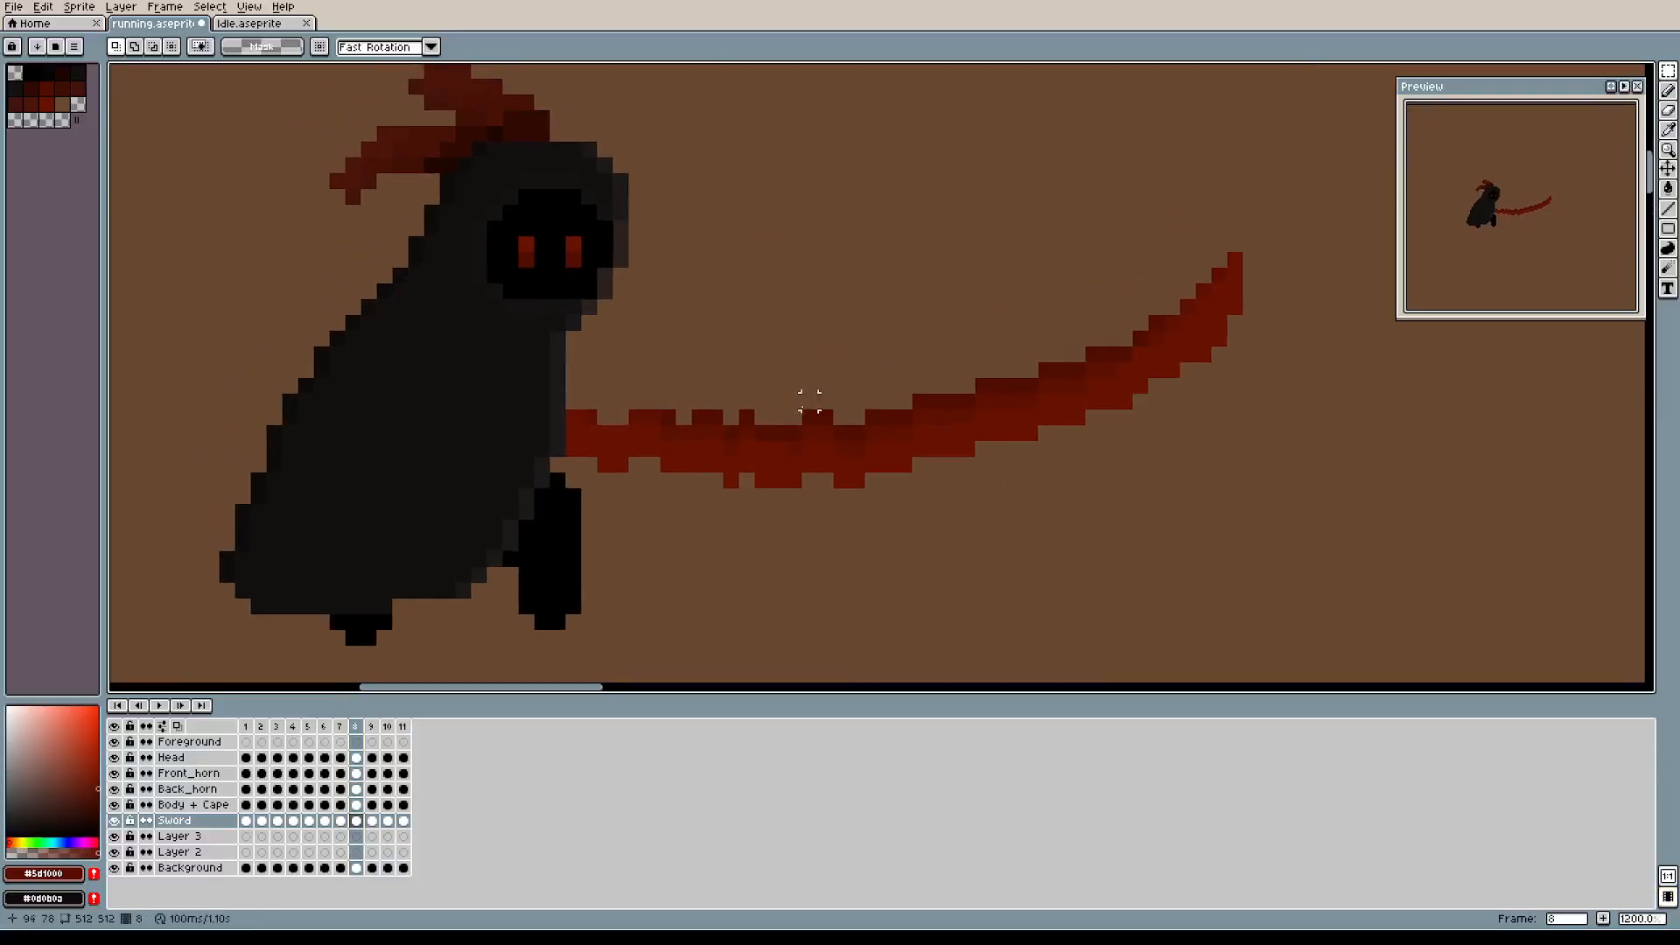
{"action": "key", "text": "b"}
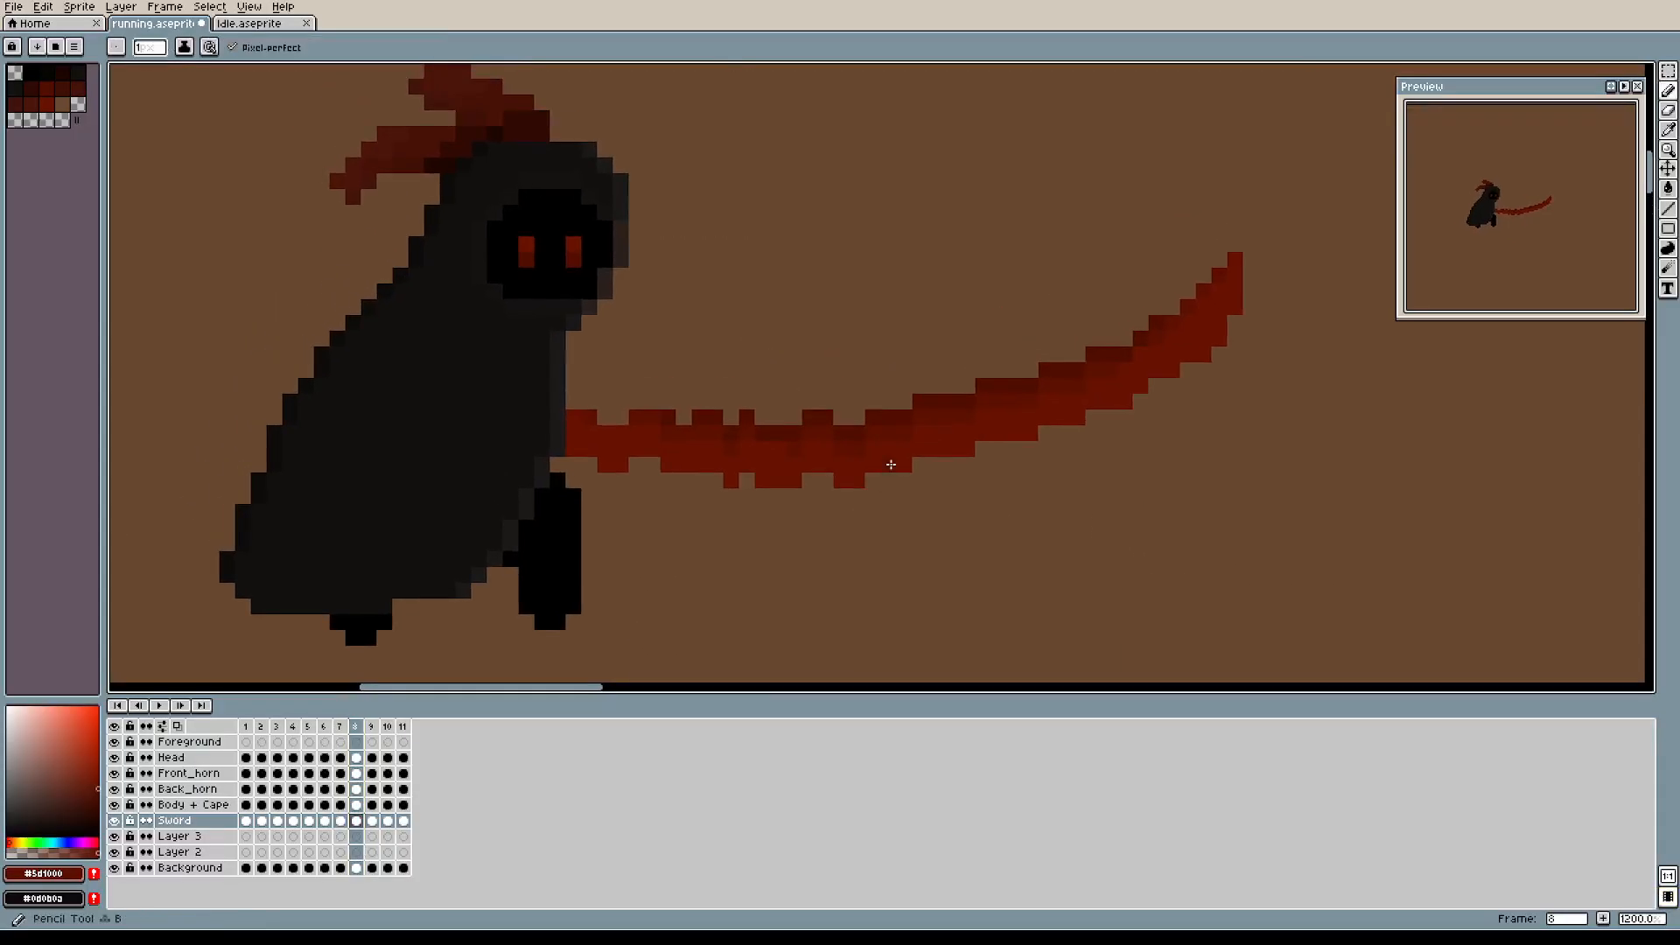
{"action": "left_click", "coordinate": [839, 467], "text": "alt"}
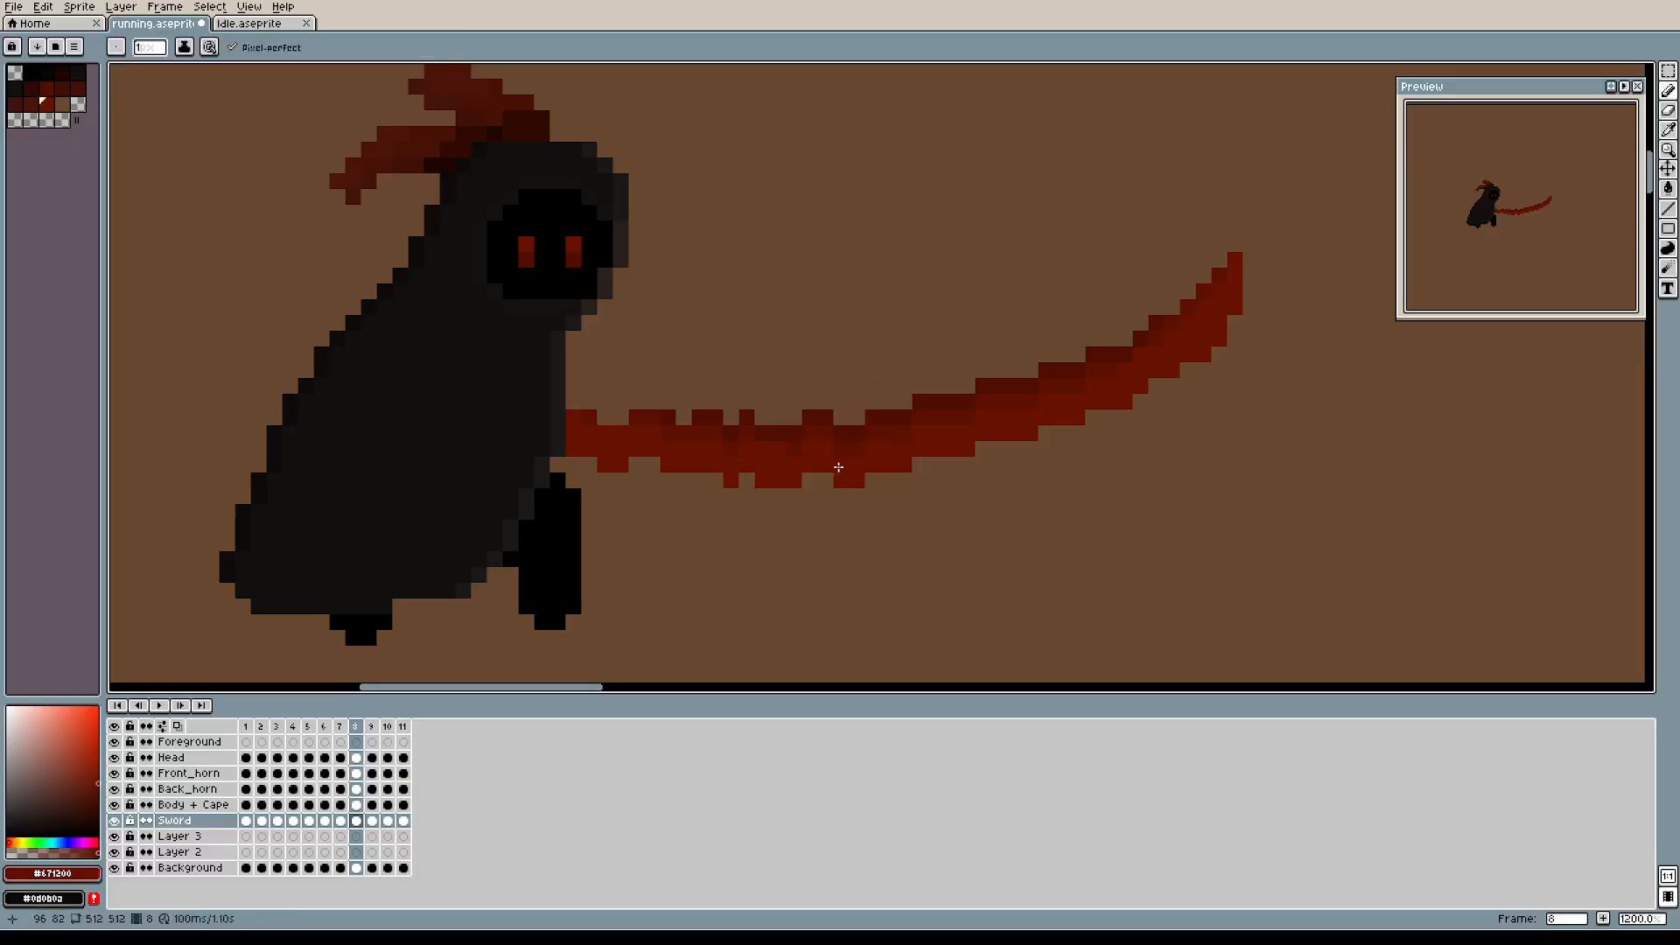
{"action": "left_click_drag", "start_coordinate": [827, 480], "coordinate": [699, 480]}
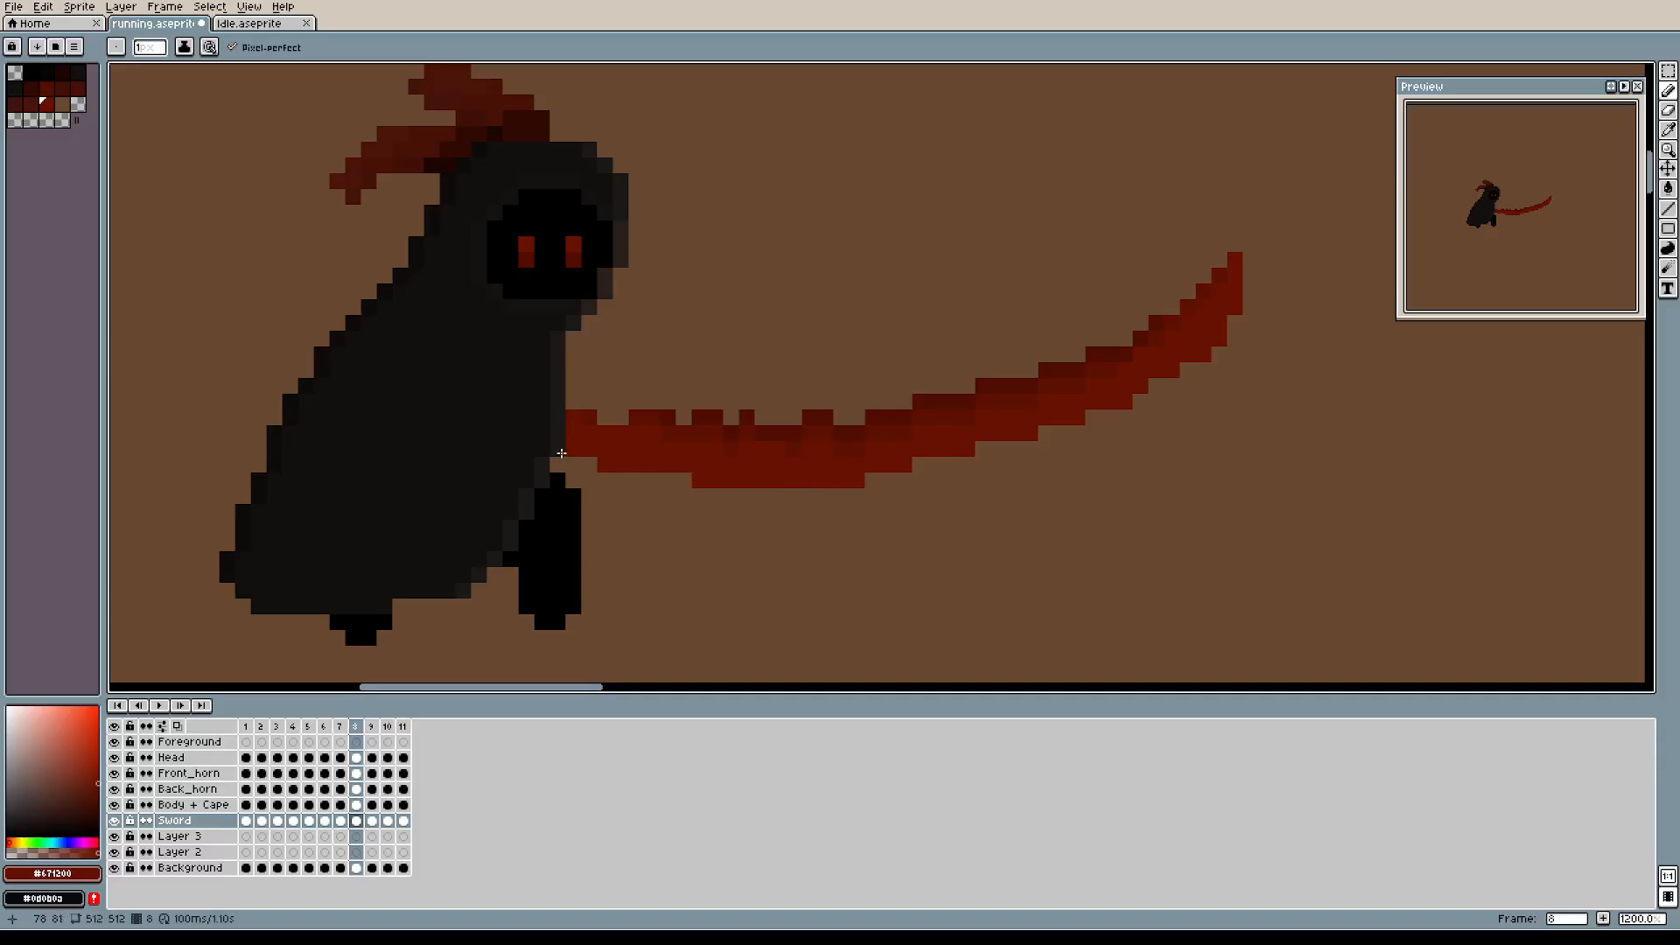
Fill the notches along the blade's upper edge between its base and middle with the sampled dark red #500e00.
{"action": "left_click", "coordinate": [709, 413], "text": "alt"}
{"action": "scroll", "coordinate": [871, 426], "scroll_direction": "up", "scroll_amount": 1}
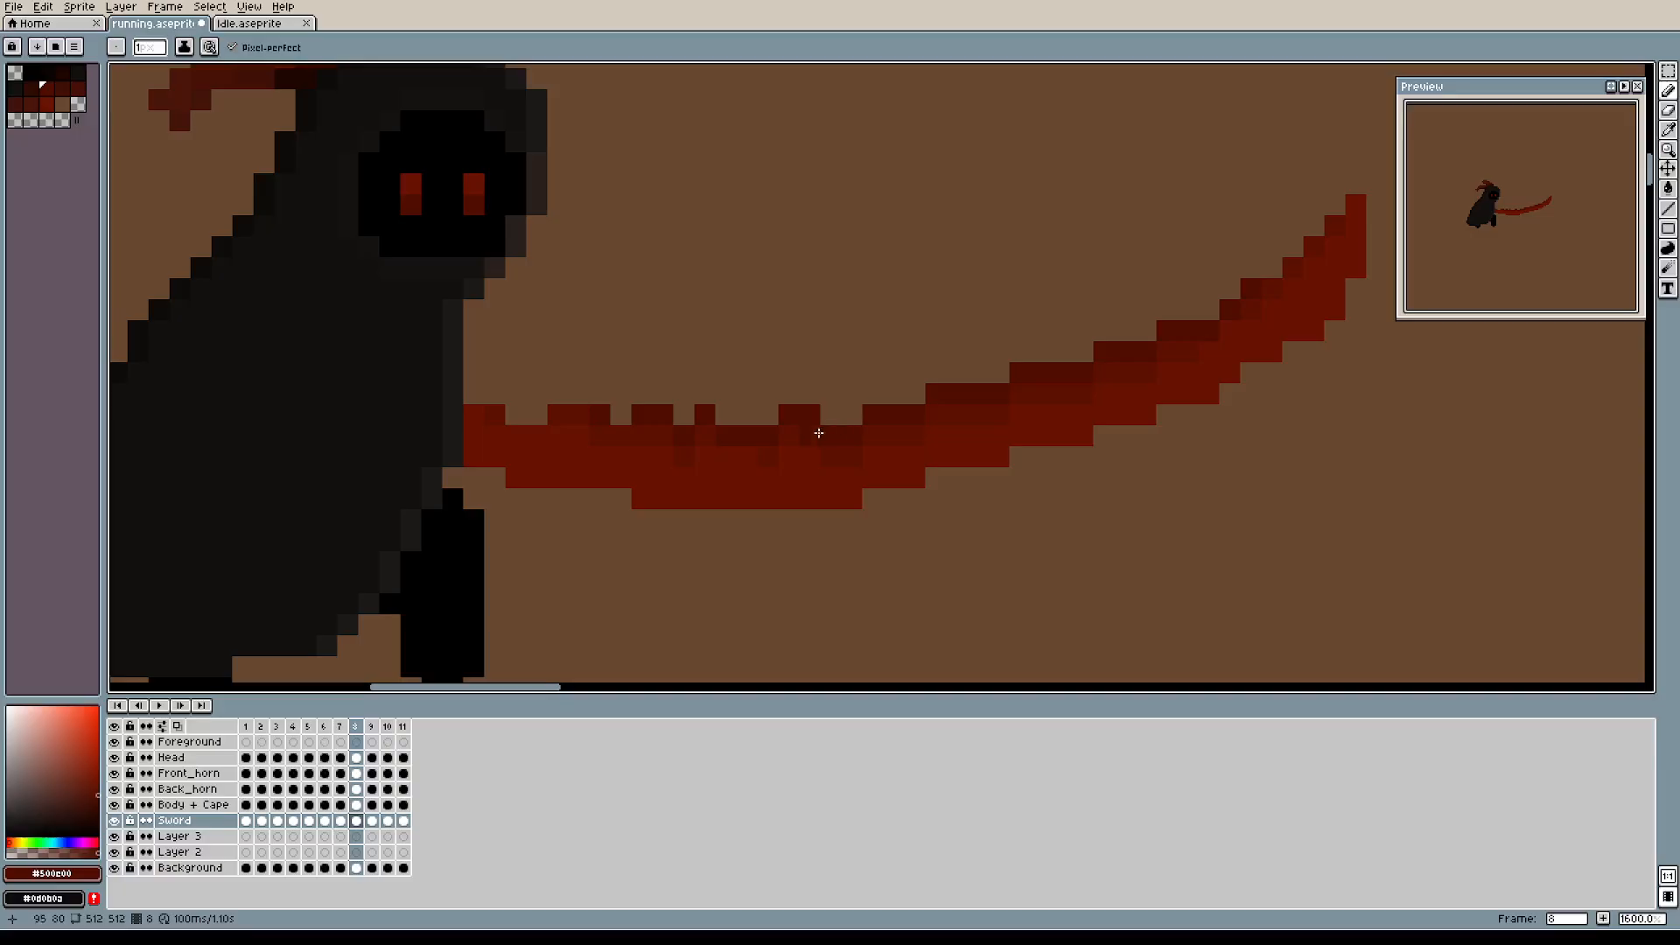
{"action": "left_click", "coordinate": [684, 415]}
{"action": "left_click", "coordinate": [621, 415]}
{"action": "left_click", "coordinate": [538, 415]}
{"action": "left_click", "coordinate": [517, 394]}
{"action": "left_click", "coordinate": [496, 393]}
{"action": "left_click", "coordinate": [475, 393]}
Shade the row just below the dark upper edge near the blade's base with the sampled red #5d1000.
{"action": "scroll", "coordinate": [758, 394], "scroll_direction": "down", "scroll_amount": 1}
{"action": "left_click", "coordinate": [645, 416], "text": "alt"}
{"action": "left_click", "coordinate": [577, 414]}
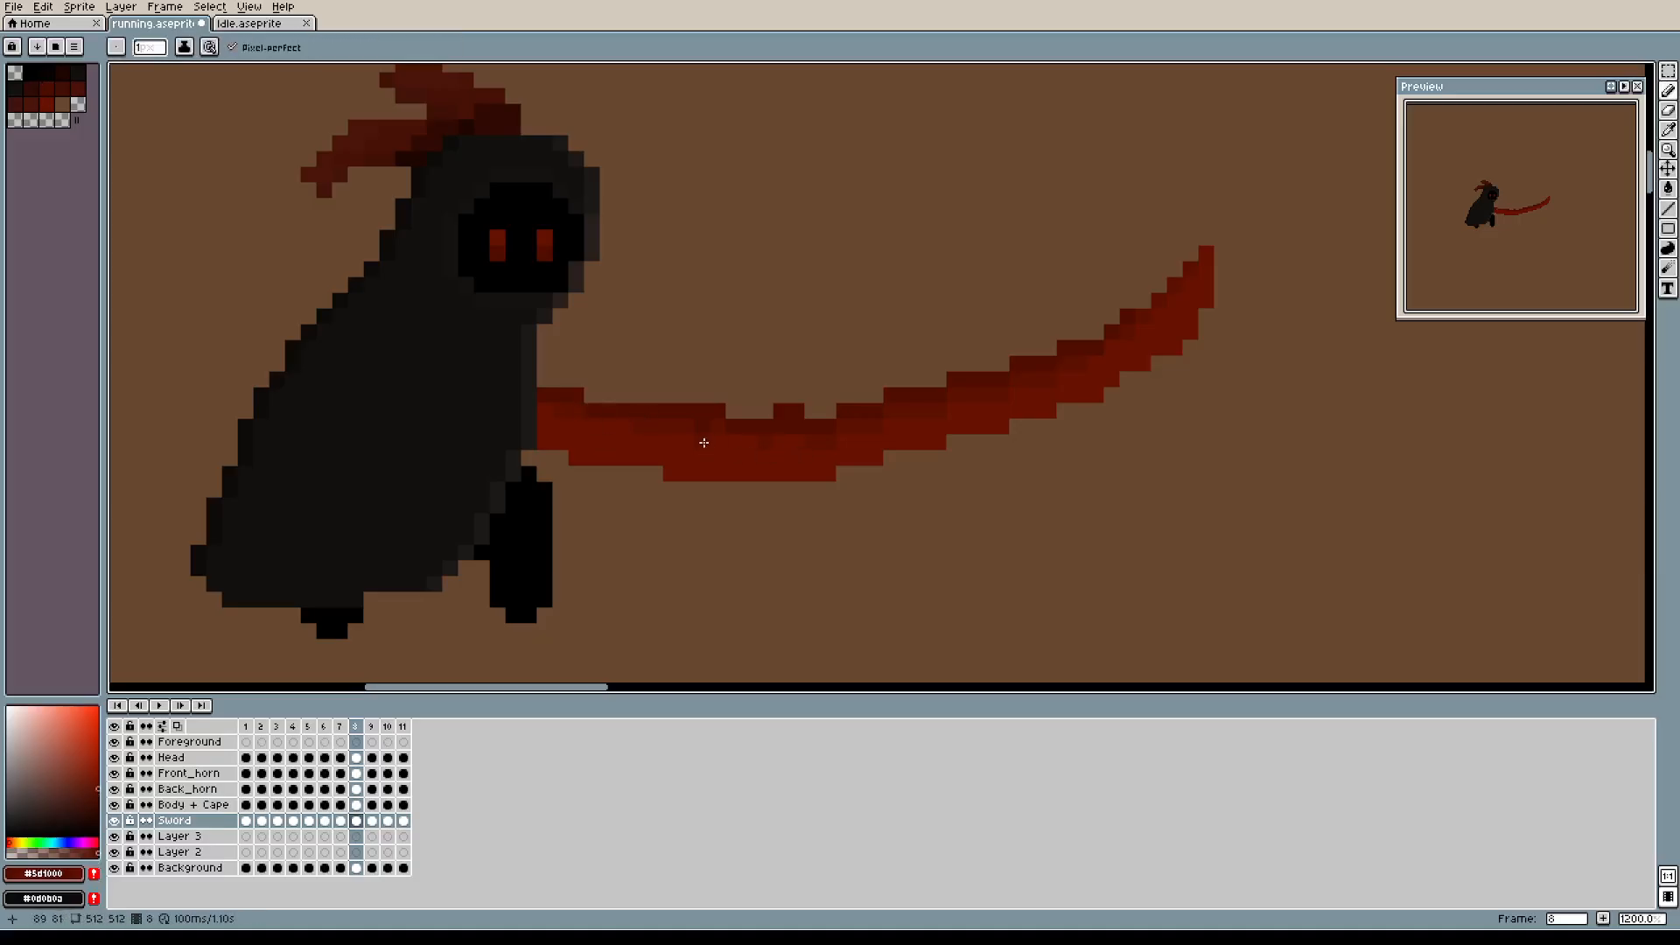
{"action": "left_click_drag", "start_coordinate": [636, 425], "coordinate": [591, 422]}
Erase the bump and mottled pixels in the middle of the blade and repaint the gaps with red #671200.
{"action": "key", "text": "alt"}
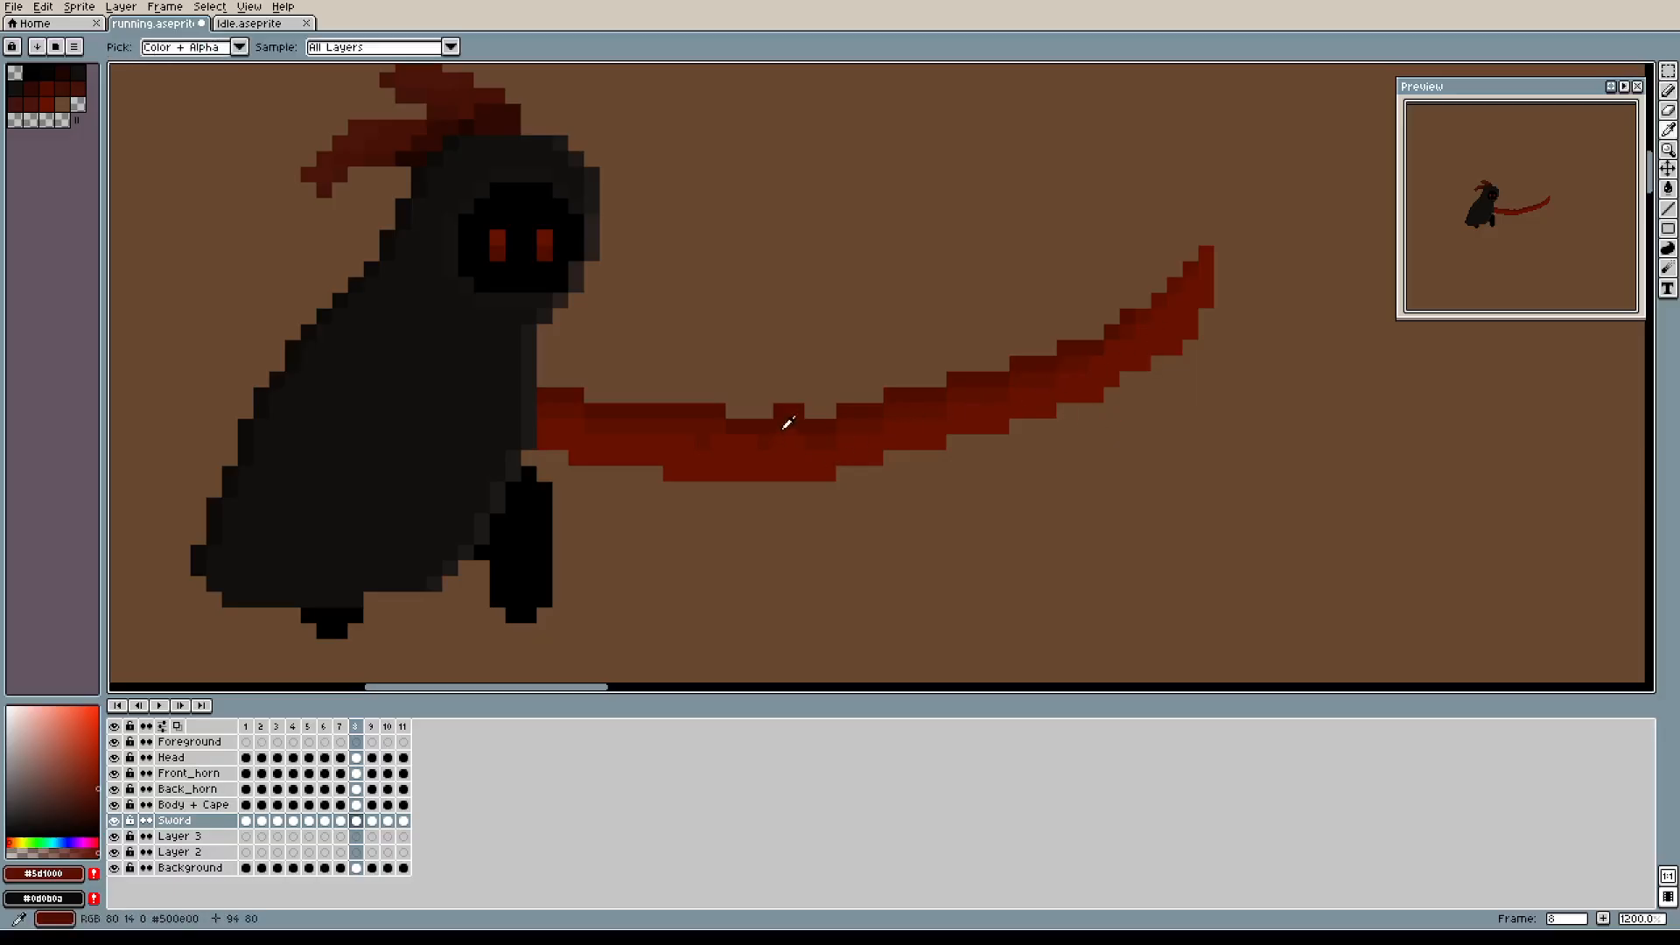
{"action": "key", "text": "e"}
{"action": "mouse_move", "coordinate": [796, 412]}
{"action": "left_mouse_down"}
{"action": "mouse_move", "coordinate": [829, 427]}
{"action": "mouse_move", "coordinate": [813, 475]}
{"action": "mouse_move", "coordinate": [781, 474]}
{"action": "mouse_move", "coordinate": [798, 443]}
{"action": "mouse_move", "coordinate": [828, 443]}
{"action": "mouse_move", "coordinate": [687, 443]}
{"action": "left_mouse_up"}
{"action": "left_click", "coordinate": [789, 452], "text": "alt"}
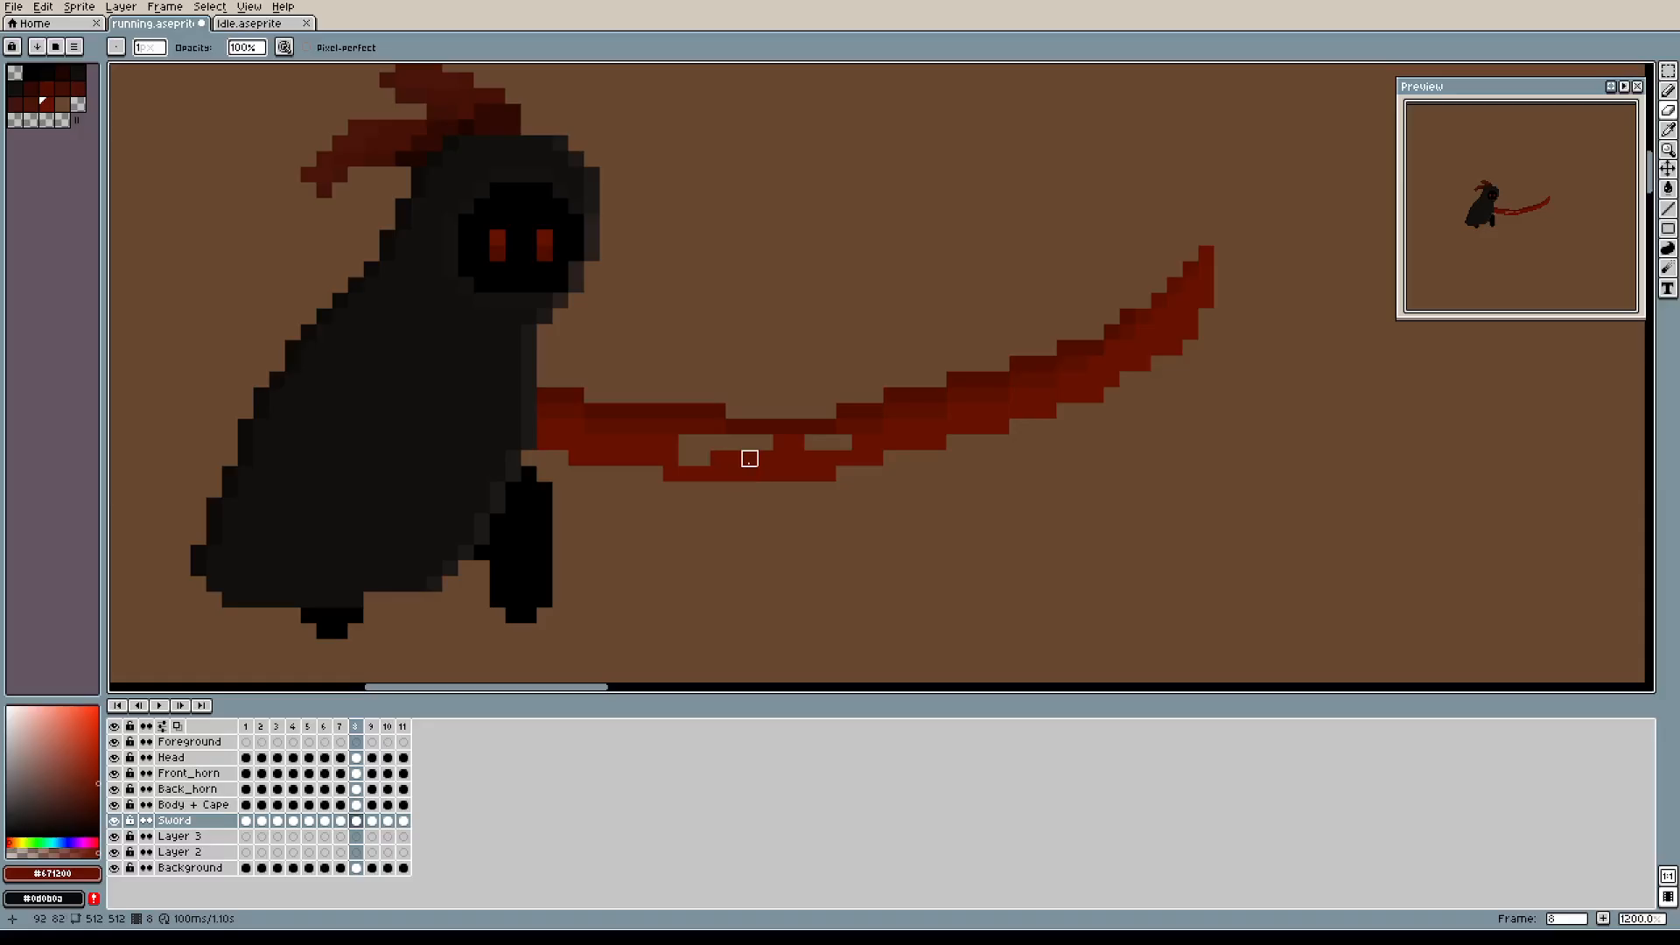
{"action": "key", "text": "b"}
{"action": "left_click", "coordinate": [702, 456]}
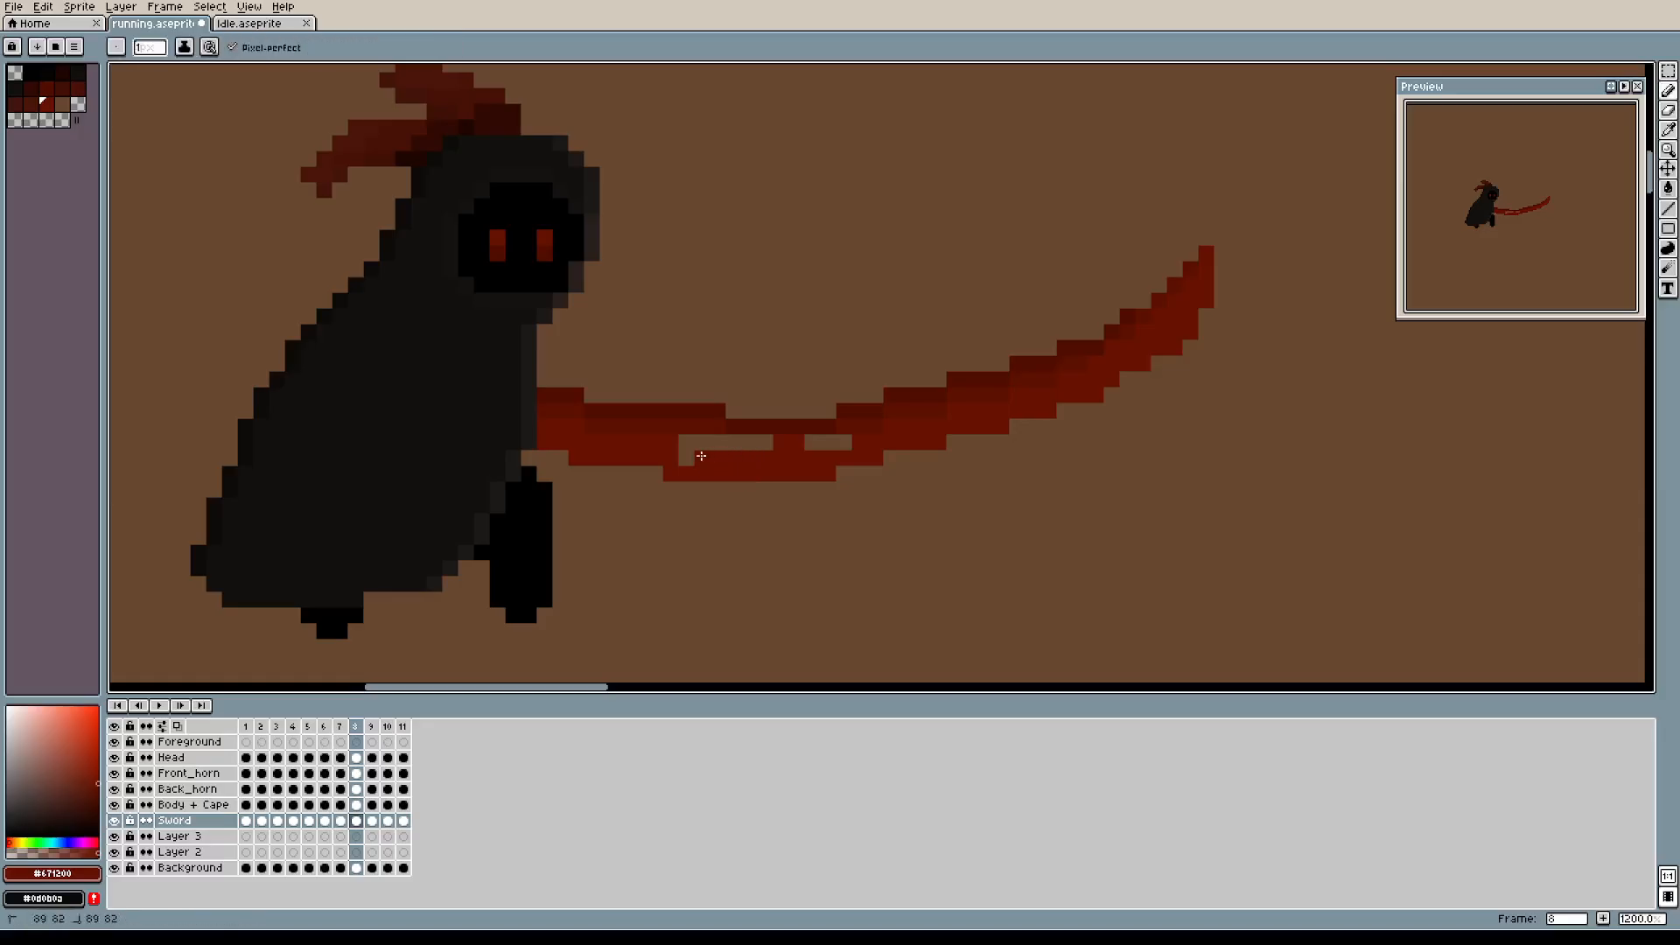
{"action": "left_click_drag", "start_coordinate": [699, 443], "coordinate": [833, 449]}
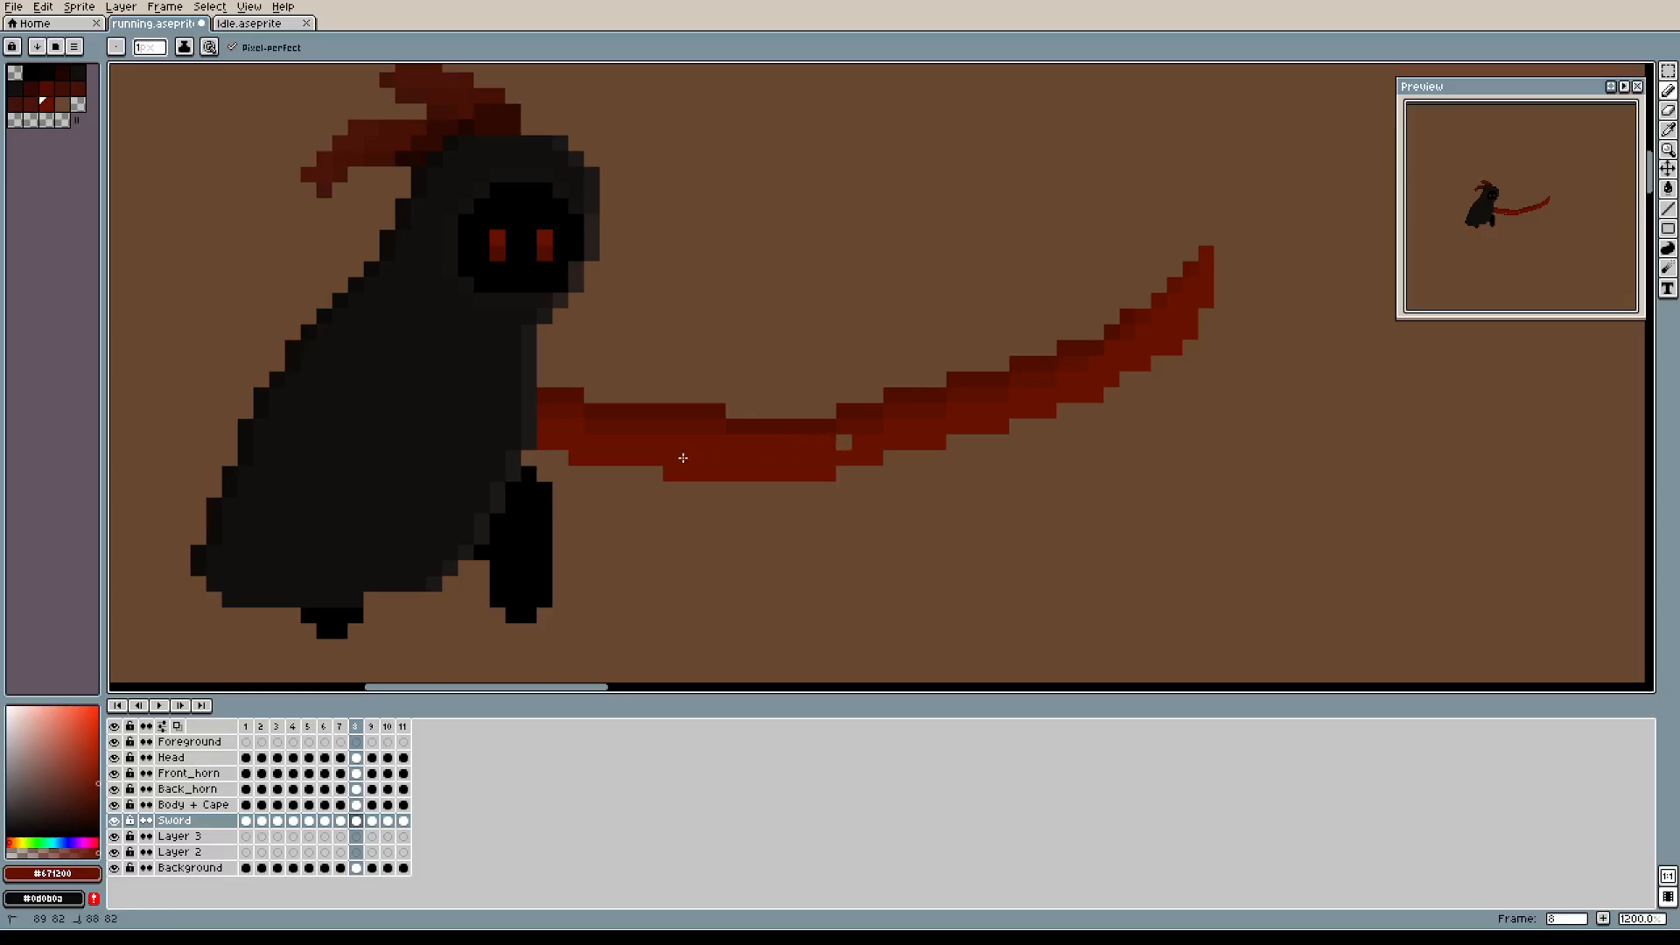
Paint a #5d1000 shading row beneath the dark upper edge in the middle of the blade.
{"action": "left_click", "coordinate": [832, 435], "text": "alt"}
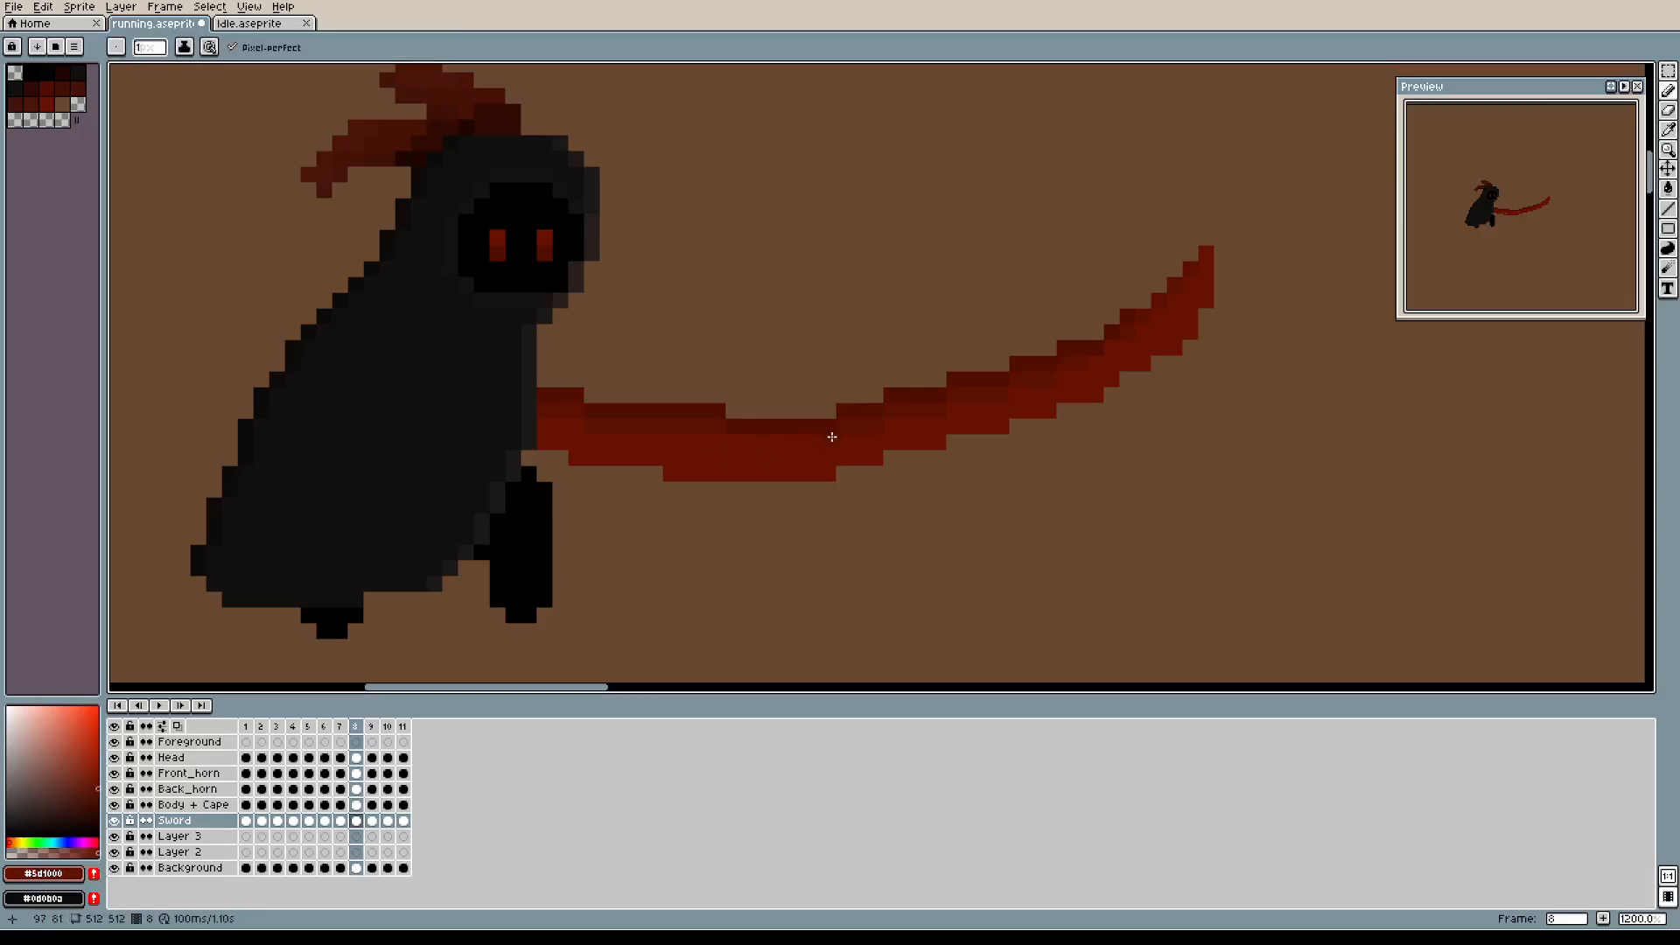
{"action": "left_click_drag", "start_coordinate": [782, 446], "coordinate": [723, 440]}
{"action": "left_click_drag", "start_coordinate": [804, 443], "coordinate": [822, 439]}
Smooth the steps along the lower edge of the blade's front half with the sampled red #671200.
{"action": "left_click_drag", "start_coordinate": [968, 344], "coordinate": [913, 374]}
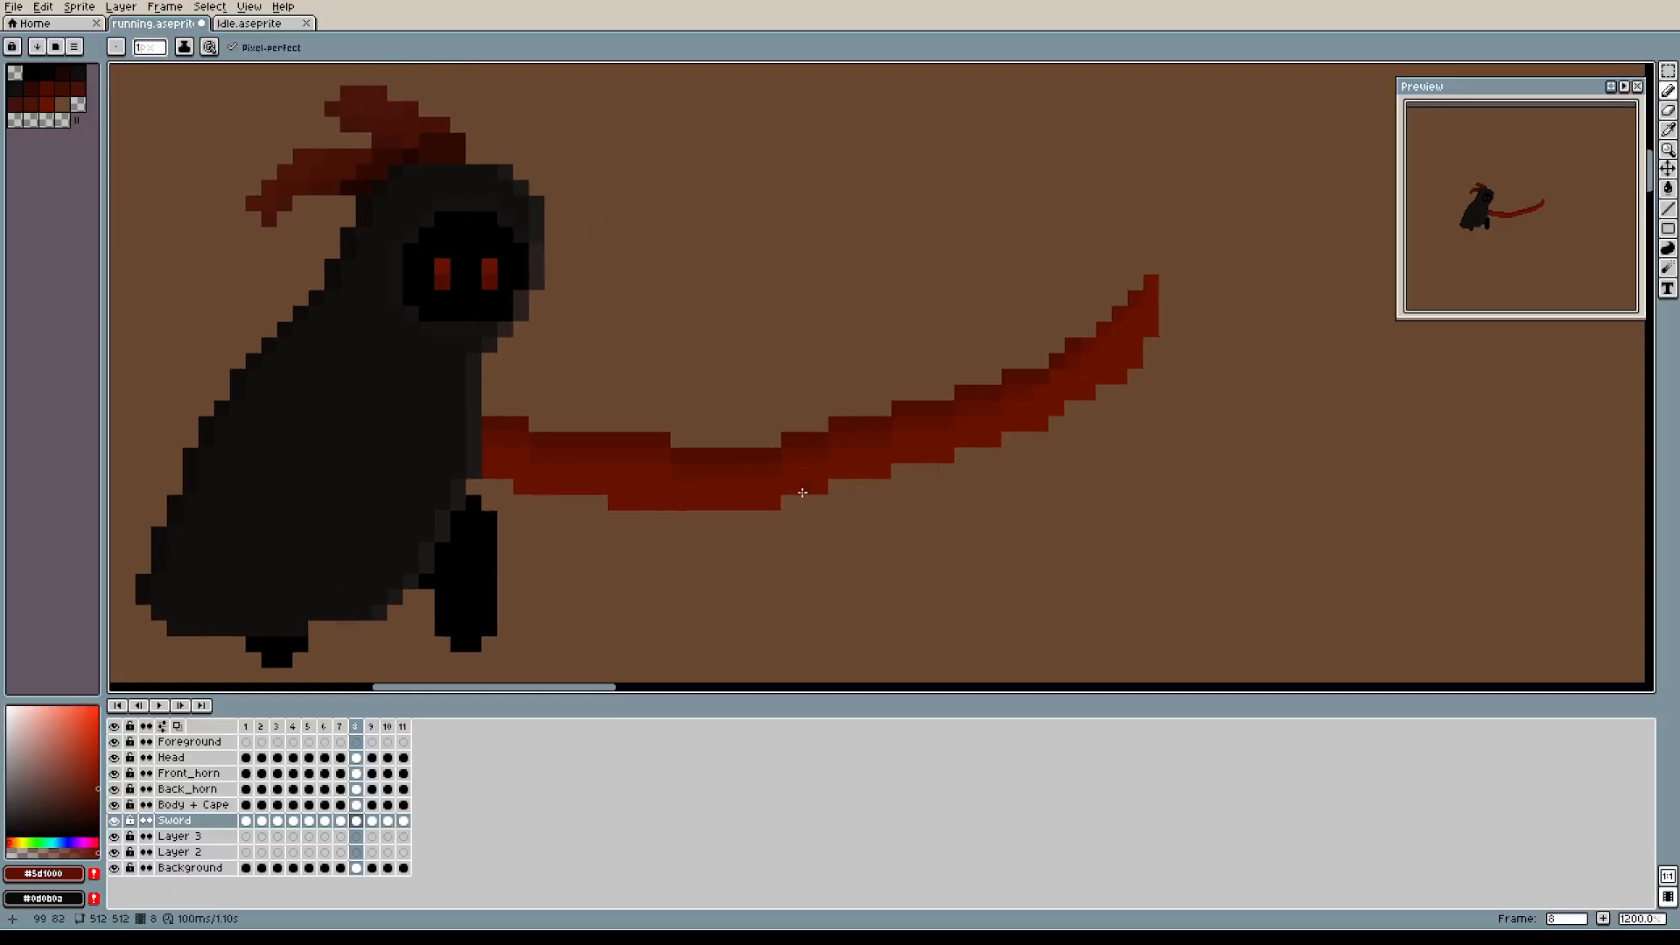
{"action": "left_click", "coordinate": [775, 478], "text": "alt"}
{"action": "left_click", "coordinate": [1043, 454]}
{"action": "left_click_drag", "start_coordinate": [1106, 430], "coordinate": [1167, 424]}
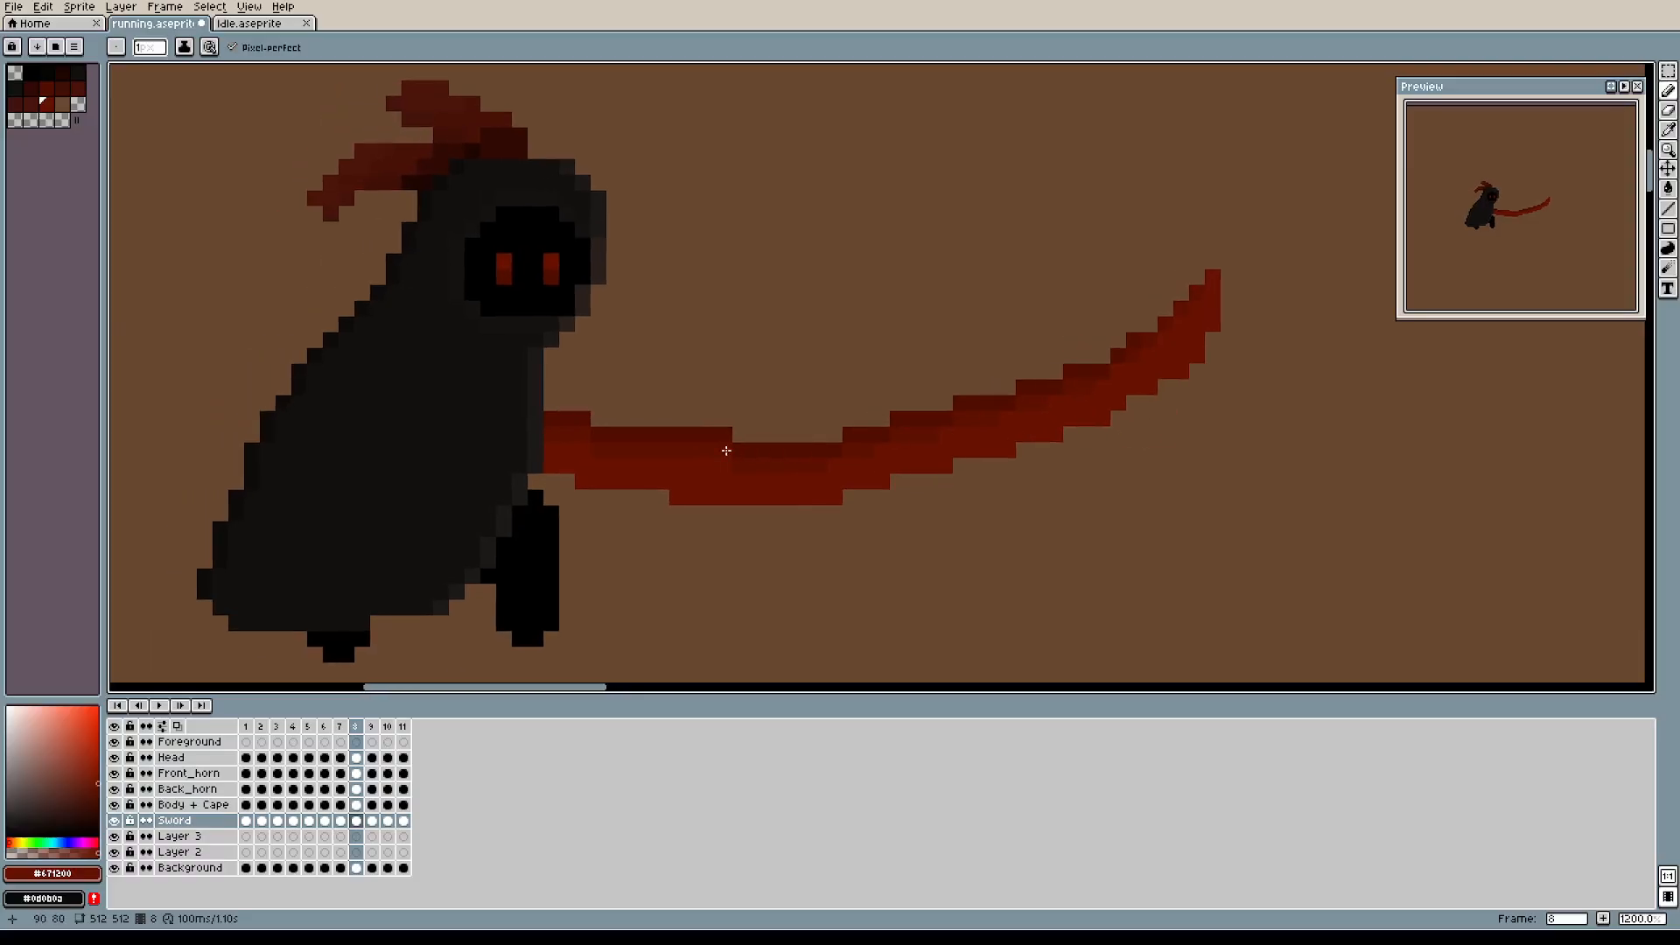
{"action": "scroll", "coordinate": [1020, 461], "scroll_direction": "down", "scroll_amount": 3}
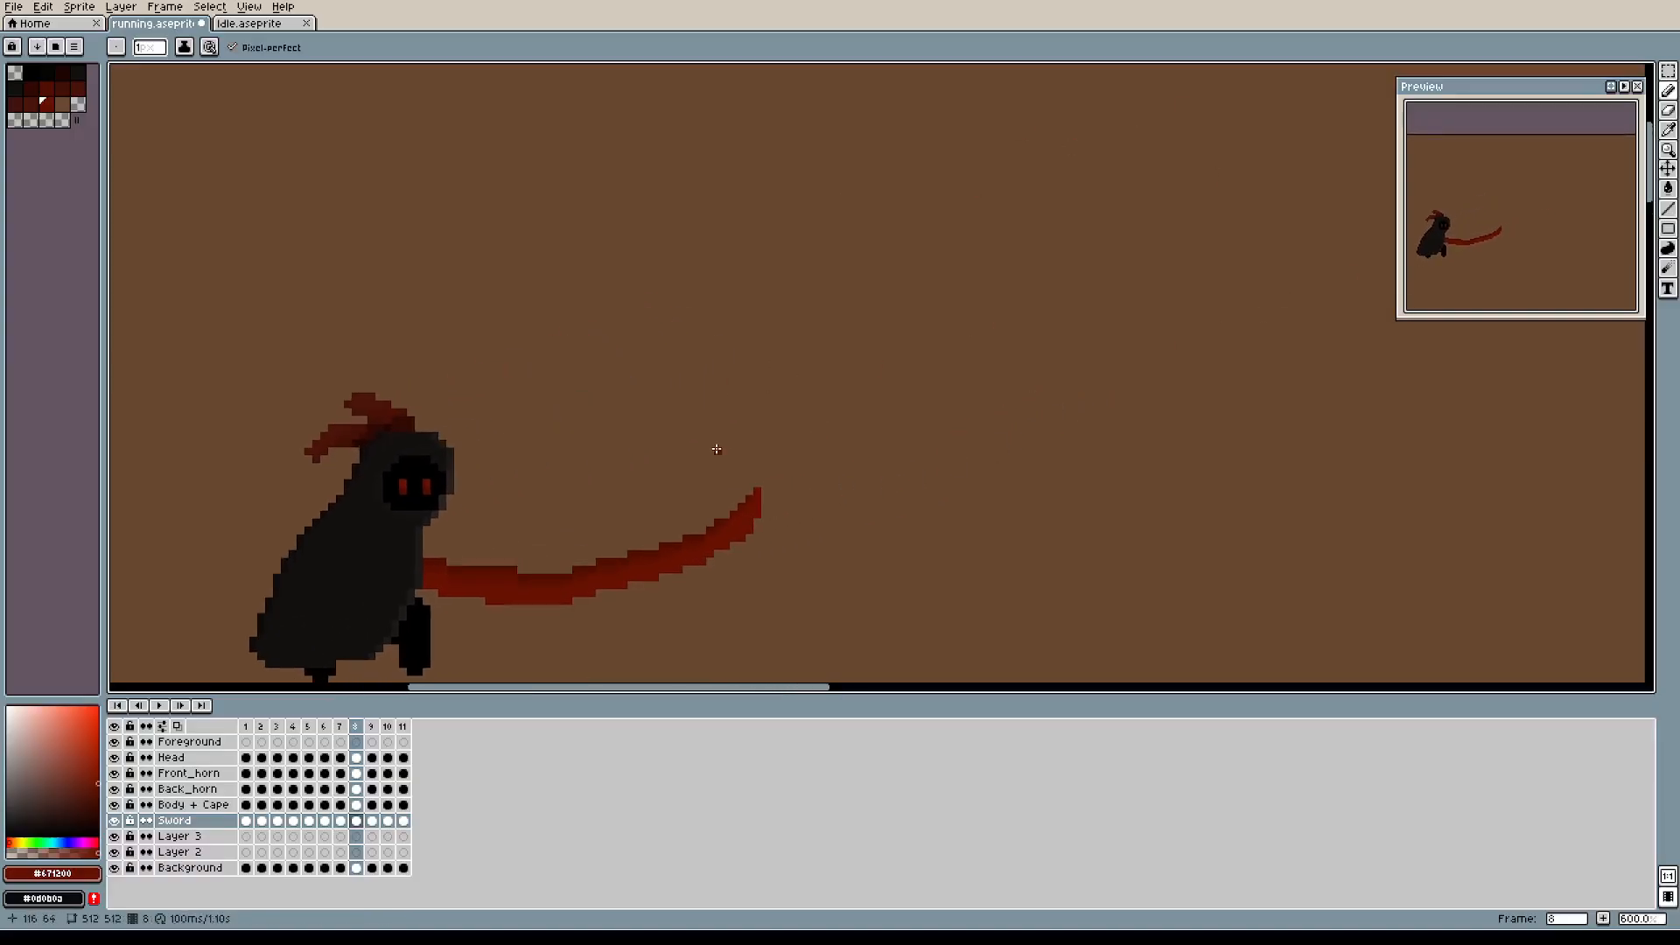
{"action": "scroll", "coordinate": [718, 449], "scroll_direction": "up", "scroll_amount": 3}
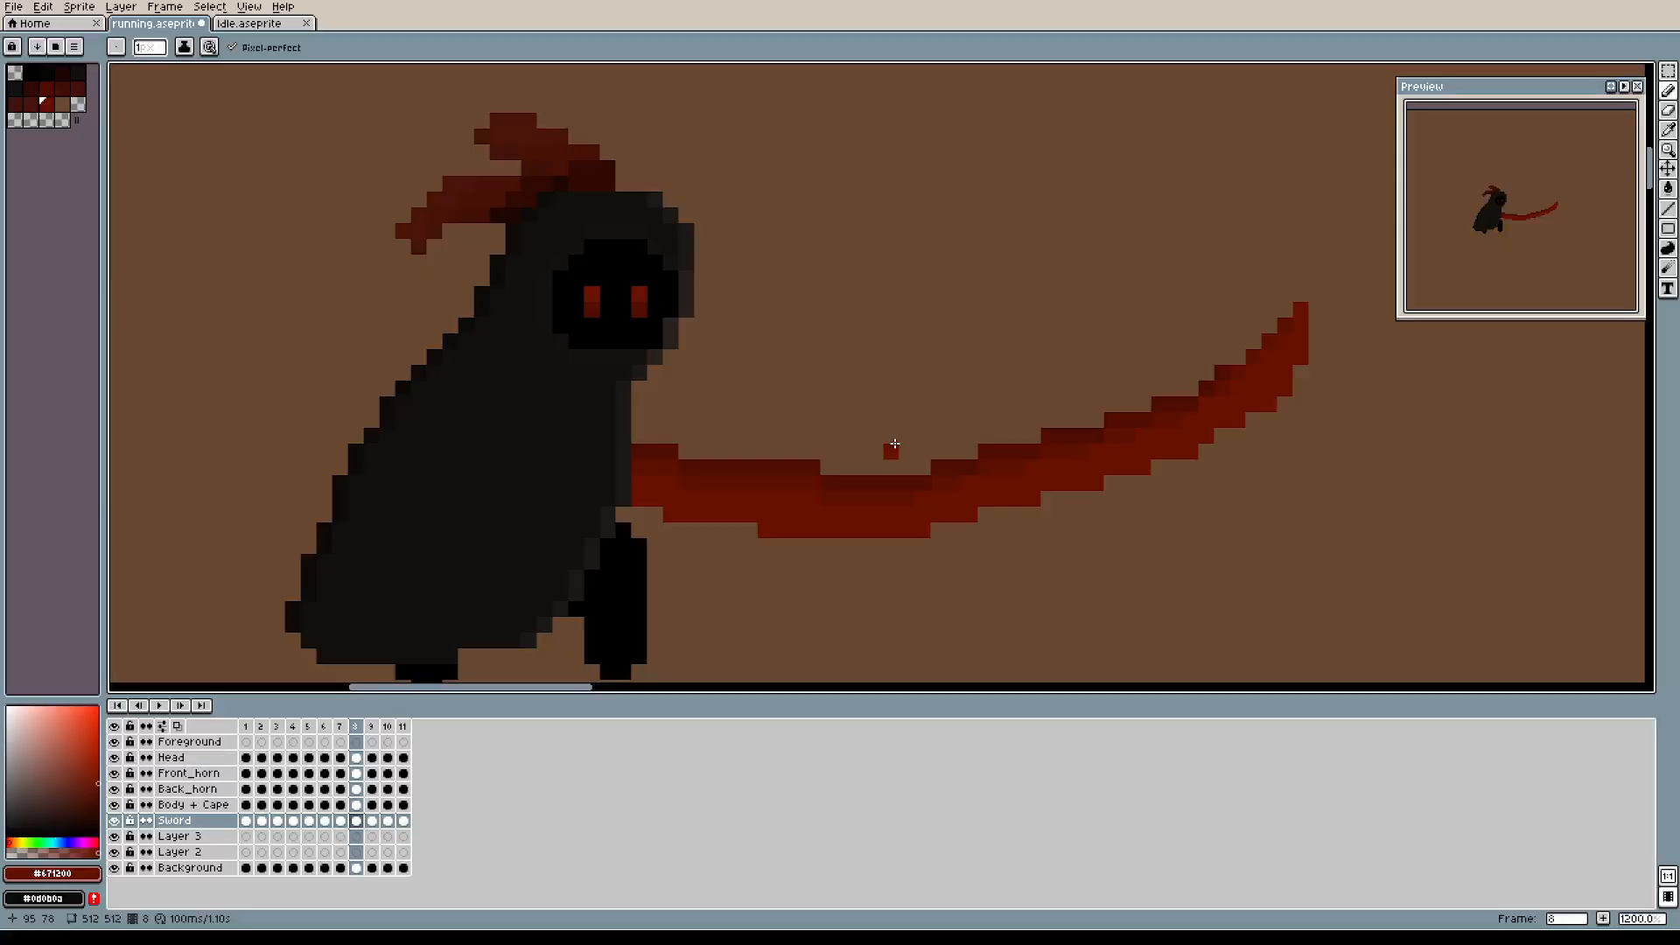
{"action": "left_click_drag", "start_coordinate": [1174, 330], "coordinate": [1054, 315]}
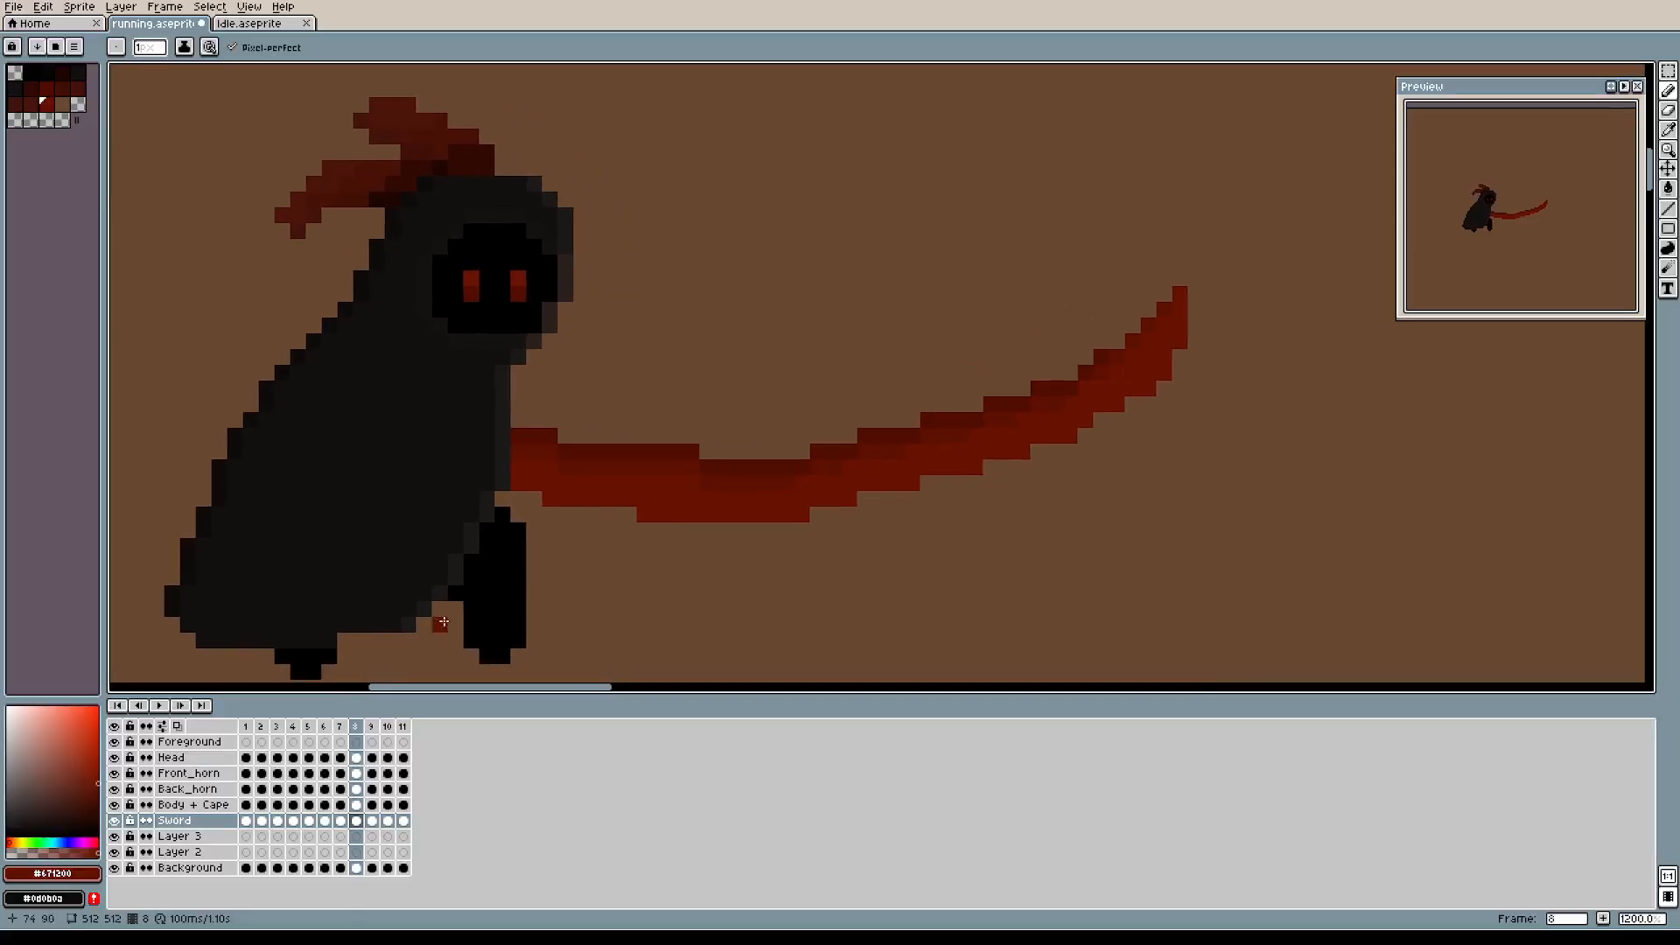
Compare the sword in frame 8 with frames 7 and 9.
{"action": "left_click", "coordinate": [340, 726]}
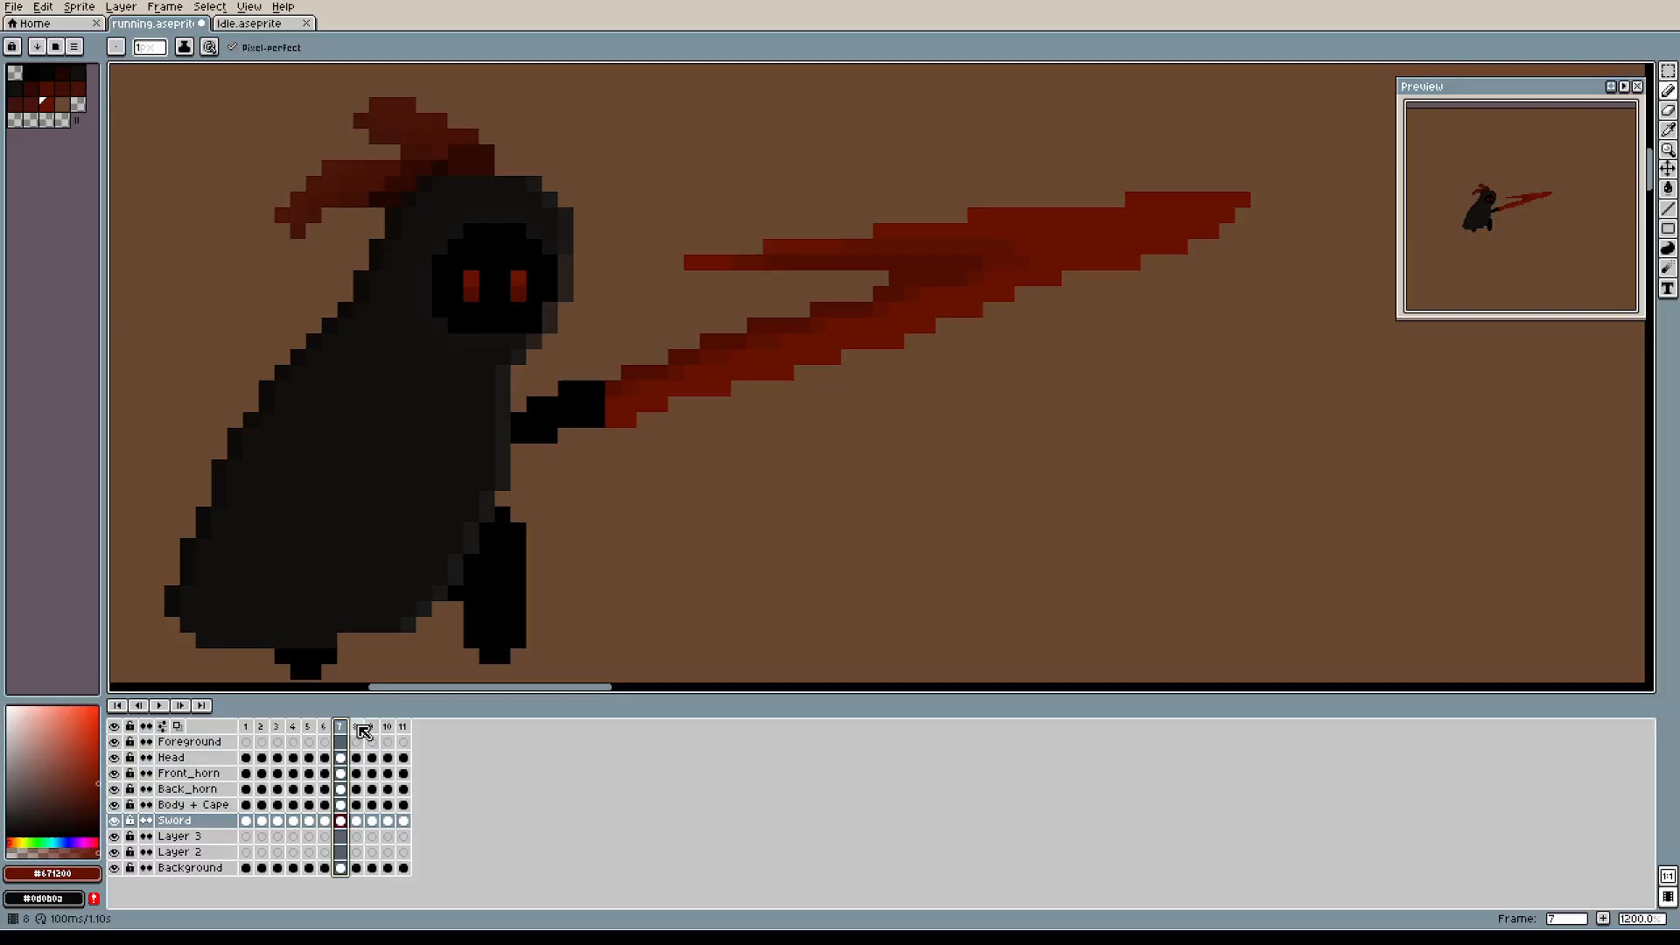
{"action": "left_click", "coordinate": [359, 726]}
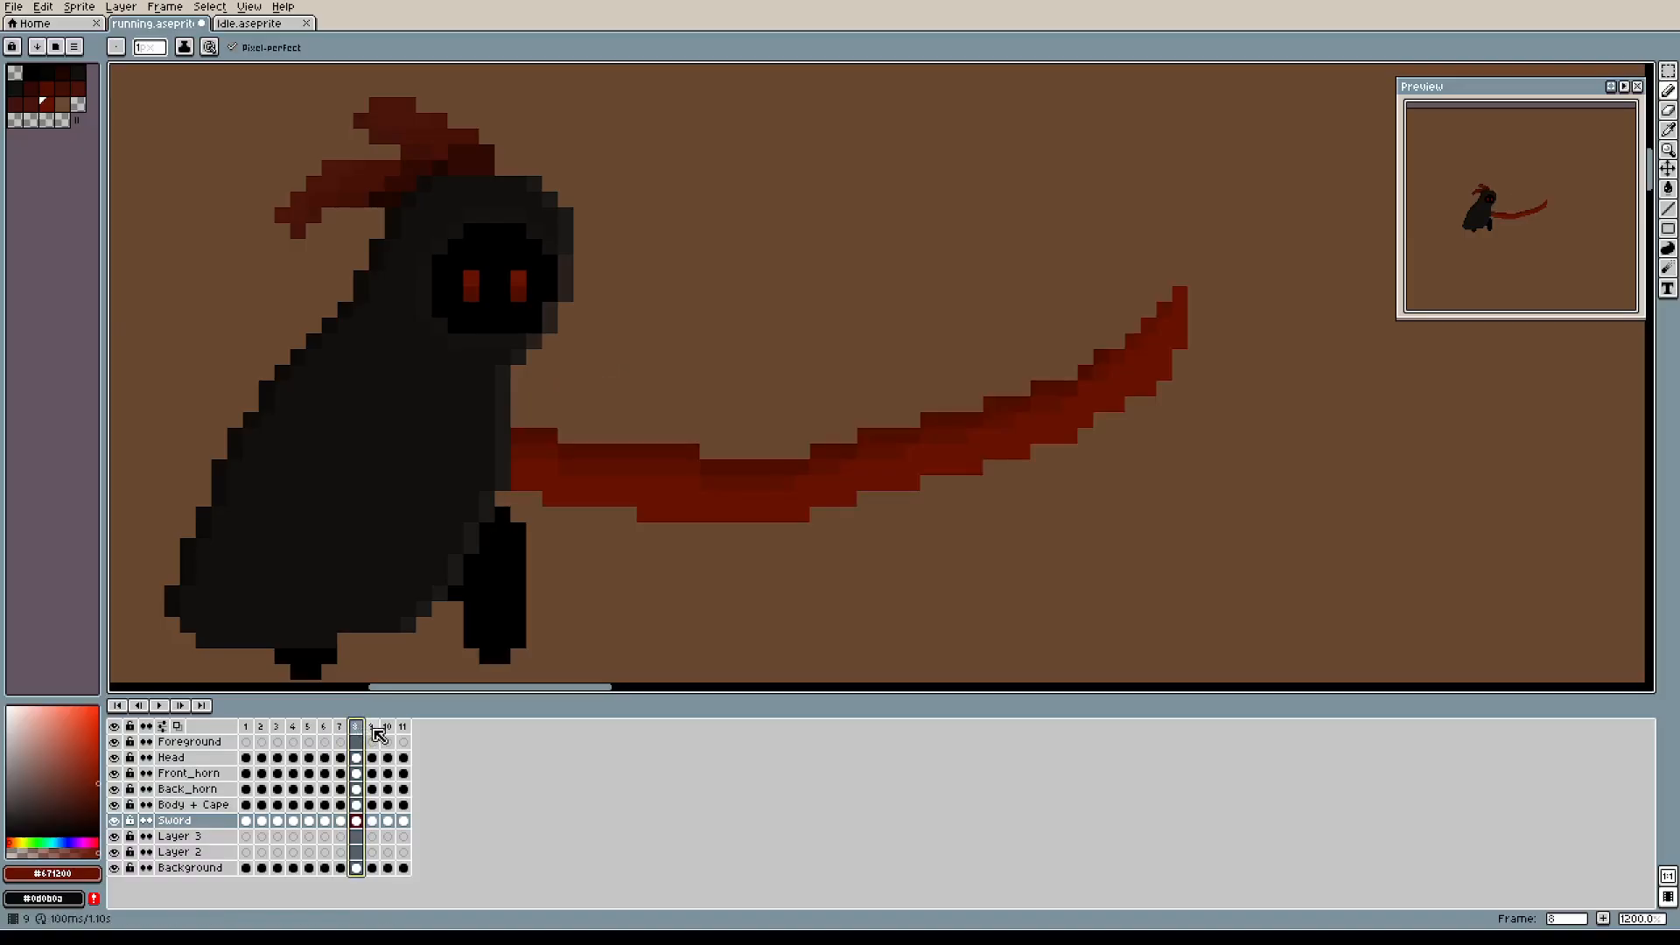
{"action": "left_click", "coordinate": [381, 737]}
{"action": "left_click", "coordinate": [356, 741]}
{"action": "left_click", "coordinate": [855, 557]}
{"action": "key", "text": "ctrl+z"}
{"action": "scroll", "coordinate": [1055, 446], "scroll_direction": "down", "scroll_amount": 2}
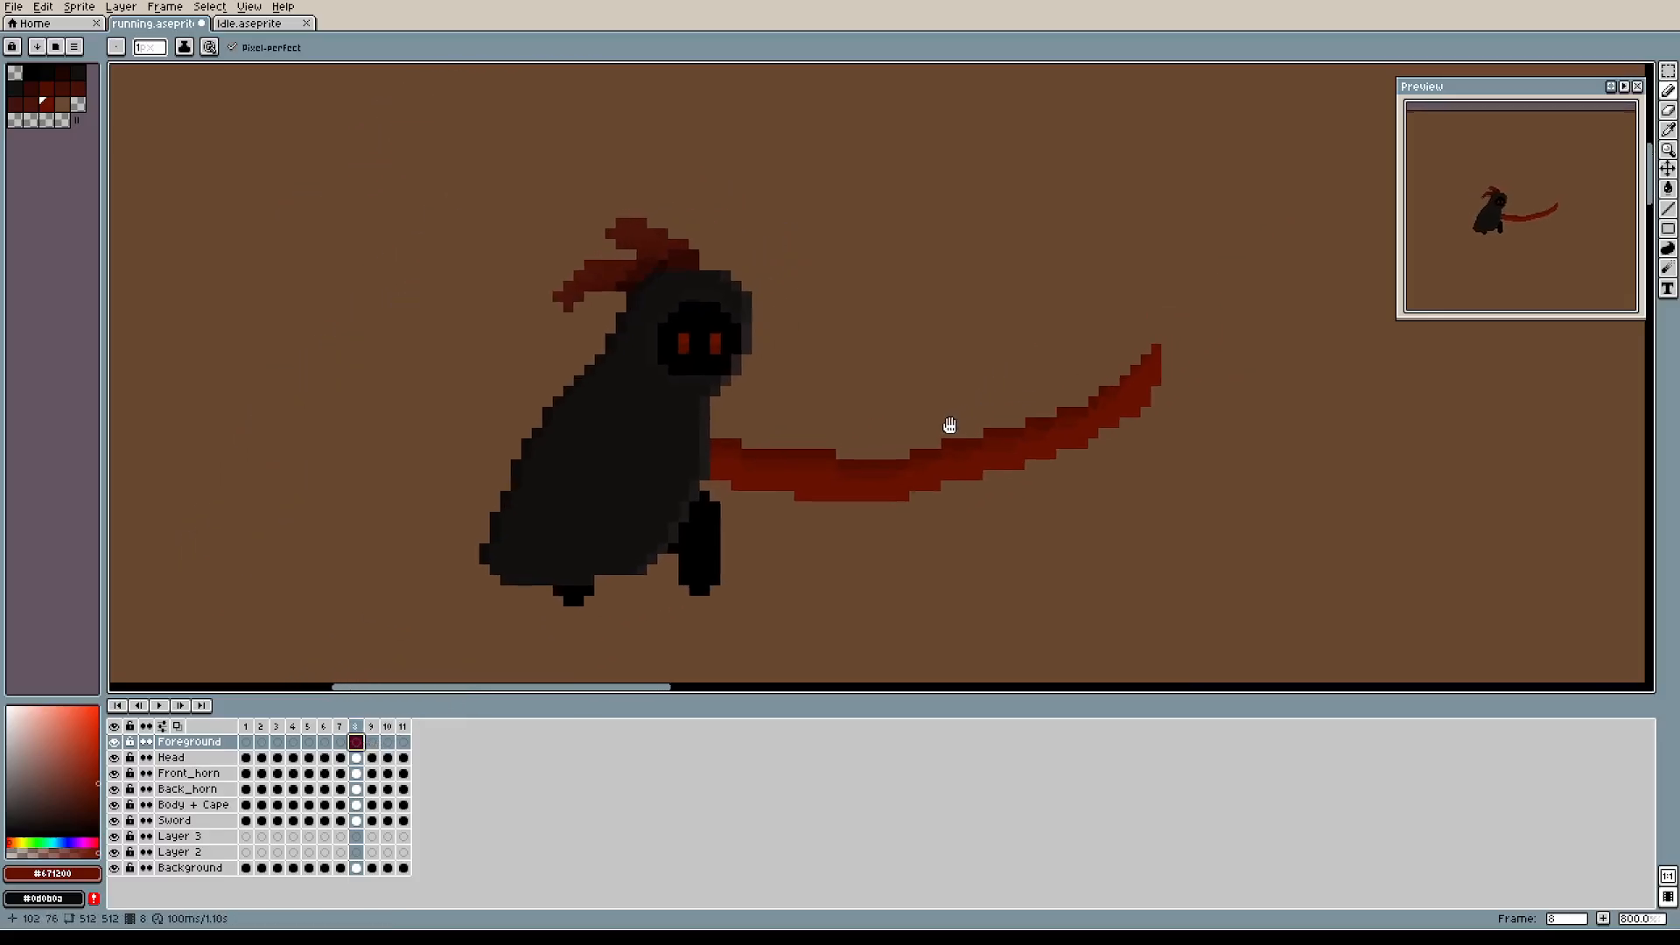
Step back and forth through frames 3 to 11 to examine how the sword swing reads around frame 8.
{"action": "left_click", "coordinate": [373, 728]}
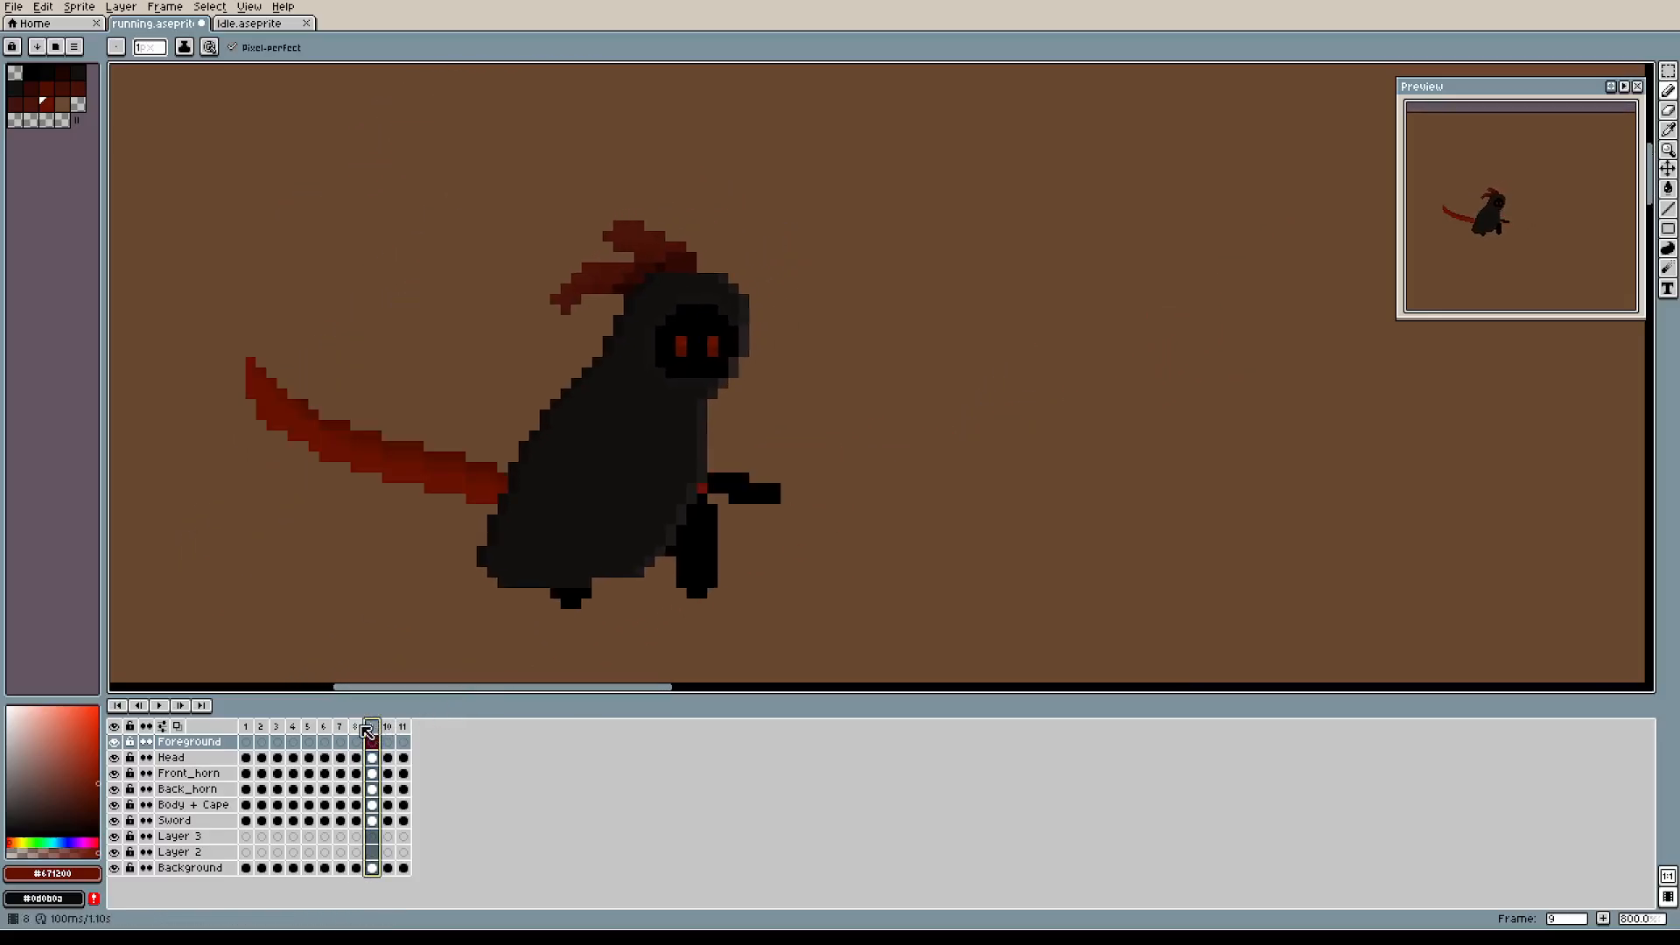
{"action": "left_click", "coordinate": [388, 729]}
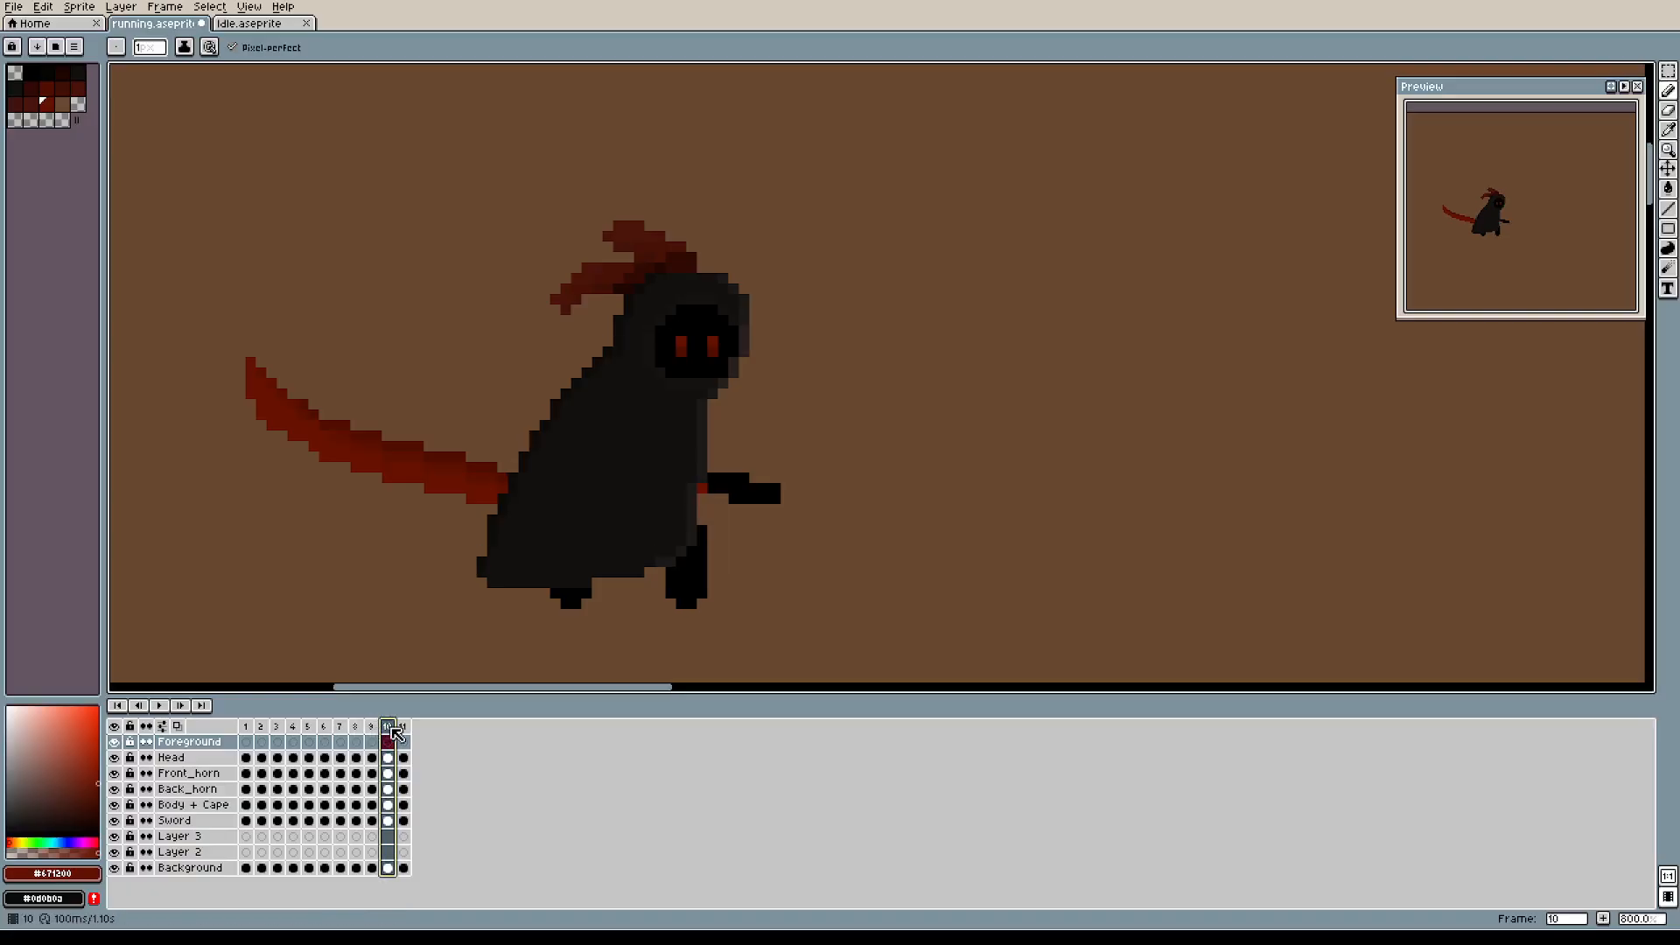
{"action": "left_click", "coordinate": [403, 730]}
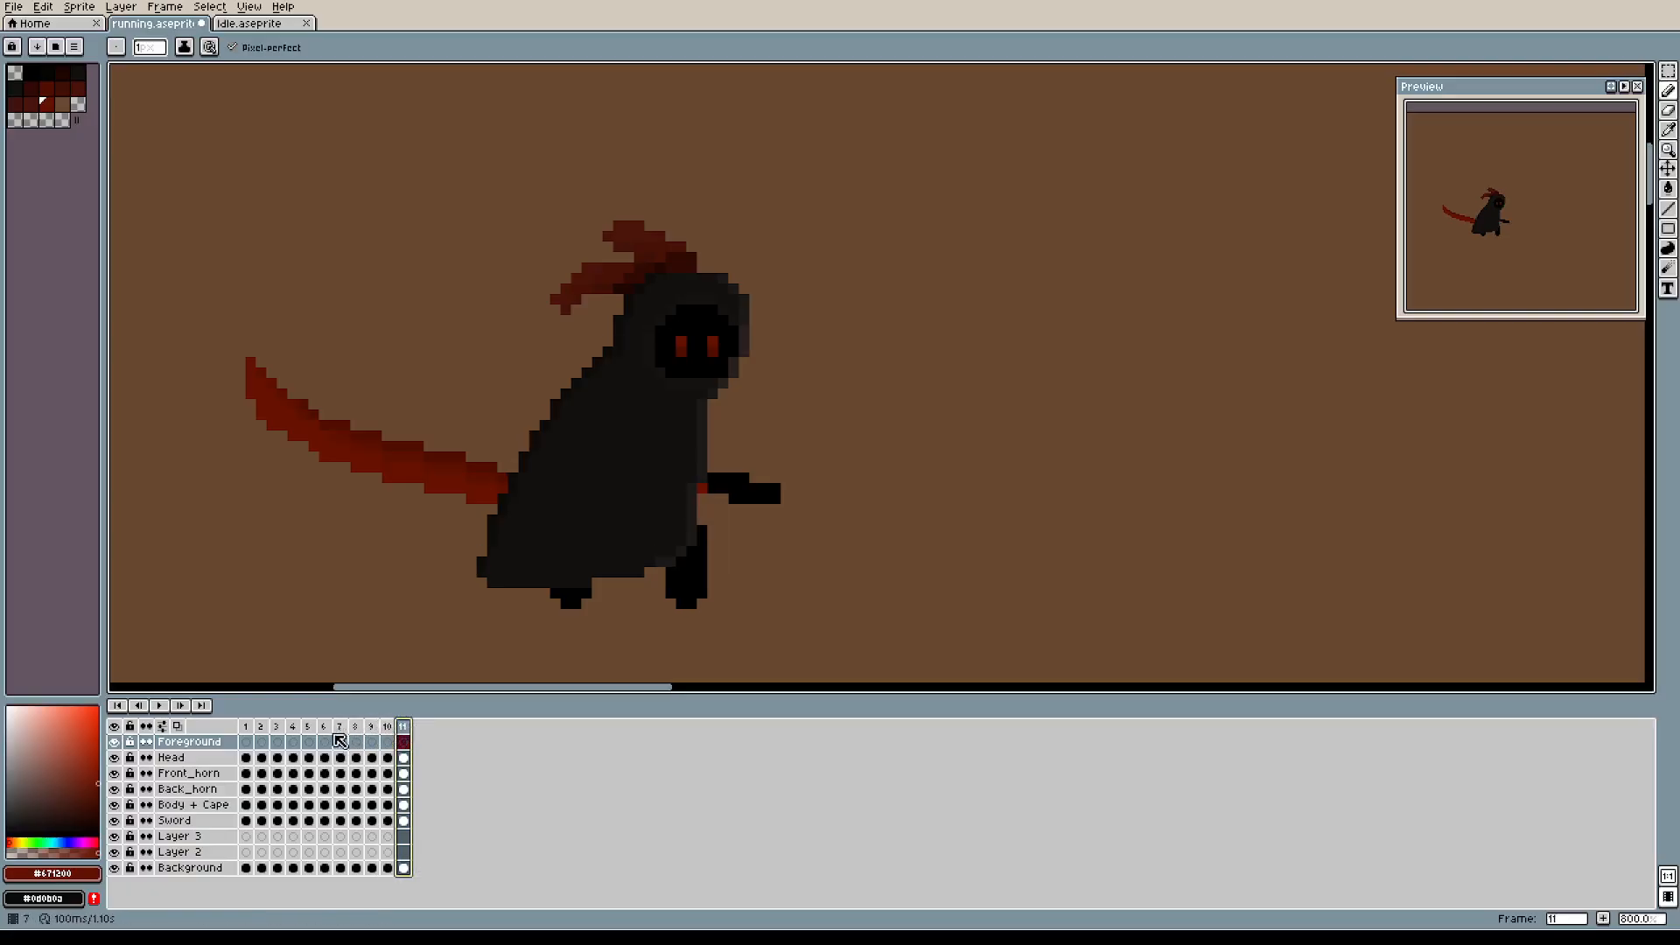
{"action": "left_click", "coordinate": [292, 729]}
{"action": "left_click", "coordinate": [322, 730]}
{"action": "left_click", "coordinate": [340, 730]}
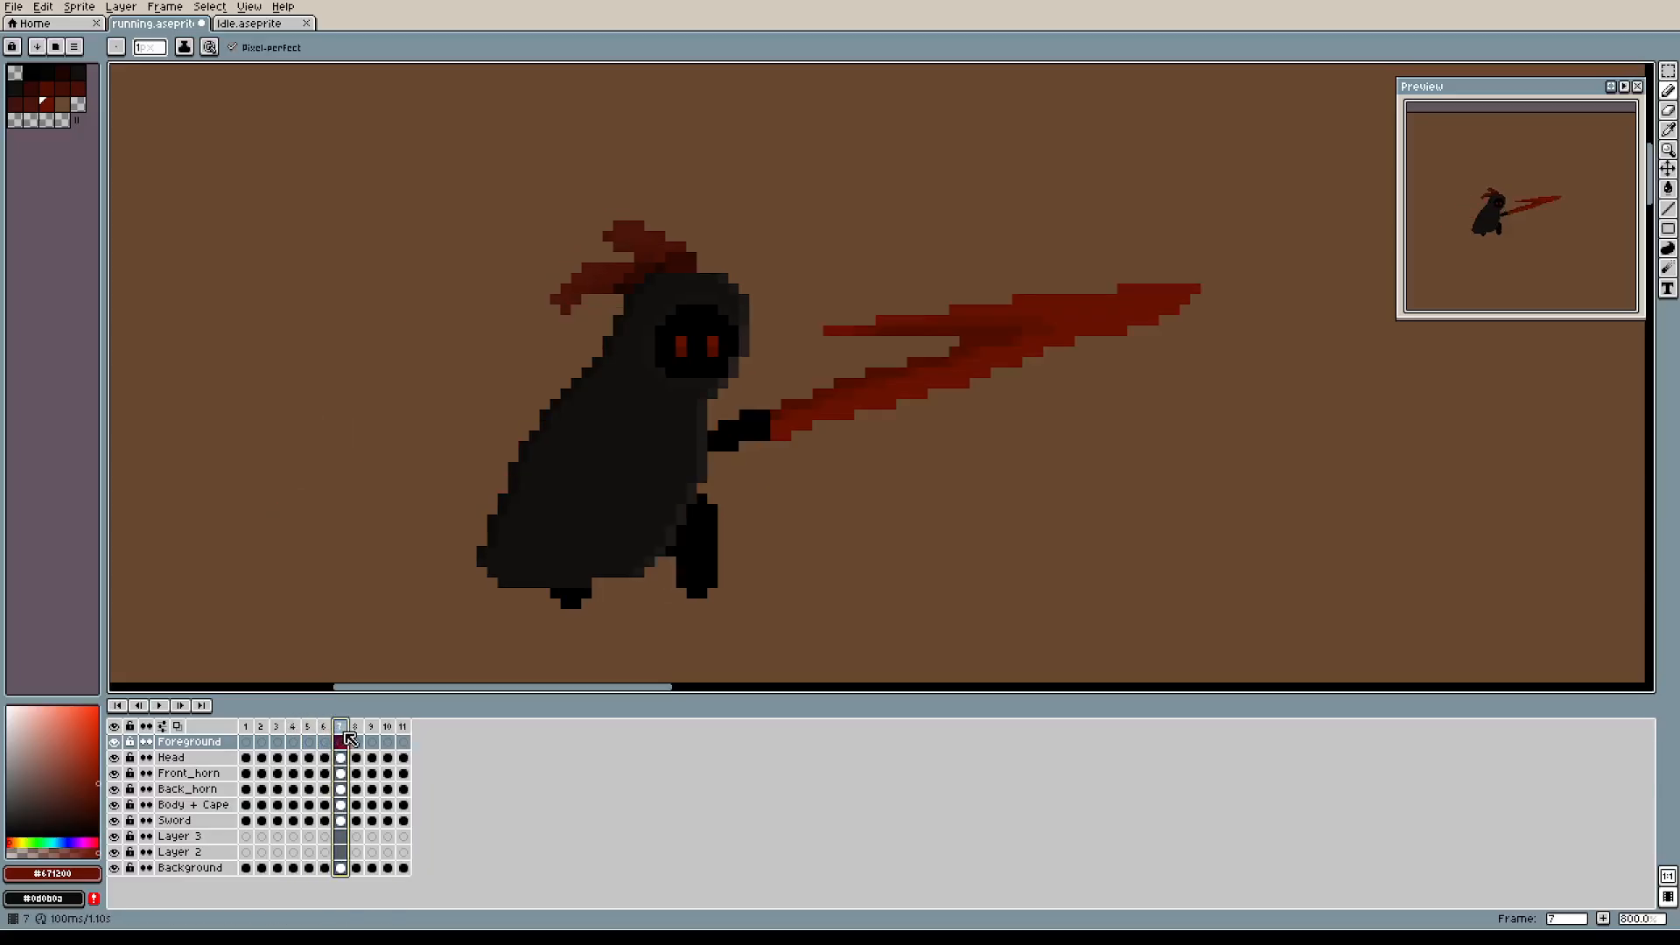
{"action": "left_click", "coordinate": [370, 730]}
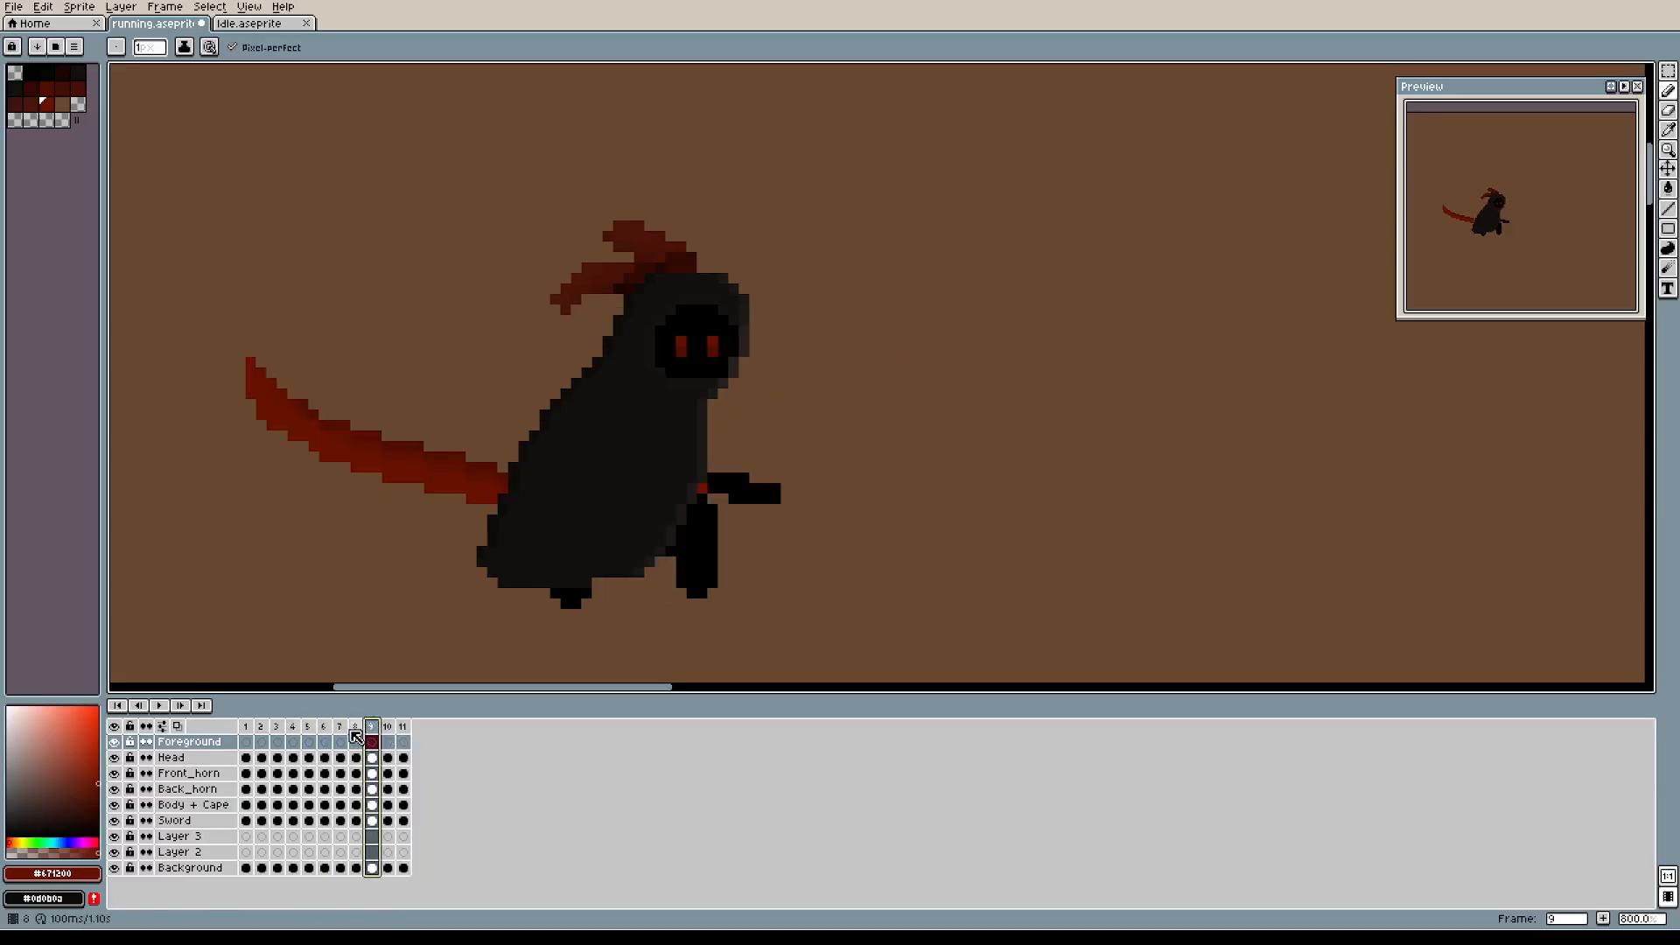
{"action": "left_click", "coordinate": [277, 739]}
{"action": "left_click", "coordinate": [308, 739]}
{"action": "left_click", "coordinate": [324, 739]}
{"action": "left_click", "coordinate": [354, 740]}
{"action": "left_click", "coordinate": [373, 739]}
{"action": "left_click", "coordinate": [390, 729]}
{"action": "left_click", "coordinate": [405, 729]}
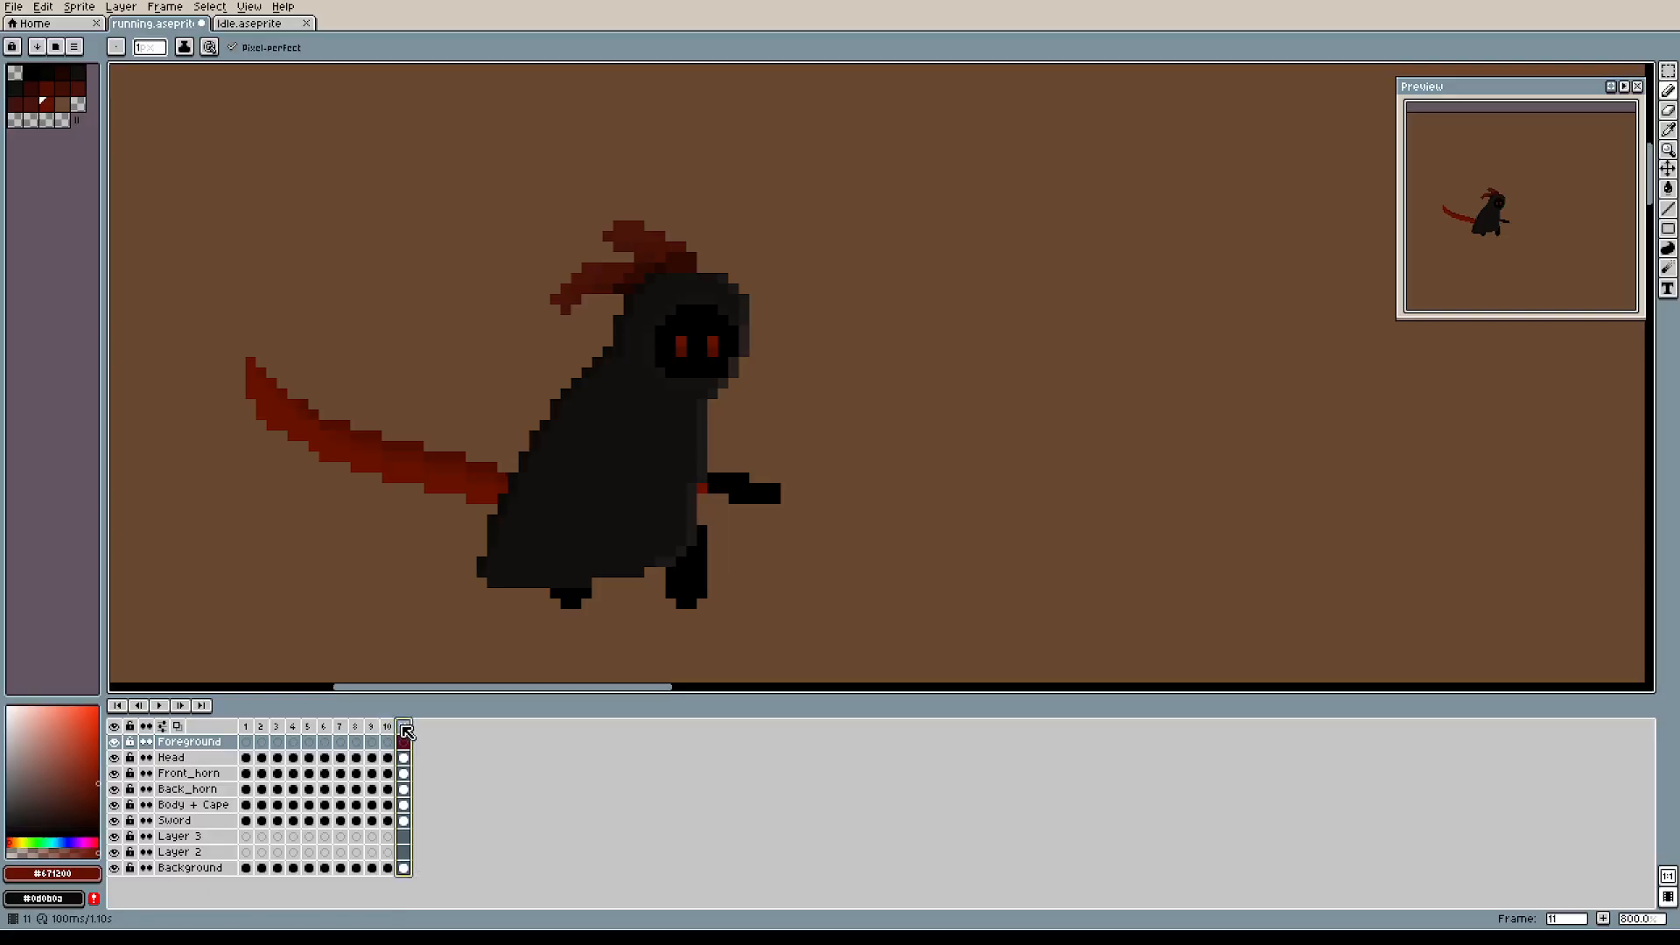
{"action": "left_click", "coordinate": [386, 729]}
{"action": "left_click", "coordinate": [372, 729]}
{"action": "left_click", "coordinate": [386, 729]}
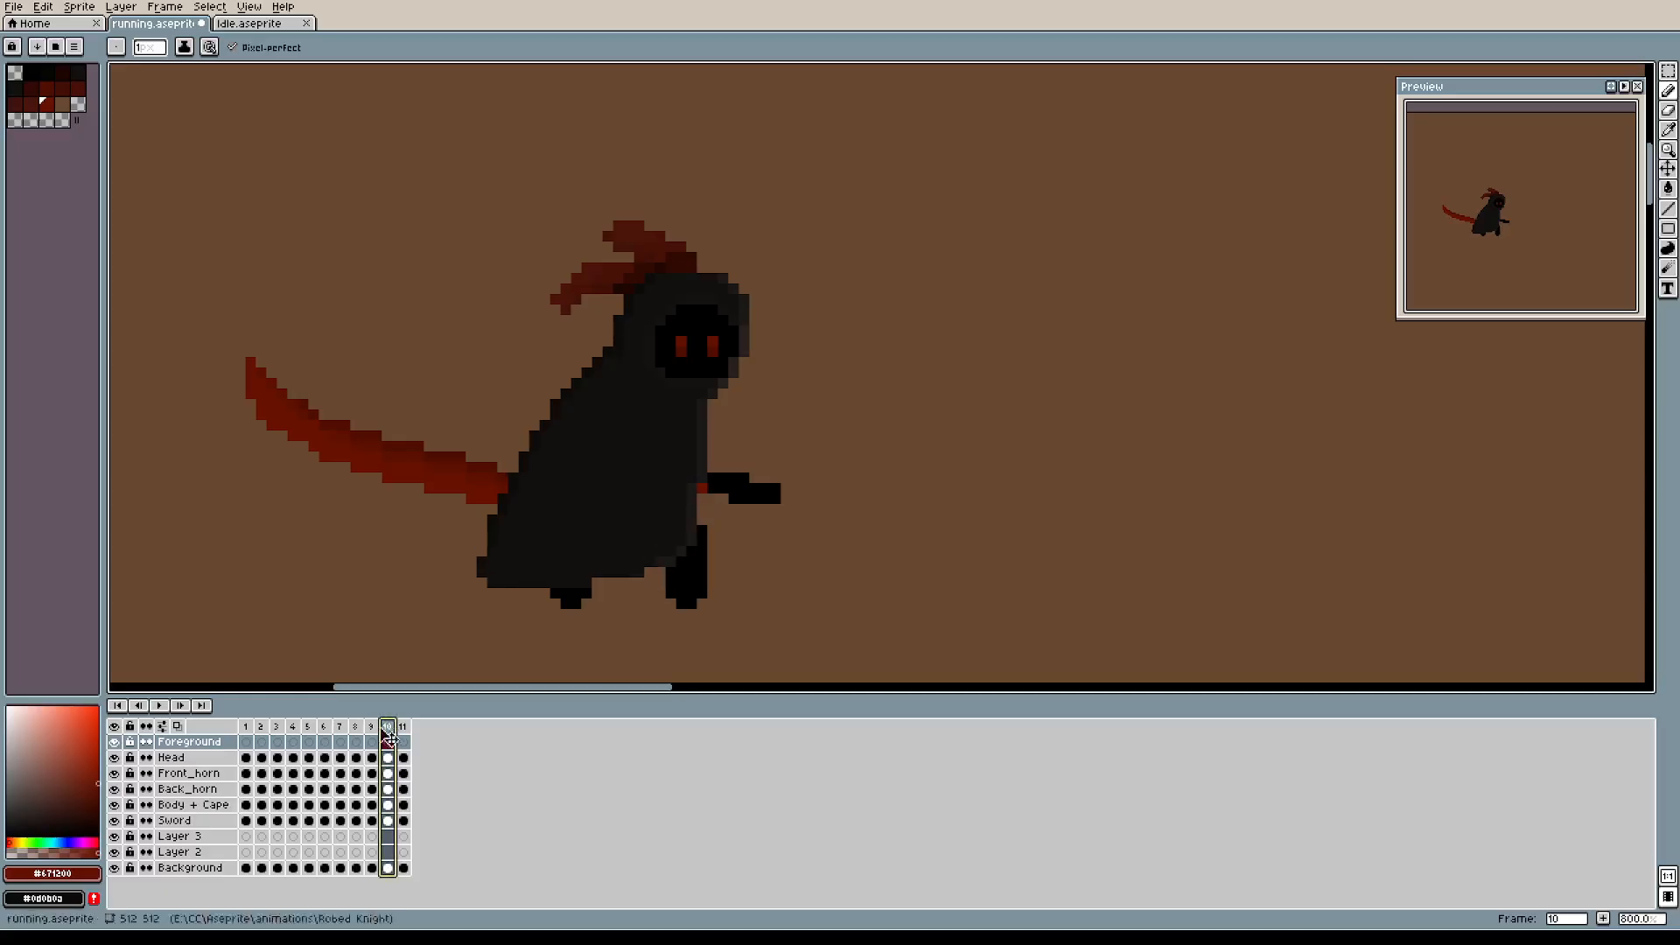
{"action": "left_click", "coordinate": [350, 730]}
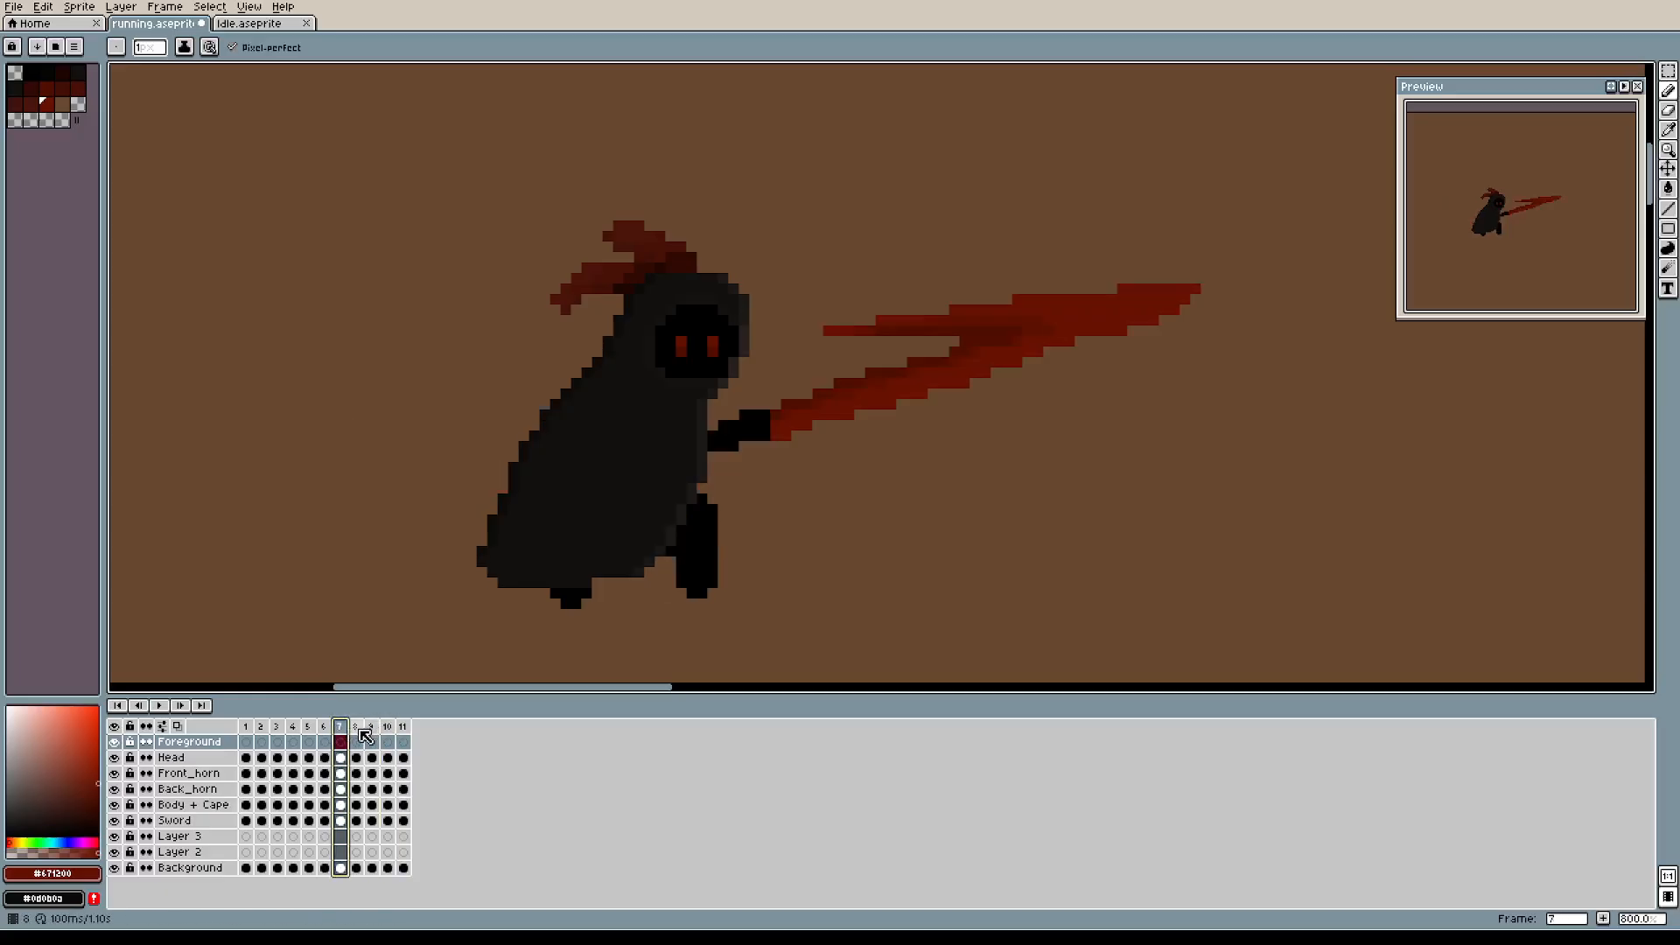
{"action": "left_click", "coordinate": [357, 730]}
{"action": "left_click", "coordinate": [371, 730]}
{"action": "left_click", "coordinate": [387, 730]}
{"action": "left_click", "coordinate": [403, 730]}
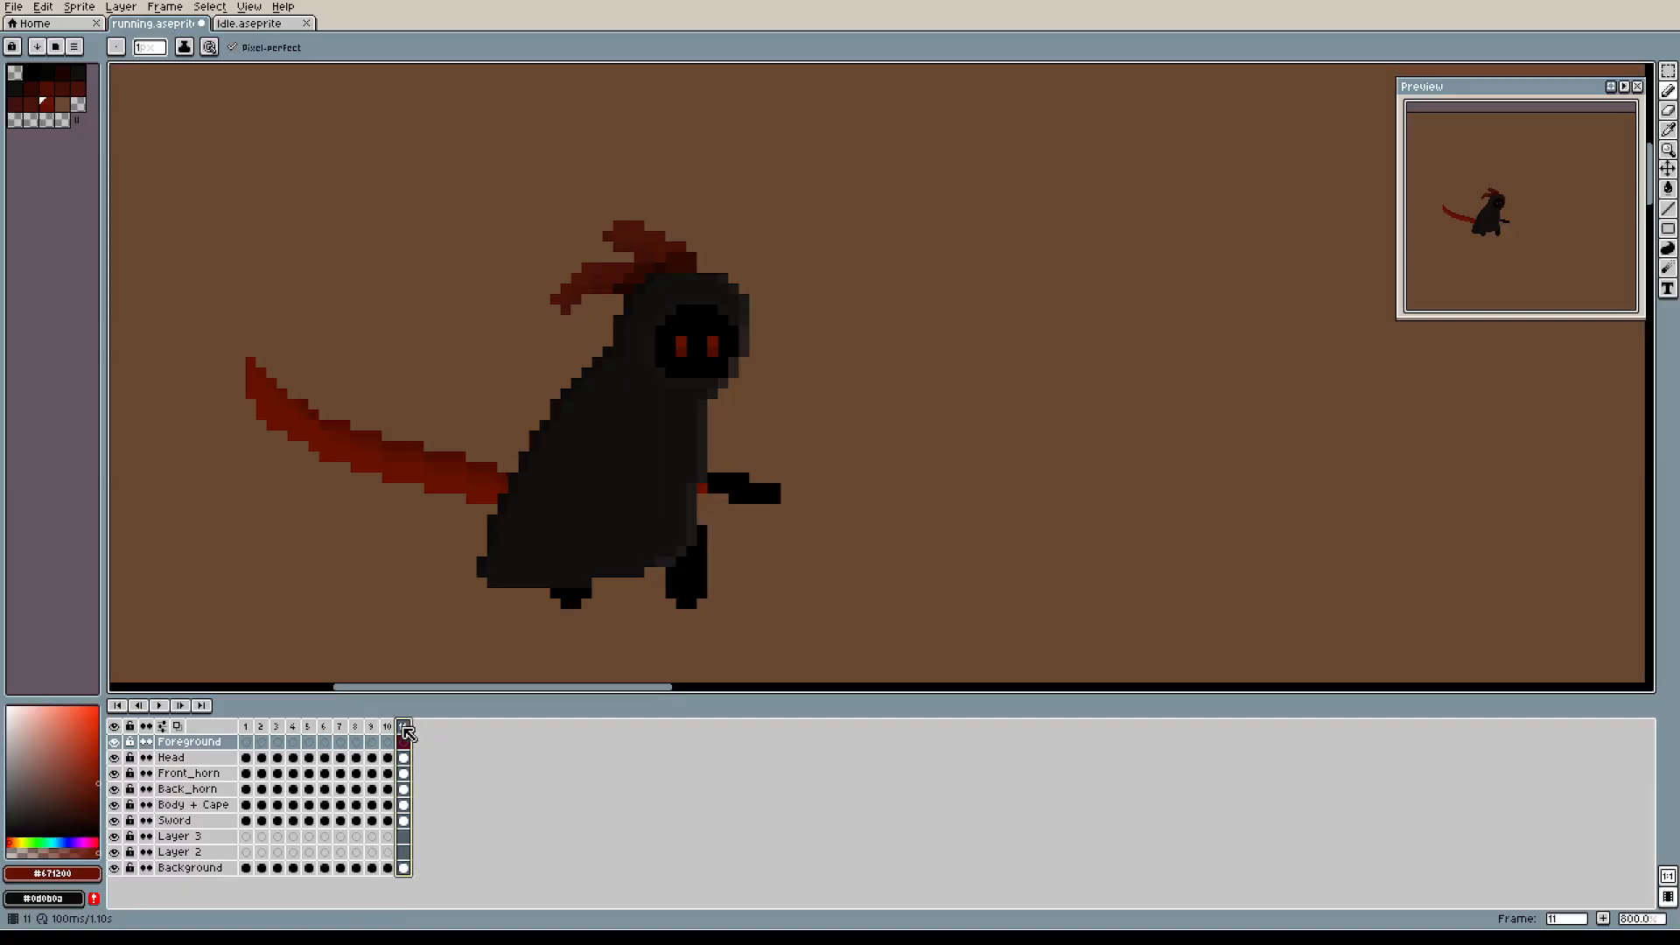
{"action": "left_click", "coordinate": [387, 730]}
{"action": "left_click", "coordinate": [355, 730]}
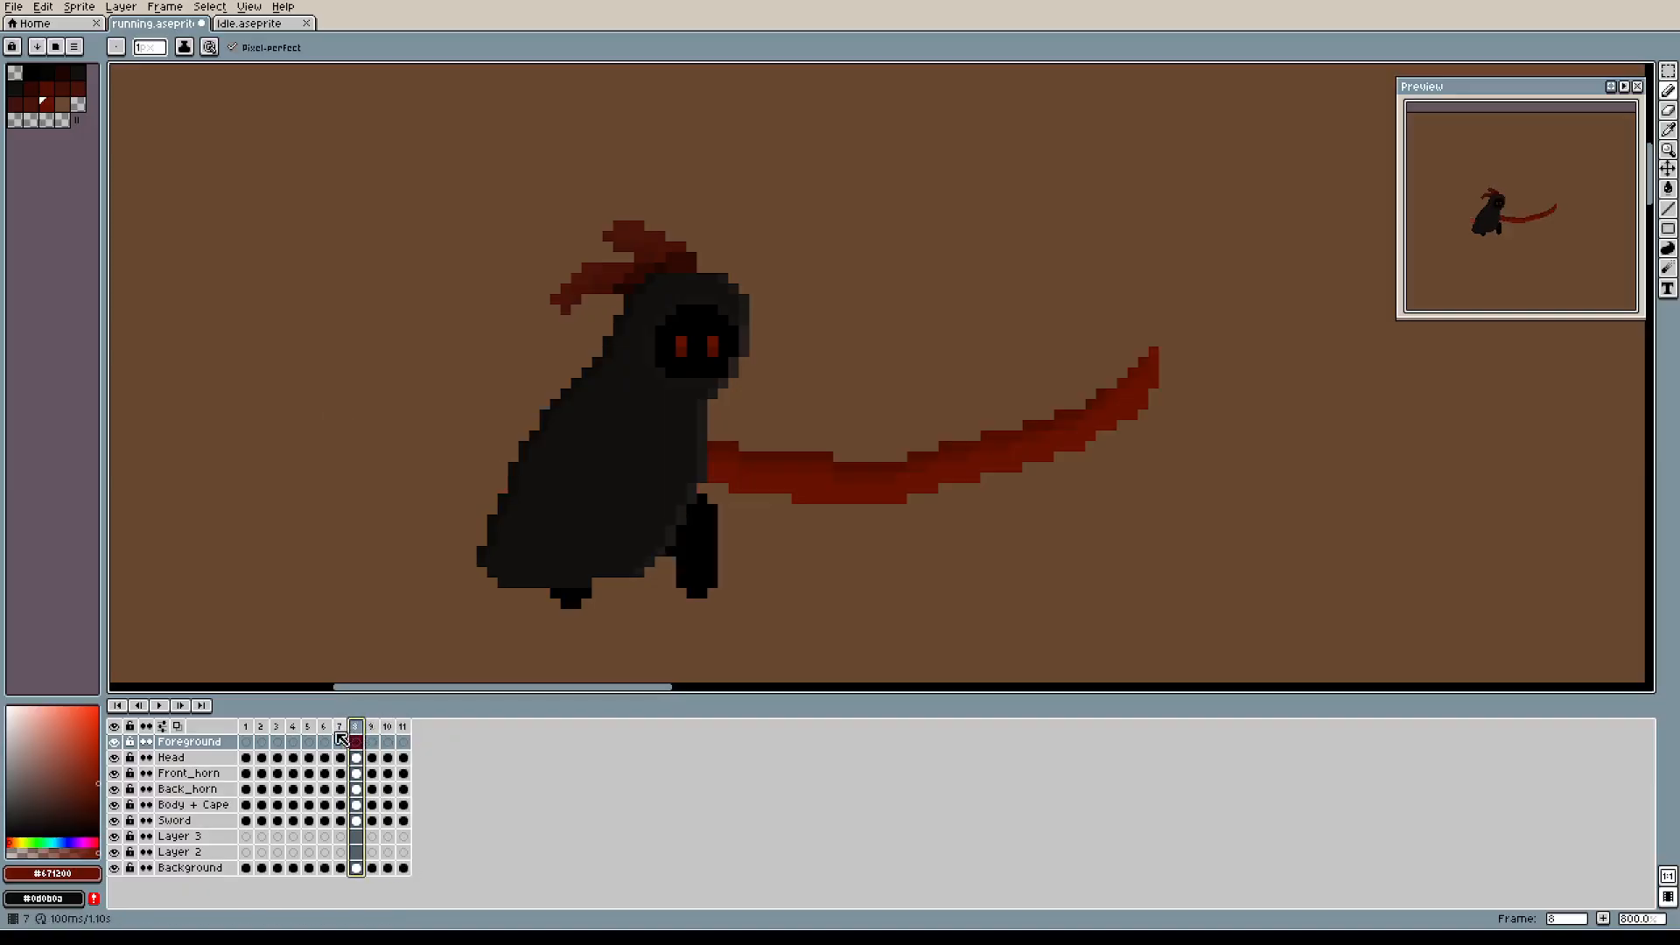
{"action": "left_click", "coordinate": [324, 729]}
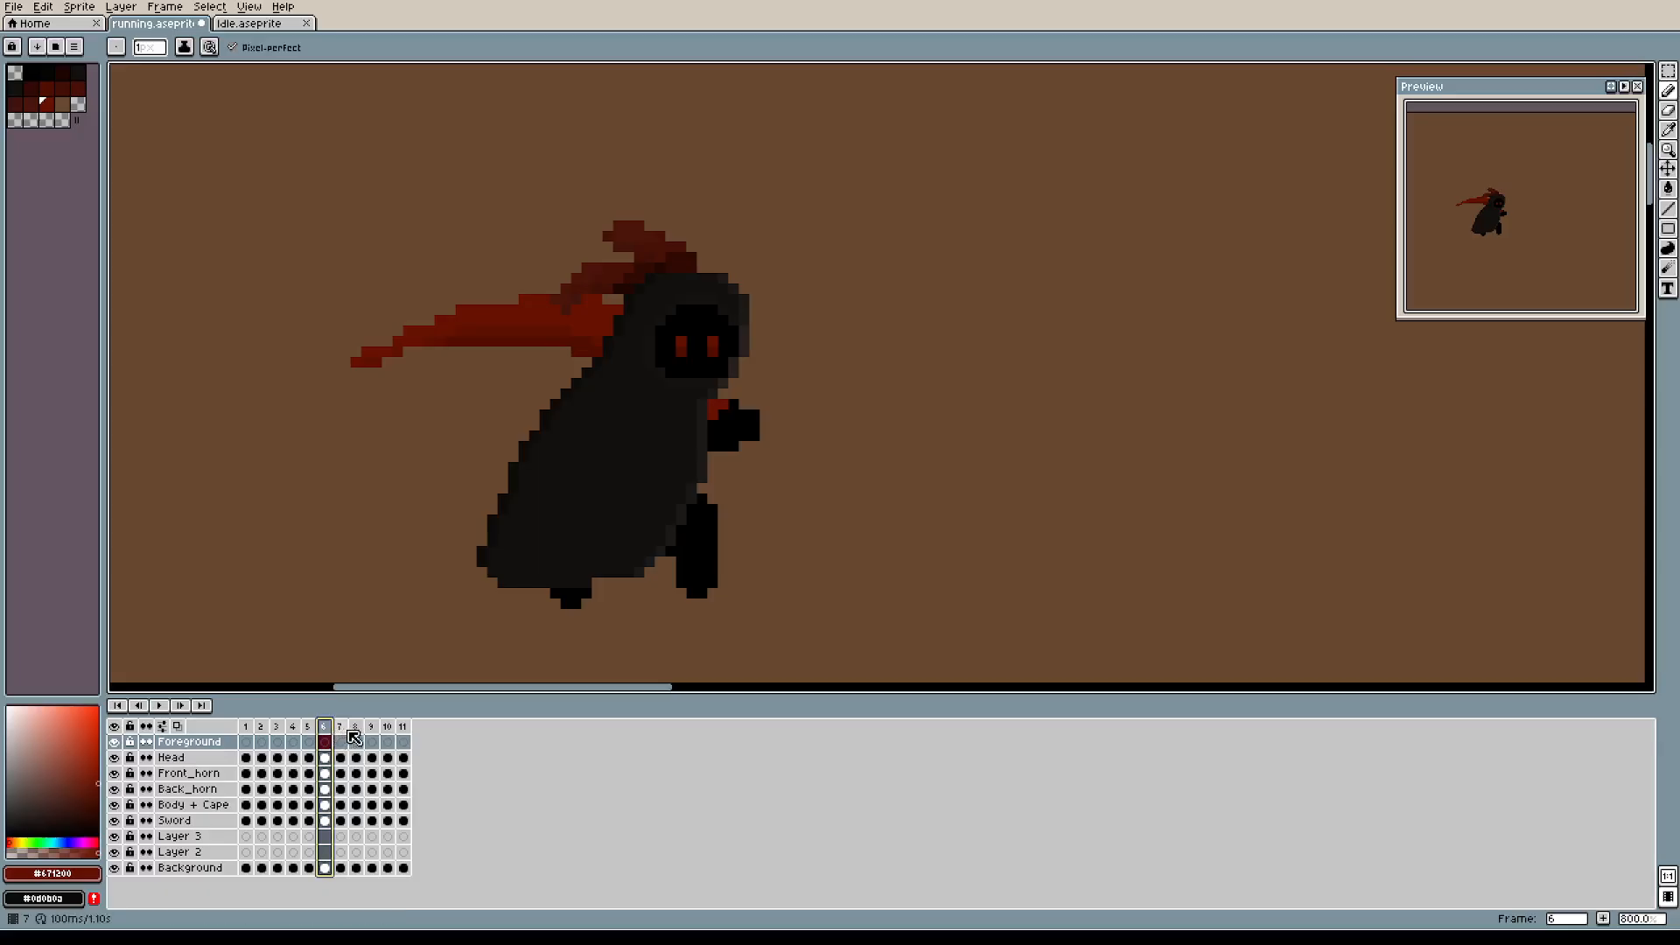
{"action": "left_click", "coordinate": [360, 729]}
{"action": "left_click", "coordinate": [372, 730]}
{"action": "left_click", "coordinate": [386, 730]}
{"action": "left_click", "coordinate": [370, 730]}
{"action": "left_click", "coordinate": [357, 735]}
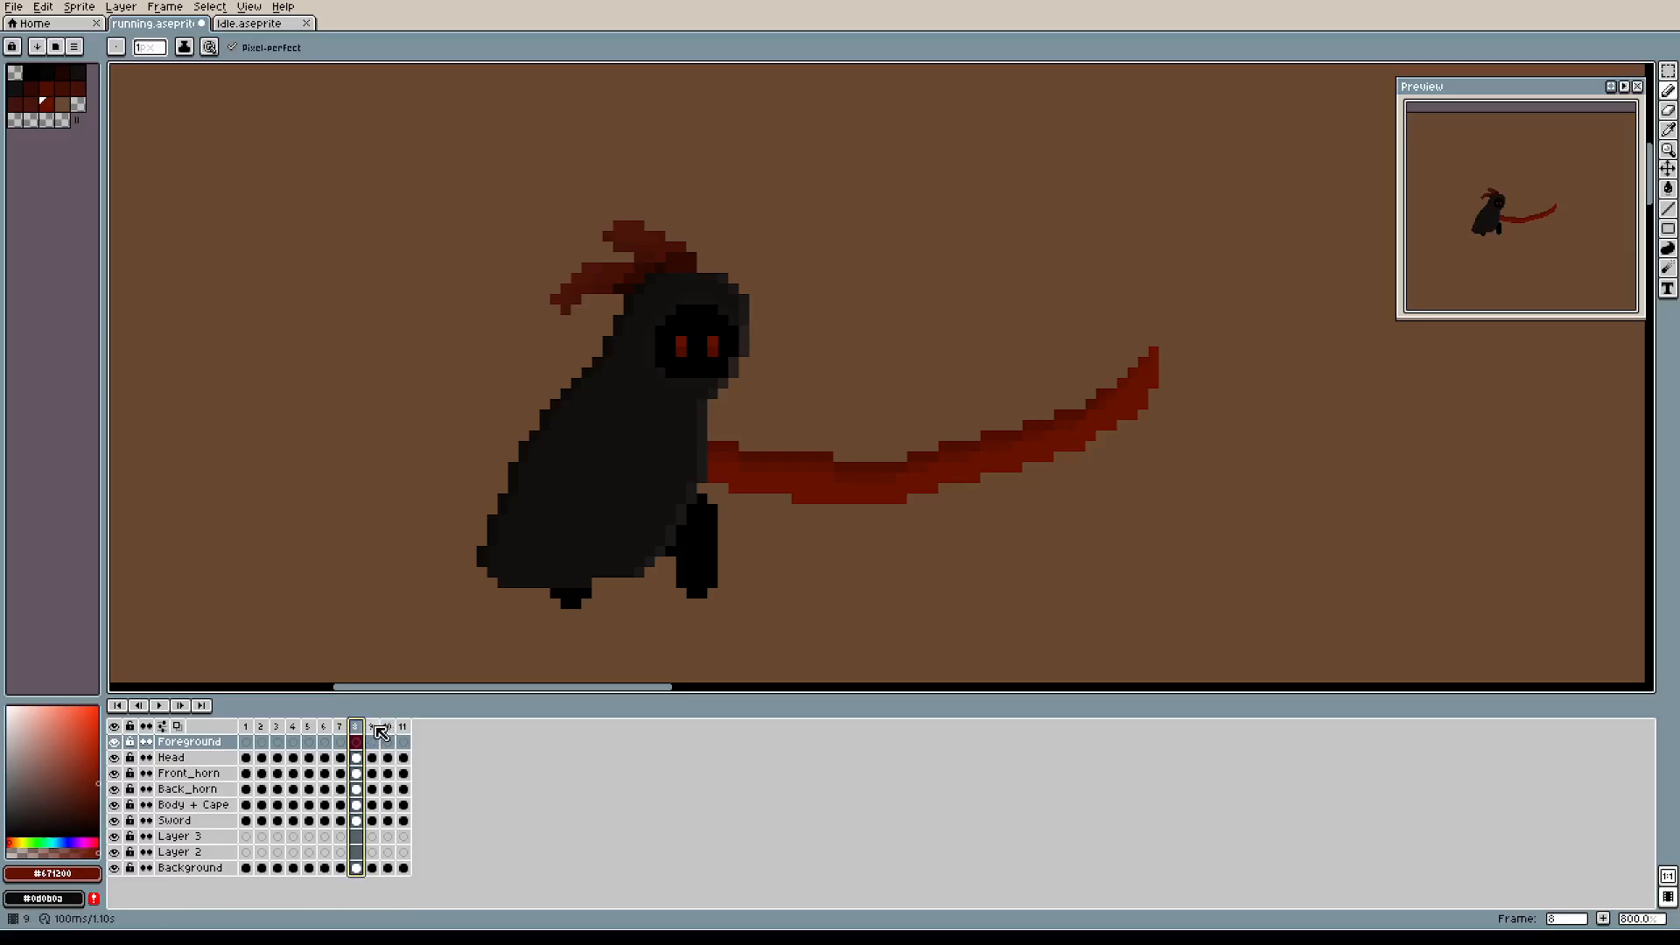
{"action": "left_click", "coordinate": [379, 732]}
{"action": "left_click", "coordinate": [357, 730]}
{"action": "left_click", "coordinate": [340, 729]}
{"action": "left_click", "coordinate": [357, 729]}
{"action": "left_click", "coordinate": [372, 737]}
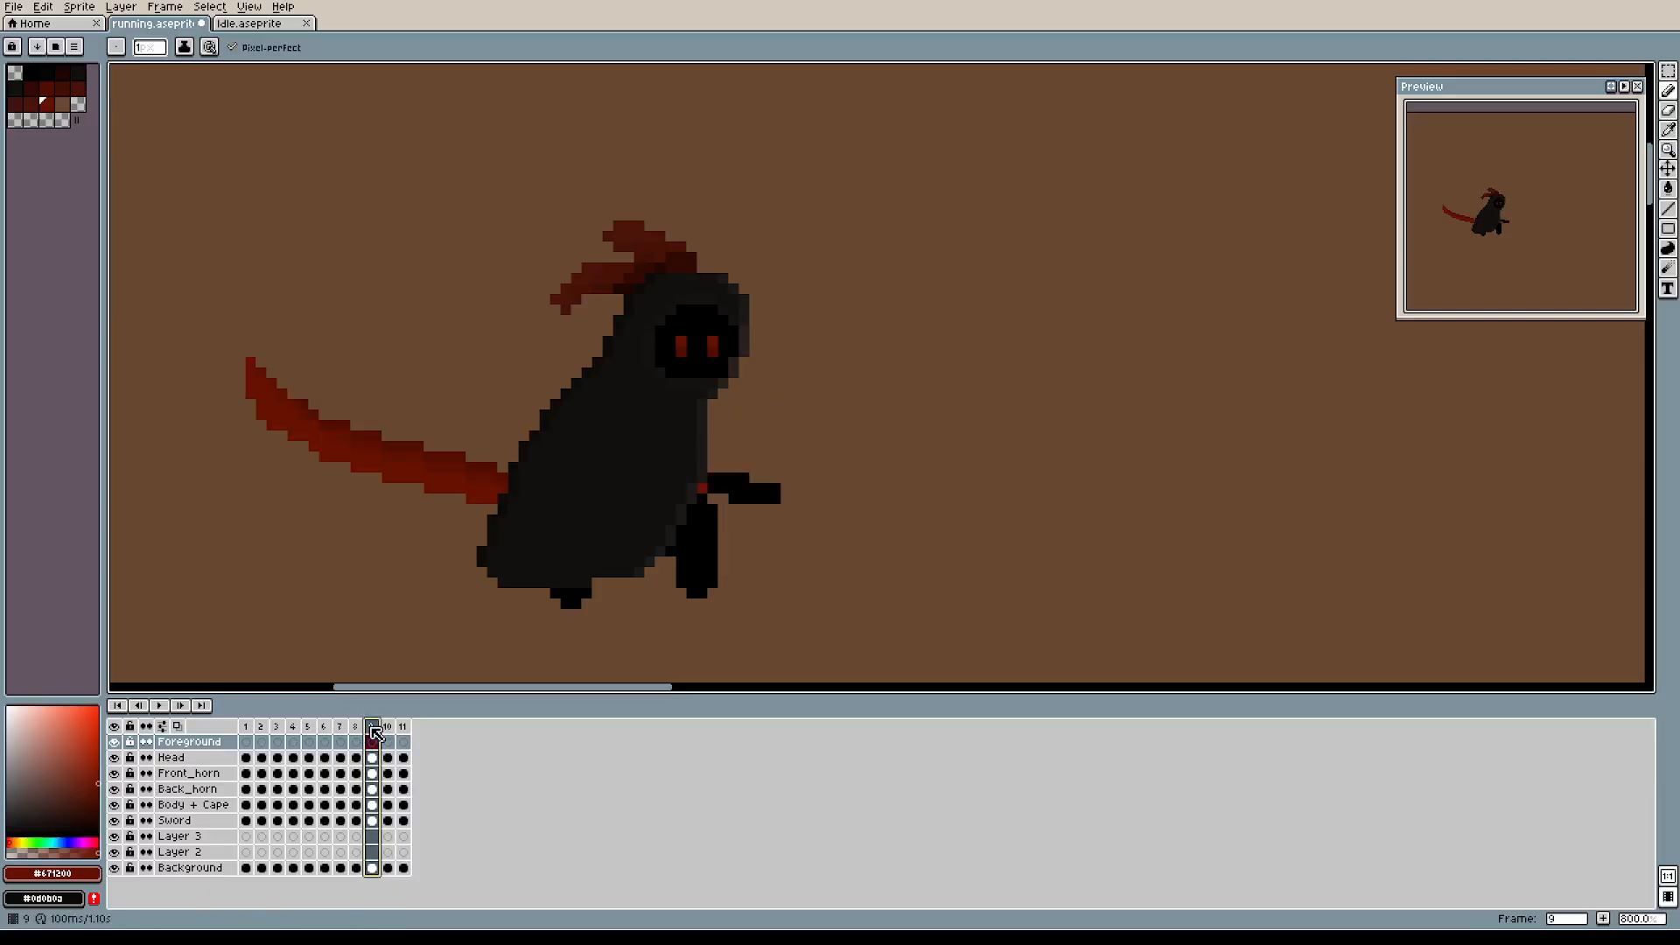
{"action": "key", "text": "Left"}
{"action": "key", "text": "Left"}
{"action": "left_click", "coordinate": [372, 733]}
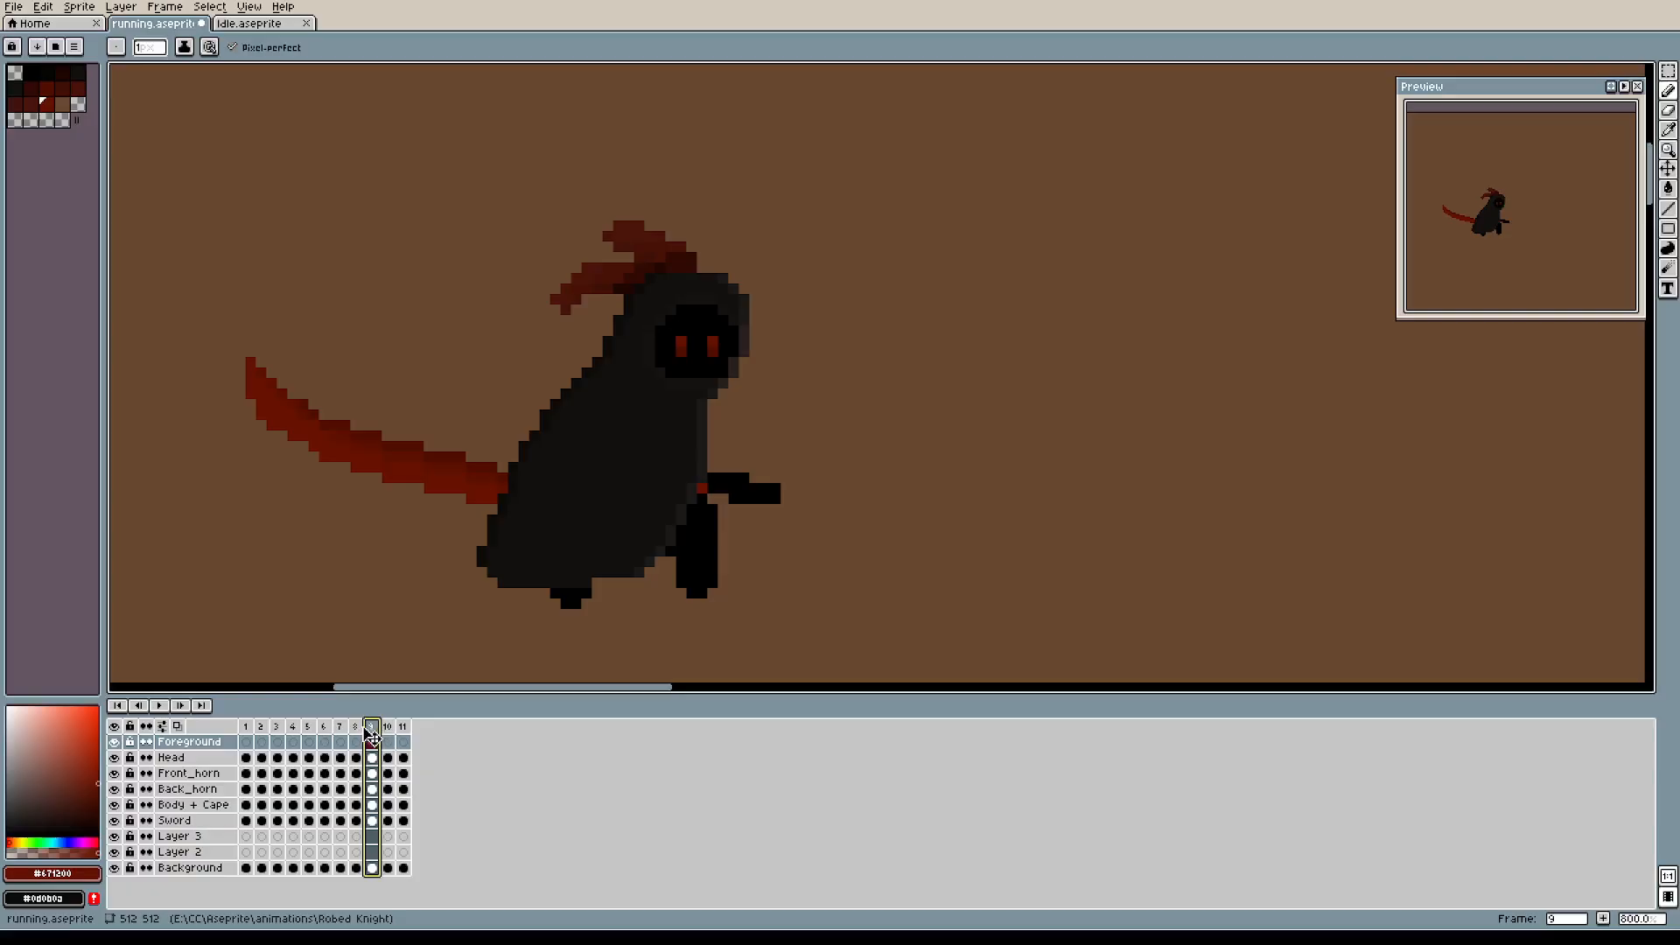
Compare the sword in frames 8 and 9, and insert a duplicate of frame 8 directly after it.
{"action": "key", "text": "Left"}
{"action": "left_click", "coordinate": [372, 735]}
{"action": "key", "text": "Left"}
{"action": "left_click", "coordinate": [374, 733]}
{"action": "key", "text": "Left"}
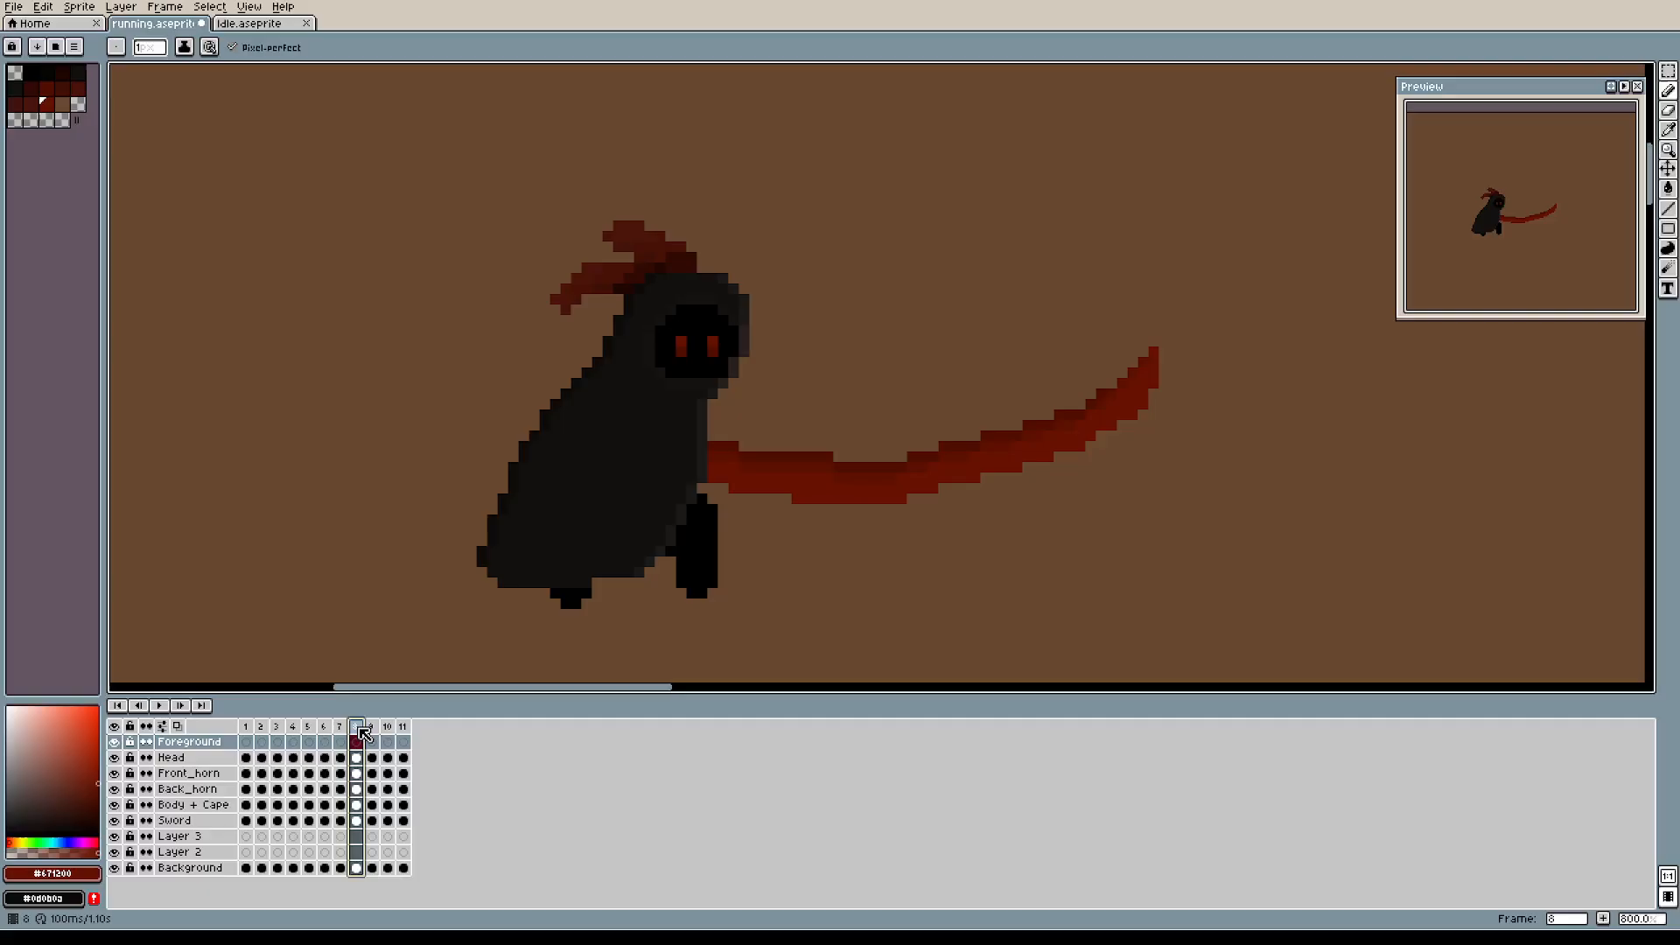
{"action": "left_click", "coordinate": [1602, 918]}
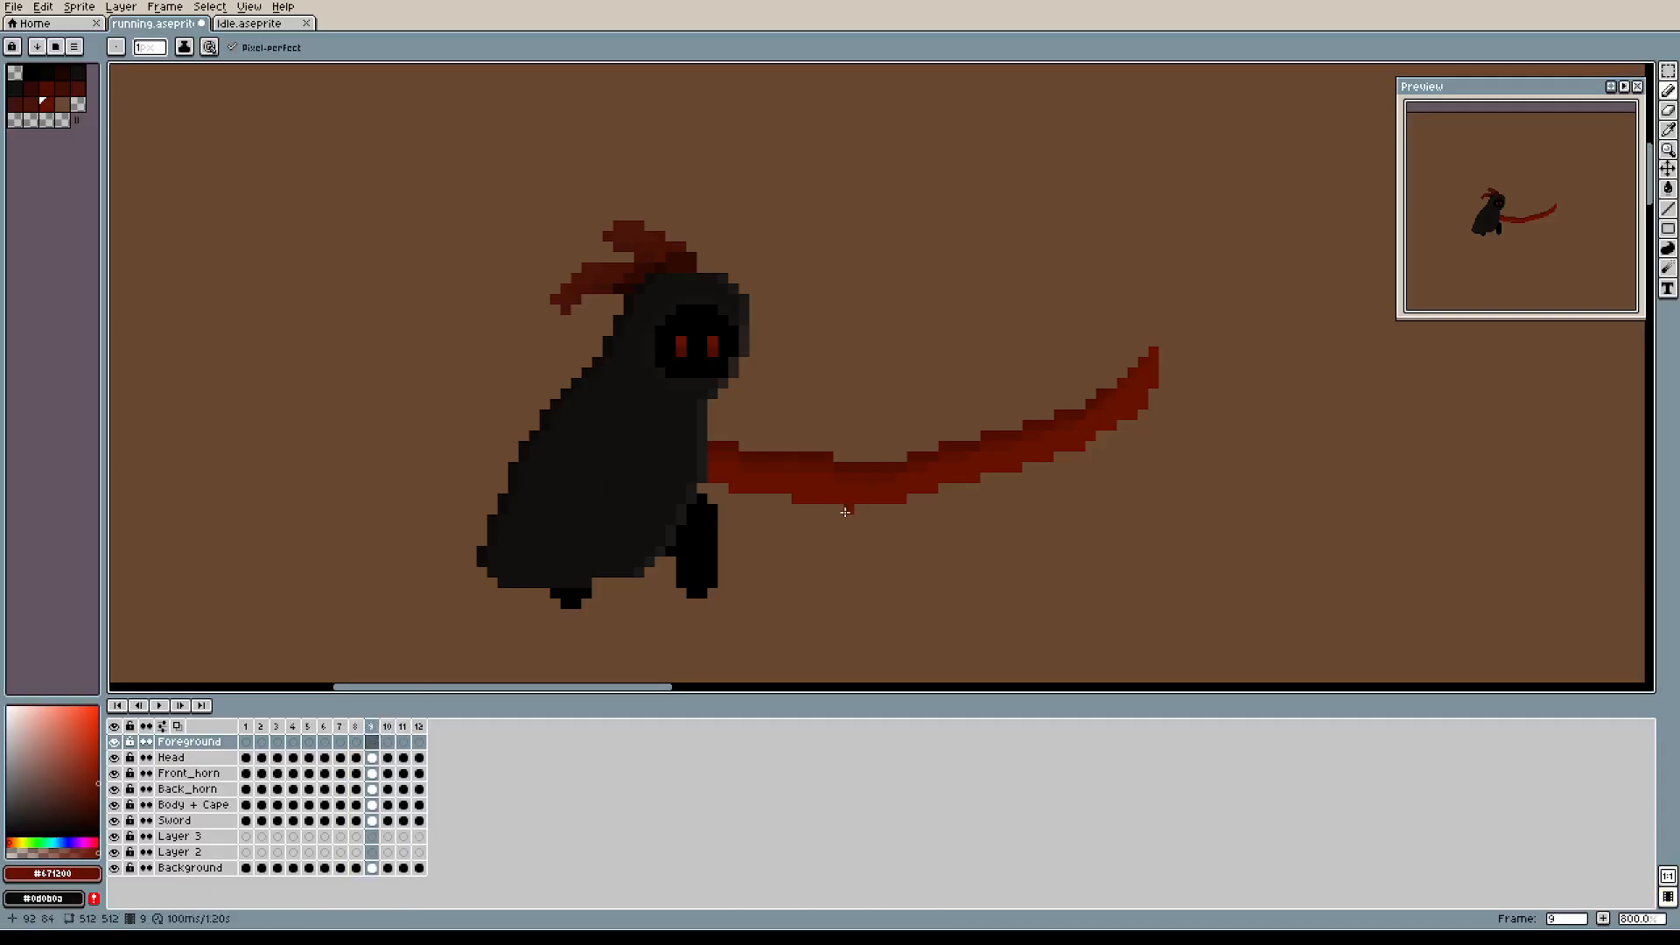
{"action": "key", "text": "m"}
{"action": "left_click_drag", "start_coordinate": [1237, 274], "coordinate": [457, 598]}
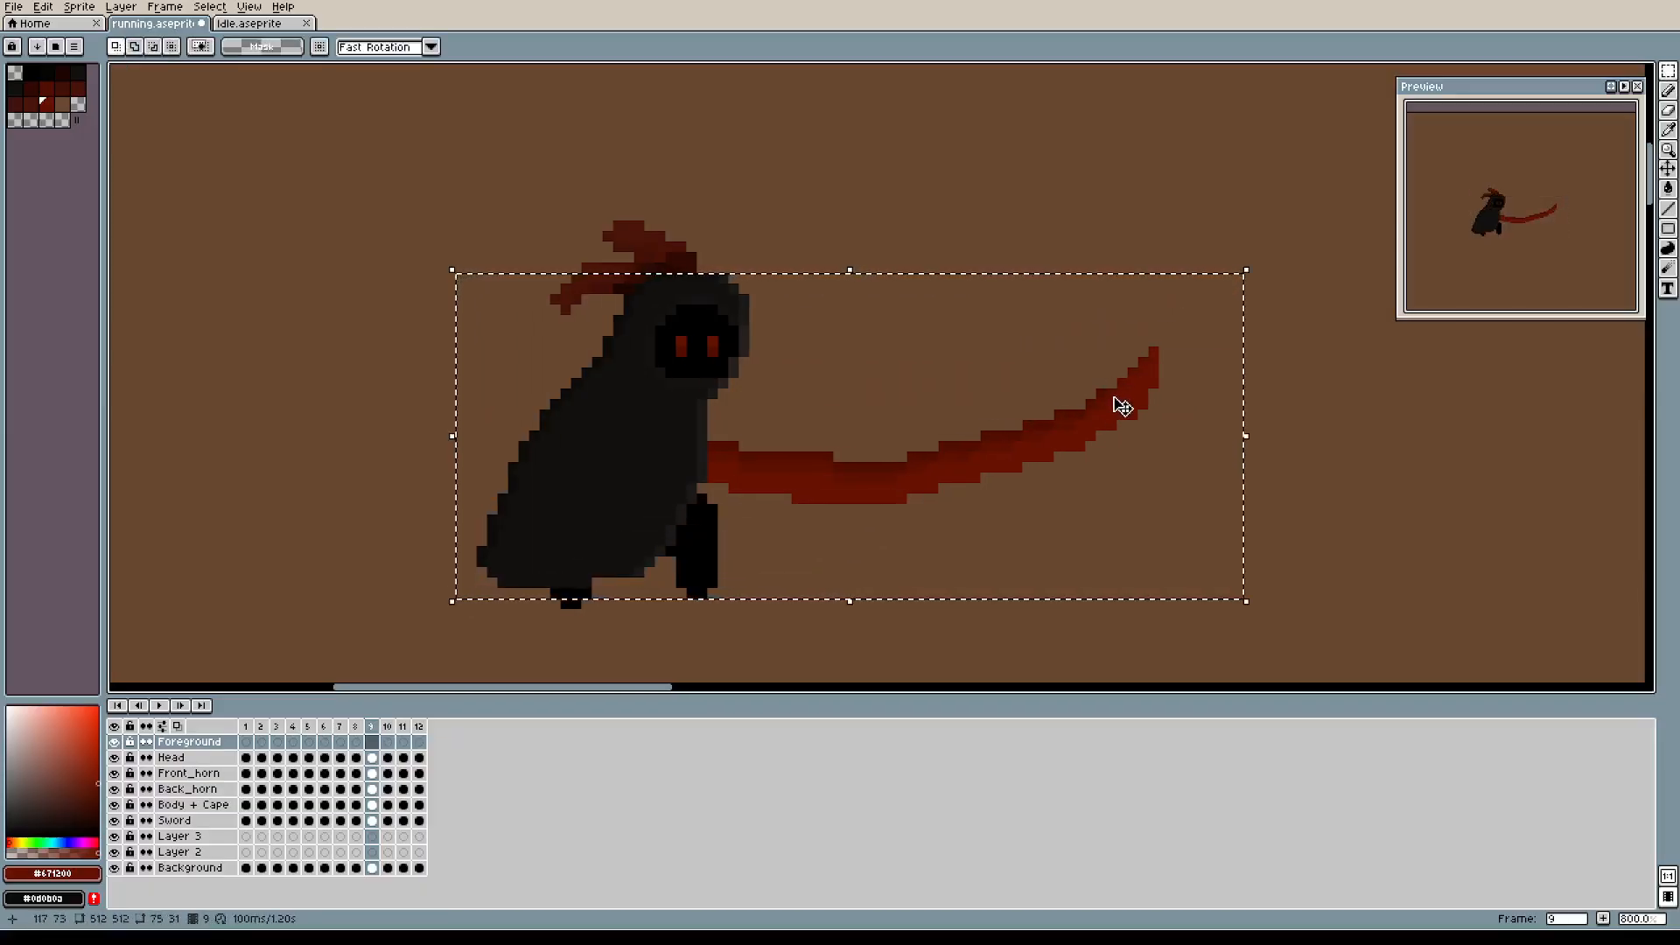
{"action": "left_click_drag", "start_coordinate": [814, 476], "coordinate": [824, 482]}
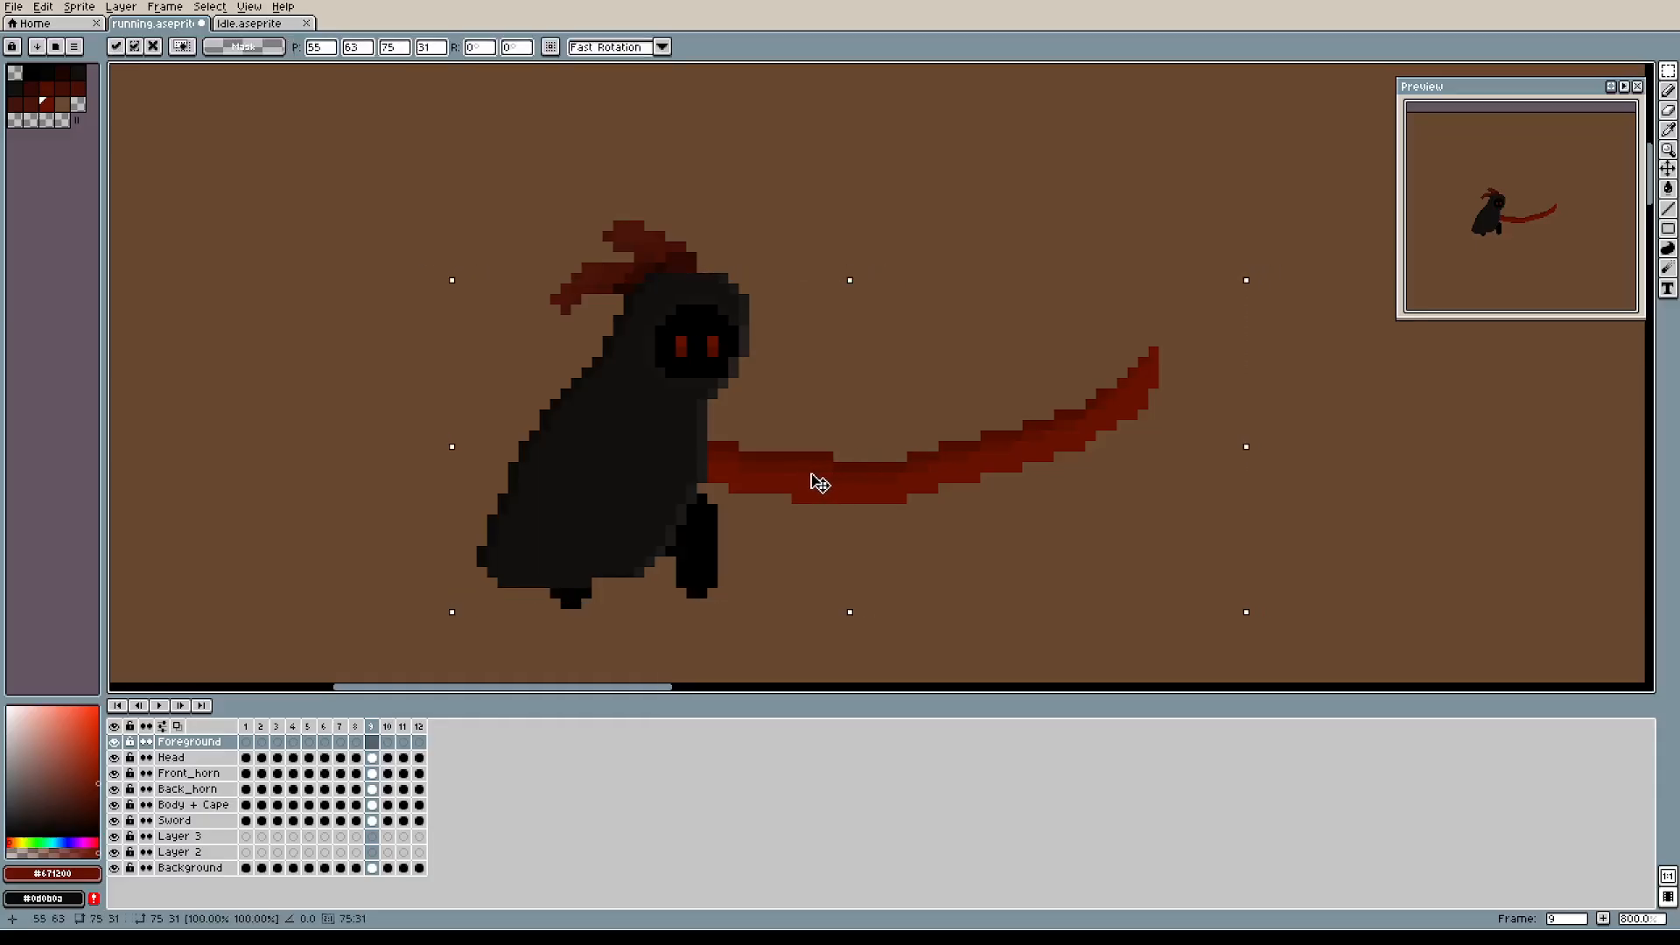
{"action": "left_click", "coordinate": [364, 454]}
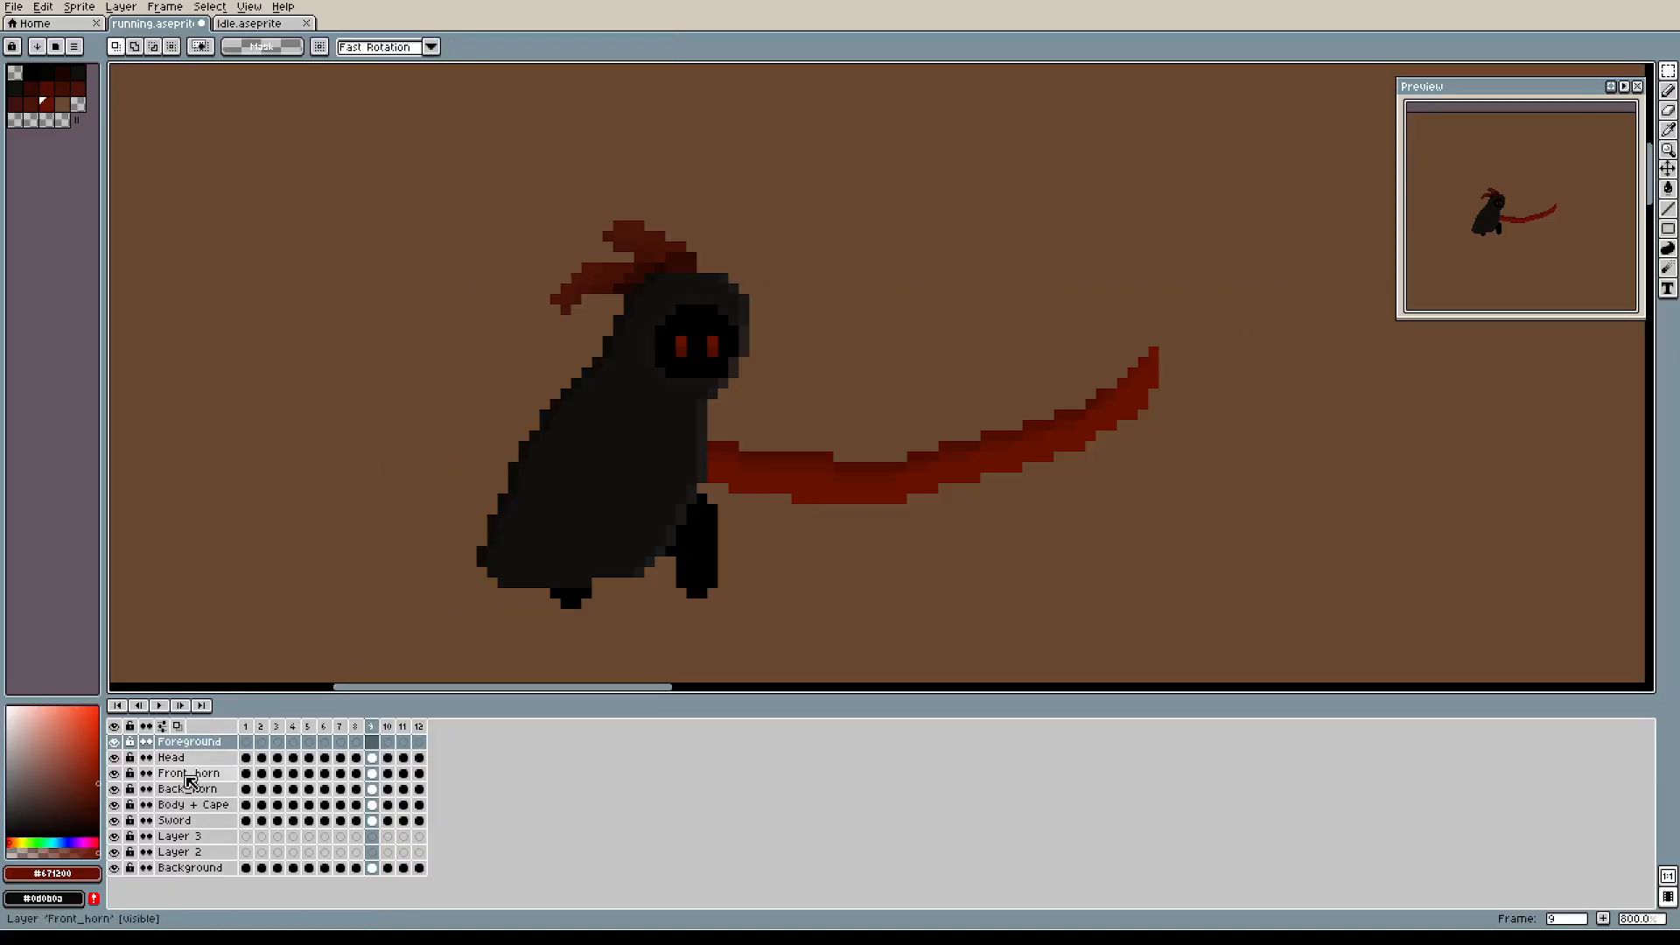
On the Sword layer of the new frame 9, move the sword about 5 pixels right and 2 pixels up.
{"action": "left_click", "coordinate": [188, 821]}
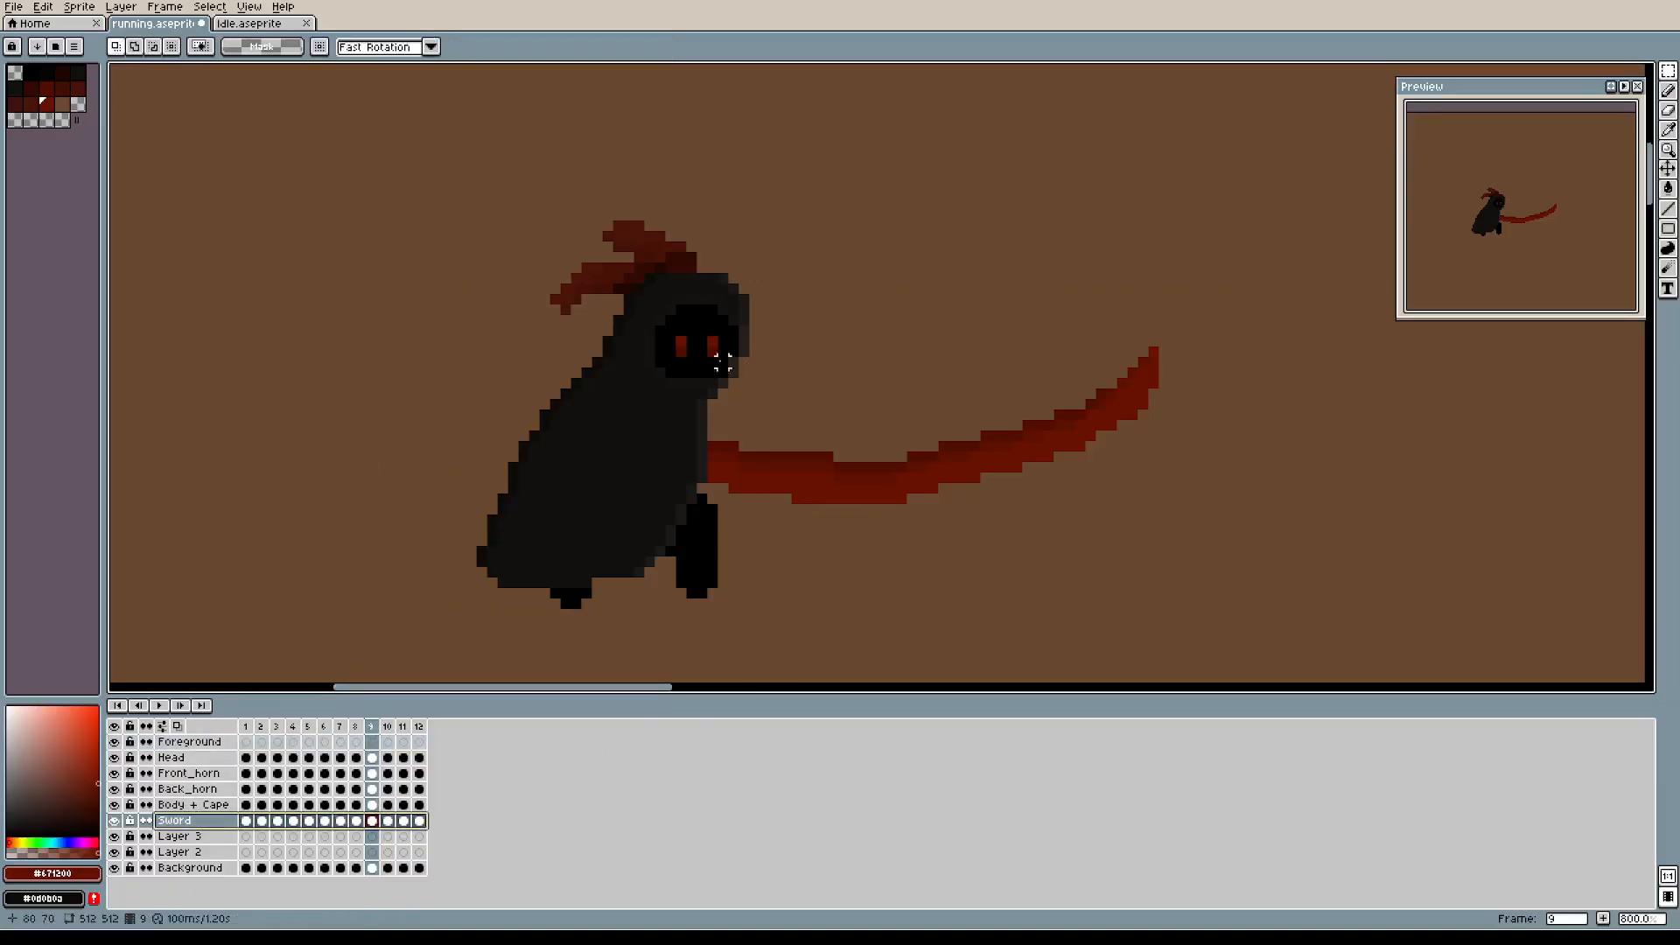
{"action": "left_click_drag", "start_coordinate": [463, 229], "coordinate": [1310, 581]}
{"action": "left_click_drag", "start_coordinate": [1004, 449], "coordinate": [1054, 435]}
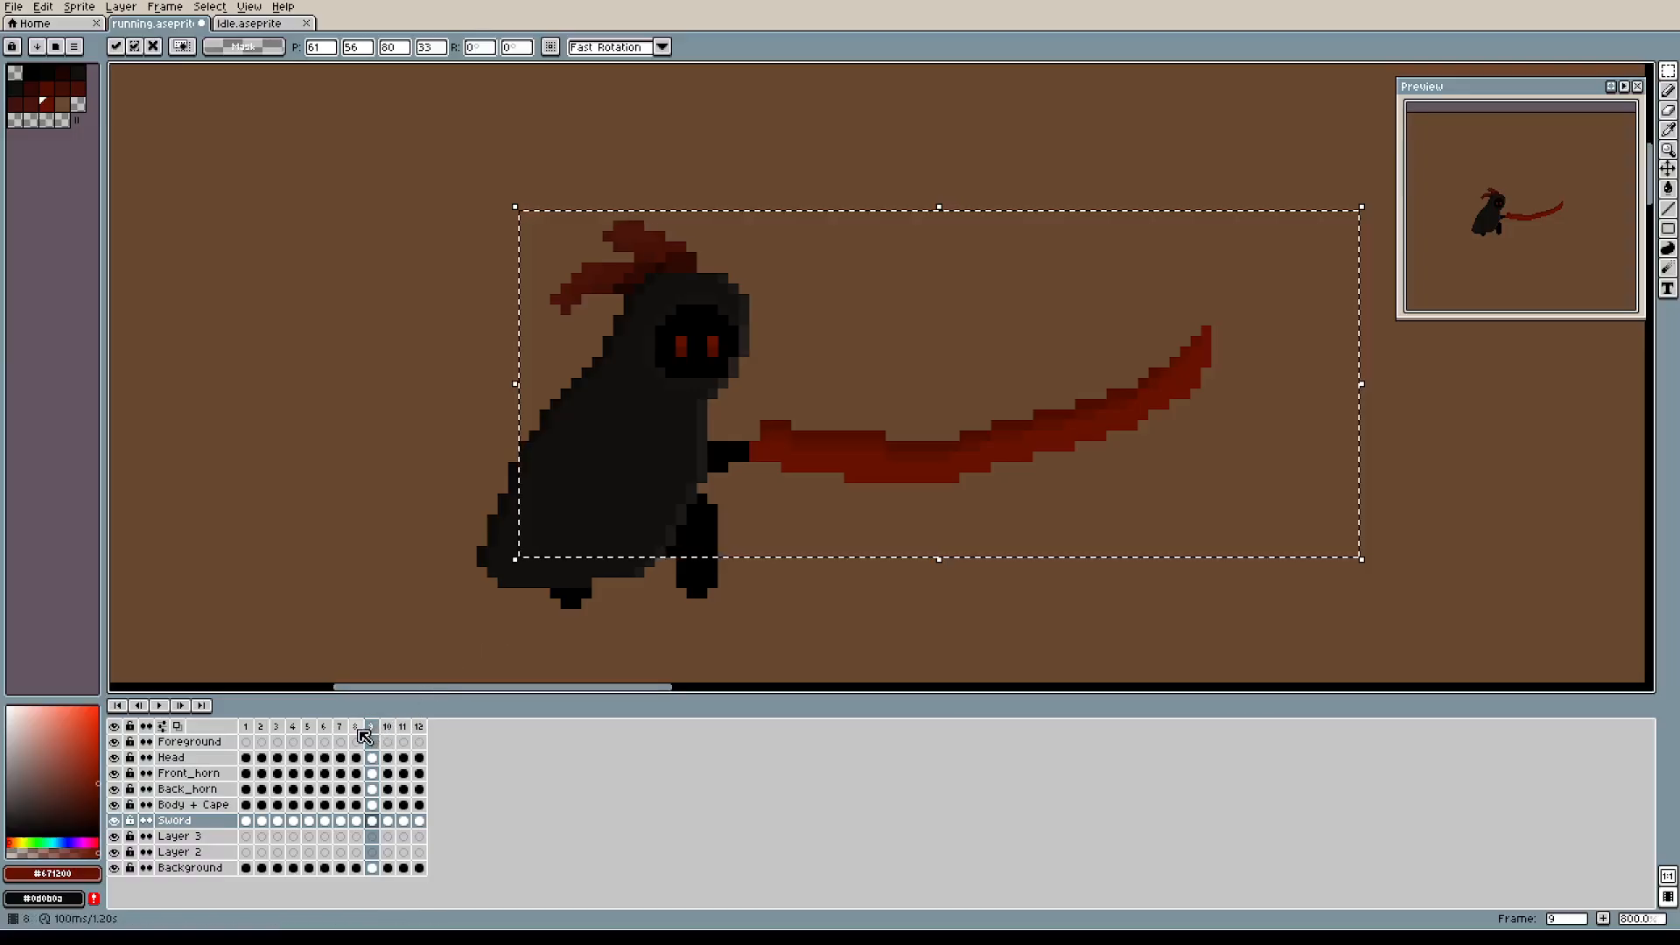
Try to move the sword in frame 8 about 6 pixels right and 1 pixel up, and undo the move.
{"action": "key", "text": "Left"}
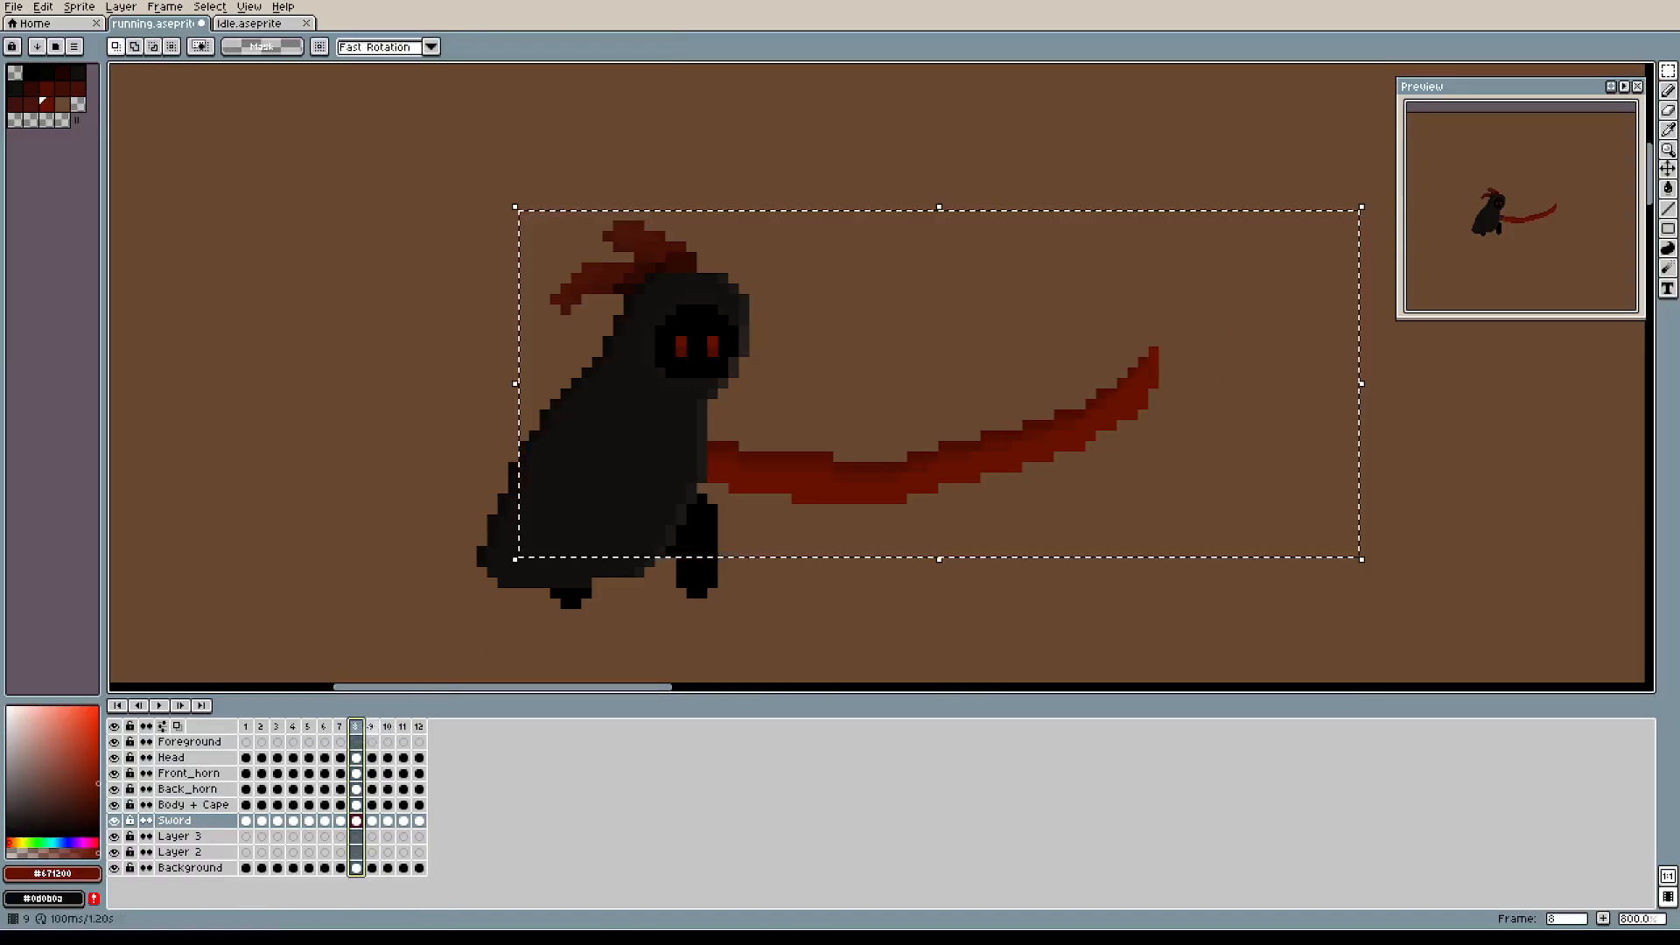
{"action": "key", "text": "Right"}
{"action": "key", "text": "Left"}
{"action": "key", "text": "Left"}
{"action": "key", "text": "Right"}
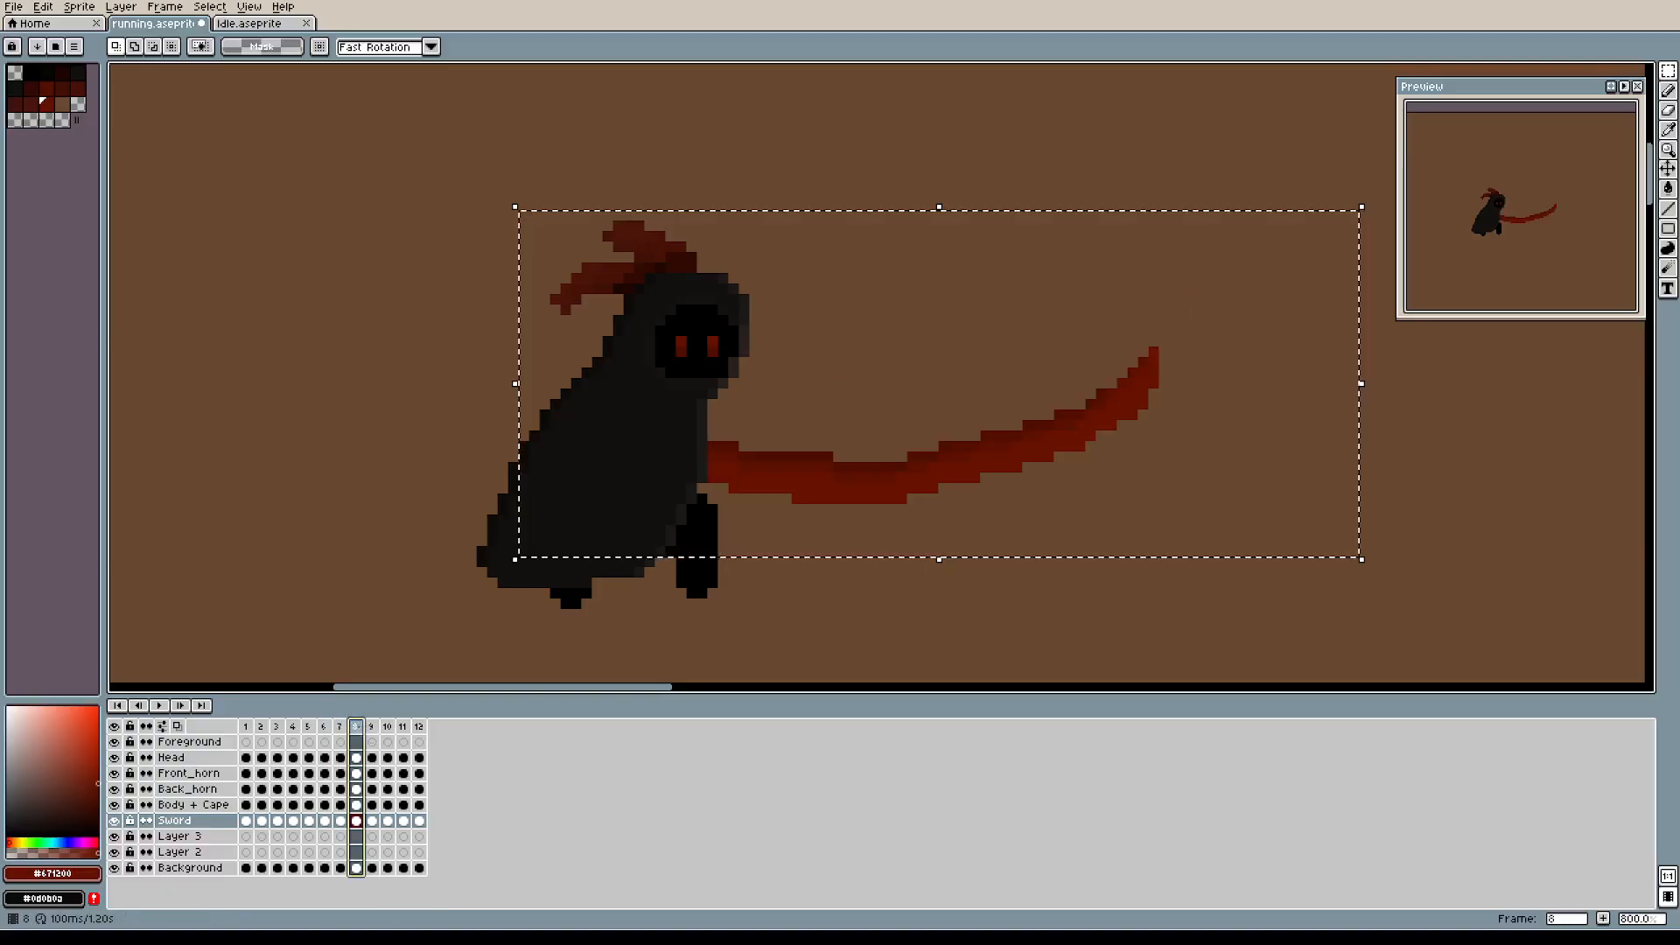
{"action": "left_click_drag", "start_coordinate": [786, 429], "coordinate": [845, 422]}
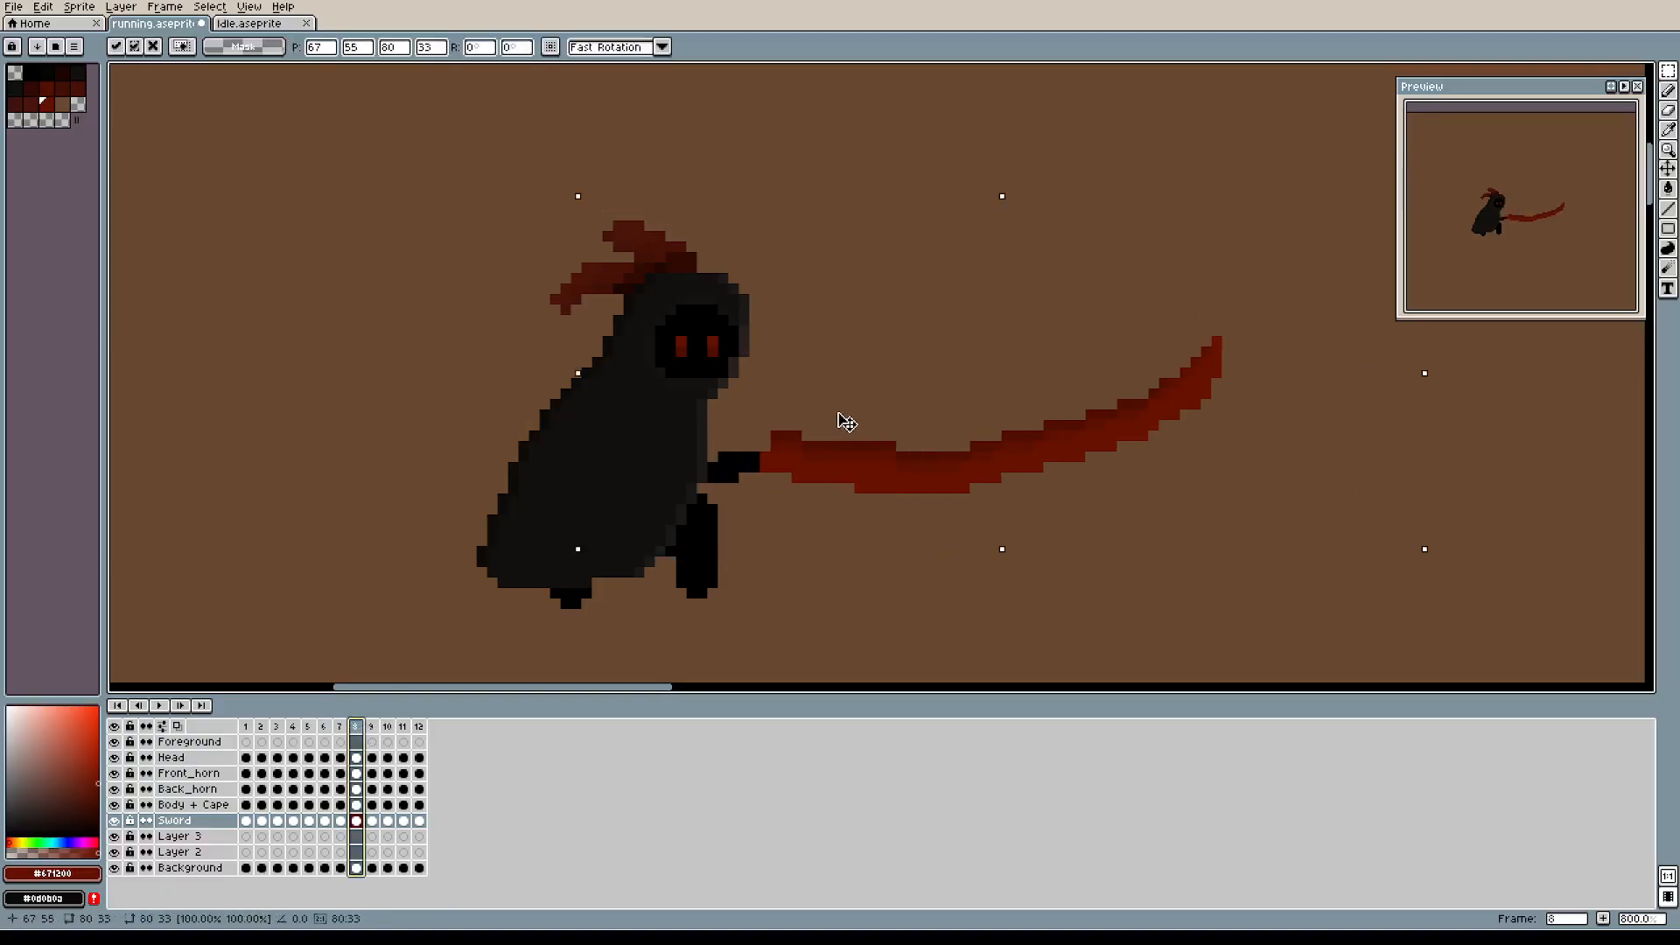
{"action": "key", "text": "Return"}
{"action": "key", "text": "Left"}
{"action": "key", "text": "Right"}
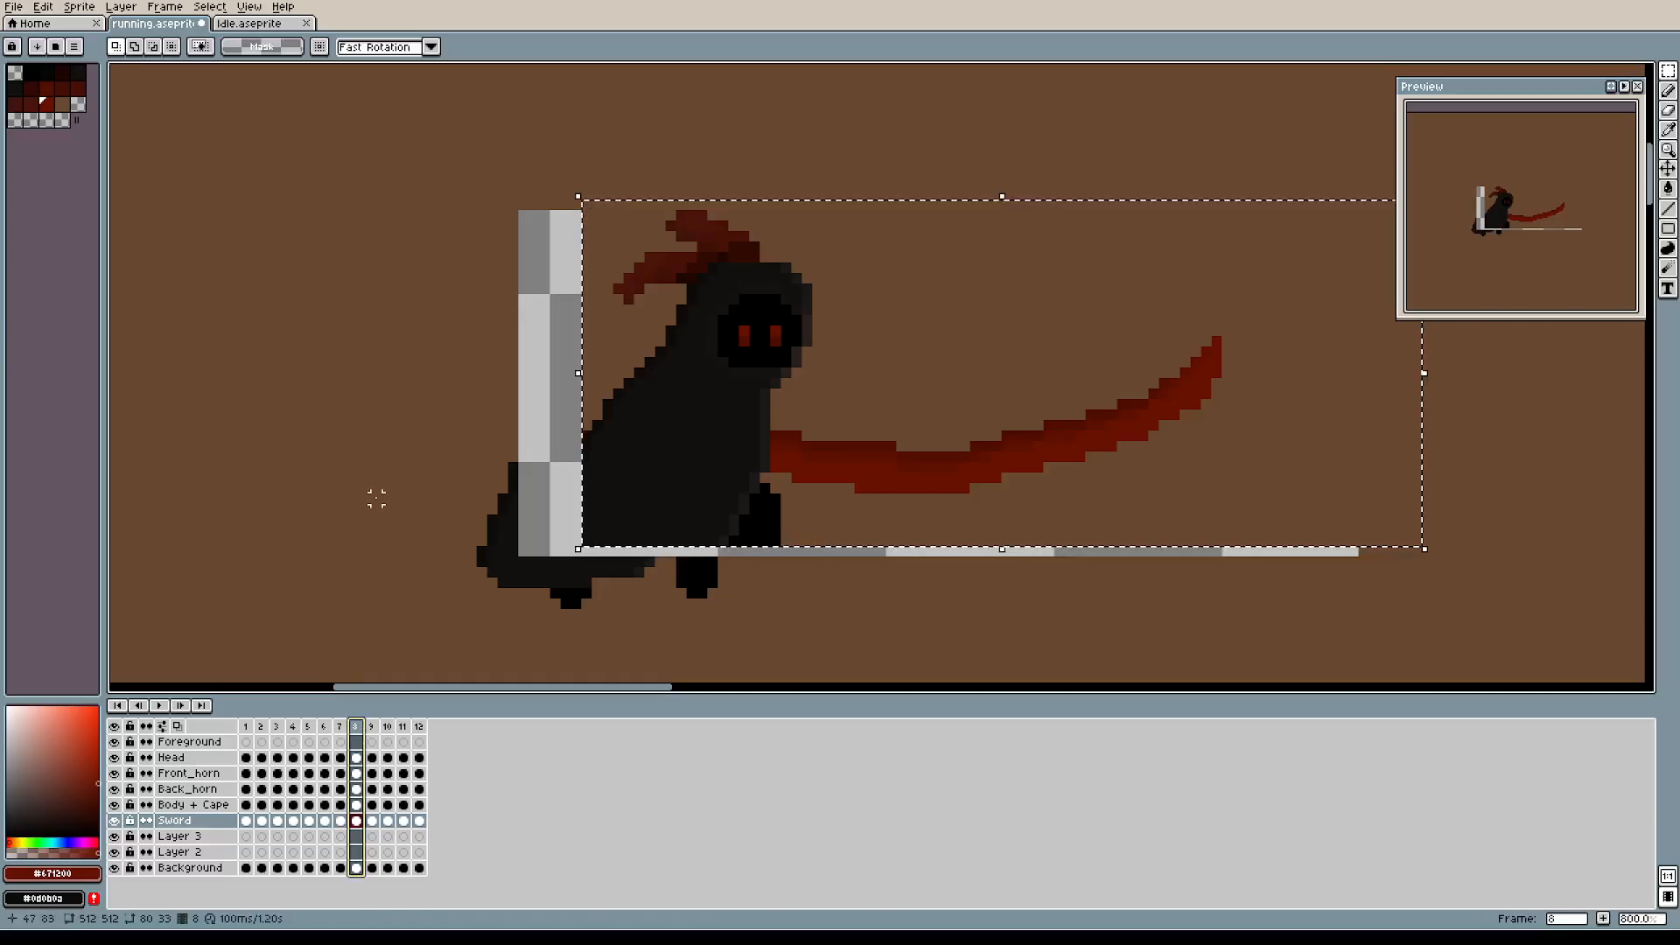
{"action": "key", "text": "ctrl+z"}
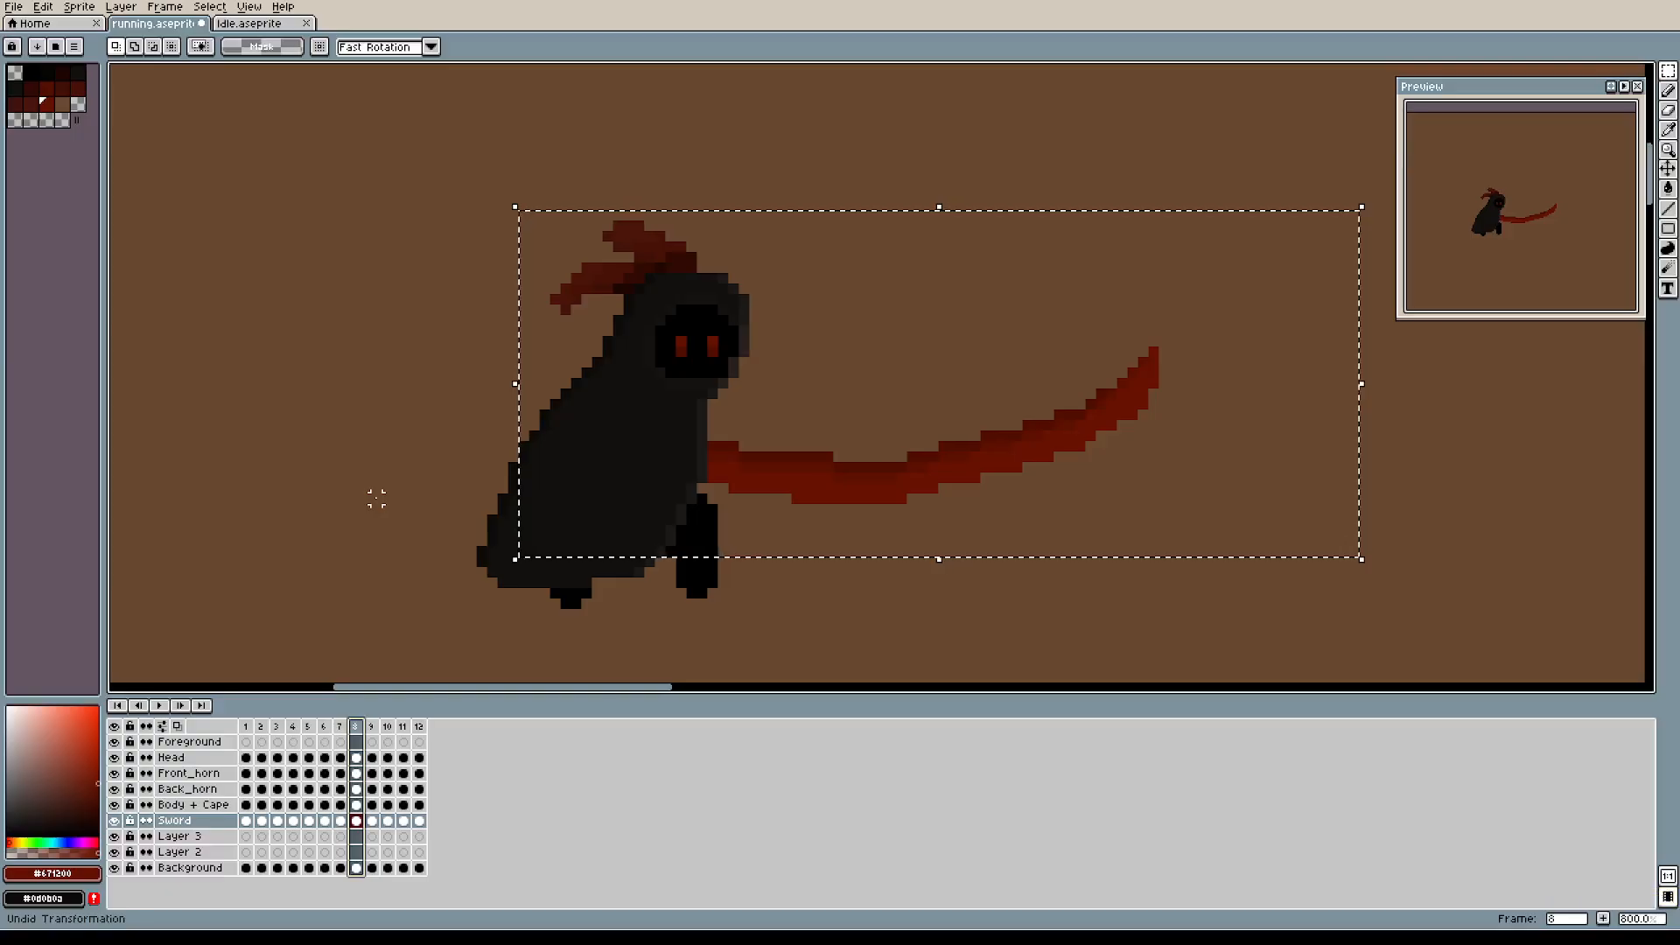
Try a frame 8 sword position about 6 pixels right and 2 pixels up against frame 7, and undo it.
{"action": "left_click_drag", "start_coordinate": [708, 443], "coordinate": [756, 442]}
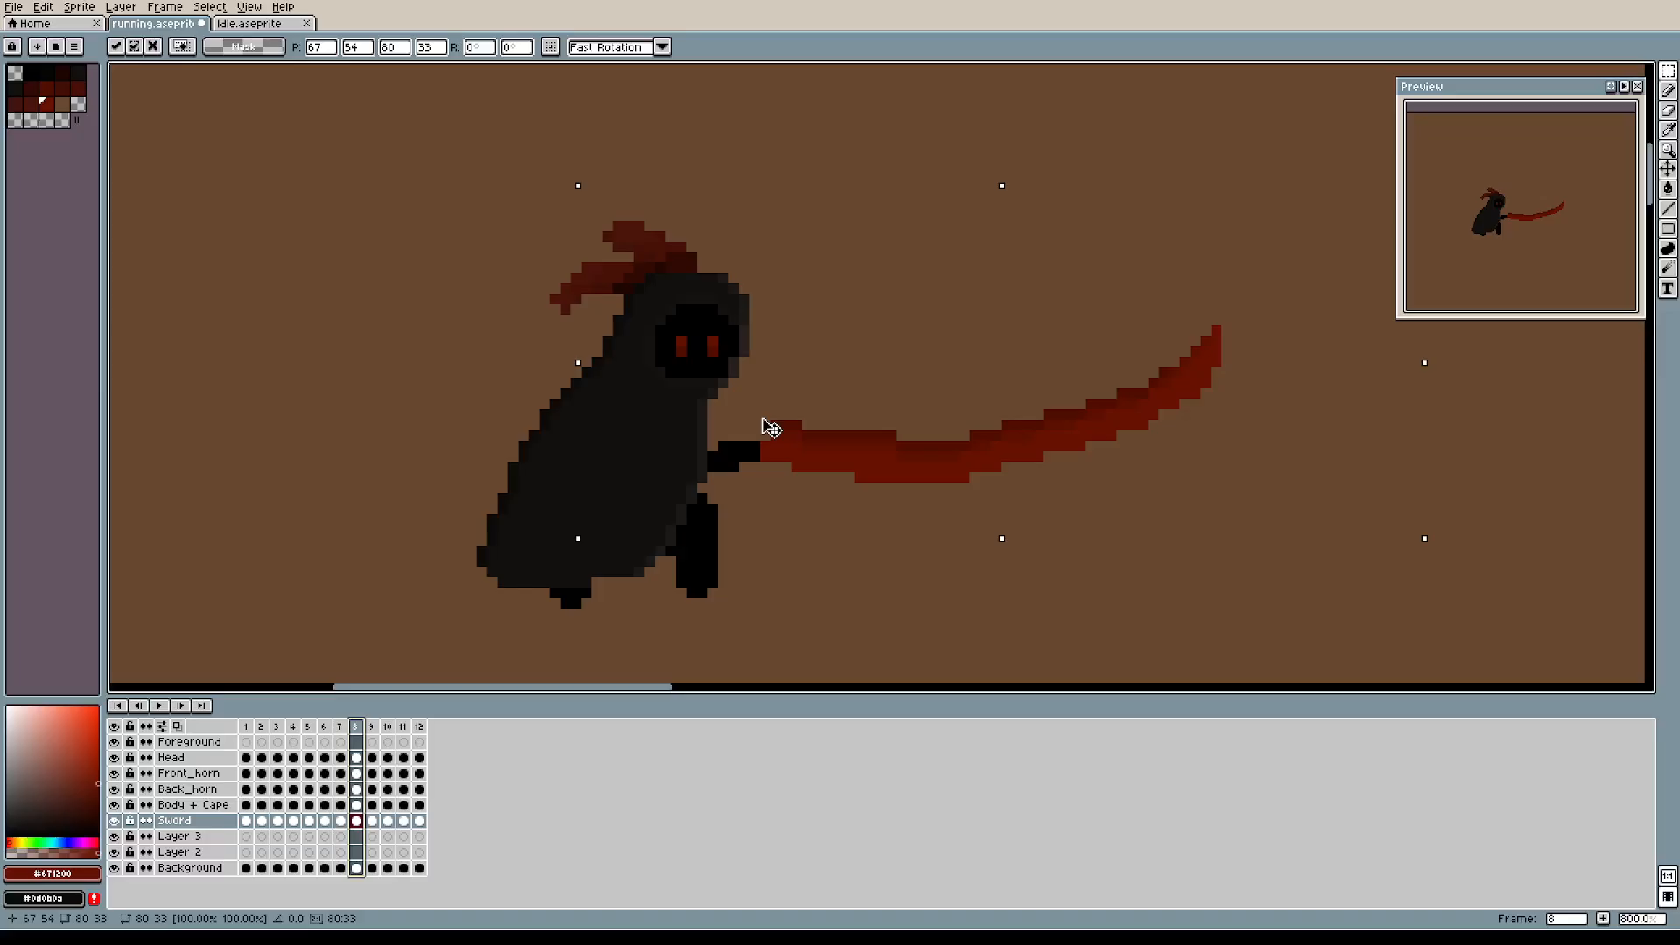
{"action": "left_click", "coordinate": [340, 727]}
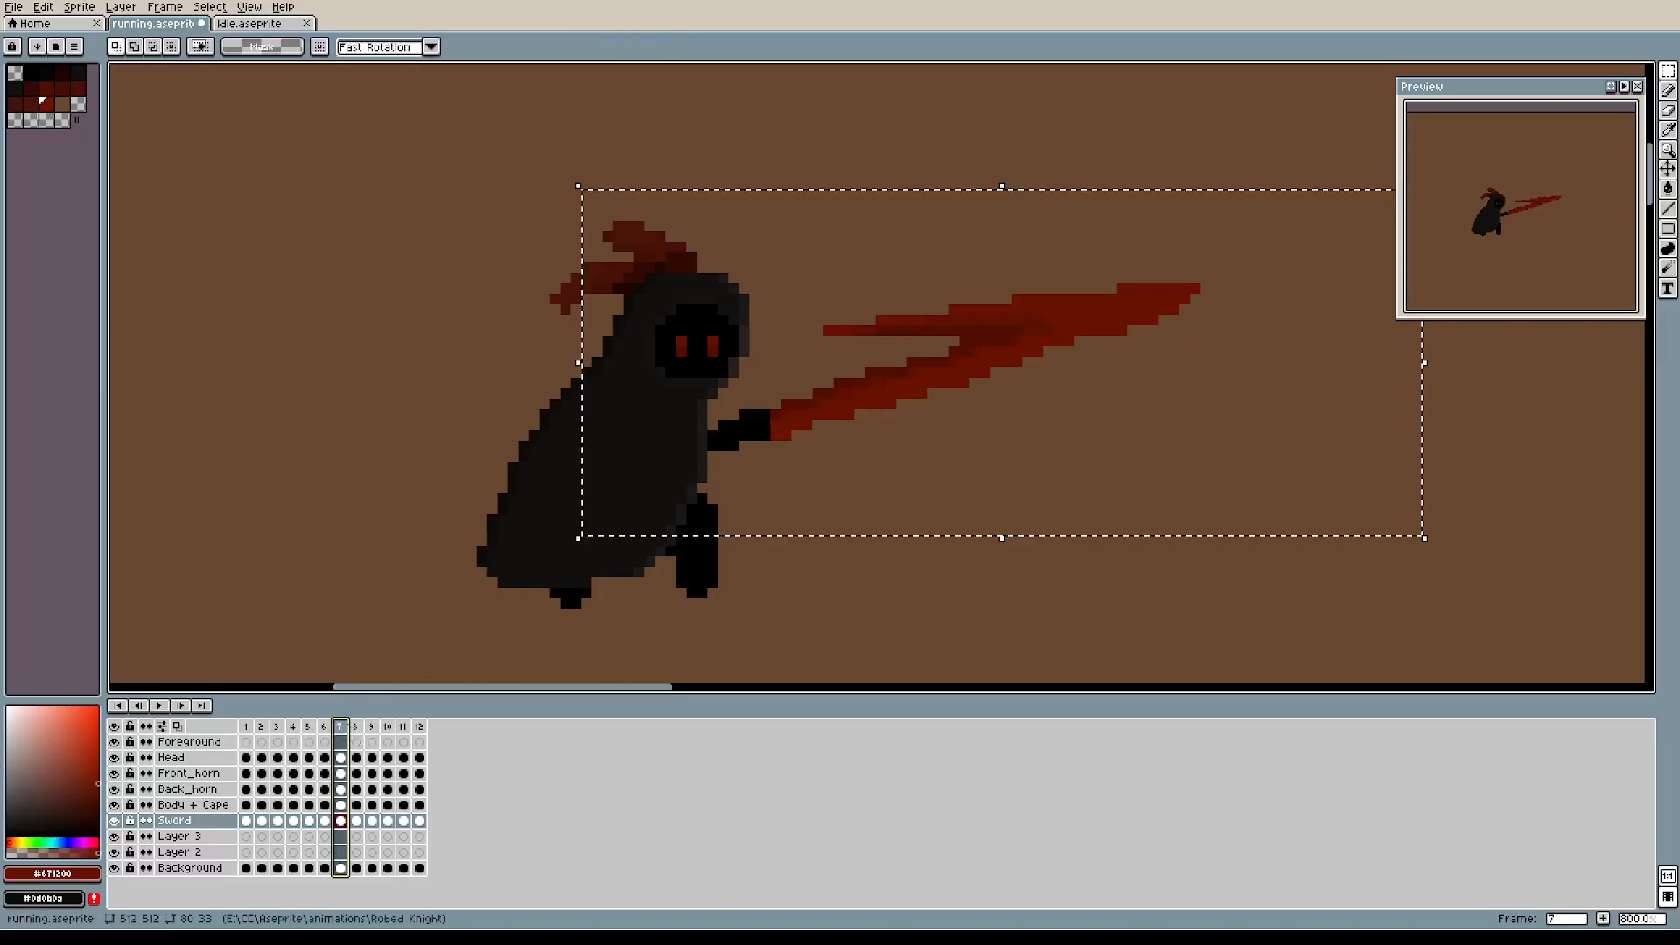
{"action": "left_click", "coordinate": [355, 727]}
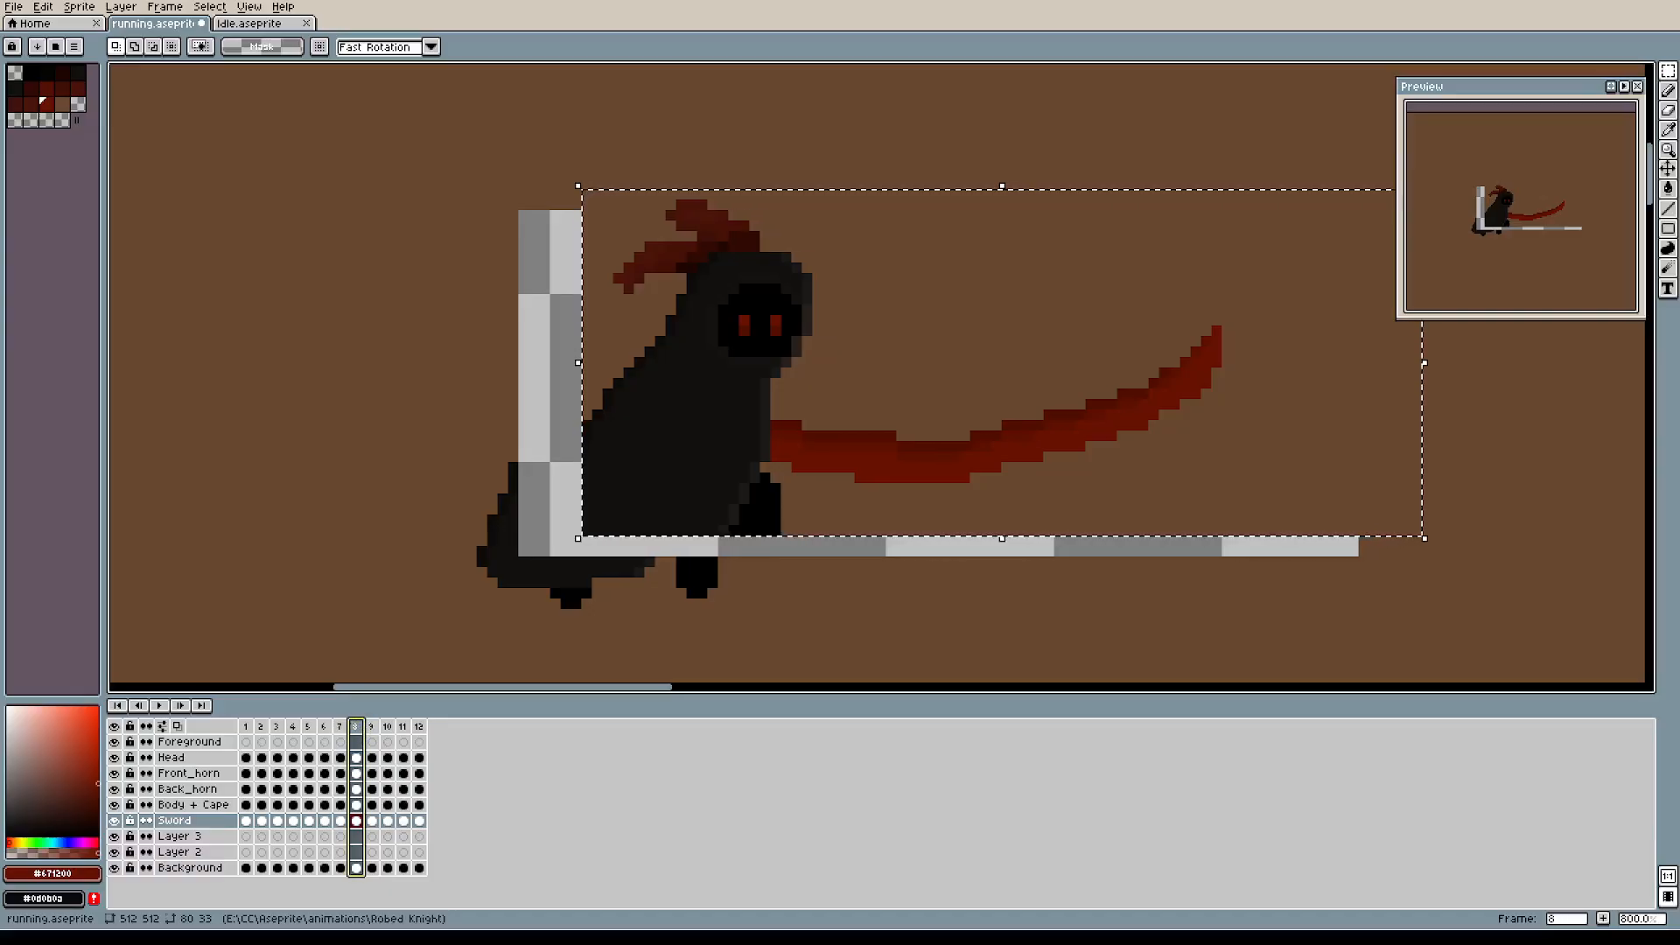
{"action": "key", "text": "ctrl+z"}
Try shifting the frame 8 sword about 5 pixels right and 2 pixels up, and undo the shift.
{"action": "key", "text": "Left"}
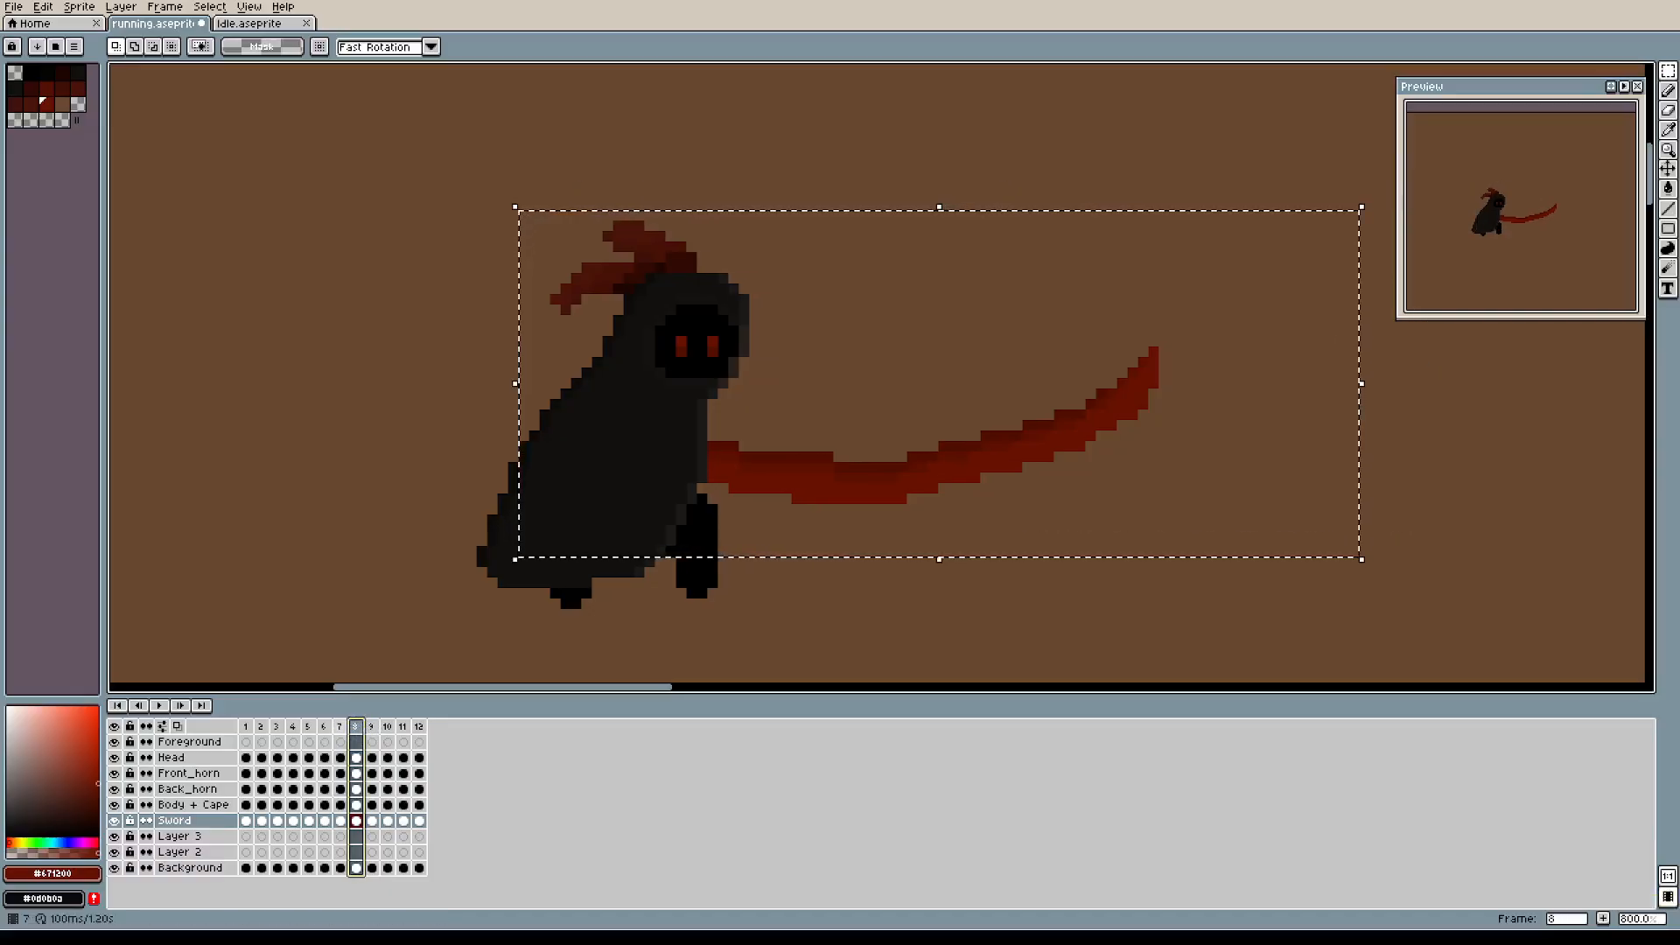
{"action": "key", "text": "Right"}
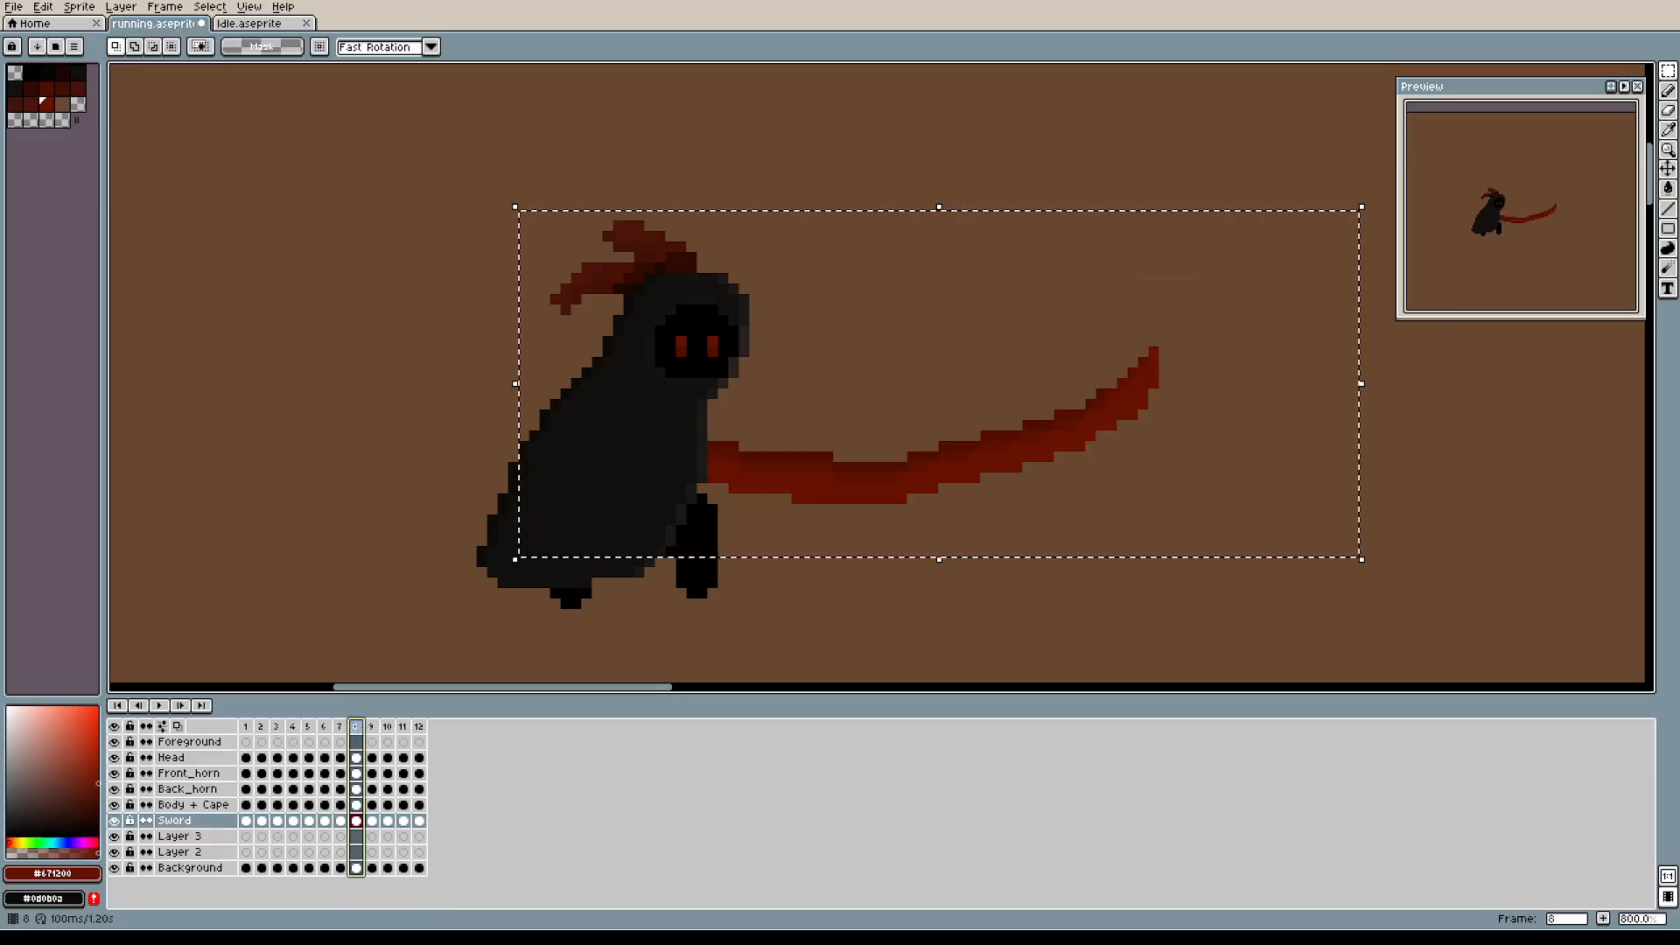
{"action": "left_click_drag", "start_coordinate": [700, 465], "coordinate": [760, 444]}
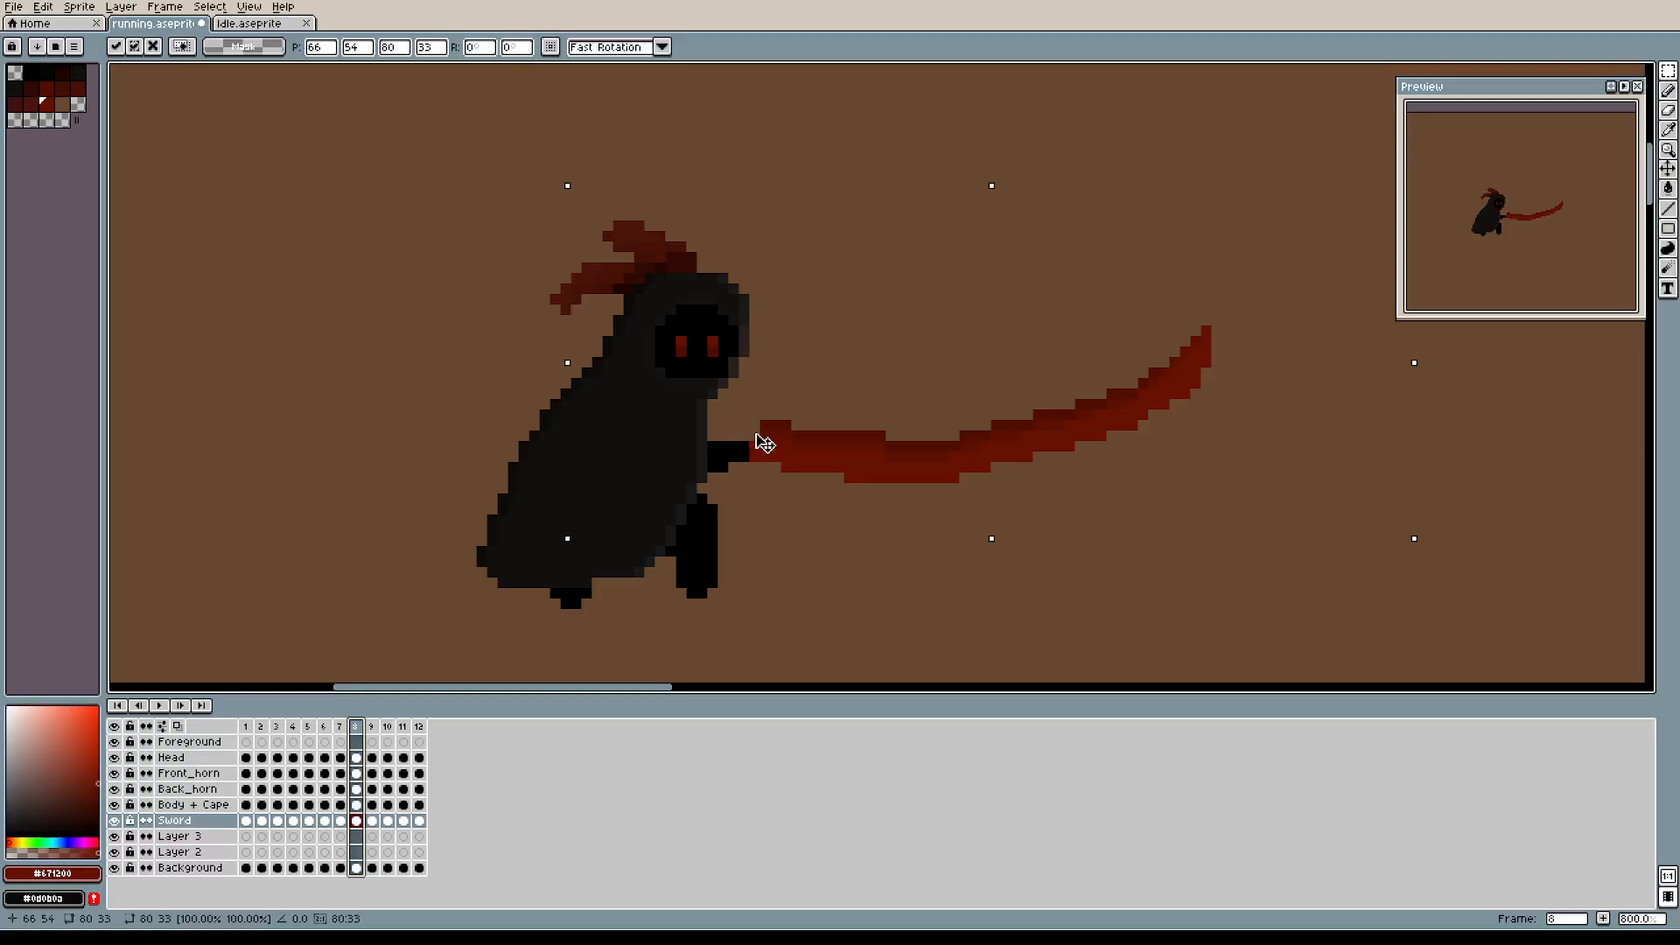
{"action": "left_click", "coordinate": [340, 727]}
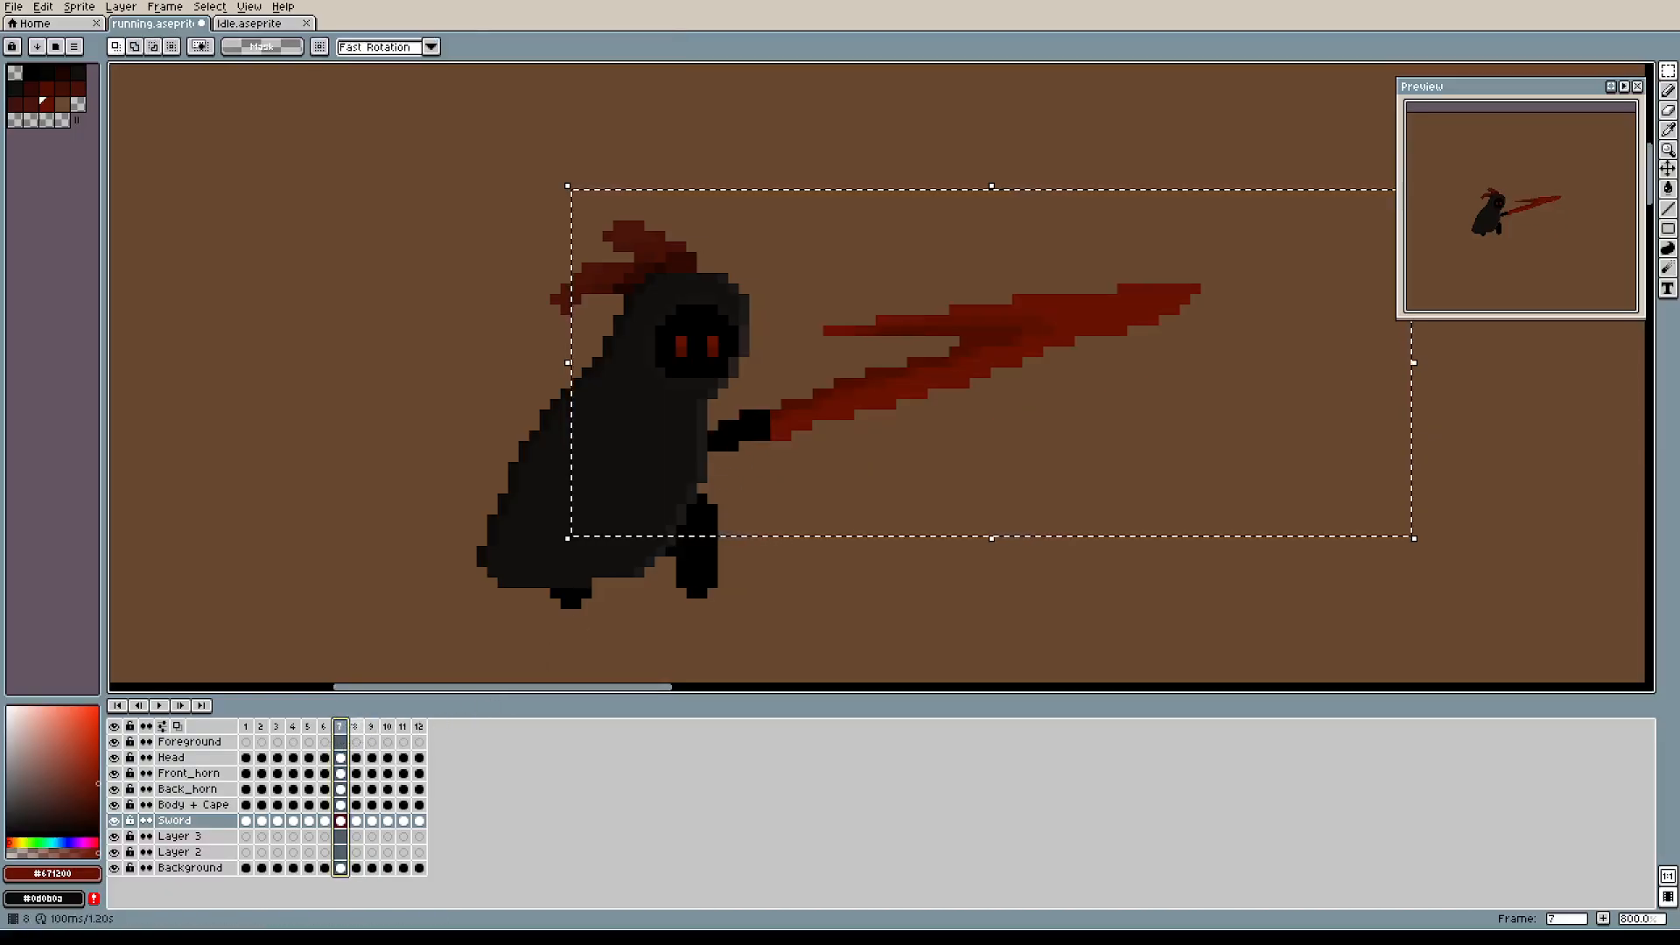
{"action": "left_click", "coordinate": [356, 727]}
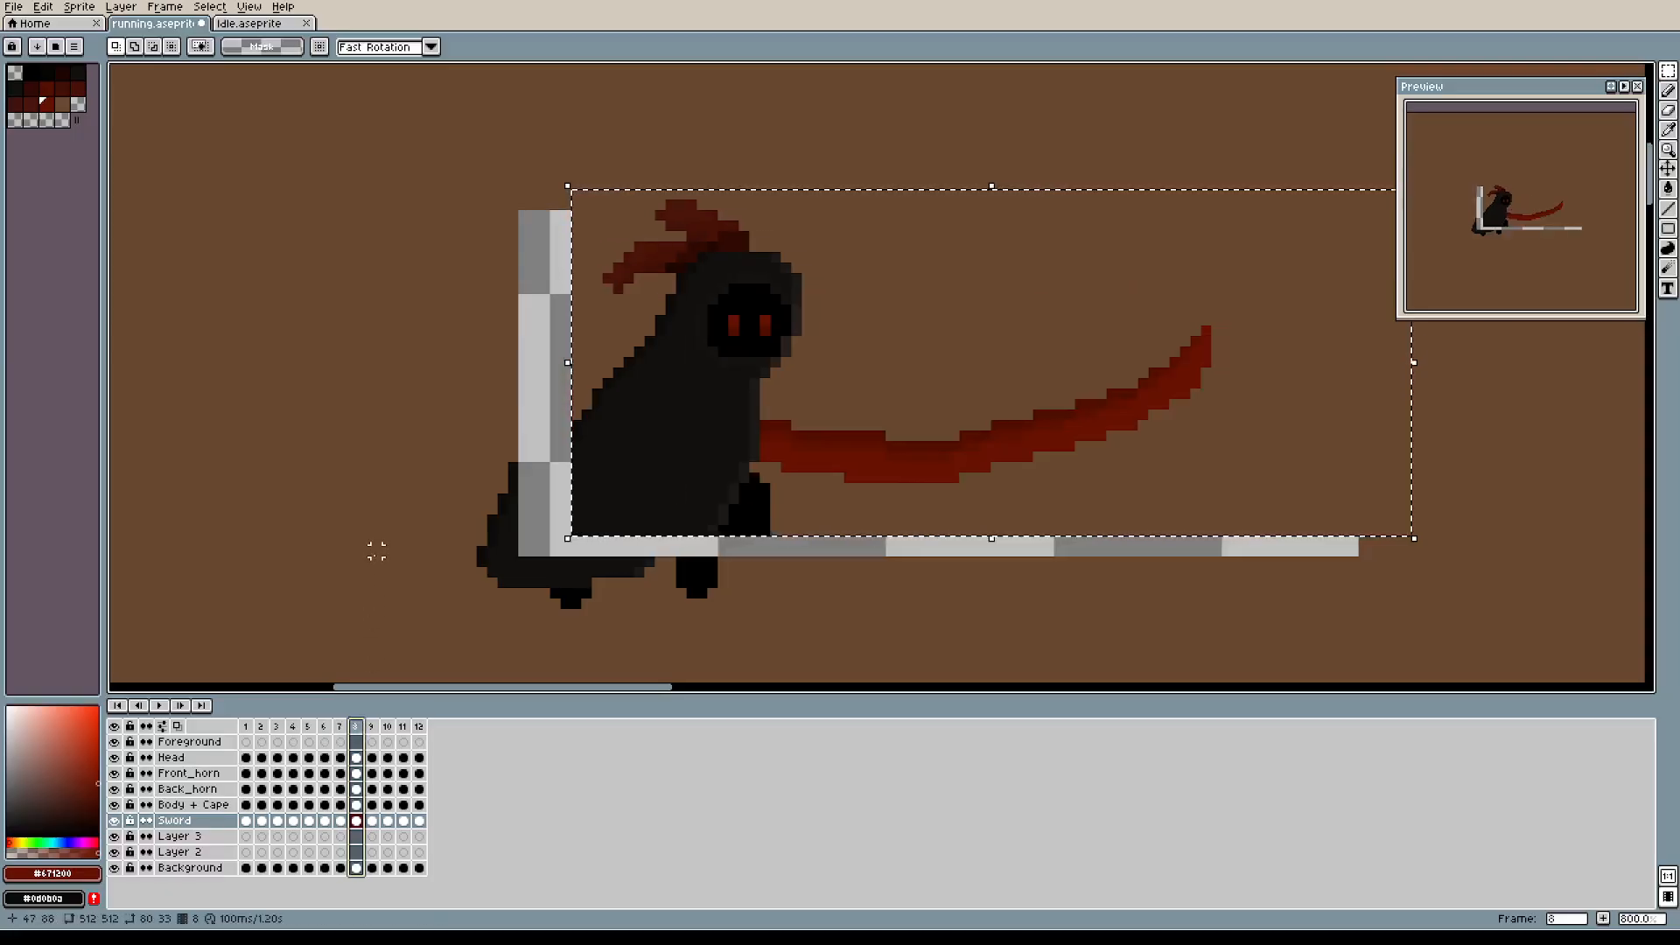
{"action": "key", "text": "ctrl+z"}
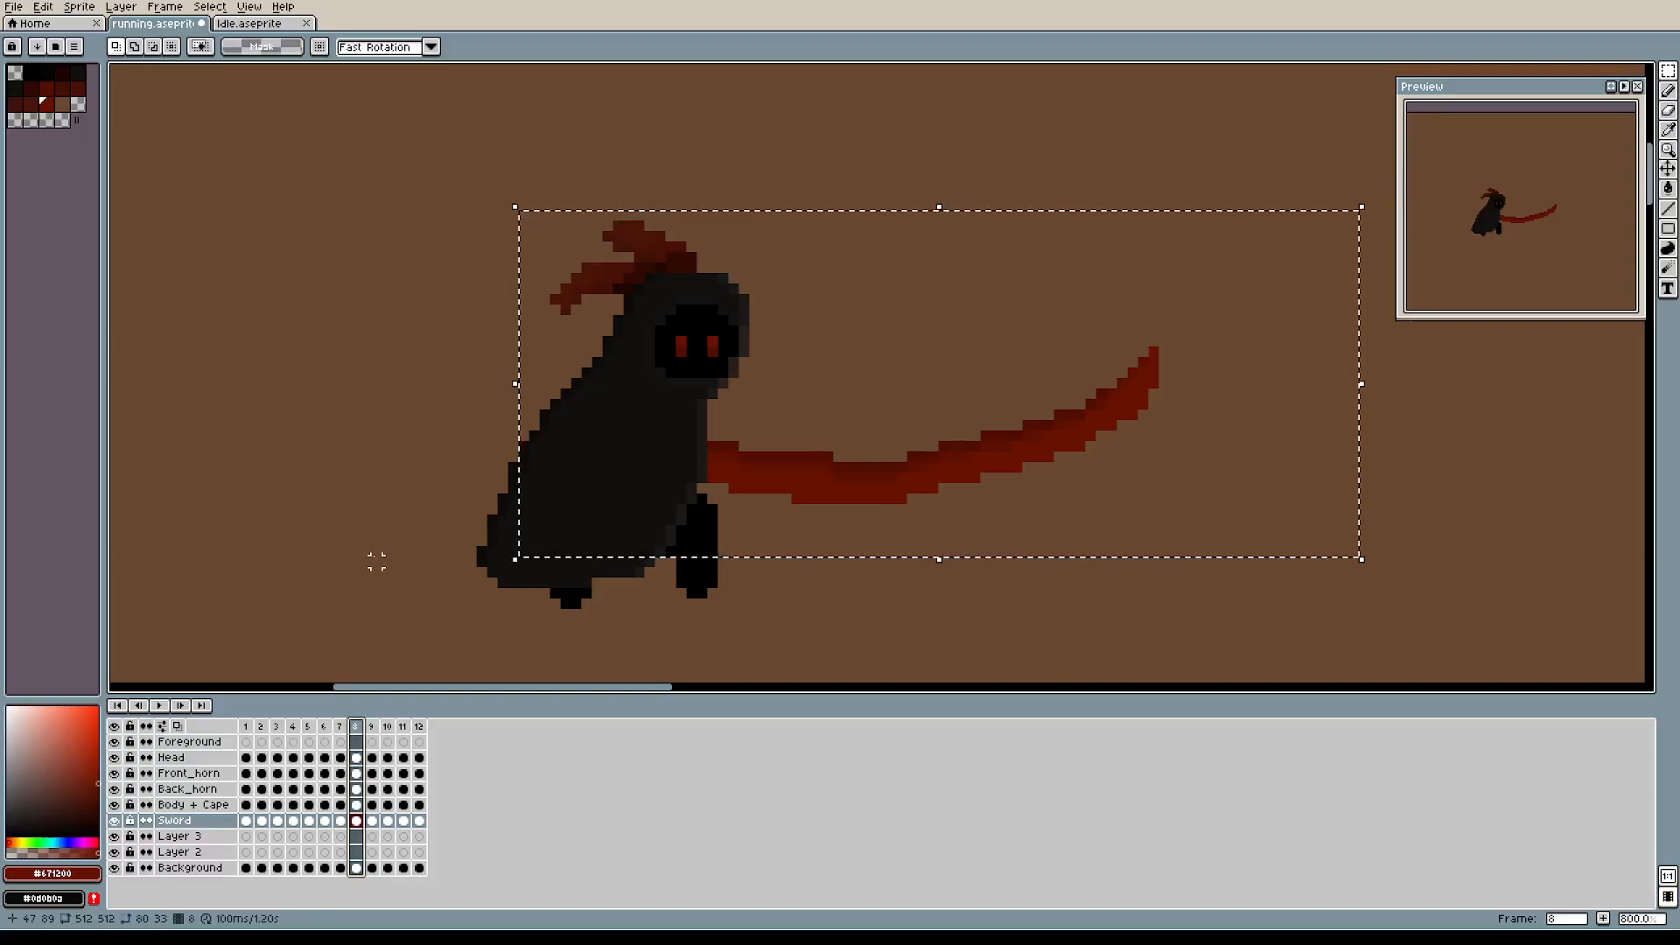
Clear the old selection, reselect the sword in frame 8, move it about 5 pixels right and 3 pixels up, and deselect.
{"action": "left_click", "coordinate": [341, 728]}
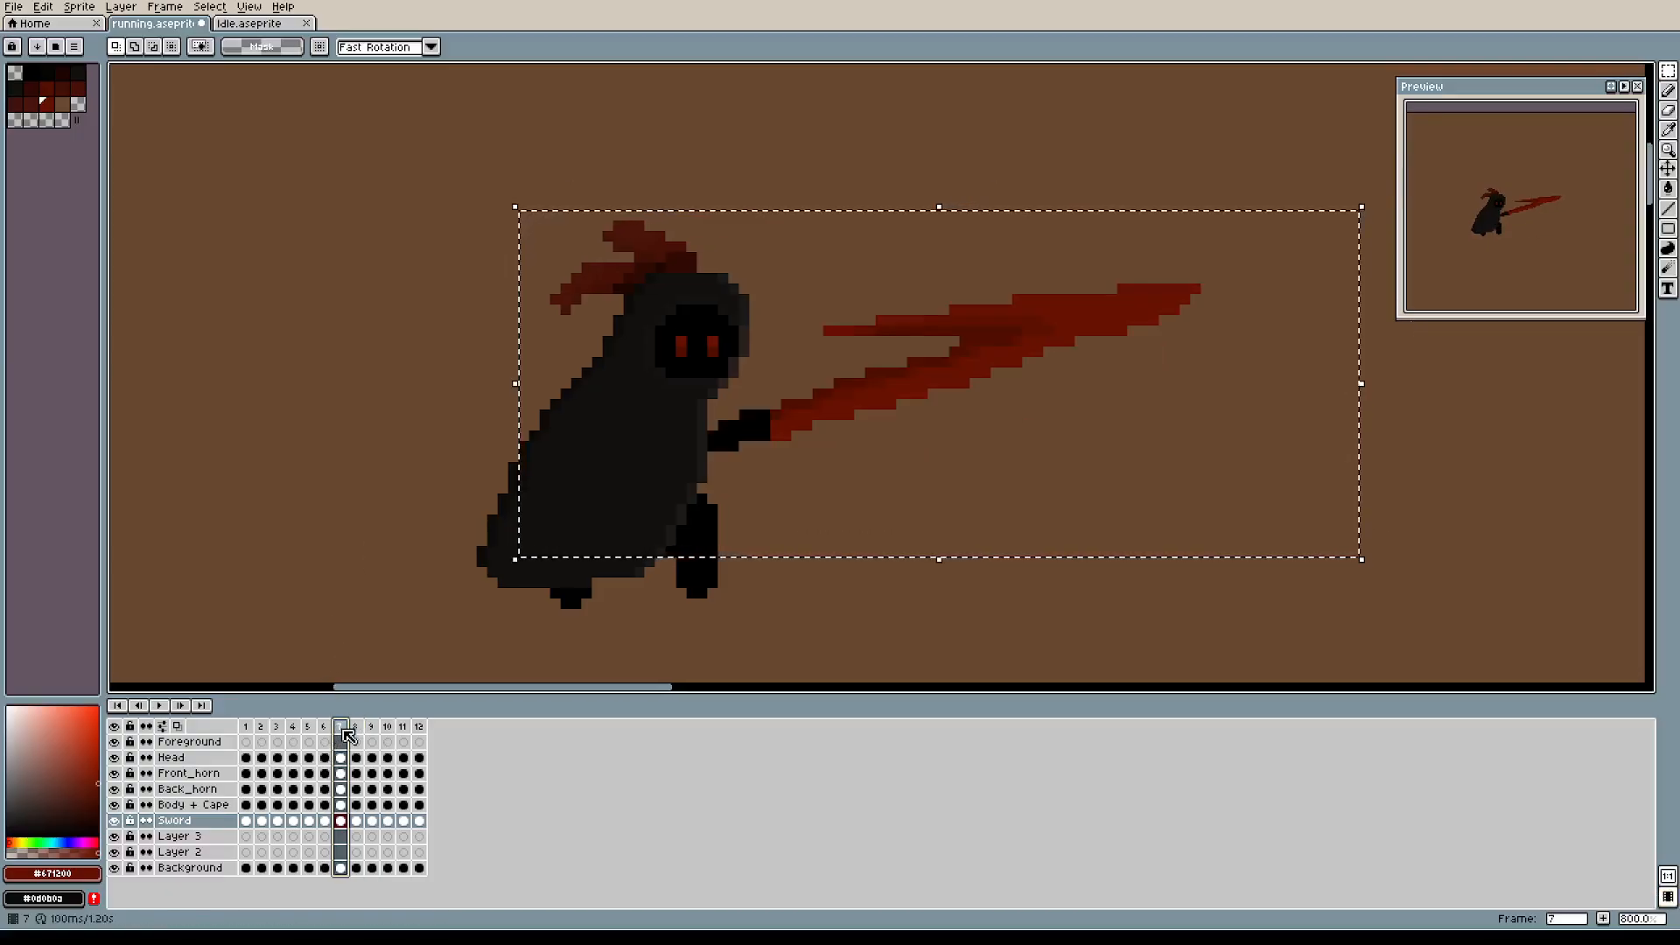
{"action": "left_click", "coordinate": [385, 592]}
{"action": "left_click", "coordinate": [356, 728]}
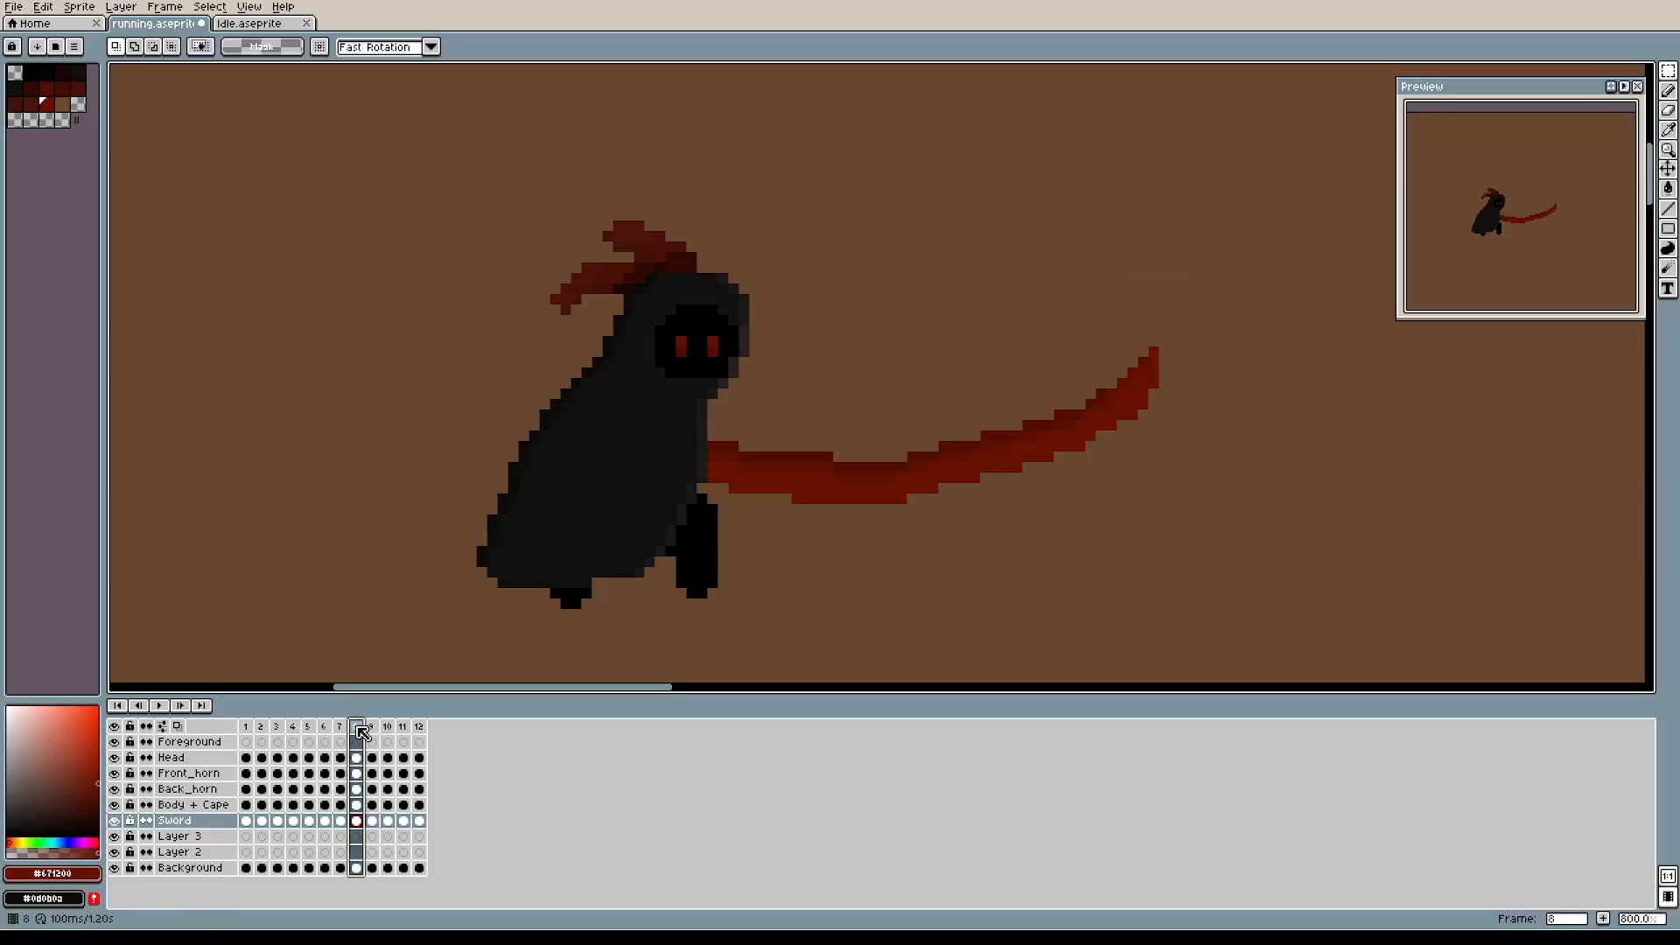
{"action": "left_click", "coordinate": [340, 728]}
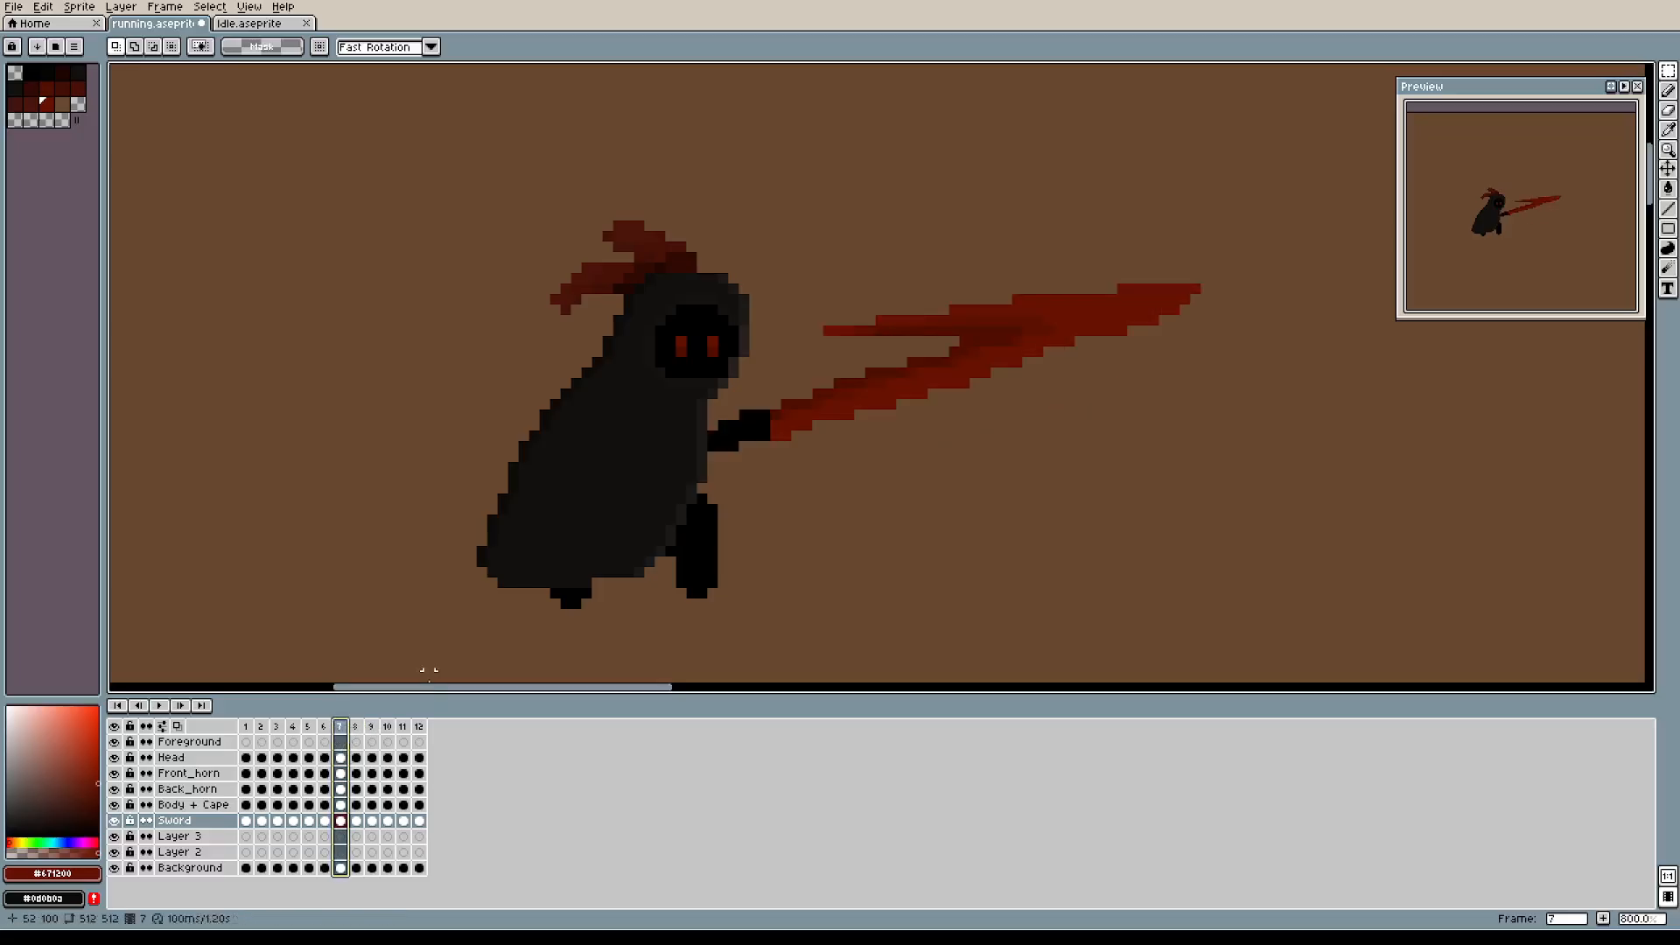
{"action": "left_click", "coordinate": [357, 727]}
{"action": "left_click_drag", "start_coordinate": [382, 231], "coordinate": [1245, 548]}
{"action": "left_click_drag", "start_coordinate": [953, 450], "coordinate": [1006, 423]}
{"action": "key", "text": "ctrl+d"}
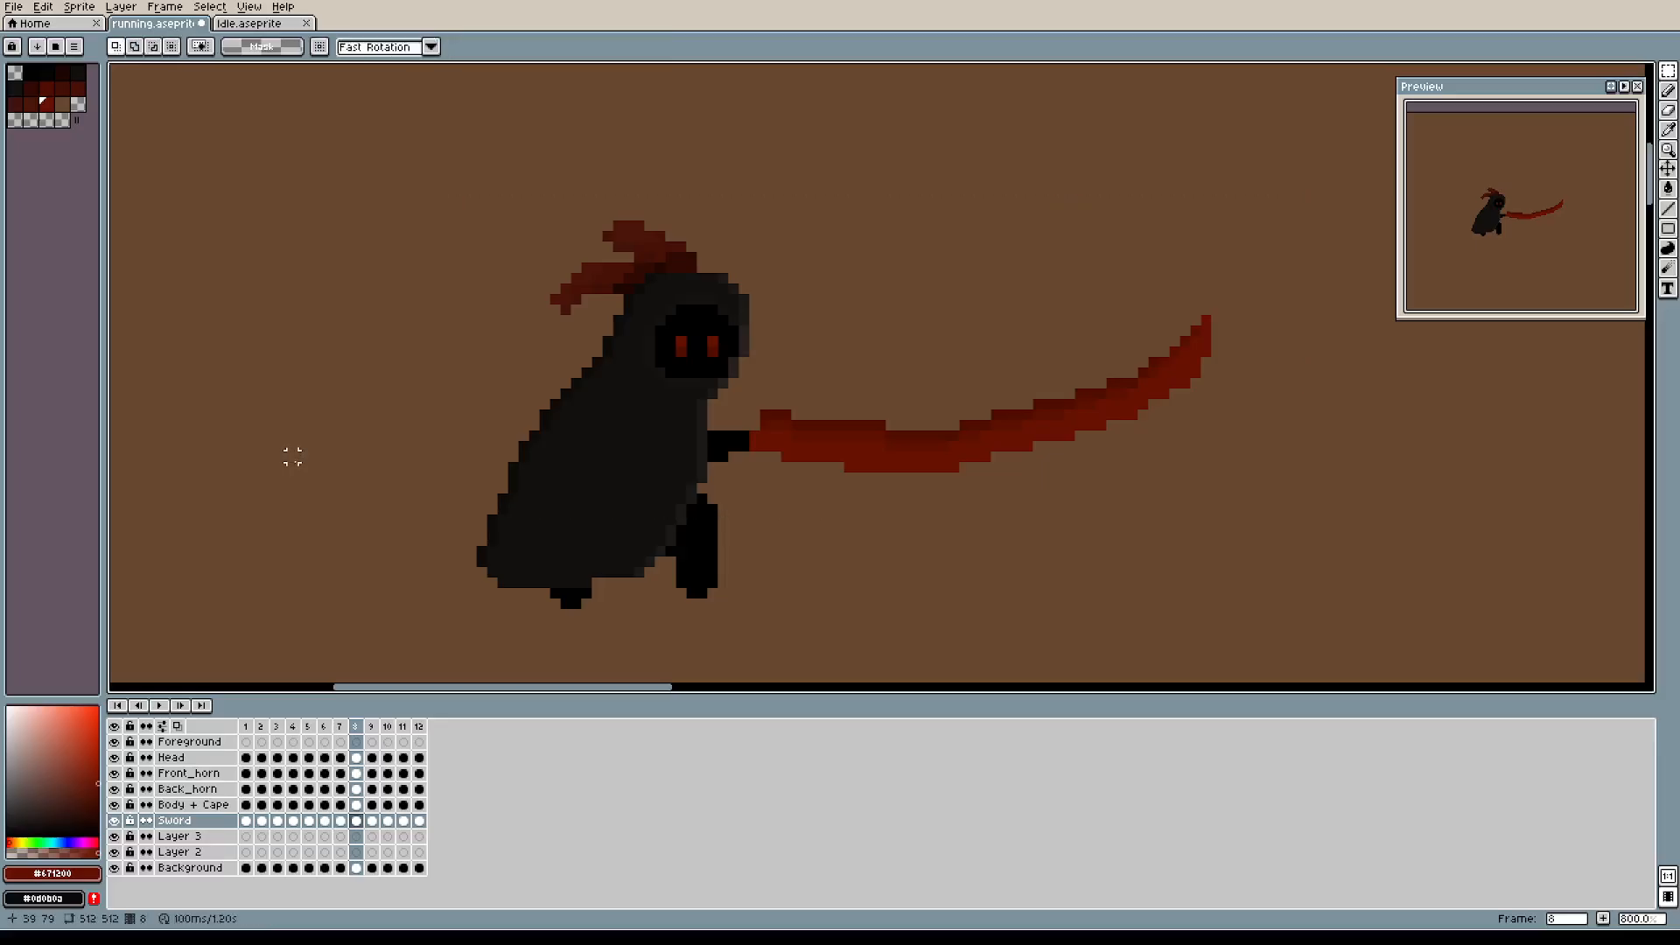
Step back and forth through frames 6 to 9 to examine how the repositioned sword in frame 8 reads.
{"action": "left_click", "coordinate": [341, 727]}
{"action": "left_click", "coordinate": [354, 727]}
{"action": "left_click", "coordinate": [345, 730]}
{"action": "left_click", "coordinate": [355, 728]}
{"action": "scroll", "coordinate": [1019, 442], "scroll_direction": "up", "scroll_amount": 2}
{"action": "scroll", "coordinate": [1028, 444], "scroll_direction": "down", "scroll_amount": 1}
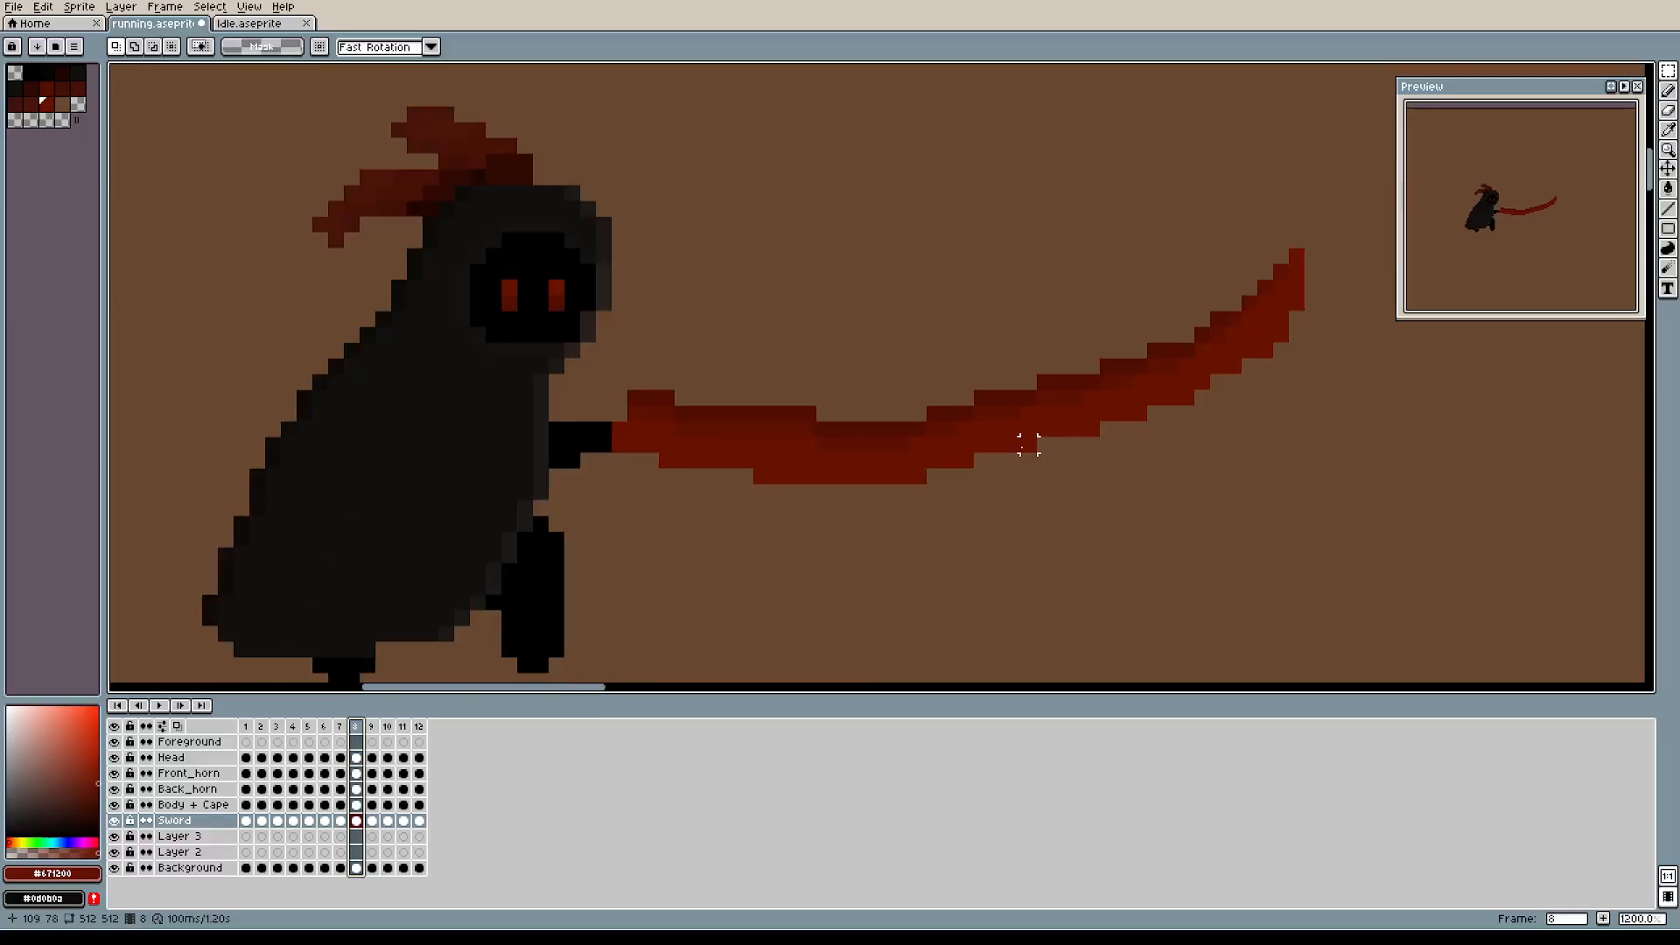
{"action": "left_click", "coordinate": [339, 728]}
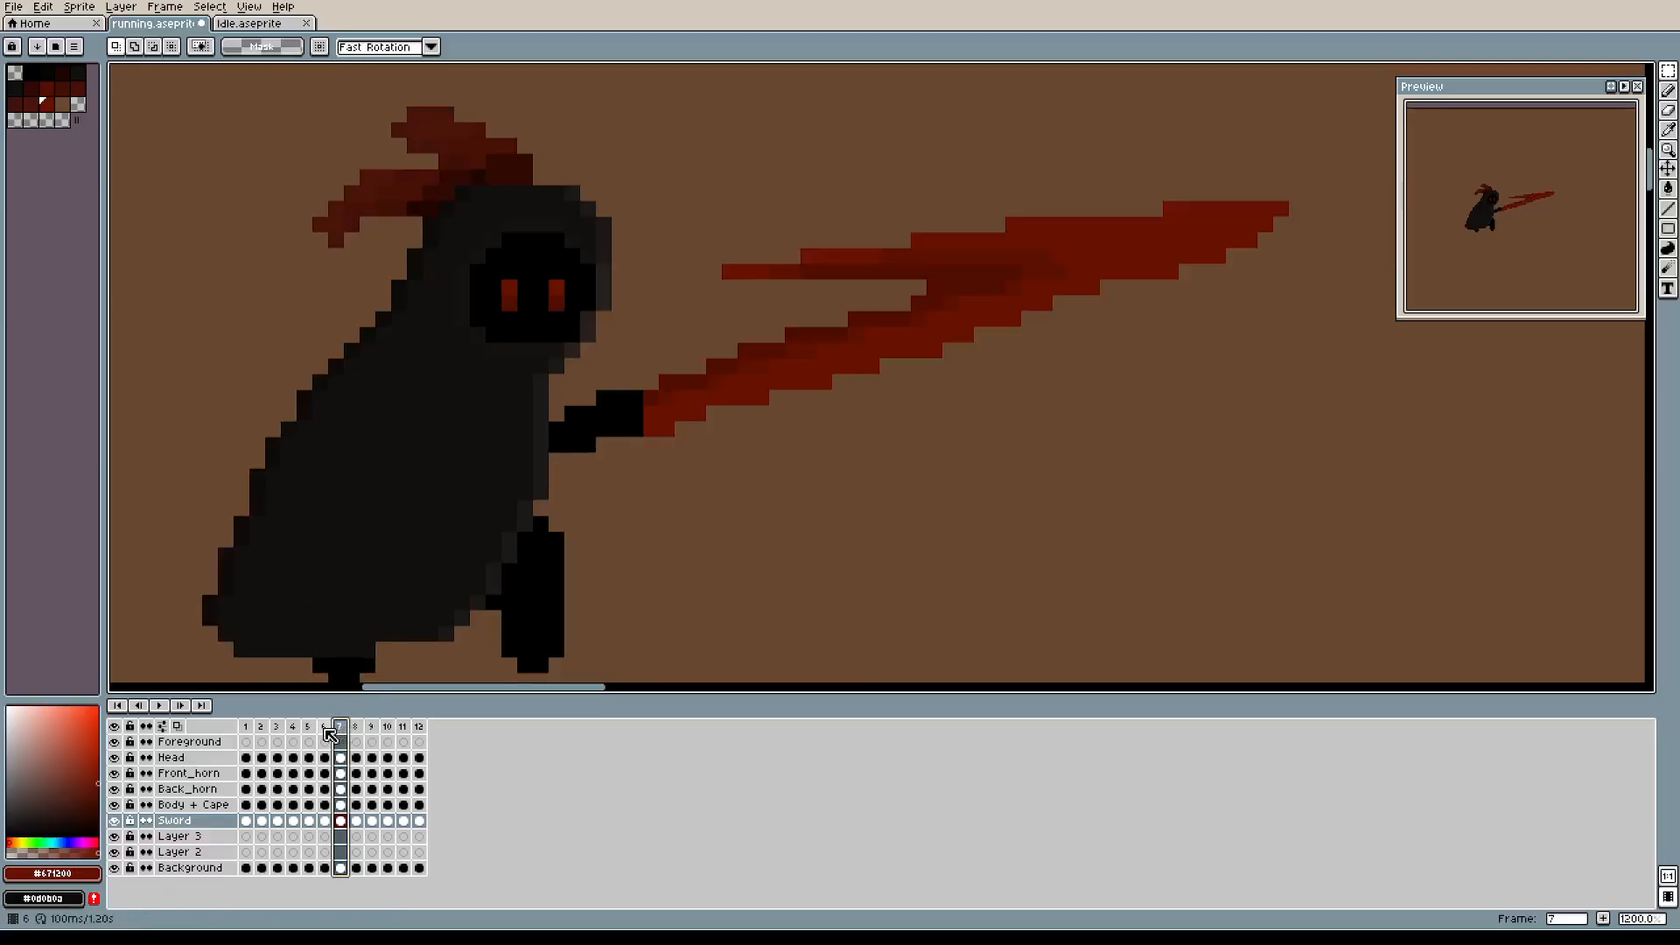
{"action": "left_click", "coordinate": [323, 730]}
{"action": "left_click", "coordinate": [339, 740]}
{"action": "left_click", "coordinate": [356, 739]}
{"action": "left_click_drag", "start_coordinate": [761, 333], "coordinate": [814, 381]}
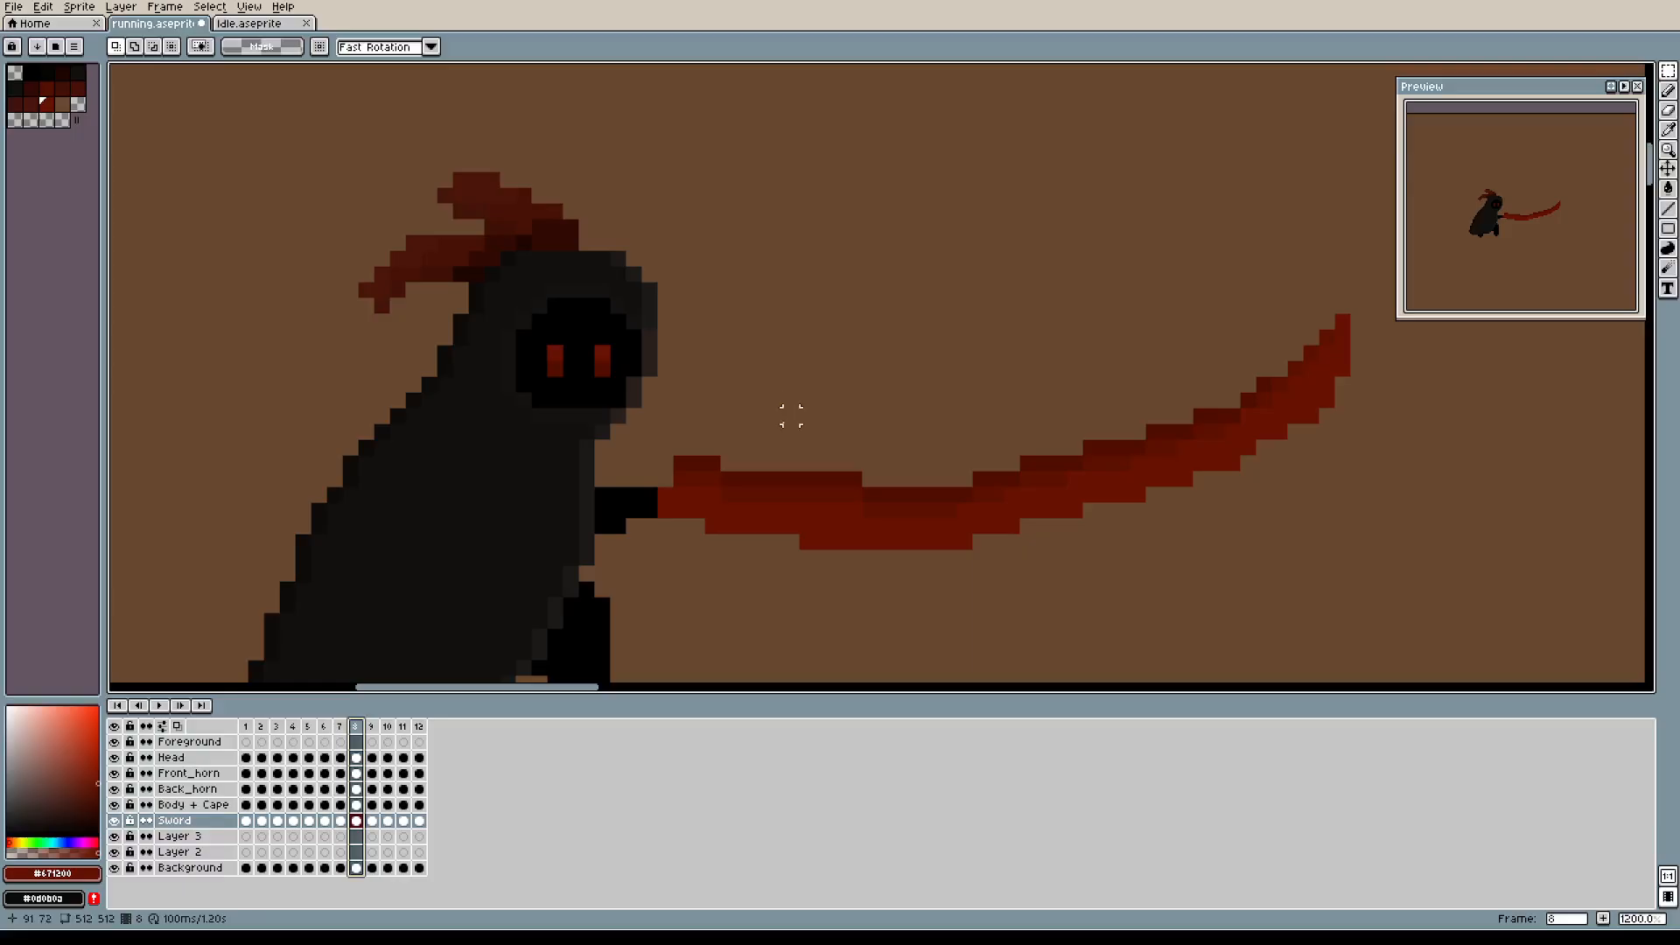
{"action": "left_click", "coordinate": [373, 733]}
{"action": "left_click", "coordinate": [360, 729]}
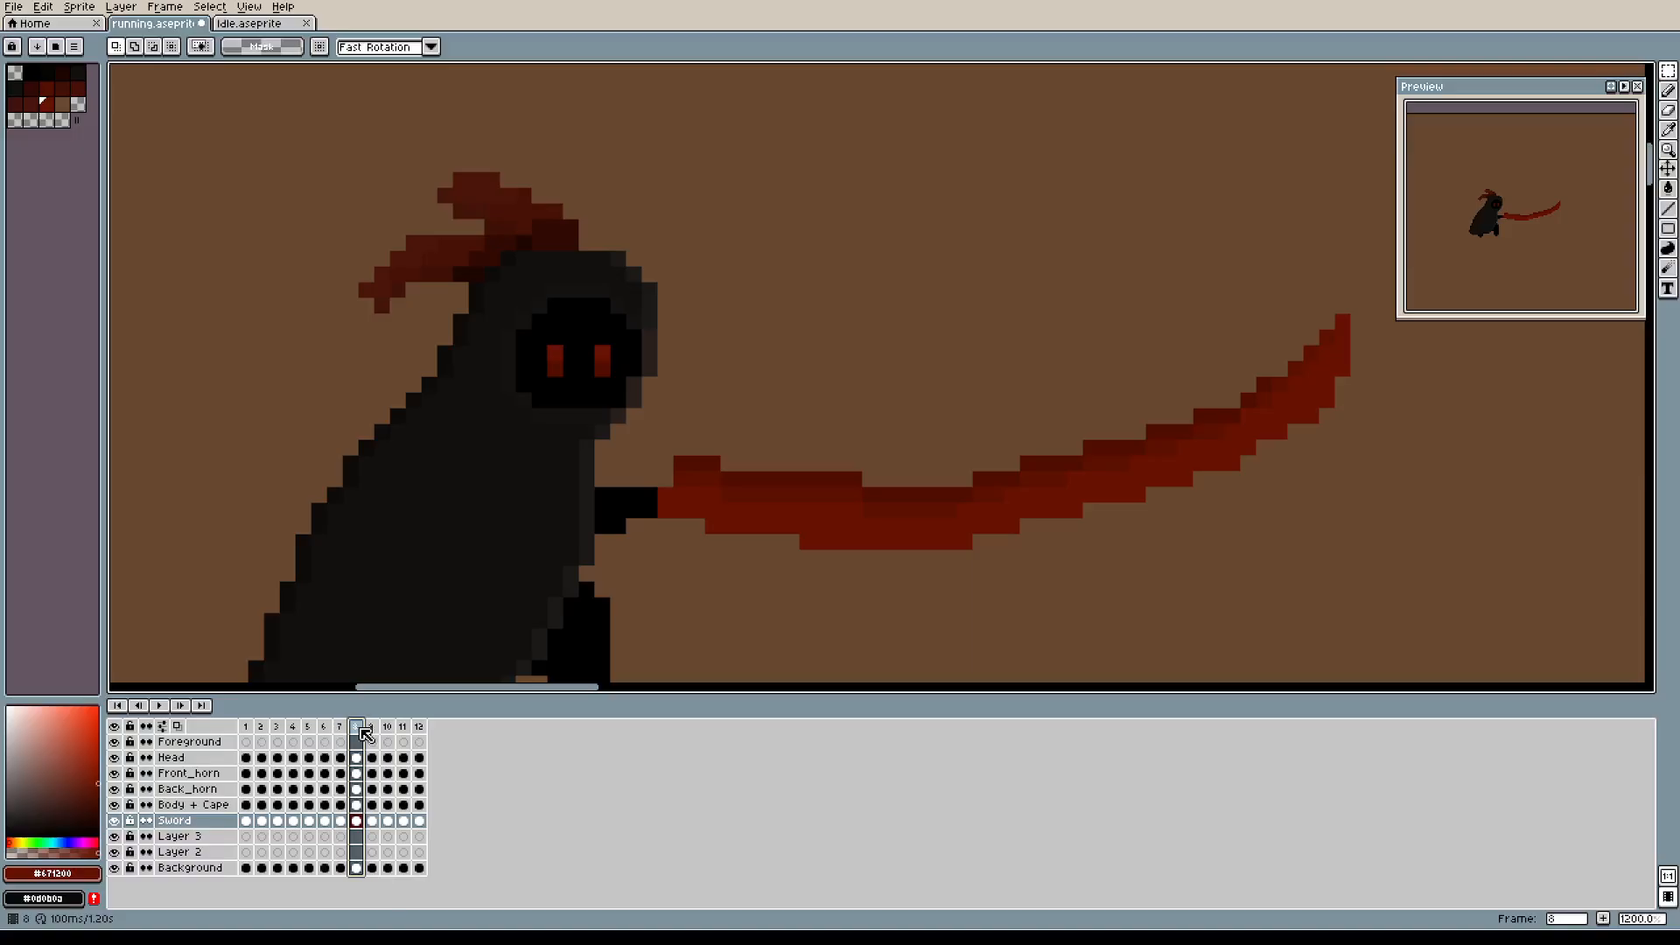
Flatten the blade's upper edge beside the hand in frame 8 with the sampled dark edge red, erasing the raised pixels above it.
{"action": "key", "text": "i"}
{"action": "scroll", "coordinate": [671, 493], "scroll_direction": "up", "scroll_amount": 3}
{"action": "left_click", "coordinate": [767, 421]}
{"action": "key", "text": "b"}
{"action": "left_click", "coordinate": [657, 460]}
{"action": "key", "text": "e"}
{"action": "left_click_drag", "start_coordinate": [744, 428], "coordinate": [686, 428]}
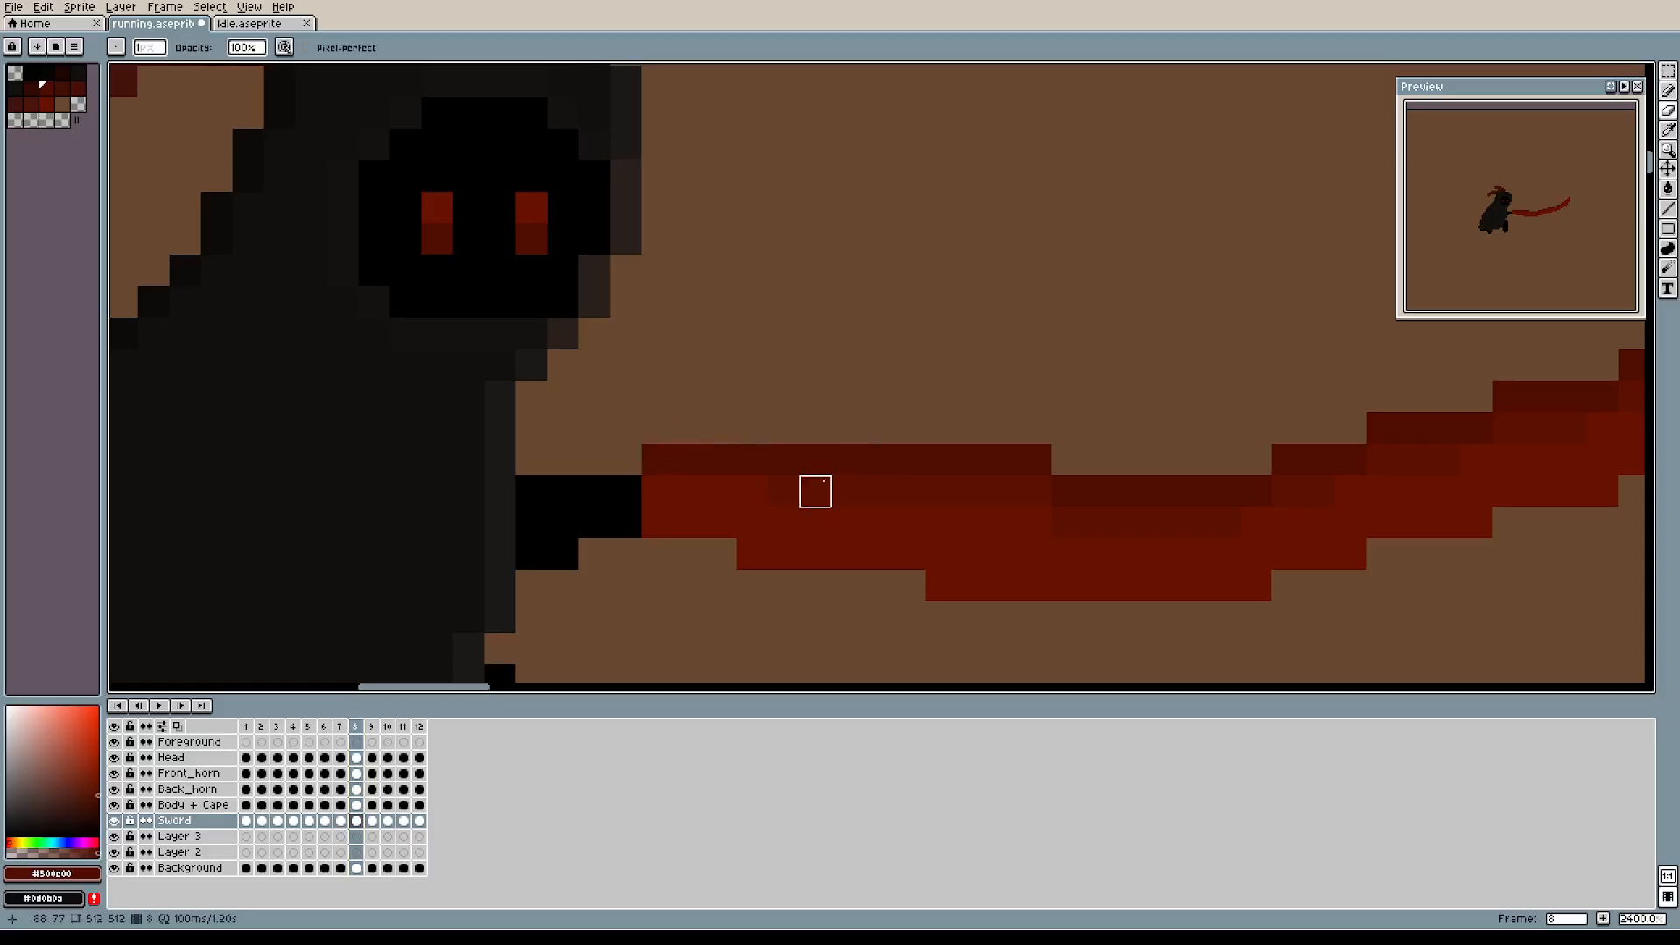
Blend the shading row near the grip using sampled #671200 and #5d1000, and extend the blade's lower edge one pixel toward the hand.
{"action": "key", "text": "b"}
{"action": "left_click", "coordinate": [788, 512], "text": "alt"}
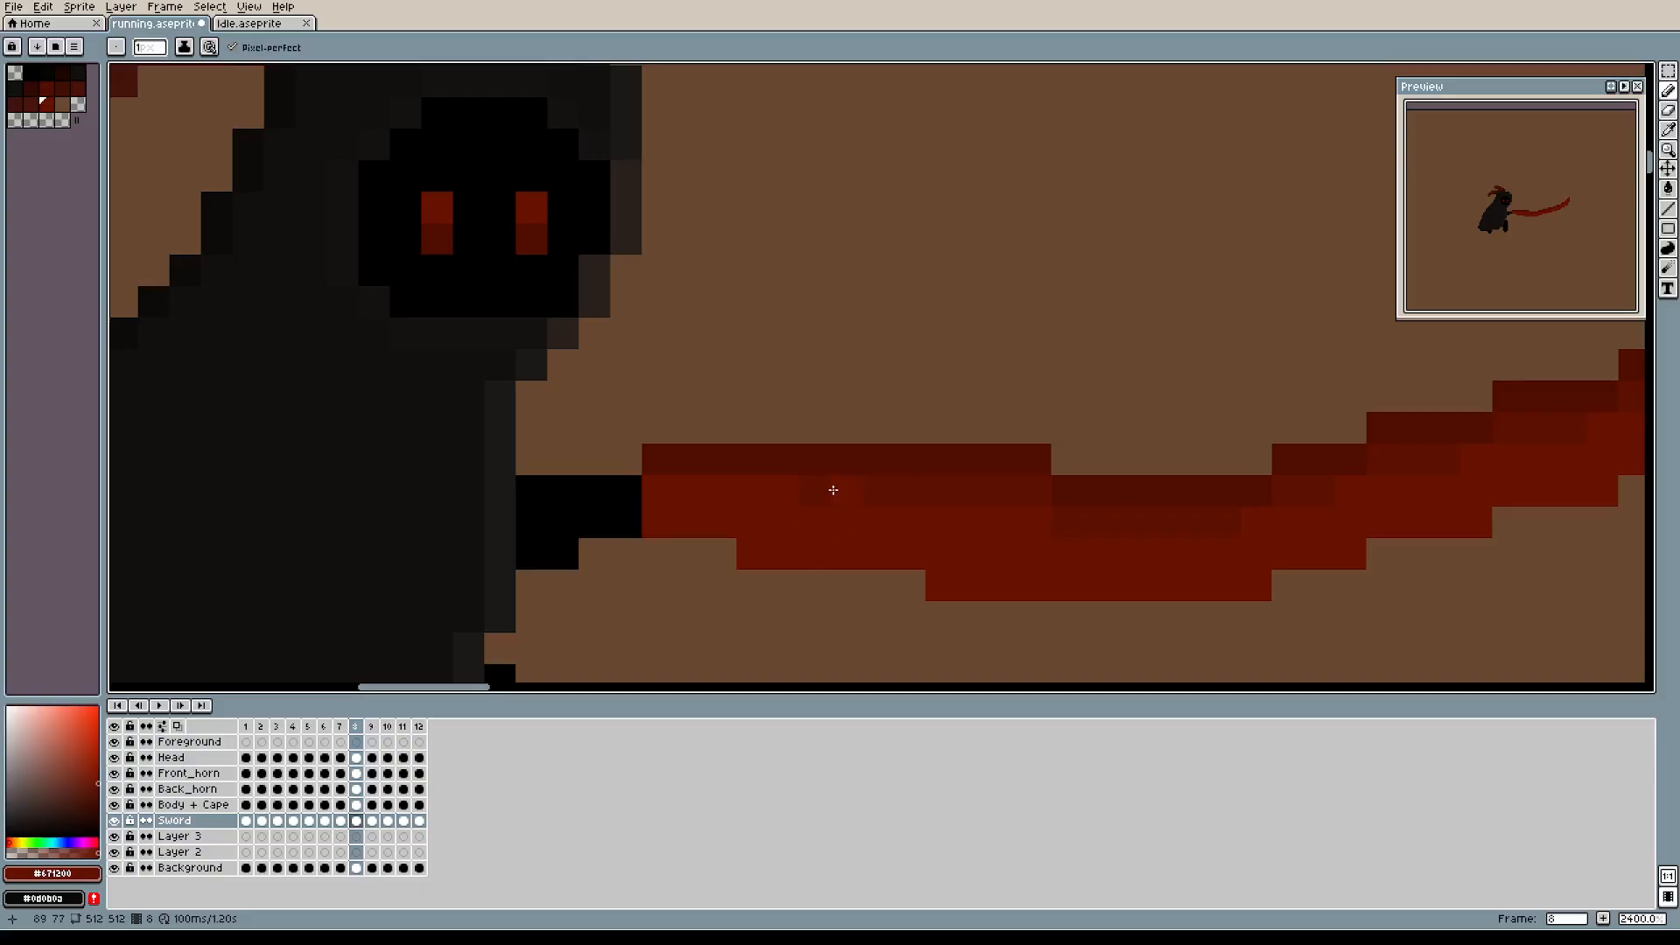
{"action": "left_click", "coordinate": [806, 495], "text": "alt"}
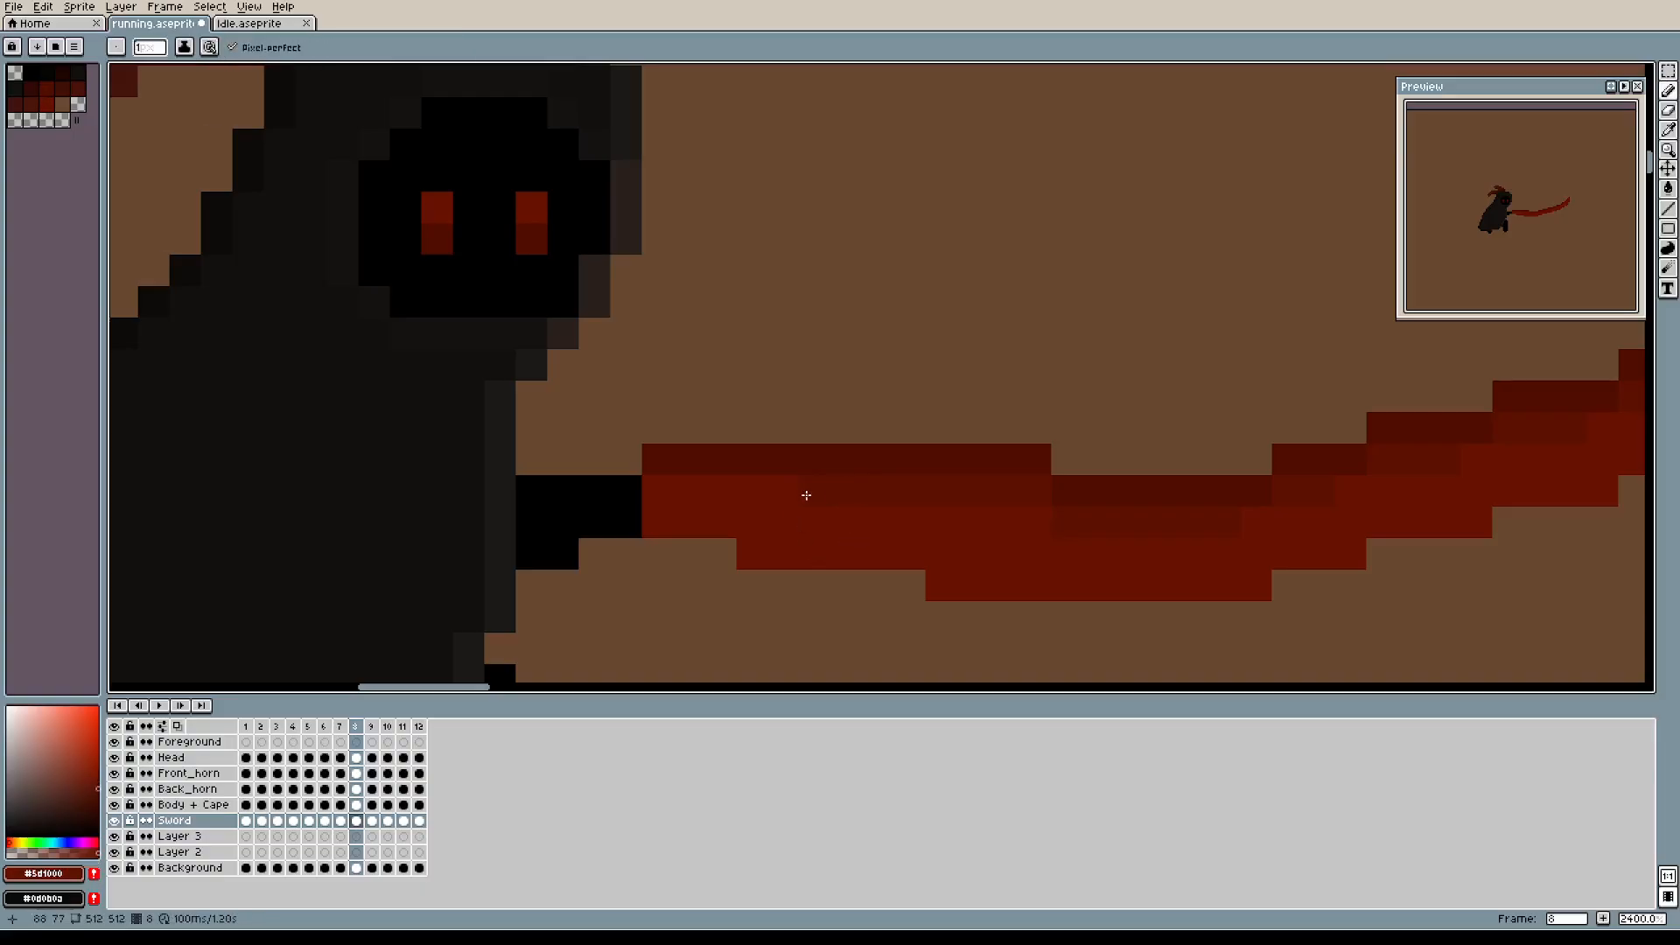
{"action": "left_click", "coordinate": [792, 538], "text": "alt"}
{"action": "left_click", "coordinate": [710, 551]}
{"action": "scroll", "coordinate": [881, 535], "scroll_direction": "down", "scroll_amount": 3}
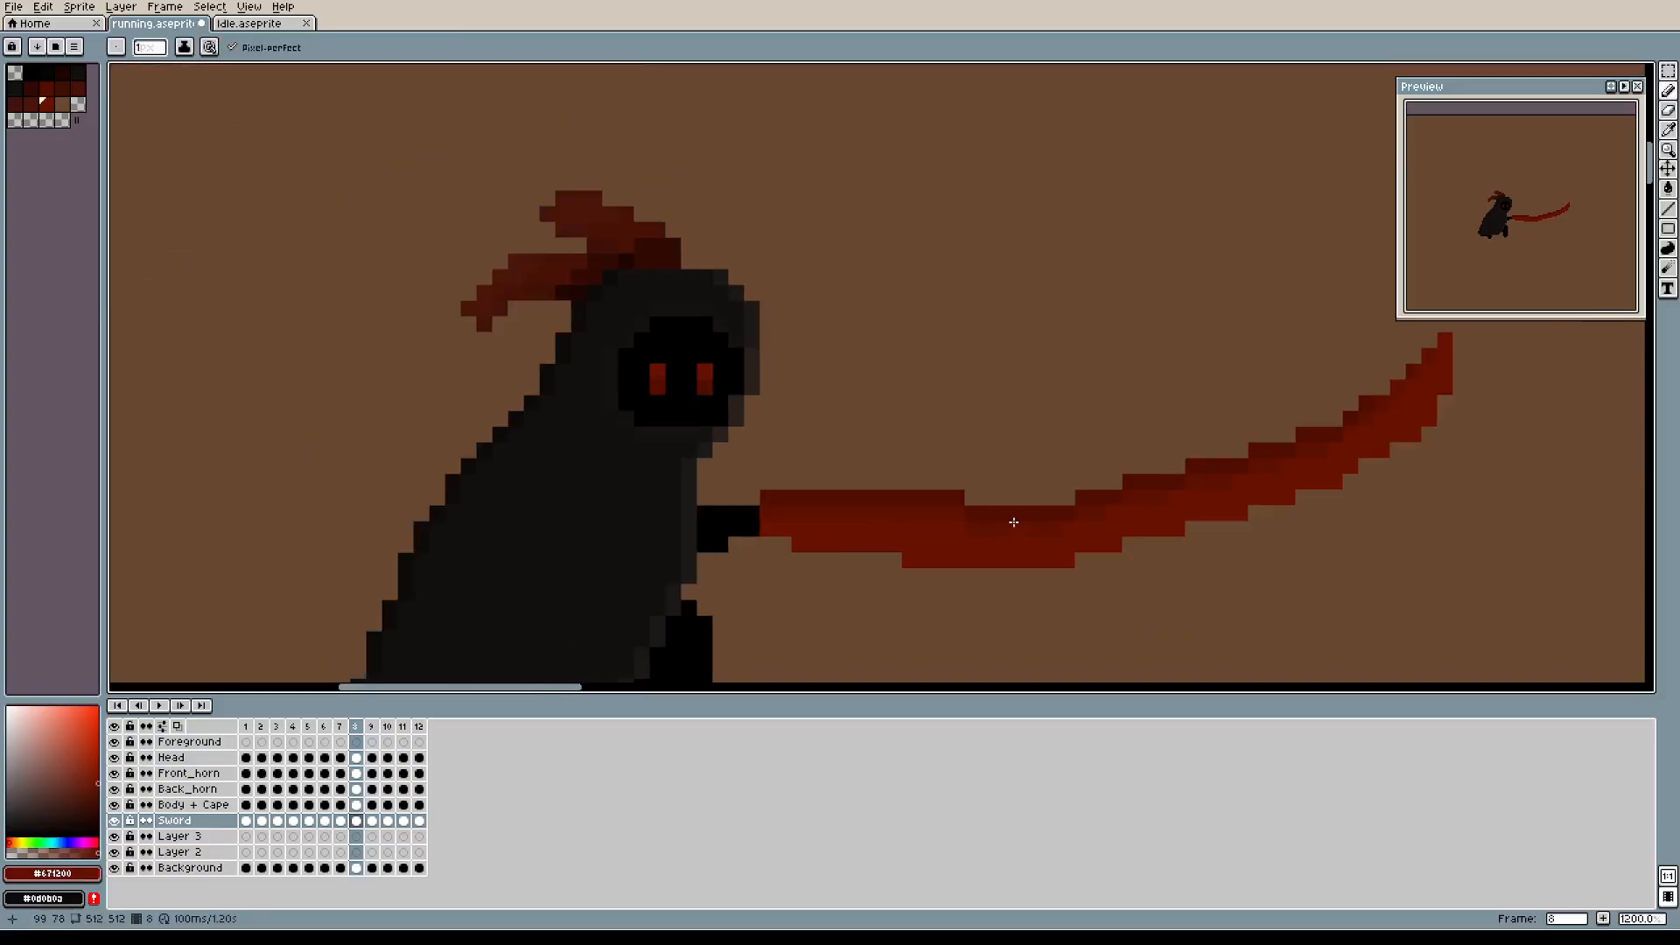
Erase the stray pixels under the arm in frame 8 and thicken the hand's upper edge with the sampled black.
{"action": "key", "text": "e"}
{"action": "left_click_drag", "start_coordinate": [721, 544], "coordinate": [705, 545]}
{"action": "left_click_drag", "start_coordinate": [864, 508], "coordinate": [851, 446]}
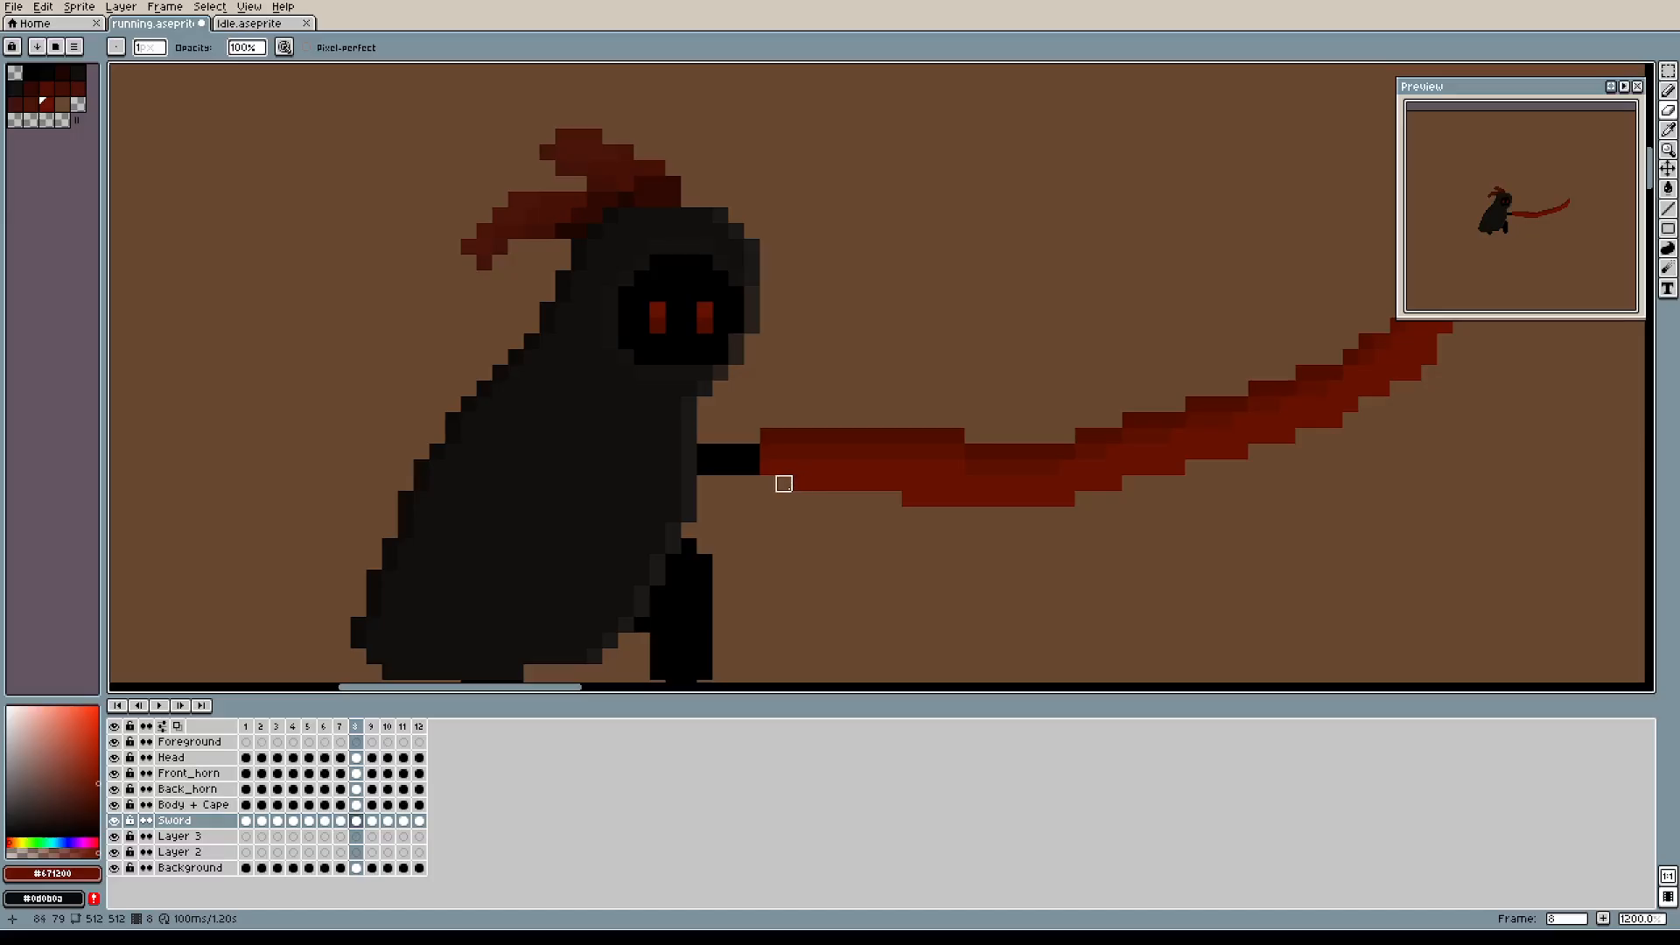
{"action": "left_click", "coordinate": [737, 457], "text": "alt"}
{"action": "key", "text": "b"}
{"action": "left_click", "coordinate": [737, 438]}
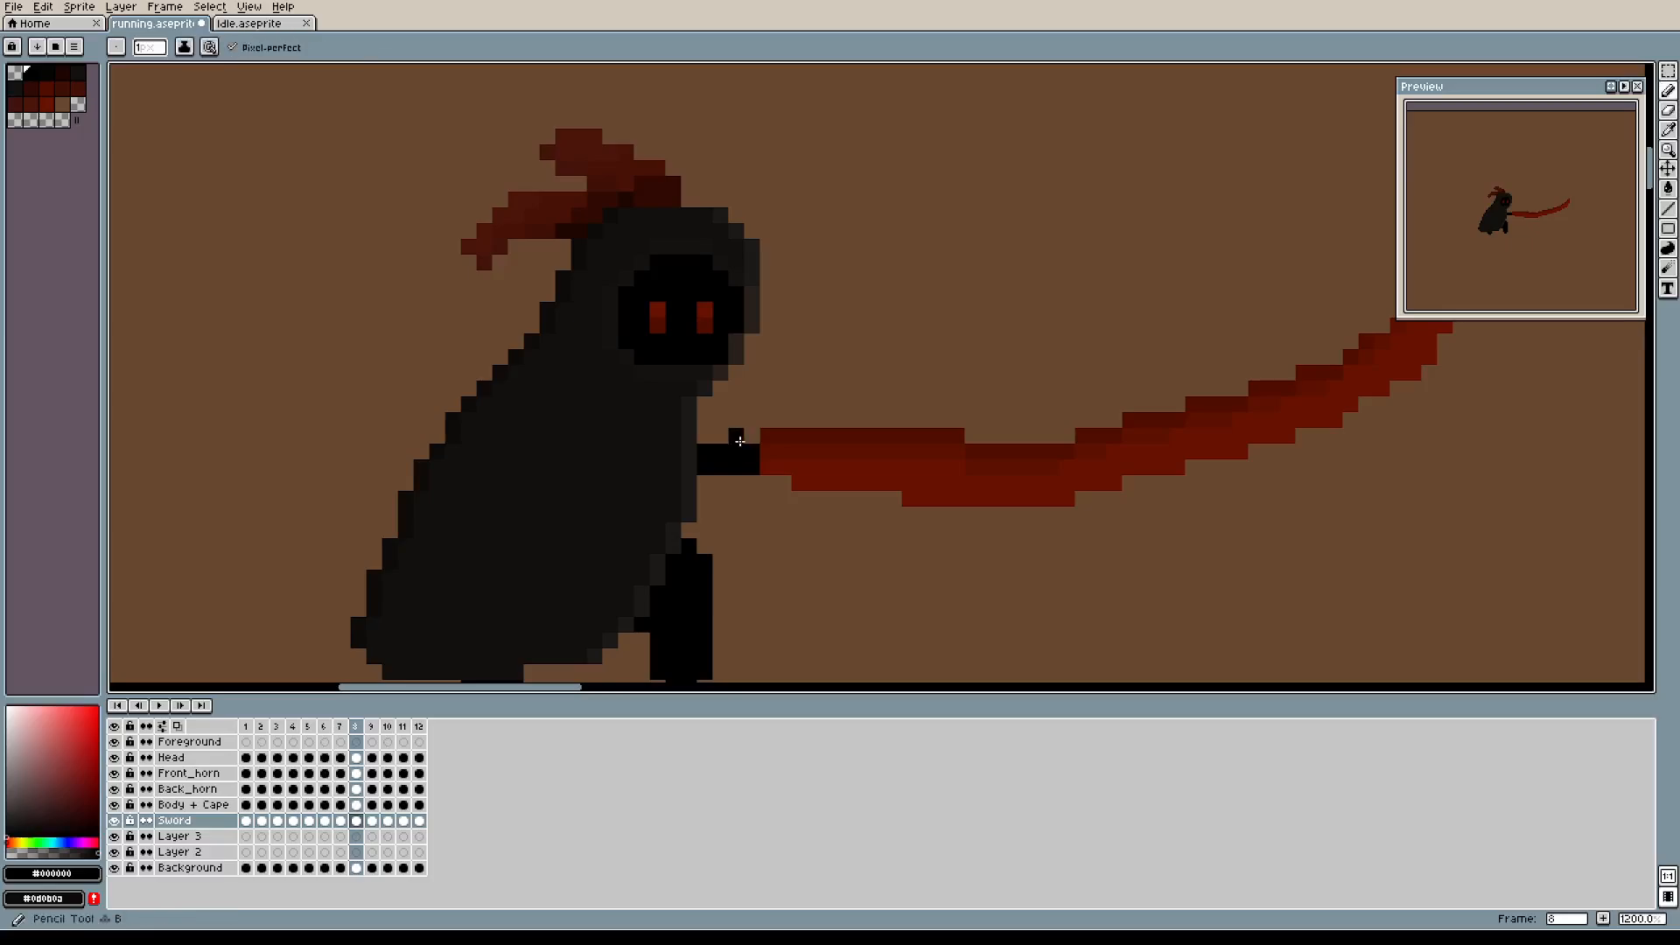
{"action": "scroll", "coordinate": [754, 477], "scroll_direction": "down", "scroll_amount": 2}
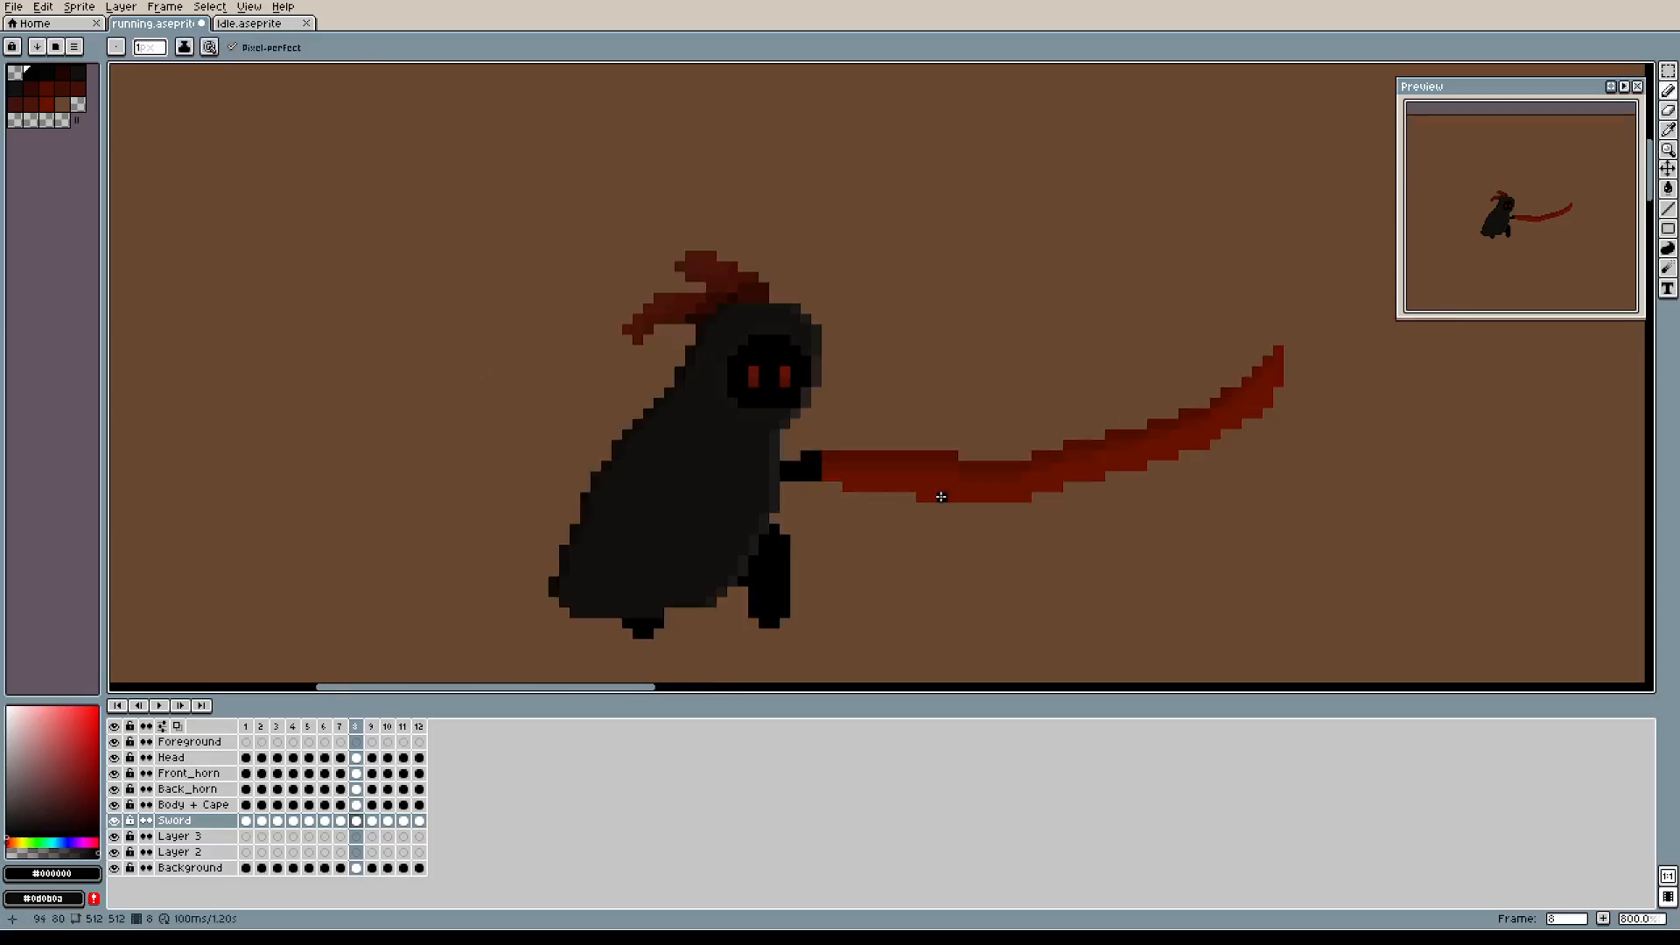
Extend the arm's upper edge in frame 9 toward the grip in black, and compare the arm with frame 8.
{"action": "left_click", "coordinate": [369, 729]}
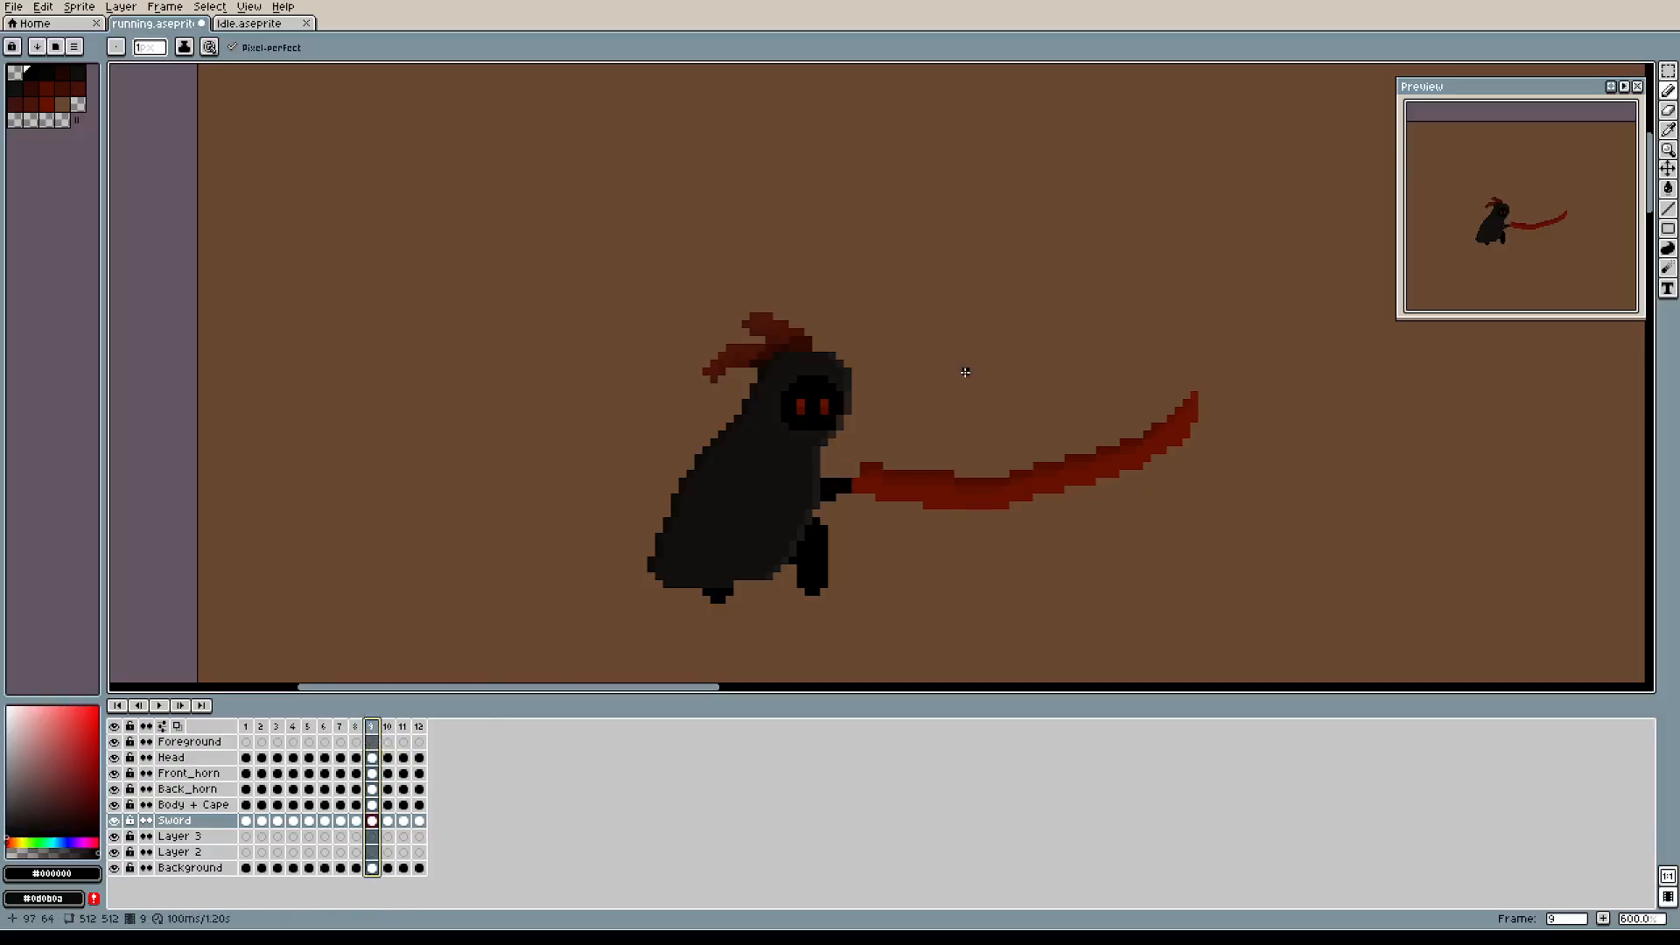
{"action": "scroll", "coordinate": [967, 368], "scroll_direction": "up", "scroll_amount": 4}
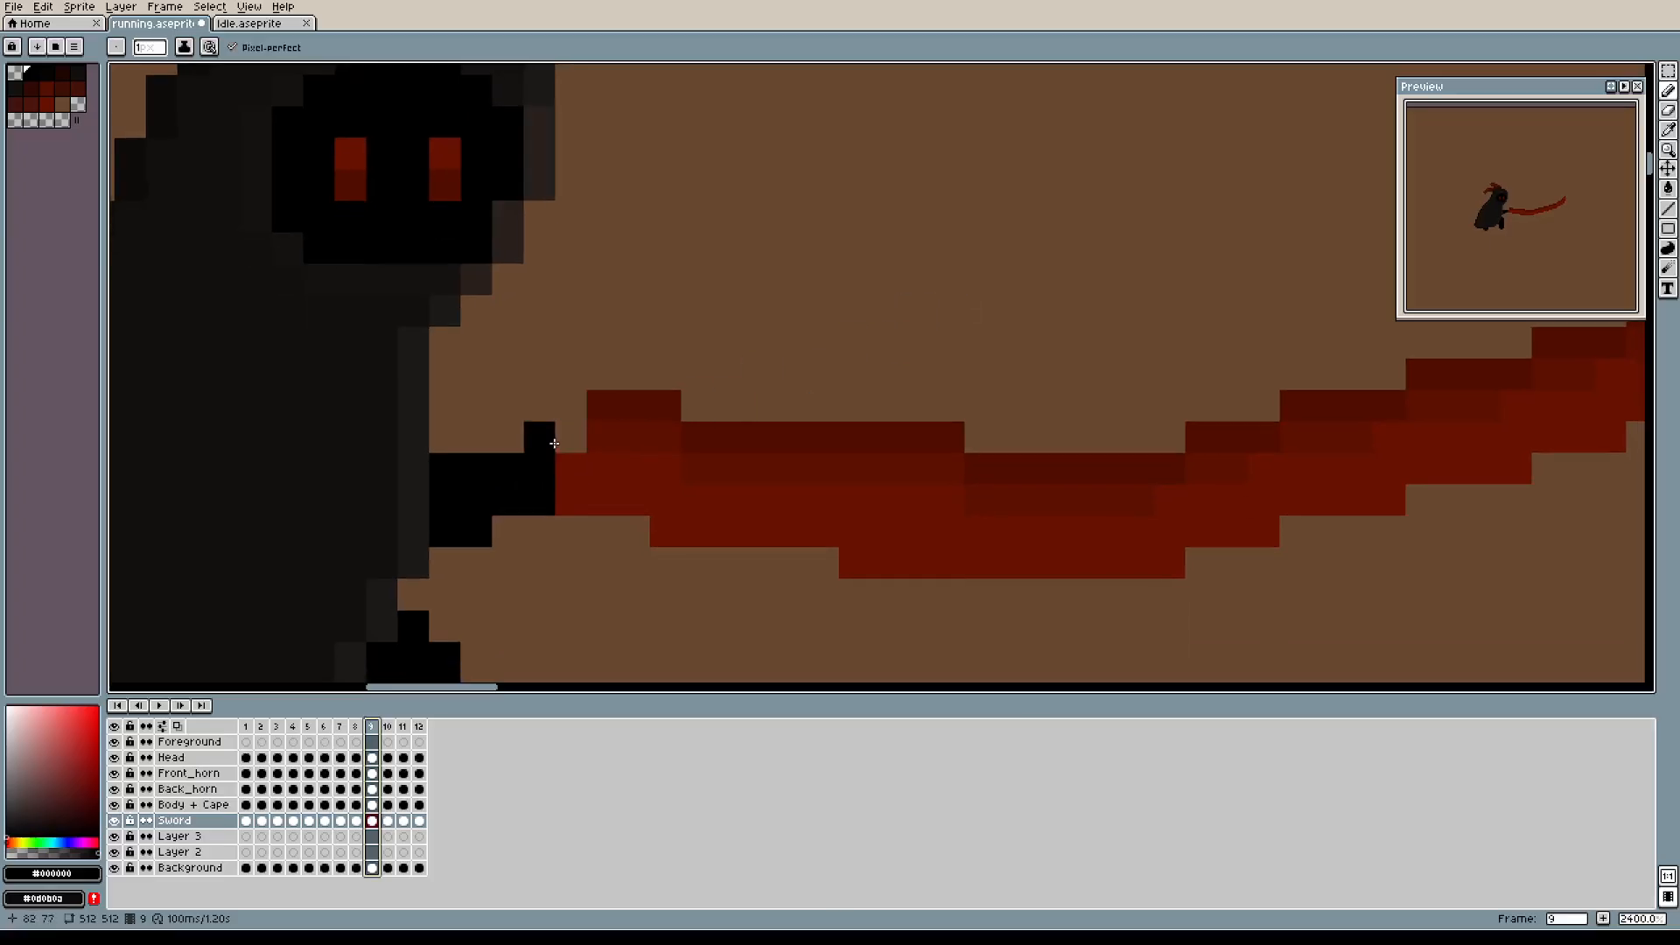
{"action": "left_click_drag", "start_coordinate": [571, 437], "coordinate": [514, 444]}
{"action": "left_click", "coordinate": [645, 471]}
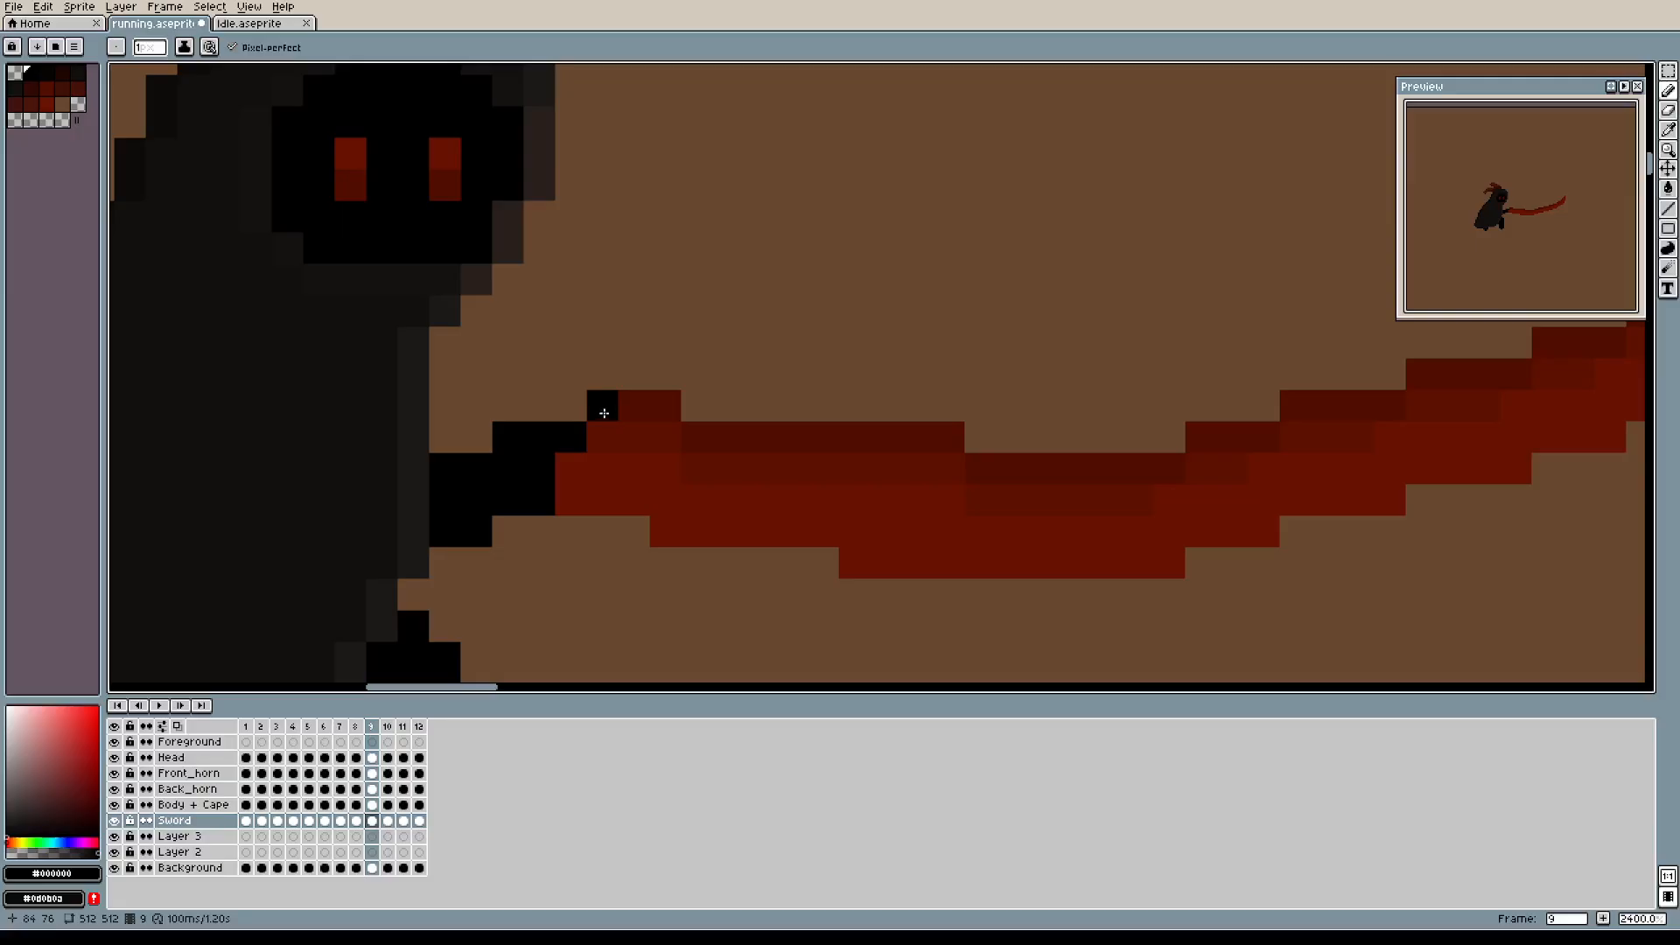
{"action": "key", "text": "e"}
{"action": "scroll", "coordinate": [885, 464], "scroll_direction": "down", "scroll_amount": 3}
{"action": "scroll", "coordinate": [886, 464], "scroll_direction": "up", "scroll_amount": 2}
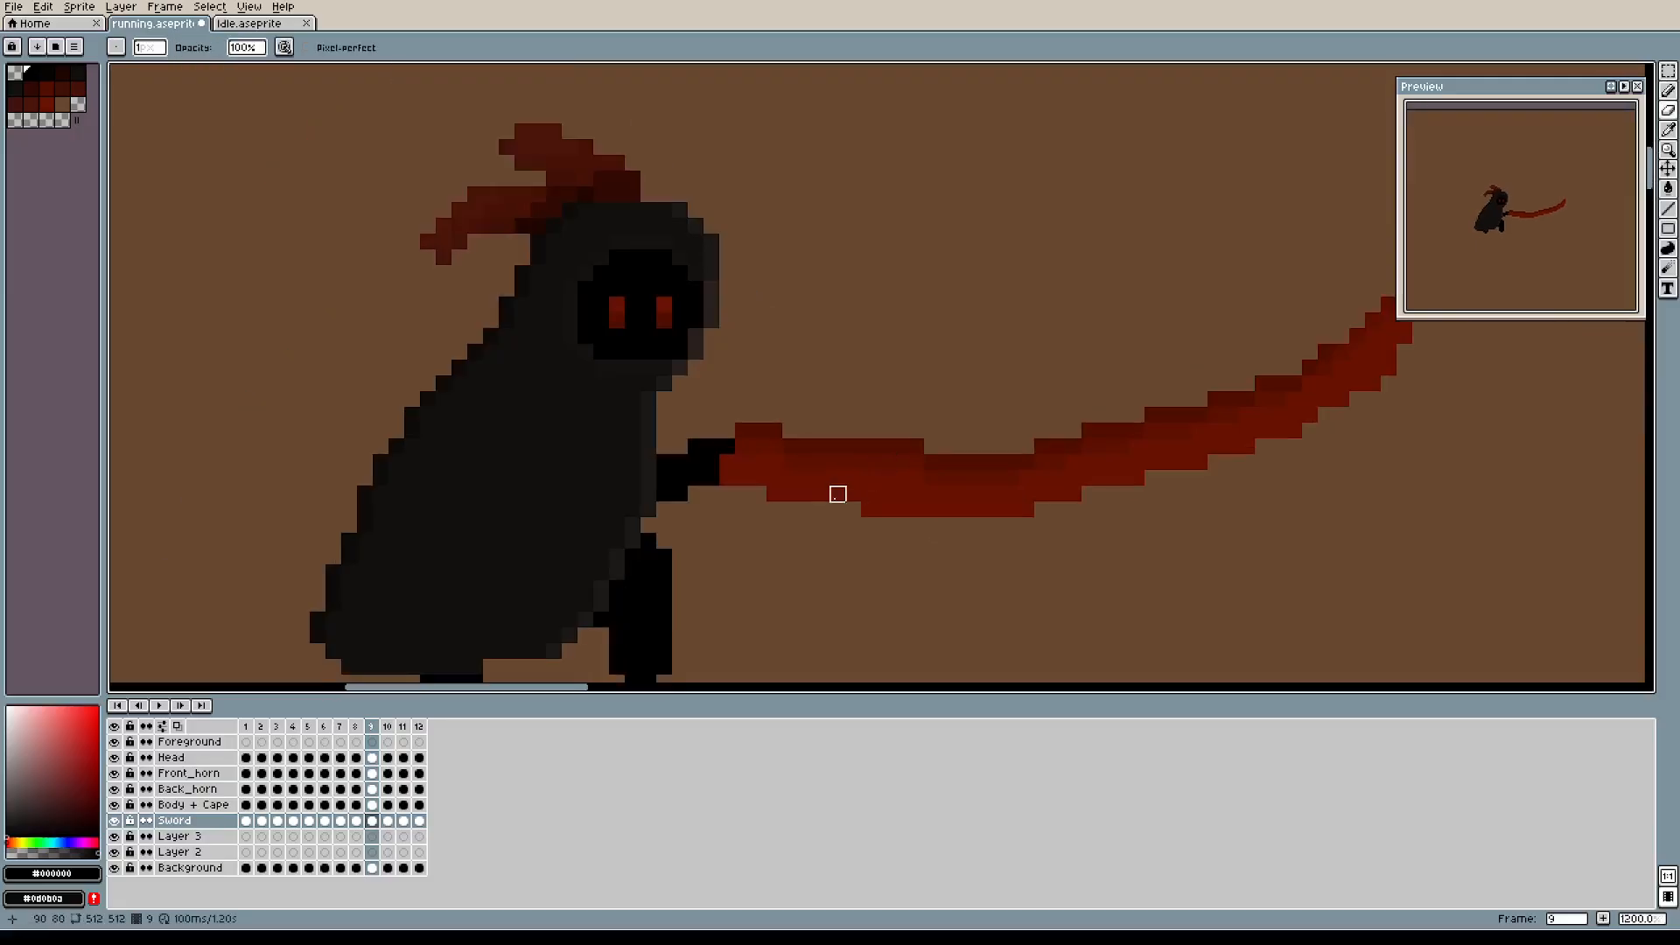
{"action": "left_click", "coordinate": [356, 732]}
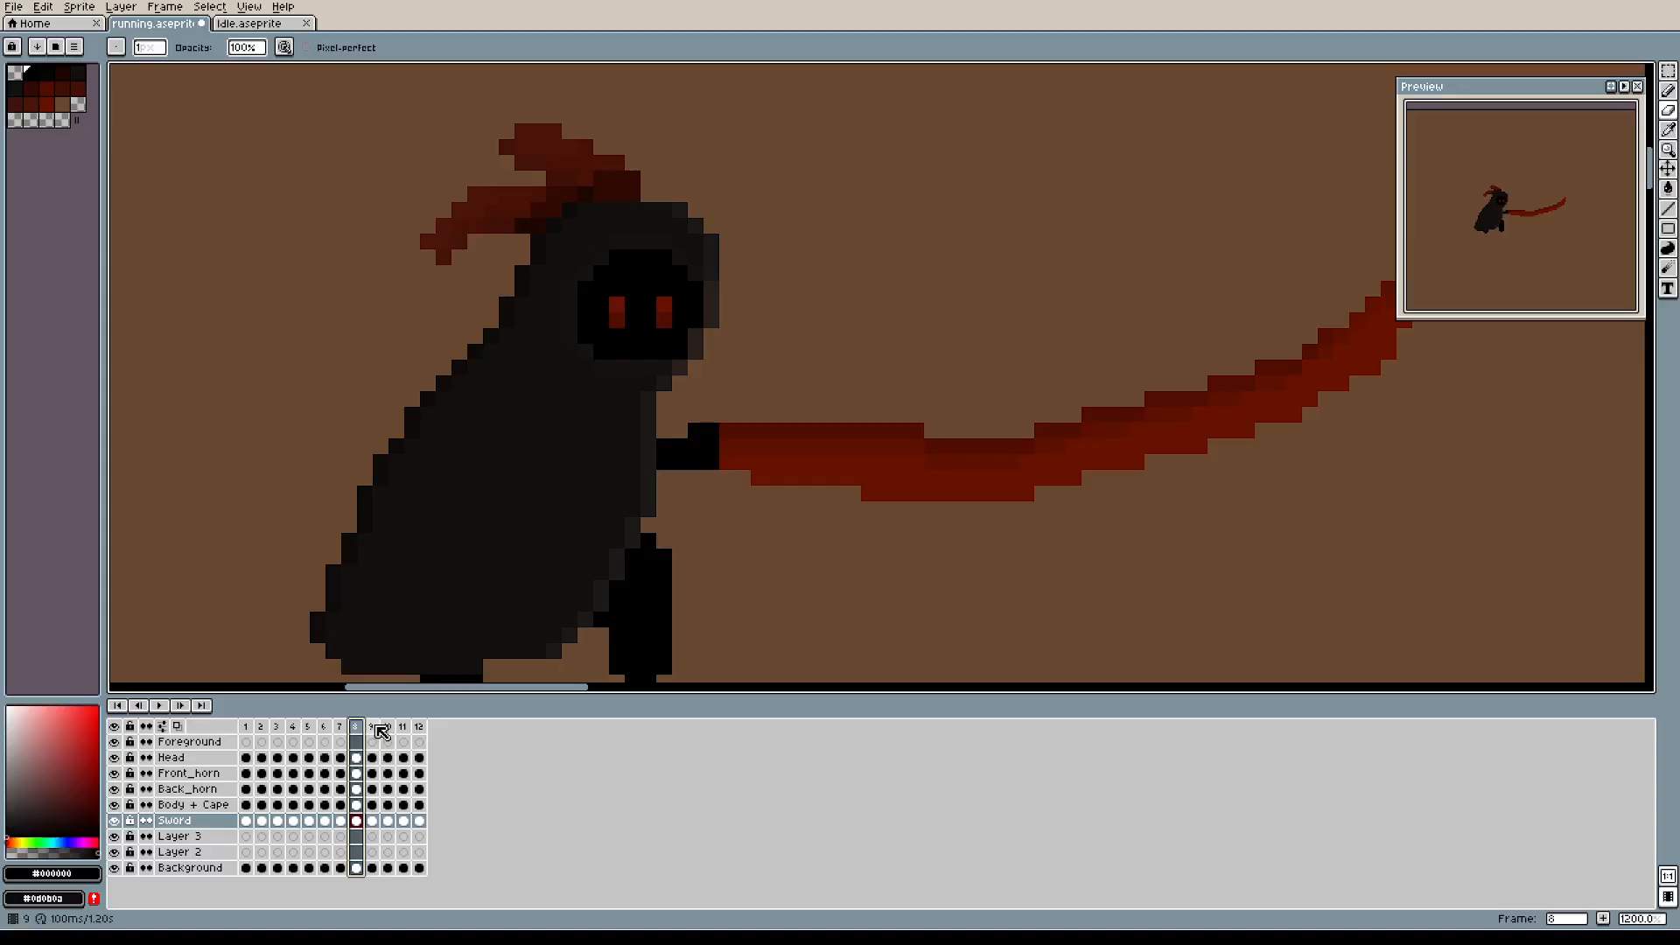
{"action": "left_click", "coordinate": [374, 727]}
{"action": "left_click", "coordinate": [357, 728]}
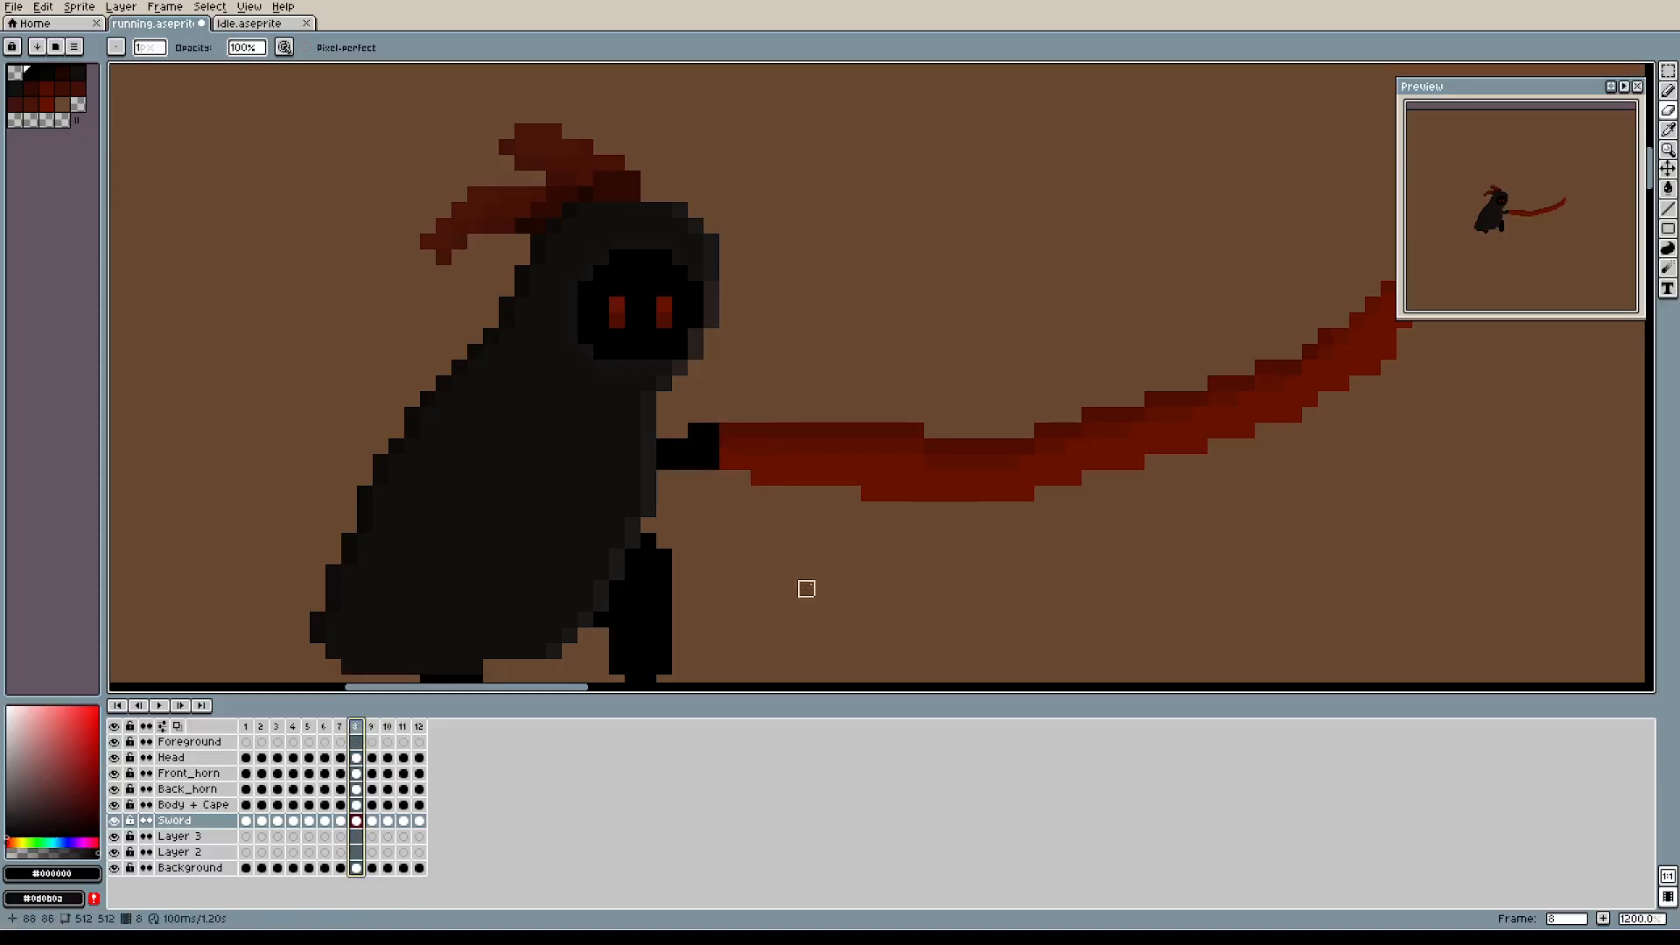
{"action": "left_click", "coordinate": [378, 741]}
Select the sword and arm in frame 9, scale the selection to 59 by 20 pixels, move it 2 pixels up, and deselect.
{"action": "scroll", "coordinate": [927, 476], "scroll_direction": "down", "scroll_amount": 2}
{"action": "scroll", "coordinate": [1073, 396], "scroll_direction": "down", "scroll_amount": 1}
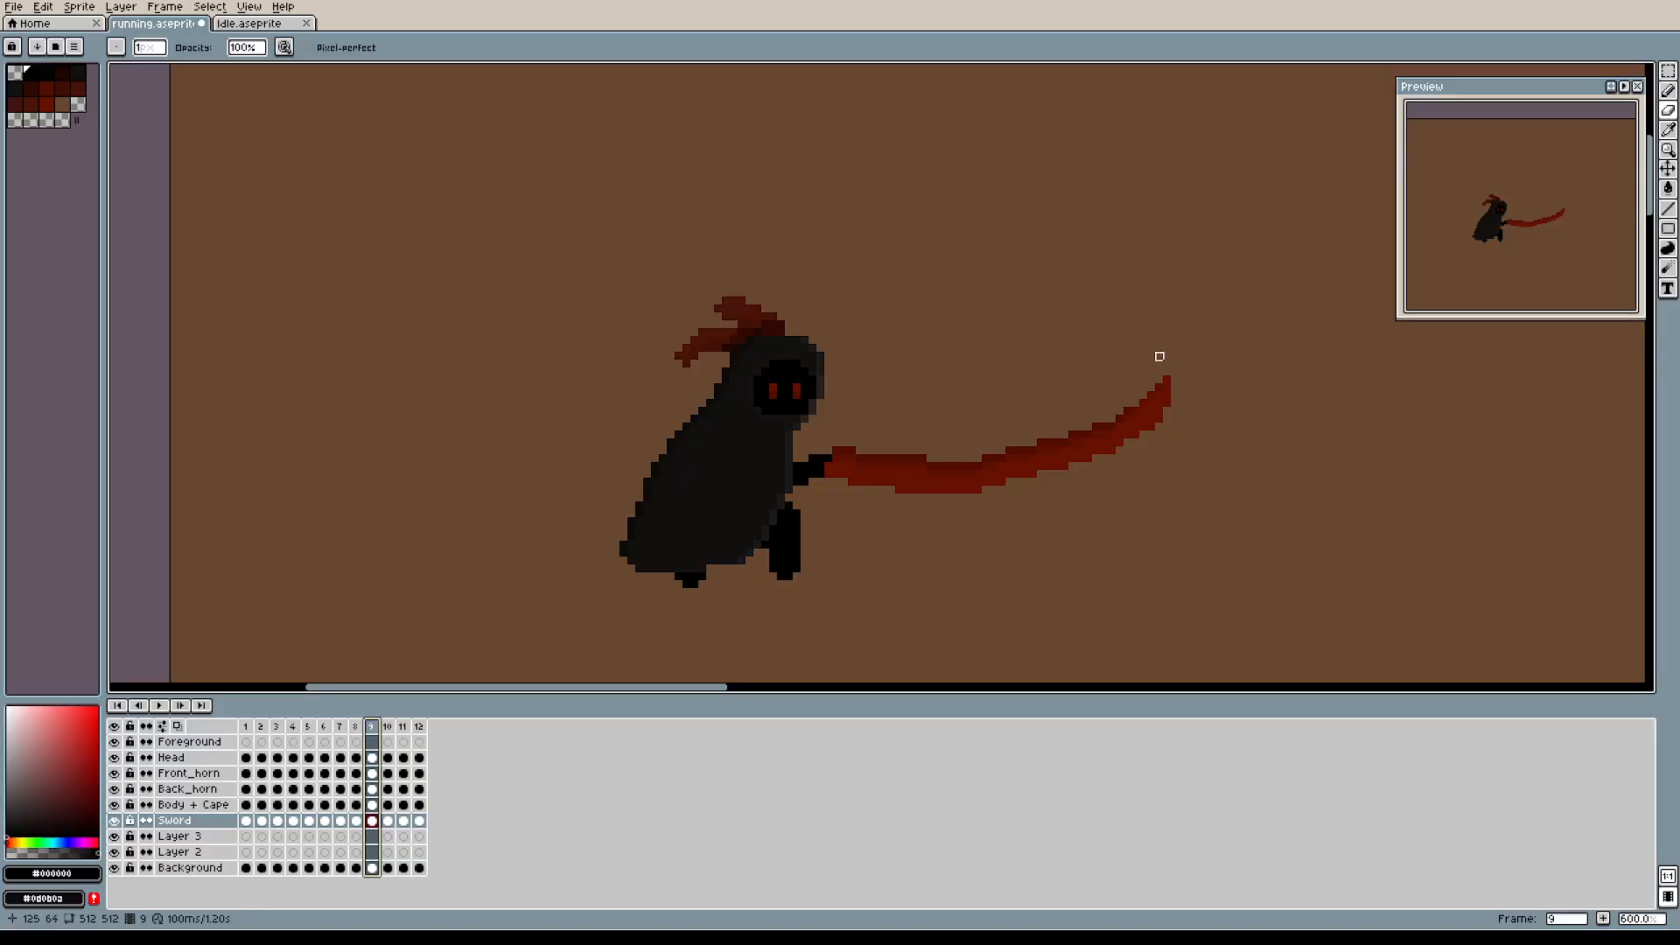
{"action": "key", "text": "m"}
{"action": "left_click_drag", "start_coordinate": [1199, 340], "coordinate": [681, 551]}
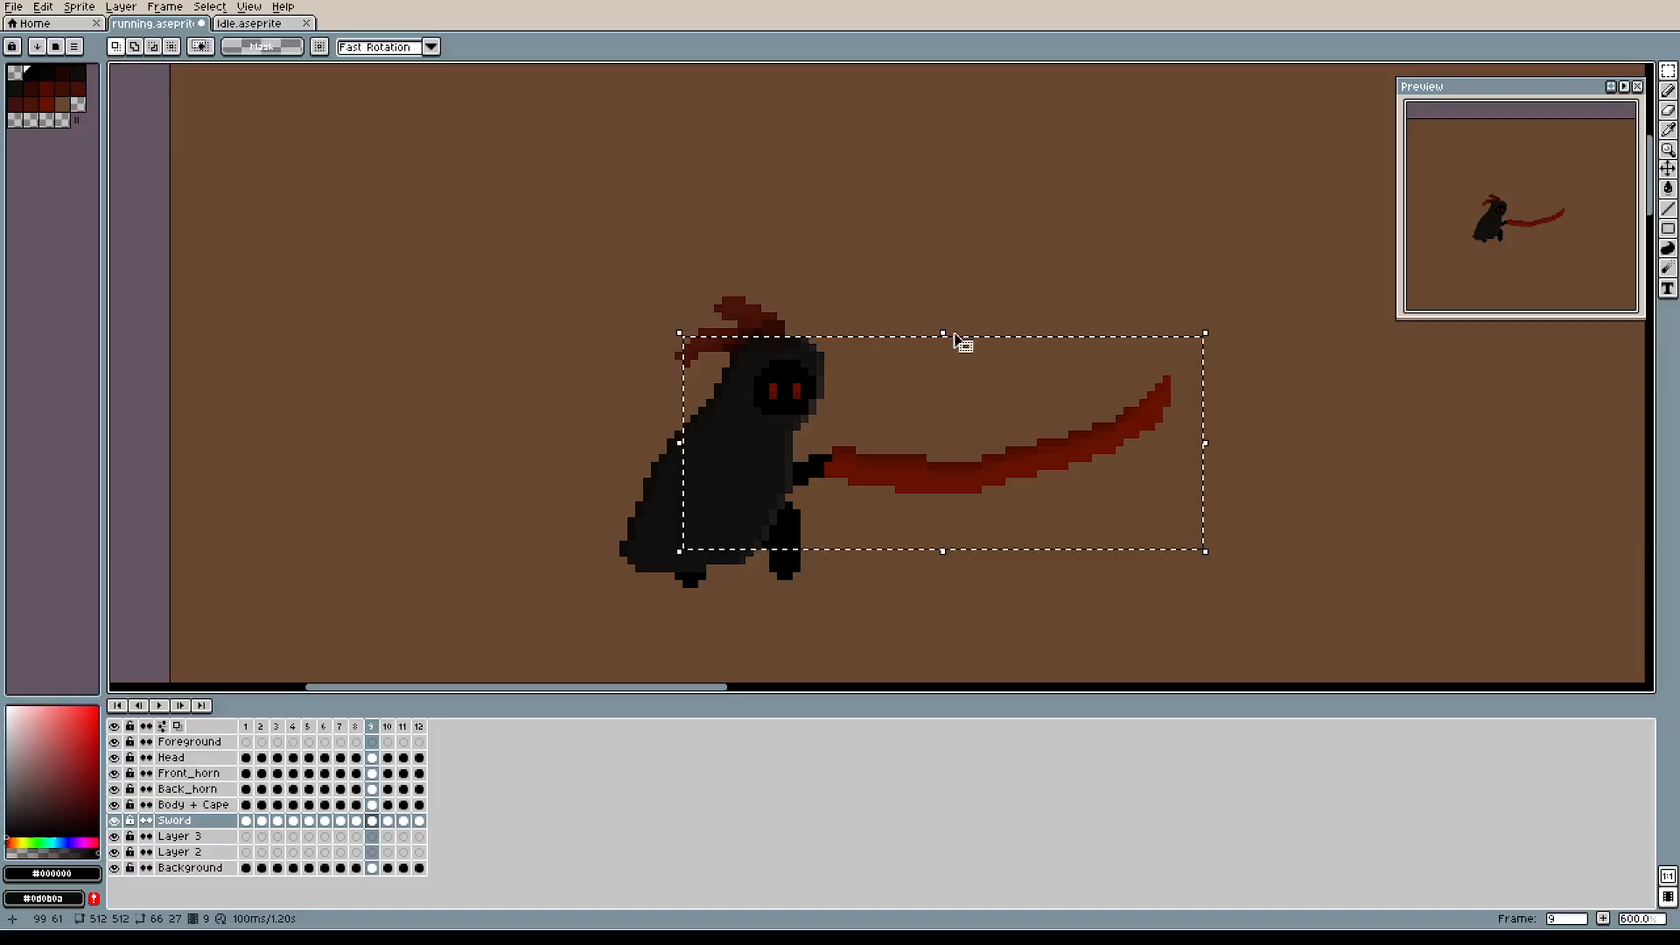
{"action": "left_click", "coordinate": [1207, 445]}
{"action": "left_click_drag", "start_coordinate": [1210, 445], "coordinate": [1153, 447]}
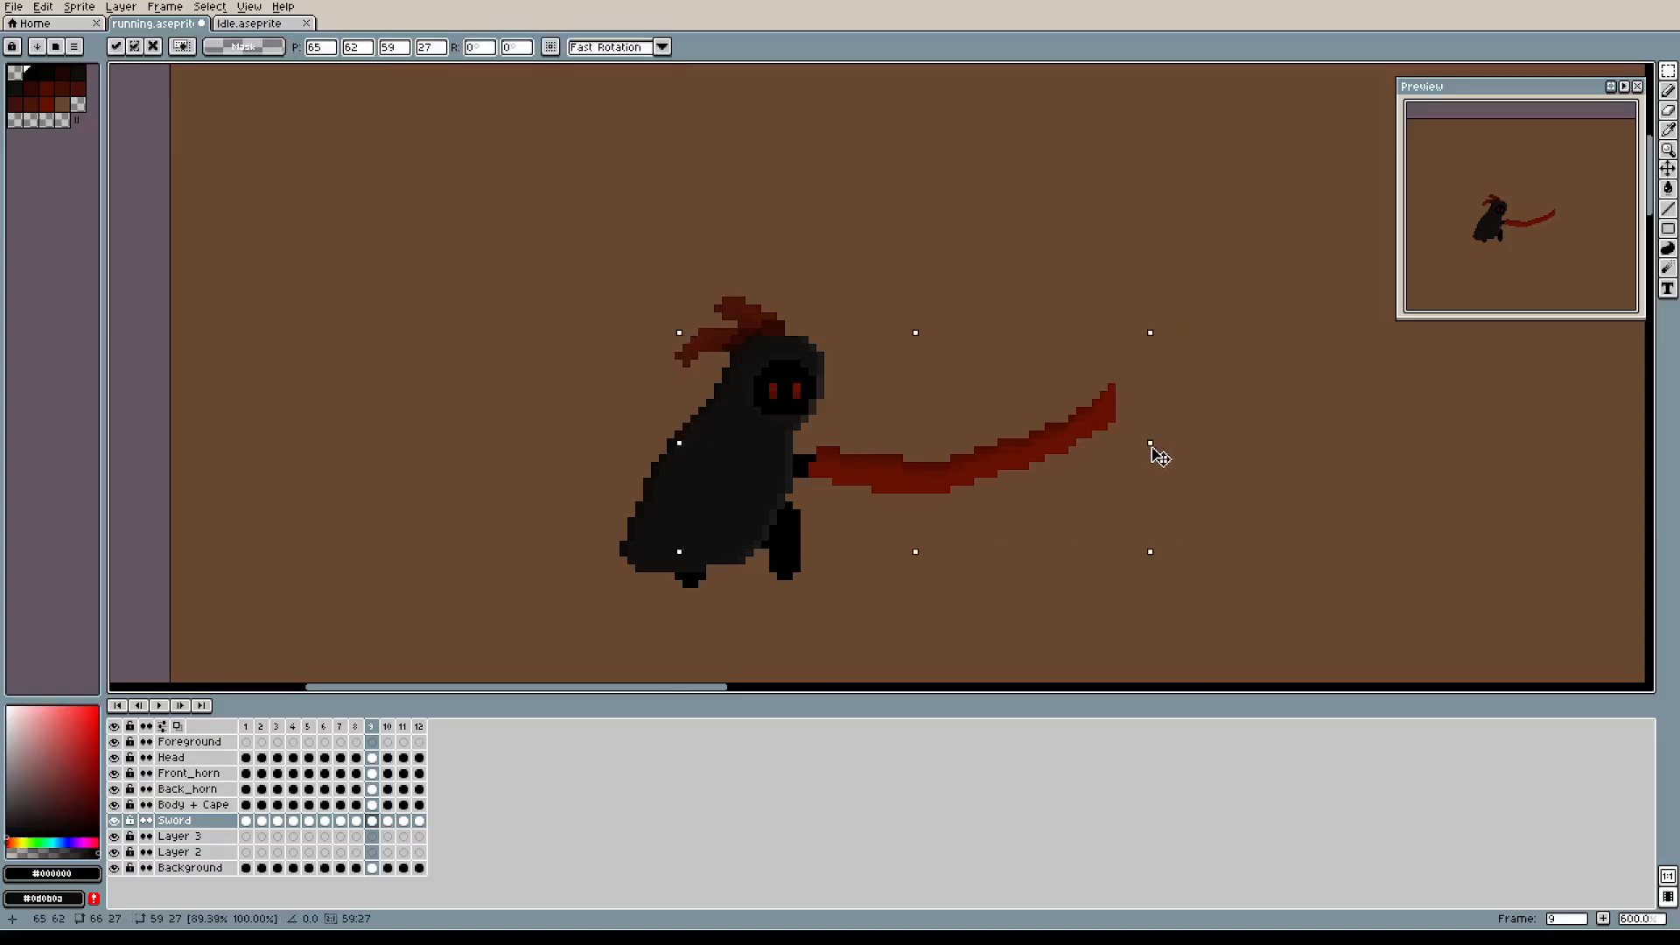
{"action": "left_click_drag", "start_coordinate": [915, 333], "coordinate": [915, 391]}
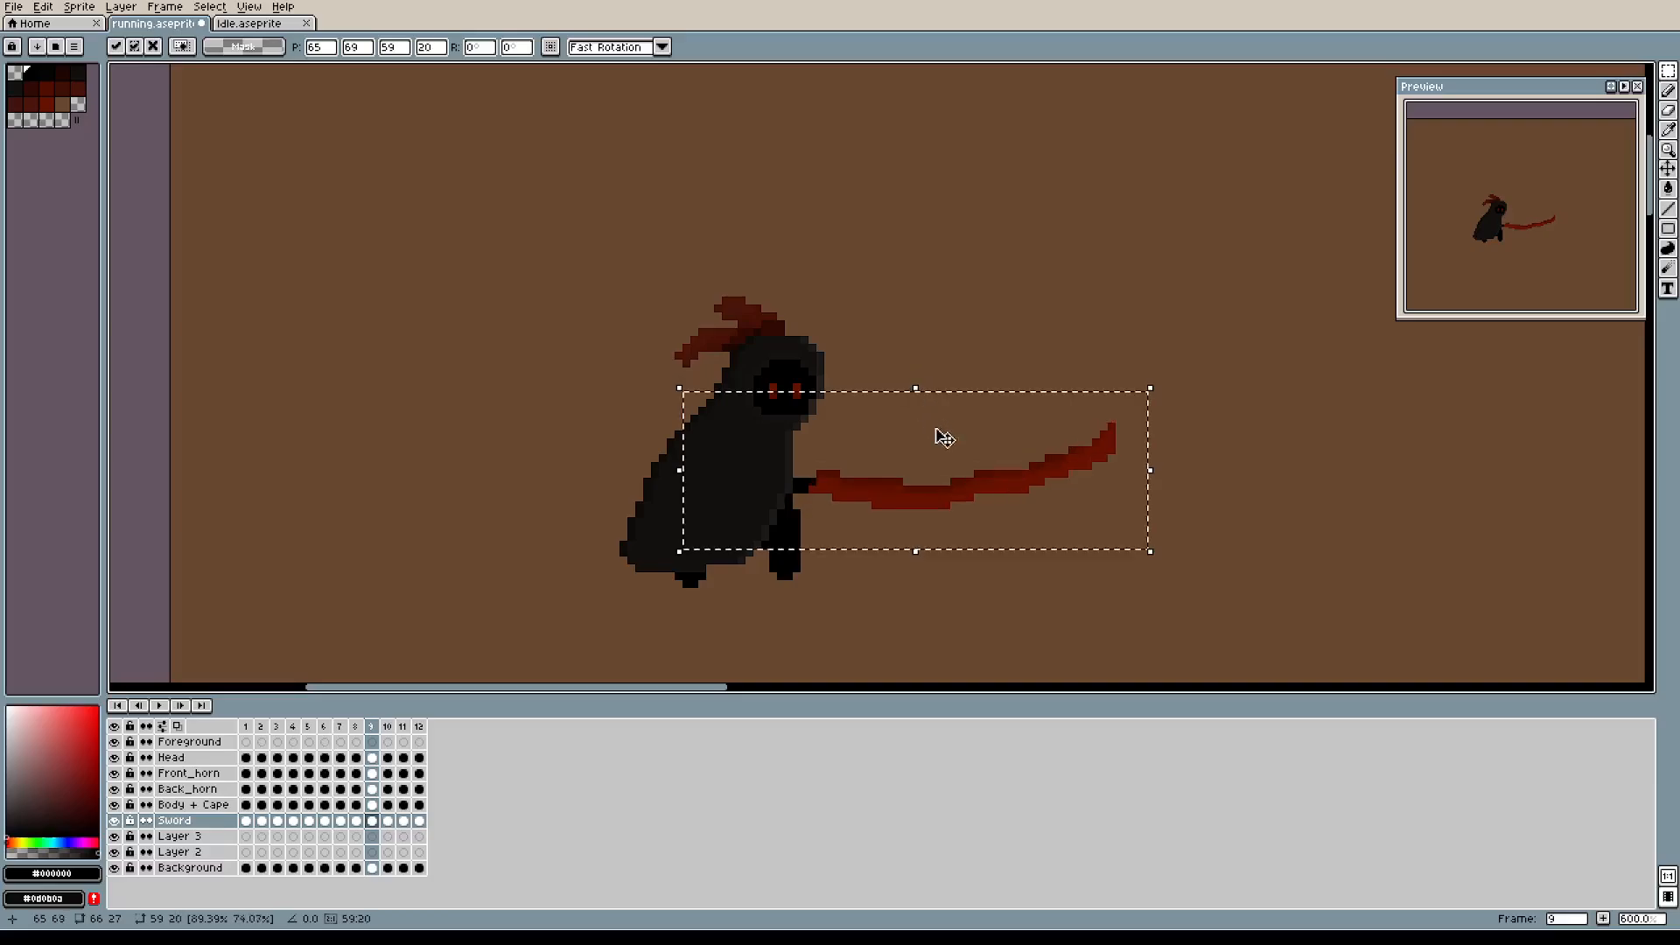
{"action": "left_click_drag", "start_coordinate": [954, 473], "coordinate": [957, 461]}
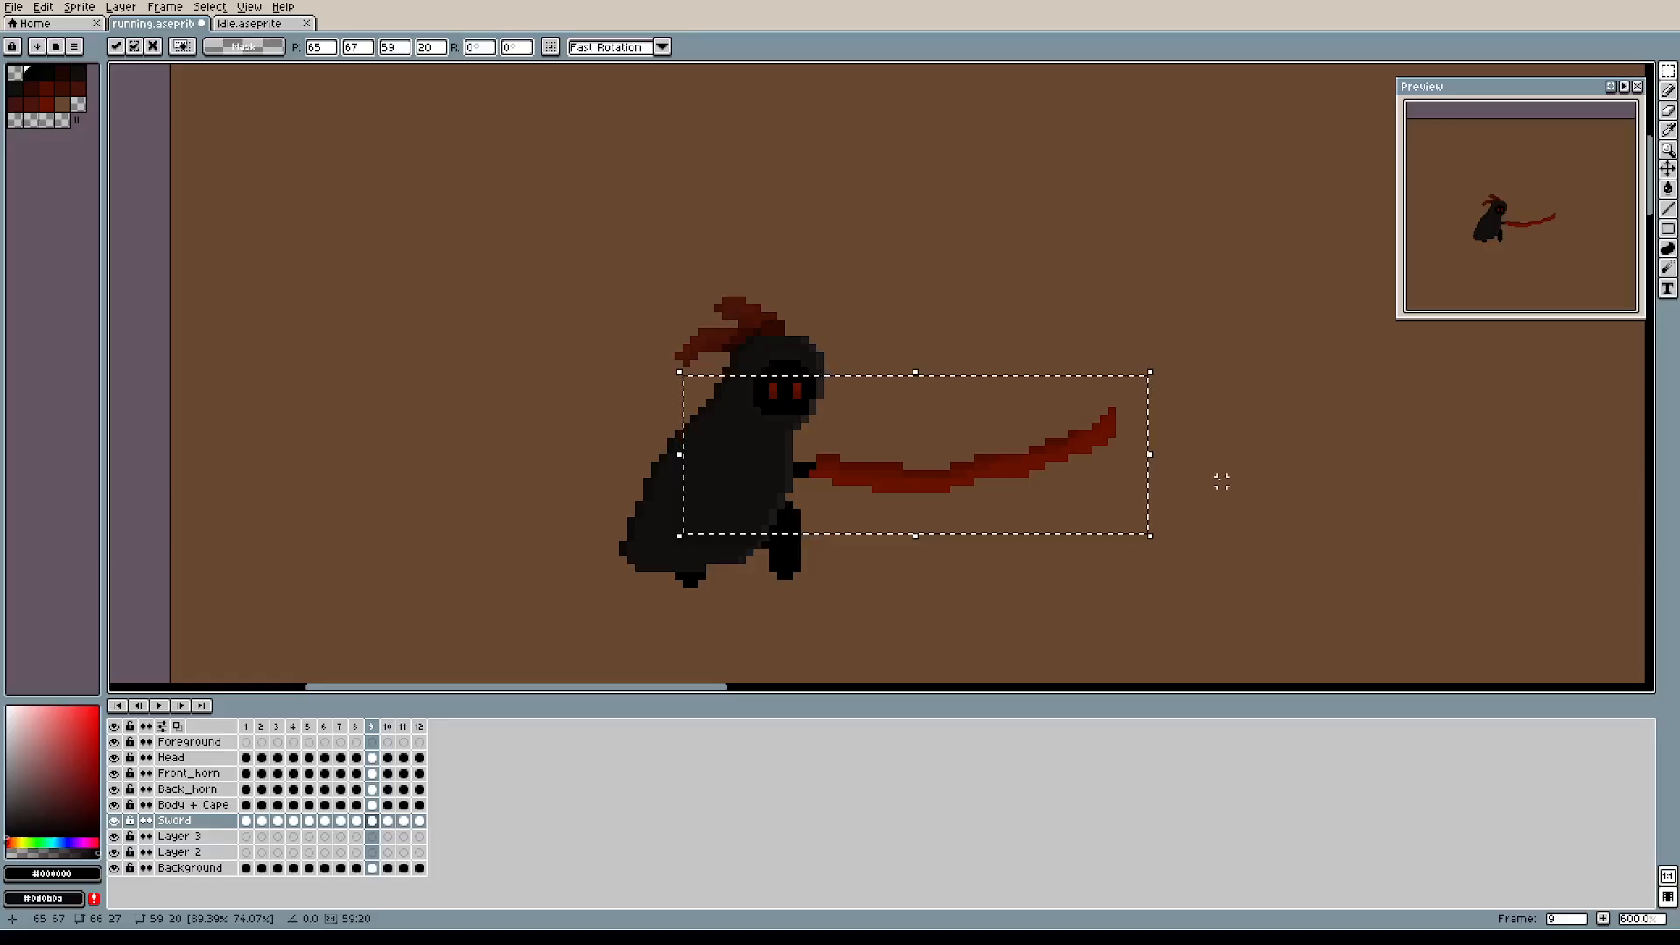
{"action": "left_click", "coordinate": [1222, 482]}
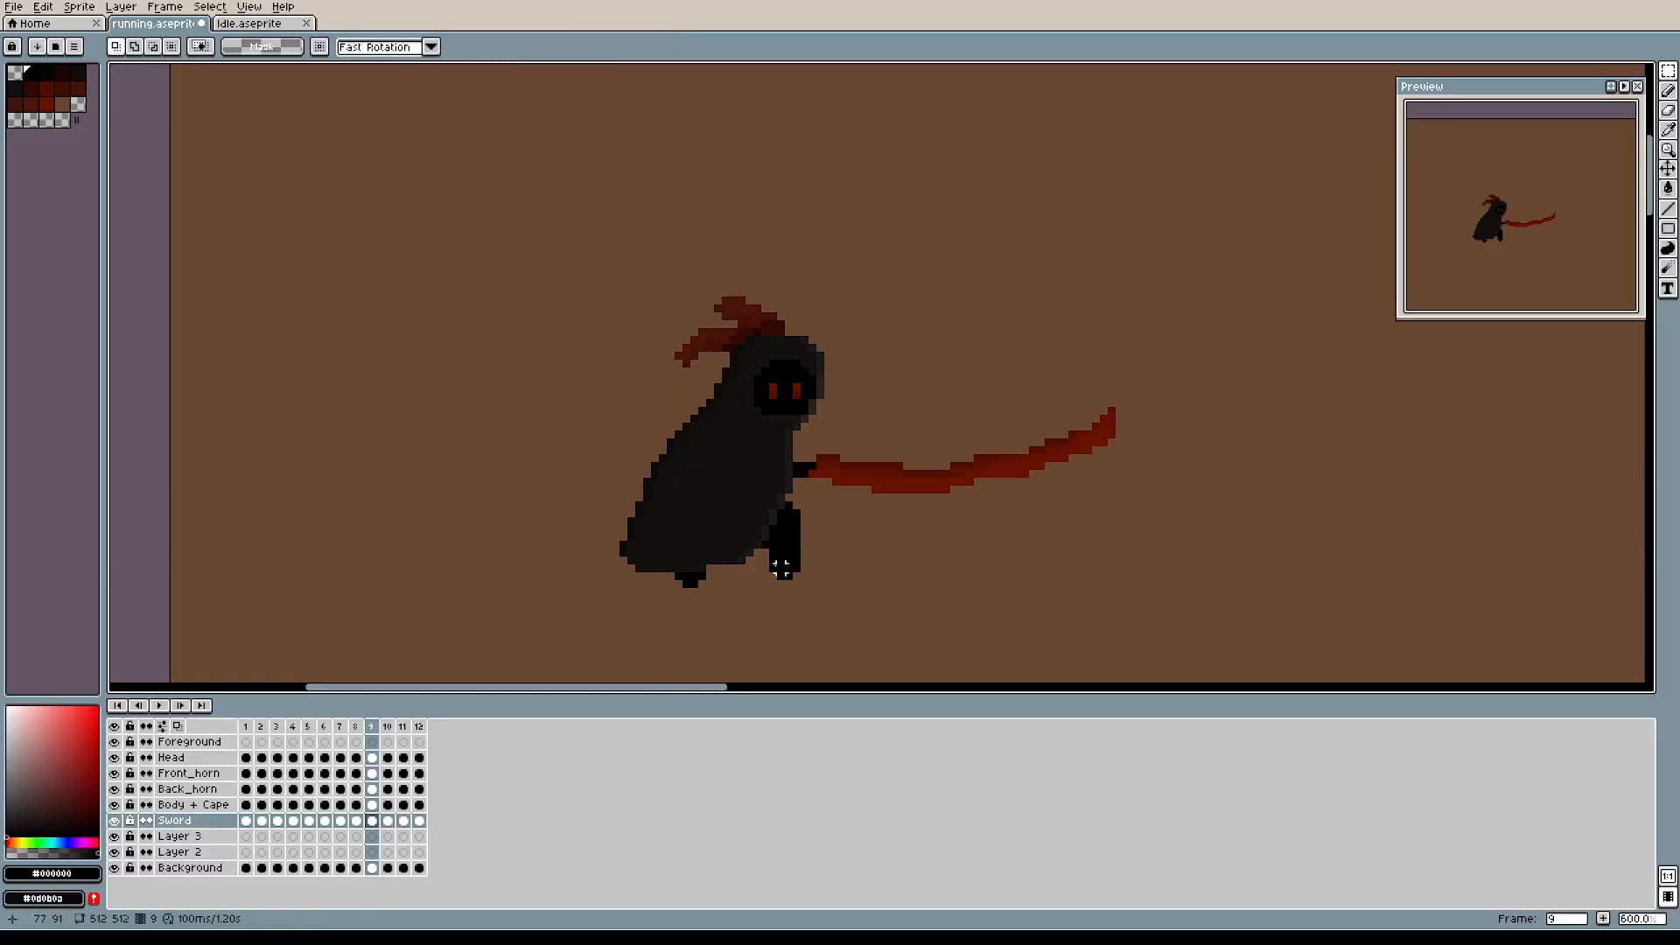
Step back and forth through frames 8 to 10 to examine how the shortened sword in frame 9 reads in the swing.
{"action": "left_click", "coordinate": [358, 728]}
{"action": "left_click", "coordinate": [372, 728]}
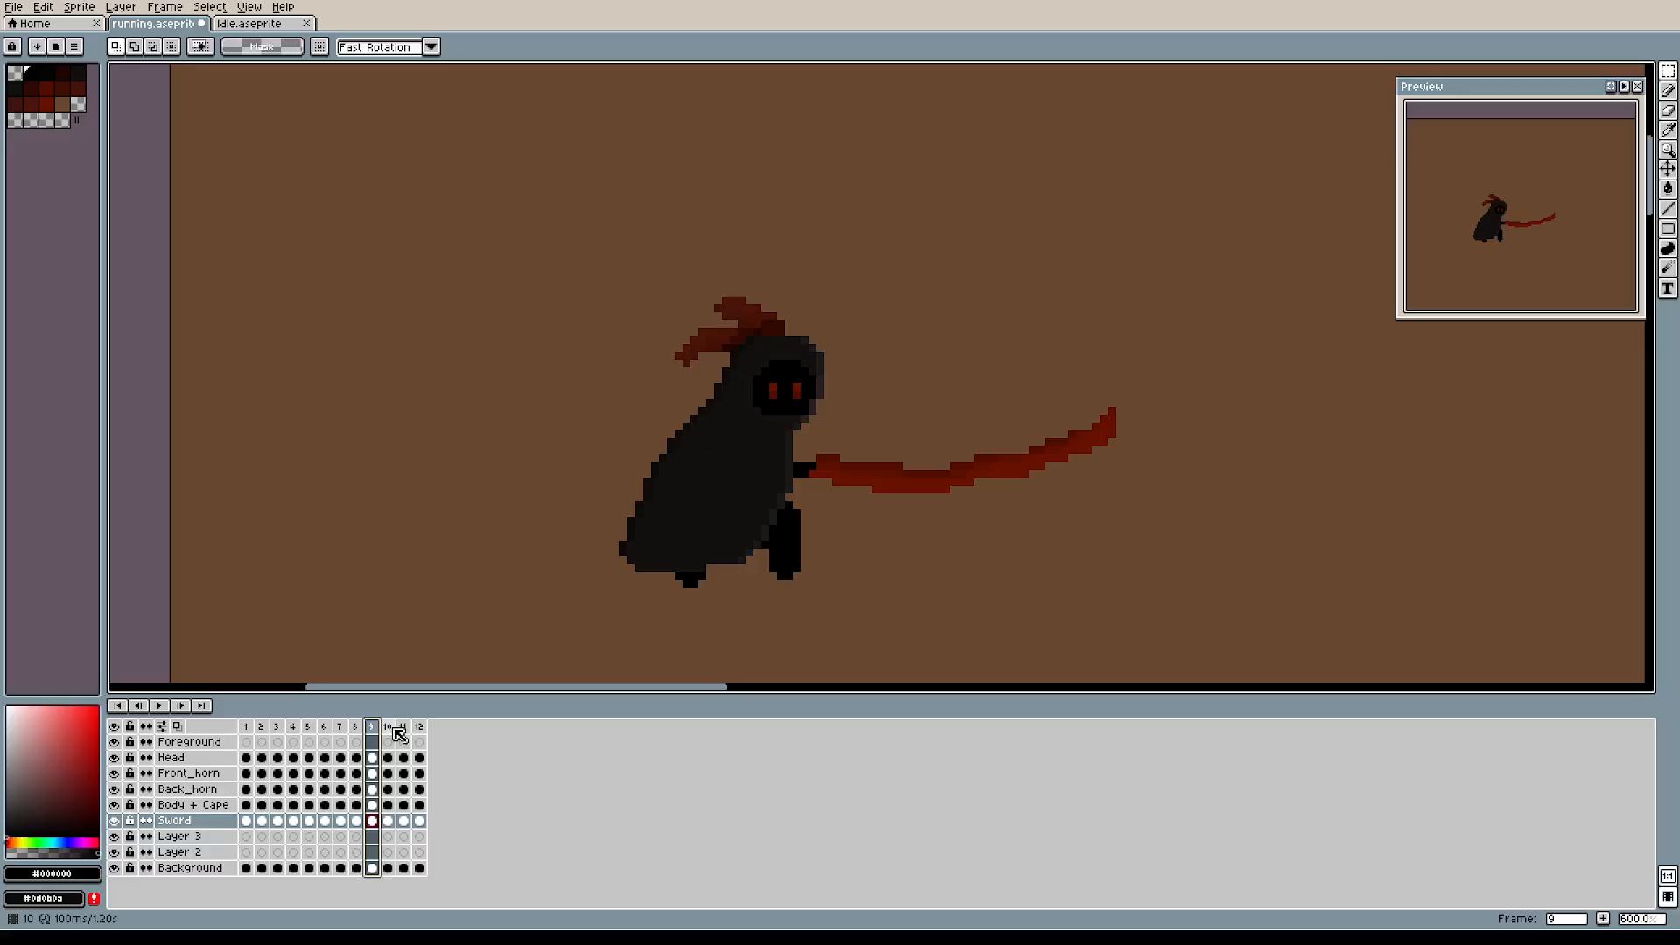
{"action": "left_click", "coordinate": [391, 727]}
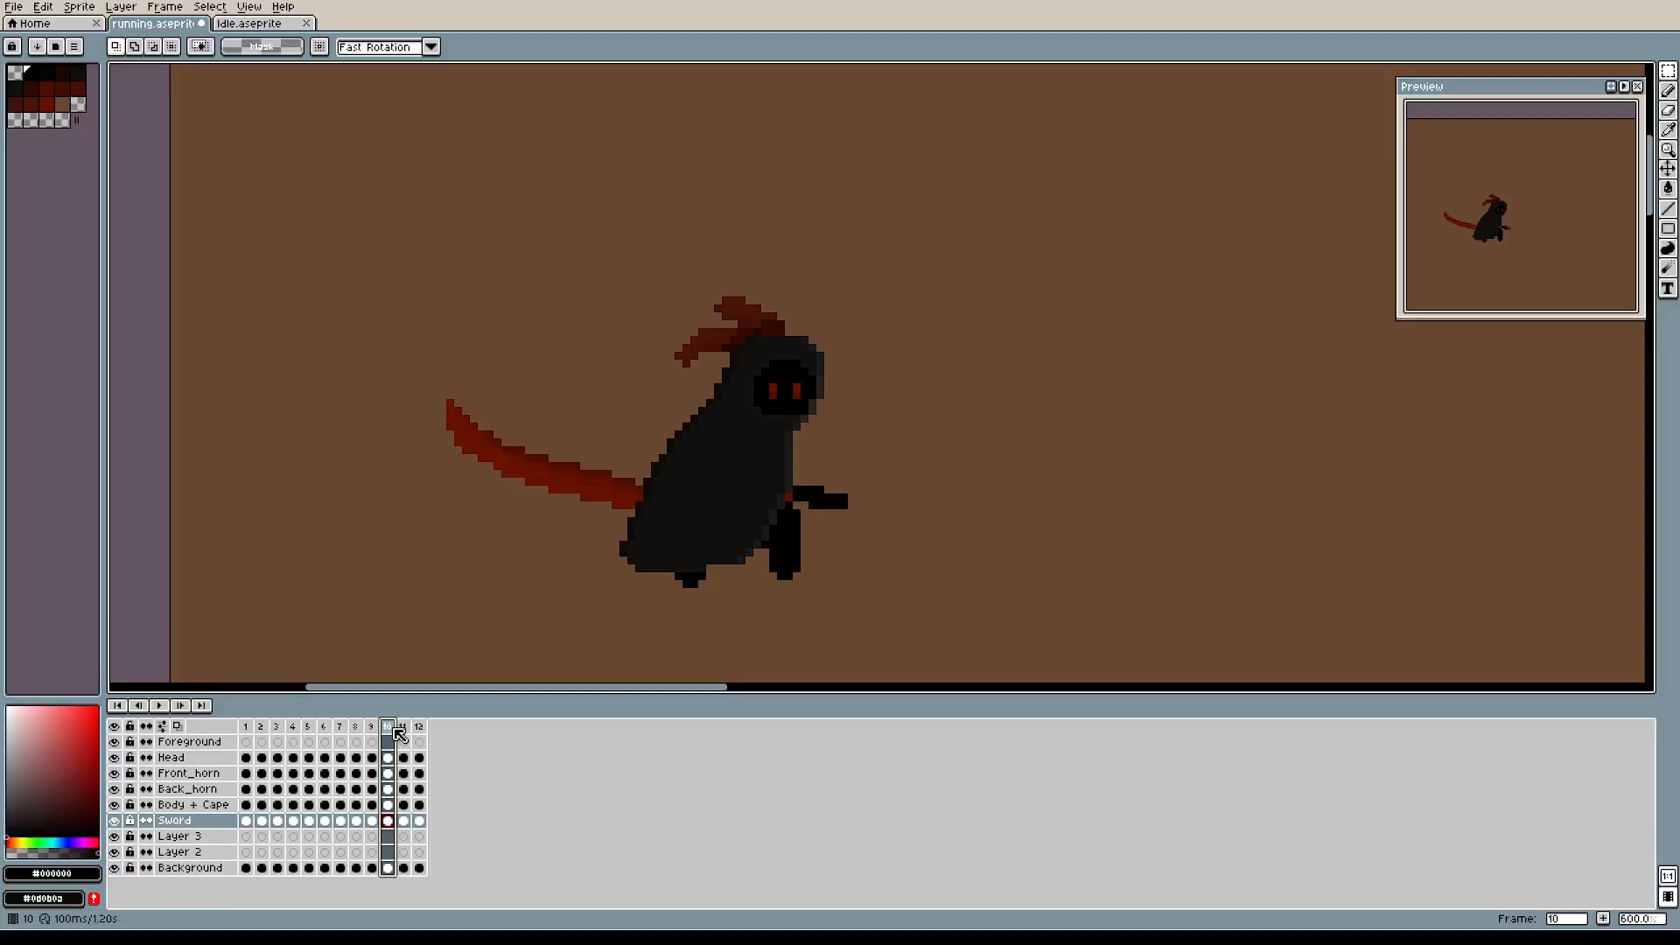
{"action": "key", "text": "Left"}
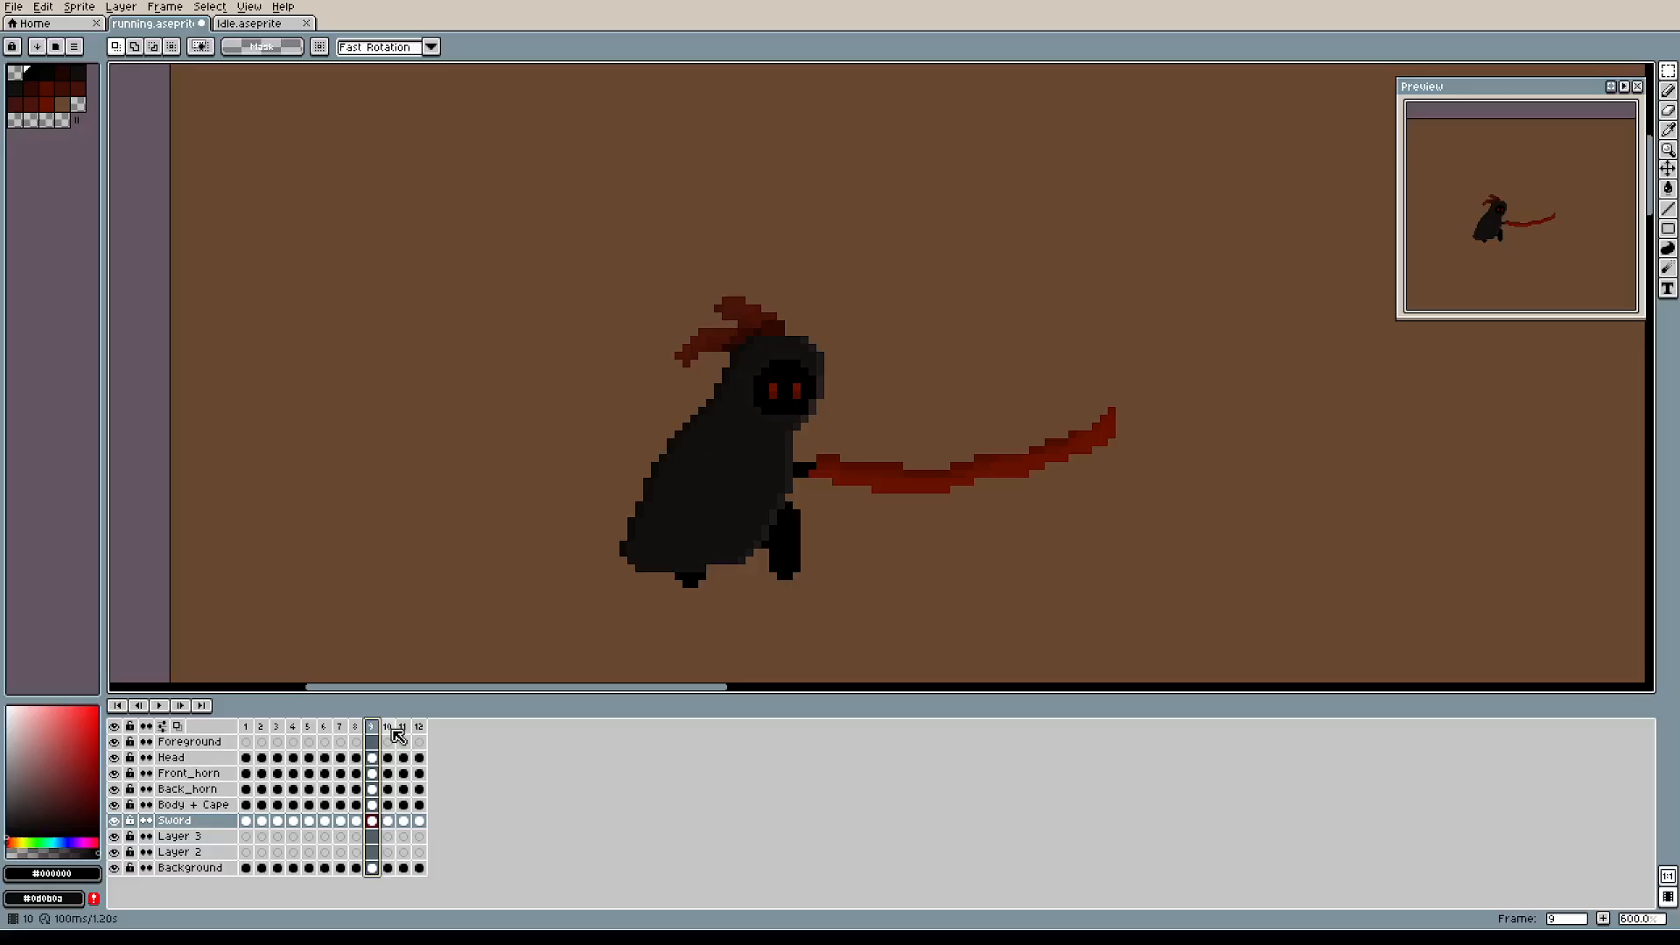
{"action": "left_click", "coordinate": [359, 726]}
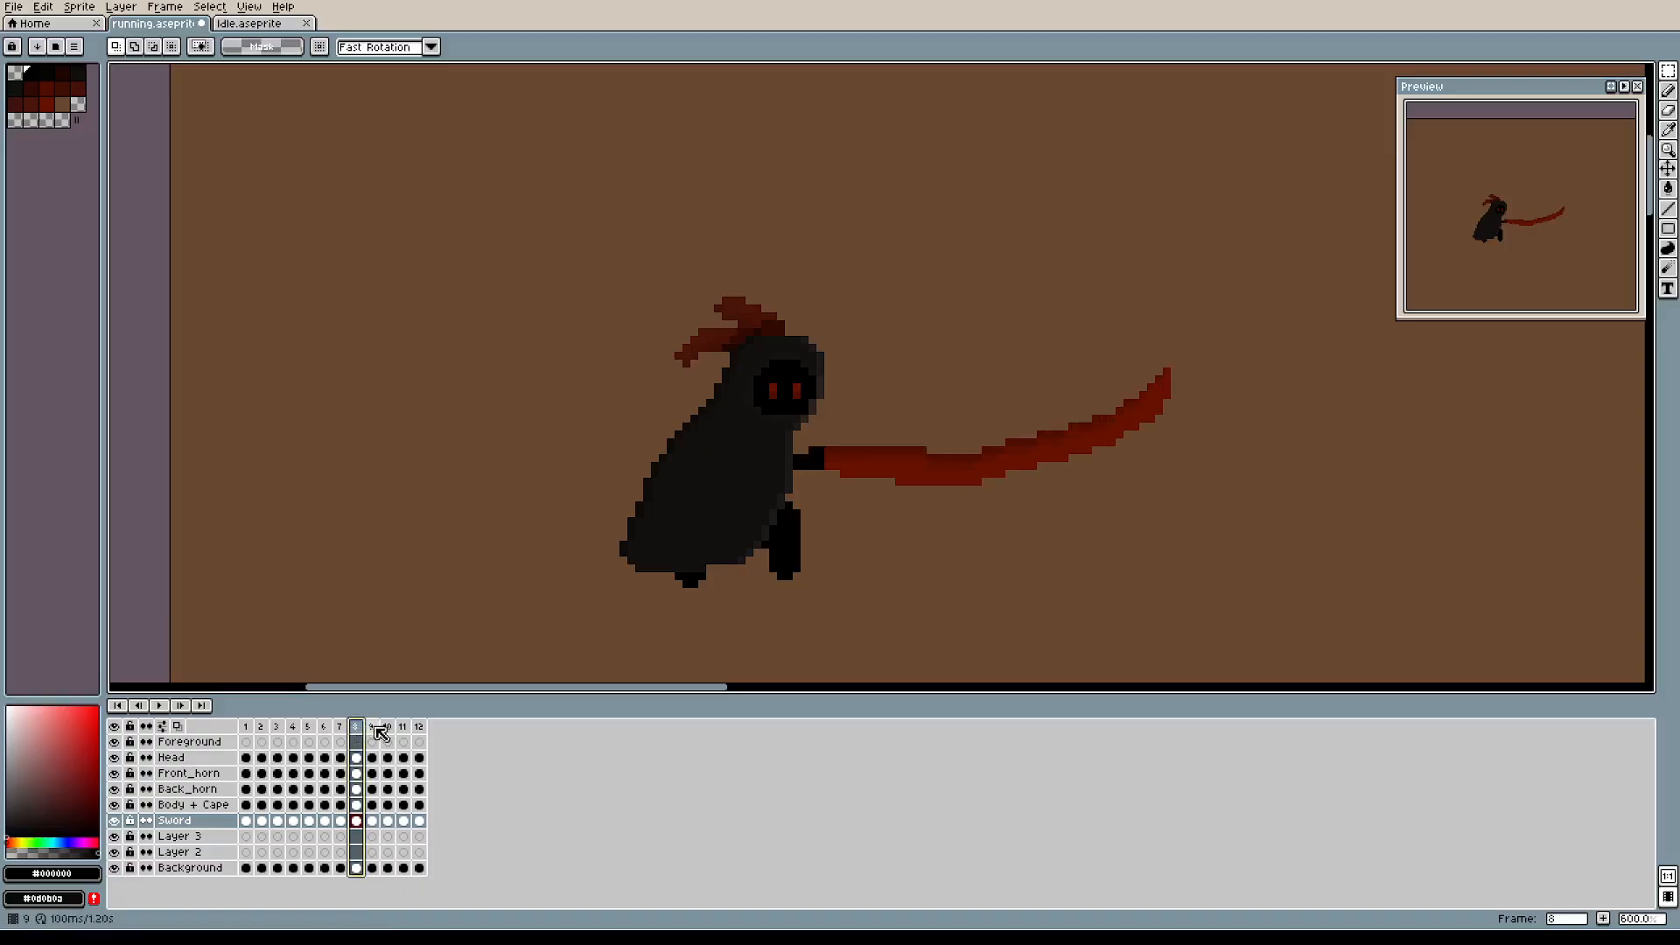
{"action": "left_click", "coordinate": [377, 727]}
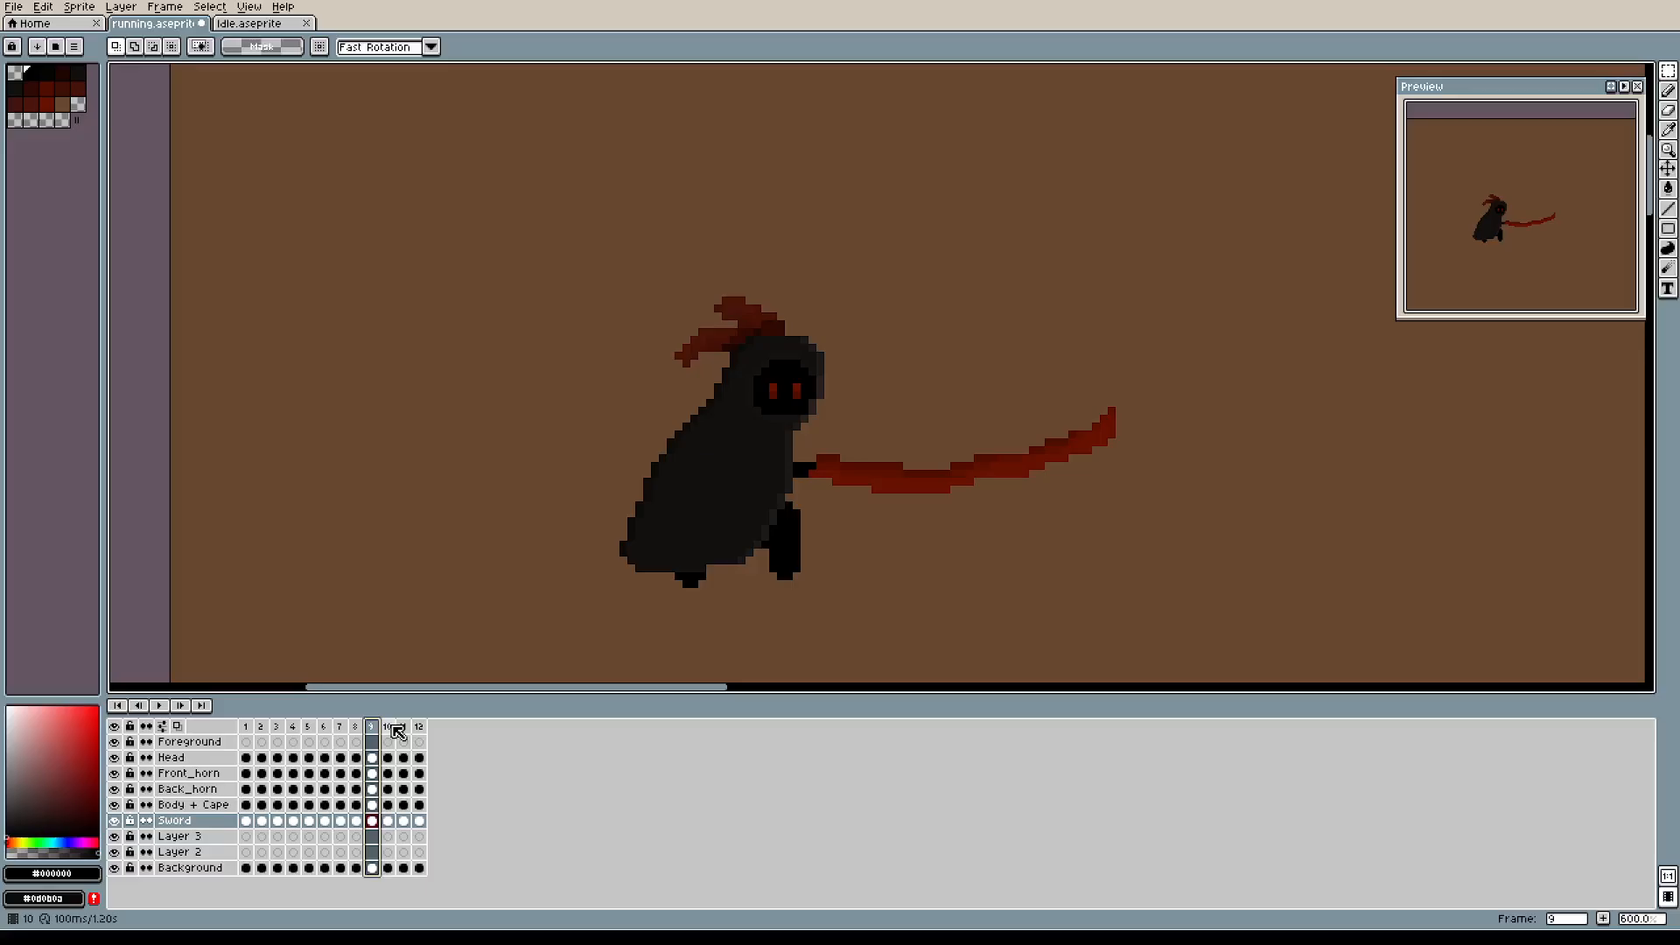
Insert a new frame 10 as a copy of frame 9 and check it against frame 9.
{"action": "key", "text": "ctrl+n"}
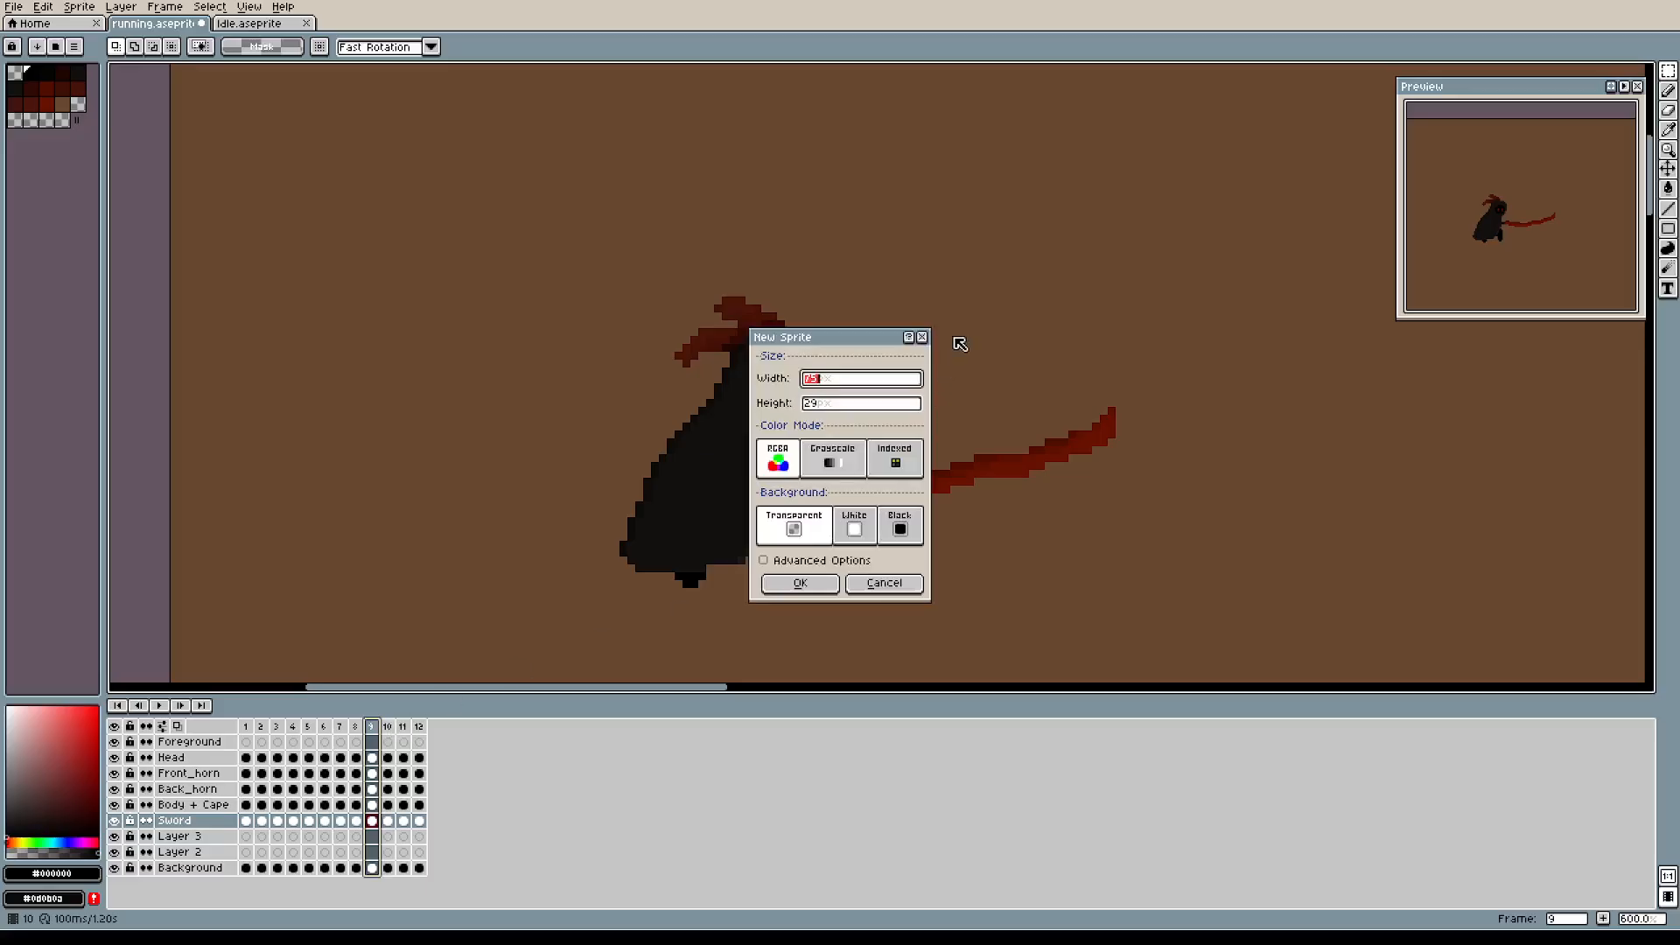
{"action": "left_click", "coordinate": [923, 337]}
{"action": "key", "text": "alt+n"}
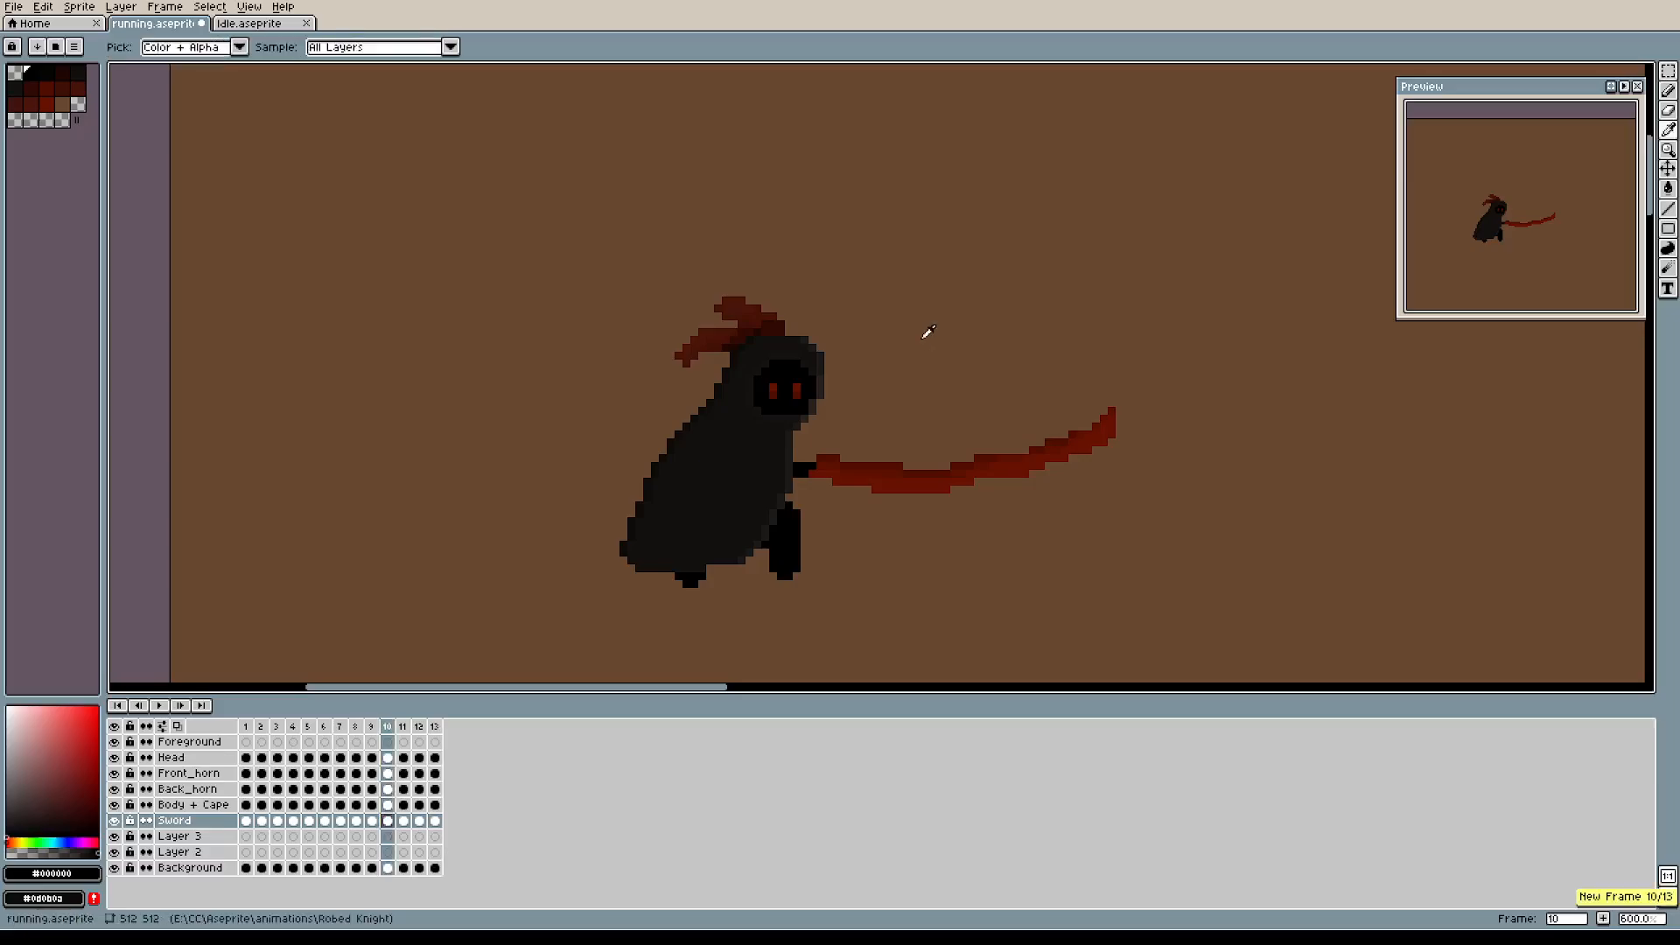
{"action": "left_click", "coordinate": [378, 727]}
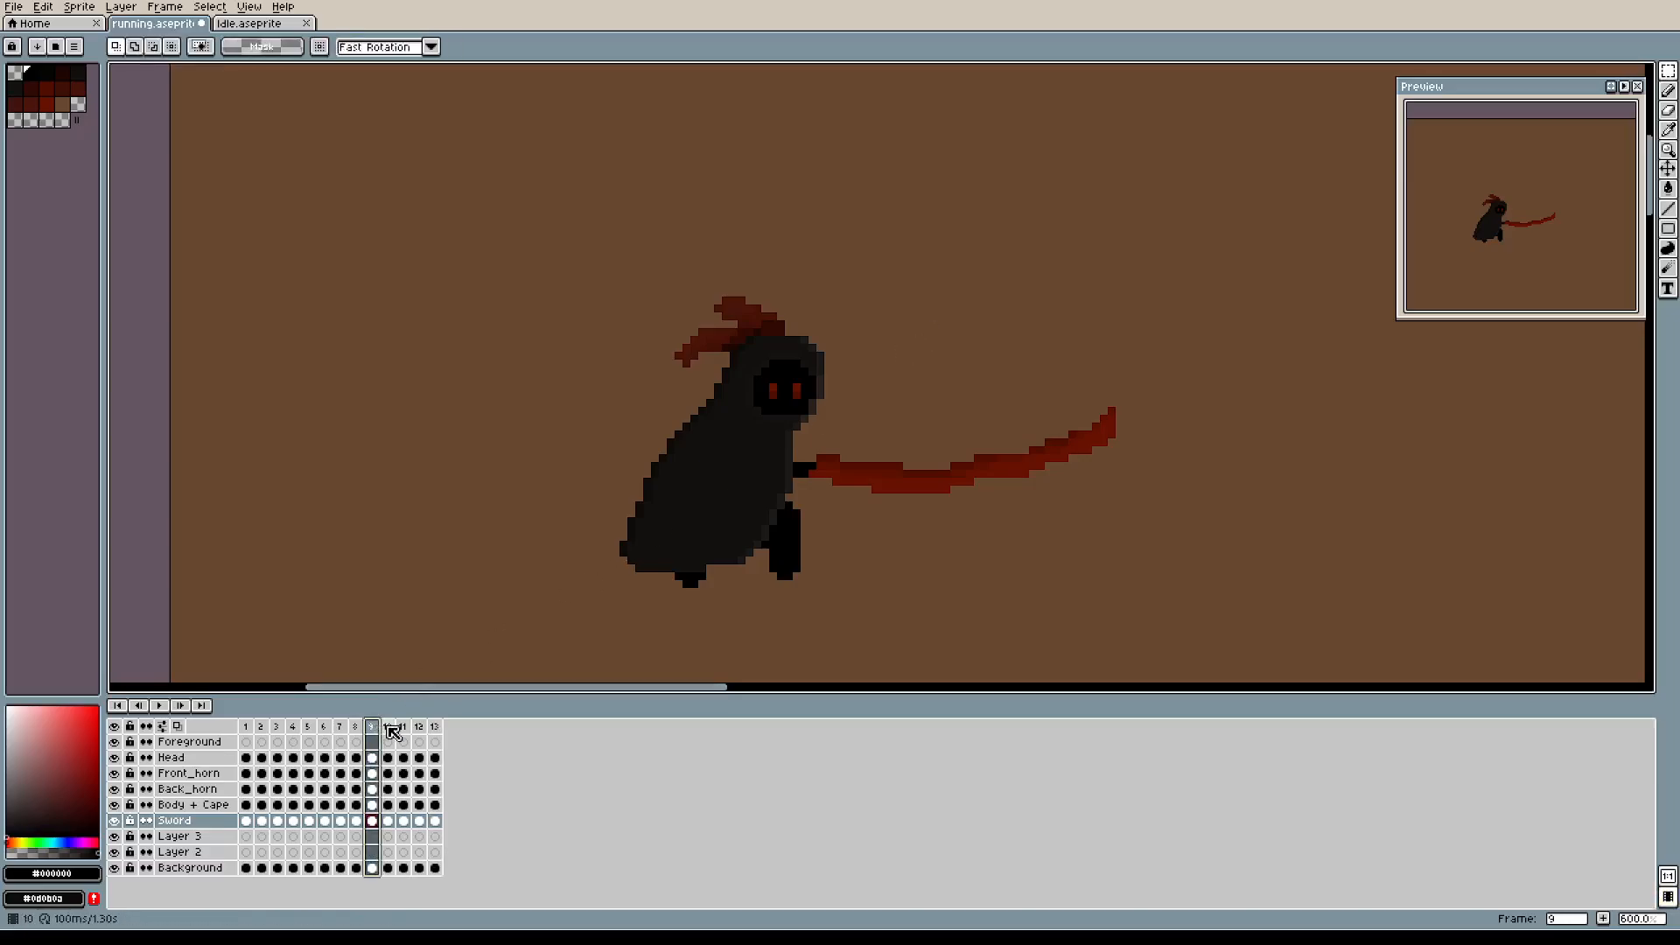
Select frame 10's sword, scale the selection to 50 by 20 pixels, move it 7 pixels right and 4 up to meet the arm, and deselect.
{"action": "scroll", "coordinate": [985, 324], "scroll_direction": "up", "scroll_amount": 2}
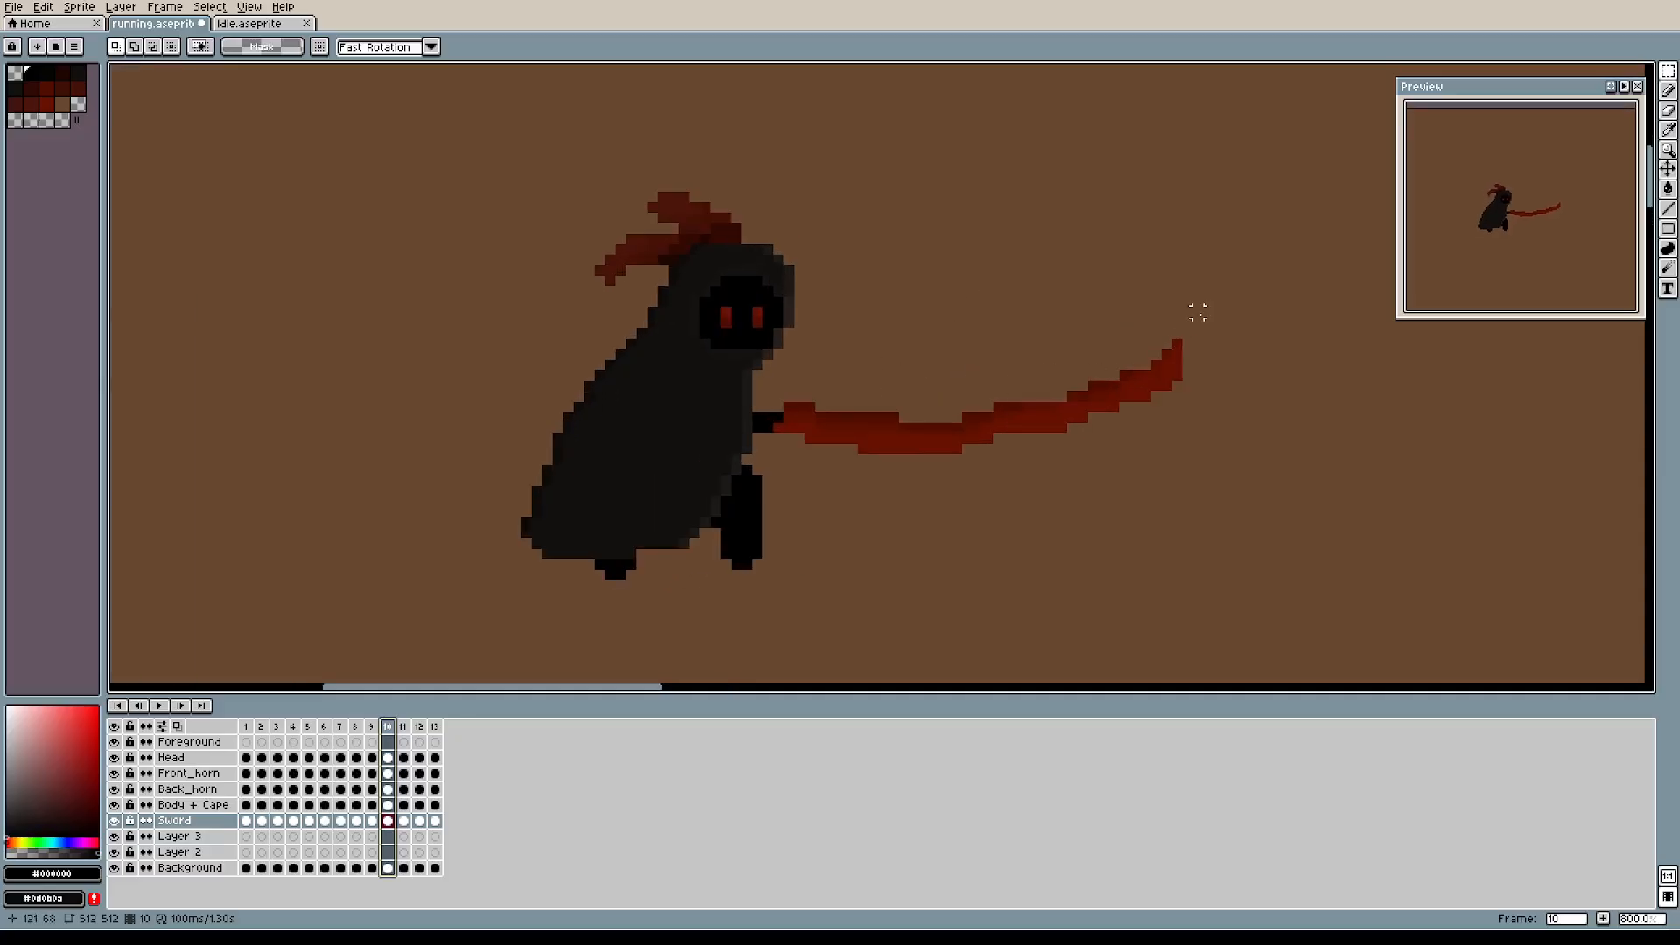
{"action": "left_click_drag", "start_coordinate": [1238, 274], "coordinate": [486, 572]}
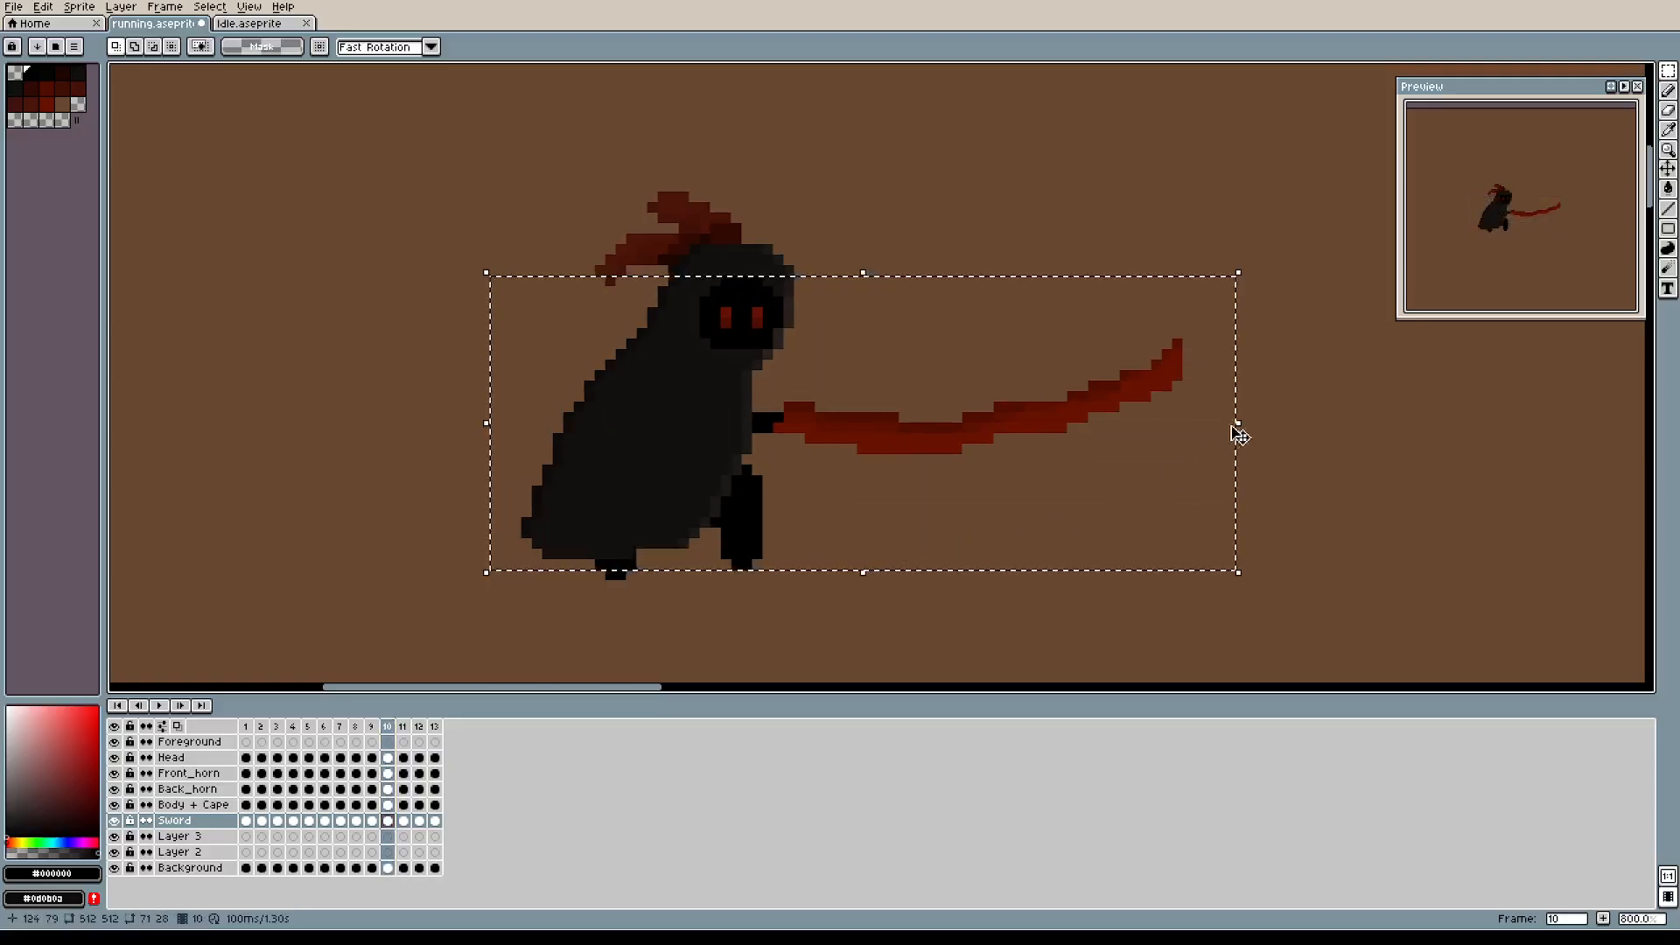
{"action": "left_click_drag", "start_coordinate": [1236, 423], "coordinate": [1020, 440]}
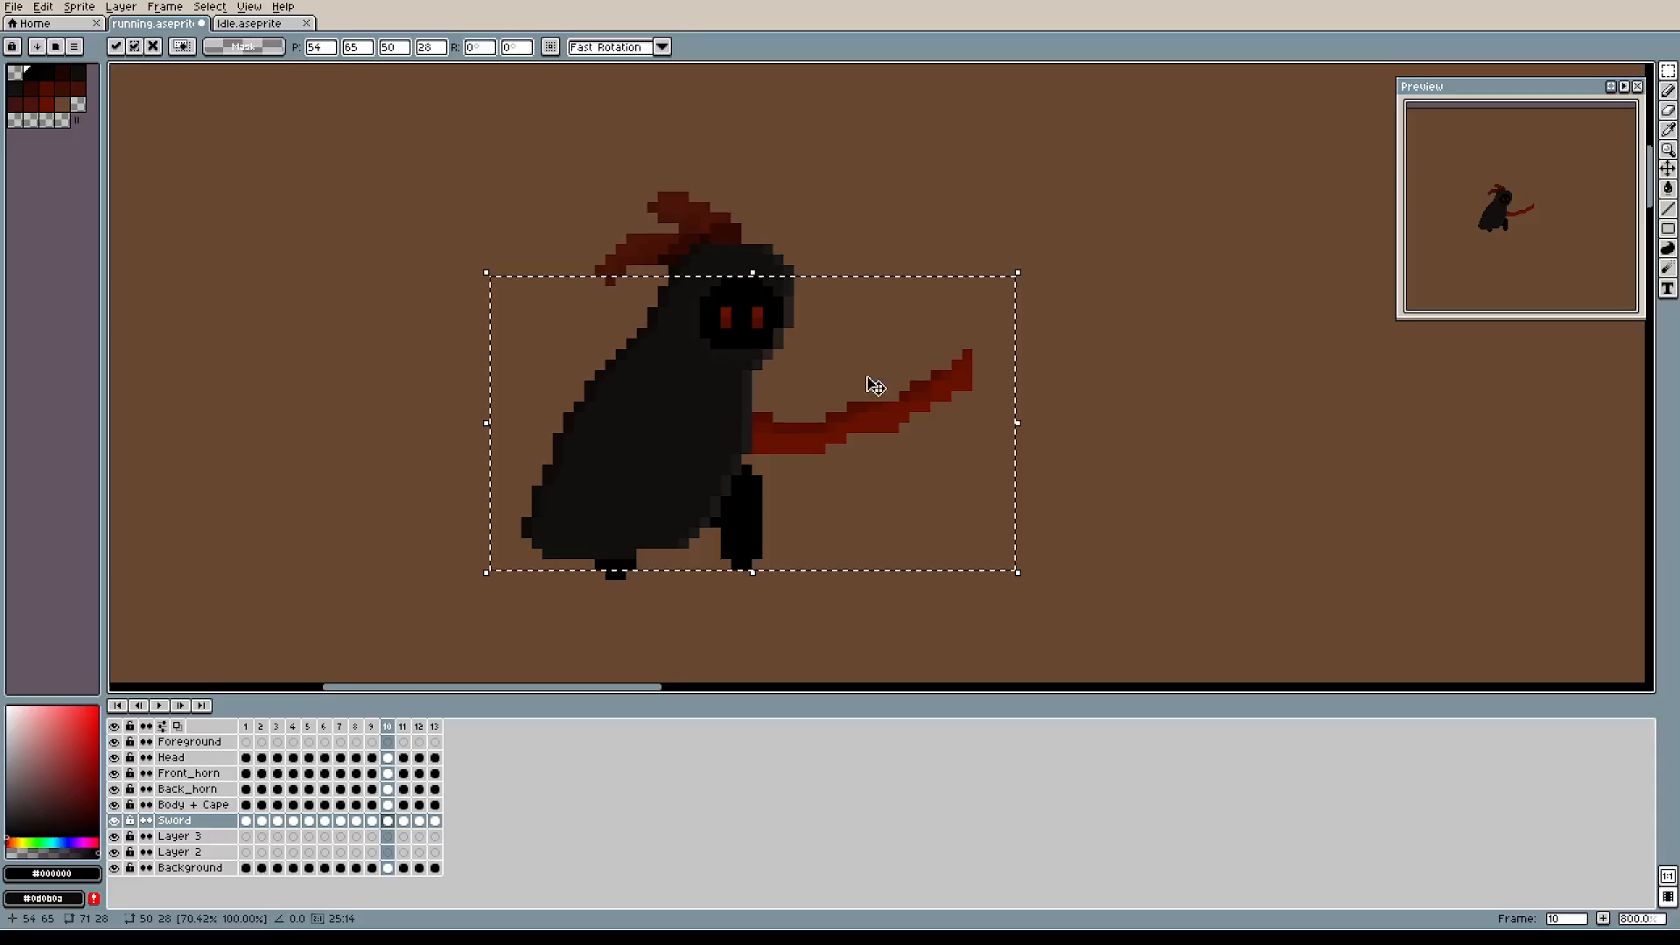
{"action": "left_click_drag", "start_coordinate": [765, 286], "coordinate": [763, 360]}
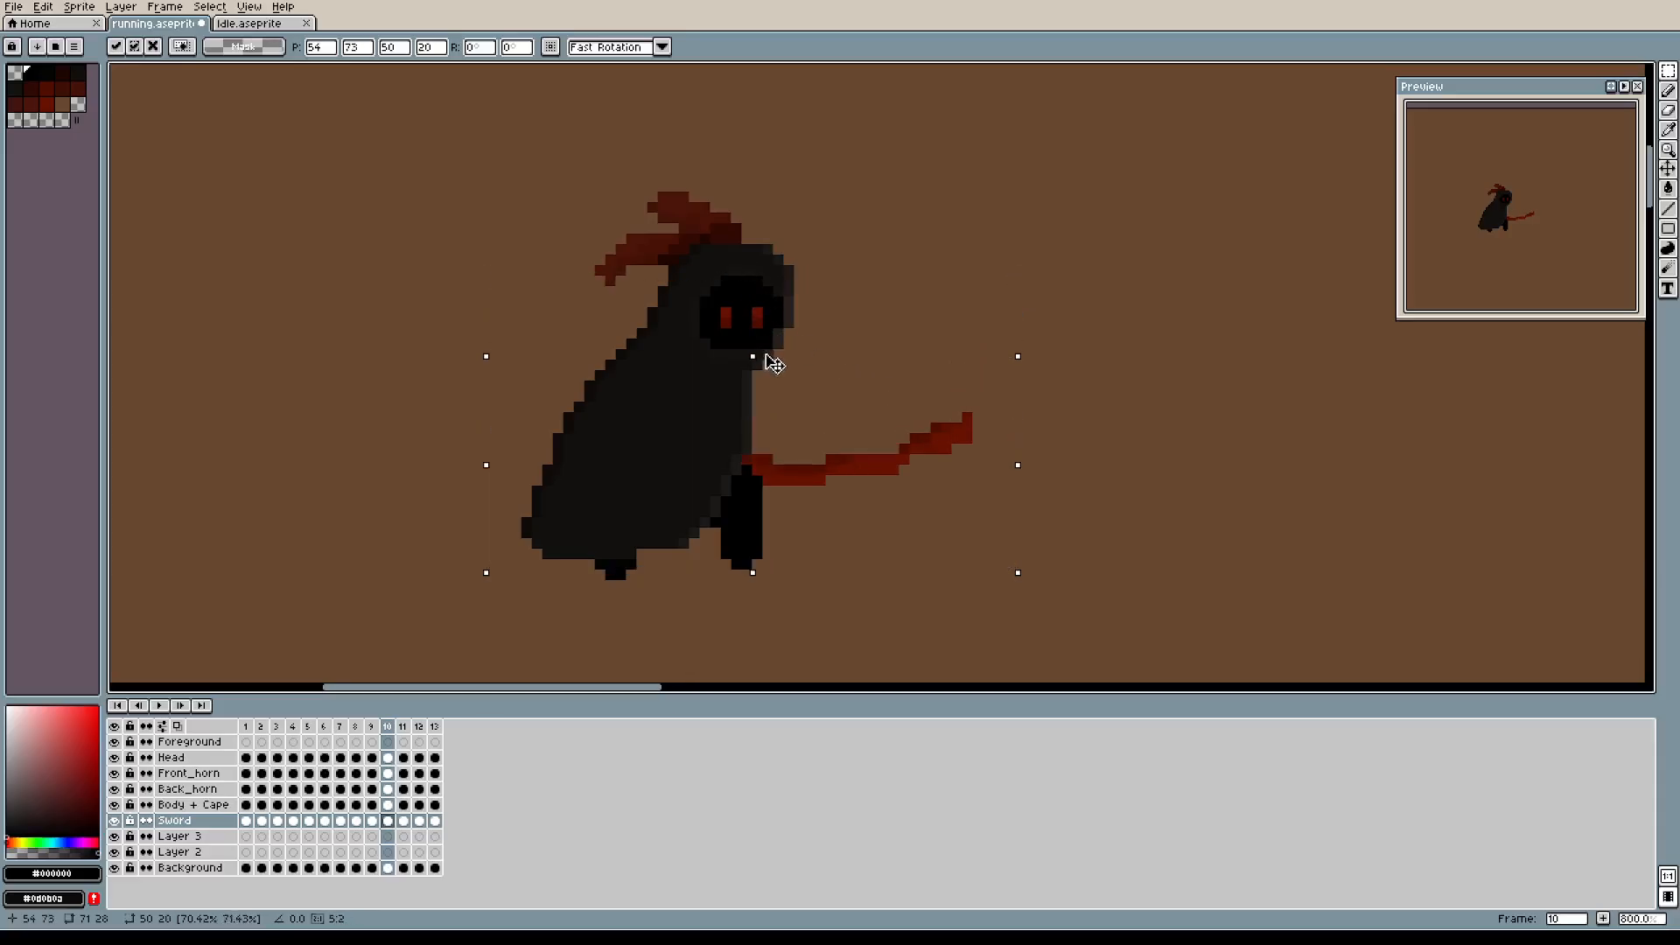
{"action": "left_click_drag", "start_coordinate": [799, 428], "coordinate": [873, 386]}
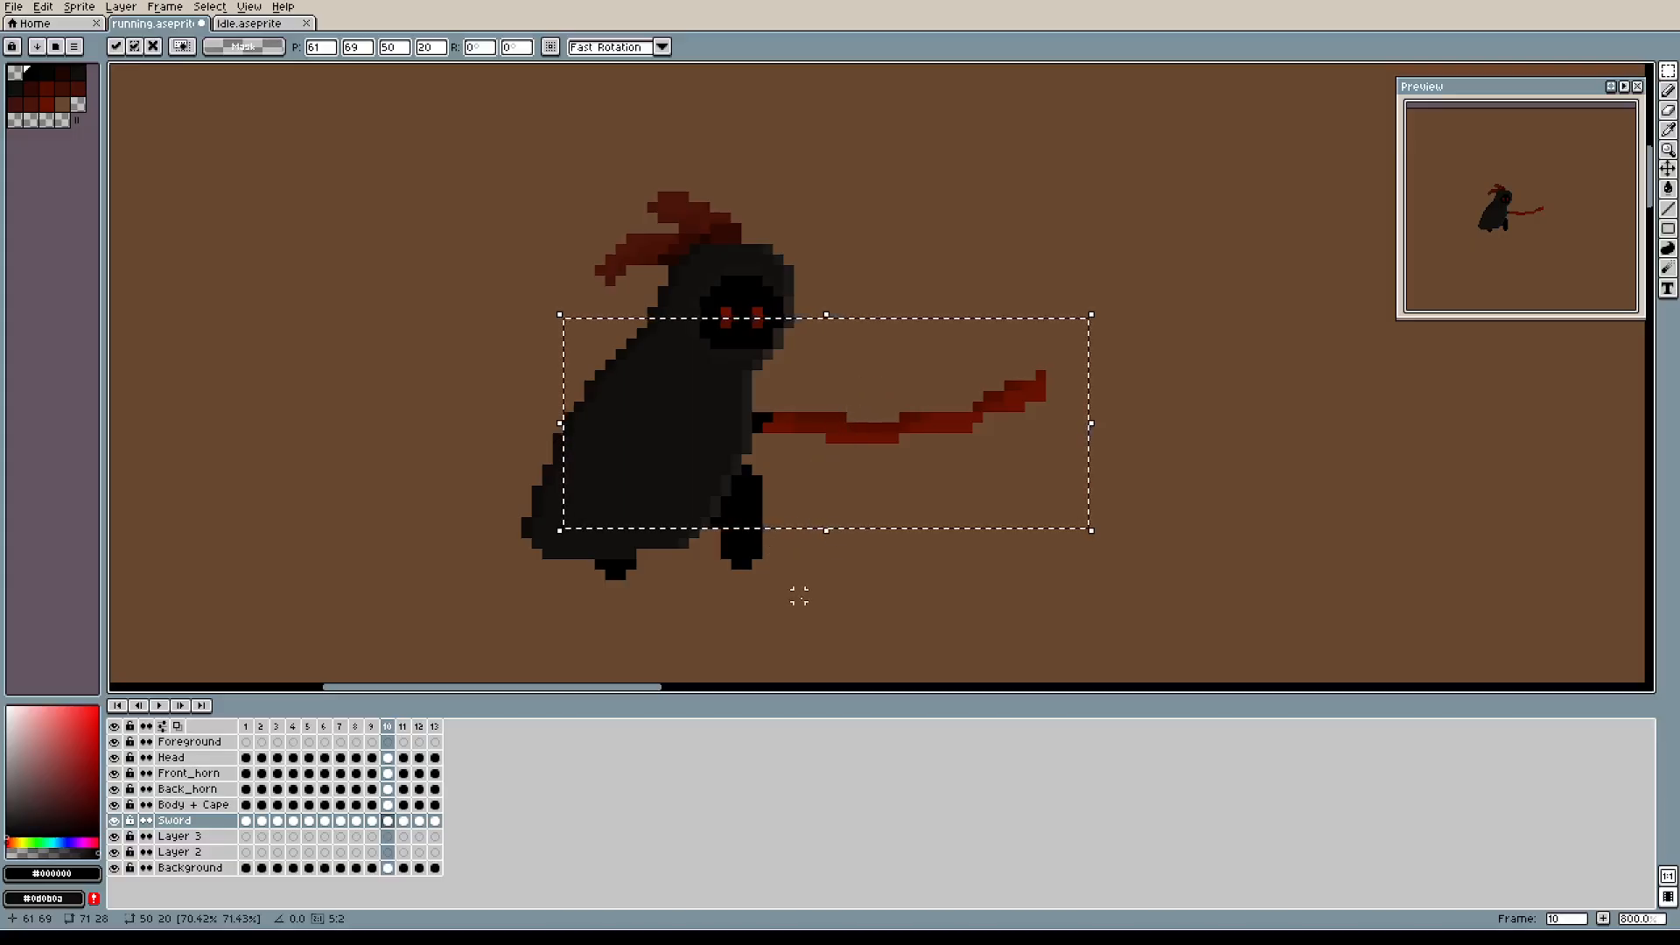
{"action": "left_click", "coordinate": [767, 545]}
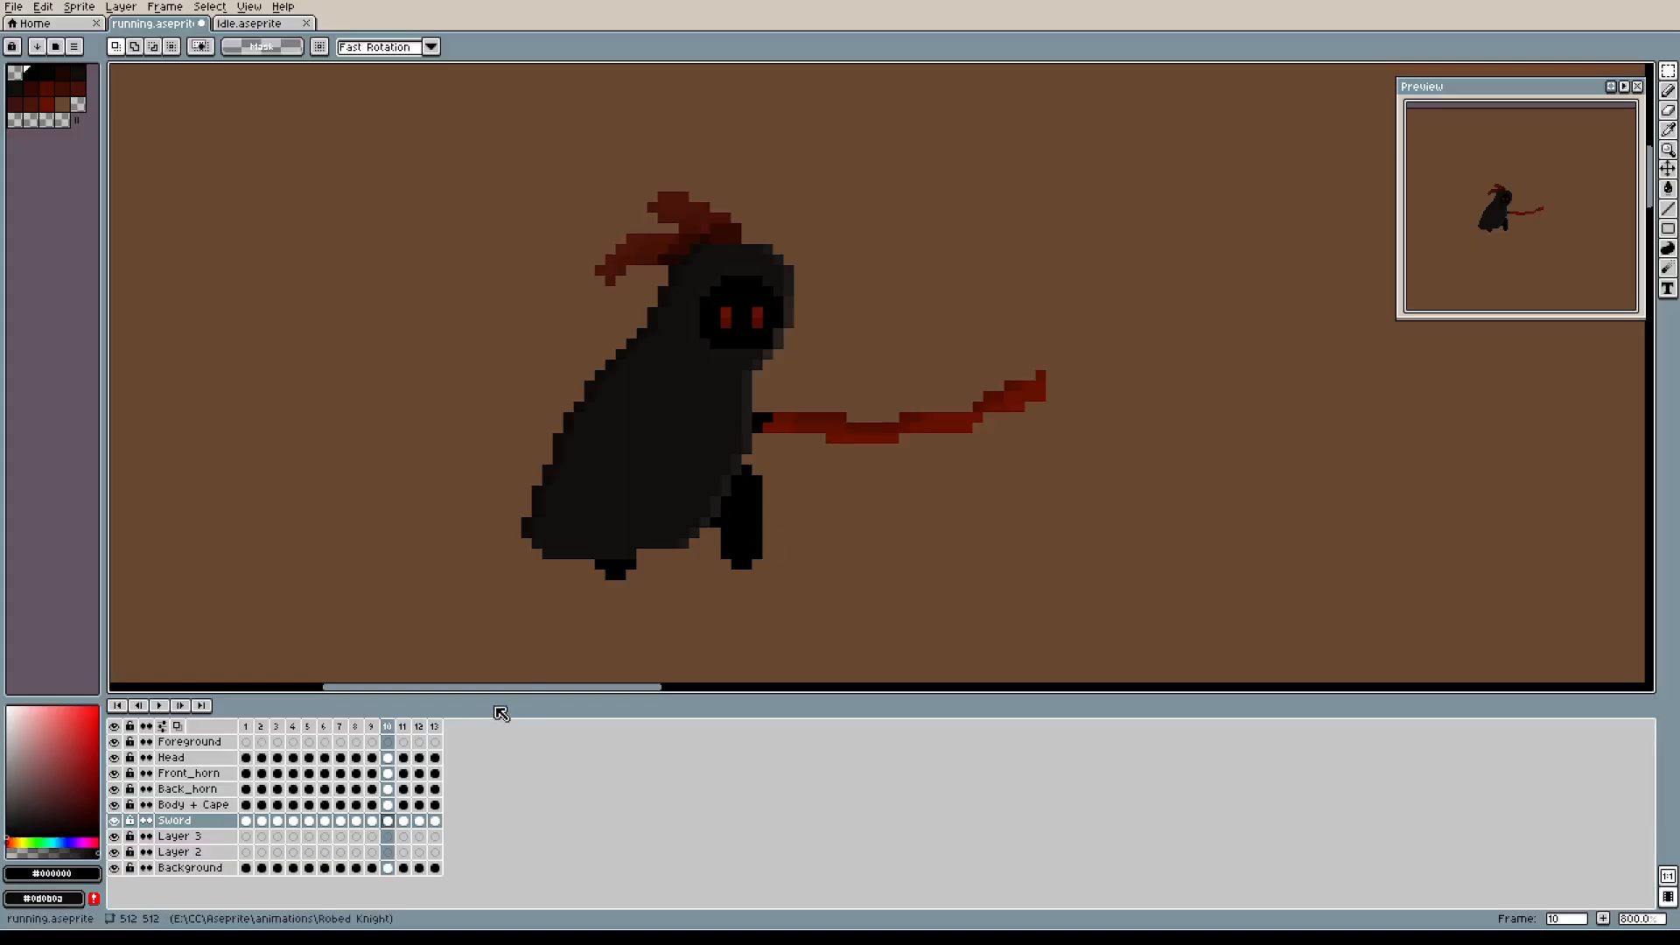
{"action": "key", "text": "ctrl+n"}
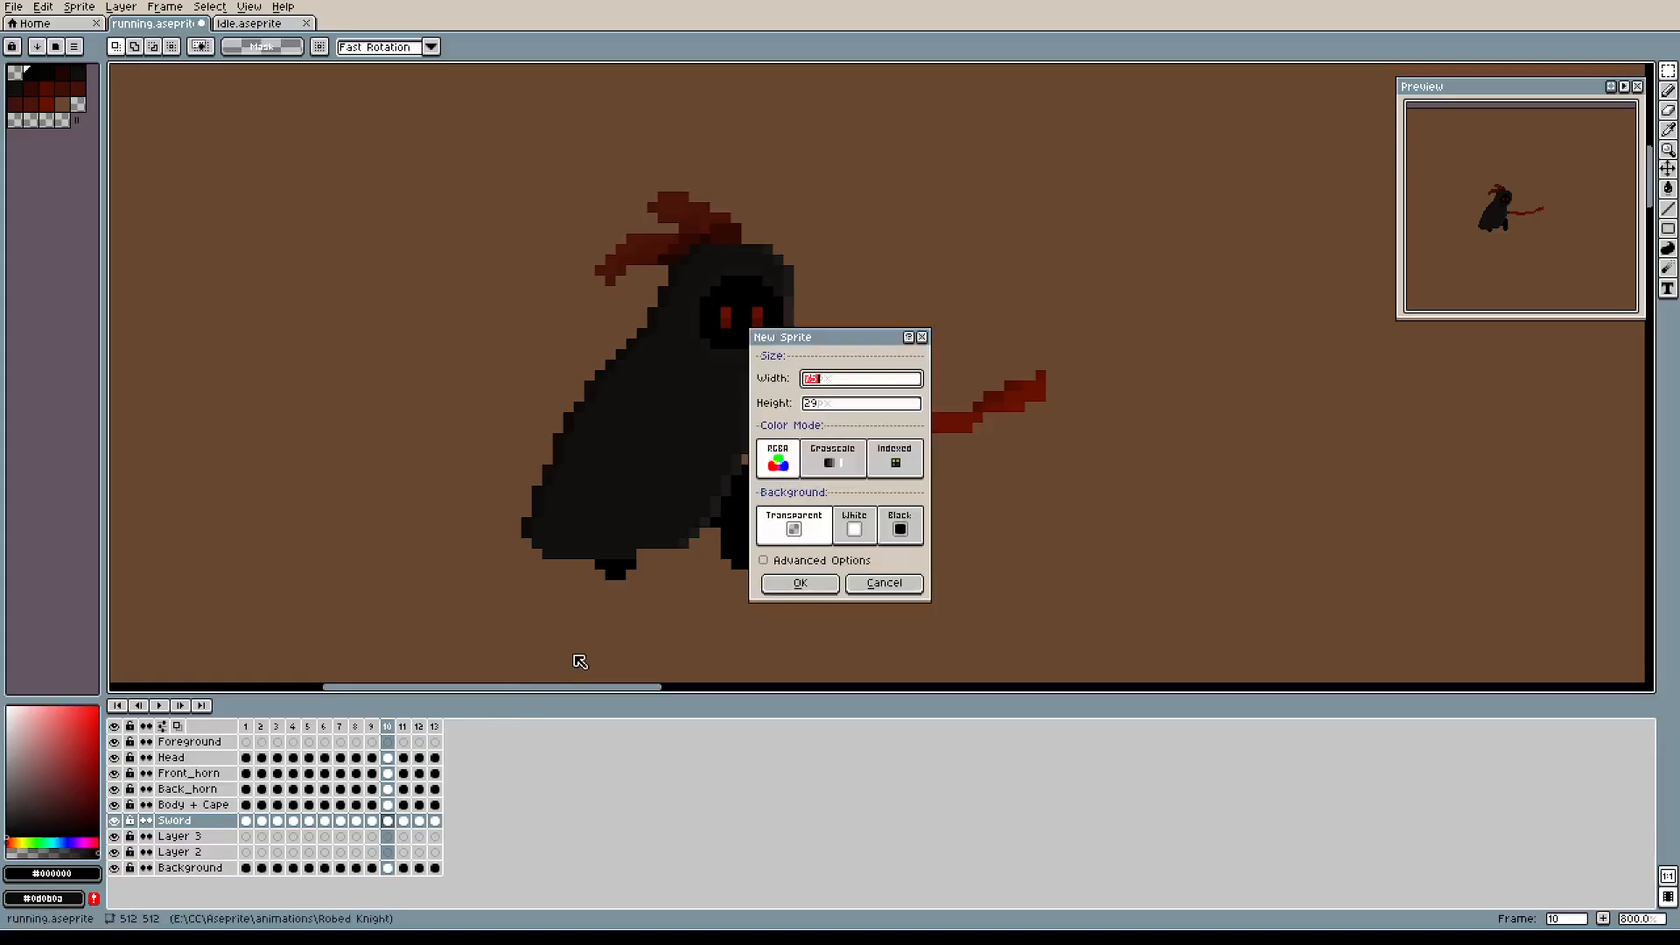
{"action": "left_click", "coordinate": [922, 338]}
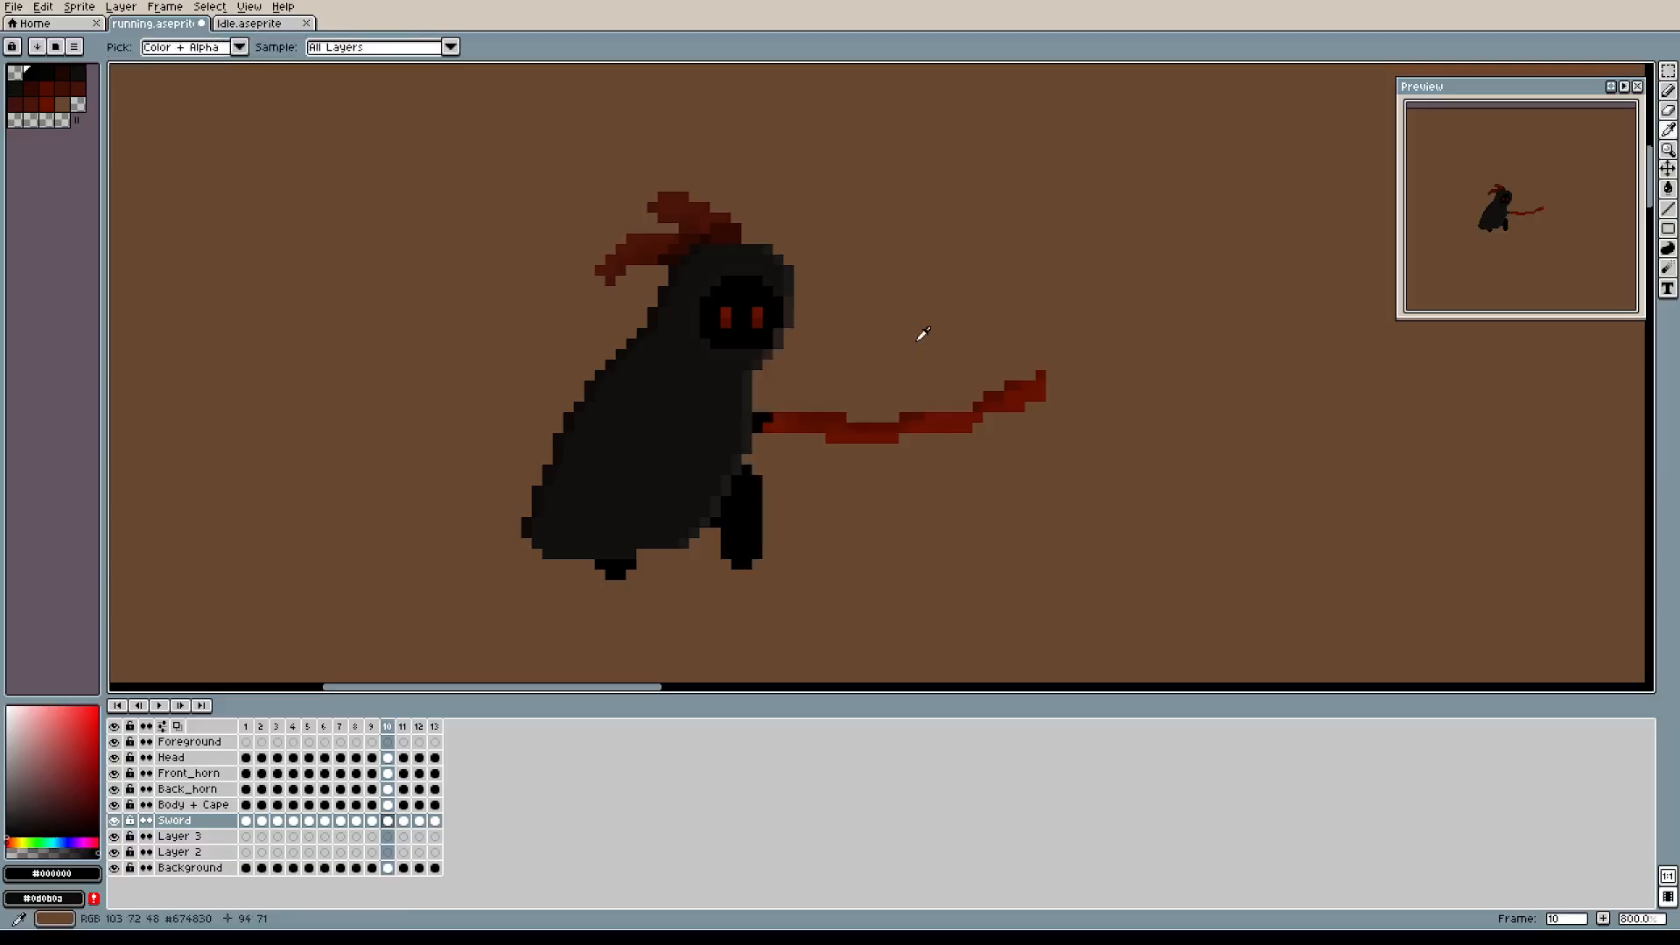
Add a frame after frame 10 and shrink its sword selection to 26 by 20 pixels, positioning the sword at the cloak's front edge.
{"action": "key", "text": "alt+n"}
{"action": "left_click_drag", "start_coordinate": [613, 283], "coordinate": [1176, 530]}
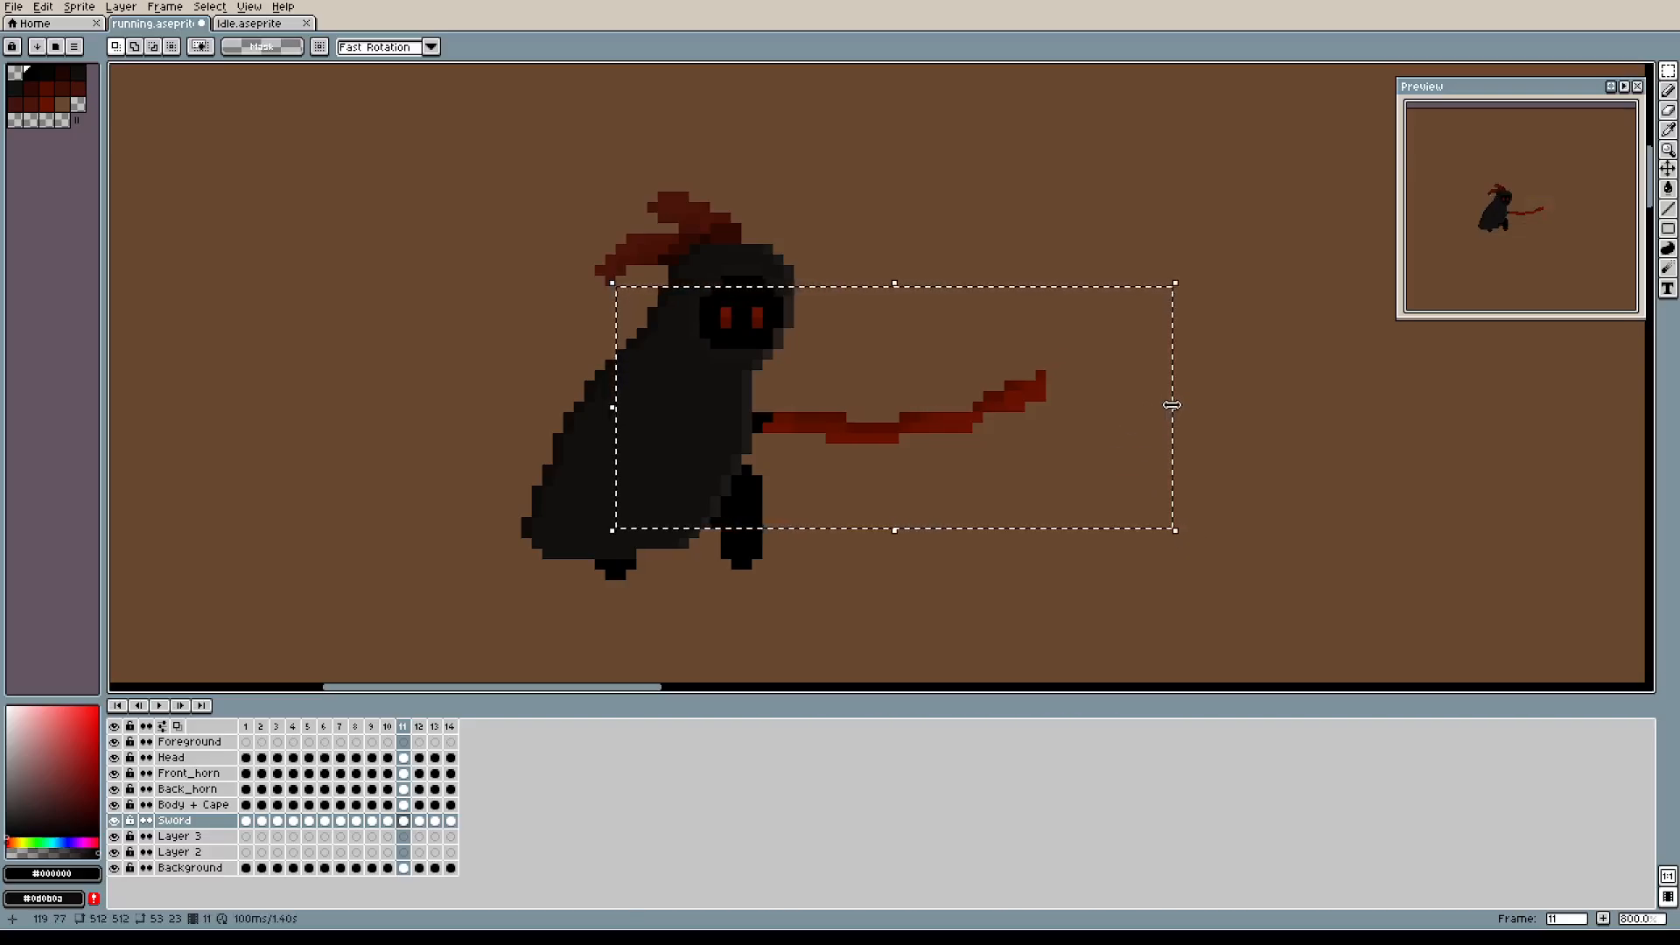
{"action": "left_click_drag", "start_coordinate": [1177, 417], "coordinate": [892, 451]}
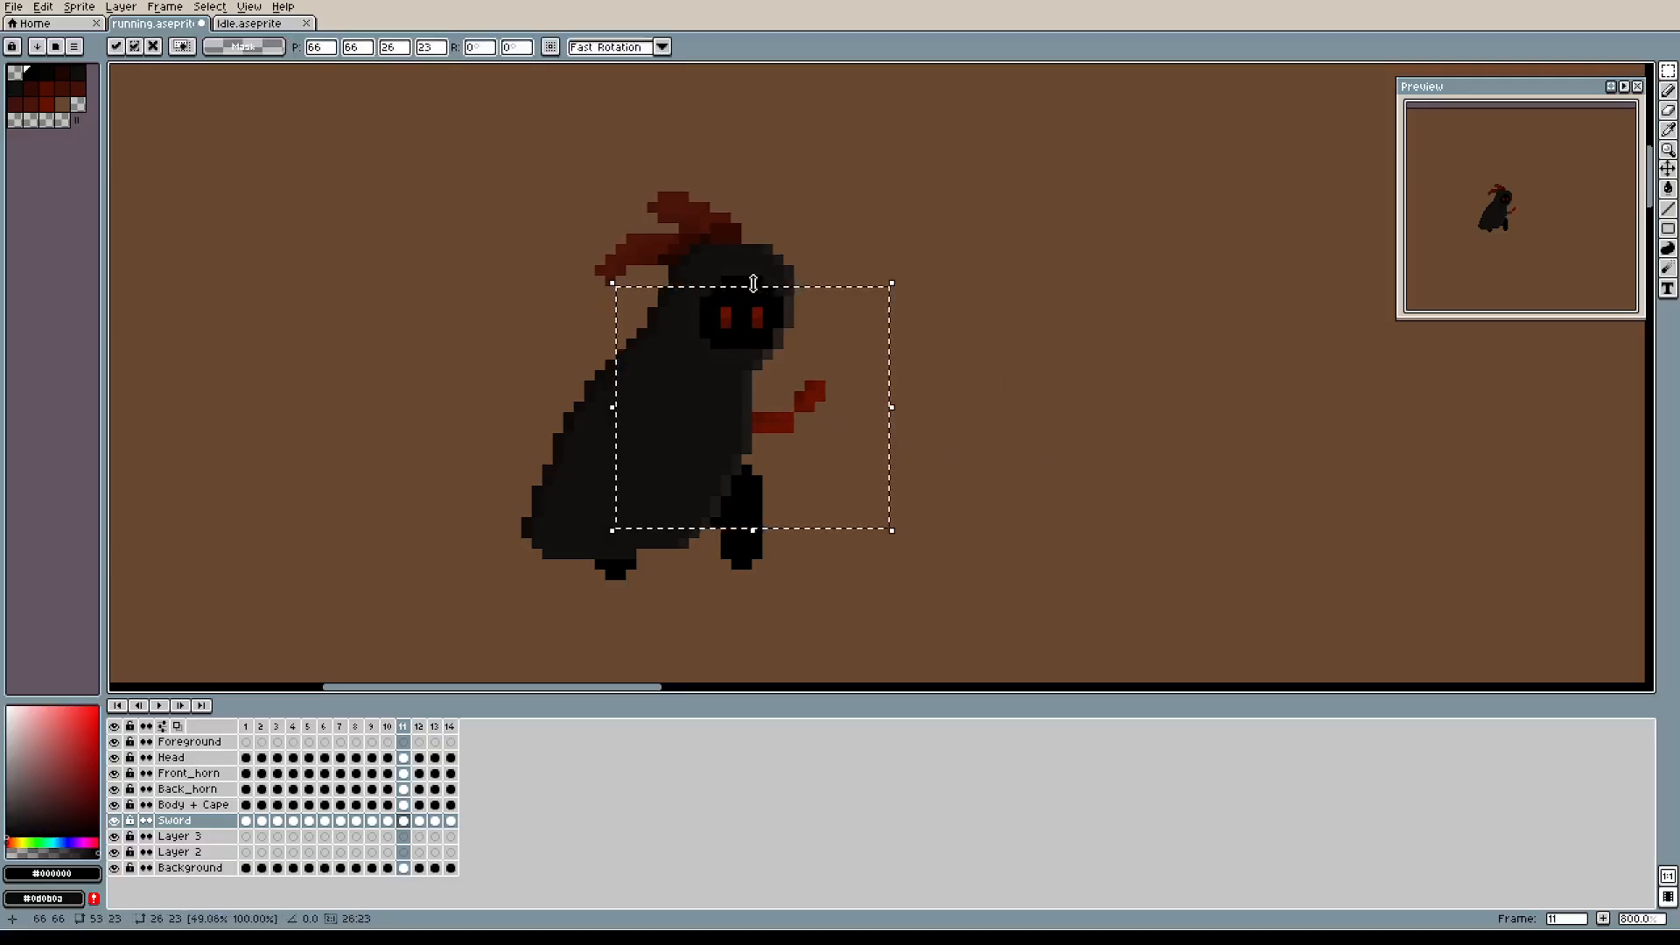
{"action": "left_click_drag", "start_coordinate": [752, 284], "coordinate": [762, 375]}
{"action": "left_click_drag", "start_coordinate": [761, 476], "coordinate": [833, 436]}
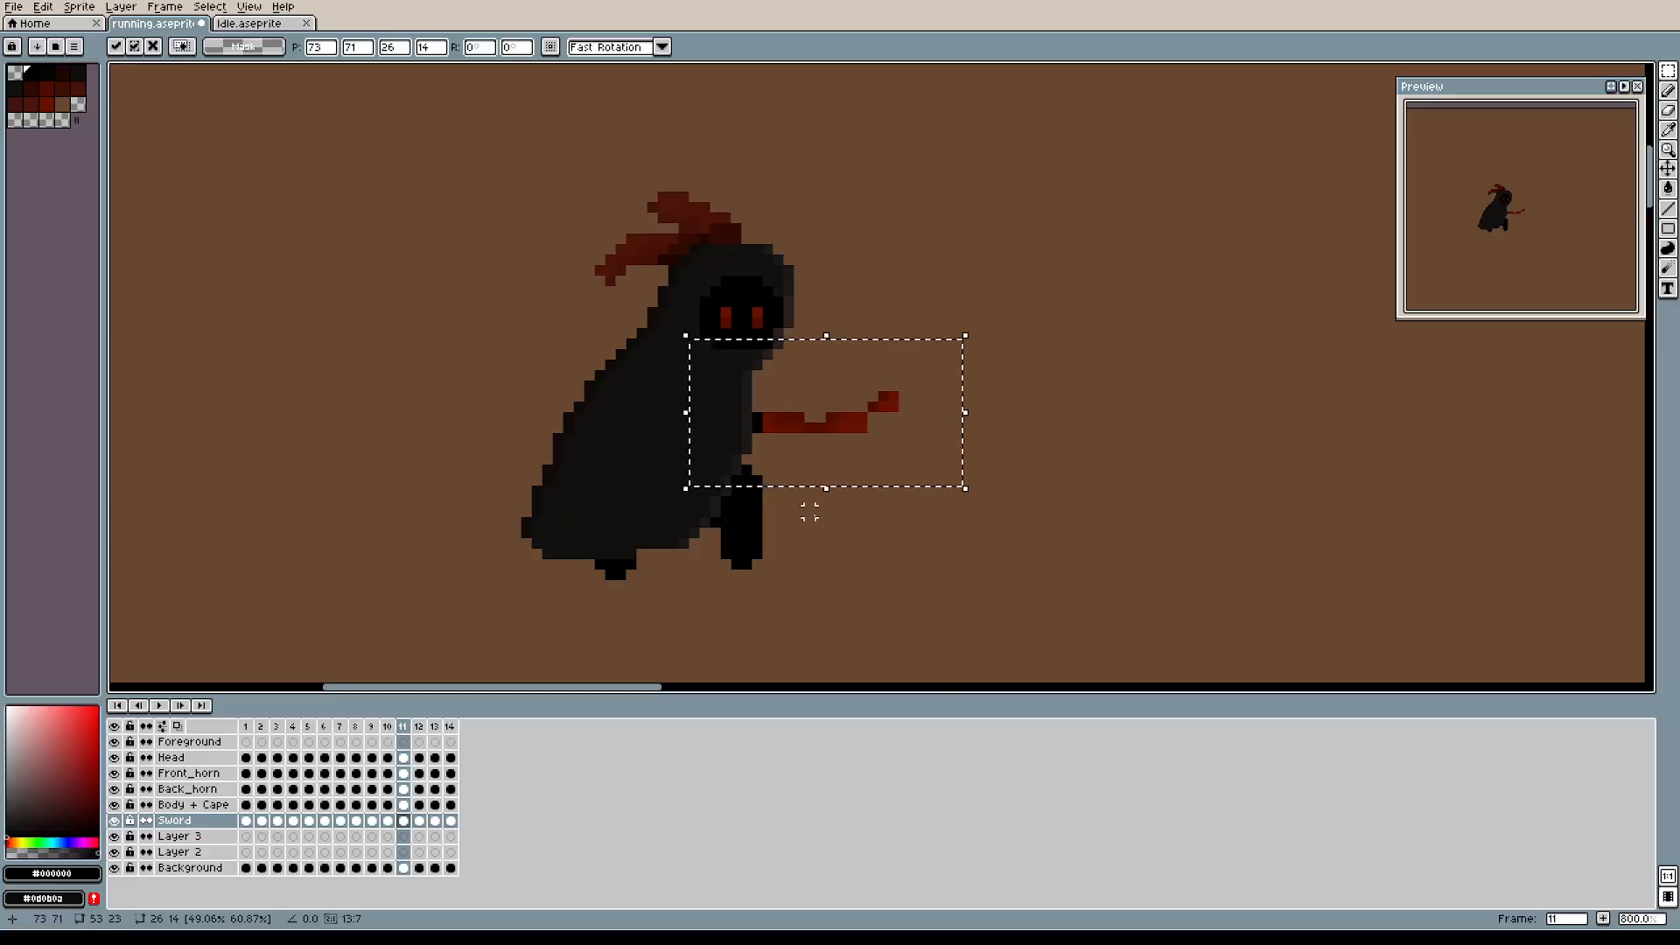
{"action": "left_click_drag", "start_coordinate": [822, 329], "coordinate": [851, 264]}
{"action": "left_click_drag", "start_coordinate": [844, 364], "coordinate": [845, 407]}
{"action": "left_click_drag", "start_coordinate": [826, 295], "coordinate": [828, 303]}
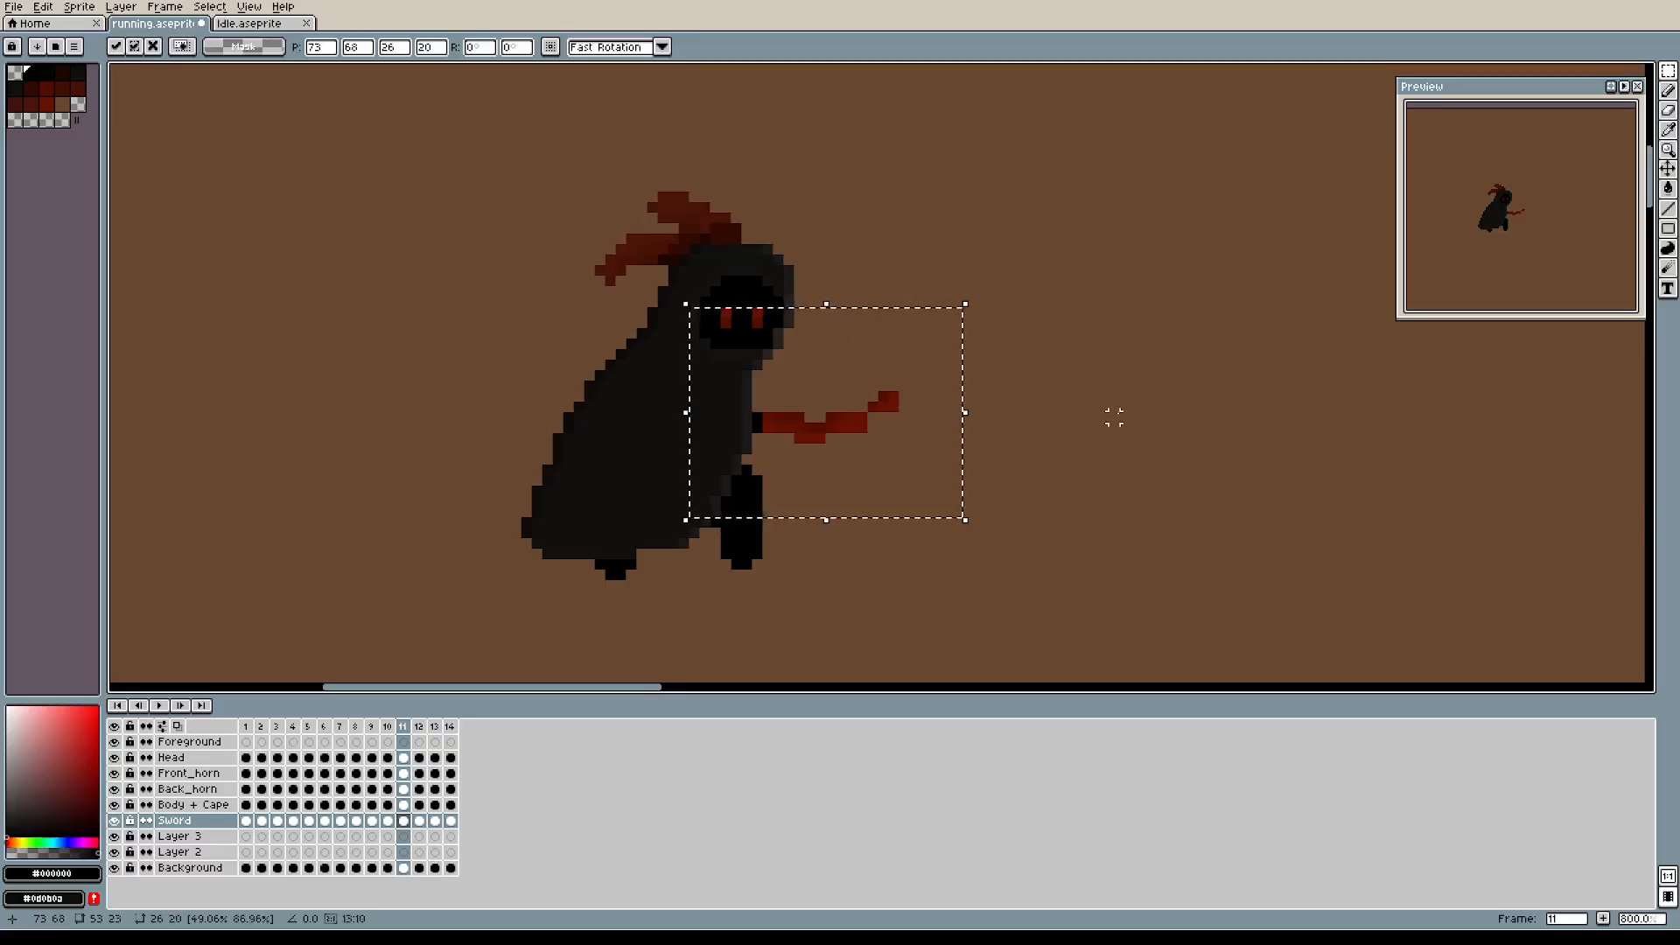
{"action": "left_click", "coordinate": [1112, 417]}
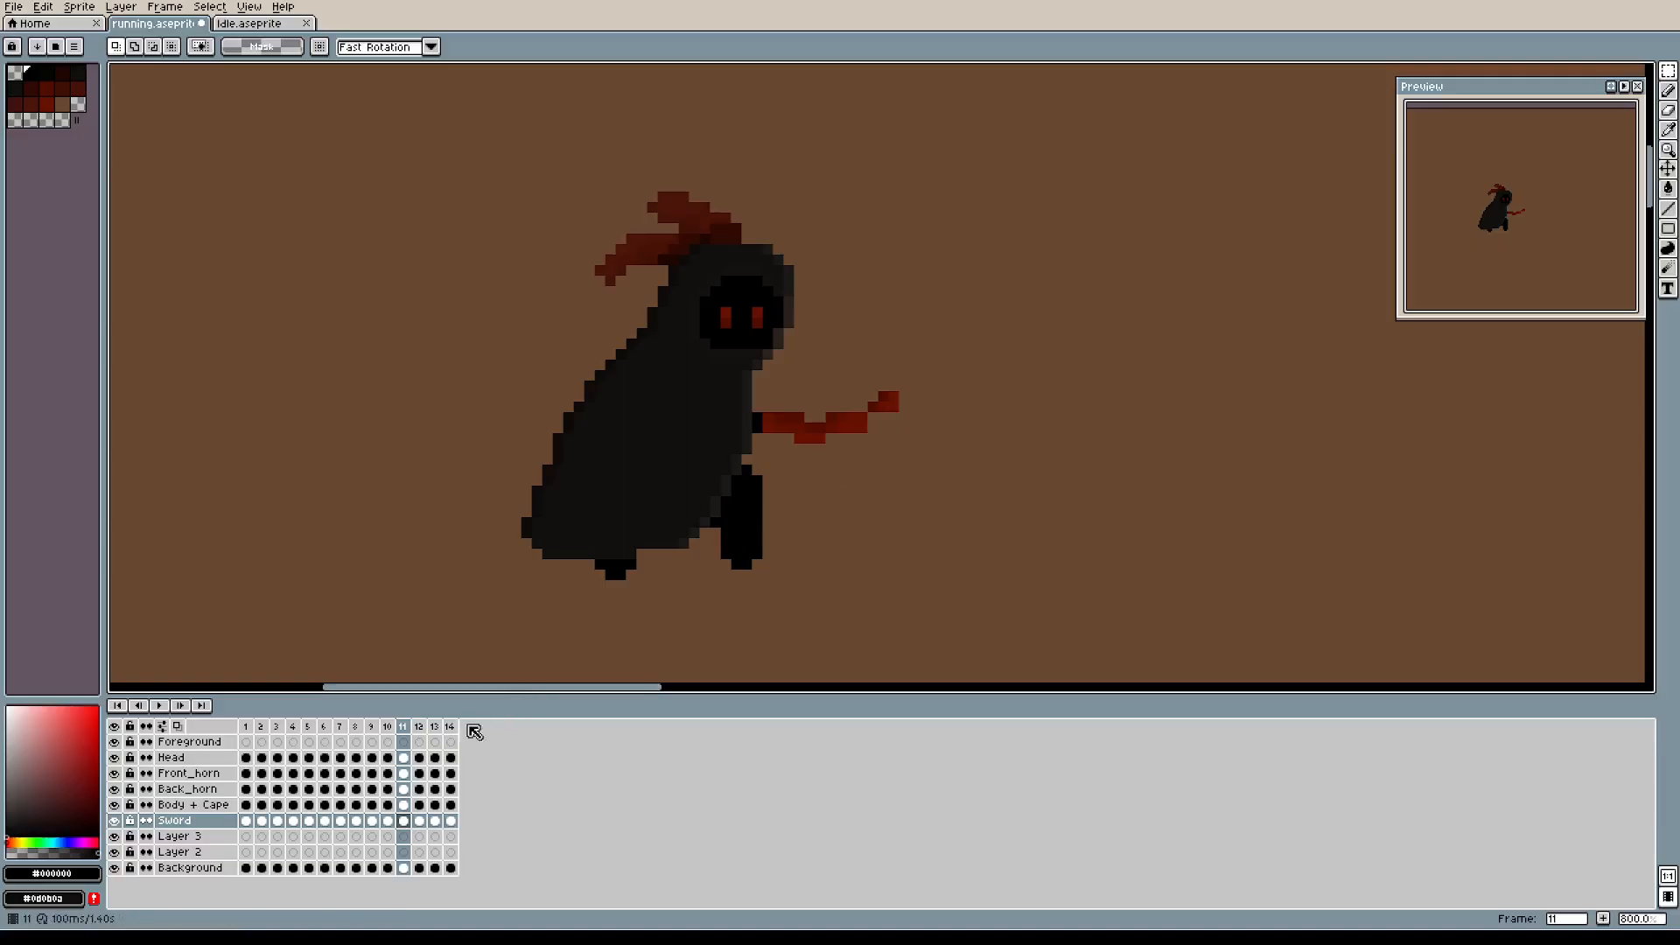
Check frames 11 to 13, and add a new frame after frame 12 that duplicates its pose.
{"action": "left_click", "coordinate": [419, 726]}
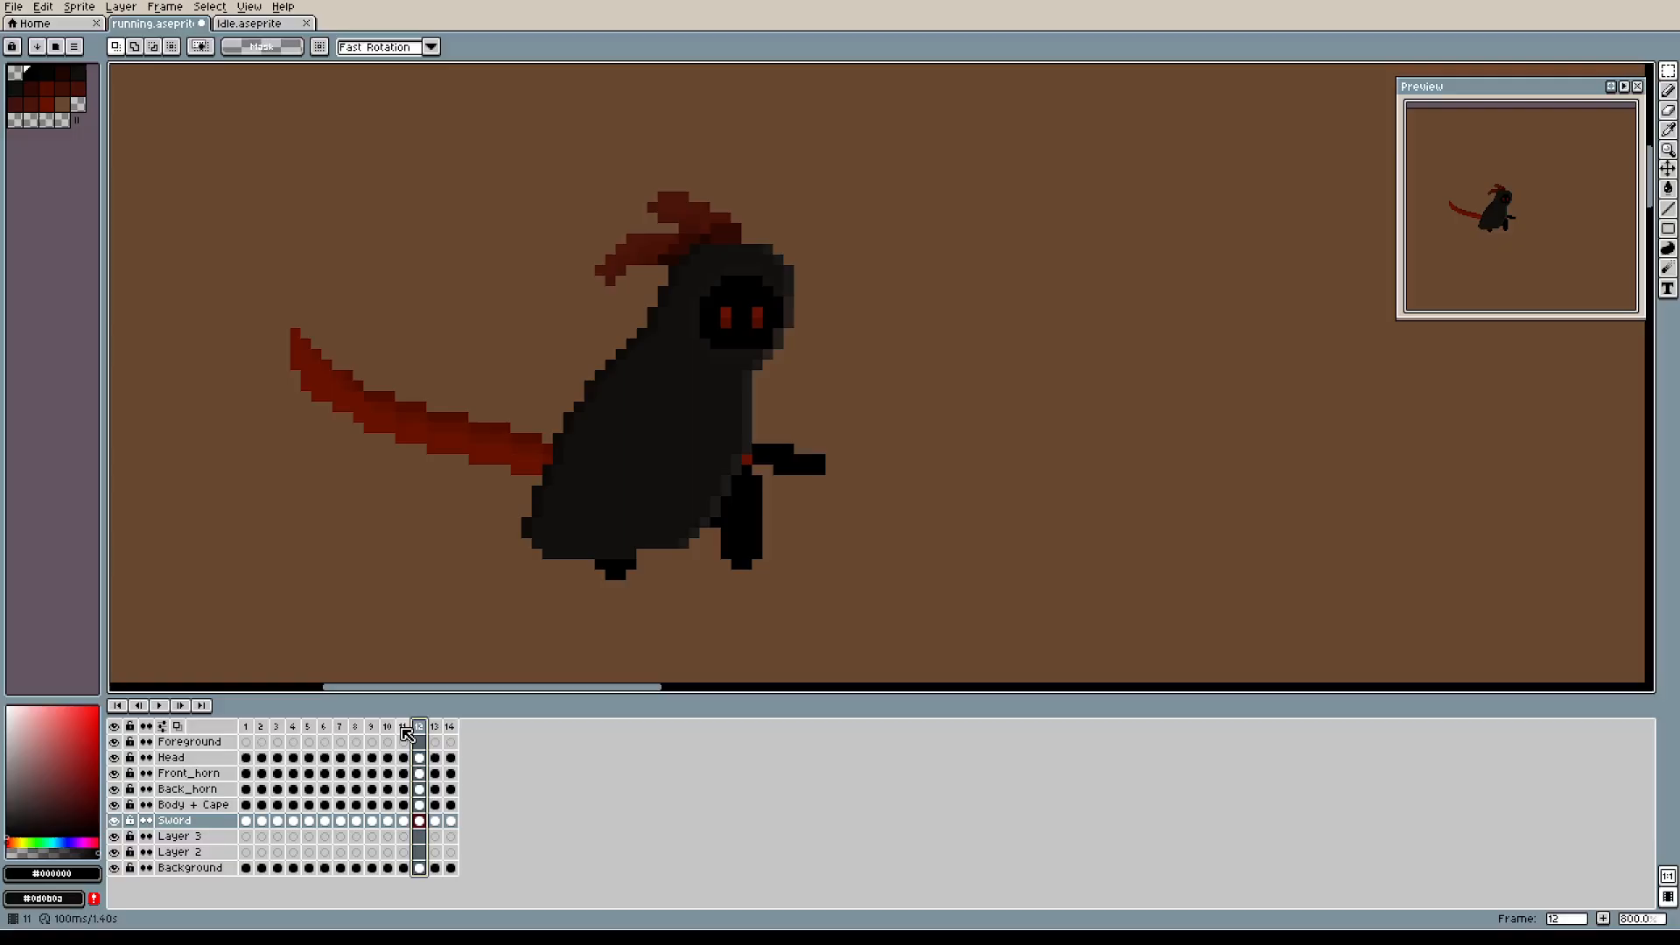
{"action": "left_click", "coordinate": [404, 727]}
{"action": "left_click", "coordinate": [420, 727]}
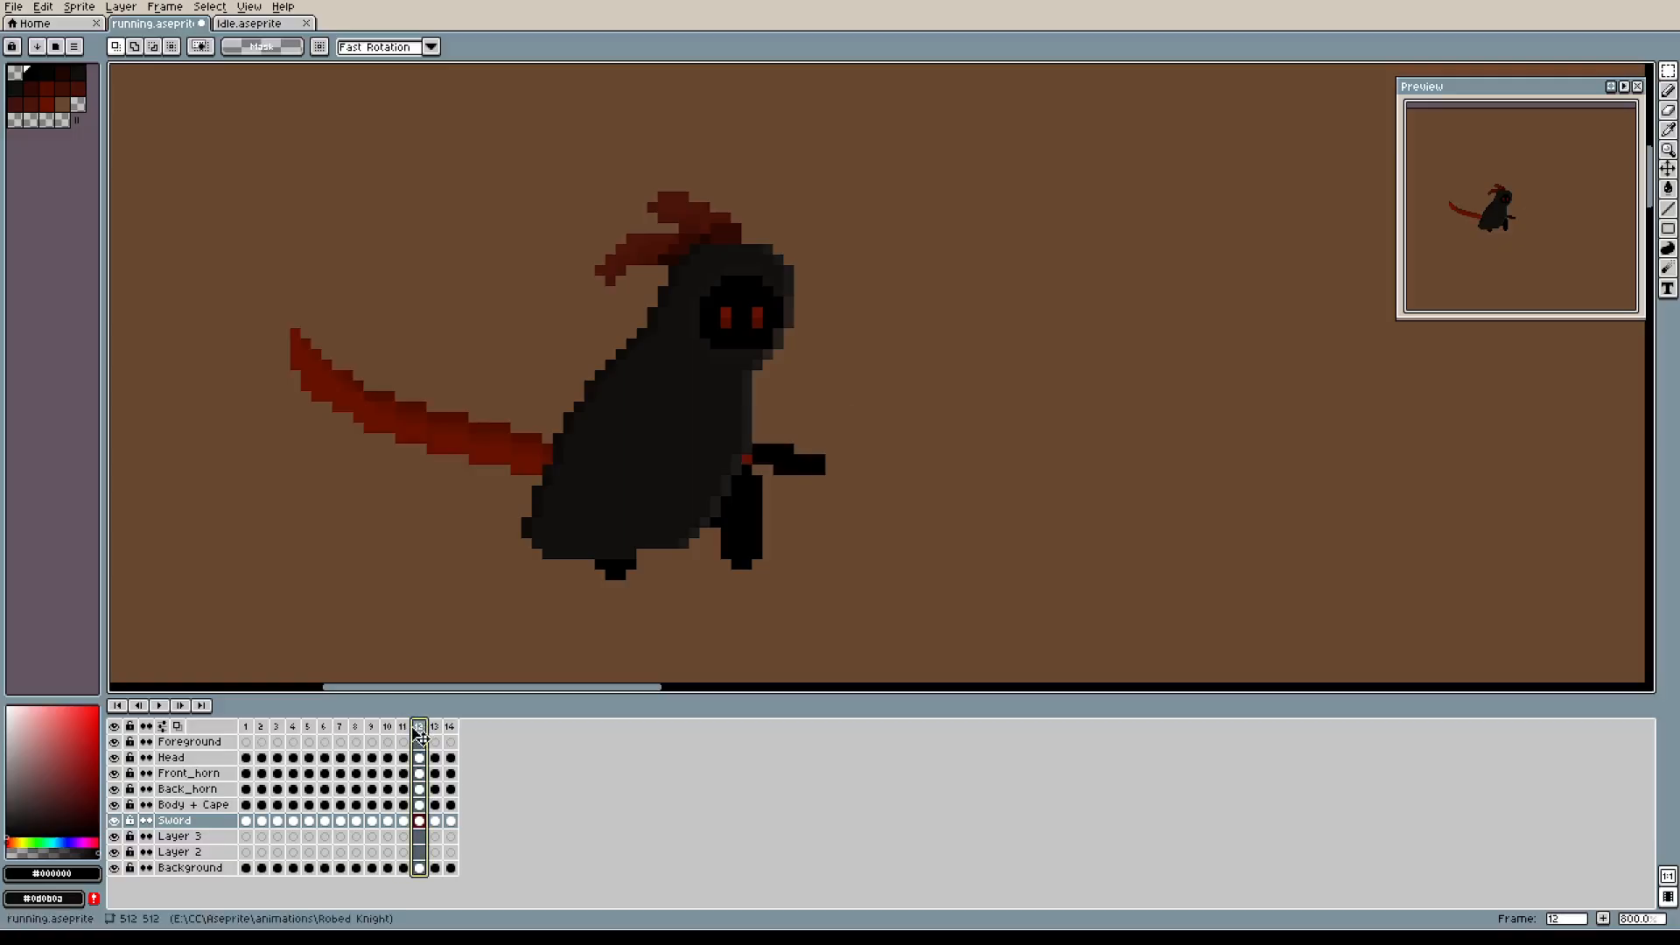
{"action": "left_click", "coordinate": [436, 727]}
{"action": "left_click", "coordinate": [420, 728]}
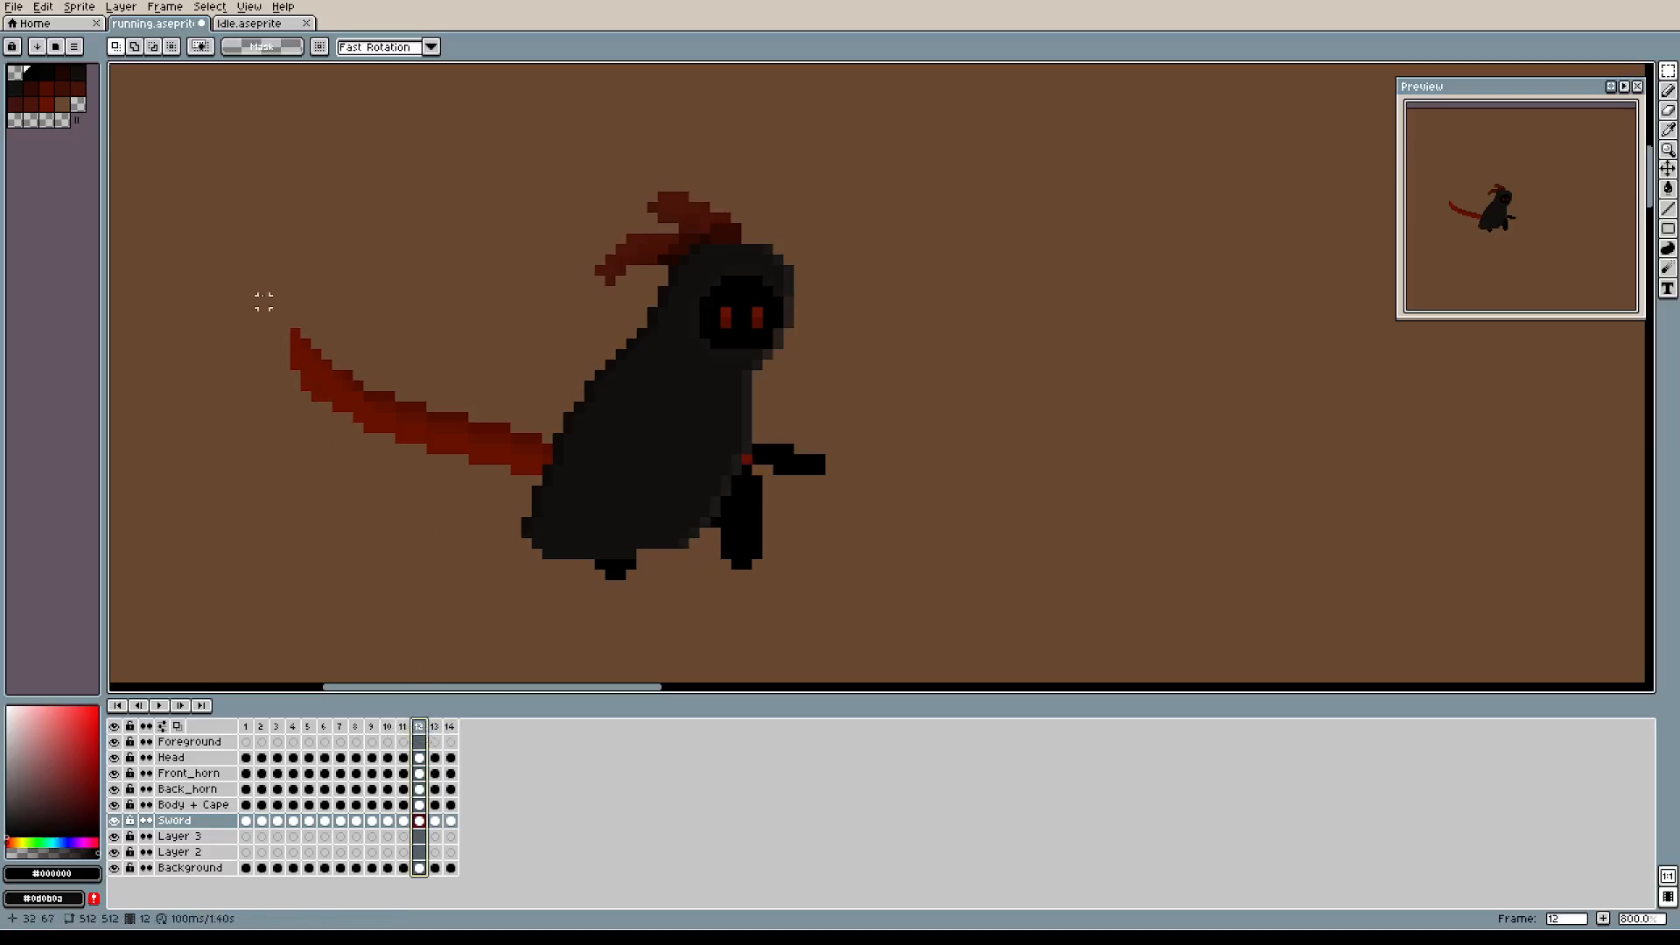
{"action": "key", "text": "ctrl+n"}
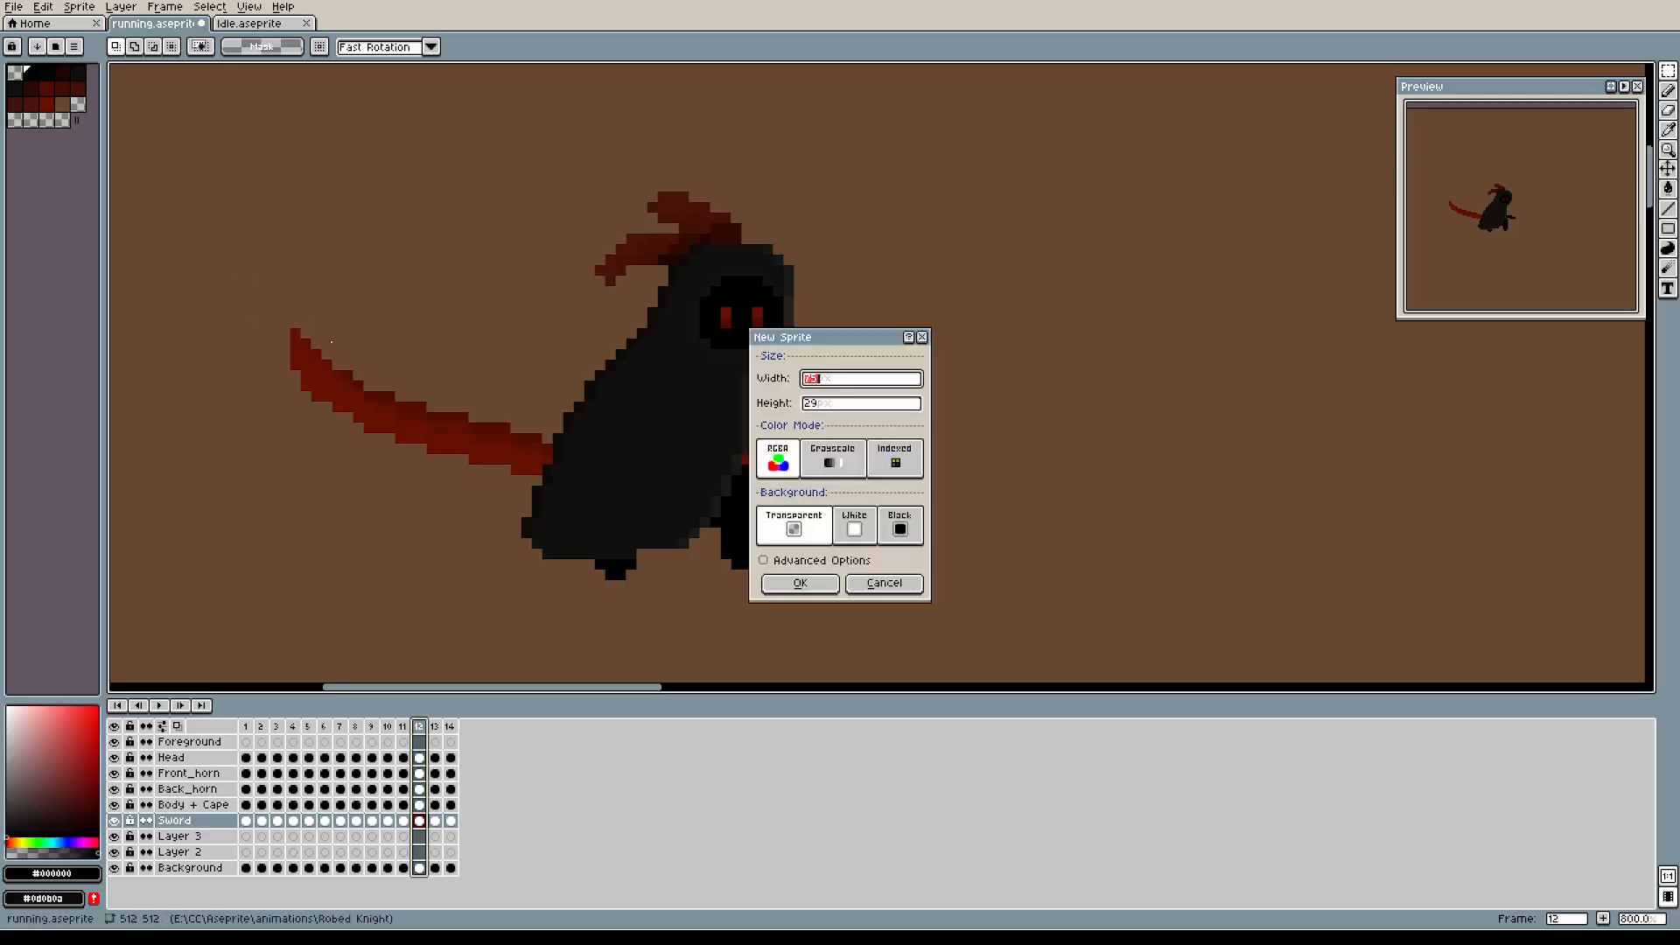
{"action": "left_click", "coordinate": [923, 337]}
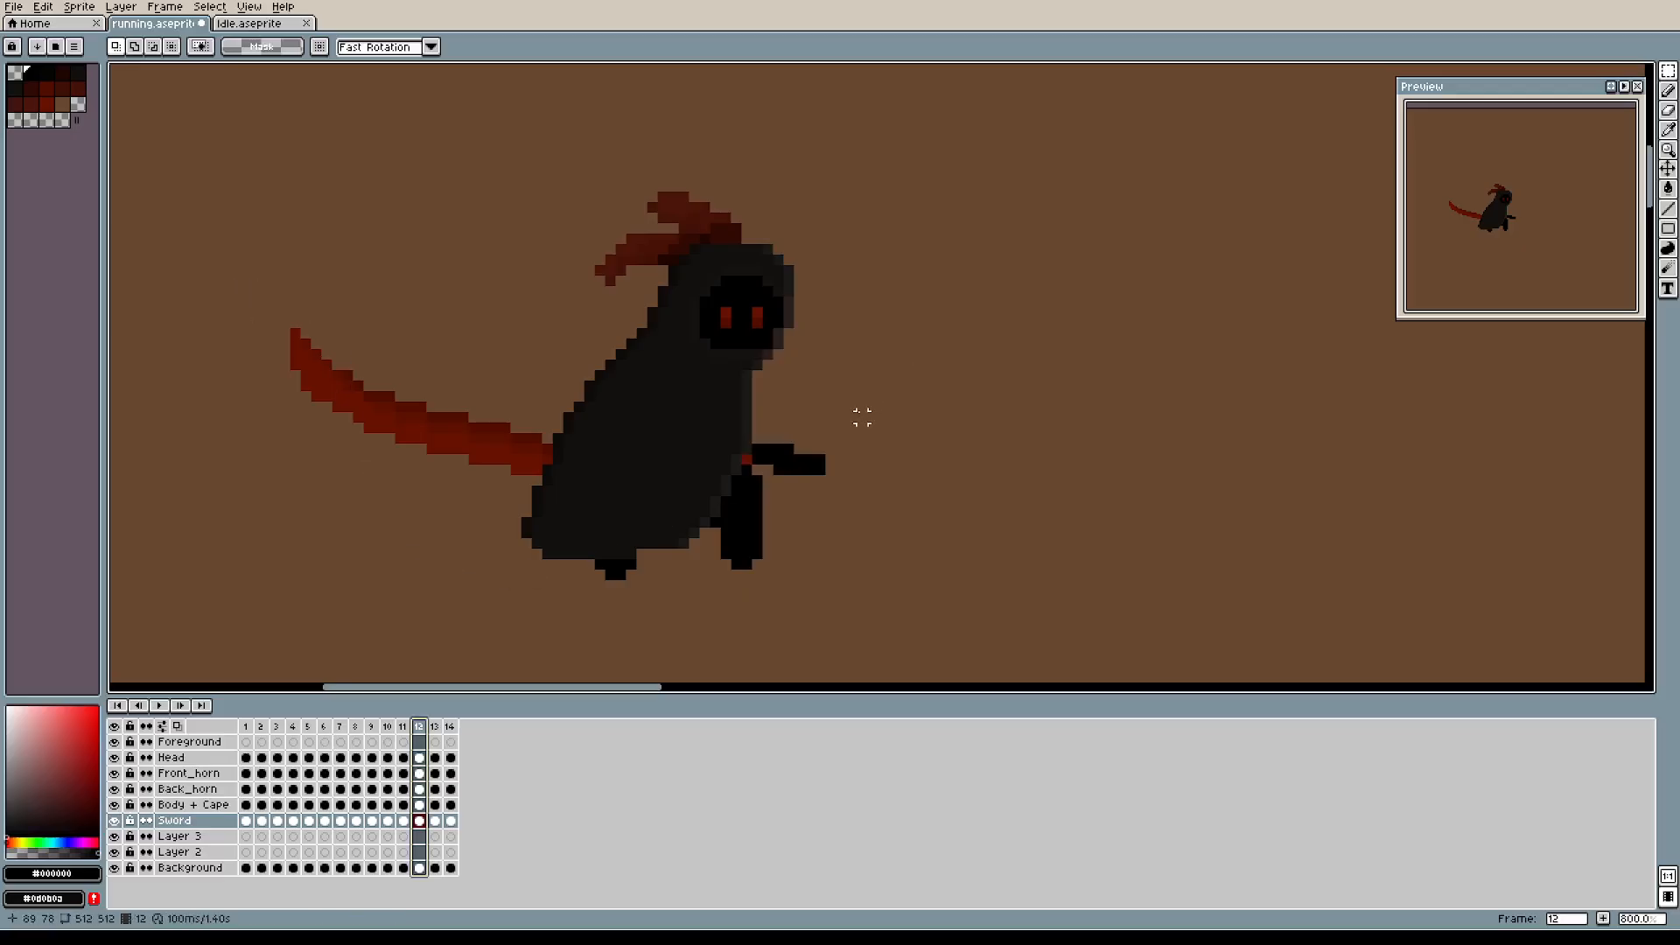
{"action": "key", "text": "alt+n"}
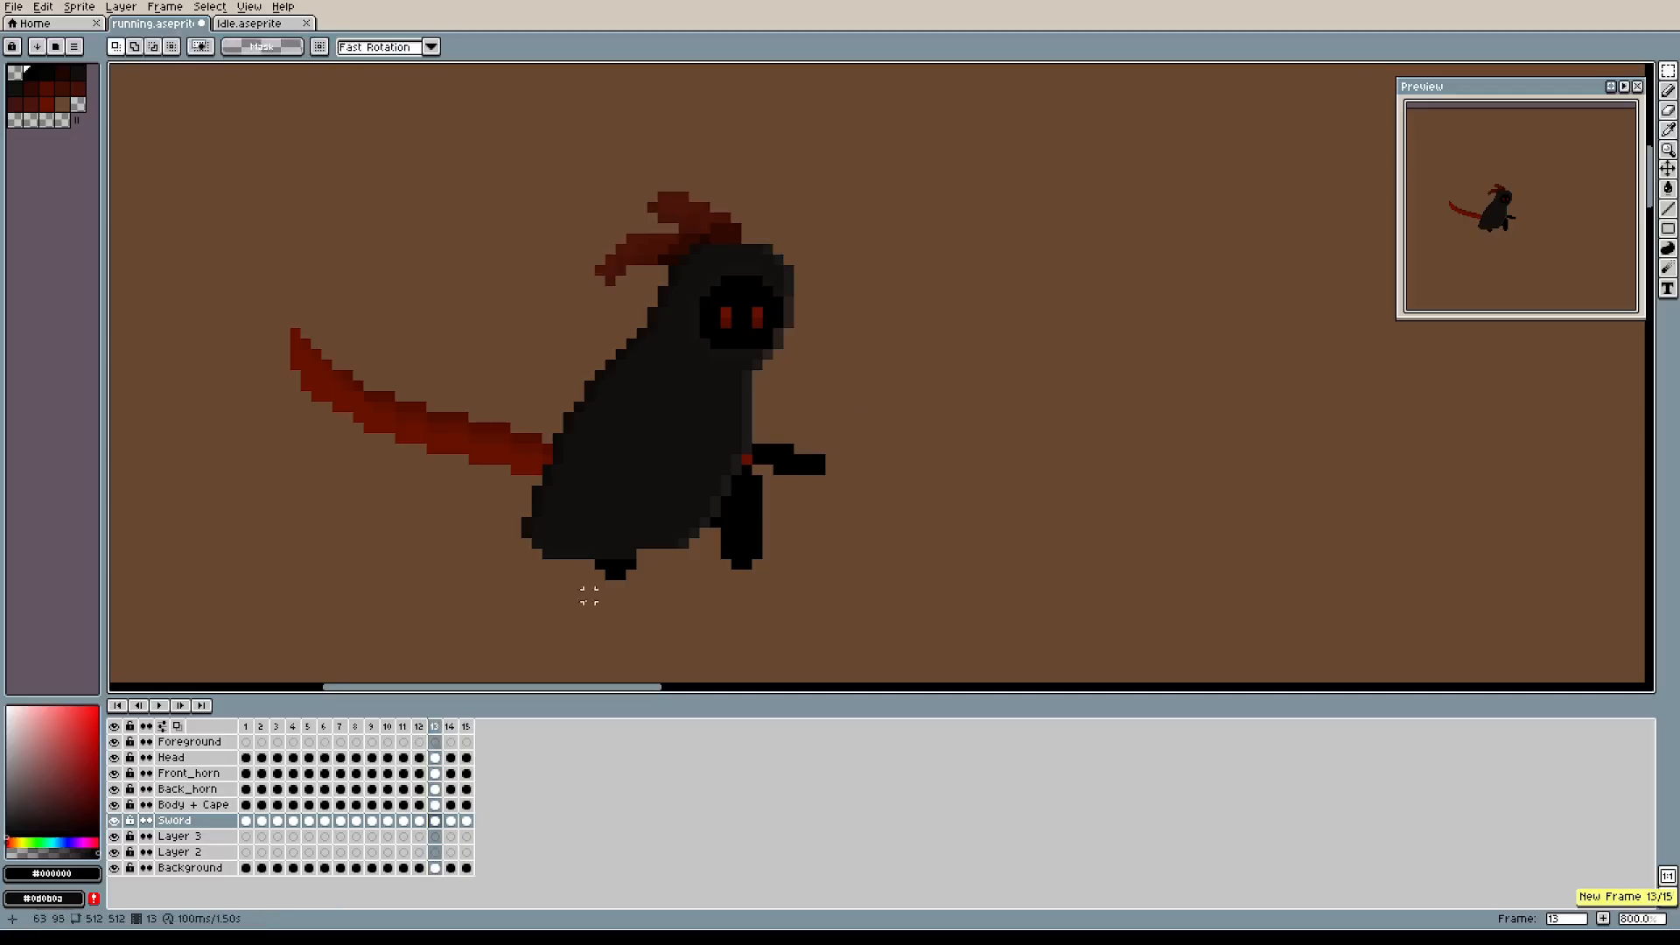
Narrow frame 12's sword selection to 26 pixels, flatten it, and move it so only the blade tip and hand protrude from the cloak.
{"action": "left_click", "coordinate": [421, 727]}
{"action": "left_click", "coordinate": [404, 728]}
{"action": "left_click", "coordinate": [422, 728]}
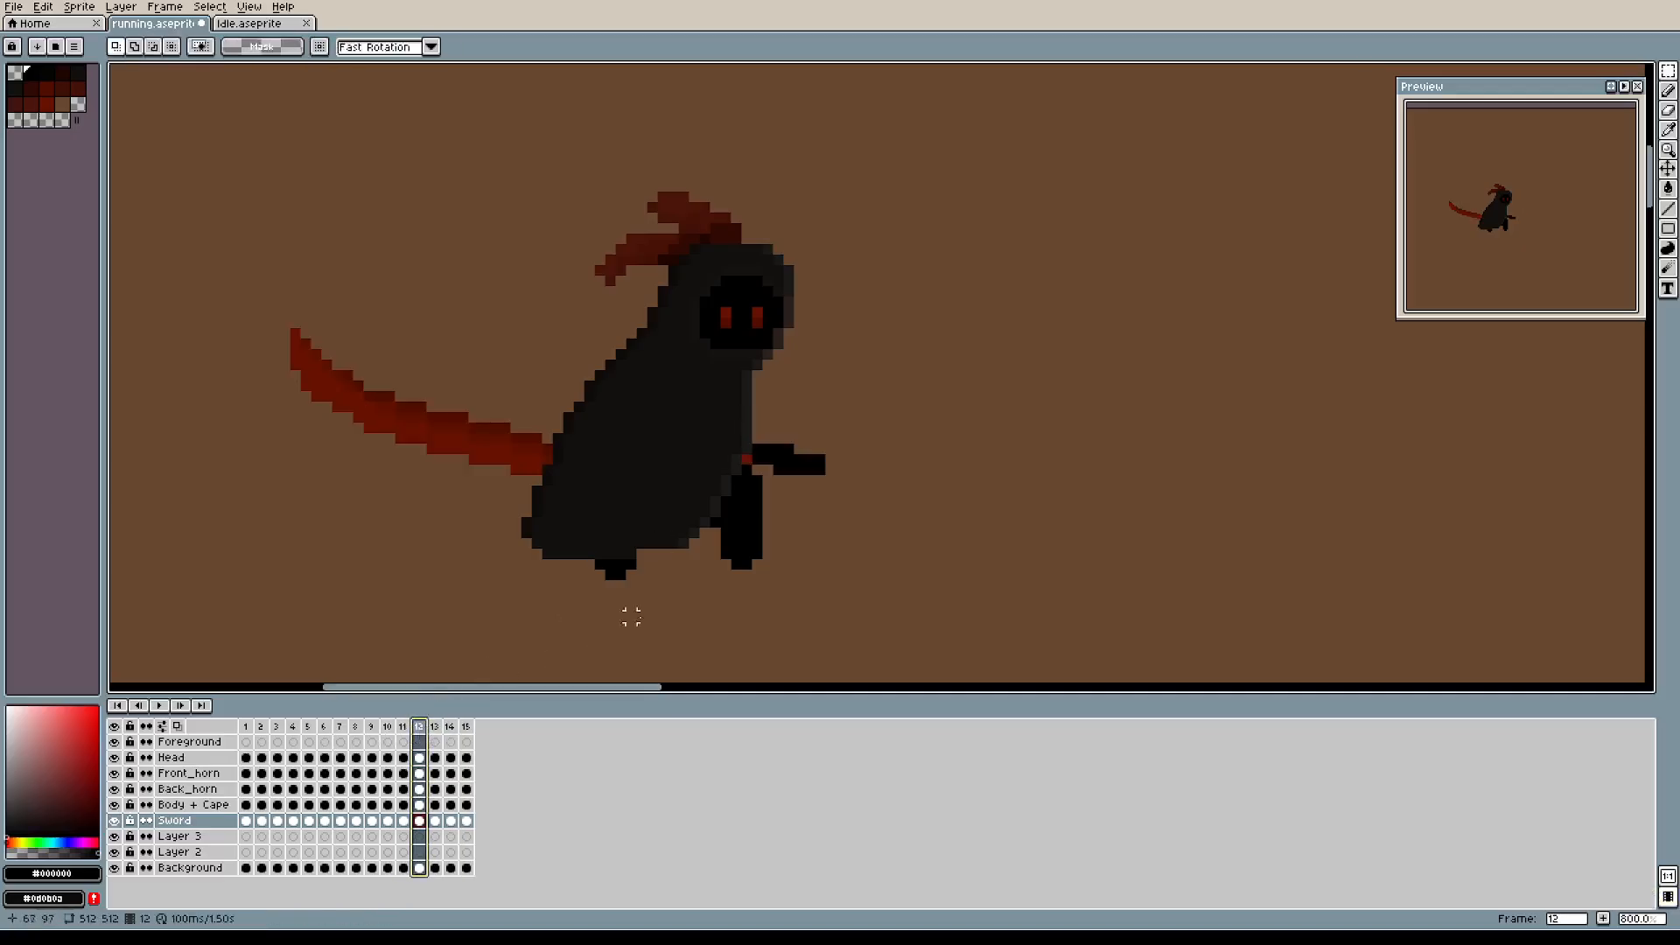
{"action": "left_click", "coordinate": [420, 821]}
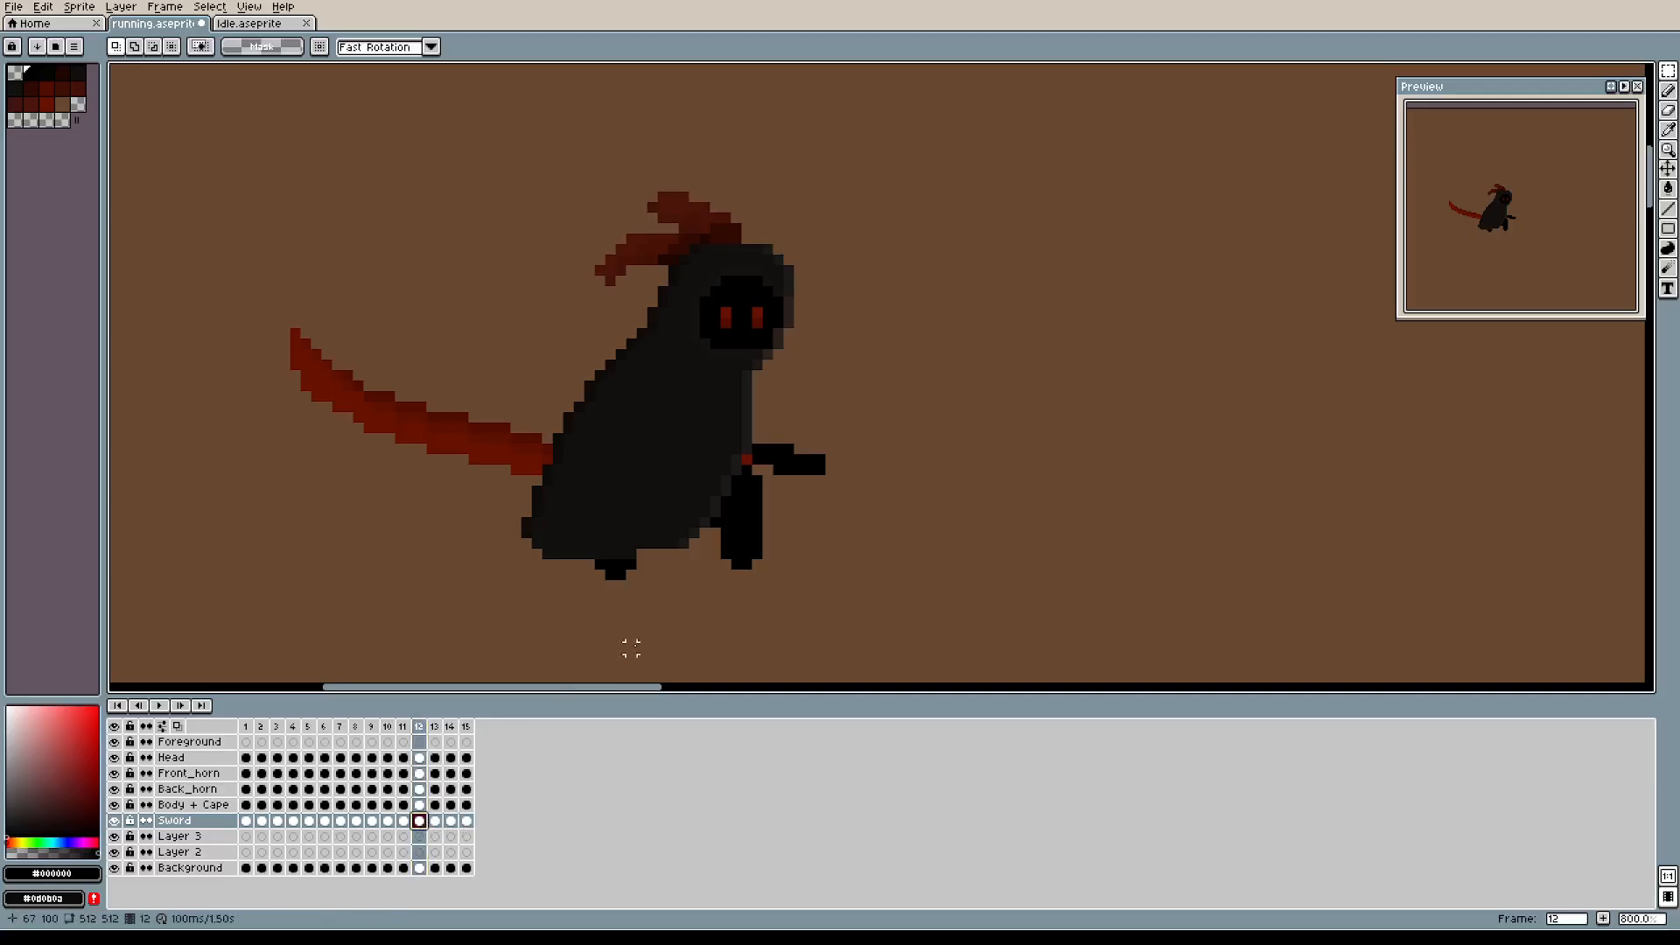
{"action": "left_click_drag", "start_coordinate": [236, 274], "coordinate": [914, 562]}
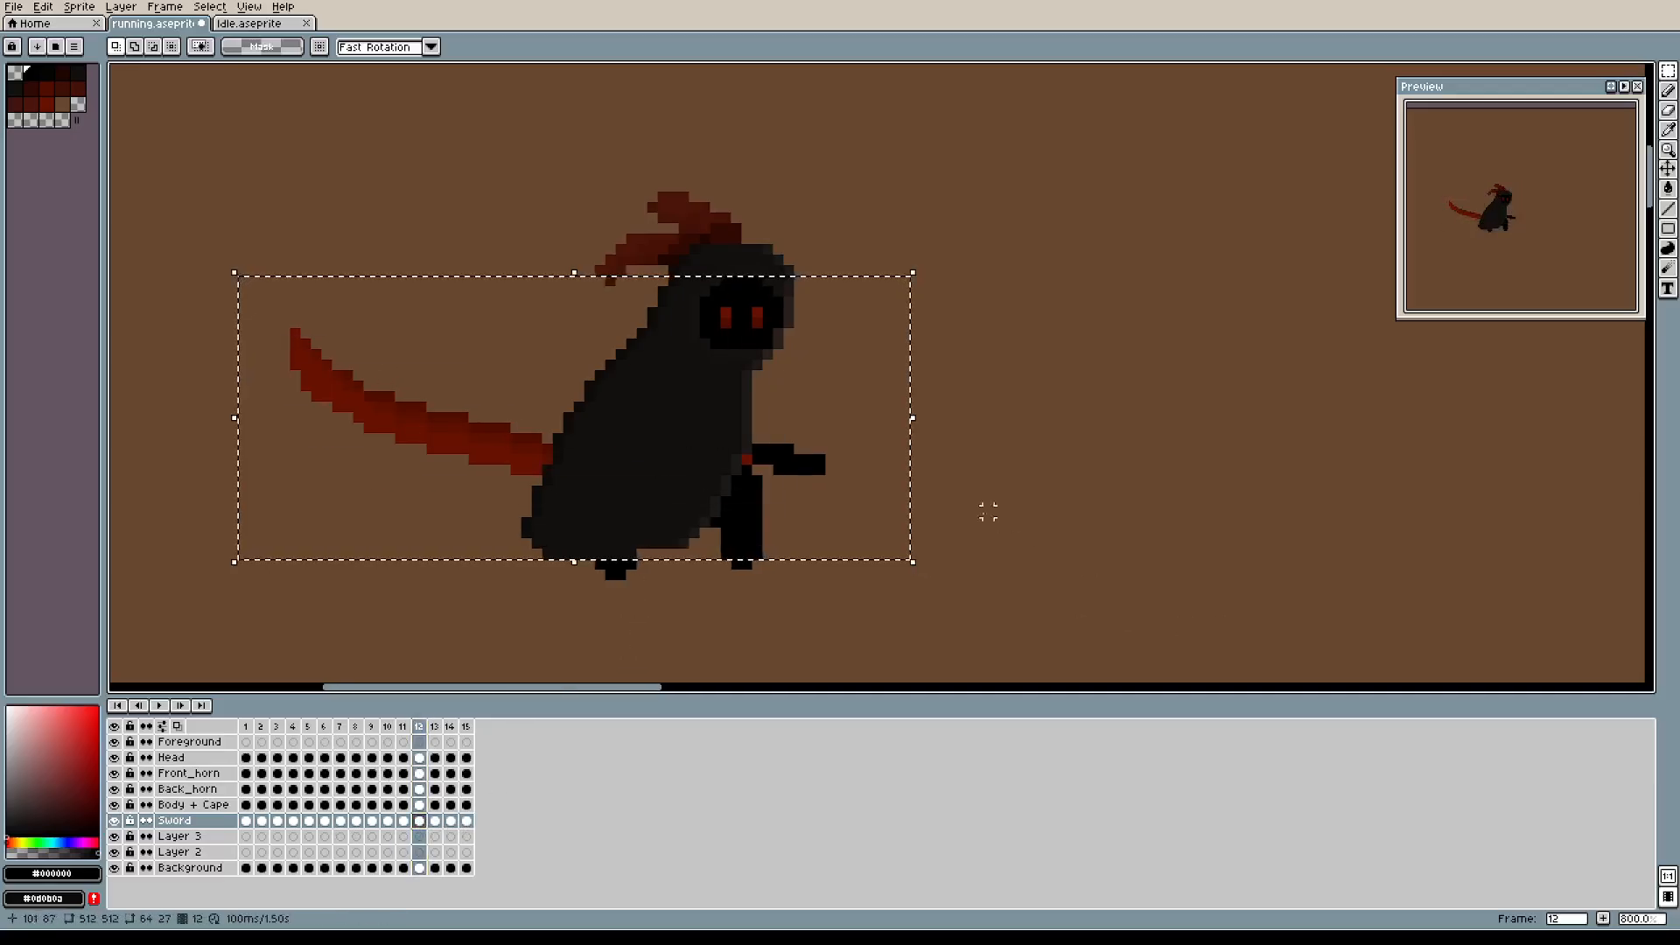
{"action": "left_click_drag", "start_coordinate": [235, 417], "coordinate": [633, 412]}
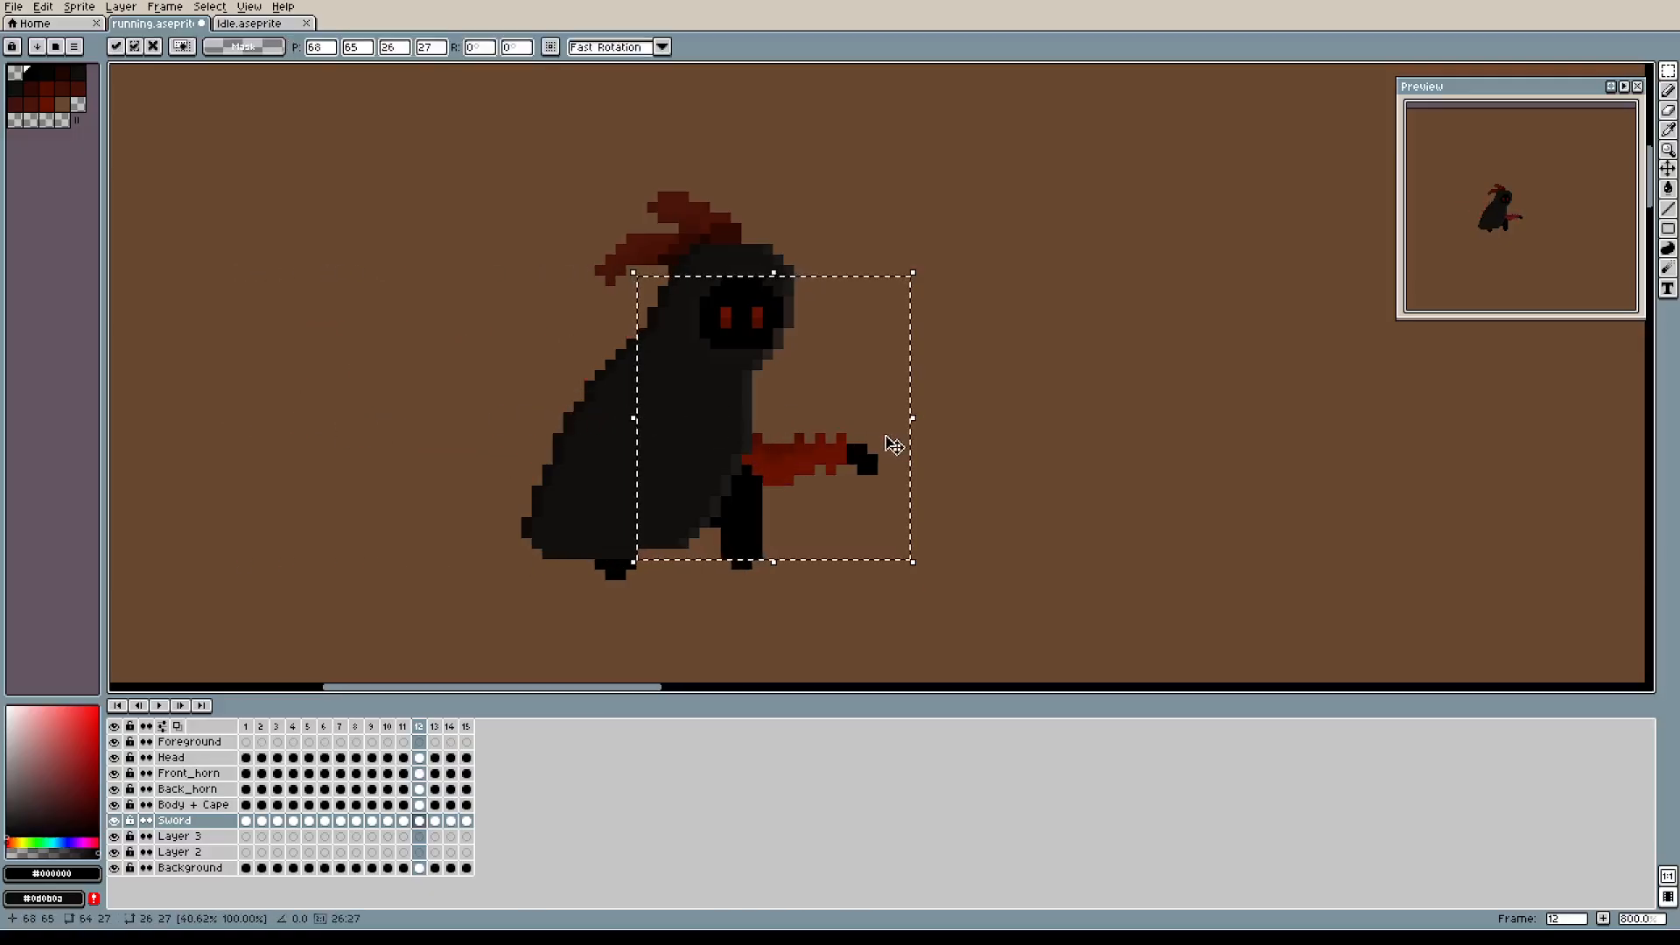
{"action": "left_click_drag", "start_coordinate": [855, 453], "coordinate": [750, 427]}
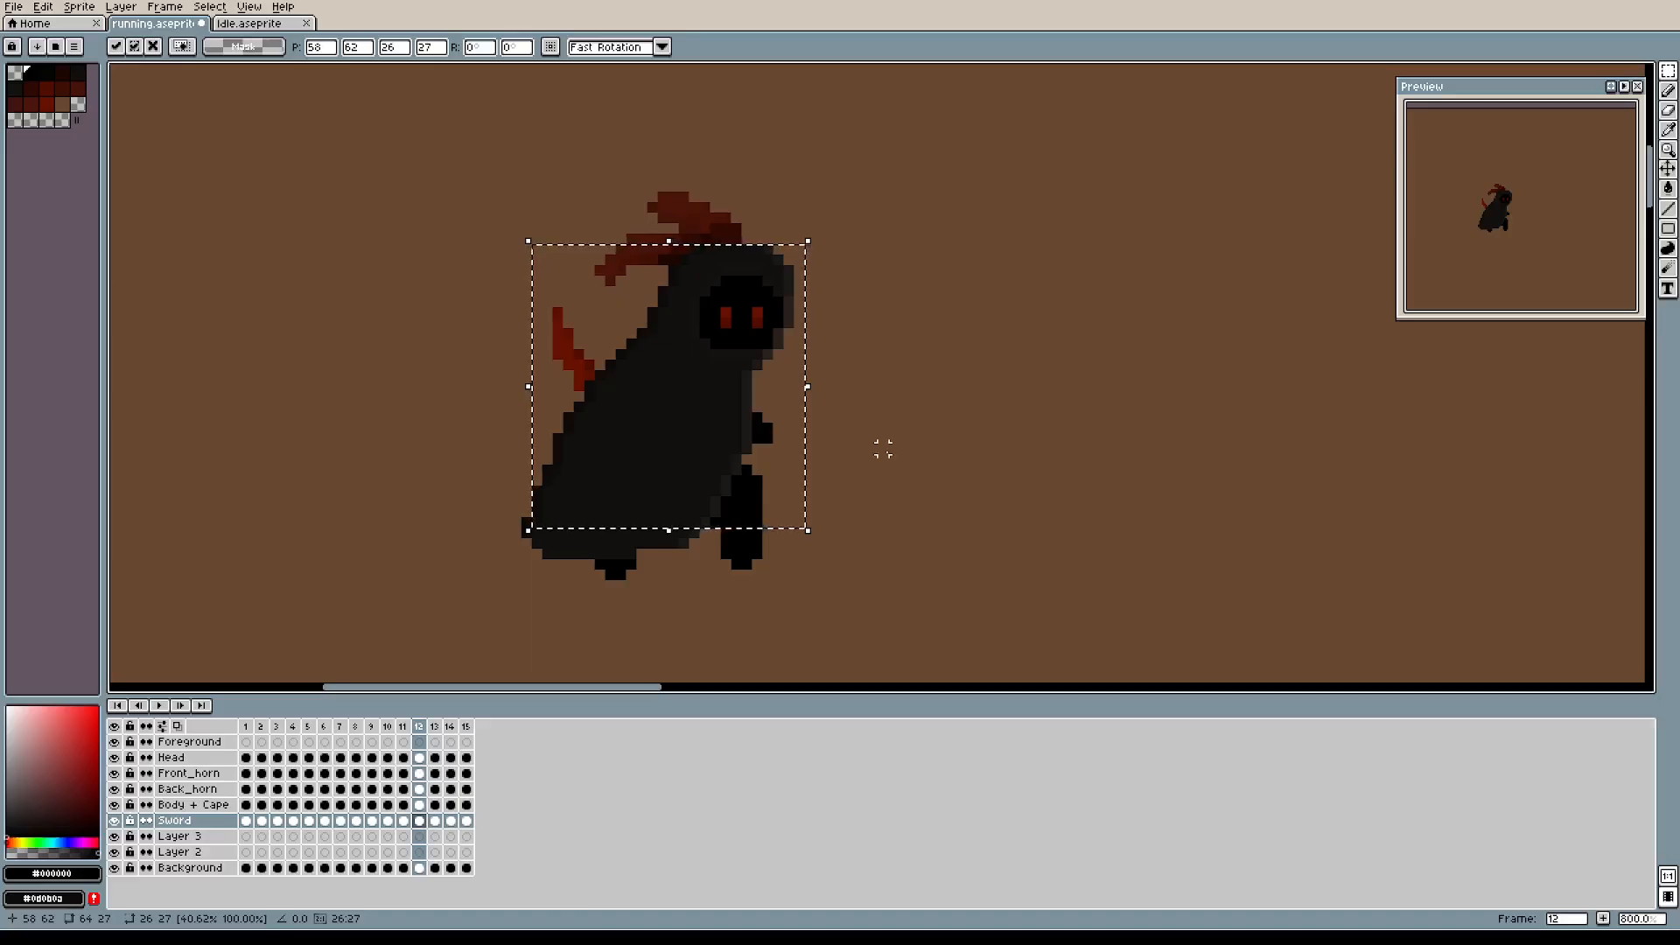
{"action": "left_click_drag", "start_coordinate": [687, 247], "coordinate": [690, 361]}
{"action": "left_click_drag", "start_coordinate": [748, 455], "coordinate": [760, 395]}
{"action": "left_click", "coordinate": [998, 449]}
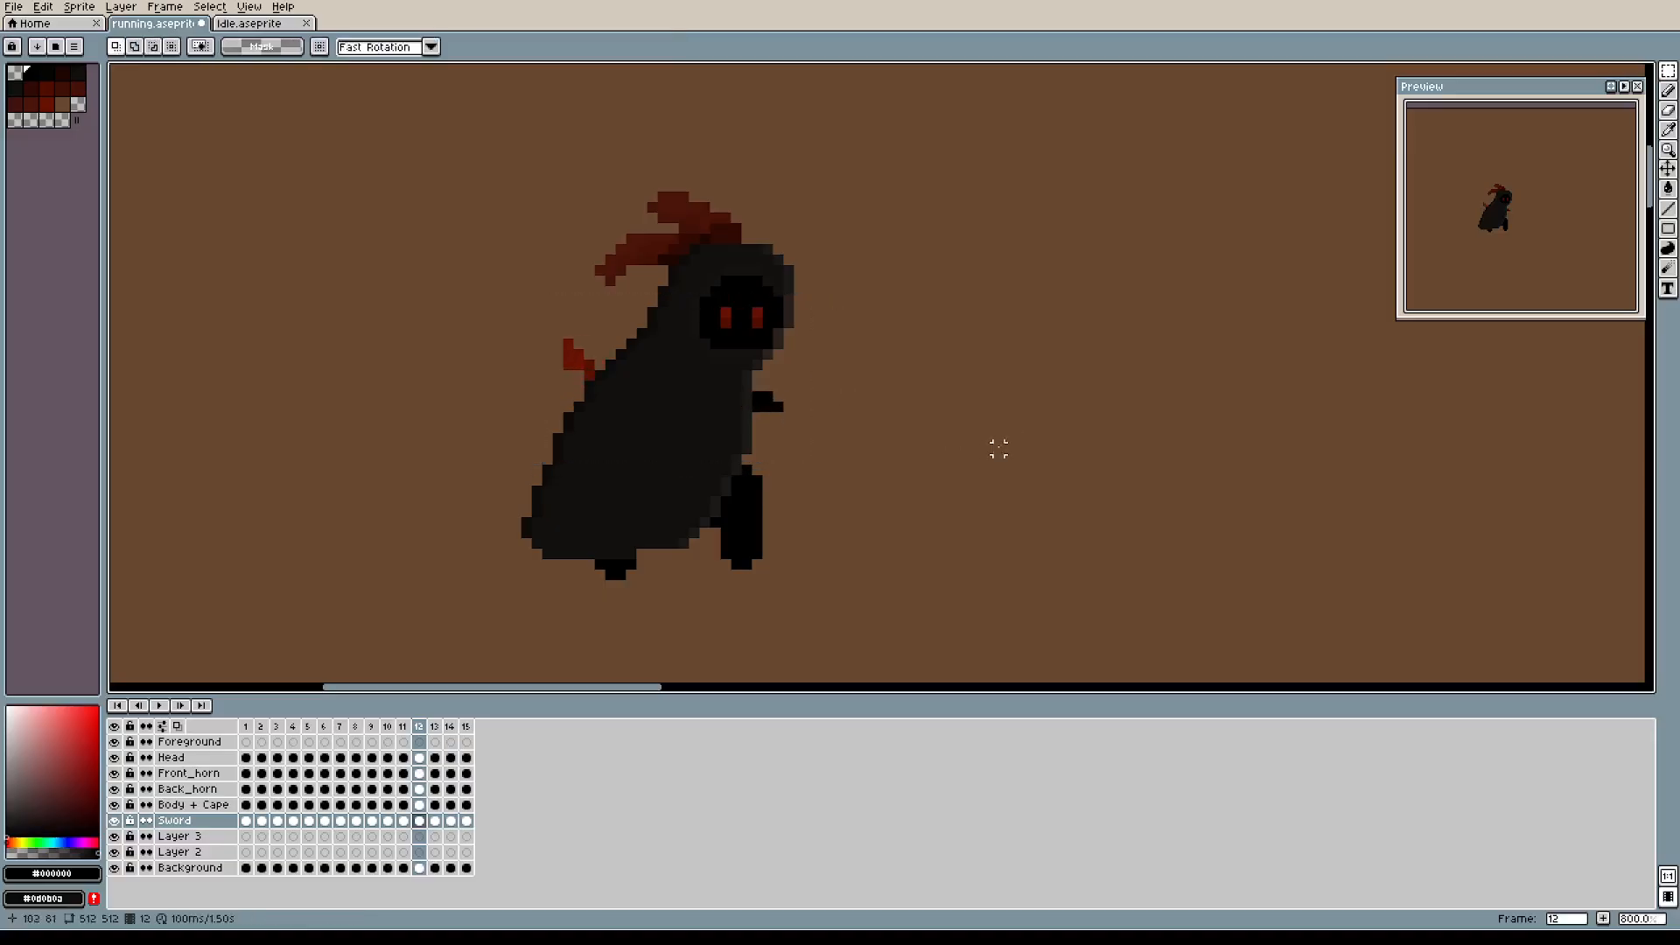
Step through frames 11 to 15 and frames 1 to 4 to examine how the sword swing progresses.
{"action": "left_click", "coordinate": [434, 727]}
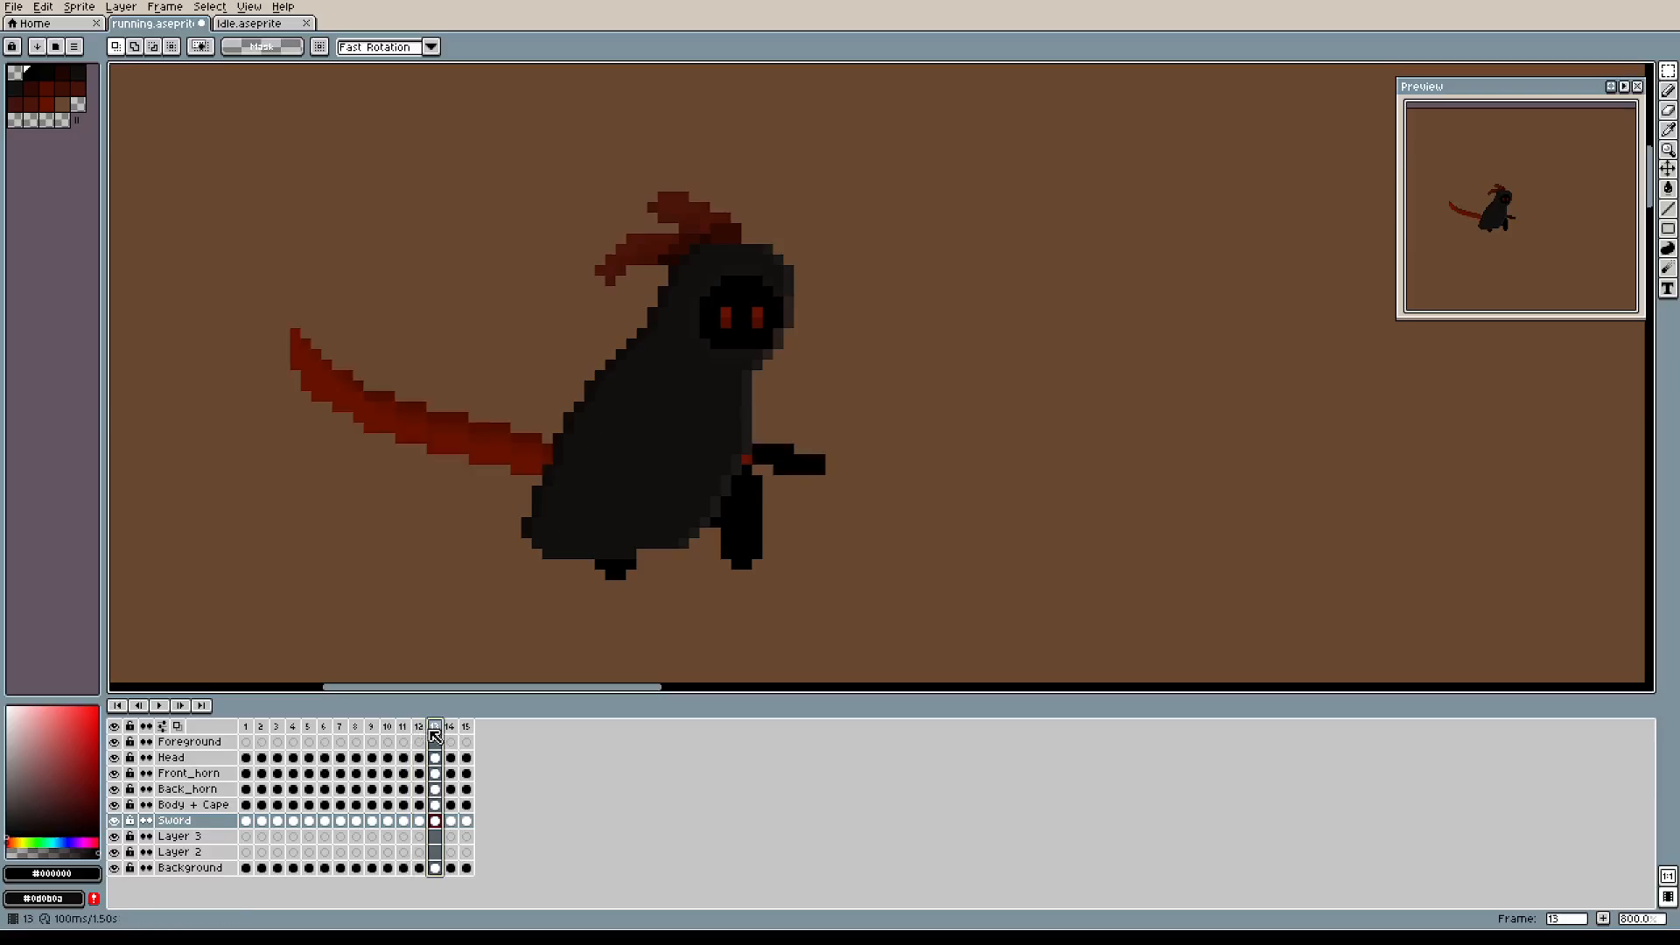
{"action": "left_click", "coordinate": [419, 727]}
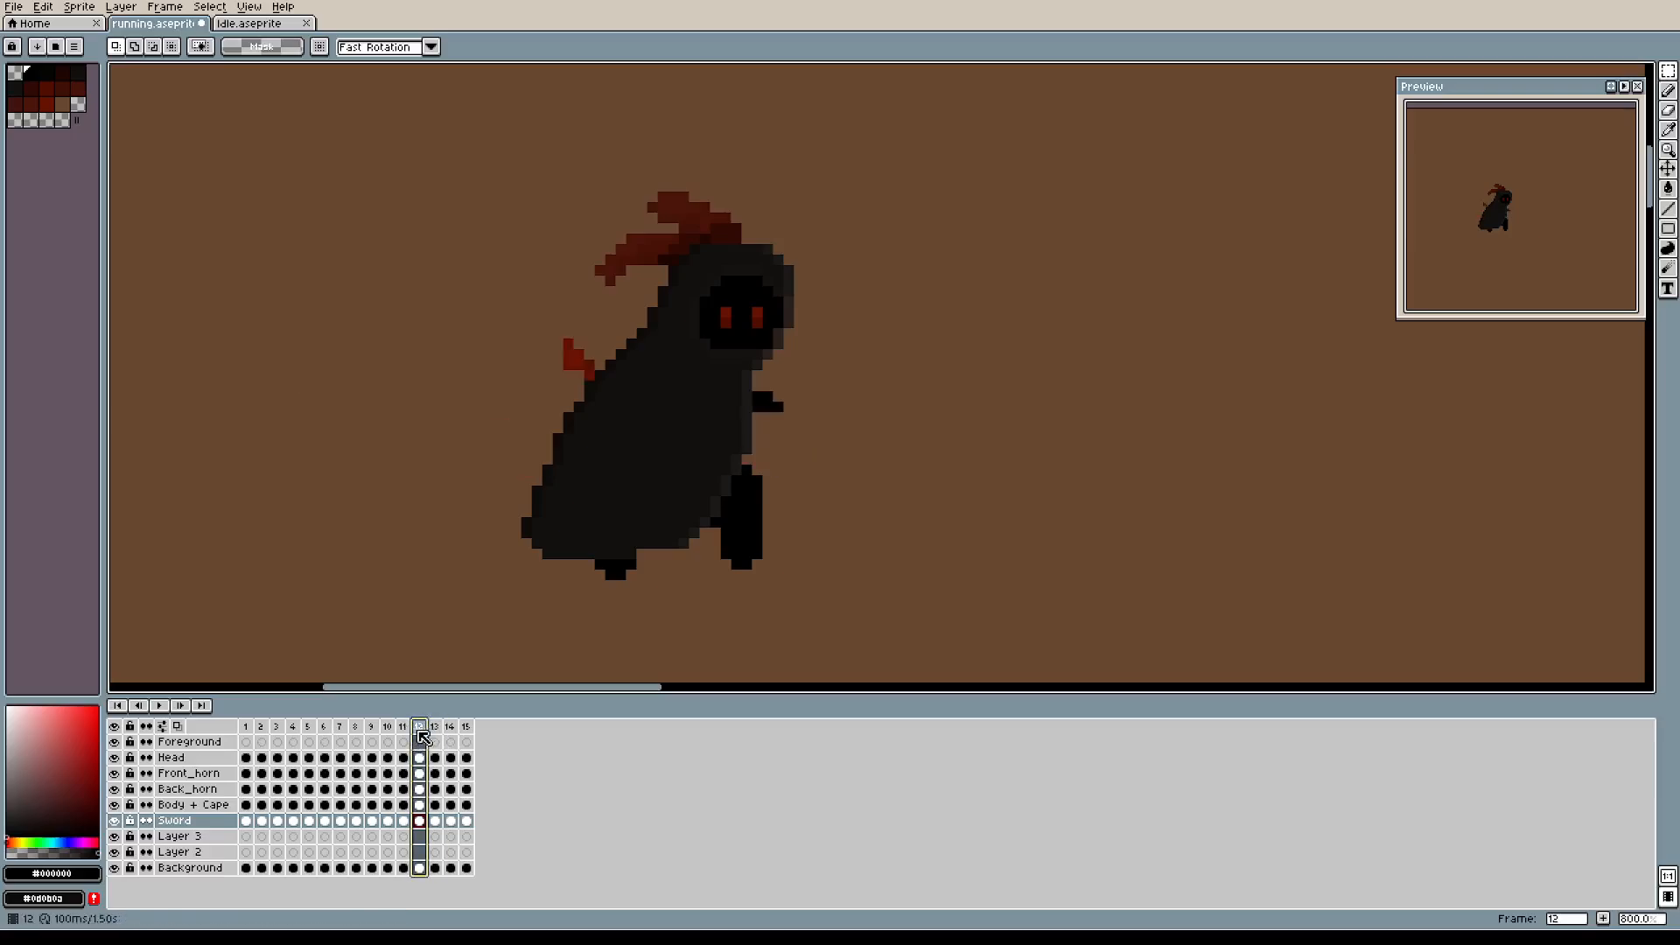
{"action": "left_click", "coordinate": [404, 728]}
{"action": "left_click", "coordinate": [419, 728]}
{"action": "left_click", "coordinate": [436, 728]}
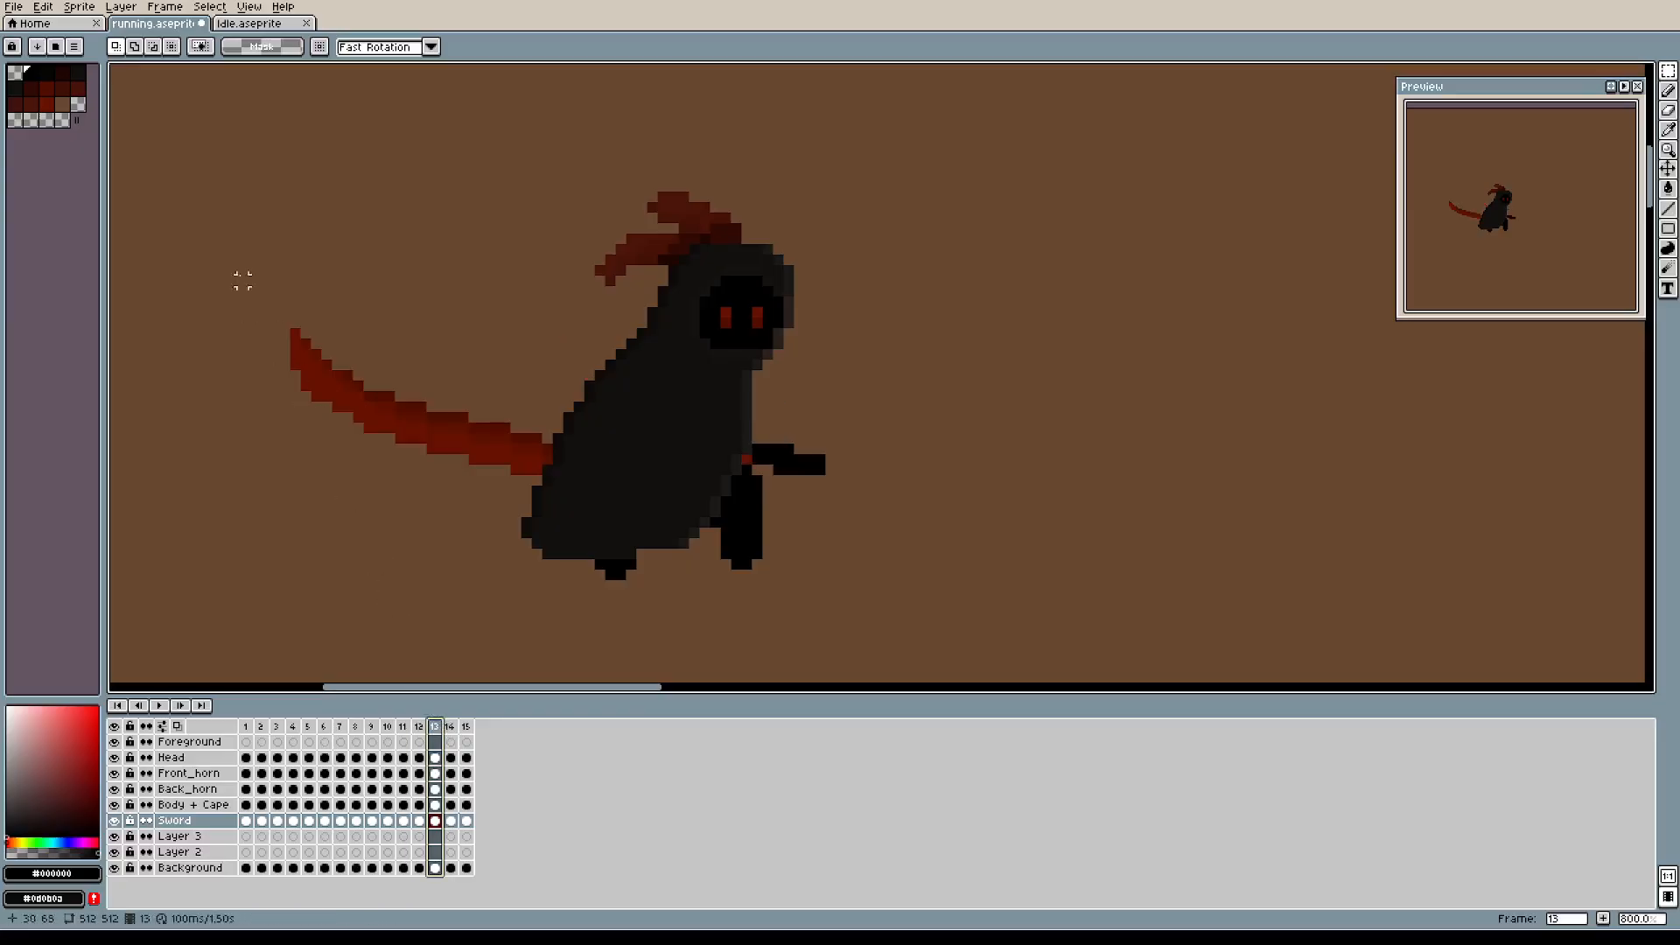
{"action": "left_click", "coordinate": [452, 727]}
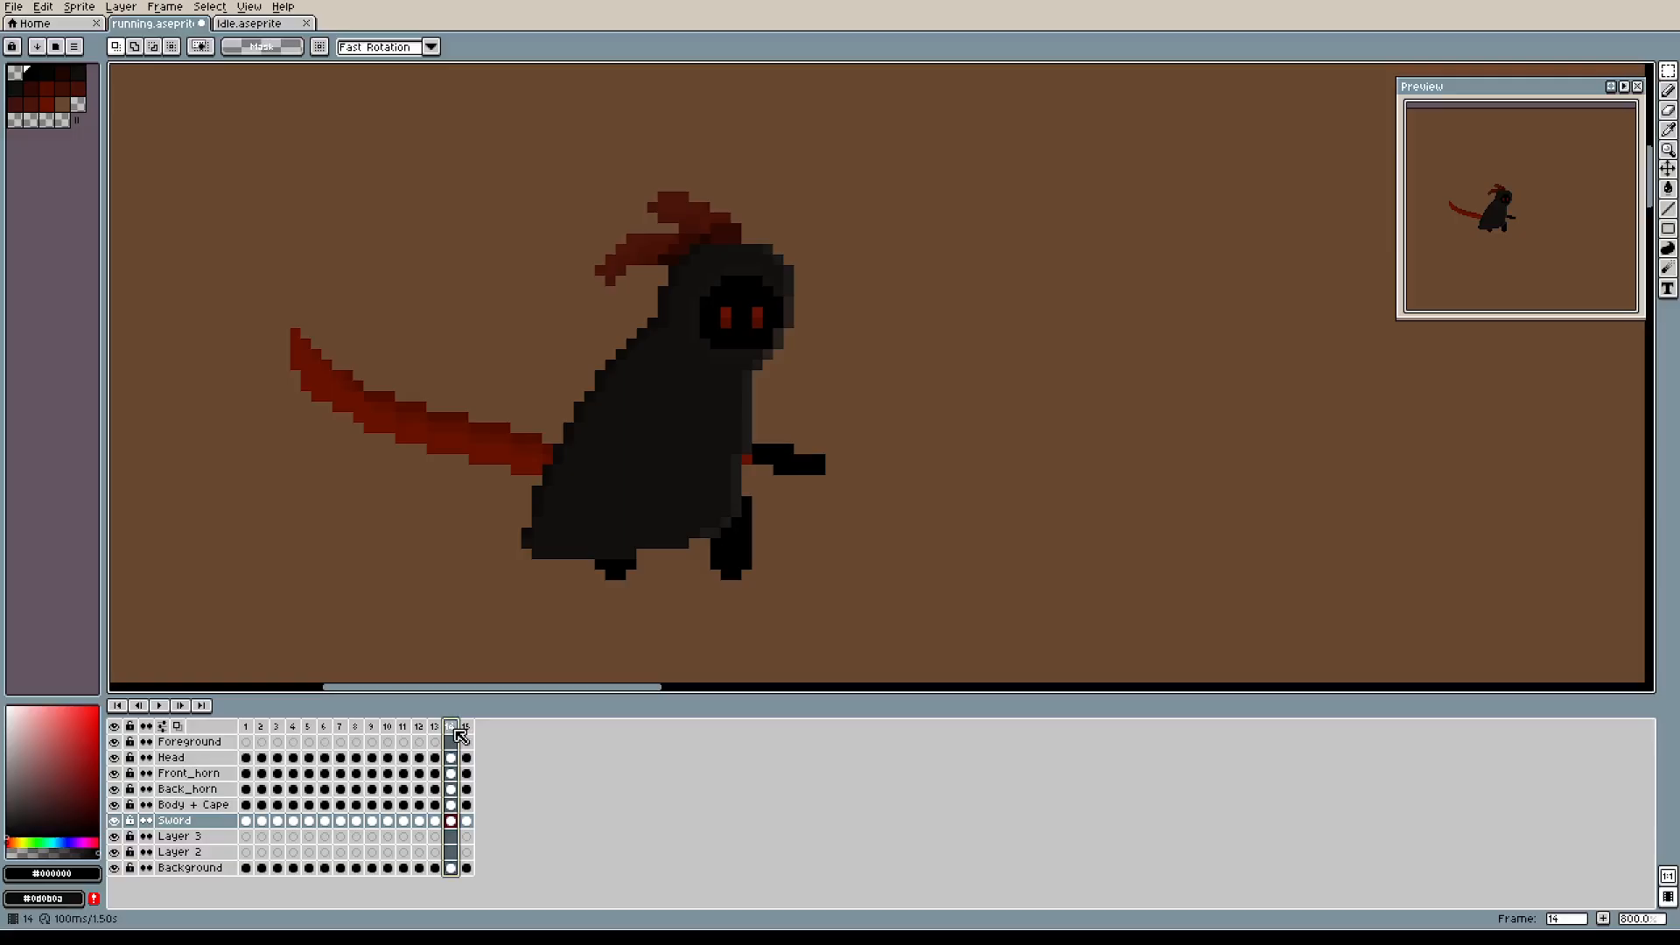
{"action": "left_click", "coordinate": [467, 727]}
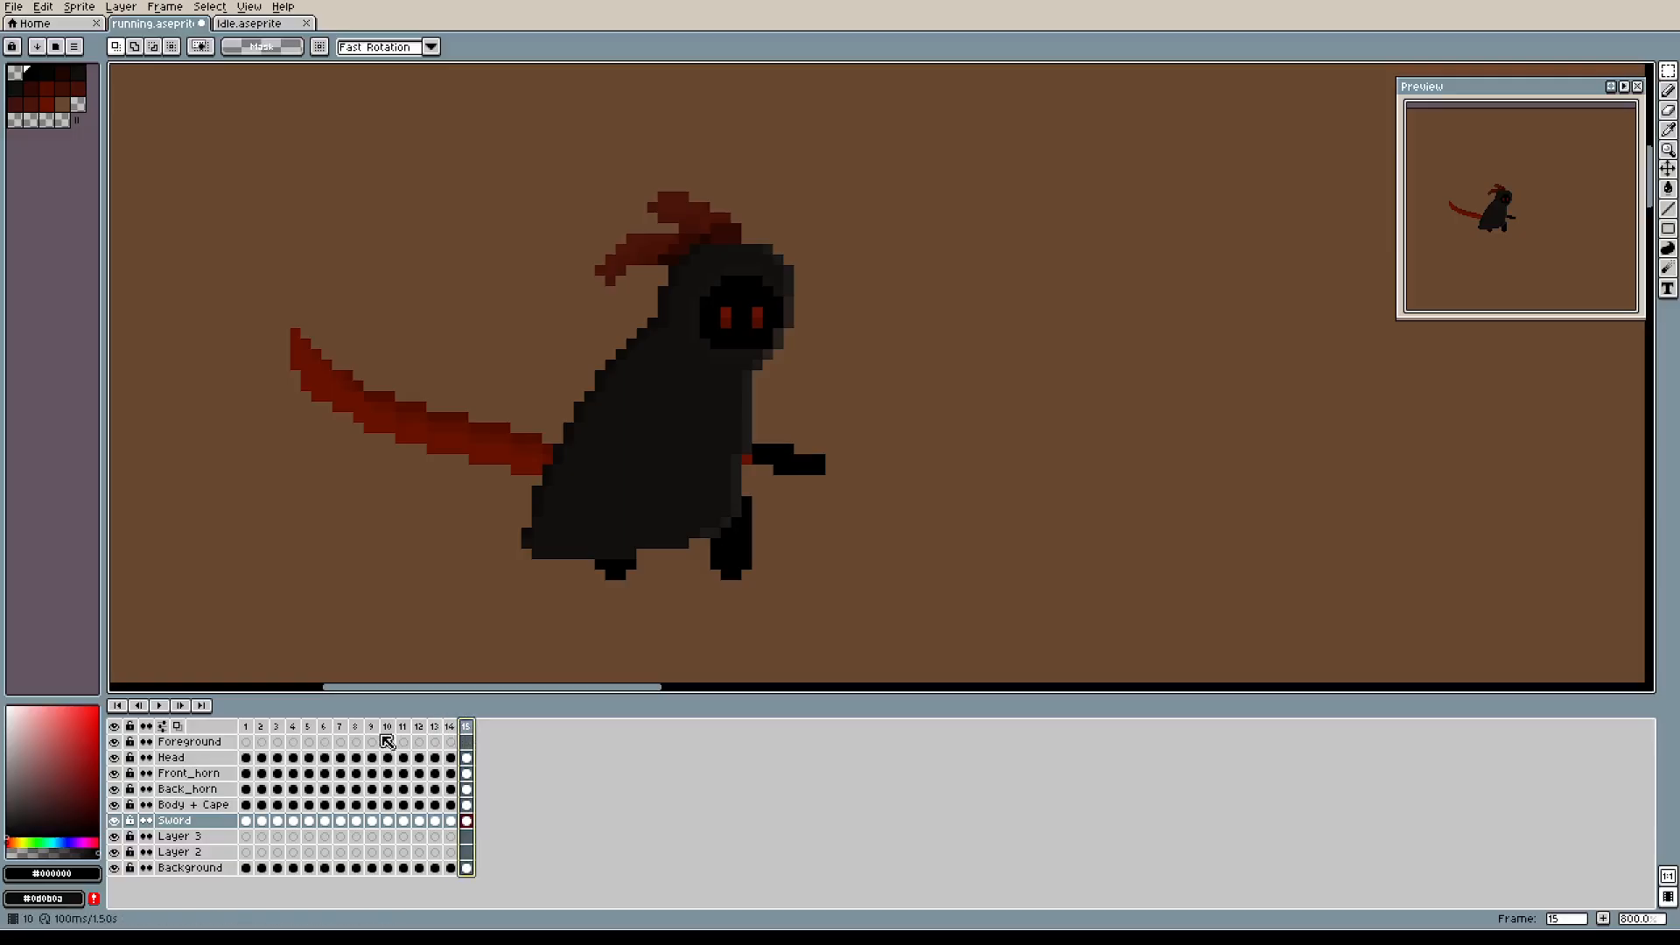
{"action": "left_click", "coordinate": [246, 728]}
{"action": "left_click", "coordinate": [261, 728]}
{"action": "left_click", "coordinate": [278, 727]}
{"action": "left_click", "coordinate": [293, 727]}
{"action": "scroll", "coordinate": [493, 362], "scroll_direction": "down", "scroll_amount": 3}
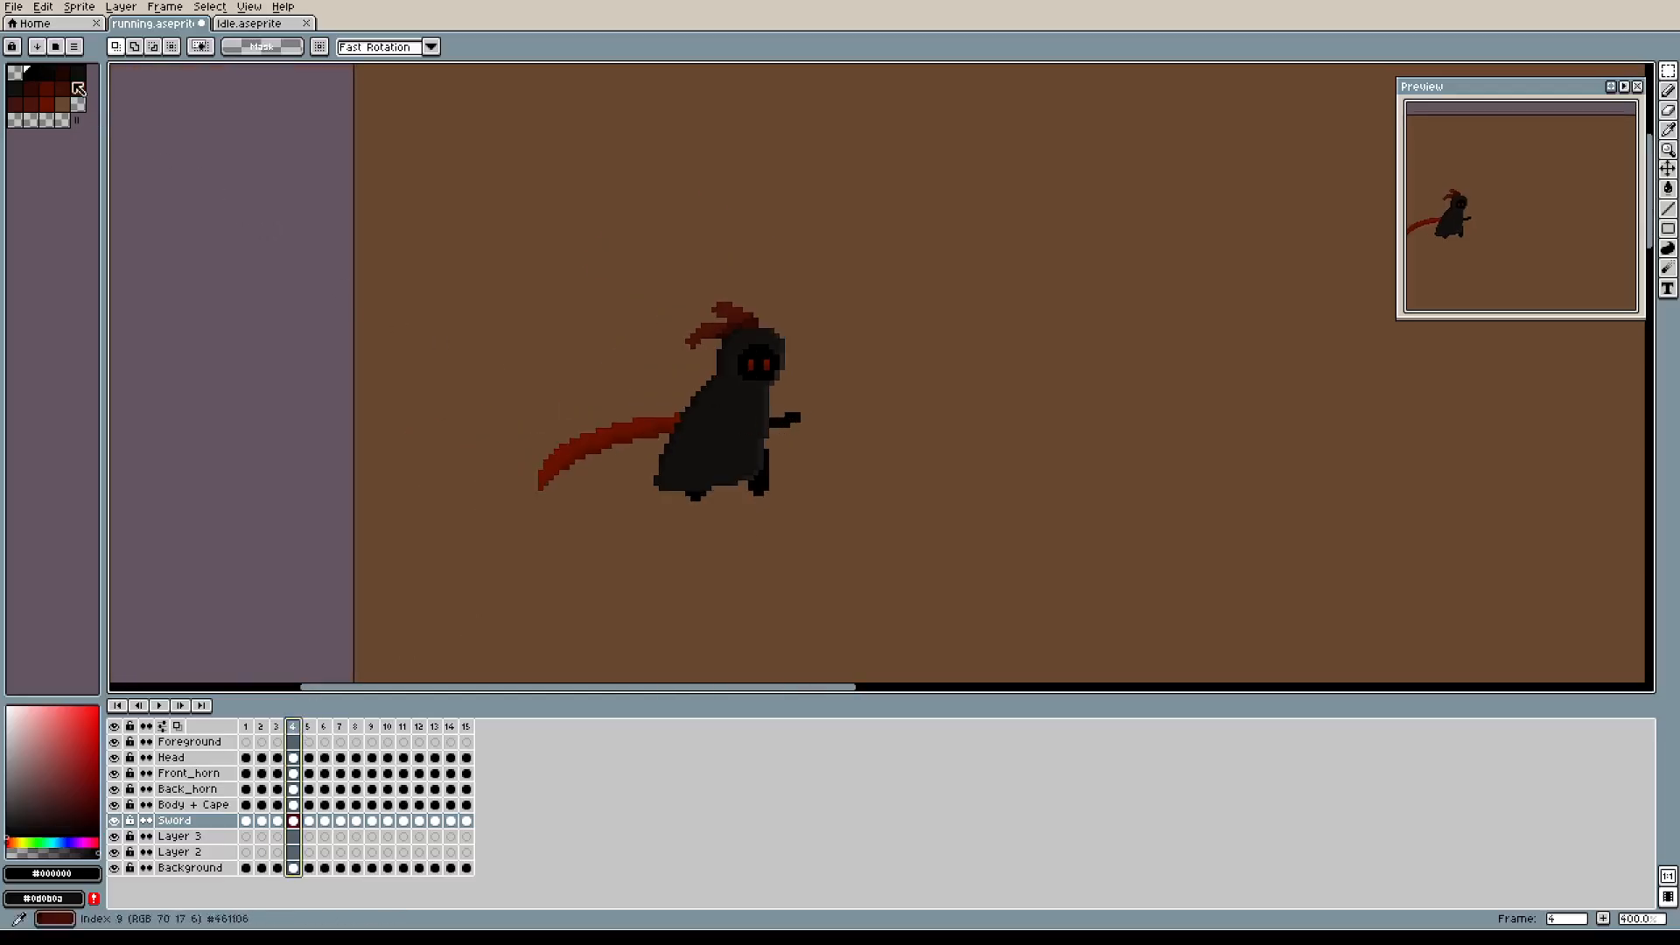
Play the running animation from frame 1 to review the sword swing, and stop playback.
{"action": "left_click", "coordinate": [247, 728]}
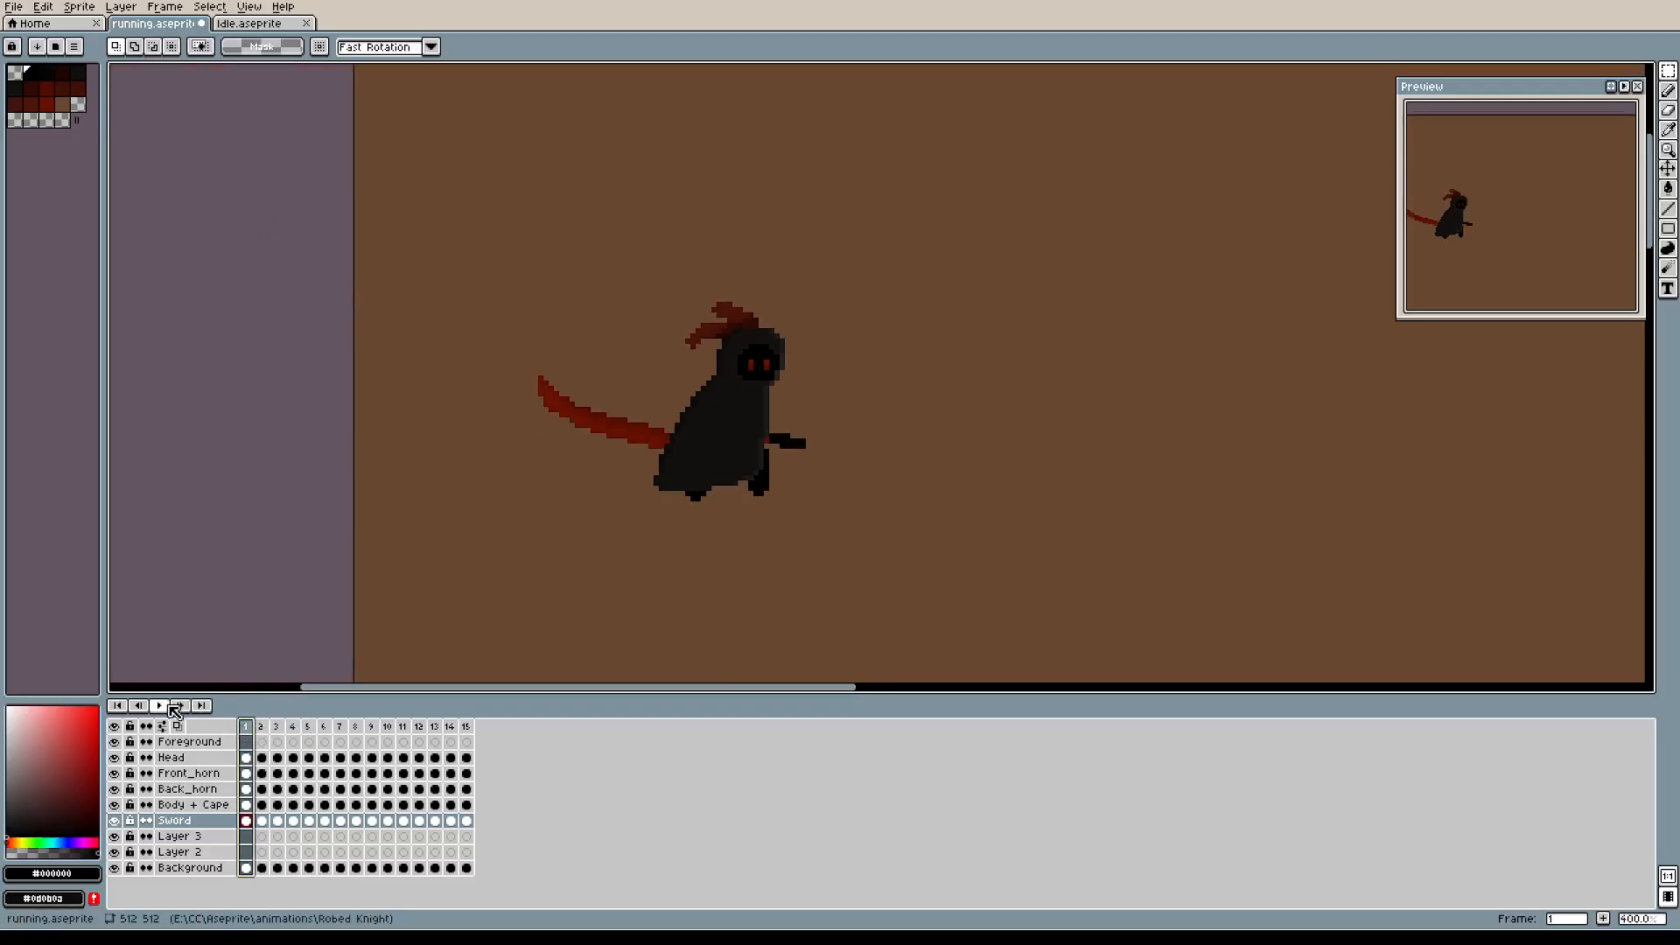
{"action": "left_click", "coordinate": [160, 705]}
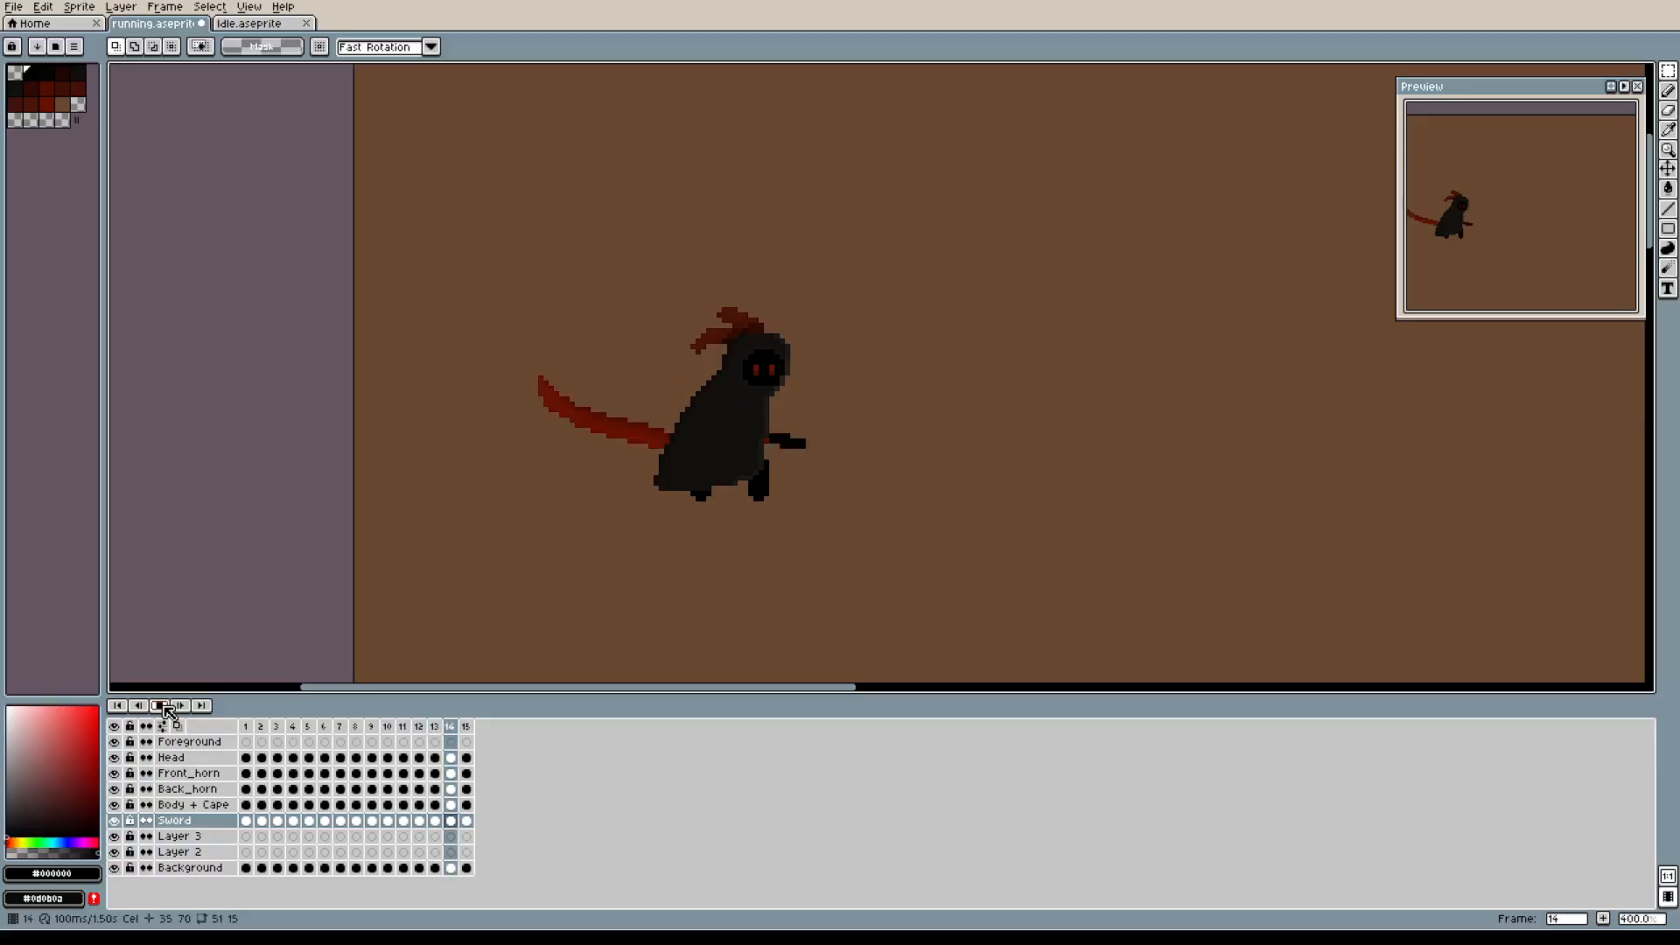
{"action": "left_click", "coordinate": [163, 706]}
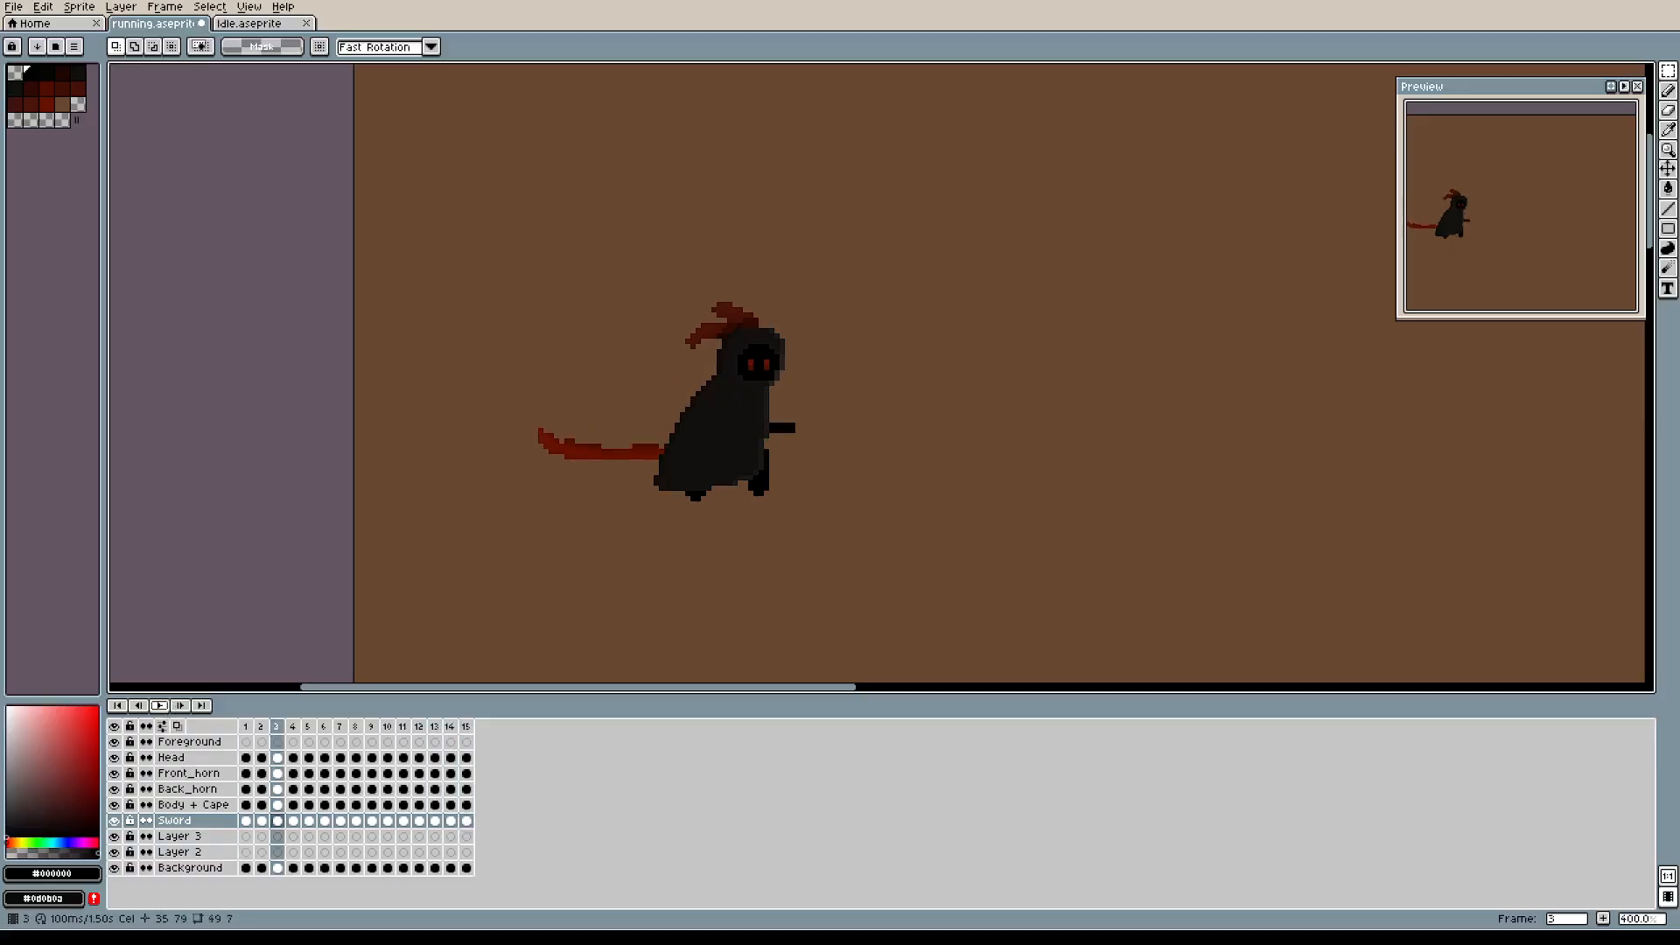
Set the playback speed to 1x, play the animation from frame 1, and stop it.
{"action": "left_click", "coordinate": [246, 728]}
{"action": "right_click", "coordinate": [160, 706]}
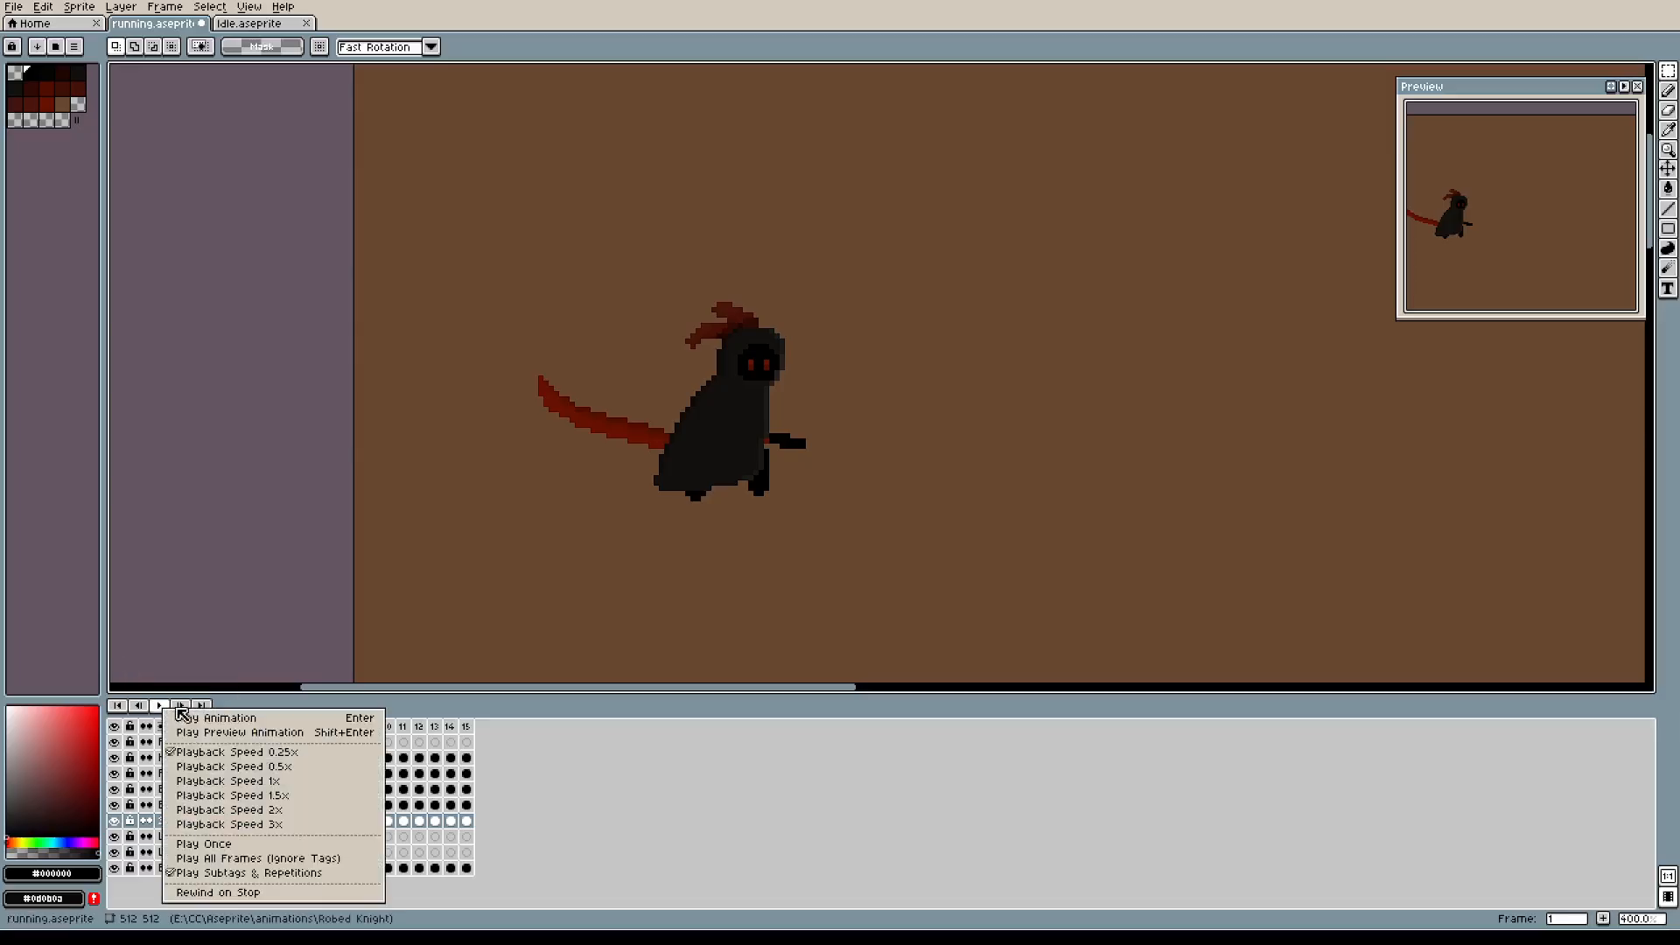
{"action": "left_click", "coordinate": [223, 786]}
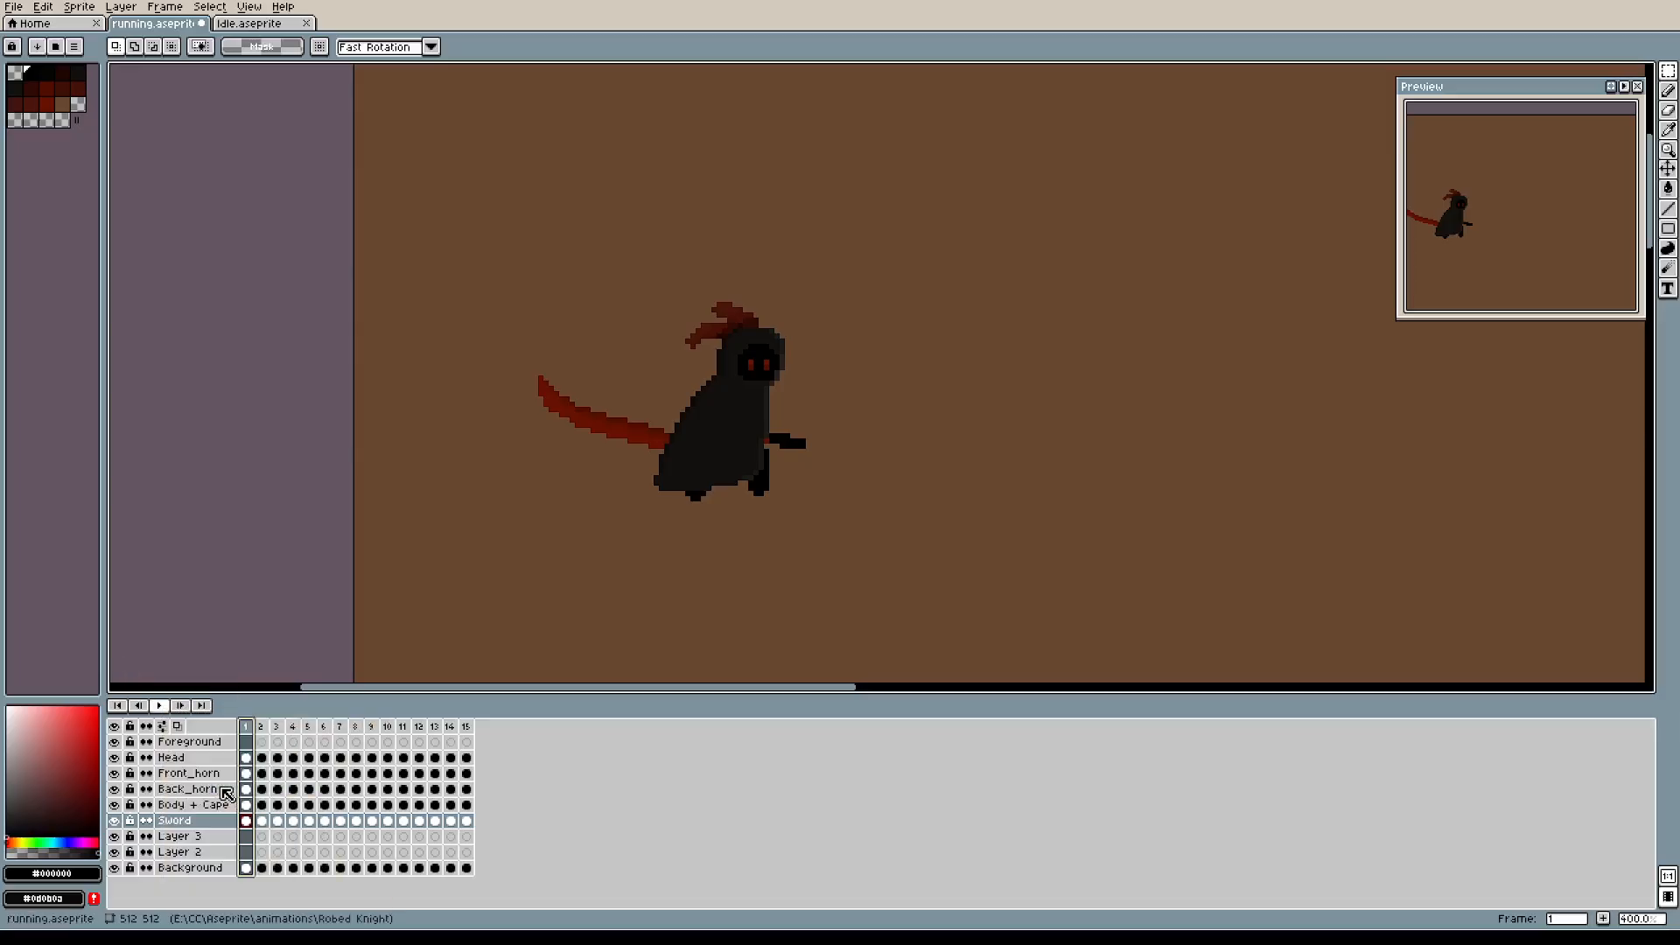
{"action": "left_click", "coordinate": [163, 707]}
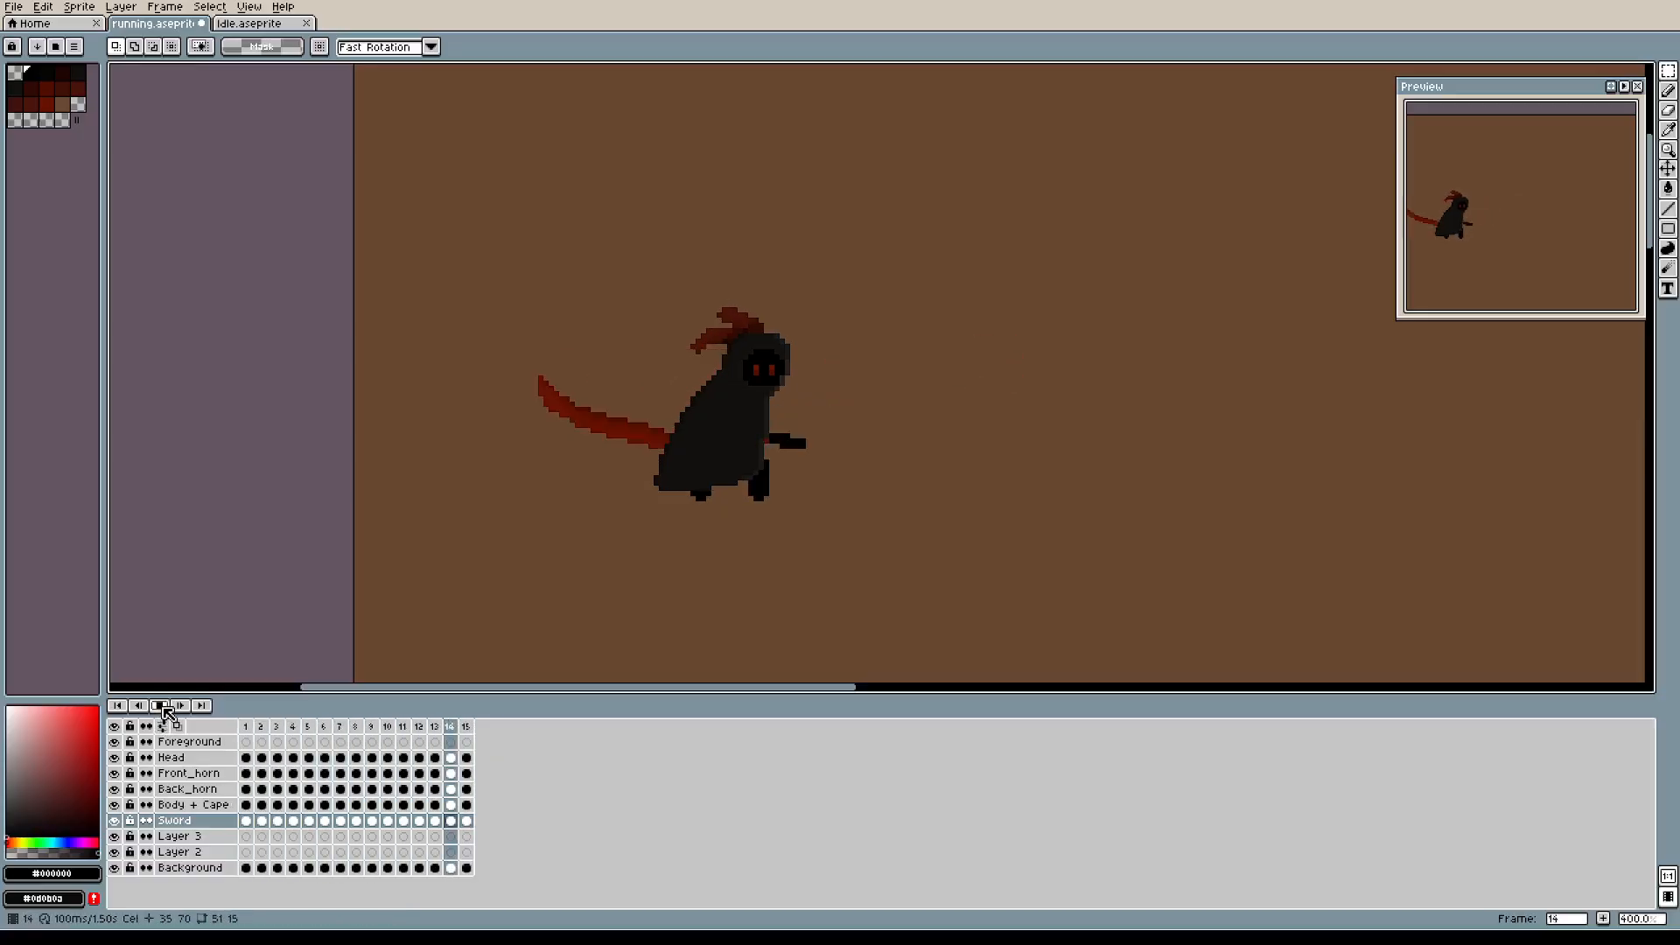
{"action": "left_click", "coordinate": [162, 706]}
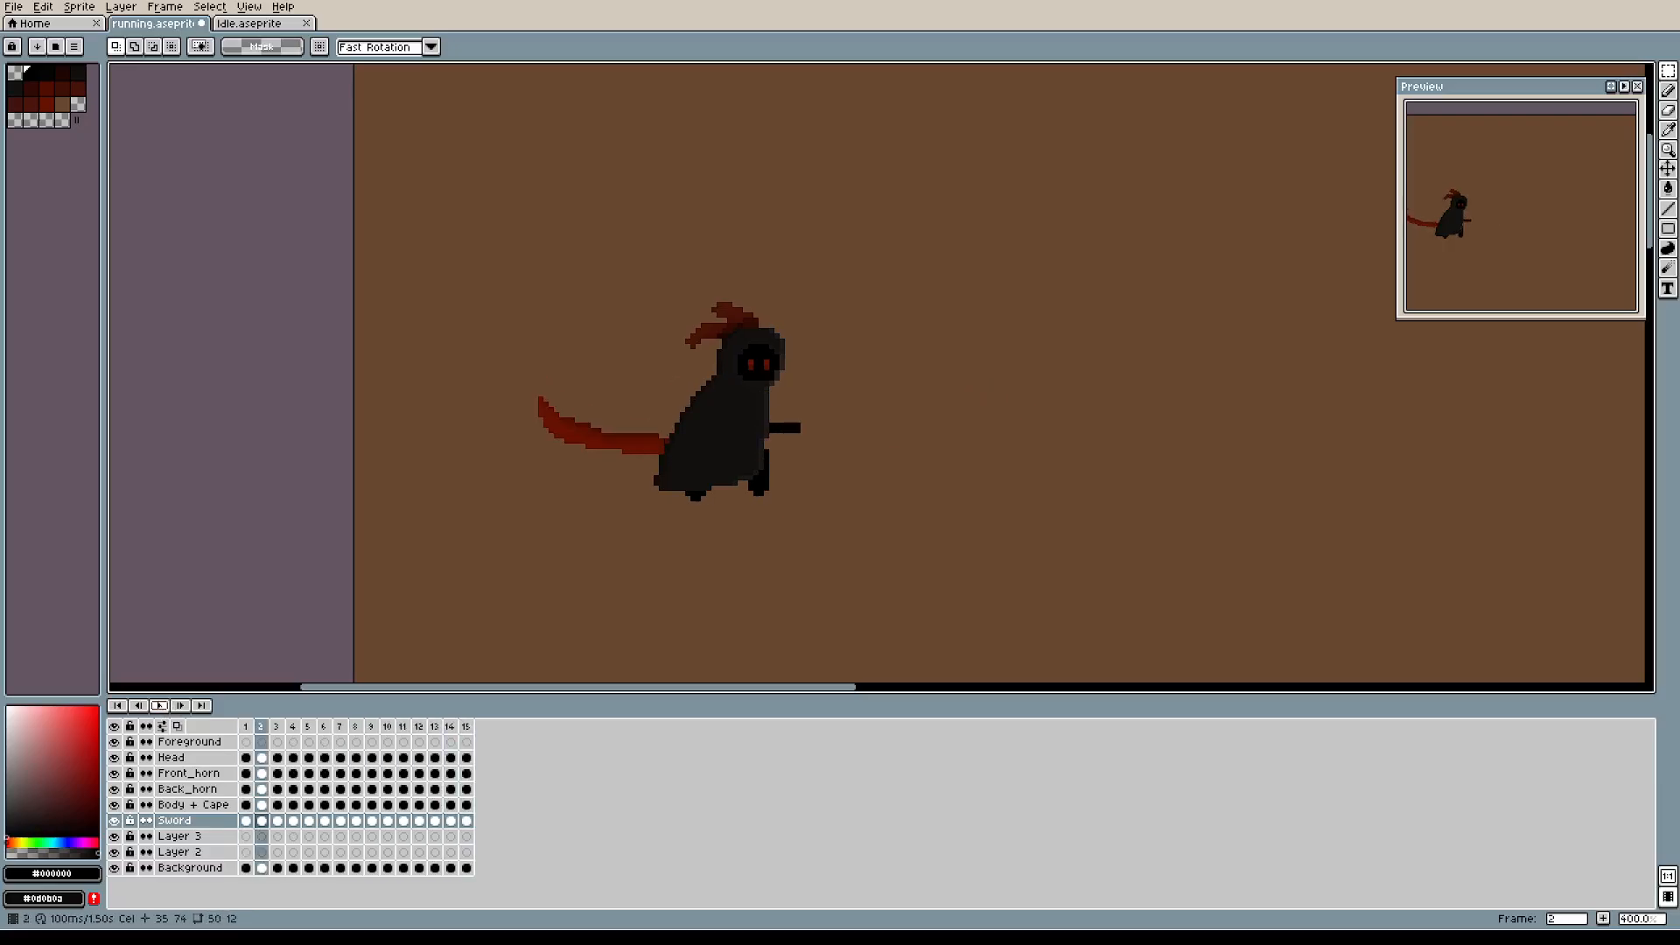
Raise the playback speed to 1.5x, play the animation again from frame 1, and stop it.
{"action": "left_click", "coordinate": [246, 742]}
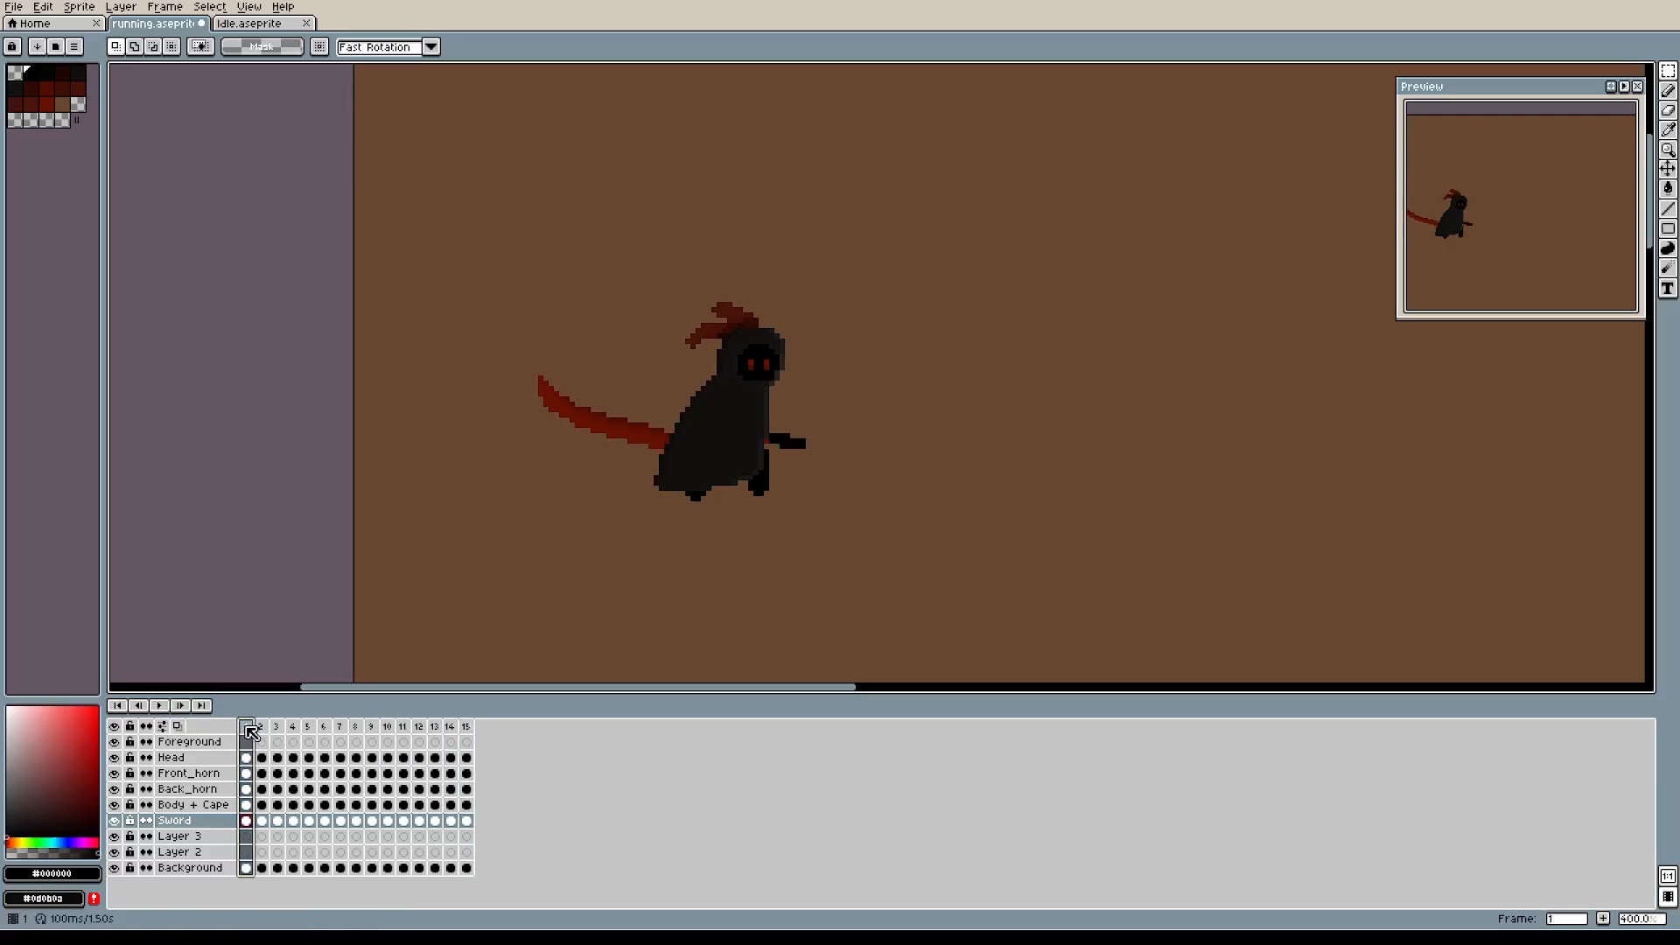
{"action": "right_click", "coordinate": [160, 707]}
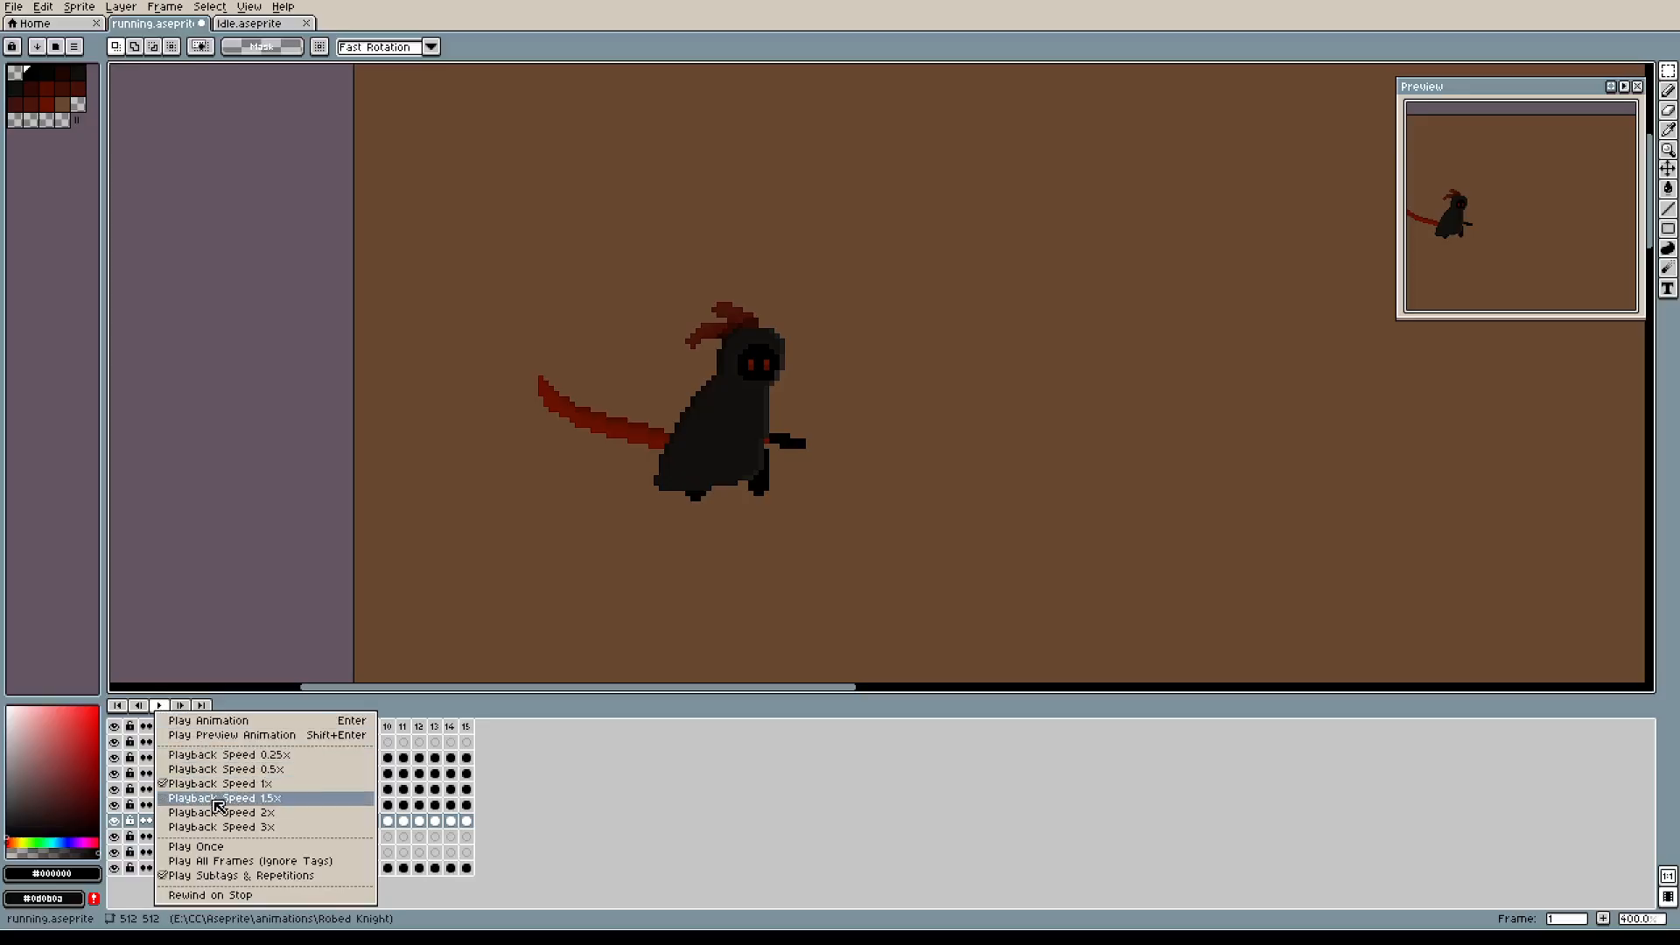
{"action": "left_click", "coordinate": [213, 800]}
{"action": "left_click", "coordinate": [162, 706]}
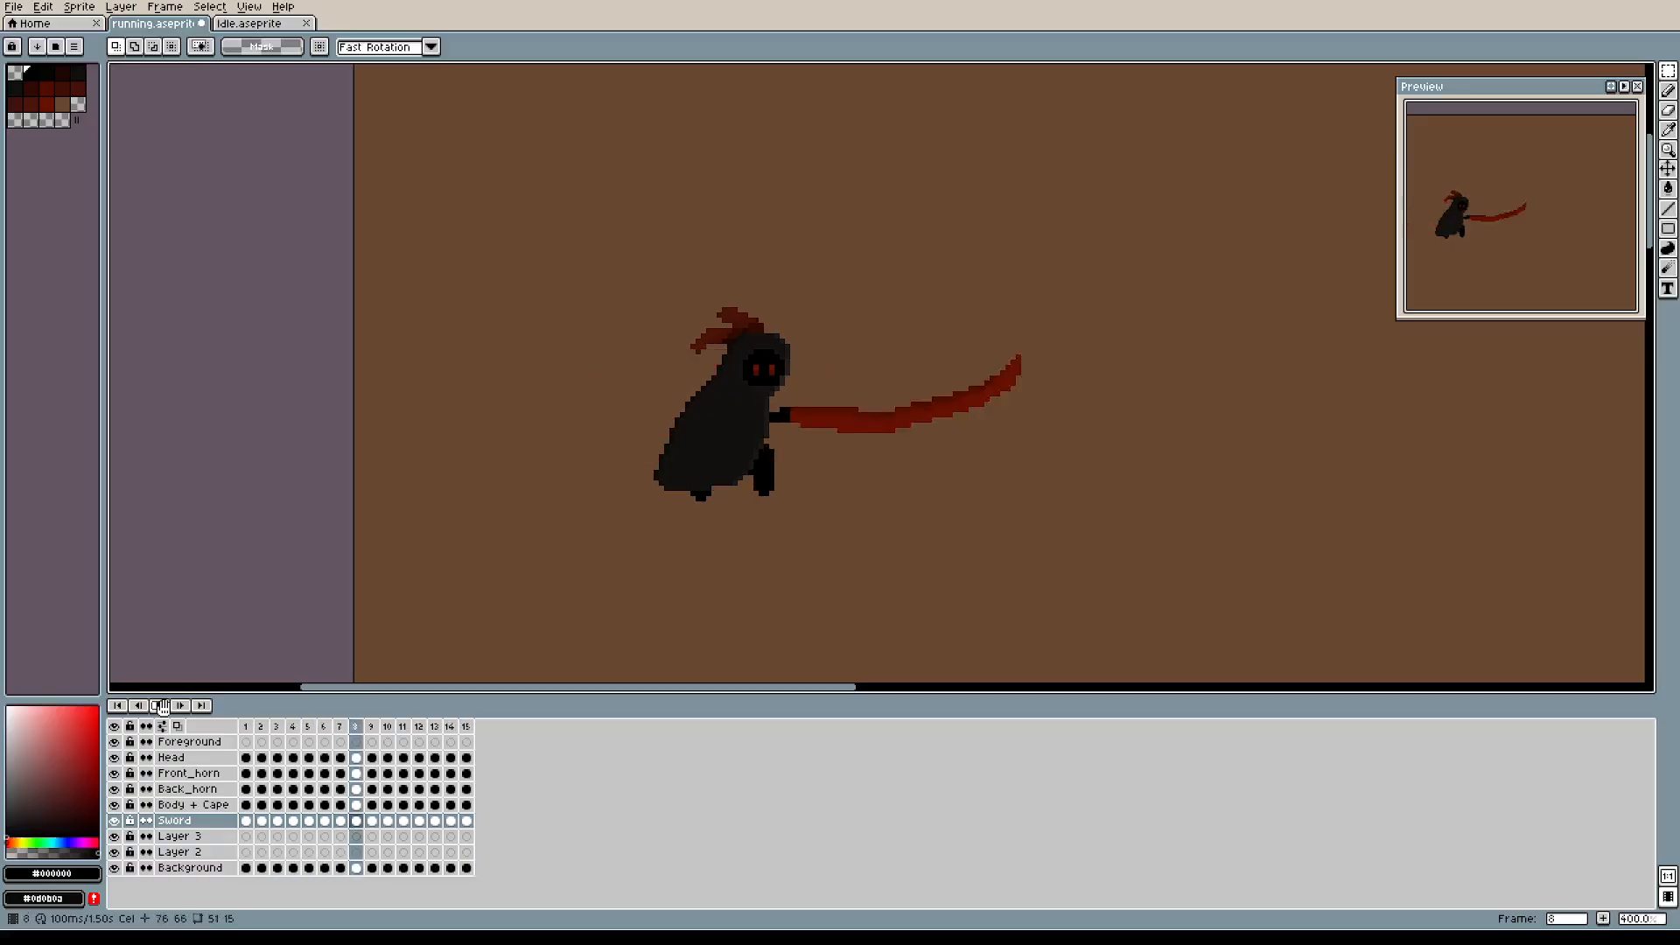
{"action": "left_click", "coordinate": [162, 706]}
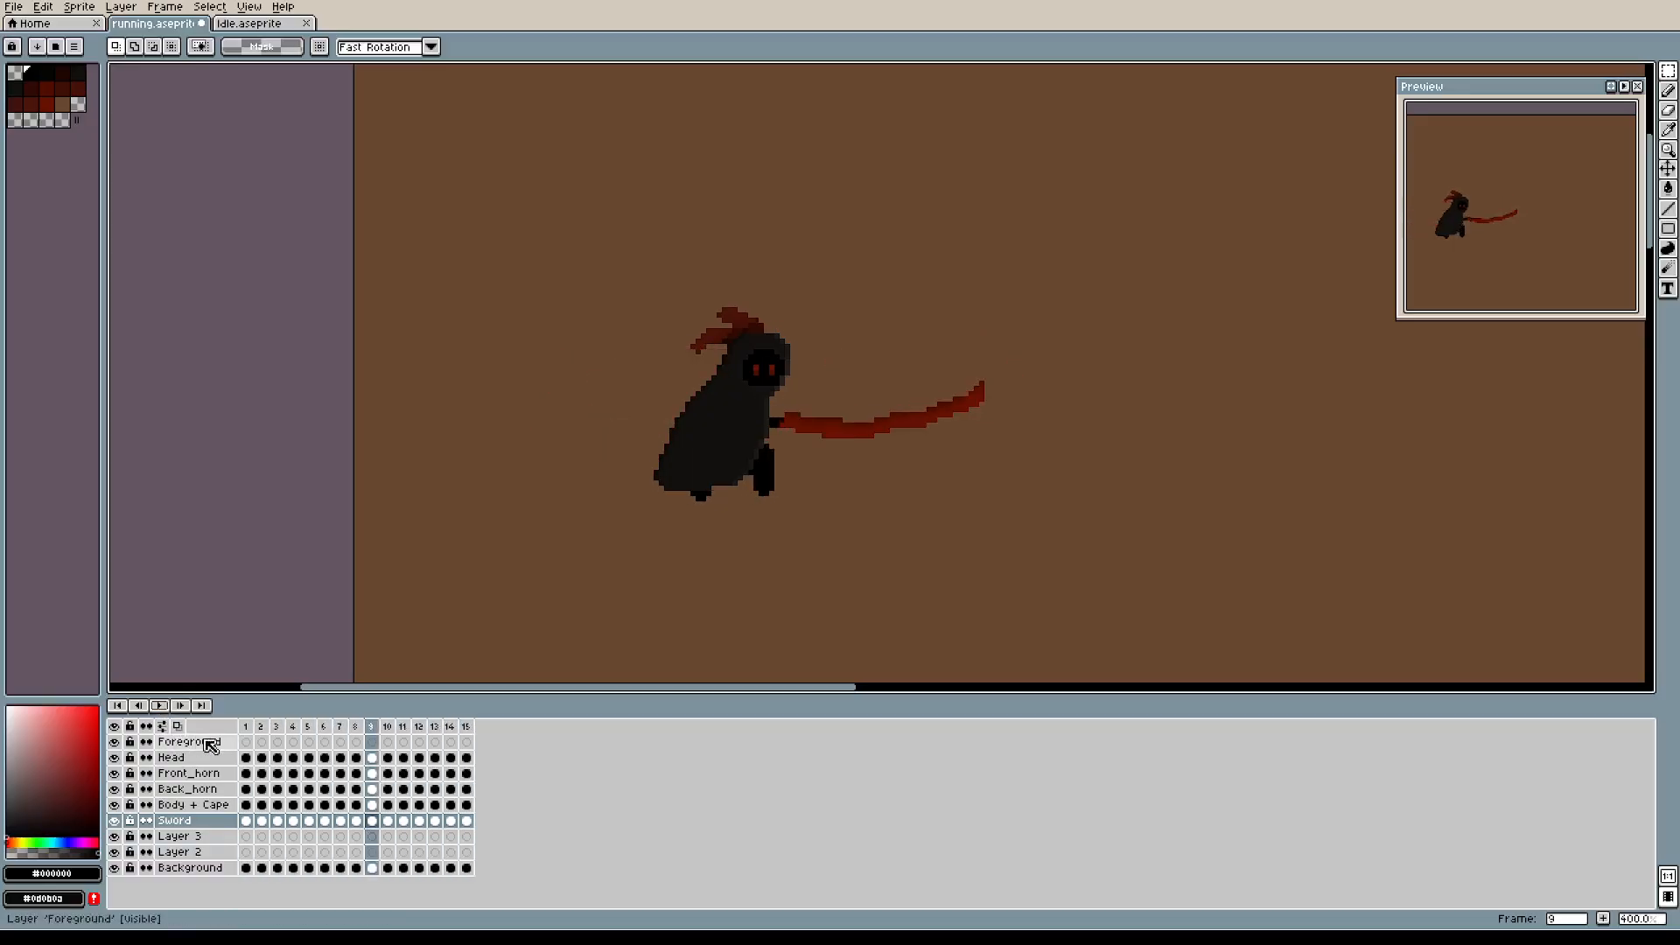
Raise the playback speed to 2x, play the animation from frame 1, and stop it.
{"action": "key", "text": "Home"}
{"action": "right_click", "coordinate": [159, 706]}
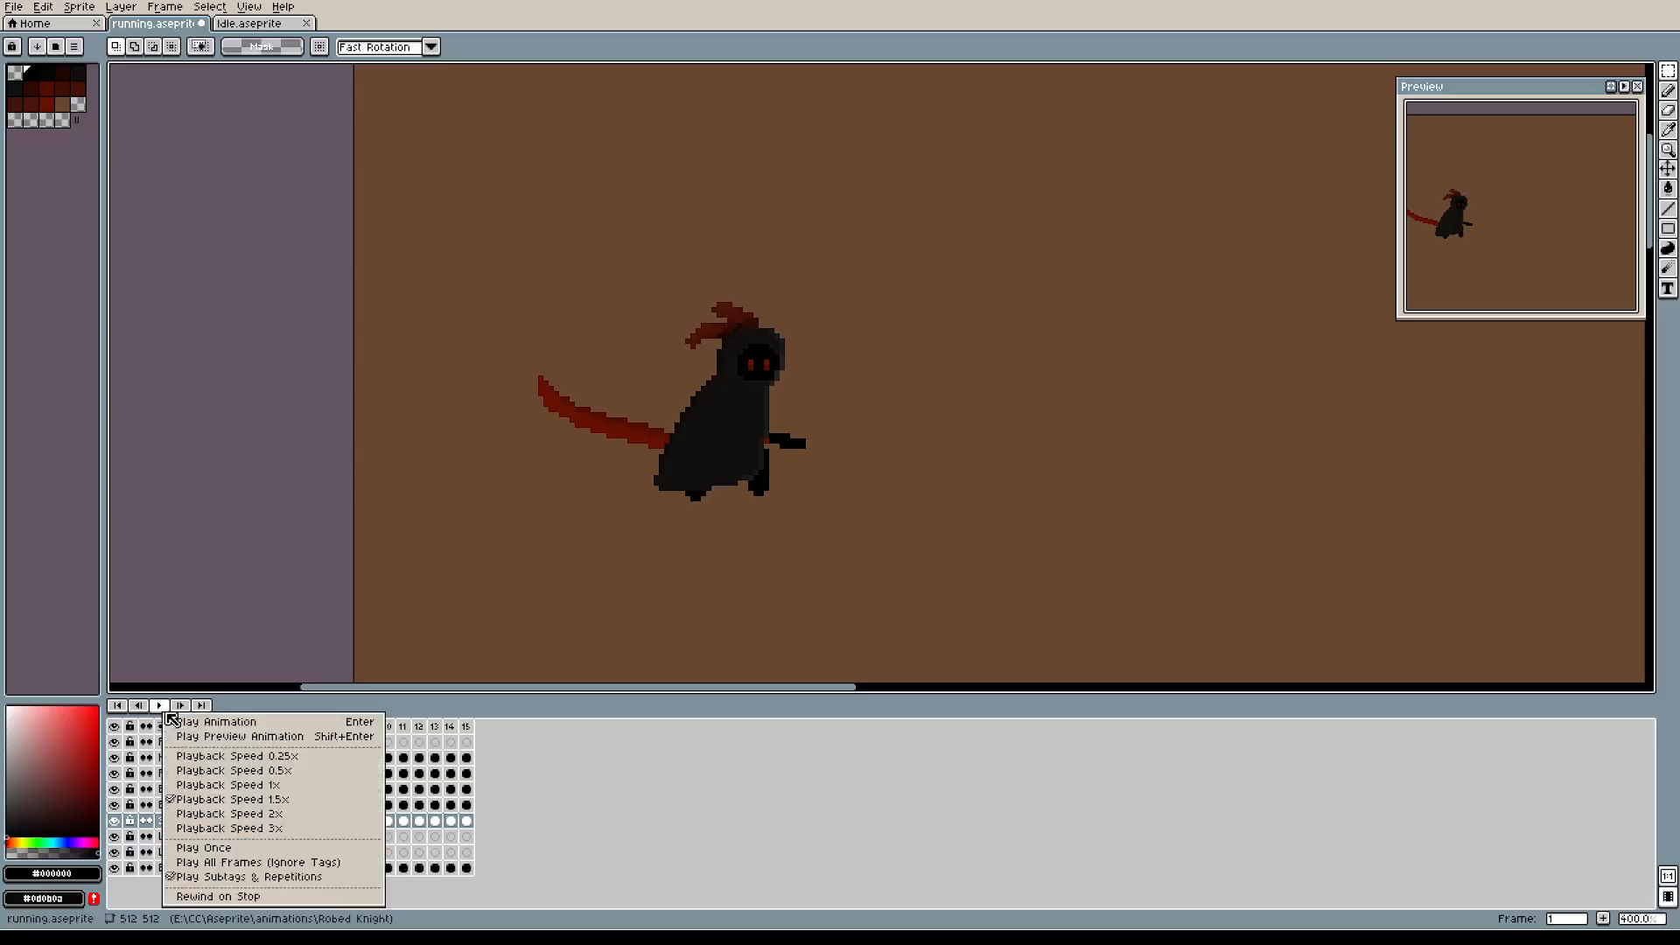
{"action": "left_click", "coordinate": [211, 816]}
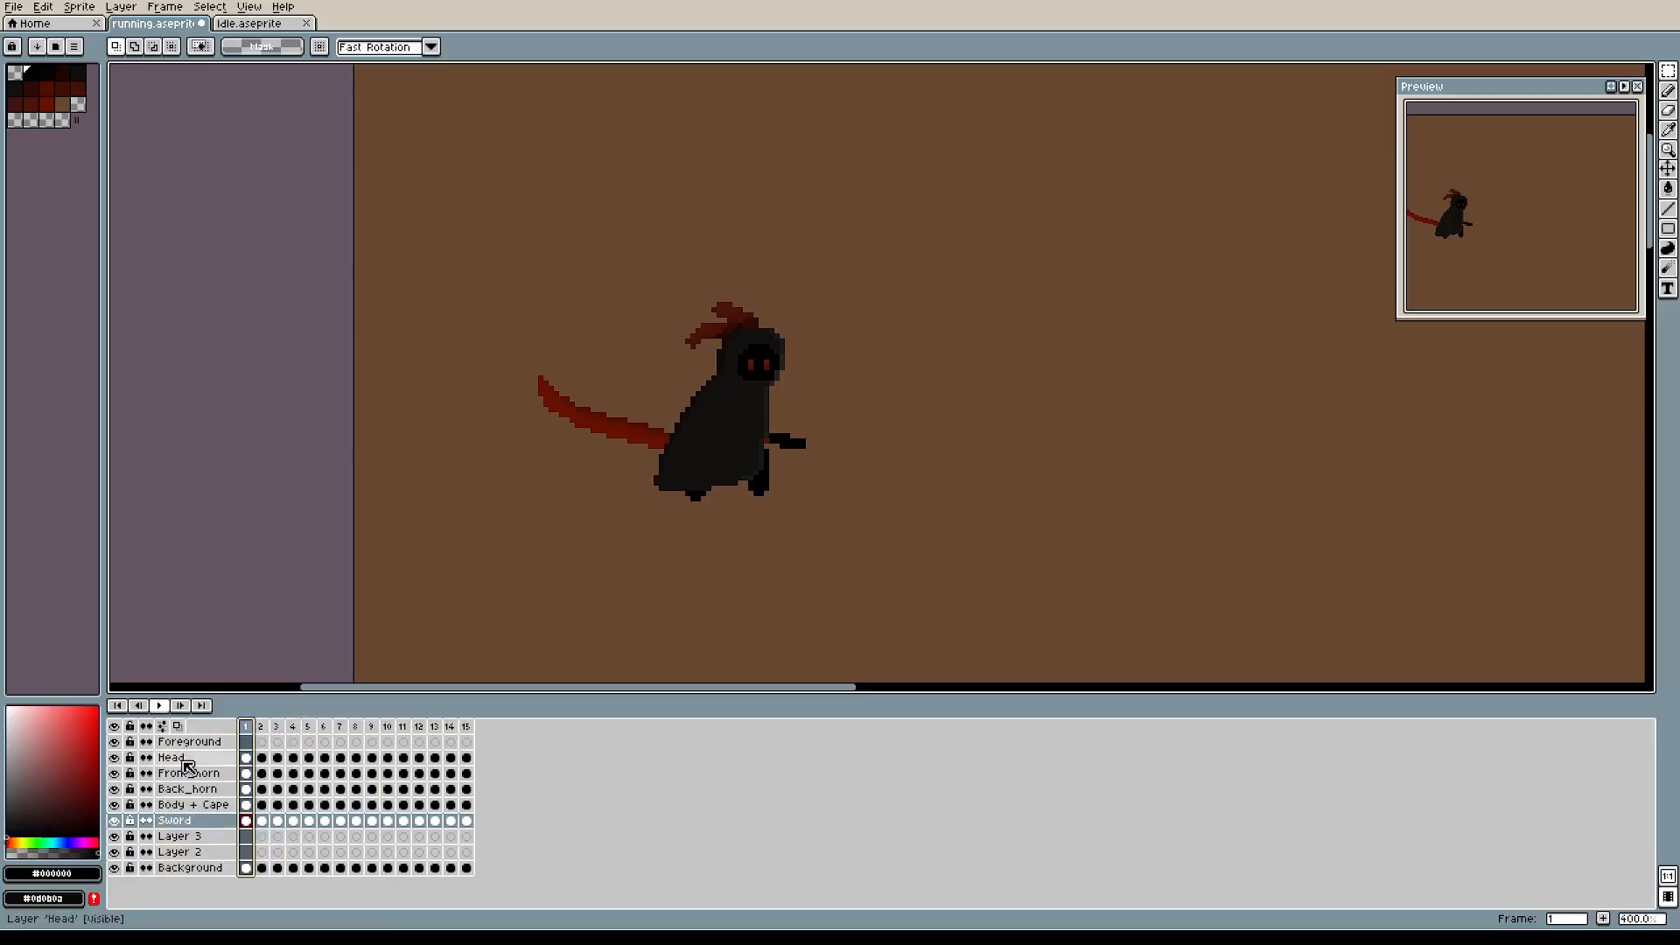
{"action": "left_click", "coordinate": [160, 706]}
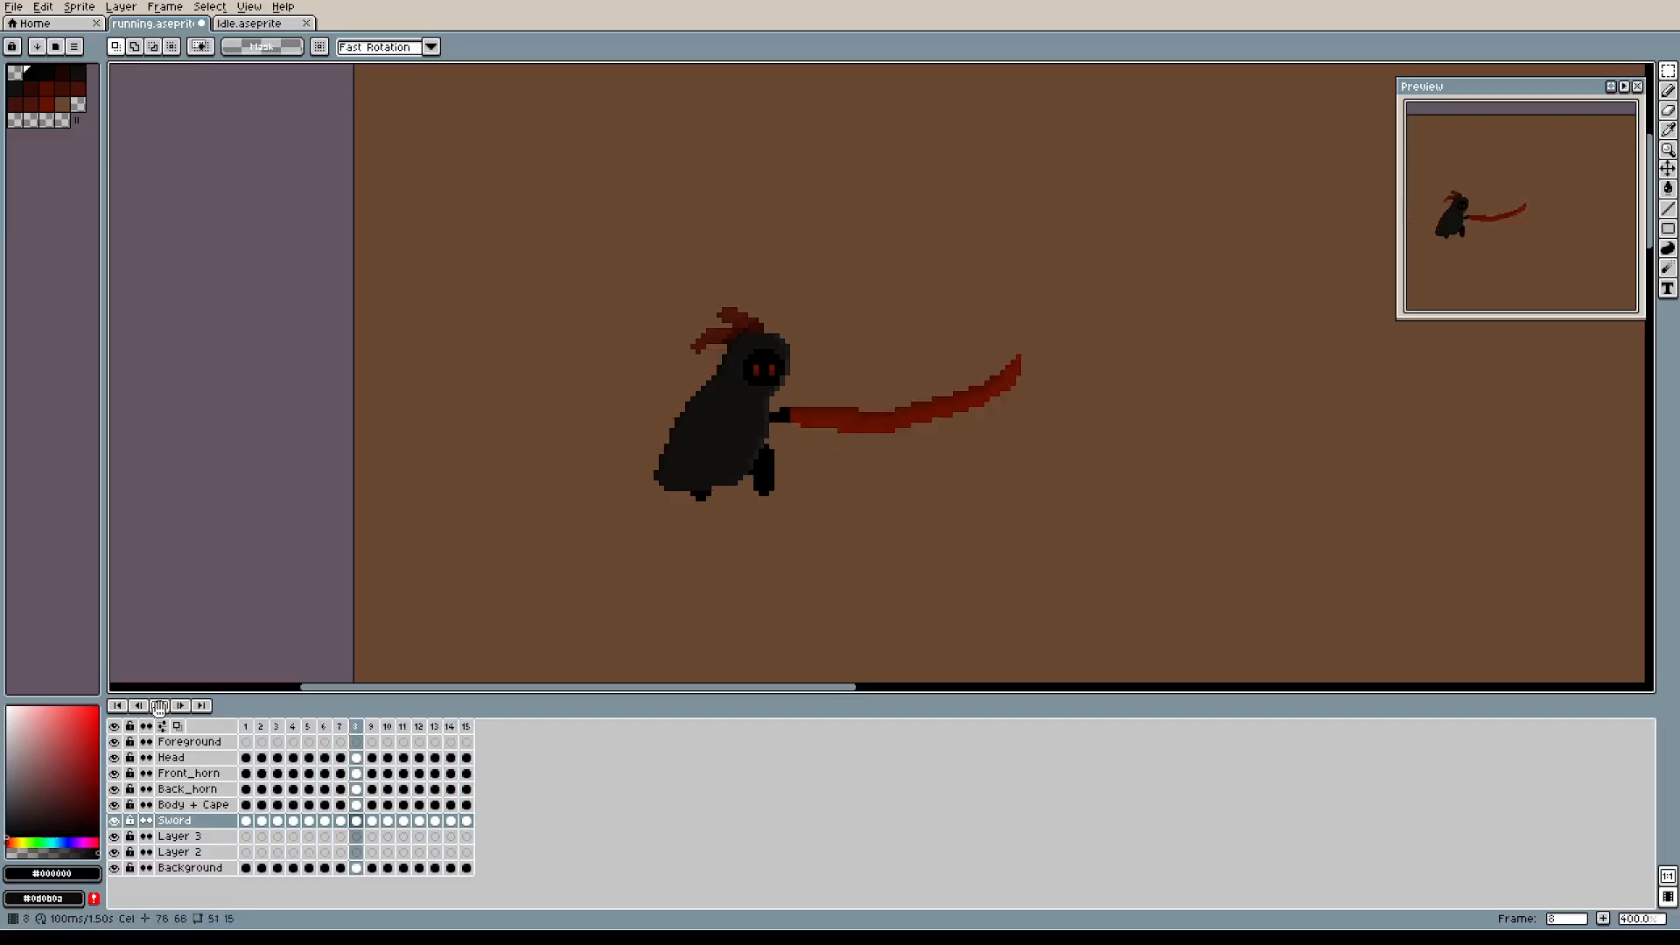
{"action": "left_click", "coordinate": [159, 706]}
Step through frames 1 to 8 and back over frames 2 to 6 to examine the knight's body and sword poses up close.
{"action": "left_click", "coordinate": [246, 741]}
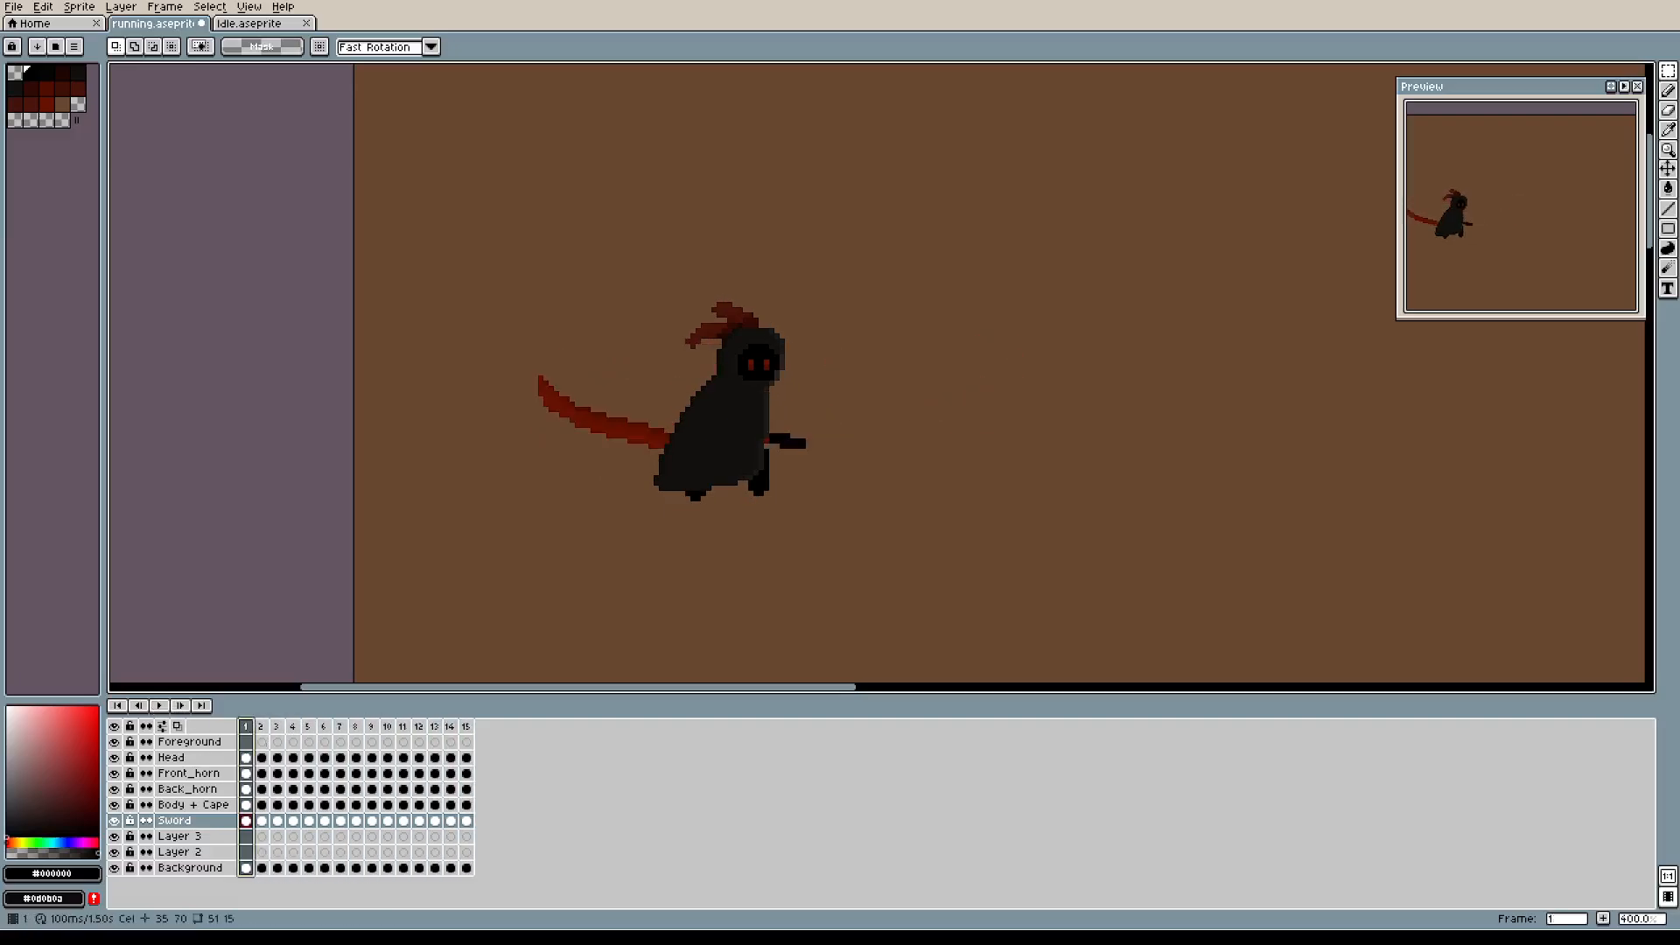
{"action": "scroll", "coordinate": [681, 456], "scroll_direction": "up", "scroll_amount": 2}
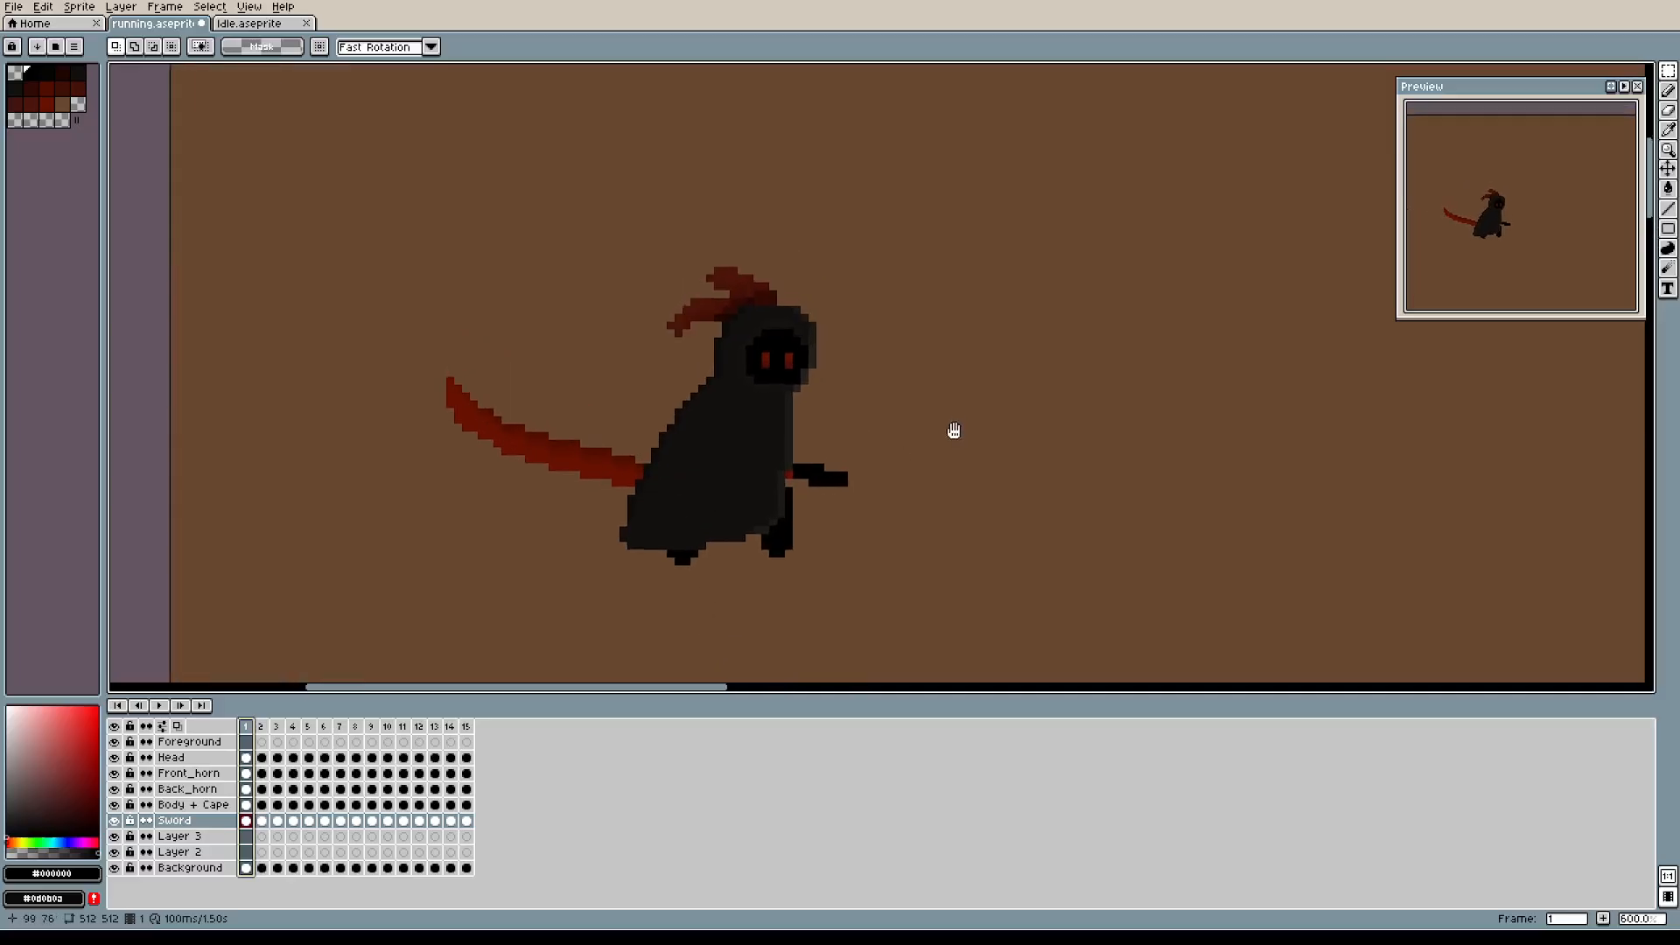
{"action": "scroll", "coordinate": [789, 481], "scroll_direction": "up", "scroll_amount": 1}
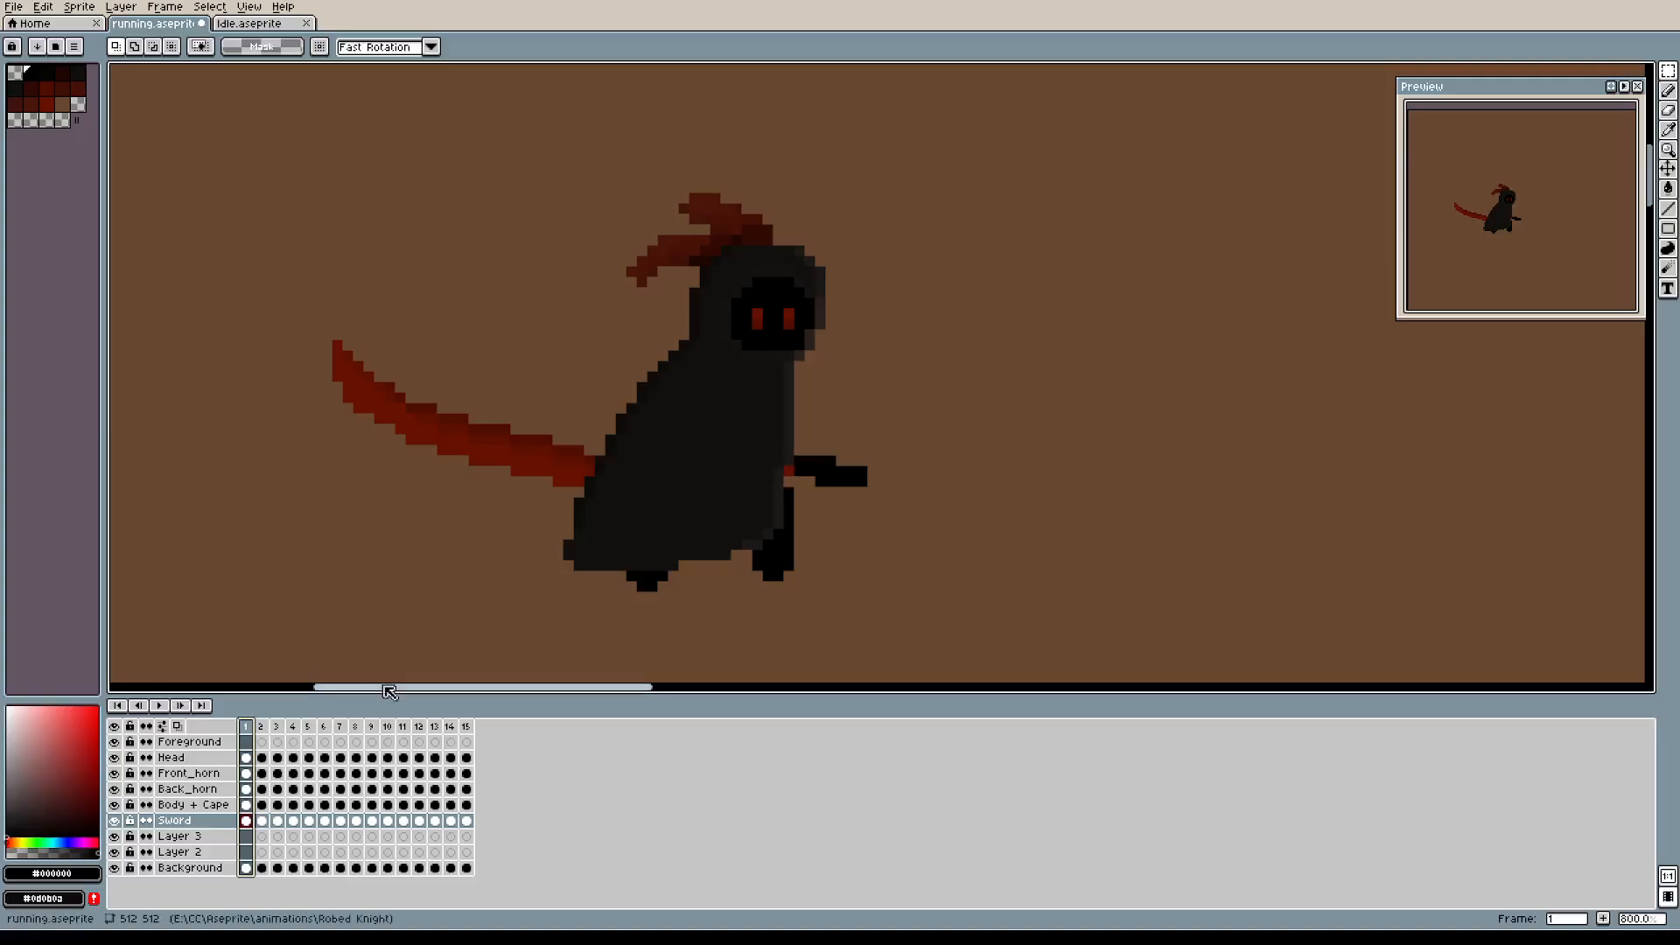
{"action": "left_click", "coordinate": [263, 727]}
{"action": "left_click", "coordinate": [279, 728]}
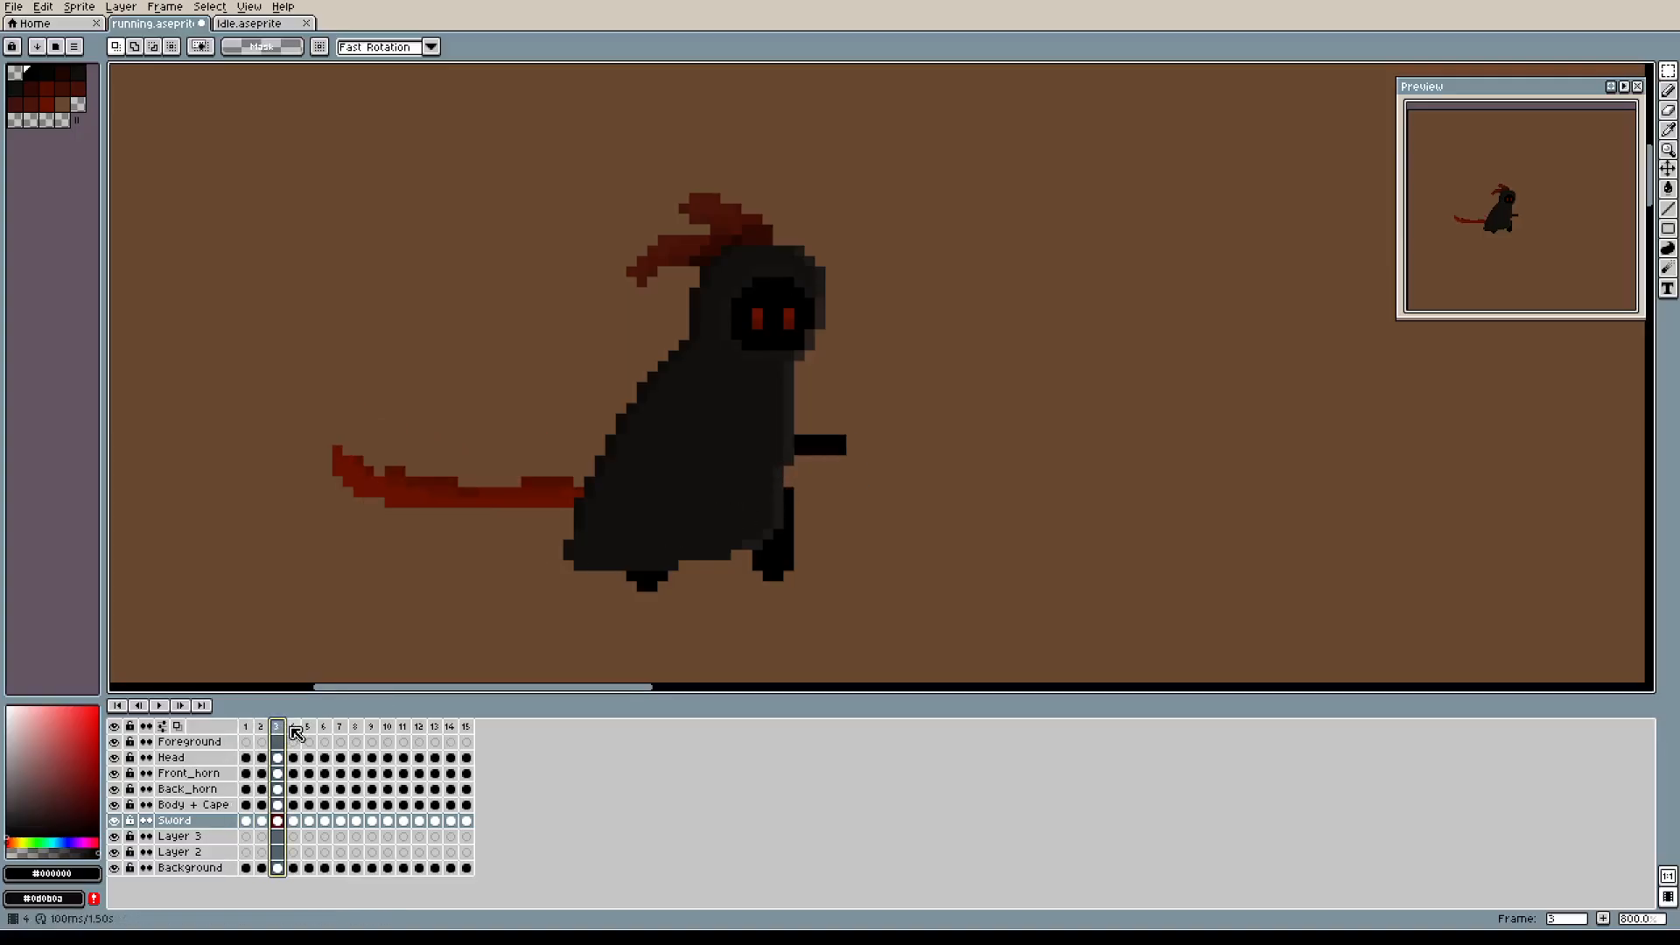
{"action": "left_click", "coordinate": [293, 727]}
{"action": "left_click", "coordinate": [309, 728]}
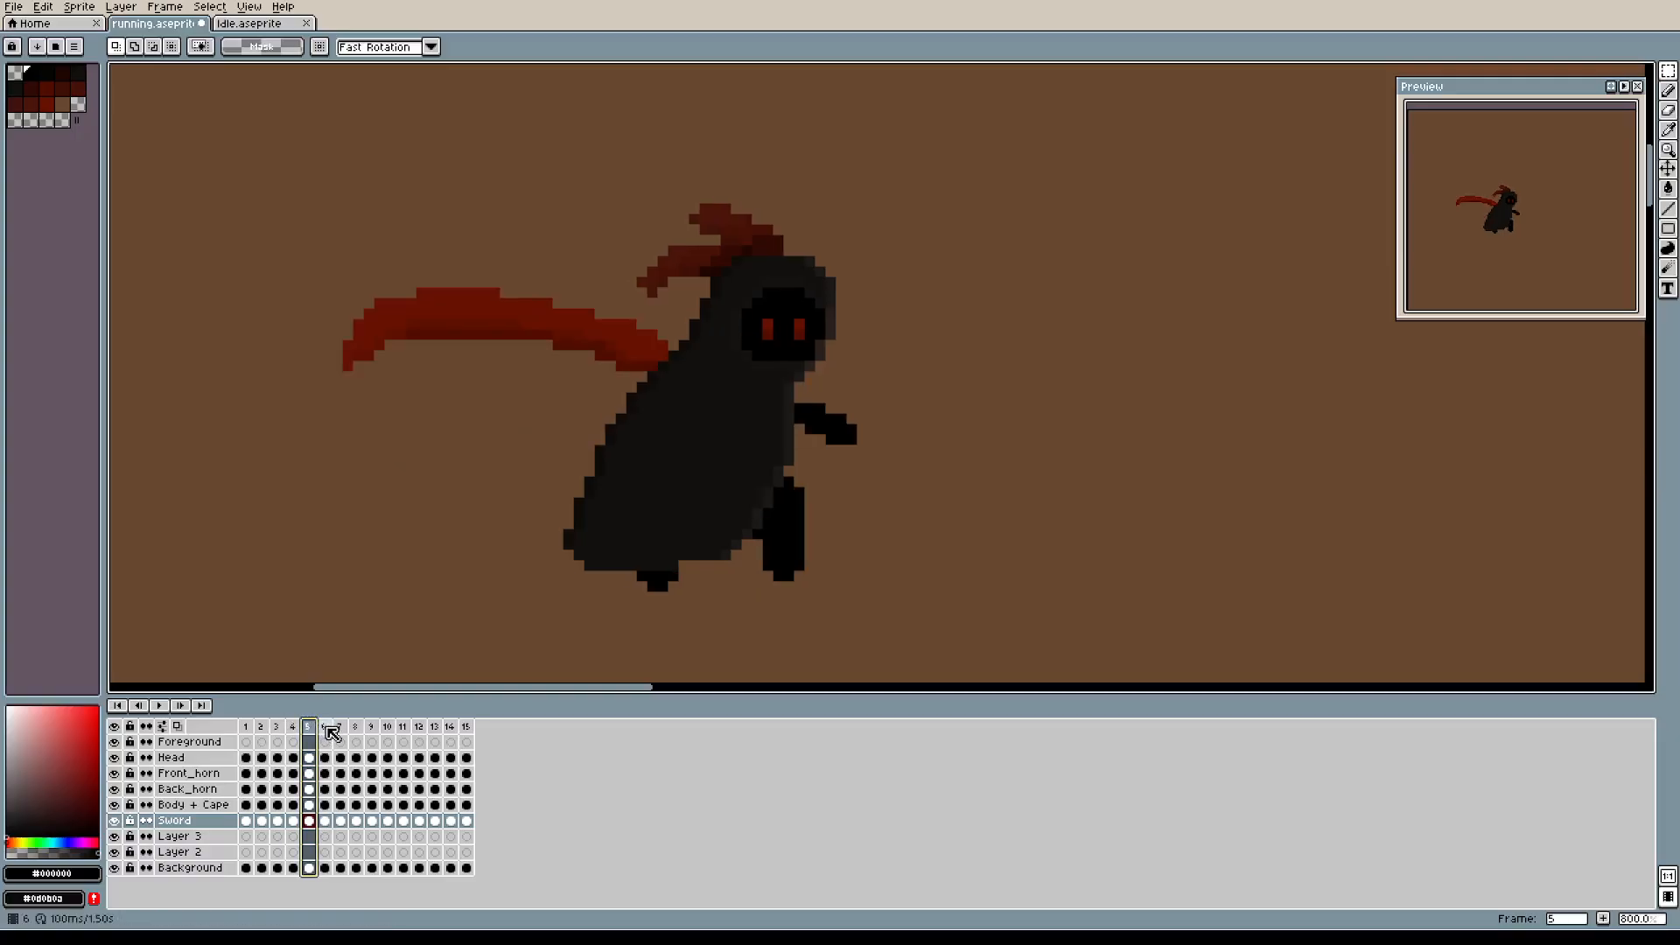
{"action": "left_click", "coordinate": [324, 727]}
{"action": "left_click", "coordinate": [340, 728]}
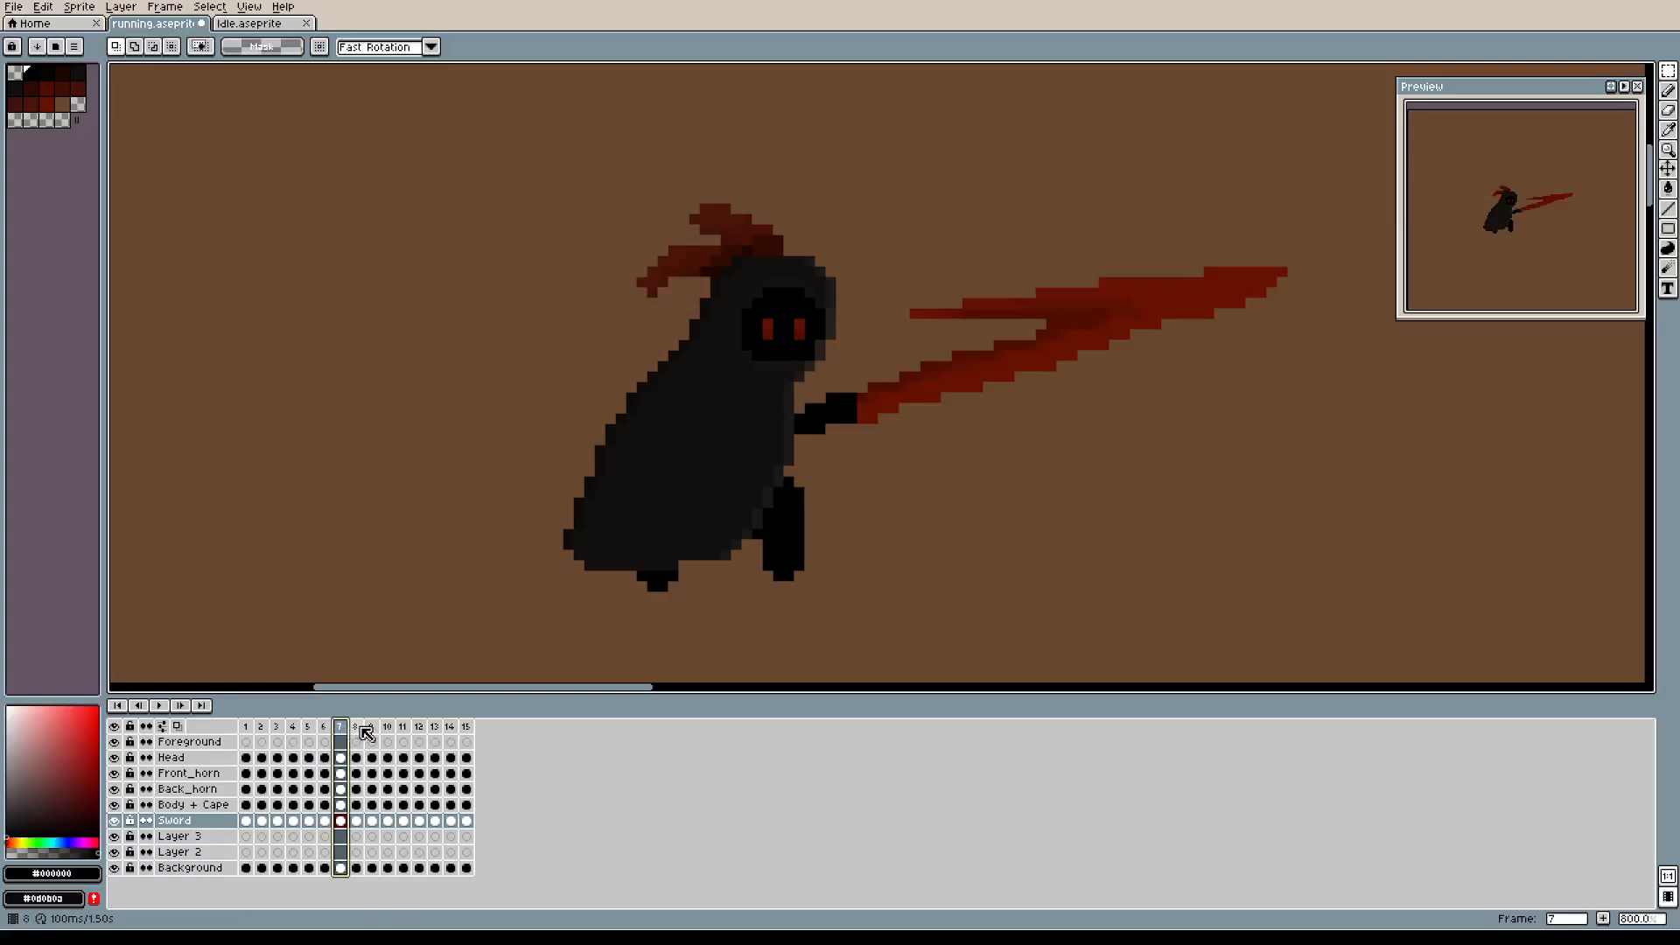
{"action": "left_click", "coordinate": [359, 727]}
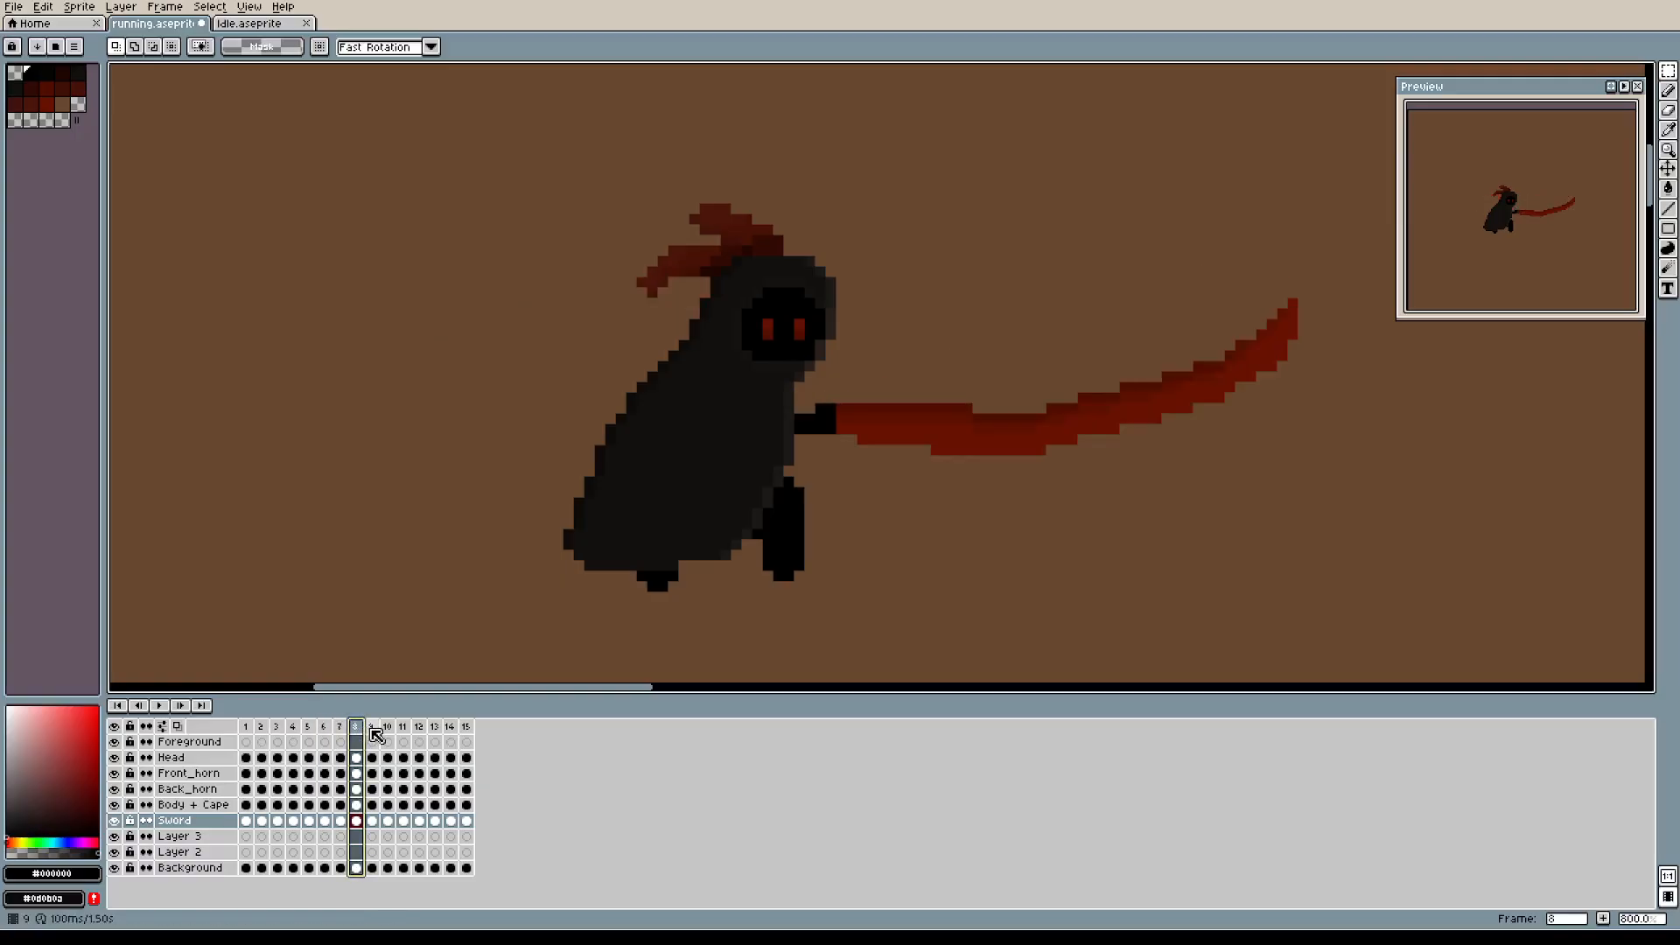
{"action": "left_click", "coordinate": [326, 728]}
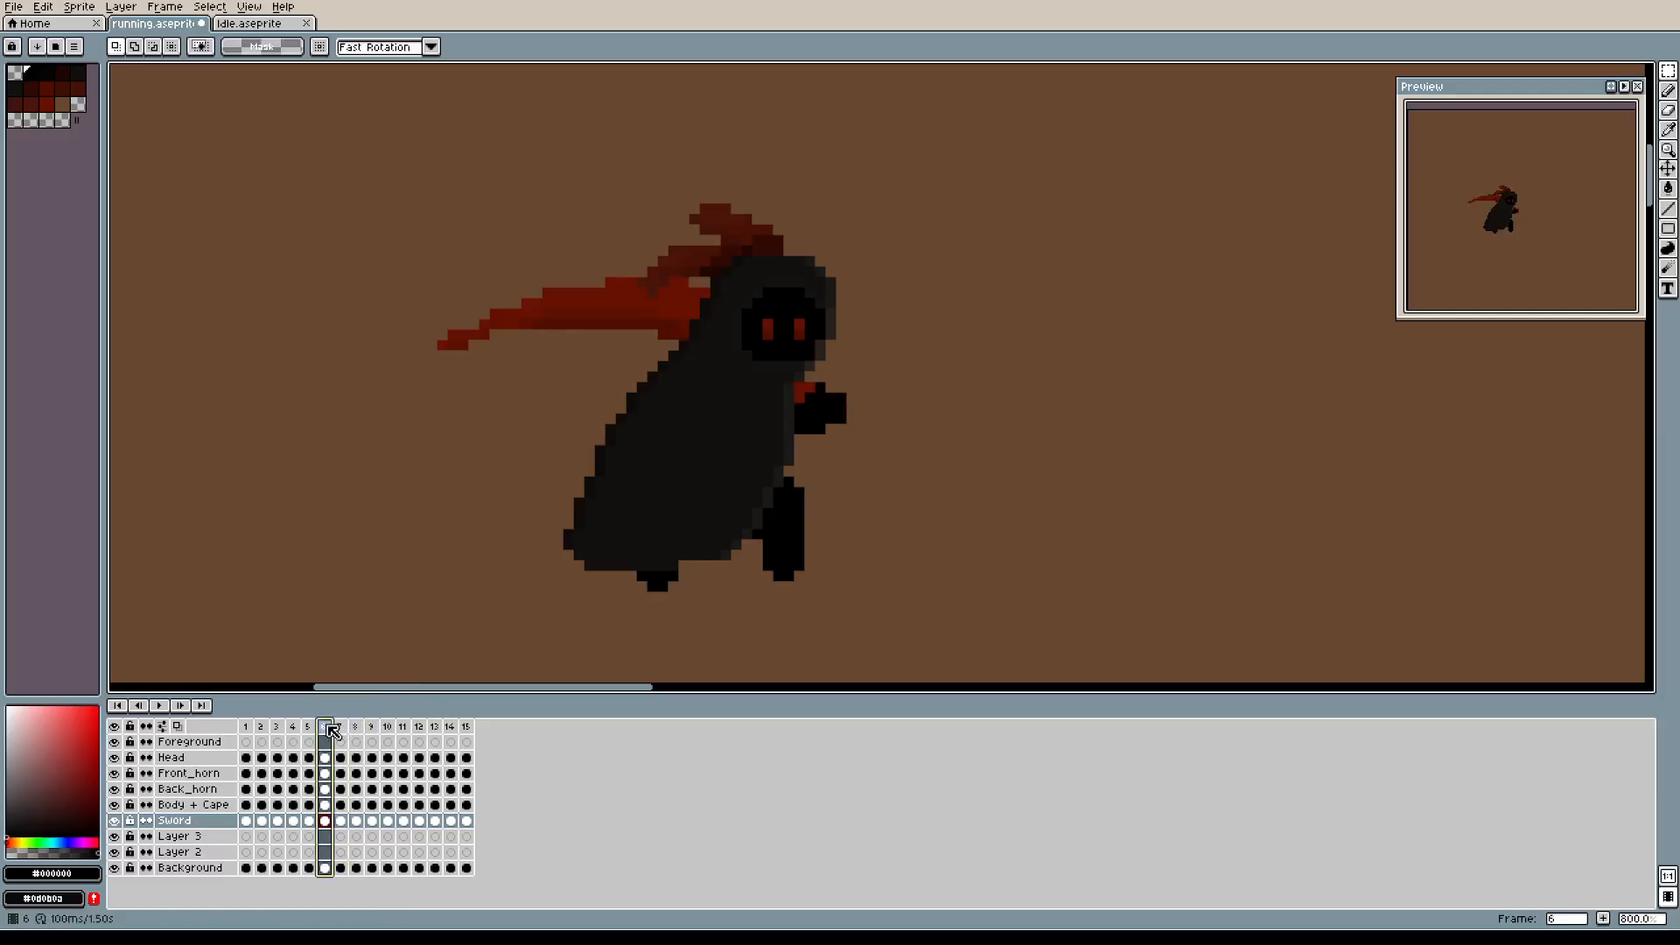
{"action": "left_click", "coordinate": [261, 727]}
{"action": "left_click", "coordinate": [282, 728]}
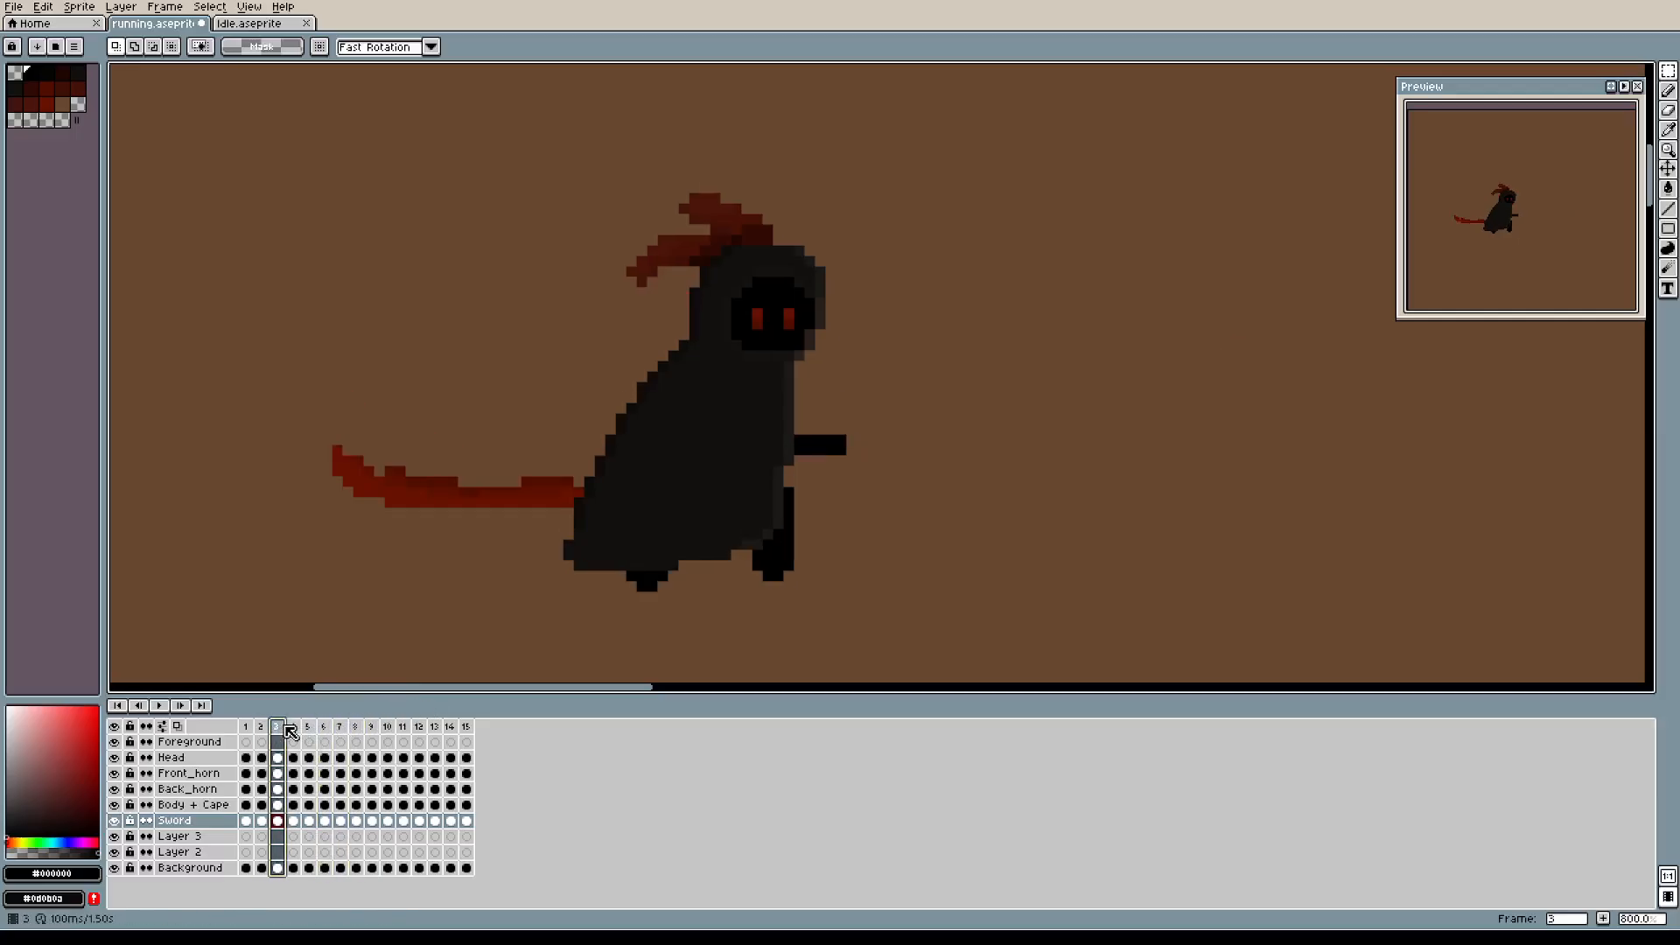
{"action": "left_click", "coordinate": [307, 728]}
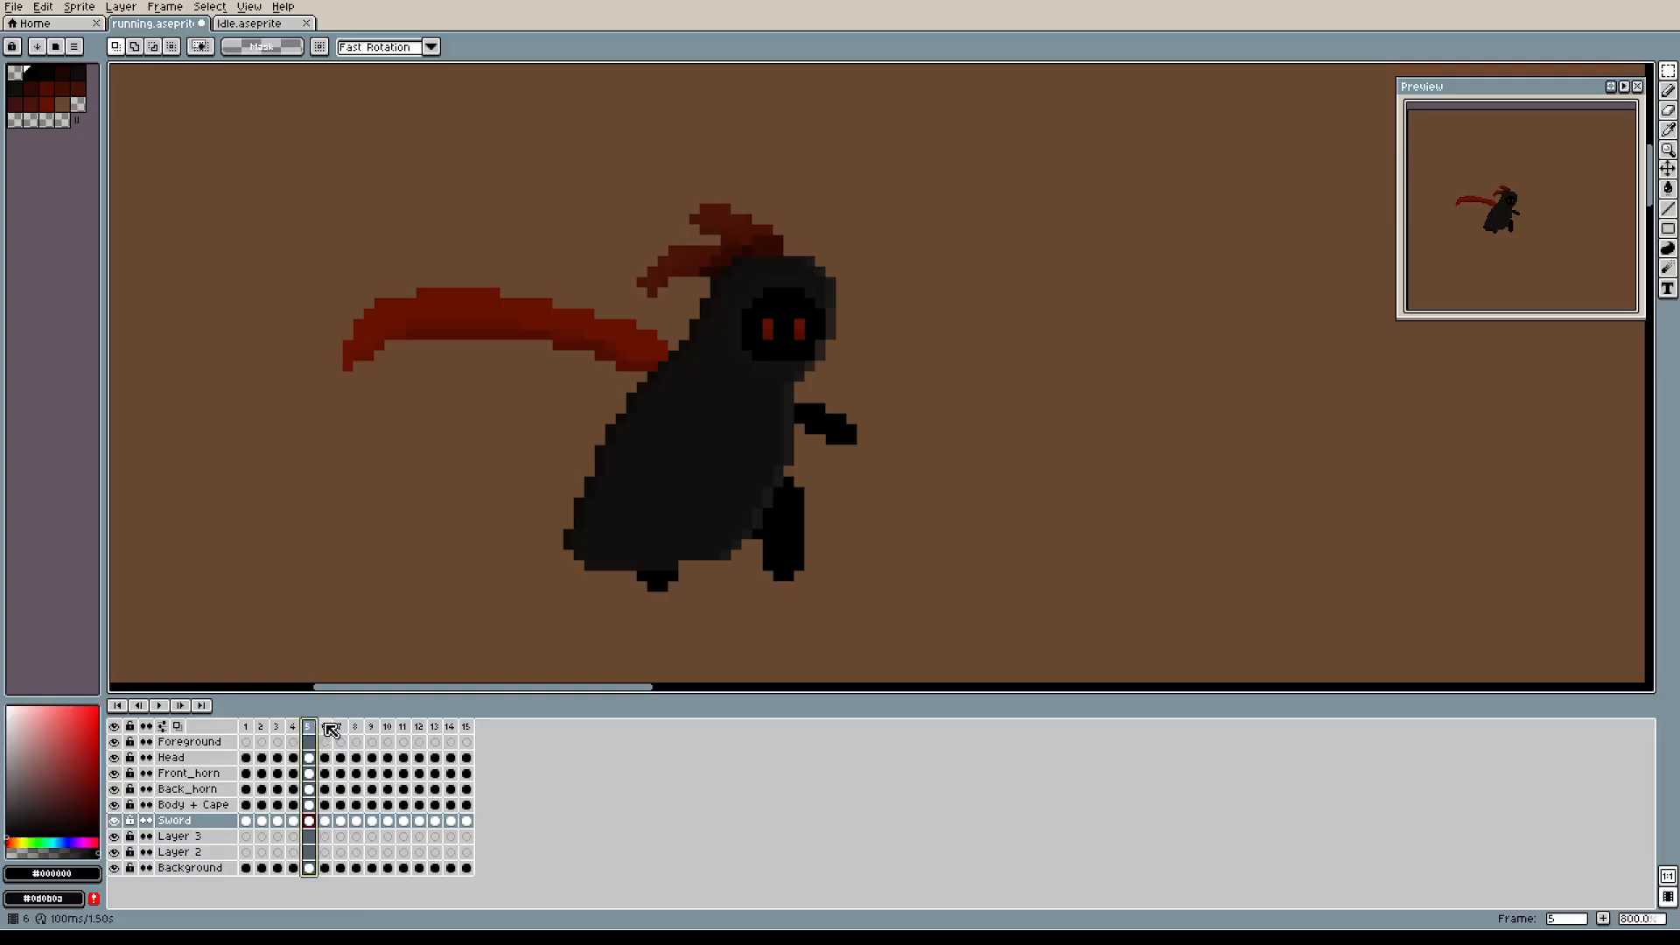
{"action": "left_click", "coordinate": [328, 727]}
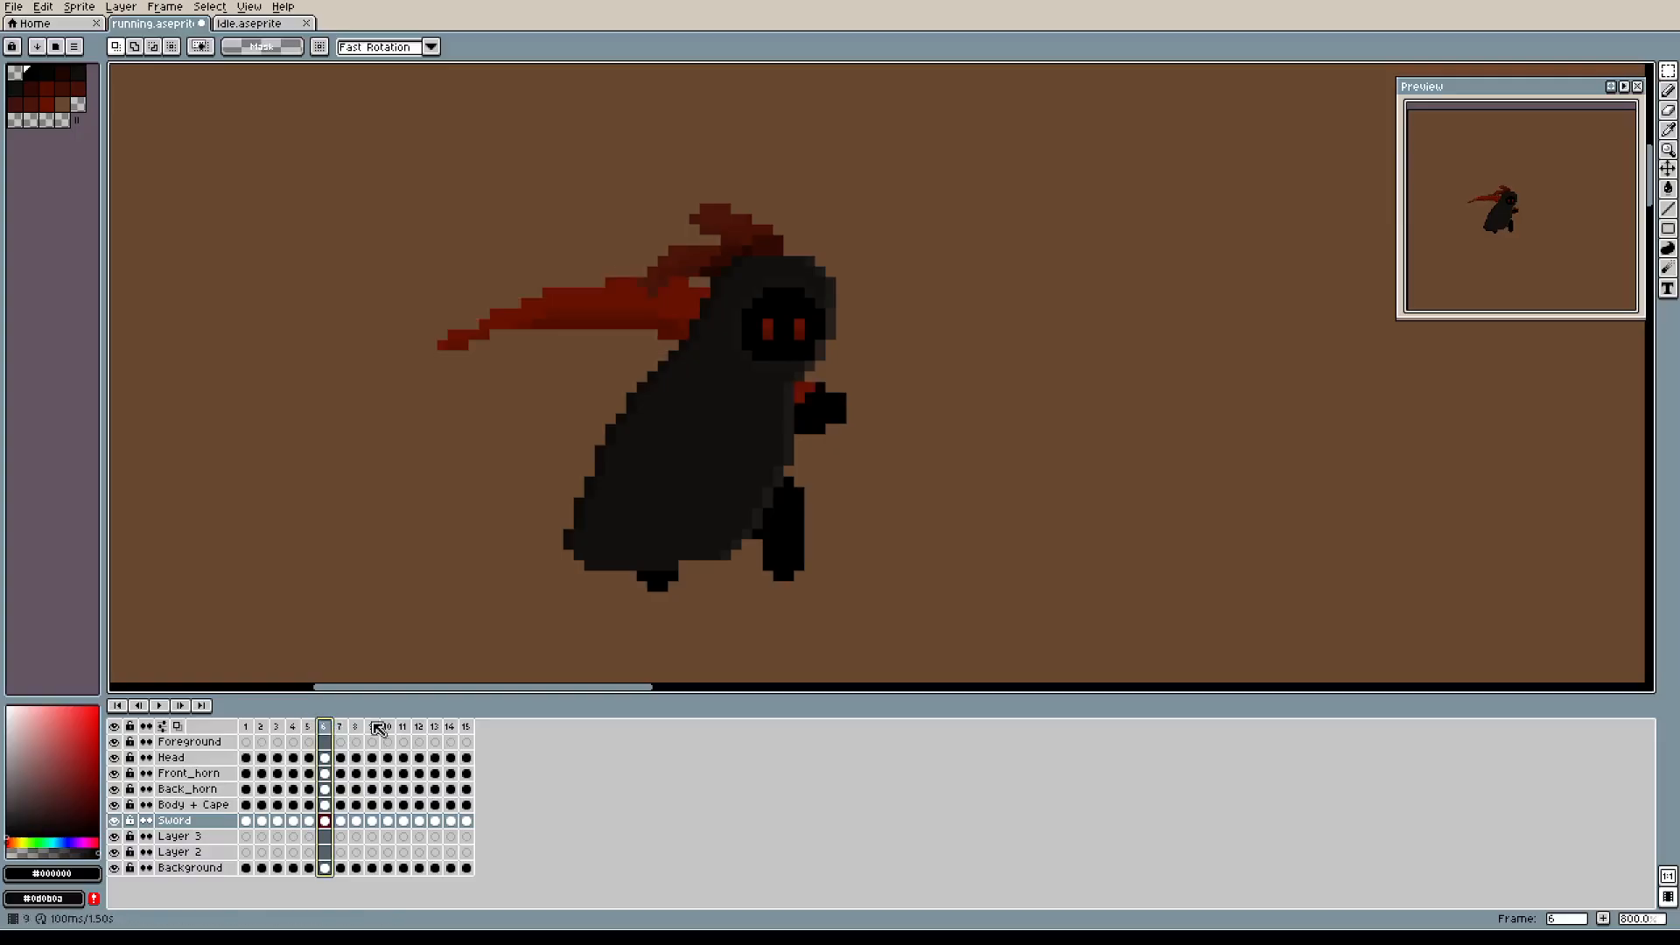
In frame 6 of the Body + Cape layer, erase the front leg's outer edge and redraw the leg in black about two pixels further back.
{"action": "scroll", "coordinate": [841, 587], "scroll_direction": "up", "scroll_amount": 3}
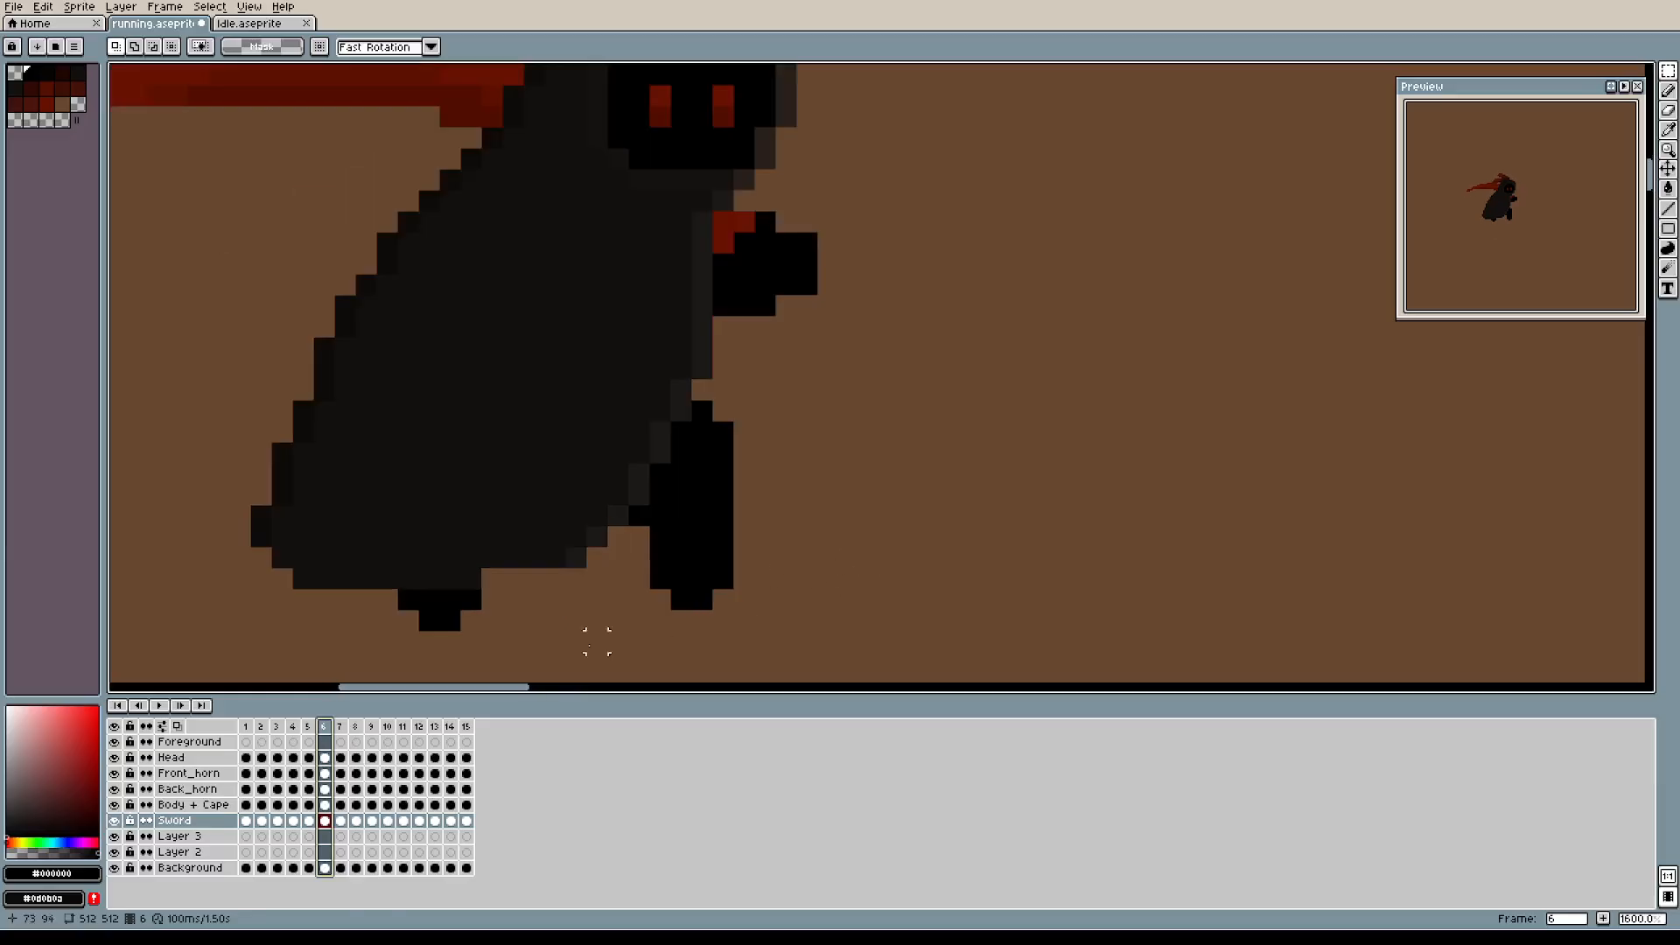
{"action": "left_click", "coordinate": [193, 805]}
{"action": "scroll", "coordinate": [988, 477], "scroll_direction": "left", "scroll_amount": 3}
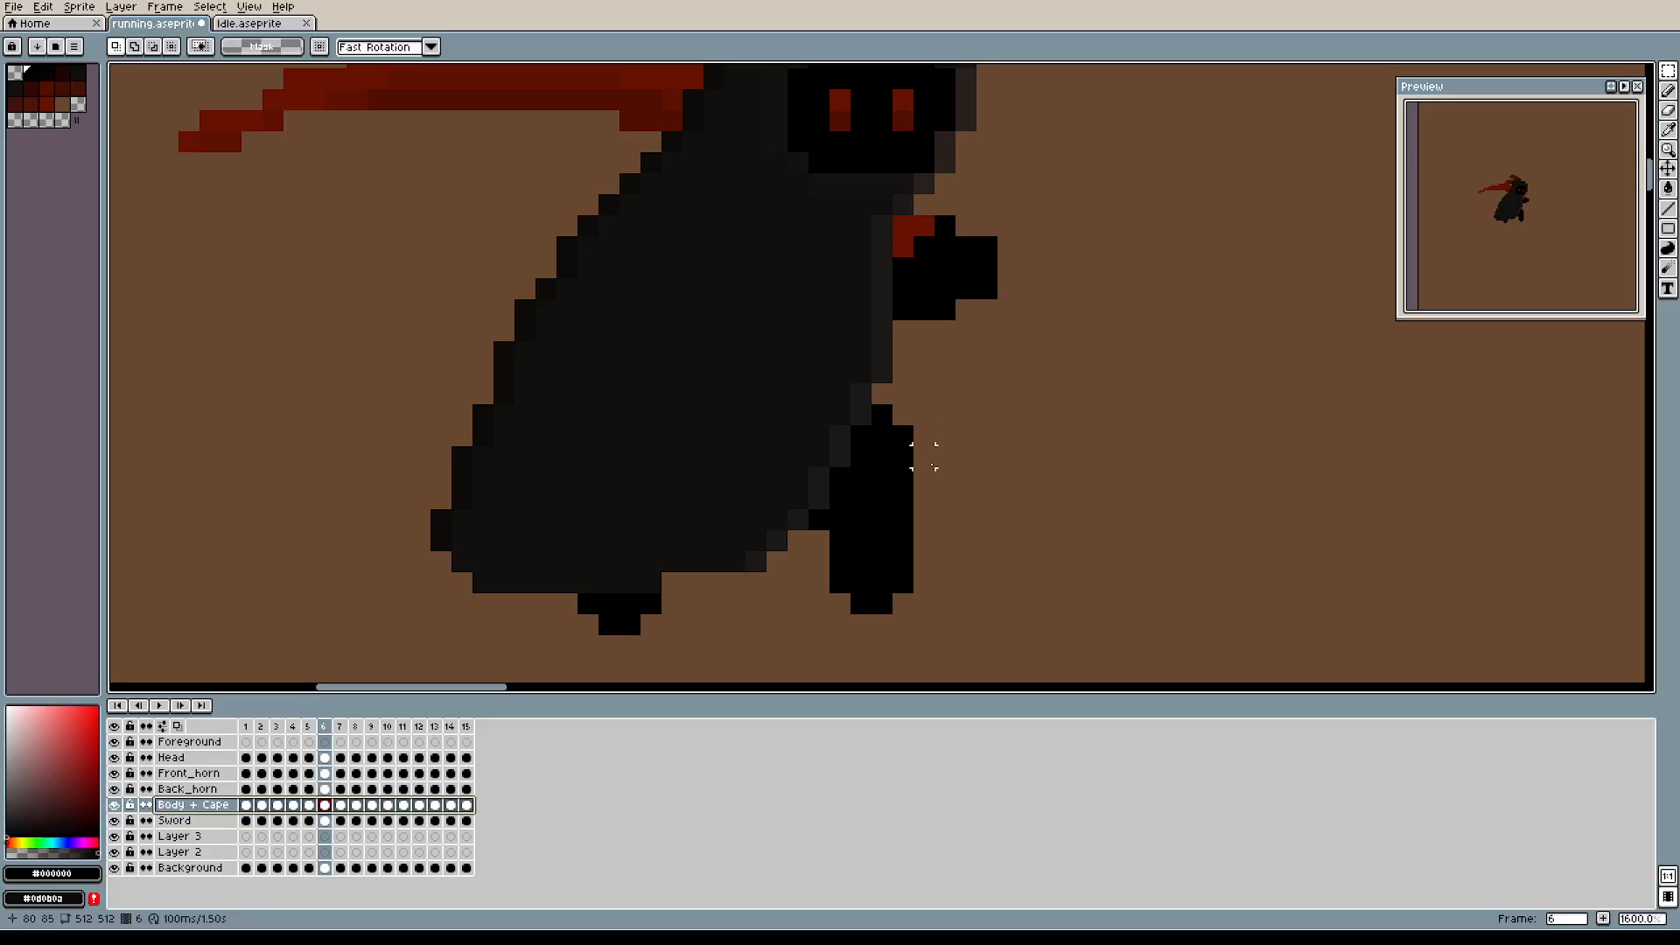
{"action": "key", "text": "e"}
{"action": "left_click", "coordinate": [881, 435]}
{"action": "mouse_move", "coordinate": [882, 412]}
{"action": "left_mouse_down"}
{"action": "mouse_move", "coordinate": [882, 457]}
{"action": "mouse_move", "coordinate": [904, 457]}
{"action": "mouse_move", "coordinate": [903, 602]}
{"action": "left_mouse_up"}
{"action": "left_click", "coordinate": [882, 604]}
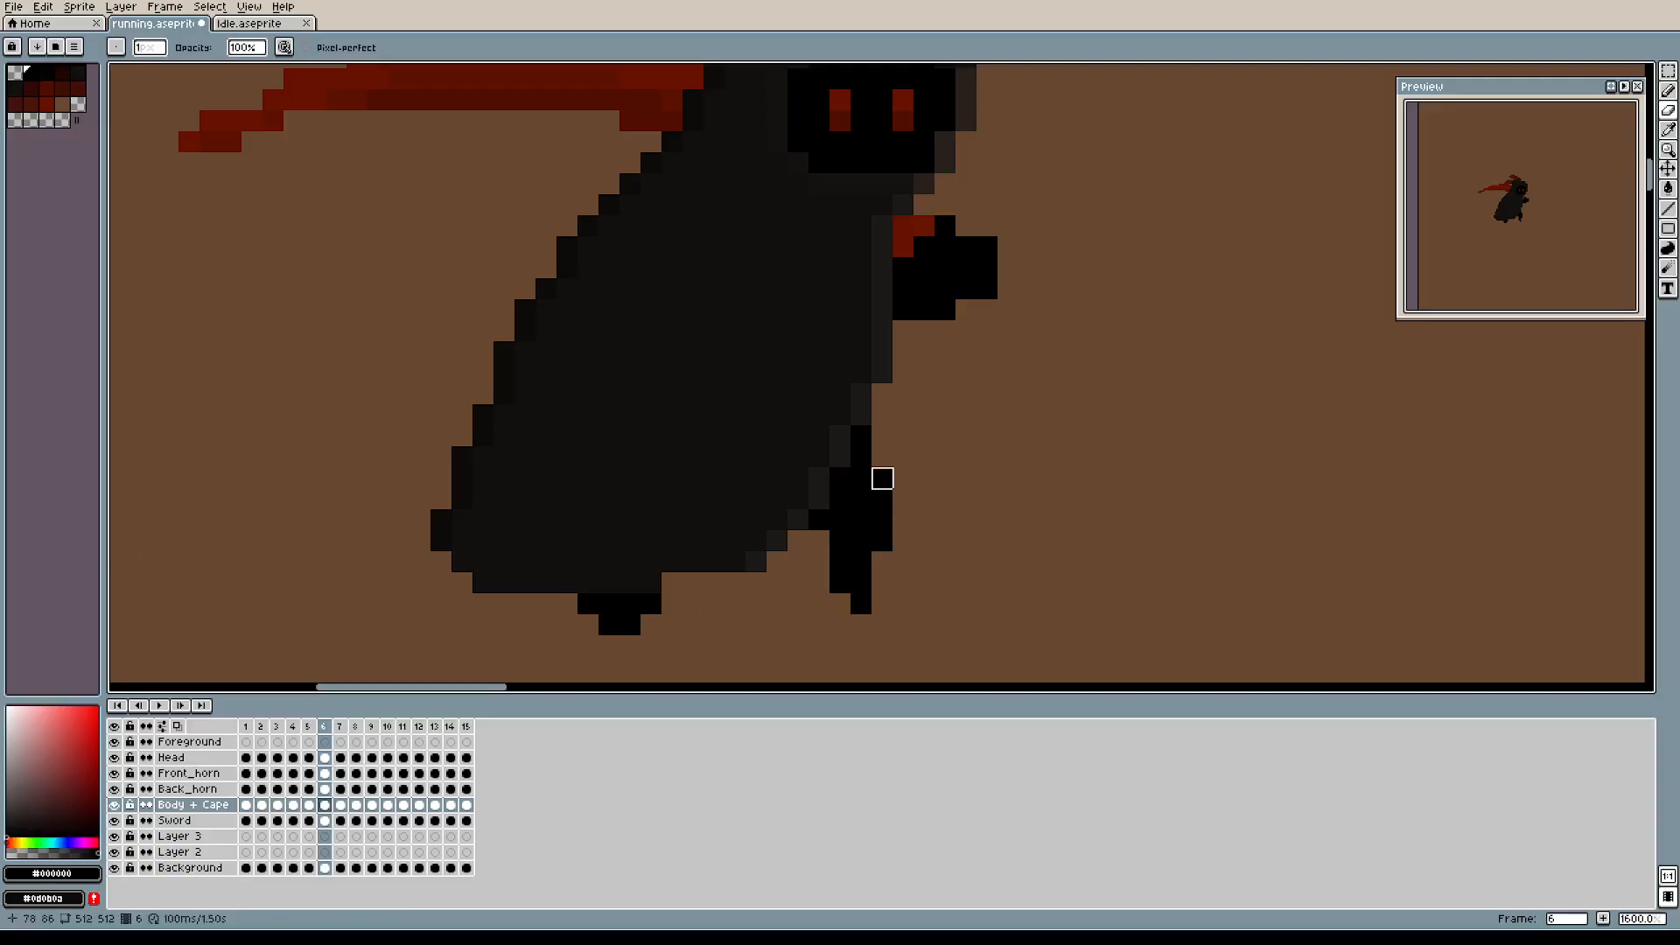
{"action": "left_click_drag", "start_coordinate": [883, 479], "coordinate": [883, 543]}
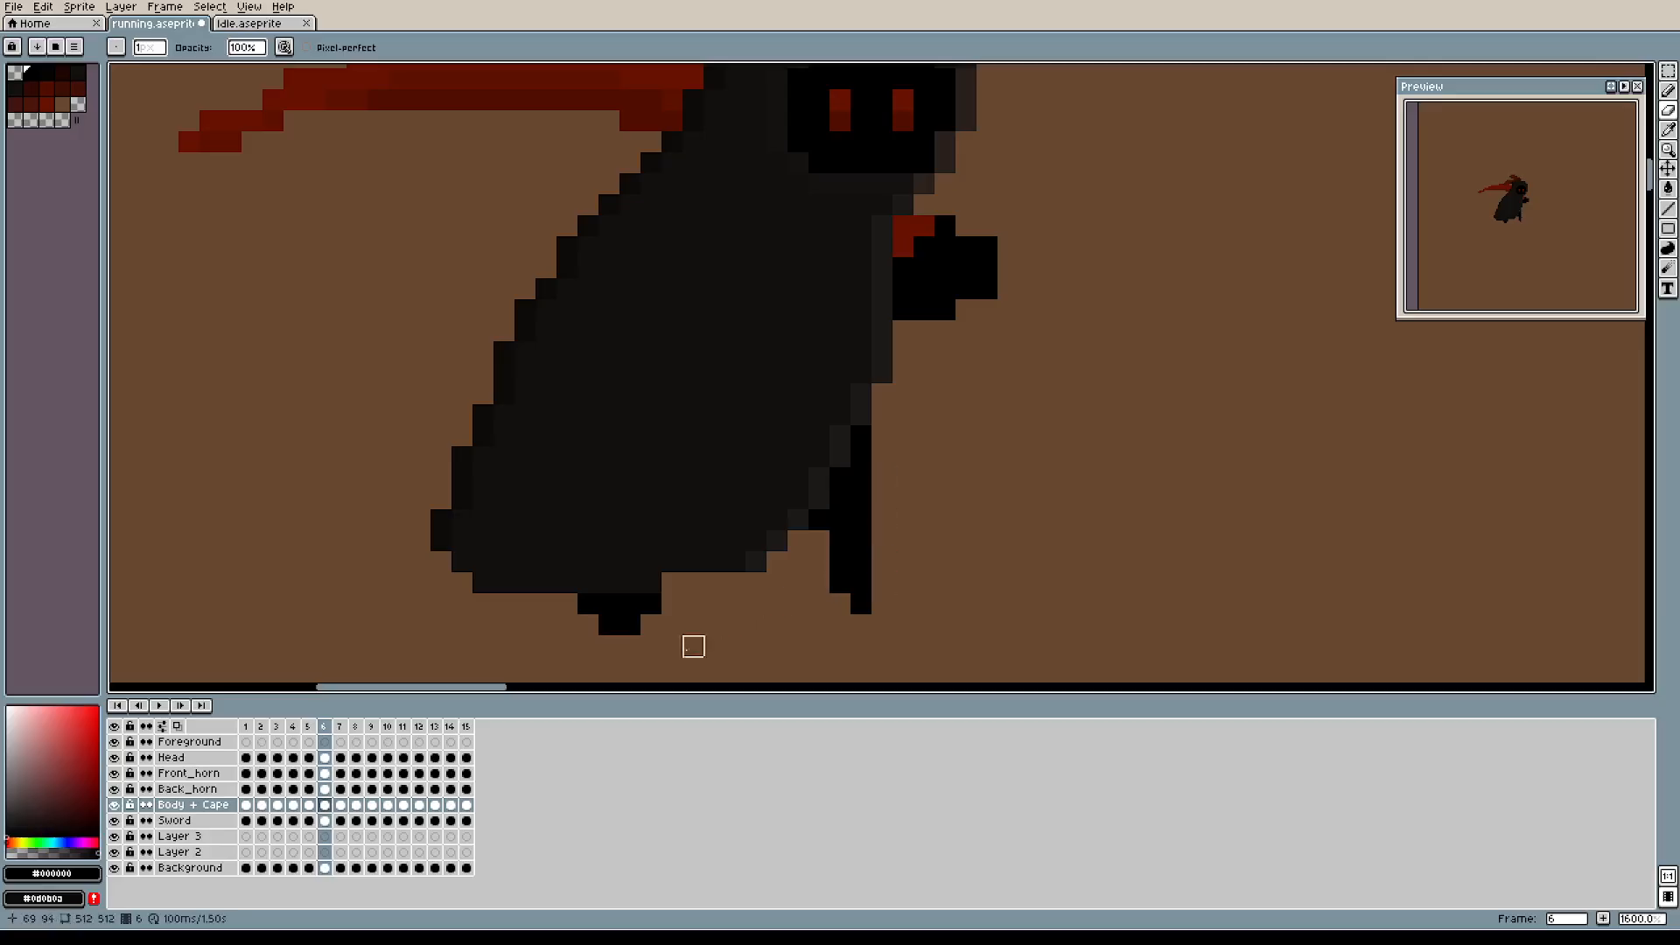
{"action": "key", "text": "b"}
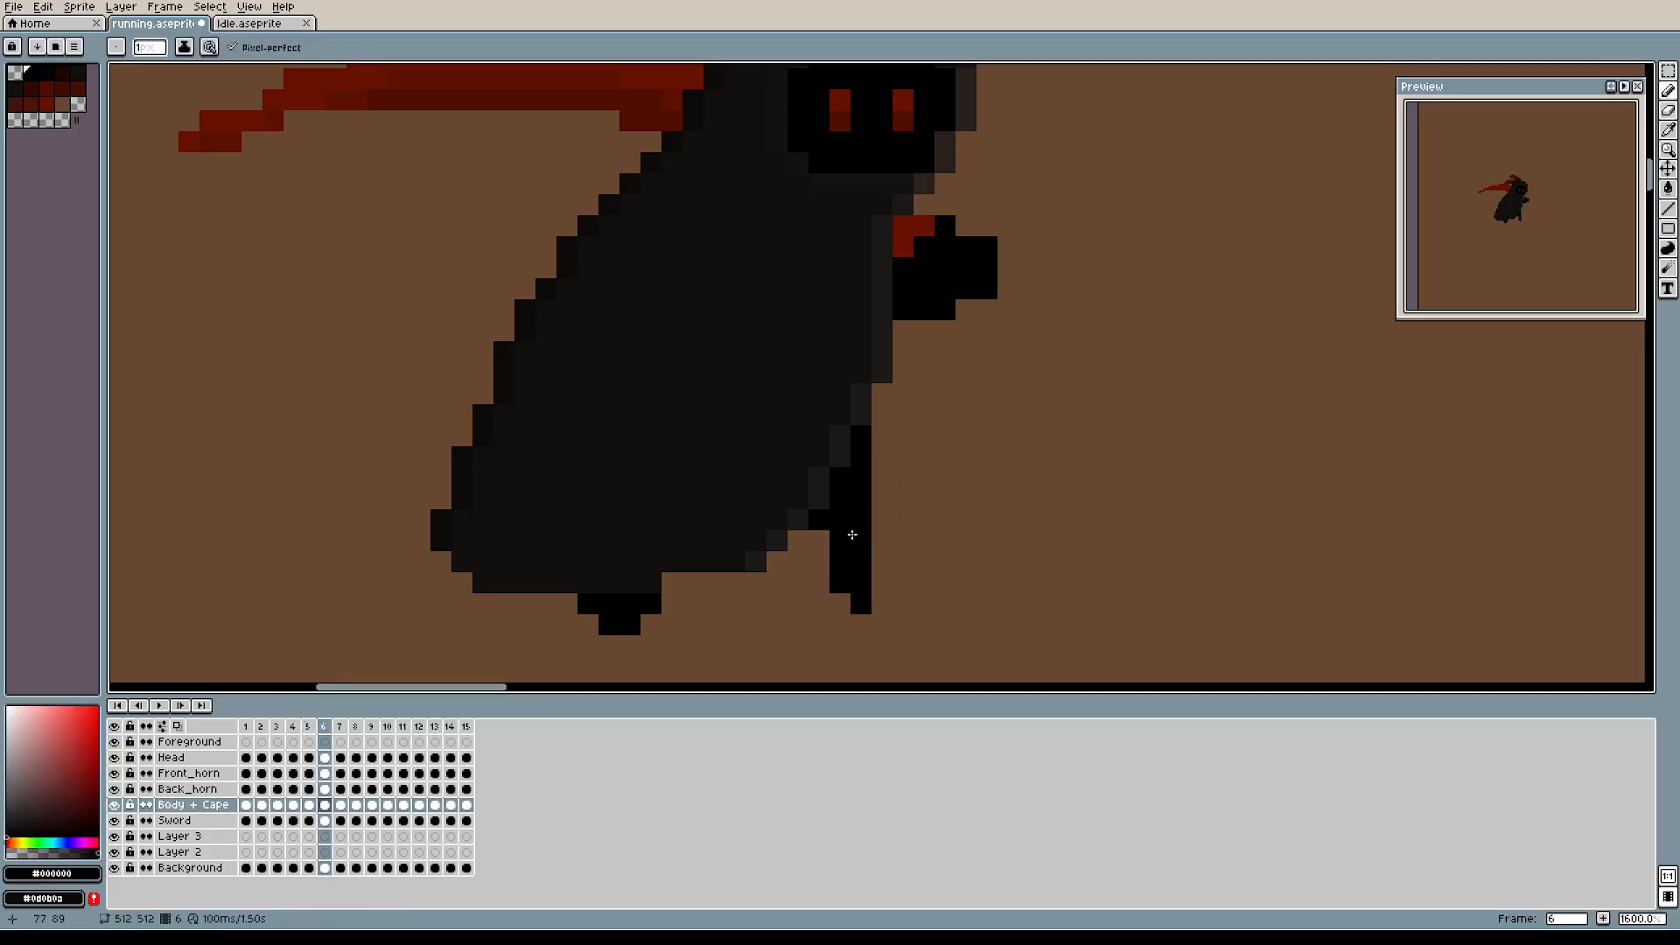
{"action": "mouse_move", "coordinate": [821, 540]}
{"action": "left_mouse_down"}
{"action": "mouse_move", "coordinate": [843, 605]}
{"action": "mouse_move", "coordinate": [829, 626]}
{"action": "mouse_move", "coordinate": [807, 535]}
{"action": "mouse_move", "coordinate": [798, 604]}
{"action": "left_mouse_up"}
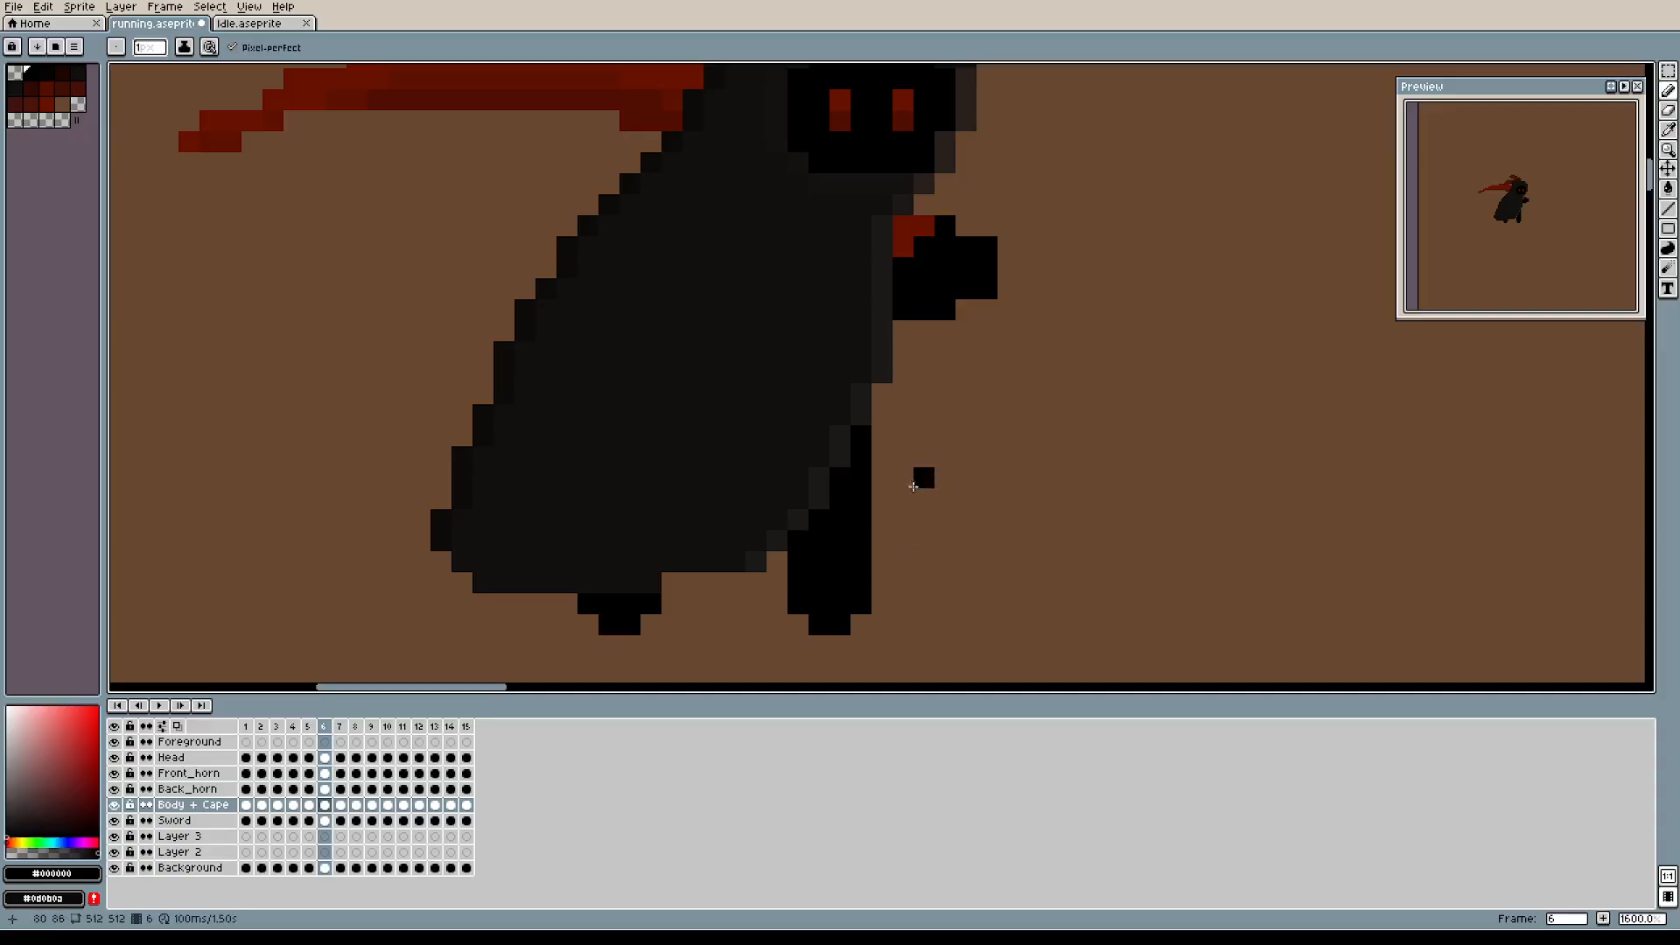
Copy the Body + Cape cel of frame 6 onto frames 7 and 8 after comparing the neighbouring leg poses.
{"action": "left_click", "coordinate": [308, 727]}
{"action": "left_click", "coordinate": [326, 728]}
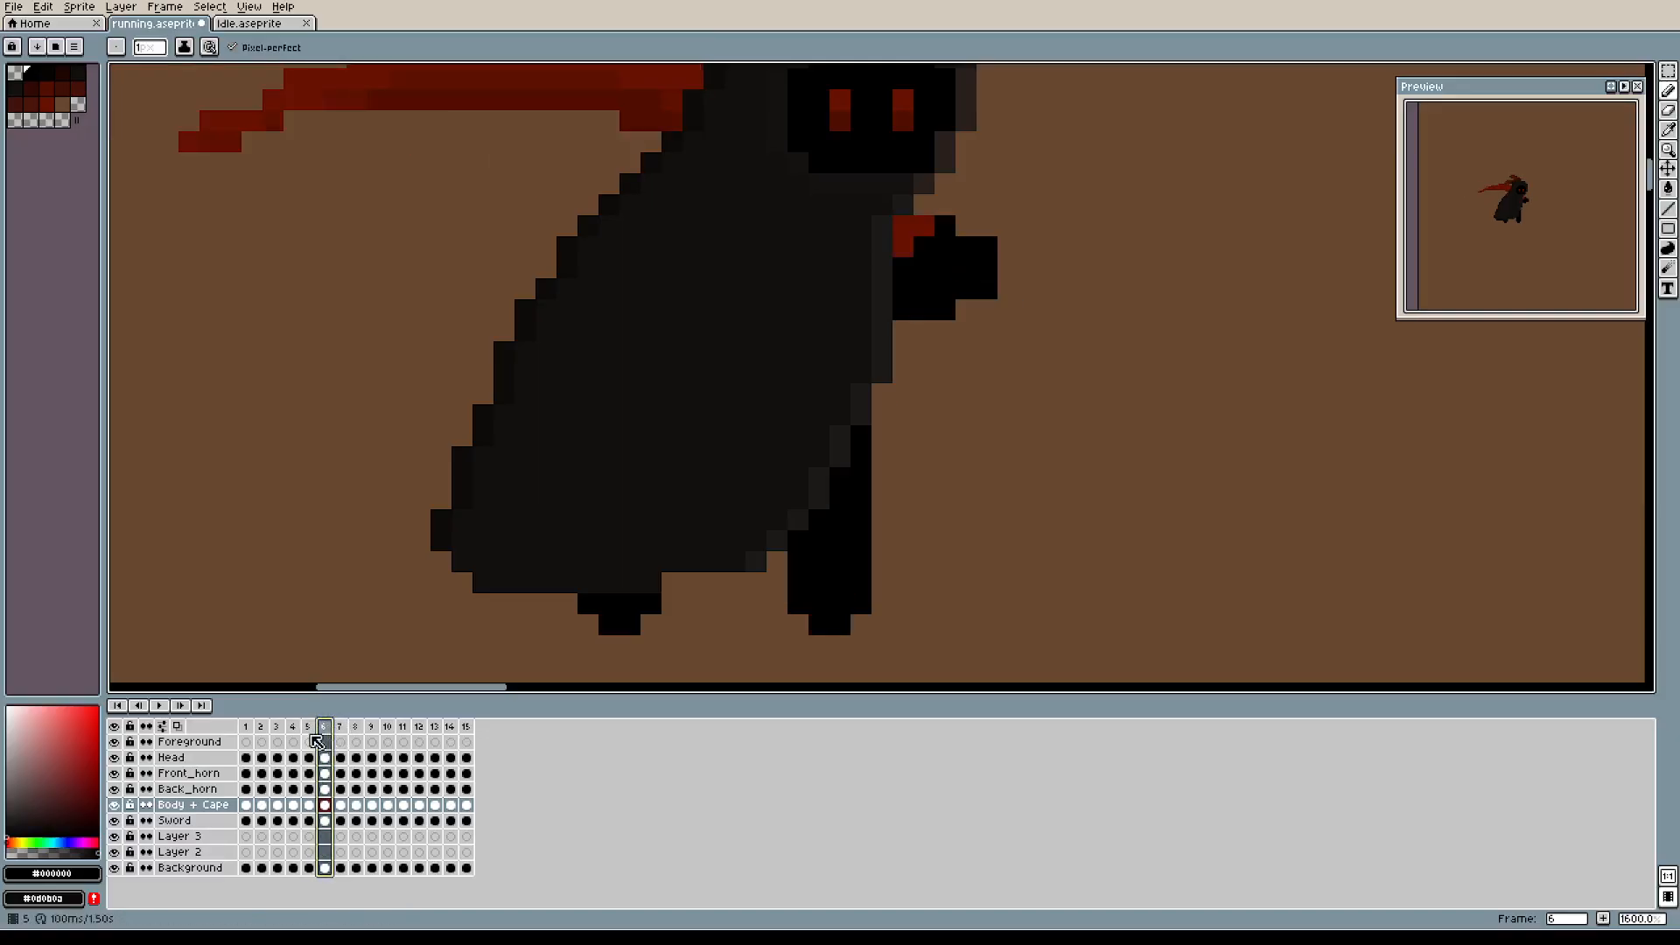
{"action": "left_click", "coordinate": [340, 727]}
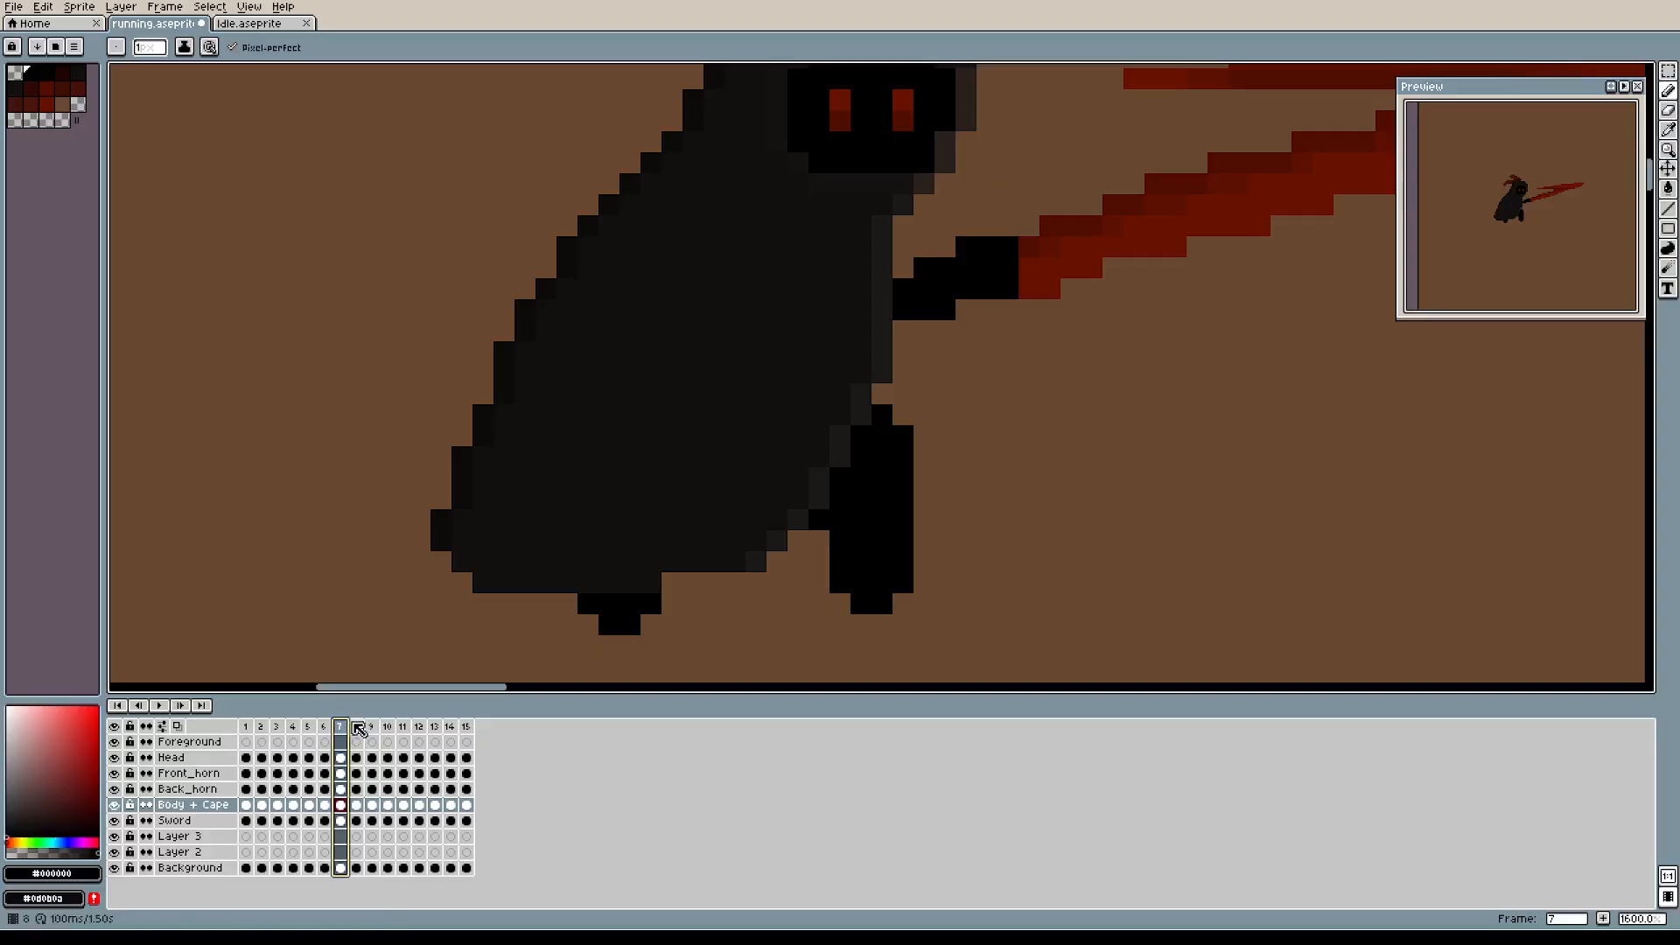
{"action": "left_click", "coordinate": [325, 805]}
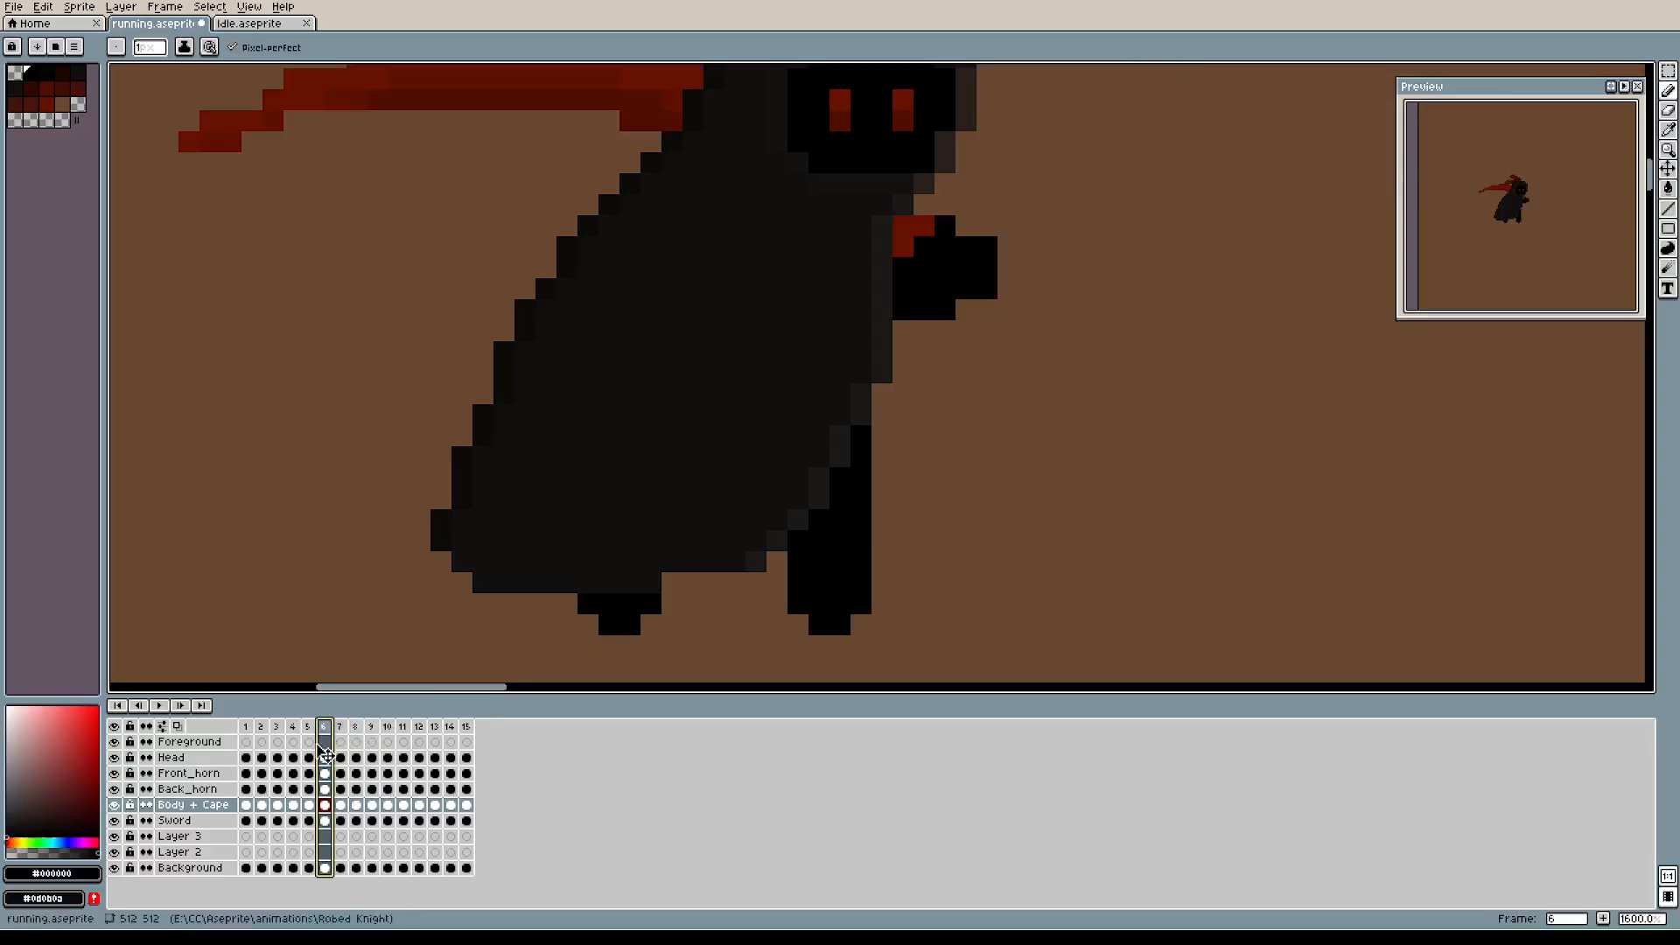
{"action": "left_click", "coordinate": [325, 805]}
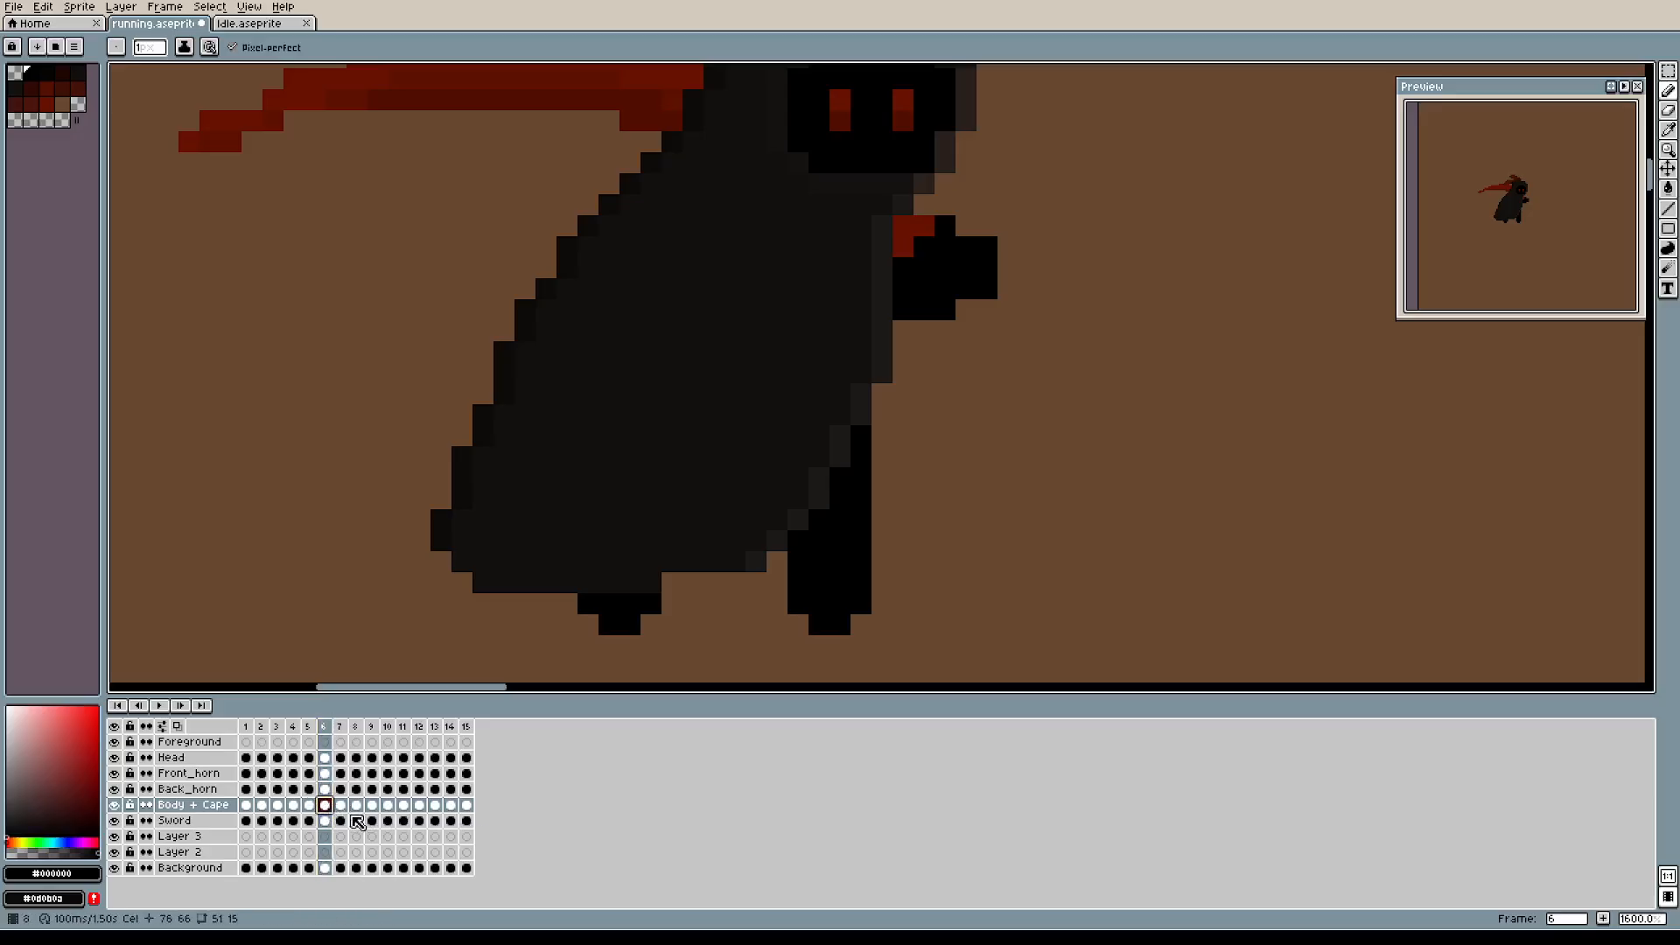
{"action": "left_click", "coordinate": [341, 805]}
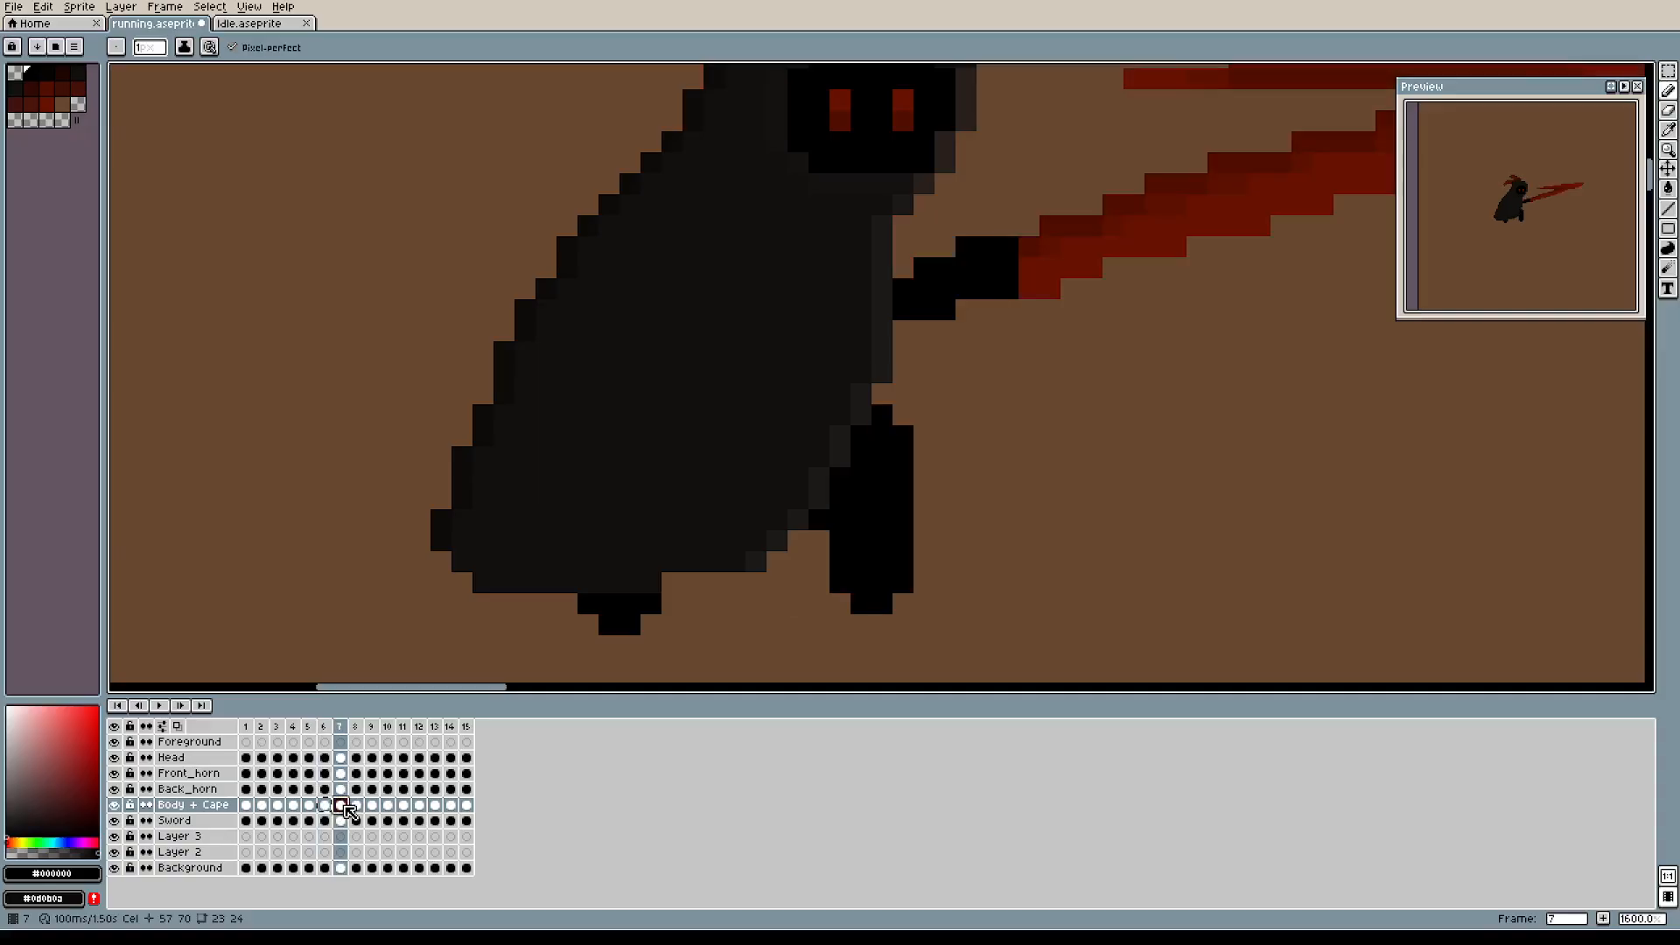
{"action": "key", "text": "ctrl+v"}
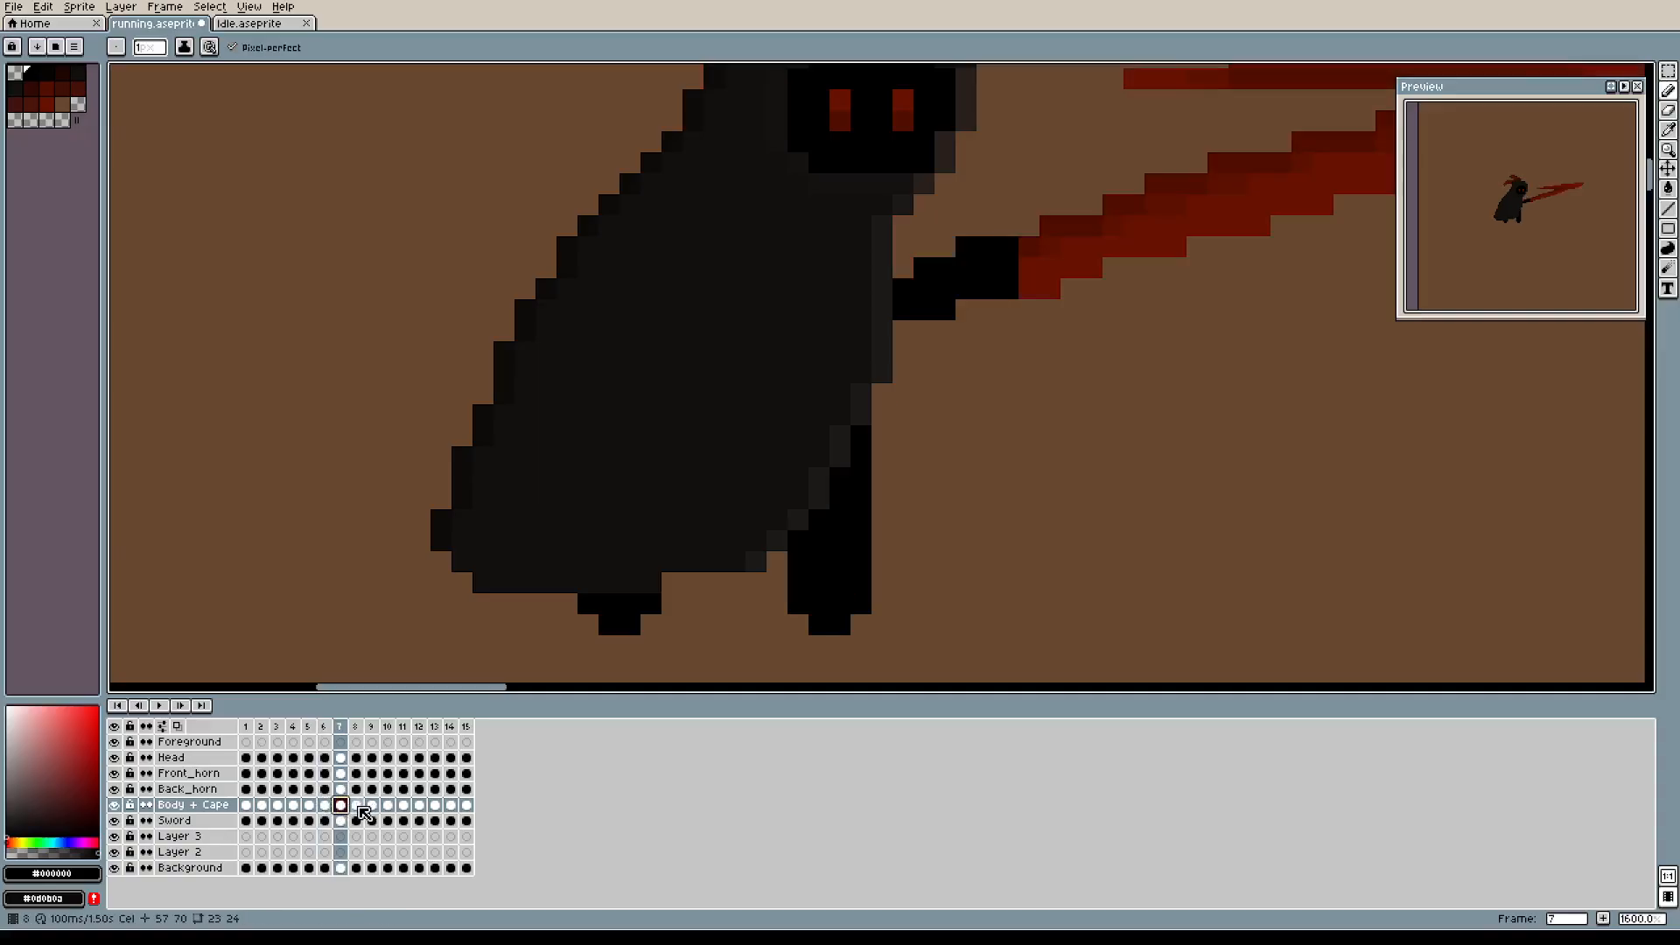
{"action": "left_click", "coordinate": [358, 807]}
{"action": "key", "text": "ctrl+v"}
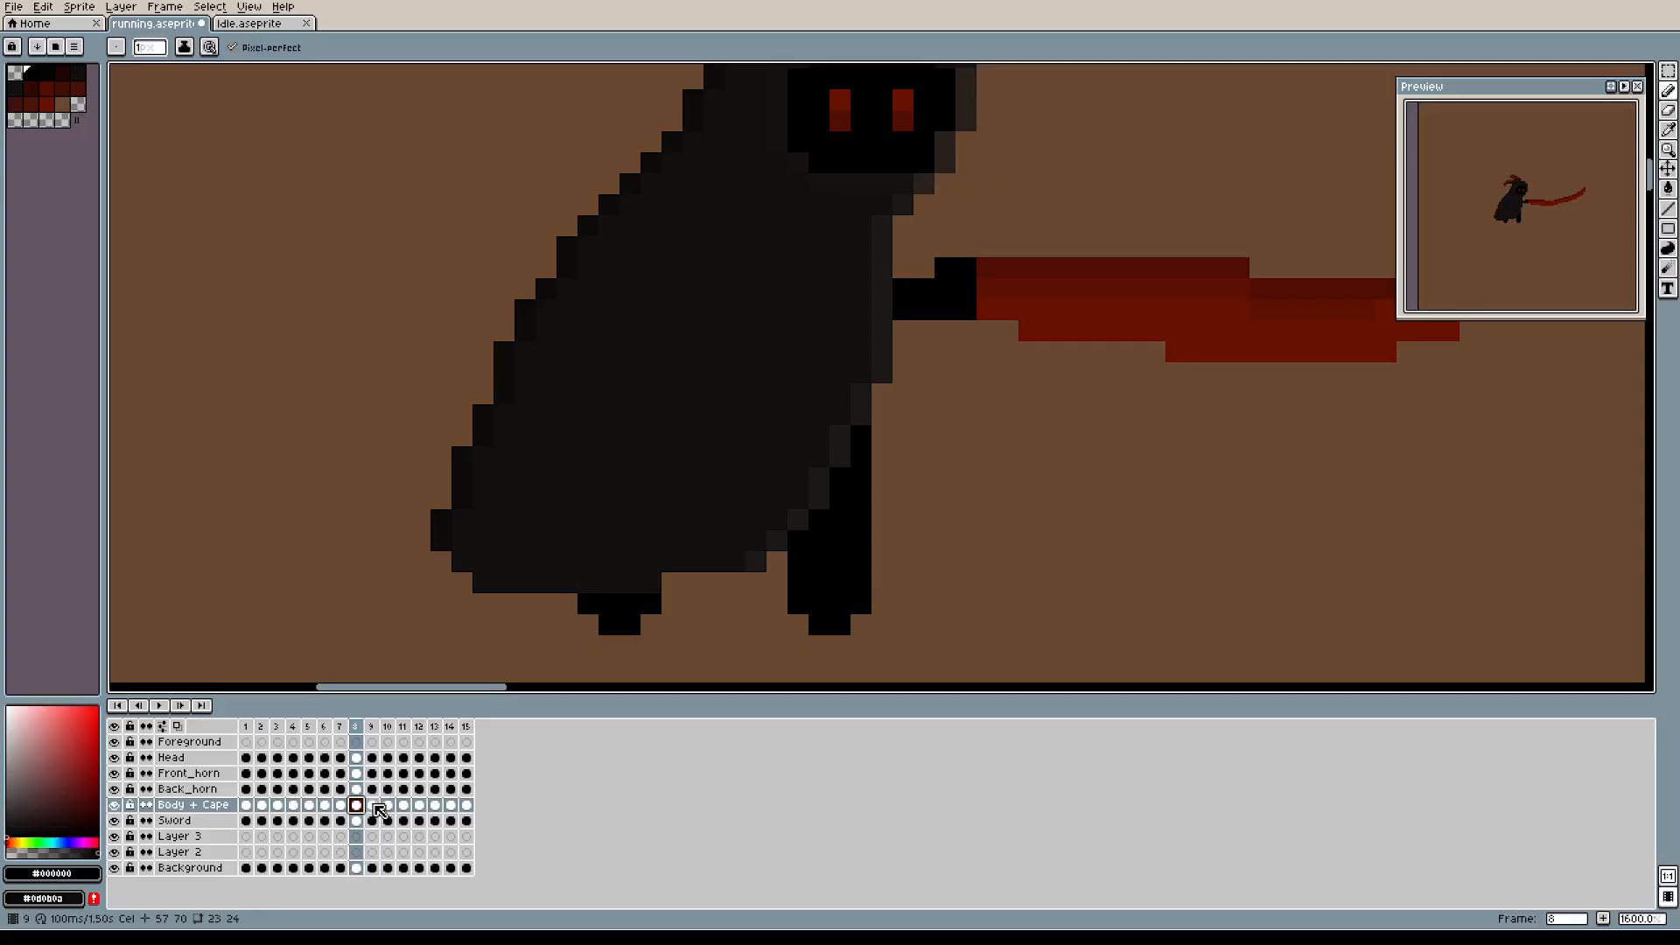
Paste the copied body and cape across the Body + Cape cels of frames 9 to 13.
{"action": "left_click", "coordinate": [372, 806]}
{"action": "key", "text": "ctrl+v"}
{"action": "left_click", "coordinate": [388, 805]}
{"action": "key", "text": "ctrl+v"}
{"action": "left_click", "coordinate": [403, 805]}
{"action": "key", "text": "ctrl+v"}
{"action": "left_click", "coordinate": [419, 805]}
{"action": "key", "text": "ctrl+v"}
{"action": "left_click", "coordinate": [435, 805]}
{"action": "key", "text": "ctrl+v"}
{"action": "left_click", "coordinate": [451, 805]}
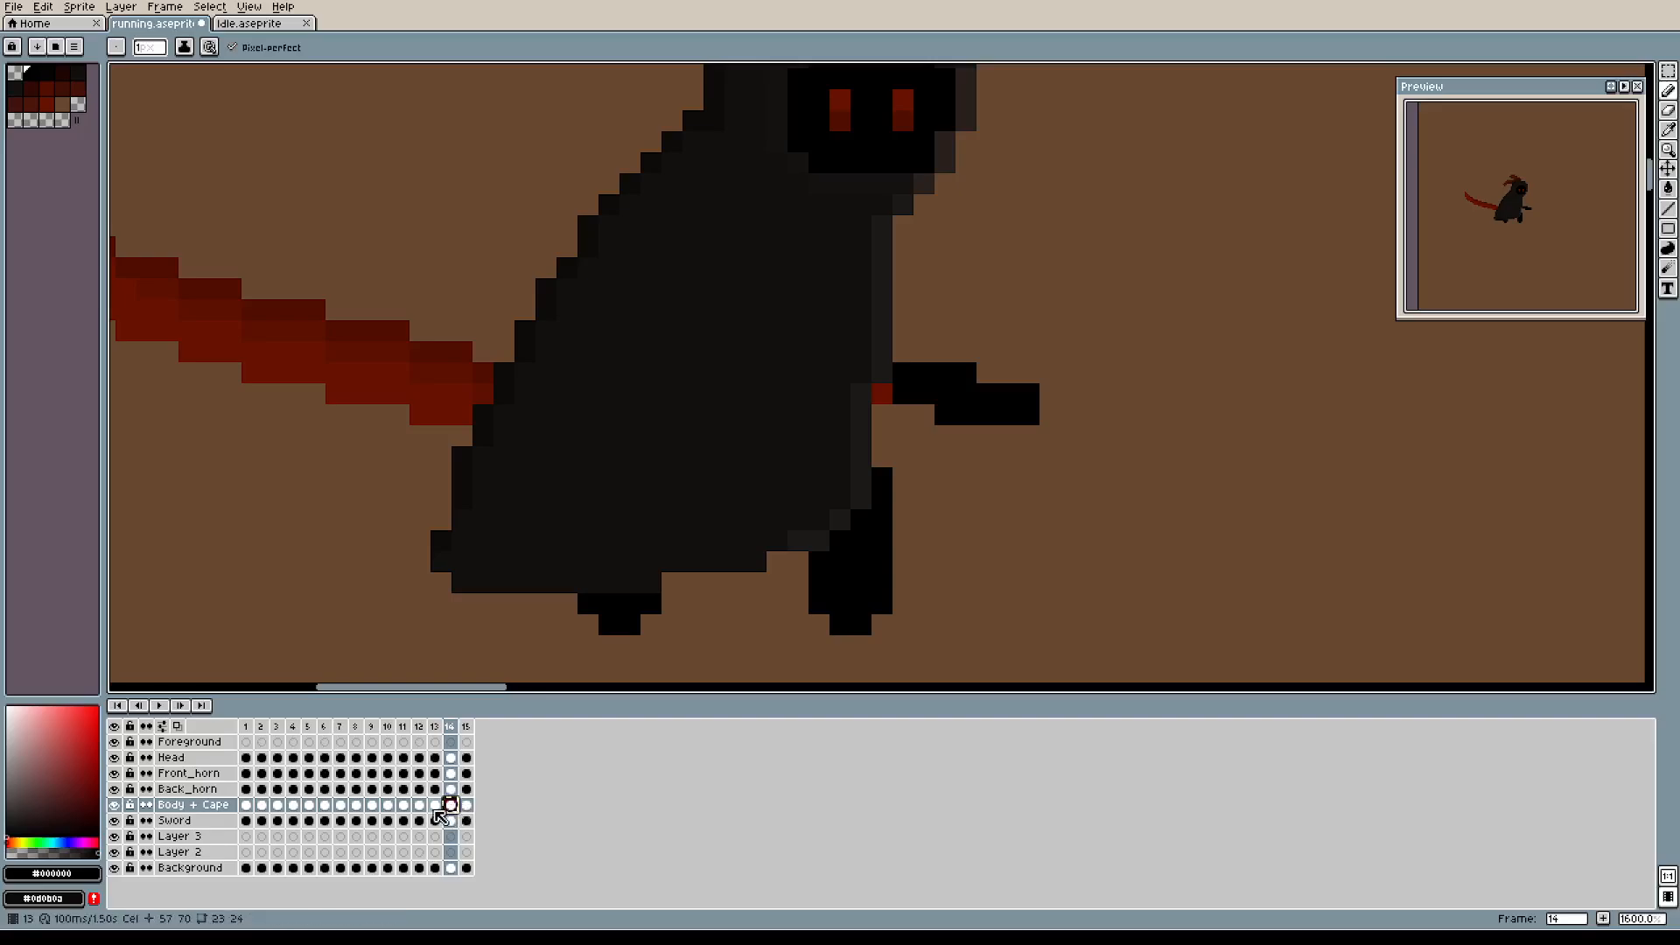
{"action": "left_click", "coordinate": [433, 807]}
{"action": "key", "text": "ctrl+v"}
{"action": "left_click", "coordinate": [419, 805]}
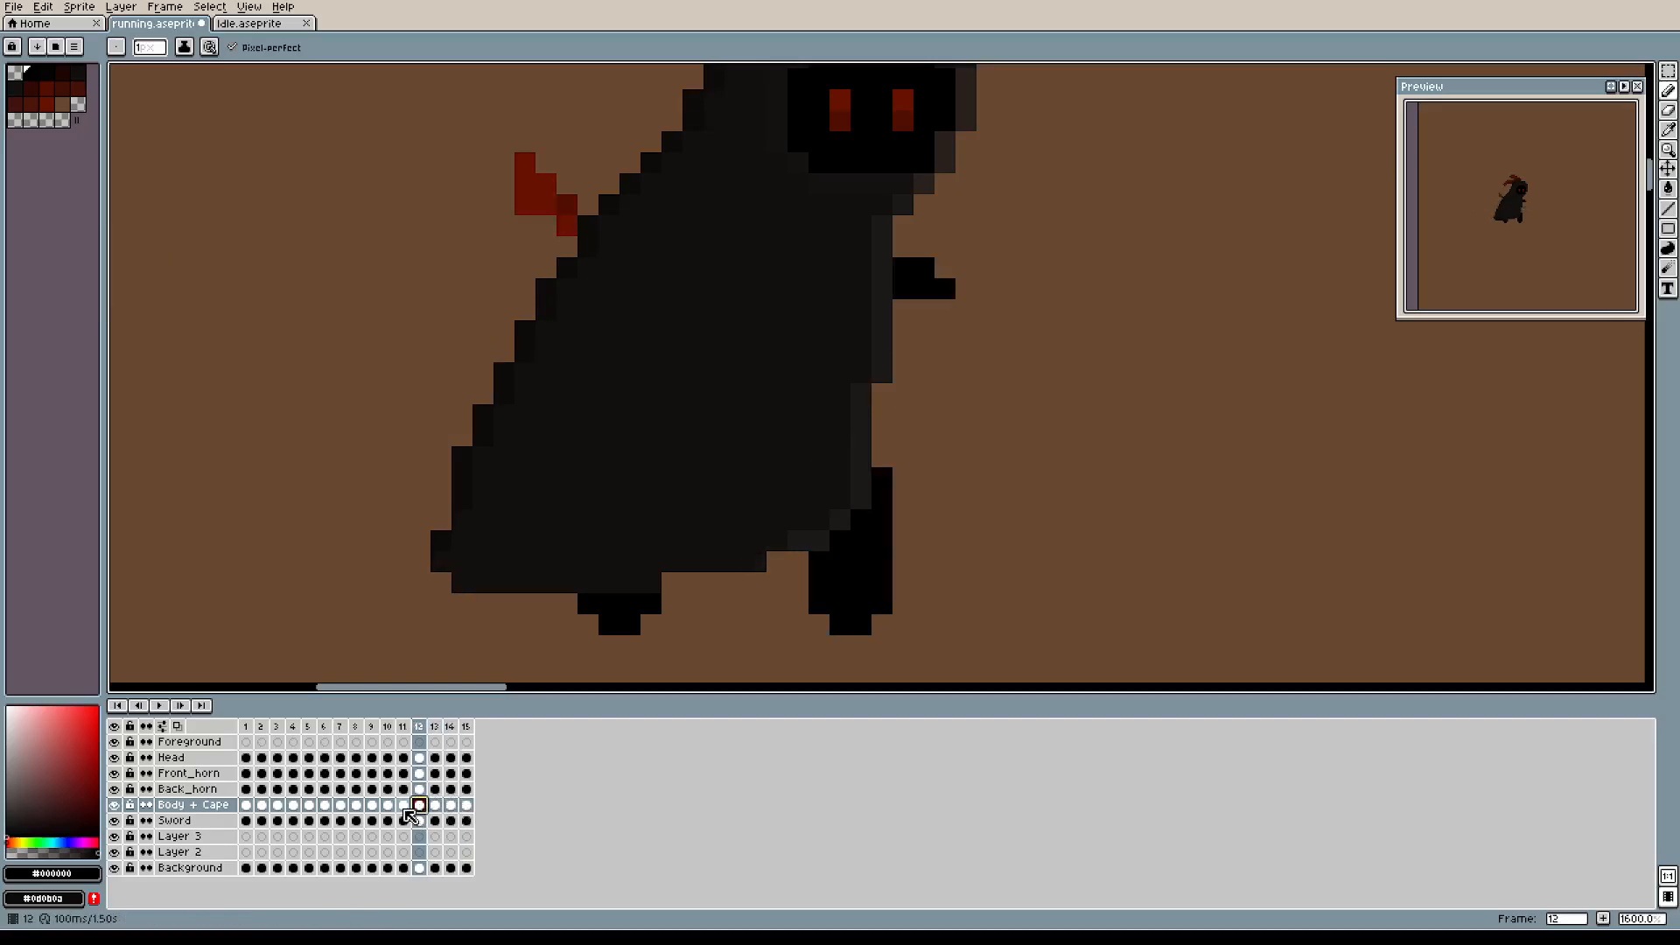
{"action": "left_click", "coordinate": [403, 805]}
{"action": "left_click", "coordinate": [388, 806]}
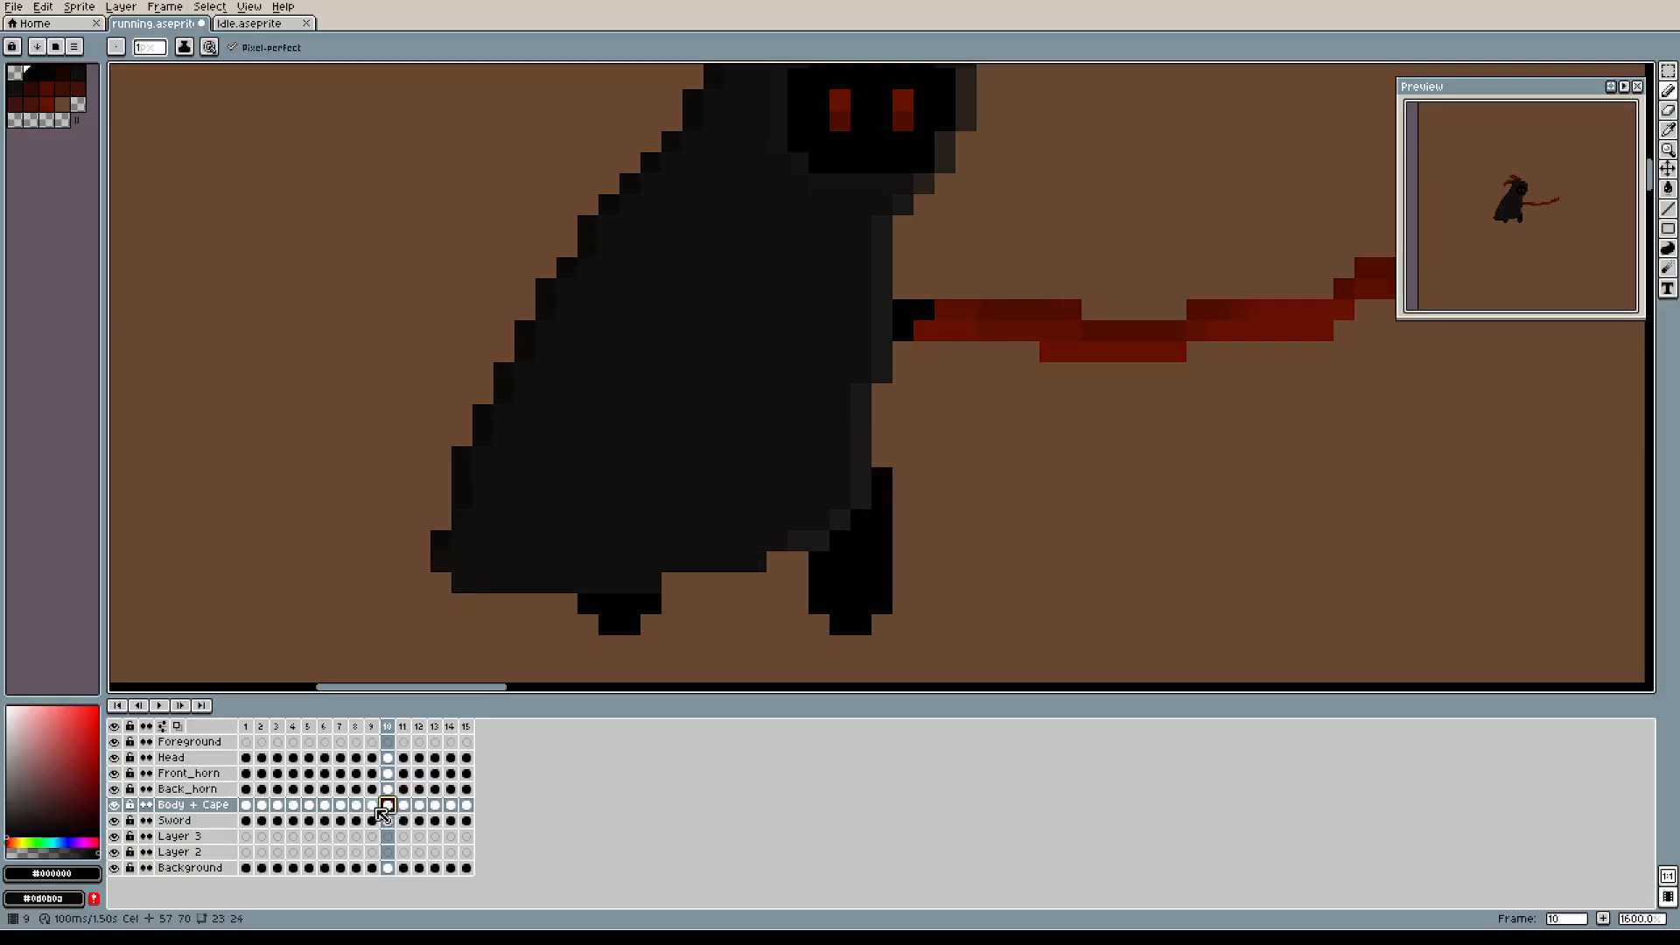
{"action": "left_click", "coordinate": [372, 806]}
{"action": "key", "text": "ctrl+v"}
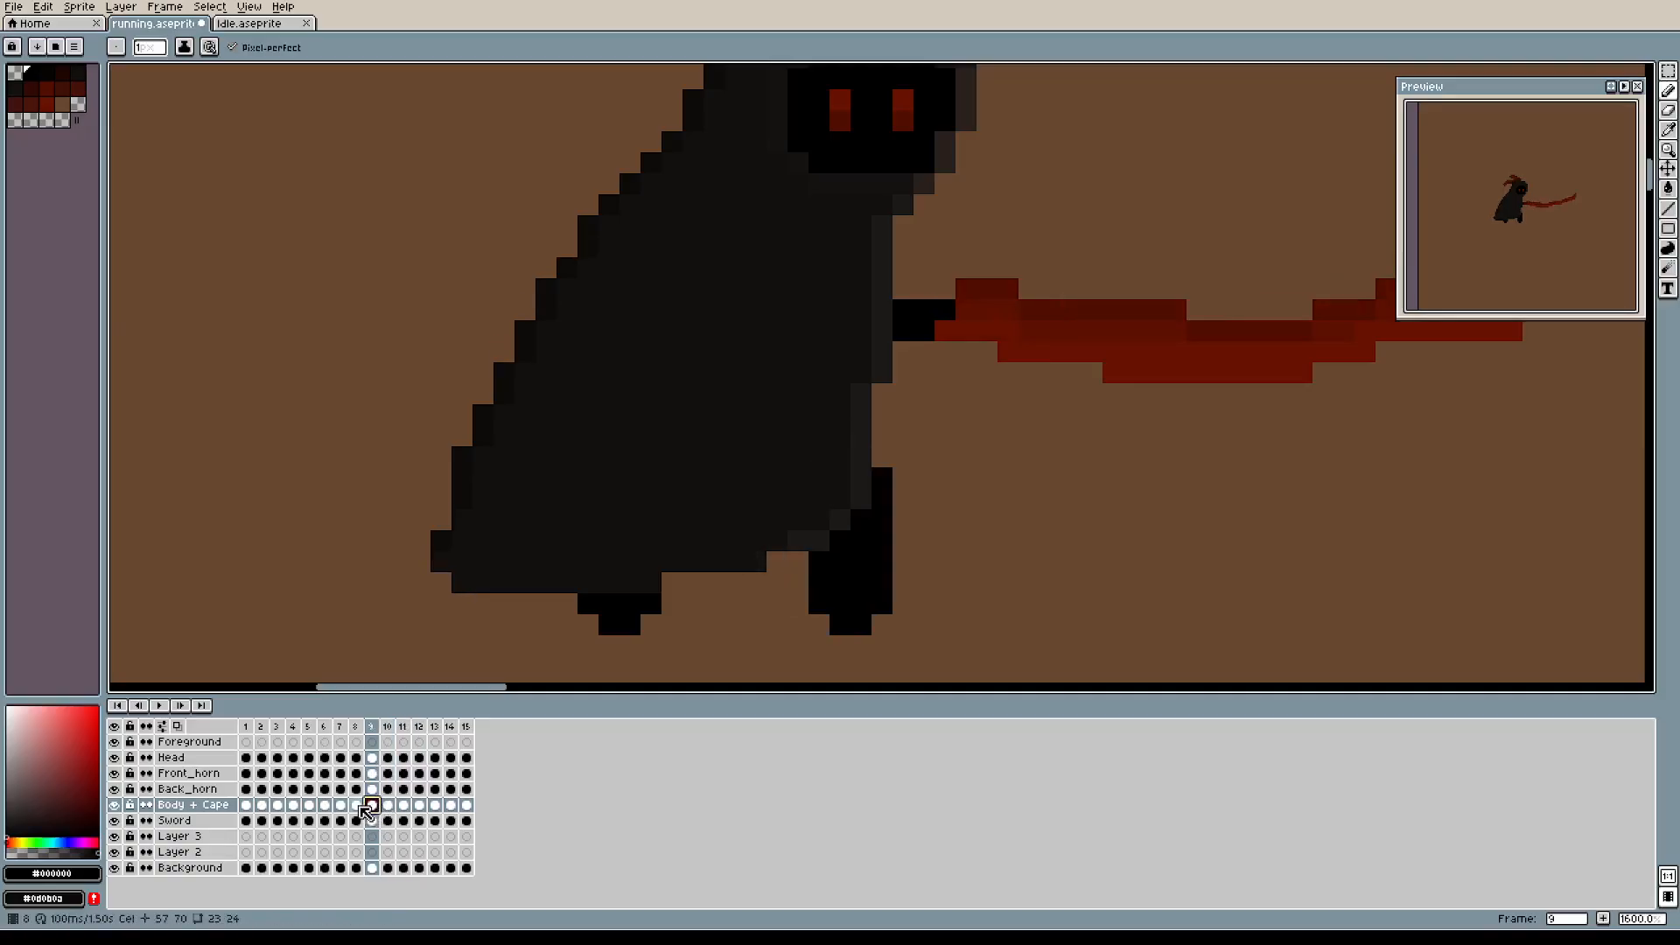
Step back to frame 5 and forward to frame 9 on the Body + Cape layer to examine how the front leg moves between frames.
{"action": "left_click", "coordinate": [356, 806]}
{"action": "left_click", "coordinate": [340, 806]}
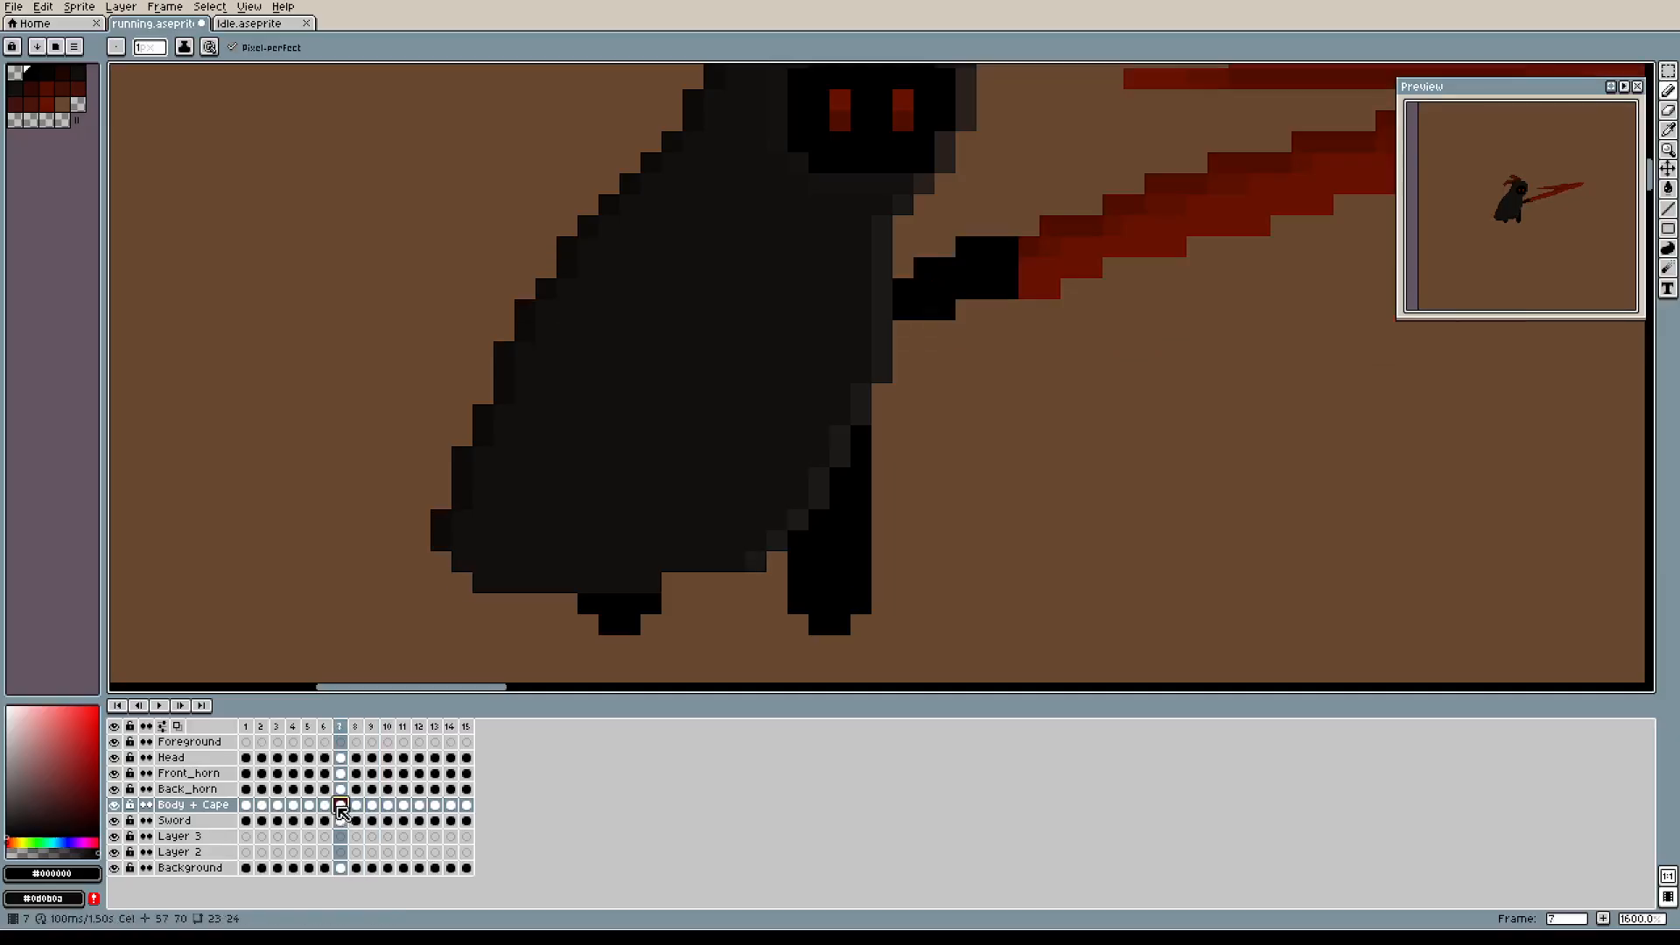
{"action": "left_click", "coordinate": [325, 806]}
{"action": "left_click", "coordinate": [308, 806]}
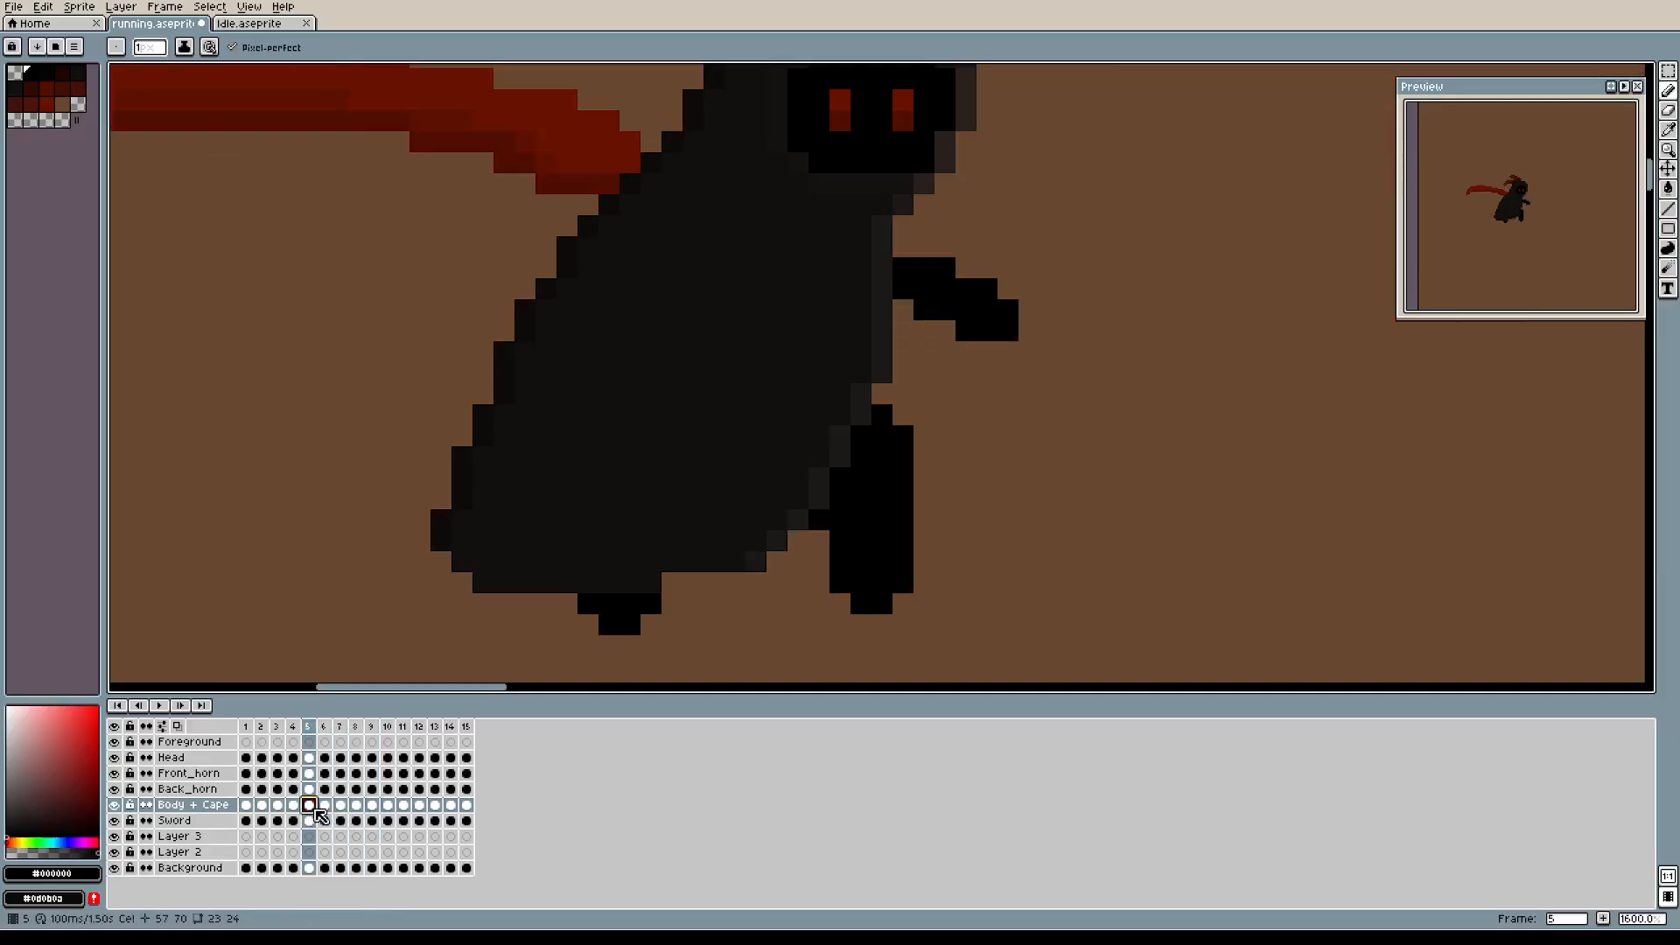
{"action": "left_click", "coordinate": [326, 806]}
{"action": "left_click", "coordinate": [340, 806]}
{"action": "left_click", "coordinate": [356, 806]}
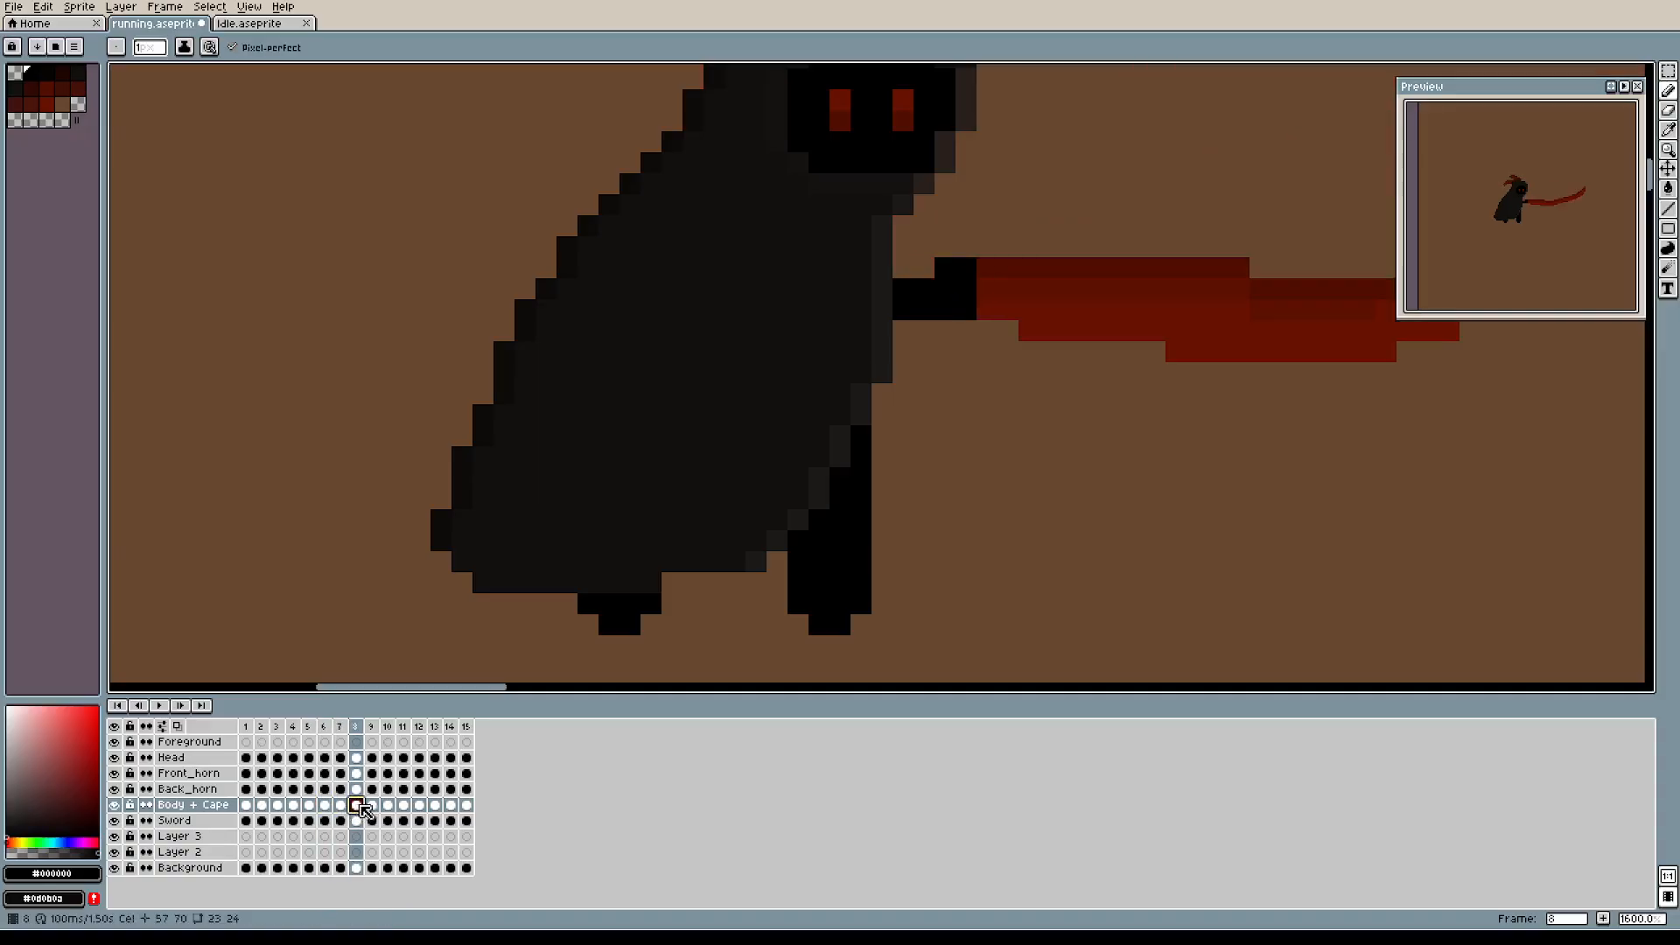
{"action": "left_click", "coordinate": [372, 806]}
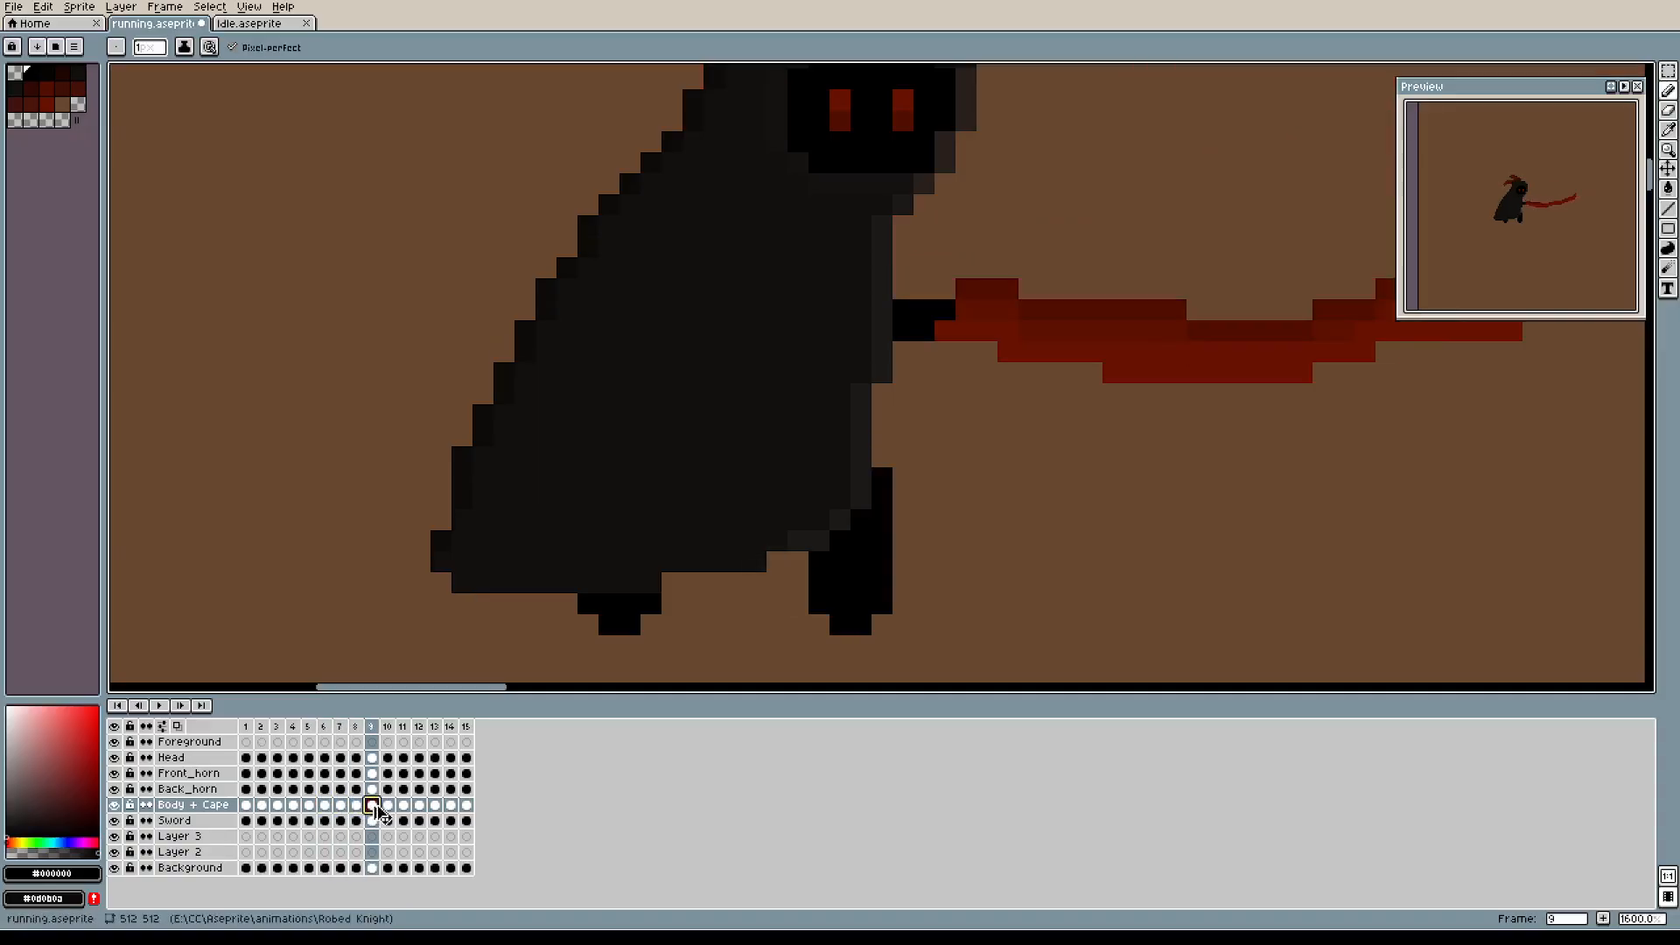
Step back and forth through frames 12 to 15 on the Body + Cape layer to compare the poses ending the swing.
{"action": "left_click", "coordinate": [451, 805]}
{"action": "left_click", "coordinate": [466, 805]}
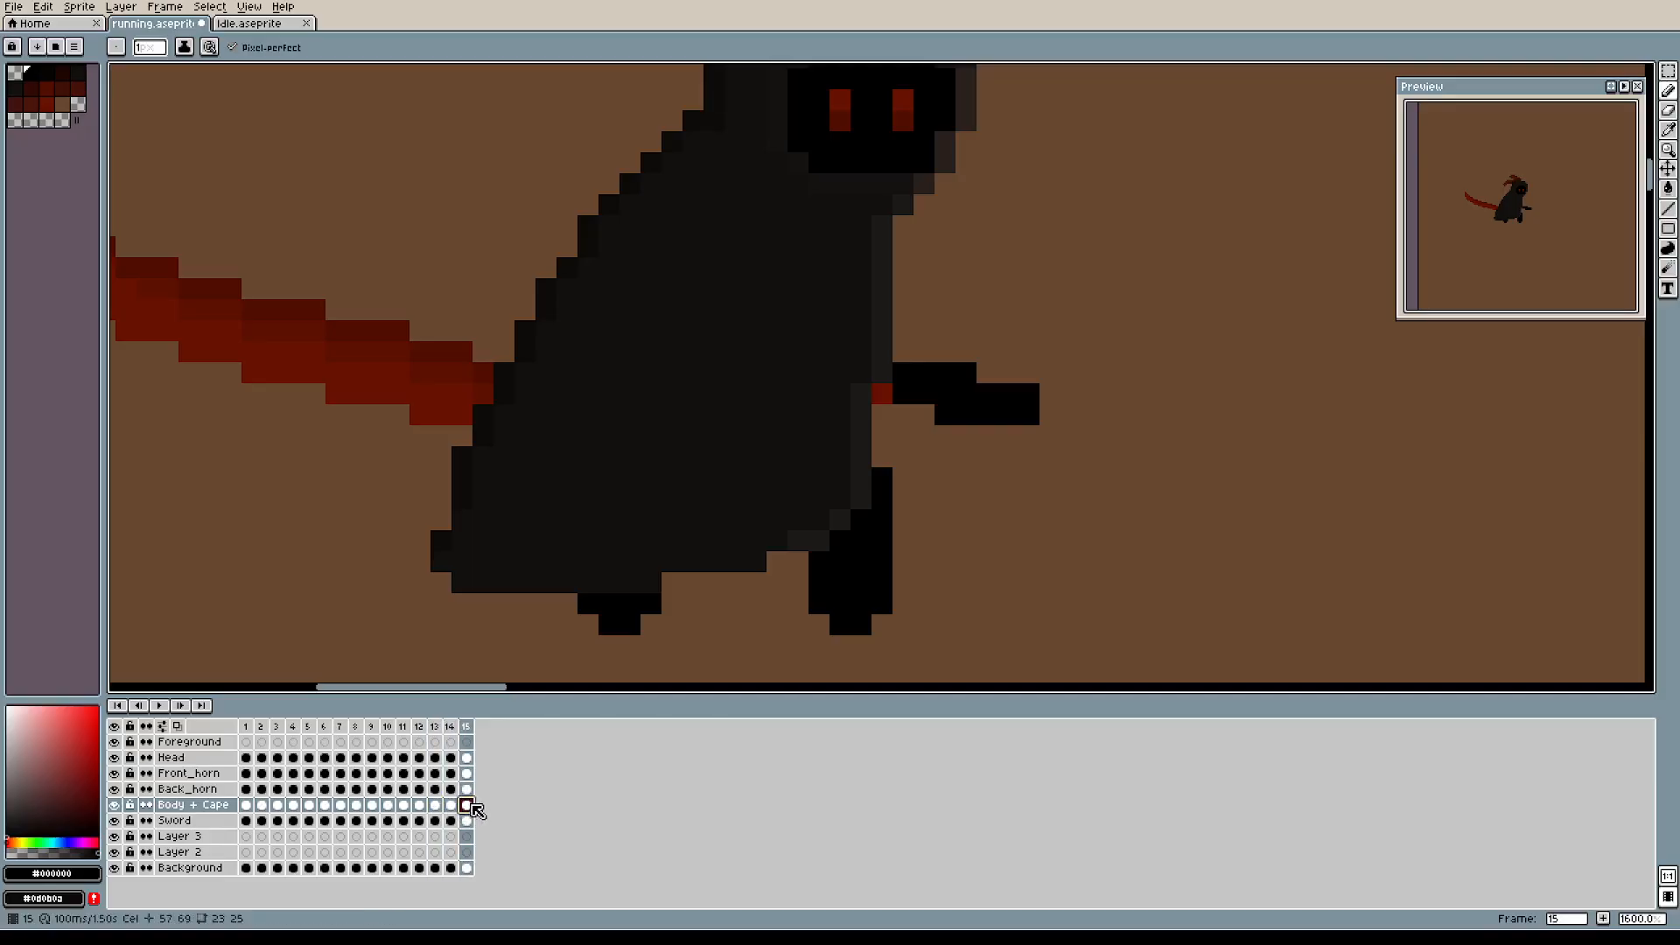
{"action": "scroll", "coordinate": [919, 525], "scroll_direction": "down", "scroll_amount": 4}
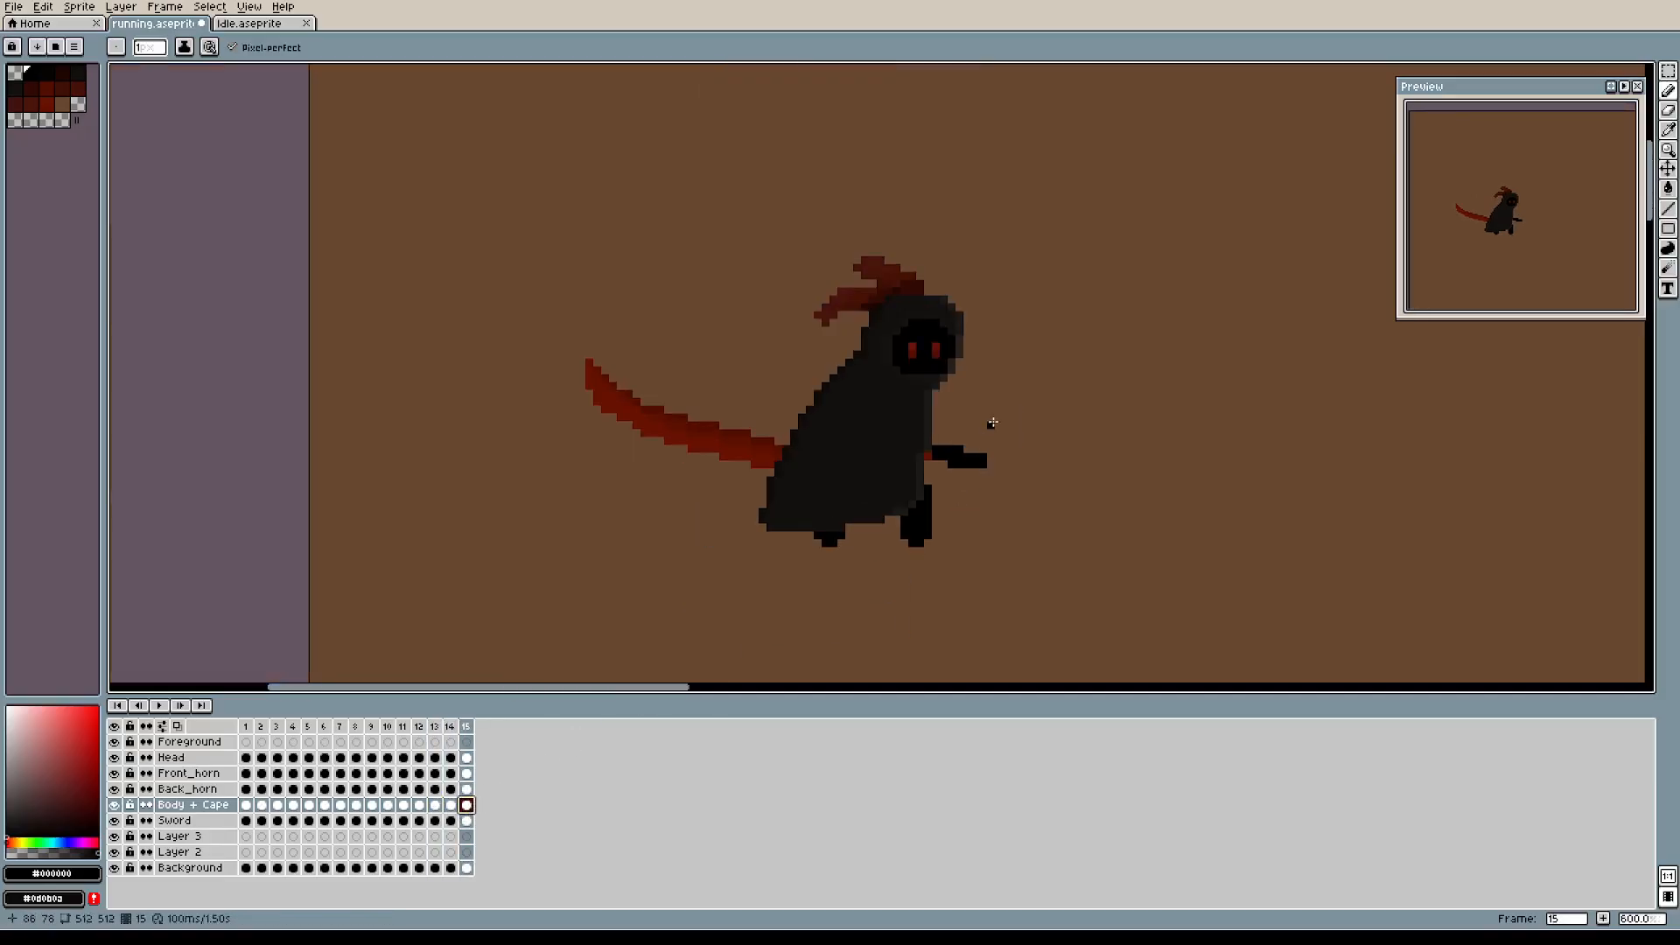
{"action": "left_click", "coordinate": [451, 805]}
{"action": "left_click", "coordinate": [435, 805]}
{"action": "left_click", "coordinate": [419, 805]}
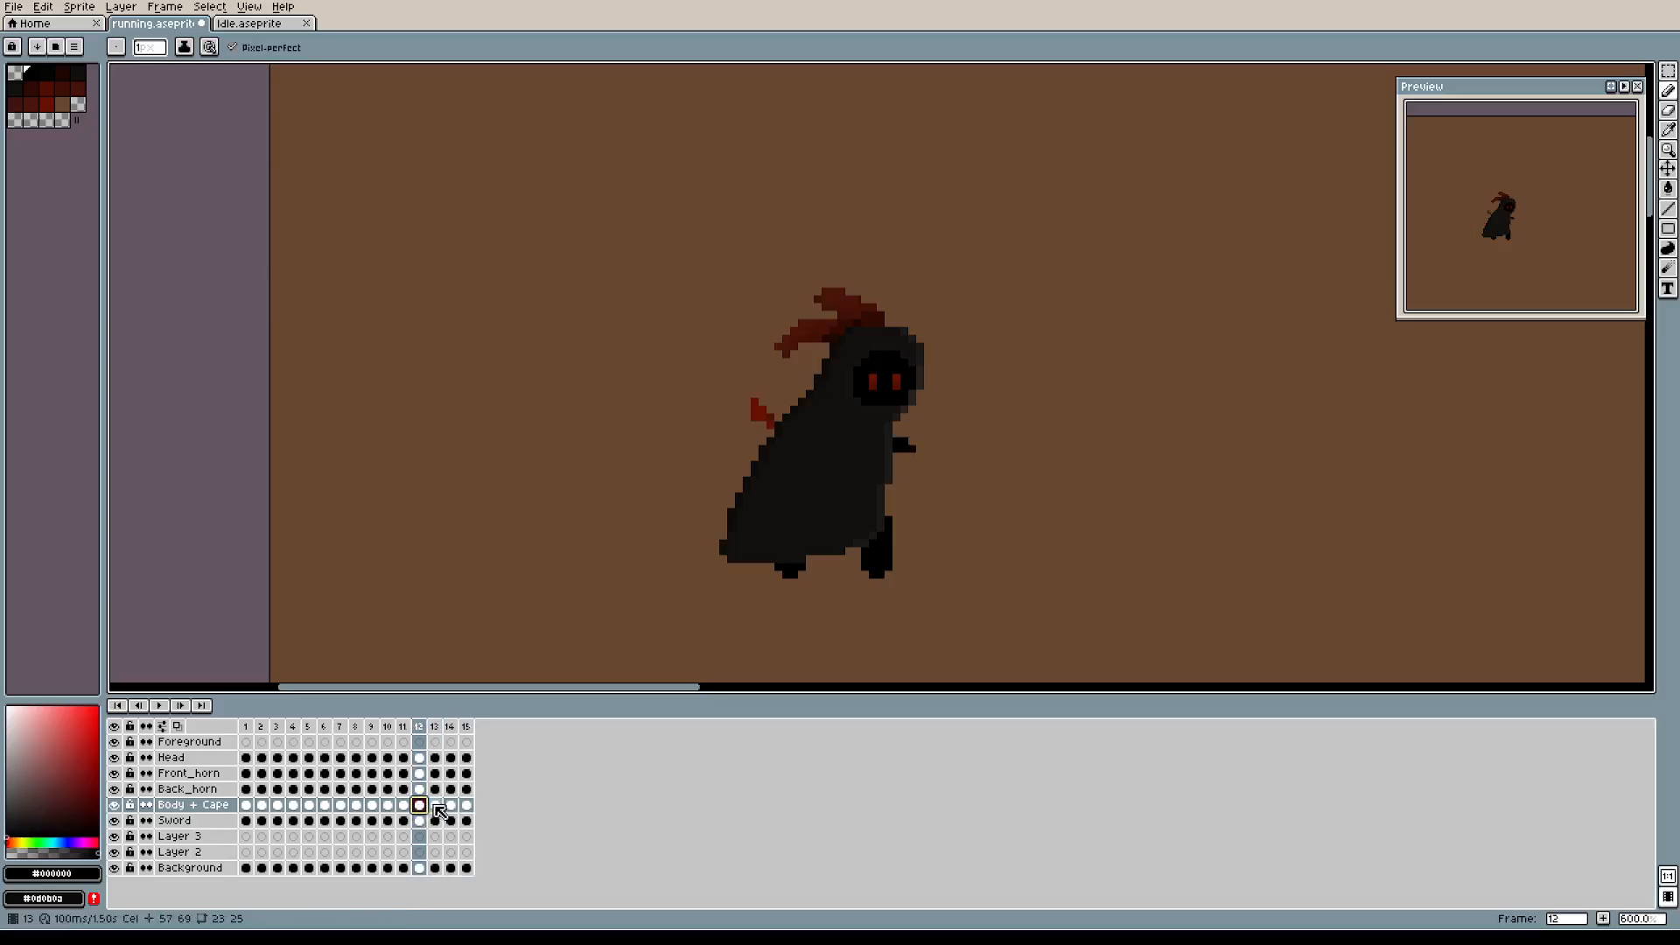
{"action": "left_click", "coordinate": [435, 805]}
{"action": "left_click", "coordinate": [452, 806]}
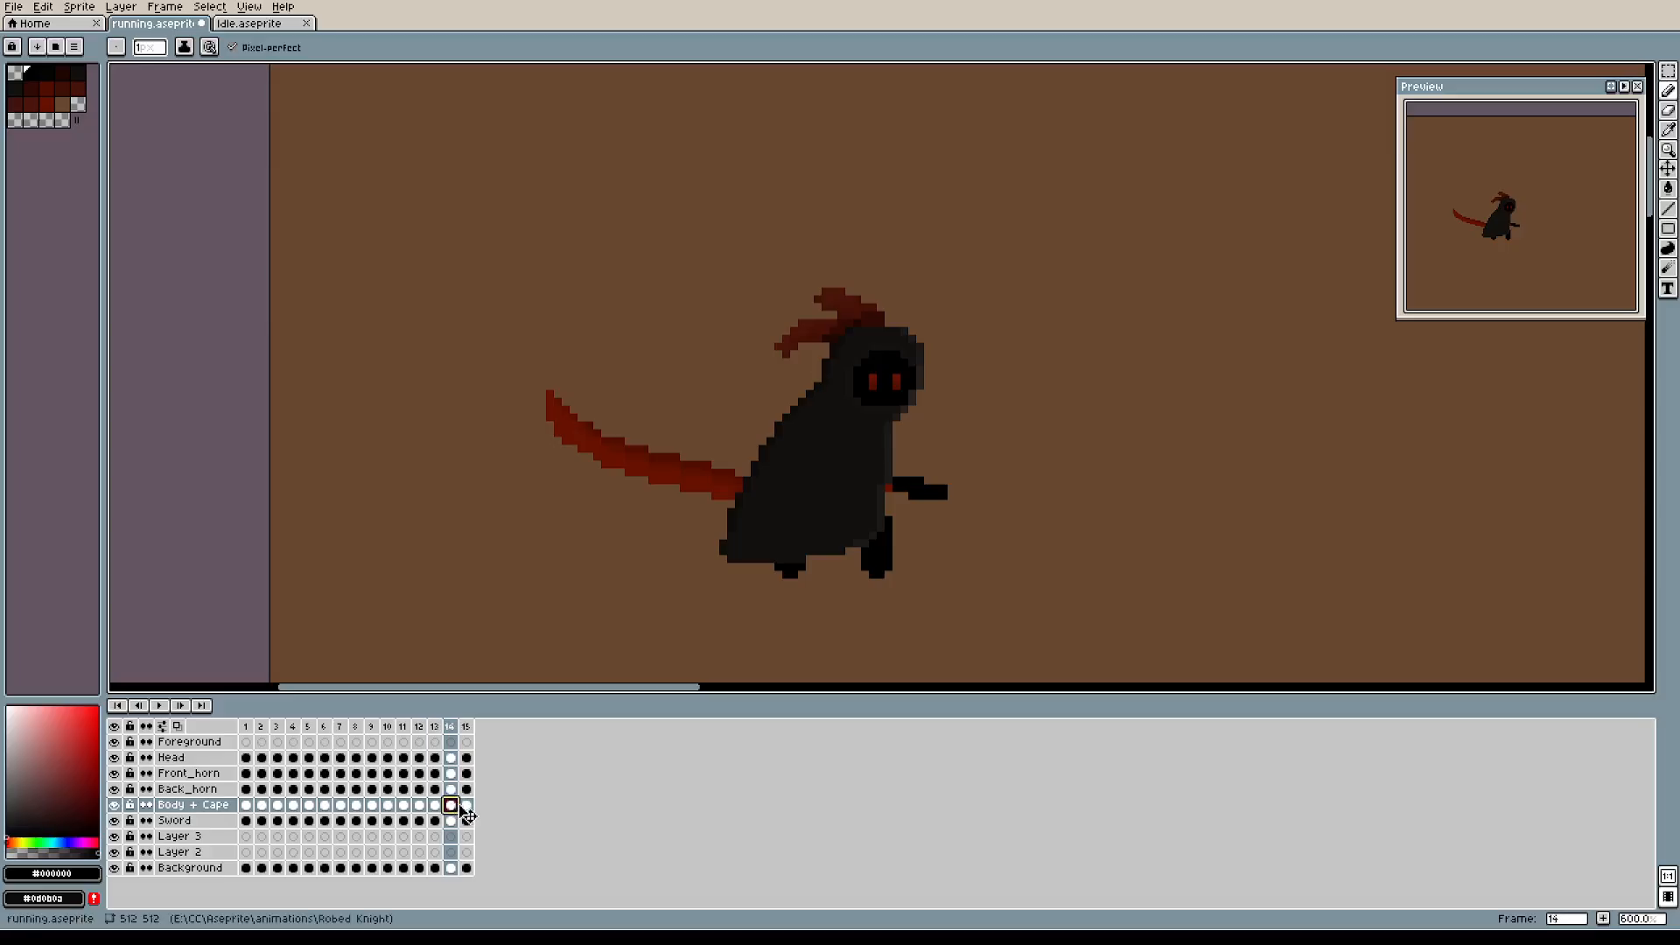
{"action": "left_click", "coordinate": [466, 806]}
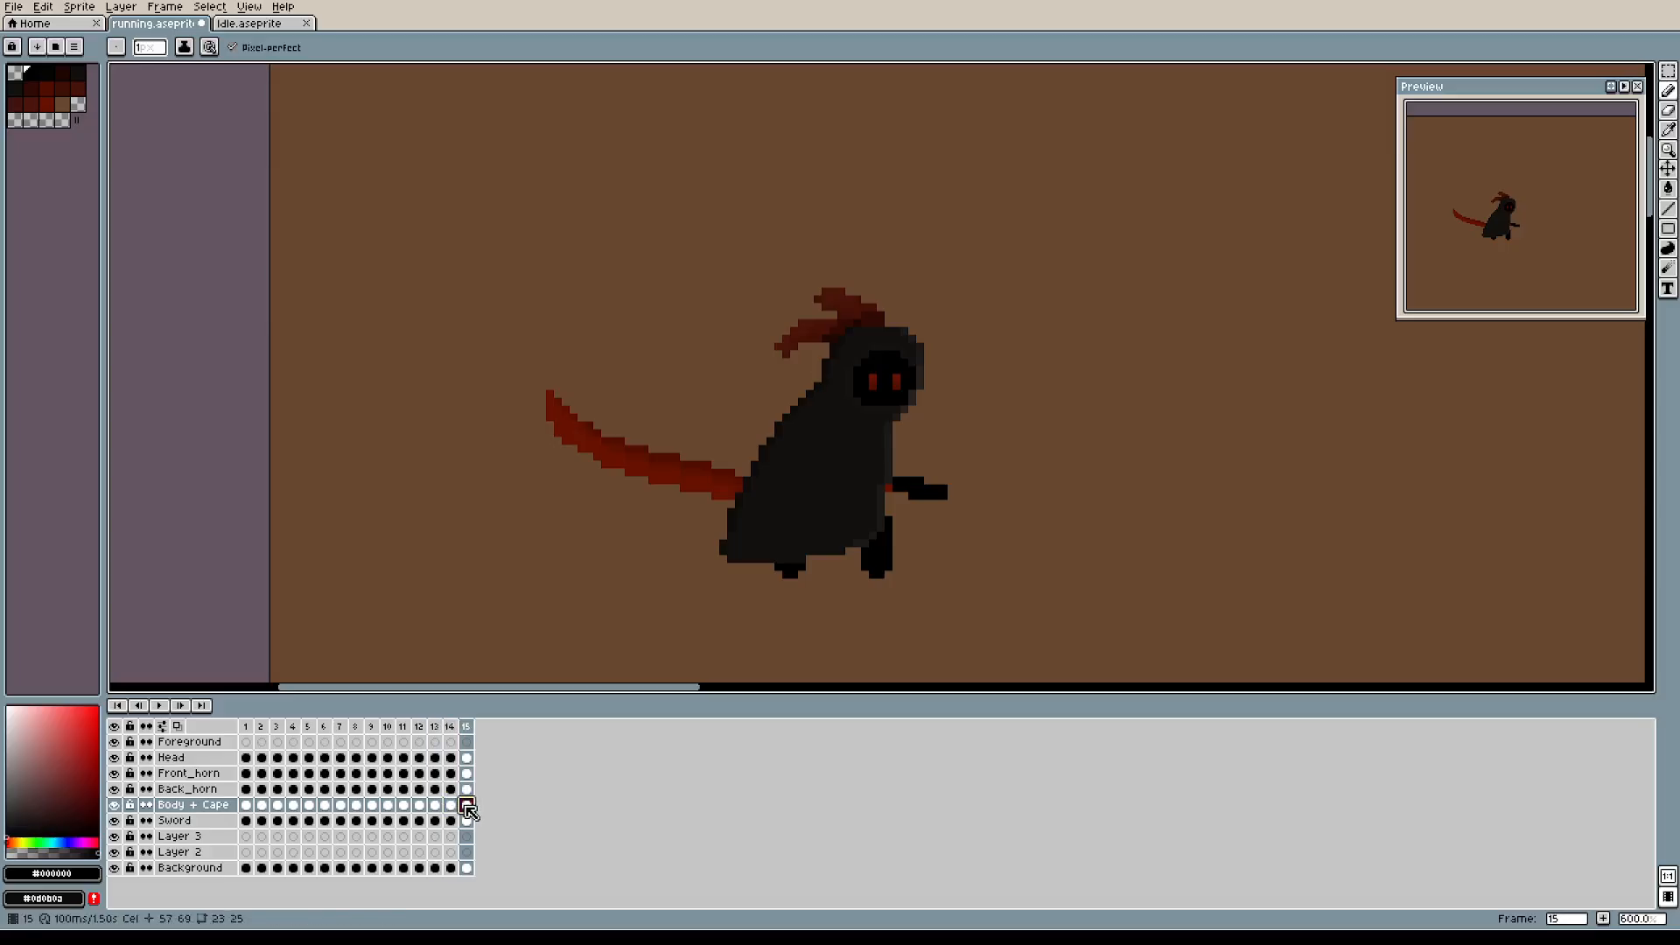
Delete frames 14 and 15 from the end of the animation.
{"action": "left_click", "coordinate": [420, 805]}
{"action": "left_click", "coordinate": [435, 805]}
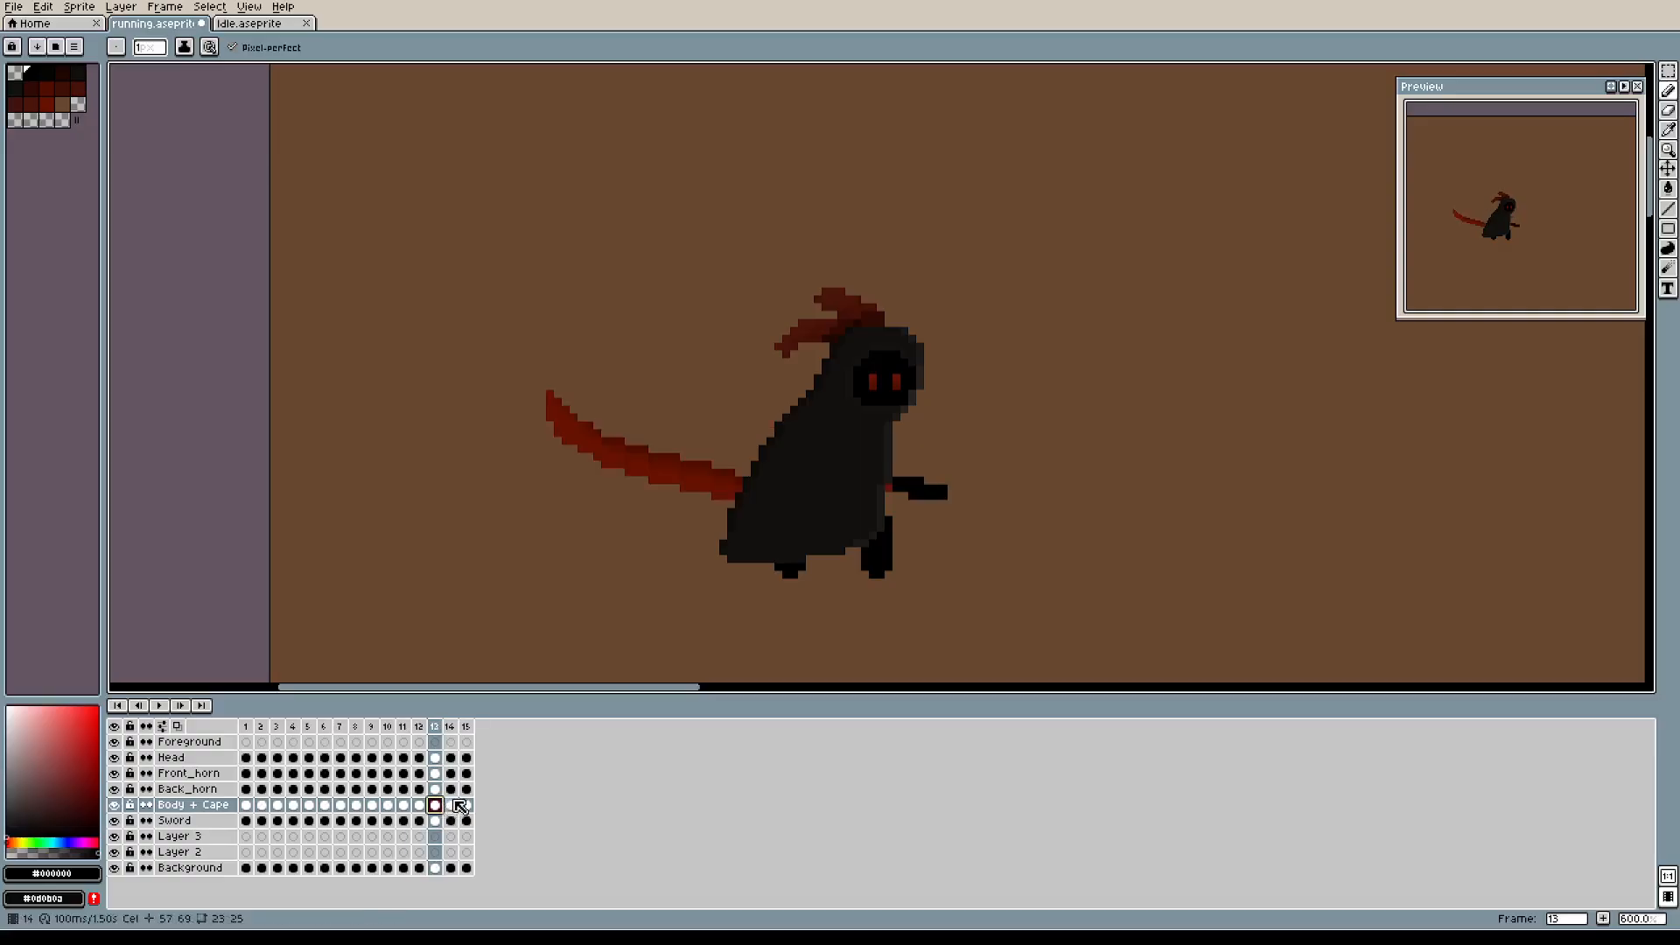
{"action": "left_click", "coordinate": [452, 805]}
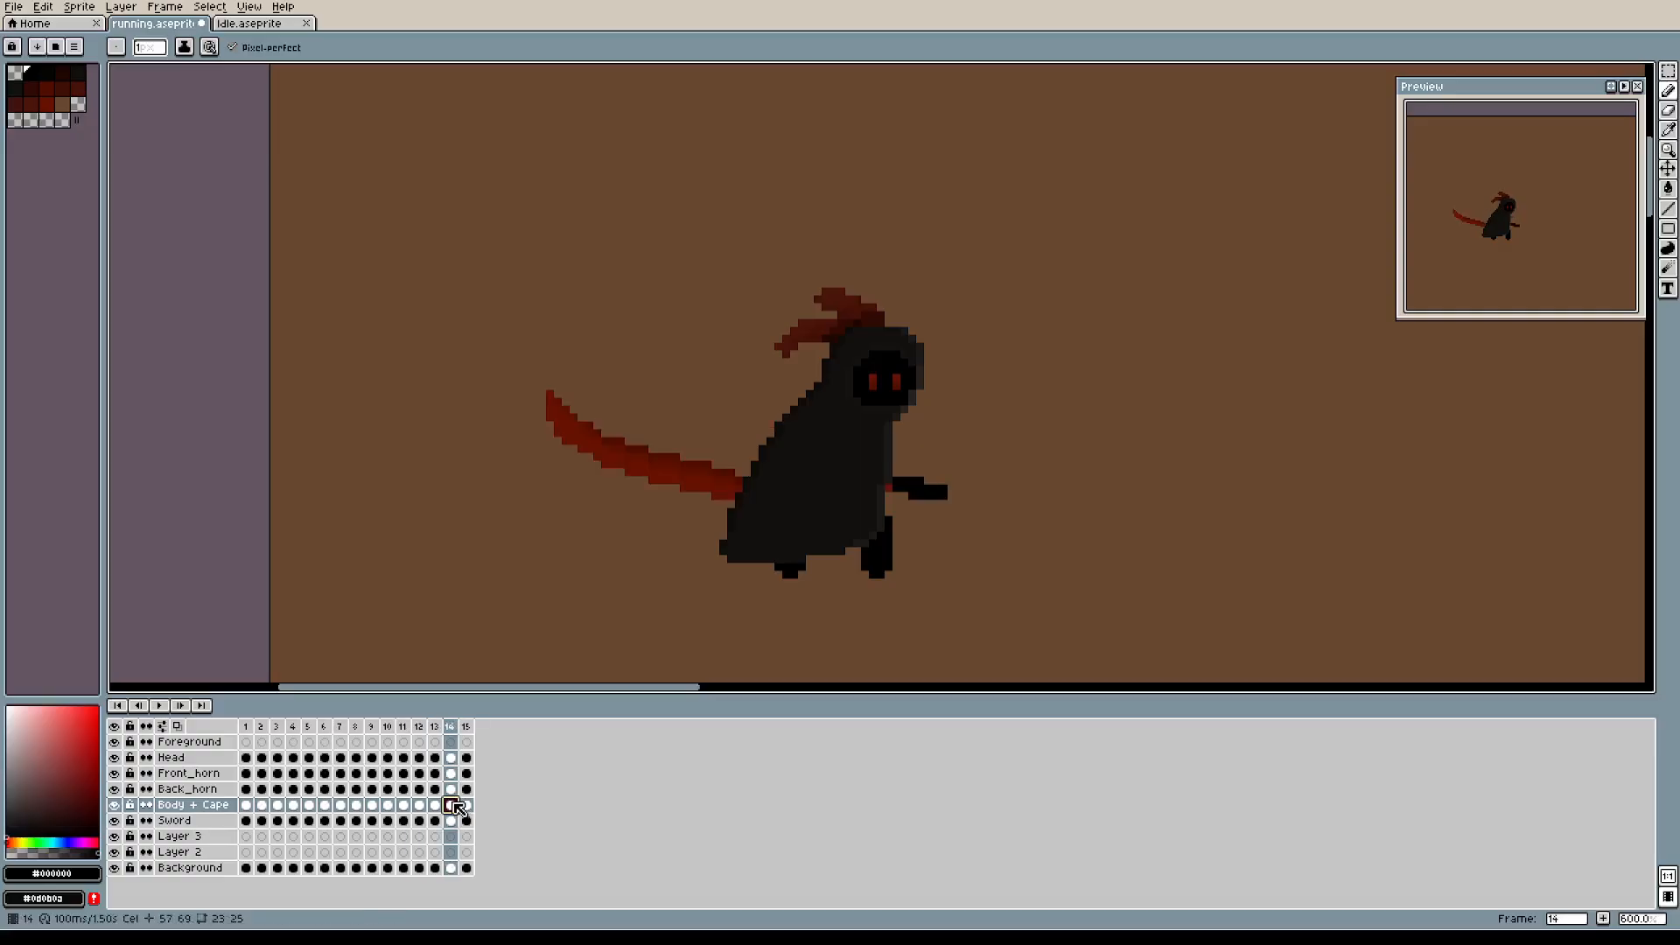
{"action": "key", "text": "Delete"}
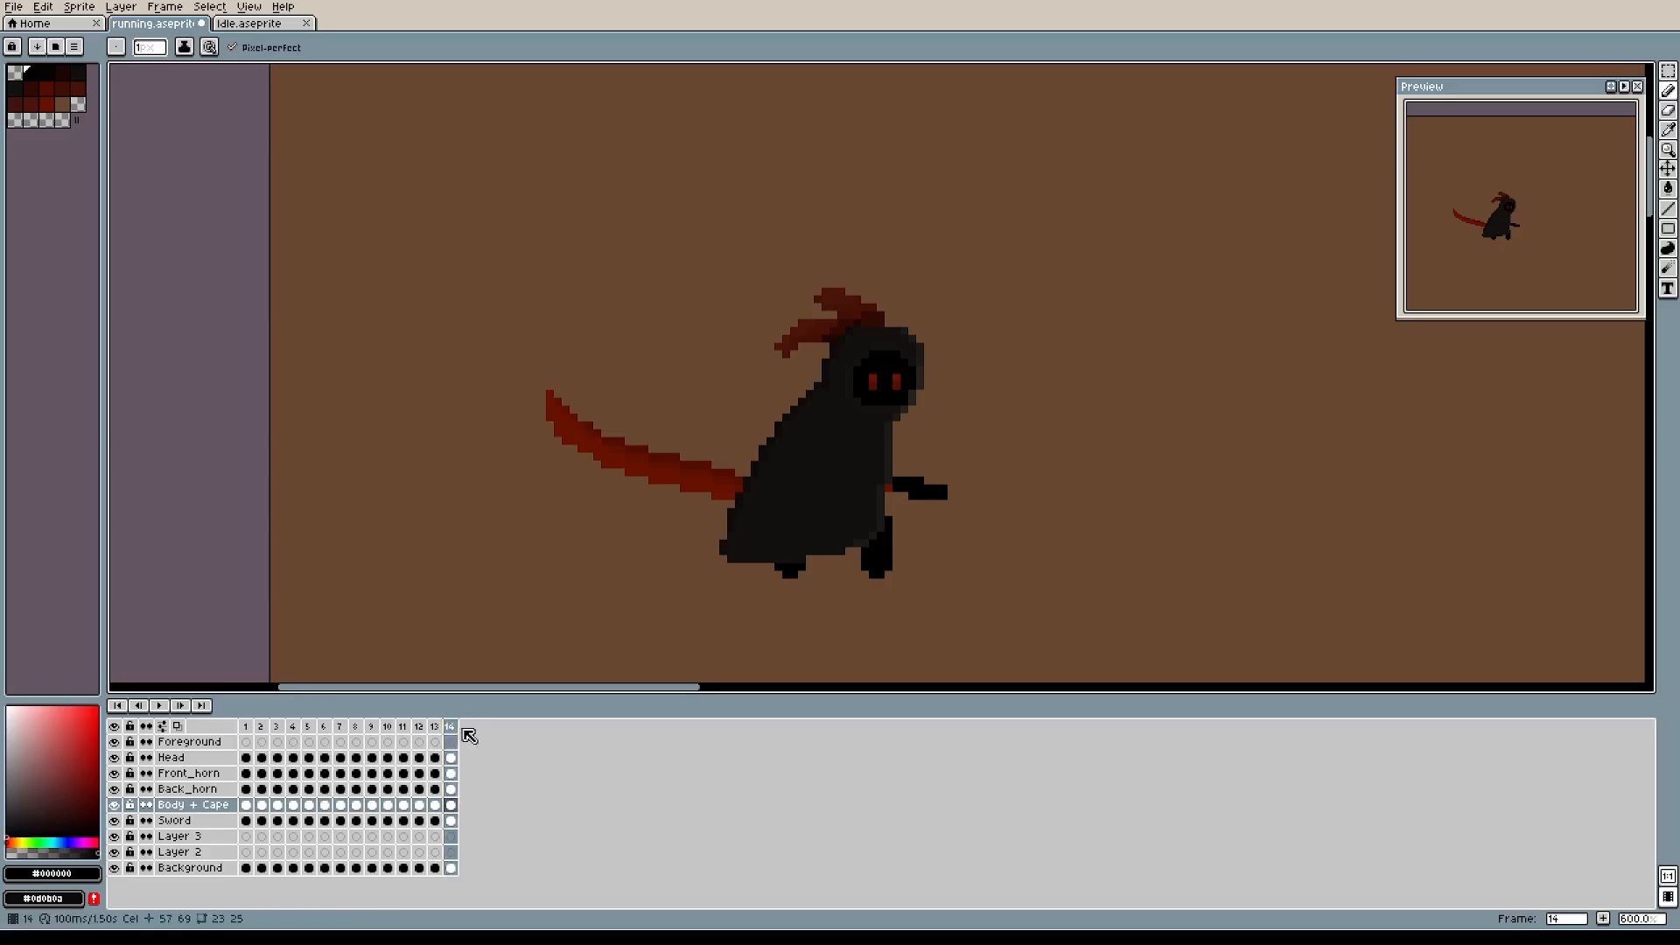
{"action": "key", "text": "Delete"}
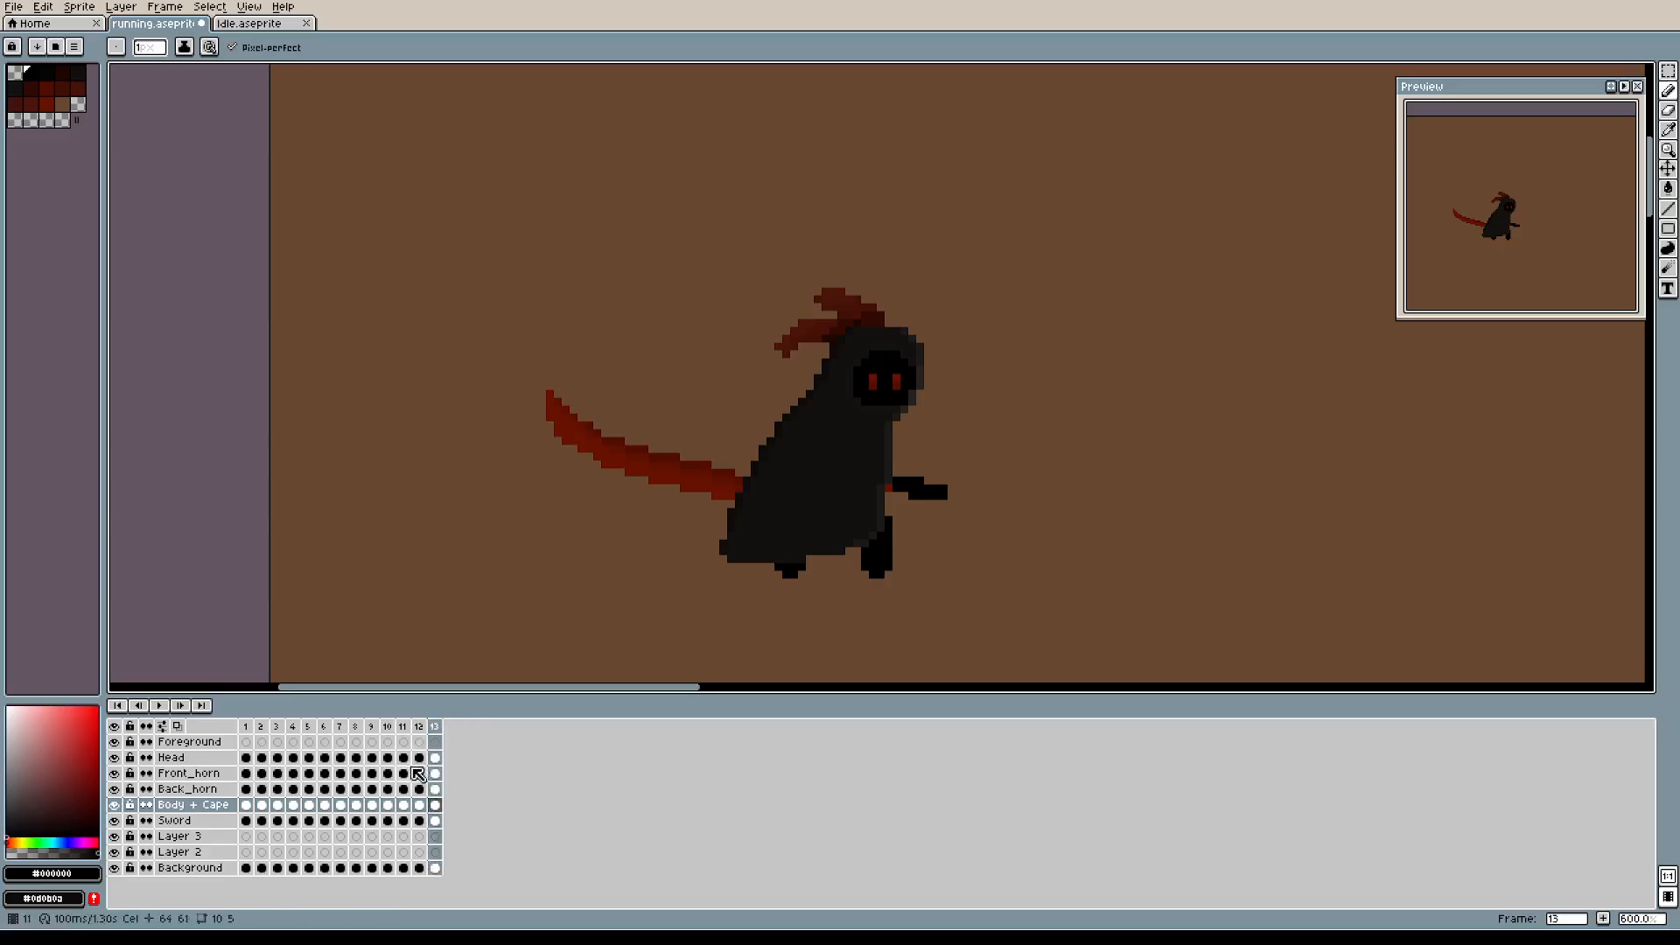
Compare the last two remaining frames and play the animation to review the shortened swing.
{"action": "left_click", "coordinate": [421, 809]}
{"action": "left_click", "coordinate": [435, 808]}
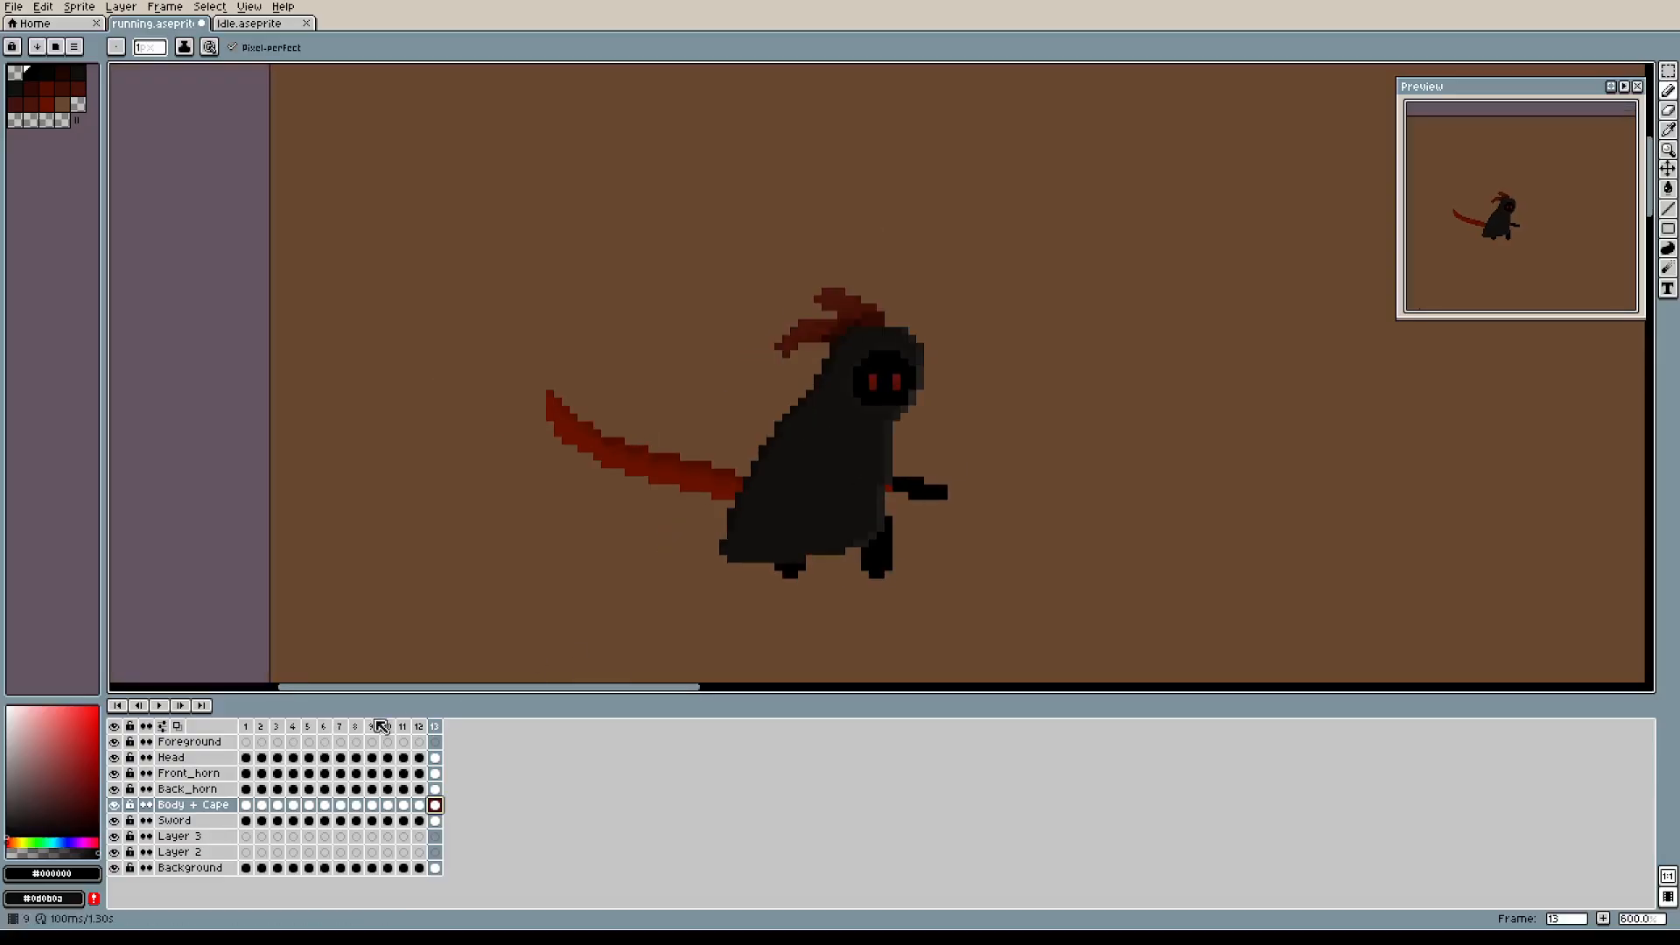
{"action": "left_click", "coordinate": [165, 707]}
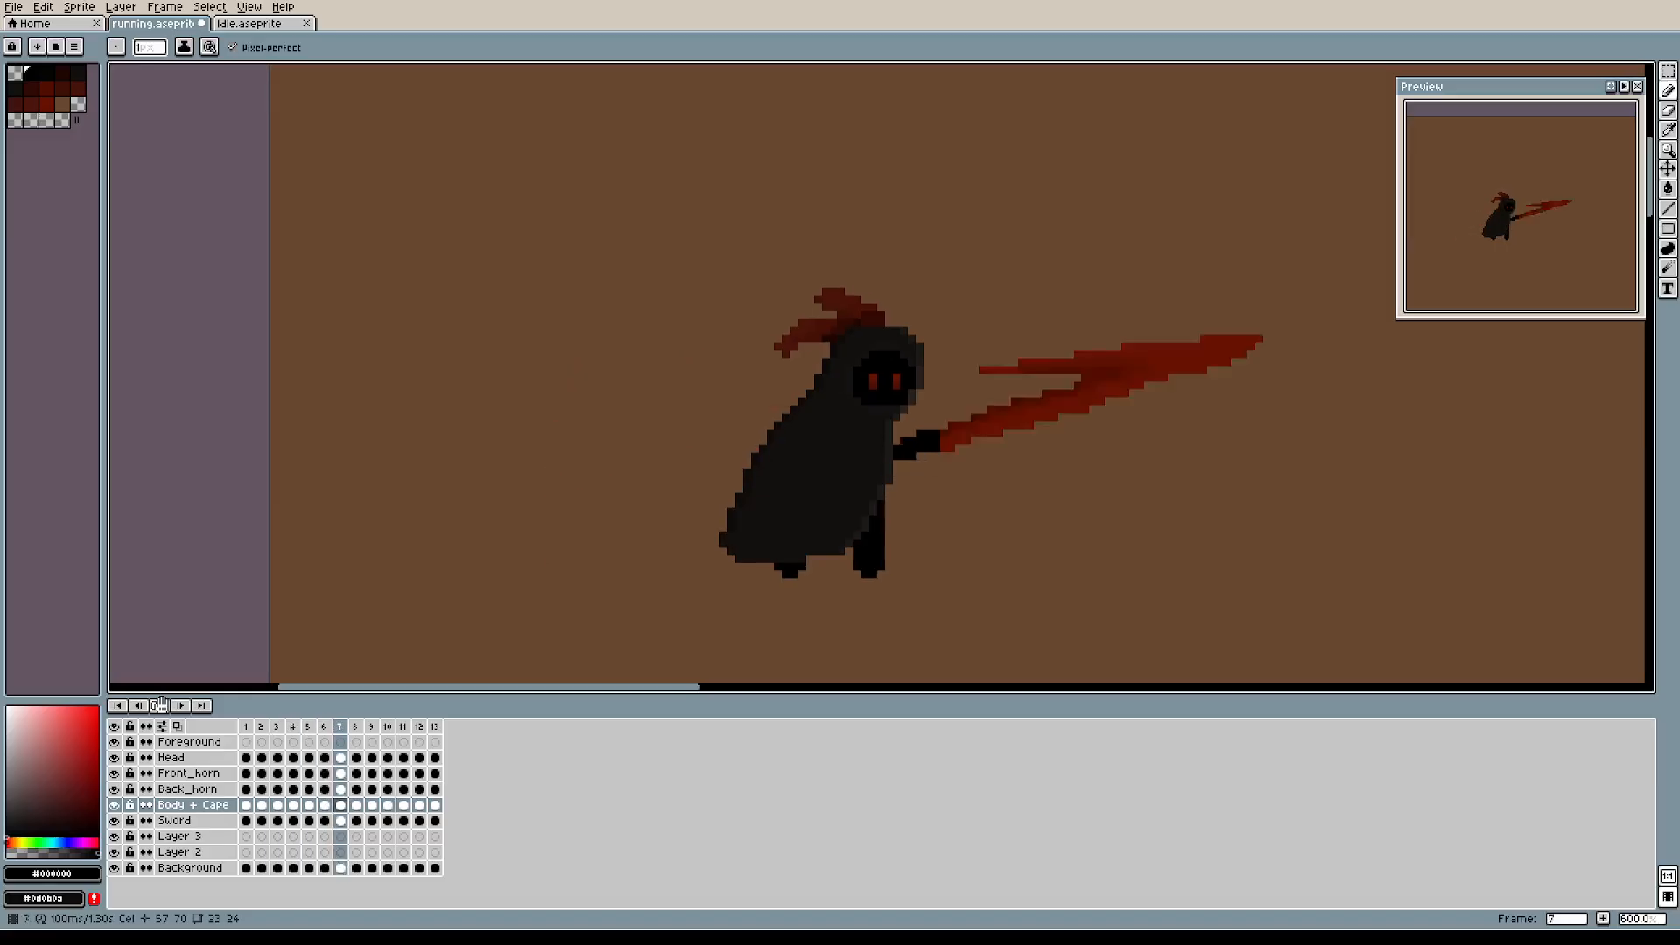
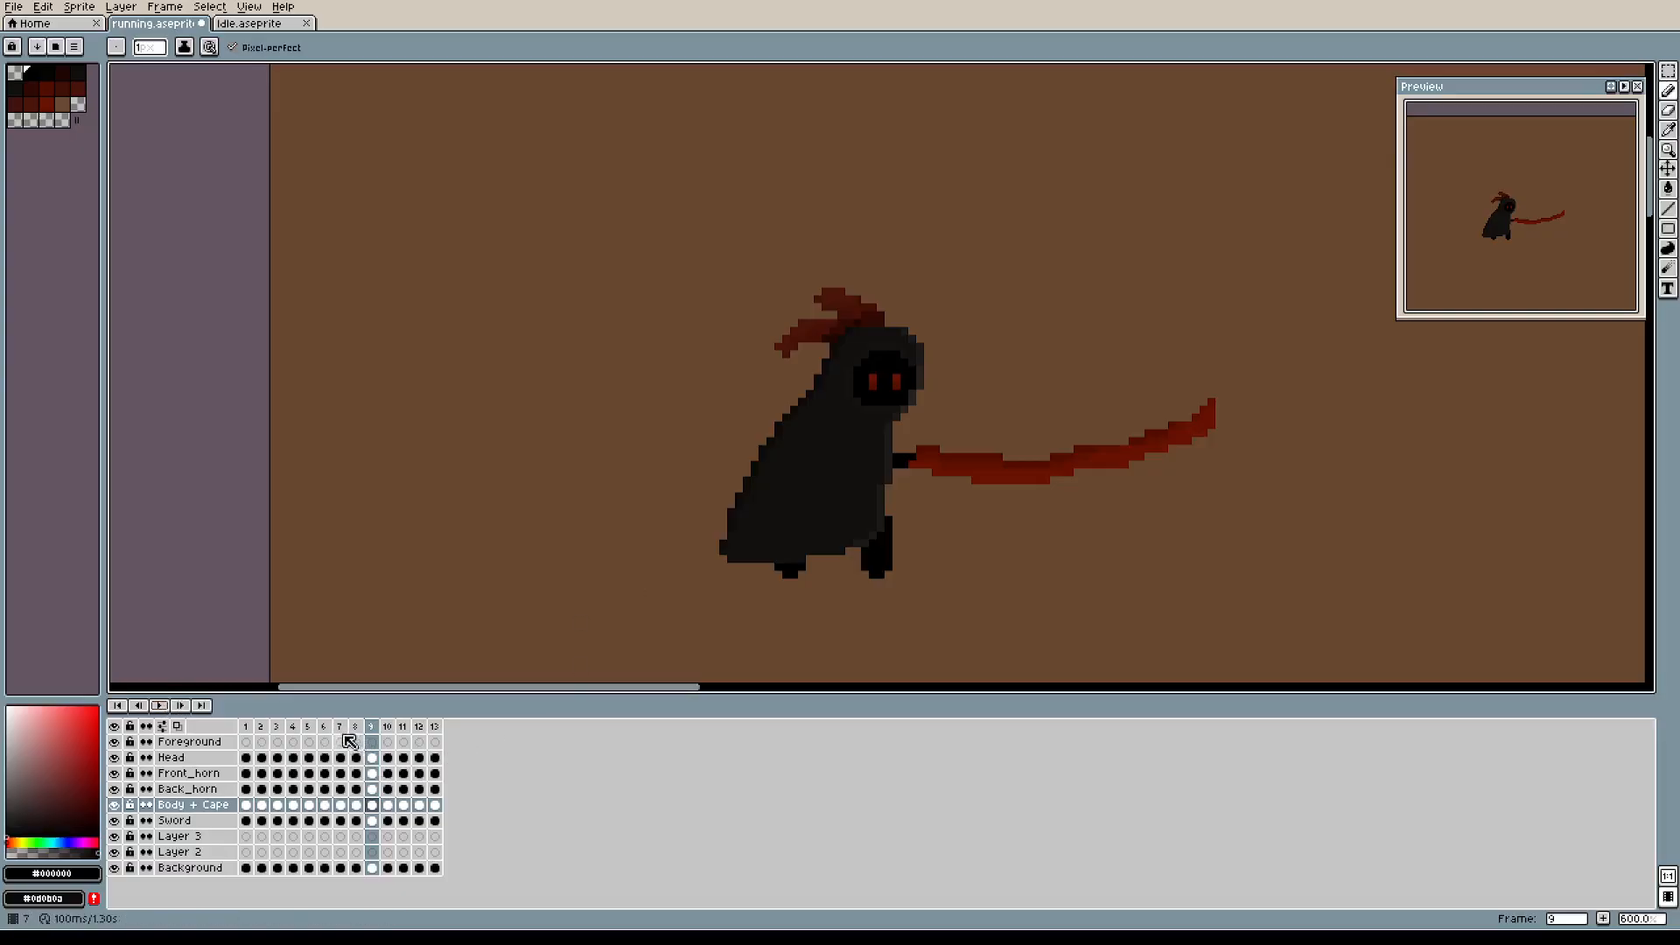
Step repeatedly through frames 5 to 8 to examine how the front leg moves from pose to pose.
{"action": "left_click", "coordinate": [308, 727]}
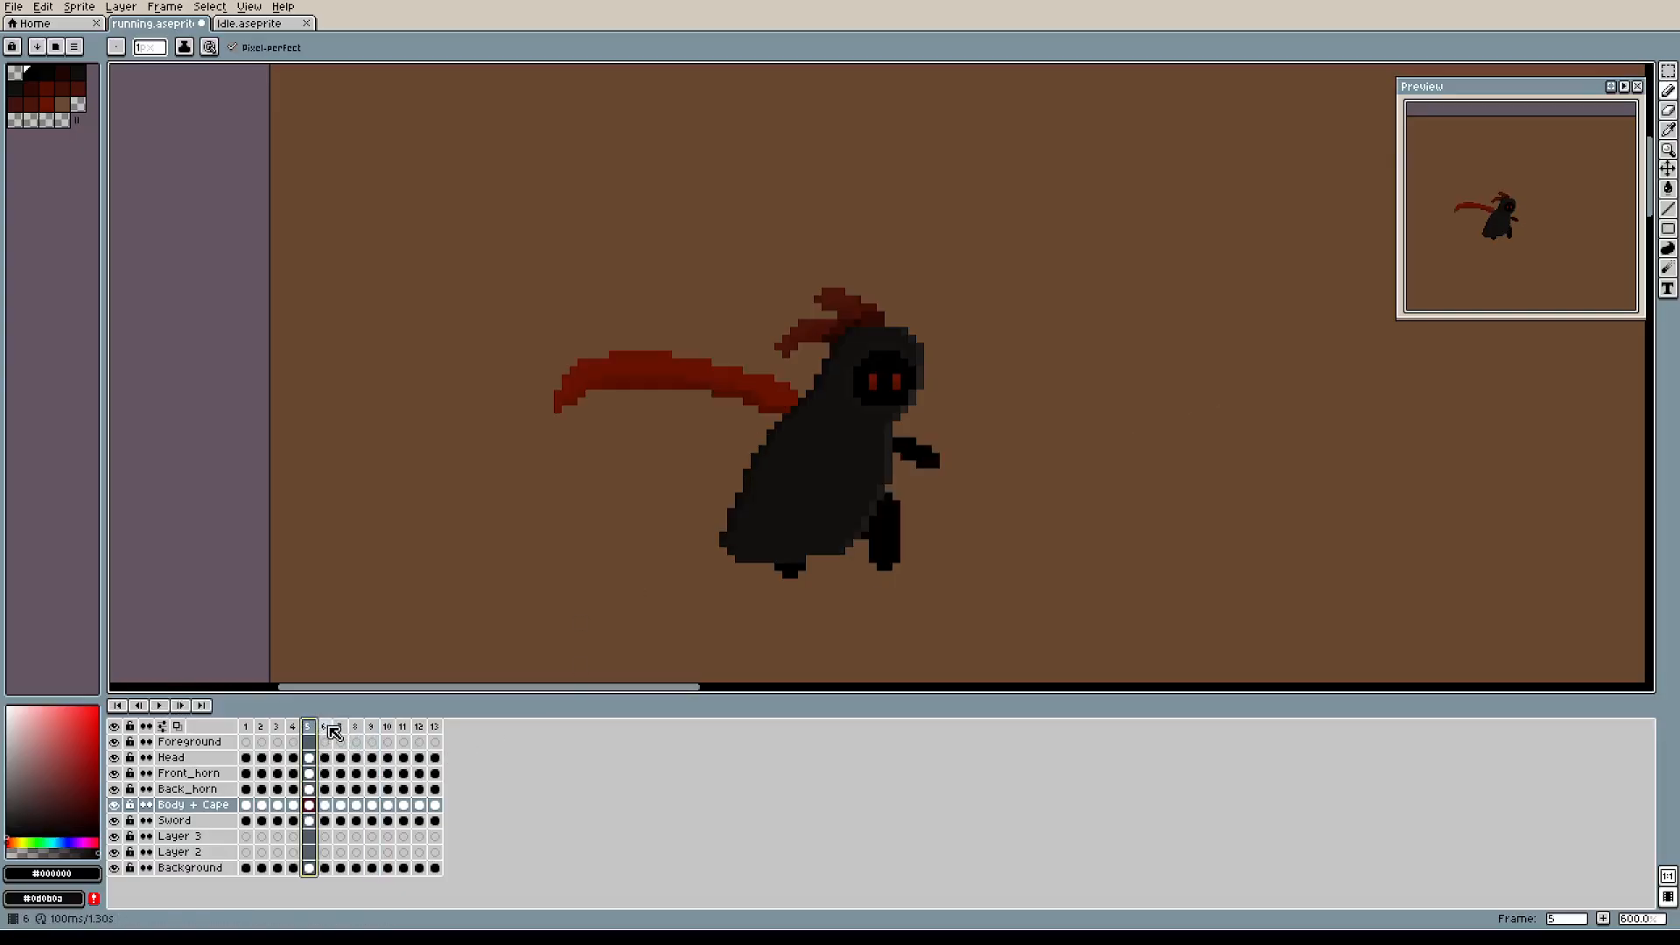
{"action": "left_click", "coordinate": [330, 728]}
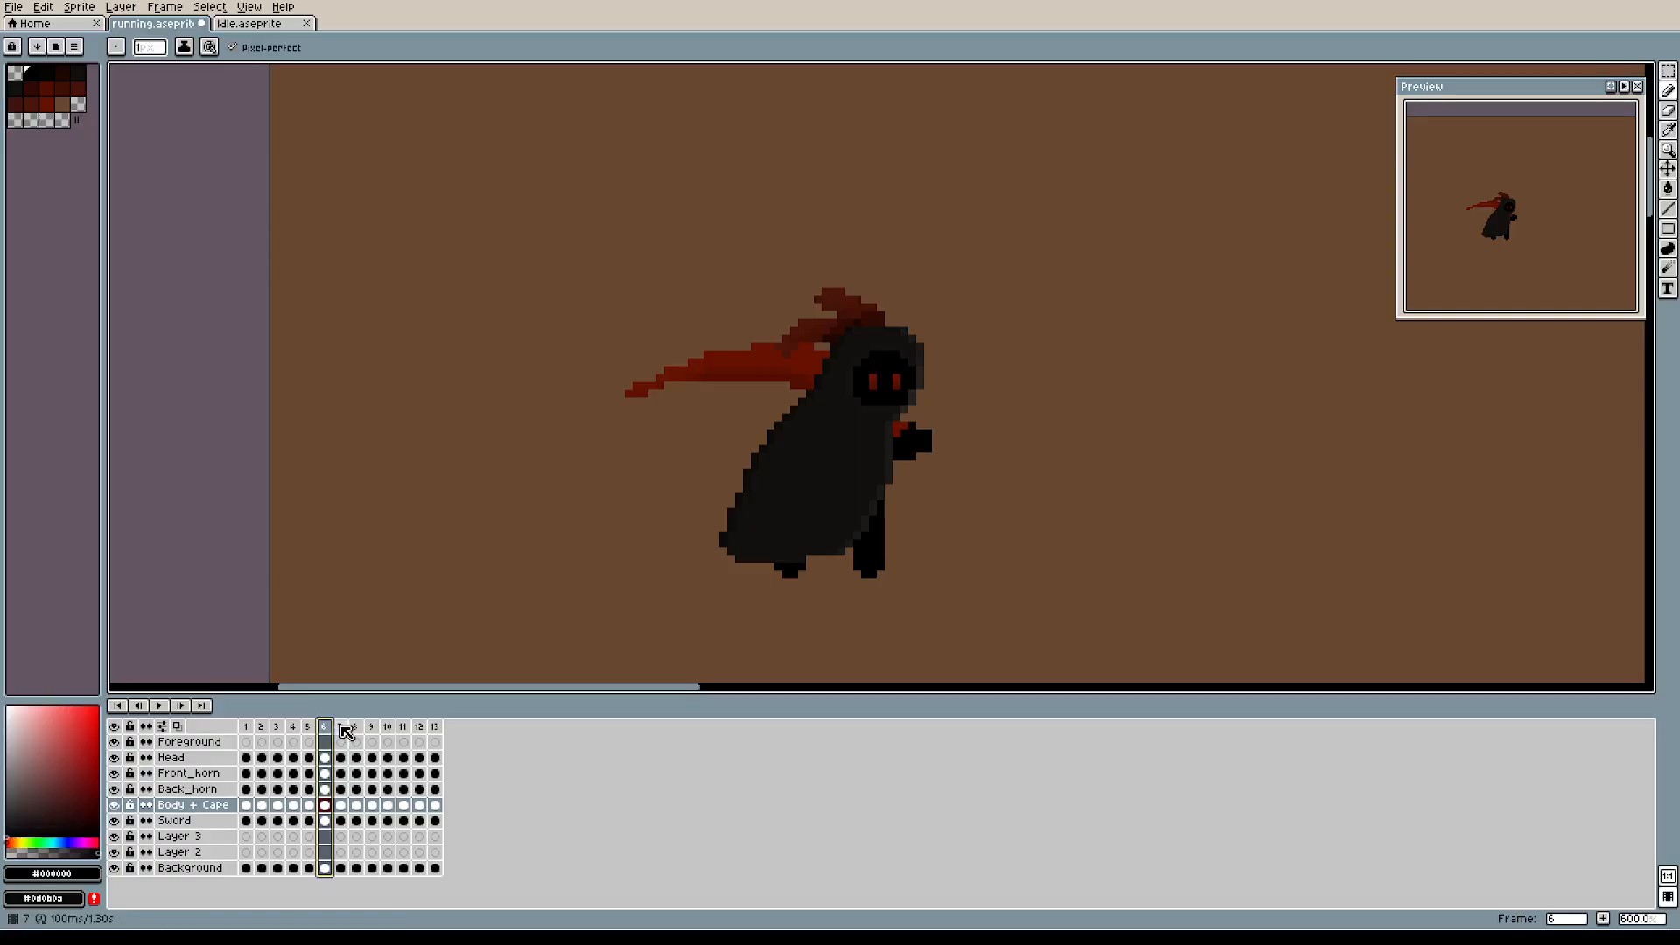
{"action": "left_click", "coordinate": [344, 728]}
{"action": "left_click", "coordinate": [358, 728]}
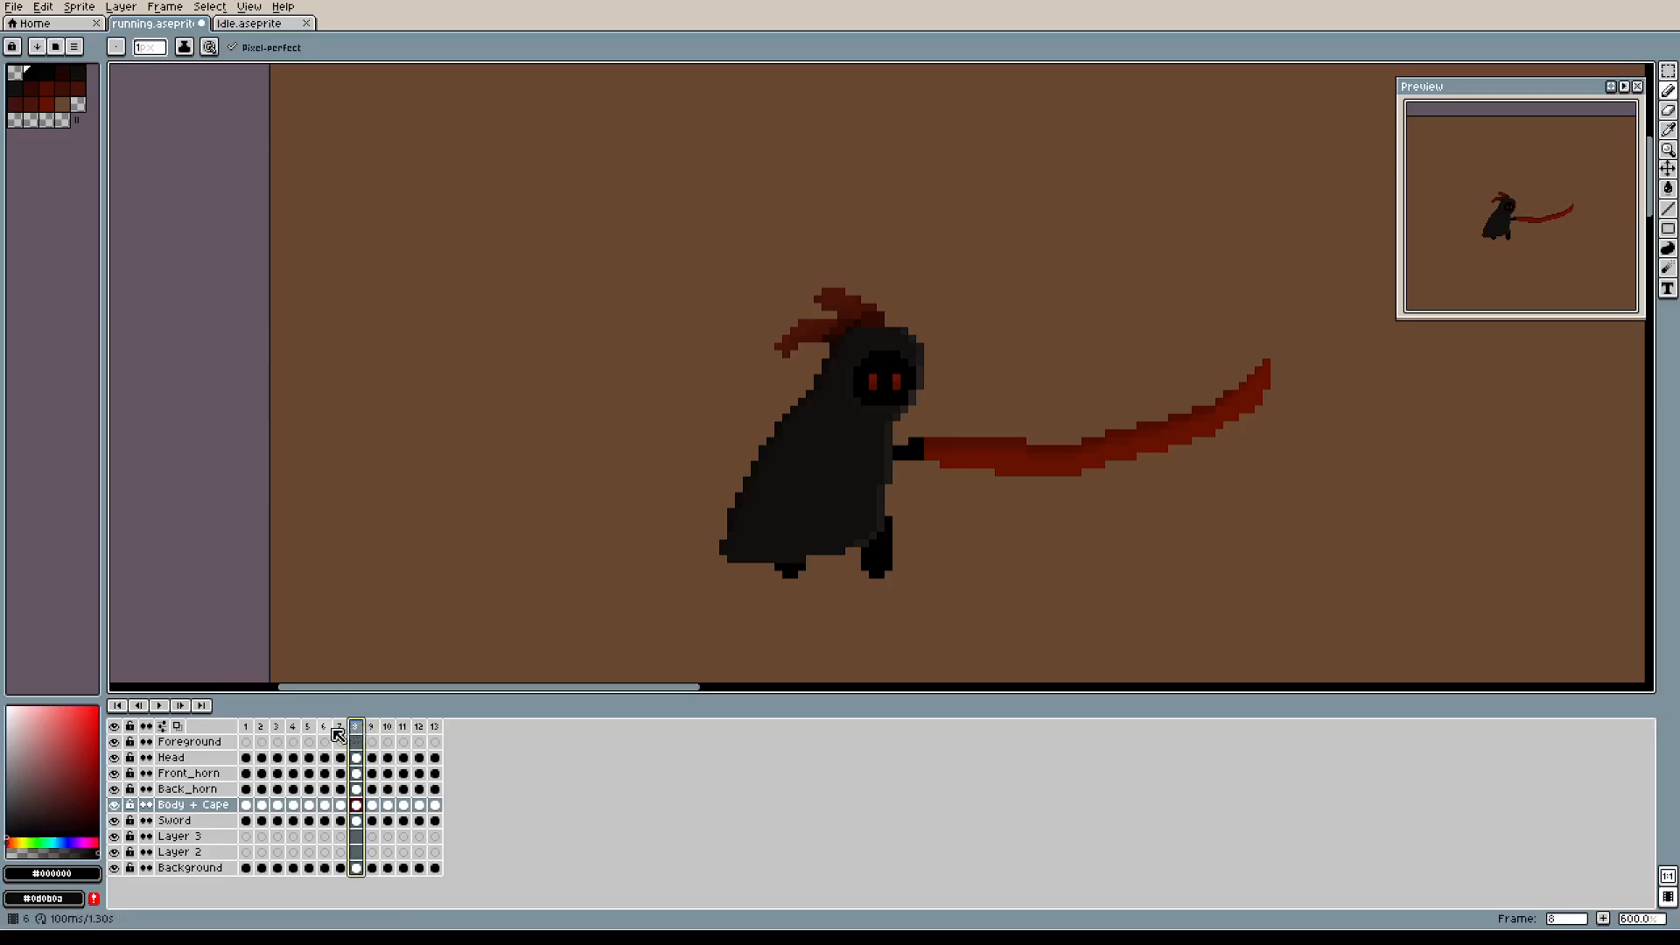
{"action": "scroll", "coordinate": [952, 578], "scroll_direction": "up", "scroll_amount": 3}
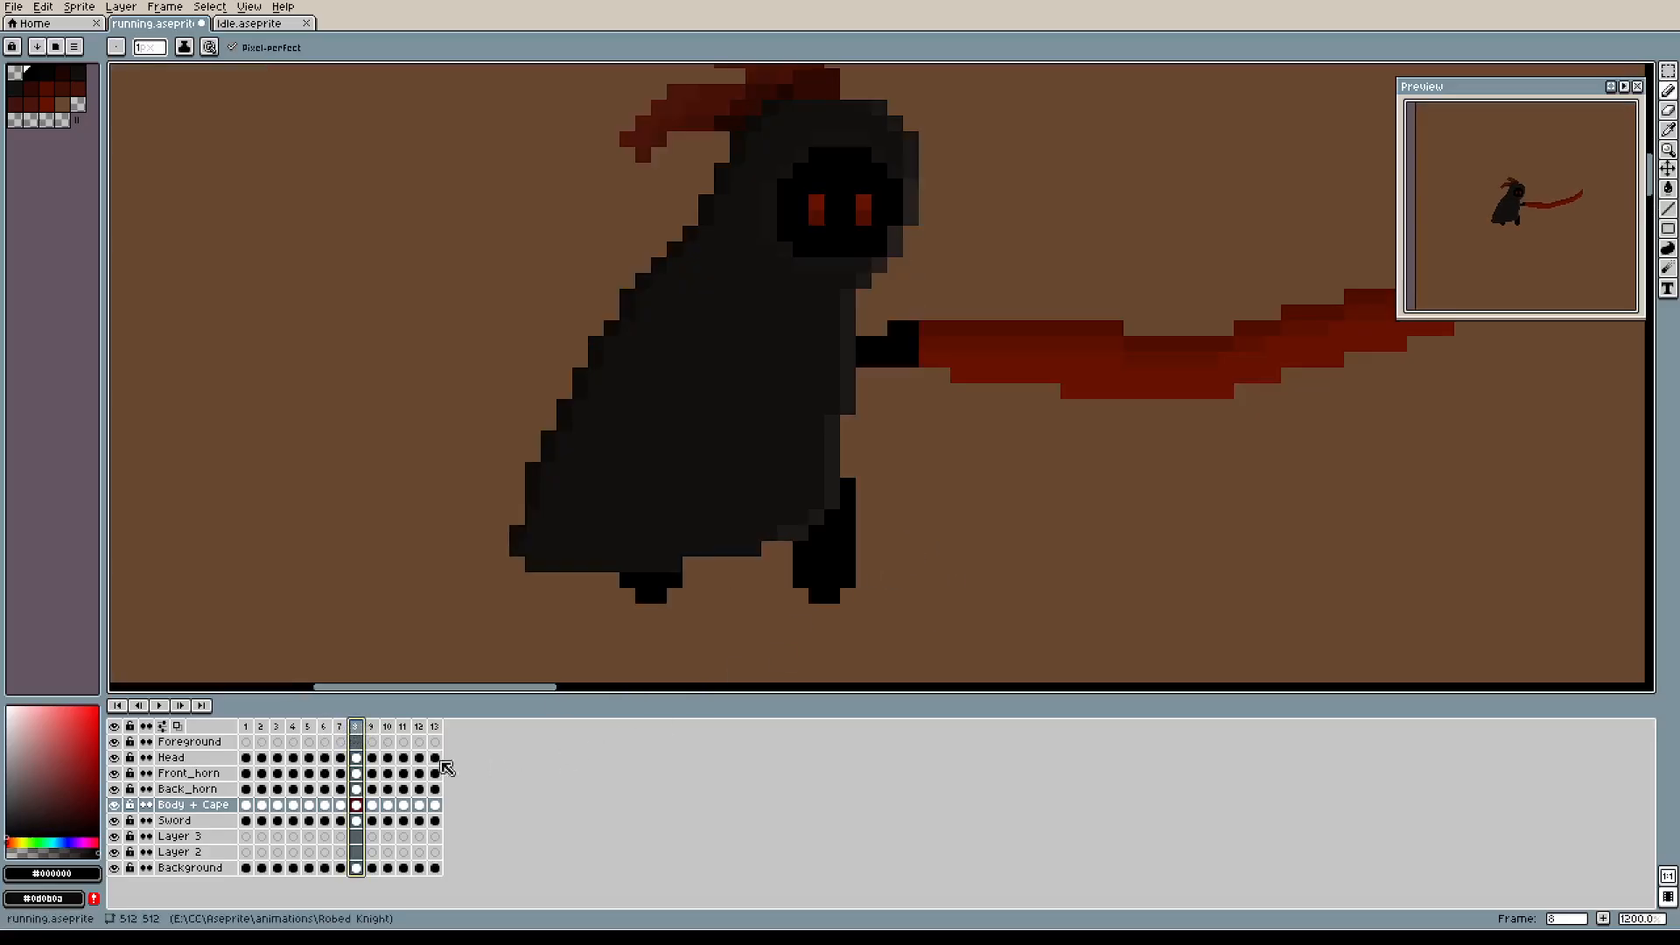
{"action": "left_click", "coordinate": [340, 728]}
{"action": "left_click", "coordinate": [324, 727]}
{"action": "left_click", "coordinate": [340, 728]}
{"action": "left_click", "coordinate": [310, 729]}
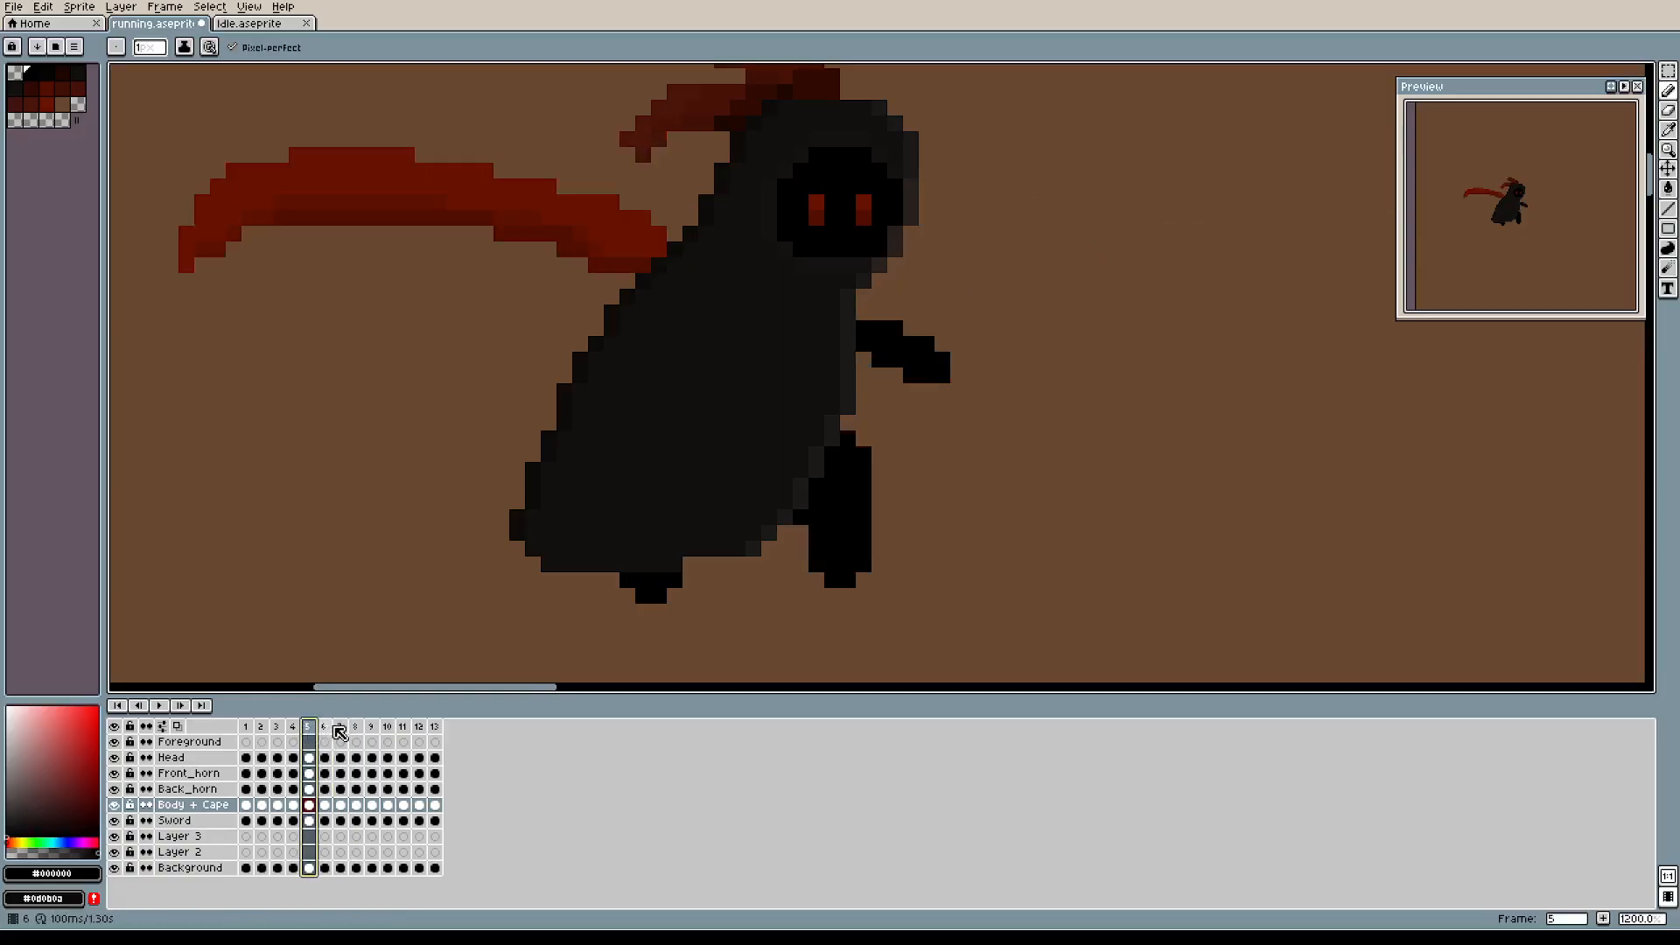
{"action": "left_click", "coordinate": [326, 727]}
{"action": "left_click", "coordinate": [341, 727]}
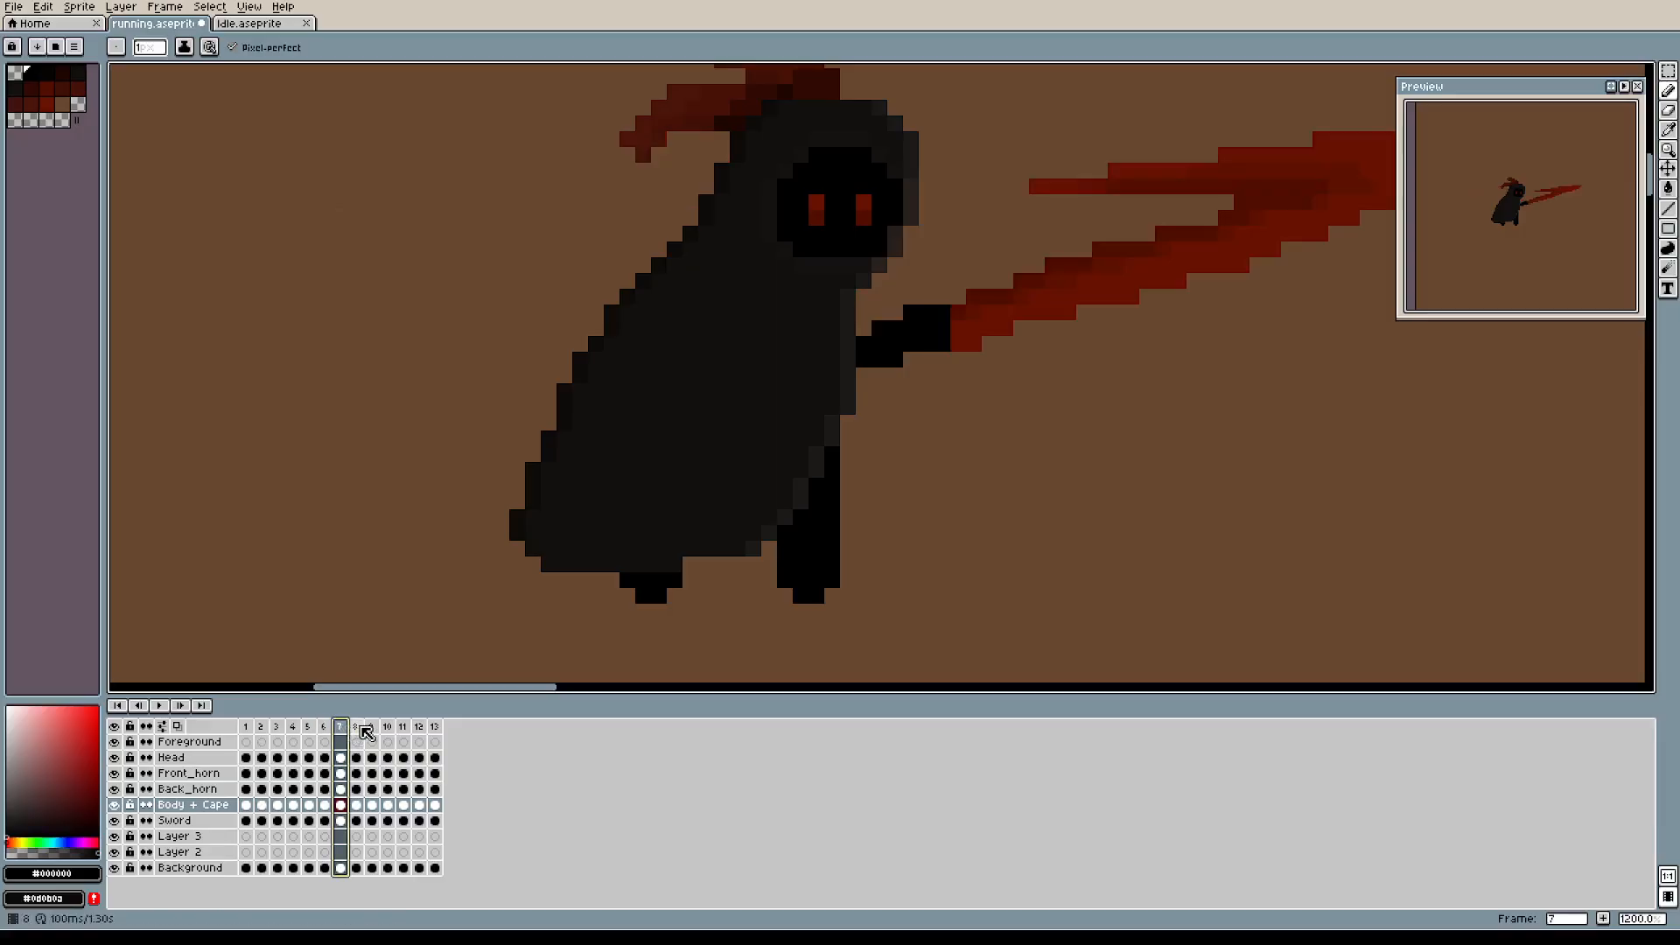
{"action": "left_click", "coordinate": [366, 731]}
{"action": "left_click", "coordinate": [310, 729]}
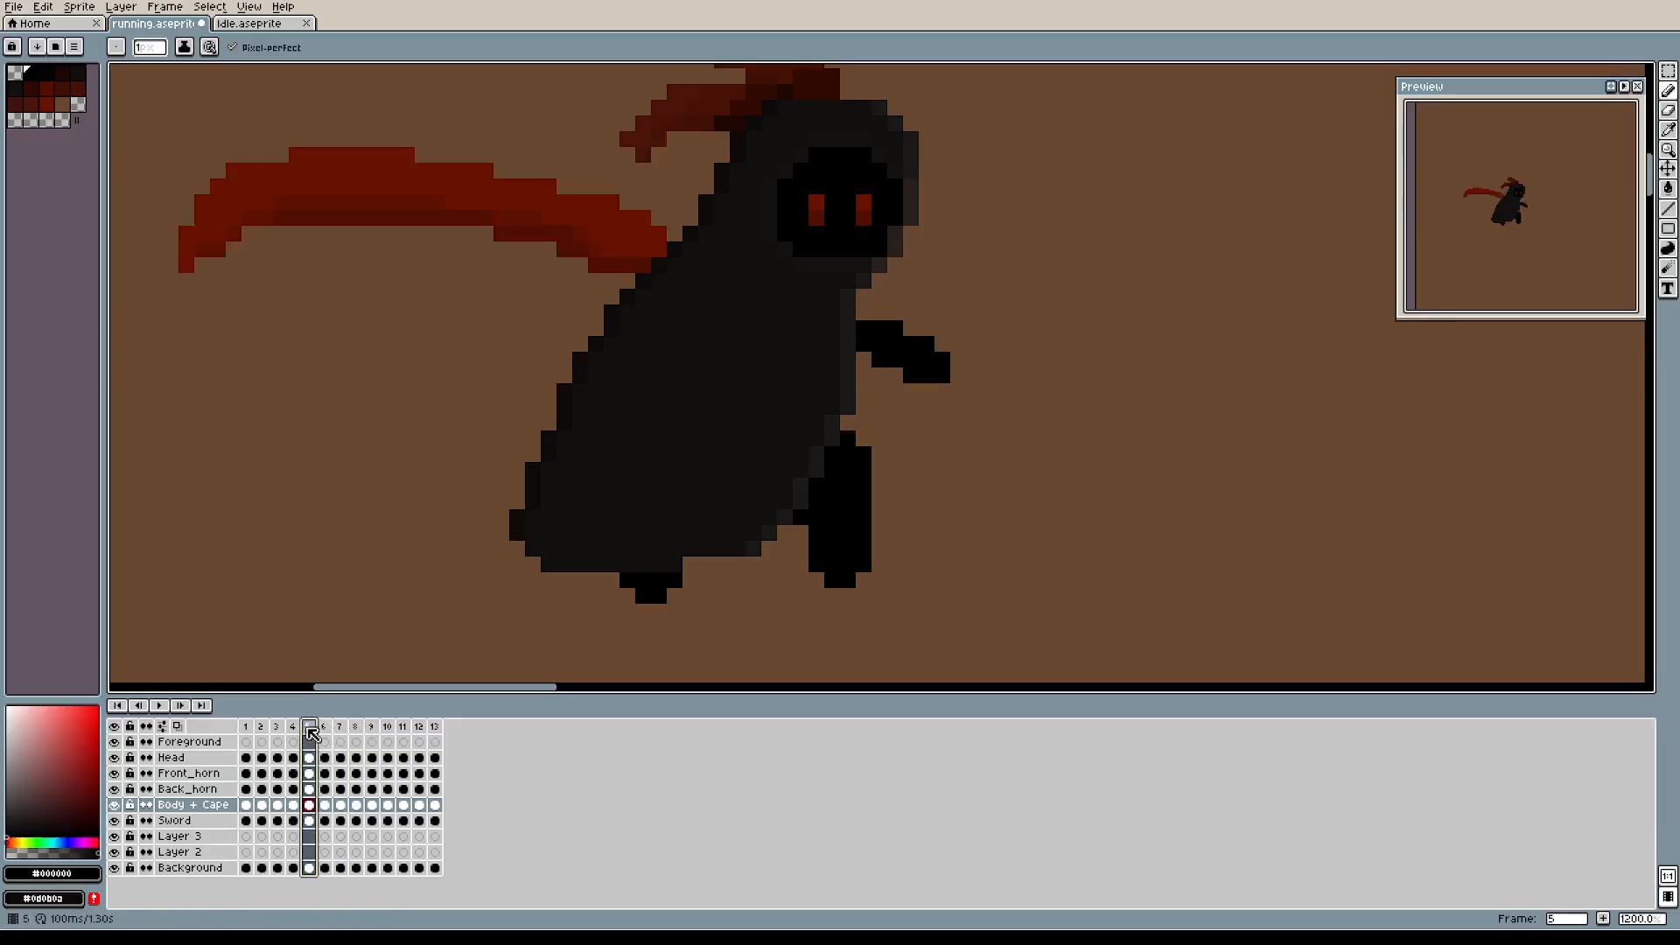
{"action": "left_click", "coordinate": [325, 730]}
{"action": "left_click", "coordinate": [341, 730]}
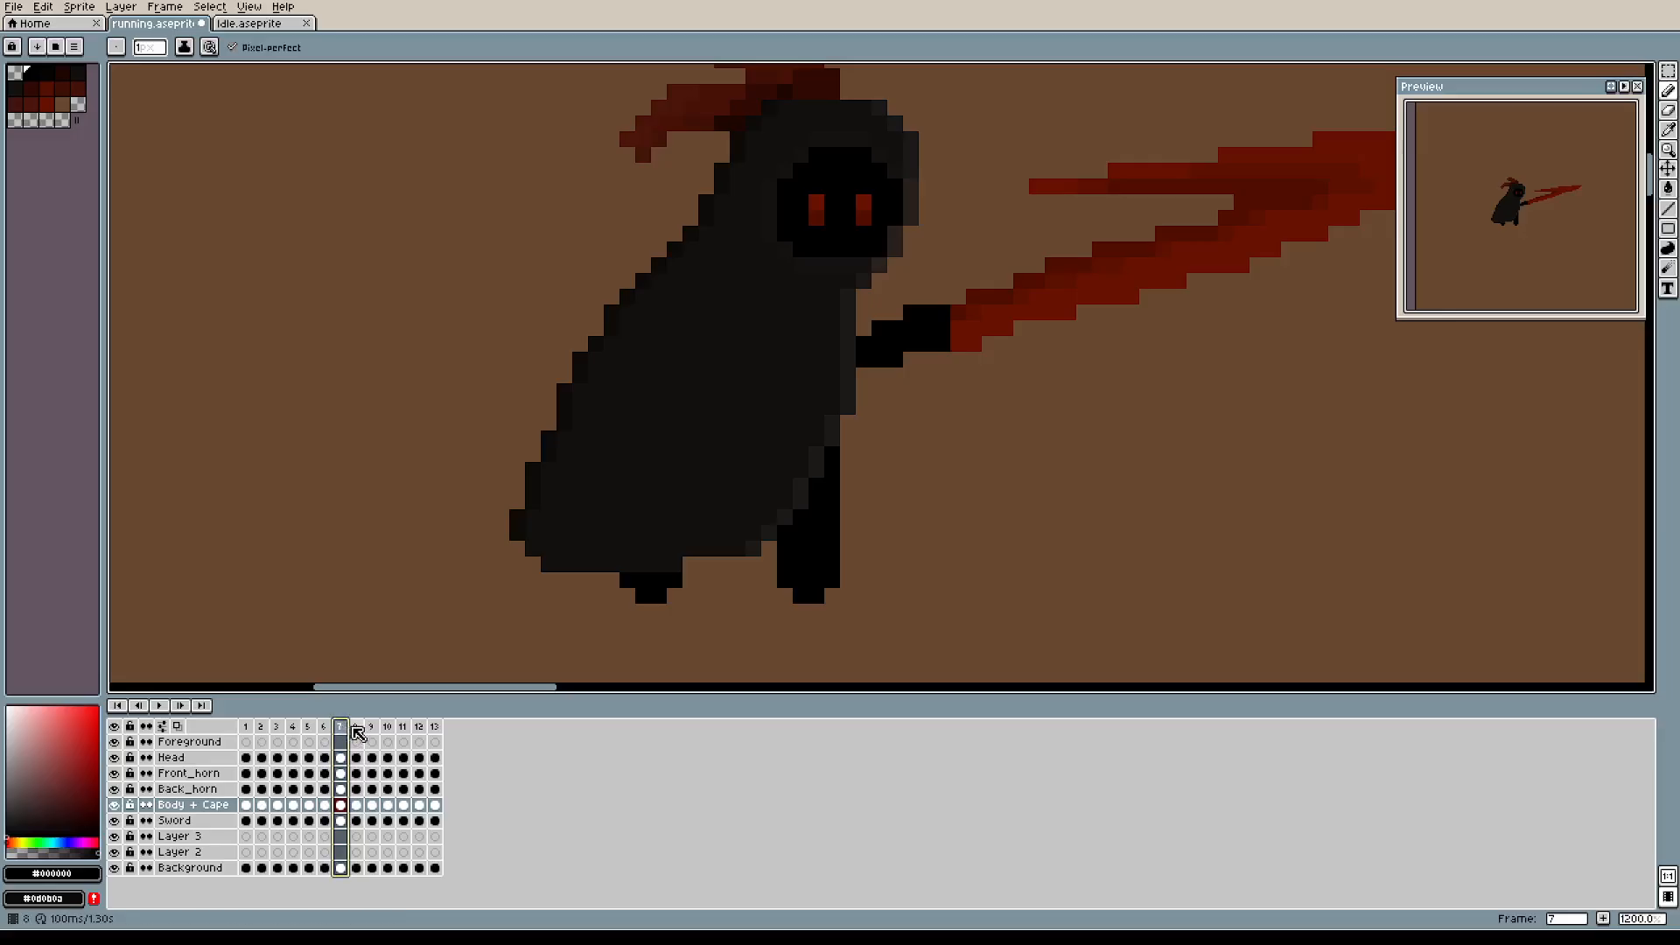
{"action": "left_click", "coordinate": [364, 731]}
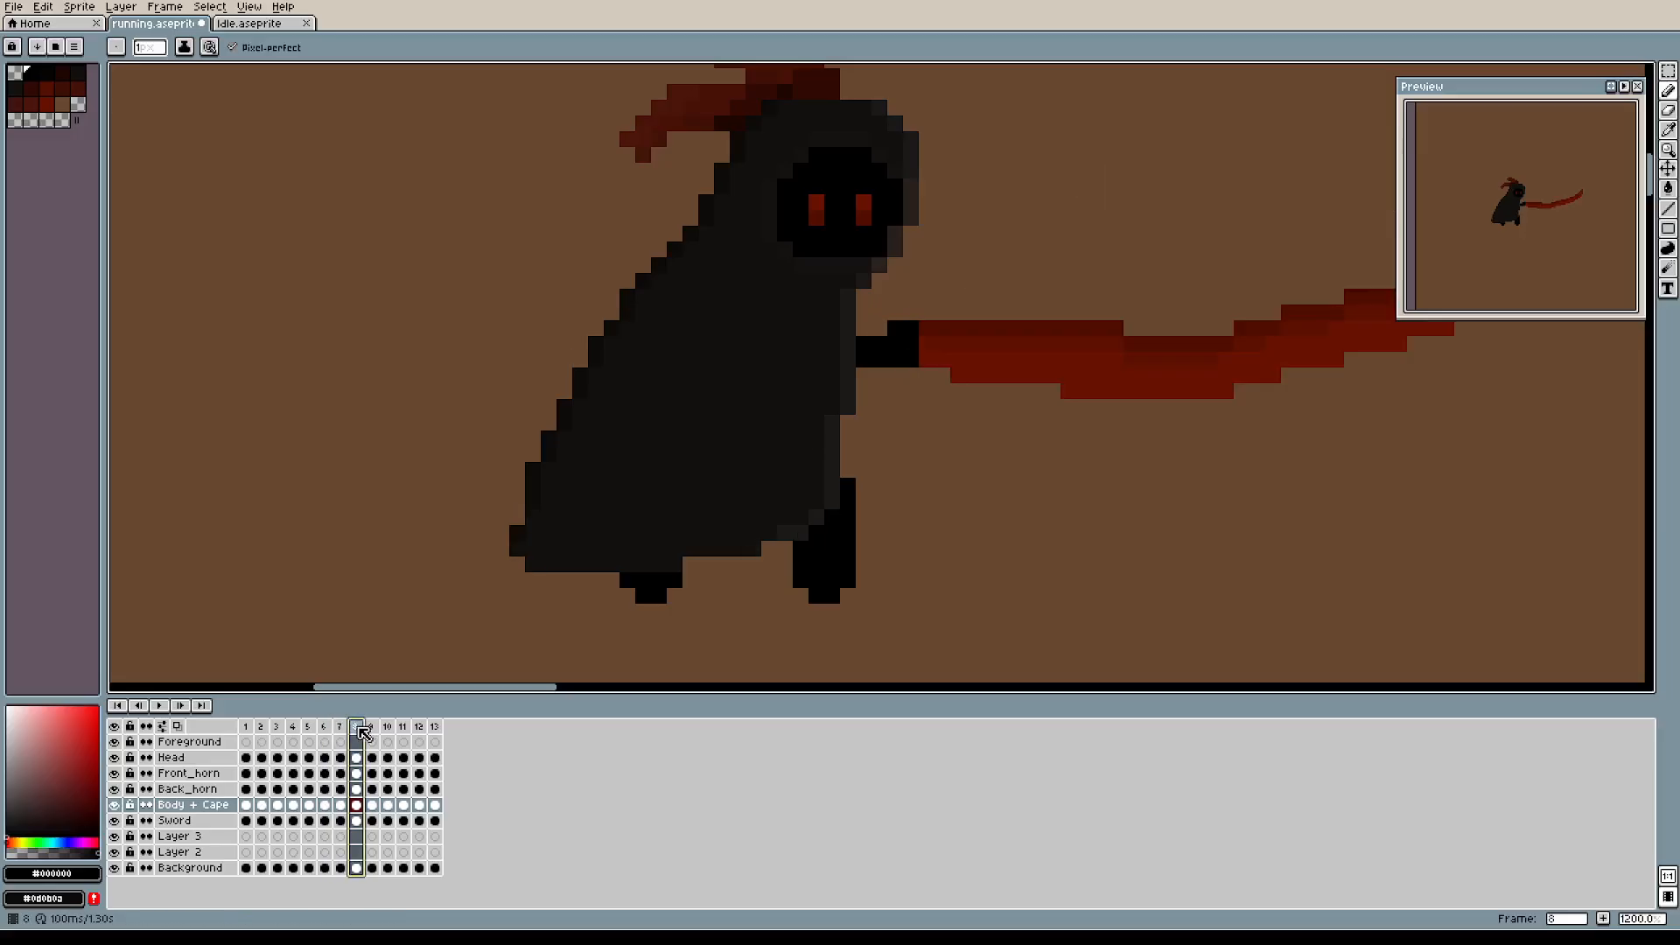
{"action": "left_click", "coordinate": [306, 730]}
{"action": "left_click", "coordinate": [323, 730]}
{"action": "left_click", "coordinate": [340, 730]}
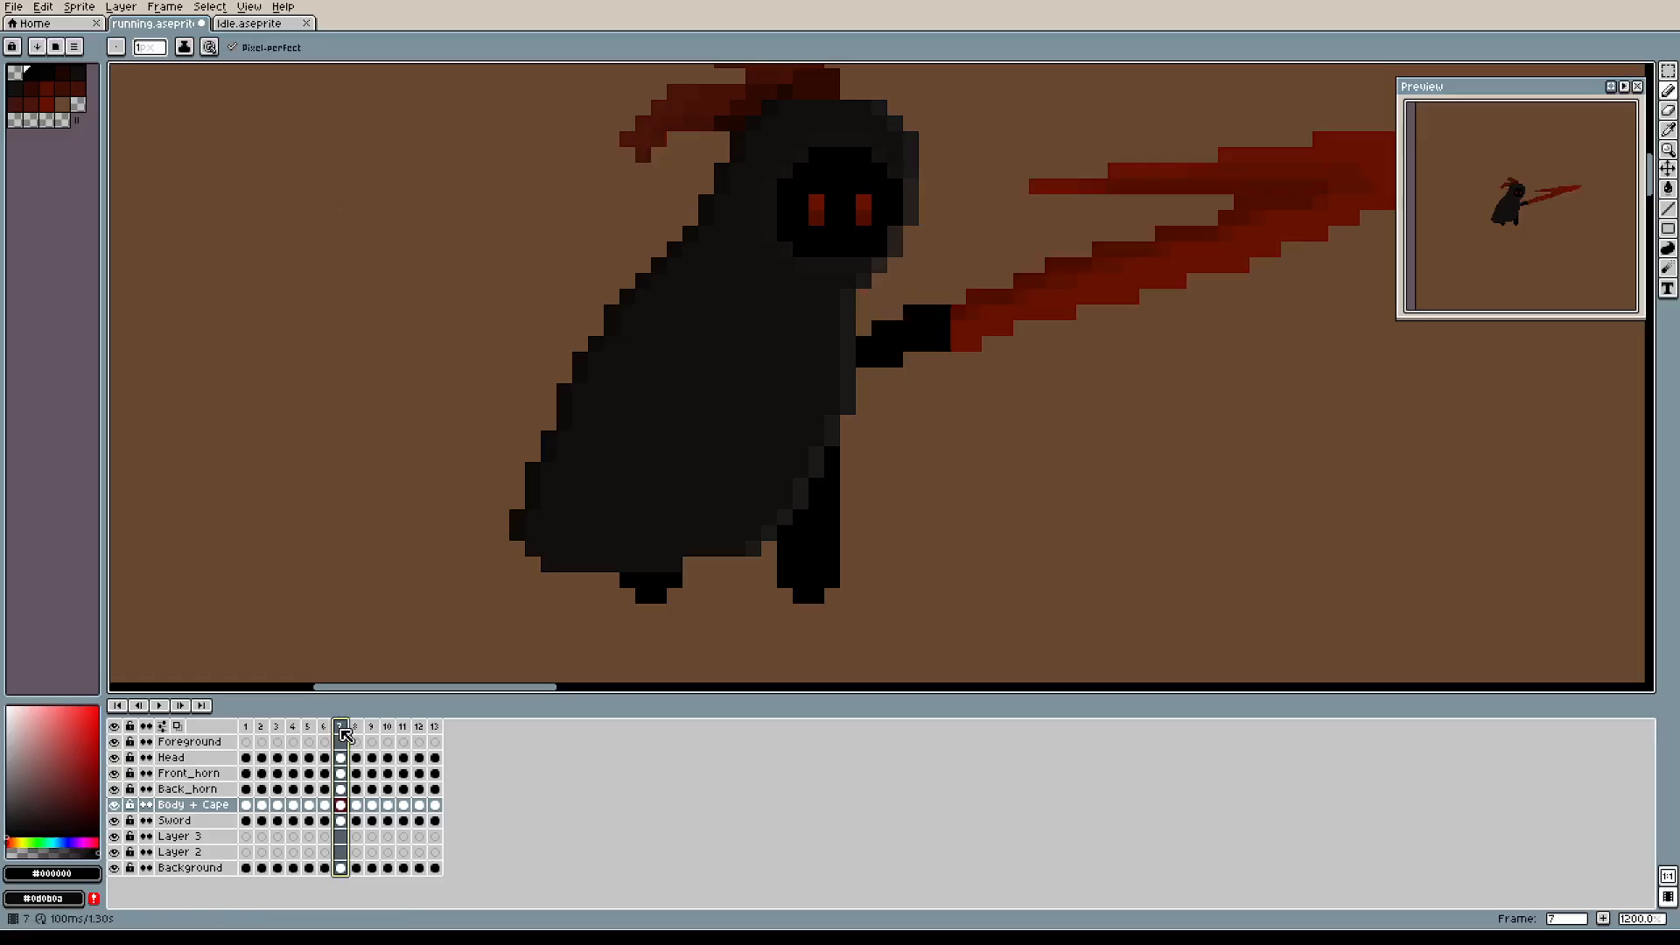
{"action": "left_click", "coordinate": [365, 730]}
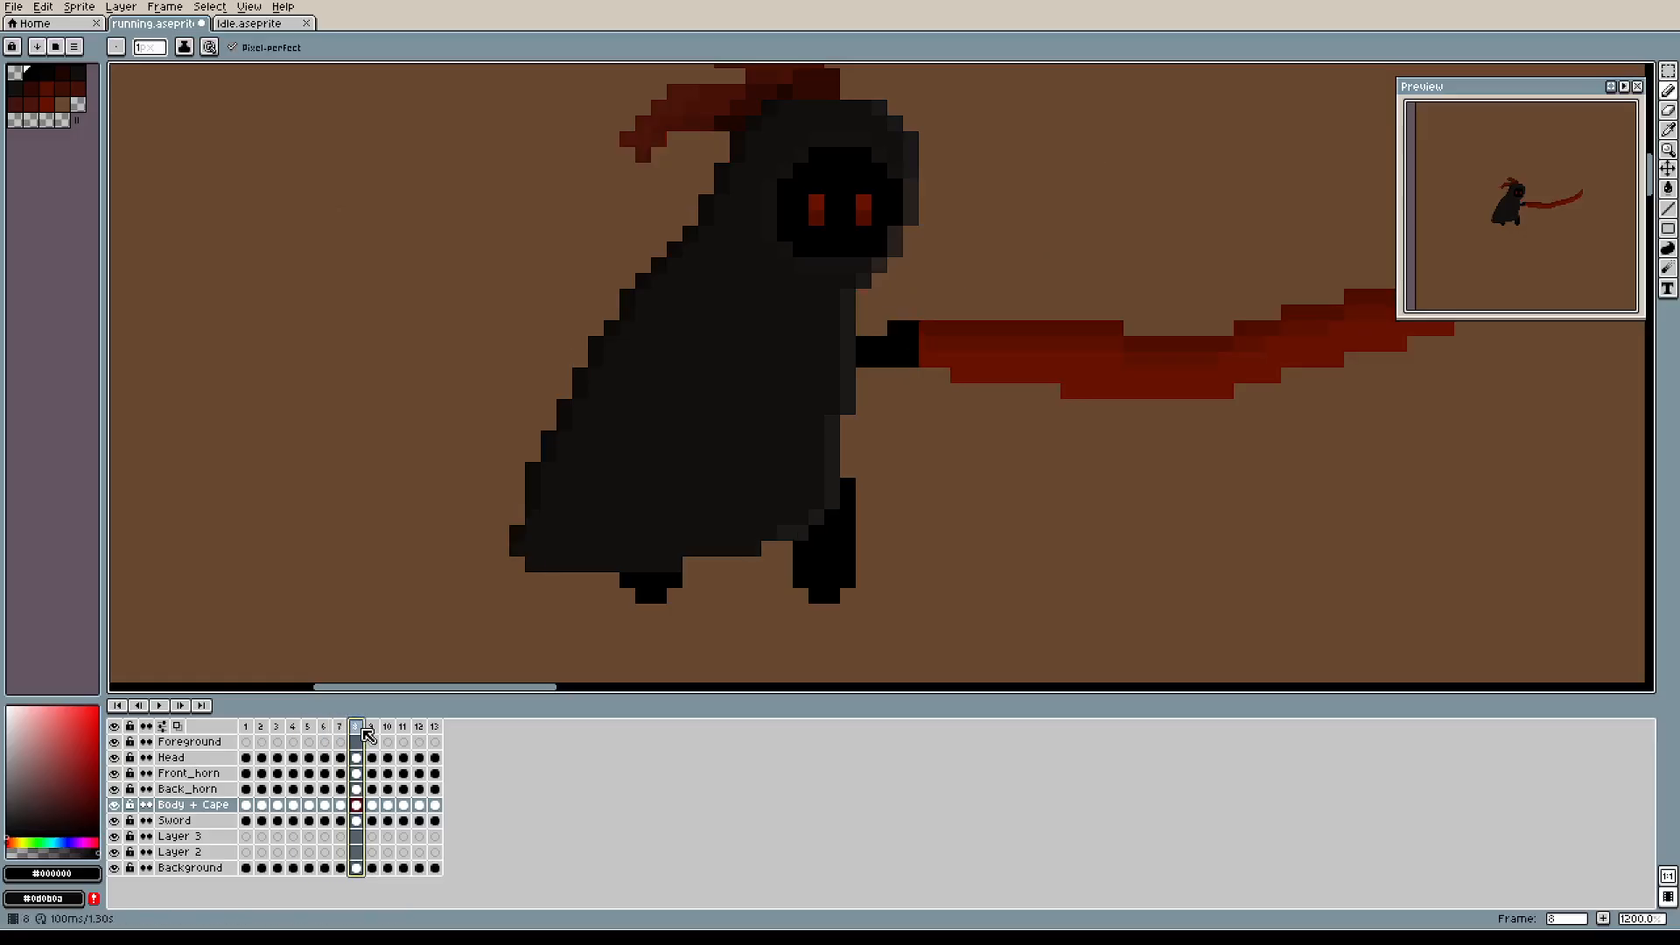
{"action": "left_click", "coordinate": [280, 732]}
{"action": "left_click", "coordinate": [307, 731]}
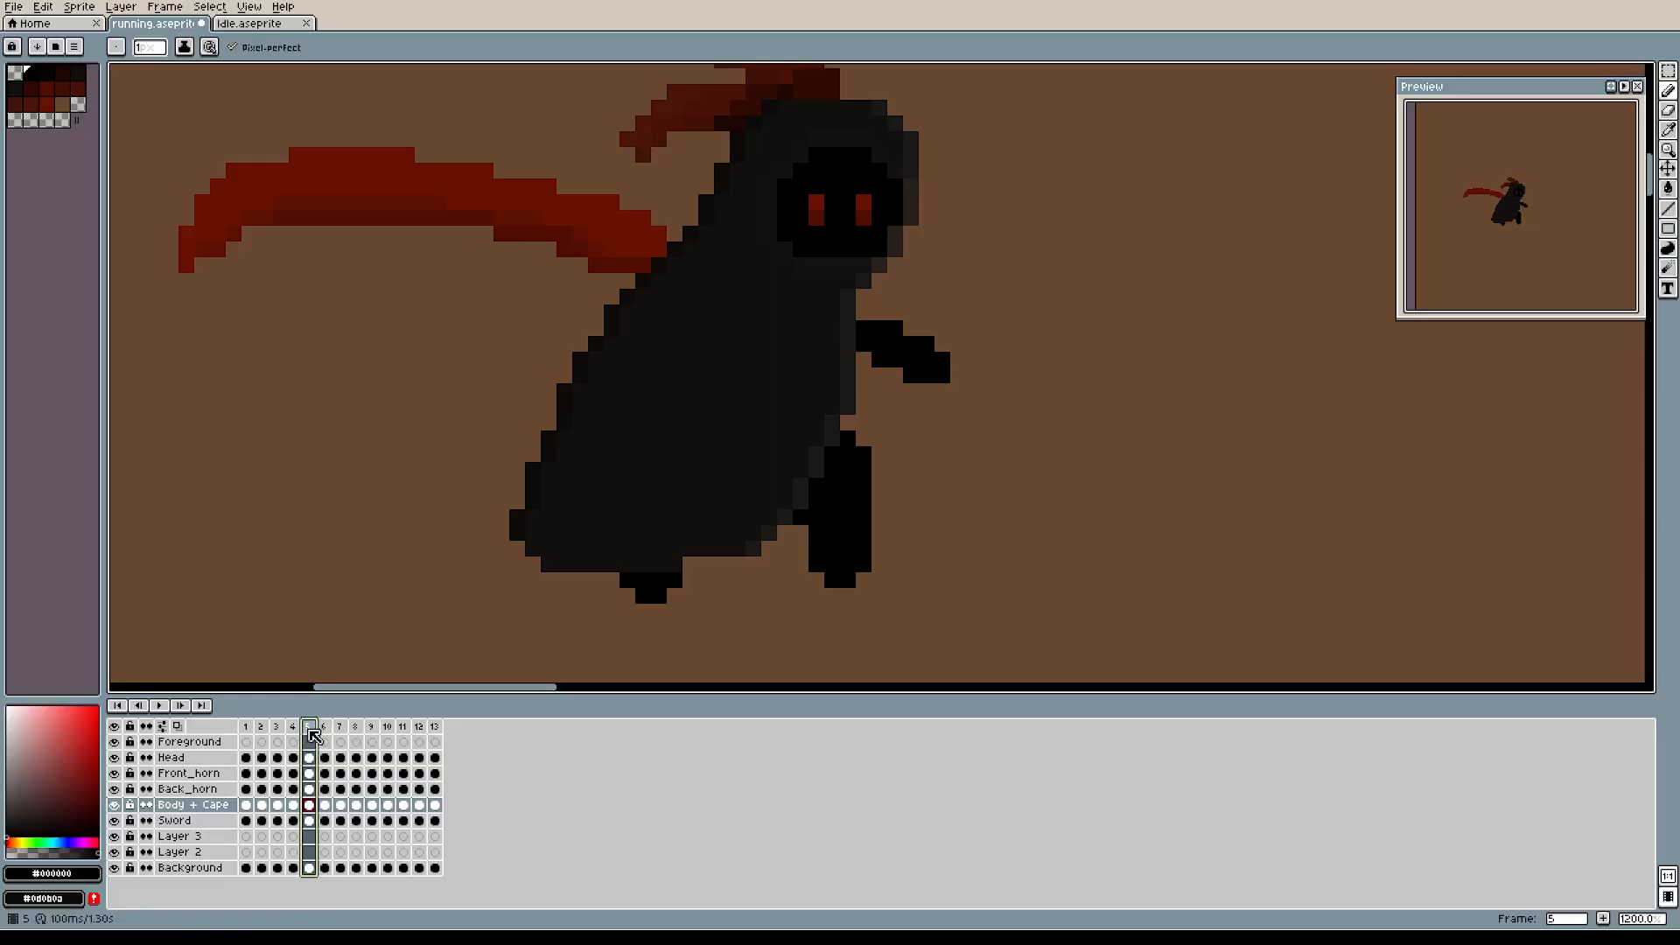
{"action": "left_click", "coordinate": [326, 730]}
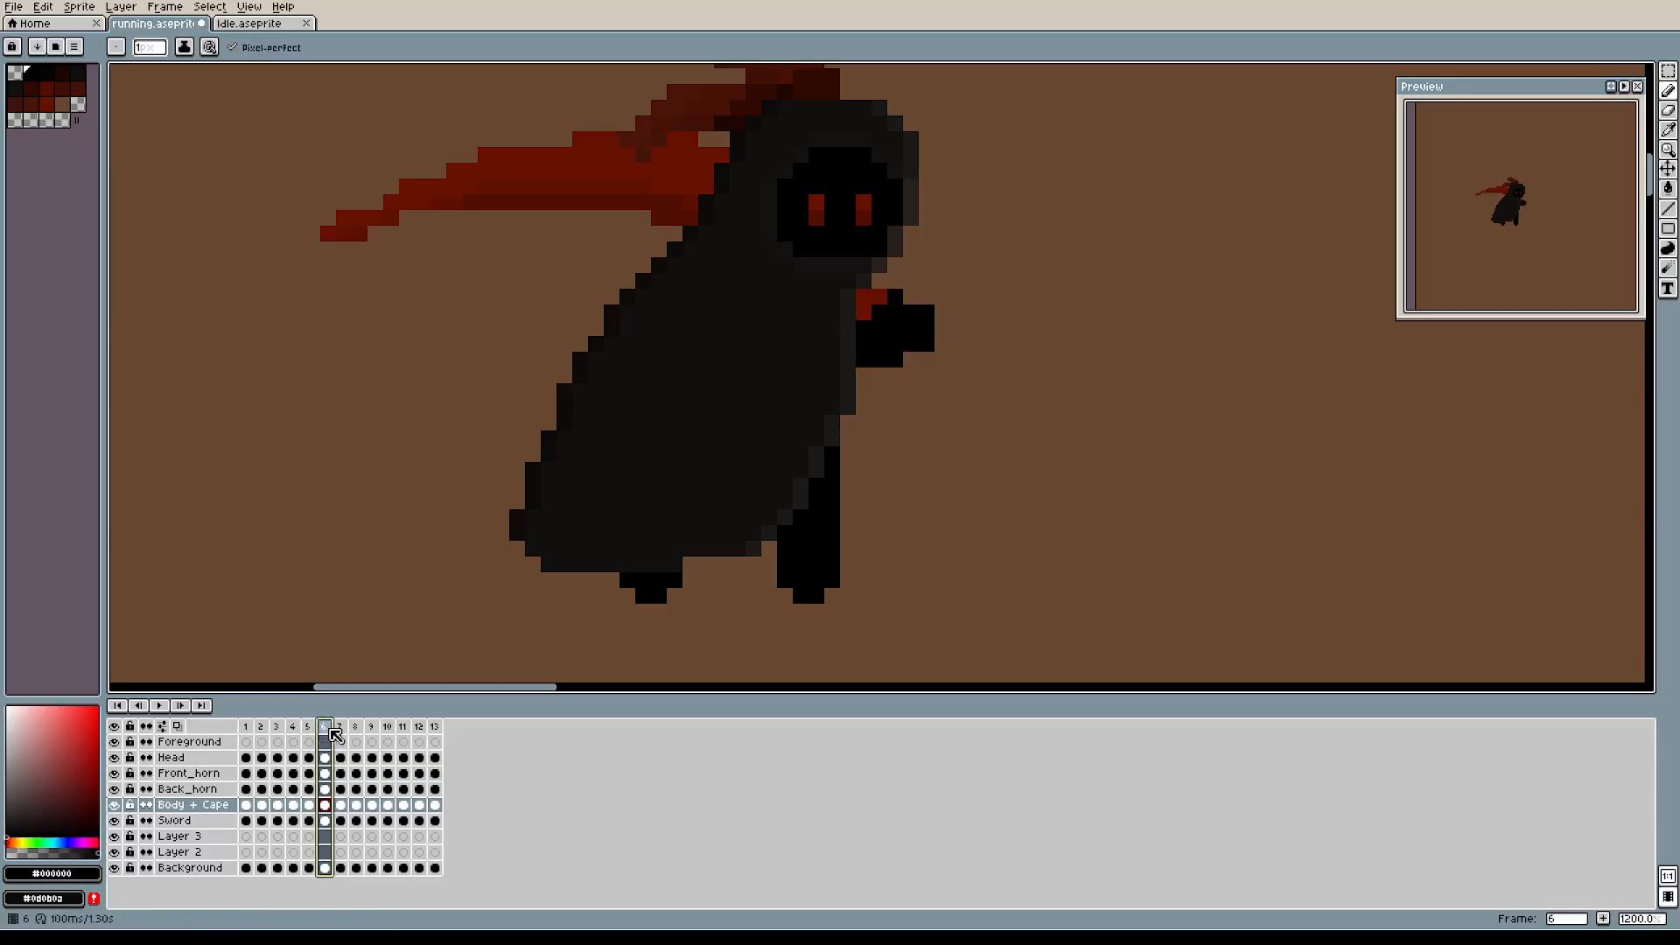
{"action": "left_click", "coordinate": [343, 728]}
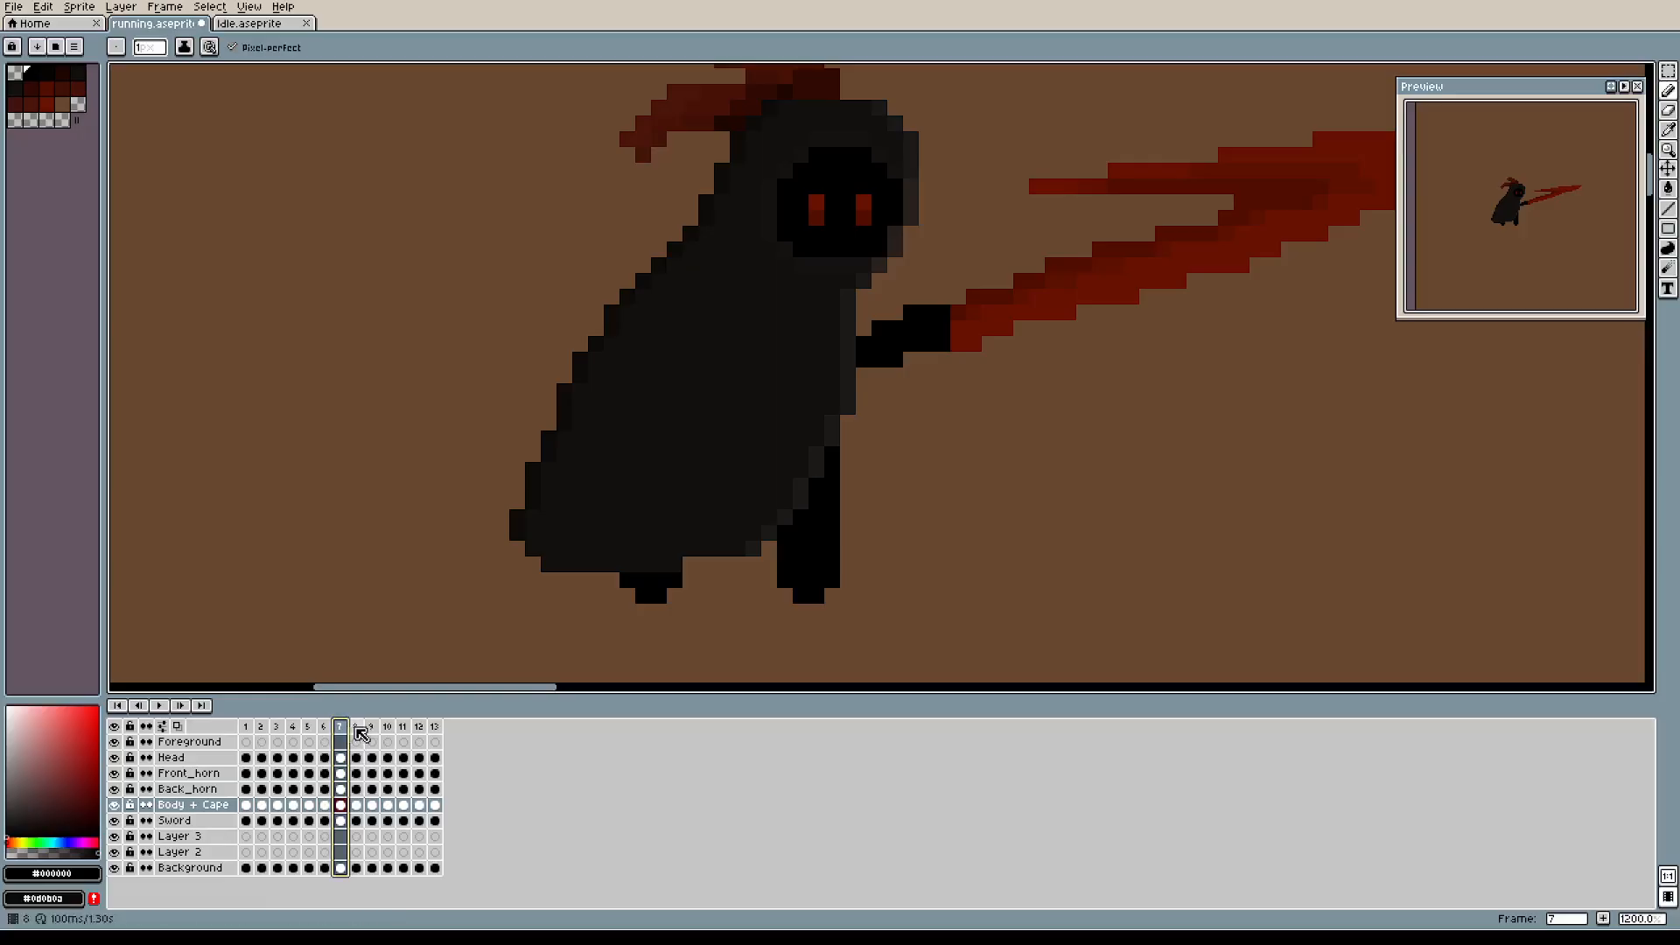
{"action": "left_click", "coordinate": [359, 726]}
{"action": "left_click", "coordinate": [341, 732]}
{"action": "left_click", "coordinate": [313, 731]}
{"action": "left_click", "coordinate": [329, 732]}
{"action": "left_click", "coordinate": [338, 732]}
In frame 6 of the Body + Cape layer, shift the front leg one pixel forward by adding black along its front and erasing its rear edge.
{"action": "left_click", "coordinate": [330, 732]}
{"action": "scroll", "coordinate": [836, 546], "scroll_direction": "up", "scroll_amount": 3}
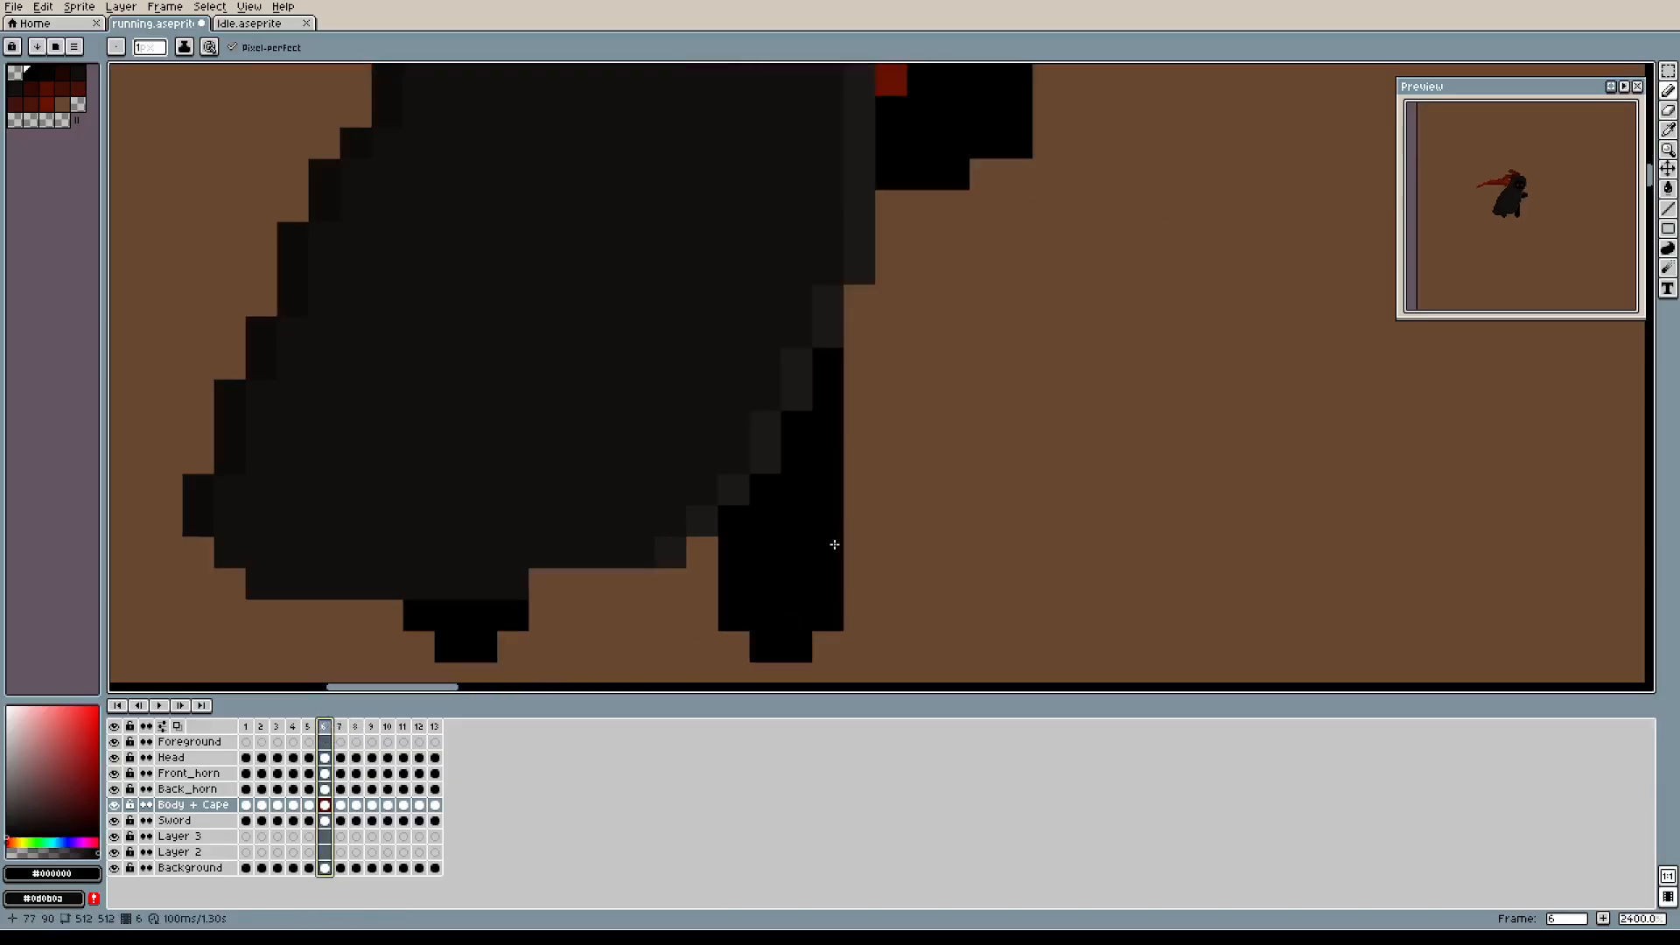
{"action": "mouse_move", "coordinate": [859, 423]}
{"action": "left_mouse_down"}
{"action": "mouse_move", "coordinate": [868, 559]}
{"action": "mouse_move", "coordinate": [858, 618]}
{"action": "mouse_move", "coordinate": [833, 645]}
{"action": "left_mouse_up"}
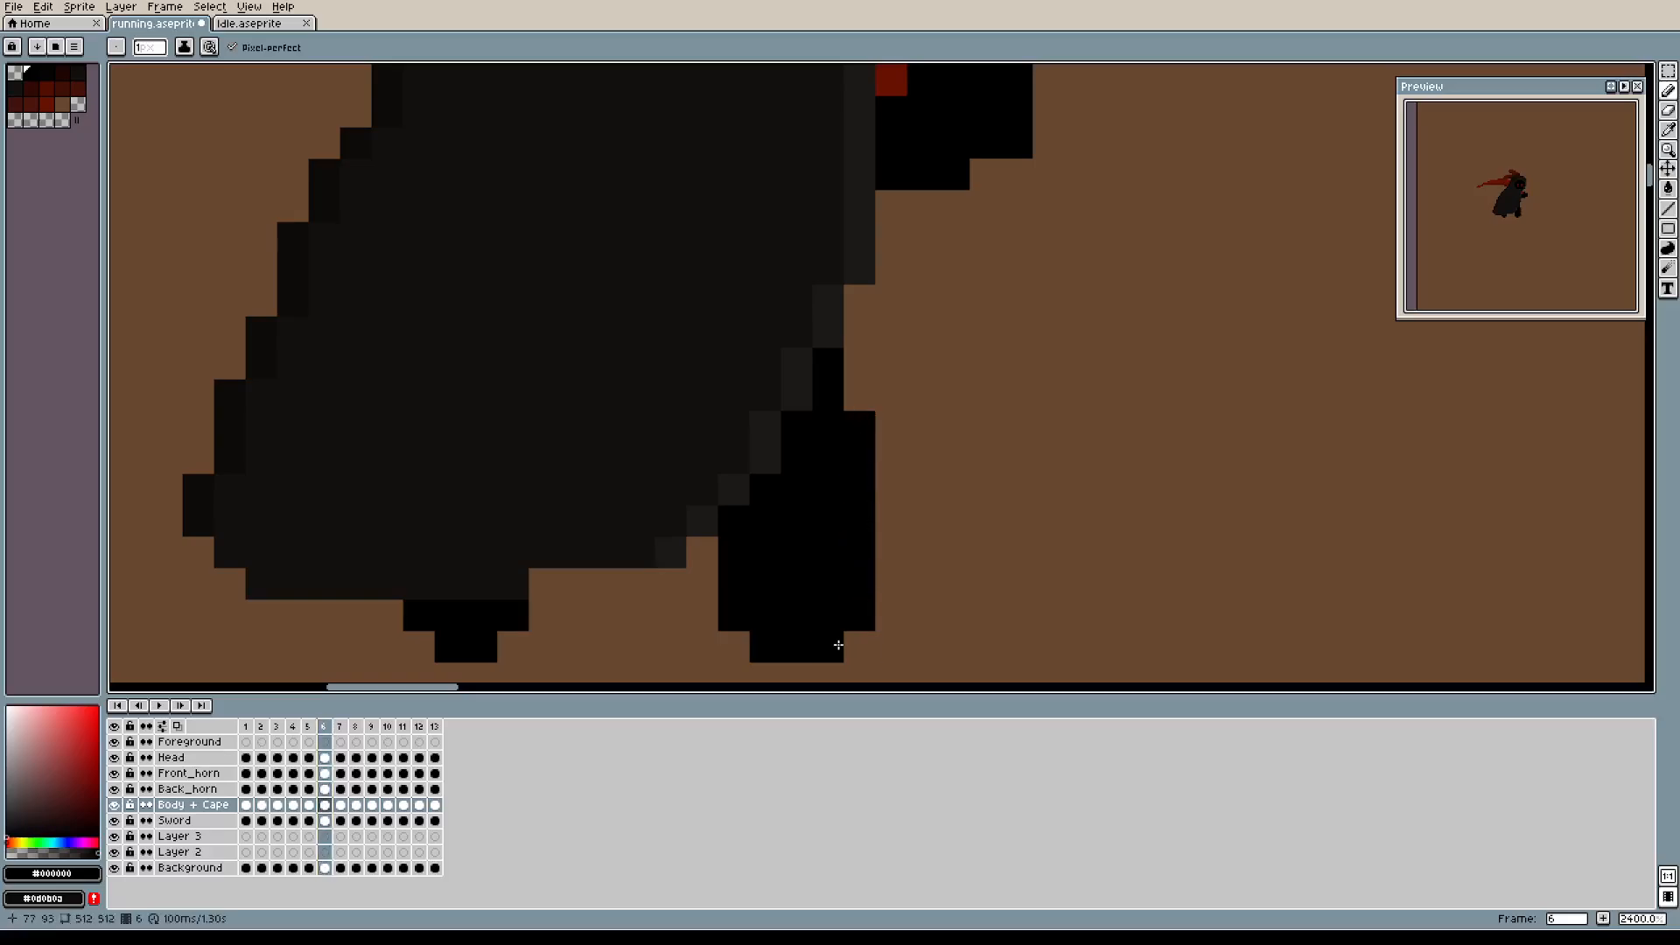
{"action": "key", "text": "e"}
{"action": "mouse_move", "coordinate": [732, 517]}
{"action": "left_mouse_down"}
{"action": "mouse_move", "coordinate": [734, 648]}
{"action": "mouse_move", "coordinate": [765, 615]}
{"action": "left_mouse_up"}
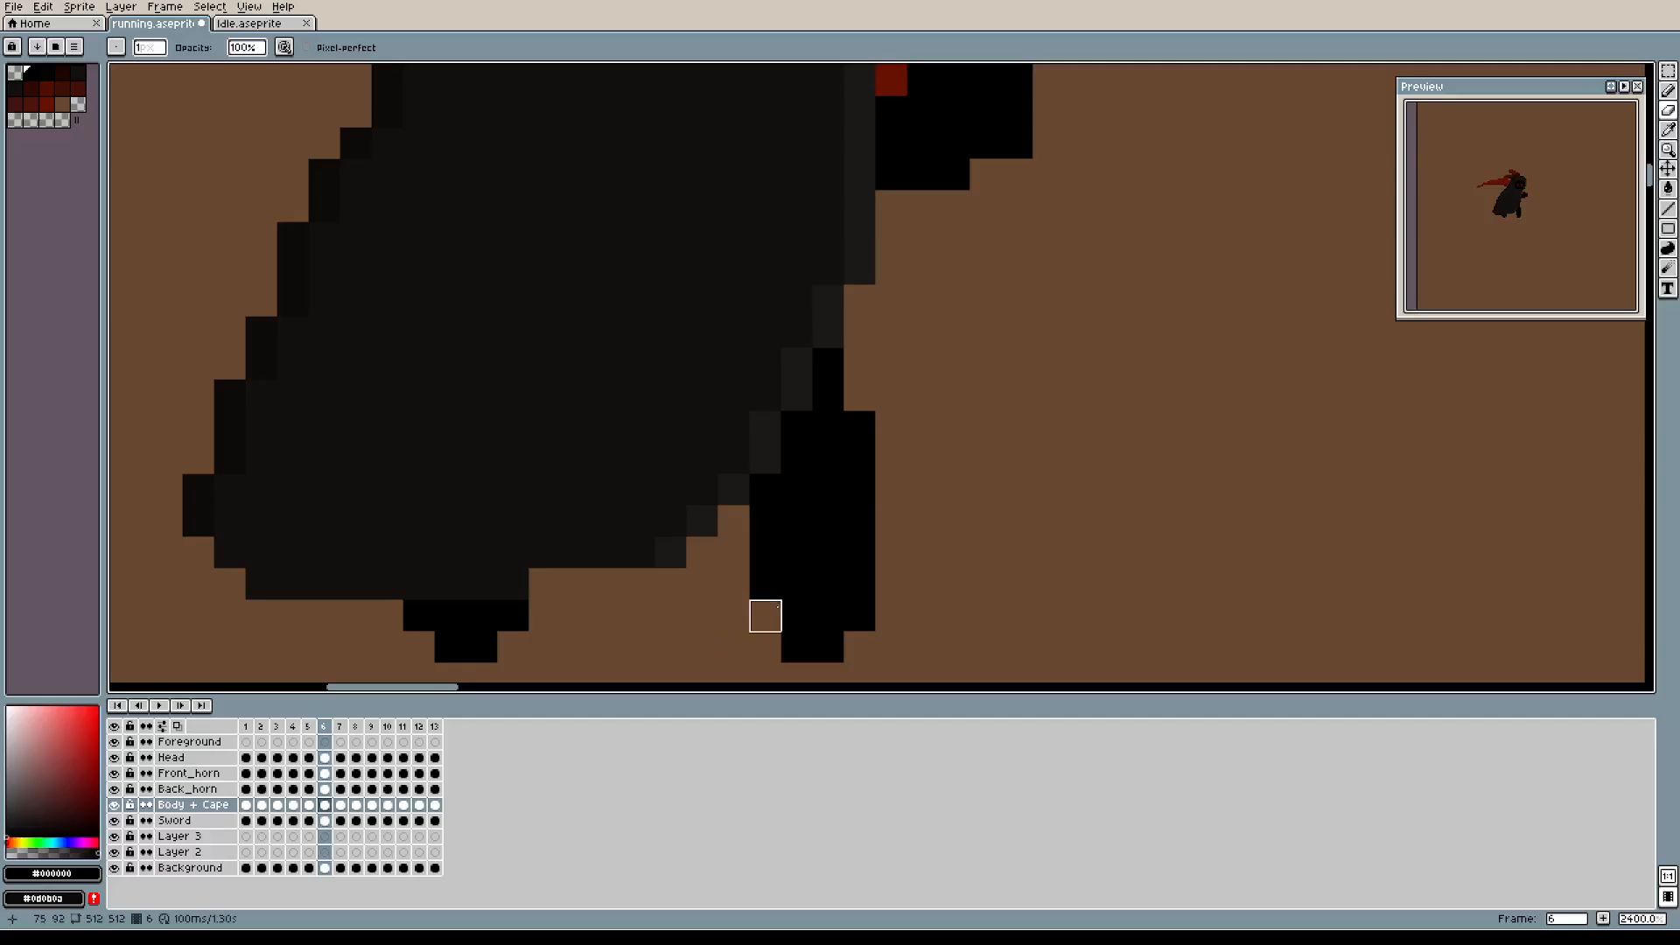
Copy the Body + Cape cel of frame 6 onto frame 7 after comparing the leg across frames 5 to 8.
{"action": "left_click", "coordinate": [309, 727]}
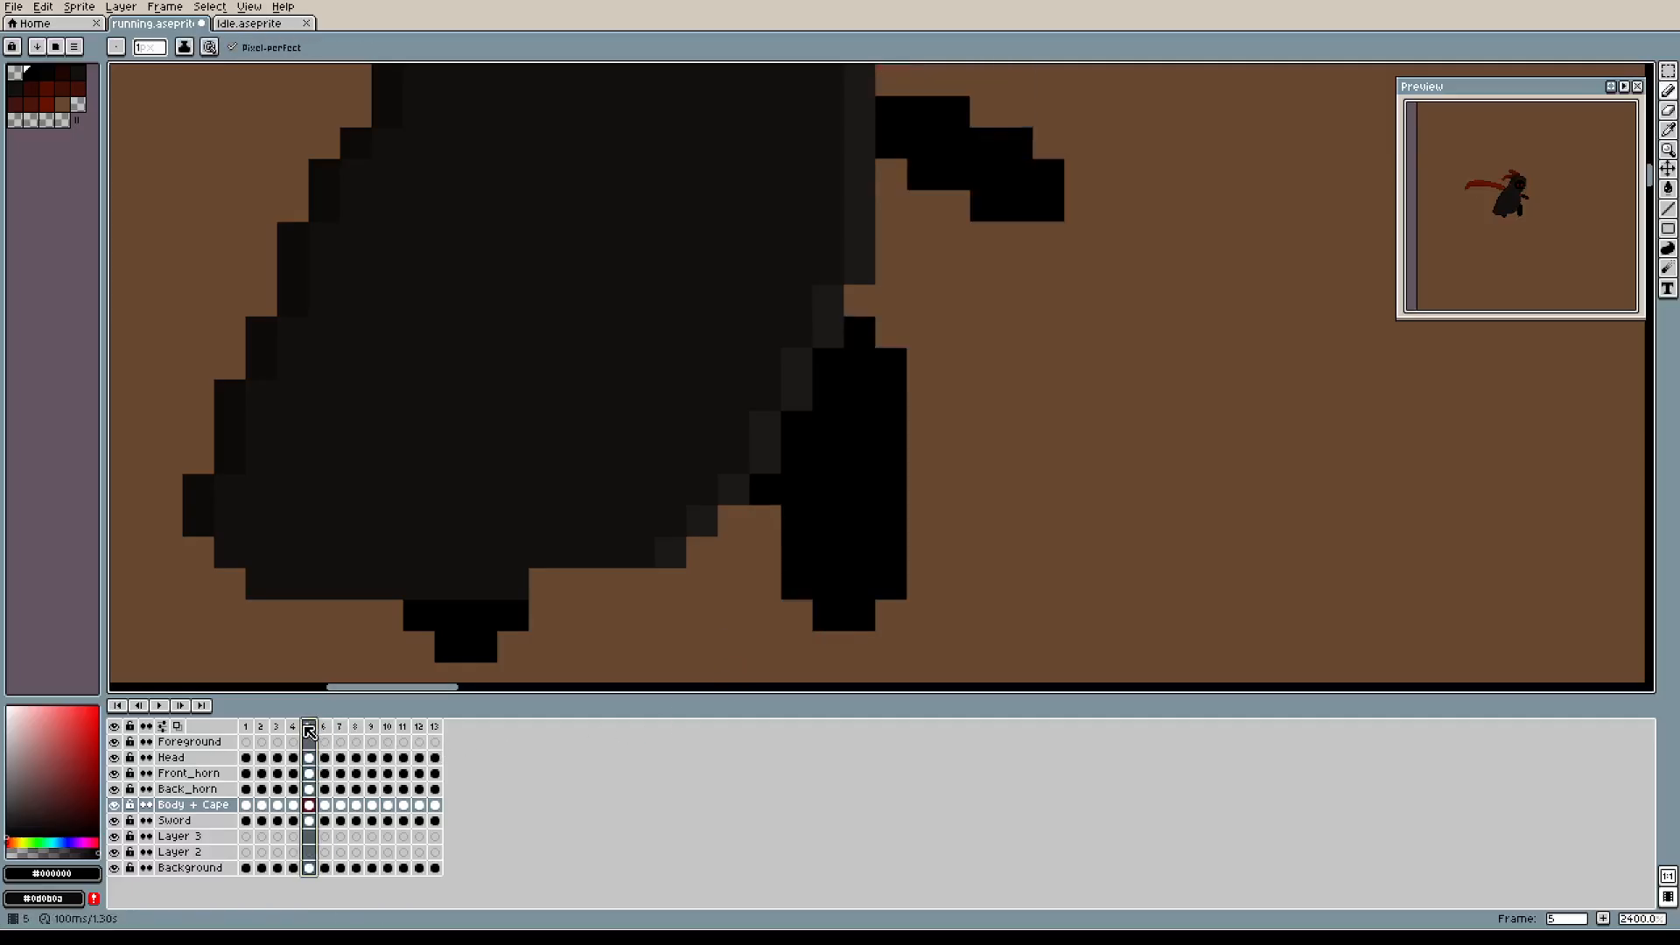
{"action": "left_click", "coordinate": [326, 729]}
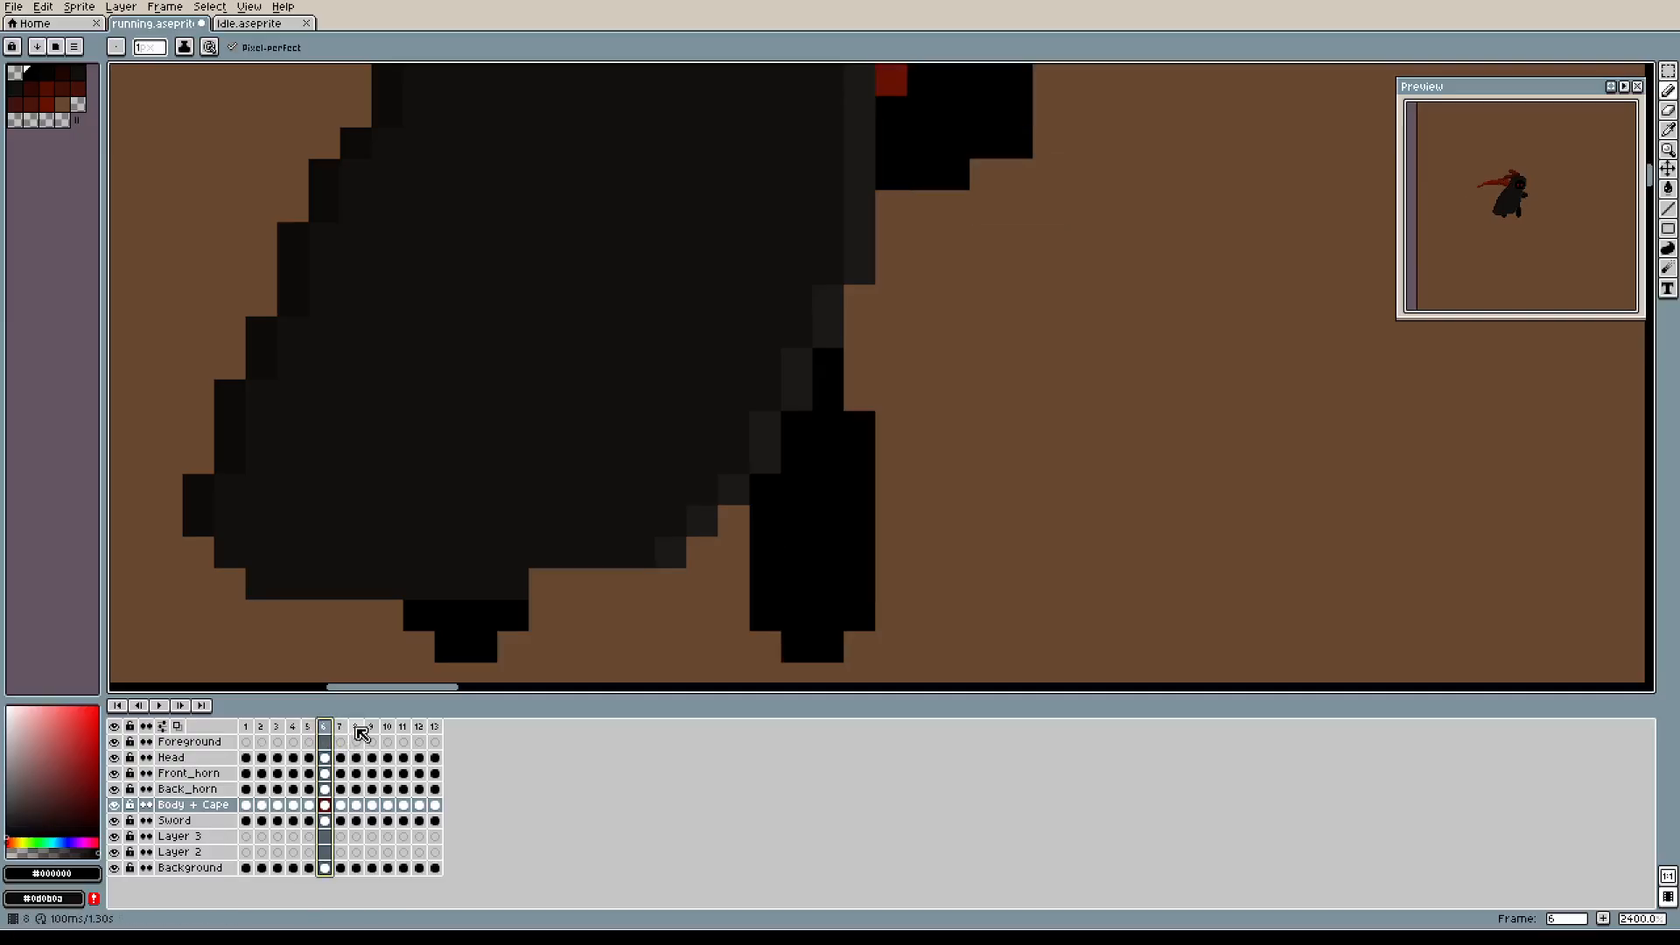
{"action": "left_click", "coordinate": [358, 728]}
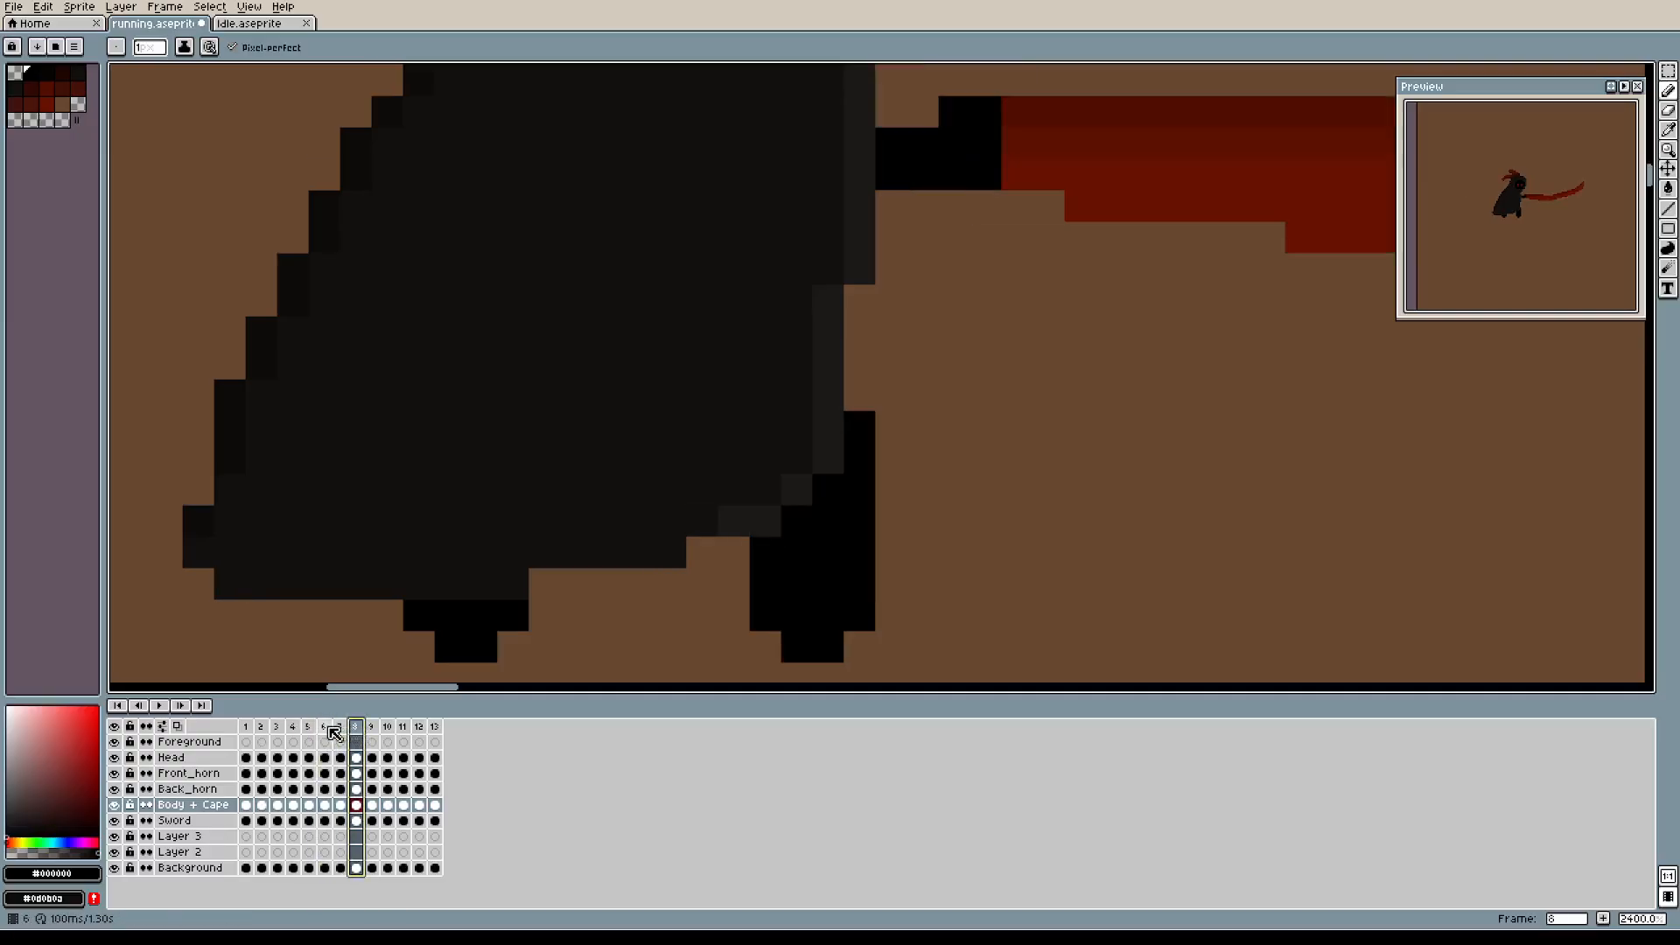
{"action": "left_click", "coordinate": [328, 727]}
{"action": "left_click", "coordinate": [345, 727]}
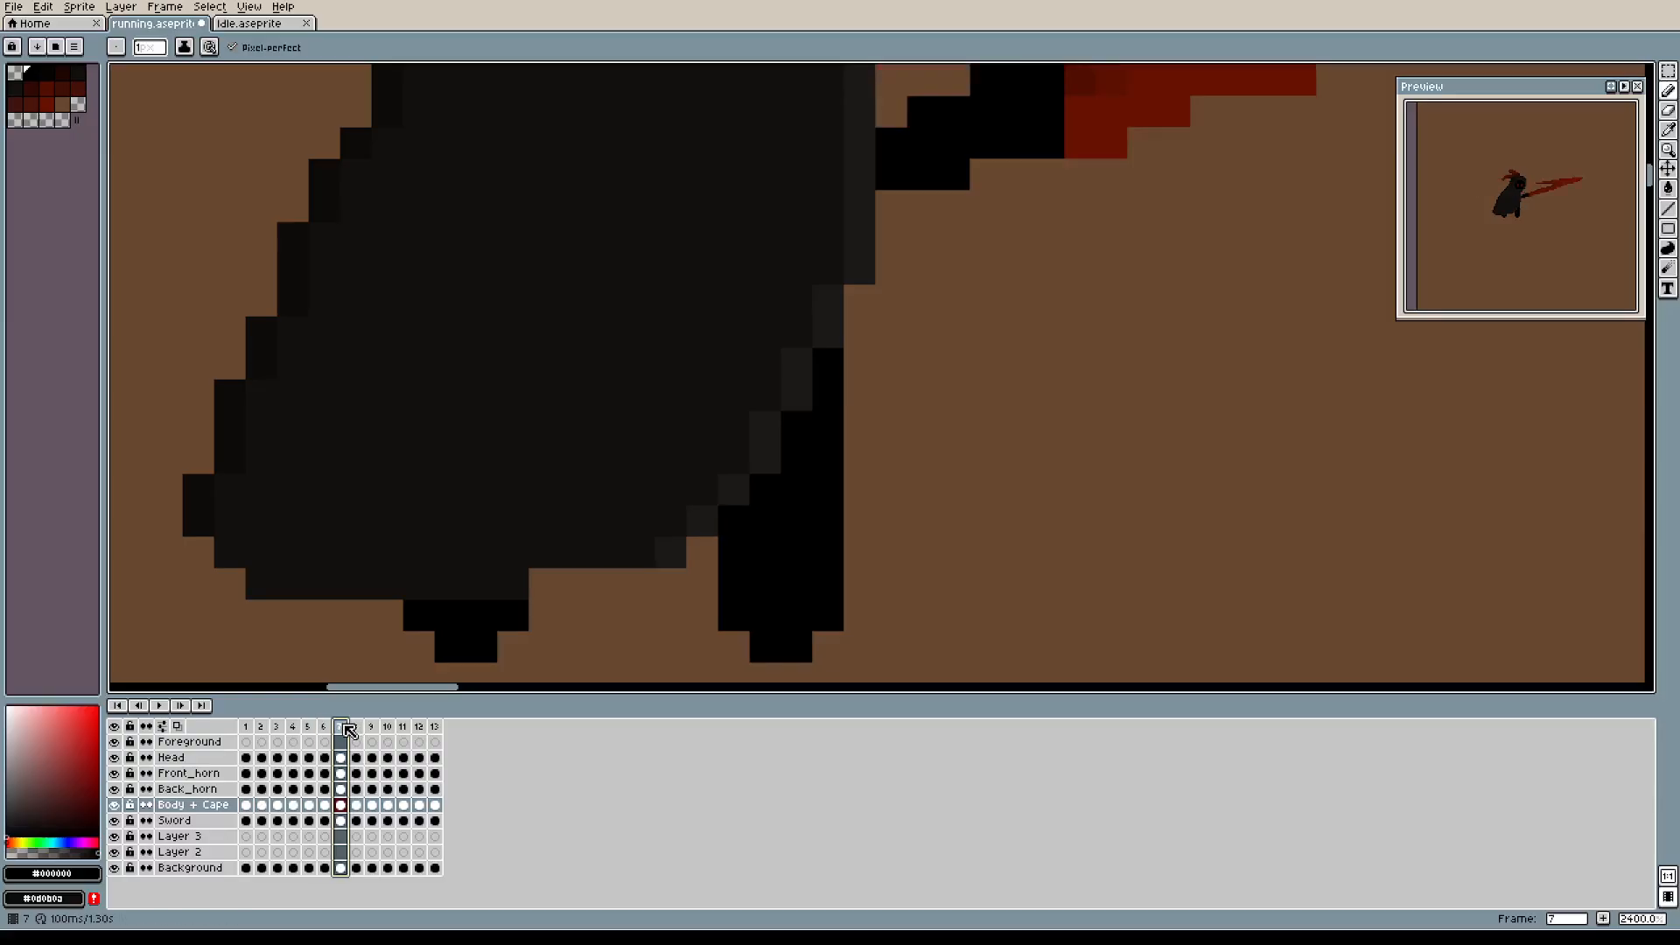
{"action": "left_click", "coordinate": [324, 729]}
{"action": "left_click", "coordinate": [327, 806]}
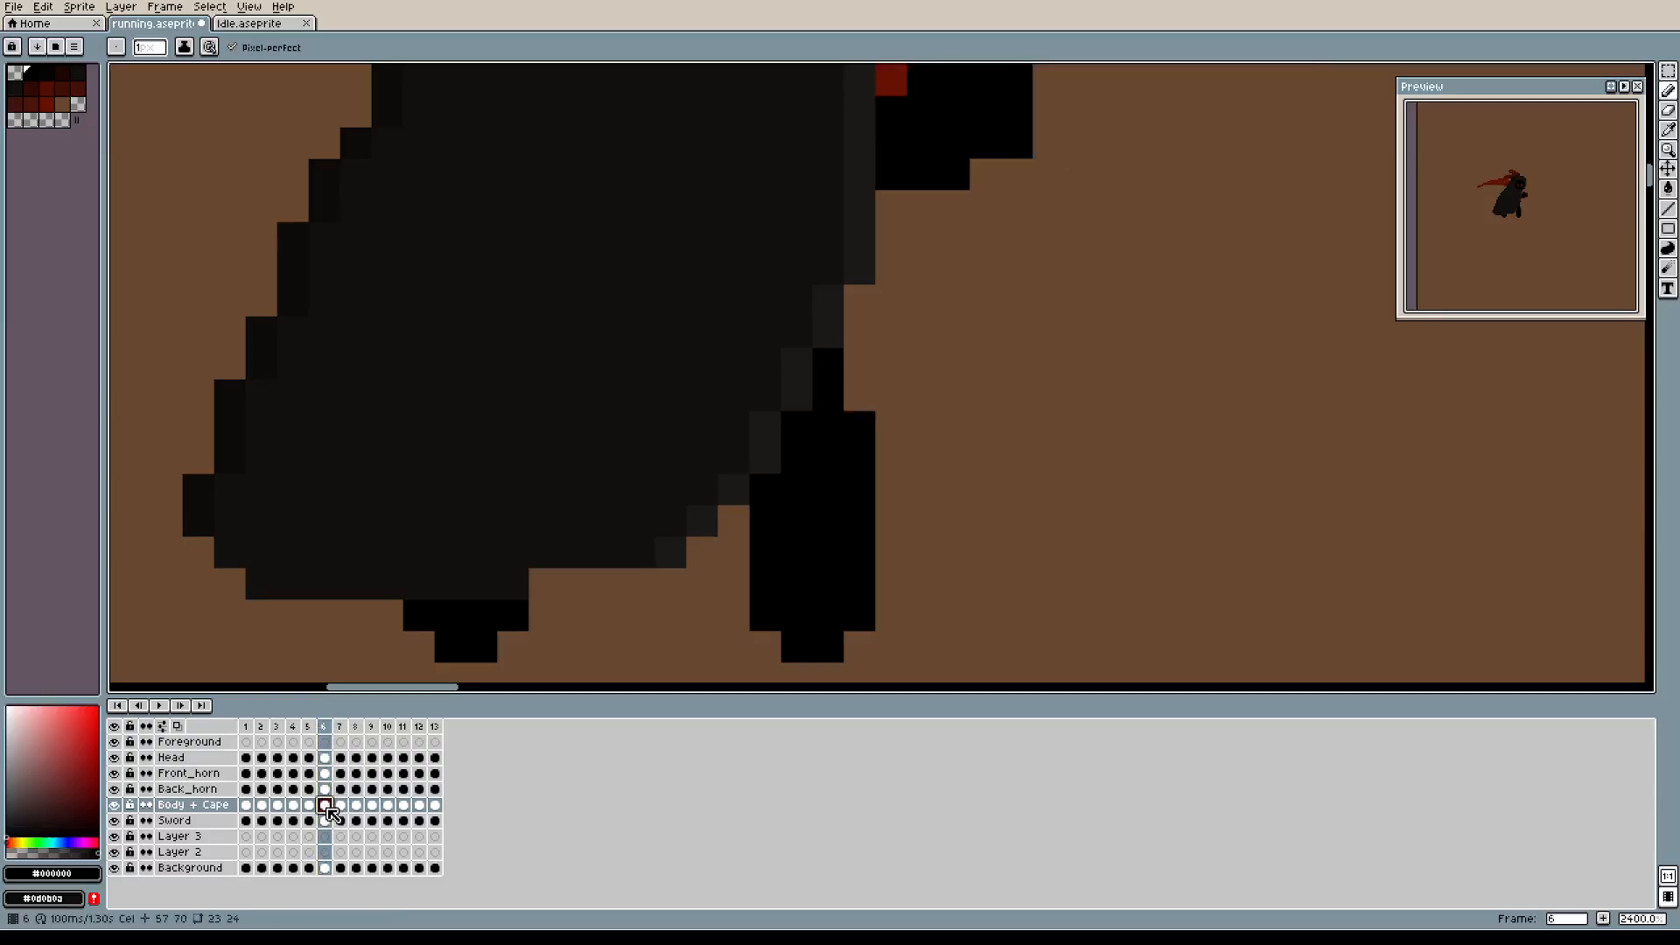
{"action": "left_click", "coordinate": [340, 807]}
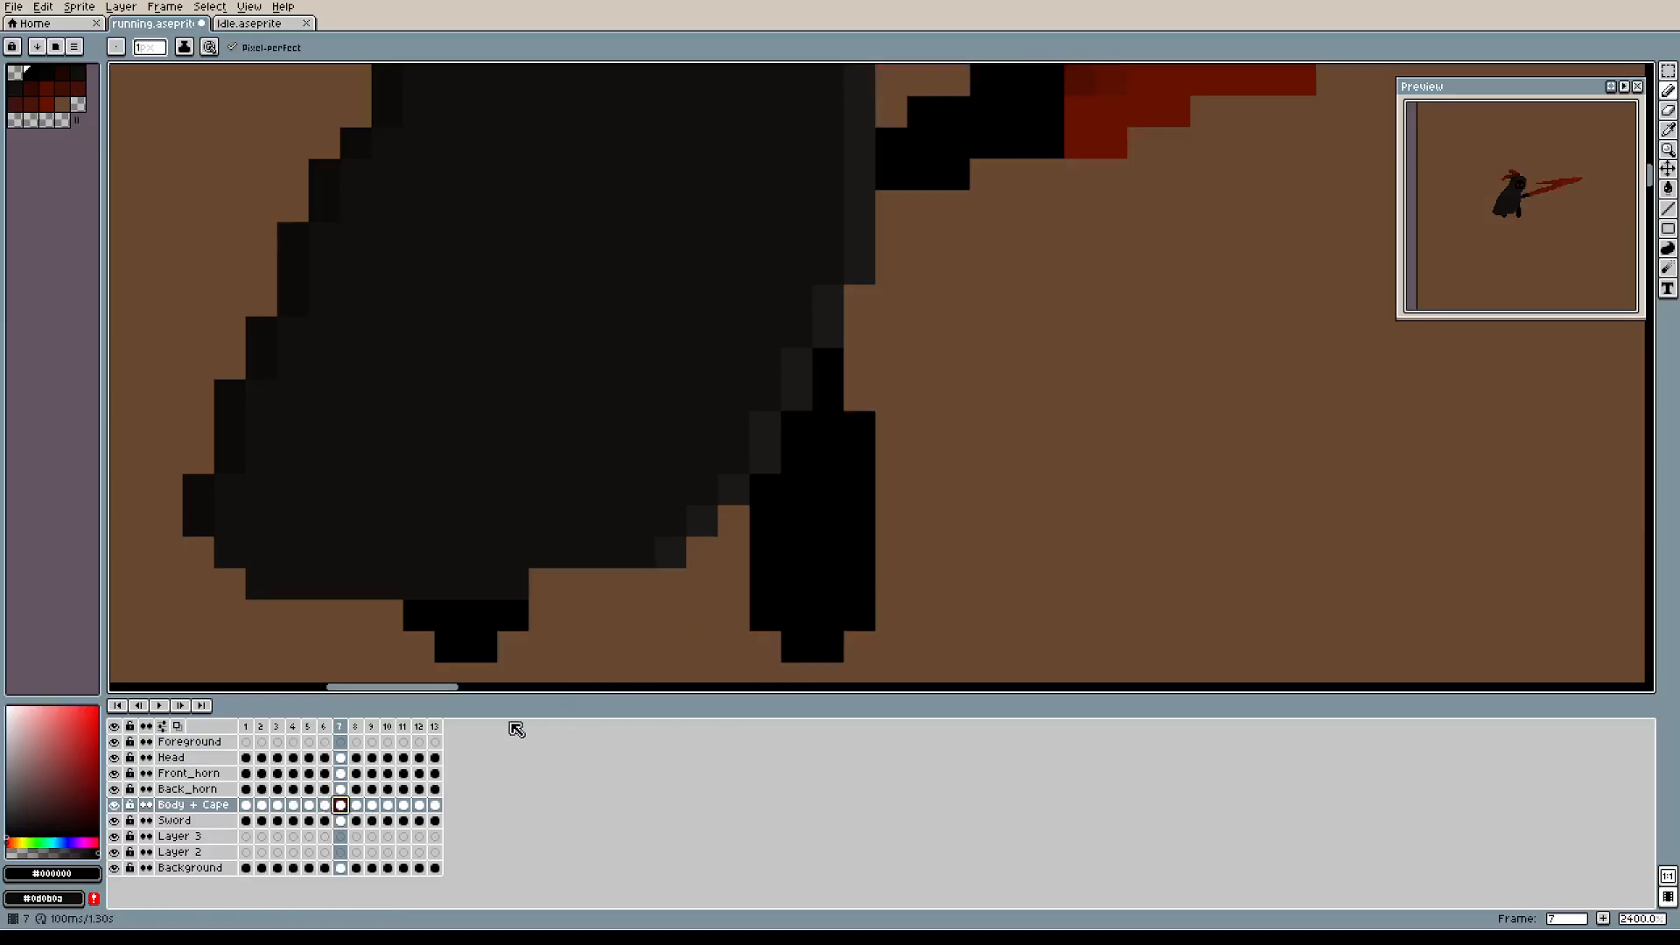
Play the animation from frame 1 and review the whole figure's motion, finishing back on frame 1.
{"action": "left_click", "coordinate": [355, 727]}
{"action": "left_click", "coordinate": [249, 727]}
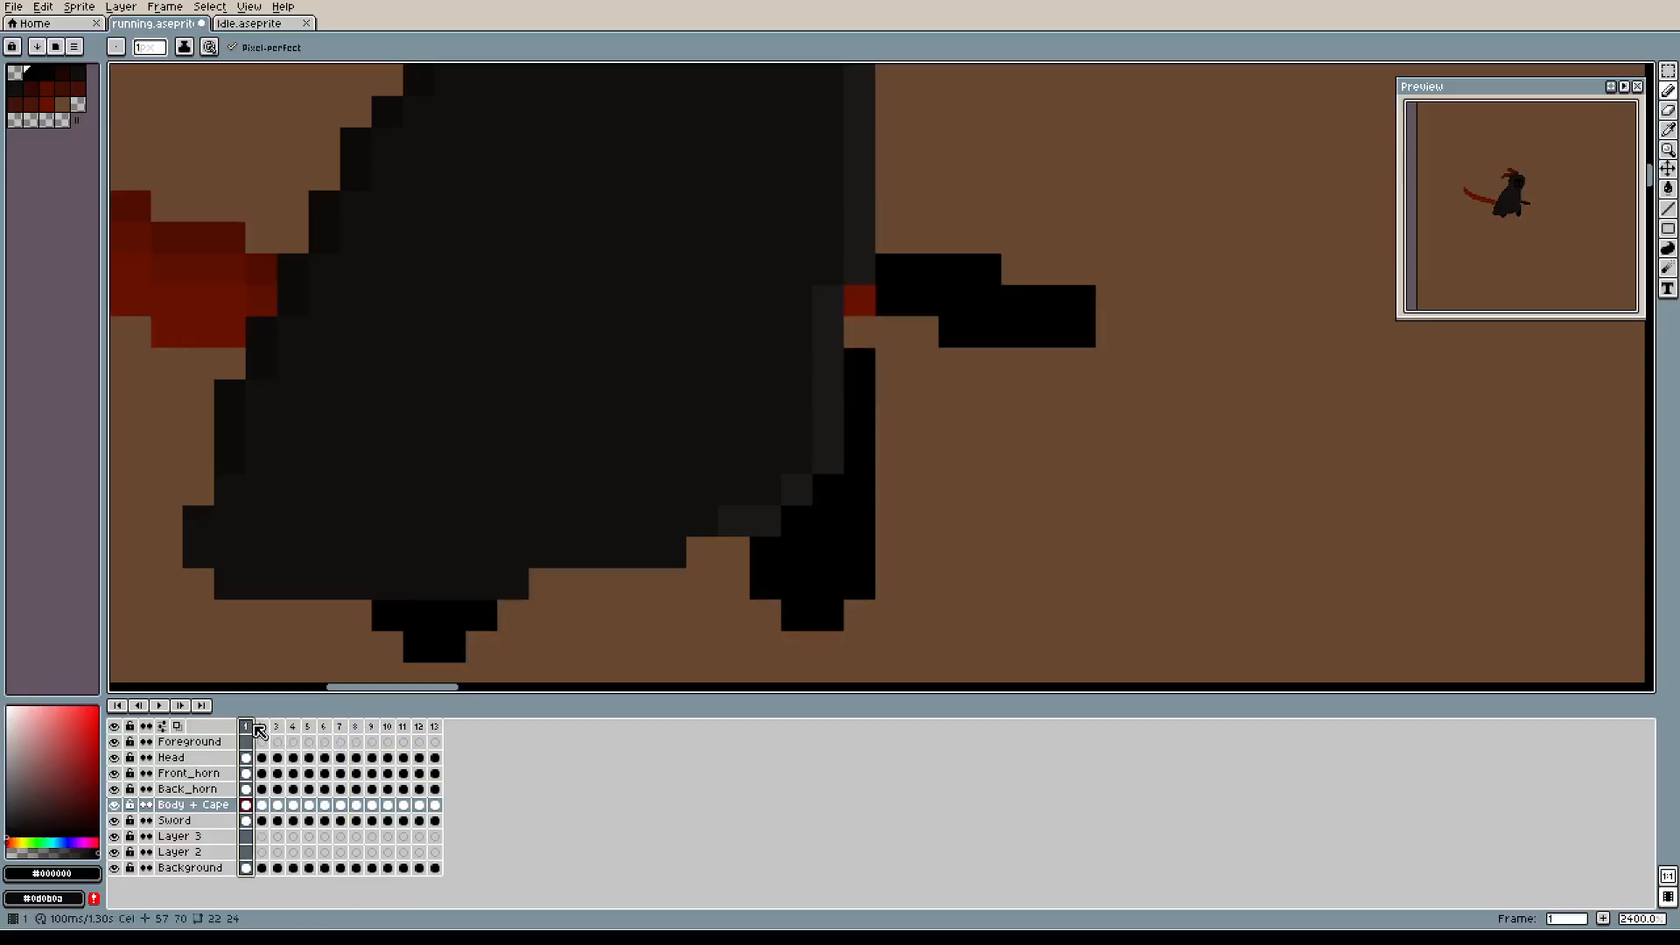
{"action": "left_click", "coordinate": [164, 706]}
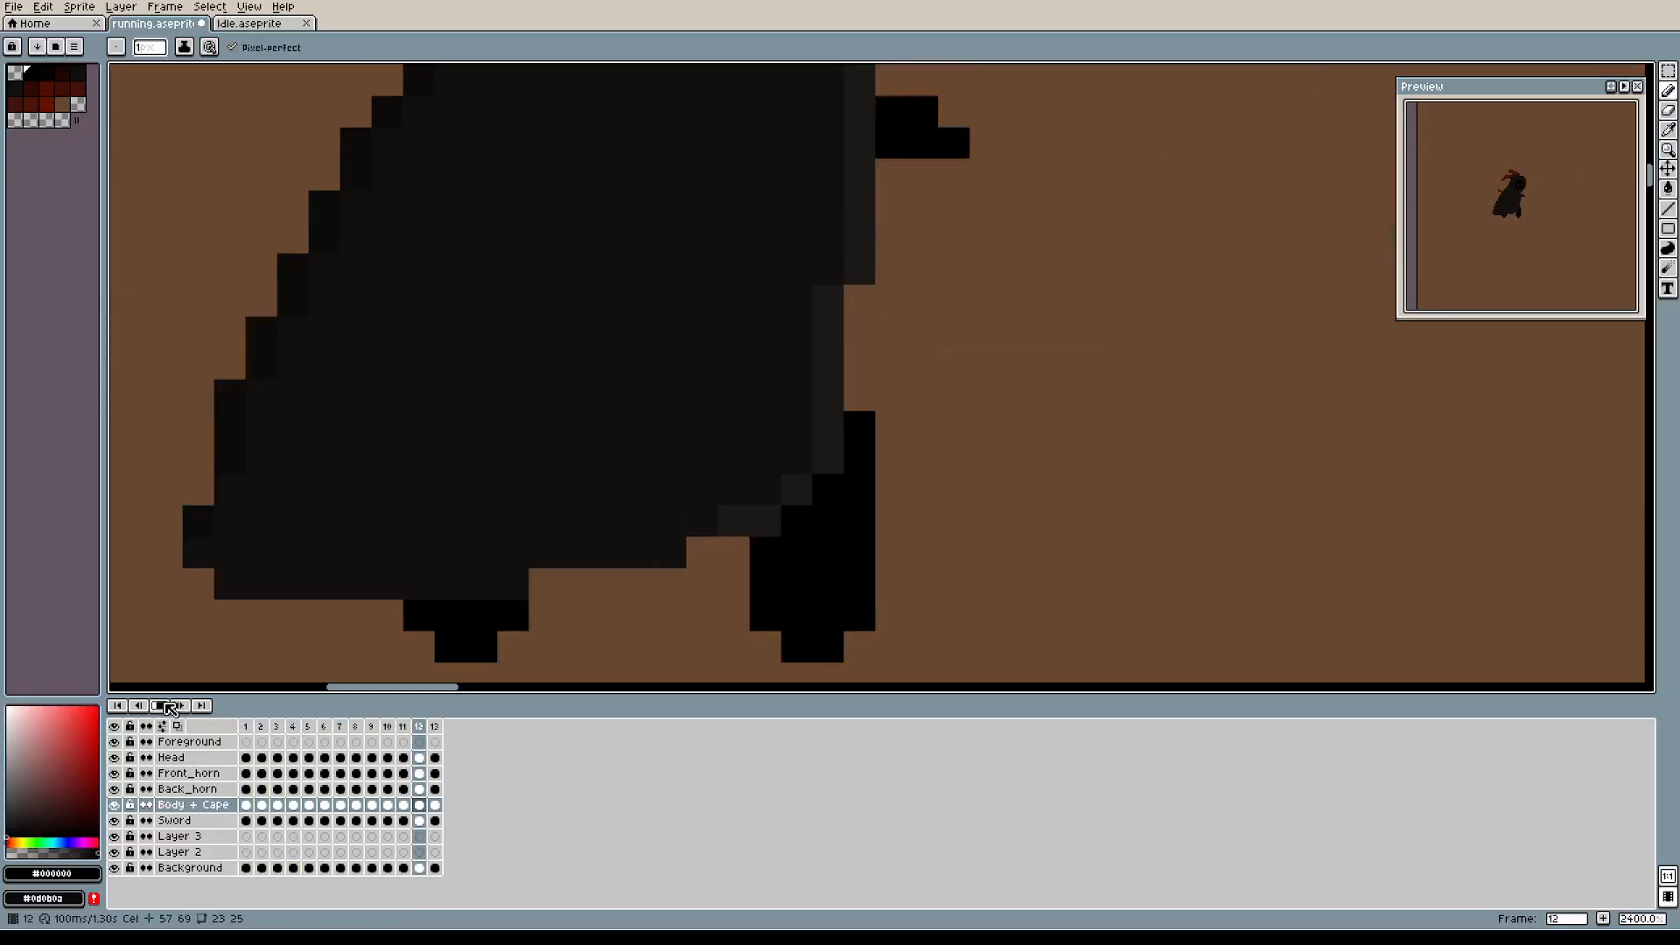
{"action": "scroll", "coordinate": [657, 484], "scroll_direction": "down", "scroll_amount": 2}
{"action": "scroll", "coordinate": [657, 484], "scroll_direction": "down", "scroll_amount": 3}
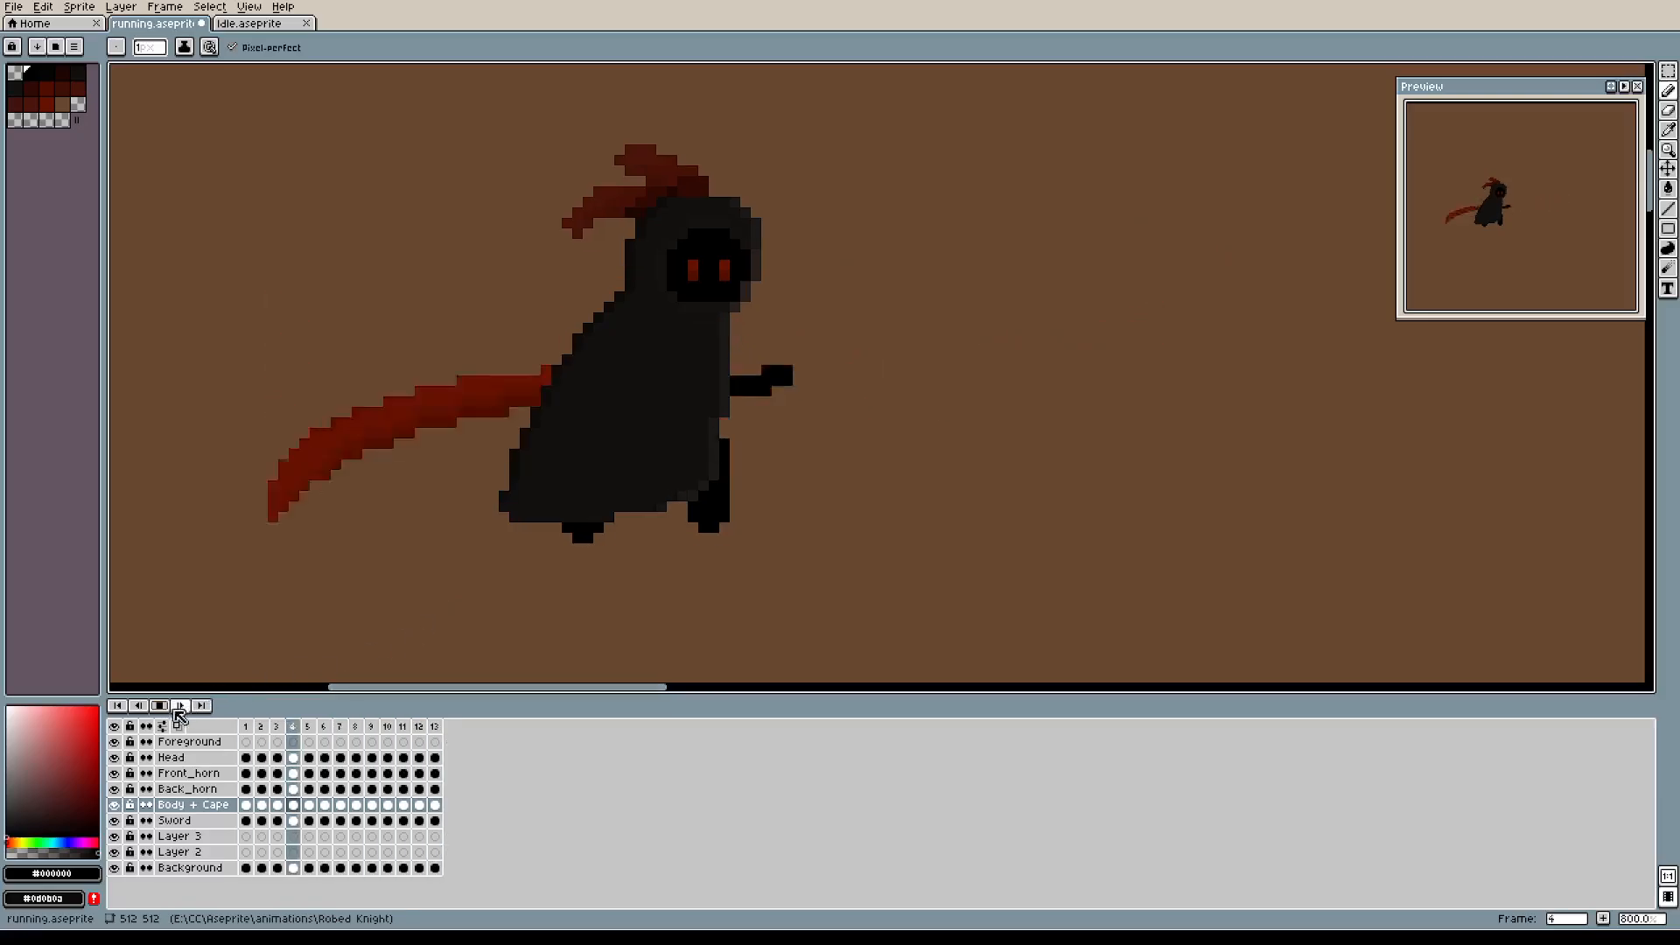
{"action": "left_click", "coordinate": [251, 728]}
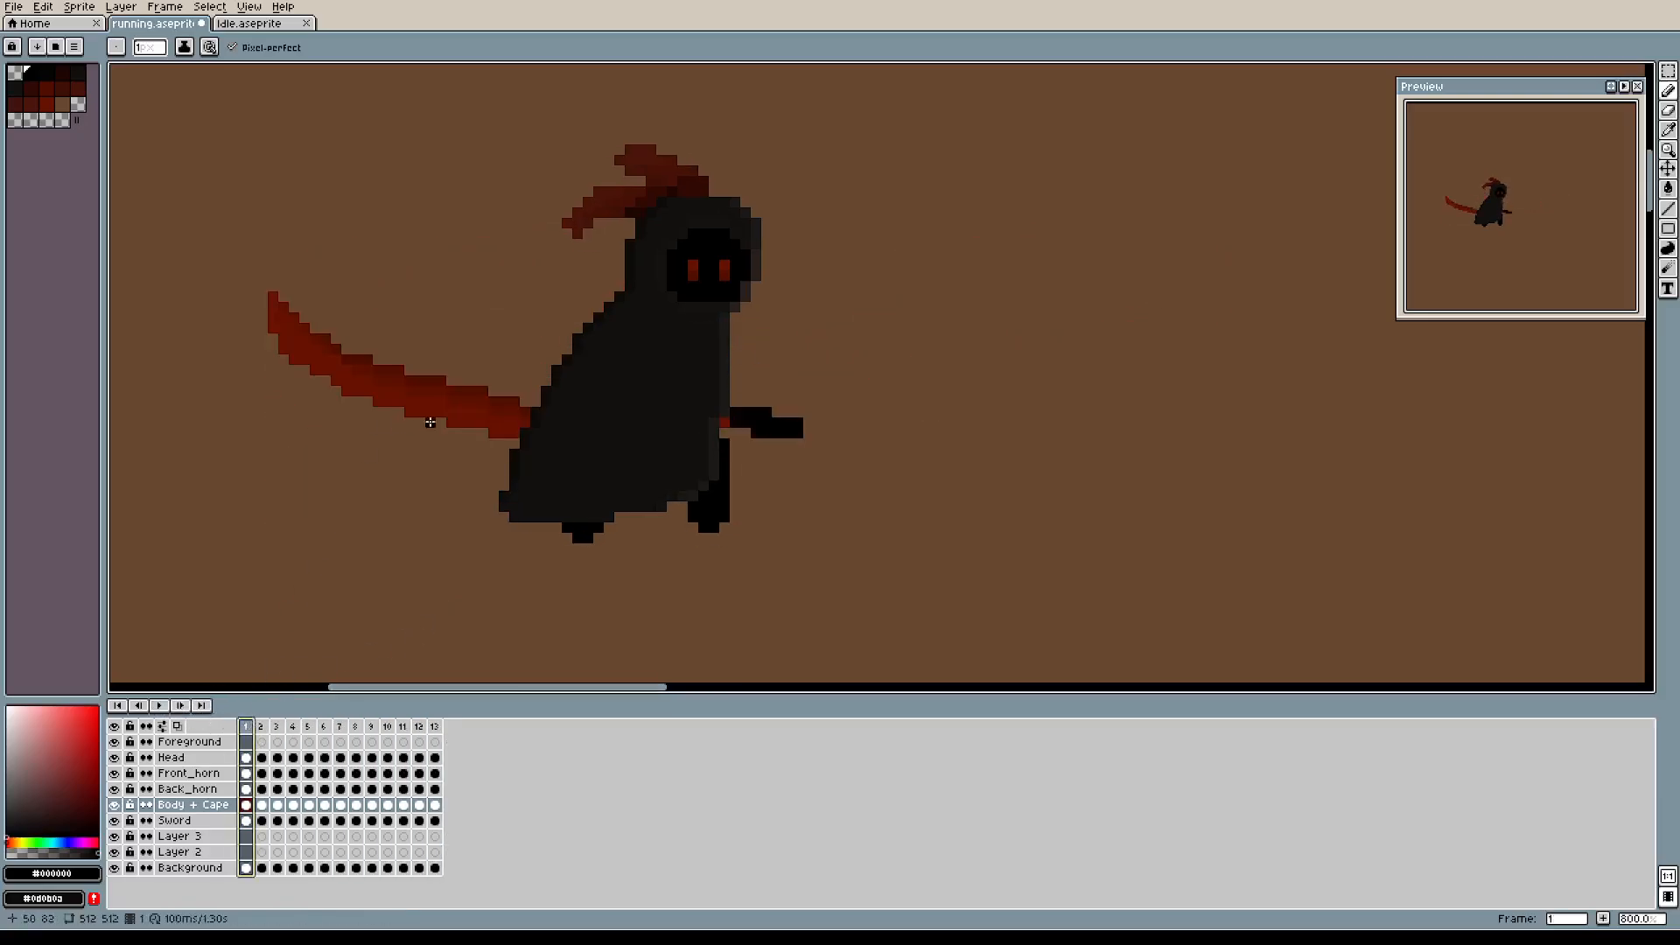
Sample the cape's dark fill colour from the knight's body in frame 1 and ready the Pencil tool.
{"action": "scroll", "coordinate": [654, 523], "scroll_direction": "up", "scroll_amount": 5}
{"action": "scroll", "coordinate": [653, 523], "scroll_direction": "down", "scroll_amount": 1}
{"action": "left_click_drag", "start_coordinate": [653, 523], "coordinate": [662, 466]}
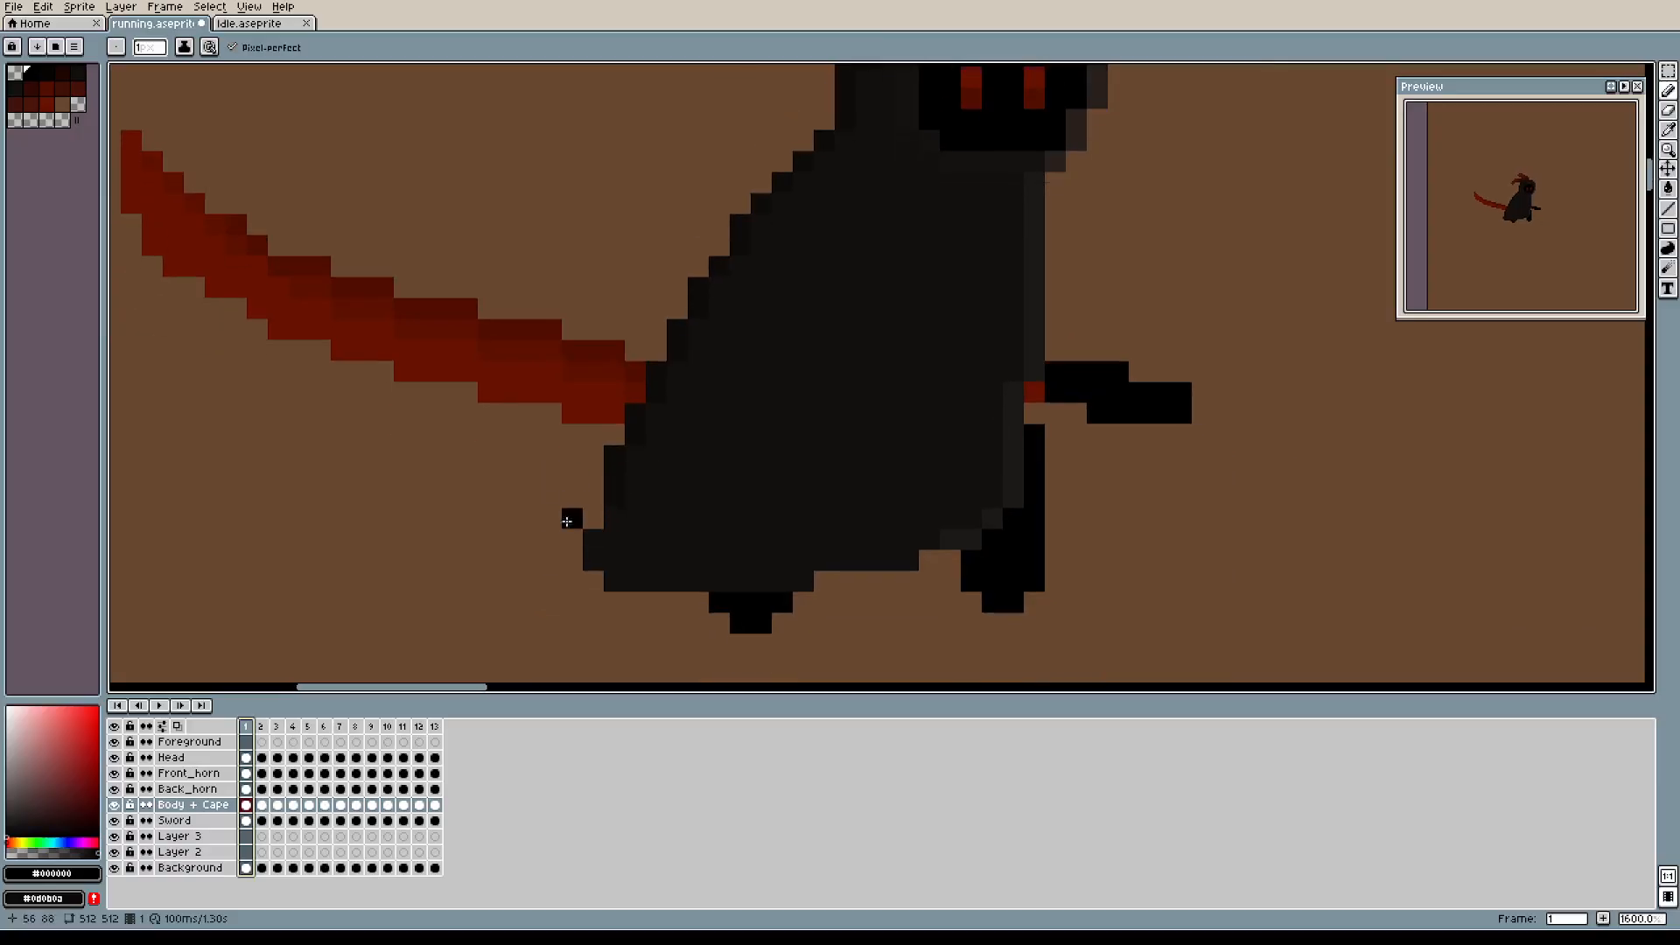
{"action": "key", "text": "i"}
{"action": "left_click", "coordinate": [744, 537]}
{"action": "key", "text": "b"}
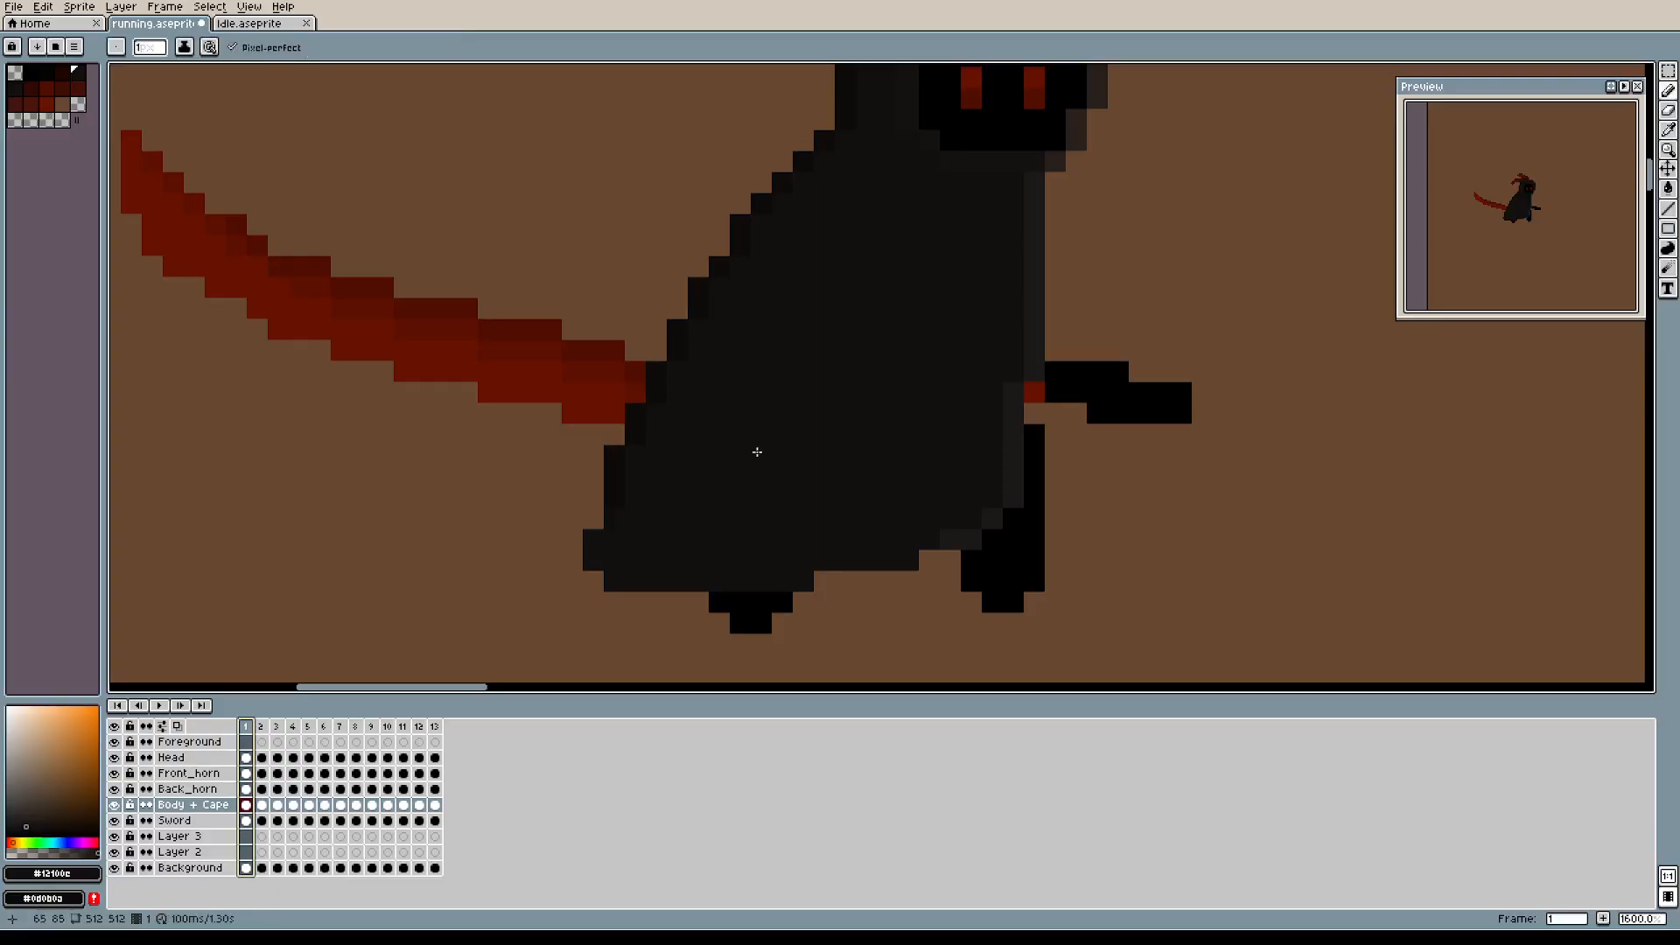
{"action": "scroll", "coordinate": [742, 451], "scroll_direction": "up", "scroll_amount": 1}
{"action": "scroll", "coordinate": [742, 451], "scroll_direction": "down", "scroll_amount": 1}
{"action": "mouse_move", "coordinate": [743, 452]}
{"action": "left_mouse_down"}
{"action": "mouse_move", "coordinate": [728, 529]}
{"action": "mouse_move", "coordinate": [756, 464]}
{"action": "left_mouse_up"}
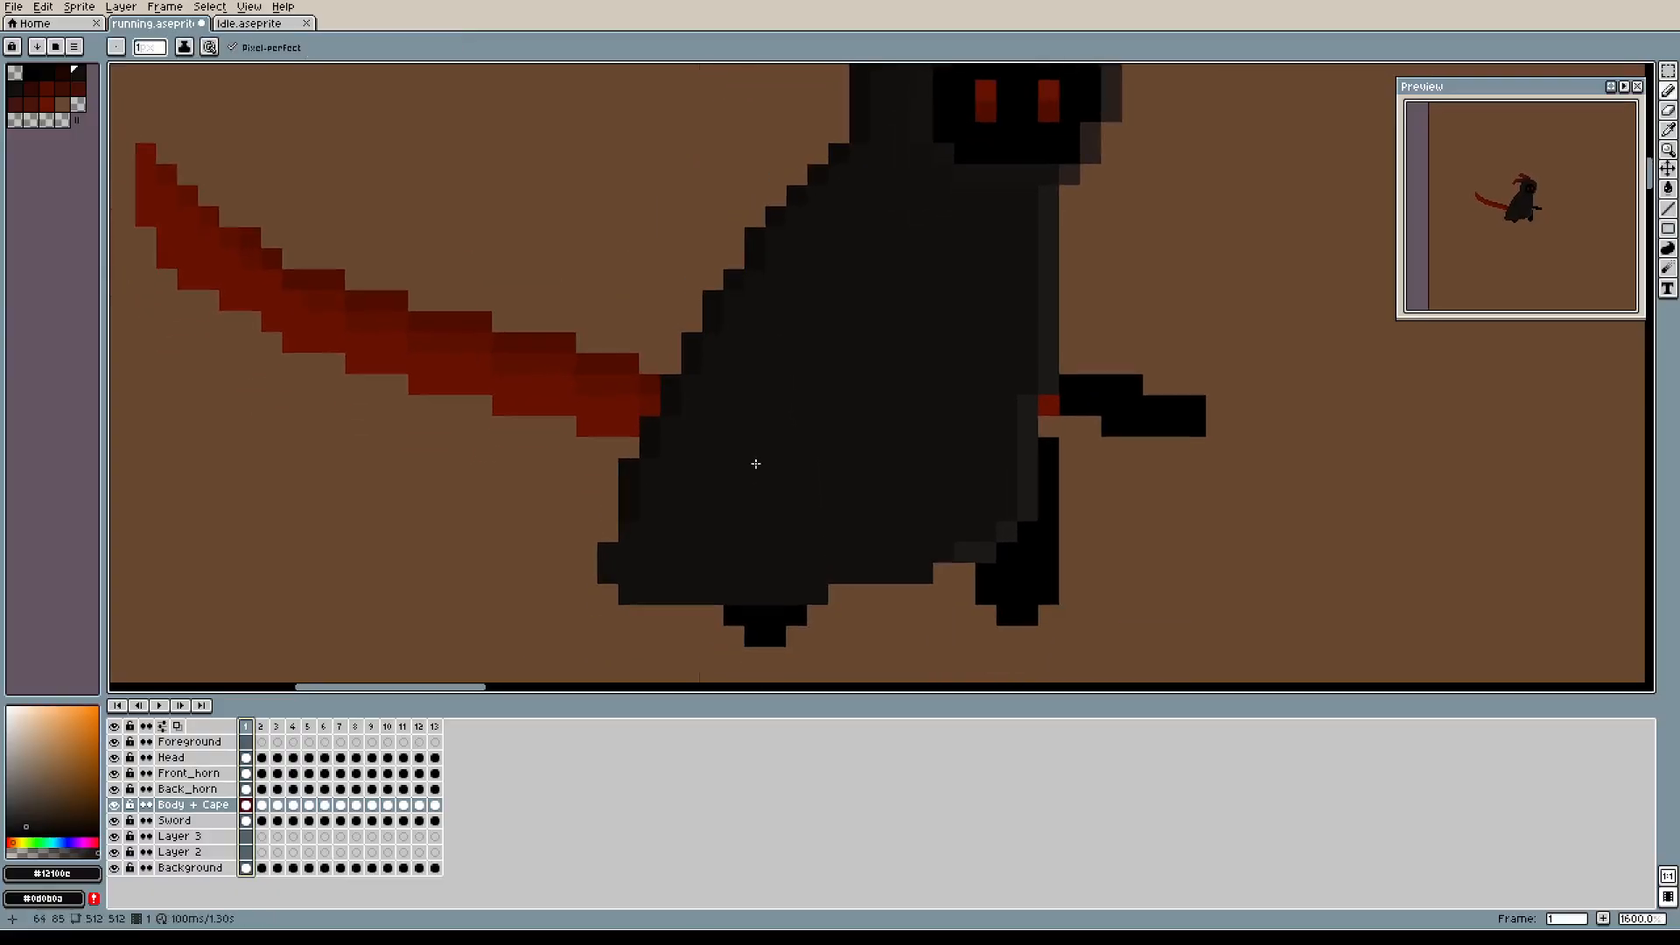
Step through frames 2 to 6, alternating between frames 5 and 6, to compare the cape's shape.
{"action": "left_click", "coordinate": [262, 727]}
{"action": "left_click", "coordinate": [278, 729]}
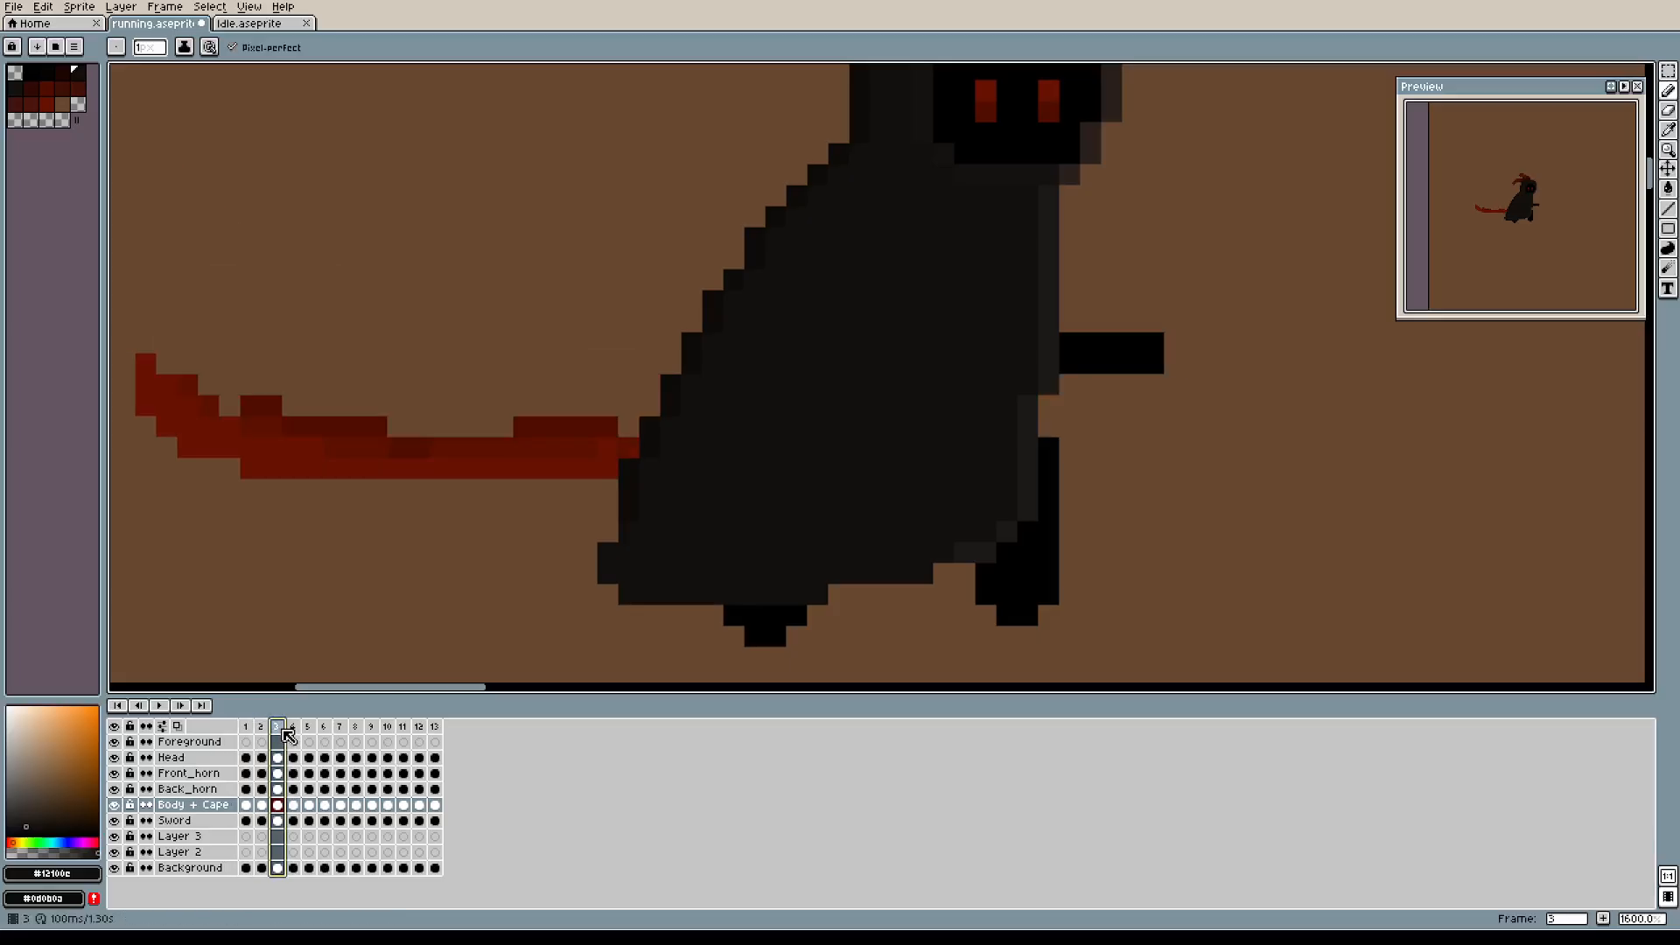
{"action": "left_click", "coordinate": [294, 729]}
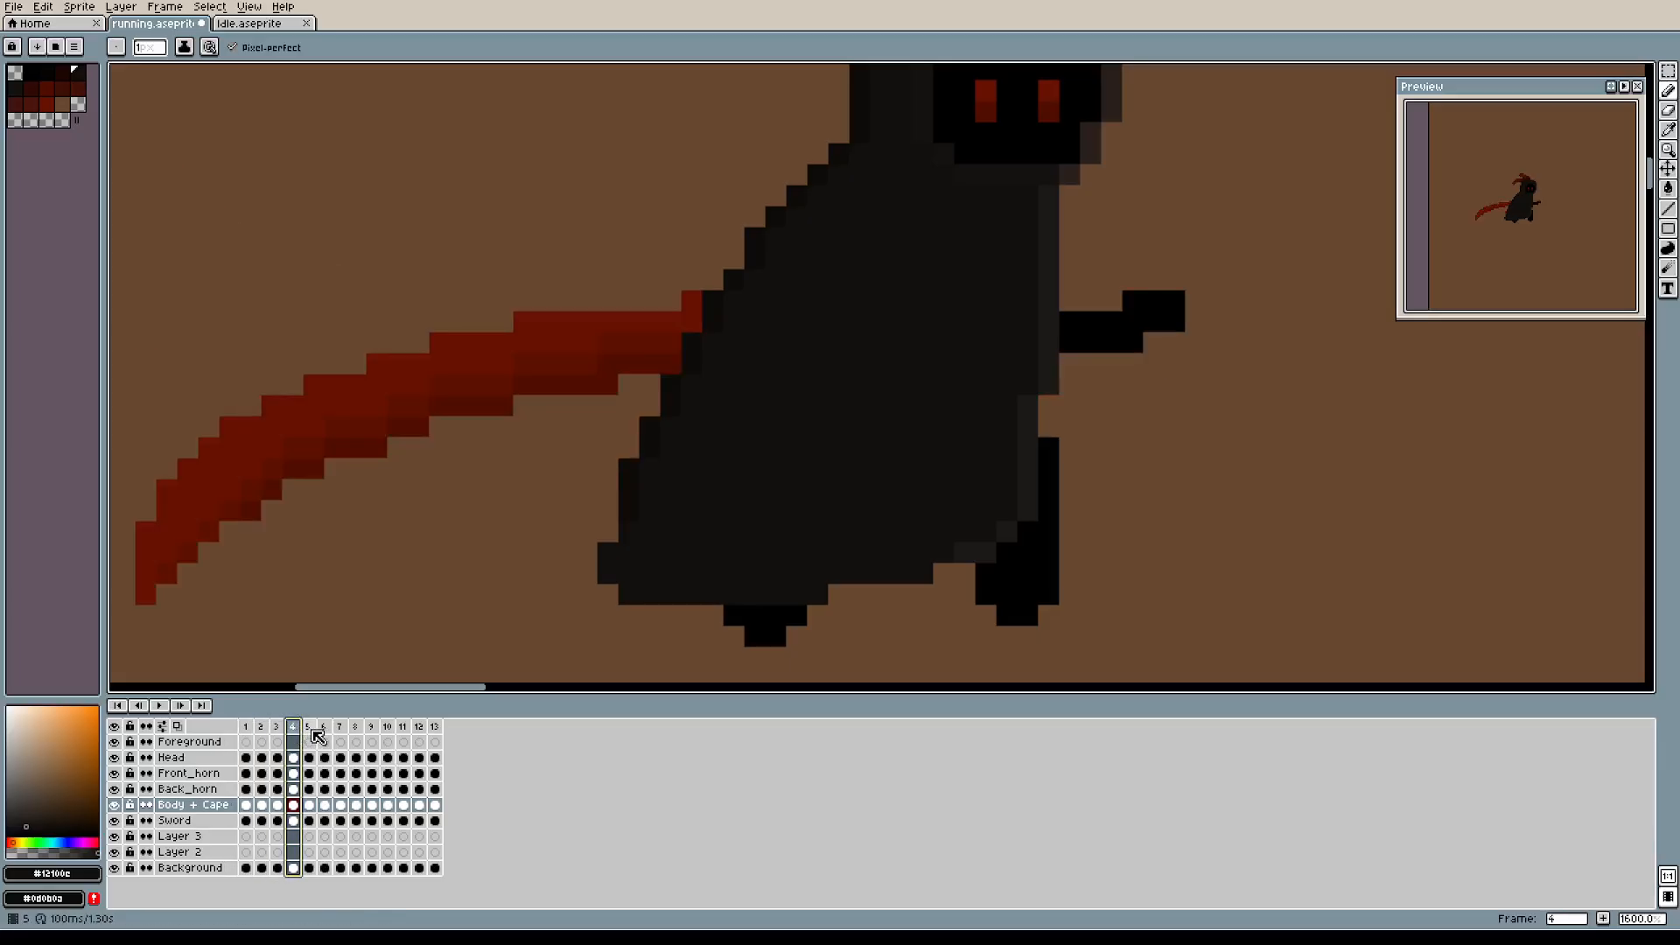
{"action": "left_click", "coordinate": [310, 729]}
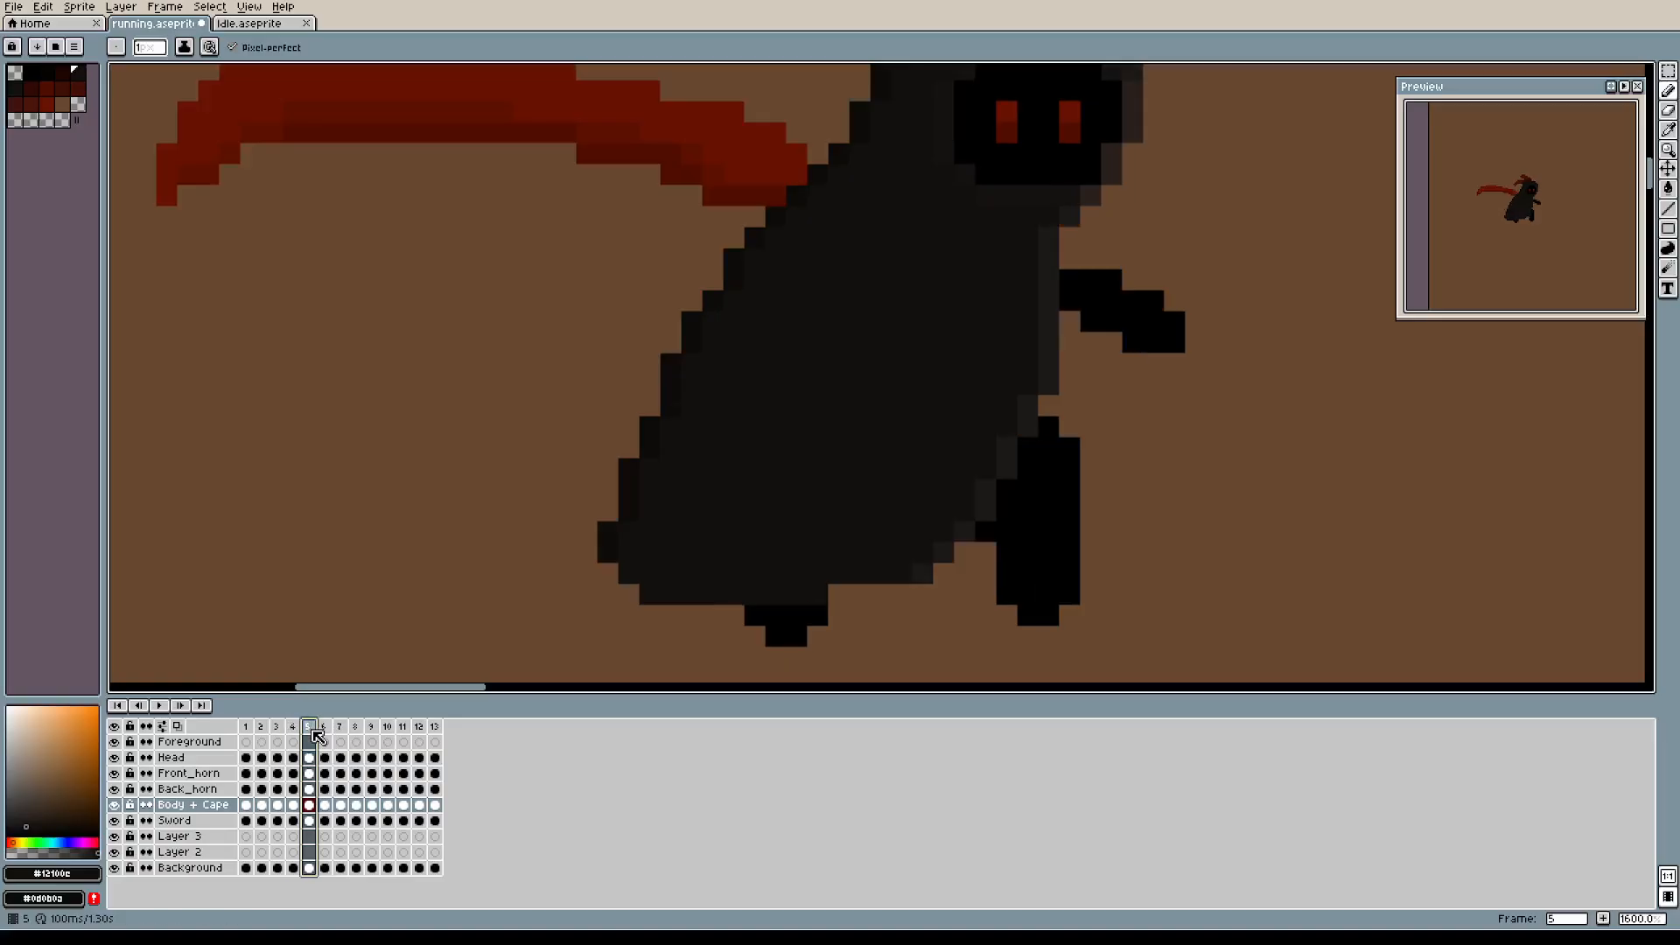
{"action": "scroll", "coordinate": [730, 399], "scroll_direction": "down", "scroll_amount": 1}
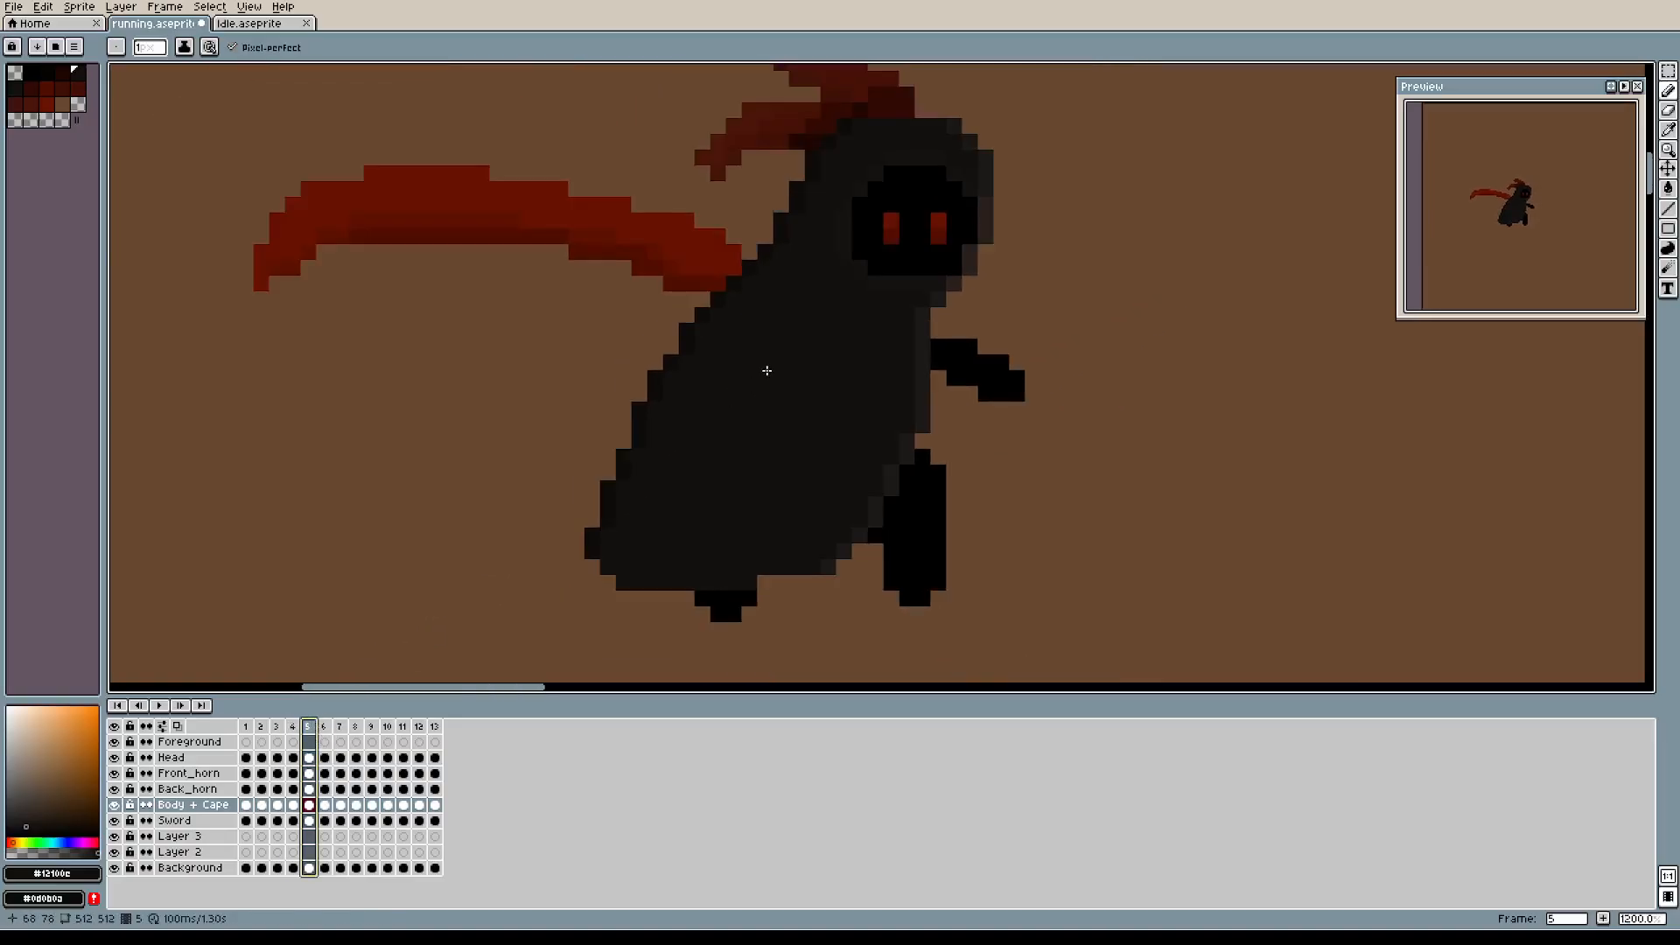
{"action": "left_click_drag", "start_coordinate": [767, 370], "coordinate": [744, 396]}
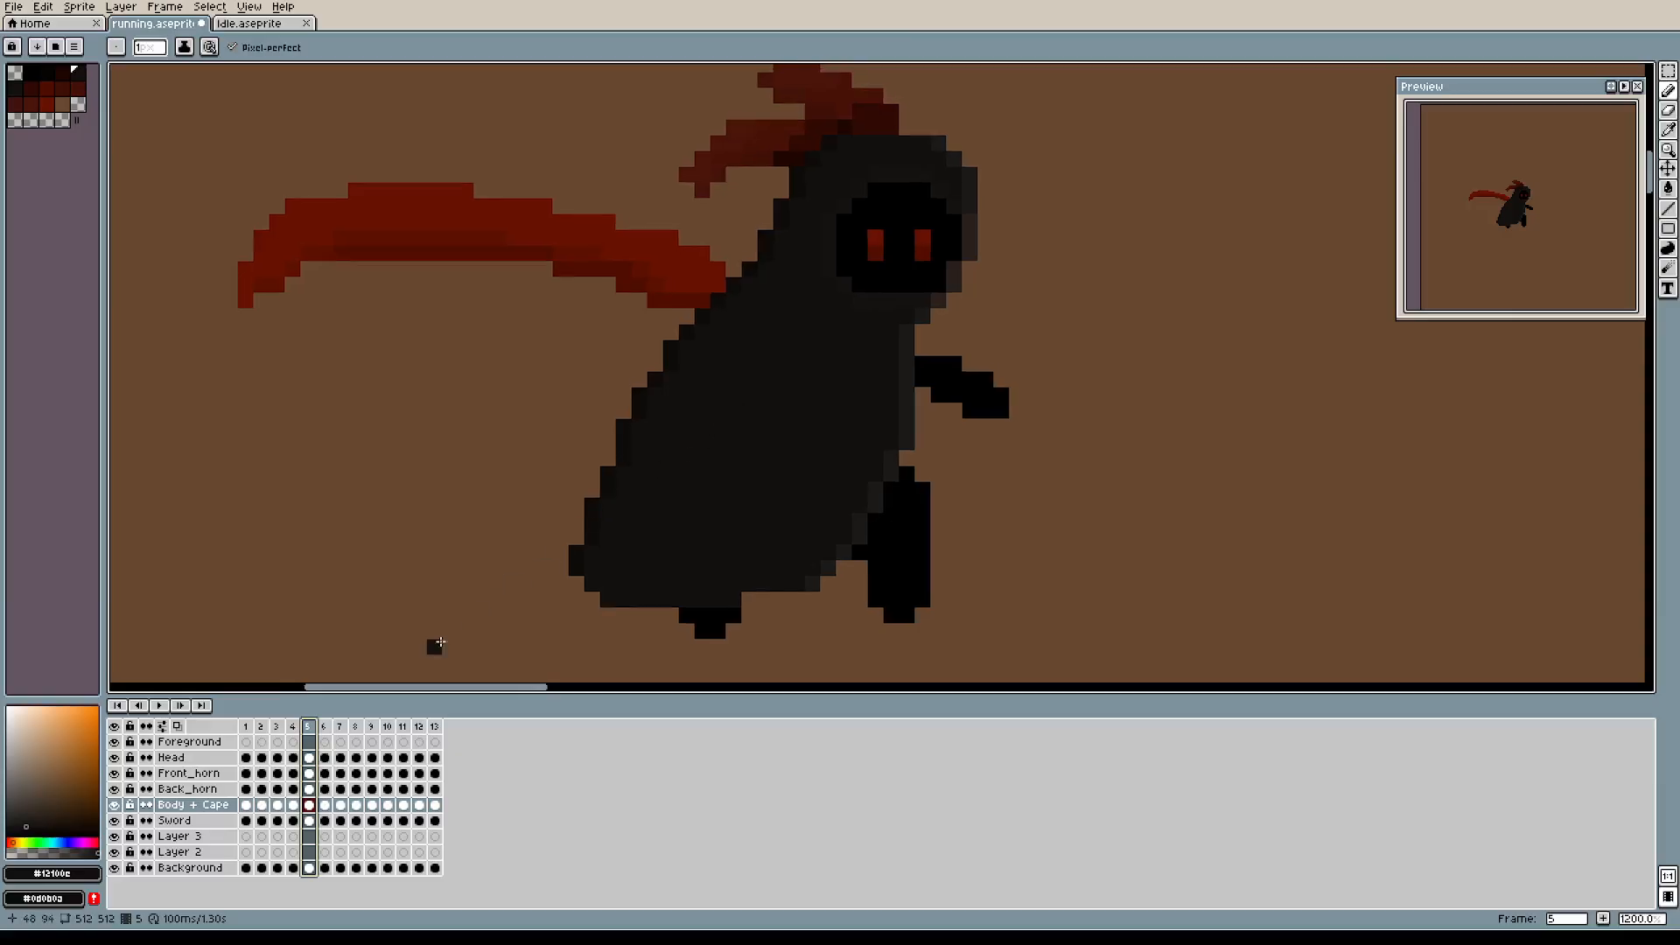
{"action": "left_click", "coordinate": [324, 727]}
{"action": "left_click", "coordinate": [311, 730]}
{"action": "left_click", "coordinate": [324, 727]}
{"action": "left_click", "coordinate": [312, 730]}
{"action": "left_click", "coordinate": [324, 728]}
{"action": "left_click", "coordinate": [311, 730]}
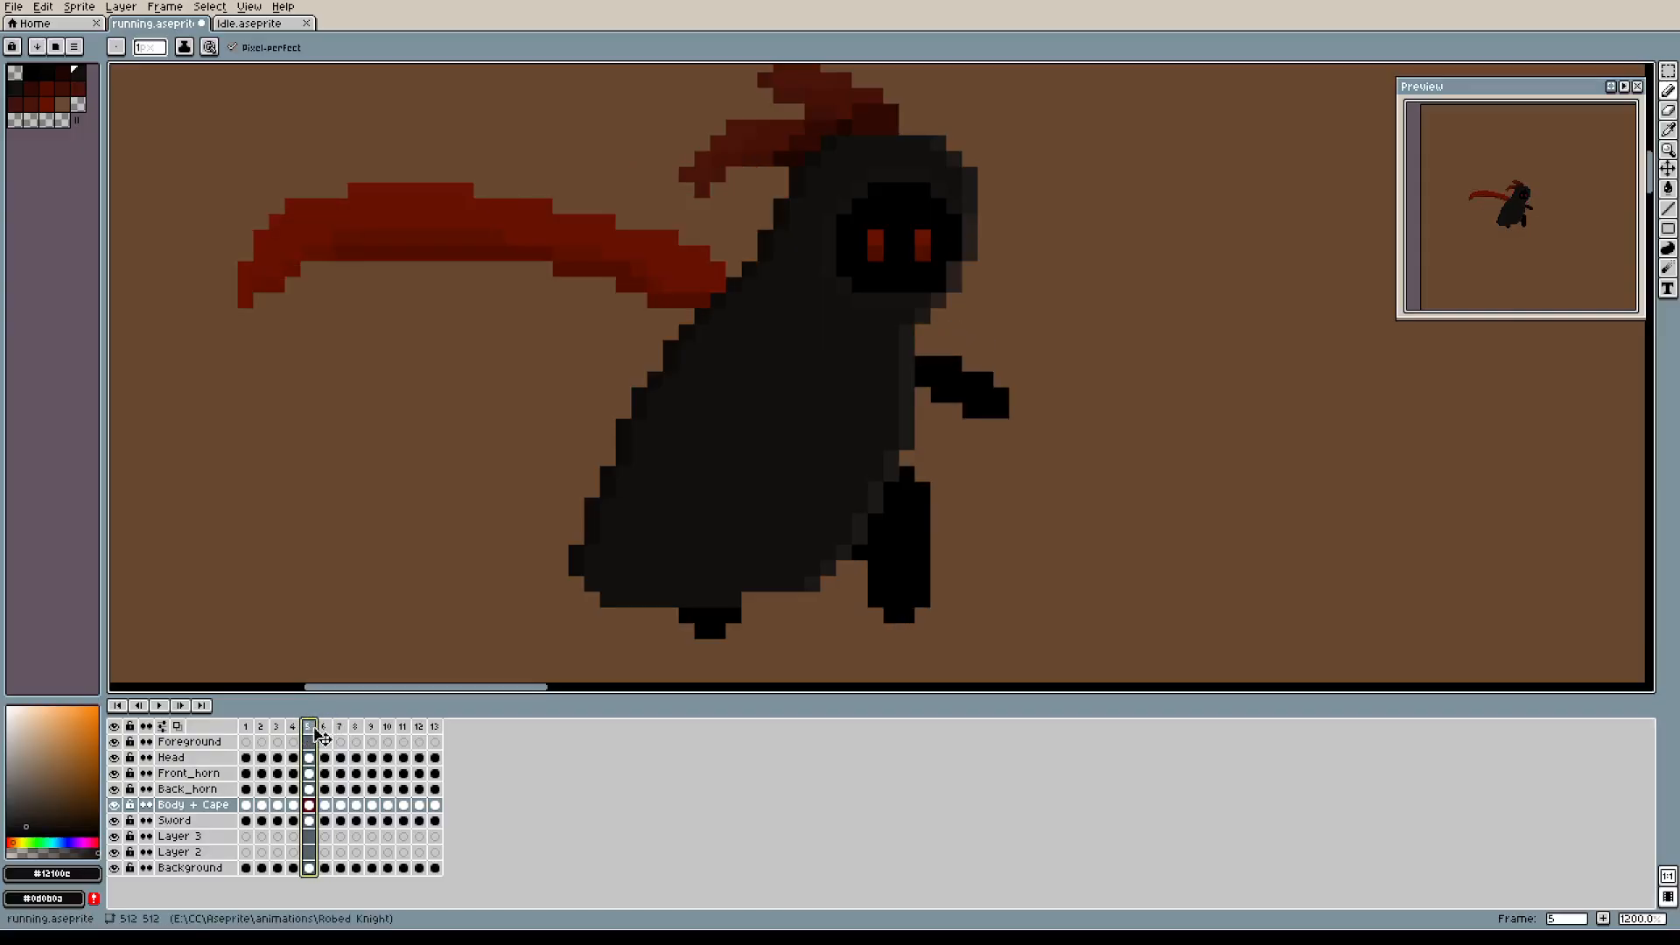
{"action": "left_click", "coordinate": [324, 727]}
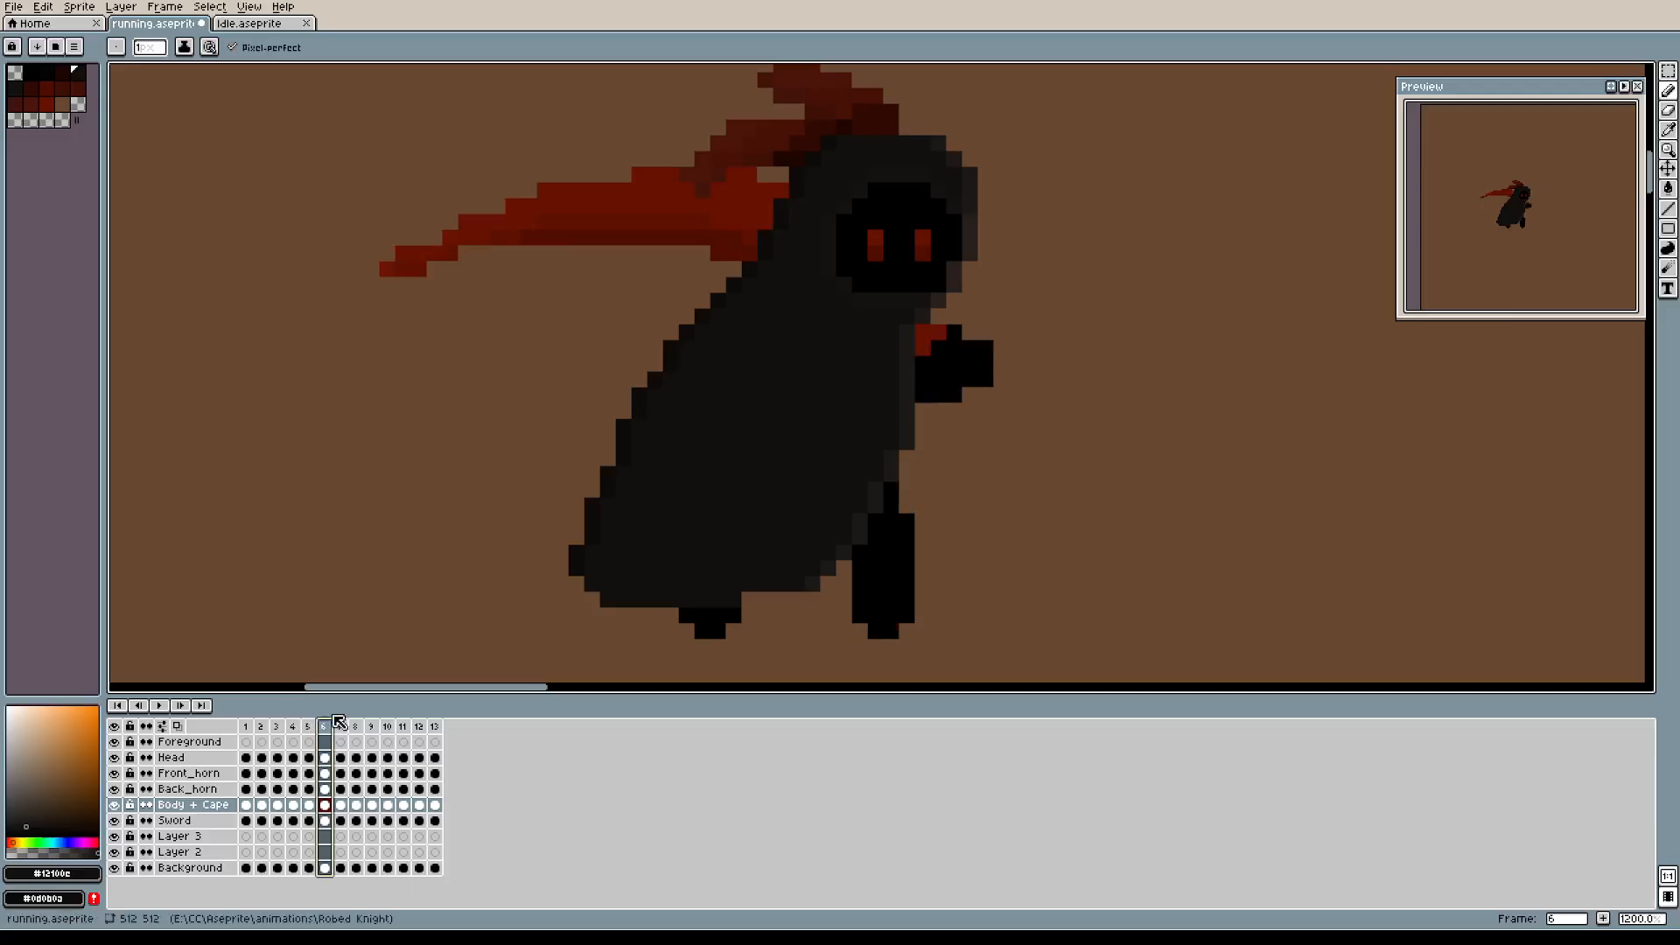
In frame 6 of the Body + Cape layer, outline a longer cape tail trailing behind the knight down to a low tip.
{"action": "left_click_drag", "start_coordinate": [551, 518], "coordinate": [613, 424]}
{"action": "scroll", "coordinate": [705, 366], "scroll_direction": "up", "scroll_amount": 1}
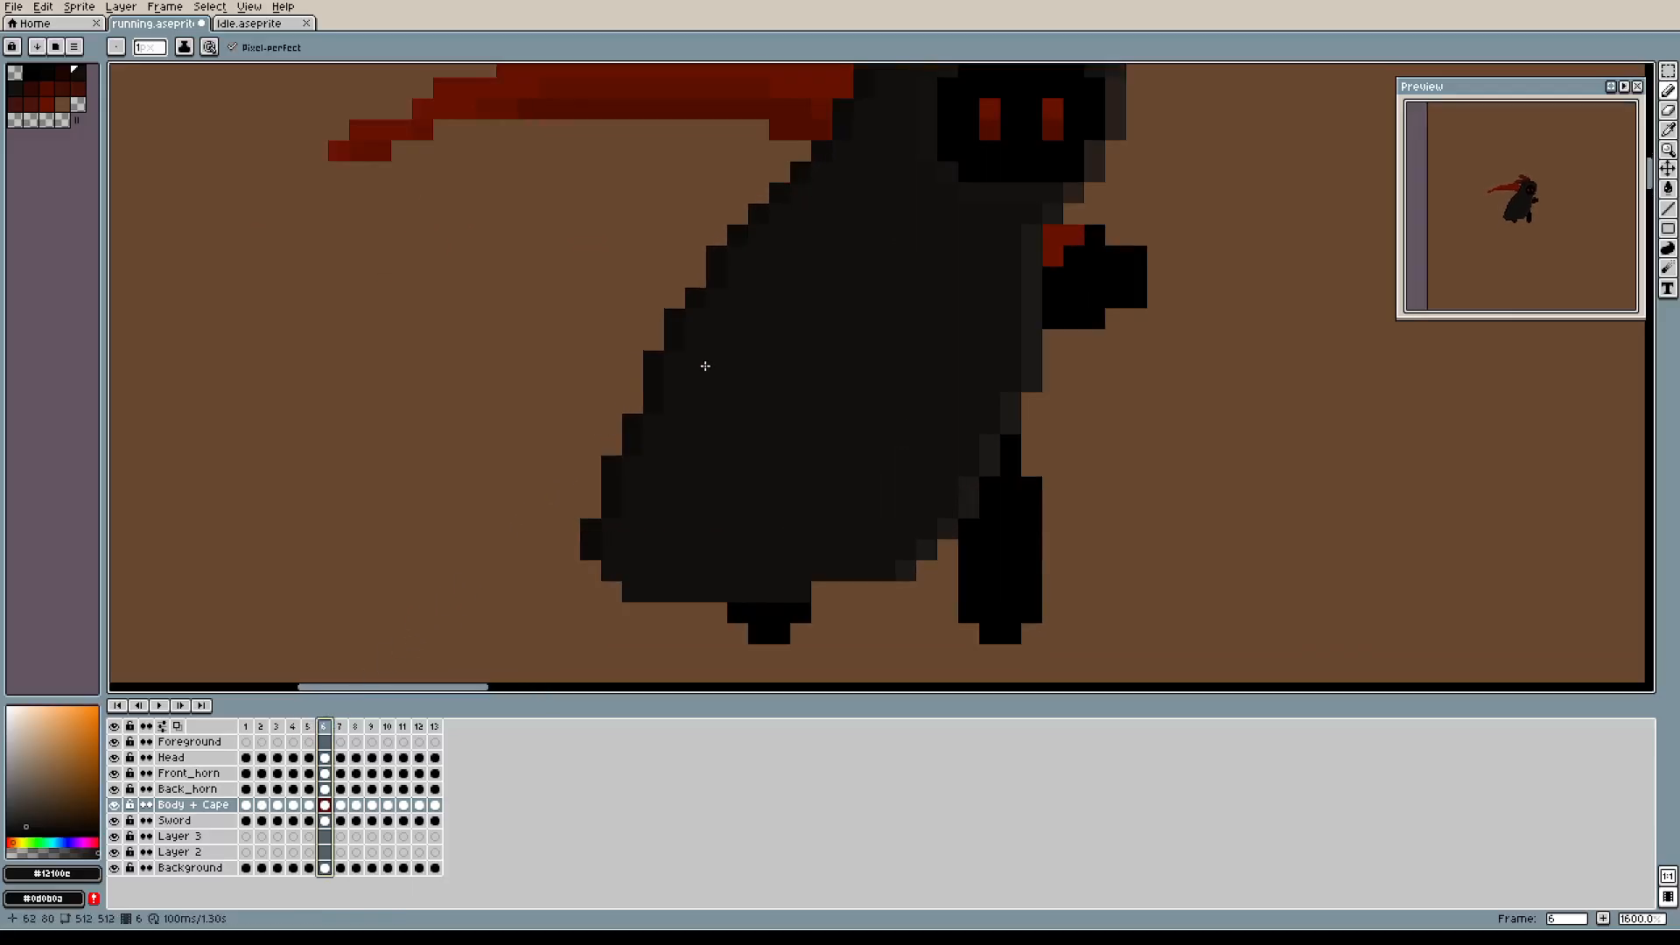
{"action": "mouse_move", "coordinate": [654, 365]}
{"action": "left_mouse_down"}
{"action": "mouse_move", "coordinate": [632, 404]}
{"action": "mouse_move", "coordinate": [591, 424]}
{"action": "mouse_move", "coordinate": [465, 612]}
{"action": "left_mouse_up"}
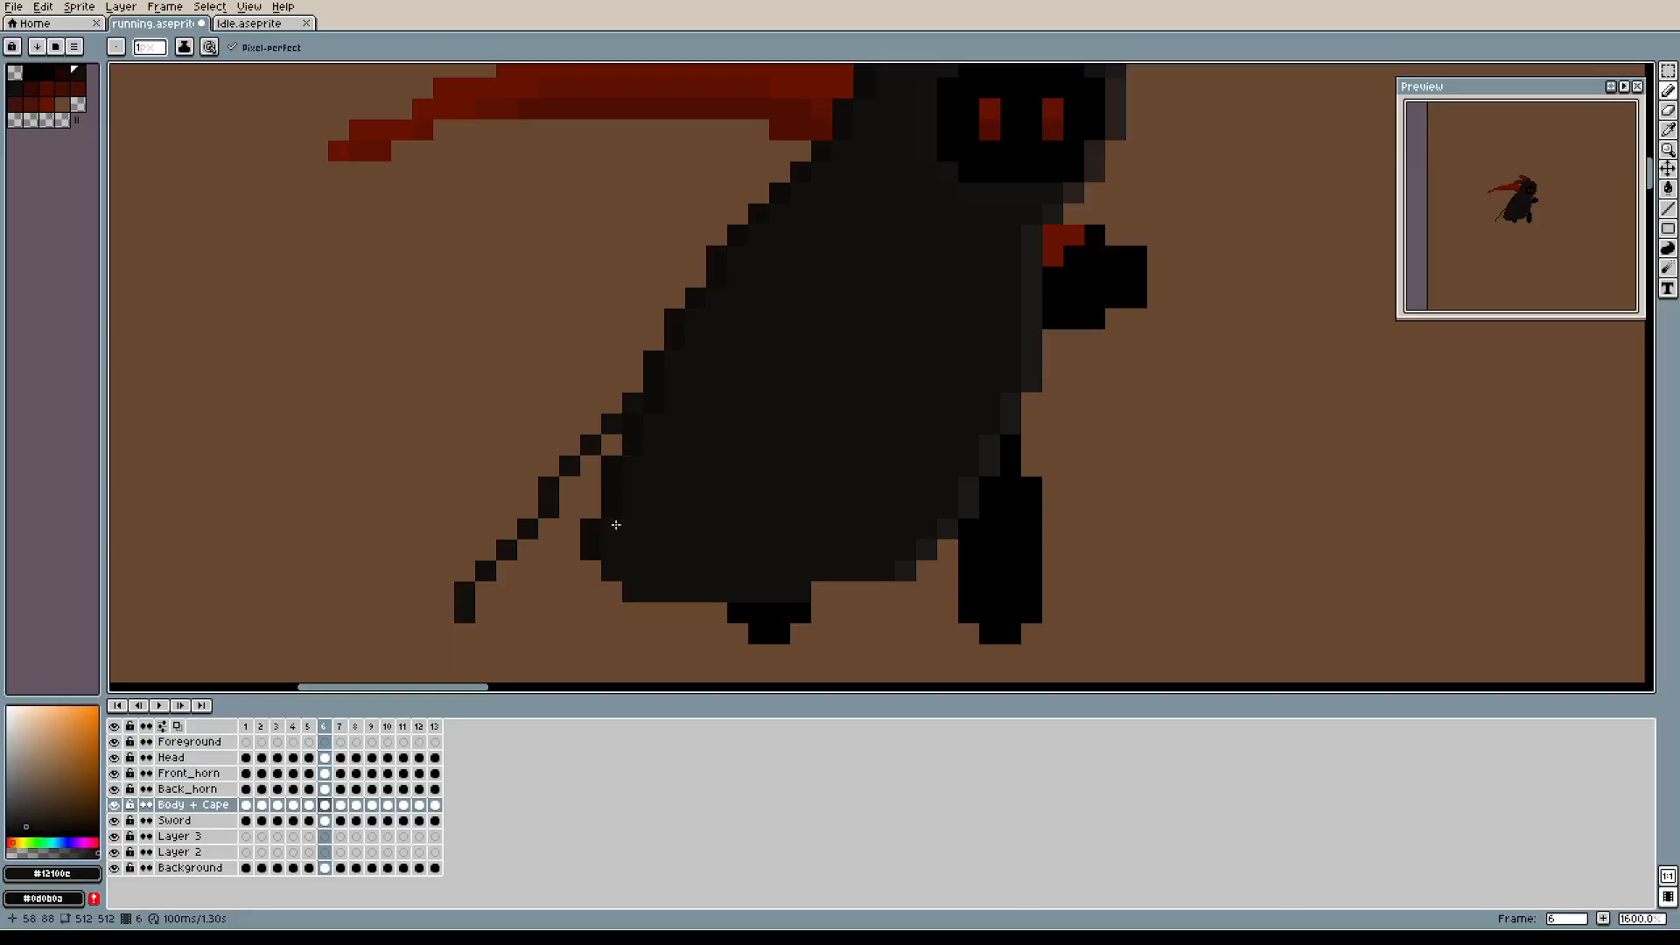
{"action": "left_click", "coordinate": [649, 570], "text": "alt"}
{"action": "left_click_drag", "start_coordinate": [627, 586], "coordinate": [486, 610]}
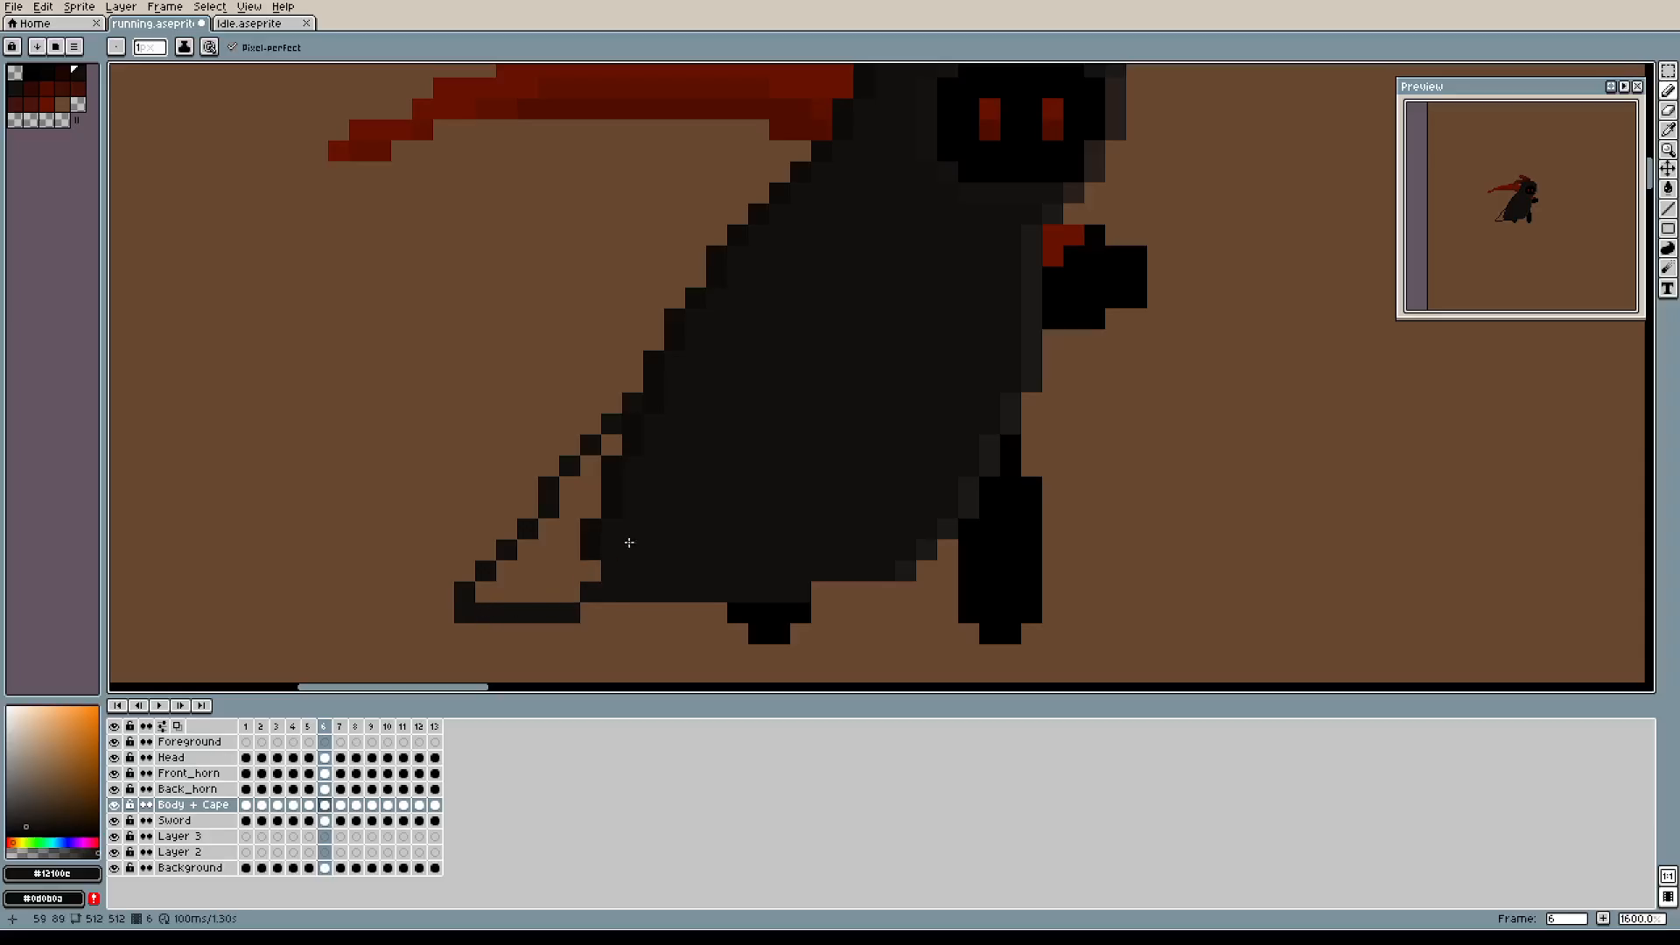
Fill the outlined cape tail in frame 6 with the cape colour and paint over the old edge shading inside it.
{"action": "mouse_move", "coordinate": [612, 447]}
{"action": "left_mouse_down"}
{"action": "mouse_move", "coordinate": [492, 592]}
{"action": "mouse_move", "coordinate": [614, 568]}
{"action": "mouse_move", "coordinate": [519, 590]}
{"action": "mouse_move", "coordinate": [565, 532]}
{"action": "mouse_move", "coordinate": [526, 596]}
{"action": "mouse_move", "coordinate": [576, 533]}
{"action": "mouse_move", "coordinate": [541, 585]}
{"action": "left_mouse_up"}
{"action": "left_click", "coordinate": [591, 499]}
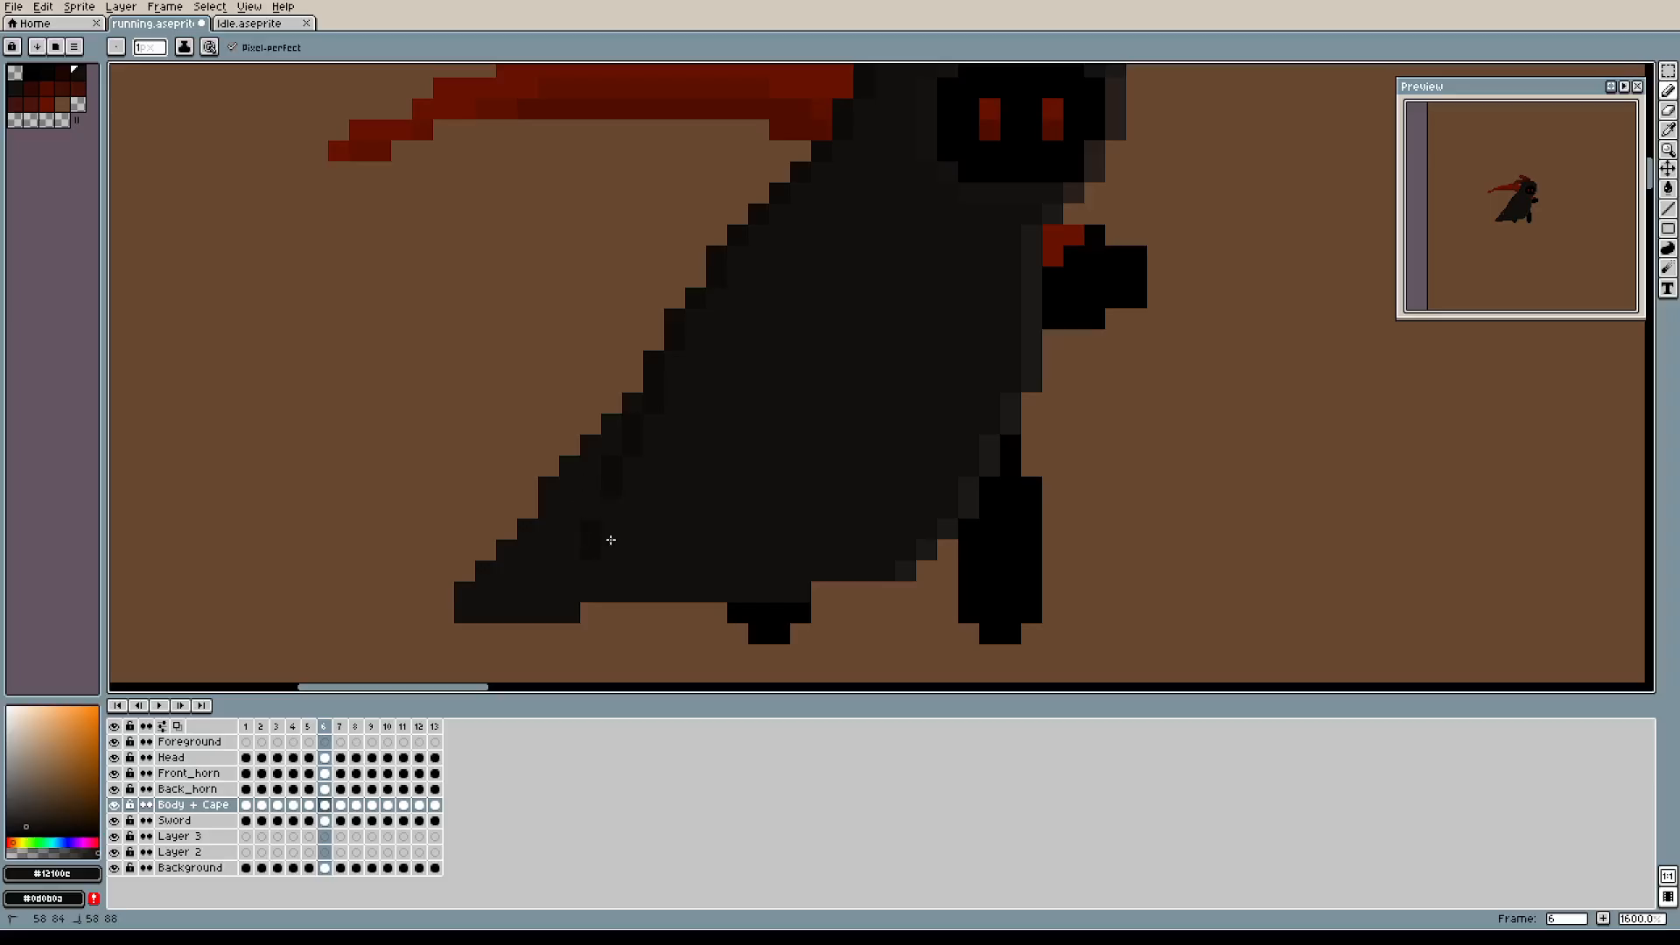
{"action": "scroll", "coordinate": [610, 509], "scroll_direction": "up", "scroll_amount": 2}
{"action": "left_click_drag", "start_coordinate": [635, 525], "coordinate": [645, 536]}
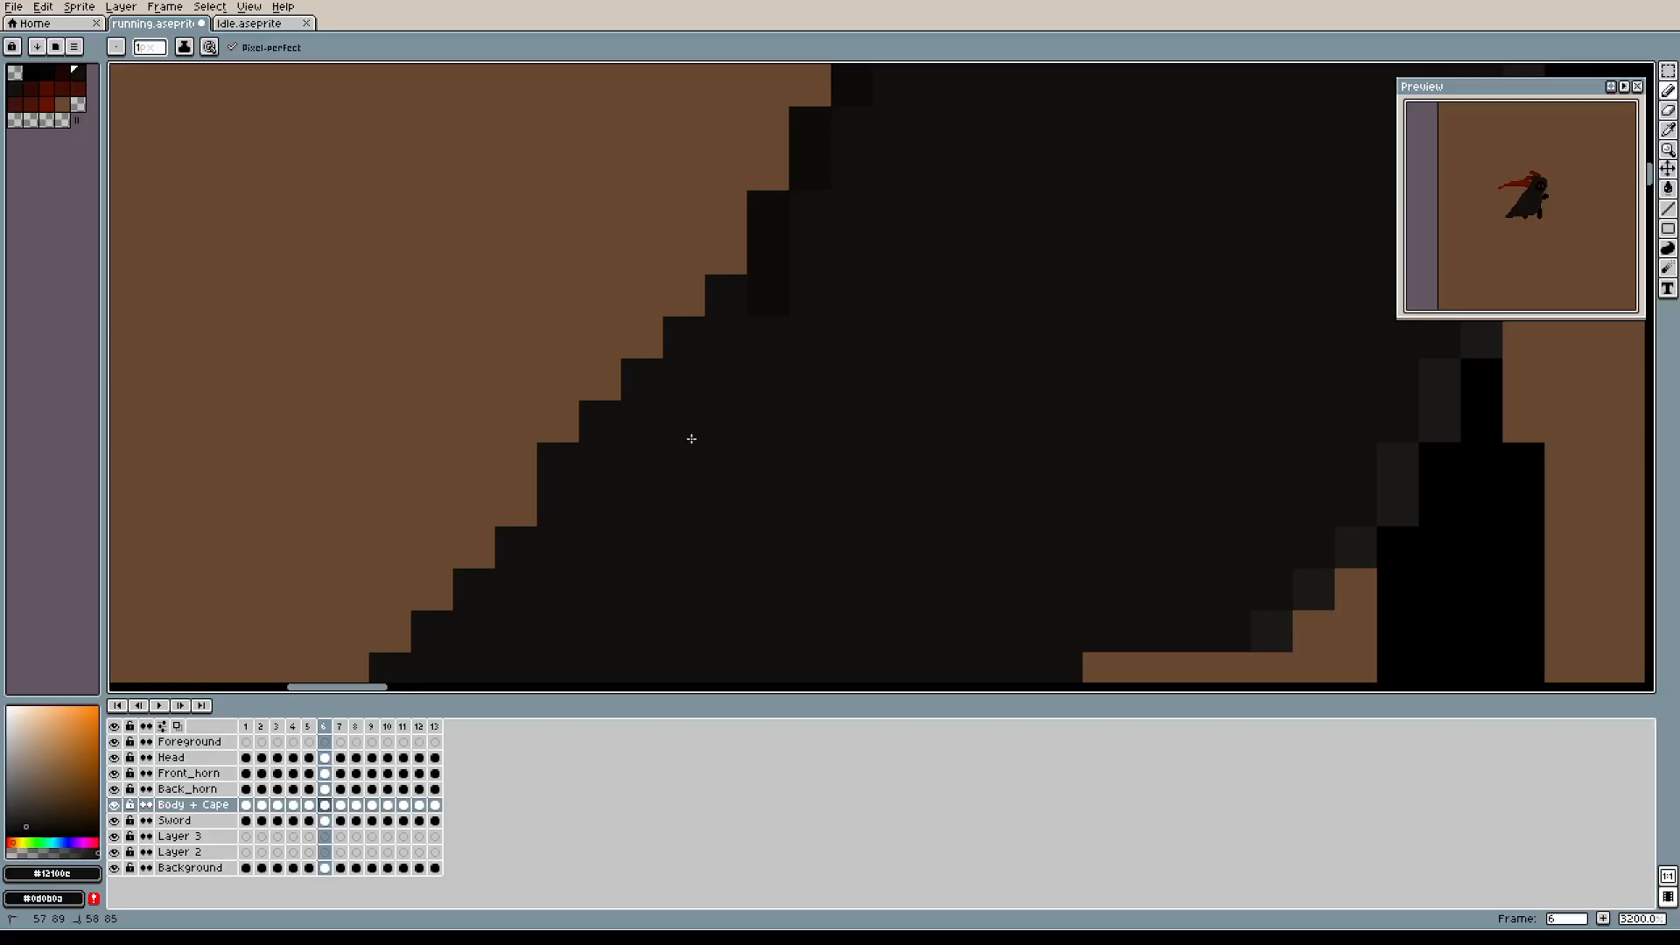
{"action": "scroll", "coordinate": [924, 390], "scroll_direction": "down", "scroll_amount": 1}
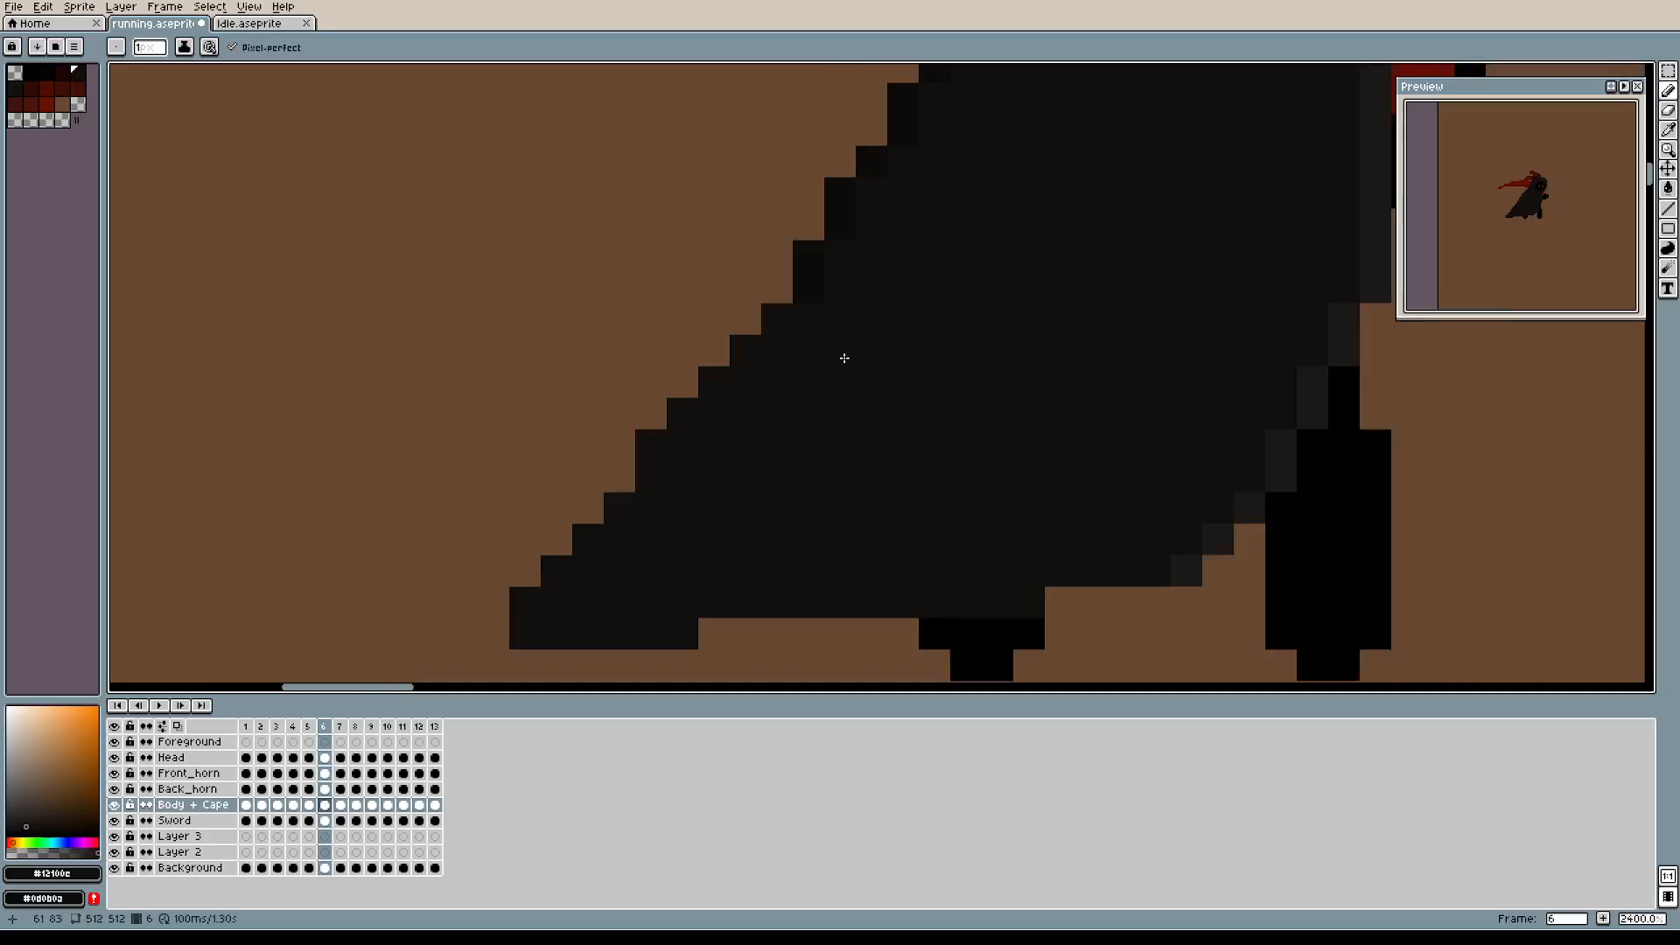
Sample the darker edge shade and paint its pixels along the upper part of the extended cape's rear edge in frame 6.
{"action": "scroll", "coordinate": [844, 358], "scroll_direction": "up", "scroll_amount": 3}
{"action": "left_click", "coordinate": [750, 96], "text": "alt"}
{"action": "left_click", "coordinate": [744, 175]}
{"action": "left_click", "coordinate": [665, 254]}
{"action": "left_click", "coordinate": [611, 322]}
{"action": "left_click", "coordinate": [517, 420]}
{"action": "left_click", "coordinate": [419, 497]}
{"action": "scroll", "coordinate": [823, 366], "scroll_direction": "down", "scroll_amount": 3}
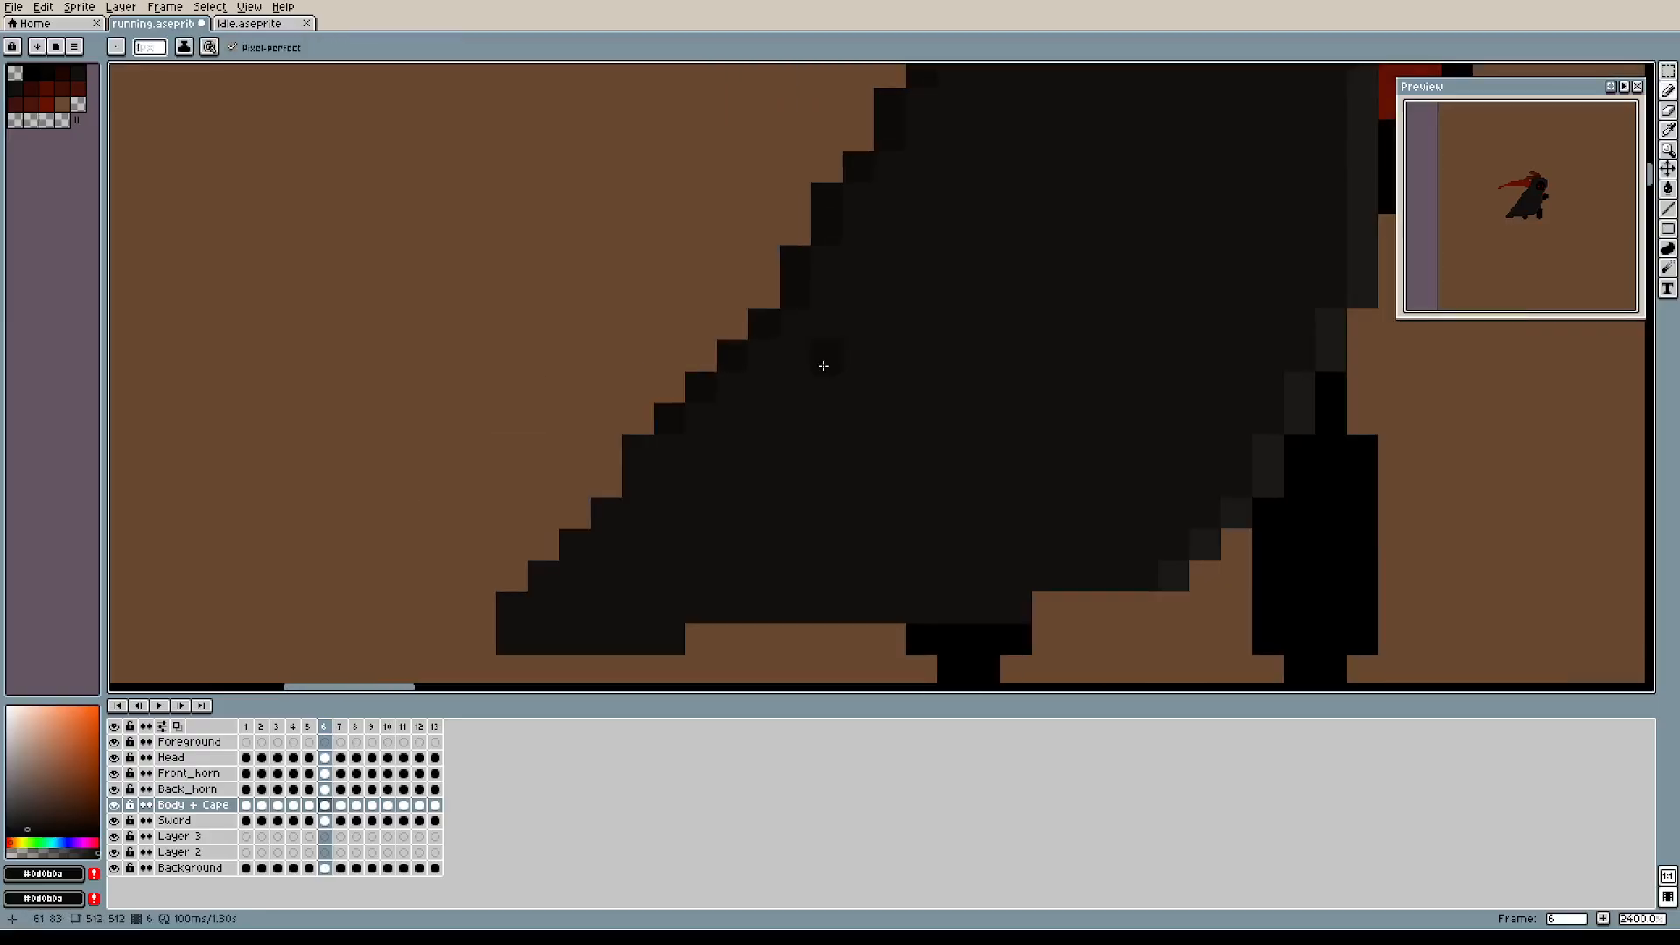
{"action": "scroll", "coordinate": [823, 433], "scroll_direction": "down", "scroll_amount": 3}
{"action": "left_click_drag", "start_coordinate": [945, 402], "coordinate": [703, 426]}
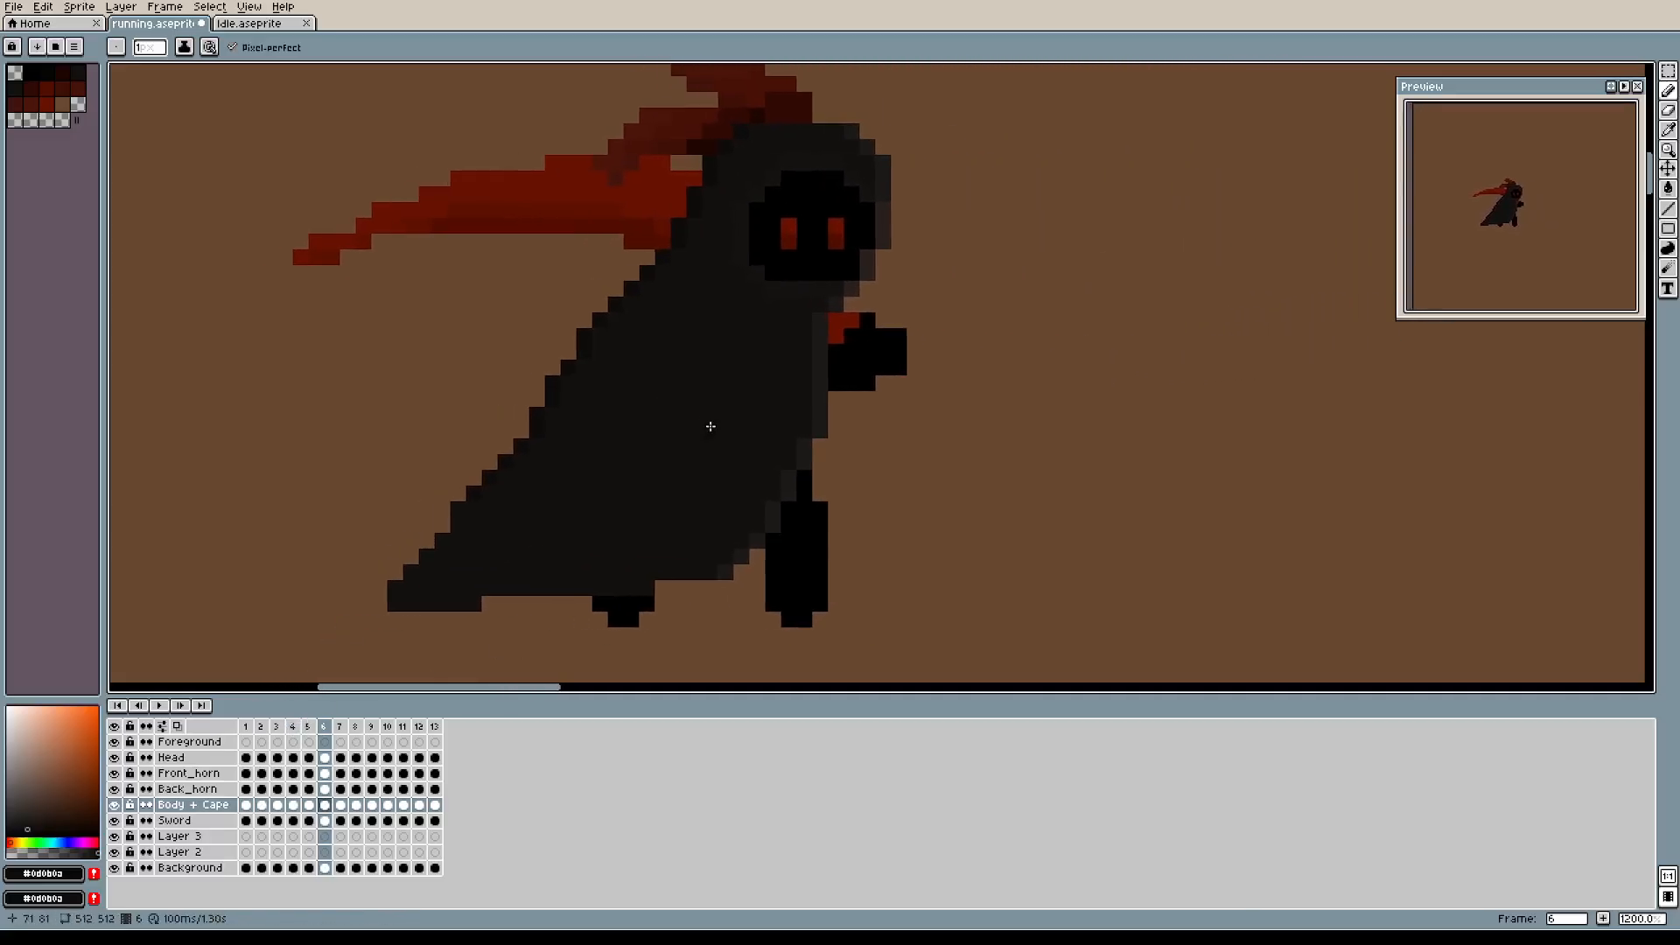
Step through frames 4 to 7 and back to frame 6 to check how the extended cape follows from neighbouring poses.
{"action": "left_click", "coordinate": [293, 741]}
{"action": "left_click", "coordinate": [310, 741]}
{"action": "left_click", "coordinate": [326, 741]}
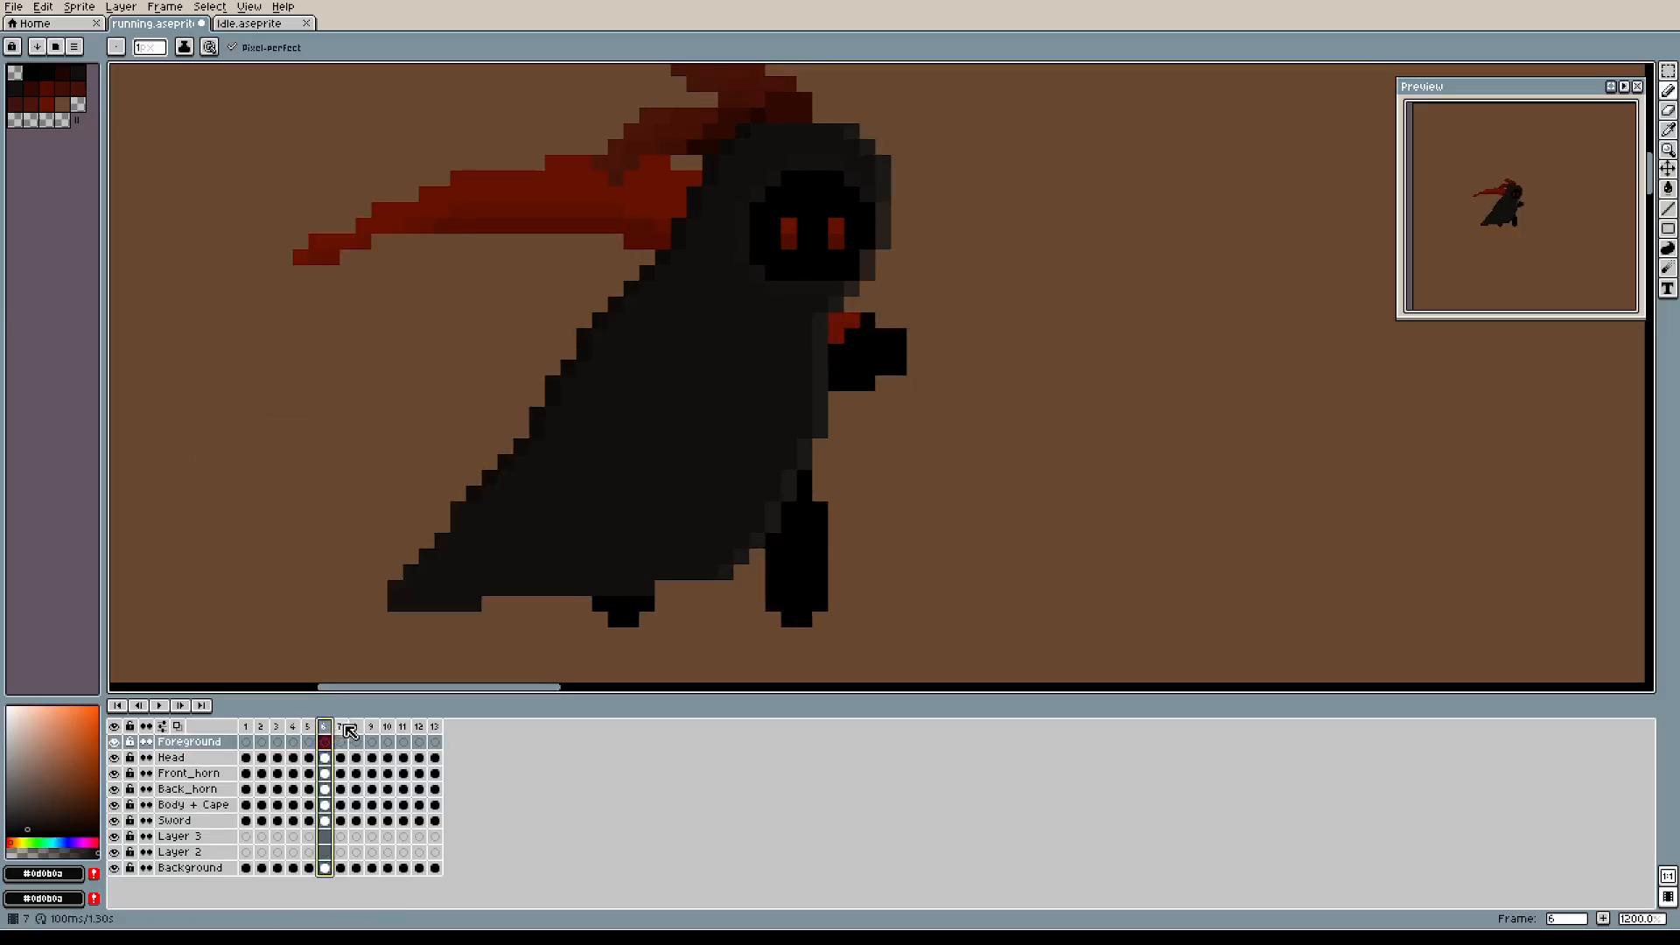
{"action": "left_click", "coordinate": [346, 728]}
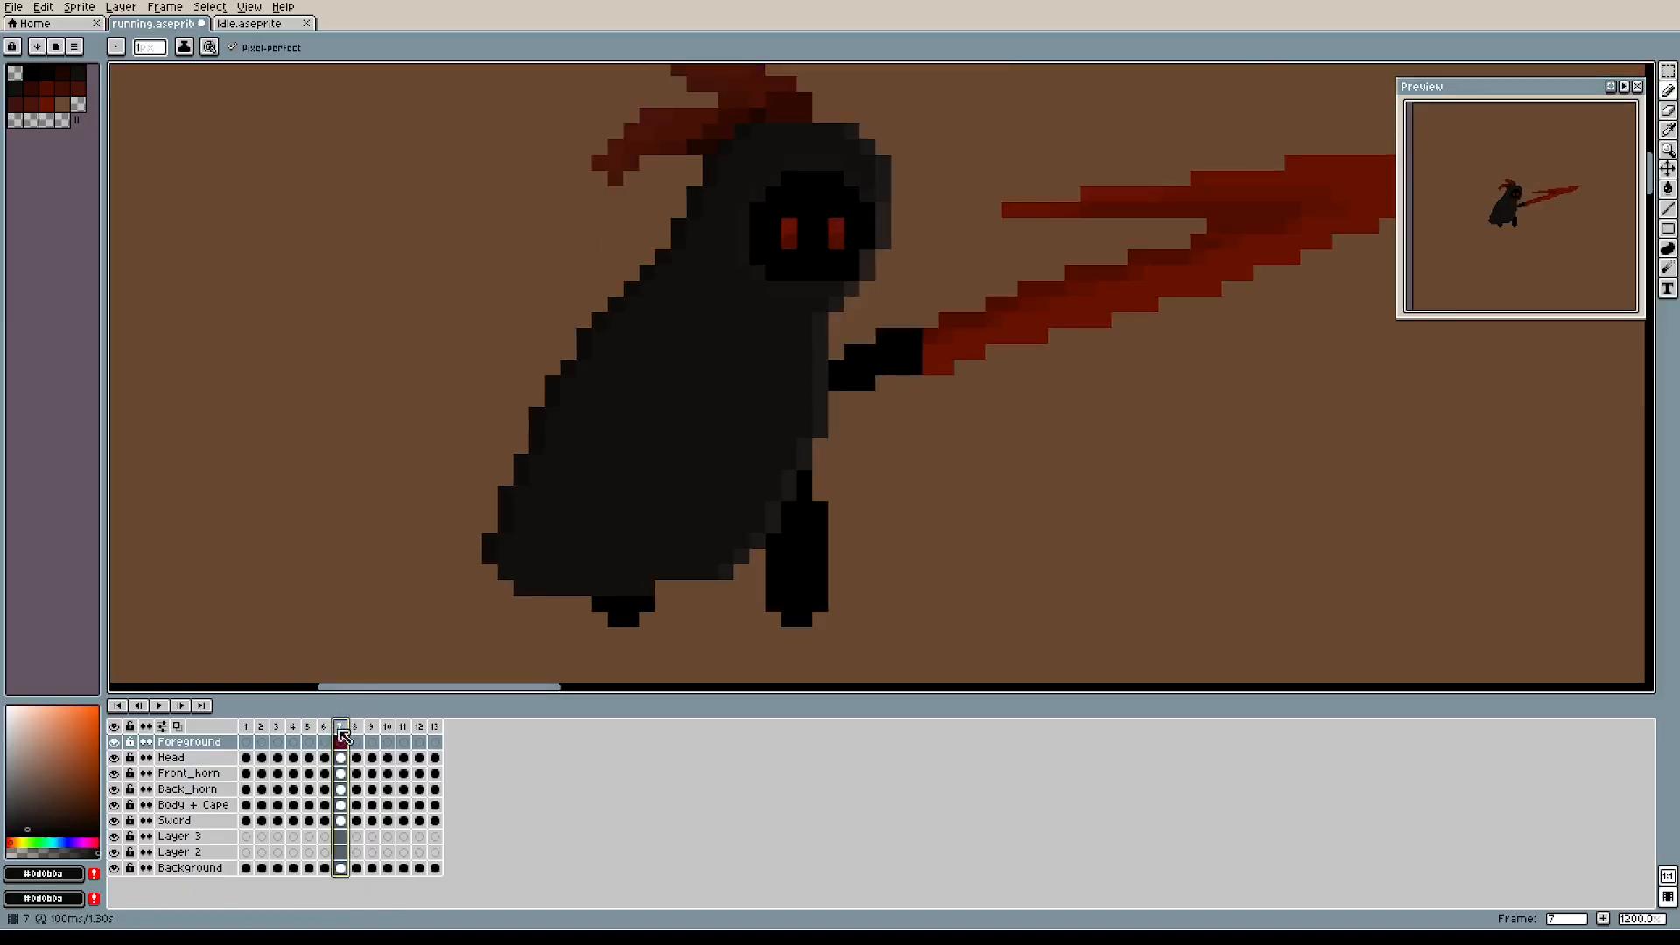
{"action": "left_click", "coordinate": [325, 739]}
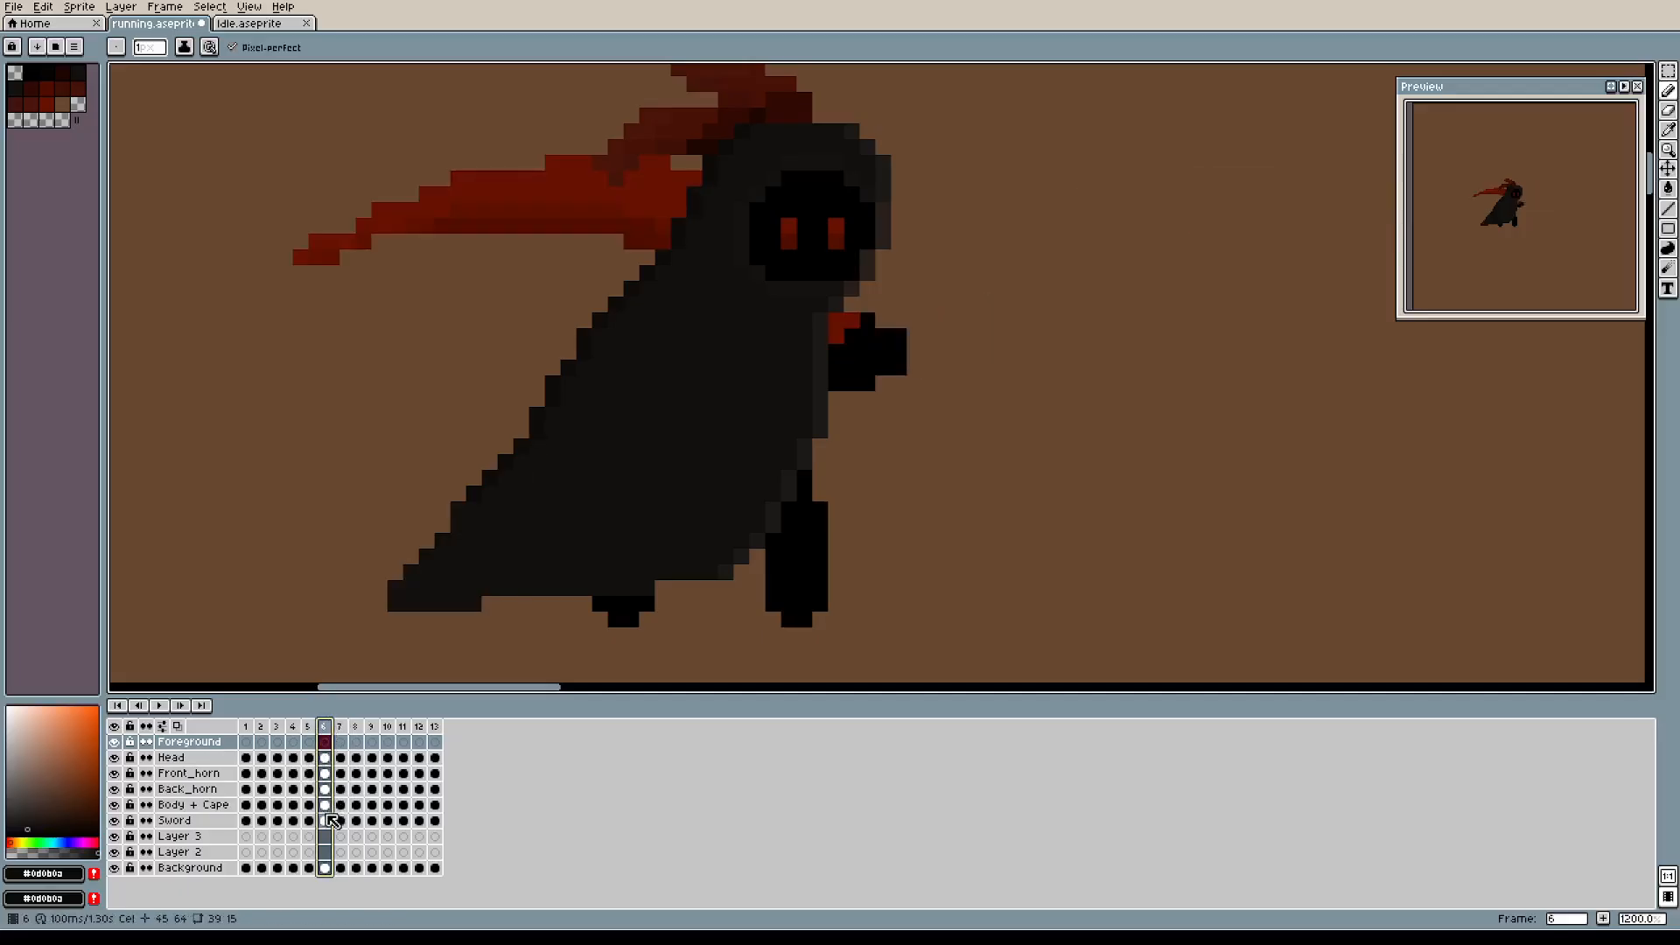
Try copying the Sword cel of frame 6 onto frame 7, and undo the copy.
{"action": "left_click", "coordinate": [327, 822]}
{"action": "left_click", "coordinate": [340, 822]}
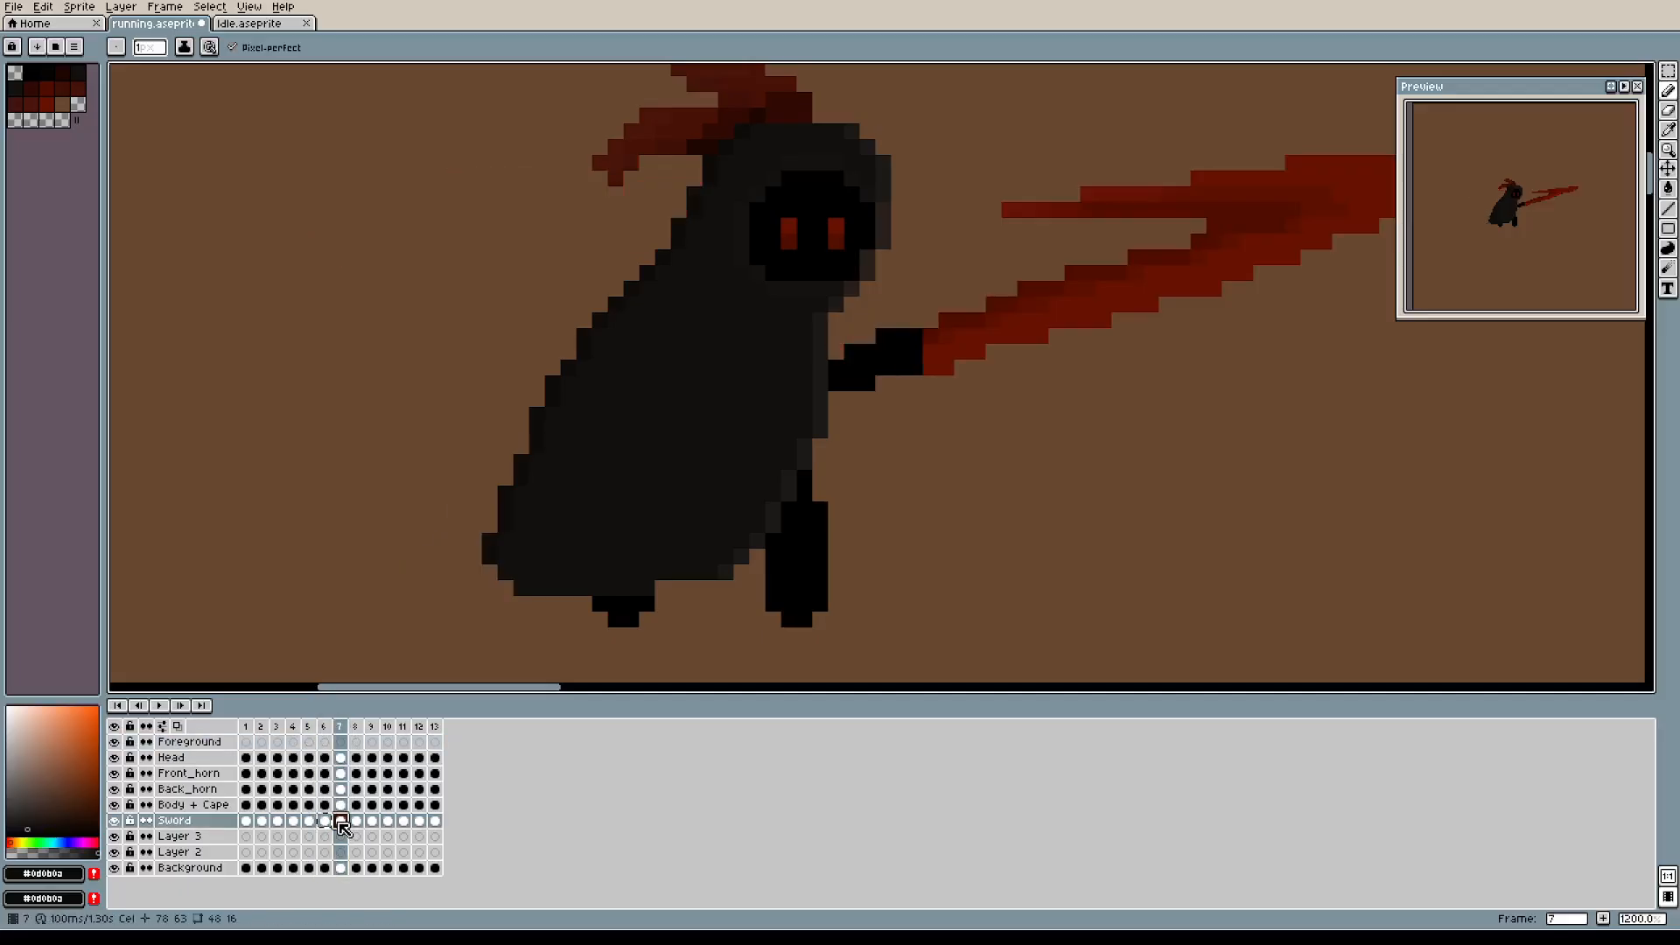
{"action": "key", "text": "ctrl+v"}
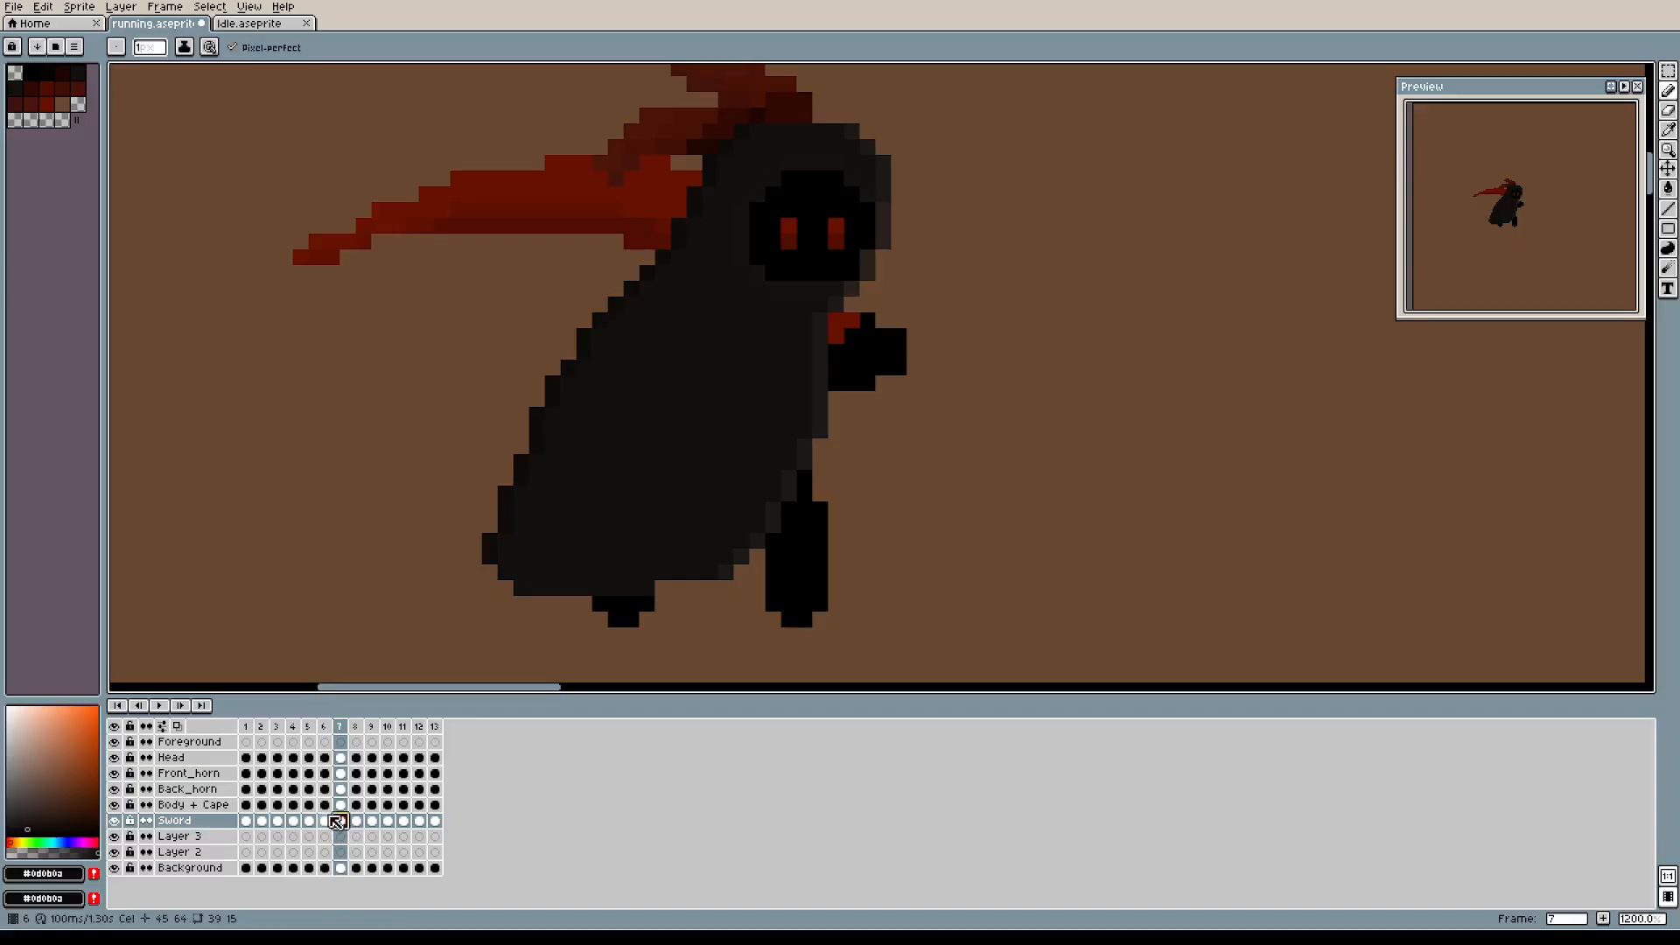
{"action": "key", "text": "shift+z"}
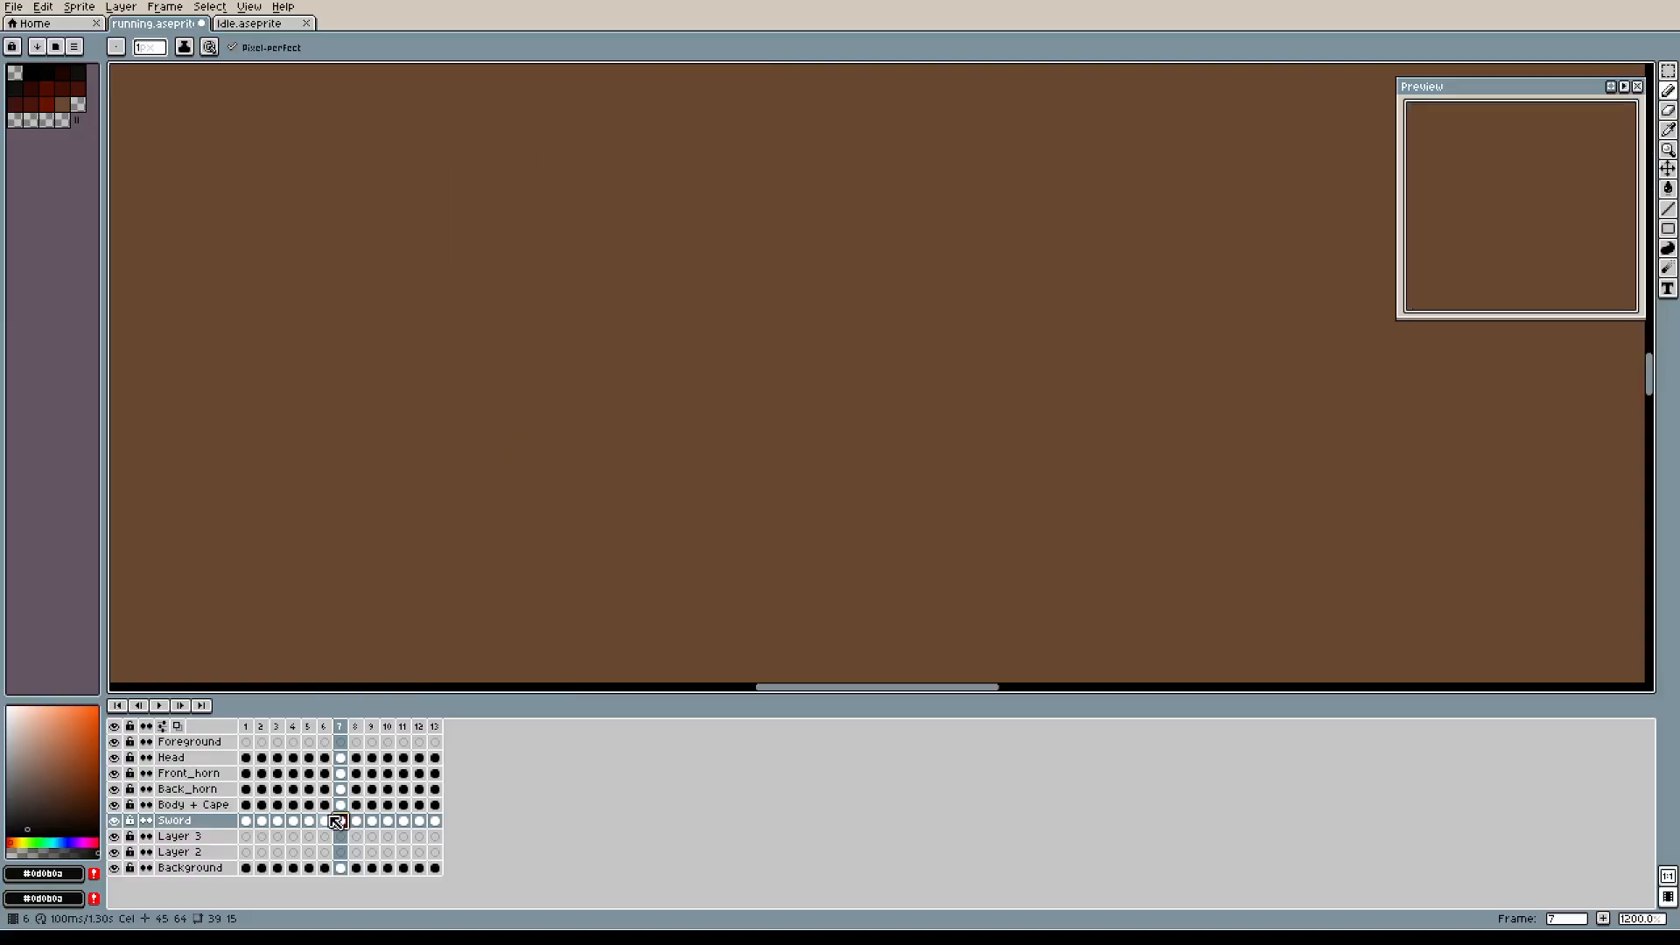
{"action": "key", "text": "ctrl+z"}
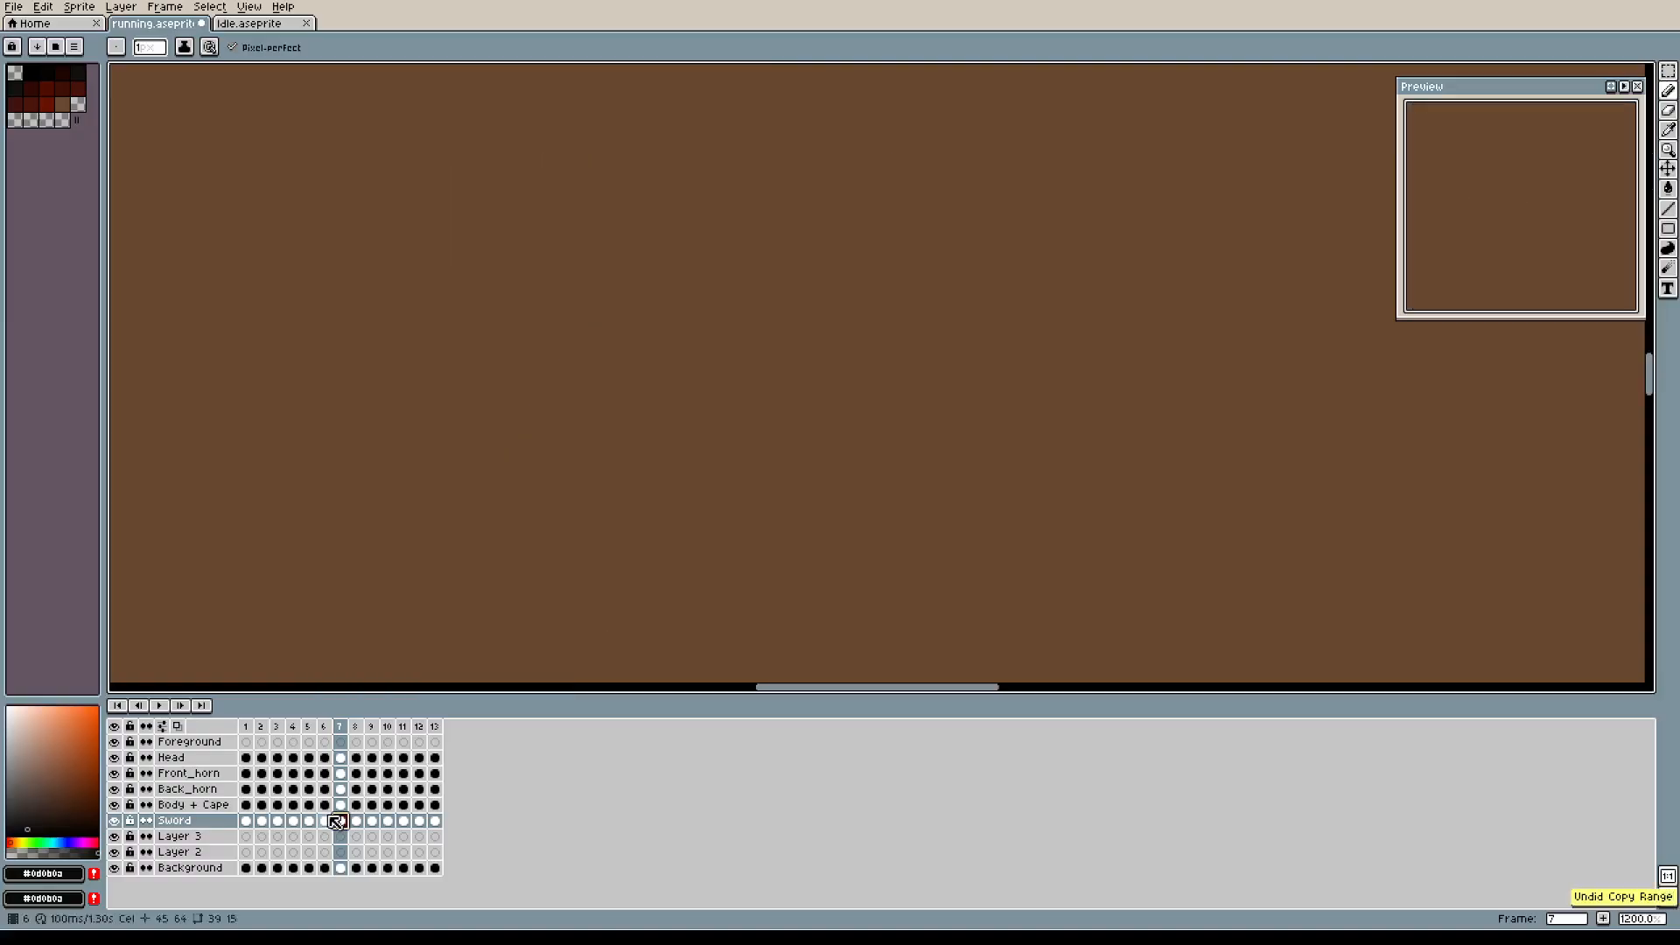
Look over the whole knight and compare the cape and sword poses in the frames from 1 to 9.
{"action": "scroll", "coordinate": [739, 379], "scroll_direction": "down", "scroll_amount": 7}
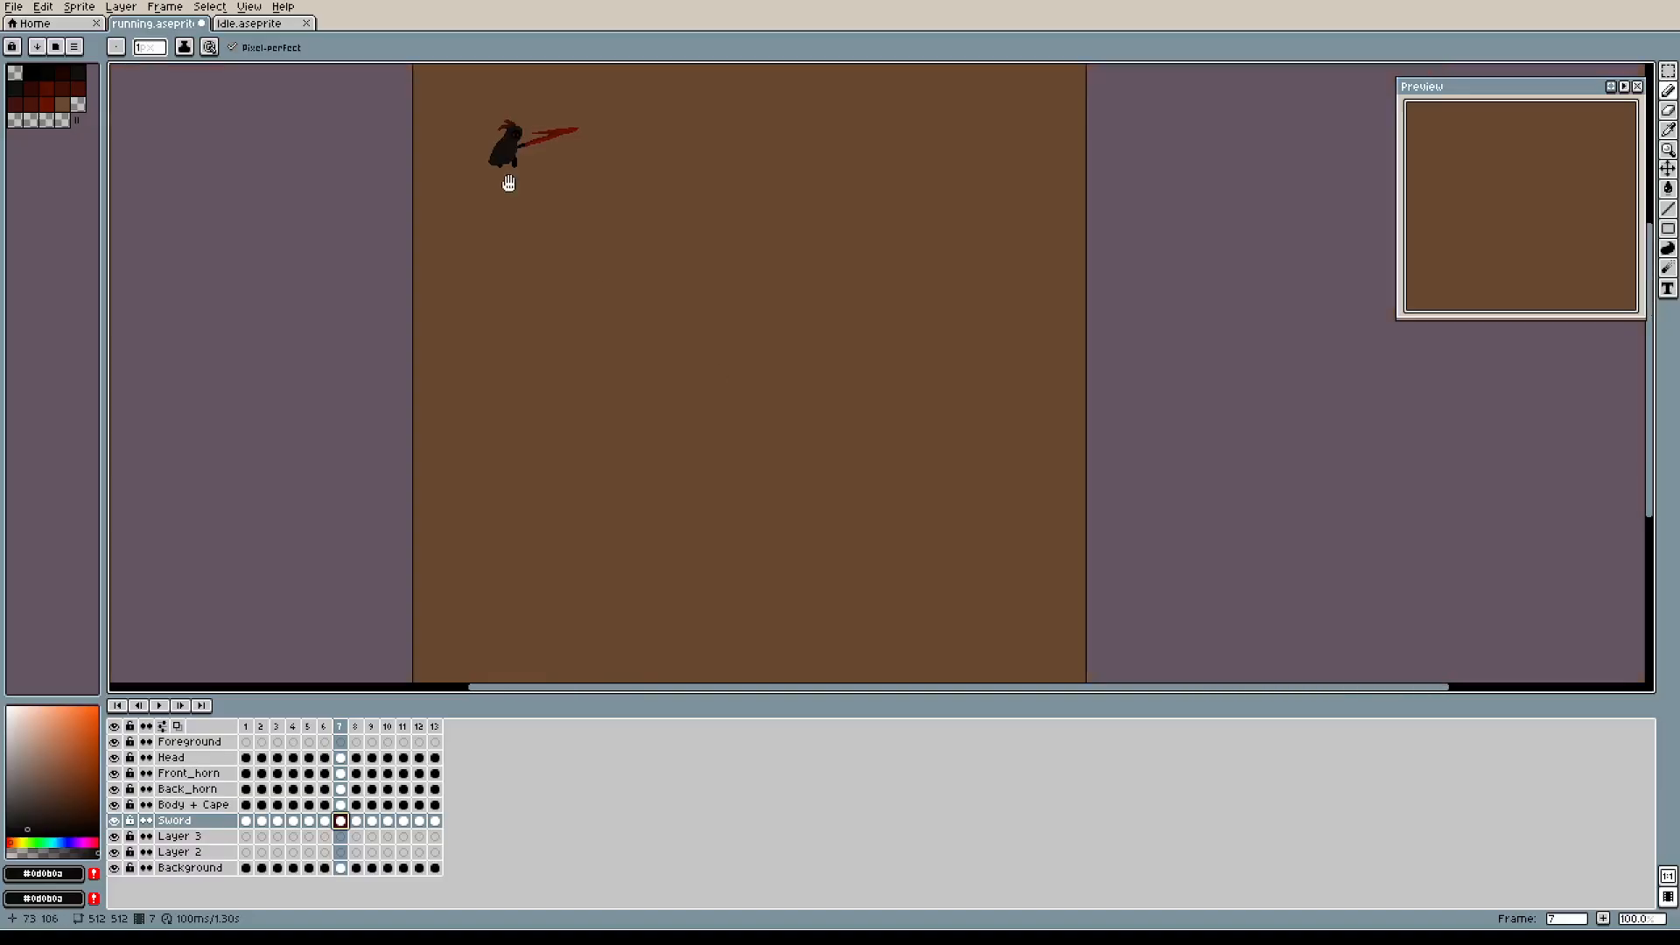
{"action": "left_click_drag", "start_coordinate": [508, 182], "coordinate": [740, 398]}
{"action": "scroll", "coordinate": [740, 399], "scroll_direction": "up", "scroll_amount": 4}
{"action": "left_click_drag", "start_coordinate": [1227, 364], "coordinate": [983, 551]}
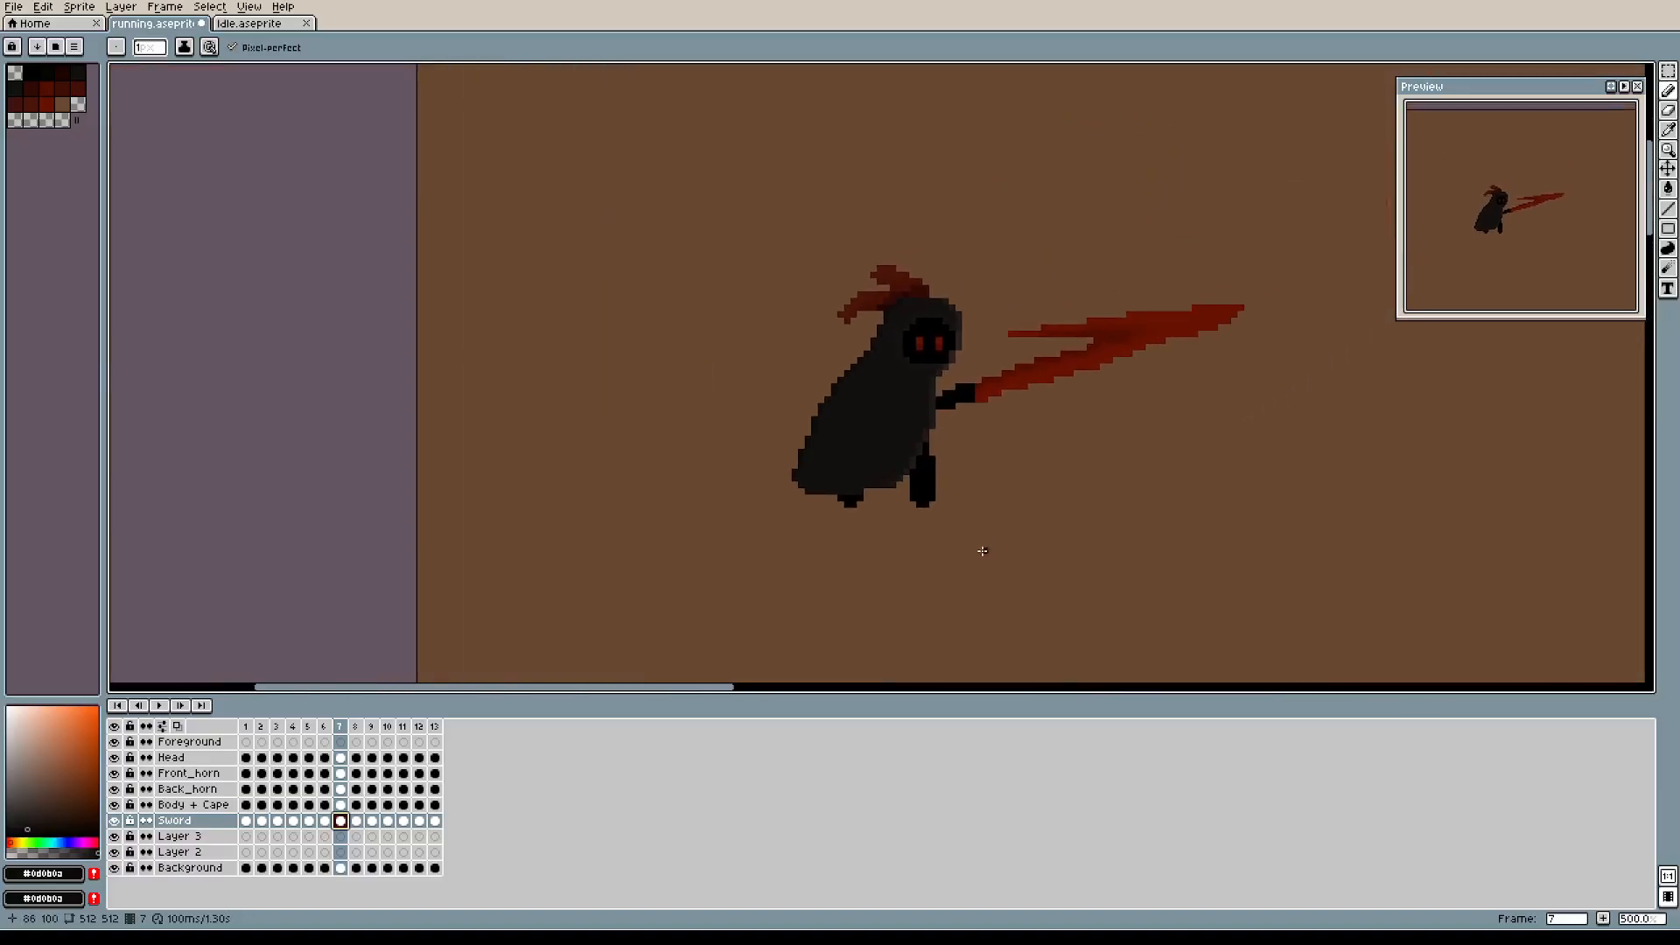
{"action": "scroll", "coordinate": [968, 491], "scroll_direction": "up", "scroll_amount": 1}
{"action": "left_click_drag", "start_coordinate": [968, 491], "coordinate": [871, 533]}
{"action": "left_click", "coordinate": [324, 730]}
{"action": "left_click", "coordinate": [340, 730]}
{"action": "left_click", "coordinate": [373, 730]}
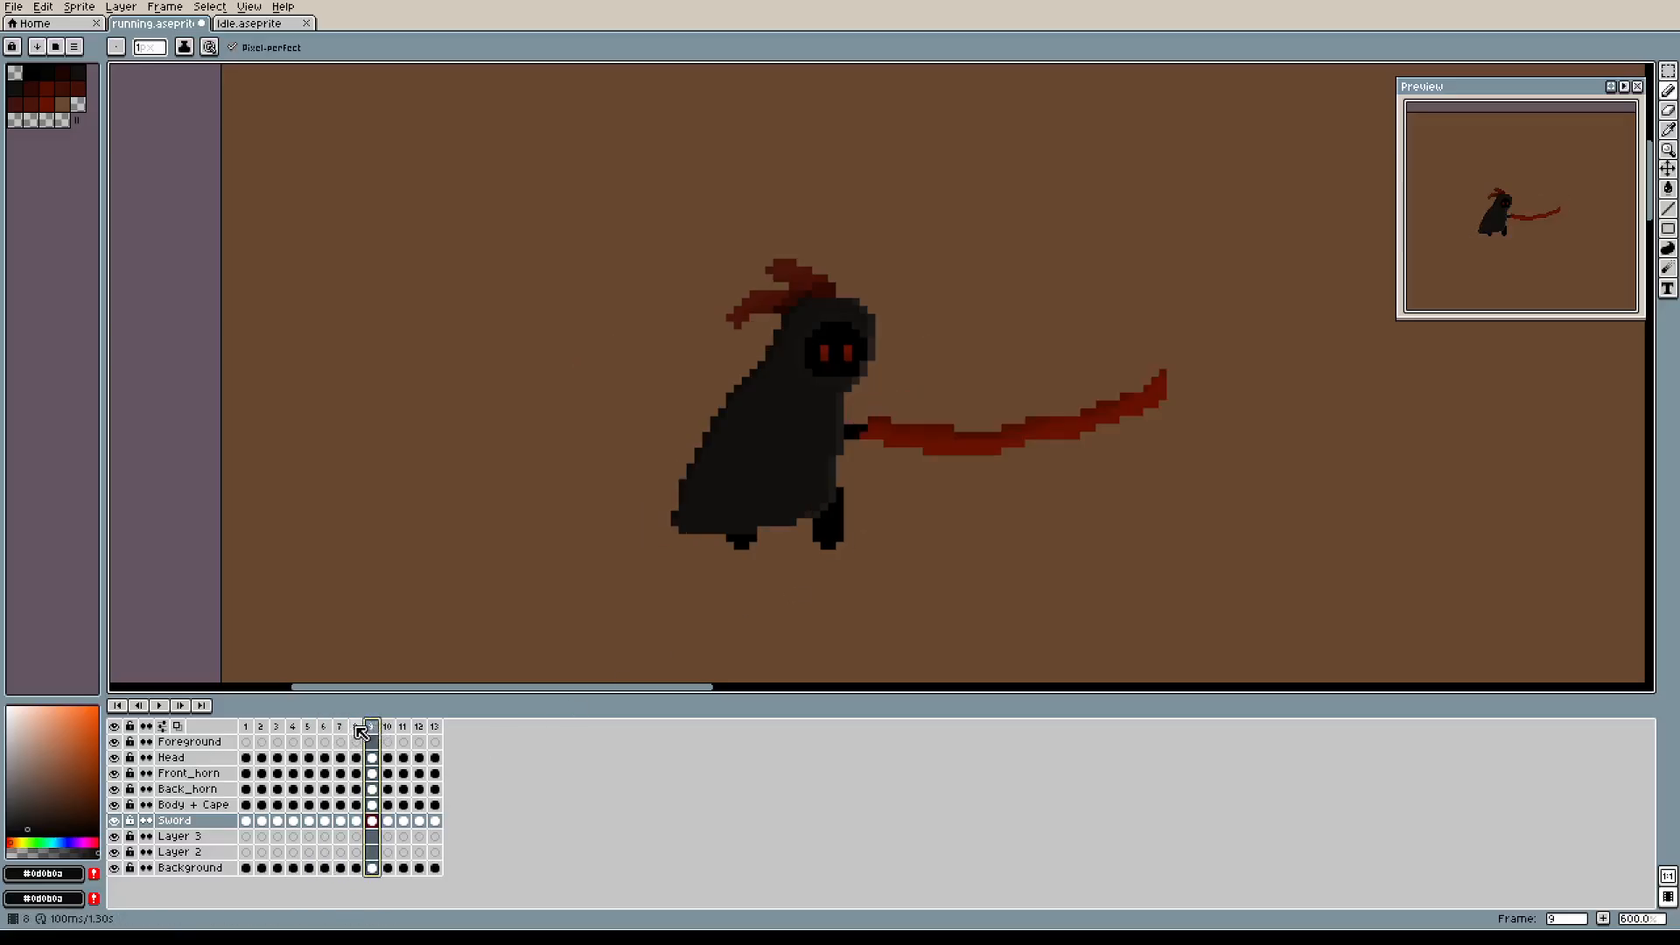
{"action": "left_click", "coordinate": [351, 730]}
{"action": "left_click", "coordinate": [327, 730]}
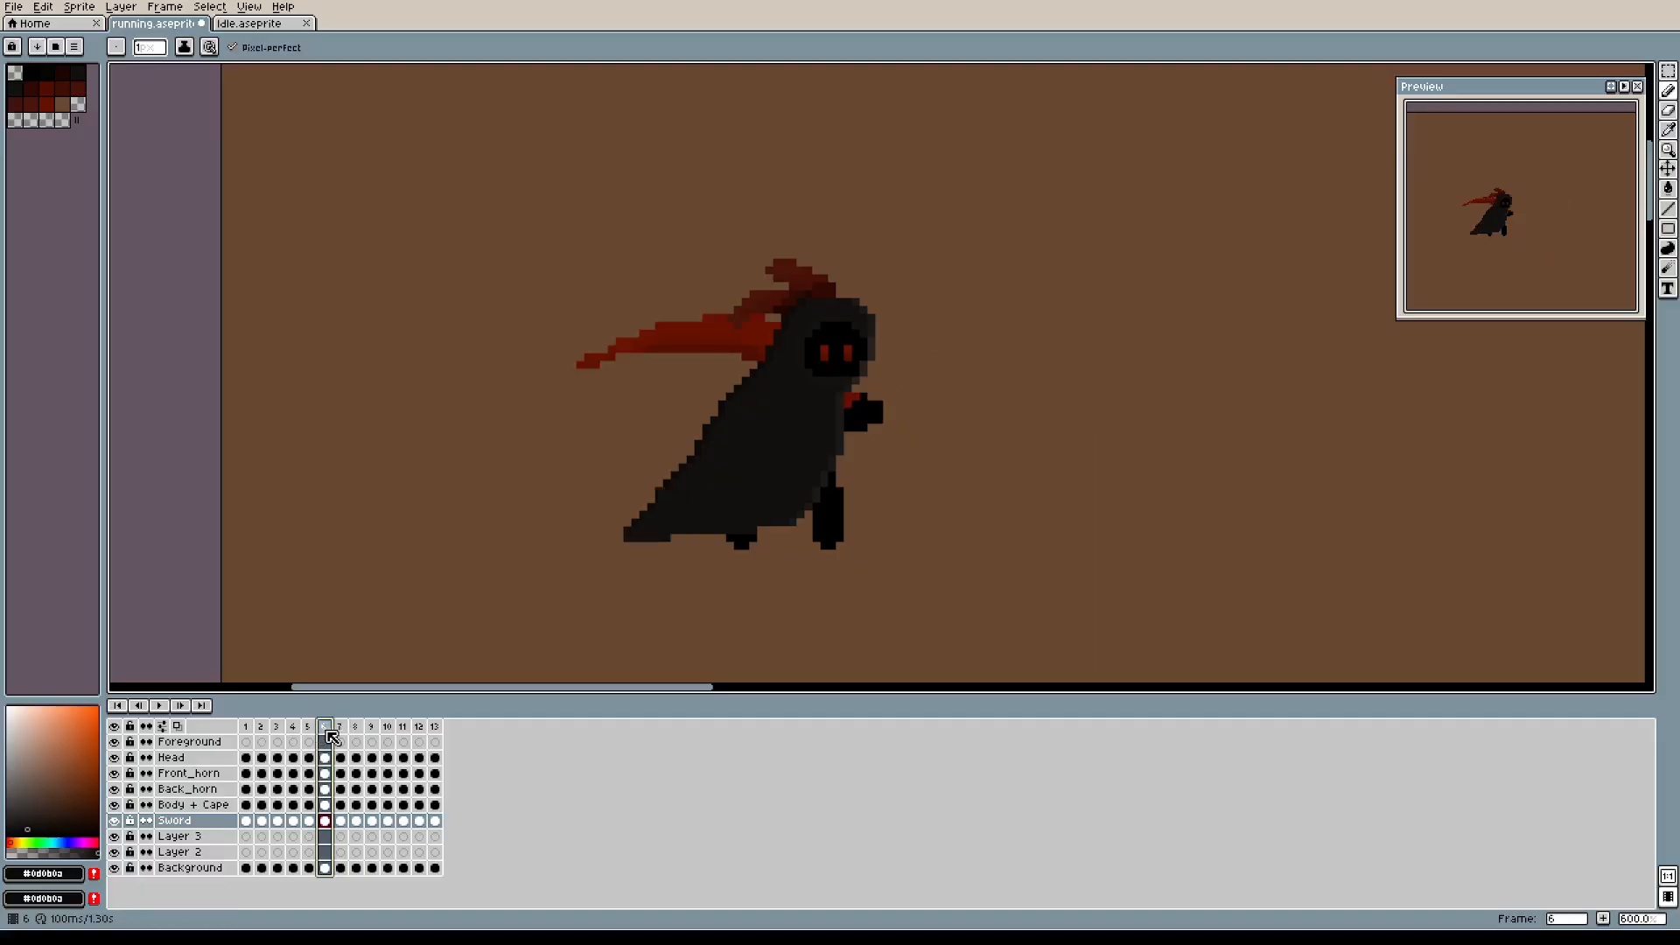
{"action": "left_click", "coordinate": [341, 730]}
{"action": "left_click", "coordinate": [246, 728]}
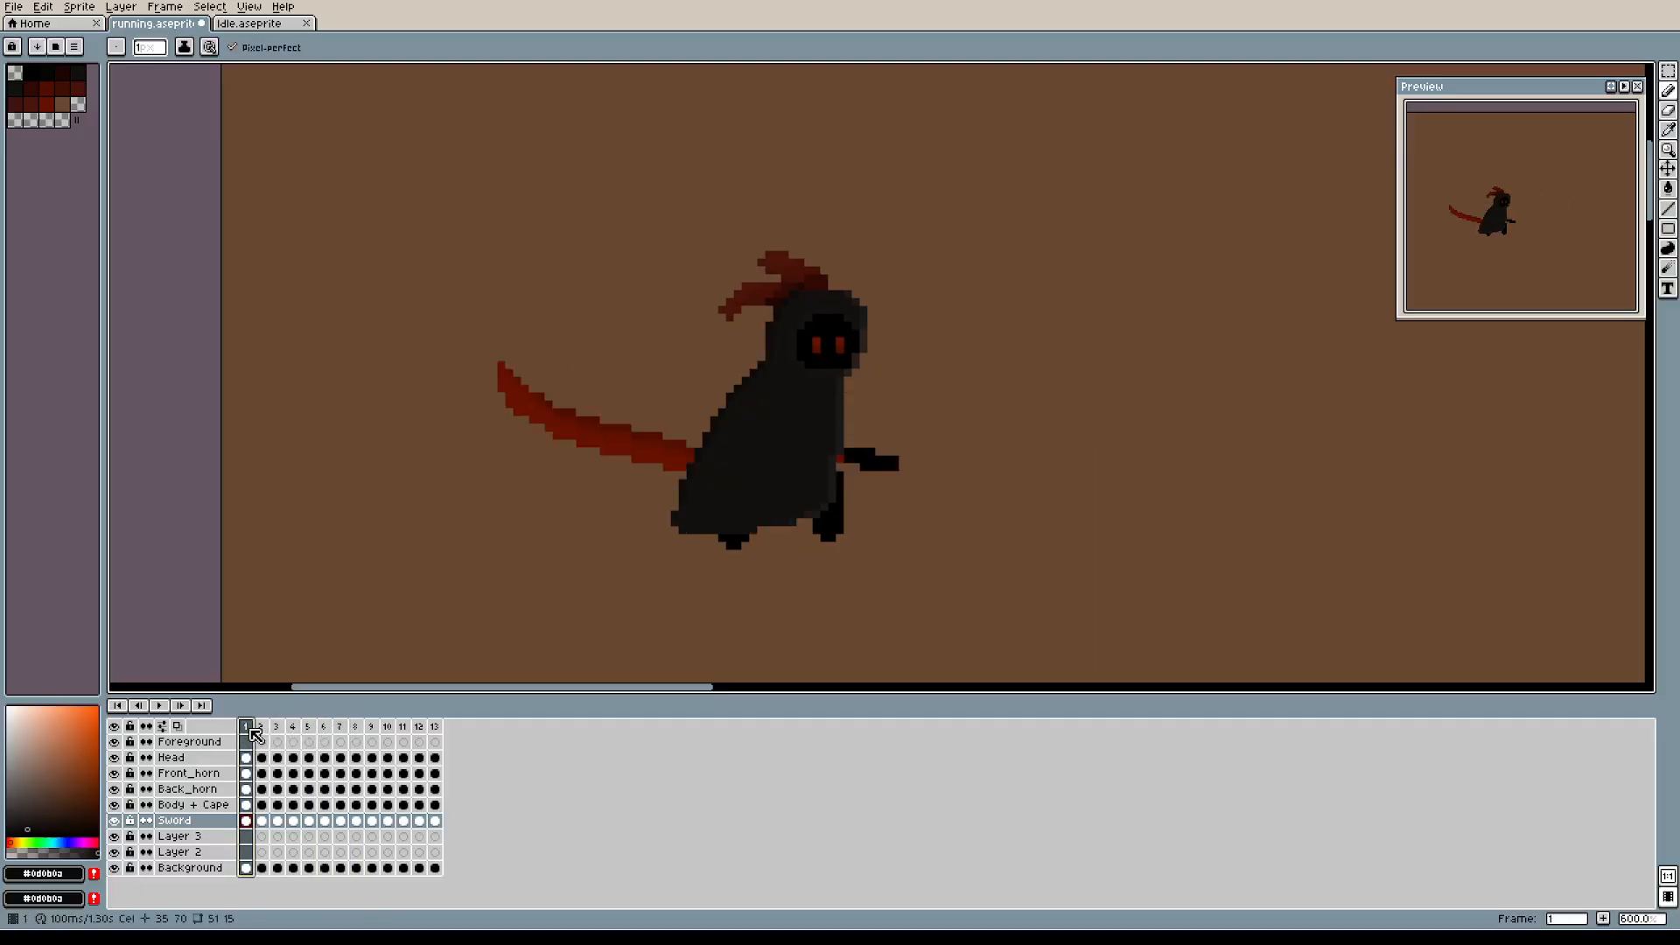
{"action": "left_click", "coordinate": [261, 730]}
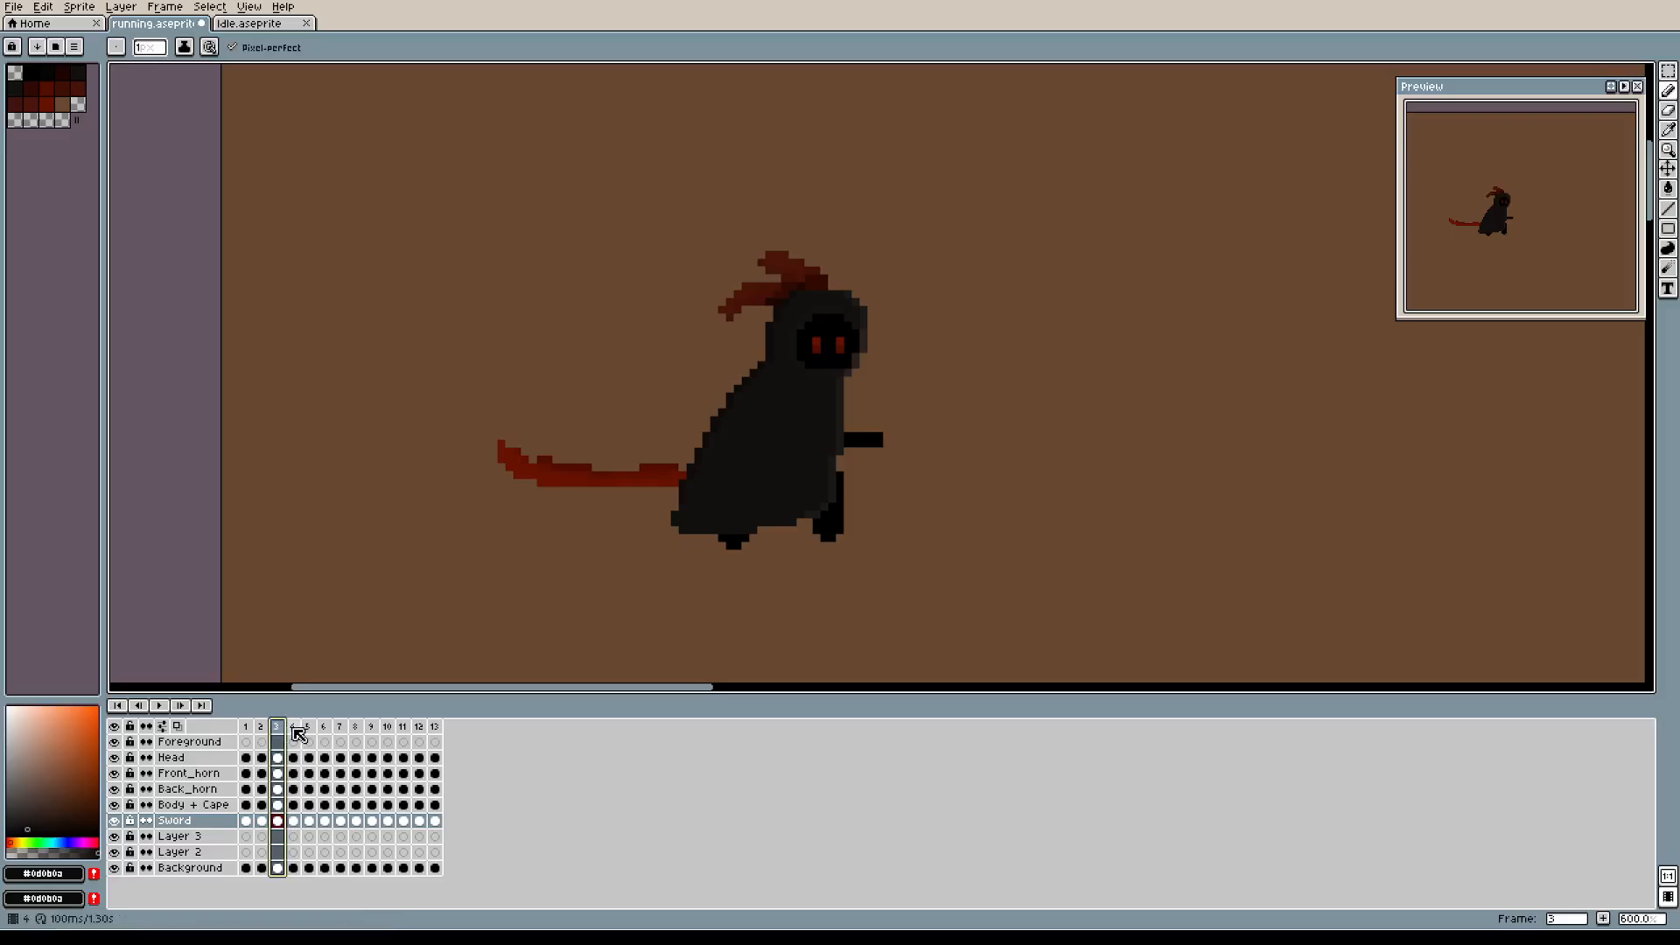
{"action": "left_click", "coordinate": [296, 729]}
{"action": "left_click", "coordinate": [311, 729]}
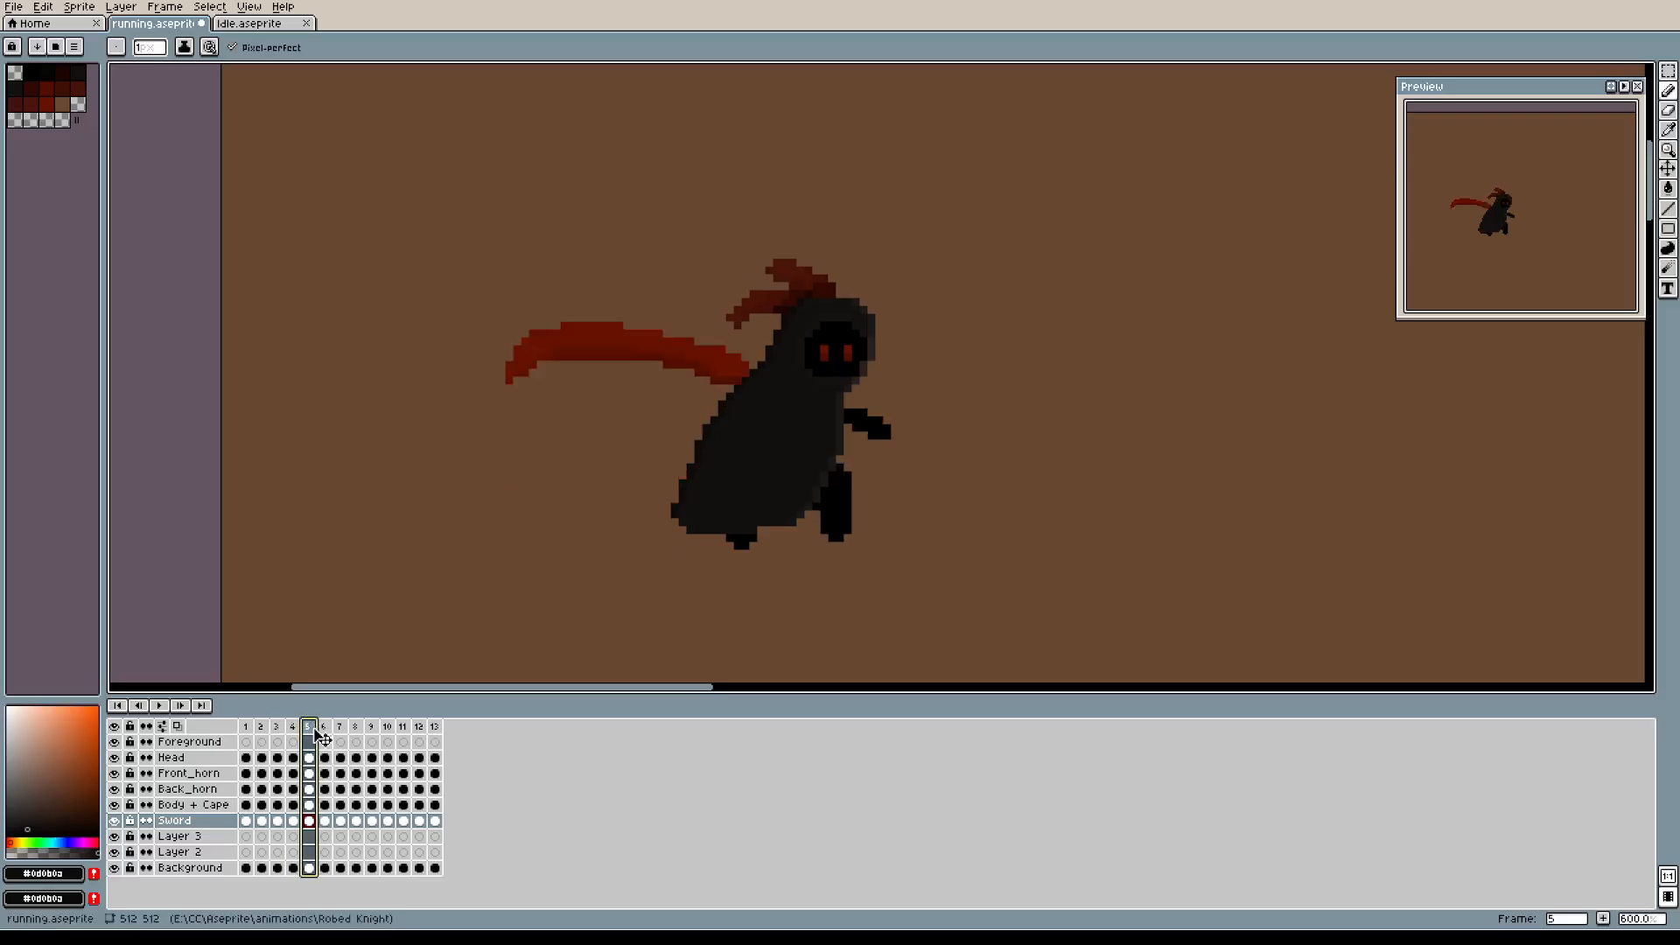
Erase the lighter edge pixels along the lower front hem of the cape in frame 6 on the Body + Cape layer.
{"action": "left_click", "coordinate": [326, 730]}
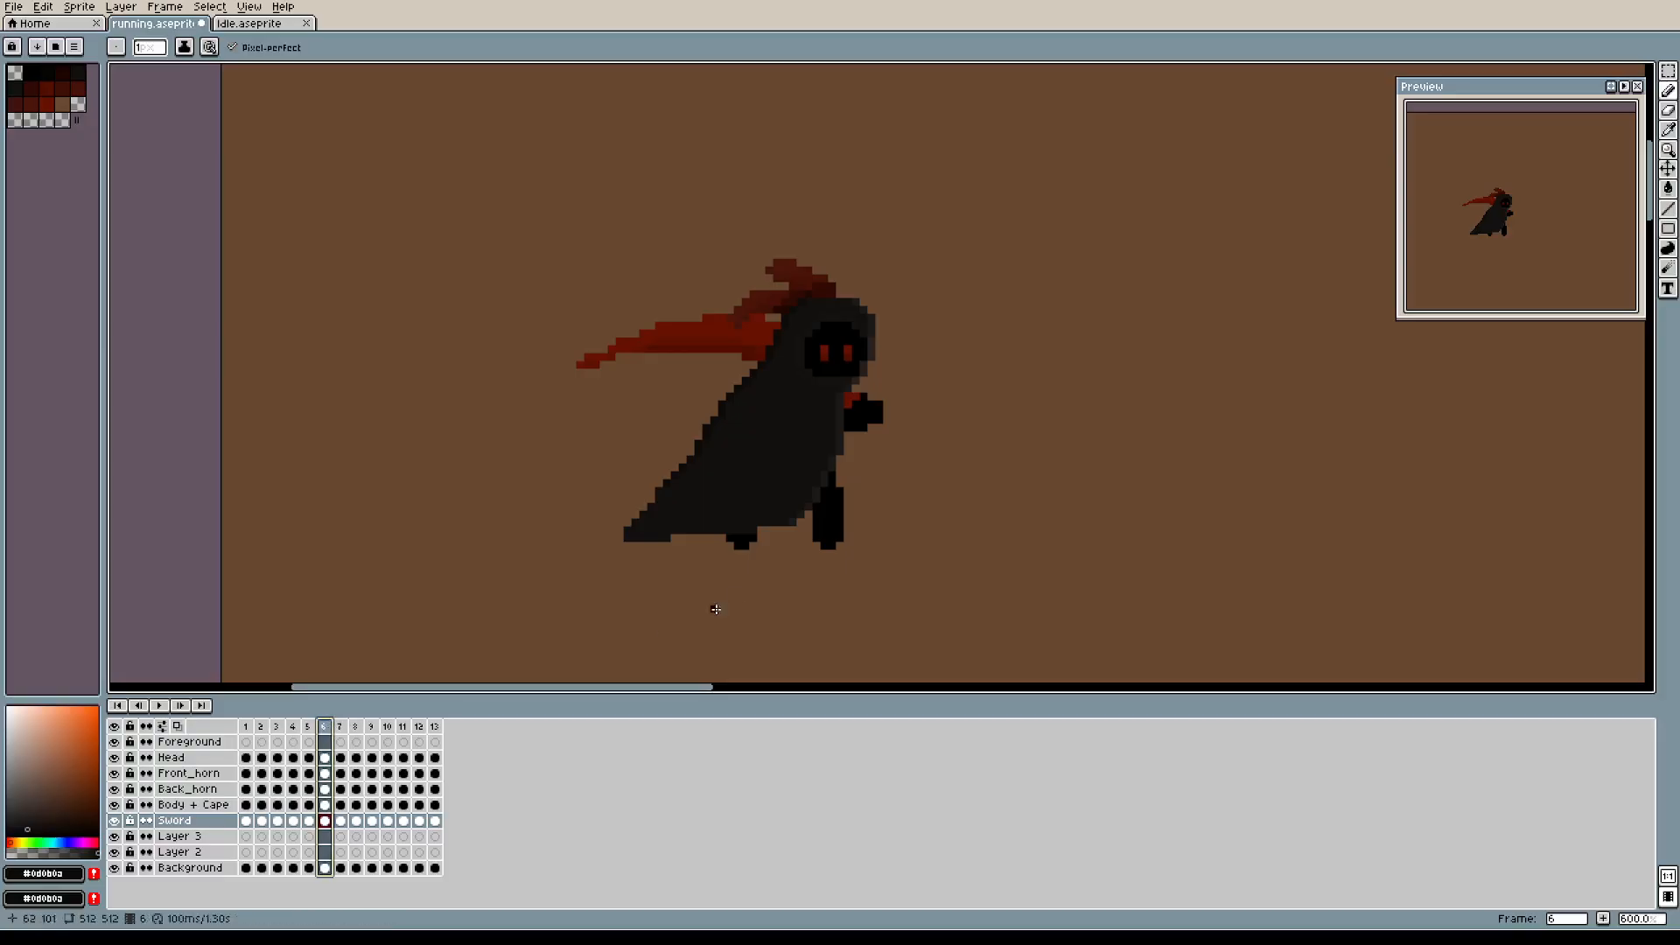
{"action": "scroll", "coordinate": [798, 560], "scroll_direction": "up", "scroll_amount": 3}
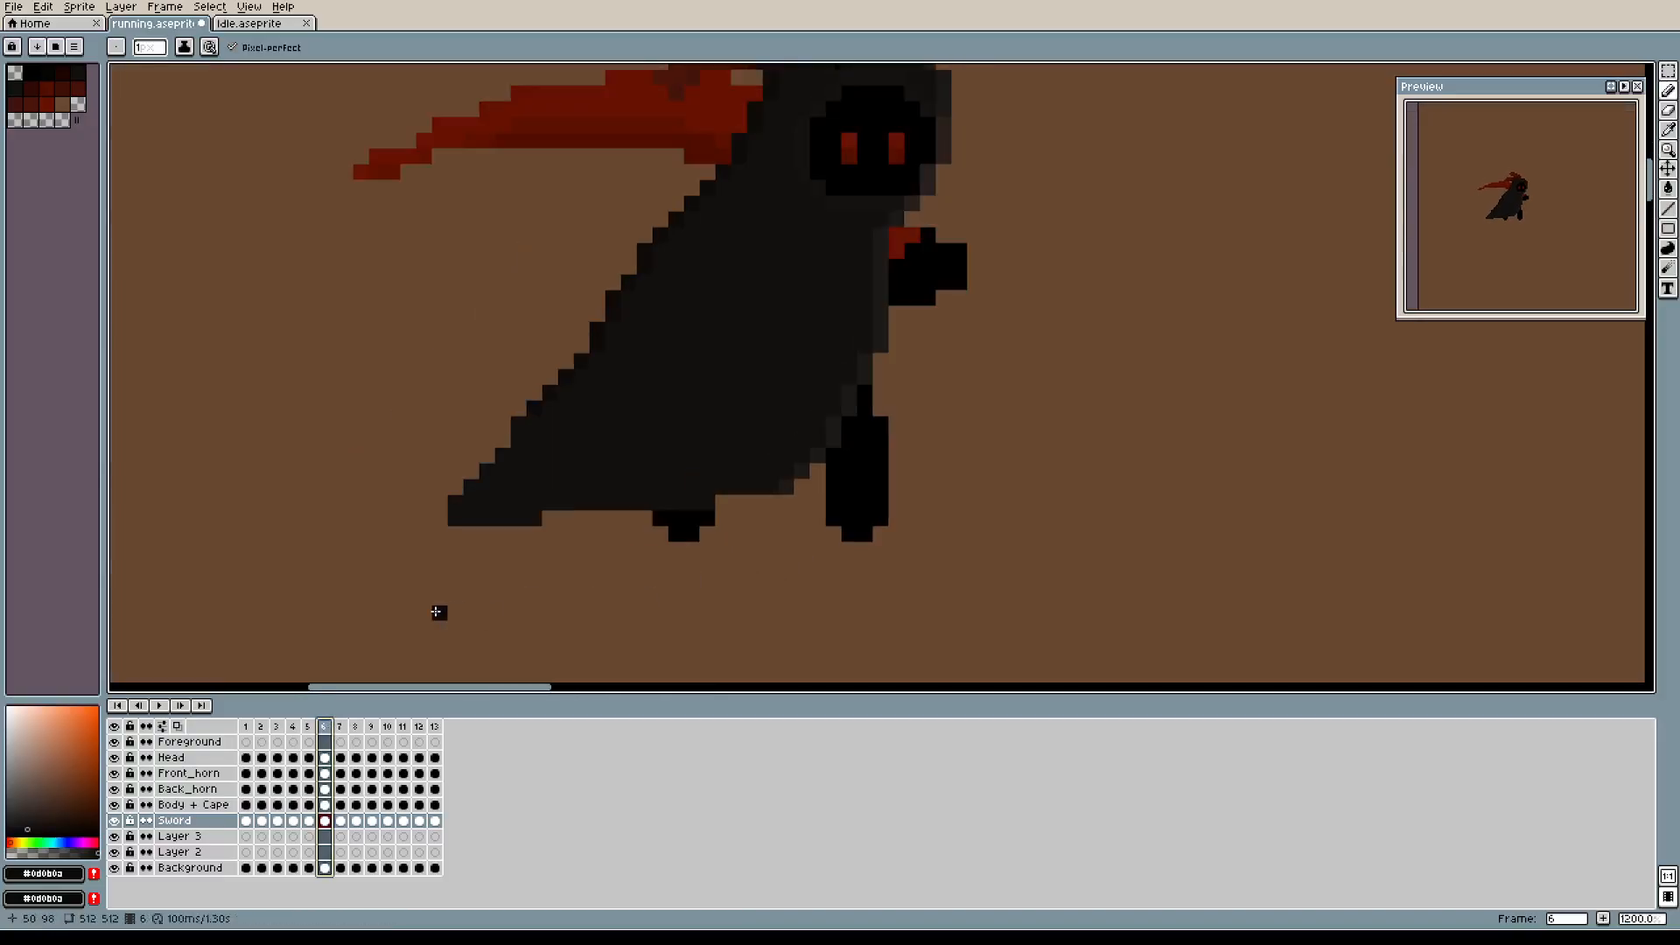
{"action": "scroll", "coordinate": [788, 461], "scroll_direction": "up", "scroll_amount": 3}
{"action": "left_click_drag", "start_coordinate": [817, 479], "coordinate": [659, 542]}
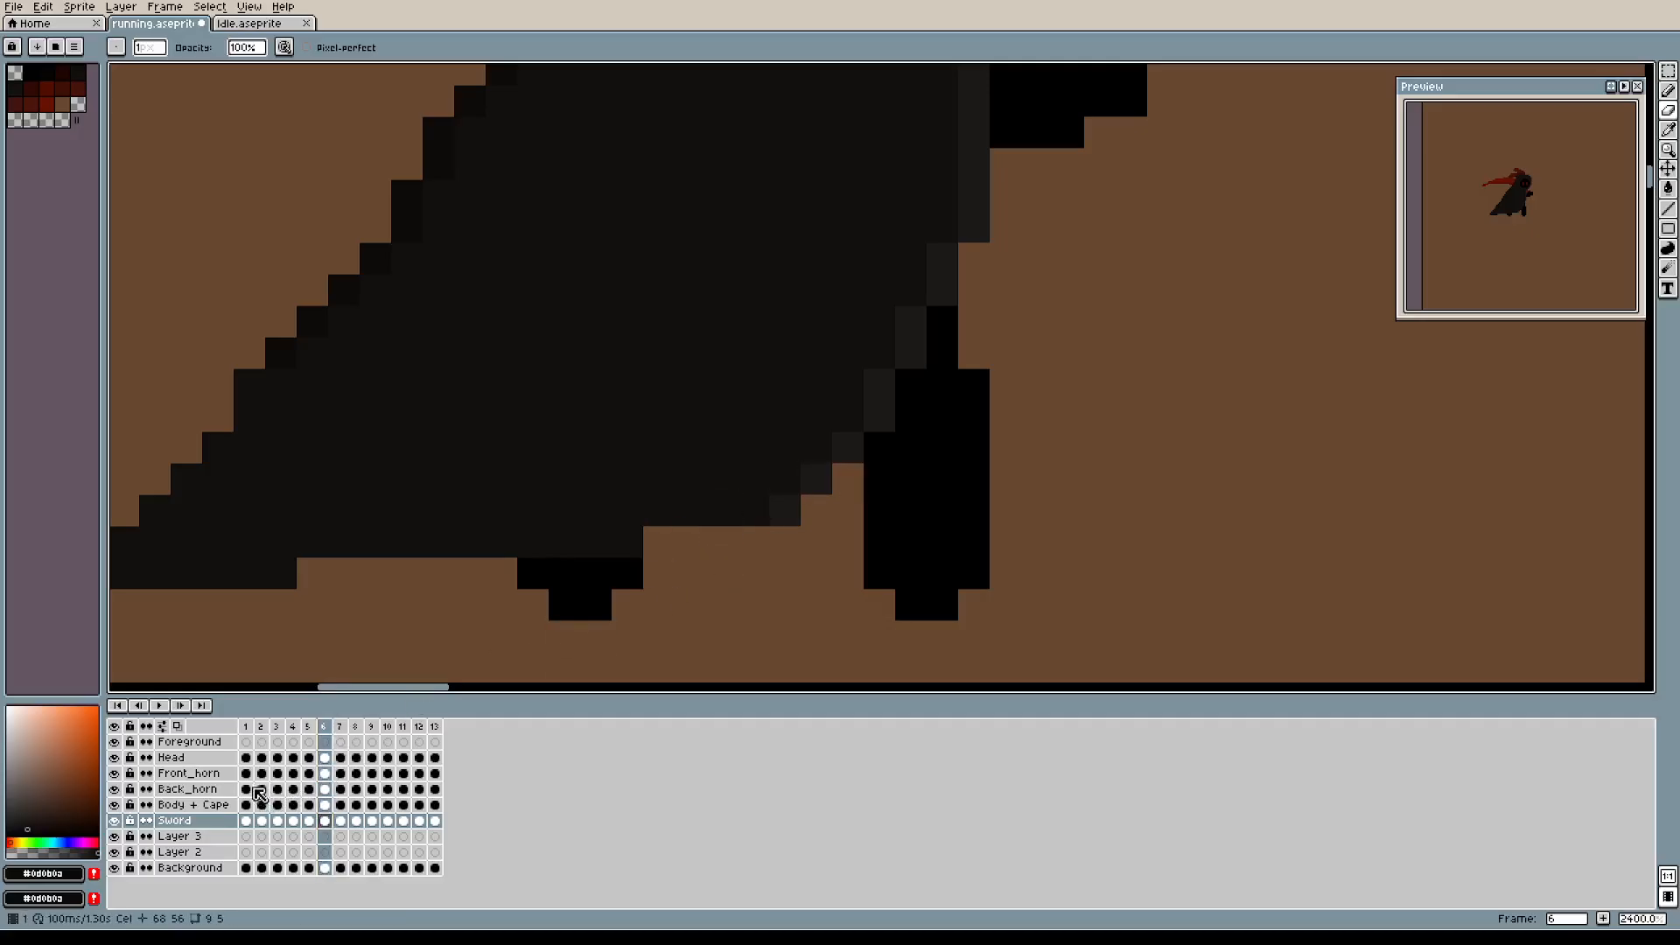
{"action": "left_click", "coordinate": [197, 804]}
{"action": "mouse_move", "coordinate": [687, 517]}
{"action": "left_mouse_down"}
{"action": "mouse_move", "coordinate": [754, 511]}
{"action": "mouse_move", "coordinate": [848, 417]}
{"action": "mouse_move", "coordinate": [816, 511]}
{"action": "mouse_move", "coordinate": [722, 605]}
{"action": "mouse_move", "coordinate": [880, 416]}
{"action": "mouse_move", "coordinate": [974, 416]}
{"action": "left_mouse_up"}
Sample the front leg's black and fill the gap between the leg and the trimmed cape in frame 6.
{"action": "key", "text": "b"}
{"action": "left_click", "coordinate": [943, 480]}
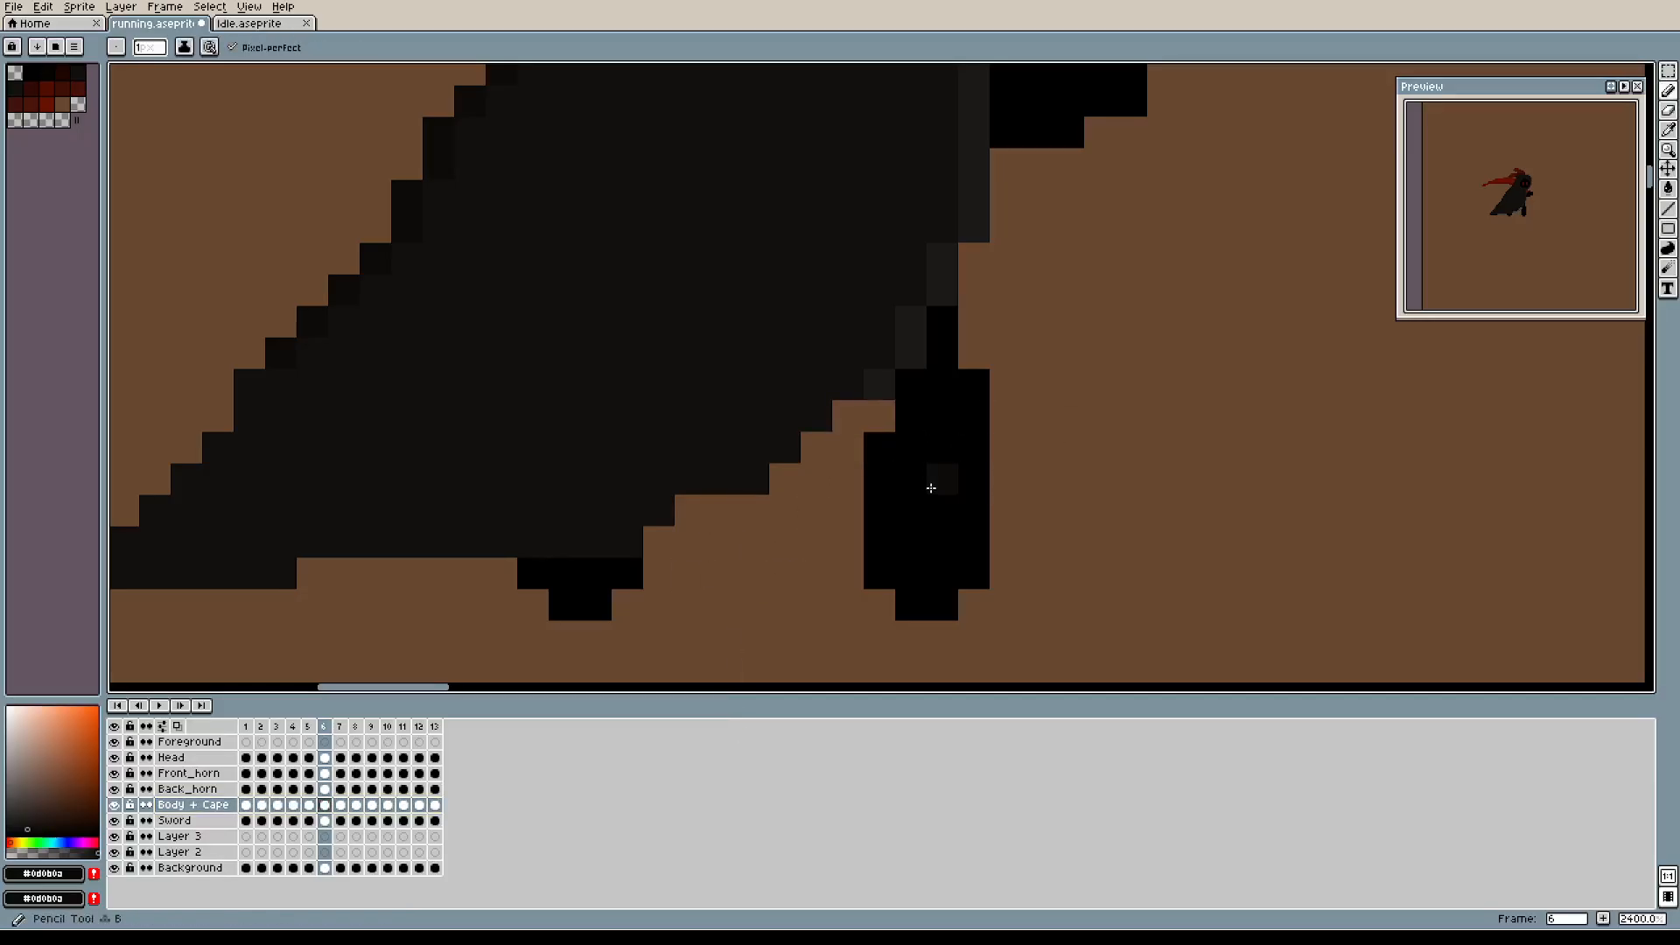
{"action": "left_click", "coordinate": [907, 506]}
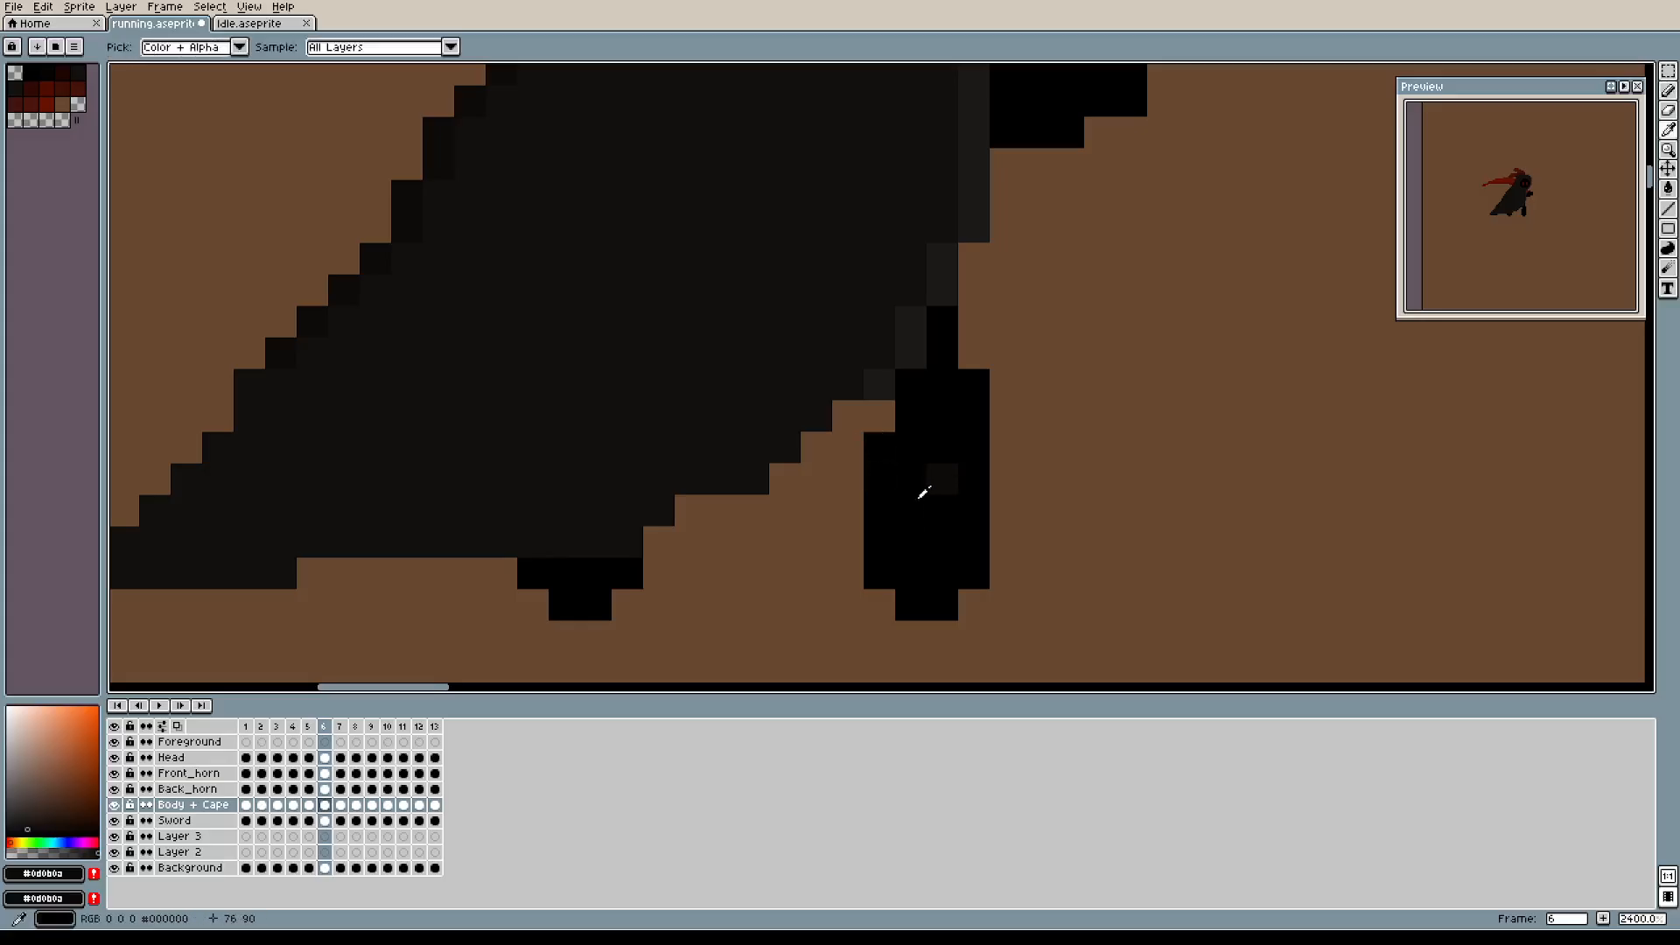
{"action": "left_click", "coordinate": [915, 500], "text": "alt"}
{"action": "left_click", "coordinate": [934, 476]}
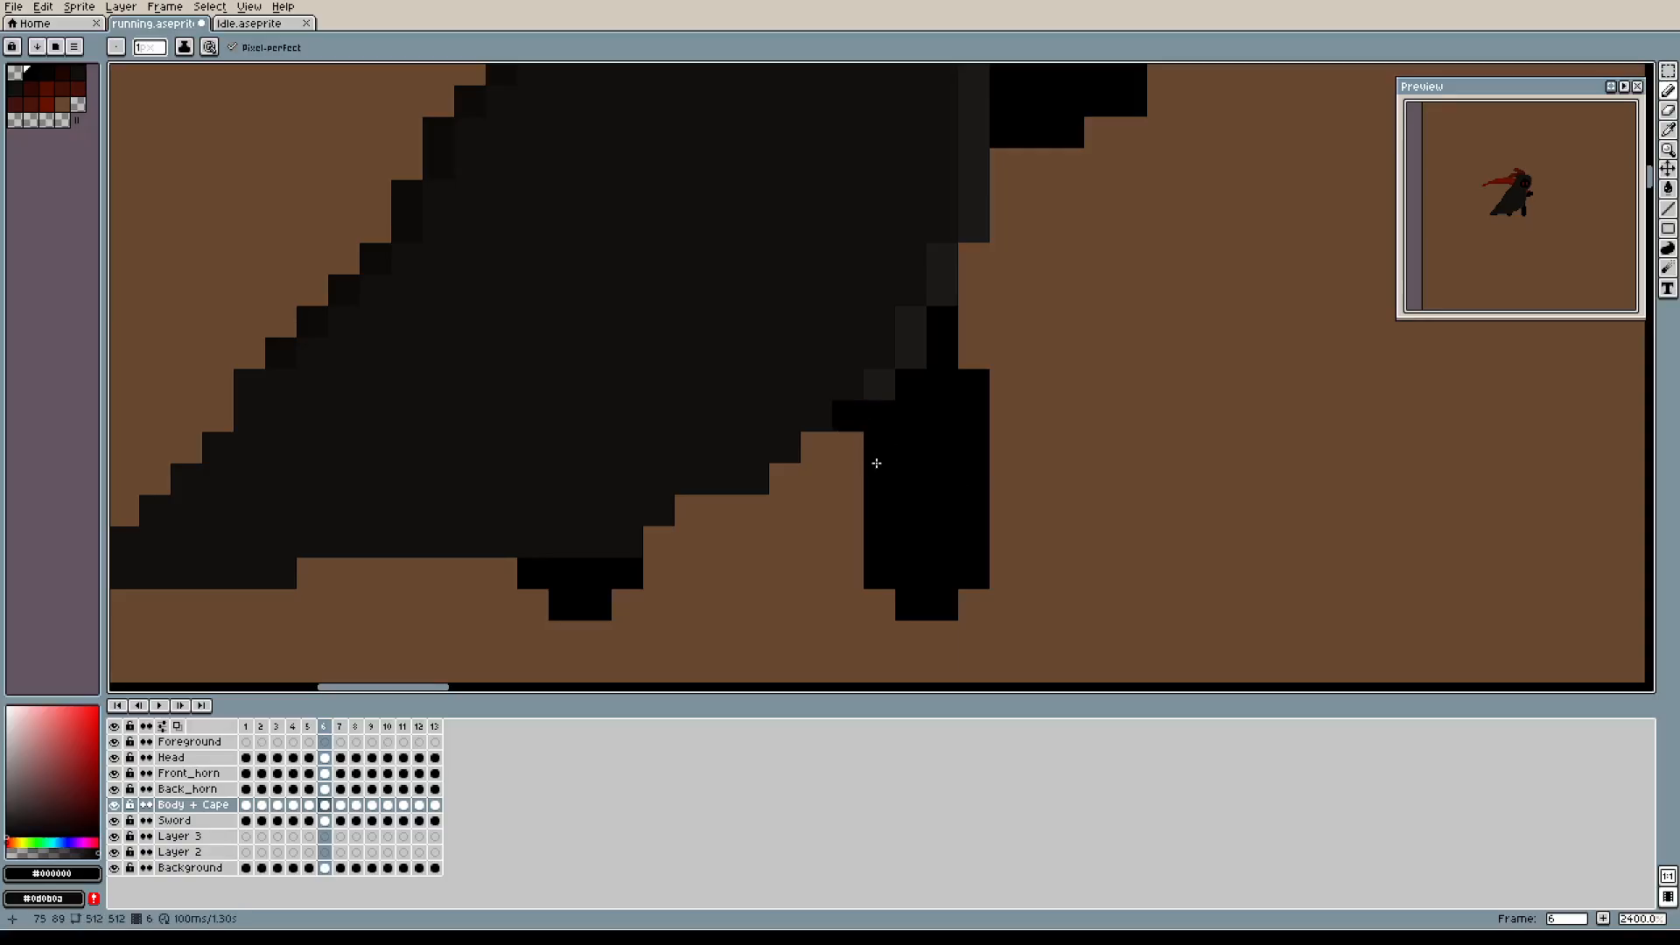
{"action": "left_click_drag", "start_coordinate": [889, 457], "coordinate": [951, 428]}
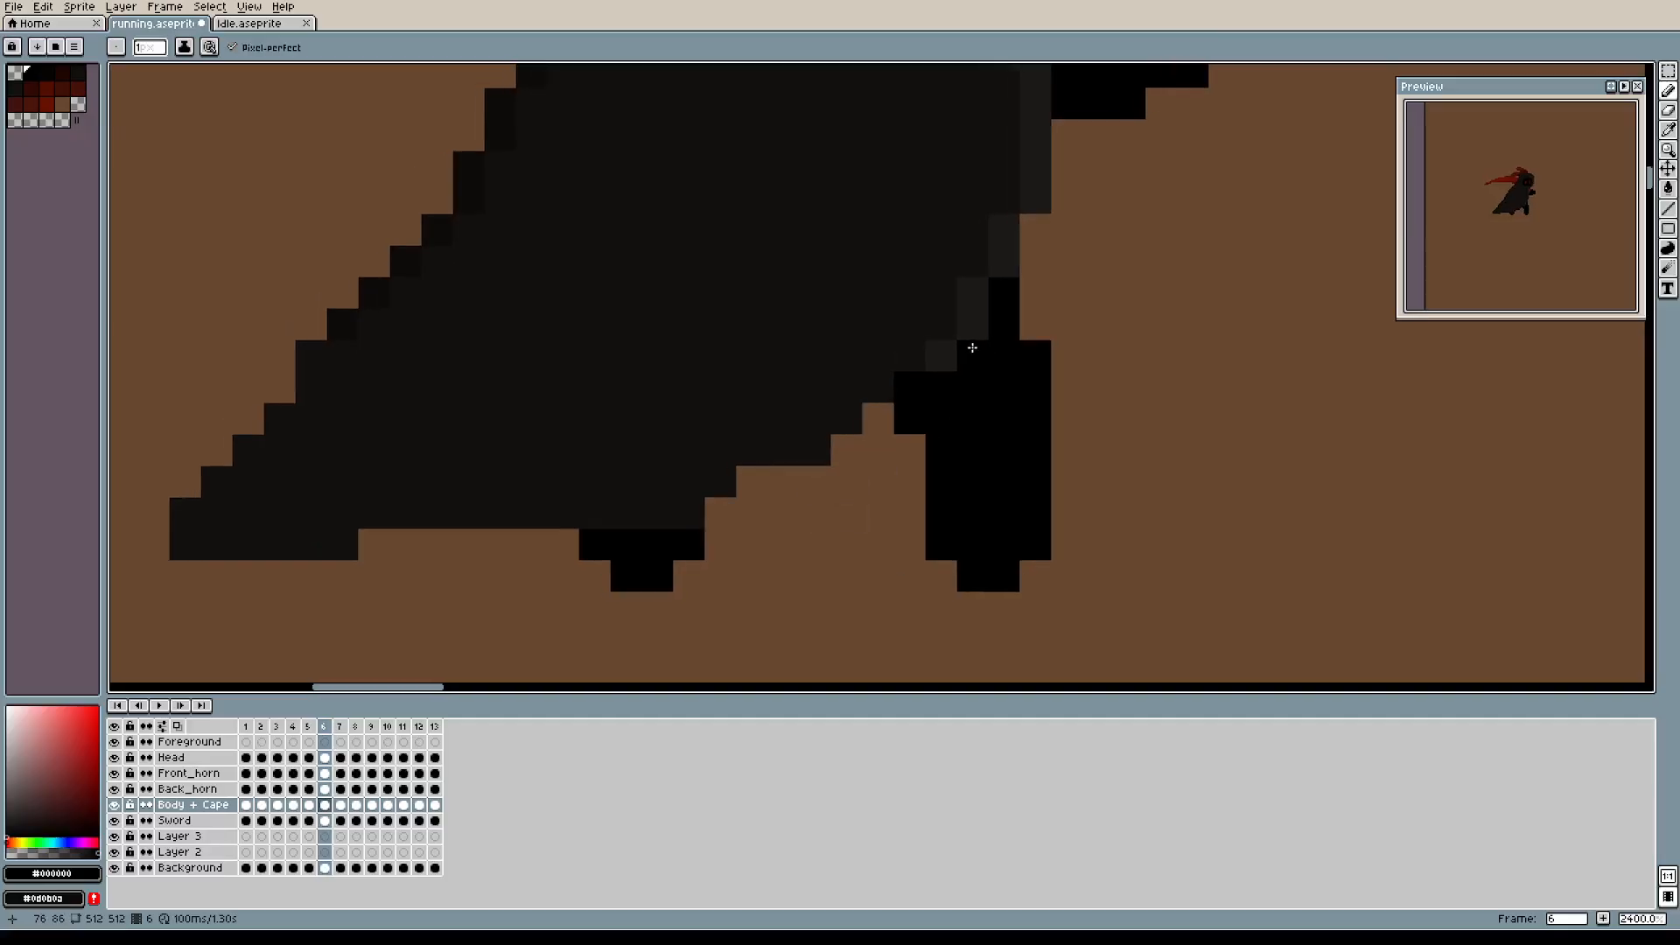
Sample the cape's lighter edge shade and paint it along the trimmed lower front edge in frame 6.
{"action": "left_click", "coordinate": [947, 353], "text": "alt"}
{"action": "left_click", "coordinate": [891, 385]}
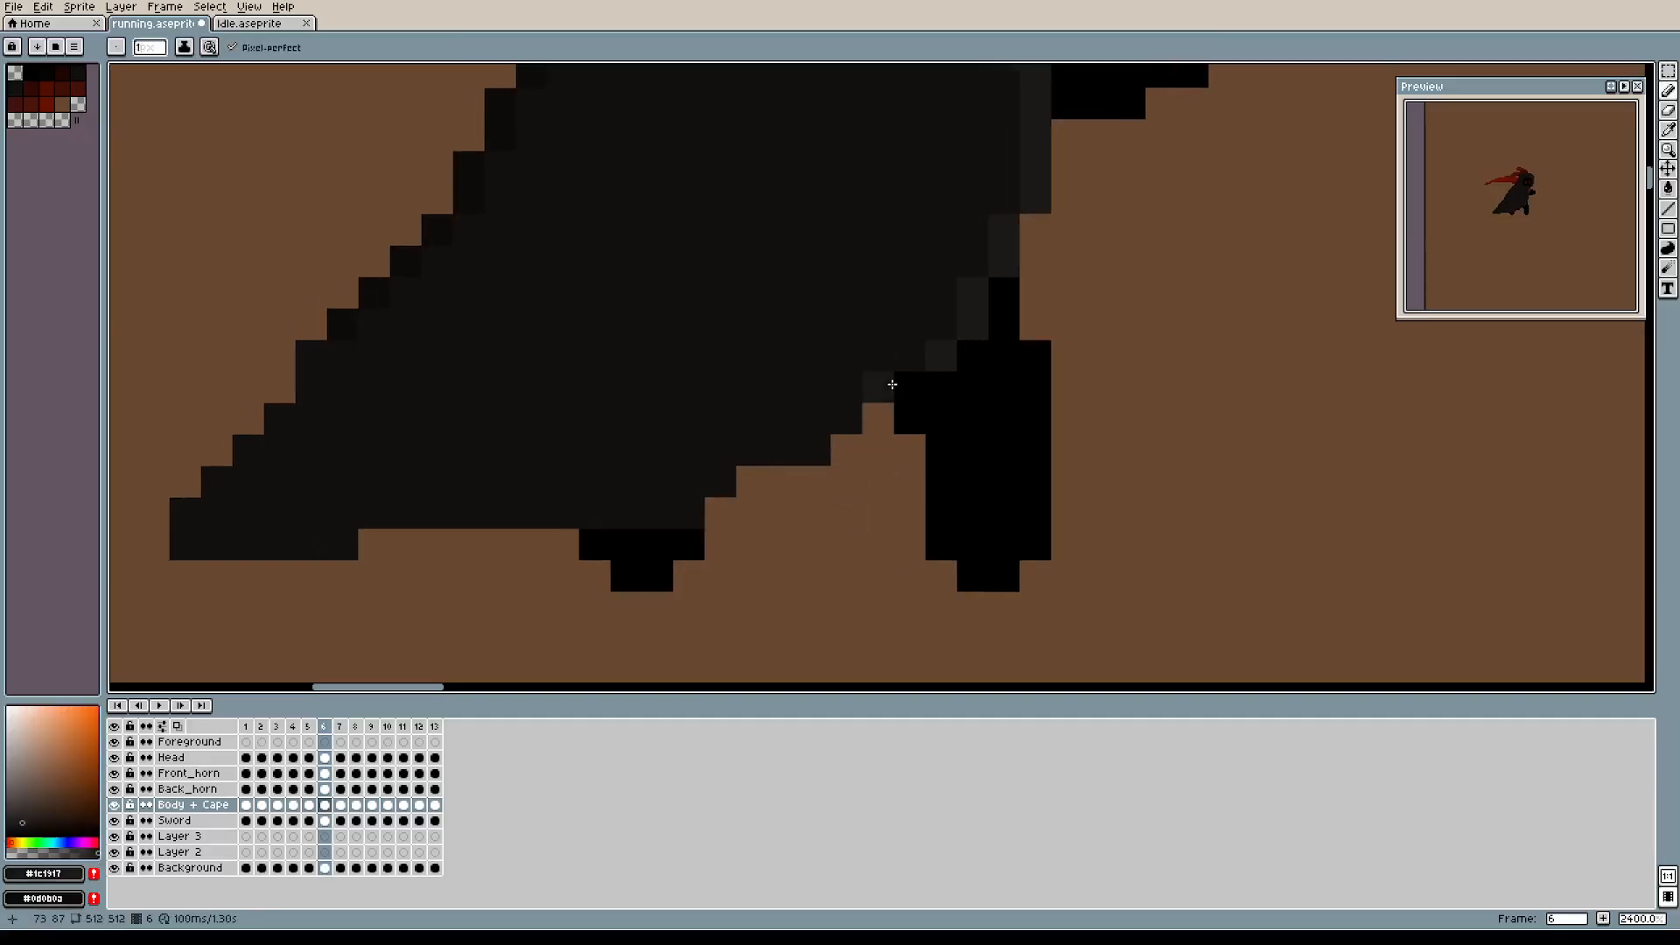
{"action": "left_click", "coordinate": [907, 360]}
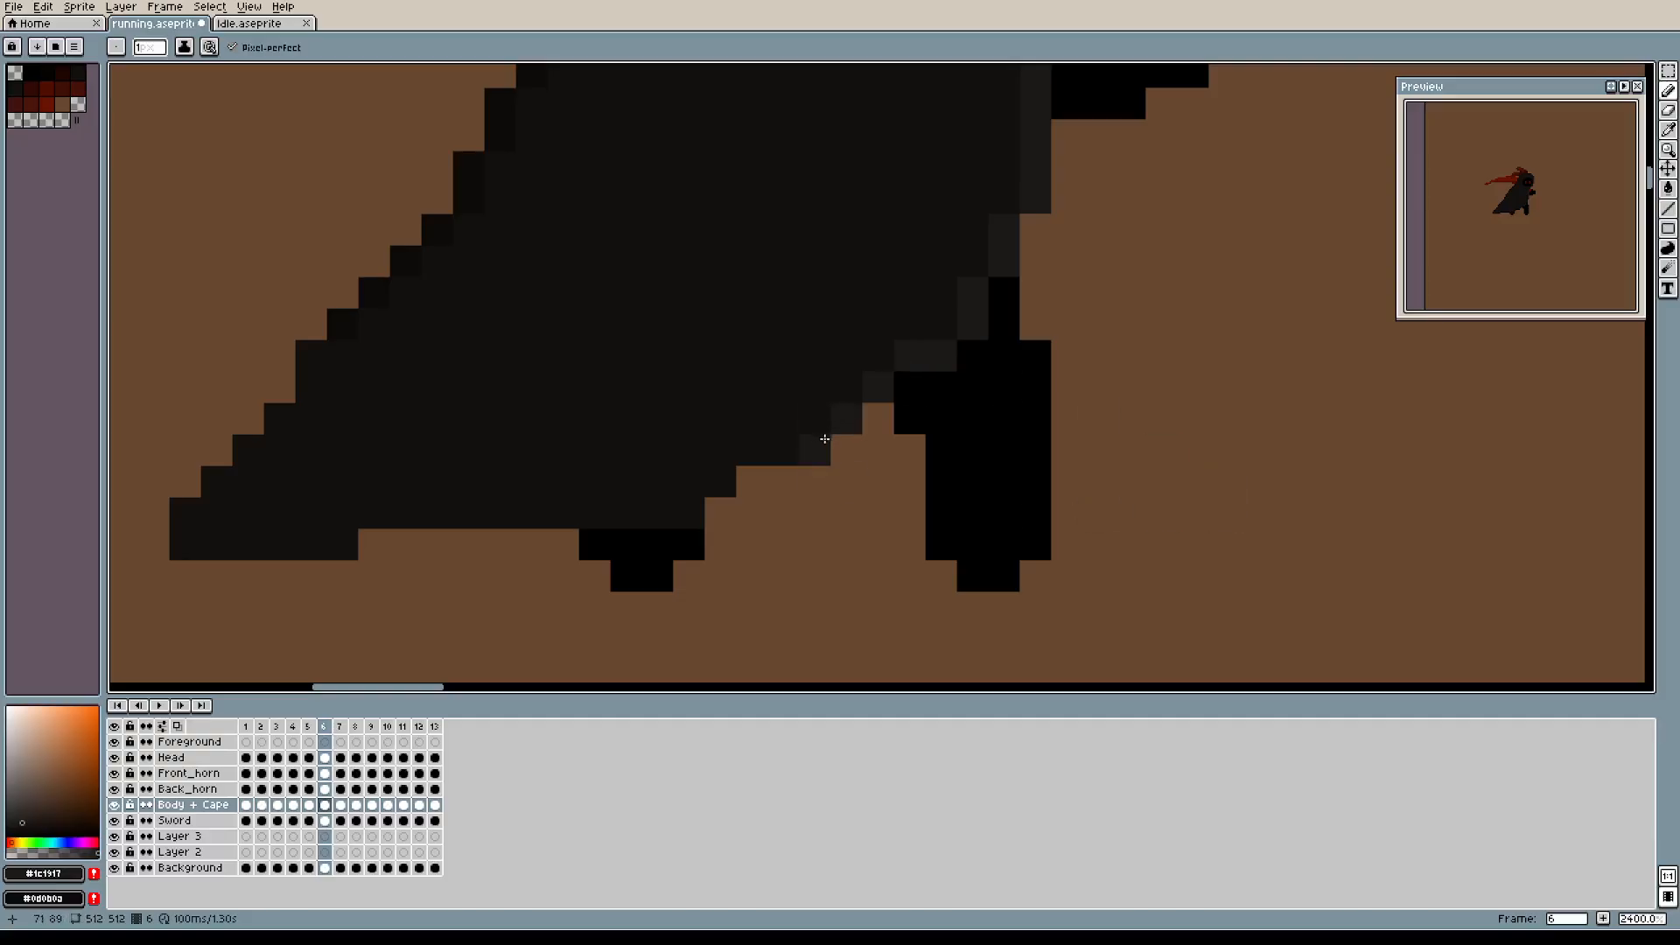
Compare the reshaped cape in frame 6 with the poses in frames 5 and 7.
{"action": "mouse_move", "coordinate": [631, 450]}
{"action": "left_mouse_down"}
{"action": "mouse_move", "coordinate": [844, 432]}
{"action": "mouse_move", "coordinate": [1066, 485]}
{"action": "left_mouse_up"}
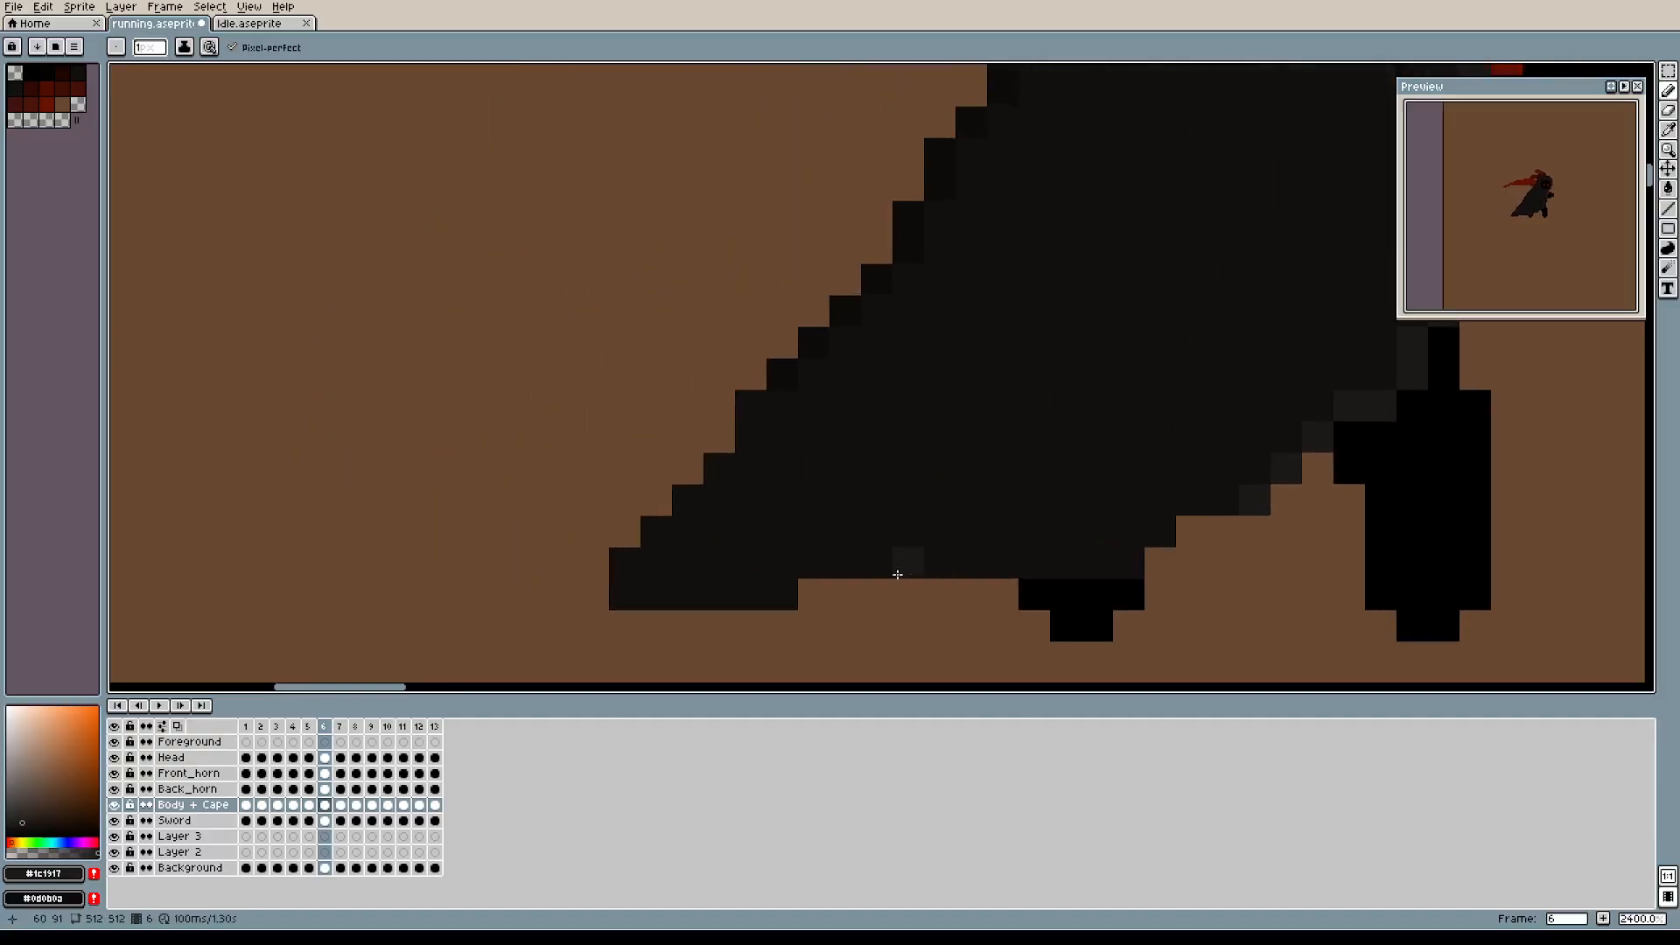
{"action": "scroll", "coordinate": [982, 412], "scroll_direction": "down", "scroll_amount": 3}
{"action": "scroll", "coordinate": [982, 412], "scroll_direction": "down", "scroll_amount": 1}
{"action": "left_click_drag", "start_coordinate": [969, 383], "coordinate": [781, 484]}
{"action": "scroll", "coordinate": [863, 487], "scroll_direction": "up", "scroll_amount": 1}
{"action": "left_click_drag", "start_coordinate": [1088, 500], "coordinate": [1038, 501]}
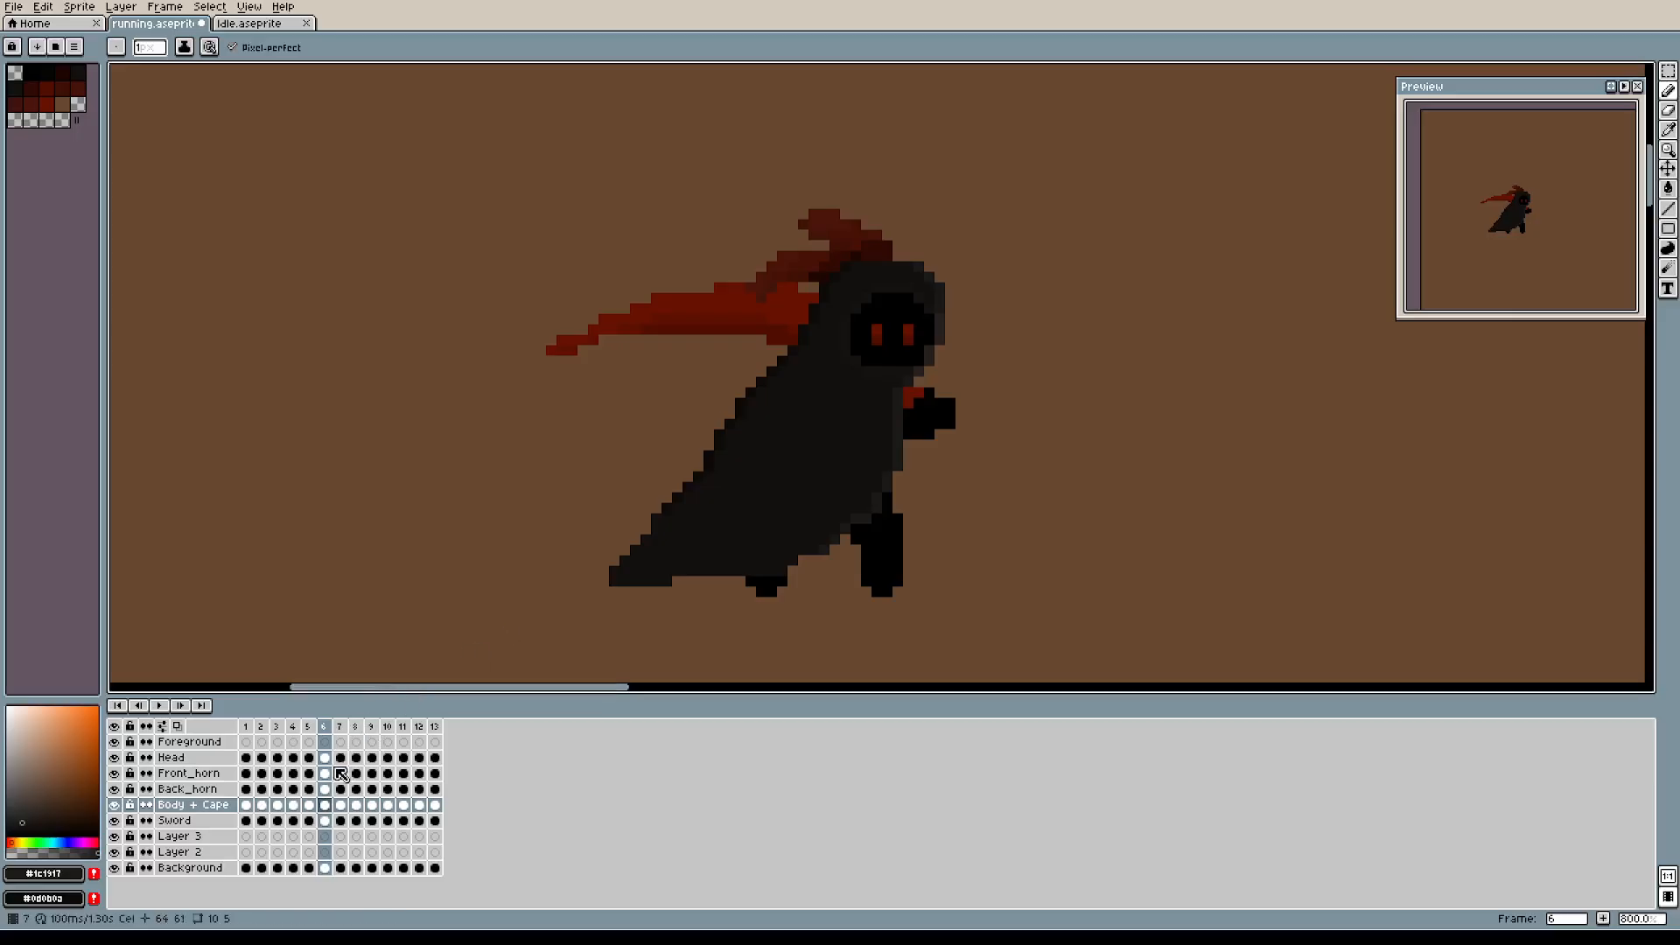
{"action": "left_click", "coordinate": [308, 730]}
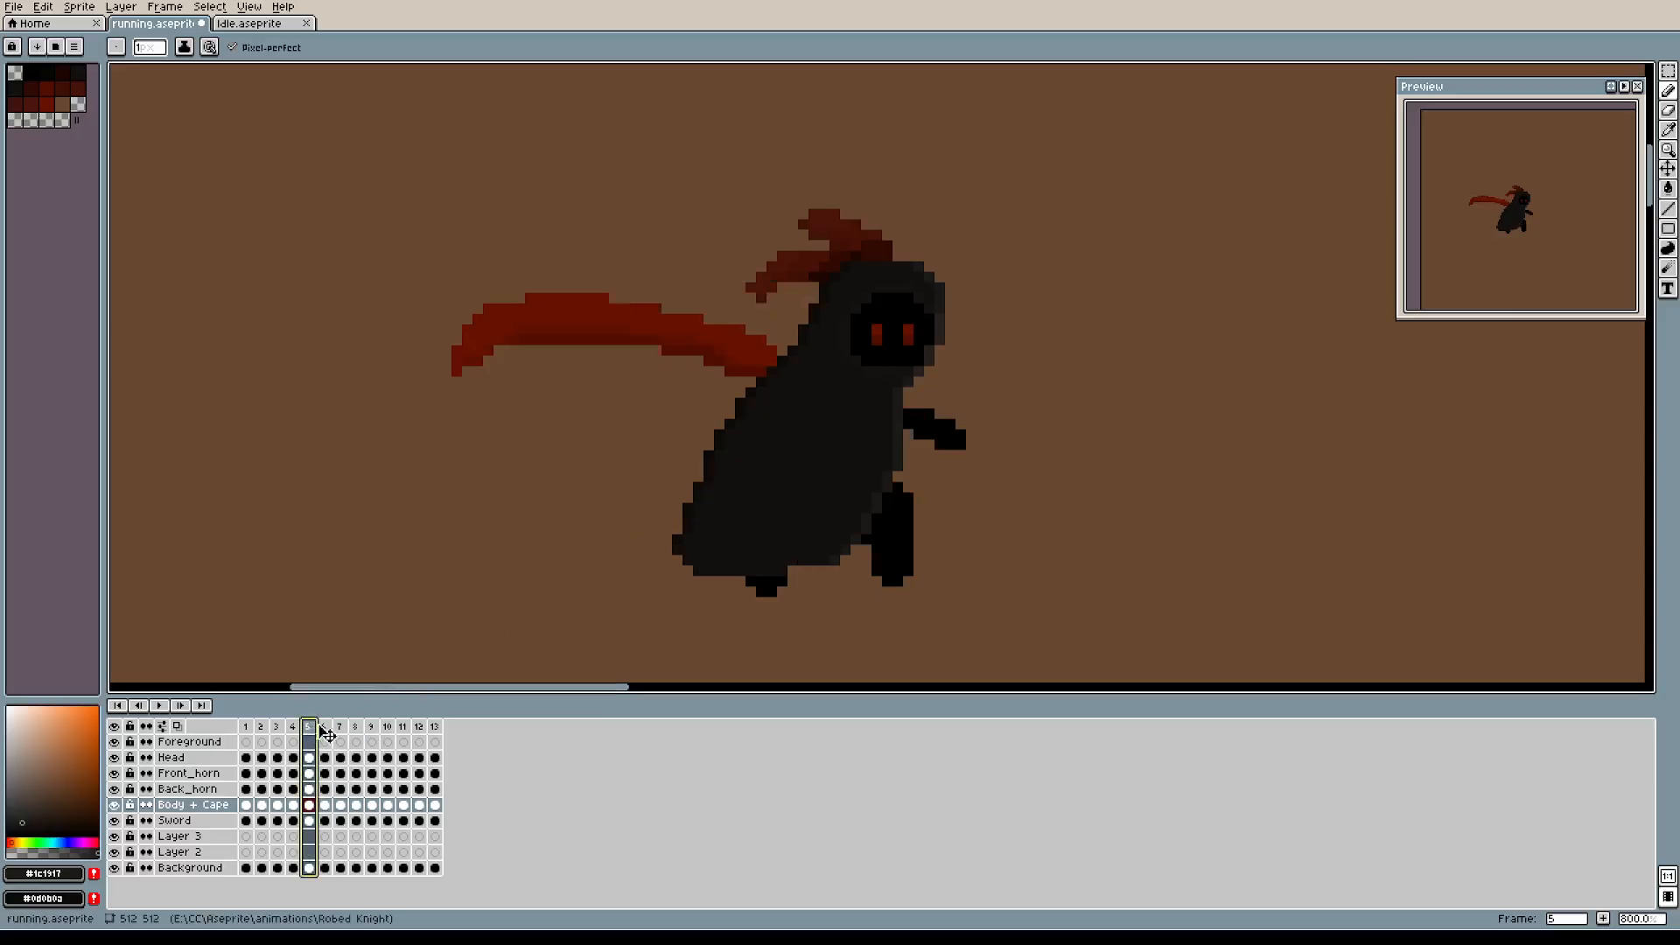
{"action": "left_click", "coordinate": [324, 730]}
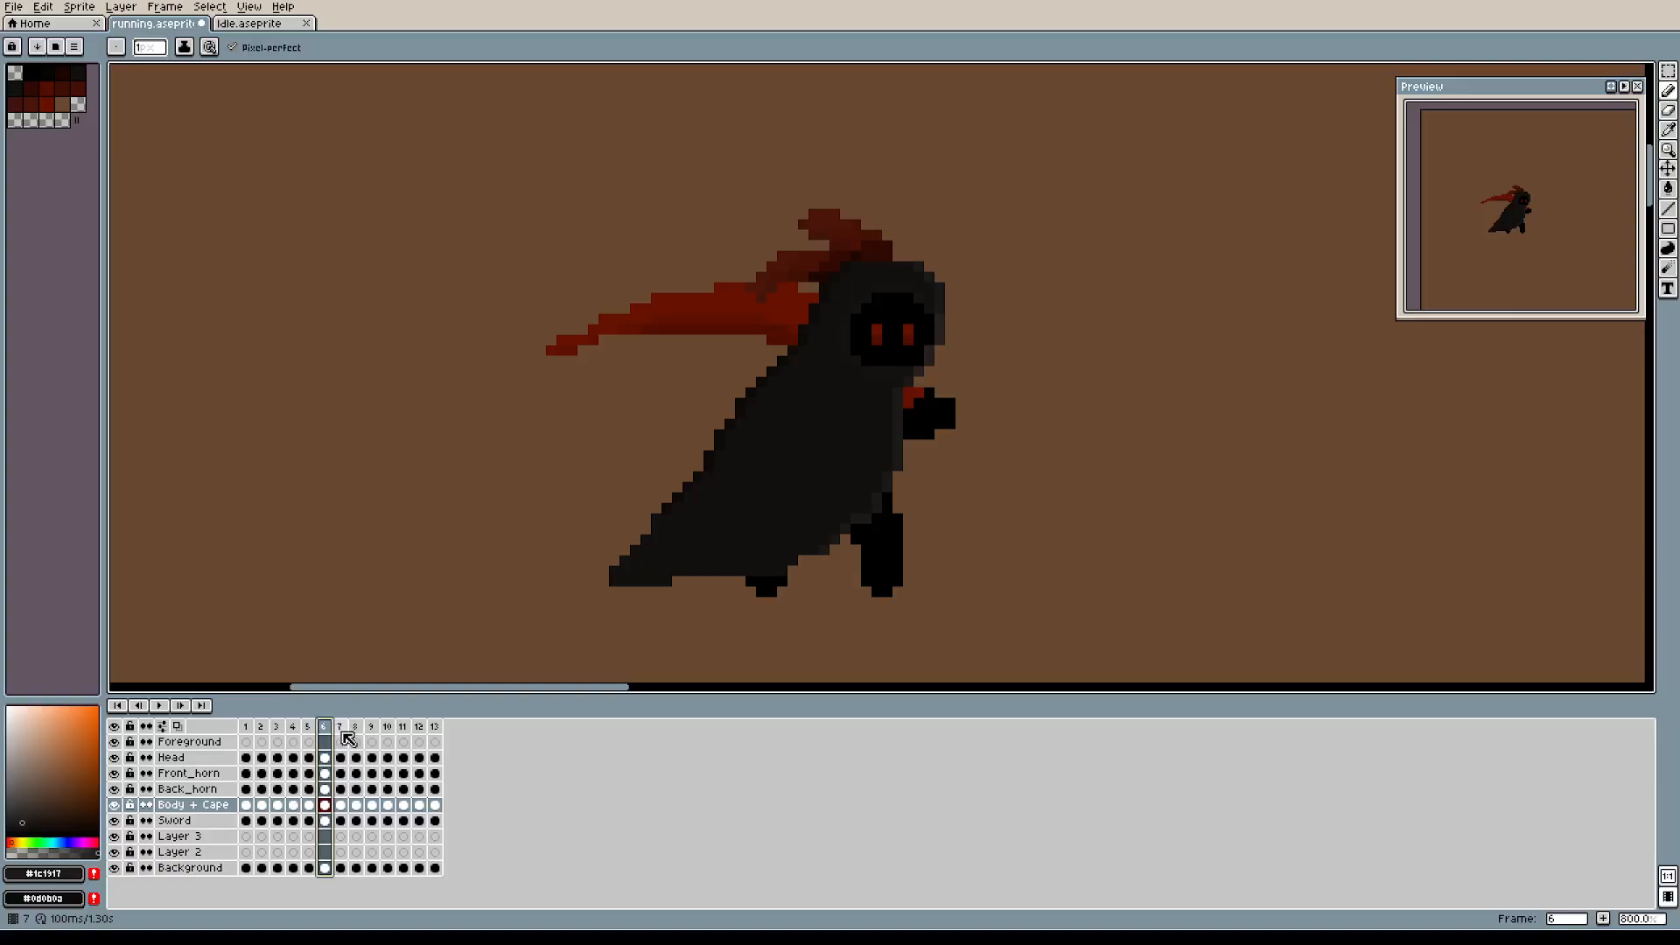
{"action": "left_click", "coordinate": [344, 736]}
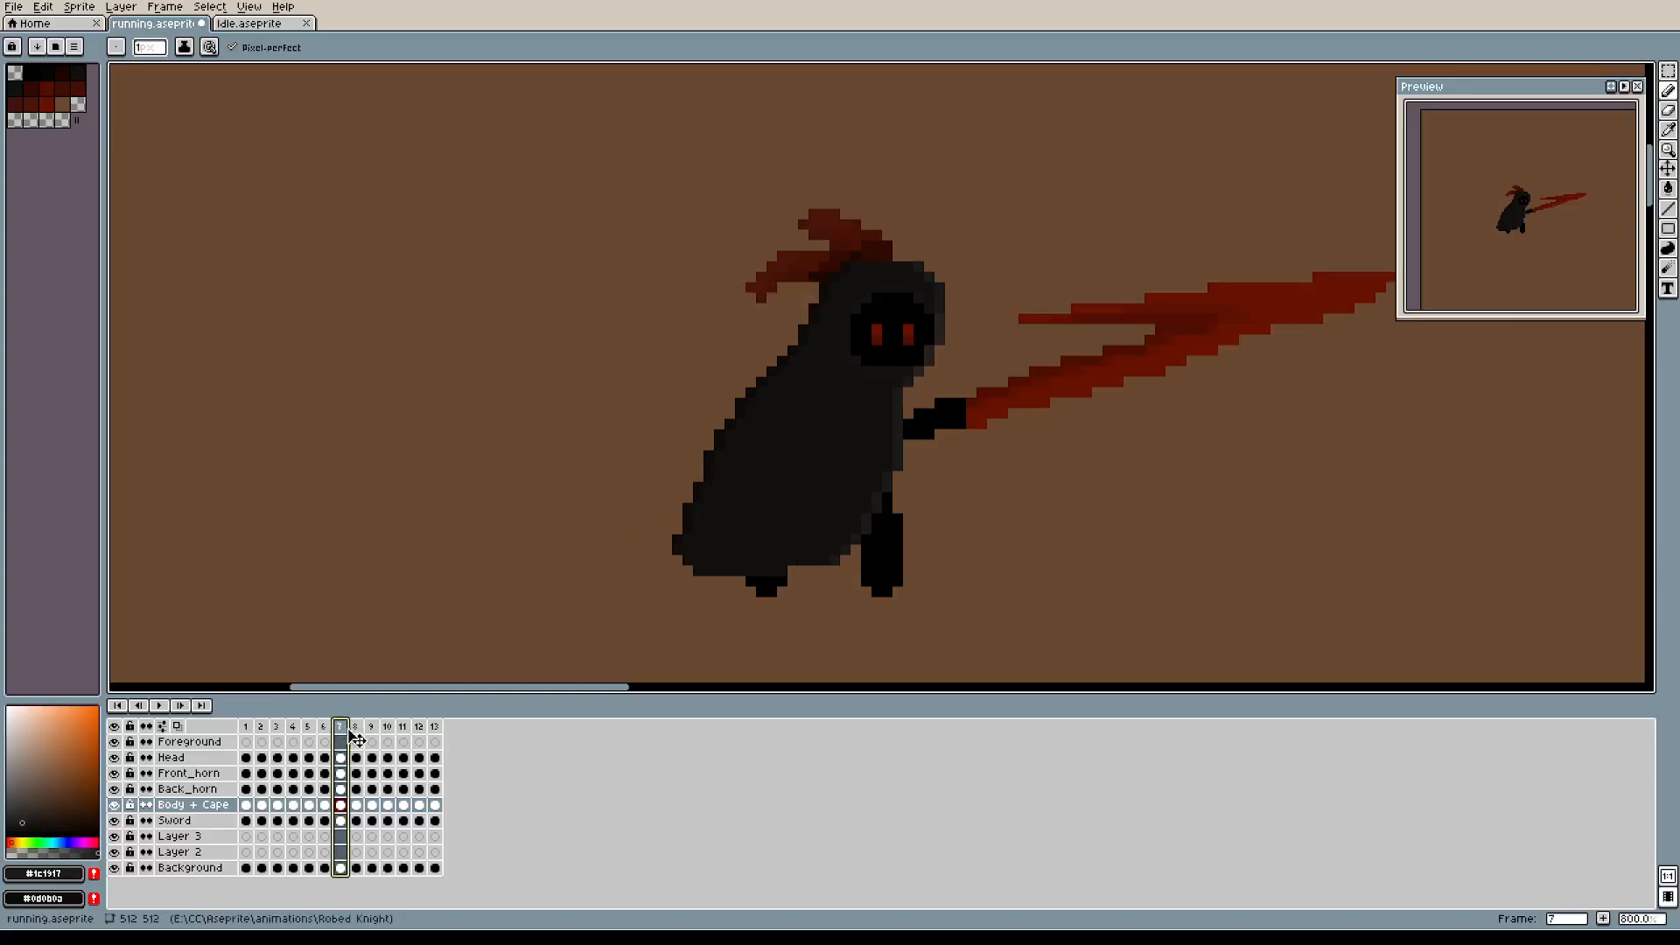
Copy the Body + Cape cel of frame 6 onto frame 7.
{"action": "left_click", "coordinate": [324, 728]}
{"action": "left_click", "coordinate": [326, 809]}
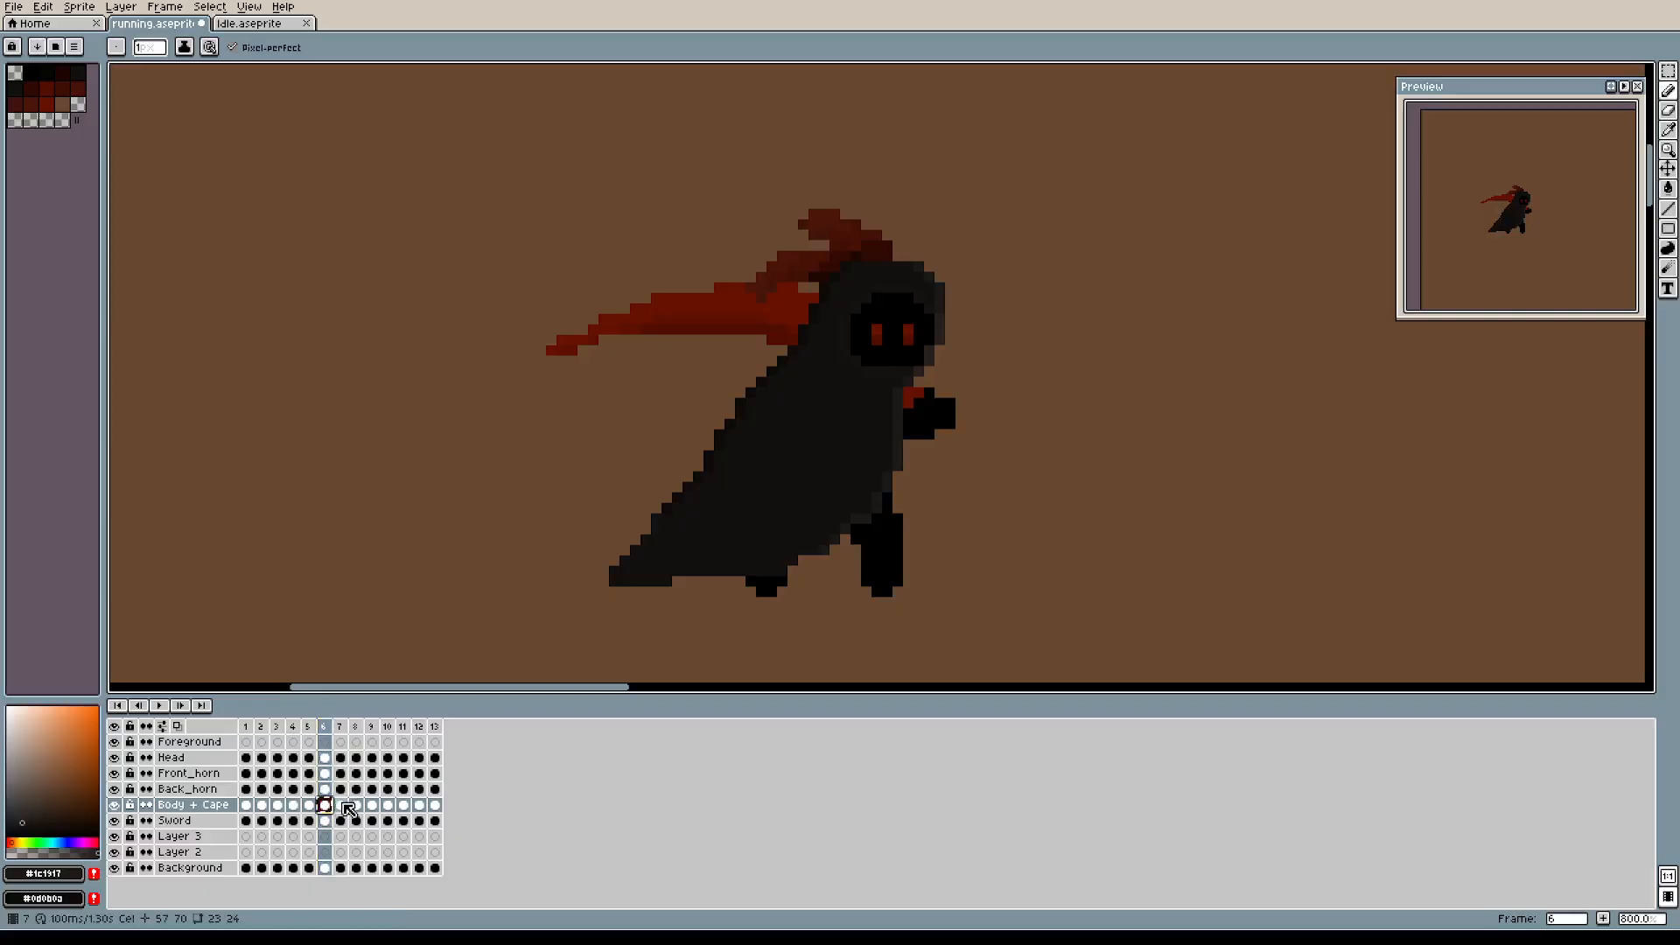
{"action": "left_click", "coordinate": [343, 806]}
{"action": "key", "text": "ctrl+v"}
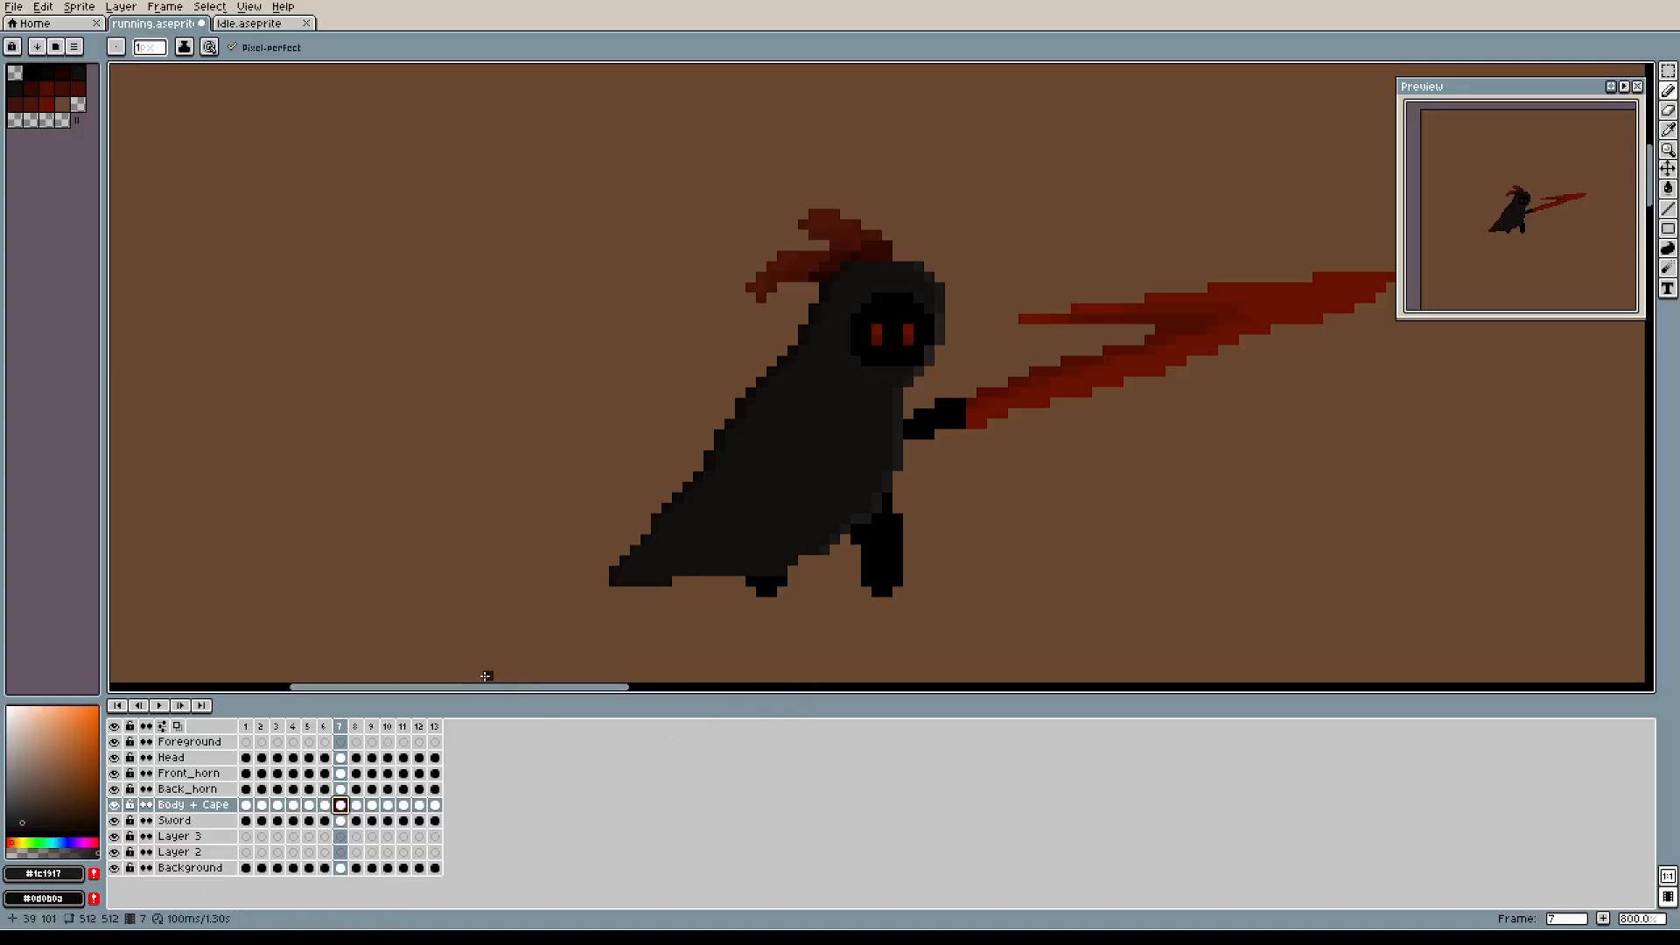
Step through frames 8 to 13 and back to frame 9 to examine how the sword swing retracts.
{"action": "left_click", "coordinate": [359, 809]}
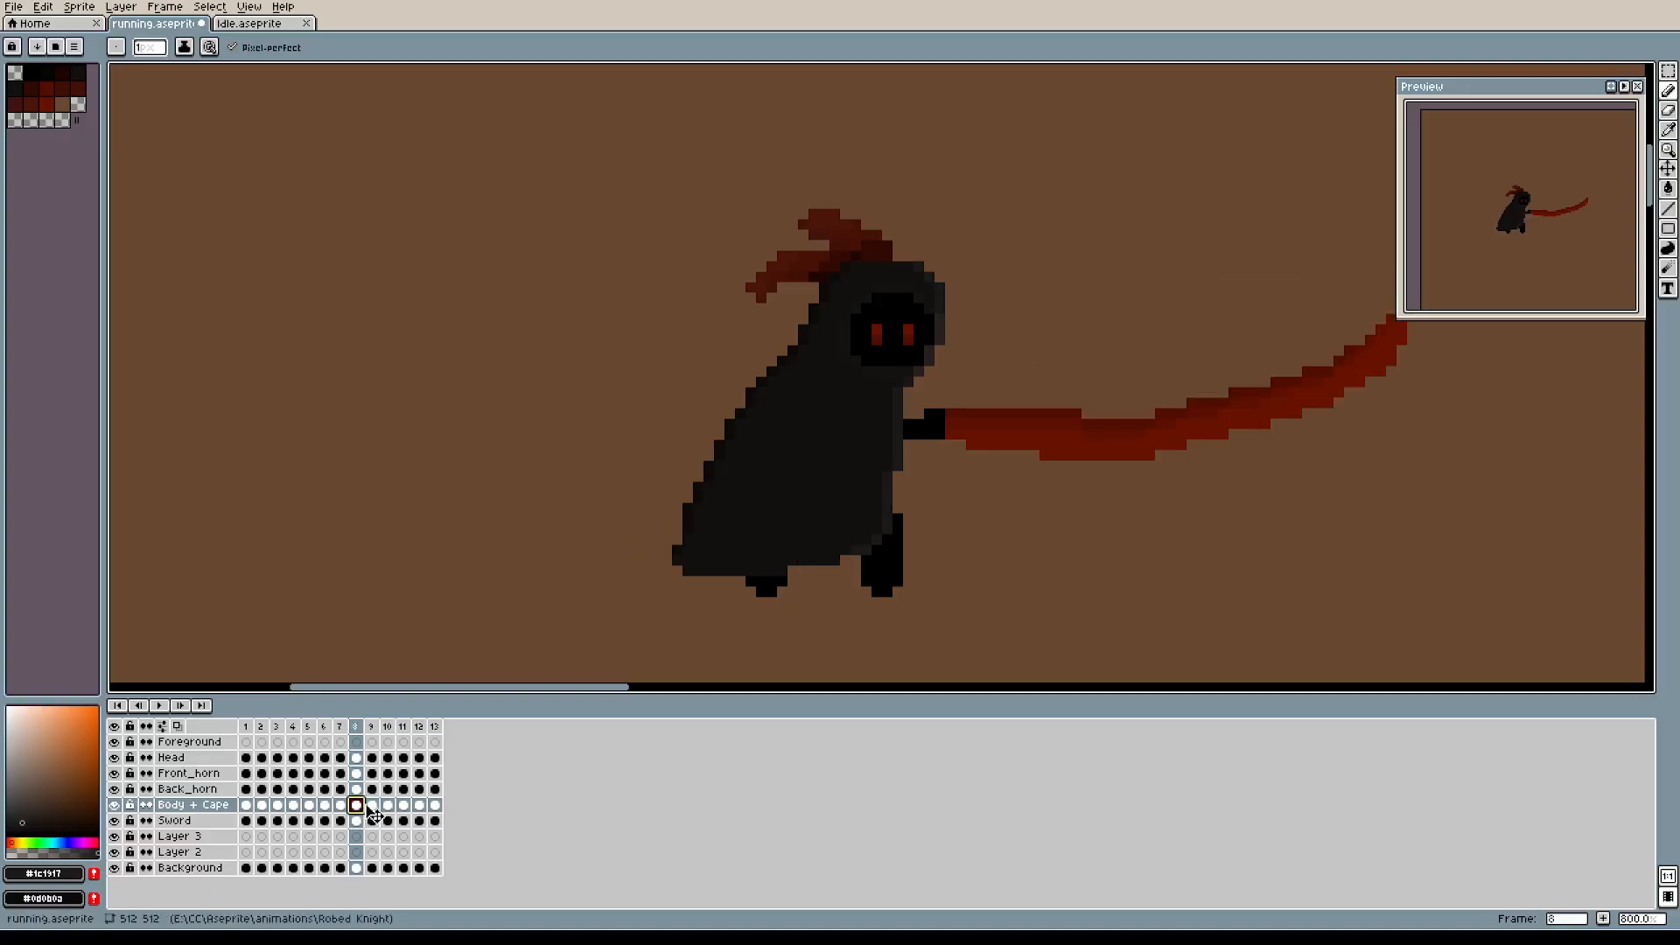
{"action": "left_click", "coordinate": [373, 805]}
{"action": "left_click", "coordinate": [389, 805]}
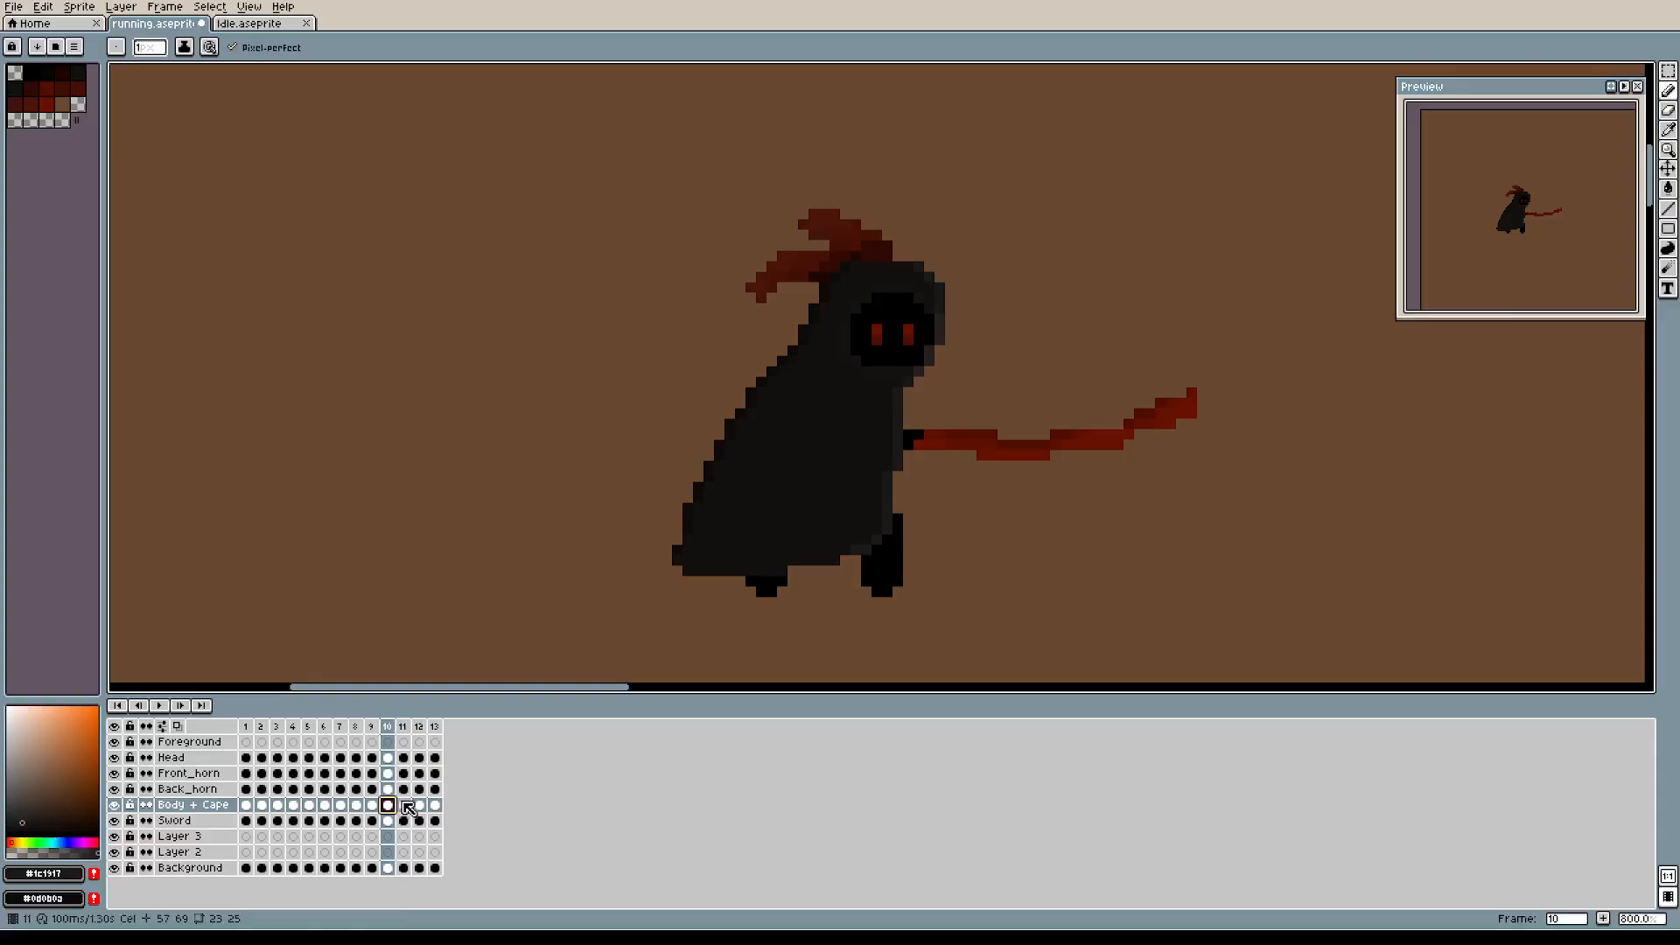
{"action": "left_click", "coordinate": [403, 805]}
{"action": "left_click", "coordinate": [420, 805]}
{"action": "left_click", "coordinate": [435, 805]}
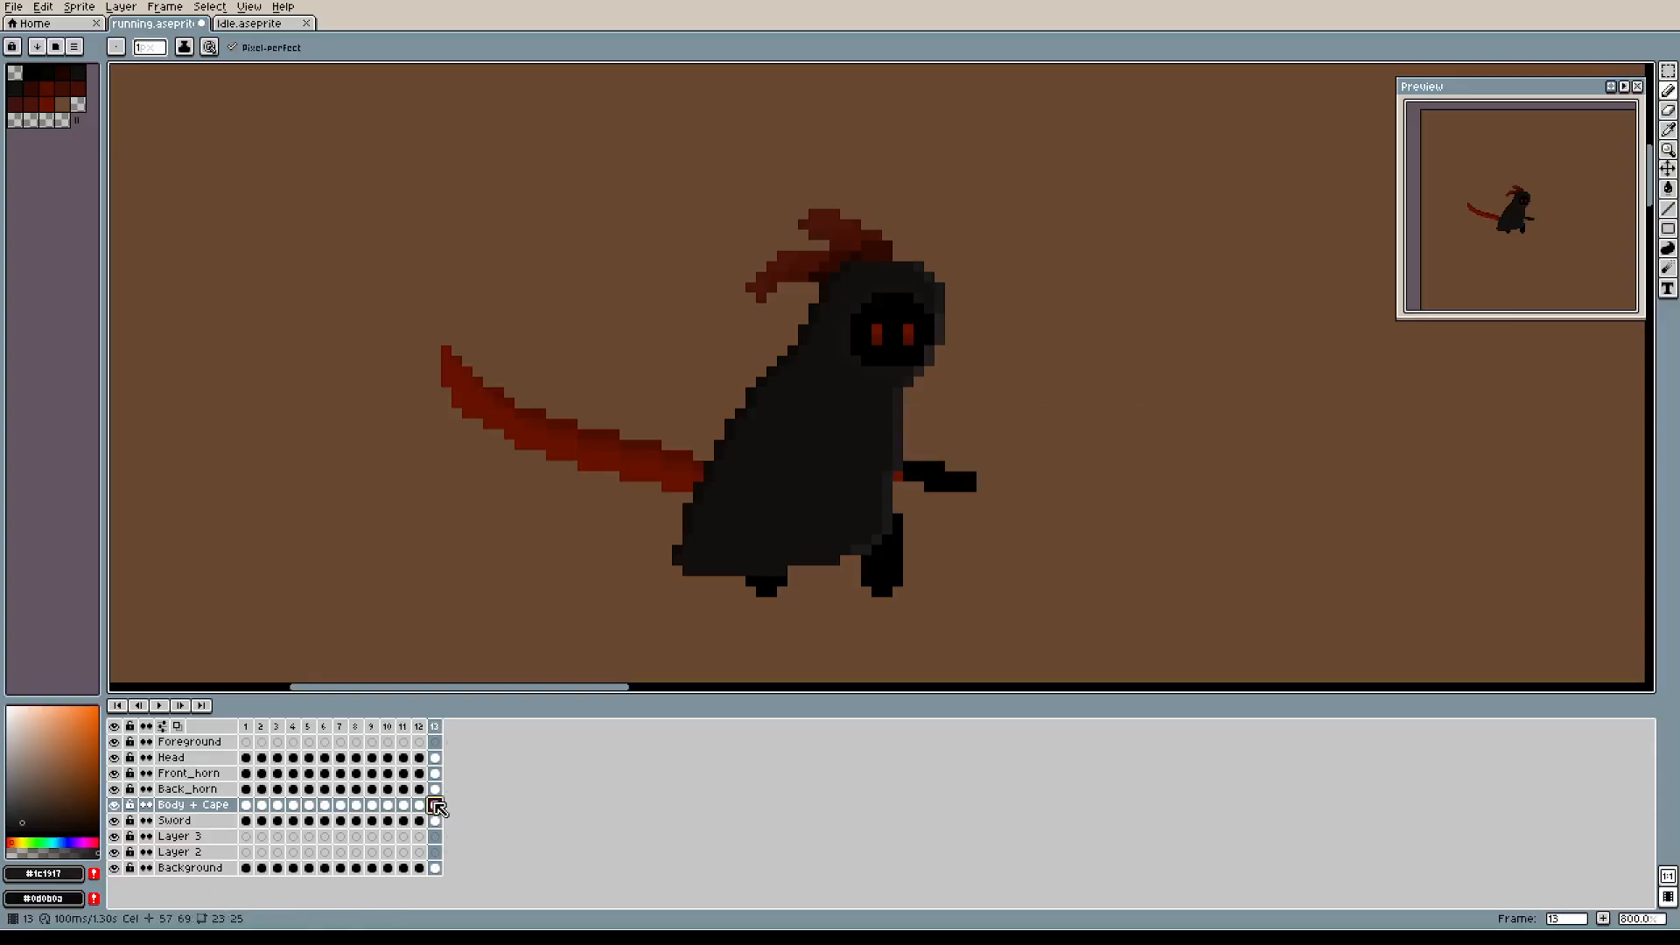
{"action": "left_click", "coordinate": [419, 806]}
{"action": "left_click", "coordinate": [403, 805]}
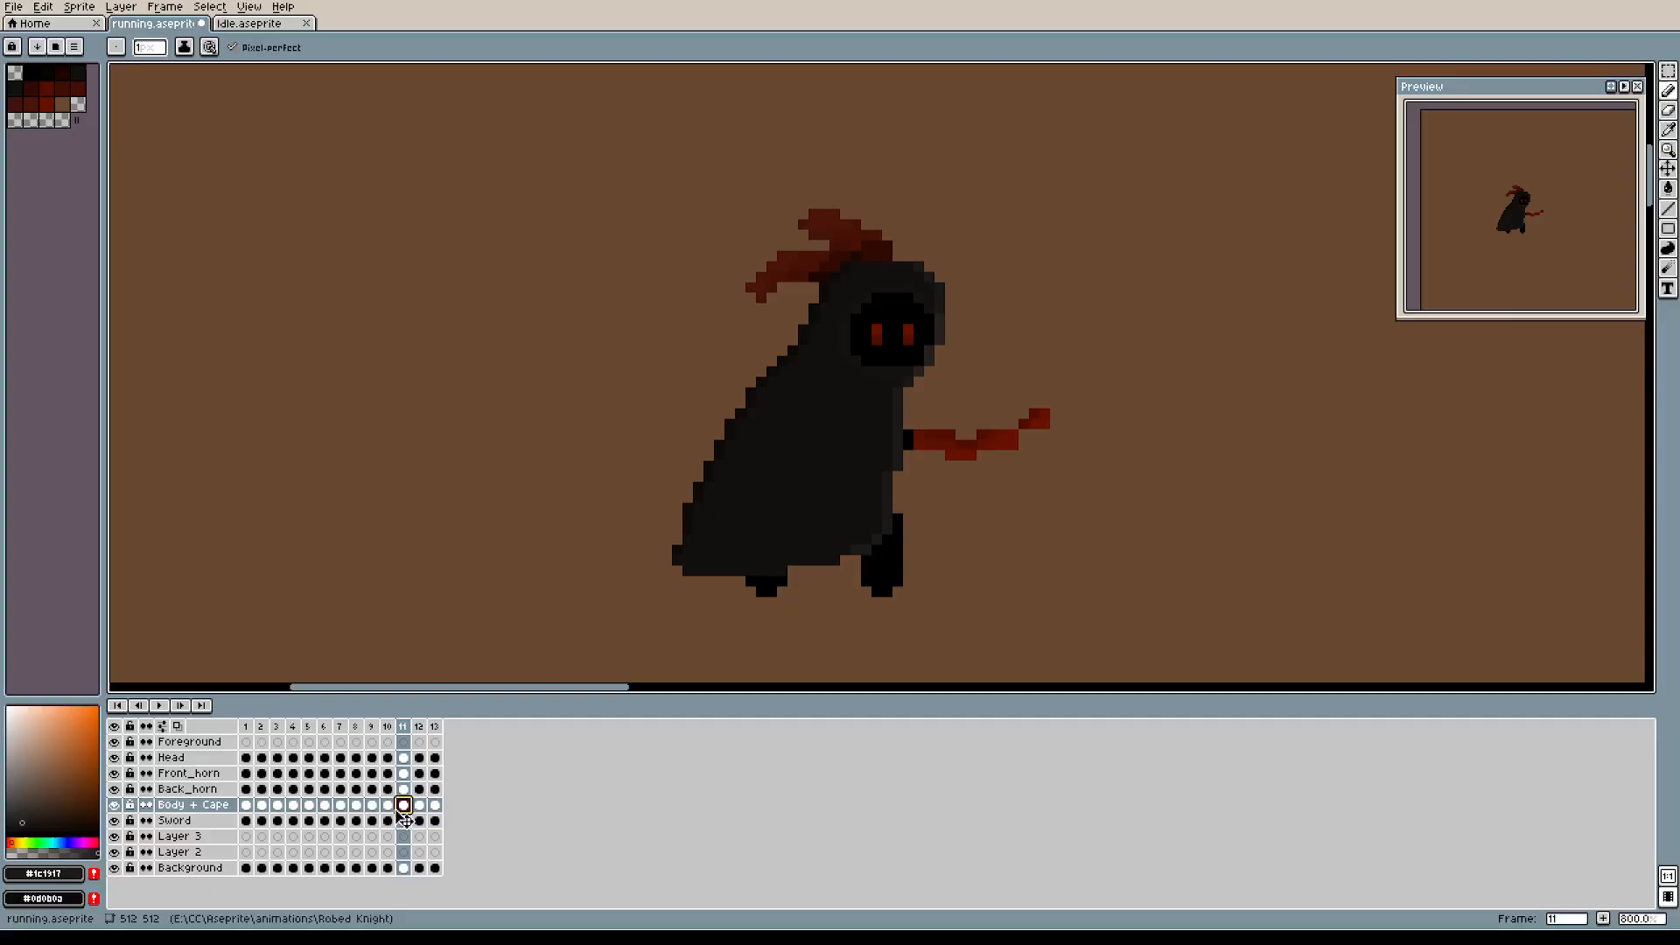
{"action": "left_click", "coordinate": [389, 805]}
{"action": "left_click", "coordinate": [373, 805]}
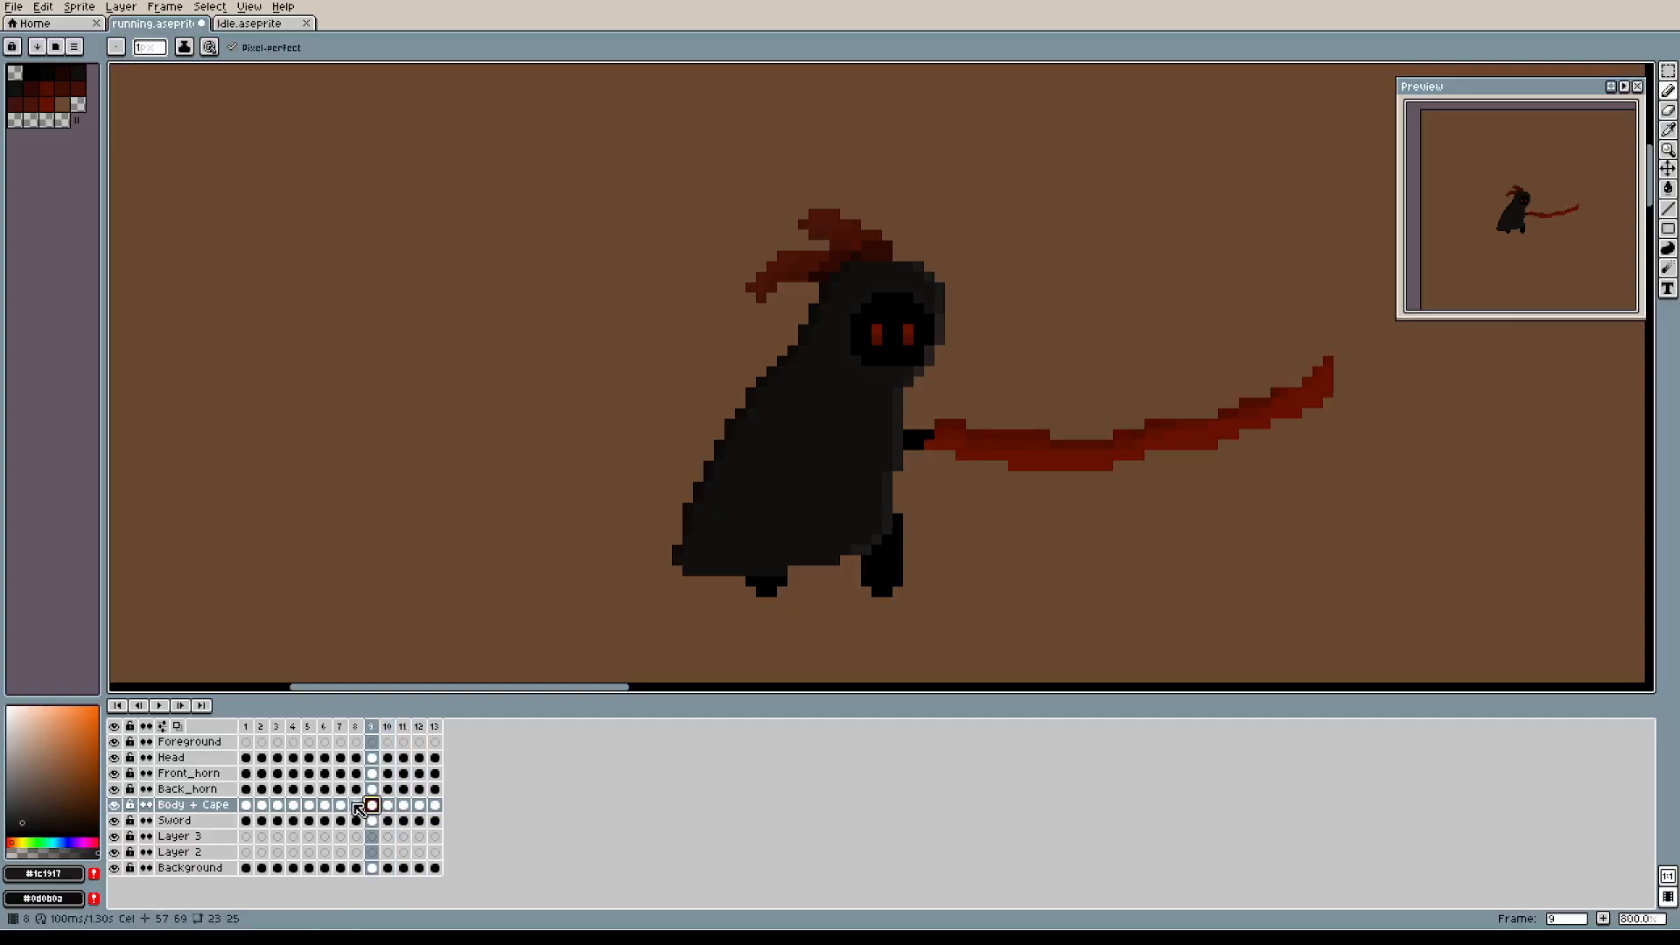
Recheck frames 8 to 10 and delete frame 10 from the animation.
{"action": "left_click", "coordinate": [357, 805]}
{"action": "left_click", "coordinate": [372, 805]}
{"action": "left_click", "coordinate": [388, 806]}
{"action": "left_click", "coordinate": [395, 732]}
{"action": "key", "text": "Delete"}
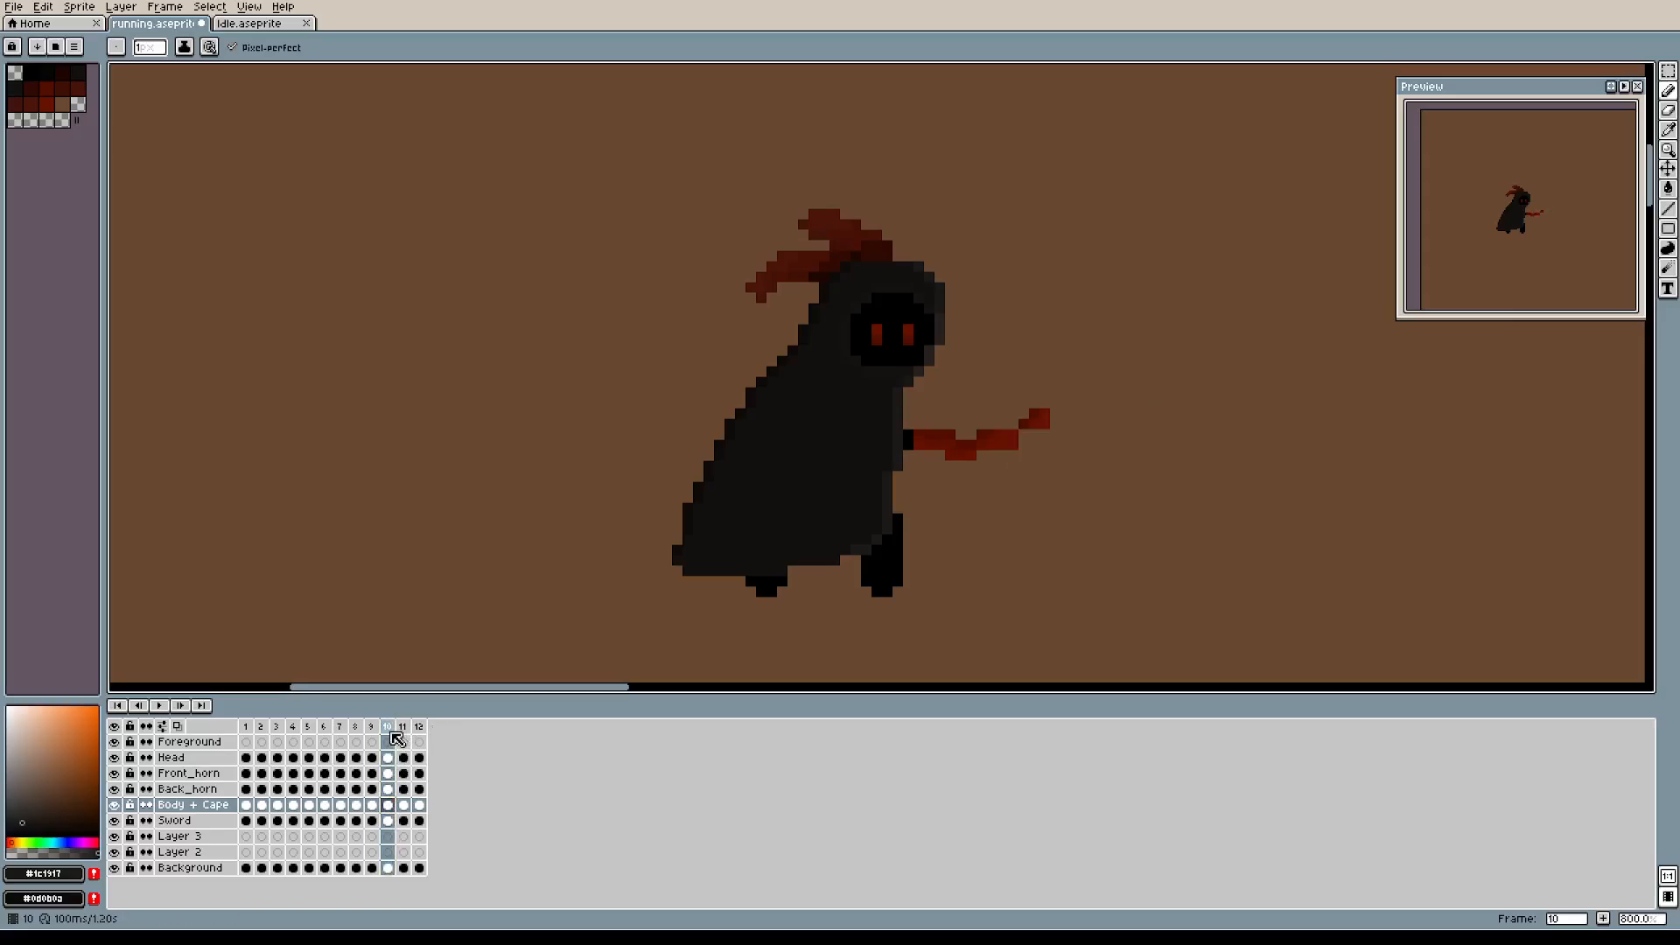
Step through frames 10 to 12 and play the shortened animation to check its timing.
{"action": "left_click", "coordinate": [391, 730]}
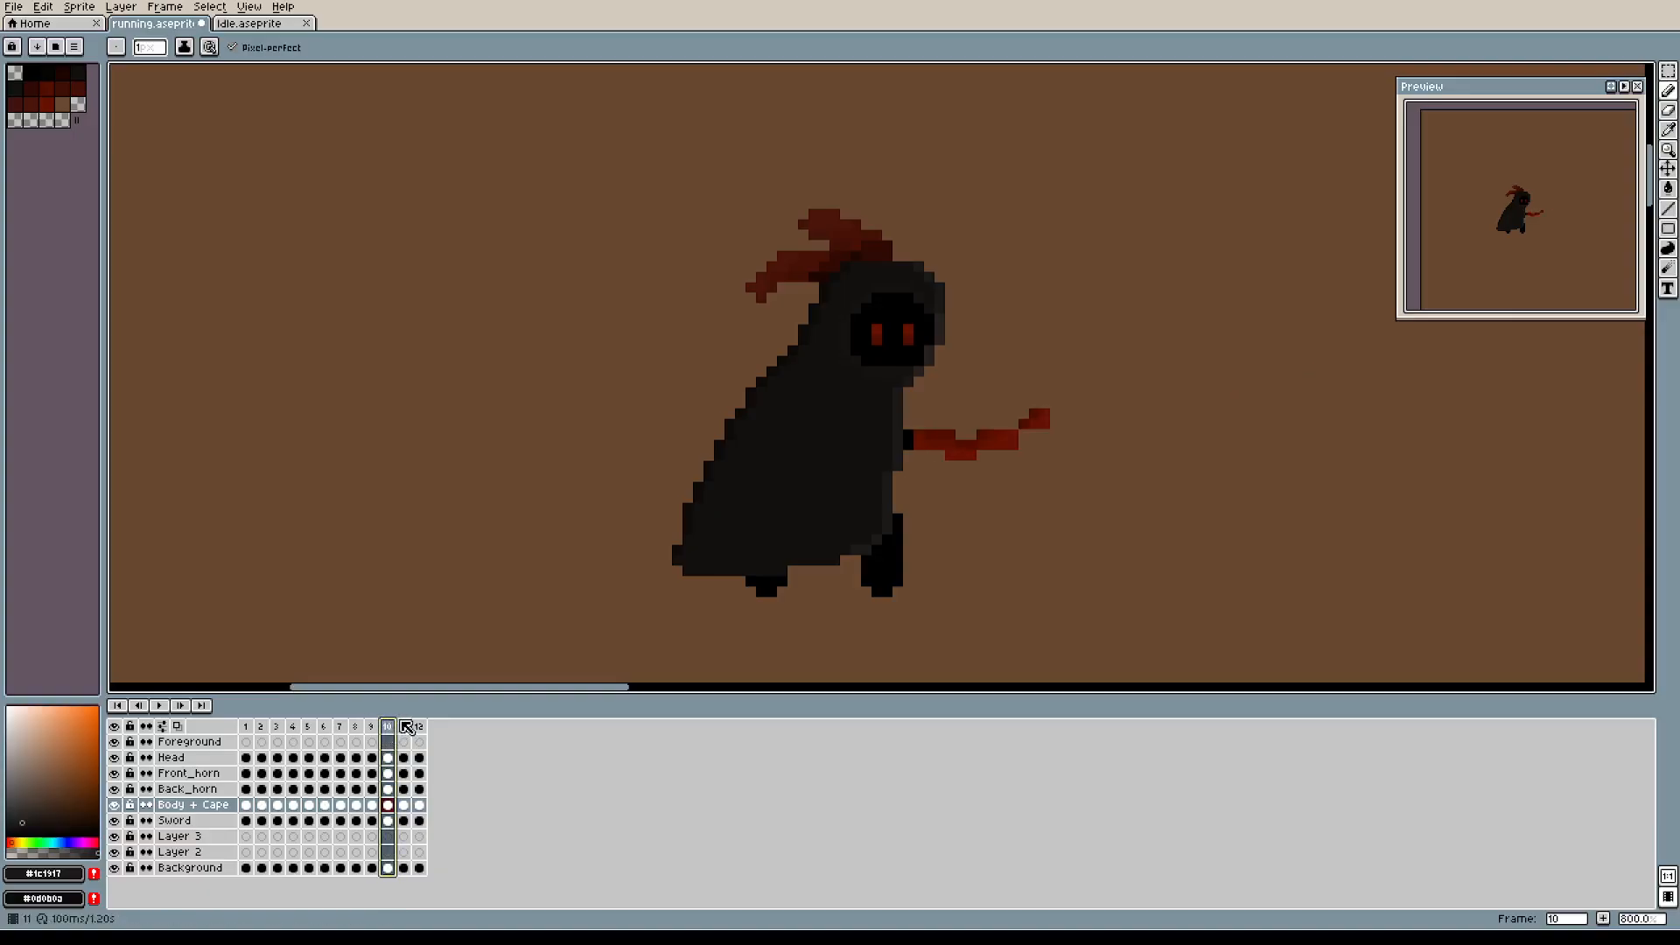
{"action": "left_click", "coordinate": [407, 728]}
{"action": "left_click", "coordinate": [420, 726]}
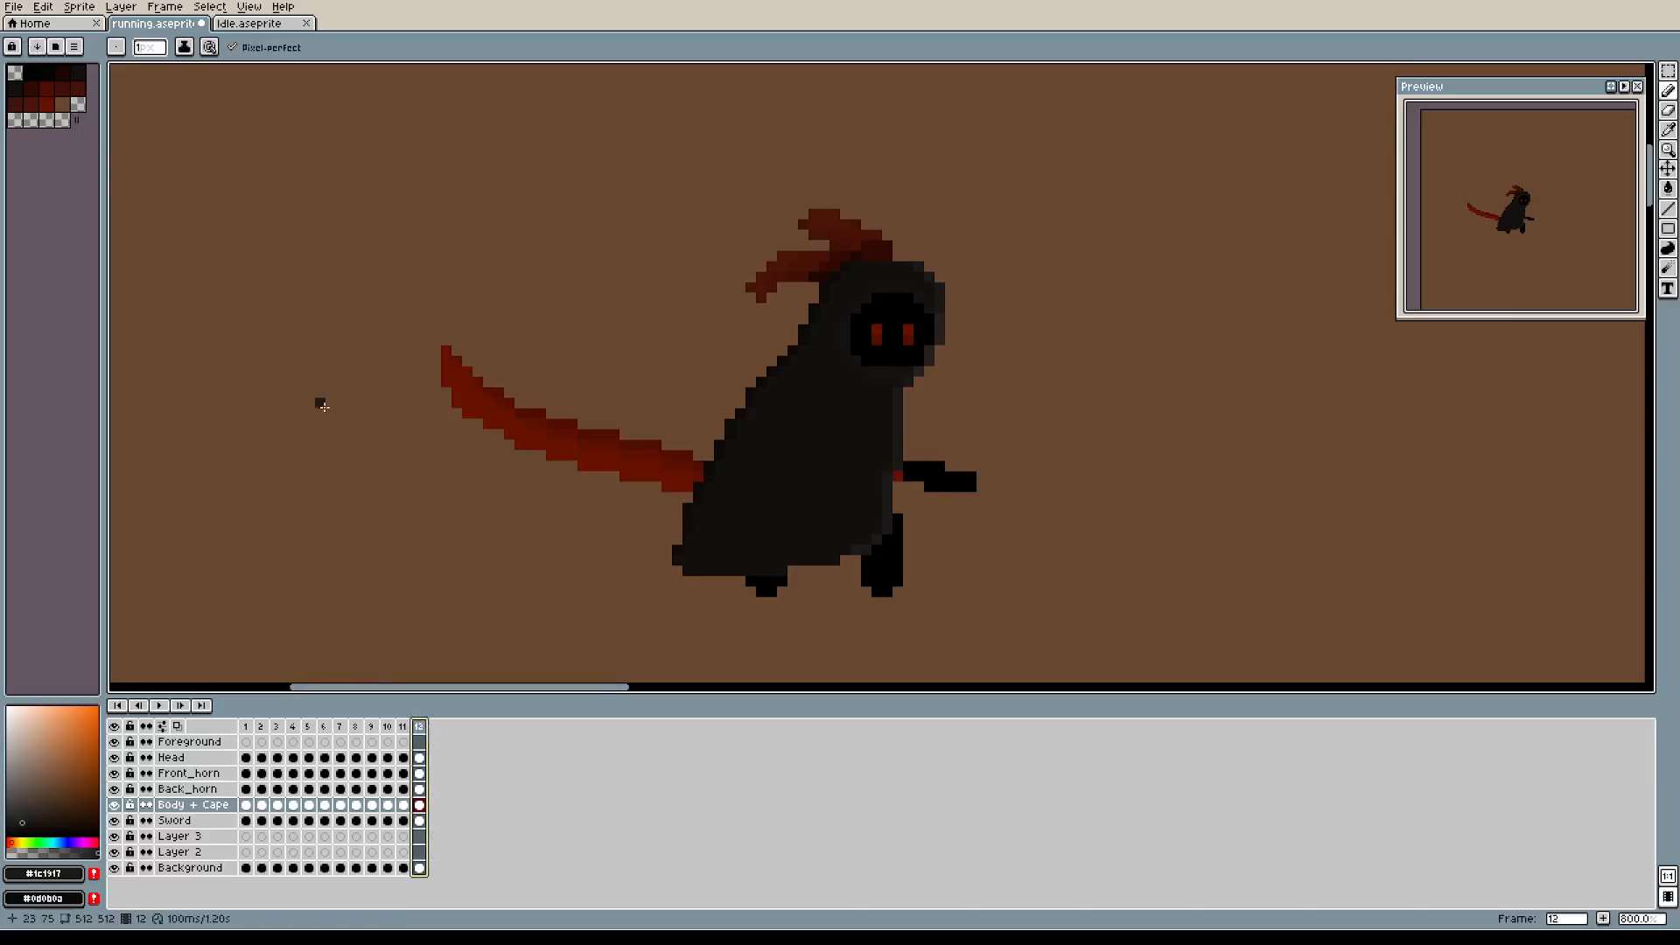
{"action": "left_click", "coordinate": [162, 707]}
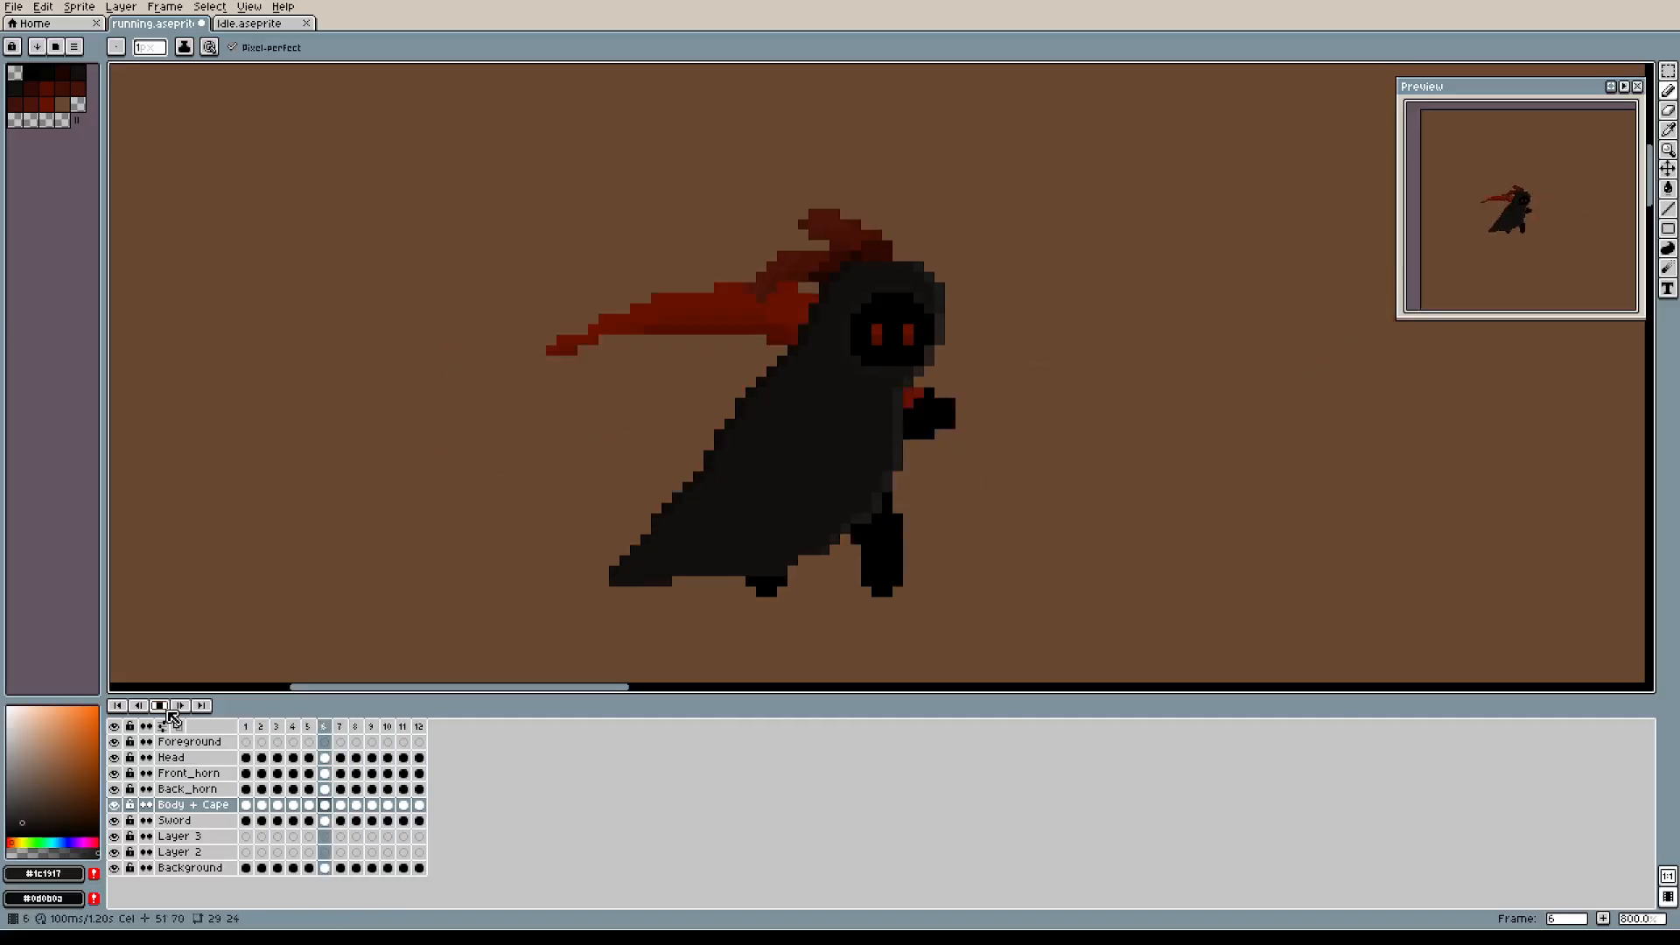
{"action": "left_click", "coordinate": [164, 707]}
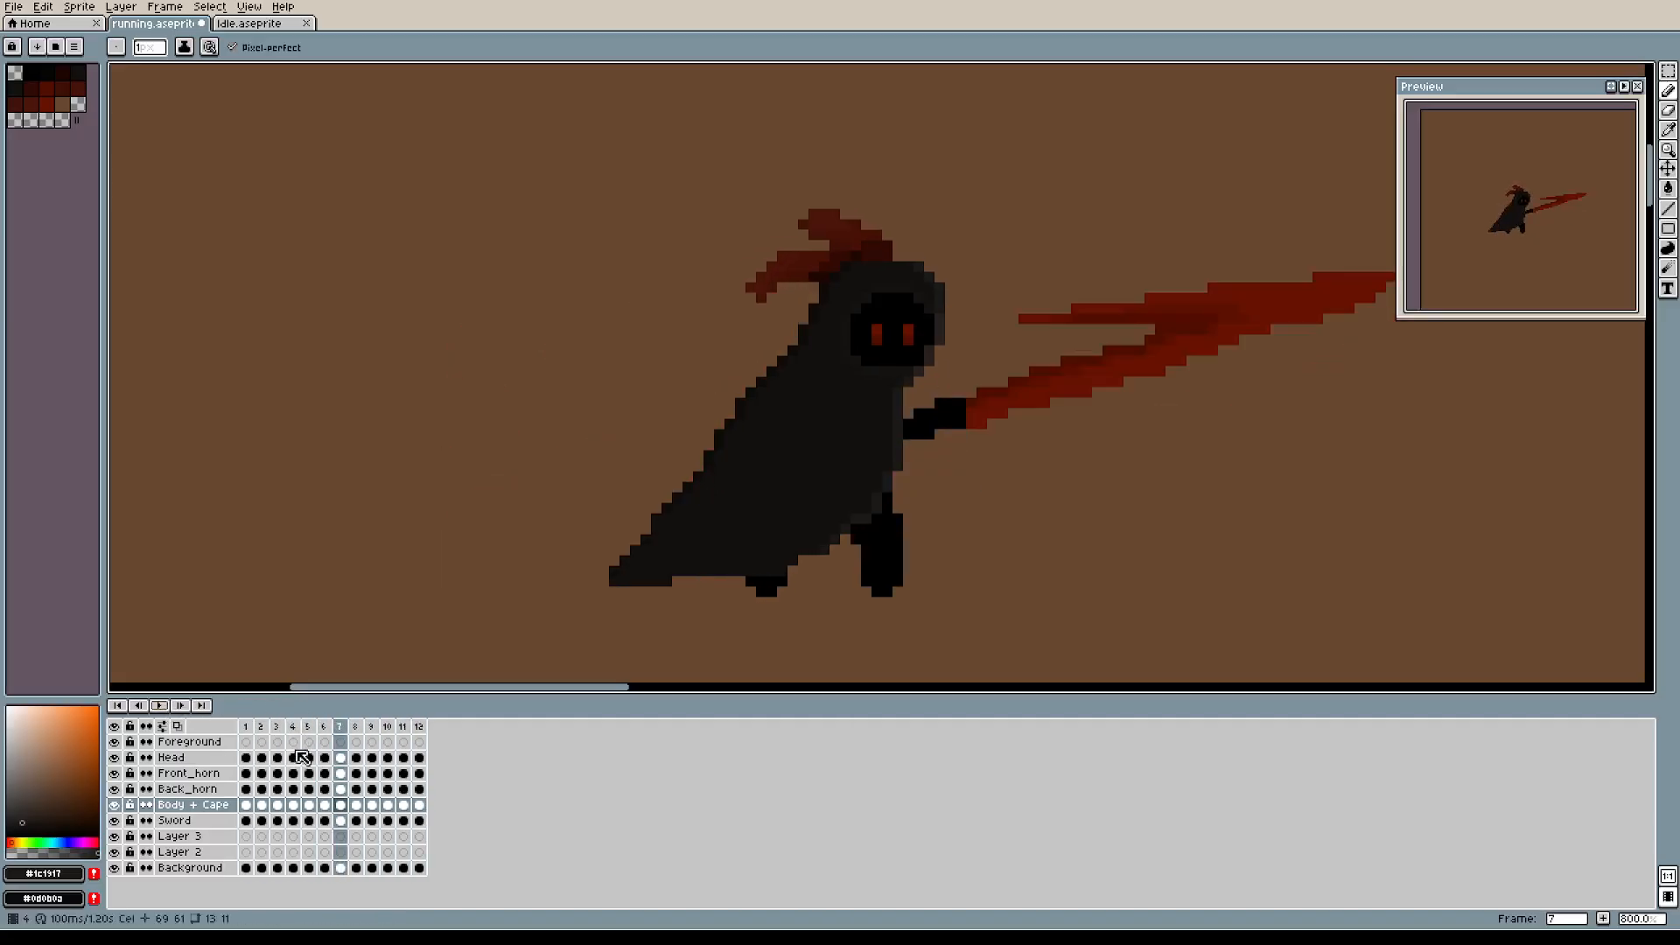
On frame 6, pick the cape's dark color and draw a thin upturned tail extending from its back edge.
{"action": "left_click", "coordinate": [298, 724]}
{"action": "left_click", "coordinate": [312, 726]}
{"action": "left_click", "coordinate": [325, 727]}
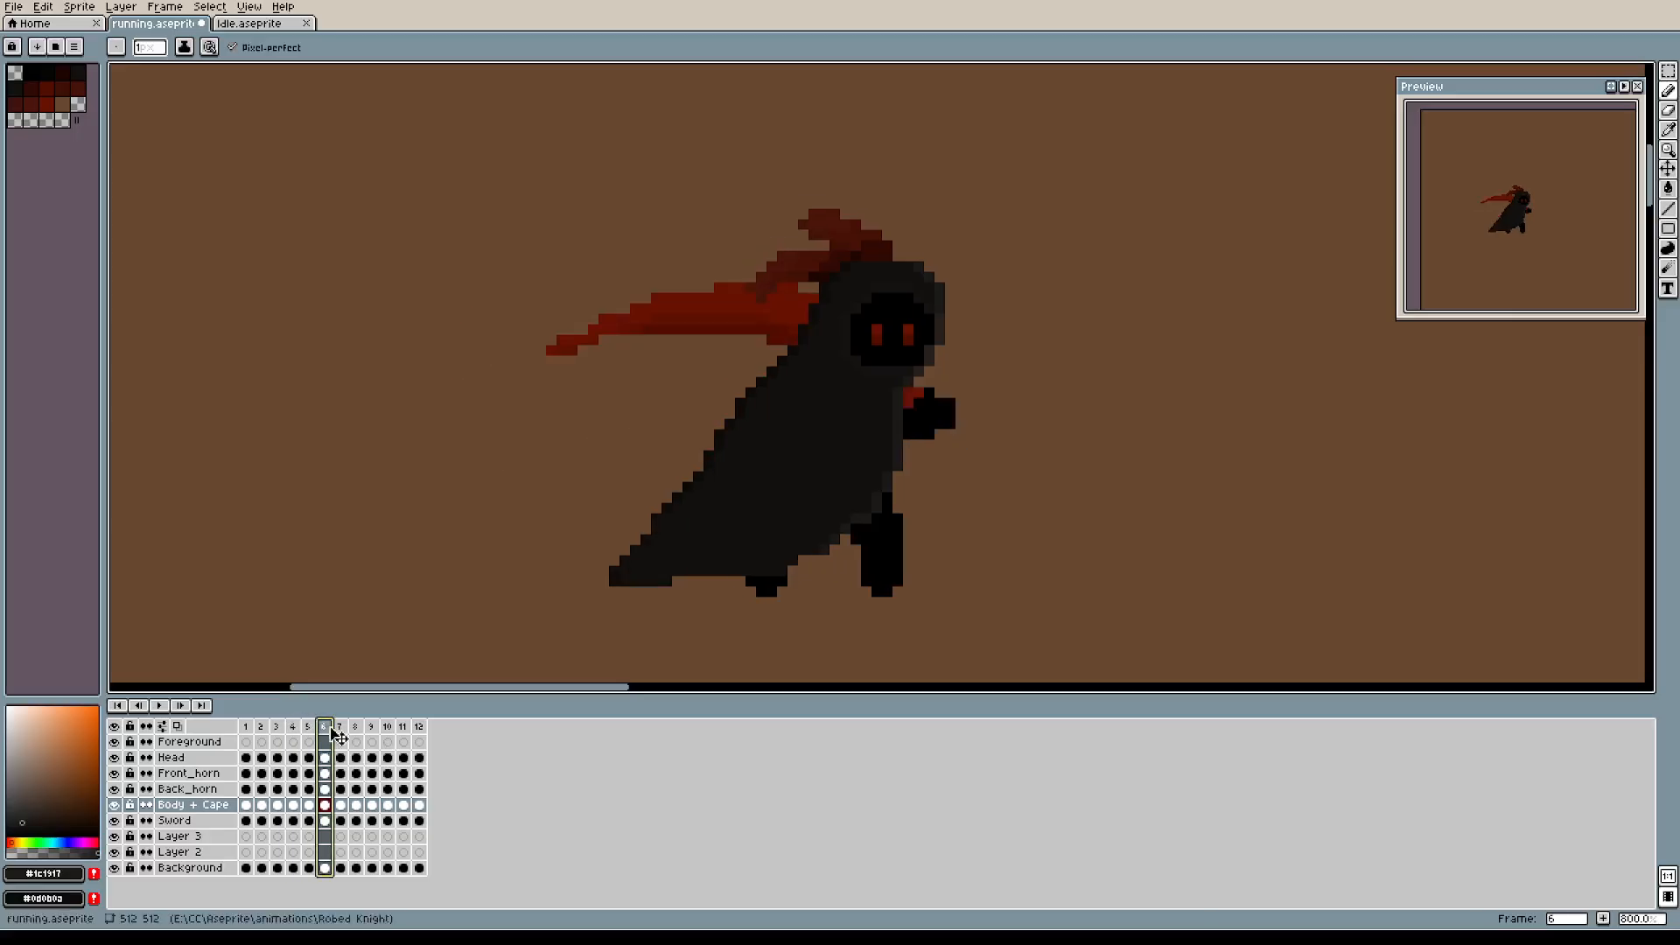
{"action": "scroll", "coordinate": [644, 519], "scroll_direction": "up", "scroll_amount": 3}
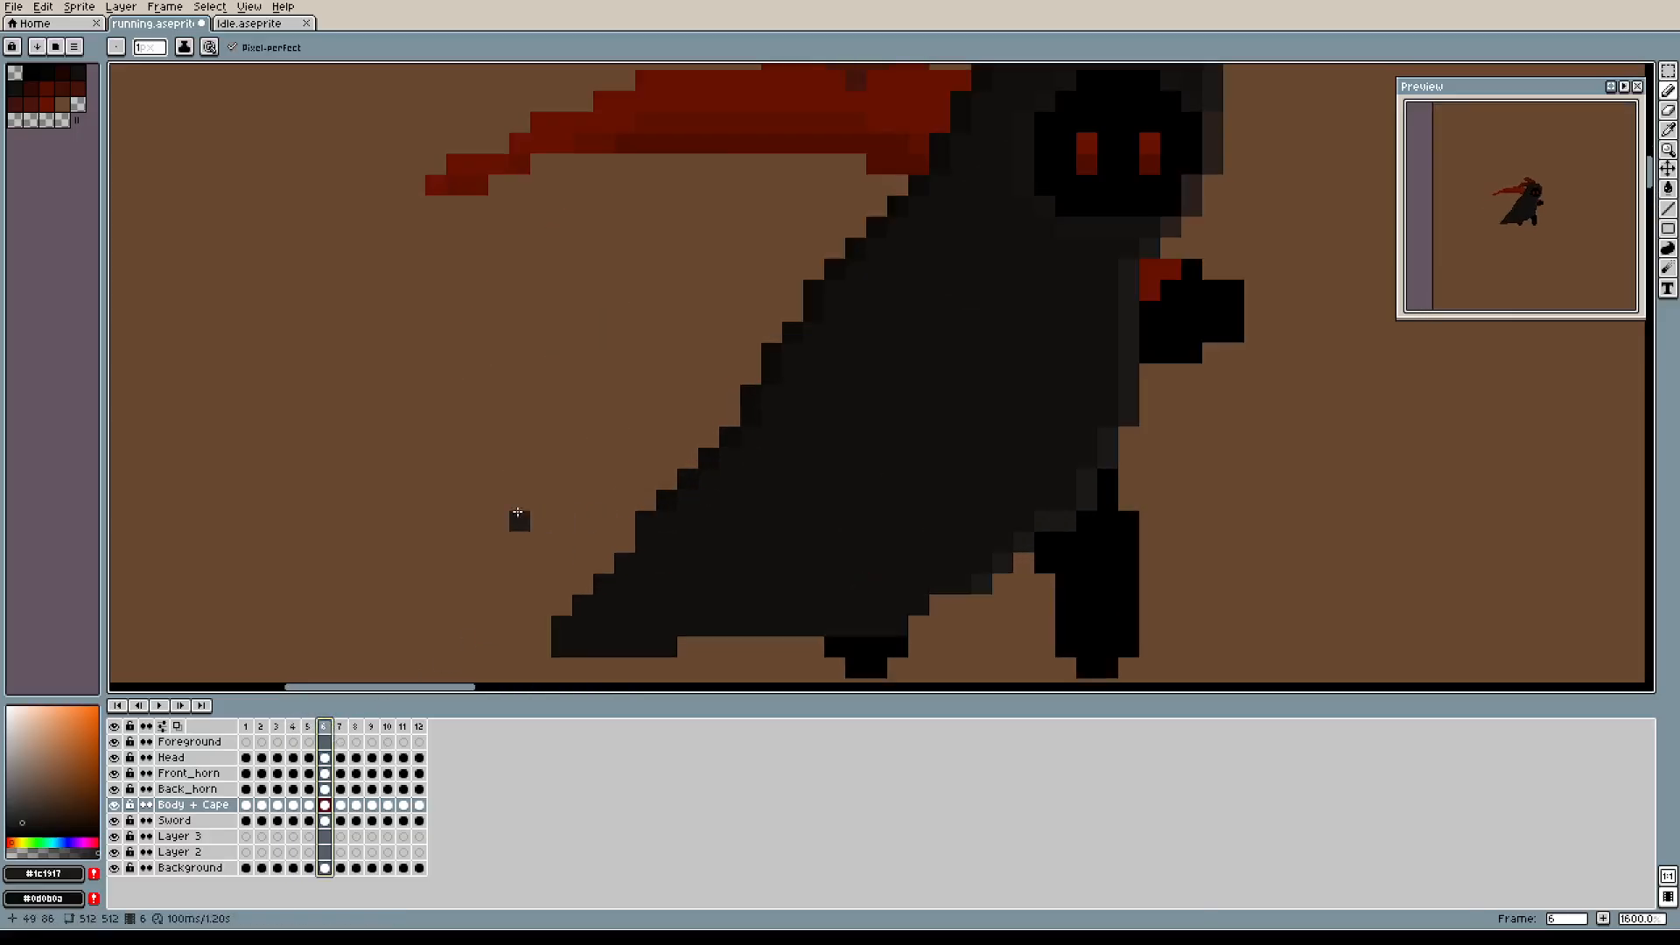
{"action": "scroll", "coordinate": [646, 523], "scroll_direction": "up", "scroll_amount": 2}
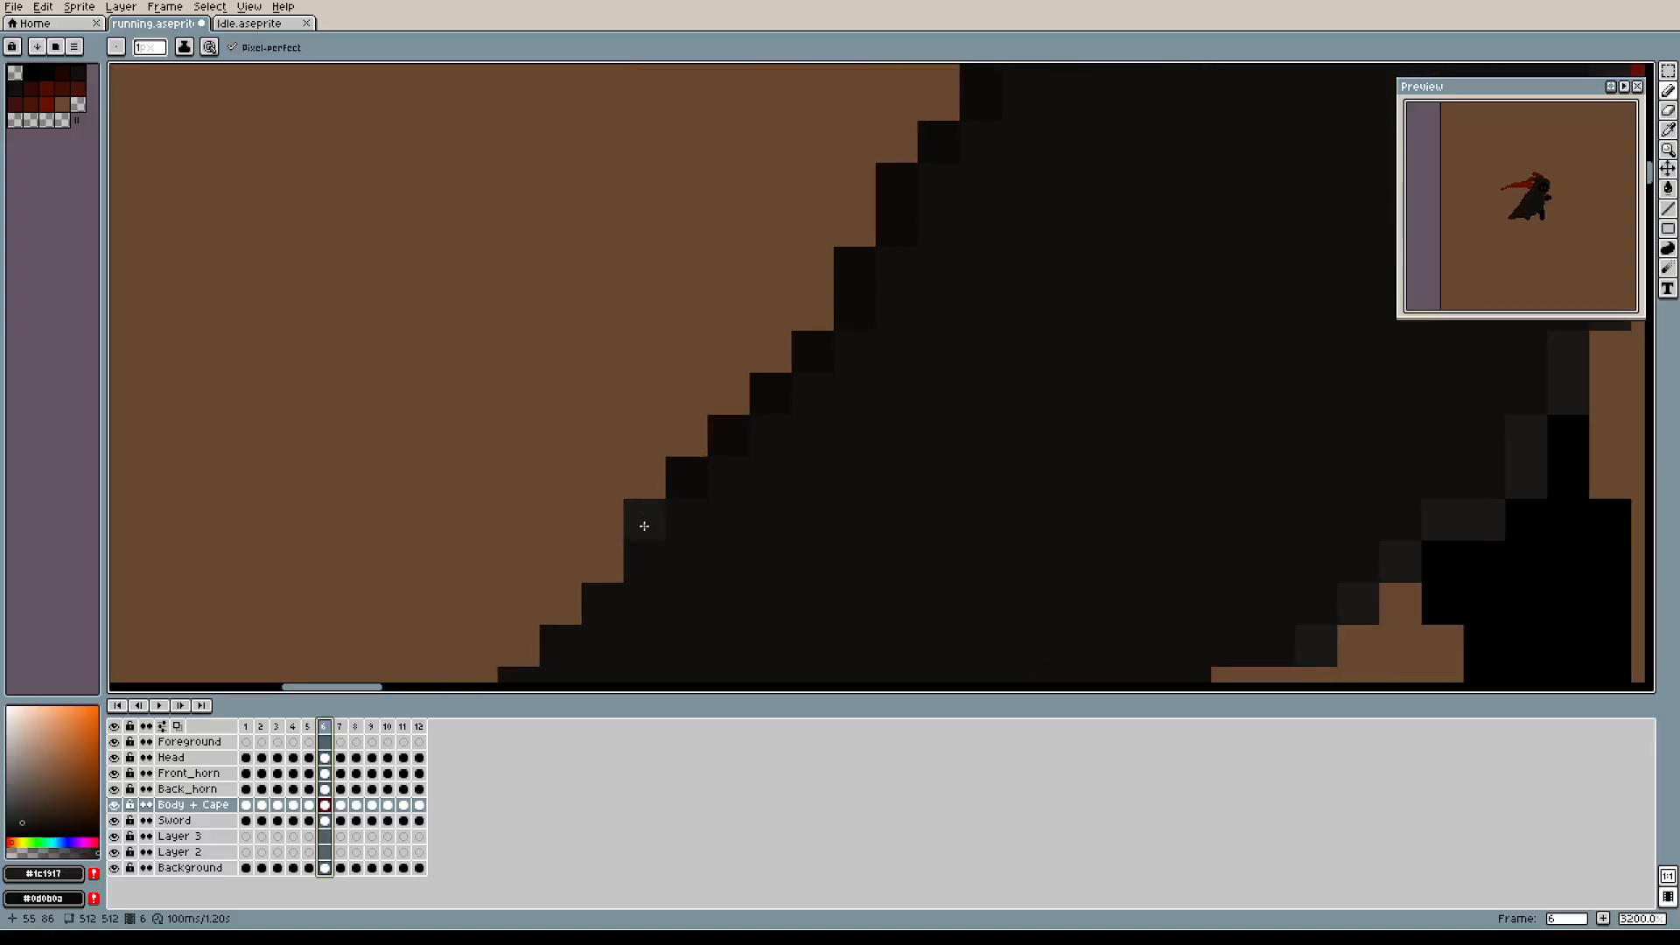
{"action": "left_click", "coordinate": [645, 515], "text": "alt"}
{"action": "scroll", "coordinate": [778, 508], "scroll_direction": "down", "scroll_amount": 1}
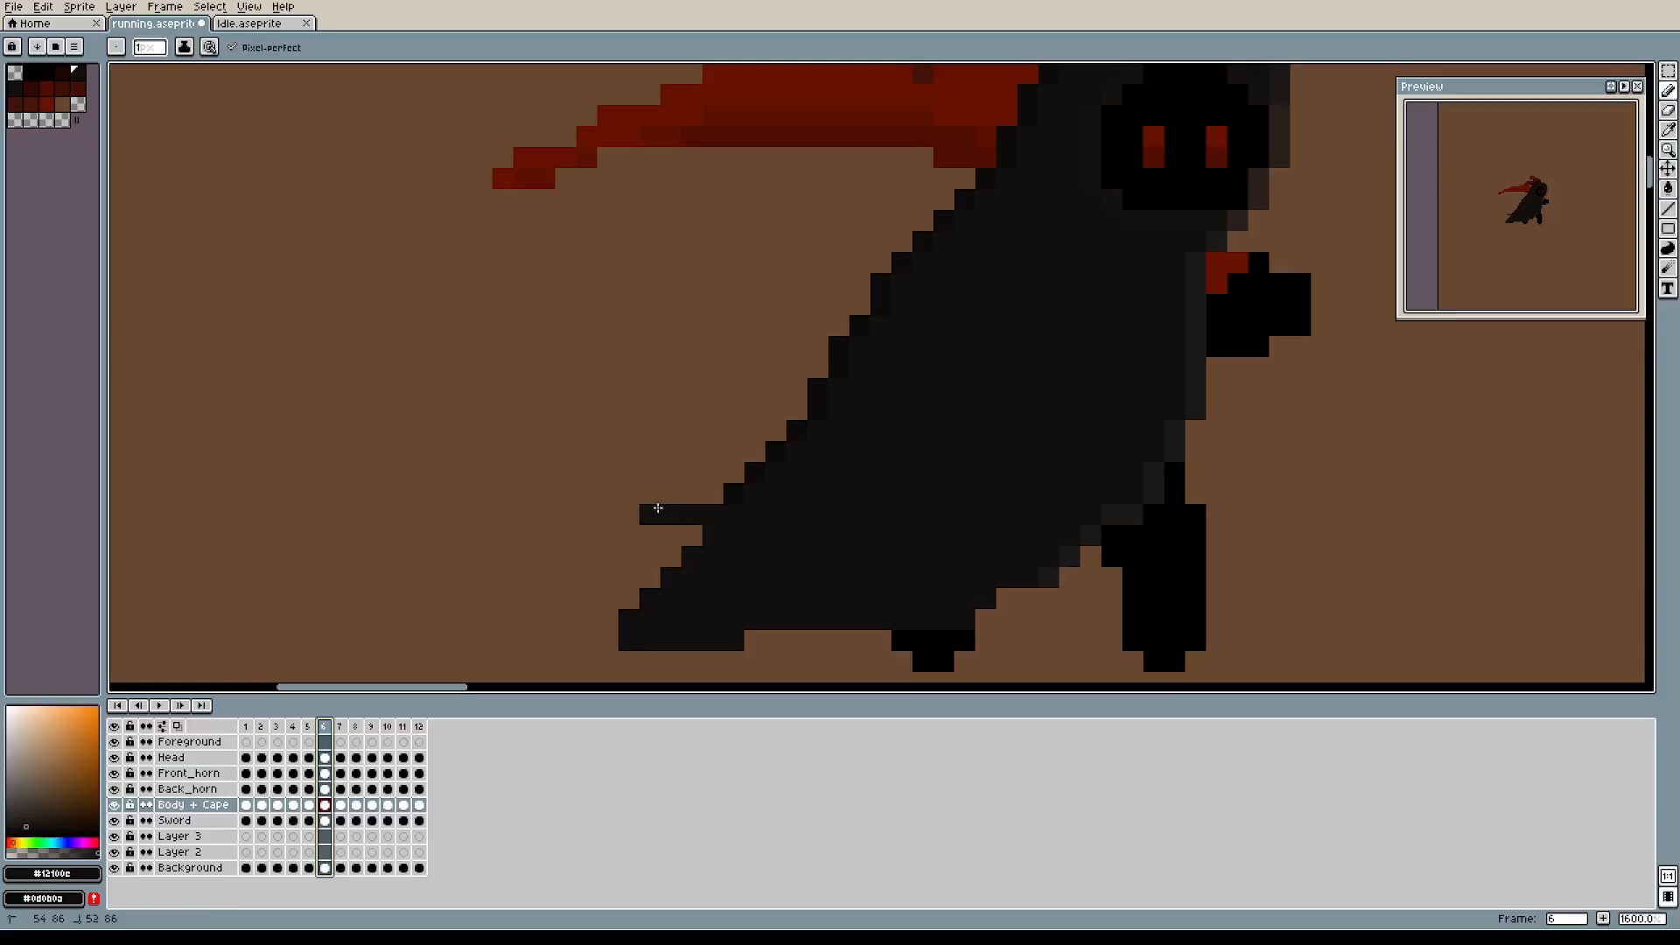
{"action": "left_click_drag", "start_coordinate": [661, 509], "coordinate": [606, 495]}
{"action": "scroll", "coordinate": [896, 516], "scroll_direction": "down", "scroll_amount": 1}
{"action": "scroll", "coordinate": [885, 530], "scroll_direction": "up", "scroll_amount": 2}
{"action": "scroll", "coordinate": [884, 531], "scroll_direction": "down", "scroll_amount": 1}
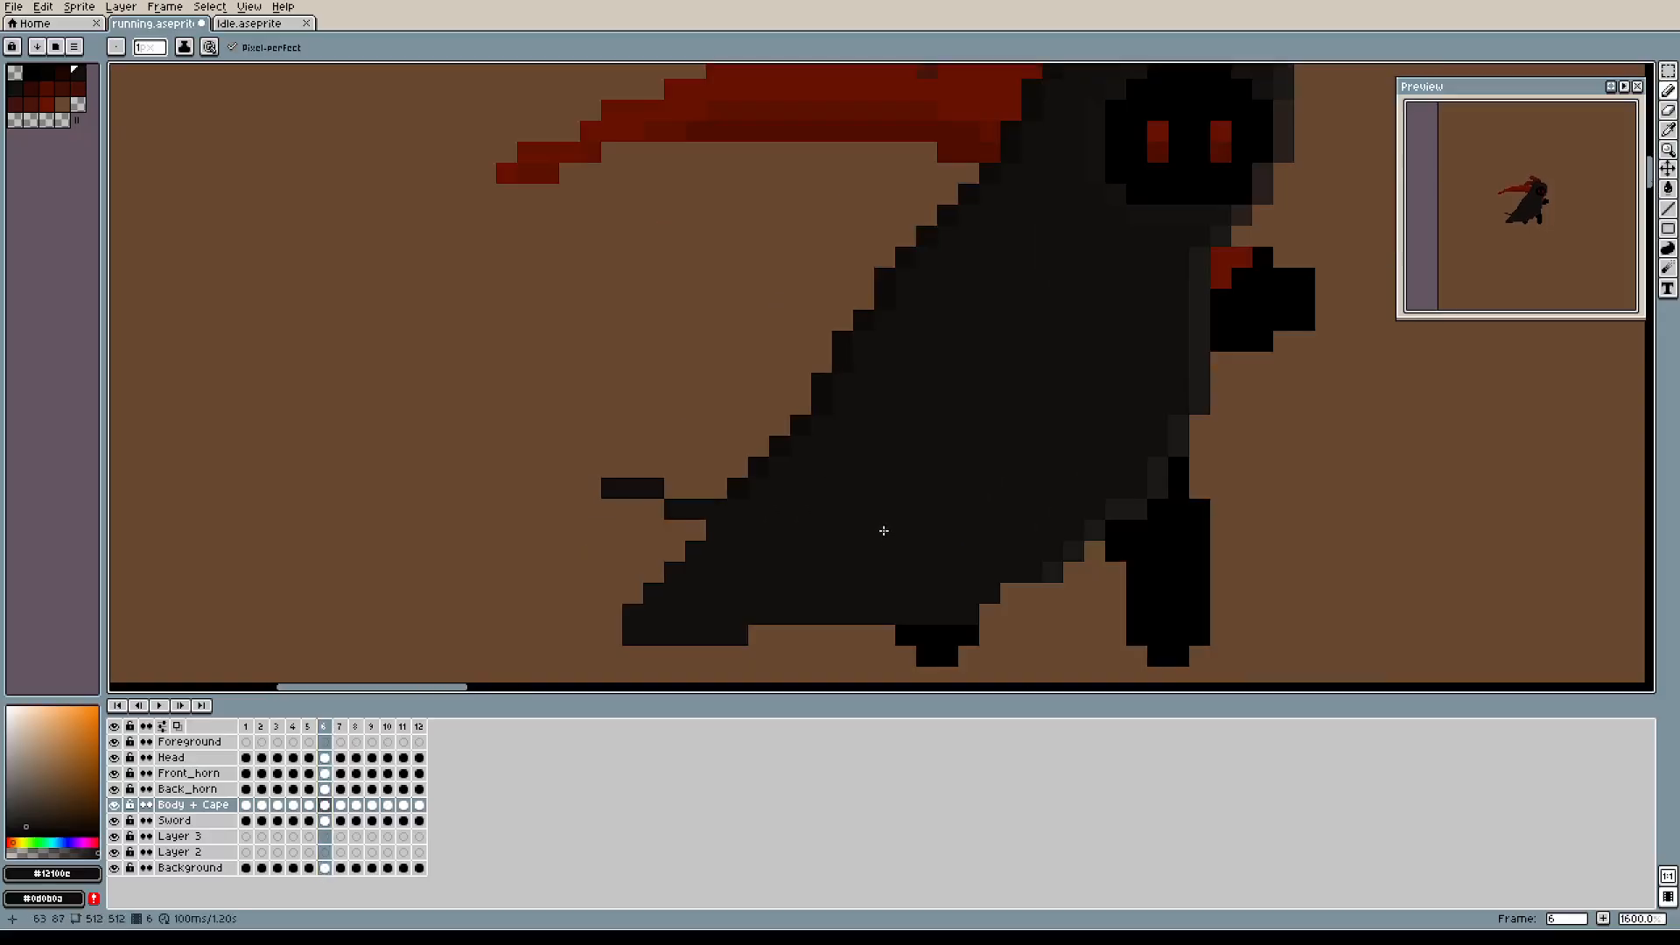
Fill out the cape's upturned tail on frame 6 and erase the old lower corner into a smooth curve.
{"action": "scroll", "coordinate": [775, 541], "scroll_direction": "up", "scroll_amount": 2}
{"action": "left_click_drag", "start_coordinate": [805, 564], "coordinate": [913, 434]}
{"action": "mouse_move", "coordinate": [820, 410]}
{"action": "left_mouse_down"}
{"action": "mouse_move", "coordinate": [568, 353]}
{"action": "mouse_move", "coordinate": [570, 416]}
{"action": "mouse_move", "coordinate": [612, 394]}
{"action": "mouse_move", "coordinate": [629, 454]}
{"action": "mouse_move", "coordinate": [648, 392]}
{"action": "mouse_move", "coordinate": [668, 496]}
{"action": "mouse_move", "coordinate": [699, 438]}
{"action": "mouse_move", "coordinate": [614, 476]}
{"action": "mouse_move", "coordinate": [623, 553]}
{"action": "mouse_move", "coordinate": [597, 396]}
{"action": "mouse_move", "coordinate": [557, 348]}
{"action": "left_mouse_up"}
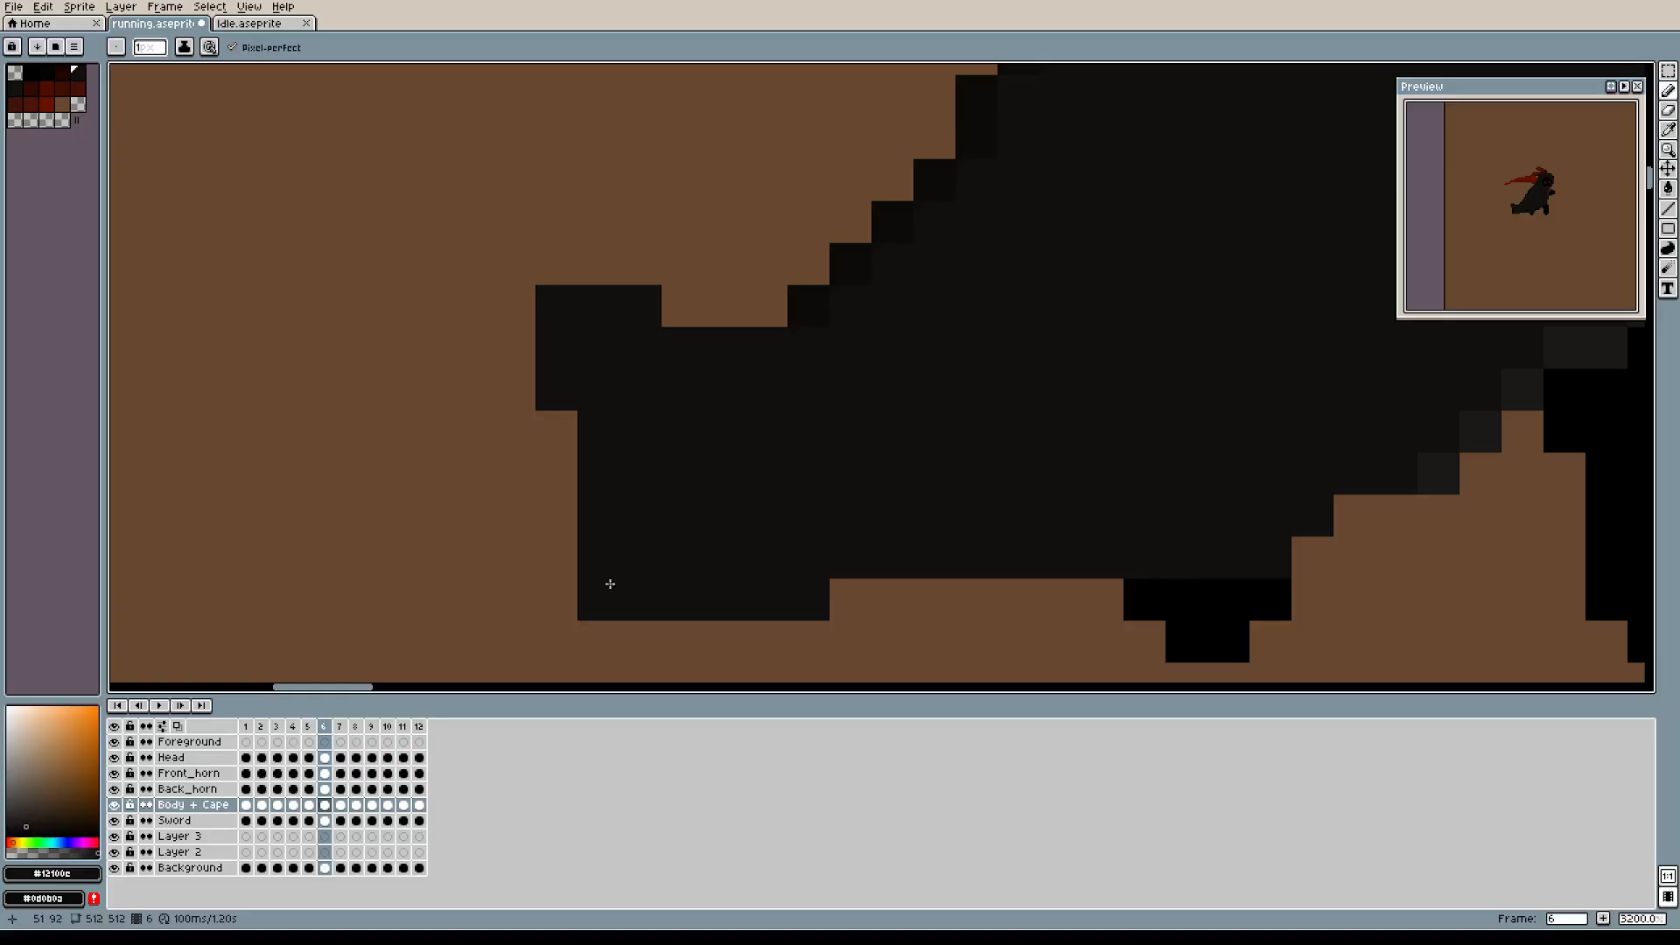
{"action": "scroll", "coordinate": [965, 477], "scroll_direction": "down", "scroll_amount": 1}
{"action": "key", "text": "e"}
{"action": "mouse_move", "coordinate": [890, 563]}
{"action": "left_mouse_down"}
{"action": "mouse_move", "coordinate": [825, 564]}
{"action": "mouse_move", "coordinate": [730, 499]}
{"action": "mouse_move", "coordinate": [635, 499]}
{"action": "mouse_move", "coordinate": [761, 595]}
{"action": "mouse_move", "coordinate": [667, 469]}
{"action": "mouse_move", "coordinate": [698, 532]}
{"action": "mouse_move", "coordinate": [951, 564]}
{"action": "mouse_move", "coordinate": [919, 499]}
{"action": "mouse_move", "coordinate": [855, 529]}
{"action": "left_mouse_up"}
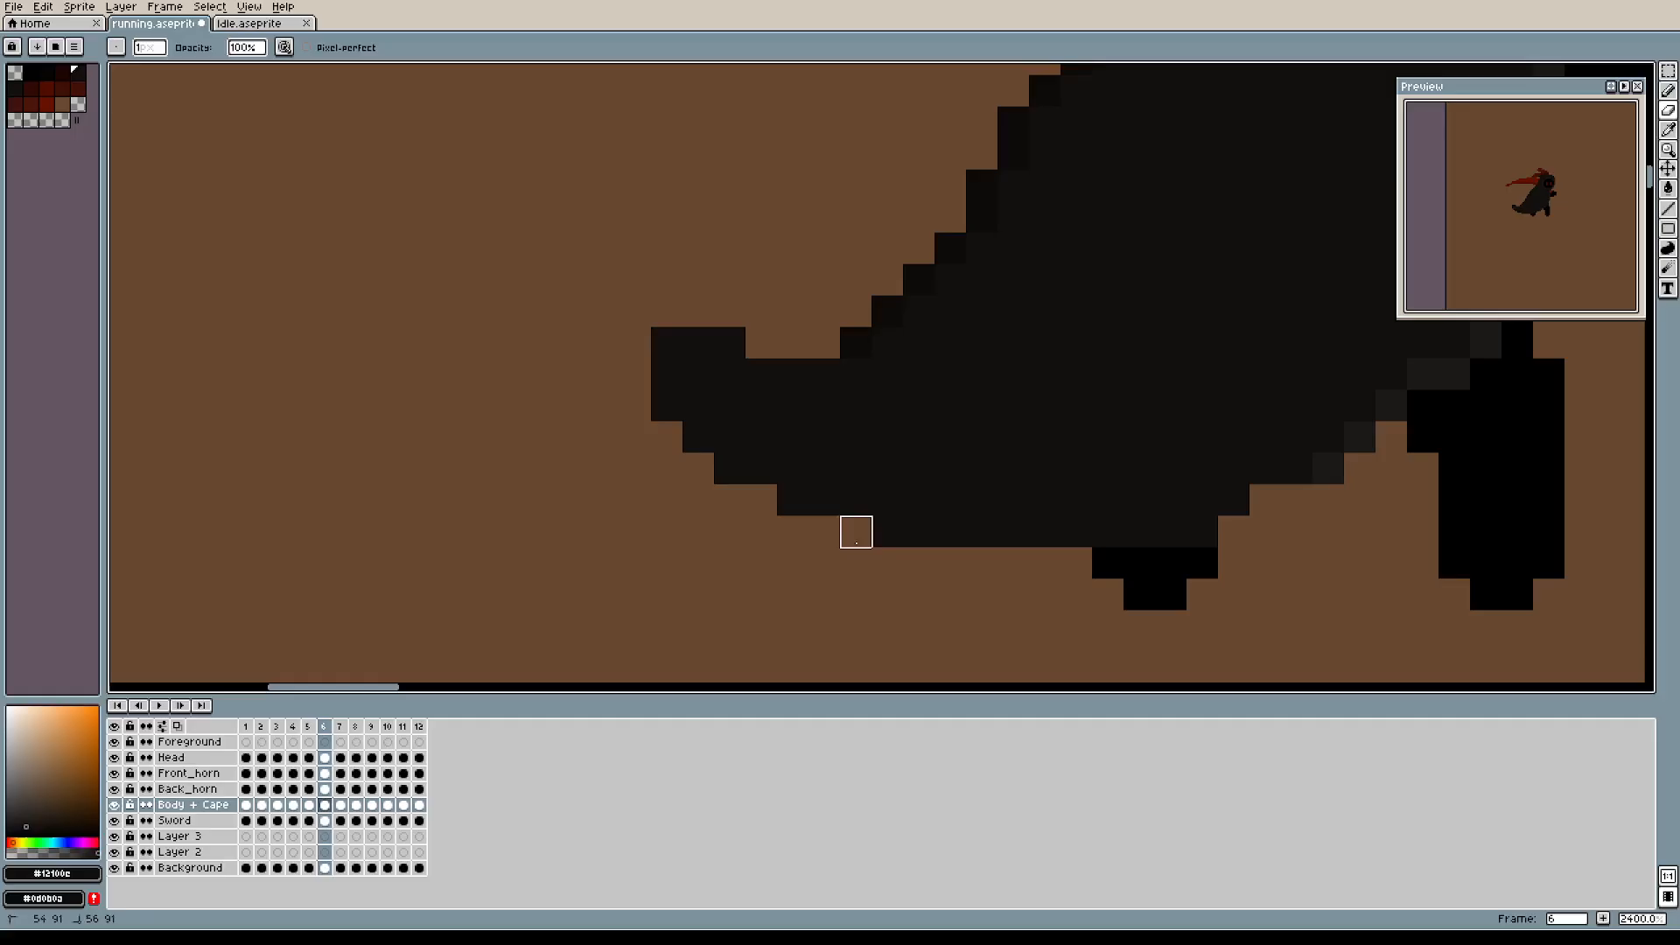
{"action": "scroll", "coordinate": [1045, 500], "scroll_direction": "down", "scroll_amount": 5}
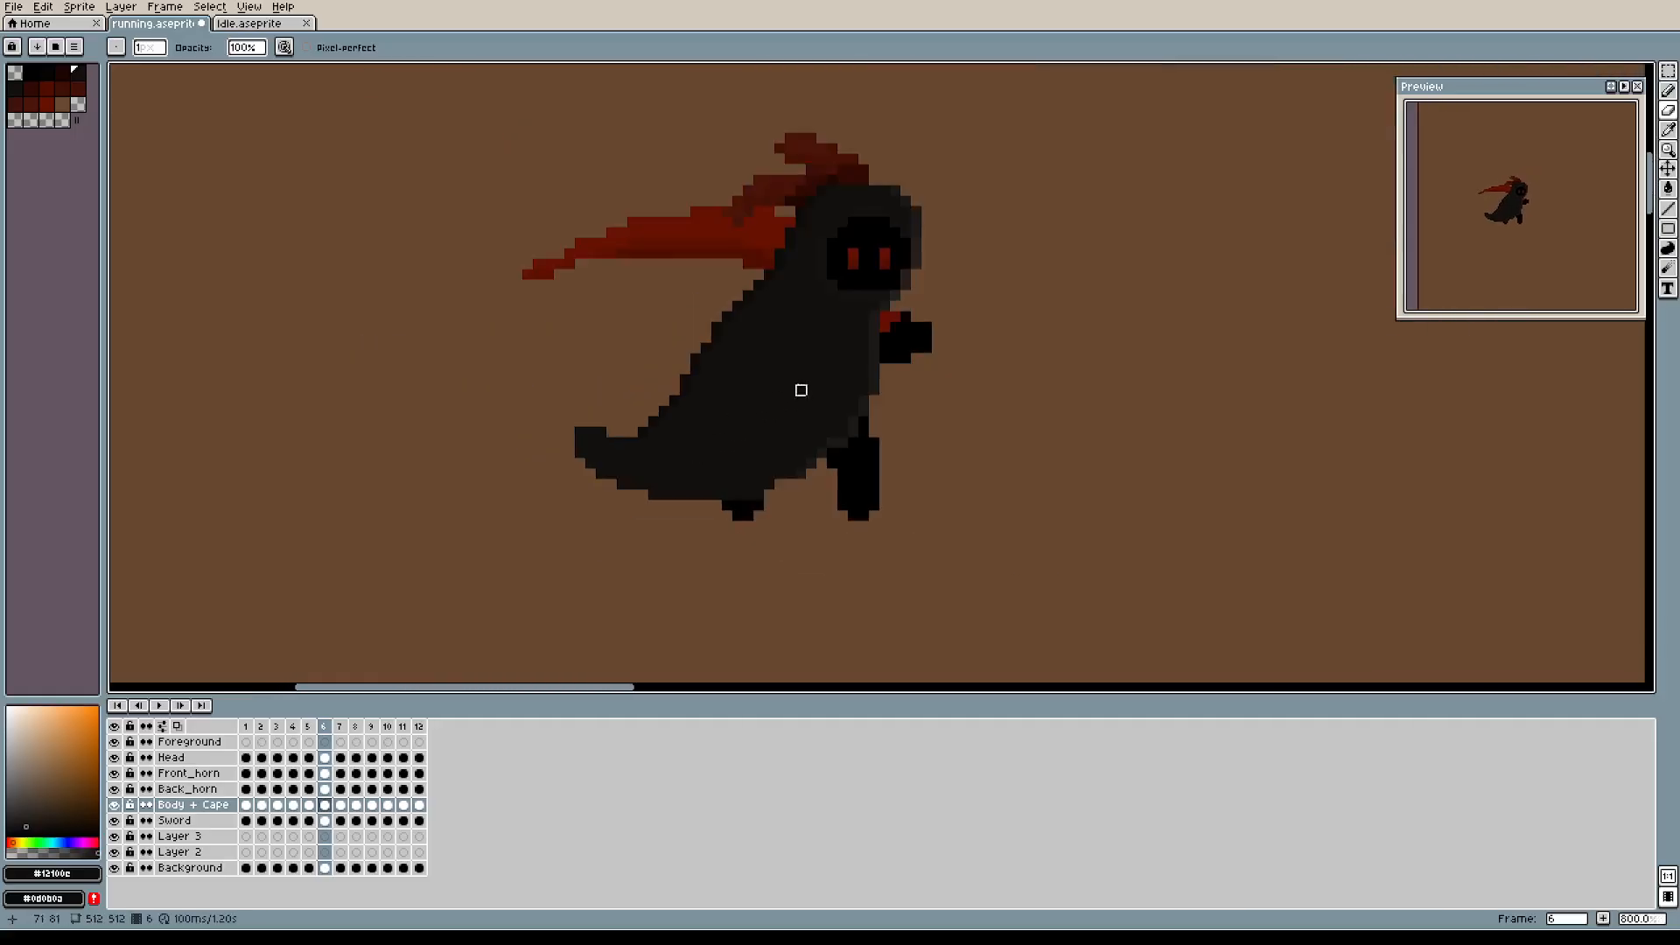
{"action": "scroll", "coordinate": [705, 491], "scroll_direction": "up", "scroll_amount": 3}
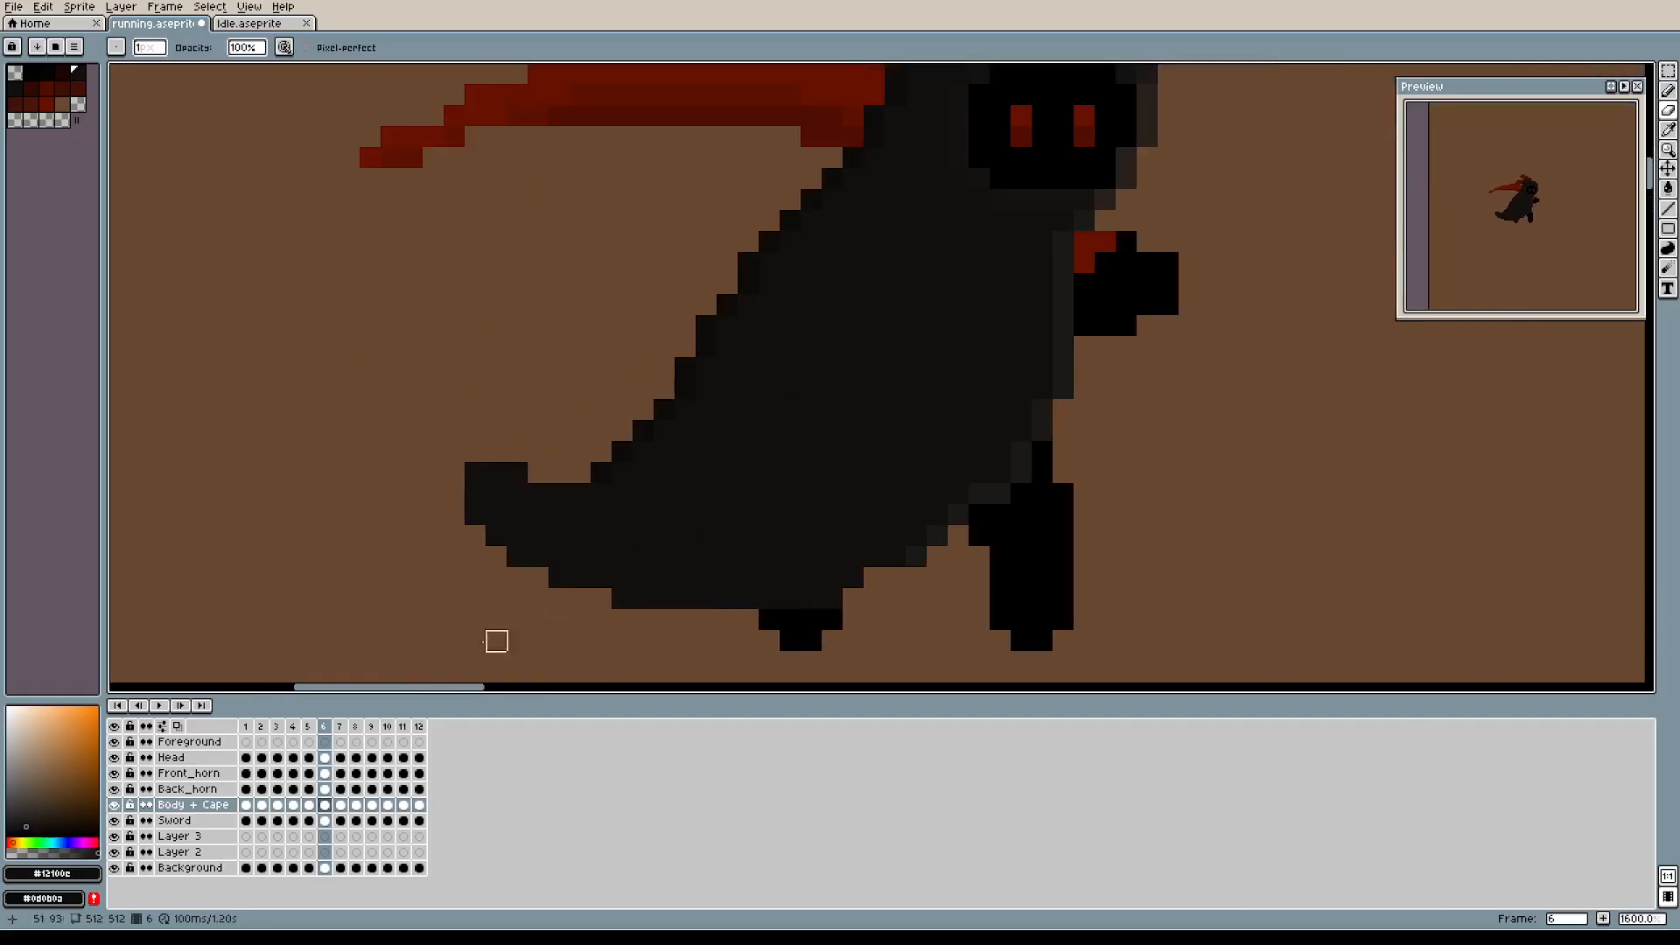
Check frame 7 and play the animation to examine how the curled cape tip moves.
{"action": "left_click", "coordinate": [341, 805]}
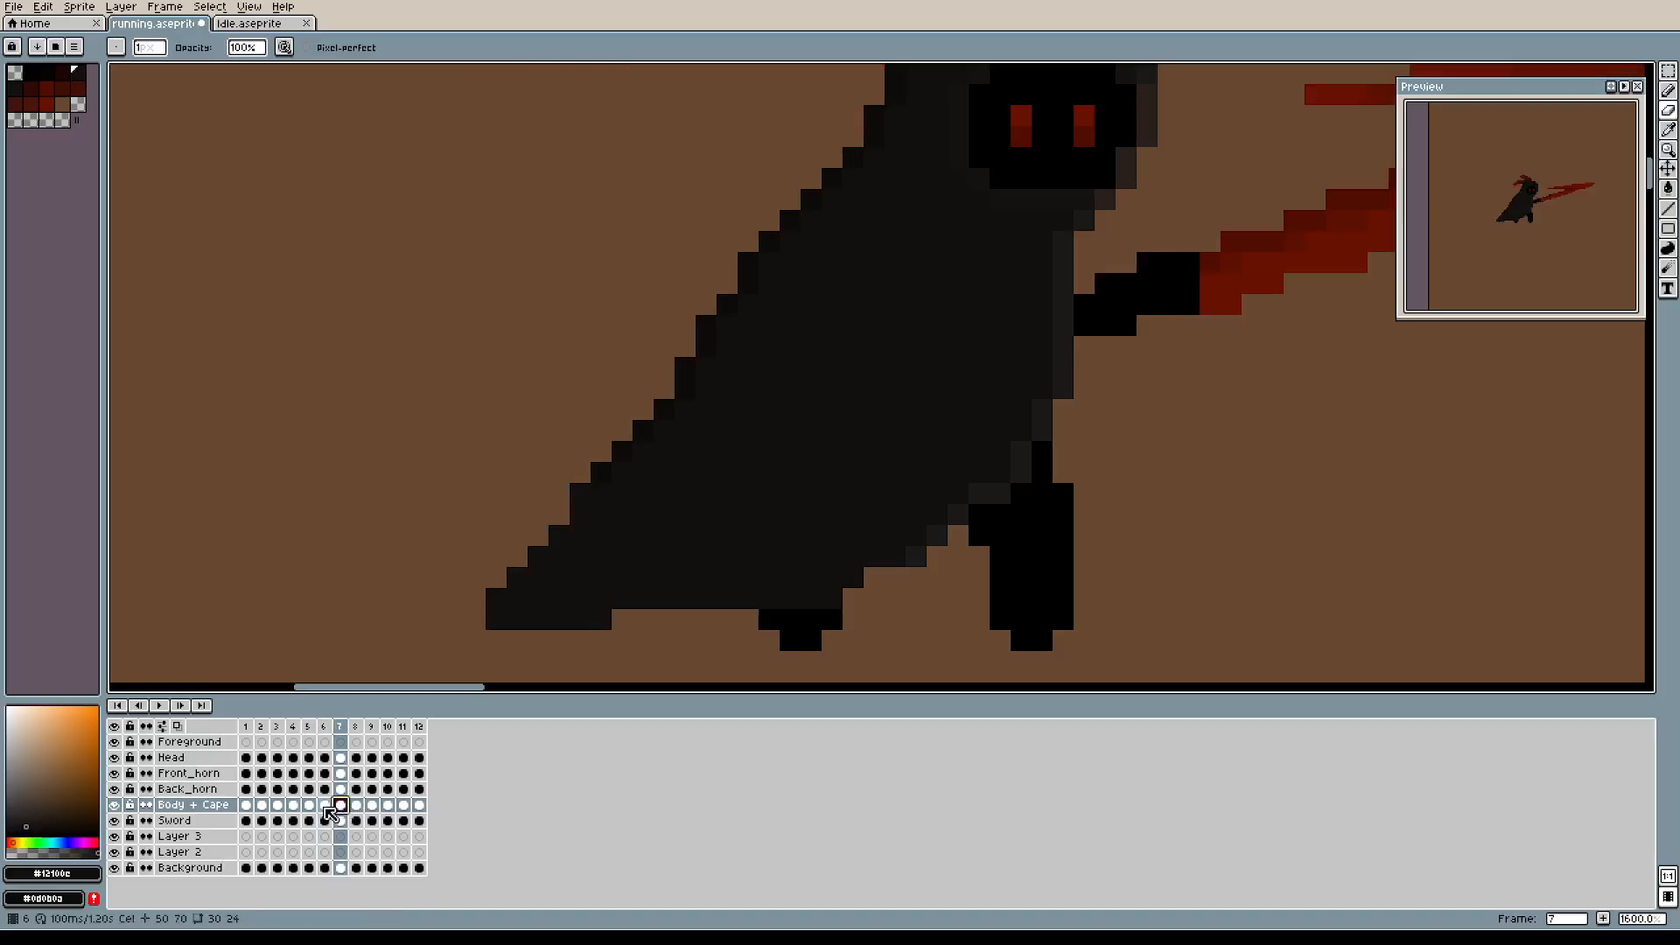
{"action": "left_click", "coordinate": [160, 705]}
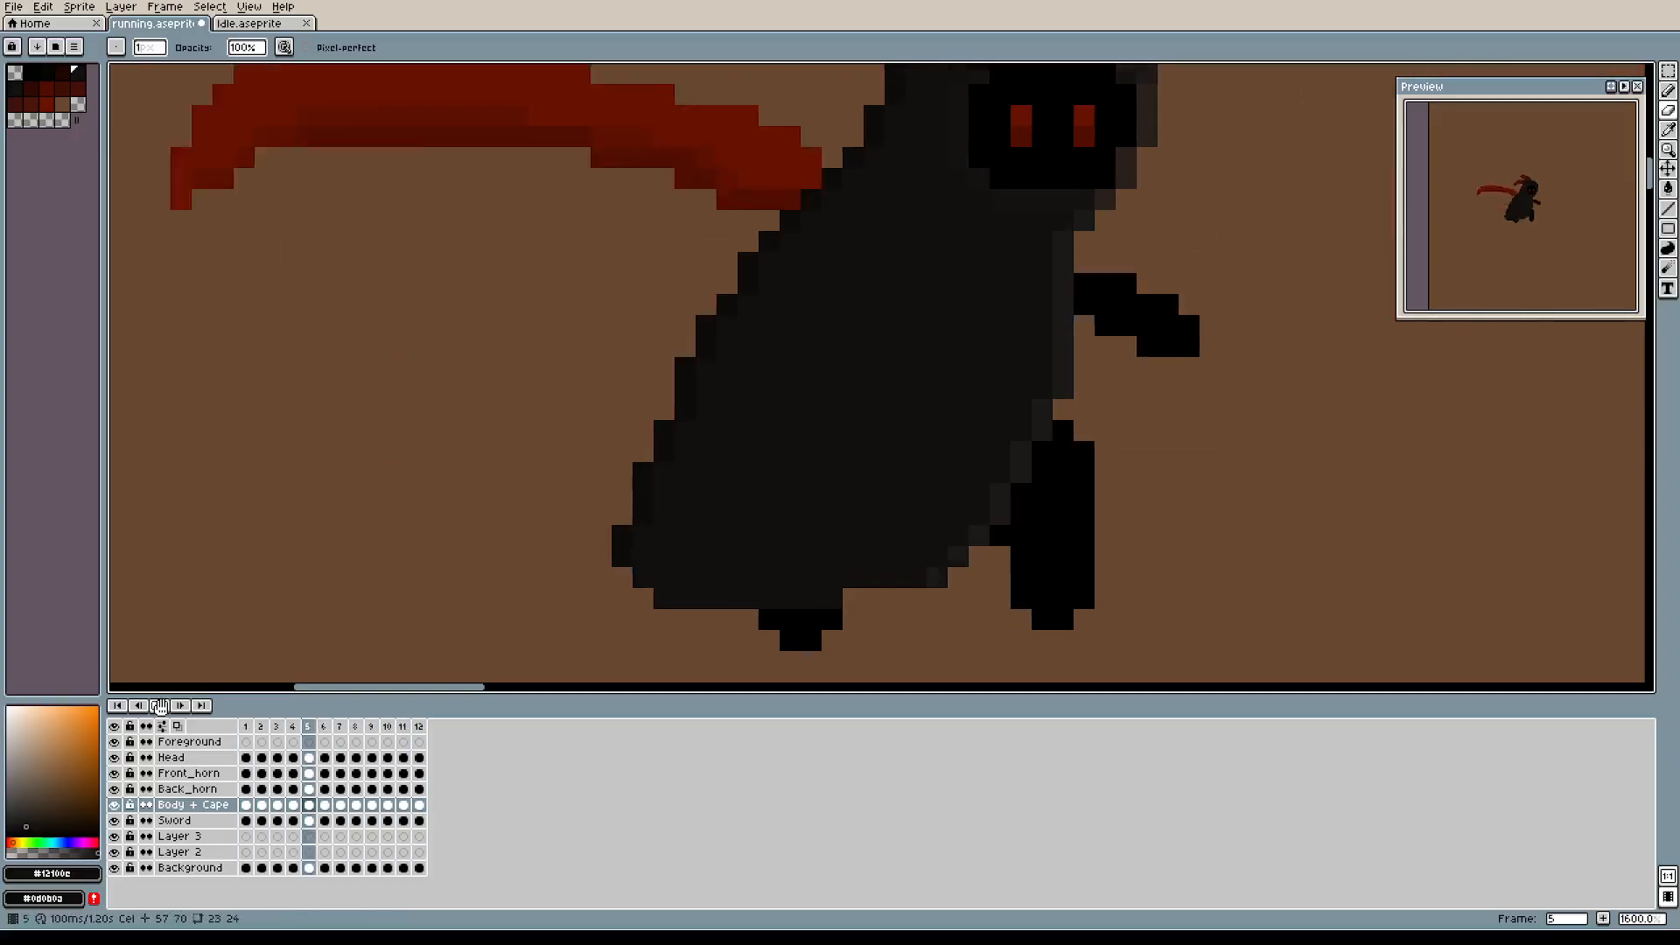
{"action": "left_click", "coordinate": [160, 706]}
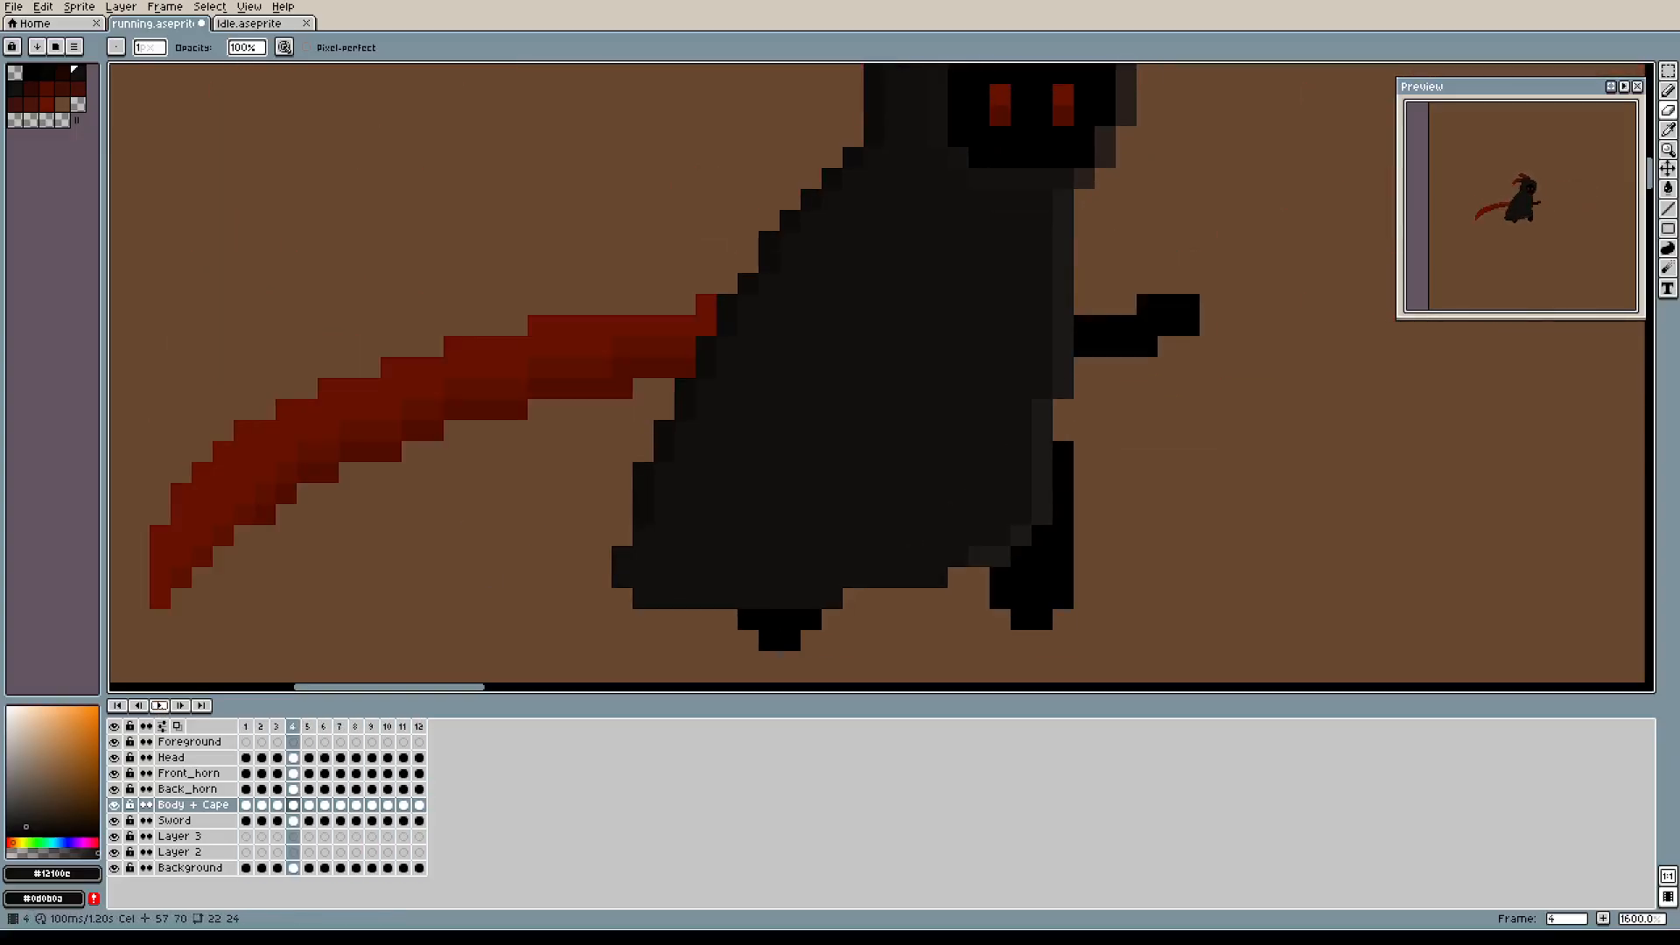
{"action": "scroll", "coordinate": [727, 470], "scroll_direction": "down", "scroll_amount": 1}
{"action": "scroll", "coordinate": [728, 470], "scroll_direction": "up", "scroll_amount": 1}
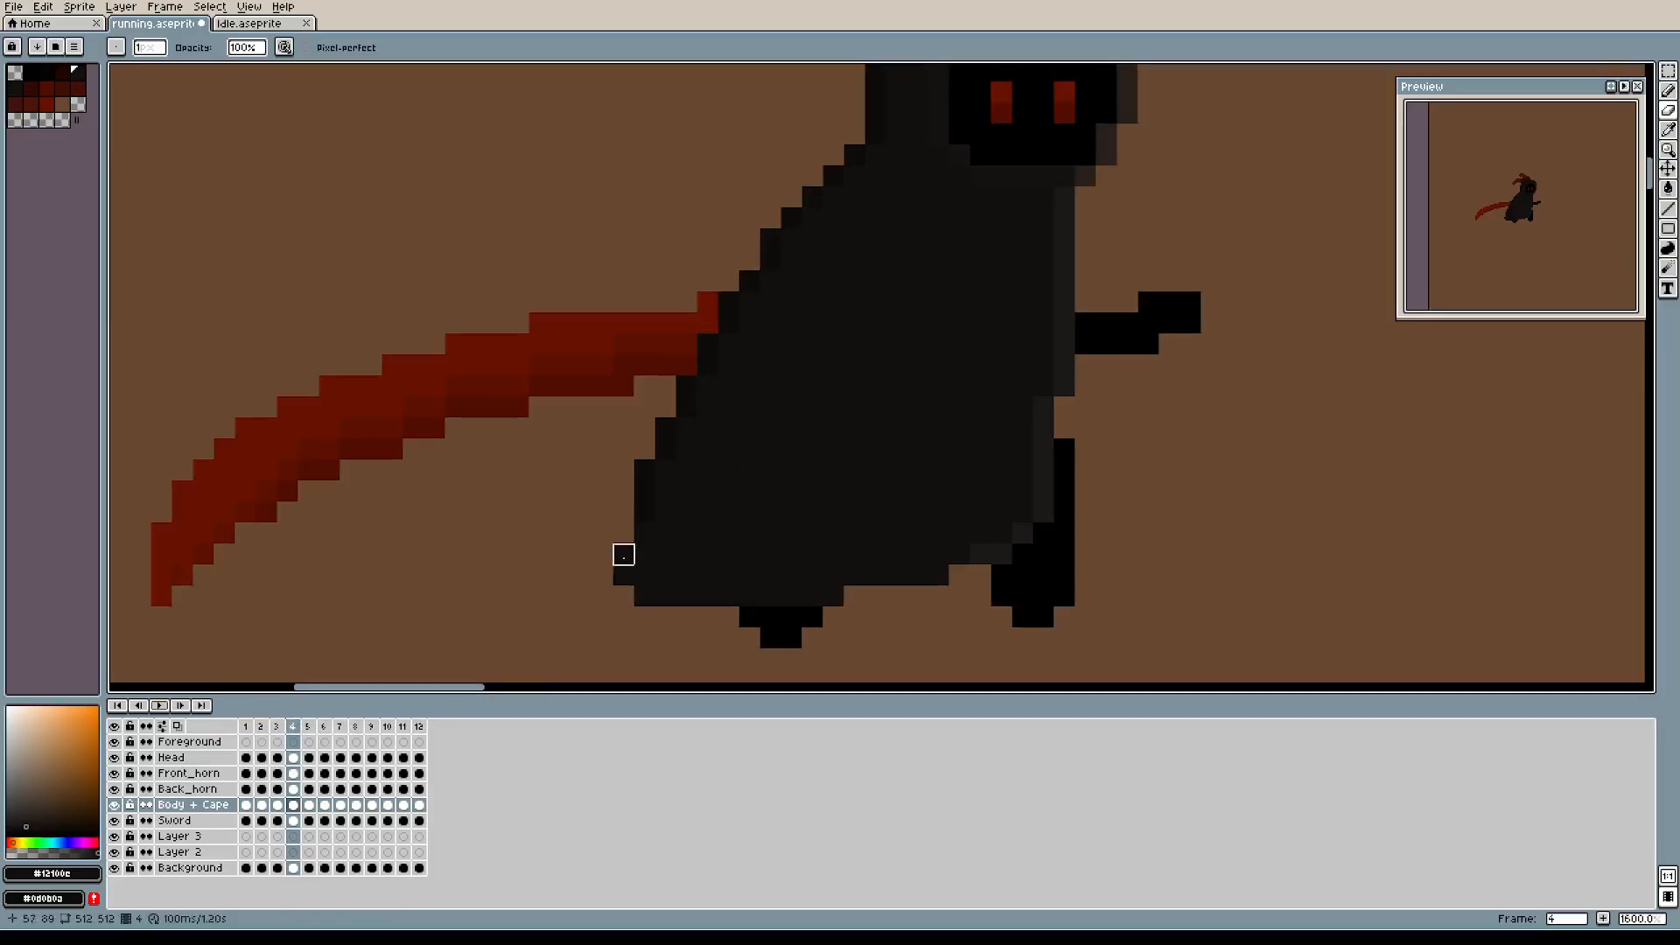
Flip between frames 5 to 8 on the Body + Cape layer to compare the cape shapes.
{"action": "left_click", "coordinate": [310, 806]}
{"action": "left_click", "coordinate": [325, 805]}
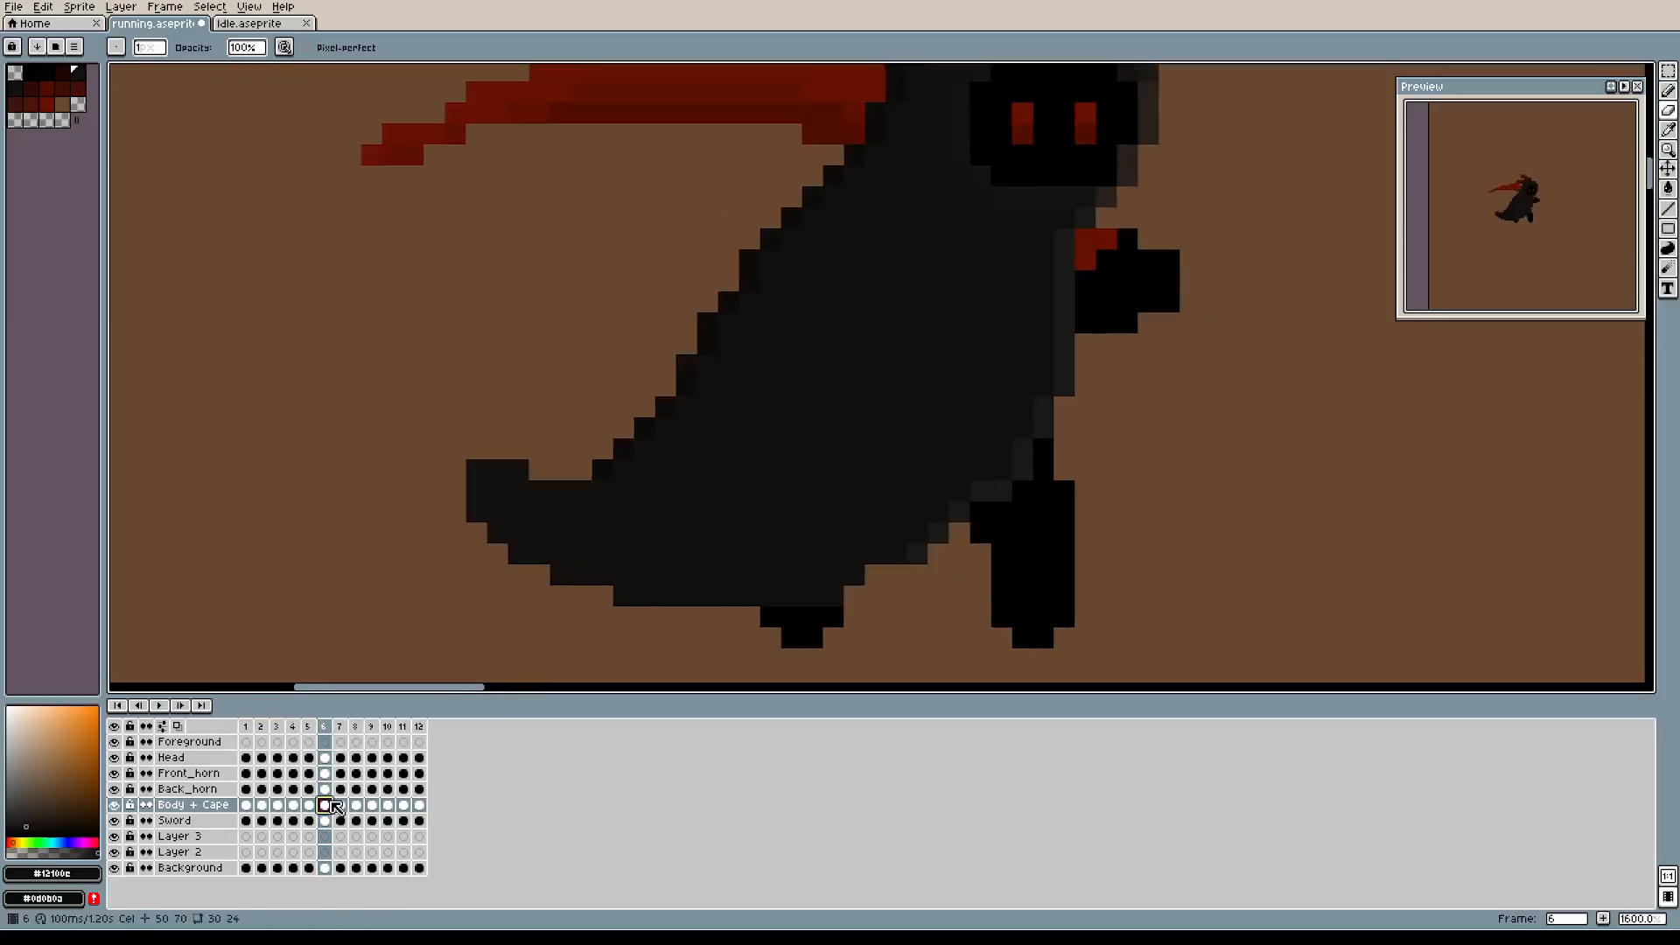
{"action": "left_click", "coordinate": [340, 806]}
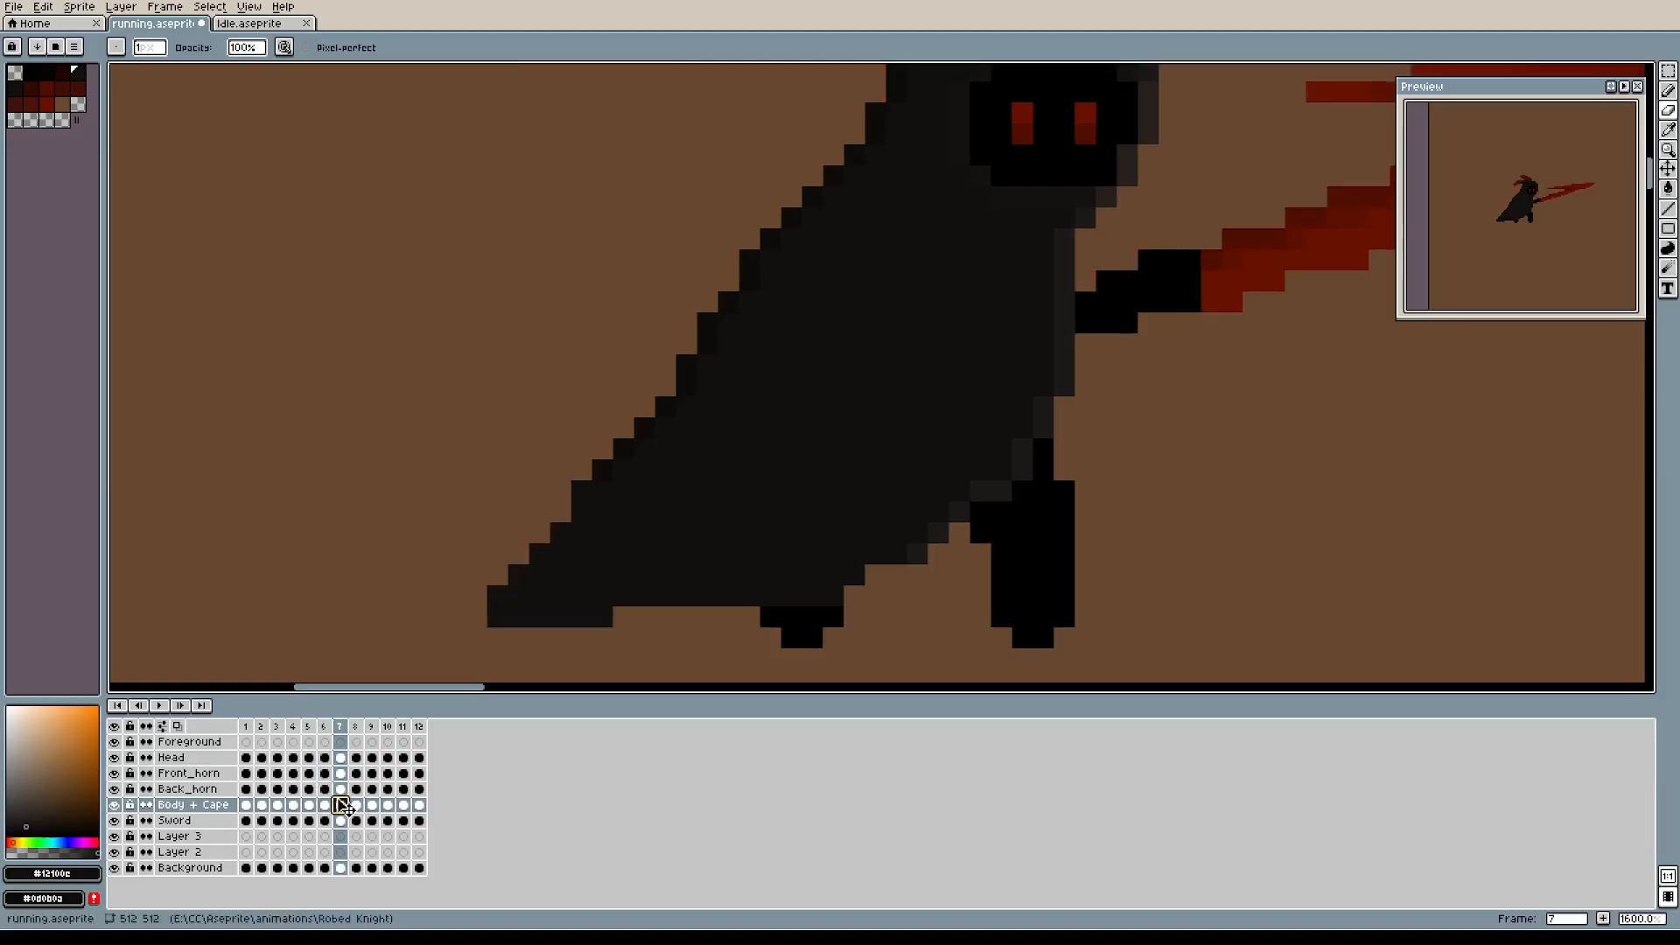
{"action": "left_click", "coordinate": [327, 805]}
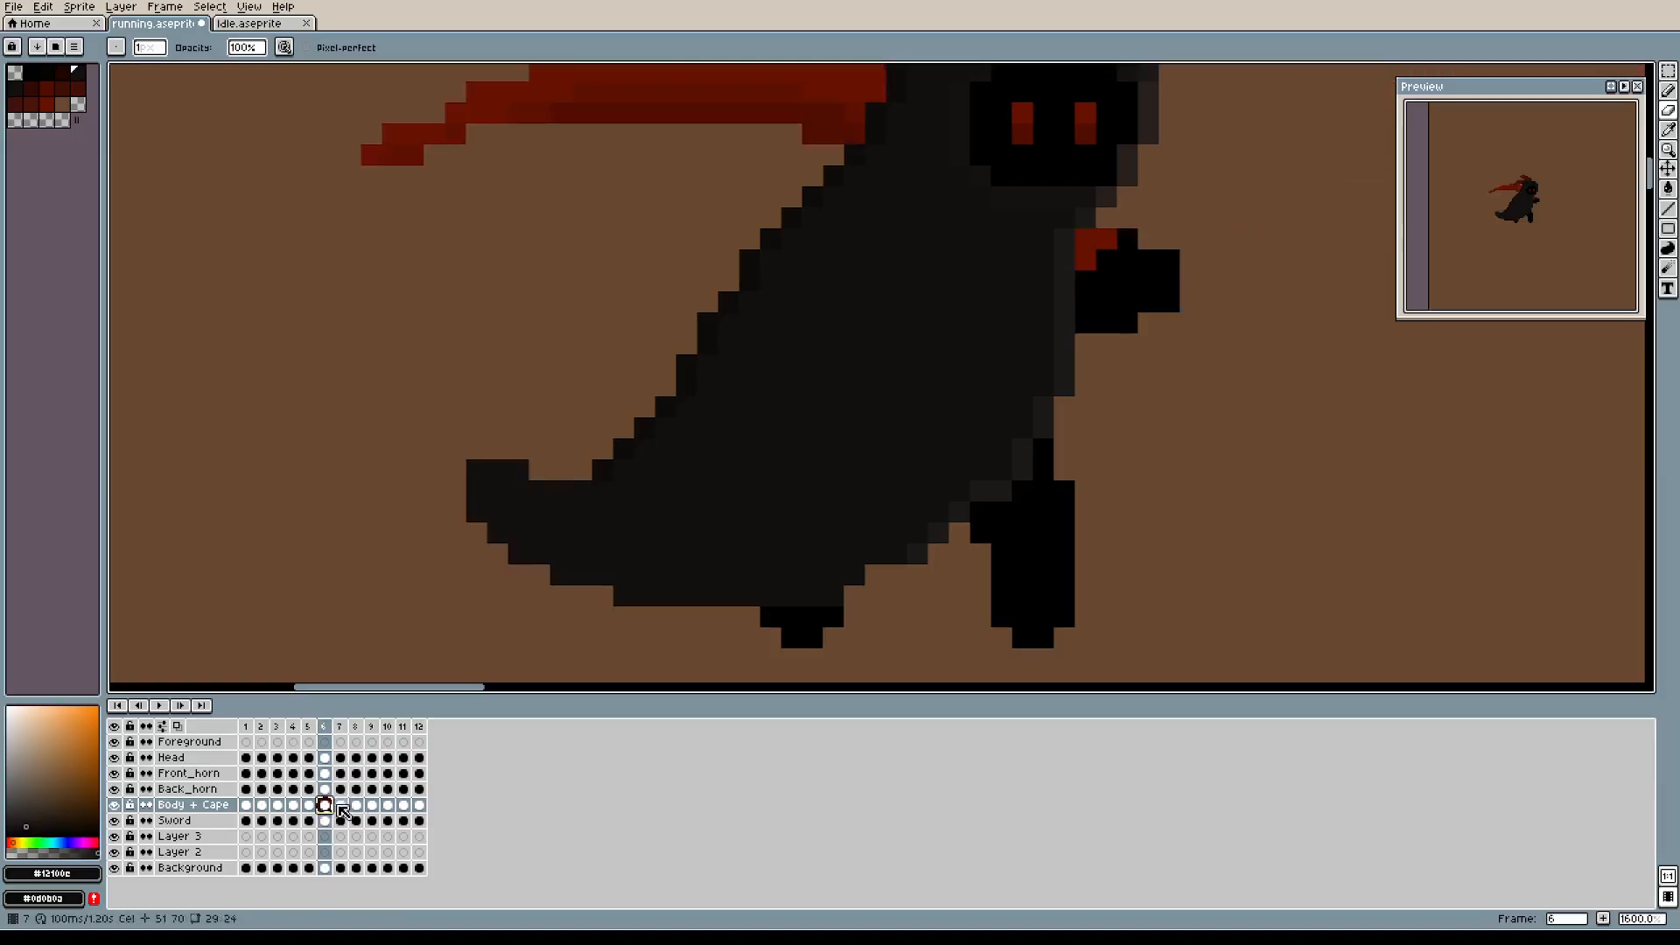
{"action": "left_click", "coordinate": [341, 805]}
{"action": "left_click", "coordinate": [357, 806]}
{"action": "left_click", "coordinate": [343, 806]}
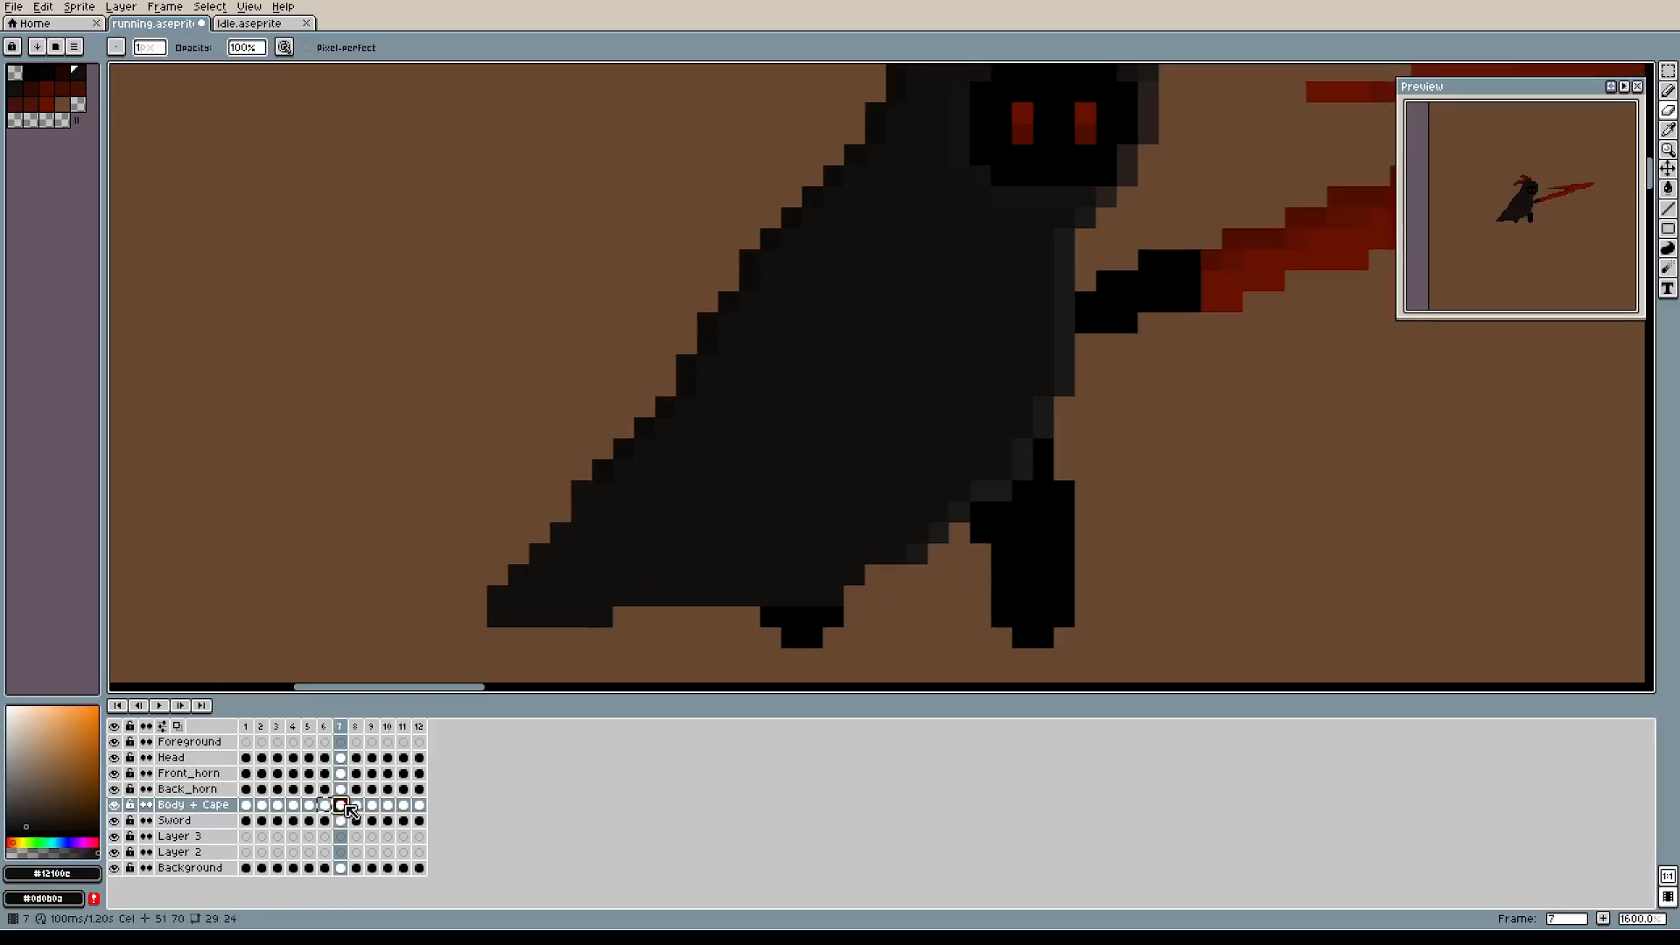
{"action": "left_click", "coordinate": [326, 805]}
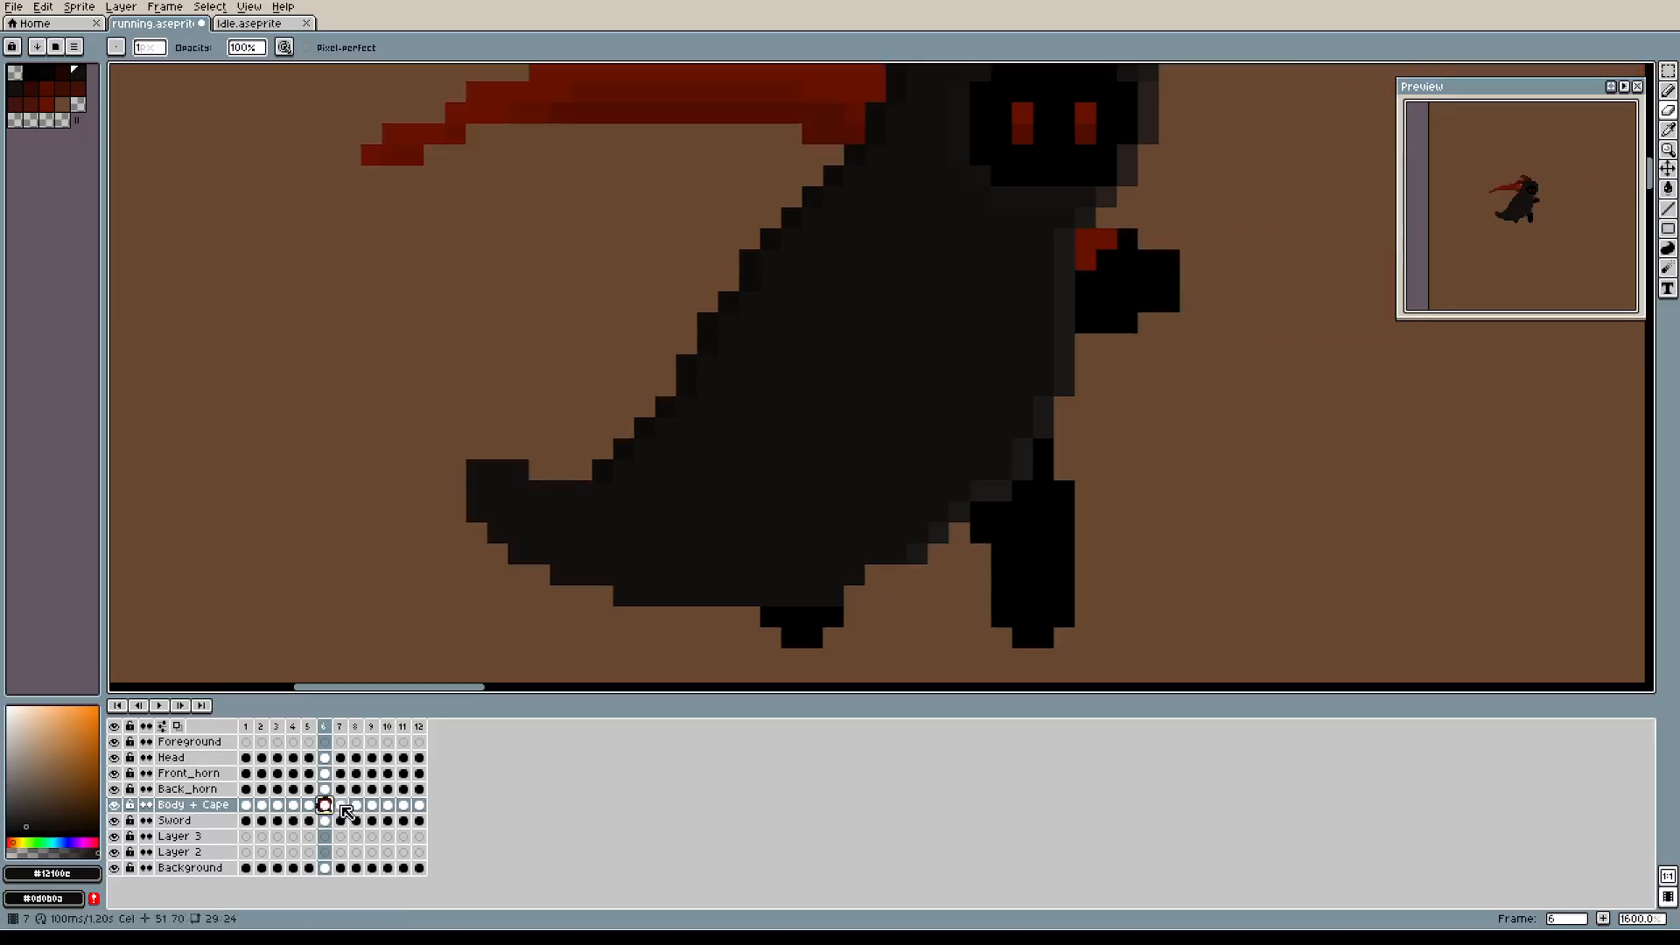
{"action": "left_click", "coordinate": [342, 805]}
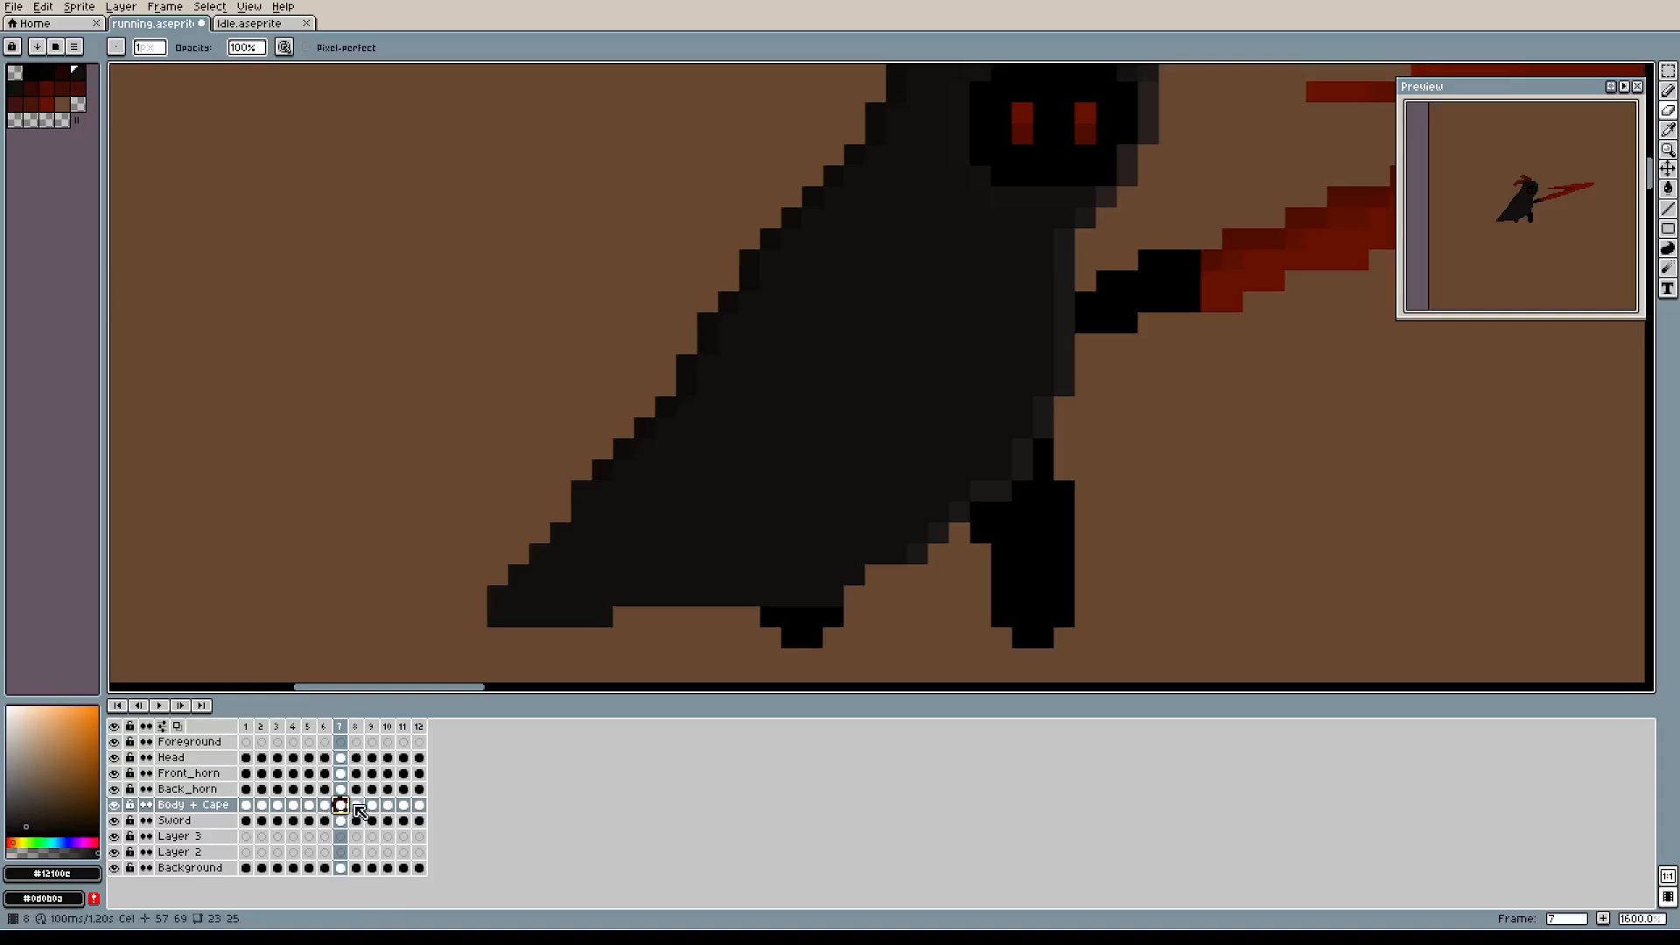
{"action": "left_click", "coordinate": [357, 805]}
{"action": "key", "text": "ctrl+z"}
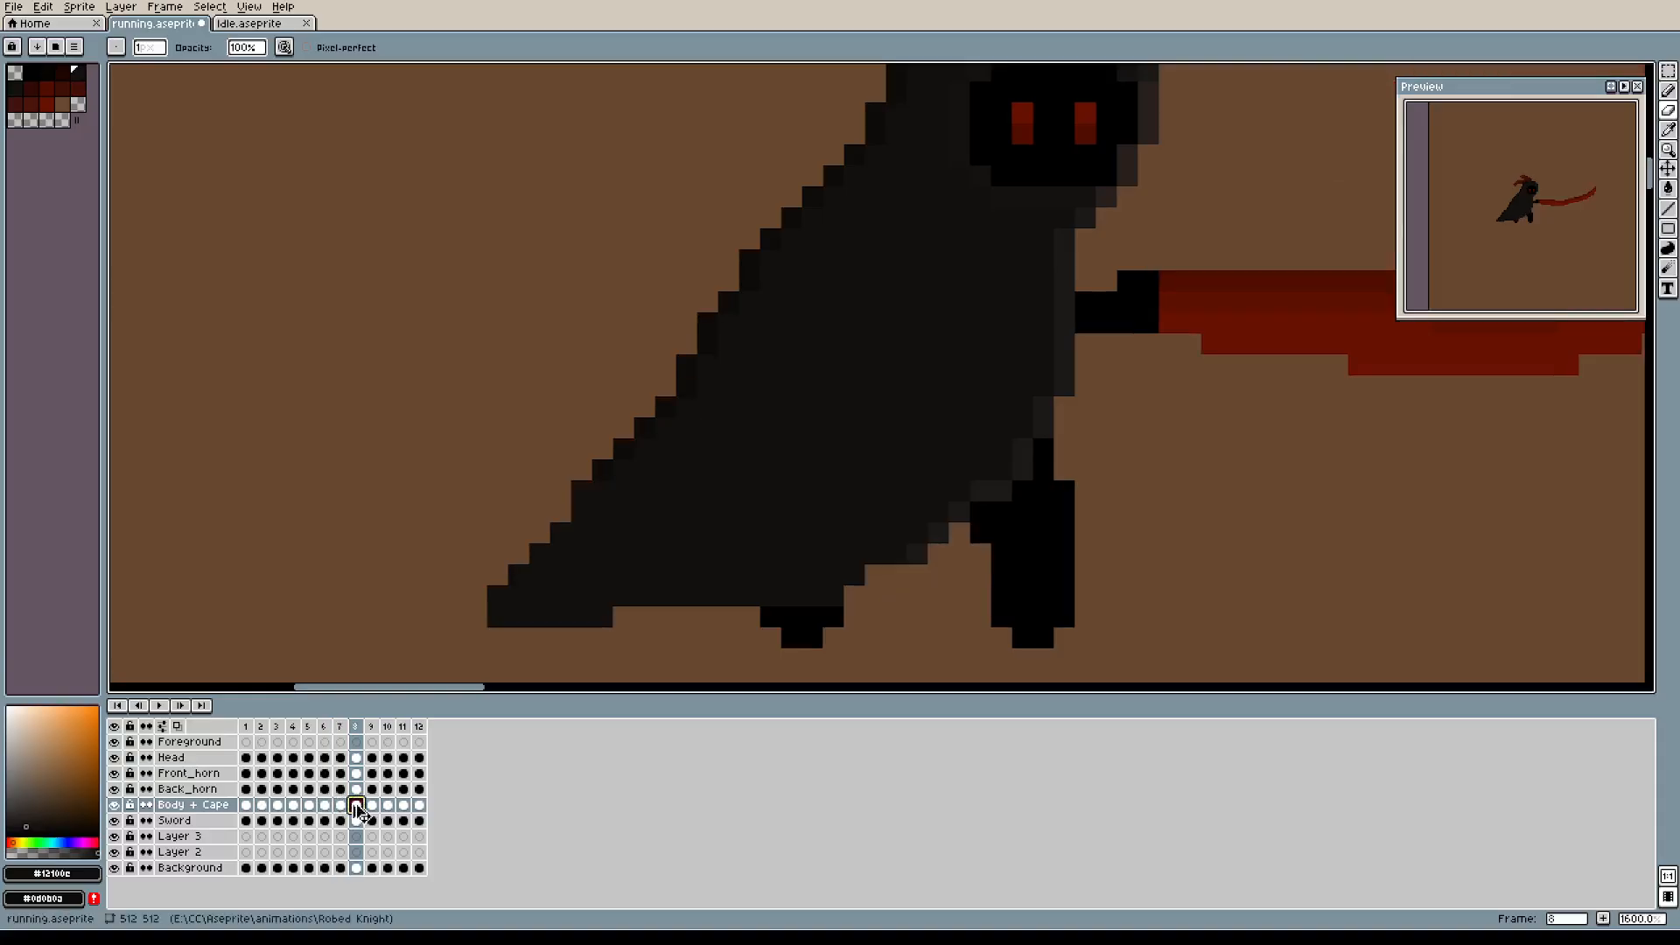
Copy the curled Body + Cape cel of frame 6 onto frame 7 and compare it with frame 8.
{"action": "left_click", "coordinate": [325, 809]}
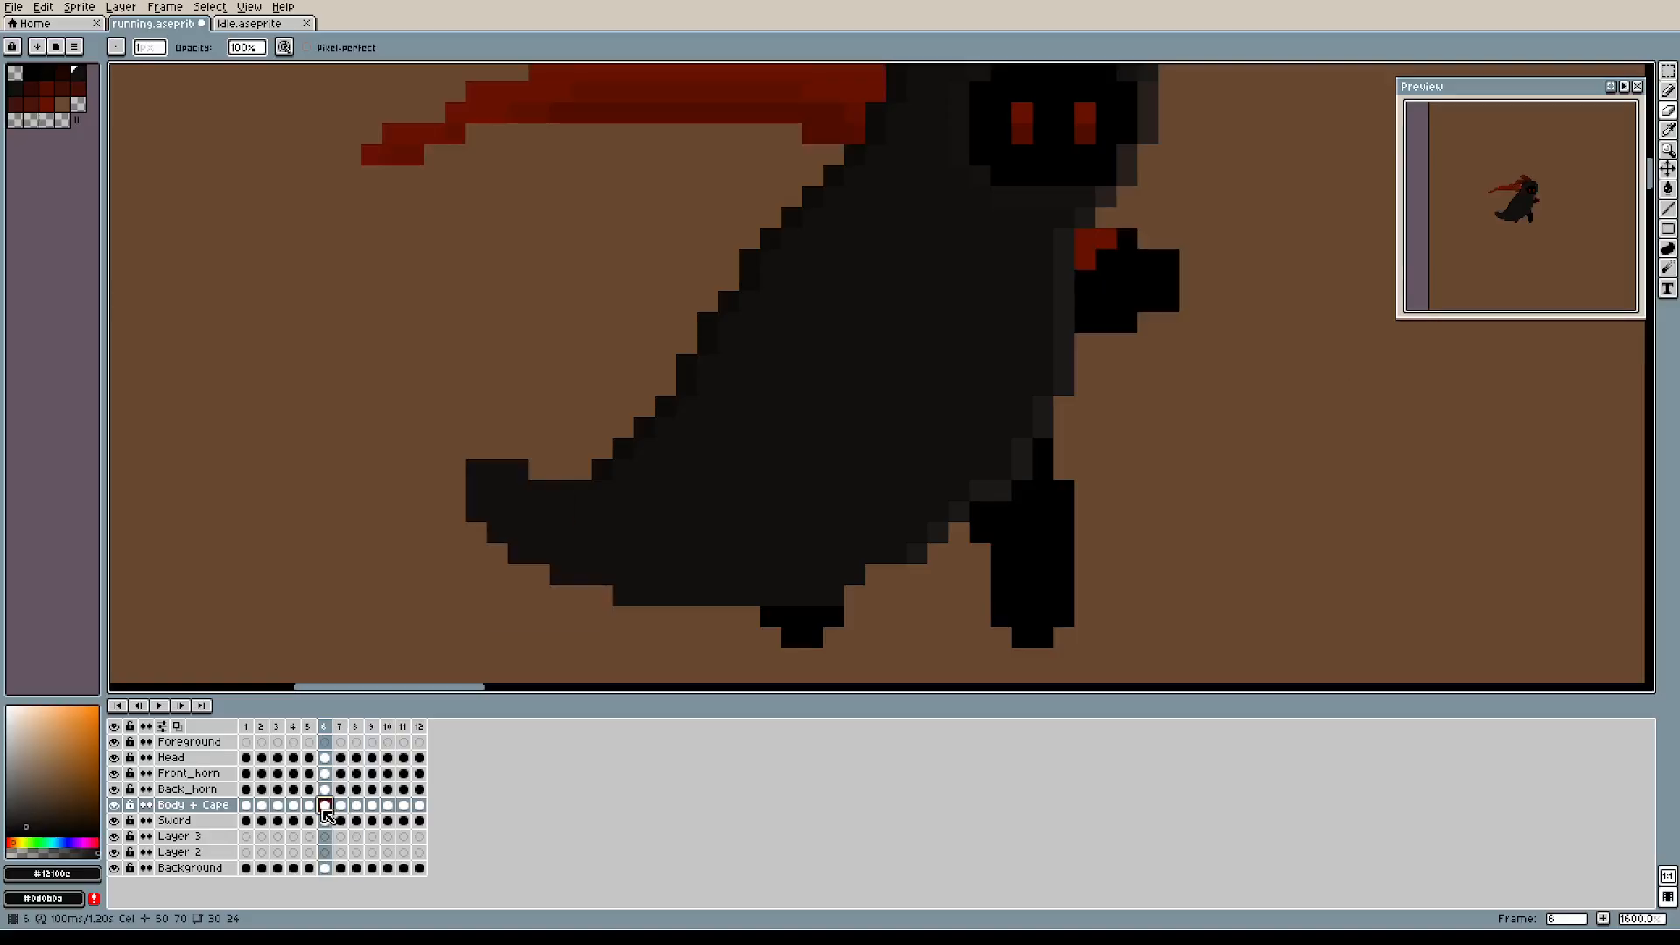
{"action": "left_click", "coordinate": [341, 807]}
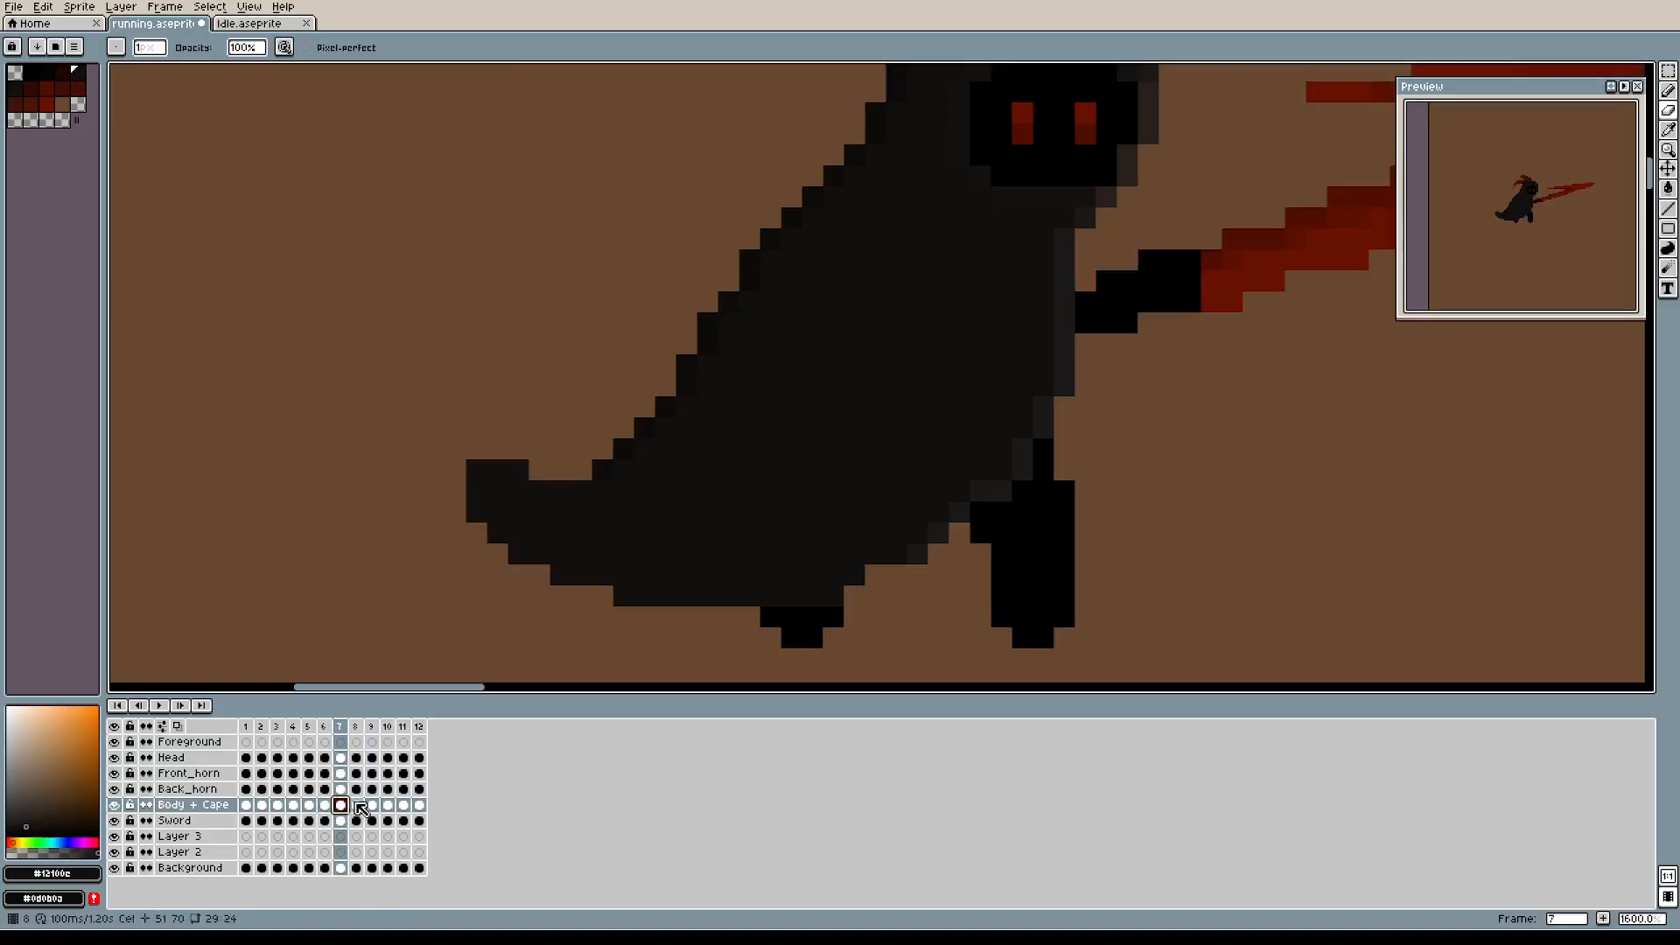
{"action": "left_click", "coordinate": [358, 806]}
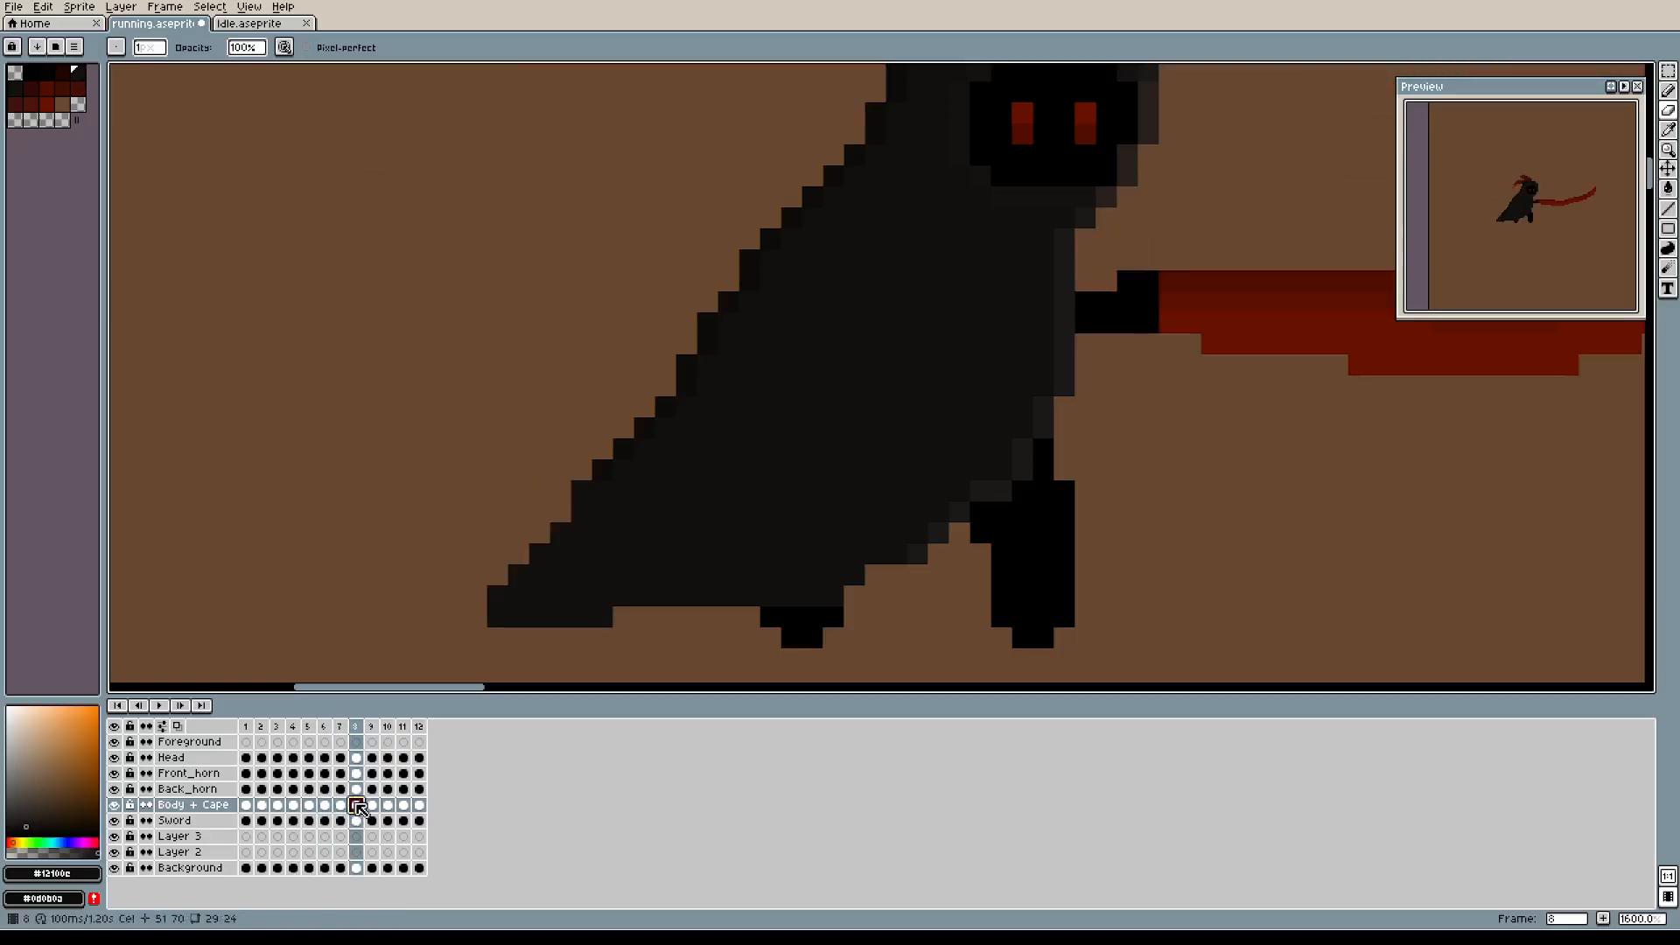
Set the playback speed to 1x and play the animation to check the cape and sword motion.
{"action": "left_click", "coordinate": [163, 706]}
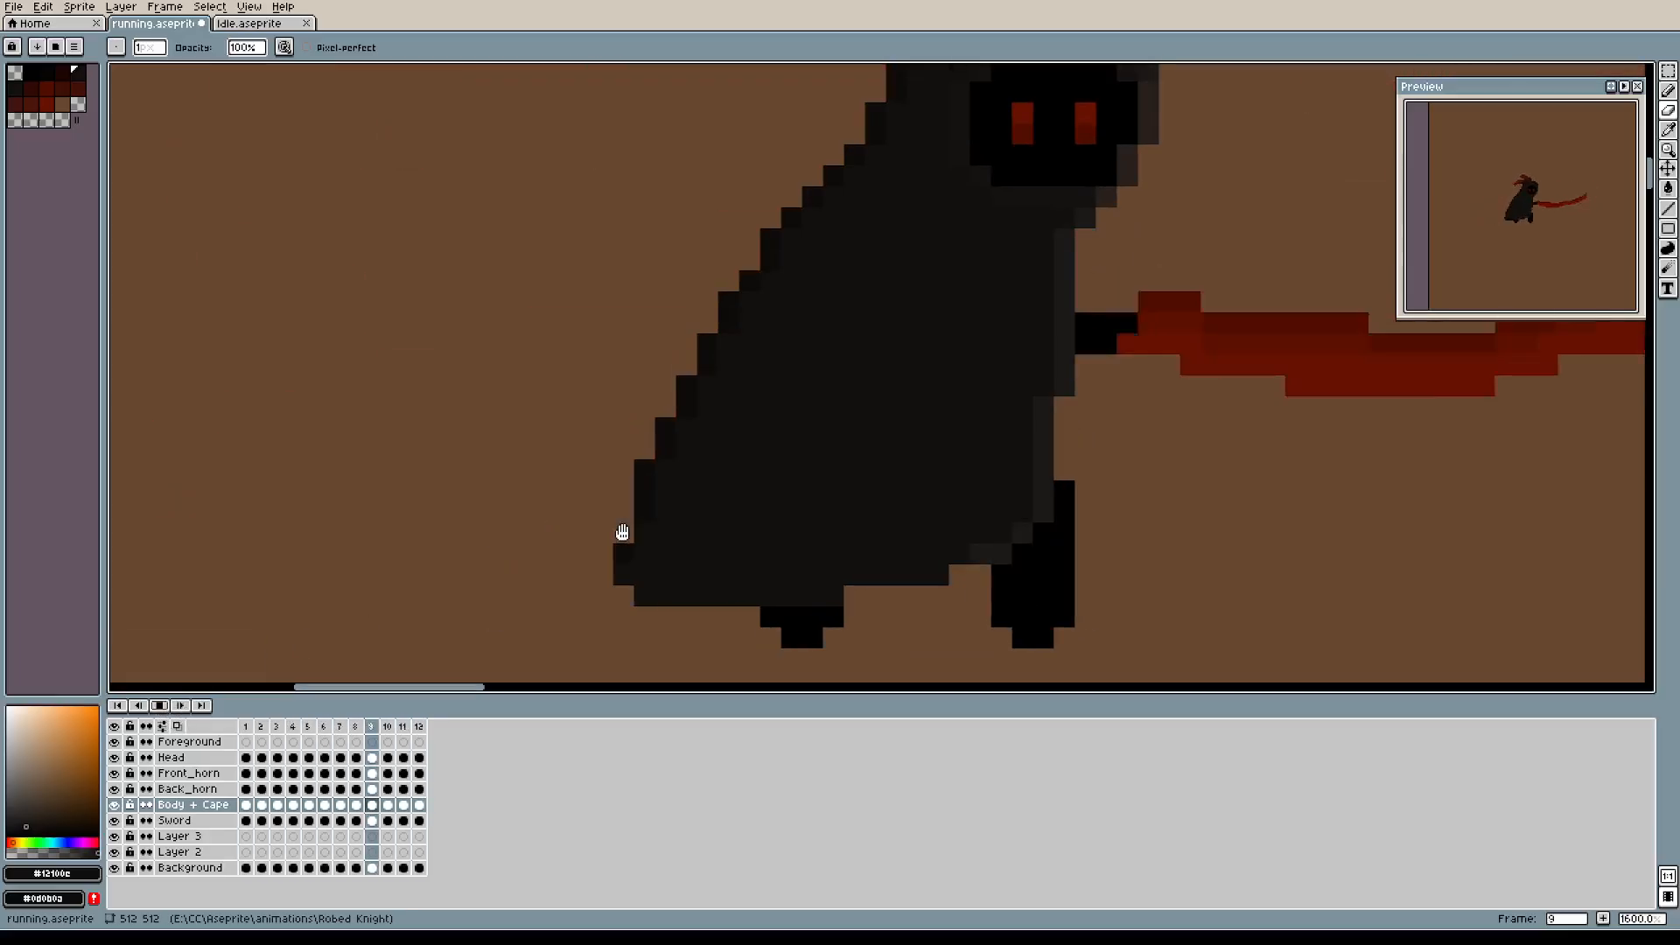
{"action": "scroll", "coordinate": [622, 532], "scroll_direction": "down", "scroll_amount": 3}
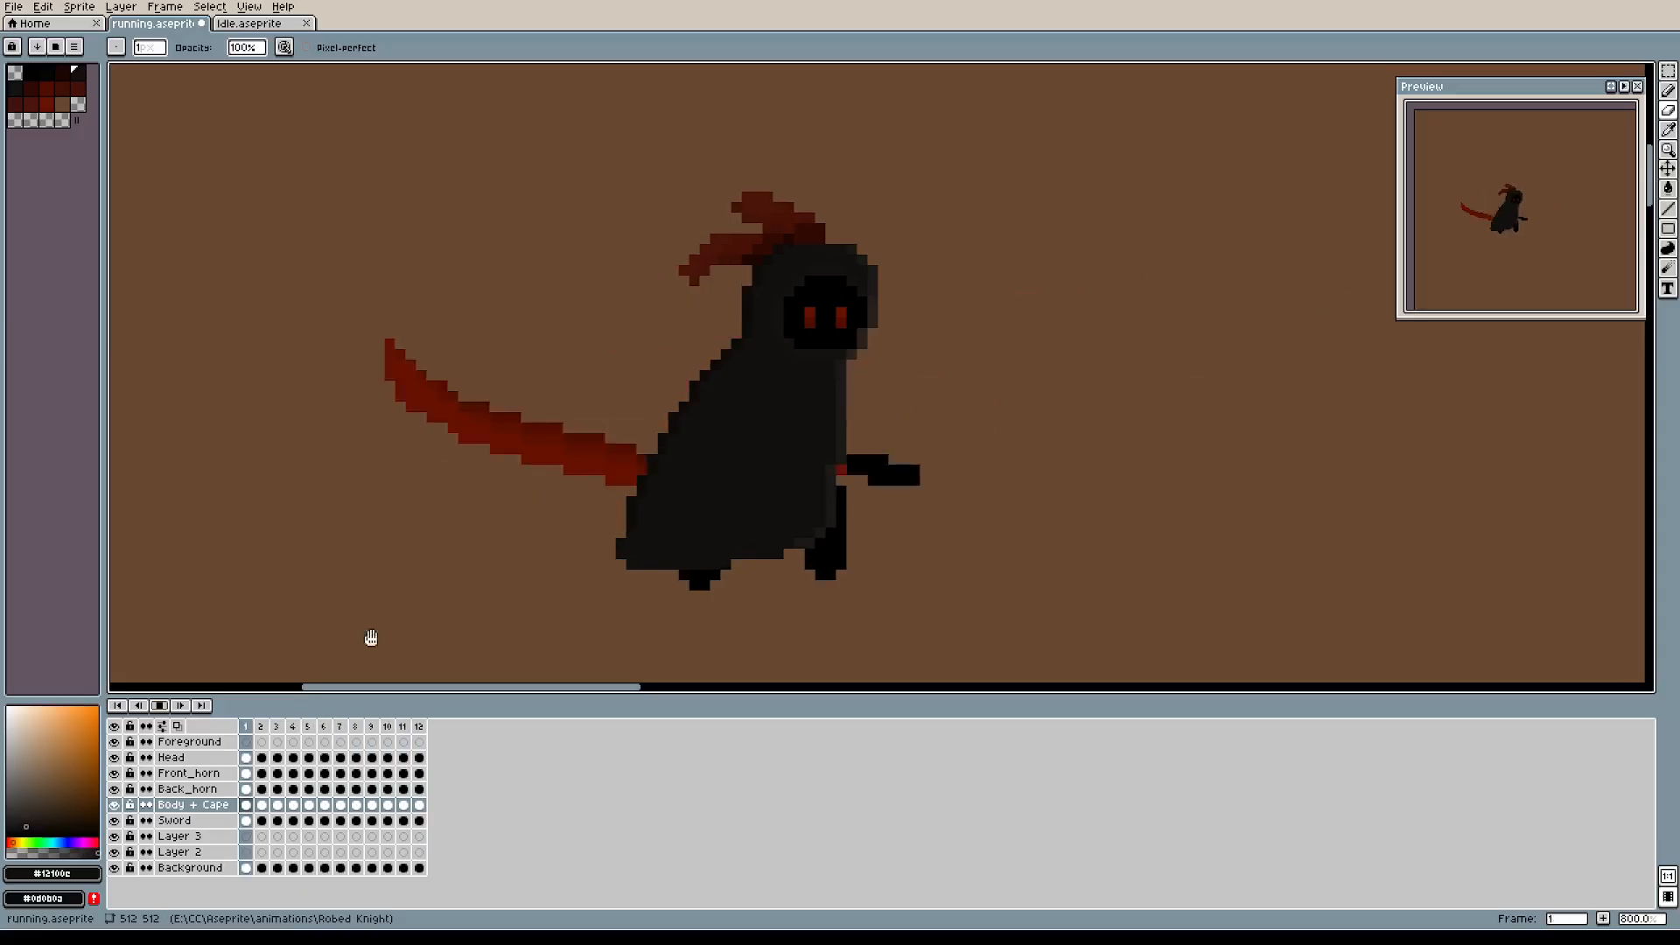
{"action": "right_click", "coordinate": [160, 706]}
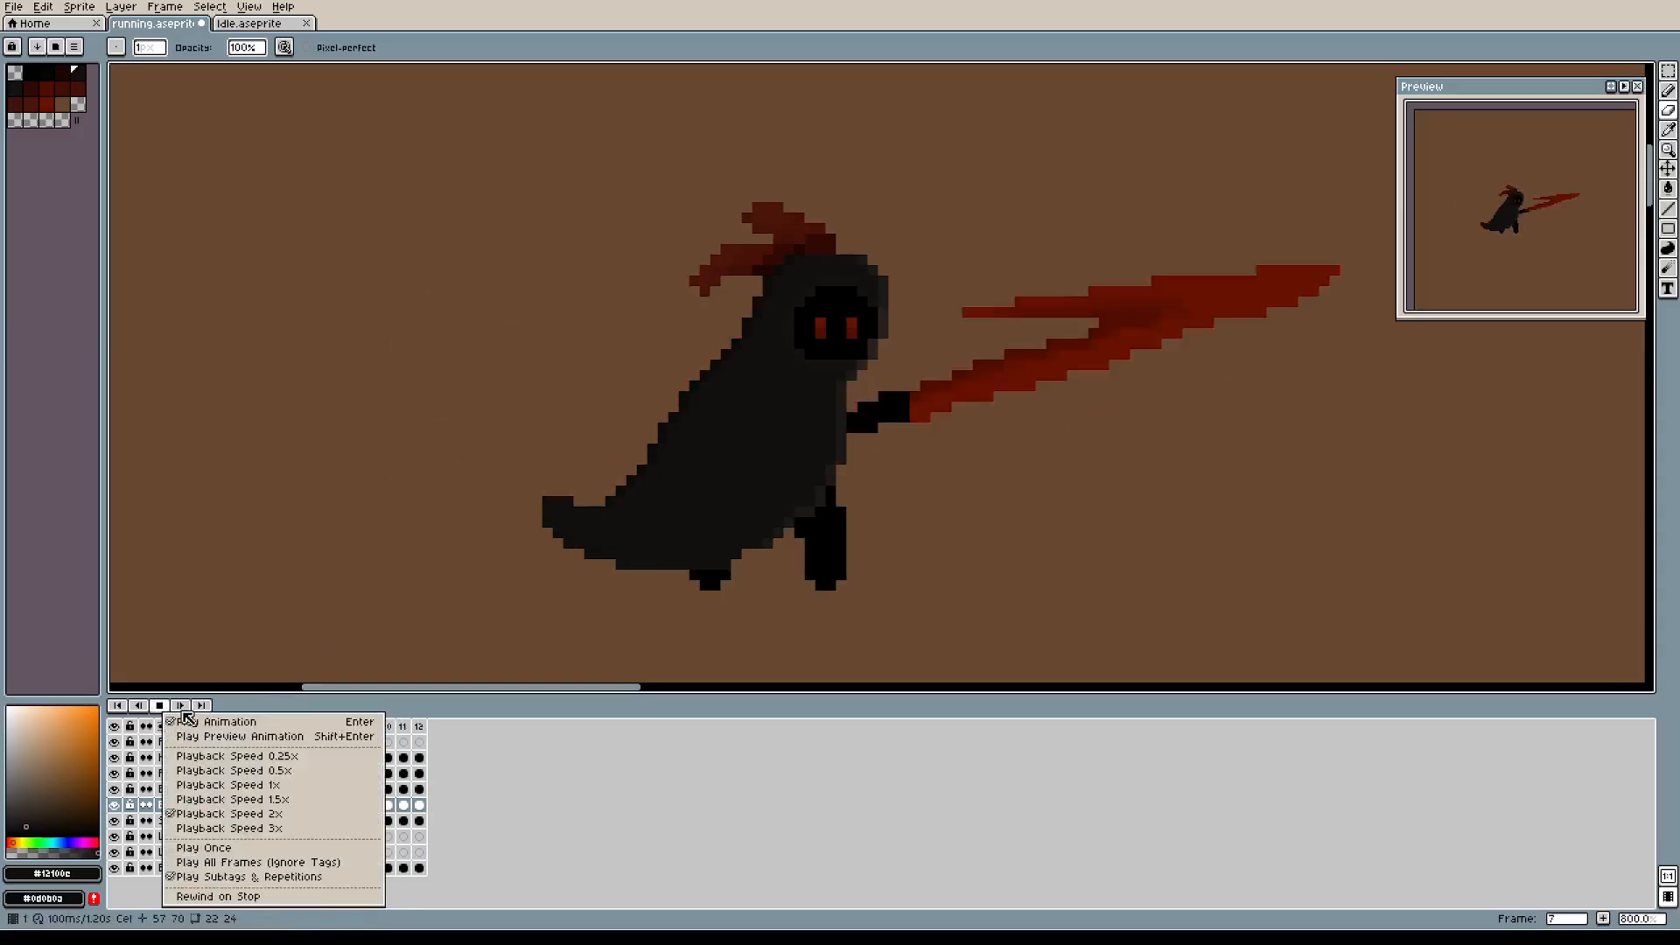
{"action": "left_click", "coordinate": [229, 787]}
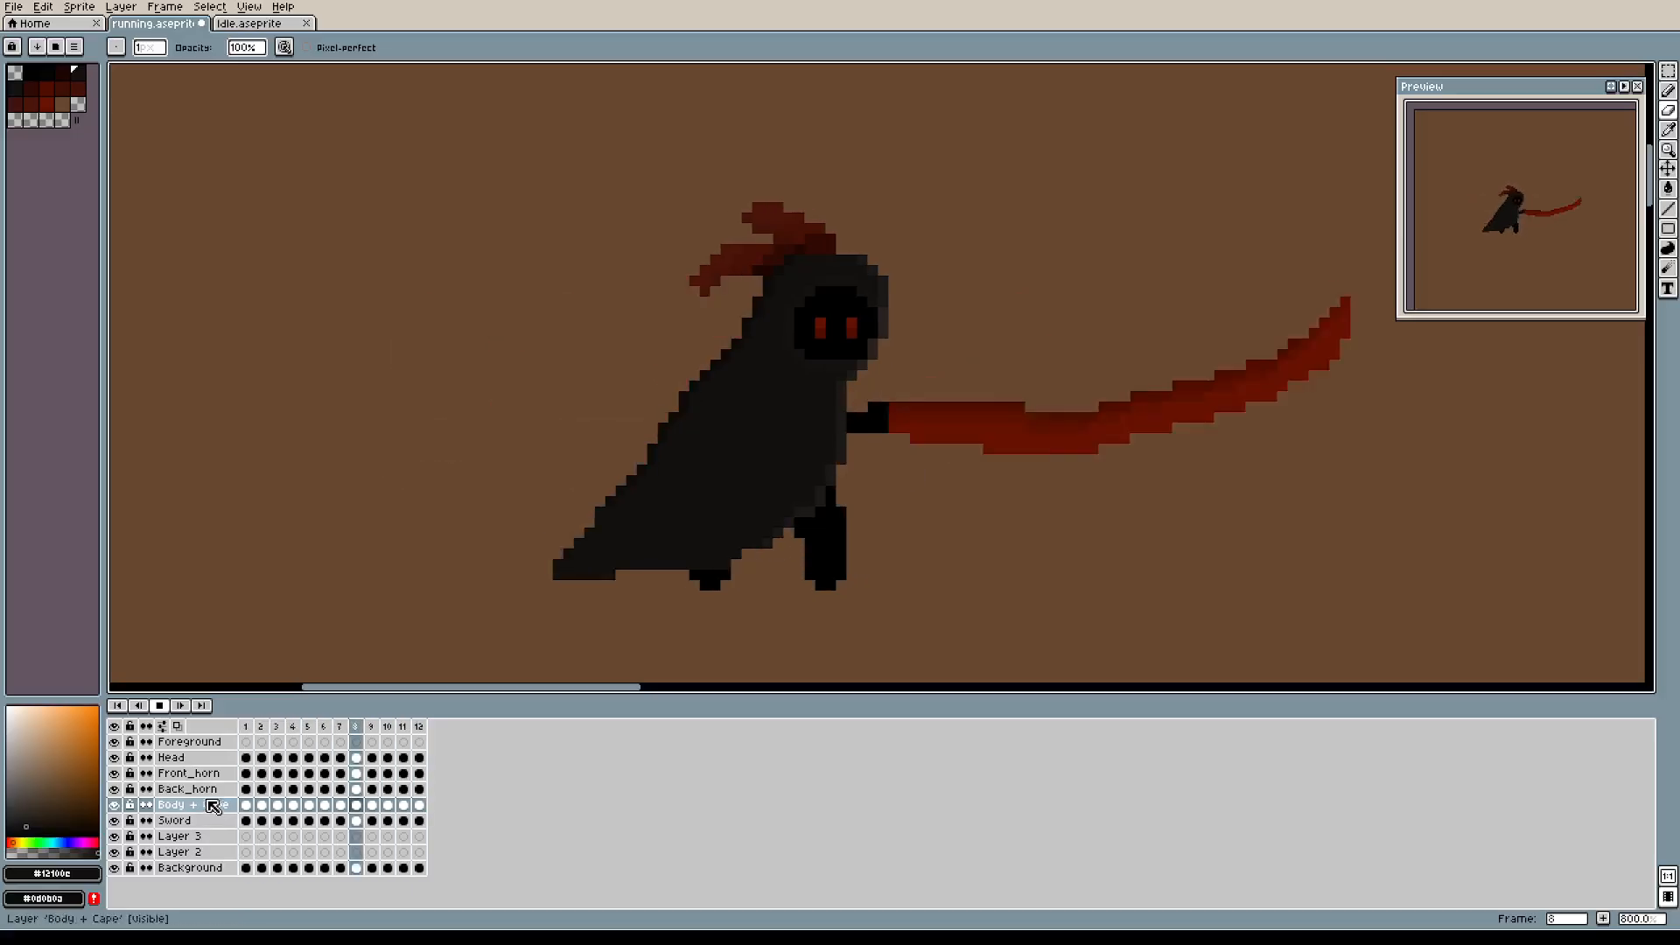
{"action": "key", "text": "Return"}
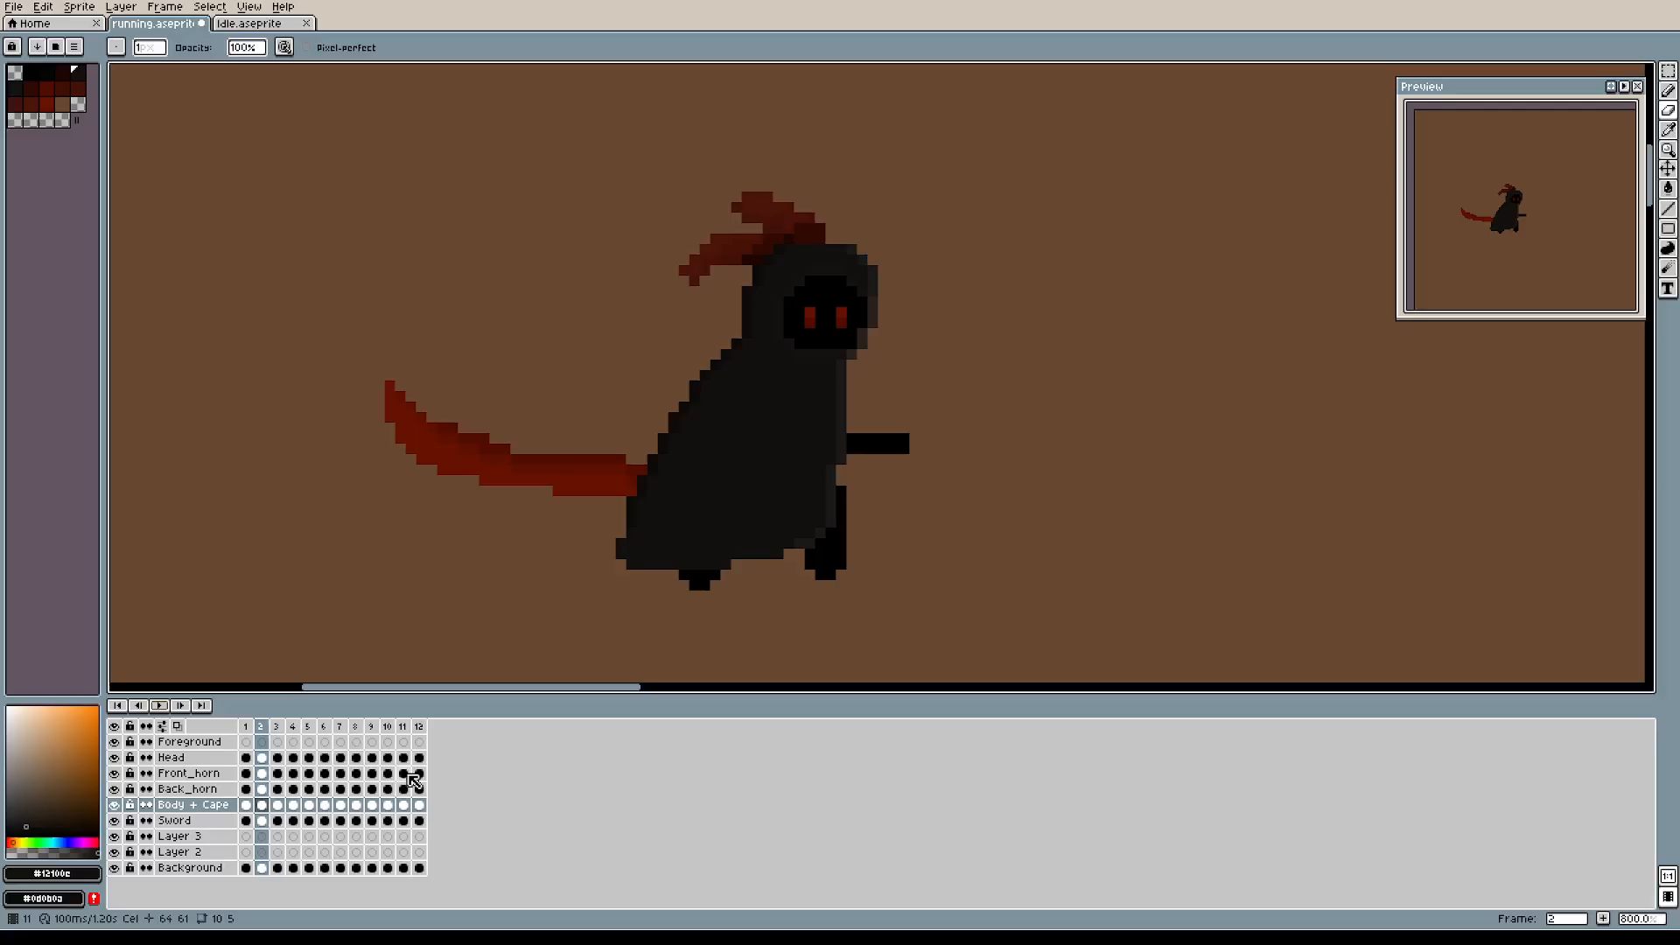
Step through frames 7 to 9 to examine the sword's position after the strike.
{"action": "left_click", "coordinate": [372, 728]}
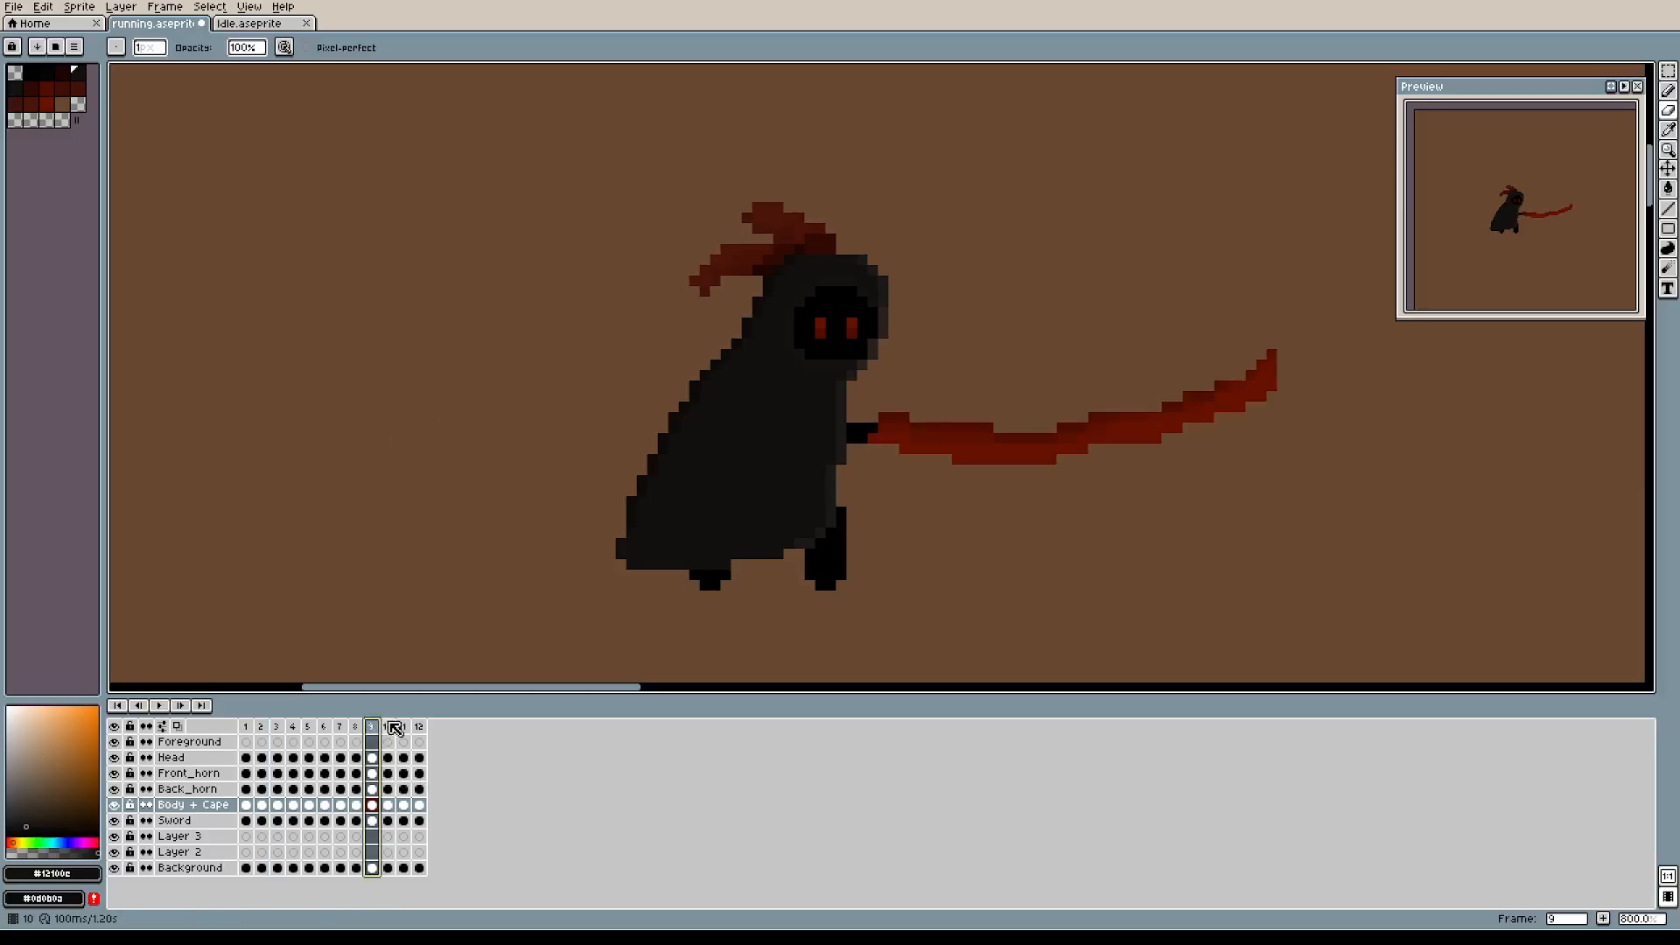
{"action": "left_click", "coordinate": [341, 727]}
{"action": "left_click", "coordinate": [356, 727]}
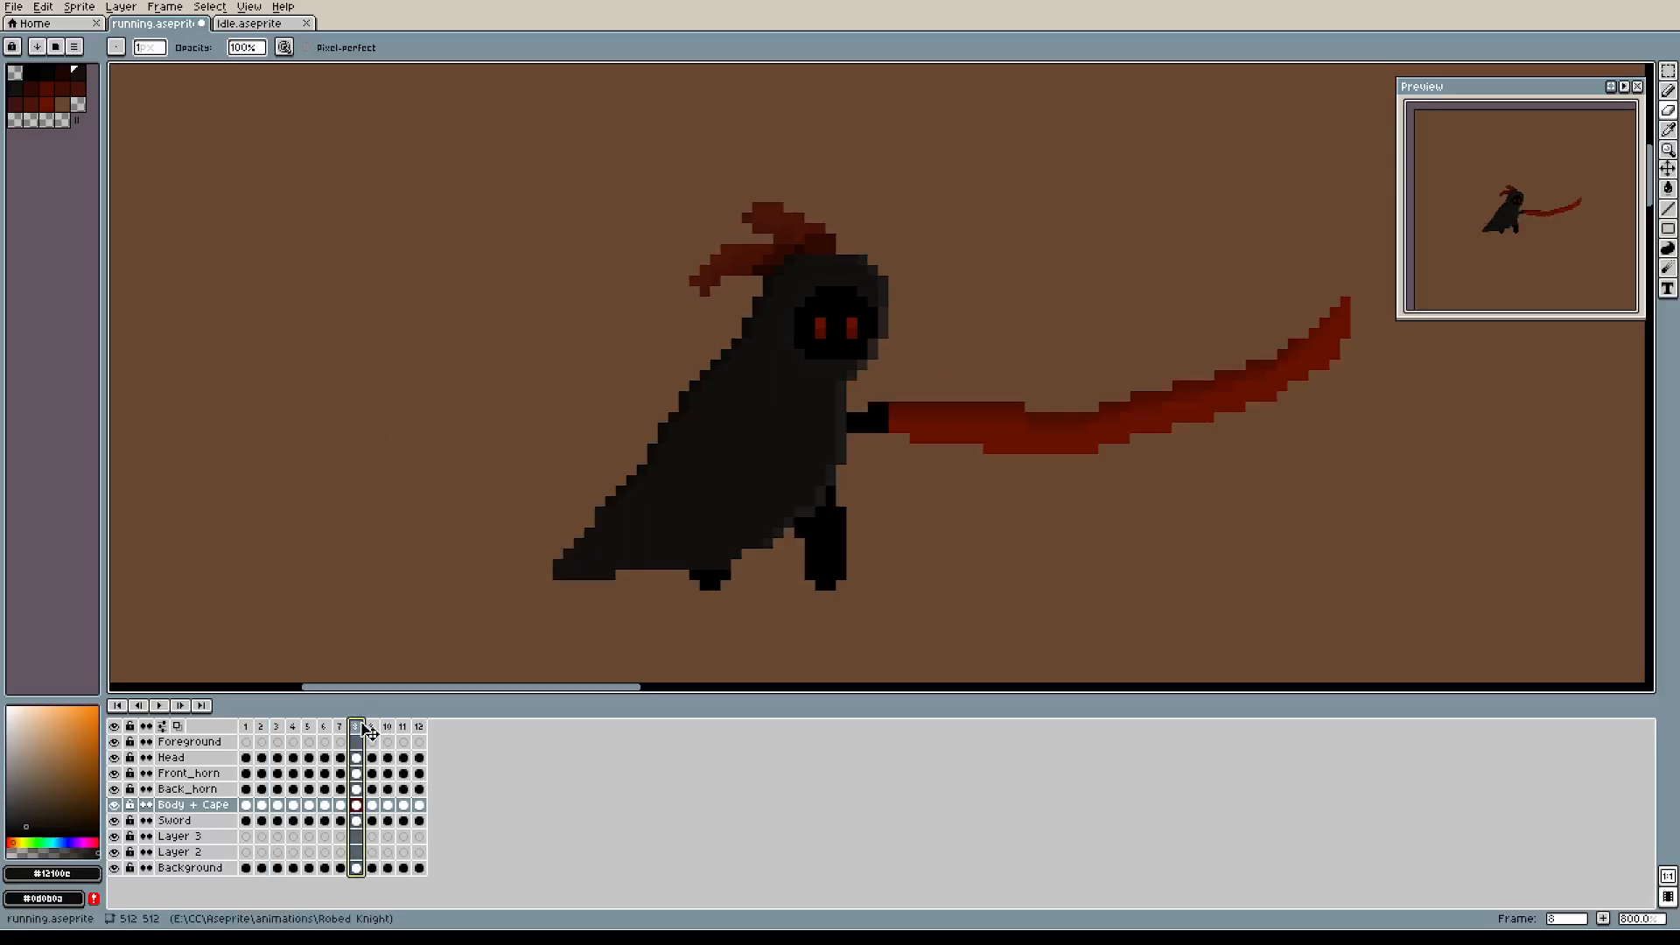
{"action": "left_click", "coordinate": [343, 728]}
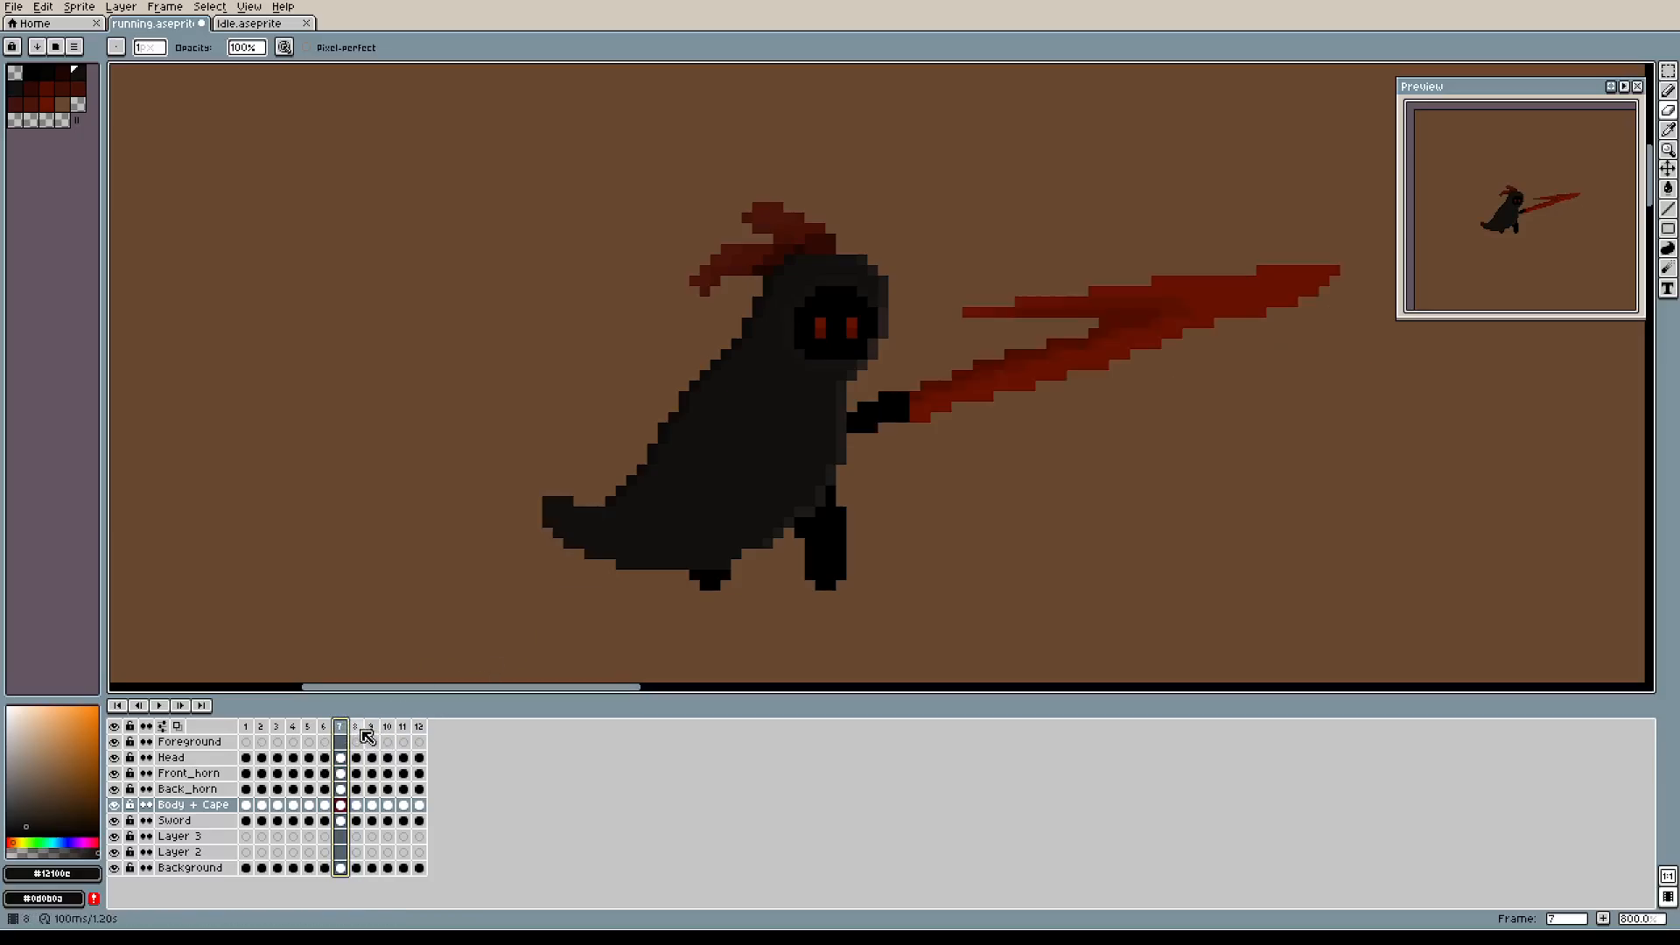
{"action": "key", "text": "Right"}
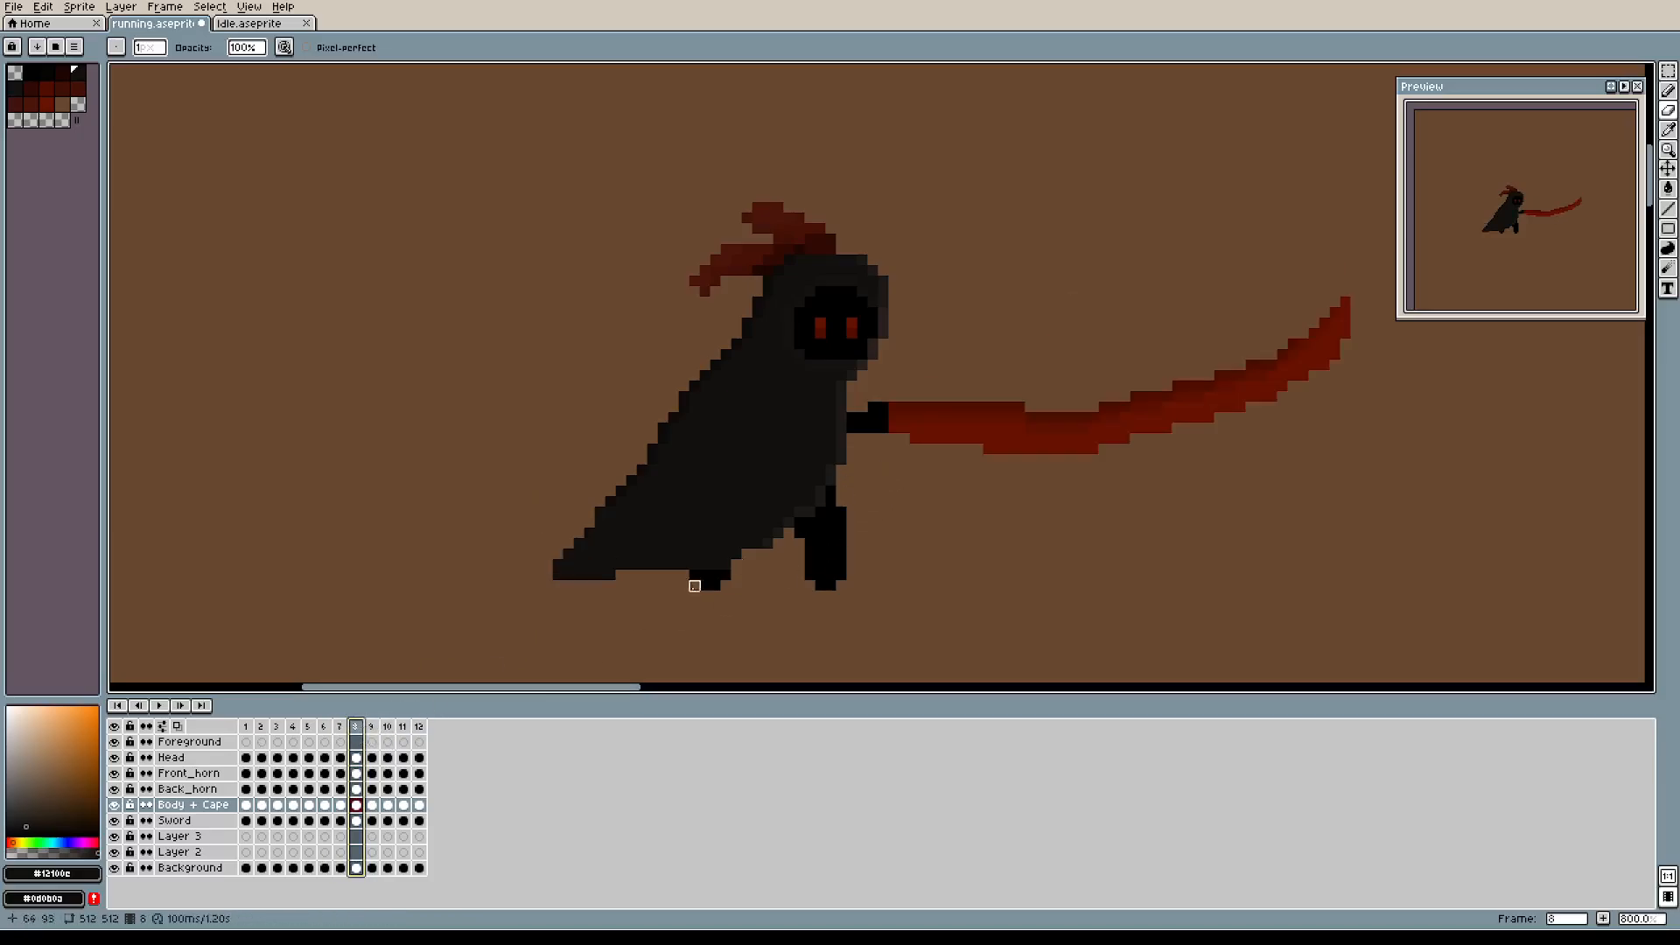
Select the sword and hand on frame 8's Sword layer and rotate them clockwise so the blade dips lower.
{"action": "key", "text": "m"}
{"action": "left_click", "coordinate": [203, 822]}
{"action": "left_click_drag", "start_coordinate": [1030, 454], "coordinate": [837, 494]}
{"action": "left_click_drag", "start_coordinate": [473, 313], "coordinate": [1255, 516]}
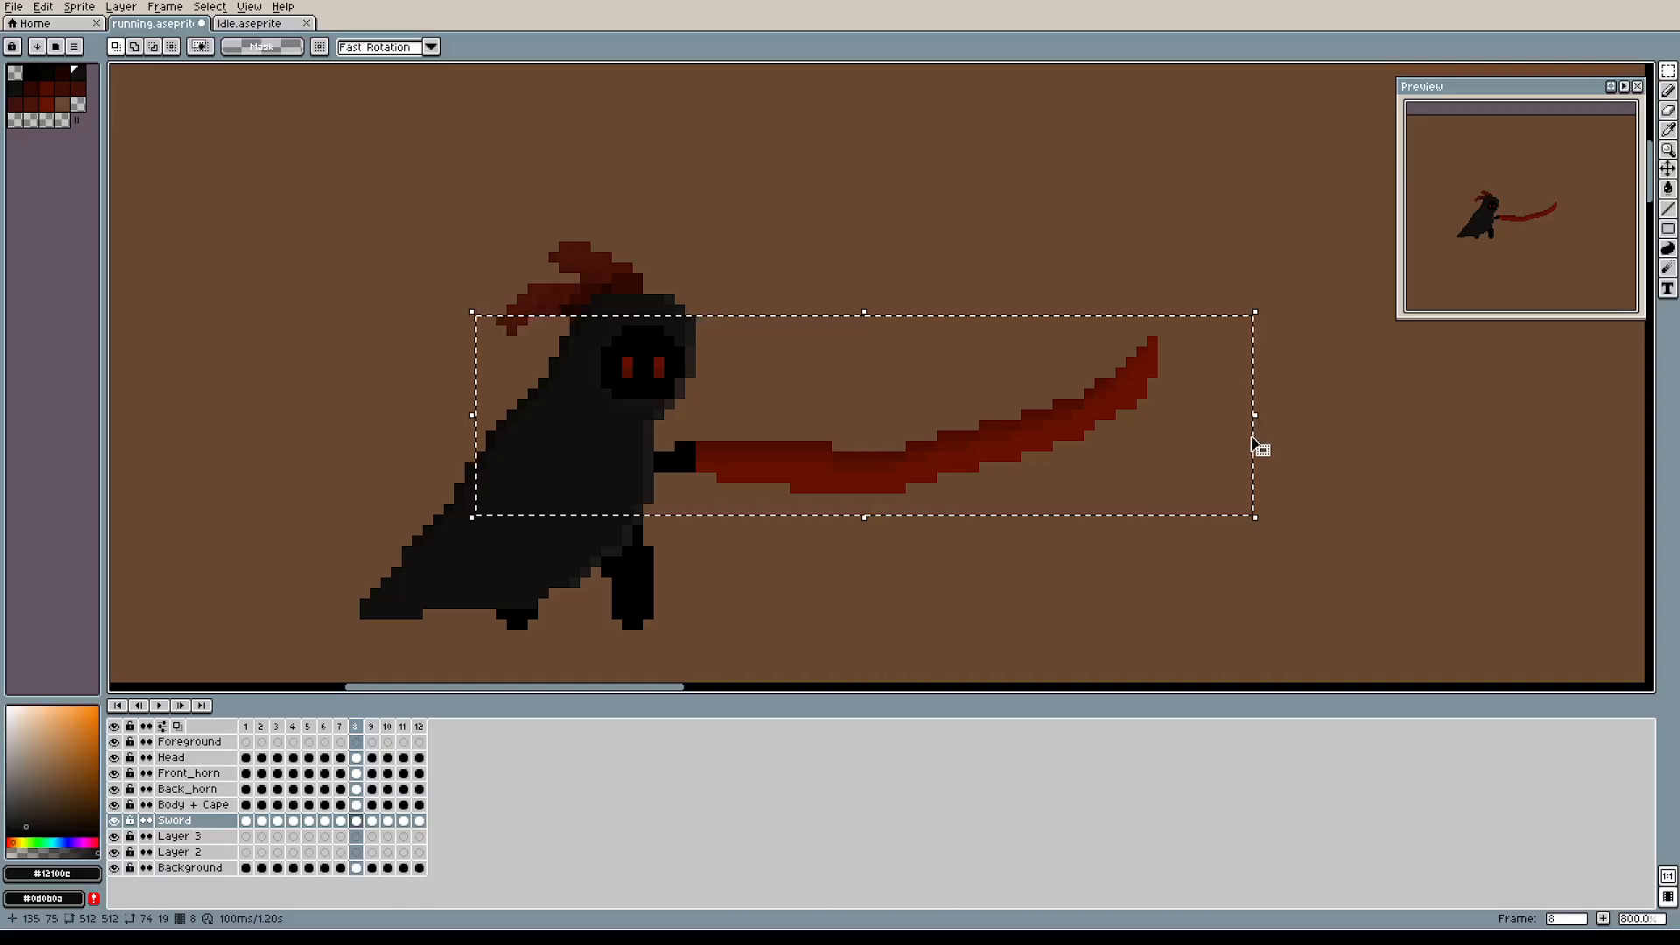
{"action": "left_click_drag", "start_coordinate": [1254, 422], "coordinate": [1268, 519]}
{"action": "left_click_drag", "start_coordinate": [912, 442], "coordinate": [941, 355]}
{"action": "scroll", "coordinate": [847, 274], "scroll_direction": "up", "scroll_amount": 2}
{"action": "key", "text": "Return"}
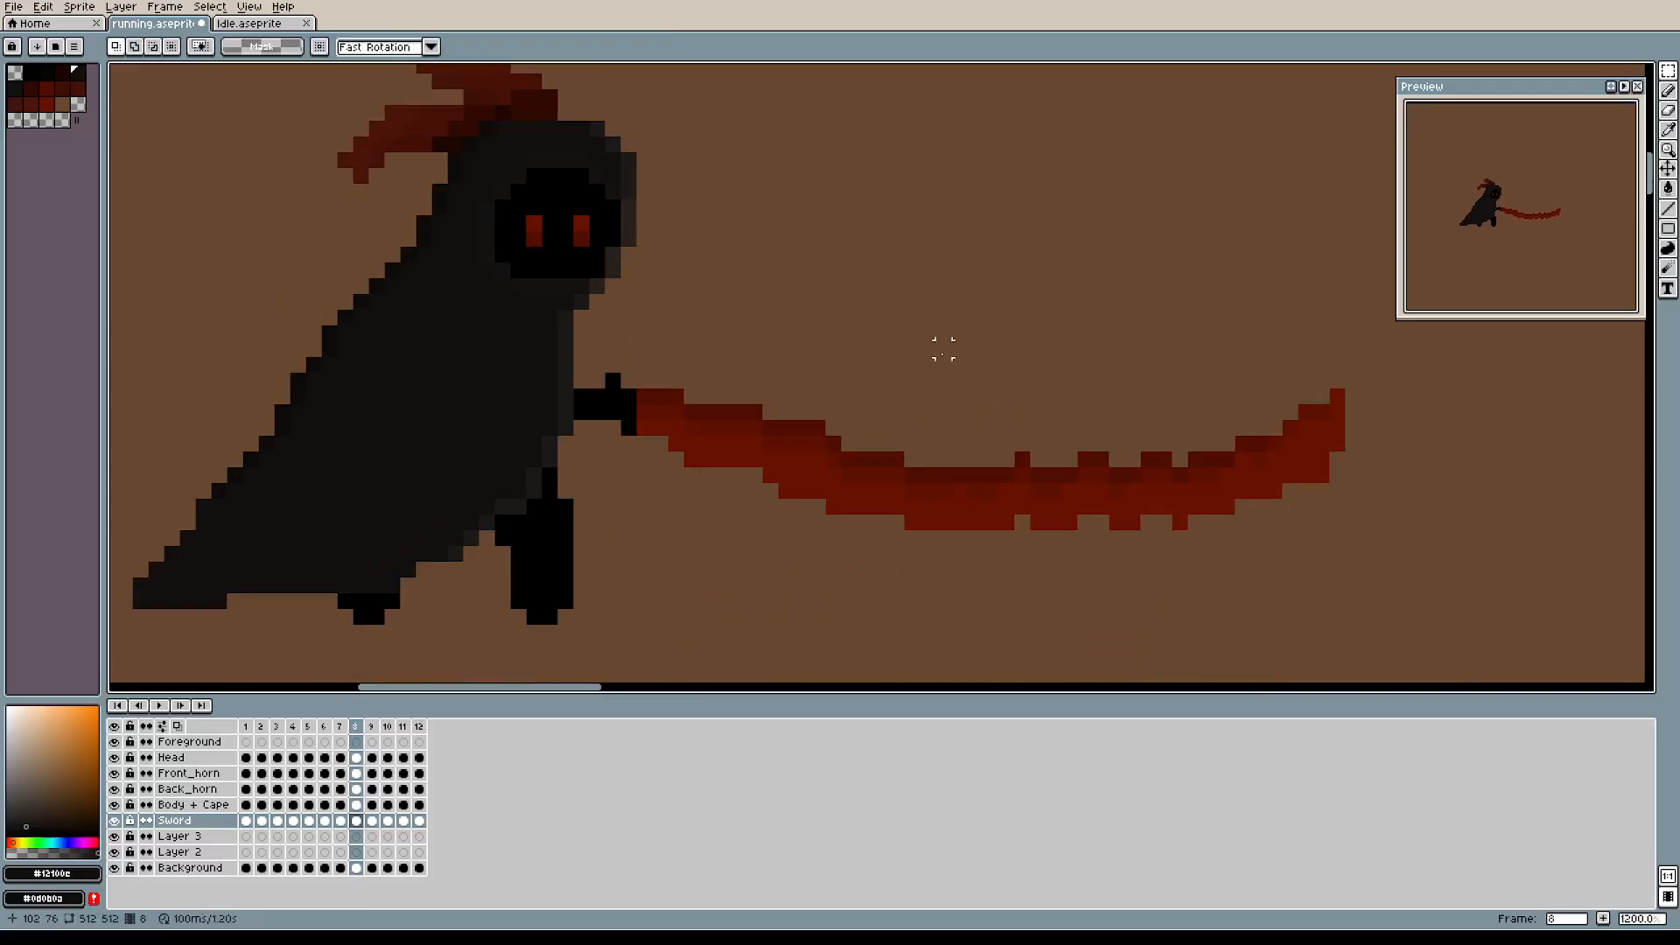
Fill the gaps in the lower edge of frame 8's blade with red #671200 and erase the bumps along its upper edge.
{"action": "key", "text": "b"}
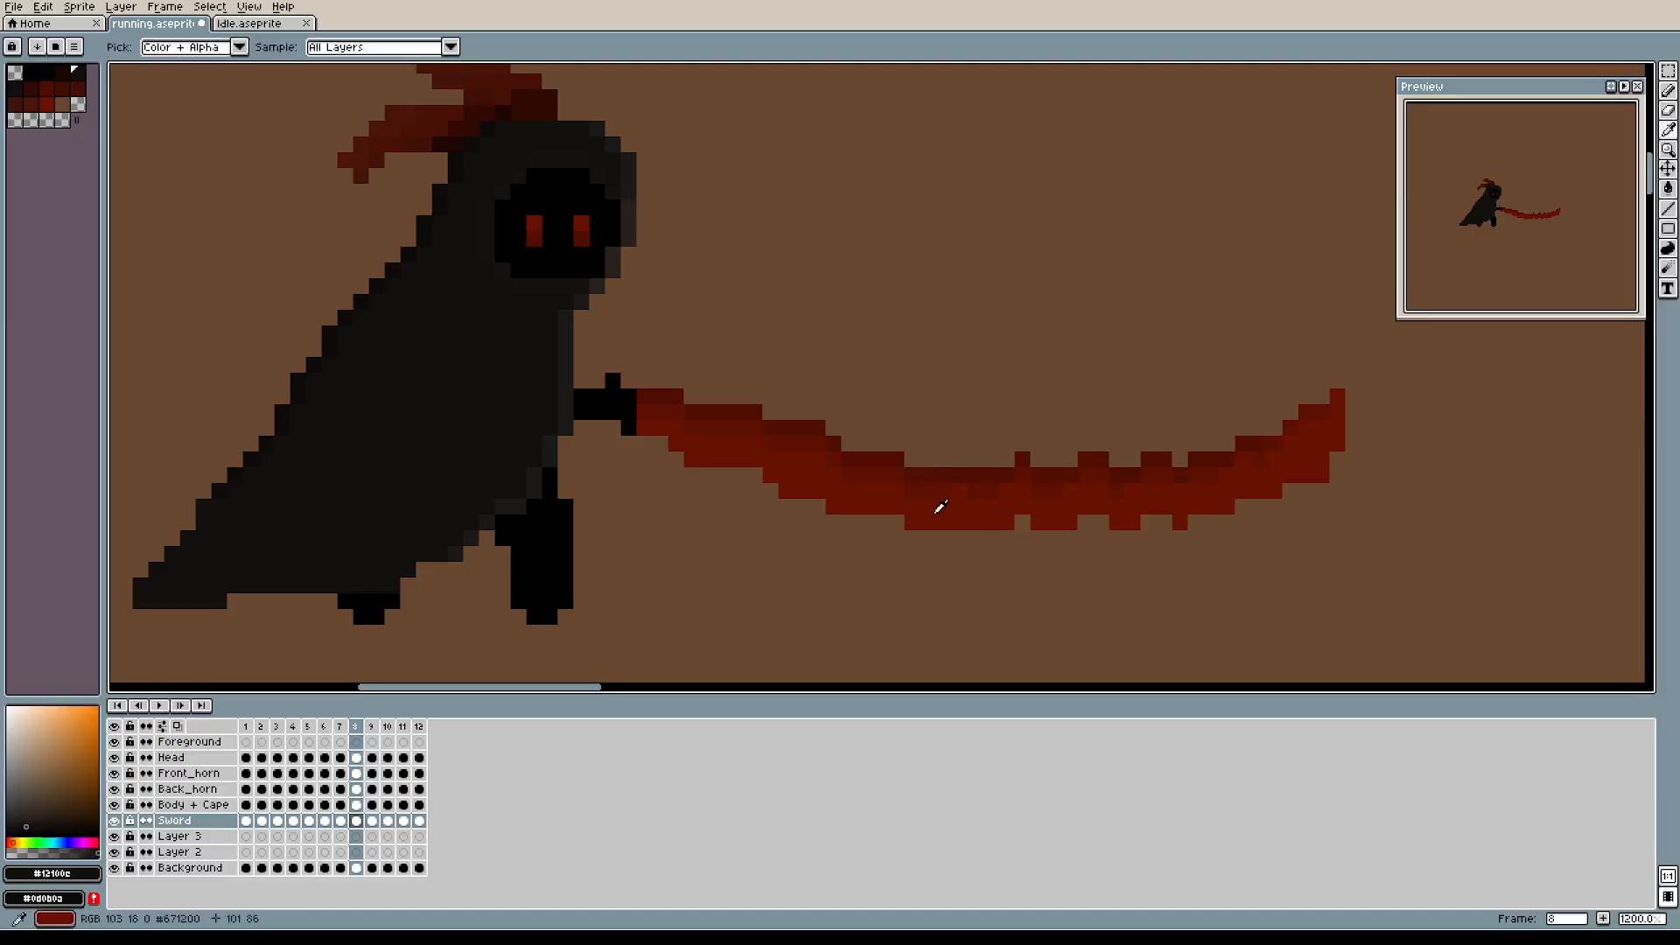
{"action": "left_click", "coordinate": [934, 504], "text": "alt"}
{"action": "left_click", "coordinate": [1043, 533]}
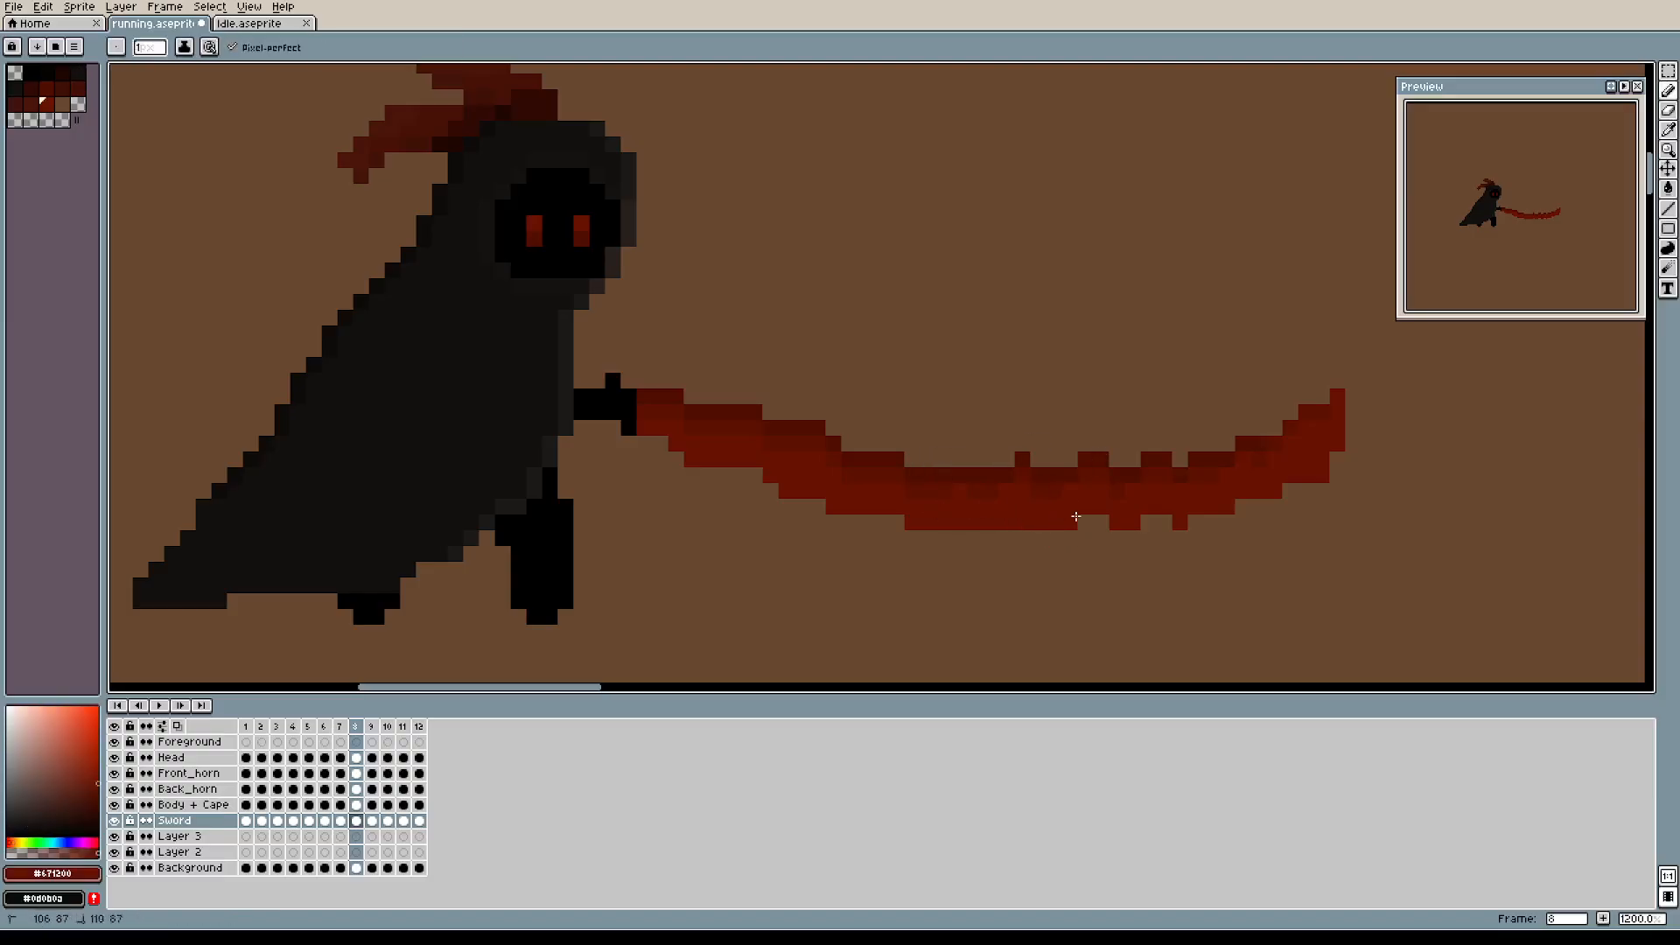
{"action": "scroll", "coordinate": [1233, 479], "scroll_direction": "up", "scroll_amount": 3}
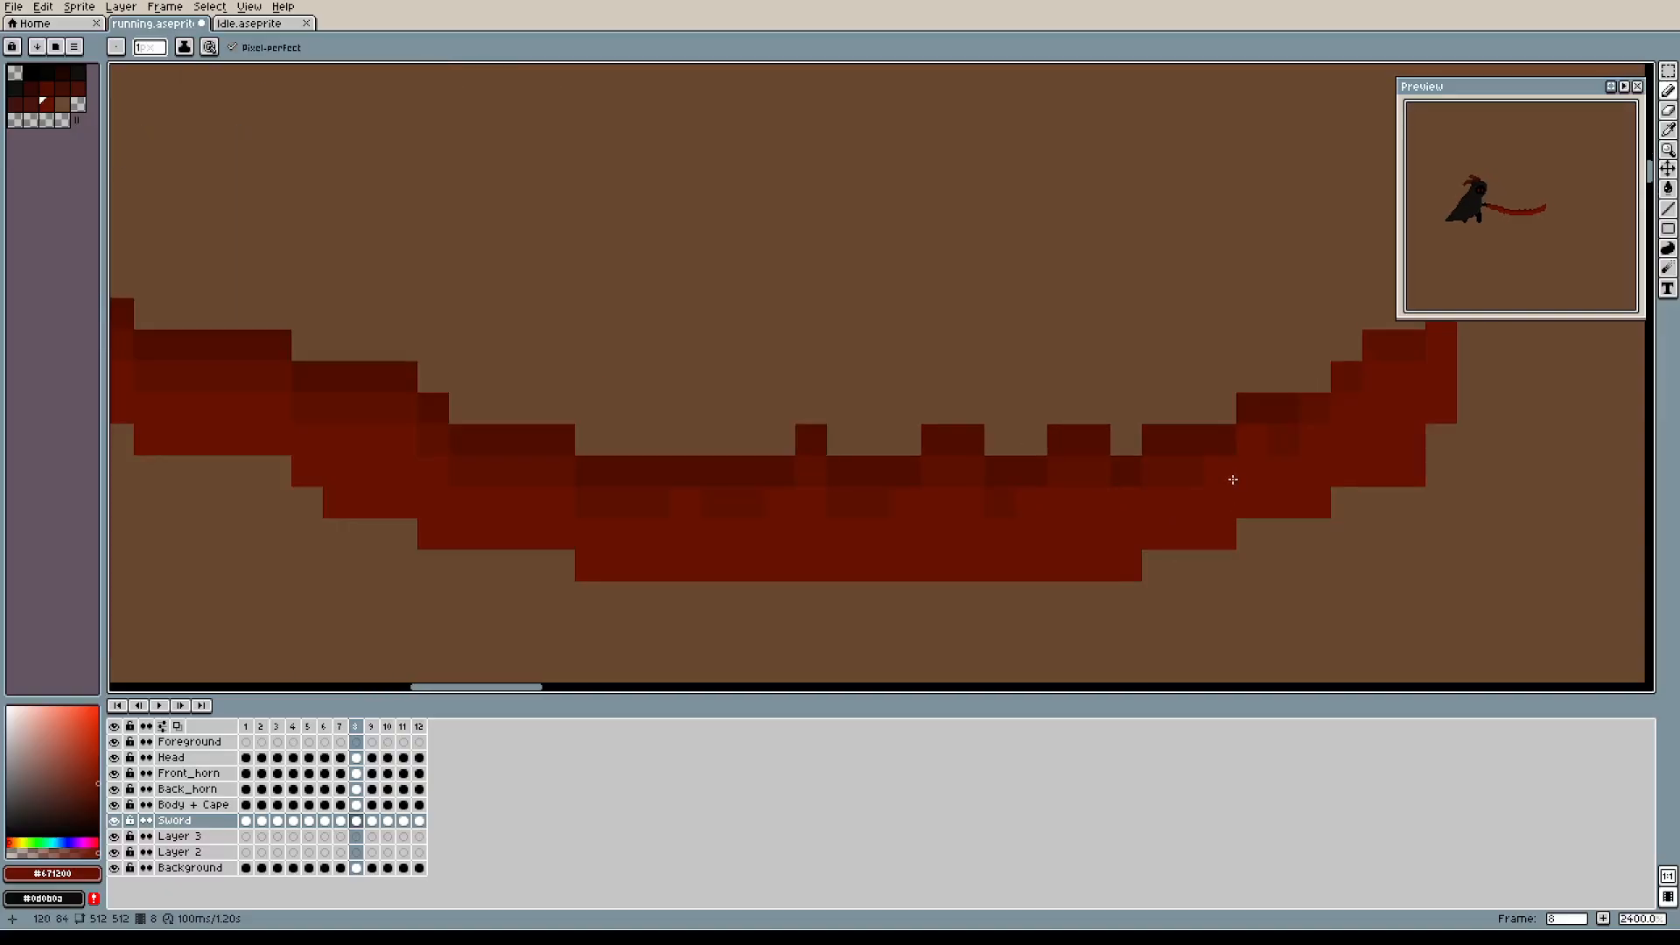
{"action": "key", "text": "e"}
{"action": "left_click_drag", "start_coordinate": [1102, 444], "coordinate": [780, 439]}
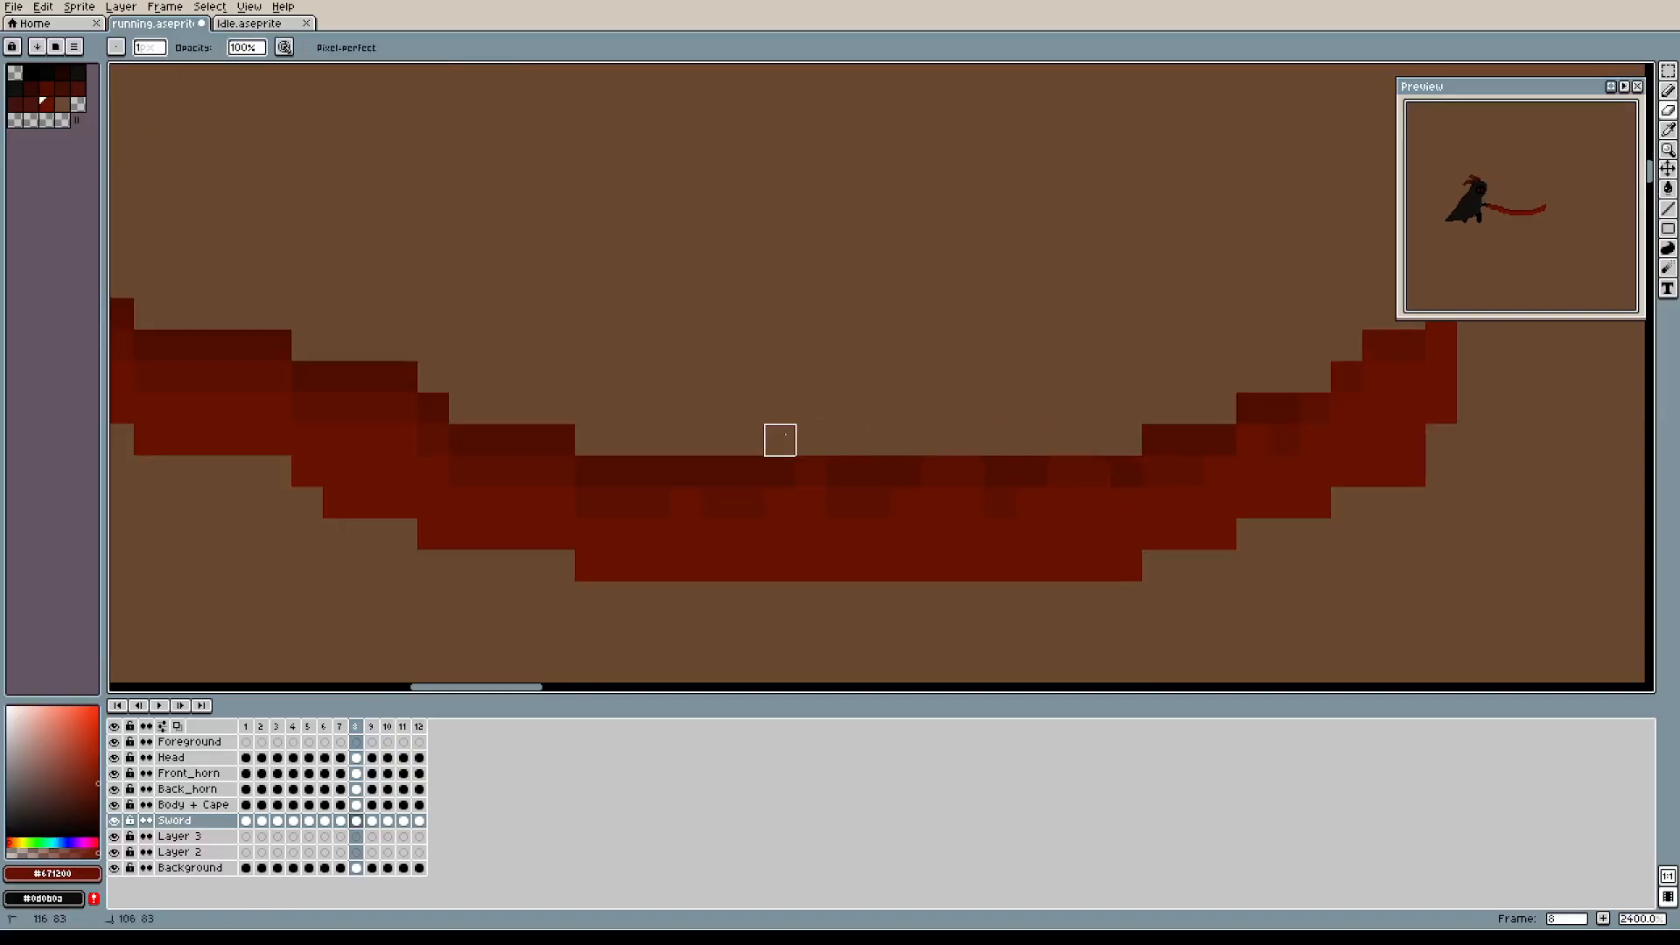
Repaint the broken dark shading along the blade's upper edge on frame 8 as one continuous dark red line.
{"action": "left_click", "coordinate": [780, 472], "text": "alt"}
{"action": "left_click", "coordinate": [811, 471]}
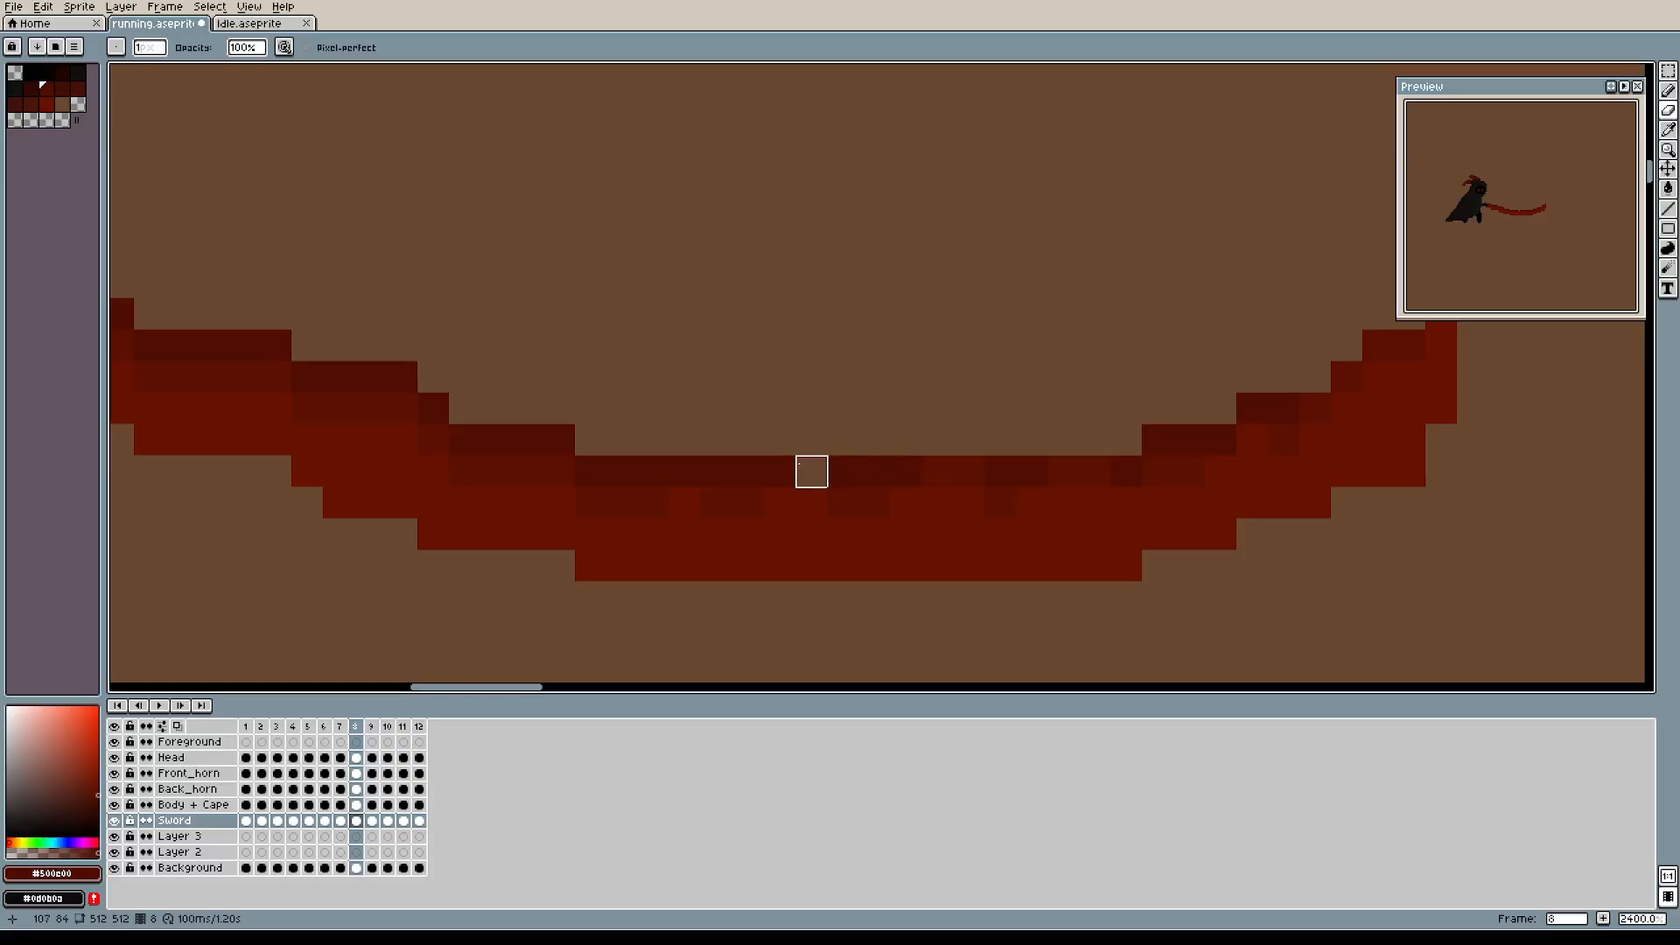
{"action": "key", "text": "b"}
{"action": "left_click", "coordinate": [802, 463]}
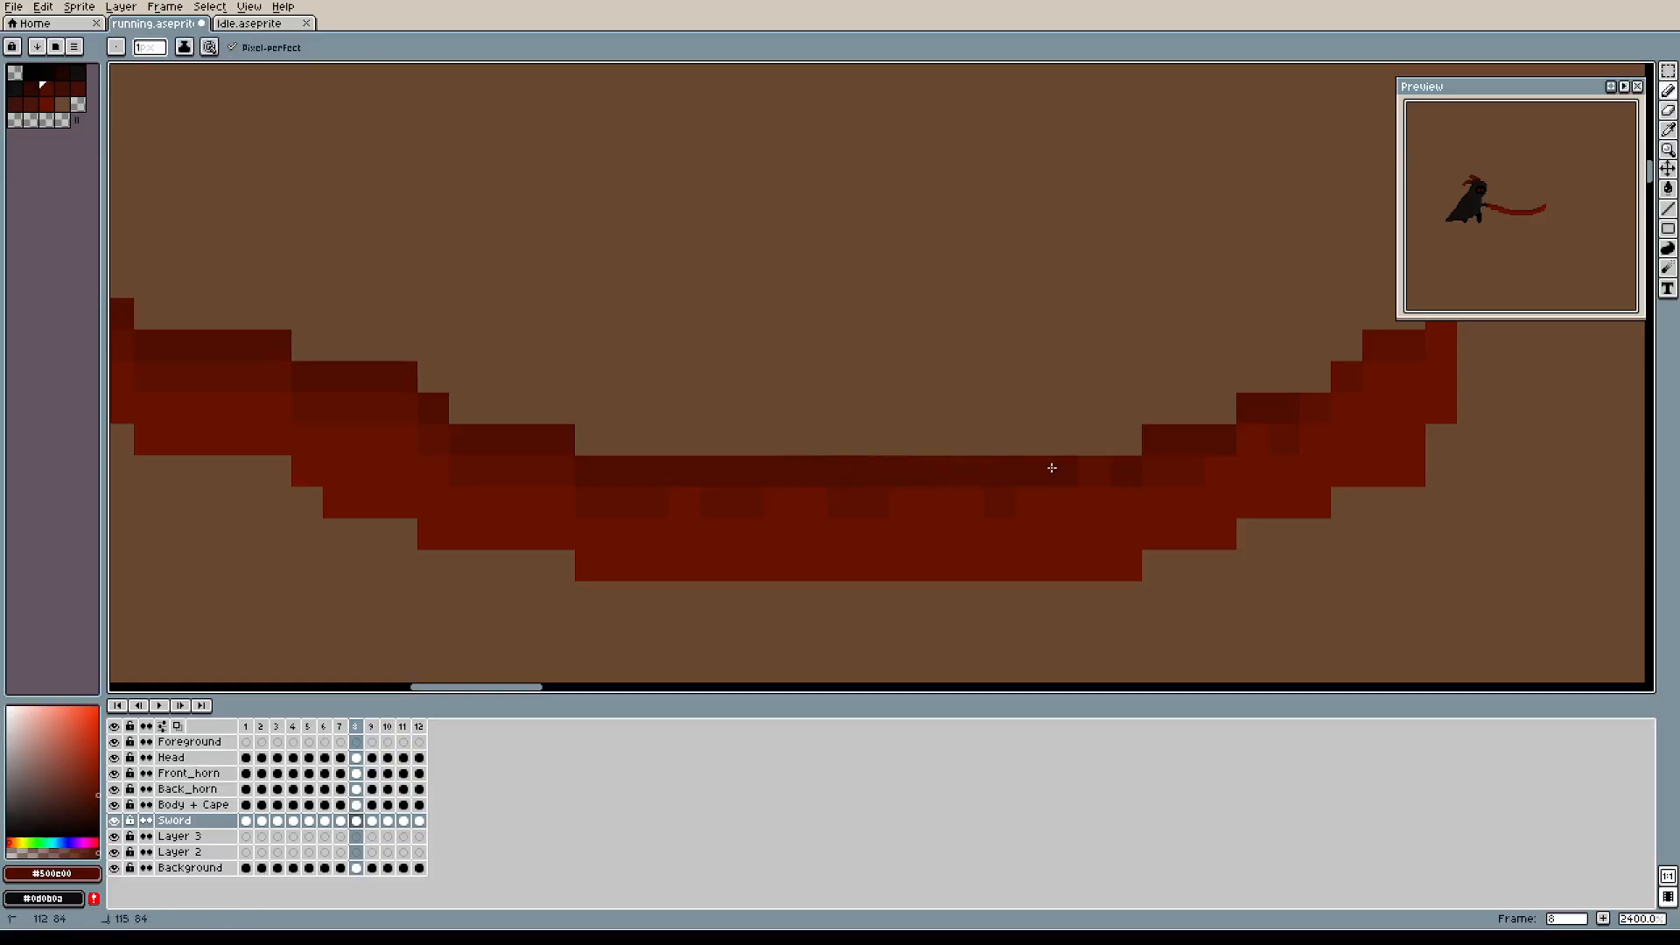
{"action": "left_click", "coordinate": [873, 440]}
{"action": "left_click_drag", "start_coordinate": [816, 427], "coordinate": [1037, 430]}
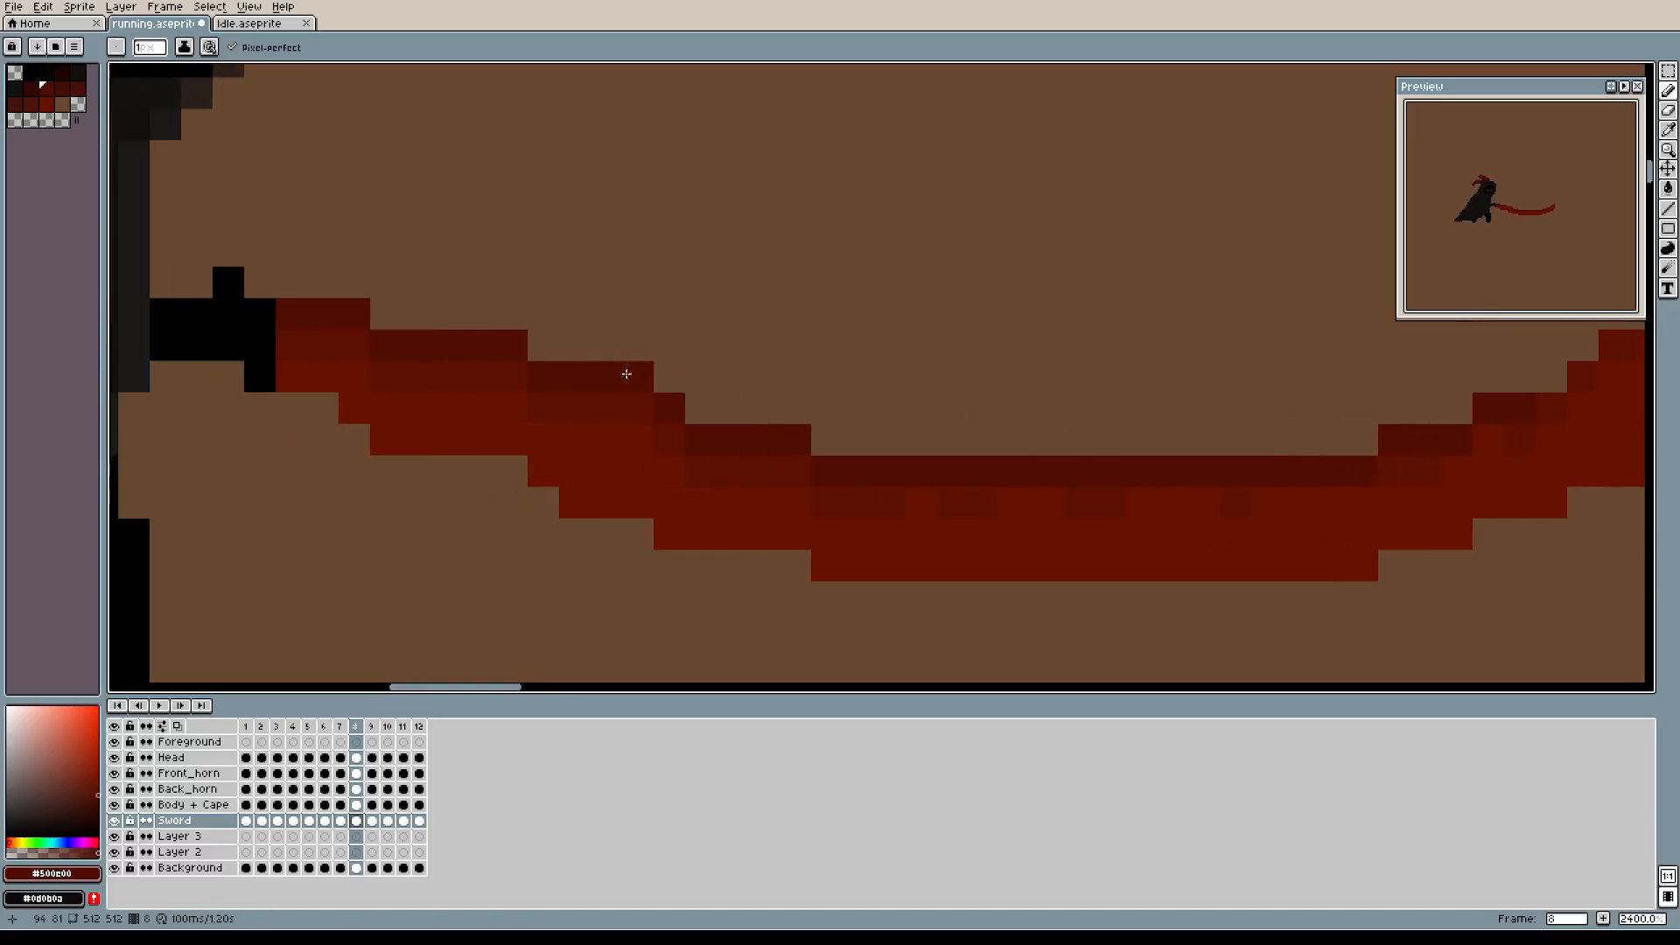
{"action": "left_click_drag", "start_coordinate": [683, 394], "coordinate": [822, 431]}
{"action": "left_click_drag", "start_coordinate": [989, 473], "coordinate": [934, 450]}
{"action": "left_click_drag", "start_coordinate": [1039, 486], "coordinate": [829, 458]}
Paint a continuous mid-tone band in #5d1000 just below the blade's dark upper edge on frame 8.
{"action": "left_click", "coordinate": [681, 462], "text": "alt"}
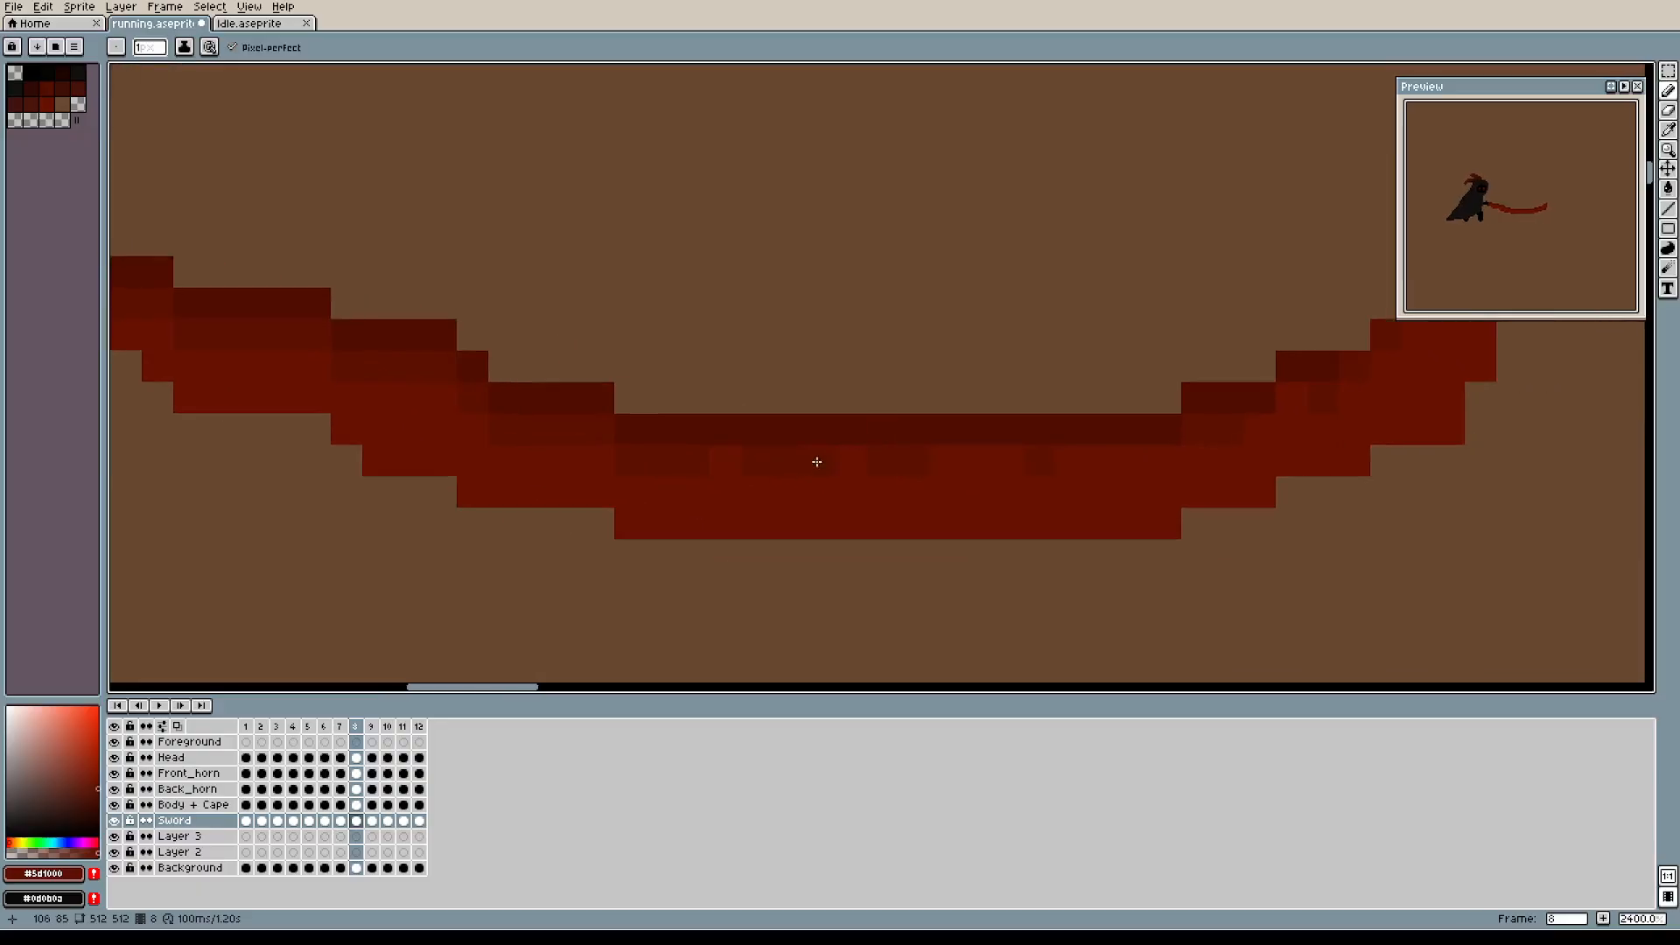
{"action": "left_click_drag", "start_coordinate": [1217, 464], "coordinate": [1005, 480]}
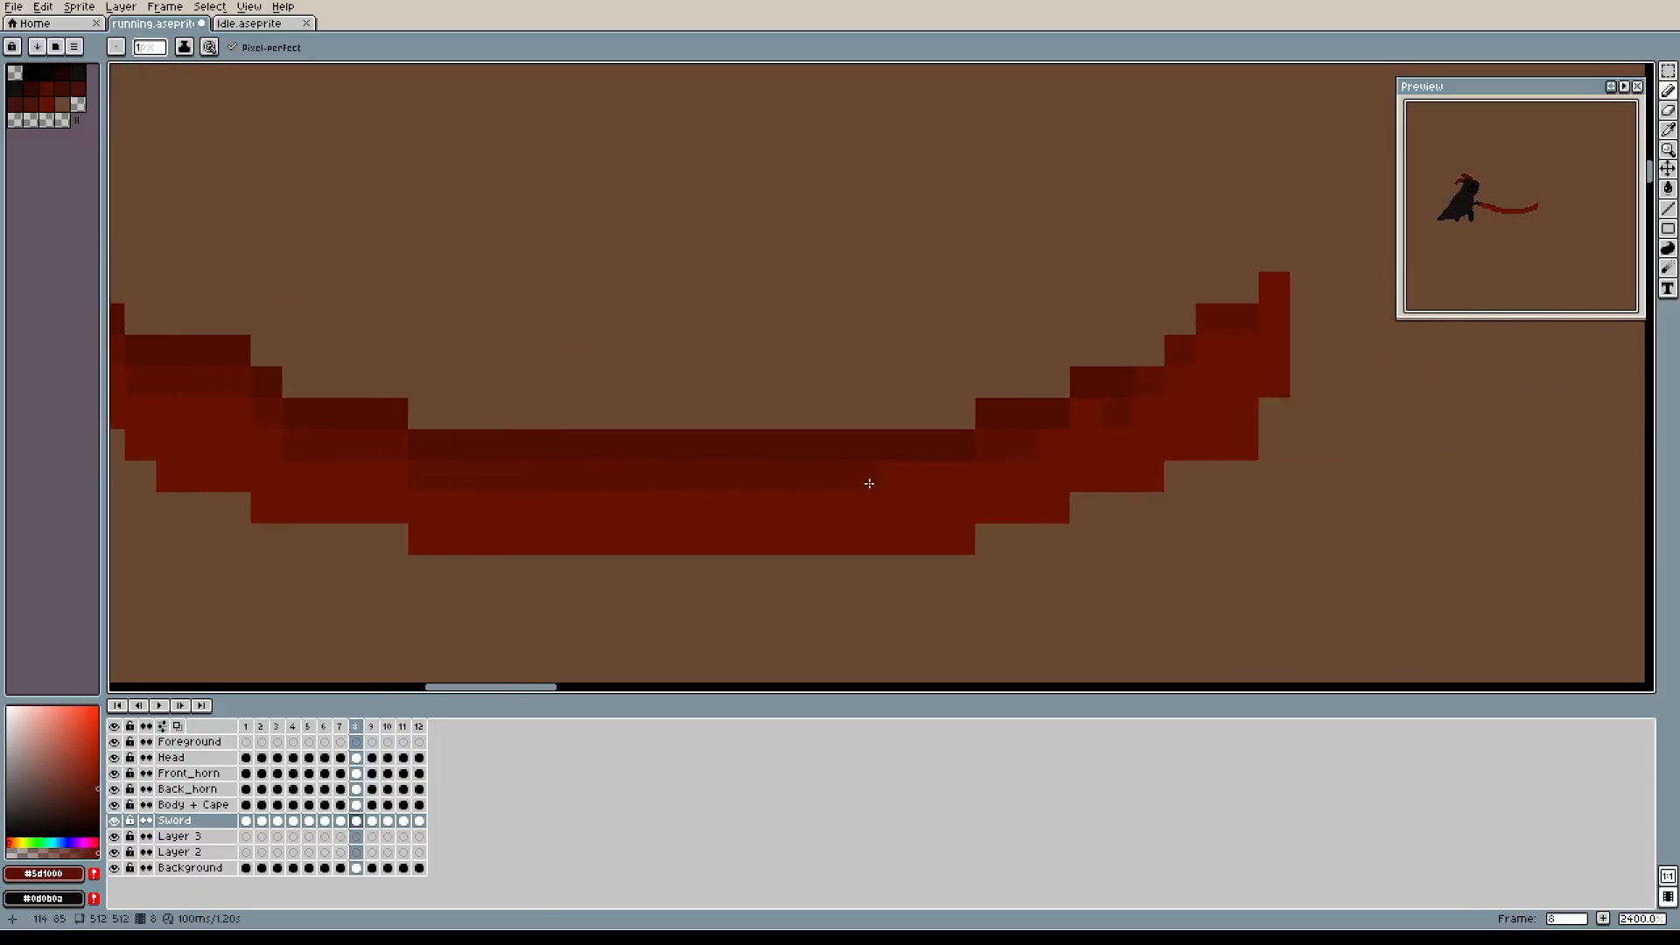
{"action": "left_click_drag", "start_coordinate": [1289, 363], "coordinate": [1203, 392]}
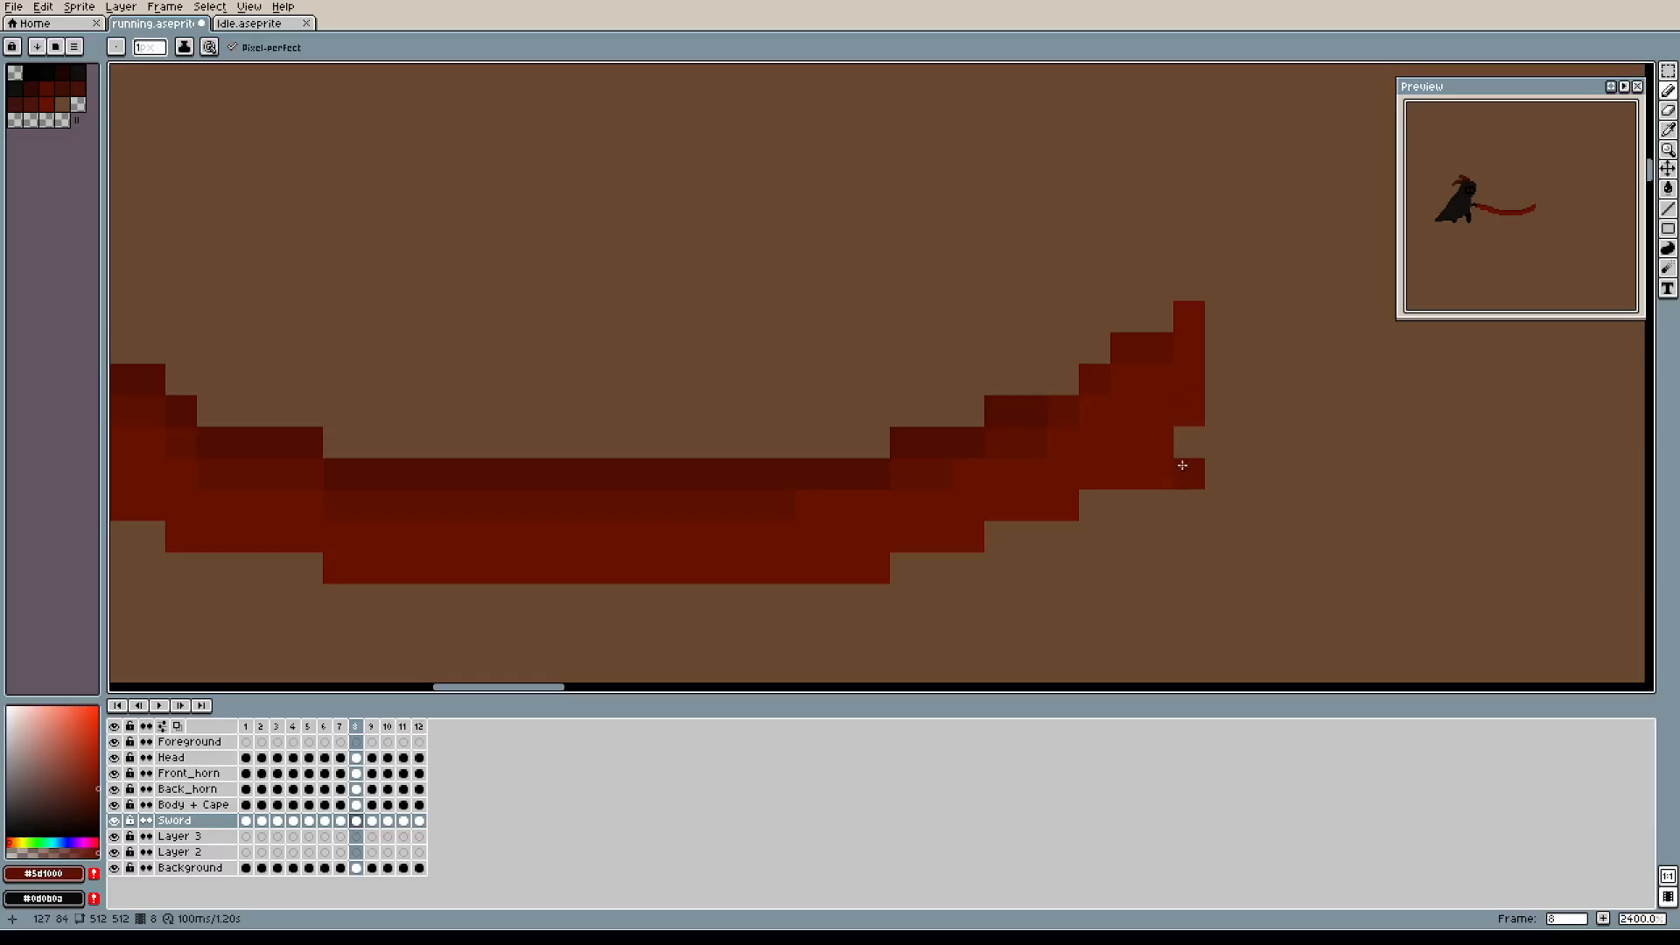
Reshape the tip of frame 8's blade with red #671200 pixels so its outer edge bulges outward.
{"action": "scroll", "coordinate": [1286, 330], "scroll_direction": "down", "scroll_amount": 3}
{"action": "mouse_move", "coordinate": [1117, 473]}
{"action": "left_mouse_down"}
{"action": "mouse_move", "coordinate": [1285, 335]}
{"action": "mouse_move", "coordinate": [1096, 454]}
{"action": "left_mouse_up"}
{"action": "key", "text": "e"}
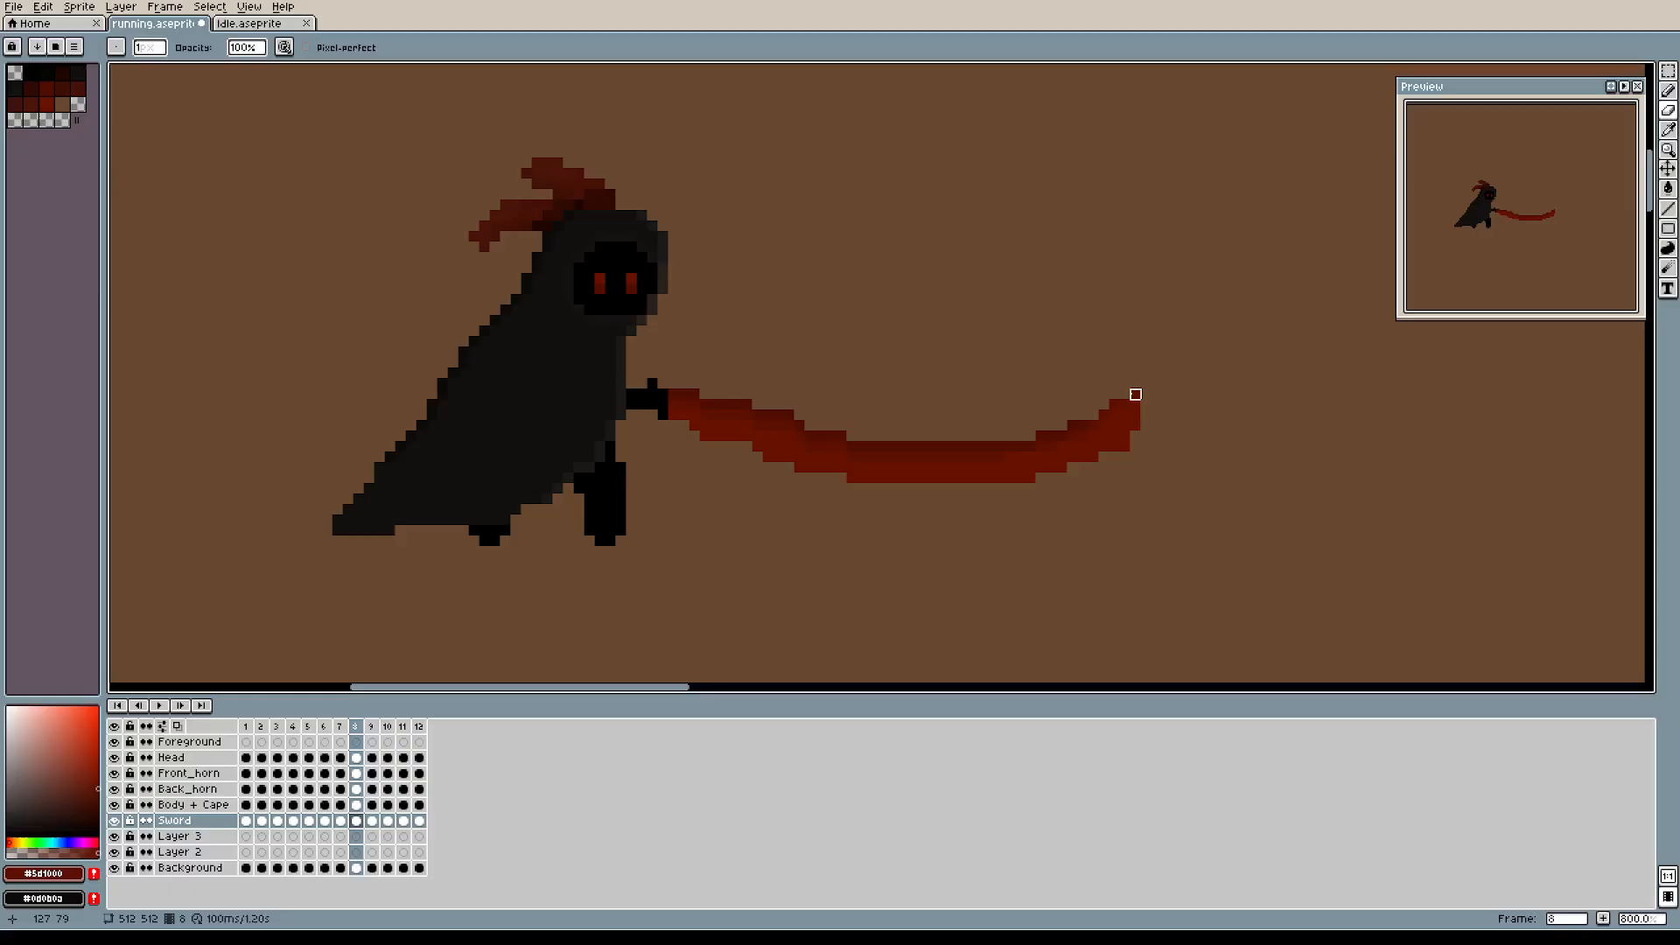
{"action": "scroll", "coordinate": [1156, 476], "scroll_direction": "up", "scroll_amount": 3}
{"action": "left_click", "coordinate": [1086, 329], "text": "alt"}
{"action": "key", "text": "b"}
{"action": "left_click_drag", "start_coordinate": [1201, 256], "coordinate": [1173, 367]}
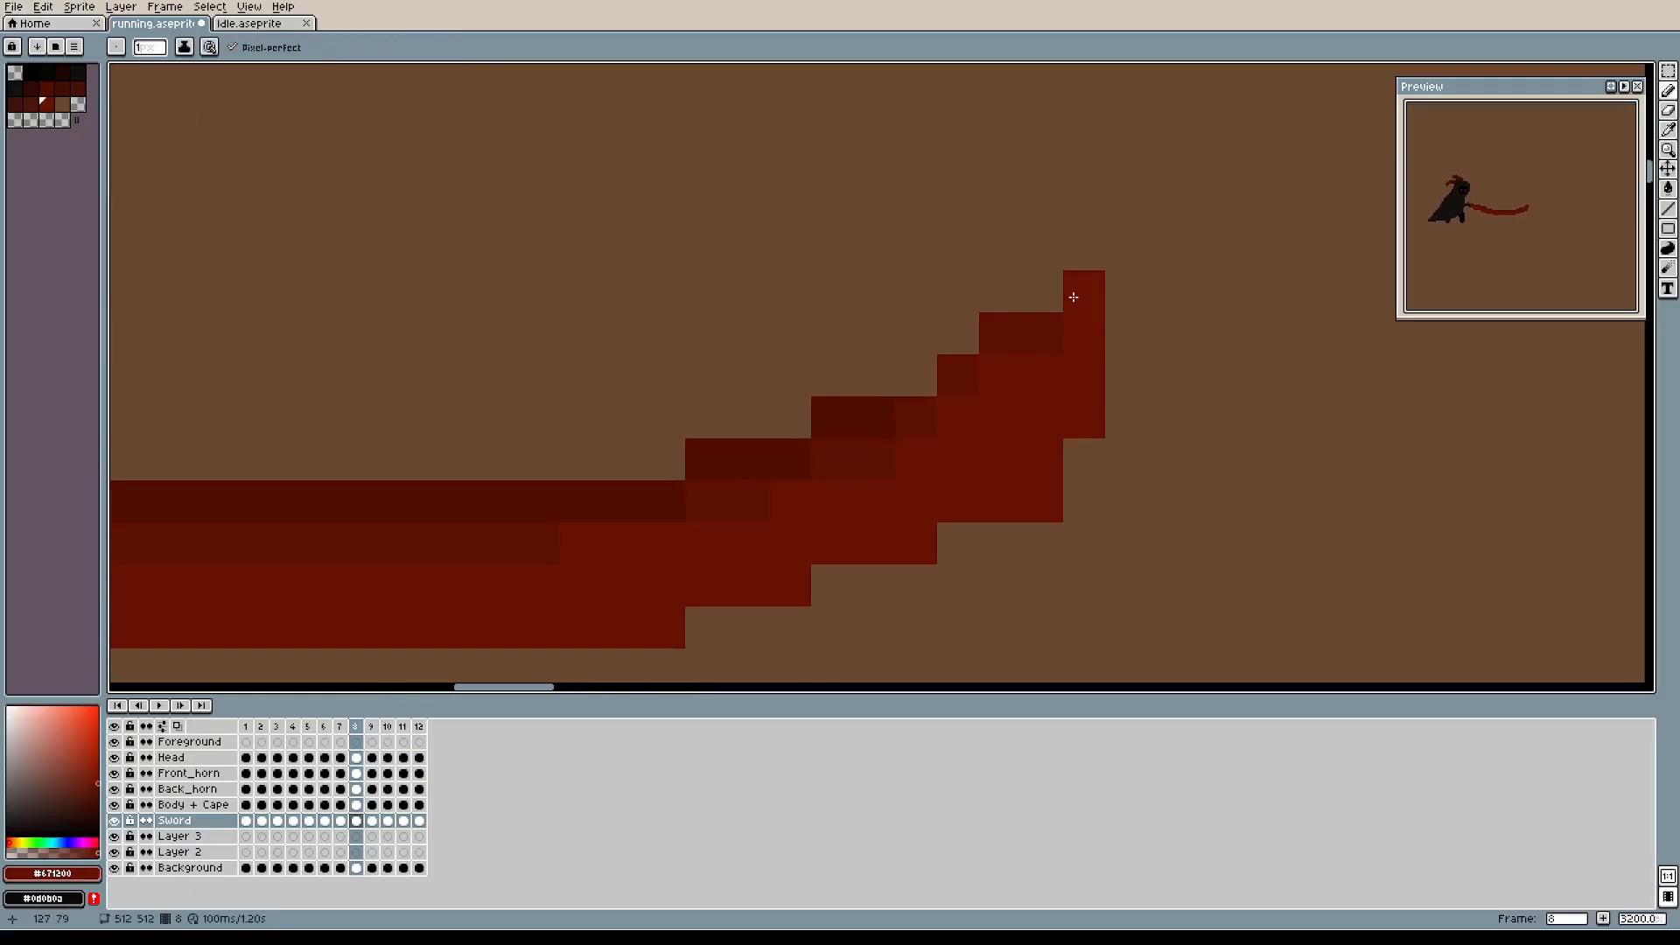
{"action": "scroll", "coordinate": [1125, 454], "scroll_direction": "down", "scroll_amount": 4}
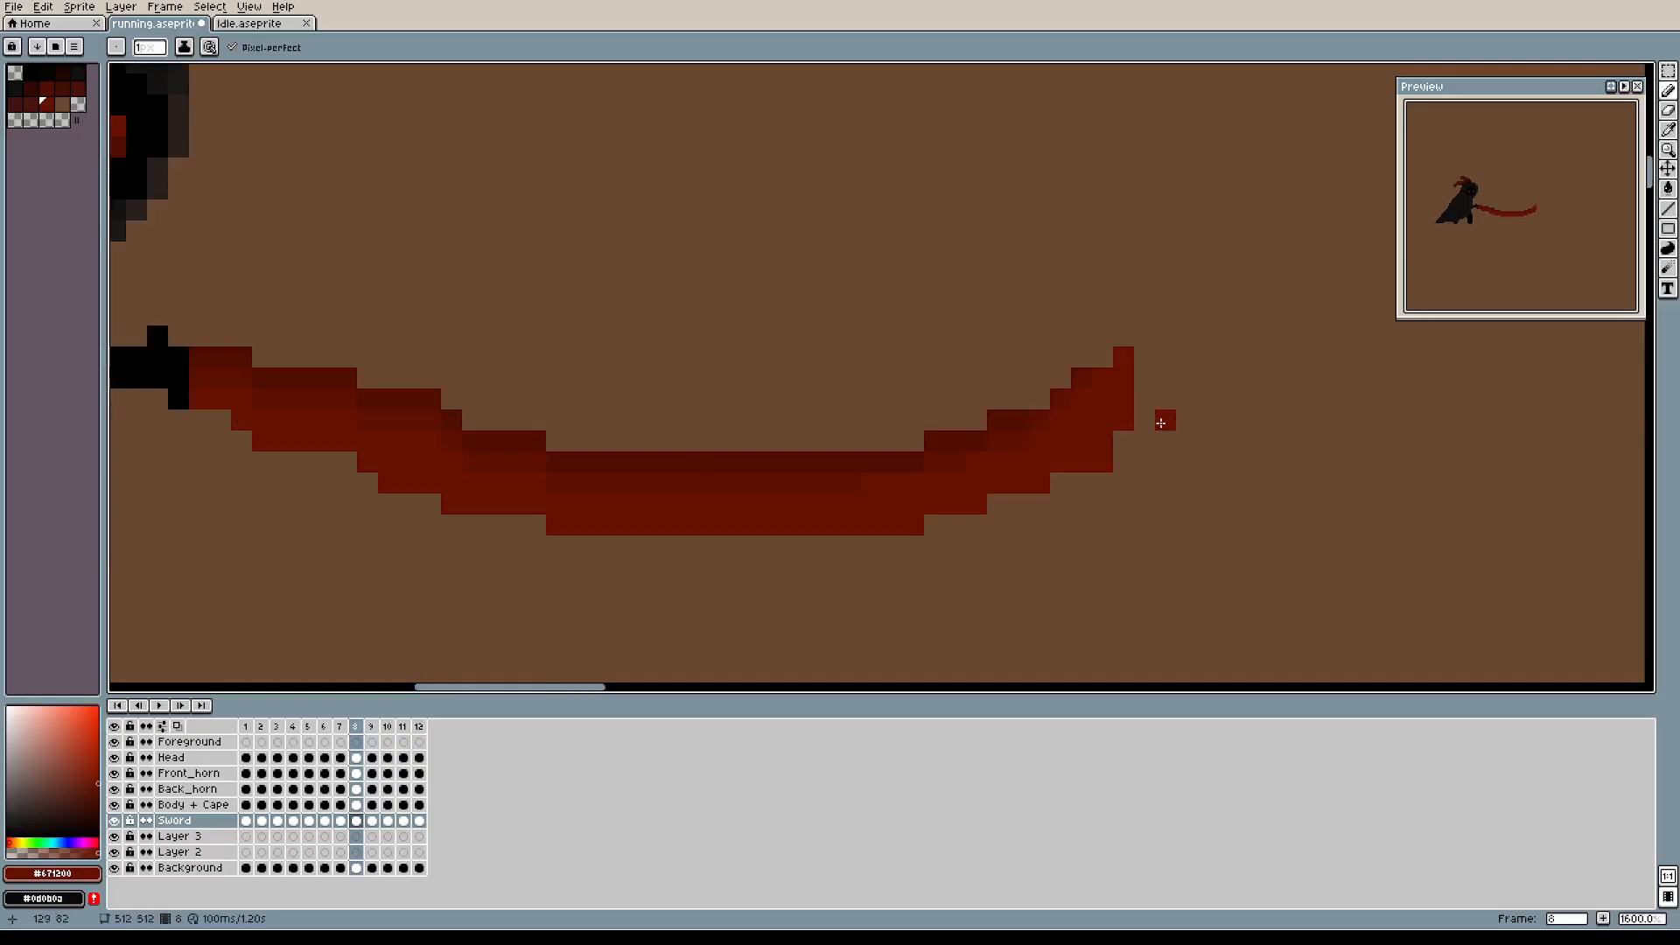
{"action": "scroll", "coordinate": [1149, 485], "scroll_direction": "up", "scroll_amount": 4}
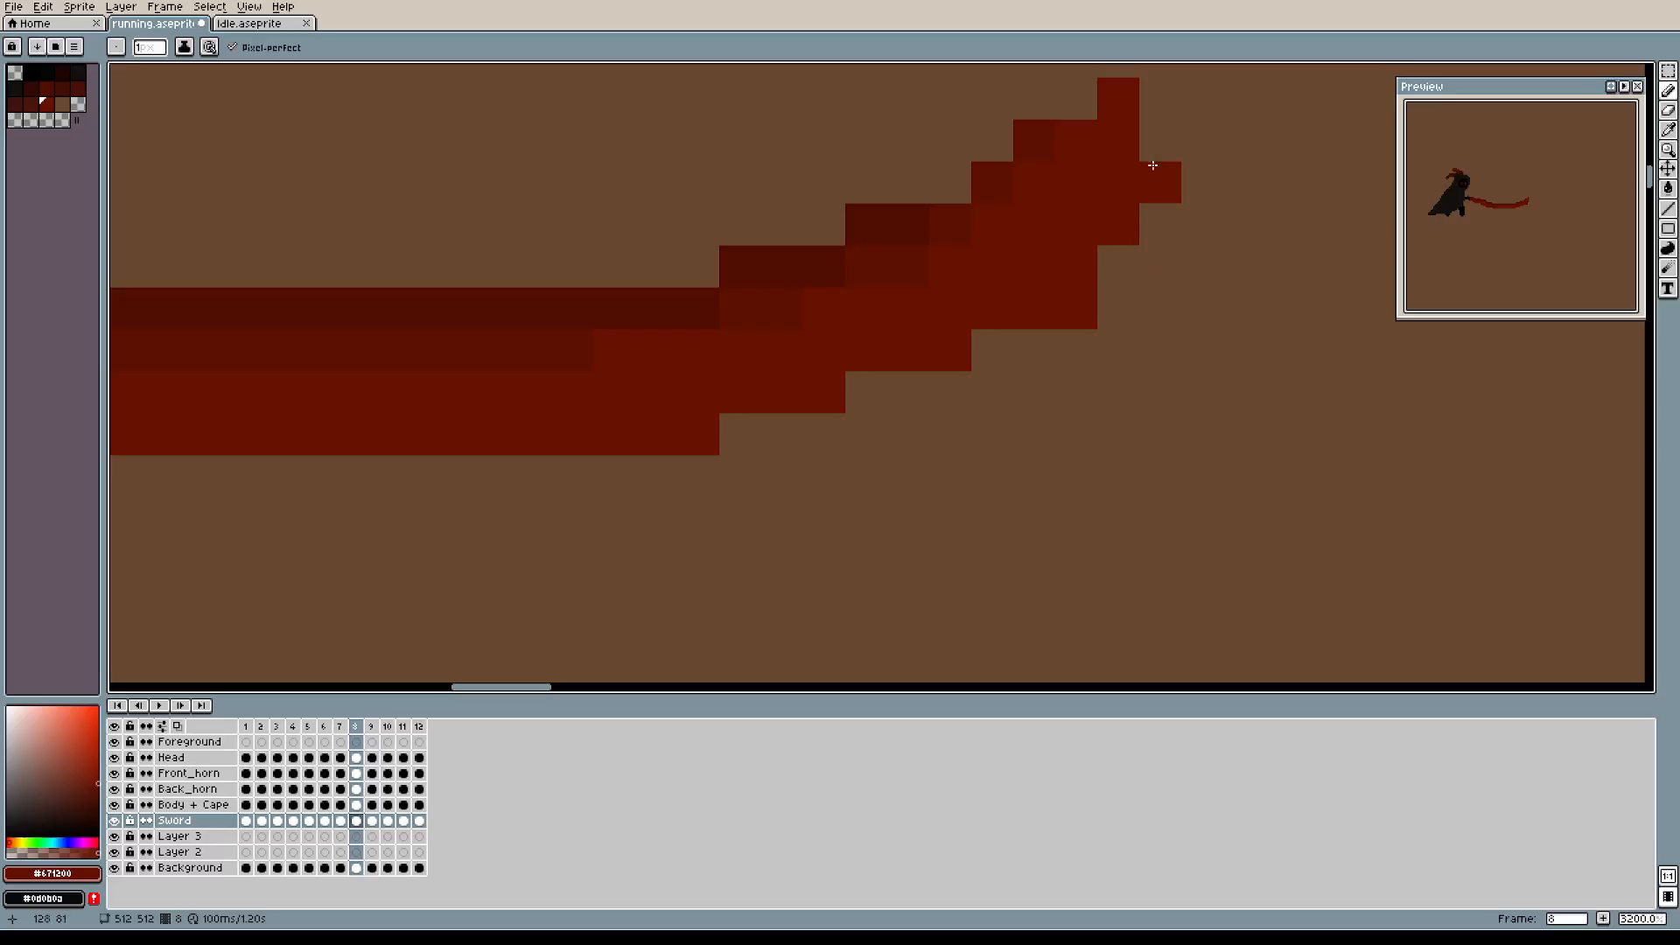
{"action": "scroll", "coordinate": [1223, 218], "scroll_direction": "down", "scroll_amount": 4}
{"action": "left_click_drag", "start_coordinate": [1224, 237], "coordinate": [1174, 449]}
{"action": "scroll", "coordinate": [1175, 449], "scroll_direction": "down", "scroll_amount": 2}
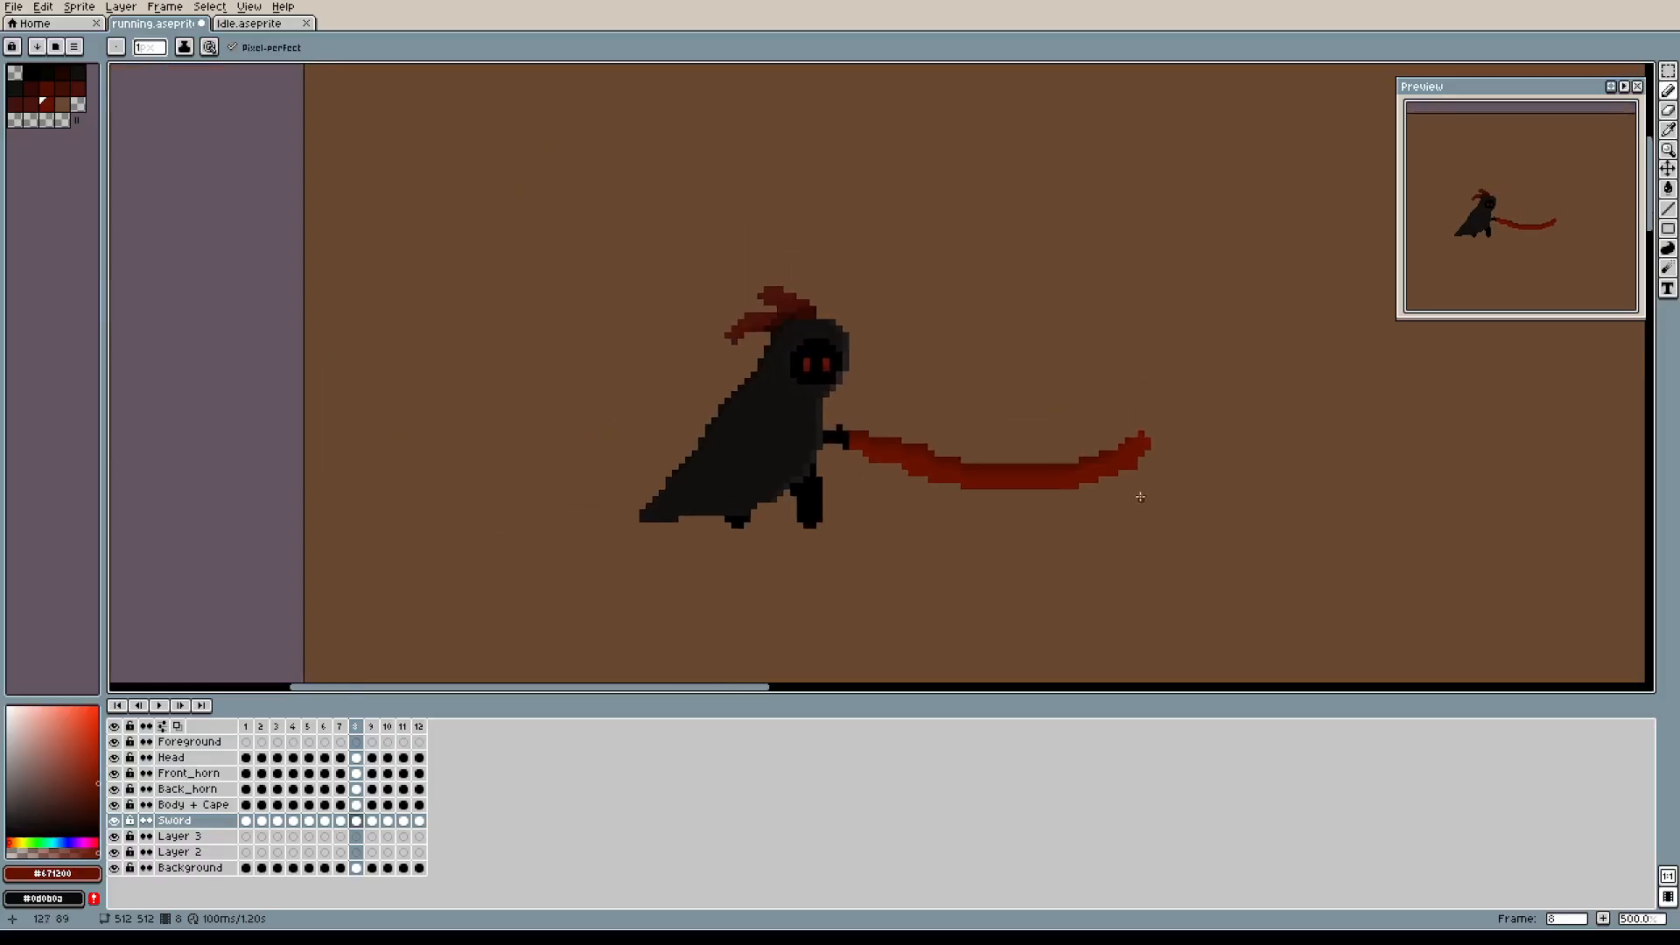
View the sword on frames 9 and 10 and play the animation to check the swing's timing.
{"action": "left_click", "coordinate": [373, 727]}
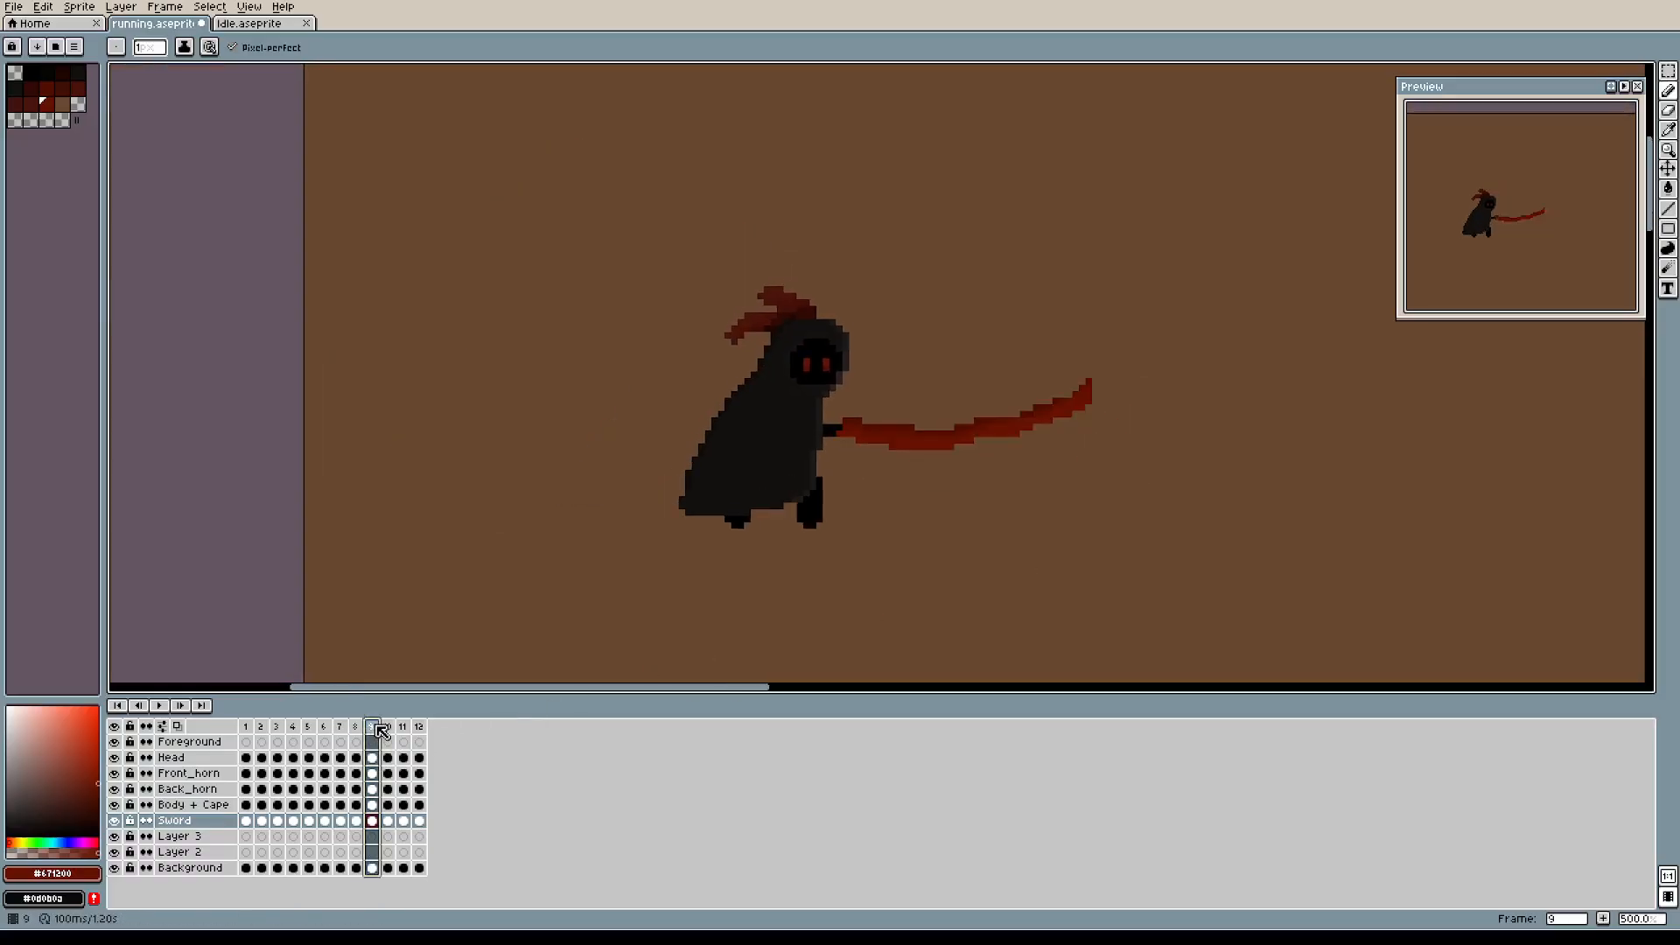
{"action": "left_click", "coordinate": [385, 728]}
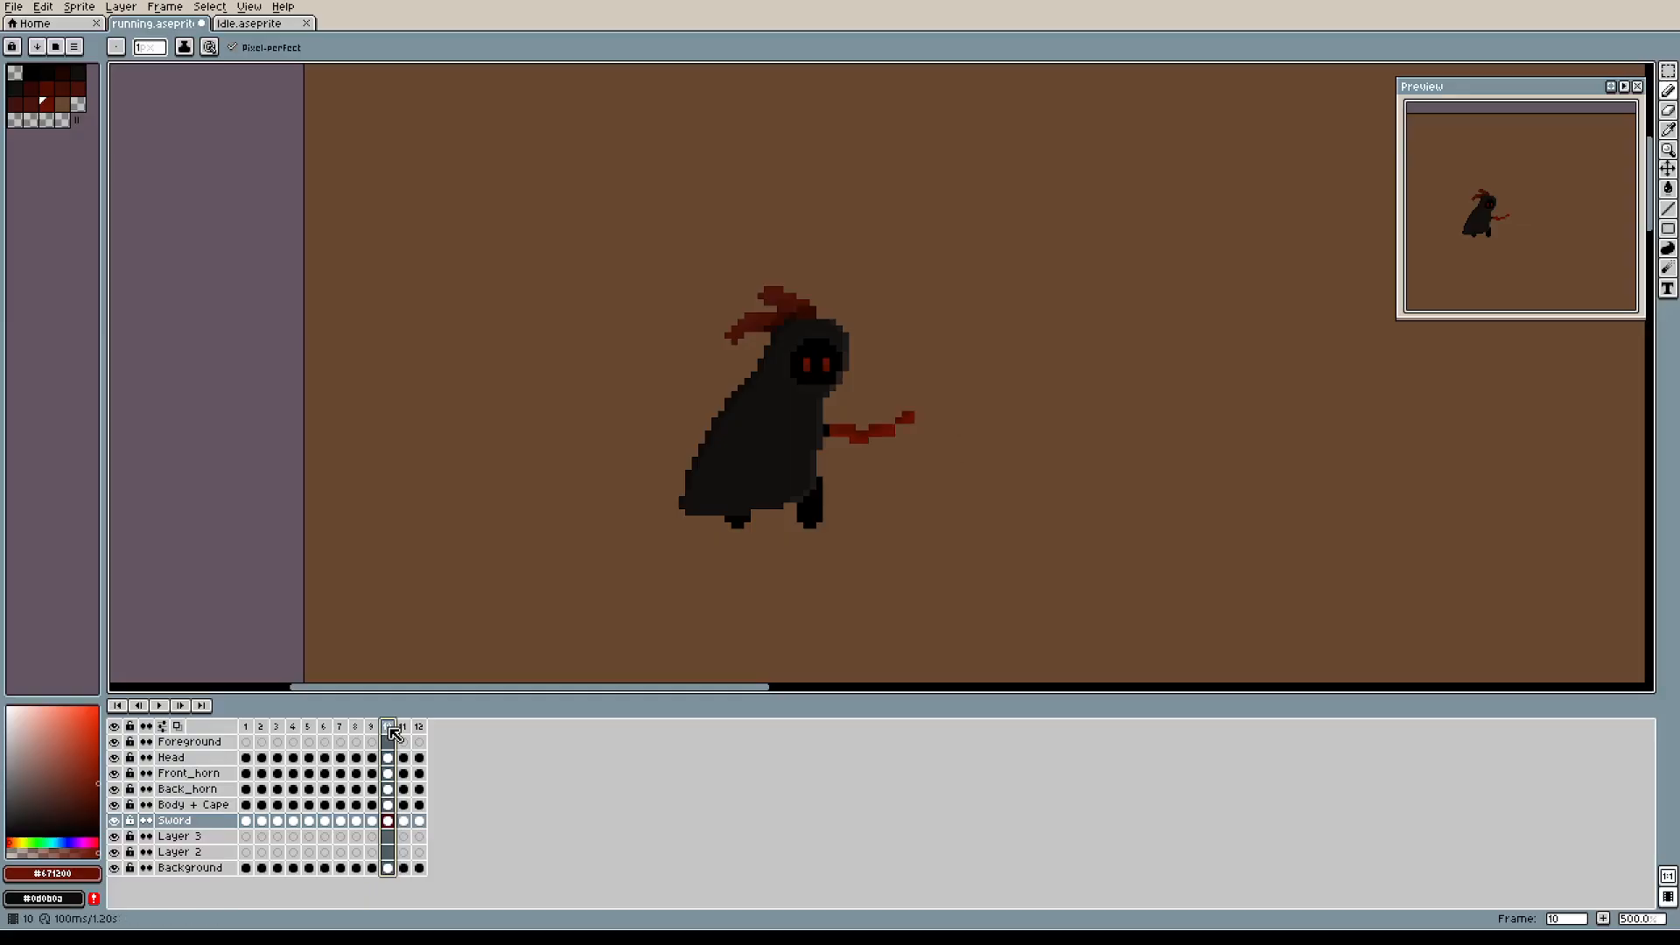
{"action": "left_click", "coordinate": [158, 705]}
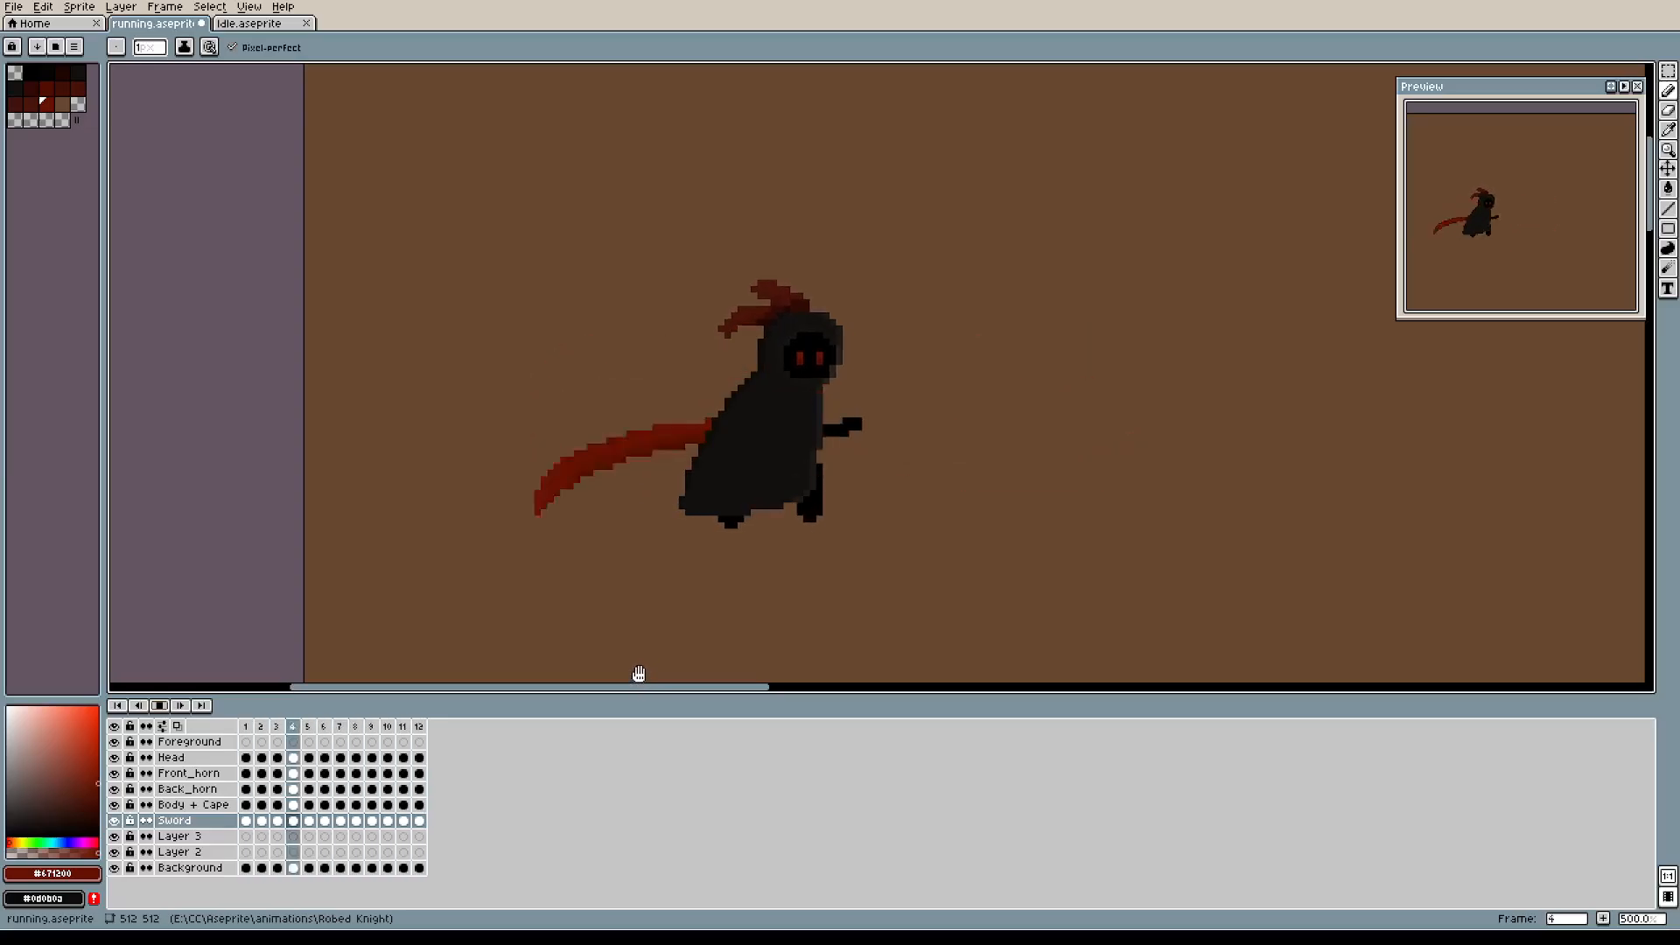
{"action": "left_click", "coordinate": [159, 707]}
Return to frame 1 and rename Layer 3 to VFX.
{"action": "left_click", "coordinate": [247, 727]}
{"action": "left_click", "coordinate": [179, 838]}
{"action": "double_click", "coordinate": [179, 837]}
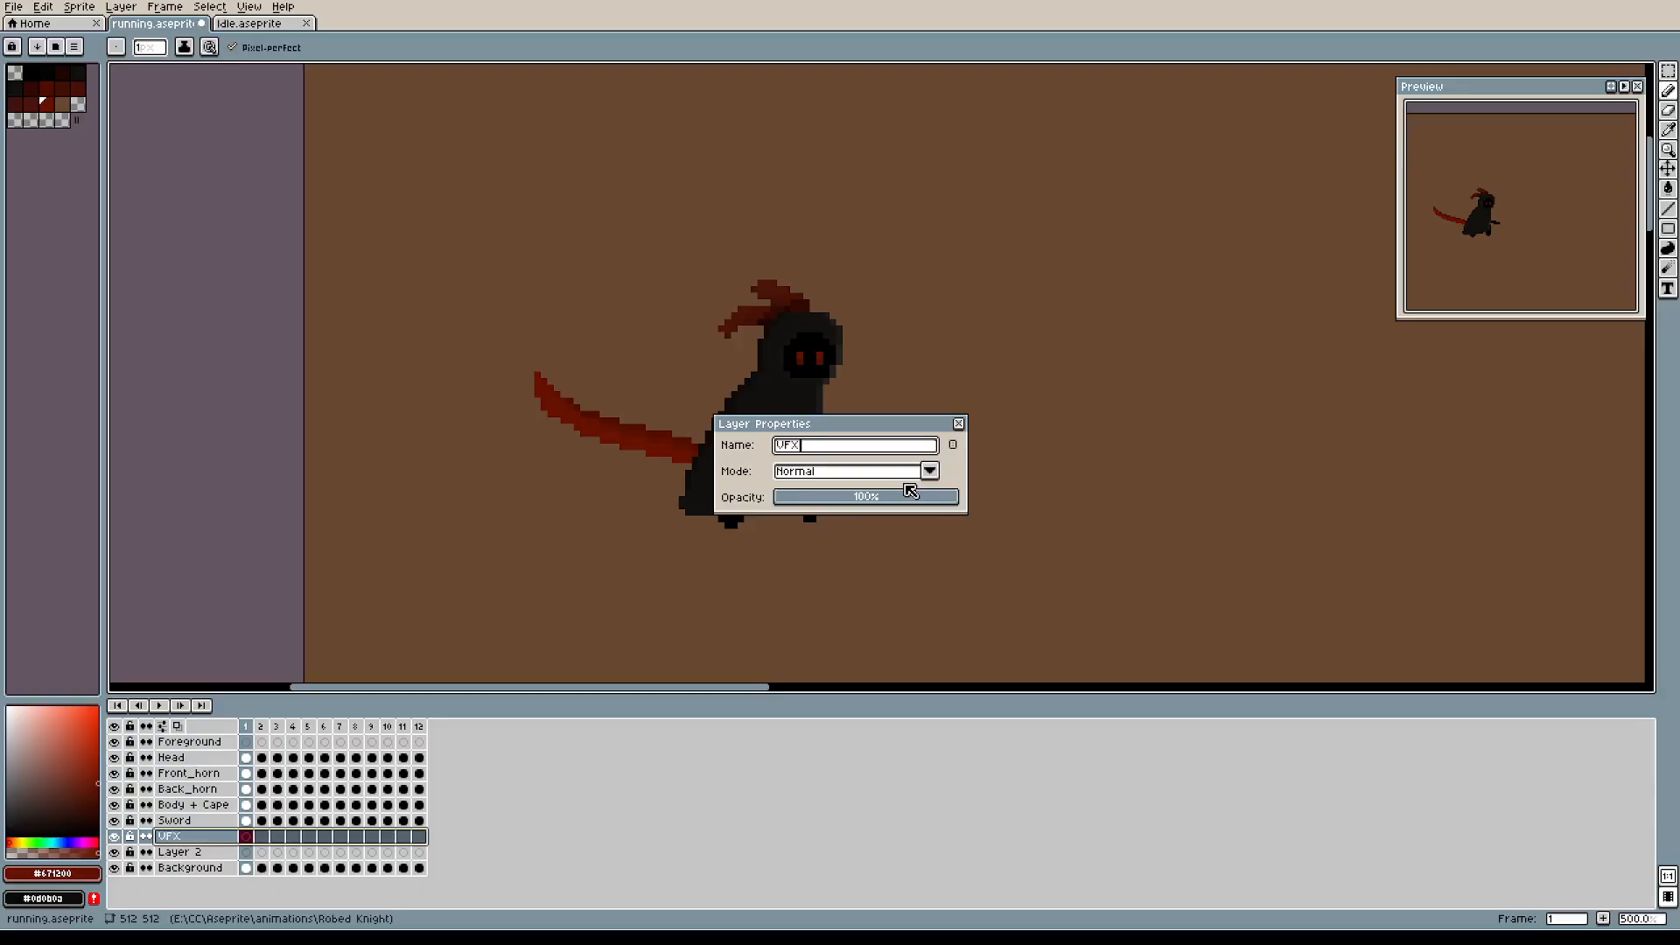
{"action": "left_click", "coordinate": [960, 425]}
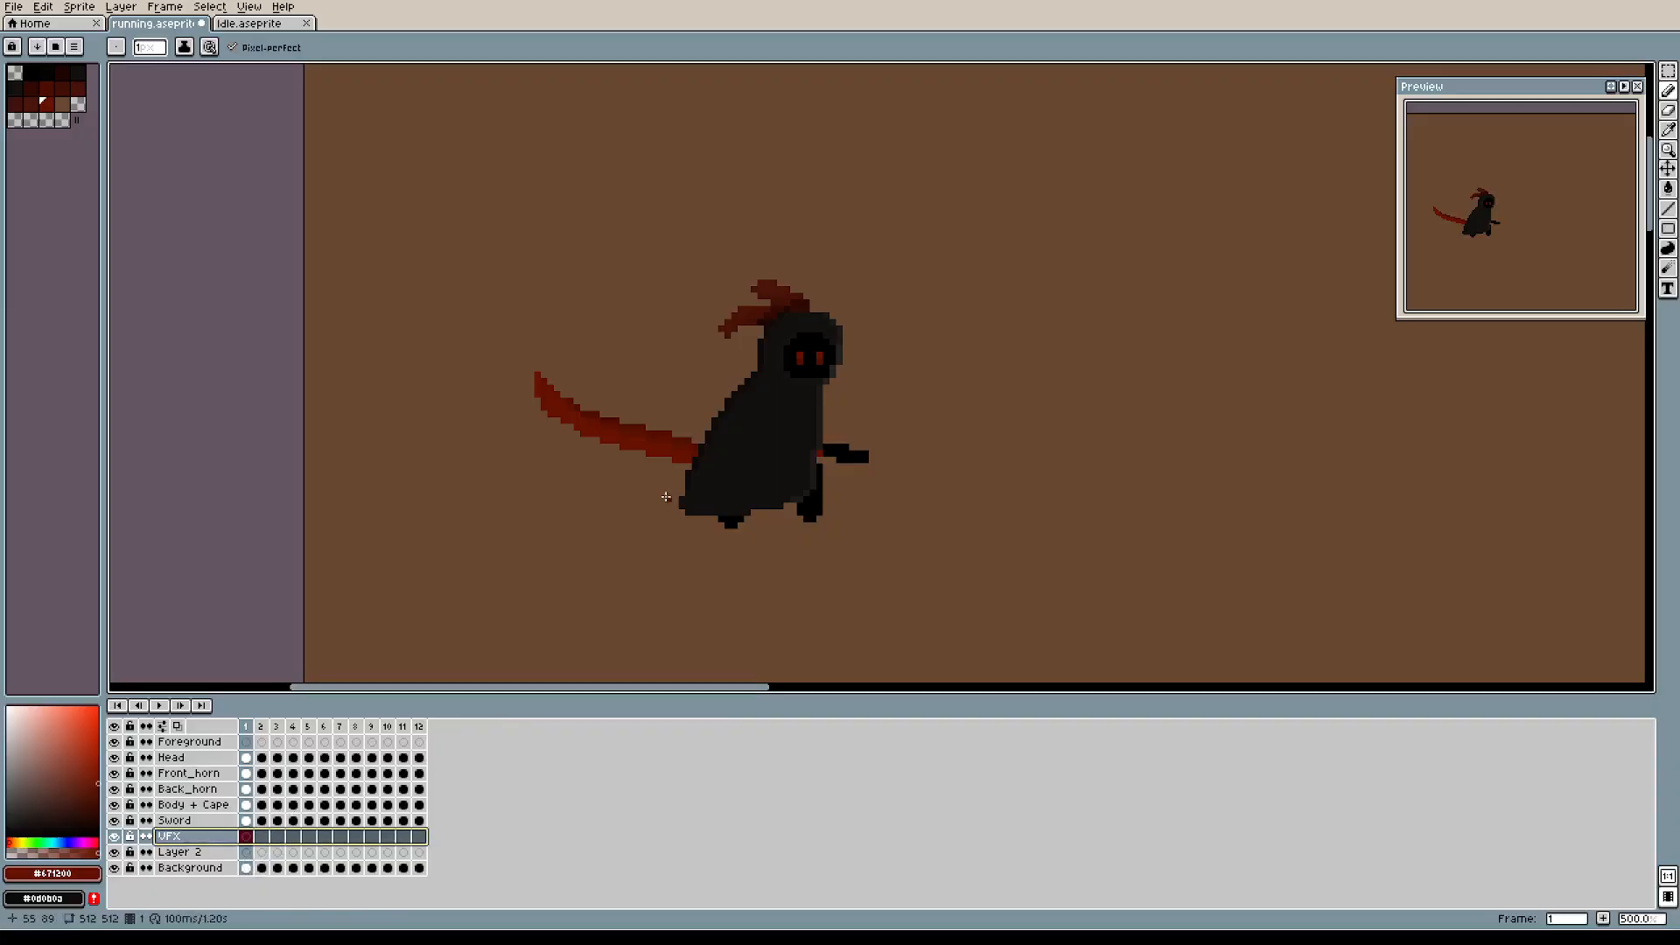
Enable onion skinning and step through all the frames to examine the sword's path.
{"action": "scroll", "coordinate": [721, 442], "scroll_direction": "up", "scroll_amount": 3}
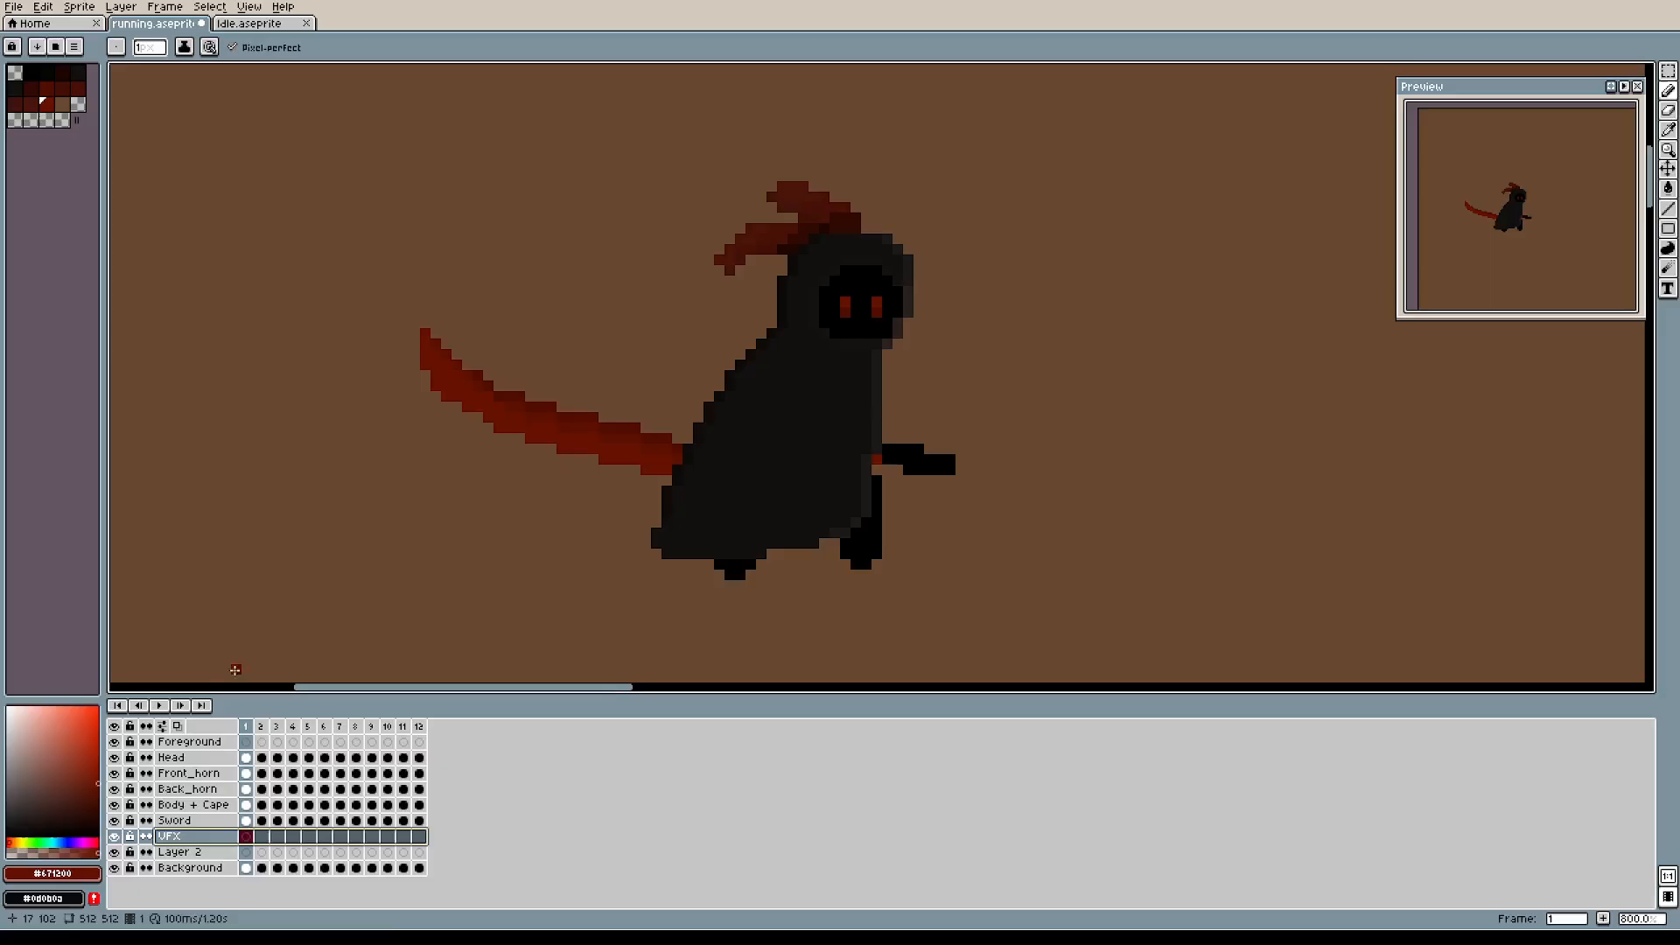
{"action": "left_click", "coordinate": [177, 726]}
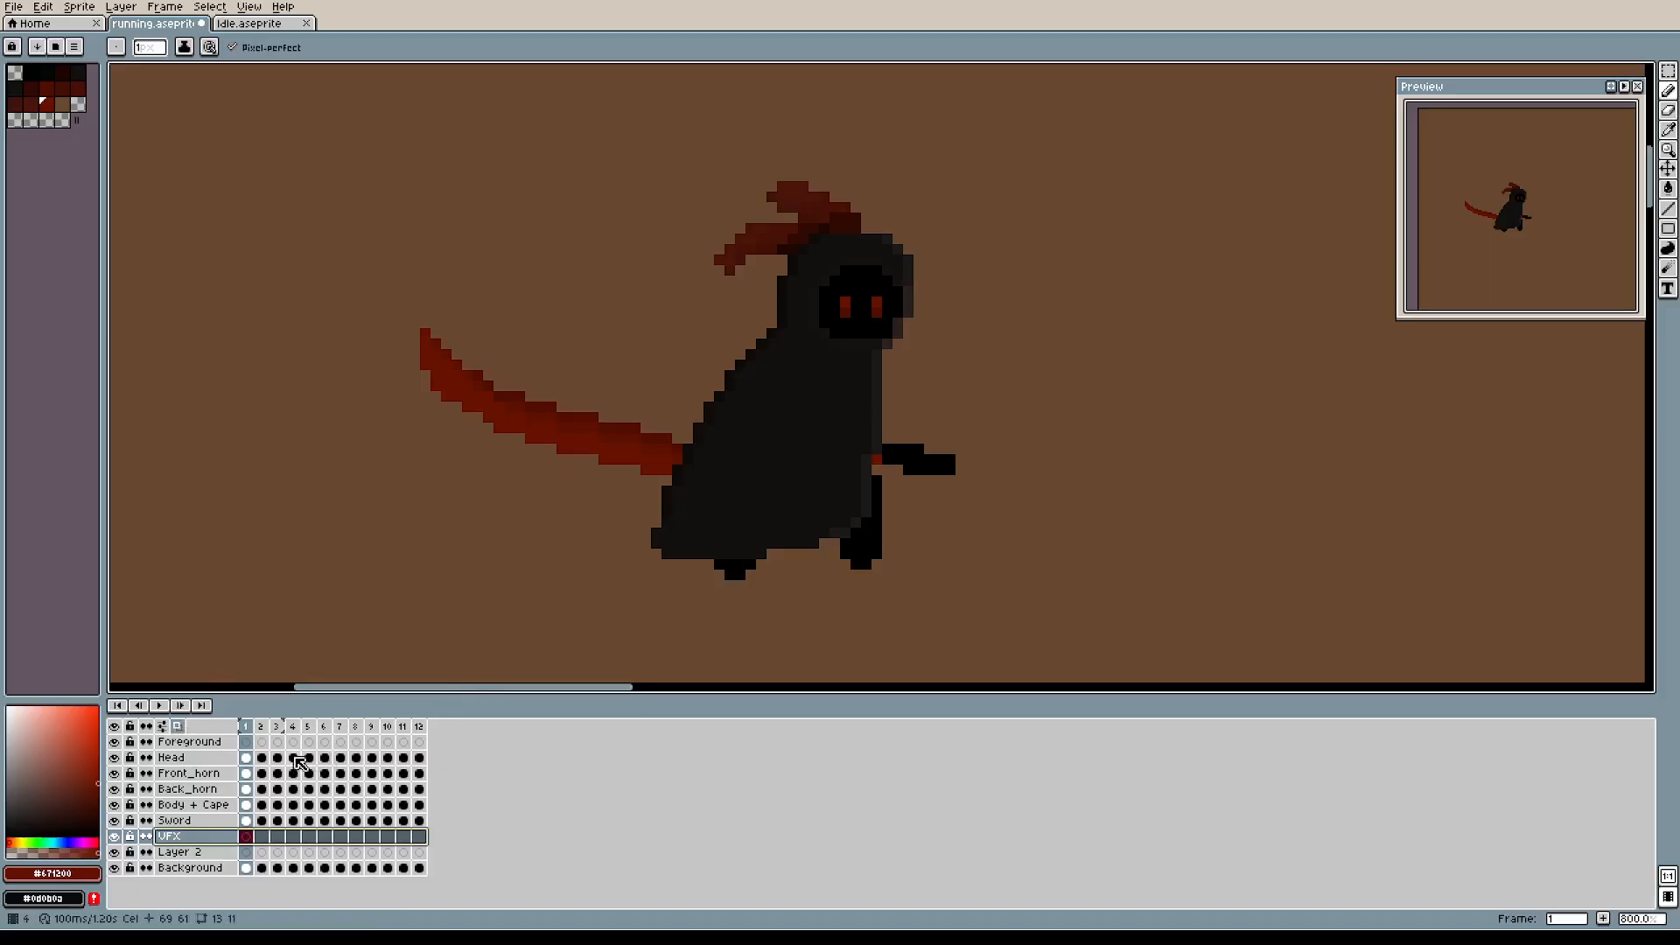
{"action": "left_click", "coordinate": [180, 706]}
{"action": "left_click", "coordinate": [181, 706]}
{"action": "left_click", "coordinate": [180, 706]}
{"action": "left_click", "coordinate": [179, 708]}
{"action": "left_click", "coordinate": [179, 708]}
{"action": "double_click", "coordinate": [178, 708]}
{"action": "left_click", "coordinate": [179, 708]}
{"action": "left_click", "coordinate": [178, 708]}
{"action": "left_click", "coordinate": [179, 708]}
{"action": "left_click", "coordinate": [178, 708]}
{"action": "left_click", "coordinate": [178, 708]}
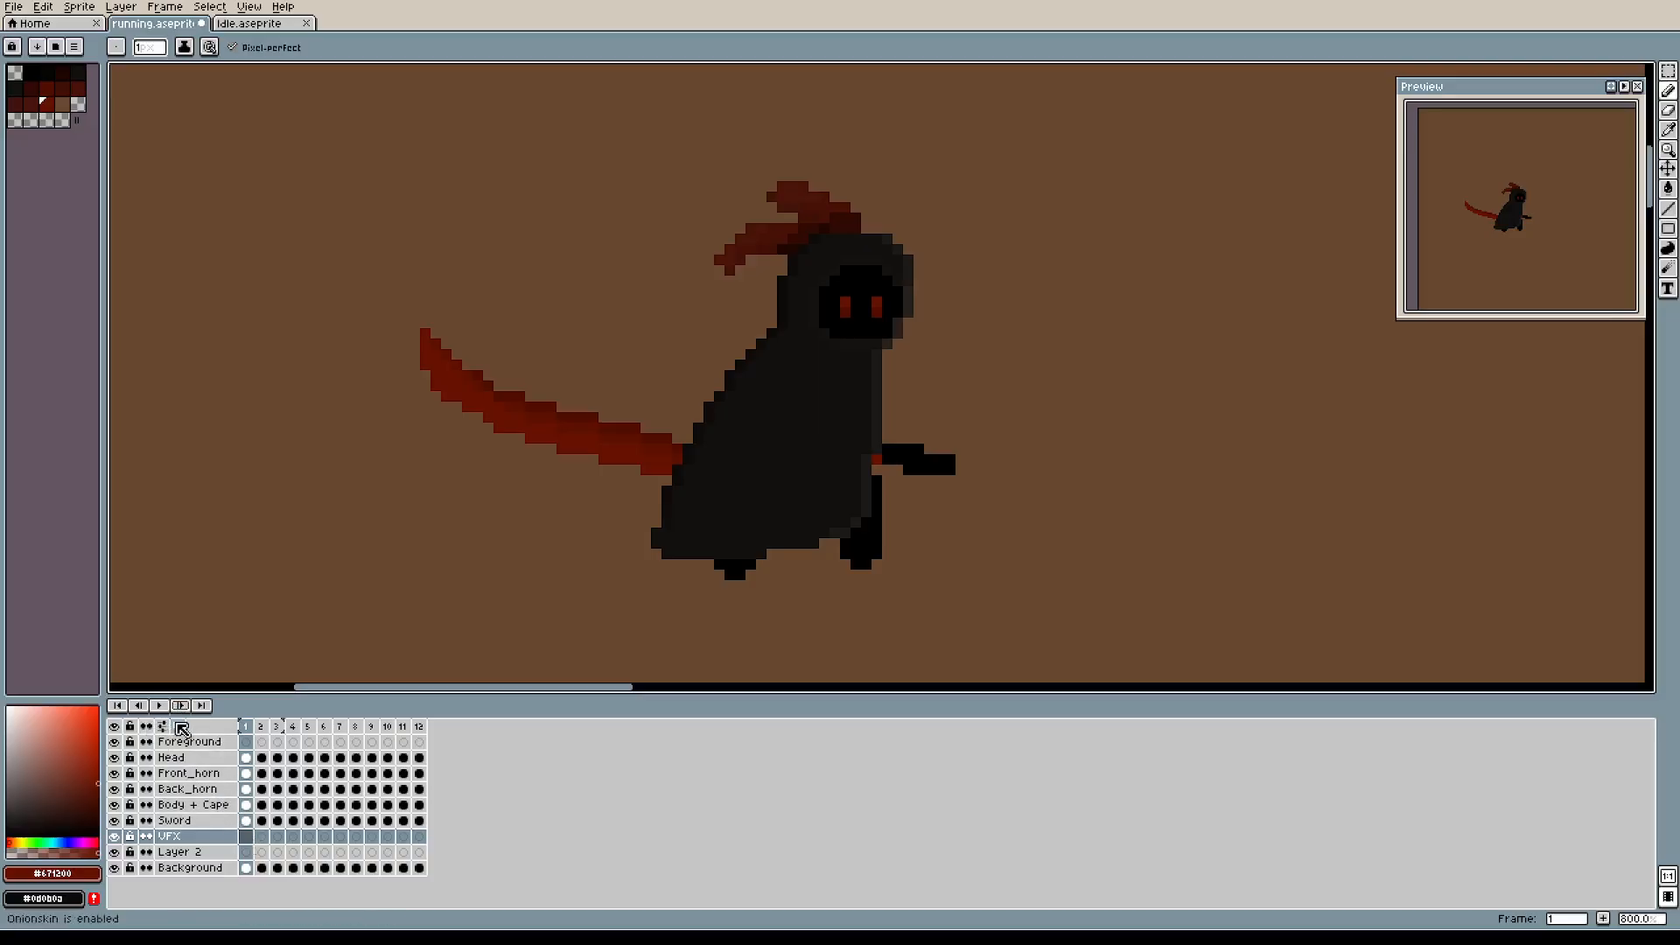
Examine the Guides & Slices preferences and close them without changing anything.
{"action": "left_click", "coordinate": [13, 6]}
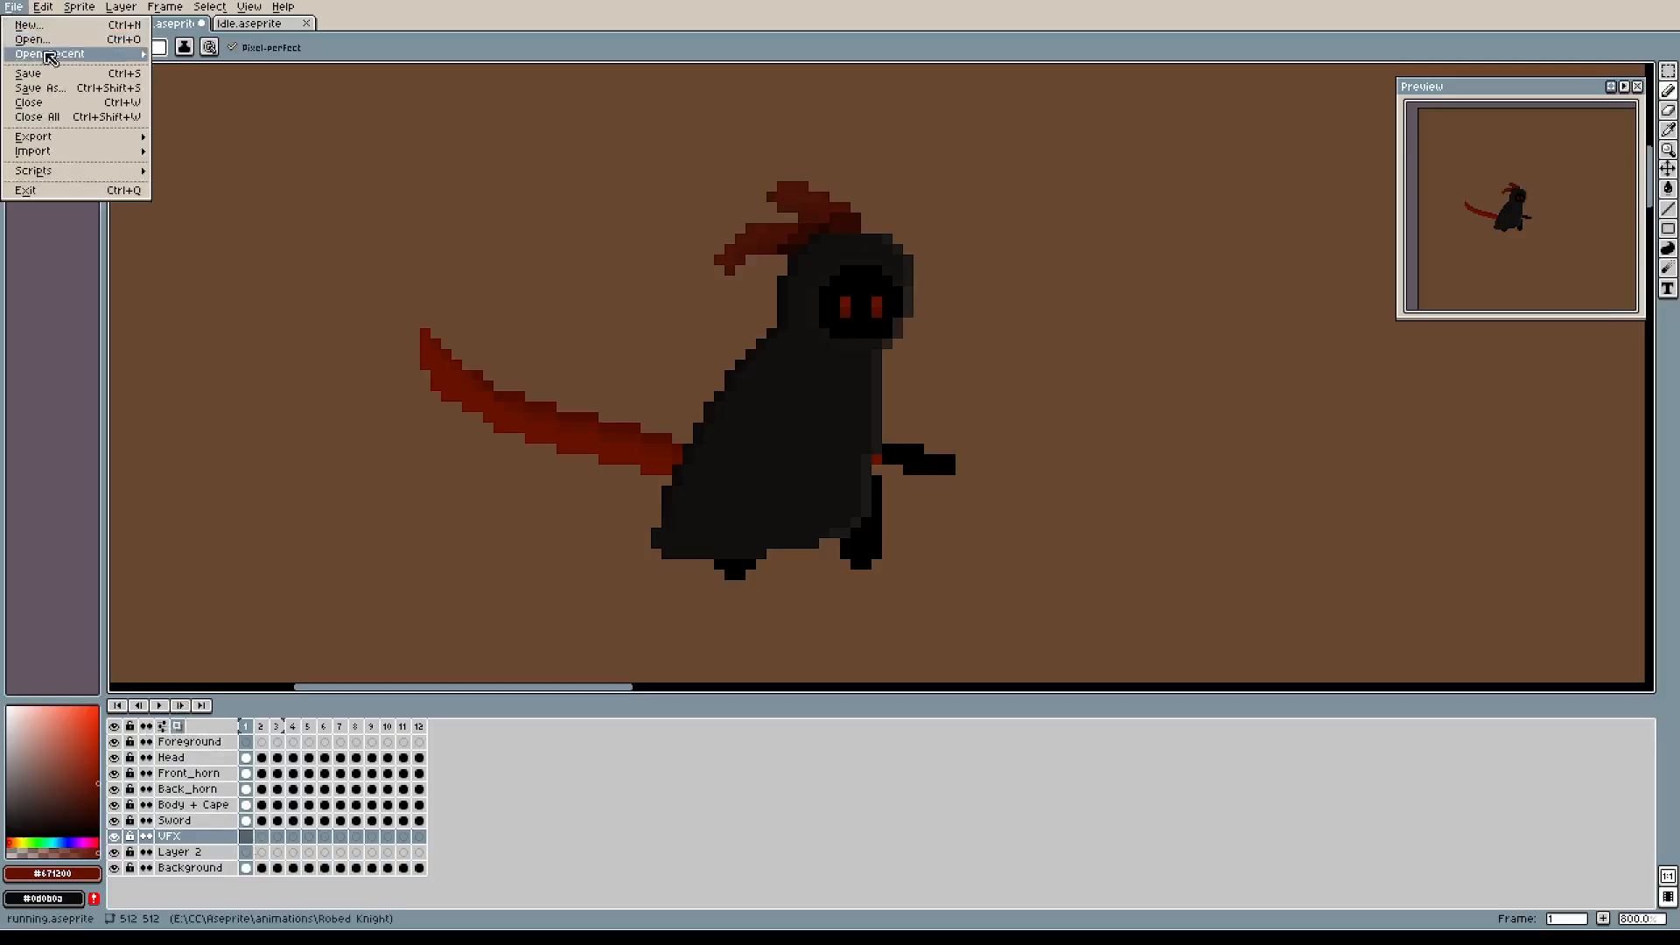
{"action": "left_click", "coordinate": [49, 239]}
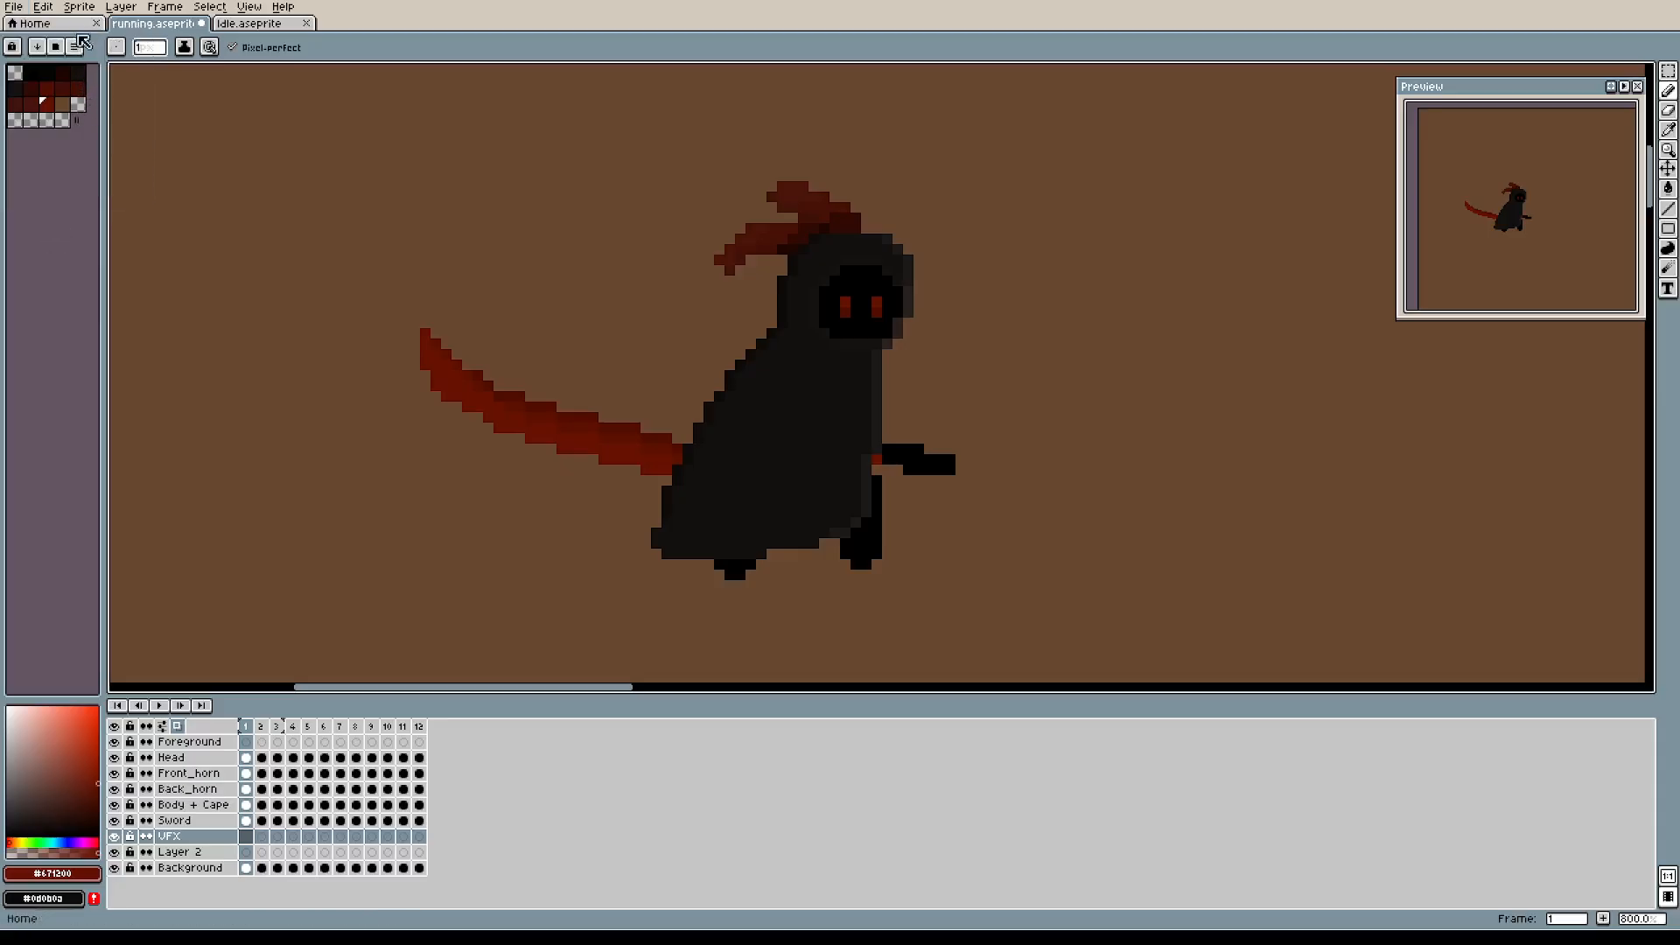
{"action": "left_click", "coordinate": [44, 7]}
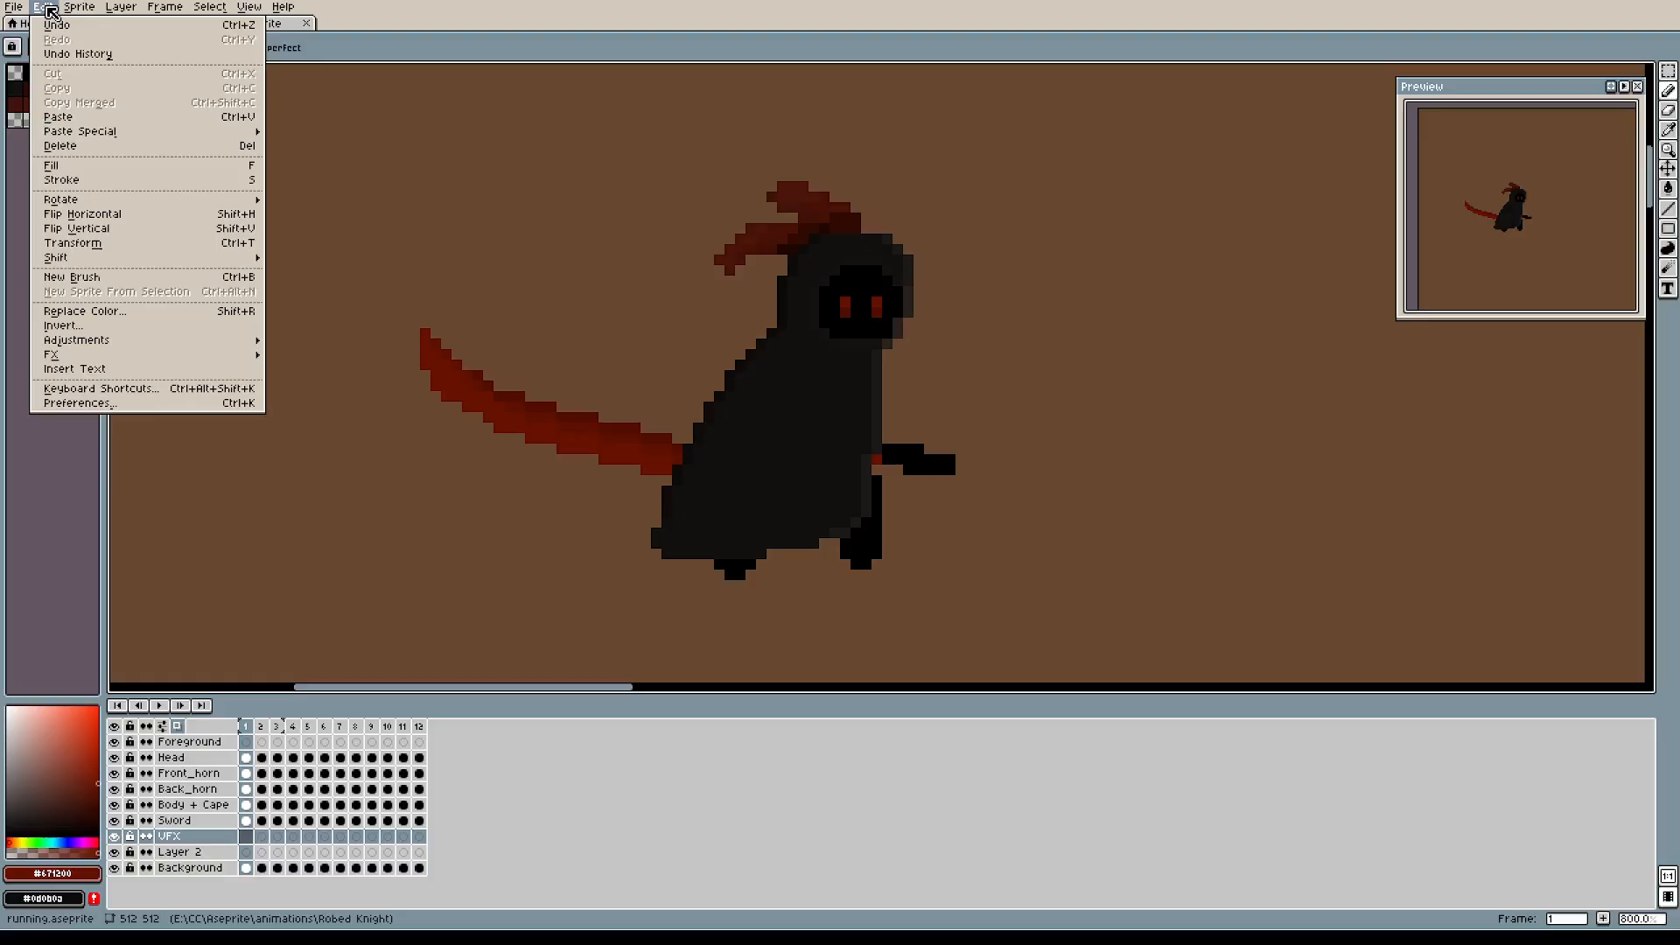
{"action": "left_click", "coordinate": [67, 405]}
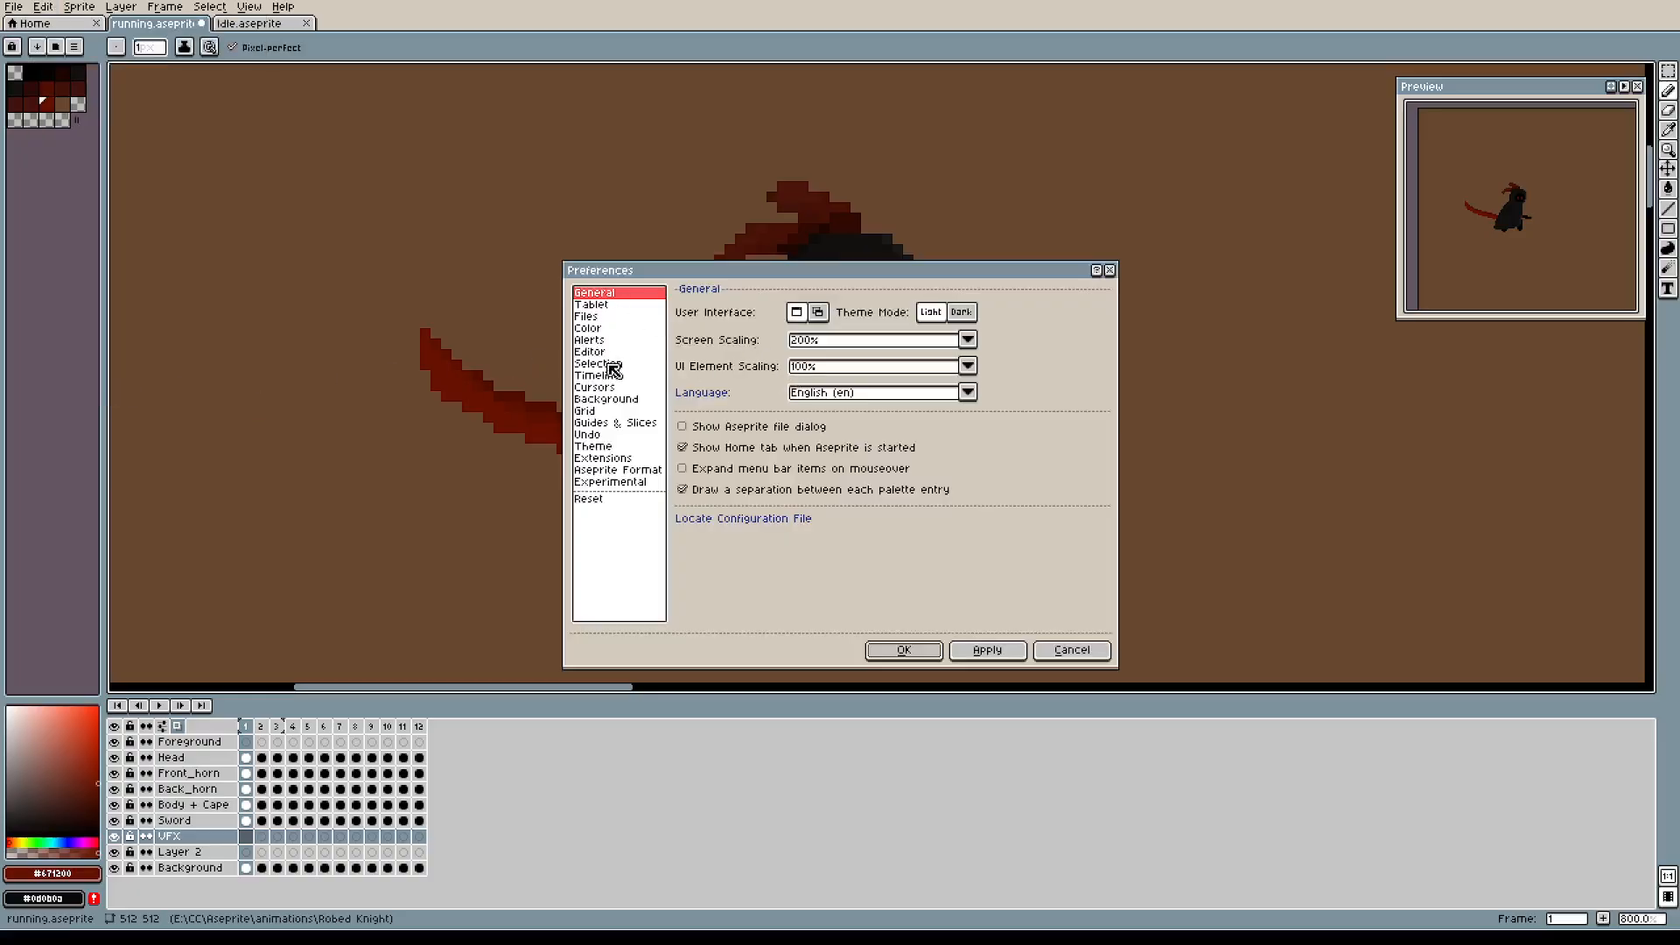
{"action": "left_click", "coordinate": [617, 425]}
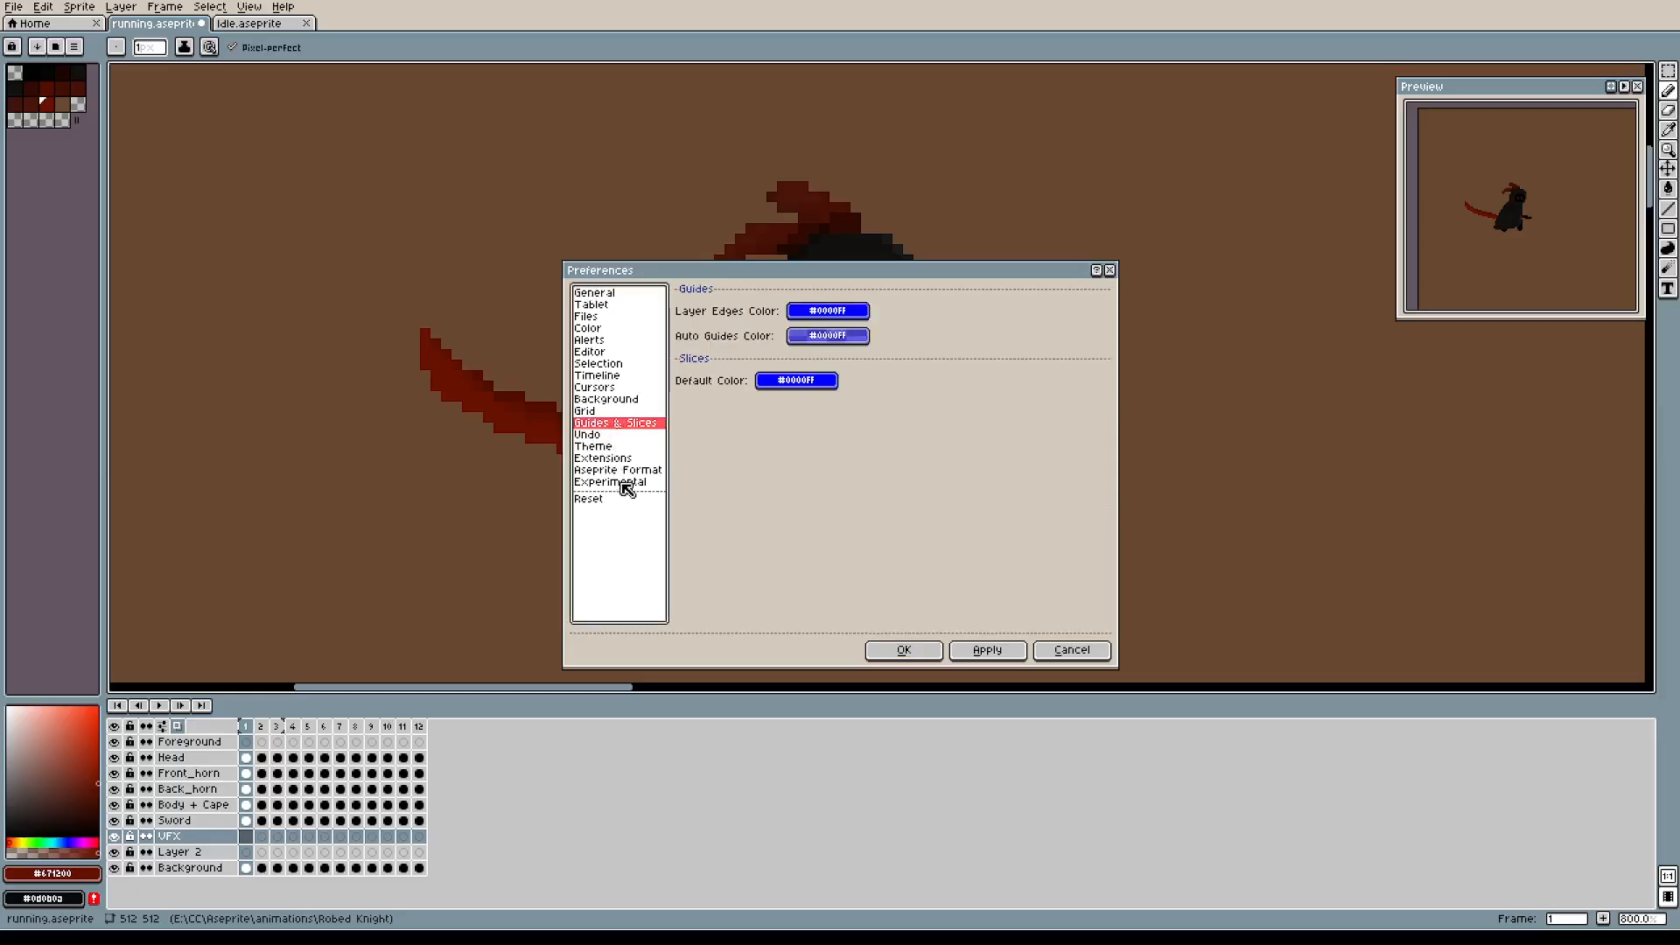
{"action": "left_click", "coordinate": [1108, 271]}
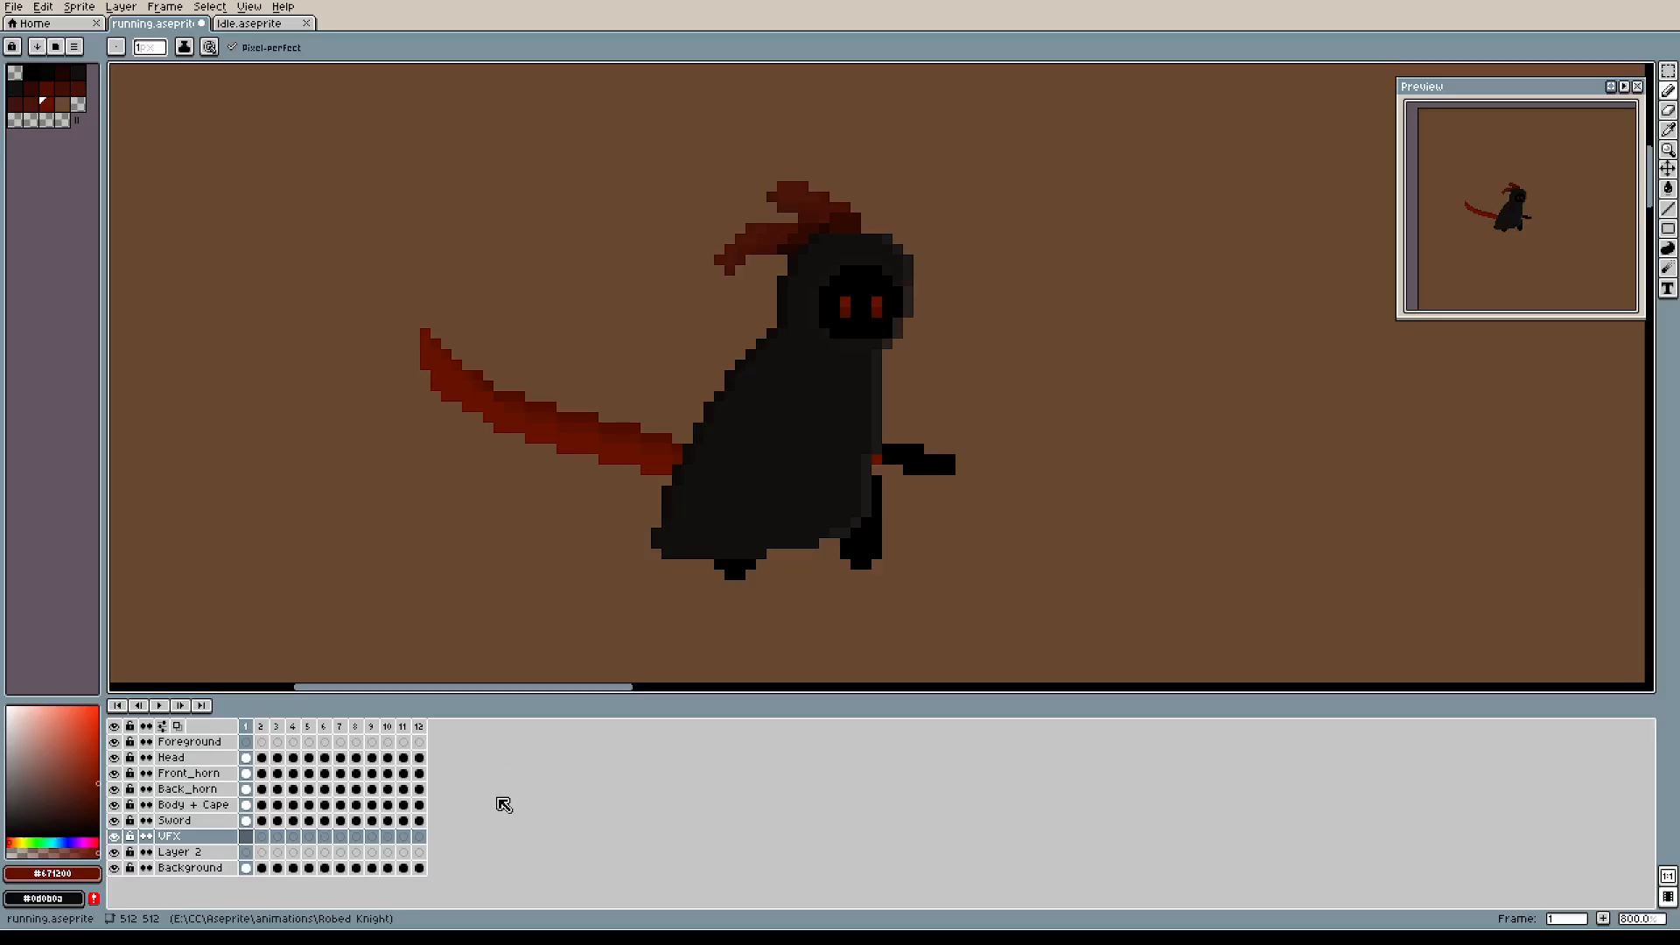
Step repeatedly through frames 1 to 4 to compare the sword's position behind the knight.
{"action": "left_click", "coordinate": [269, 742]}
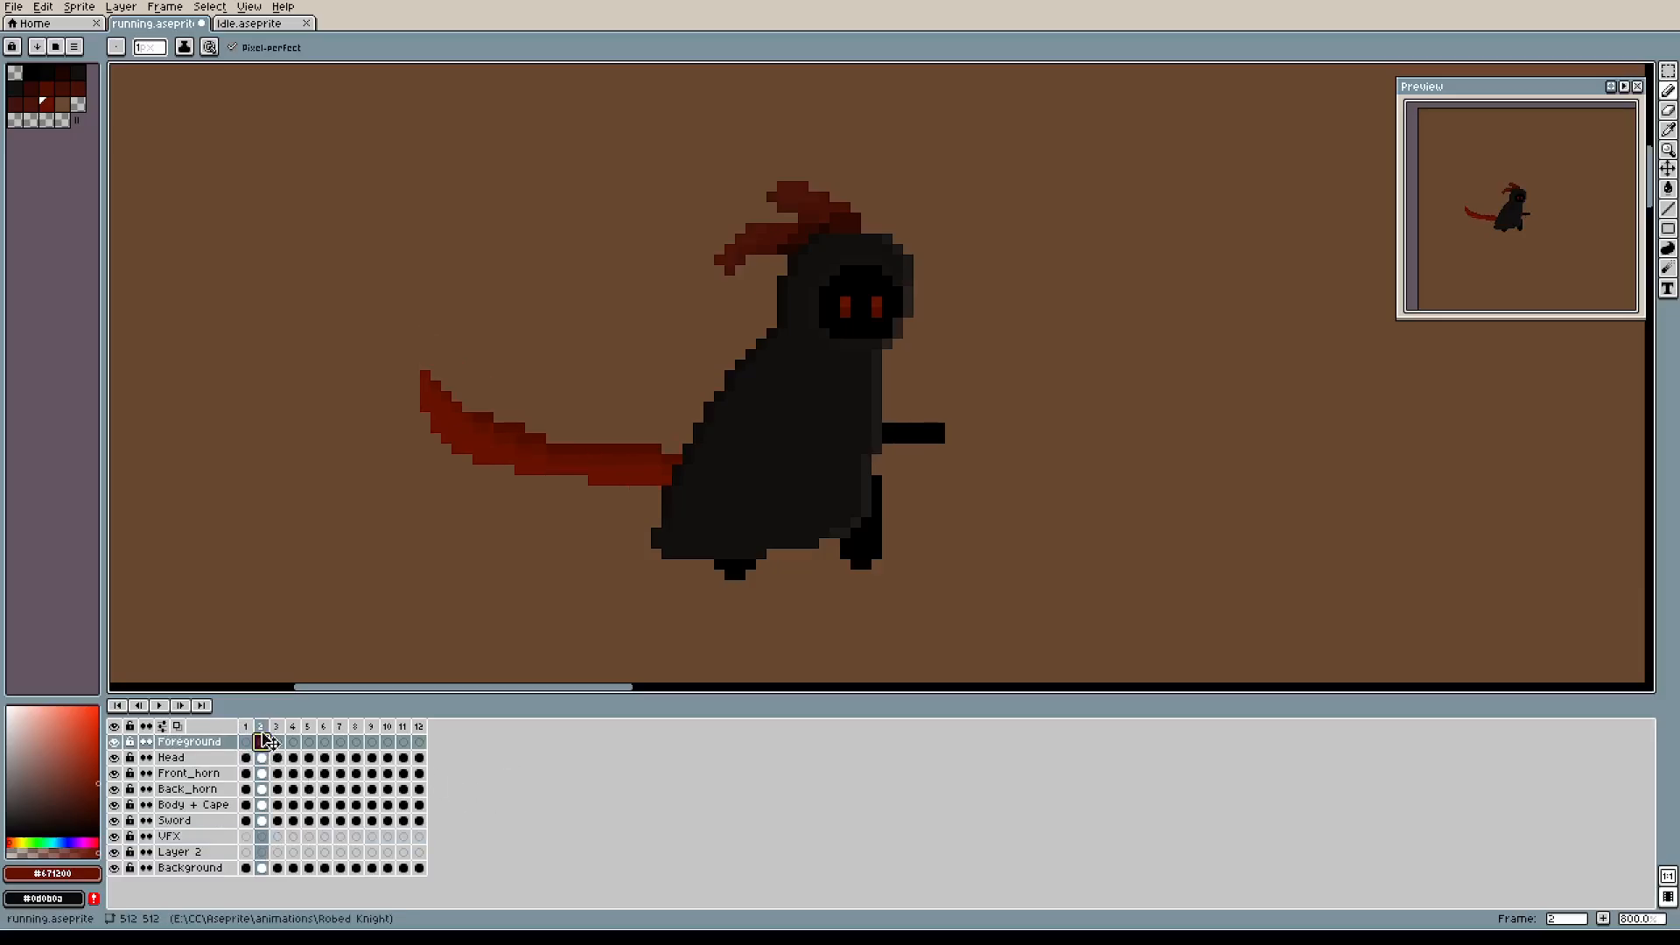
{"action": "left_click", "coordinate": [246, 728]}
{"action": "left_click", "coordinate": [262, 727]}
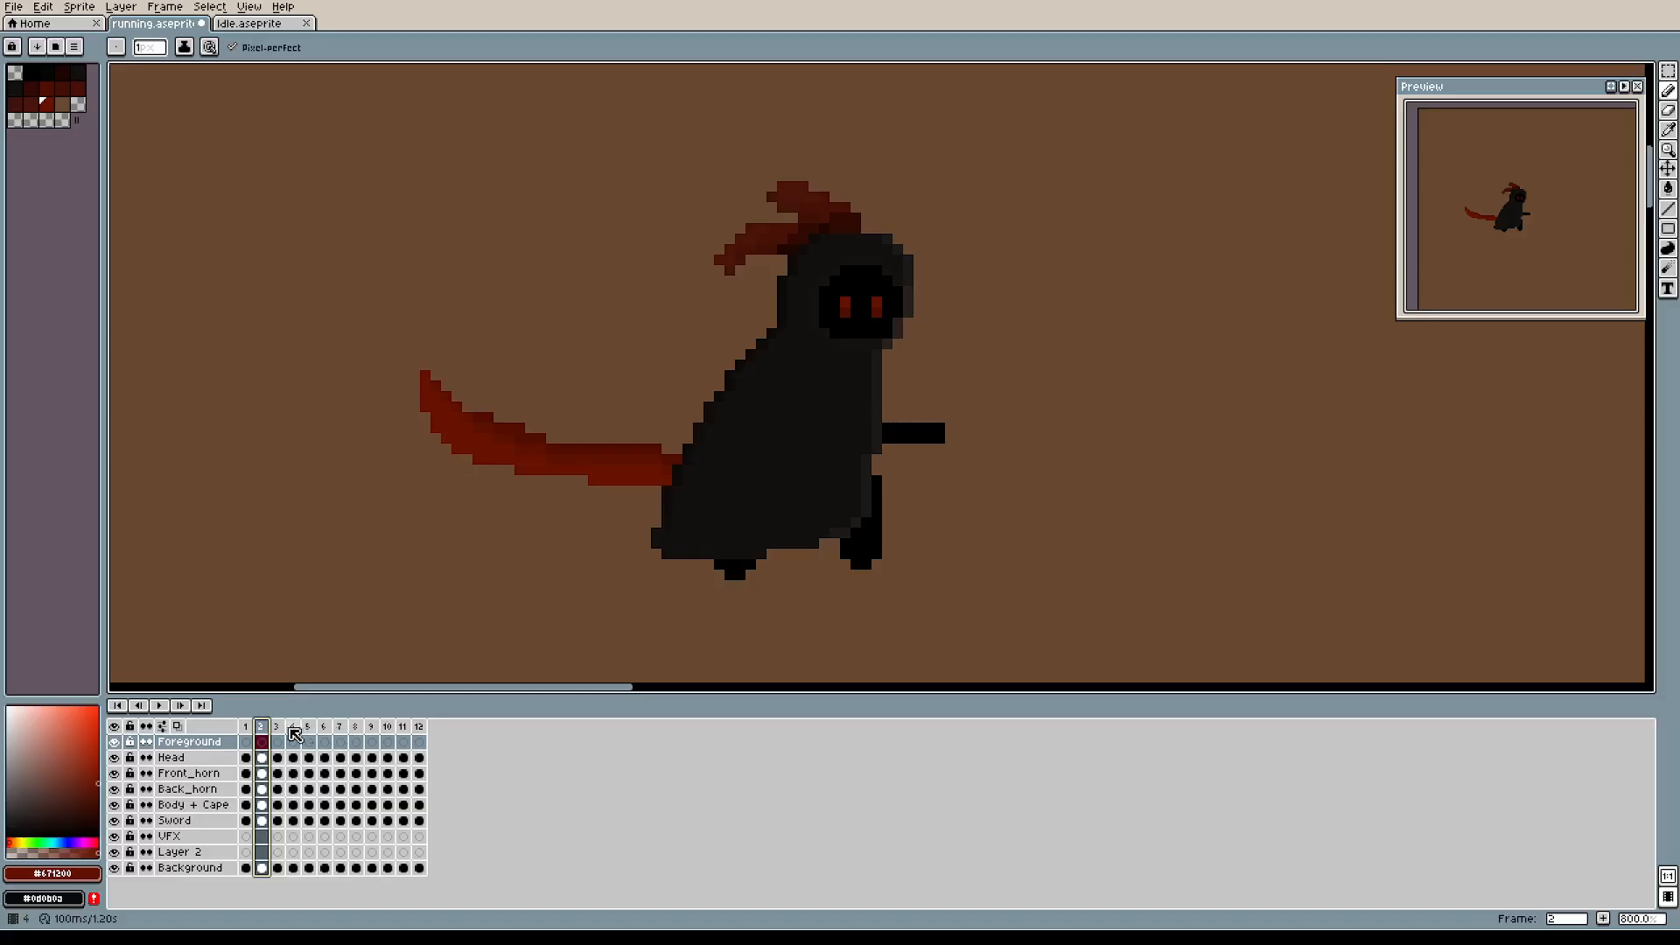
{"action": "left_click", "coordinate": [246, 728]}
{"action": "left_click", "coordinate": [259, 741]}
{"action": "left_click", "coordinate": [246, 737]}
{"action": "left_click", "coordinate": [262, 729]}
{"action": "left_click", "coordinate": [245, 731]}
{"action": "left_click", "coordinate": [262, 732]}
{"action": "left_click", "coordinate": [246, 731]}
{"action": "left_click", "coordinate": [262, 732]}
{"action": "left_click", "coordinate": [281, 731]}
{"action": "left_click", "coordinate": [295, 732]}
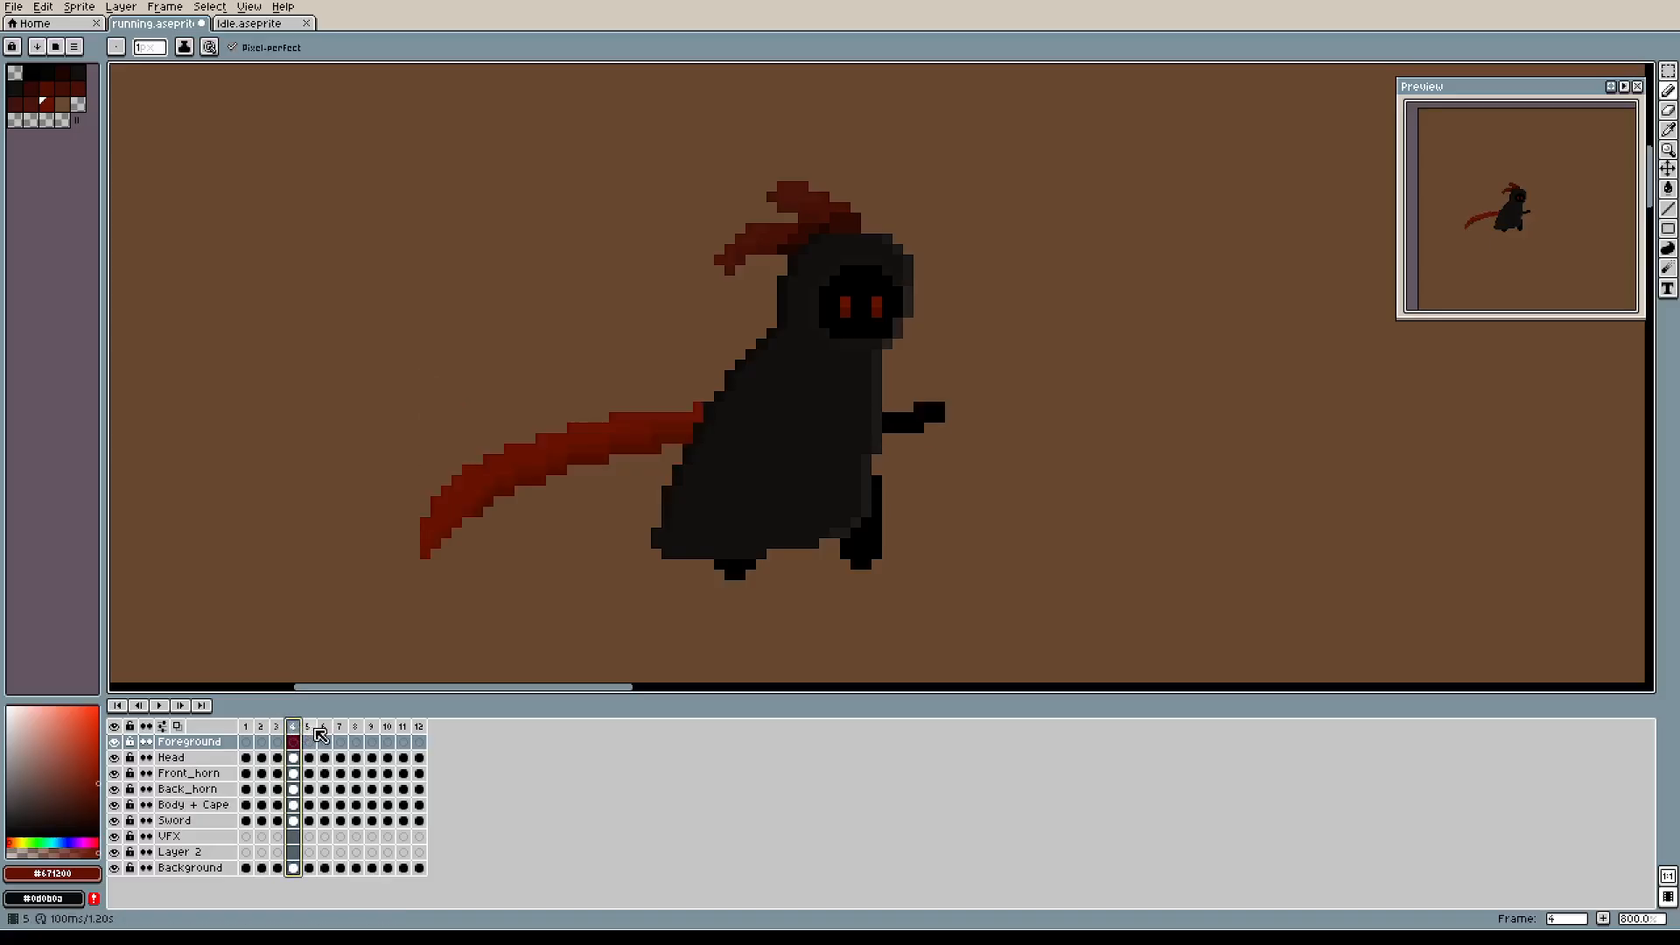
{"action": "left_click", "coordinate": [247, 732]}
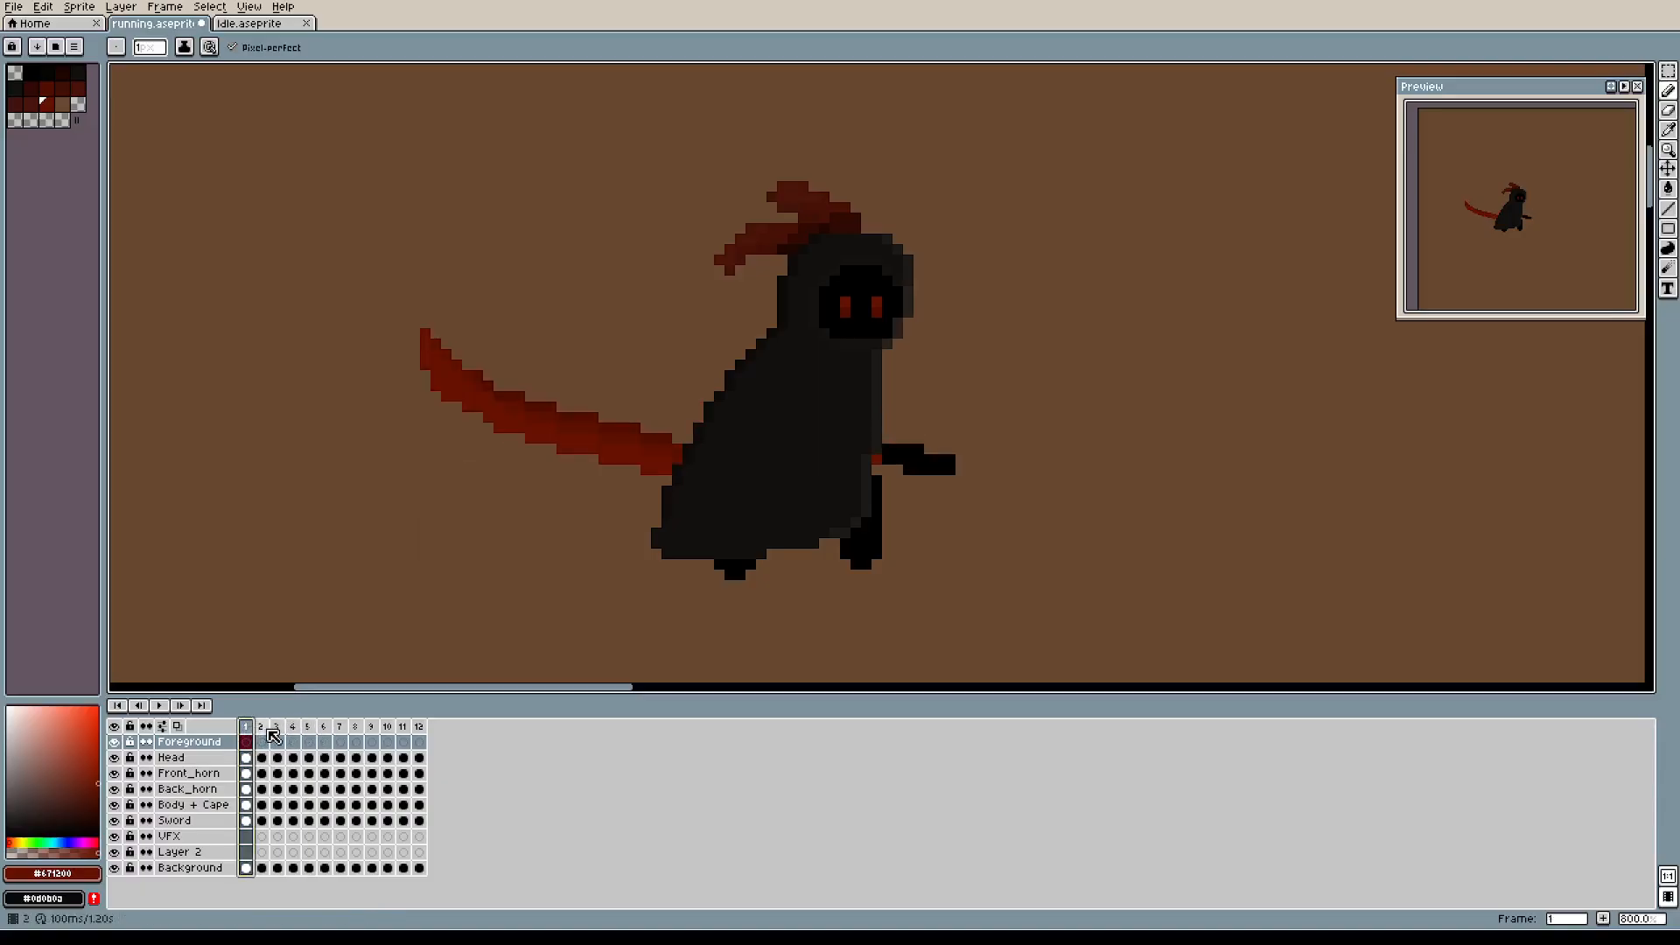
{"action": "left_click", "coordinate": [264, 733]}
{"action": "left_click", "coordinate": [280, 733]}
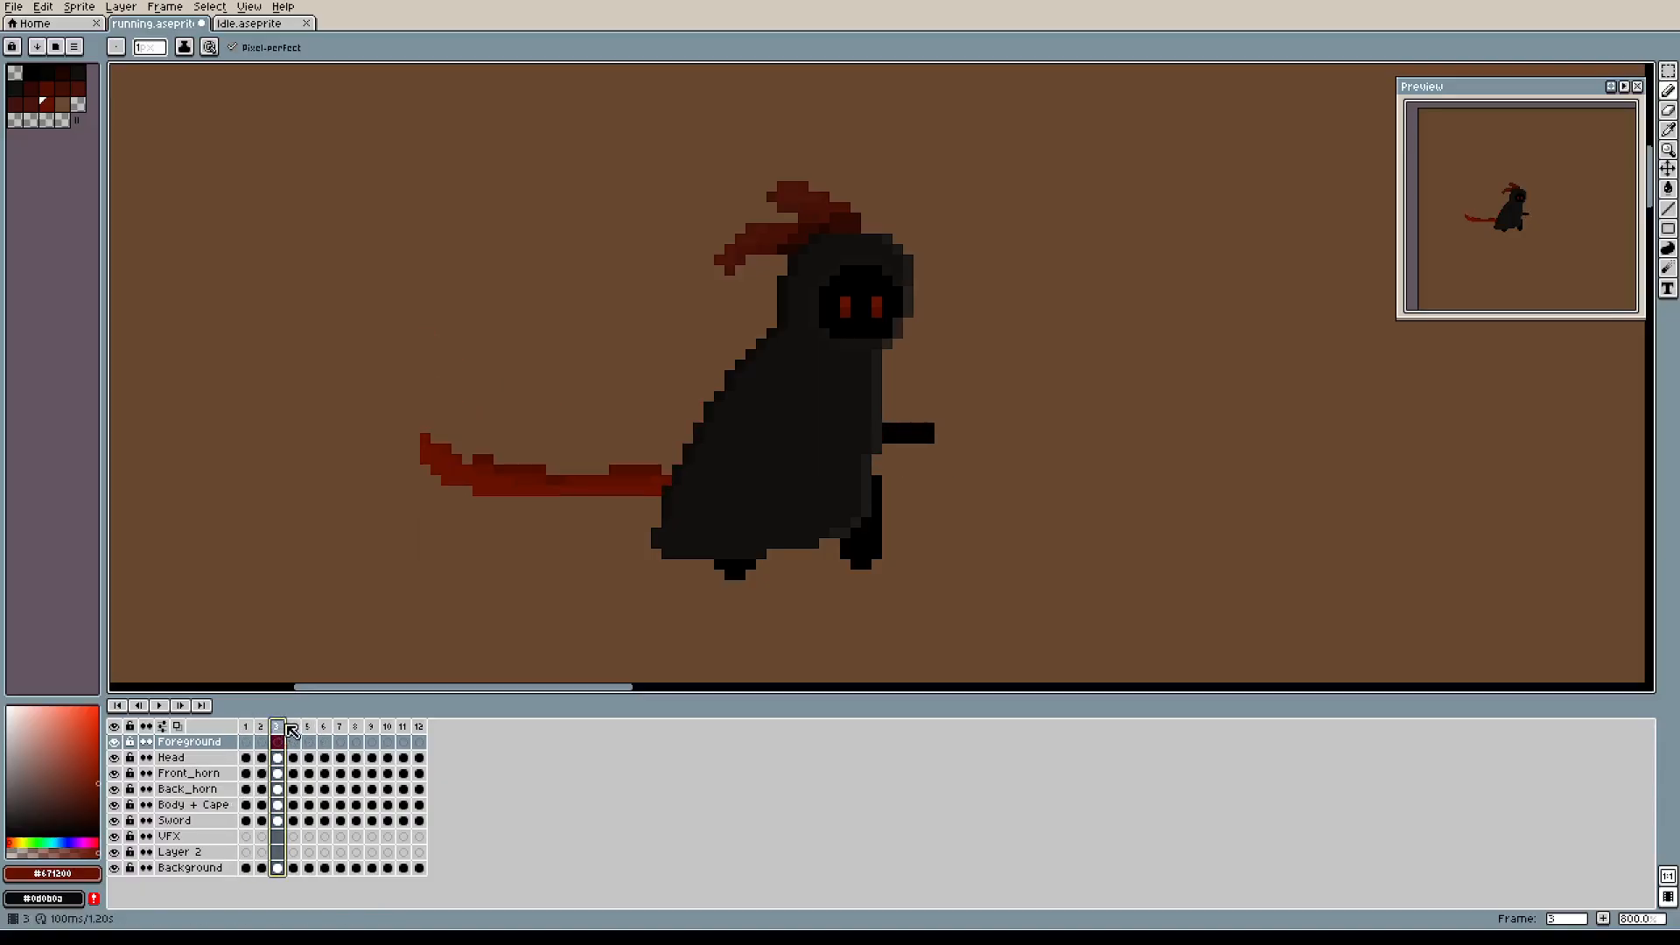
{"action": "left_click", "coordinate": [298, 733]}
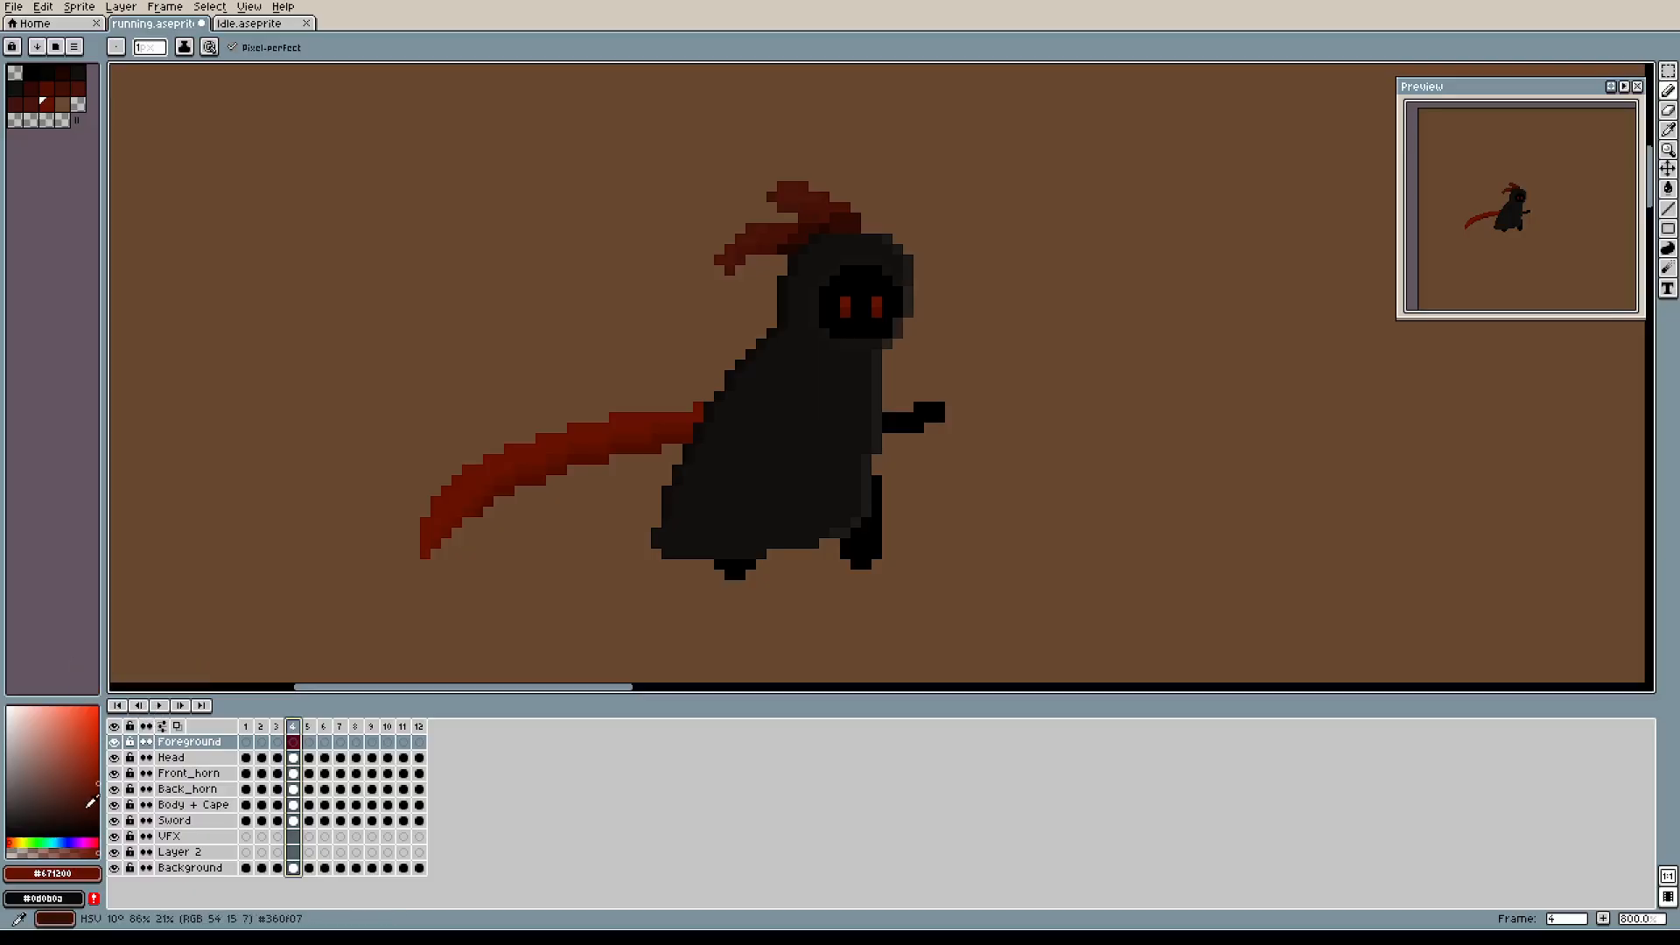
Pick a light salmon red as the drawing colour for the blade highlights in frame 4.
{"action": "scroll", "coordinate": [498, 545], "scroll_direction": "up", "scroll_amount": 3}
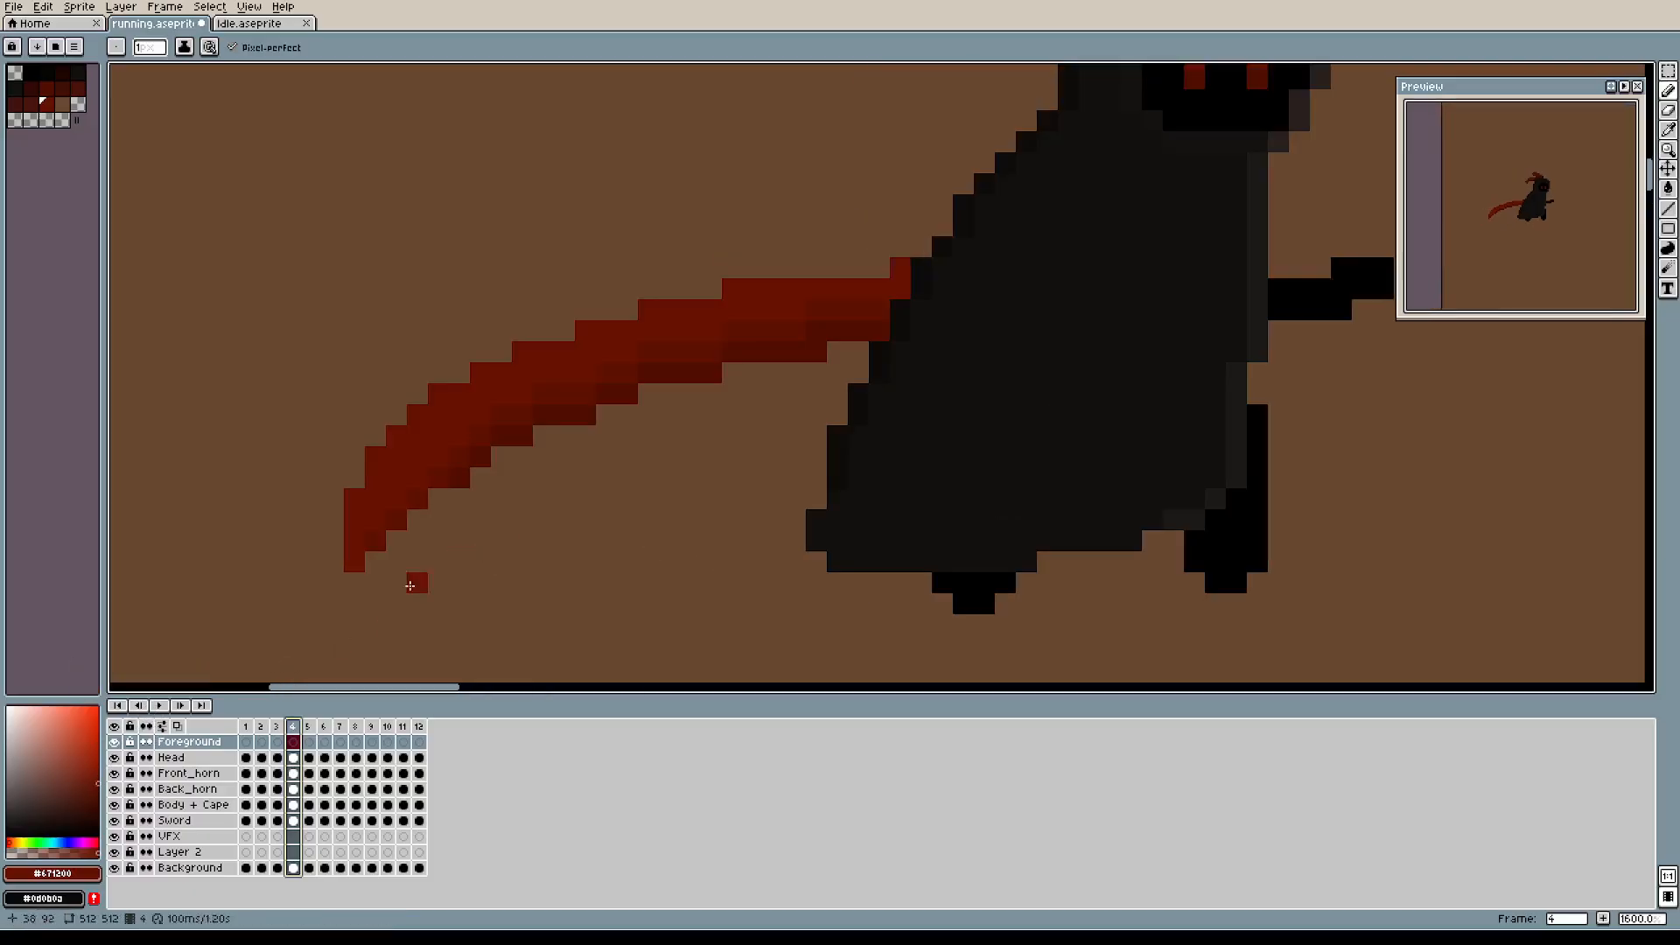
{"action": "left_click", "coordinate": [94, 768]}
{"action": "left_click_drag", "start_coordinate": [93, 768], "coordinate": [68, 719]}
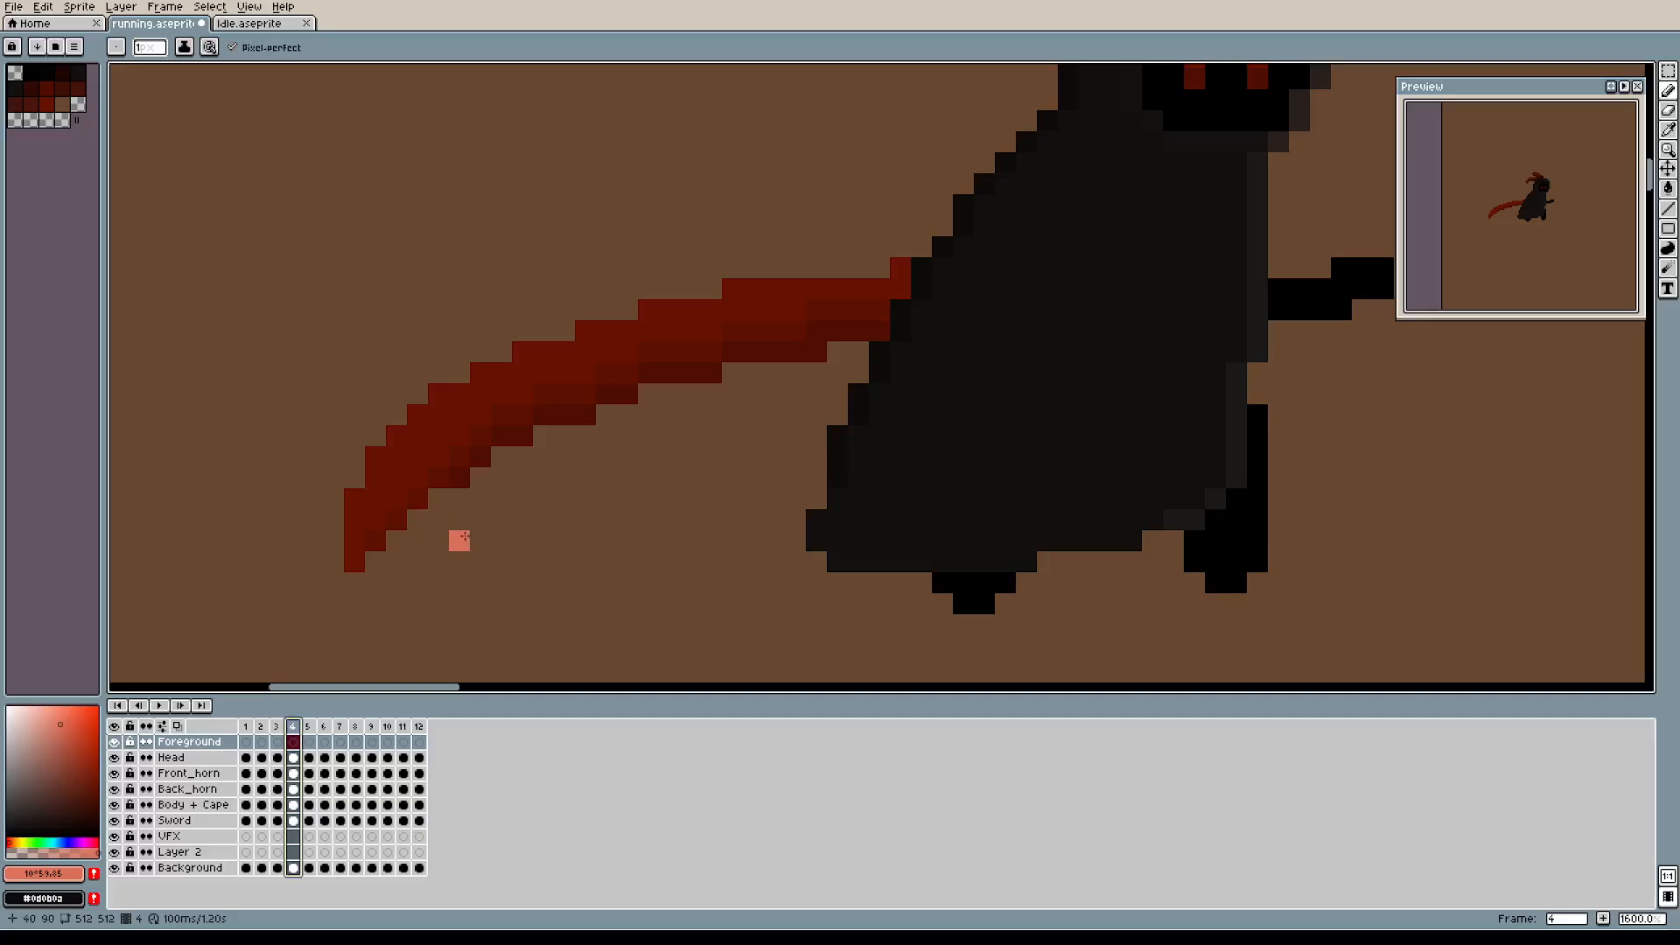
Try to erase the stray pixels along the selected sword outline behind the cape in frame 4.
{"action": "left_click", "coordinate": [188, 820], "text": "ctrl"}
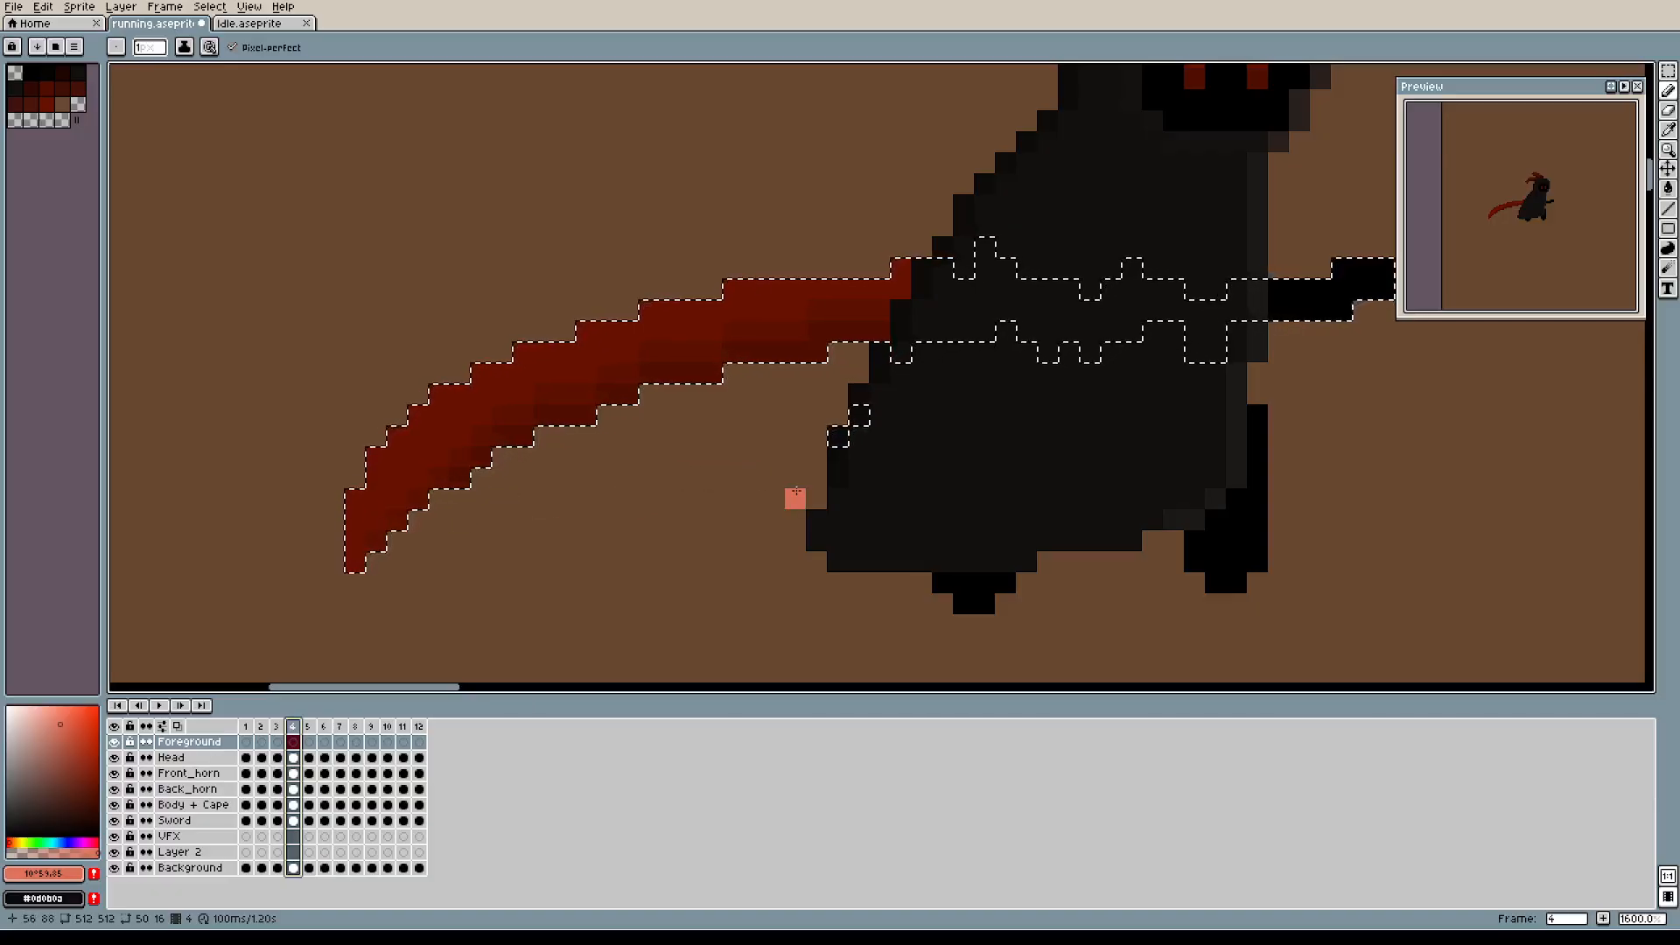
{"action": "key", "text": "e"}
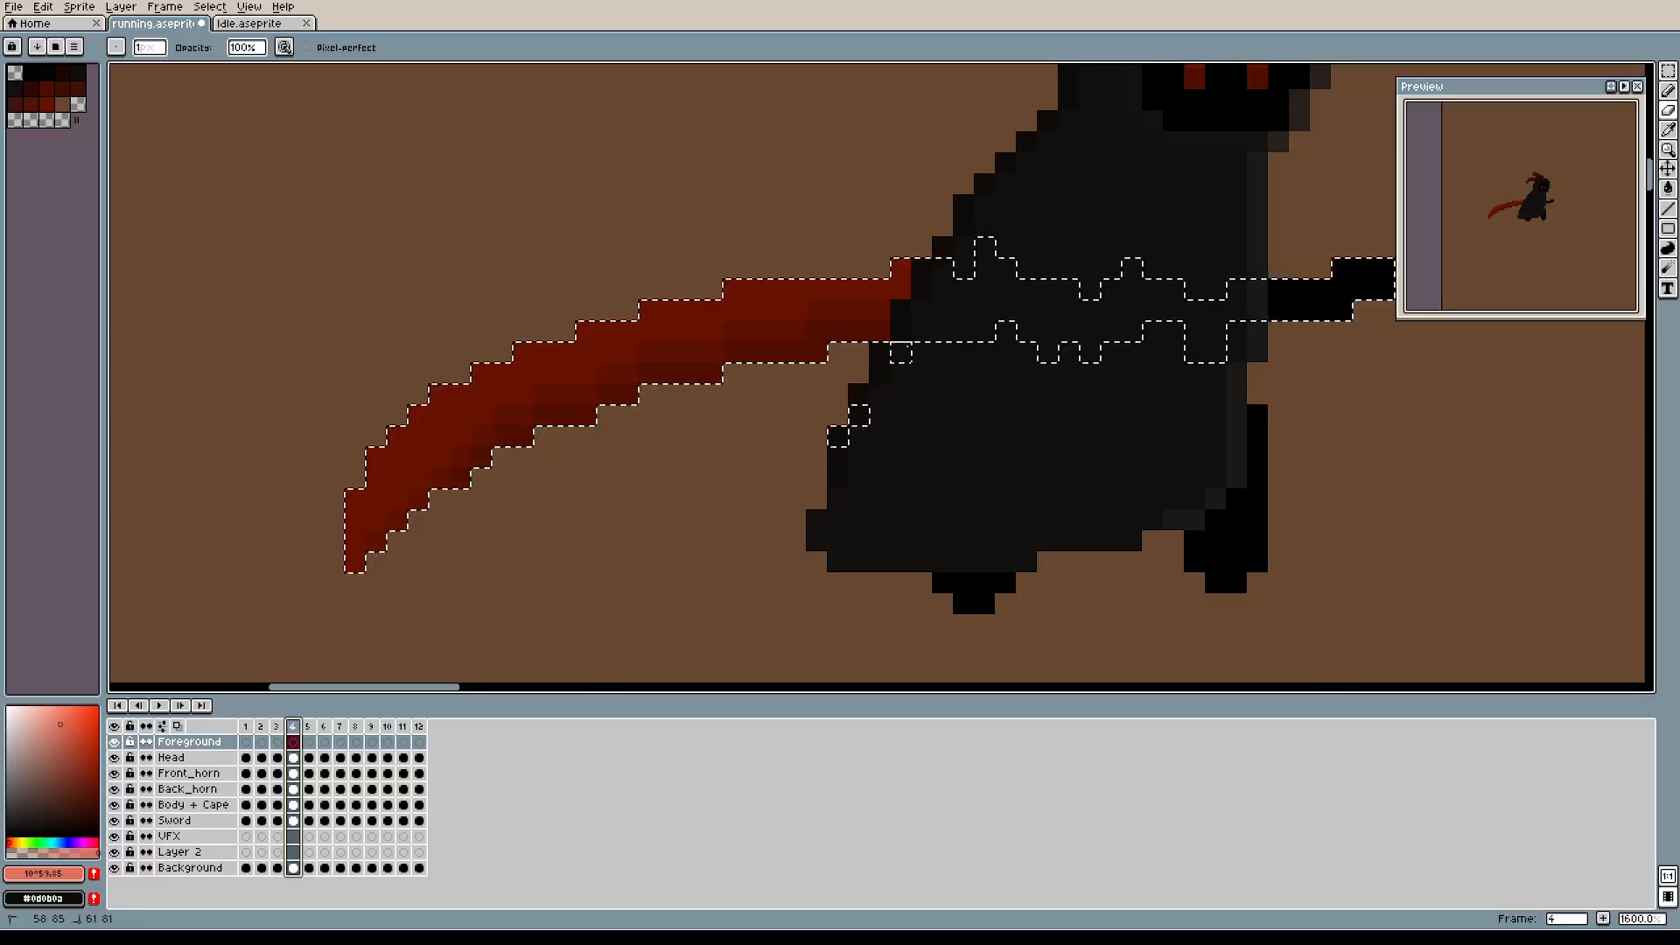
{"action": "left_click_drag", "start_coordinate": [1074, 351], "coordinate": [1084, 351]}
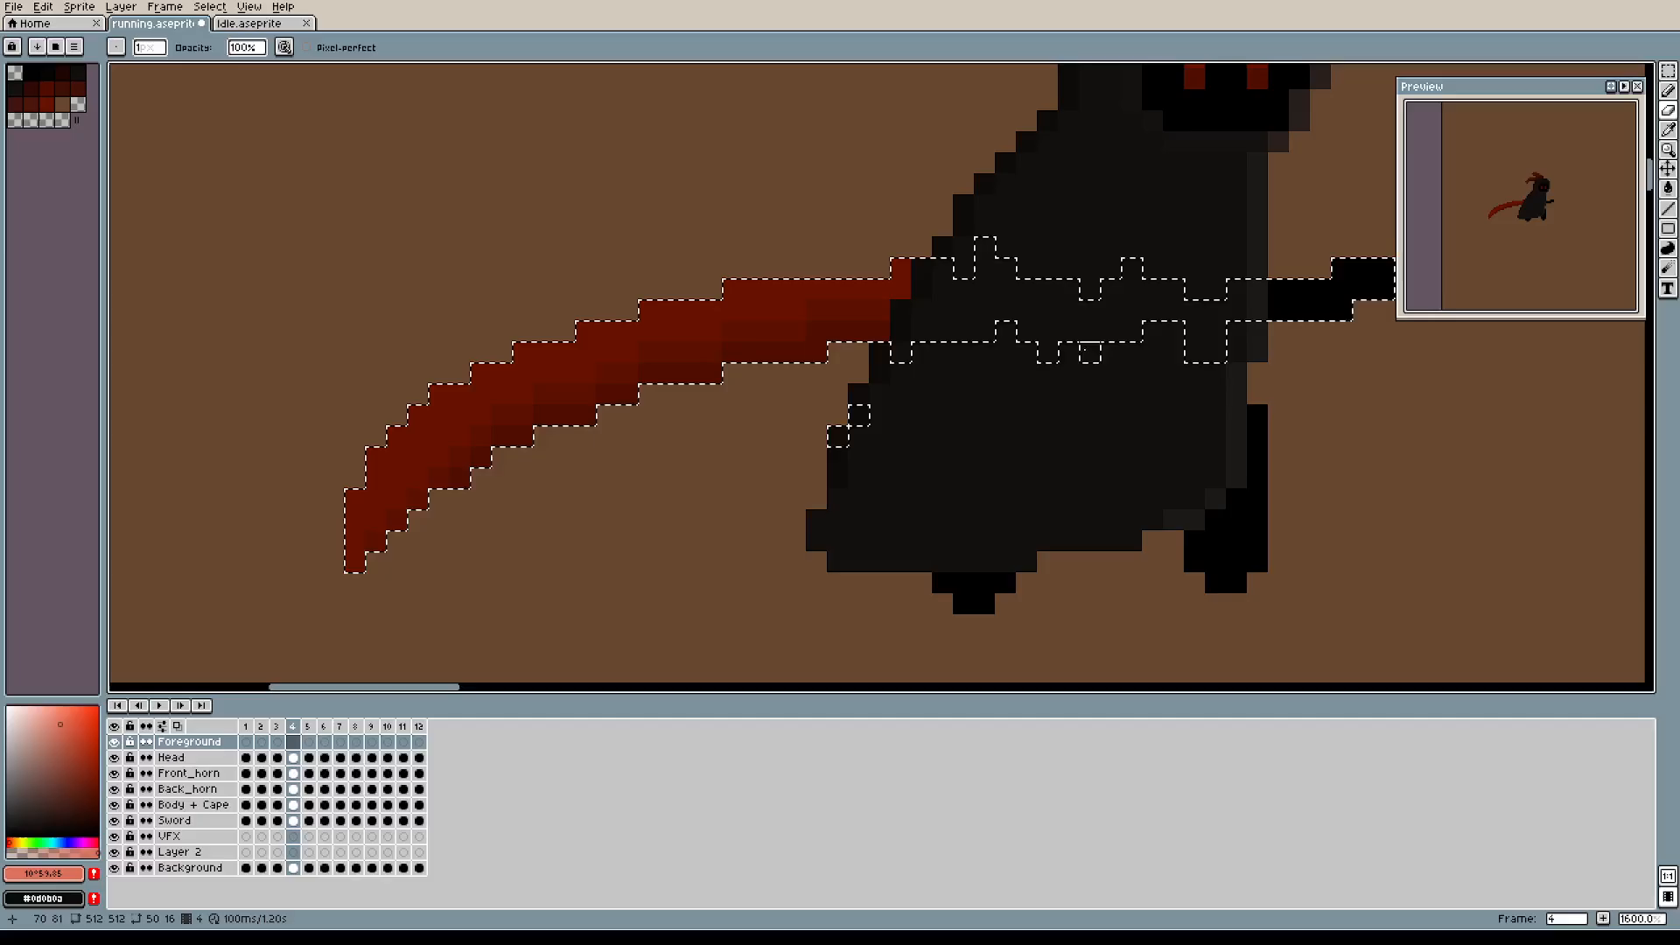
{"action": "left_click_drag", "start_coordinate": [1153, 247], "coordinate": [1132, 267]}
{"action": "left_click_drag", "start_coordinate": [990, 248], "coordinate": [969, 250]}
{"action": "left_click", "coordinate": [218, 813]}
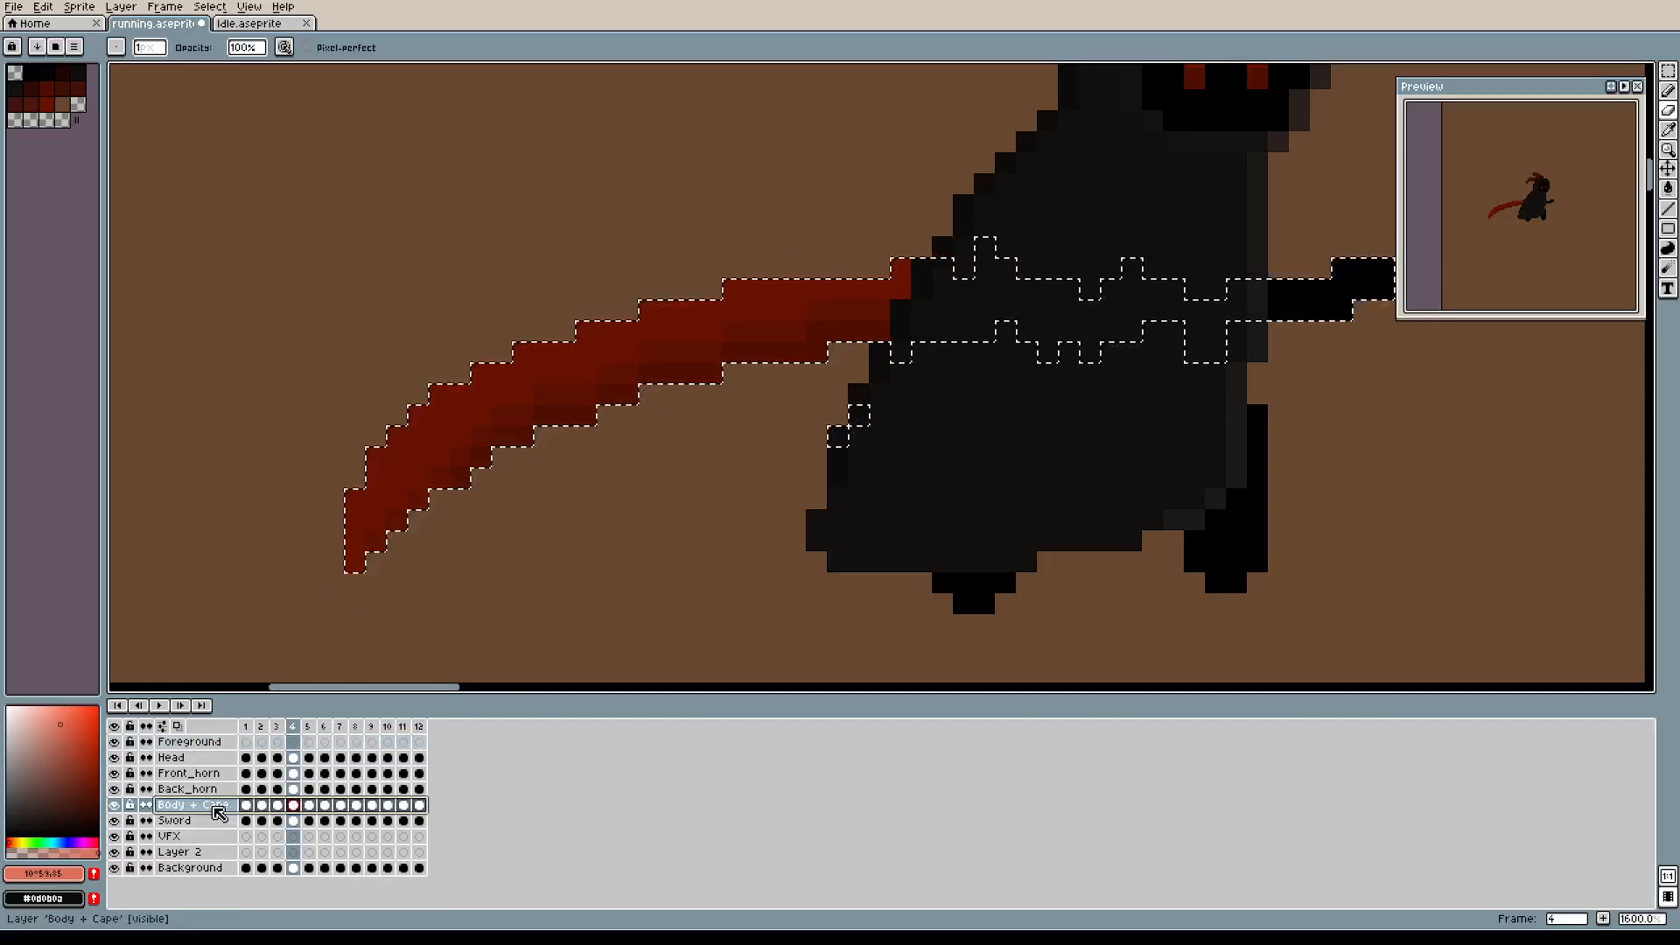
{"action": "left_click", "coordinate": [207, 822]}
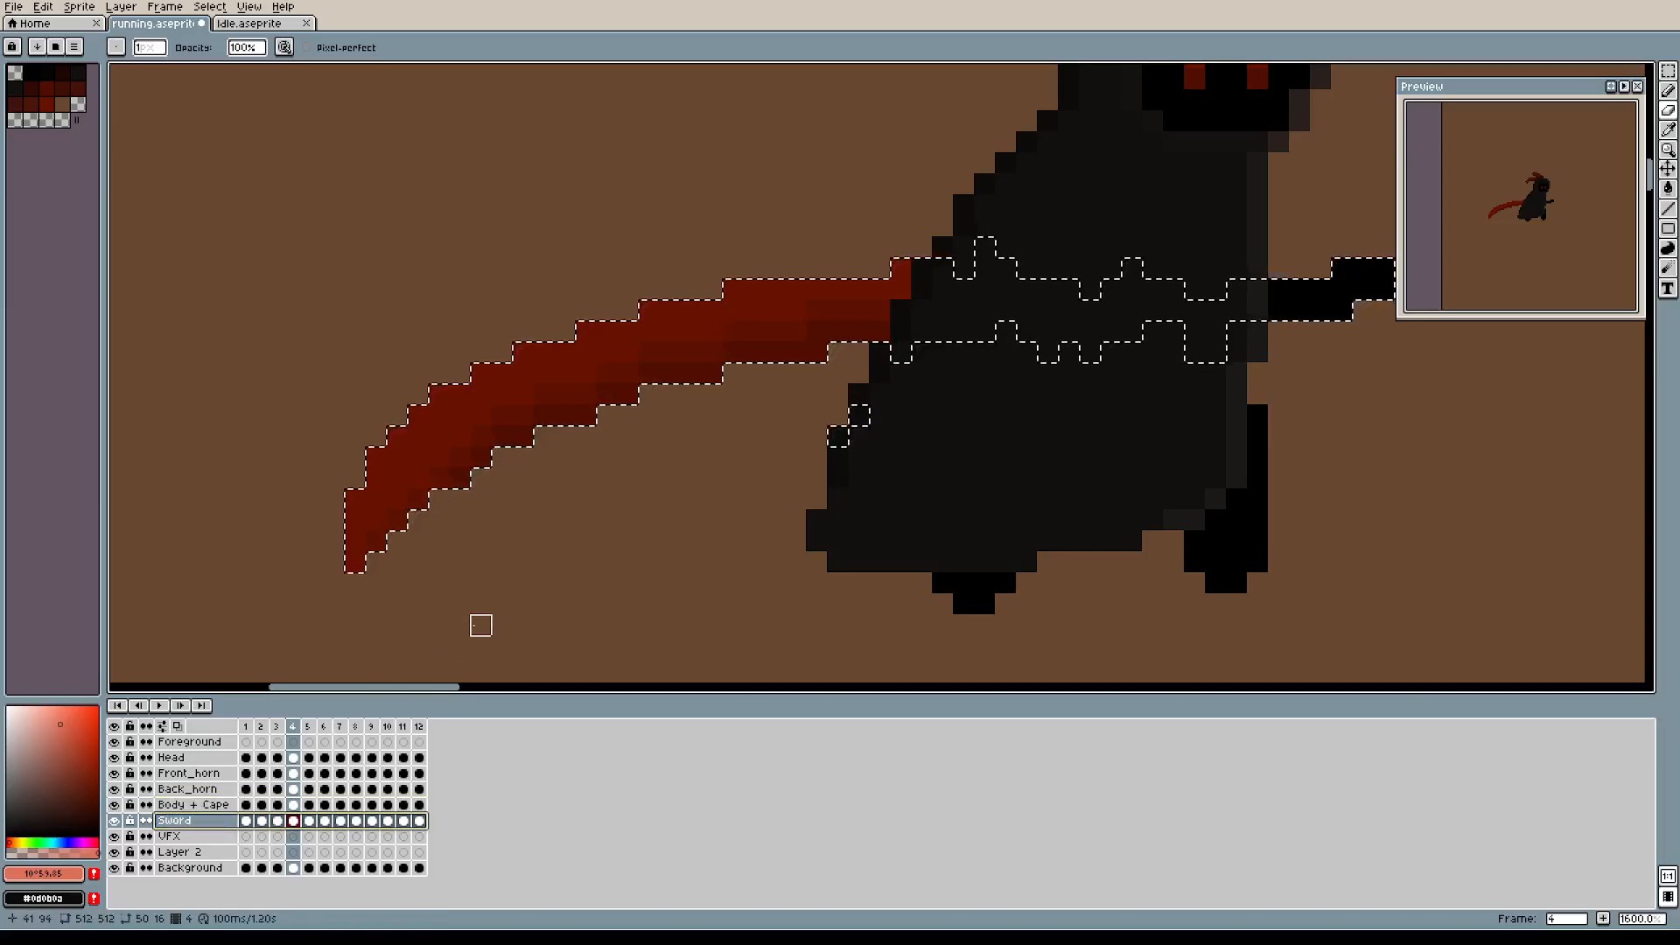
{"action": "key", "text": "m"}
{"action": "key", "text": "ctrl+d"}
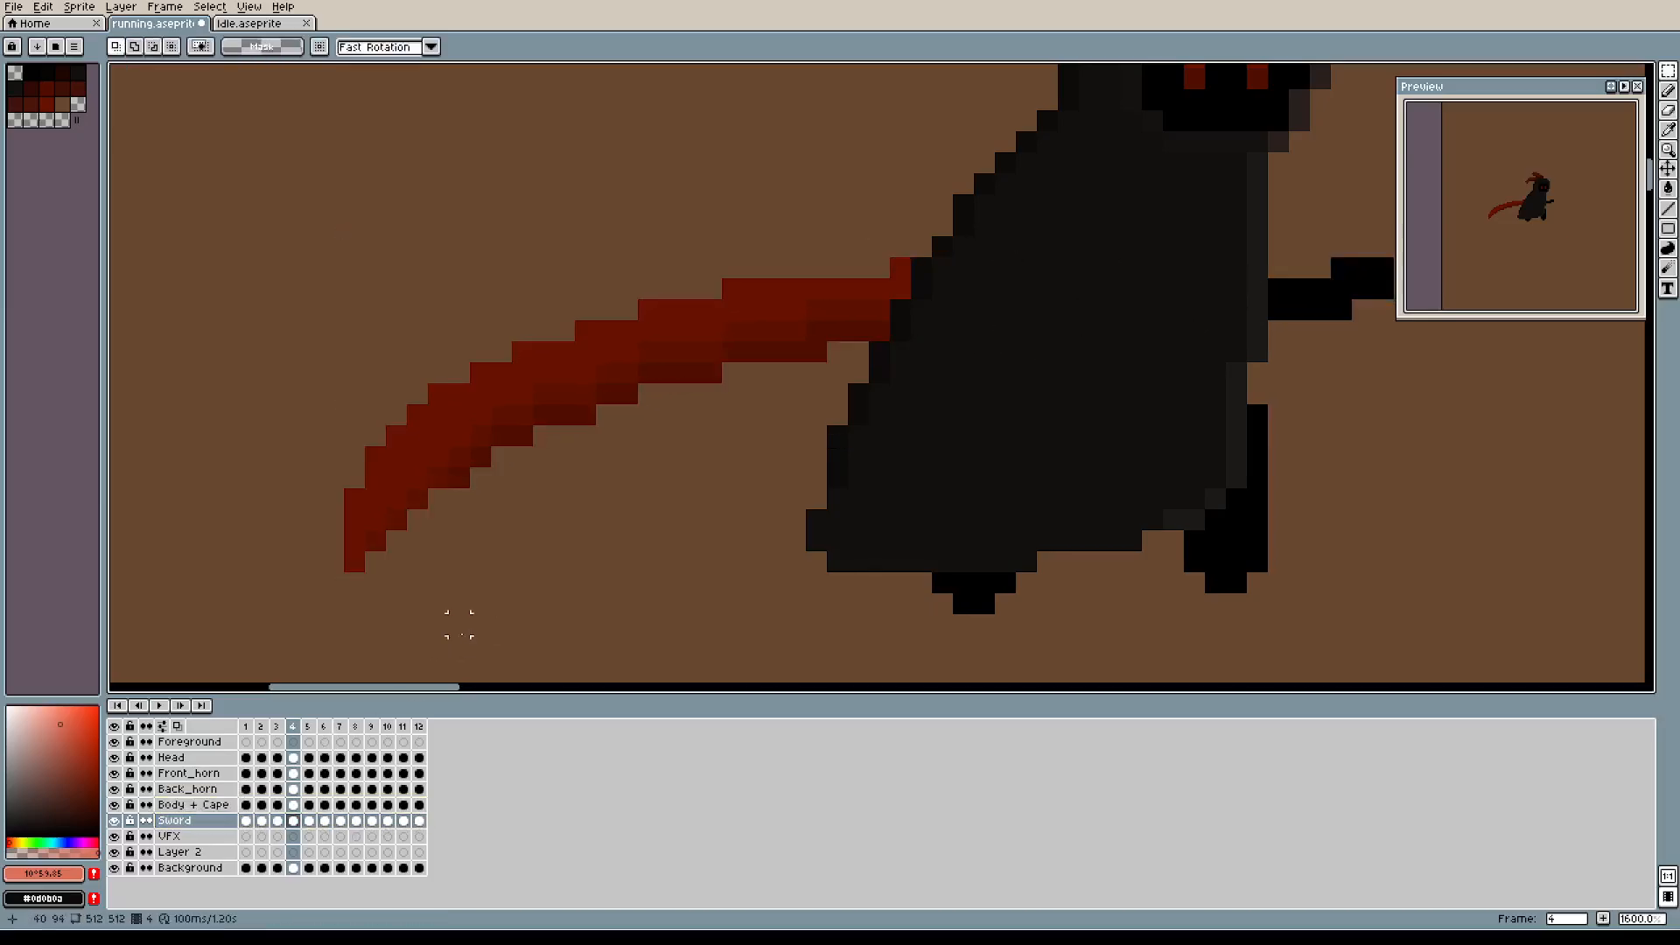
Select the Sword layer's pixels in frame 4 and make Body + Cape the active layer for the Pencil tool.
{"action": "left_click", "coordinate": [210, 824]}
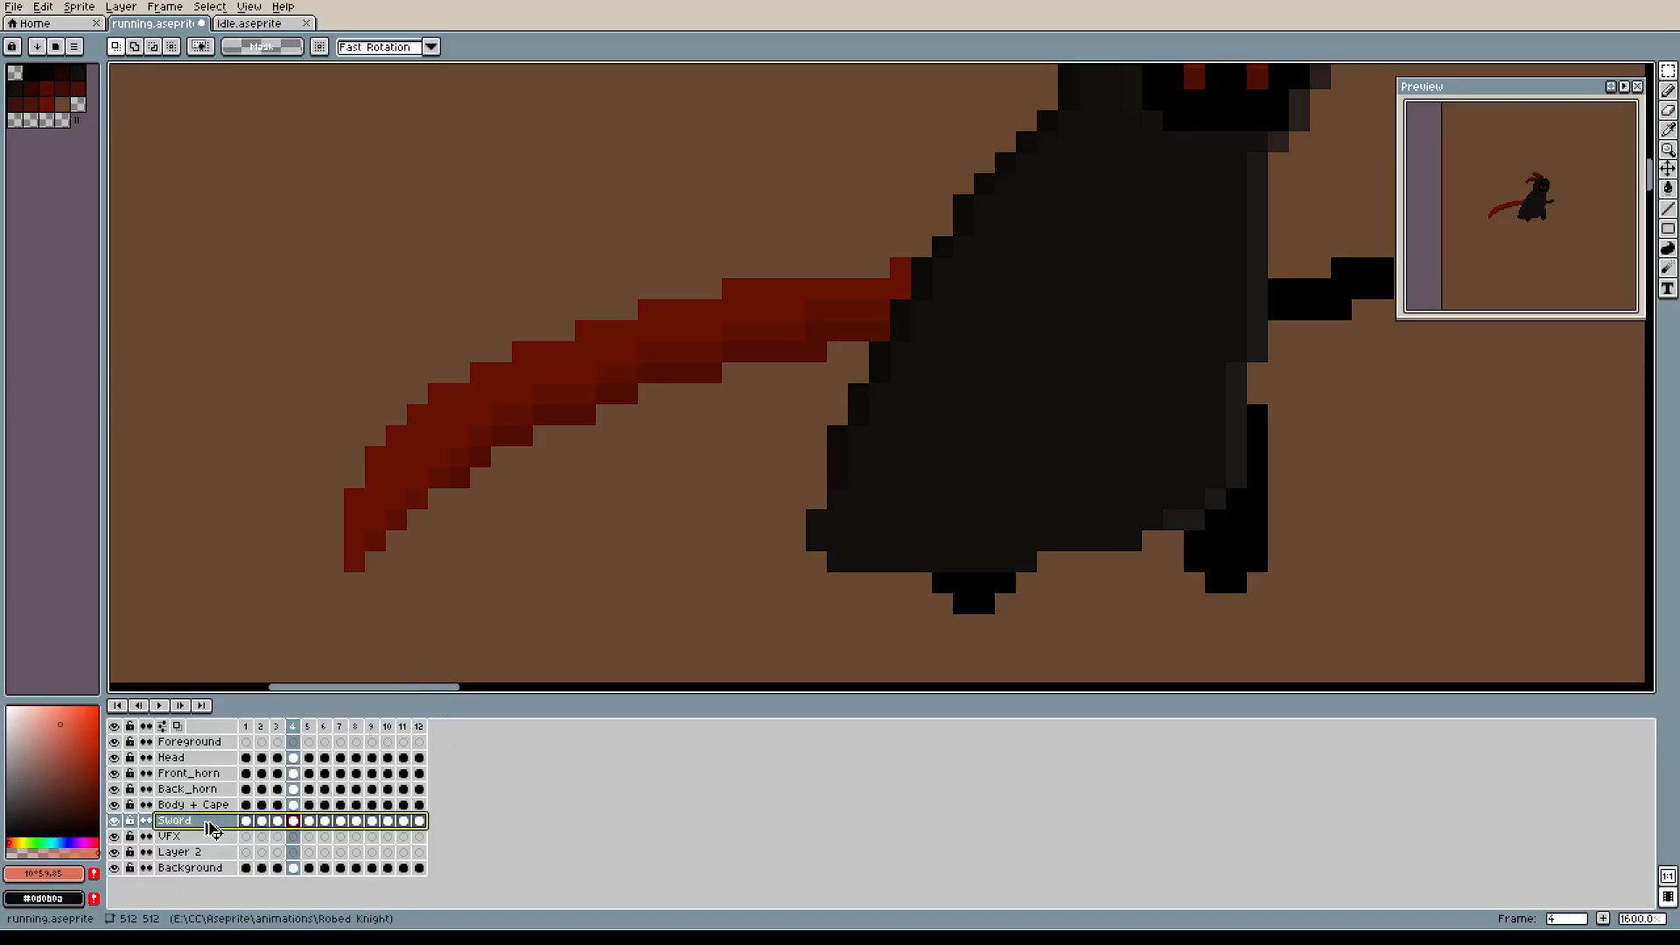
{"action": "left_click", "coordinate": [210, 807]}
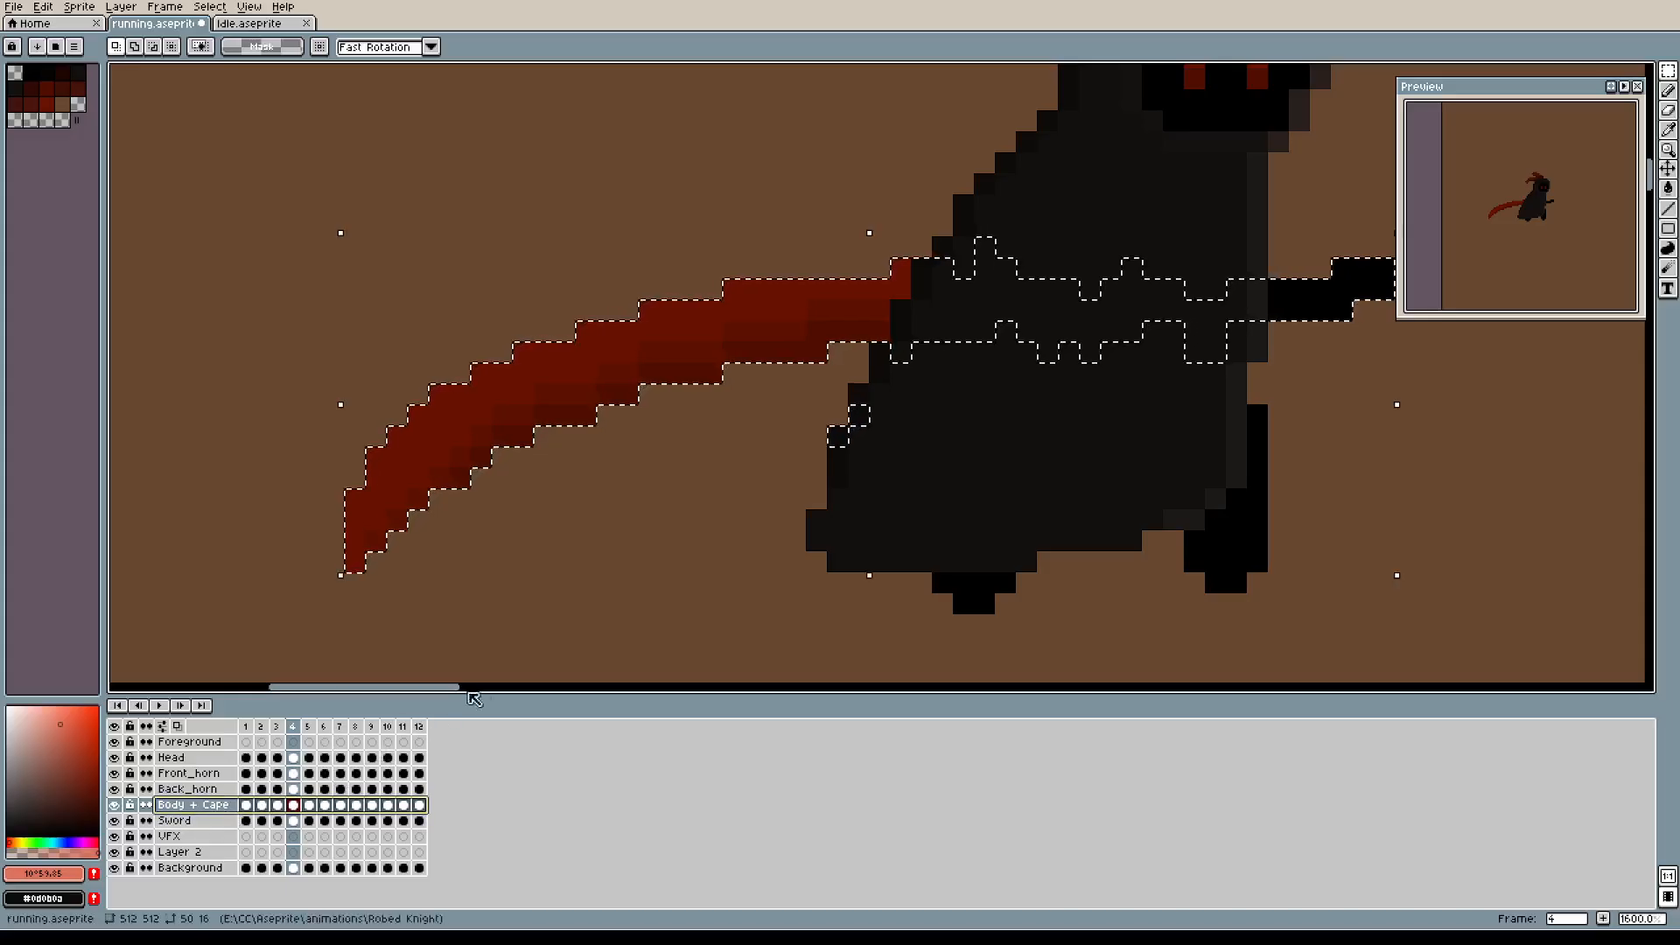
{"action": "key", "text": "b"}
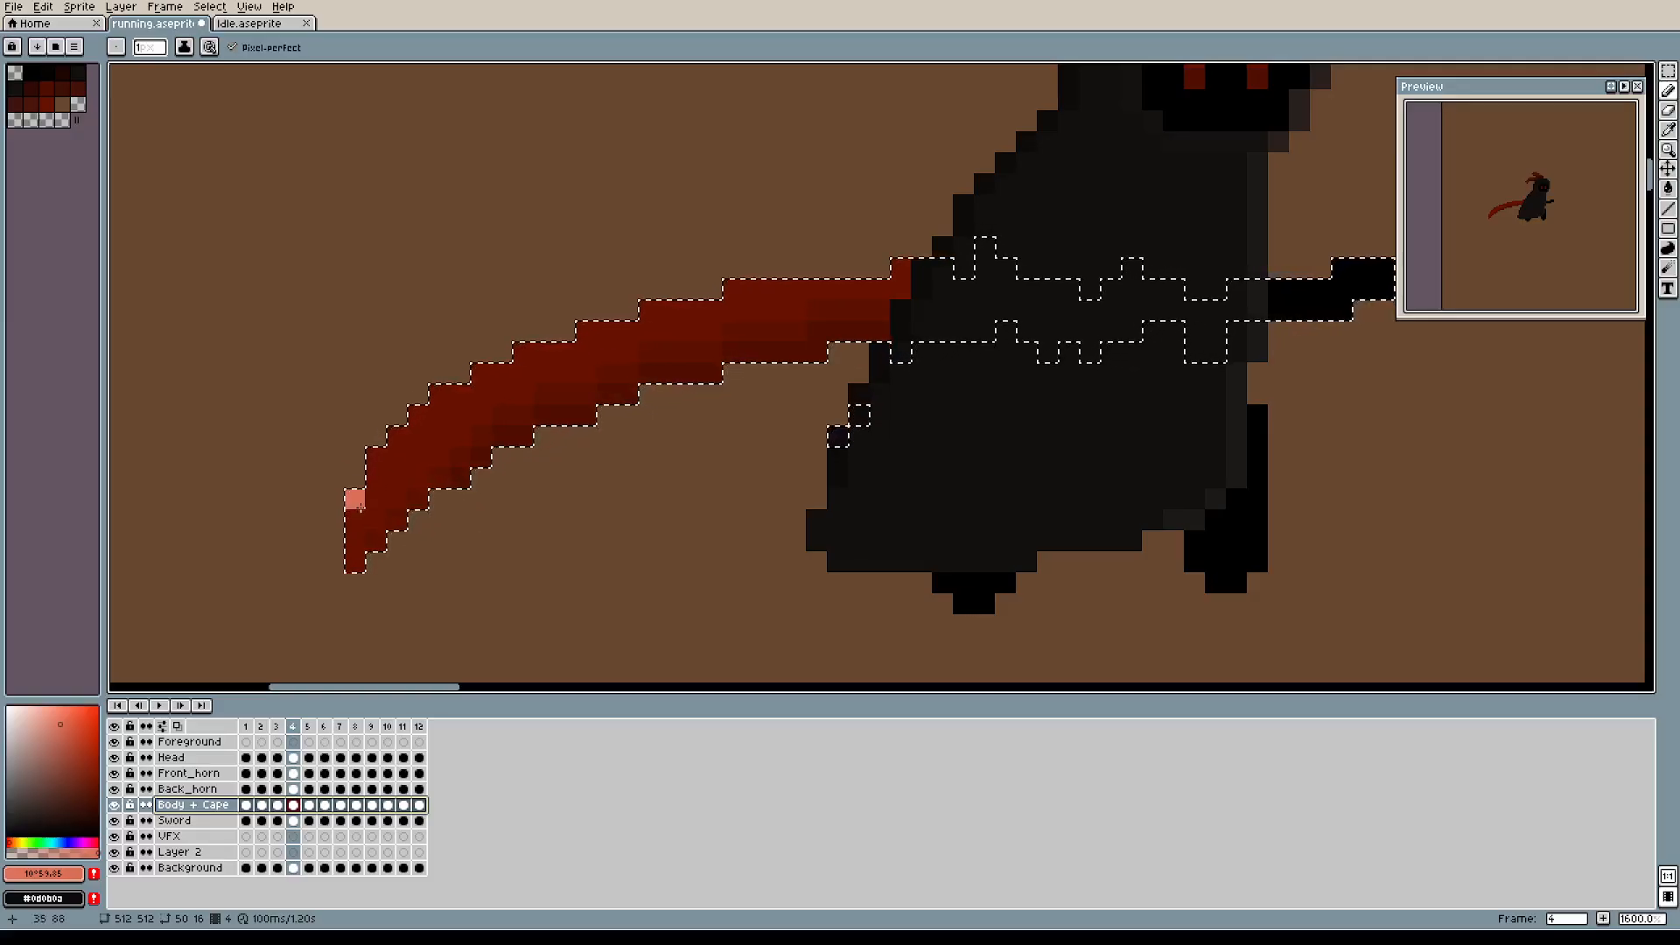
{"action": "key", "text": "e"}
{"action": "key", "text": "b"}
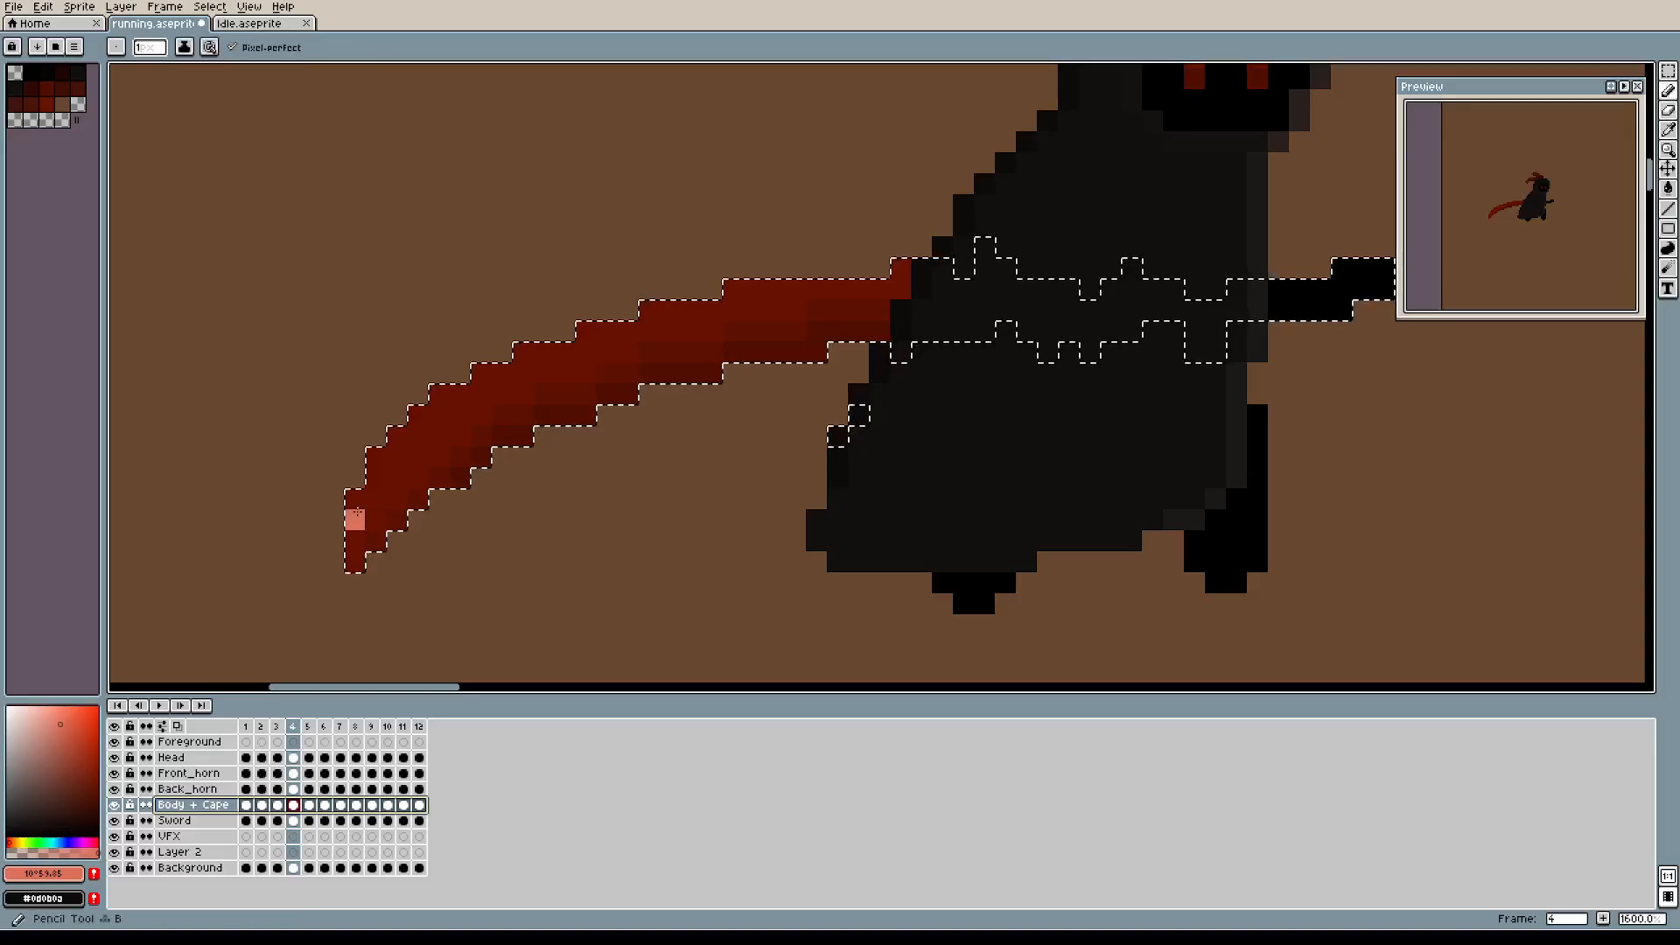
{"action": "key", "text": "ctrl"}
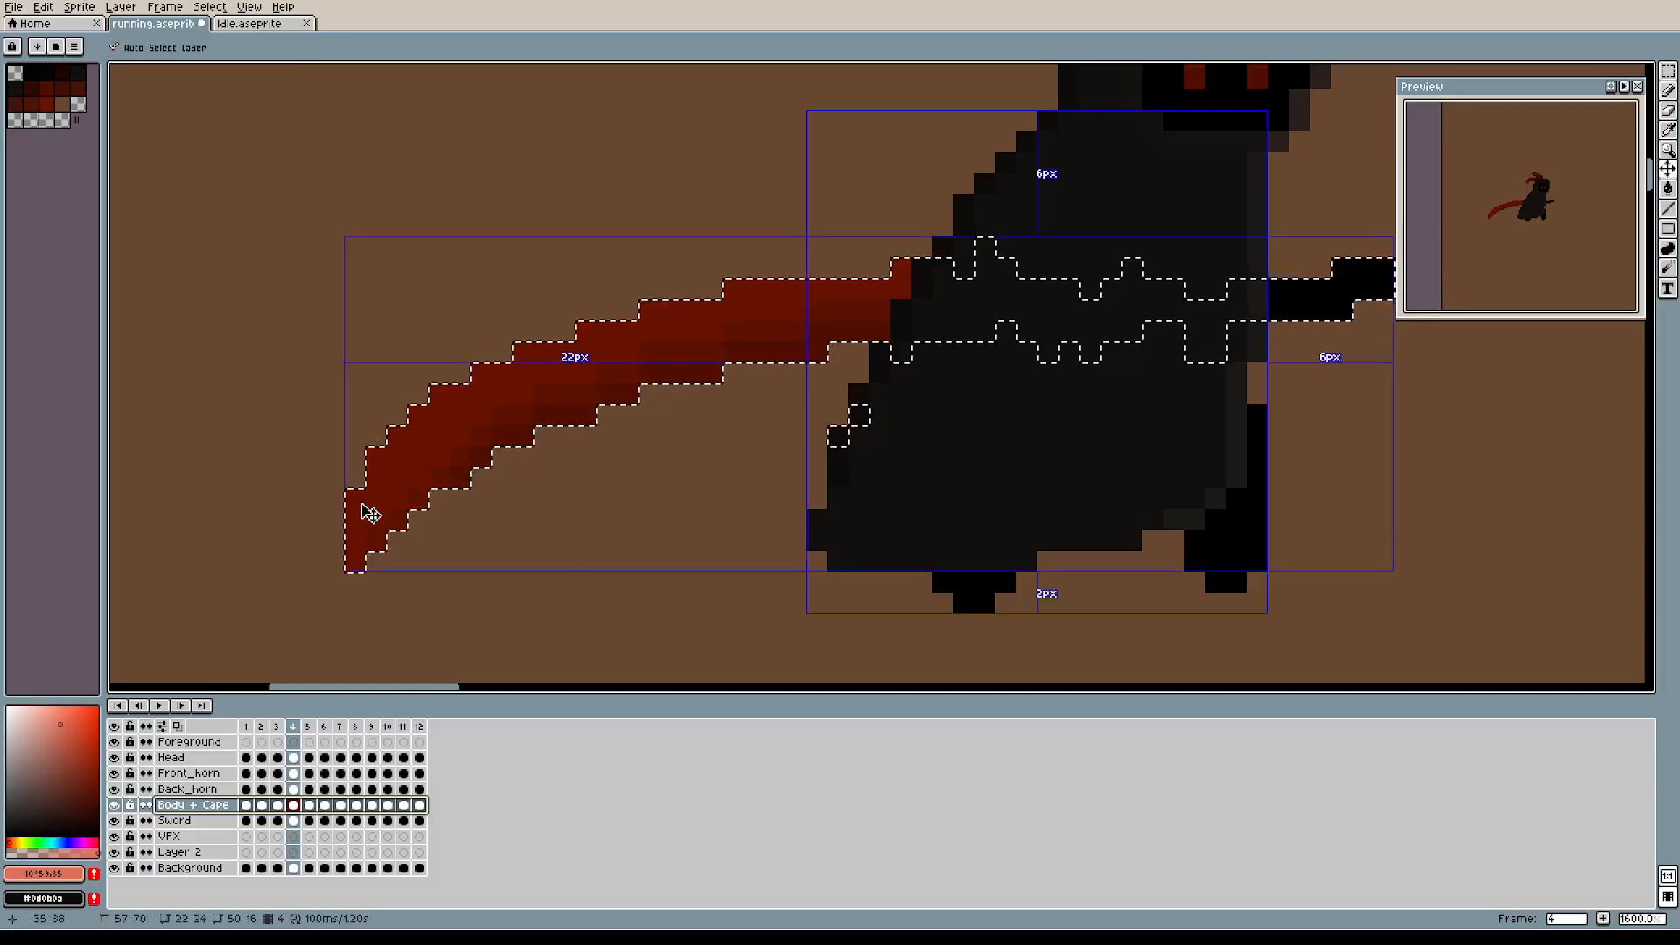
Paint broken salmon highlights one pixel thick along the blade's upper edge in frame 4, from near the tip towards the cape.
{"action": "left_click", "coordinate": [362, 503]}
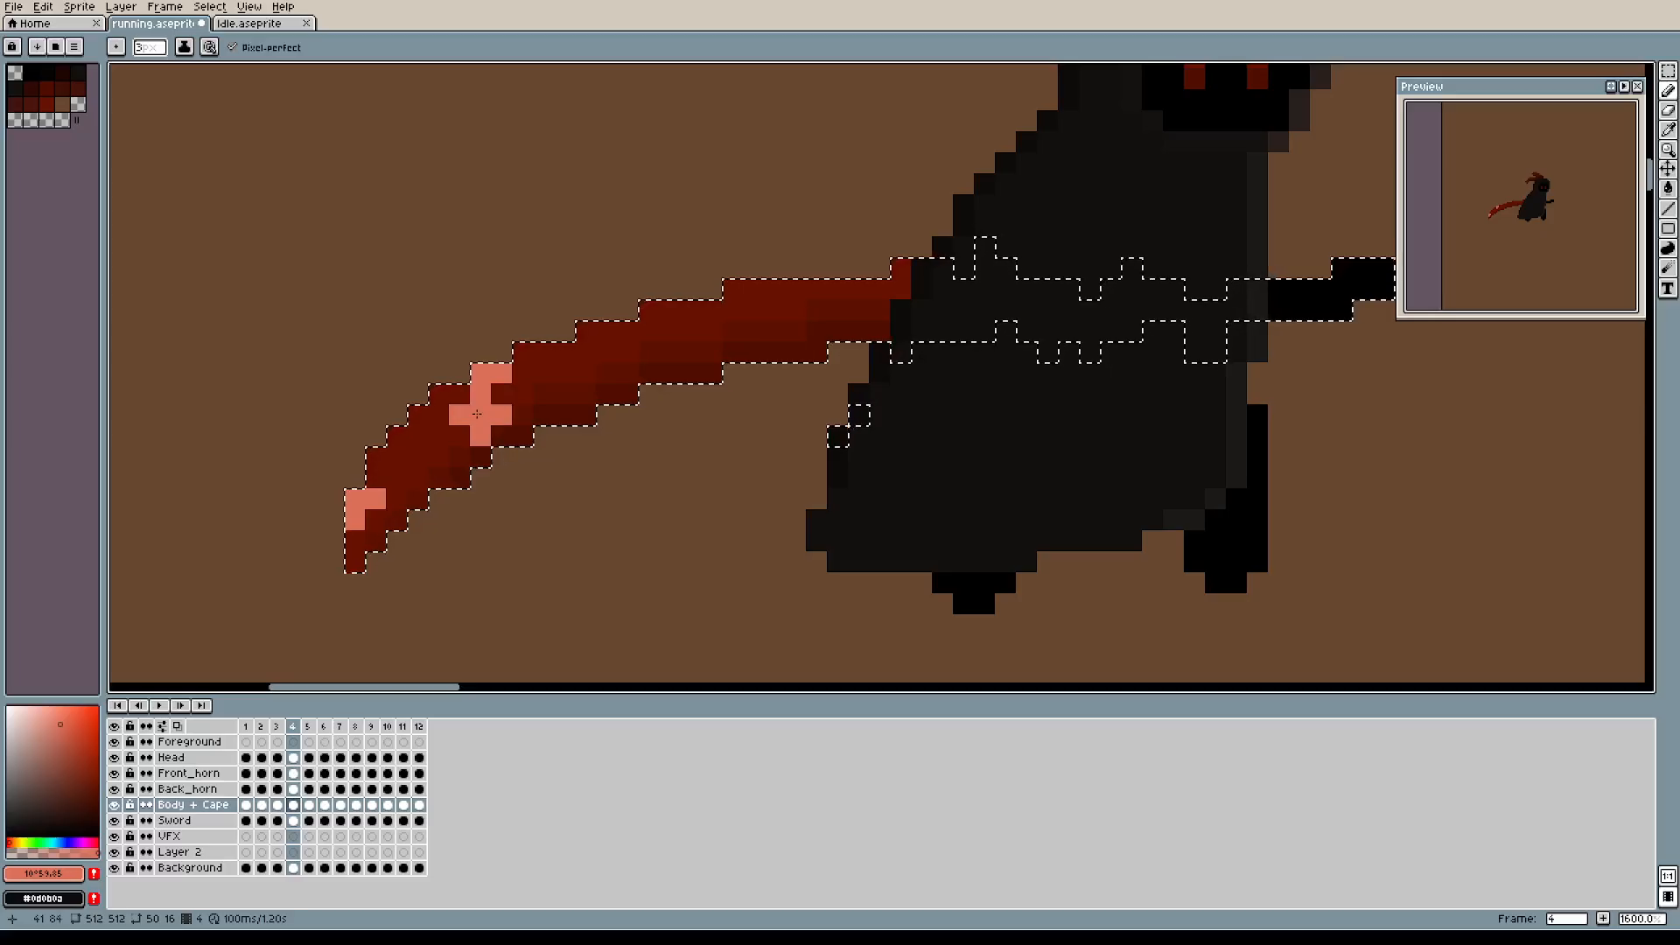
{"action": "scroll", "coordinate": [450, 418], "scroll_direction": "up", "scroll_amount": 1}
{"action": "left_click", "coordinate": [418, 415]}
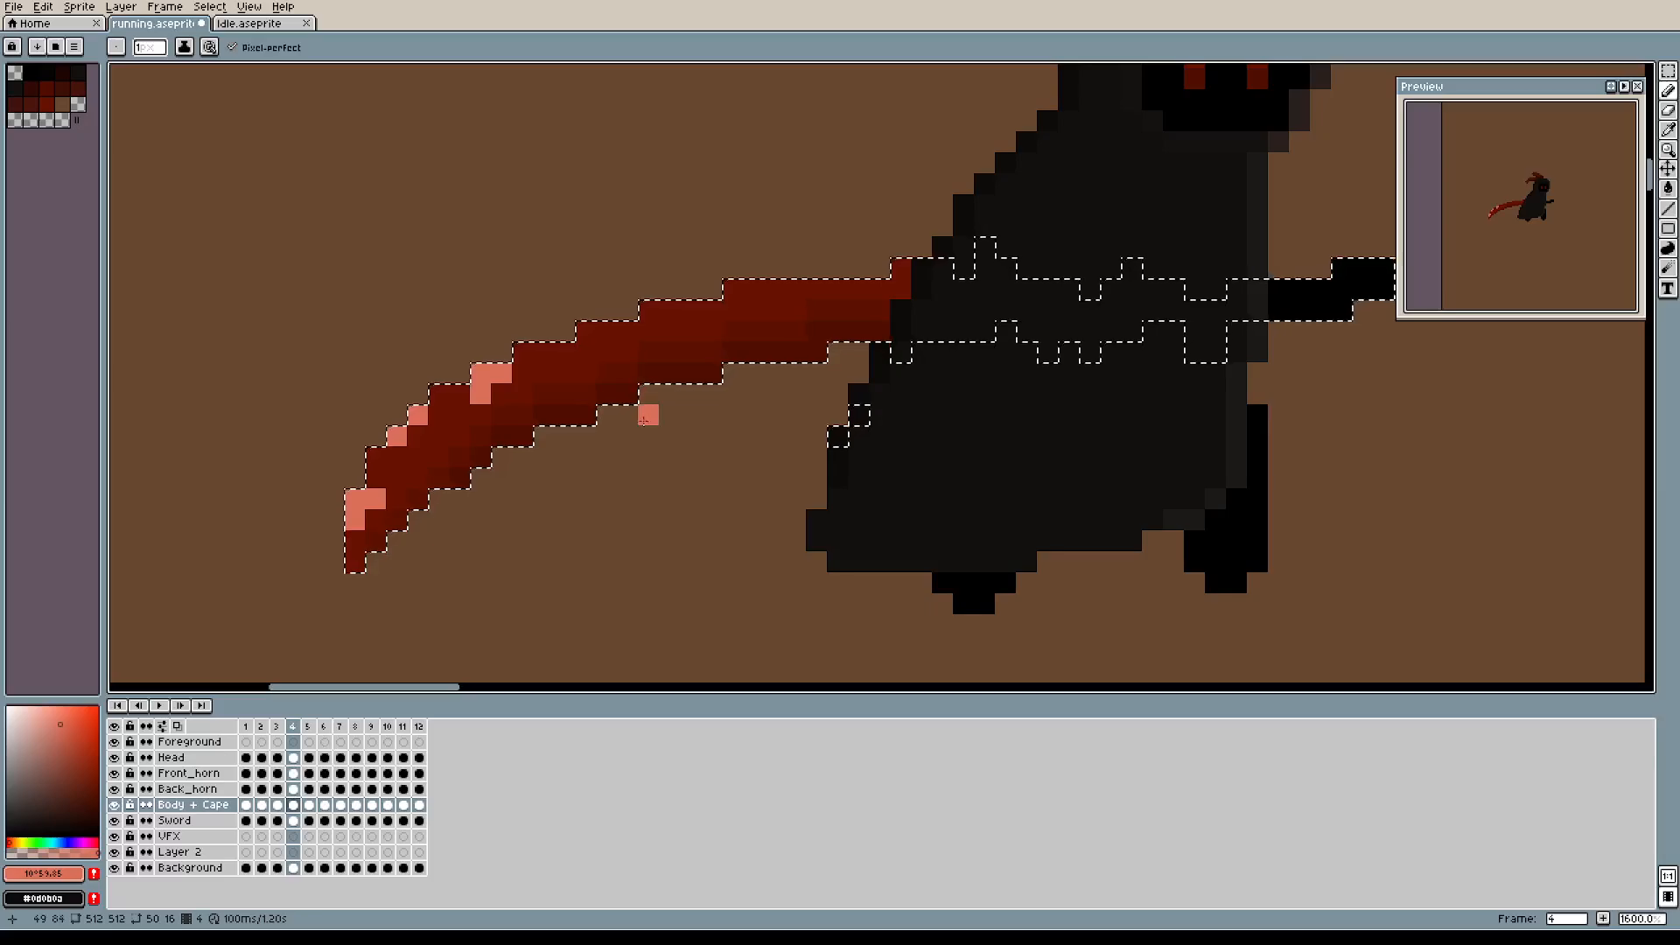
{"action": "left_click_drag", "start_coordinate": [651, 313], "coordinate": [692, 310]}
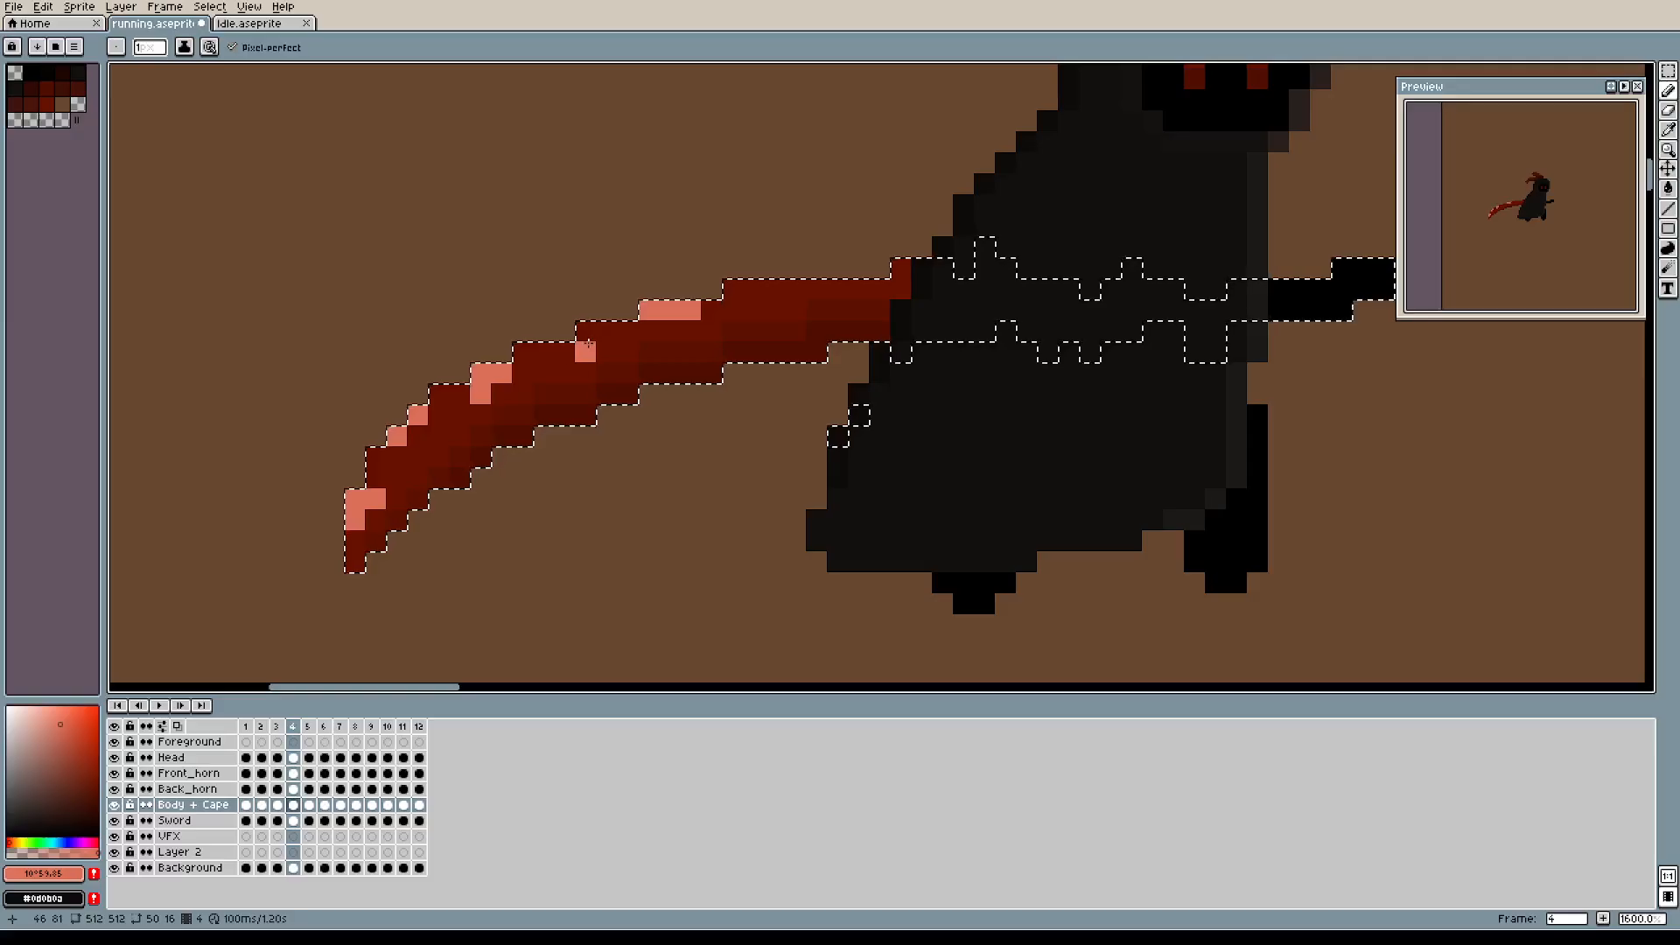
{"action": "left_click", "coordinate": [586, 331]}
{"action": "left_click", "coordinate": [667, 324]}
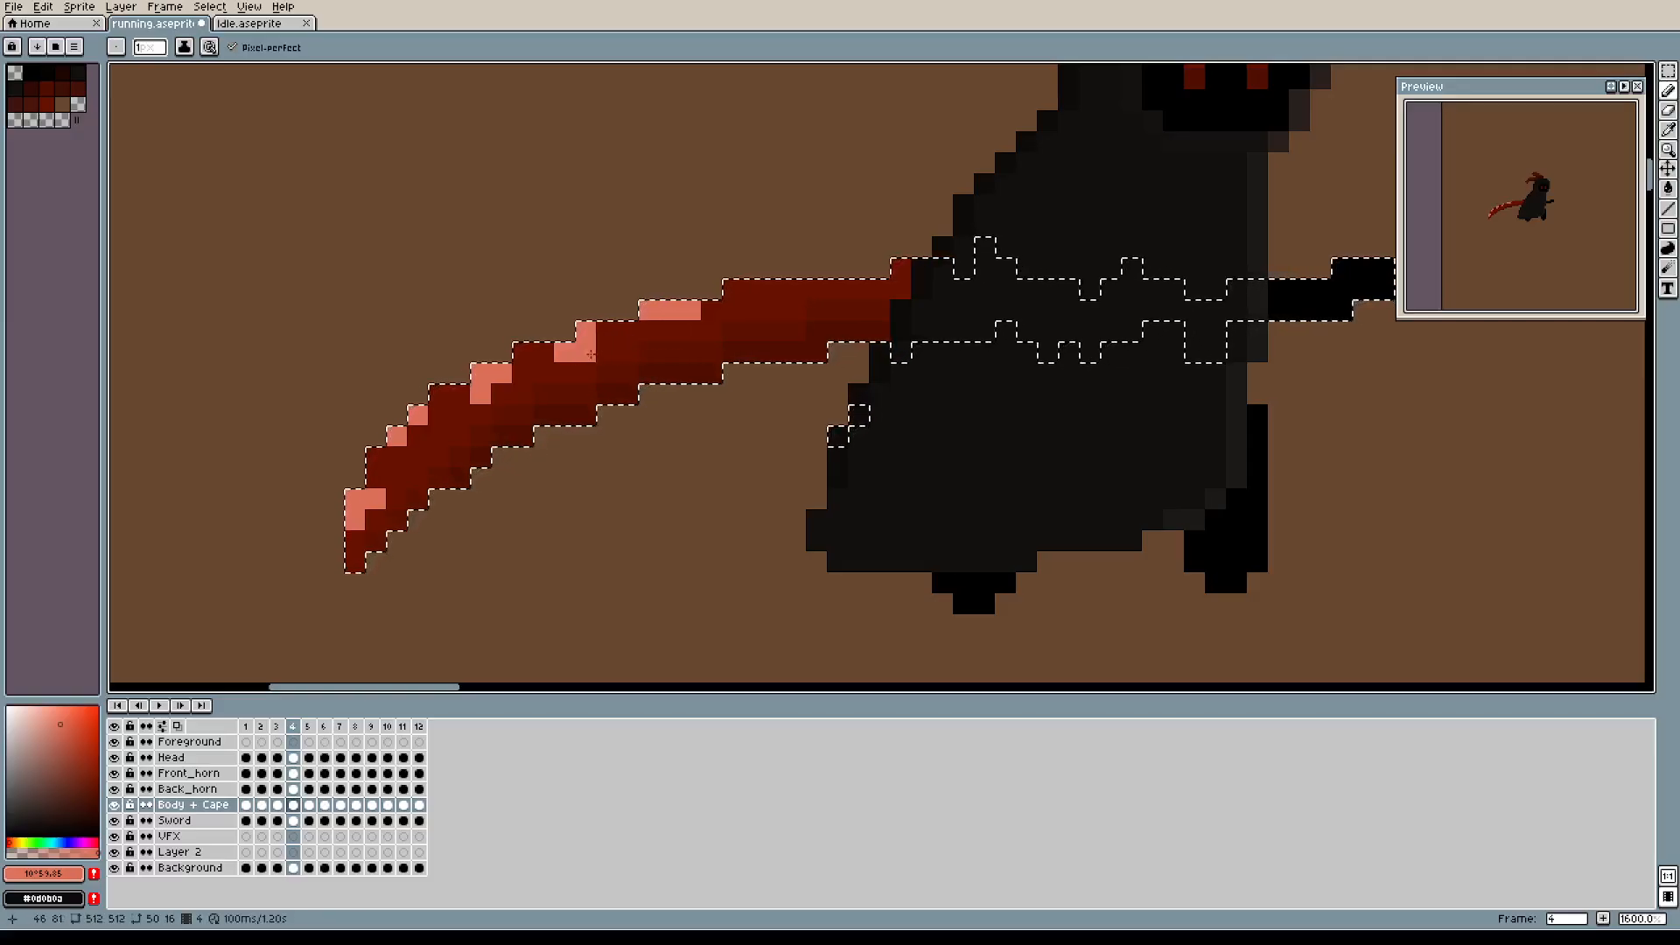
{"action": "left_click_drag", "start_coordinate": [801, 289], "coordinate": [841, 289]}
{"action": "left_click", "coordinate": [857, 371]}
{"action": "scroll", "coordinate": [856, 392], "scroll_direction": "down", "scroll_amount": 3}
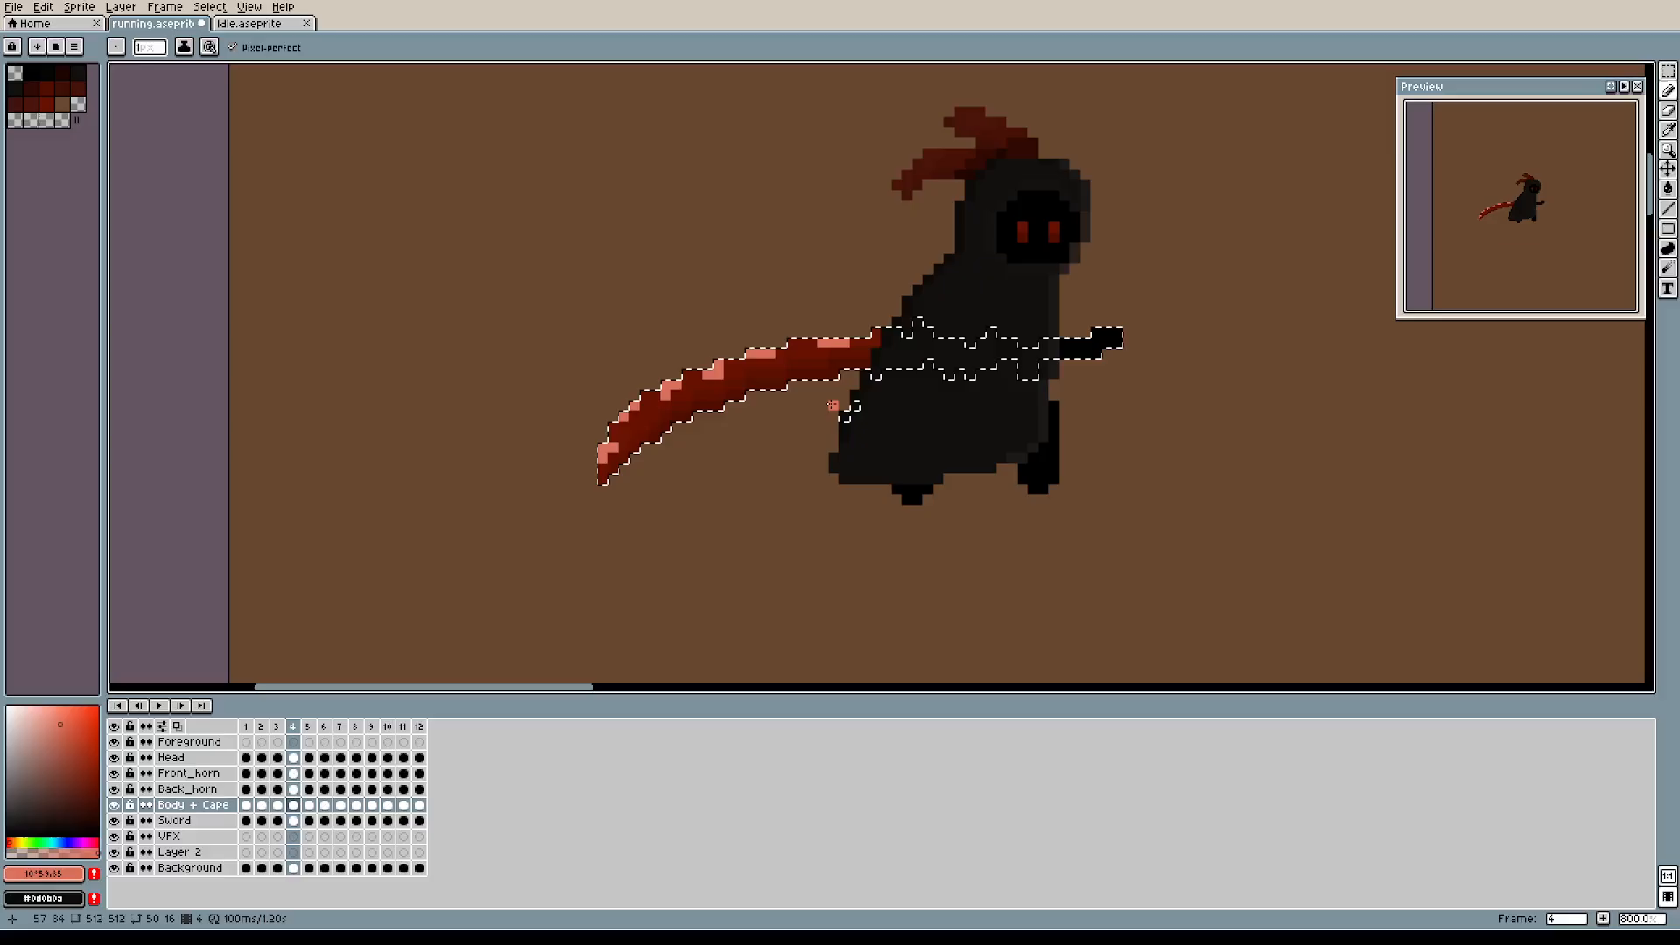
{"action": "scroll", "coordinate": [828, 405], "scroll_direction": "up", "scroll_amount": 3}
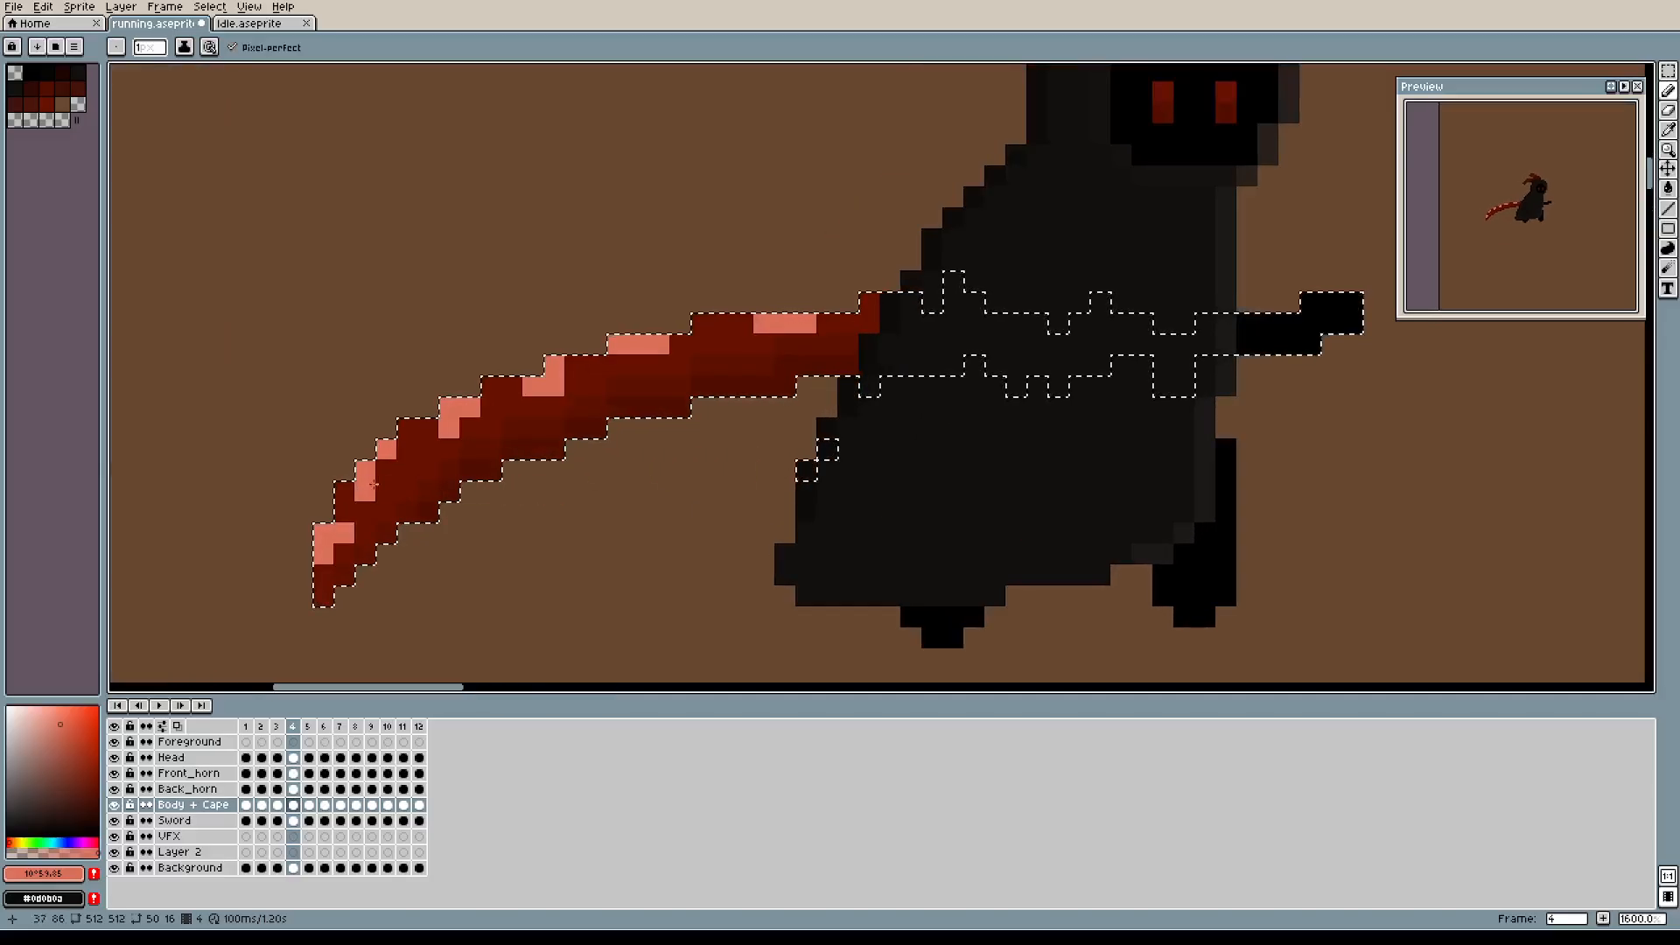
{"action": "scroll", "coordinate": [786, 382], "scroll_direction": "down", "scroll_amount": 1}
{"action": "scroll", "coordinate": [812, 289], "scroll_direction": "down", "scroll_amount": 1}
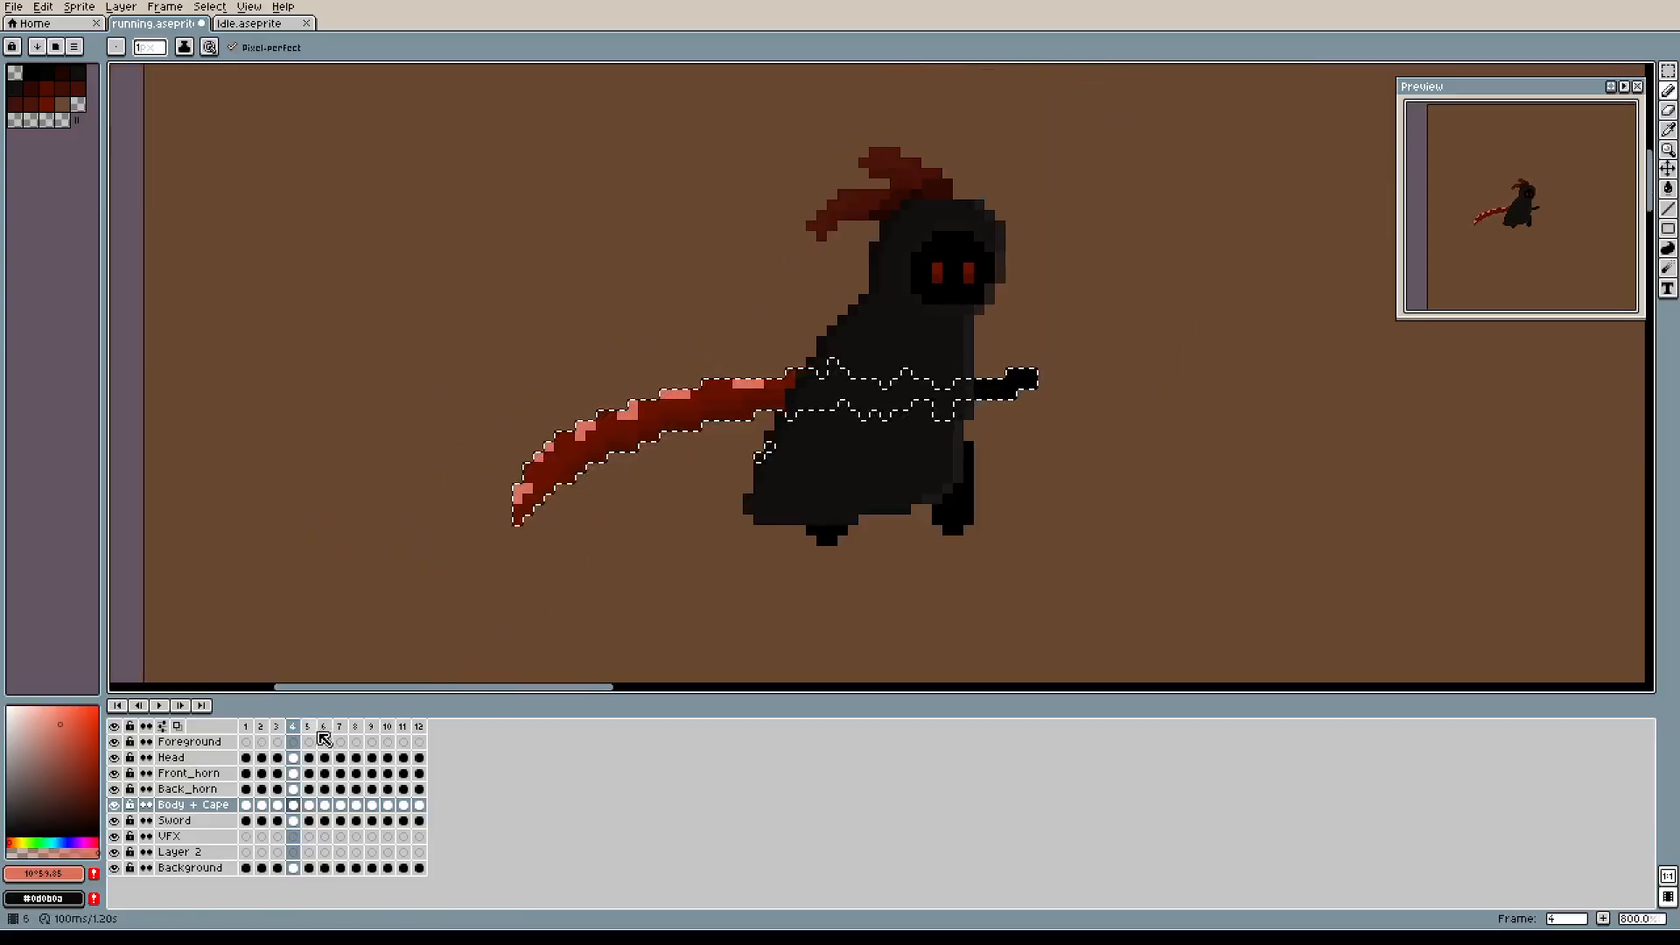
Compare frame 4 with its neighbouring frames and examine the blade highlights close up and from a distance.
{"action": "left_click", "coordinate": [278, 726]}
{"action": "left_click", "coordinate": [292, 728]}
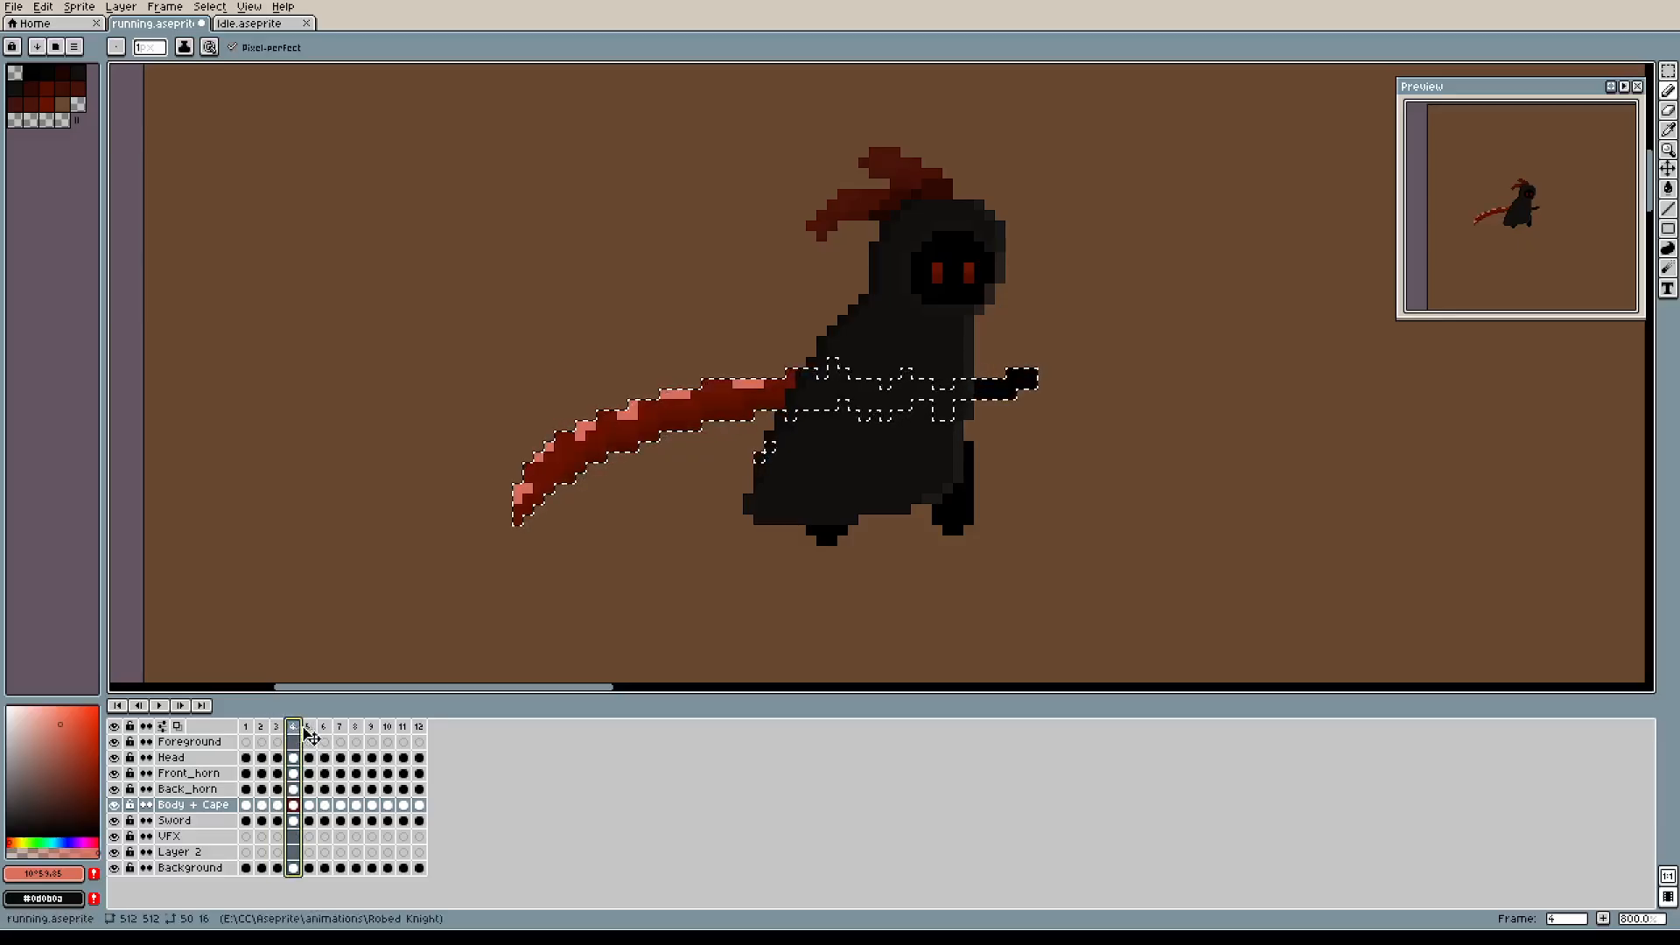
{"action": "left_click", "coordinate": [308, 727]}
{"action": "left_click", "coordinate": [294, 728]}
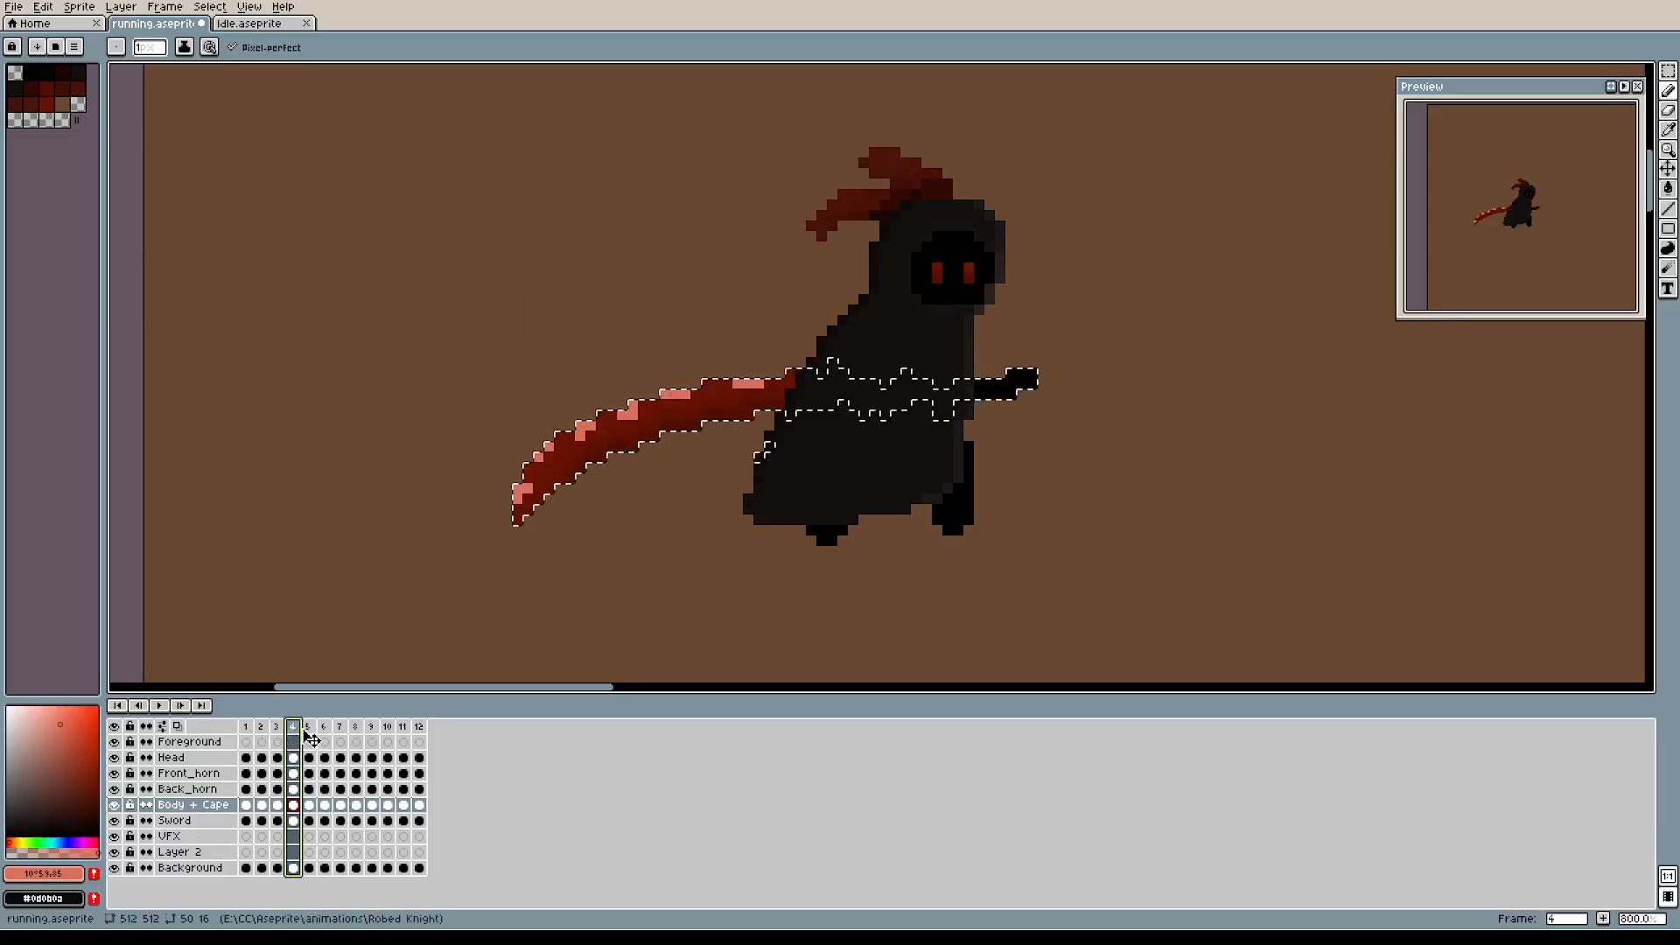
{"action": "left_click_drag", "start_coordinate": [612, 518], "coordinate": [626, 470]}
{"action": "scroll", "coordinate": [629, 453], "scroll_direction": "up", "scroll_amount": 2}
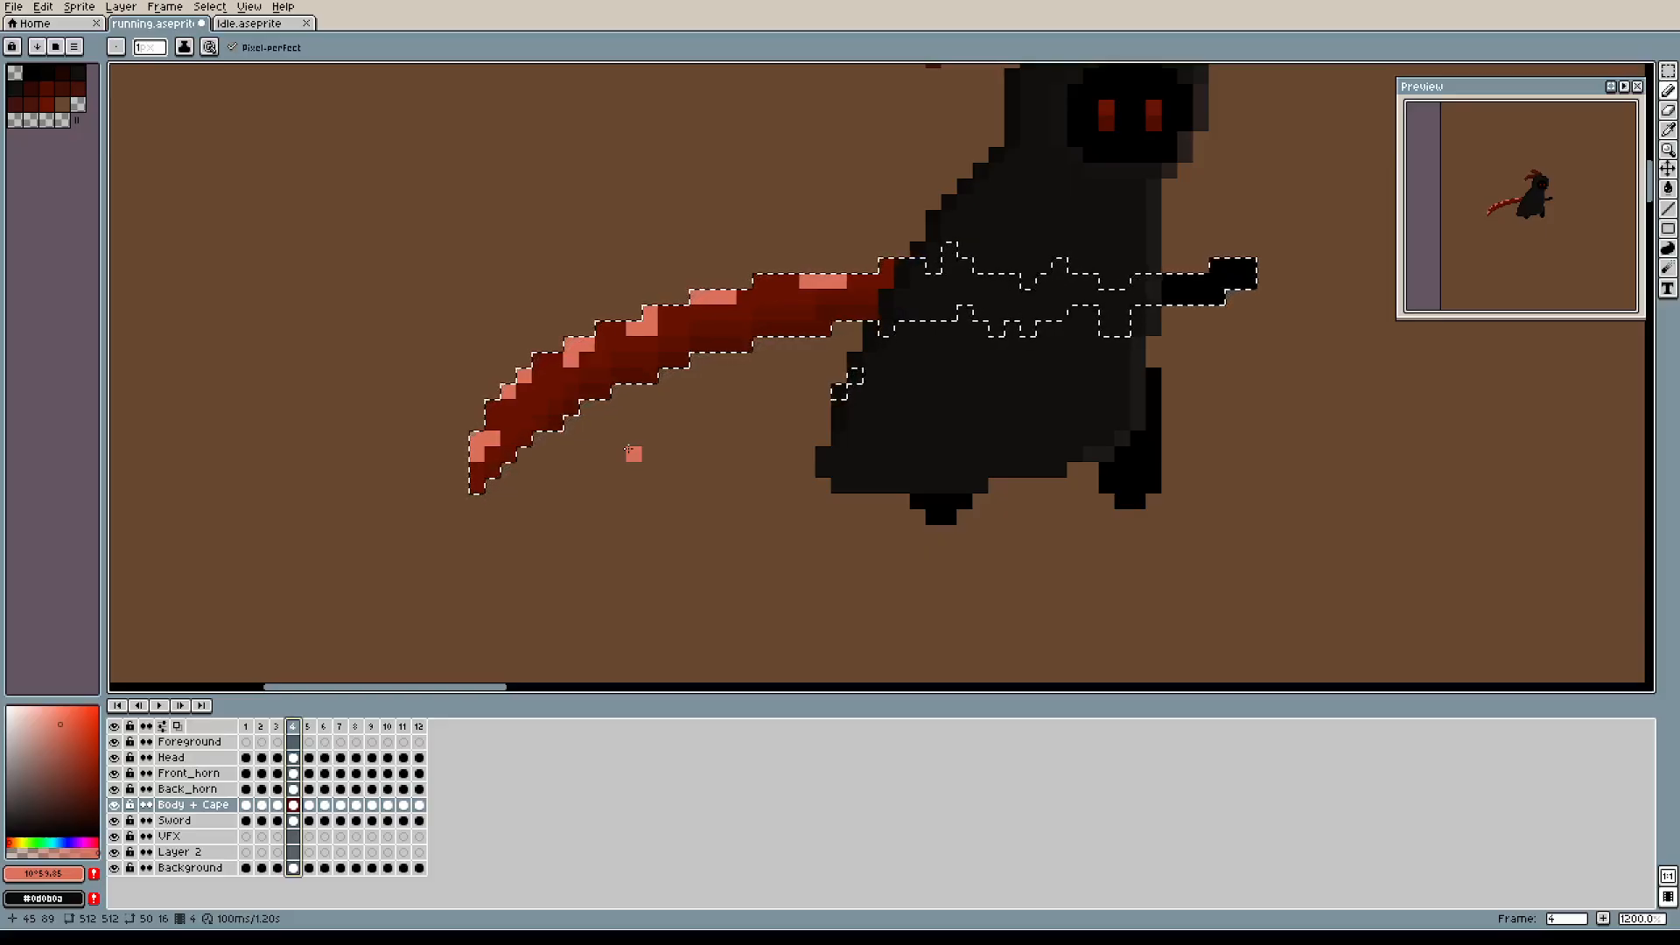
{"action": "scroll", "coordinate": [628, 451], "scroll_direction": "down", "scroll_amount": 2}
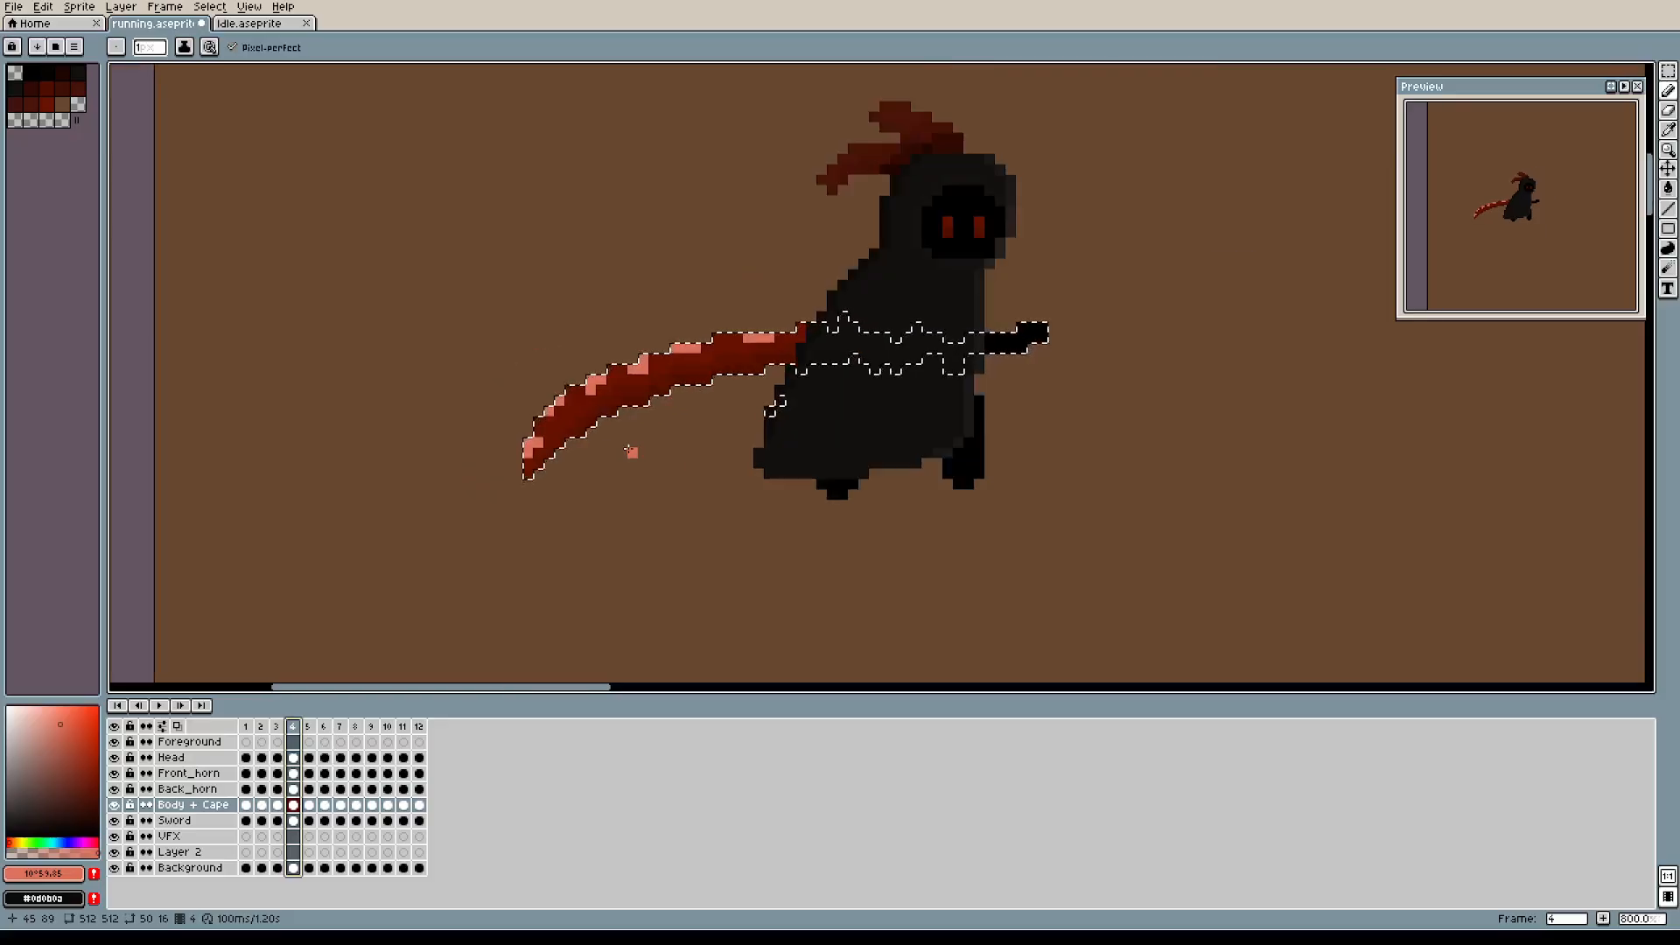
{"action": "scroll", "coordinate": [628, 452], "scroll_direction": "up", "scroll_amount": 2}
{"action": "left_click_drag", "start_coordinate": [627, 448], "coordinate": [579, 511]}
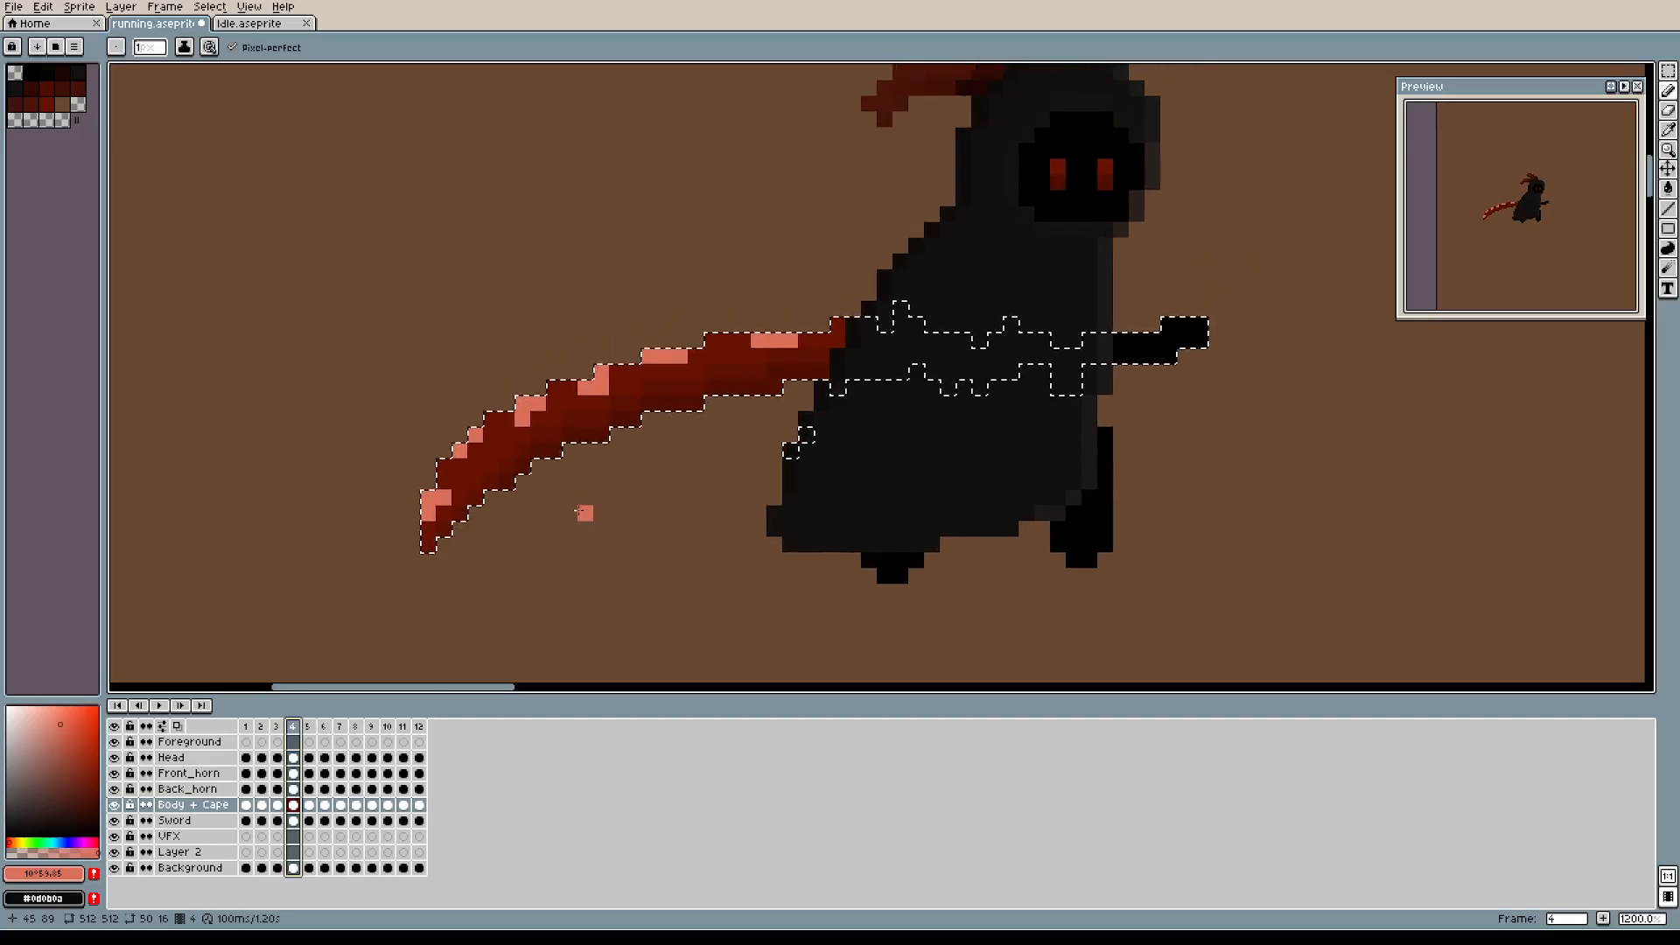
{"action": "scroll", "coordinate": [579, 512], "scroll_direction": "down", "scroll_amount": 2}
{"action": "scroll", "coordinate": [581, 511], "scroll_direction": "up", "scroll_amount": 2}
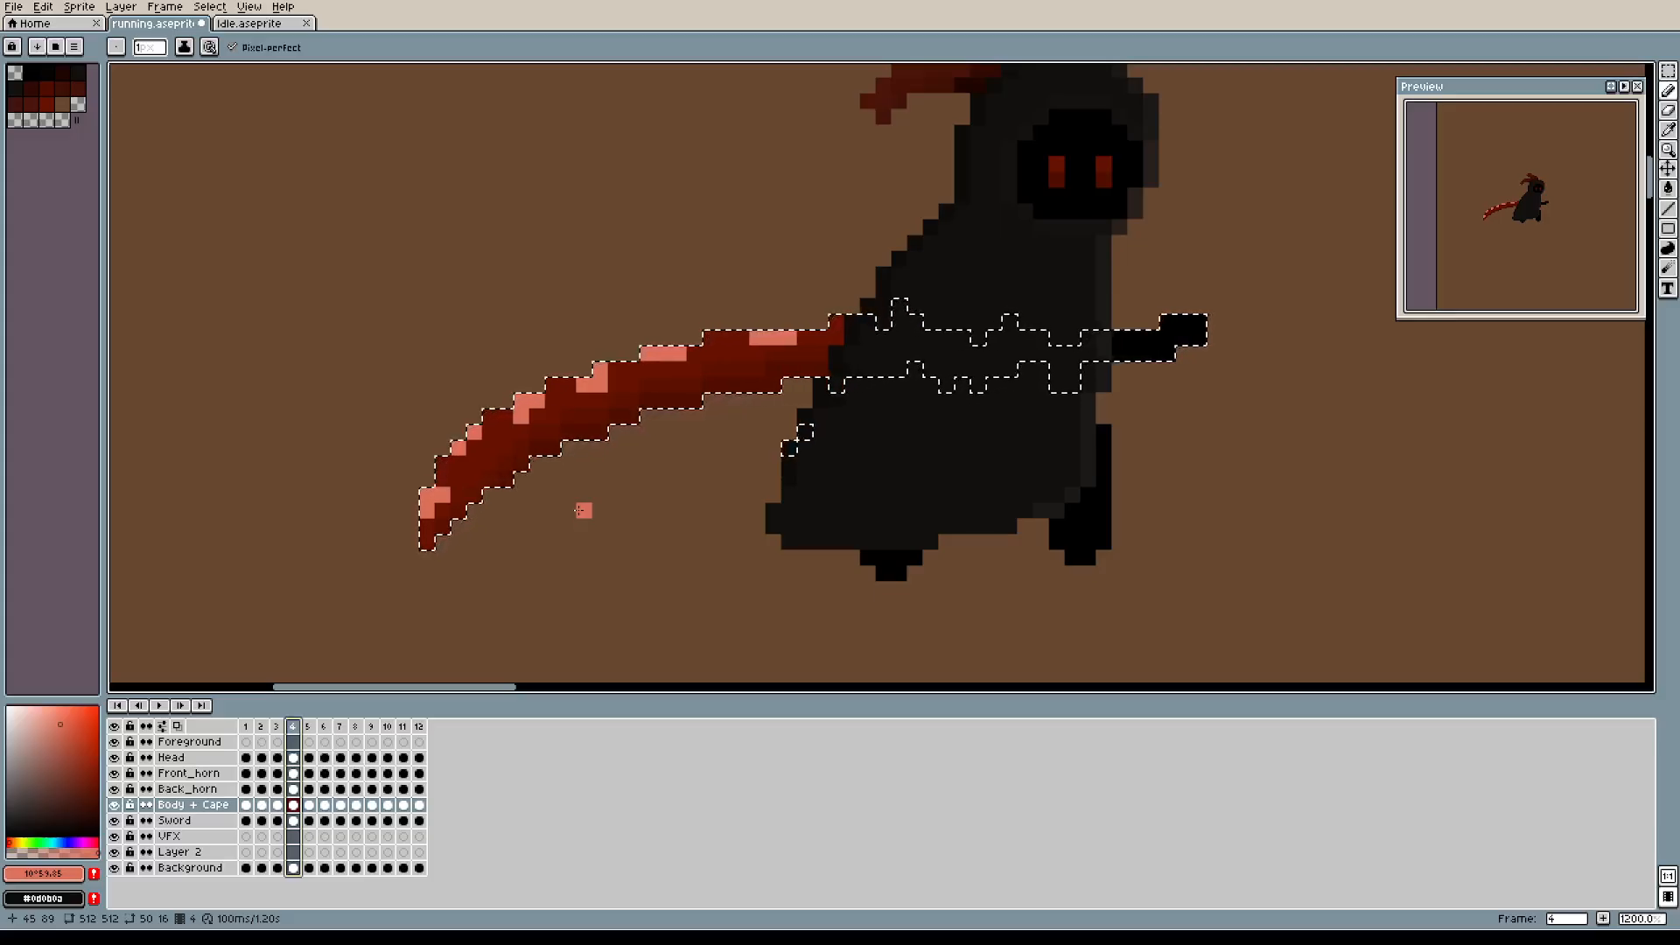
{"action": "scroll", "coordinate": [582, 510], "scroll_direction": "down", "scroll_amount": 2}
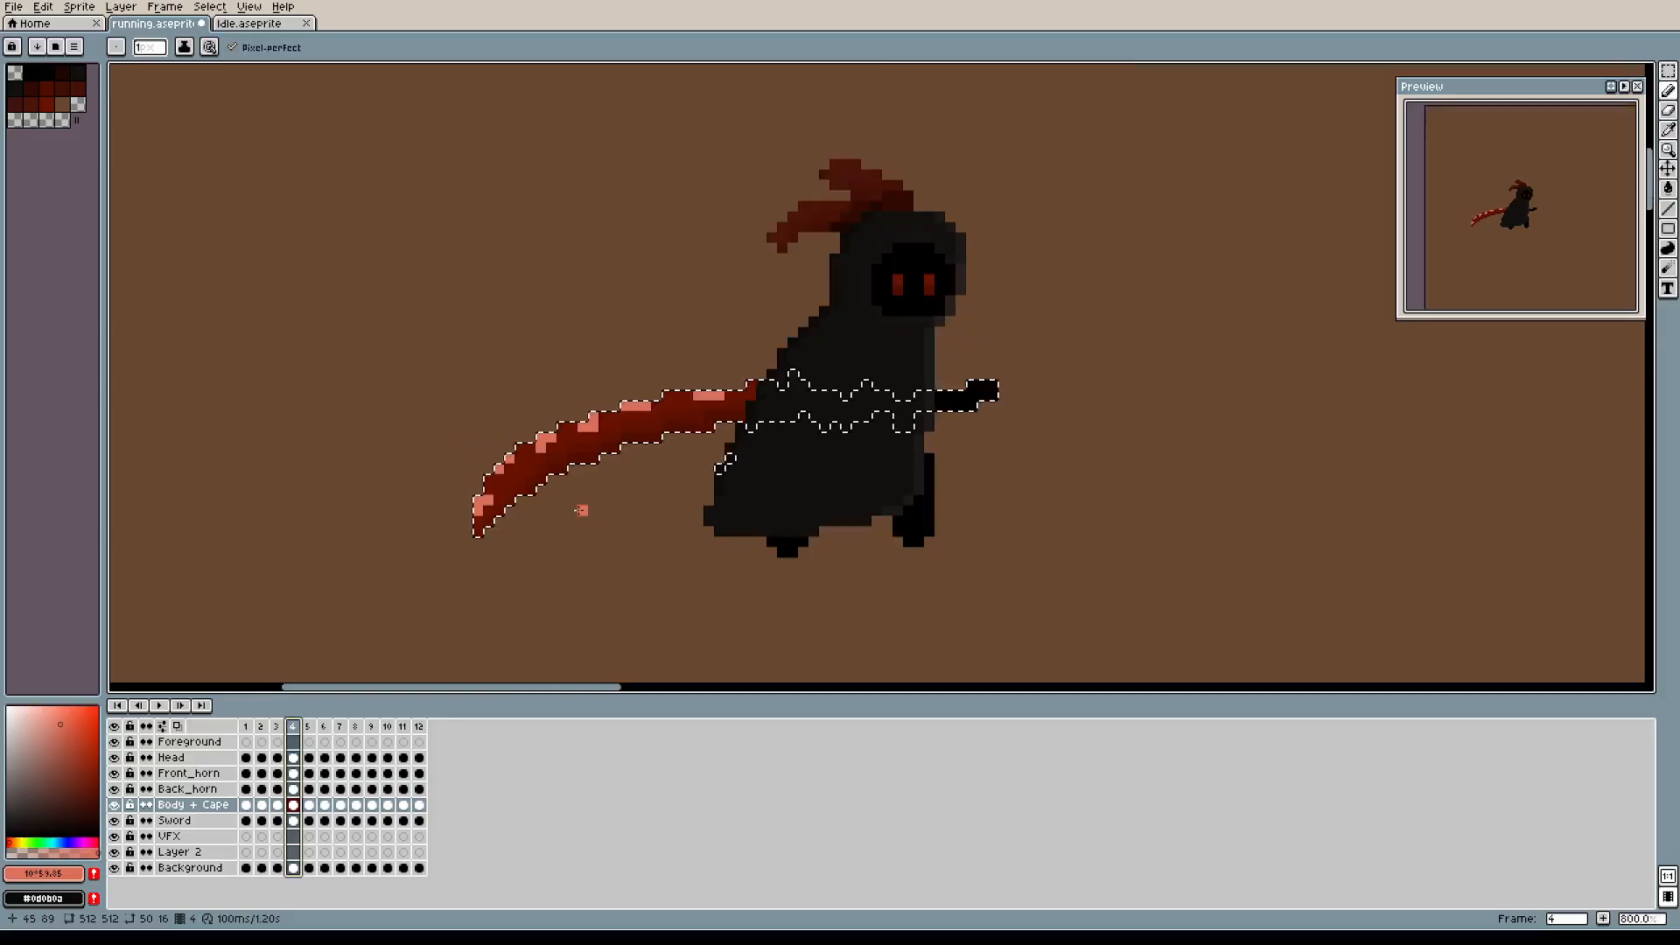
Go to frame 5 and clear the sword-shaped selection around the knight.
{"action": "key", "text": "Right"}
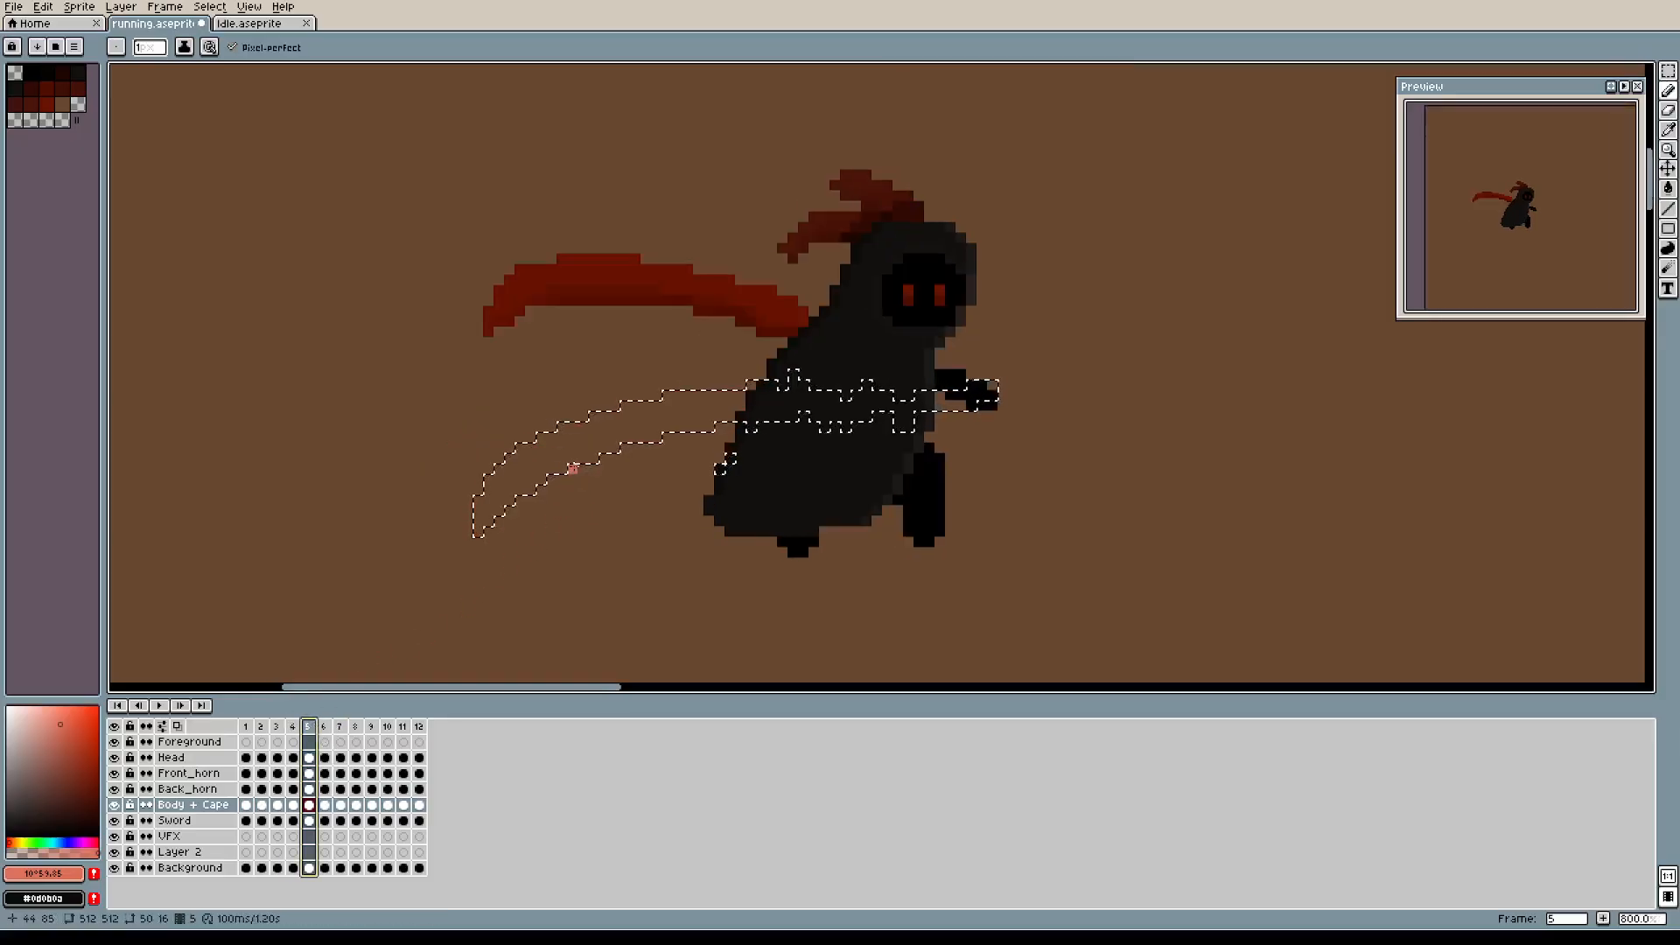
{"action": "scroll", "coordinate": [583, 508], "scroll_direction": "up", "scroll_amount": 2}
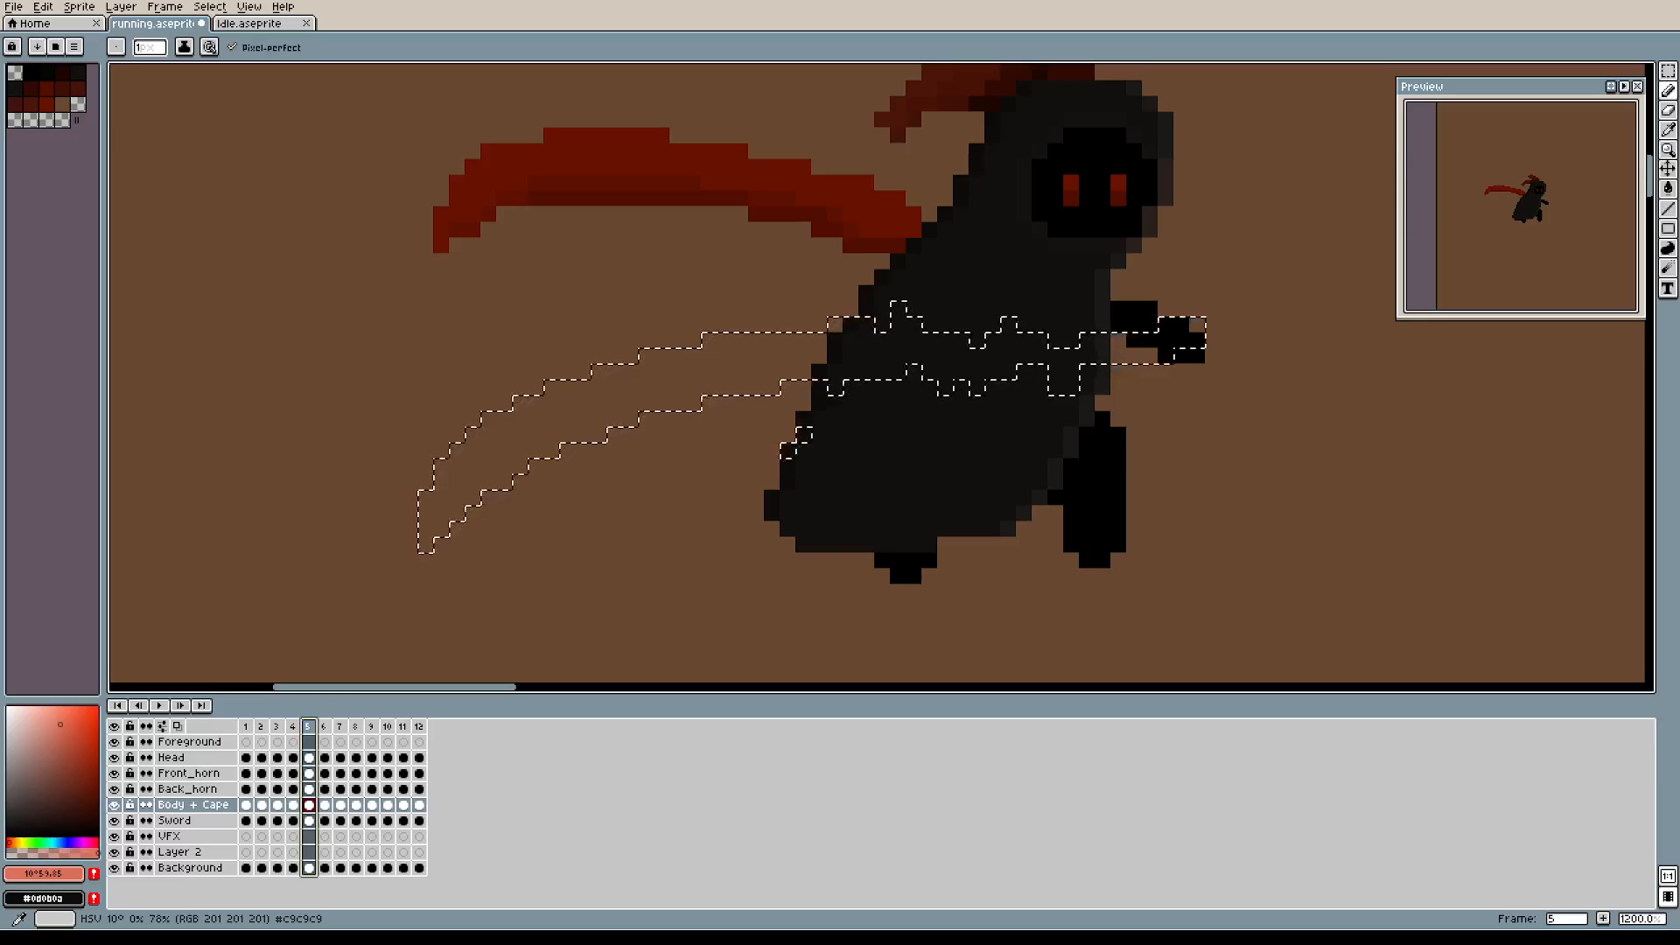
{"action": "scroll", "coordinate": [867, 417], "scroll_direction": "up", "scroll_amount": 1}
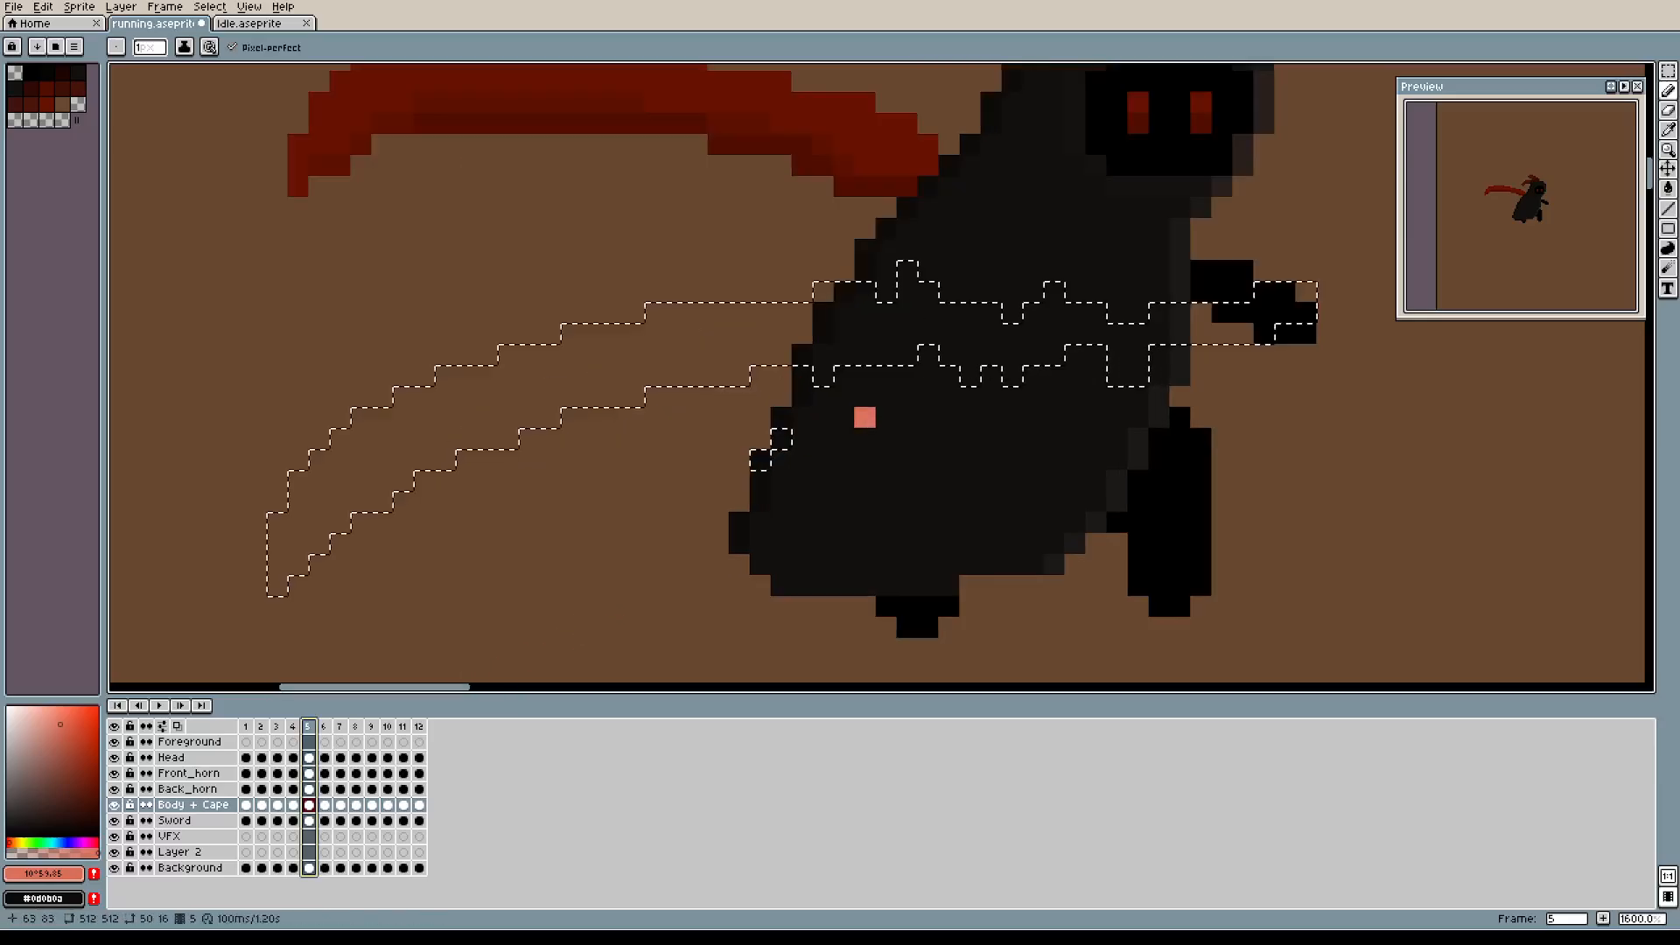
{"action": "left_click_drag", "start_coordinate": [907, 354], "coordinate": [937, 425]}
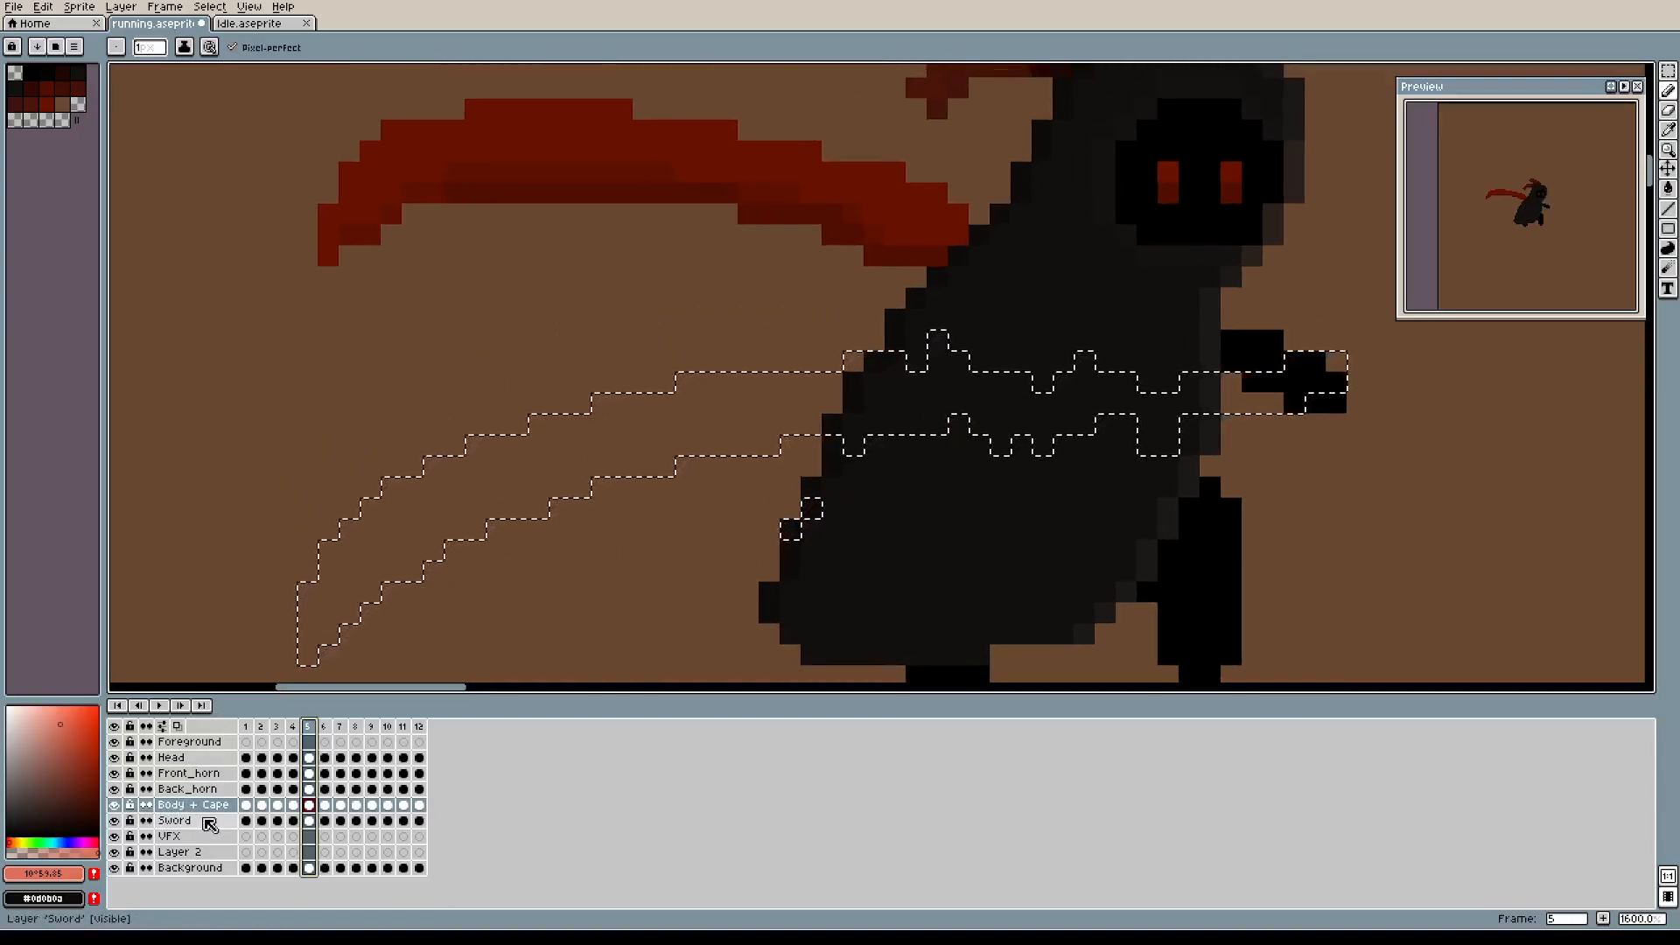
{"action": "key", "text": "m"}
{"action": "left_click", "coordinate": [327, 613]}
{"action": "left_click_drag", "start_coordinate": [557, 484], "coordinate": [657, 574]}
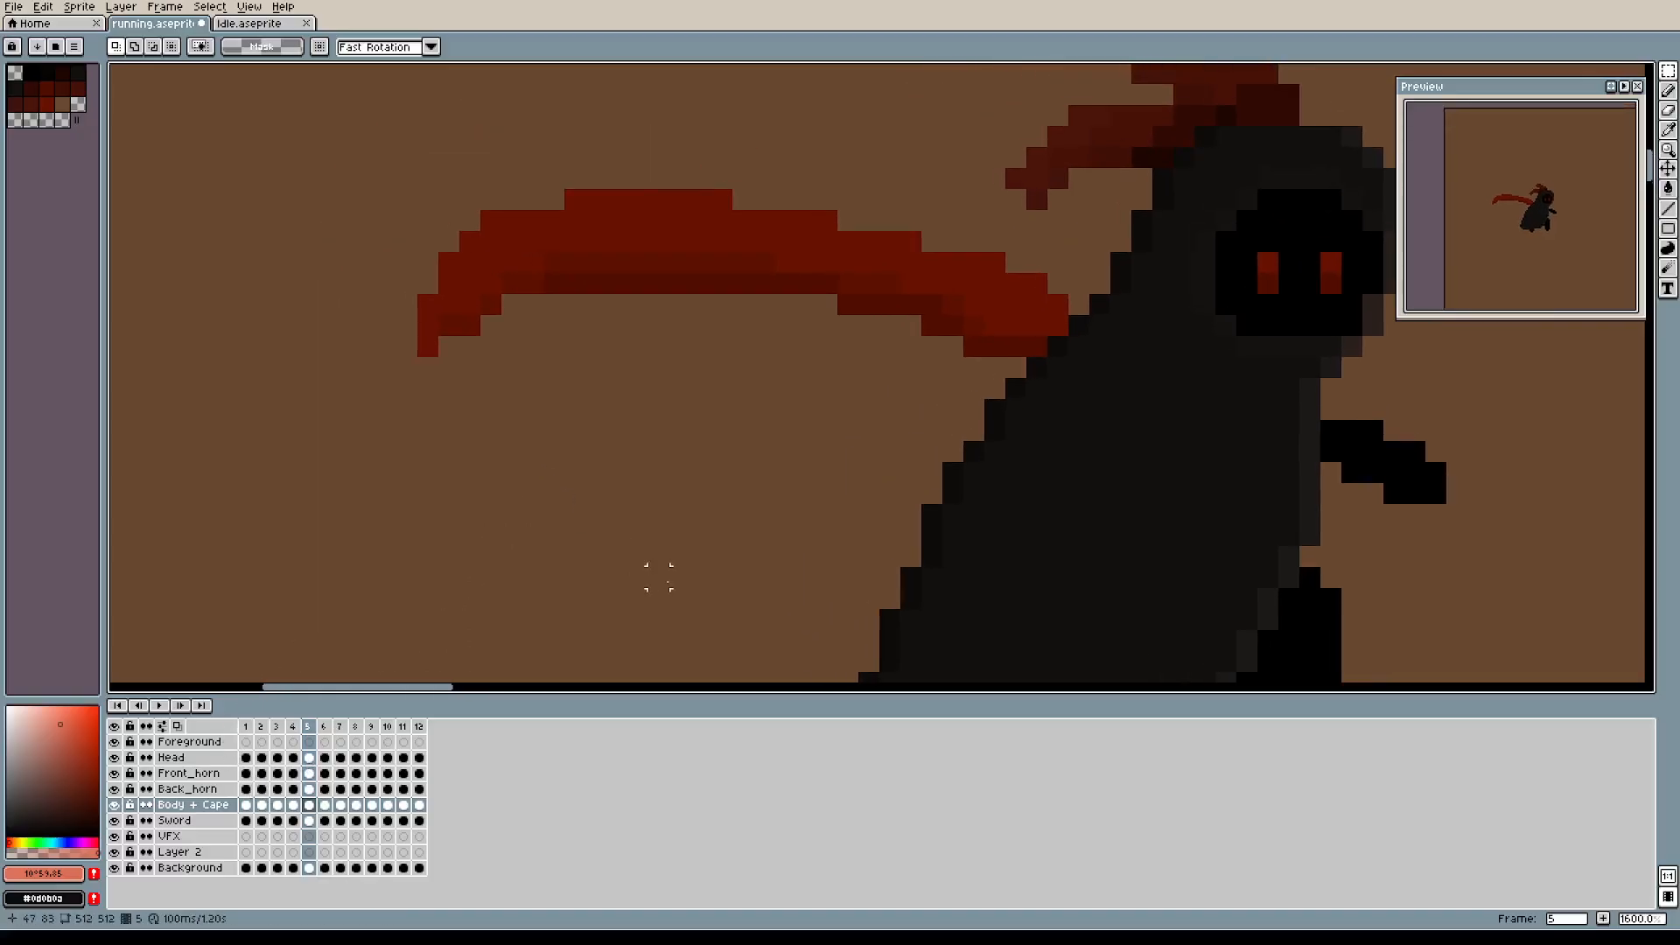
{"action": "left_click_drag", "start_coordinate": [455, 577], "coordinate": [519, 470]}
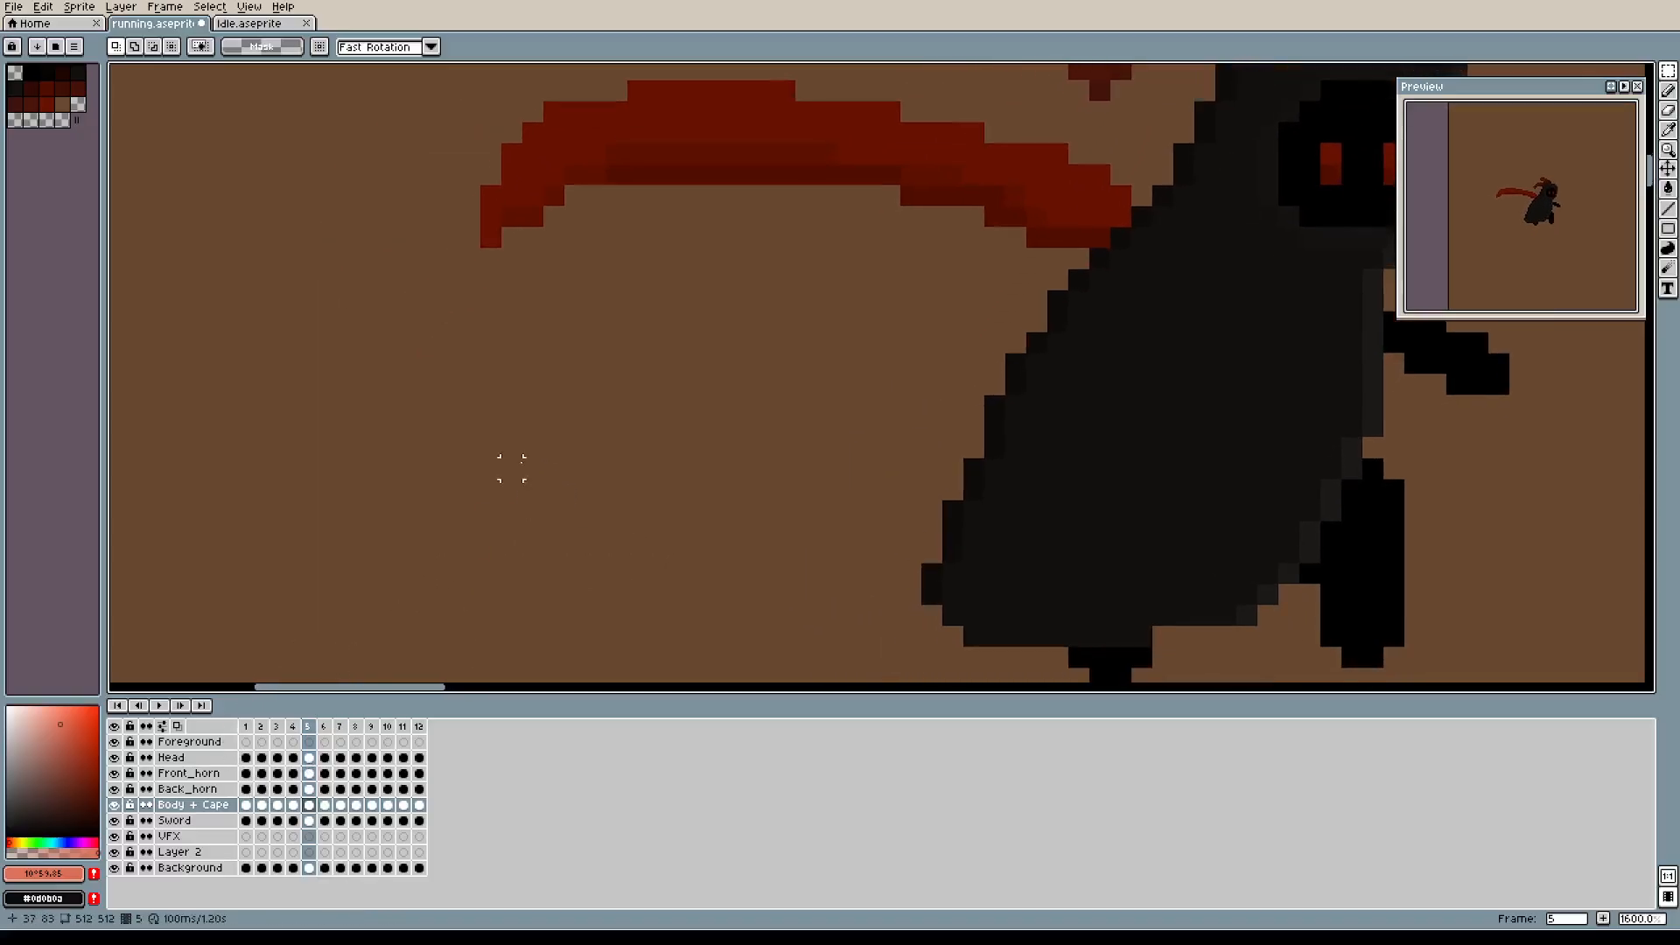
Return to frame 4 with the Pencil tool active and examine the highlighted blade.
{"action": "left_click", "coordinate": [294, 727]}
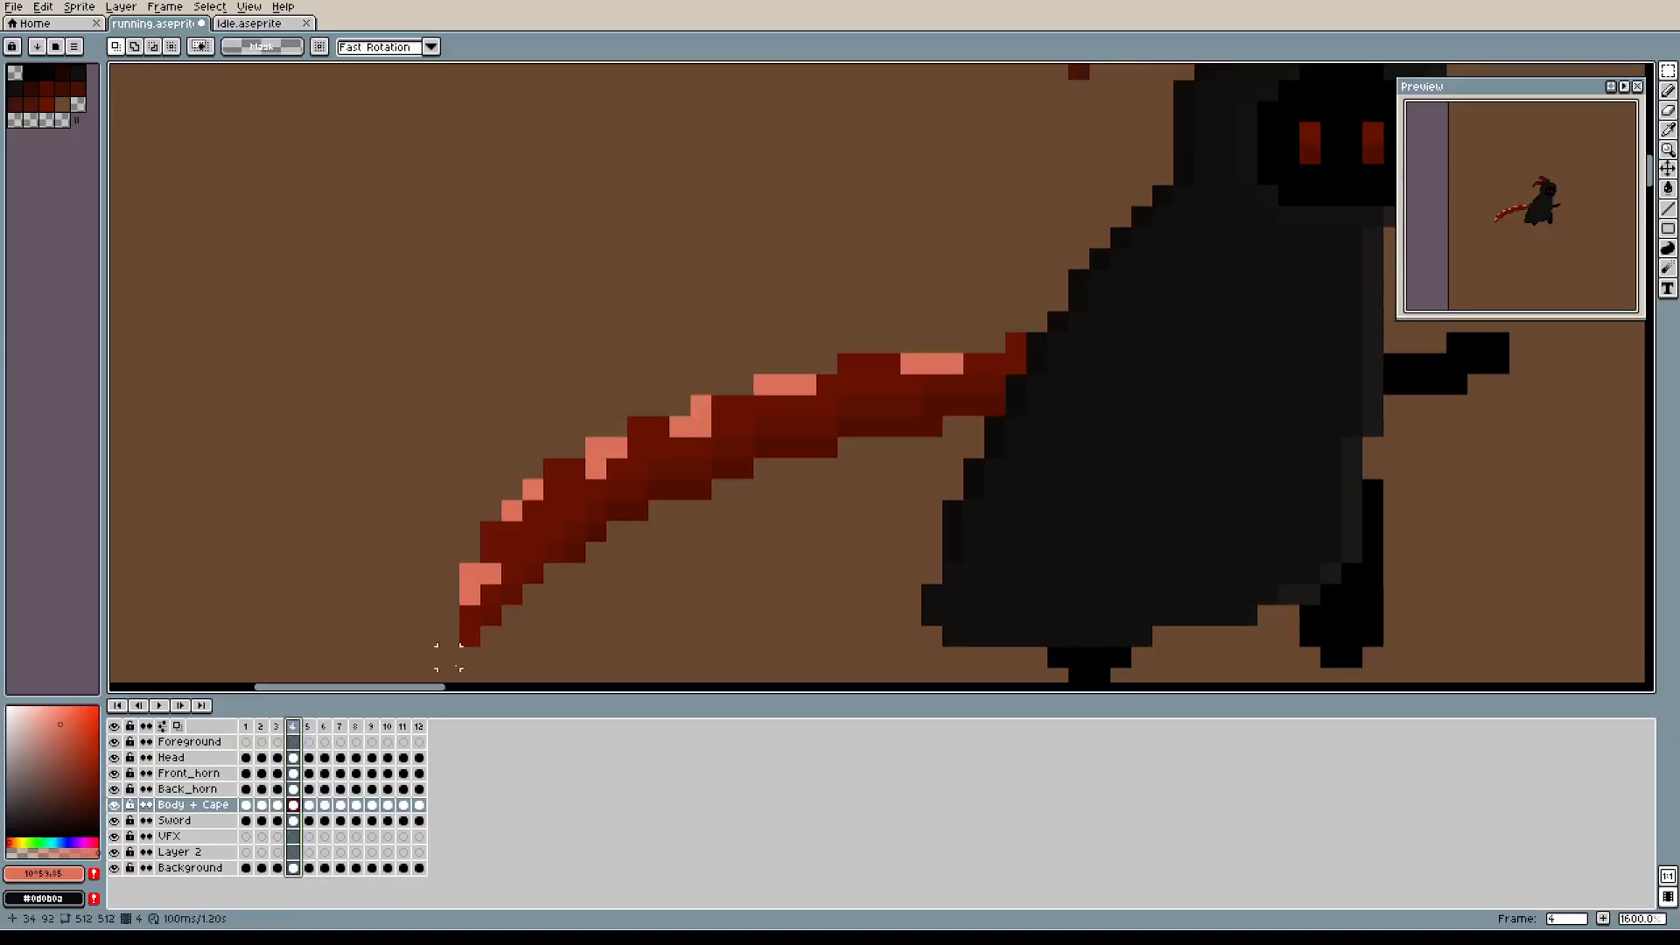
{"action": "key", "text": "b"}
{"action": "scroll", "coordinate": [557, 531], "scroll_direction": "down", "scroll_amount": 3}
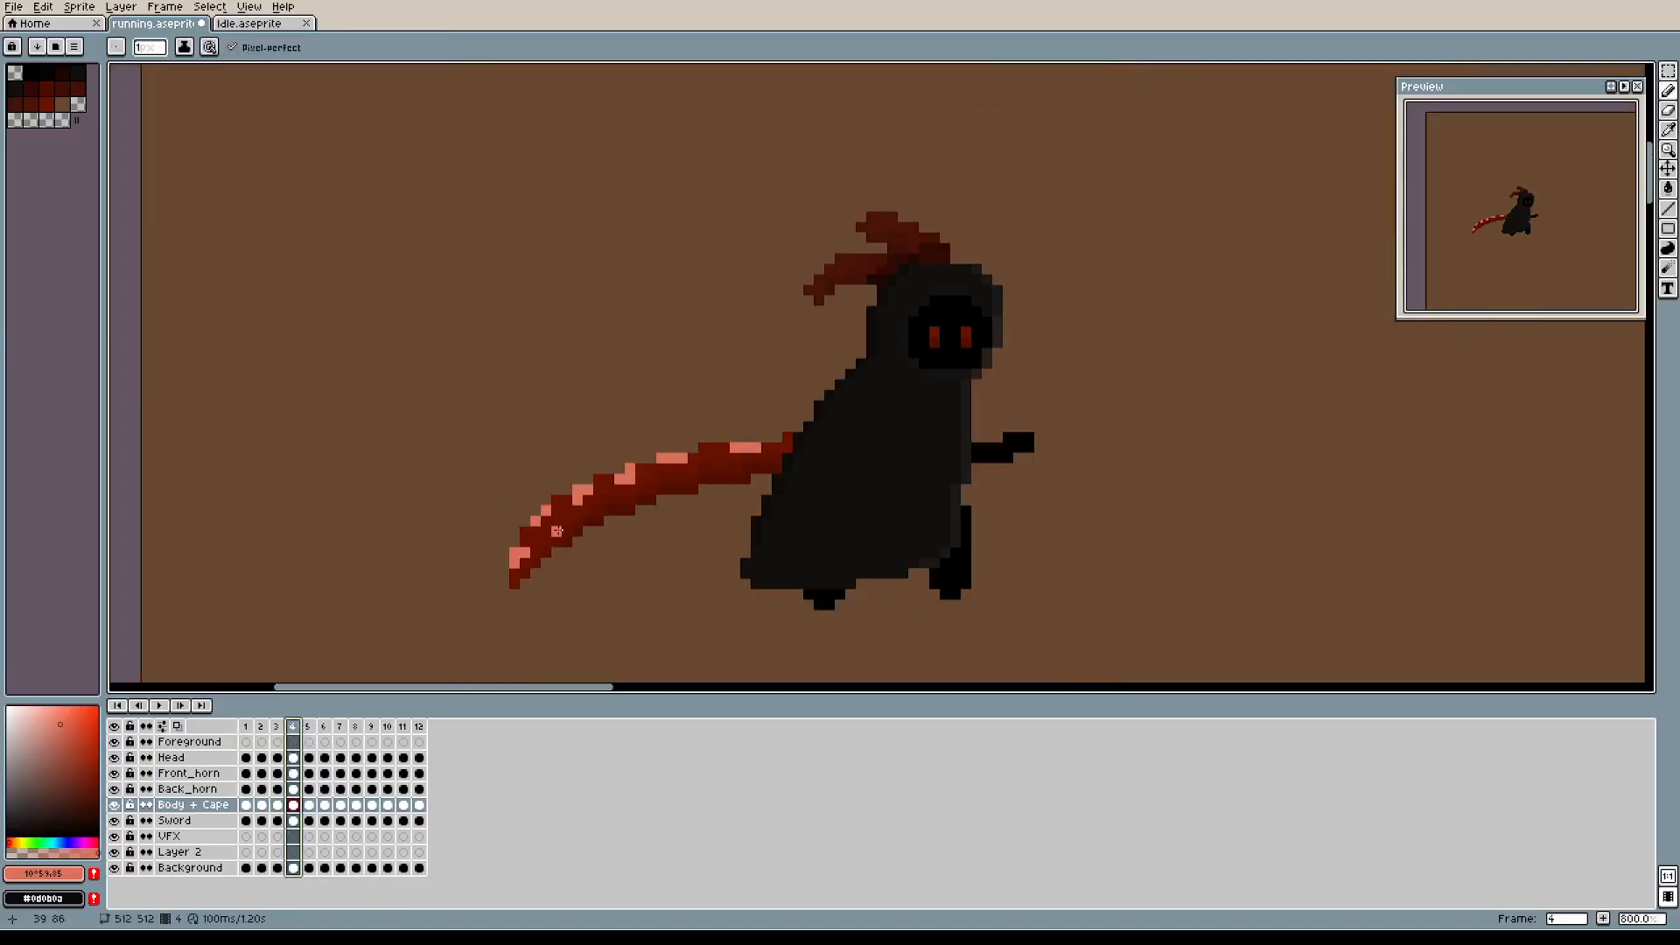
On the Sword layer in frame 4, sample the blade's dark red and try to paint over the salmon highlight at the tip.
{"action": "scroll", "coordinate": [501, 600], "scroll_direction": "up", "scroll_amount": 3}
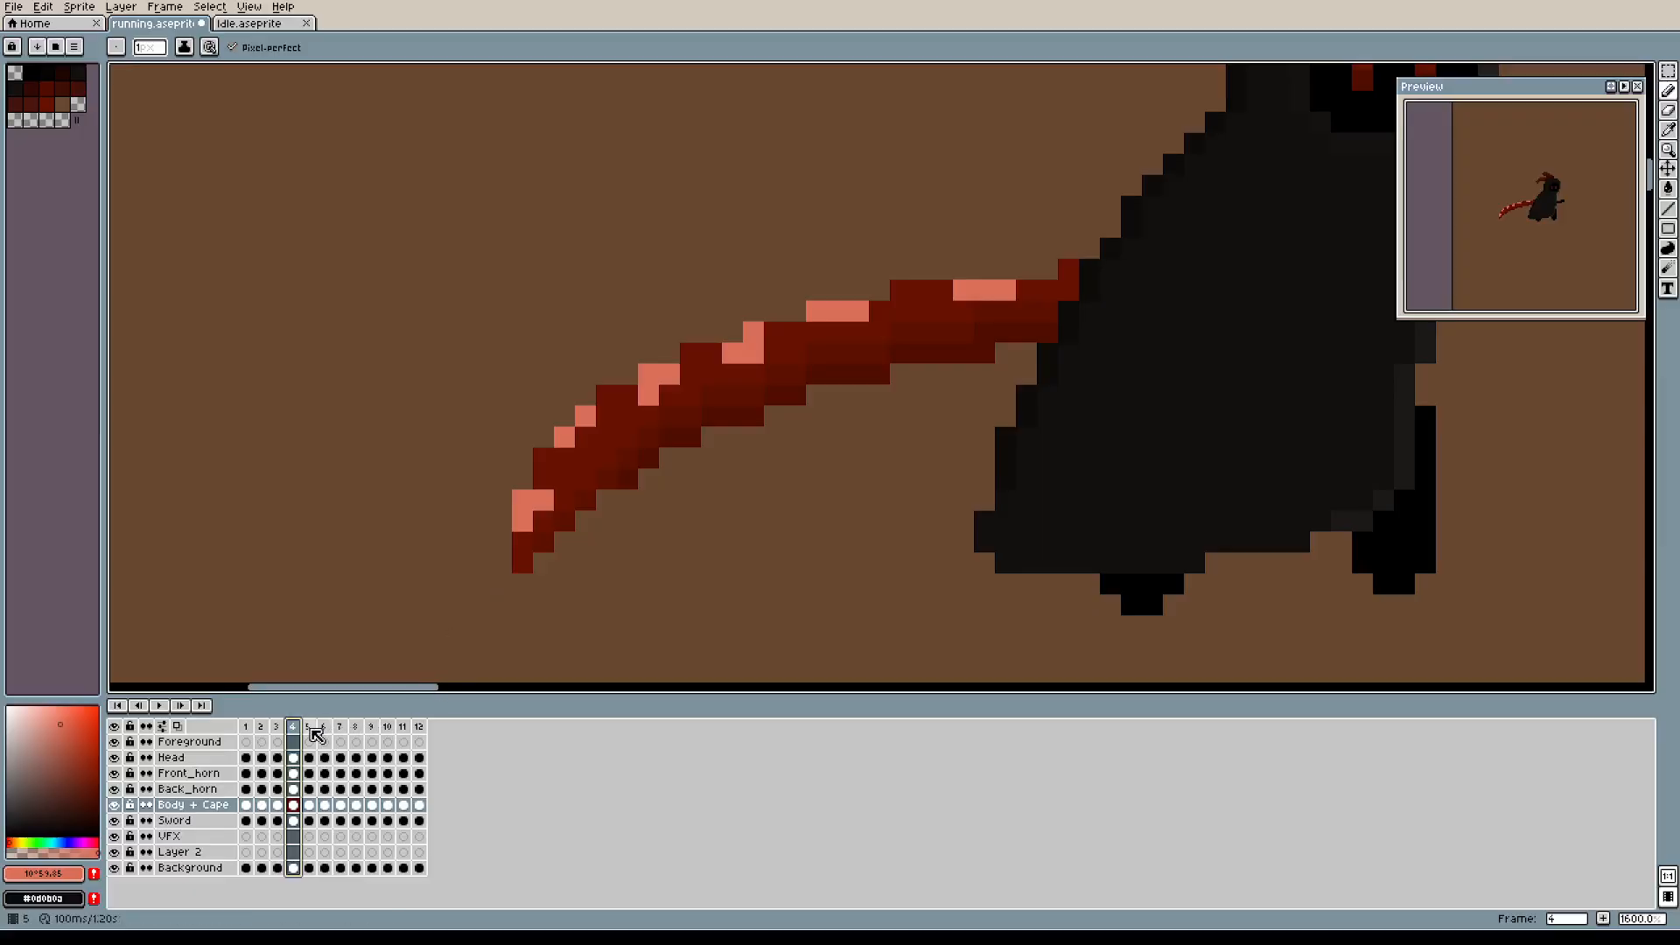
{"action": "left_click", "coordinate": [184, 837]}
{"action": "left_click", "coordinate": [195, 823]}
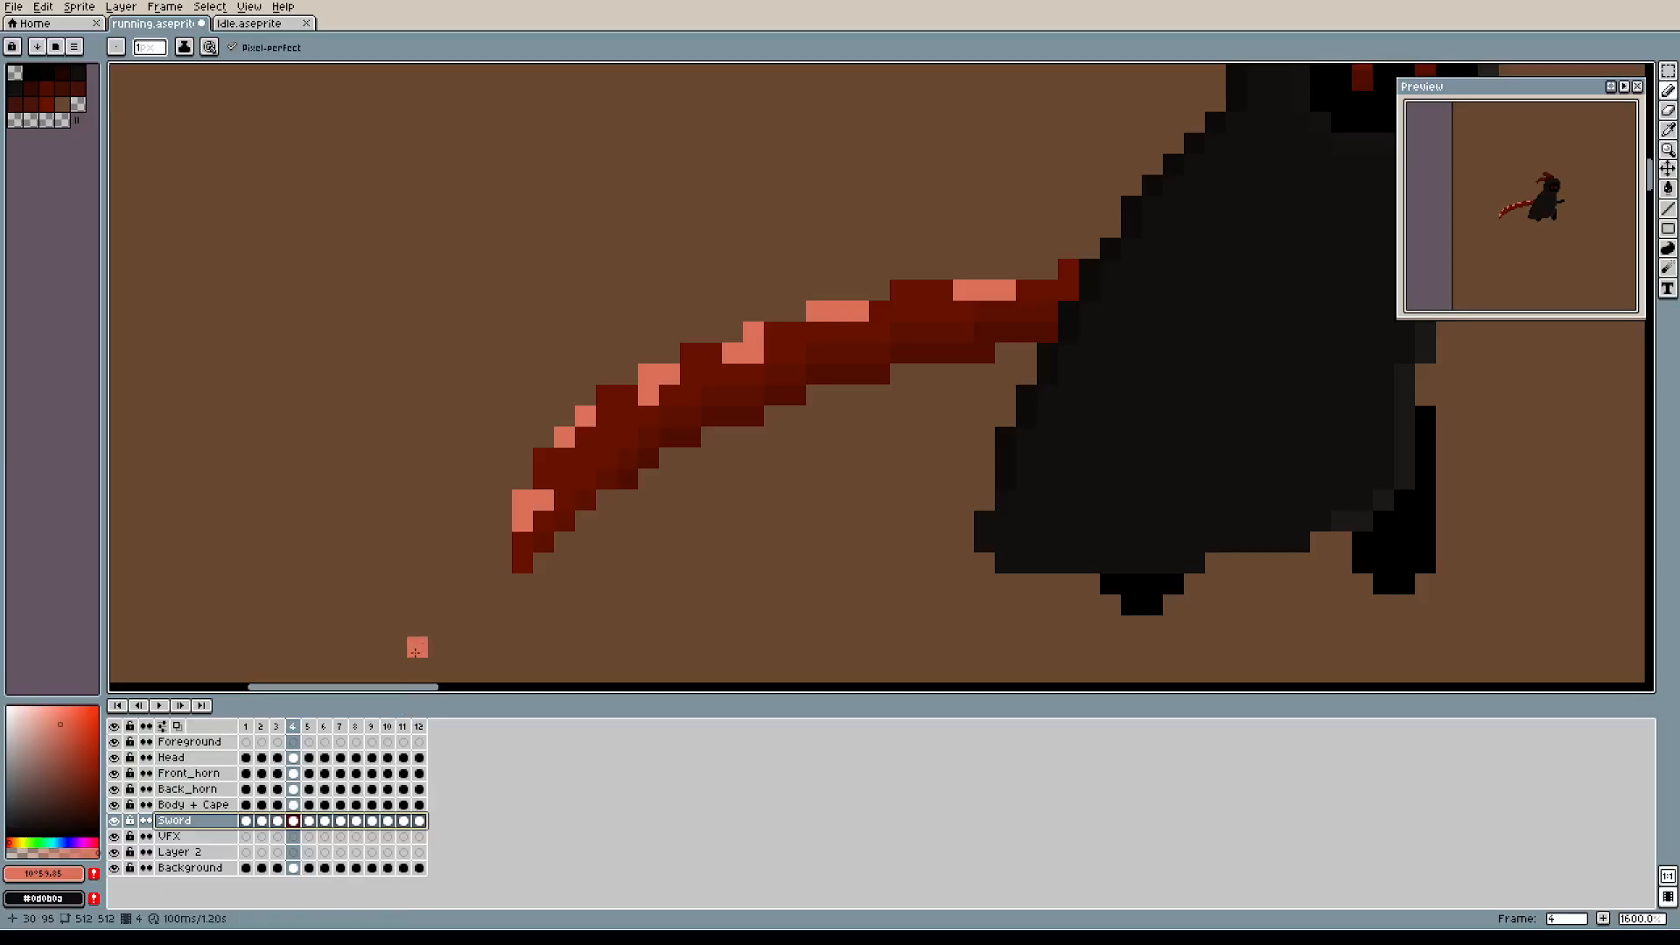
{"action": "left_click", "coordinate": [542, 523], "text": "alt"}
{"action": "left_click", "coordinate": [523, 543]}
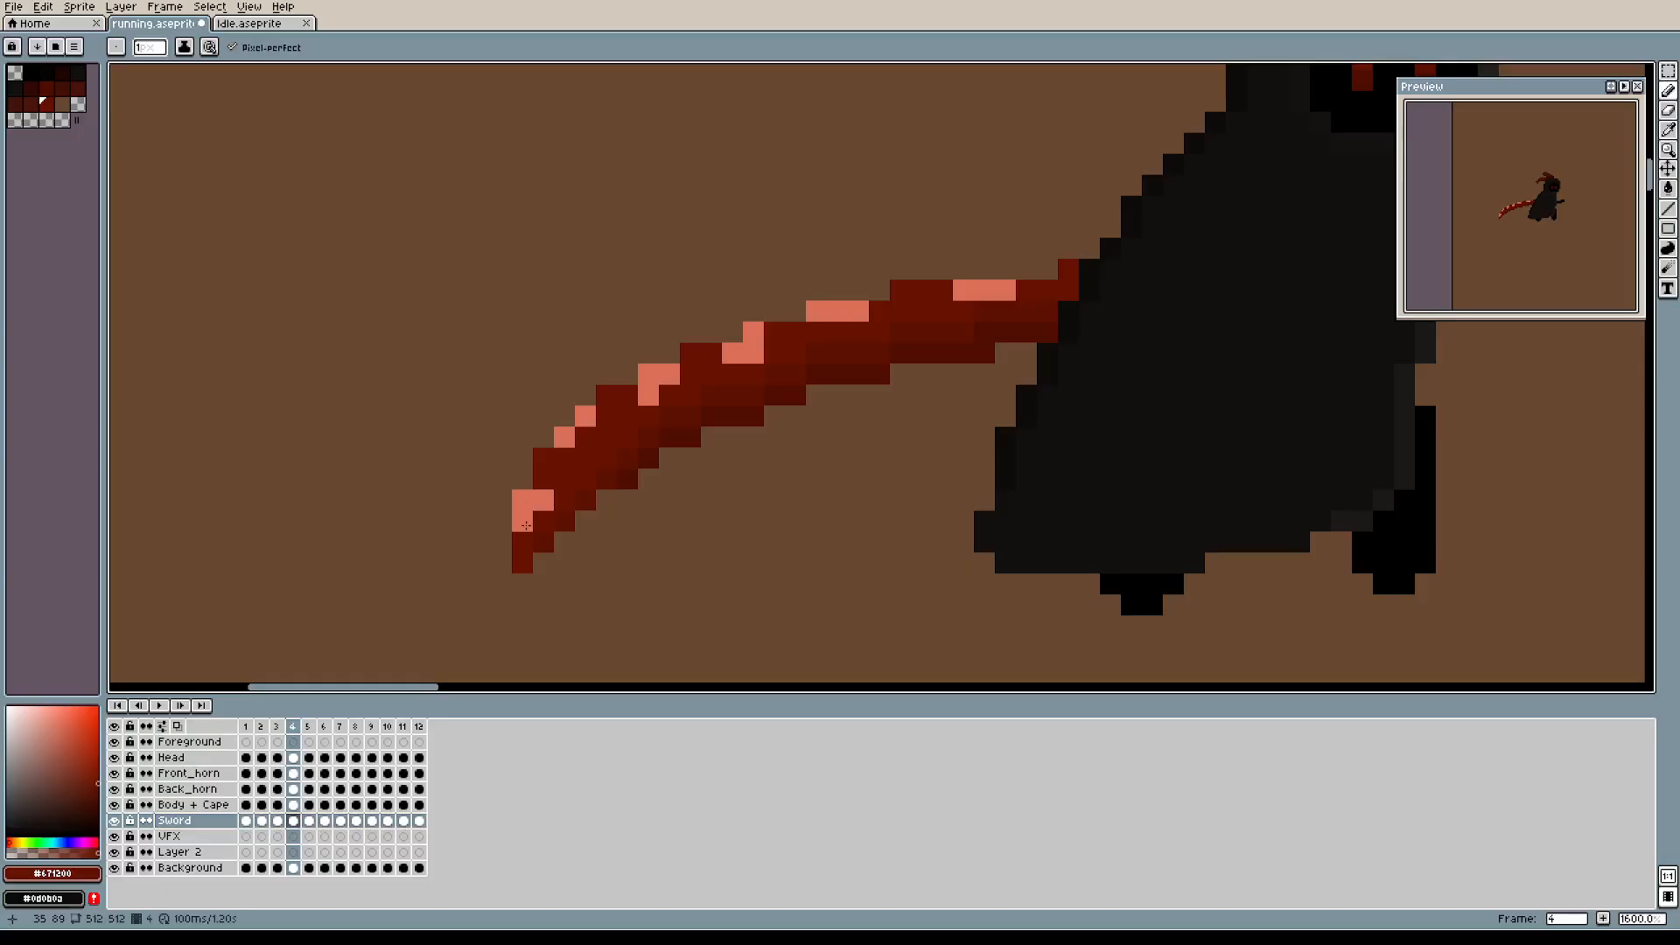
{"action": "scroll", "coordinate": [524, 526], "scroll_direction": "up", "scroll_amount": 1}
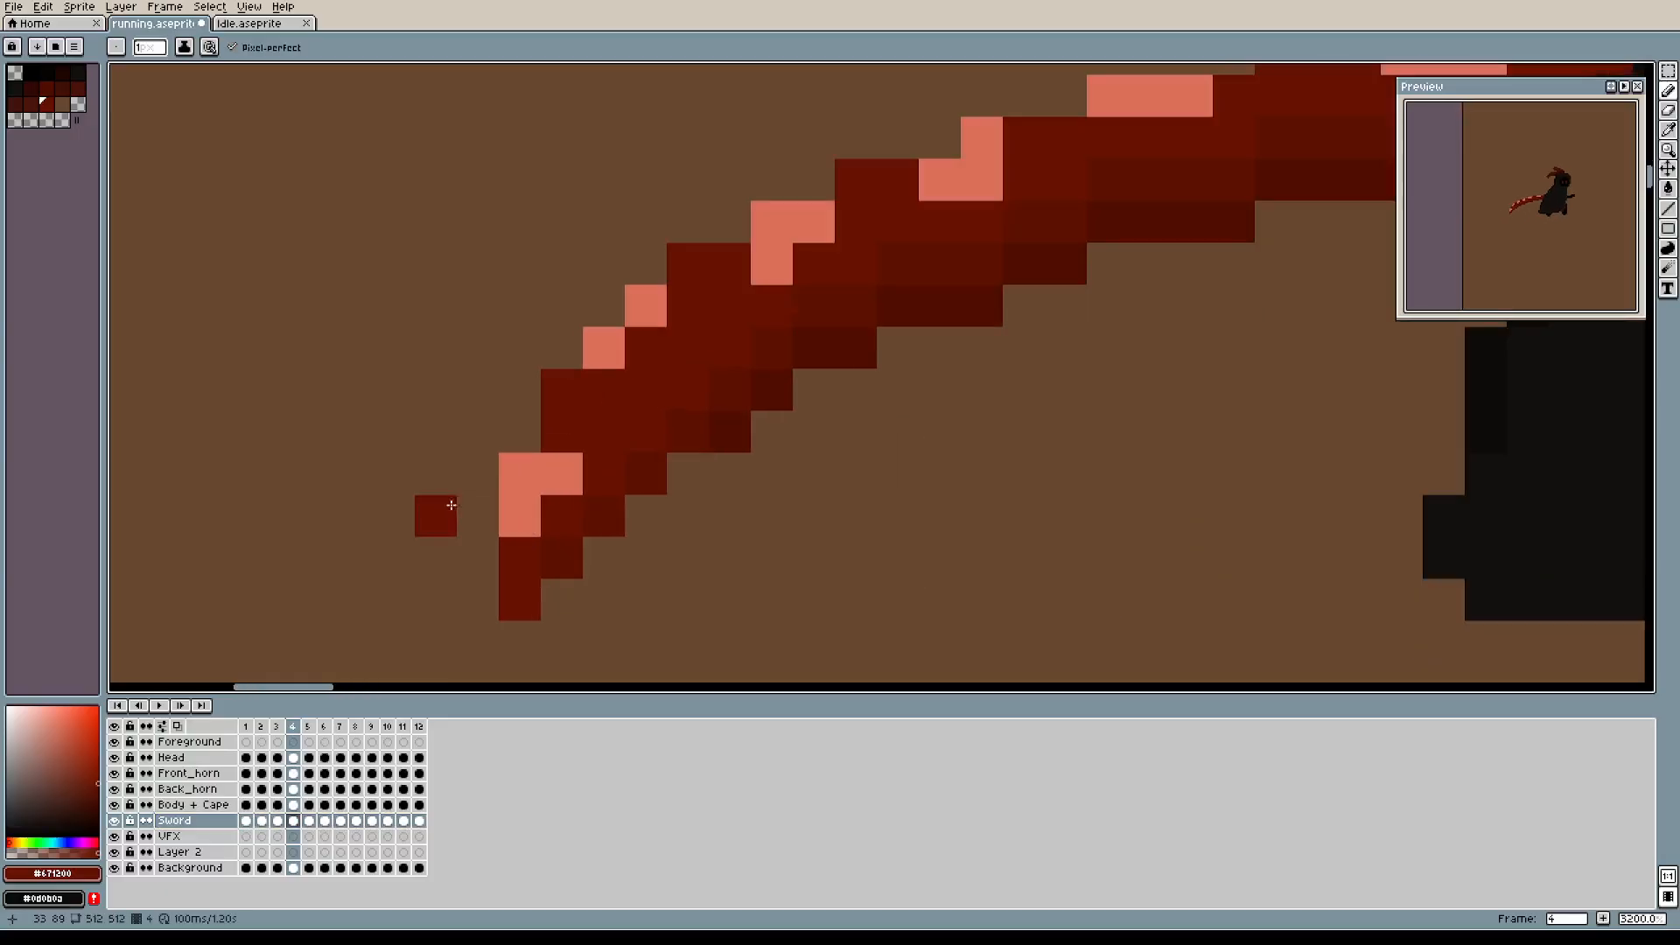
{"action": "left_click", "coordinate": [177, 837]}
{"action": "left_click", "coordinate": [493, 509]}
{"action": "key", "text": "ctrl+z"}
{"action": "left_click", "coordinate": [478, 557]}
{"action": "key", "text": "ctrl+z"}
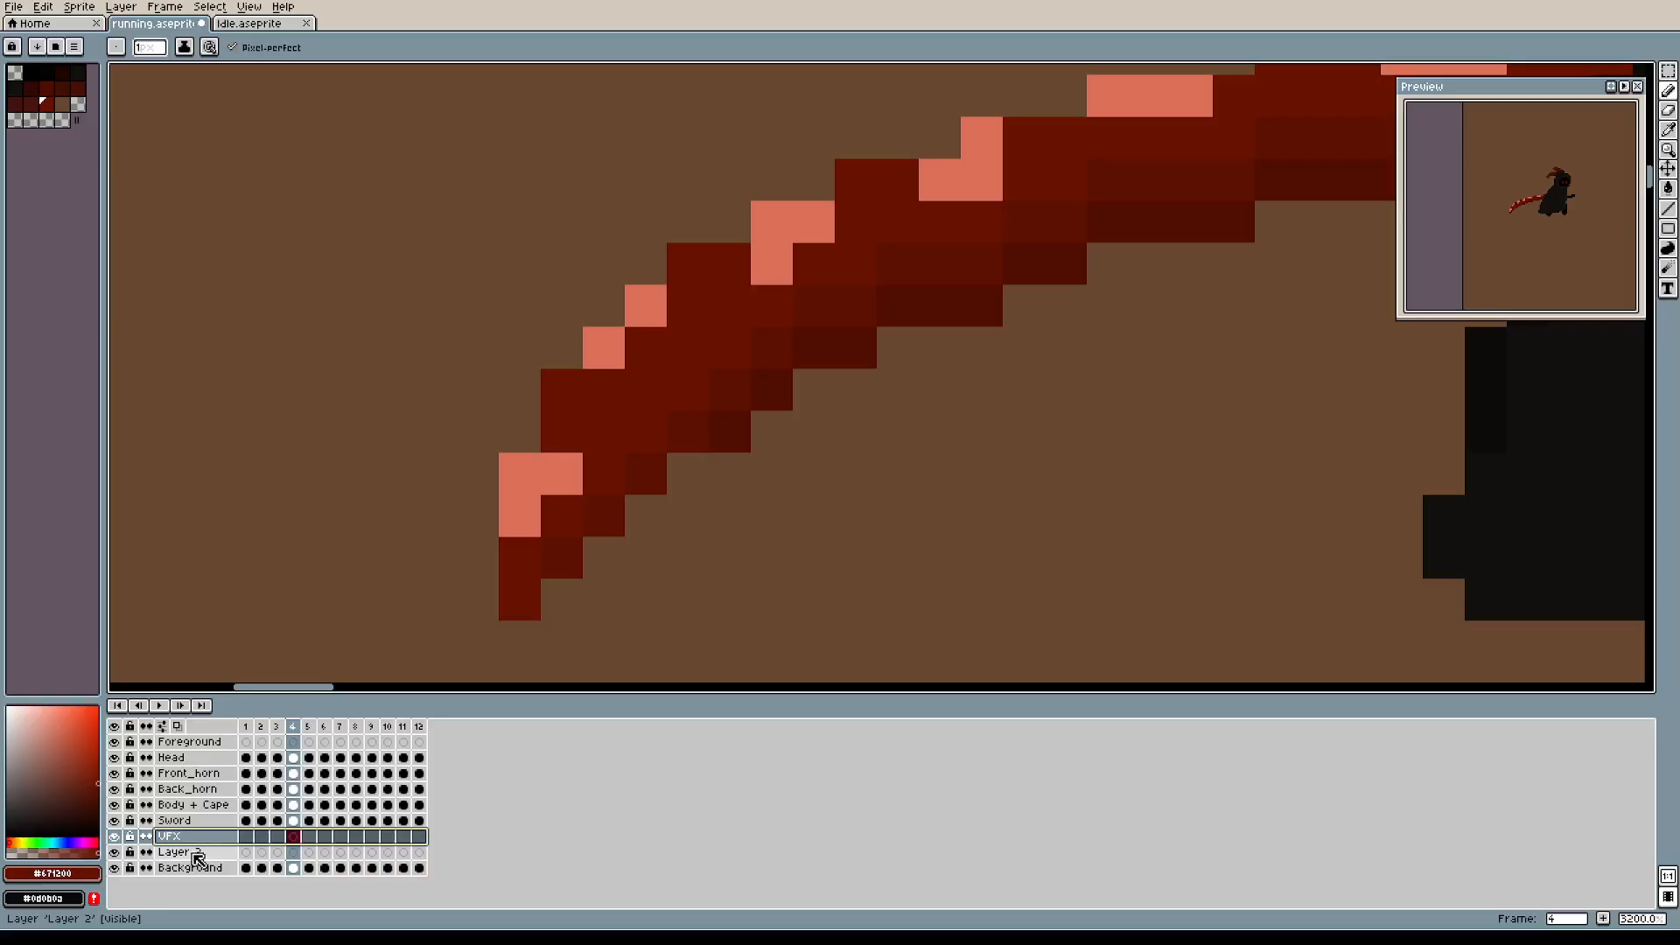
{"action": "left_click", "coordinate": [203, 746]}
{"action": "left_click", "coordinate": [185, 757]}
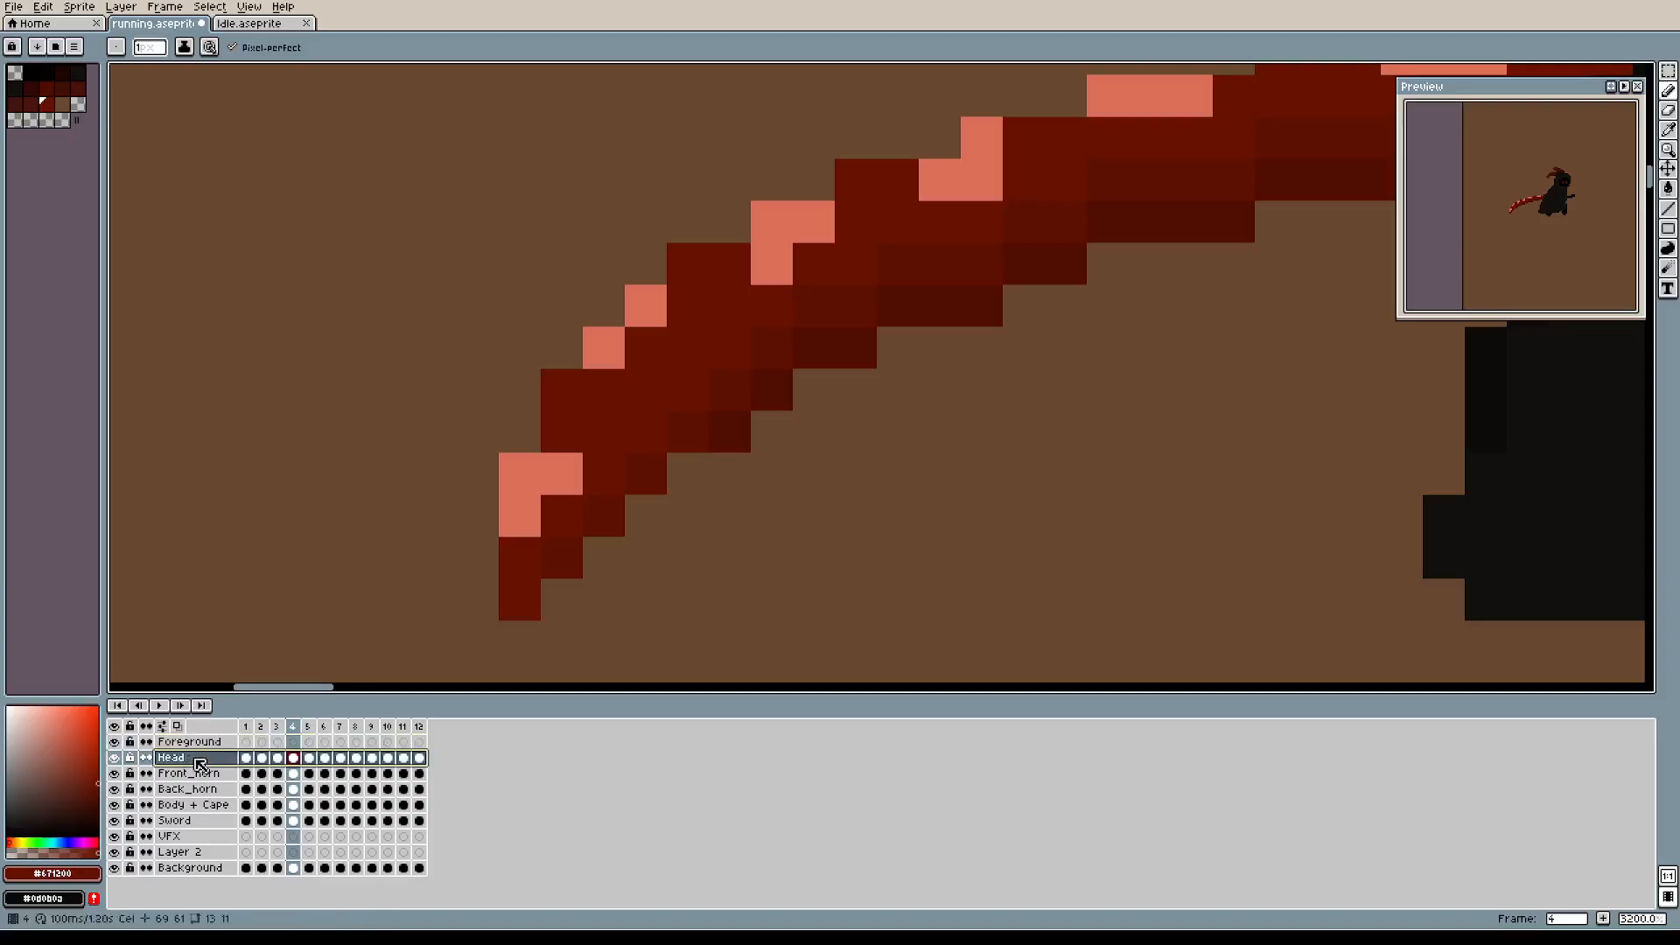
{"action": "left_click", "coordinate": [188, 806]}
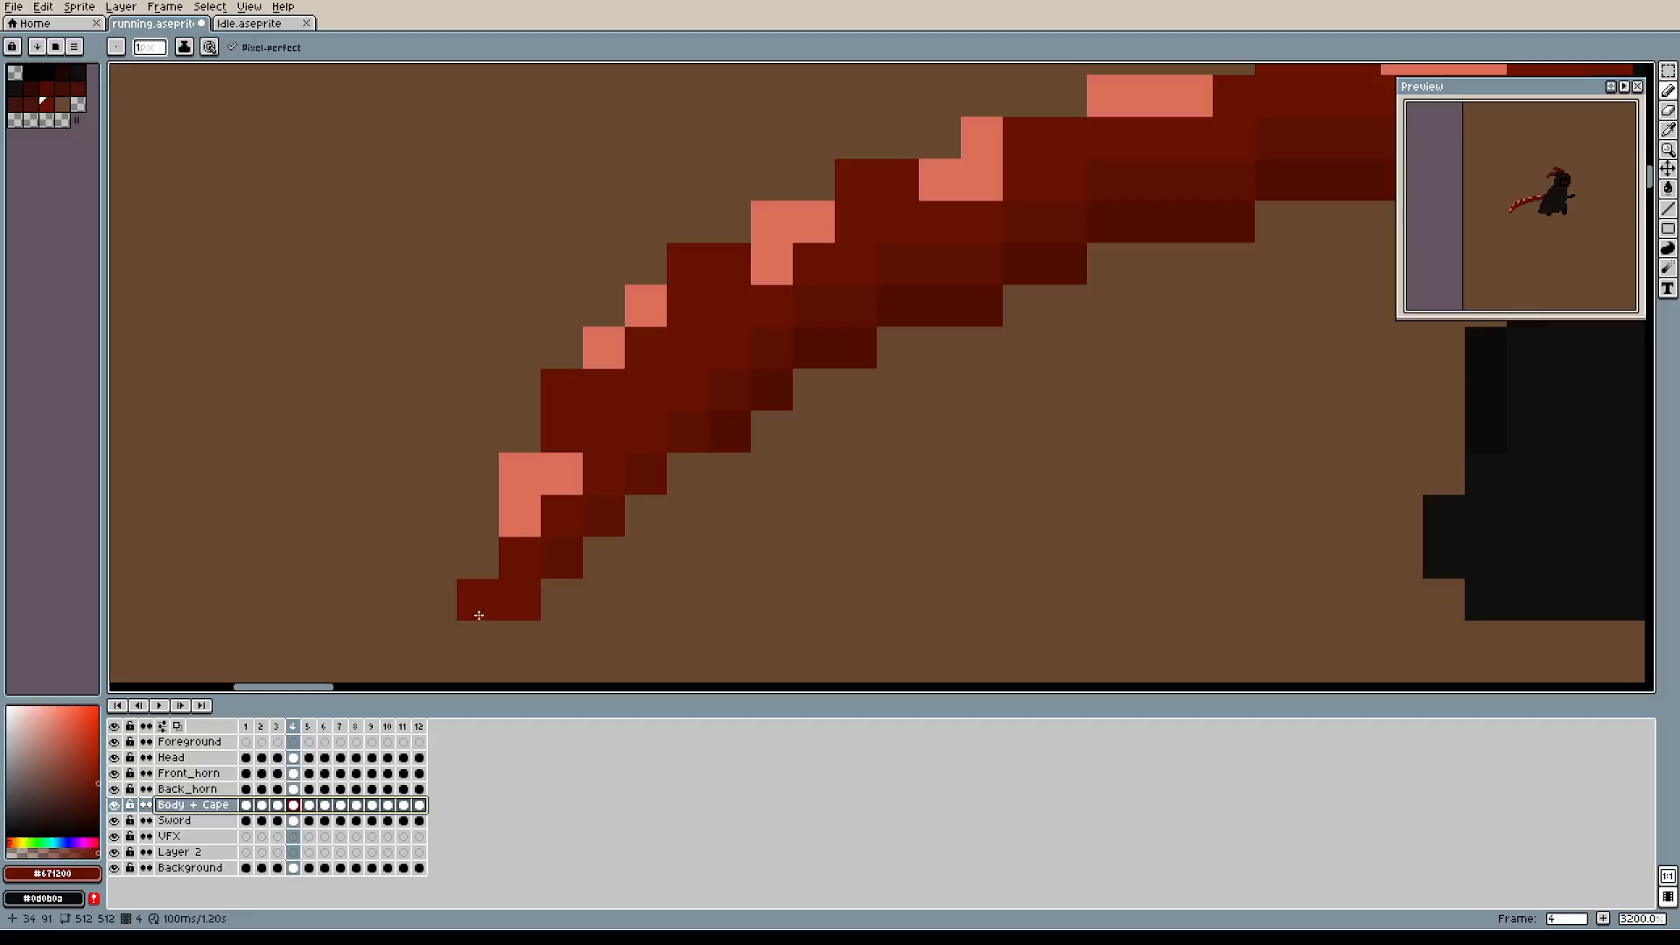
{"action": "left_click", "coordinate": [190, 821]}
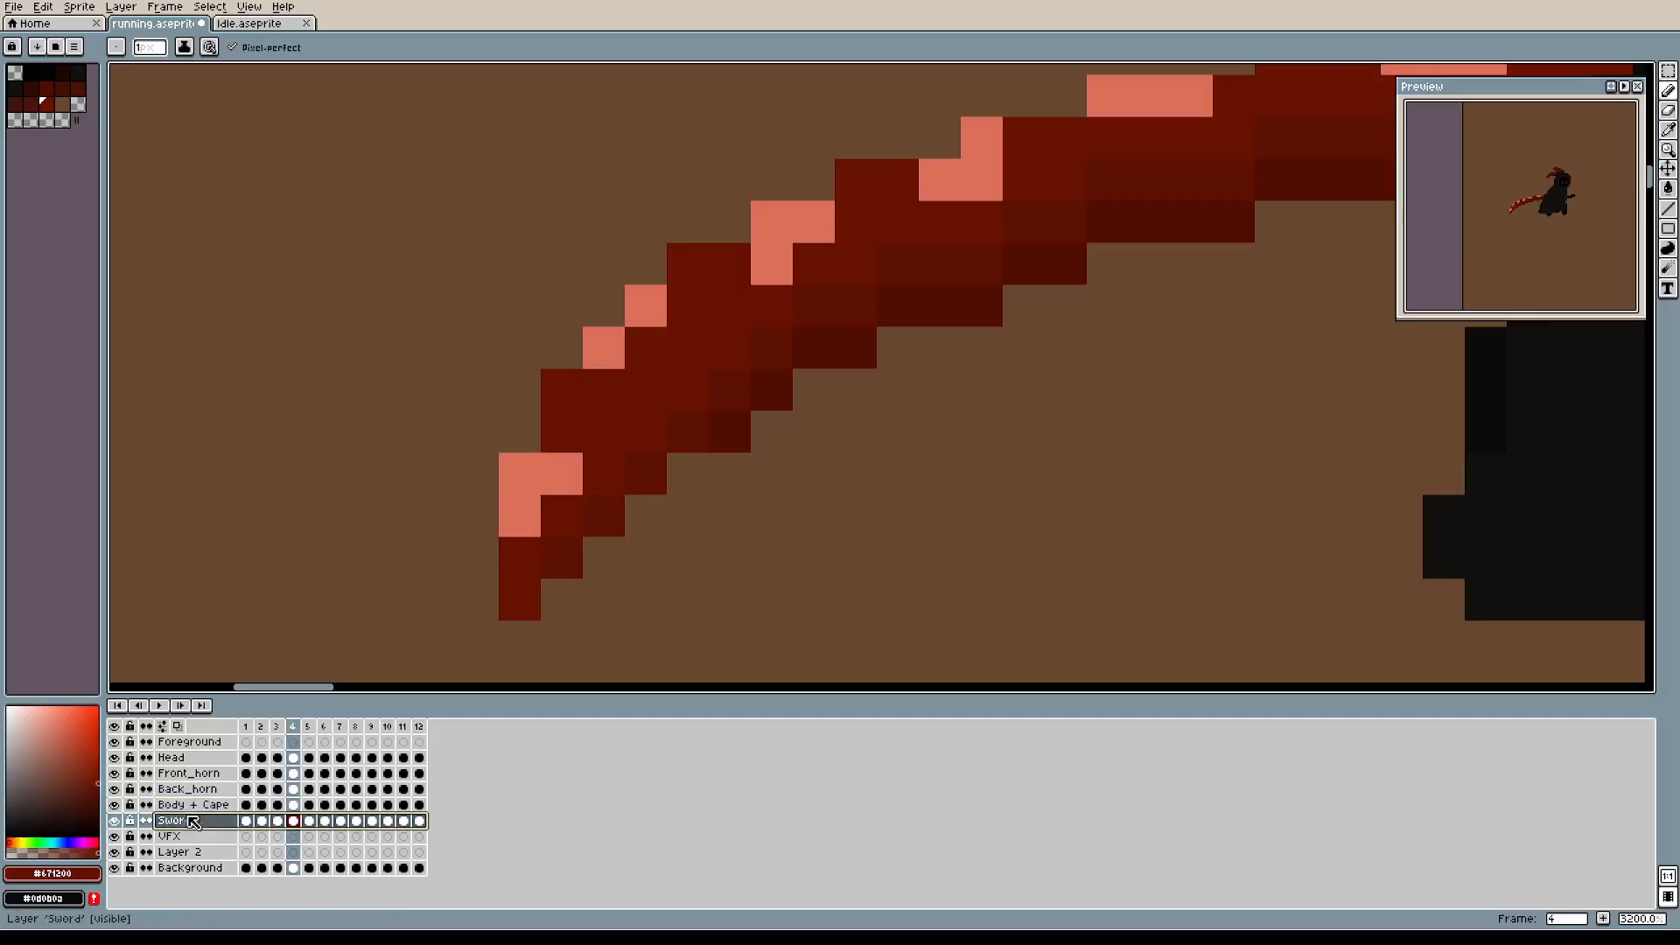
On the Body + Cape layer, paint over the salmon highlights along the tip half of frame 4's blade in dark red.
{"action": "left_click", "coordinate": [188, 805]}
{"action": "mouse_move", "coordinate": [508, 521]}
{"action": "left_mouse_down"}
{"action": "mouse_move", "coordinate": [544, 476]}
{"action": "mouse_move", "coordinate": [528, 476]}
{"action": "left_mouse_up"}
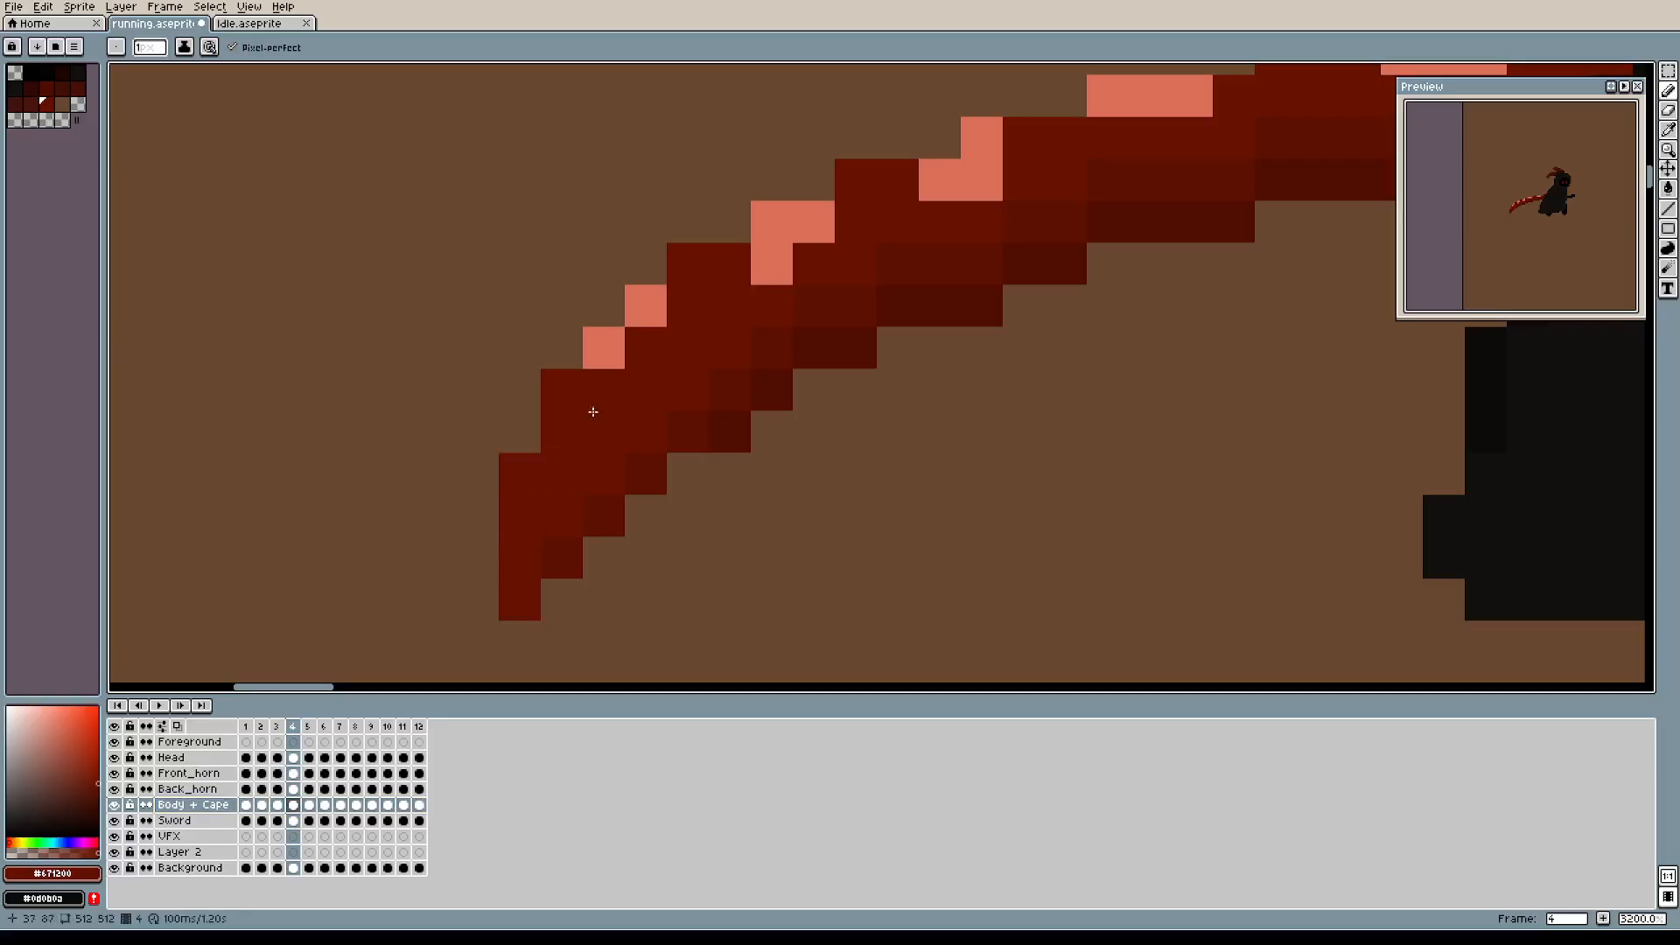
{"action": "left_click", "coordinate": [612, 341]}
{"action": "left_click", "coordinate": [648, 296]}
{"action": "mouse_move", "coordinate": [772, 263]}
{"action": "left_mouse_down"}
{"action": "mouse_move", "coordinate": [800, 230]}
{"action": "mouse_move", "coordinate": [788, 225]}
{"action": "left_mouse_up"}
Cover the remaining salmon highlights from mid-blade to the cape in frame 4 with the same dark red.
{"action": "mouse_move", "coordinate": [1163, 172]}
{"action": "left_mouse_down"}
{"action": "mouse_move", "coordinate": [1101, 223]}
{"action": "mouse_move", "coordinate": [679, 461]}
{"action": "left_mouse_up"}
{"action": "left_click", "coordinate": [464, 473]}
{"action": "left_click", "coordinate": [487, 458]}
{"action": "left_click", "coordinate": [512, 423]}
{"action": "left_click", "coordinate": [647, 373]}
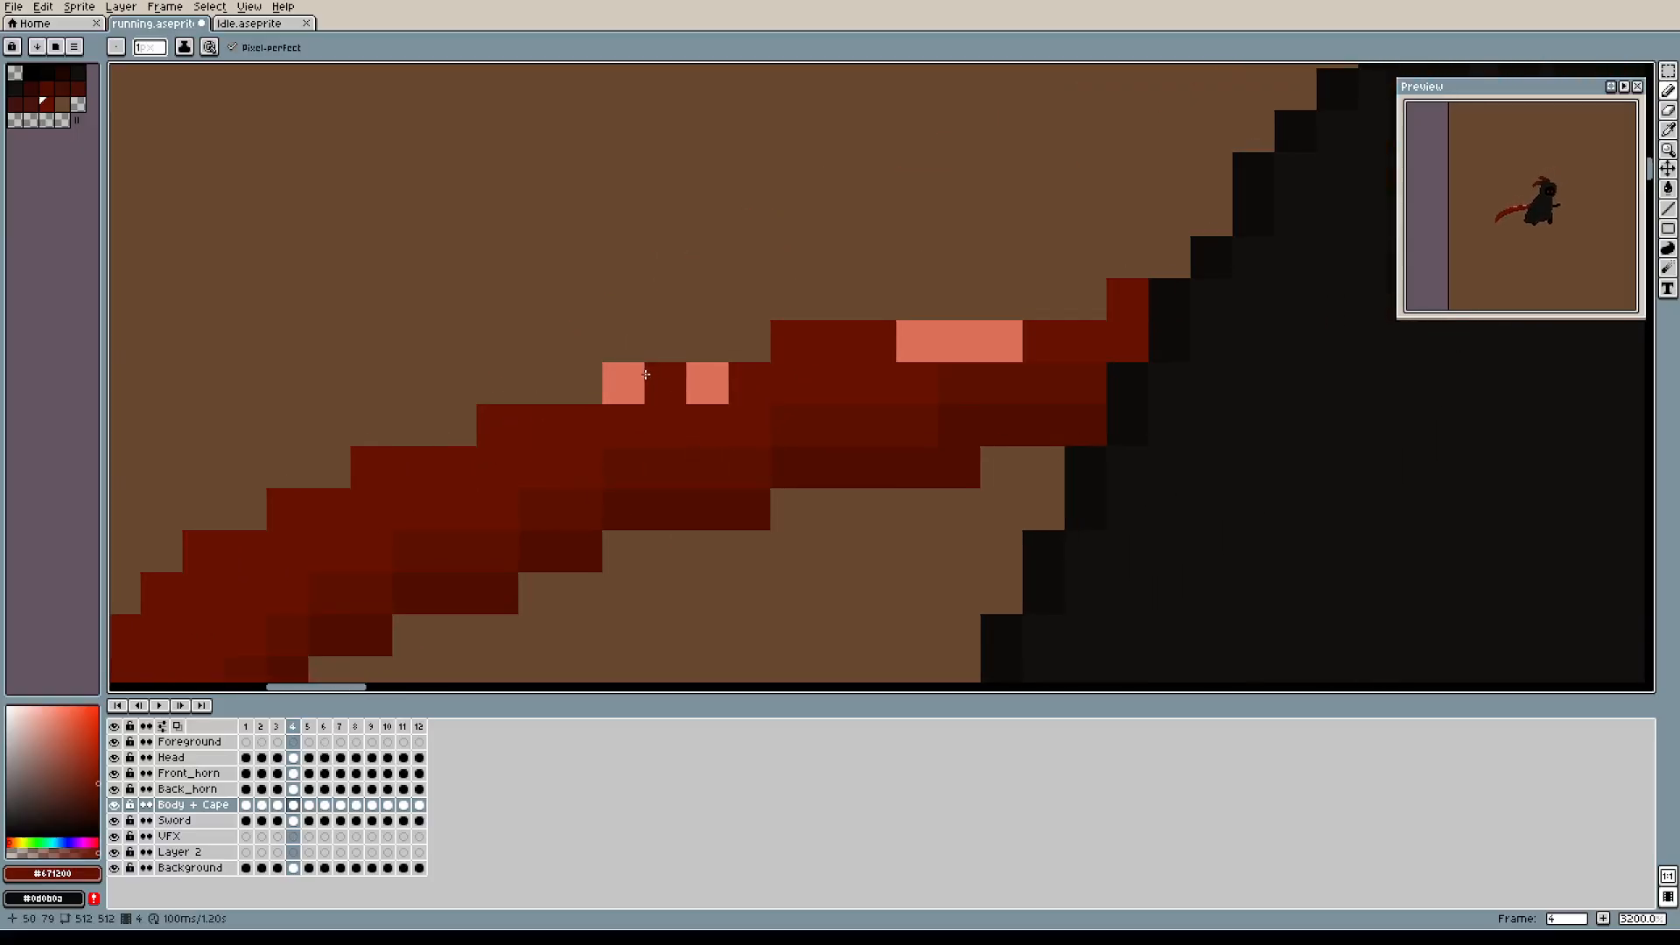
{"action": "left_click", "coordinate": [623, 383]}
{"action": "left_click", "coordinate": [707, 383]}
{"action": "left_click", "coordinate": [911, 350]}
{"action": "left_click_drag", "start_coordinate": [959, 341], "coordinate": [1009, 341]}
{"action": "scroll", "coordinate": [847, 404], "scroll_direction": "down", "scroll_amount": 1}
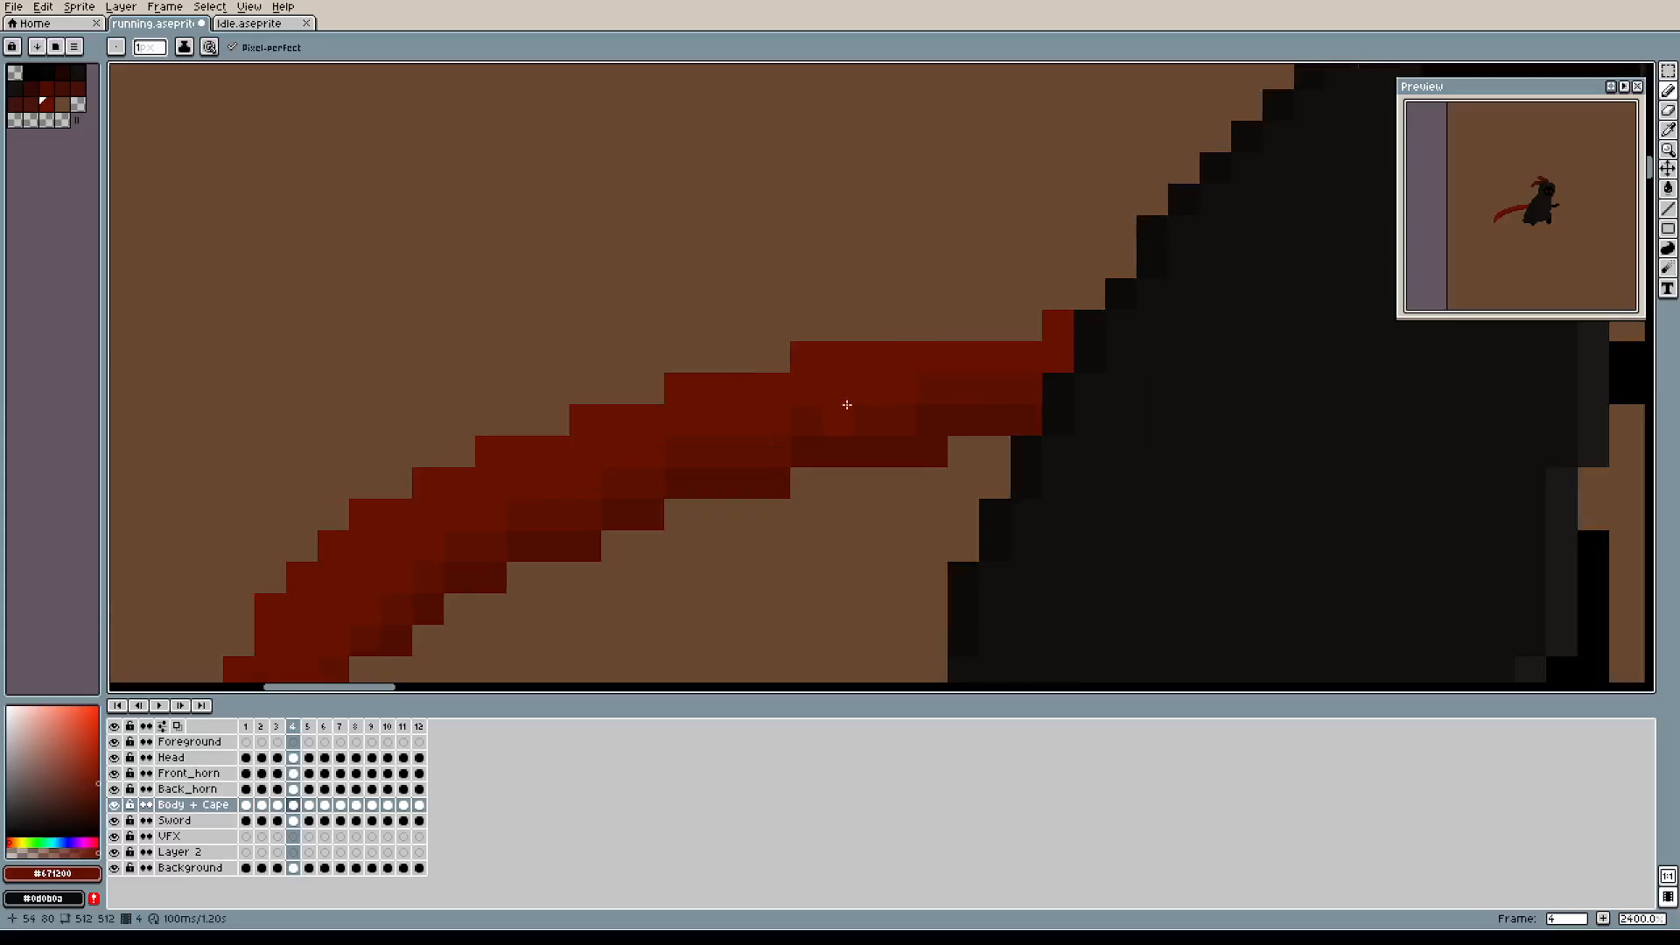
{"action": "scroll", "coordinate": [847, 405], "scroll_direction": "down", "scroll_amount": 2}
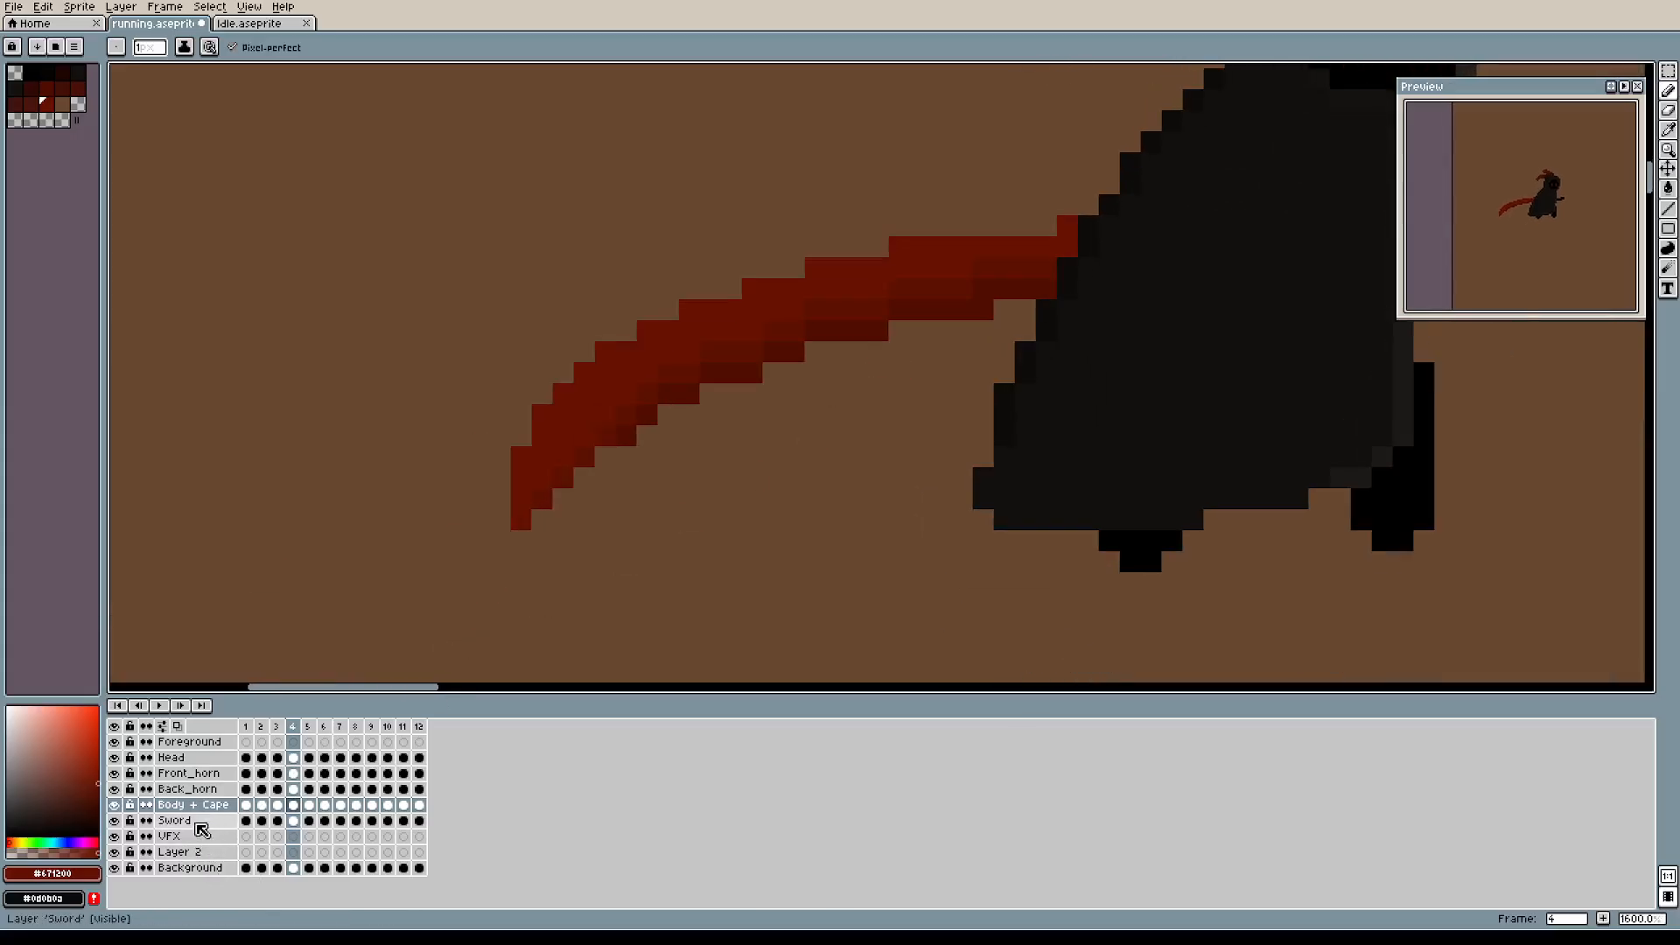
Activate the VFX layer, select the Sword layer's pixels in frame 4, and choose a lighter salmon drawing colour.
{"action": "left_click", "coordinate": [197, 830]}
{"action": "left_click", "coordinate": [196, 823], "text": "ctrl"}
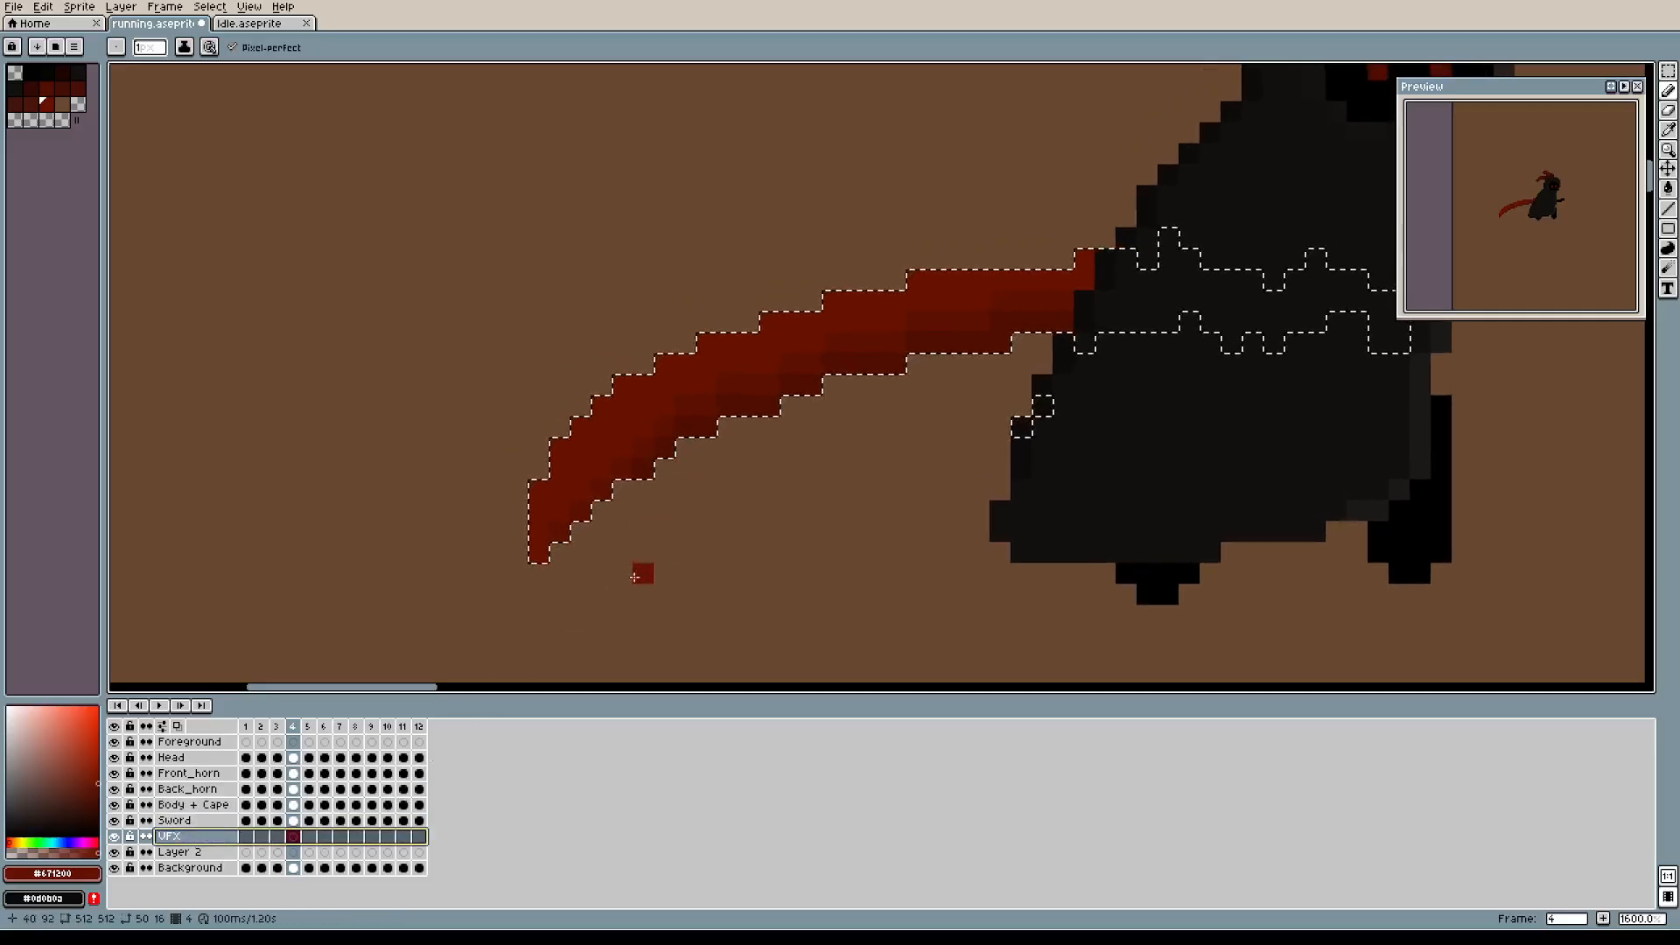
{"action": "mouse_move", "coordinate": [80, 746]}
{"action": "left_mouse_down"}
{"action": "mouse_move", "coordinate": [77, 728]}
{"action": "mouse_move", "coordinate": [58, 735]}
{"action": "left_mouse_up"}
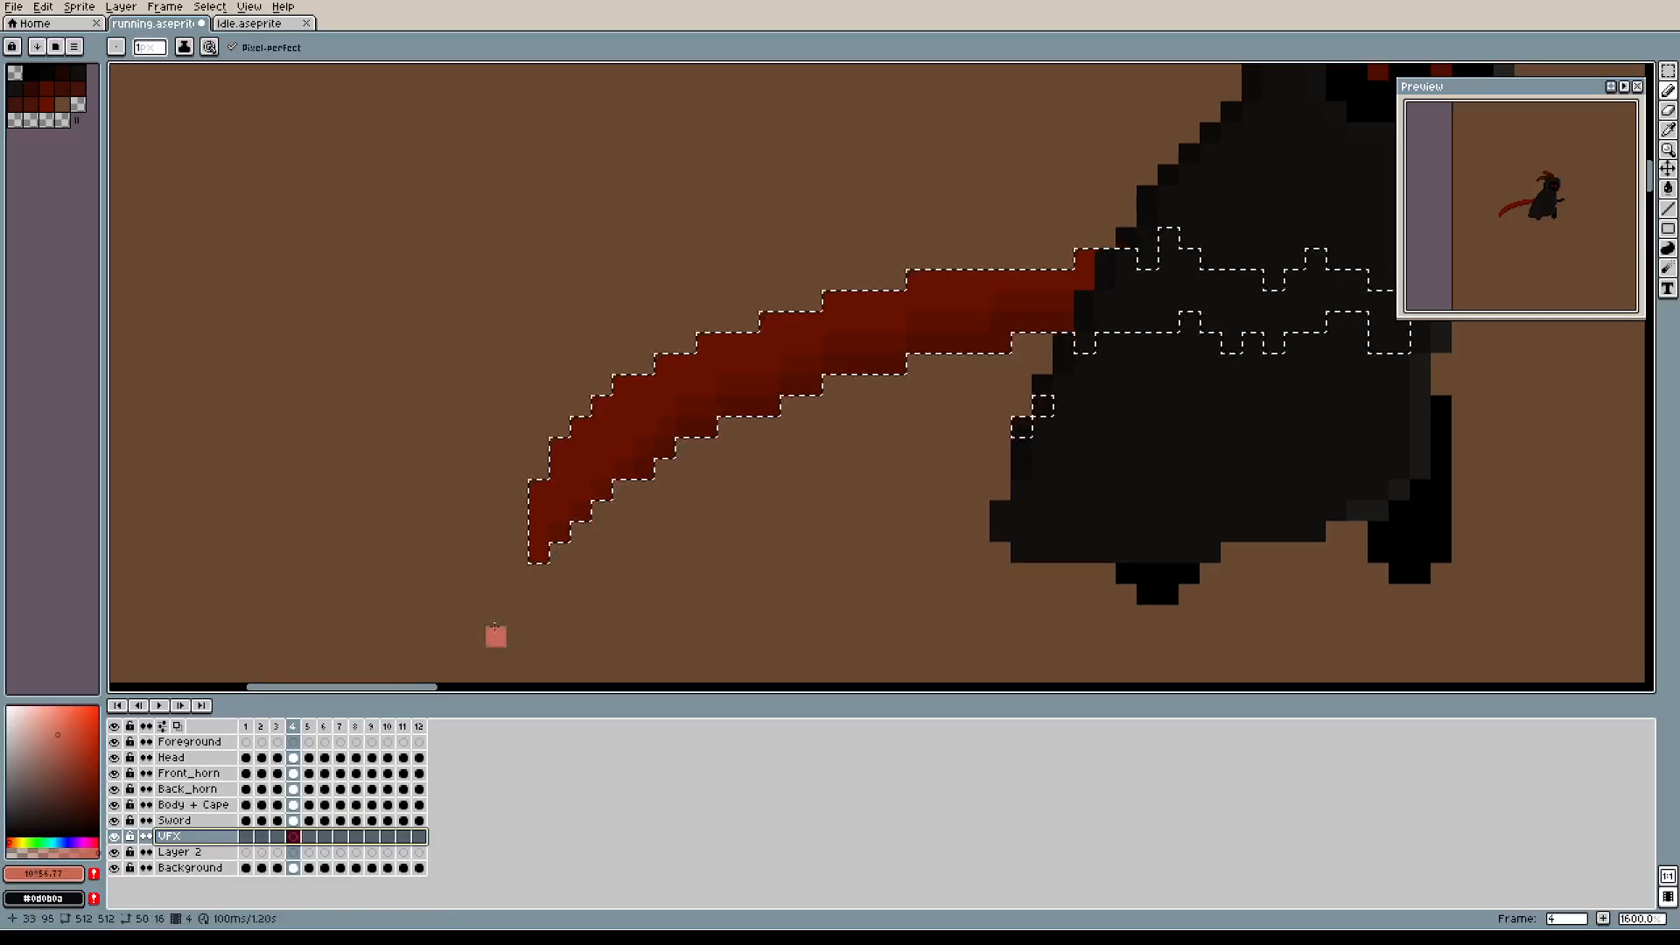
{"action": "mouse_move", "coordinate": [59, 733]}
{"action": "left_mouse_down"}
{"action": "mouse_move", "coordinate": [50, 745]}
{"action": "mouse_move", "coordinate": [53, 723]}
{"action": "left_mouse_up"}
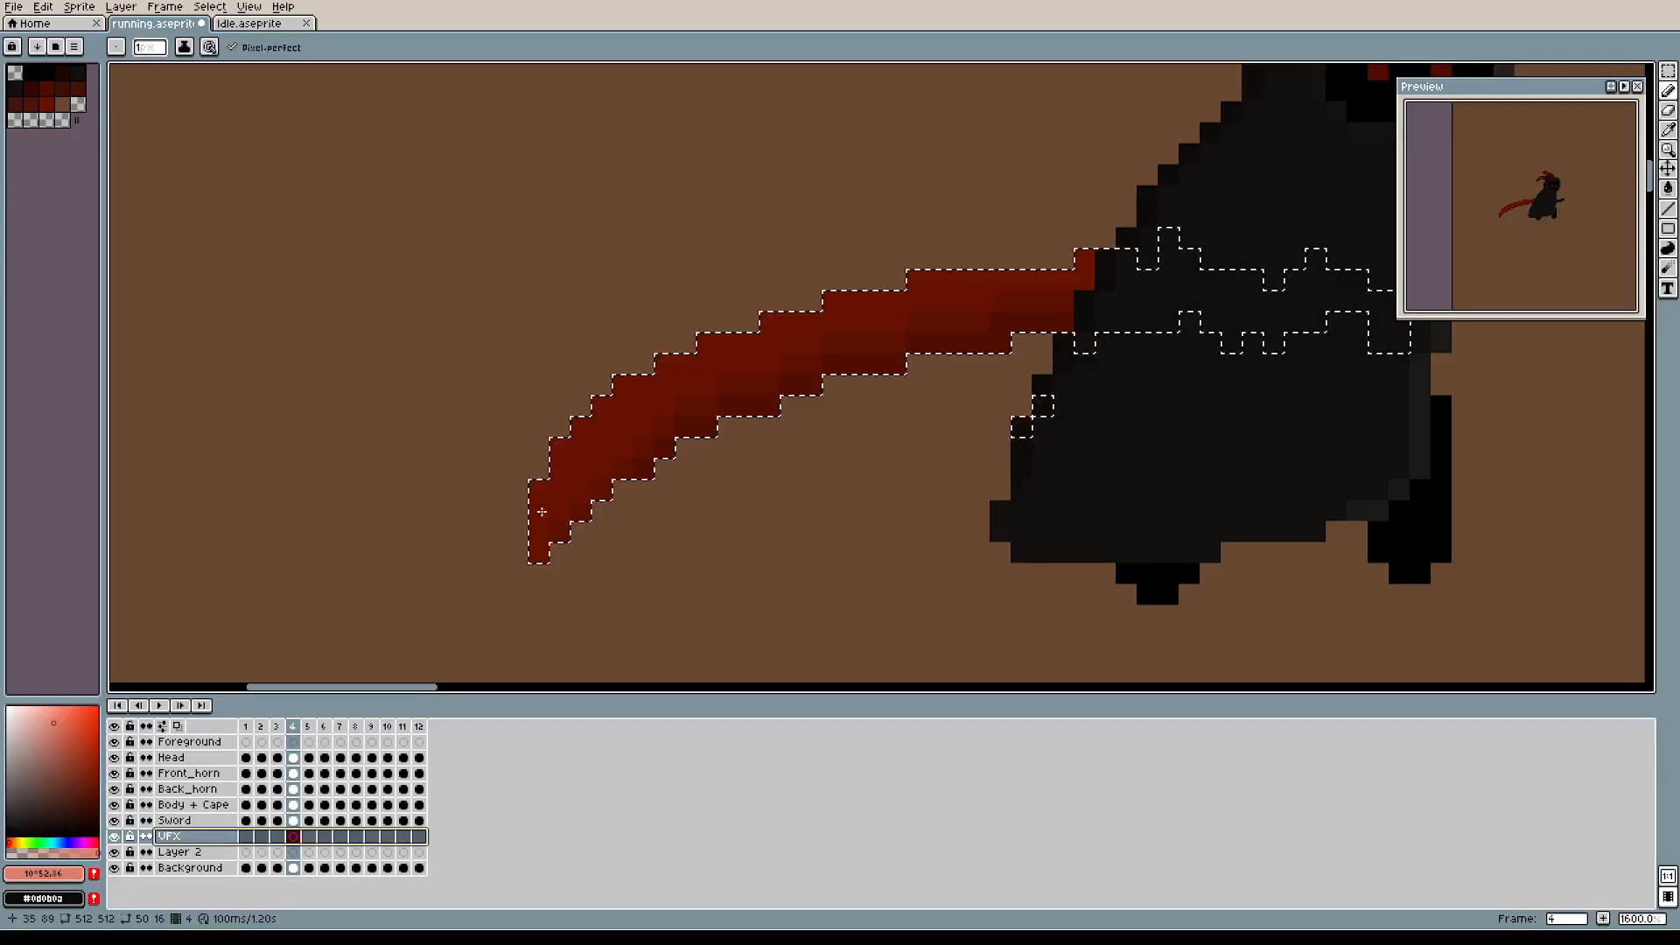
Move the VFX layer directly above Head and dab salmon highlights along the upper edge near frame 4's blade tip.
{"action": "double_click", "coordinate": [169, 837]}
{"action": "left_click_drag", "start_coordinate": [172, 839], "coordinate": [187, 756]}
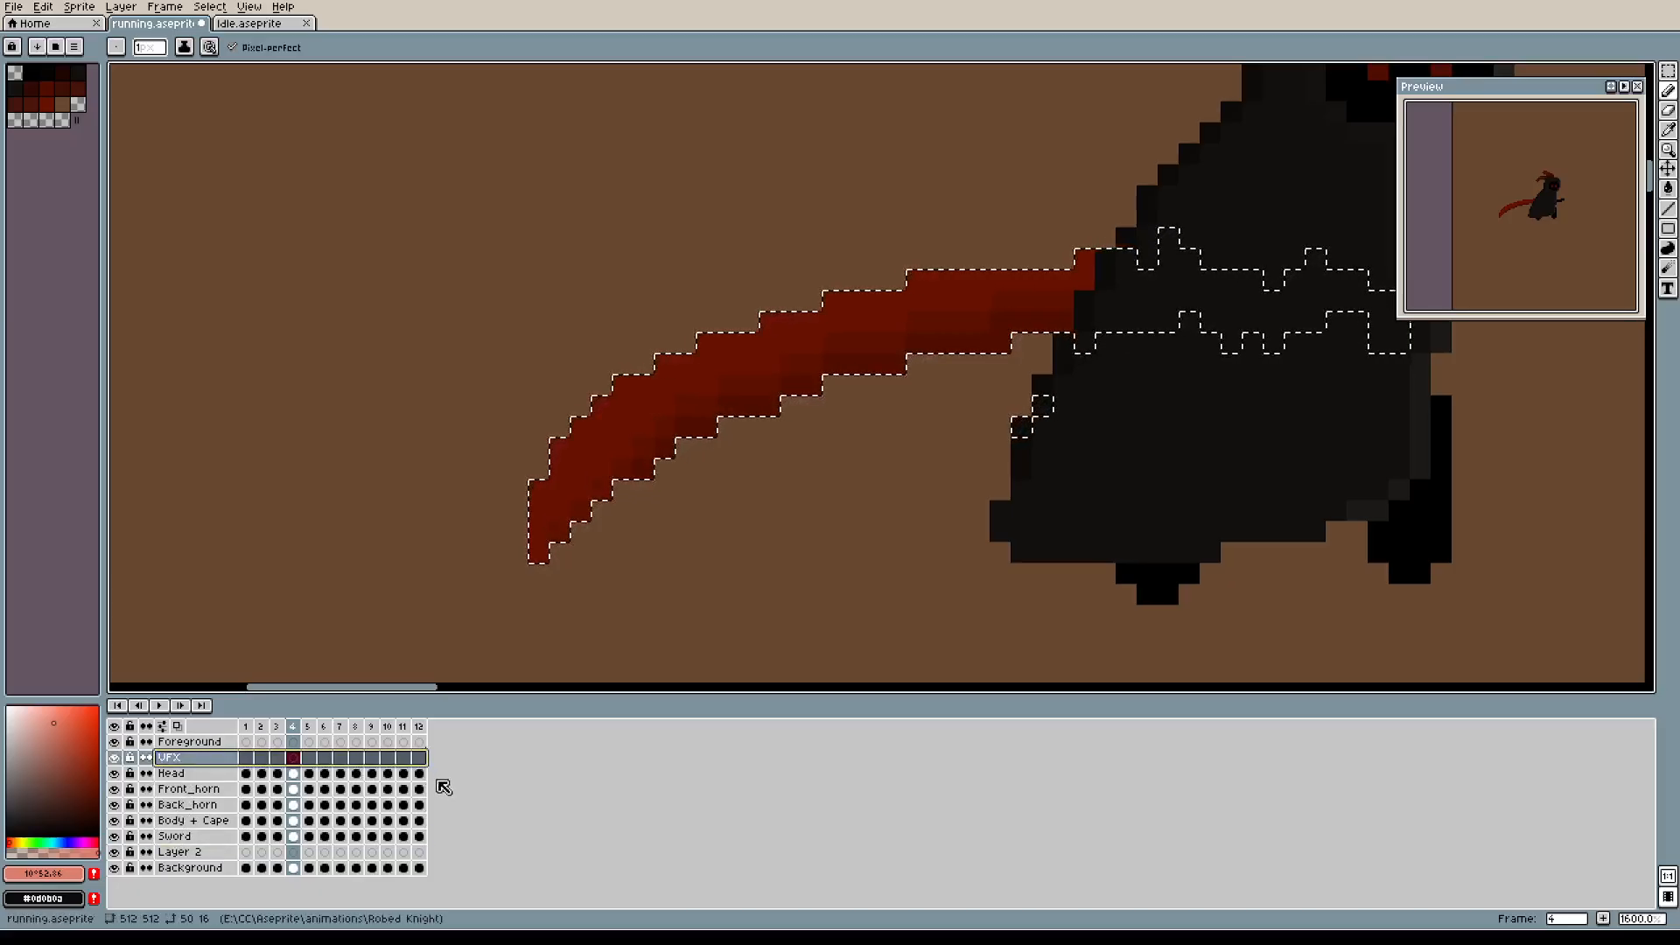
{"action": "left_click", "coordinate": [540, 493]}
{"action": "left_click_drag", "start_coordinate": [565, 453], "coordinate": [582, 433]}
{"action": "left_click", "coordinate": [665, 363]}
{"action": "left_click", "coordinate": [790, 362]}
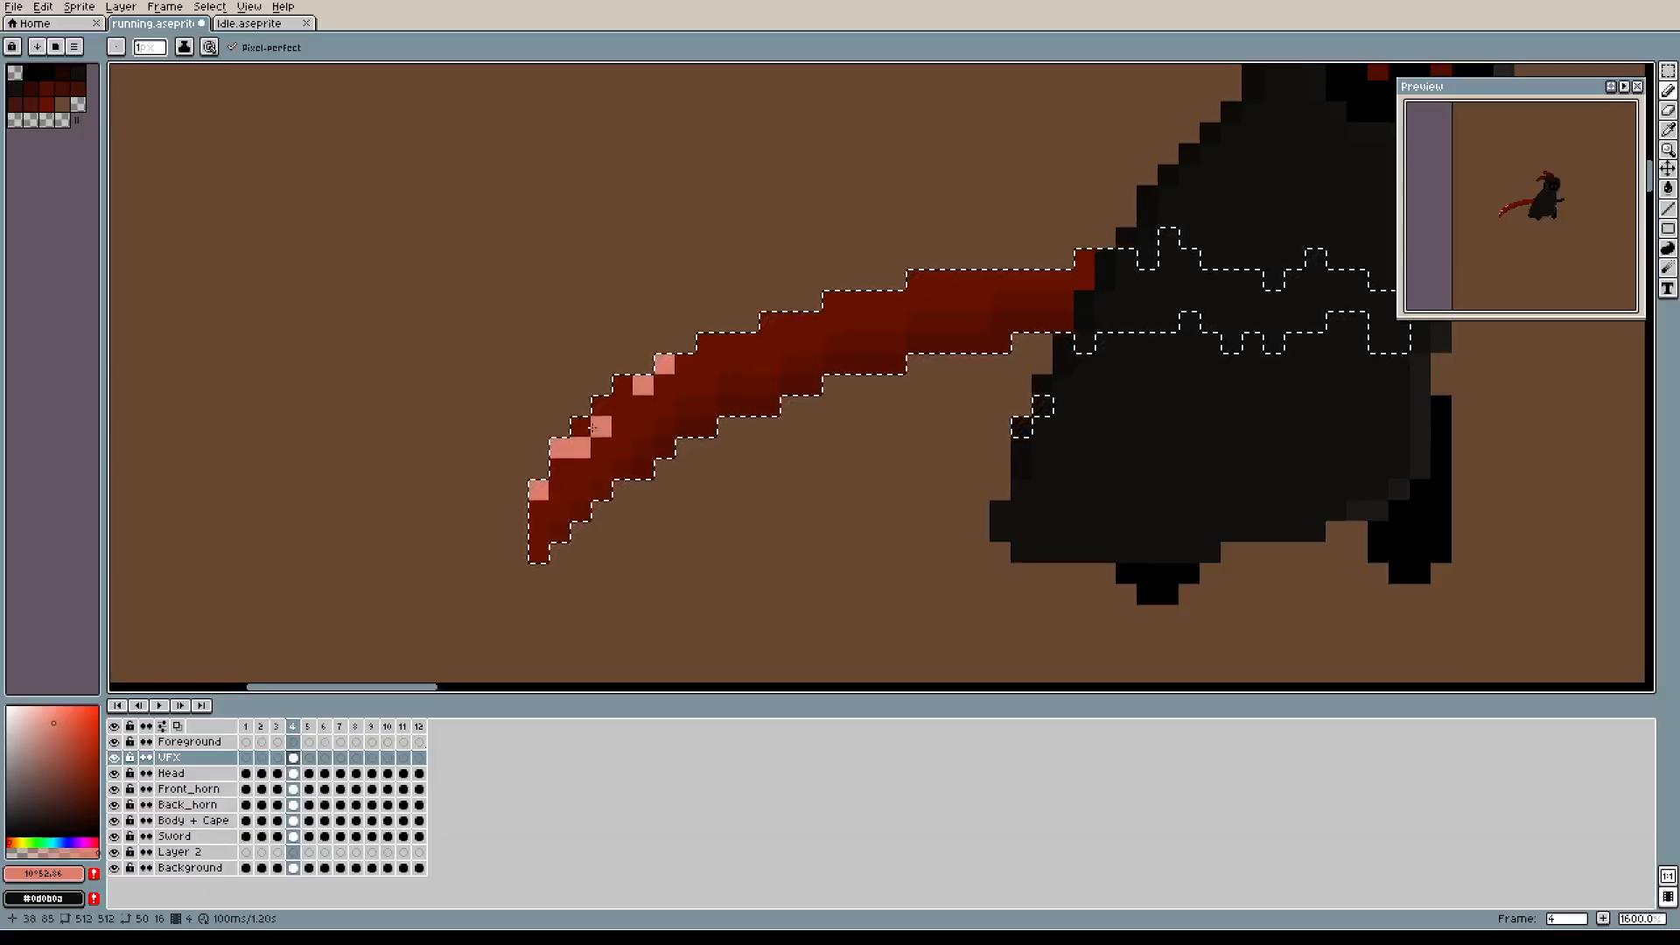
Extend the broken salmon highlights along the upper edge from mid-blade towards the cape in frame 4 on the VFX layer.
{"action": "left_click_drag", "start_coordinate": [769, 343], "coordinate": [769, 322]}
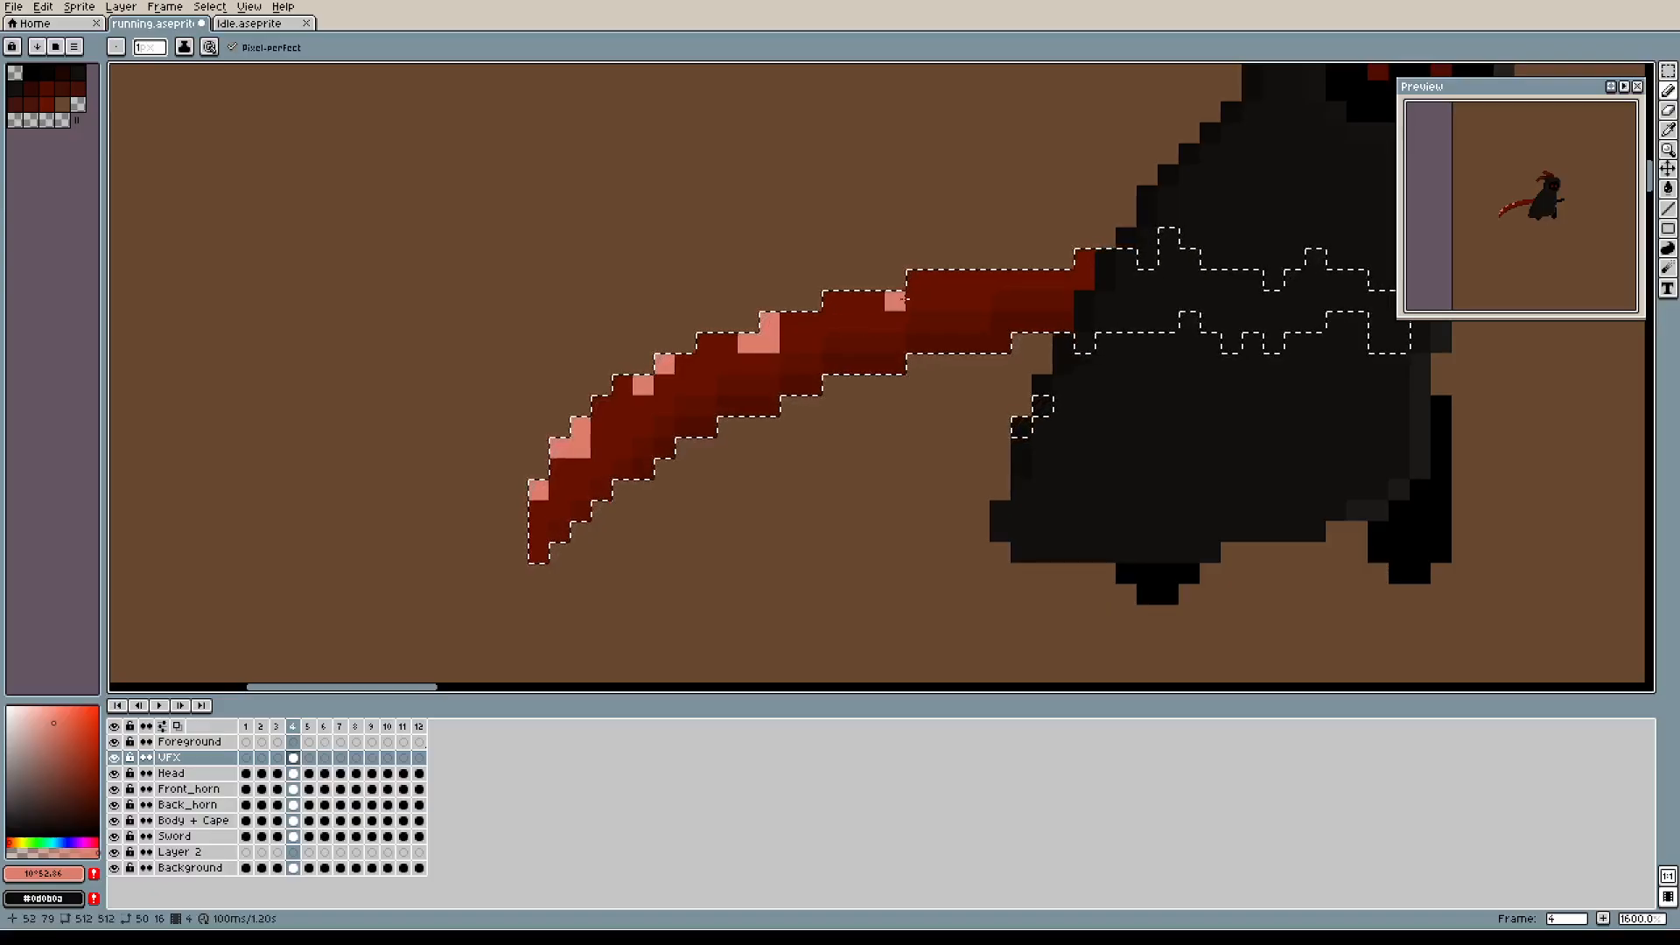
{"action": "mouse_move", "coordinate": [975, 281]}
{"action": "left_mouse_down"}
{"action": "mouse_move", "coordinate": [1015, 281]}
{"action": "mouse_move", "coordinate": [994, 283]}
{"action": "left_mouse_up"}
{"action": "left_click", "coordinate": [857, 303]}
{"action": "left_click_drag", "start_coordinate": [760, 445], "coordinate": [837, 481]}
{"action": "mouse_move", "coordinate": [951, 464]}
{"action": "left_mouse_down"}
{"action": "mouse_move", "coordinate": [738, 465]}
{"action": "mouse_move", "coordinate": [782, 461]}
{"action": "left_mouse_up"}
{"action": "scroll", "coordinate": [736, 464], "scroll_direction": "down", "scroll_amount": 1}
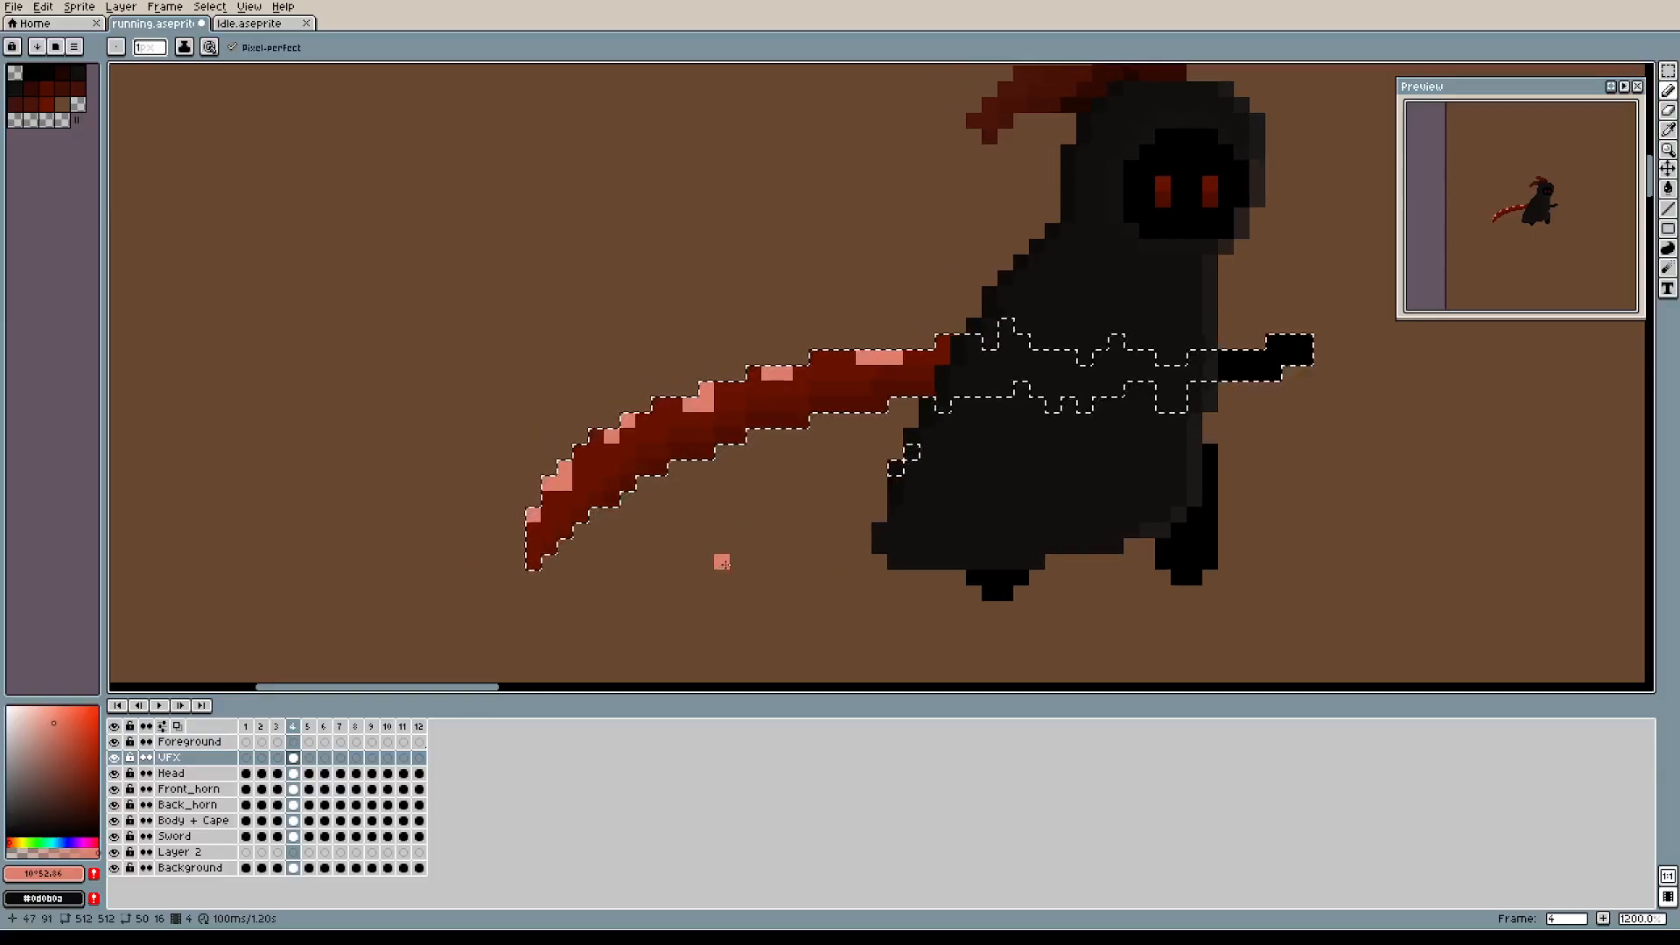
Go to frame 5 and clear the sword-shaped selection, keeping the Pencil tool active on the VFX layer.
{"action": "left_click", "coordinate": [309, 727]}
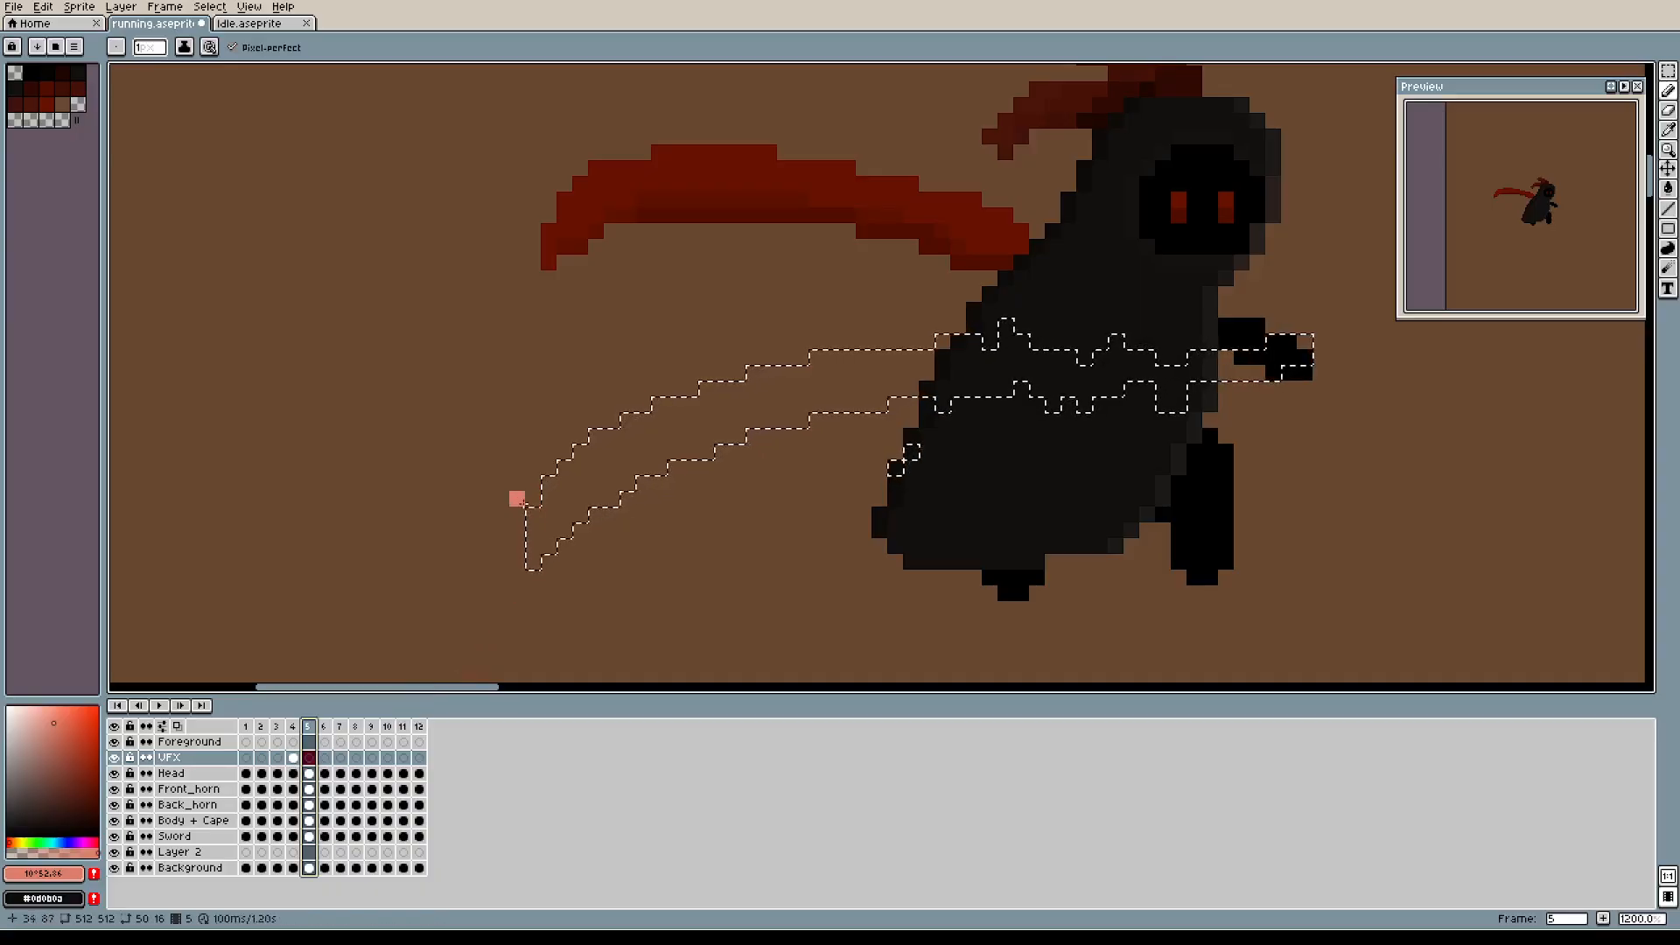
{"action": "left_click_drag", "start_coordinate": [663, 263], "coordinate": [625, 383]}
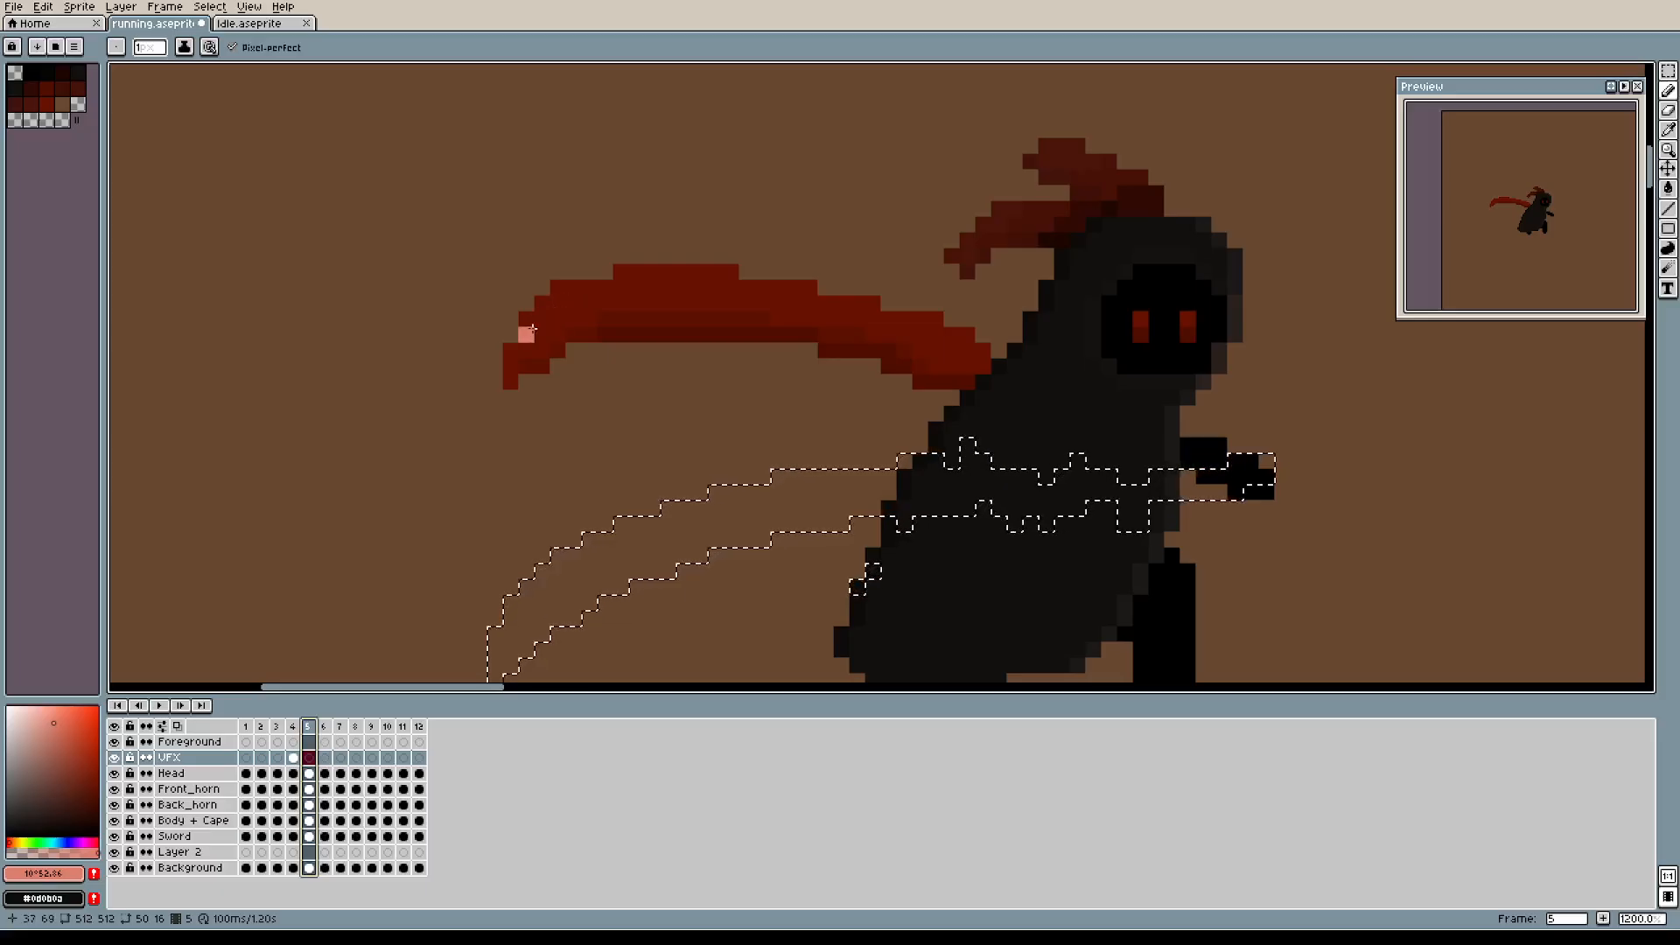
{"action": "left_click_drag", "start_coordinate": [546, 315], "coordinate": [543, 318]}
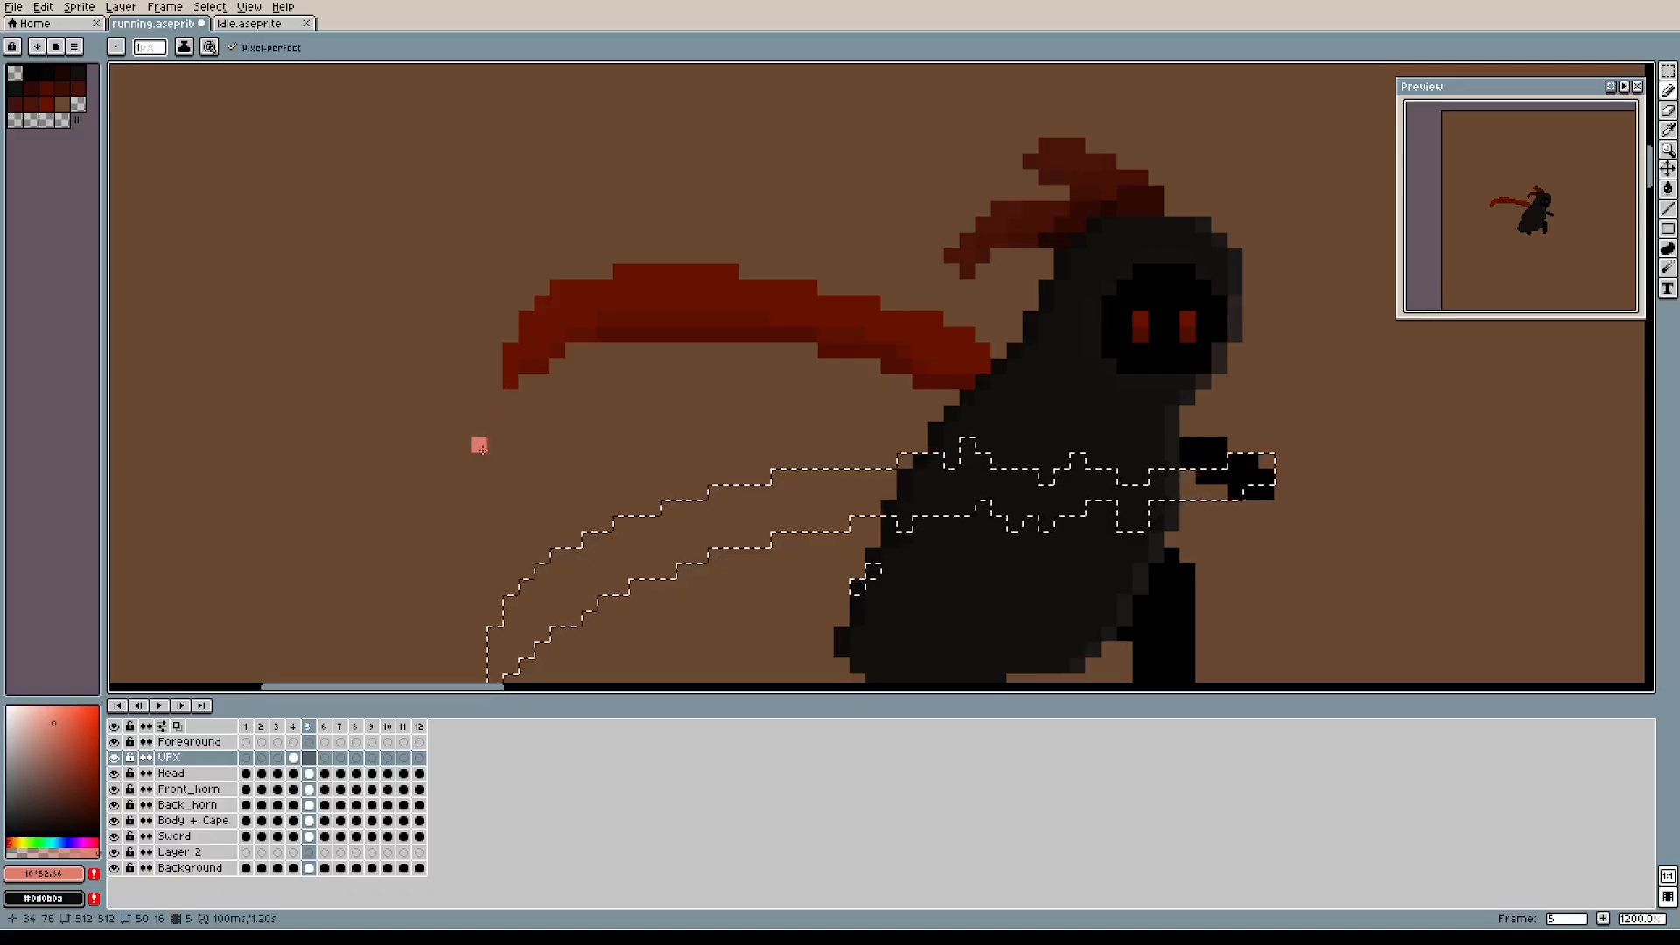
{"action": "key", "text": "m"}
{"action": "left_click", "coordinate": [432, 603]}
{"action": "key", "text": "b"}
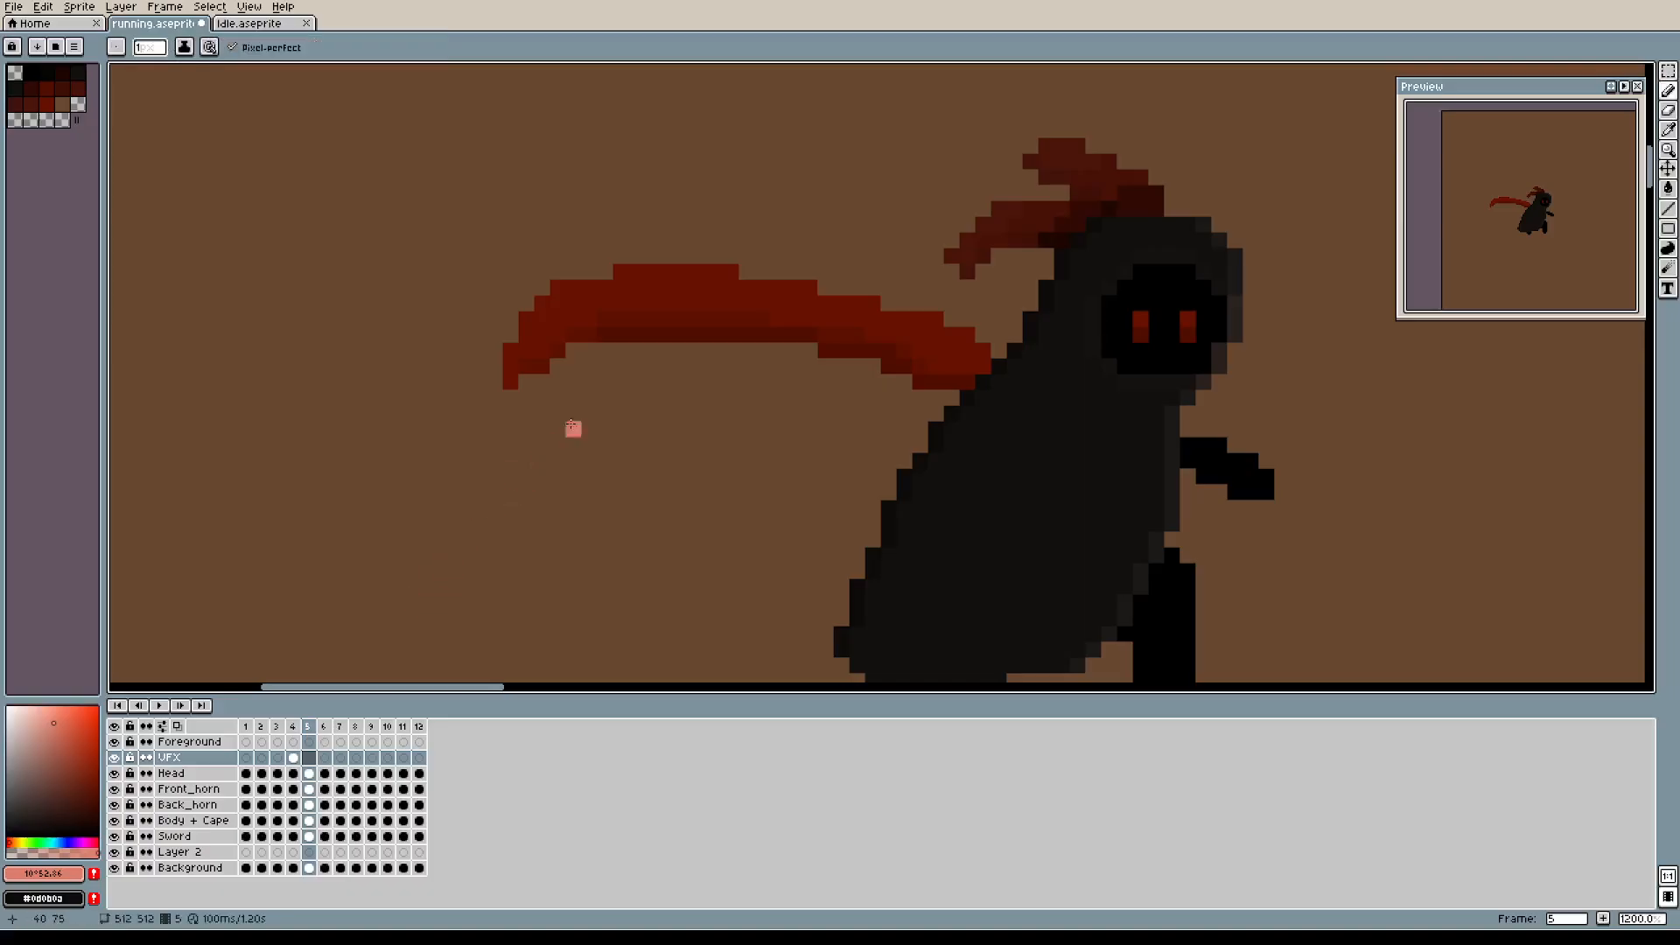
Paint broken salmon highlights along the upper edge of frame 5's blade, from near the tip to just past the middle.
{"action": "scroll", "coordinate": [554, 443], "scroll_direction": "up", "scroll_amount": 2}
{"action": "scroll", "coordinate": [591, 451], "scroll_direction": "up", "scroll_amount": 3}
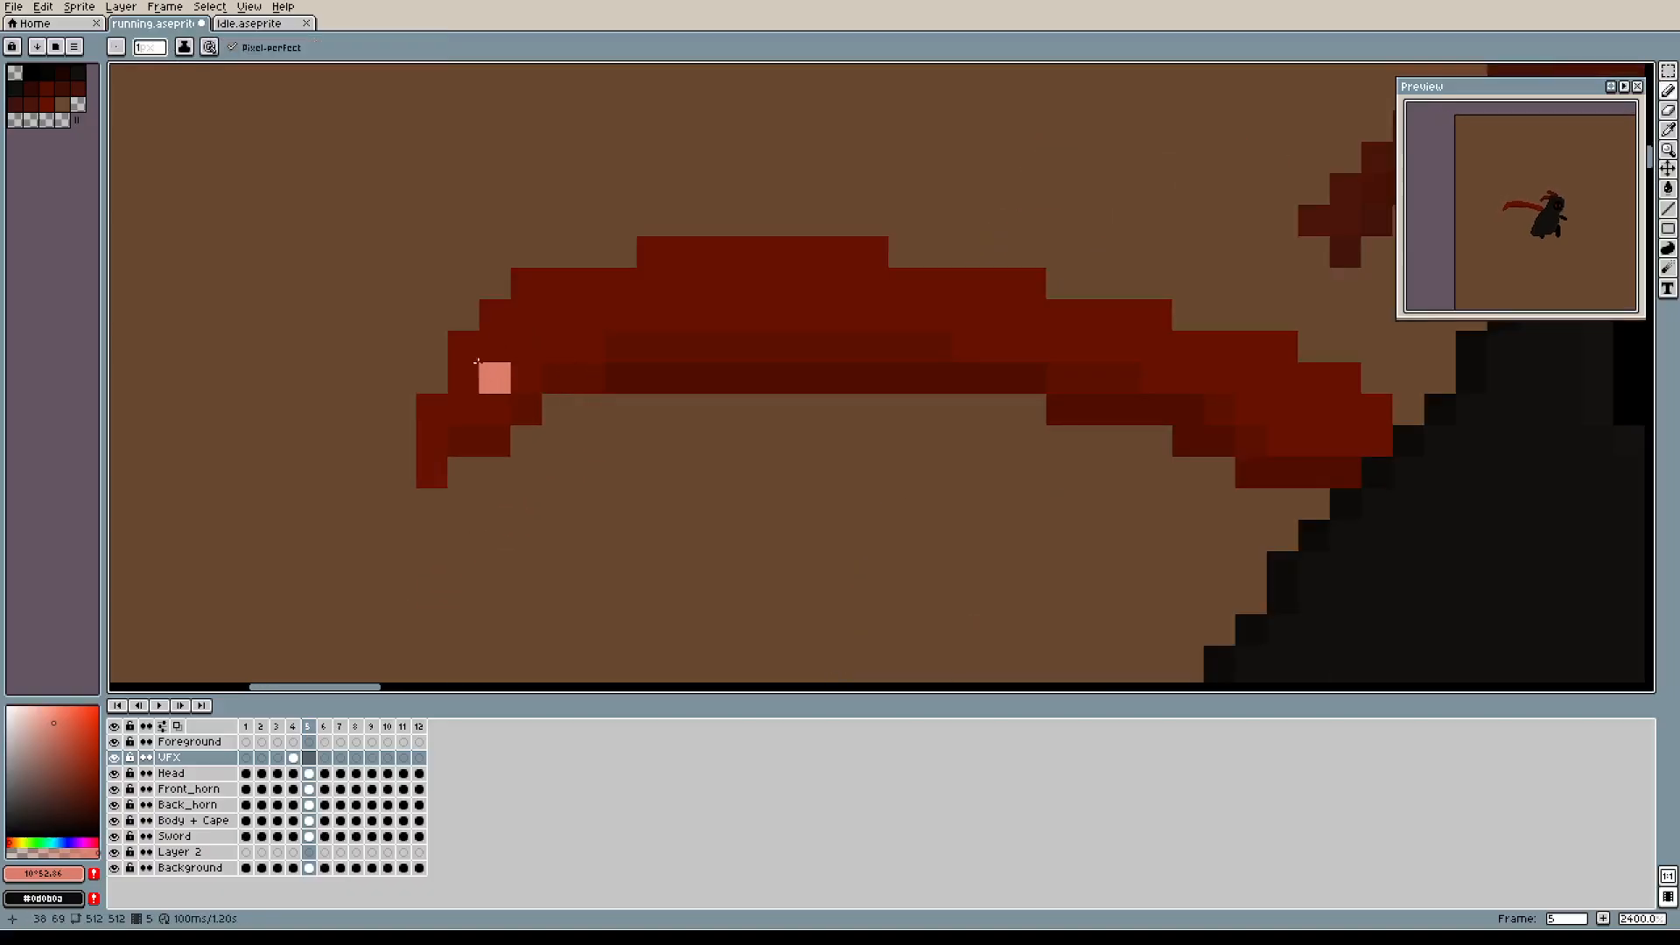
{"action": "left_click", "coordinate": [494, 315]}
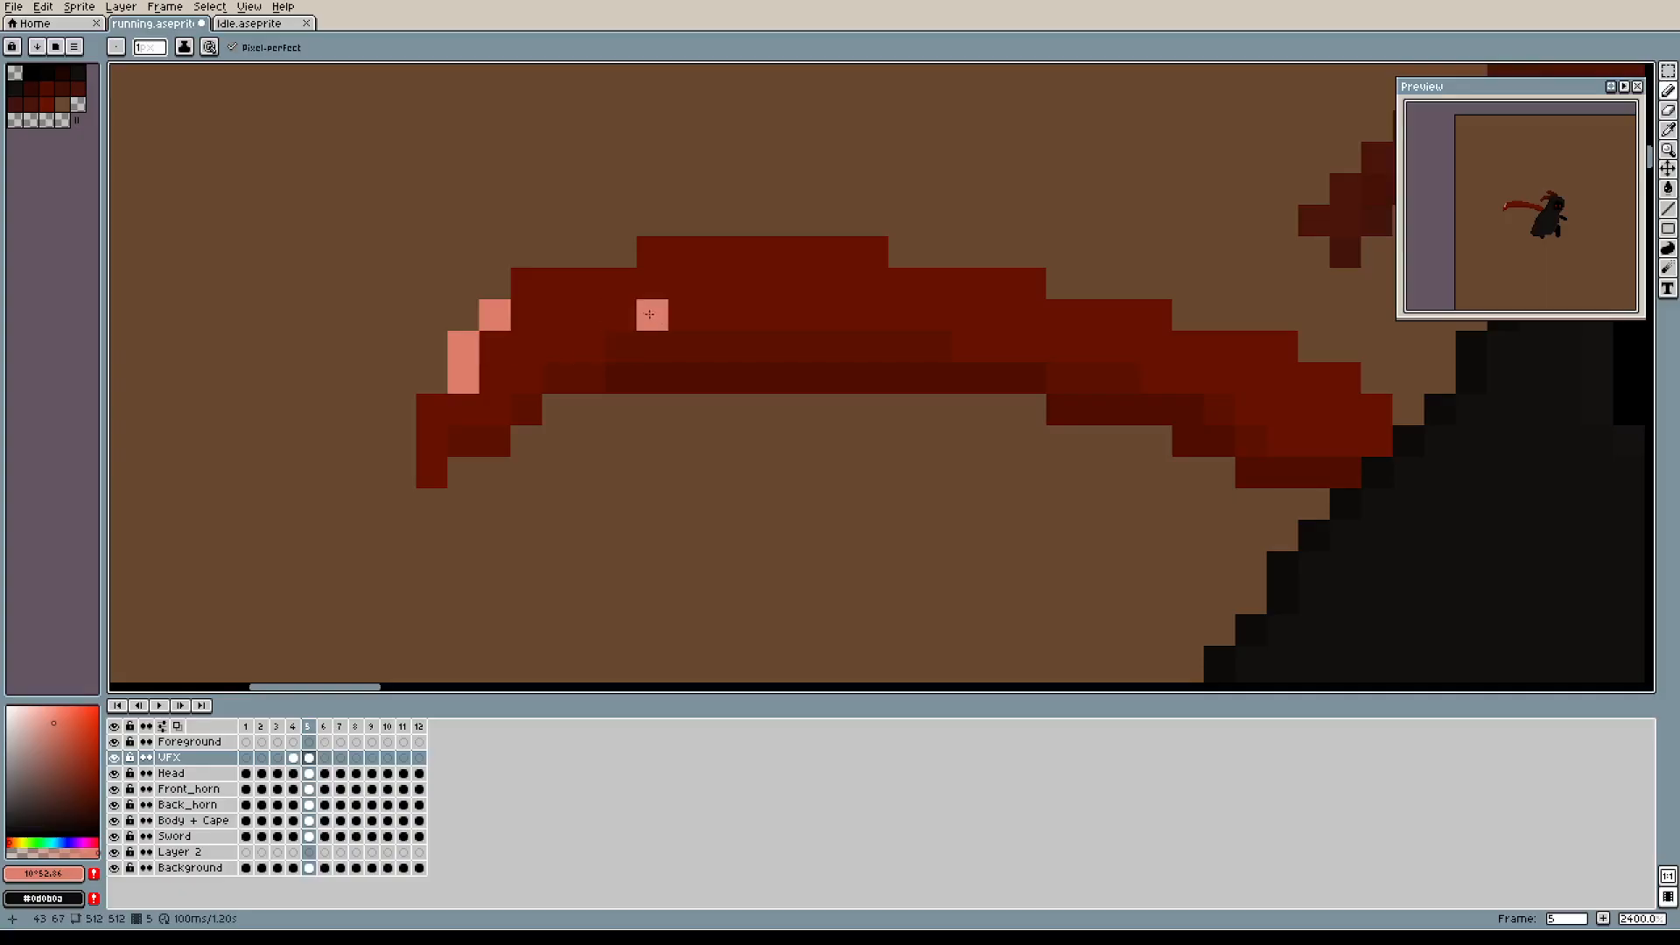
{"action": "mouse_move", "coordinate": [592, 287]}
{"action": "left_mouse_down"}
{"action": "mouse_move", "coordinate": [643, 290]}
{"action": "mouse_move", "coordinate": [652, 253]}
{"action": "left_mouse_up"}
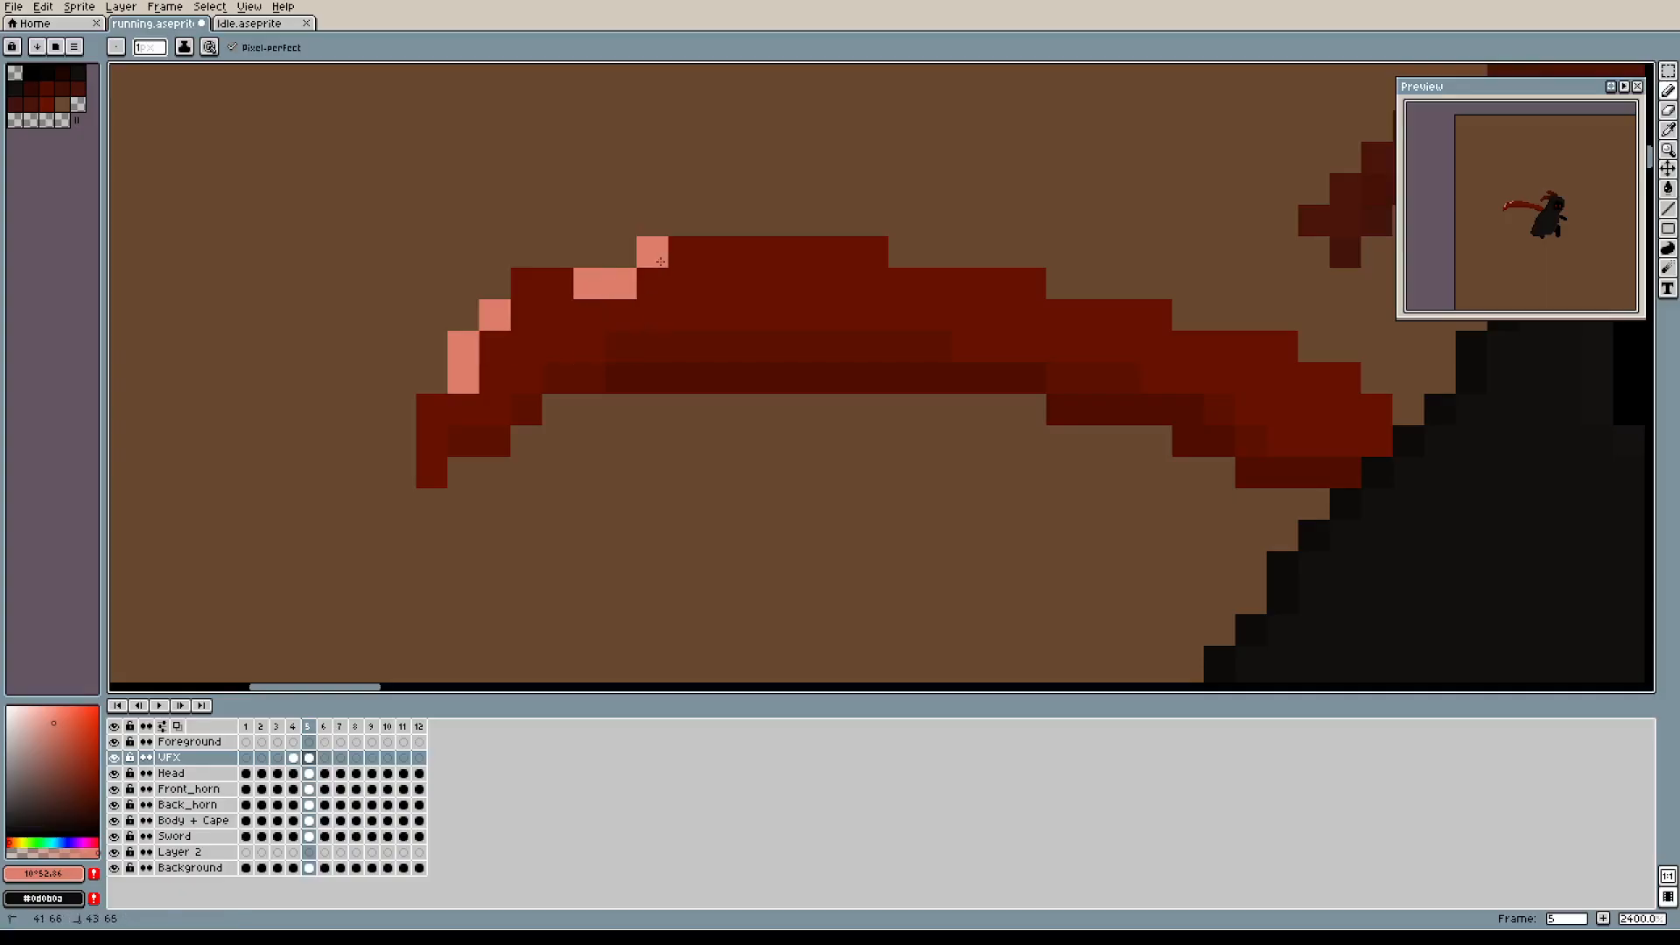
{"action": "mouse_move", "coordinate": [812, 266]}
{"action": "left_mouse_down"}
{"action": "mouse_move", "coordinate": [865, 277]}
{"action": "mouse_move", "coordinate": [872, 260]}
{"action": "left_mouse_up"}
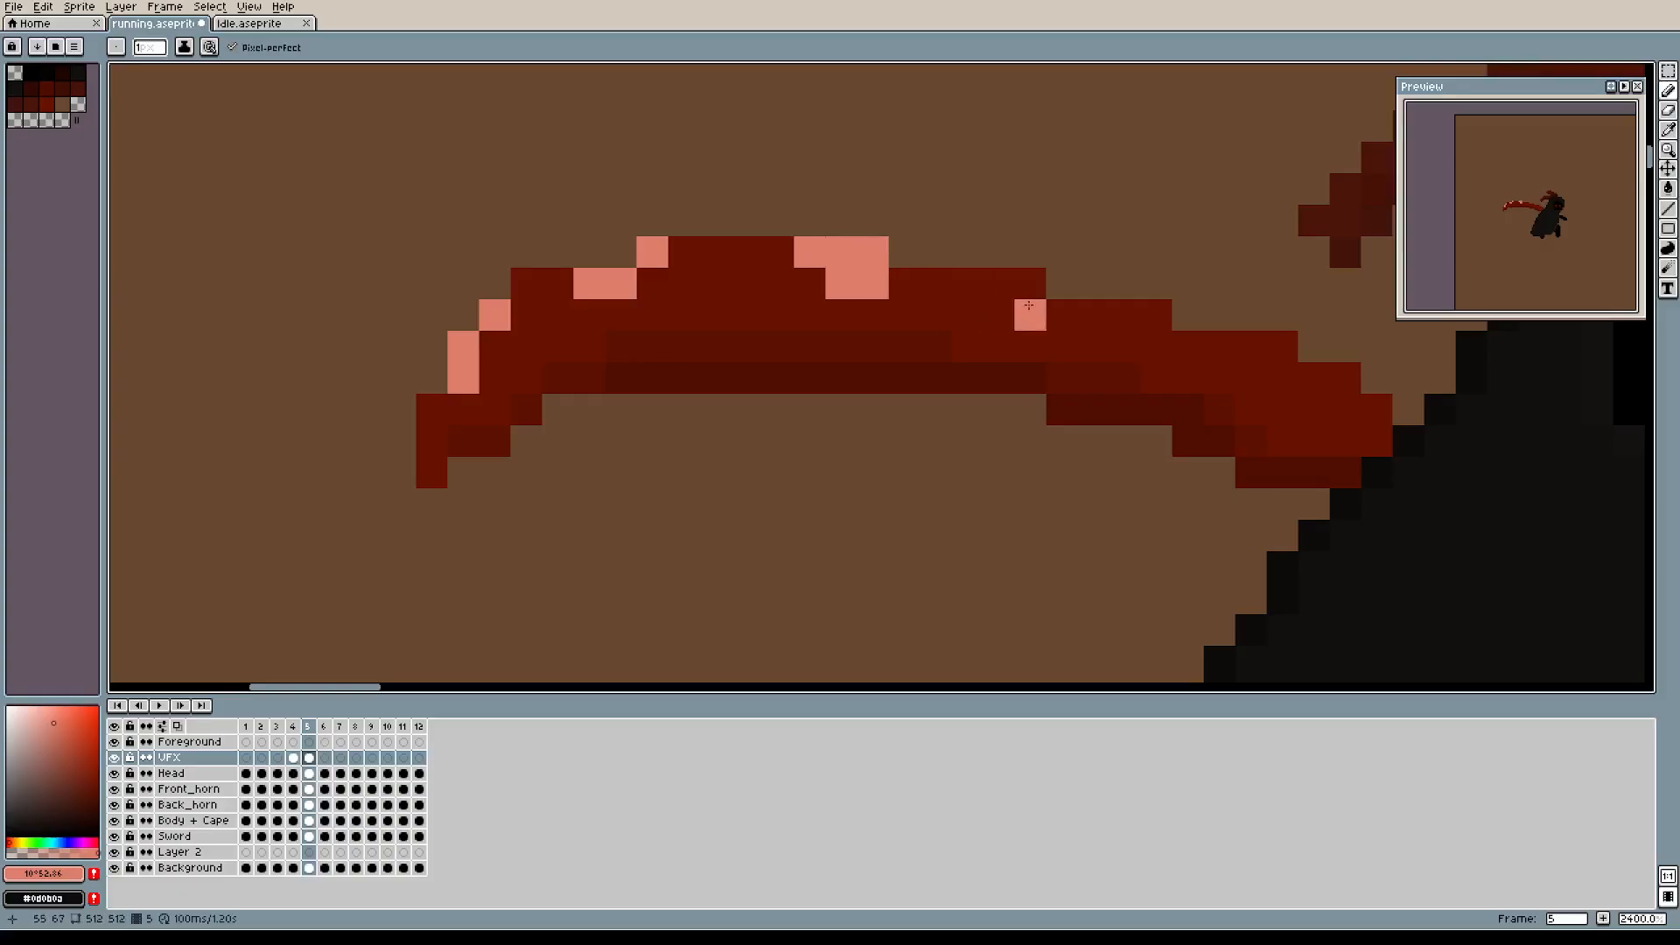
{"action": "left_click_drag", "start_coordinate": [1030, 316], "coordinate": [854, 301]}
{"action": "left_click", "coordinate": [735, 272]}
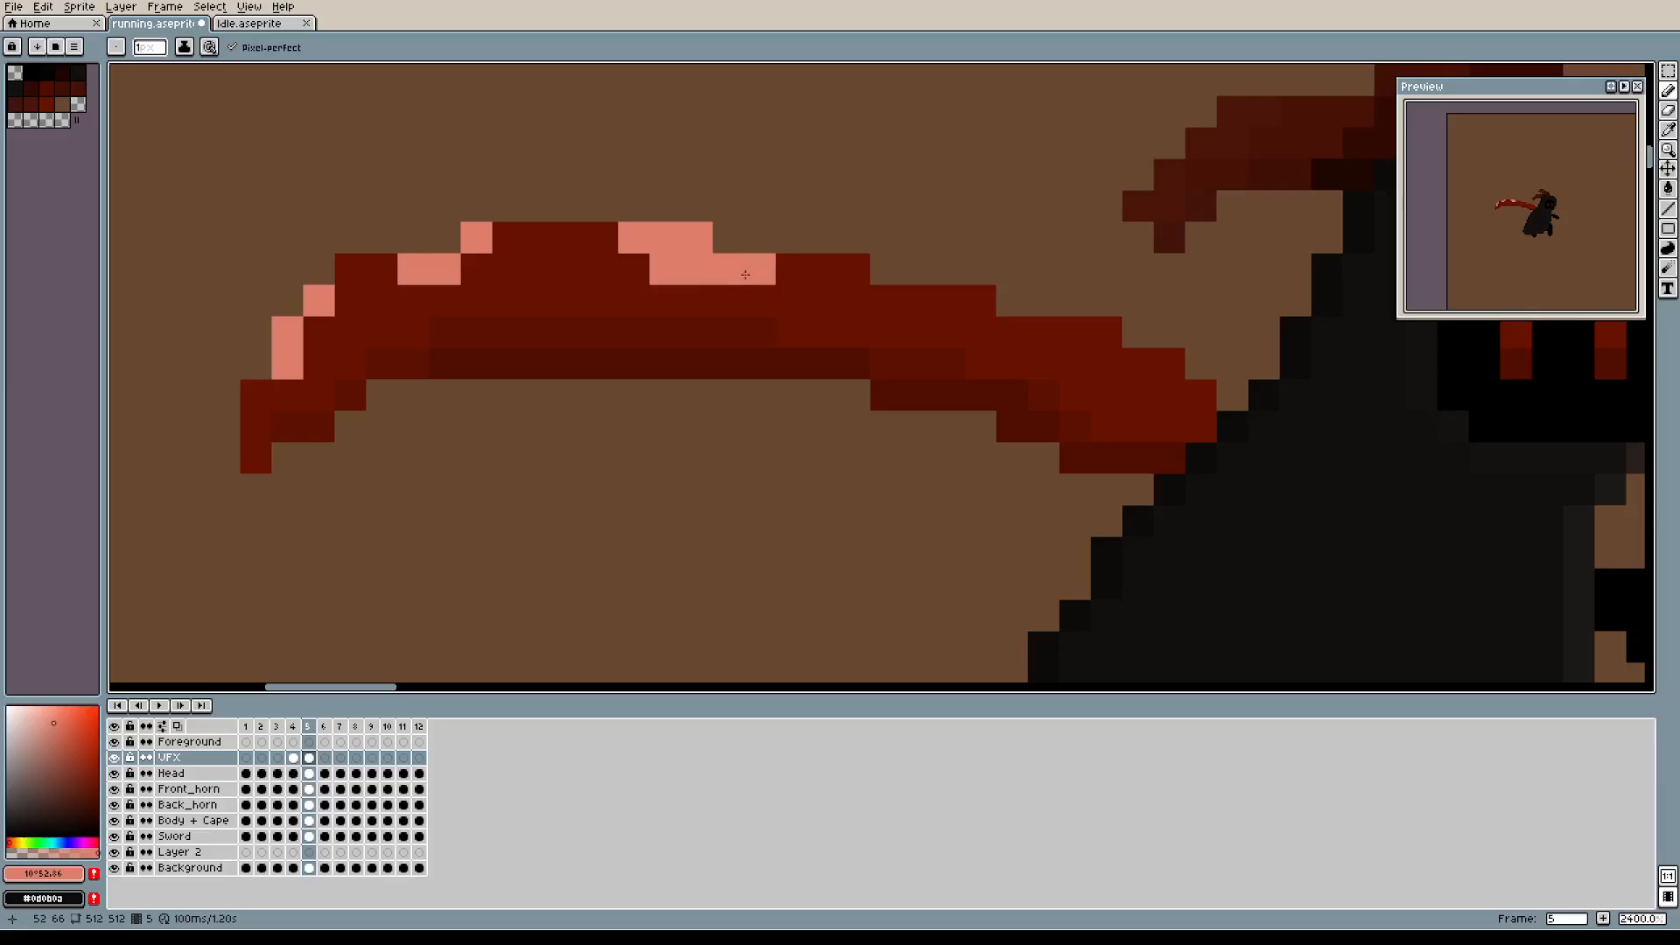
Continue the stepped salmon highlights along the upper edge of frame 5's blade down to the cape.
{"action": "left_click_drag", "start_coordinate": [867, 304], "coordinate": [925, 308]}
{"action": "left_click", "coordinate": [842, 283]}
{"action": "mouse_move", "coordinate": [1031, 321]}
{"action": "left_mouse_down"}
{"action": "mouse_move", "coordinate": [920, 292]}
{"action": "mouse_move", "coordinate": [991, 320]}
{"action": "left_mouse_up"}
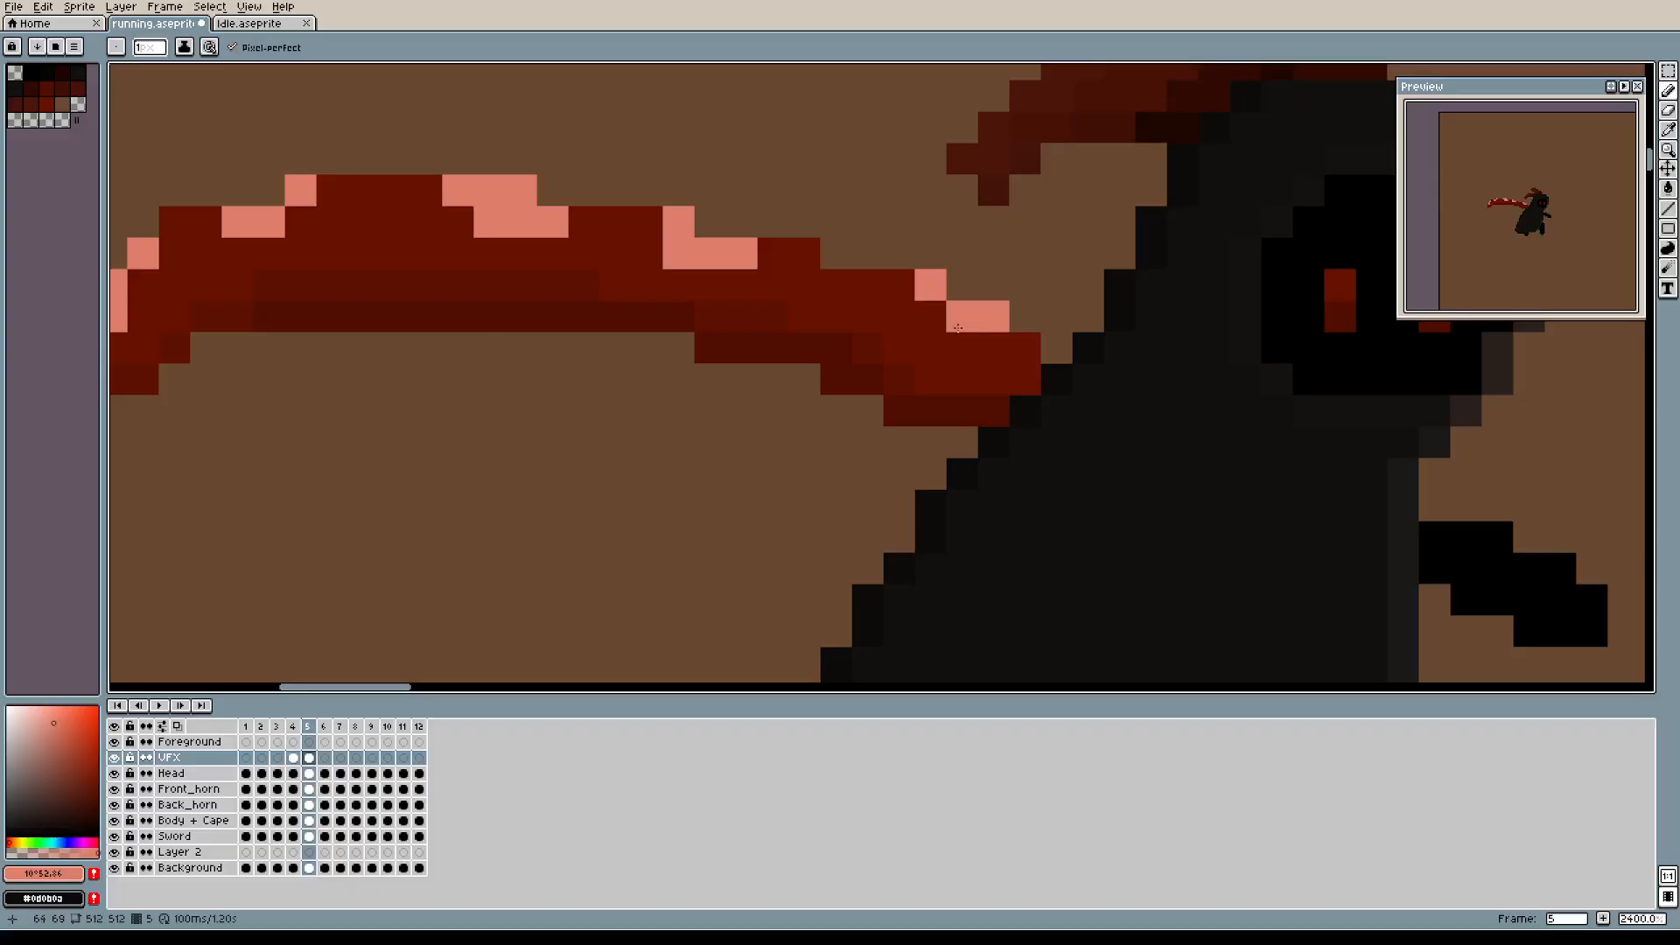
{"action": "mouse_move", "coordinate": [1003, 395]}
{"action": "left_mouse_down"}
{"action": "mouse_move", "coordinate": [998, 332]}
{"action": "mouse_move", "coordinate": [910, 422]}
{"action": "left_mouse_up"}
{"action": "scroll", "coordinate": [998, 331], "scroll_direction": "down", "scroll_amount": 2}
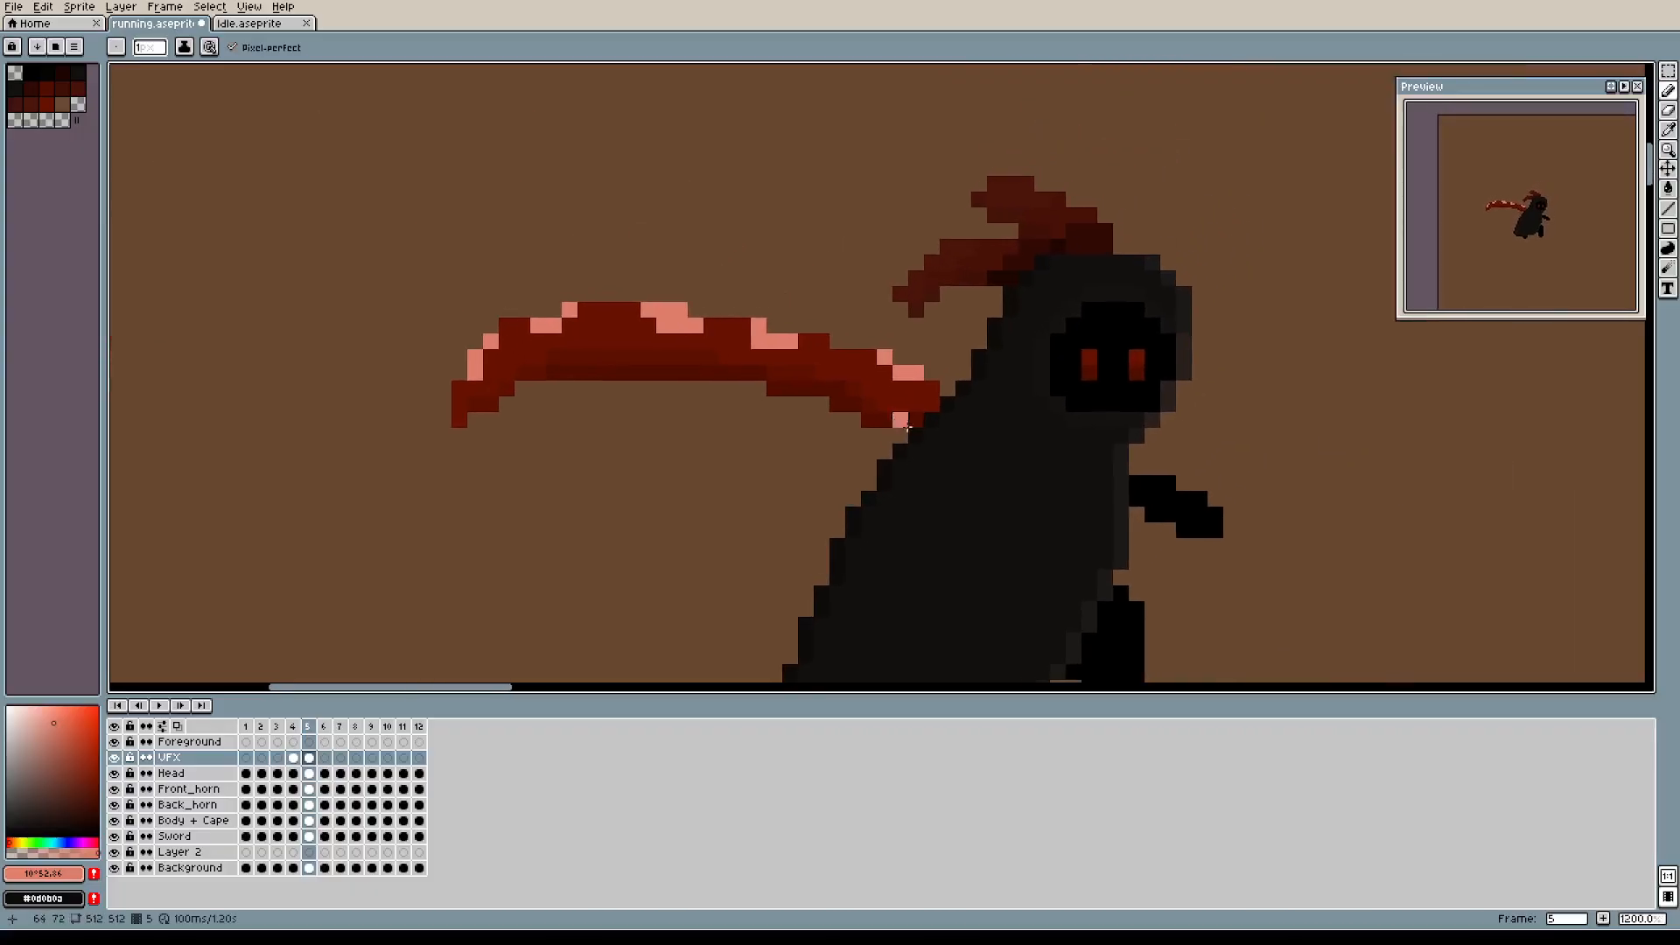
In frame 6, paint short salmon highlights on the VFX layer along the blade's upper edge from tip to cape.
{"action": "left_click", "coordinate": [324, 727]}
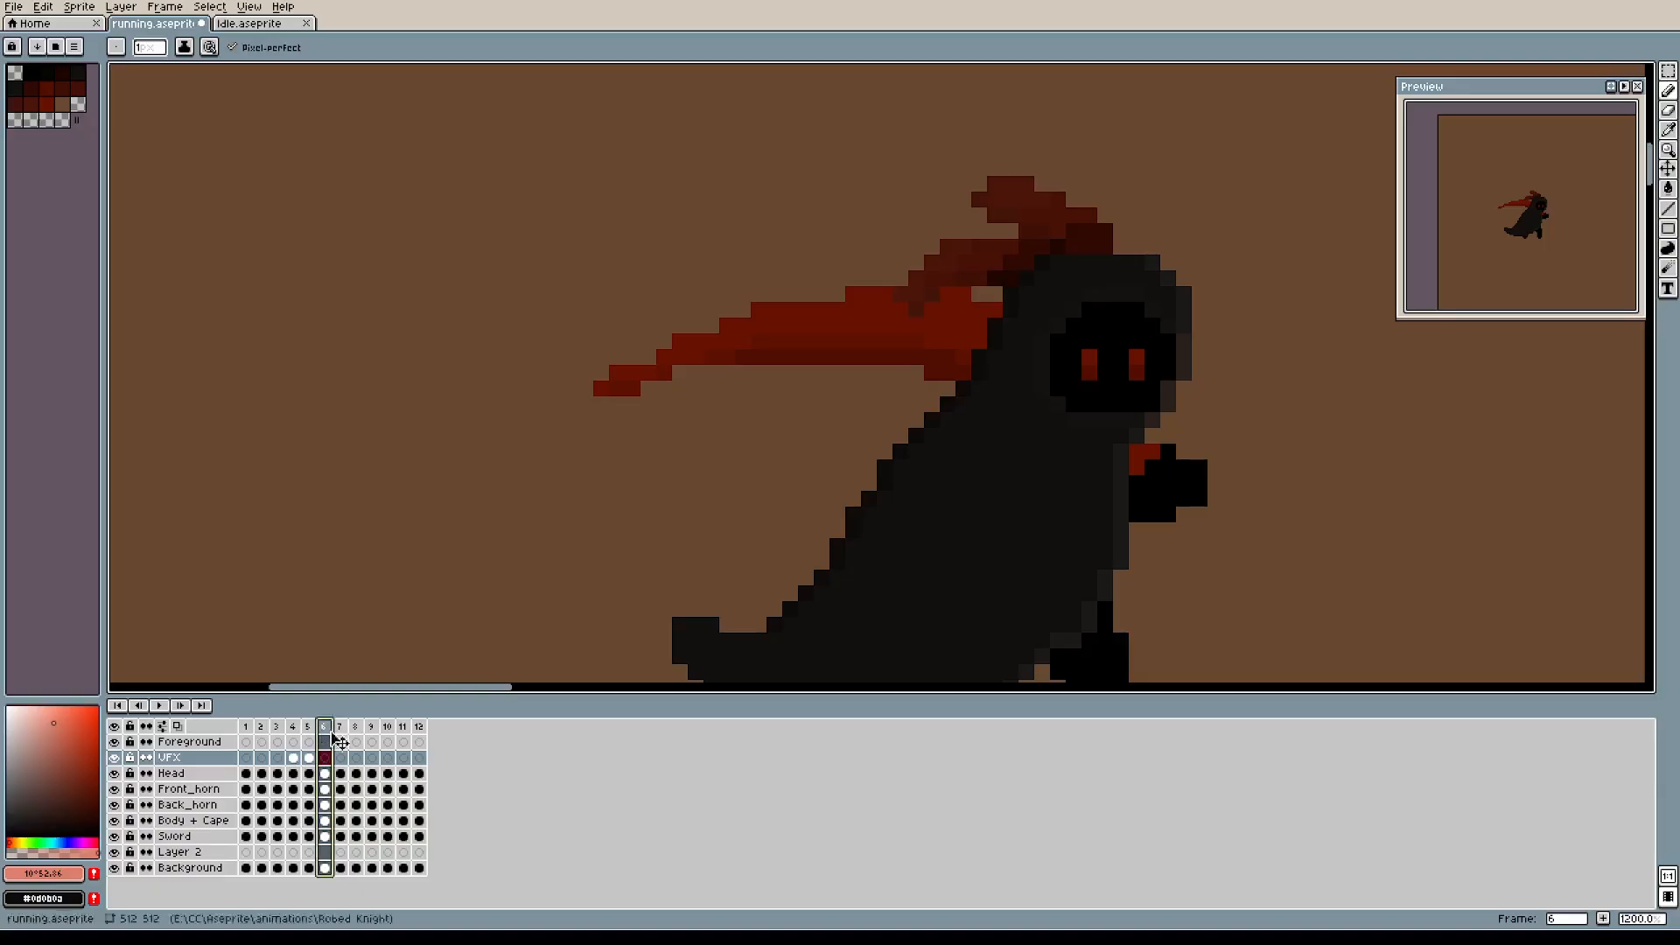
{"action": "left_click", "coordinate": [617, 373]}
{"action": "left_click_drag", "start_coordinate": [710, 341], "coordinate": [743, 326]}
{"action": "left_click", "coordinate": [743, 357]}
{"action": "left_click", "coordinate": [728, 325]}
{"action": "left_click", "coordinate": [869, 357]}
{"action": "left_click_drag", "start_coordinate": [822, 310], "coordinate": [855, 301]}
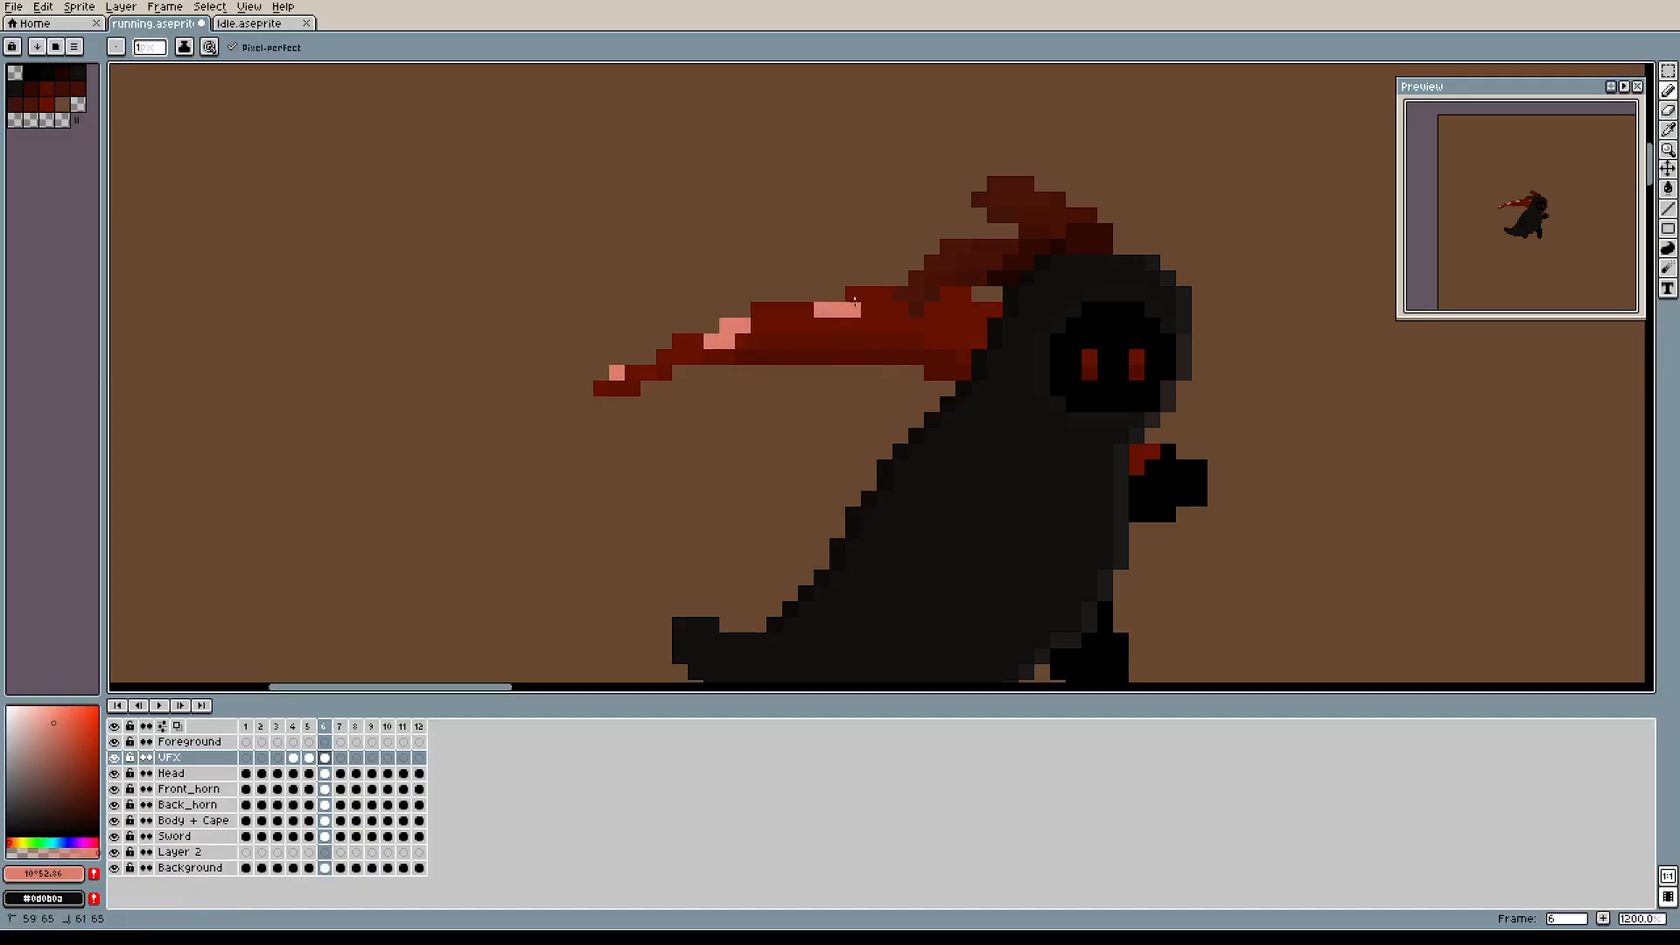
{"action": "scroll", "coordinate": [946, 345], "scroll_direction": "right", "scroll_amount": 1}
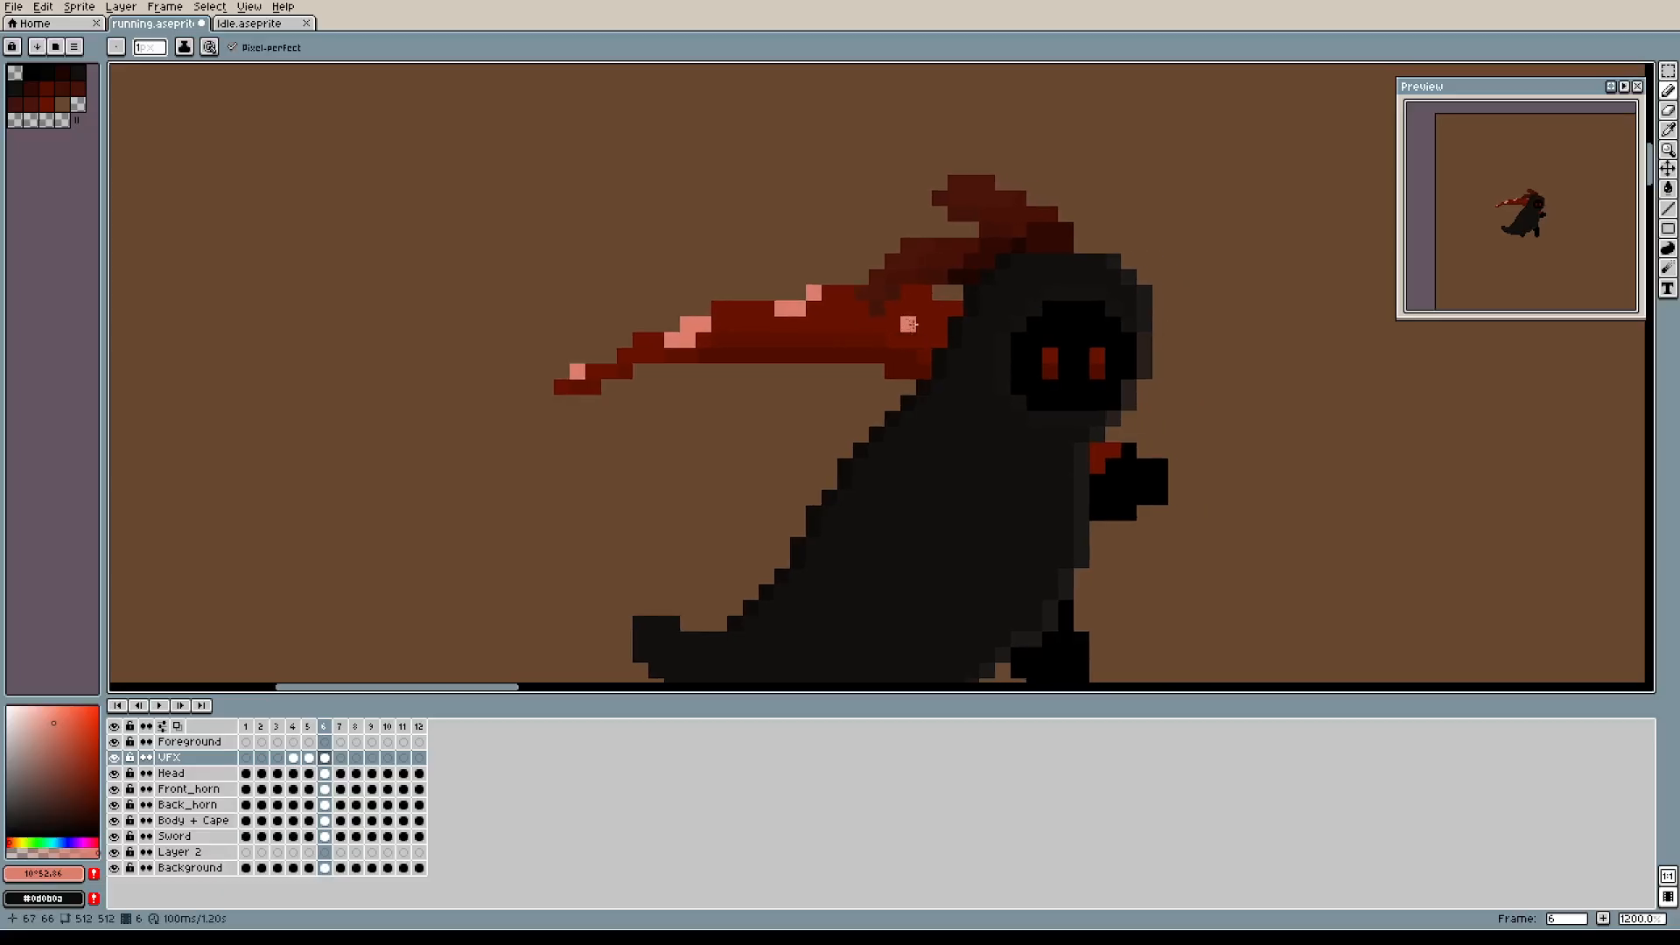
{"action": "left_click_drag", "start_coordinate": [914, 295], "coordinate": [940, 309]}
{"action": "left_click_drag", "start_coordinate": [1086, 393], "coordinate": [892, 324]}
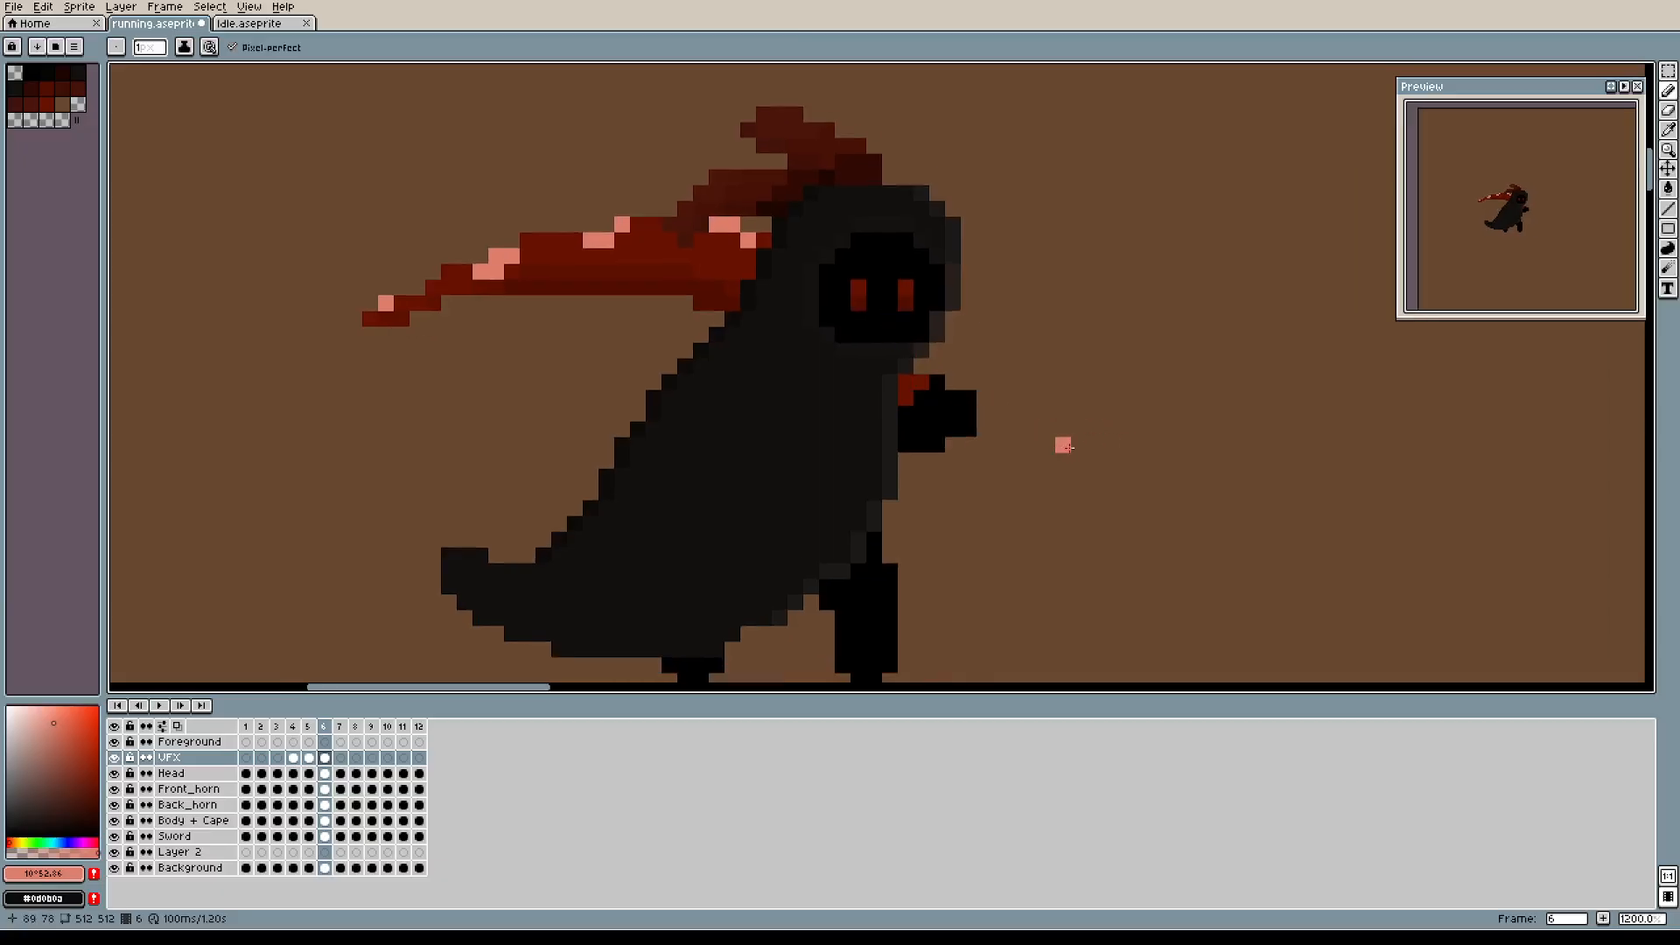
In frame 7, paint short salmon highlights on the VFX layer along the lower edge of the blade, from hilt to middle.
{"action": "left_click", "coordinate": [340, 726]}
{"action": "mouse_move", "coordinate": [1076, 458]}
{"action": "left_mouse_down"}
{"action": "mouse_move", "coordinate": [693, 455]}
{"action": "mouse_move", "coordinate": [709, 409]}
{"action": "mouse_move", "coordinate": [878, 366]}
{"action": "left_mouse_up"}
{"action": "left_click", "coordinate": [645, 424]}
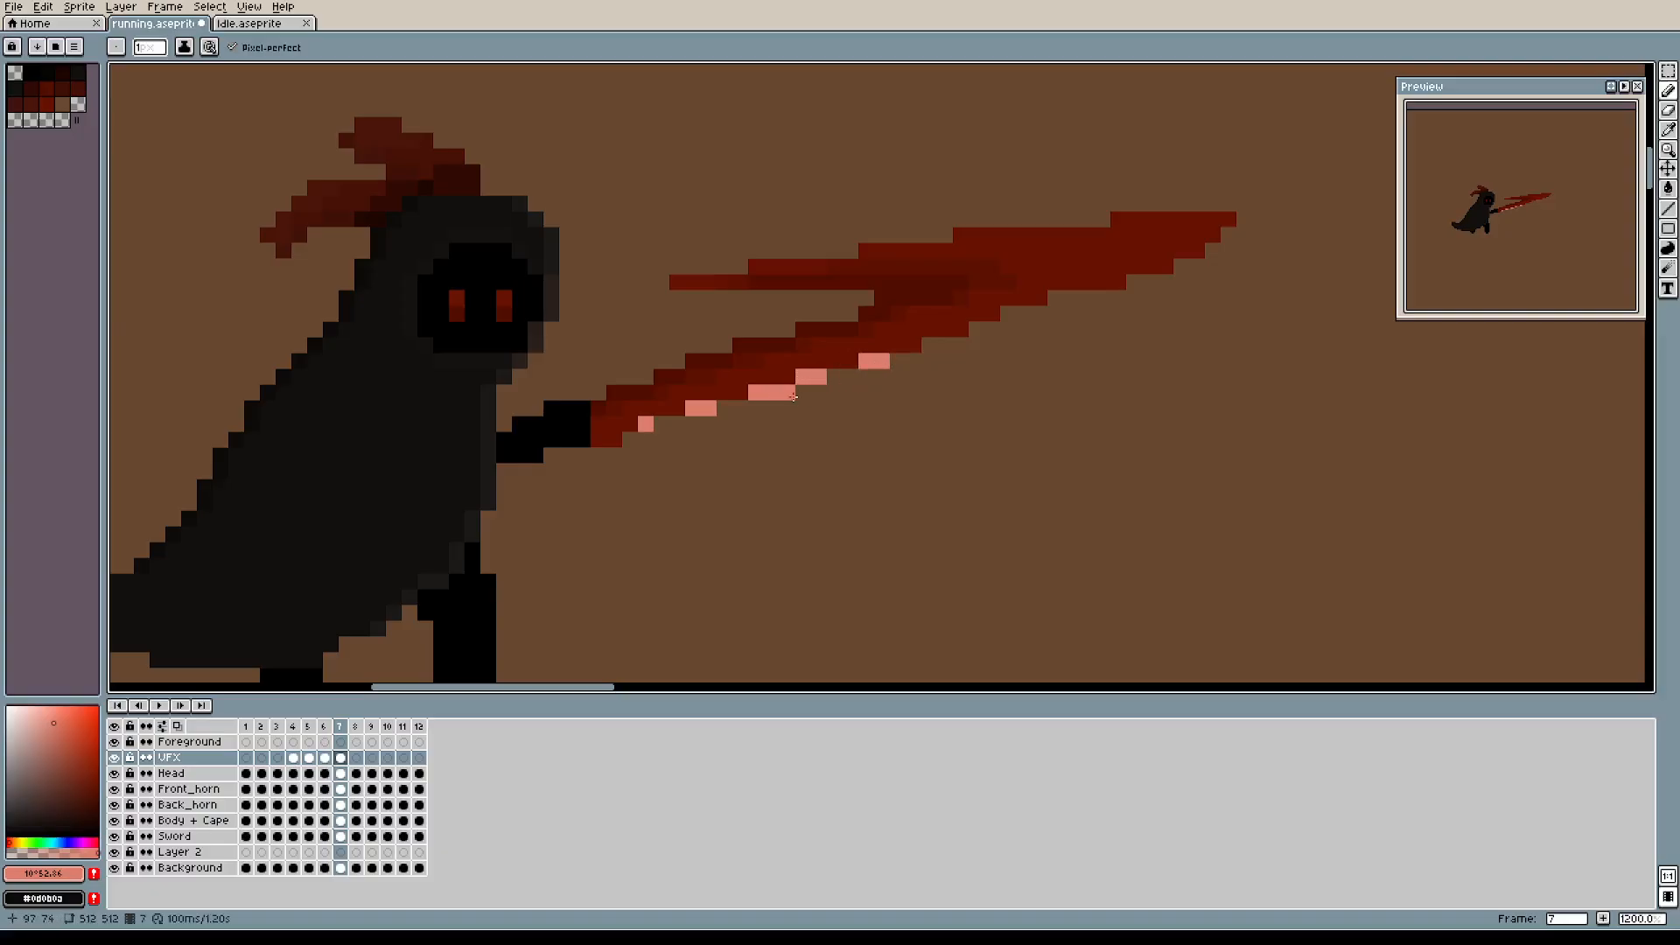
Sample the blade's dark red and paint over the salmon highlights near the middle of frame 7's lower blade edge.
{"action": "left_click", "coordinate": [772, 377], "text": "alt"}
{"action": "key", "text": "b"}
{"action": "left_click", "coordinate": [815, 370]}
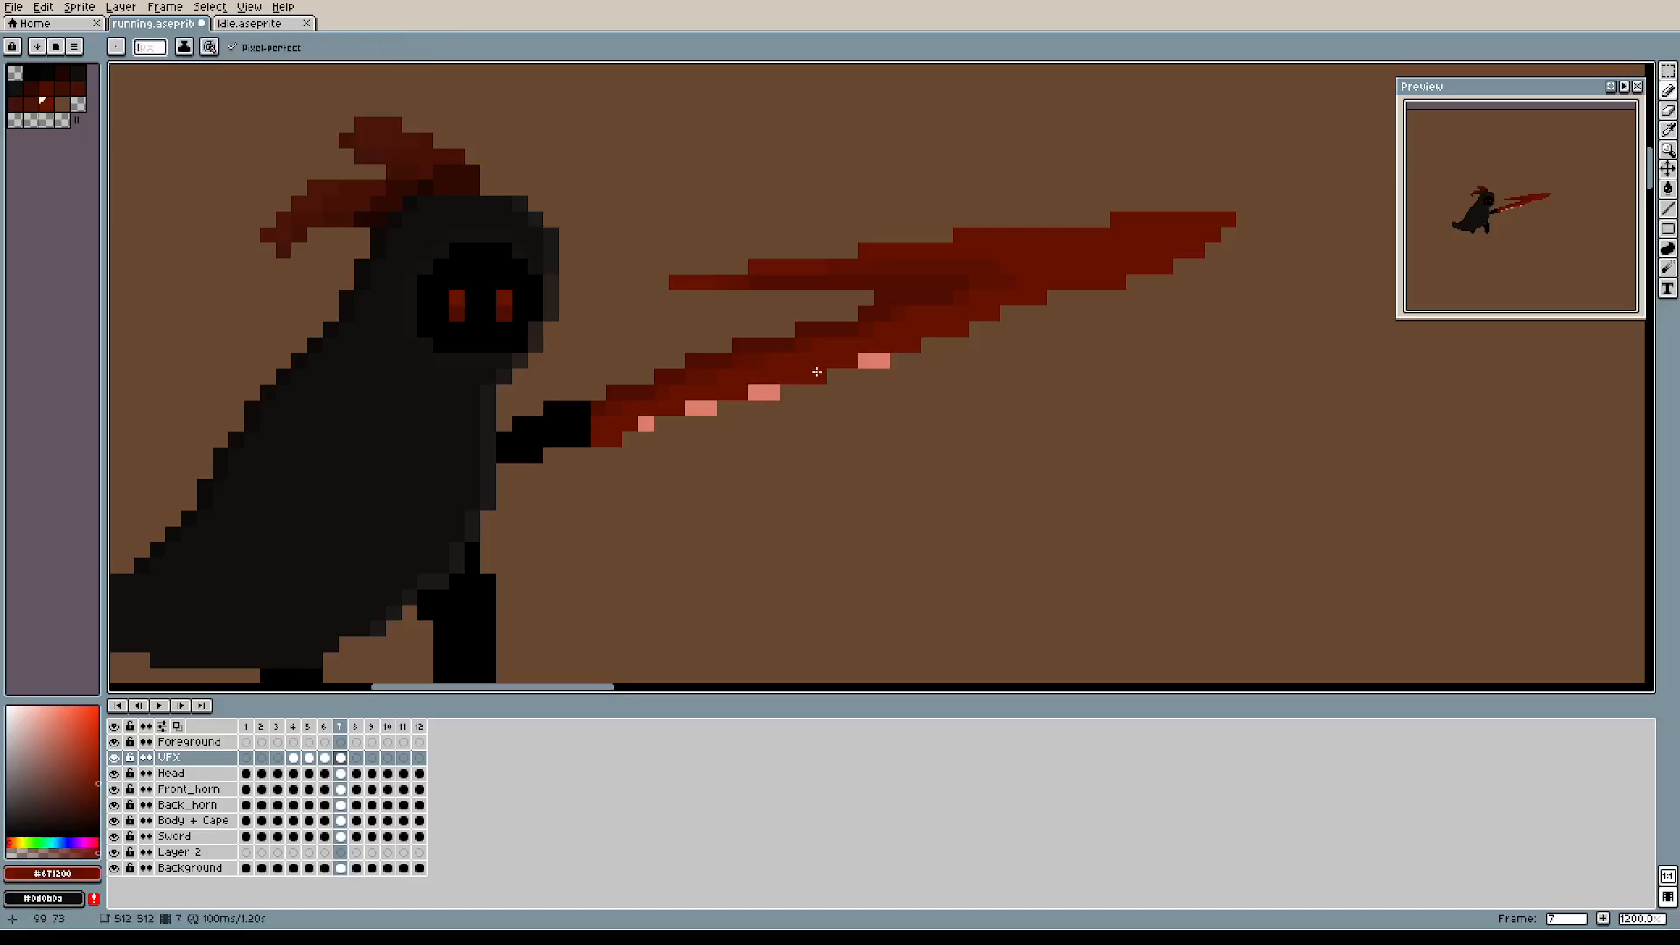
{"action": "left_click", "coordinate": [771, 392]}
{"action": "left_click_drag", "start_coordinate": [867, 361], "coordinate": [882, 360]}
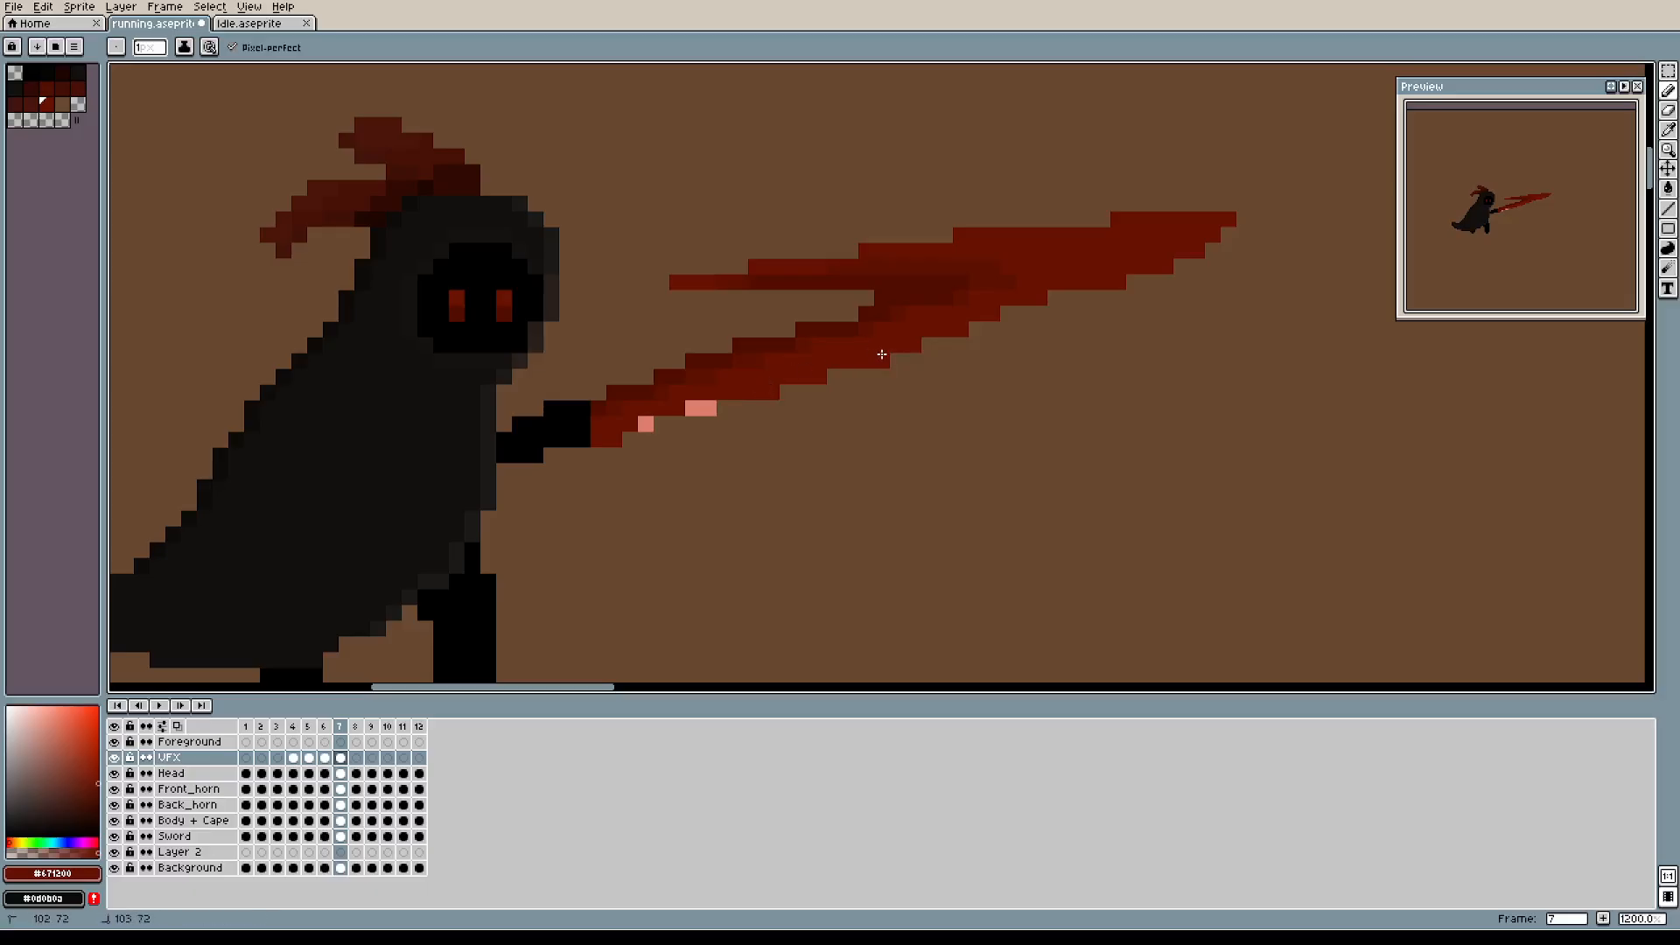
Resample the salmon and repaint stepped highlights along frame 7's lower blade edge, from beyond the hilt toward the tip.
{"action": "left_click", "coordinate": [693, 408], "text": "alt"}
{"action": "left_click", "coordinate": [709, 408]}
{"action": "left_click", "coordinate": [771, 392]}
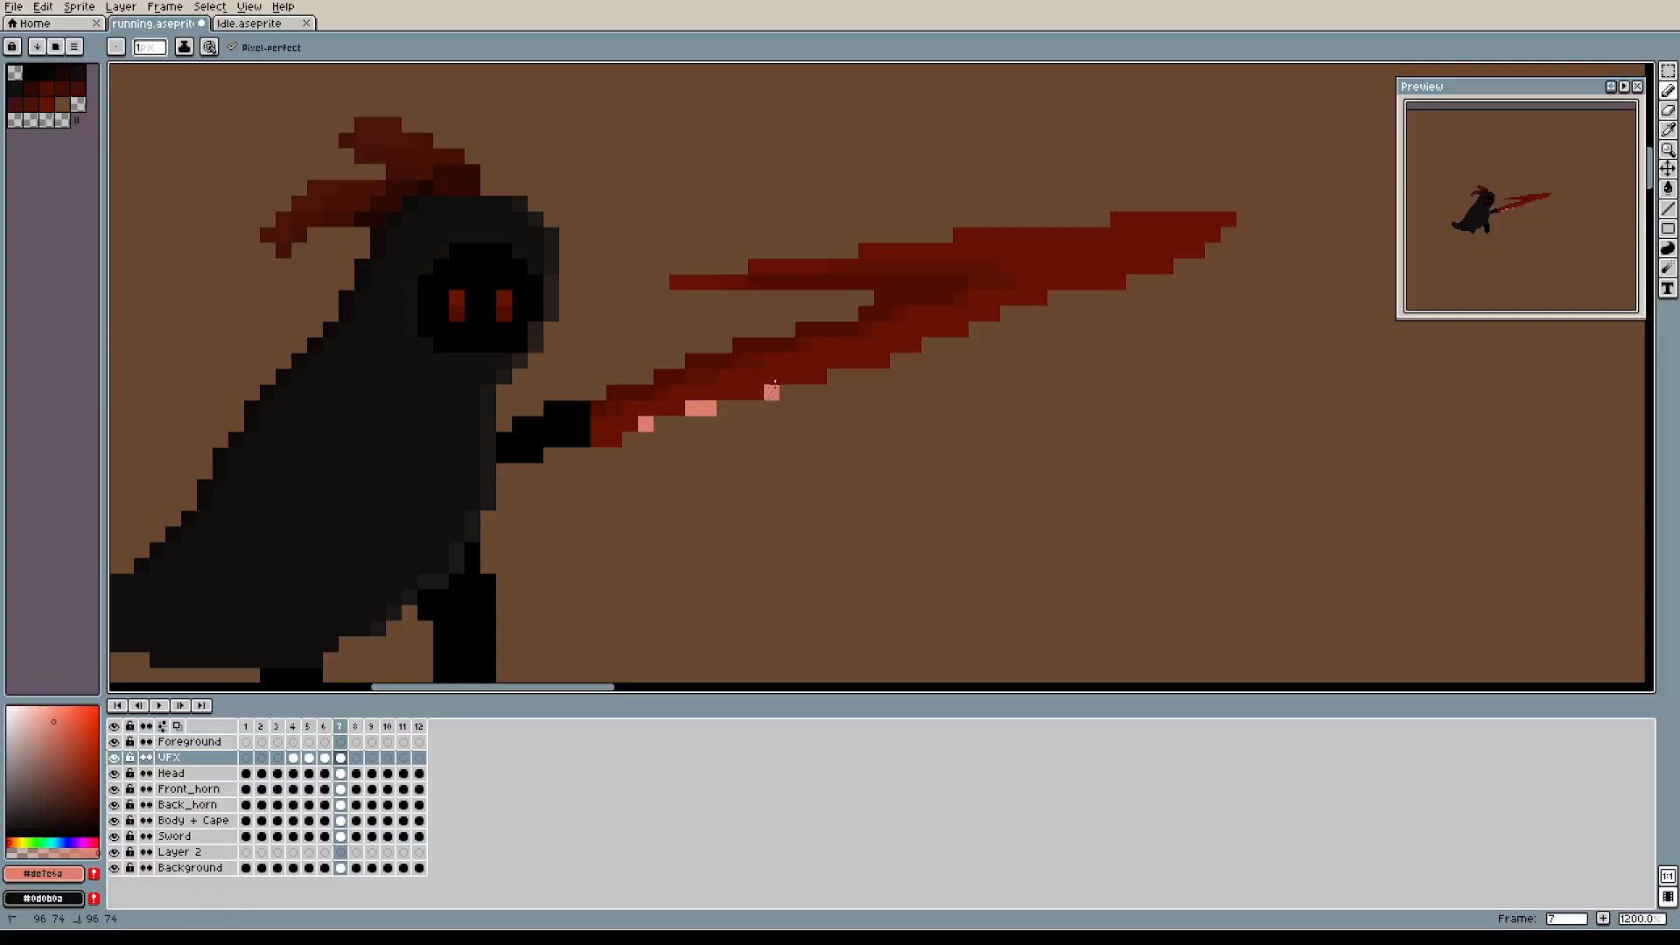
{"action": "left_click", "coordinate": [899, 346]}
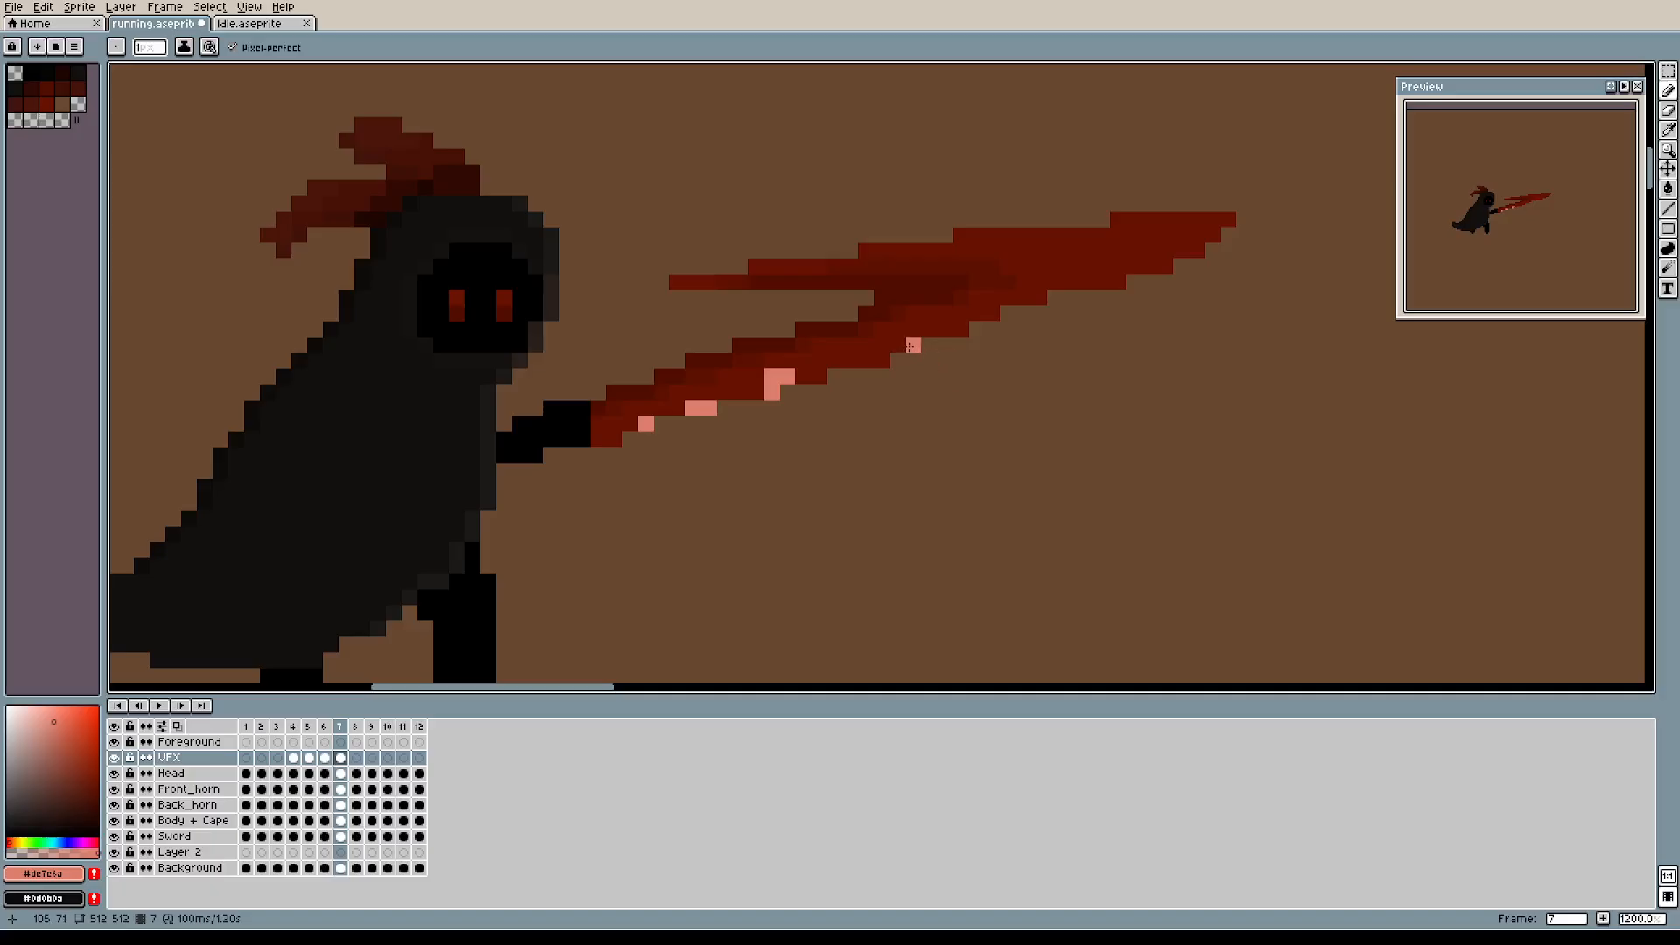
{"action": "left_click", "coordinate": [883, 362]}
{"action": "left_click", "coordinate": [995, 313]}
{"action": "left_click", "coordinate": [1009, 297]}
Highlight frame 7's blade tip and upper edge with broken salmon dashes, trimming the dash nearest the rear end with the blade's dark red.
{"action": "mouse_move", "coordinate": [1139, 270]}
{"action": "left_mouse_down"}
{"action": "mouse_move", "coordinate": [1001, 302]}
{"action": "mouse_move", "coordinate": [1110, 237]}
{"action": "mouse_move", "coordinate": [923, 255]}
{"action": "left_mouse_up"}
{"action": "left_click", "coordinate": [1002, 301]}
{"action": "left_click", "coordinate": [956, 317]}
{"action": "left_click_drag", "start_coordinate": [823, 270], "coordinate": [782, 270]}
{"action": "left_click", "coordinate": [719, 317]}
{"action": "left_click_drag", "start_coordinate": [678, 286], "coordinate": [646, 283]}
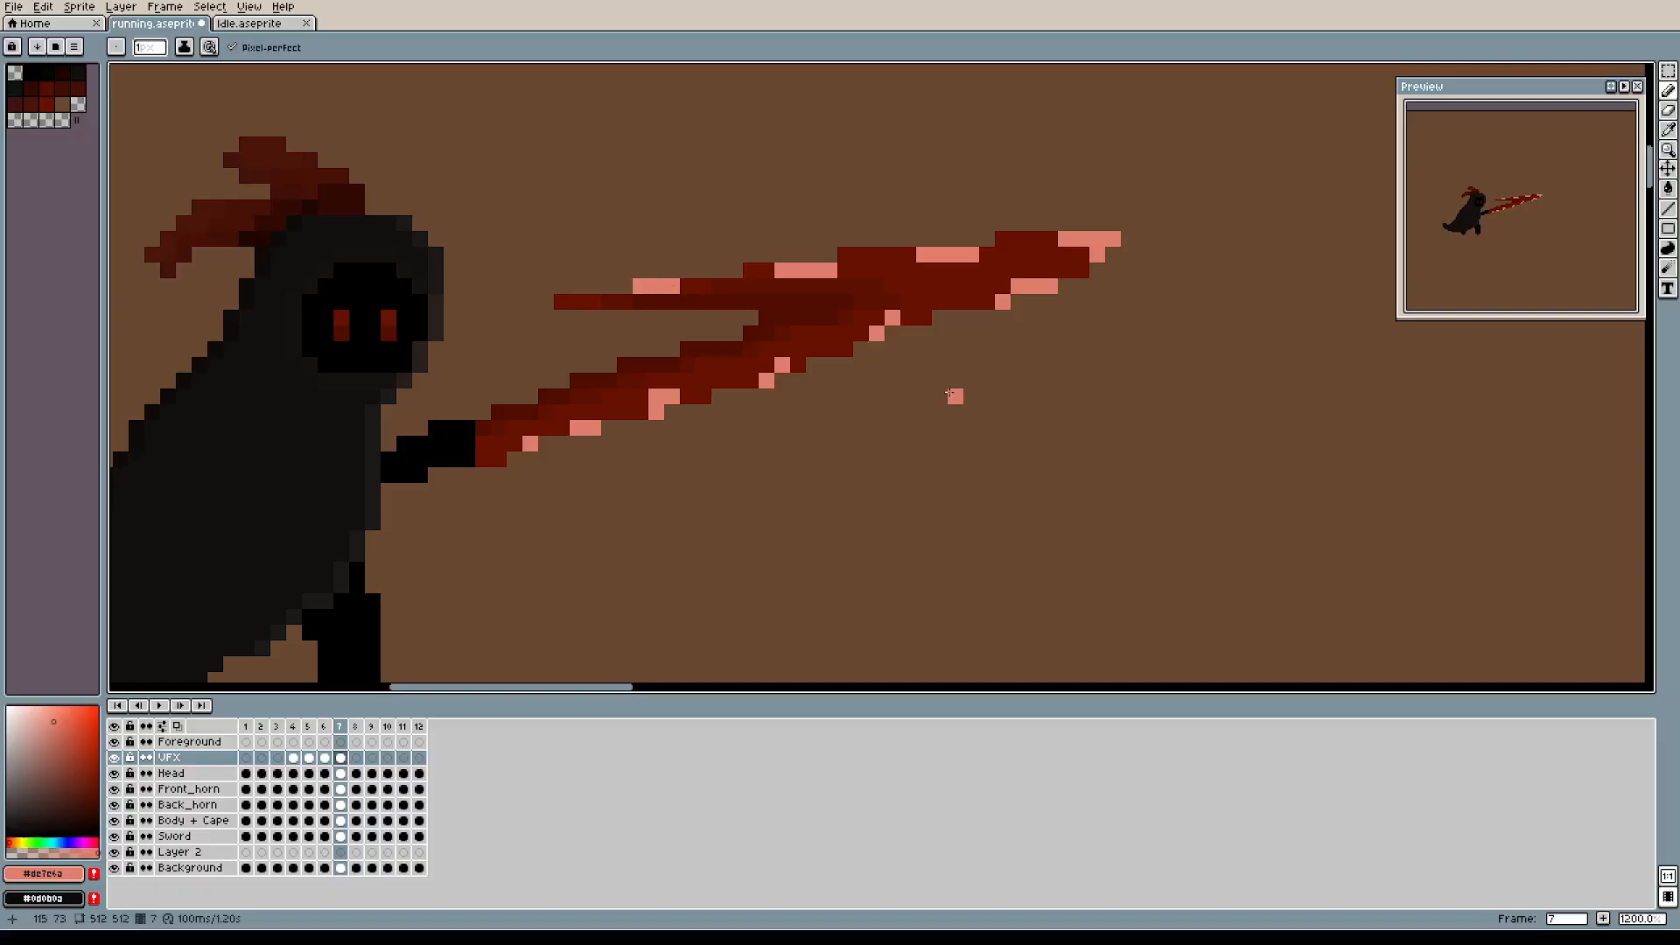
{"action": "left_click", "coordinate": [697, 287], "text": "alt"}
{"action": "left_click_drag", "start_coordinate": [938, 324], "coordinate": [954, 388]}
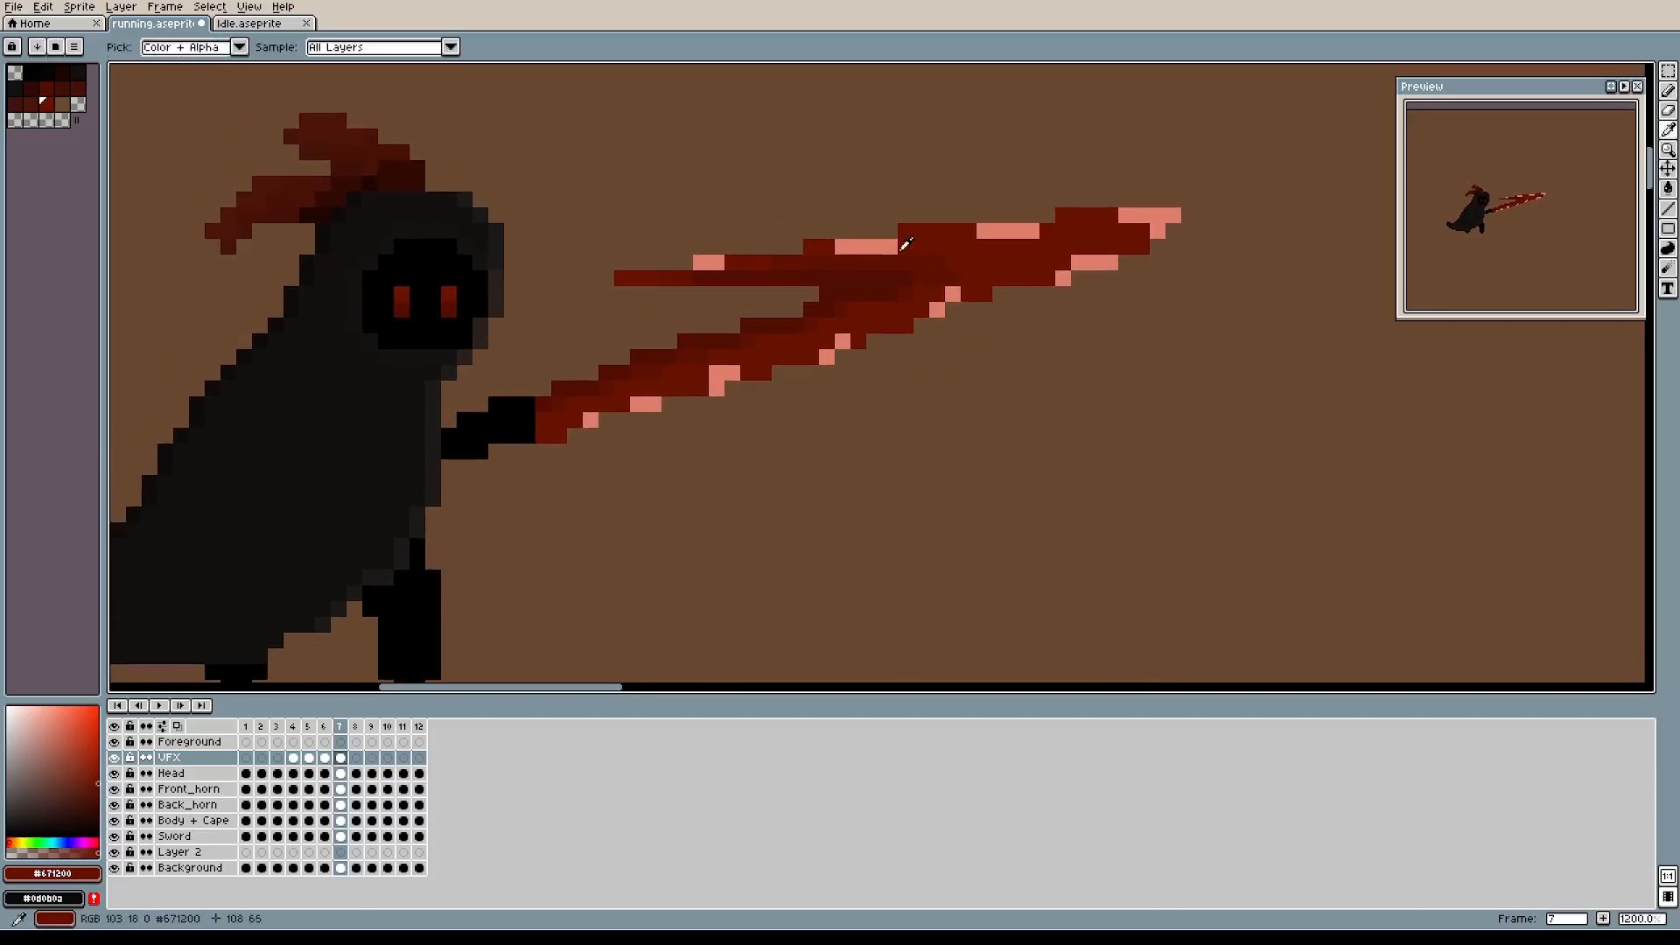
{"action": "left_click", "coordinate": [902, 247], "text": "alt"}
In frame 8, paint broken salmon highlights along the curved blade's lower edge from the hilt to about the middle.
{"action": "left_click", "coordinate": [358, 728]}
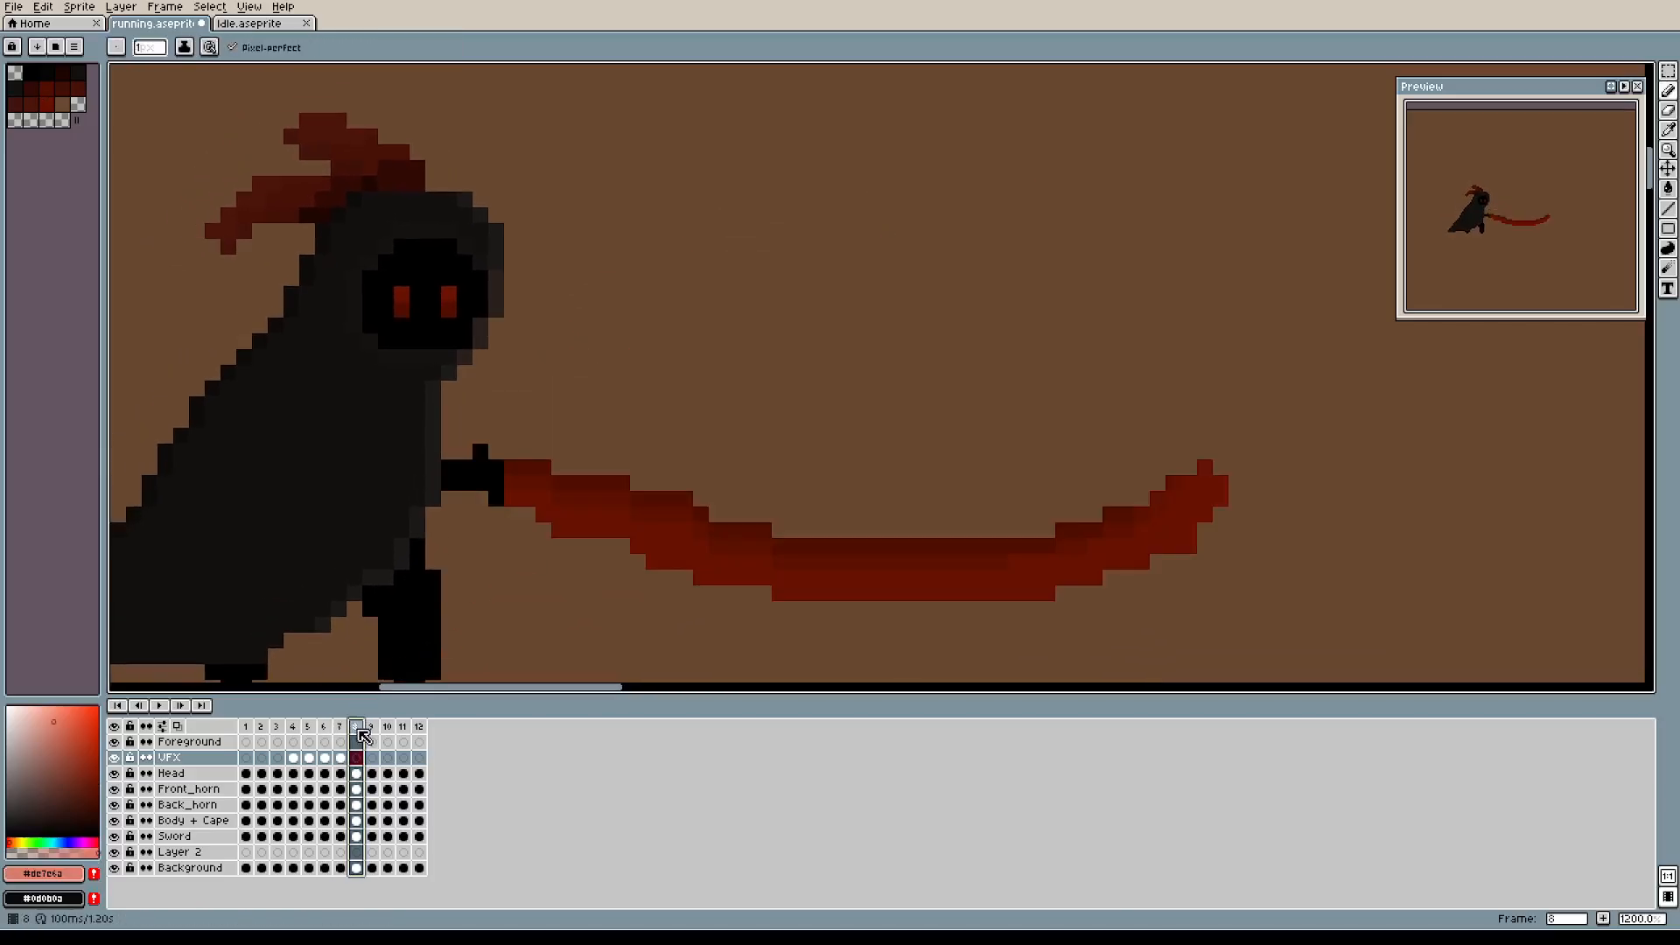
{"action": "left_click_drag", "start_coordinate": [1032, 473], "coordinate": [1015, 341]}
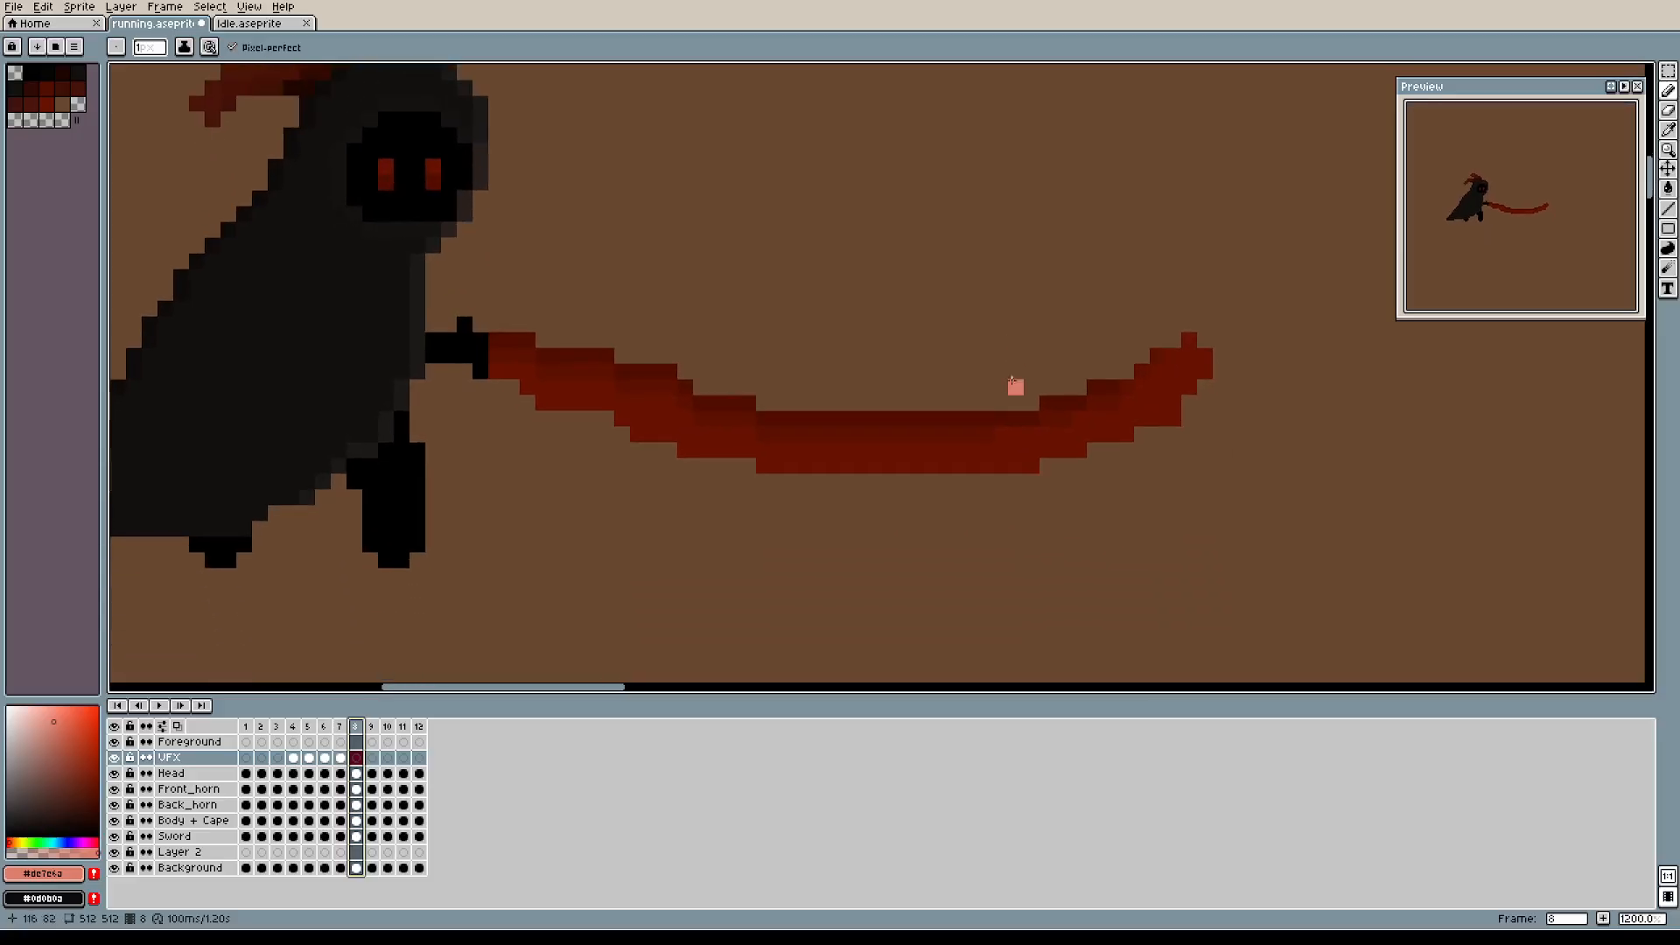
{"action": "left_click", "coordinate": [544, 403]}
{"action": "left_click_drag", "start_coordinate": [544, 403], "coordinate": [591, 402]}
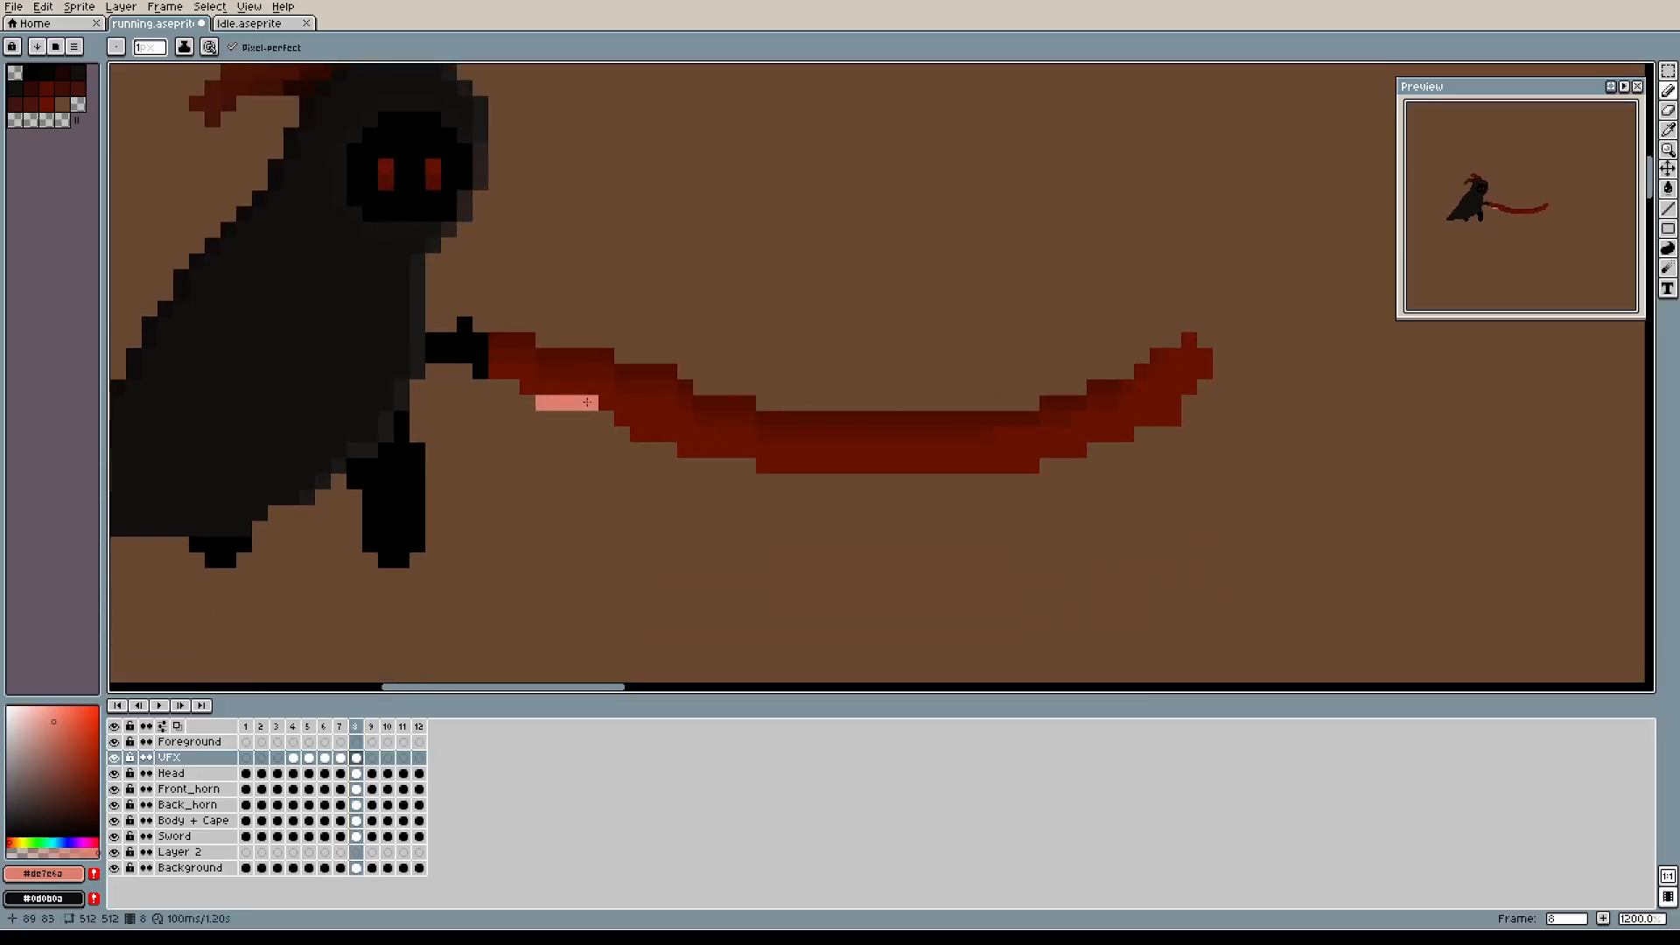
{"action": "left_click", "coordinate": [638, 434]}
{"action": "left_click_drag", "start_coordinate": [696, 450], "coordinate": [854, 474]}
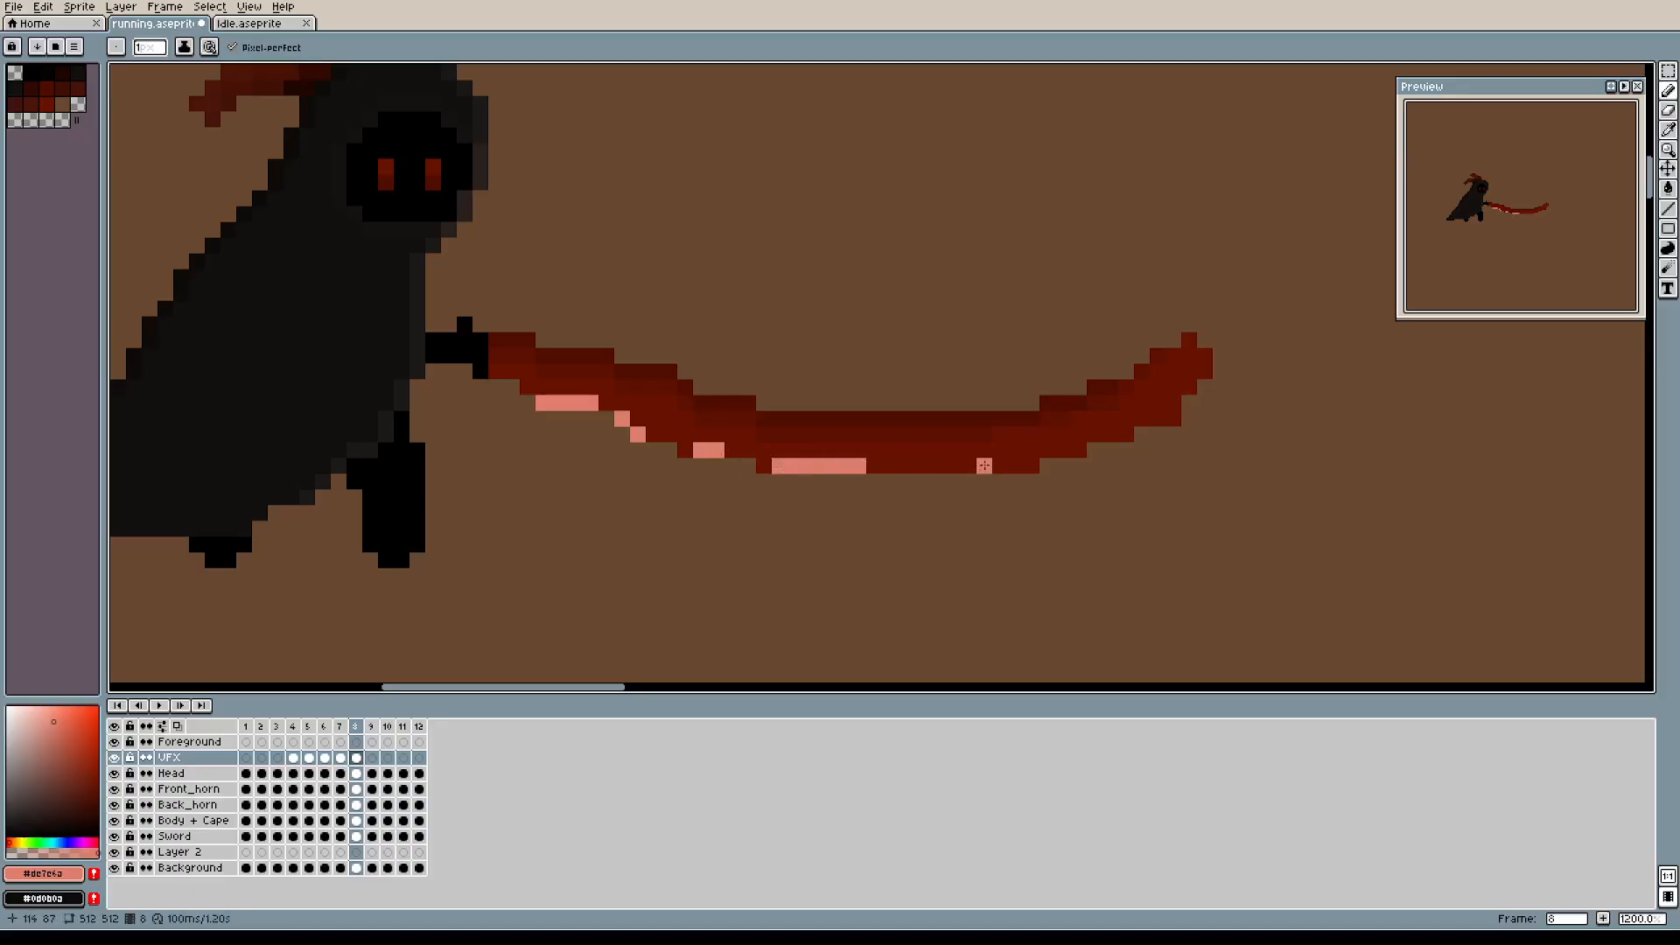
Continue the salmon highlights along frame 8's lower blade edge from past the middle up to the tip.
{"action": "left_click_drag", "start_coordinate": [997, 466], "coordinate": [1013, 465]}
{"action": "left_click", "coordinate": [1047, 450]}
{"action": "left_click", "coordinate": [1126, 434]}
{"action": "left_click", "coordinate": [1142, 418]}
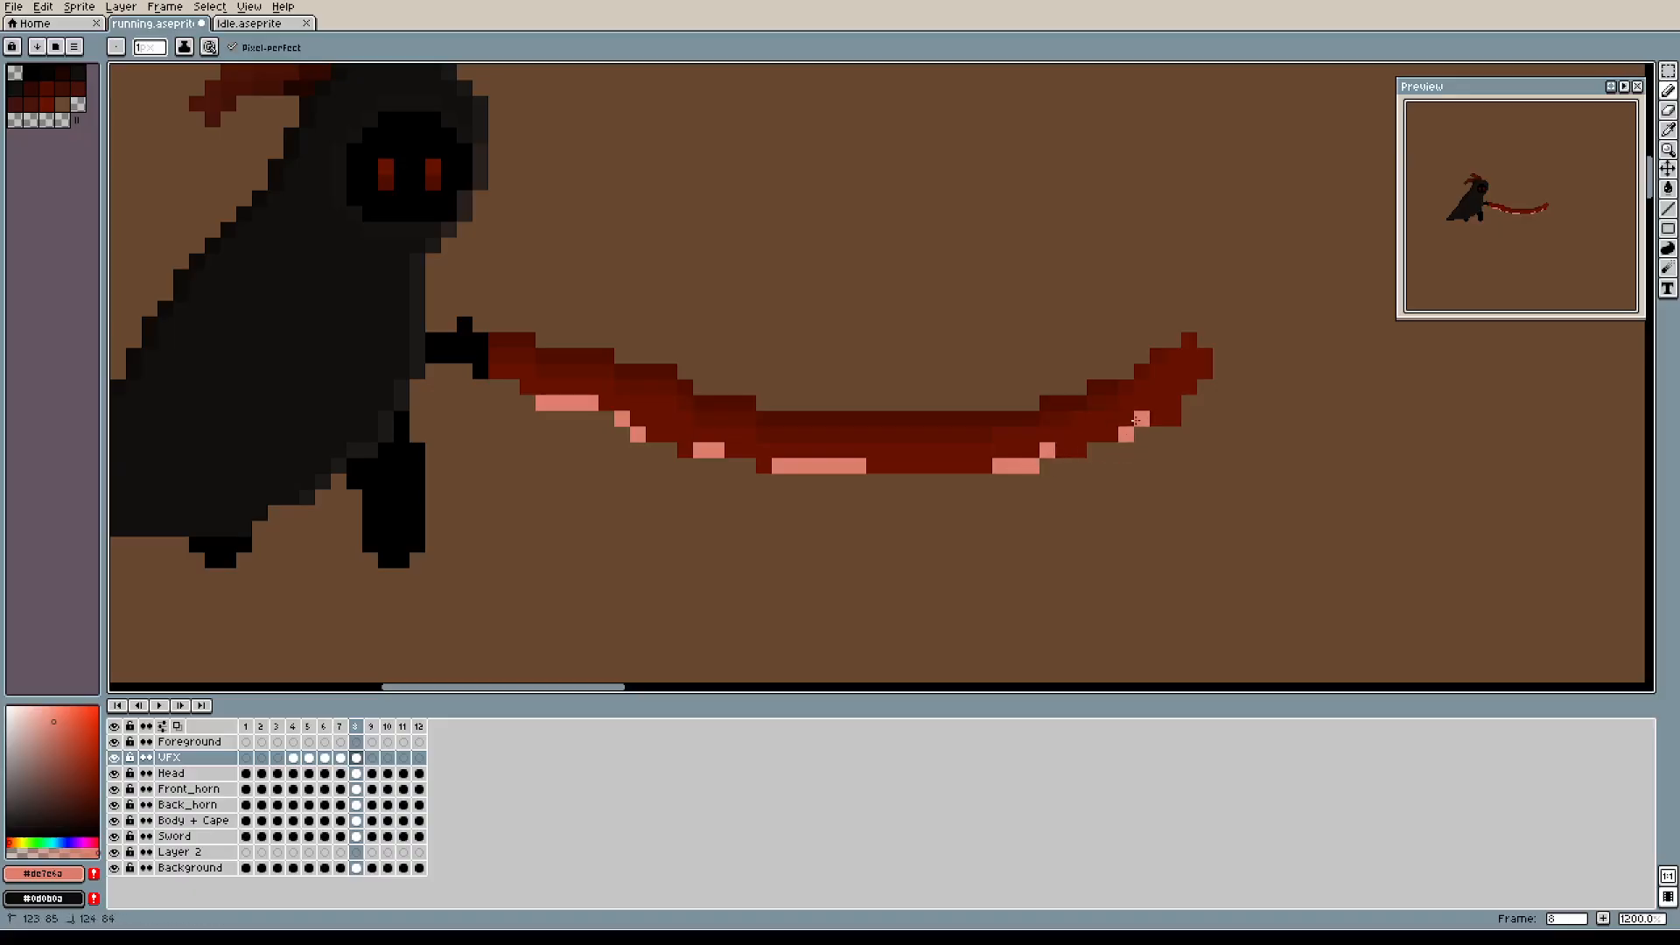
{"action": "left_click", "coordinate": [1186, 388]}
Step through frames 4 to 10 to examine how the blade highlights read across the swing.
{"action": "key", "text": "Right"}
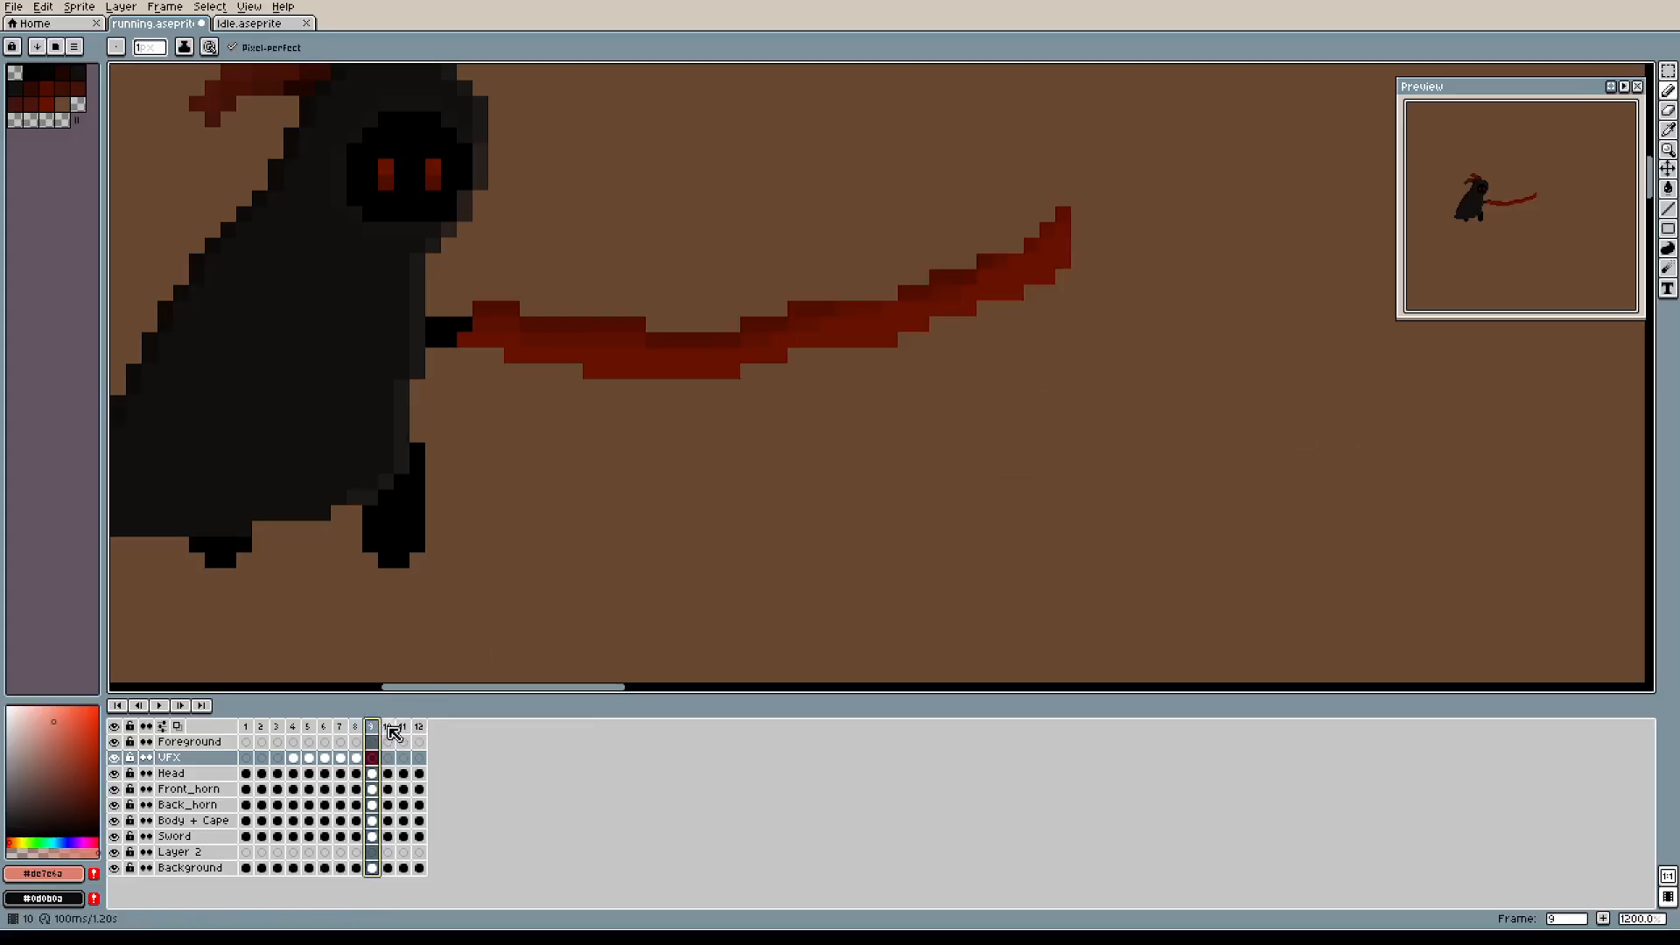
{"action": "key", "text": "Left"}
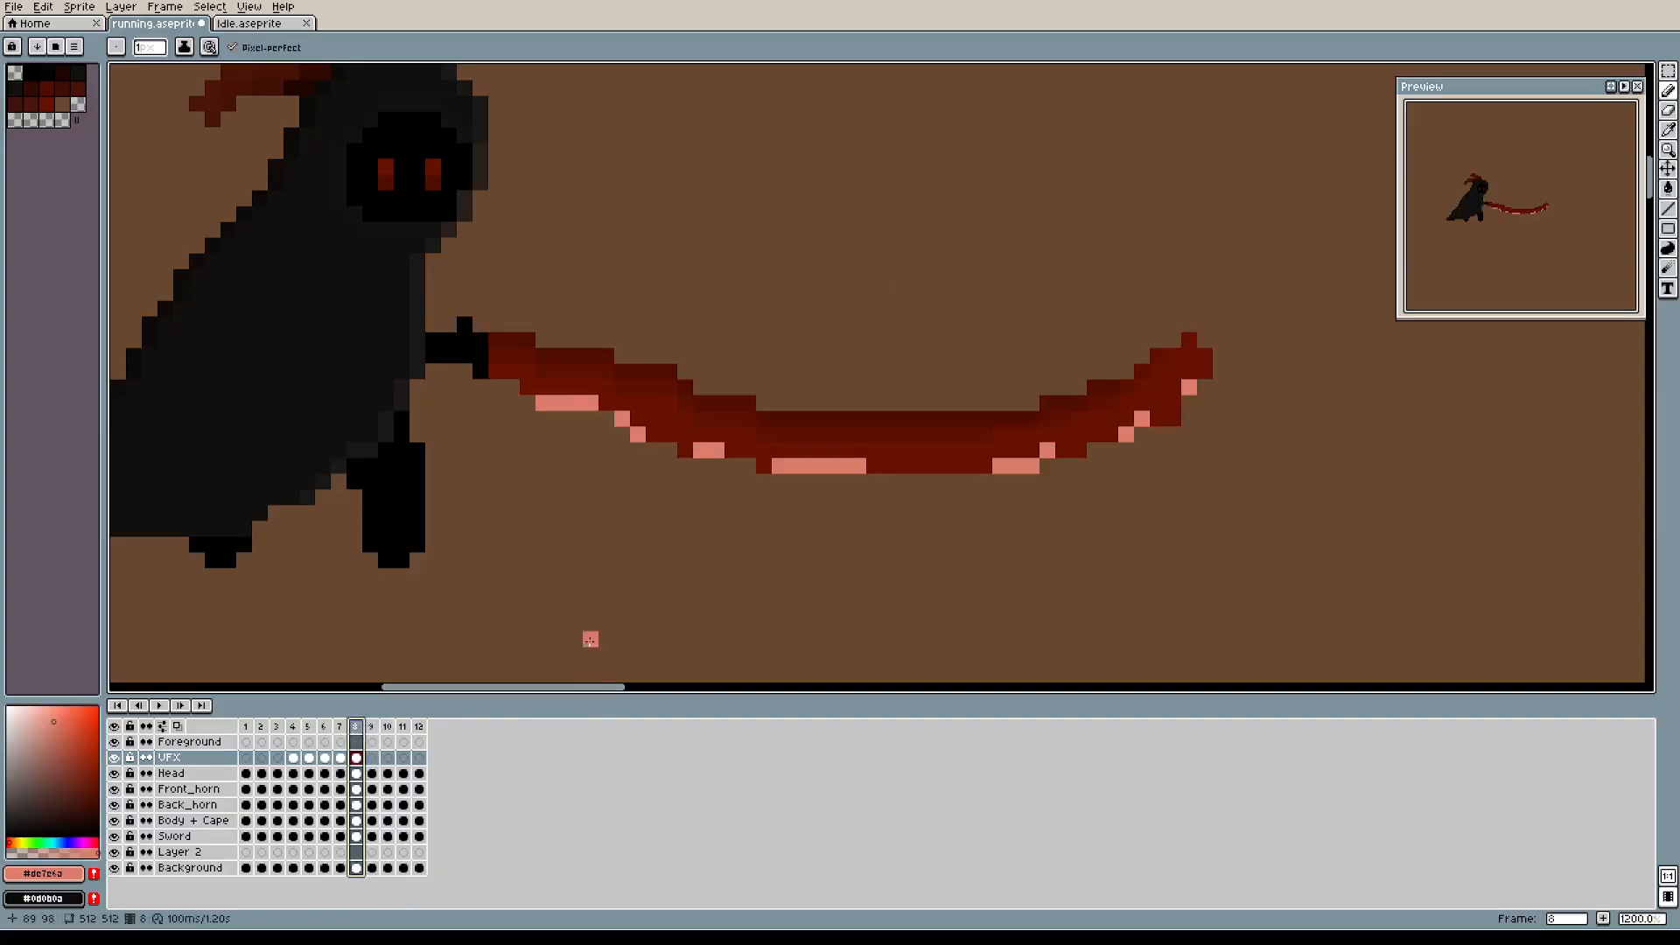
{"action": "scroll", "coordinate": [613, 477], "scroll_direction": "down", "scroll_amount": 3}
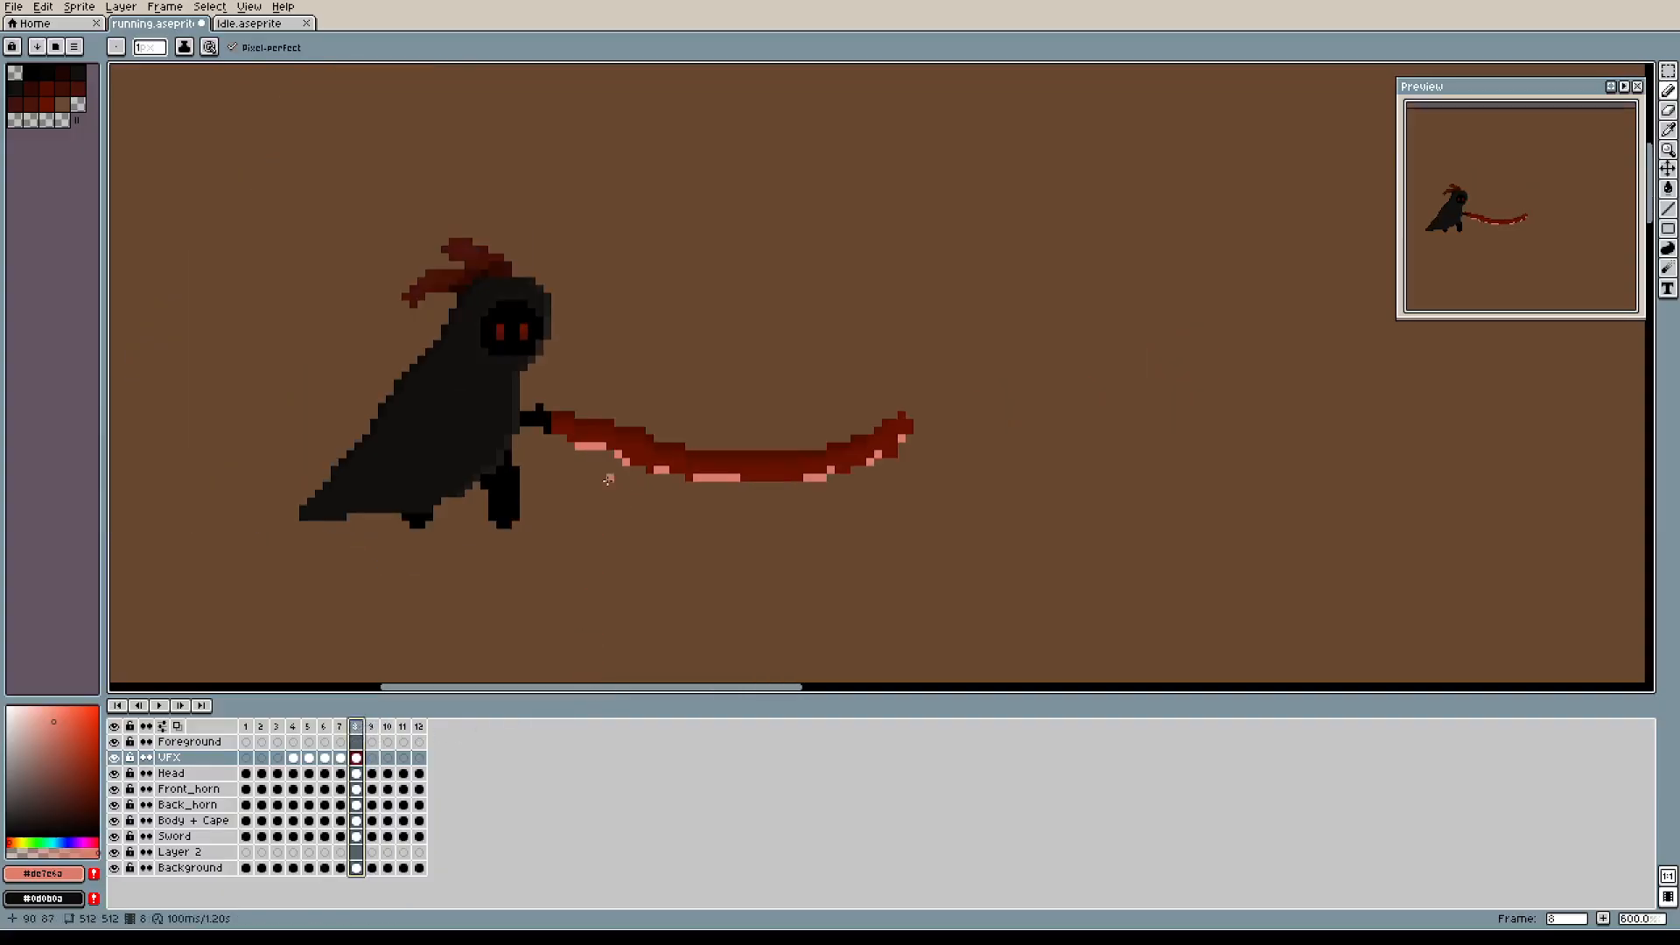
{"action": "left_click", "coordinate": [293, 728]}
{"action": "left_click", "coordinate": [308, 728]}
{"action": "left_click", "coordinate": [324, 727]}
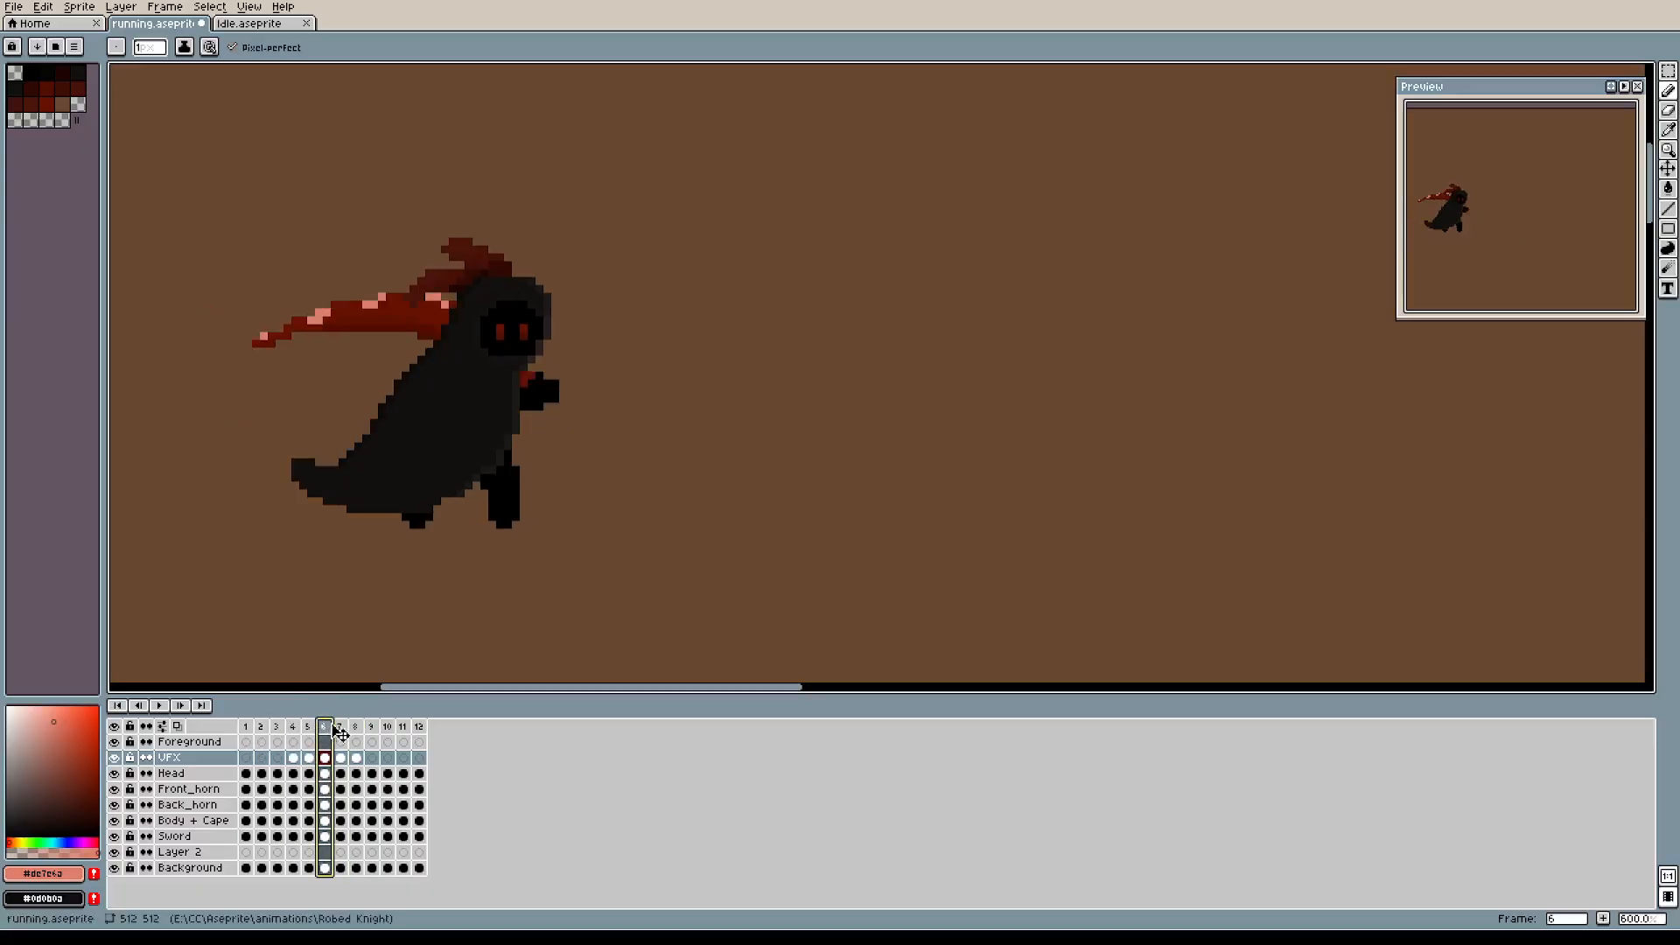
{"action": "left_click", "coordinate": [341, 727]}
{"action": "left_click", "coordinate": [356, 727]}
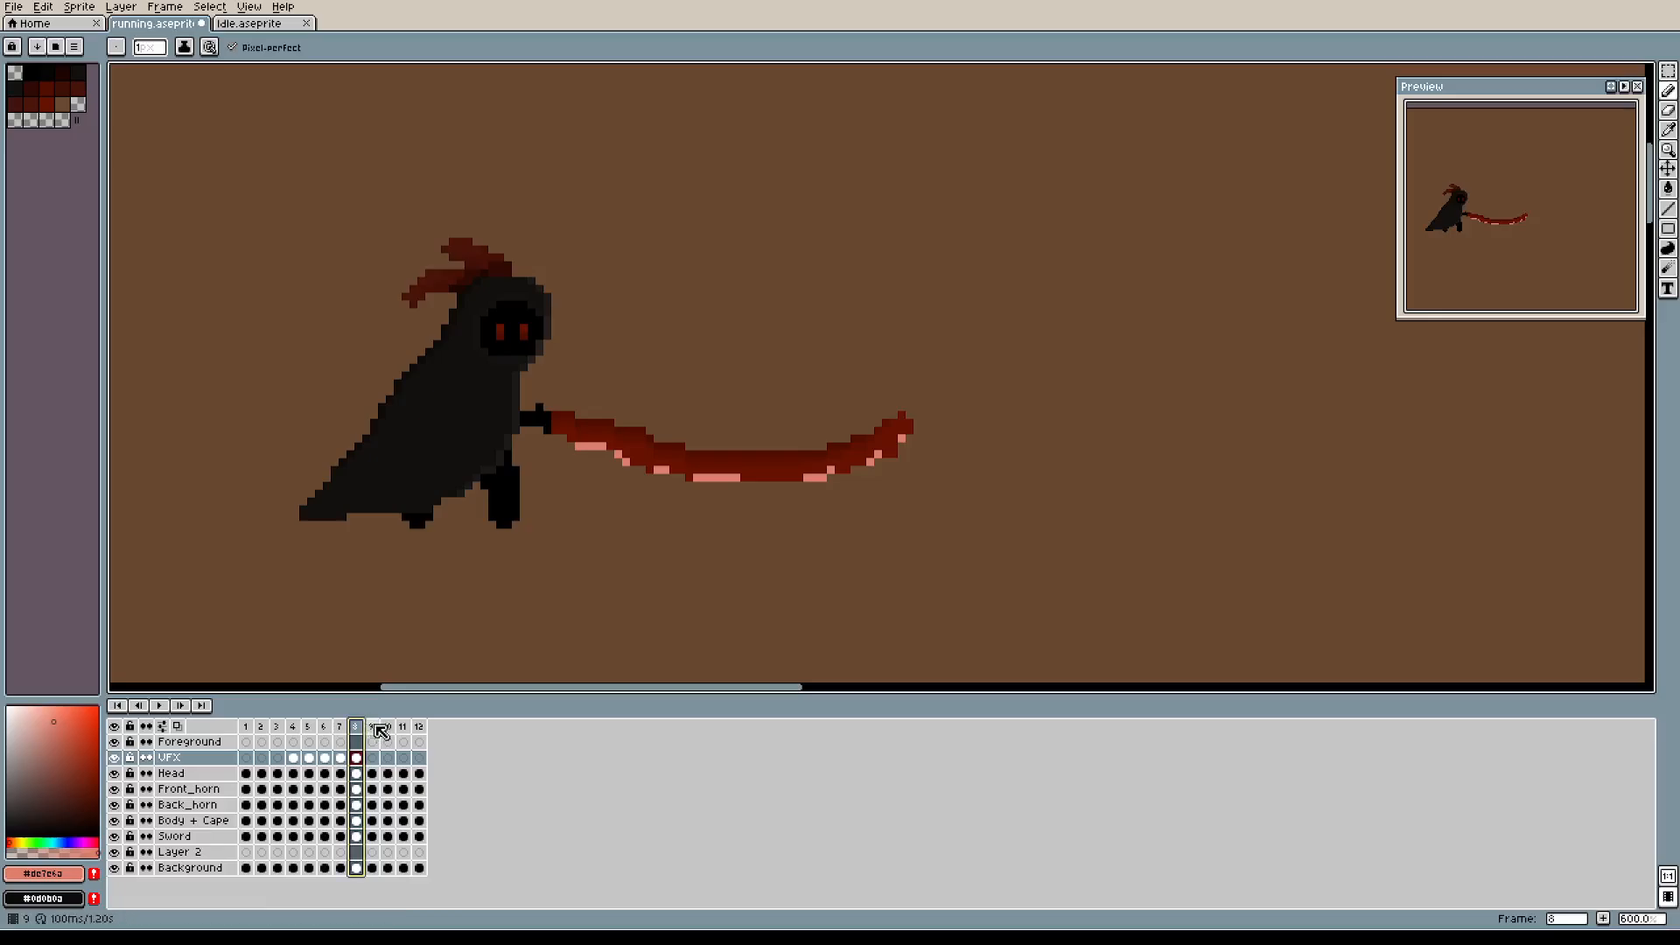
{"action": "left_click", "coordinate": [371, 727]}
{"action": "left_click", "coordinate": [388, 727]}
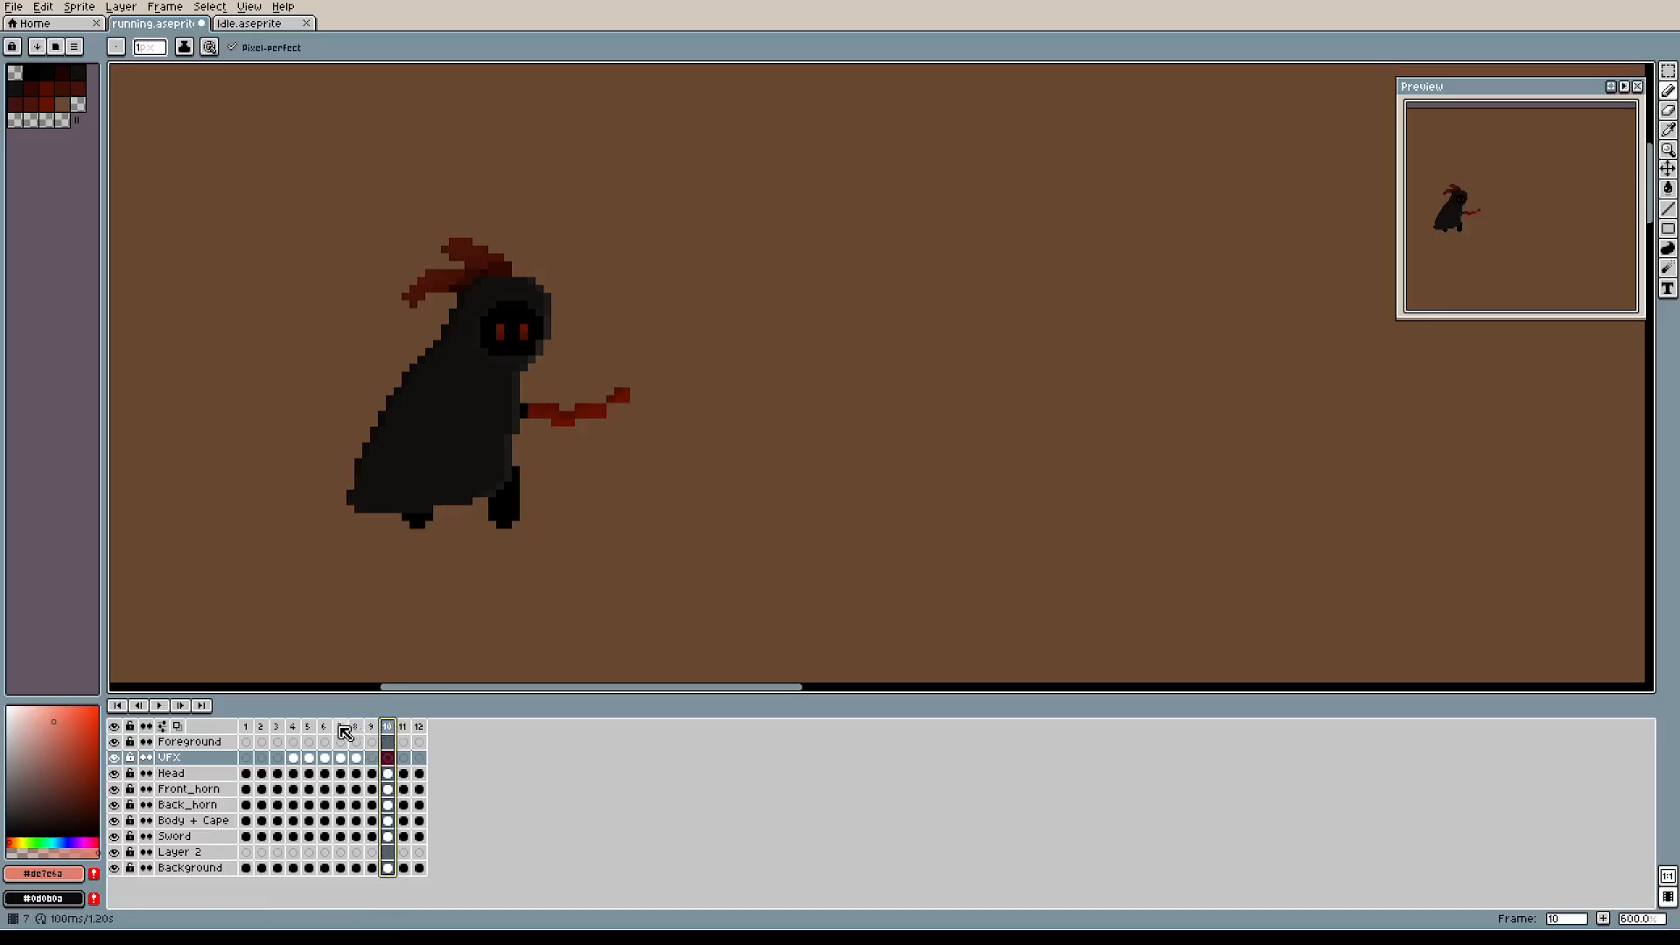
Check frame 4's blade position, and place scattered salmon trail dots along its former arc in frame 5.
{"action": "left_click", "coordinate": [293, 727]}
{"action": "left_click_drag", "start_coordinate": [232, 389], "coordinate": [693, 391]}
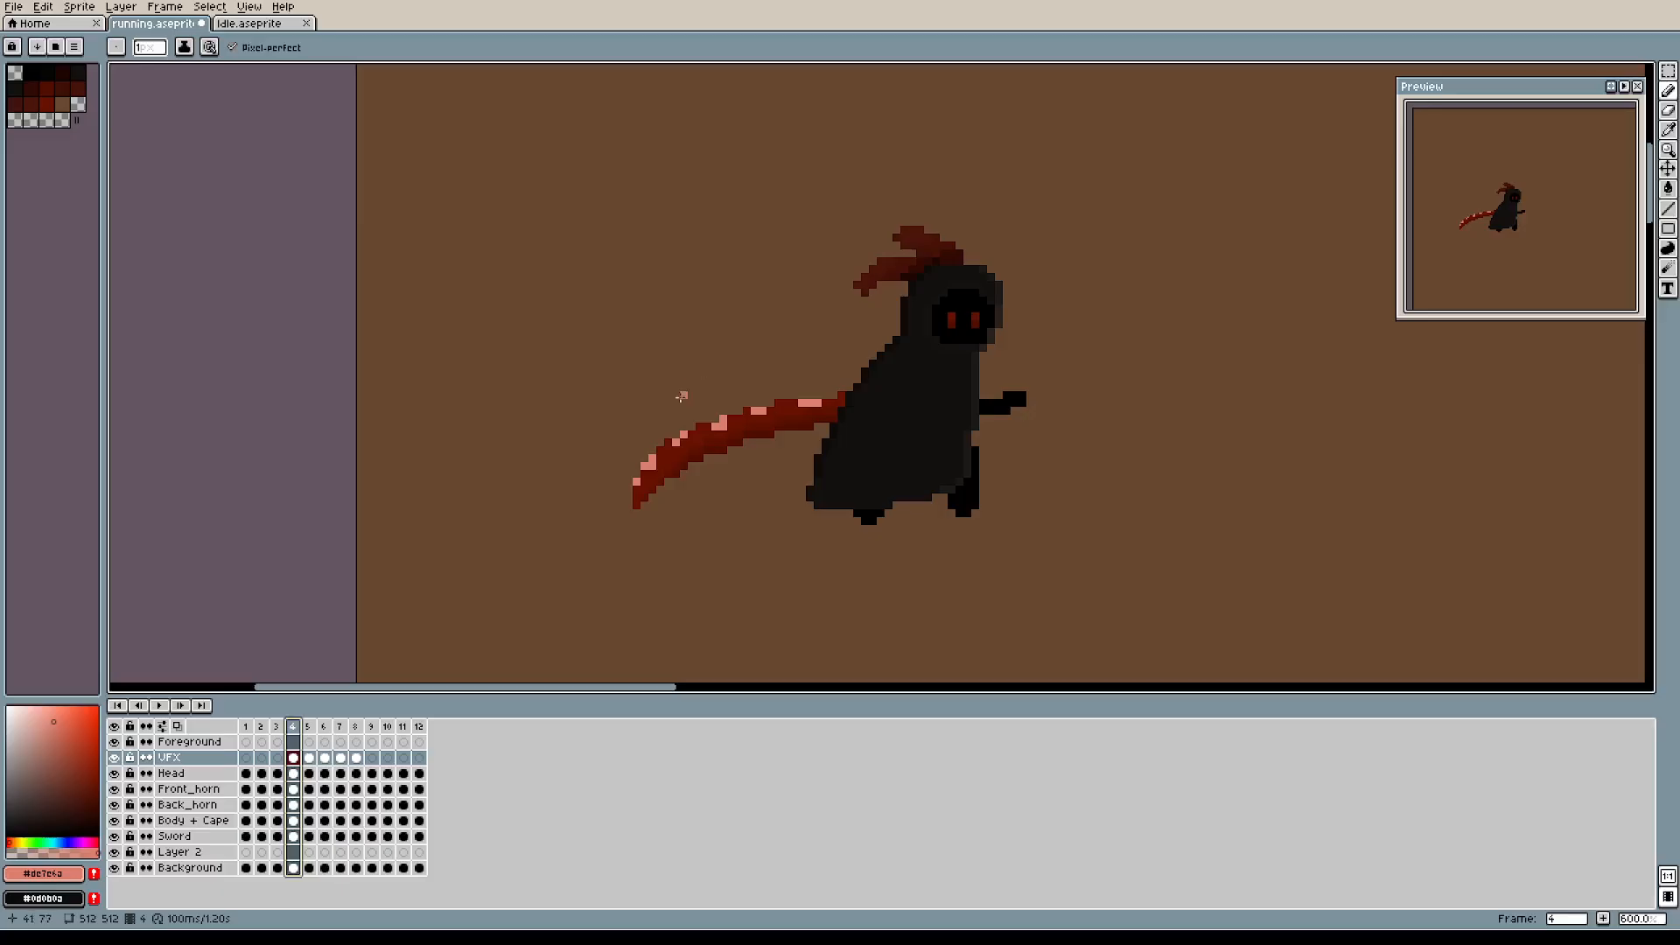
{"action": "scroll", "coordinate": [659, 409], "scroll_direction": "up", "scroll_amount": 3}
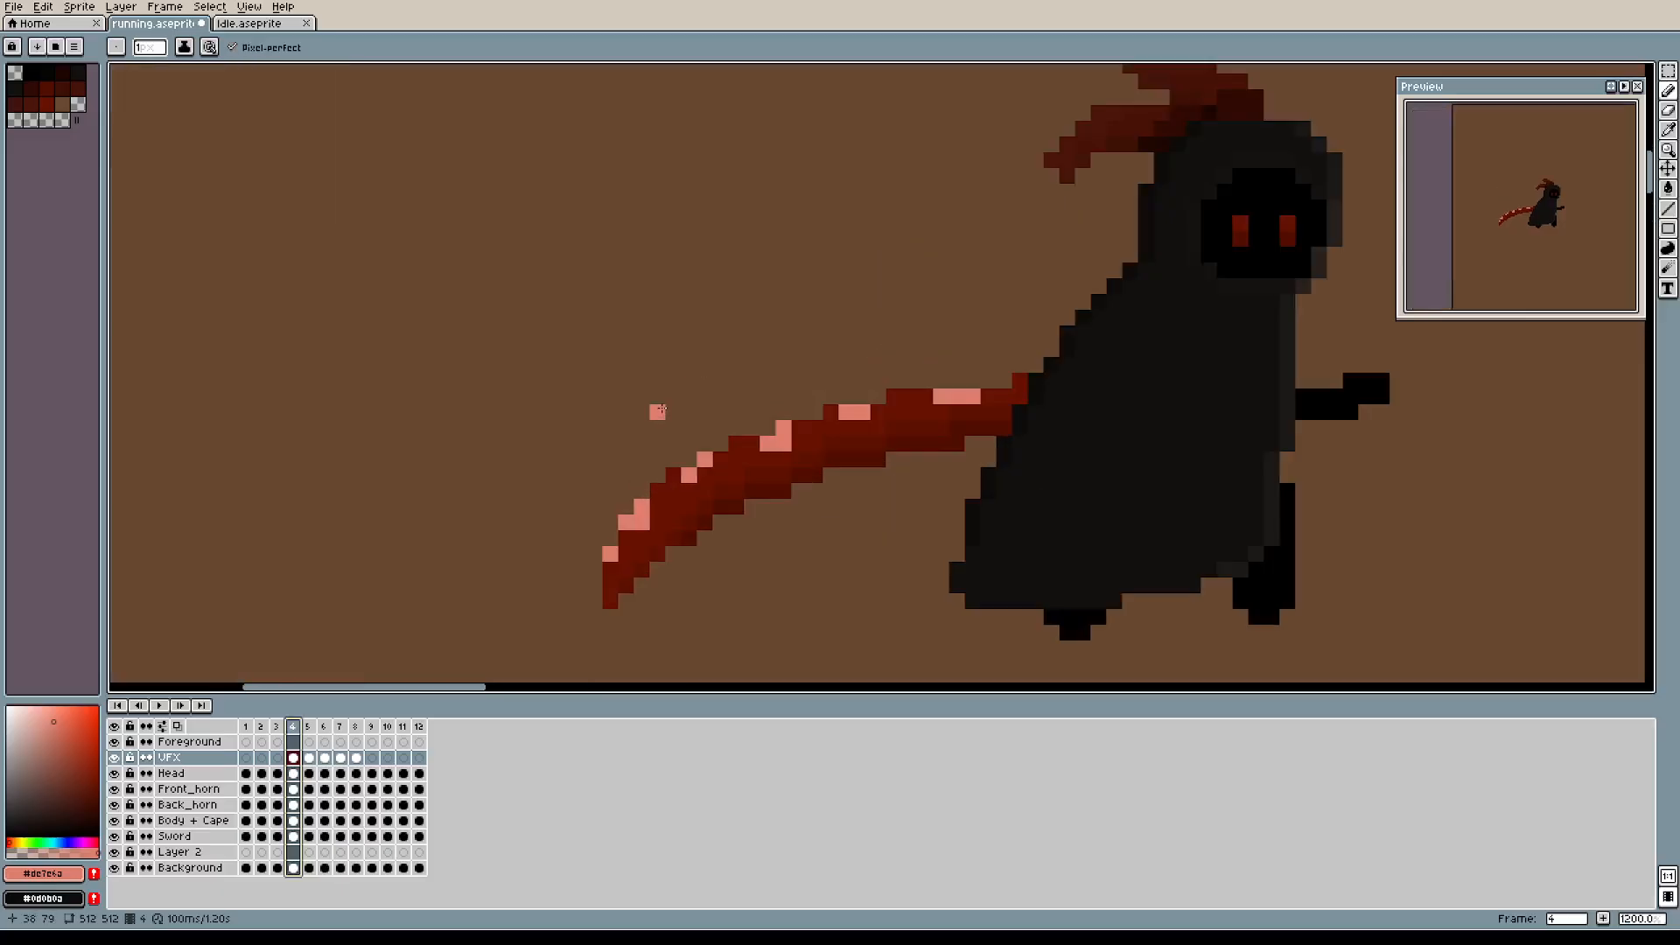
{"action": "left_click_drag", "start_coordinate": [795, 379], "coordinate": [763, 313]}
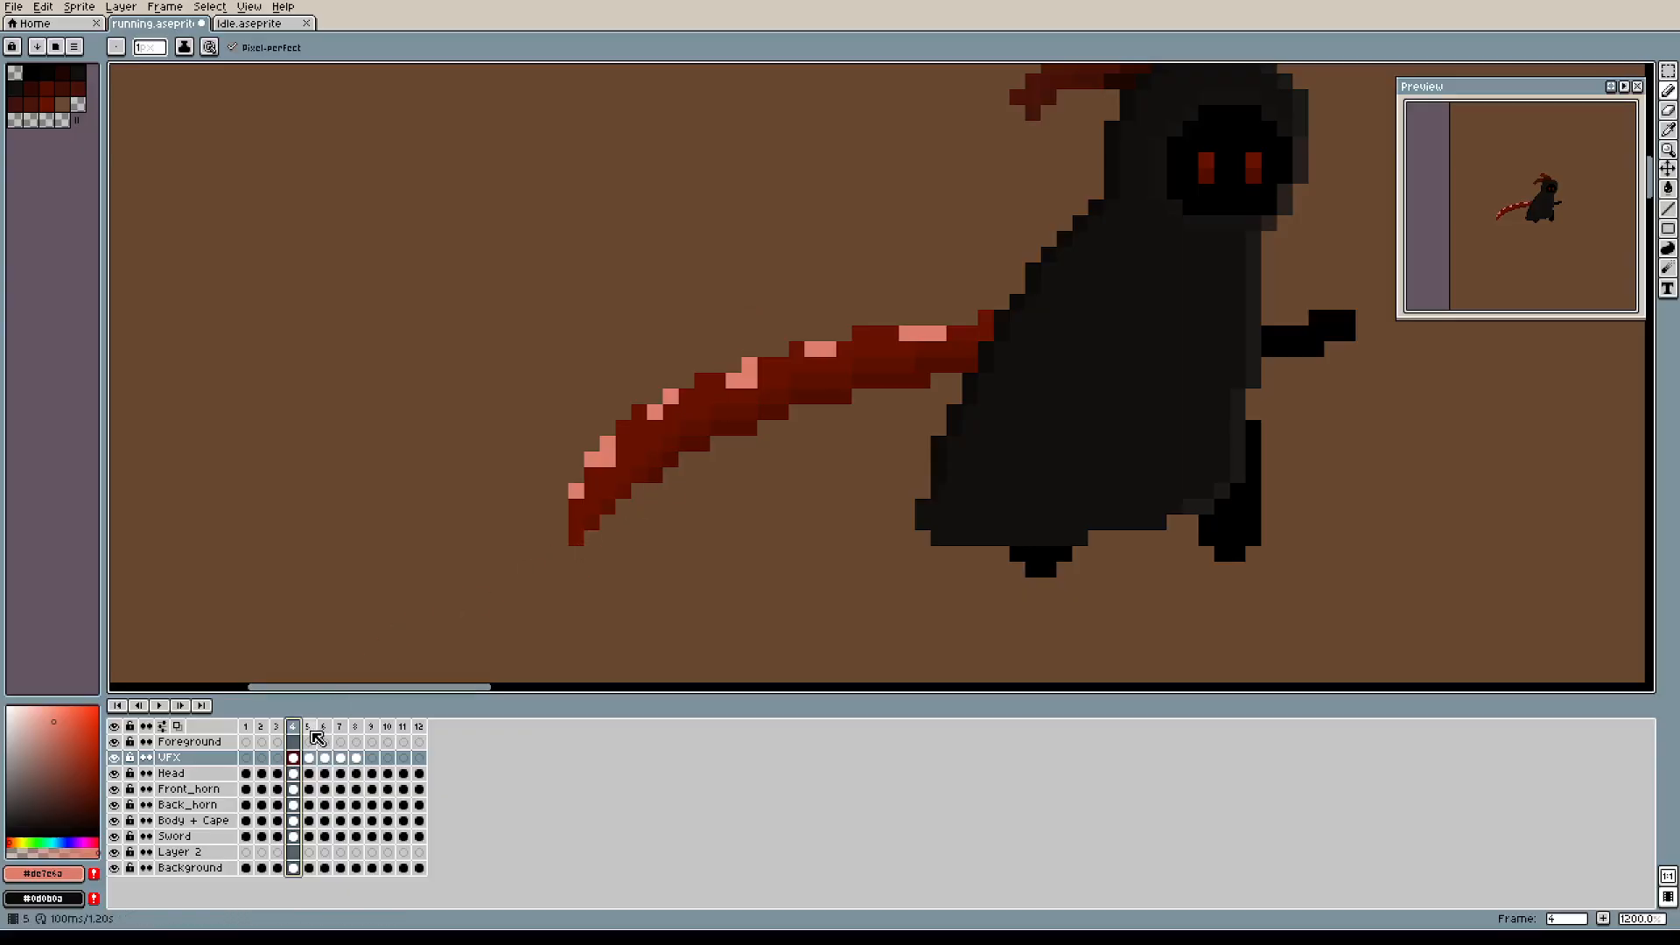
{"action": "key", "text": "Right"}
{"action": "left_click", "coordinate": [560, 459]}
{"action": "left_click", "coordinate": [497, 507]}
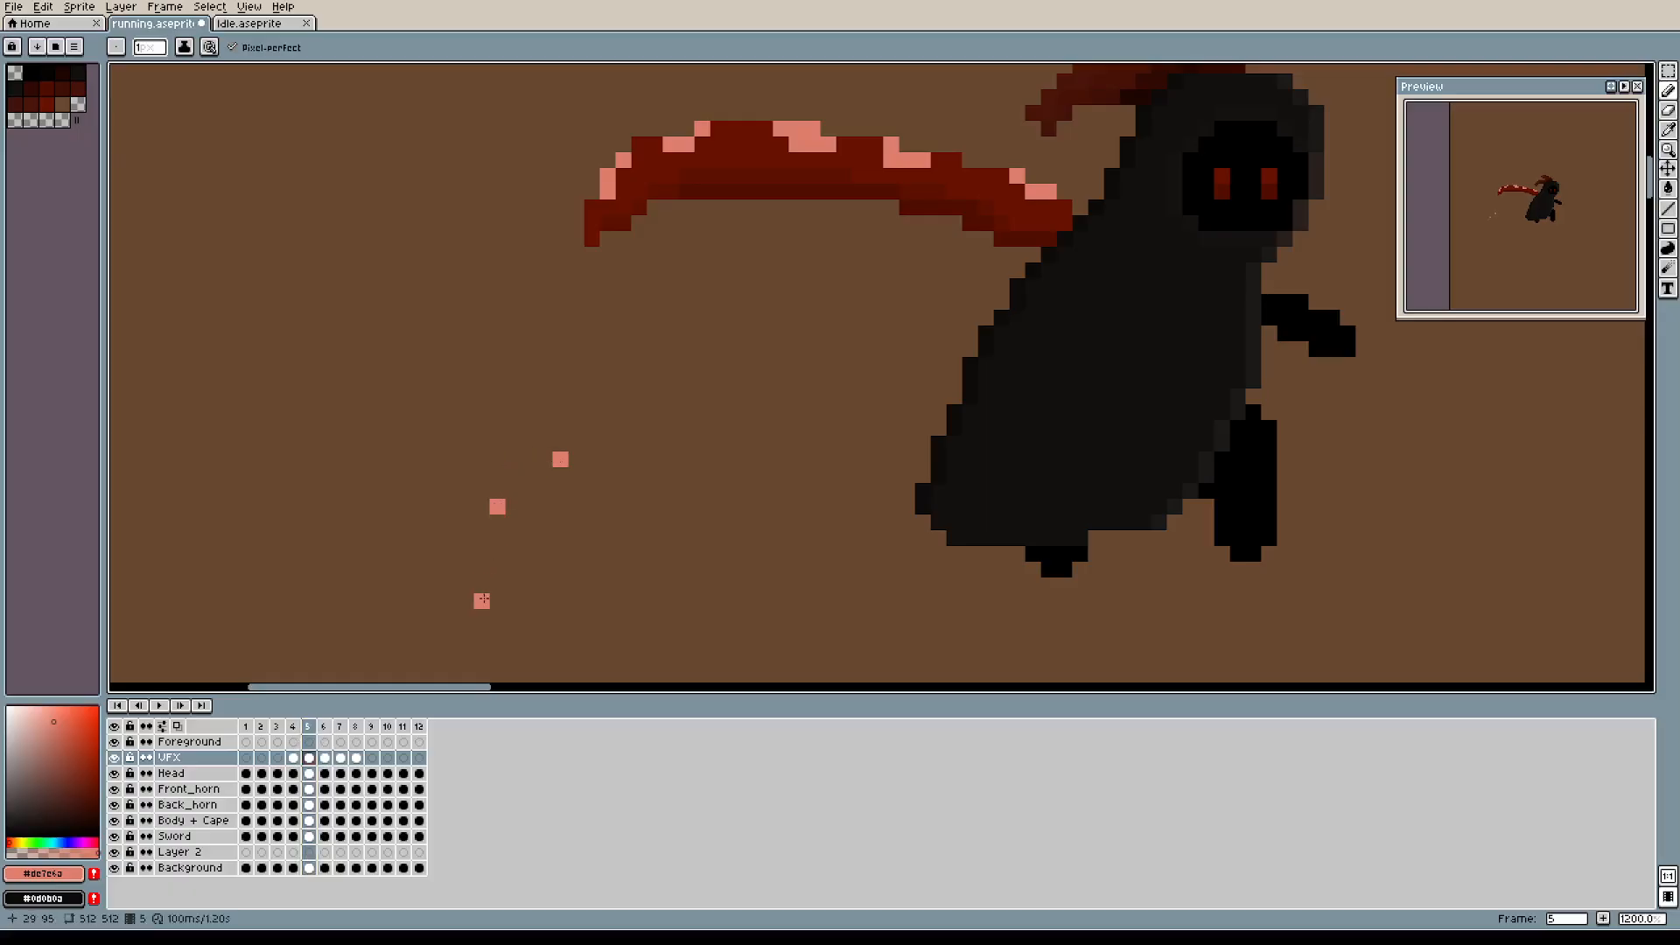
{"action": "left_click", "coordinate": [718, 427]}
{"action": "left_click", "coordinate": [890, 443]}
Compare frames 4 and 5, and extend frame 5's two outermost trail dots into short stepped salmon strokes.
{"action": "left_click", "coordinate": [292, 726]}
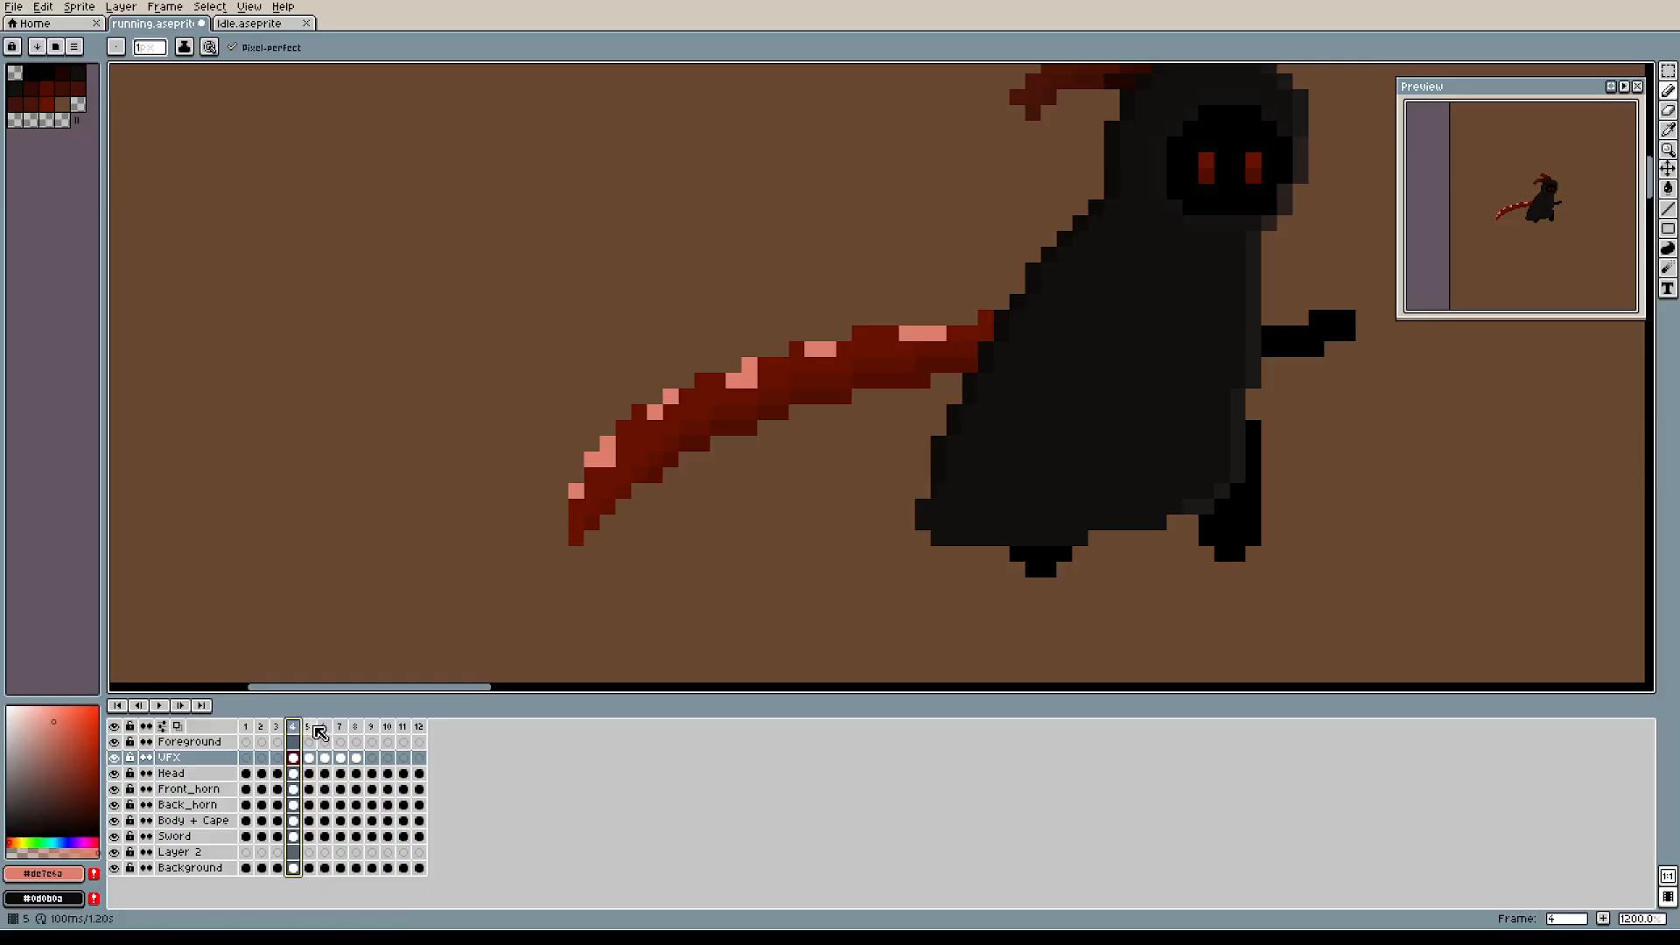
{"action": "left_click", "coordinate": [308, 727]}
{"action": "left_click", "coordinate": [294, 728]}
{"action": "left_click", "coordinate": [310, 727]}
{"action": "left_click", "coordinate": [293, 727]}
{"action": "left_click", "coordinate": [308, 727]}
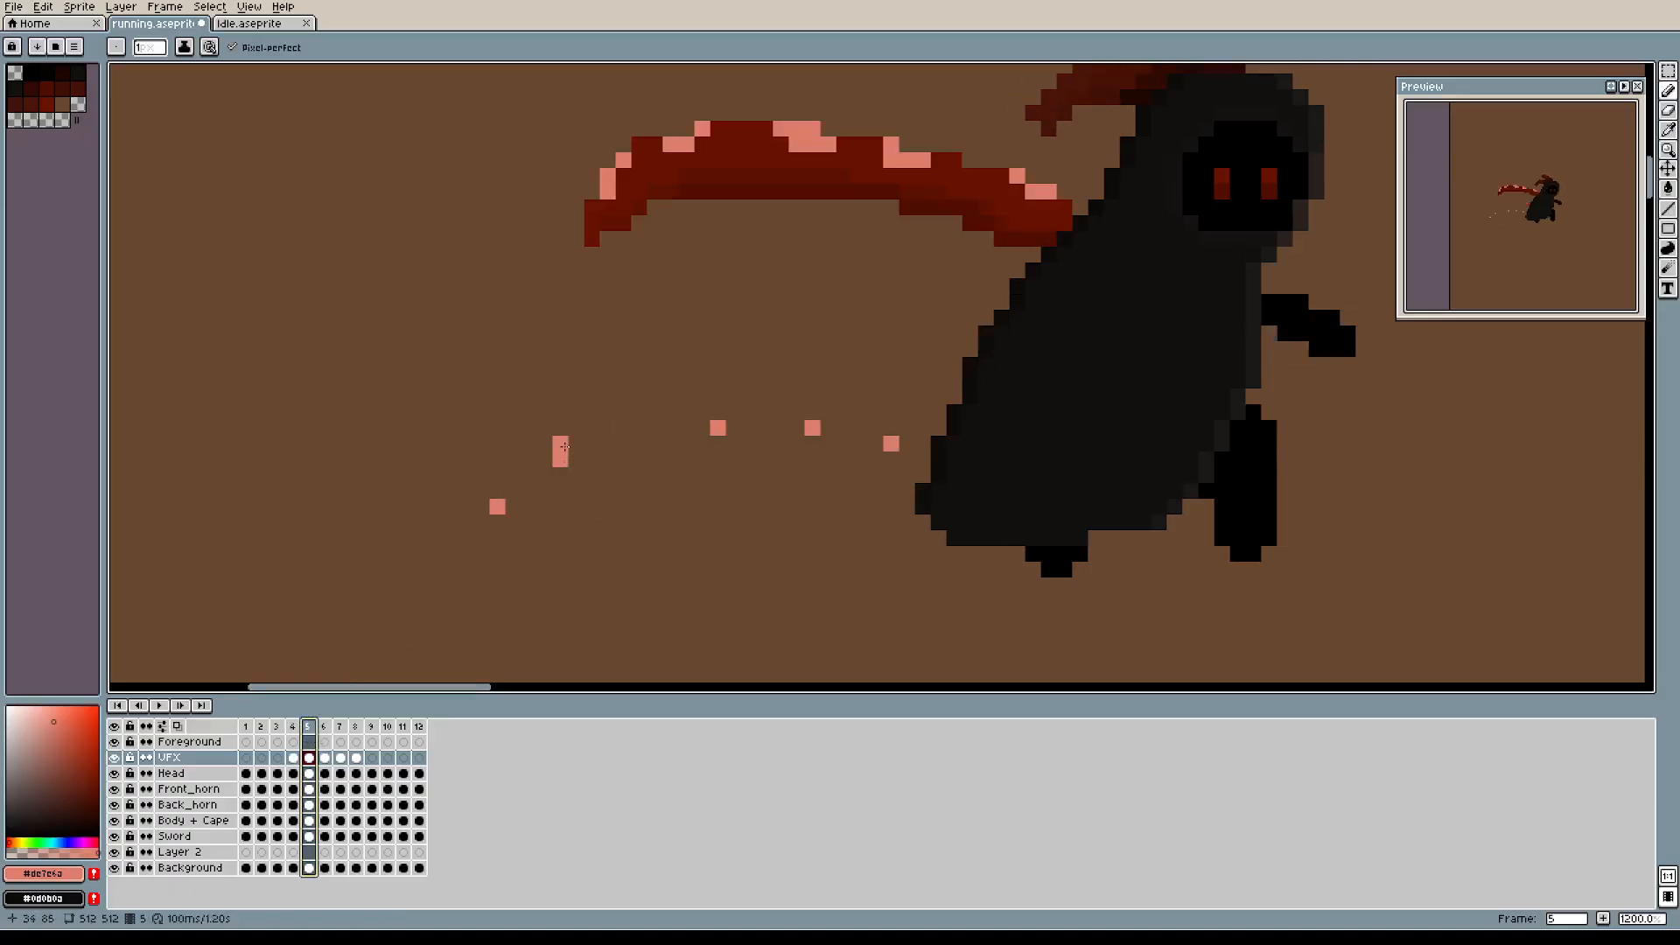
{"action": "left_click", "coordinate": [564, 447]}
{"action": "left_click_drag", "start_coordinate": [498, 491], "coordinate": [512, 476]}
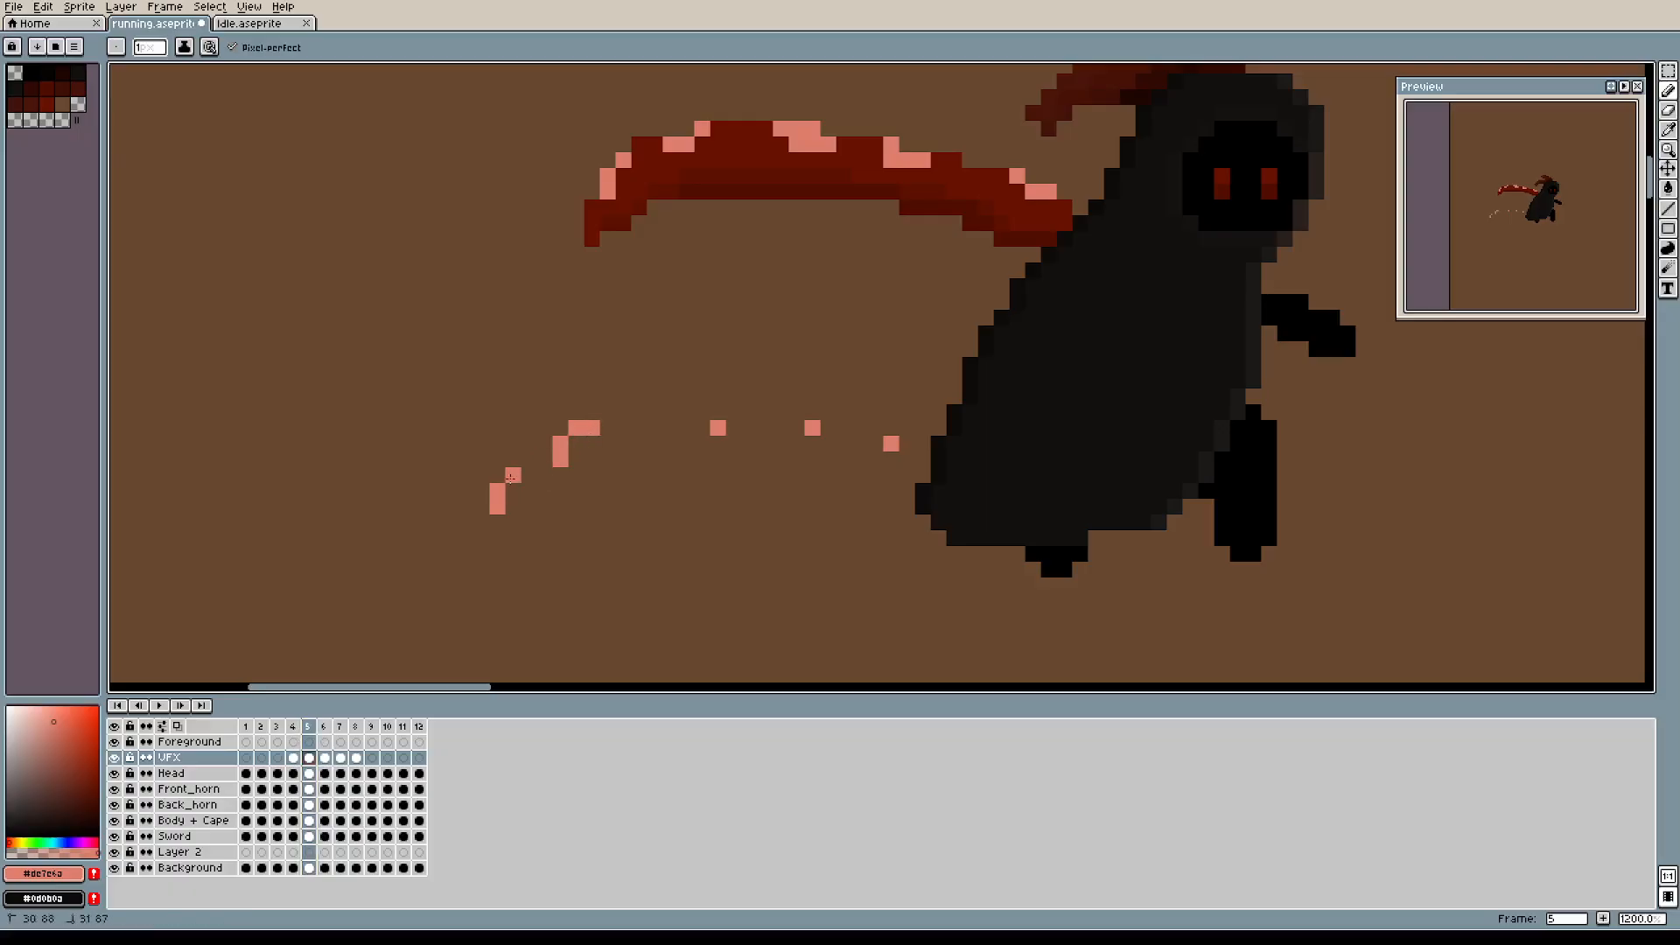
Extend frame 5's remaining trail dots toward the cape into short salmon dashes, and erase the surplus pixels beside the cape.
{"action": "mouse_move", "coordinate": [717, 415]}
{"action": "left_mouse_down"}
{"action": "mouse_move", "coordinate": [733, 398]}
{"action": "mouse_move", "coordinate": [843, 412]}
{"action": "left_mouse_up"}
{"action": "left_click", "coordinate": [892, 428]}
{"action": "left_click", "coordinate": [892, 428]}
{"action": "left_click", "coordinate": [923, 459]}
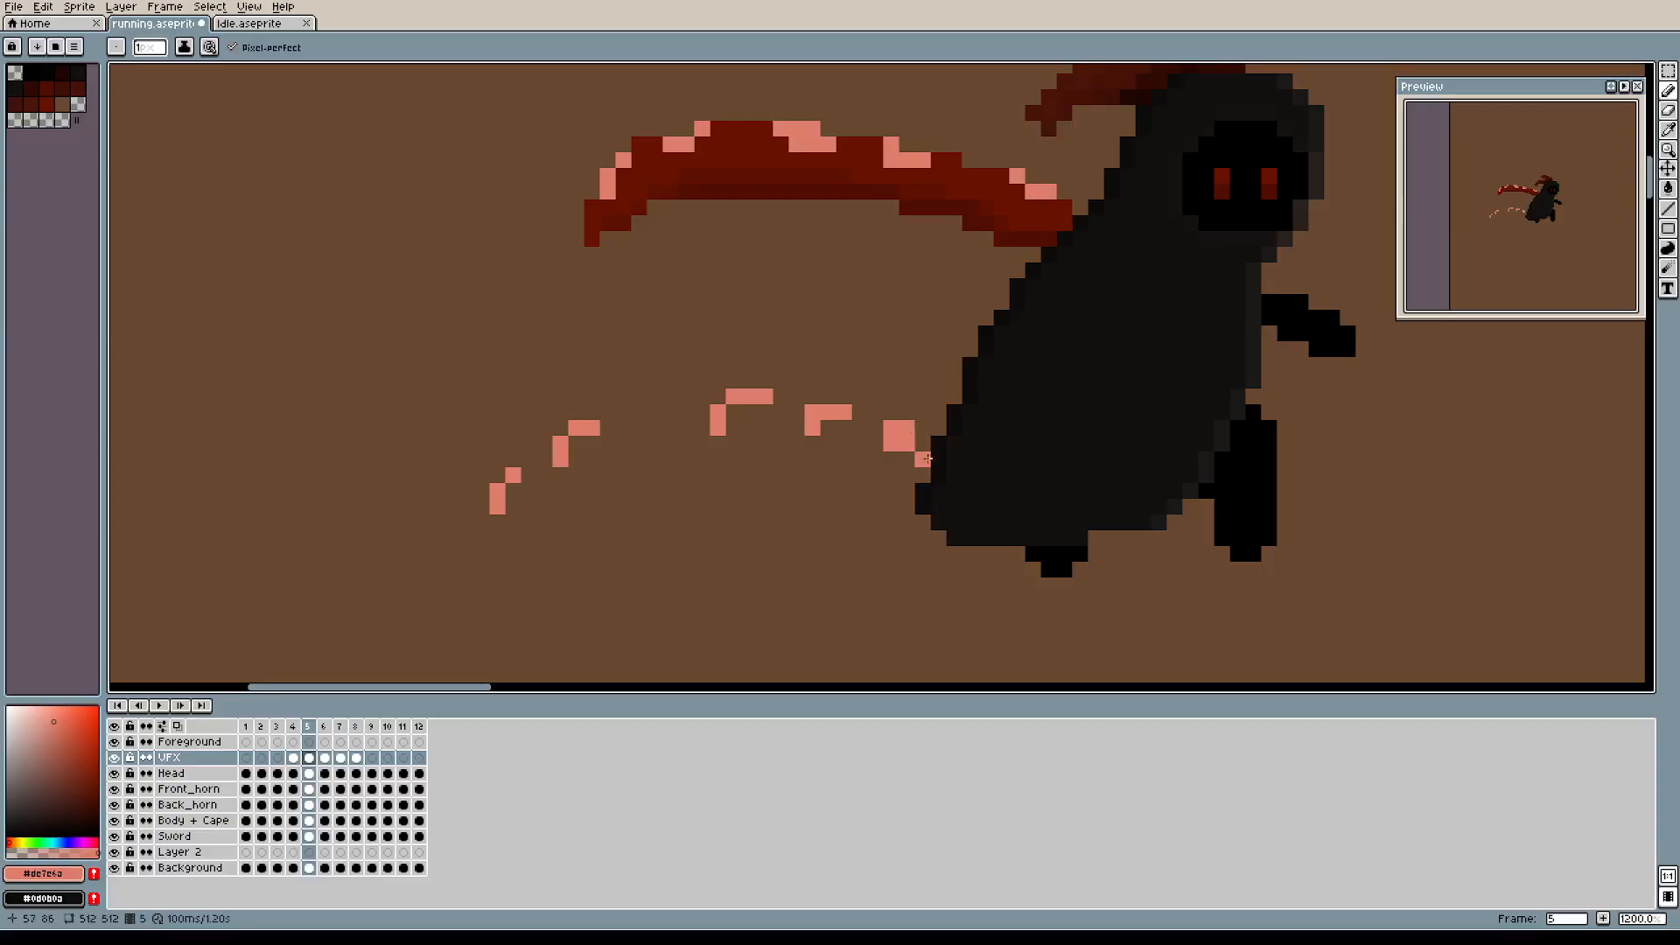
{"action": "key", "text": "e"}
{"action": "left_click", "coordinate": [892, 444]}
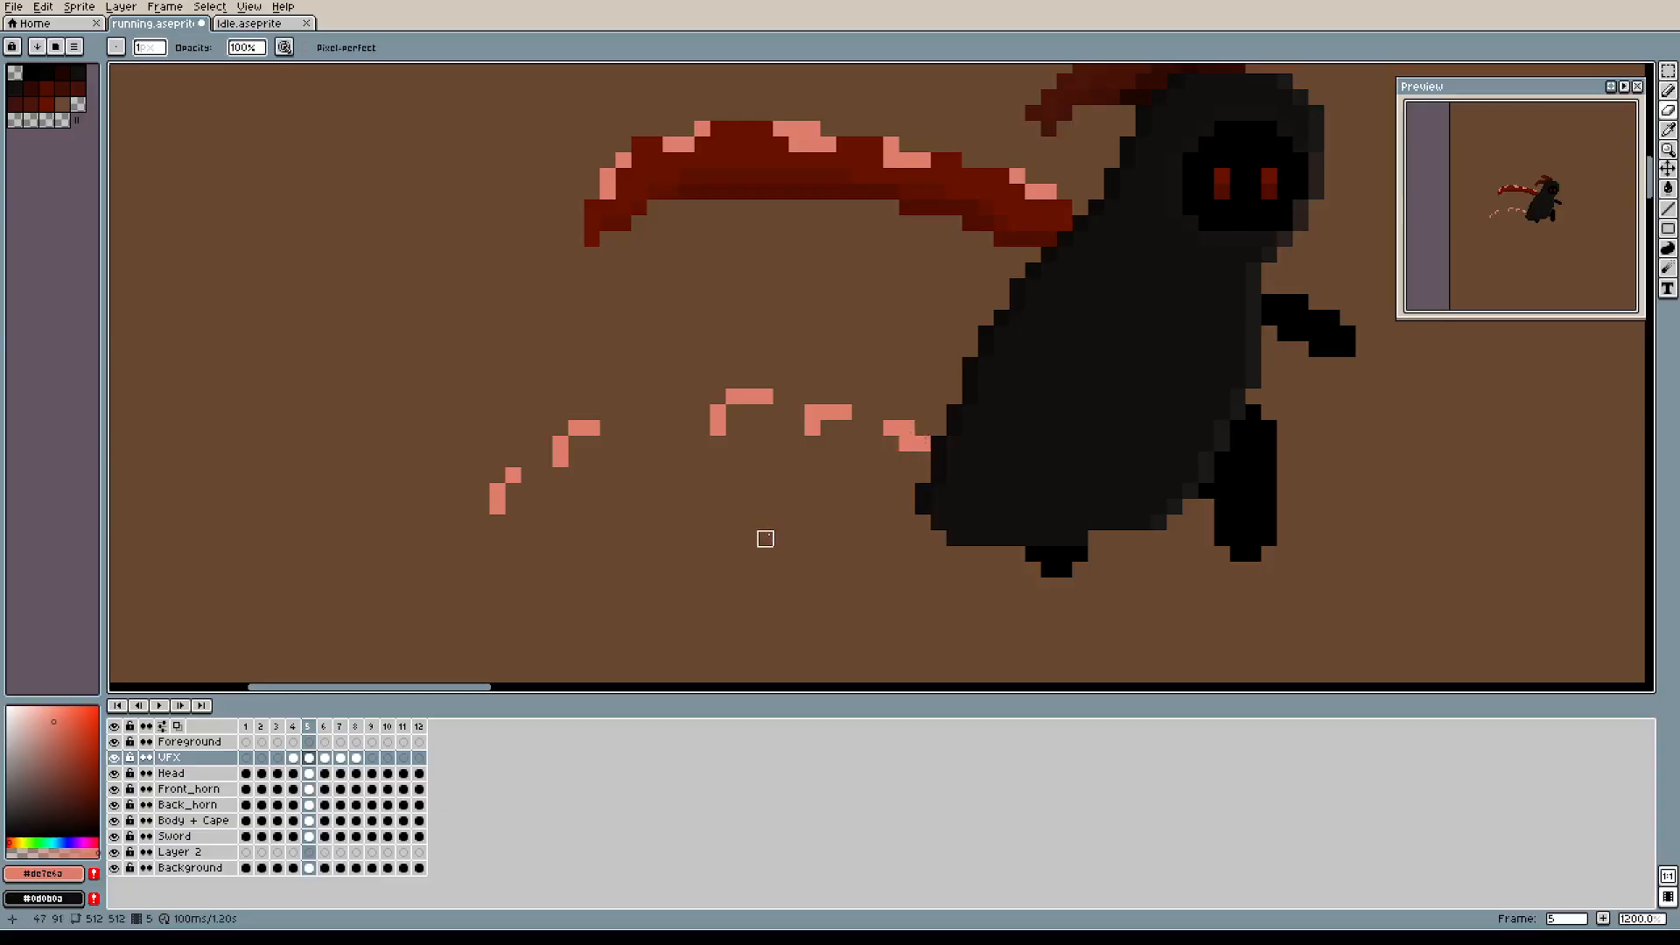
Thin frame 5's two middle trail strokes into flat dashes by adding salmon pixels and erasing the ones hanging below.
{"action": "key", "text": "b"}
{"action": "left_click", "coordinate": [727, 411]}
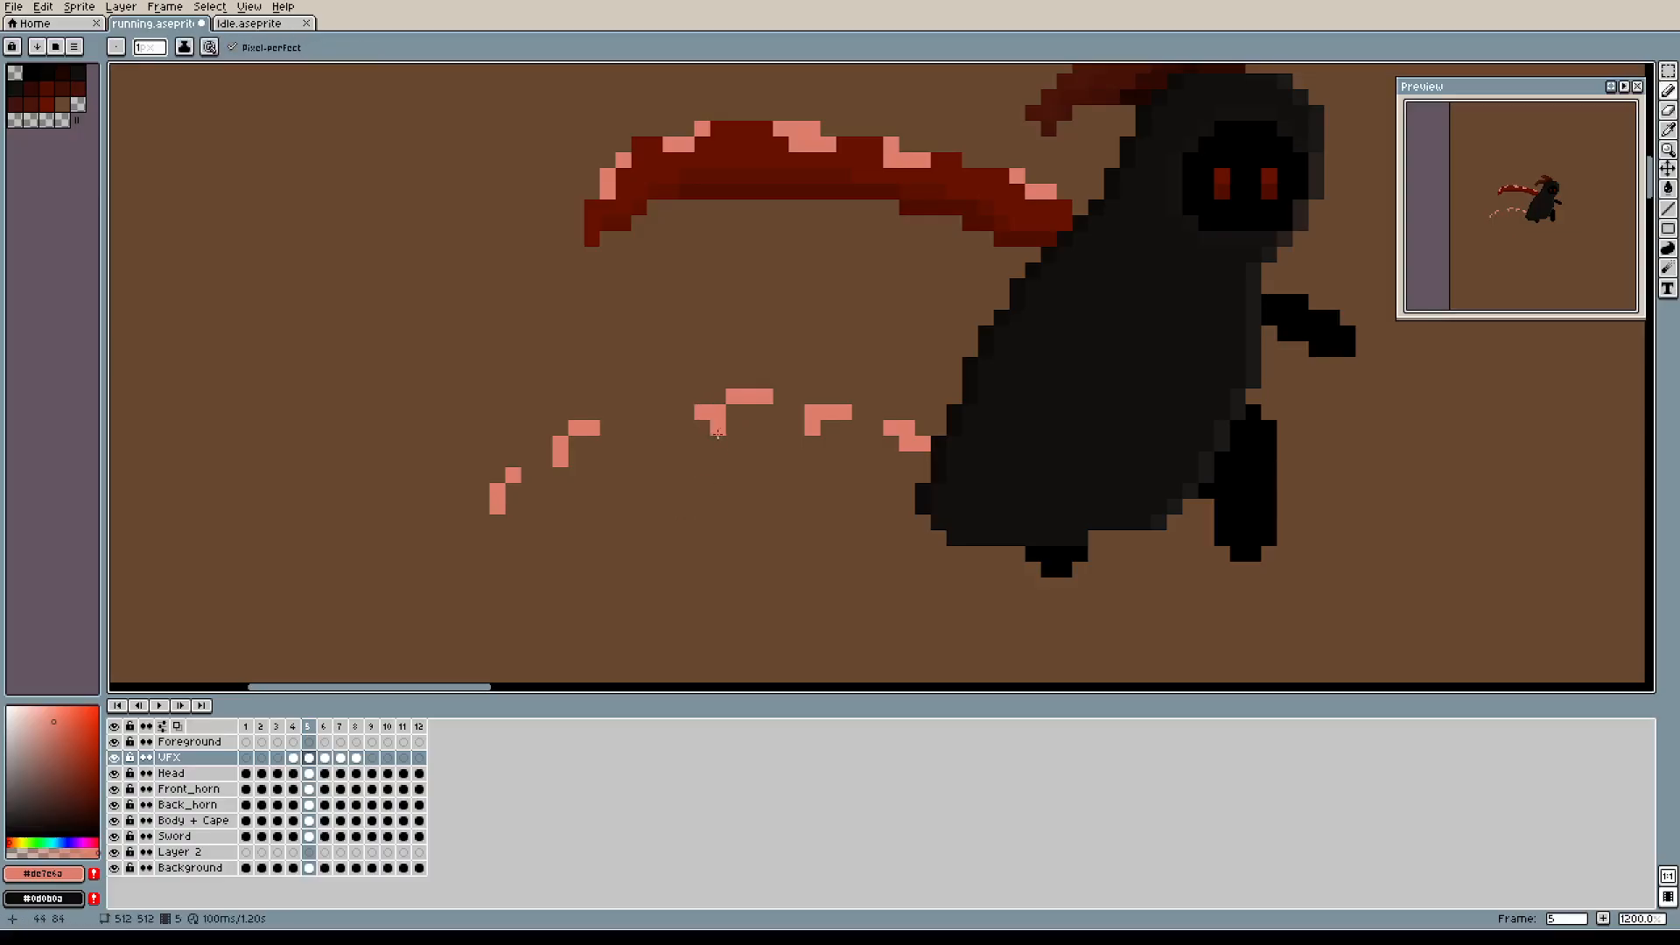
{"action": "key", "text": "e"}
{"action": "left_click", "coordinate": [717, 428]}
{"action": "left_click", "coordinate": [813, 428]}
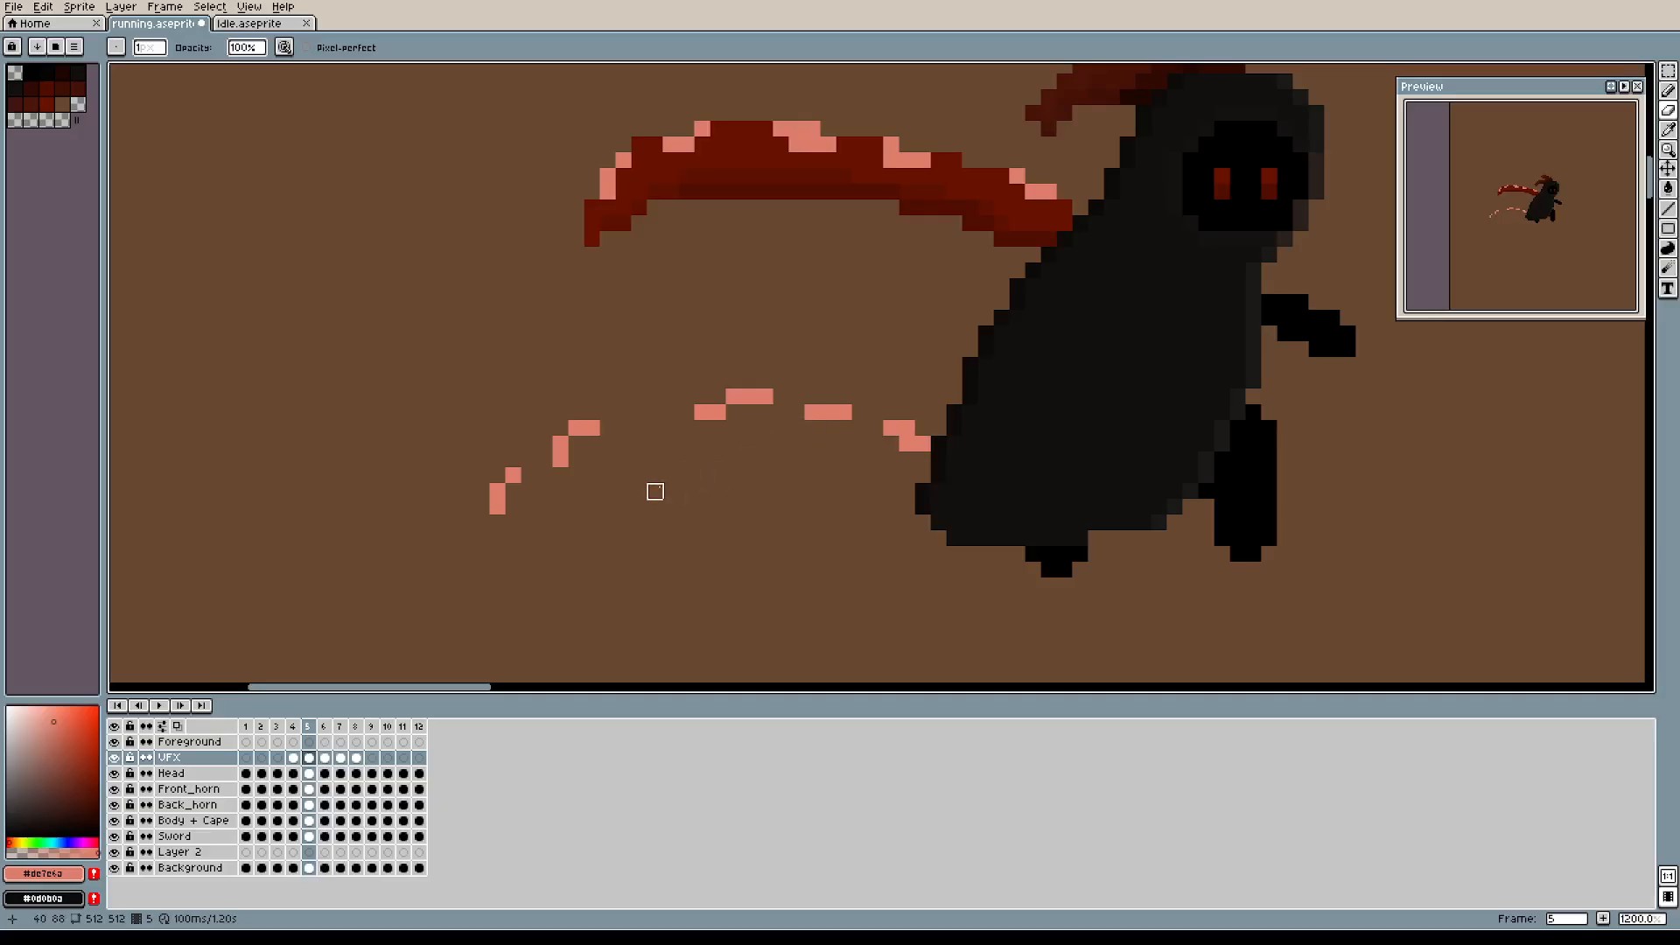
{"action": "key", "text": "b"}
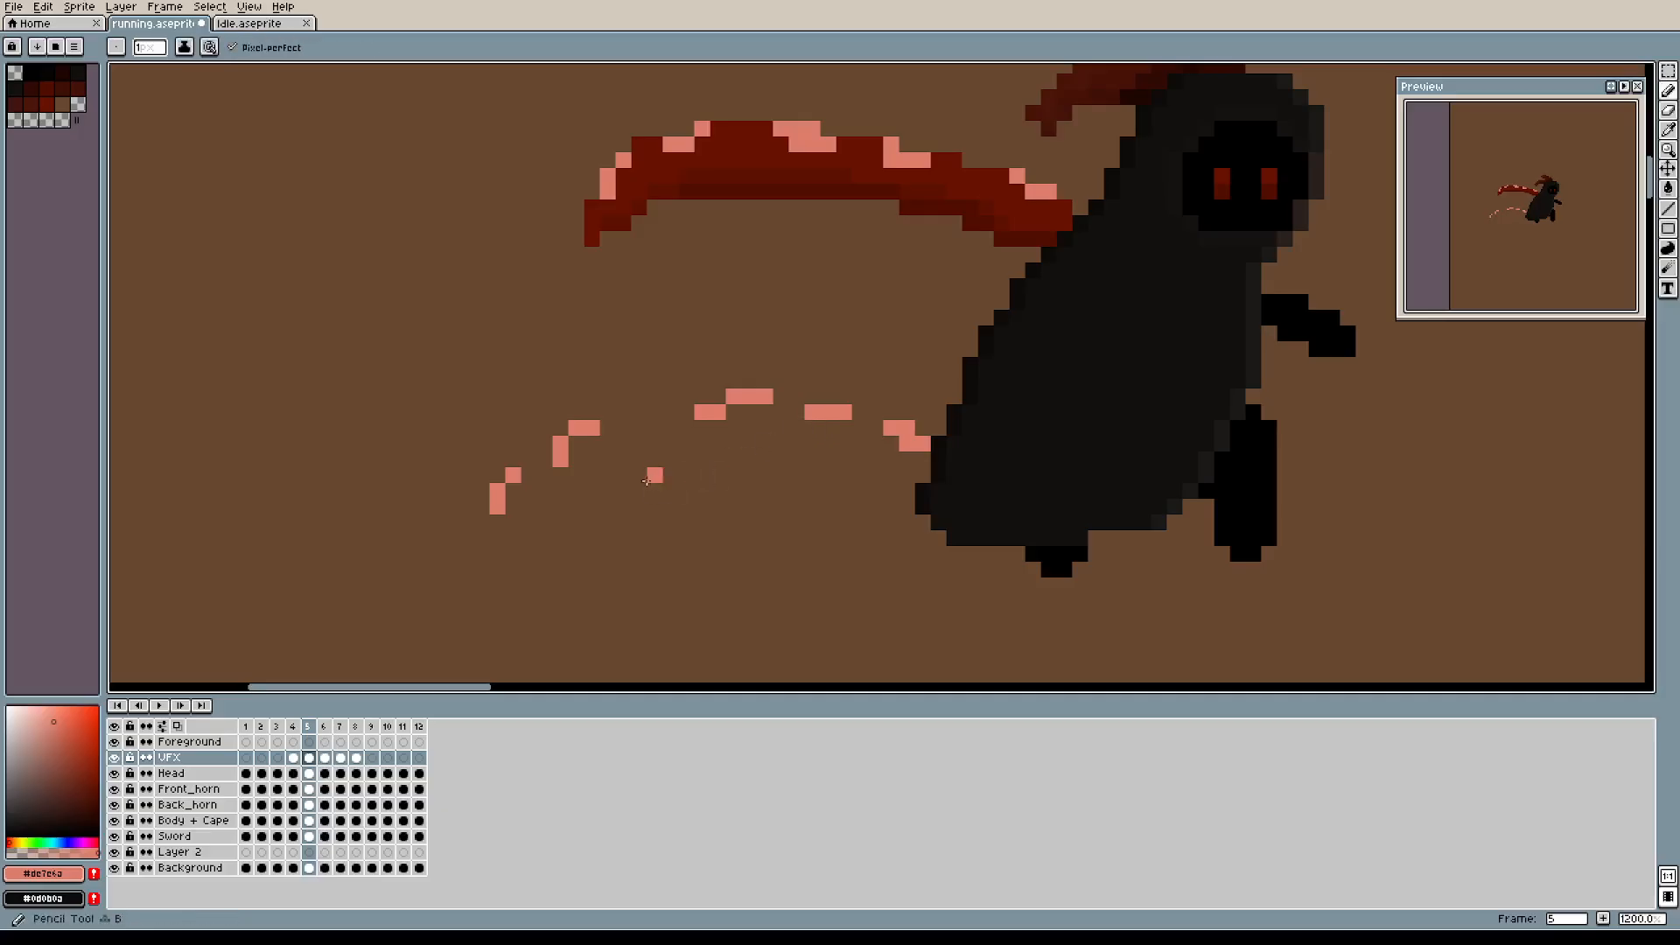
In frame 6, place single salmon pixels behind the knight where frame 5's outermost trail strokes end.
{"action": "left_click", "coordinate": [331, 732]}
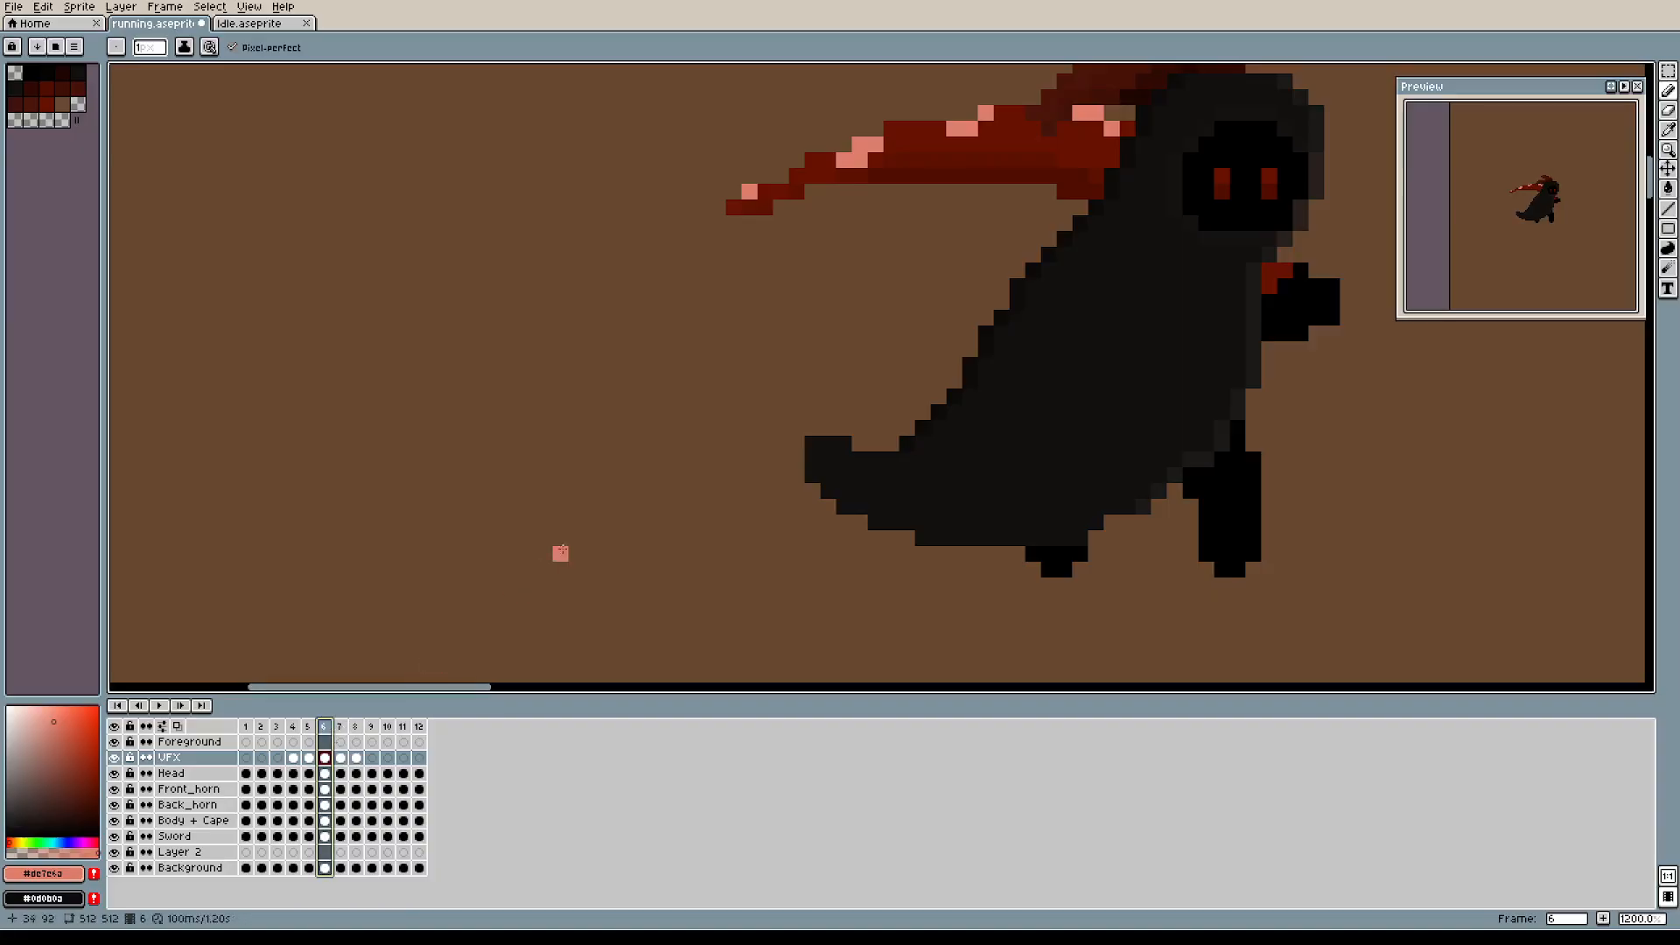
{"action": "key", "text": "Left"}
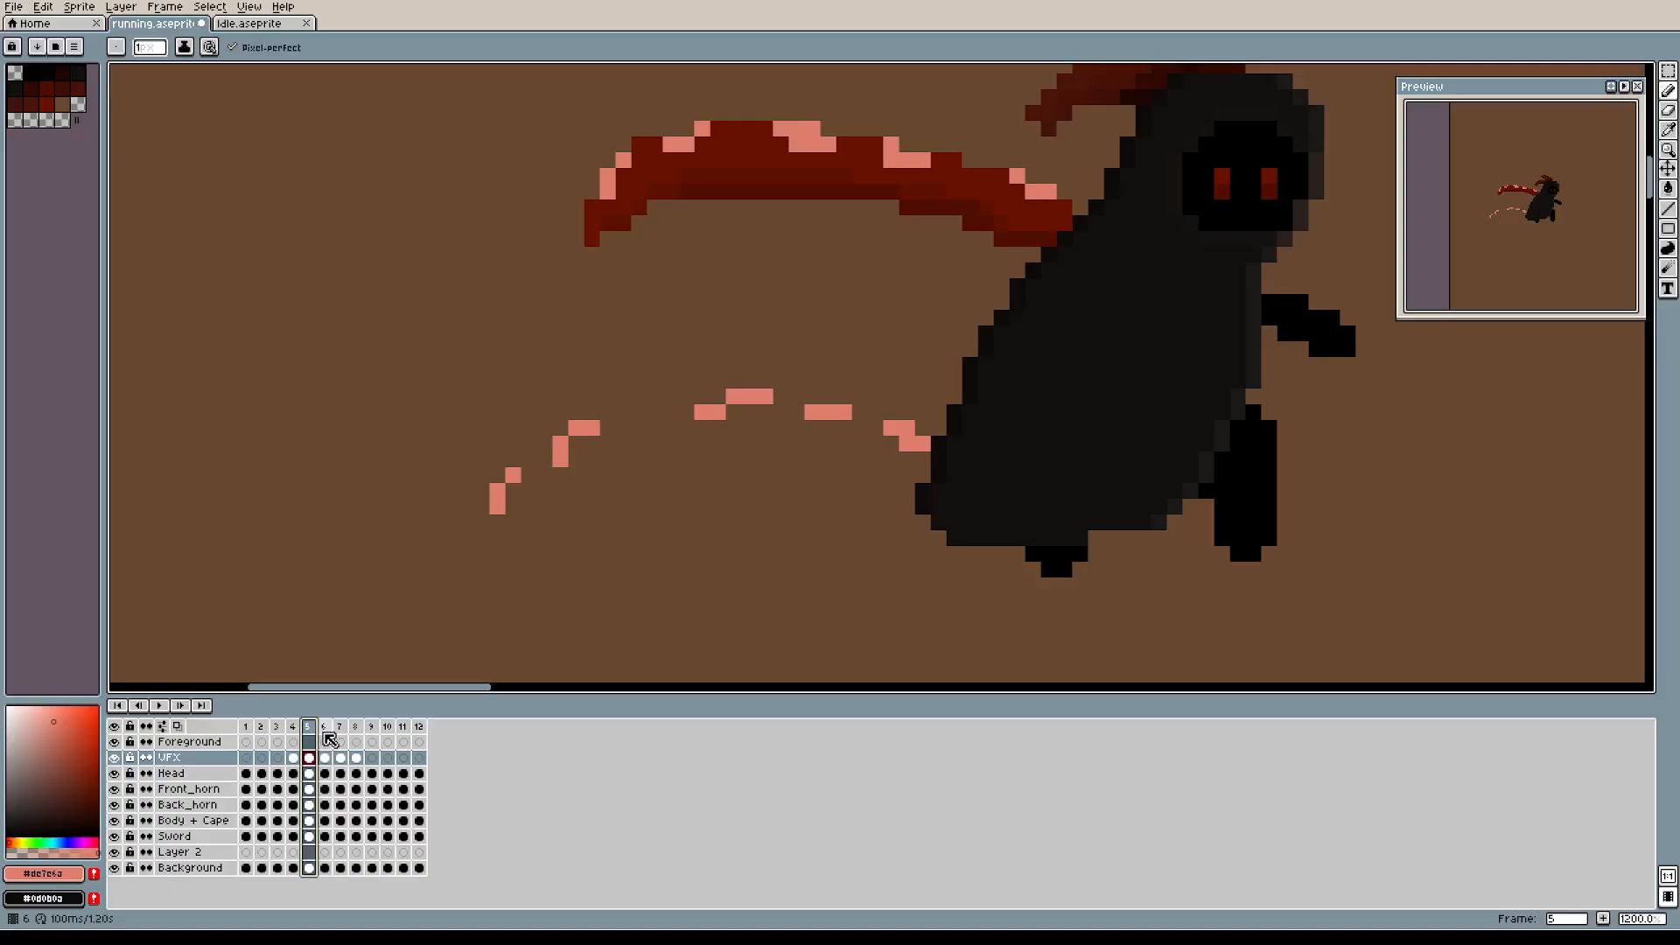
{"action": "left_click", "coordinate": [330, 733]}
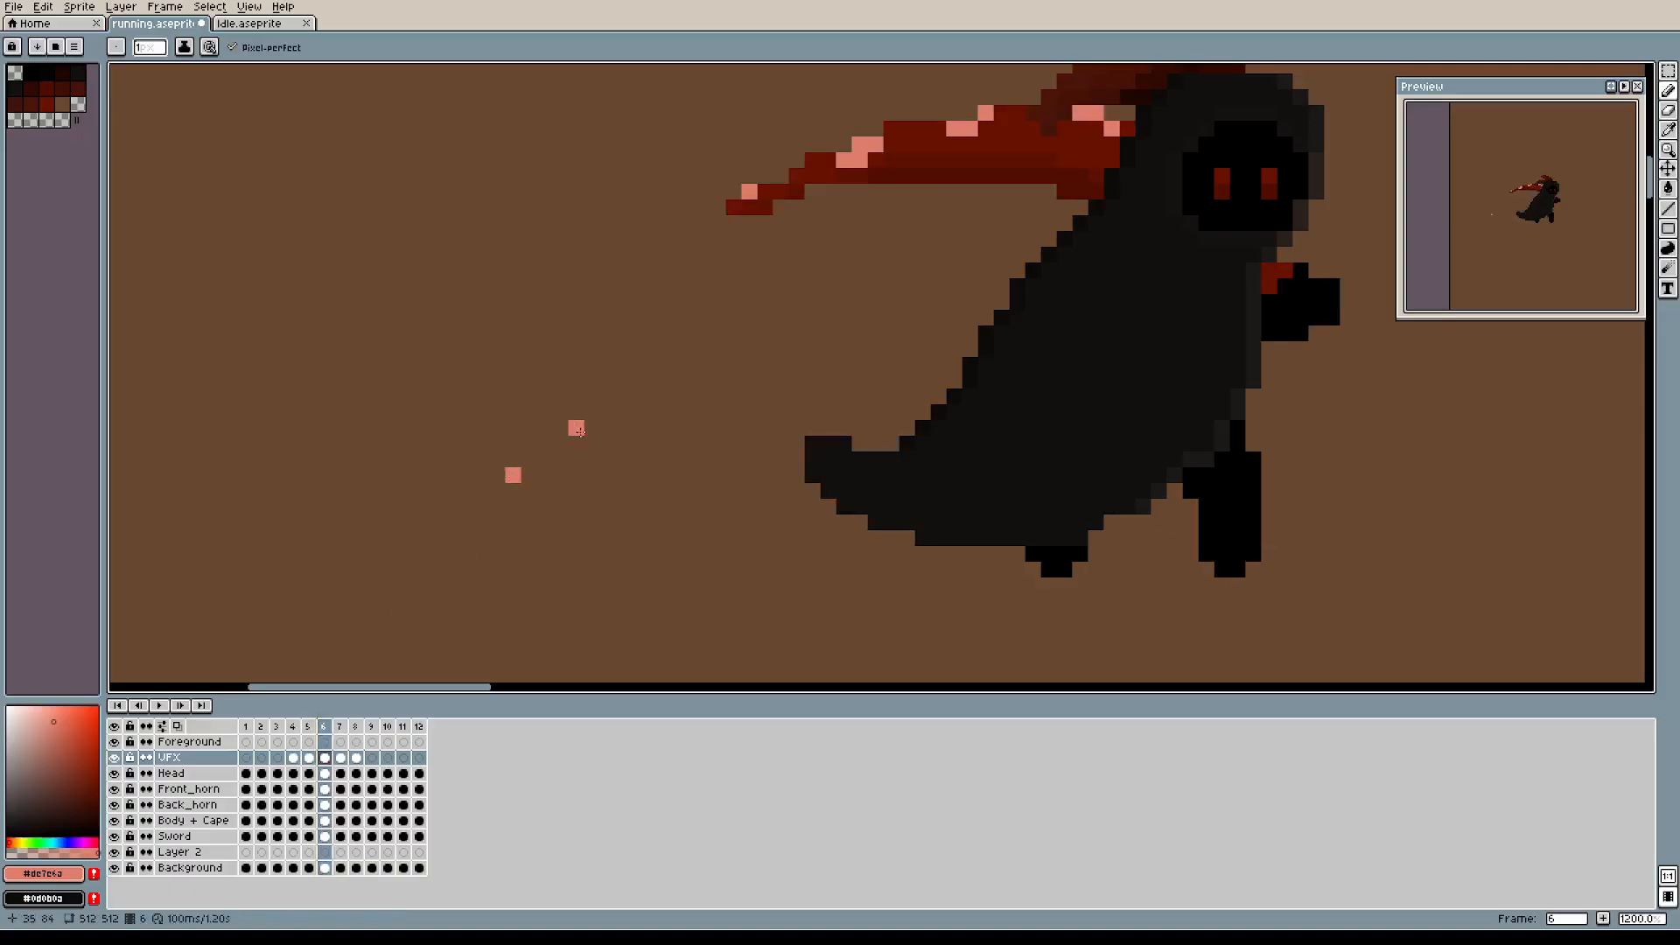
Add a second pink spark pixel to the lower fading trail on frame 6, comparing it with the neighbouring frames.
{"action": "key", "text": "Left"}
{"action": "left_click", "coordinate": [340, 727]}
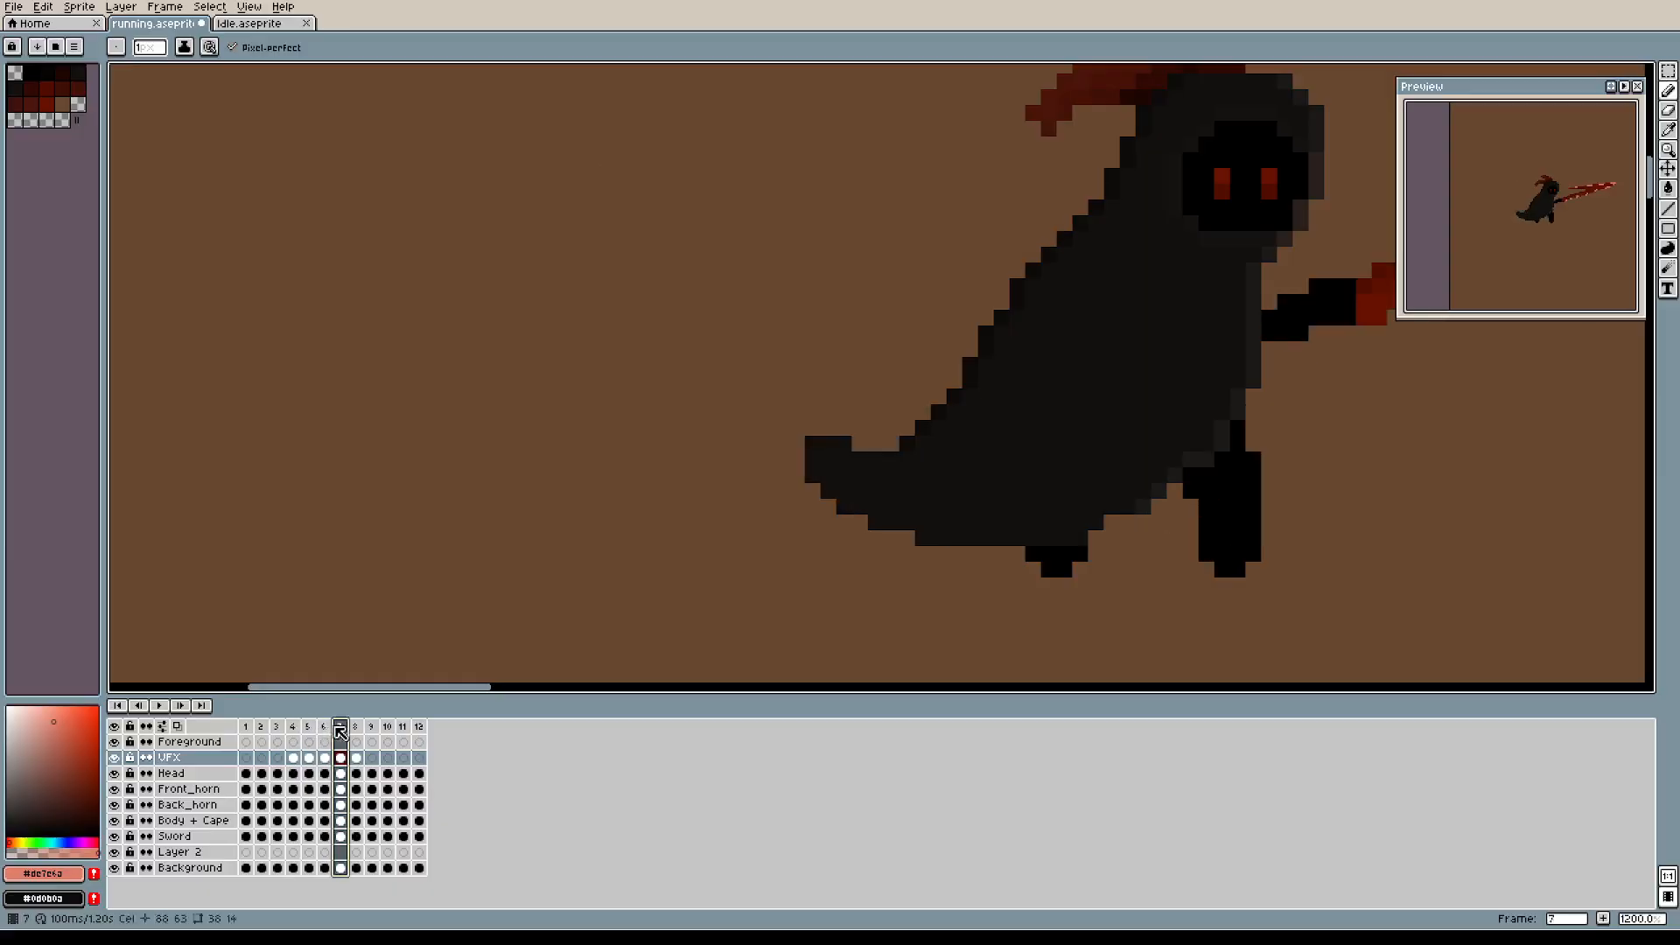
{"action": "left_click", "coordinate": [327, 728]}
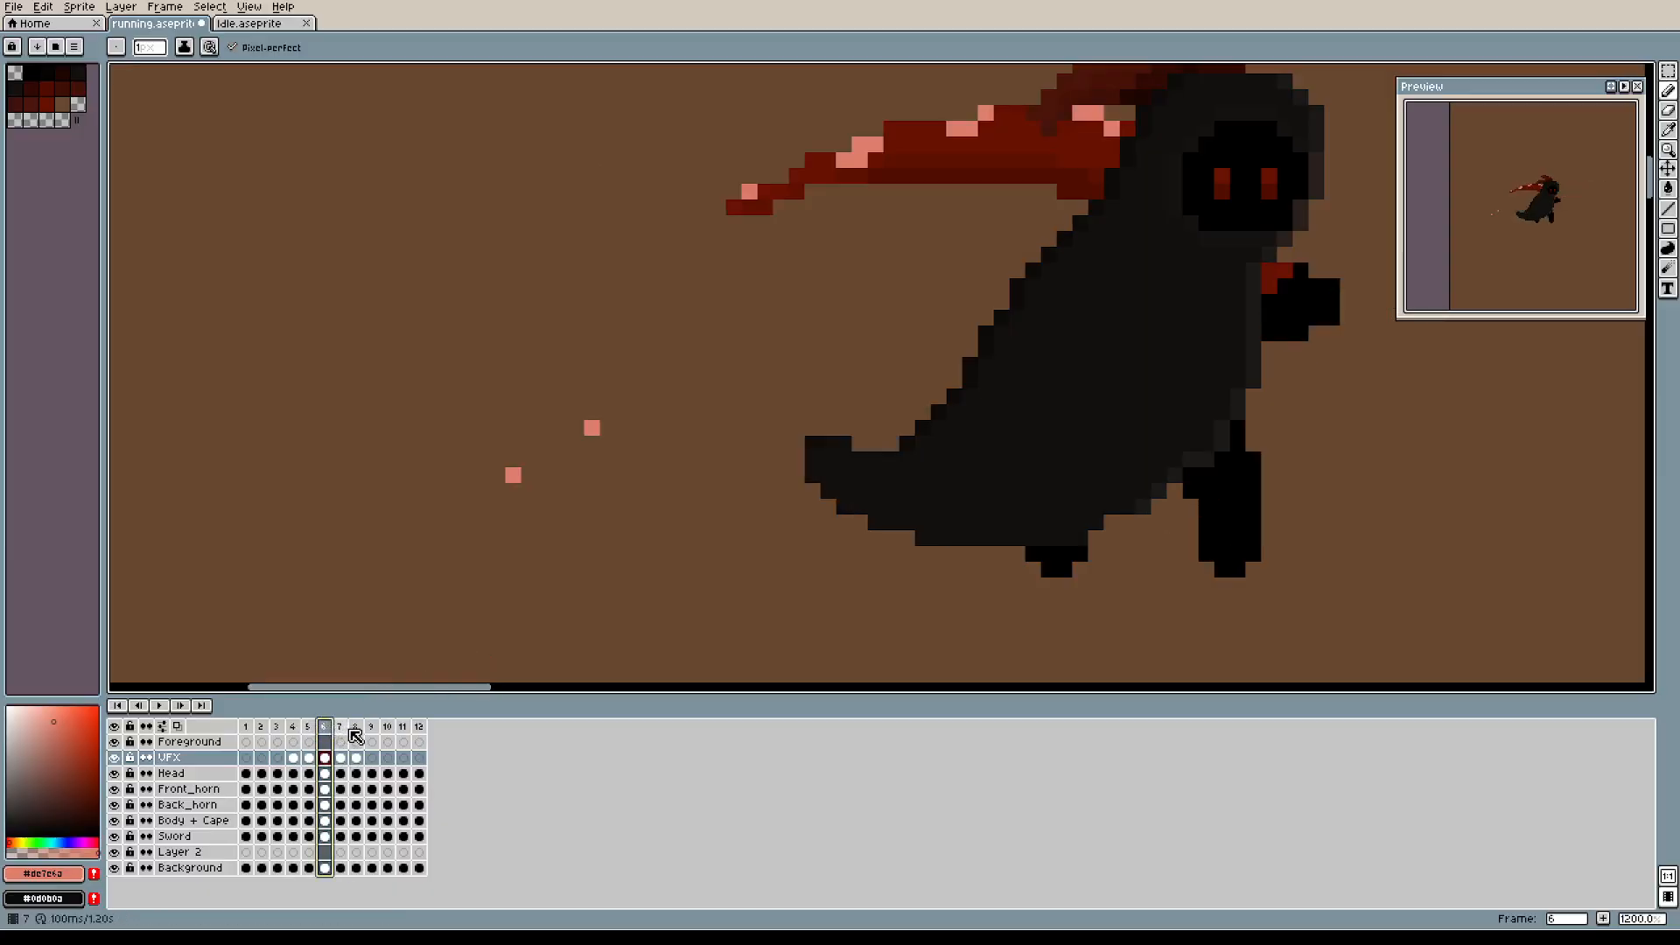
{"action": "key", "text": "Left"}
{"action": "left_click", "coordinate": [342, 733]}
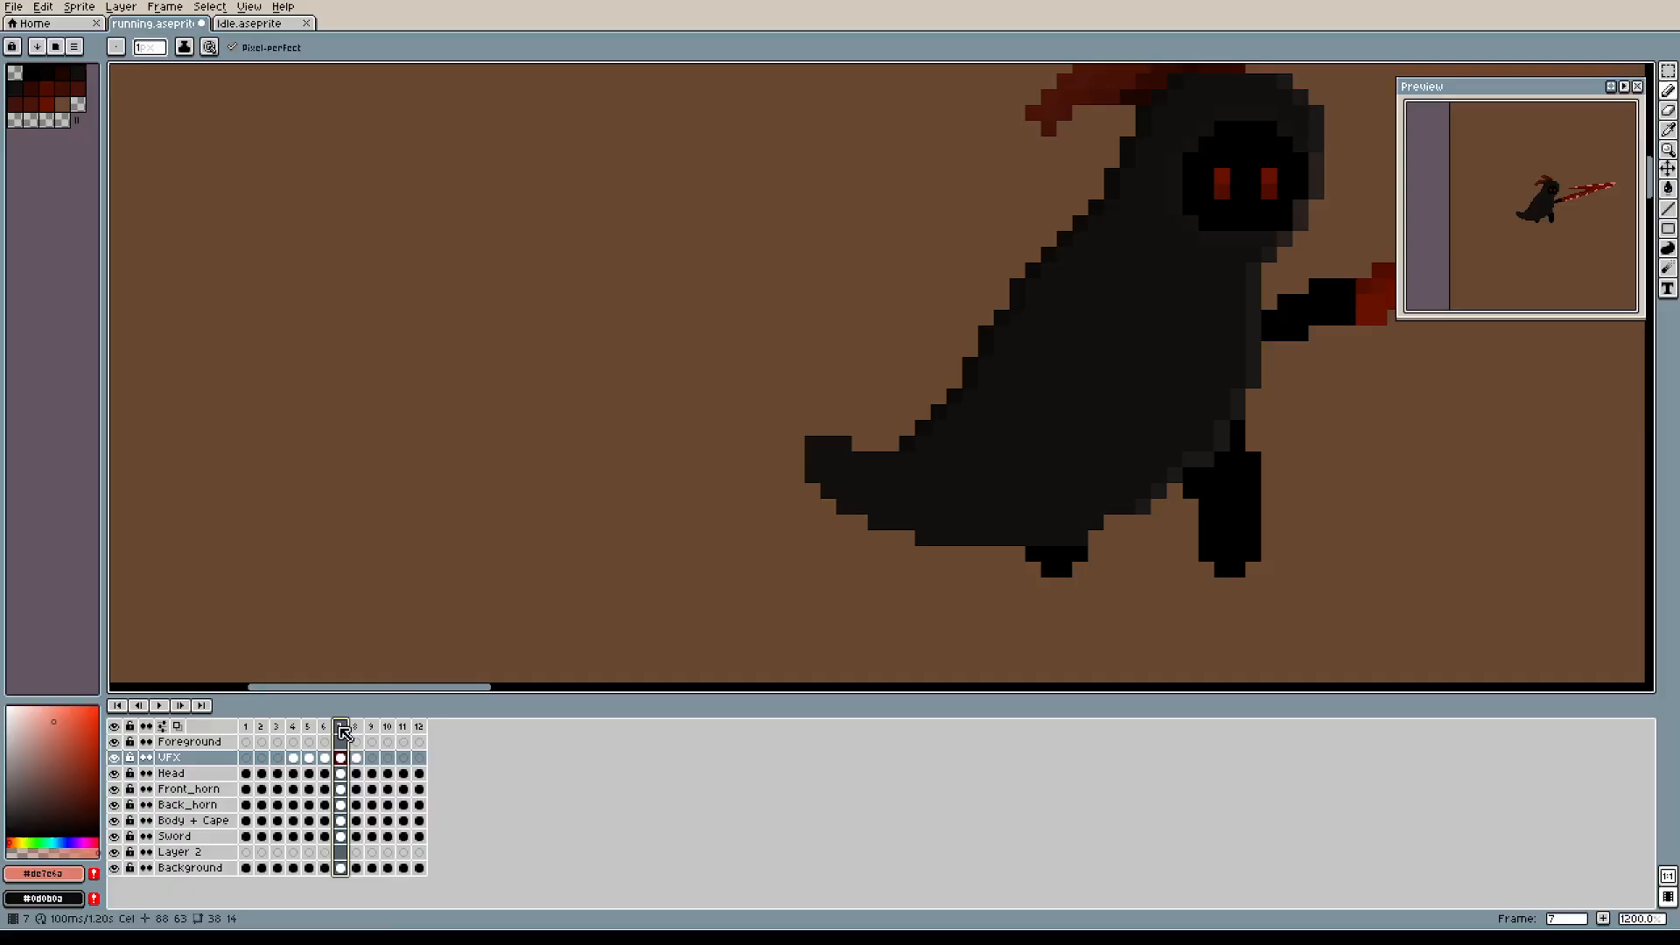
{"action": "left_click", "coordinate": [734, 397]}
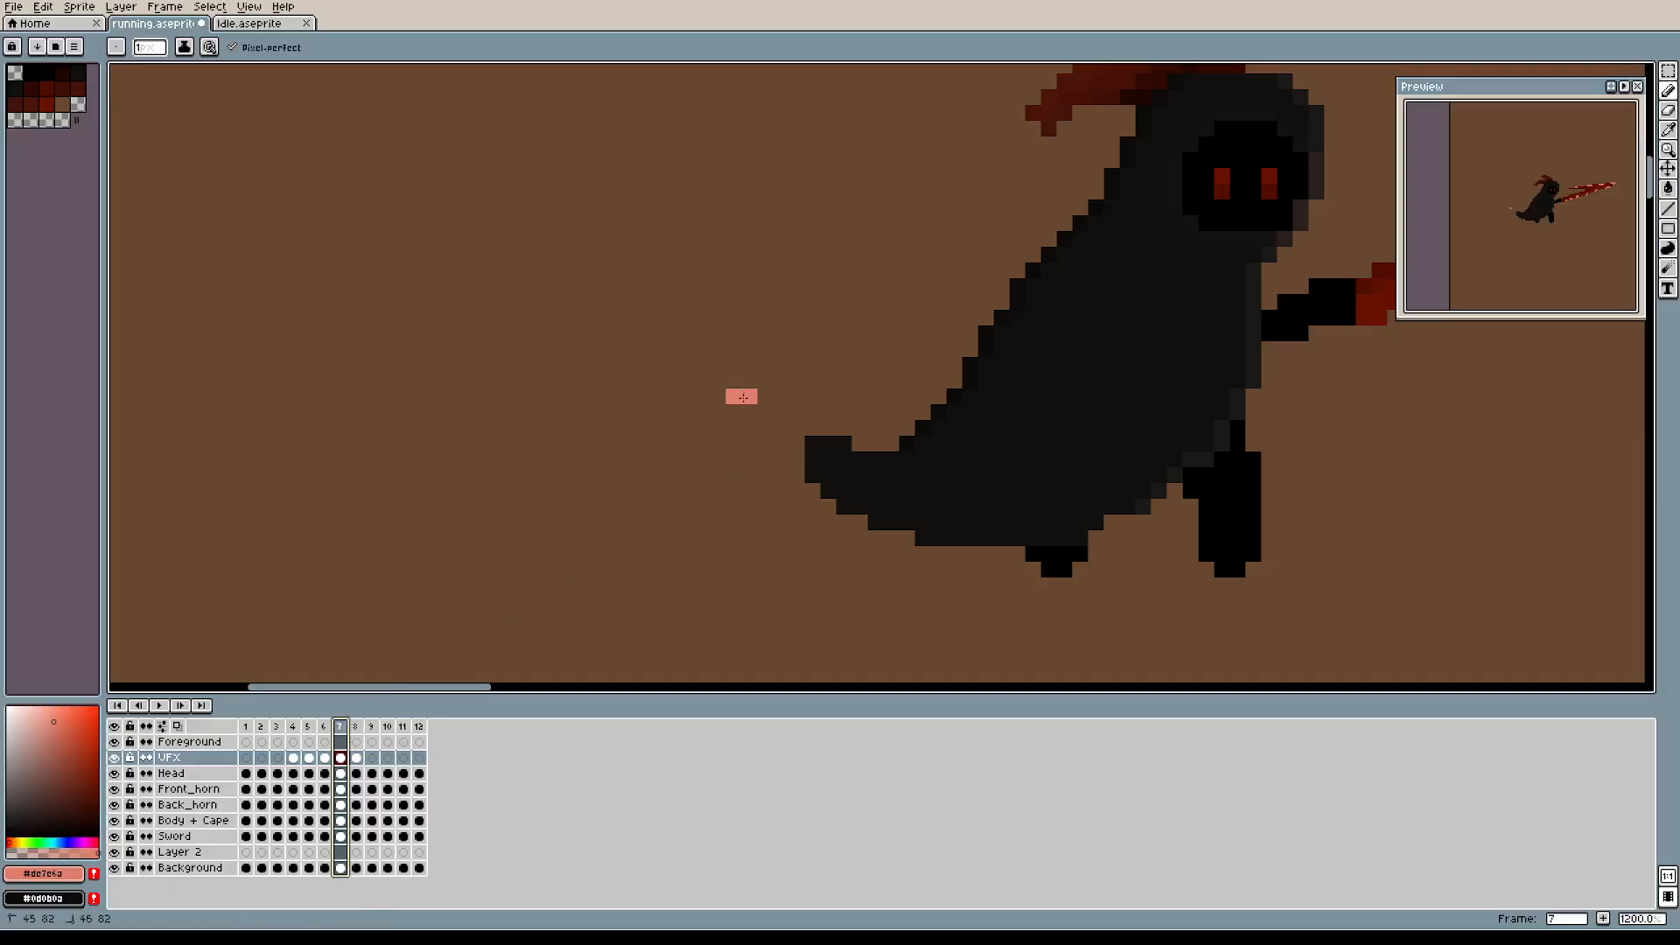
{"action": "left_click", "coordinate": [329, 726]}
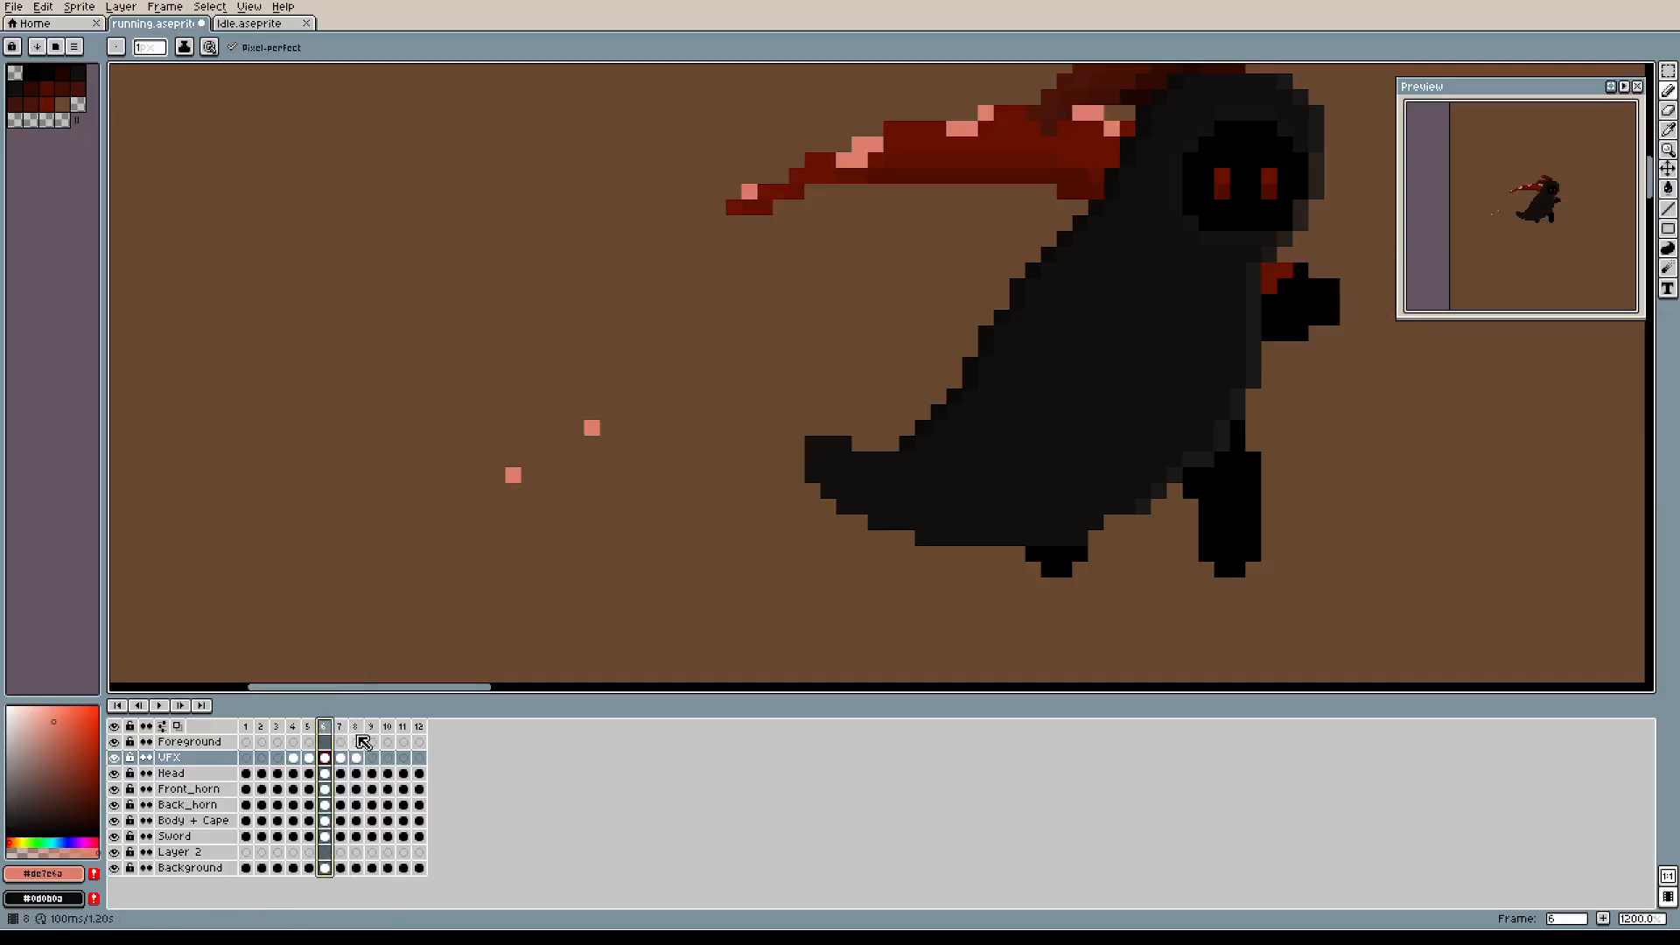
{"action": "key", "text": "Left"}
{"action": "key", "text": "Right"}
{"action": "key", "text": "Right"}
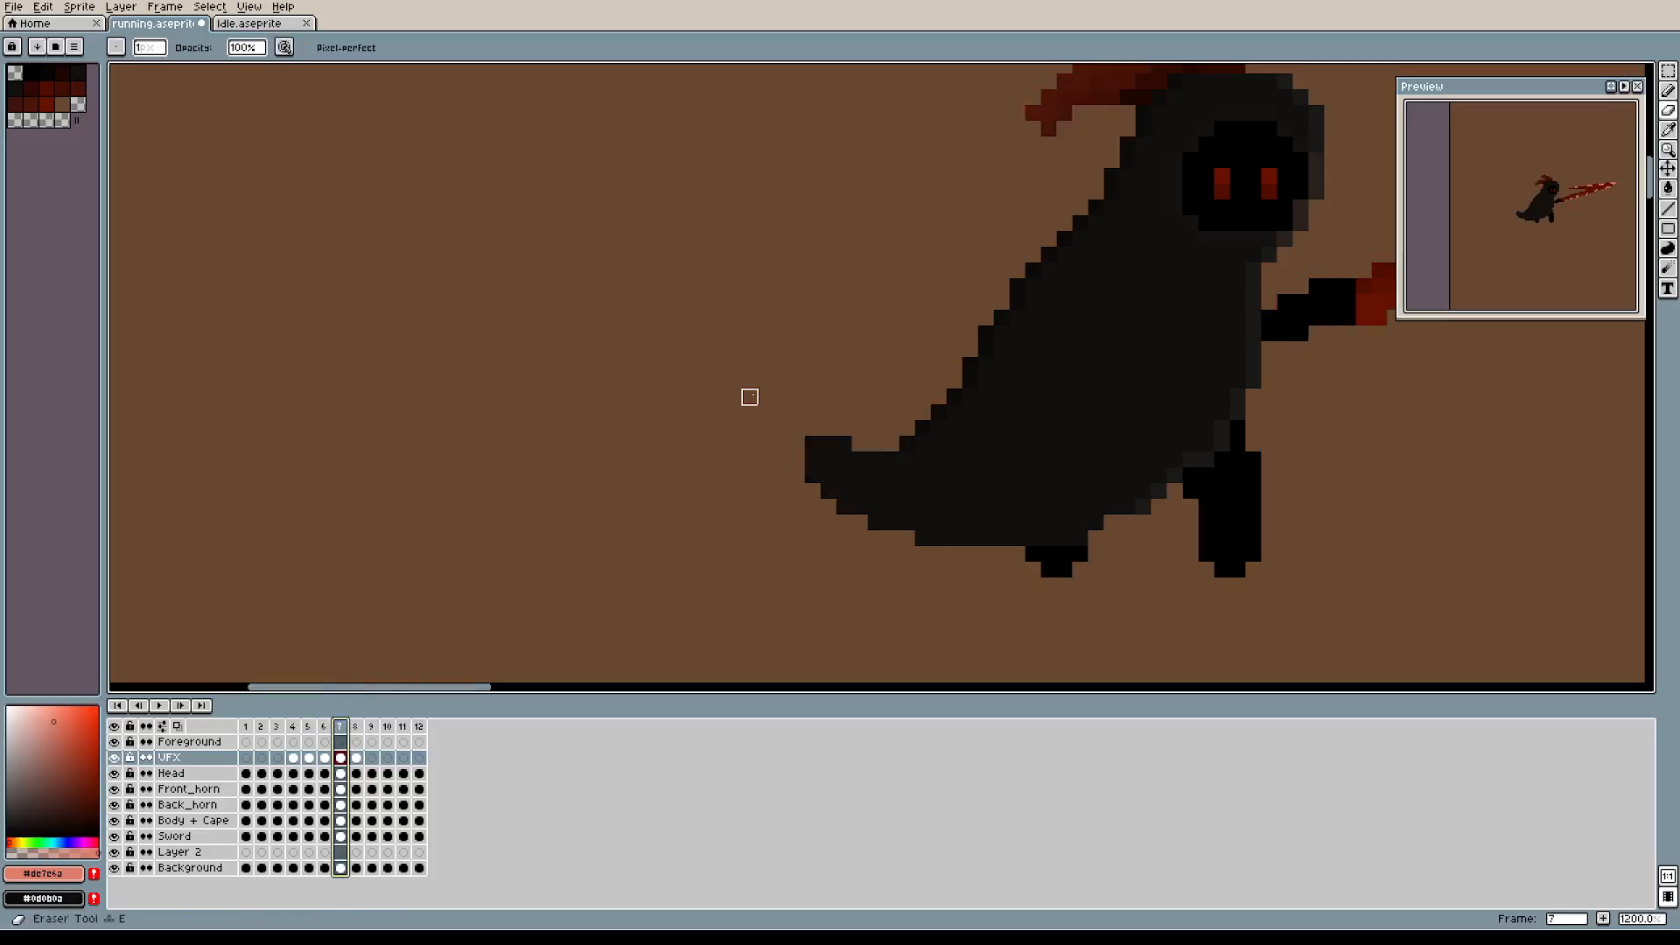
On frame 6, paint a three-pixel pink dash and a single pixel above the cape's tail, continuing frame 5's lower trail.
{"action": "left_click", "coordinate": [311, 727]}
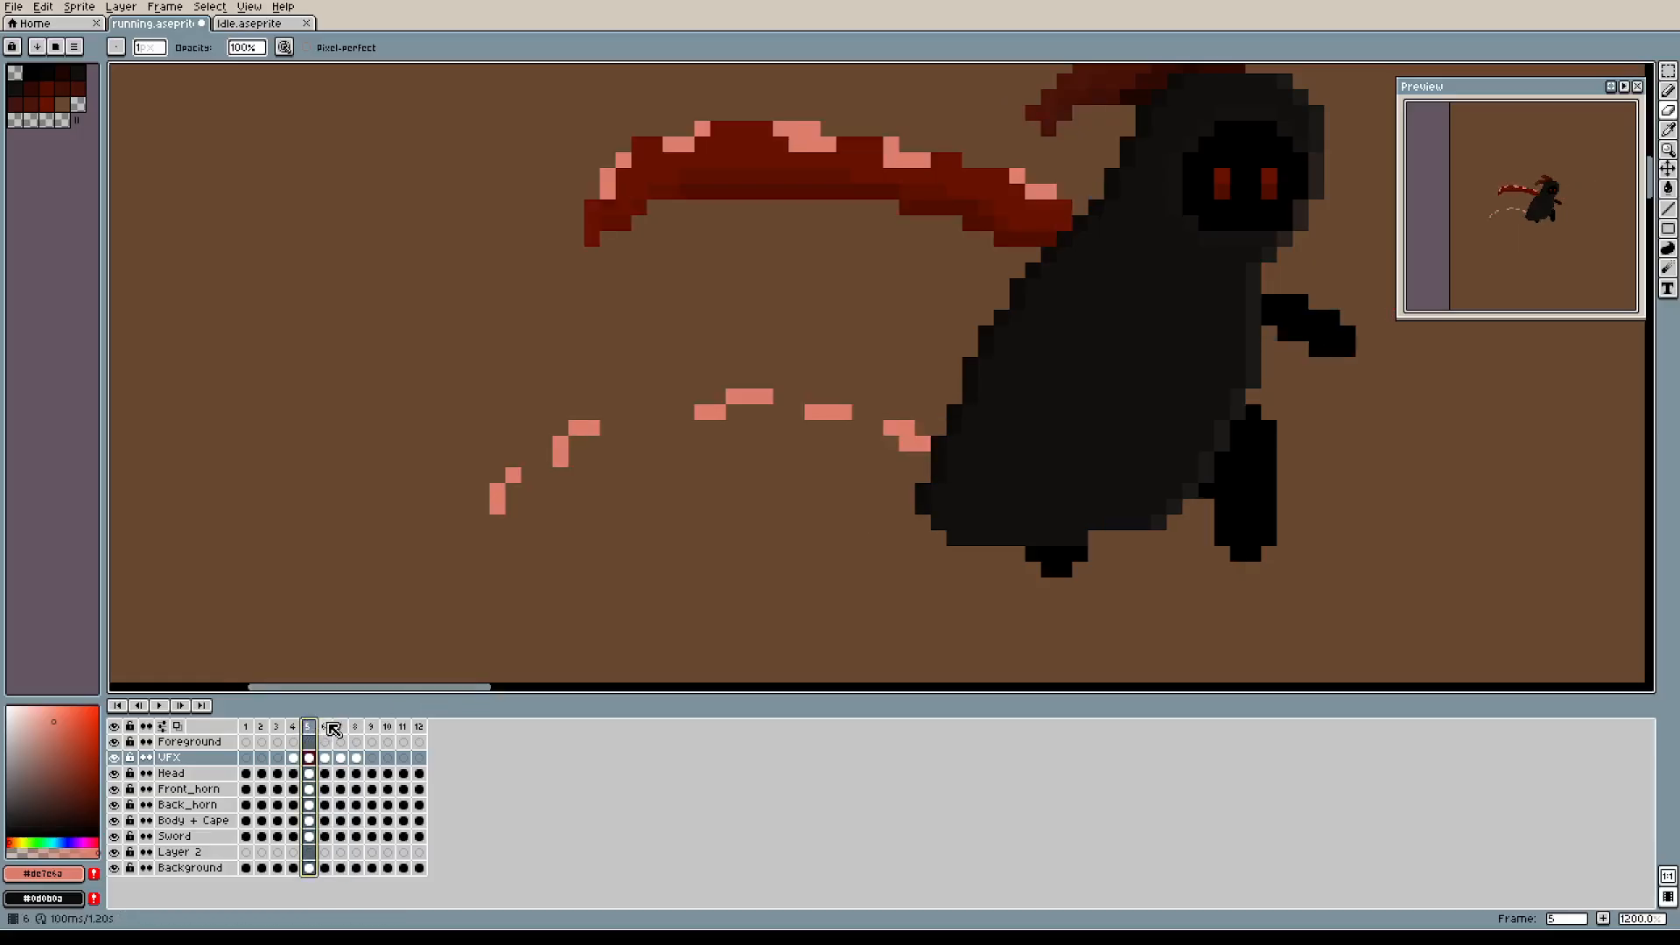
{"action": "left_click", "coordinate": [333, 731]}
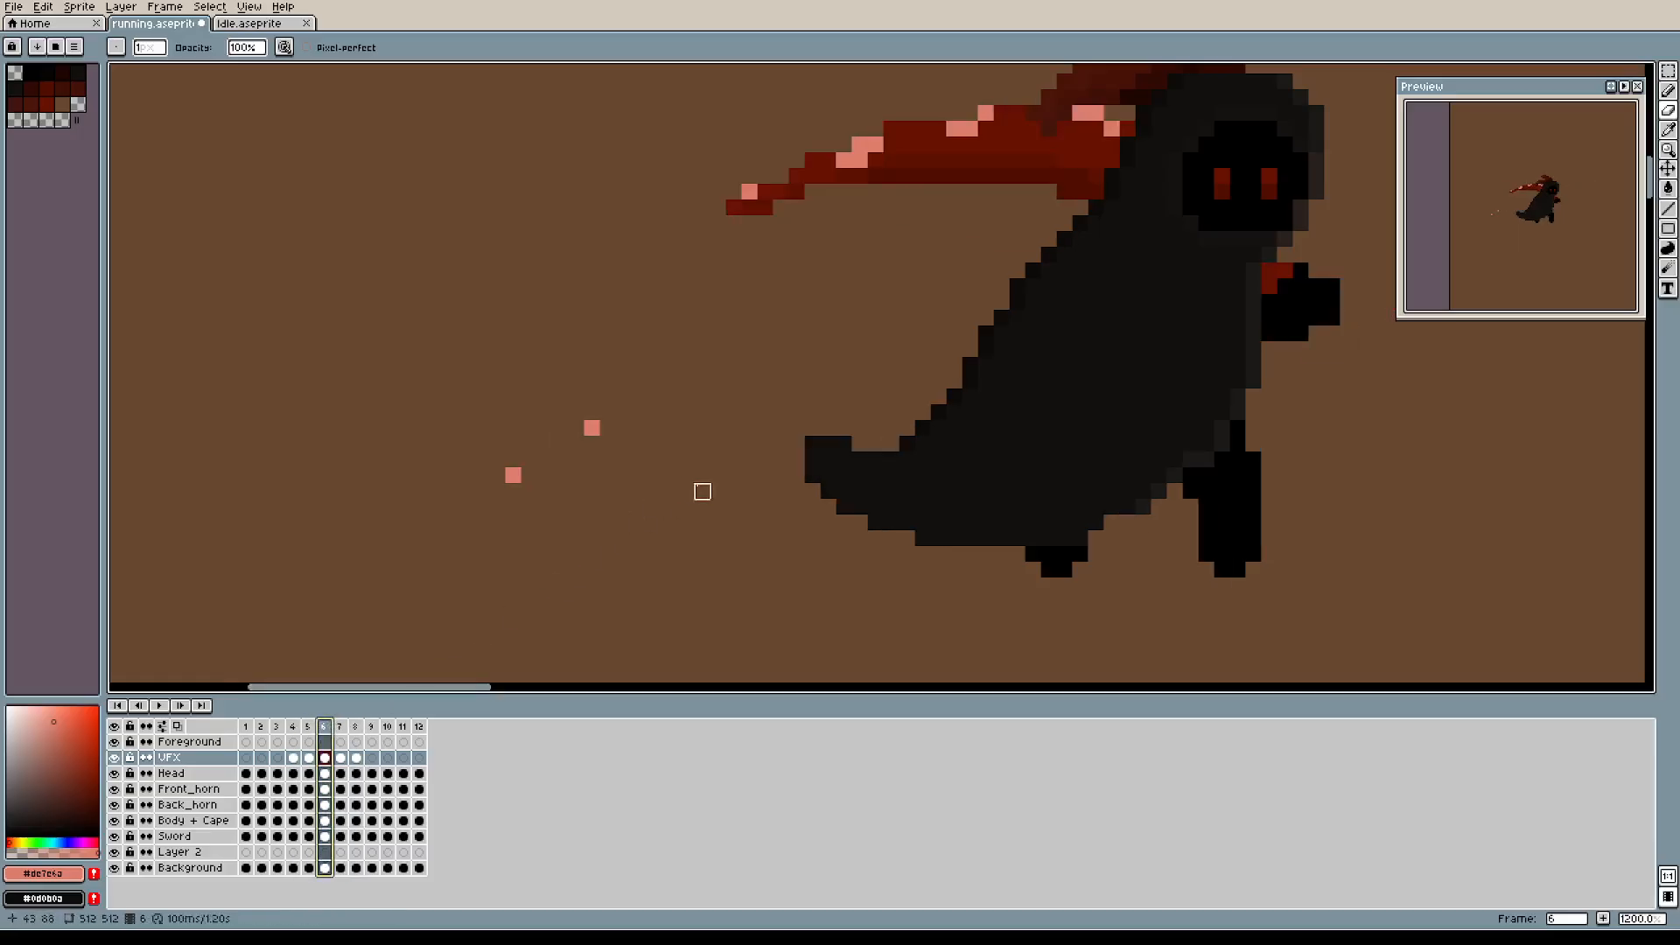
{"action": "key", "text": "b"}
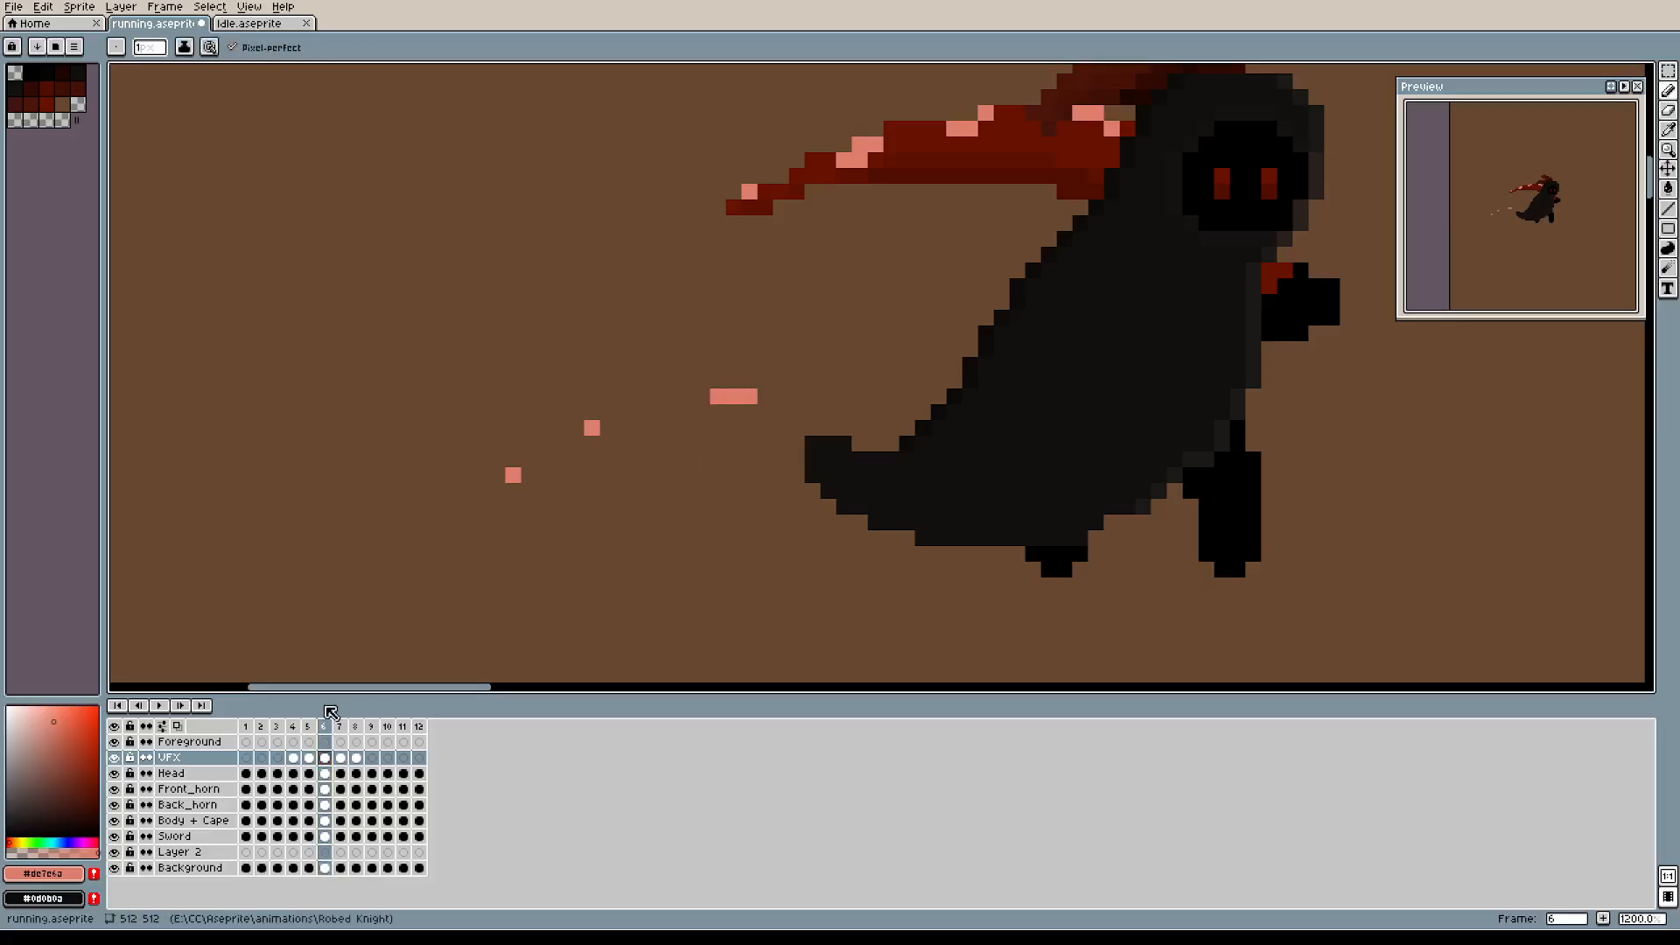
{"action": "key", "text": "Left"}
{"action": "left_click", "coordinate": [331, 733]}
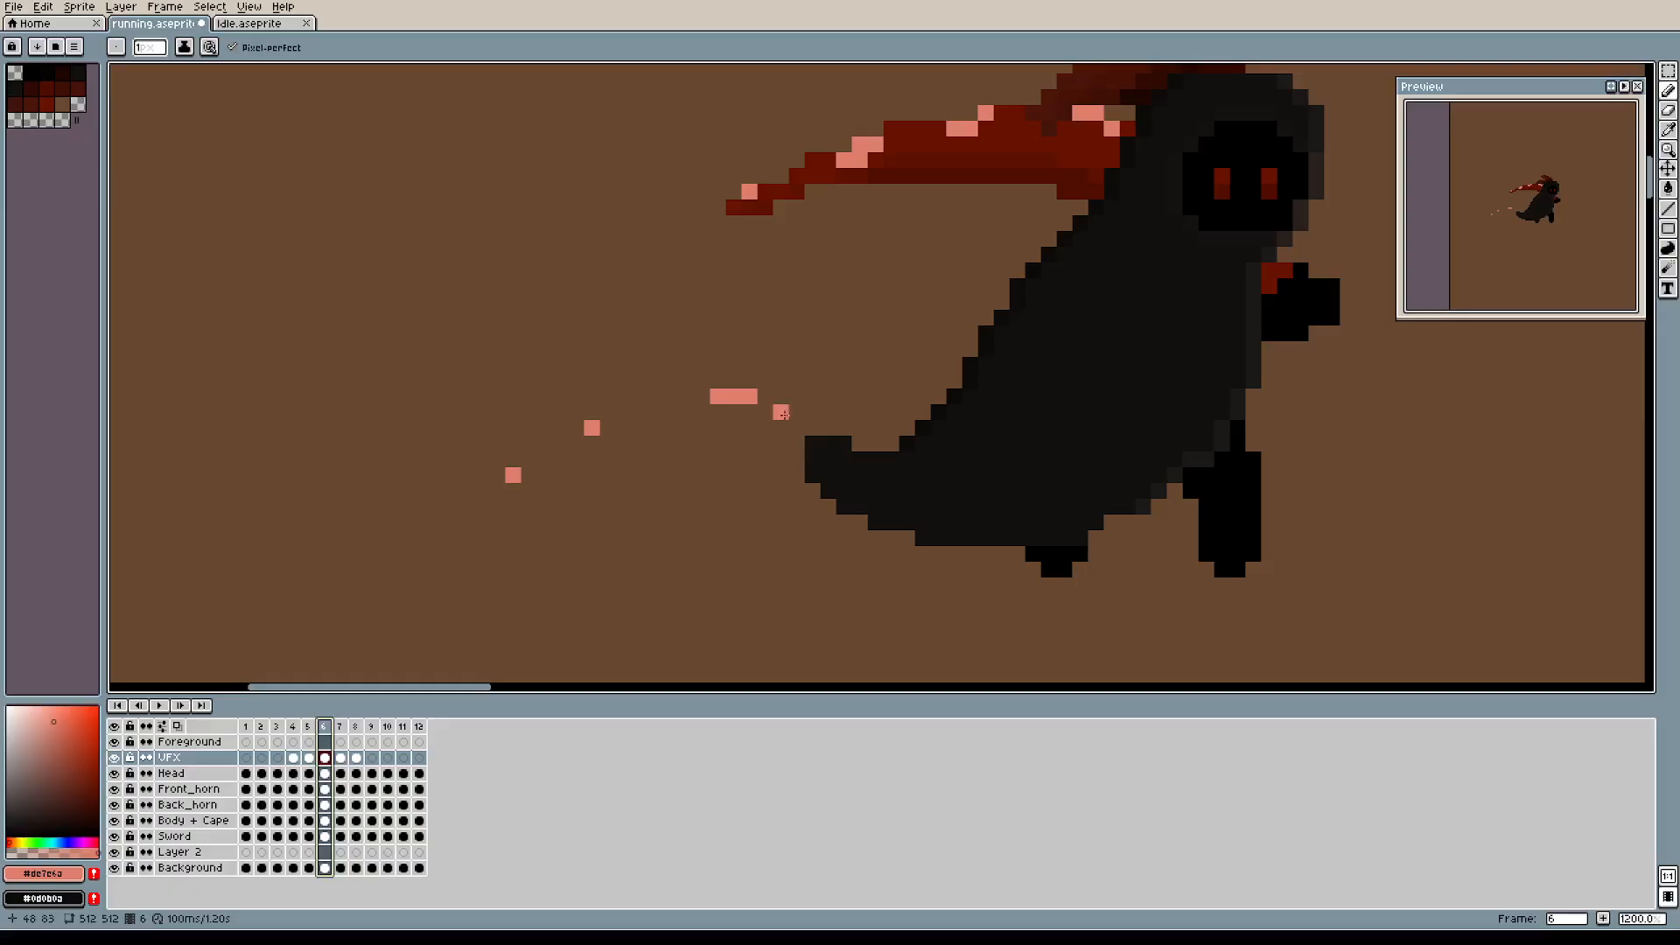
{"action": "left_click", "coordinate": [311, 730]}
{"action": "left_click", "coordinate": [330, 734]}
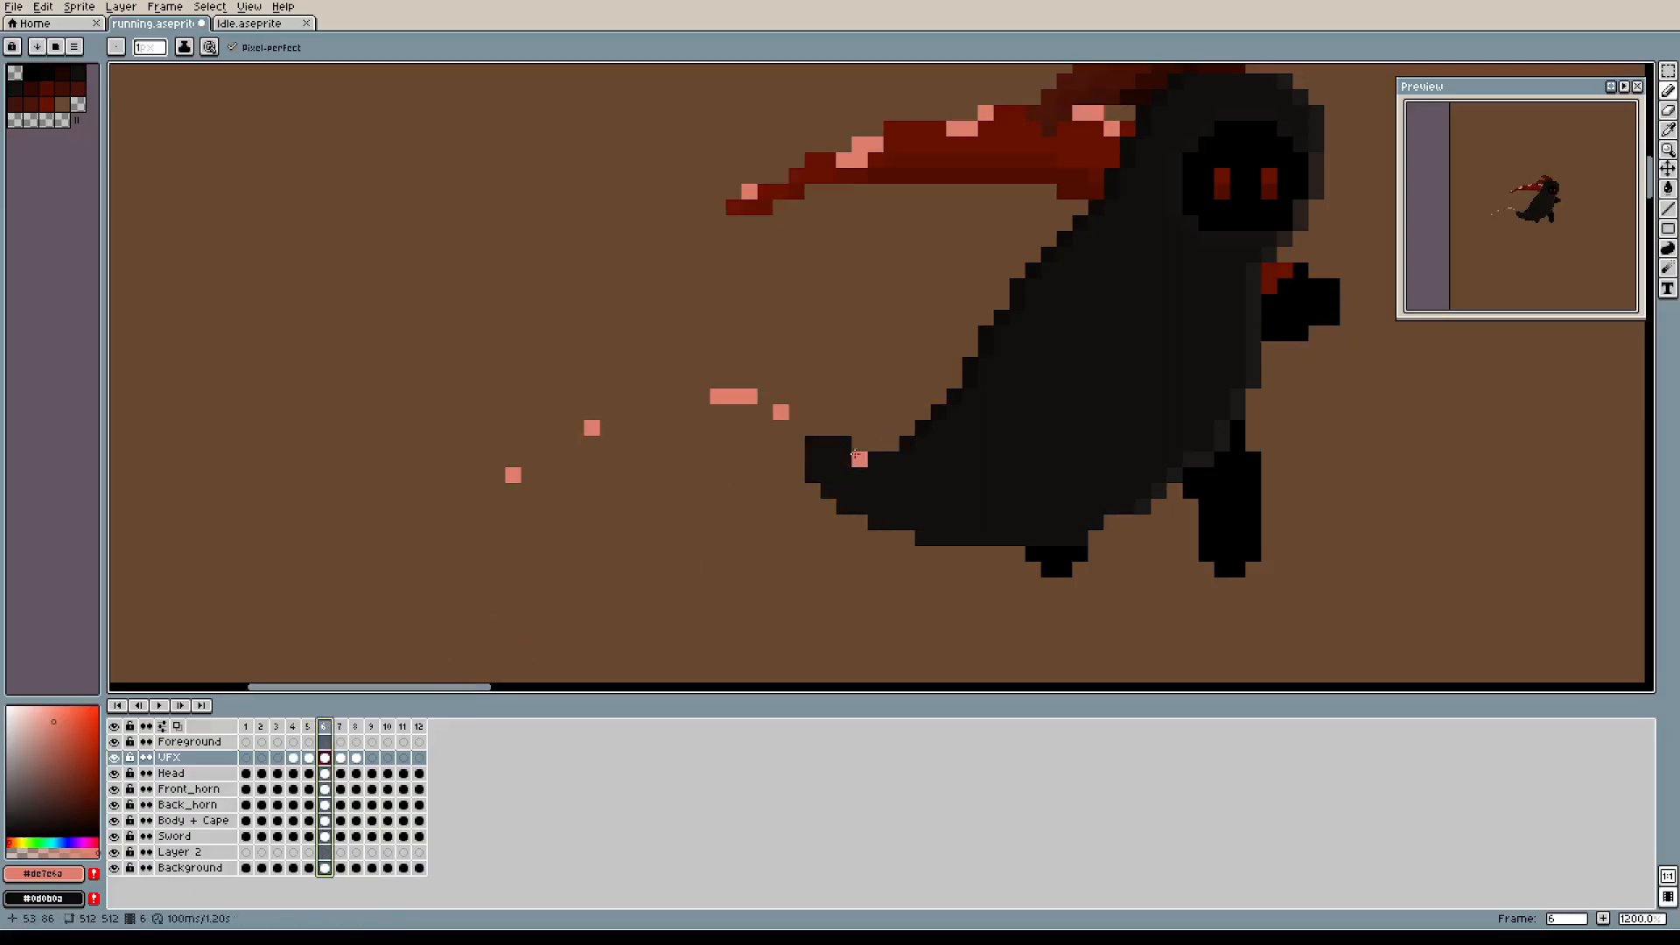
Try pink pixels on frame 6's cape tail, remove them, and trim one pixel off the right end of the dash.
{"action": "right_click", "coordinate": [863, 473]}
{"action": "left_click", "coordinate": [857, 457]}
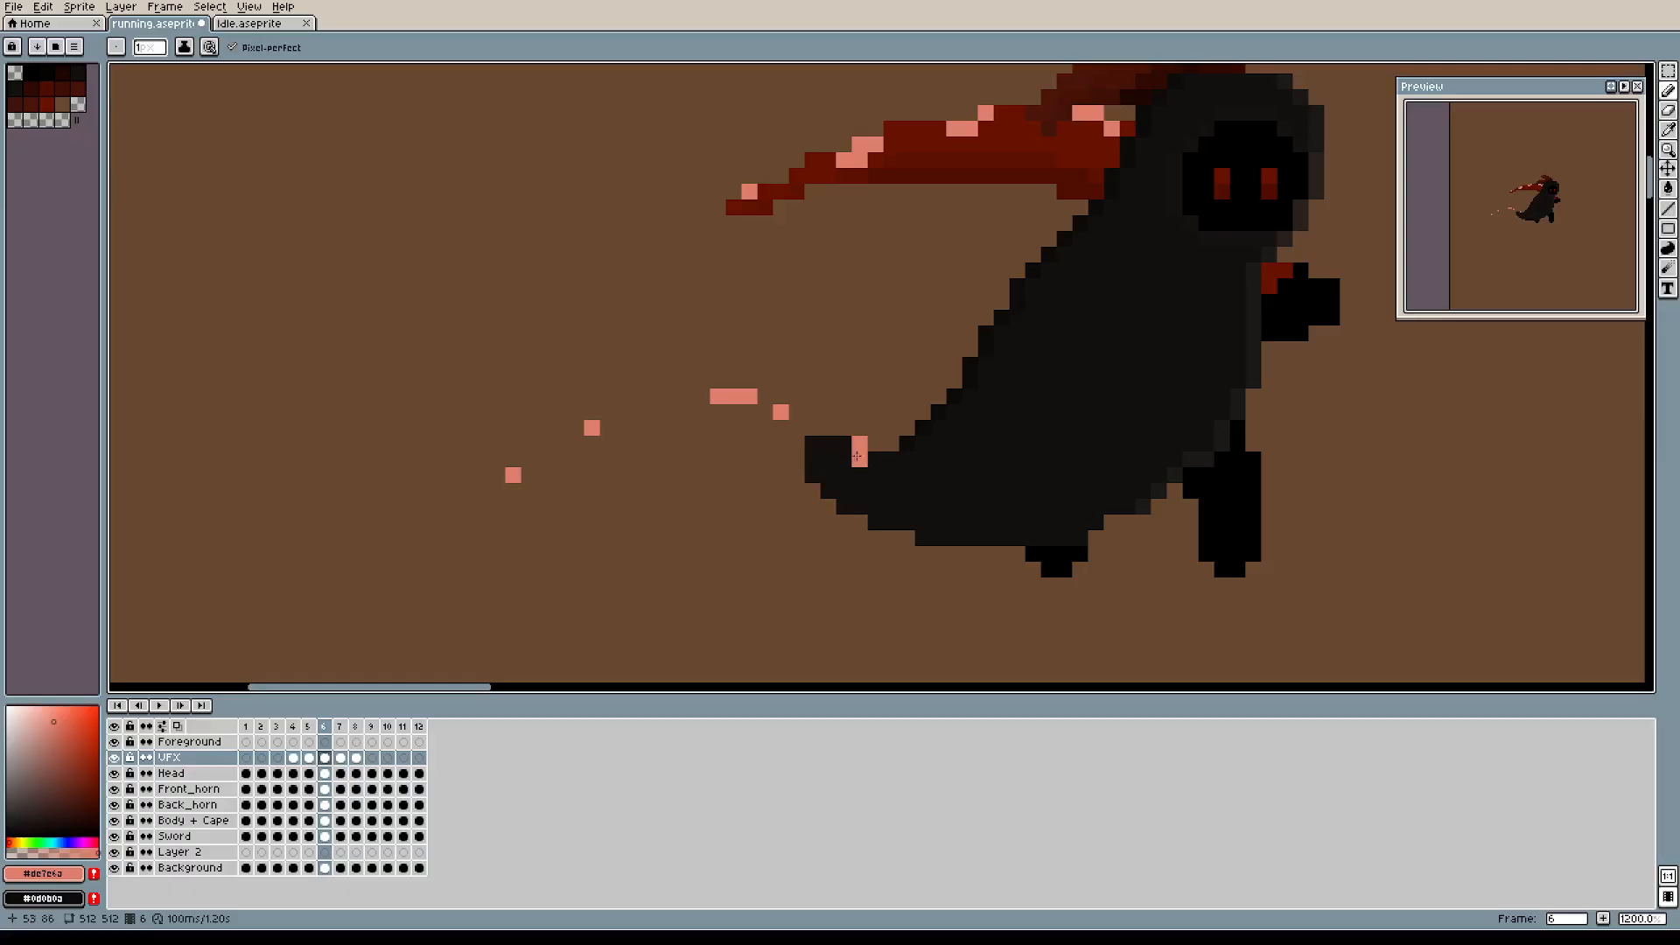
{"action": "right_click", "coordinate": [862, 457]}
{"action": "key", "text": "e"}
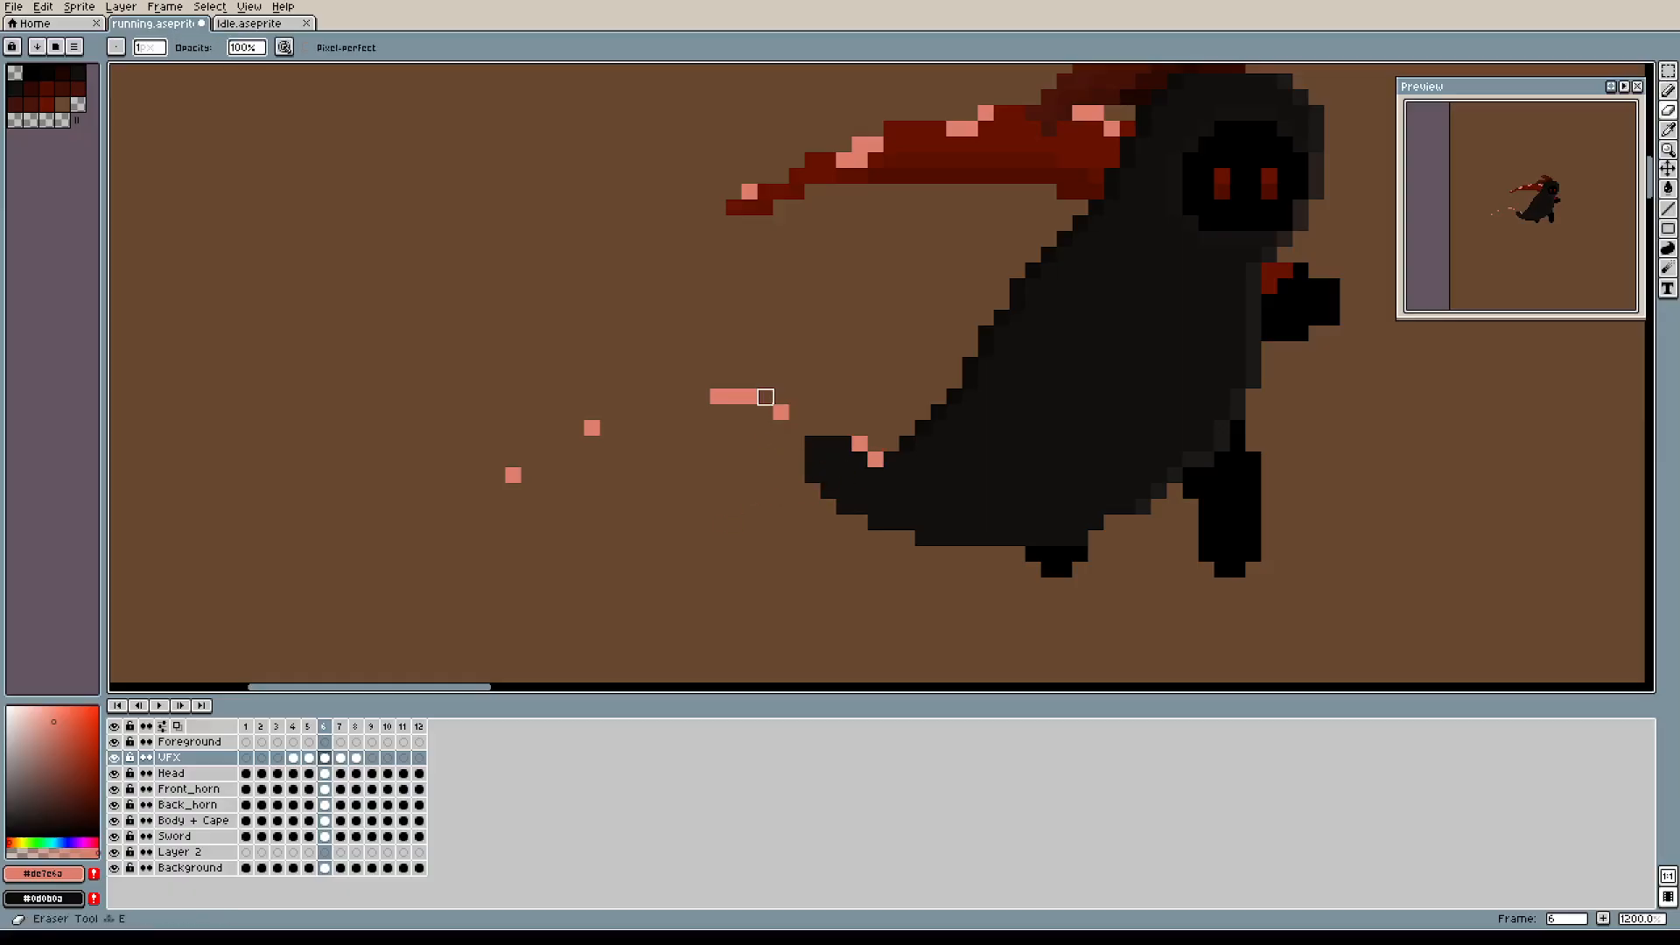
{"action": "left_click", "coordinate": [750, 396]}
{"action": "left_click", "coordinate": [860, 444]}
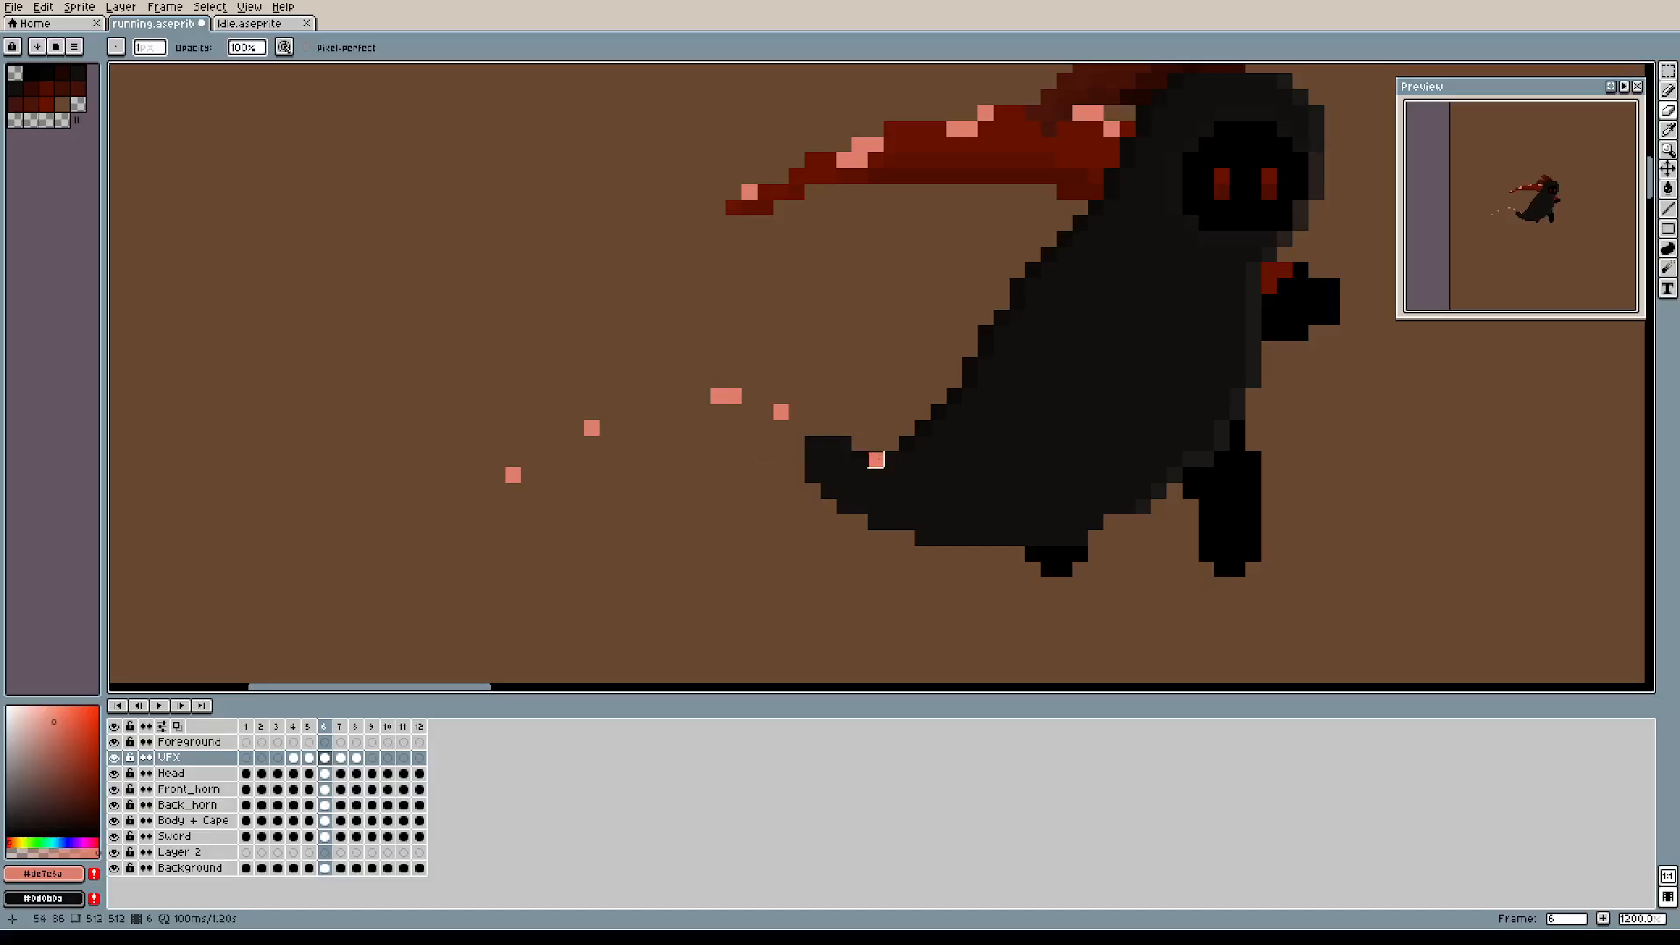
{"action": "key", "text": "b"}
{"action": "left_click", "coordinate": [875, 428]}
{"action": "key", "text": "ctrl+z"}
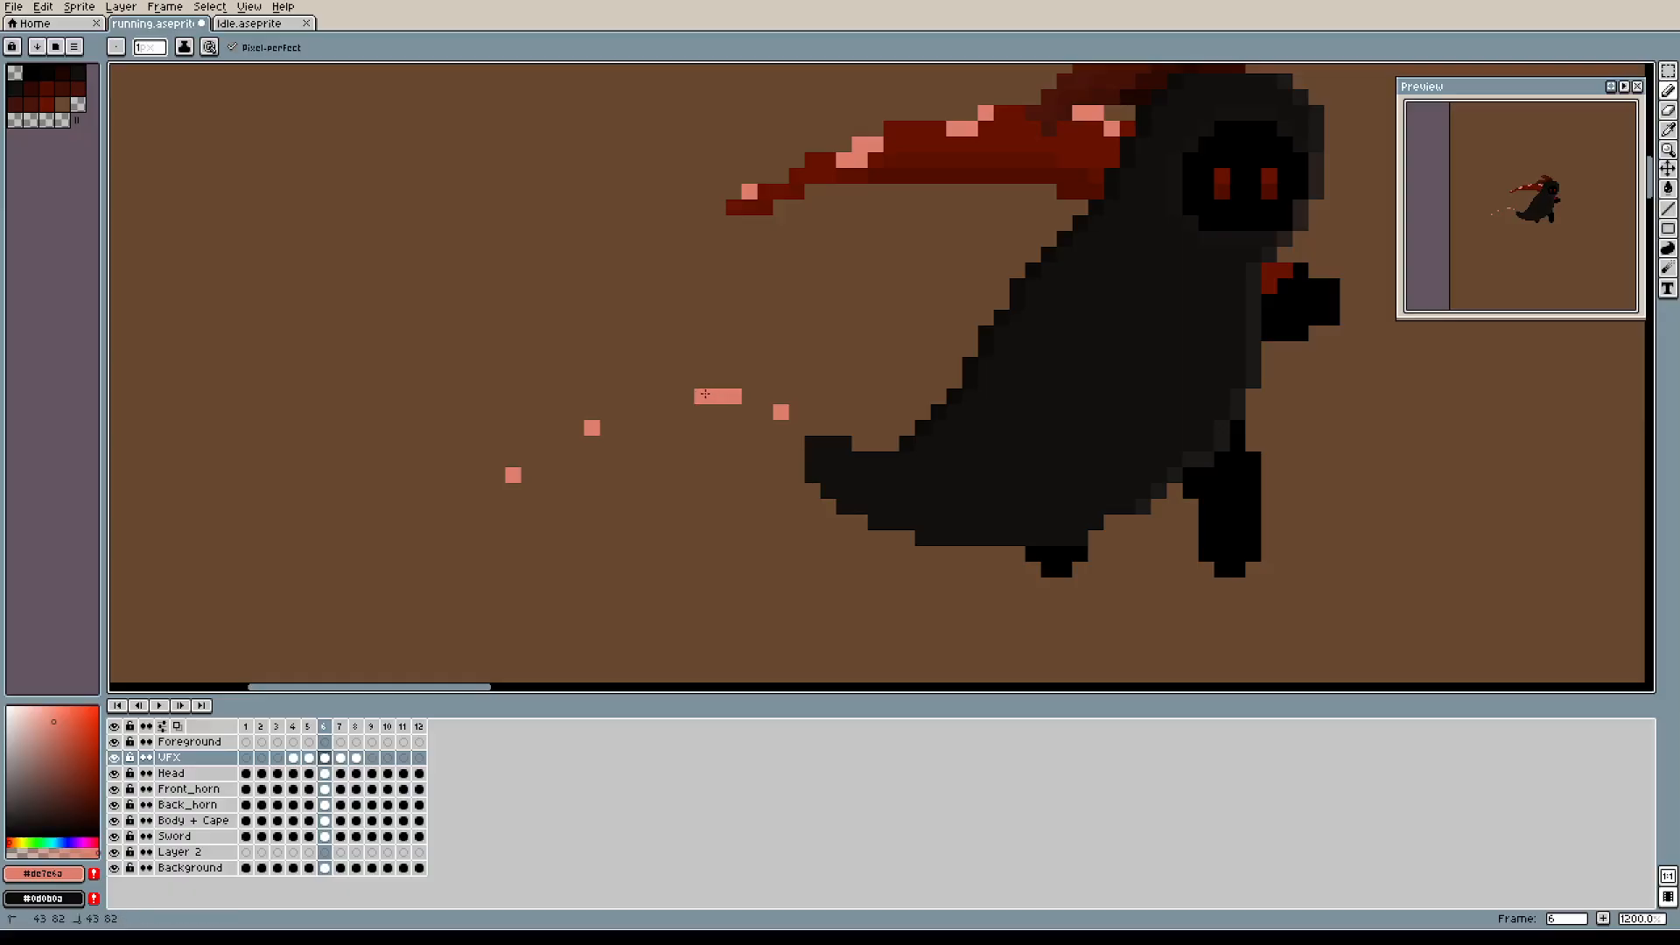
Reduce the dash on frame 6 to the two adjacent pixels at its left end.
{"action": "key", "text": "e"}
{"action": "left_click", "coordinate": [718, 396]}
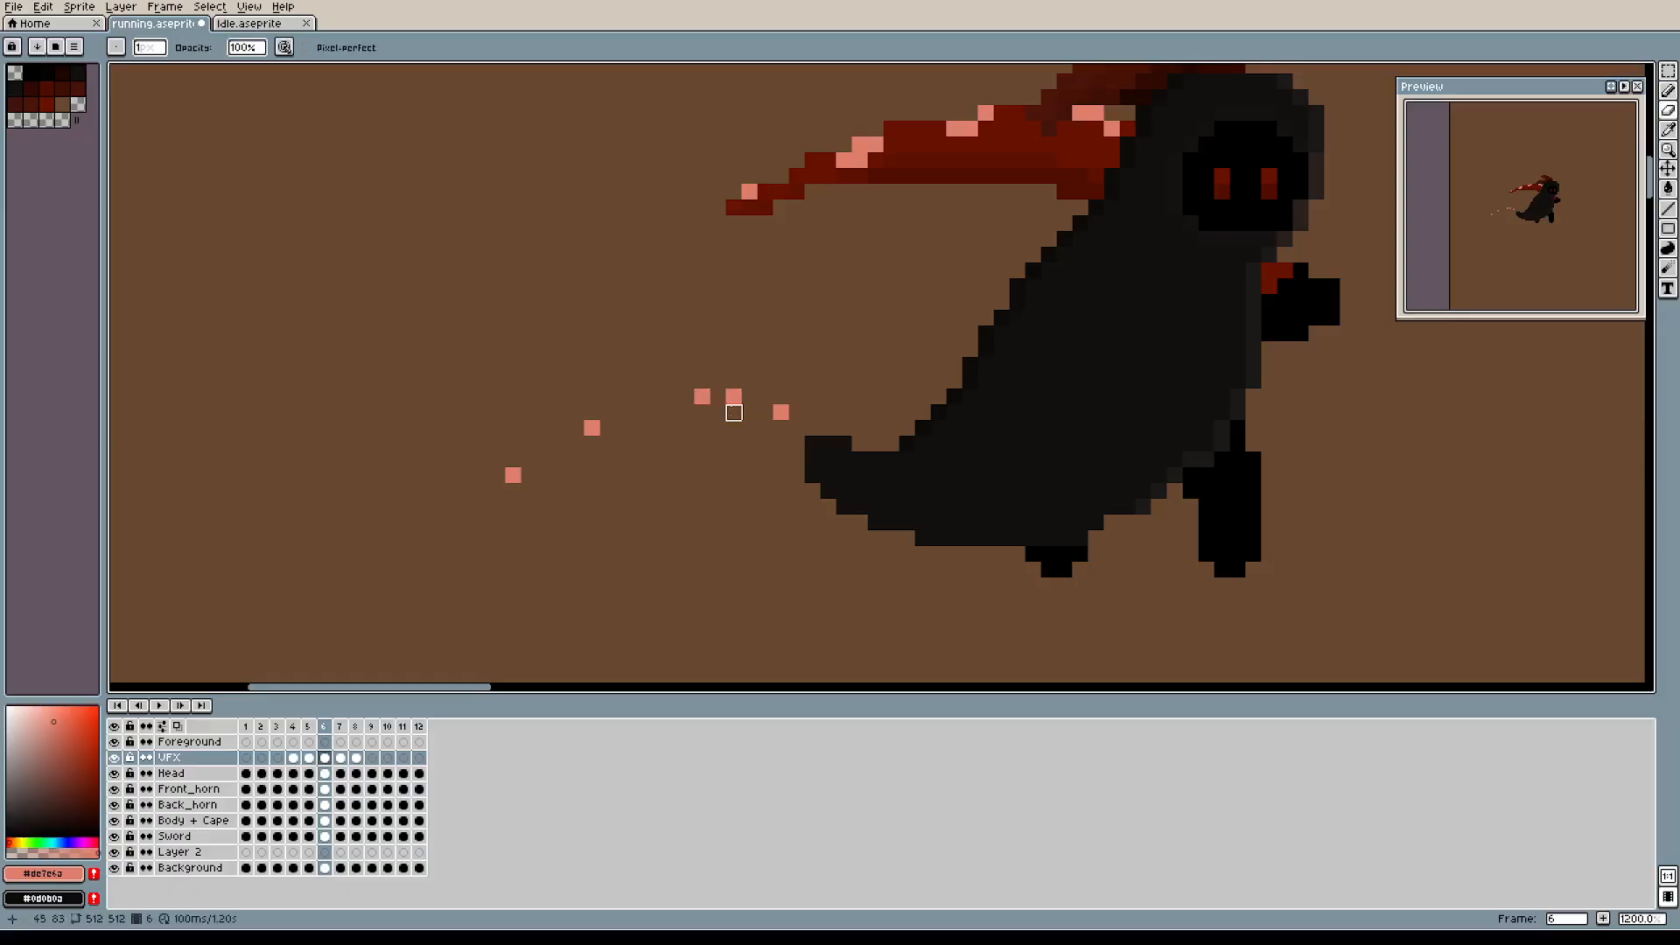
{"action": "key", "text": "ctrl+z"}
{"action": "key", "text": "b"}
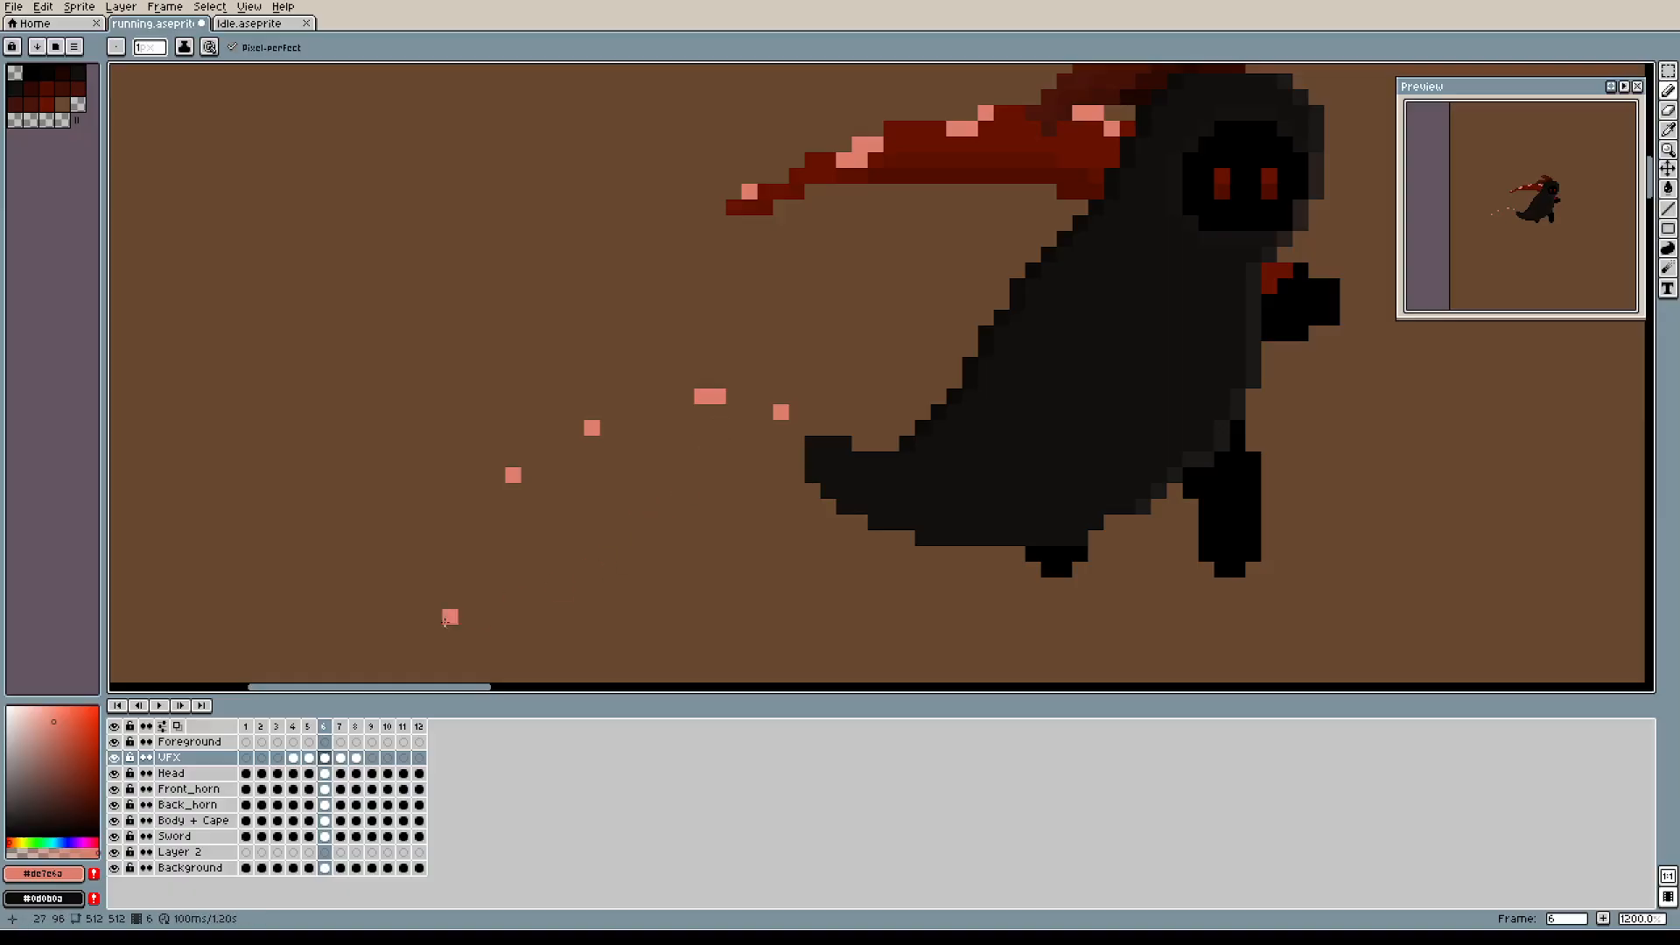
Place three single pink pixels on frame 6 along the upper arc of frame 5's sword, using frames 4 and 5 as reference.
{"action": "left_click", "coordinate": [310, 727]}
{"action": "left_click", "coordinate": [324, 726]}
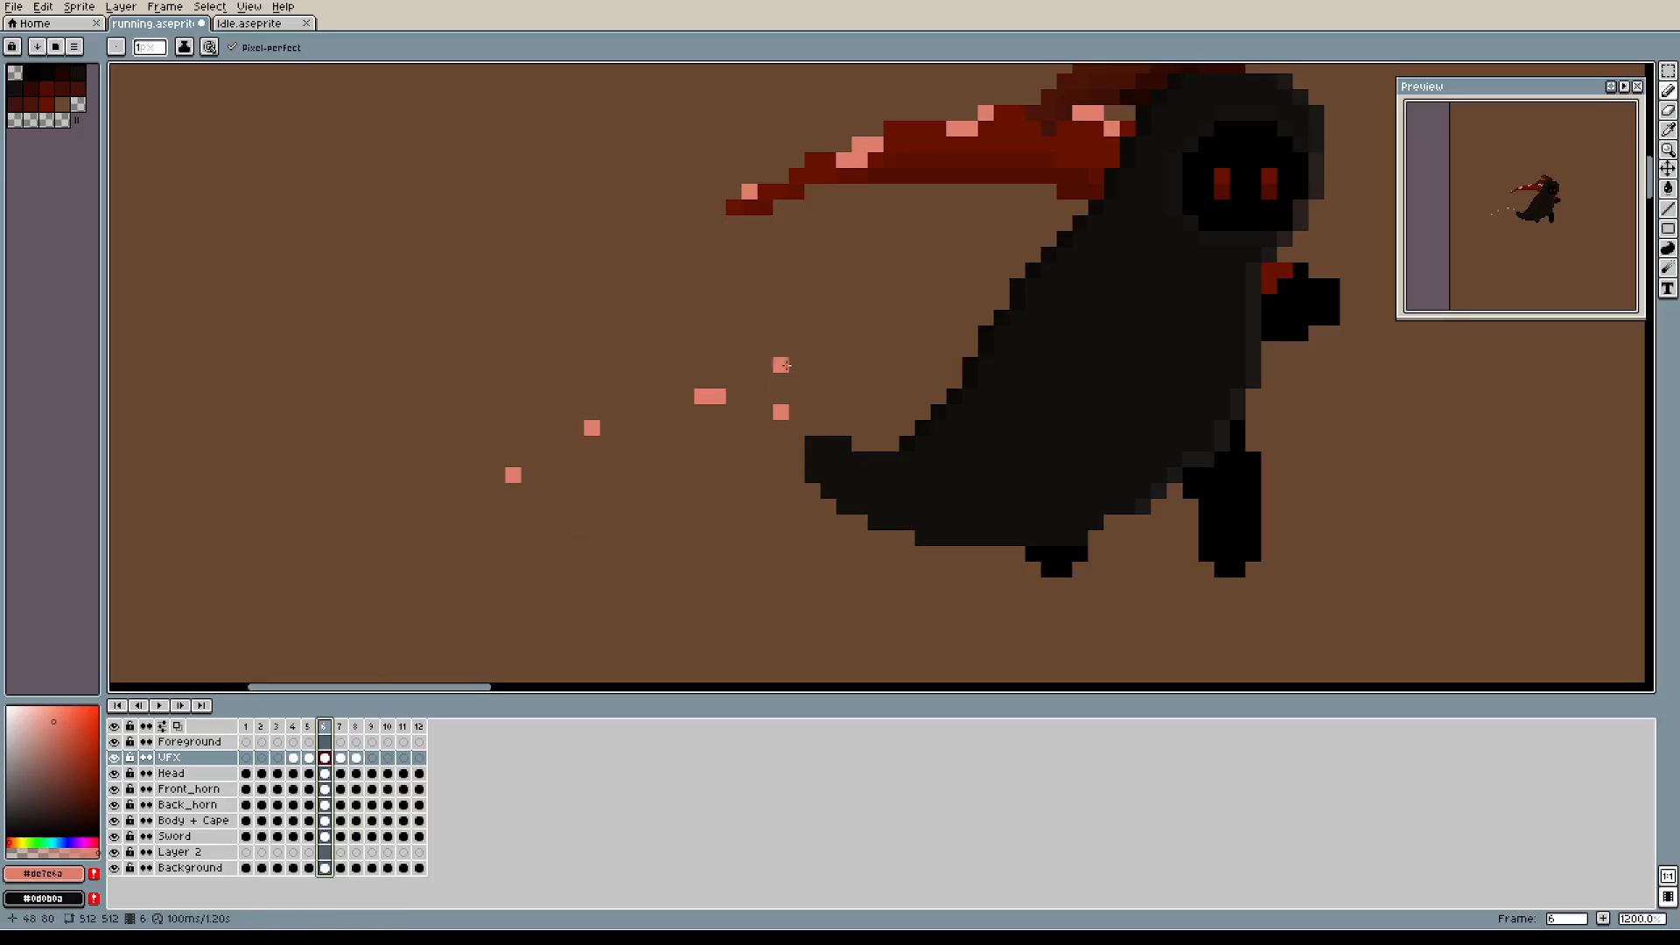
{"action": "left_click", "coordinate": [296, 729]}
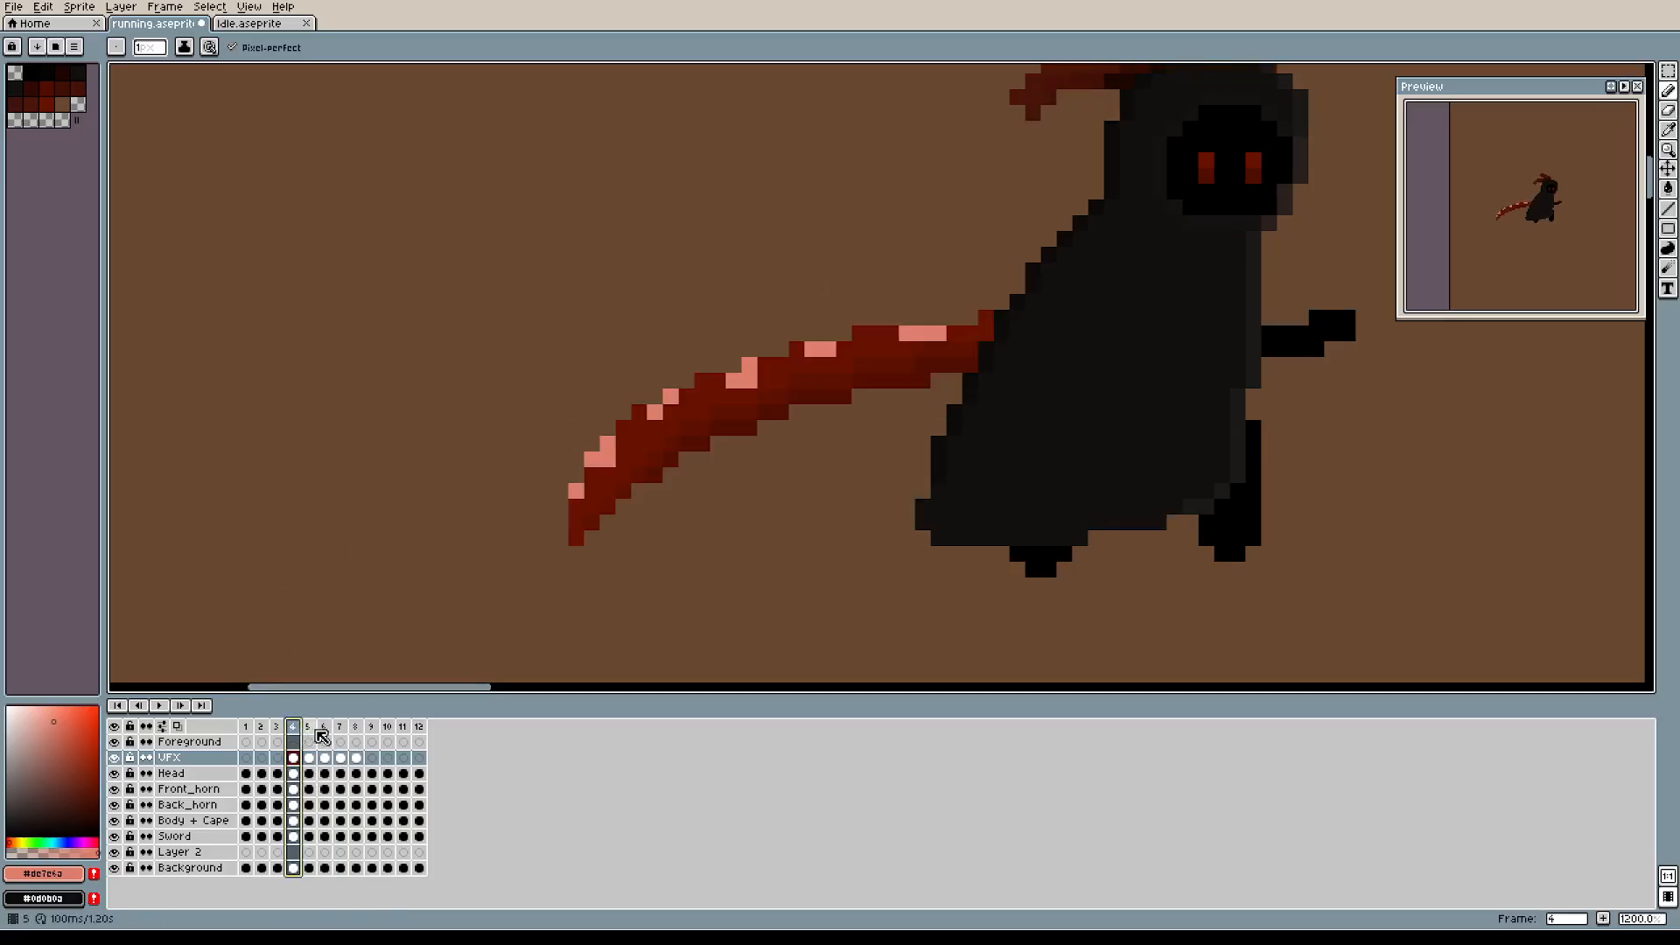
{"action": "left_click", "coordinate": [312, 737]}
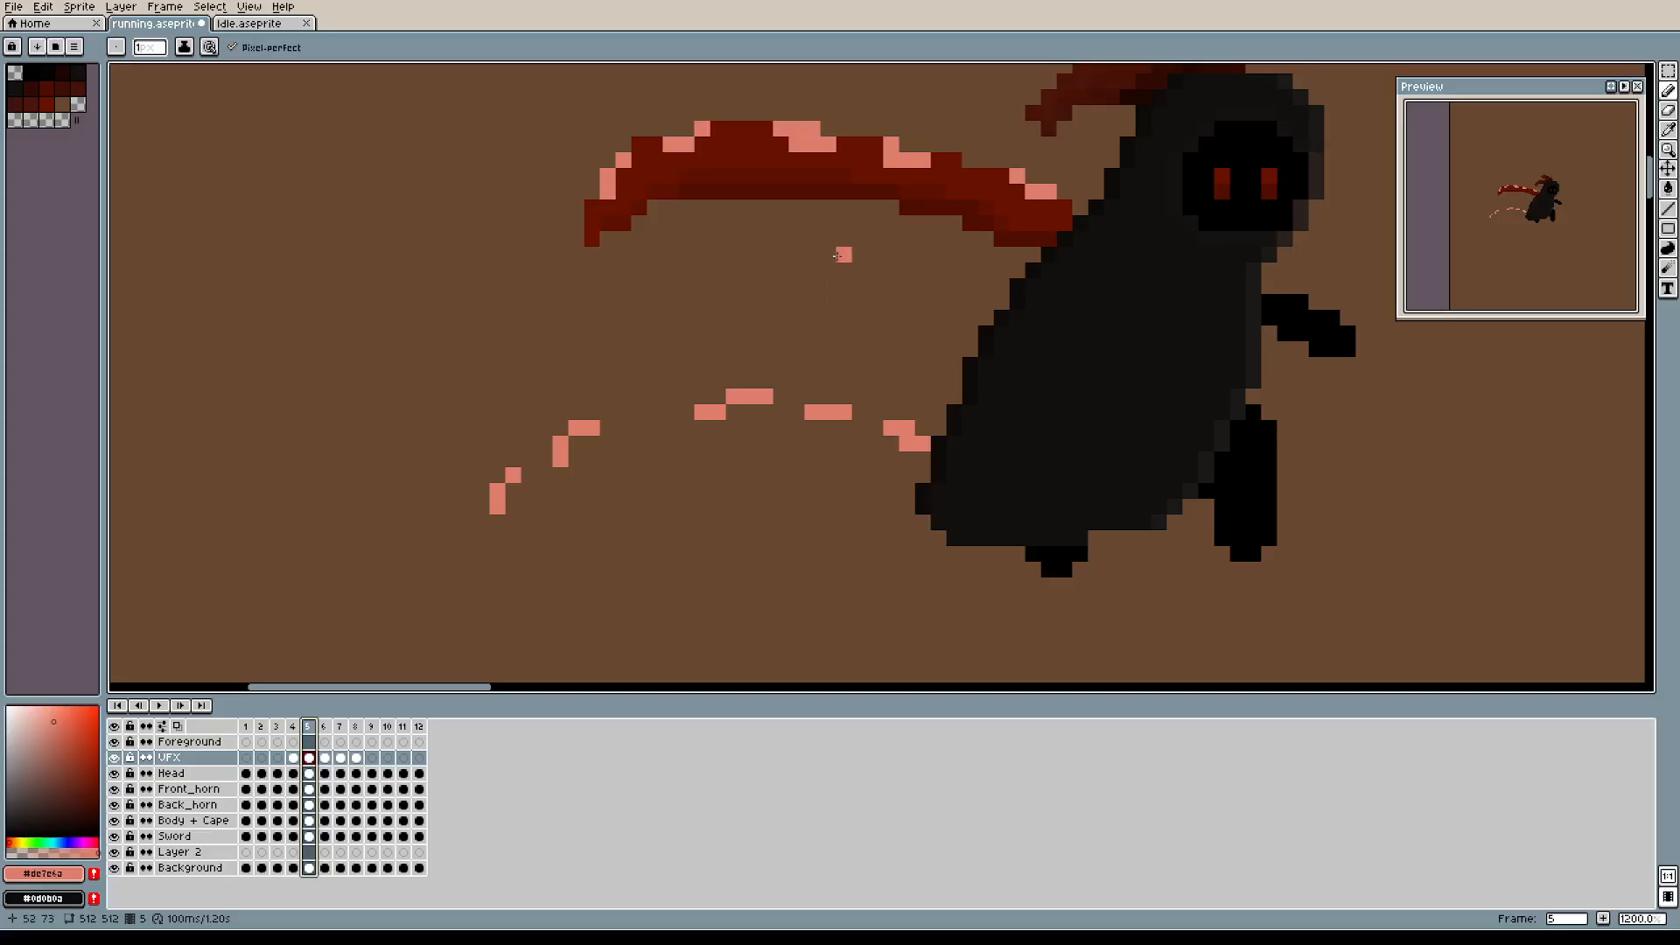
{"action": "left_click_drag", "start_coordinate": [826, 255], "coordinate": [759, 424]}
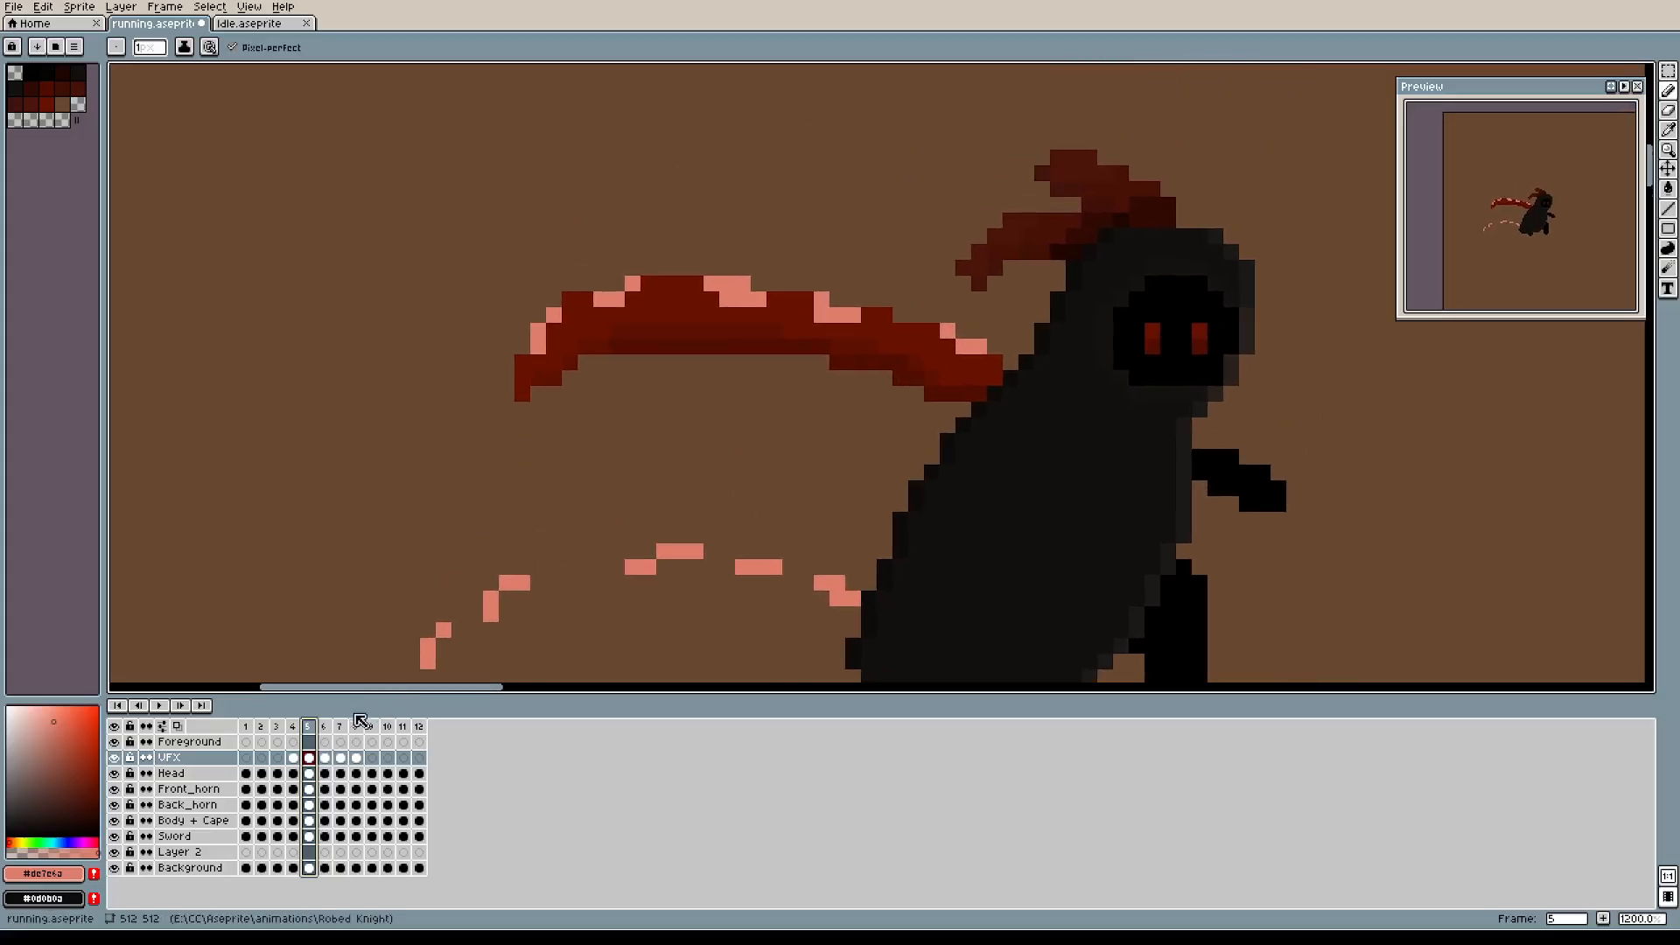
{"action": "left_click", "coordinate": [324, 730]}
{"action": "left_click", "coordinate": [544, 345]}
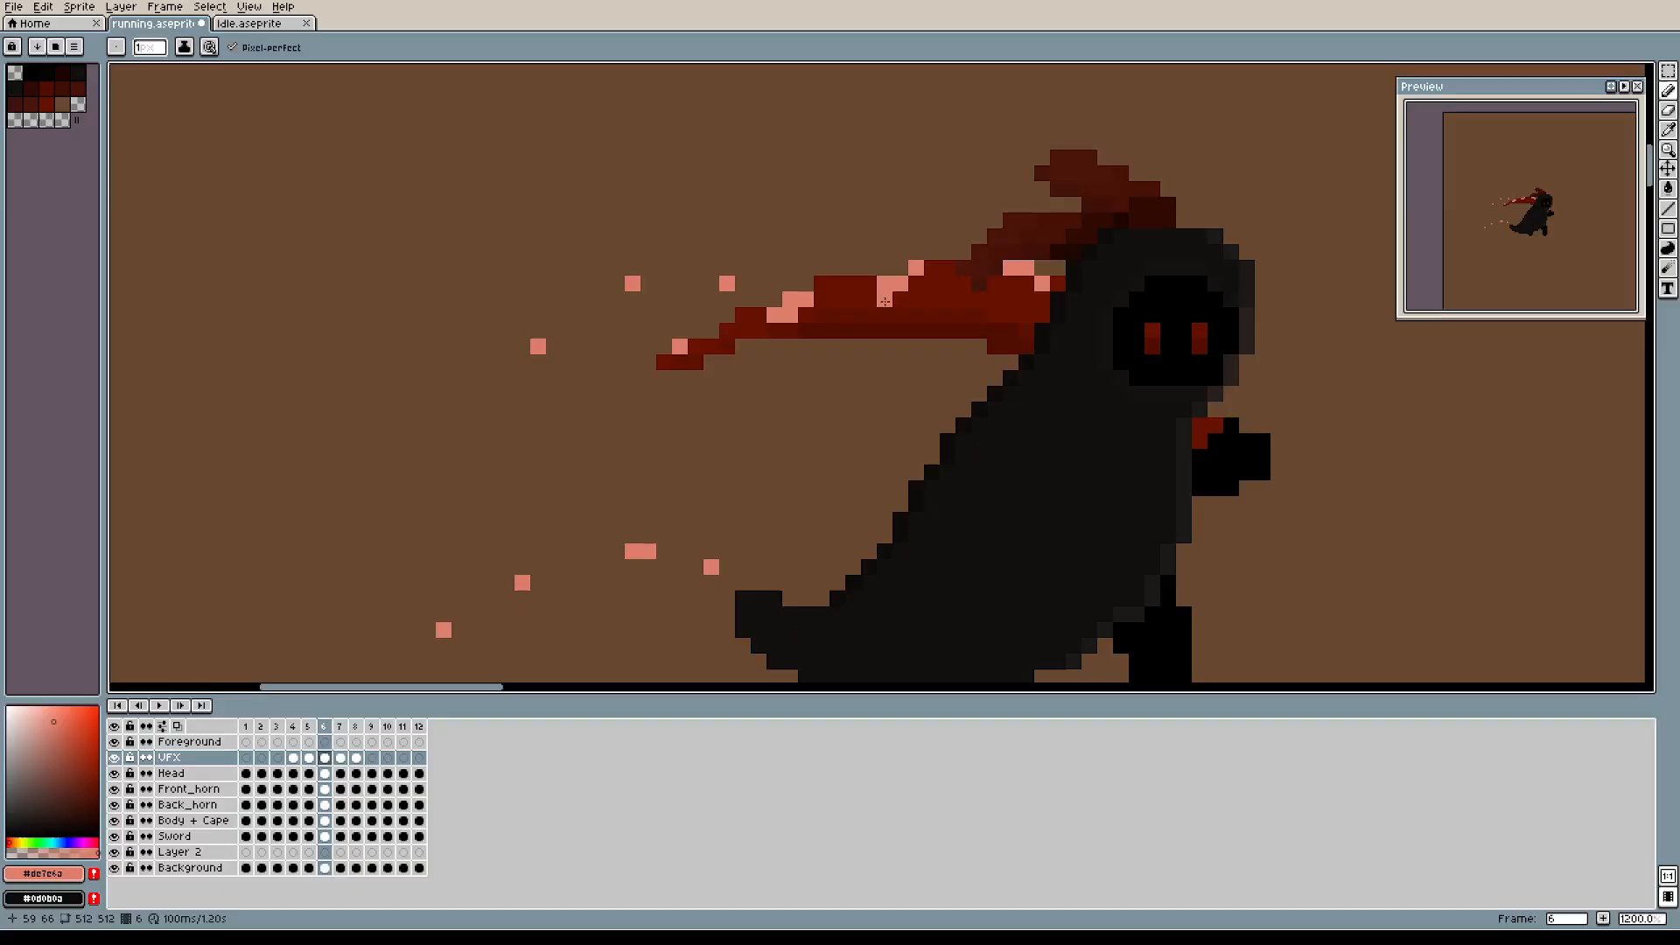
Extend frame 6's upper spark pixels into short pink dashes and erase the extra marks at the sword's base.
{"action": "left_click", "coordinate": [308, 726]}
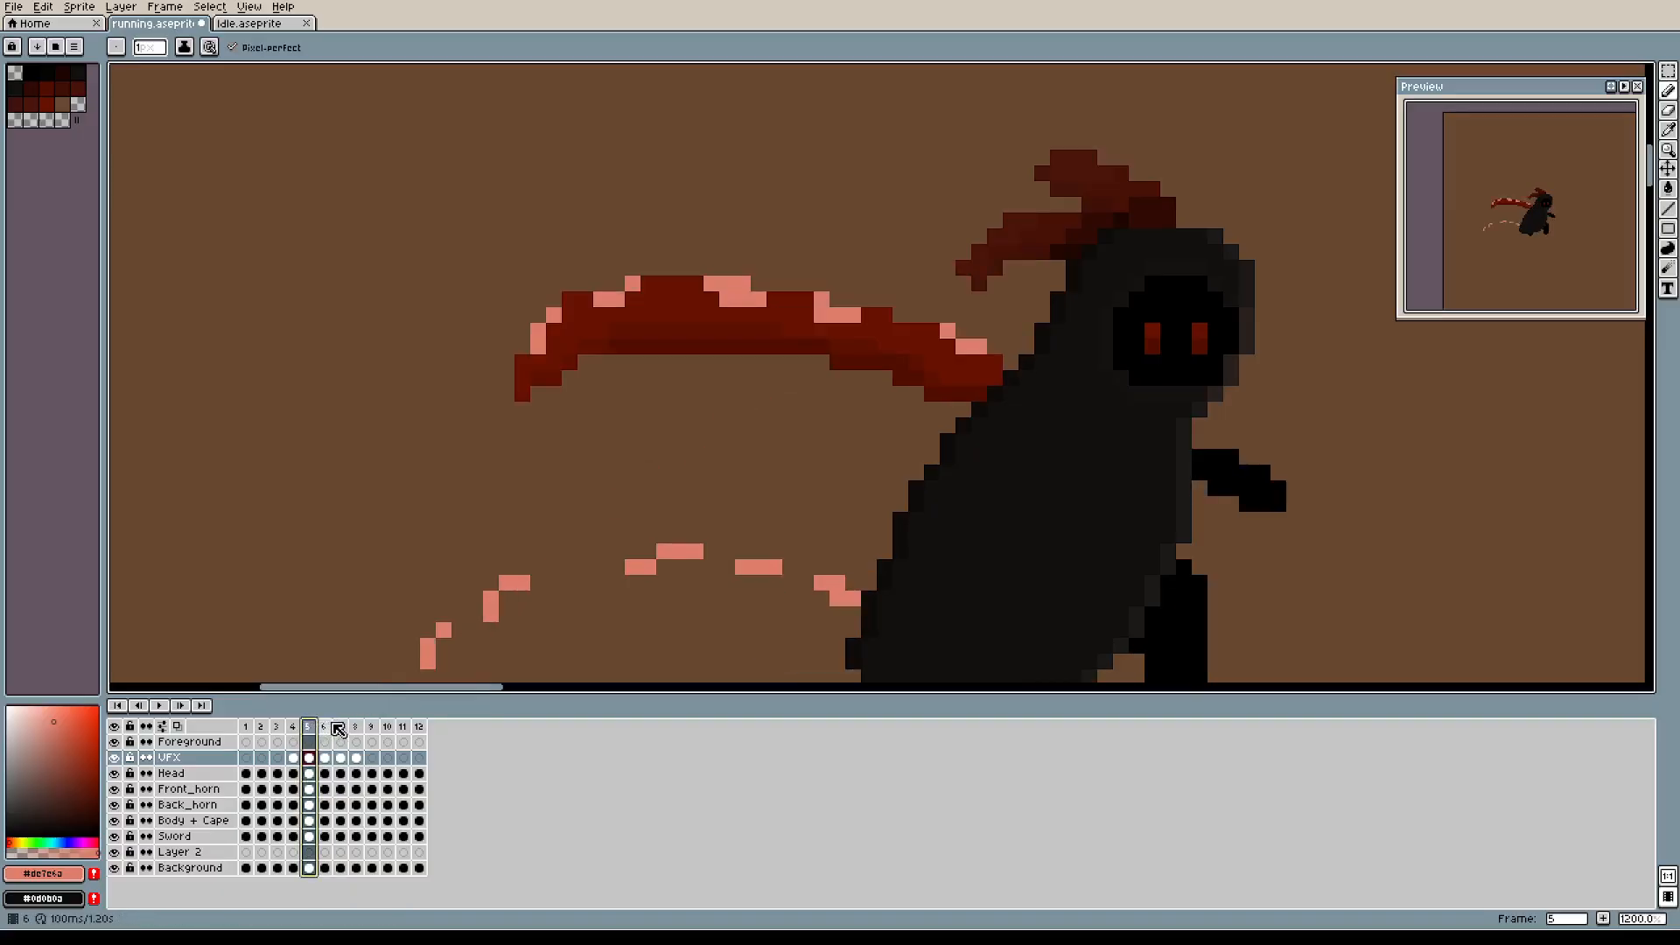
{"action": "left_click", "coordinate": [325, 727]}
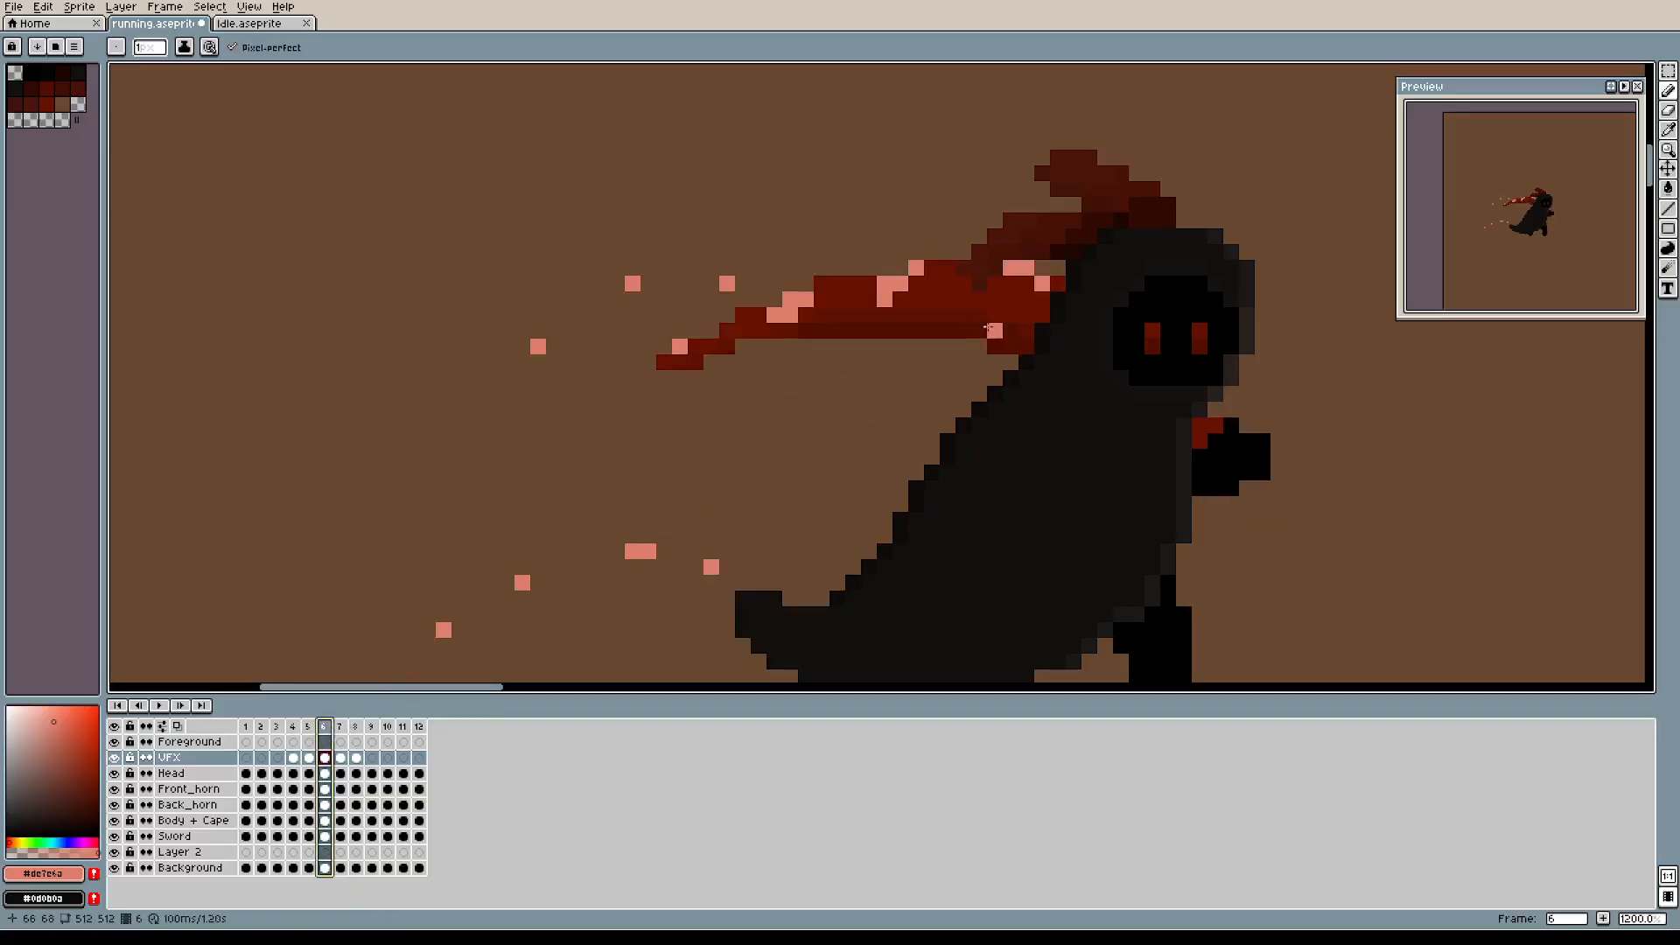
{"action": "left_click", "coordinate": [829, 425]}
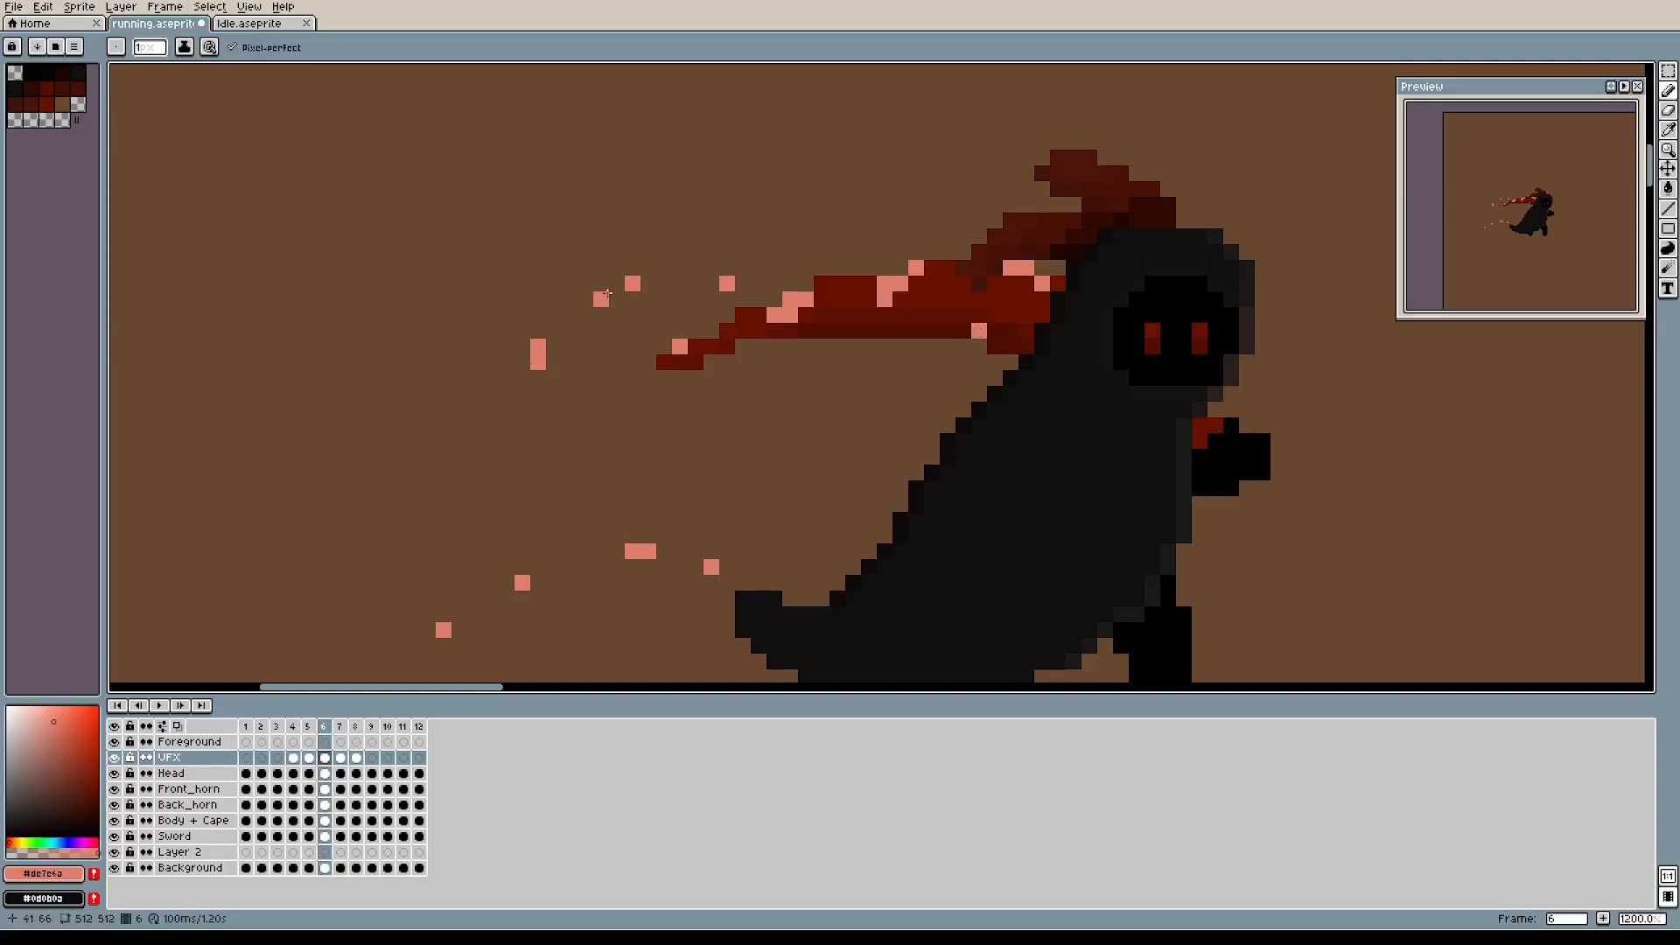
{"action": "left_click", "coordinate": [601, 299]}
{"action": "mouse_move", "coordinate": [727, 284]}
{"action": "left_mouse_down"}
{"action": "mouse_move", "coordinate": [712, 283]}
{"action": "mouse_move", "coordinate": [742, 281]}
{"action": "left_mouse_up"}
{"action": "left_click", "coordinate": [945, 331]}
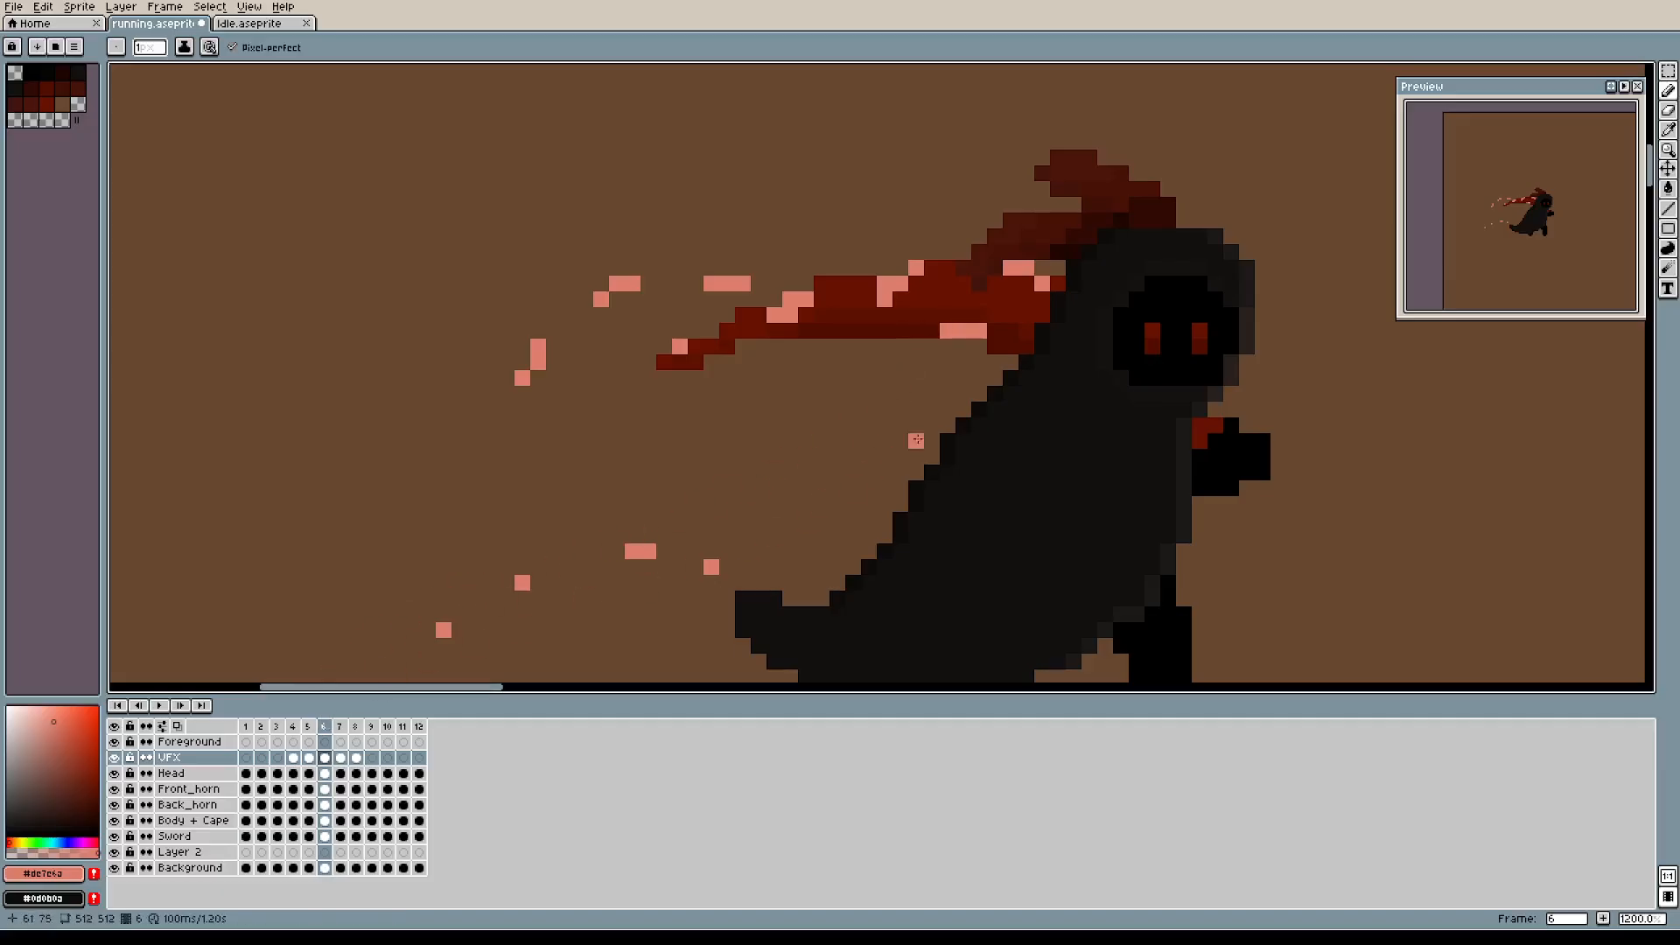
{"action": "key", "text": "e"}
{"action": "left_click_drag", "start_coordinate": [979, 331], "coordinate": [947, 332]}
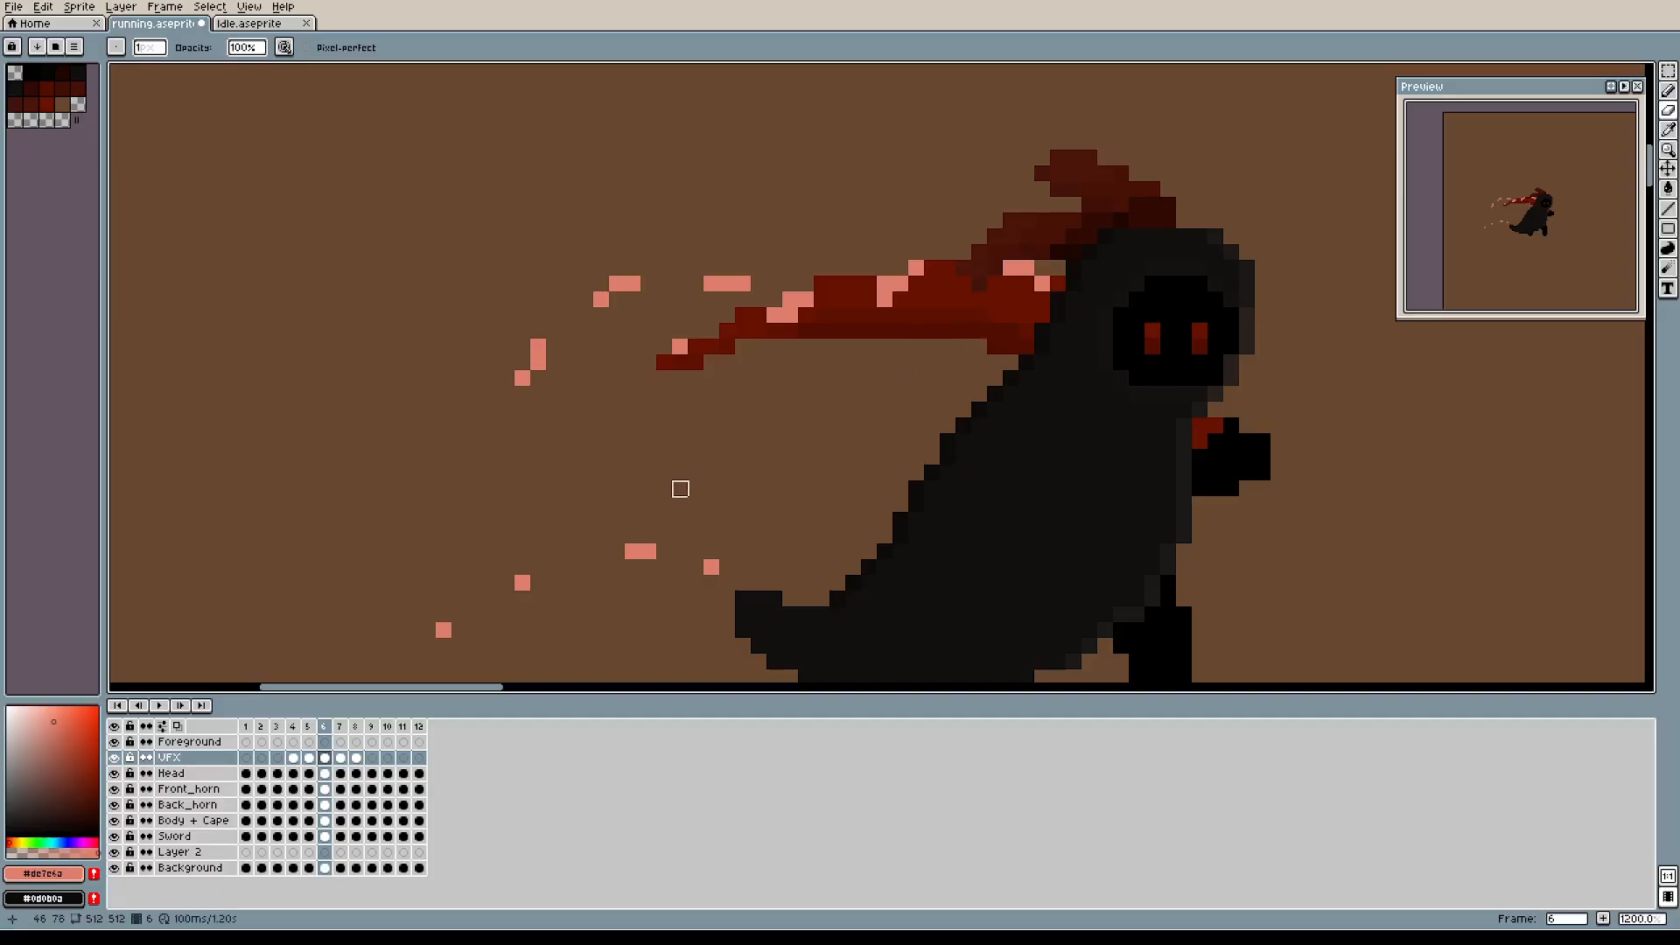
Paint three single pink pixels on frame 7's VFX layer where frame 6's upper trail dashes are fading.
{"action": "left_click", "coordinate": [345, 732]}
{"action": "key", "text": "b"}
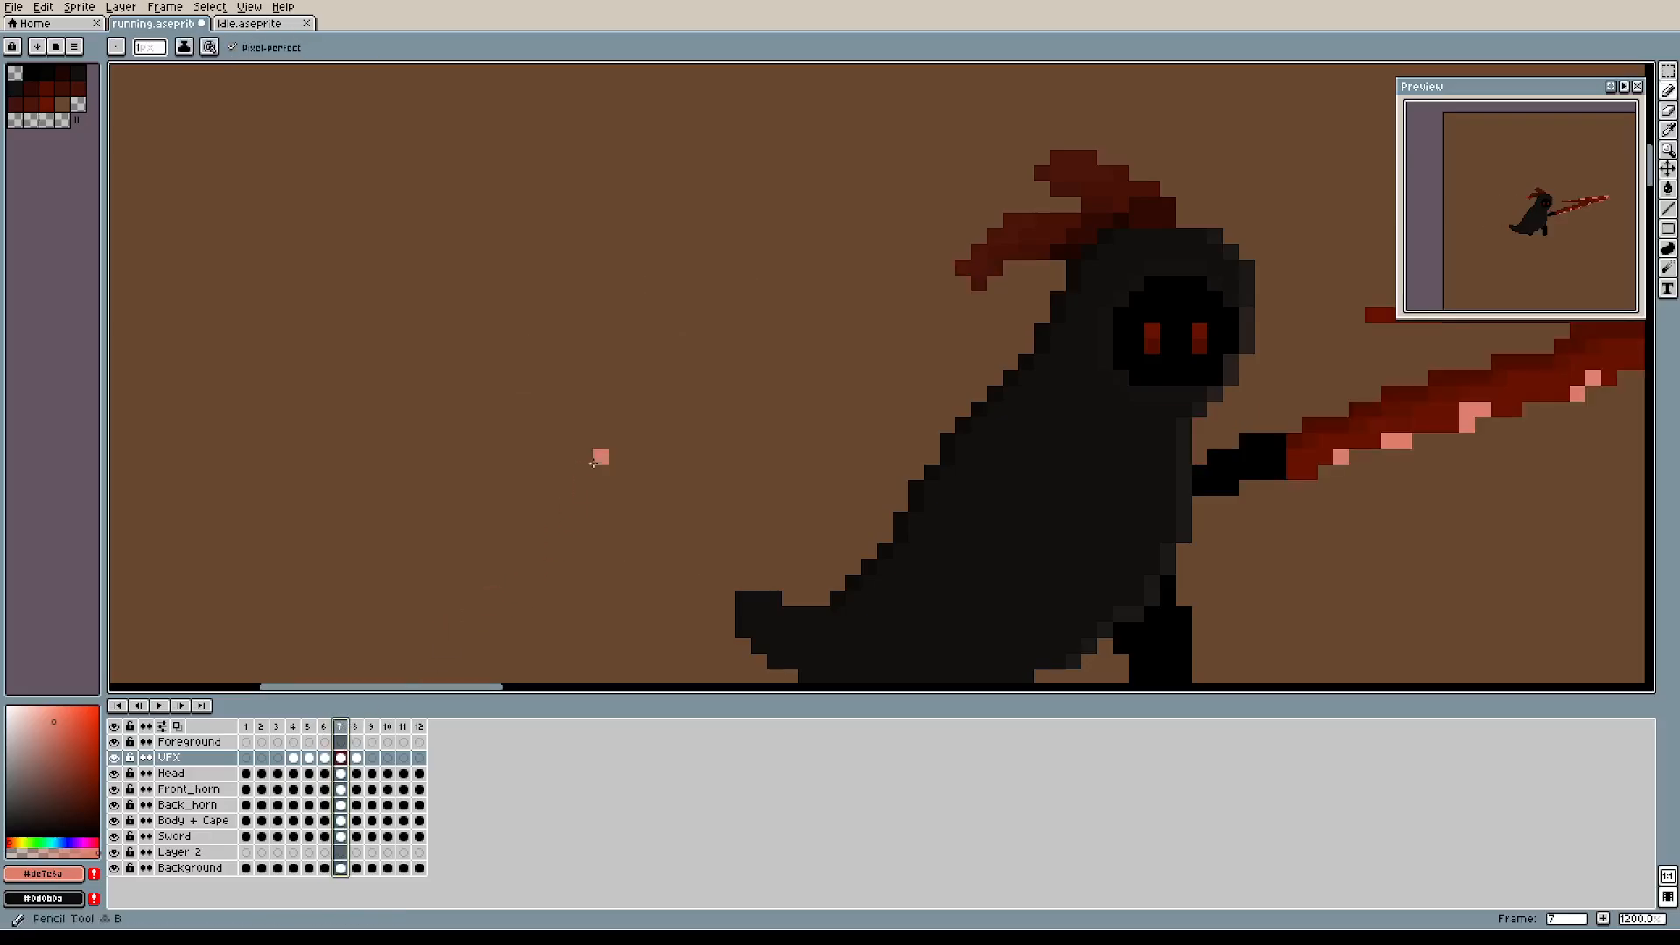
{"action": "left_click", "coordinate": [632, 300]}
{"action": "left_click", "coordinate": [742, 299]}
{"action": "left_click", "coordinate": [556, 377]}
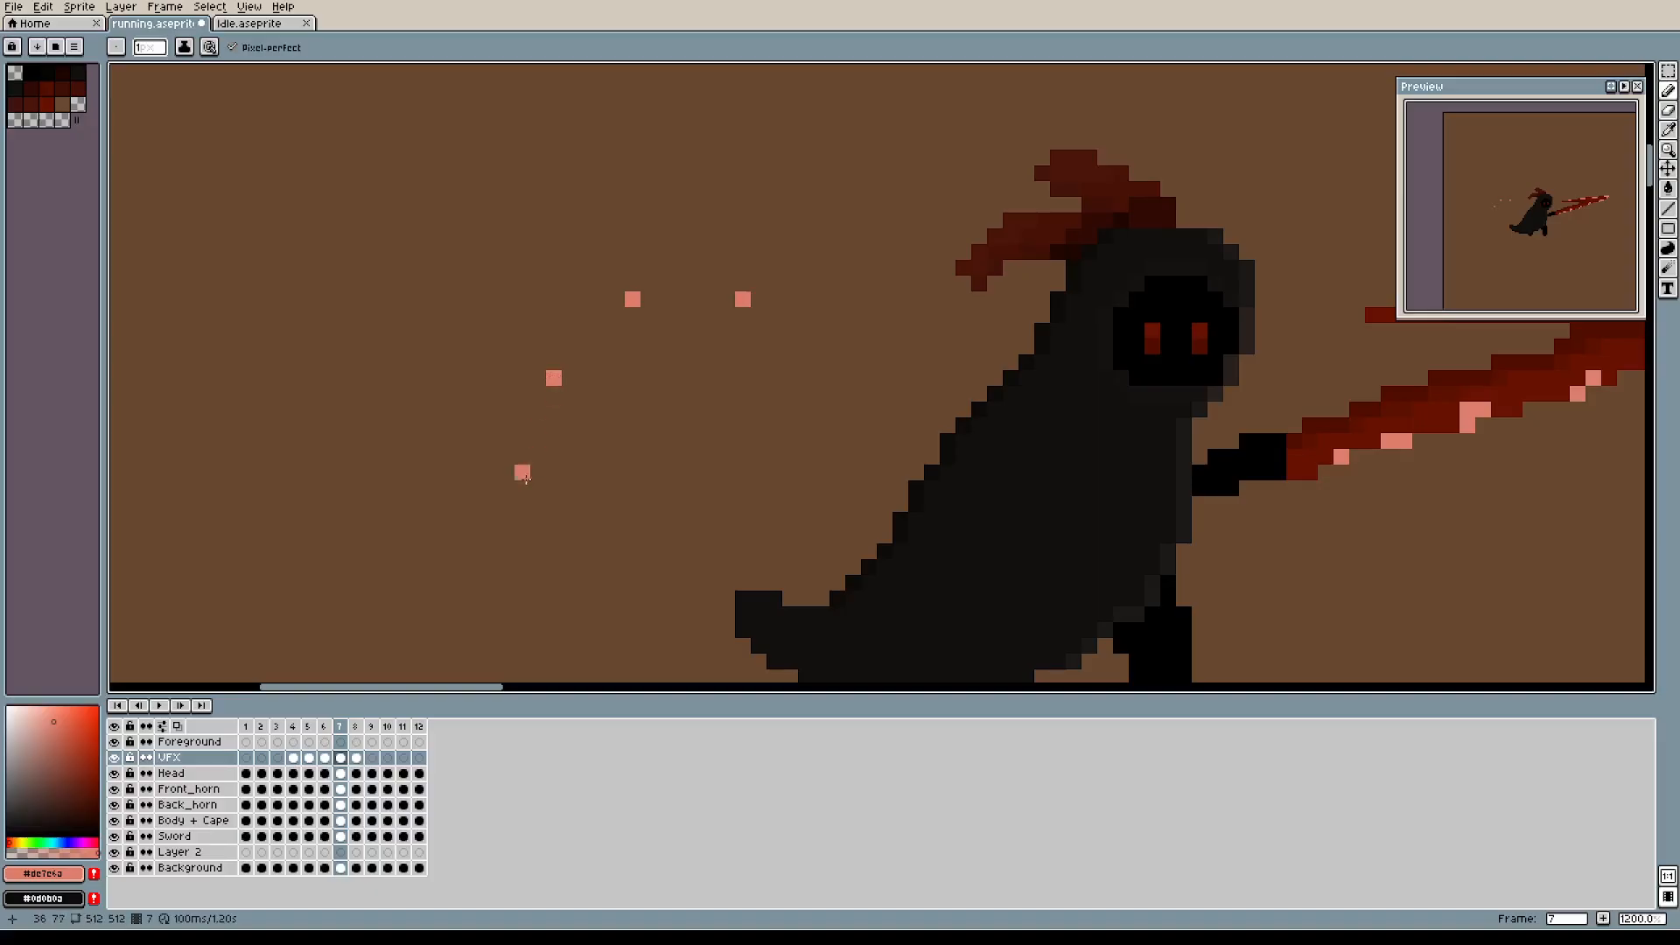
Compare frames 6 and 7, and paint short pink dashes on frame 7 along frame 6's sword edge up to the hood.
{"action": "left_click", "coordinate": [325, 727]}
{"action": "left_click", "coordinate": [349, 730]}
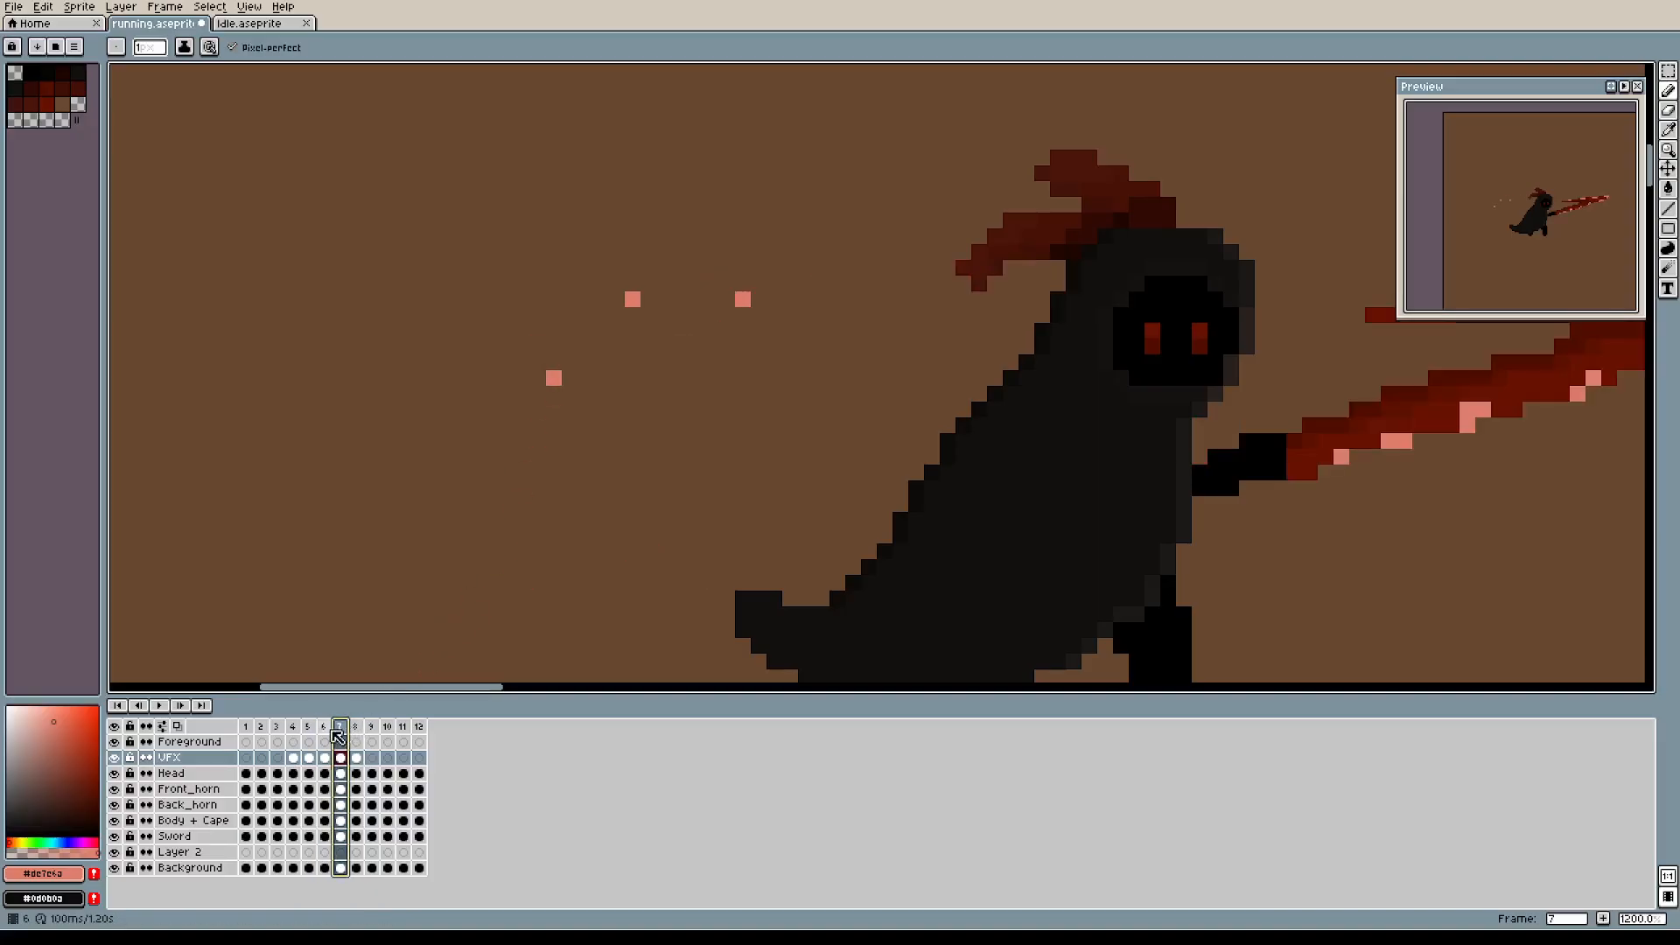
{"action": "left_click", "coordinate": [333, 736]}
{"action": "left_click", "coordinate": [342, 735]}
{"action": "left_click", "coordinate": [325, 732]}
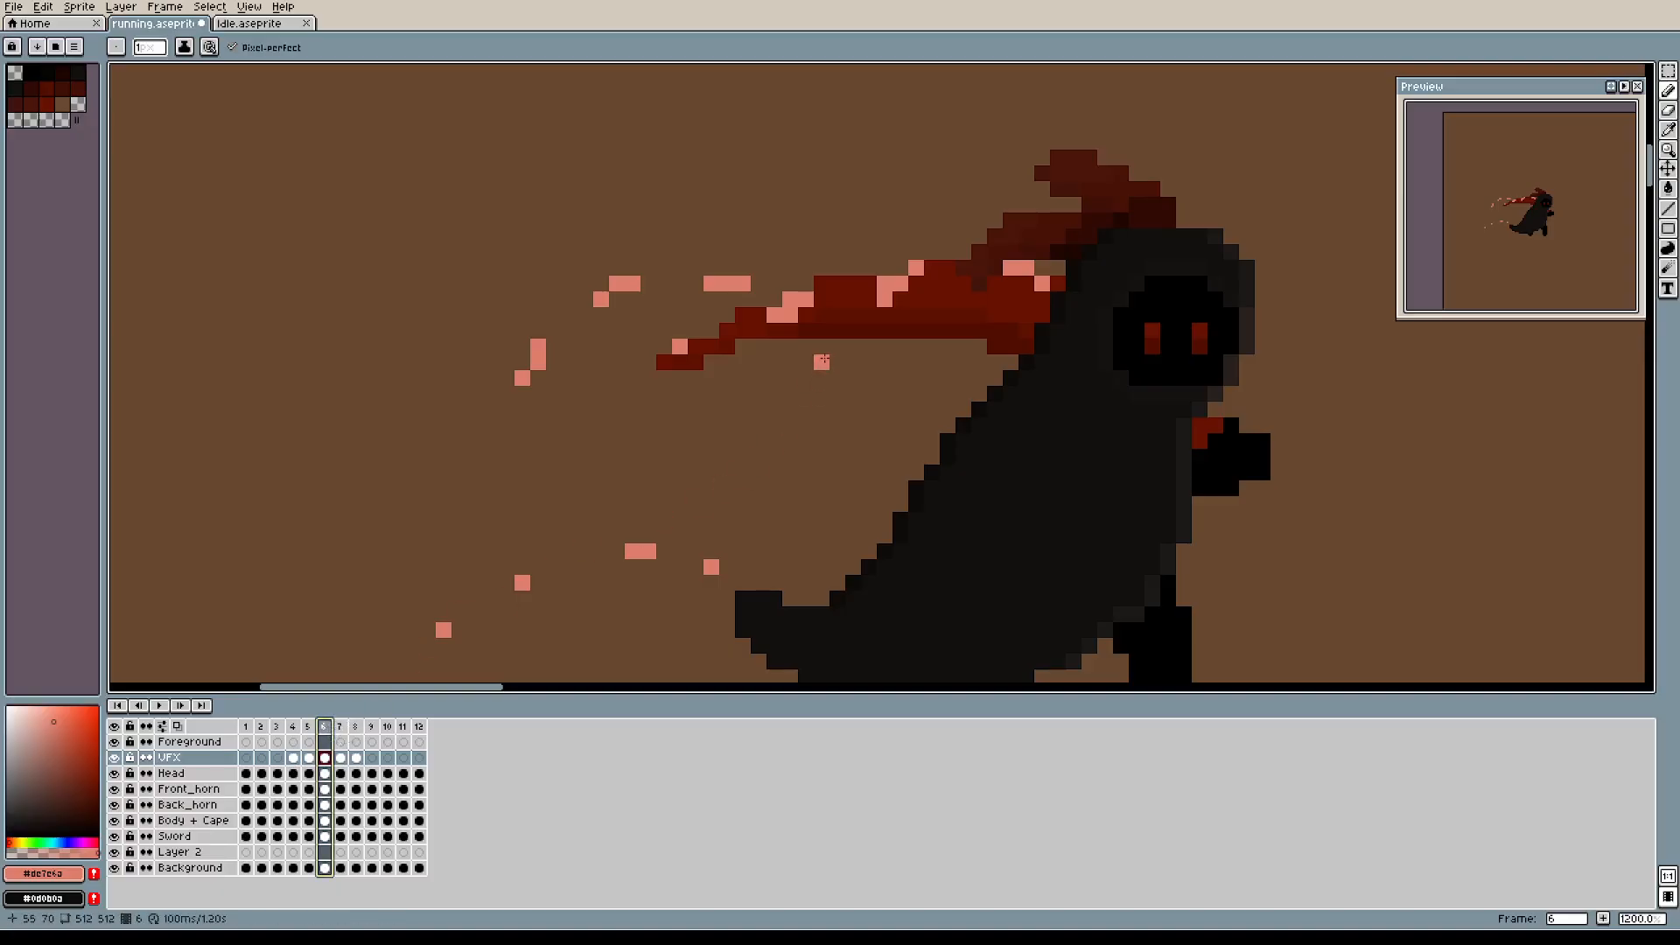
{"action": "left_click_drag", "start_coordinate": [824, 361], "coordinate": [722, 389]}
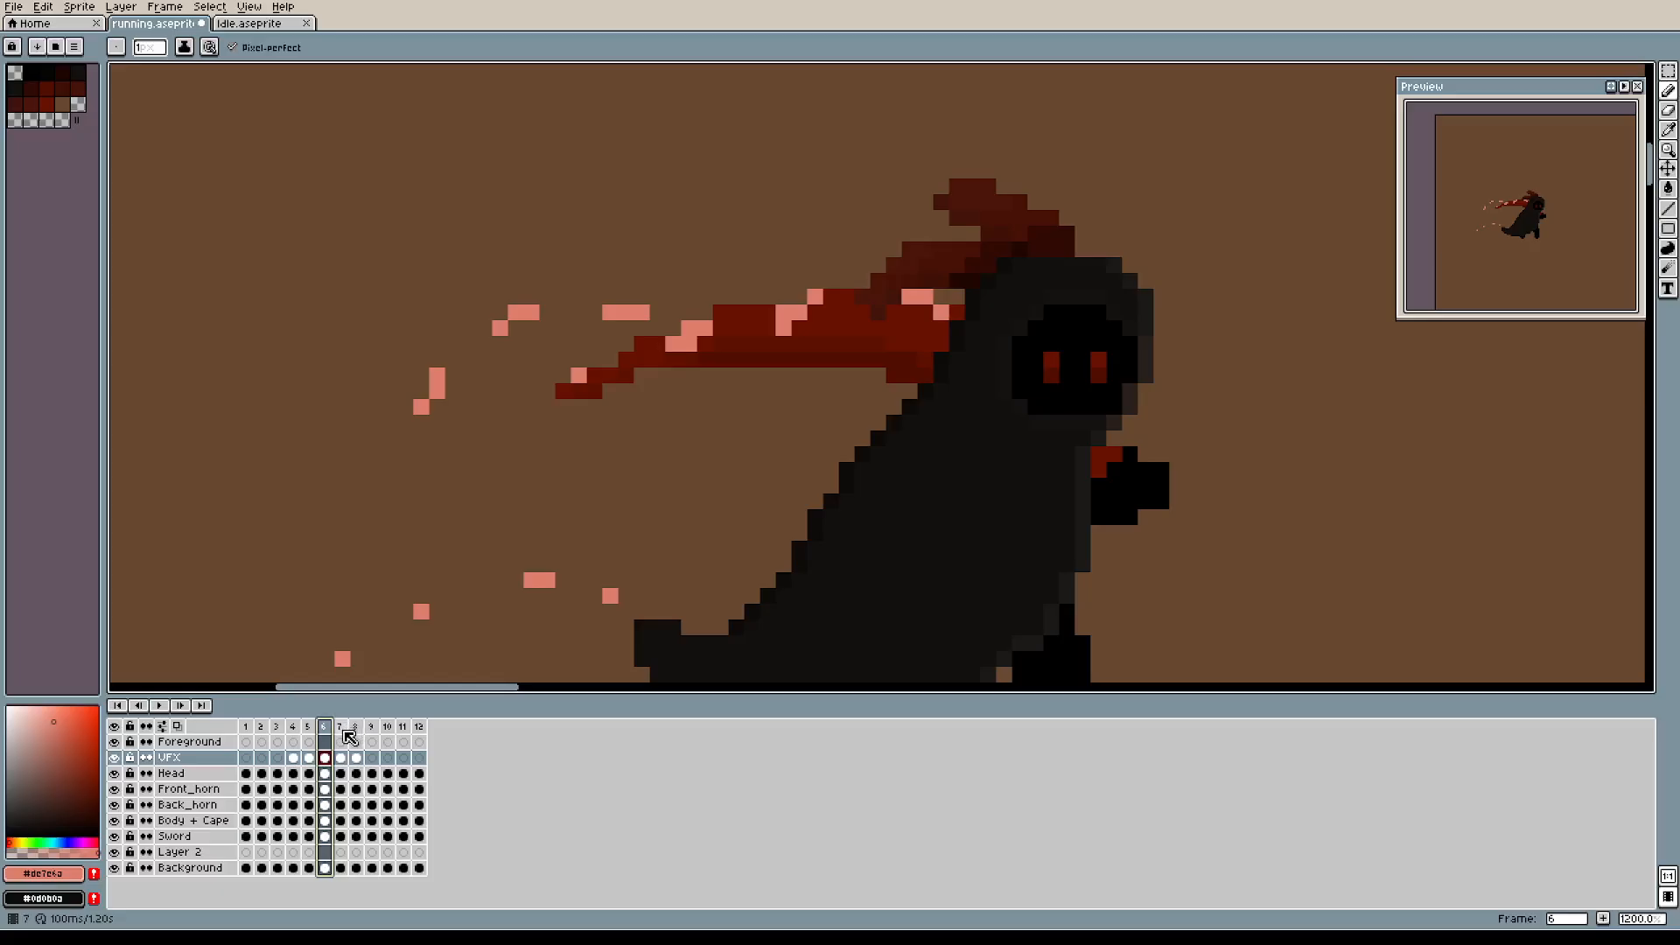
{"action": "left_click", "coordinate": [340, 732]}
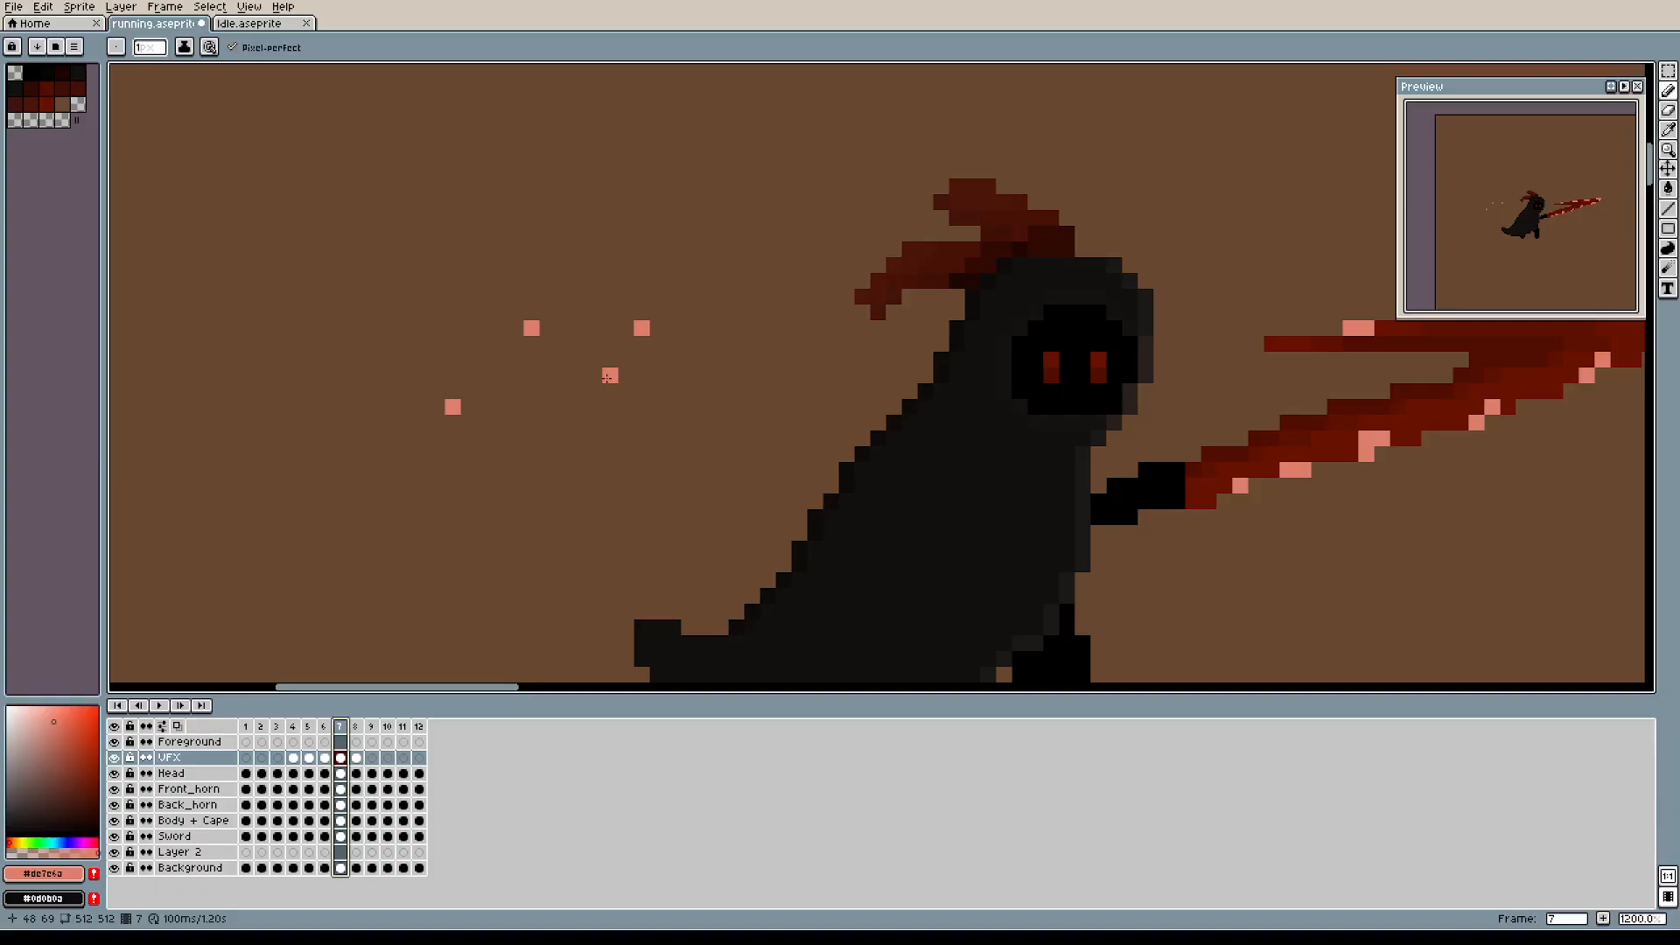
{"action": "left_click_drag", "start_coordinate": [752, 299], "coordinate": [767, 297]}
{"action": "left_click", "coordinate": [862, 280]}
{"action": "left_click", "coordinate": [846, 280]}
{"action": "left_click", "coordinate": [942, 312]}
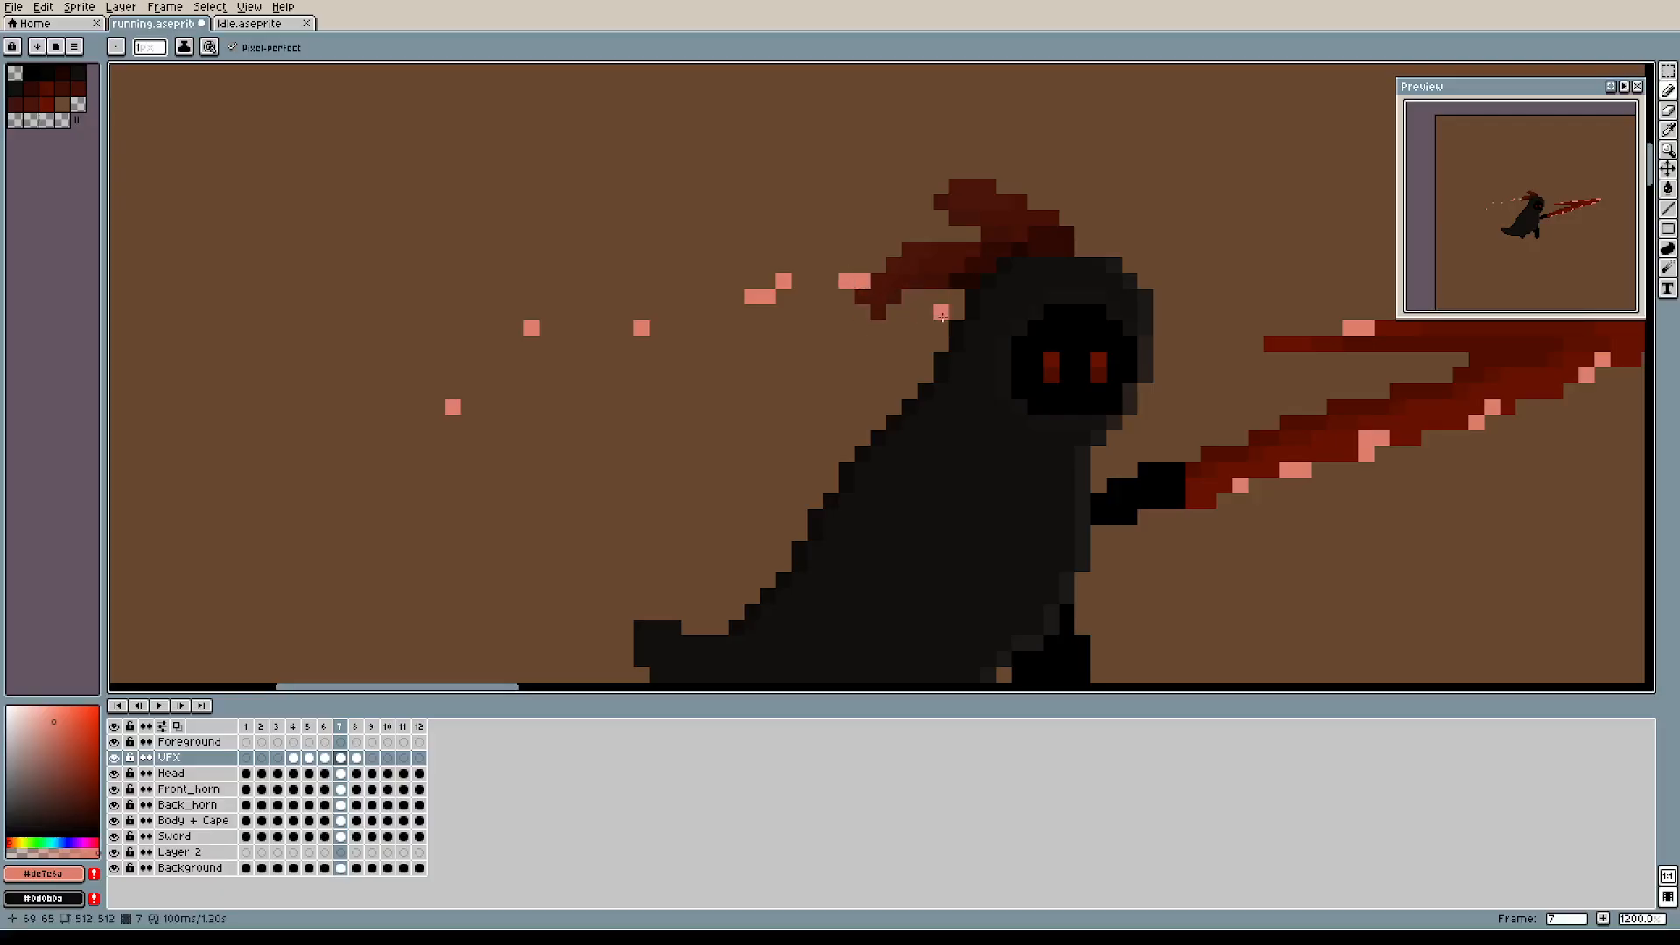
{"action": "left_click", "coordinate": [942, 313]}
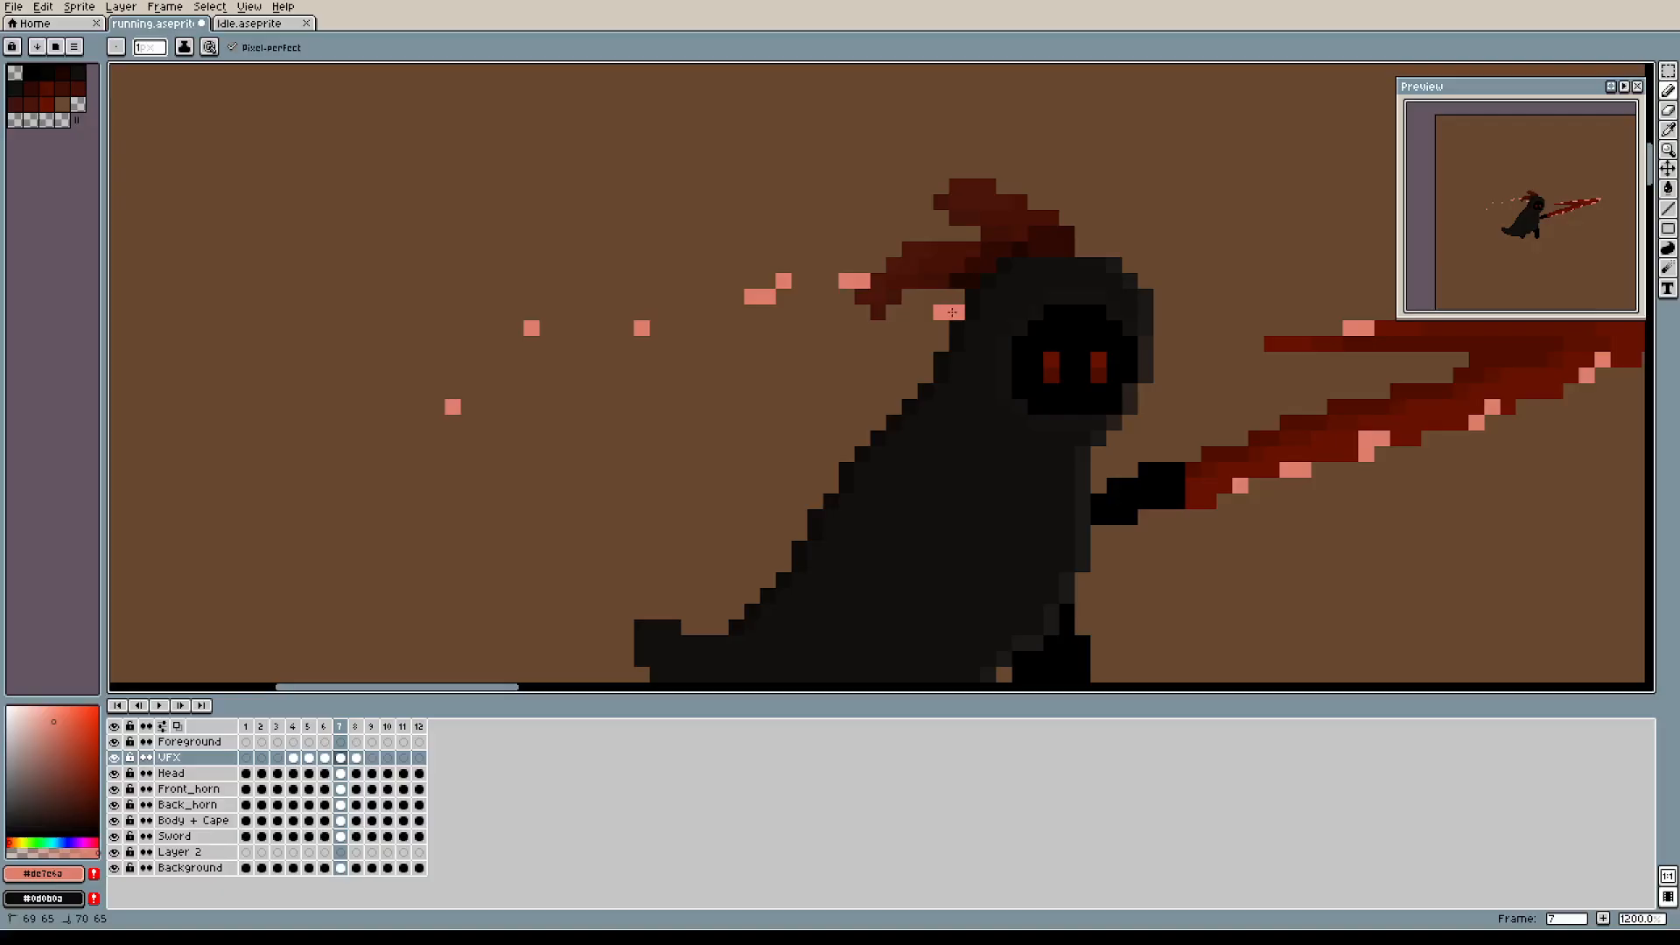
Paint three single pink pixels on frame 8's VFX layer beside the horn and hood, where frame 7's trail dashes are fading.
{"action": "left_click", "coordinate": [326, 727]}
{"action": "left_click", "coordinate": [341, 728]}
{"action": "left_click", "coordinate": [359, 727]}
{"action": "left_click", "coordinate": [767, 297]}
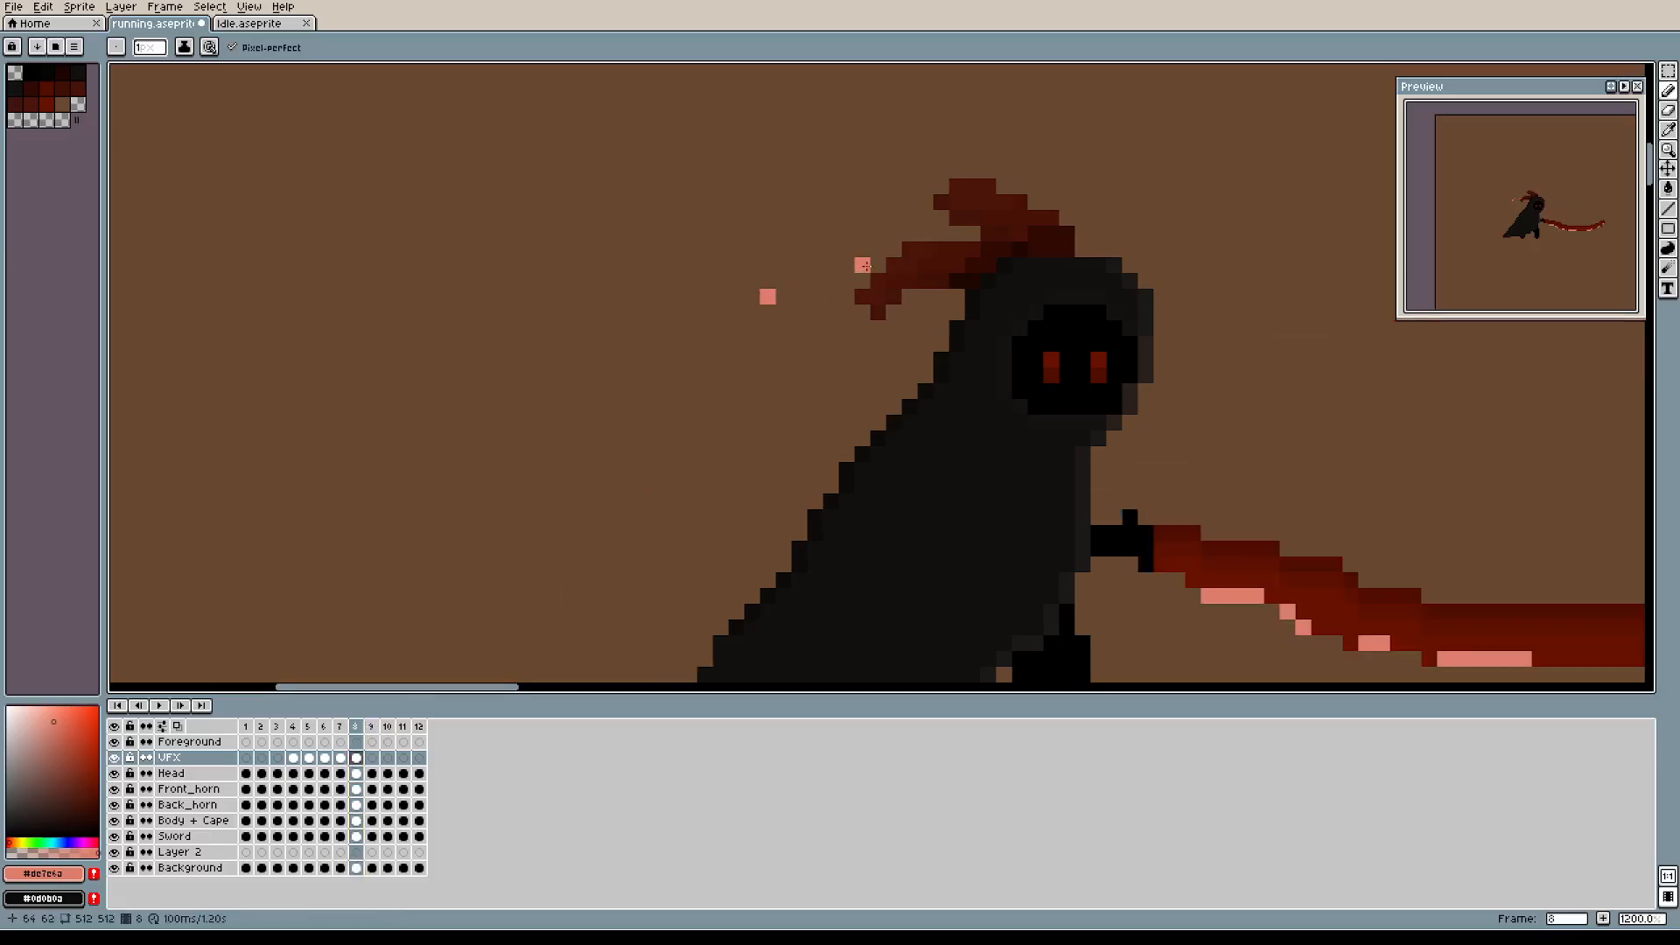
{"action": "left_click", "coordinate": [956, 298]}
{"action": "left_click", "coordinate": [341, 728]}
{"action": "left_click", "coordinate": [357, 729]}
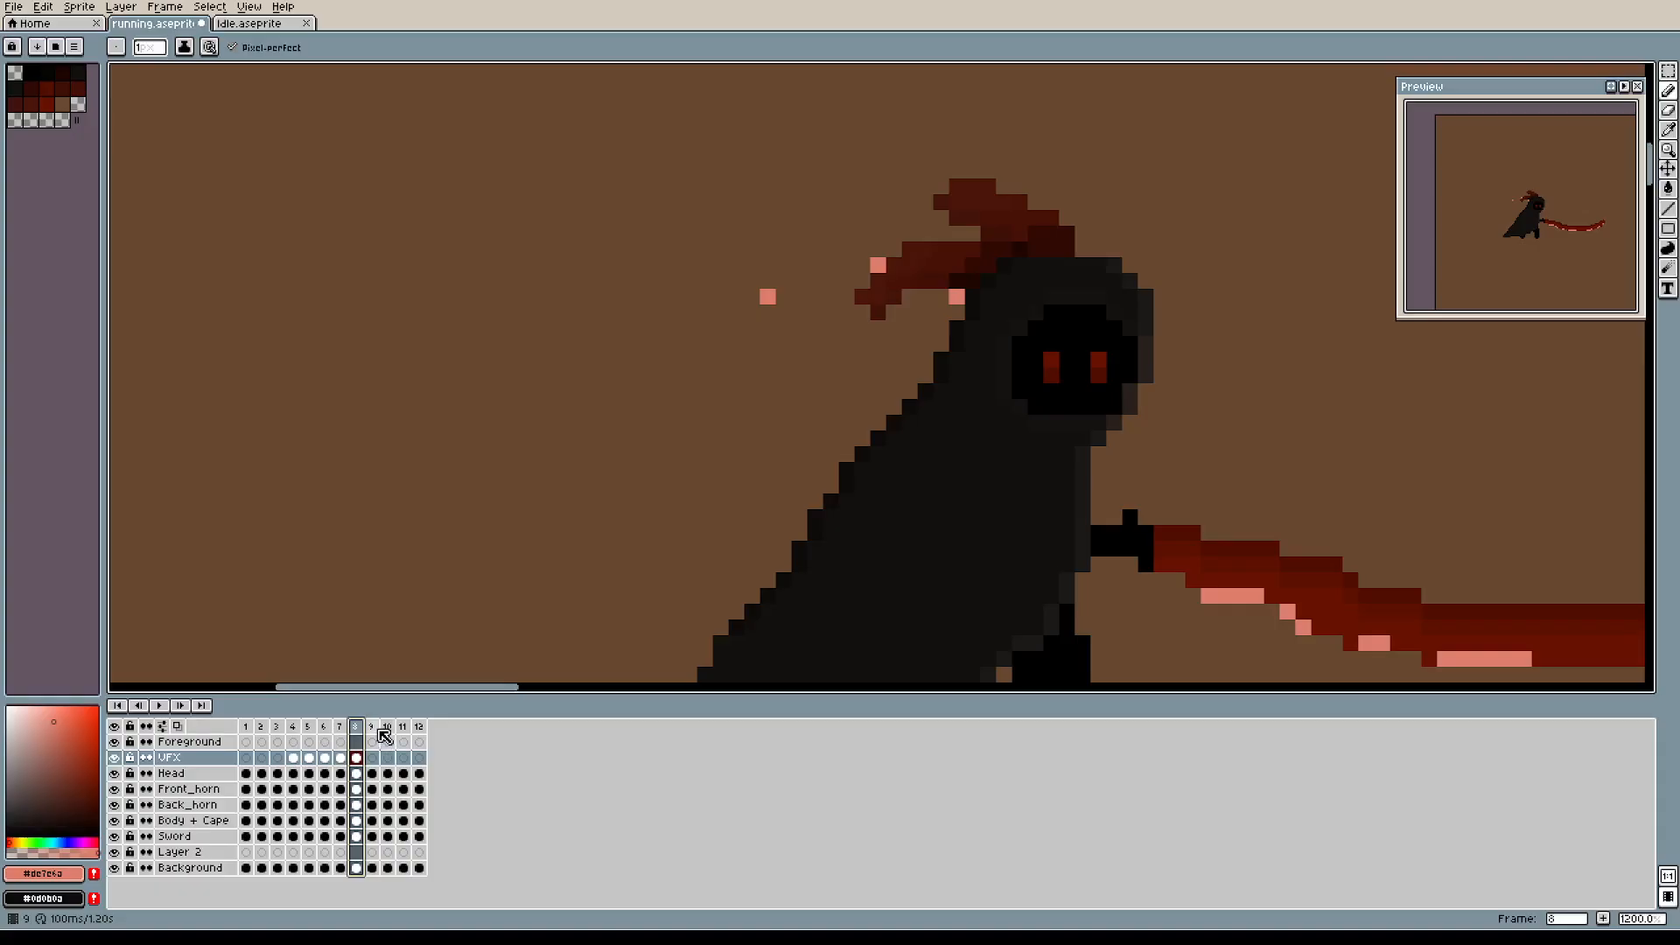
Paint four short pink dashes on frame 8 along the upper edge and tip of frame 7's sword slash.
{"action": "left_click", "coordinate": [341, 727]}
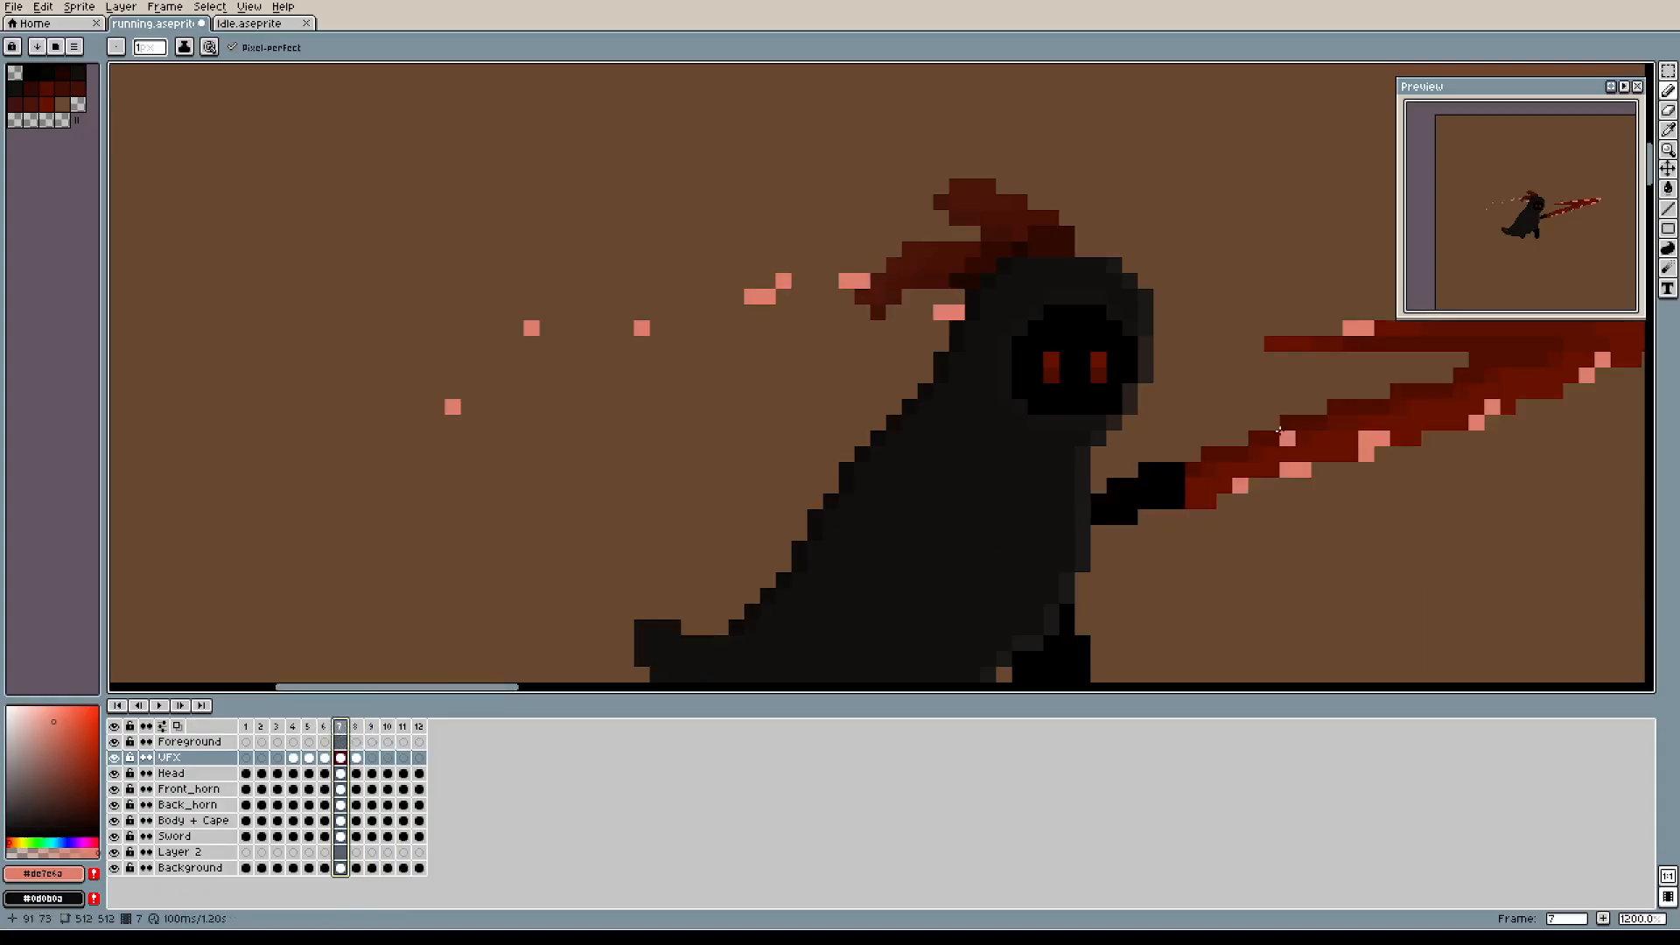
{"action": "left_click_drag", "start_coordinate": [1279, 429], "coordinate": [539, 410]}
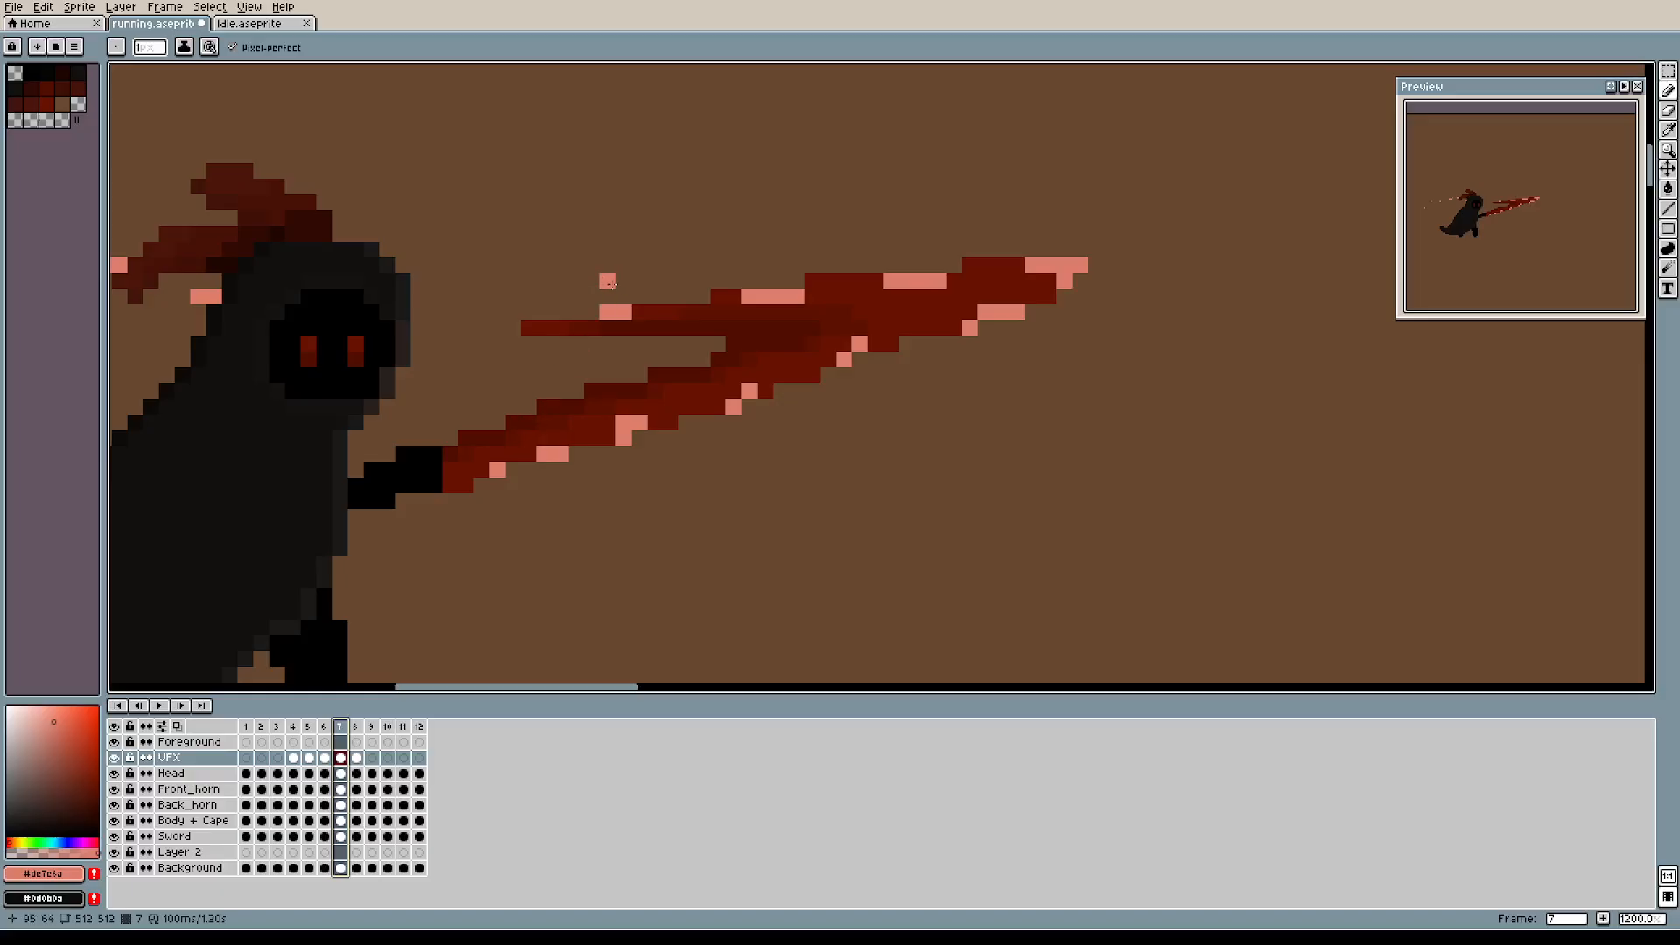
{"action": "left_click", "coordinate": [359, 729]}
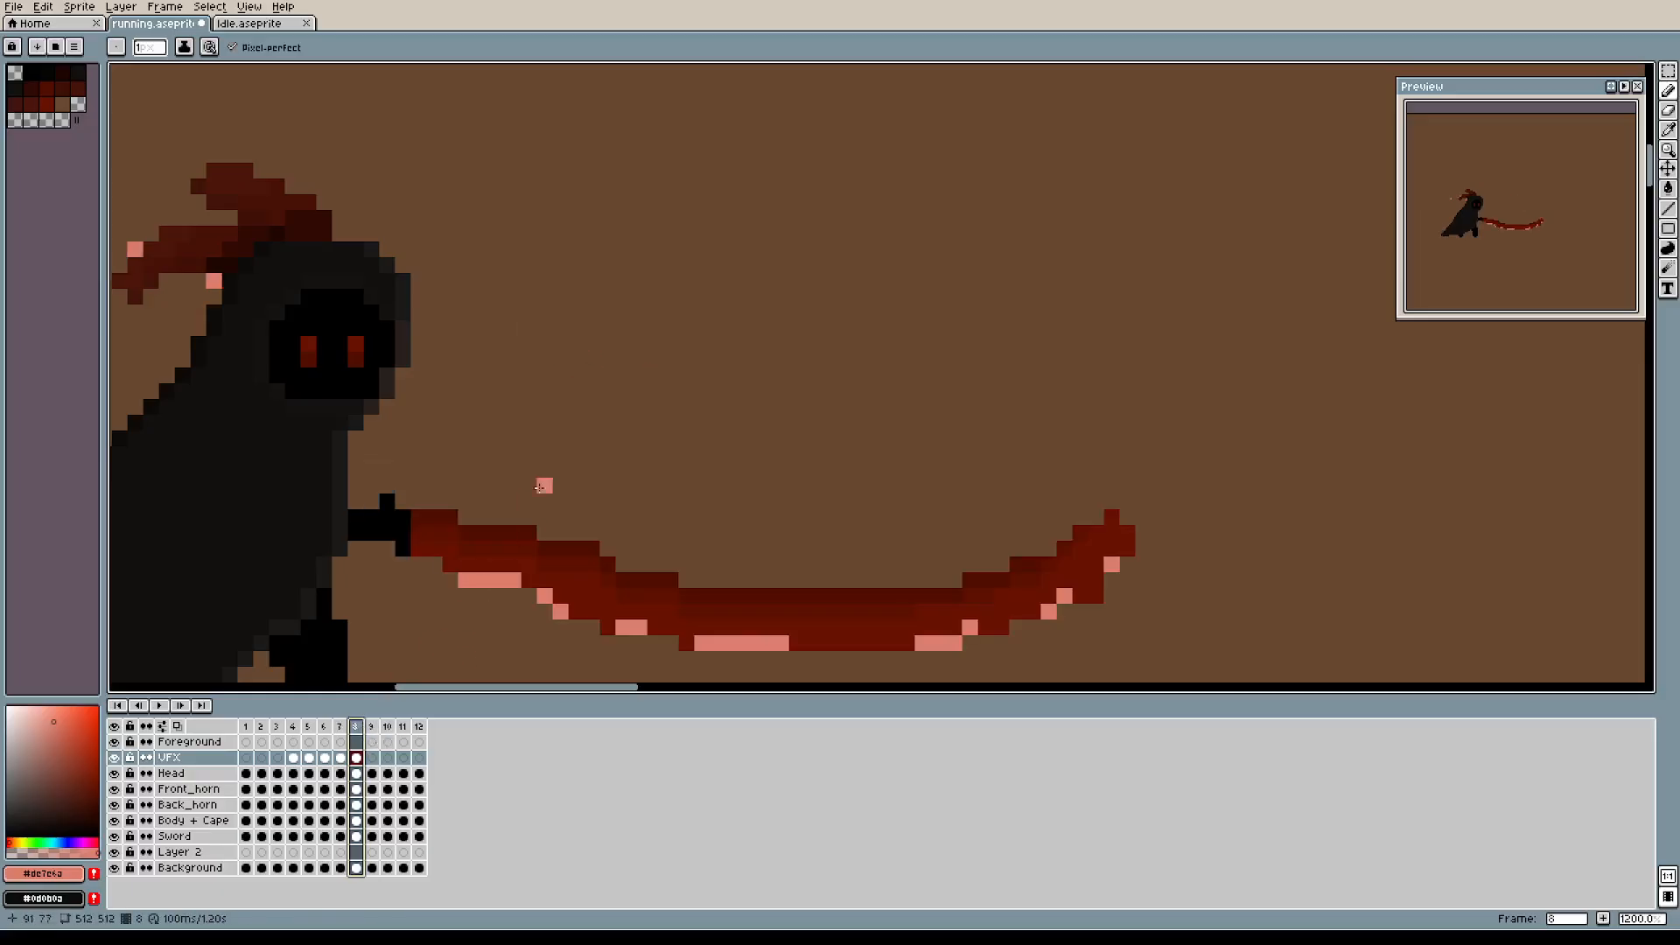
{"action": "left_click", "coordinate": [639, 297]}
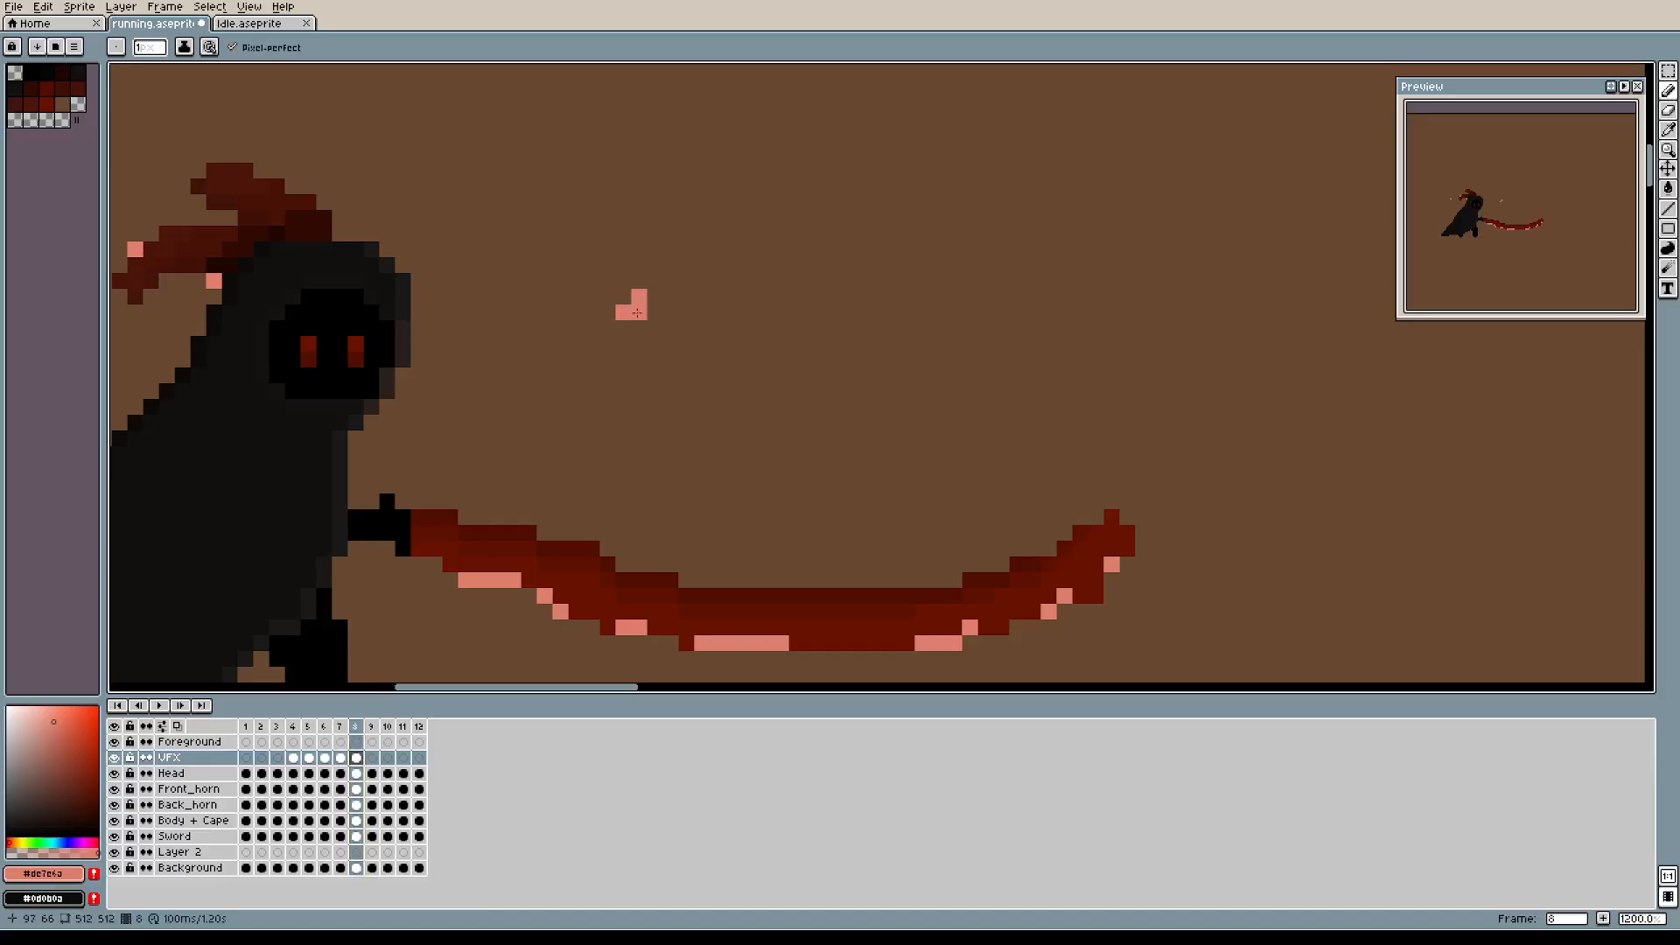
{"action": "left_click", "coordinate": [813, 281]}
{"action": "left_click_drag", "start_coordinate": [764, 281], "coordinate": [923, 265]}
{"action": "left_click_drag", "start_coordinate": [1096, 281], "coordinate": [1111, 297]}
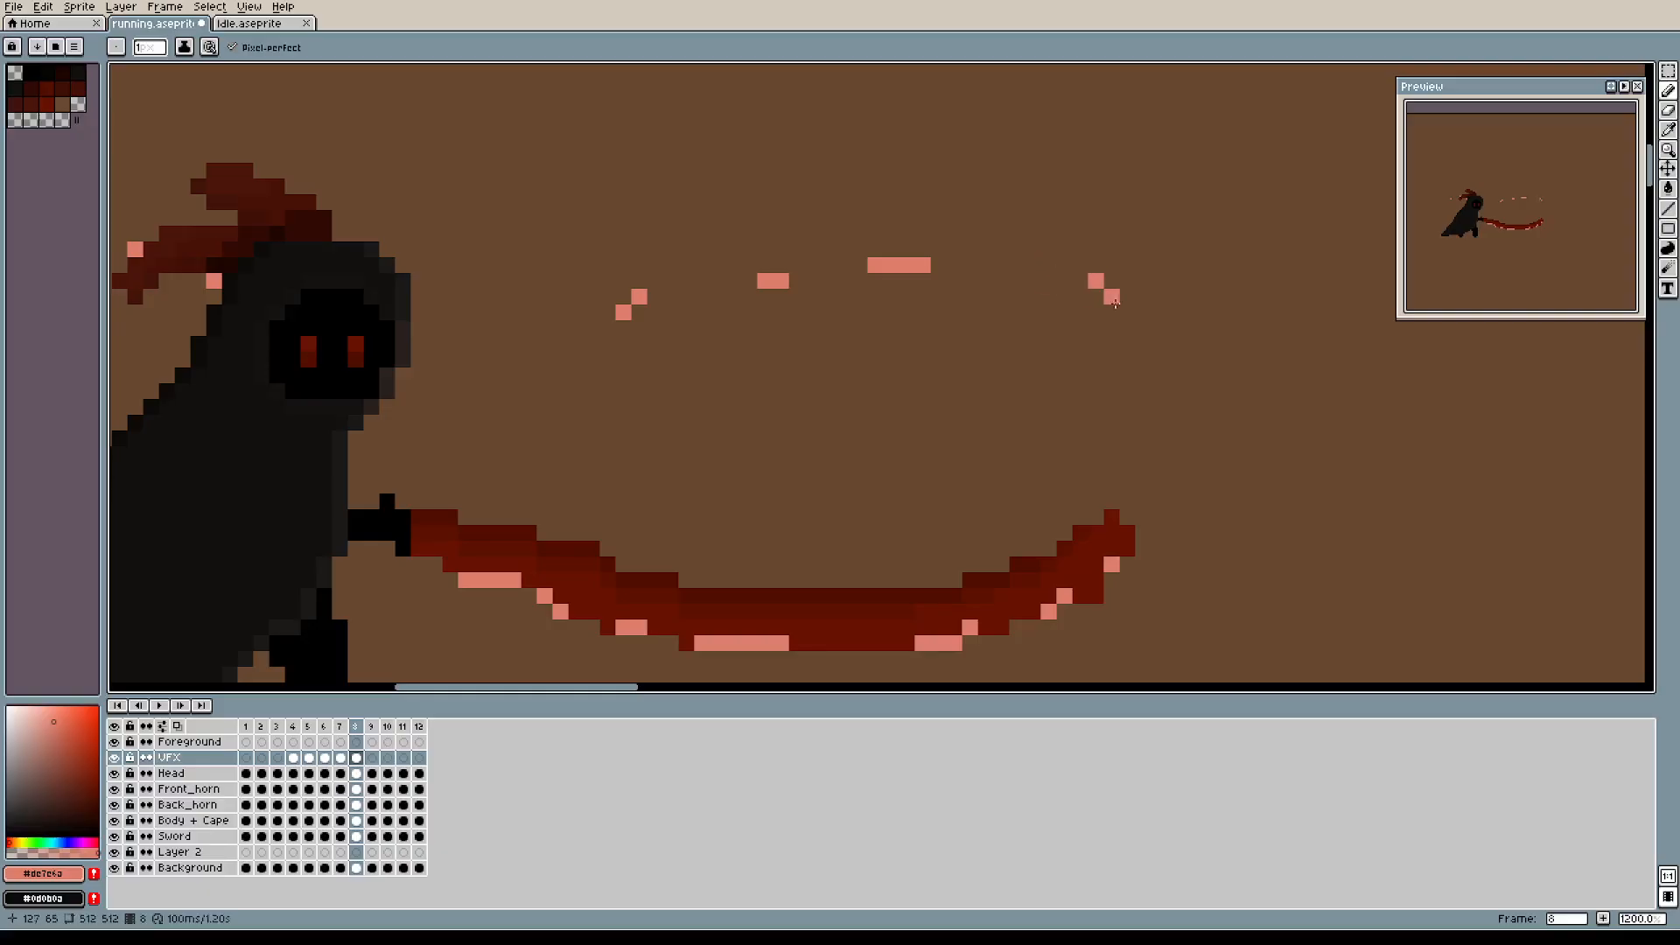
{"action": "left_click_drag", "start_coordinate": [1111, 377], "coordinate": [1095, 422]}
{"action": "left_click_drag", "start_coordinate": [985, 470], "coordinate": [953, 501]}
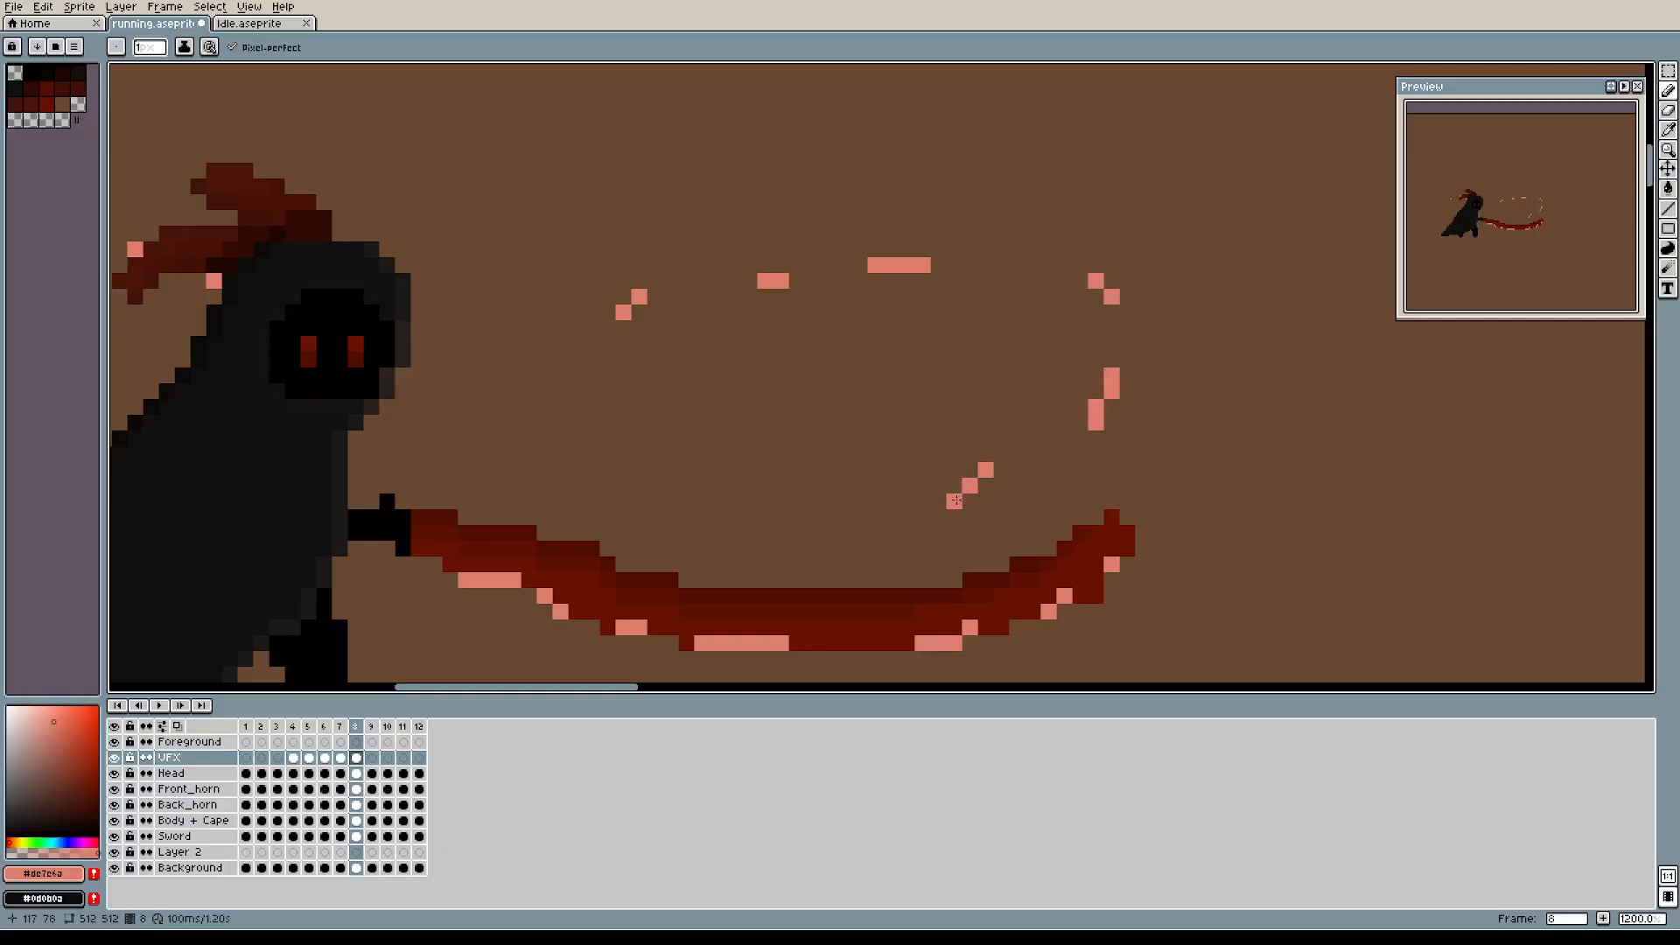
{"action": "key", "text": "Left"}
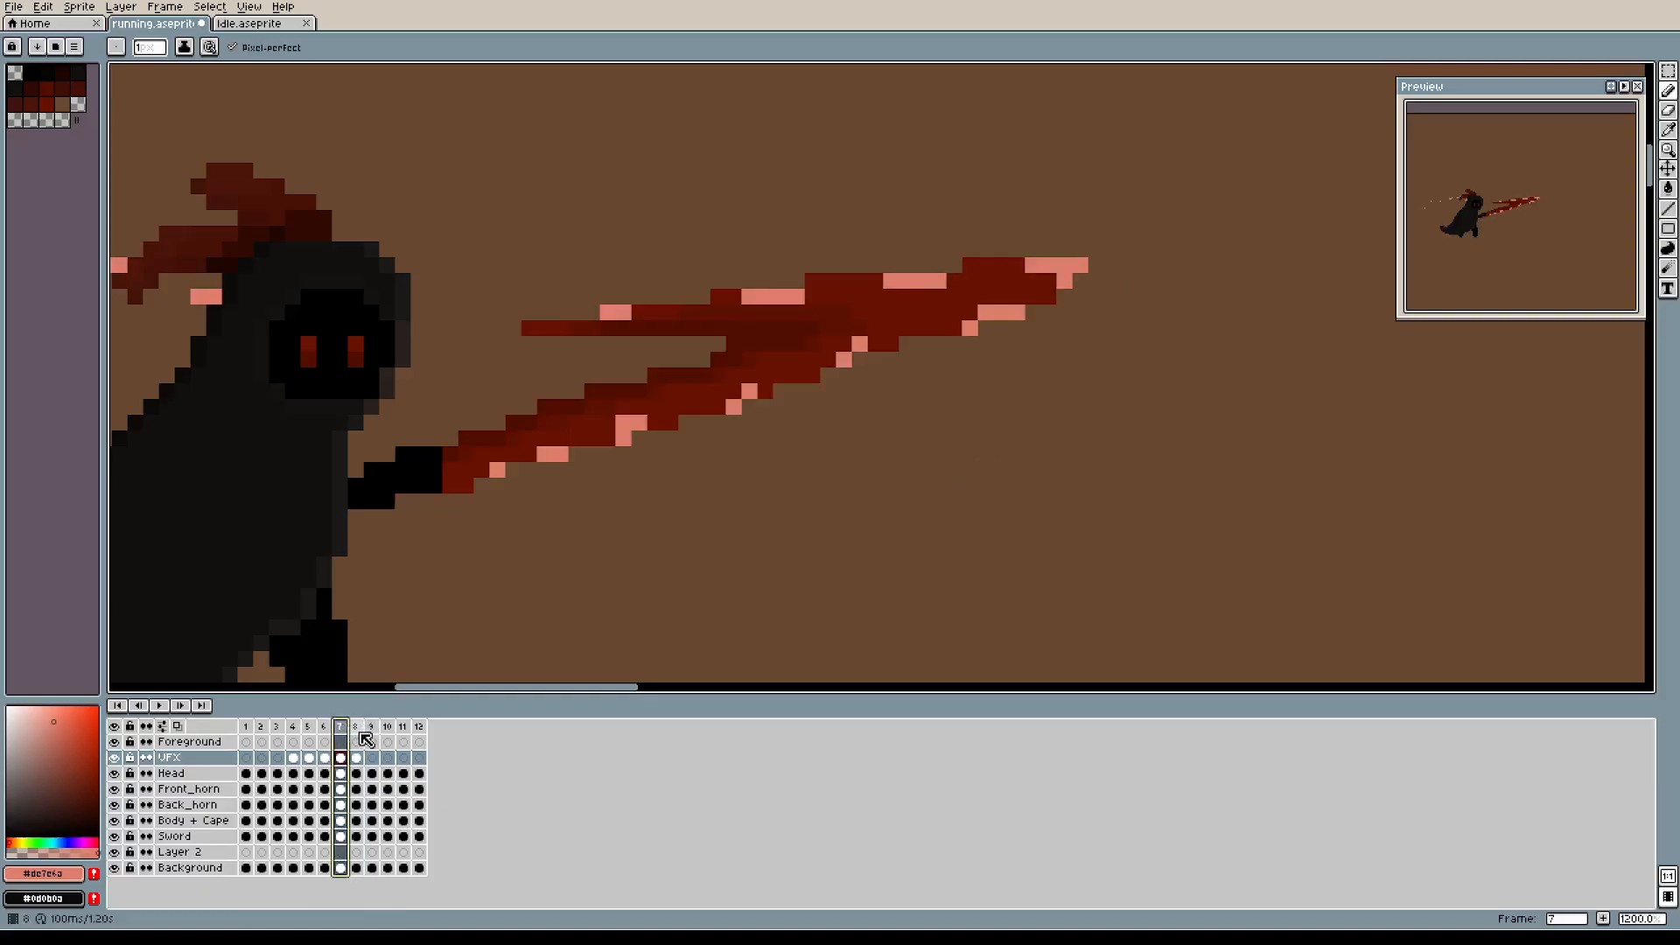
{"action": "left_click", "coordinate": [358, 732]}
{"action": "key", "text": "e"}
{"action": "mouse_move", "coordinate": [986, 487]}
{"action": "left_mouse_down"}
{"action": "mouse_move", "coordinate": [970, 486]}
{"action": "mouse_move", "coordinate": [1018, 440]}
{"action": "mouse_move", "coordinate": [1096, 411]}
{"action": "left_mouse_up"}
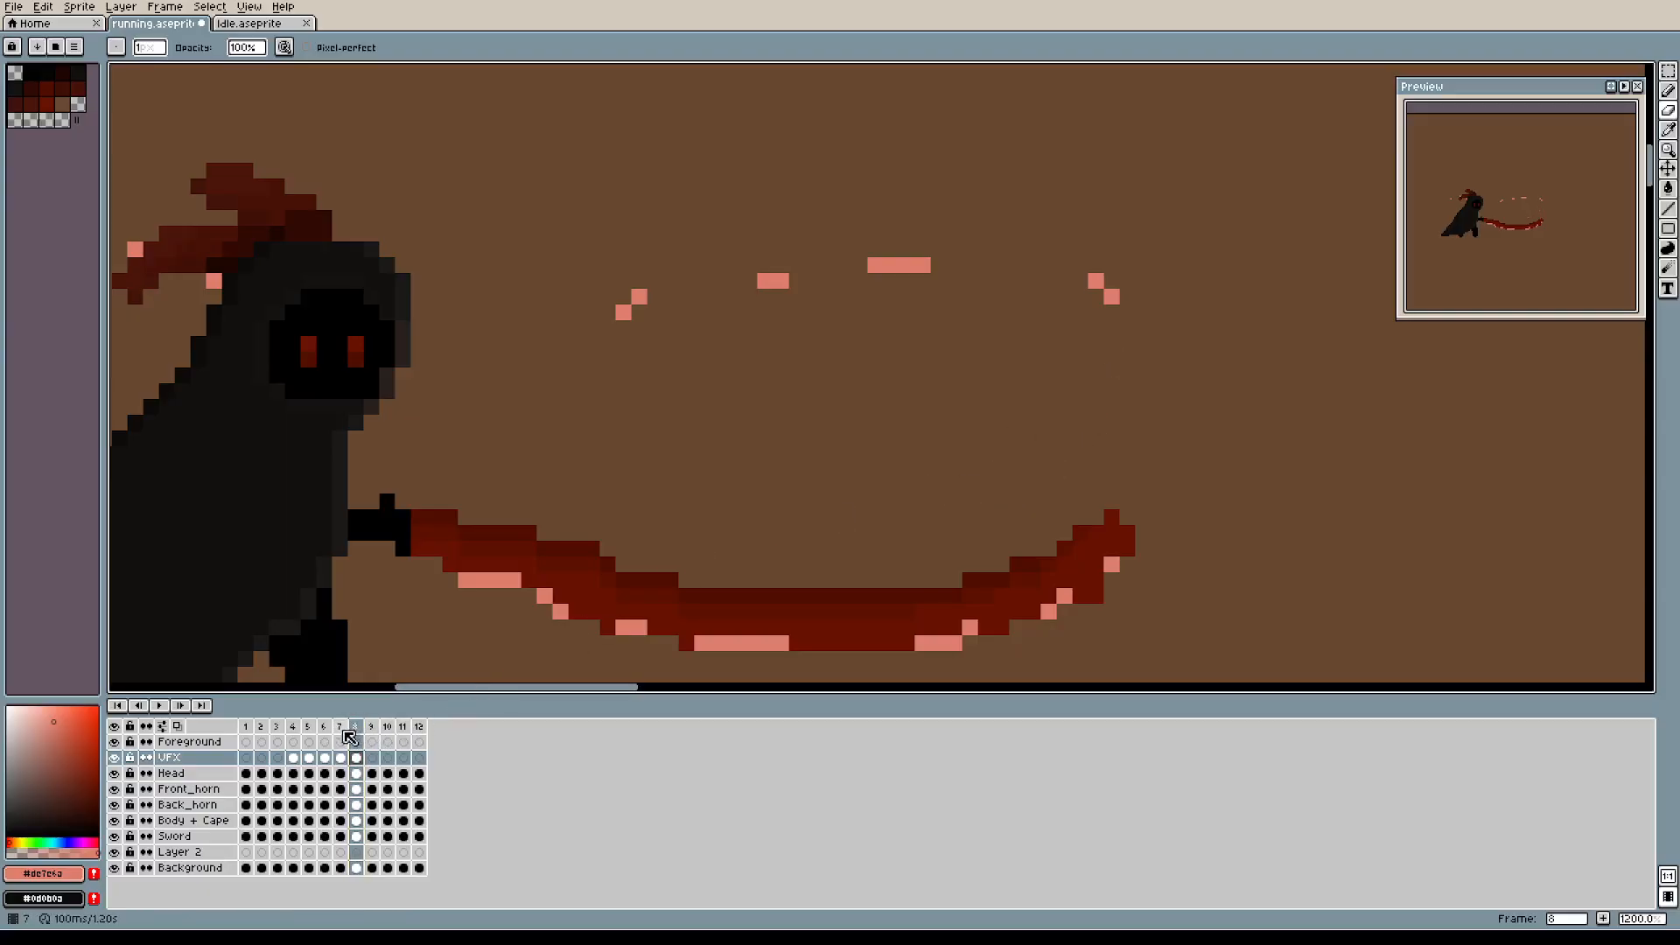
Compare frames 7 and 8, and paint three short pink dashes on frame 8 along the outer lower edge of frame 7's sword.
{"action": "key", "text": "b"}
{"action": "left_click", "coordinate": [340, 730]}
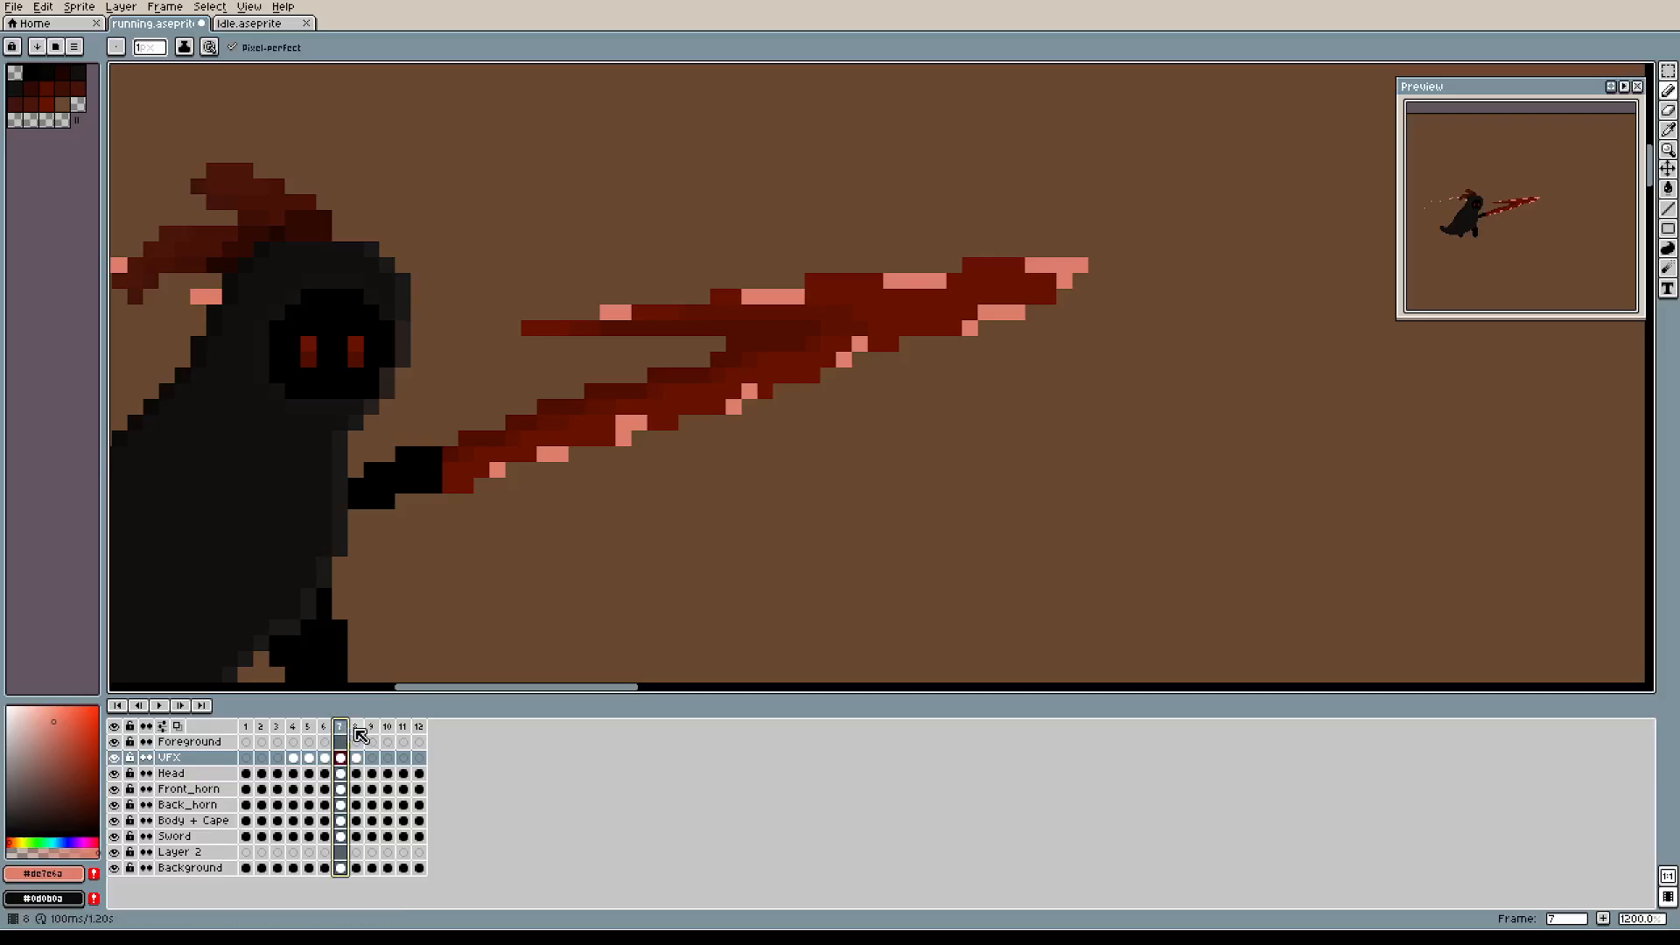
{"action": "left_click", "coordinate": [357, 732]}
{"action": "left_click", "coordinate": [340, 730]}
{"action": "left_click", "coordinate": [357, 732]}
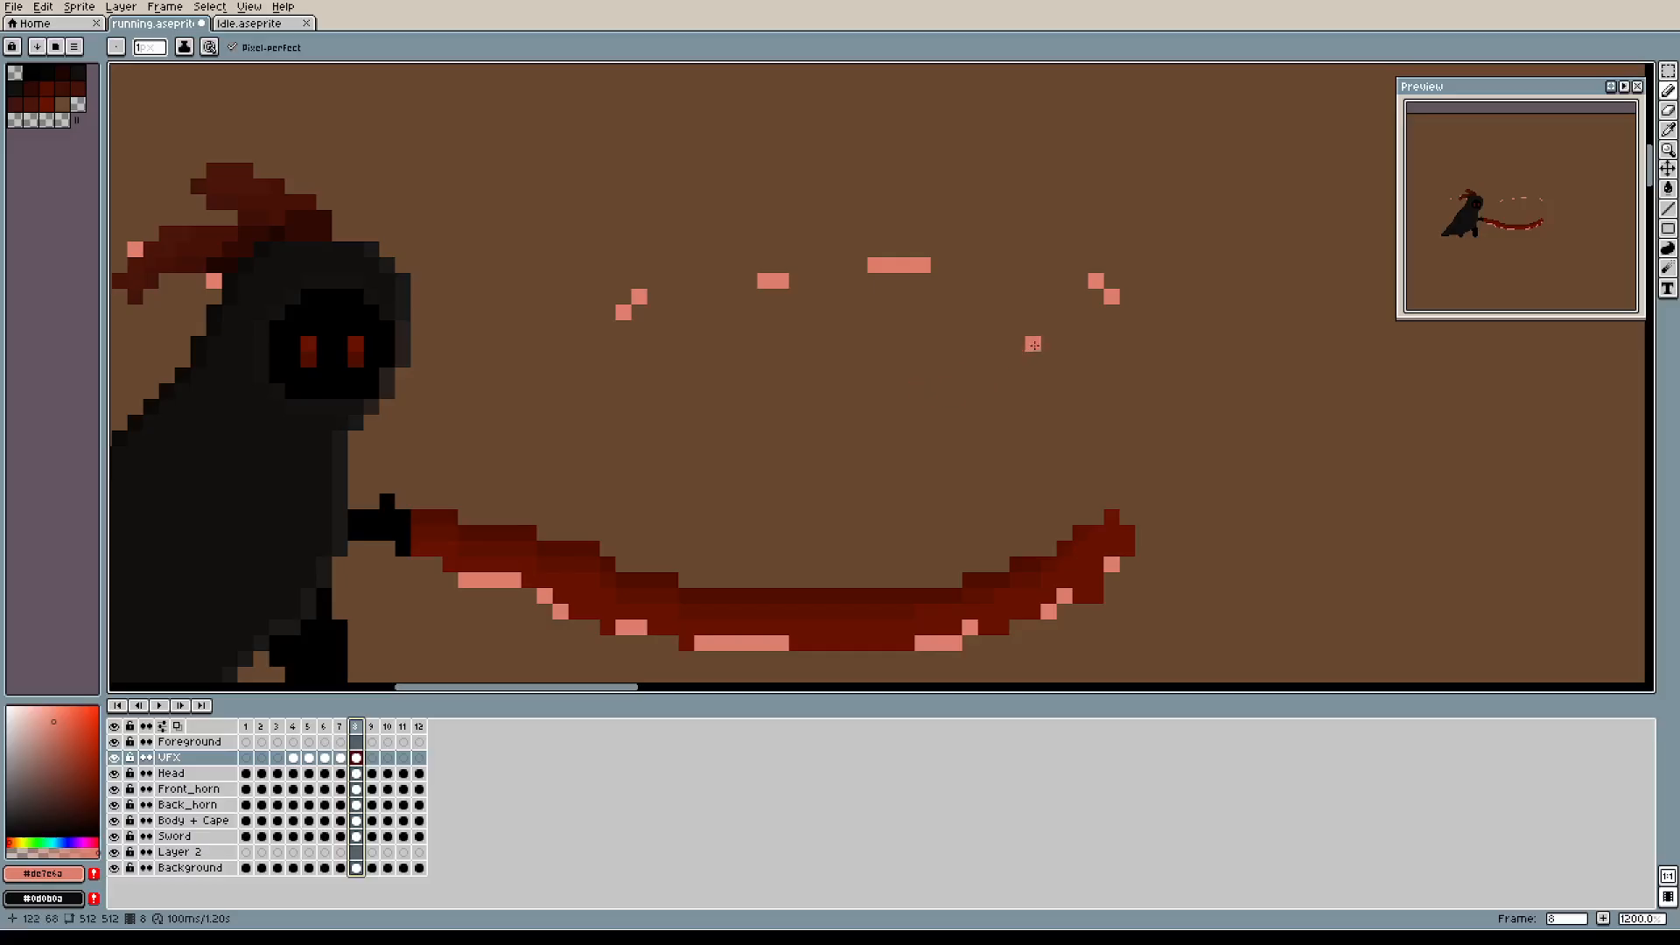
{"action": "left_click_drag", "start_coordinate": [1051, 360], "coordinate": [1033, 359]}
{"action": "left_click", "coordinate": [342, 732]}
{"action": "left_click", "coordinate": [357, 731]}
{"action": "left_click_drag", "start_coordinate": [922, 376], "coordinate": [911, 383]}
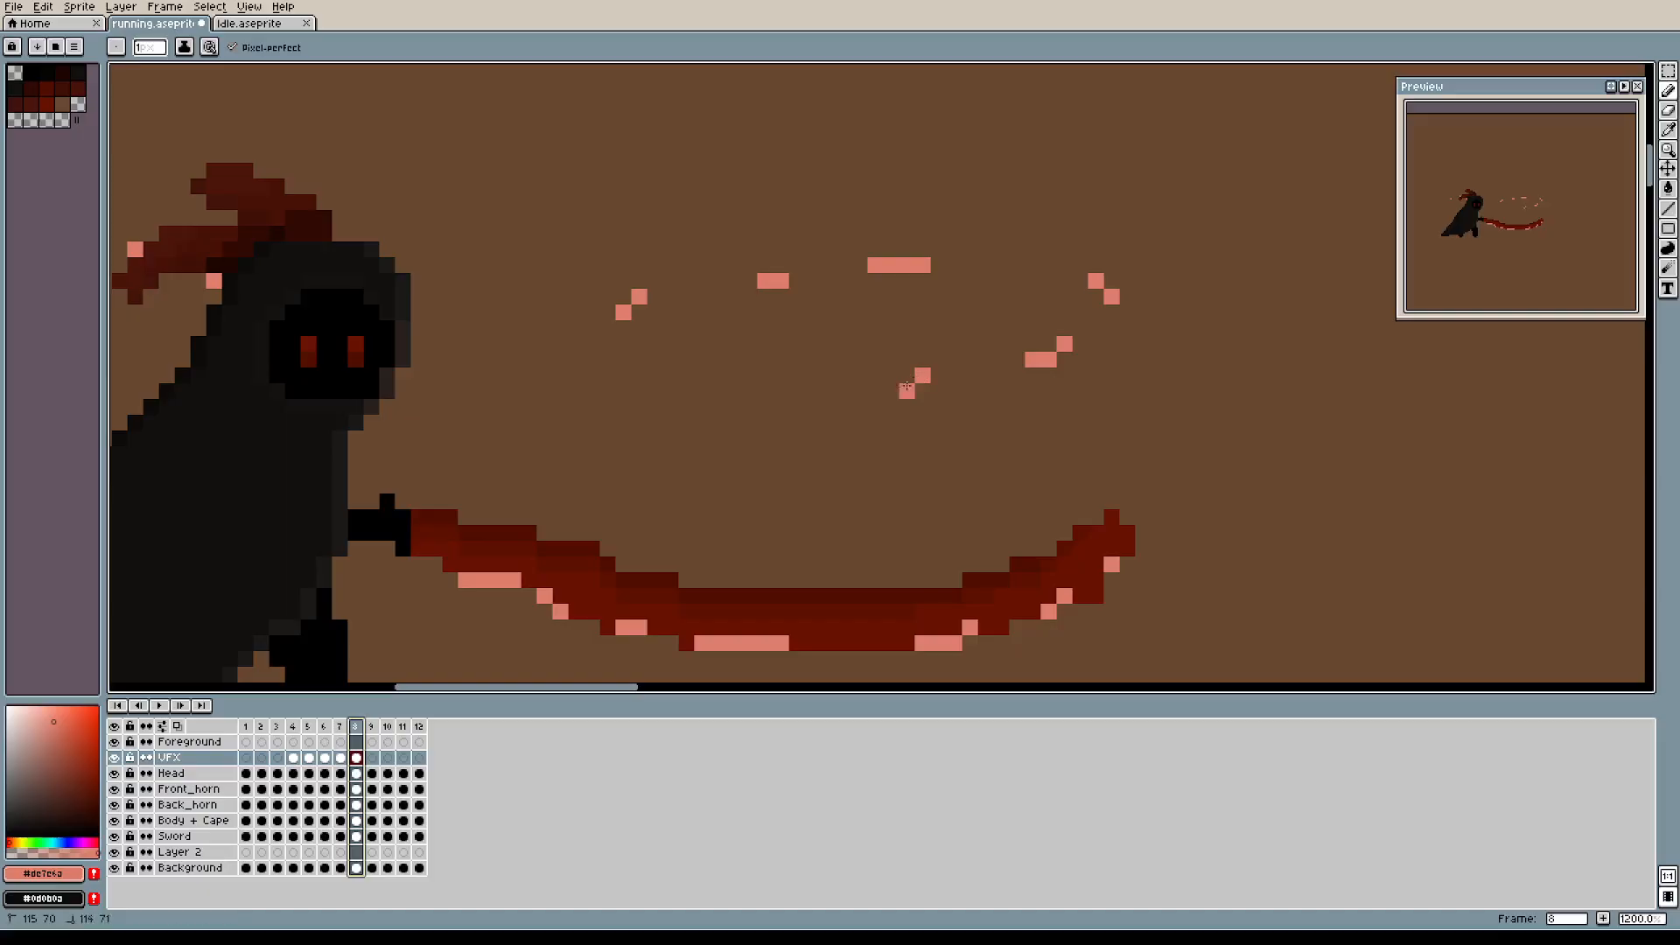
{"action": "left_click_drag", "start_coordinate": [817, 432], "coordinate": [781, 454]}
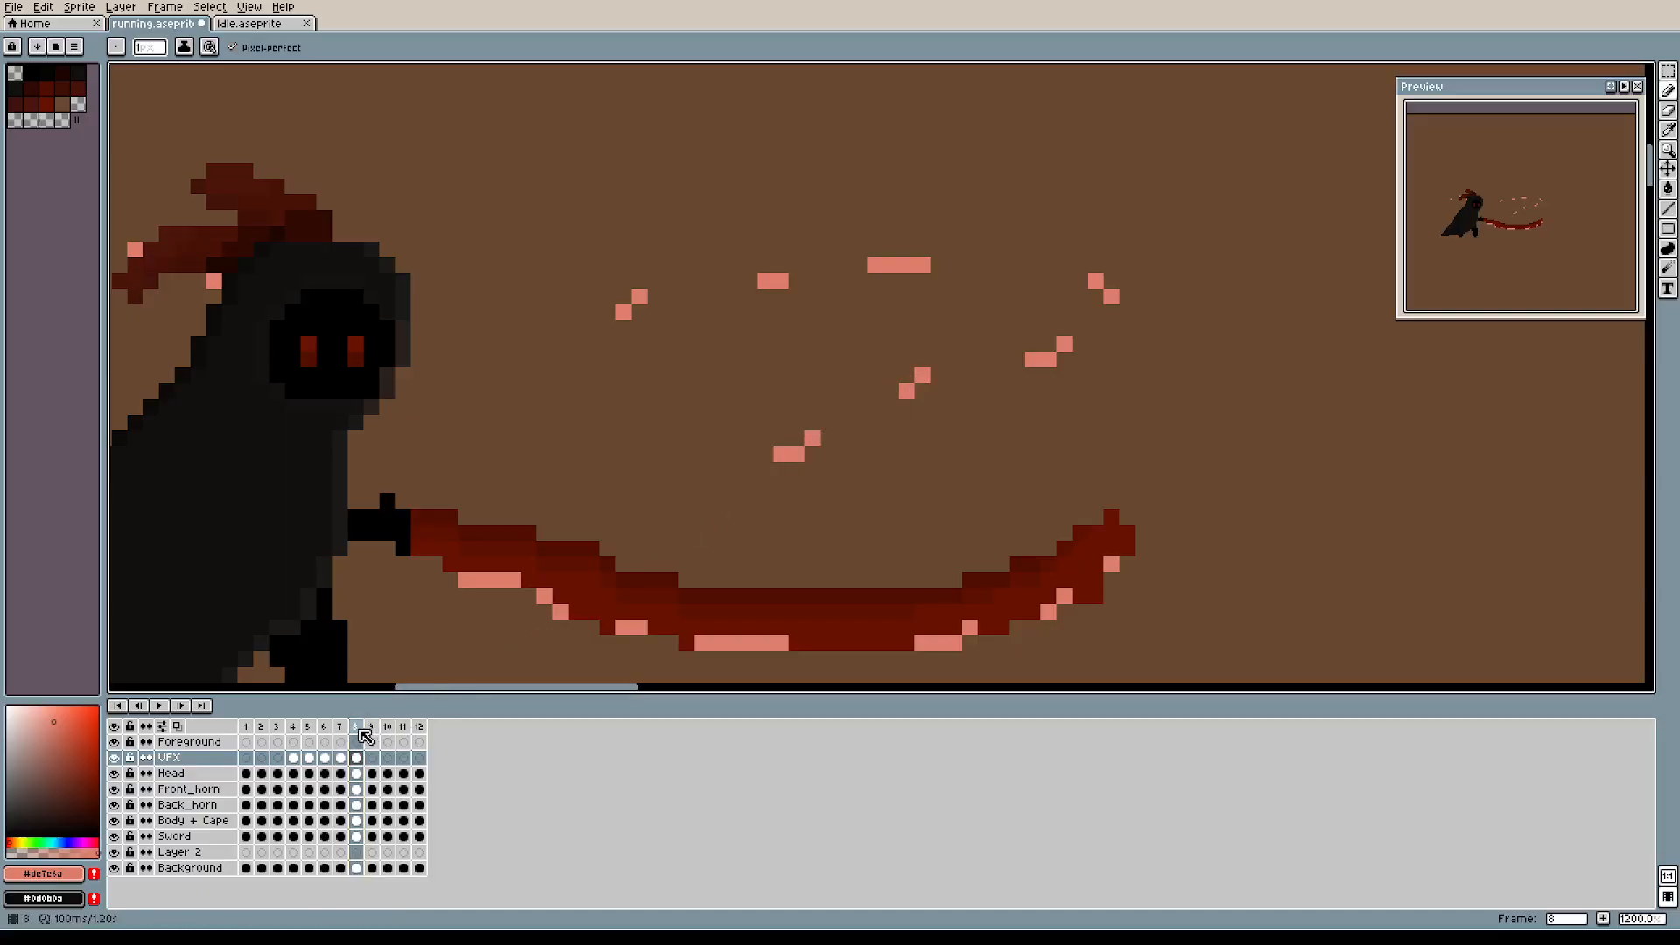
Extend frame 8's lower trail toward the hand with a two-pixel vertical dash and a single pixel, checking against frame 7.
{"action": "left_click", "coordinate": [341, 731]}
{"action": "left_click", "coordinate": [360, 734]}
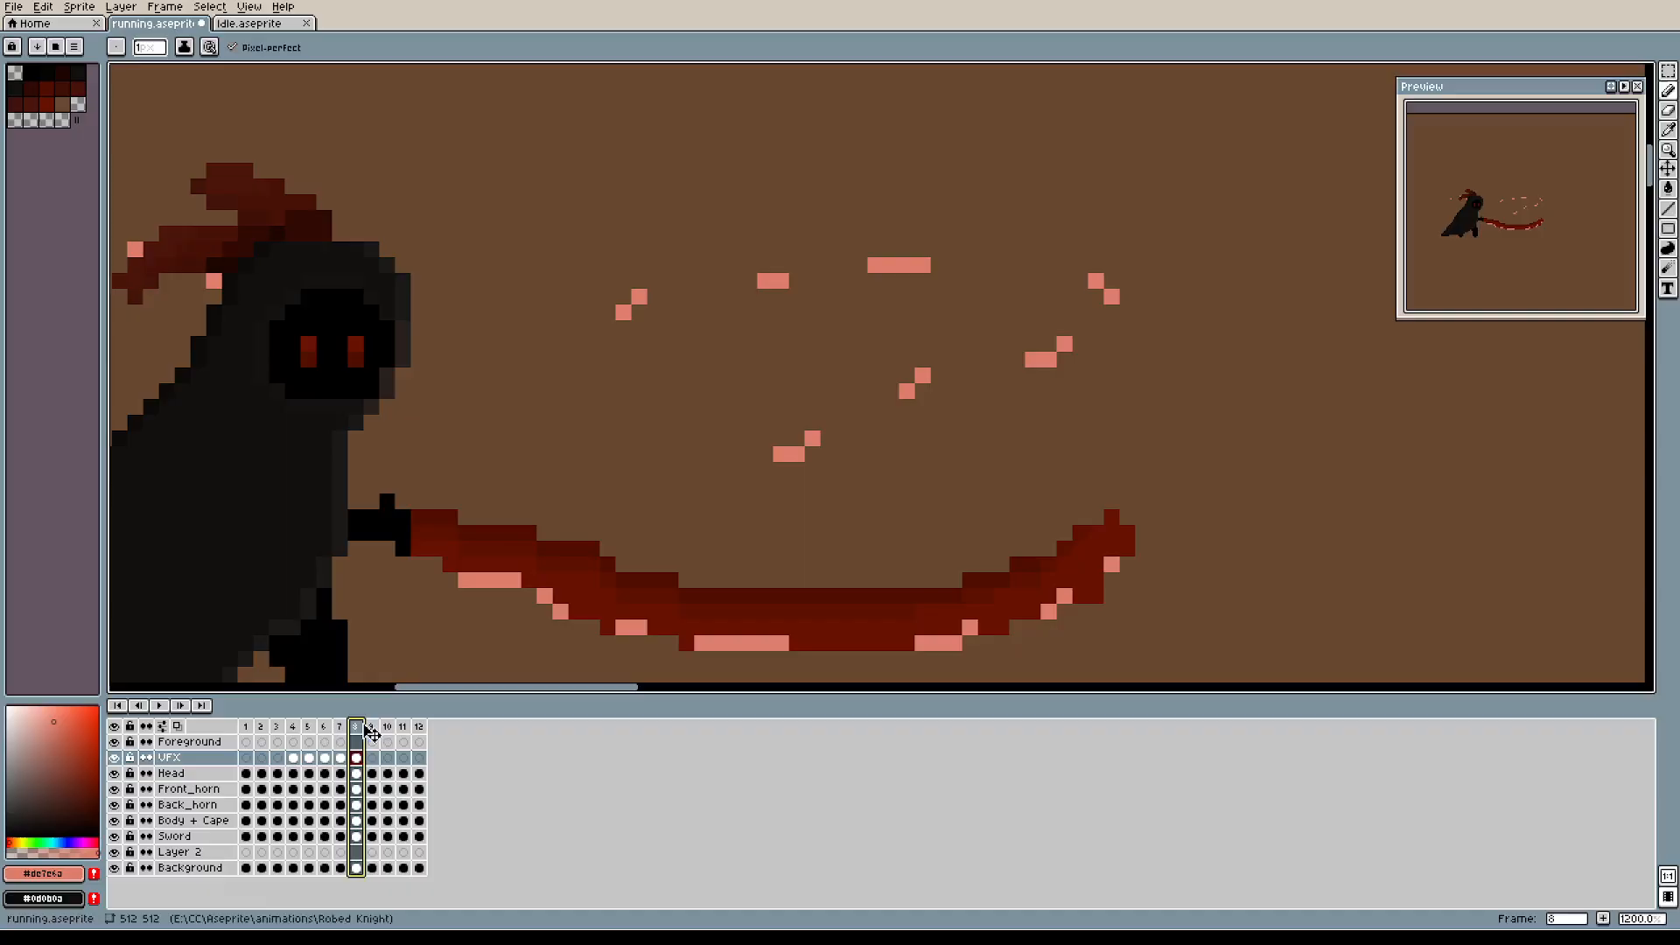
{"action": "left_click_drag", "start_coordinate": [655, 470], "coordinate": [654, 486]}
{"action": "left_click_drag", "start_coordinate": [545, 502], "coordinate": [543, 517]}
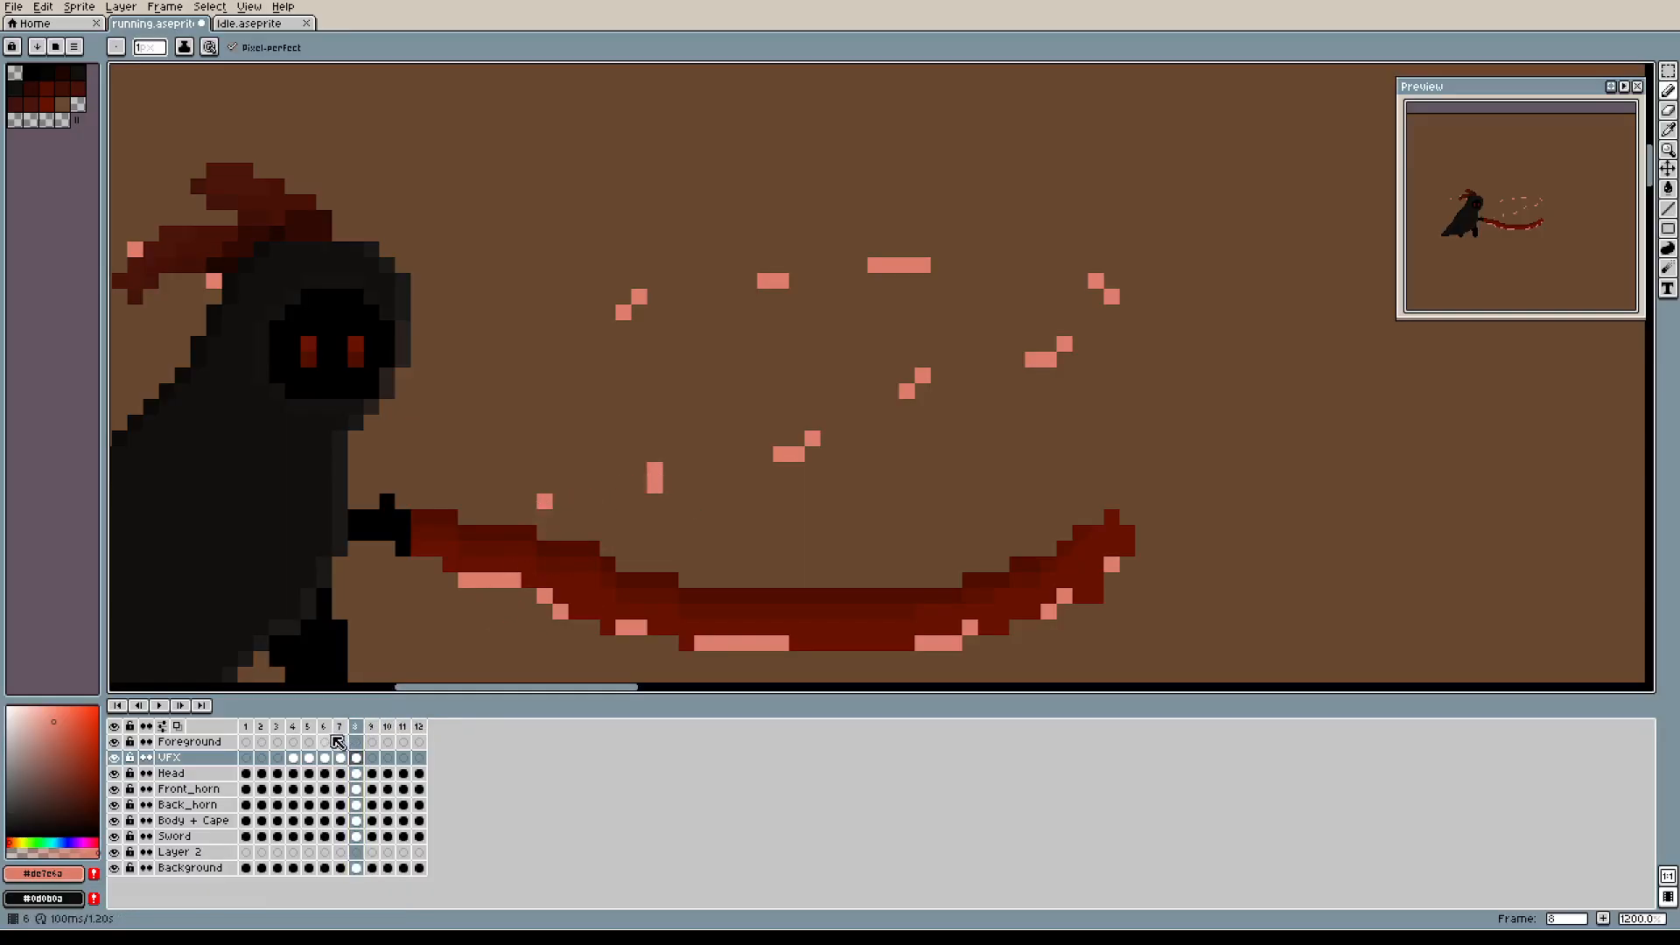
{"action": "left_click", "coordinate": [342, 729]}
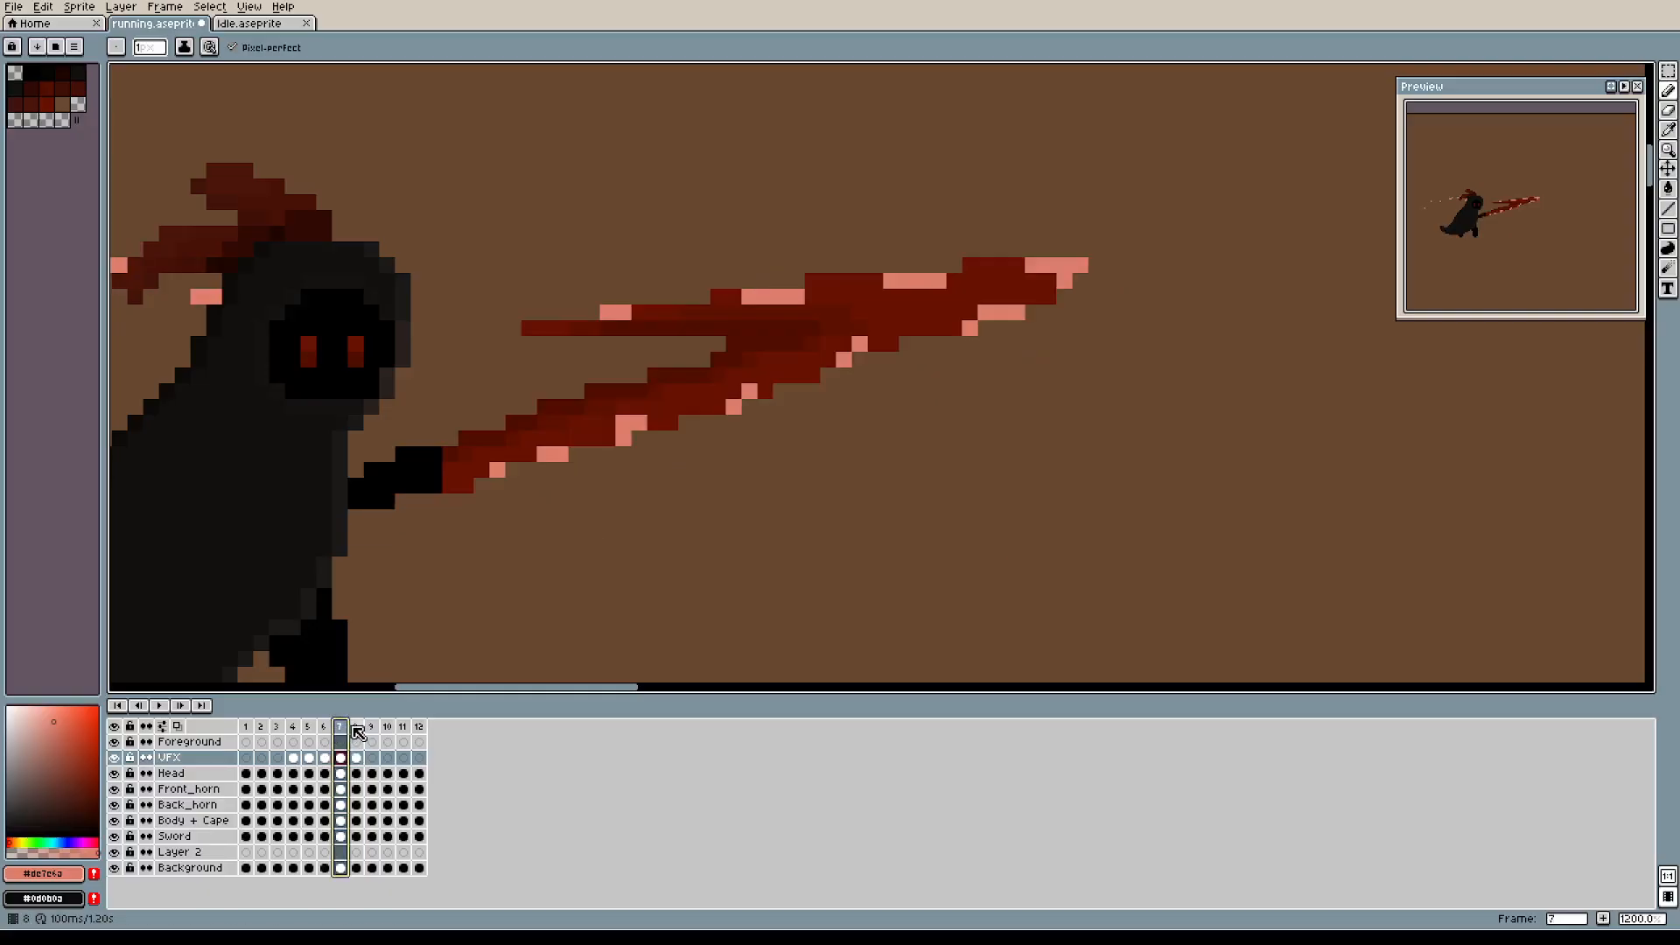
{"action": "left_click", "coordinate": [359, 729]}
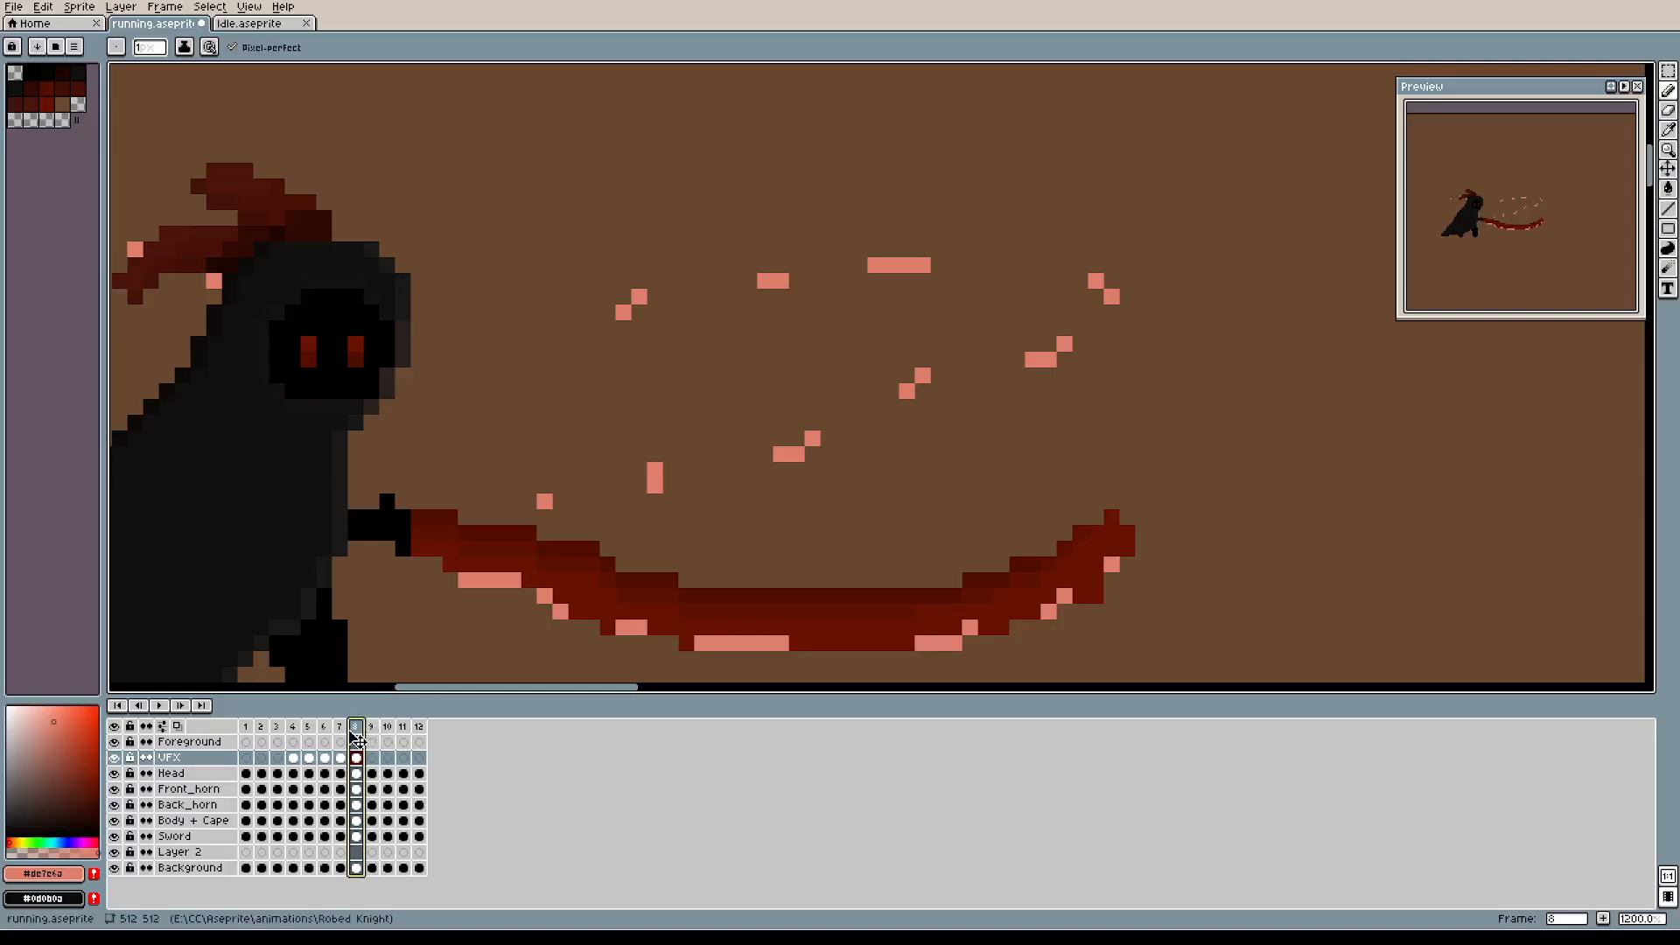
{"action": "left_click", "coordinate": [344, 730]}
{"action": "left_click", "coordinate": [364, 731]}
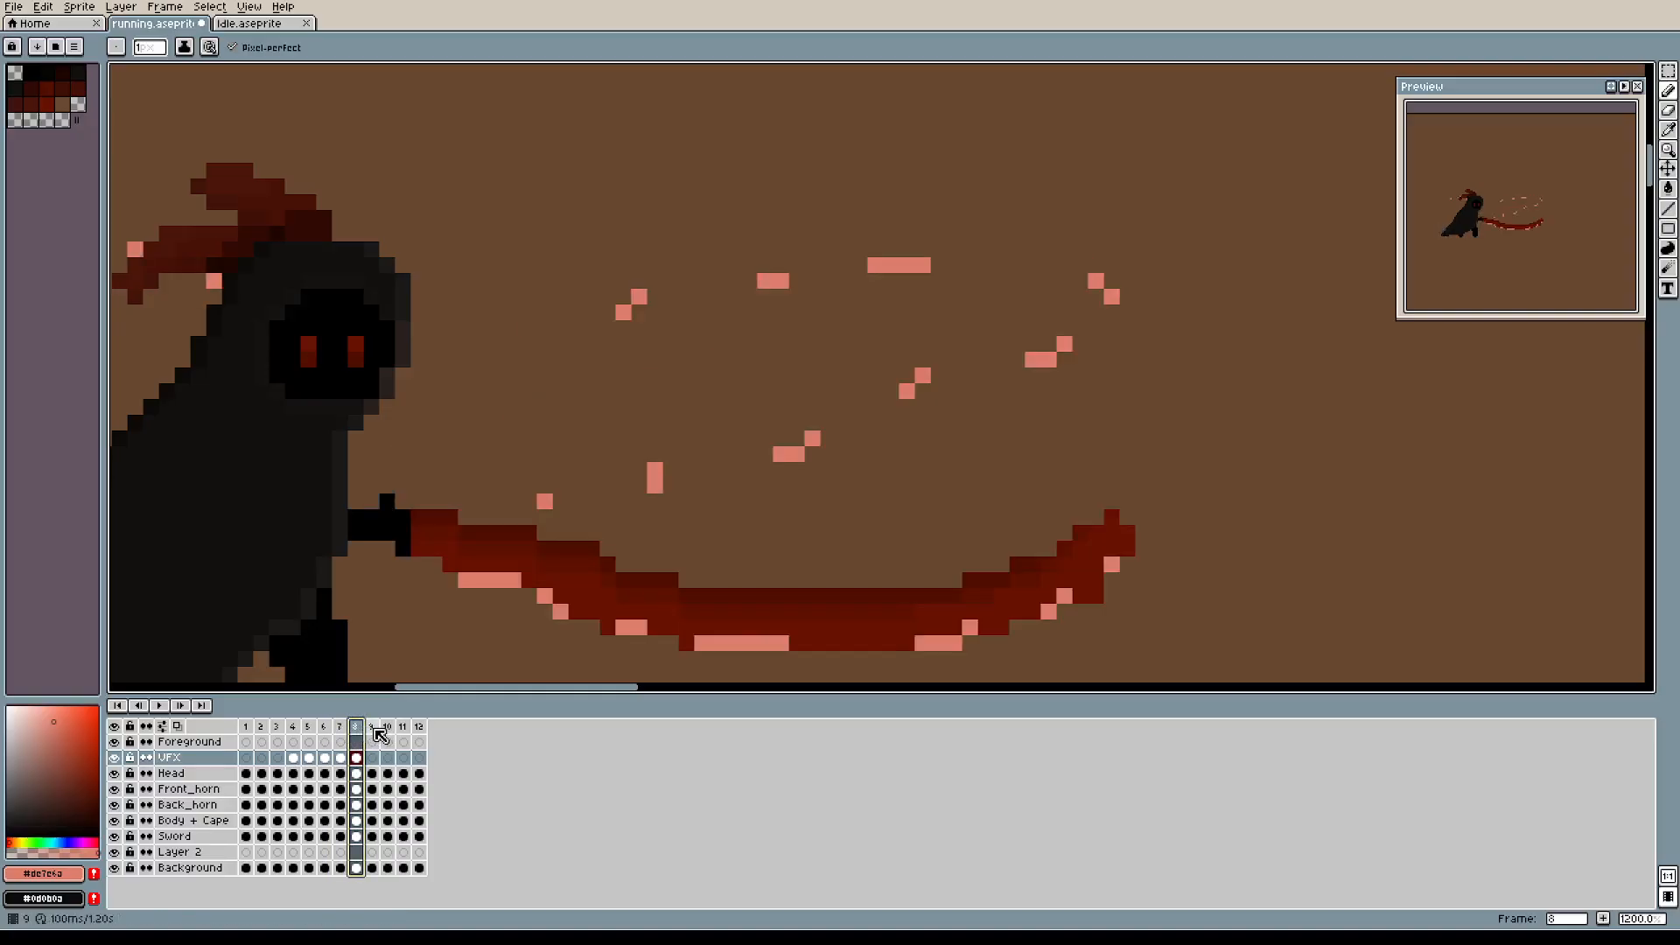
Place three single pink pixels on frame 9's VFX layer, just above frame 8's upper trail dashes.
{"action": "left_click", "coordinate": [378, 729]}
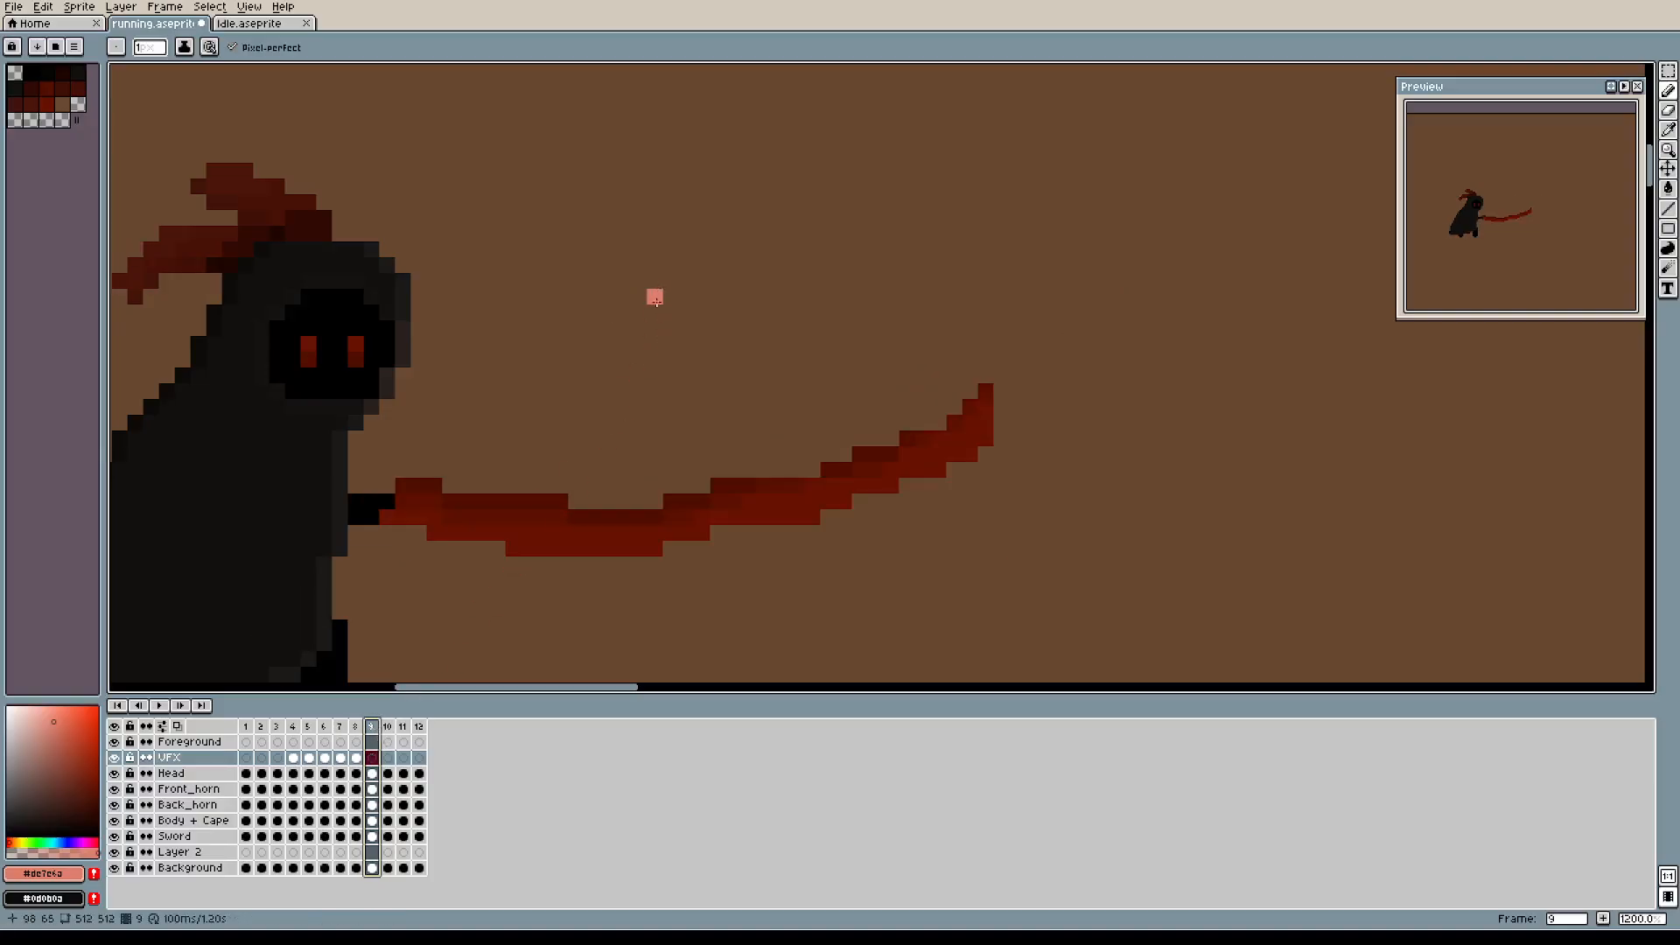
{"action": "left_click", "coordinate": [655, 297]}
{"action": "left_click", "coordinate": [765, 265]}
{"action": "left_click", "coordinate": [891, 249]}
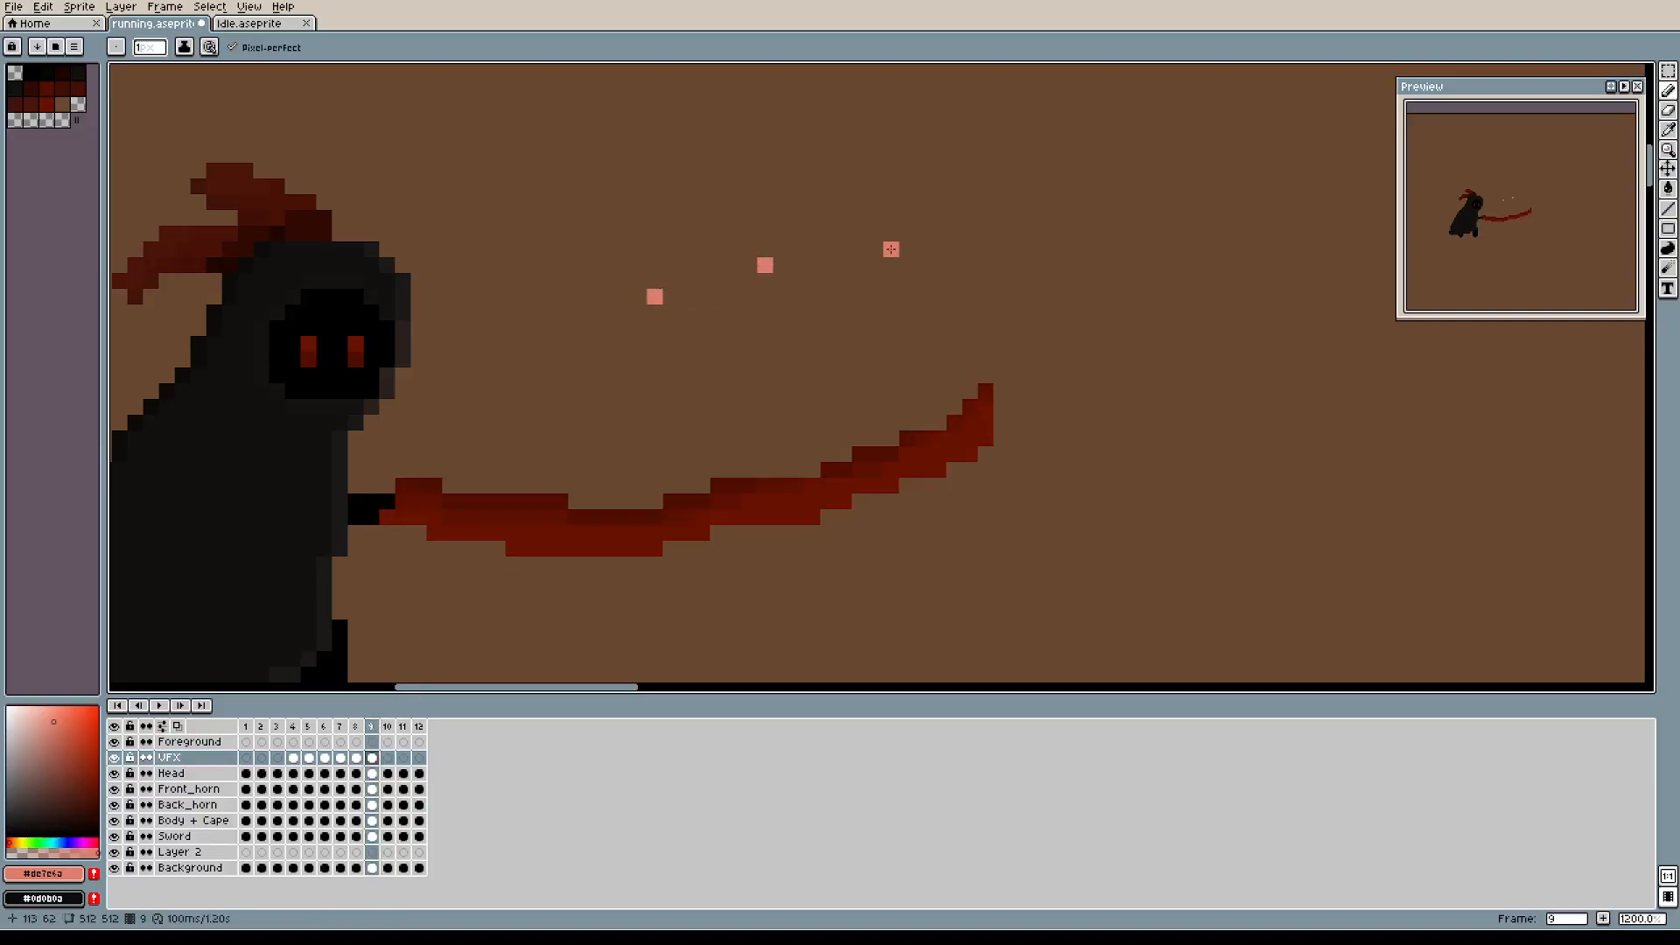
Add five single pink pixels on frame 9 from the trail's outer tip inward along frame 8's lower dashes, comparing both frames.
{"action": "left_click", "coordinate": [361, 730]}
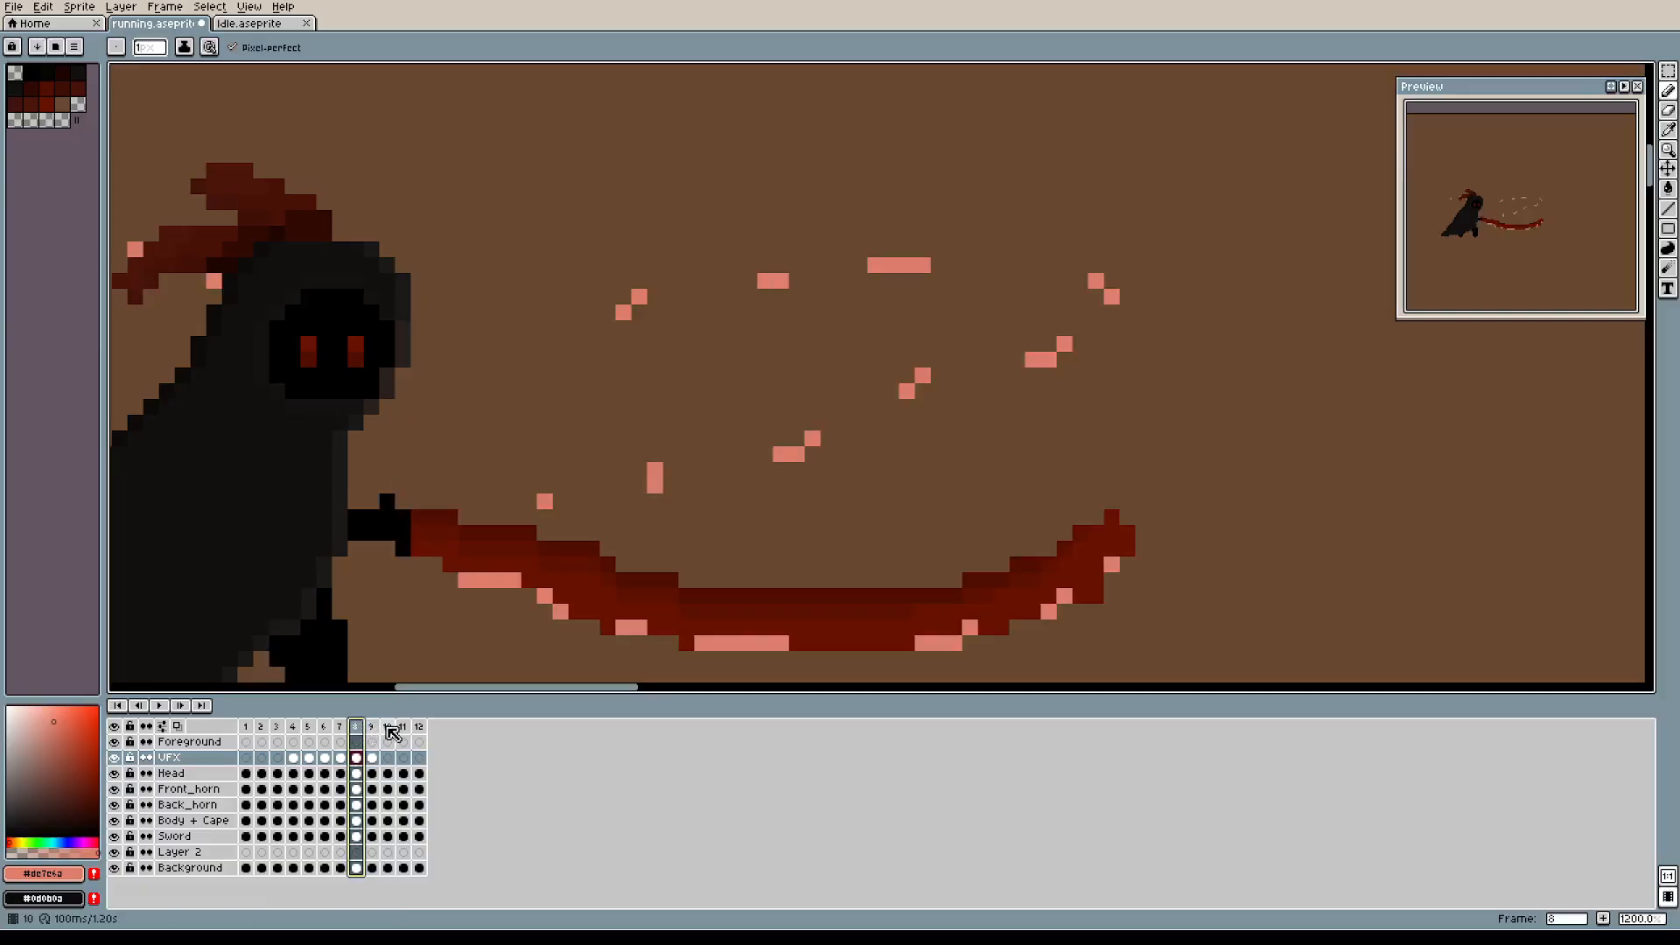
{"action": "left_click", "coordinate": [373, 729]}
{"action": "left_click", "coordinate": [1047, 342]}
{"action": "left_click", "coordinate": [1078, 279]}
{"action": "left_click", "coordinate": [984, 358]}
{"action": "left_click", "coordinate": [841, 406]}
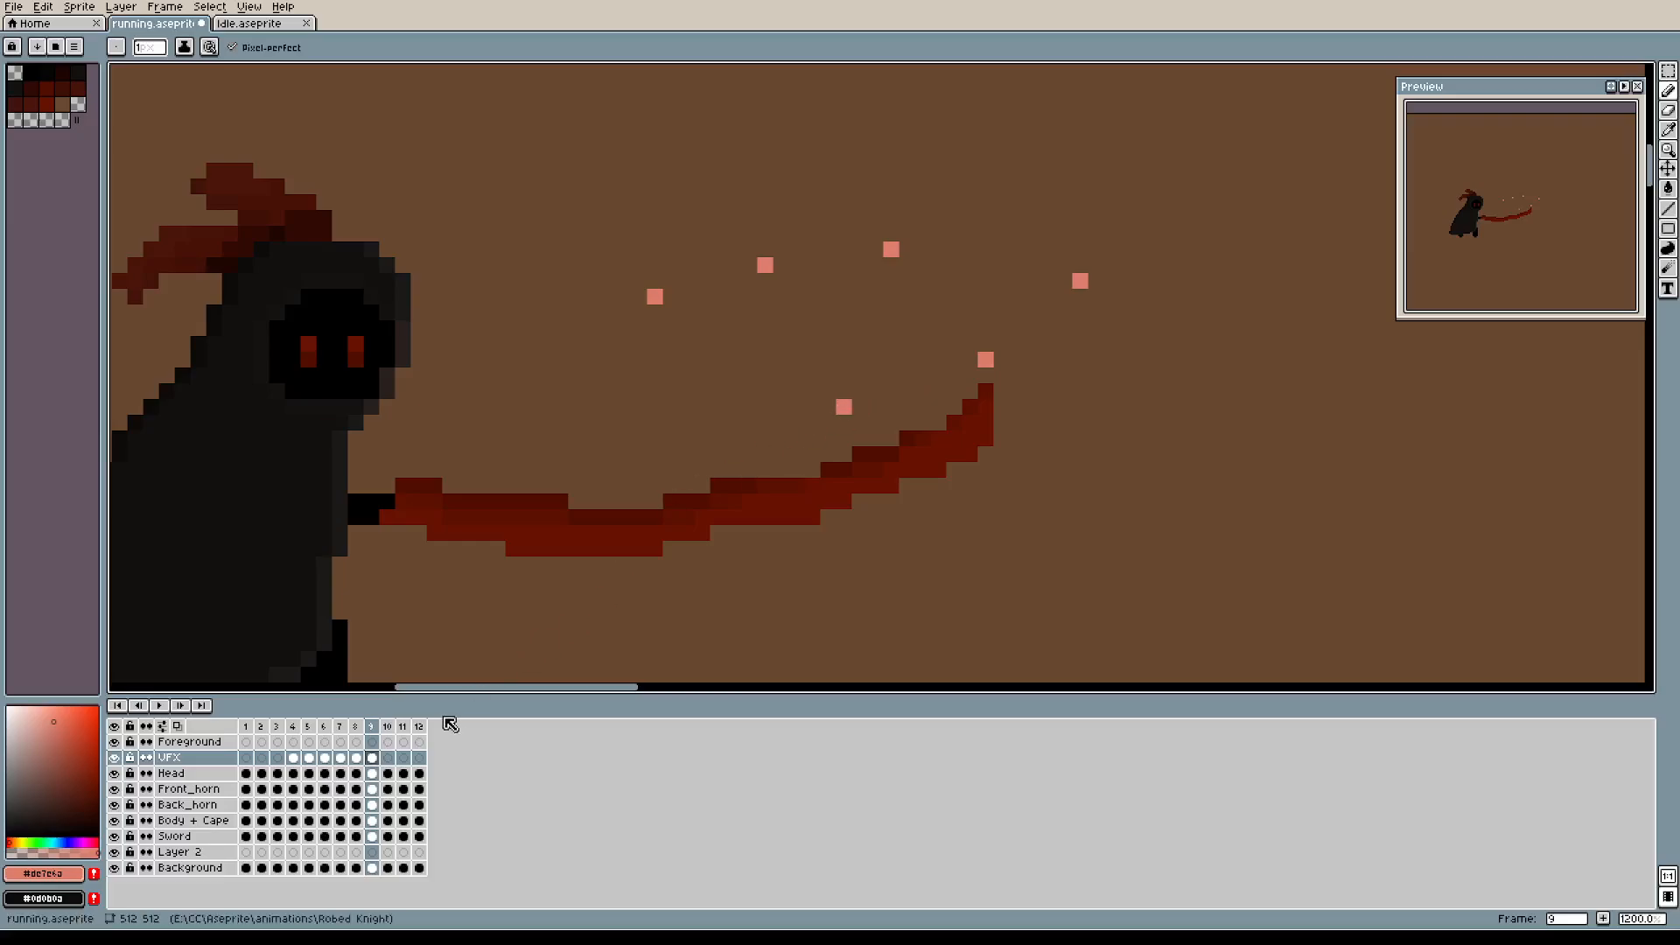
{"action": "left_click", "coordinate": [358, 728]}
{"action": "left_click", "coordinate": [373, 729]}
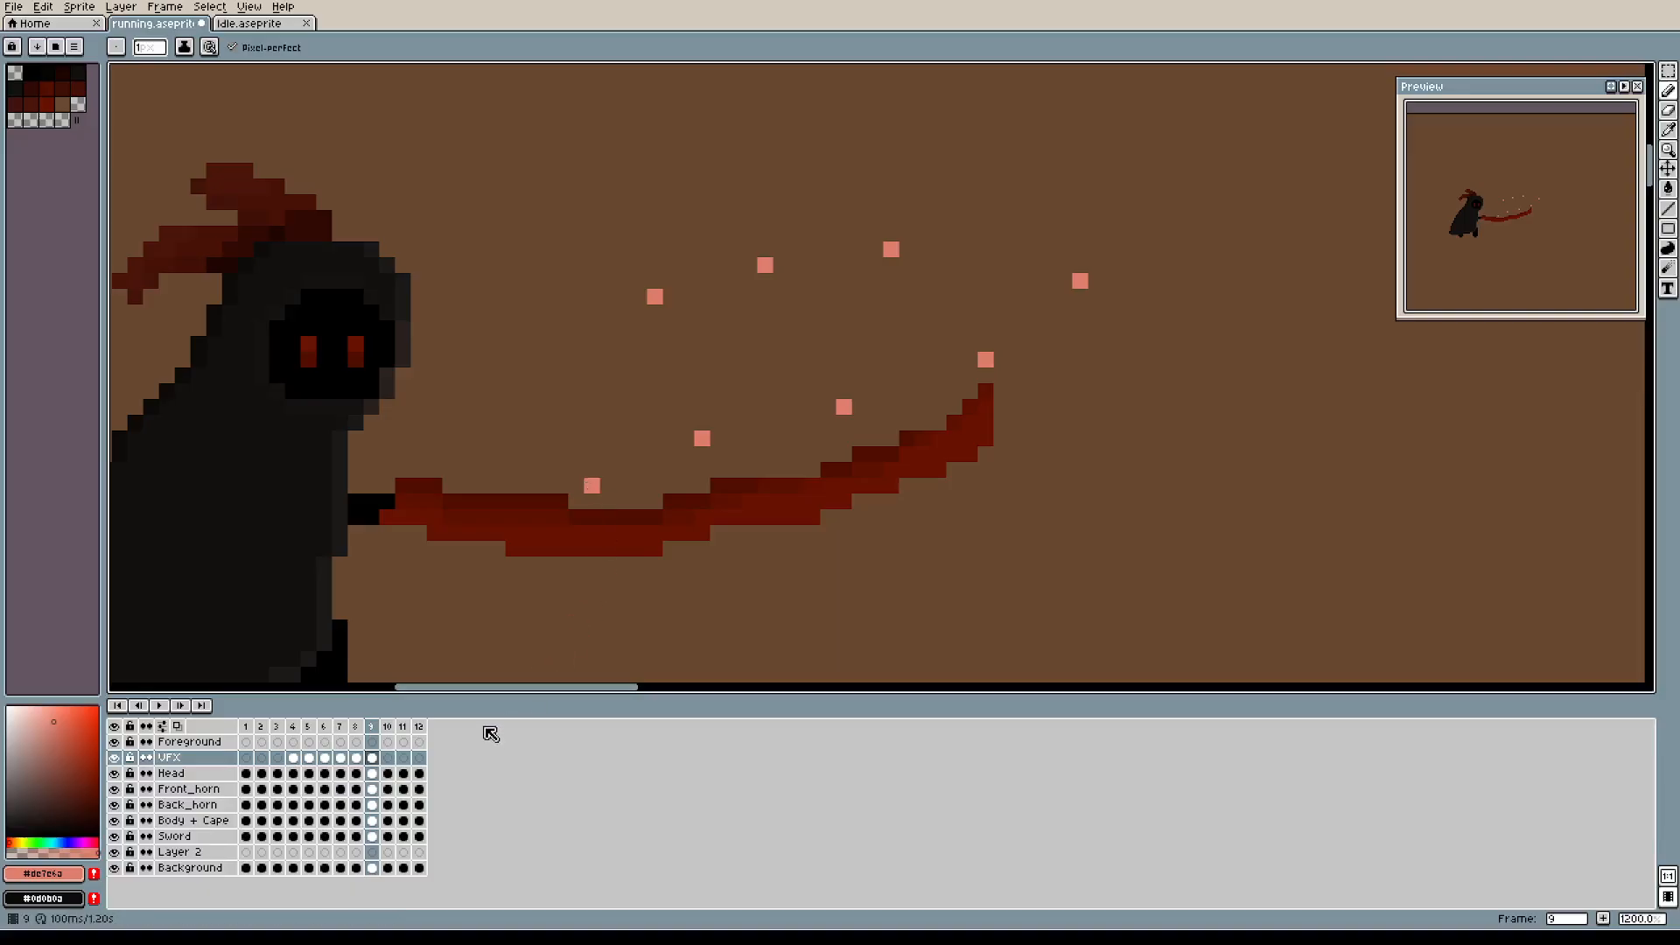
{"action": "left_click", "coordinate": [359, 731]}
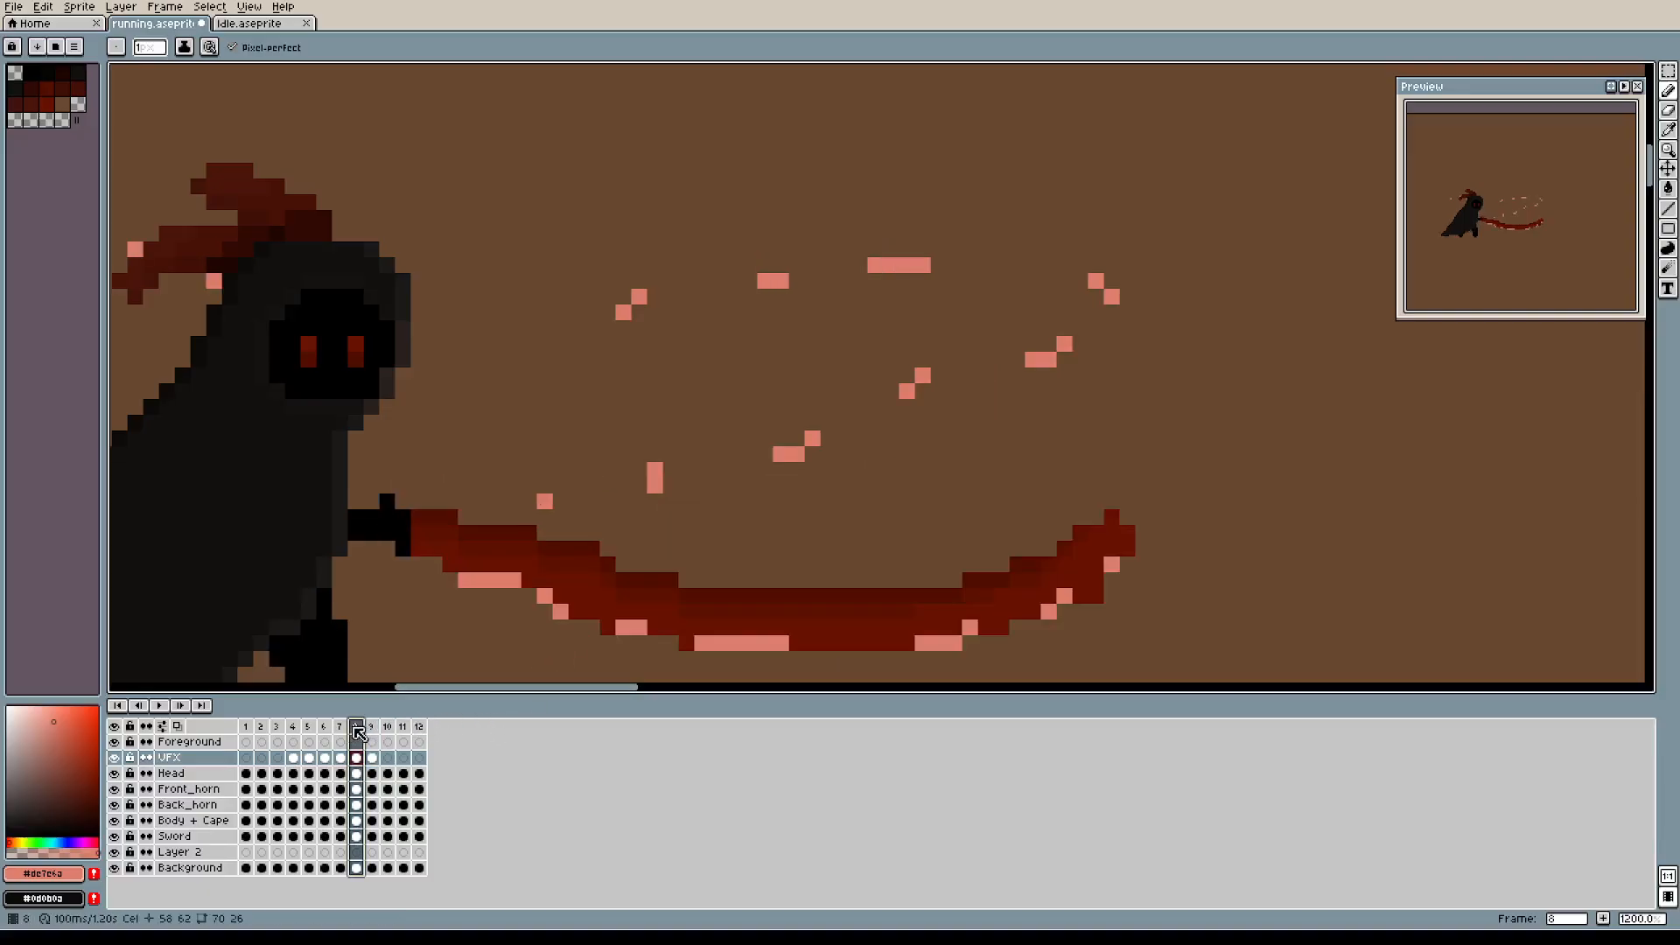
{"action": "left_click", "coordinate": [374, 730]}
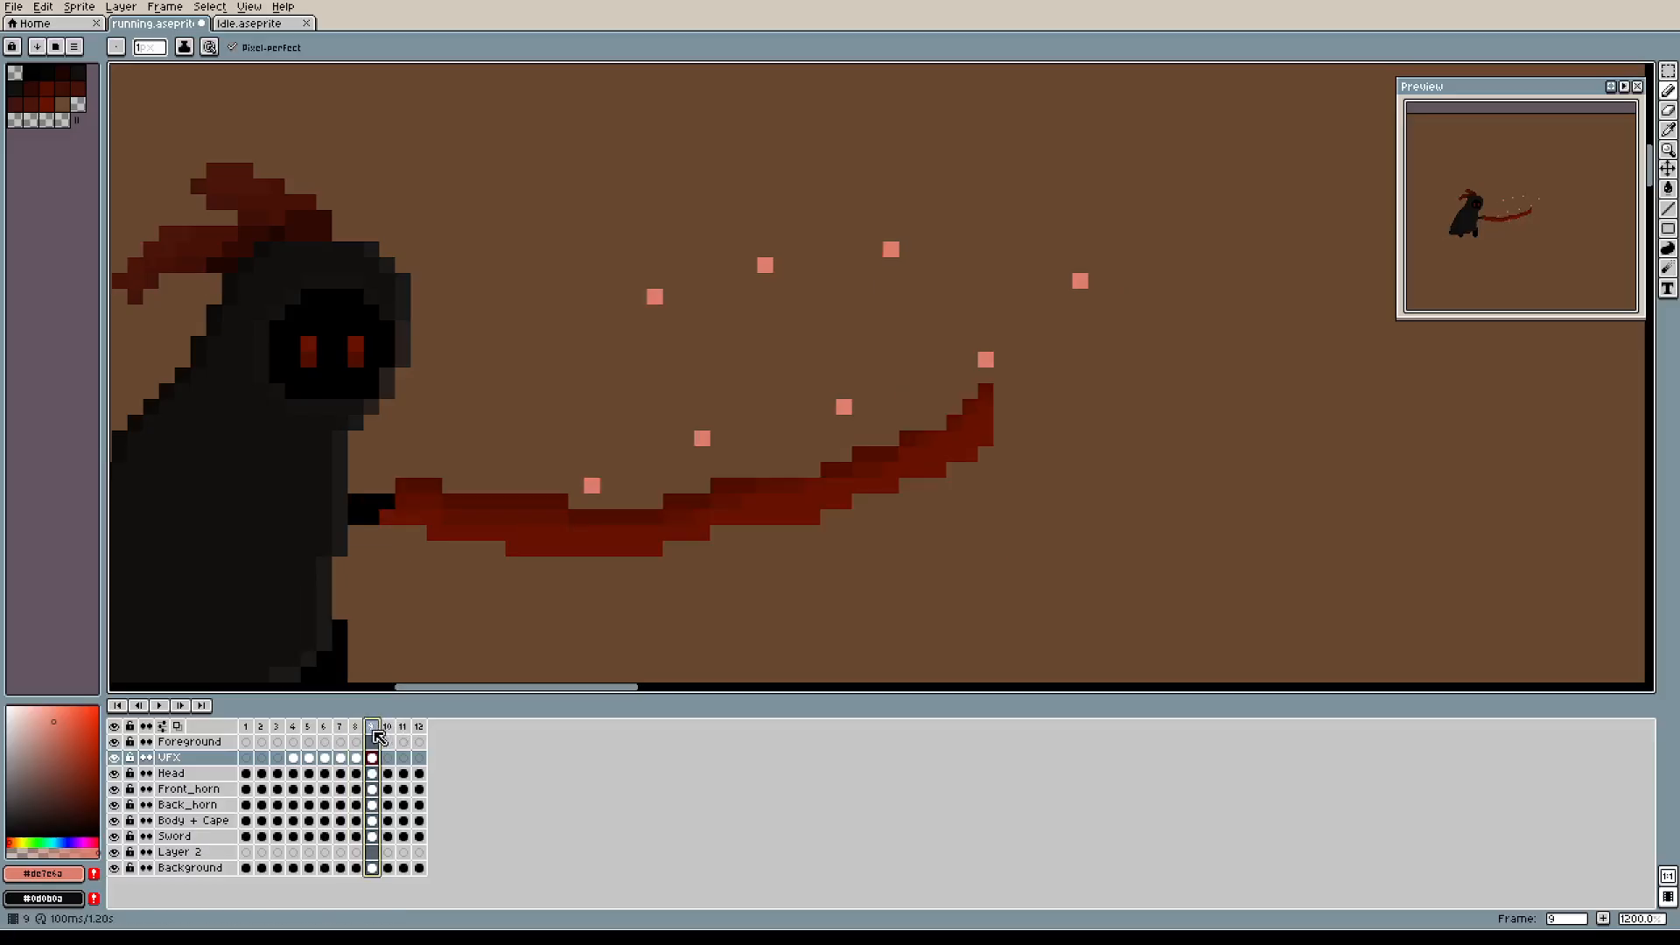
Paint five short pink dashes on frame 9 below the sword, following the lower edge of frame 8's blade.
{"action": "left_click", "coordinate": [356, 732]}
{"action": "left_click_drag", "start_coordinate": [909, 489], "coordinate": [938, 267]}
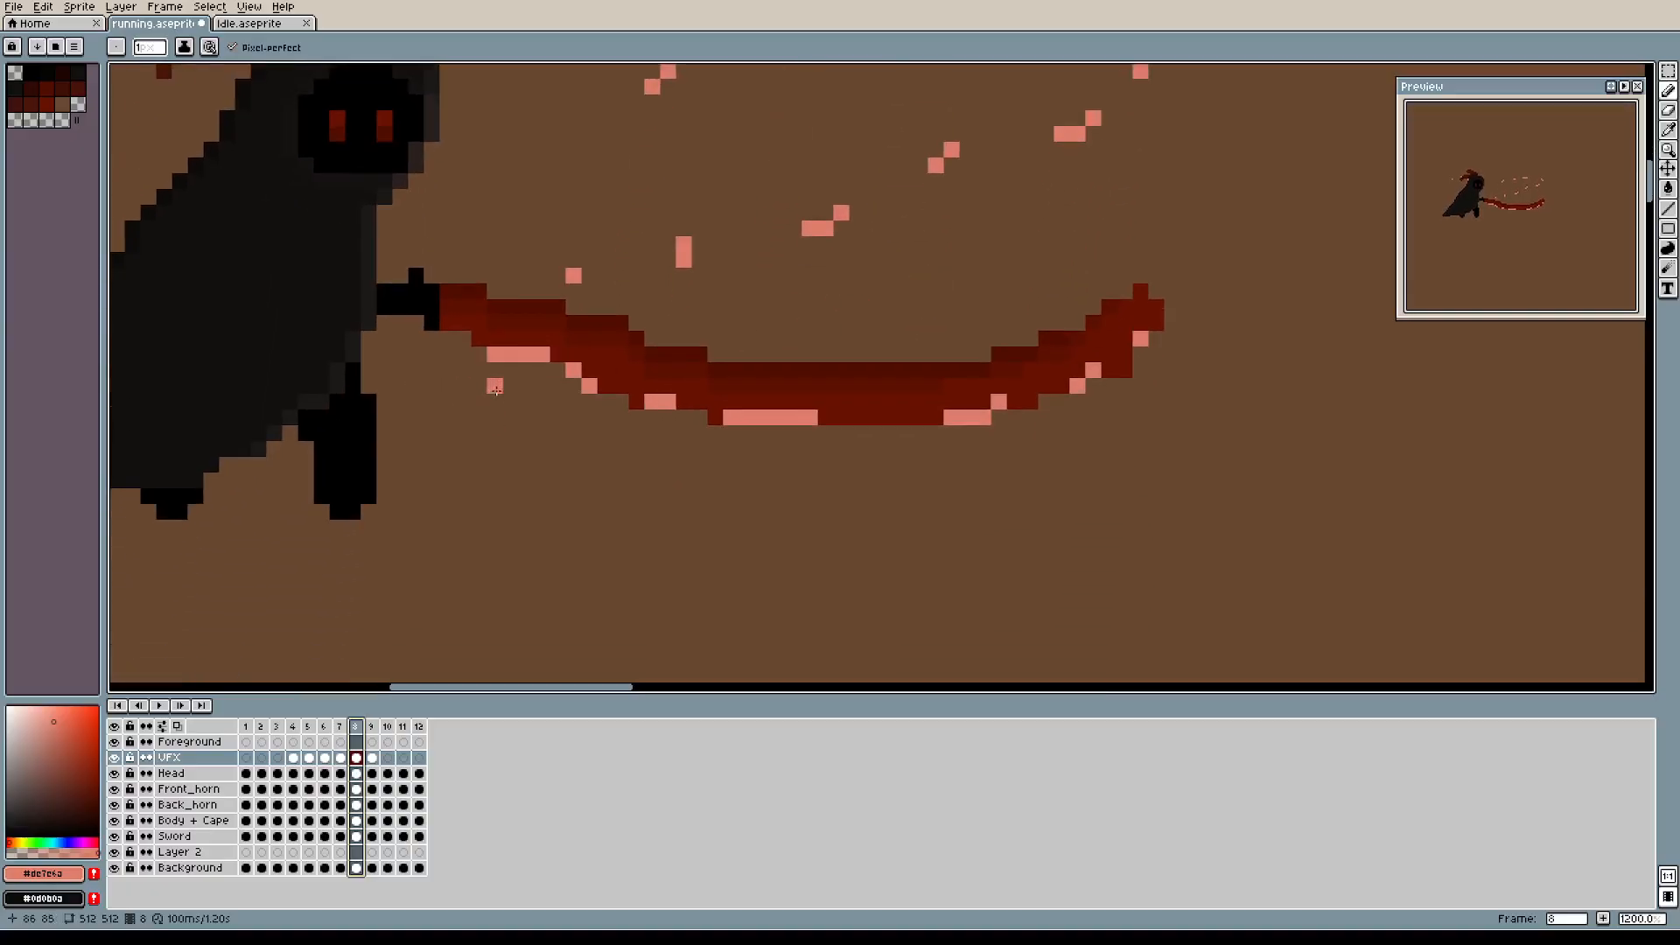
{"action": "left_click", "coordinate": [372, 728]}
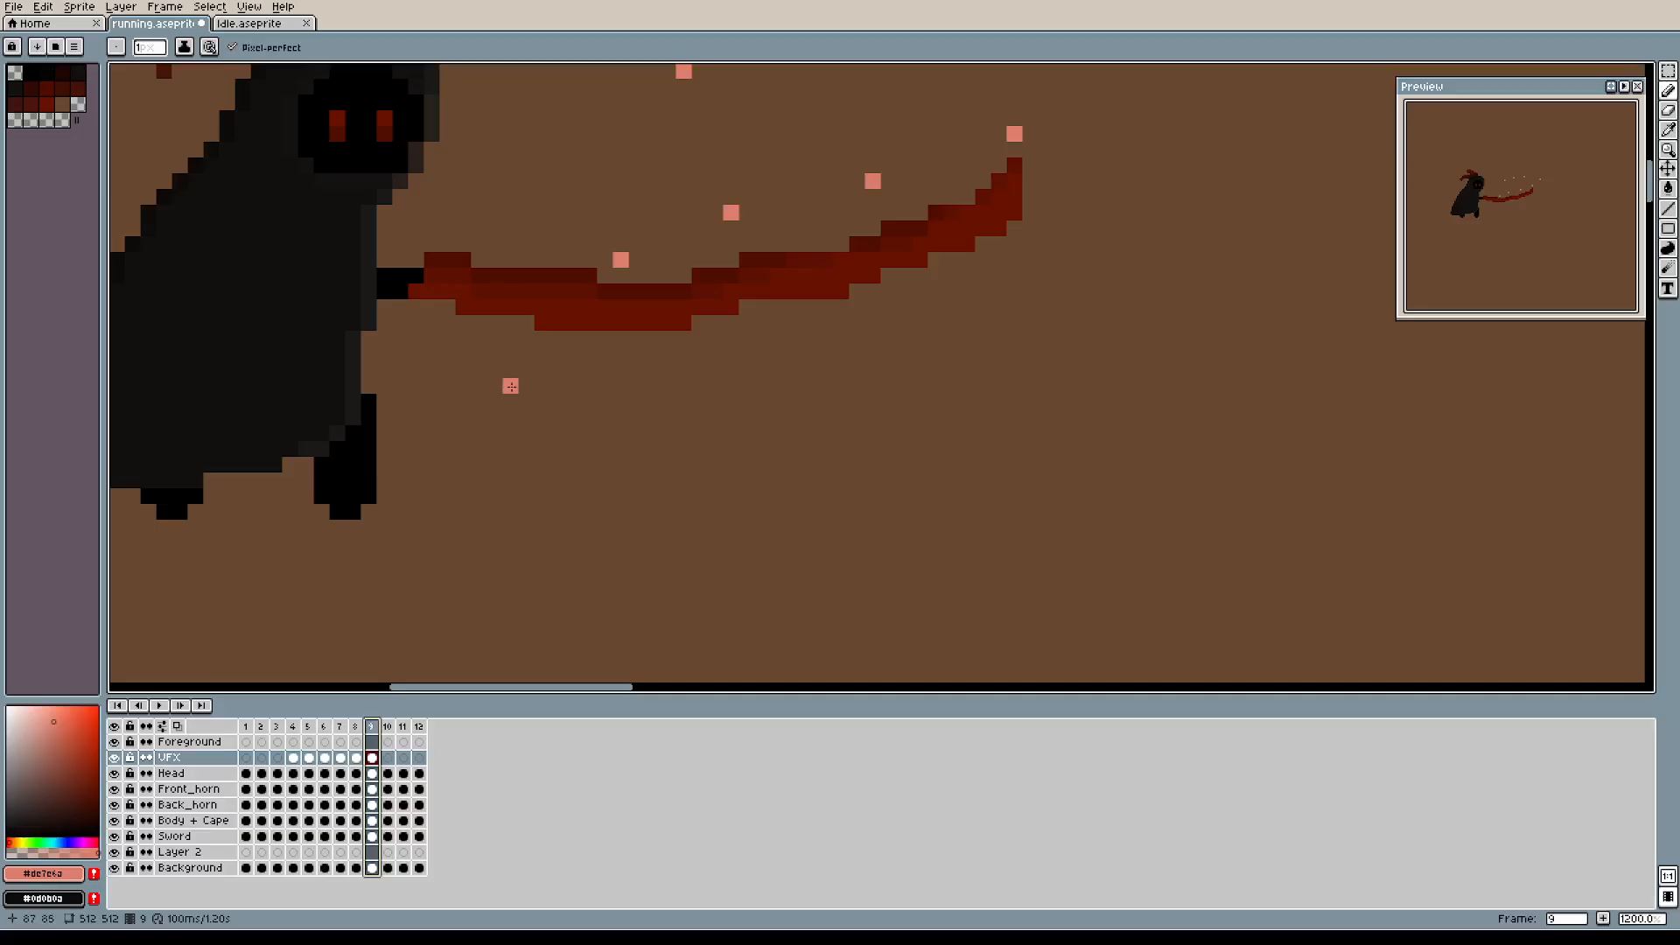
{"action": "left_click_drag", "start_coordinate": [511, 386], "coordinate": [516, 401]}
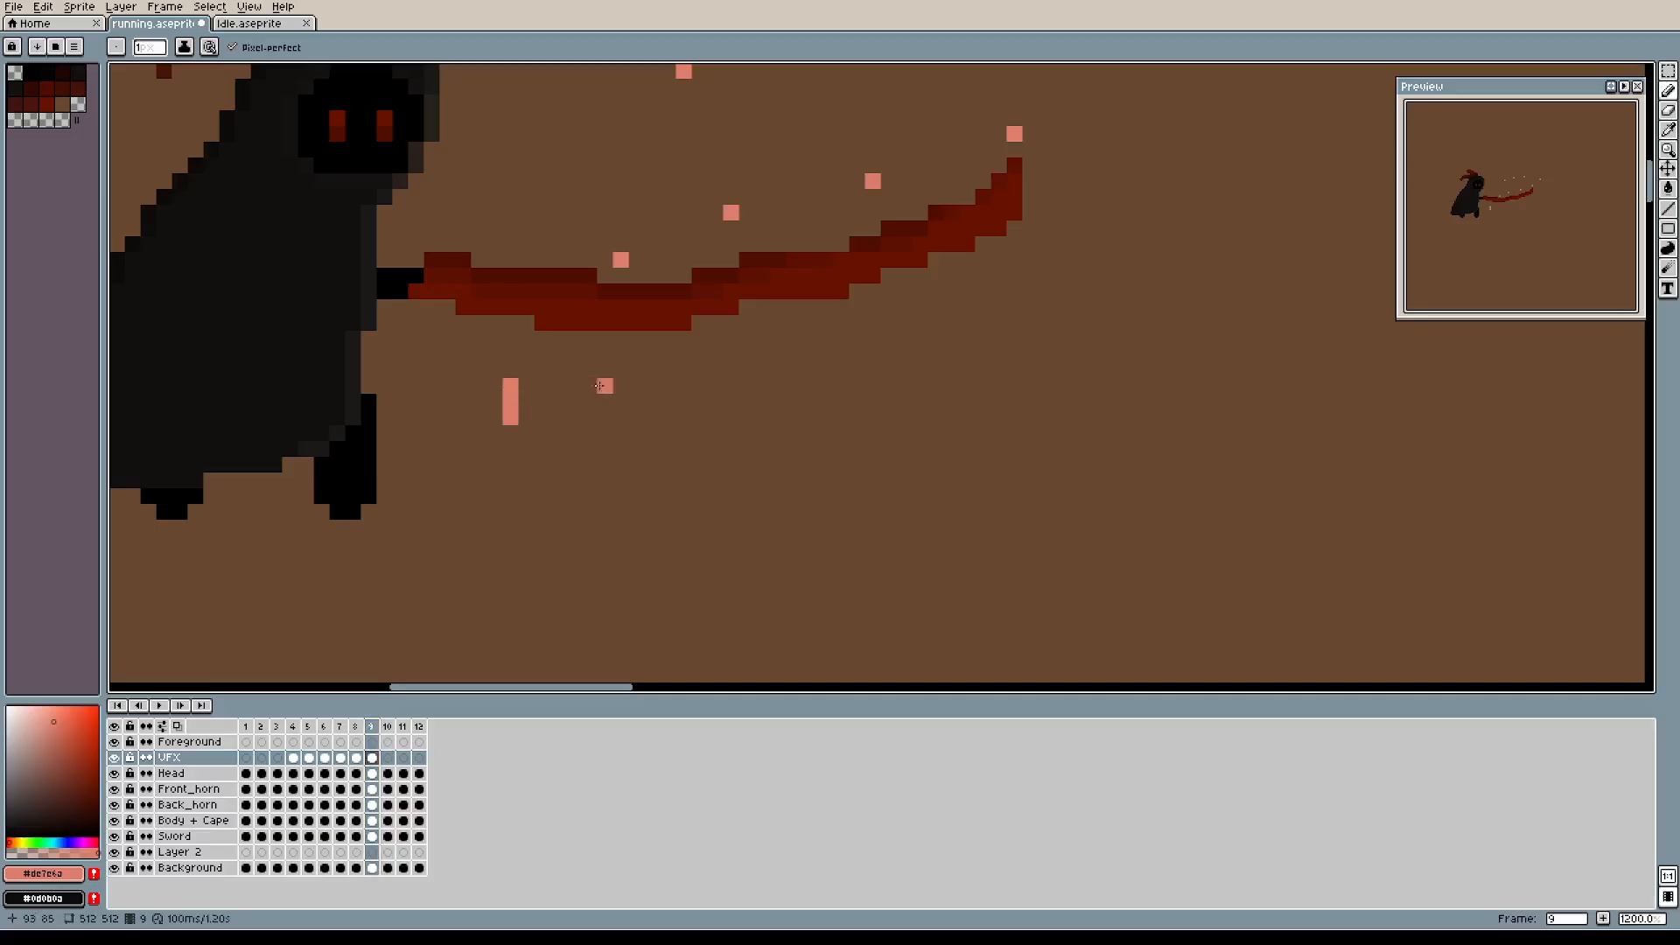
{"action": "left_click_drag", "start_coordinate": [619, 385], "coordinate": [622, 399]}
{"action": "left_click_drag", "start_coordinate": [761, 432], "coordinate": [776, 435]}
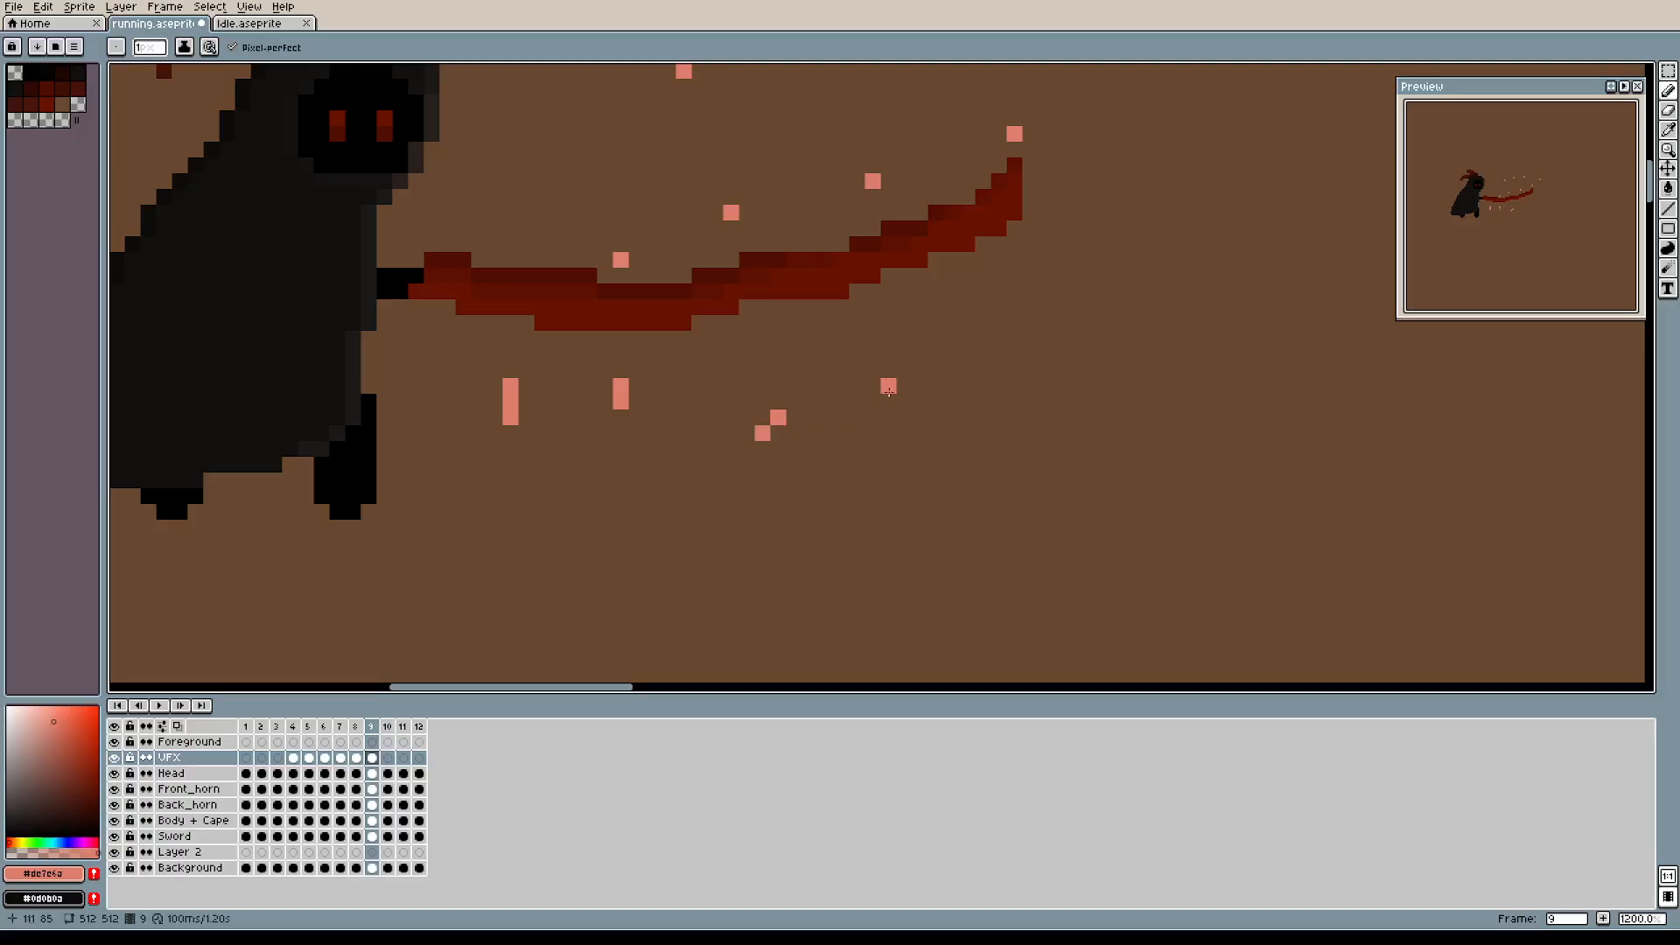
{"action": "left_click_drag", "start_coordinate": [963, 427], "coordinate": [966, 448]}
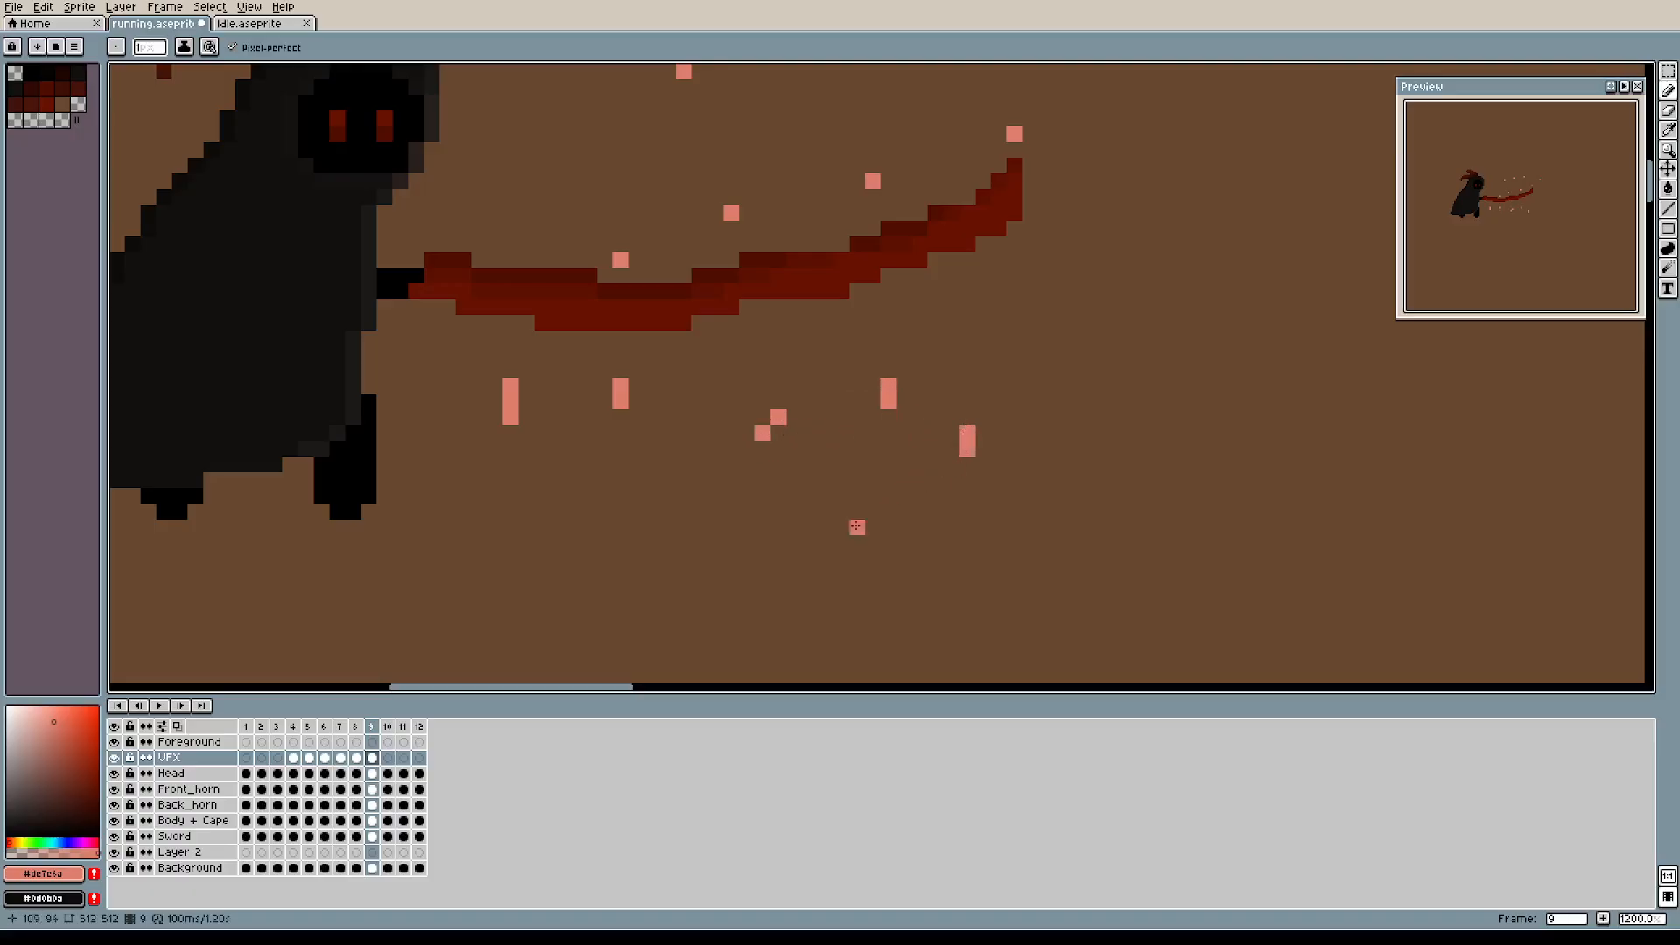
Rework frame 9's two outermost dashes below the sword, lowering one and moving the other outward and up to follow frame 8's blade.
{"action": "left_click", "coordinate": [358, 732]}
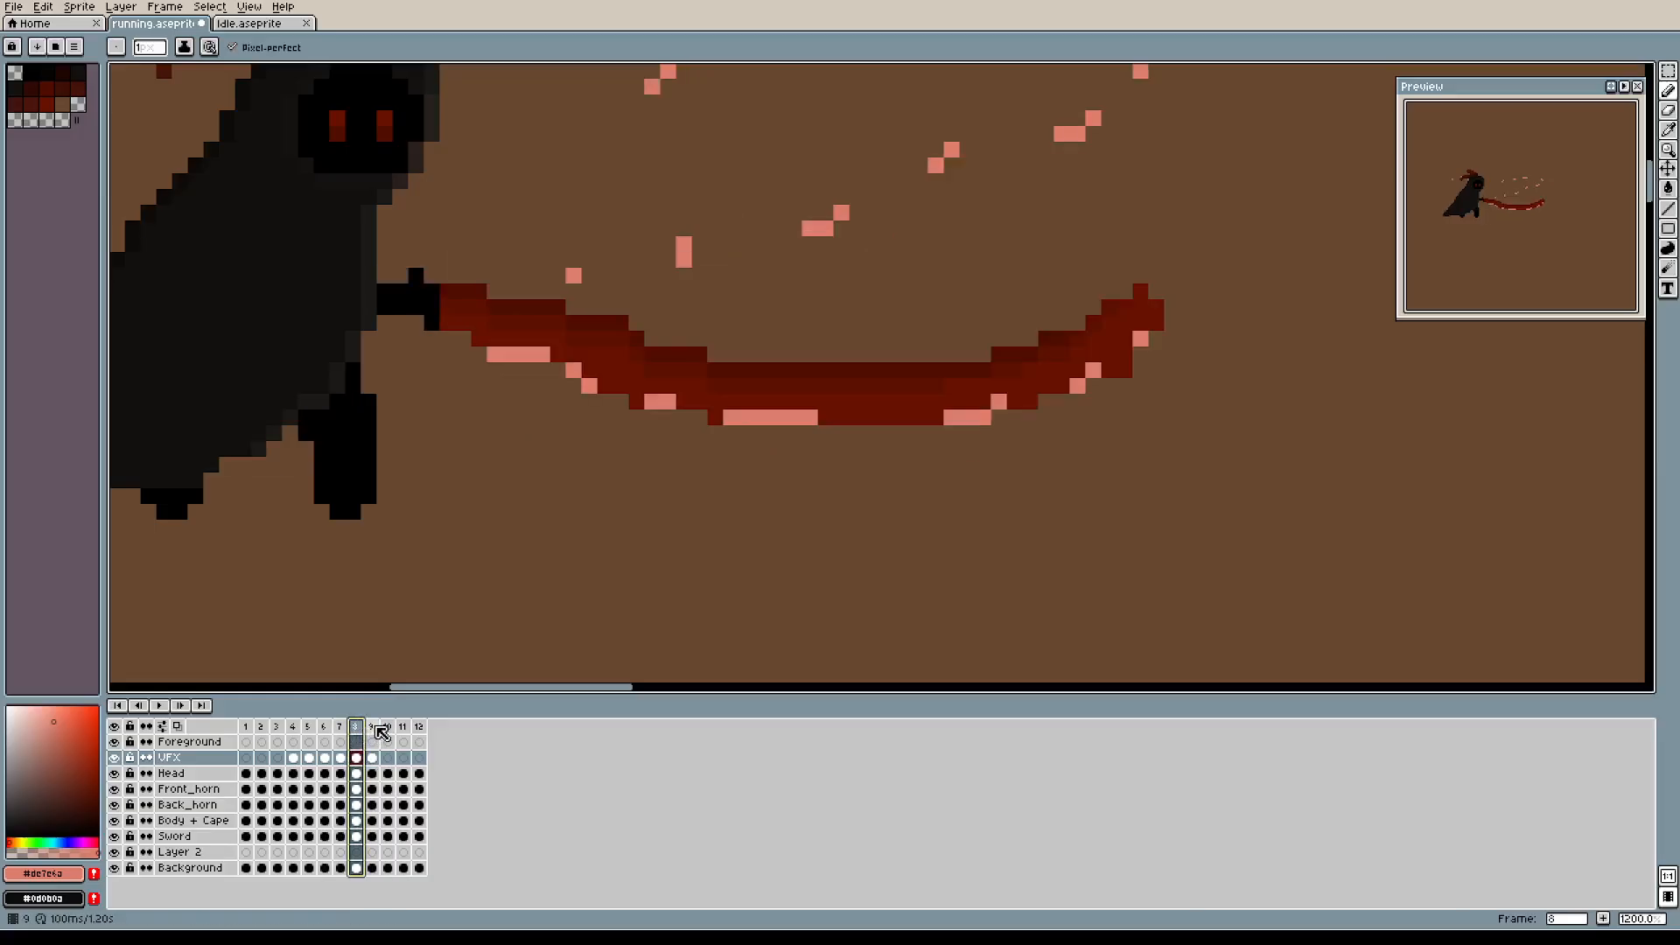
{"action": "left_click", "coordinate": [375, 728]}
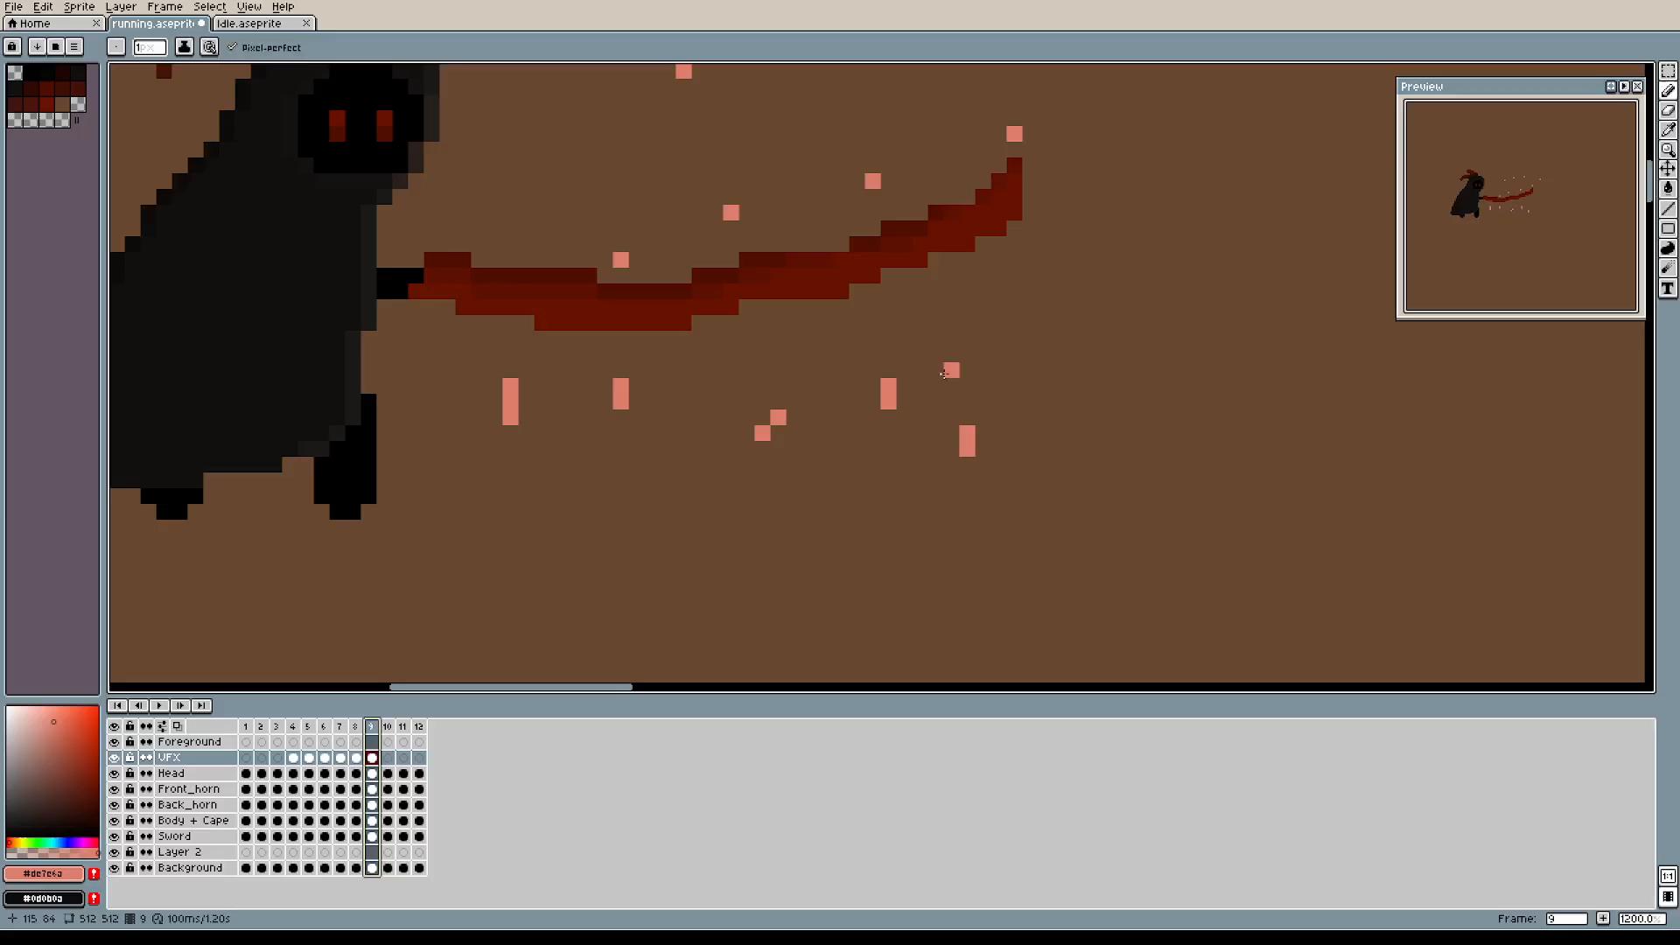
{"action": "key", "text": "b"}
{"action": "mouse_move", "coordinate": [889, 433]}
{"action": "left_mouse_down"}
{"action": "mouse_move", "coordinate": [888, 448]}
{"action": "mouse_move", "coordinate": [963, 447]}
{"action": "left_mouse_up"}
{"action": "key", "text": "e"}
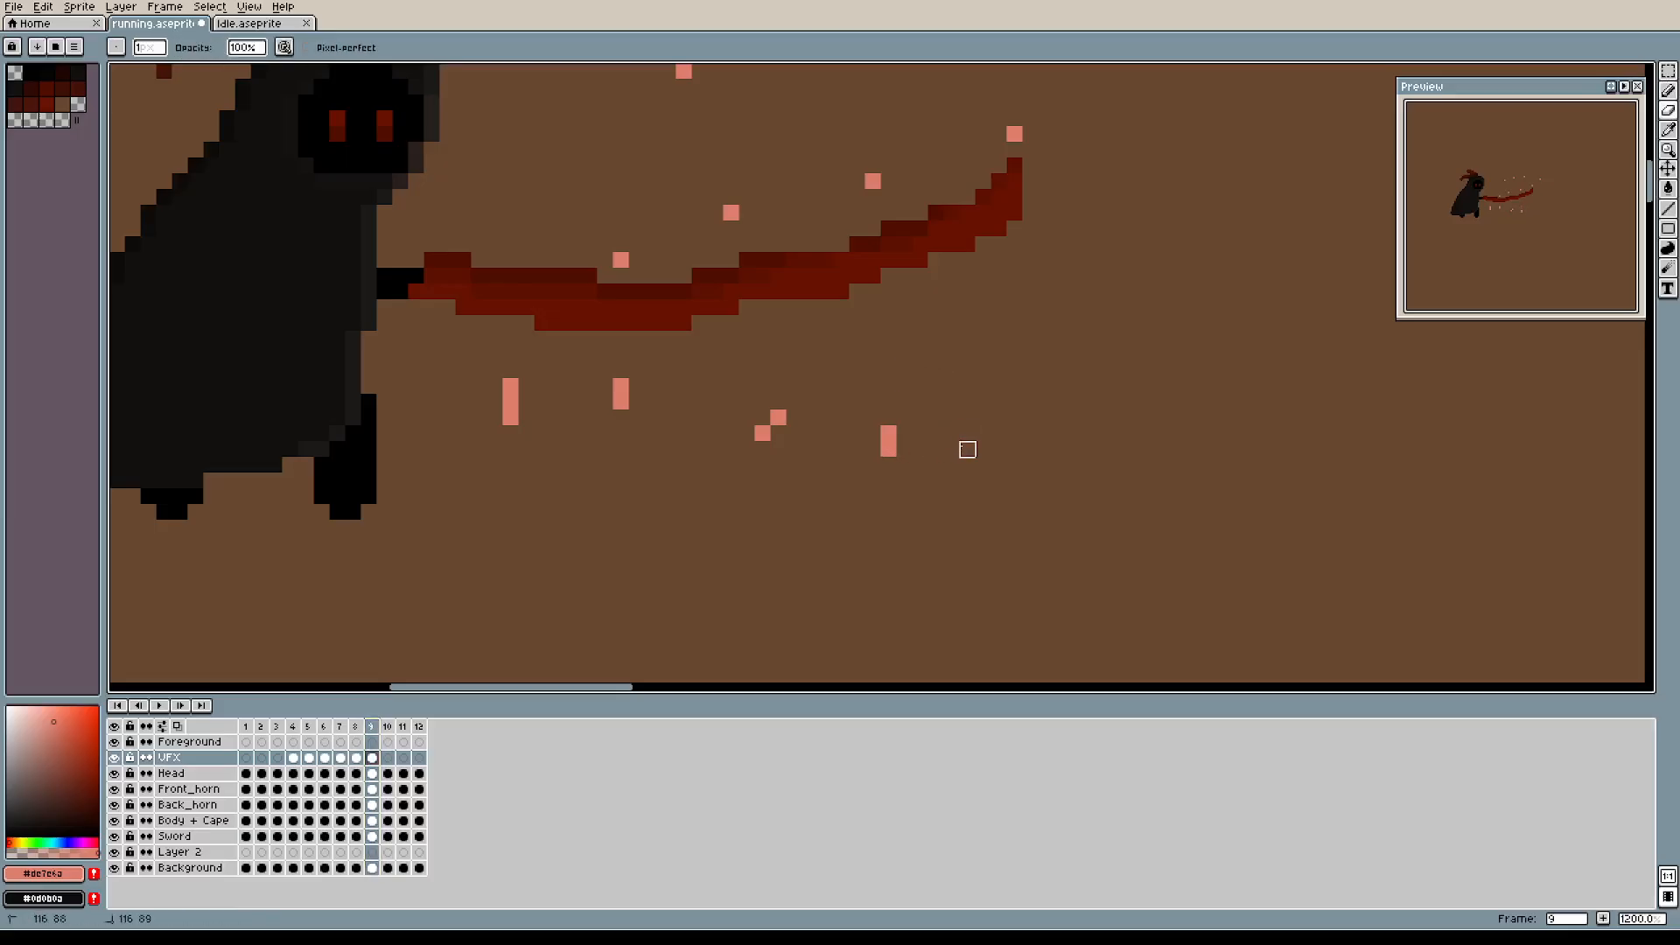
{"action": "key", "text": "b"}
{"action": "left_click", "coordinate": [999, 402]}
{"action": "left_click", "coordinate": [1002, 417]}
Place five single pink pixels on frame 10's VFX layer, below frame 9's lower trail dashes.
{"action": "left_click", "coordinate": [387, 757]}
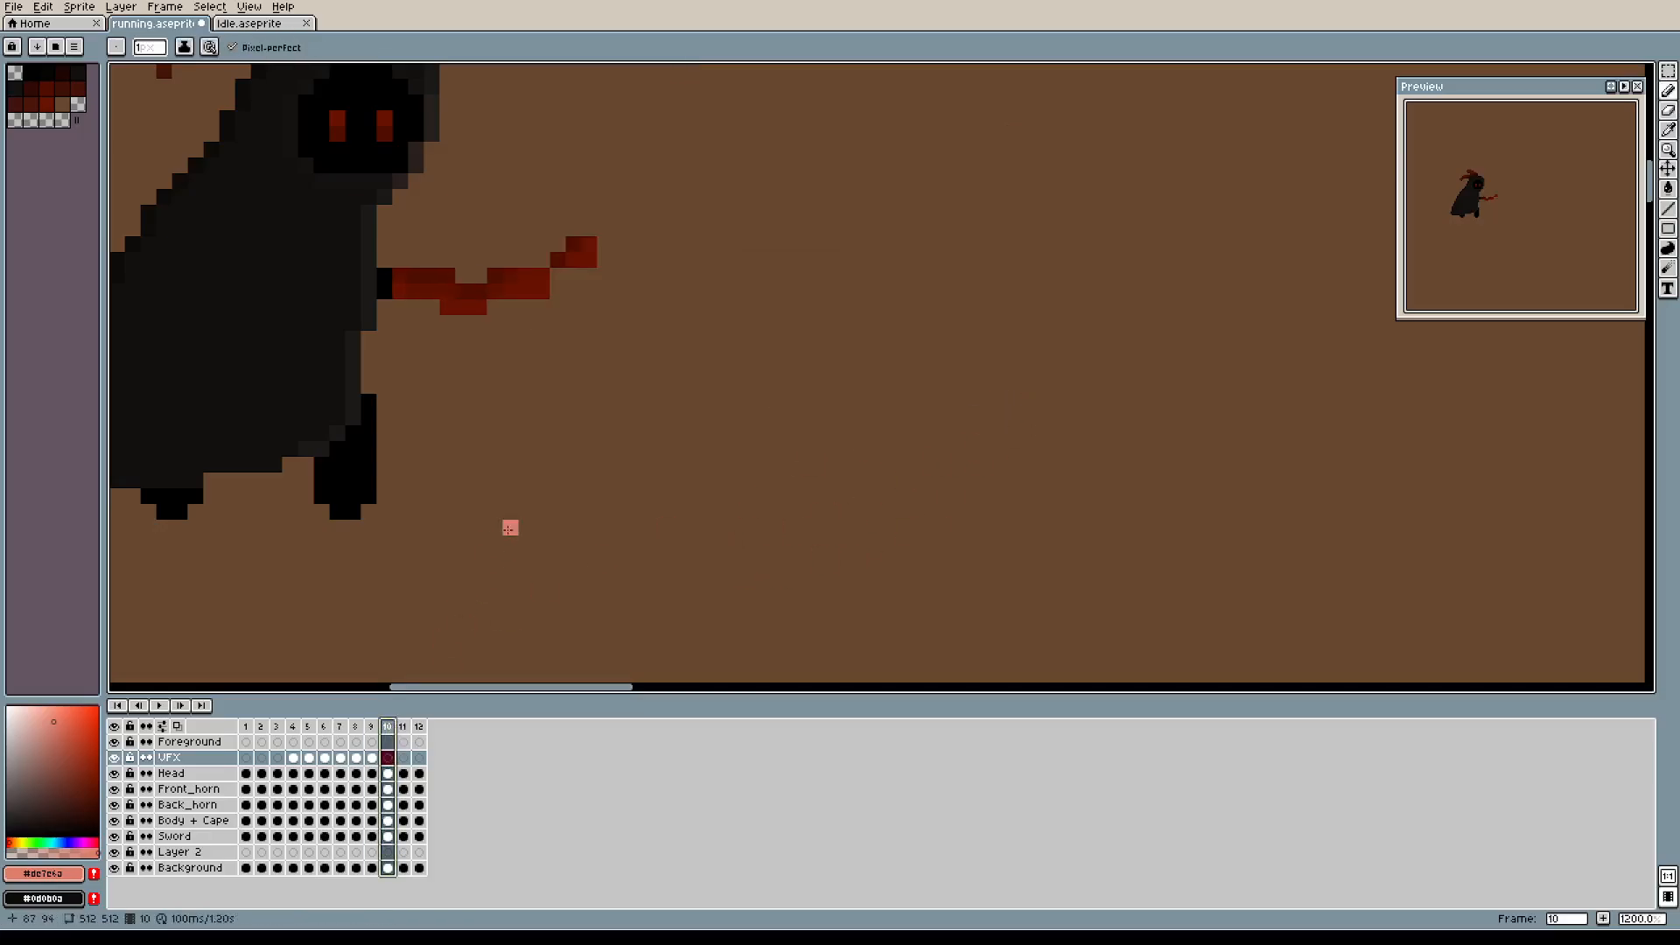
{"action": "left_click", "coordinate": [525, 462]}
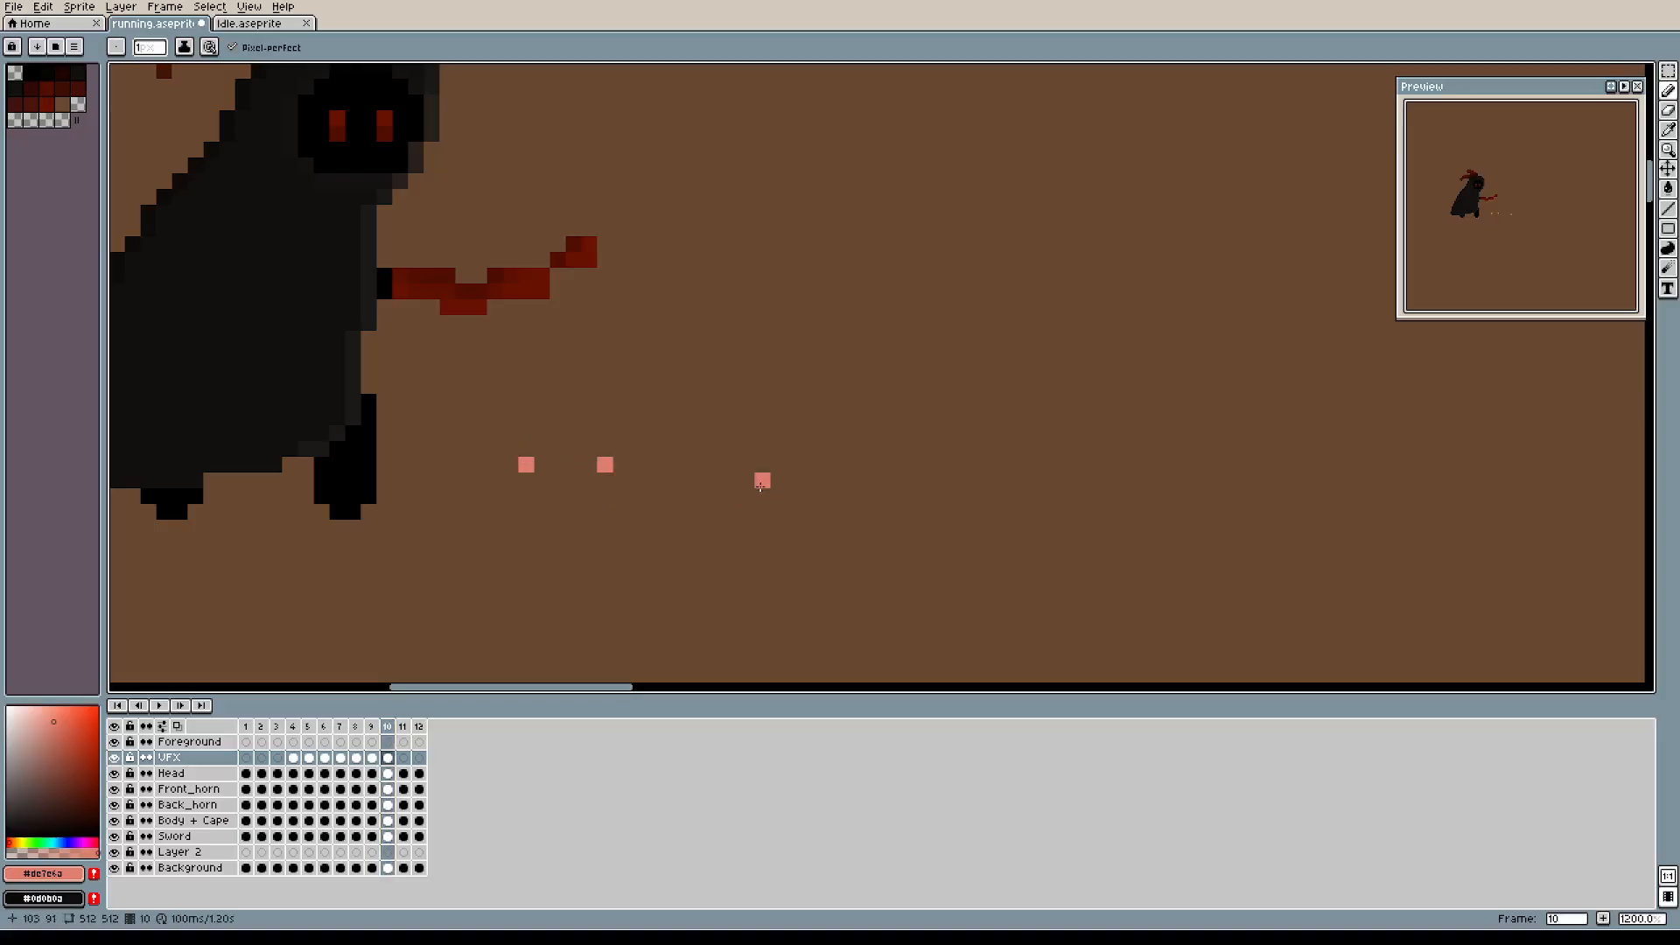
{"action": "left_click", "coordinate": [902, 479]}
{"action": "left_click", "coordinate": [981, 432]}
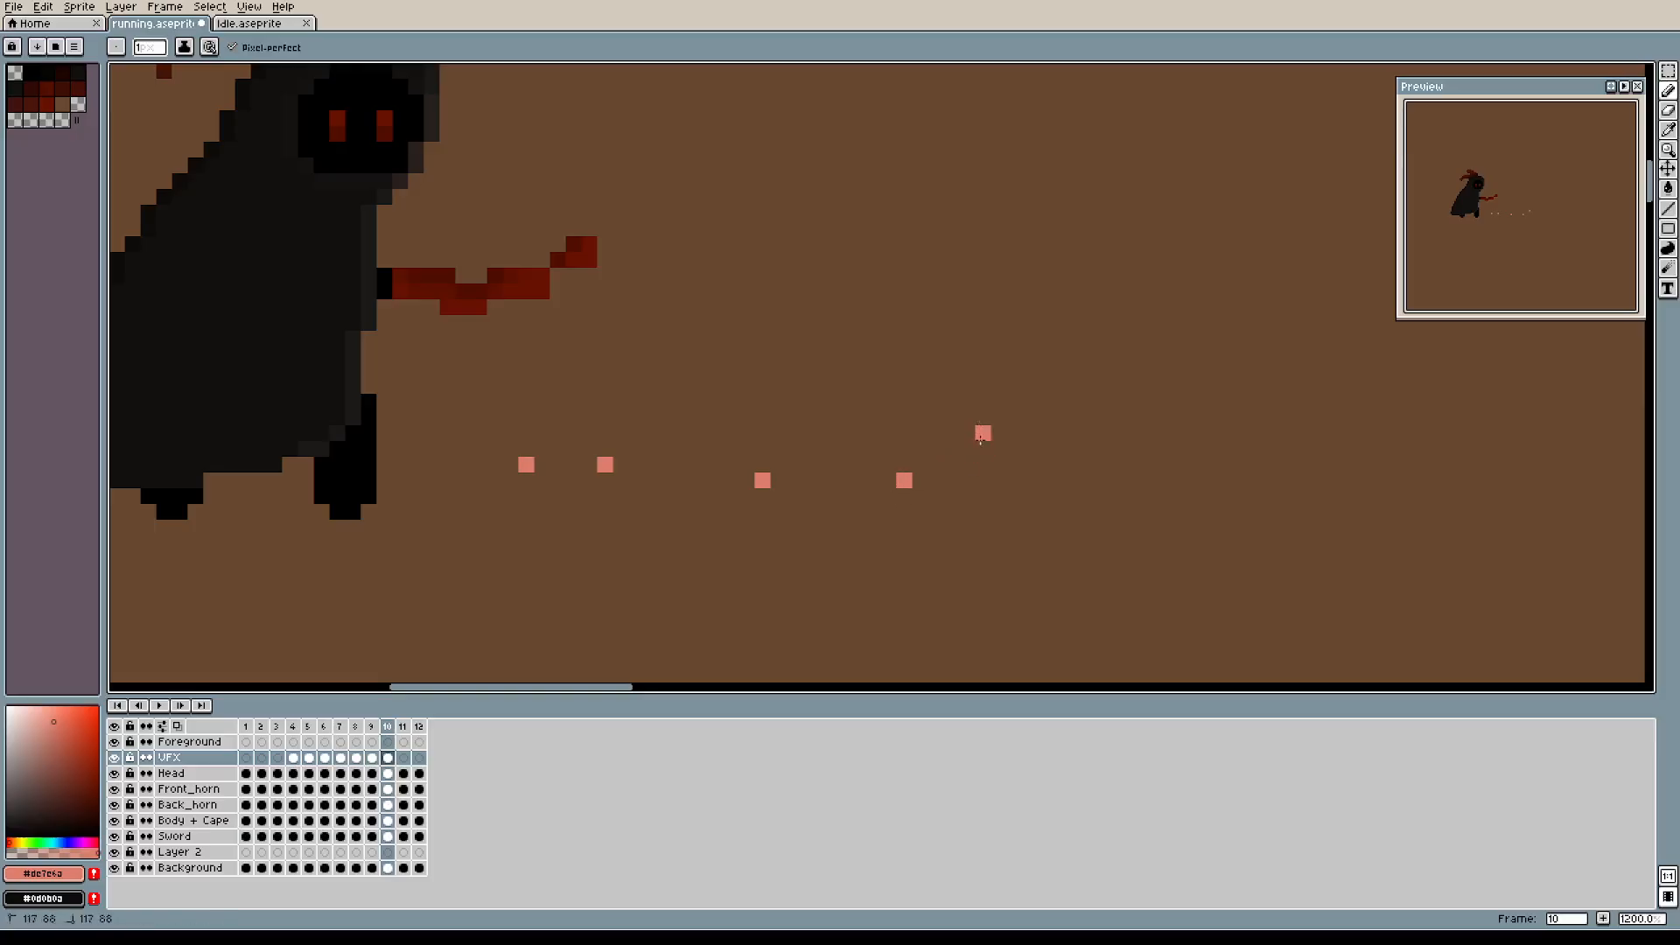
Compare frame 10's trail with its neighbouring frames and play the running attack animation from frame 1 to check the effect.
{"action": "left_click", "coordinate": [372, 726]}
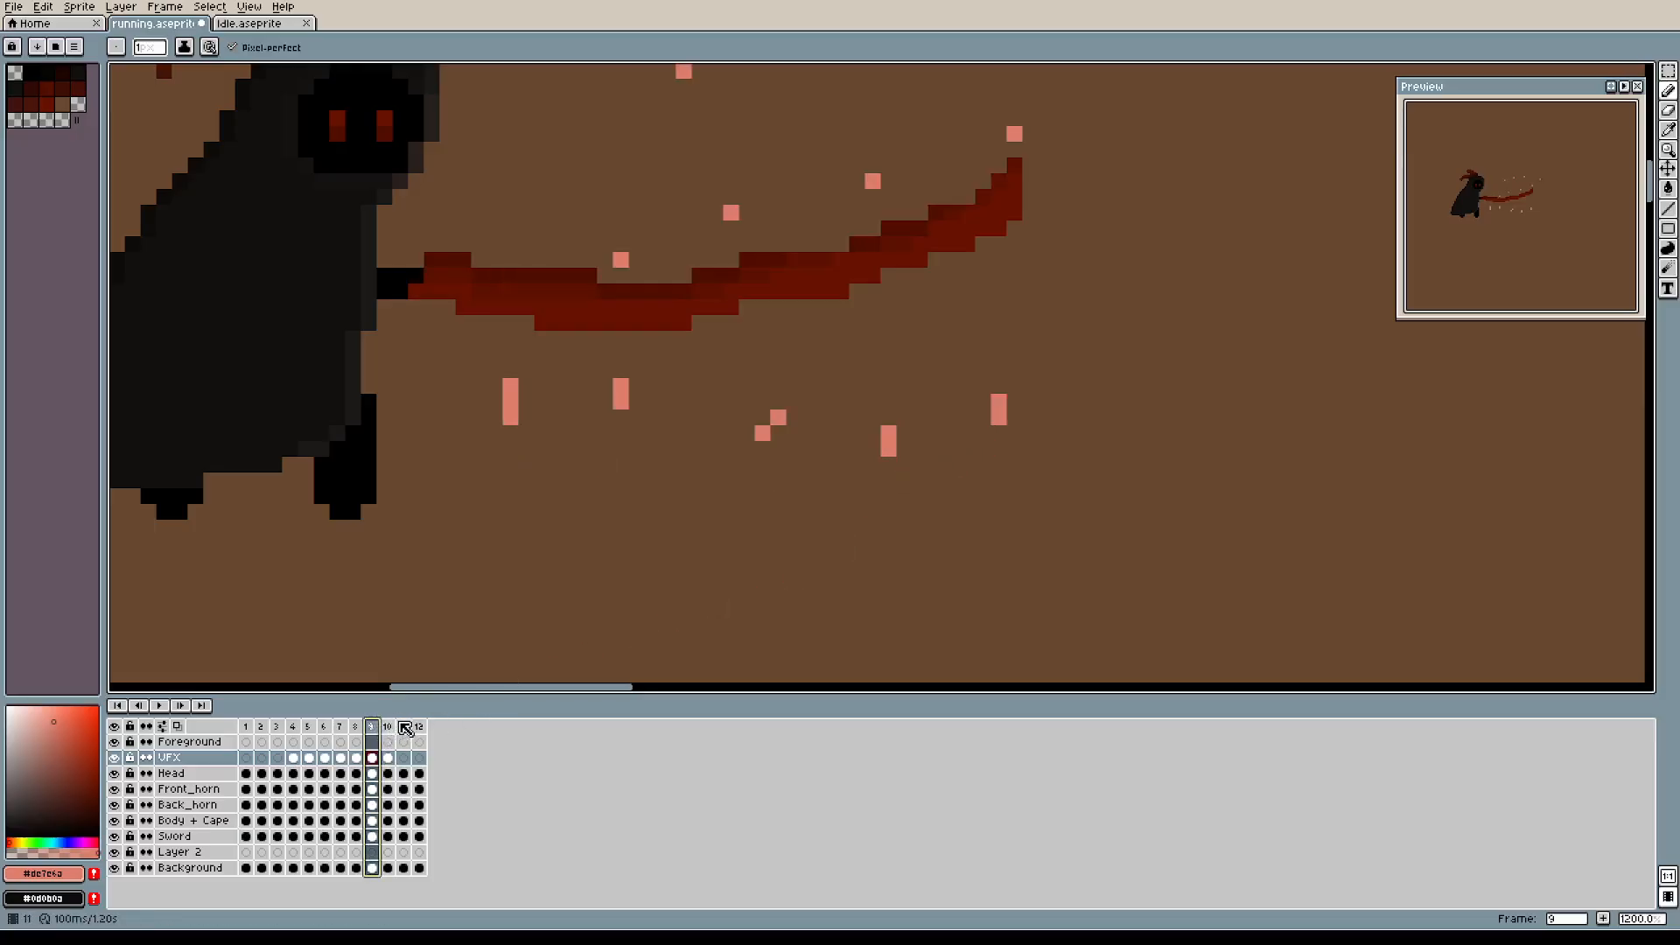
{"action": "key", "text": "Right"}
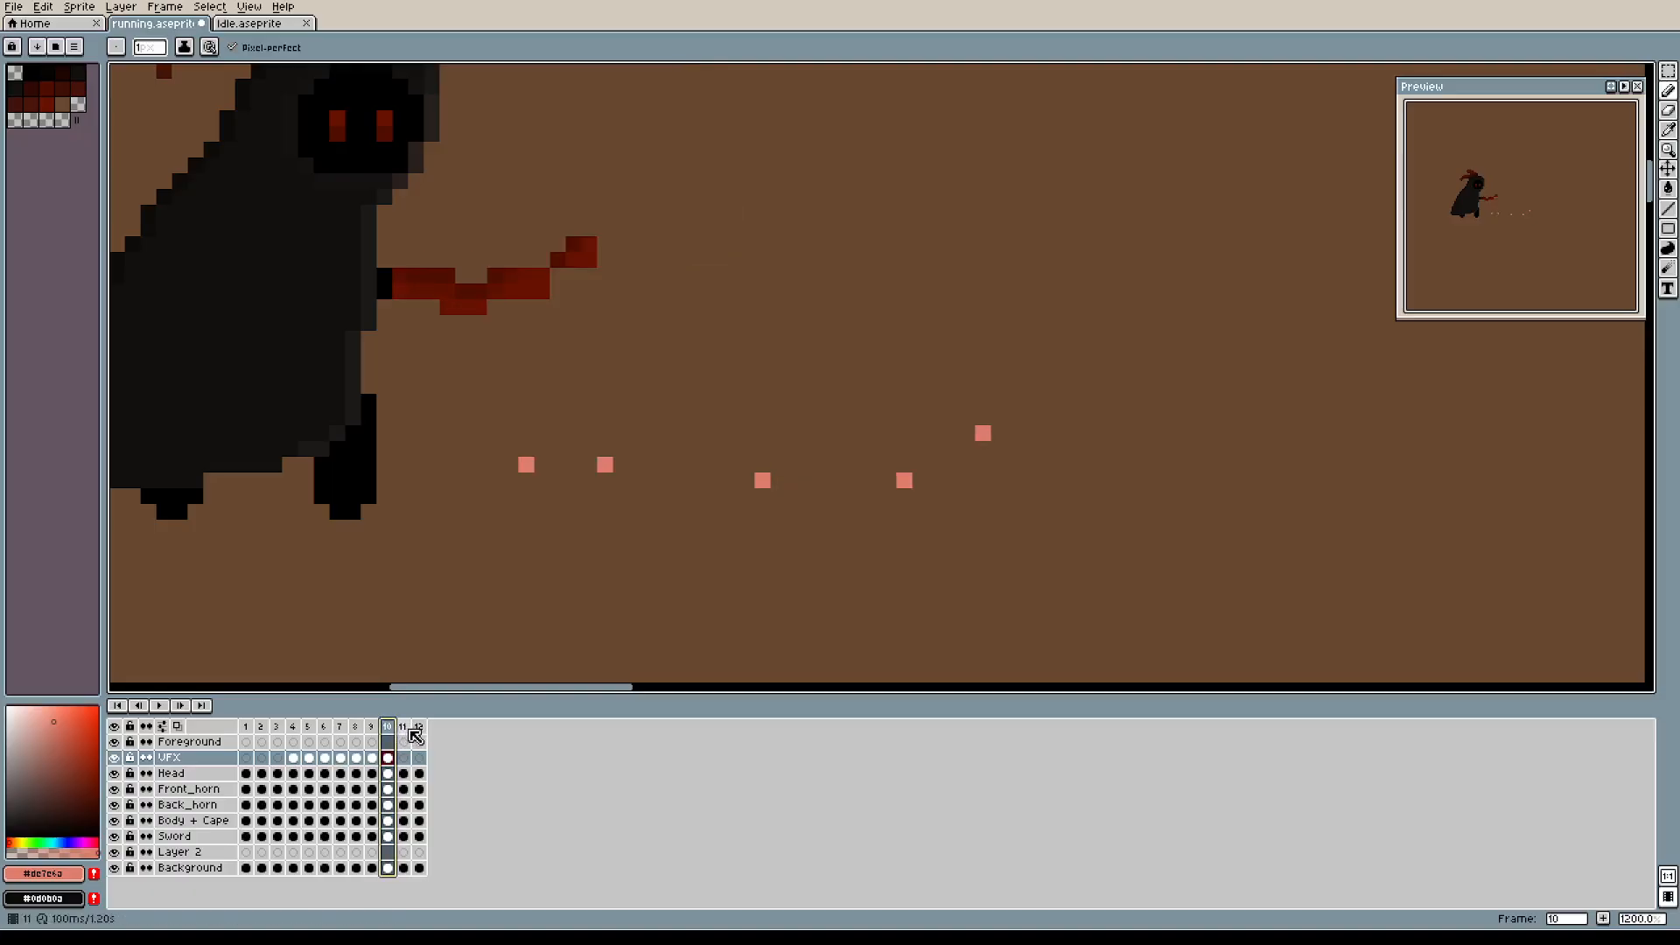
{"action": "key", "text": "Right"}
{"action": "key", "text": "Right"}
{"action": "scroll", "coordinate": [842, 440], "scroll_direction": "down", "scroll_amount": 5}
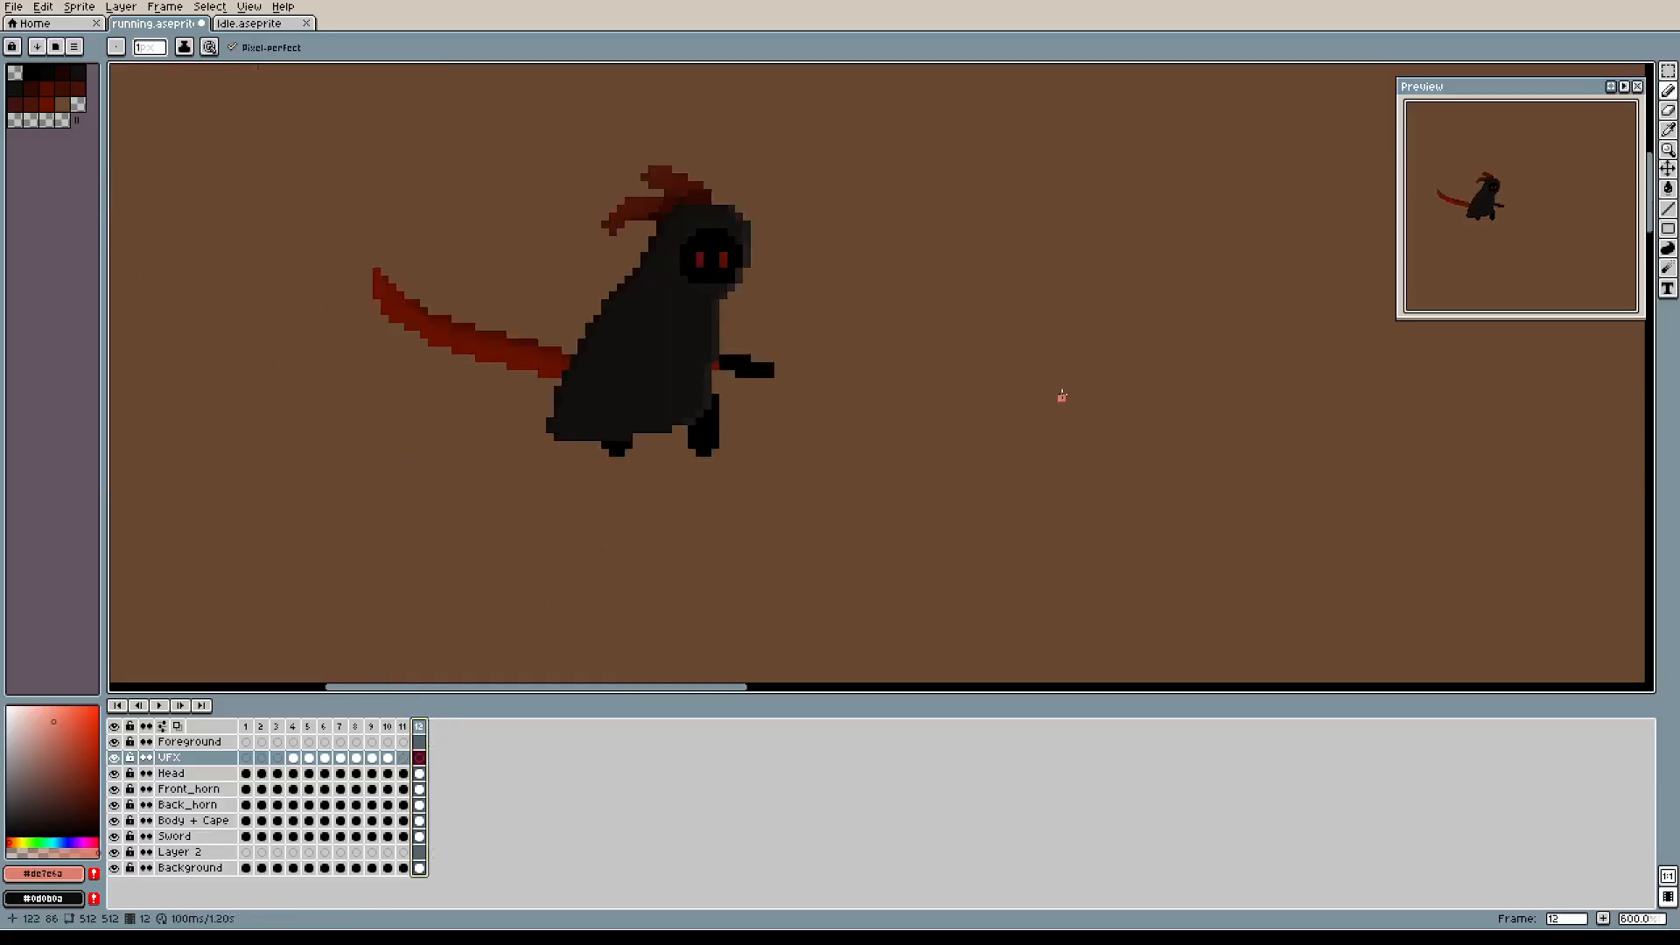
{"action": "left_click", "coordinate": [245, 726]}
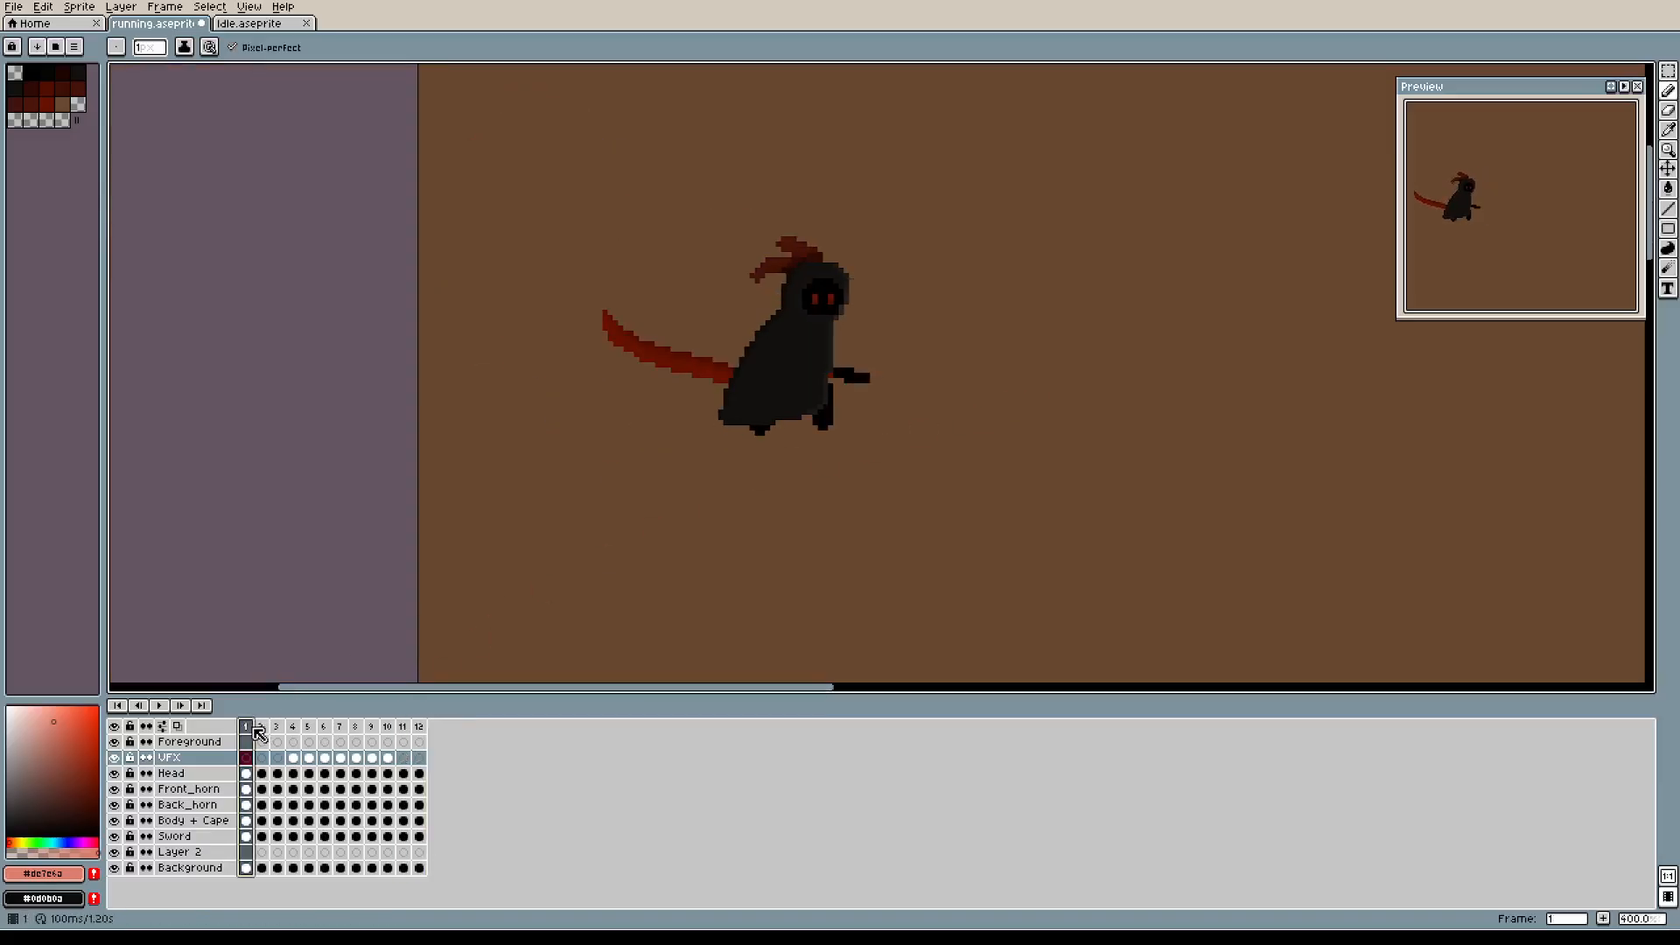
{"action": "left_click", "coordinate": [162, 703]}
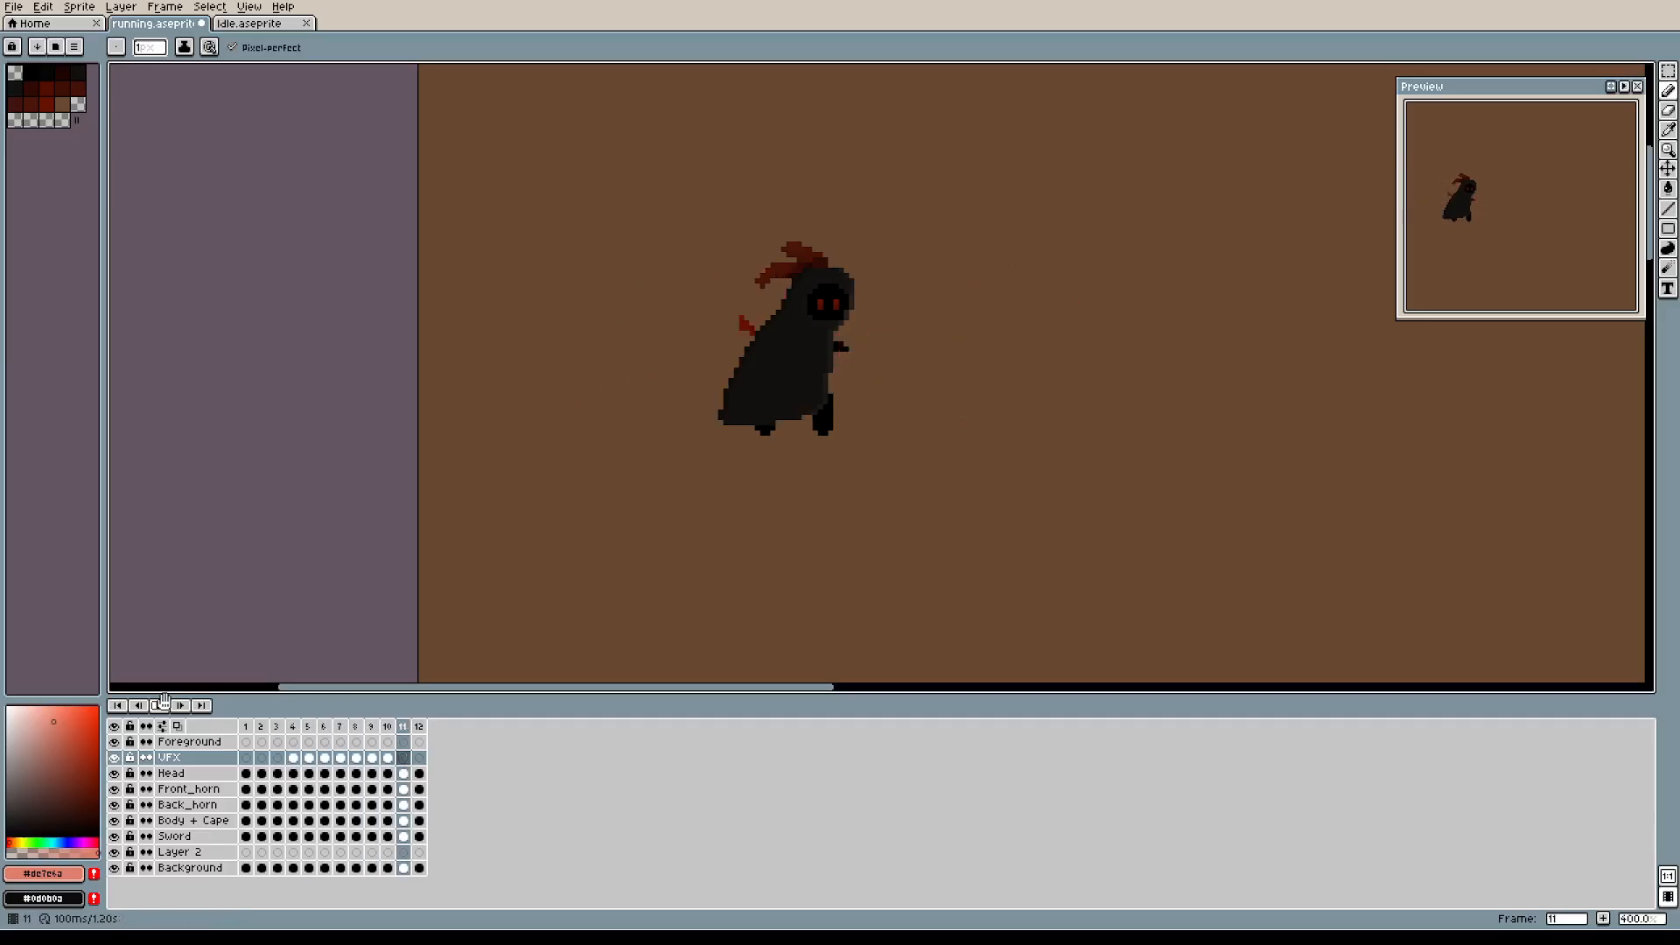
{"action": "left_click", "coordinate": [162, 704]}
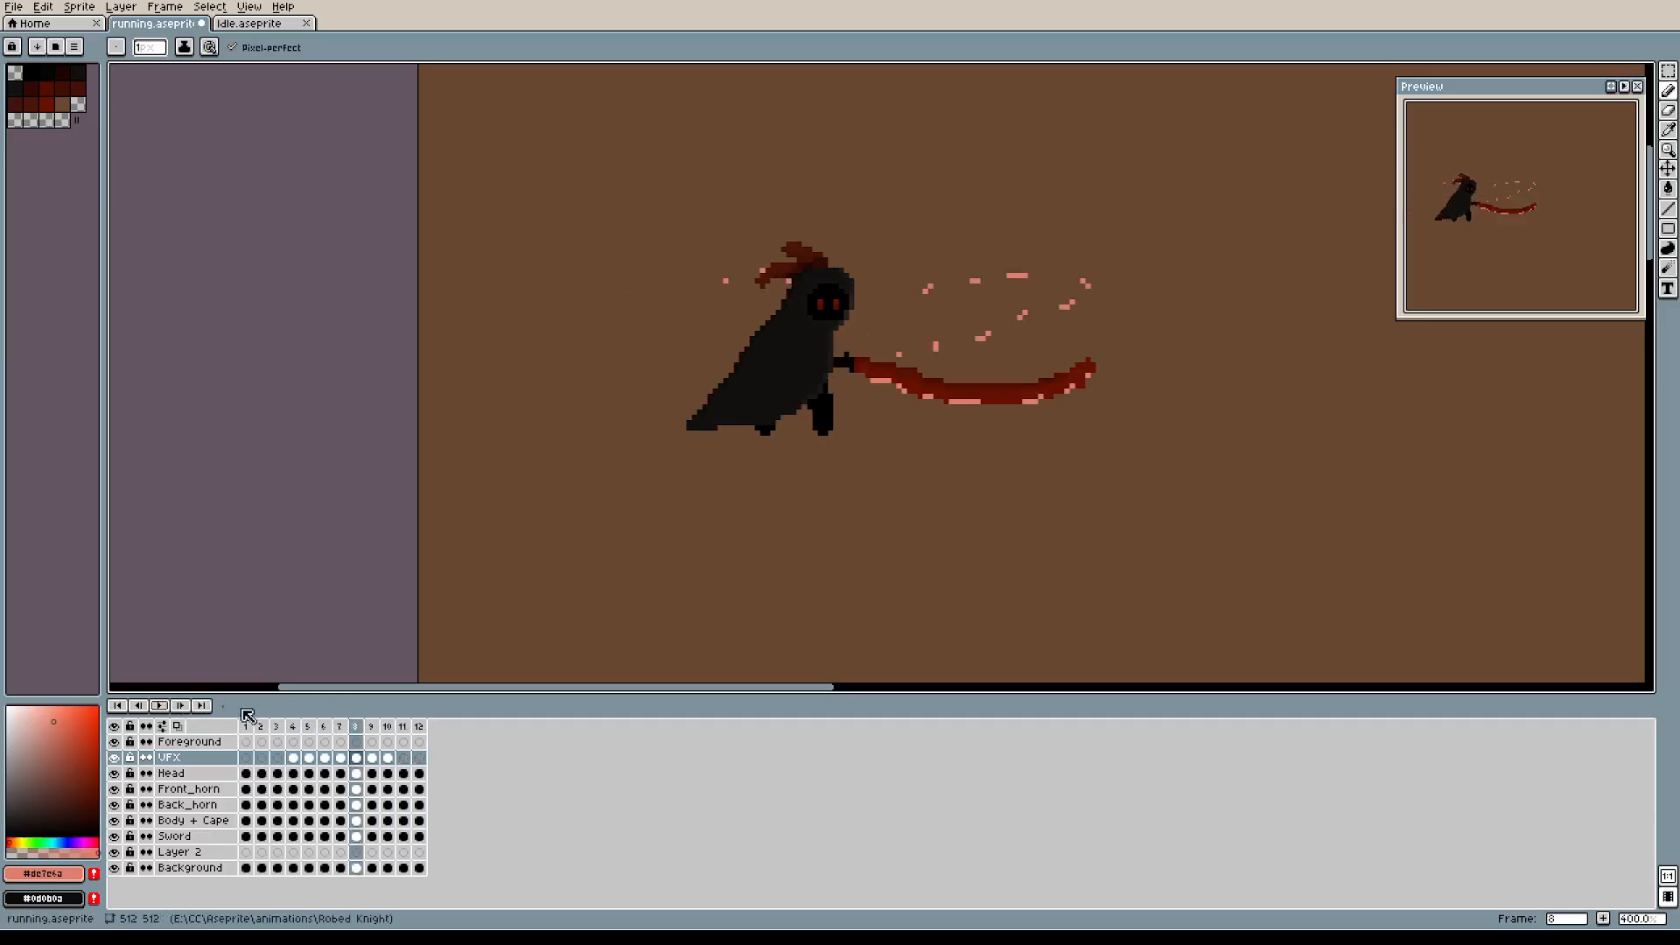
Erase frame 5's pink trail dashes behind the cloak, leaving only the outermost dash and the highlights on the blade.
{"action": "left_click", "coordinate": [294, 729]}
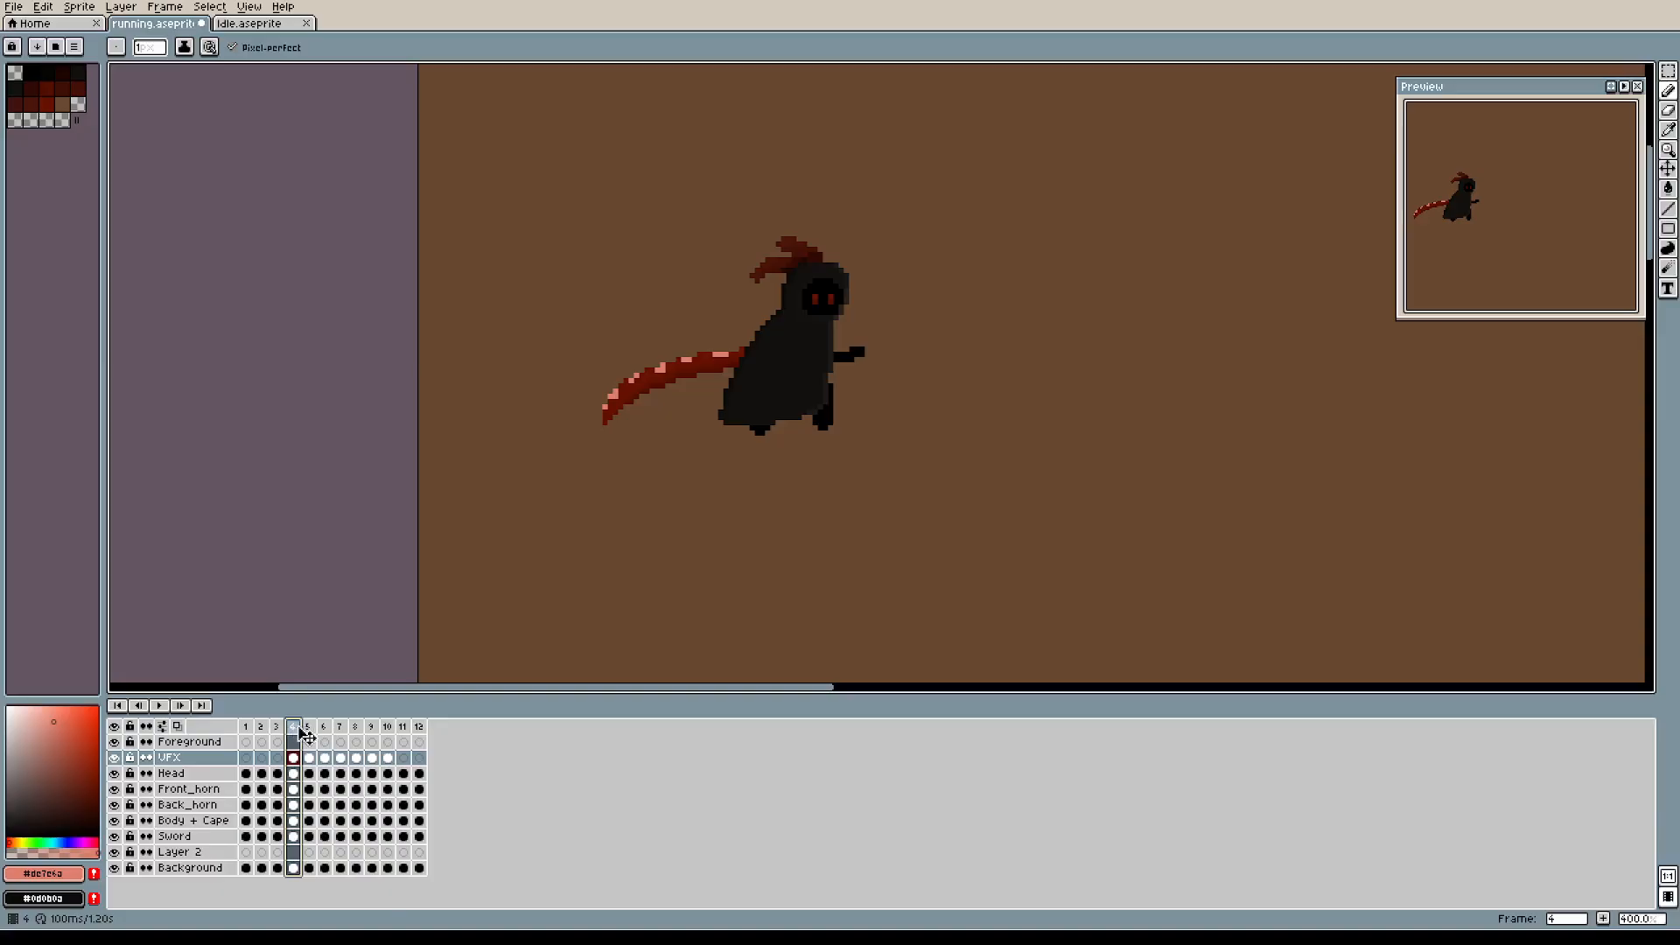
{"action": "left_click", "coordinate": [310, 729]}
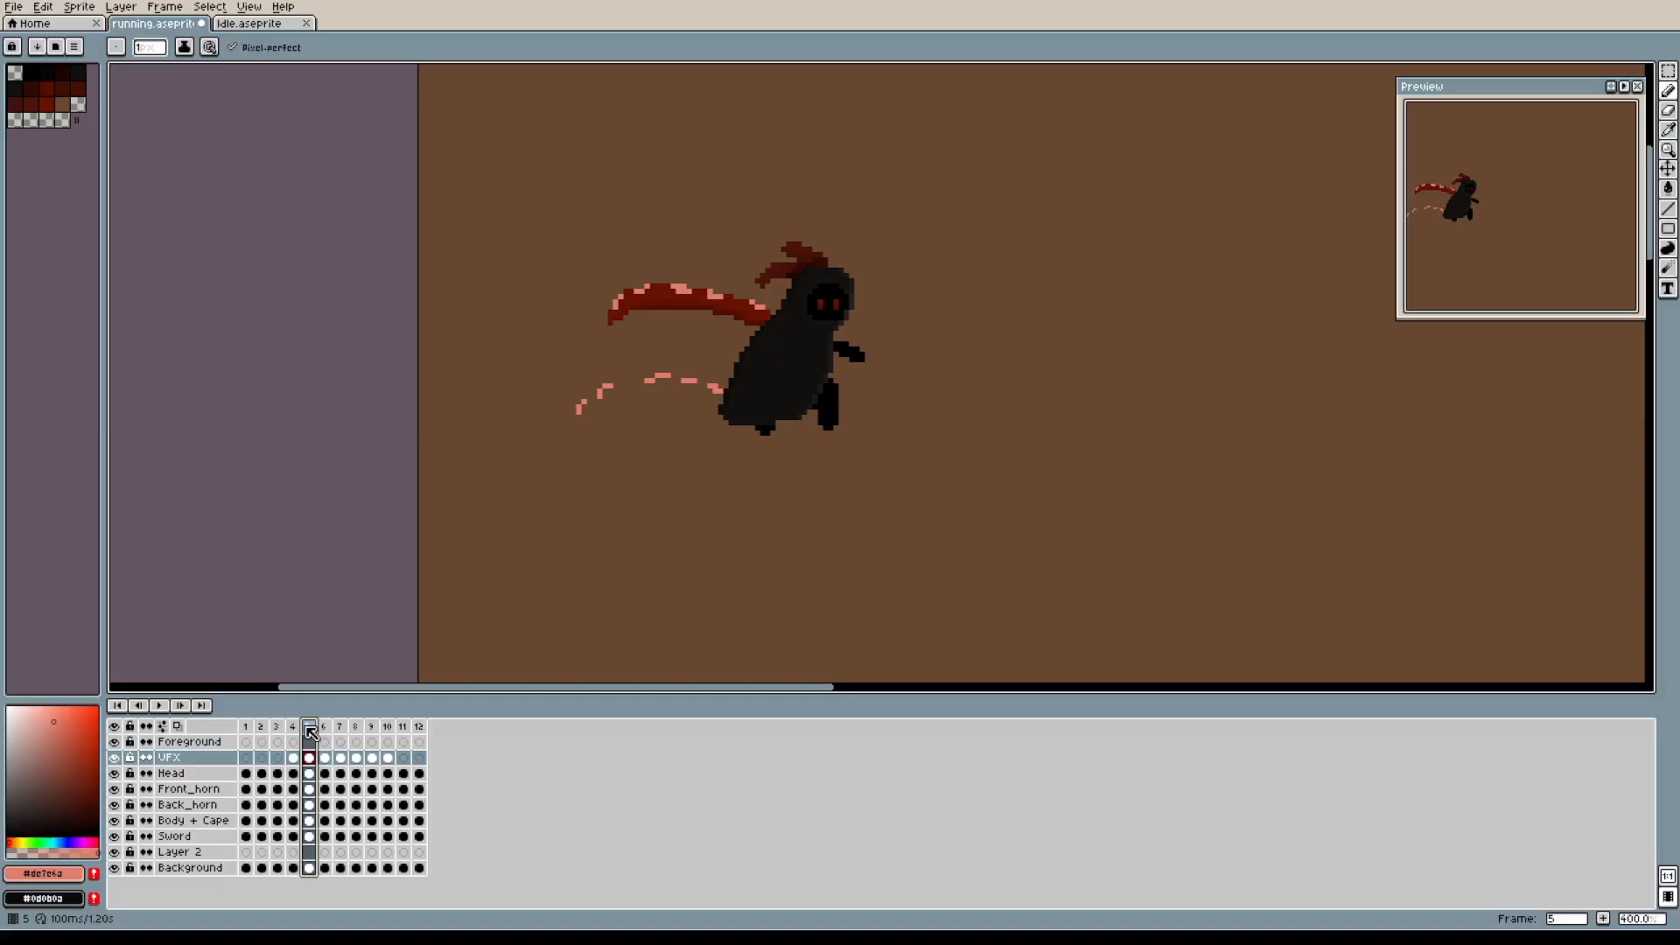
{"action": "scroll", "coordinate": [693, 389], "scroll_direction": "up", "scroll_amount": 6}
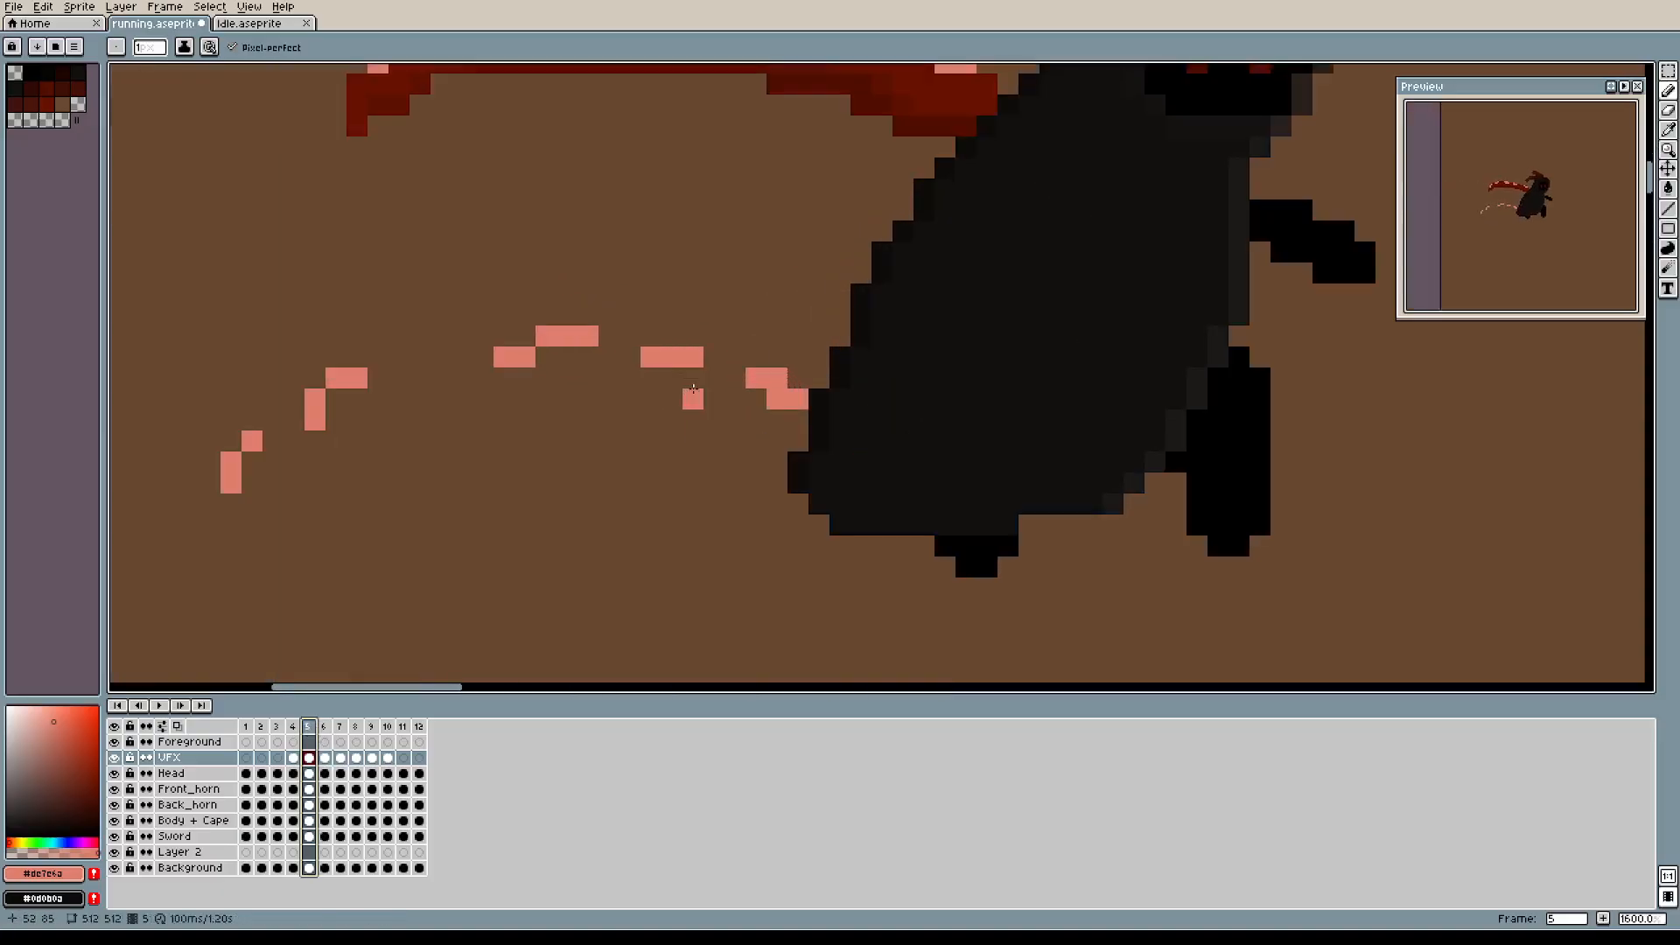
{"action": "key", "text": "e"}
{"action": "mouse_move", "coordinate": [777, 399]}
{"action": "left_mouse_down"}
{"action": "mouse_move", "coordinate": [756, 399]}
{"action": "mouse_move", "coordinate": [784, 384]}
{"action": "mouse_move", "coordinate": [797, 399]}
{"action": "mouse_move", "coordinate": [735, 374]}
{"action": "mouse_move", "coordinate": [525, 357]}
{"action": "mouse_move", "coordinate": [544, 357]}
{"action": "left_mouse_up"}
{"action": "scroll", "coordinate": [589, 289], "scroll_direction": "down", "scroll_amount": 3}
{"action": "left_click_drag", "start_coordinate": [638, 254], "coordinate": [615, 354]}
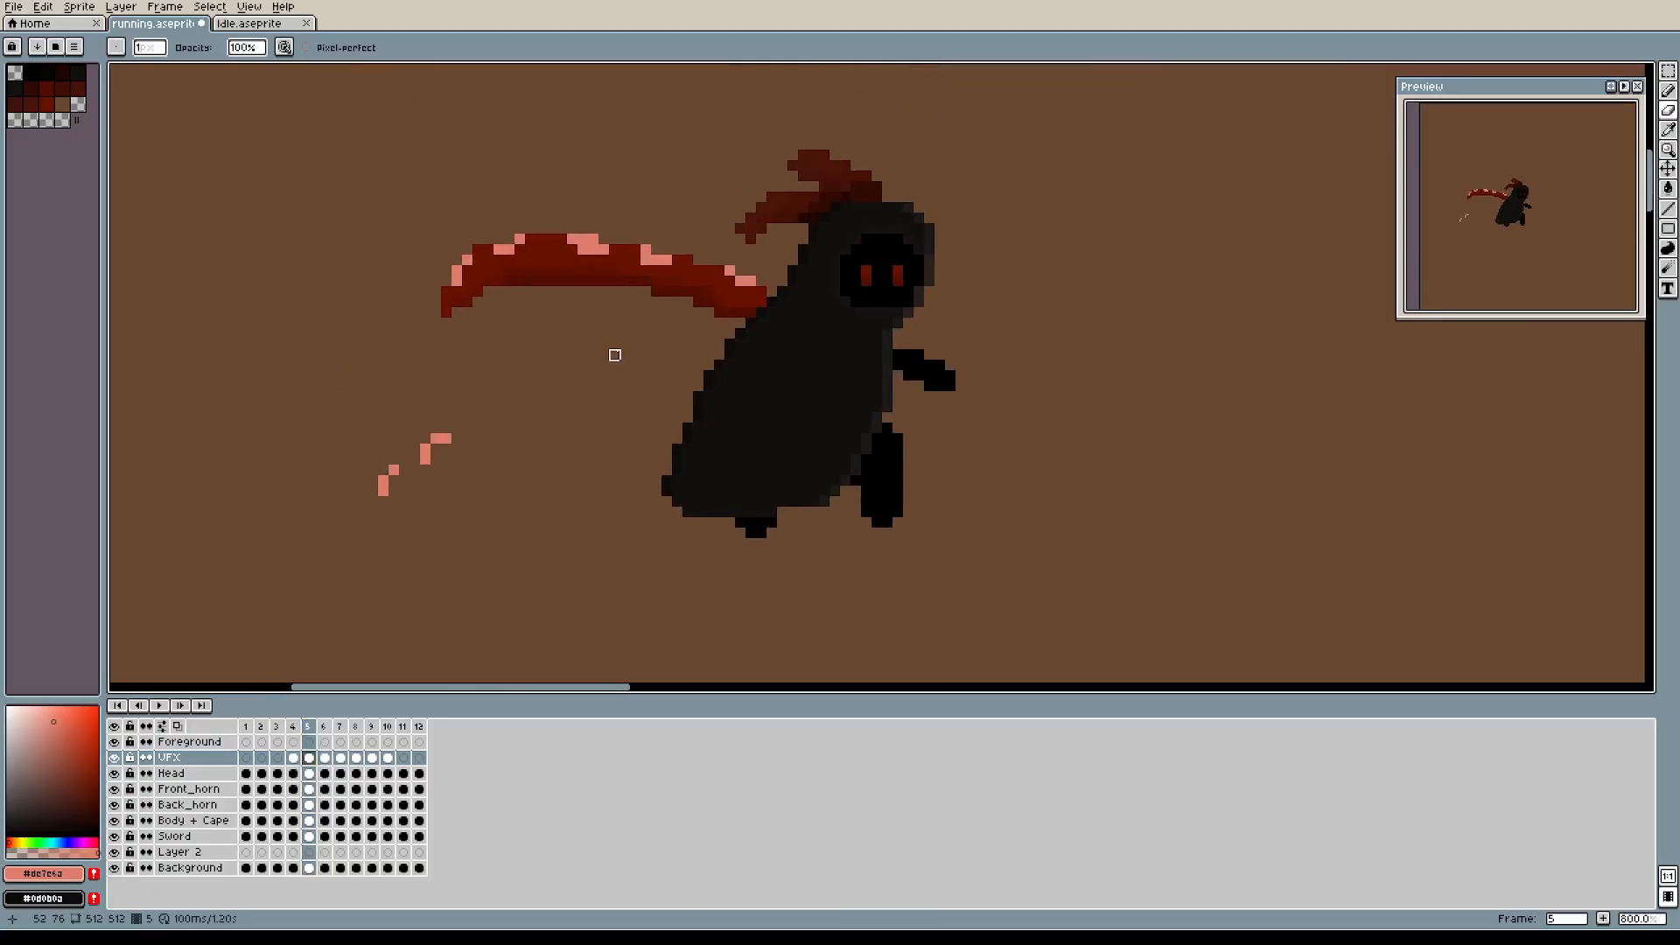
{"action": "mouse_move", "coordinate": [446, 439]}
{"action": "left_mouse_down"}
{"action": "mouse_move", "coordinate": [429, 448]}
{"action": "mouse_move", "coordinate": [476, 461]}
{"action": "left_mouse_up"}
Try to draw a pink arc on frame 5 from the outermost trail dash up toward the sword tip.
{"action": "key", "text": "b"}
{"action": "left_click", "coordinate": [396, 459]}
{"action": "left_click", "coordinate": [398, 457]}
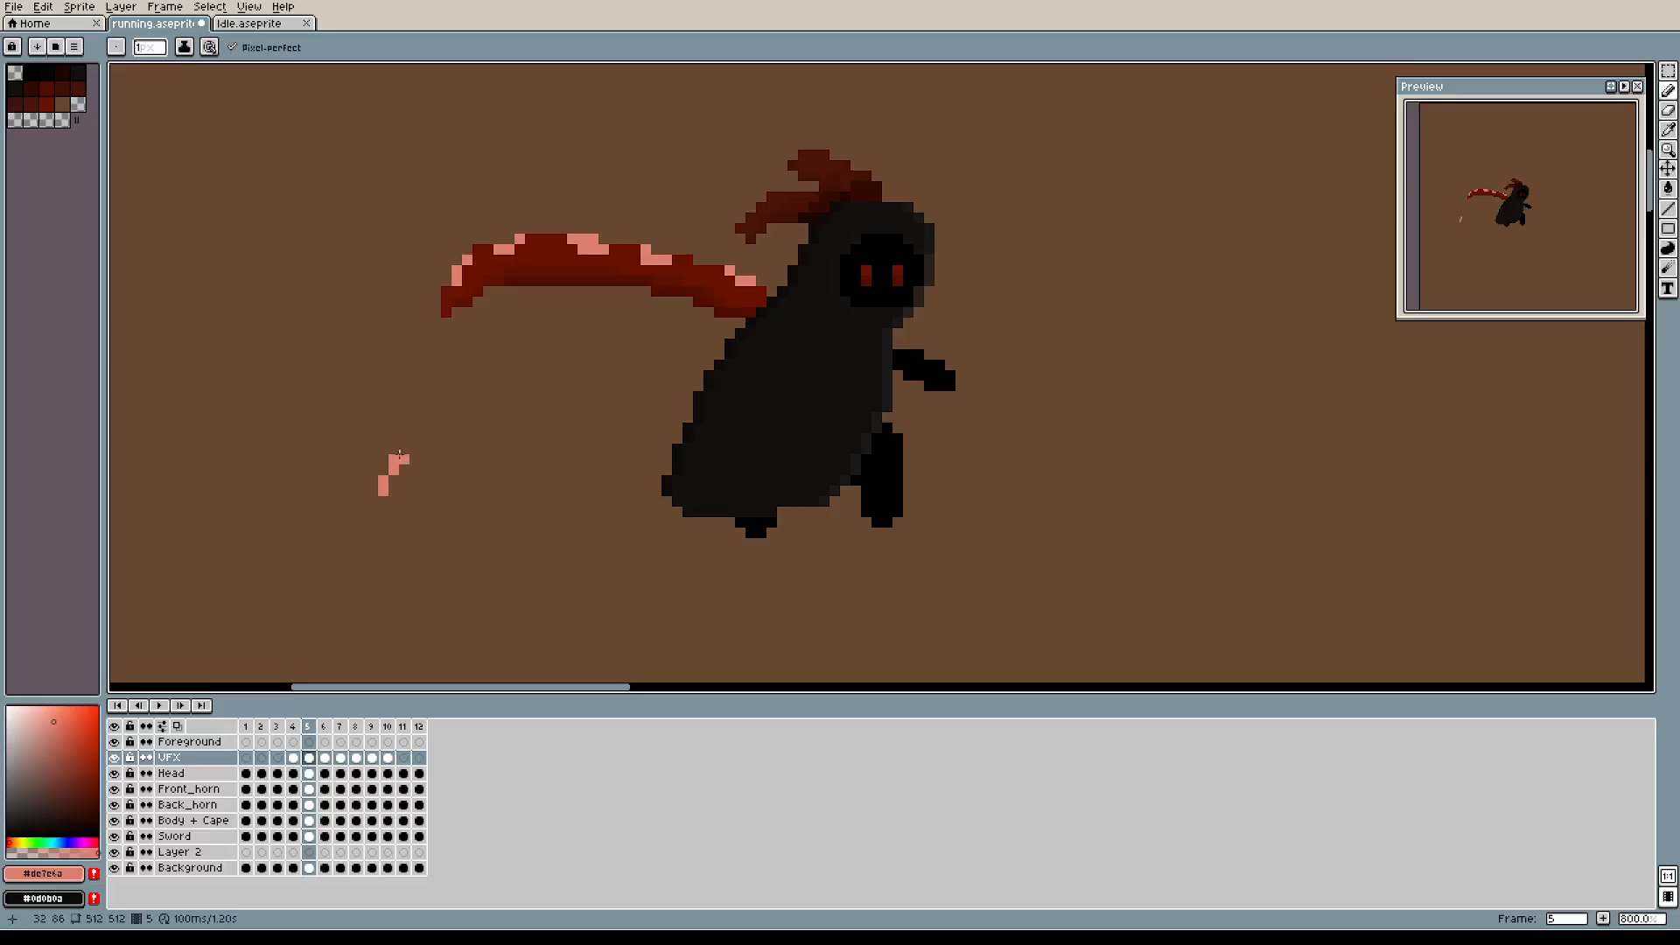
{"action": "mouse_move", "coordinate": [403, 448]}
{"action": "left_mouse_down"}
{"action": "mouse_move", "coordinate": [495, 359]}
{"action": "mouse_move", "coordinate": [457, 375]}
{"action": "mouse_move", "coordinate": [404, 448]}
{"action": "mouse_move", "coordinate": [439, 373]}
{"action": "left_mouse_up"}
Erase the pink arc and the outermost trail dash below the sword tip on frame 5.
{"action": "key", "text": "e"}
{"action": "key", "text": "b"}
{"action": "key", "text": "e"}
{"action": "mouse_move", "coordinate": [435, 375]}
{"action": "left_mouse_down"}
{"action": "mouse_move", "coordinate": [394, 481]}
{"action": "mouse_move", "coordinate": [436, 417]}
{"action": "mouse_move", "coordinate": [373, 491]}
{"action": "mouse_move", "coordinate": [415, 449]}
{"action": "left_mouse_up"}
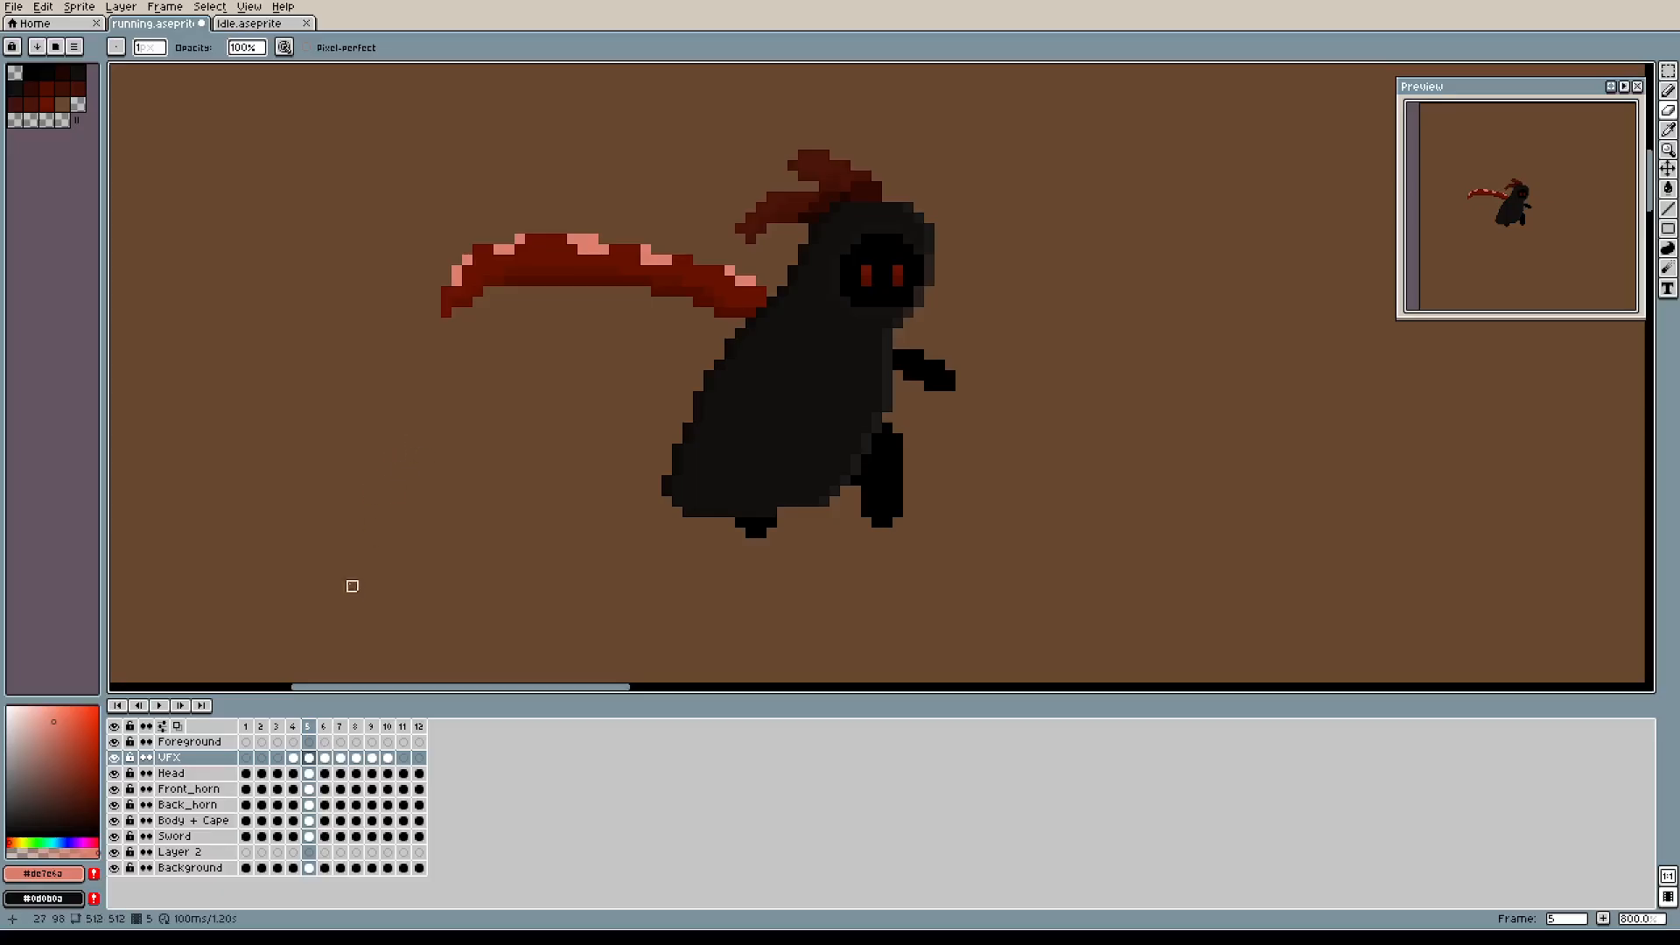
Set the foreground colour to muted pink #c99489 and draw a curved line on frame 5 from the sword tip downward.
{"action": "key", "text": "b"}
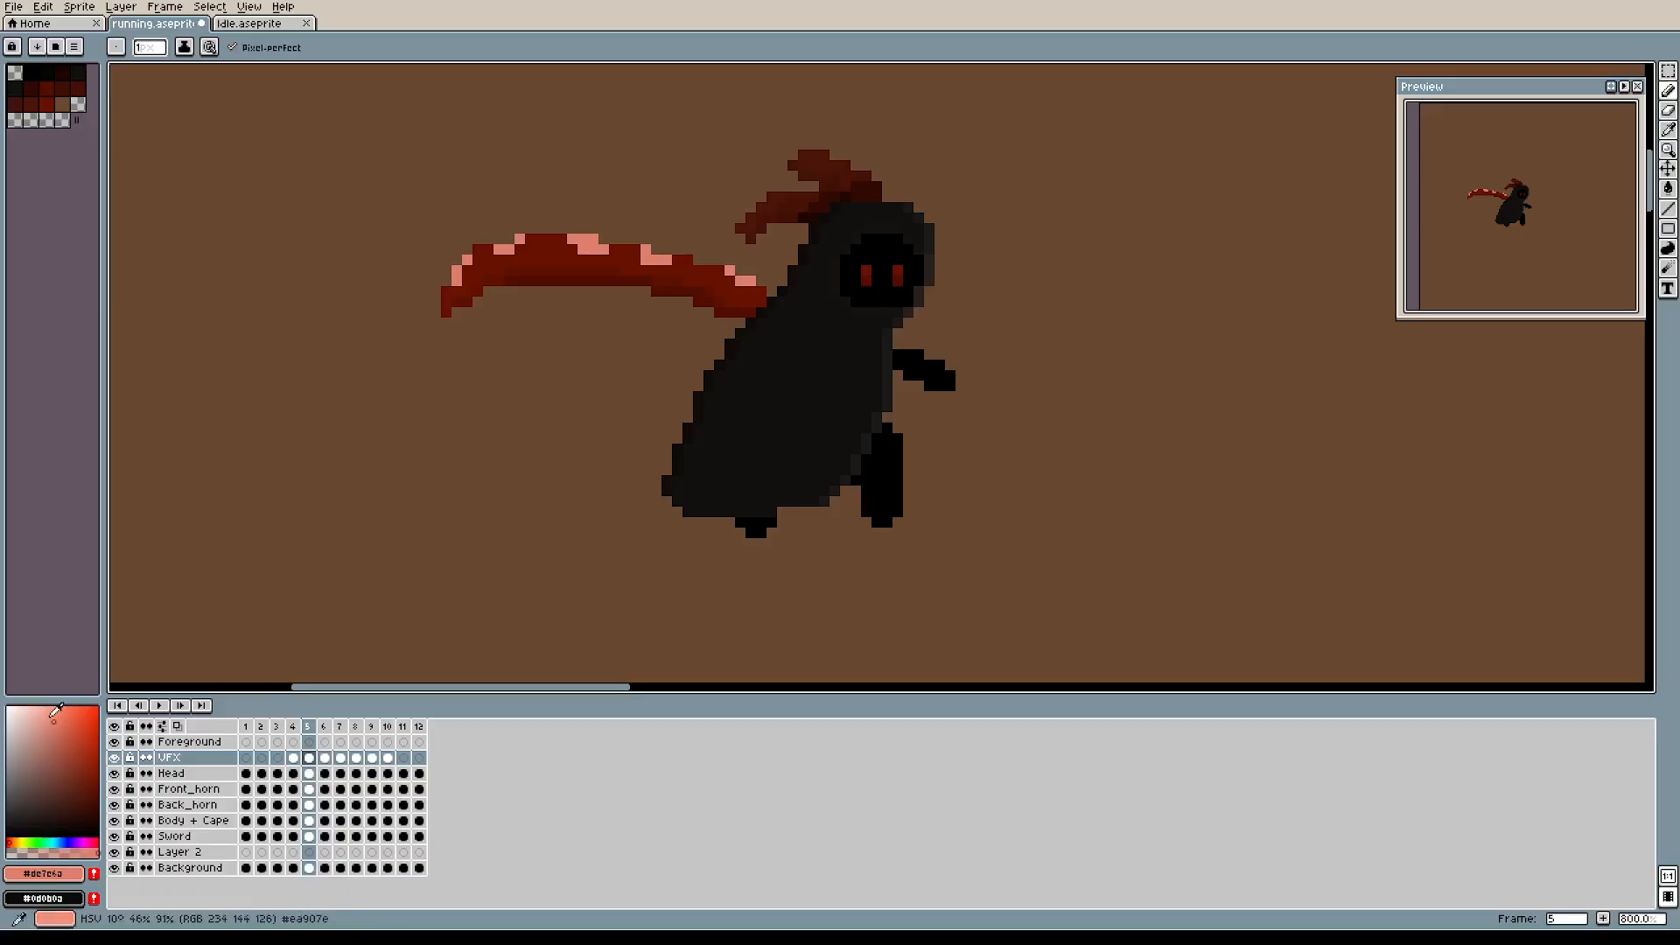
{"action": "mouse_move", "coordinate": [56, 713]}
{"action": "left_mouse_down"}
{"action": "mouse_move", "coordinate": [51, 696]}
{"action": "mouse_move", "coordinate": [36, 733]}
{"action": "left_mouse_up"}
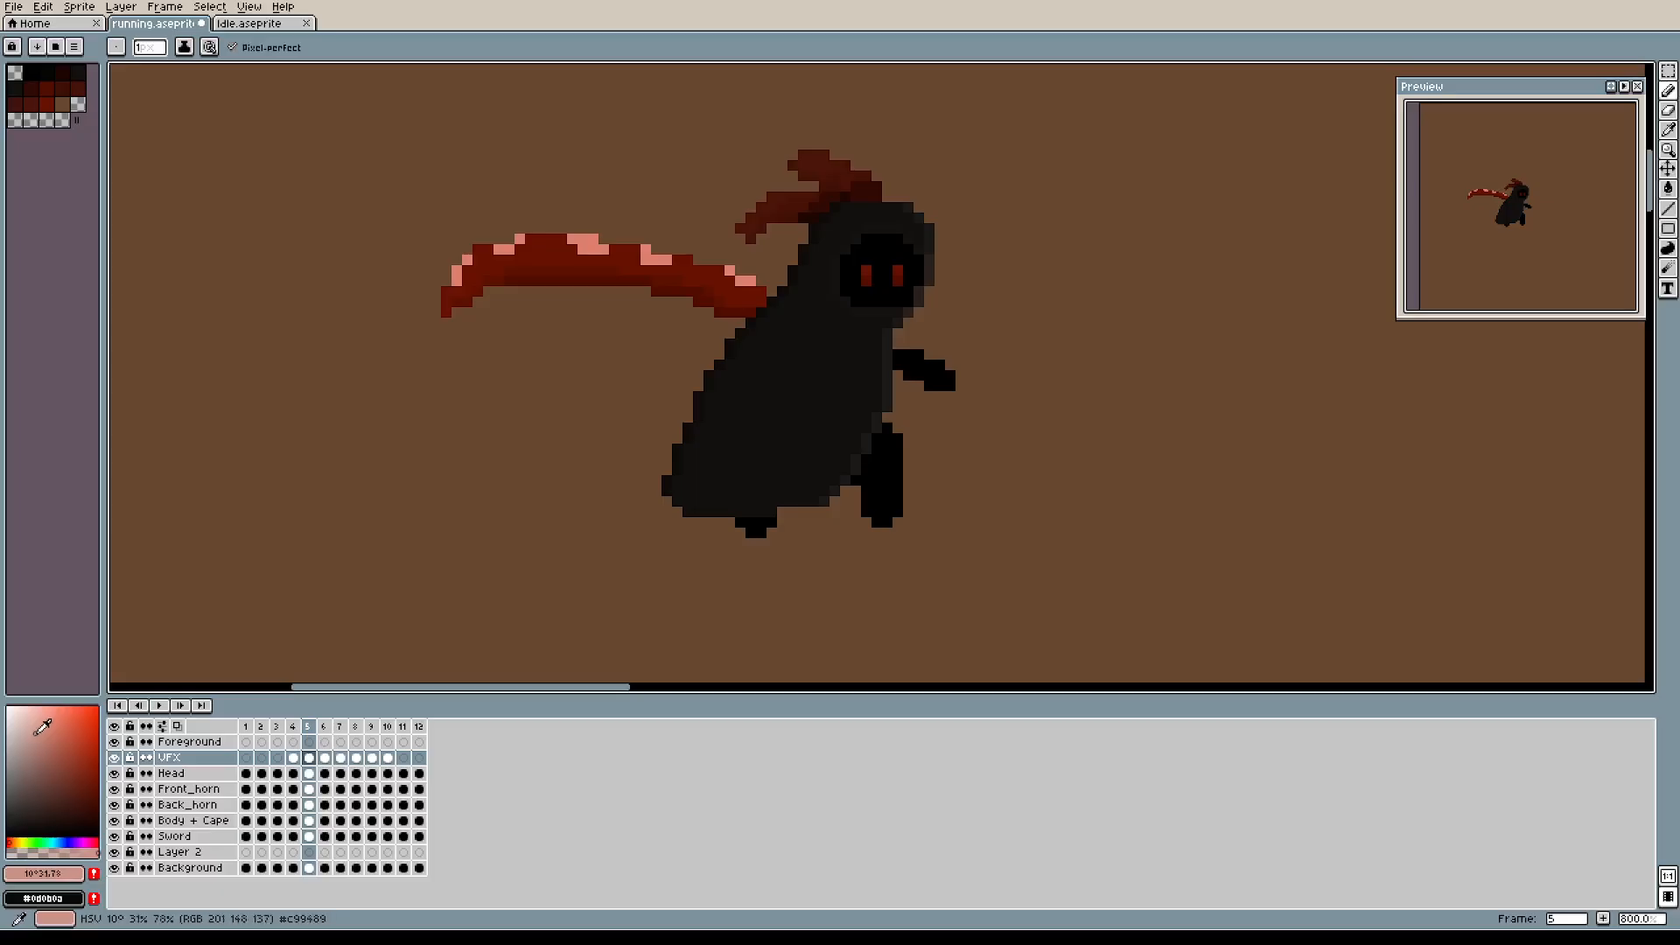
{"action": "mouse_move", "coordinate": [446, 334]}
{"action": "left_mouse_down"}
{"action": "mouse_move", "coordinate": [411, 391]}
{"action": "mouse_move", "coordinate": [404, 473]}
{"action": "left_mouse_up"}
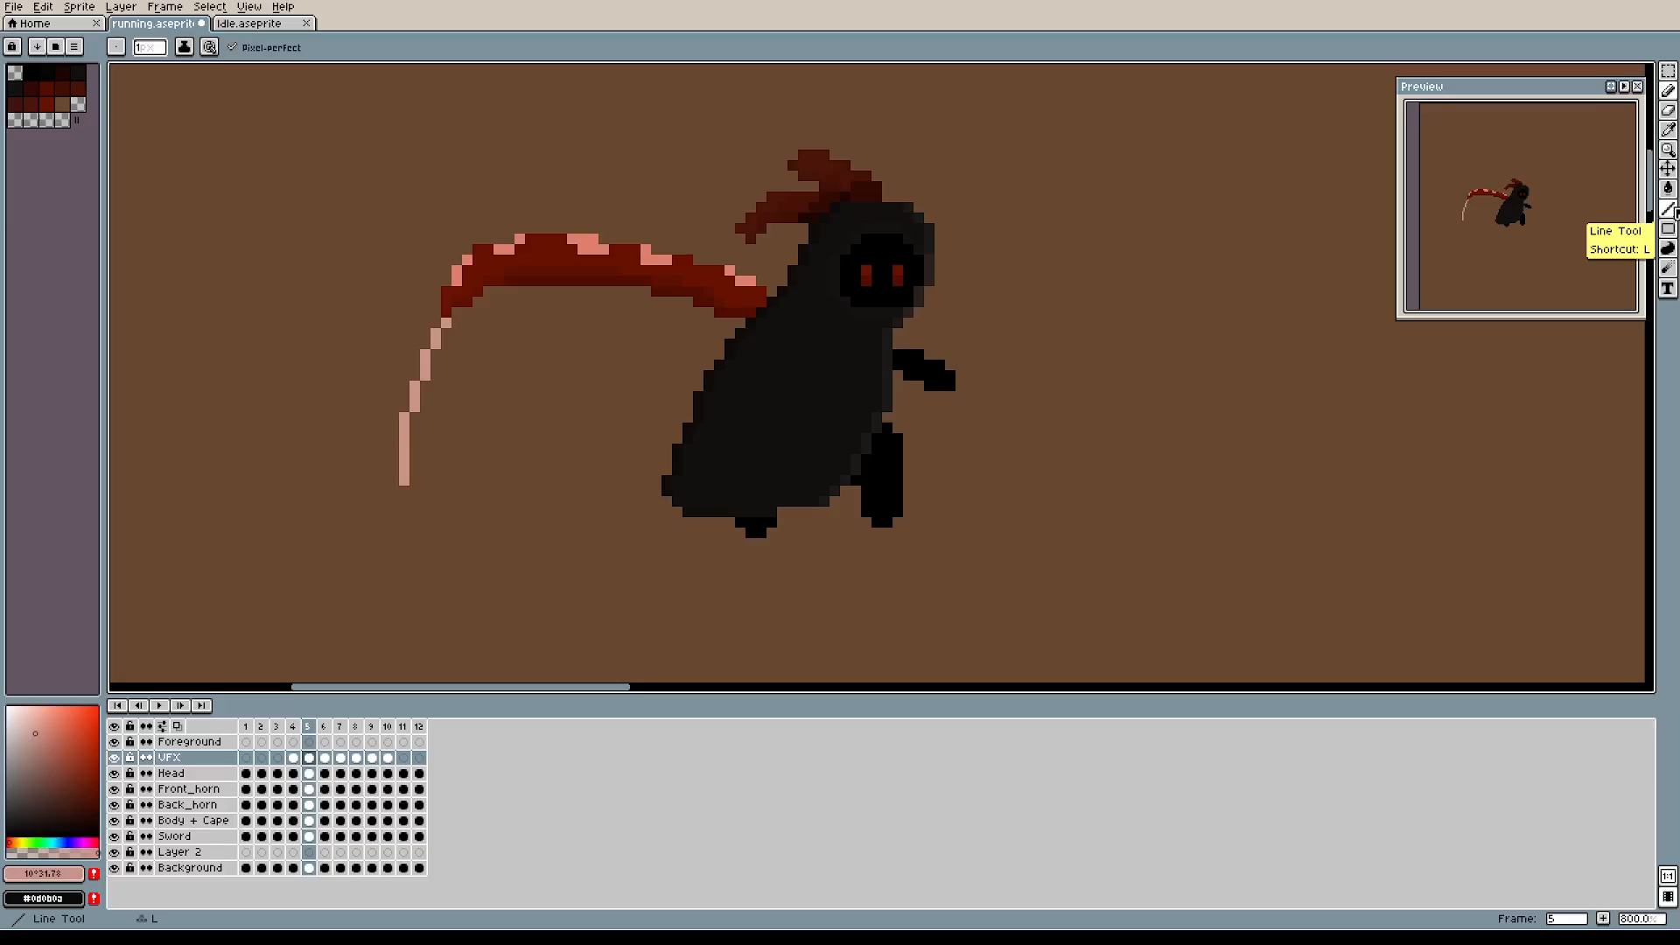
Try to draw the trail's lower edge with the Contour tool from the curve's bottom end to the cloak.
{"action": "left_click", "coordinate": [1668, 249]}
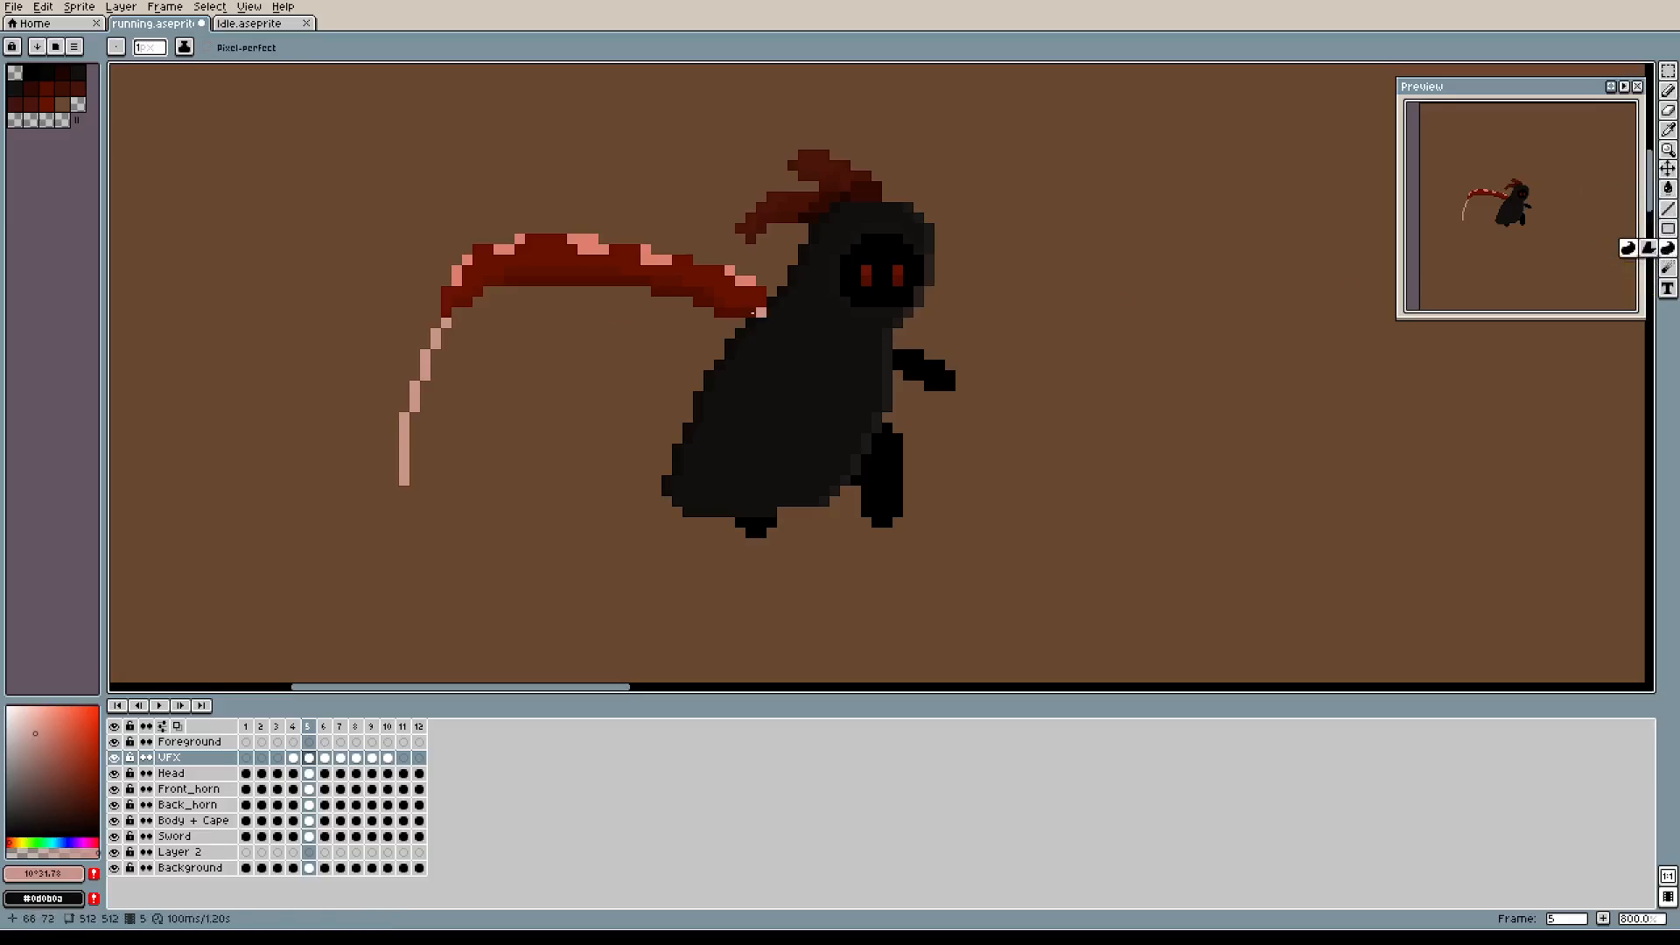
{"action": "left_click_drag", "start_coordinate": [403, 482], "coordinate": [675, 424]}
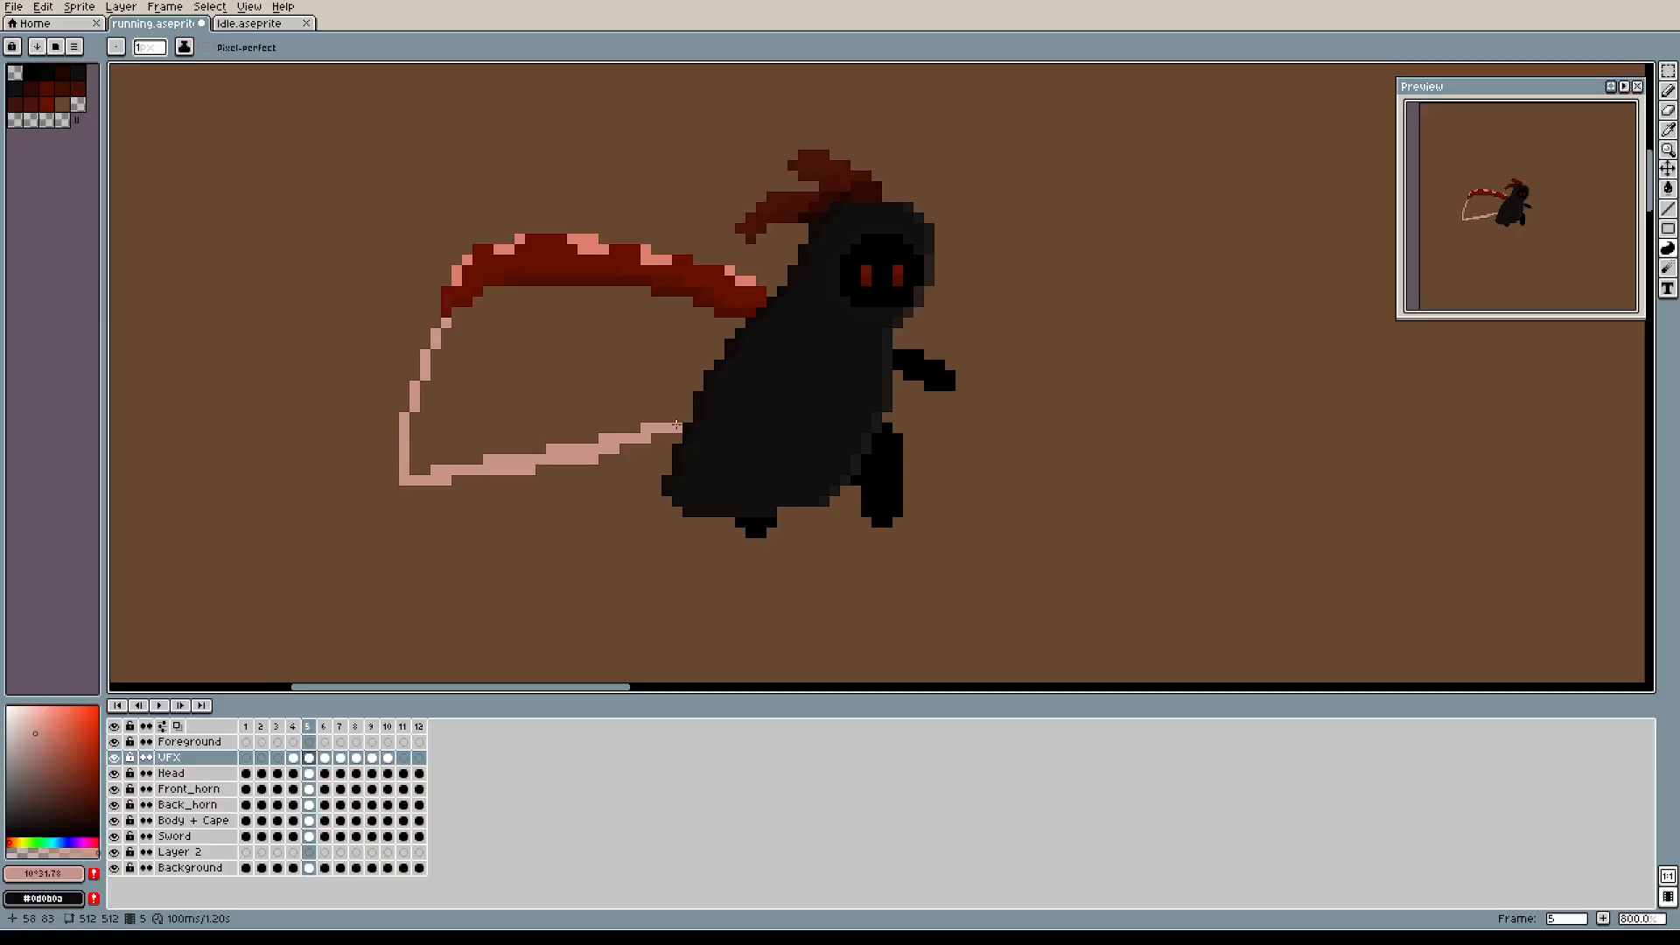
{"action": "key", "text": "e"}
{"action": "mouse_move", "coordinate": [676, 428]}
{"action": "left_mouse_down"}
{"action": "mouse_move", "coordinate": [551, 470]}
{"action": "mouse_move", "coordinate": [572, 438]}
{"action": "mouse_move", "coordinate": [551, 470]}
{"action": "mouse_move", "coordinate": [520, 470]}
{"action": "mouse_move", "coordinate": [625, 449]}
{"action": "mouse_move", "coordinate": [412, 488]}
{"action": "left_mouse_up"}
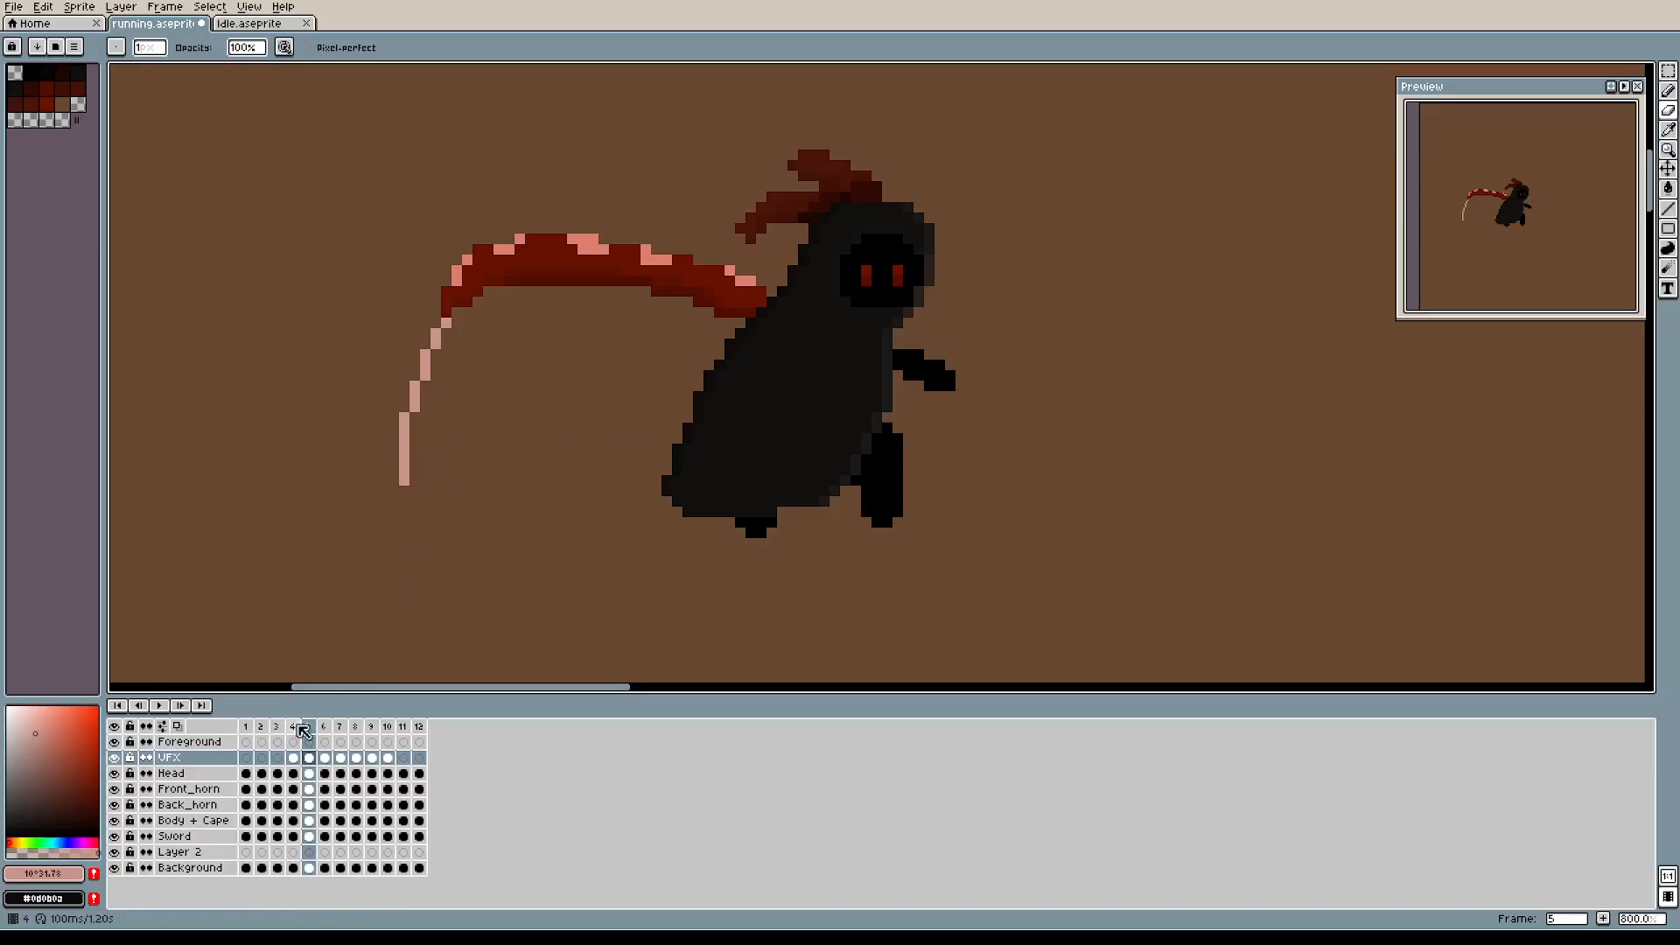
Draw frame 5's lower trail edge with the Pencil from the curve's bottom end up to the cloak, comparing with frame 4's sword.
{"action": "key", "text": "b"}
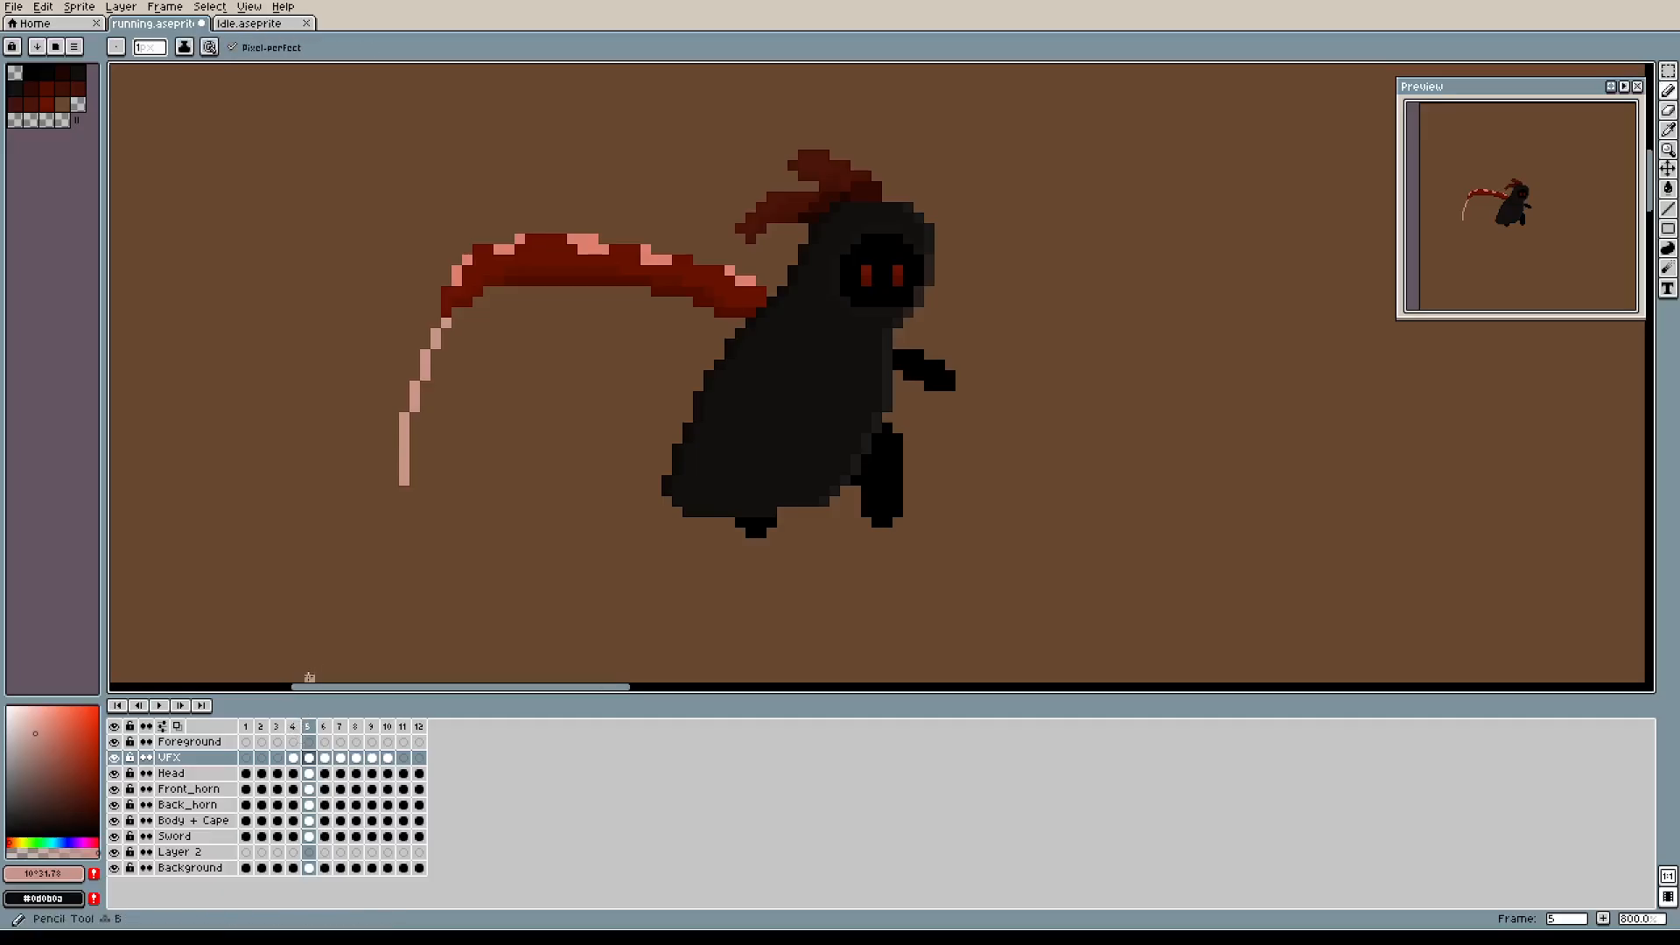
{"action": "left_click", "coordinate": [294, 733]}
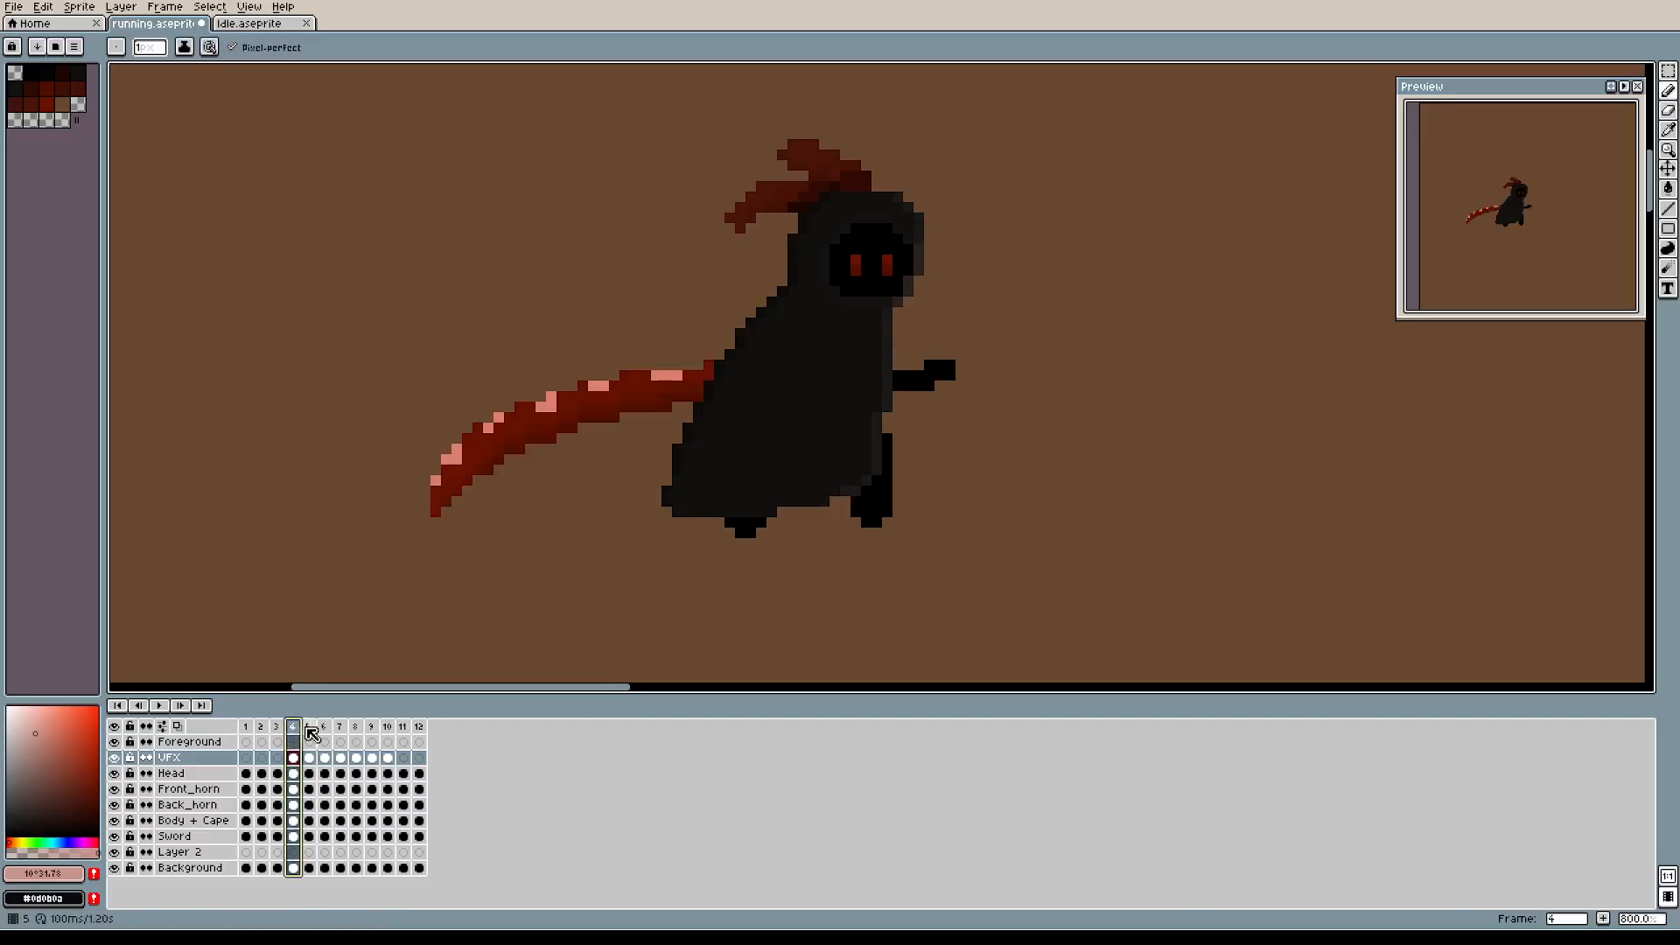
{"action": "left_click", "coordinate": [309, 728]}
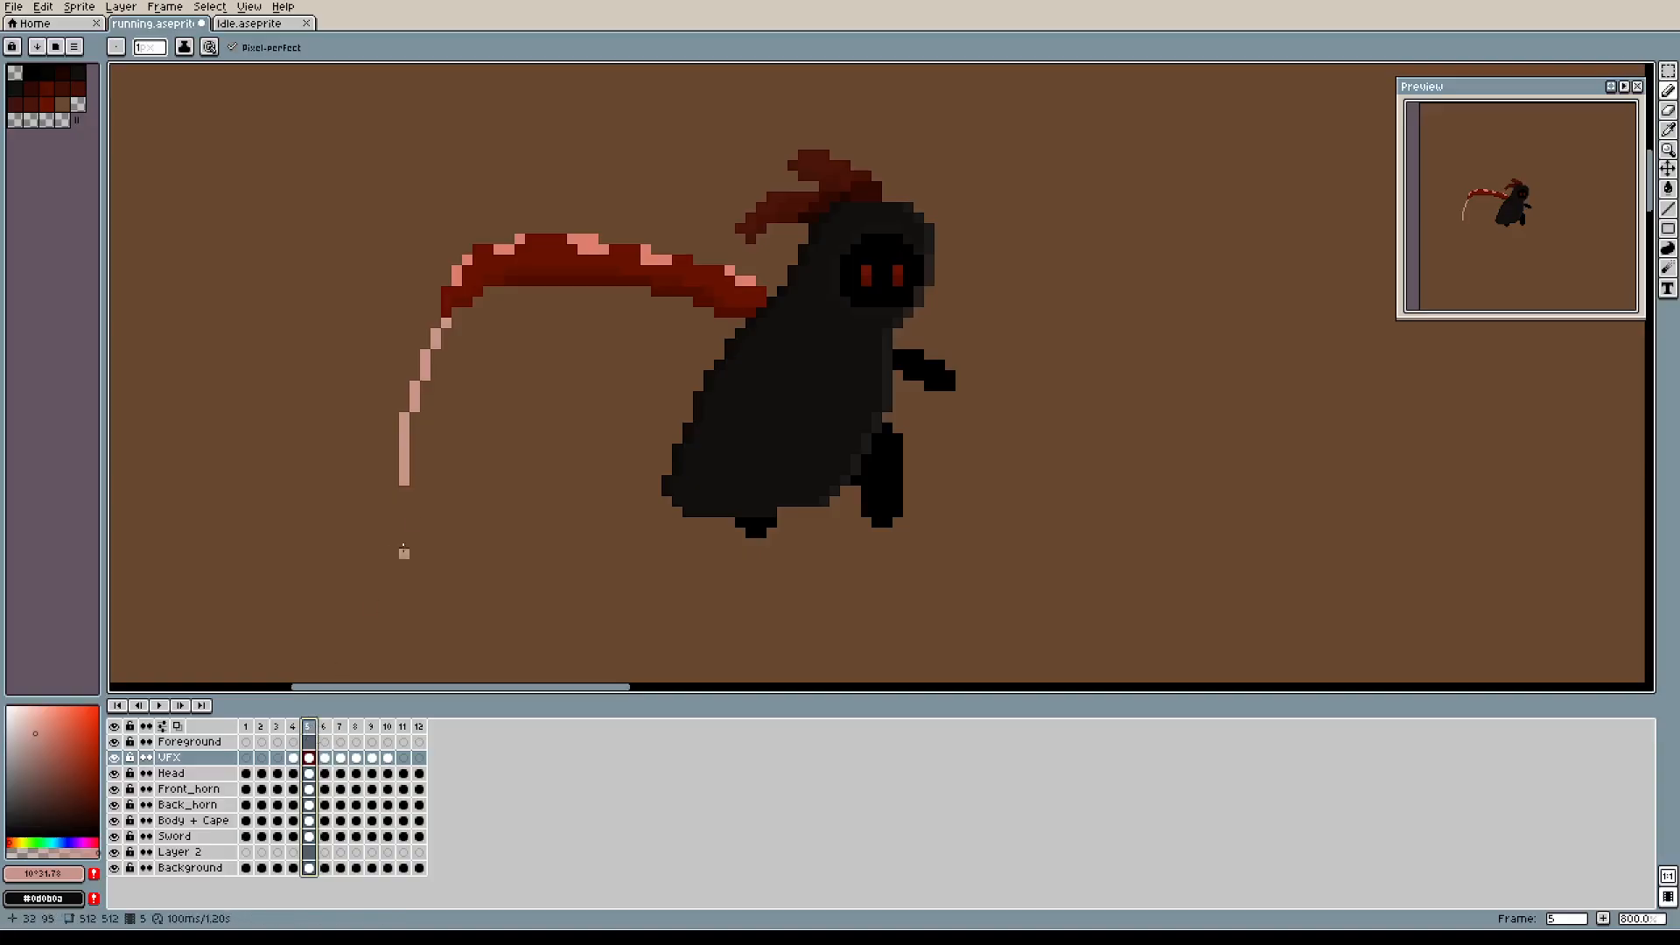
{"action": "left_click_drag", "start_coordinate": [405, 486], "coordinate": [681, 406]}
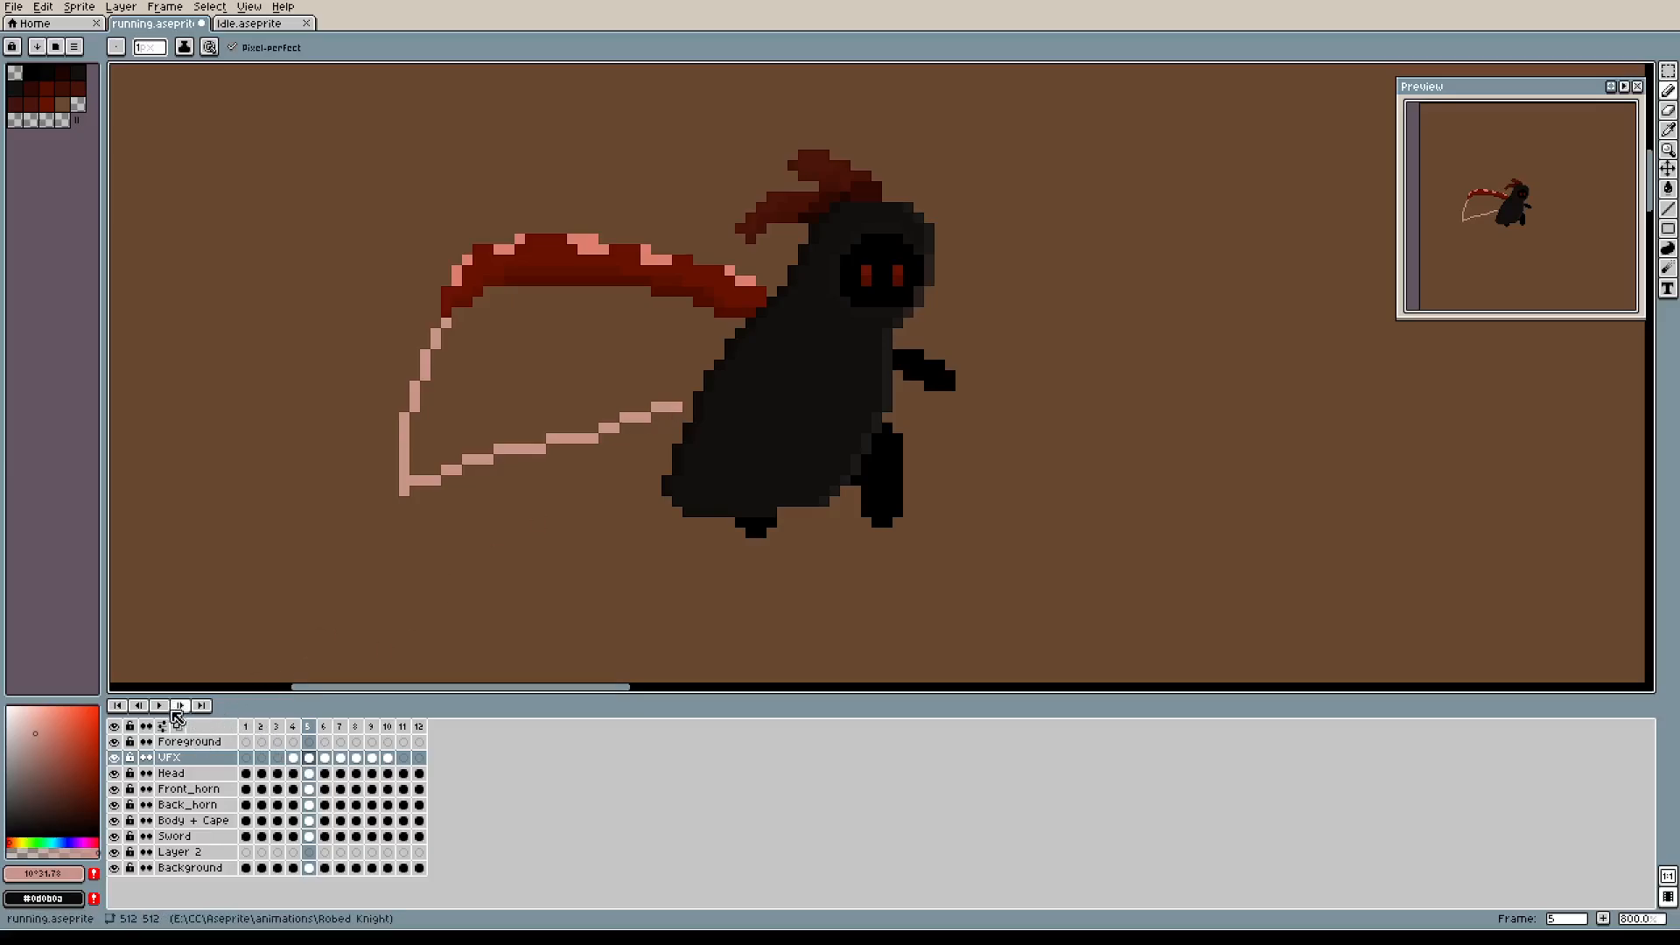
{"action": "left_click", "coordinate": [293, 728]}
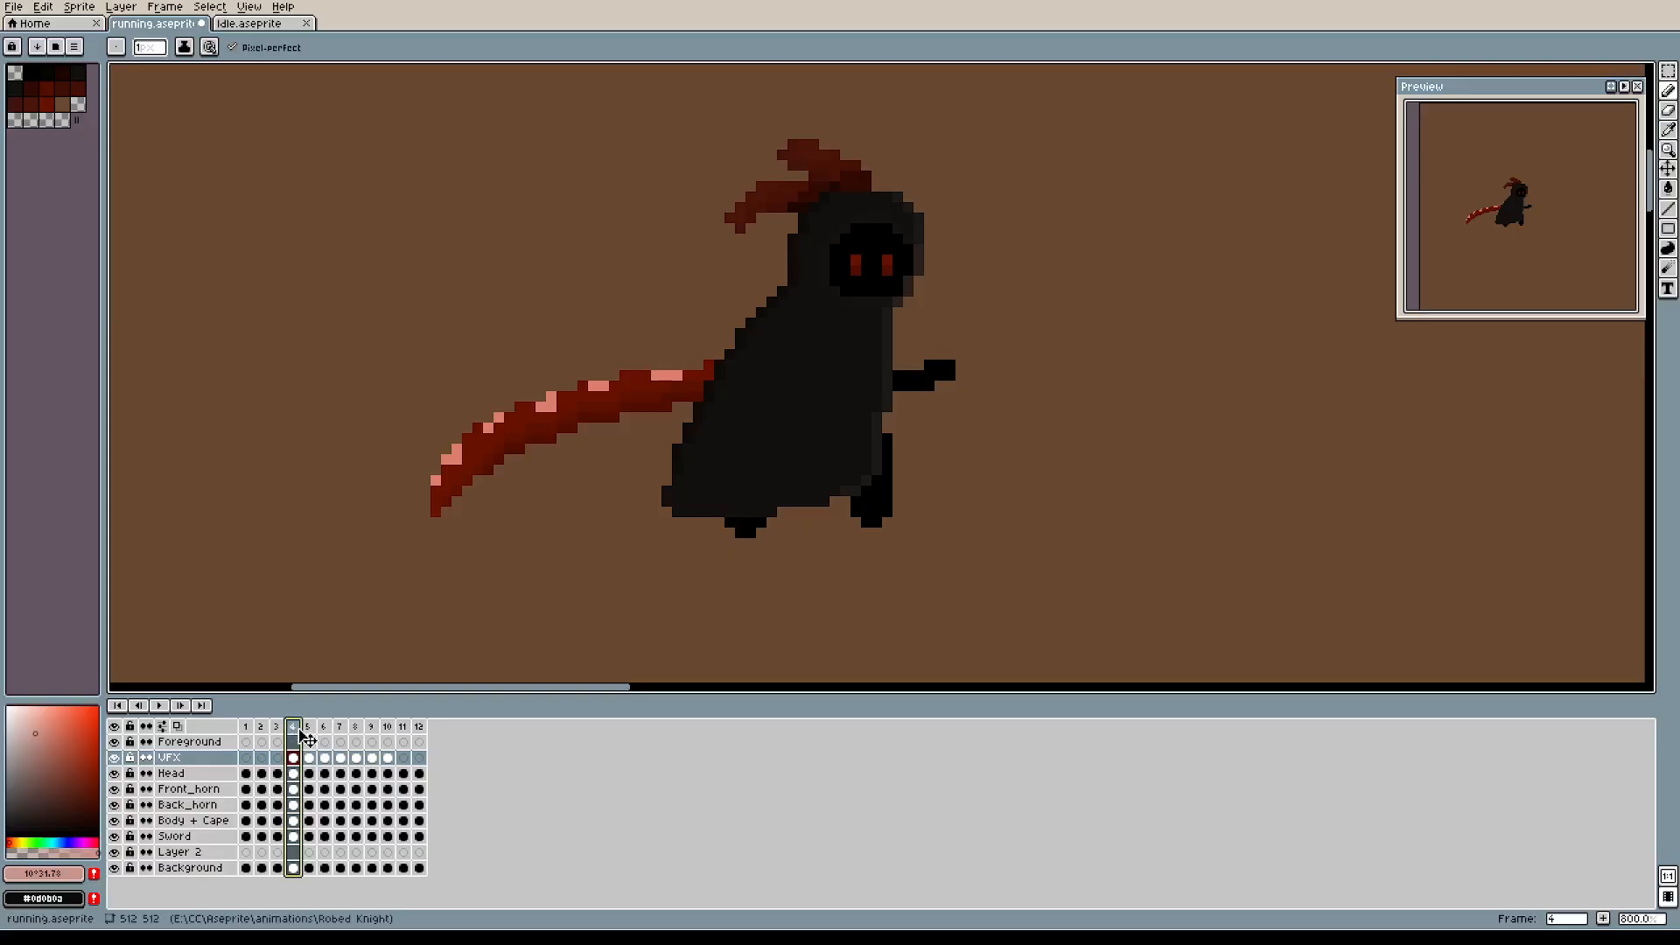
{"action": "left_click", "coordinate": [308, 727]}
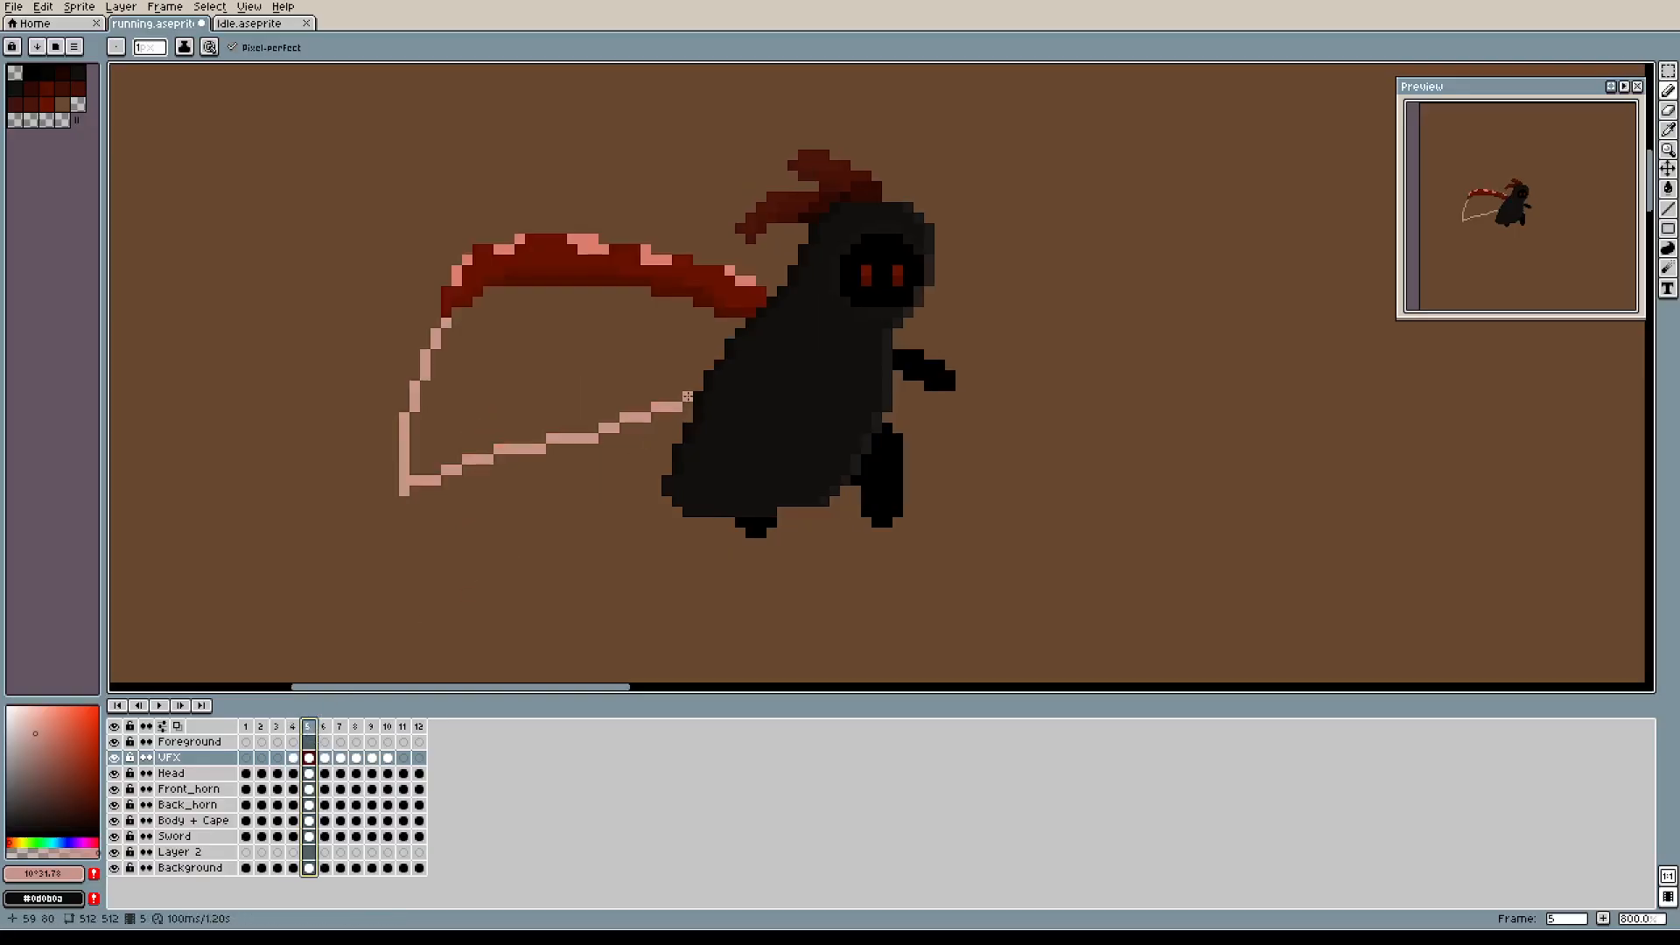
{"action": "left_click", "coordinate": [688, 399]}
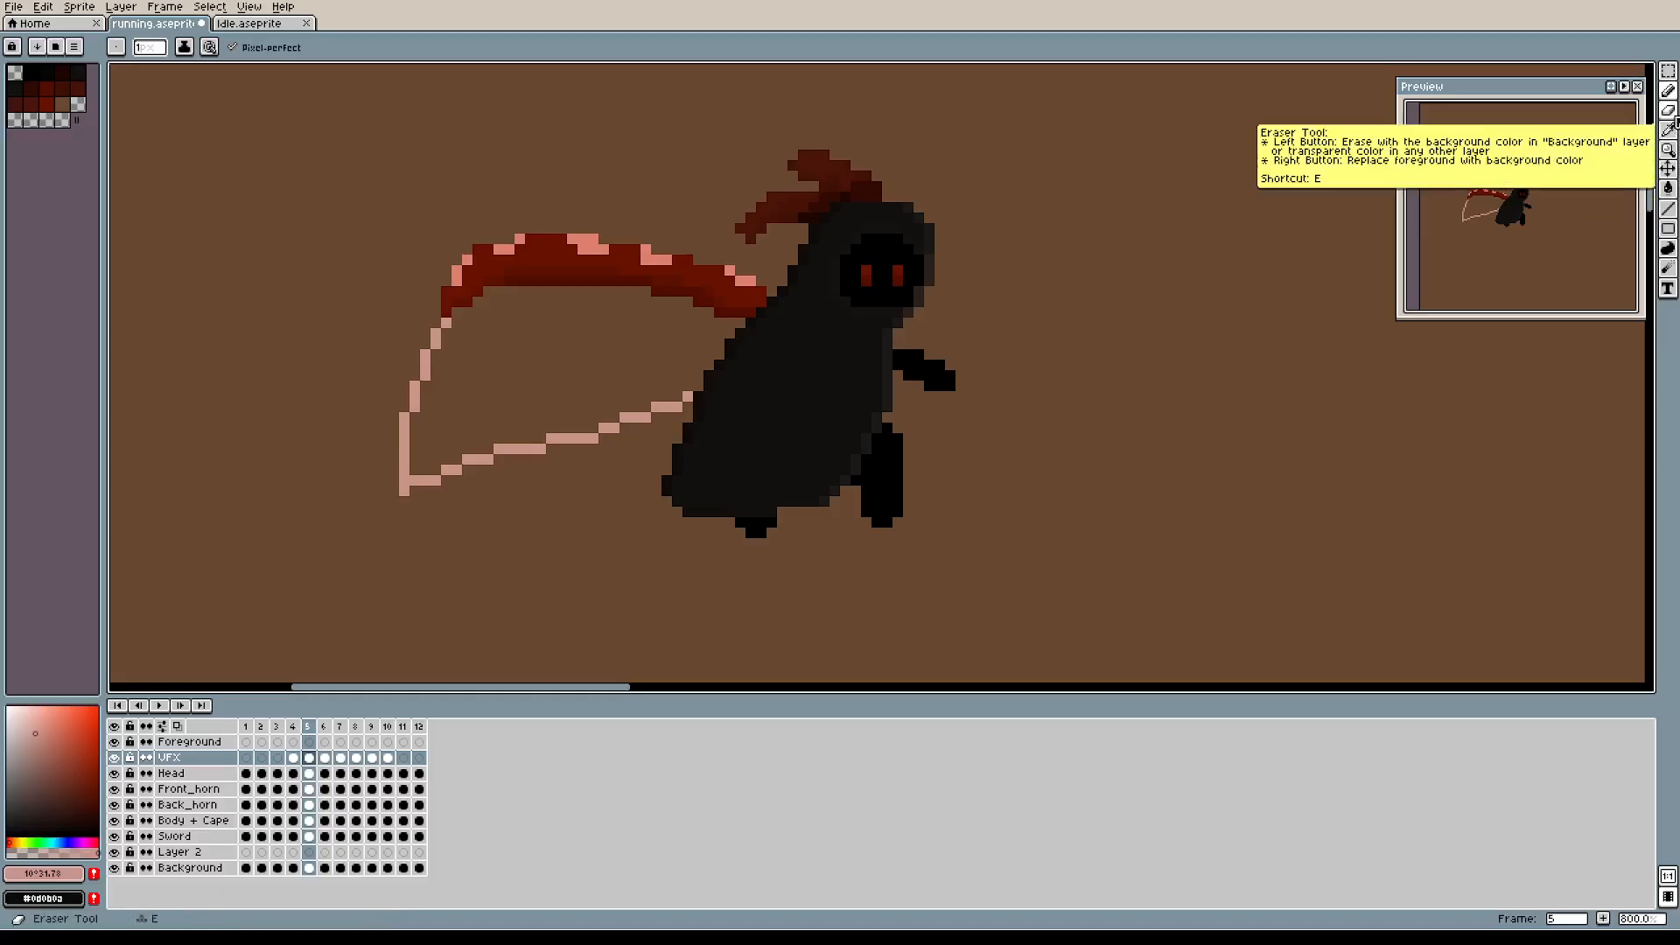
Try filling on frame 5's VFX layer with muted pink using the Paint Bucket, and undo the fill.
{"action": "left_click", "coordinate": [1668, 188]}
{"action": "left_click", "coordinate": [1113, 399]}
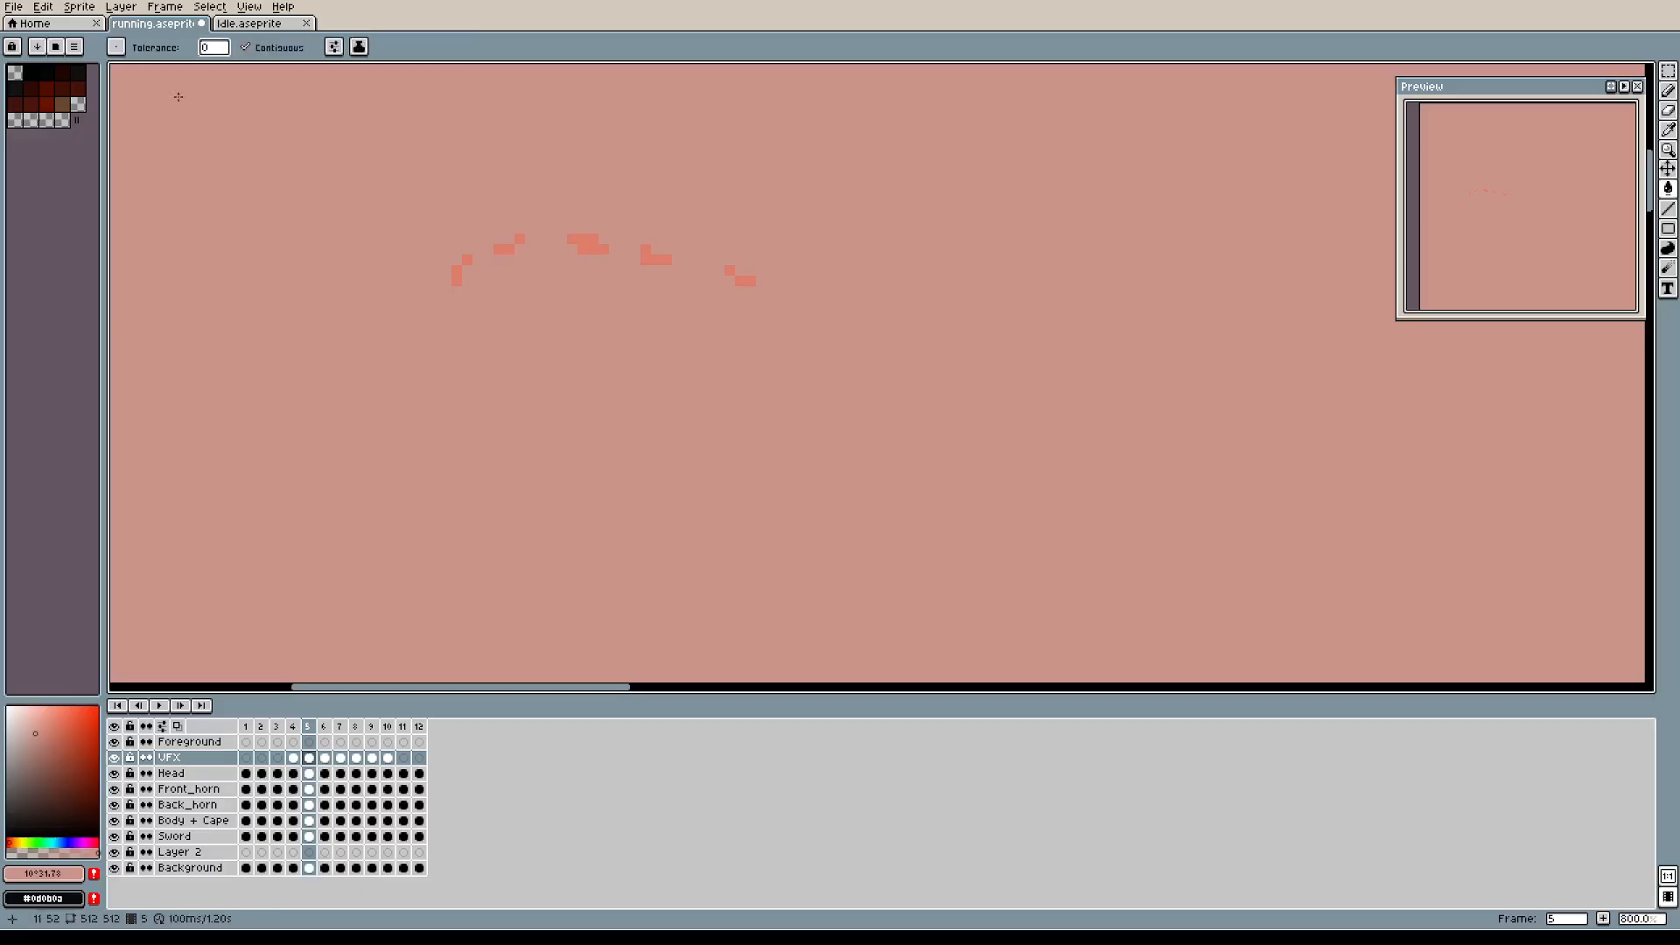
{"action": "key", "text": "v"}
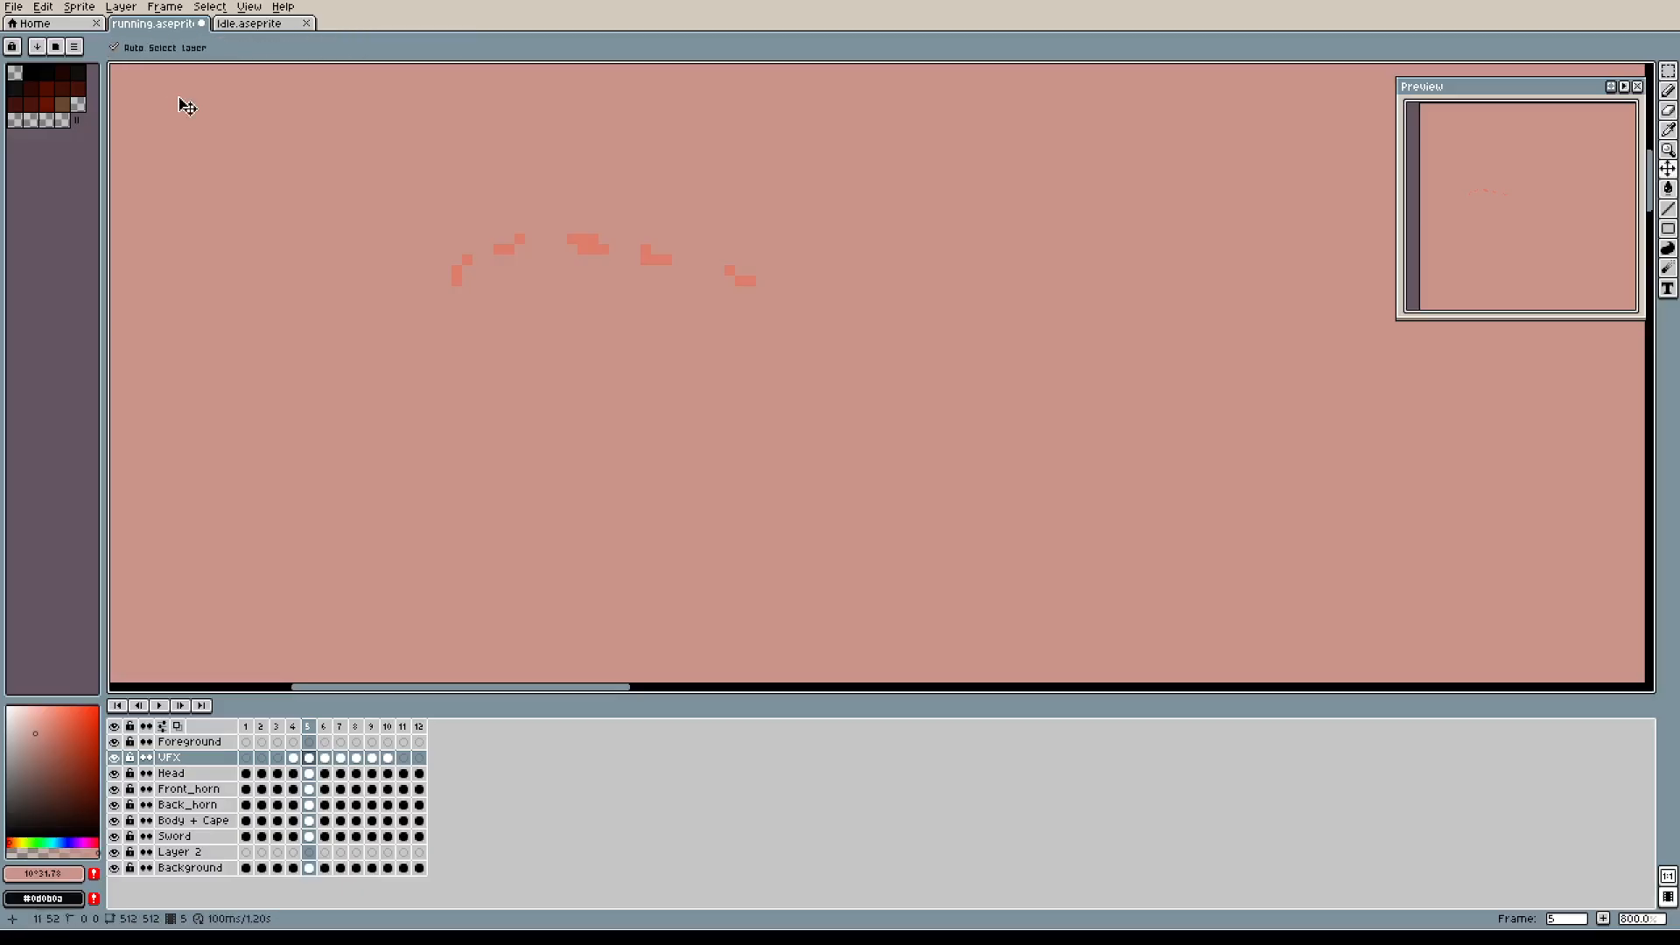
{"action": "key", "text": "ctrl+z"}
{"action": "key", "text": "g"}
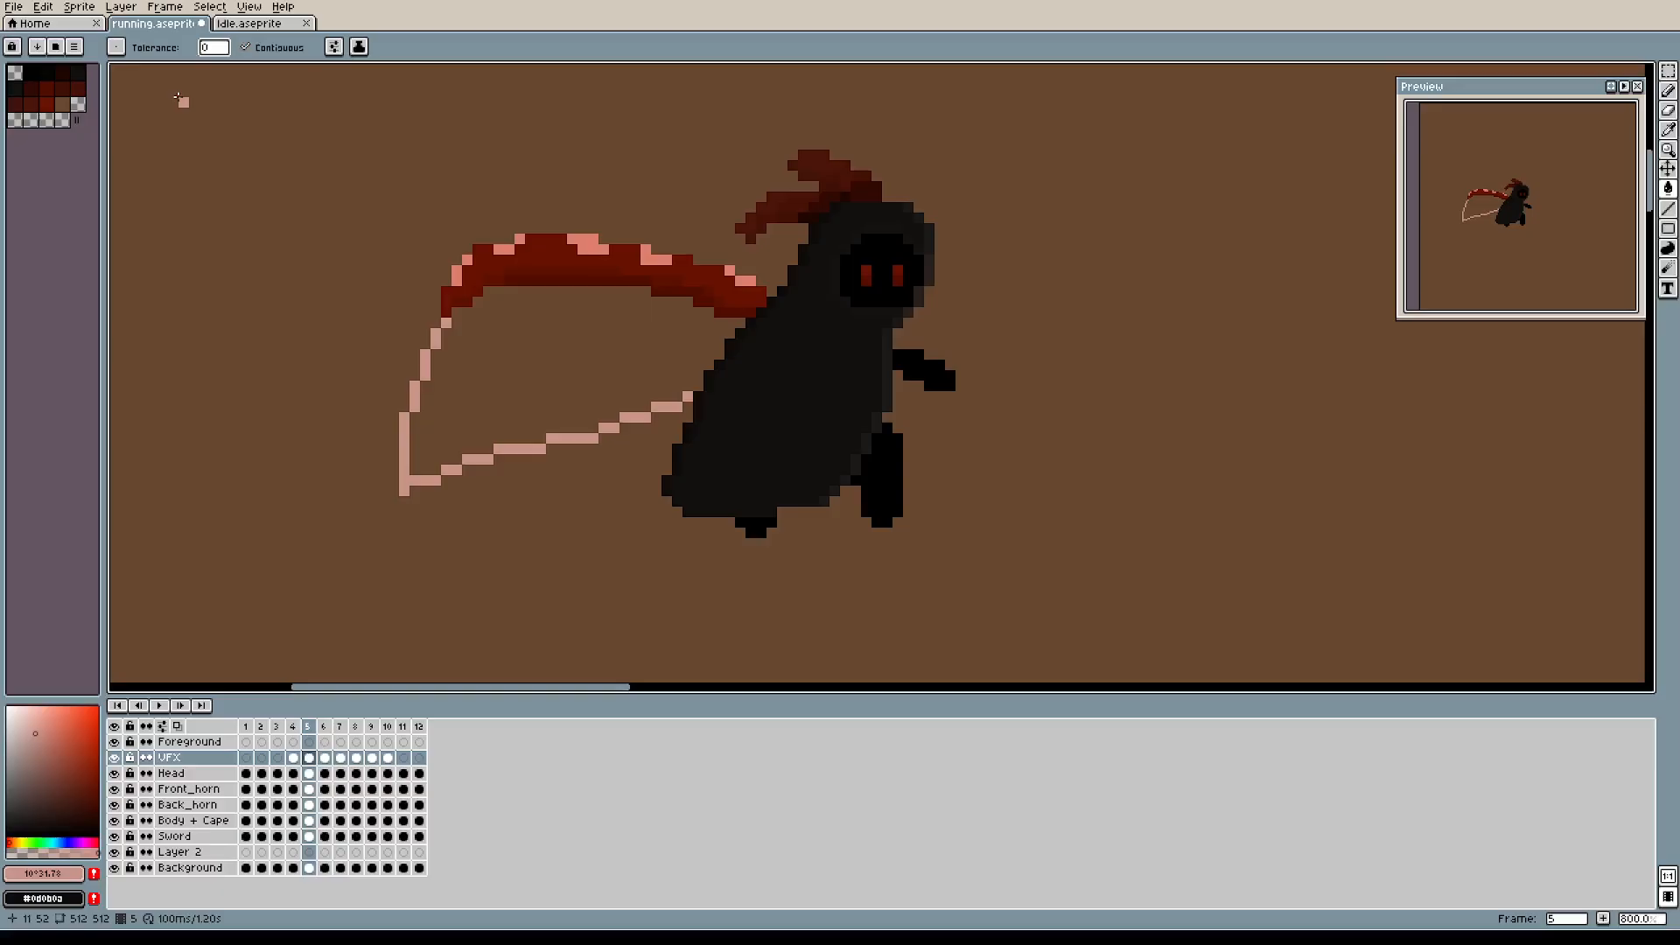
{"action": "key", "text": "i"}
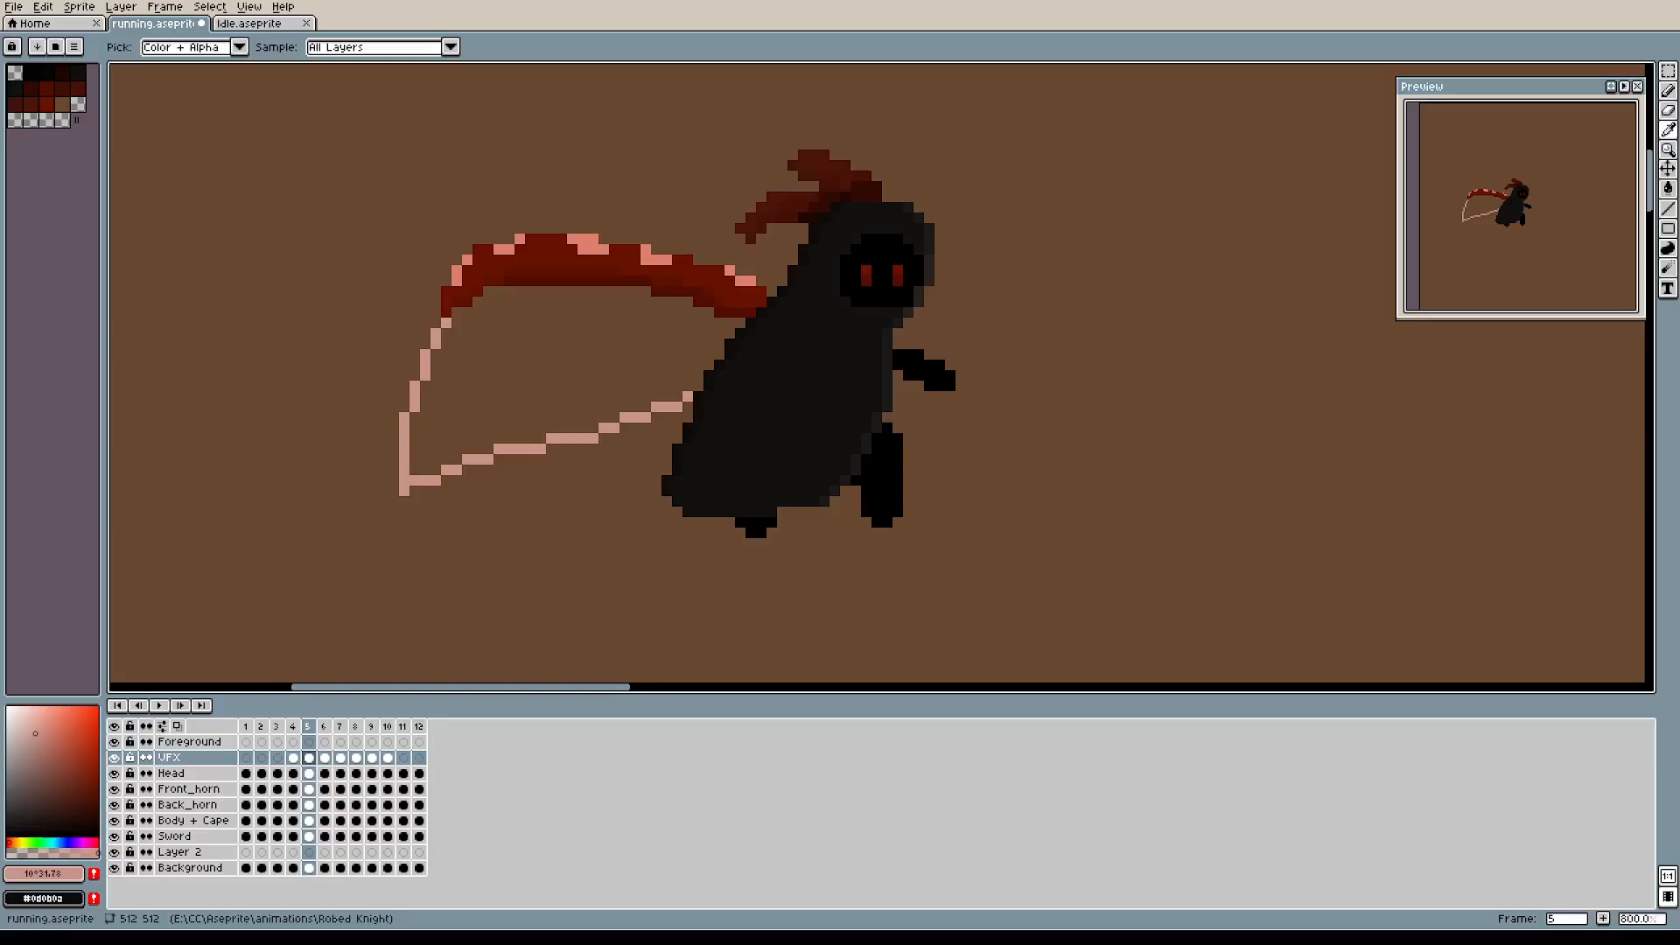
{"action": "key", "text": "g"}
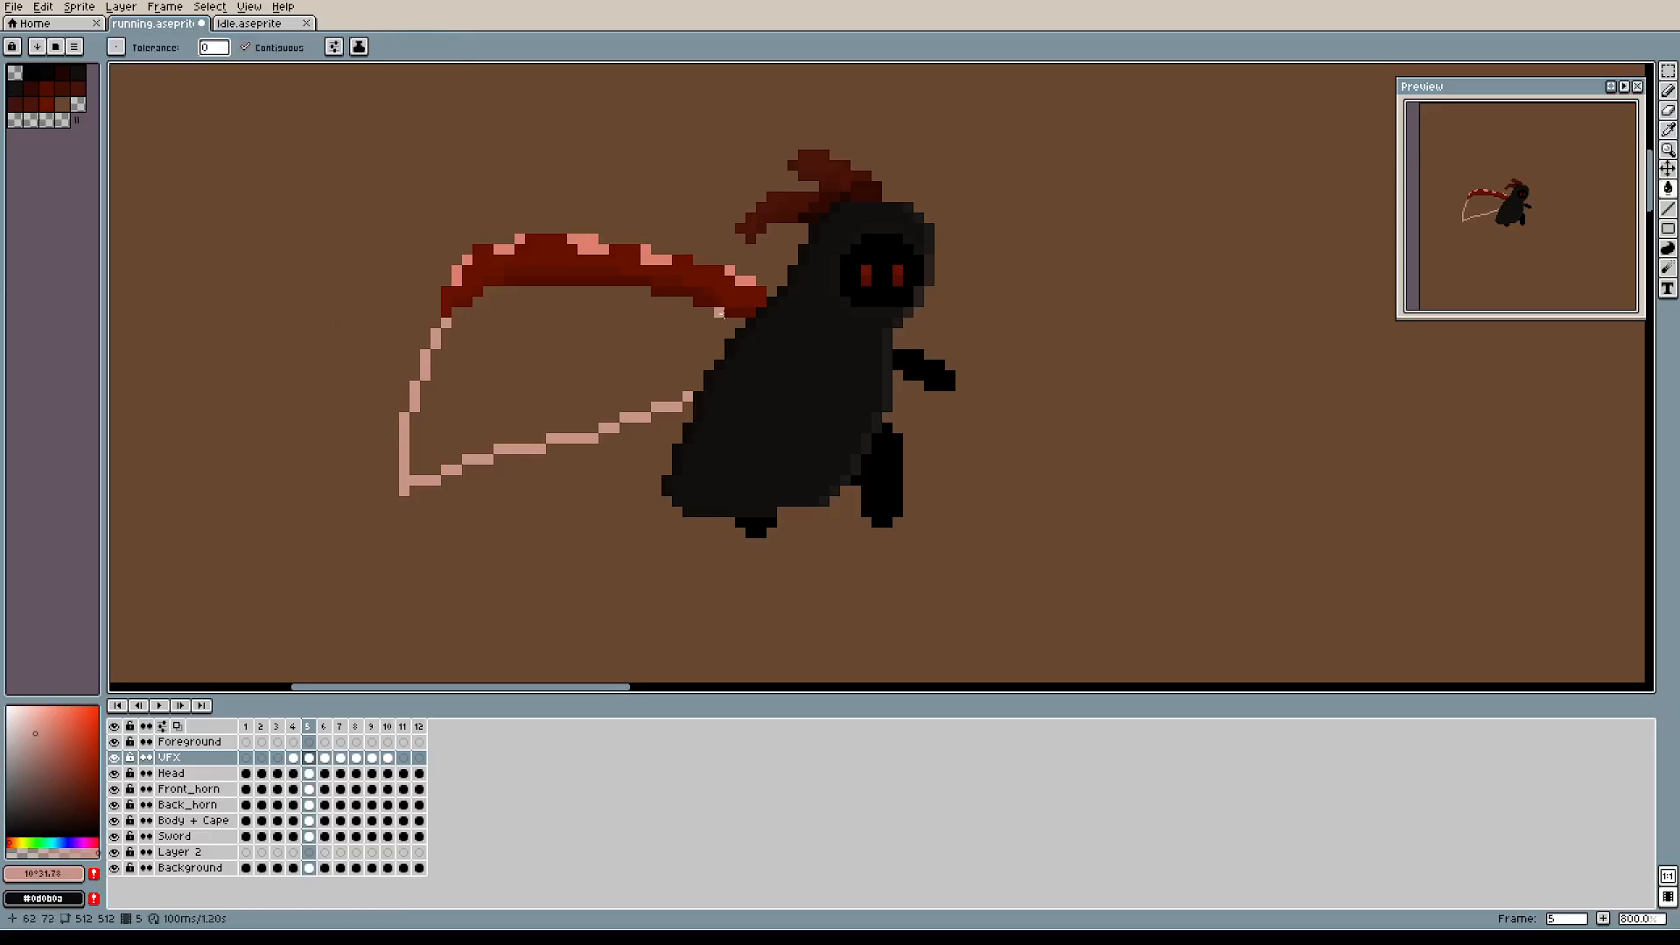
Close frame 5's trail outline with muted pink lines along the cloak's back edge and the underside of the sword blade.
{"action": "scroll", "coordinate": [667, 374], "scroll_direction": "up", "scroll_amount": 4}
{"action": "scroll", "coordinate": [692, 376], "scroll_direction": "down", "scroll_amount": 2}
{"action": "key", "text": "b"}
{"action": "left_click_drag", "start_coordinate": [729, 399], "coordinate": [797, 271]}
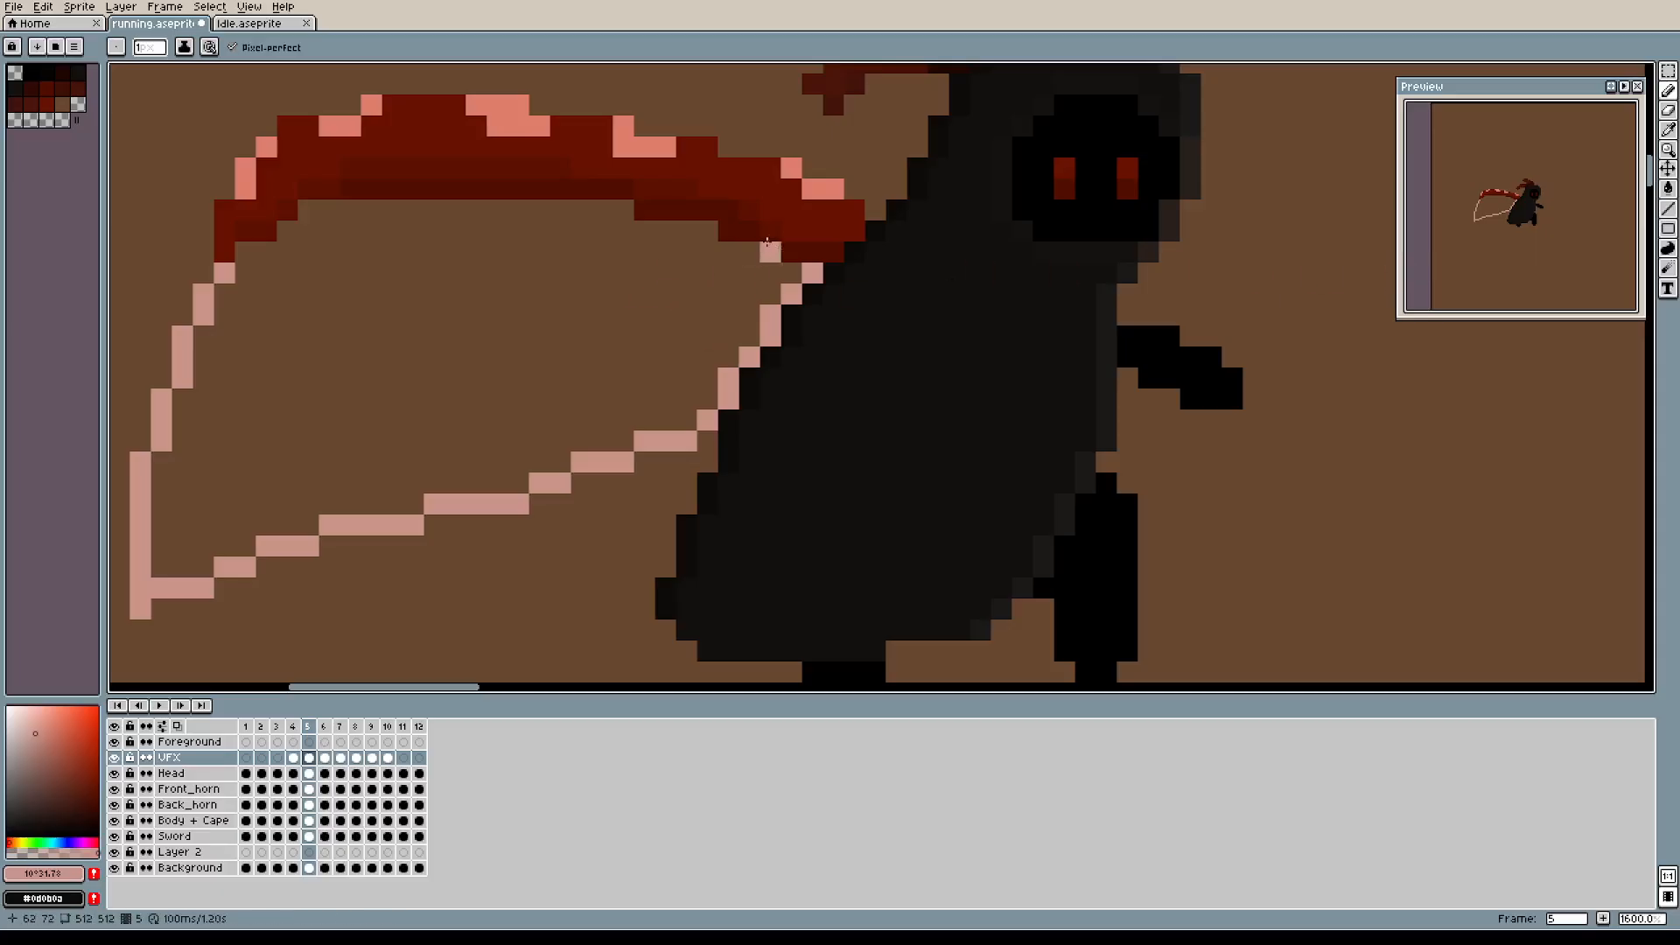
{"action": "mouse_move", "coordinate": [792, 252]}
{"action": "left_mouse_down"}
{"action": "mouse_move", "coordinate": [617, 213]}
{"action": "mouse_move", "coordinate": [326, 196]}
{"action": "mouse_move", "coordinate": [406, 215]}
{"action": "mouse_move", "coordinate": [370, 189]}
{"action": "mouse_move", "coordinate": [330, 211]}
{"action": "mouse_move", "coordinate": [413, 211]}
{"action": "mouse_move", "coordinate": [311, 201]}
{"action": "mouse_move", "coordinate": [268, 250]}
{"action": "left_mouse_up"}
{"action": "key", "text": "e"}
{"action": "key", "text": "b"}
{"action": "left_click", "coordinate": [282, 230]}
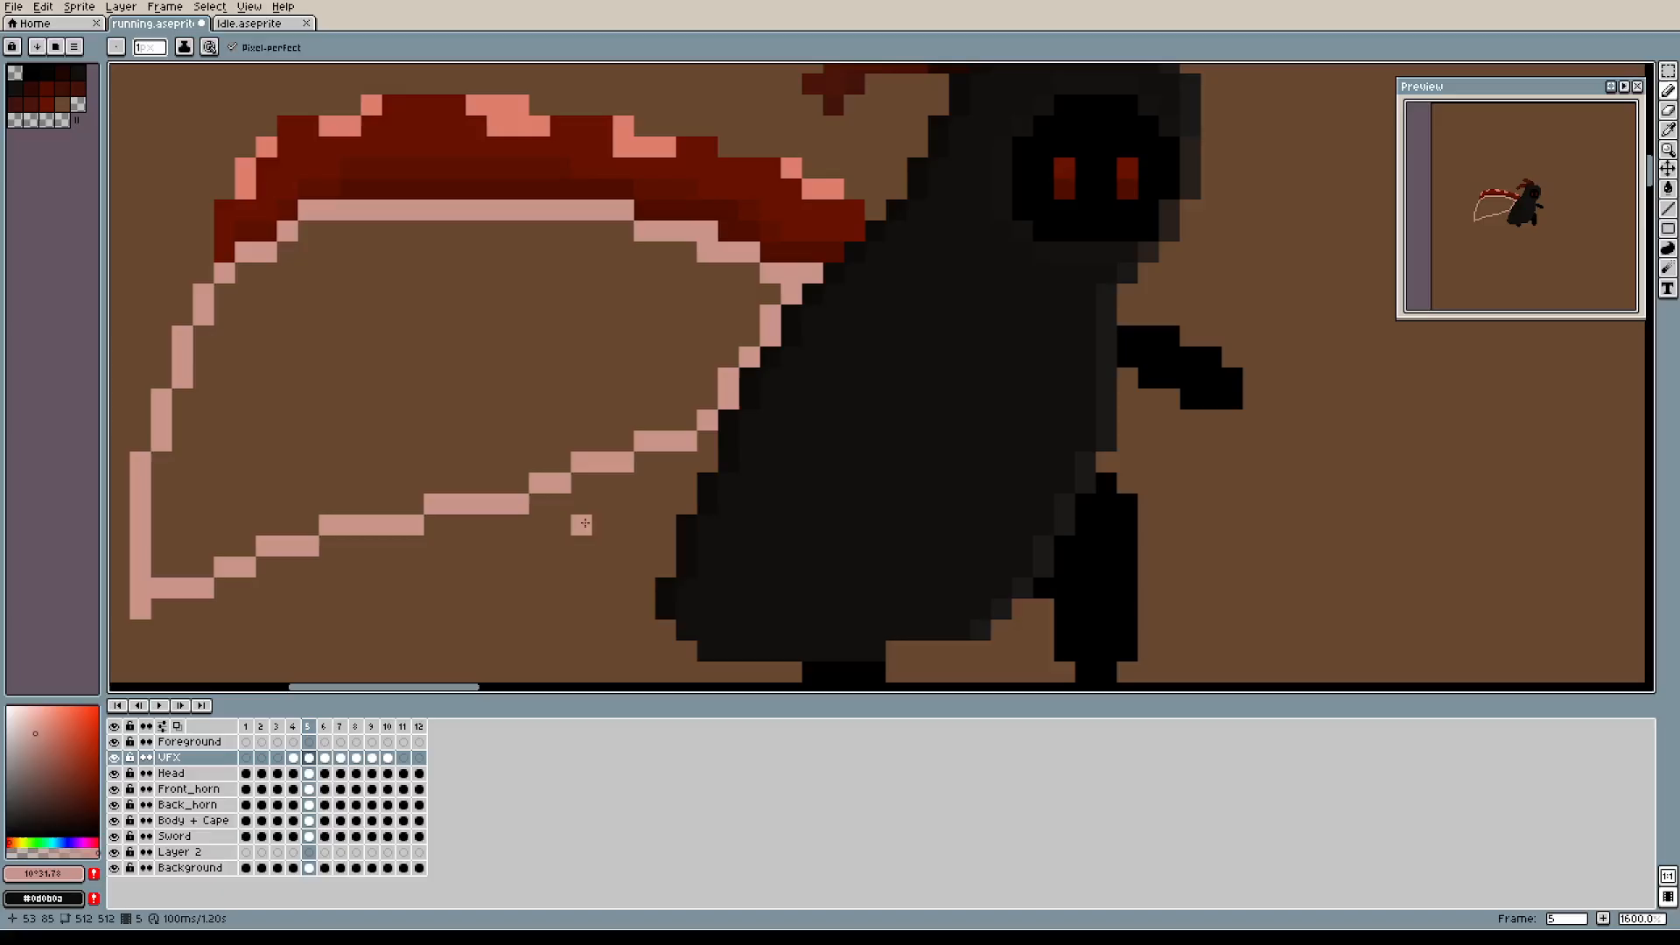
Fill frame 5's closed trail outline on the VFX layer with muted pink using the Paint Bucket.
{"action": "scroll", "coordinate": [803, 428], "scroll_direction": "down", "scroll_amount": 1}
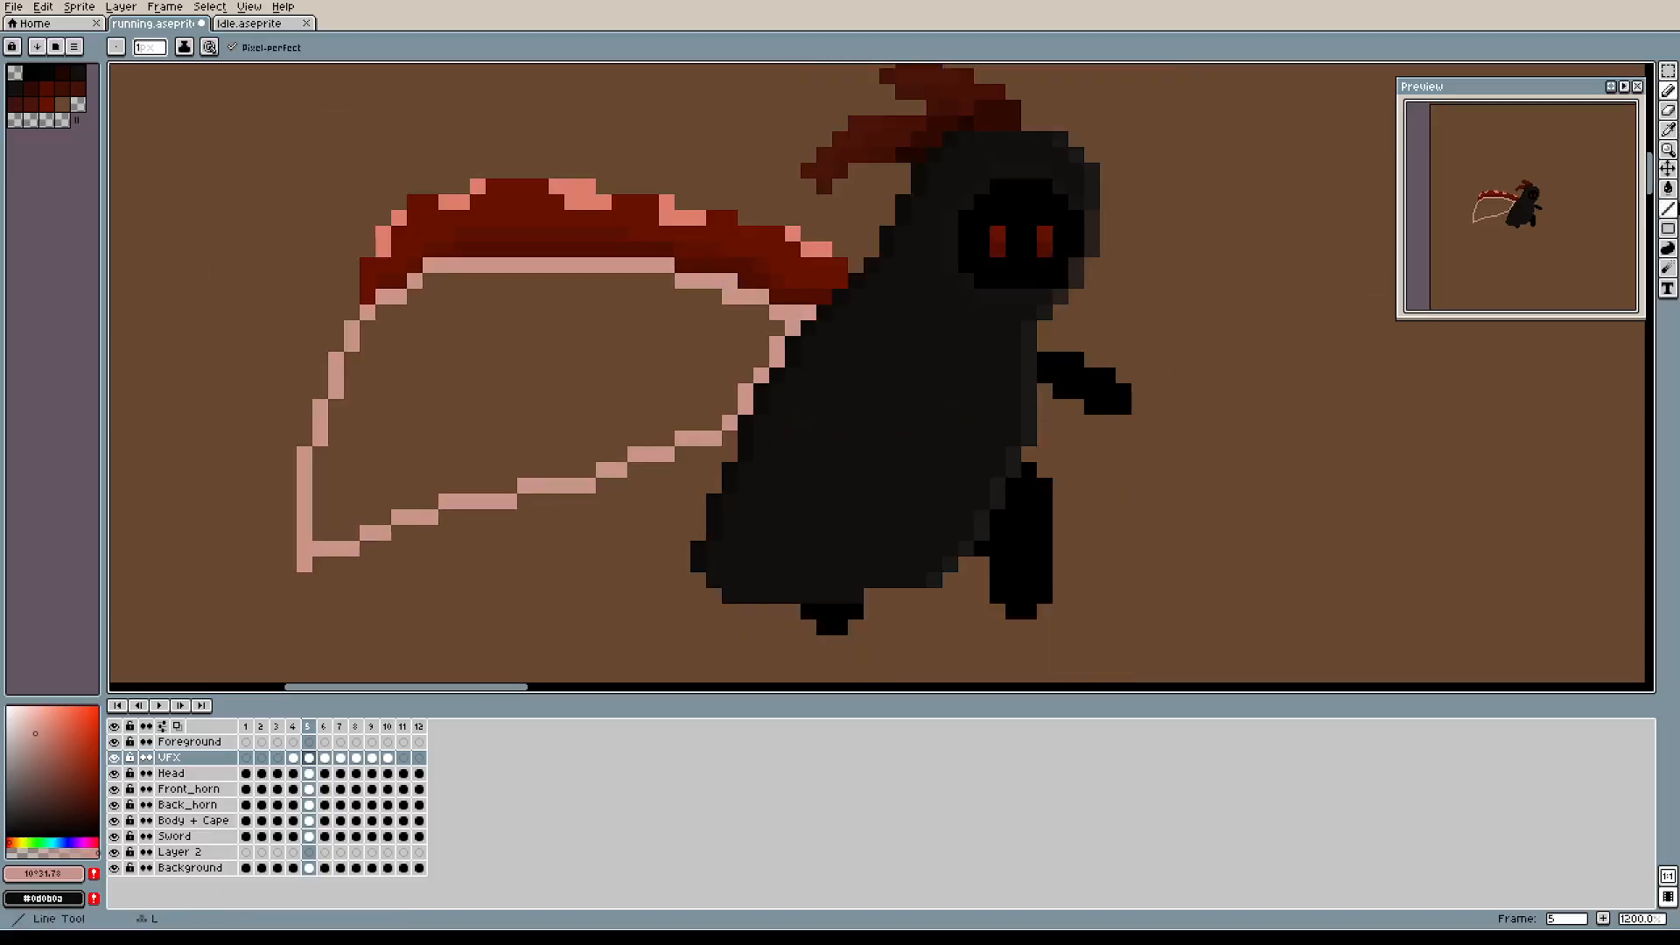
{"action": "left_click", "coordinate": [1669, 189]}
{"action": "left_click", "coordinate": [667, 329]}
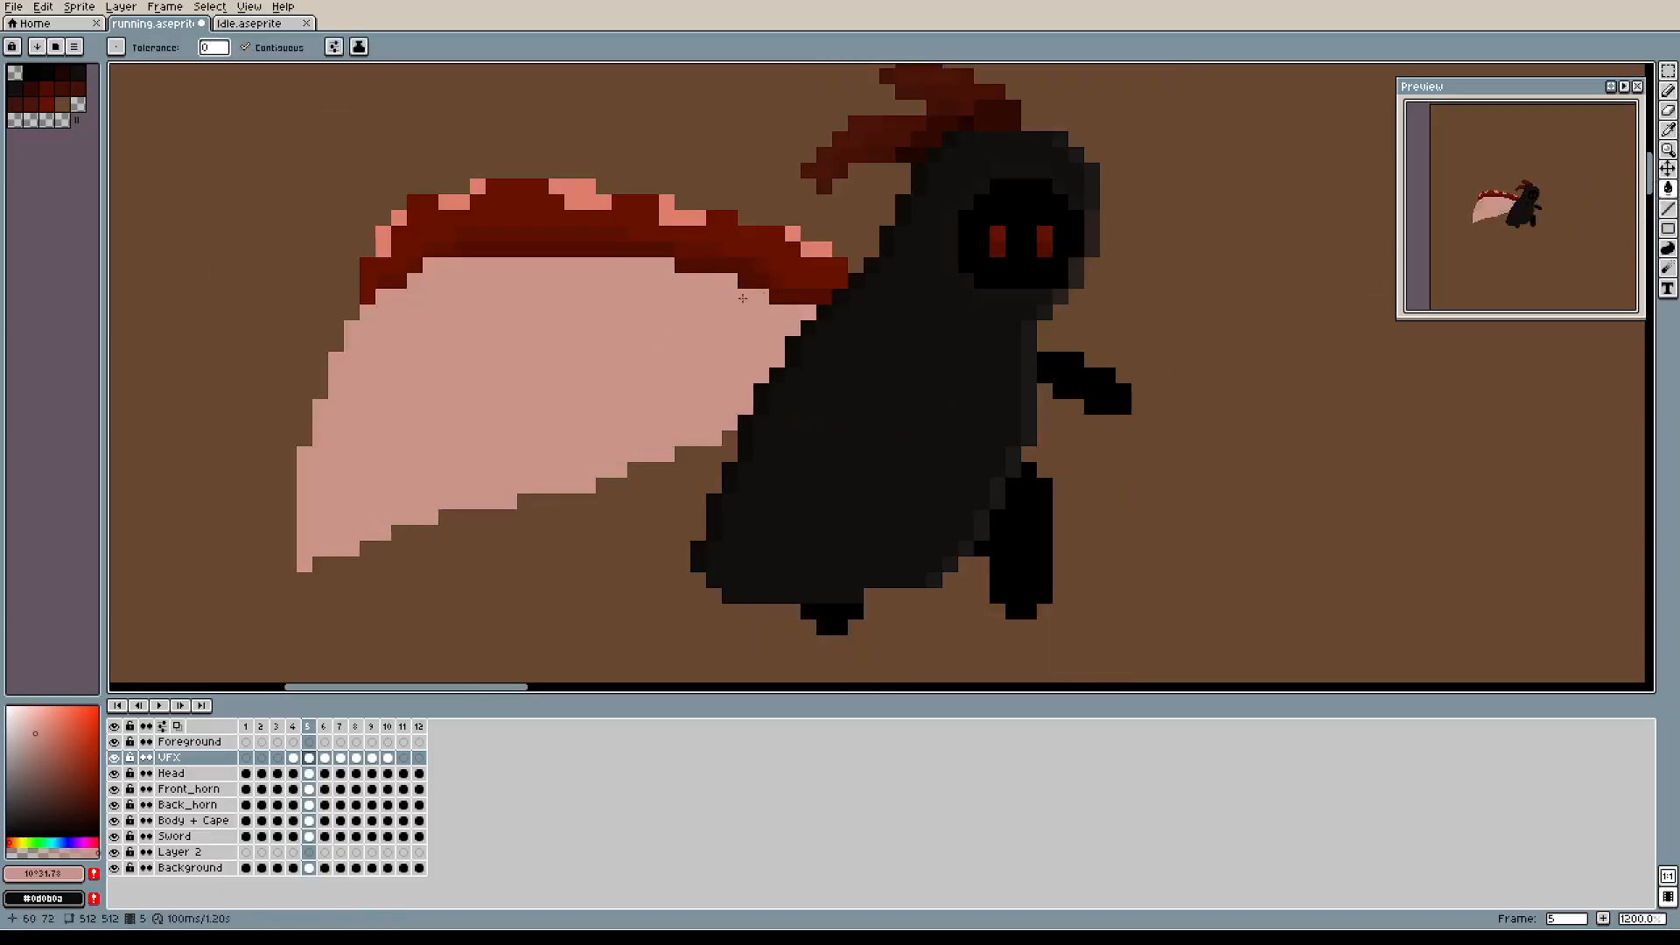
Examine frame 5's filled trail and compare it with the dashed trails in frames 6 and 7.
{"action": "key", "text": "b"}
{"action": "mouse_move", "coordinate": [589, 287]}
{"action": "left_mouse_down"}
{"action": "mouse_move", "coordinate": [806, 214]}
{"action": "mouse_move", "coordinate": [835, 248]}
{"action": "left_mouse_up"}
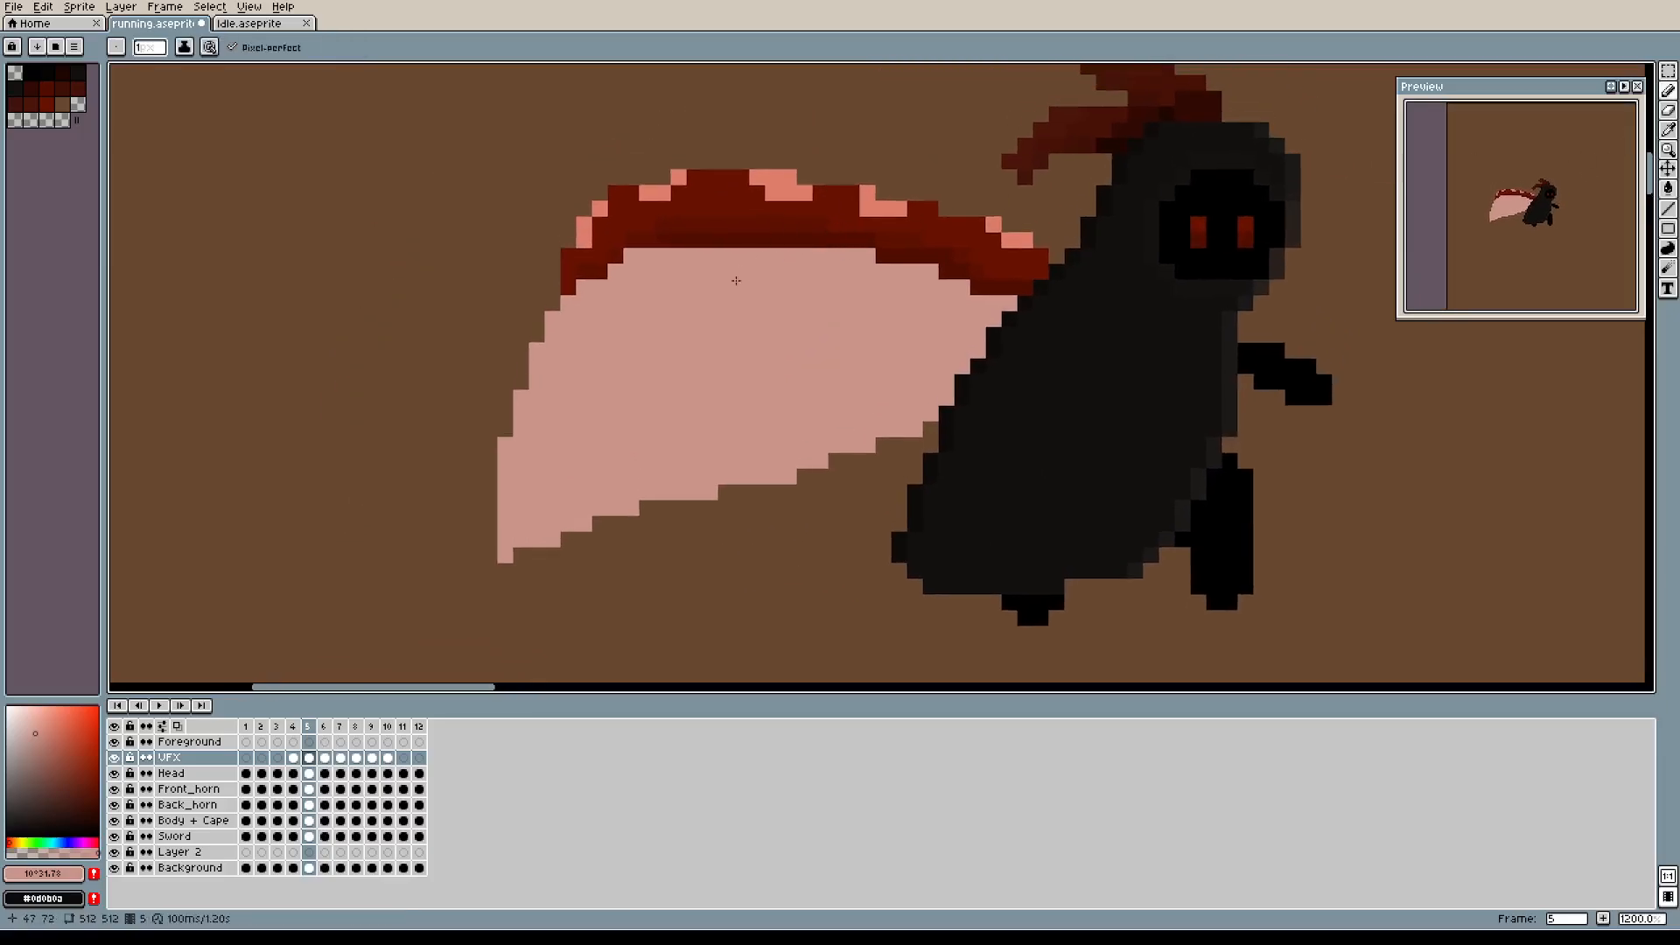
{"action": "left_click_drag", "start_coordinate": [901, 161], "coordinate": [833, 229]}
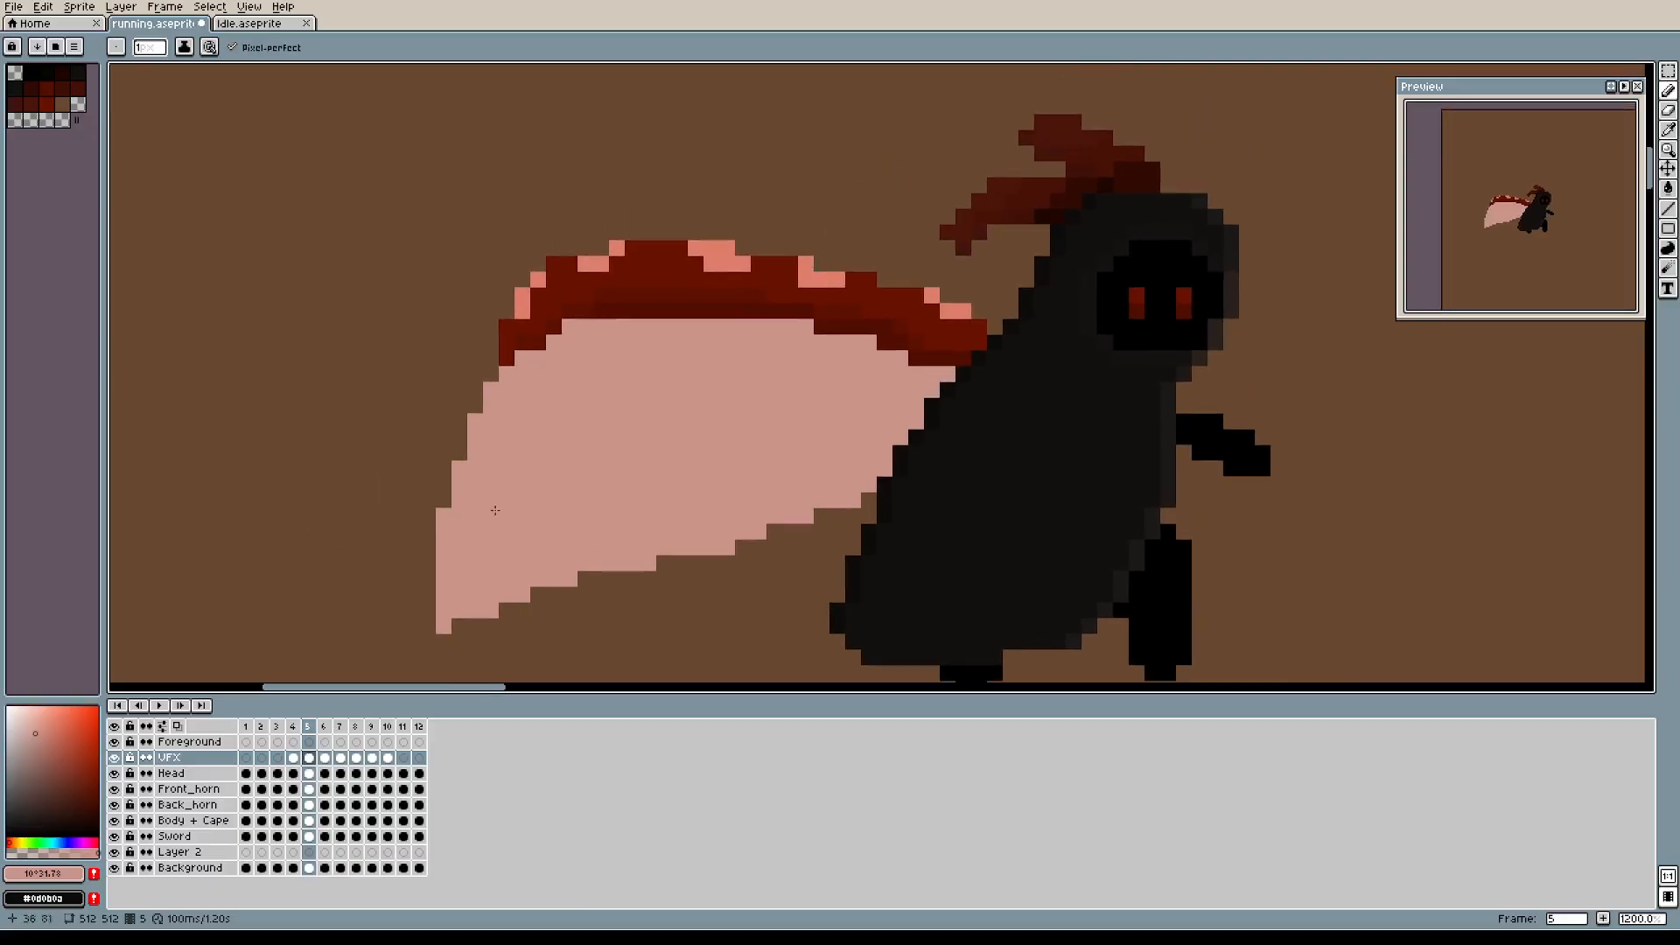
{"action": "left_click_drag", "start_coordinate": [562, 433], "coordinate": [616, 327]}
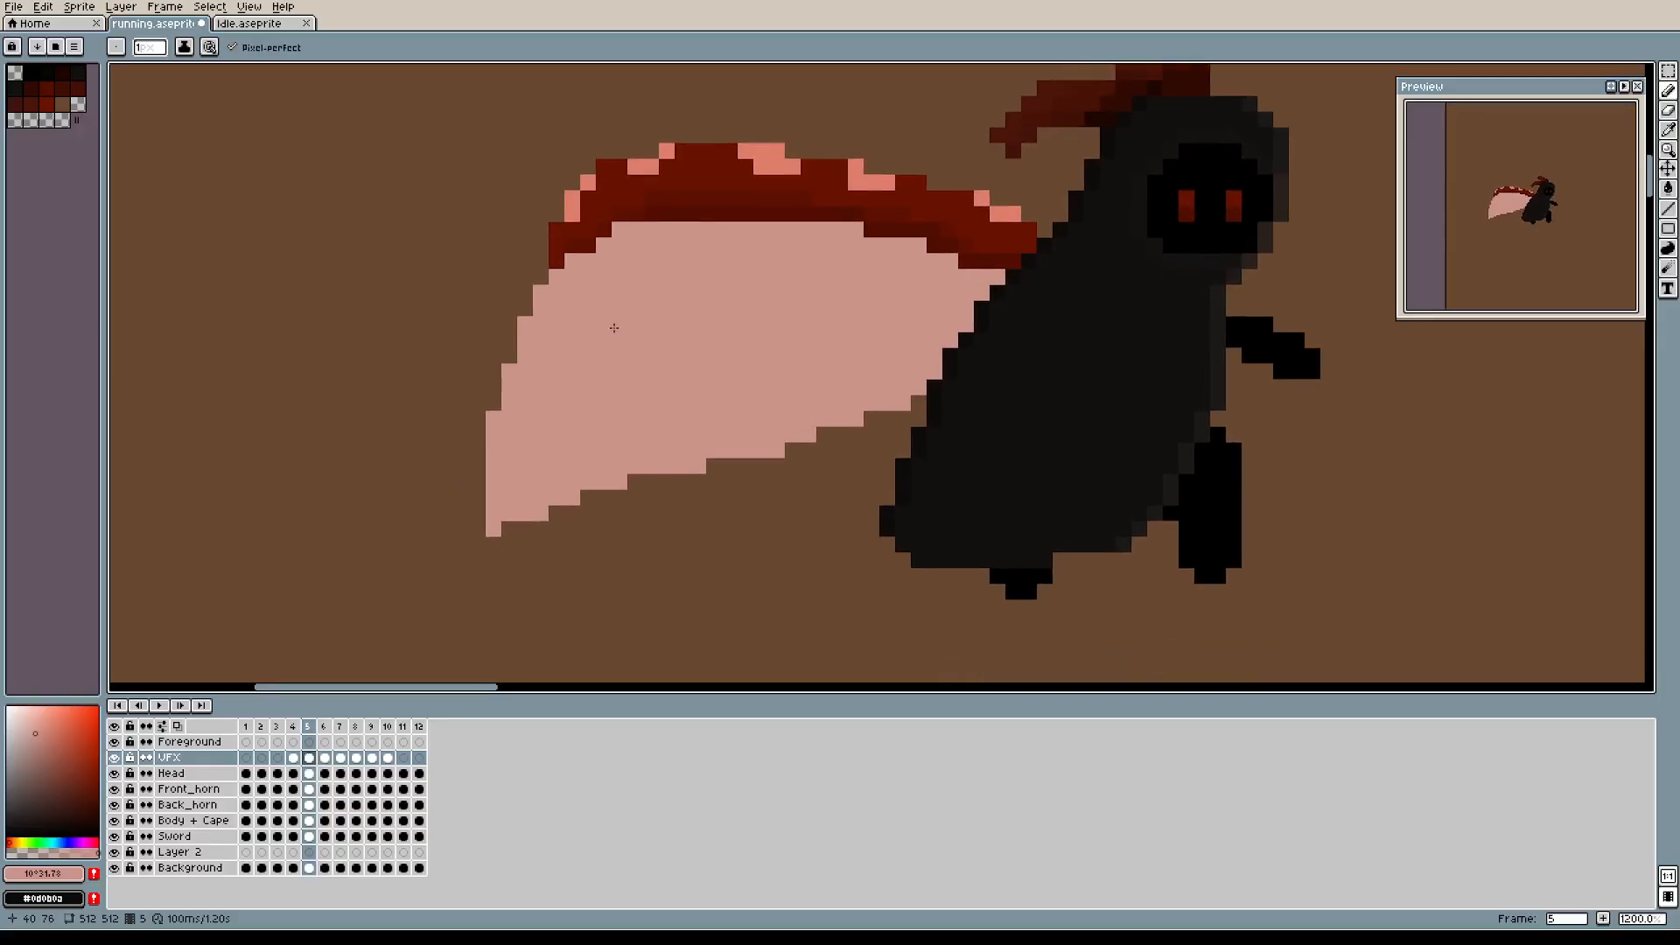
{"action": "left_click_drag", "start_coordinate": [702, 290], "coordinate": [647, 375]}
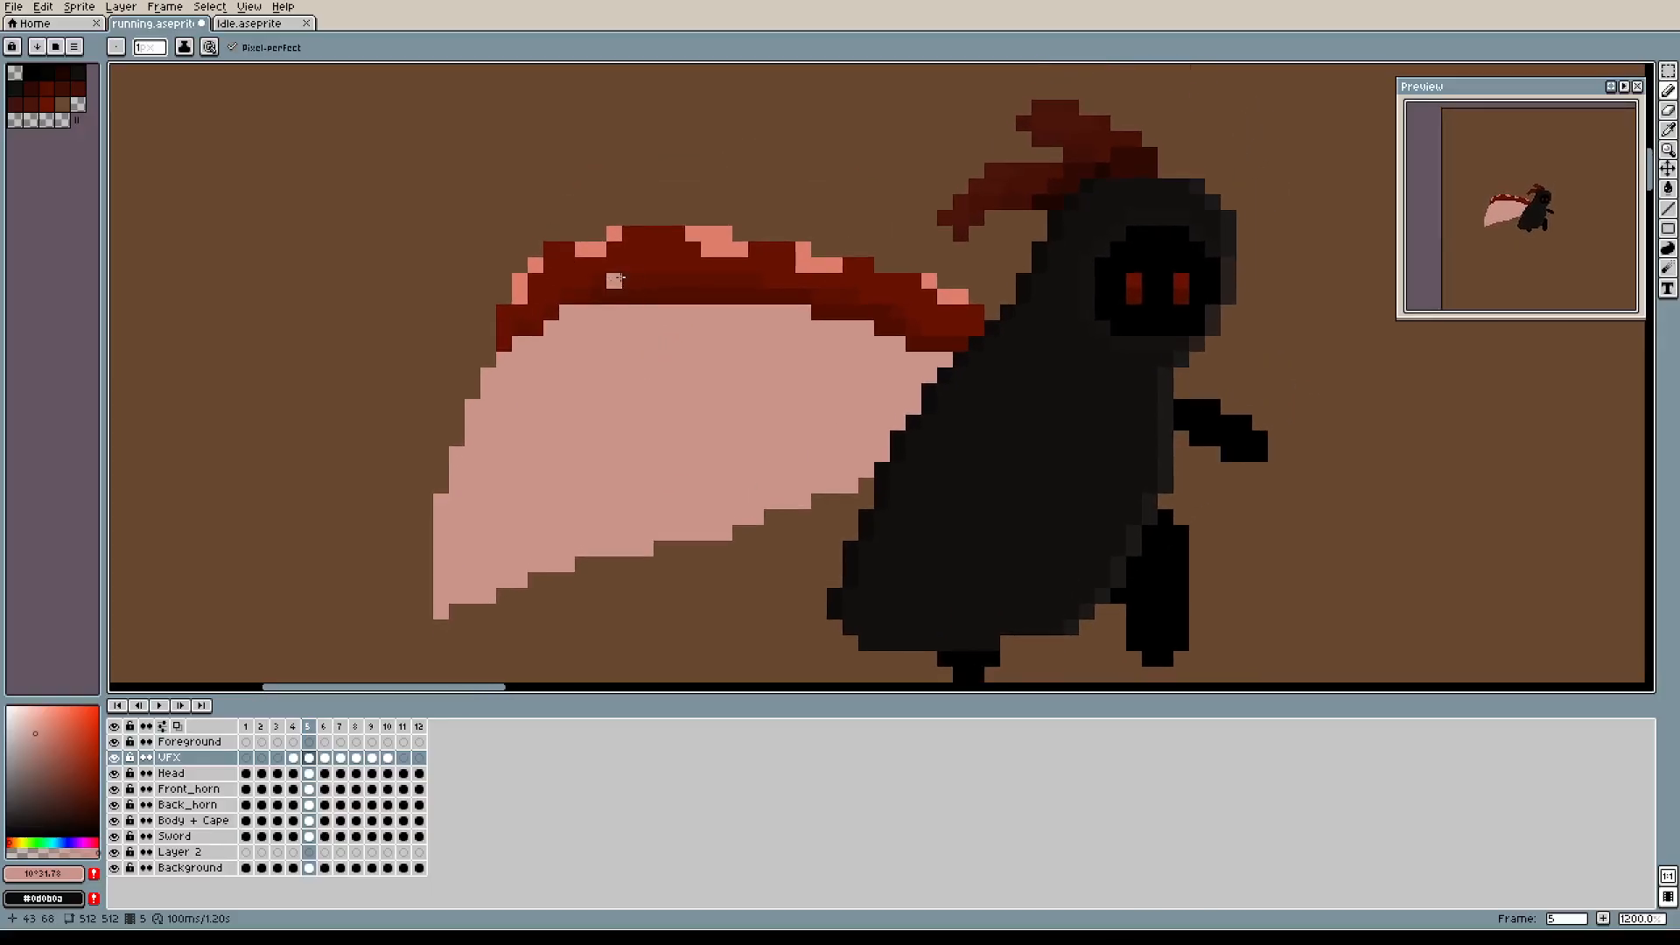
{"action": "key", "text": "e"}
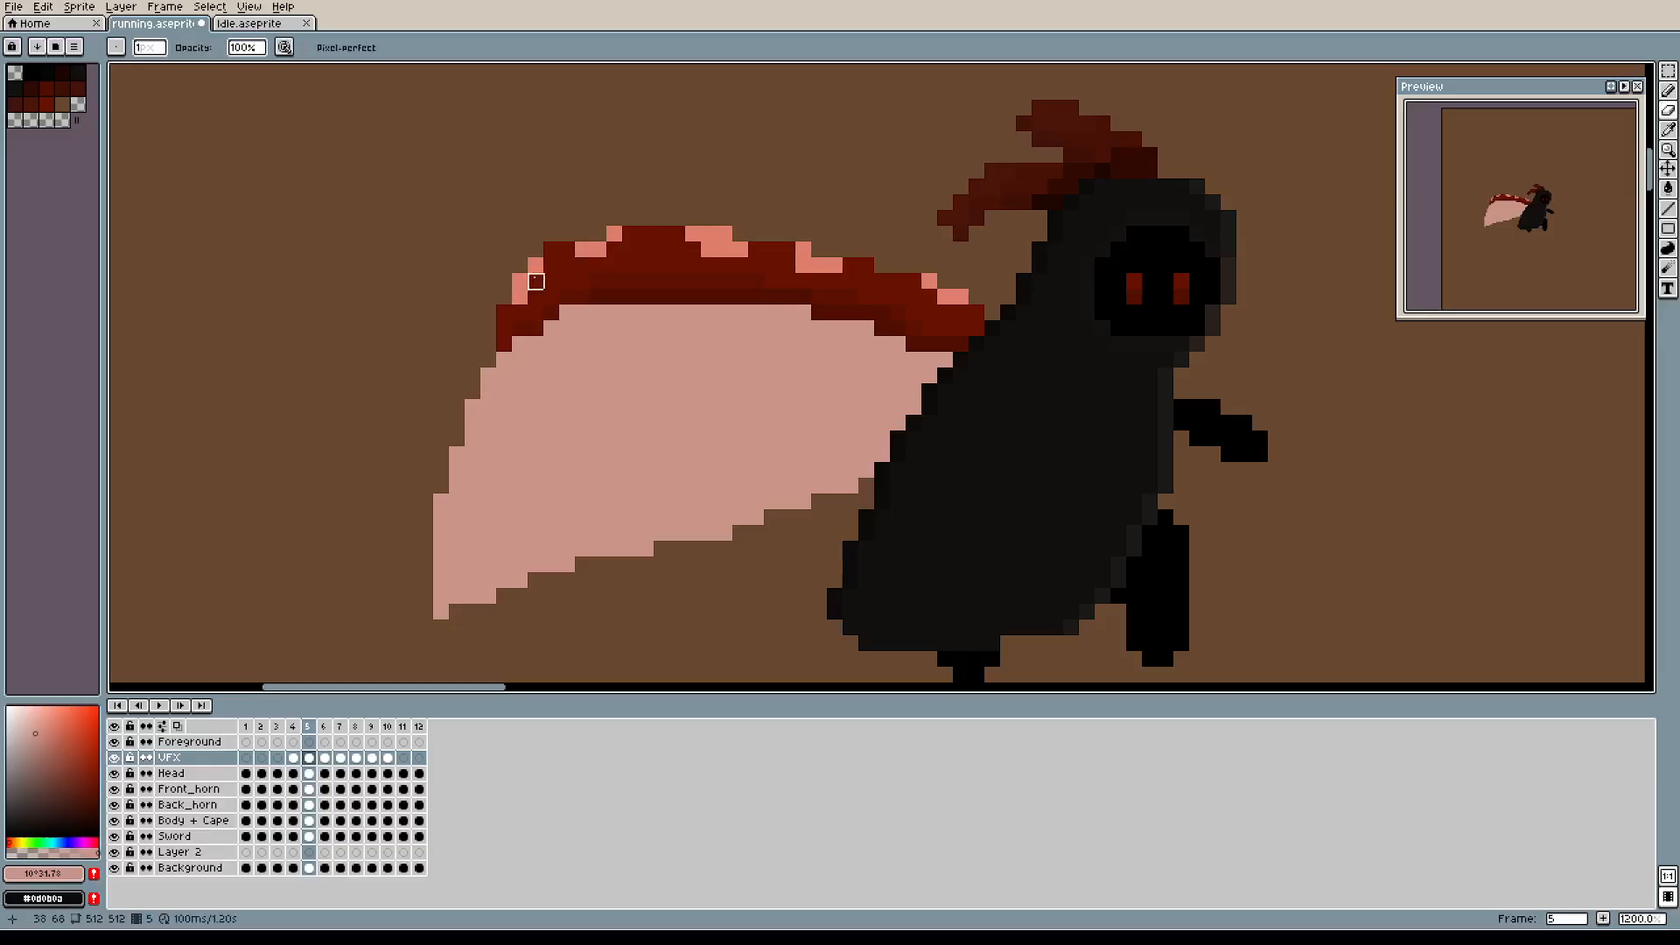
{"action": "left_click", "coordinate": [324, 727]}
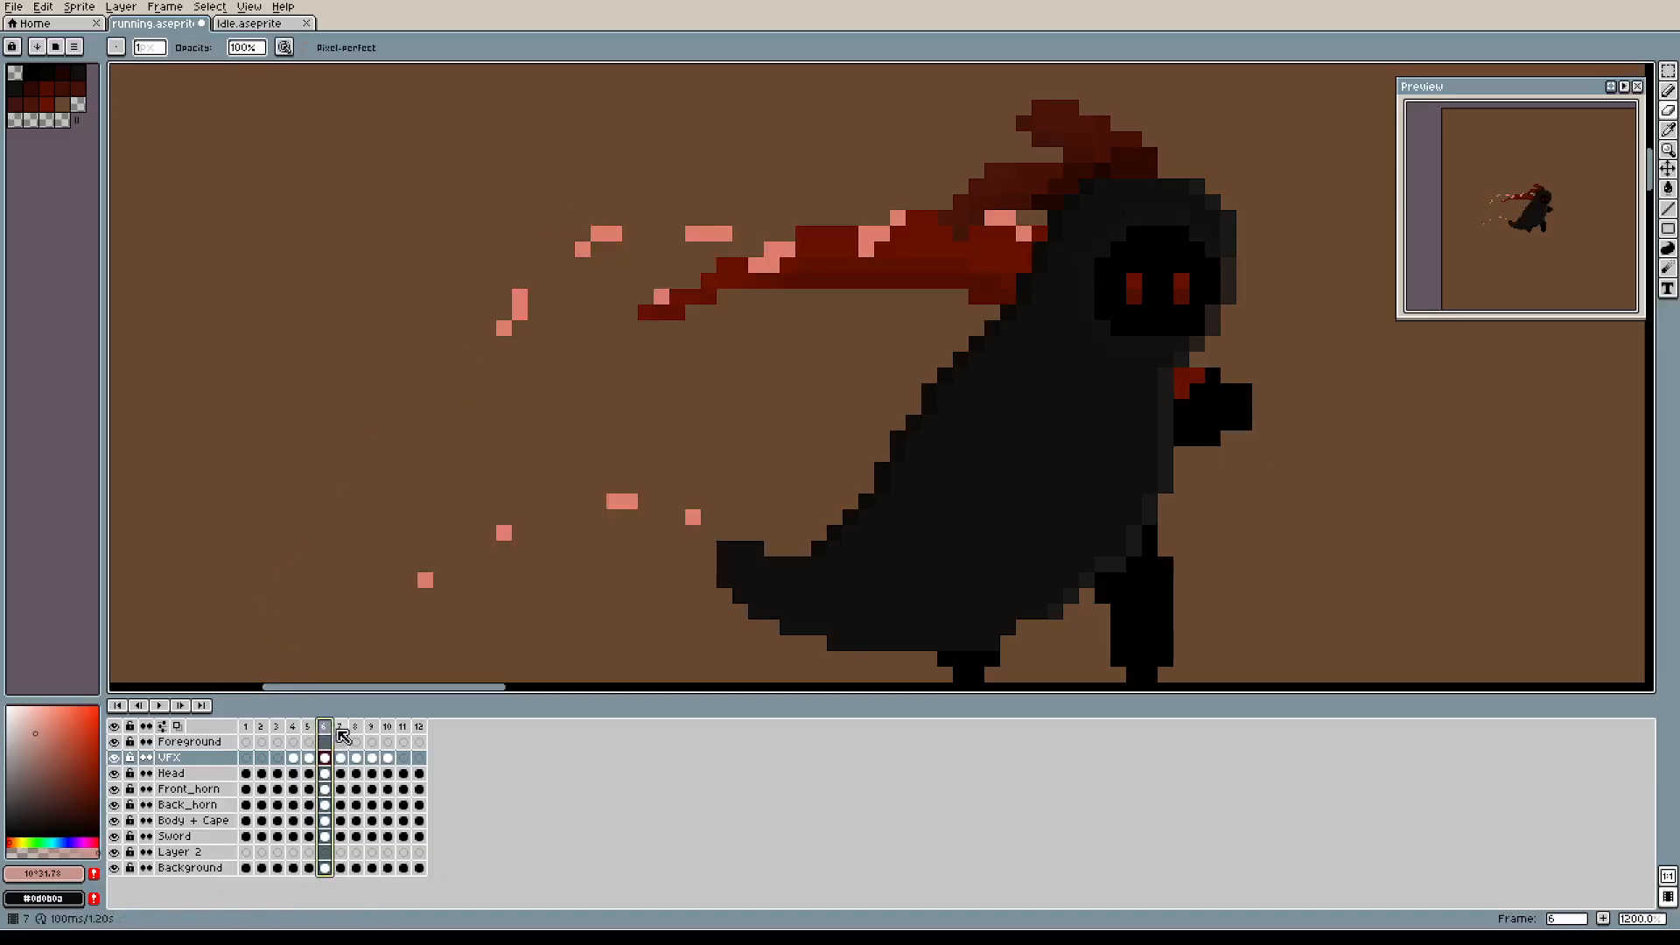
{"action": "left_click", "coordinate": [339, 729]}
{"action": "left_click", "coordinate": [324, 728]}
{"action": "left_click", "coordinate": [308, 729]}
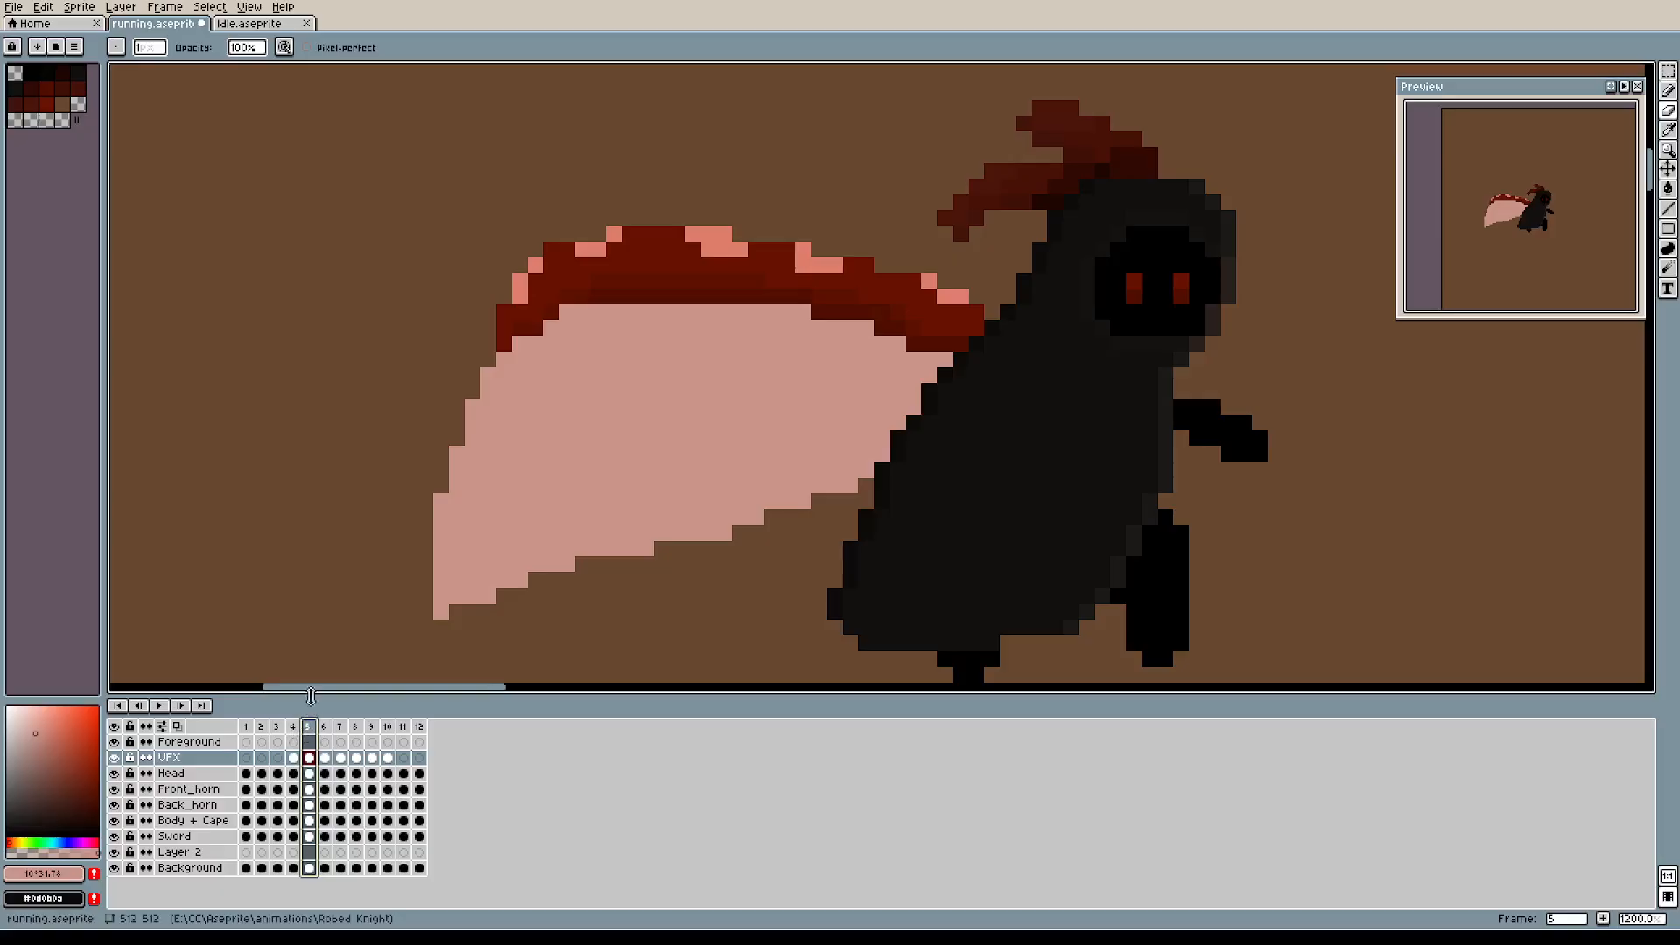
Try adding thin one-pixel coral marks, sampled from the sword's highlight, inside frame 5's pink trail.
{"action": "key", "text": "b"}
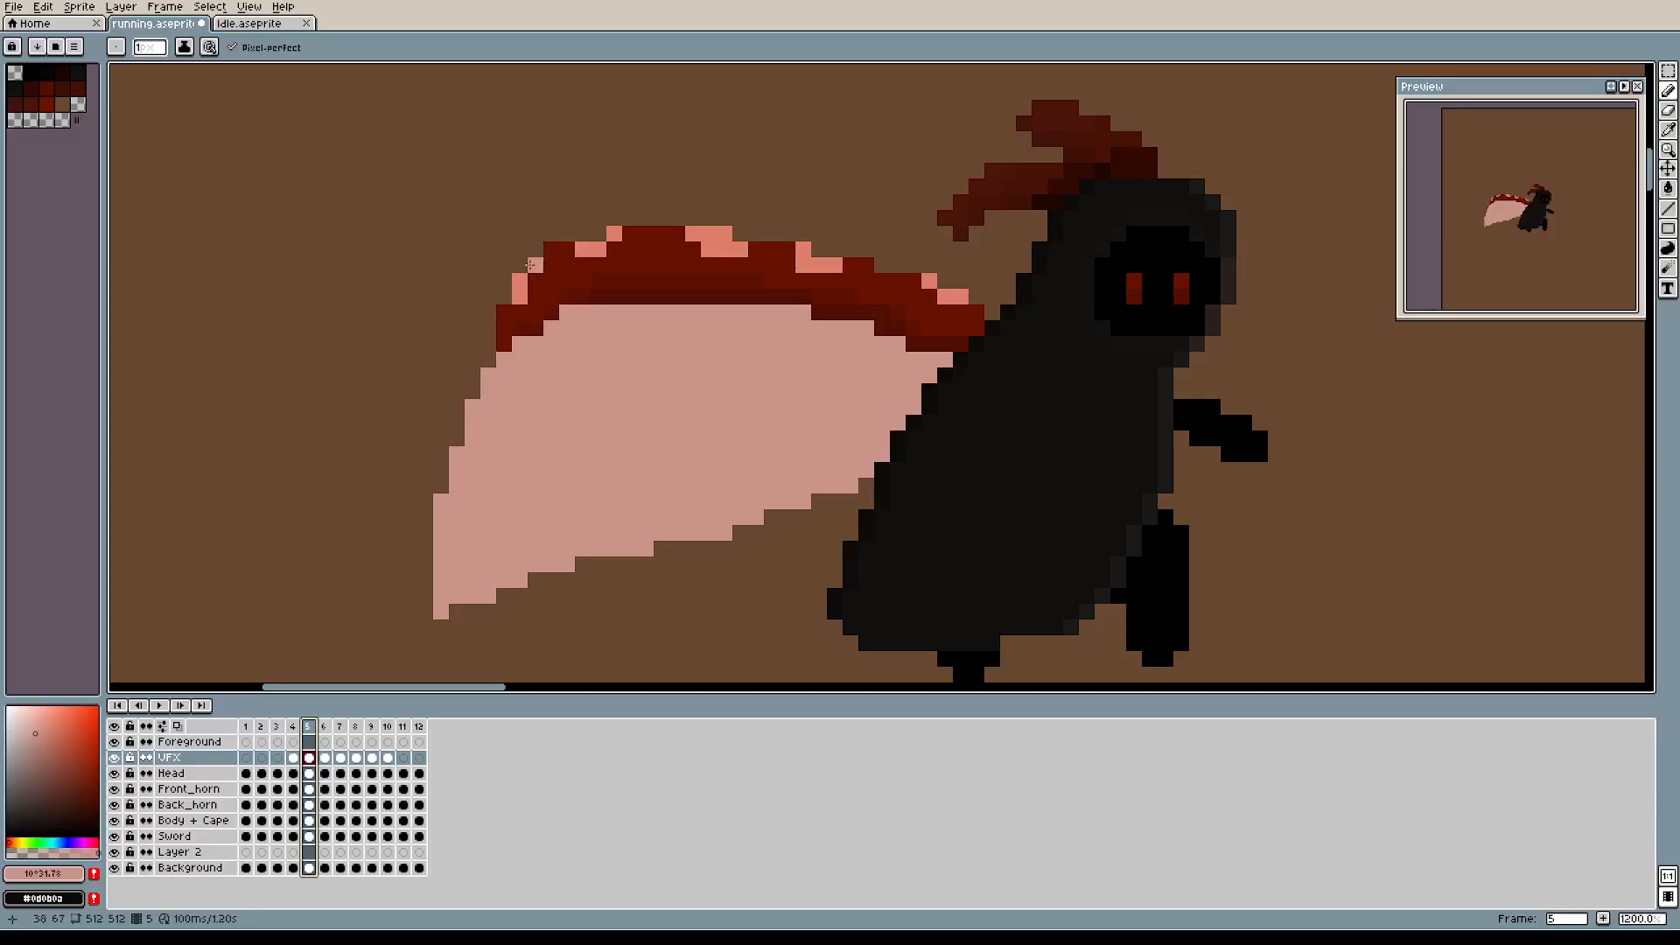
{"action": "left_click", "coordinate": [532, 266], "text": "alt"}
{"action": "left_click_drag", "start_coordinate": [536, 375], "coordinate": [504, 406]}
{"action": "left_click_drag", "start_coordinate": [669, 348], "coordinate": [709, 346]}
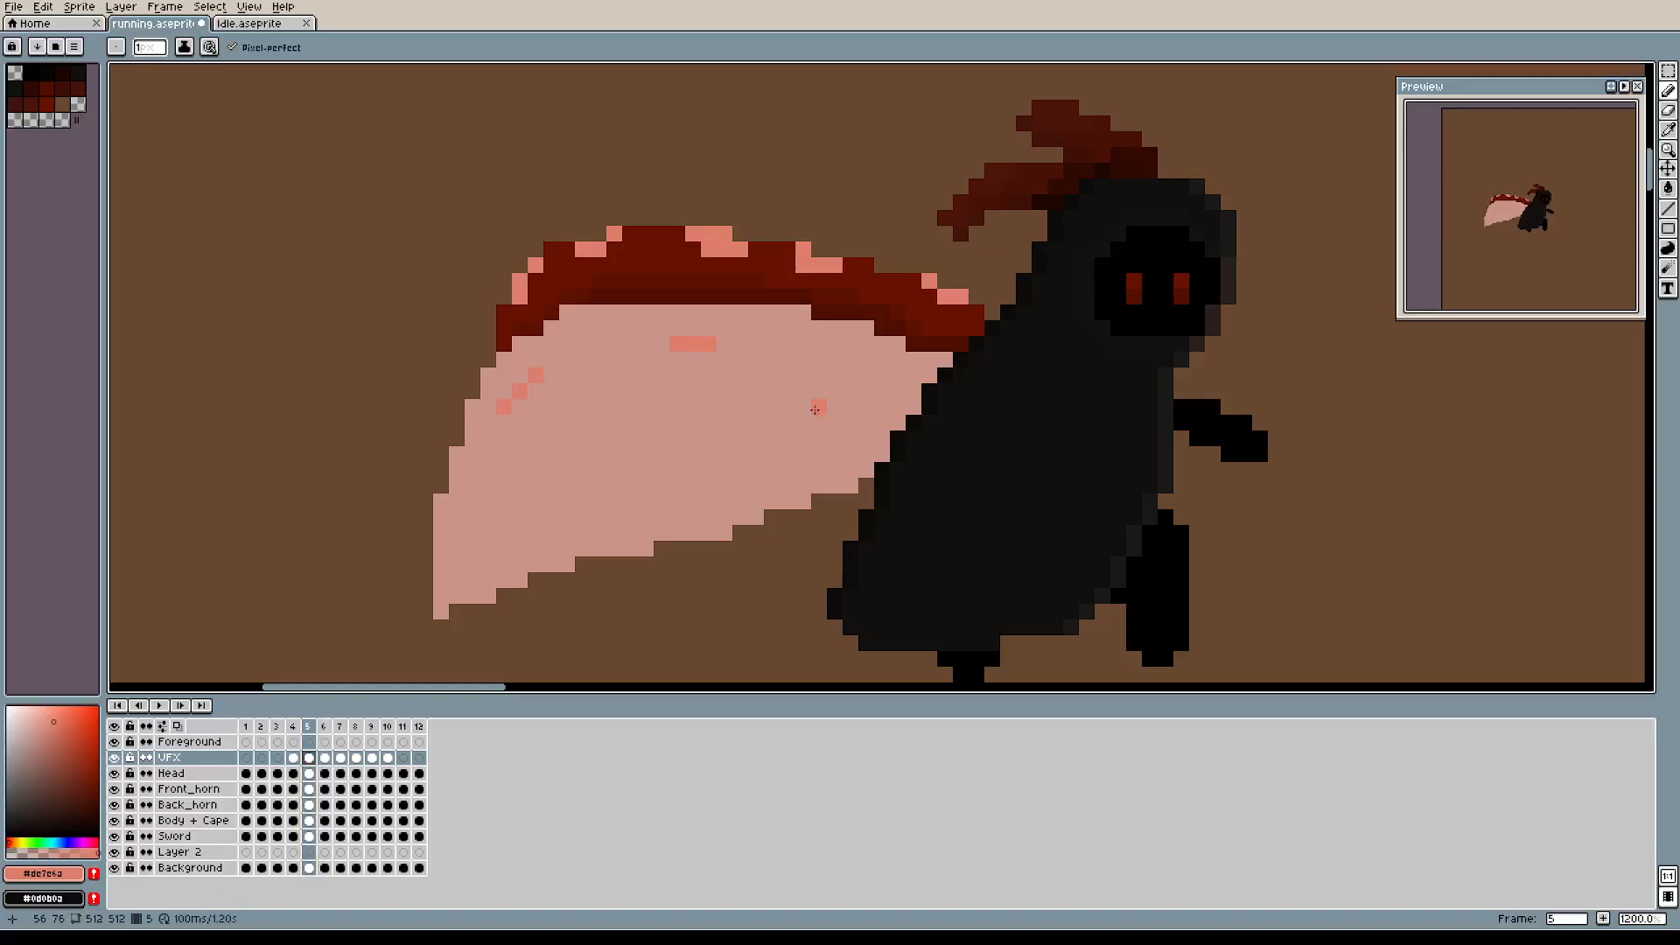
{"action": "left_click", "coordinate": [791, 361]}
{"action": "left_click", "coordinate": [898, 407]}
{"action": "left_click", "coordinate": [563, 412], "text": "alt"}
{"action": "mouse_move", "coordinate": [551, 390]}
{"action": "left_mouse_down"}
{"action": "mouse_move", "coordinate": [535, 375]}
{"action": "mouse_move", "coordinate": [505, 414]}
{"action": "left_mouse_up"}
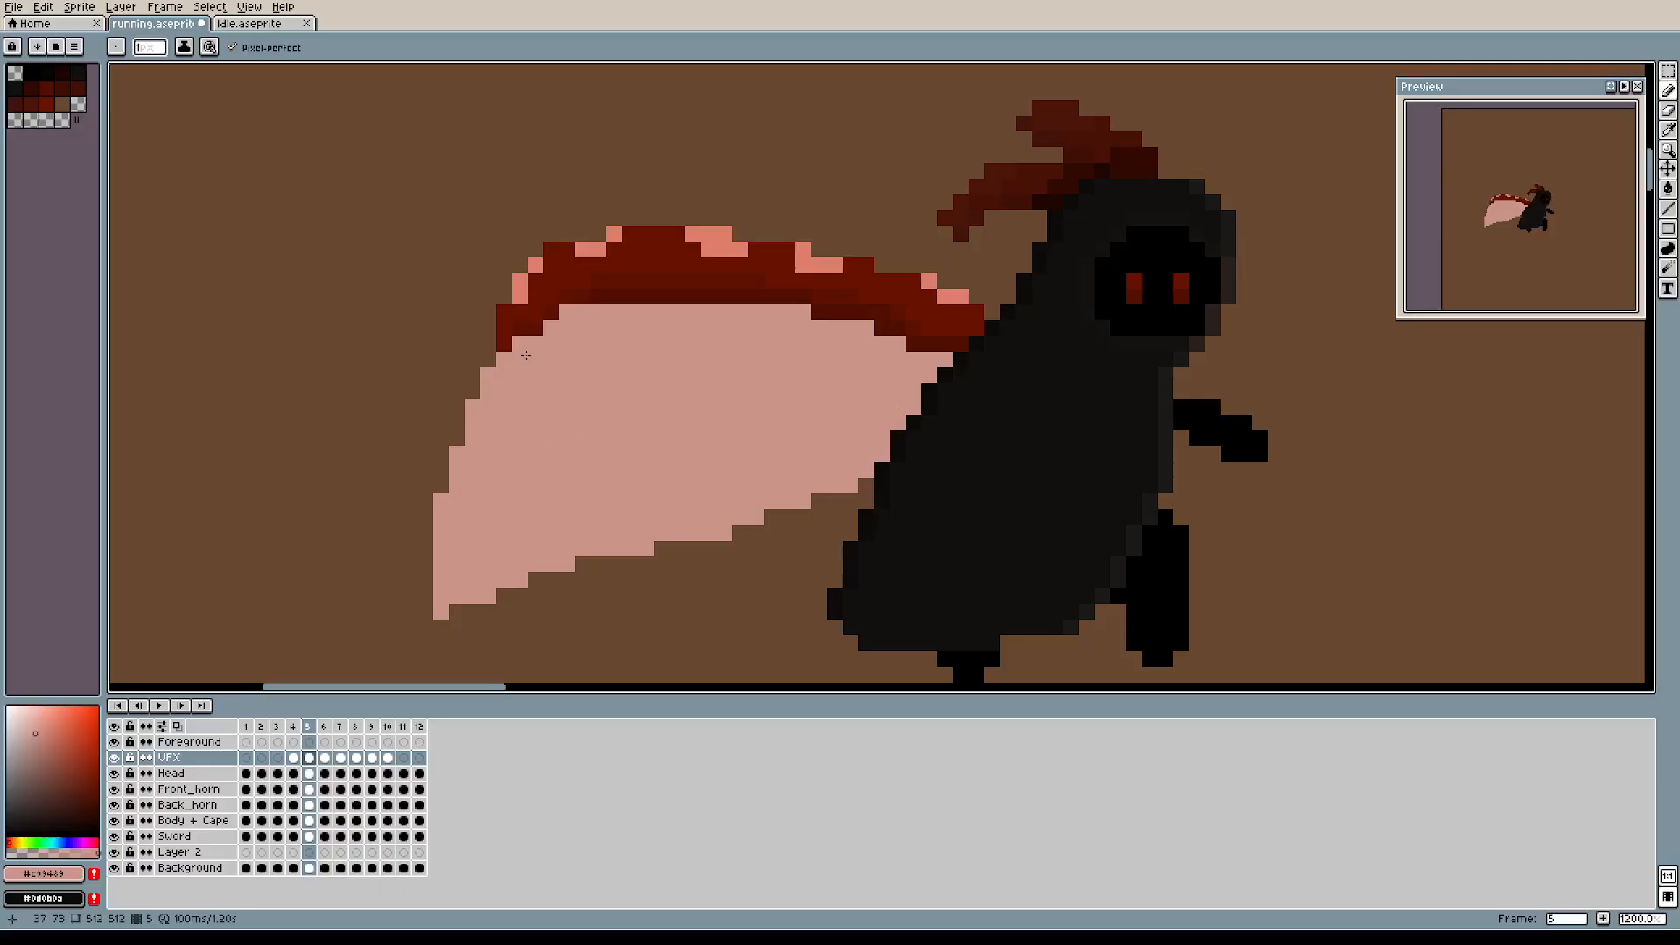
Paint coral patches with a 3 px Pencil on frame 5's trail near its outer curve, upper middle and cloak side.
{"action": "left_click", "coordinate": [519, 287], "text": "alt"}
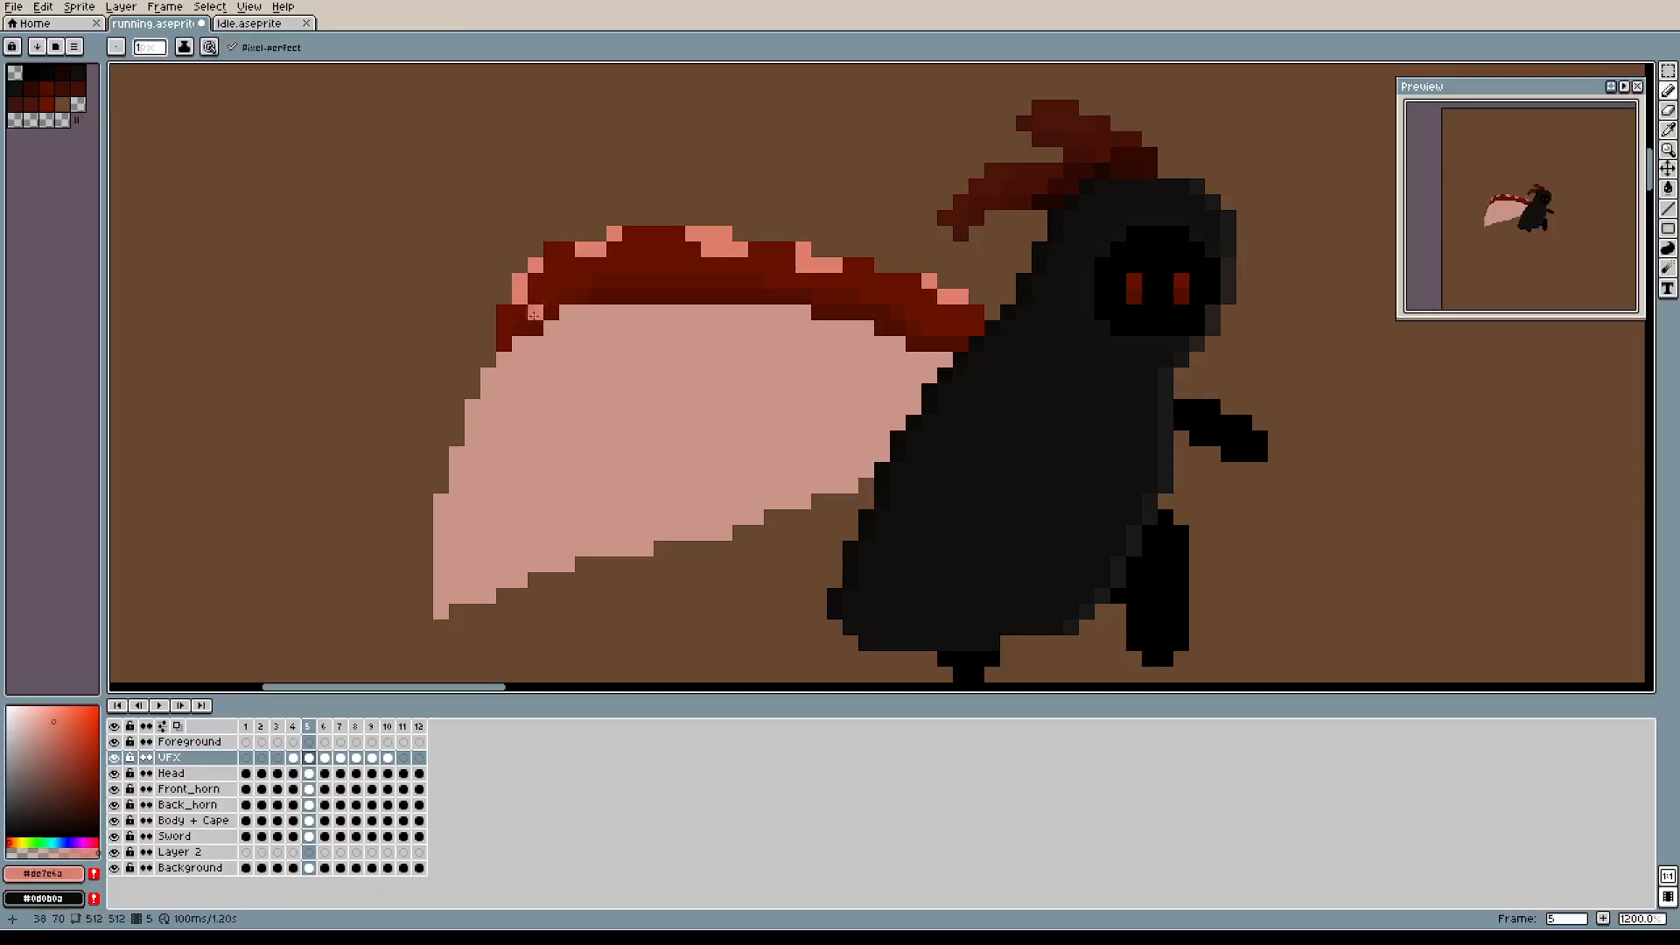
{"action": "key", "text": "plus"}
{"action": "key", "text": "plus"}
{"action": "key", "text": "plus"}
{"action": "left_click", "coordinate": [599, 427]}
{"action": "key", "text": "minus"}
{"action": "left_click_drag", "start_coordinate": [542, 460], "coordinate": [558, 413]}
{"action": "left_click_drag", "start_coordinate": [685, 377], "coordinate": [727, 361]}
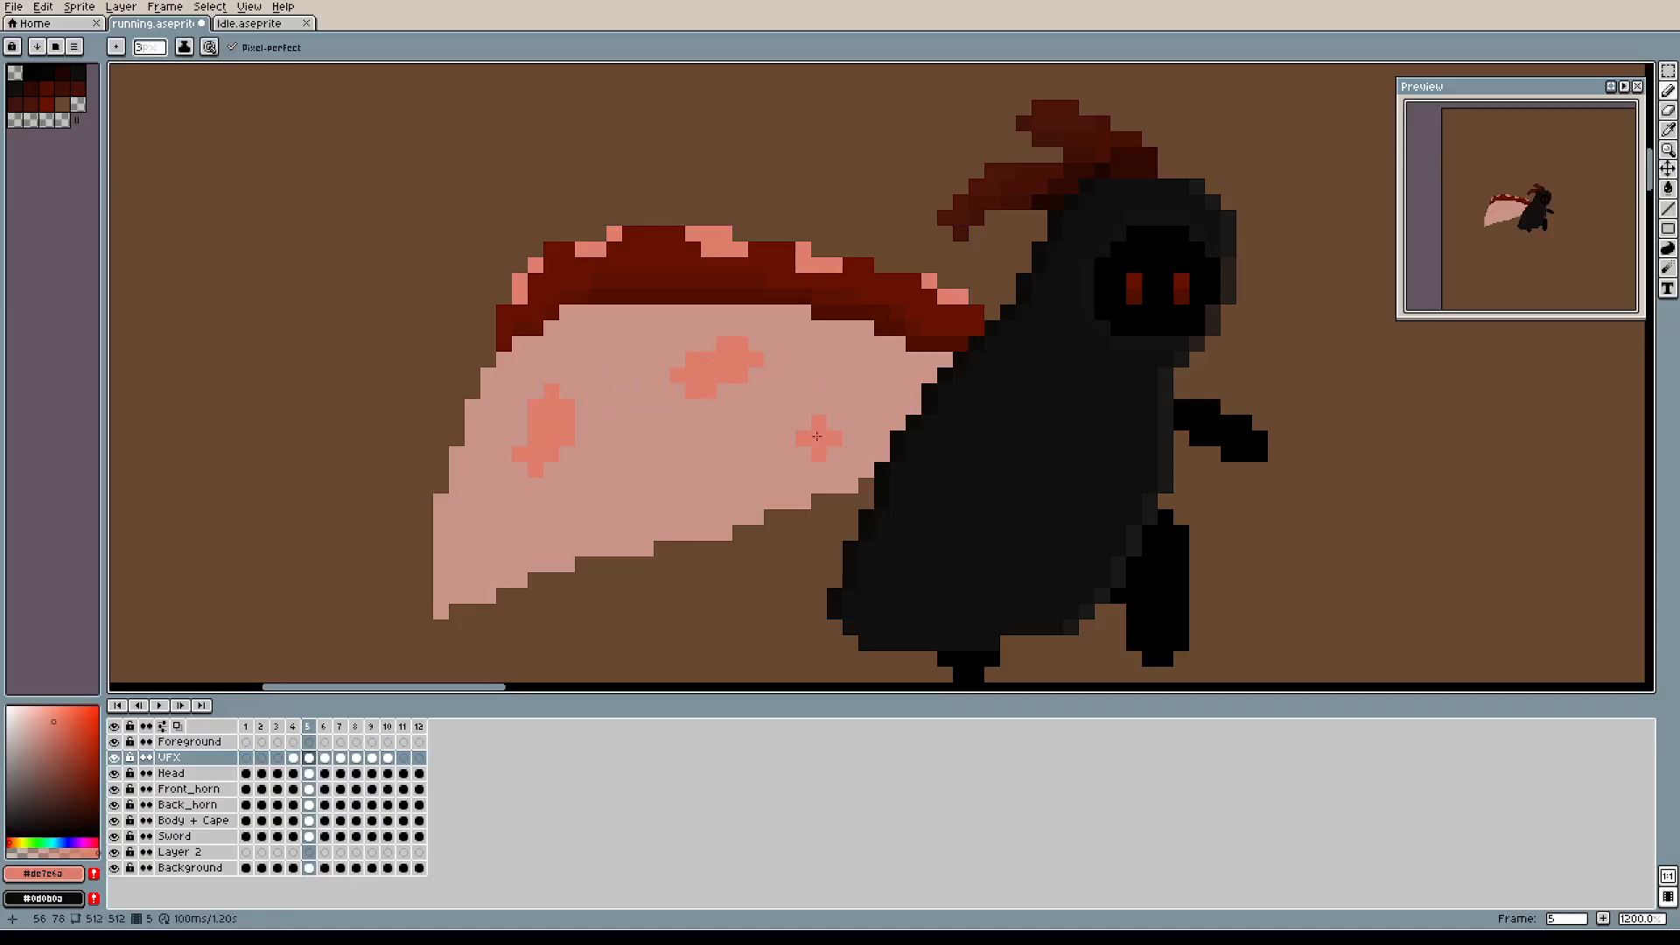
{"action": "left_click_drag", "start_coordinate": [811, 426], "coordinate": [827, 425]}
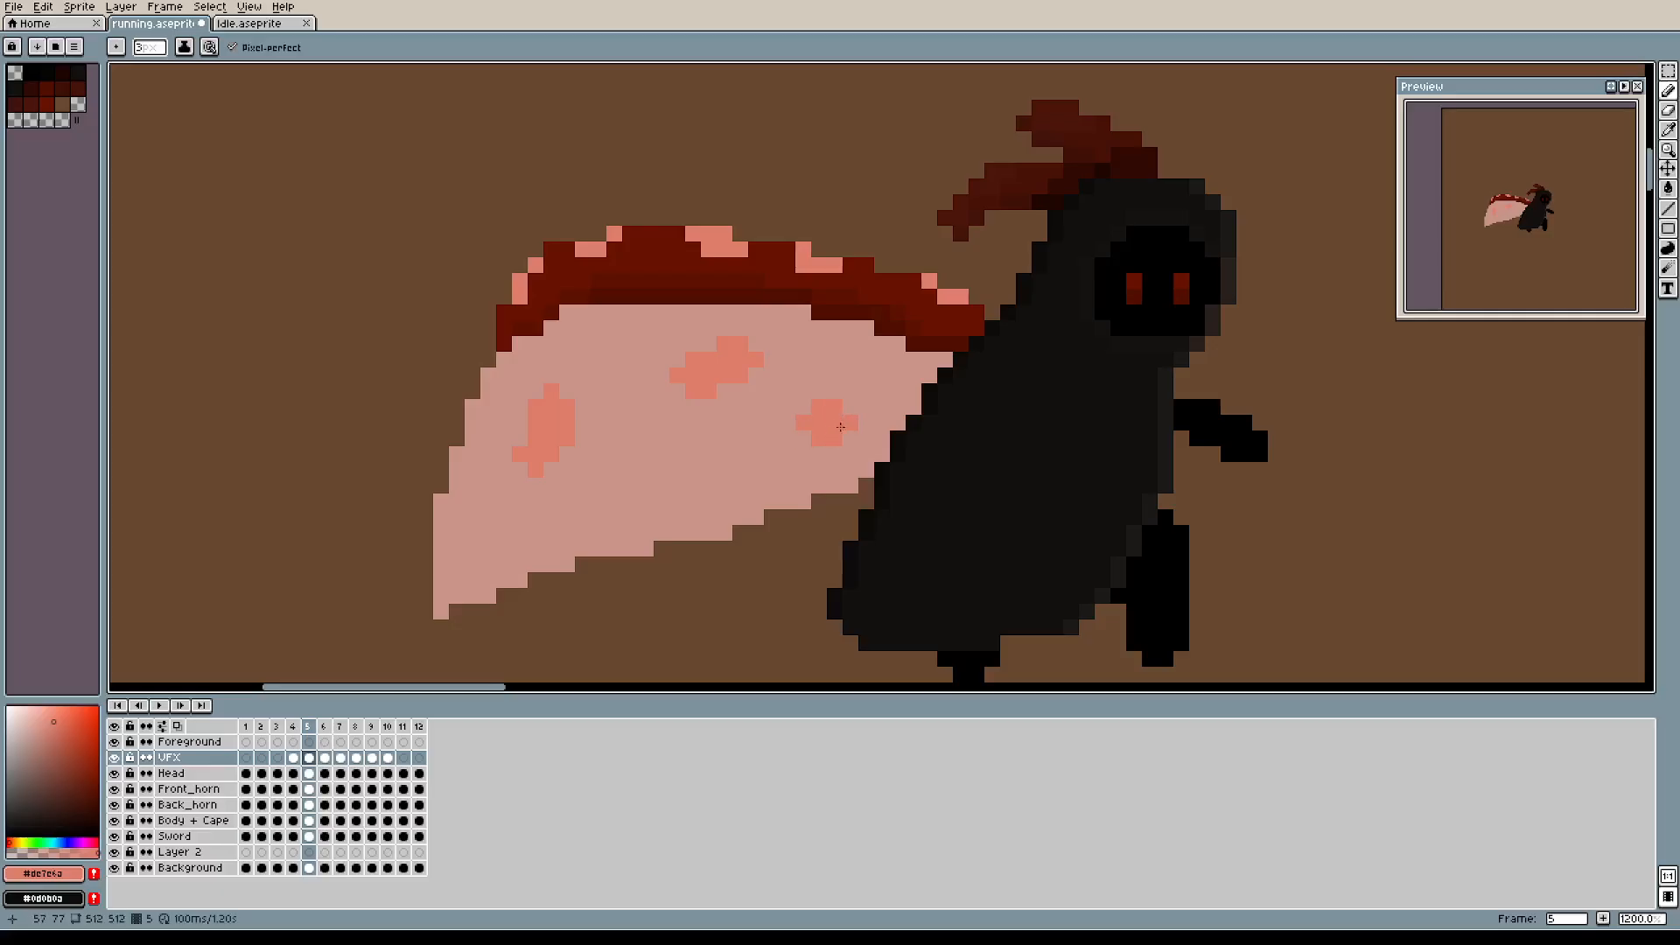
Add more coral patches to frame 5's trail at the lower middle, the lower outer corner and just under the sword blade.
{"action": "left_click_drag", "start_coordinate": [685, 464], "coordinate": [630, 499]}
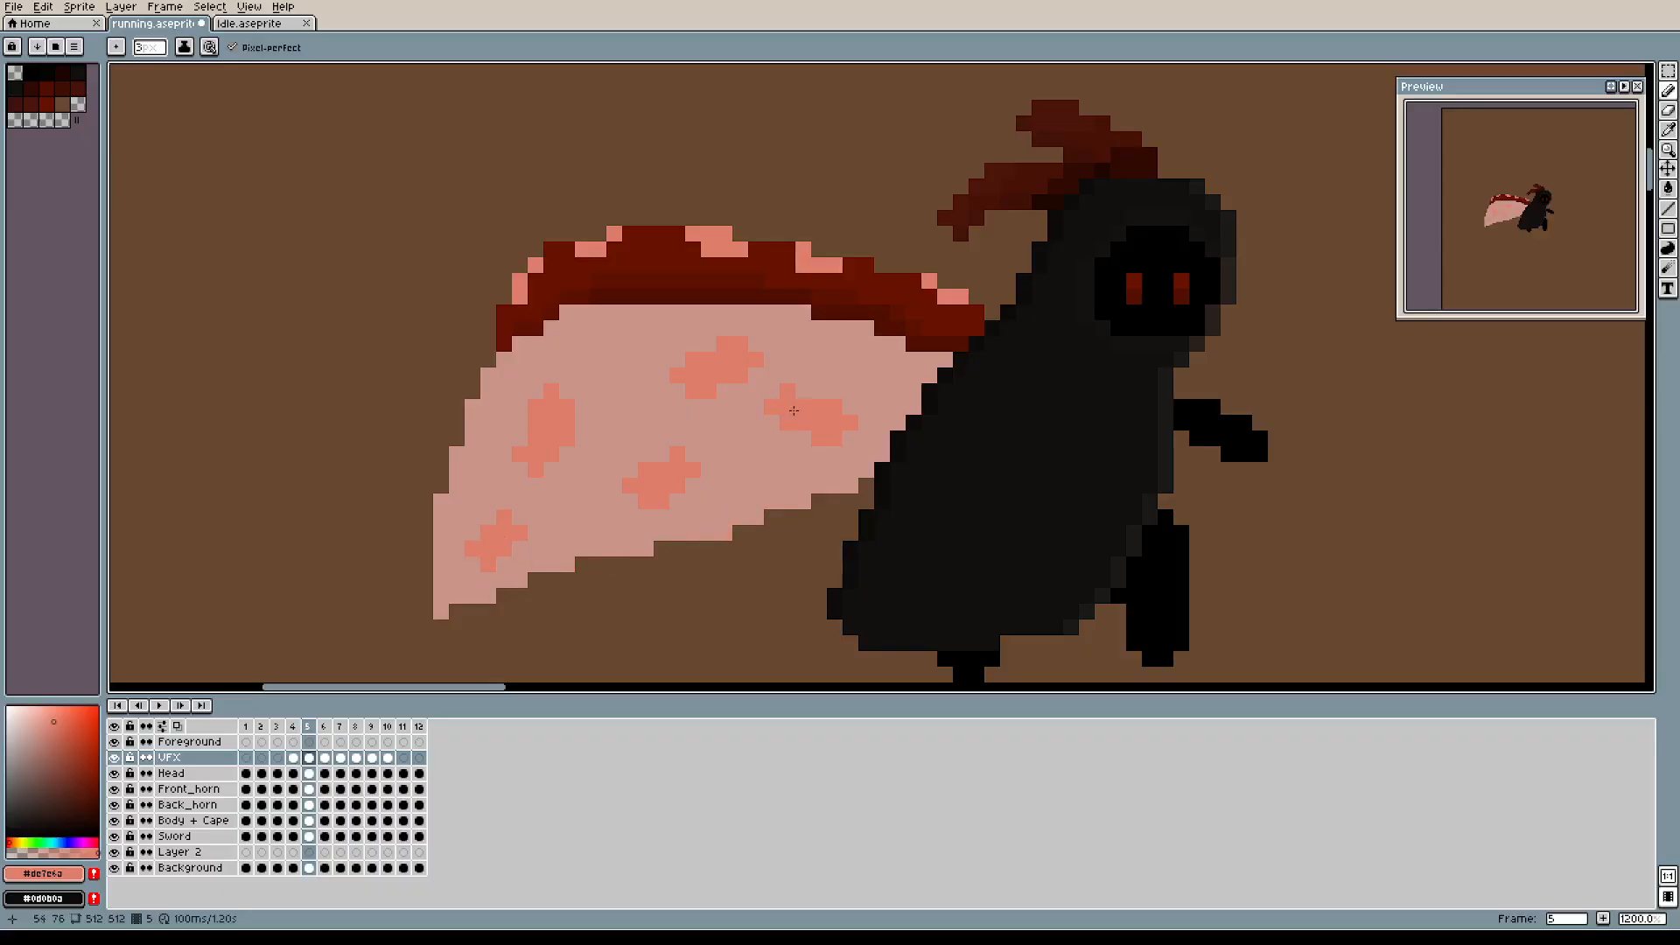
{"action": "left_click", "coordinate": [606, 343]}
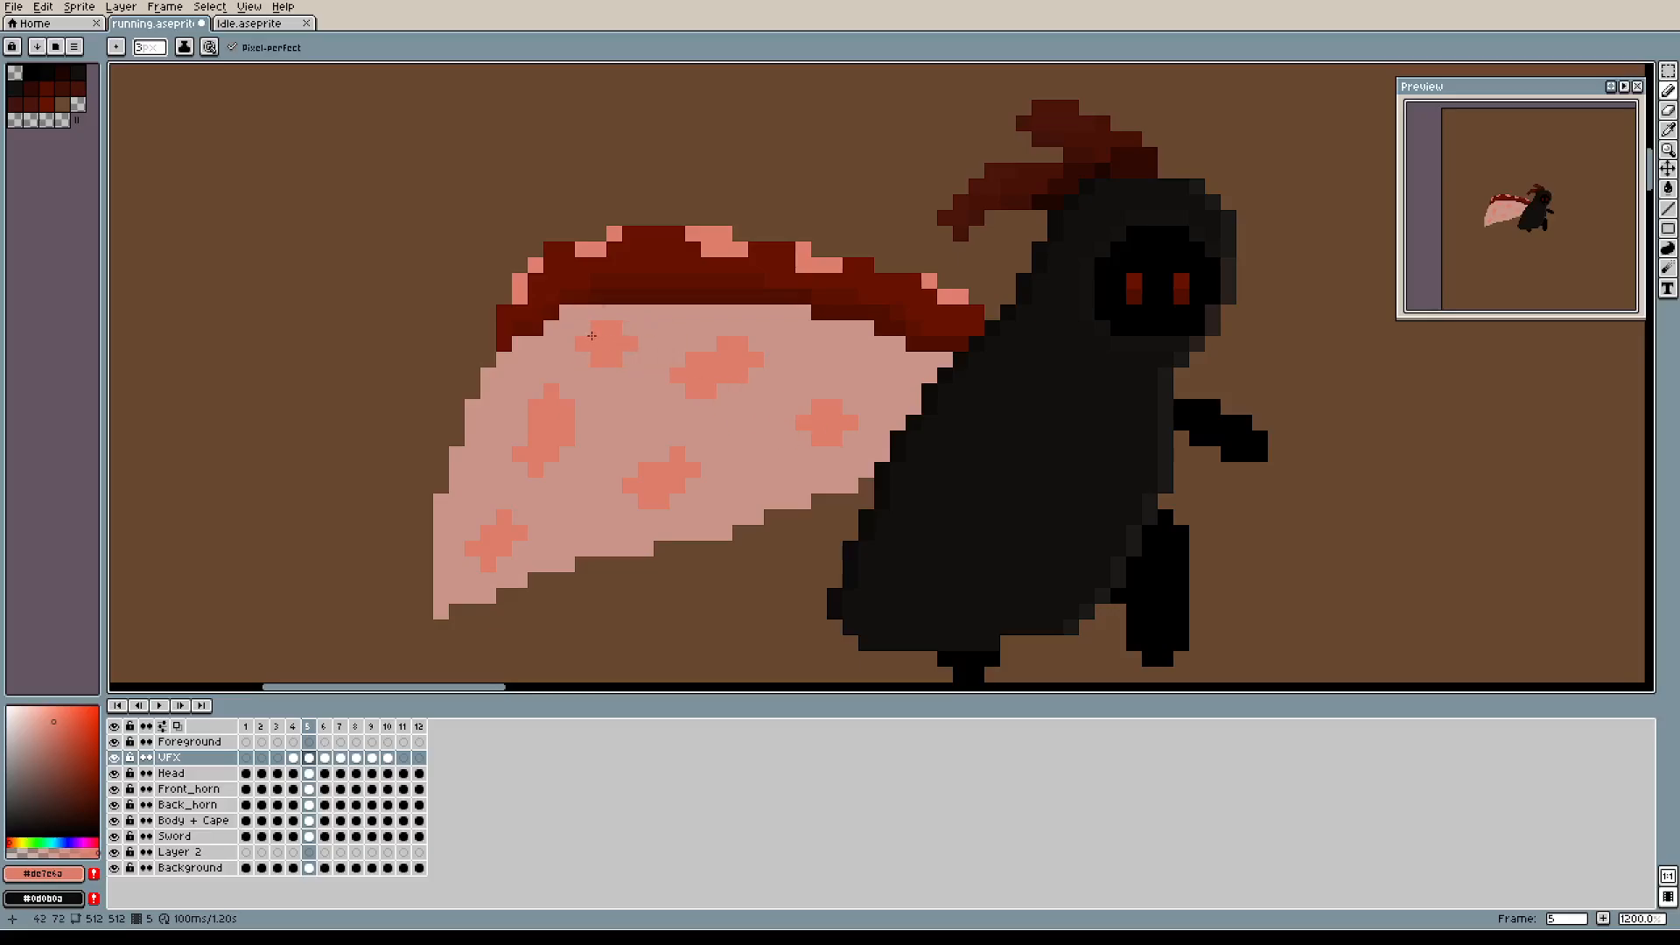
{"action": "left_click", "coordinate": [578, 332]}
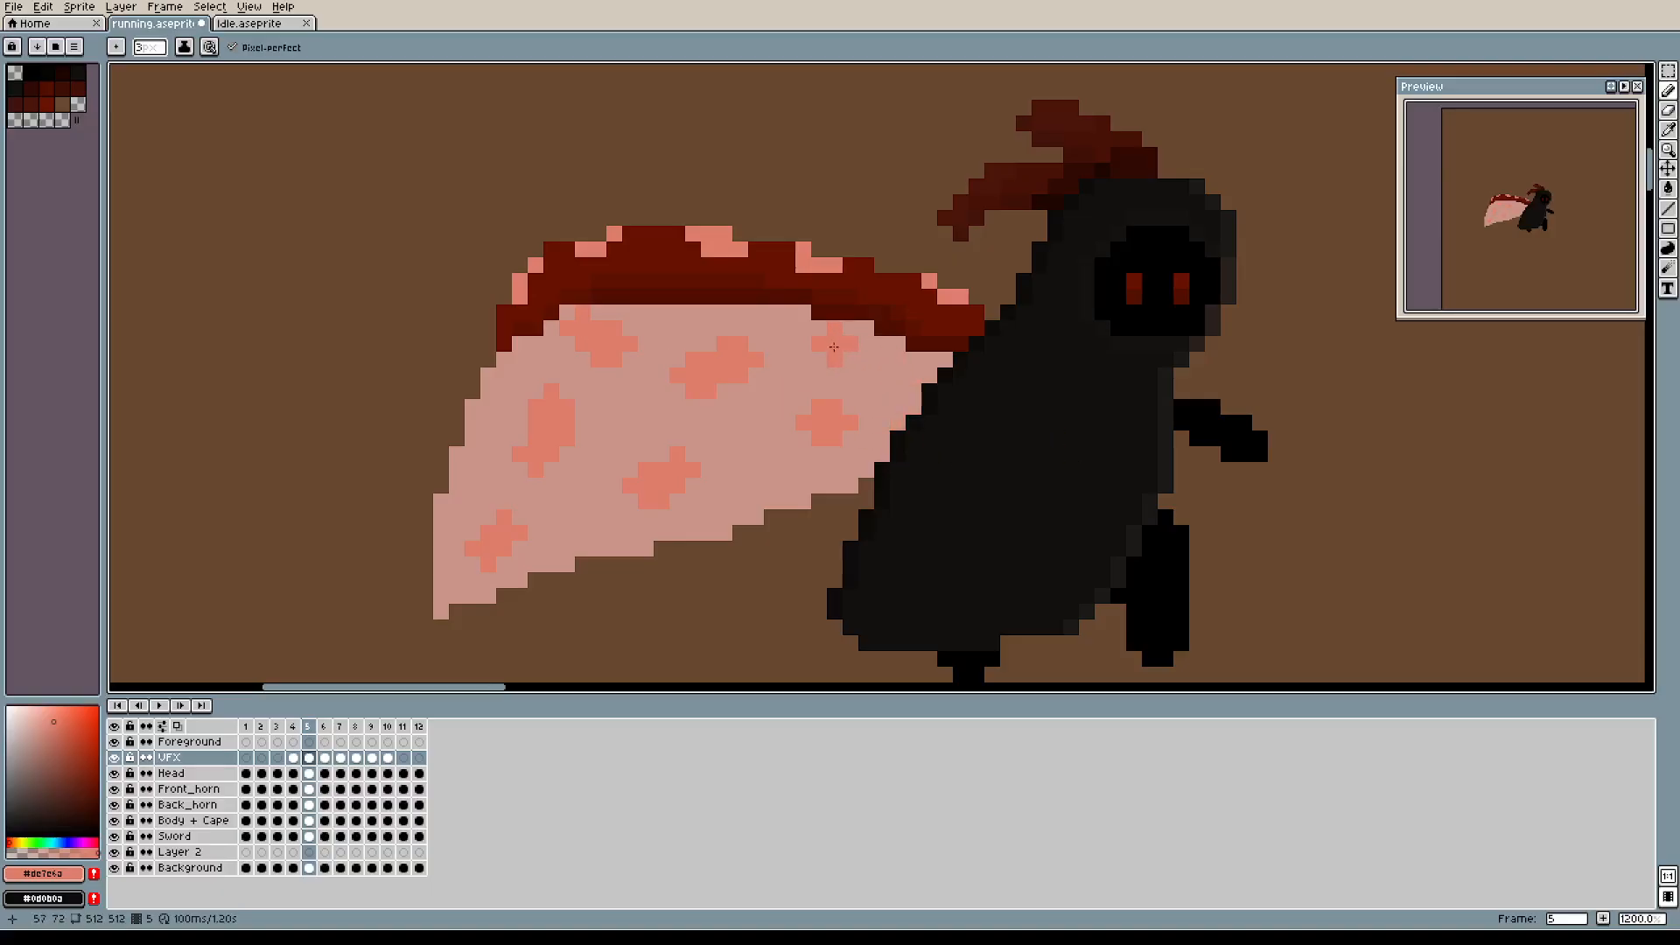
{"action": "left_click_drag", "start_coordinate": [831, 344], "coordinate": [860, 340]}
{"action": "left_click", "coordinate": [860, 340], "text": "alt"}
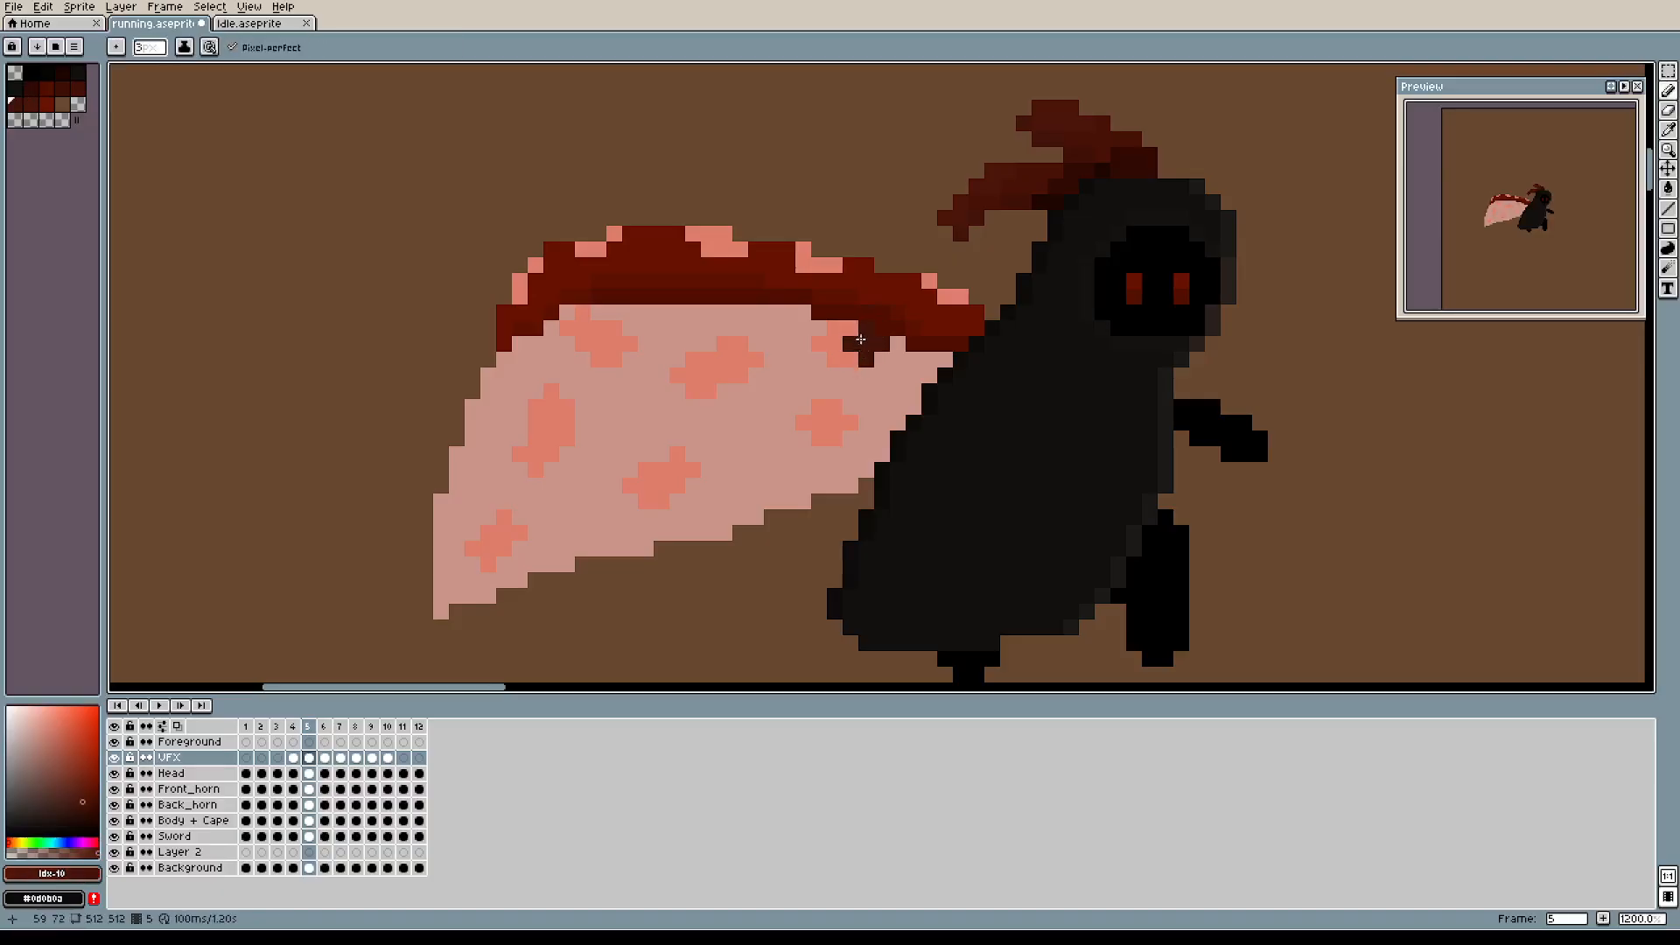
{"action": "left_click", "coordinate": [854, 345], "text": "alt"}
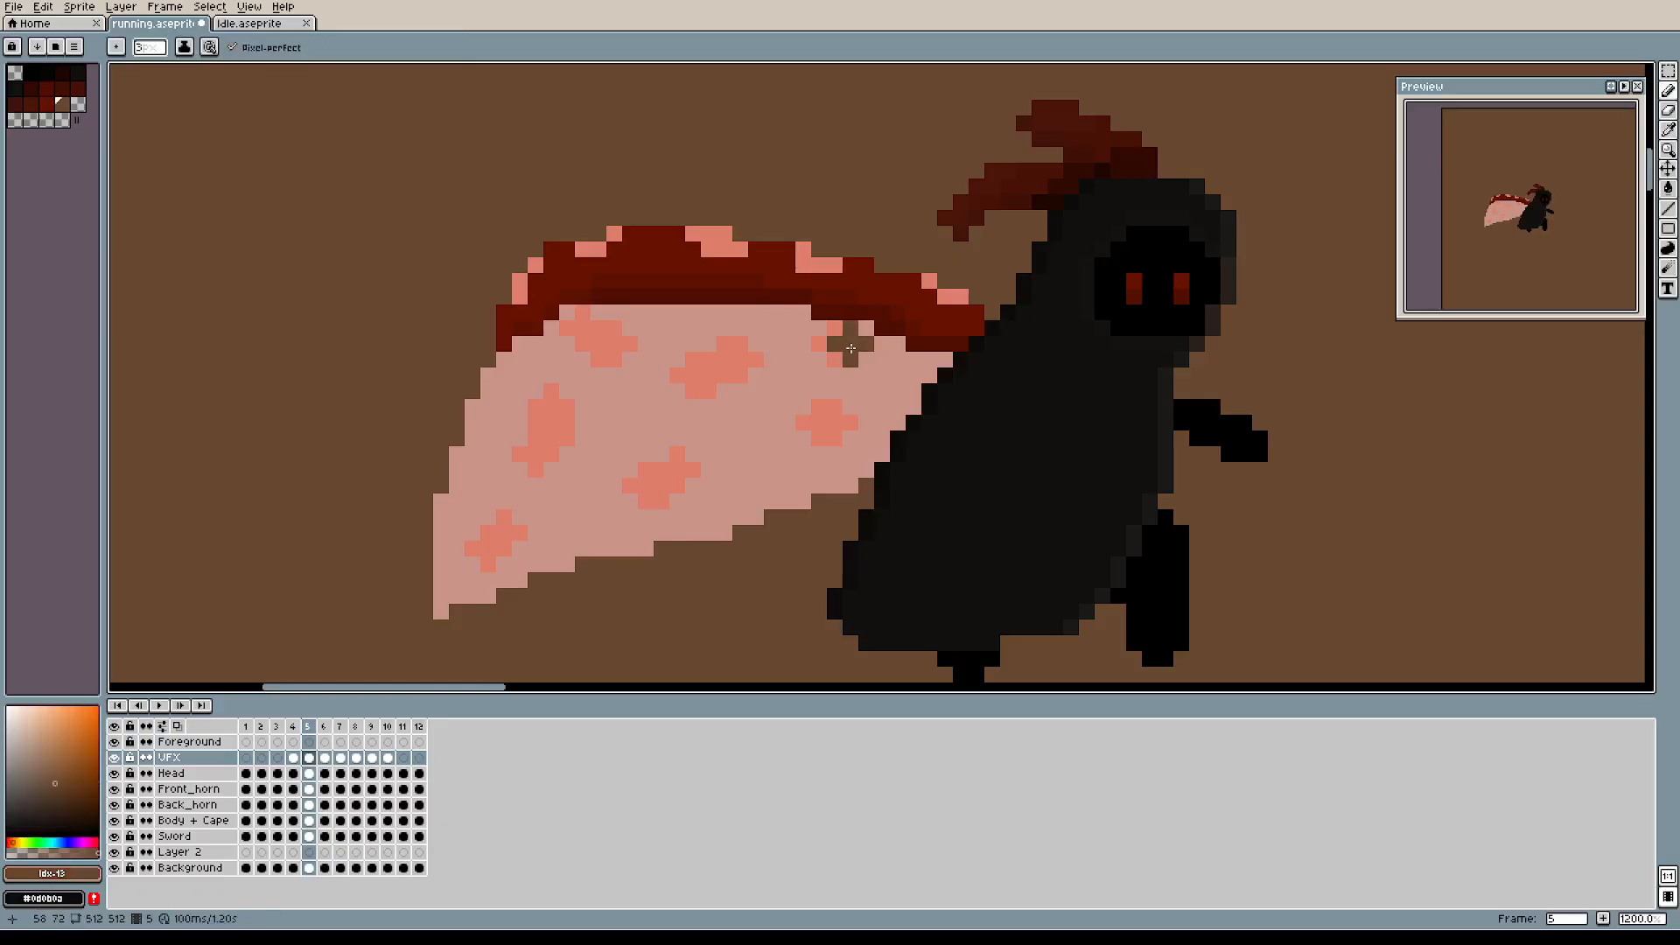
{"action": "left_click", "coordinate": [855, 332], "text": "alt"}
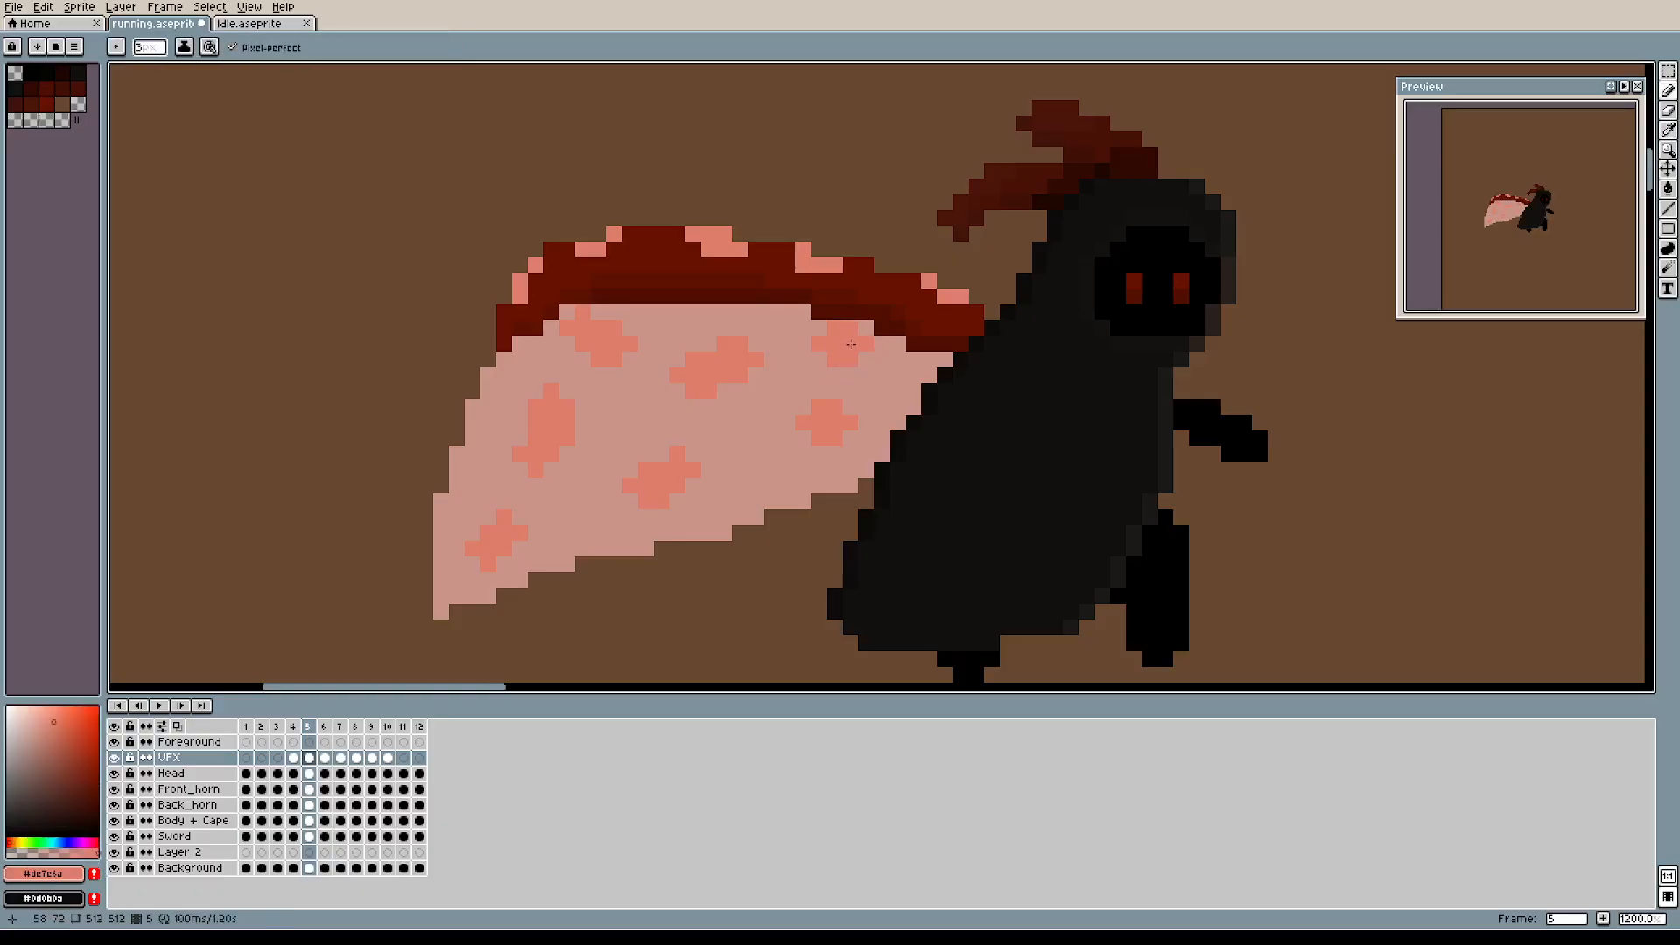
Examine frame 5's patched trail and compare the sword and trail across frames 4, 5 and 6.
{"action": "scroll", "coordinate": [861, 345], "scroll_direction": "down", "scroll_amount": 1}
{"action": "scroll", "coordinate": [862, 345], "scroll_direction": "up", "scroll_amount": 2}
{"action": "scroll", "coordinate": [780, 369], "scroll_direction": "down", "scroll_amount": 1}
{"action": "scroll", "coordinate": [779, 370], "scroll_direction": "up", "scroll_amount": 1}
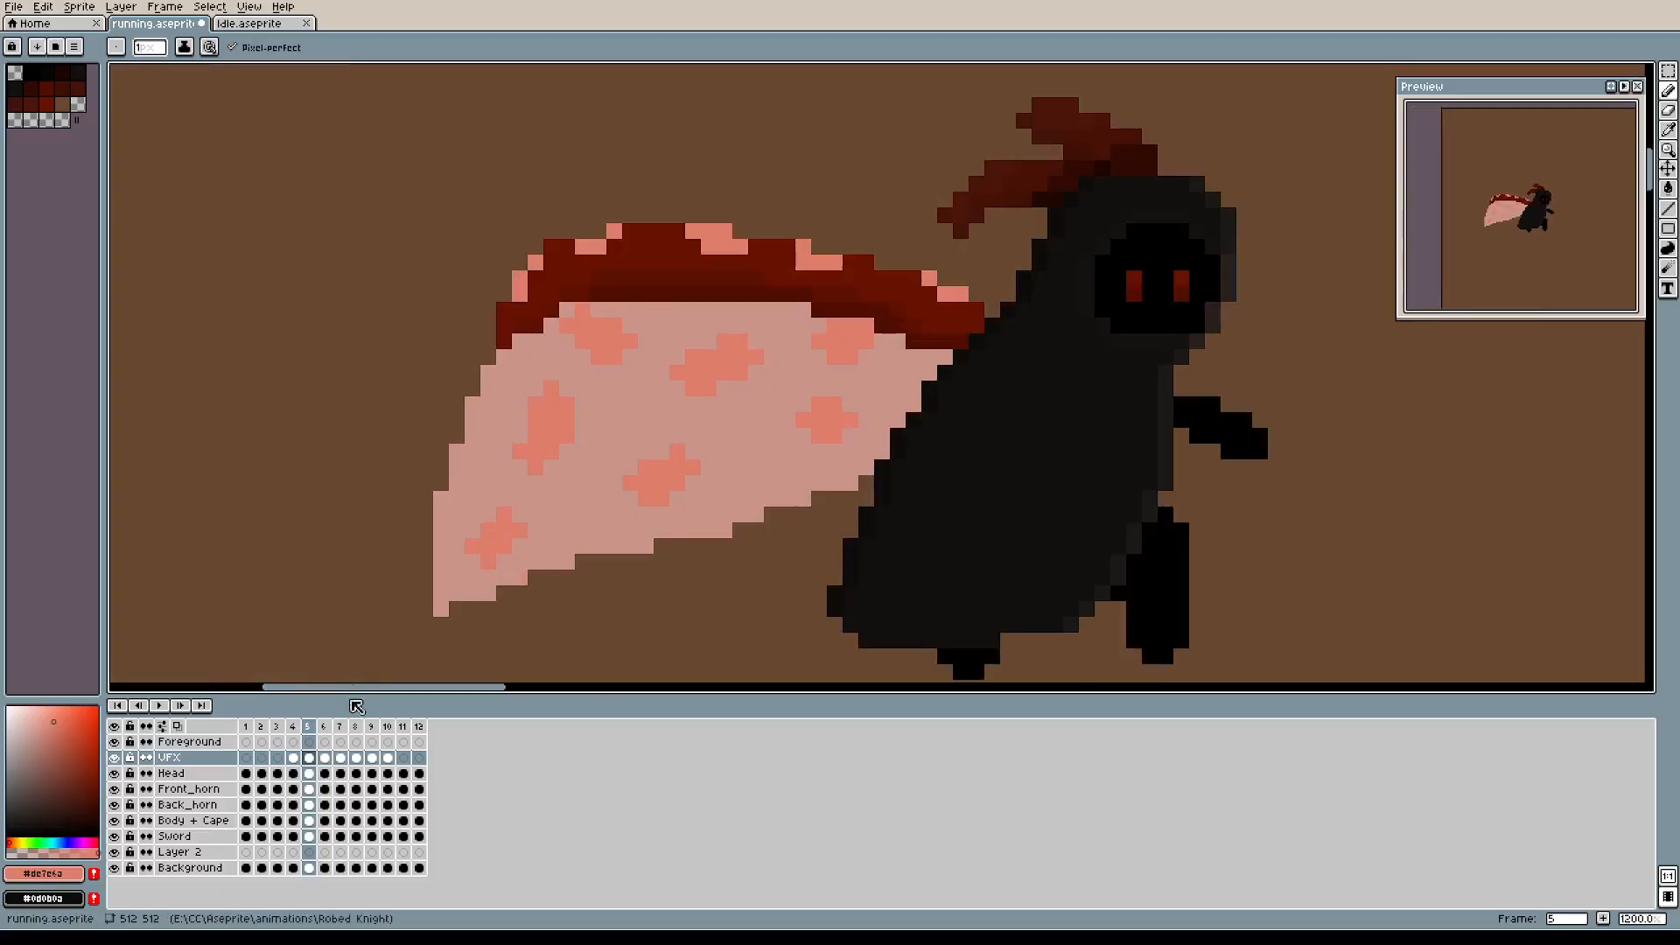
{"action": "left_click", "coordinate": [299, 727]}
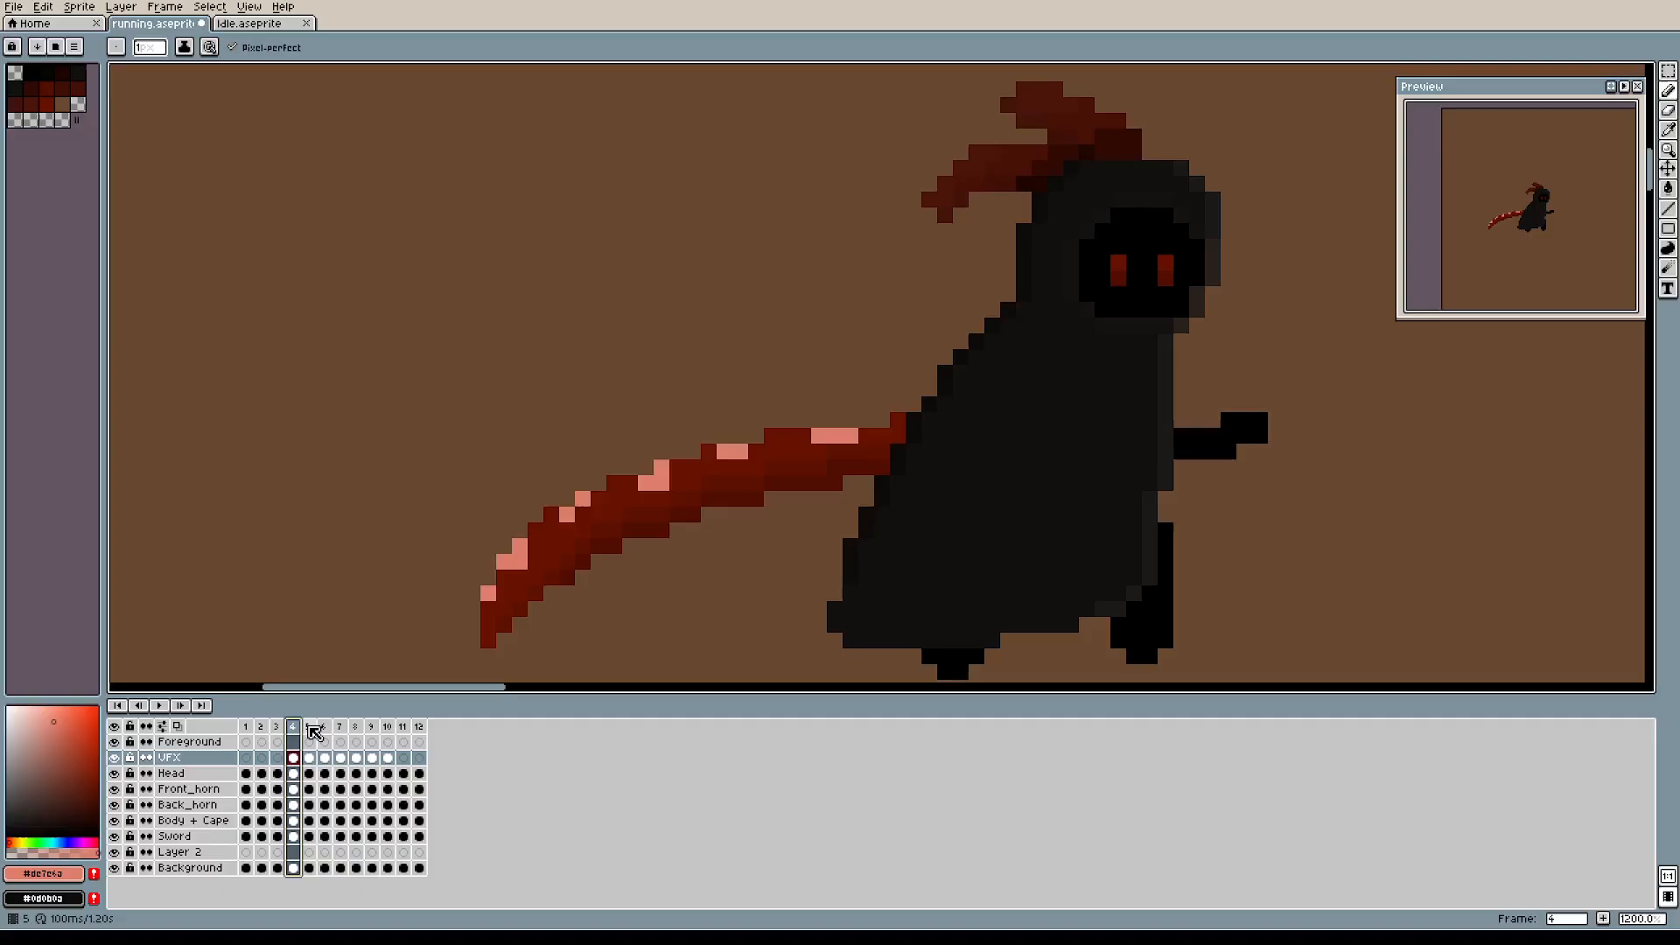
{"action": "left_click", "coordinate": [314, 729]}
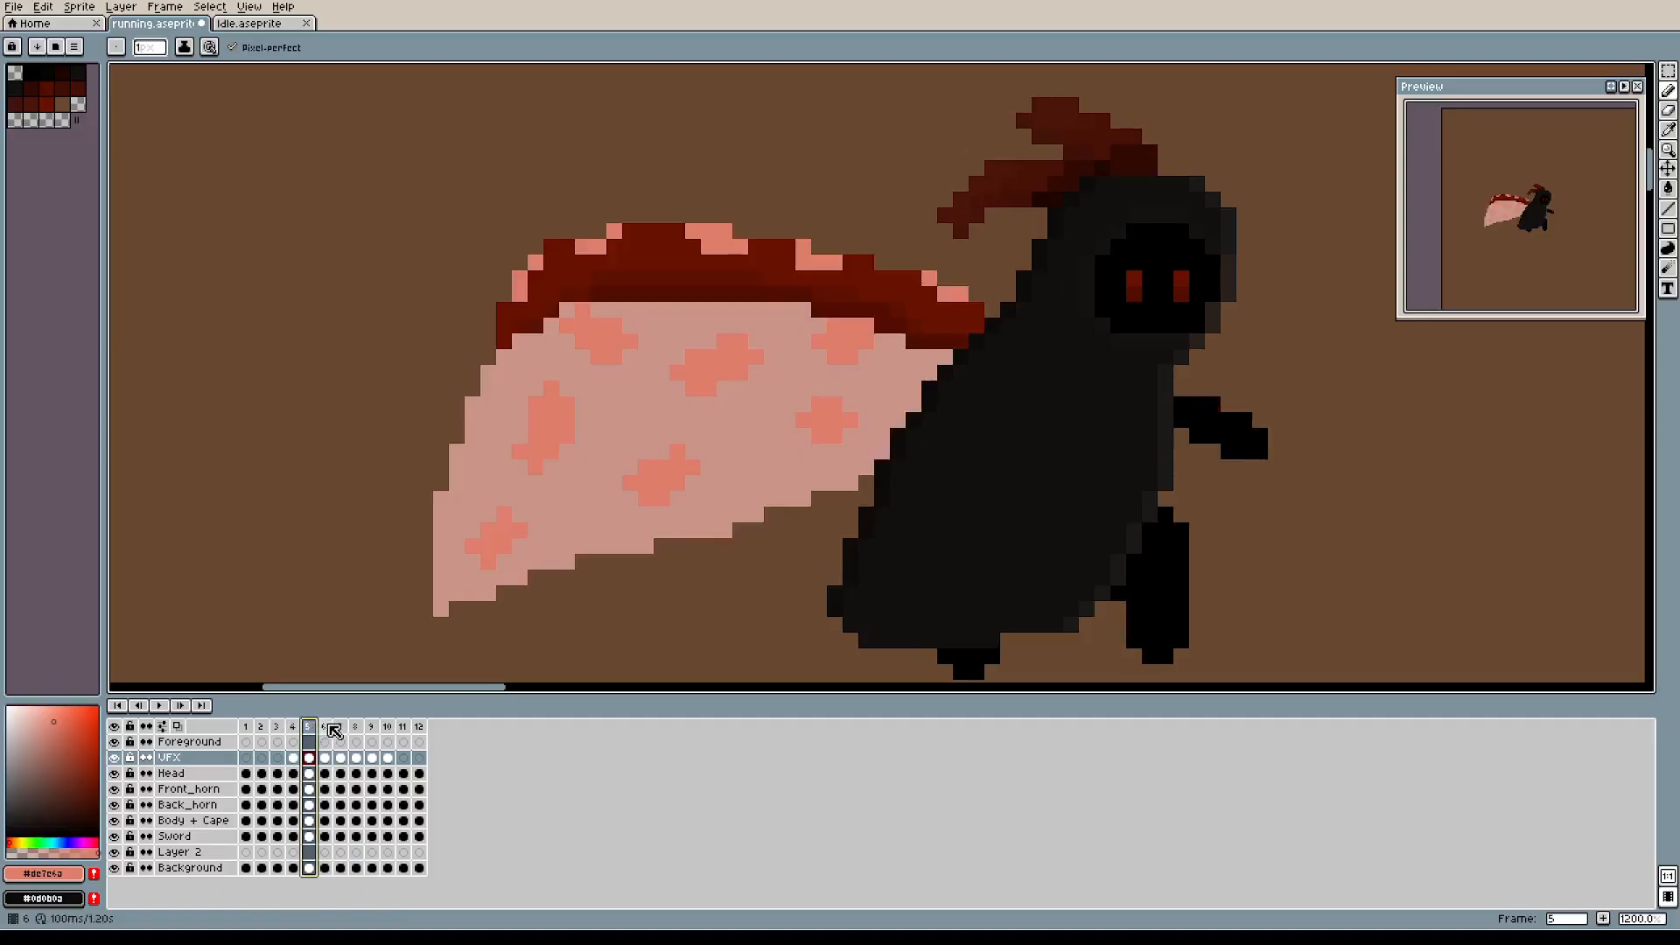
{"action": "left_click", "coordinate": [331, 729]}
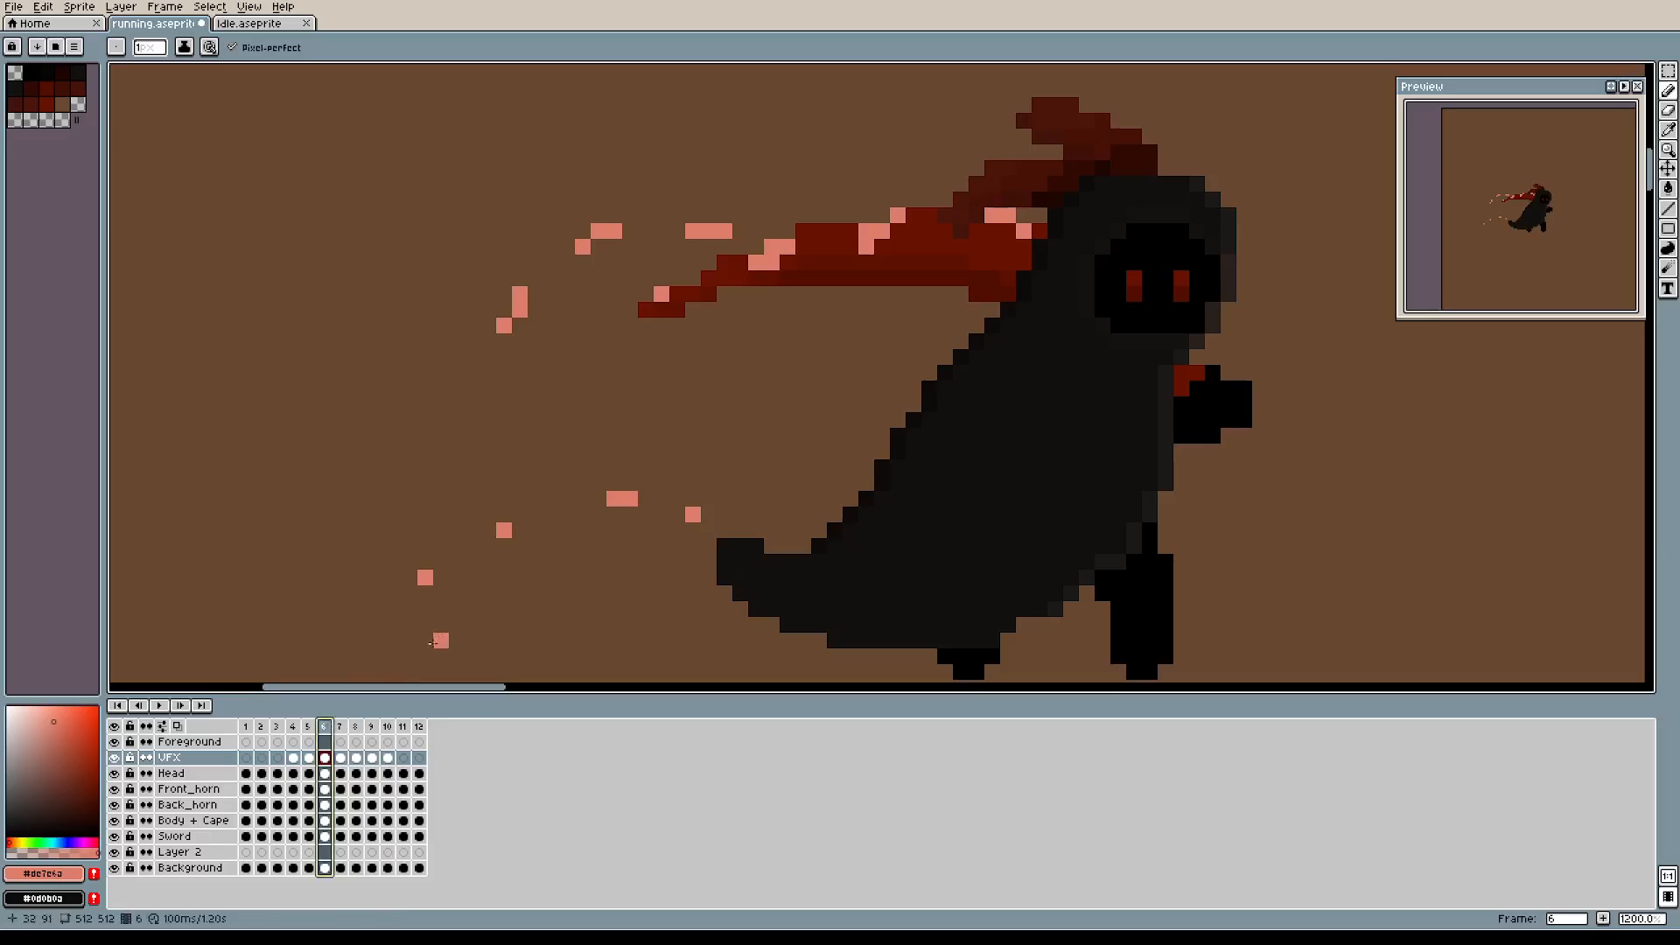
{"action": "left_click", "coordinate": [314, 729]}
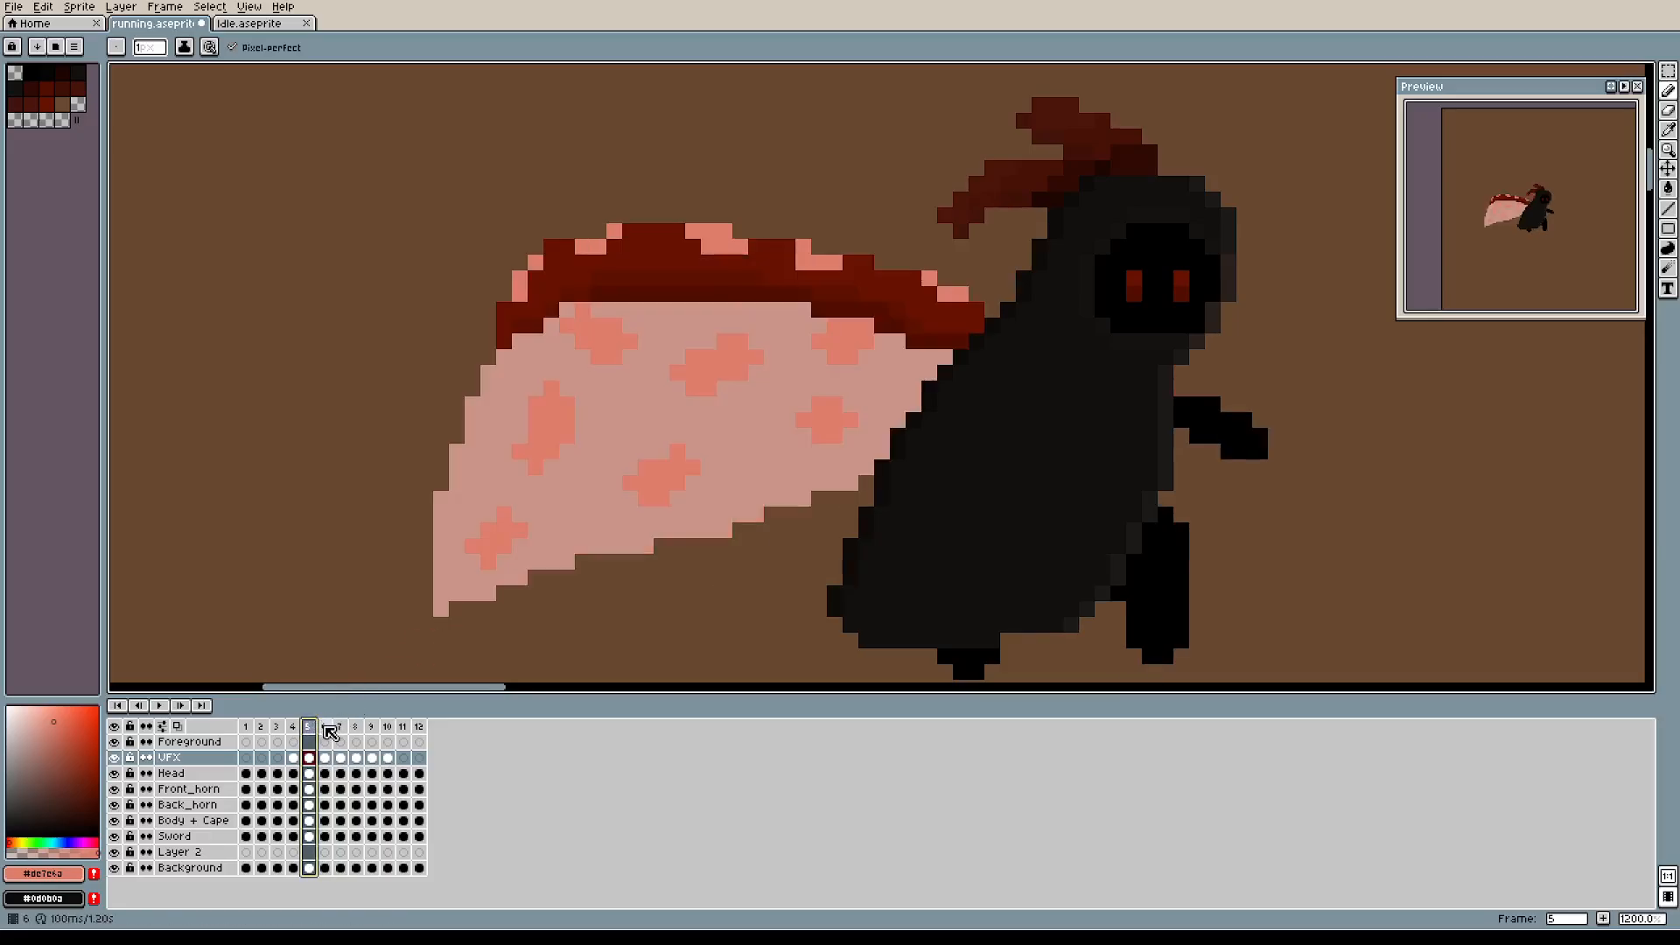
{"action": "left_click", "coordinate": [331, 731]}
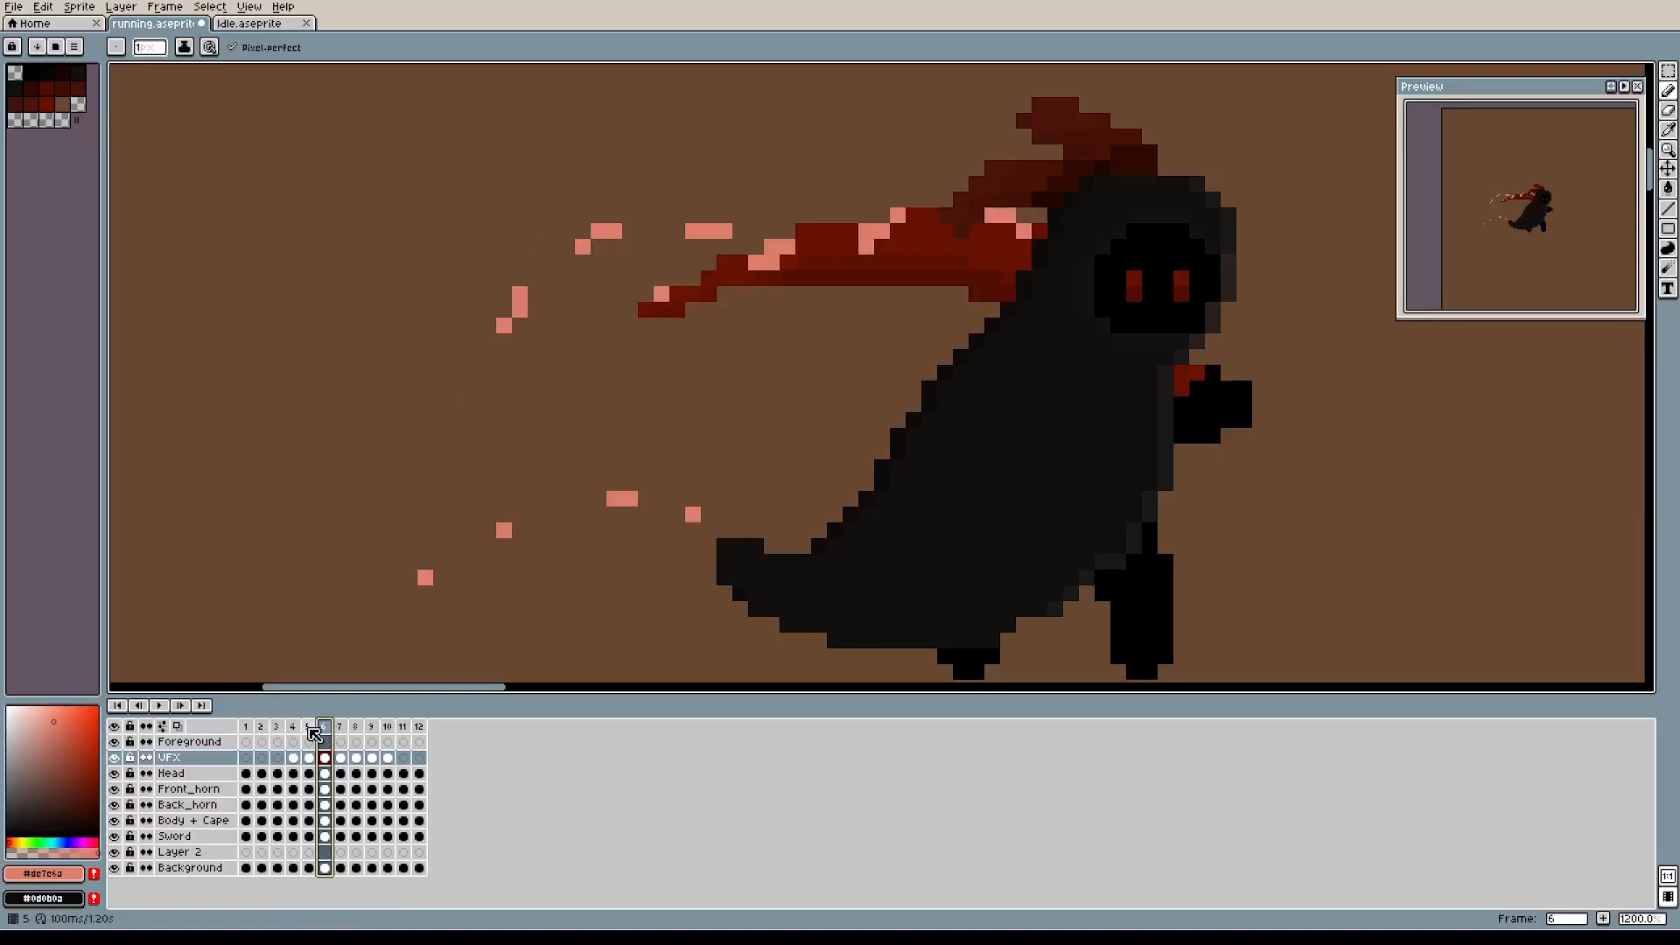
{"action": "left_click", "coordinate": [311, 728]}
{"action": "left_click", "coordinate": [324, 728]}
Erase all the scattered coral pixels of the dashed trail from frame 6's VFX layer, leaving the sword intact.
{"action": "left_click", "coordinate": [440, 514]}
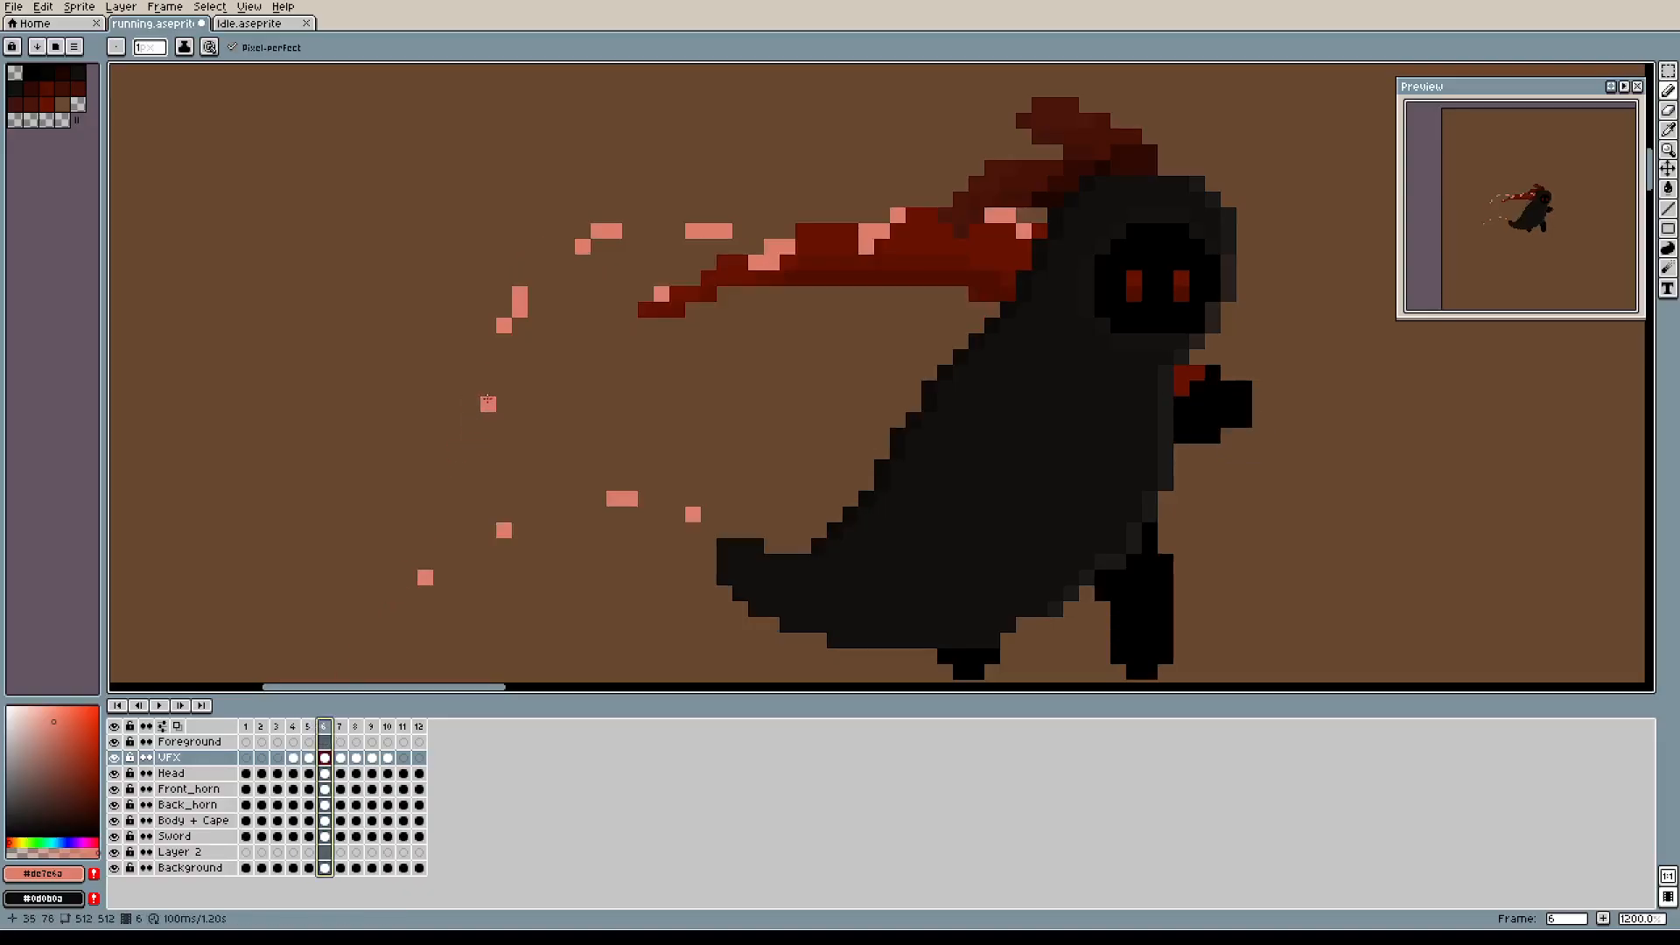
{"action": "key", "text": "e"}
{"action": "left_click", "coordinate": [409, 561]}
{"action": "left_click", "coordinate": [425, 576]}
{"action": "left_click", "coordinate": [503, 530]}
{"action": "left_click", "coordinate": [630, 498]}
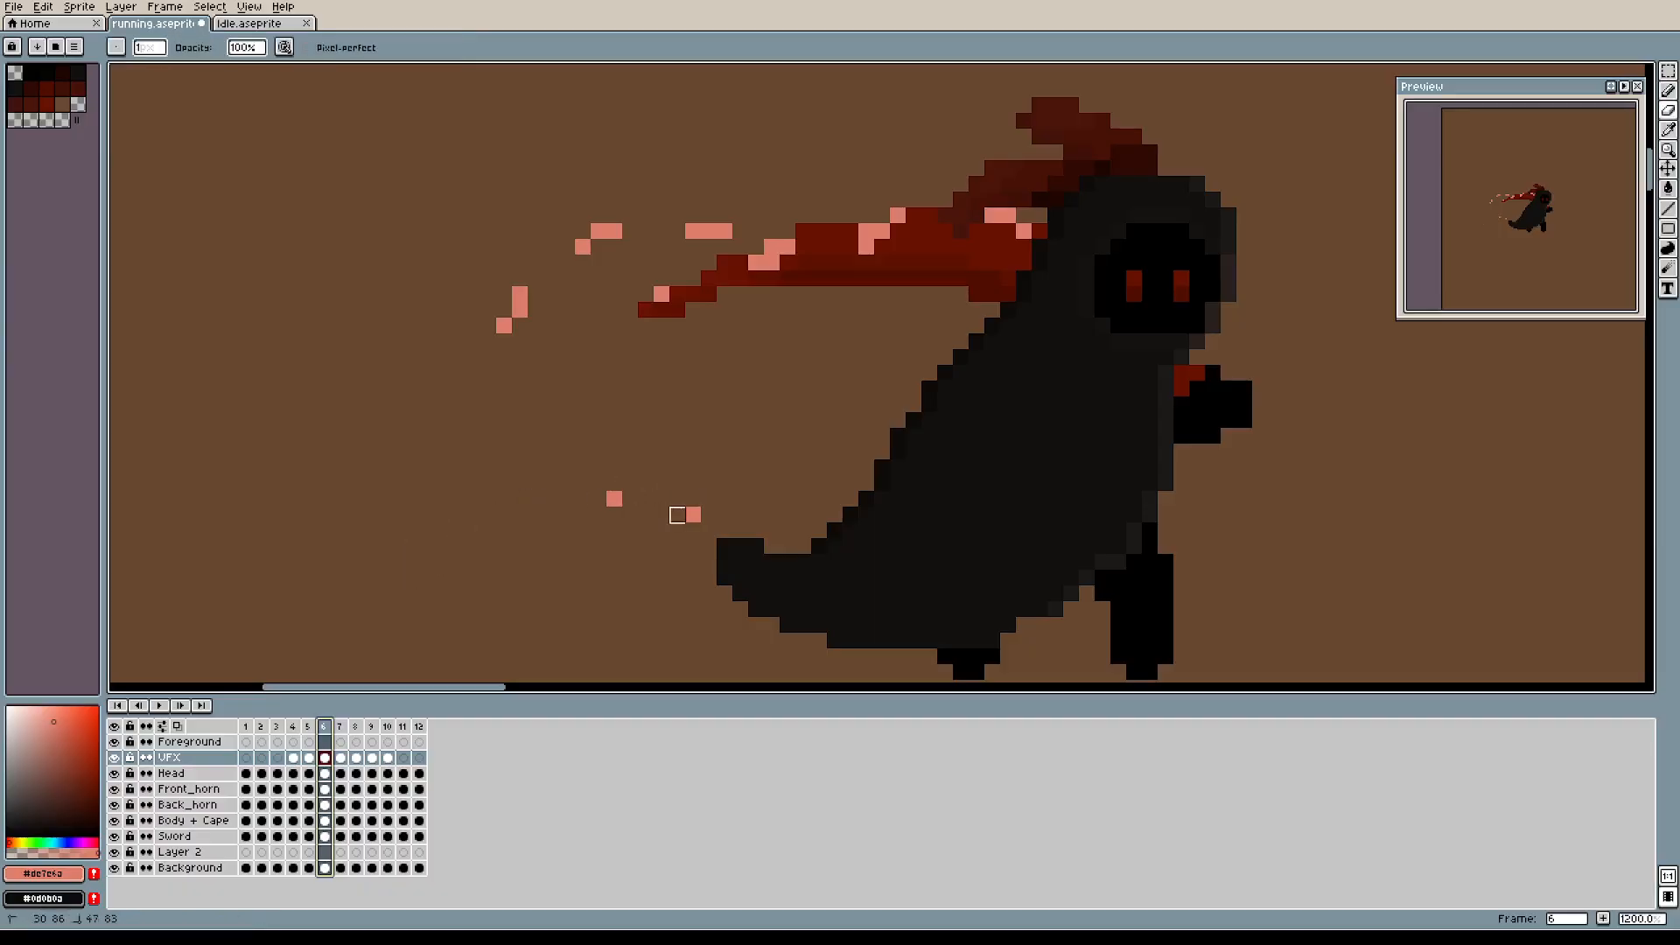
{"action": "left_click", "coordinate": [694, 515]}
{"action": "left_click", "coordinate": [614, 499]}
{"action": "left_click_drag", "start_coordinate": [504, 326], "coordinate": [520, 294]}
{"action": "left_click_drag", "start_coordinate": [583, 247], "coordinate": [606, 232]}
{"action": "left_click", "coordinate": [709, 231]}
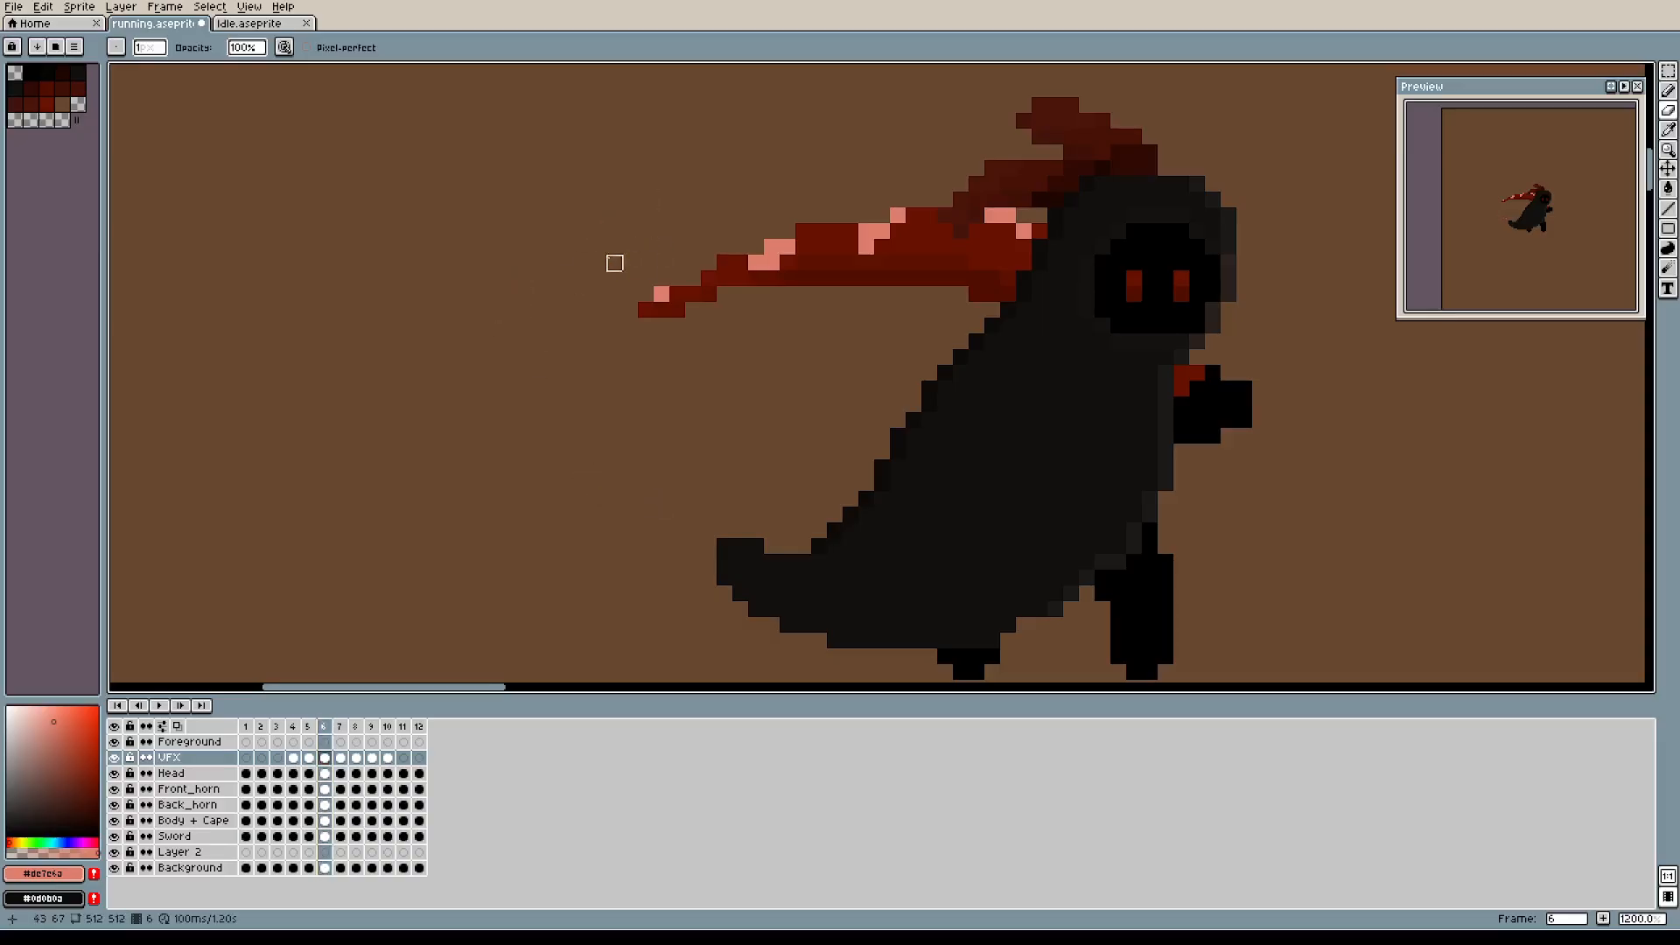
Sample the muted pink from frame 5's trail for the Pencil and compare the sword's position between frames 5 and 6.
{"action": "key", "text": "Left"}
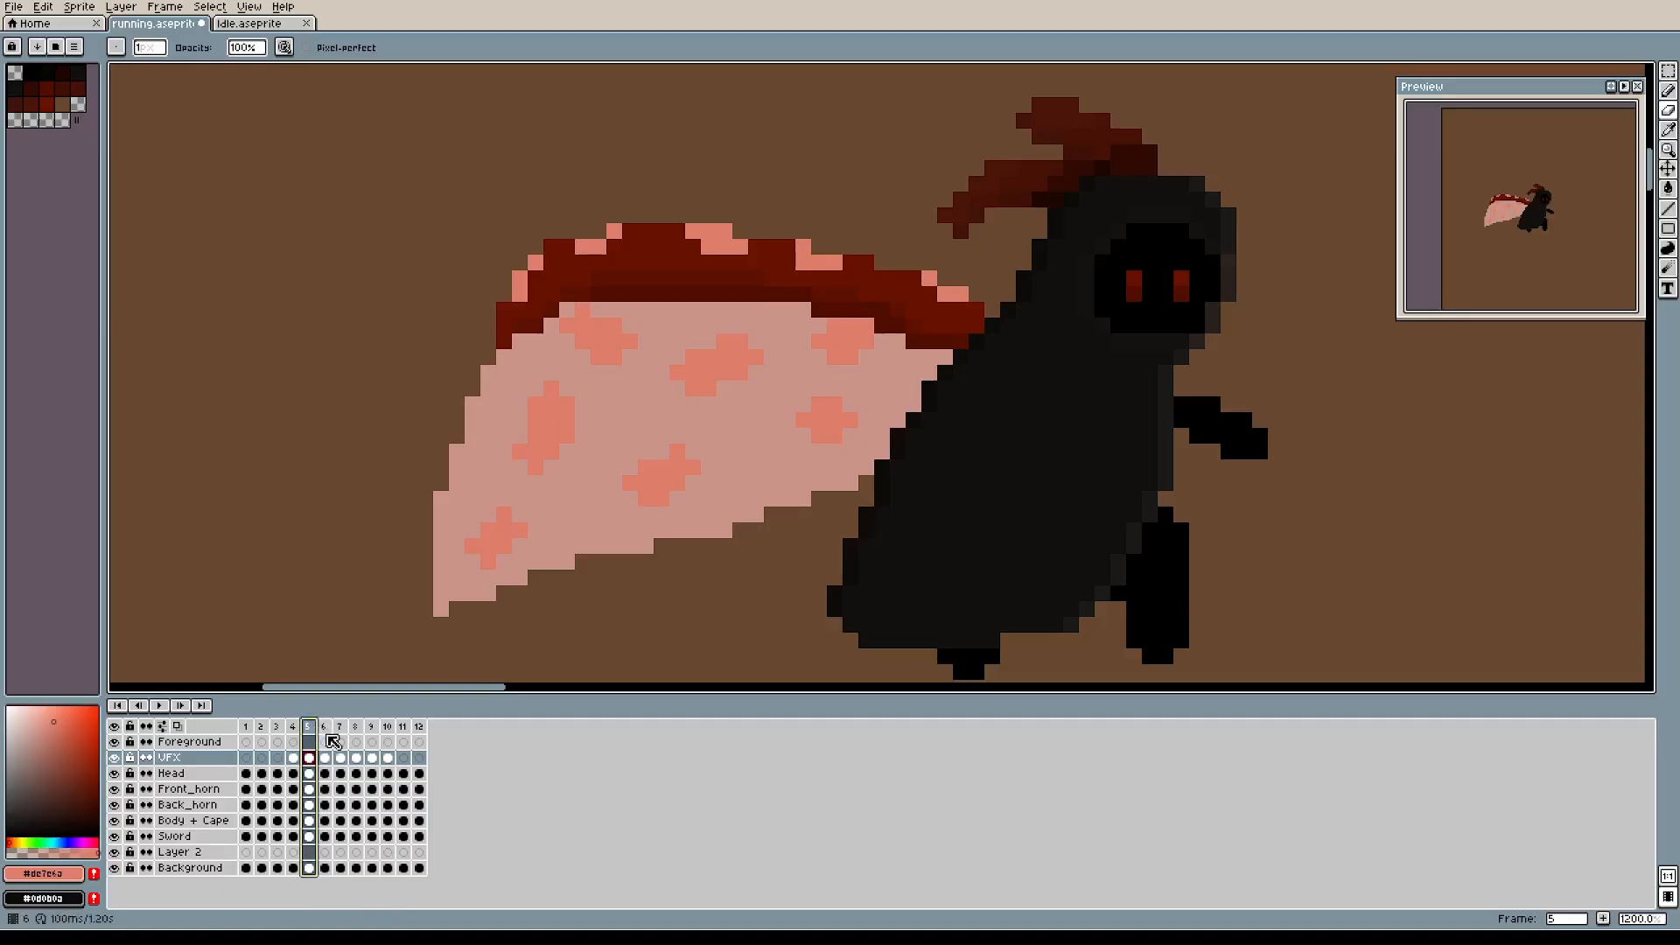
{"action": "key", "text": "Right"}
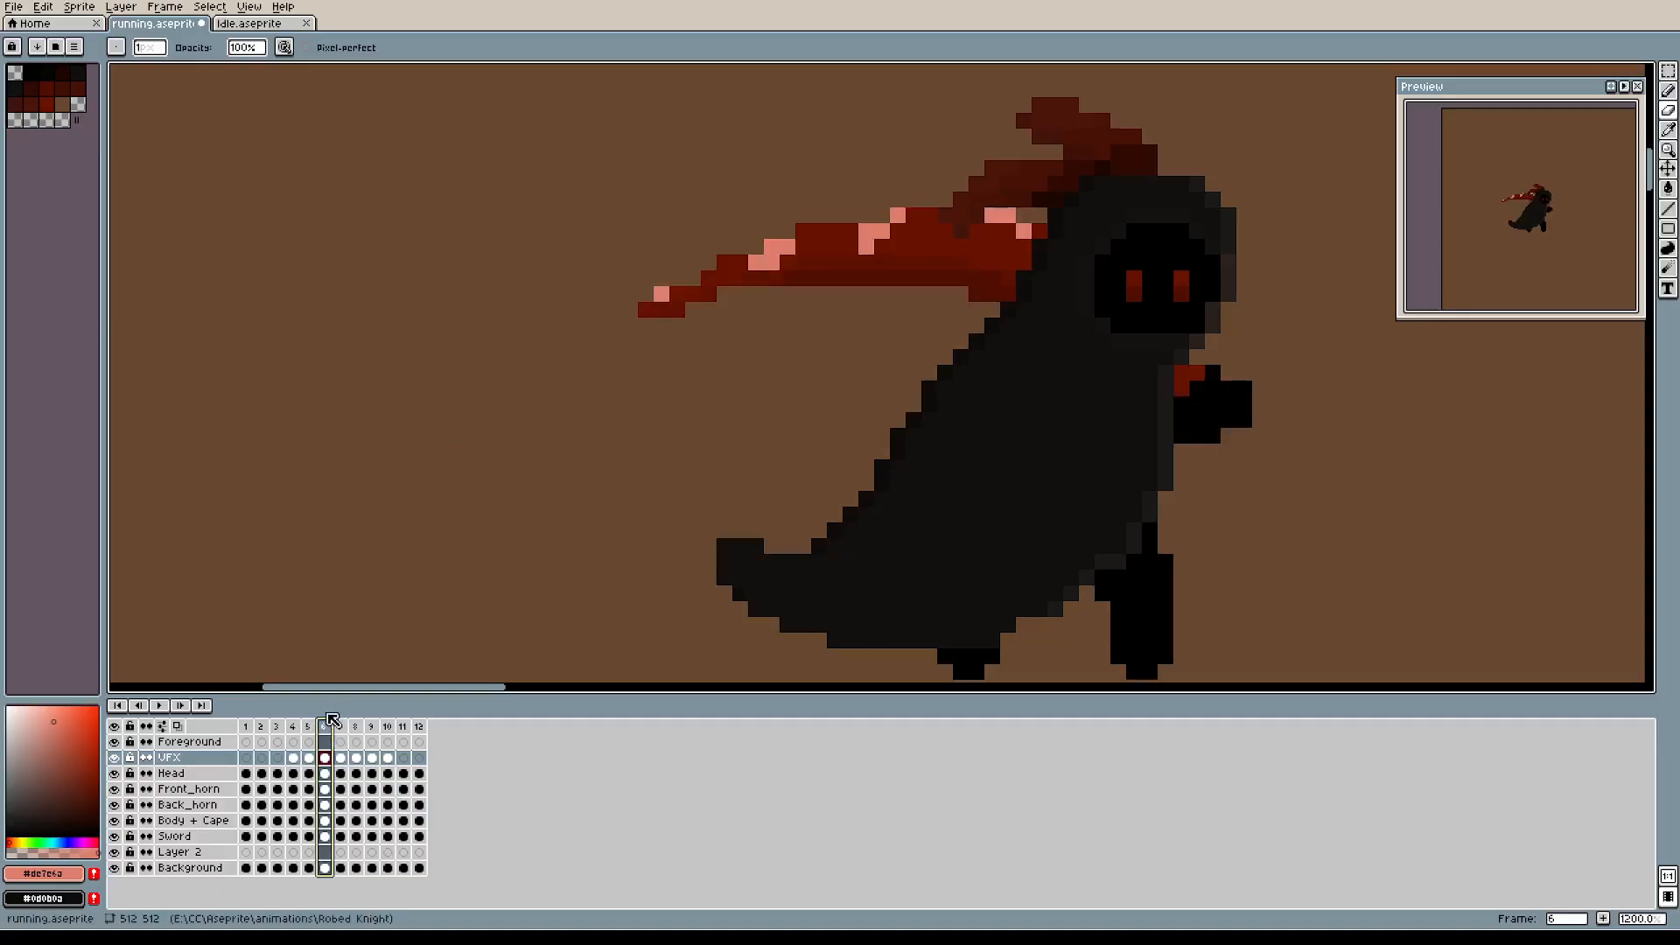
{"action": "key", "text": "Left"}
{"action": "key", "text": "b"}
{"action": "left_click", "coordinate": [455, 486], "text": "alt"}
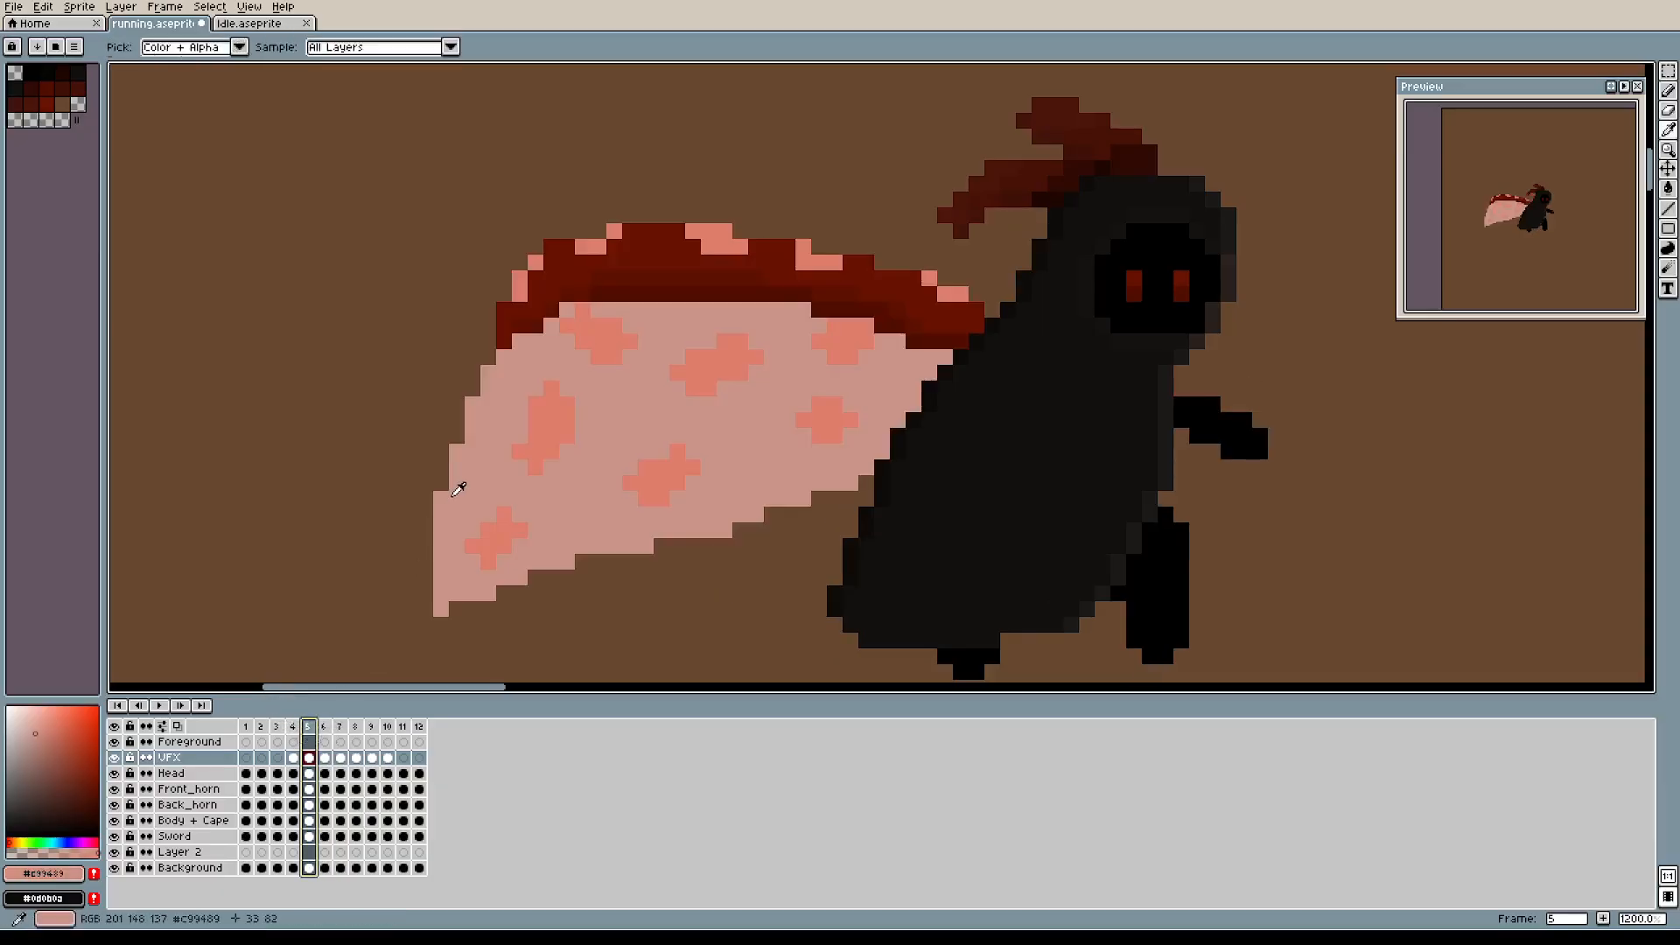
{"action": "left_click", "coordinate": [330, 726]}
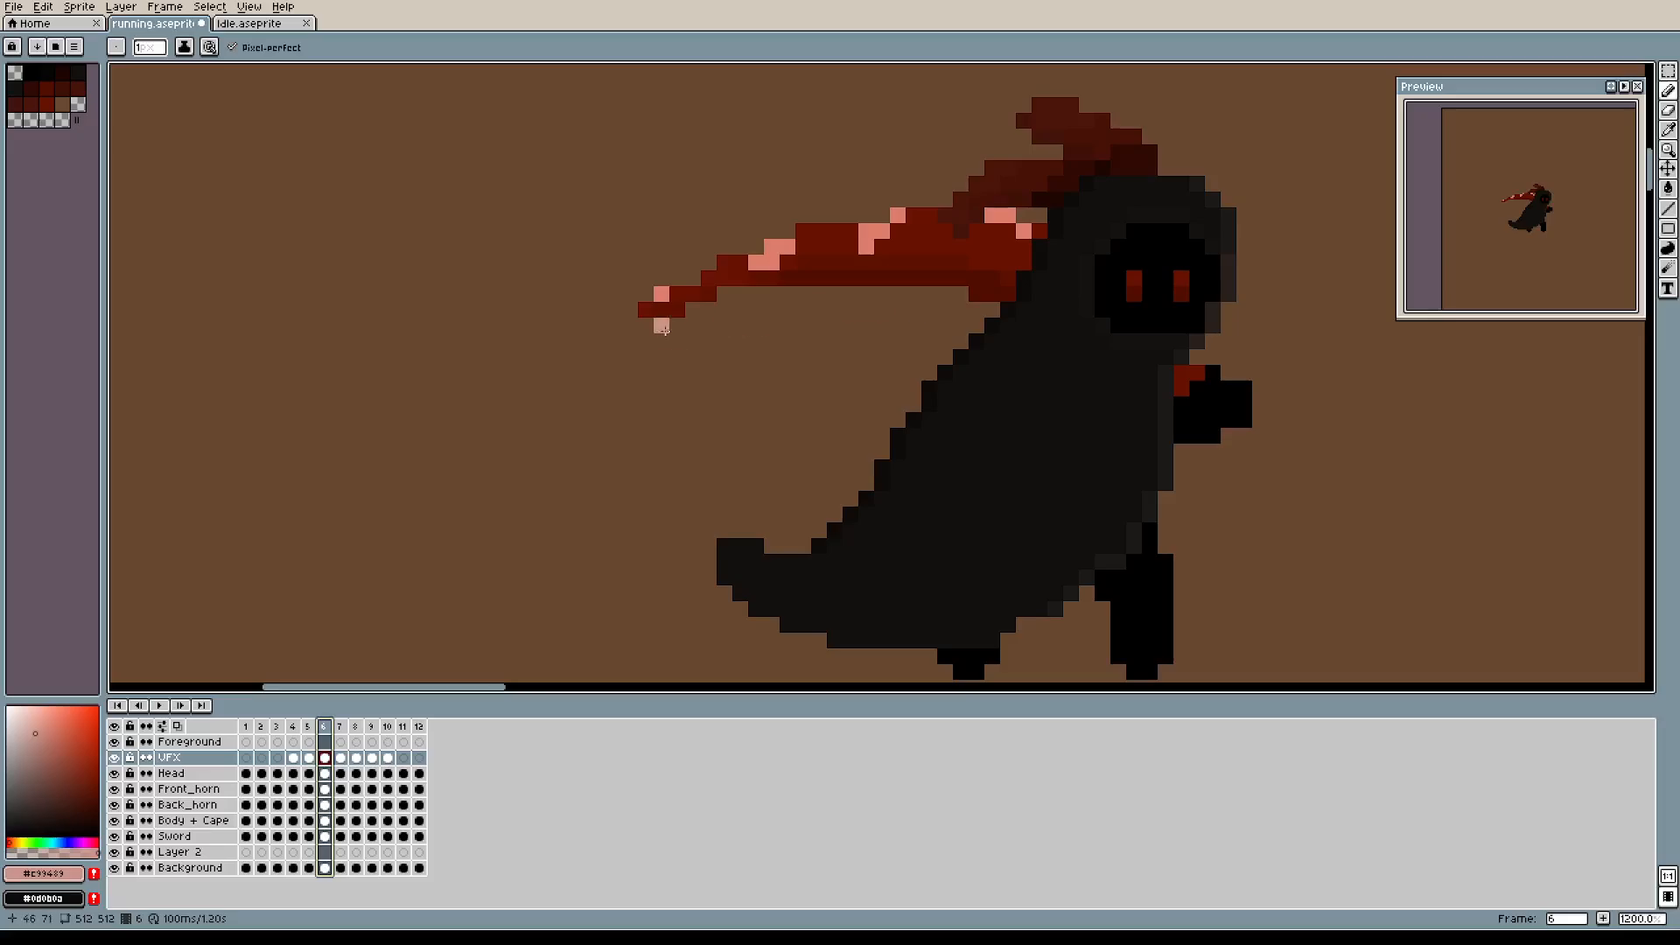
{"action": "left_click", "coordinate": [312, 728]}
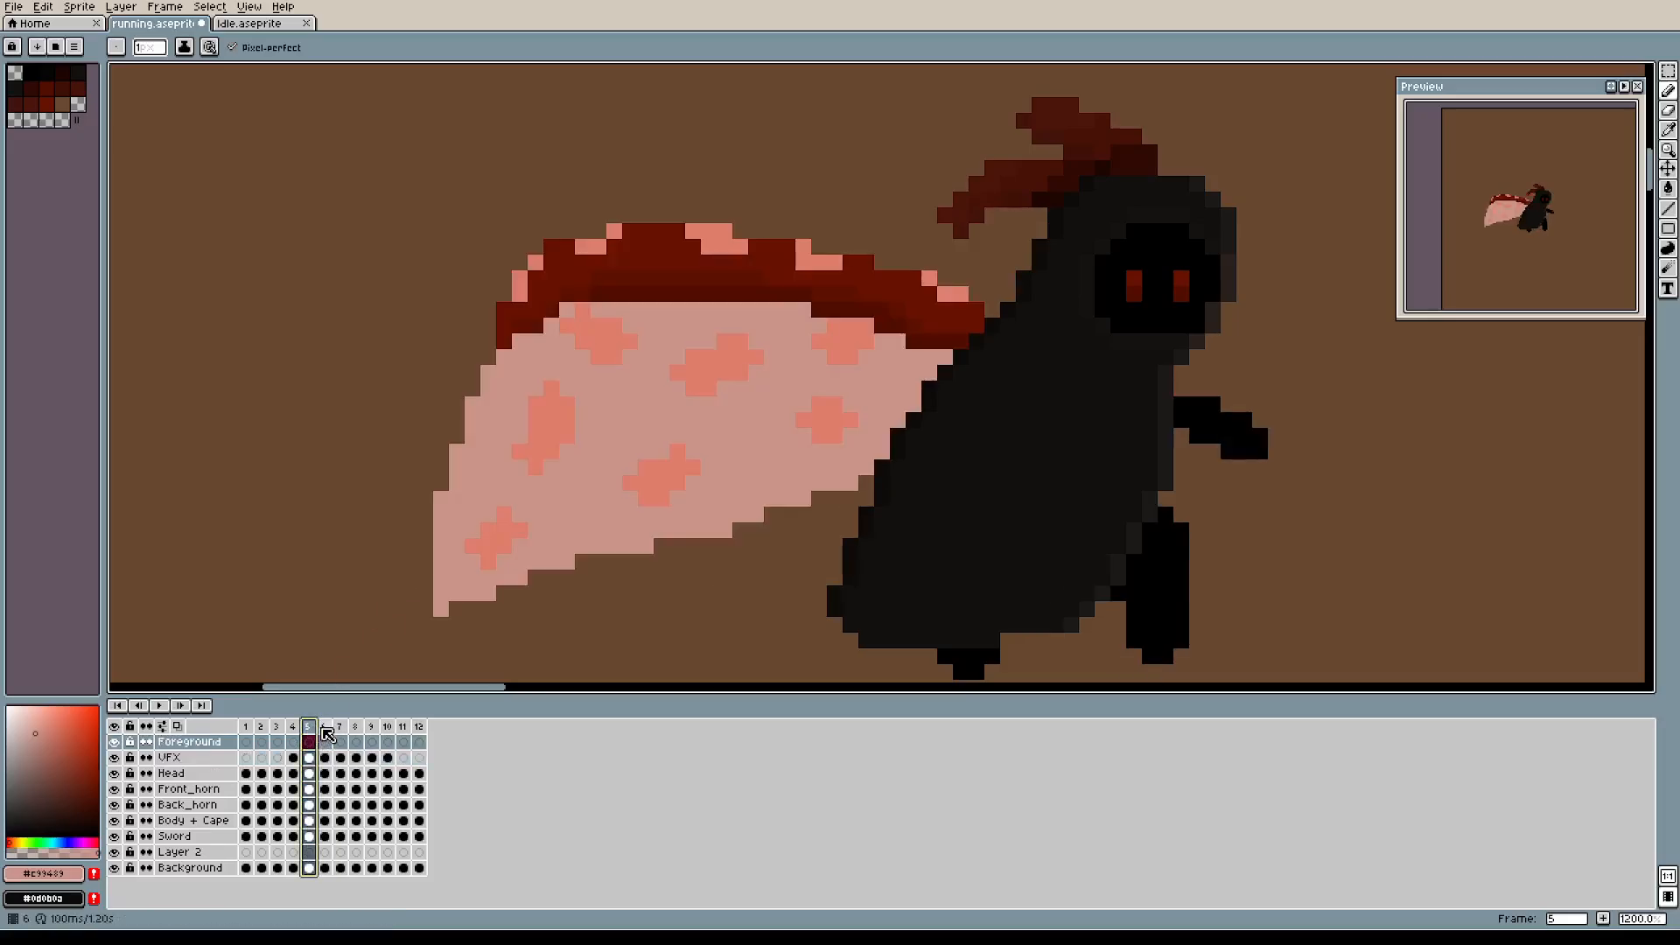
{"action": "left_click", "coordinate": [324, 727]}
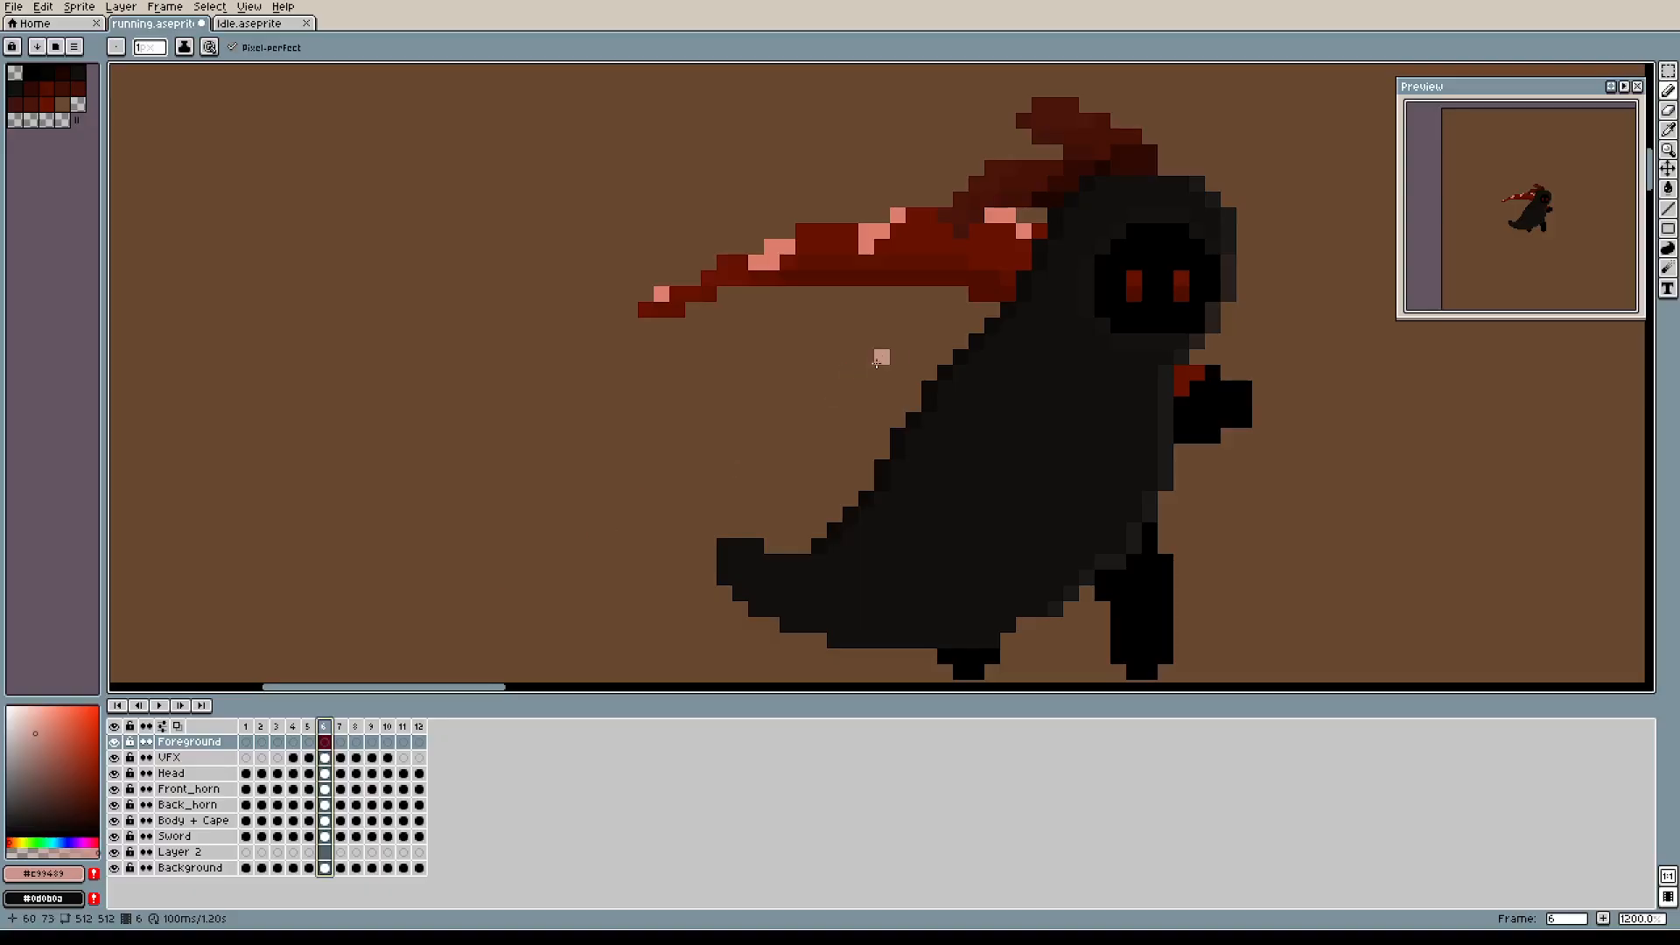
{"action": "left_click", "coordinate": [309, 728]}
{"action": "left_click", "coordinate": [331, 735]}
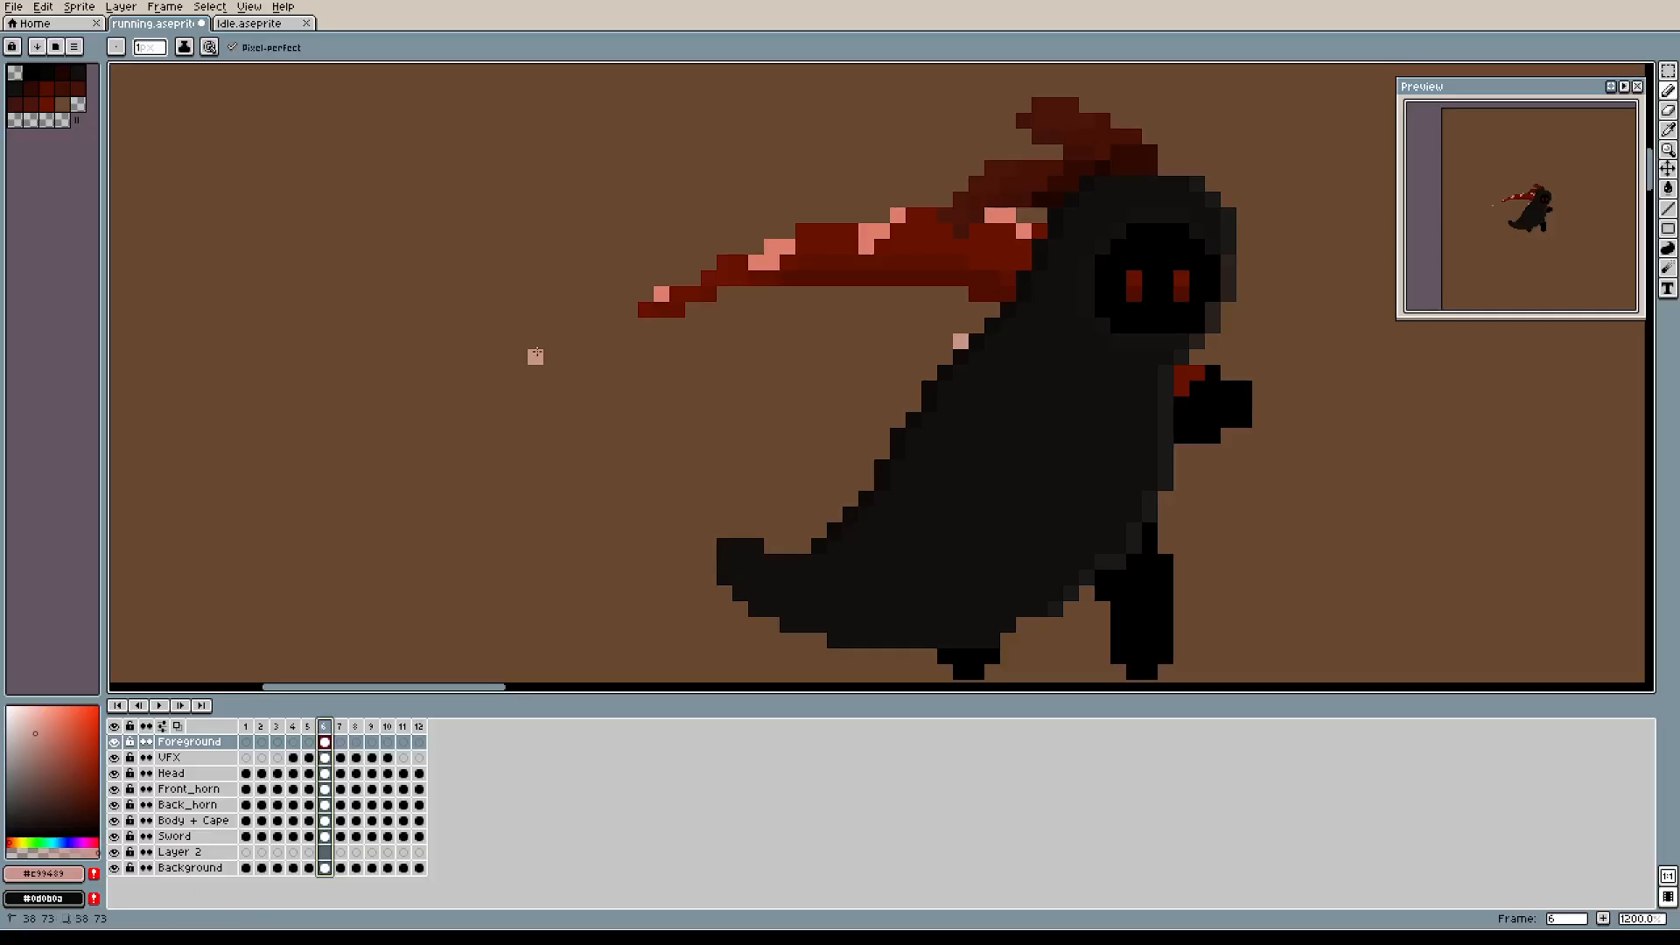
Outline a thin muted-pink trail beneath frame 6's sword on the Foreground layer, tapering beyond the tip, and fill its interior.
{"action": "left_click", "coordinate": [536, 356]}
{"action": "left_click_drag", "start_coordinate": [530, 353], "coordinate": [630, 314]}
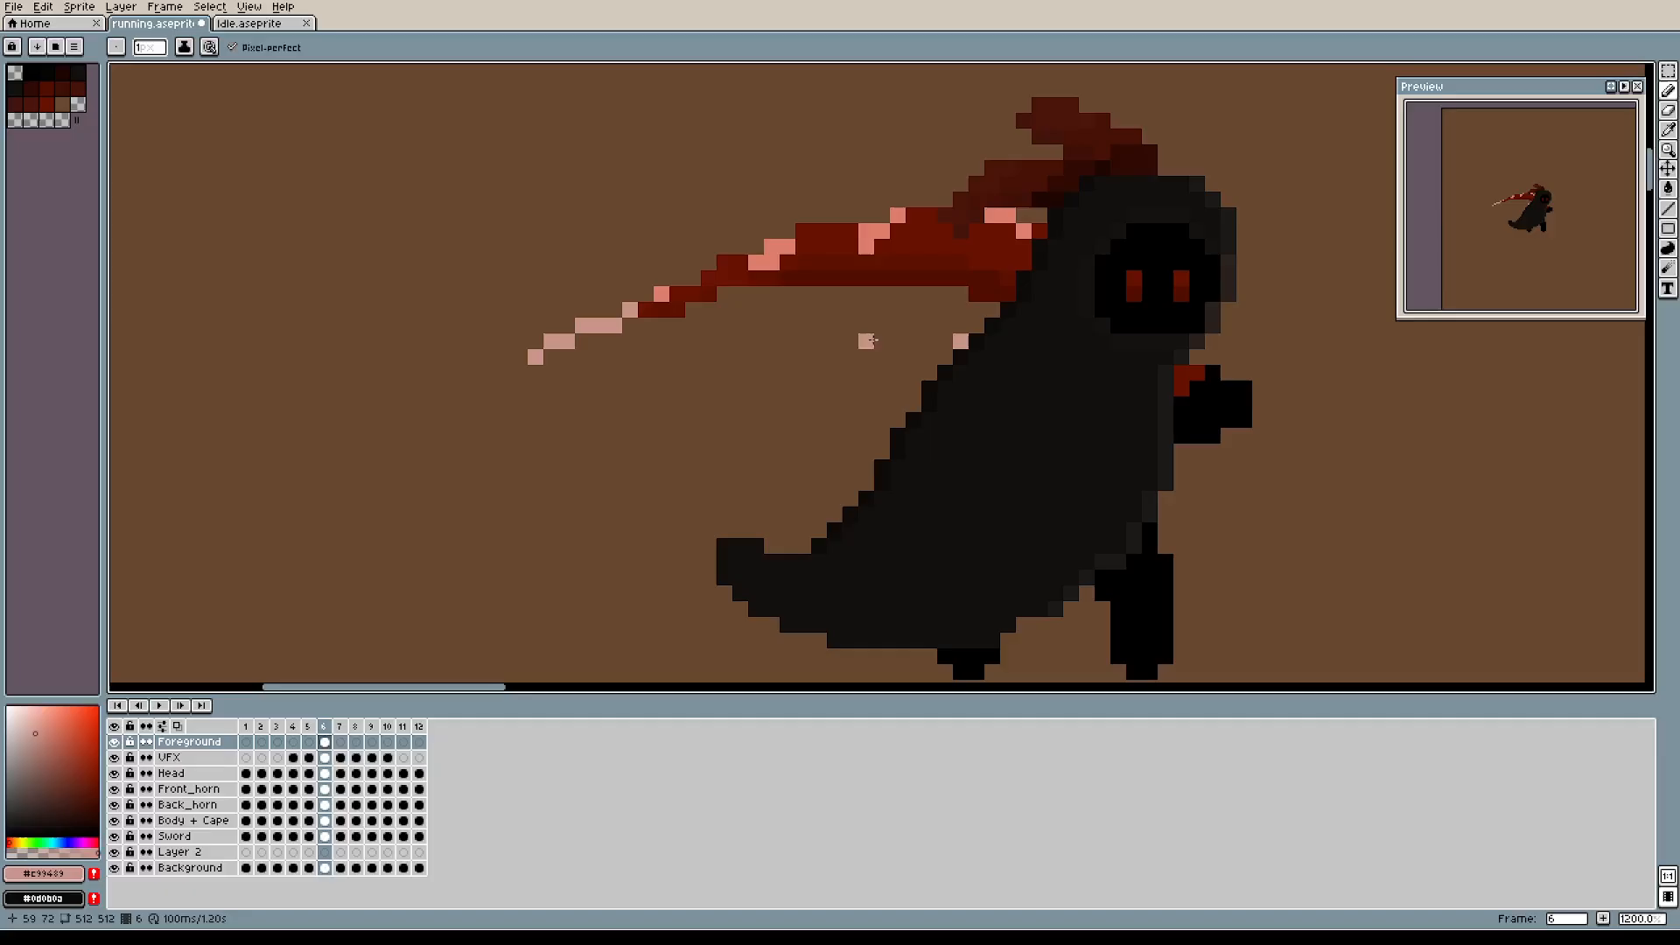
{"action": "left_click", "coordinate": [992, 312]}
{"action": "left_click_drag", "start_coordinate": [960, 341], "coordinate": [552, 359]}
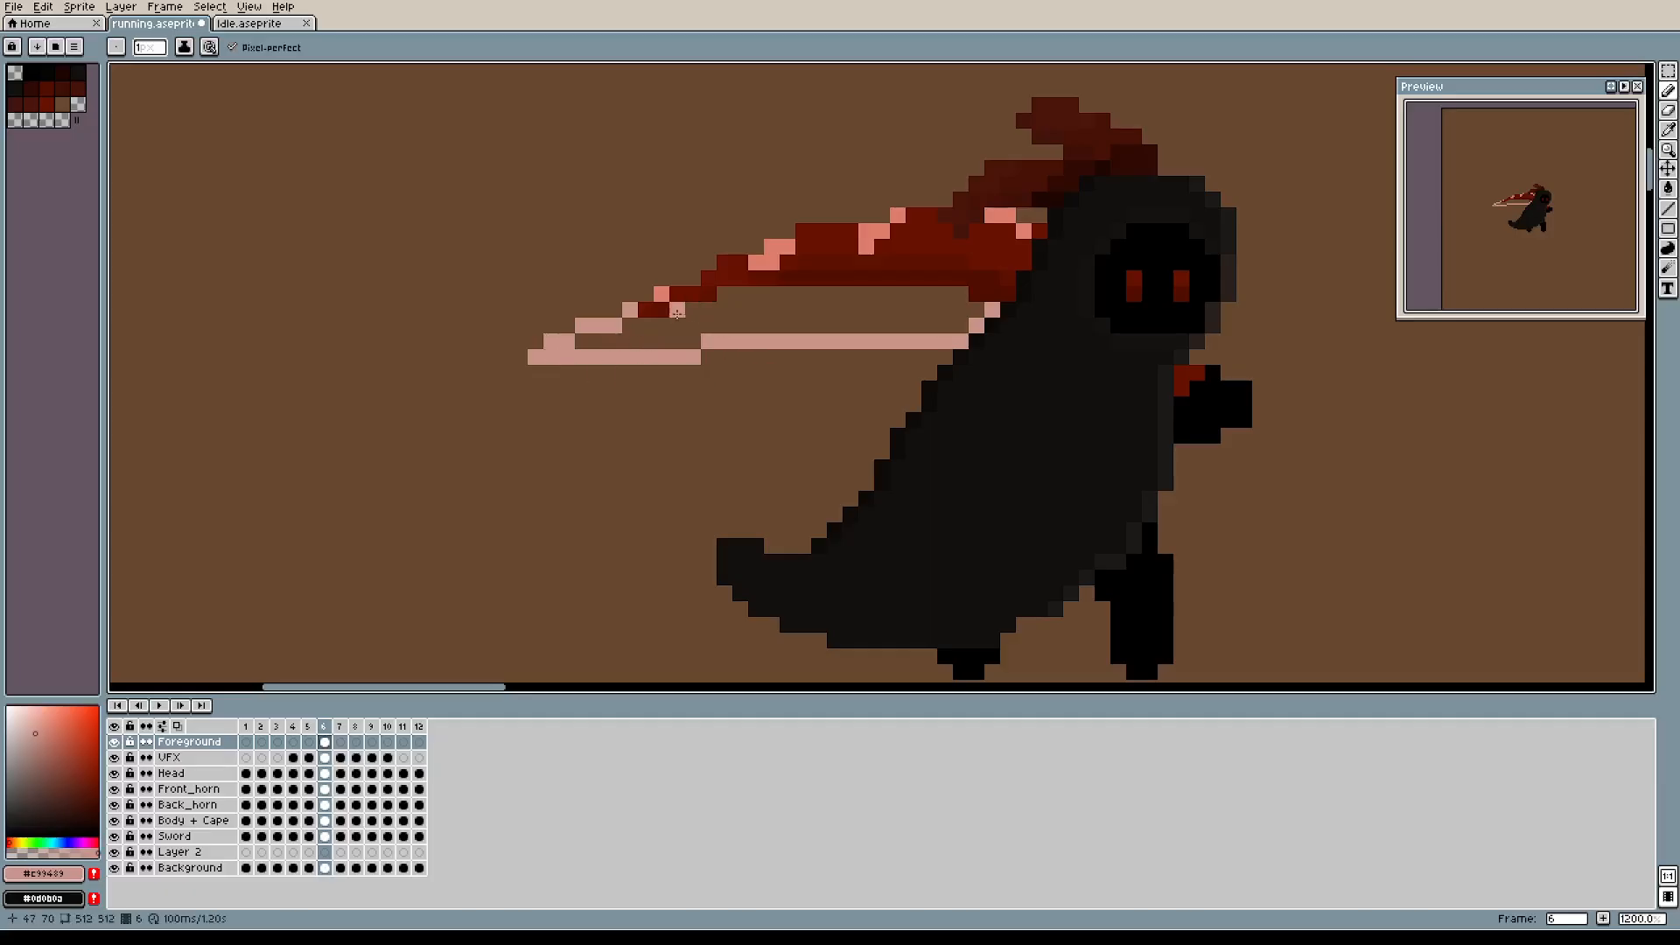
{"action": "left_click", "coordinate": [642, 324]}
{"action": "mouse_move", "coordinate": [683, 327]}
{"action": "left_mouse_down"}
{"action": "mouse_move", "coordinate": [793, 295]}
{"action": "mouse_move", "coordinate": [973, 304]}
{"action": "left_mouse_up"}
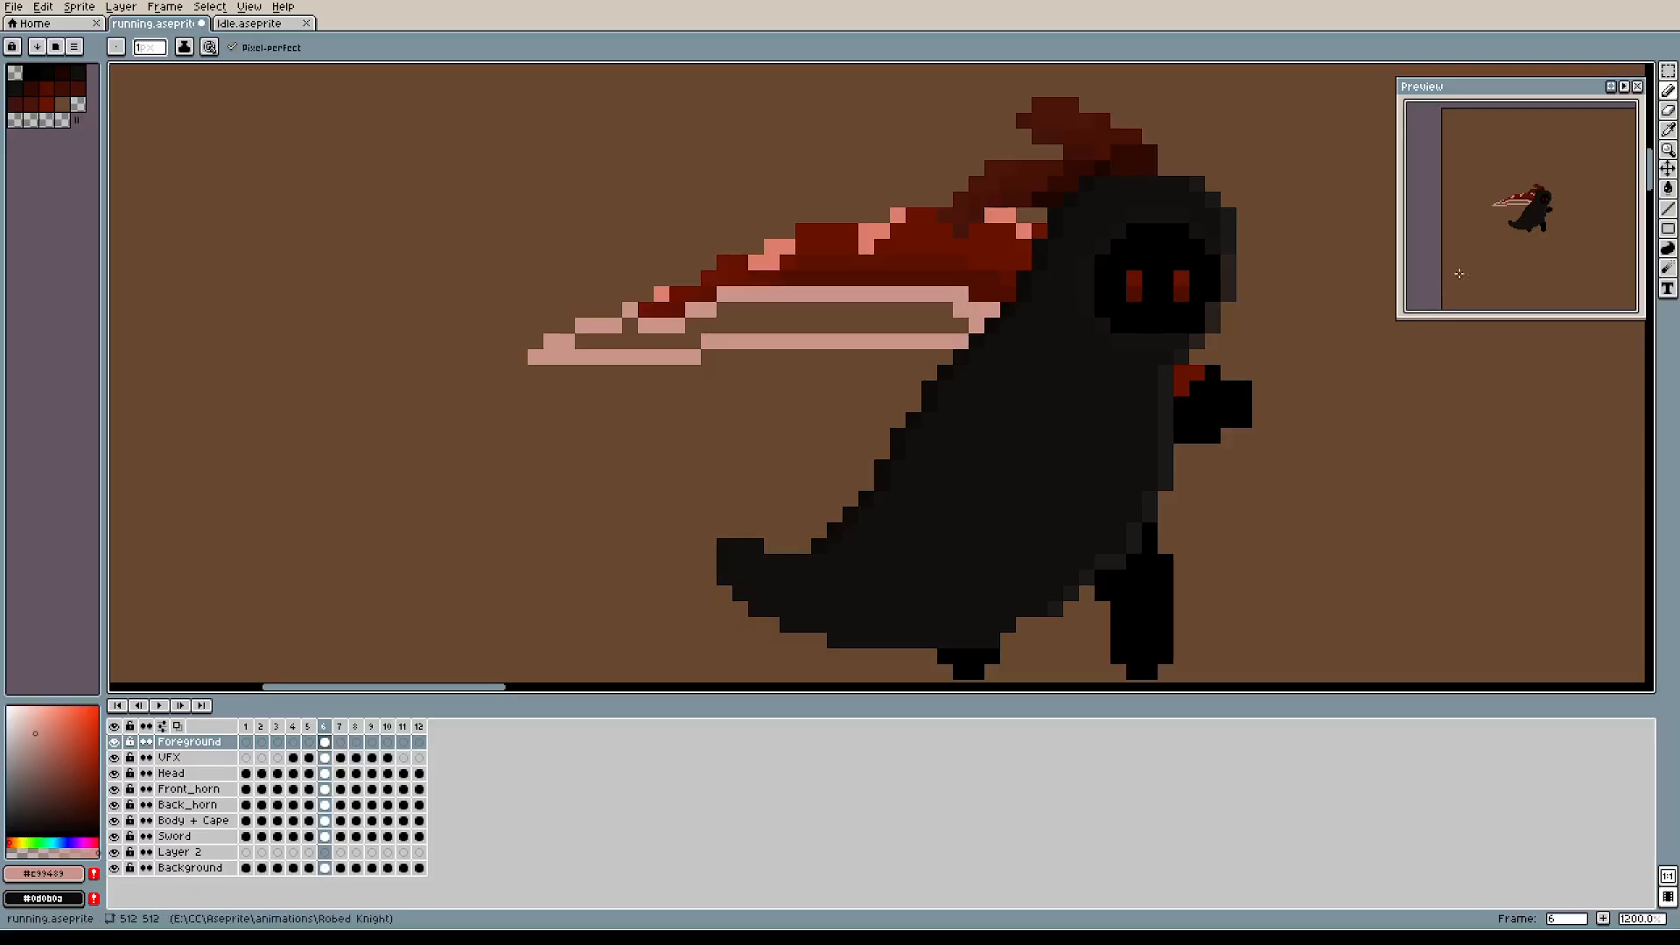
{"action": "left_click", "coordinate": [1668, 188]}
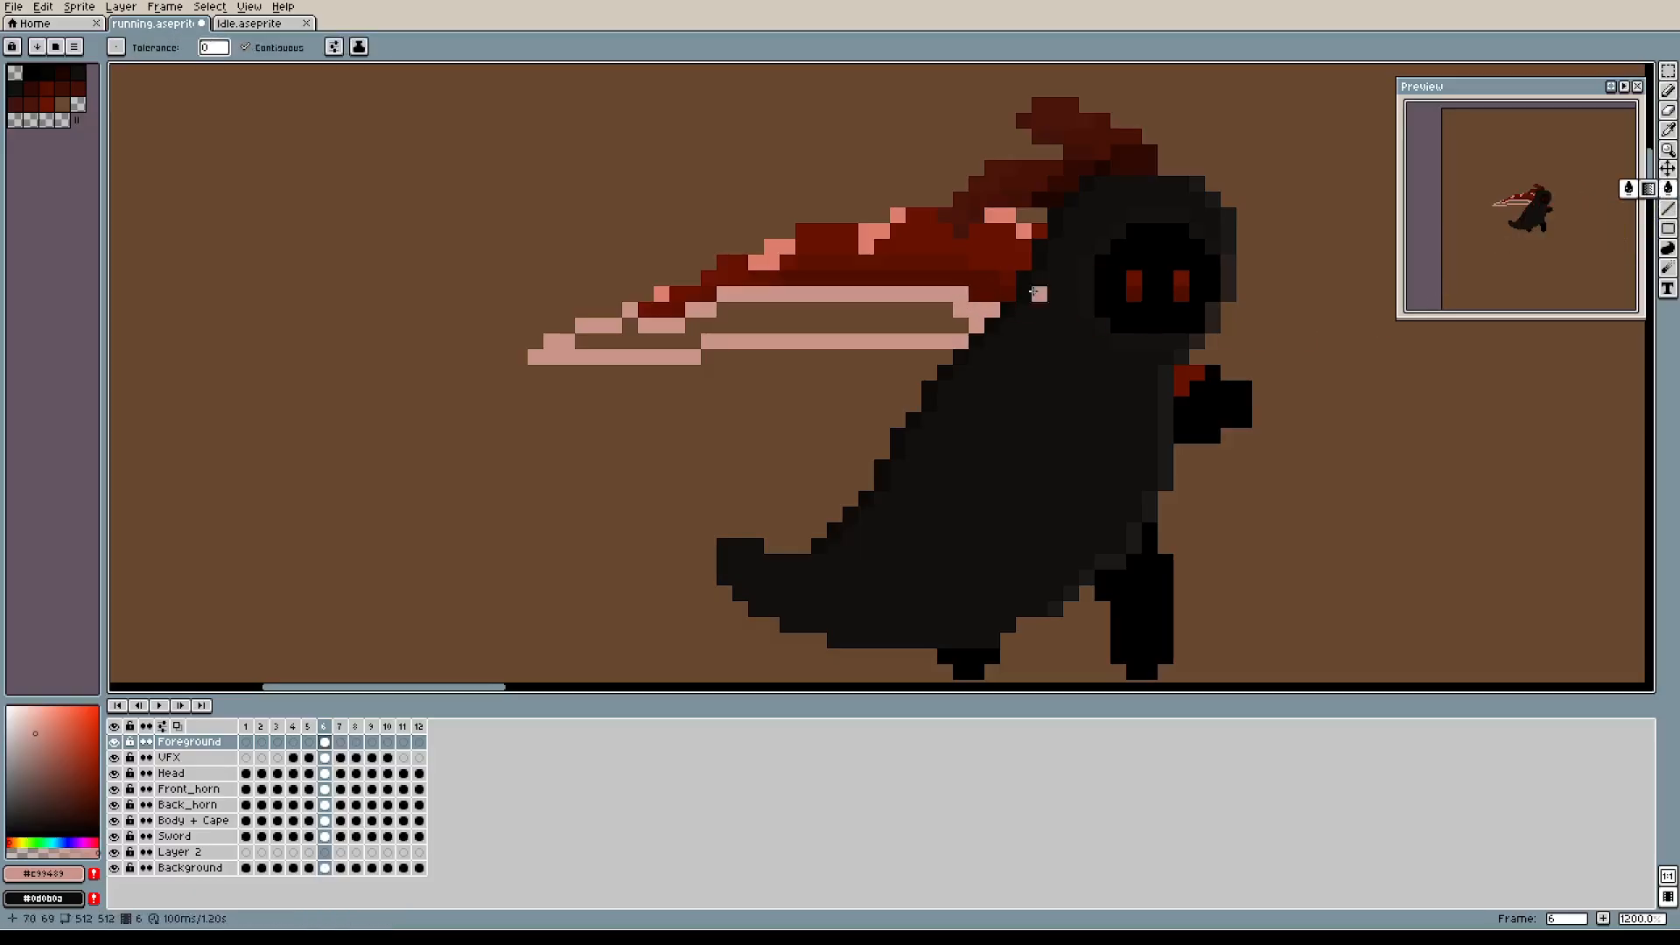
{"action": "left_click", "coordinate": [882, 311]}
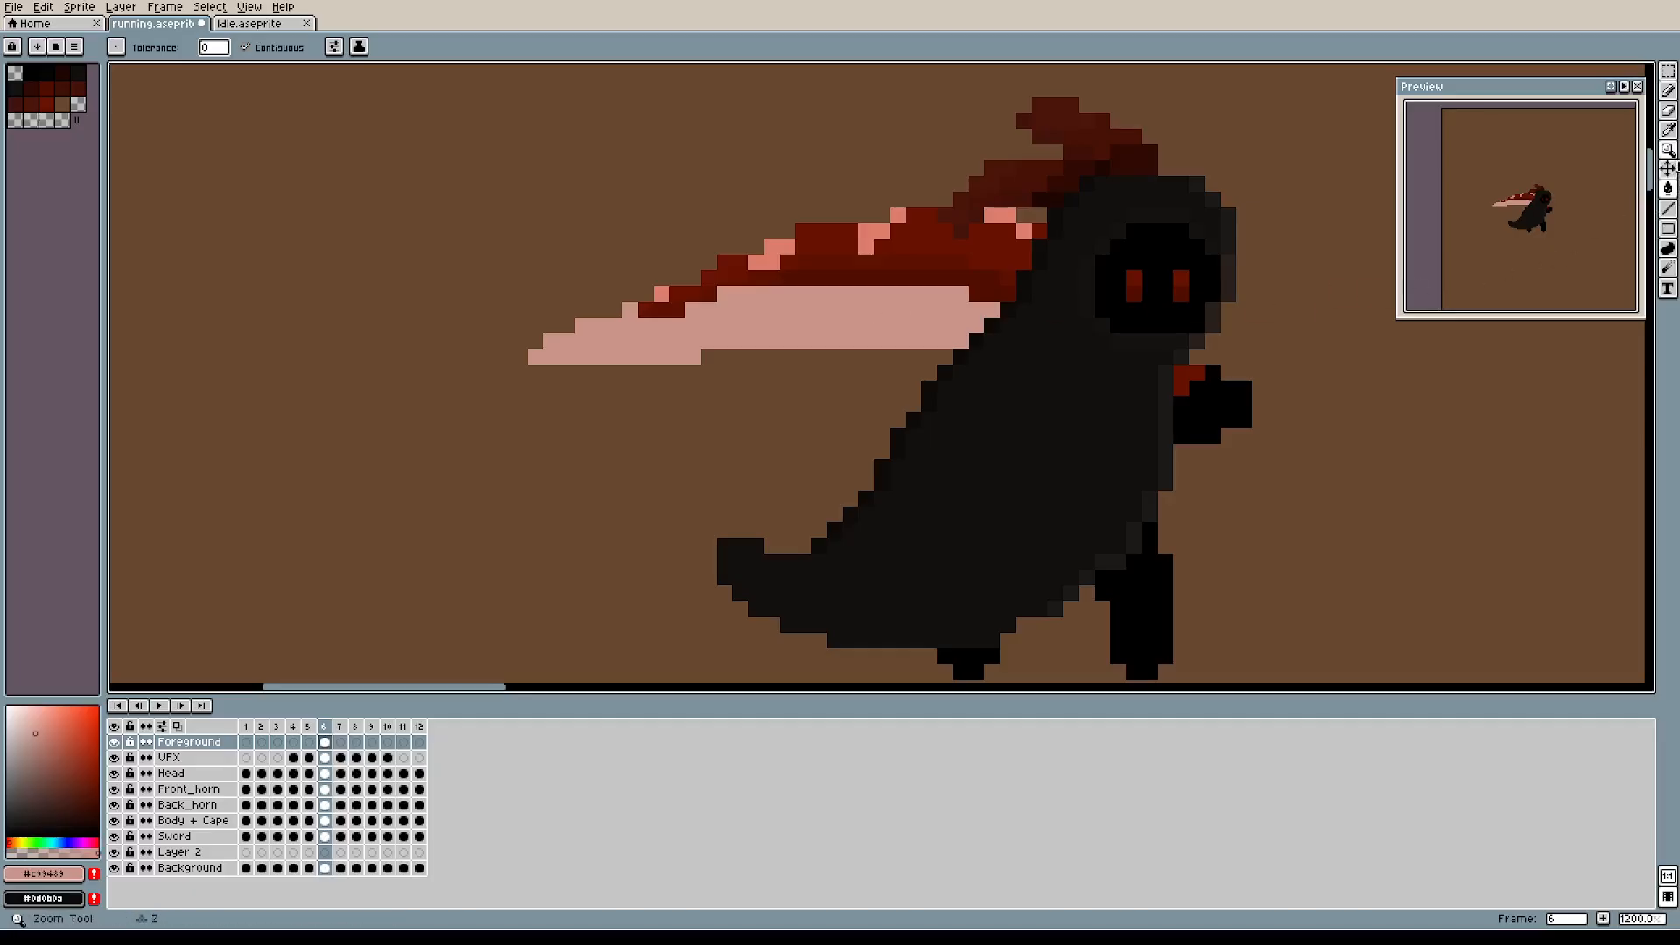
Sample coral from frame 6's sword and paint 3 px Pencil patches near the trail's tip, in its middle and near the cloak.
{"action": "left_click", "coordinate": [1669, 90]}
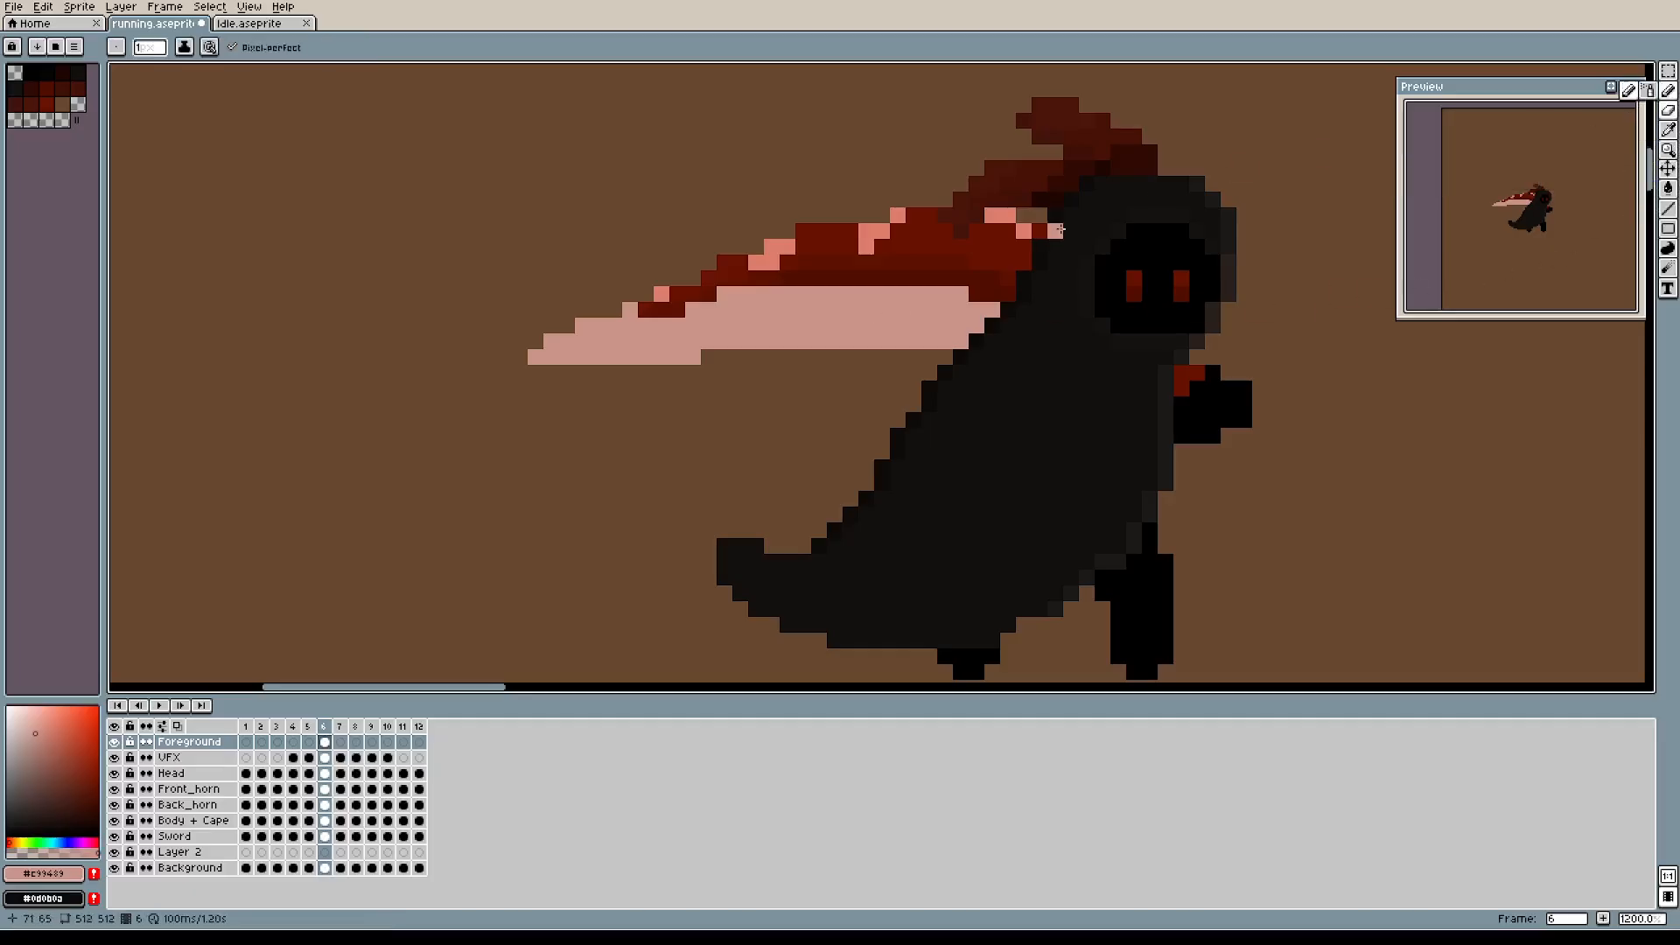
{"action": "left_click", "coordinate": [783, 245], "text": "alt"}
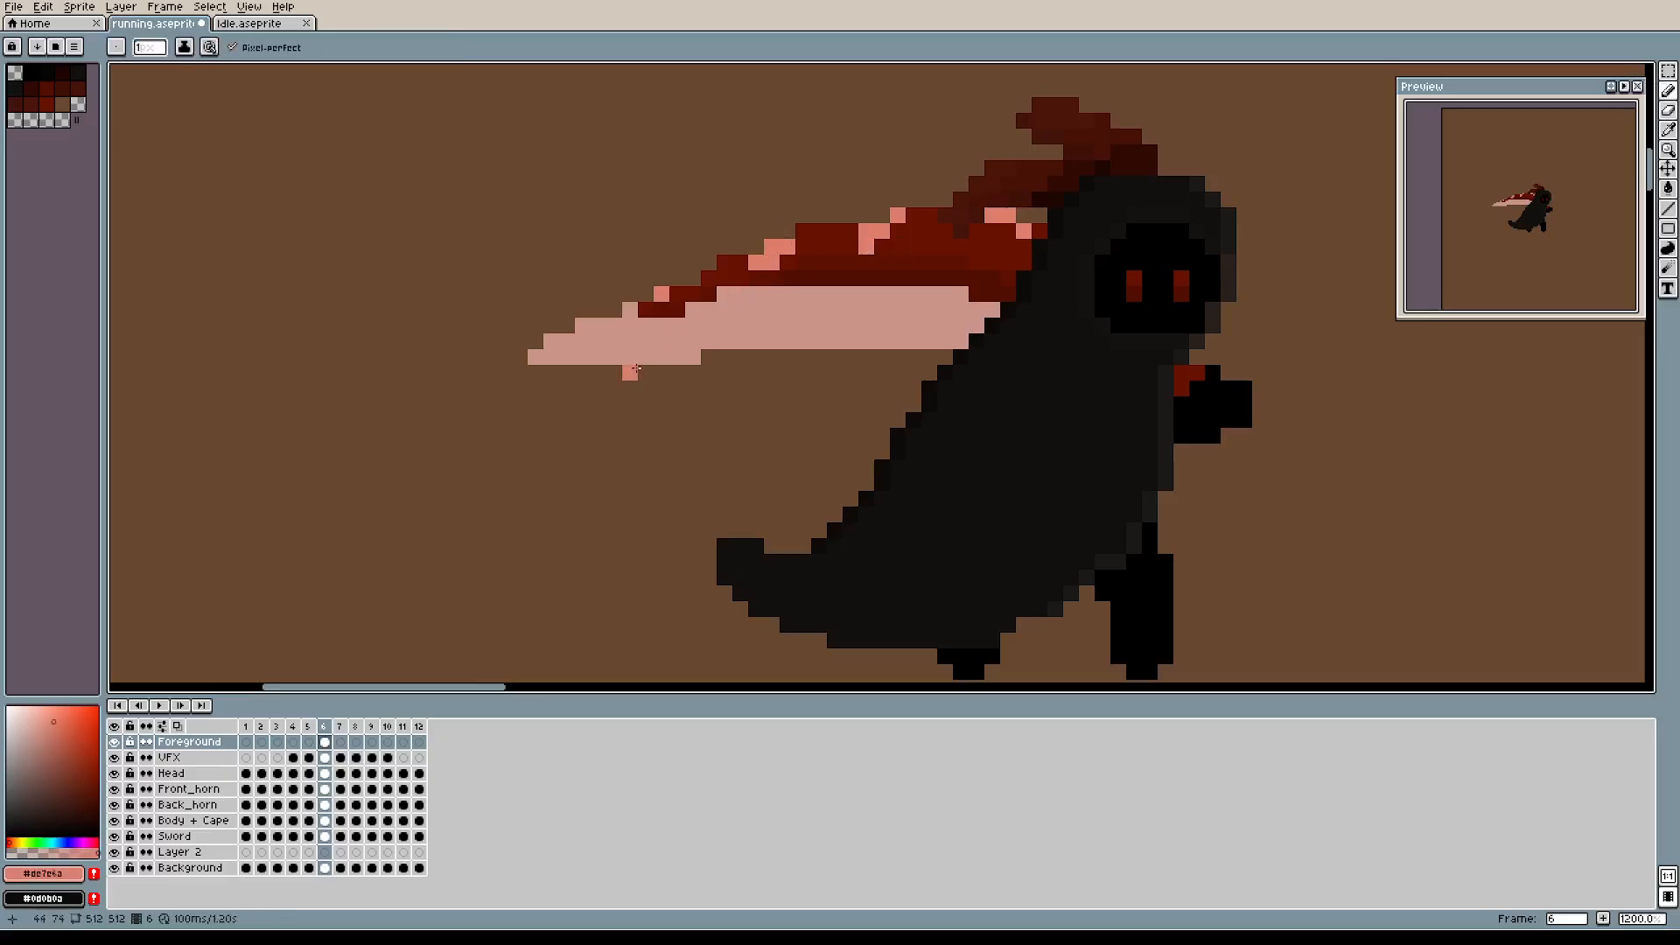
{"action": "left_click", "coordinate": [614, 341]}
{"action": "left_click", "coordinate": [771, 311]}
{"action": "left_click_drag", "start_coordinate": [740, 311], "coordinate": [772, 312]}
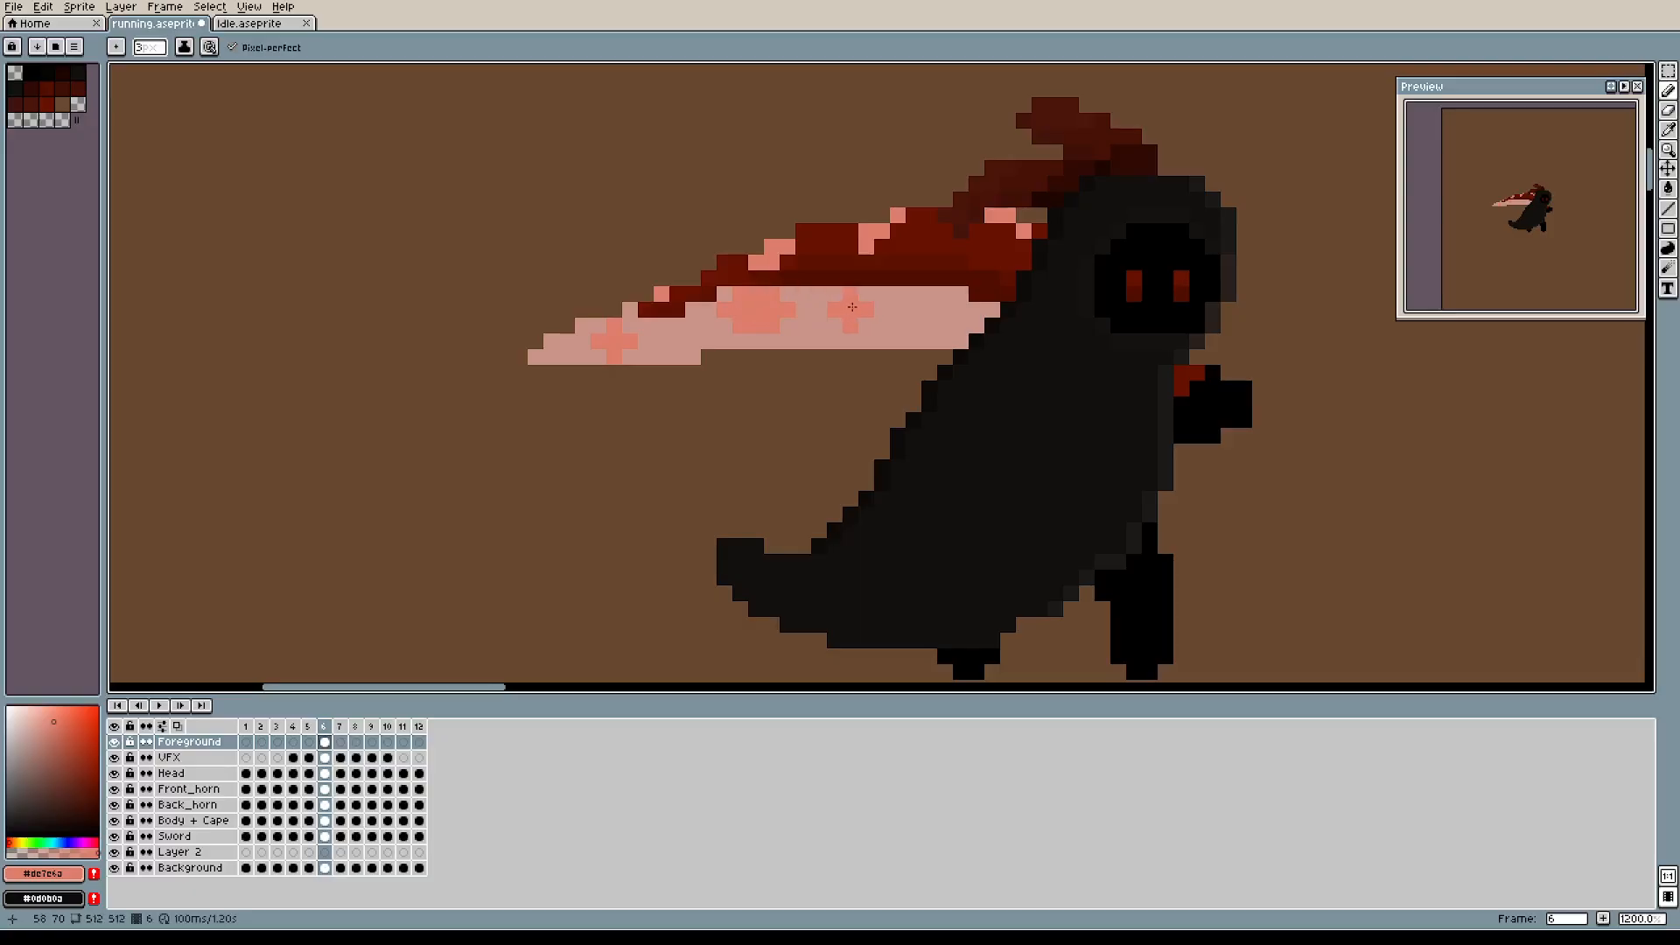
{"action": "mouse_move", "coordinate": [904, 307]}
{"action": "left_mouse_down"}
{"action": "mouse_move", "coordinate": [967, 332]}
{"action": "mouse_move", "coordinate": [945, 296]}
{"action": "left_mouse_up"}
{"action": "key", "text": "e"}
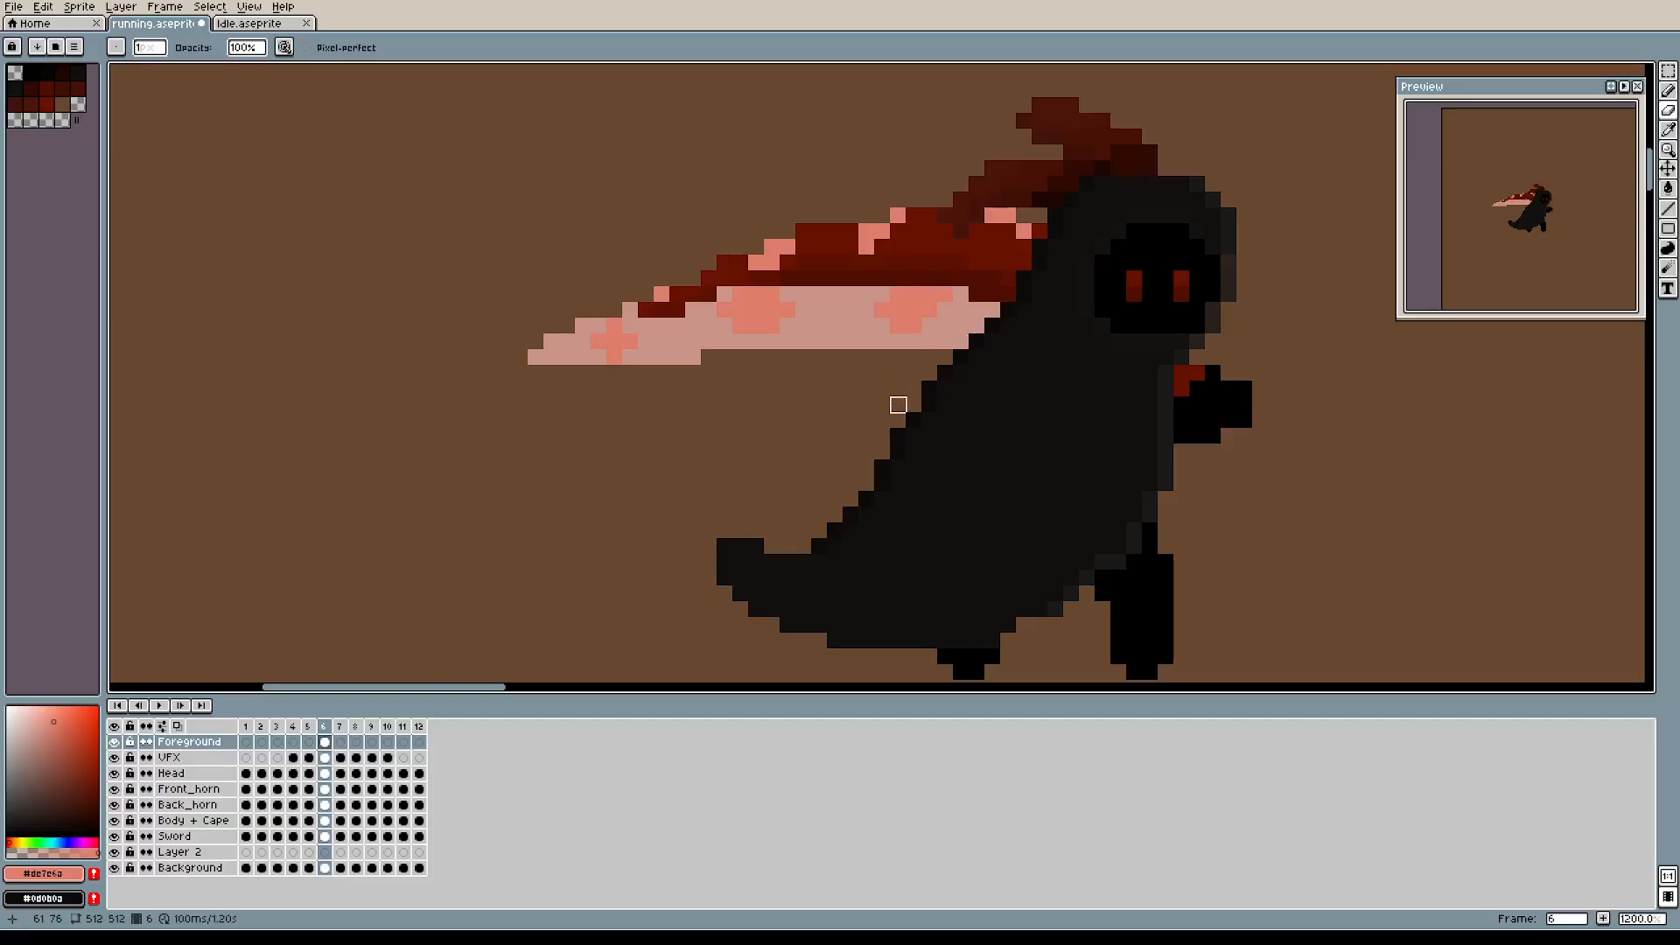
{"action": "key", "text": "b"}
{"action": "left_click", "coordinate": [835, 388]}
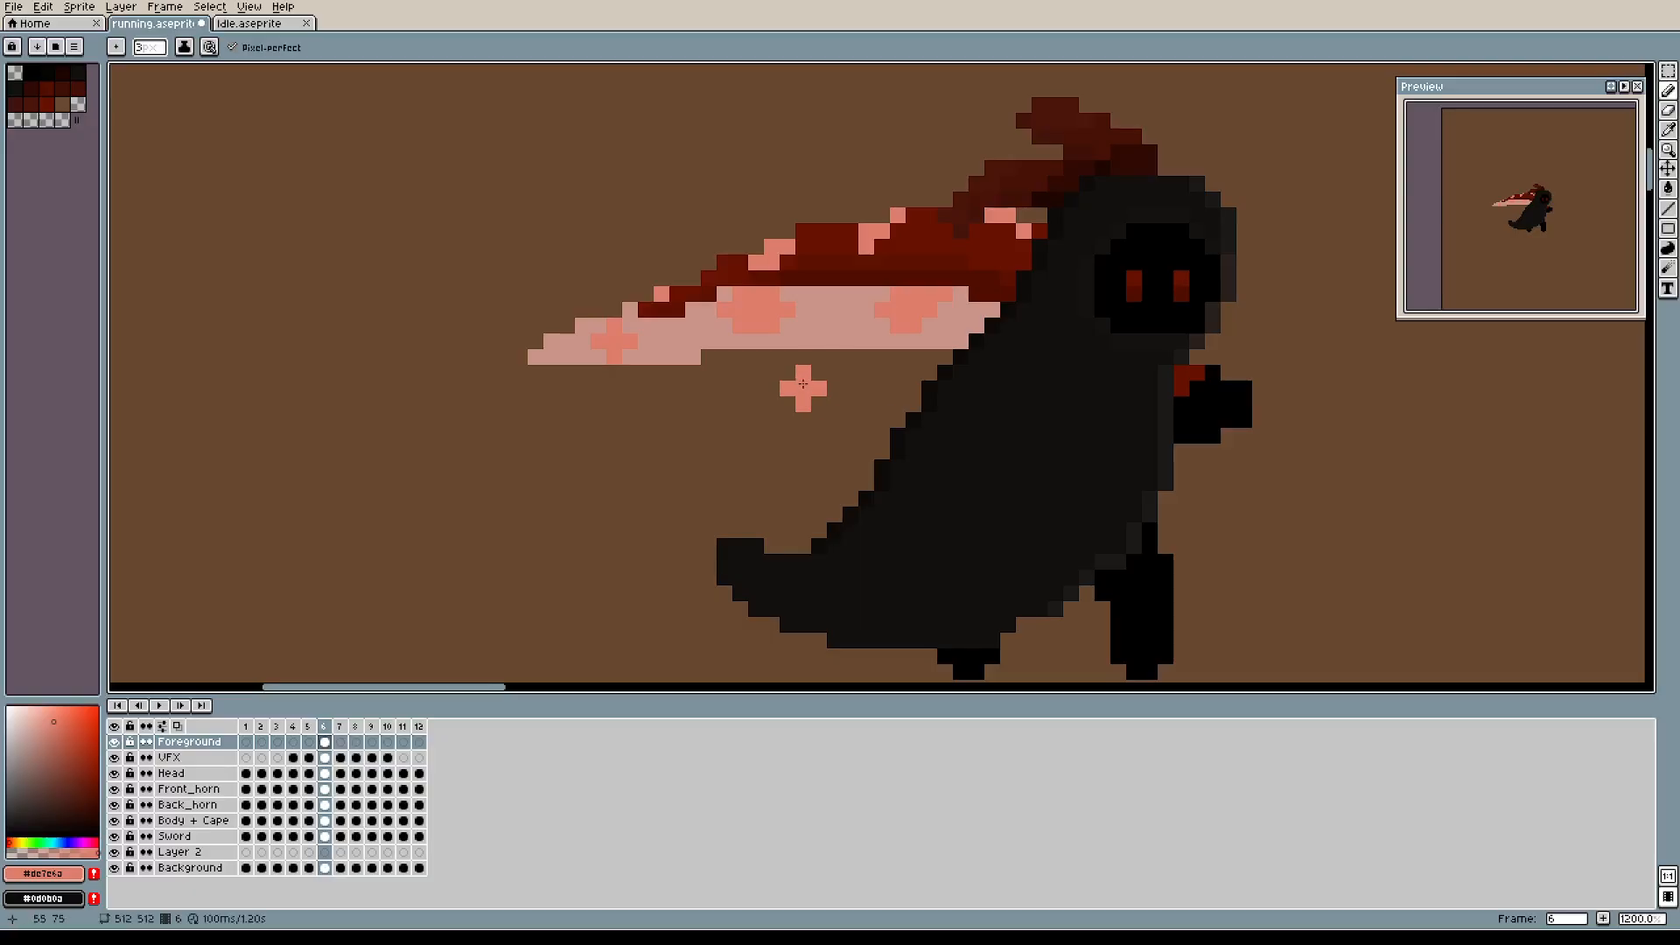
Reduce the Pencil size to 1 px and compare the trails across frames 5, 6 and 7.
{"action": "key", "text": "plus"}
{"action": "key", "text": "minus"}
{"action": "key", "text": "minus"}
{"action": "key", "text": "minus"}
{"action": "left_click", "coordinate": [310, 741]}
{"action": "left_click", "coordinate": [326, 726]}
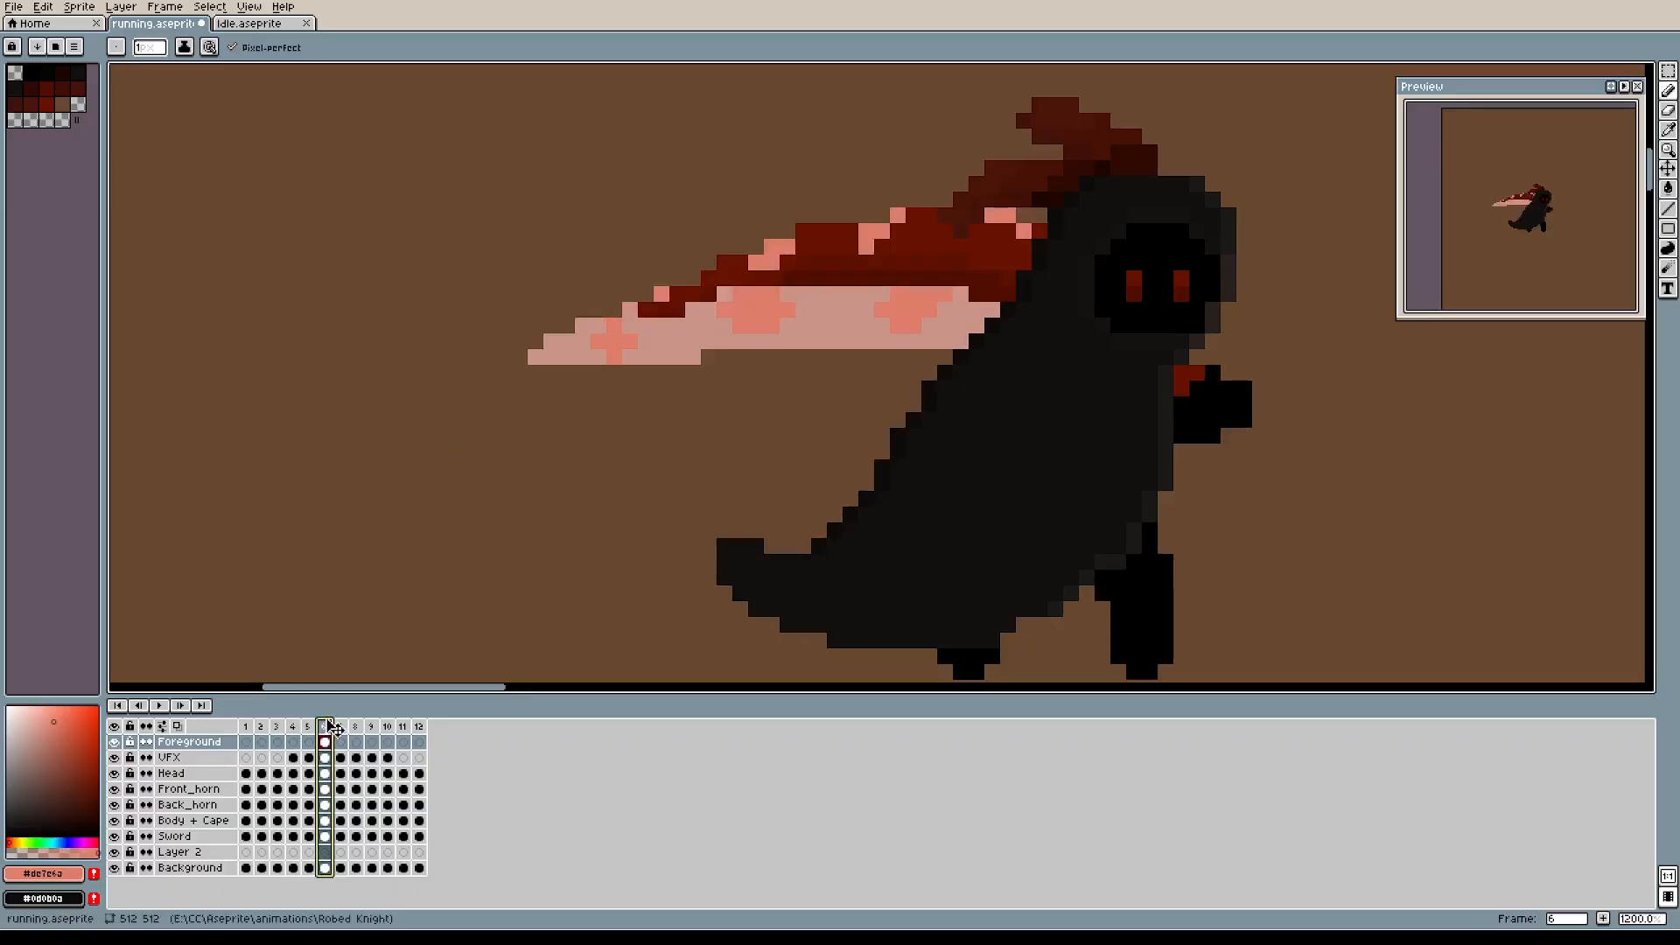
{"action": "left_click", "coordinate": [344, 727]}
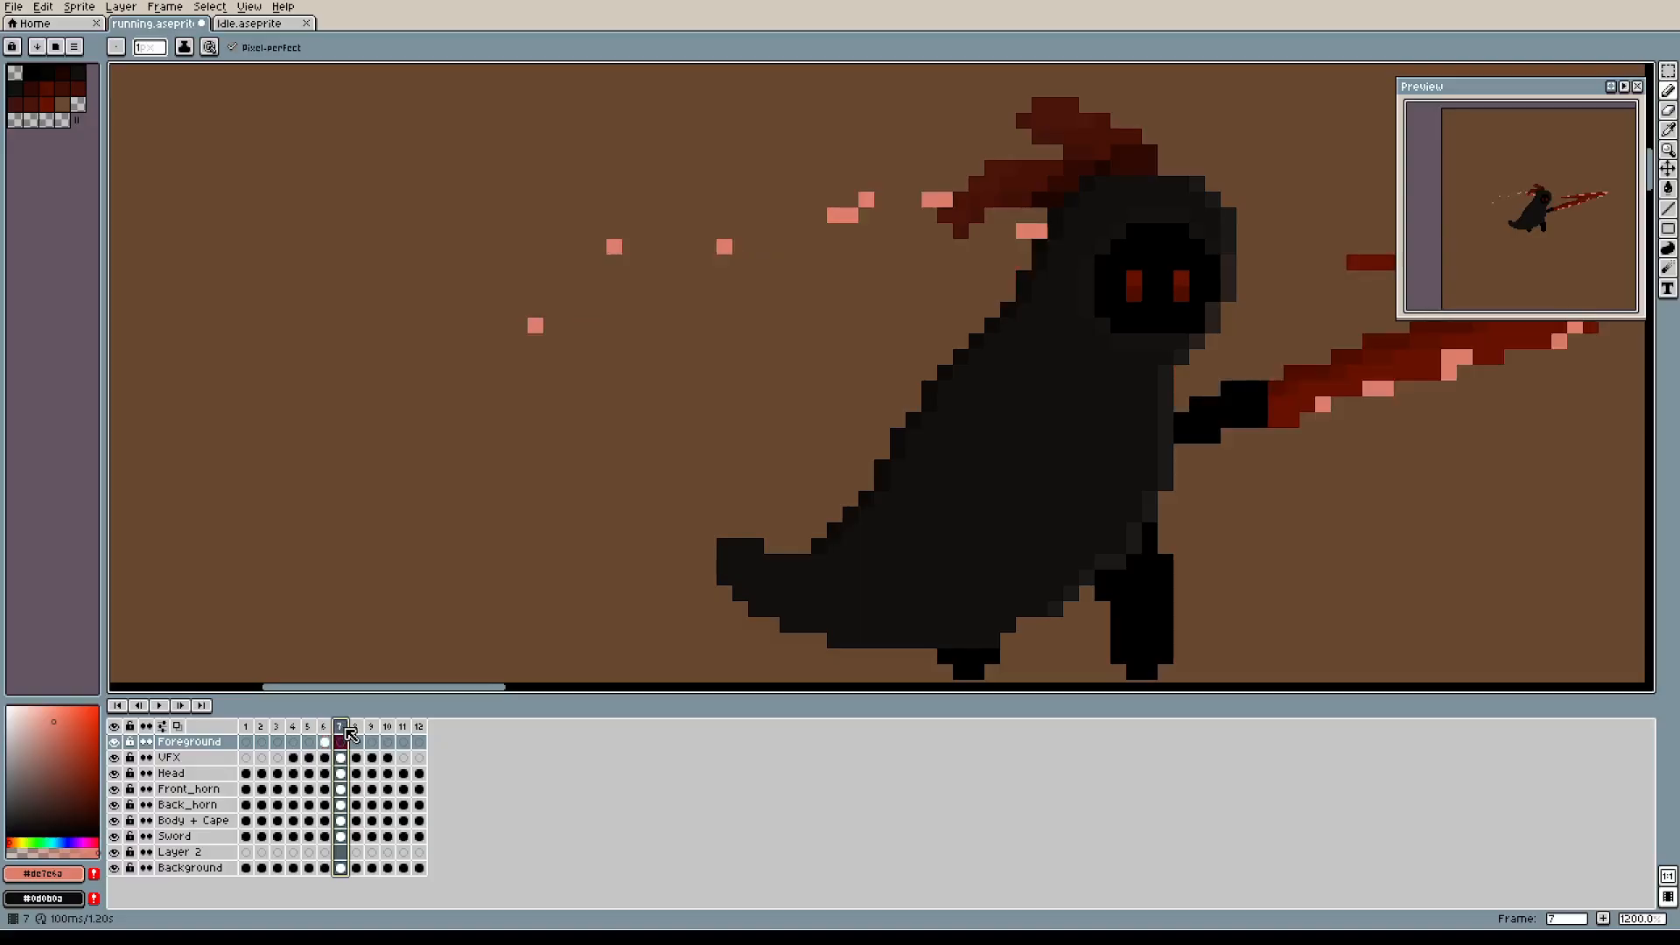
{"action": "mouse_move", "coordinate": [1163, 435]}
{"action": "left_mouse_down"}
{"action": "mouse_move", "coordinate": [887, 448]}
{"action": "mouse_move", "coordinate": [984, 457]}
{"action": "left_mouse_up"}
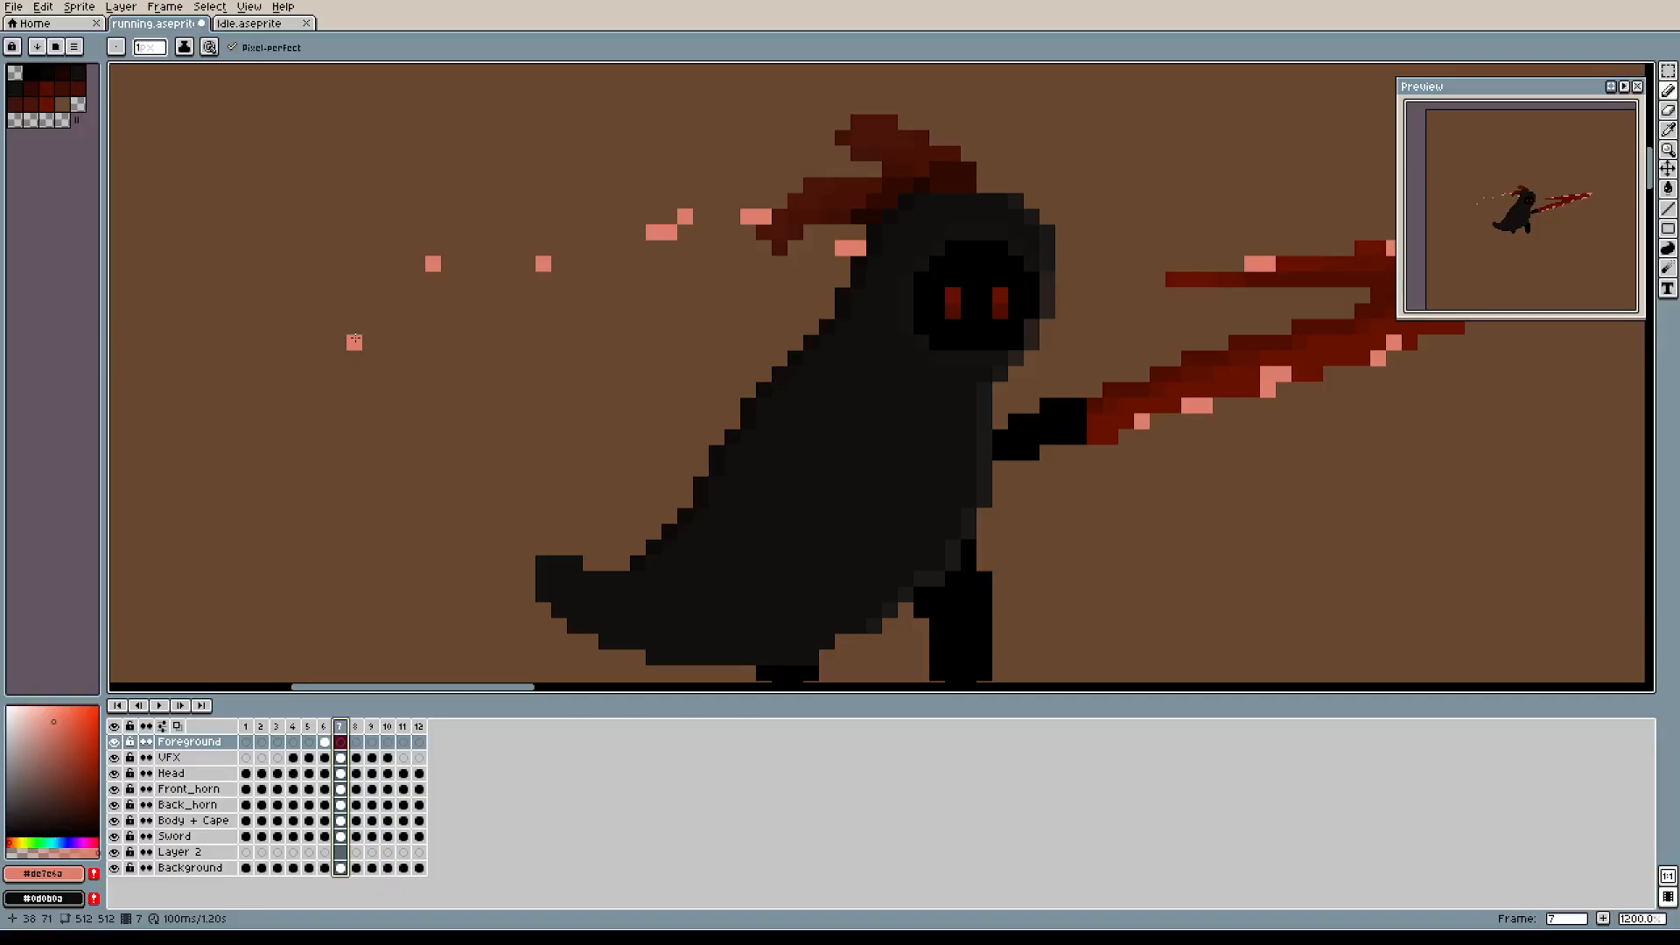
{"action": "left_click", "coordinate": [309, 728]}
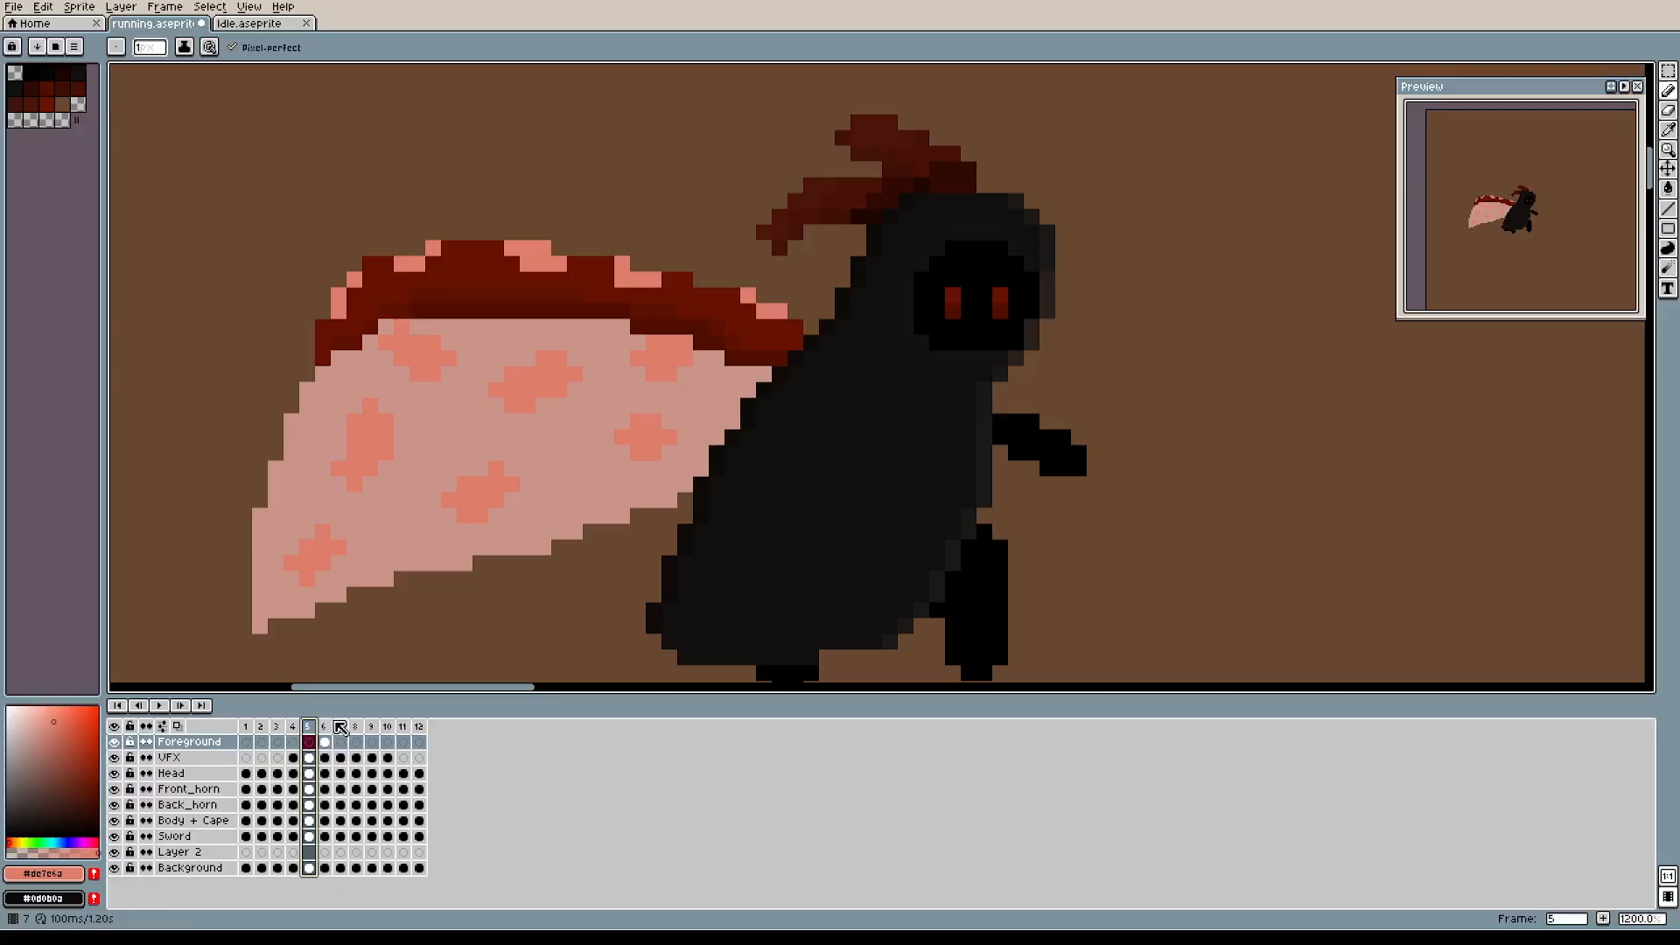
Move frame 6's patched trail from the Foreground layer into the VFX layer's cel, keeping its place under the sword.
{"action": "left_click", "coordinate": [310, 758]}
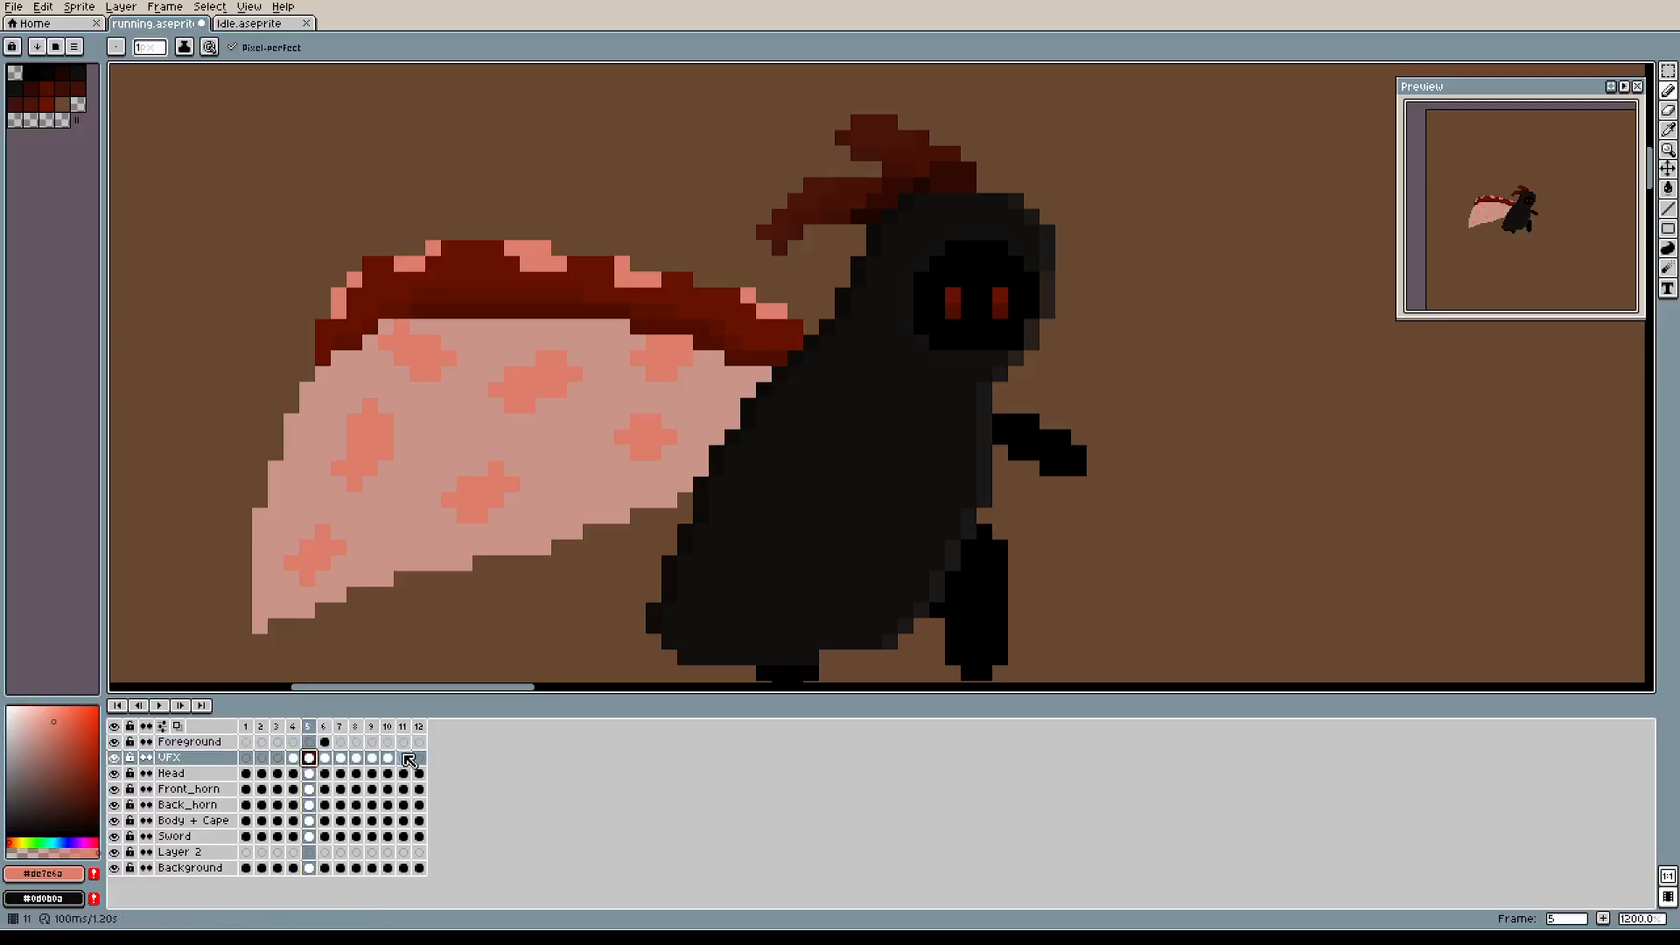
{"action": "left_click", "coordinate": [324, 743]}
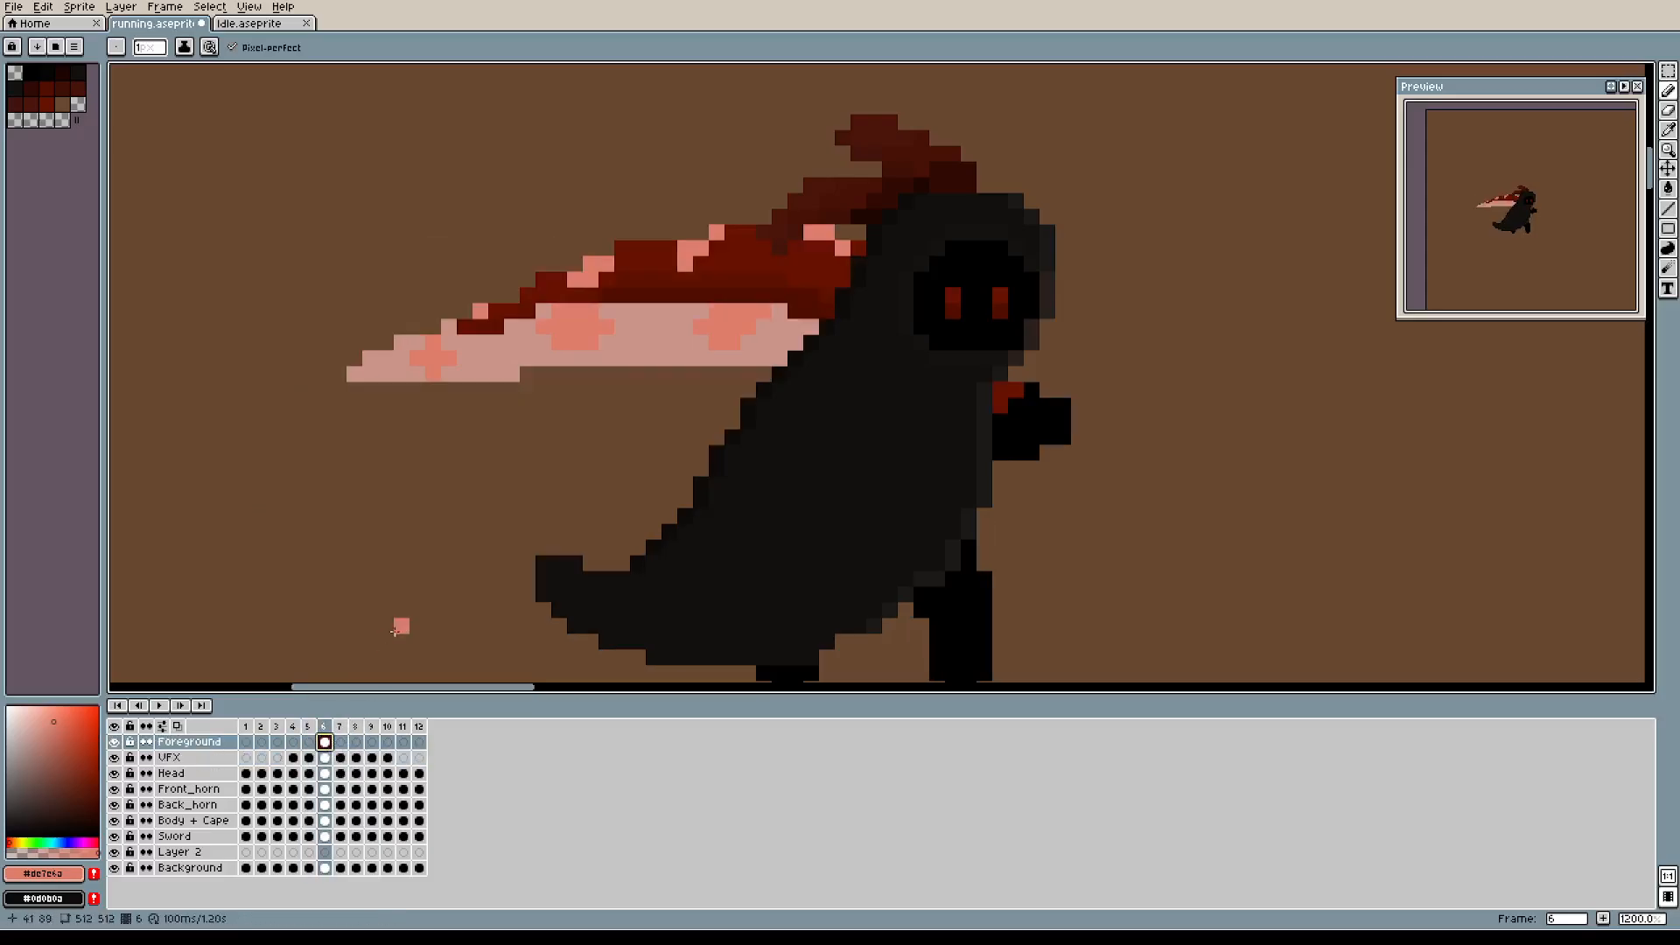
{"action": "left_click", "coordinate": [176, 747], "text": "ctrl"}
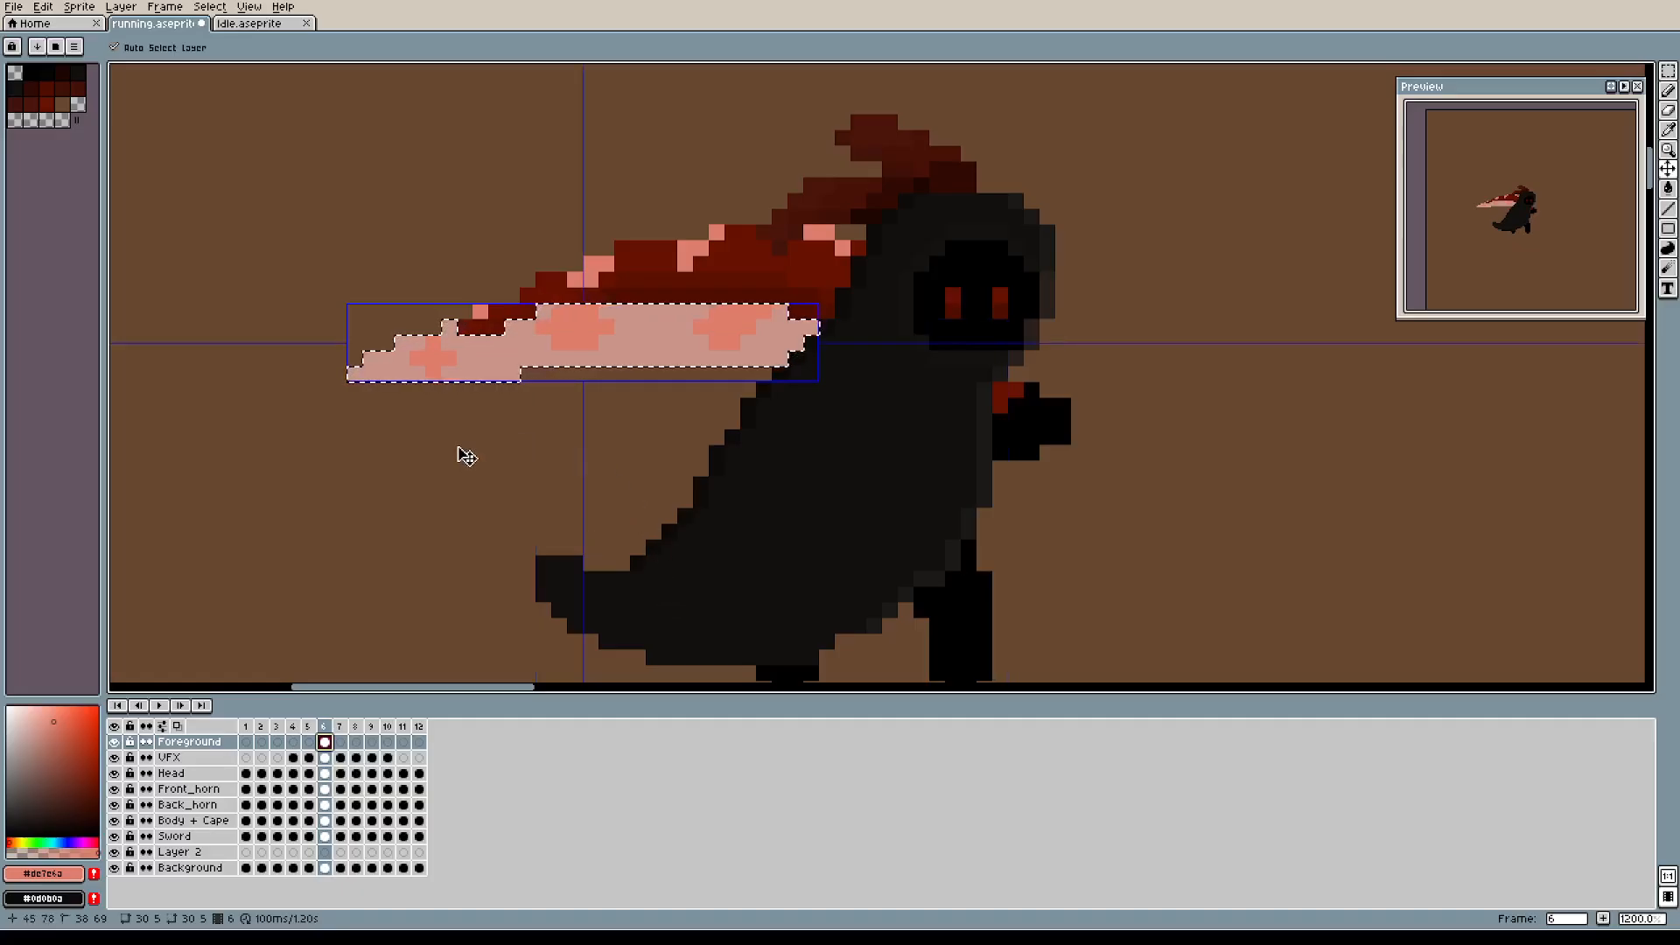
{"action": "key", "text": "ctrl+x"}
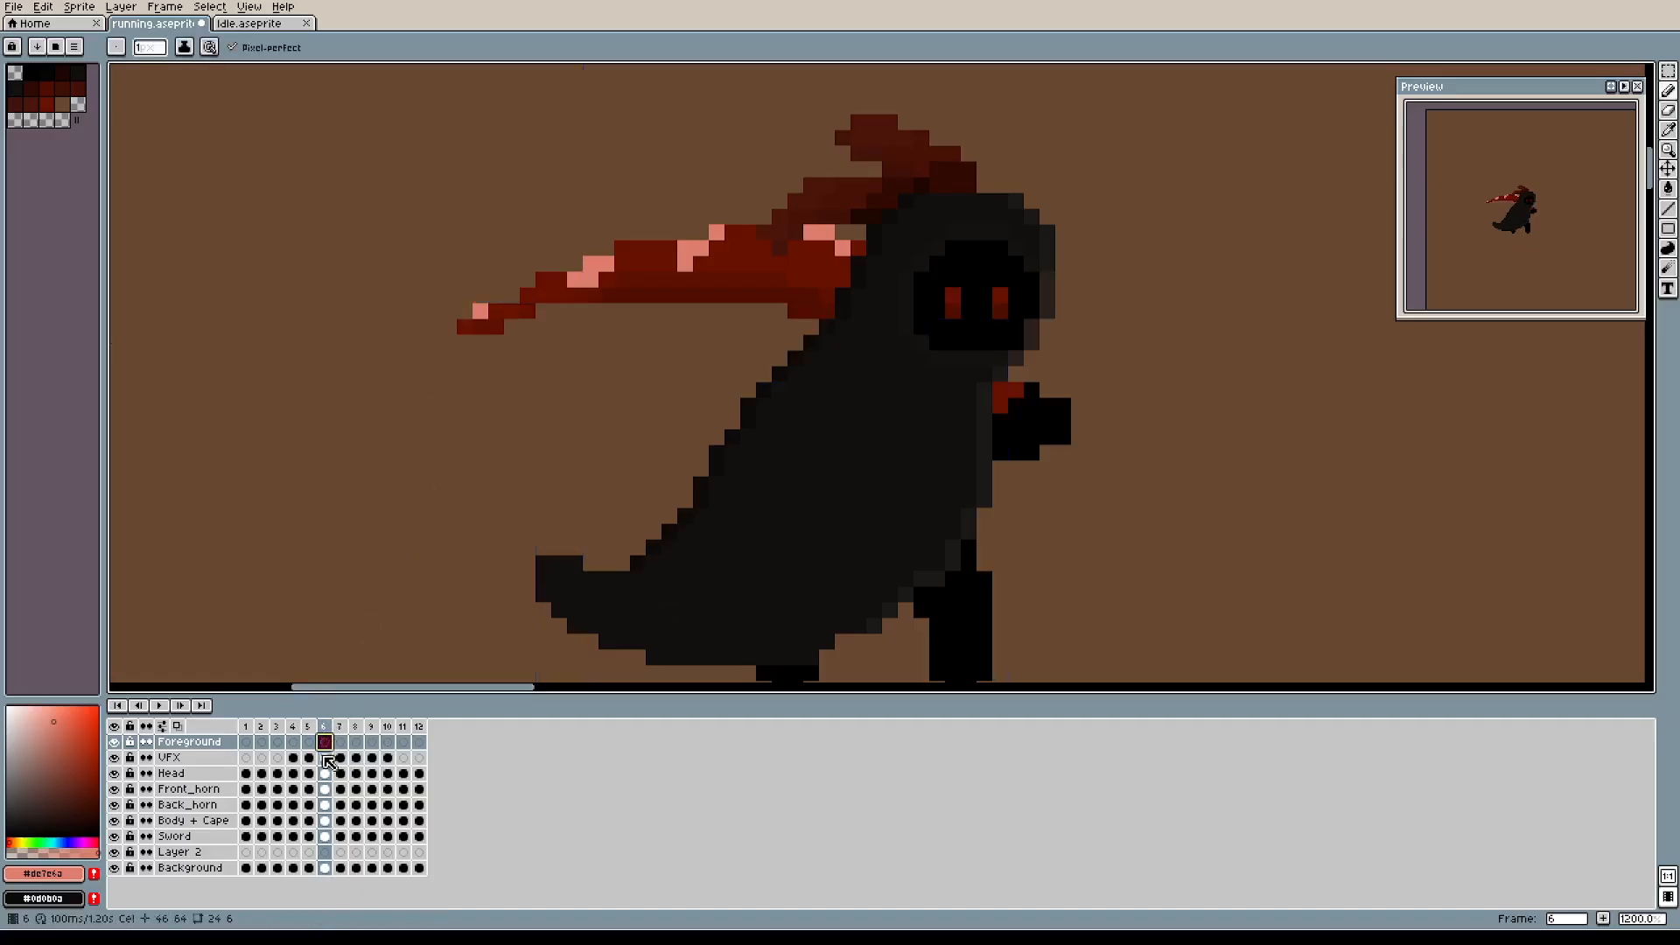
{"action": "left_click", "coordinate": [324, 757]}
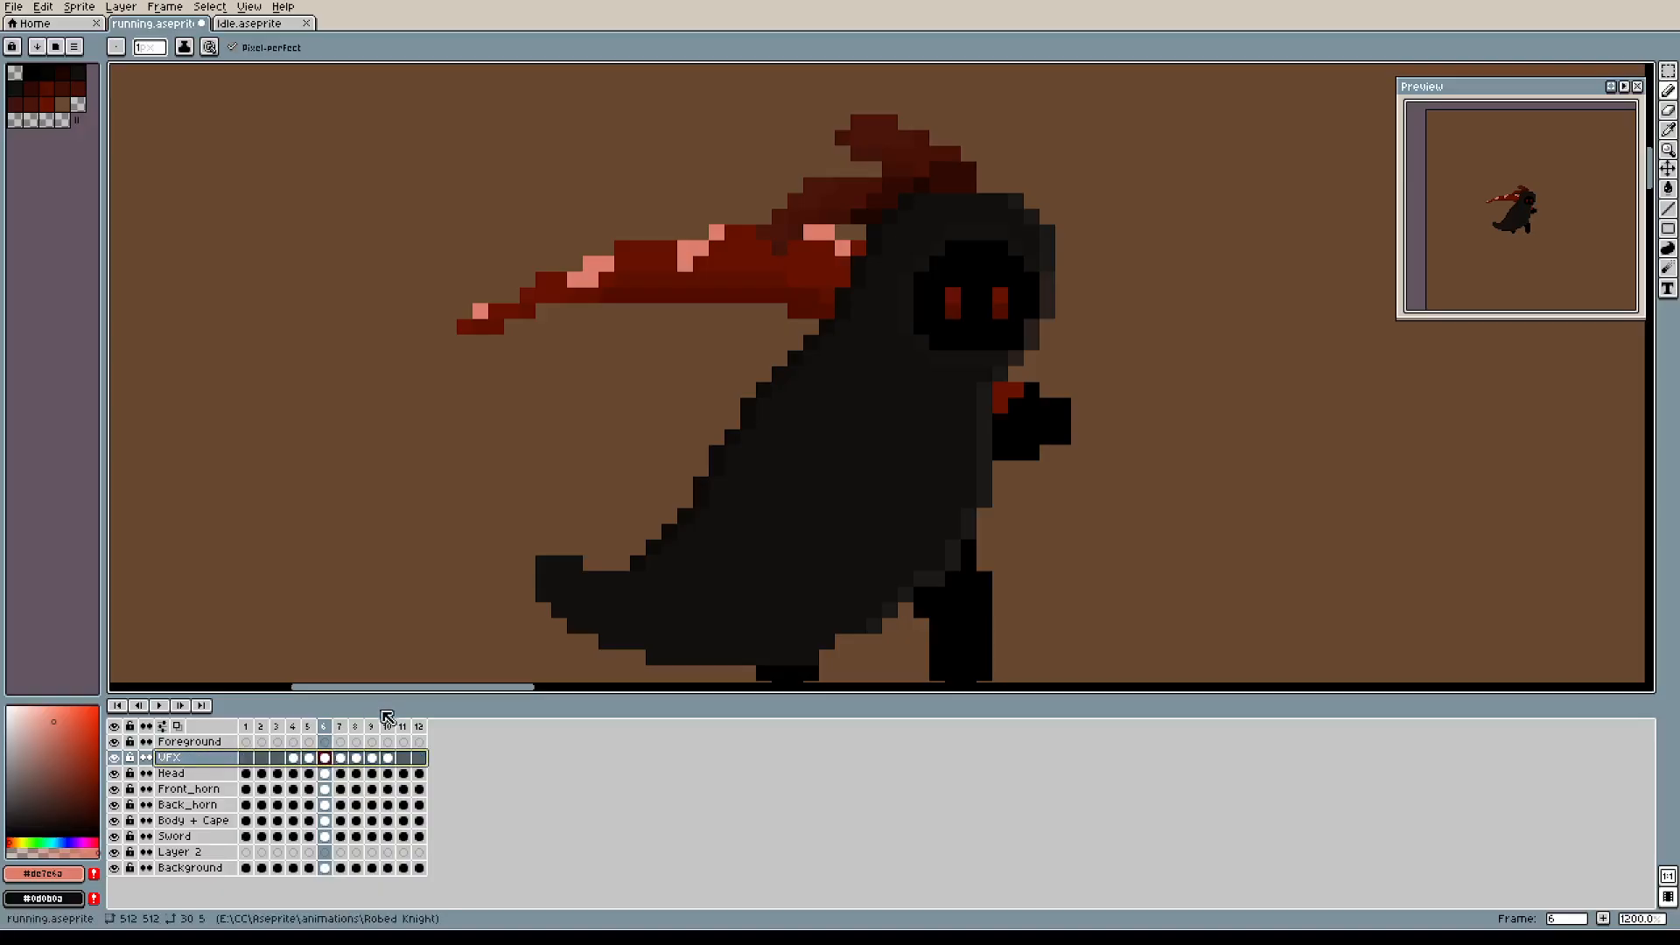
{"action": "key", "text": "ctrl+v"}
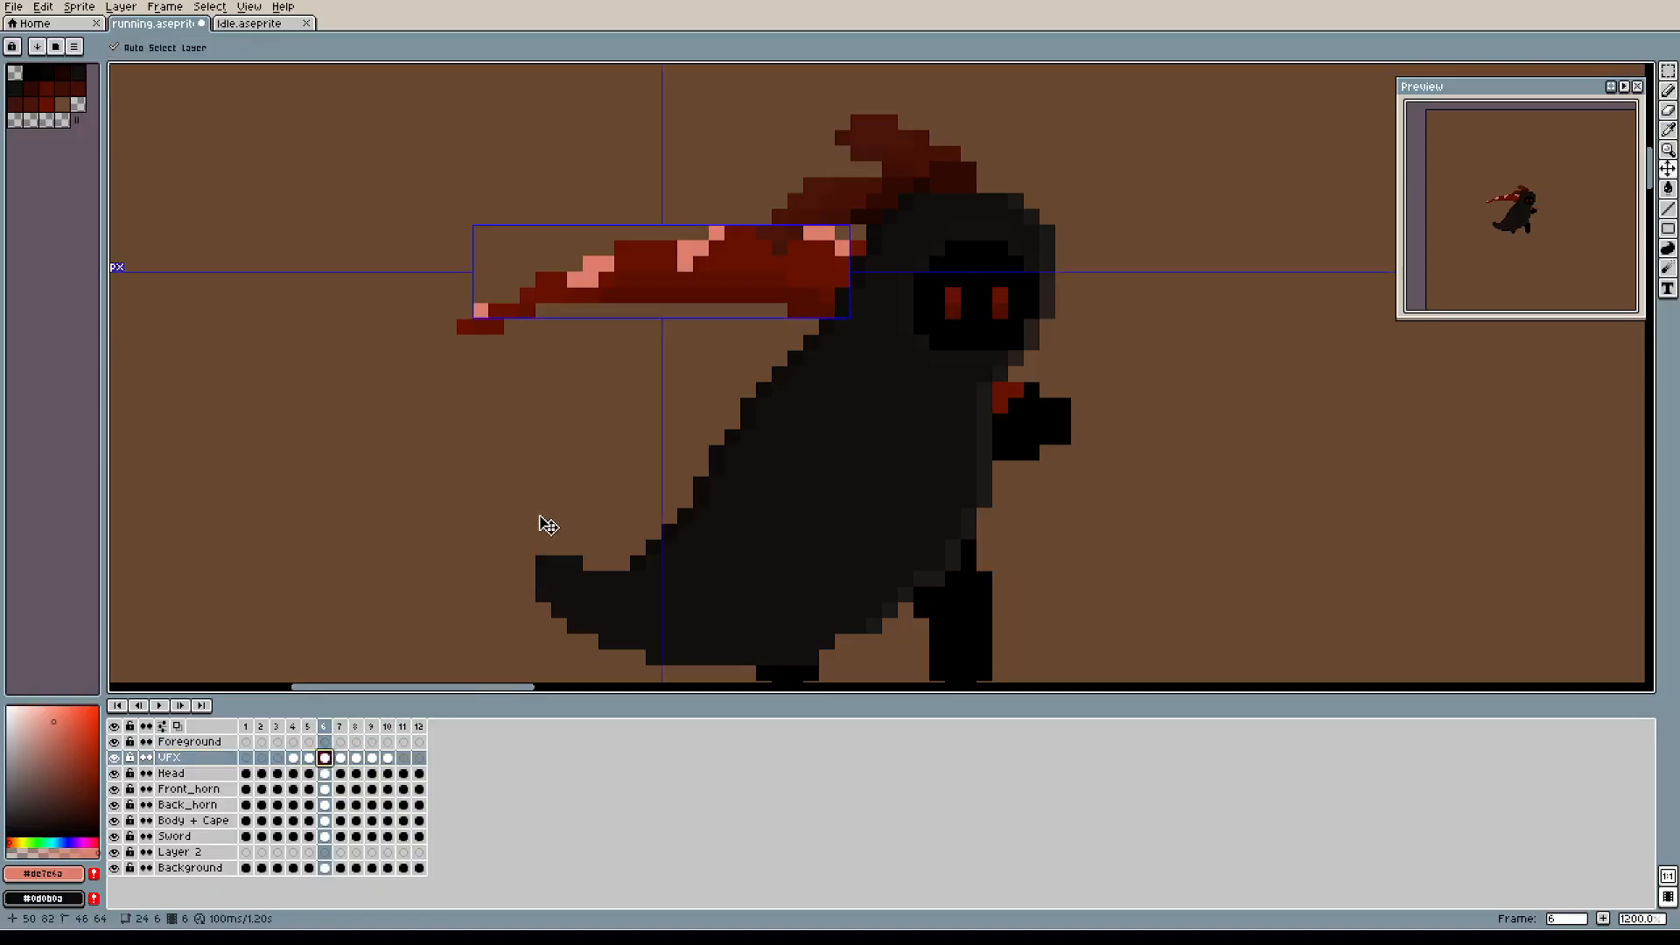
{"action": "key", "text": "ctrl+v"}
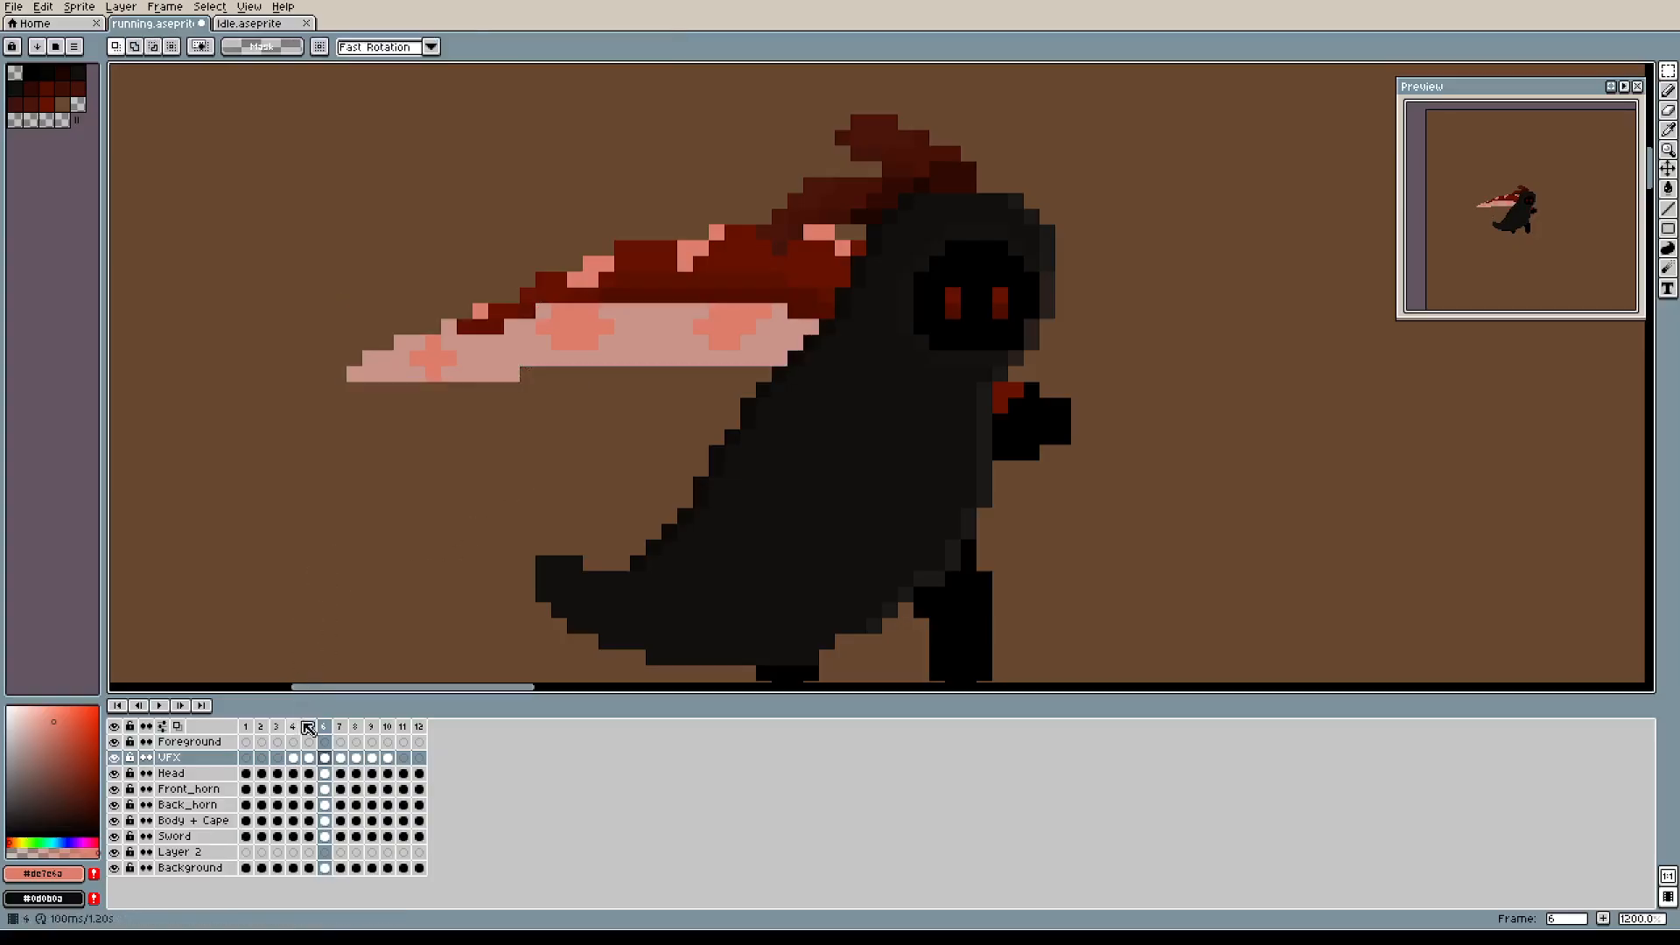
Select the contents of frame 5's VFX cel and subtract the coral highlights along the sword's upper edge from the selection.
{"action": "left_click", "coordinate": [309, 758]}
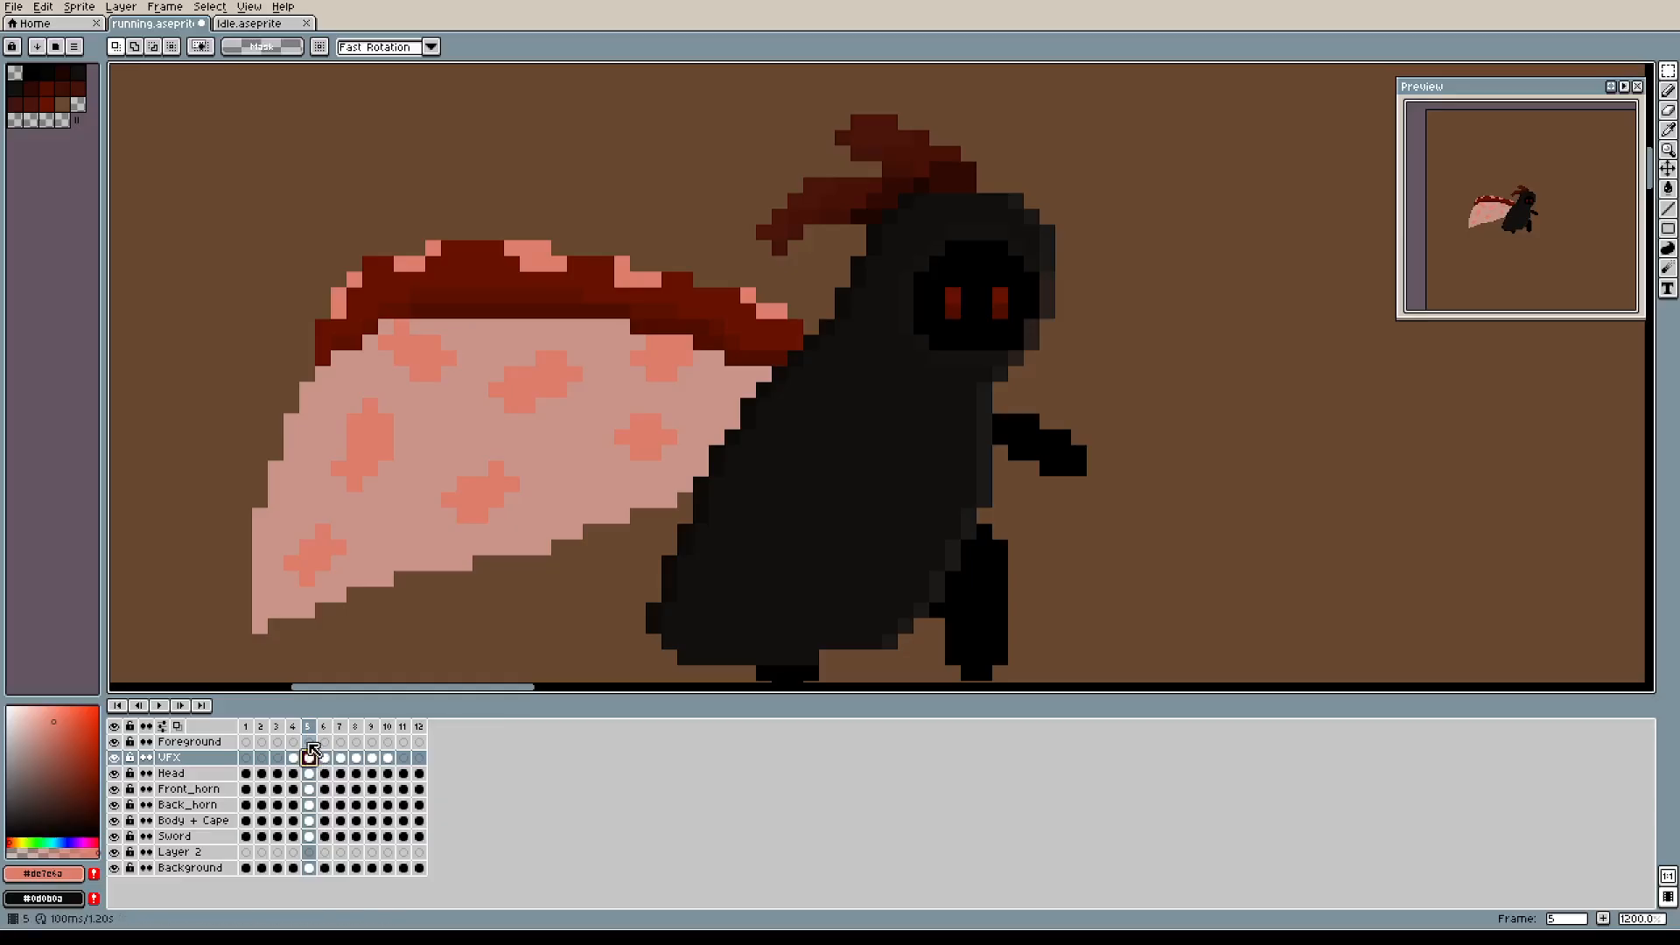
{"action": "left_click", "coordinate": [166, 764], "text": "ctrl"}
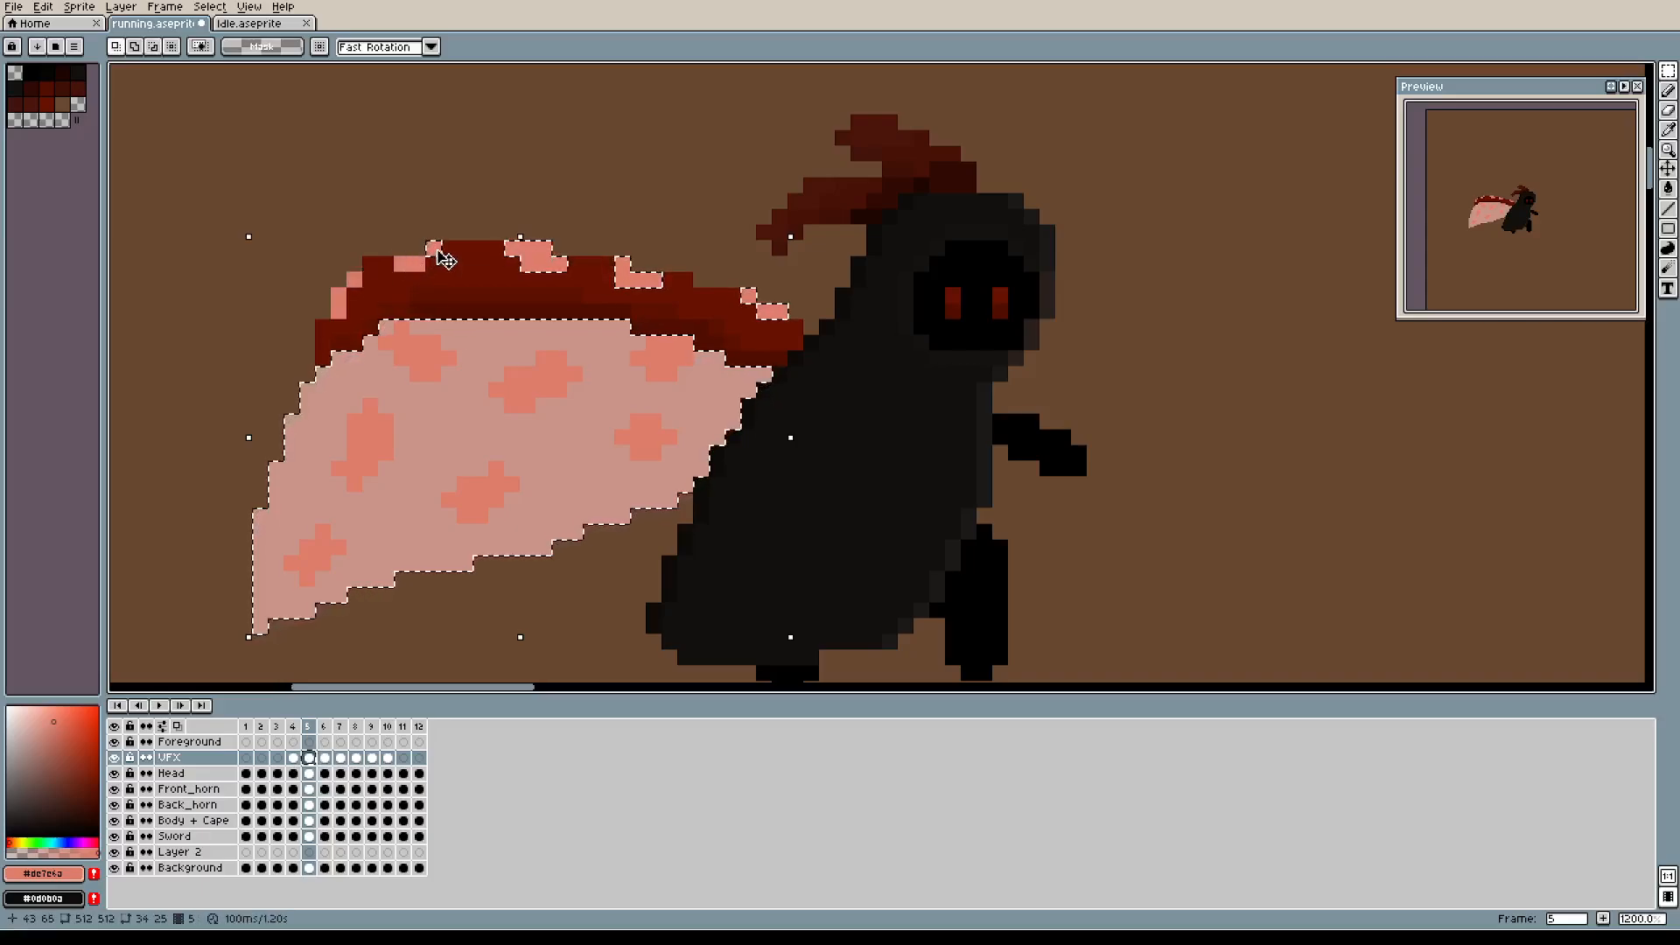
{"action": "right_click", "coordinate": [514, 249]}
{"action": "right_click", "coordinate": [542, 248]}
{"action": "right_click", "coordinate": [528, 248]}
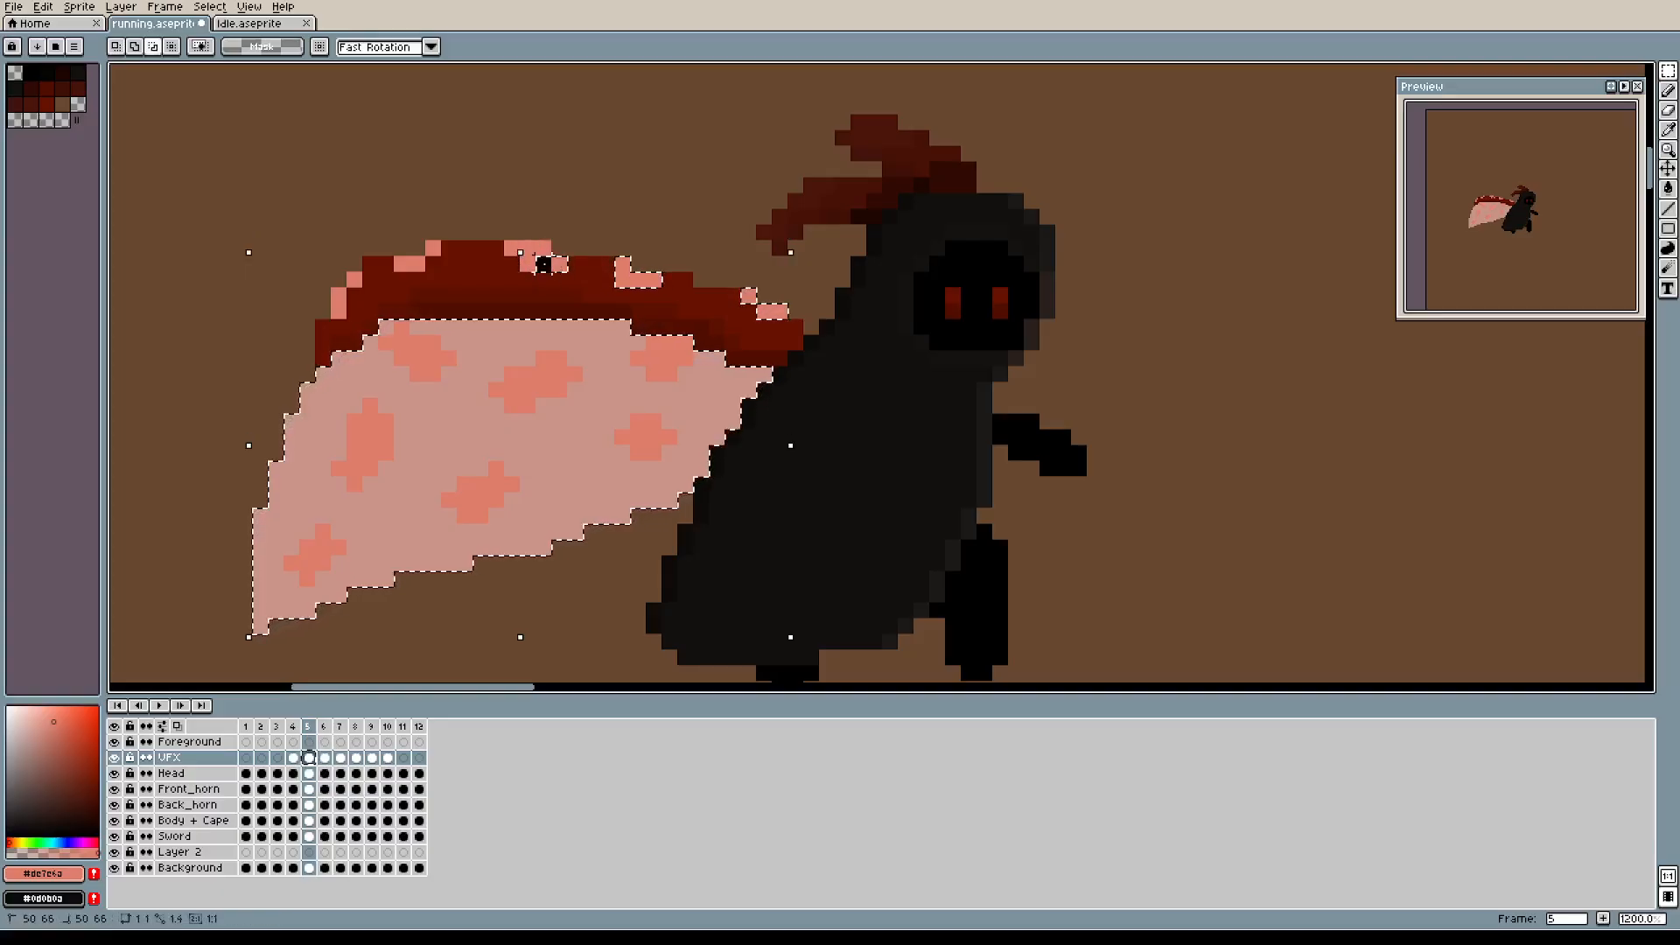
{"action": "right_click", "coordinate": [563, 265]}
{"action": "left_click_drag", "start_coordinate": [624, 263], "coordinate": [664, 290]}
{"action": "right_click", "coordinate": [744, 292]}
{"action": "left_click", "coordinate": [785, 324]}
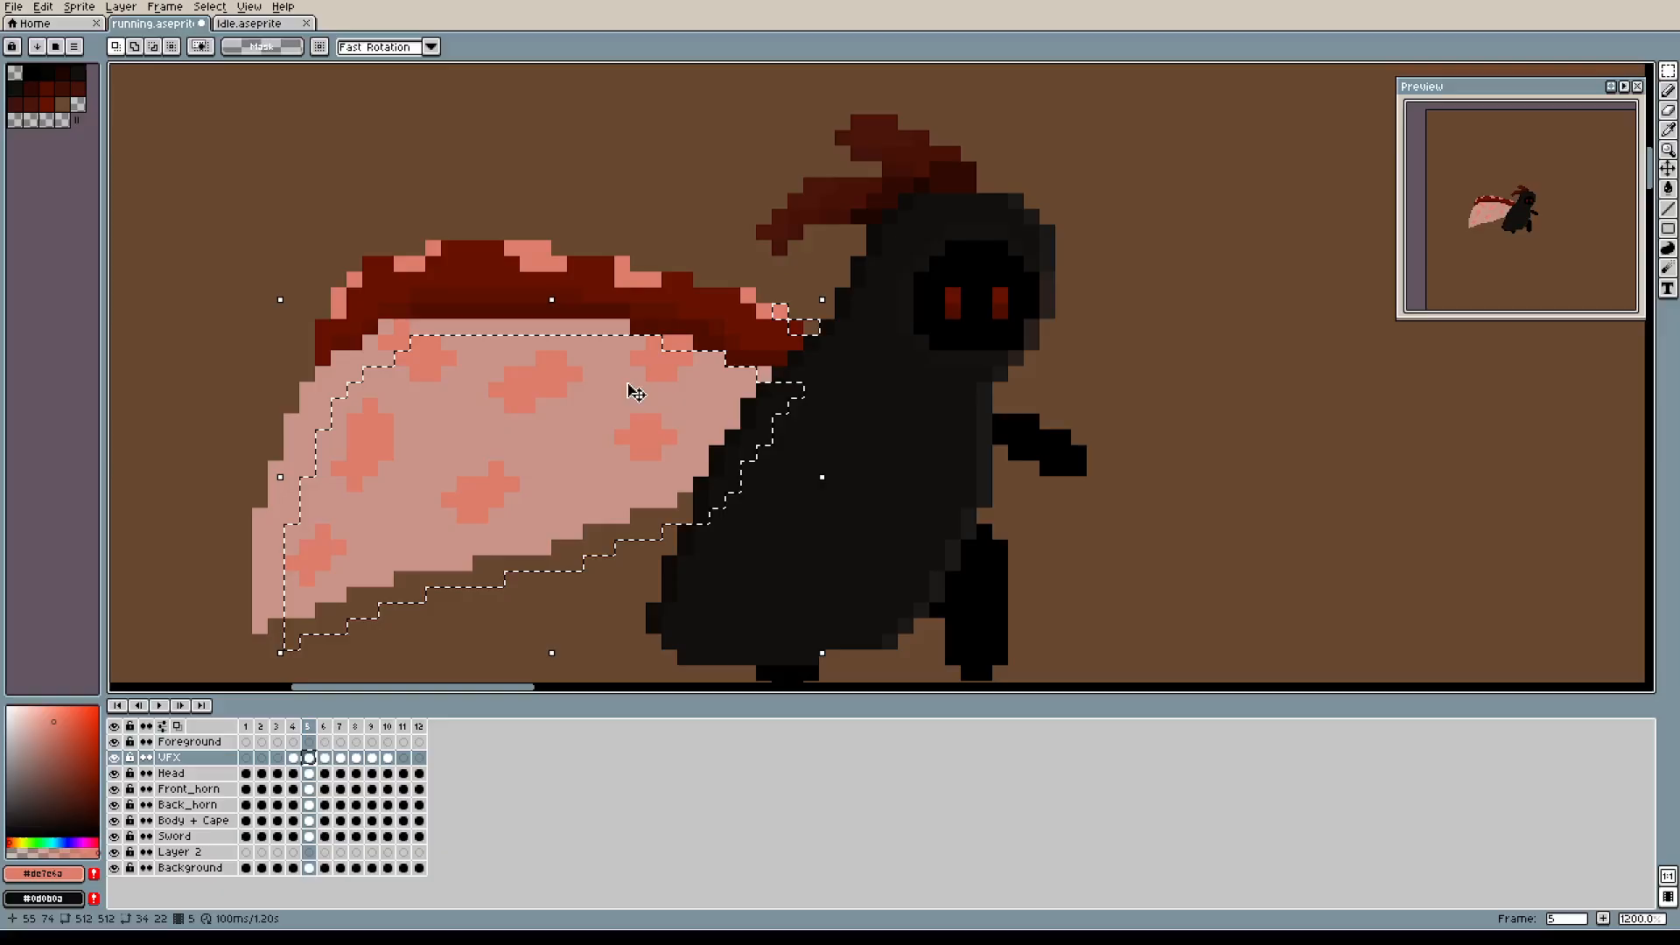
Try to shift the selected trail slightly in frame 5, and drop the selection.
{"action": "left_click_drag", "start_coordinate": [624, 396], "coordinate": [613, 389]}
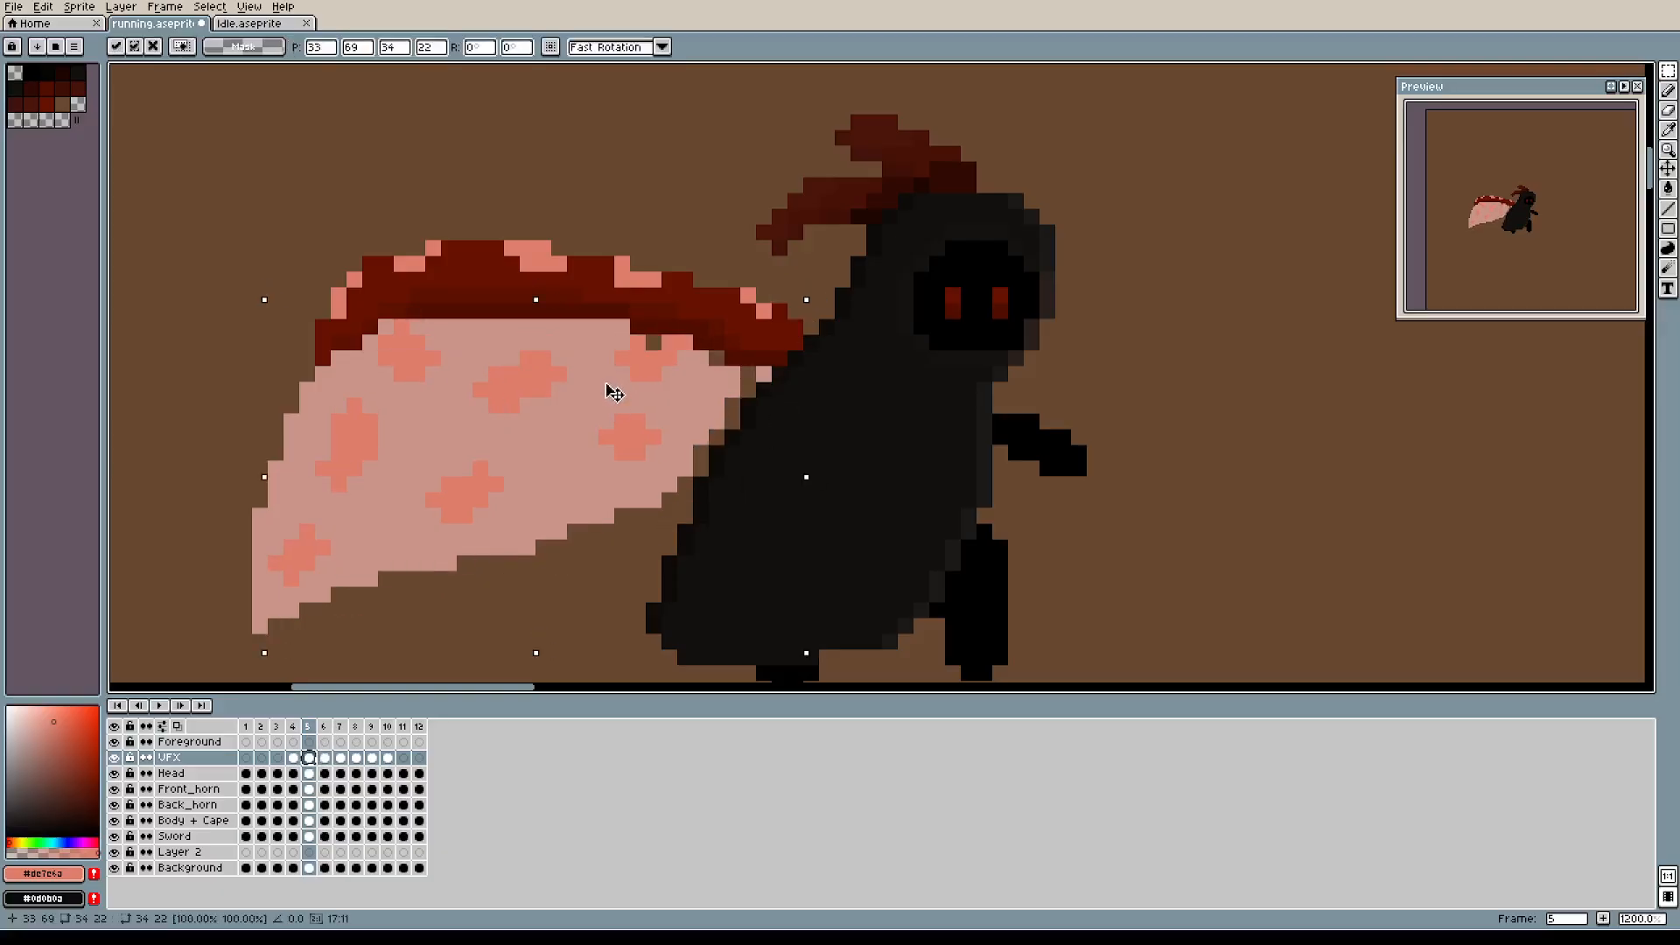
{"action": "left_click_drag", "start_coordinate": [624, 396], "coordinate": [615, 383]}
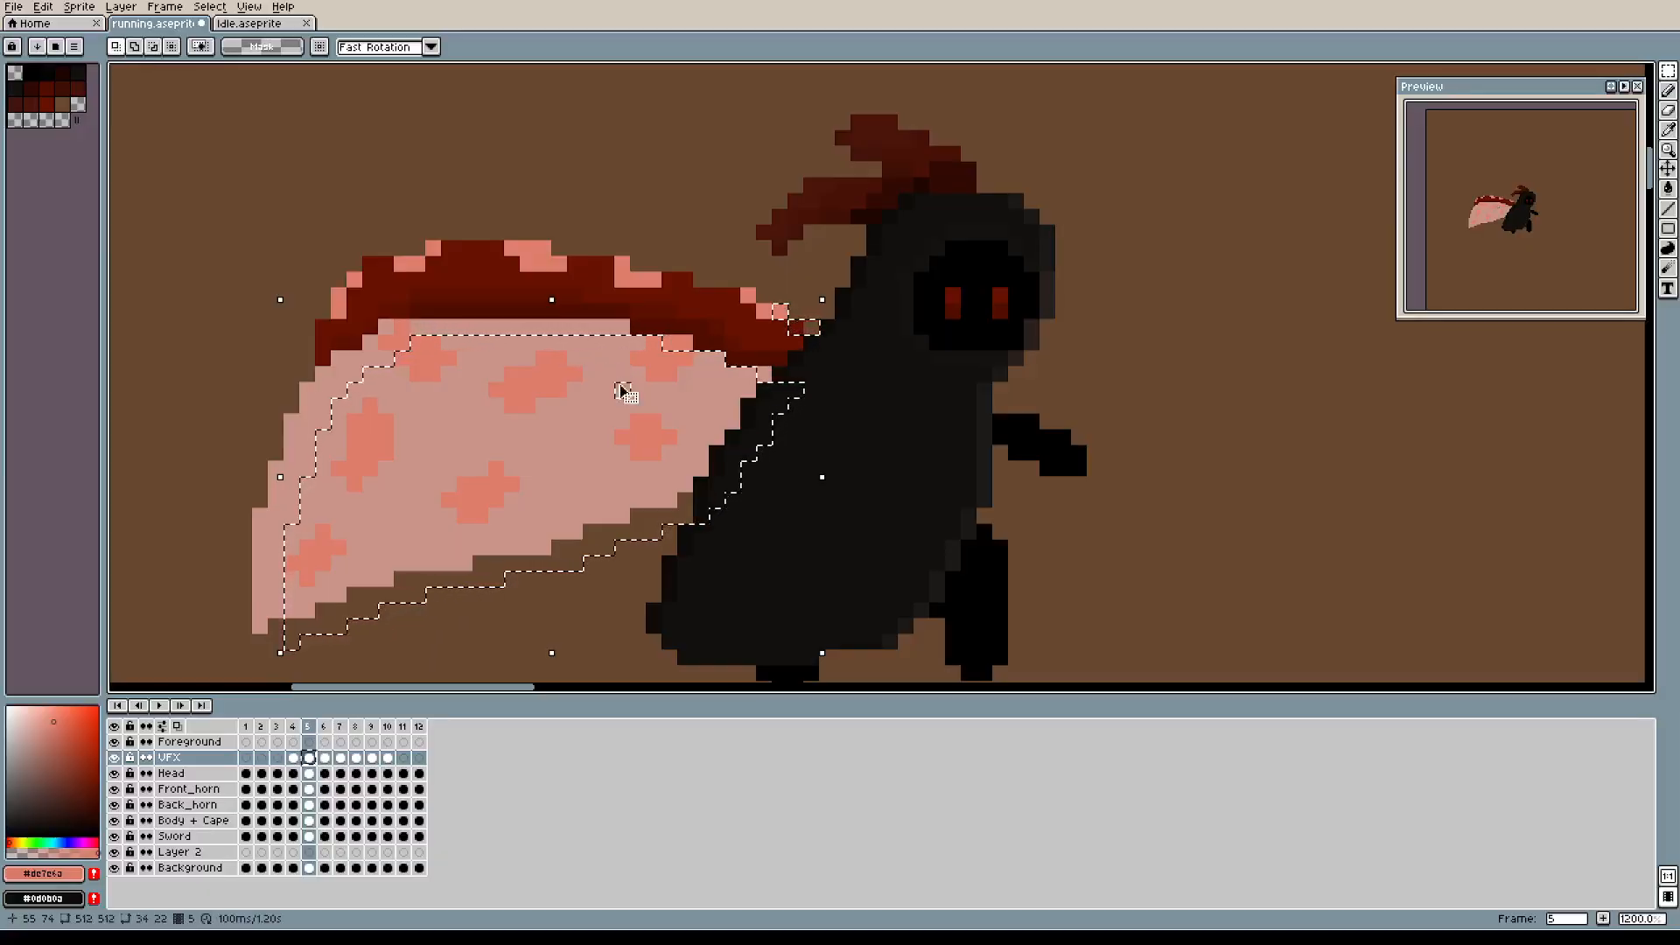
{"action": "key", "text": "ctrl+d"}
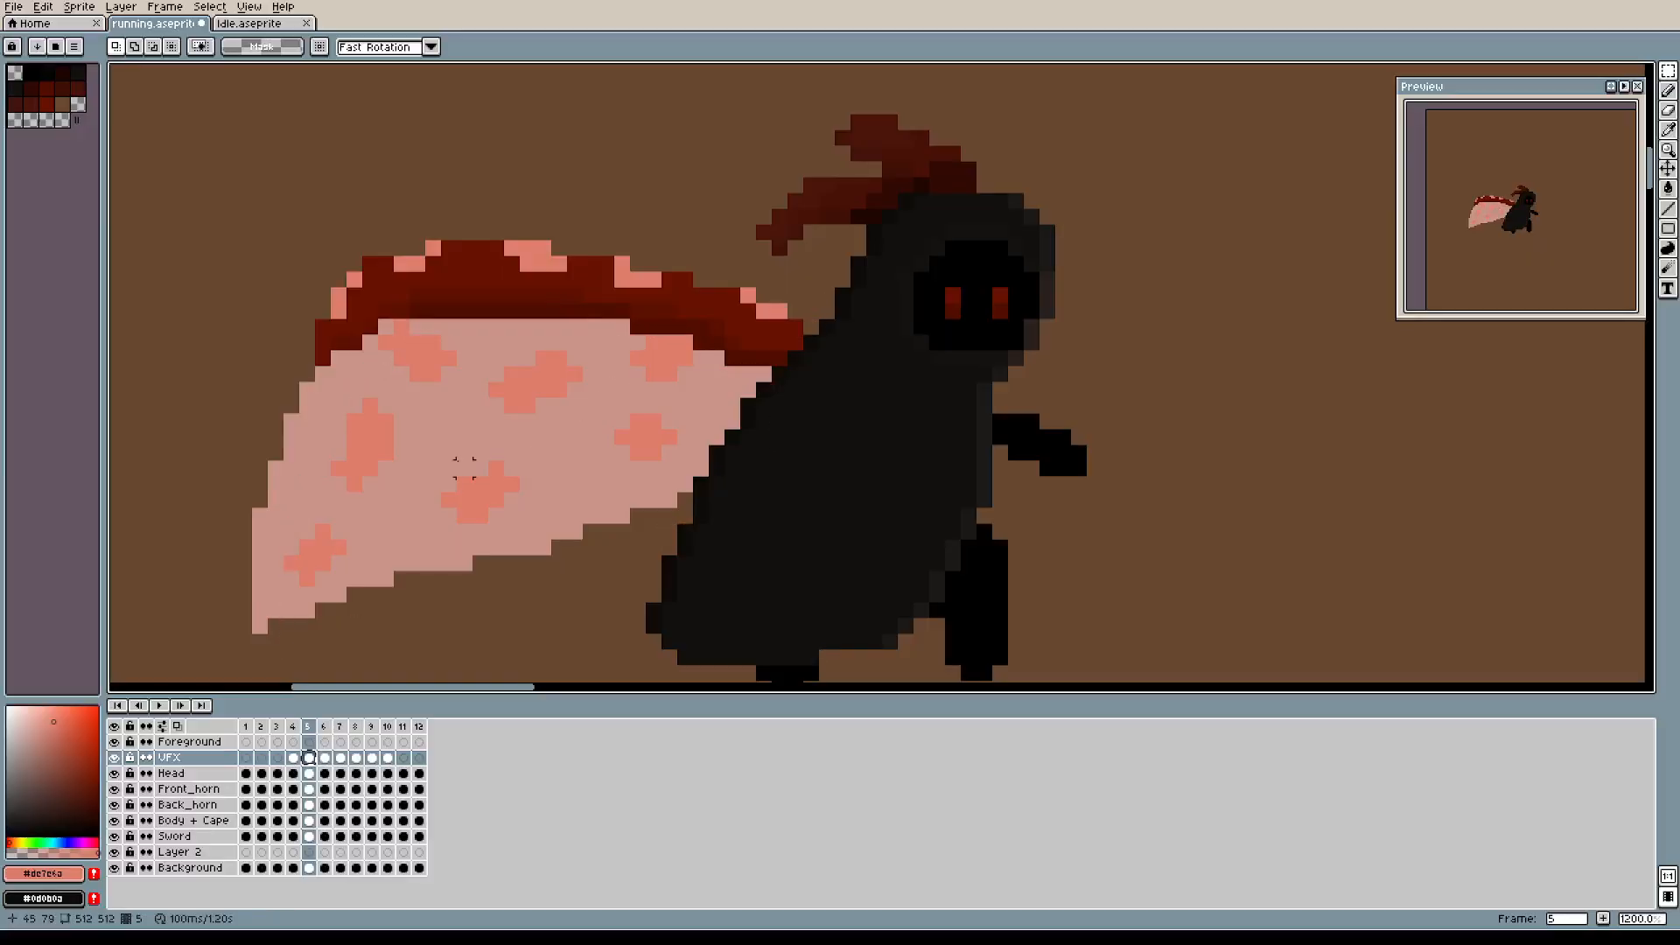
Copy frame 5's patched trail, without the sword highlights, into frame 6's VFX cel, shifted 1 px left and 2 px down.
{"action": "left_click", "coordinate": [170, 758], "text": "ctrl"}
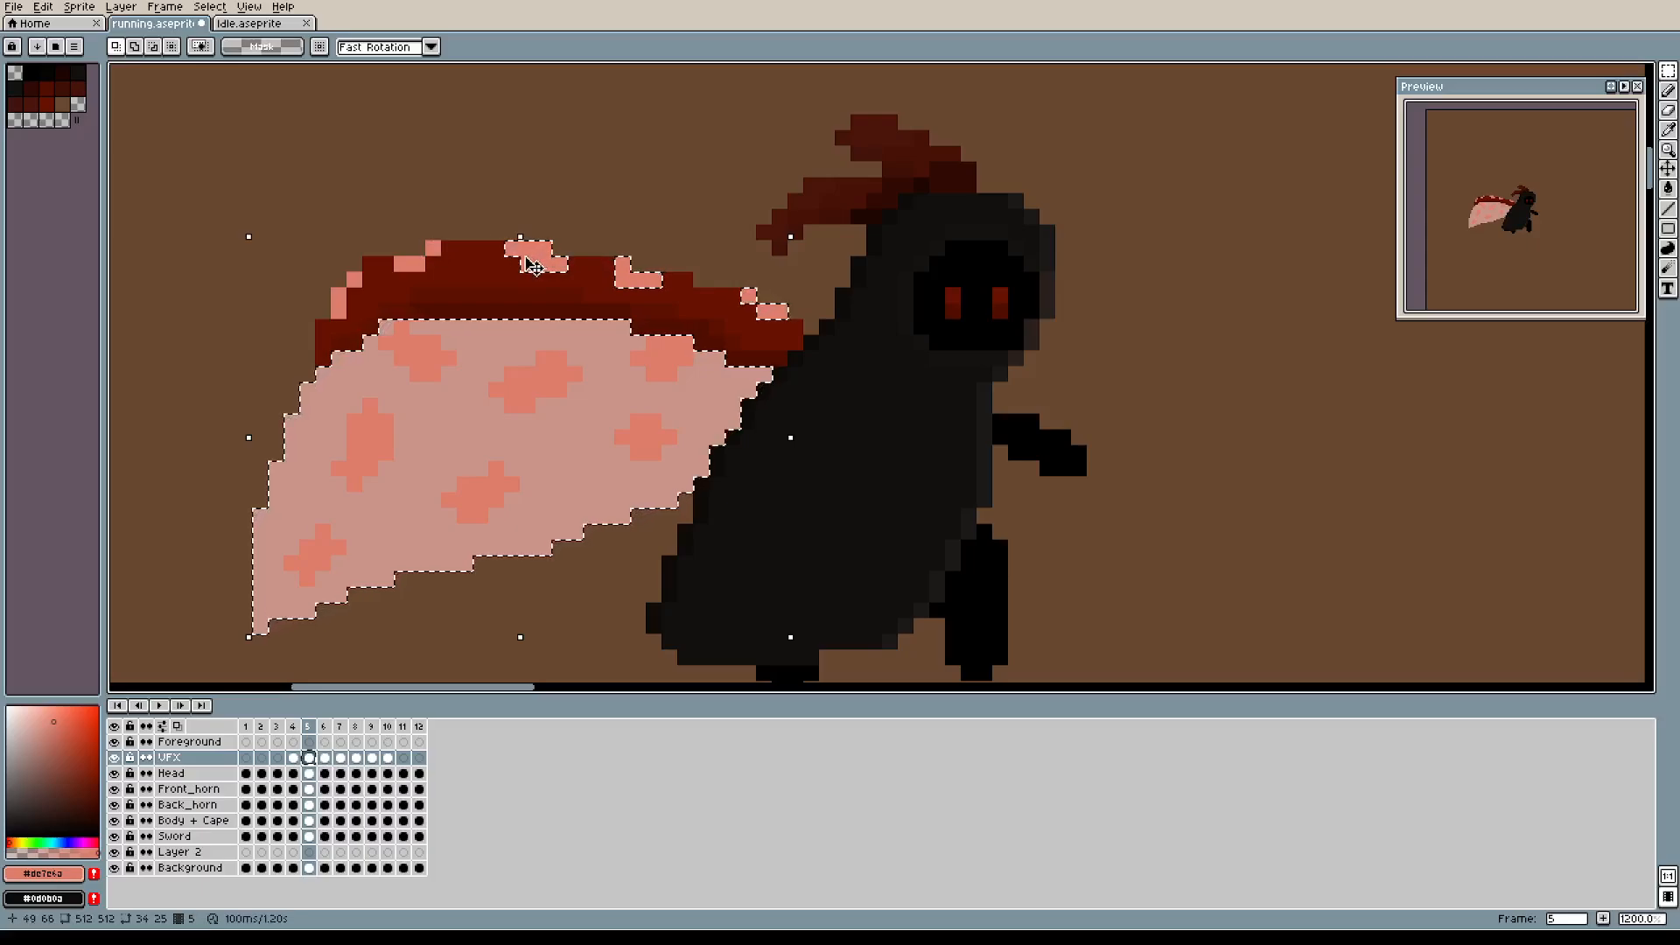
{"action": "left_click_drag", "start_coordinate": [511, 248], "coordinate": [785, 316]}
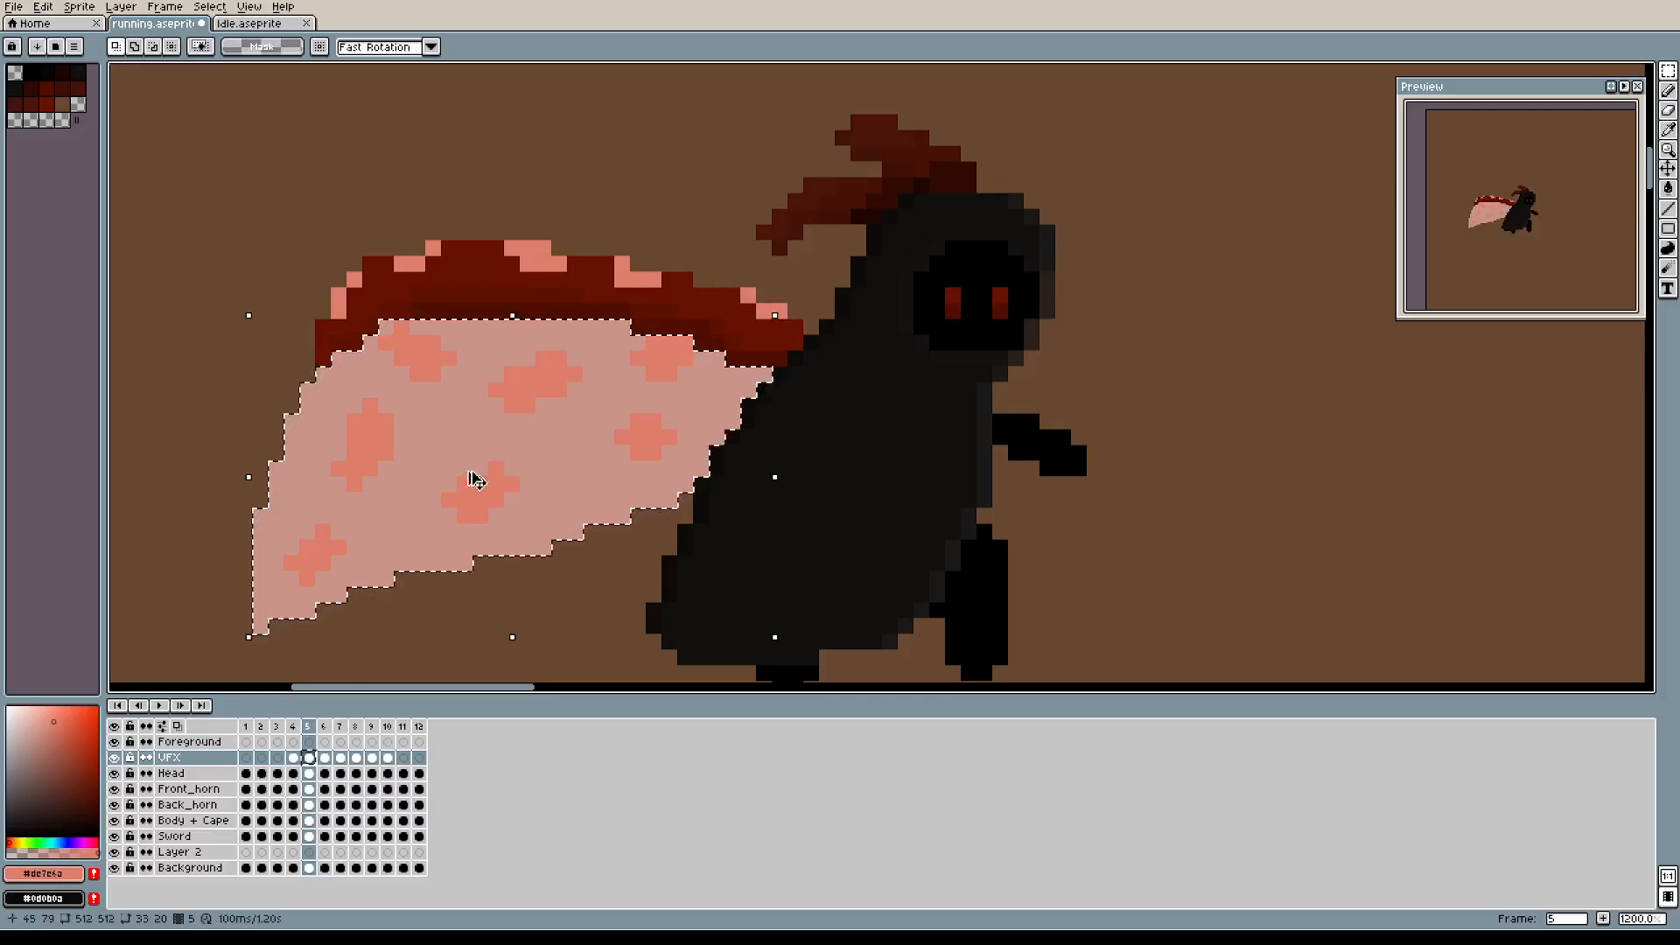
{"action": "left_click", "coordinate": [326, 759]}
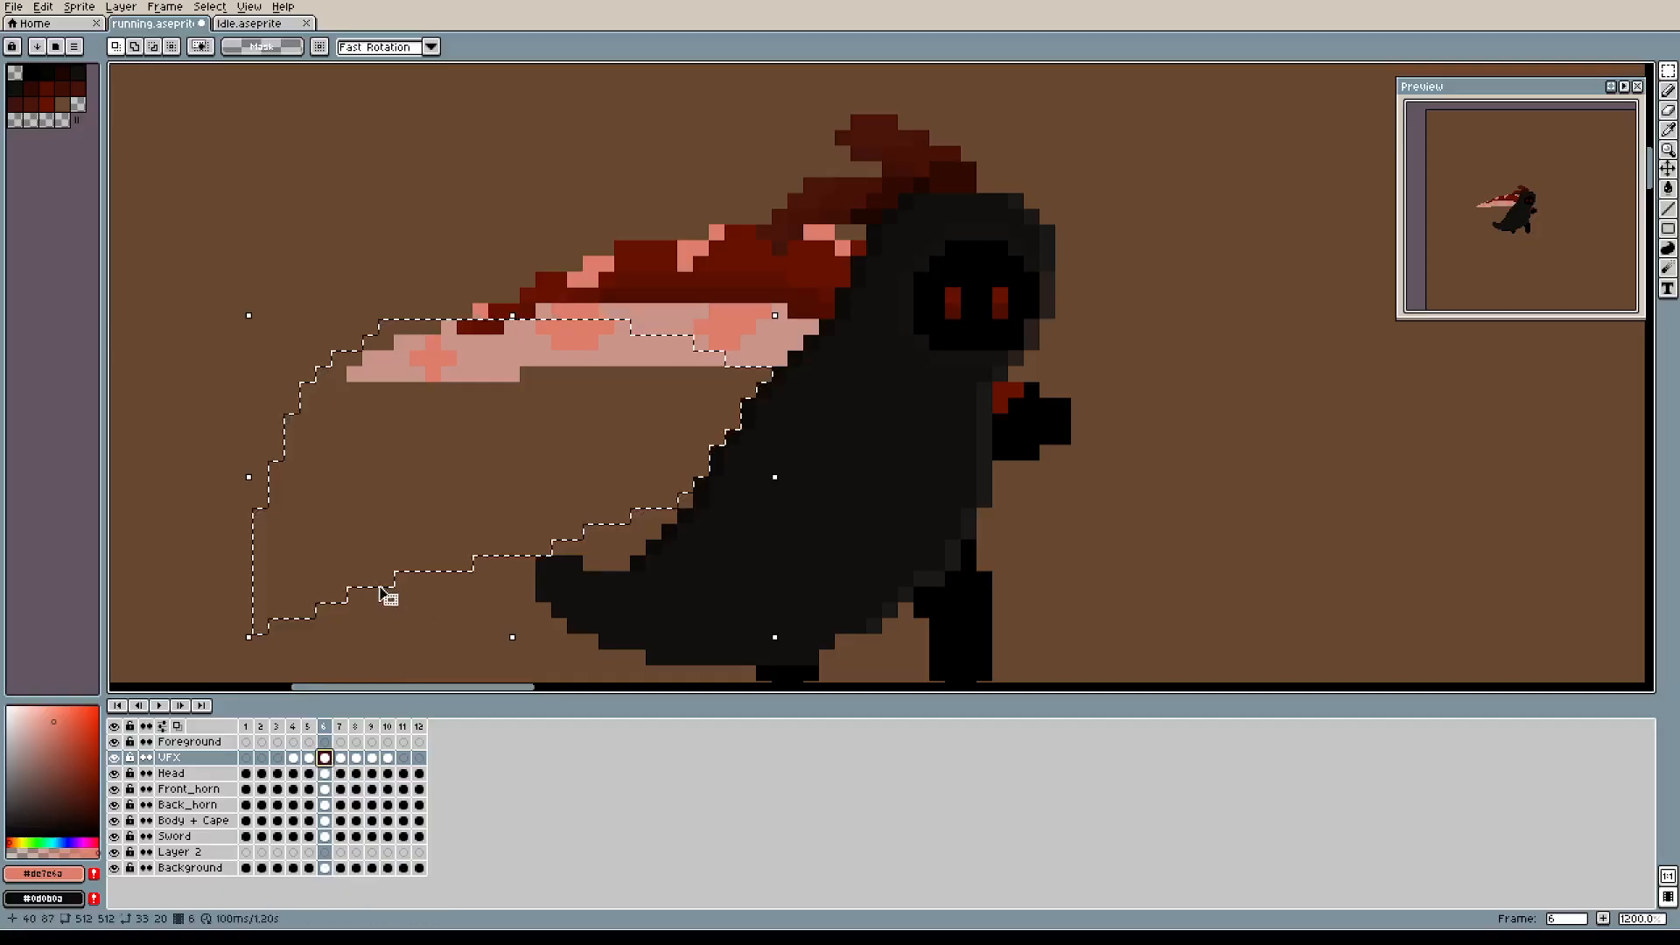
{"action": "key", "text": "ctrl+v"}
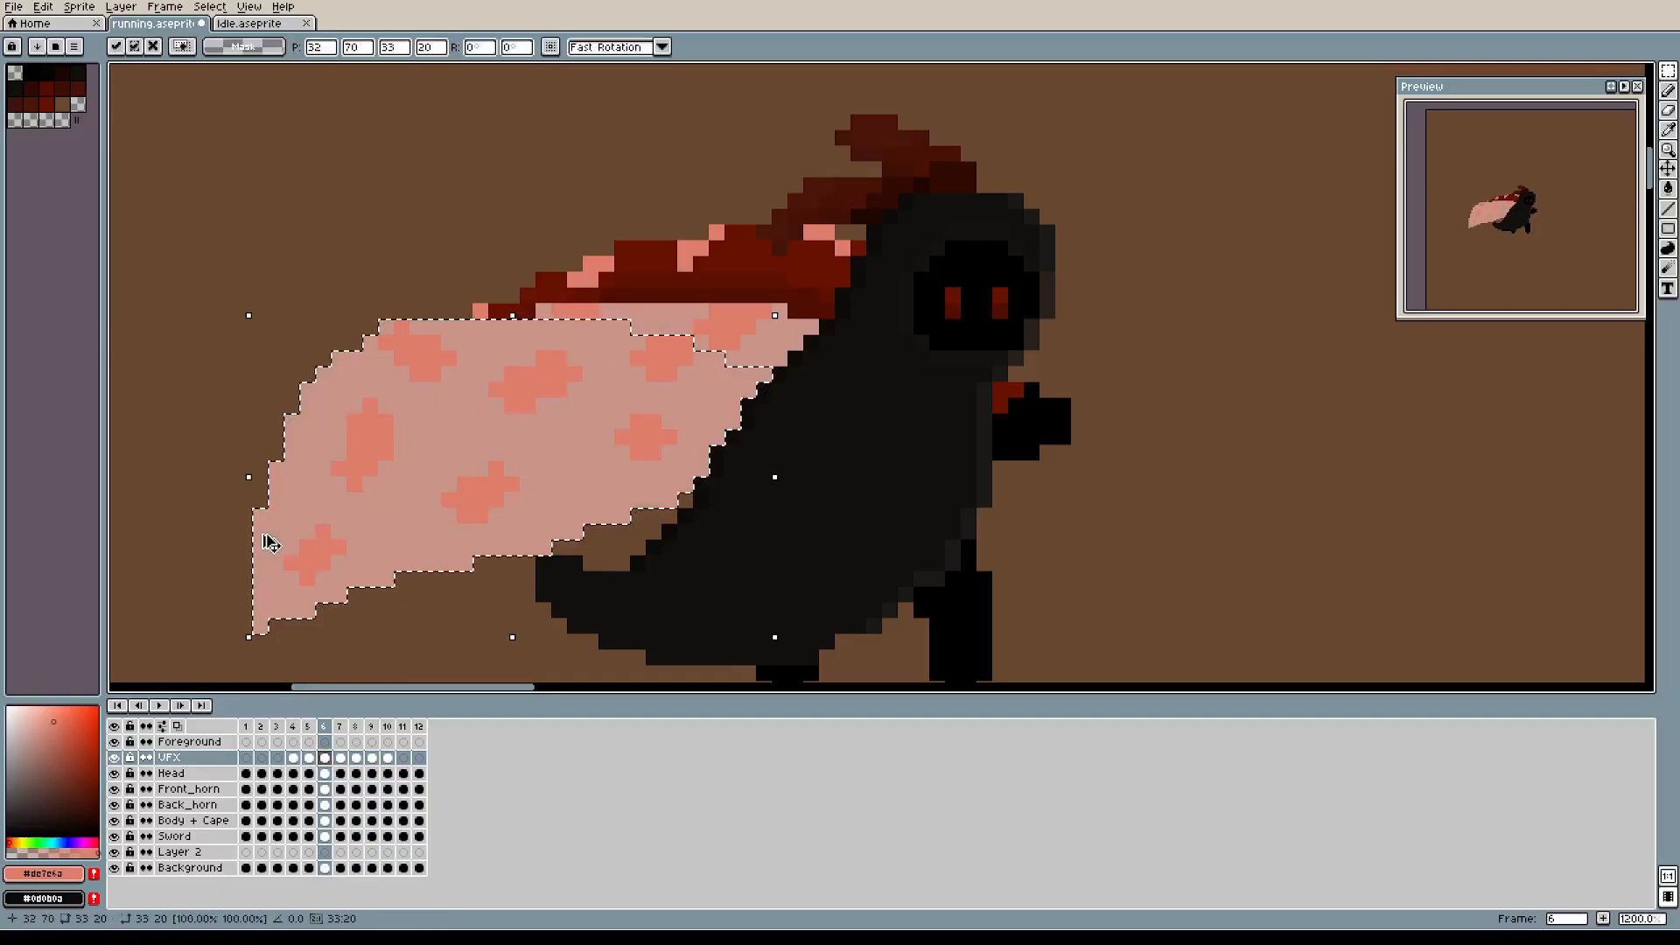
{"action": "left_click_drag", "start_coordinate": [519, 460], "coordinate": [501, 498]}
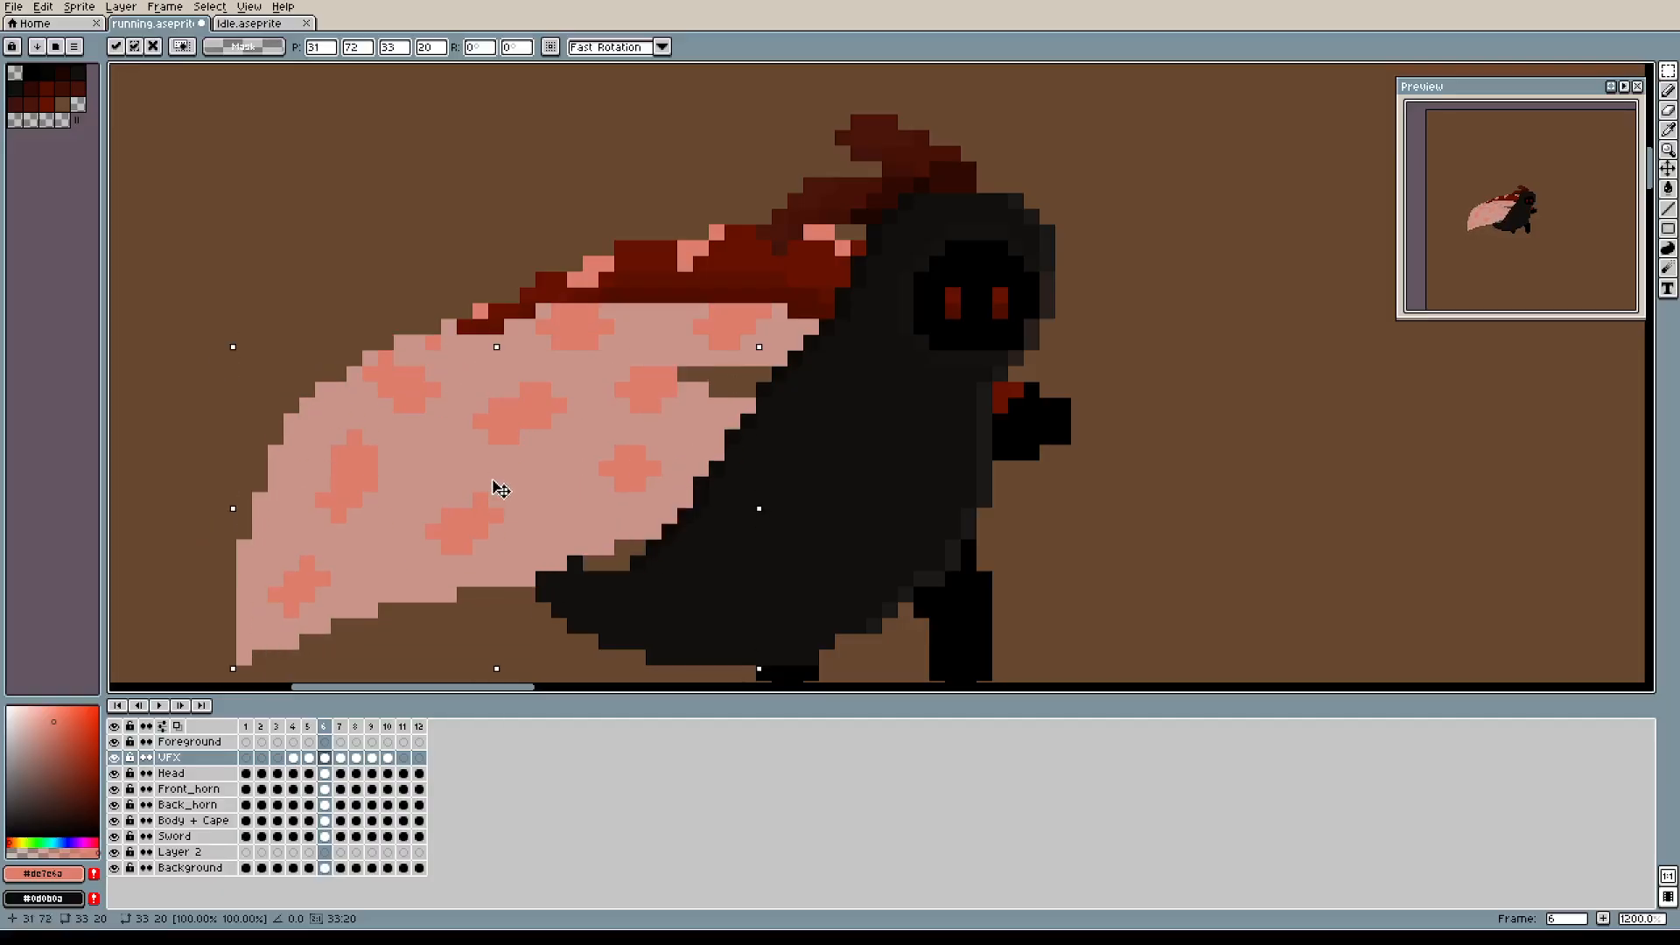
{"action": "left_click_drag", "start_coordinate": [501, 481], "coordinate": [502, 483]}
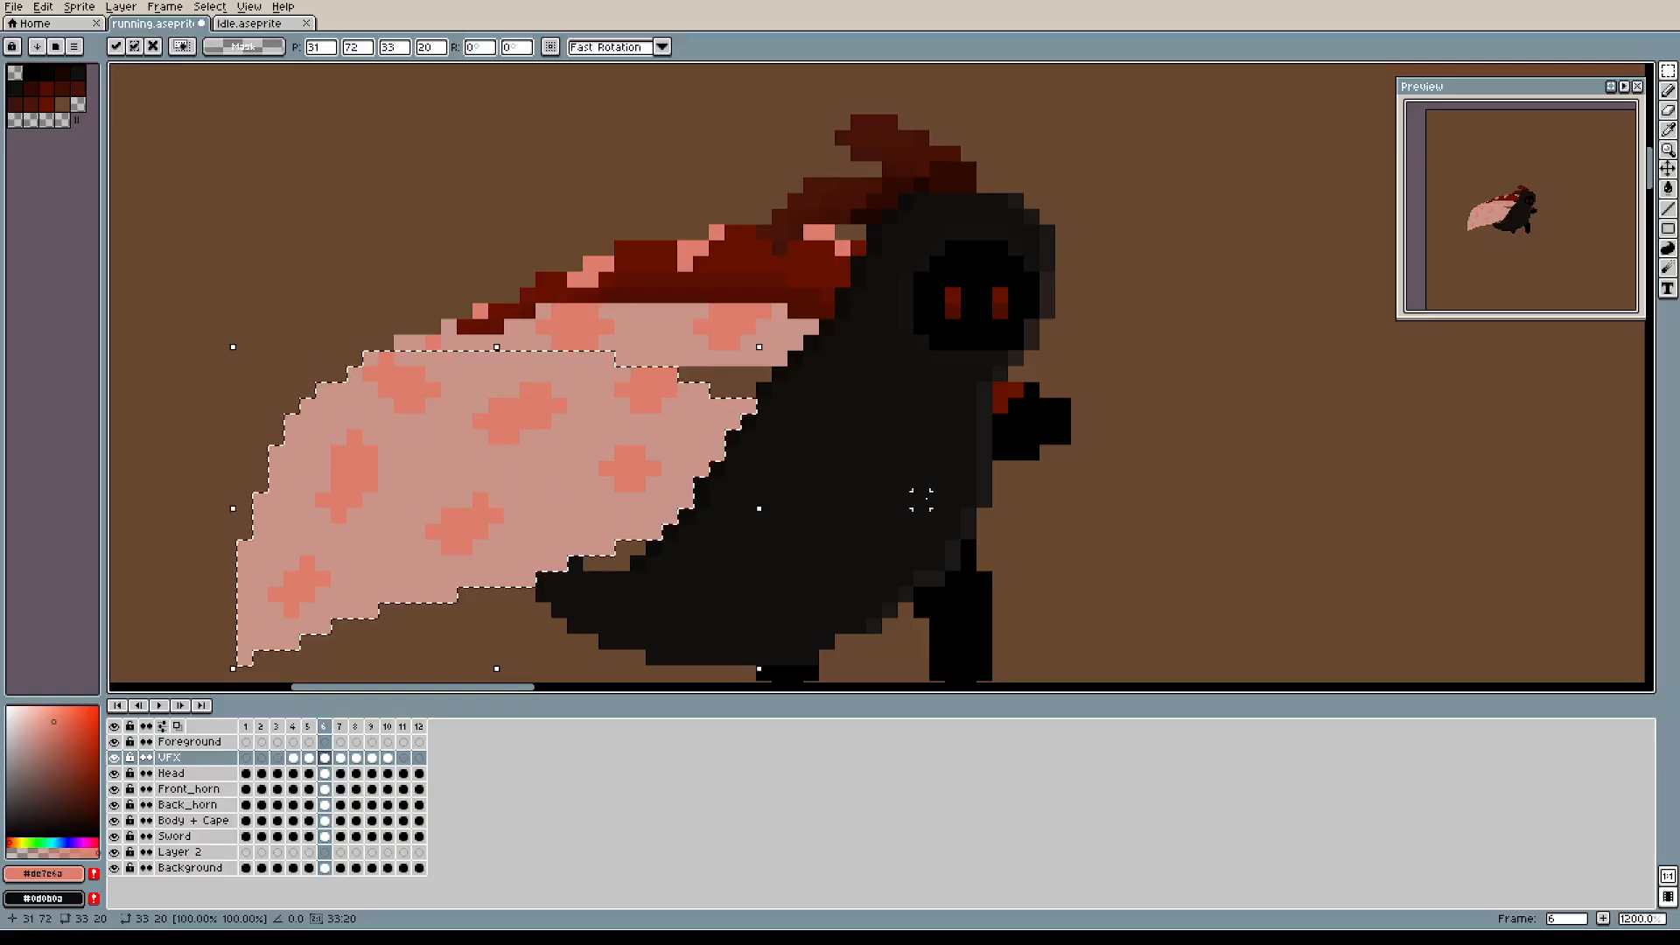
{"action": "left_click", "coordinate": [1173, 452]}
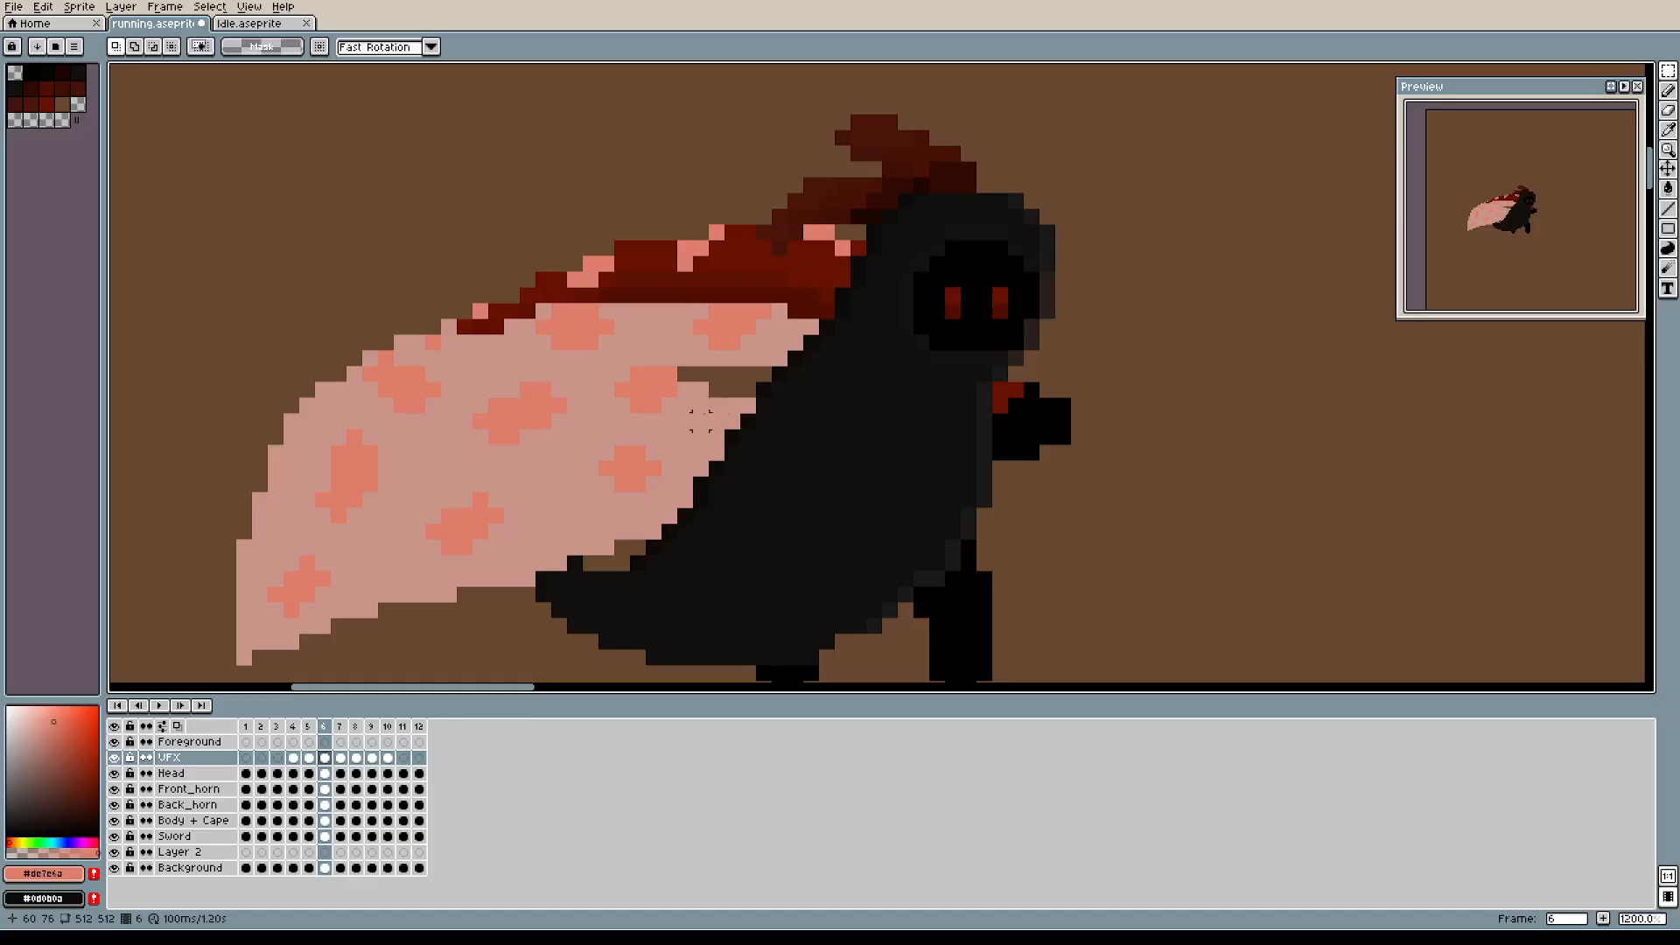
Fill the gap between the two trail pieces beside the cape in frame 6 with the trail's muted pink.
{"action": "key", "text": "b"}
{"action": "left_click", "coordinate": [703, 404], "text": "alt"}
{"action": "left_click", "coordinate": [685, 373]}
{"action": "left_click_drag", "start_coordinate": [692, 375], "coordinate": [764, 371]}
{"action": "left_click", "coordinate": [749, 385]}
{"action": "left_click", "coordinate": [718, 388]}
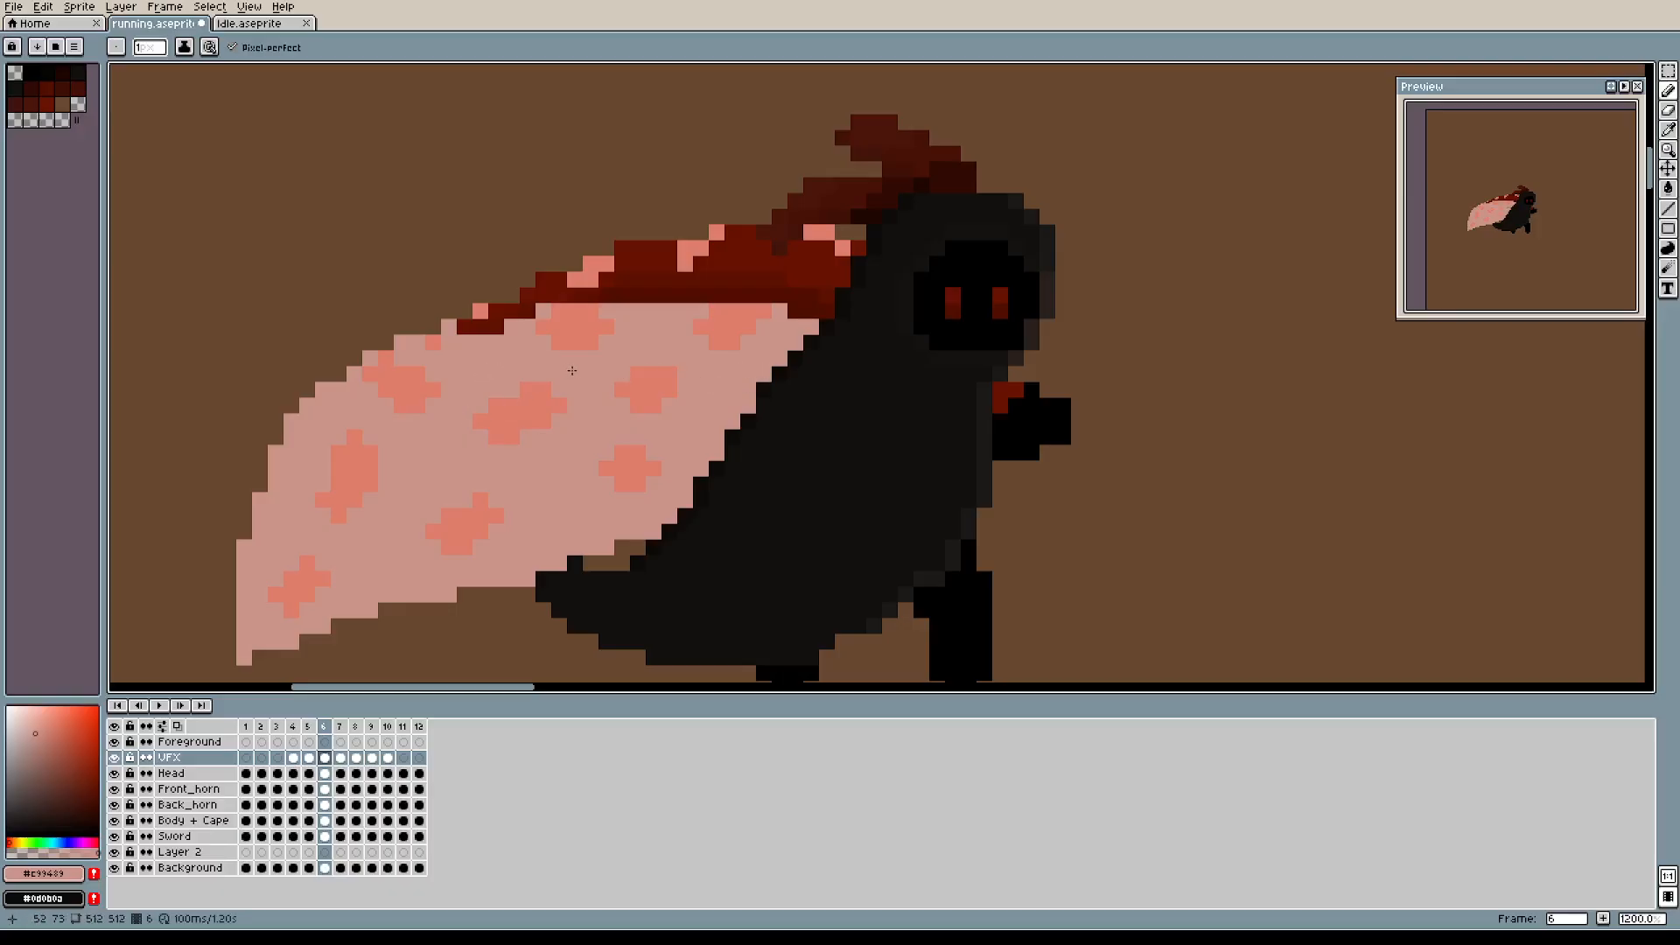
Compare the sword trail and cape positions across frames 5, 6 and 7.
{"action": "left_click_drag", "start_coordinate": [859, 341], "coordinate": [767, 401]}
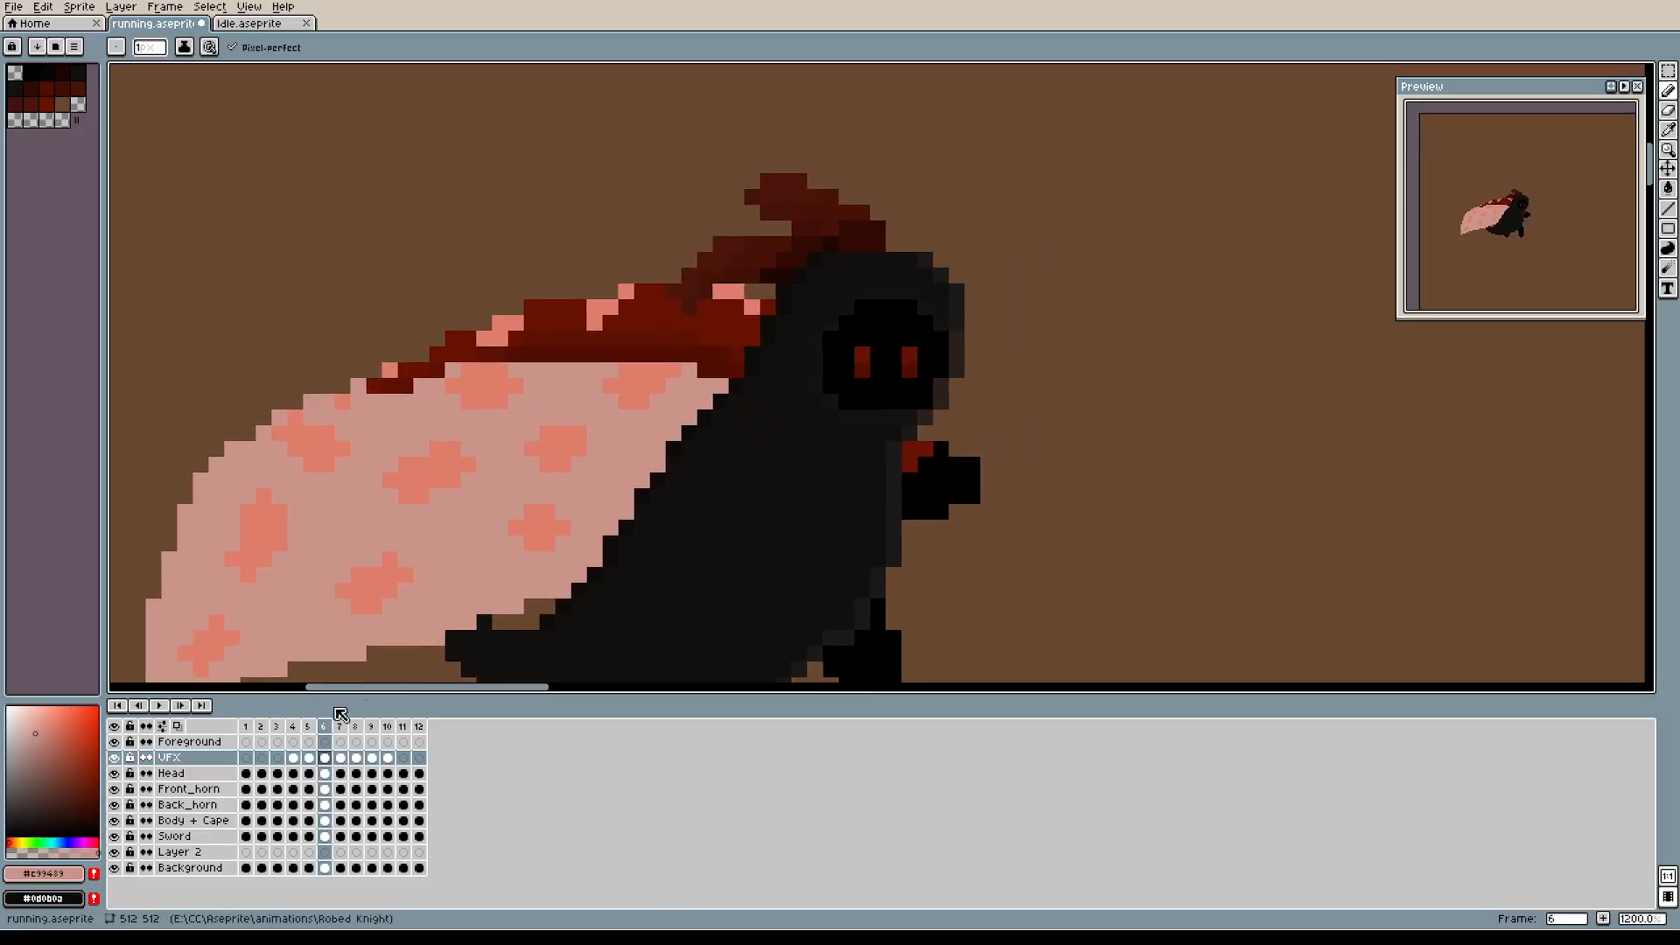
{"action": "left_click", "coordinate": [310, 726]}
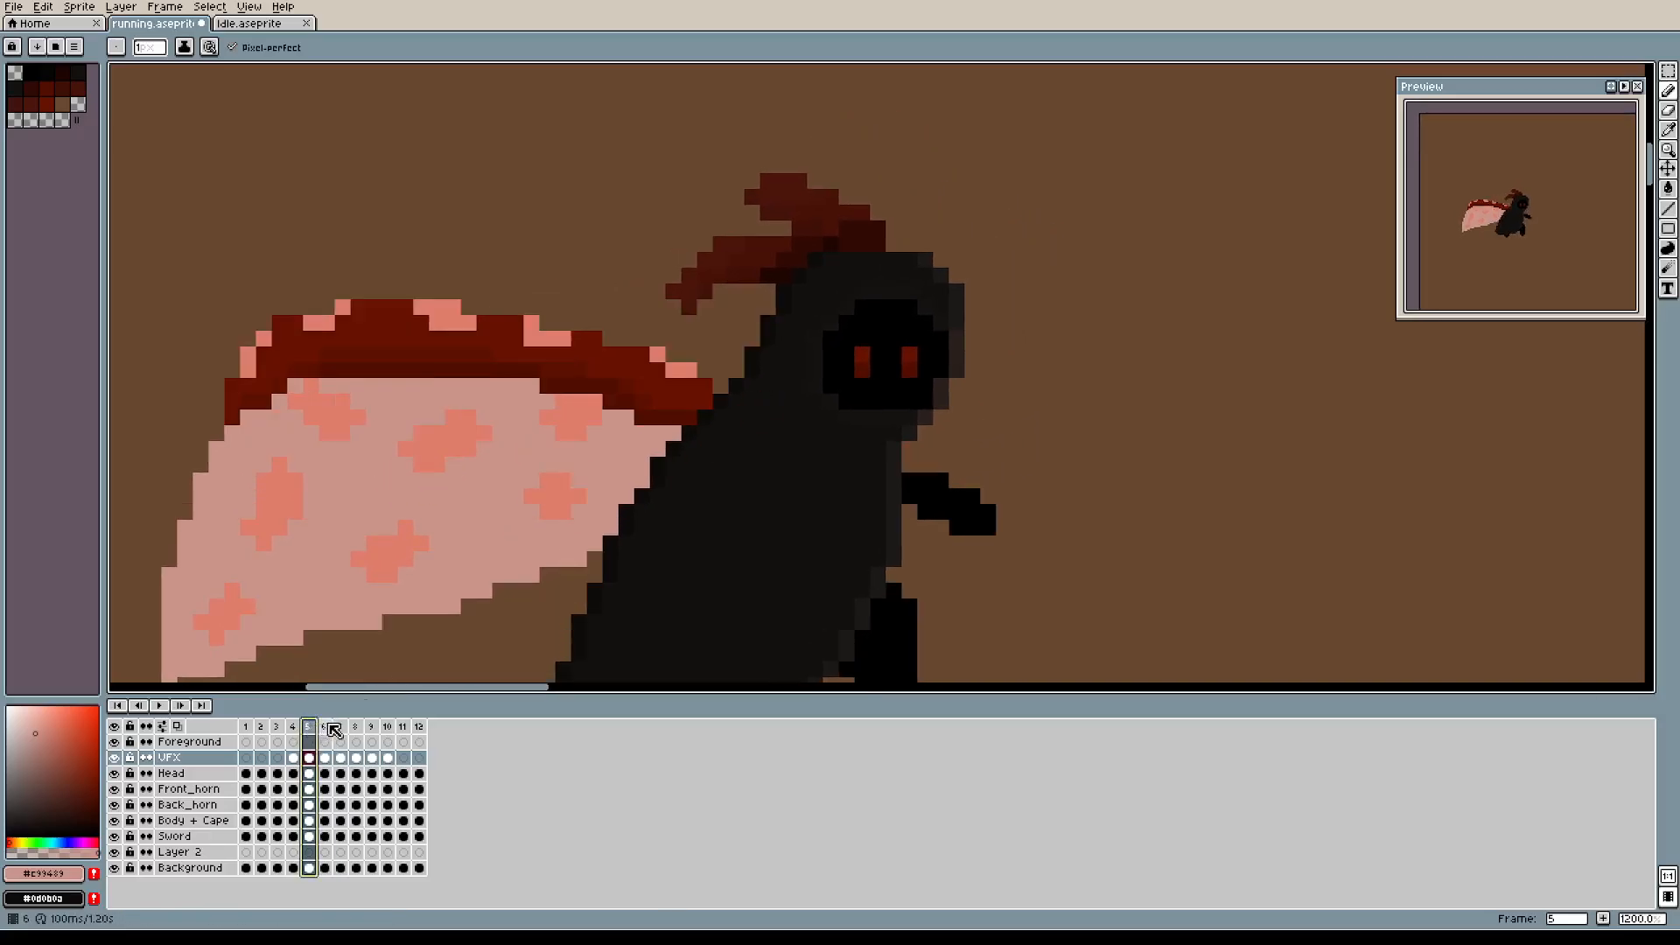
{"action": "left_click", "coordinate": [324, 728]}
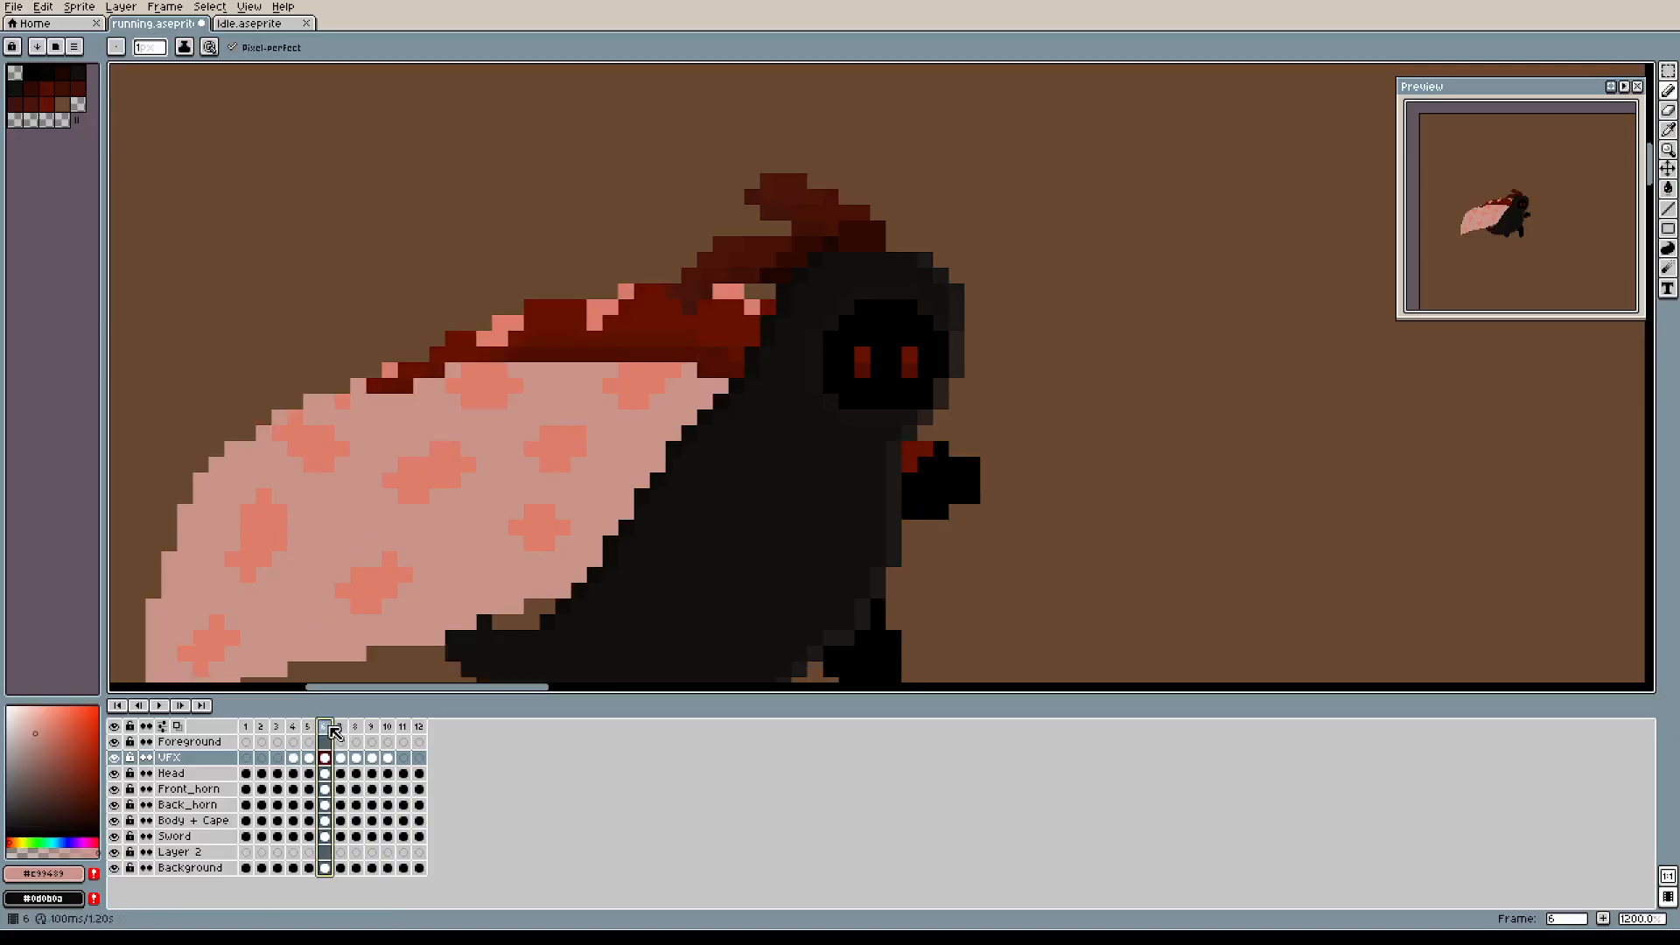
{"action": "left_click_drag", "start_coordinate": [321, 728], "coordinate": [340, 728]}
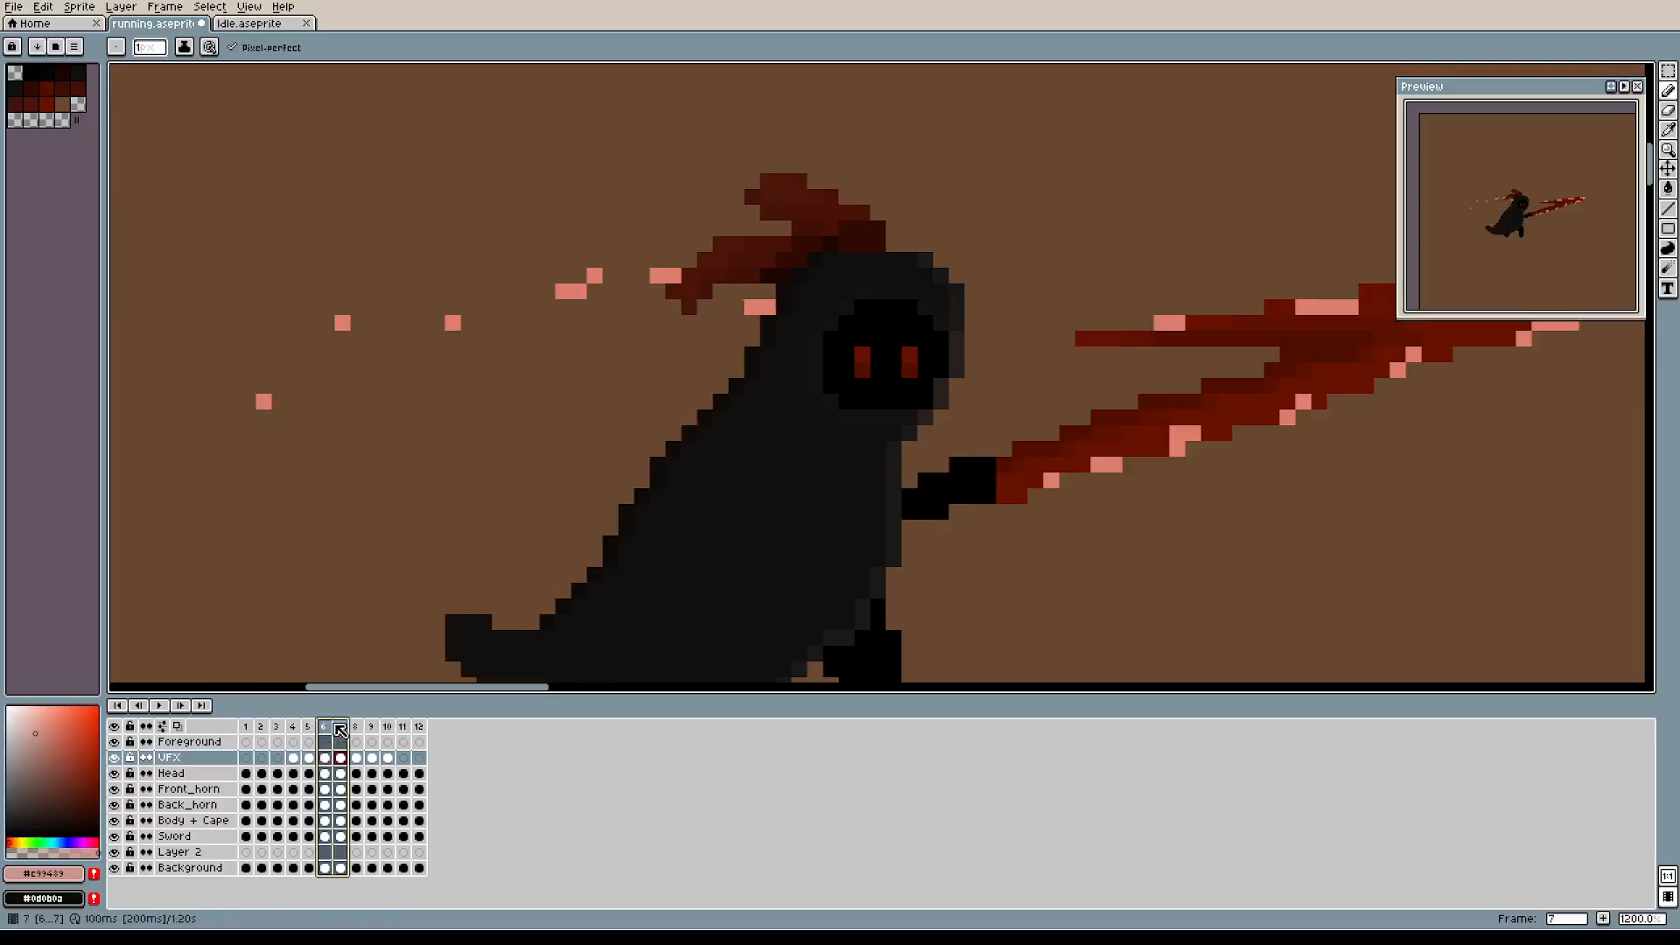
{"action": "left_click", "coordinate": [327, 728]}
{"action": "left_click", "coordinate": [340, 729]}
{"action": "left_click", "coordinate": [324, 728]}
{"action": "left_click", "coordinate": [340, 729]}
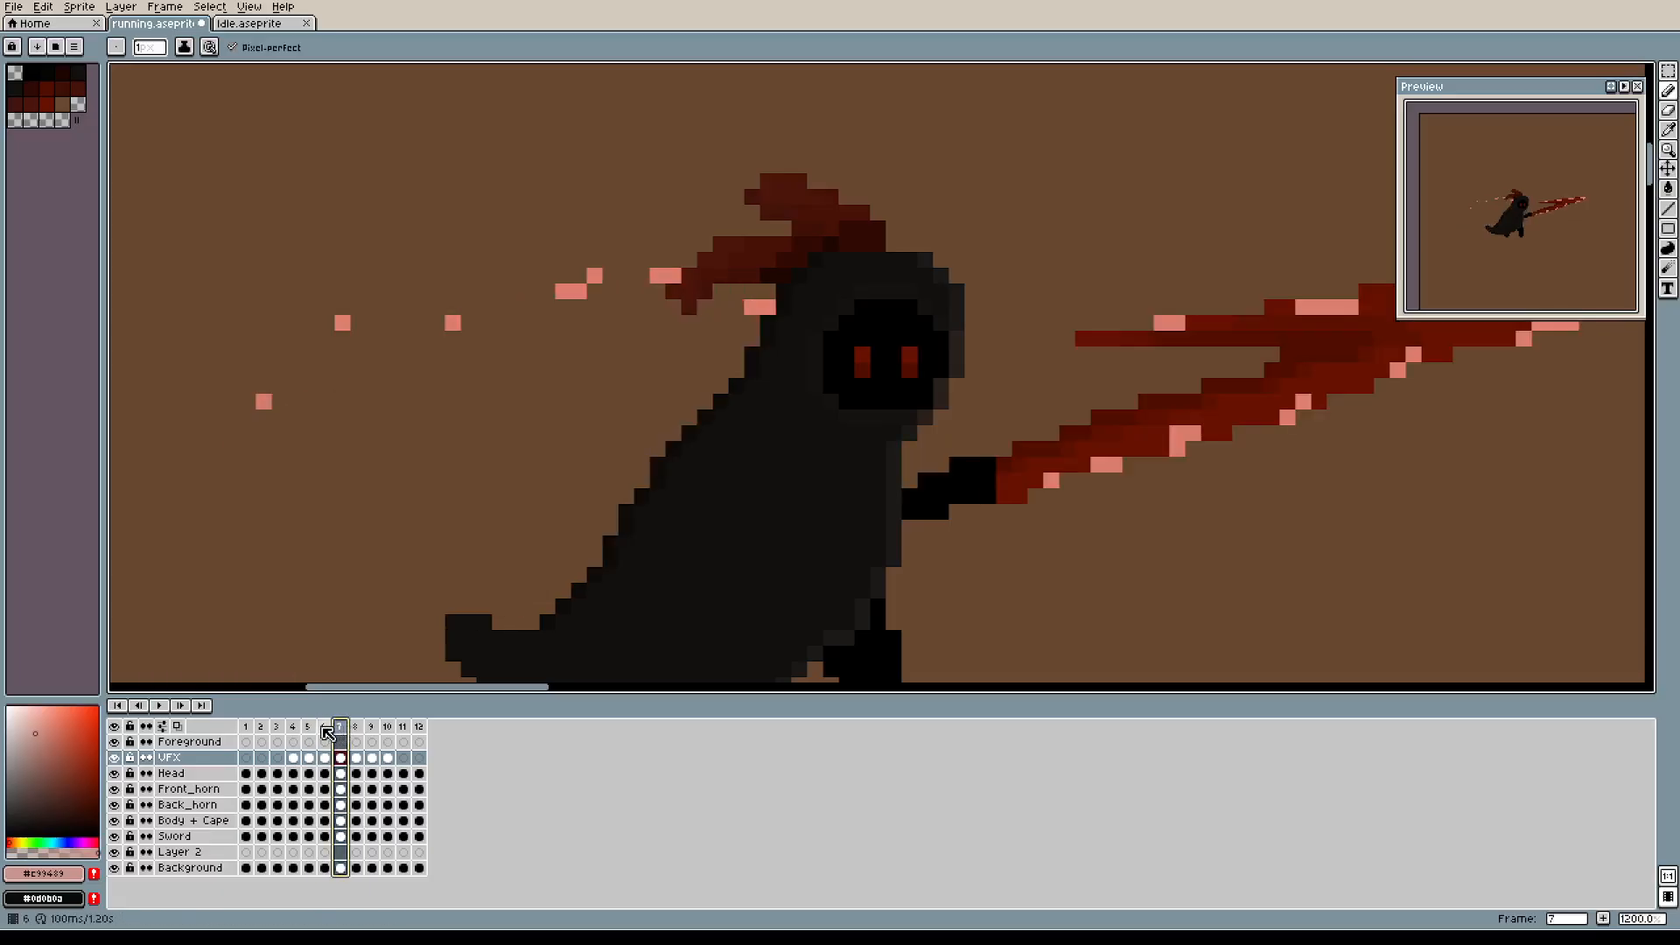
{"action": "left_click", "coordinate": [325, 729]}
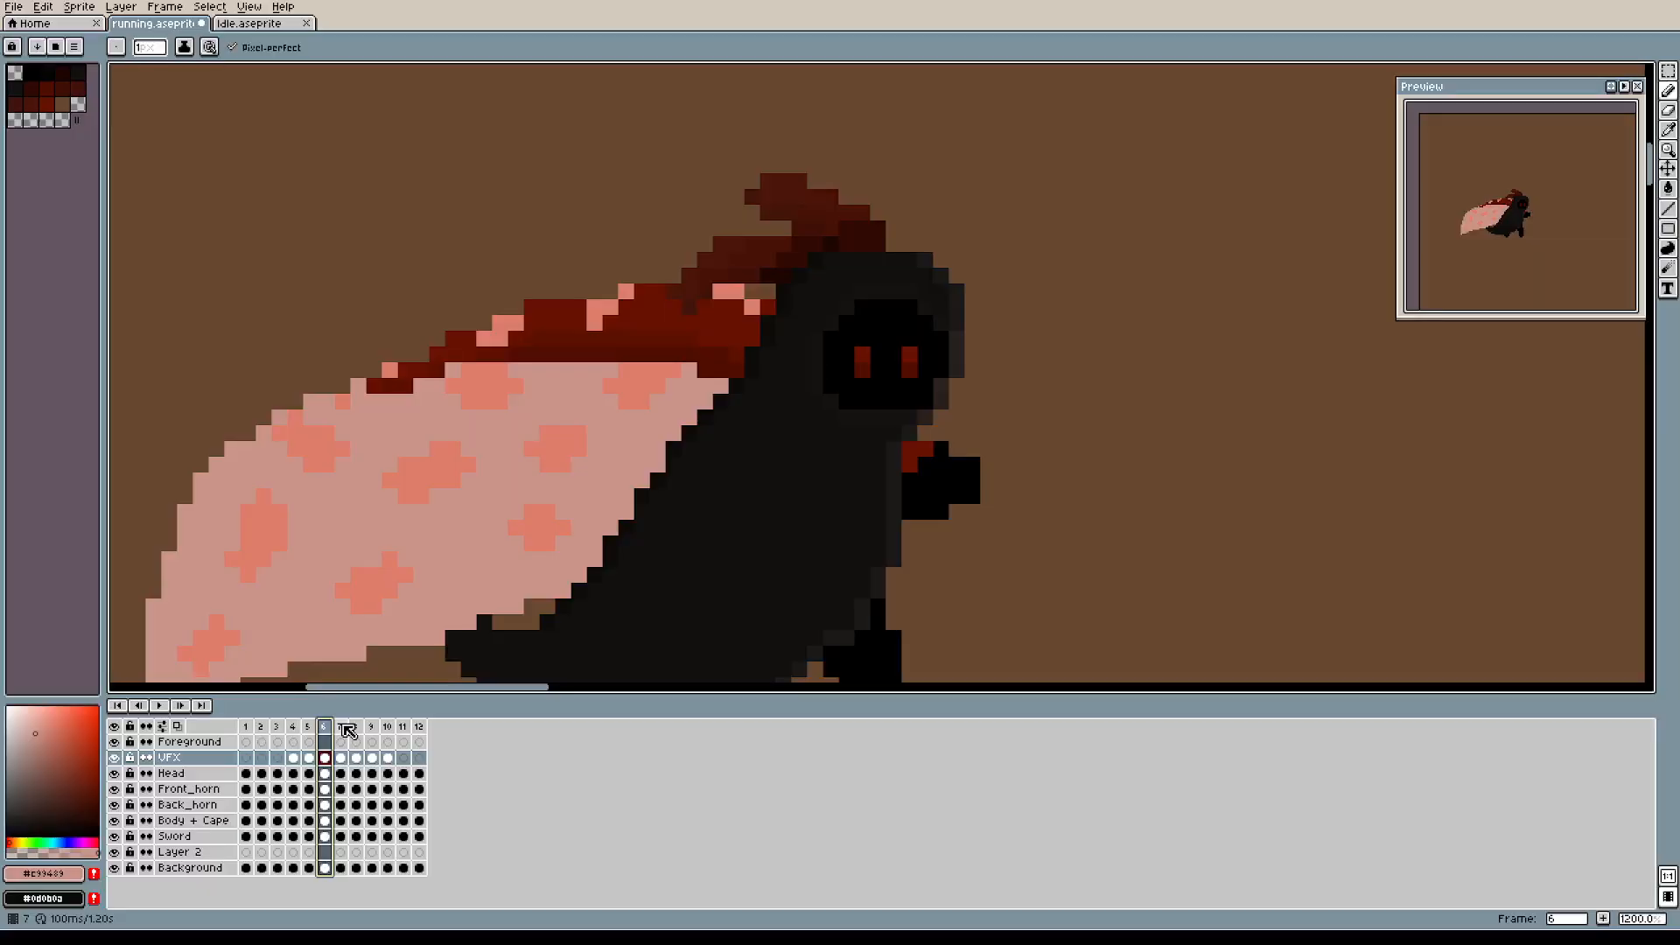
{"action": "left_click", "coordinate": [347, 729]}
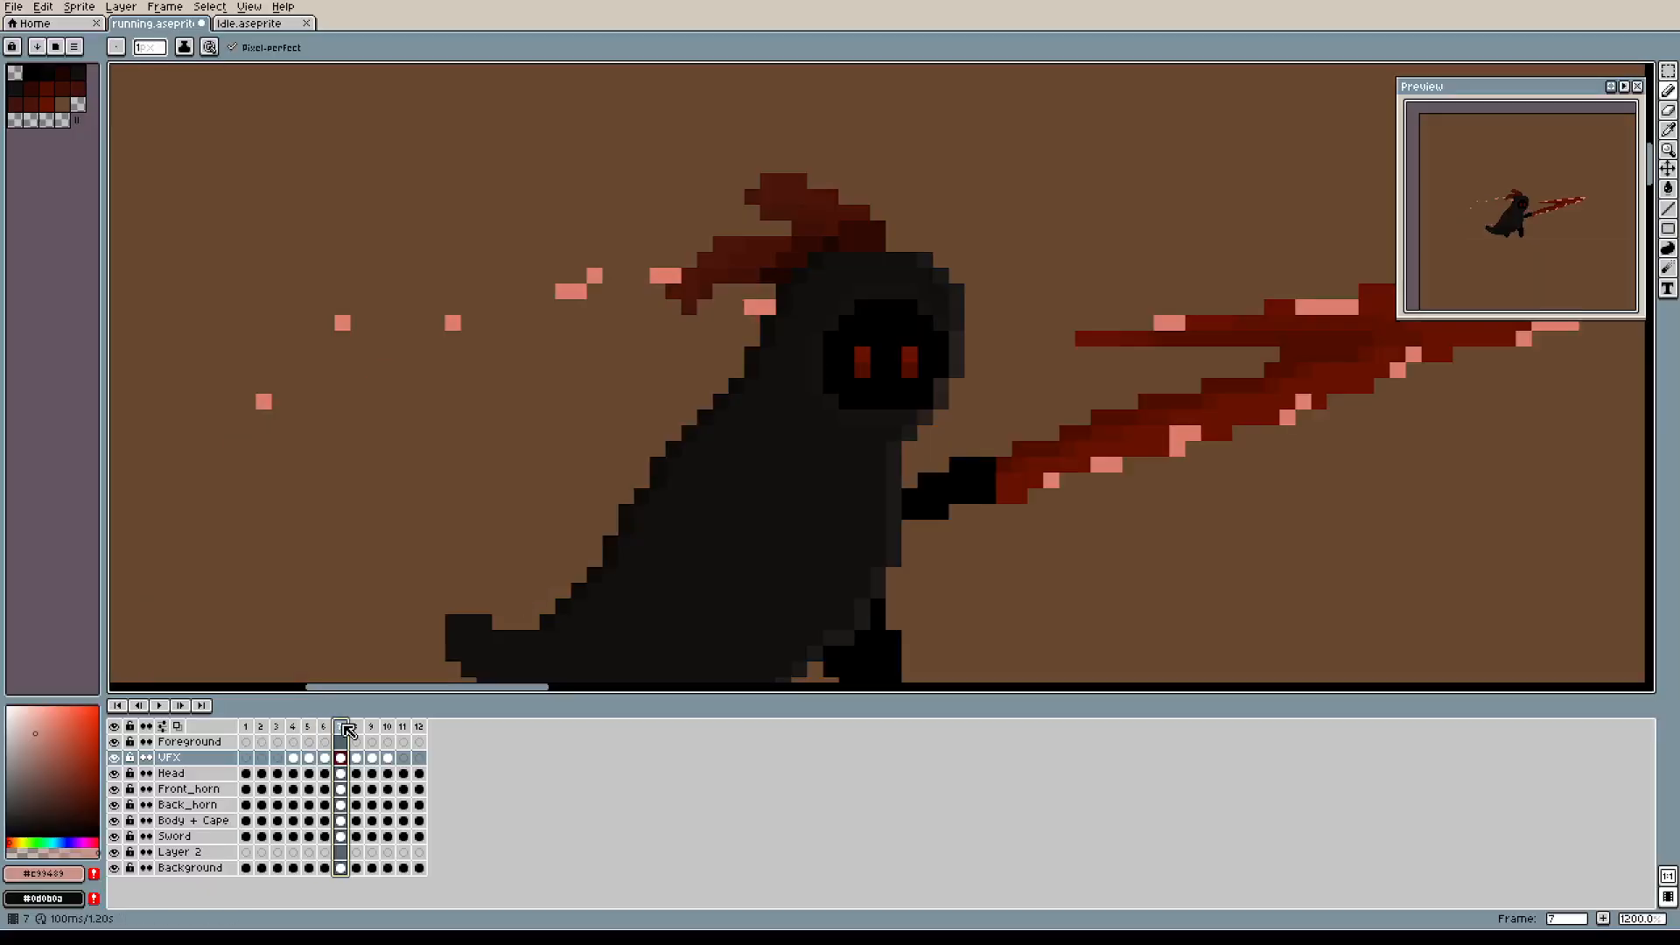
{"action": "left_click", "coordinate": [325, 731]}
{"action": "left_click", "coordinate": [340, 728]}
{"action": "left_click", "coordinate": [324, 730]}
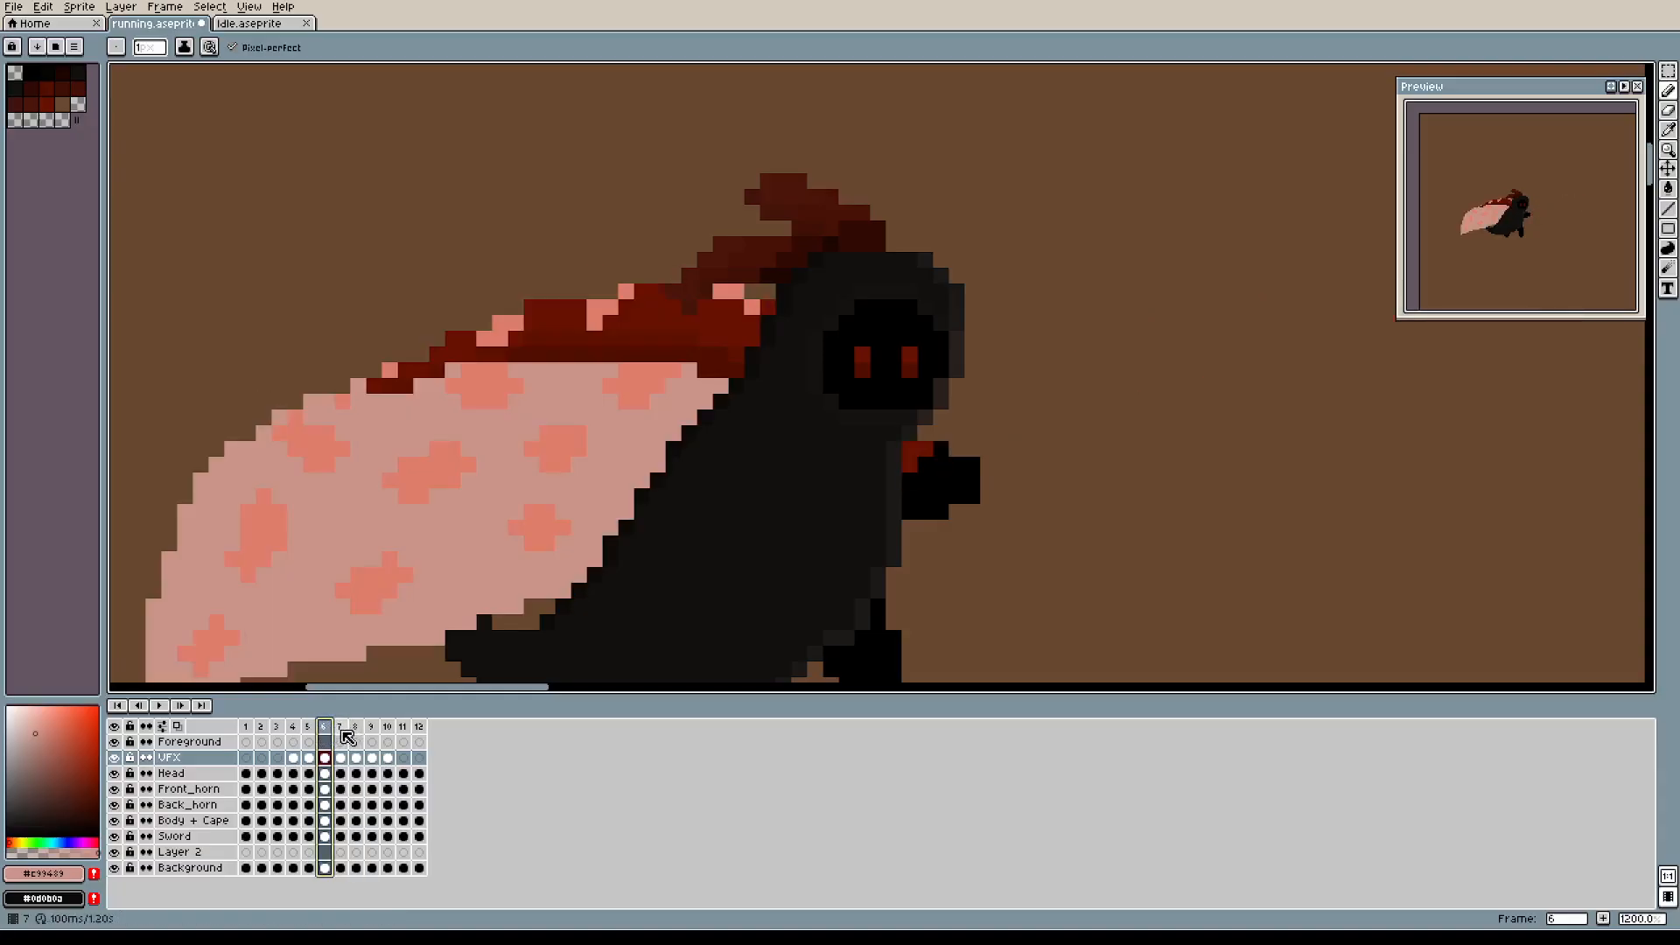
Erase the old coral dashes behind the knight in frame 7's VFX cel.
{"action": "left_click", "coordinate": [342, 731]}
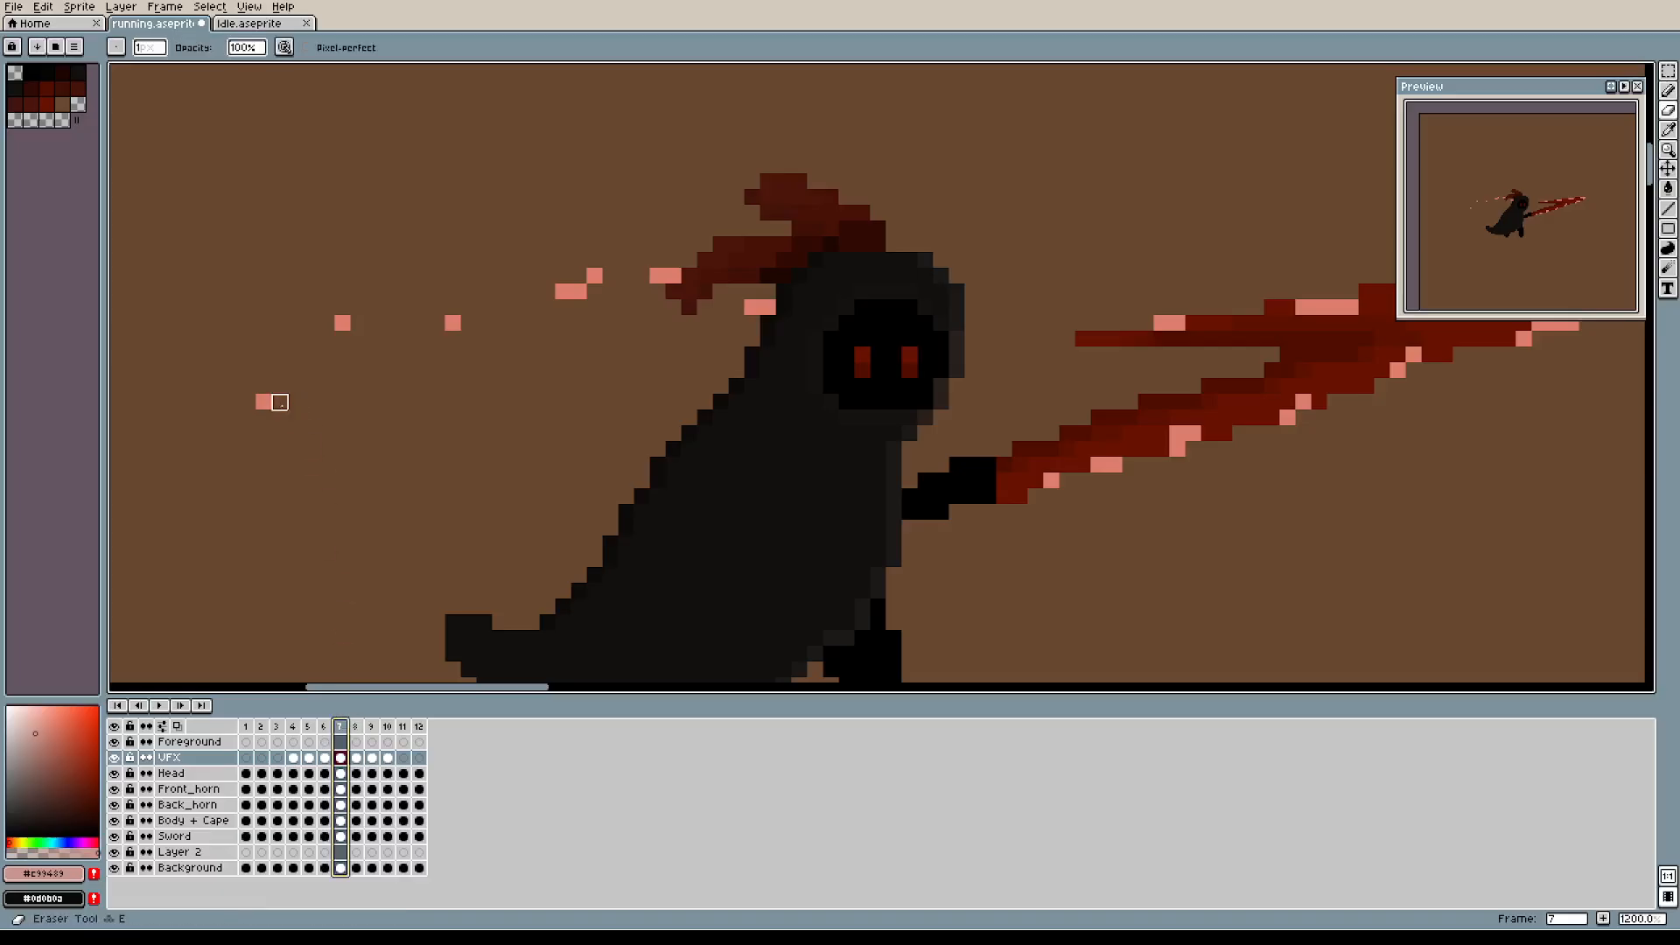
{"action": "mouse_move", "coordinate": [279, 403]}
{"action": "left_mouse_down"}
{"action": "mouse_move", "coordinate": [295, 354]}
{"action": "mouse_move", "coordinate": [327, 339]}
{"action": "mouse_move", "coordinate": [263, 418]}
{"action": "mouse_move", "coordinate": [437, 291]}
{"action": "mouse_move", "coordinate": [452, 355]}
{"action": "mouse_move", "coordinate": [532, 276]}
{"action": "mouse_move", "coordinate": [579, 277]}
{"action": "mouse_move", "coordinate": [579, 291]}
{"action": "mouse_move", "coordinate": [564, 291]}
{"action": "mouse_move", "coordinate": [674, 260]}
{"action": "mouse_move", "coordinate": [673, 276]}
{"action": "mouse_move", "coordinate": [774, 307]}
{"action": "left_mouse_up"}
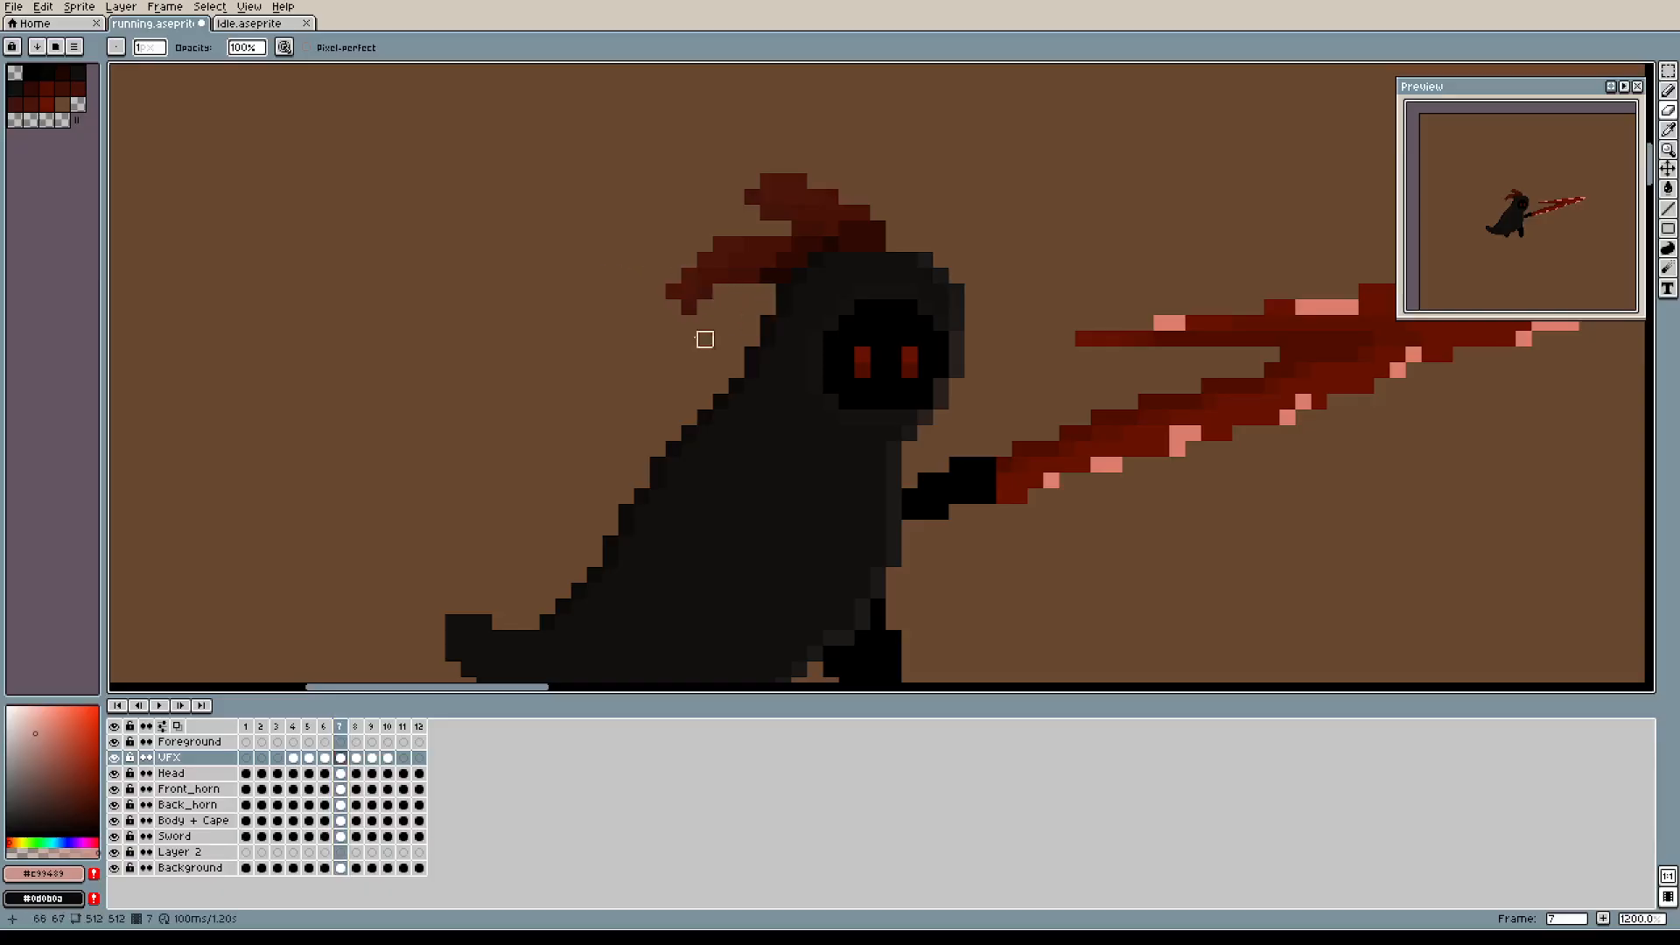
Copy the upper strip of frame 6's patched trail into frame 7's VFX cel at the same position behind the cape.
{"action": "left_click", "coordinate": [326, 726]}
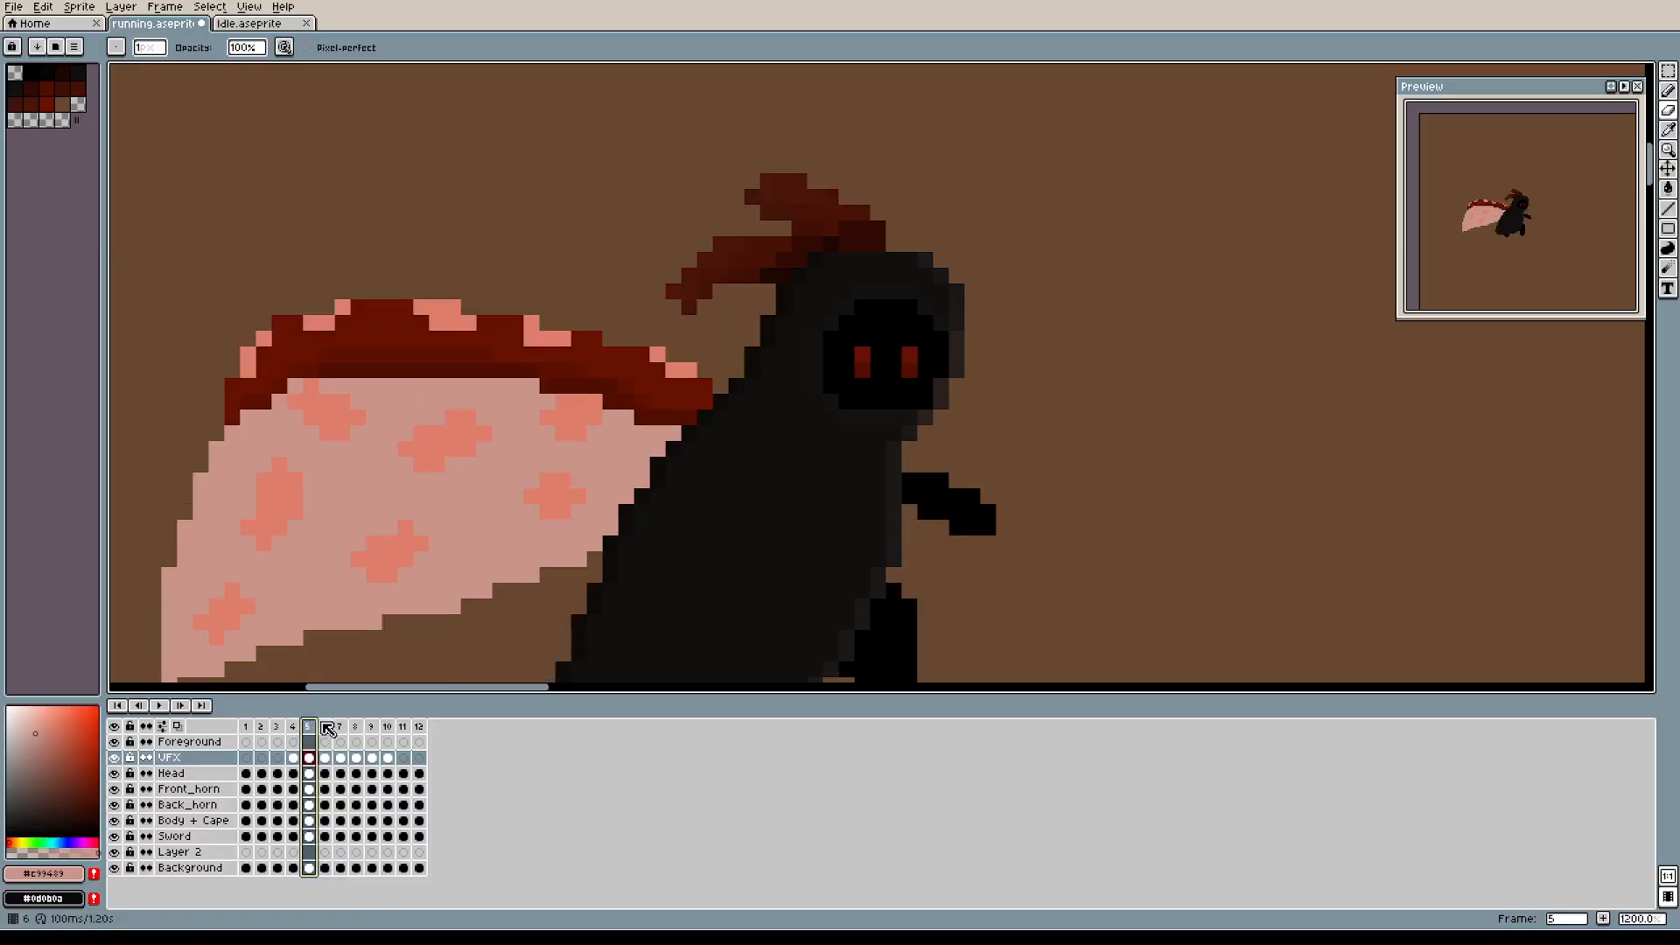
{"action": "left_click_drag", "start_coordinate": [469, 420], "coordinate": [683, 256]}
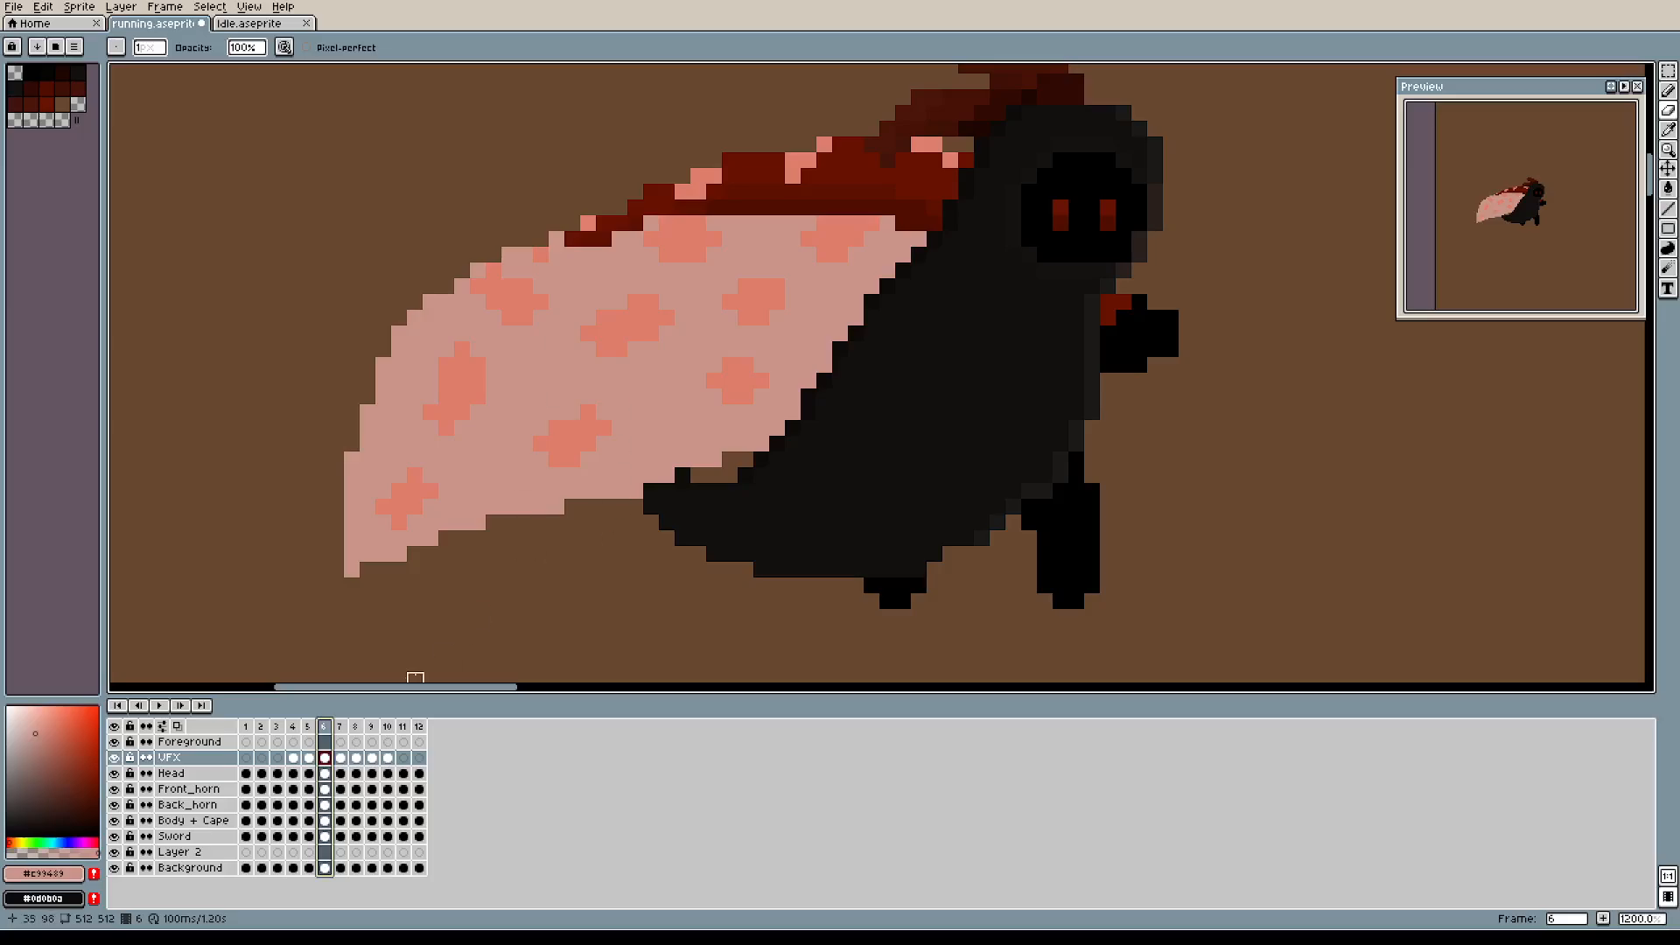
{"action": "left_click", "coordinate": [308, 725]}
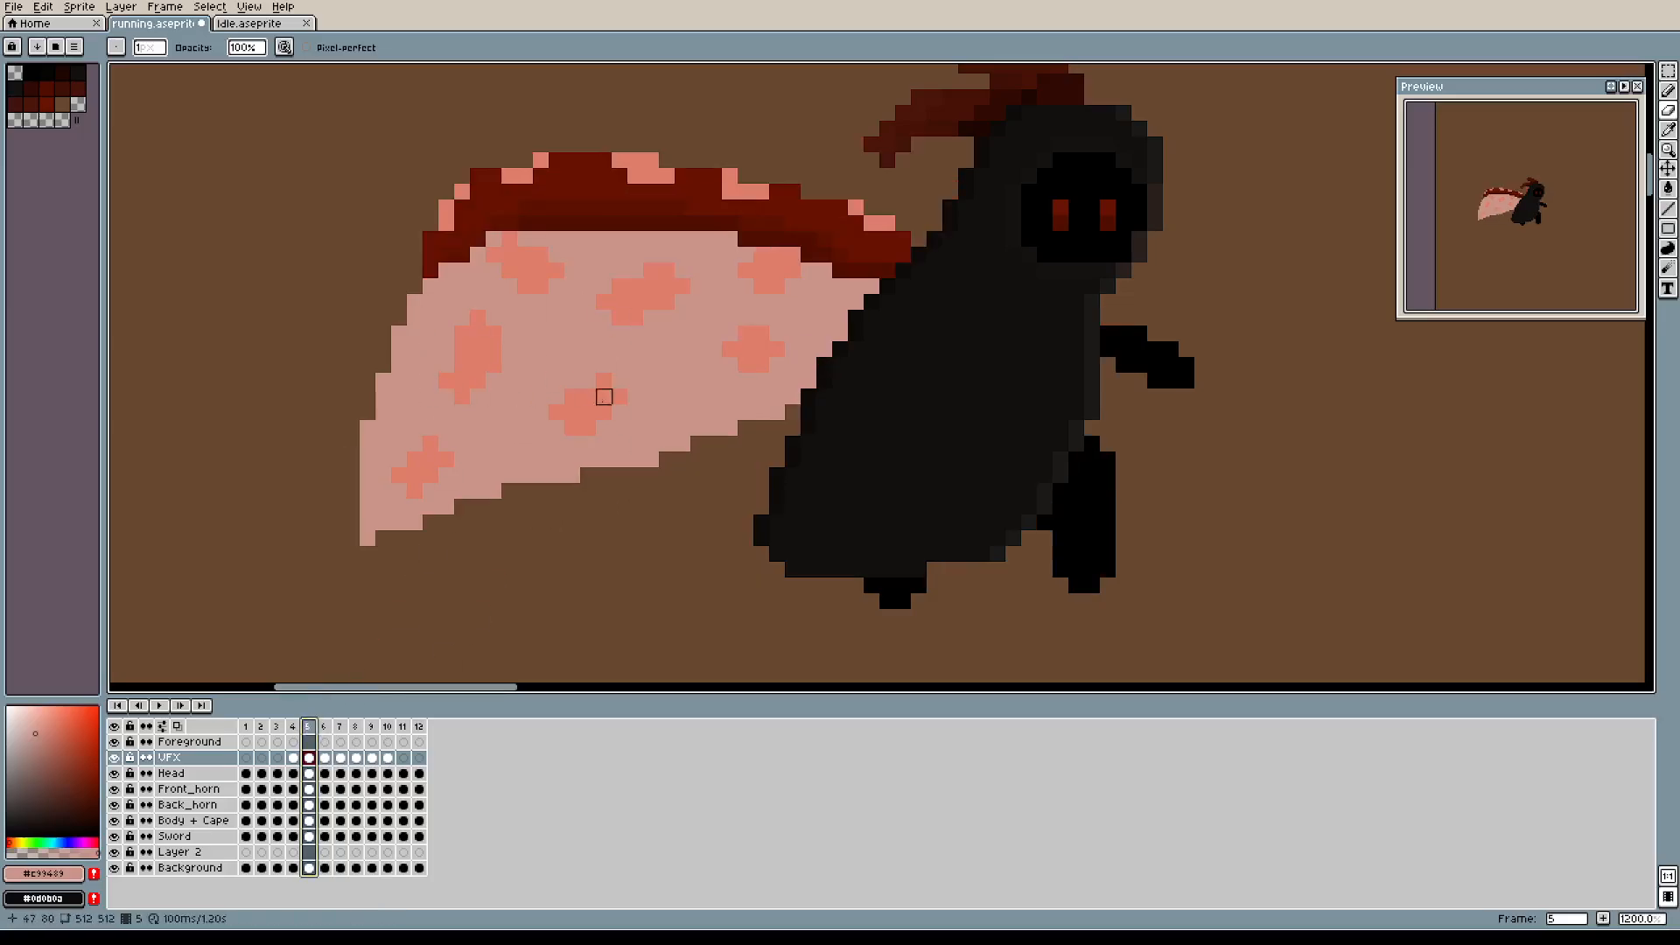
{"action": "left_click_drag", "start_coordinate": [760, 253], "coordinate": [658, 338]}
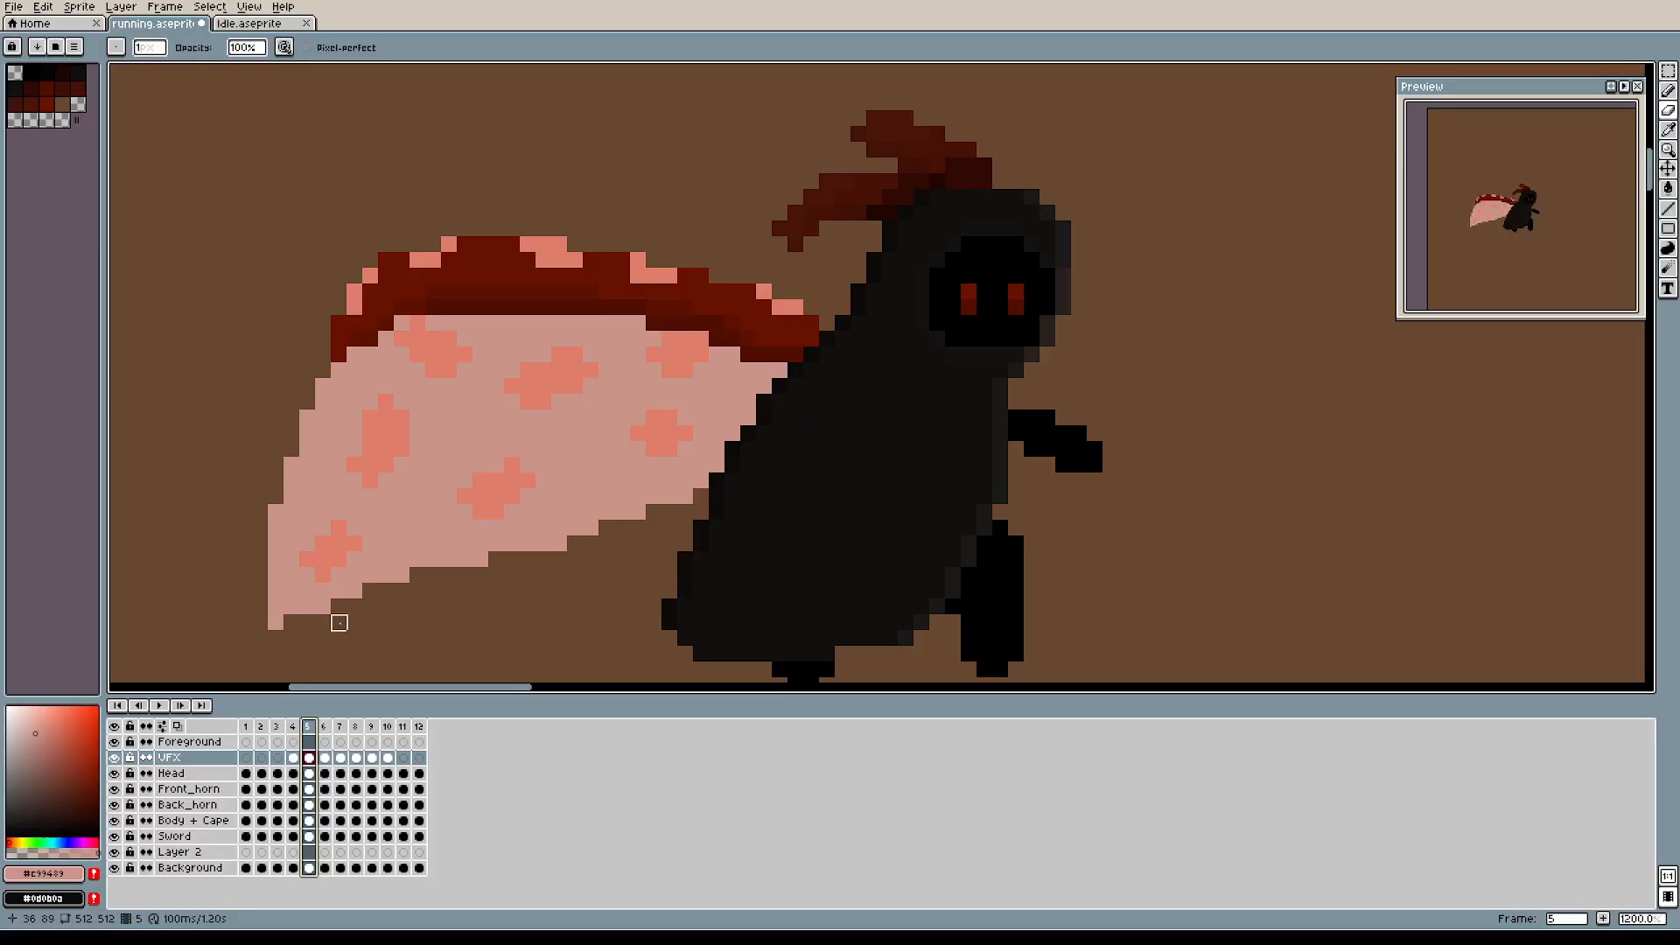
{"action": "left_click", "coordinate": [324, 726]}
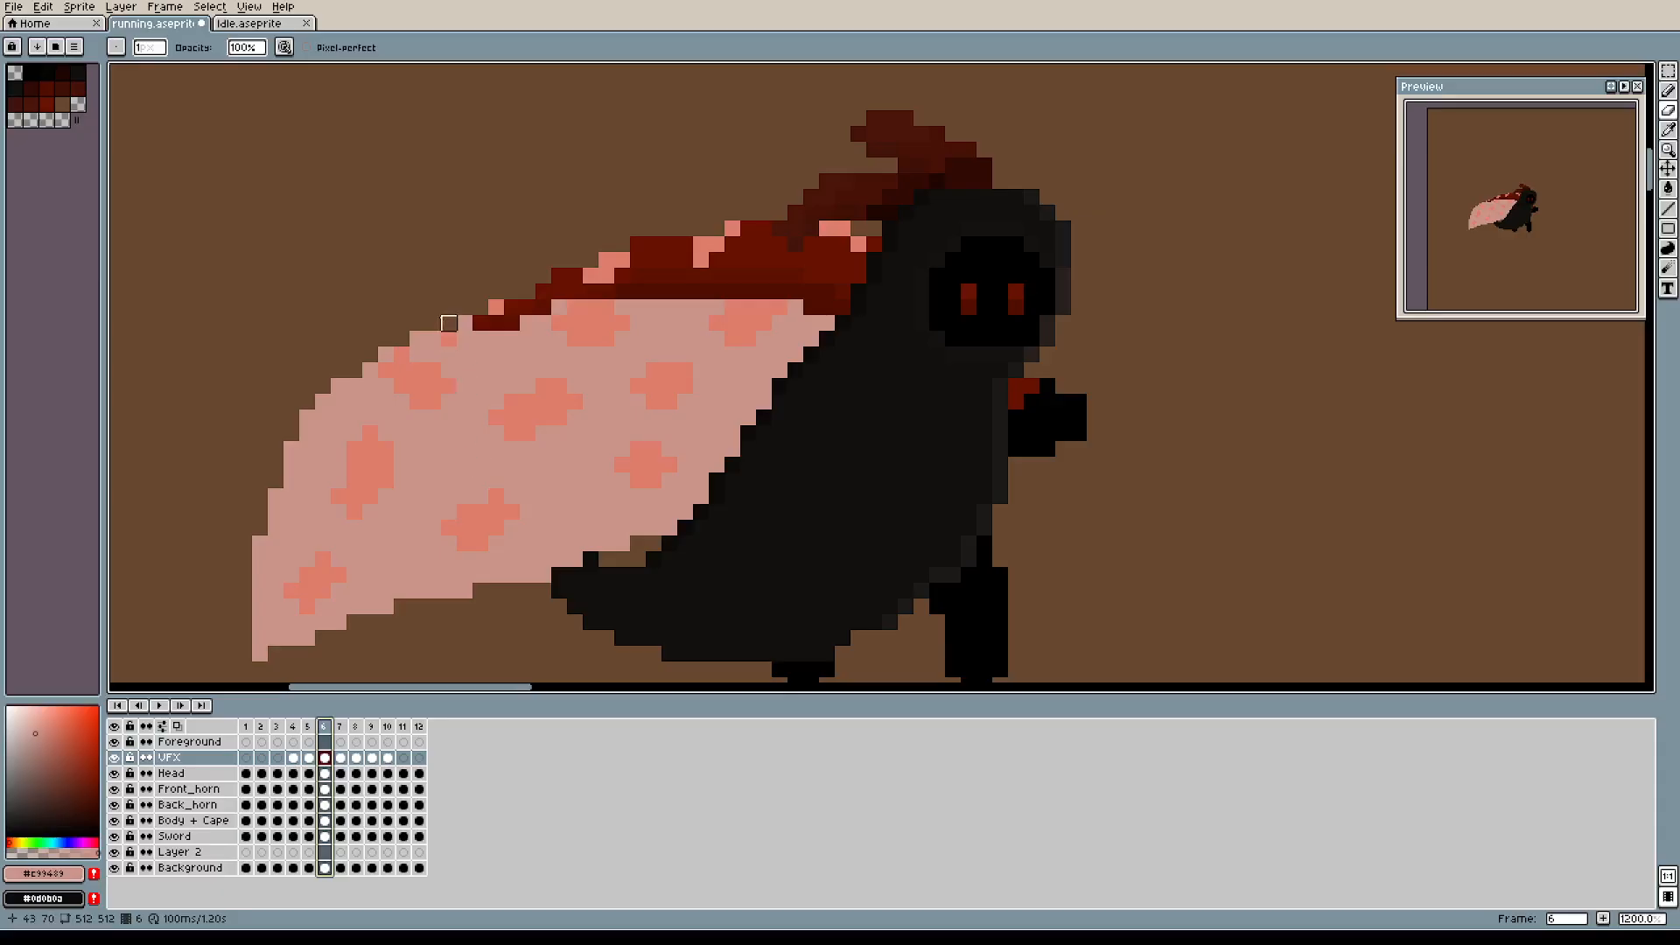
{"action": "key", "text": "m"}
{"action": "left_click_drag", "start_coordinate": [354, 274], "coordinate": [865, 391]}
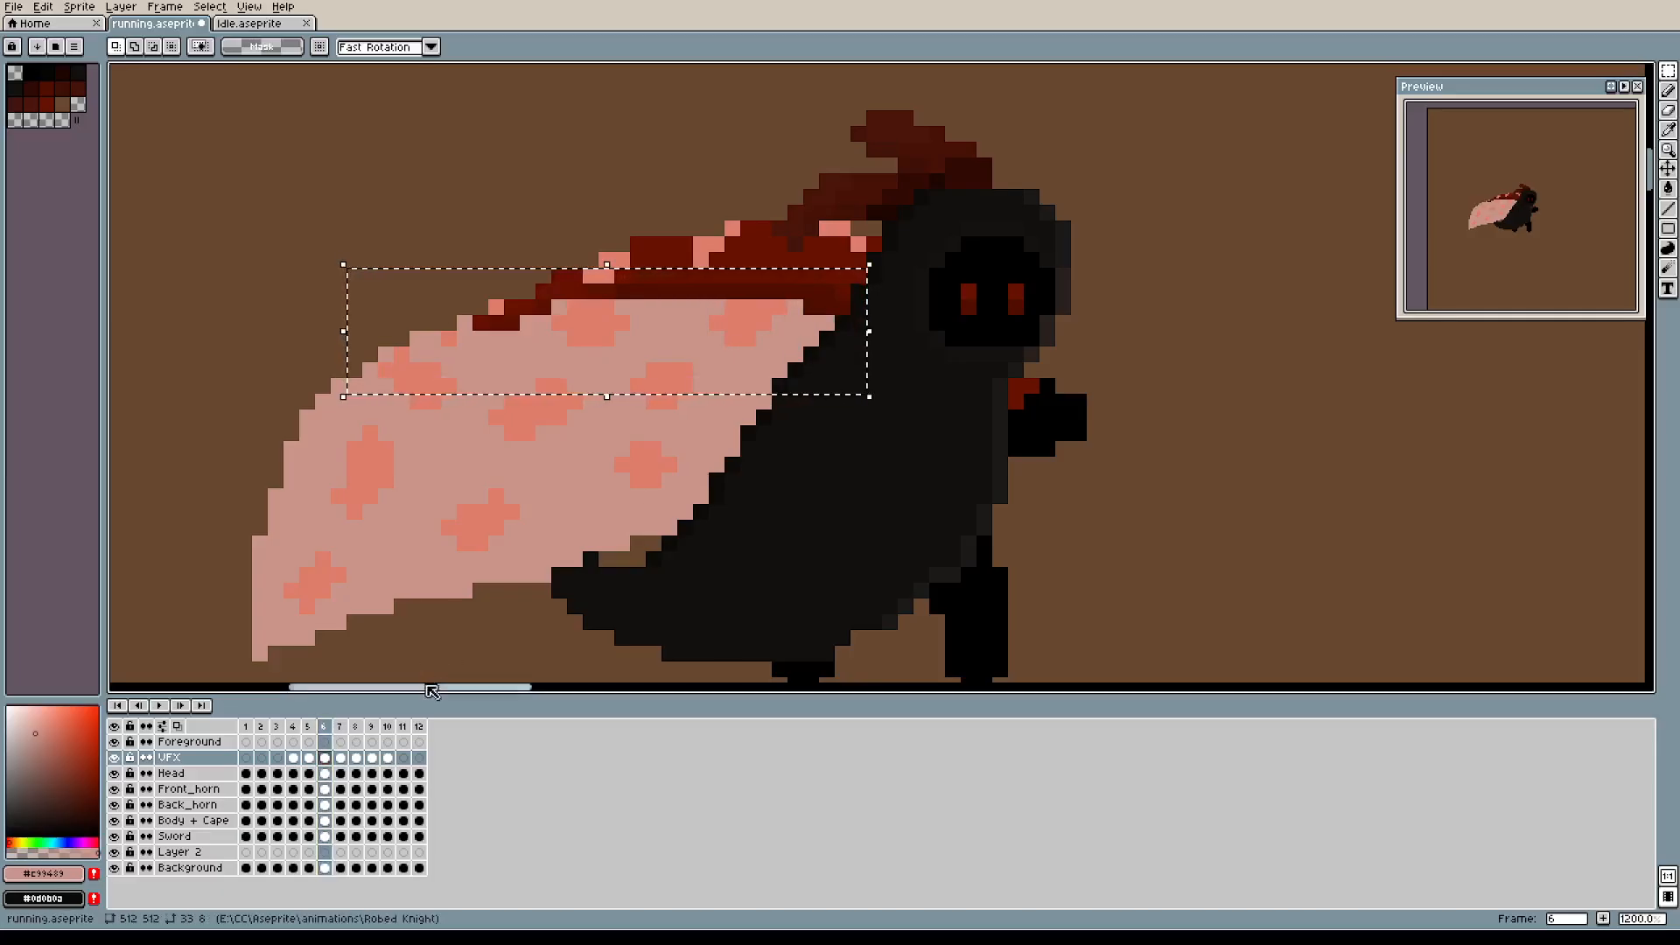
{"action": "left_click", "coordinate": [341, 758]}
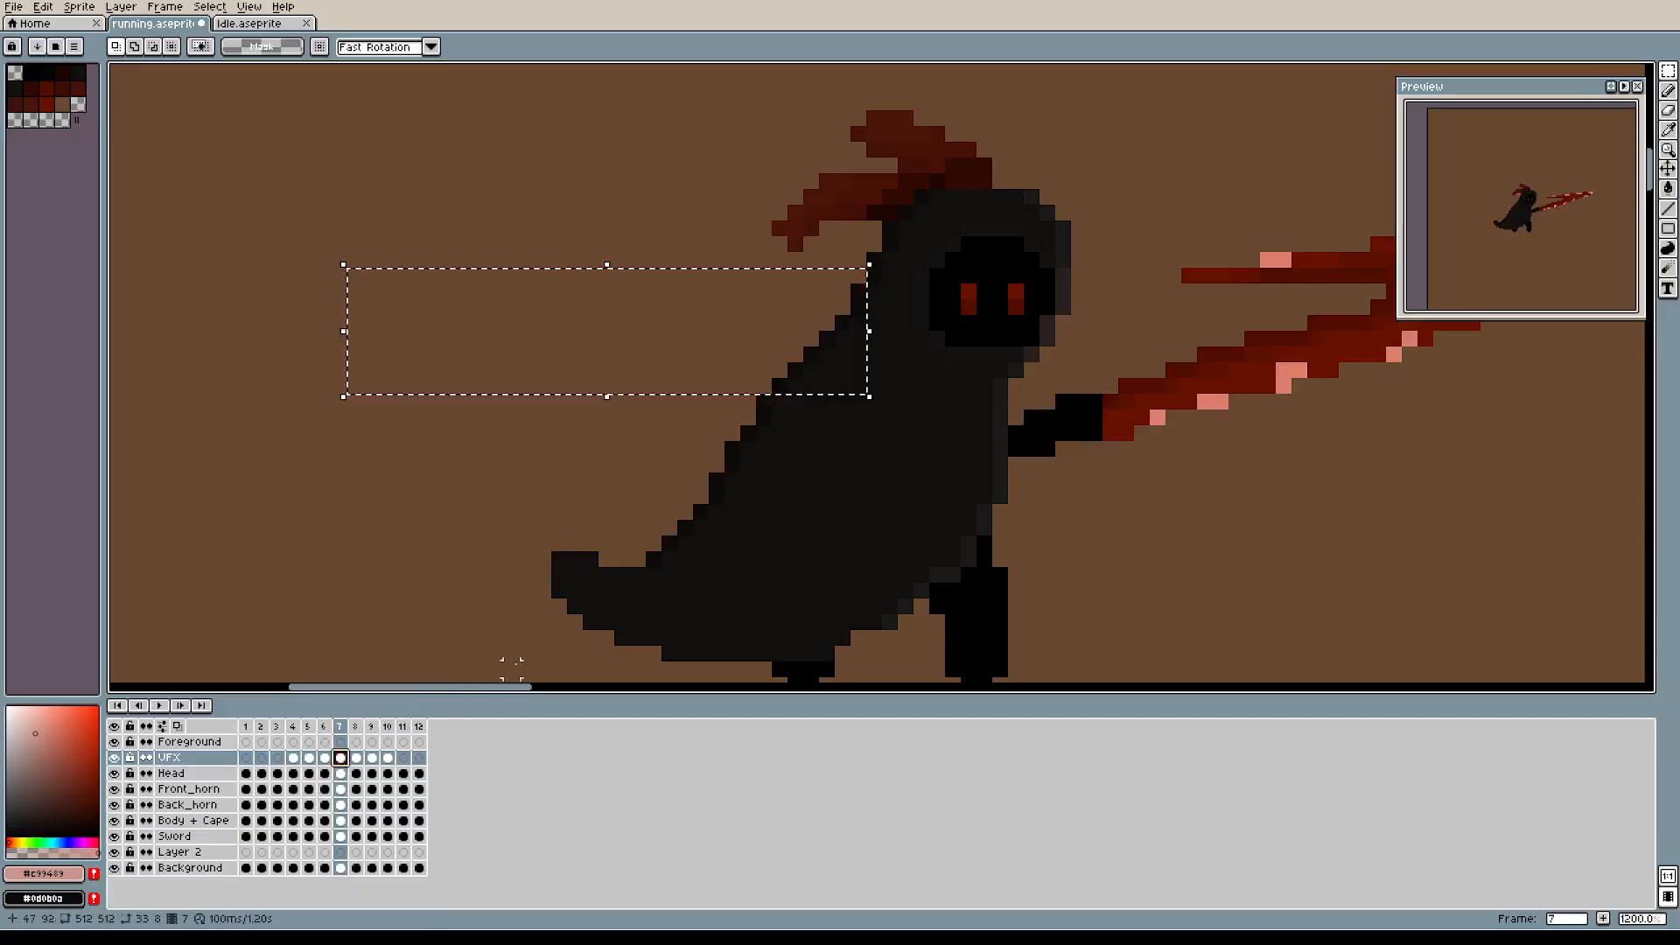
{"action": "key", "text": "ctrl+v"}
{"action": "left_click", "coordinate": [575, 412]}
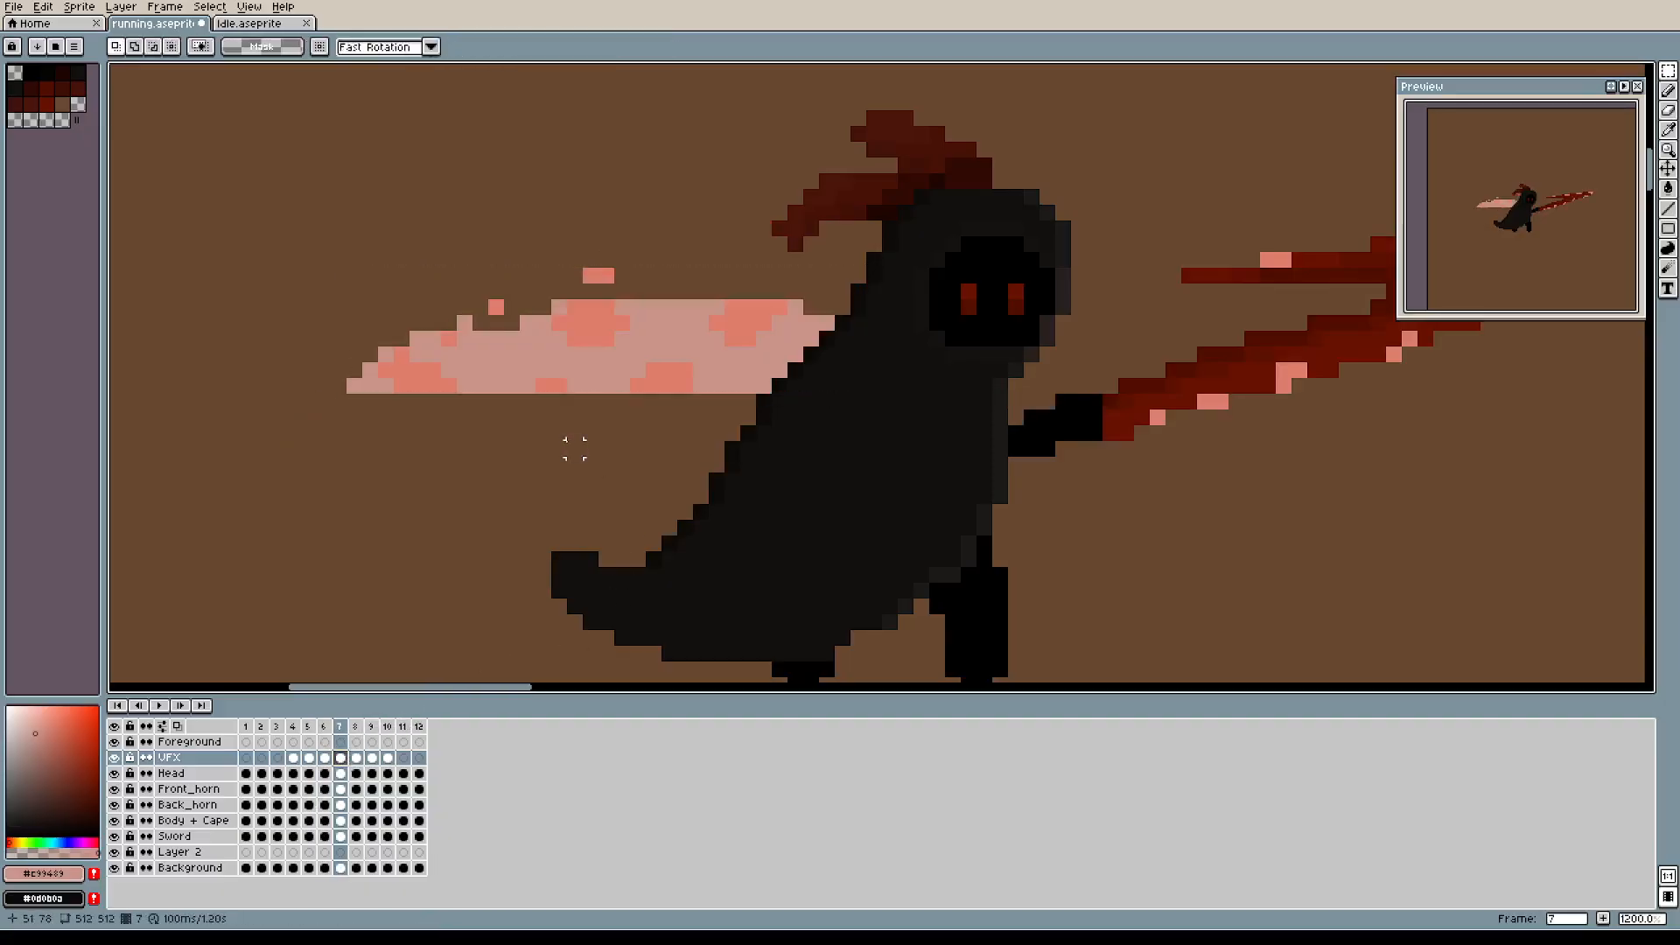
Remove the stray highlight pixels and the small pink spur above the pasted trail in frame 7.
{"action": "left_click_drag", "start_coordinate": [564, 249], "coordinate": [620, 289]}
{"action": "key", "text": "Delete"}
{"action": "key", "text": "Delete"}
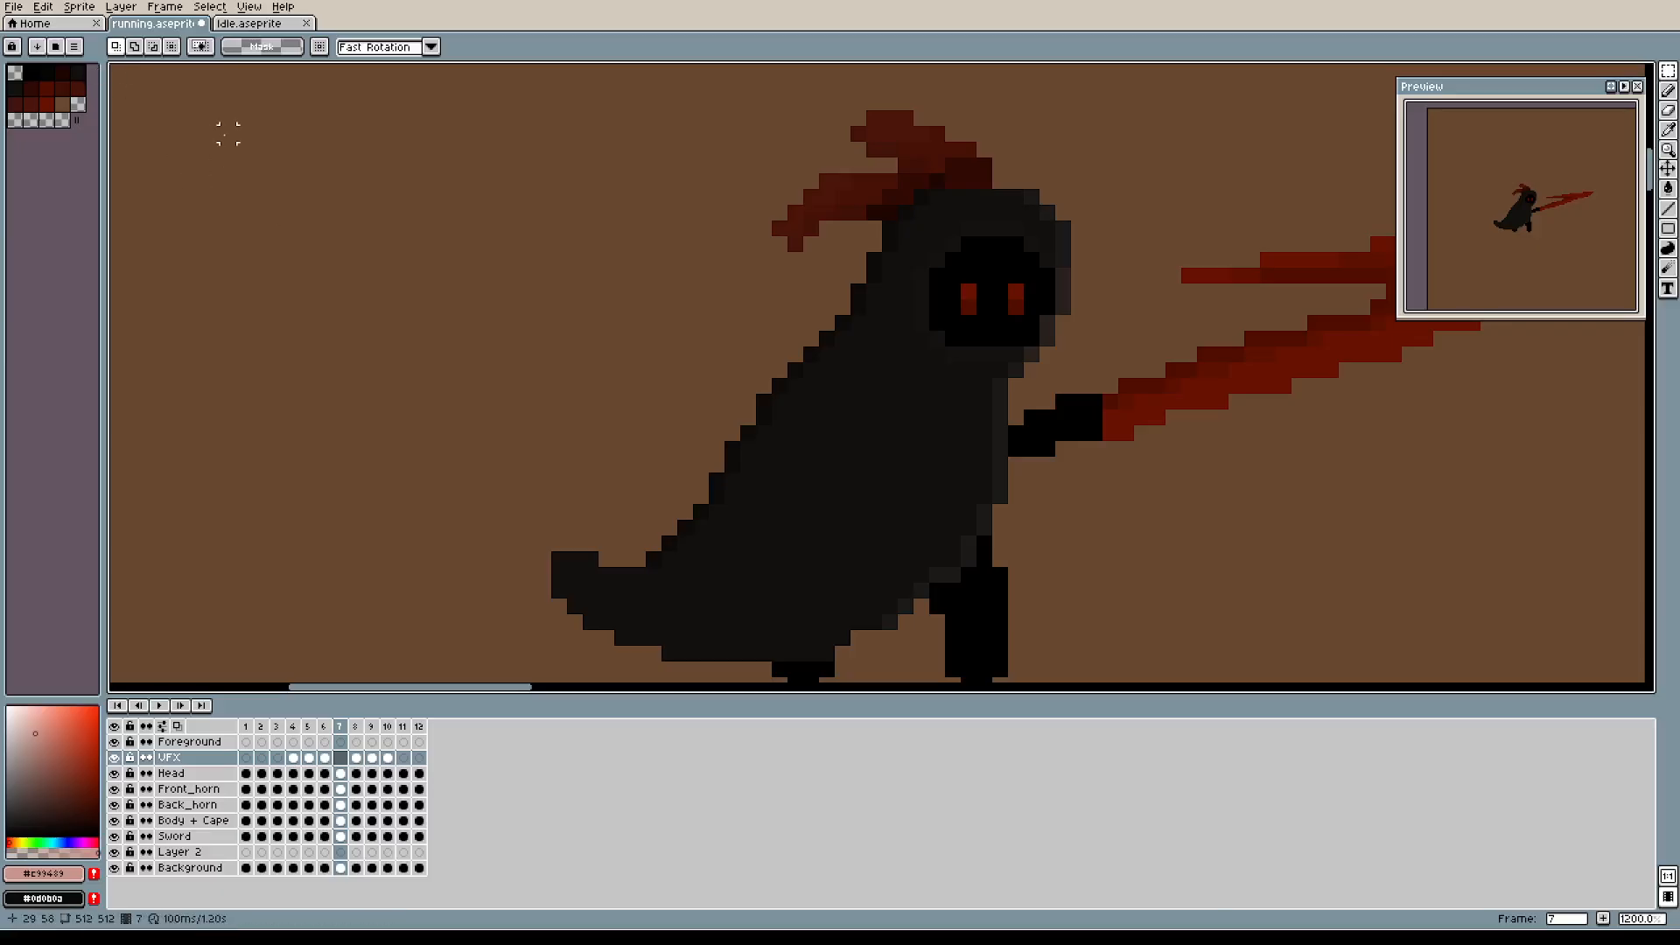
{"action": "key", "text": "ctrl+z"}
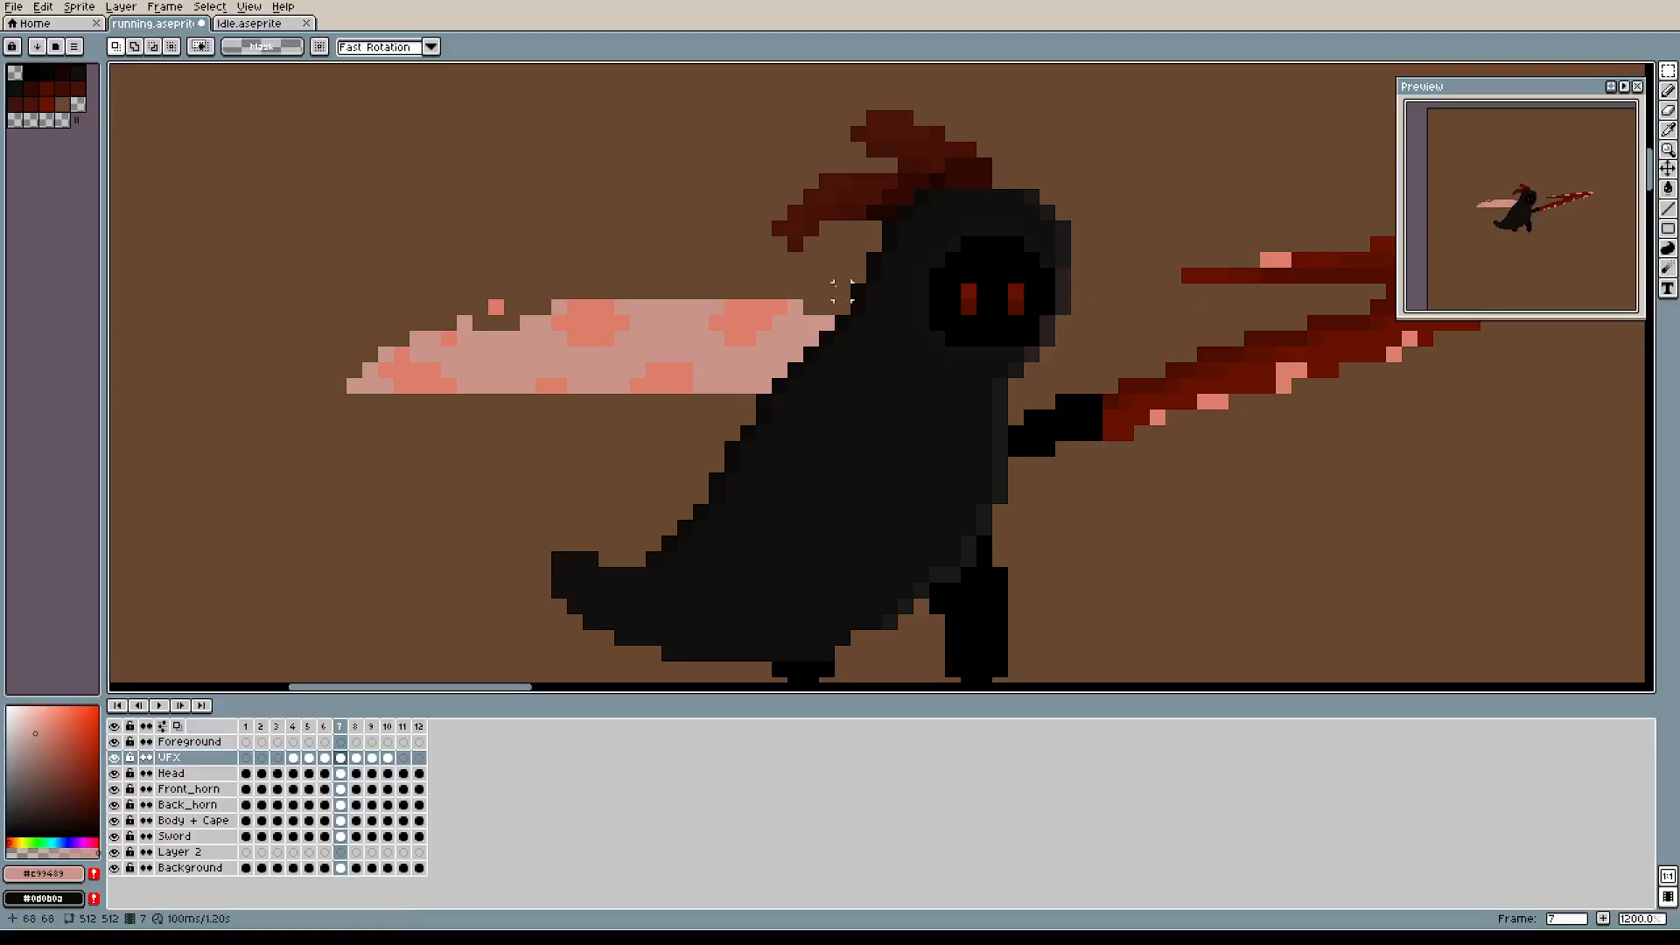
{"action": "key", "text": "b"}
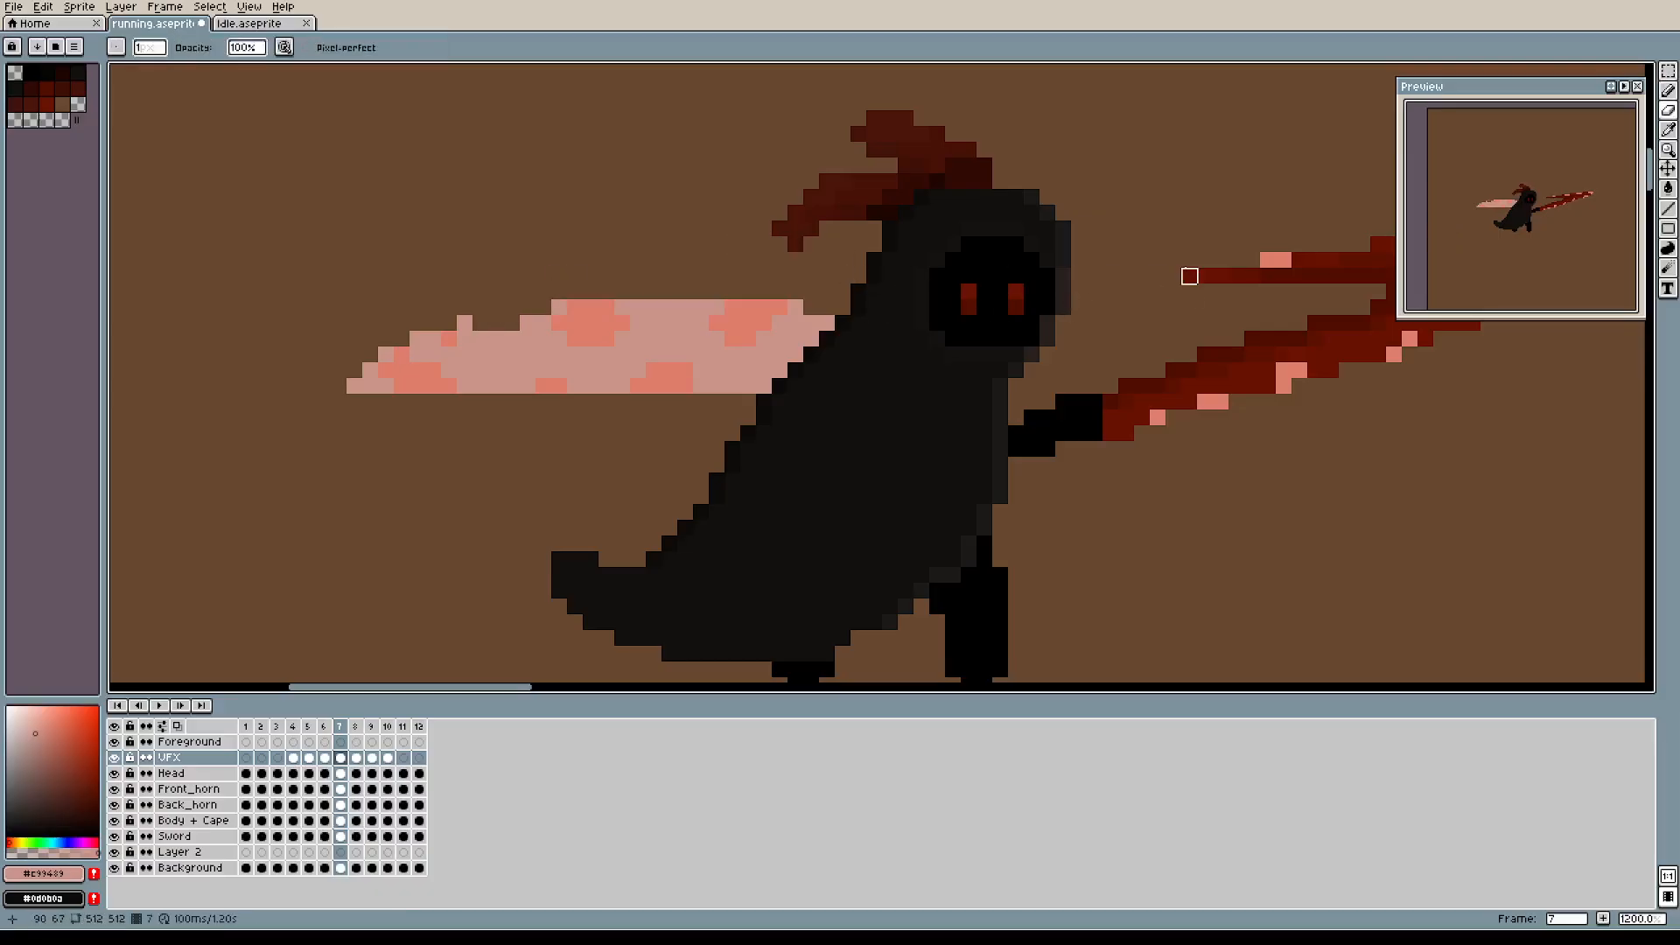
{"action": "left_click_drag", "start_coordinate": [1190, 274], "coordinate": [1065, 297]}
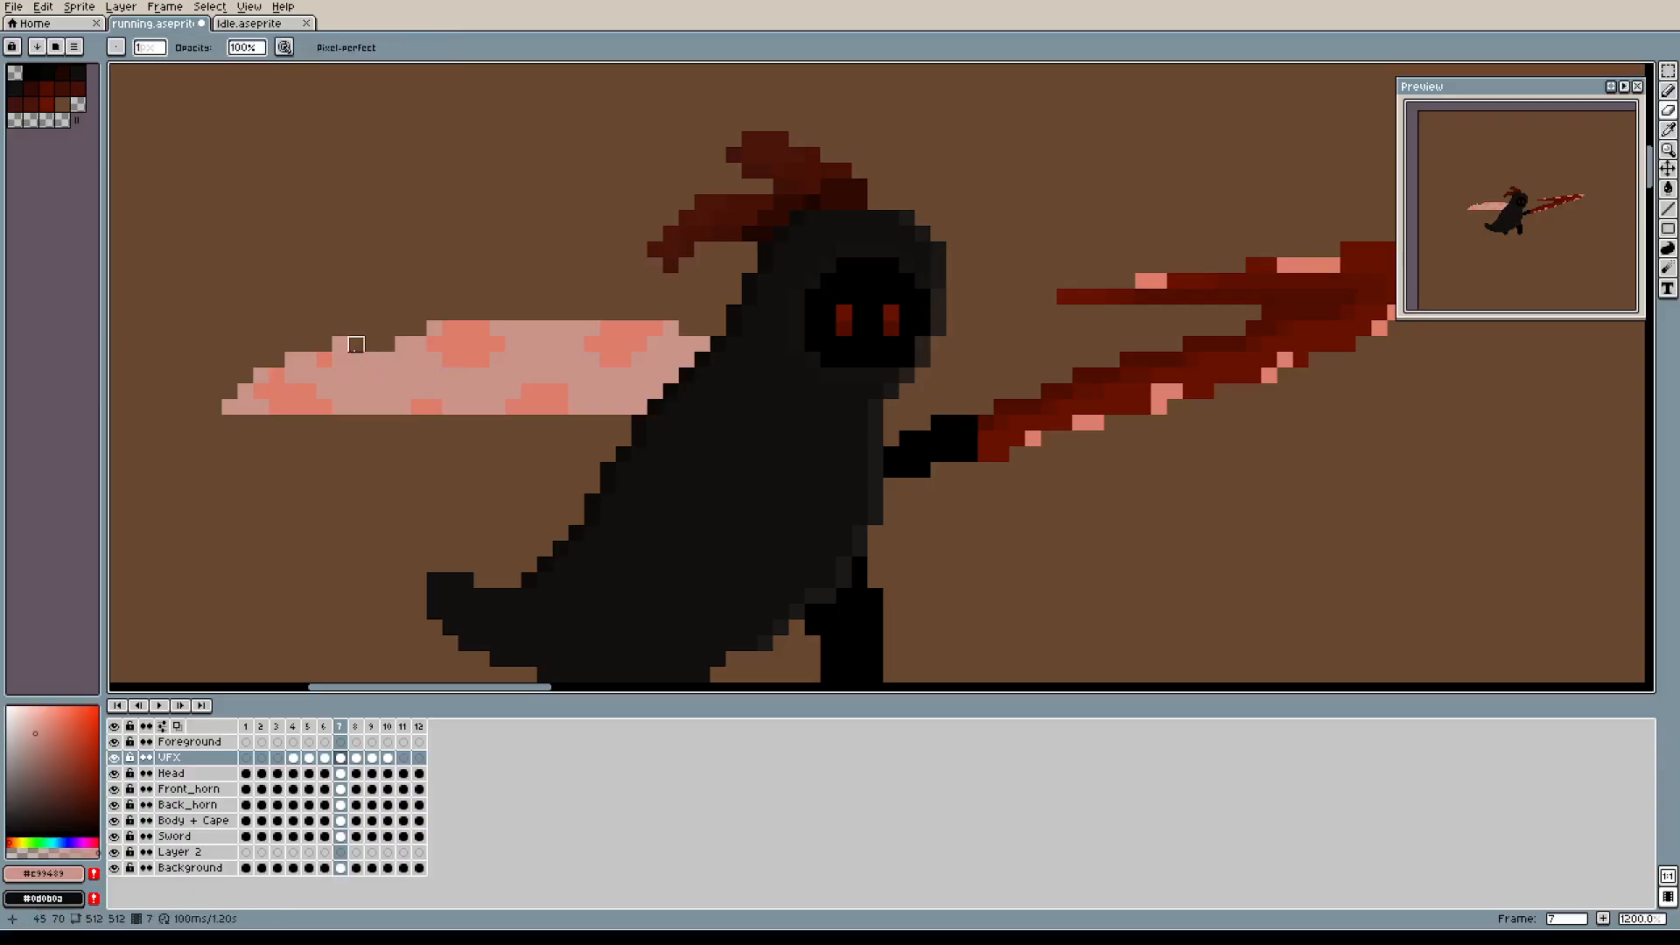
{"action": "left_click_drag", "start_coordinate": [1100, 307], "coordinate": [1171, 336]}
{"action": "left_click_drag", "start_coordinate": [1219, 408], "coordinate": [1330, 320]}
{"action": "left_click_drag", "start_coordinate": [1266, 394], "coordinate": [1177, 426]}
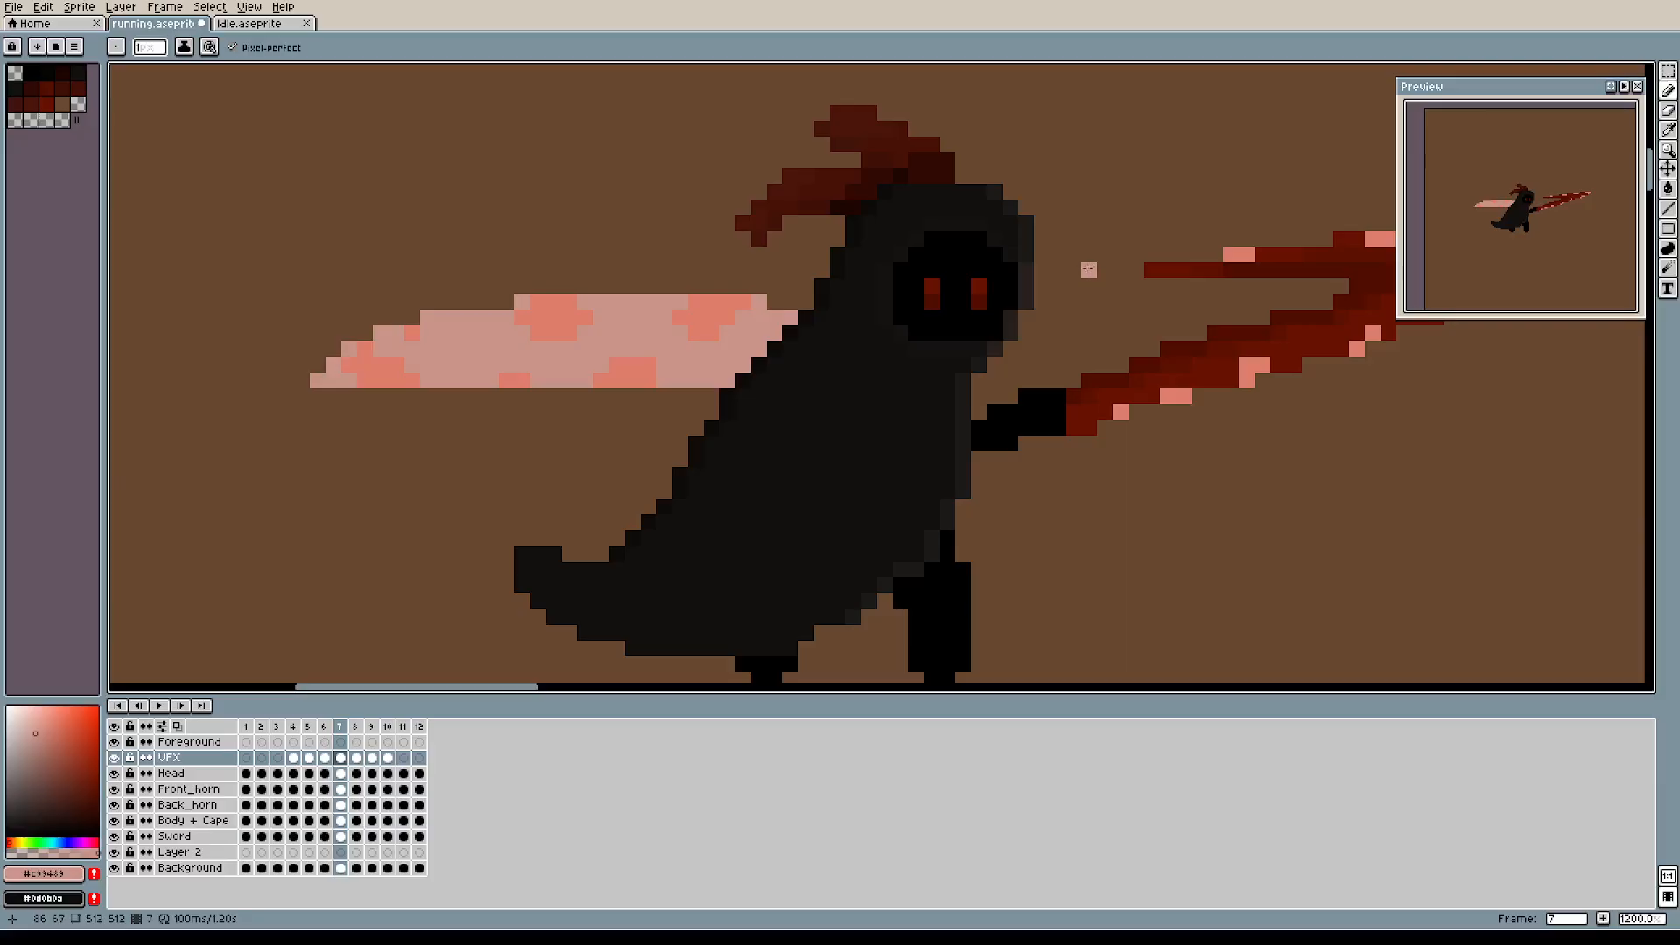
Draw a muted-pink line in frame 7 from the rear trail's upper edge, past the head, to the sword's upper prong.
{"action": "left_click_drag", "start_coordinate": [538, 286], "coordinate": [811, 264]}
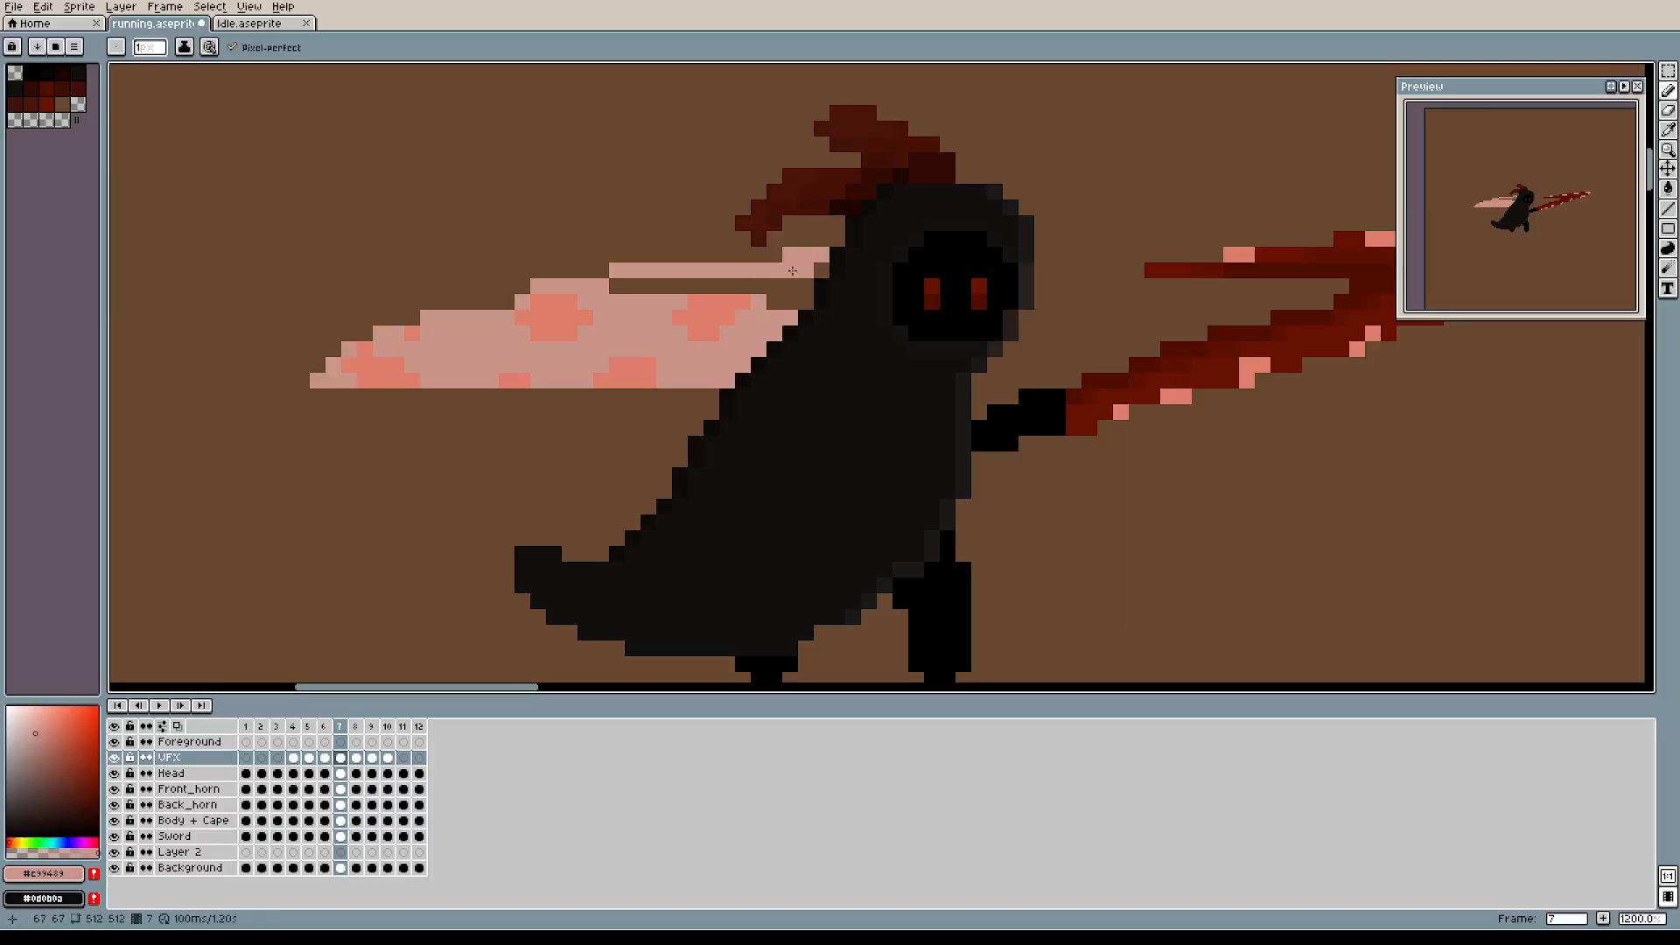
{"action": "left_click_drag", "start_coordinate": [1043, 256], "coordinate": [1145, 263]}
Outline the upper edge of frame 7's lower blade in muted pink down to the knight's arm, clearing the pixels over the hand.
{"action": "scroll", "coordinate": [1094, 298], "scroll_direction": "right", "scroll_amount": 5}
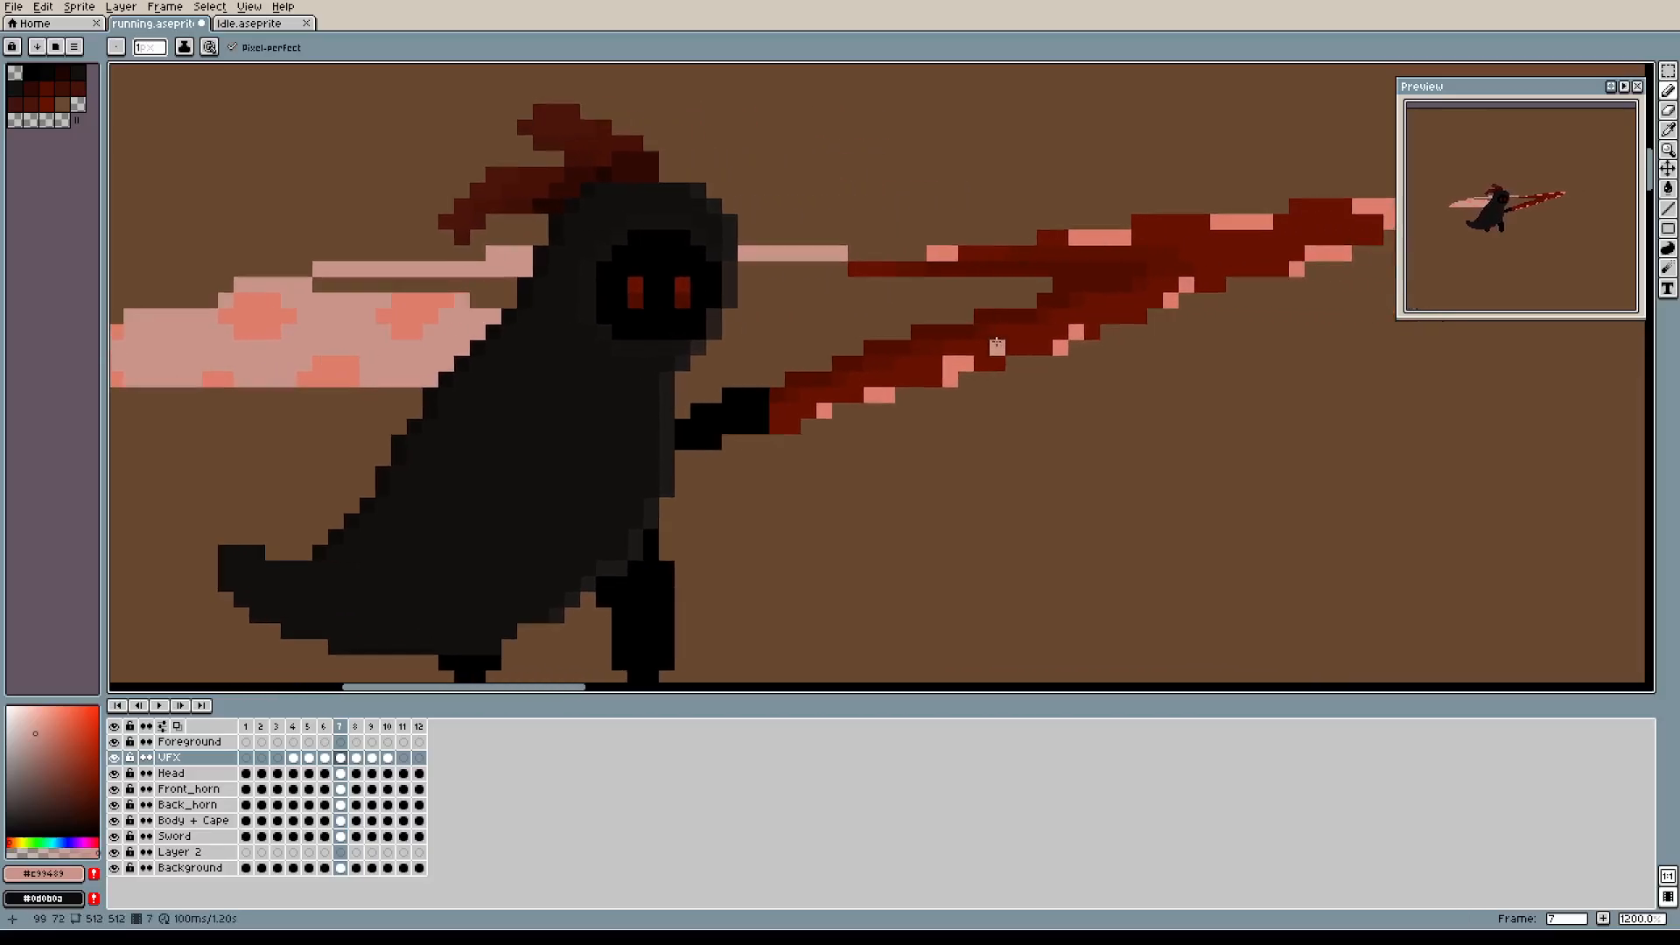
{"action": "mouse_move", "coordinate": [1005, 298]}
{"action": "left_mouse_down"}
{"action": "mouse_move", "coordinate": [1045, 286]}
{"action": "mouse_move", "coordinate": [972, 295]}
{"action": "mouse_move", "coordinate": [684, 405]}
{"action": "left_mouse_up"}
{"action": "left_click", "coordinate": [757, 391]}
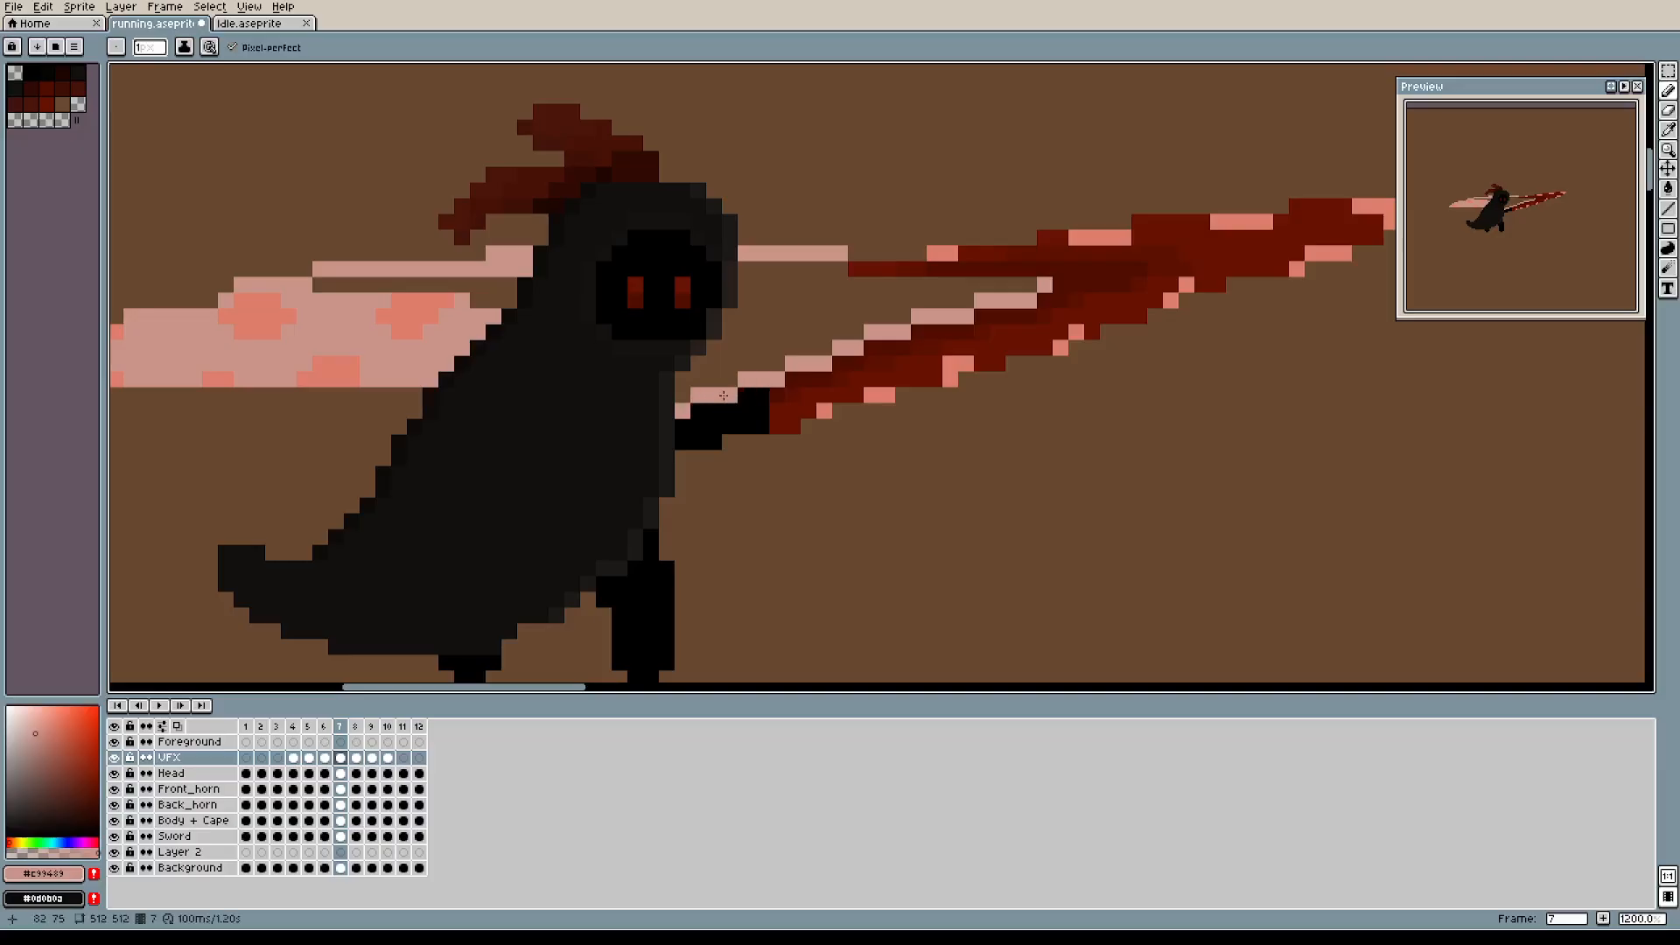
{"action": "key", "text": "e"}
{"action": "left_click", "coordinate": [727, 395]}
{"action": "key", "text": "b"}
{"action": "left_click", "coordinate": [730, 380]}
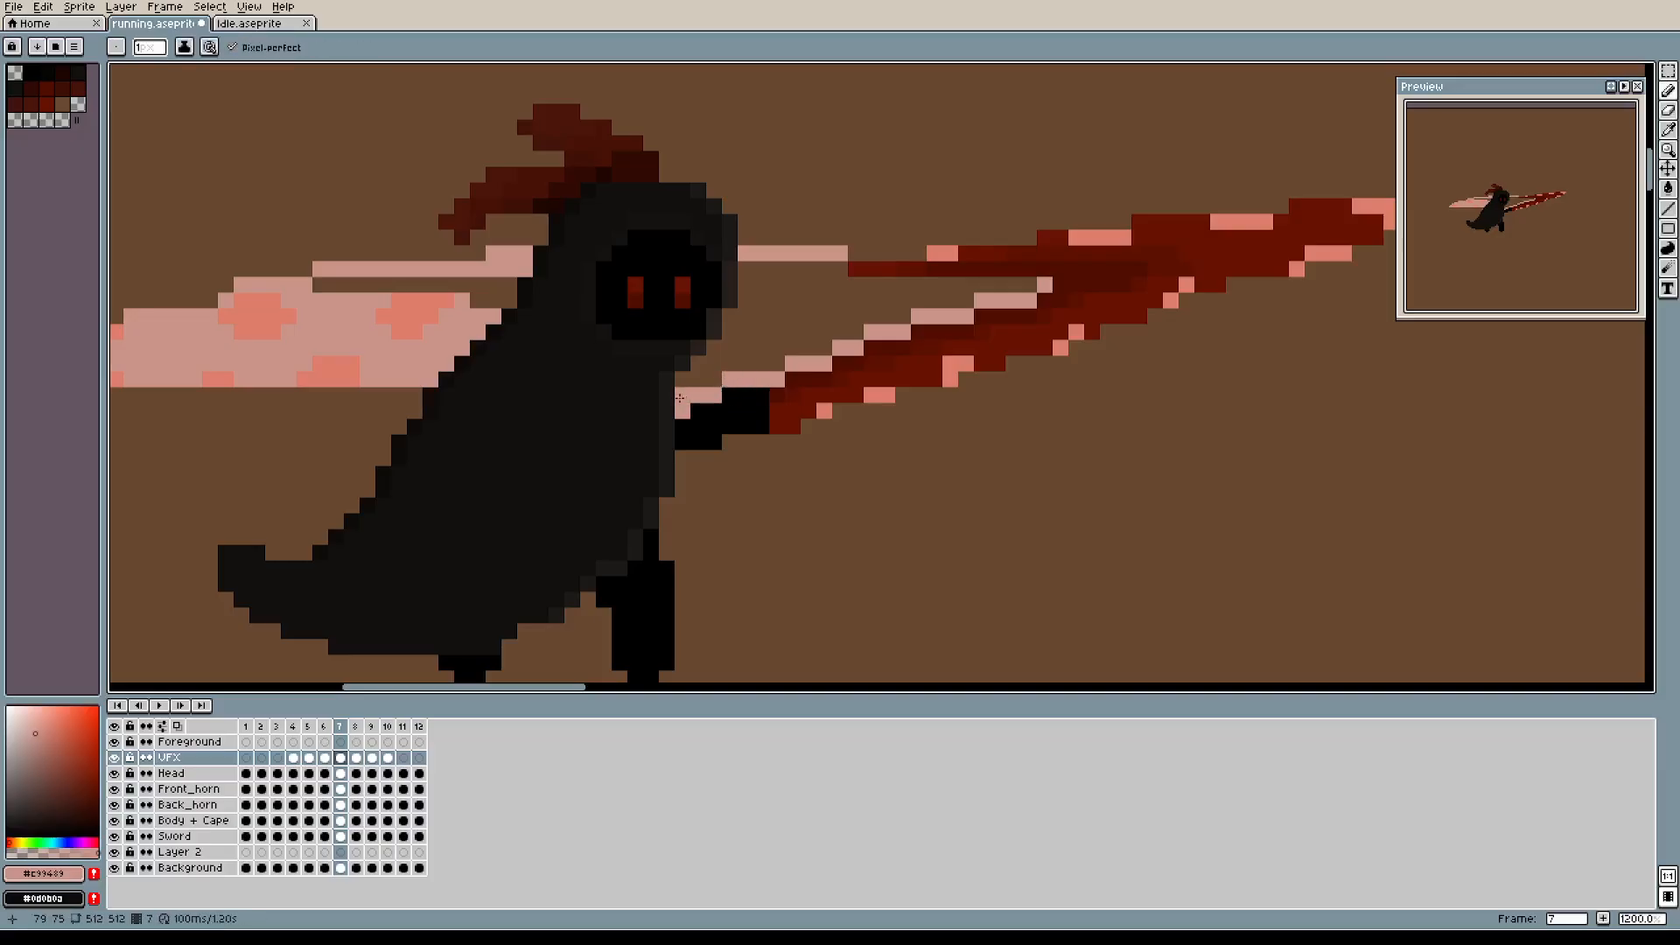
Close the muted-pink outline in frame 7 along the head's front edge and the inner edge of the sword's upper prong.
{"action": "mouse_move", "coordinate": [681, 397]}
{"action": "left_mouse_down"}
{"action": "mouse_move", "coordinate": [699, 358]}
{"action": "mouse_move", "coordinate": [683, 364]}
{"action": "mouse_move", "coordinate": [718, 358]}
{"action": "mouse_move", "coordinate": [749, 272]}
{"action": "mouse_move", "coordinate": [1035, 284]}
{"action": "left_mouse_up"}
{"action": "key", "text": "e"}
{"action": "left_click", "coordinate": [684, 363]}
{"action": "key", "text": "b"}
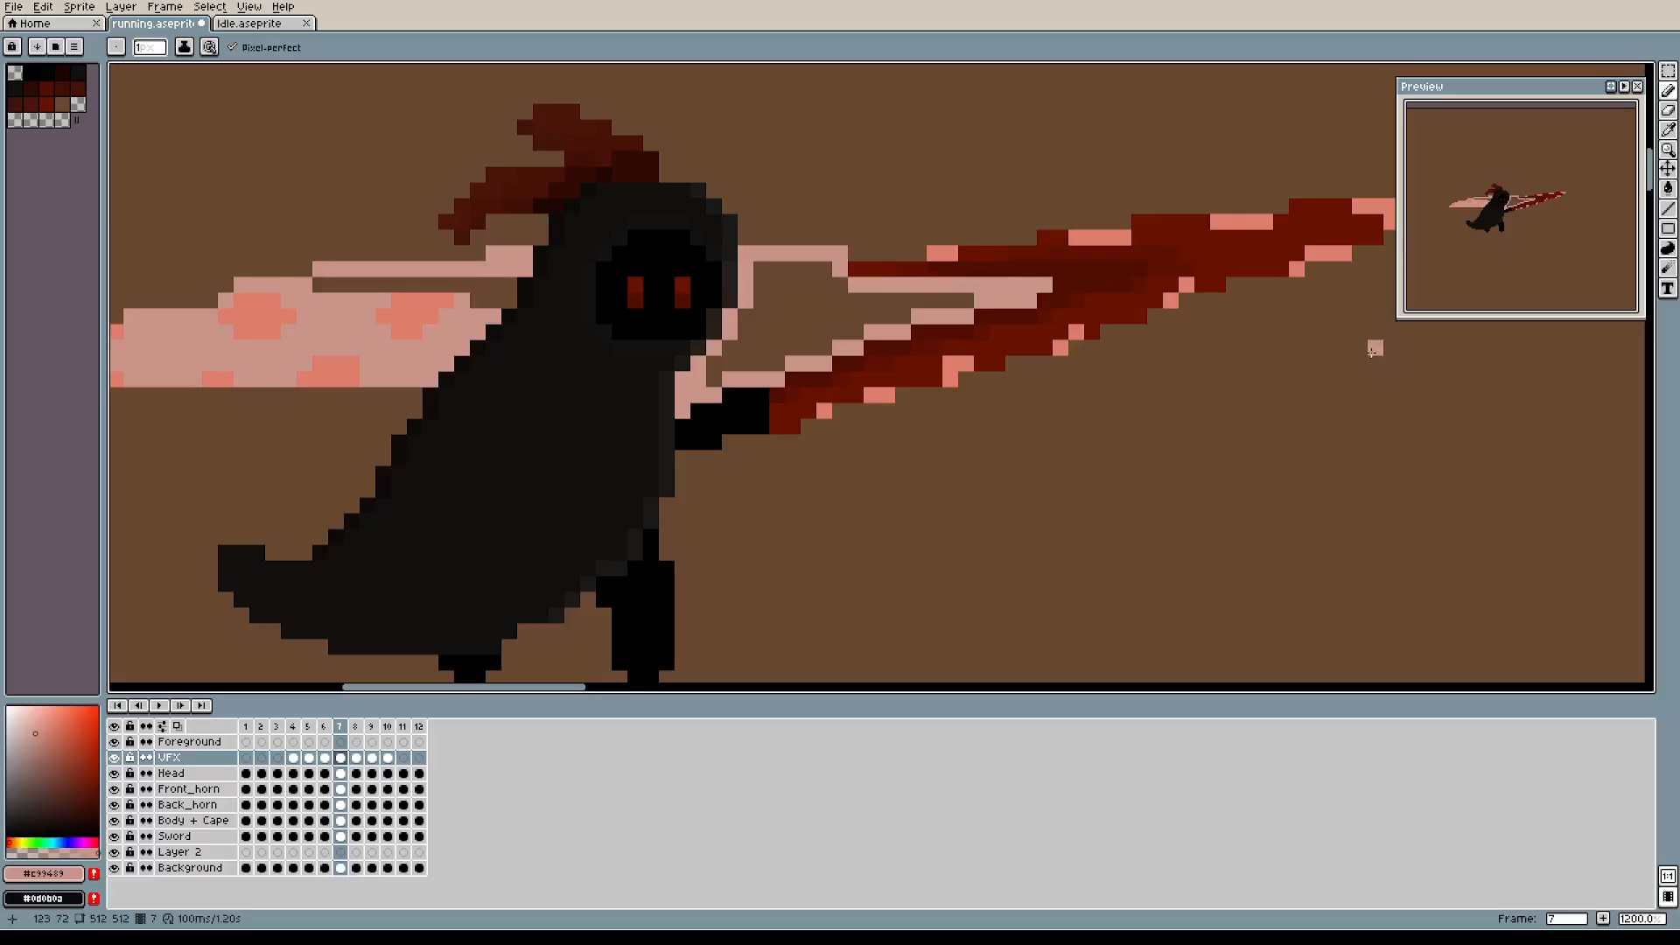
Fill the outlined area between the head and the sword in frame 7 with muted pink and undo the stray canvas-wide fill.
{"action": "left_click", "coordinate": [1671, 197]}
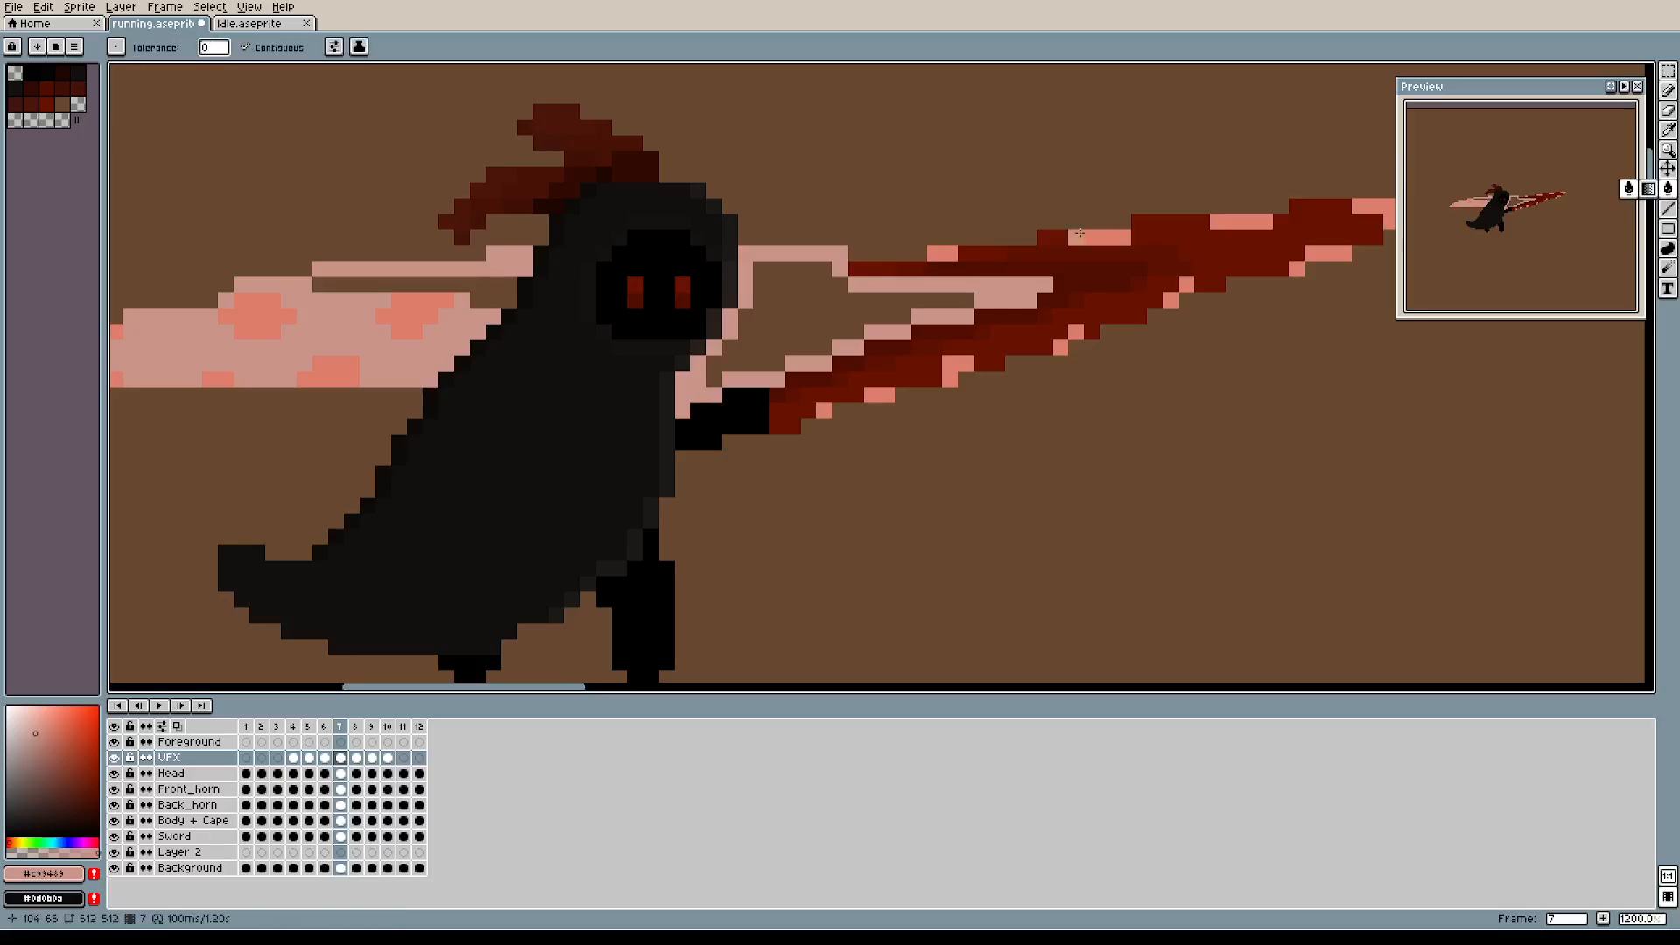
{"action": "left_click", "coordinate": [788, 301]}
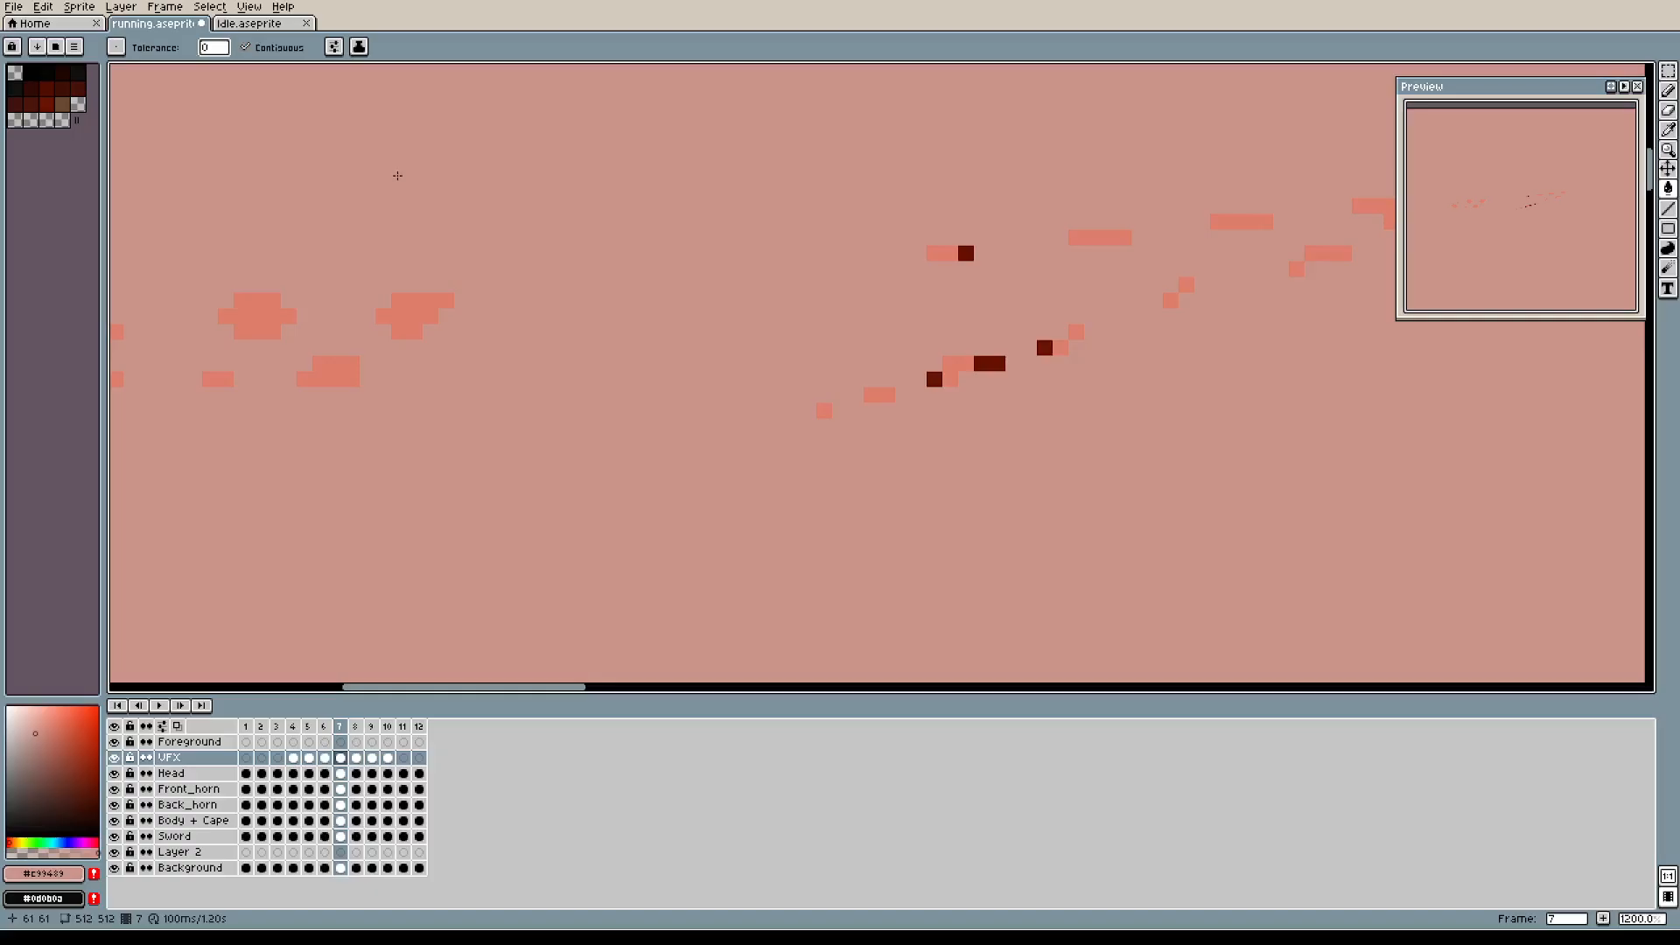
{"action": "key", "text": "ctrl+z"}
{"action": "key", "text": "b"}
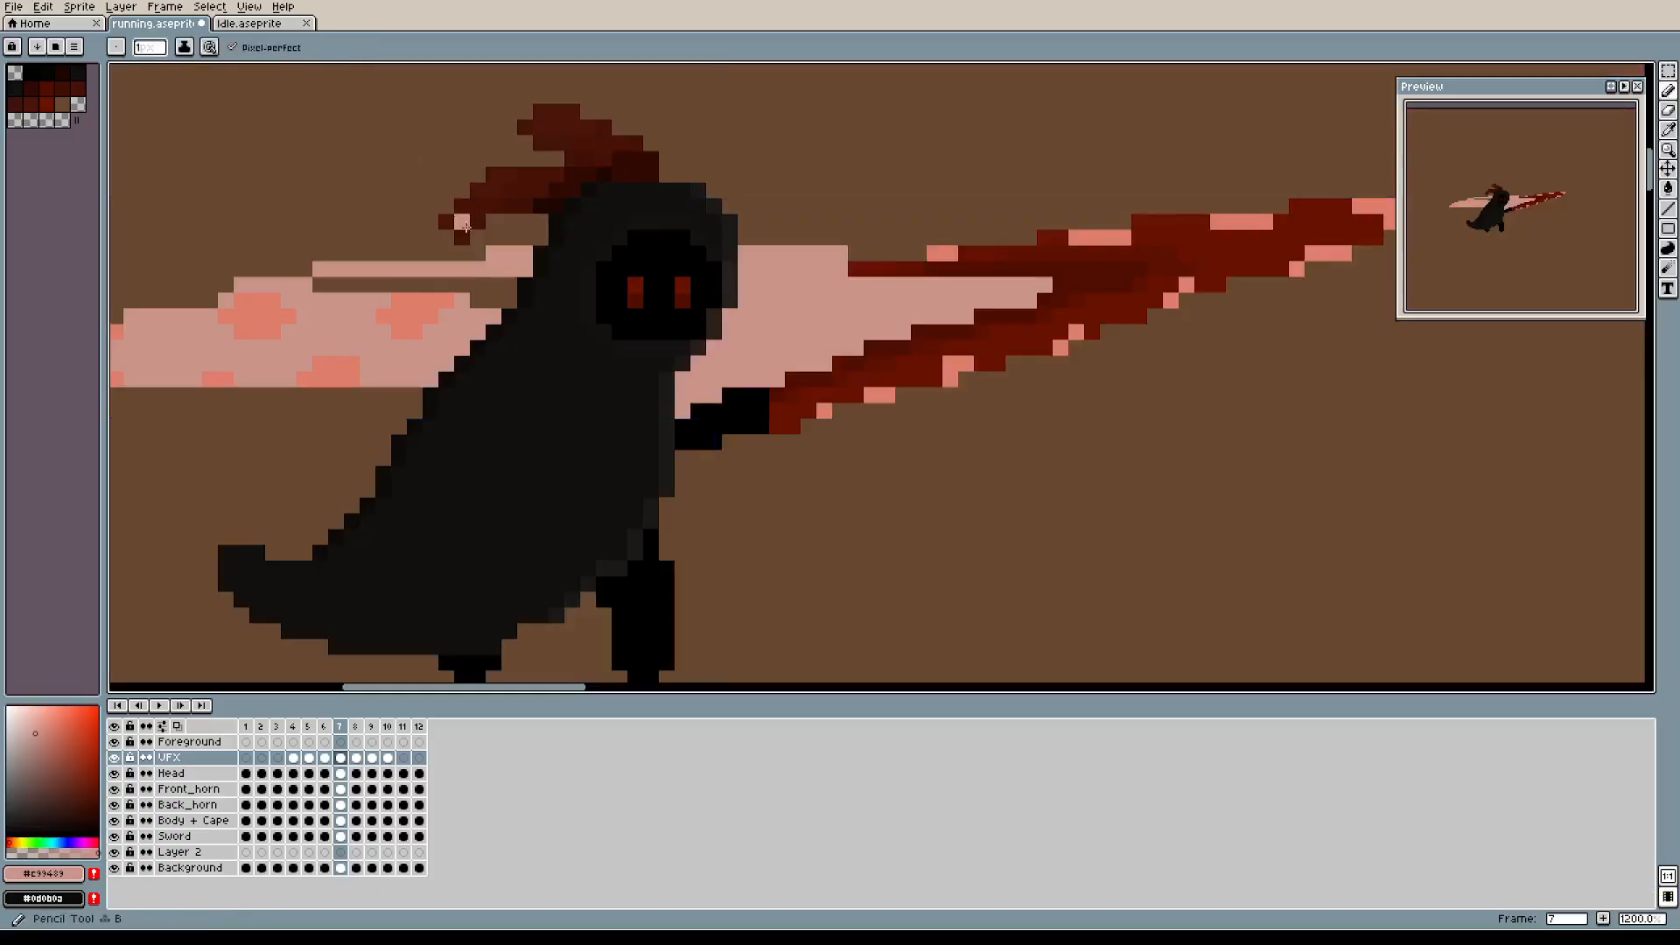
Paint over the brown gap below the upper line of the rear trail in frame 7 with muted pink.
{"action": "left_click", "coordinate": [476, 289]}
{"action": "left_click_drag", "start_coordinate": [485, 285], "coordinate": [313, 284]}
{"action": "mouse_move", "coordinate": [900, 228]}
{"action": "left_mouse_down"}
{"action": "mouse_move", "coordinate": [918, 196]}
{"action": "mouse_move", "coordinate": [946, 214]}
{"action": "left_mouse_up"}
{"action": "left_click_drag", "start_coordinate": [965, 313], "coordinate": [964, 356]}
Add coral patches to frame 7's trail, at the cape's rear edge and right in front of the face.
{"action": "left_click", "coordinate": [475, 332], "text": "alt"}
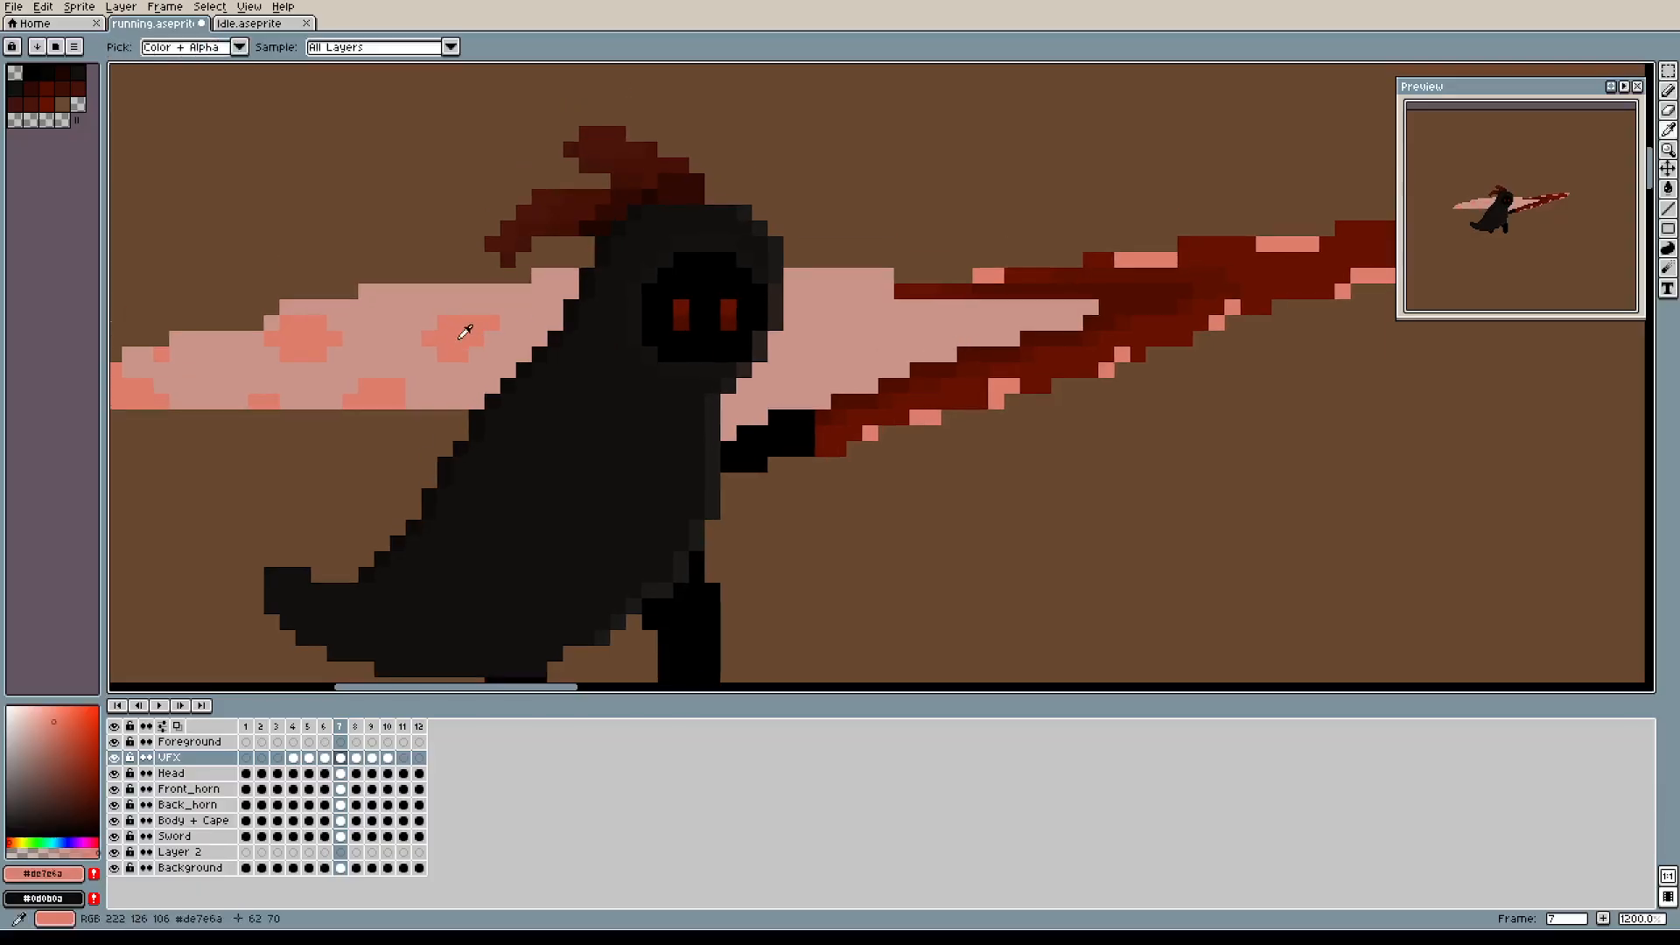
{"action": "left_click", "coordinate": [557, 318]}
{"action": "left_click", "coordinate": [529, 353]}
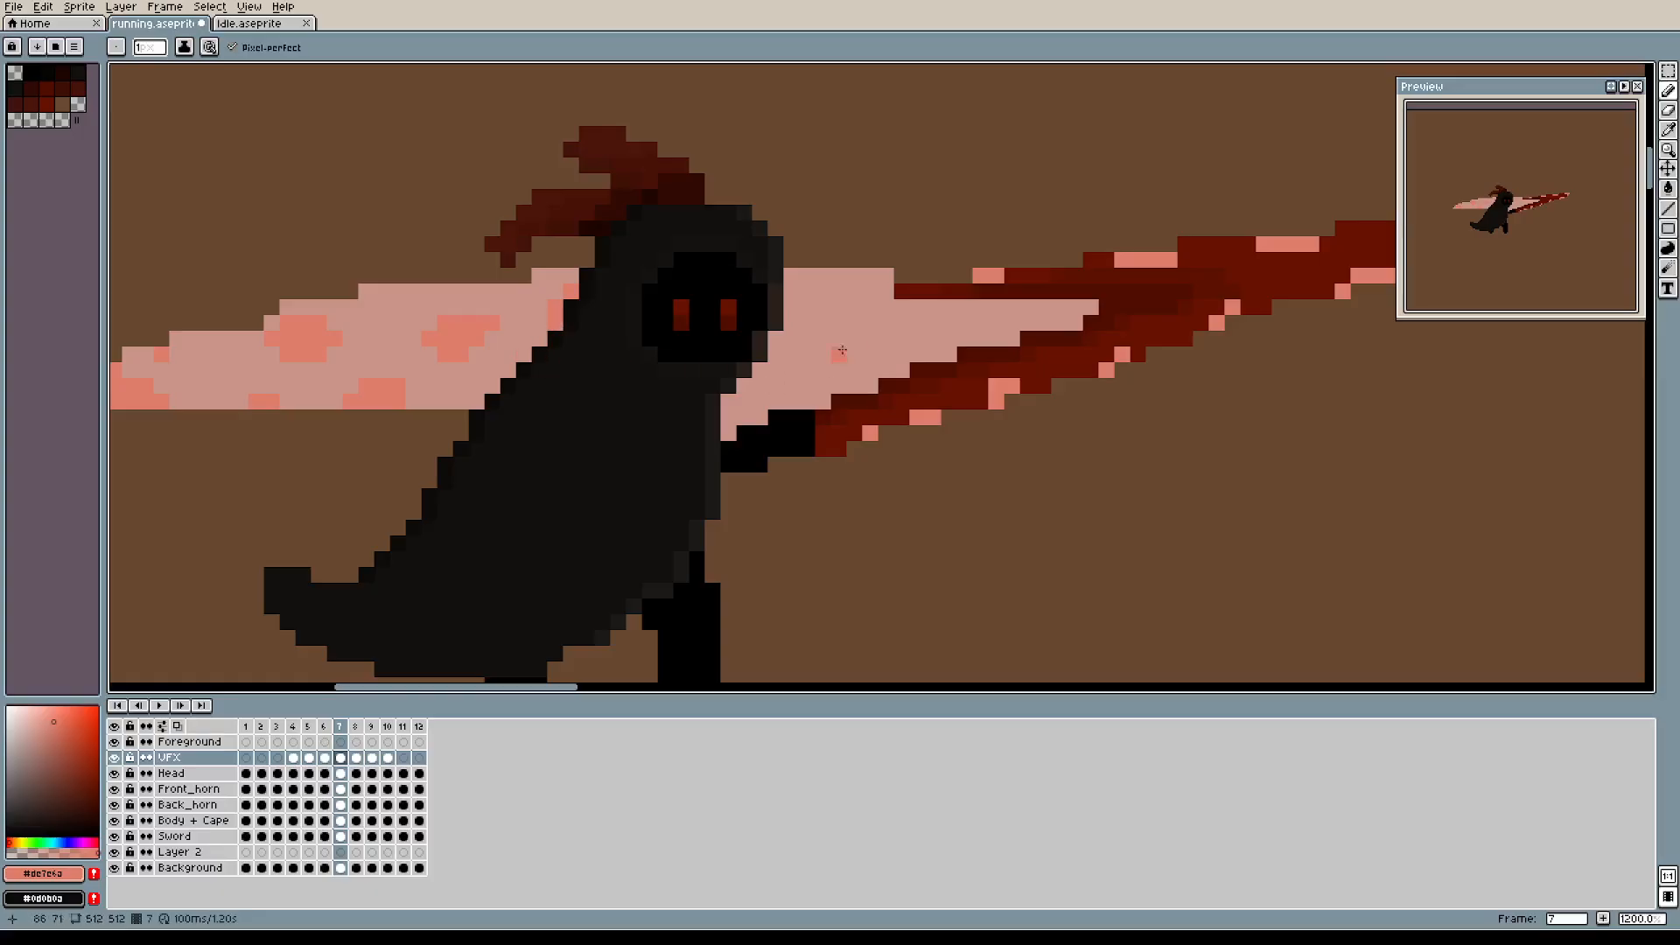
{"action": "left_click", "coordinate": [799, 294]}
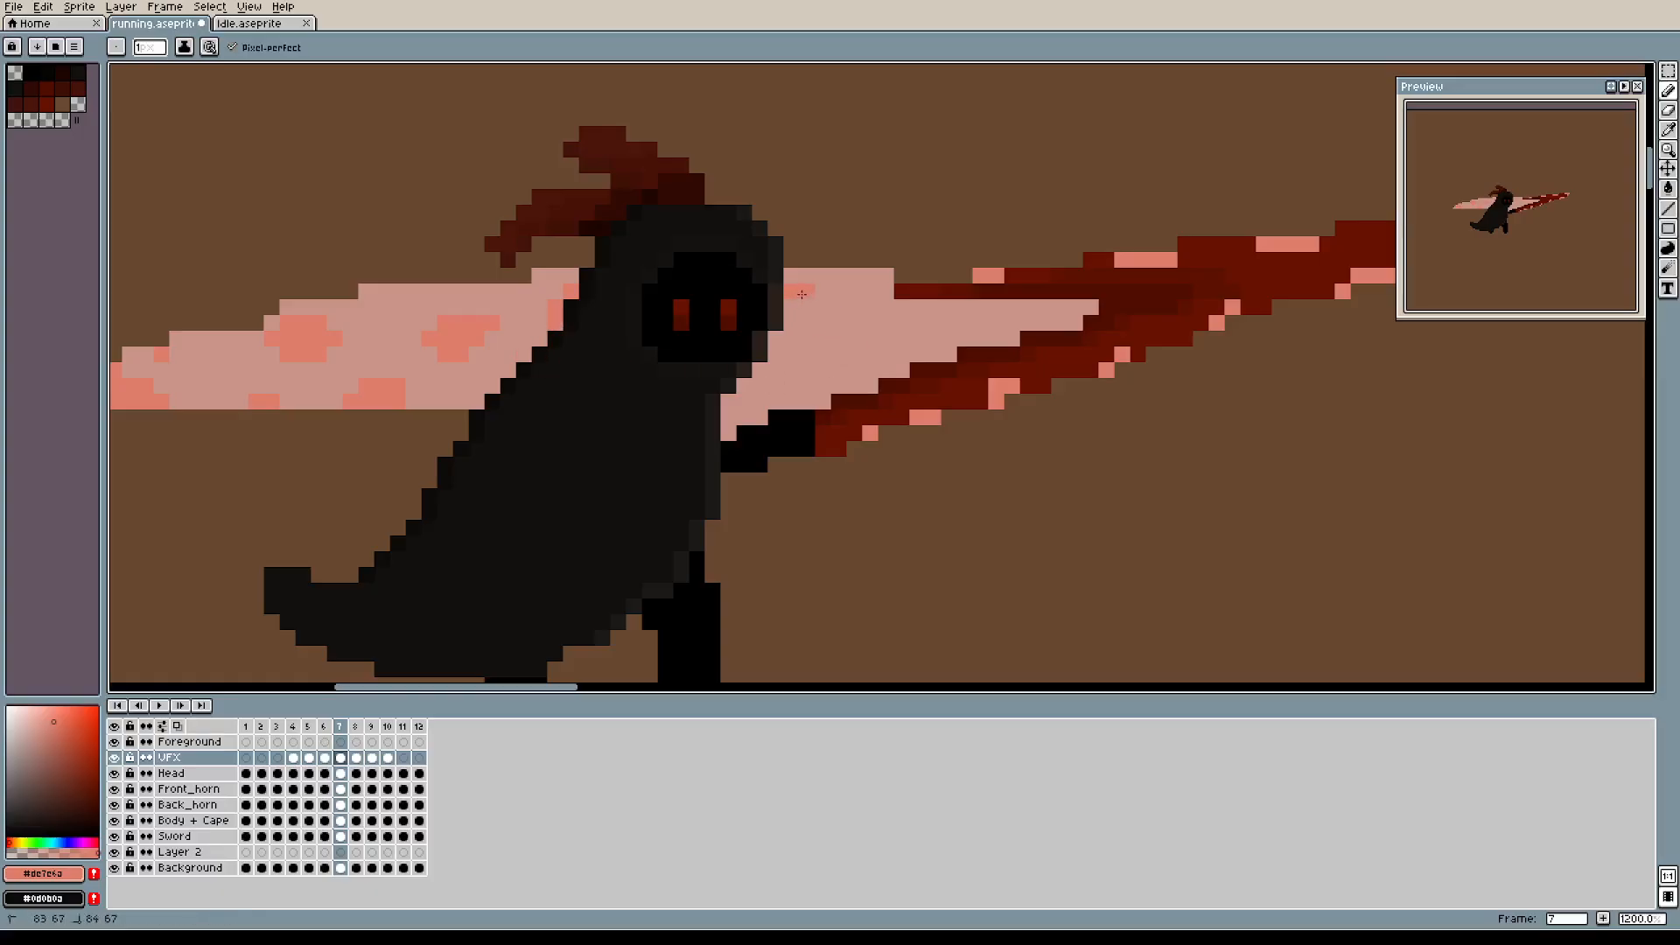
{"action": "left_click_drag", "start_coordinate": [837, 310], "coordinate": [817, 310]}
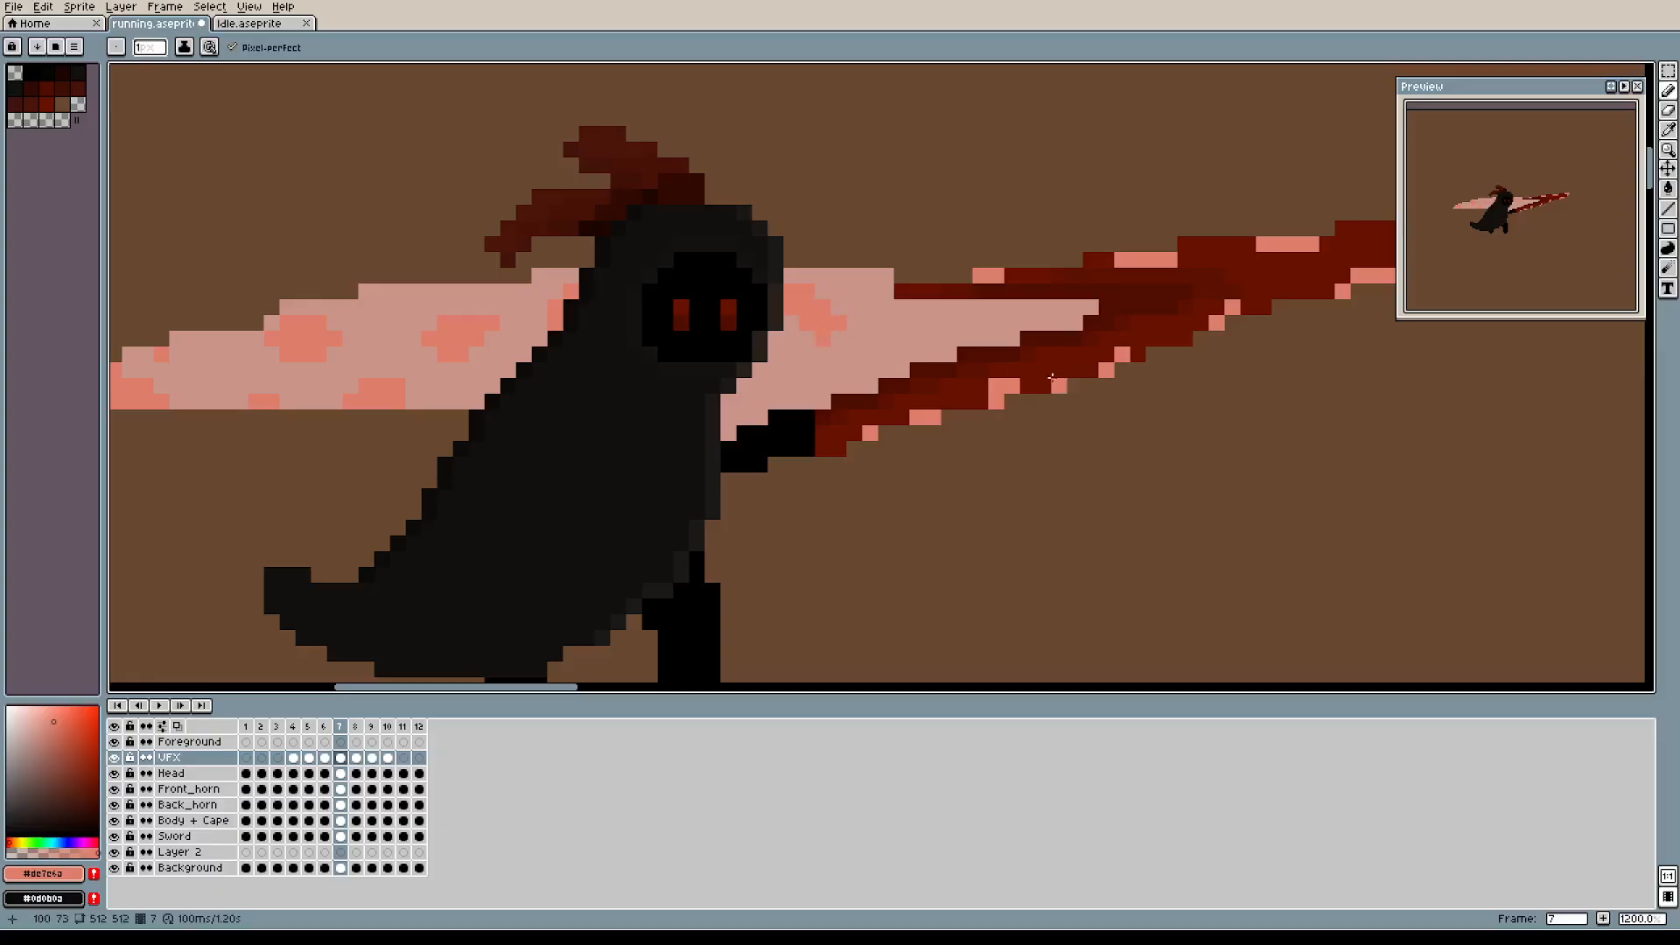
Paint two more coral patches with a 3 px brush on the front trail, above the lower blade and above the arm.
{"action": "key", "text": "e"}
{"action": "key", "text": "b"}
{"action": "left_click", "coordinate": [906, 330], "text": "alt"}
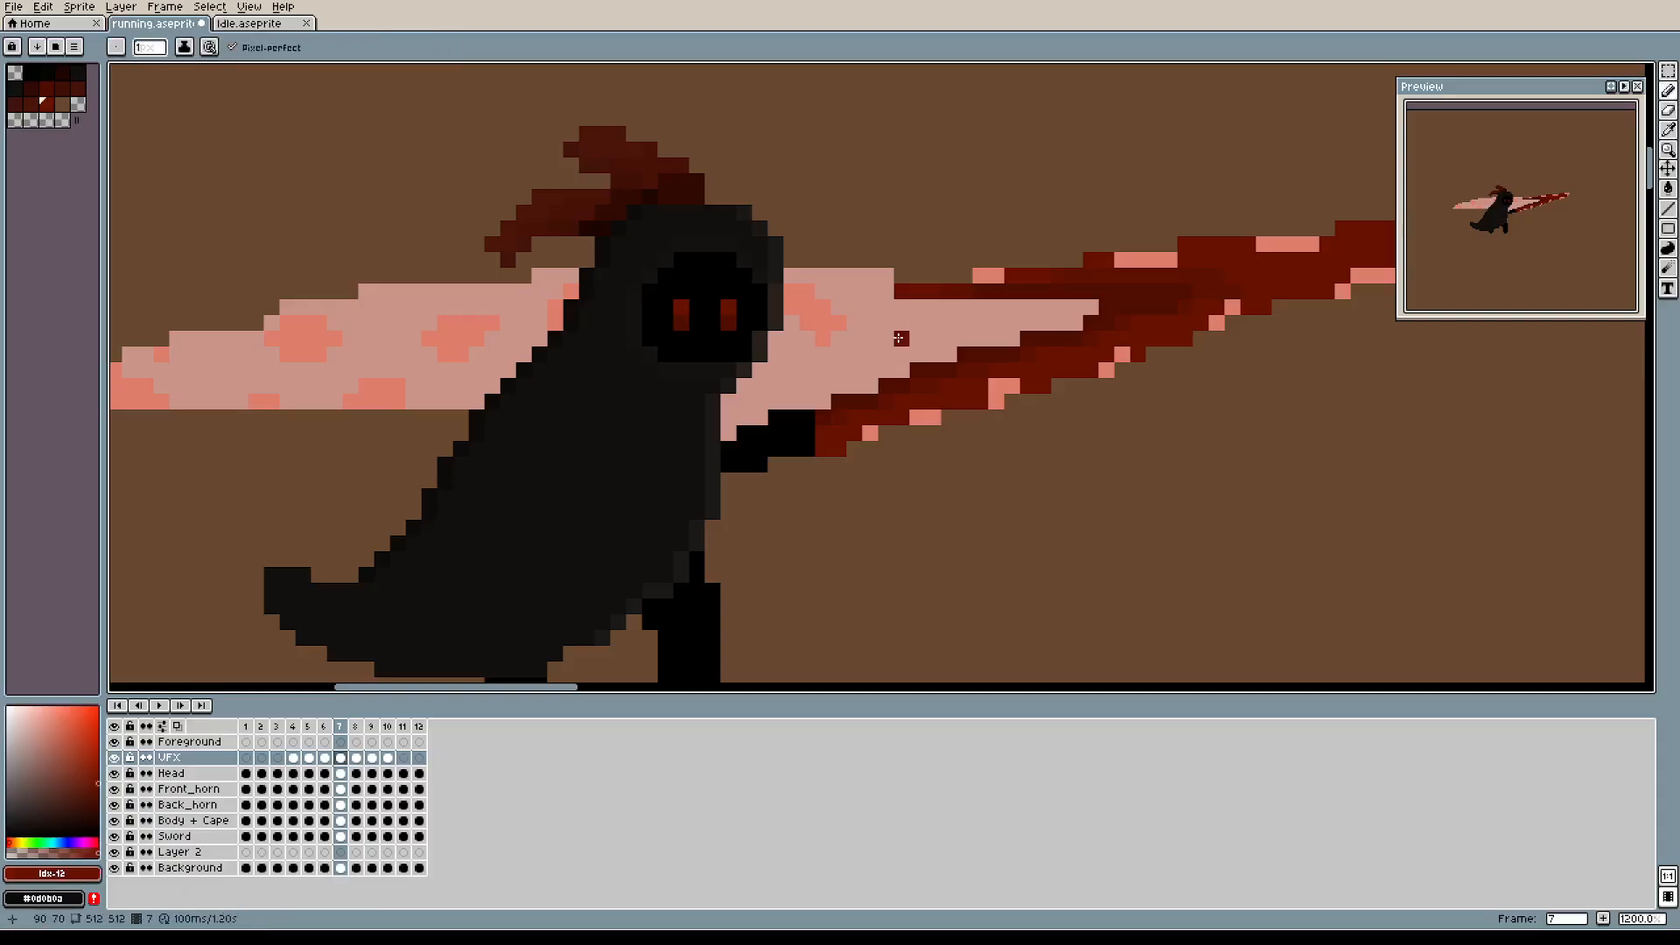
{"action": "left_click", "coordinate": [840, 321], "text": "alt"}
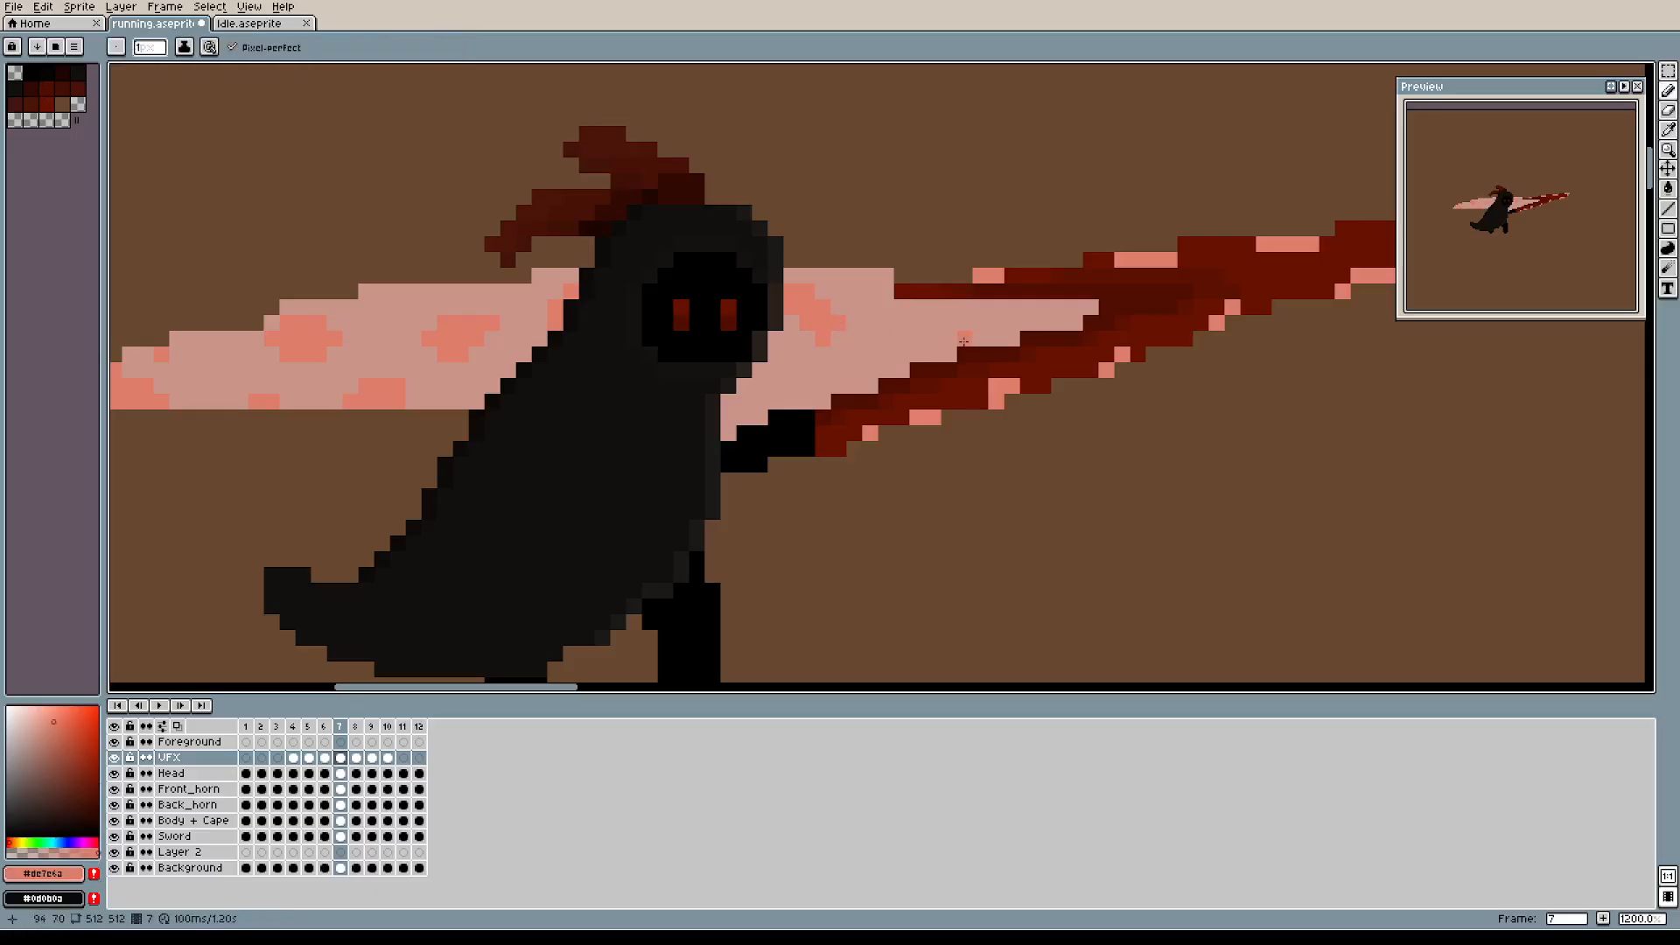
{"action": "scroll", "coordinate": [950, 342], "scroll_direction": "down", "scroll_amount": 2}
{"action": "left_click", "coordinate": [921, 338]}
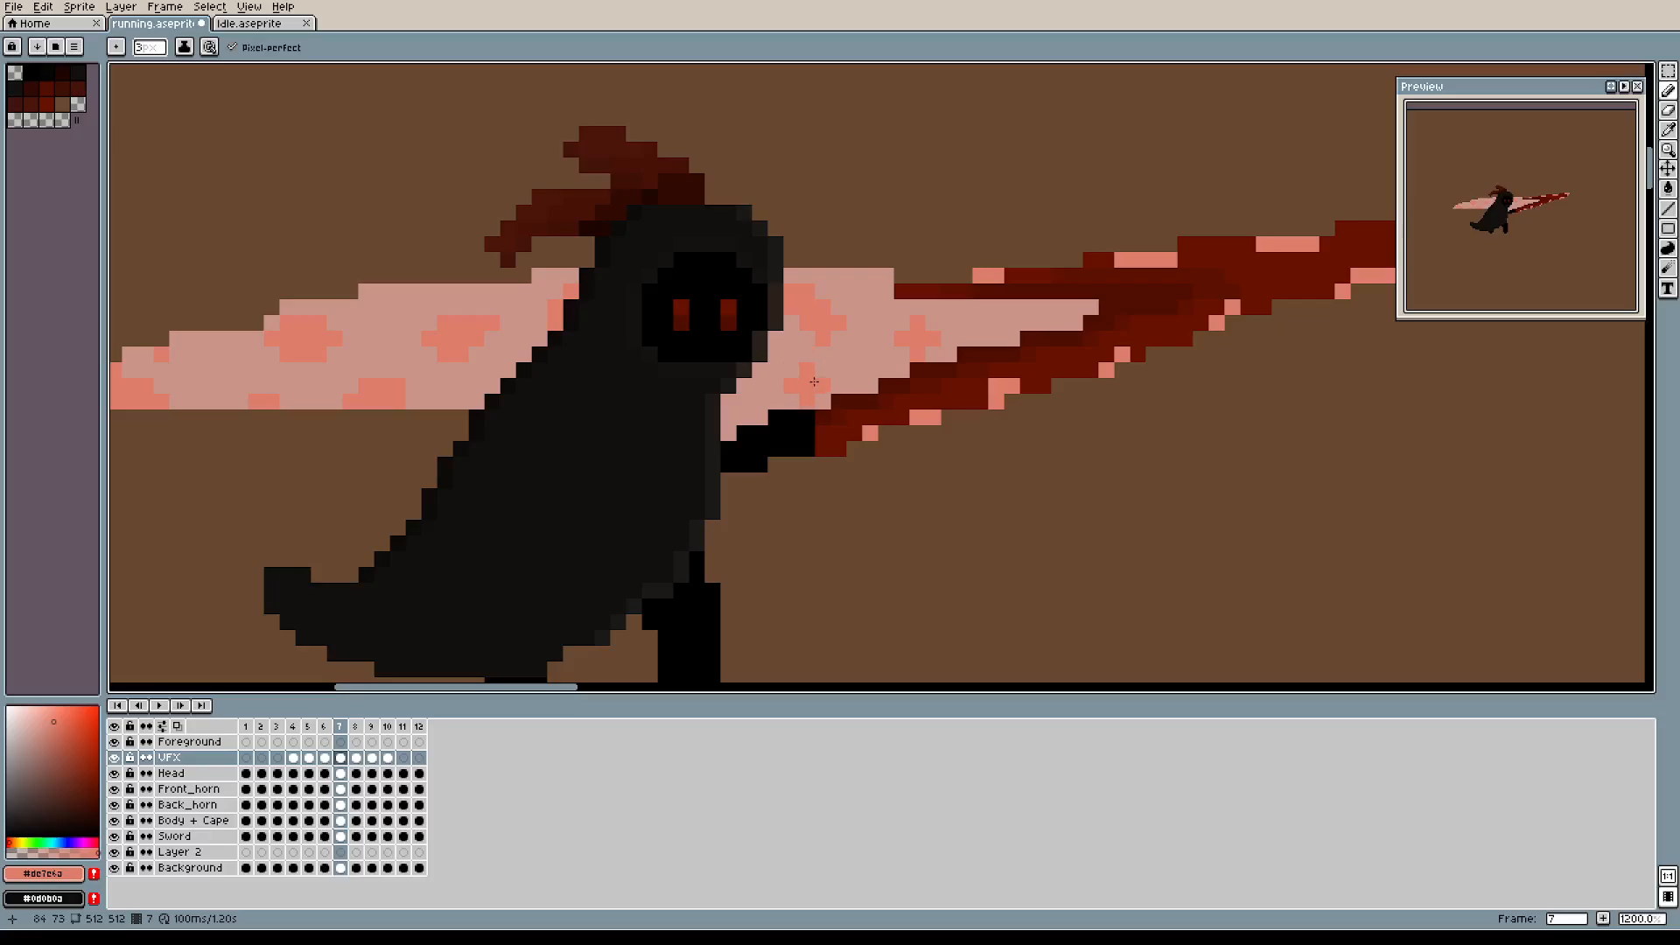
{"action": "left_click", "coordinate": [816, 379]}
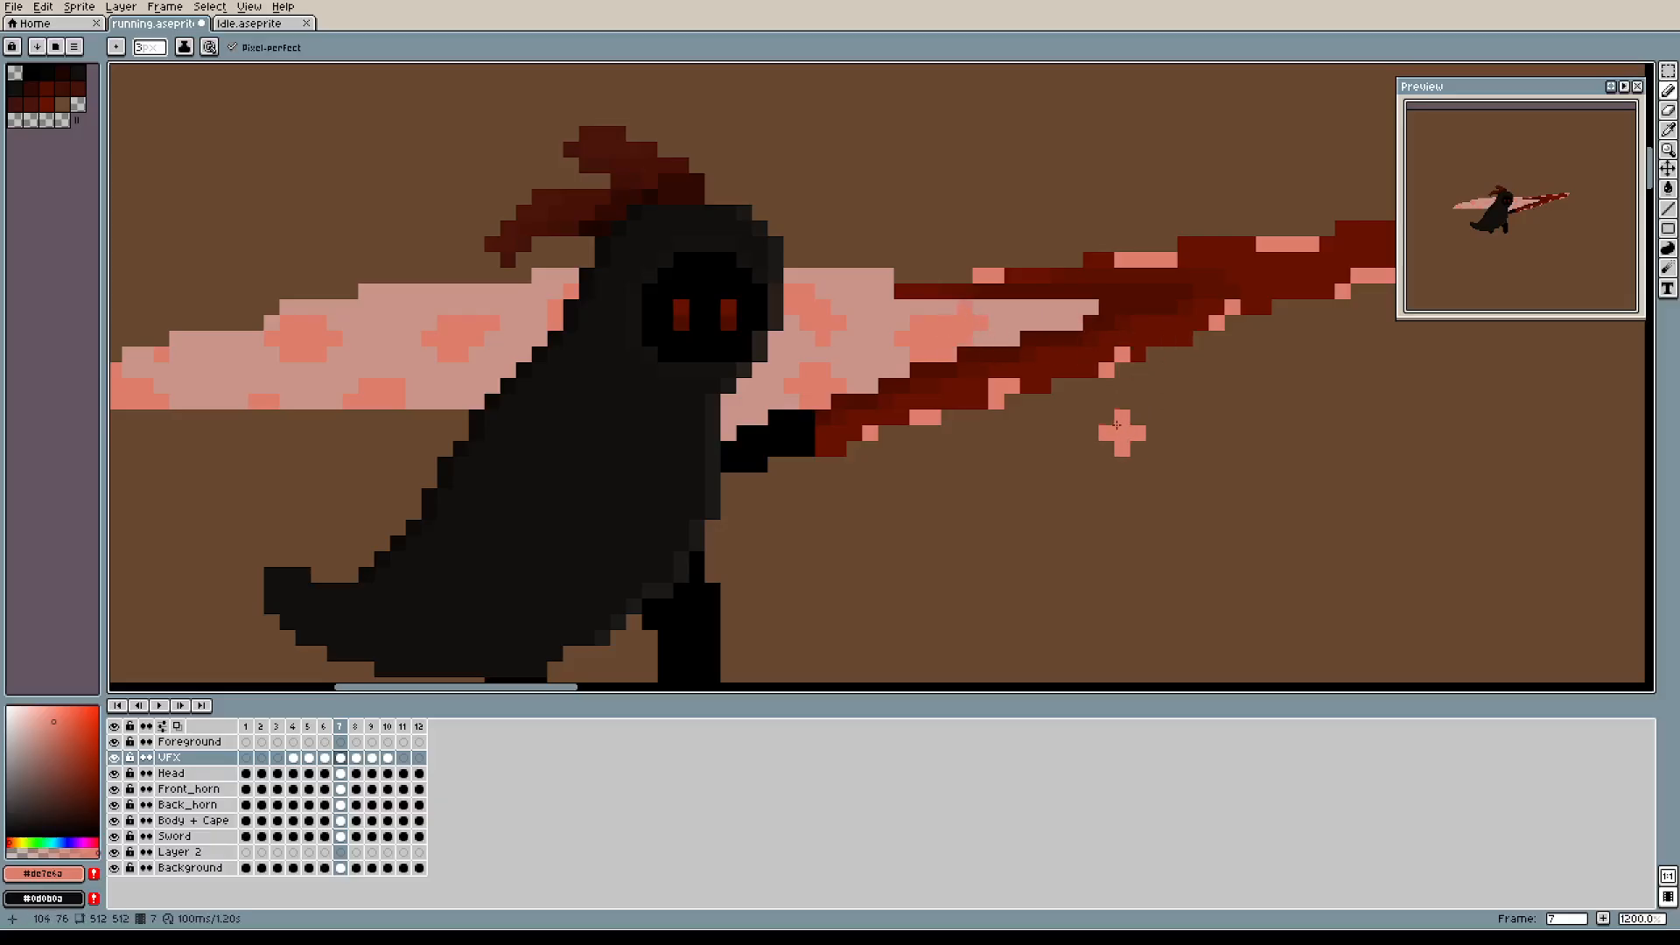
{"action": "scroll", "coordinate": [1117, 426], "scroll_direction": "down", "scroll_amount": 2}
{"action": "left_click_drag", "start_coordinate": [1087, 473], "coordinate": [1023, 420]}
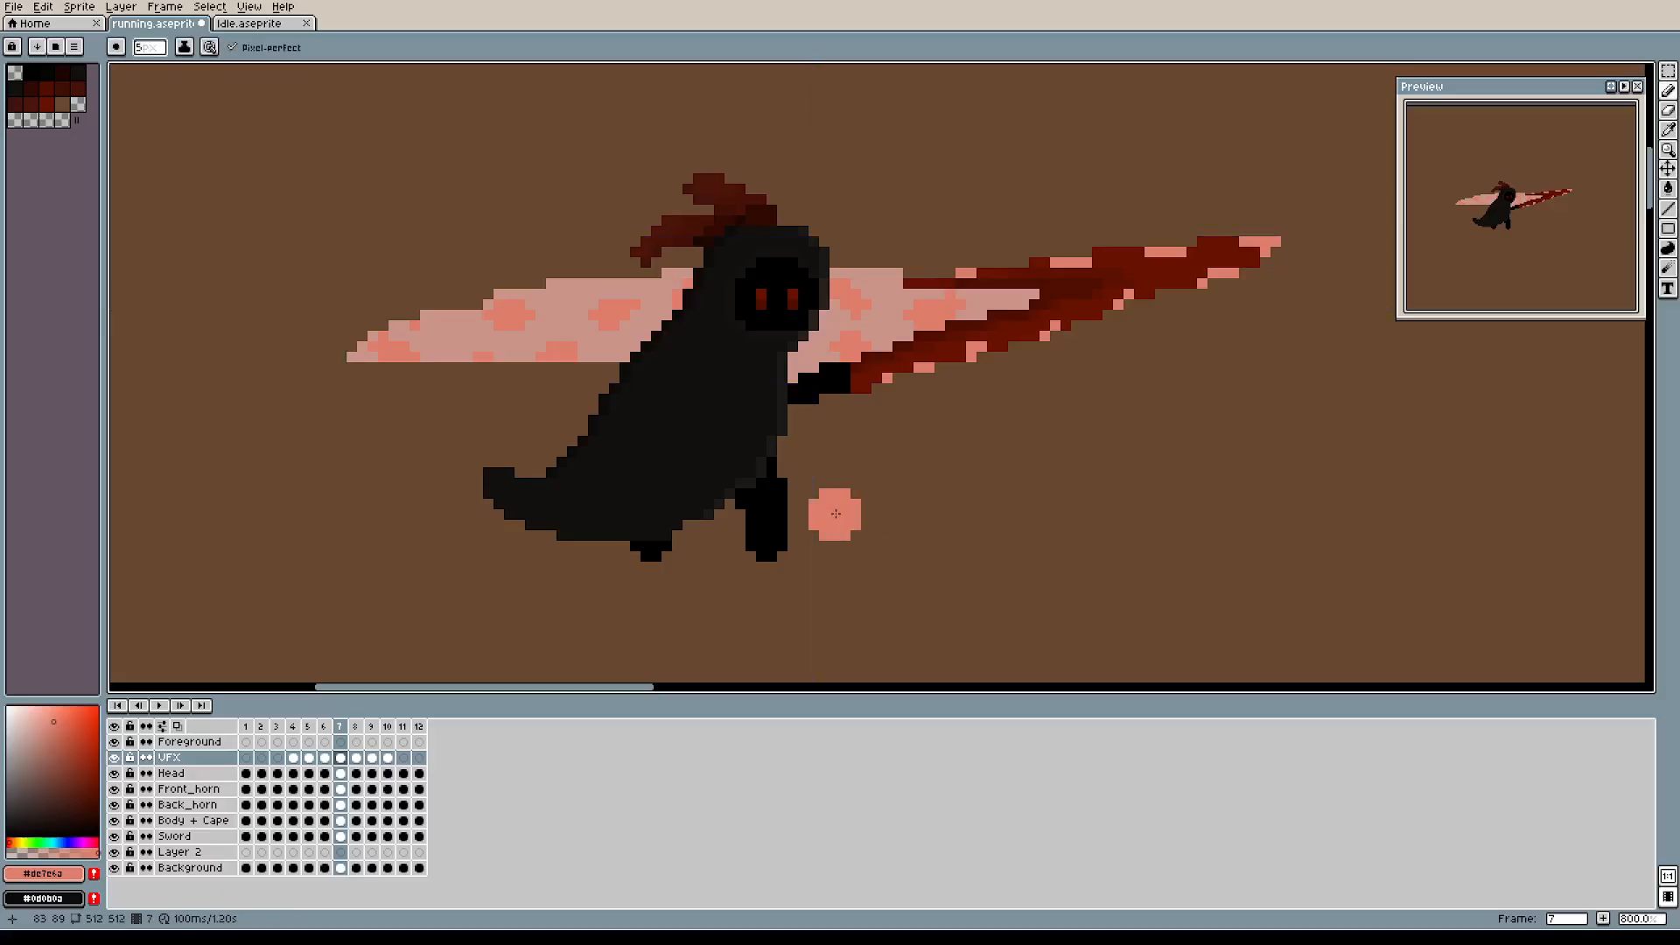
Compare the trail in frame 7 with the neighbouring frames 6, 8 and 9 by stepping back and forth between them.
{"action": "left_click", "coordinate": [357, 727]}
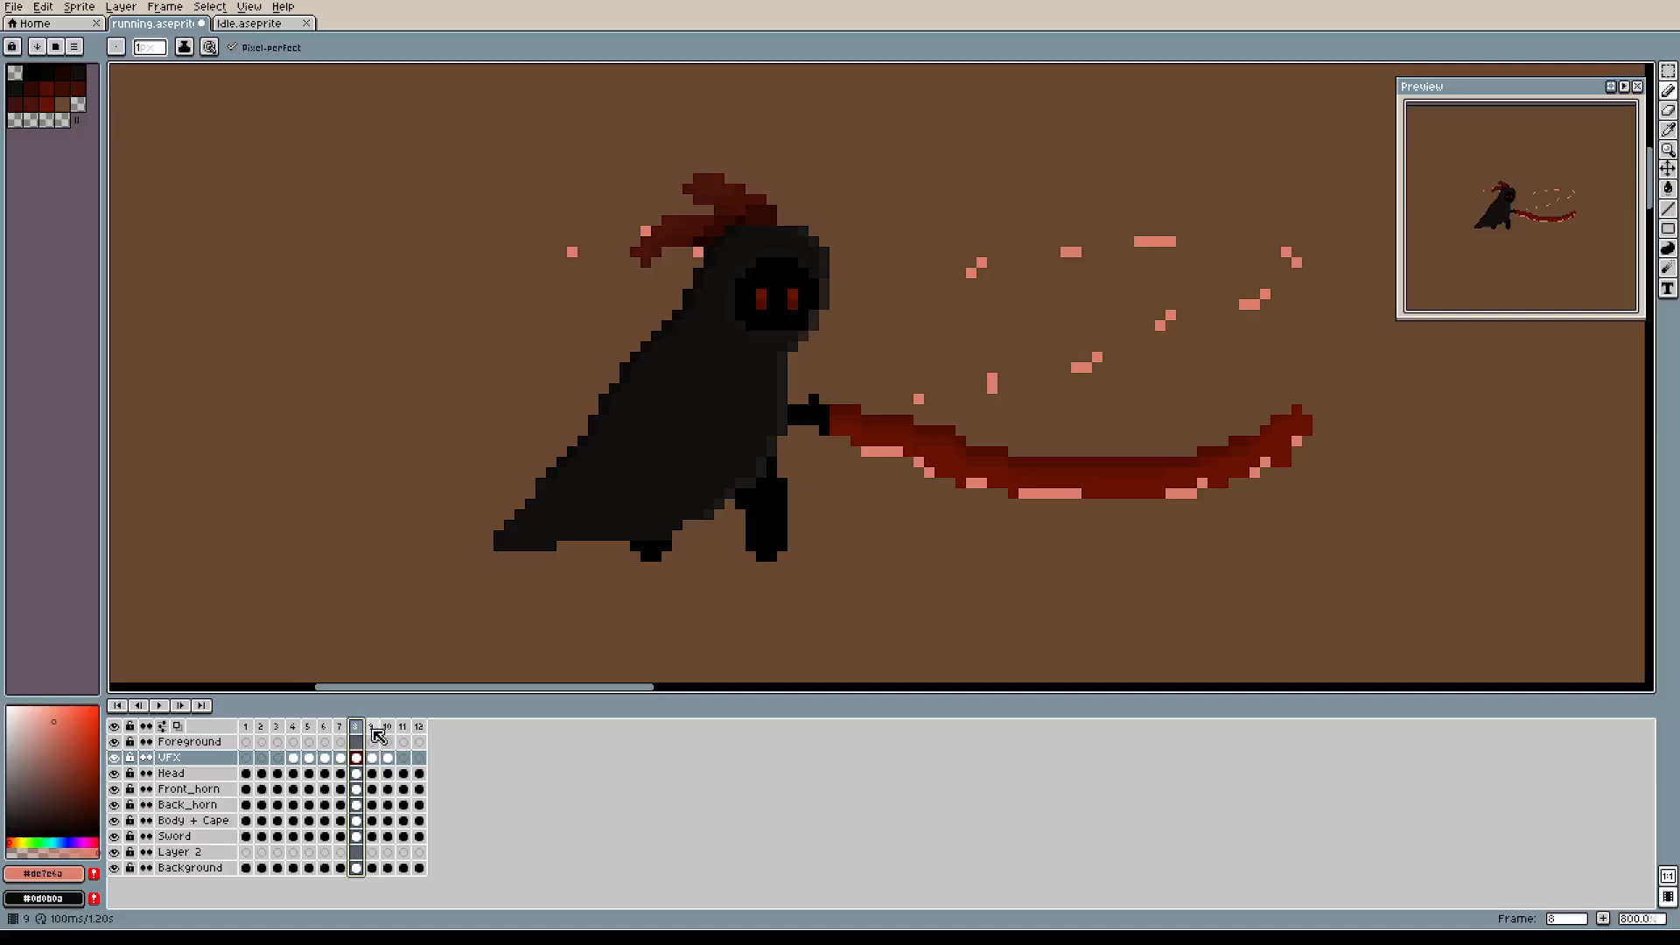
{"action": "left_click", "coordinate": [342, 728]}
{"action": "left_click", "coordinate": [362, 728]}
{"action": "left_click", "coordinate": [342, 727]}
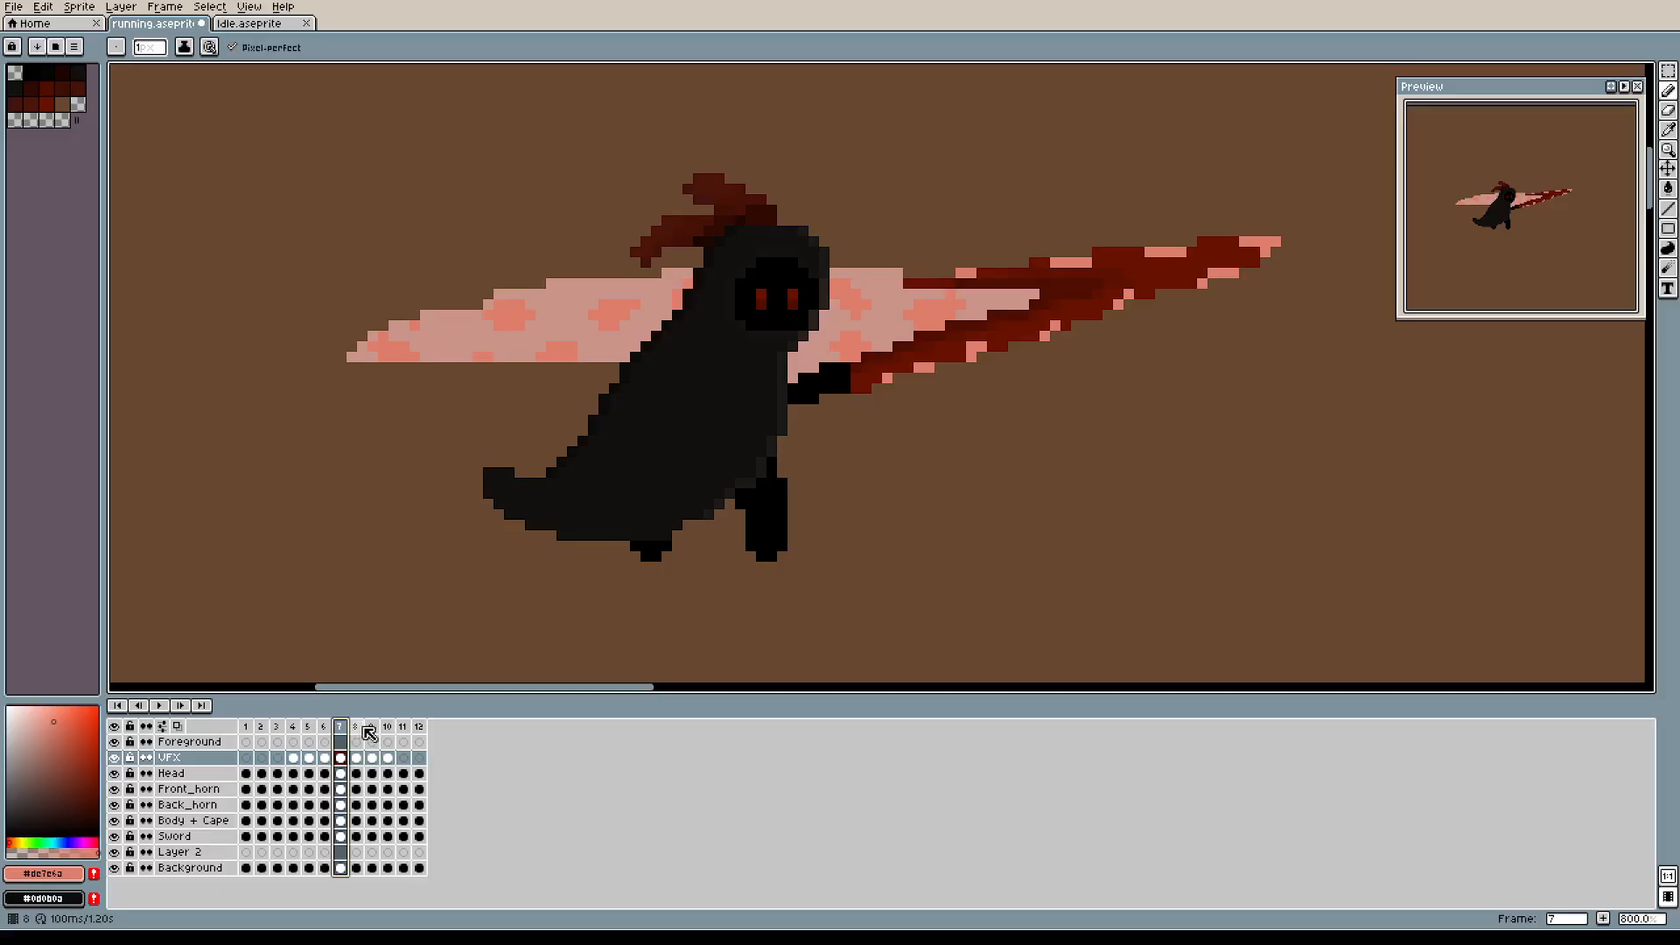
{"action": "left_click", "coordinate": [372, 729]}
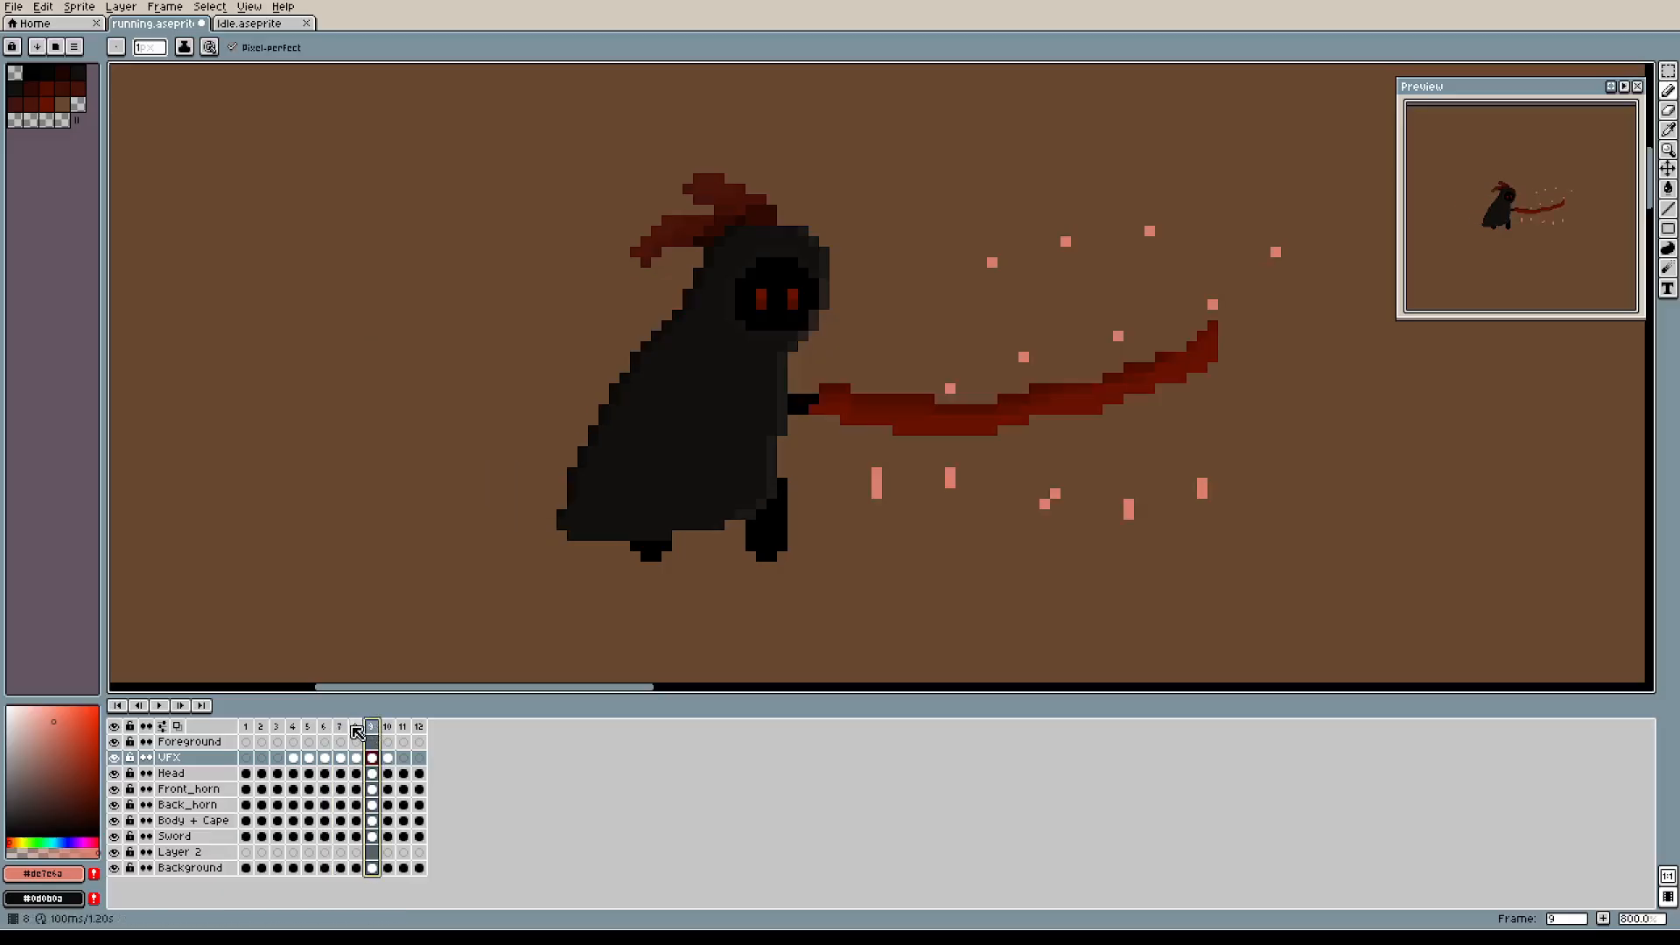
{"action": "left_click", "coordinate": [357, 727]}
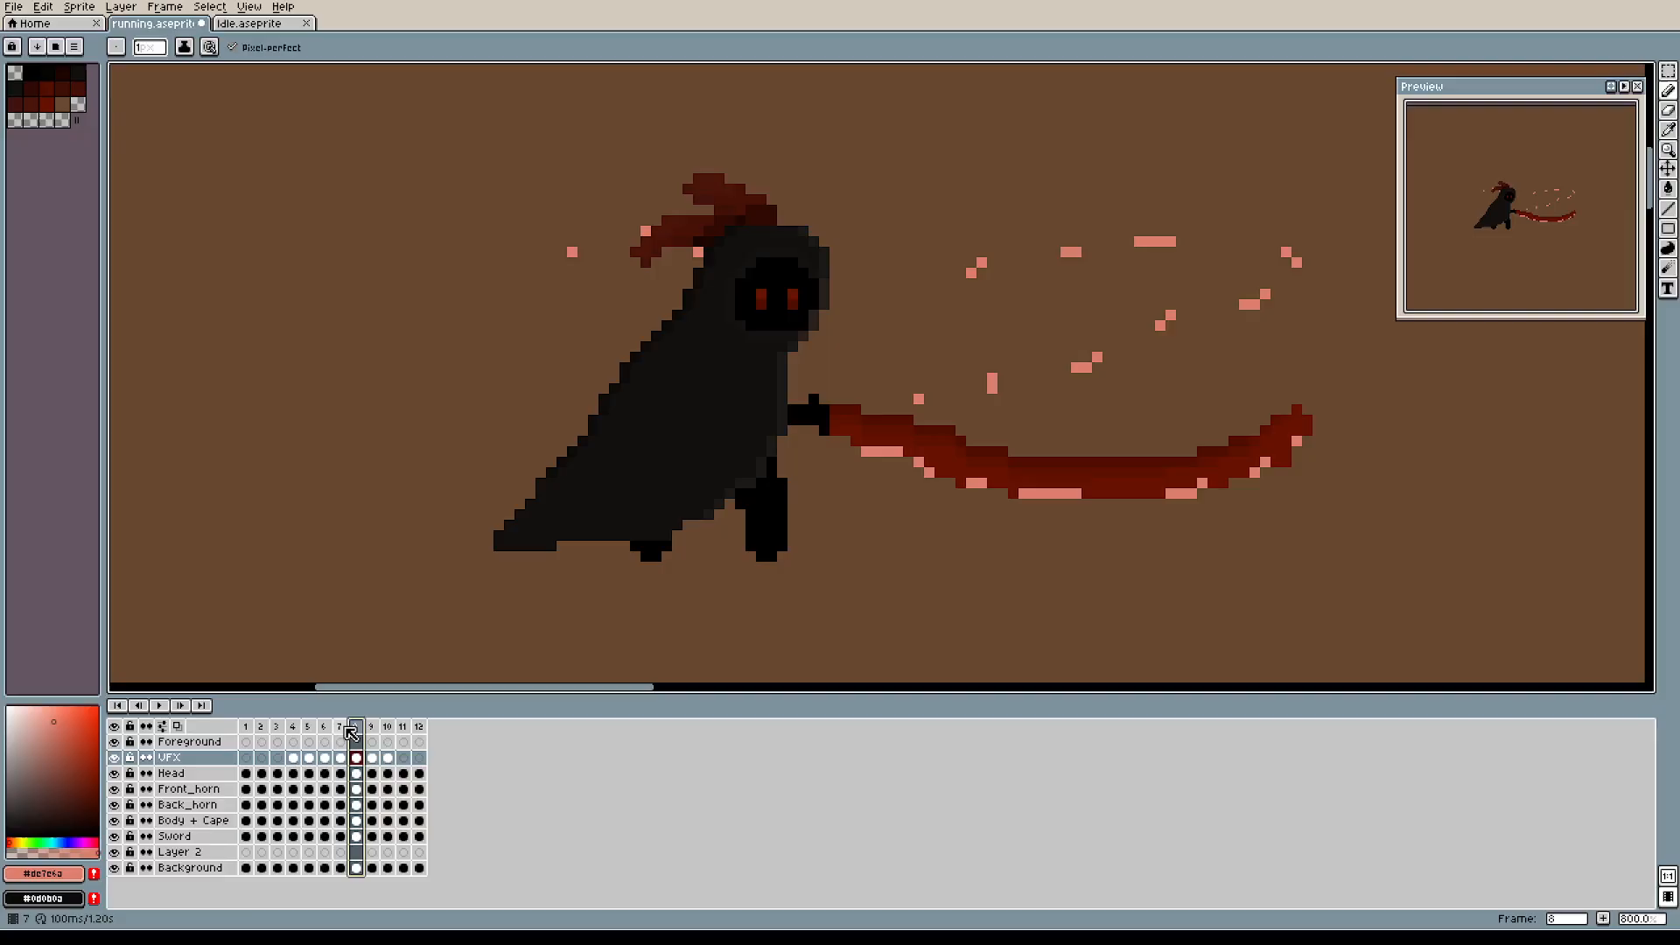
{"action": "left_click", "coordinate": [373, 729]}
{"action": "left_click", "coordinate": [357, 728]}
{"action": "left_click", "coordinate": [323, 729]}
{"action": "left_click", "coordinate": [341, 729]}
{"action": "left_click", "coordinate": [359, 727]}
{"action": "left_click", "coordinate": [342, 728]}
{"action": "left_click", "coordinate": [329, 728]}
{"action": "left_click", "coordinate": [343, 728]}
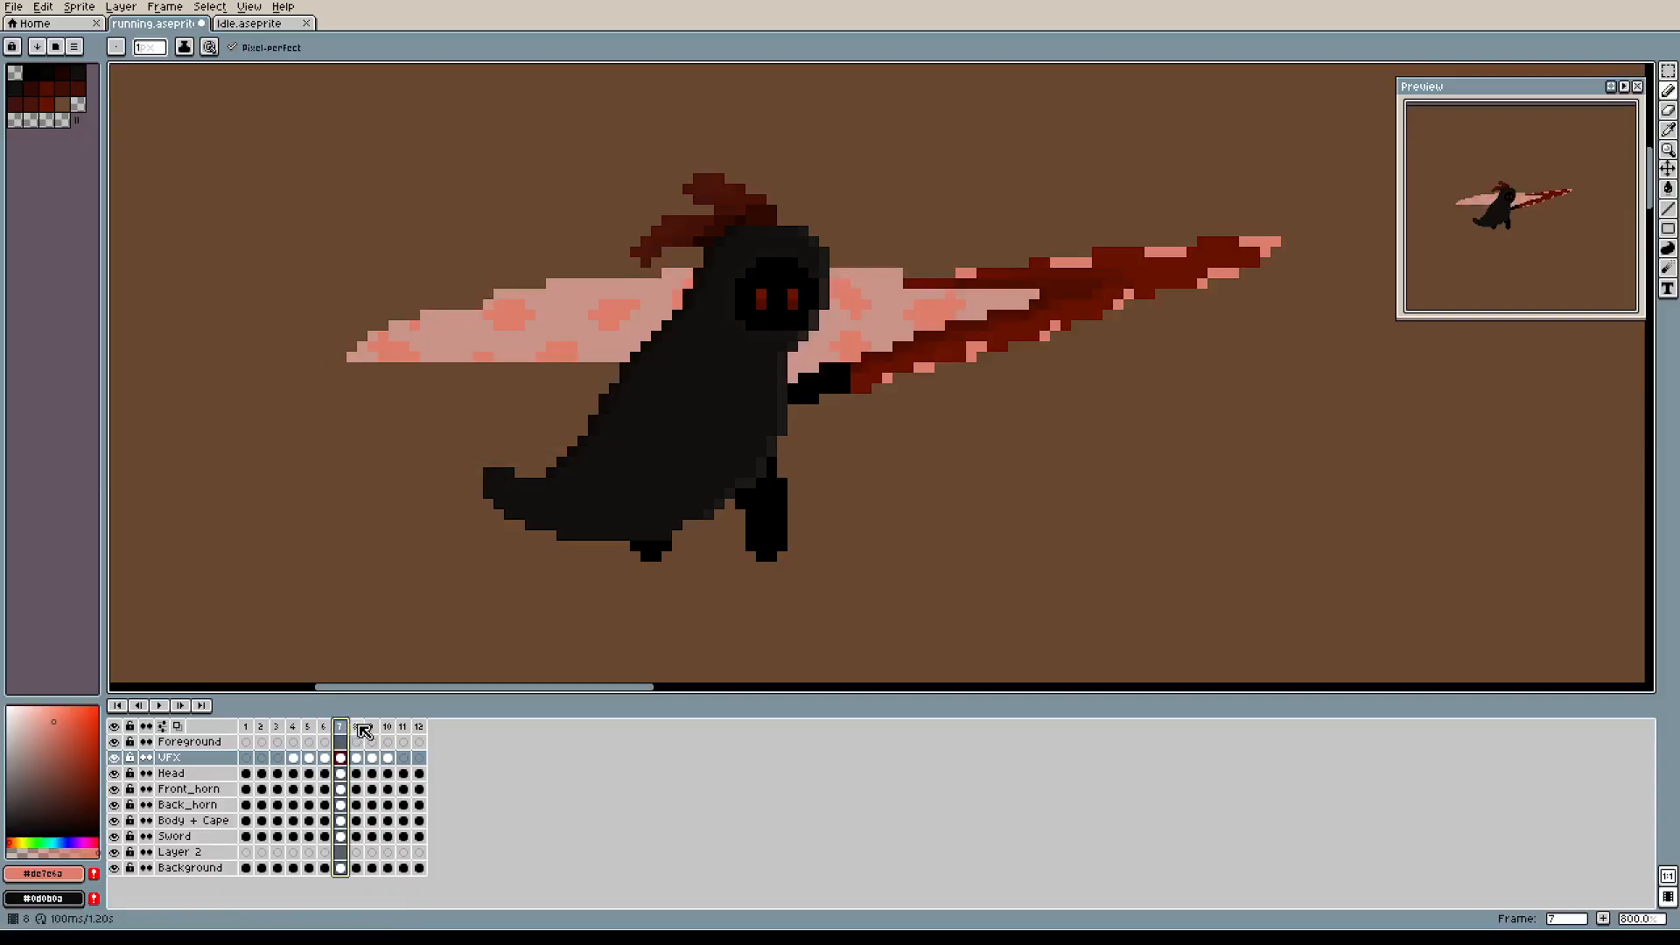
{"action": "left_click", "coordinate": [363, 729]}
{"action": "left_click", "coordinate": [342, 728]}
{"action": "left_click", "coordinate": [363, 728]}
{"action": "left_click", "coordinate": [342, 729]}
{"action": "left_click", "coordinate": [365, 728]}
{"action": "left_click", "coordinate": [343, 728]}
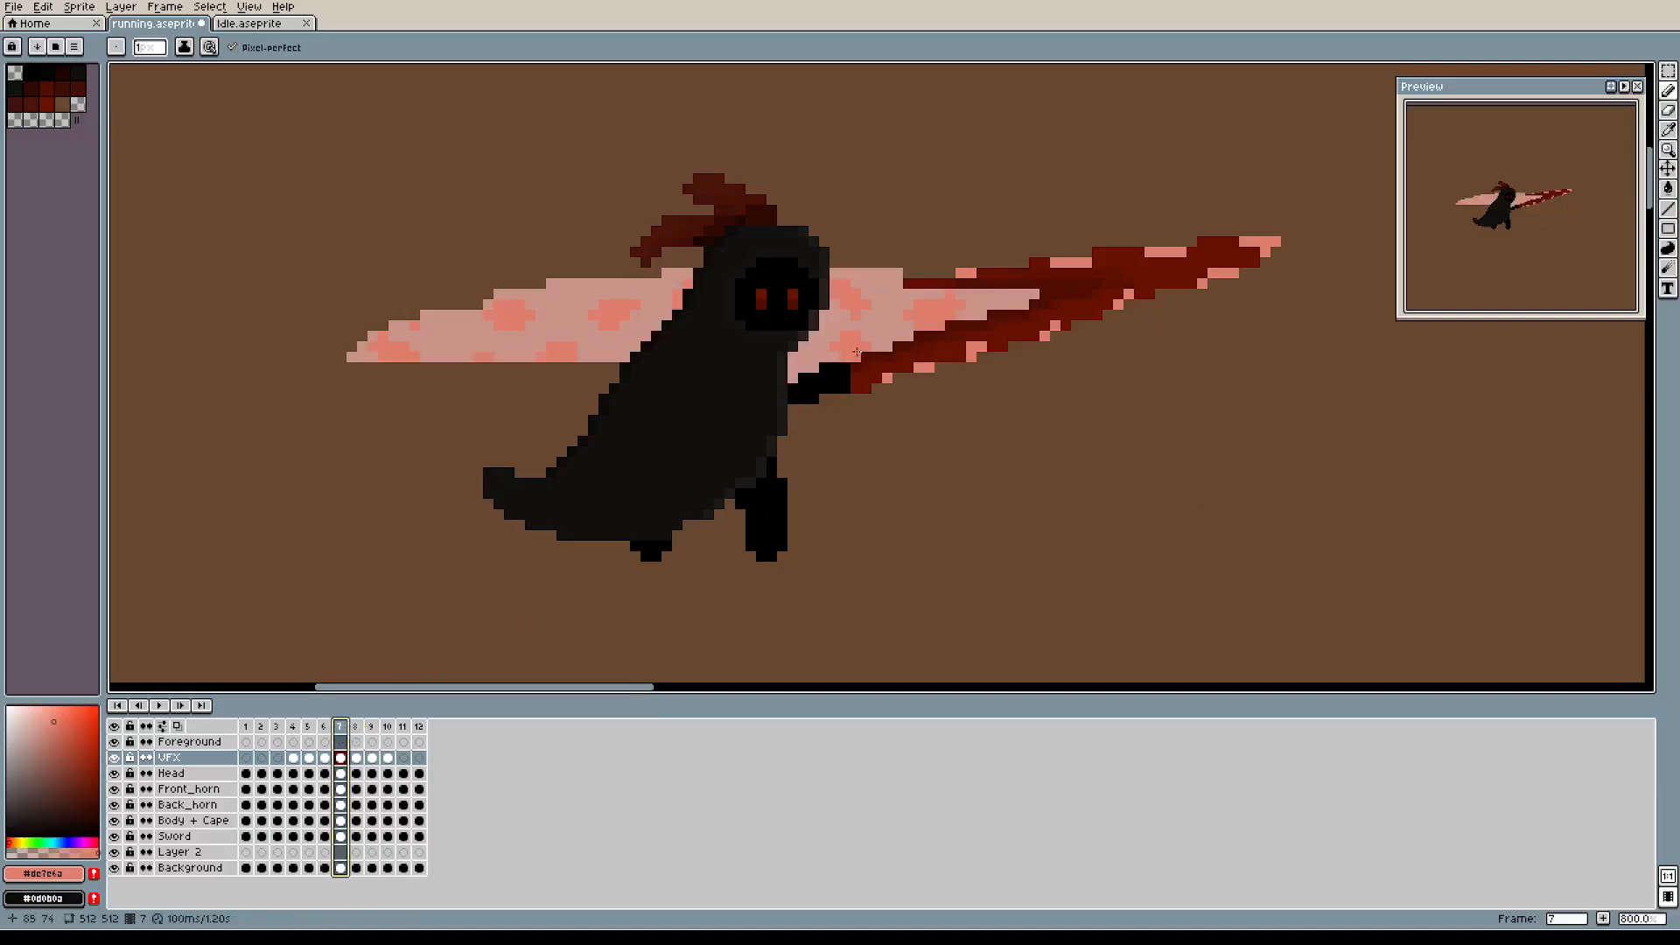
Select the front trail section between the head and the sword in frame 7, tightening the selection to the trail's extents.
{"action": "scroll", "coordinate": [856, 352], "scroll_direction": "up", "scroll_amount": 2}
{"action": "scroll", "coordinate": [856, 352], "scroll_direction": "down", "scroll_amount": 1}
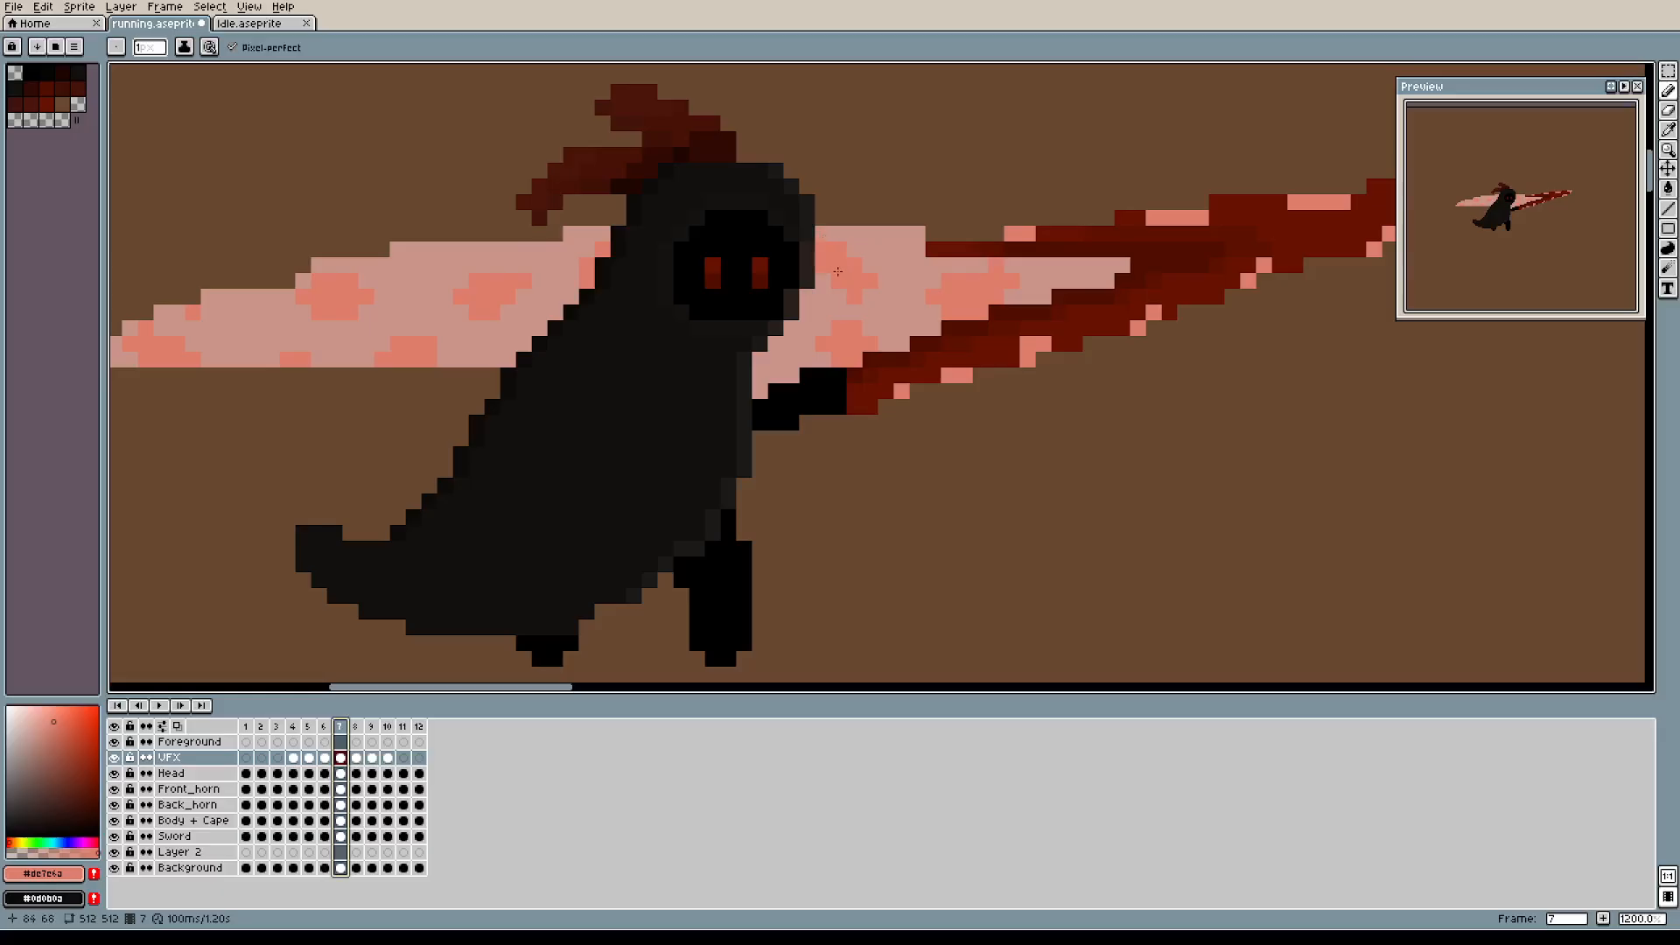
{"action": "key", "text": "m"}
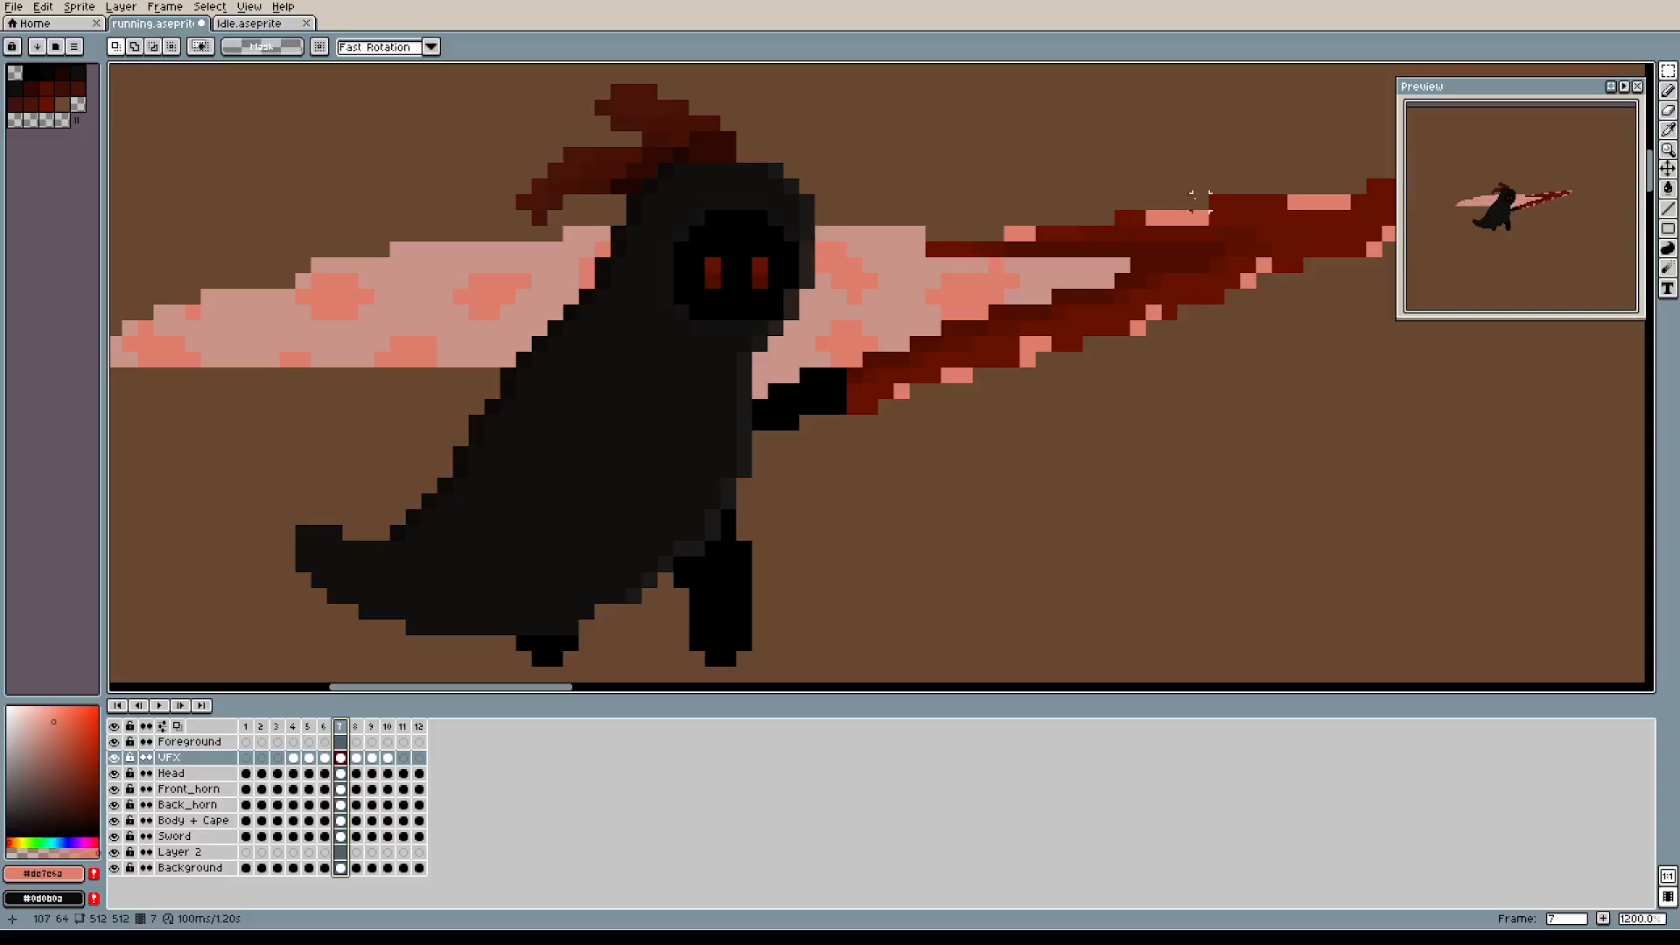
{"action": "left_click_drag", "start_coordinate": [1137, 186], "coordinate": [774, 395]}
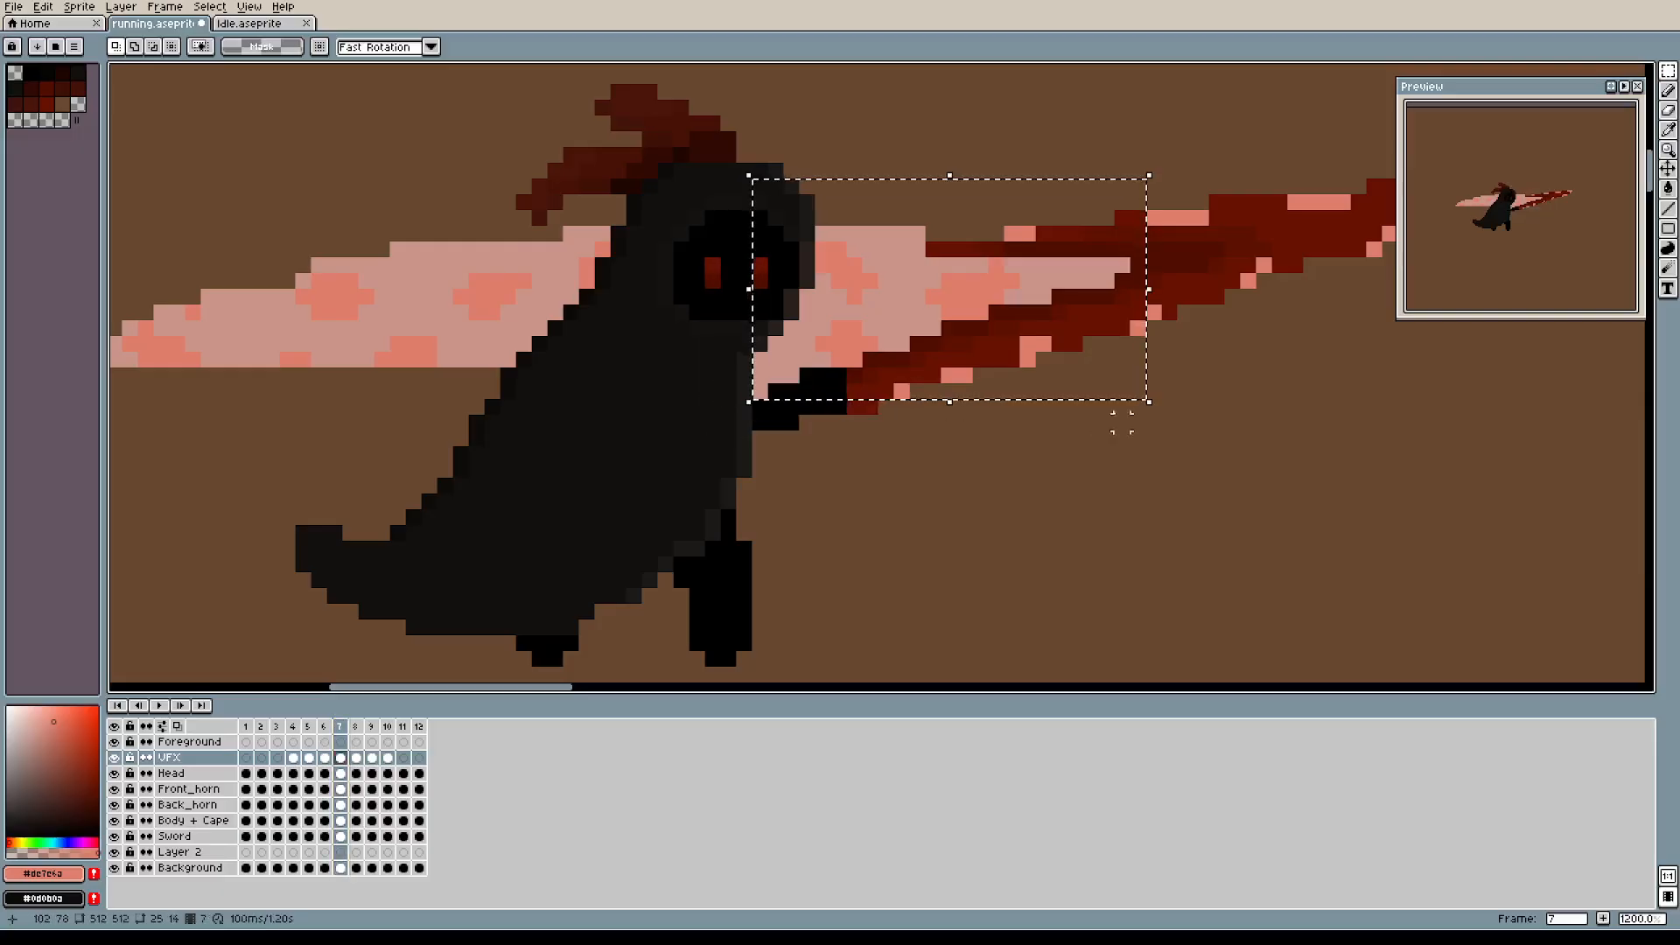
{"action": "right_click", "coordinate": [777, 391]}
{"action": "left_click_drag", "start_coordinate": [777, 392], "coordinate": [1033, 291]}
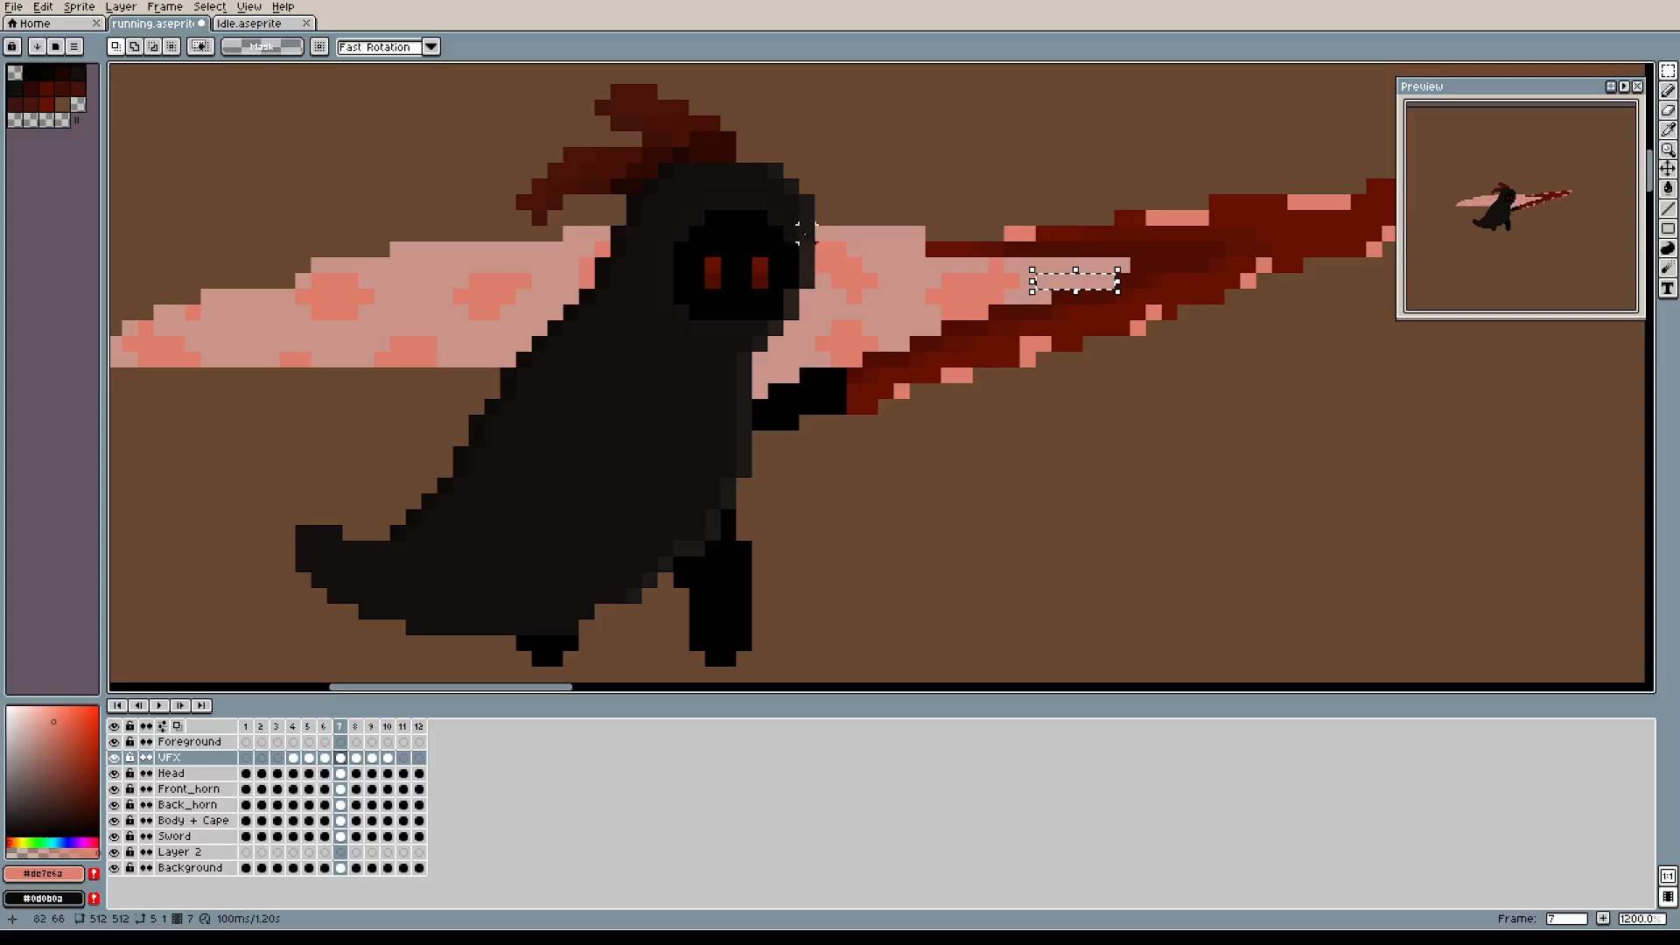
{"action": "left_click_drag", "start_coordinate": [824, 234], "coordinate": [966, 313]}
{"action": "left_click", "coordinate": [1012, 391]}
{"action": "left_click", "coordinate": [1122, 233]}
{"action": "mouse_move", "coordinate": [1122, 233]}
{"action": "left_mouse_down"}
{"action": "mouse_move", "coordinate": [769, 375]}
{"action": "mouse_move", "coordinate": [750, 401]}
{"action": "mouse_move", "coordinate": [1101, 389]}
{"action": "left_mouse_up"}
{"action": "key", "text": "l"}
{"action": "key", "text": "ctrl+z"}
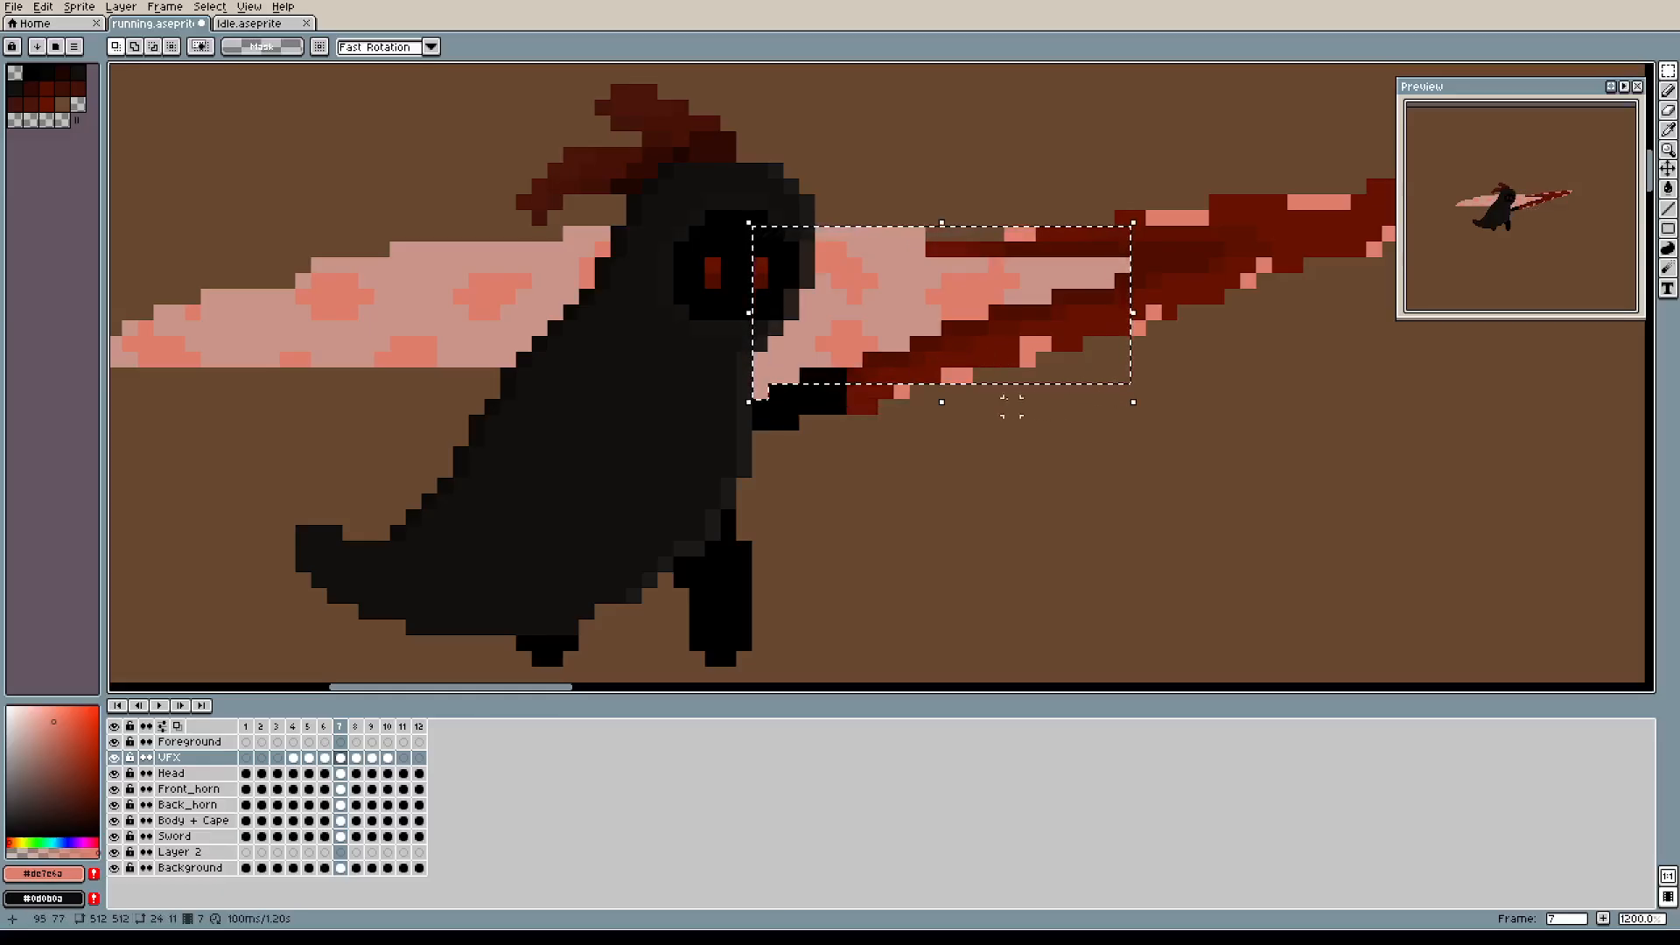
Subtract the blades, the head and the empty background from the selection, leaving only the stepped shape of the front trail.
{"action": "left_click_drag", "start_coordinate": [811, 375], "coordinate": [980, 375]}
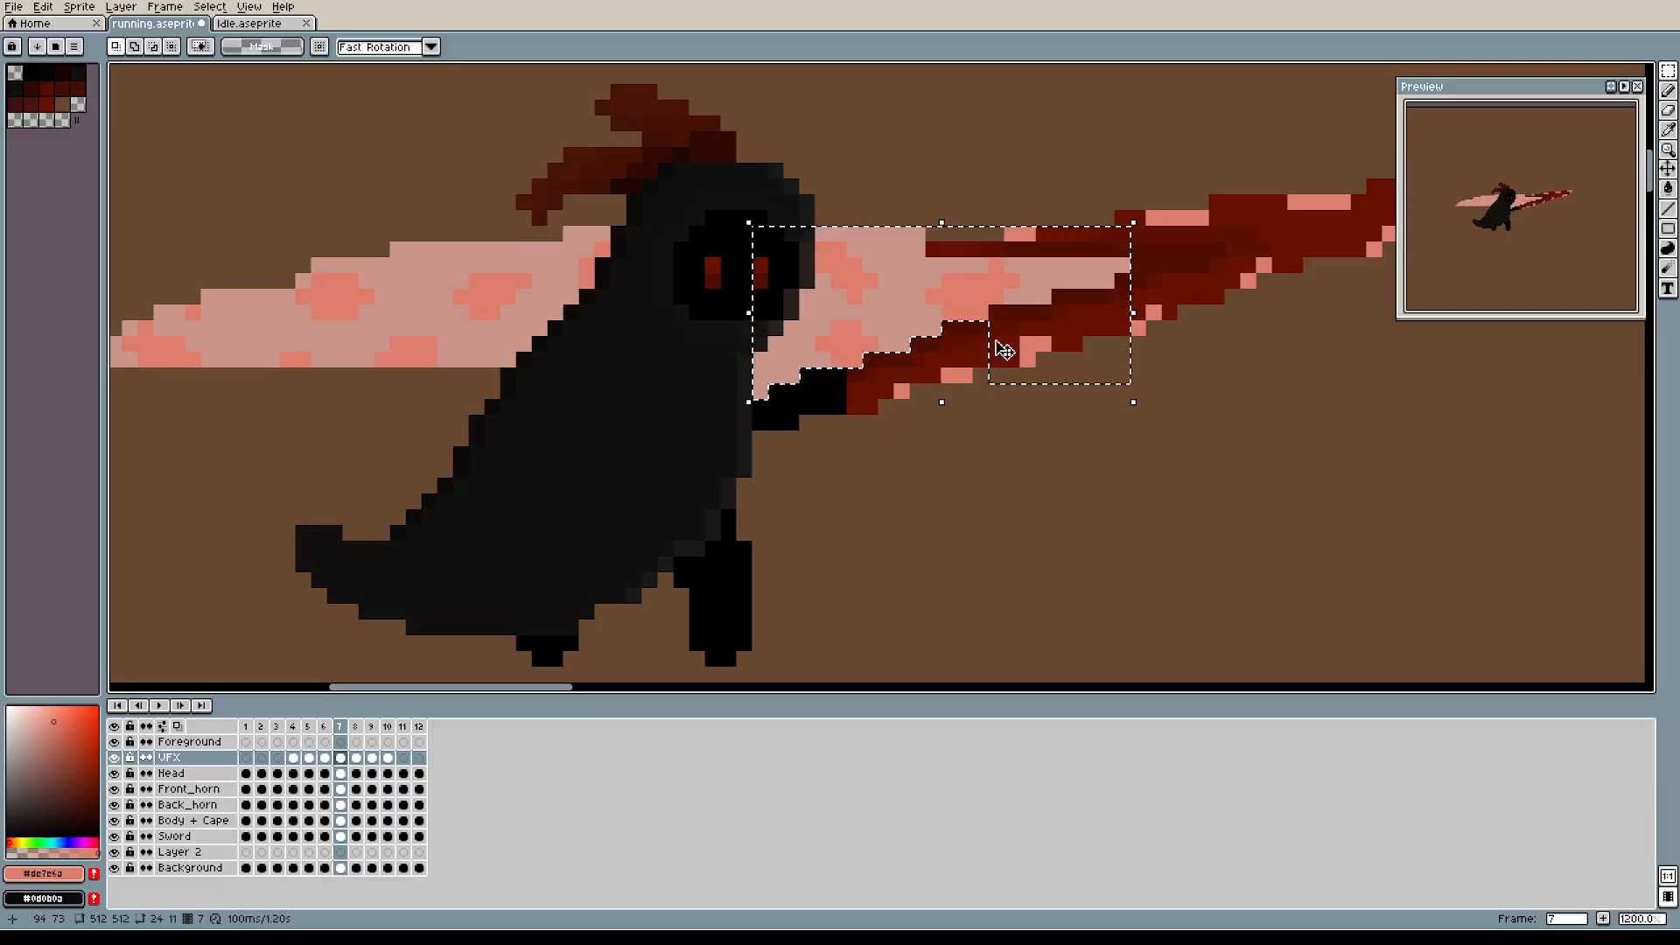
{"action": "left_click_drag", "start_coordinate": [999, 317], "coordinate": [1123, 375]}
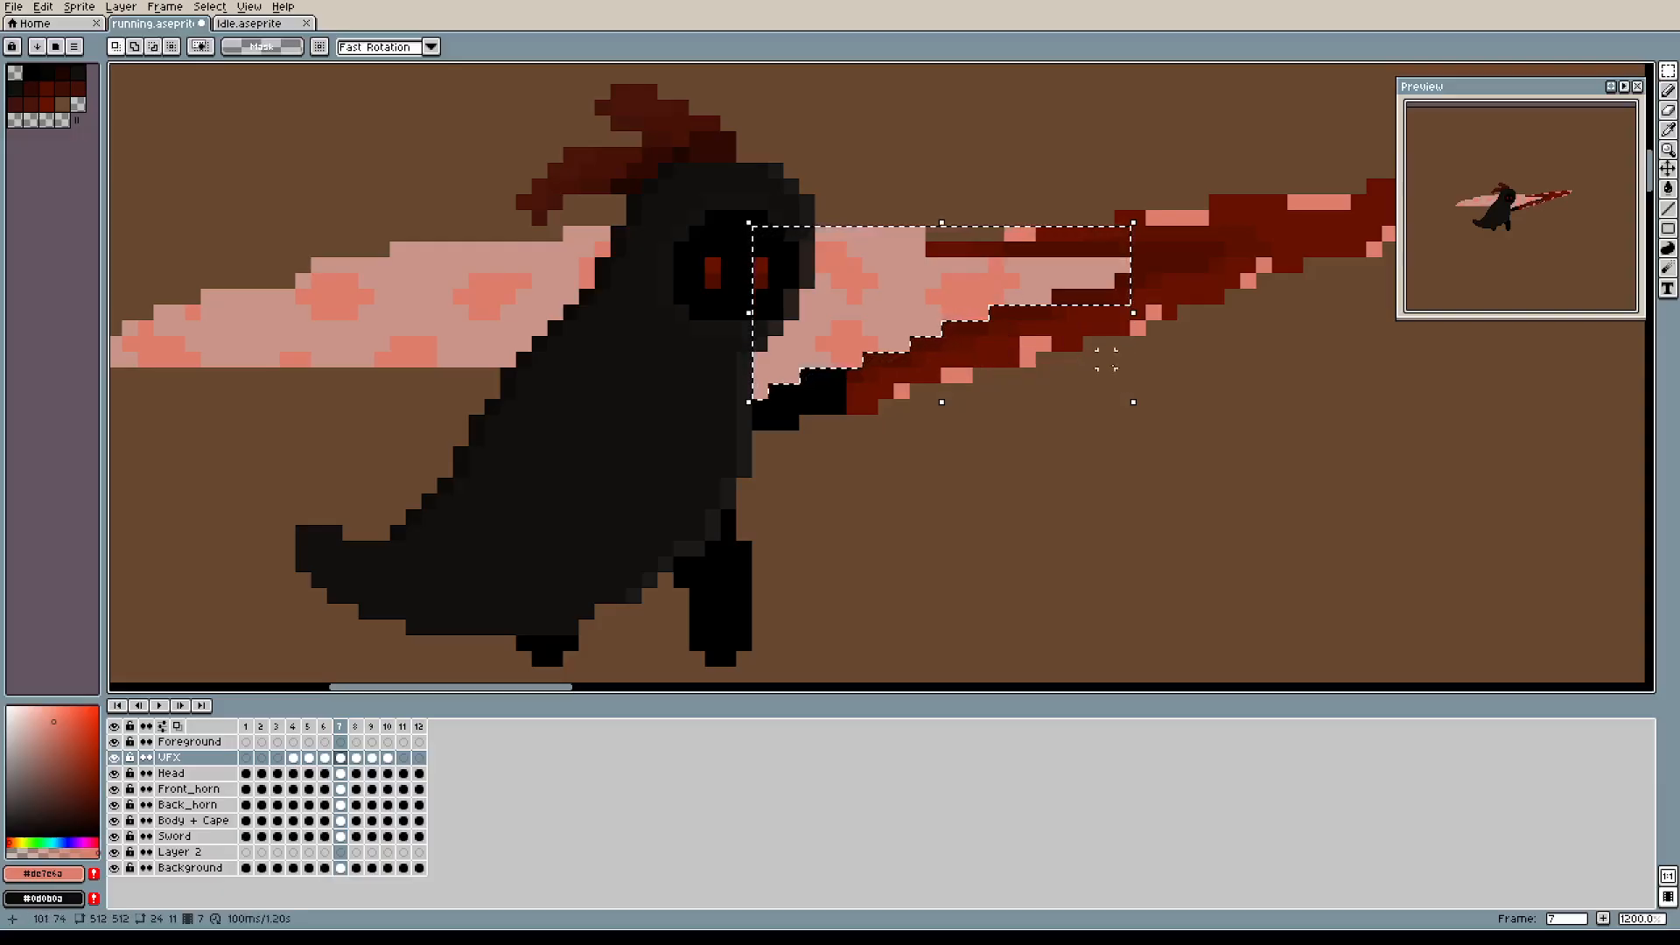
{"action": "left_click_drag", "start_coordinate": [1065, 308], "coordinate": [1036, 226]}
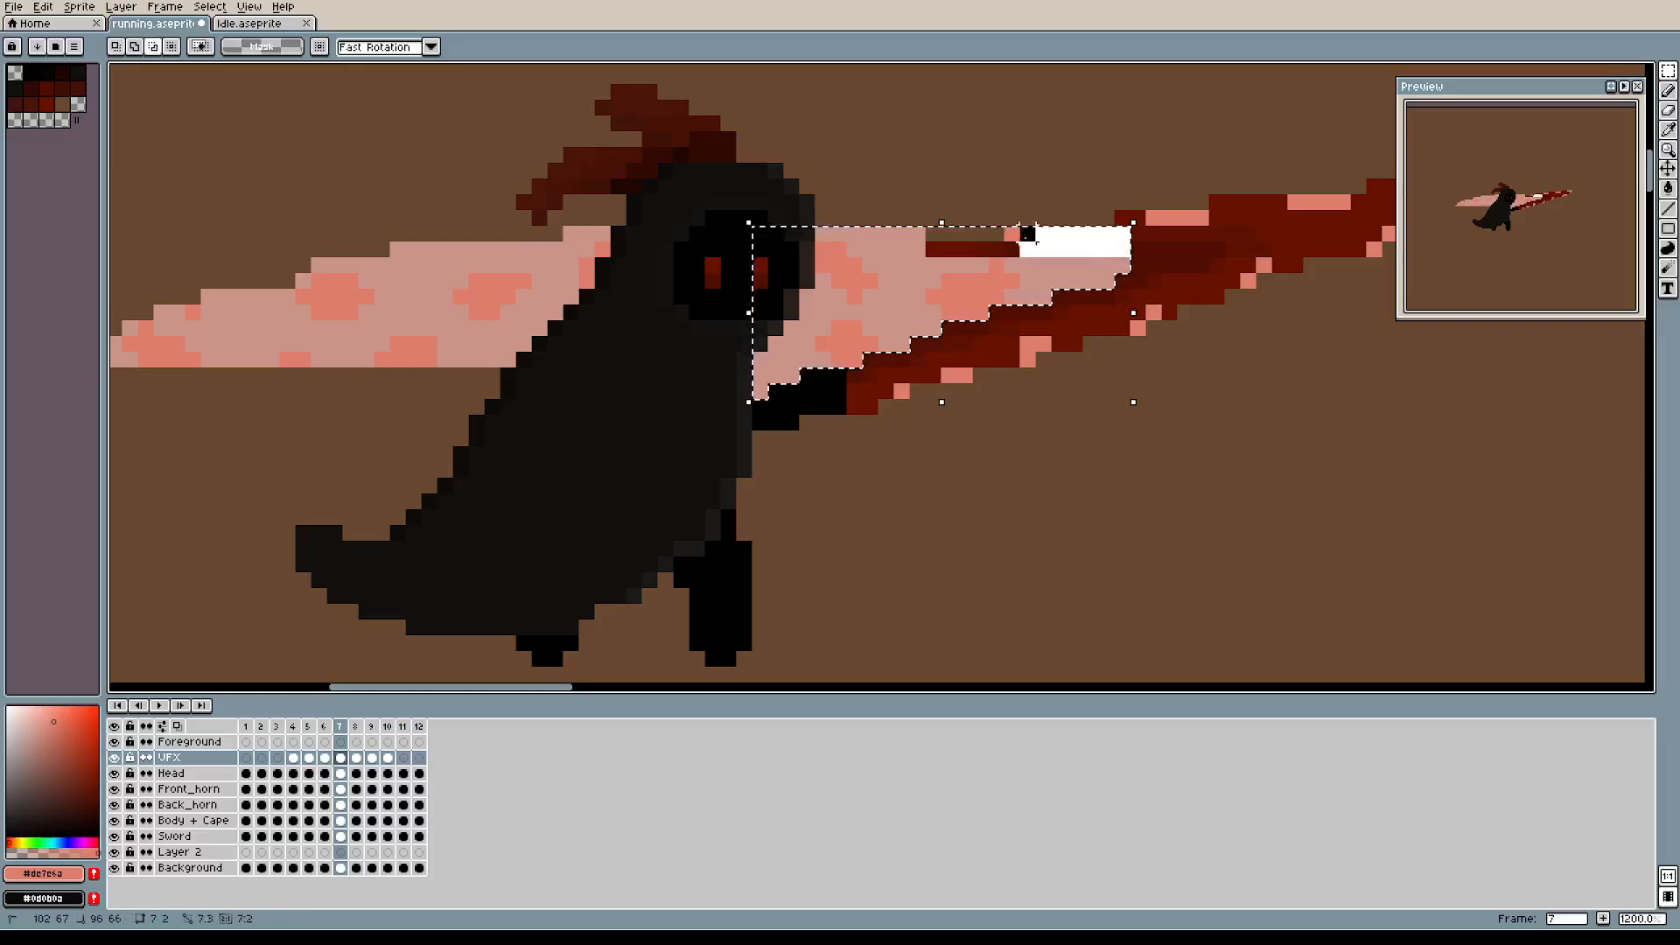
{"action": "left_click_drag", "start_coordinate": [926, 227], "coordinate": [925, 227]}
{"action": "left_click_drag", "start_coordinate": [809, 241], "coordinate": [776, 334]}
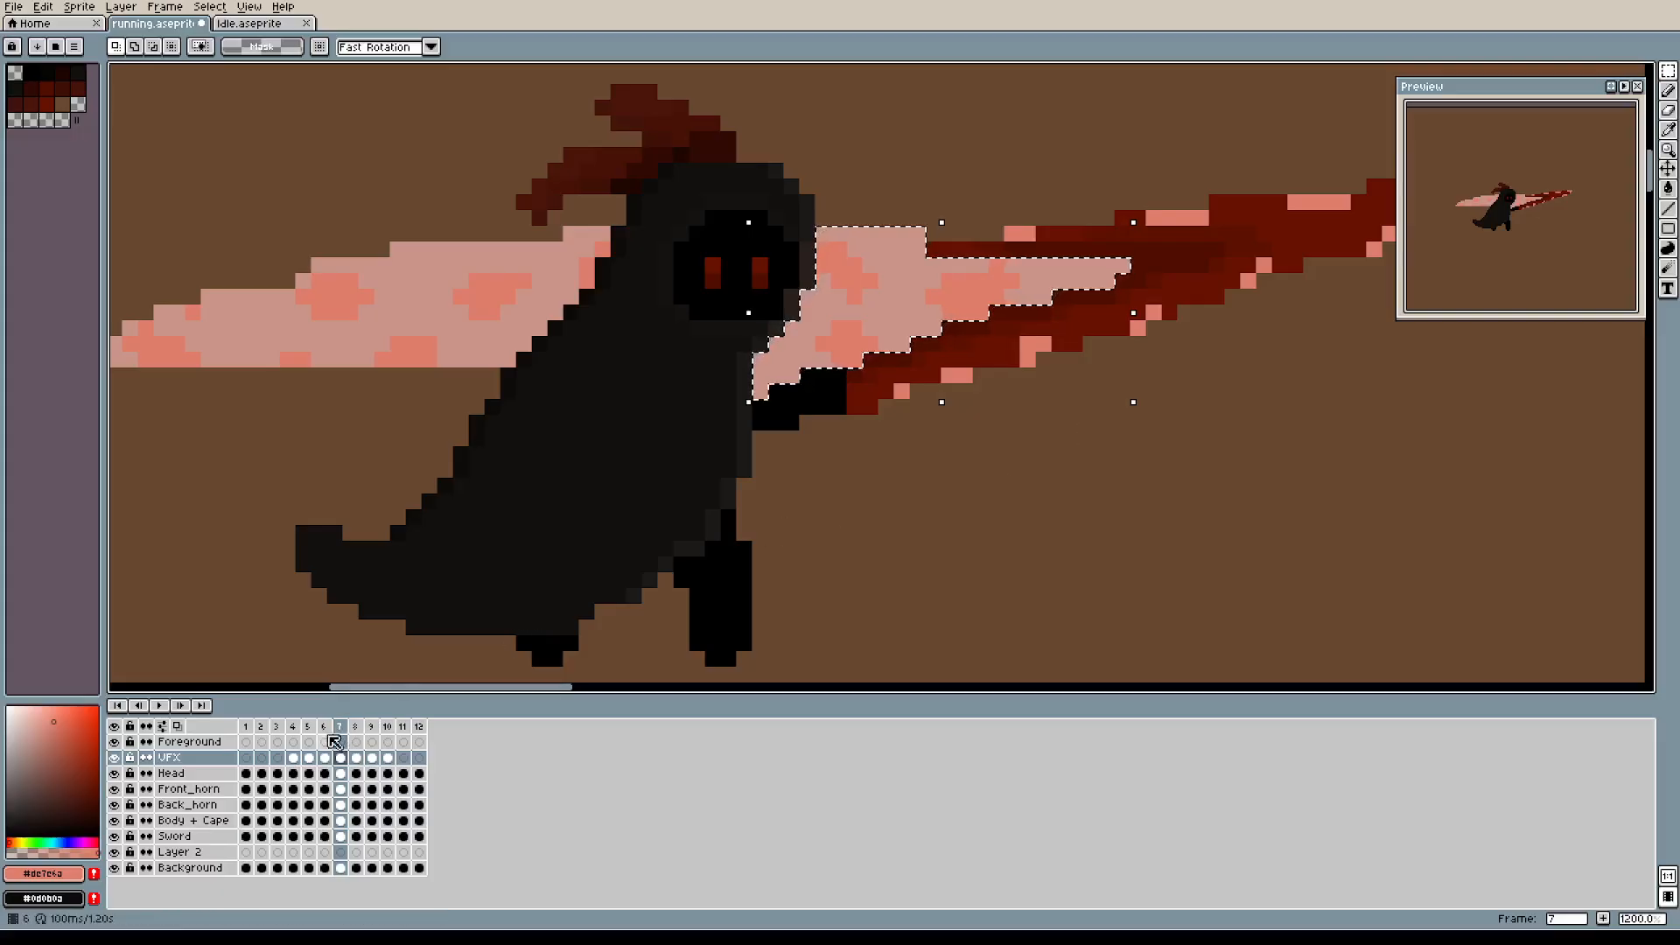
Copy the selected front trail into frame 8's VFX cel at the same position and deselect it.
{"action": "key", "text": "period"}
{"action": "key", "text": "ctrl+v"}
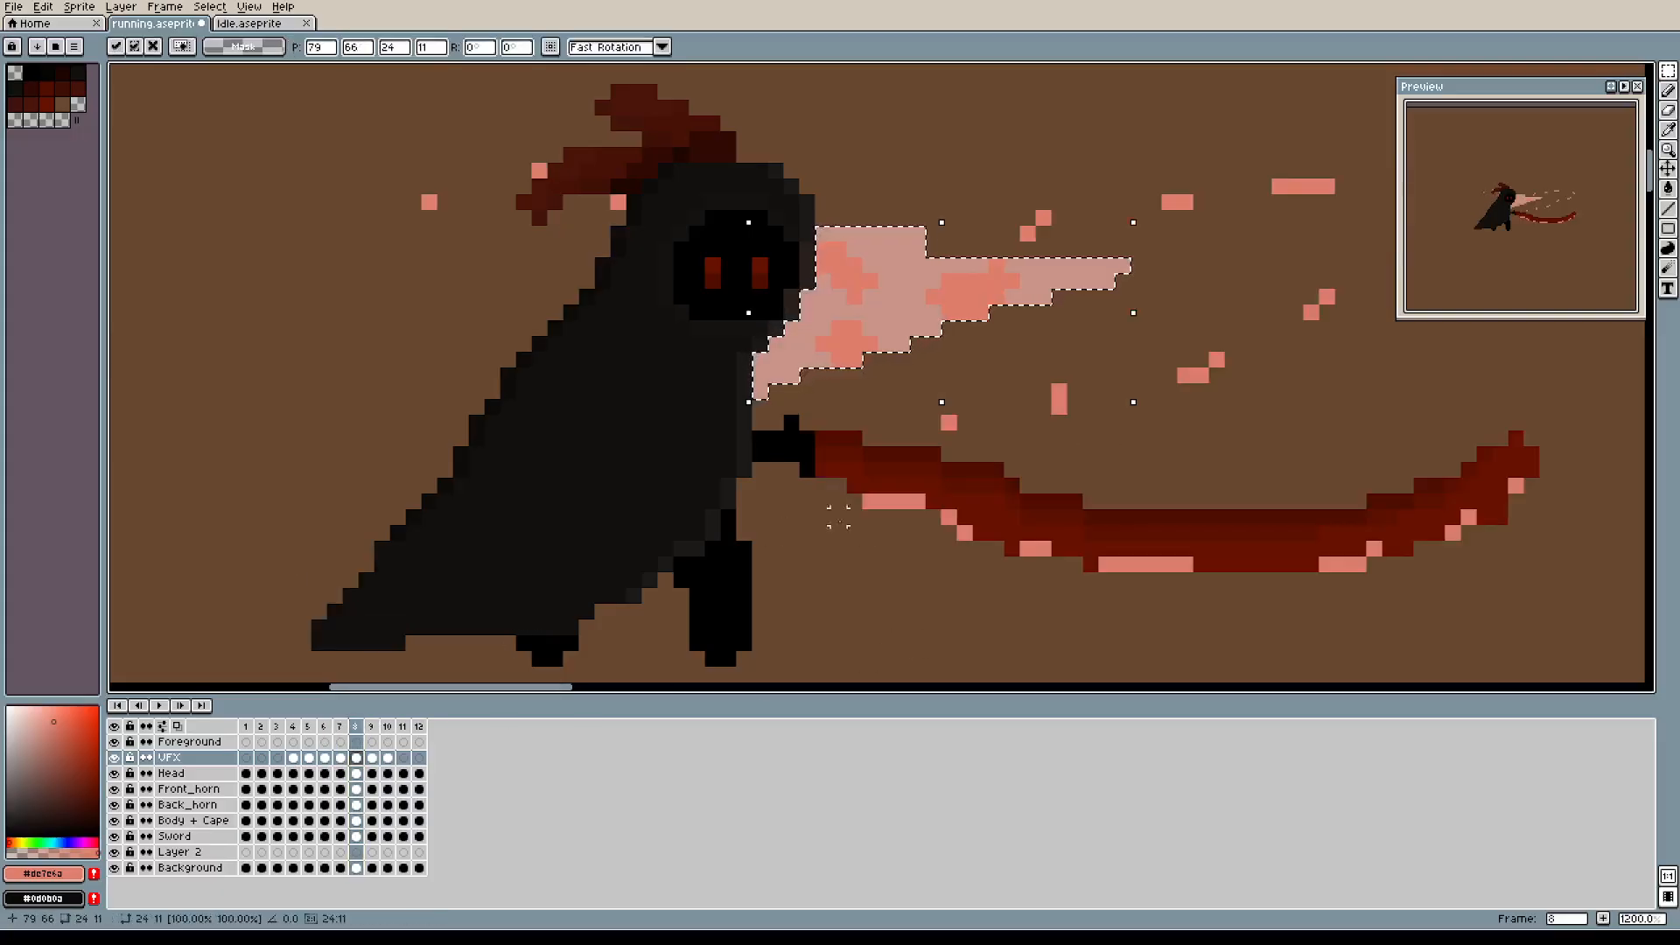
{"action": "left_click", "coordinate": [429, 218]}
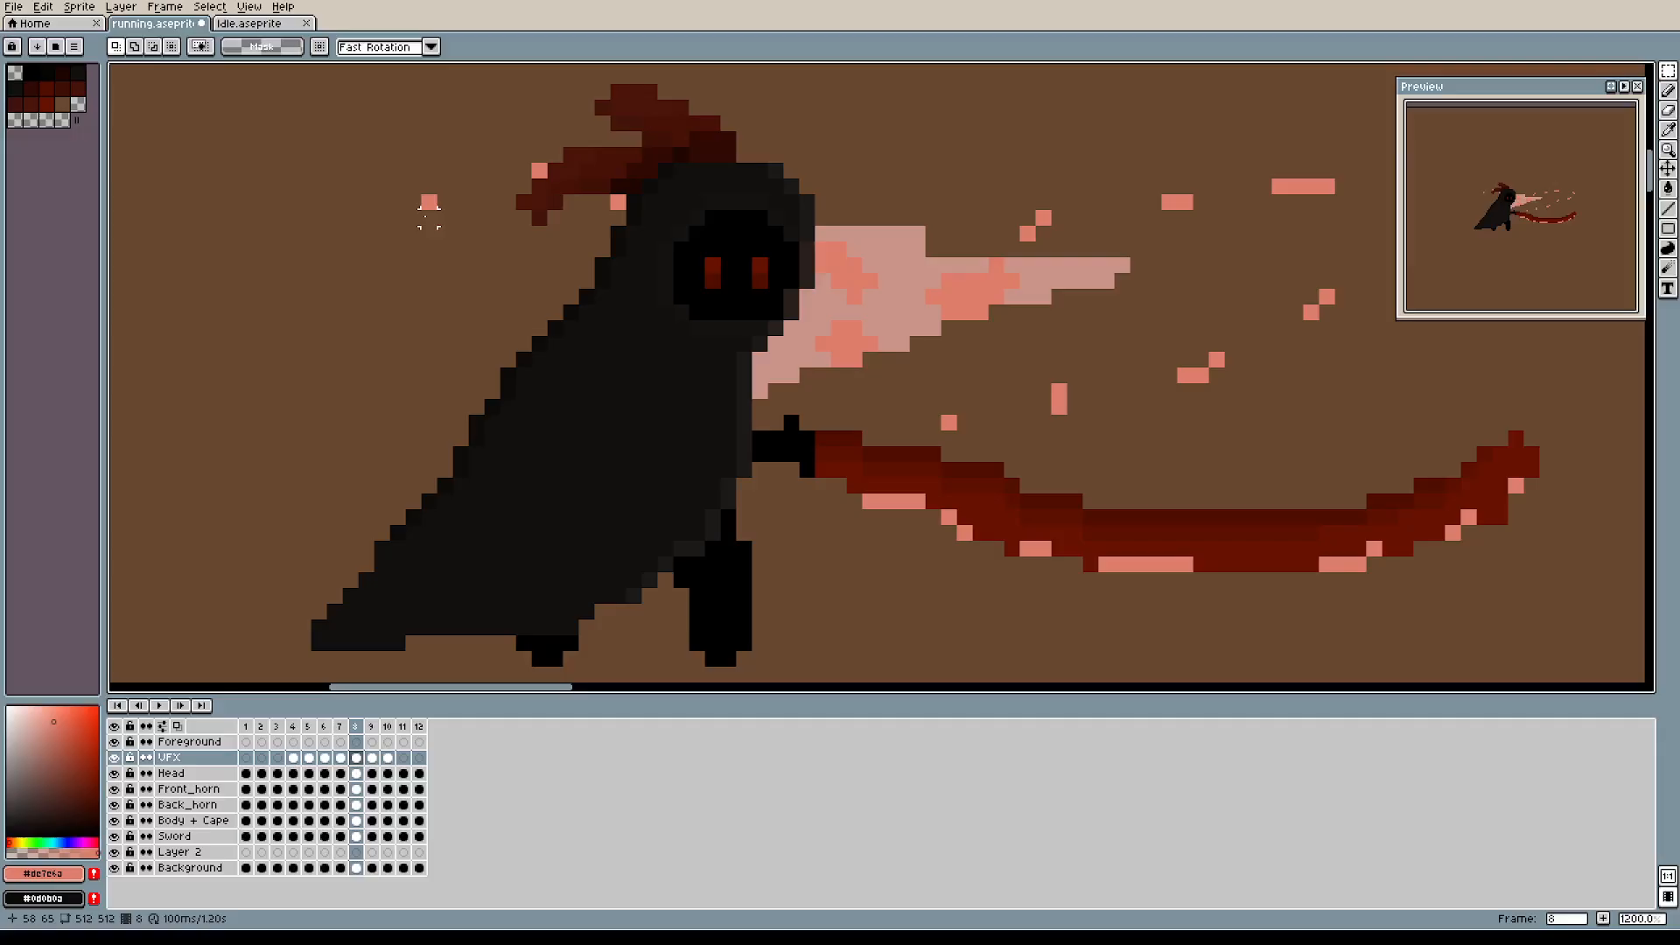
Erase the scattered coral pixels around the head and above the sword in frame 8, keeping the highlights under the blade.
{"action": "key", "text": "b"}
{"action": "left_click_drag", "start_coordinate": [536, 171], "coordinate": [656, 200]}
{"action": "mouse_move", "coordinate": [1028, 233]}
{"action": "left_mouse_down"}
{"action": "mouse_move", "coordinate": [1060, 202]}
{"action": "mouse_move", "coordinate": [1296, 187]}
{"action": "mouse_move", "coordinate": [1359, 202]}
{"action": "mouse_move", "coordinate": [1265, 186]}
{"action": "mouse_move", "coordinate": [1328, 281]}
{"action": "mouse_move", "coordinate": [1312, 328]}
{"action": "mouse_move", "coordinate": [1107, 407]}
{"action": "mouse_move", "coordinate": [949, 424]}
{"action": "left_mouse_up"}
{"action": "left_click", "coordinate": [1059, 394]}
{"action": "left_click_drag", "start_coordinate": [1258, 383], "coordinate": [907, 318]}
{"action": "mouse_move", "coordinate": [1128, 144]}
{"action": "left_mouse_down"}
{"action": "mouse_move", "coordinate": [1113, 209]}
{"action": "mouse_move", "coordinate": [1073, 224]}
{"action": "left_mouse_up"}
{"action": "left_click", "coordinate": [1145, 161]}
{"action": "scroll", "coordinate": [1101, 219], "scroll_direction": "up", "scroll_amount": 2}
{"action": "scroll", "coordinate": [1101, 219], "scroll_direction": "left", "scroll_amount": 3}
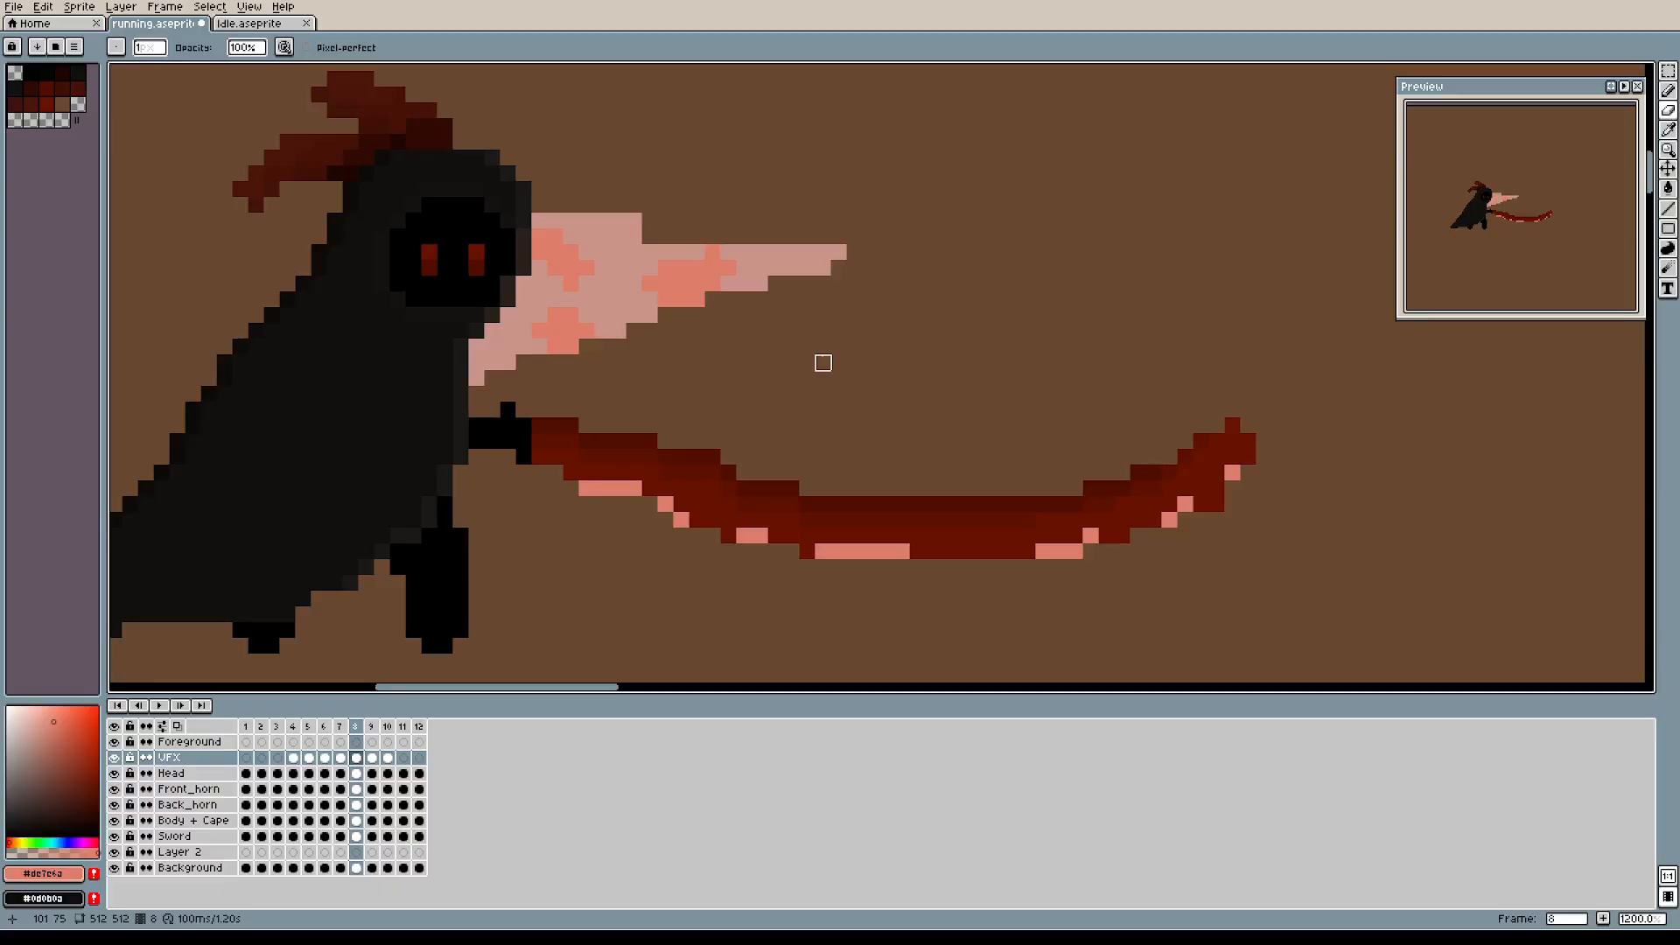
Draw a thick muted-pink arc in frame 8 from the pasted trail's pointed end down to the sword's tip.
{"action": "left_click", "coordinate": [762, 251], "text": "alt"}
{"action": "key", "text": "b"}
{"action": "mouse_move", "coordinate": [847, 254]}
{"action": "left_mouse_down"}
{"action": "mouse_move", "coordinate": [1043, 320]}
{"action": "mouse_move", "coordinate": [1157, 398]}
{"action": "mouse_move", "coordinate": [865, 246]}
{"action": "mouse_move", "coordinate": [1122, 368]}
{"action": "mouse_move", "coordinate": [1216, 431]}
{"action": "mouse_move", "coordinate": [1200, 441]}
{"action": "mouse_move", "coordinate": [1231, 420]}
{"action": "mouse_move", "coordinate": [1033, 285]}
{"action": "mouse_move", "coordinate": [886, 252]}
{"action": "left_mouse_up"}
{"action": "key", "text": "e"}
{"action": "left_click", "coordinate": [1201, 439]}
{"action": "key", "text": "b"}
{"action": "left_click", "coordinate": [1202, 430]}
{"action": "mouse_move", "coordinate": [1202, 409]}
{"action": "left_mouse_down"}
{"action": "mouse_move", "coordinate": [1161, 381]}
{"action": "mouse_move", "coordinate": [1186, 405]}
{"action": "mouse_move", "coordinate": [1182, 387]}
{"action": "mouse_move", "coordinate": [1082, 338]}
{"action": "mouse_move", "coordinate": [1098, 358]}
{"action": "mouse_move", "coordinate": [1141, 366]}
{"action": "mouse_move", "coordinate": [1087, 336]}
{"action": "mouse_move", "coordinate": [1082, 356]}
{"action": "mouse_move", "coordinate": [1073, 310]}
{"action": "mouse_move", "coordinate": [946, 268]}
{"action": "left_mouse_up"}
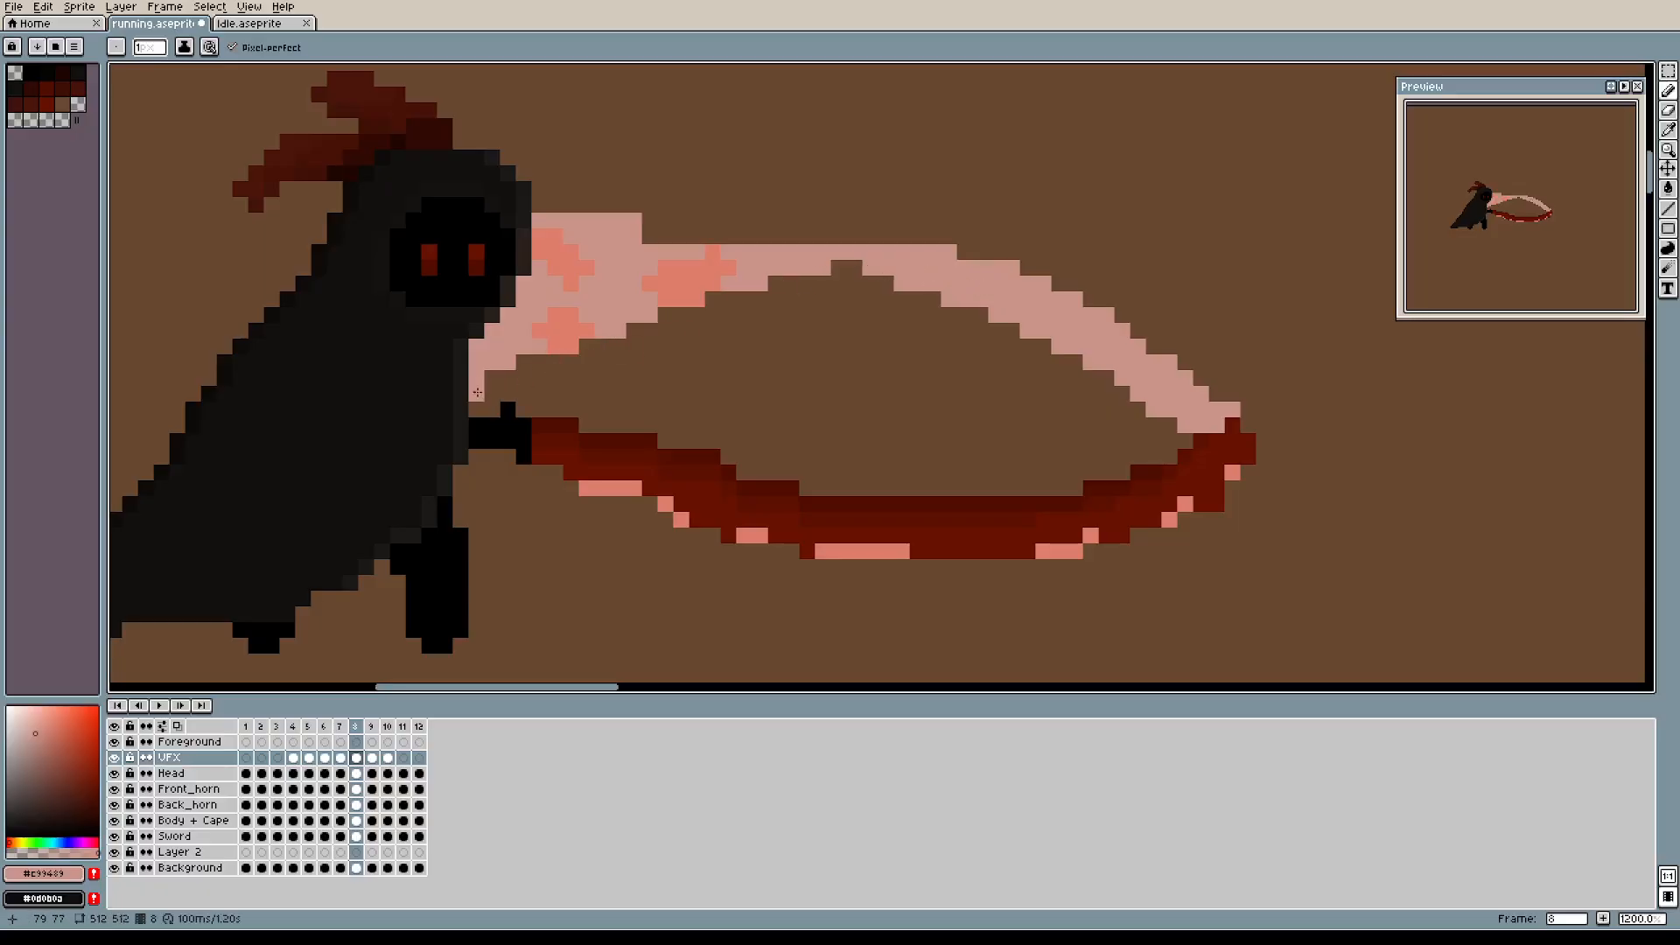
Outline the upper edge of the blade in muted pink in frame 8 and fill the enclosed trail area with the same colour.
{"action": "left_click", "coordinate": [501, 378]}
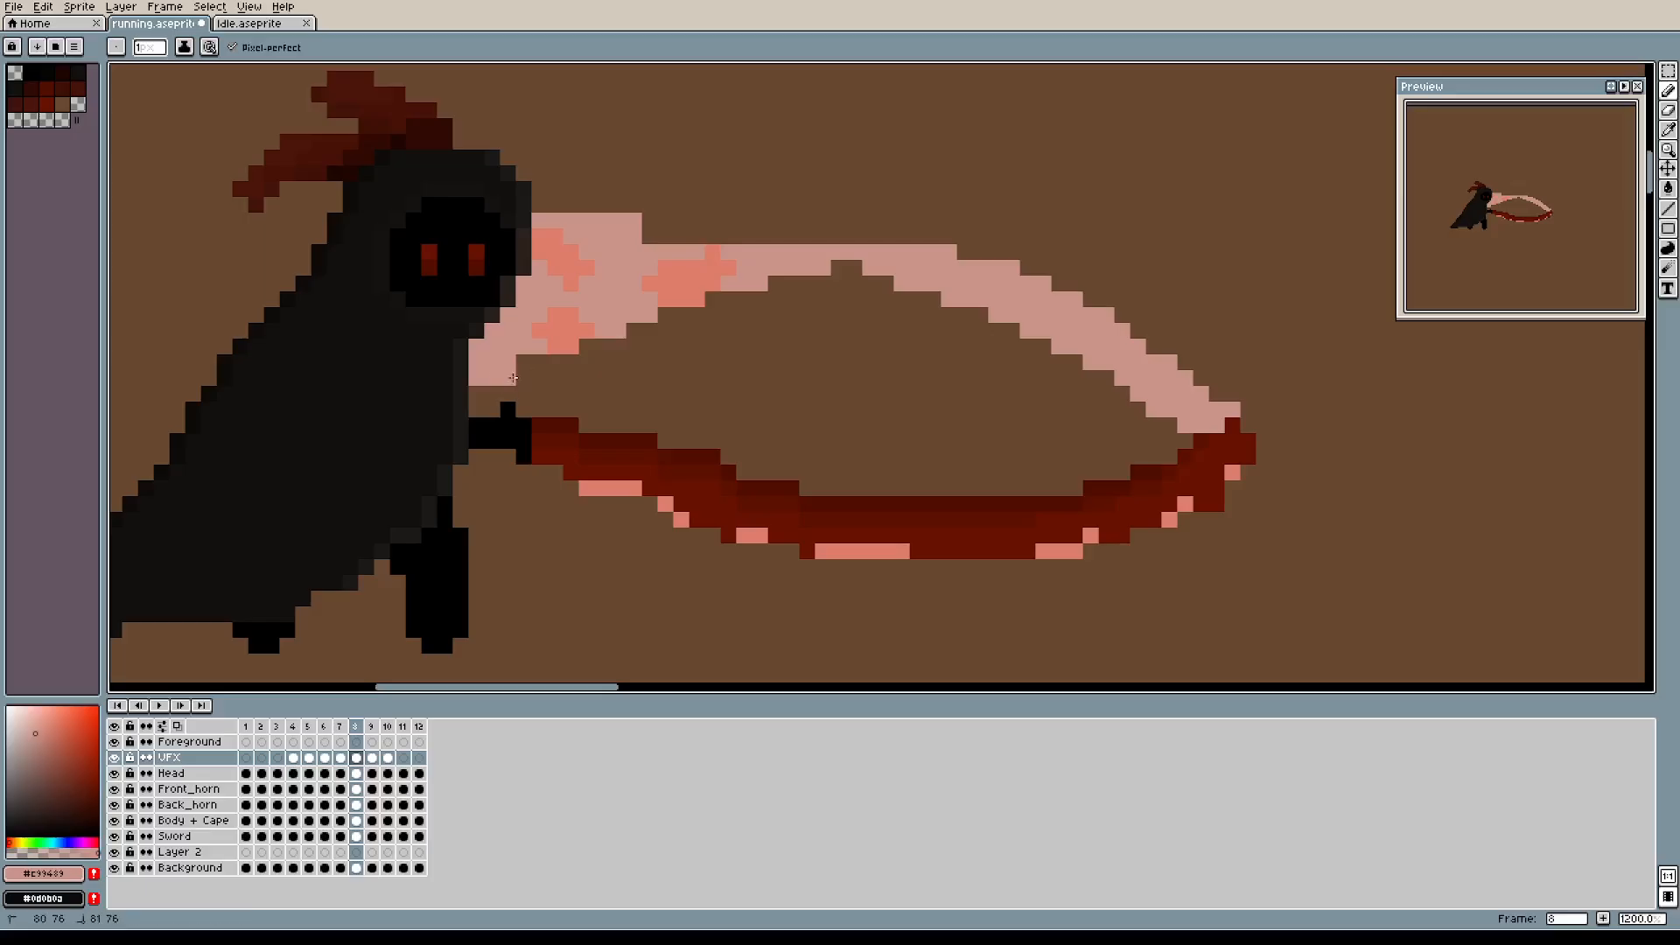
{"action": "left_click", "coordinate": [539, 408]}
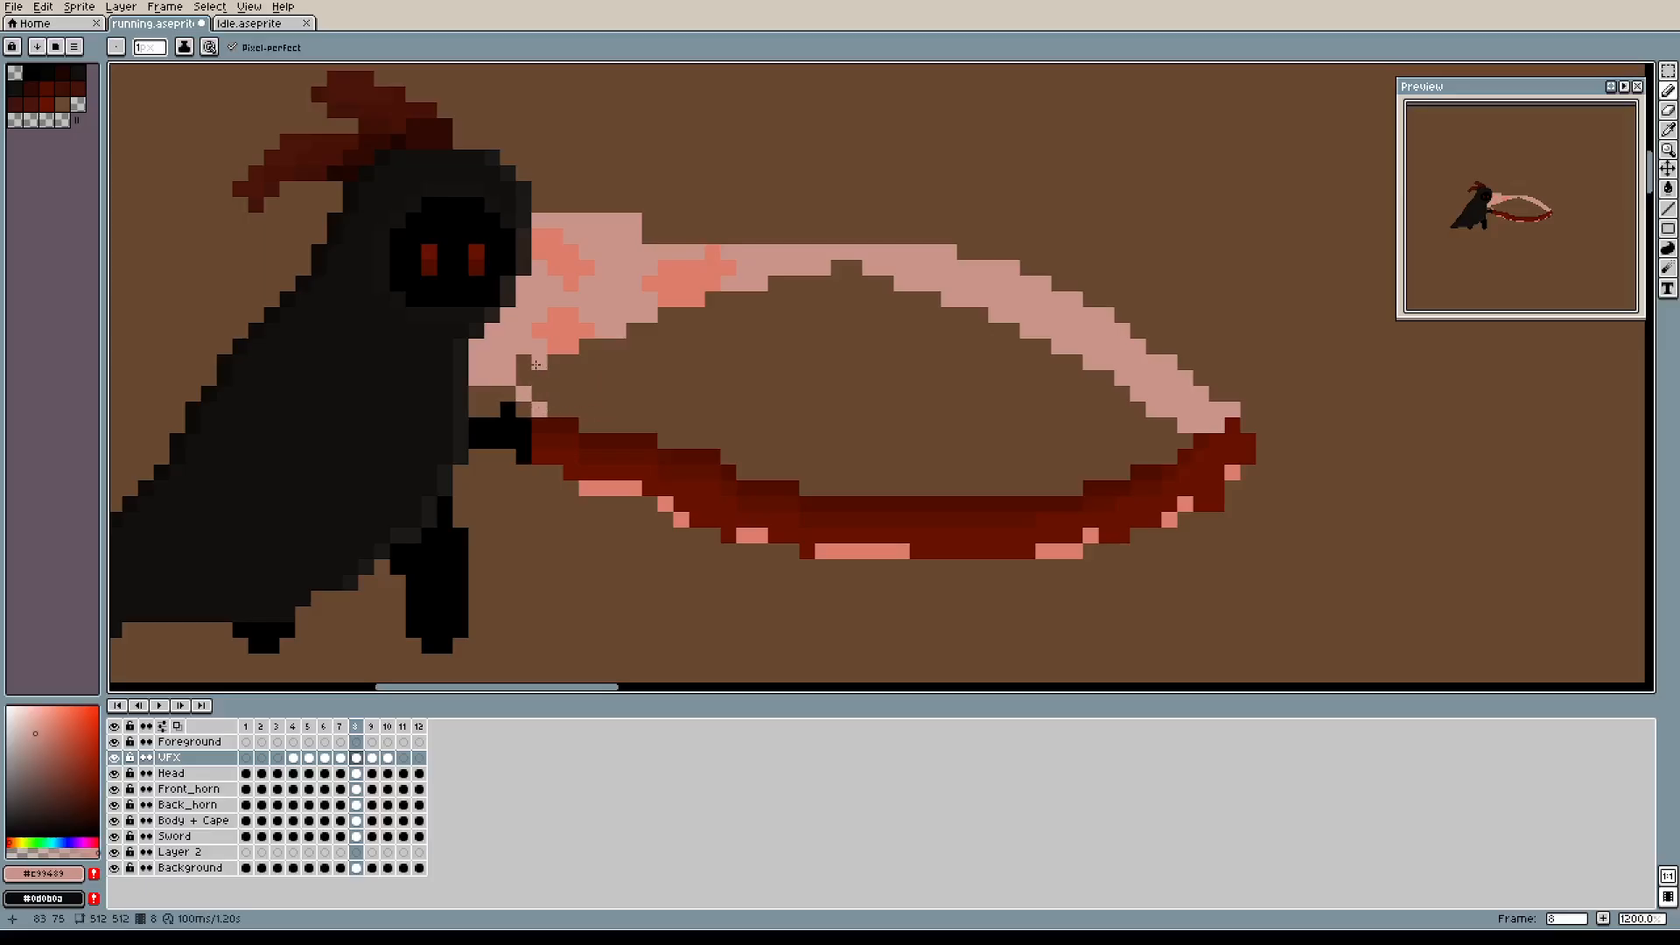
{"action": "mouse_move", "coordinate": [555, 410]}
{"action": "left_mouse_down"}
{"action": "mouse_move", "coordinate": [591, 412]}
{"action": "mouse_move", "coordinate": [580, 424]}
{"action": "mouse_move", "coordinate": [758, 473]}
{"action": "left_mouse_up"}
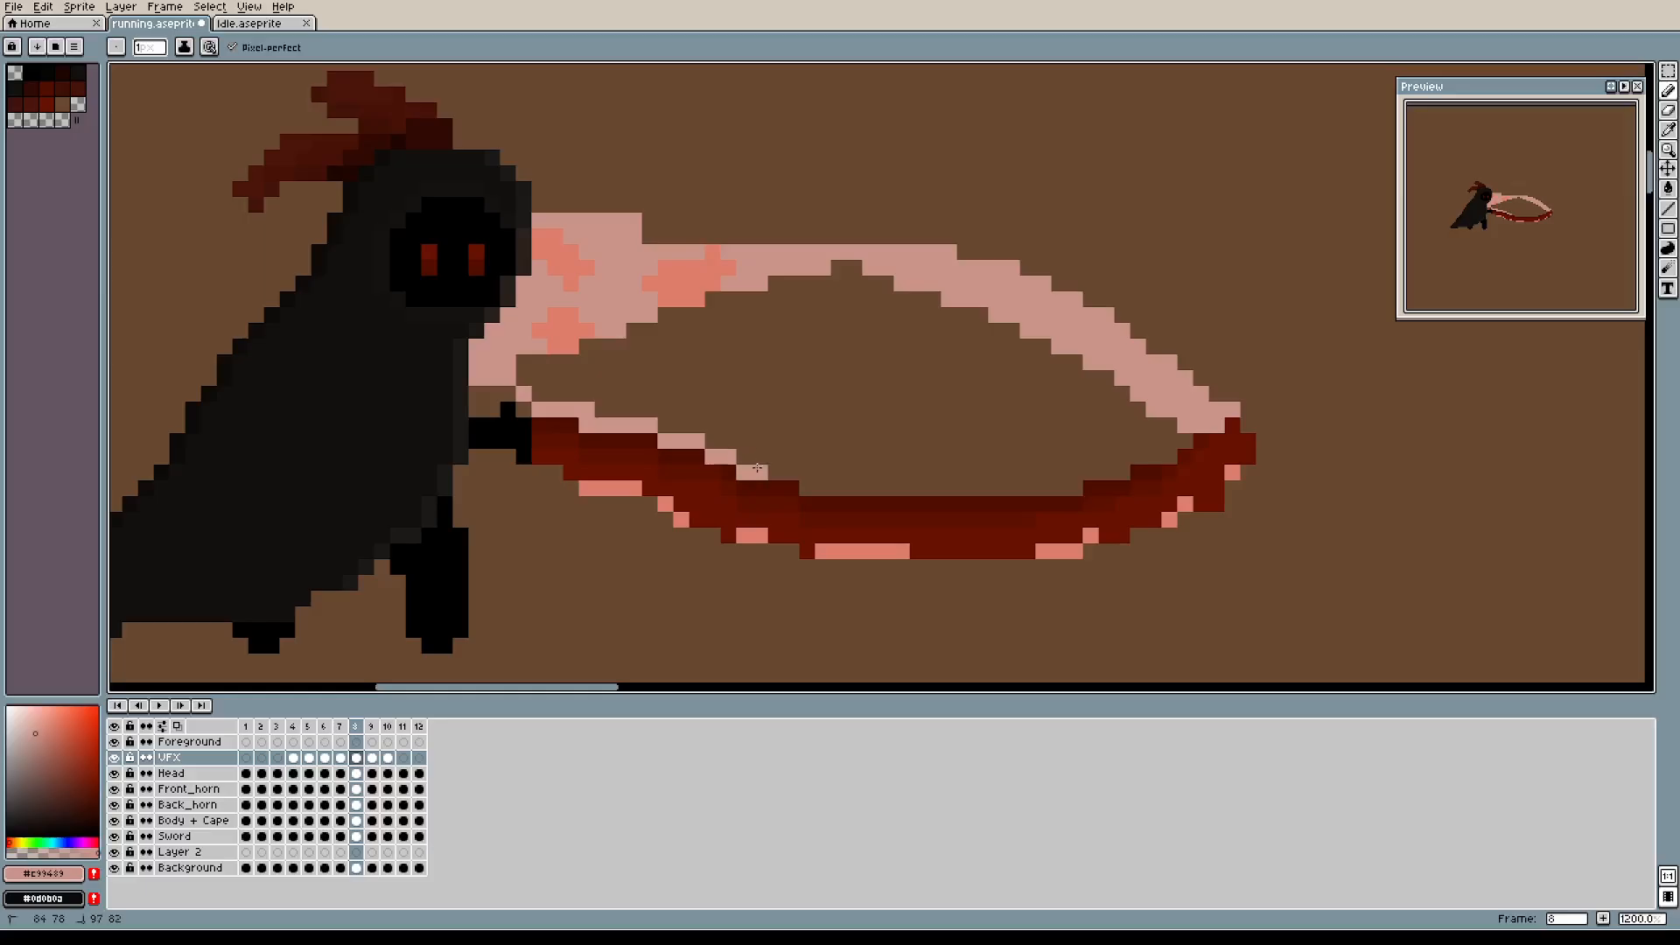
{"action": "key", "text": "e"}
{"action": "left_click", "coordinate": [713, 457]}
{"action": "key", "text": "b"}
{"action": "mouse_move", "coordinate": [759, 467]}
{"action": "left_mouse_down"}
{"action": "mouse_move", "coordinate": [906, 492]}
{"action": "mouse_move", "coordinate": [1104, 471]}
{"action": "mouse_move", "coordinate": [1071, 484]}
{"action": "mouse_move", "coordinate": [1198, 439]}
{"action": "mouse_move", "coordinate": [1164, 452]}
{"action": "left_mouse_up"}
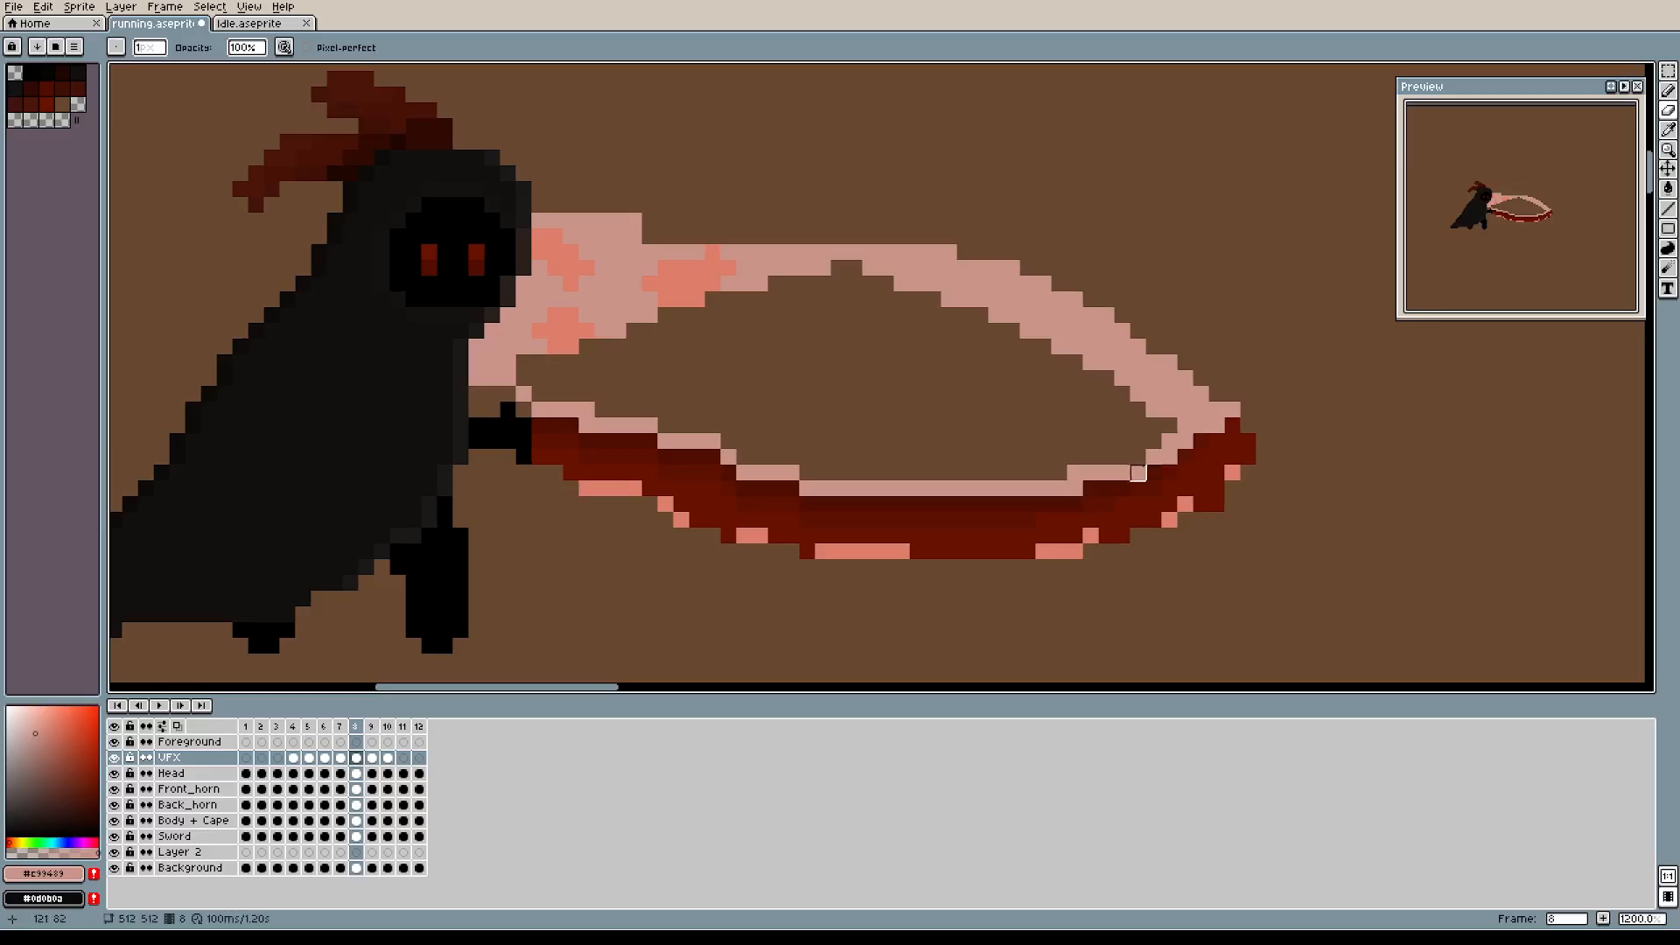
{"action": "key", "text": "b"}
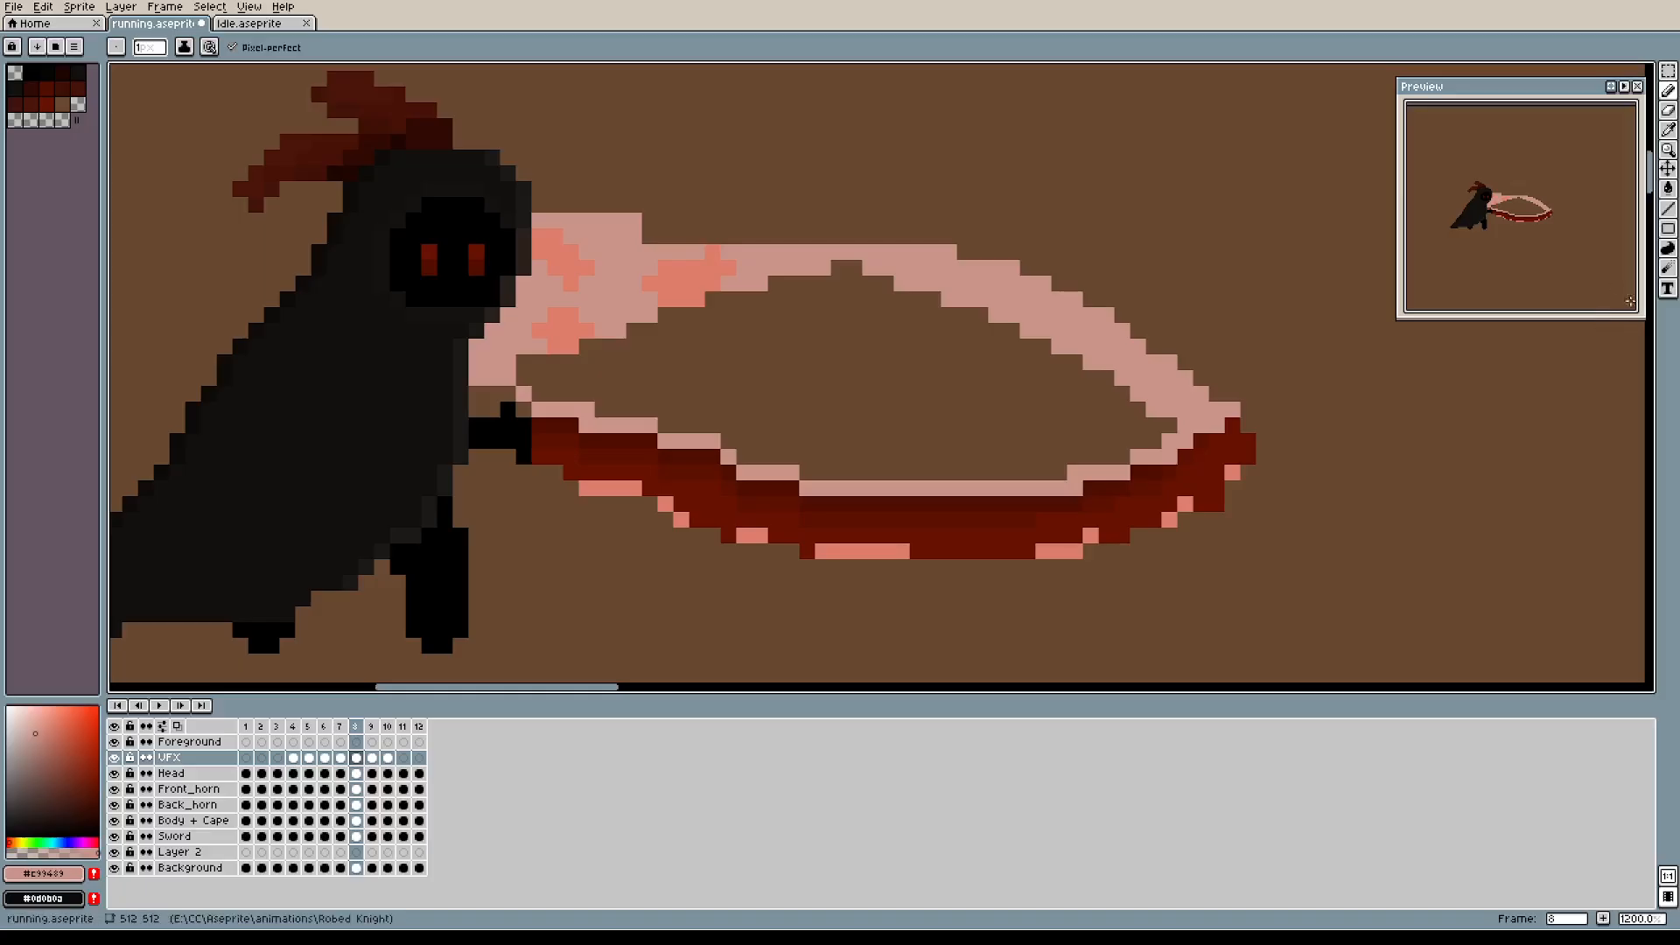
{"action": "key", "text": "g"}
{"action": "left_click", "coordinate": [933, 392]}
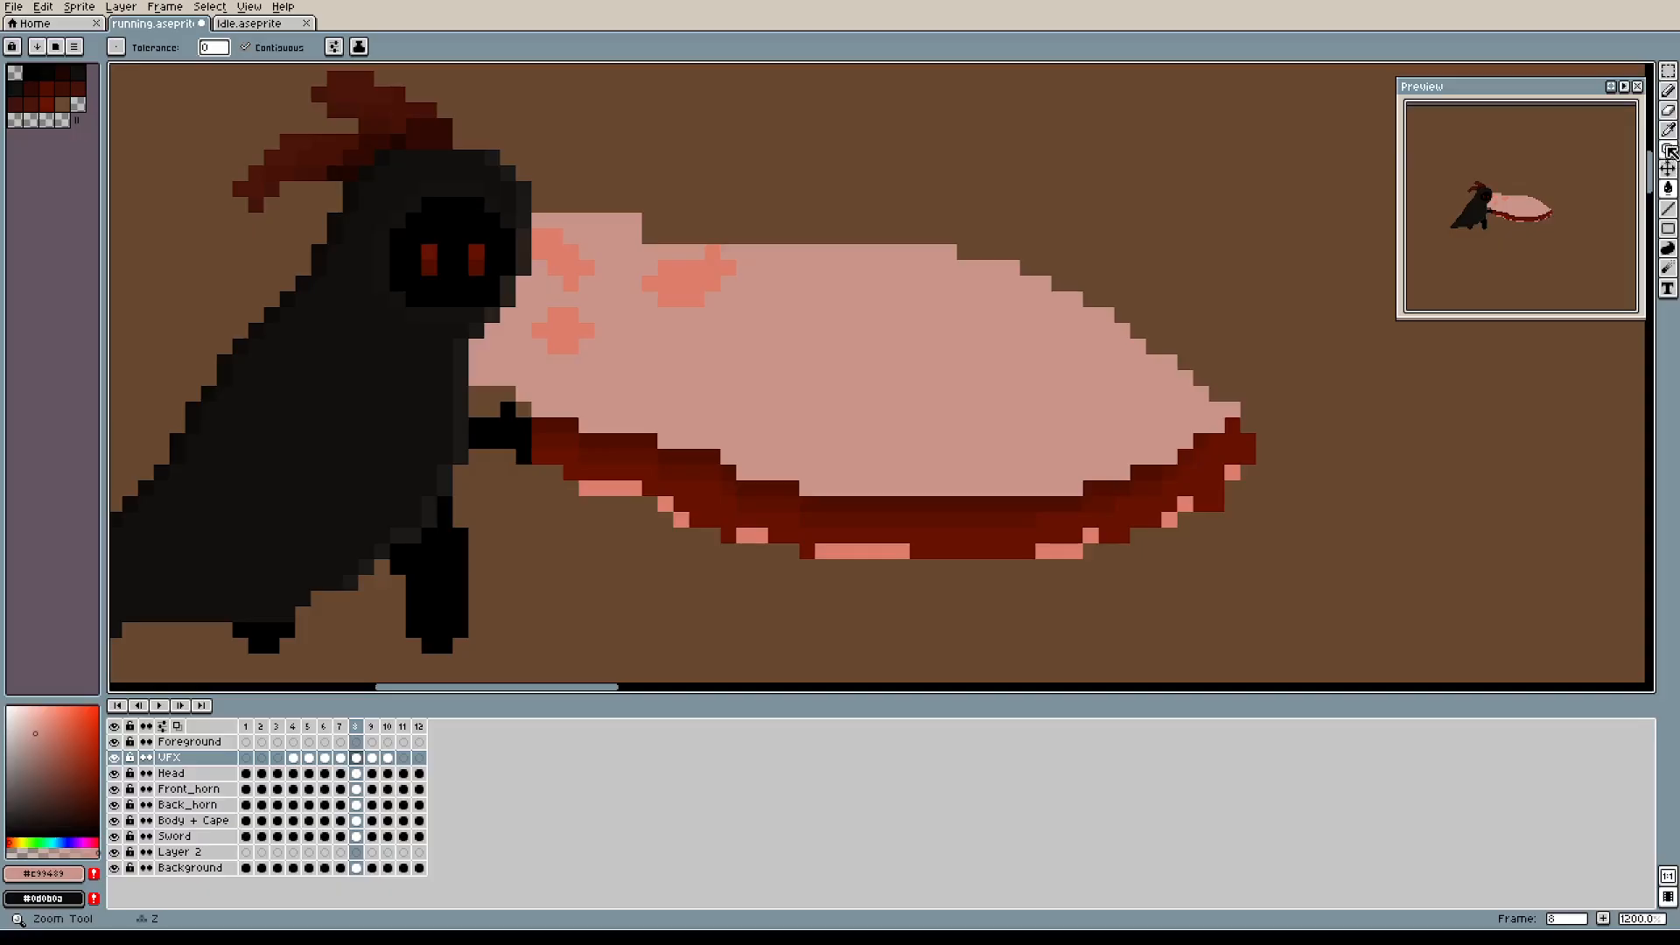
Paint irregular coral patches across the newly filled trail in frame 8, using the coral picked from the existing patches.
{"action": "left_click", "coordinate": [1670, 110]}
{"action": "key", "text": "b"}
{"action": "left_click", "coordinate": [840, 363], "text": "alt"}
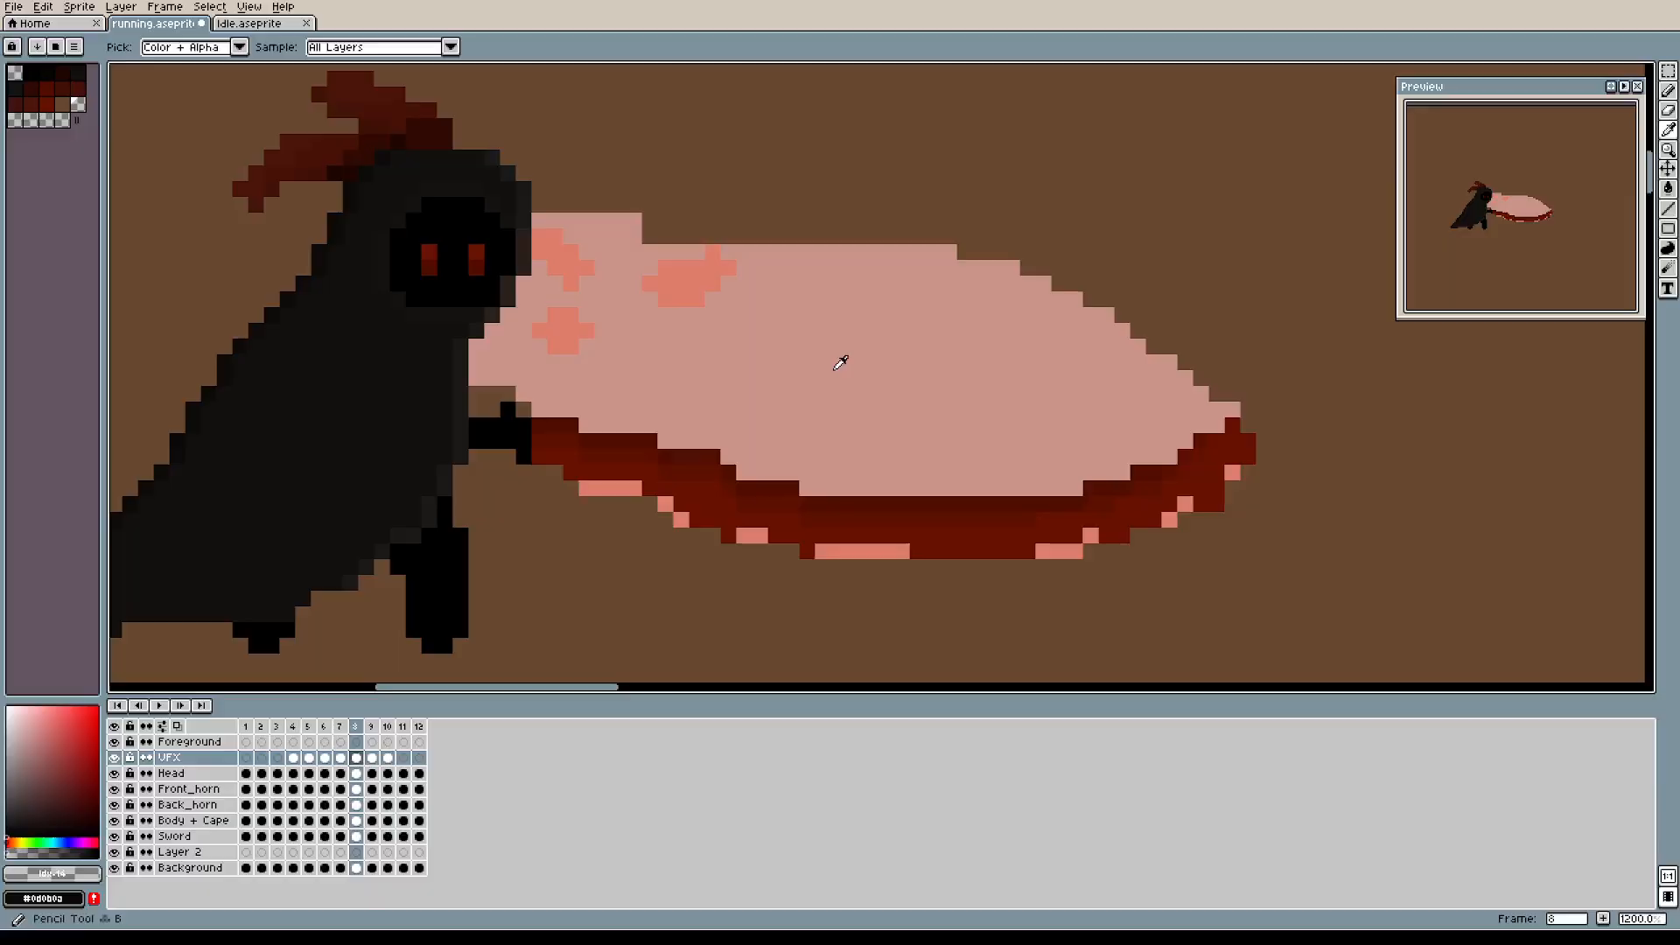
{"action": "left_click", "coordinate": [703, 335], "text": "alt"}
{"action": "left_click", "coordinate": [701, 289], "text": "alt"}
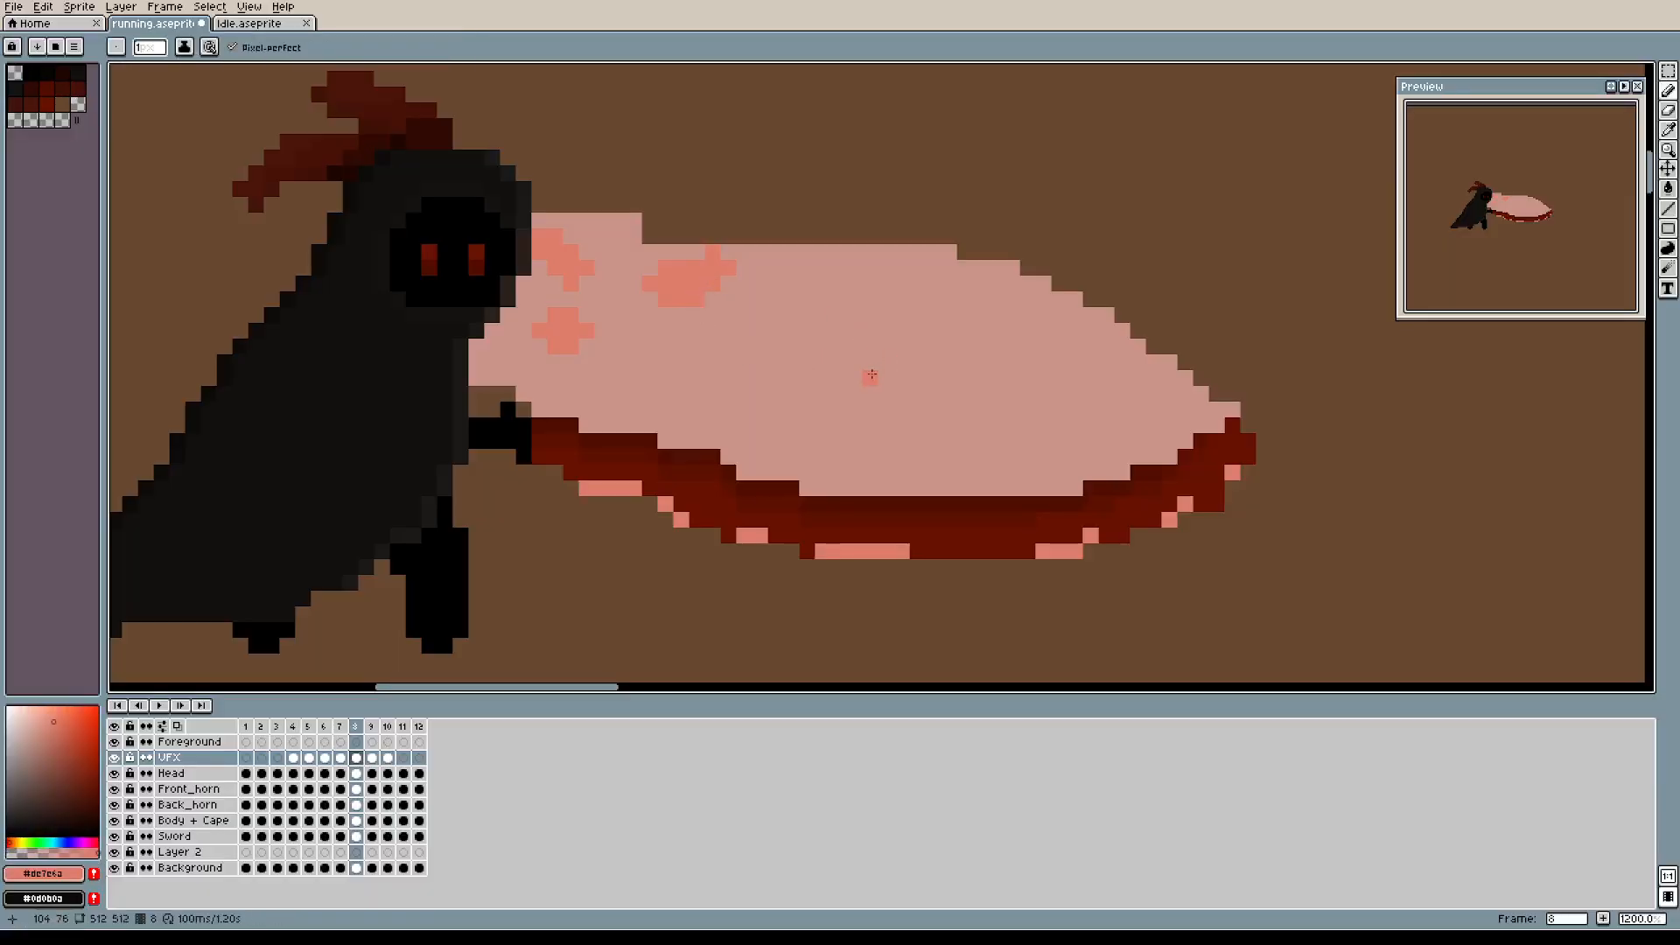
{"action": "scroll", "coordinate": [764, 348], "scroll_direction": "up", "scroll_amount": 1}
{"action": "left_click_drag", "start_coordinate": [658, 354], "coordinate": [725, 390]}
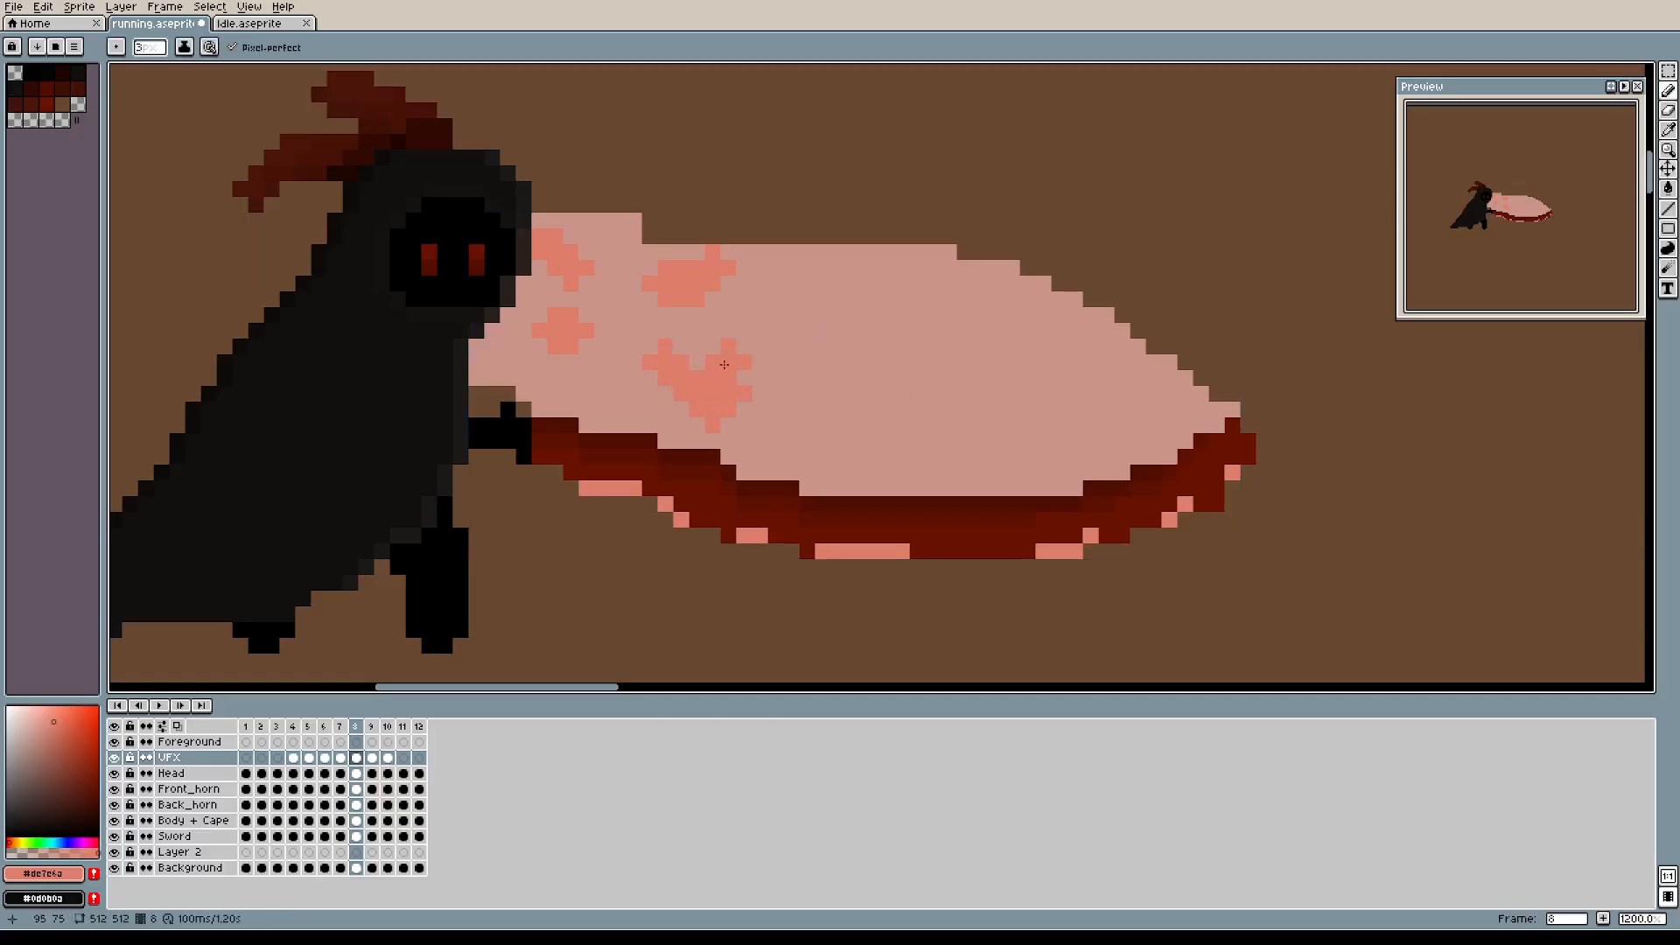
{"action": "mouse_move", "coordinate": [793, 331]}
{"action": "left_mouse_down"}
{"action": "mouse_move", "coordinate": [831, 312]}
{"action": "mouse_move", "coordinate": [878, 320]}
{"action": "left_mouse_up"}
{"action": "left_click_drag", "start_coordinate": [849, 407], "coordinate": [910, 422]}
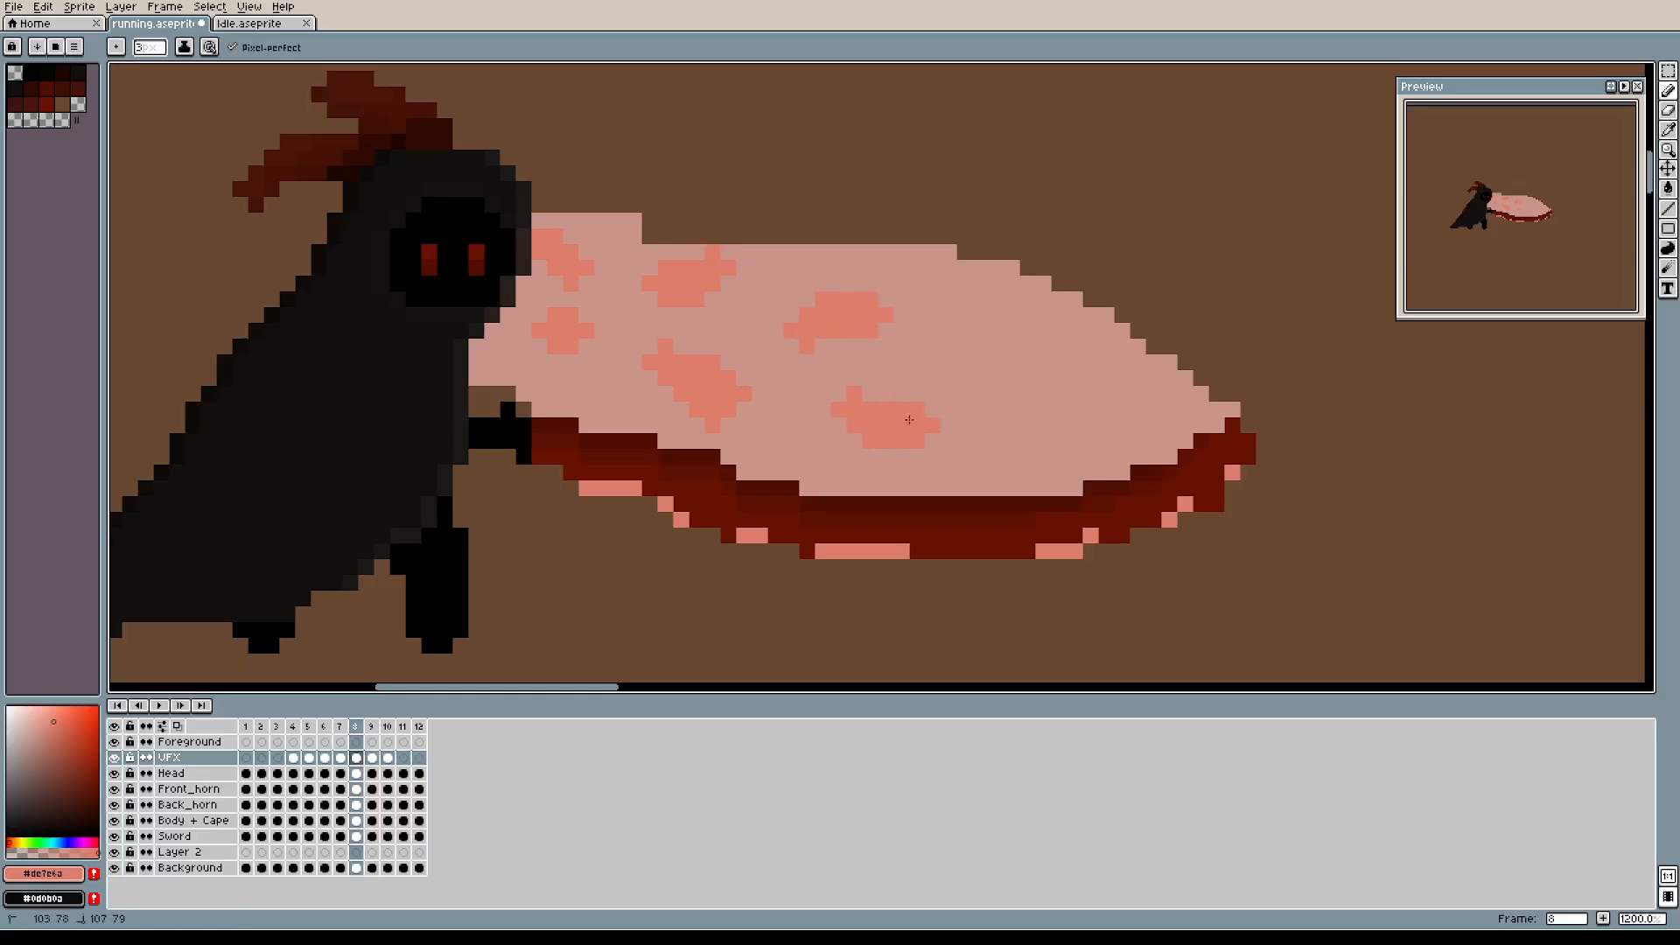
{"action": "mouse_move", "coordinate": [1010, 385]}
{"action": "left_mouse_down"}
{"action": "mouse_move", "coordinate": [992, 342]}
{"action": "mouse_move", "coordinate": [1022, 361]}
{"action": "left_mouse_up"}
{"action": "mouse_move", "coordinate": [1006, 450]}
{"action": "left_mouse_down"}
{"action": "mouse_move", "coordinate": [1097, 429]}
{"action": "mouse_move", "coordinate": [1111, 482]}
{"action": "left_mouse_up"}
{"action": "left_click", "coordinate": [1103, 435]}
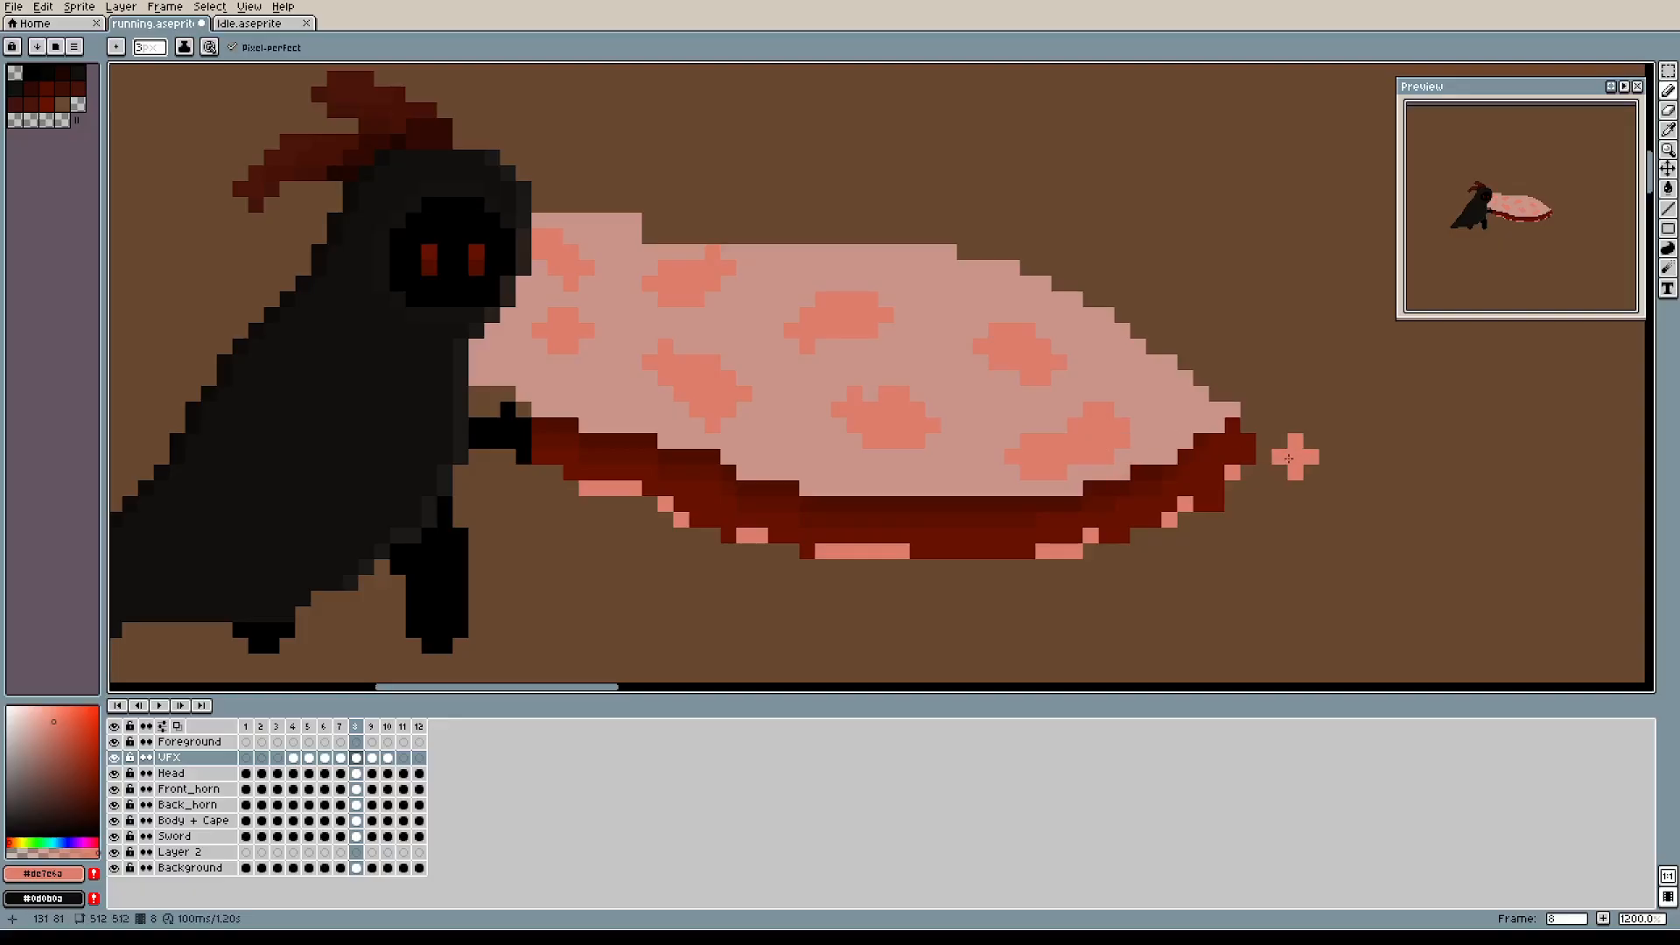
{"action": "scroll", "coordinate": [1214, 433], "scroll_direction": "down", "scroll_amount": 1}
{"action": "left_click_drag", "start_coordinate": [1215, 432], "coordinate": [1138, 386]}
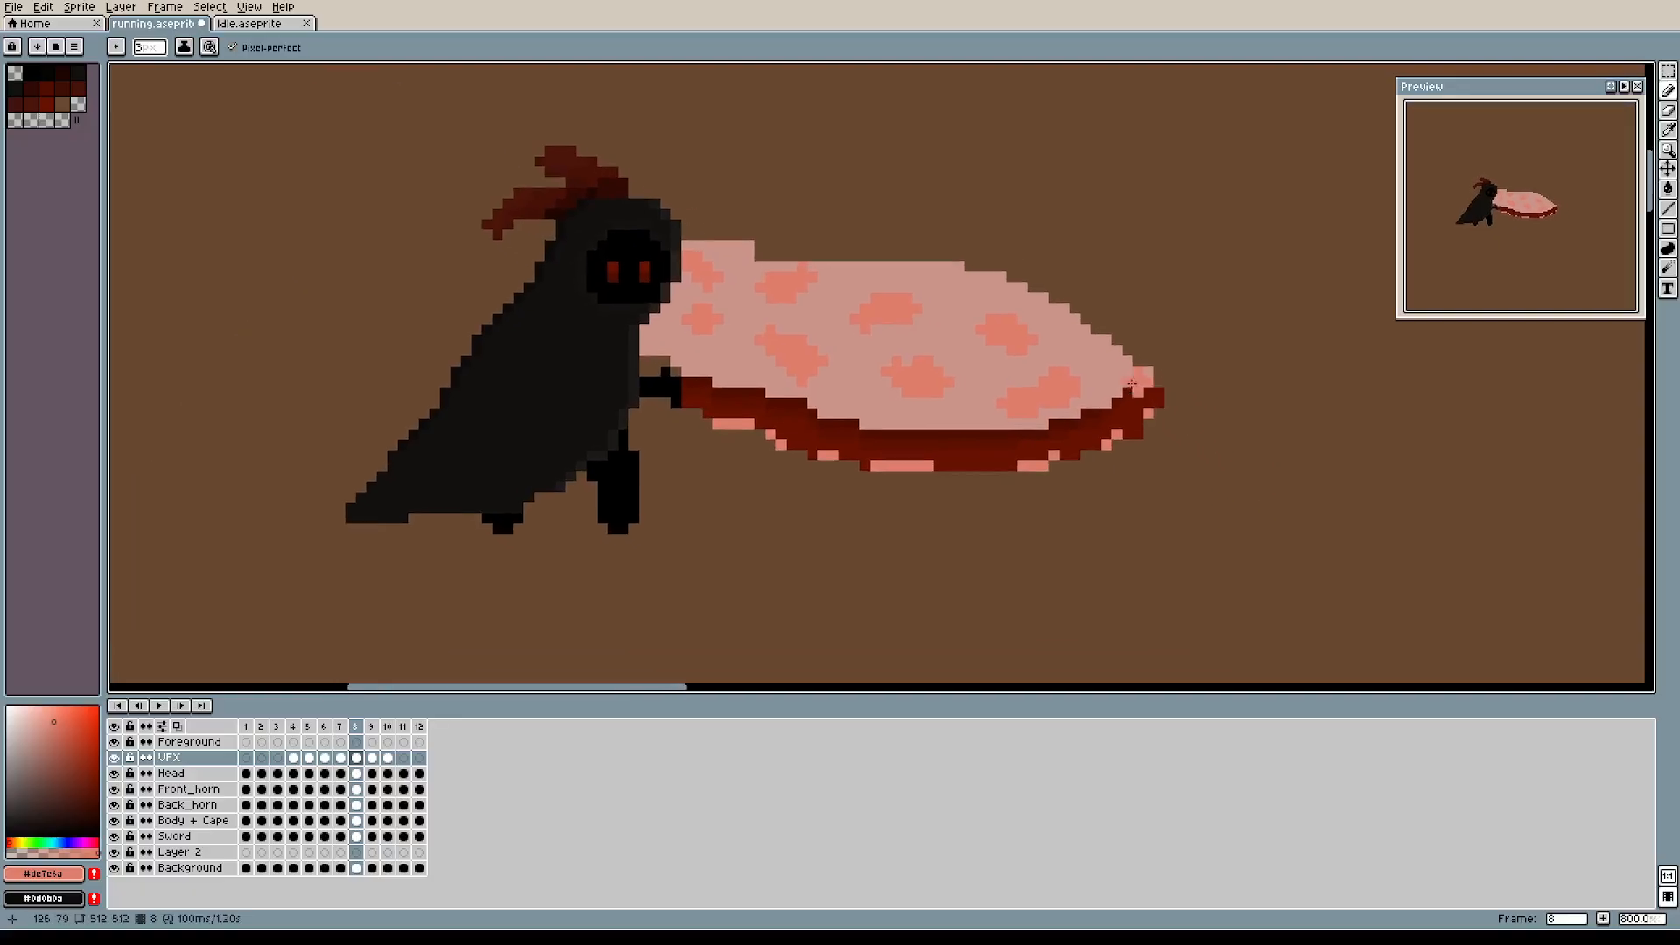
Erase all scattered coral pixels from the VFX layer in frames 9 and 10.
{"action": "left_click", "coordinate": [378, 728]}
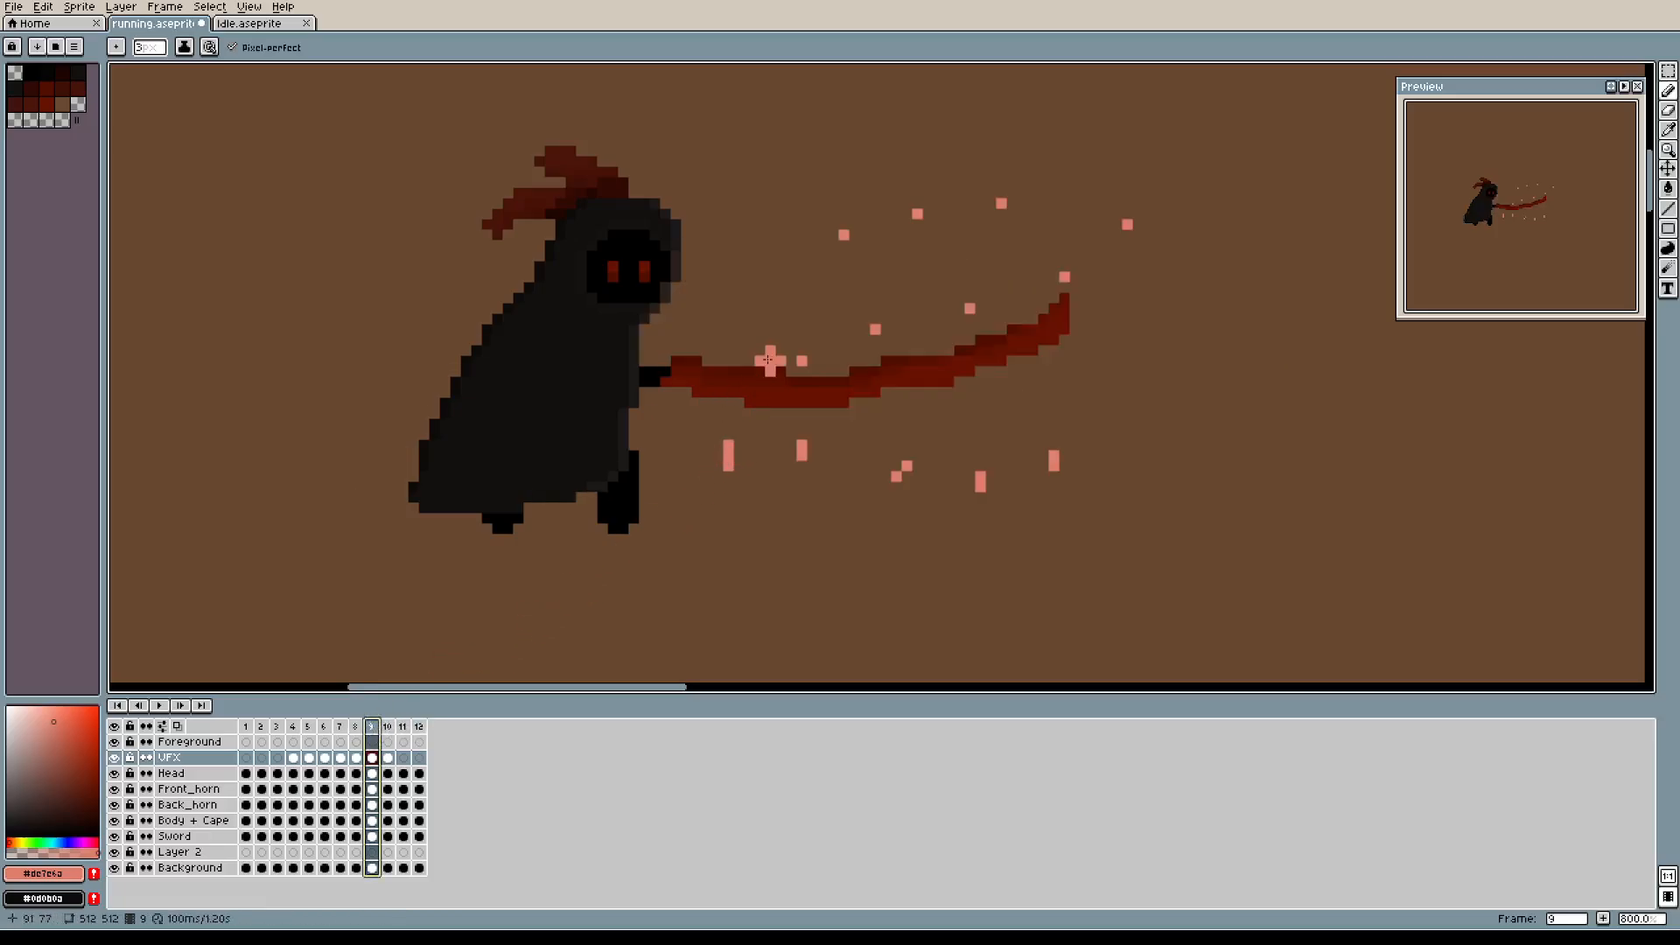
{"action": "key", "text": "e"}
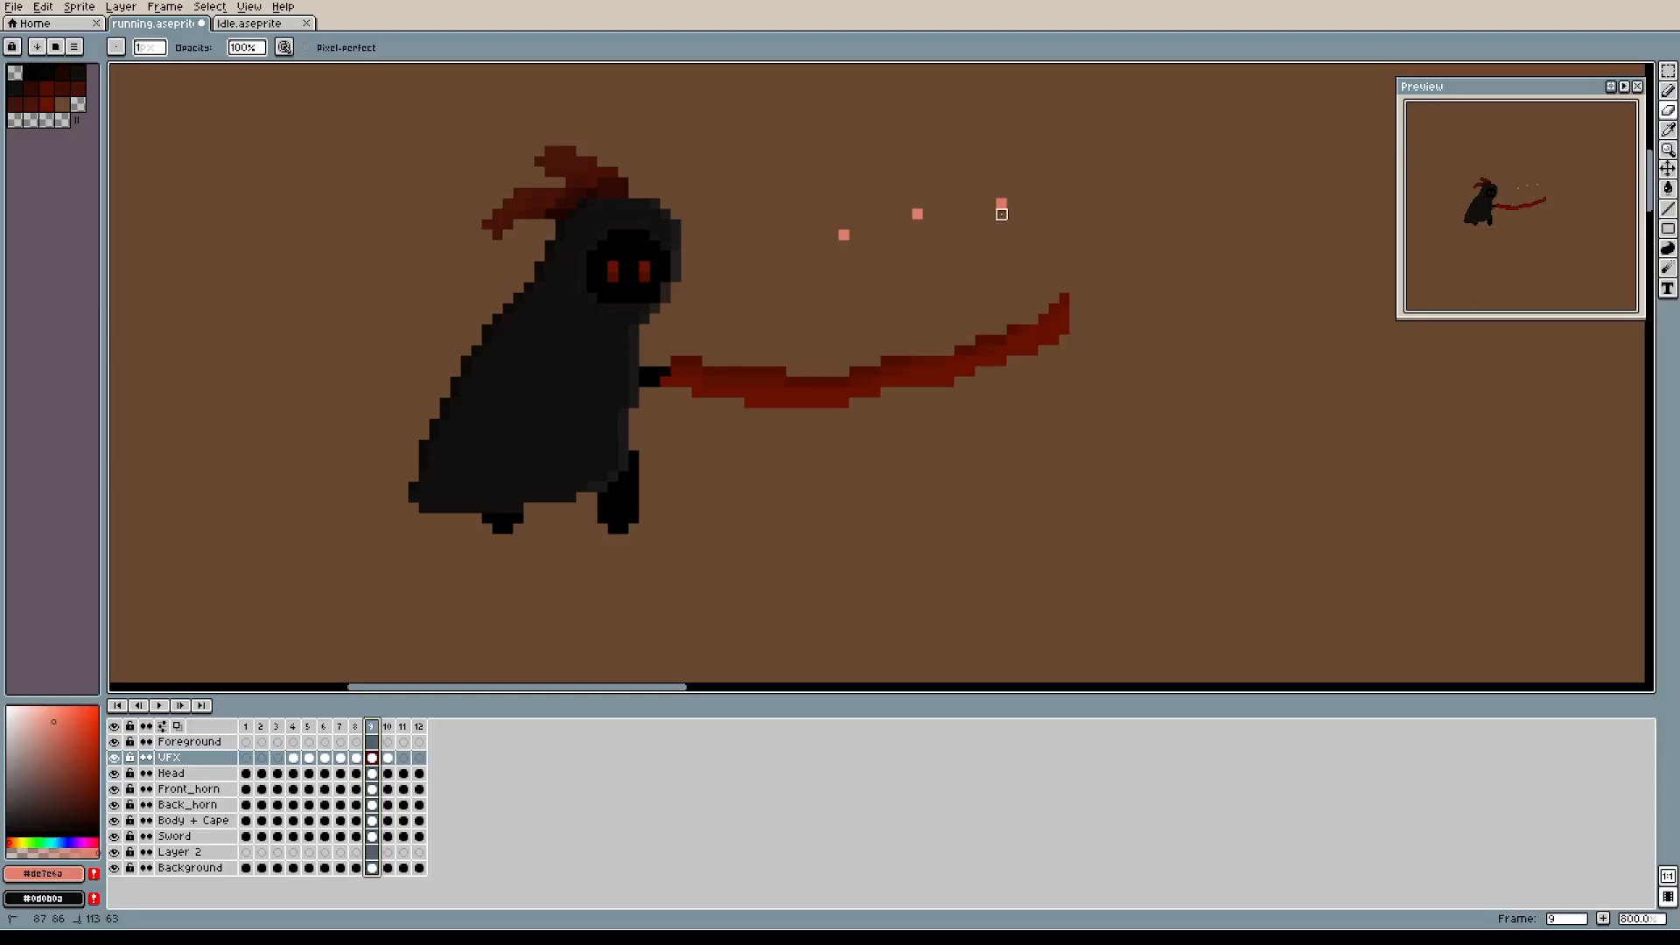
{"action": "left_click", "coordinate": [388, 726]}
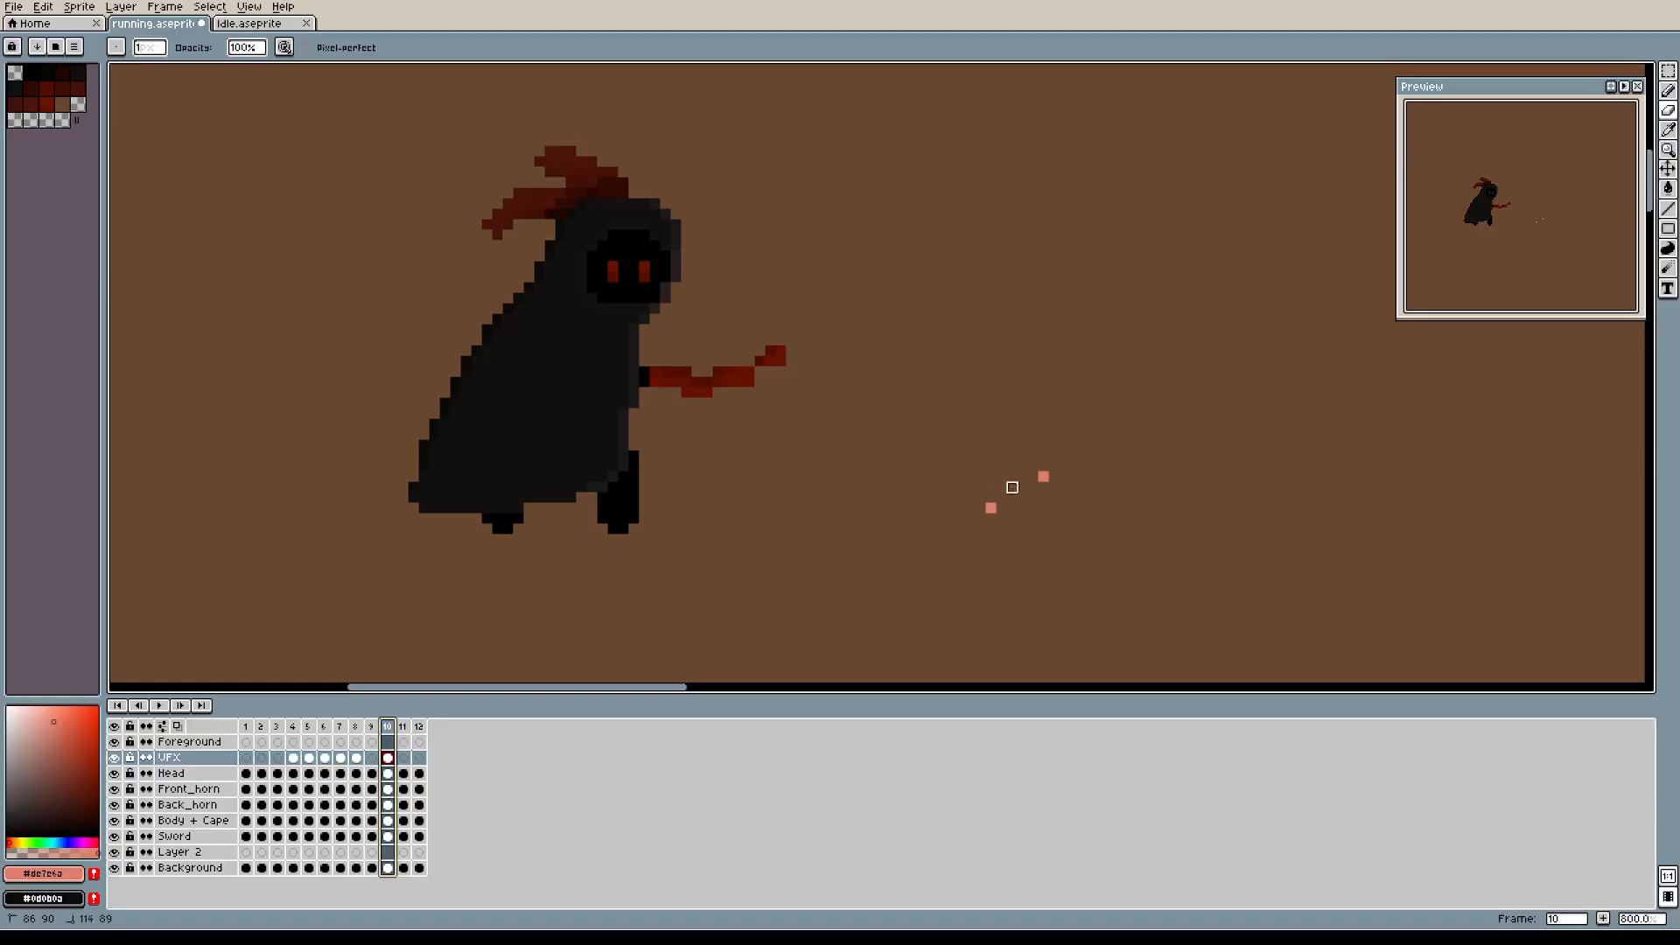
{"action": "key", "text": "ctrl+z"}
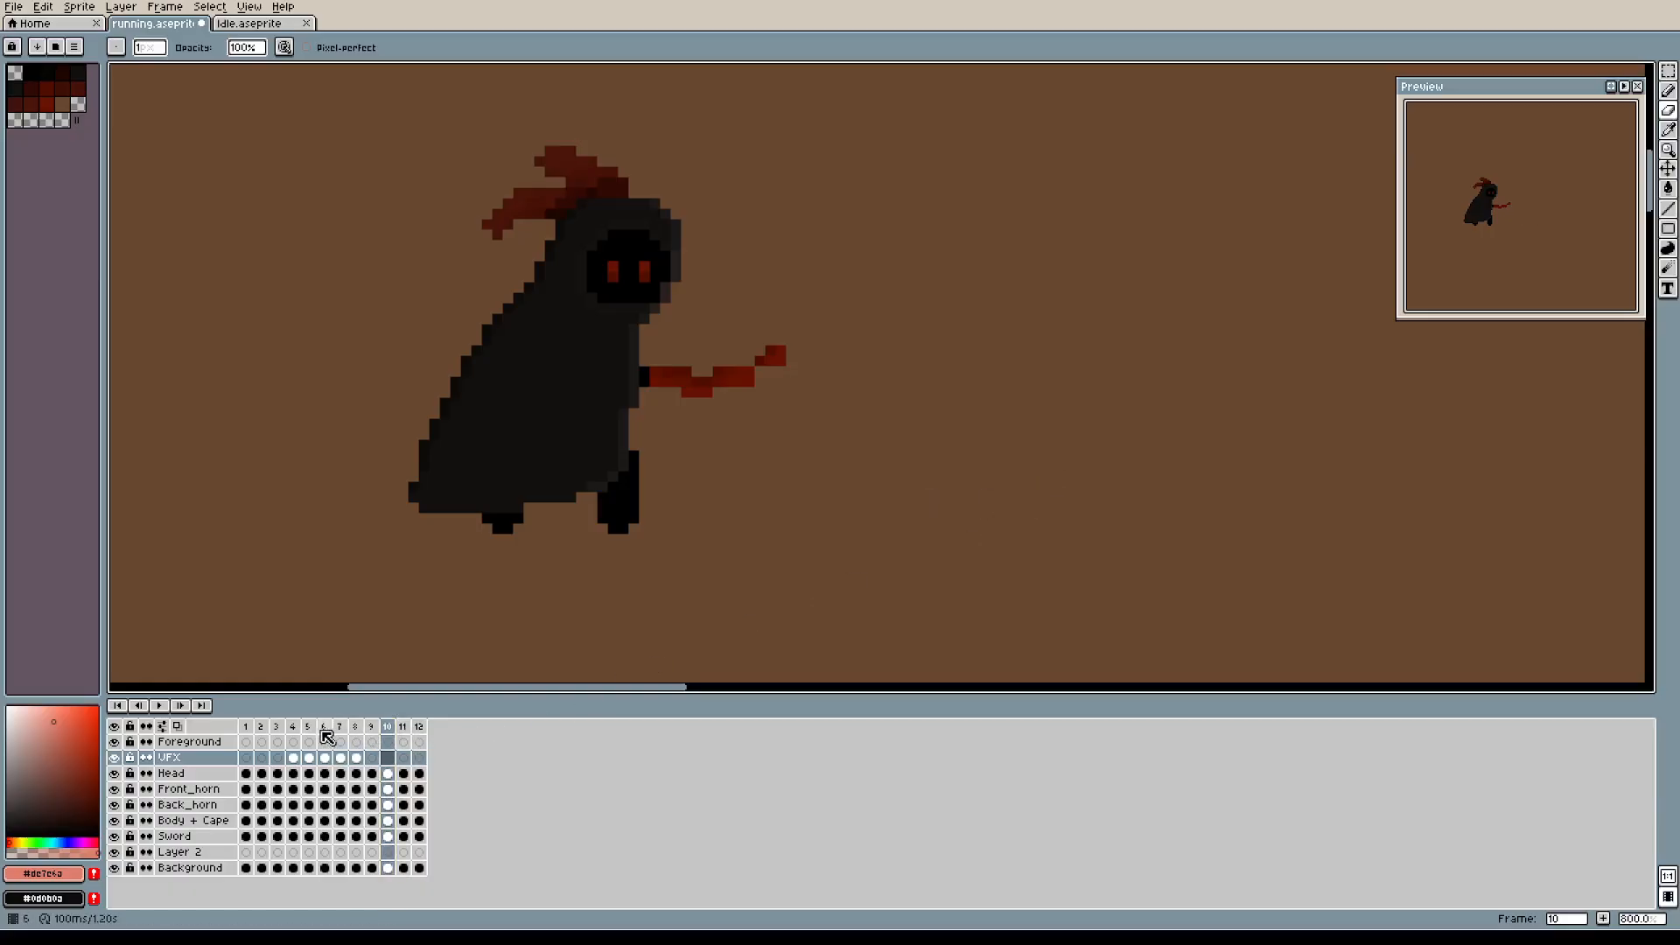
Play the animation to review the sword trail across the frames.
{"action": "left_click", "coordinate": [164, 706]}
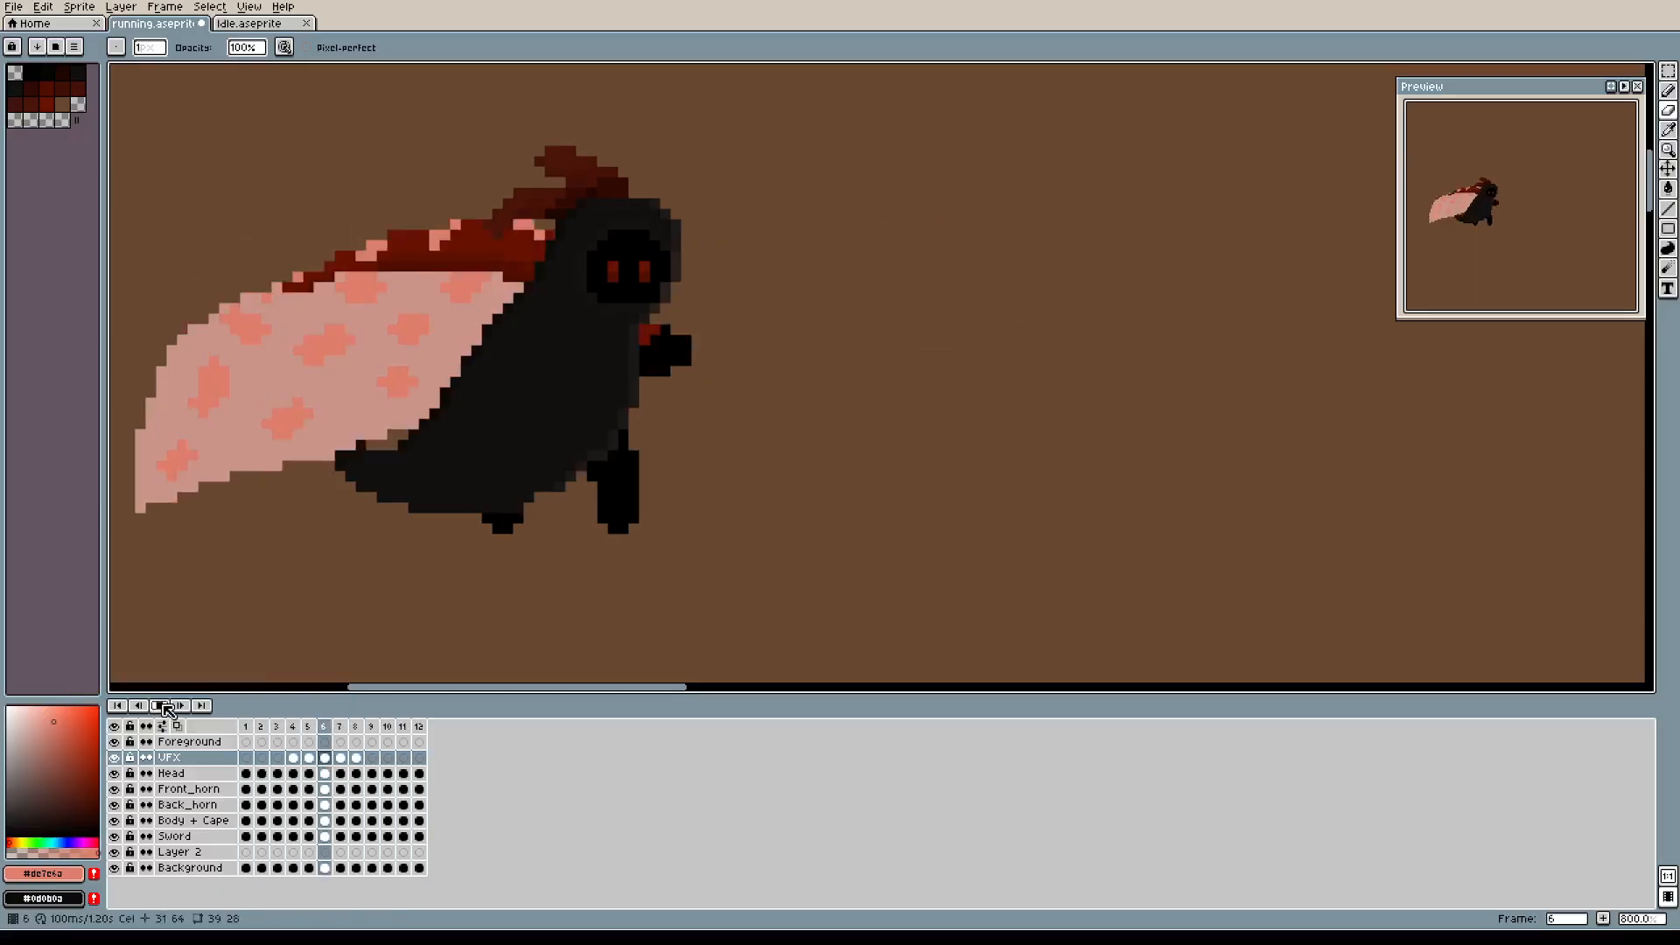
{"action": "scroll", "coordinate": [927, 360], "scroll_direction": "down", "scroll_amount": 2}
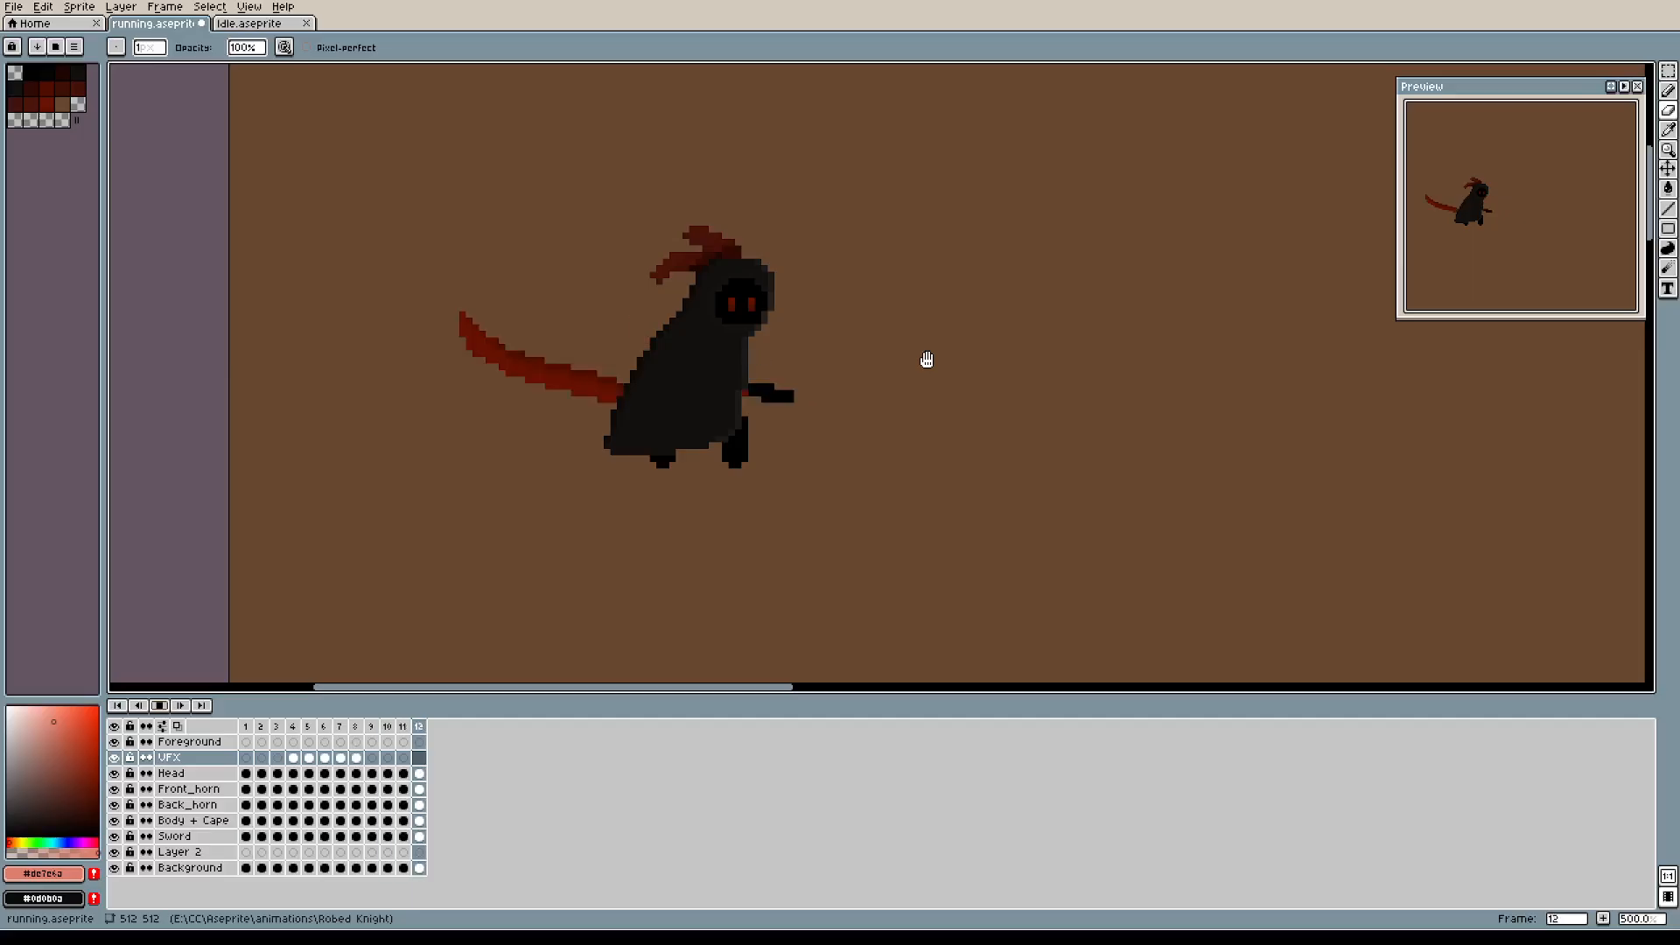
{"action": "left_click", "coordinate": [163, 707]}
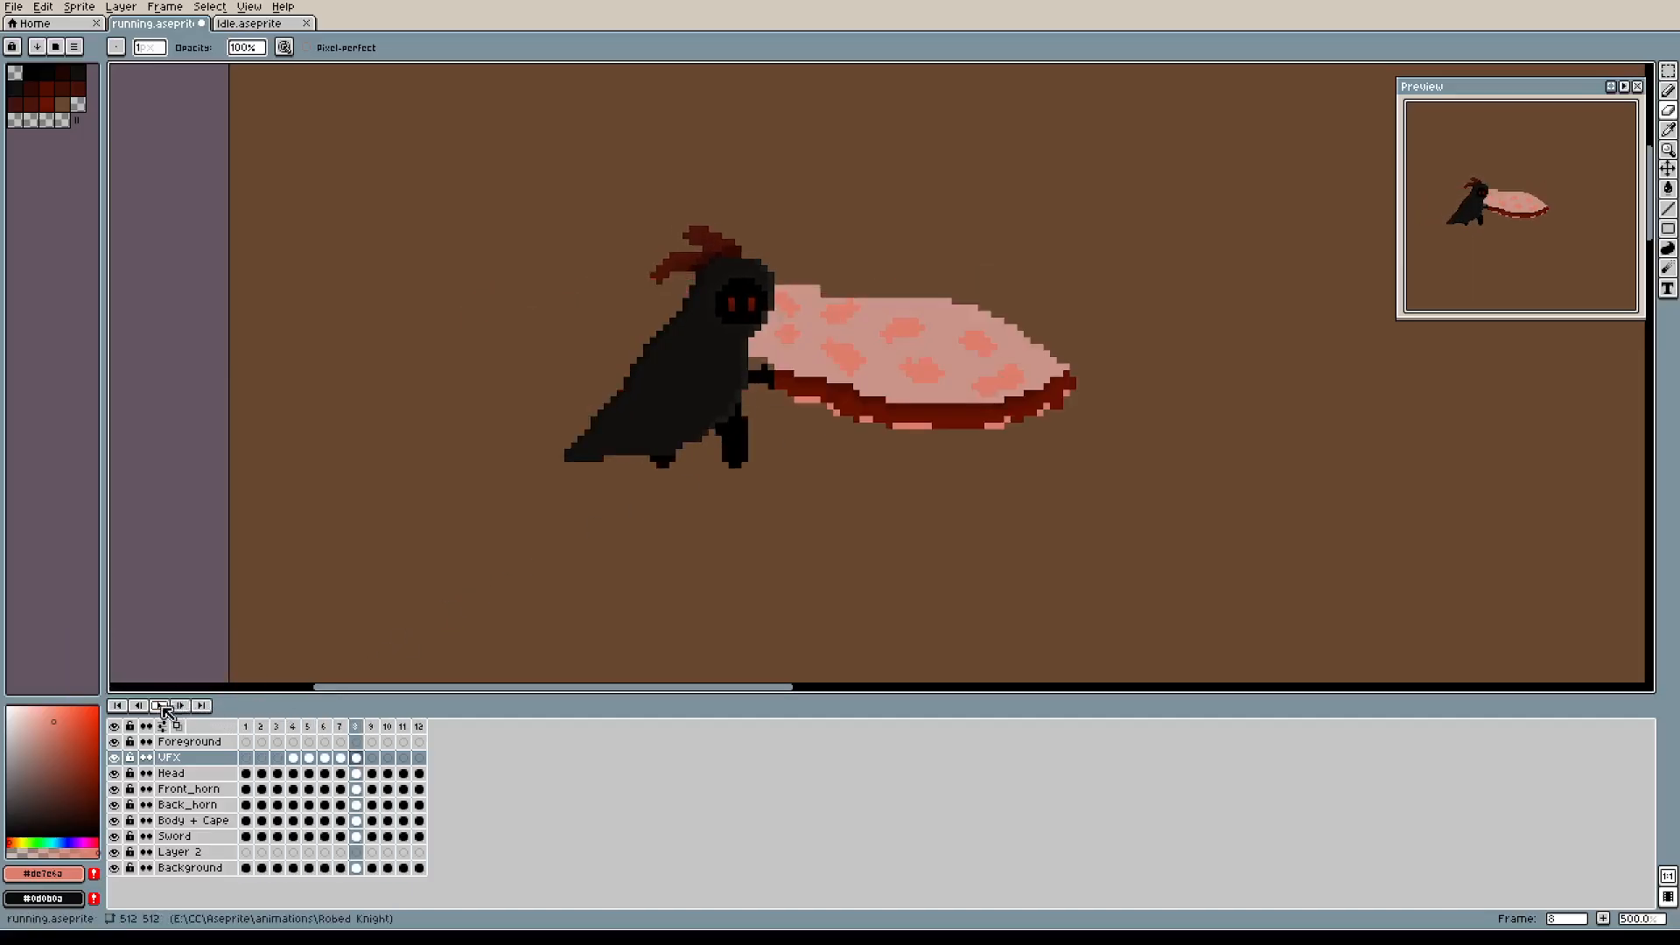
Paint over the two coral patches at the rear of frame 5's trail with its muted pink.
{"action": "left_click", "coordinate": [298, 728]}
{"action": "scroll", "coordinate": [514, 361], "scroll_direction": "up", "scroll_amount": 4}
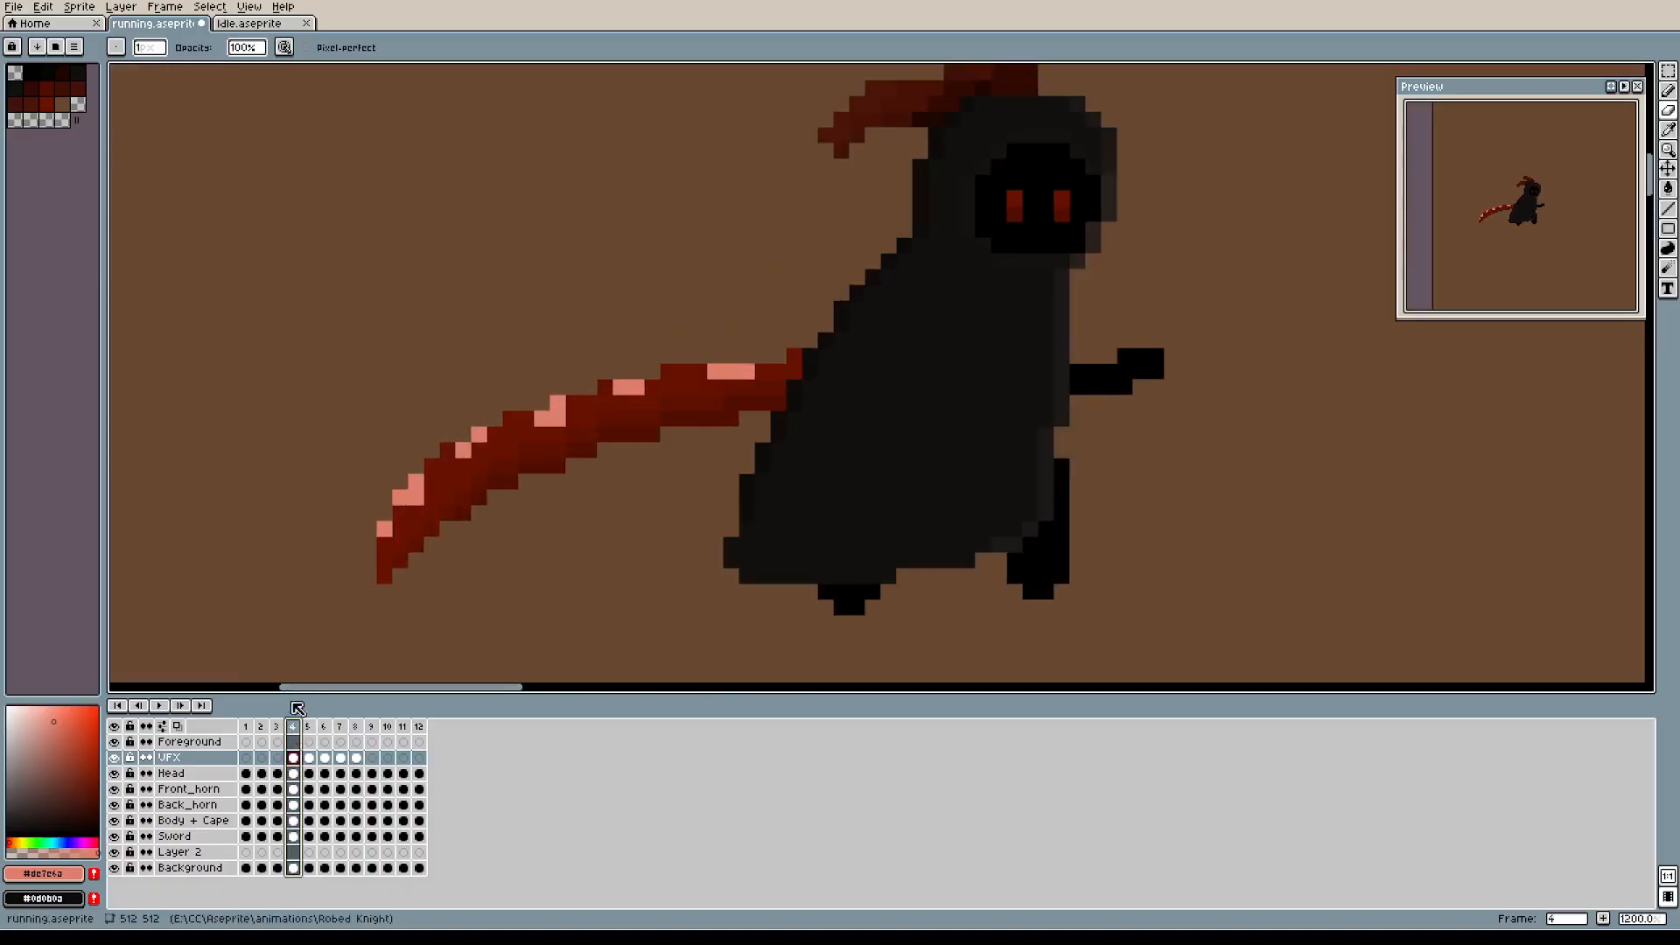
{"action": "left_click", "coordinate": [307, 727]}
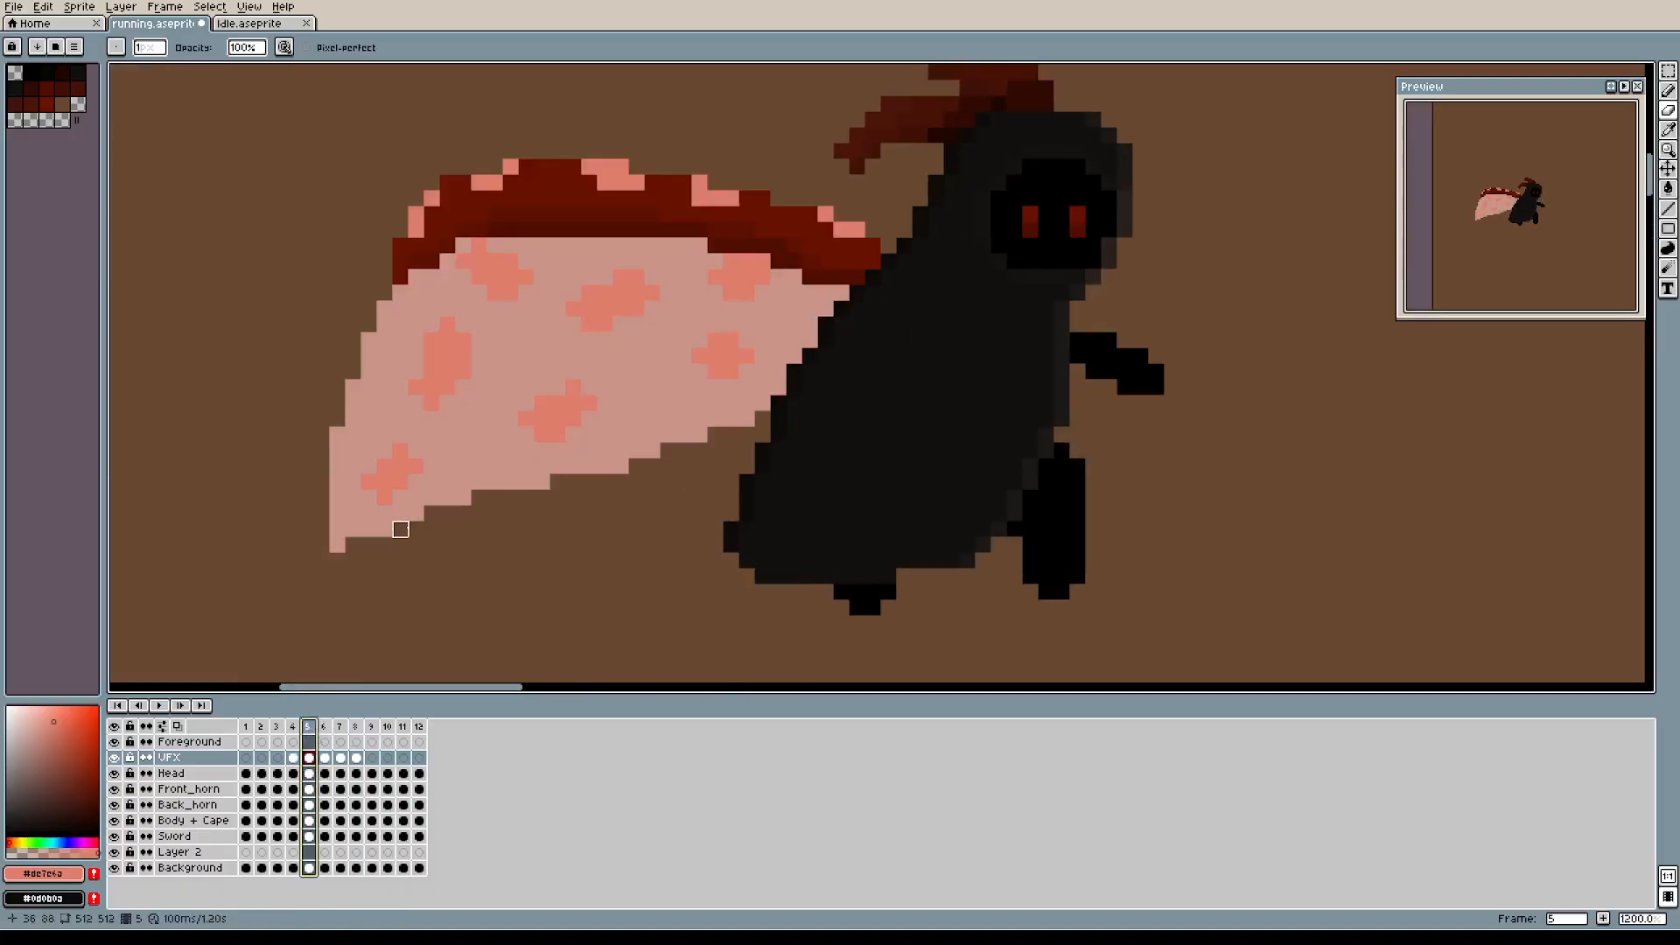
{"action": "key", "text": "b"}
{"action": "left_click", "coordinate": [464, 446]}
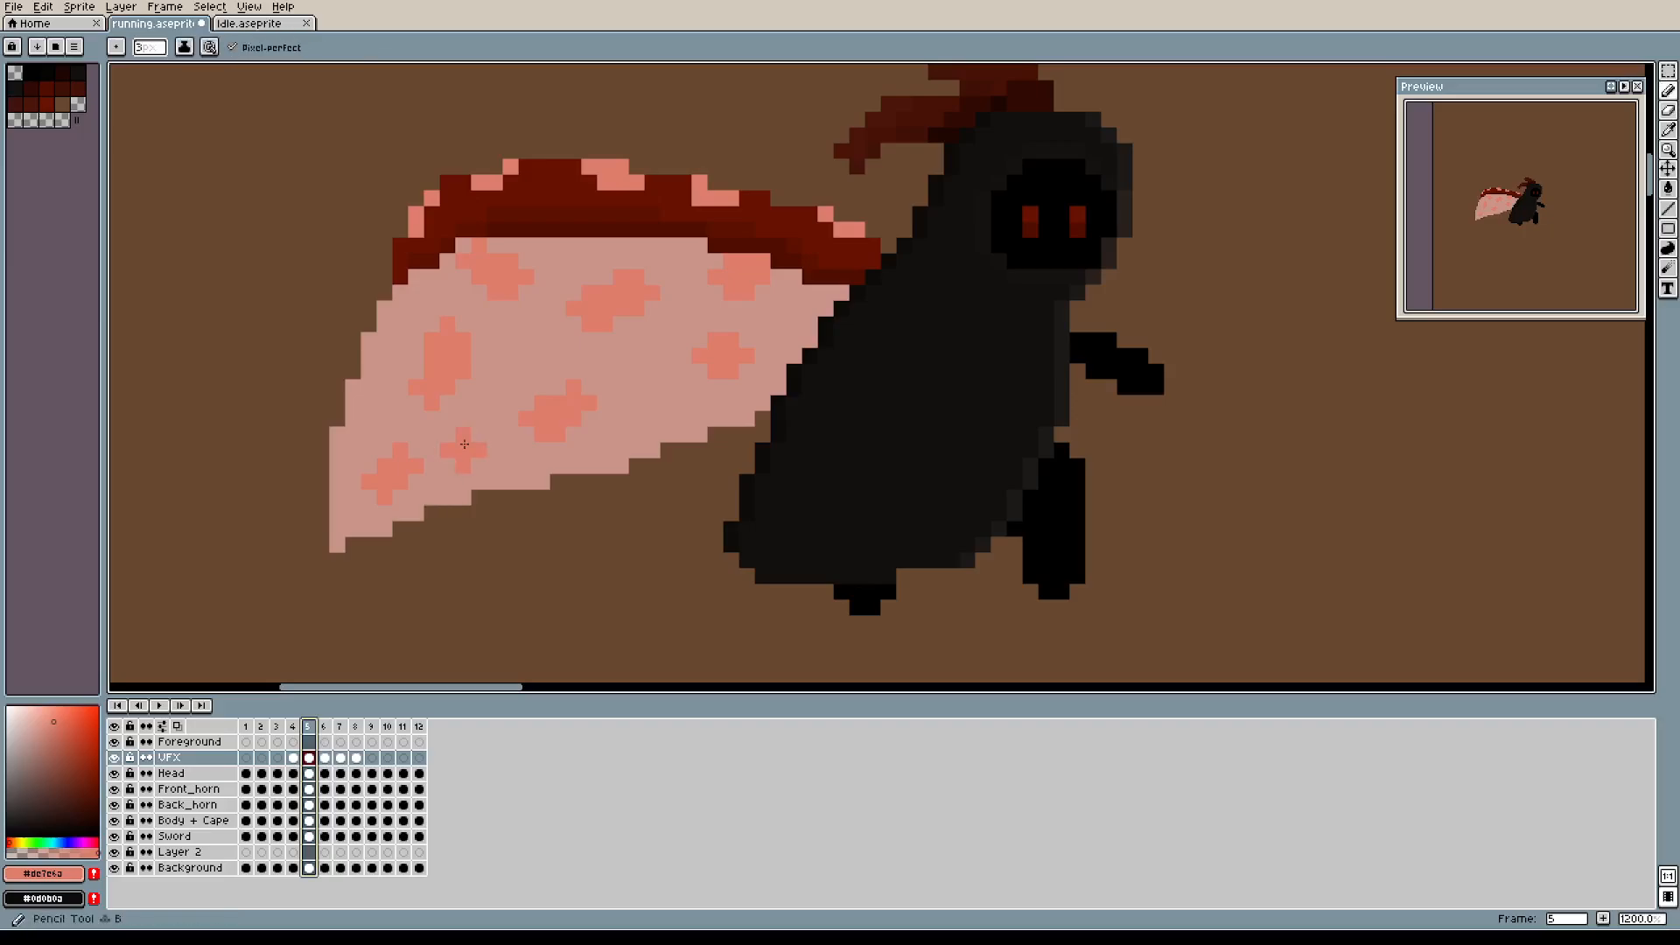
{"action": "left_click", "coordinate": [457, 438], "text": "alt"}
{"action": "mouse_move", "coordinate": [461, 446]}
{"action": "left_mouse_down"}
{"action": "mouse_move", "coordinate": [355, 480]}
{"action": "mouse_move", "coordinate": [386, 483]}
{"action": "mouse_move", "coordinate": [451, 333]}
{"action": "left_mouse_up"}
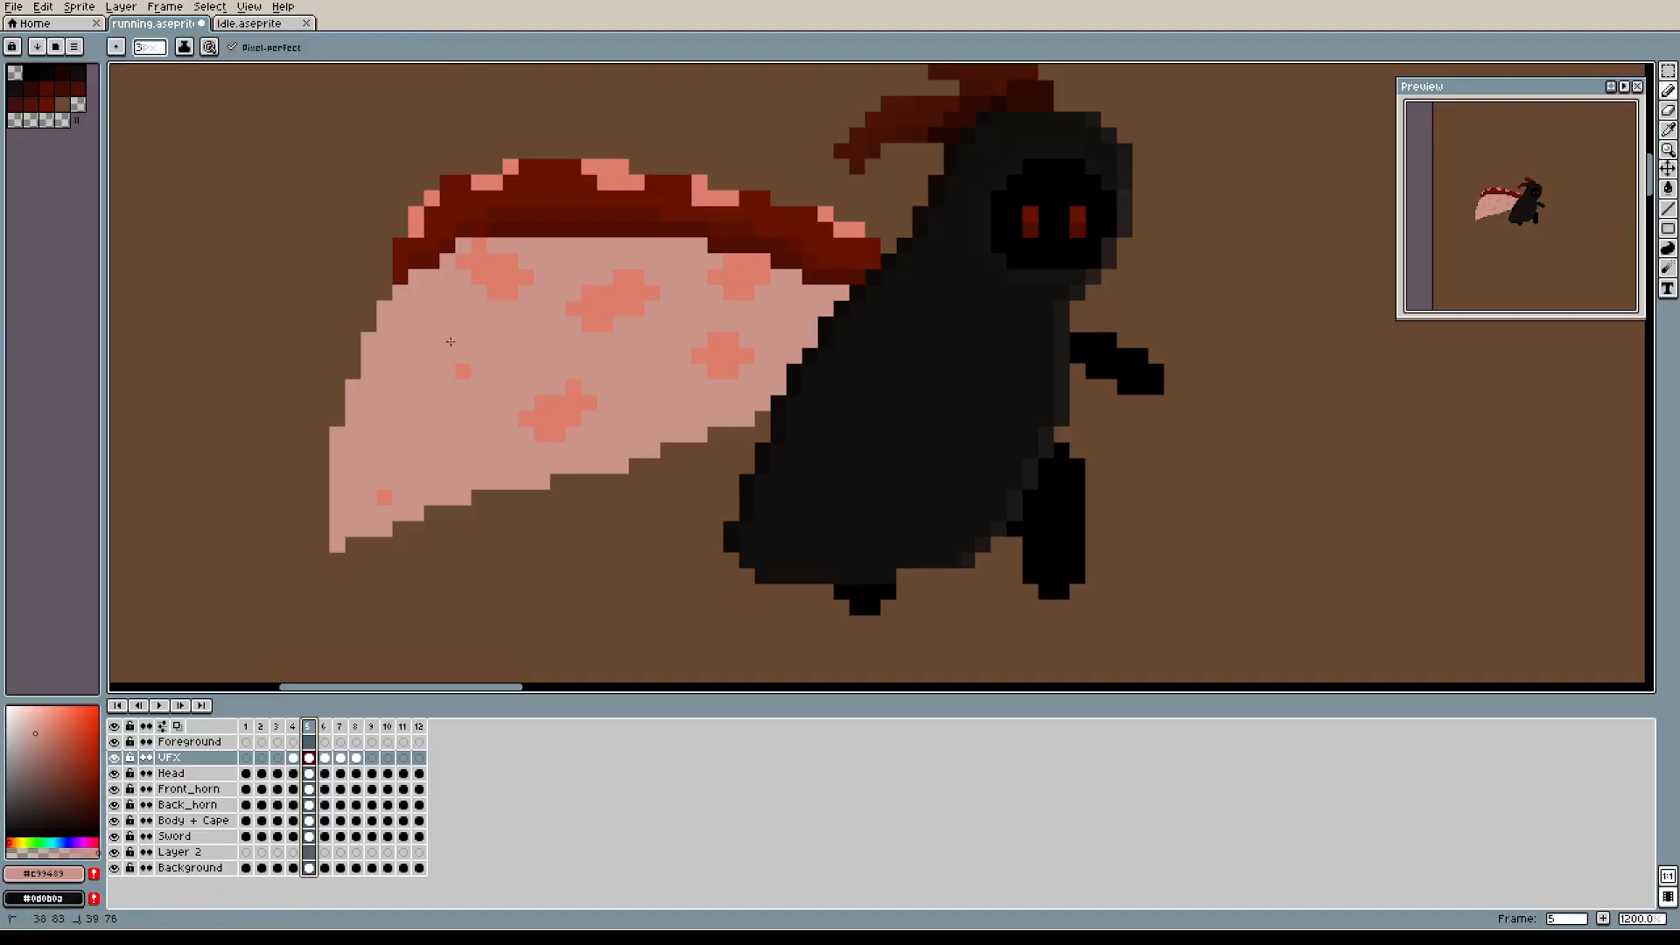
{"action": "left_click", "coordinate": [394, 487]}
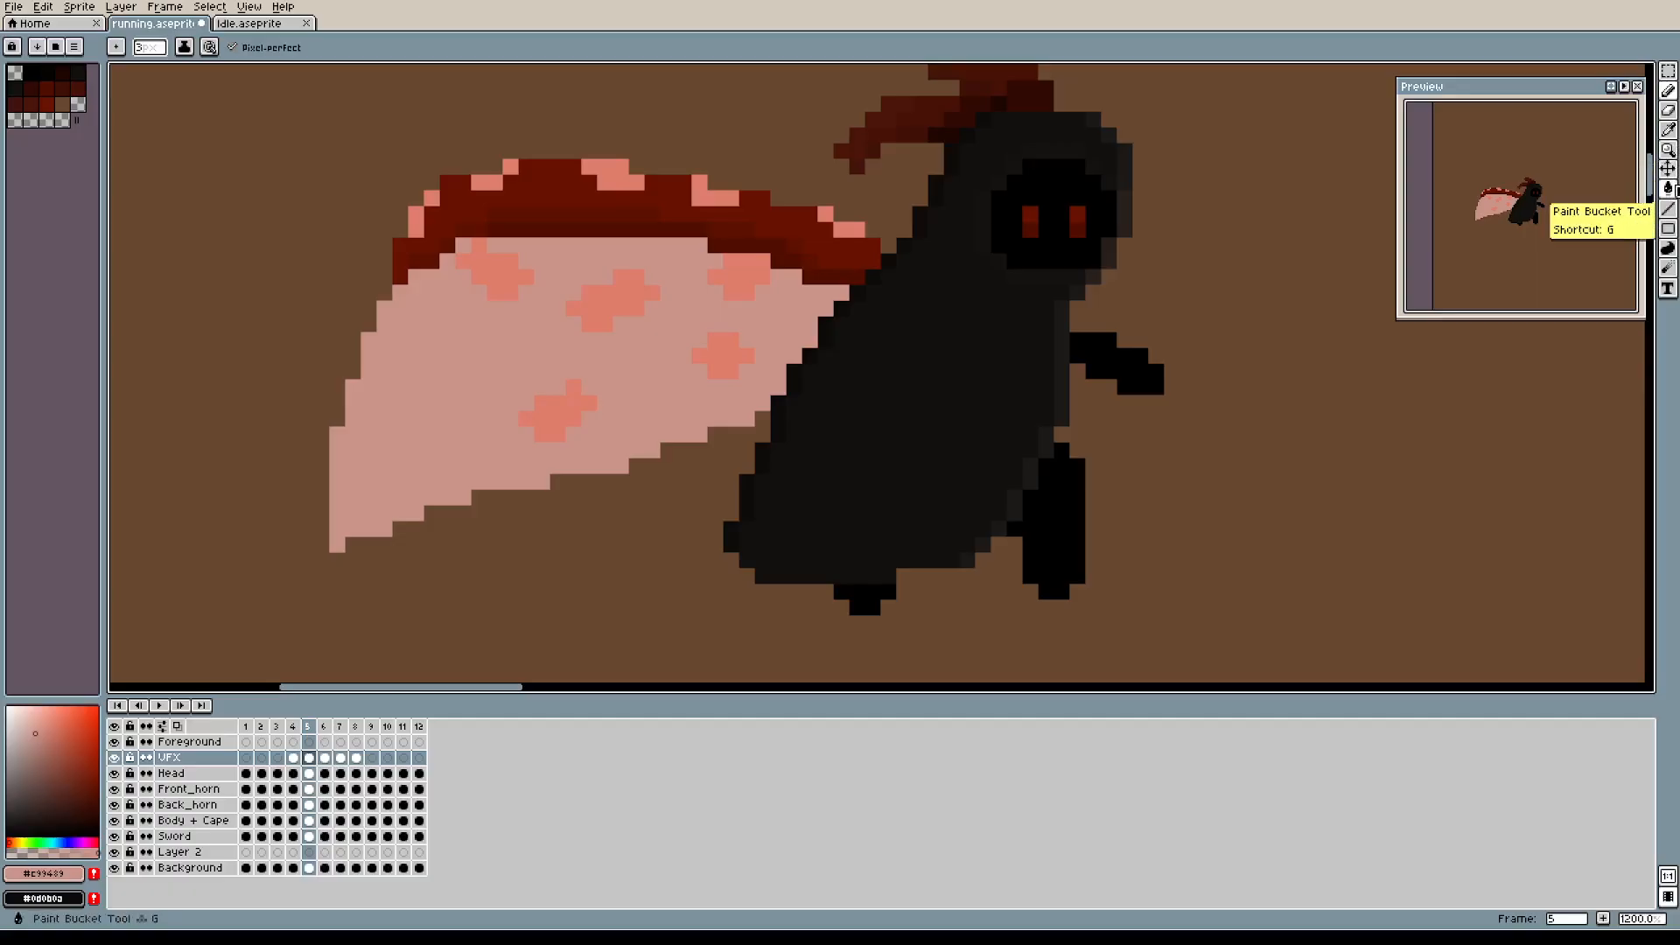
Fill the five remaining coral patches in frame 5's trail with muted pink.
{"action": "left_click", "coordinate": [1669, 189]}
{"action": "left_click", "coordinate": [495, 263]}
{"action": "left_click", "coordinate": [620, 291]}
{"action": "left_click", "coordinate": [528, 421]}
{"action": "left_click", "coordinate": [732, 351]}
{"action": "left_click", "coordinate": [739, 276]}
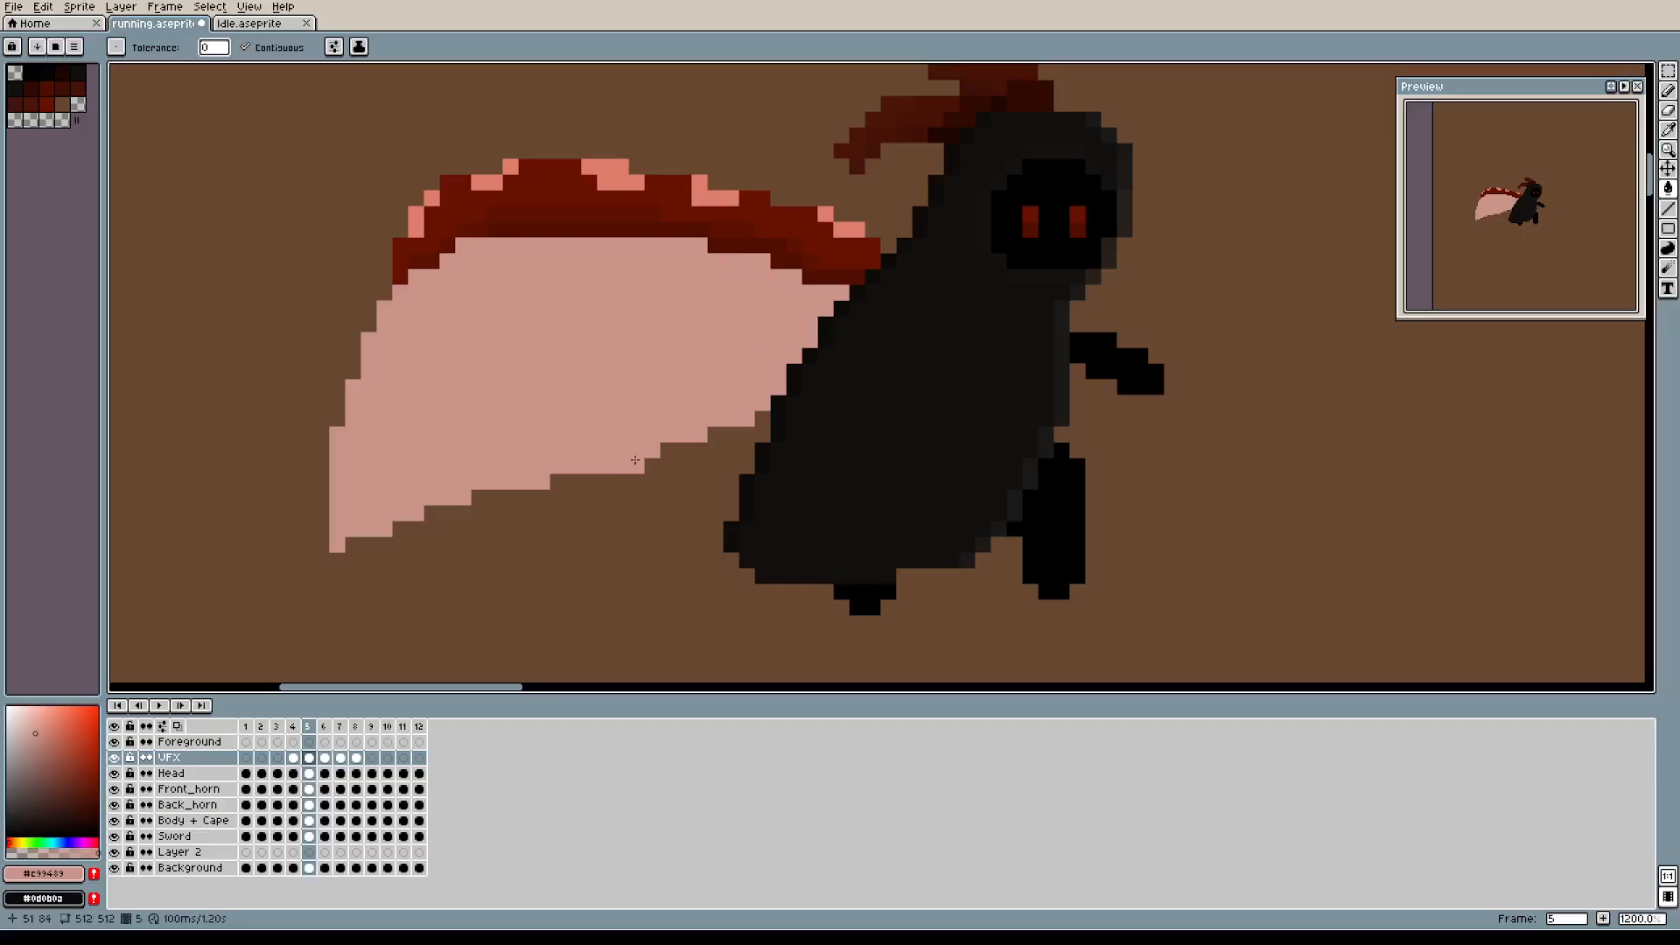
Fill every coral patch in frame 6's trail with muted pink, keeping the highlights on the blade.
{"action": "left_click", "coordinate": [325, 727]}
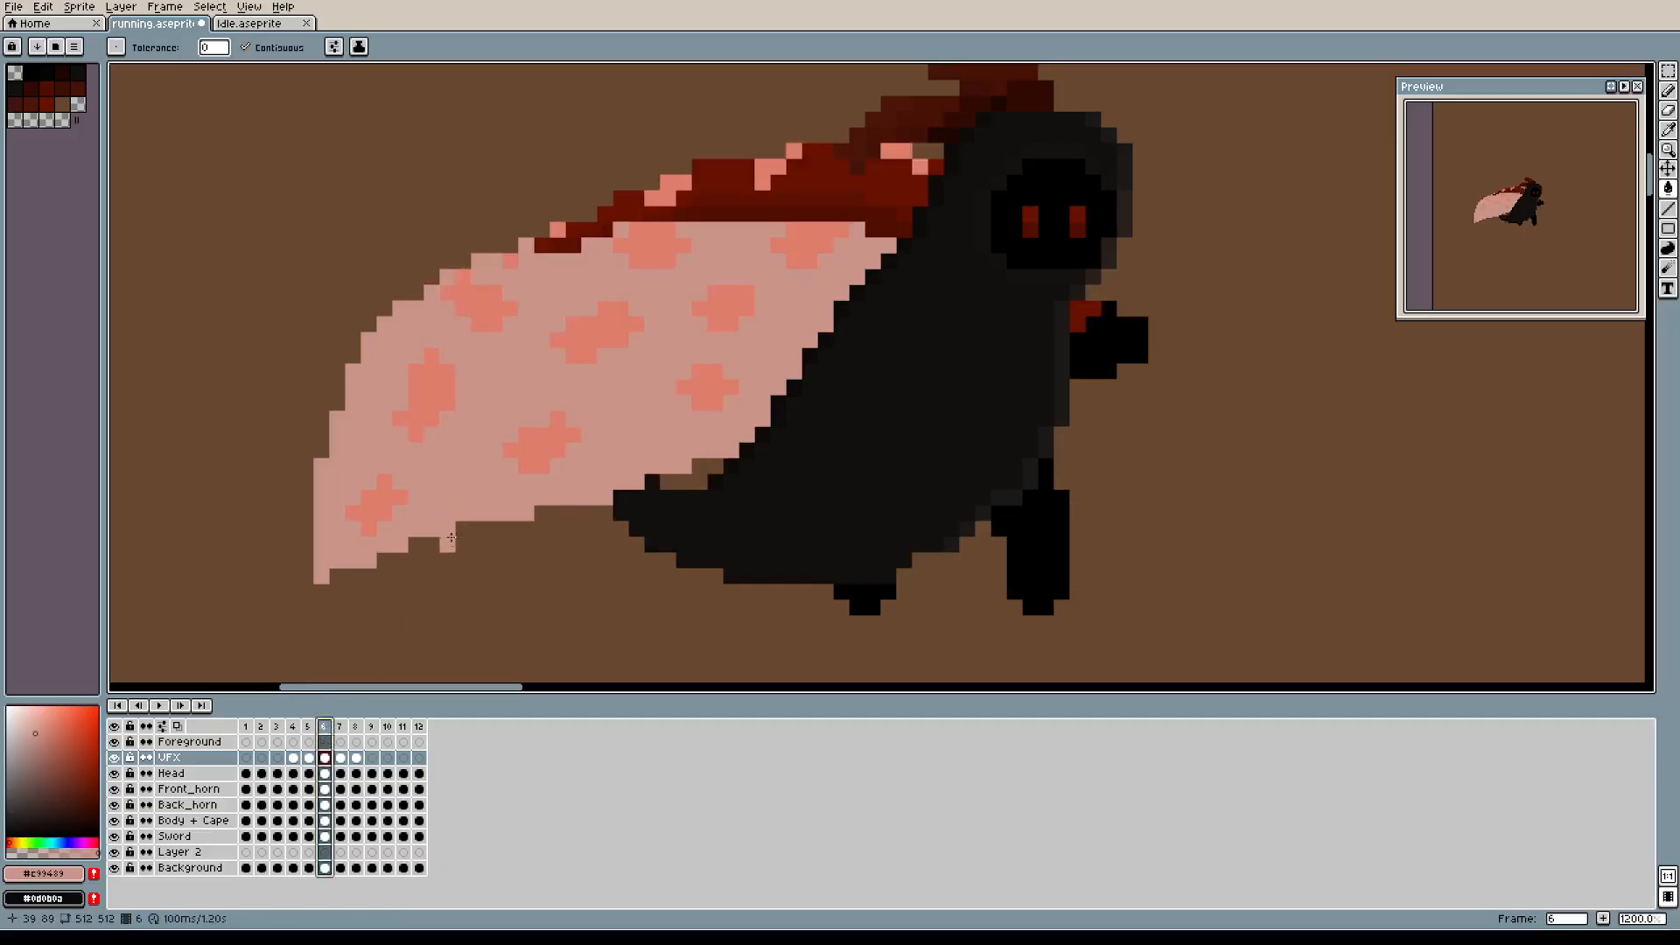
{"action": "left_click", "coordinate": [349, 529]}
{"action": "left_click", "coordinate": [426, 396]}
{"action": "left_click", "coordinate": [475, 303]}
{"action": "left_click", "coordinate": [536, 441]}
{"action": "left_click", "coordinate": [592, 348]}
{"action": "left_click", "coordinate": [665, 255]}
{"action": "left_click", "coordinate": [723, 308]}
{"action": "left_click", "coordinate": [707, 387]}
{"action": "left_click", "coordinate": [810, 247]}
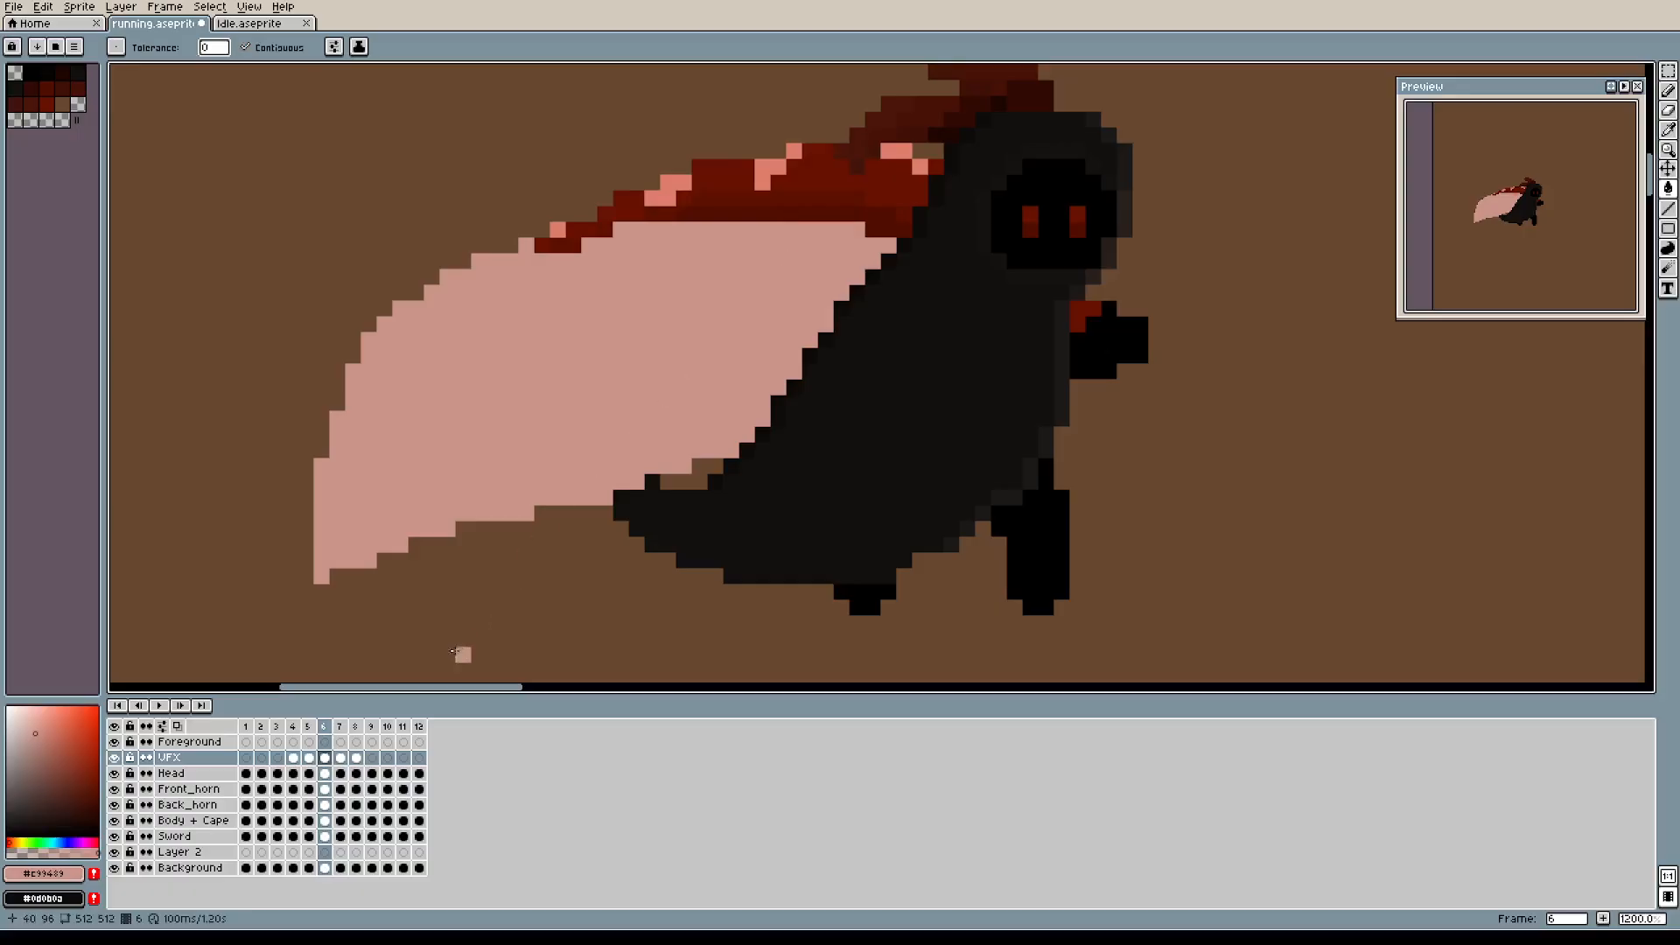
Fill the coral patches behind and in front of the knight in frame 7's trail with muted pink.
{"action": "left_click", "coordinate": [340, 726]}
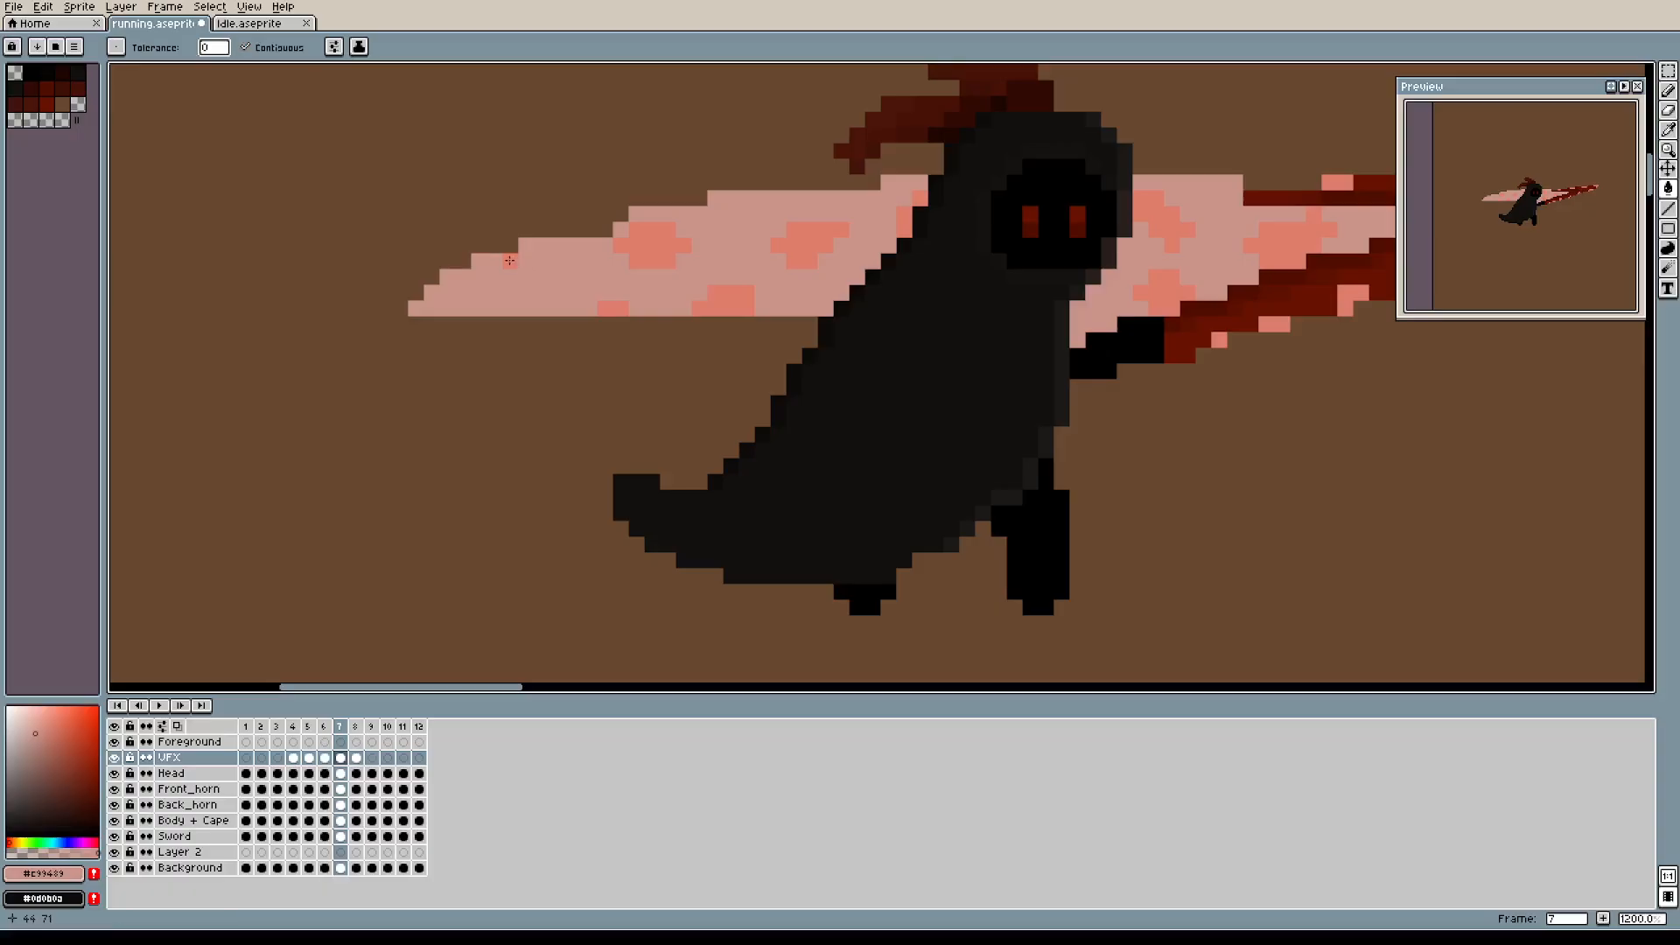
{"action": "left_click", "coordinate": [652, 245]}
{"action": "left_click", "coordinate": [722, 302]}
{"action": "left_click", "coordinate": [810, 247]}
{"action": "left_click", "coordinate": [1047, 231]}
{"action": "left_click", "coordinate": [1159, 225]}
{"action": "left_click", "coordinate": [1026, 198]}
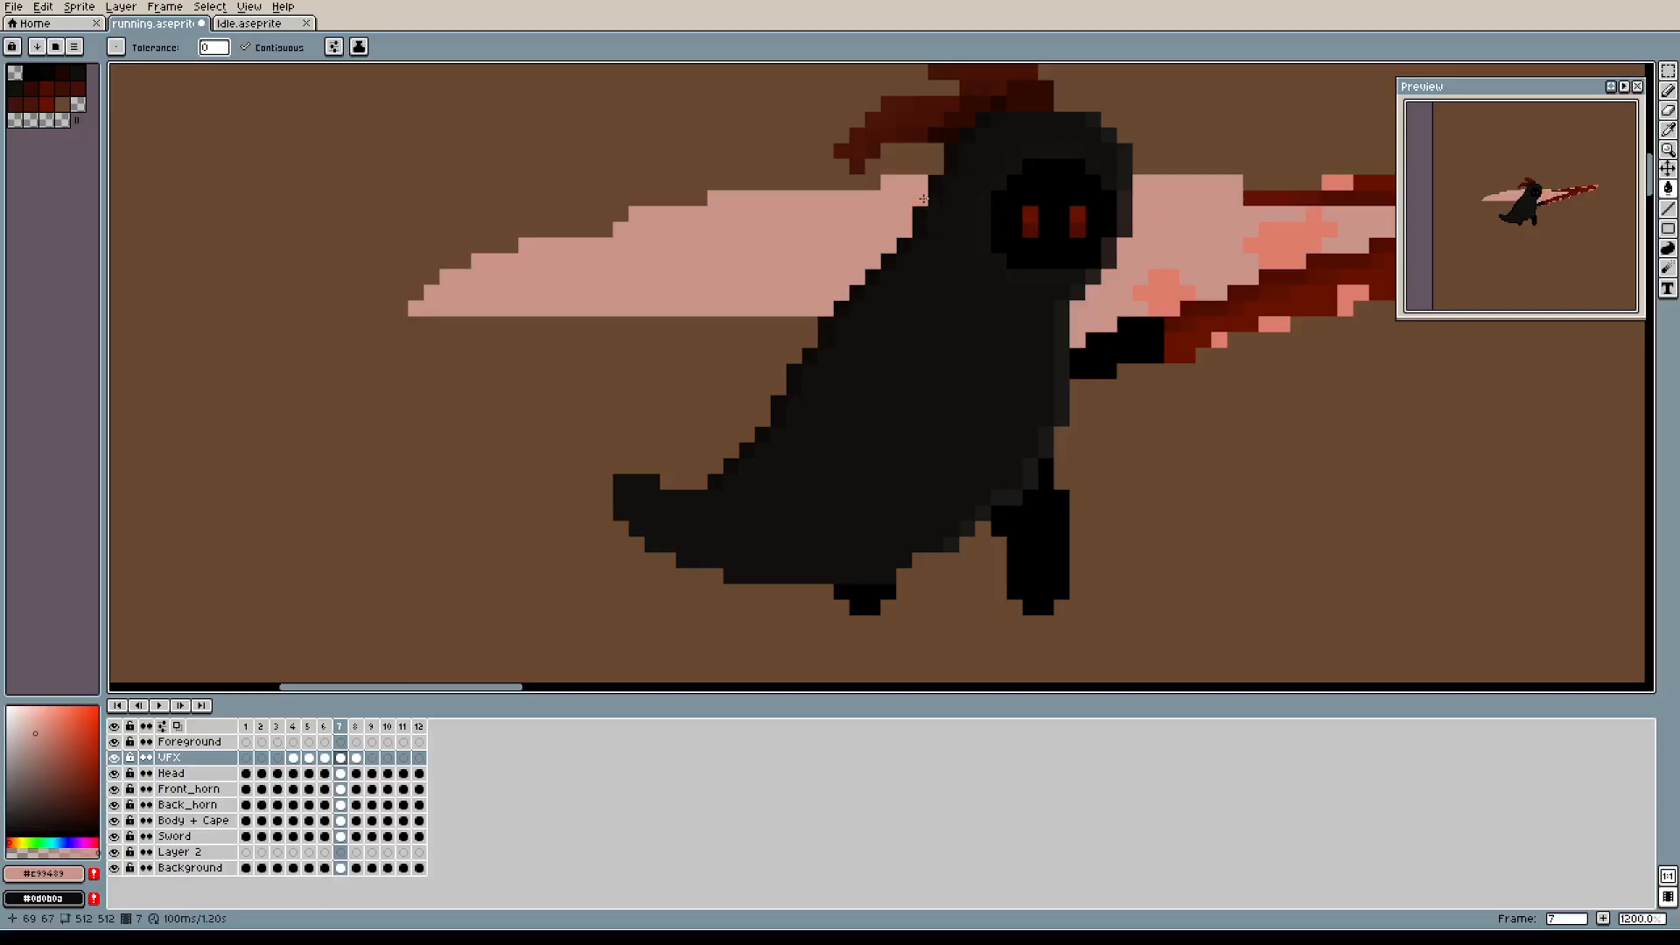
{"action": "left_click", "coordinate": [1160, 291]}
{"action": "left_click", "coordinate": [1272, 243]}
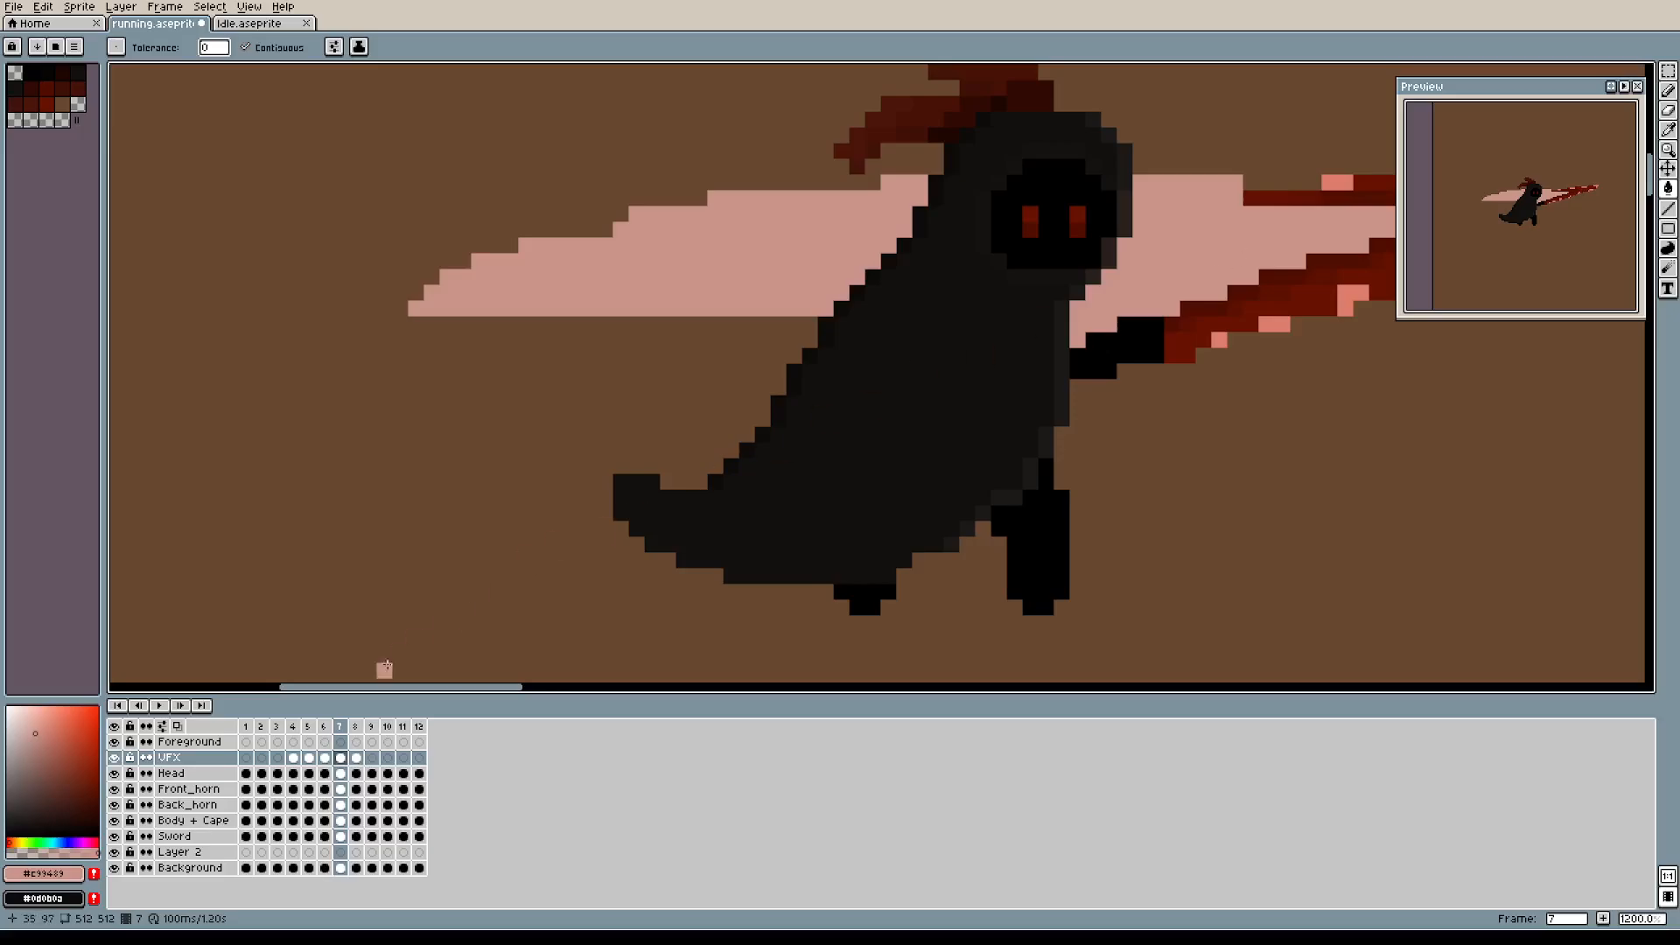
Fill all coral patches in frame 8's trail with muted pink, keeping the highlights under the blade.
{"action": "left_click", "coordinate": [356, 757]}
{"action": "left_click", "coordinate": [1177, 289]}
{"action": "left_click", "coordinate": [1164, 223]}
{"action": "left_click", "coordinate": [1287, 232]}
{"action": "left_click", "coordinate": [1288, 328]}
{"action": "left_click_drag", "start_coordinate": [1289, 327], "coordinate": [779, 263]}
{"action": "left_click", "coordinate": [956, 267]}
{"action": "left_click", "coordinate": [992, 370]}
{"action": "left_click", "coordinate": [1088, 327]}
{"action": "left_click", "coordinate": [1133, 392]}
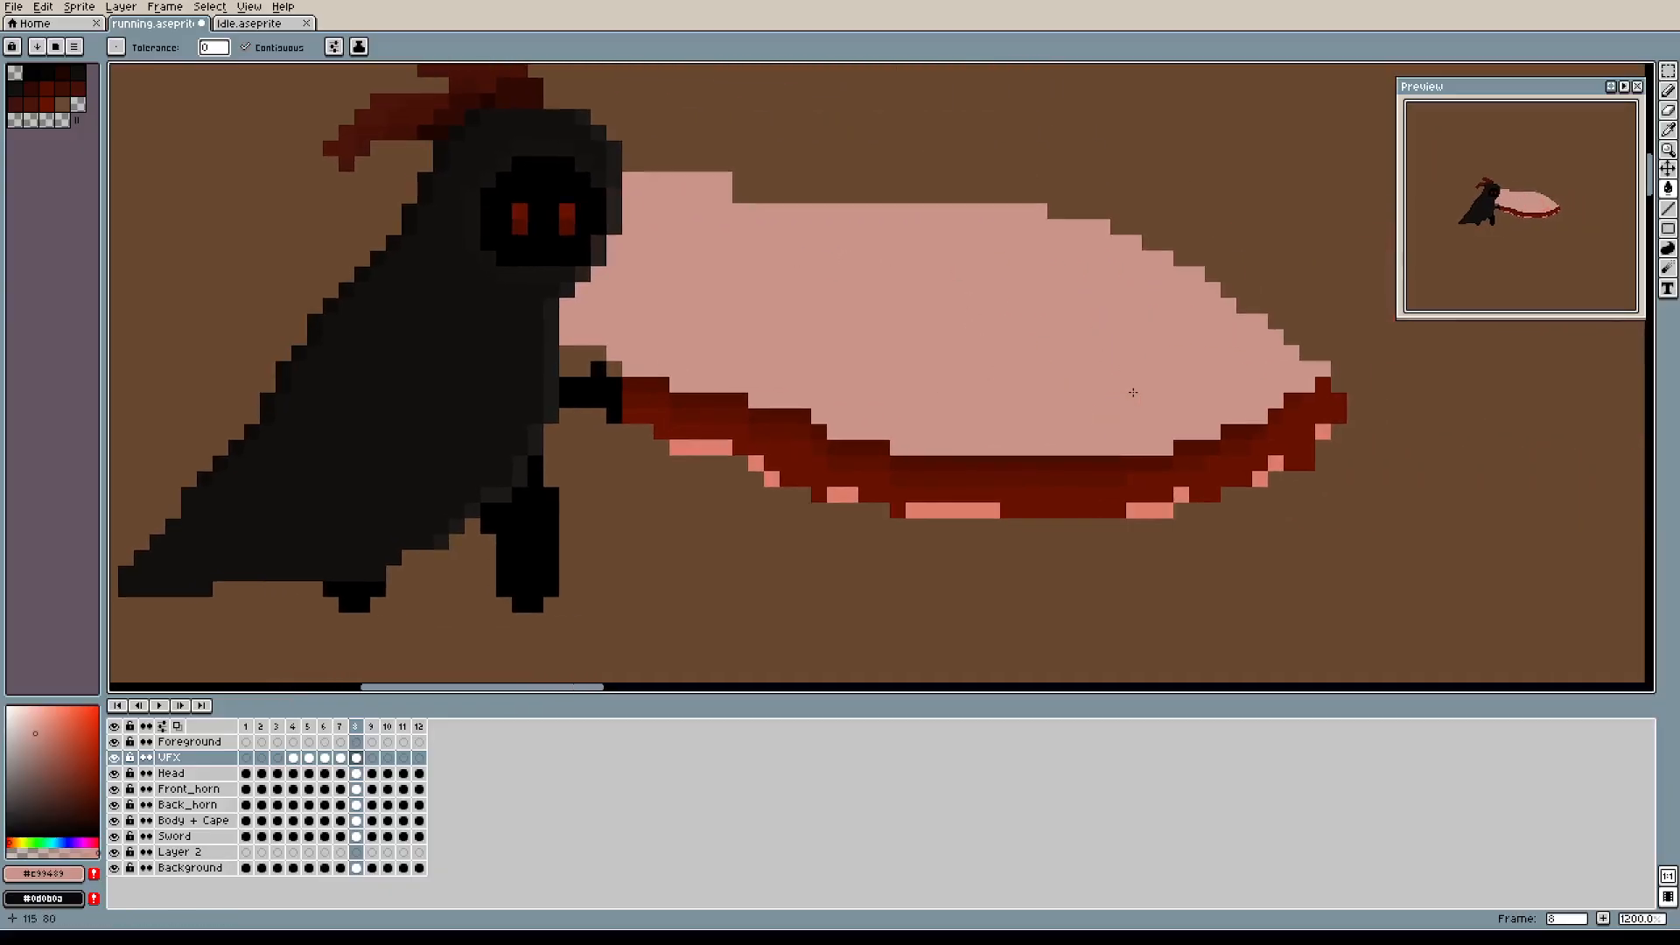
Play the animation from frame 1 to check the plain muted-pink trail.
{"action": "left_click", "coordinate": [246, 727]}
{"action": "scroll", "coordinate": [945, 502], "scroll_direction": "down", "scroll_amount": 2}
{"action": "scroll", "coordinate": [444, 650], "scroll_direction": "down", "scroll_amount": 2}
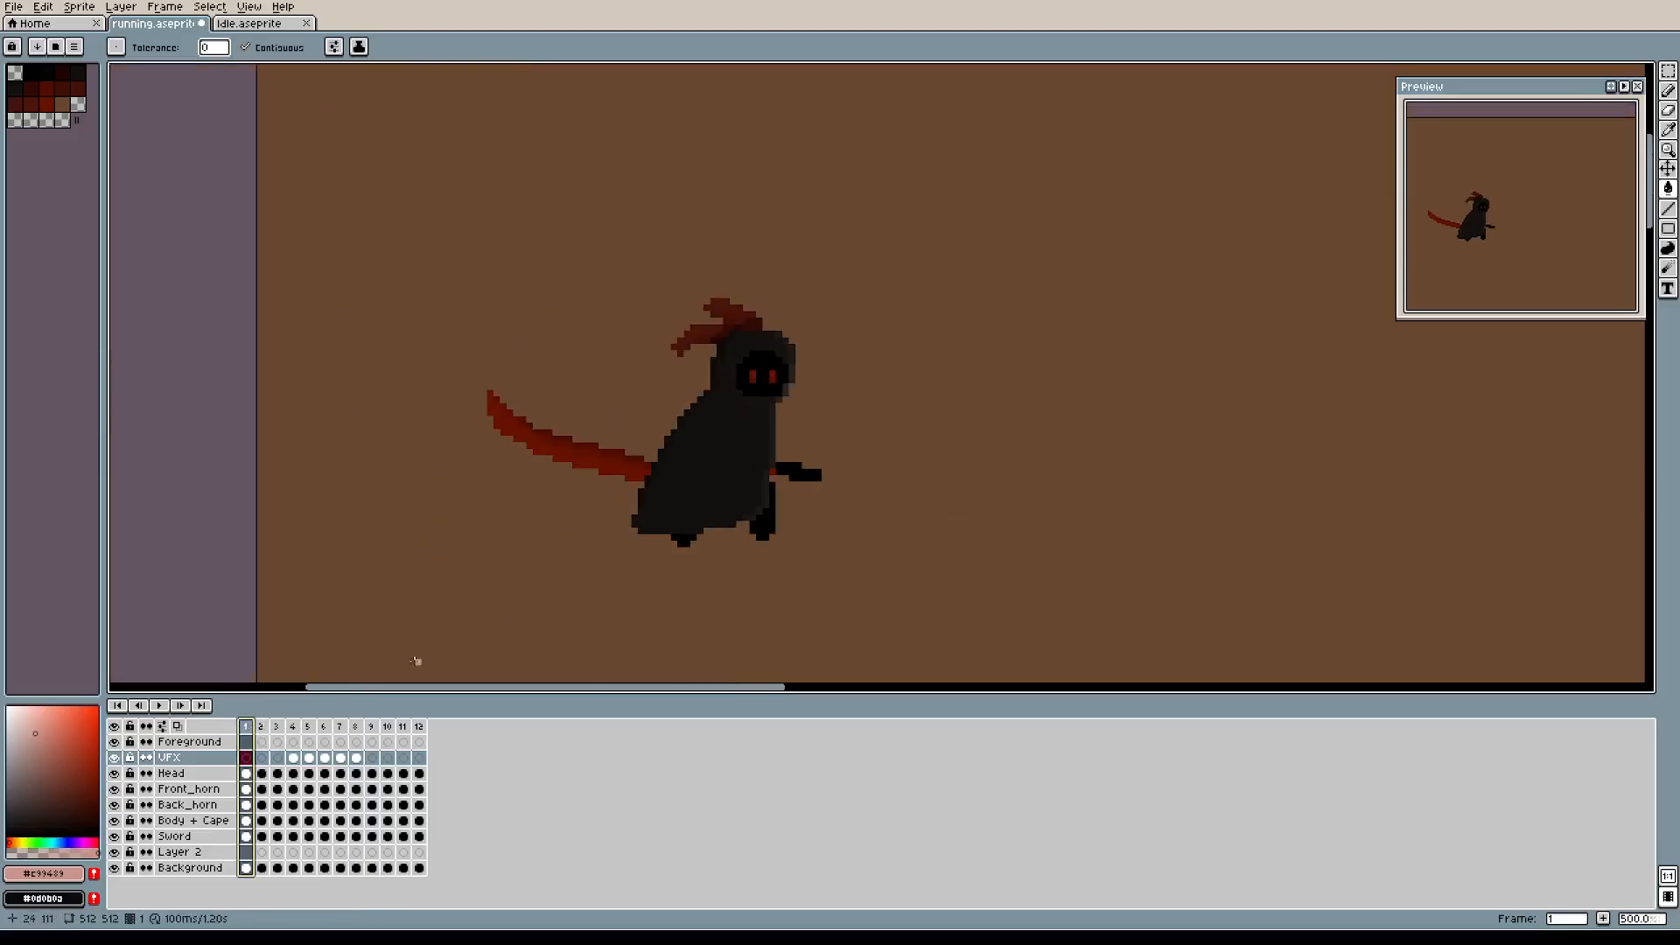
{"action": "left_click", "coordinate": [161, 706]}
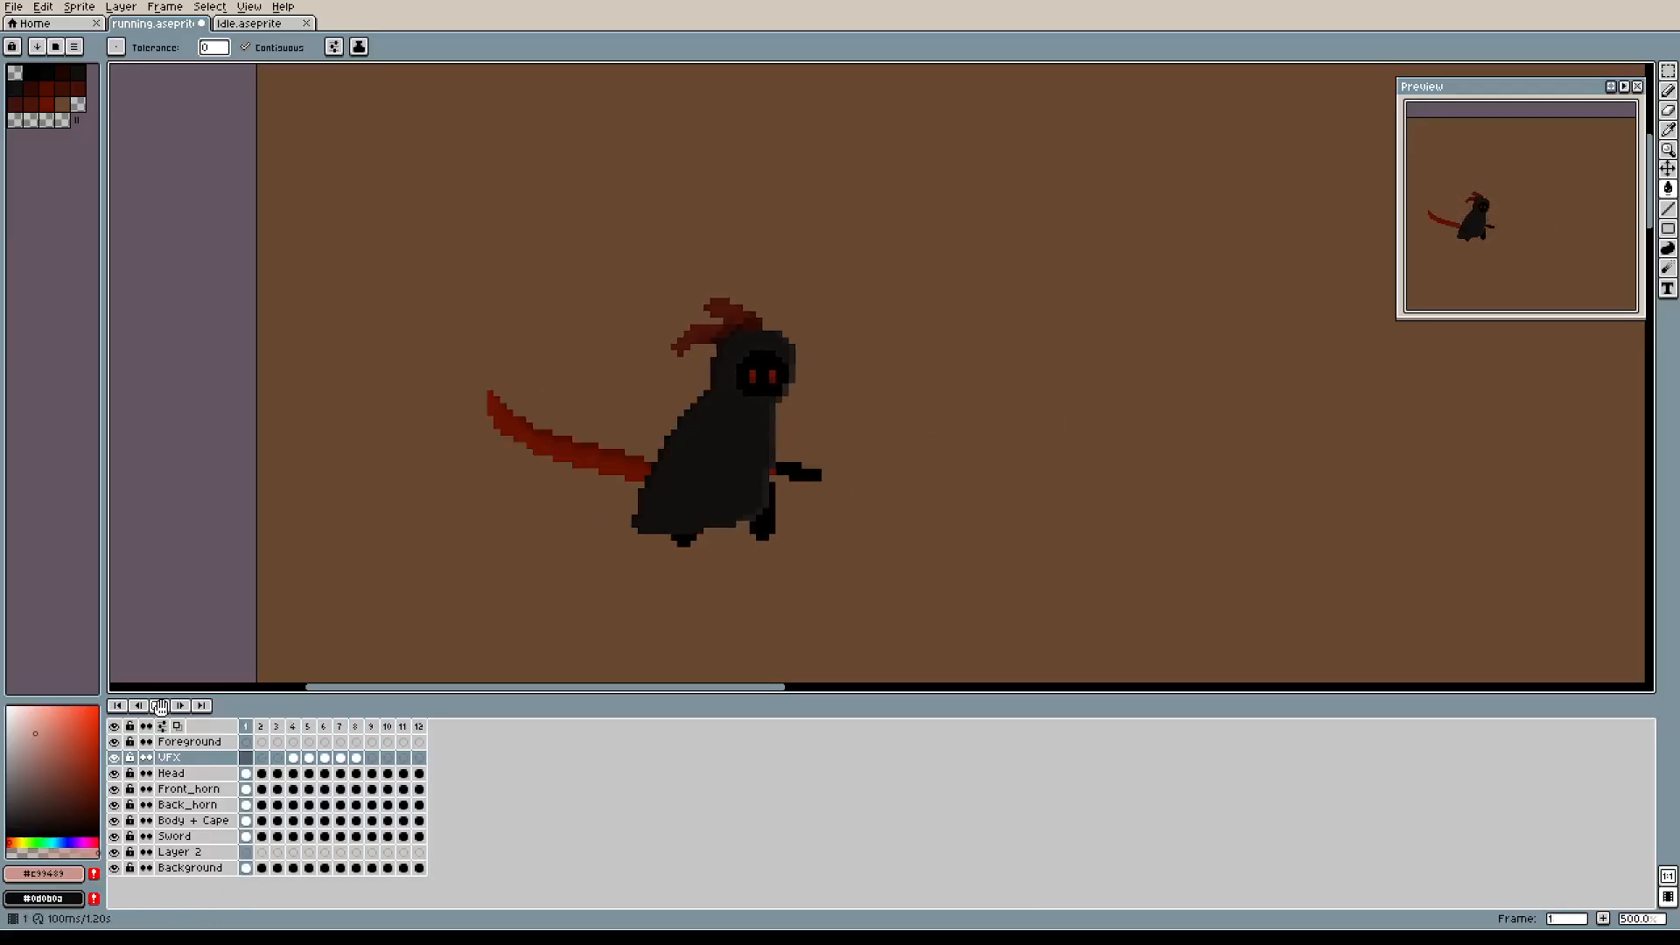
Clear the coral highlights from frame 4 on the VFX layer and move on to frame 5.
{"action": "left_click", "coordinate": [296, 740]}
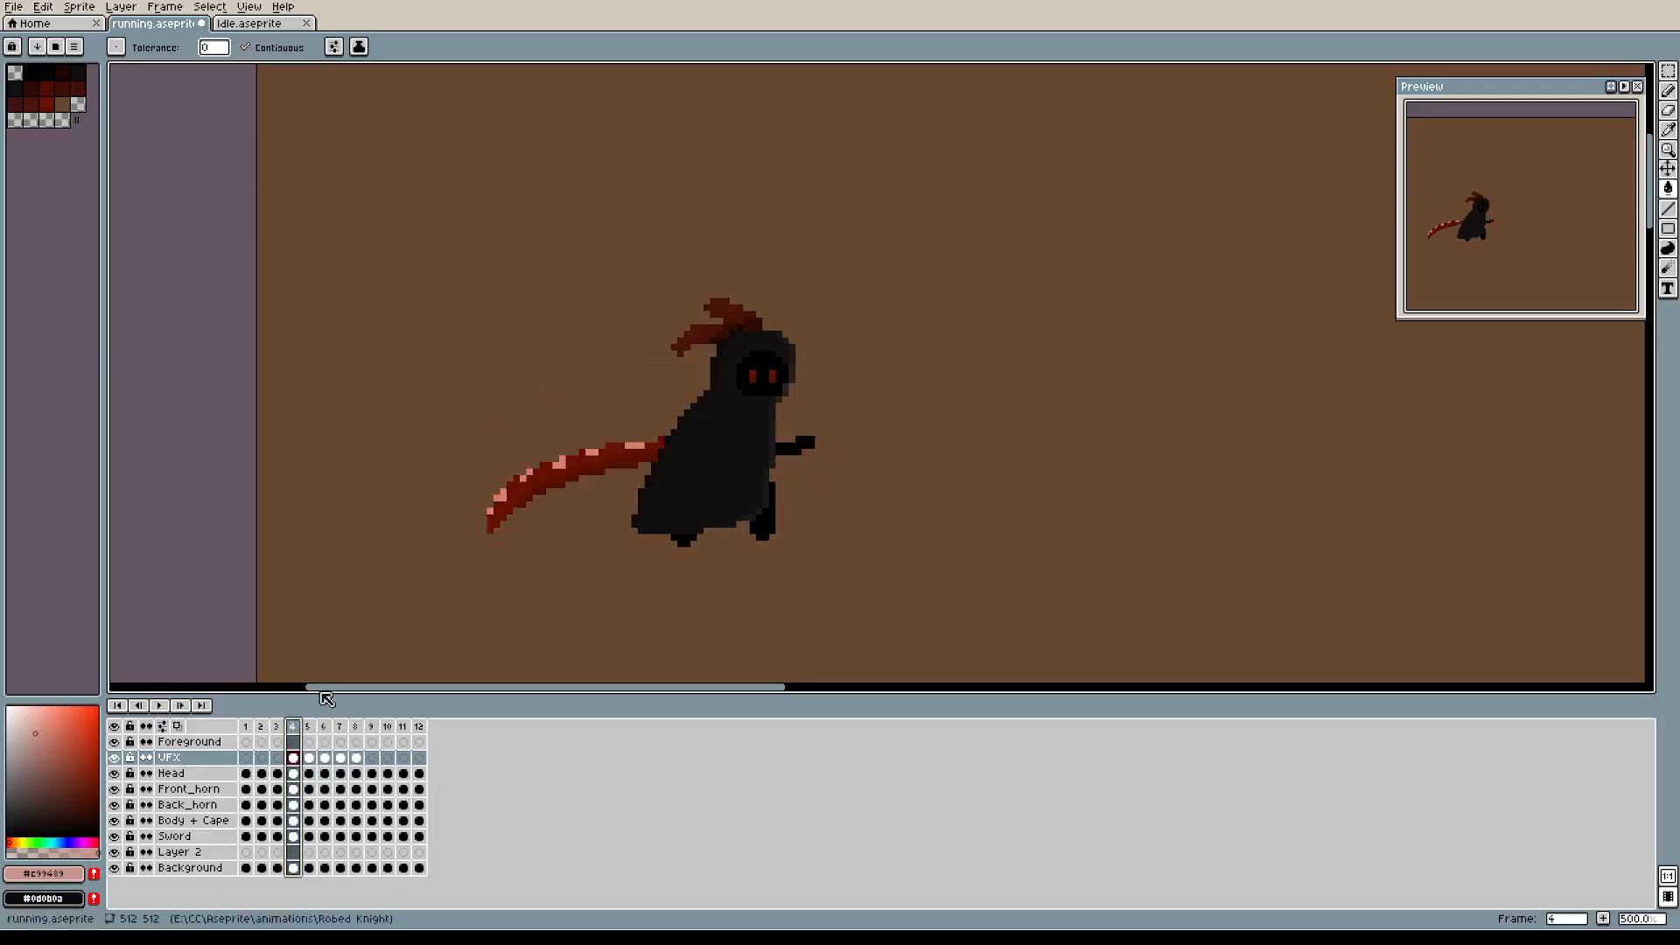
{"action": "scroll", "coordinate": [489, 475], "scroll_direction": "up", "scroll_amount": 4}
{"action": "left_click", "coordinate": [488, 555]}
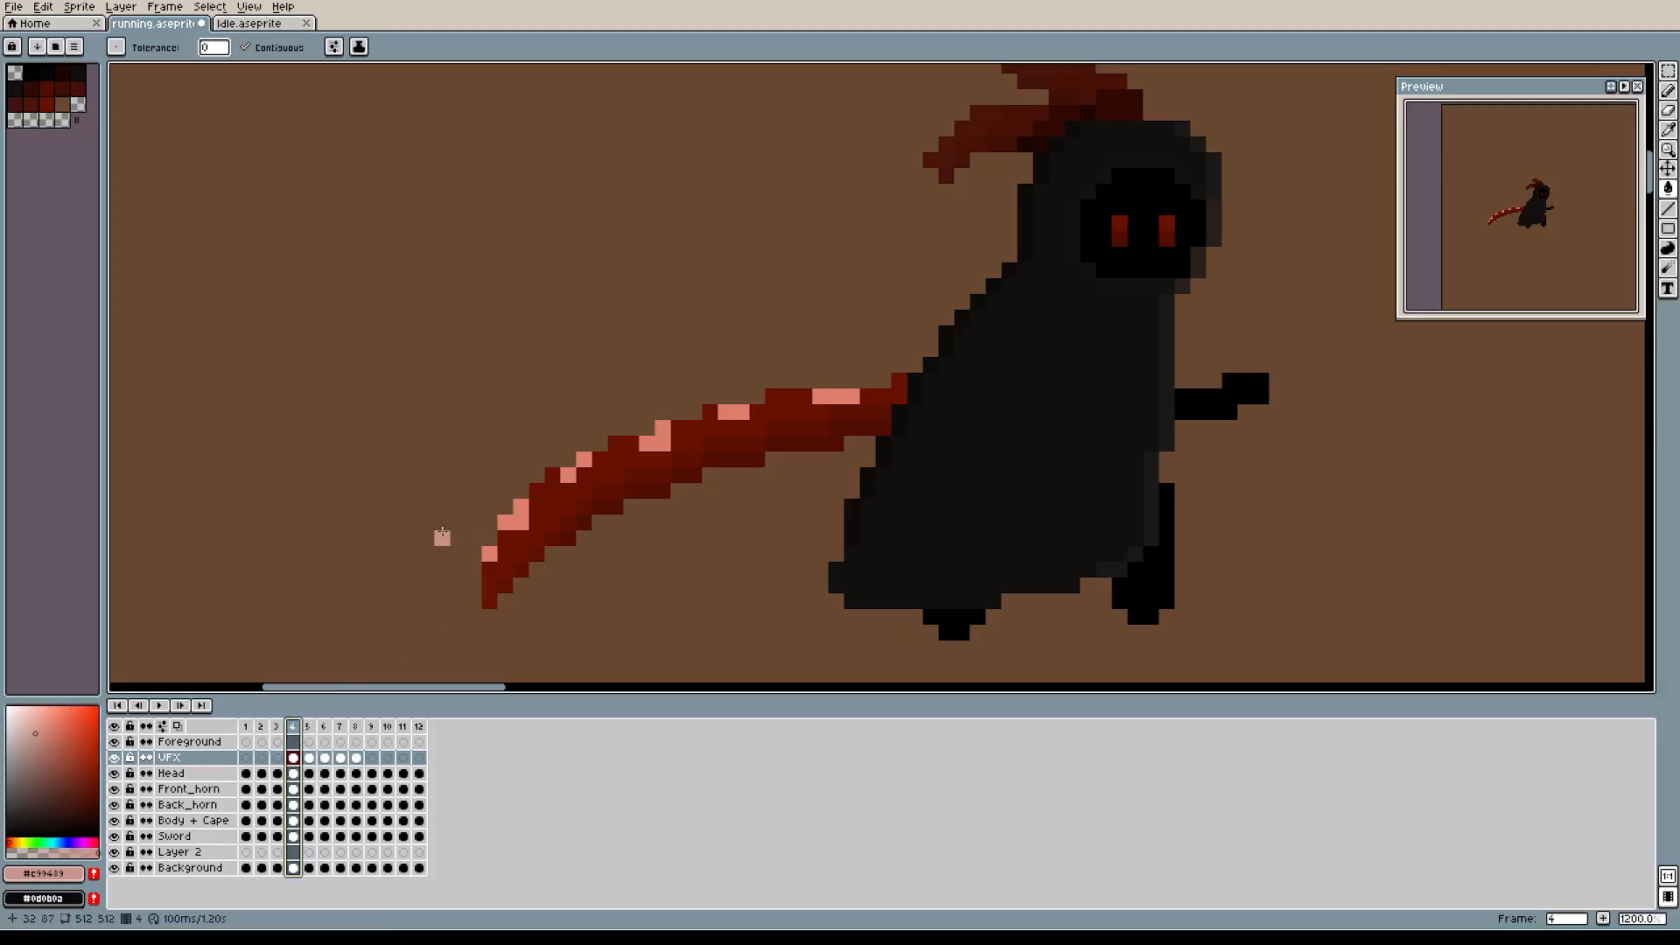
{"action": "key", "text": "m"}
{"action": "left_click_drag", "start_coordinate": [339, 292], "coordinate": [998, 603]}
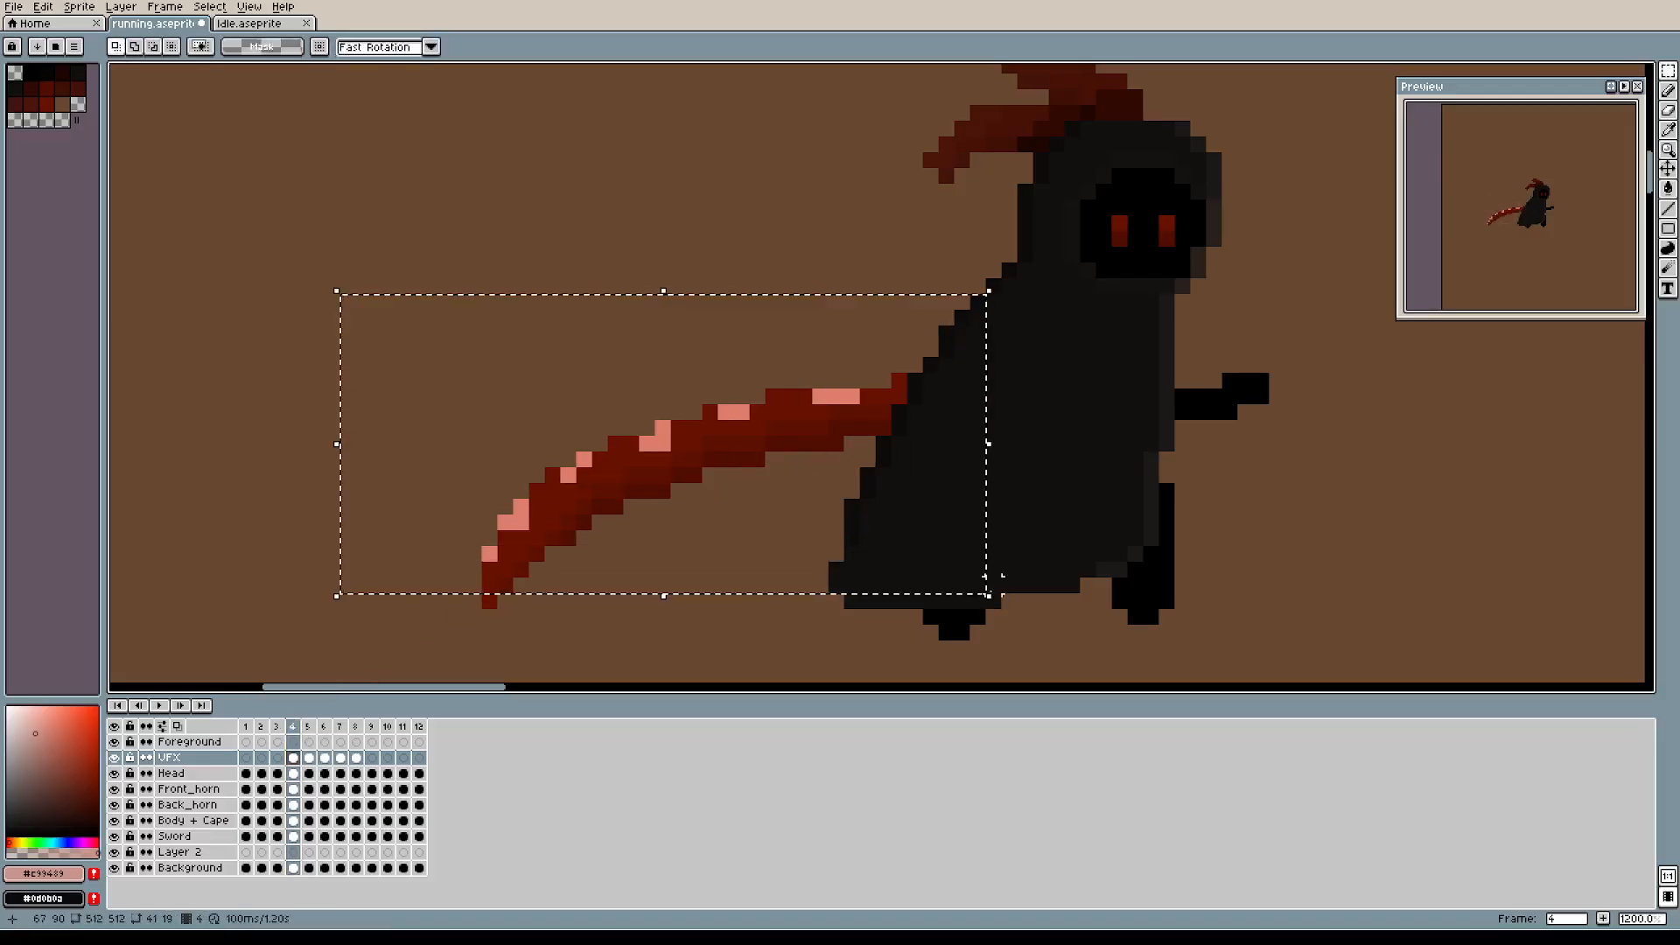
{"action": "key", "text": "Delete"}
{"action": "key", "text": "ctrl+d"}
{"action": "left_click", "coordinate": [309, 728]}
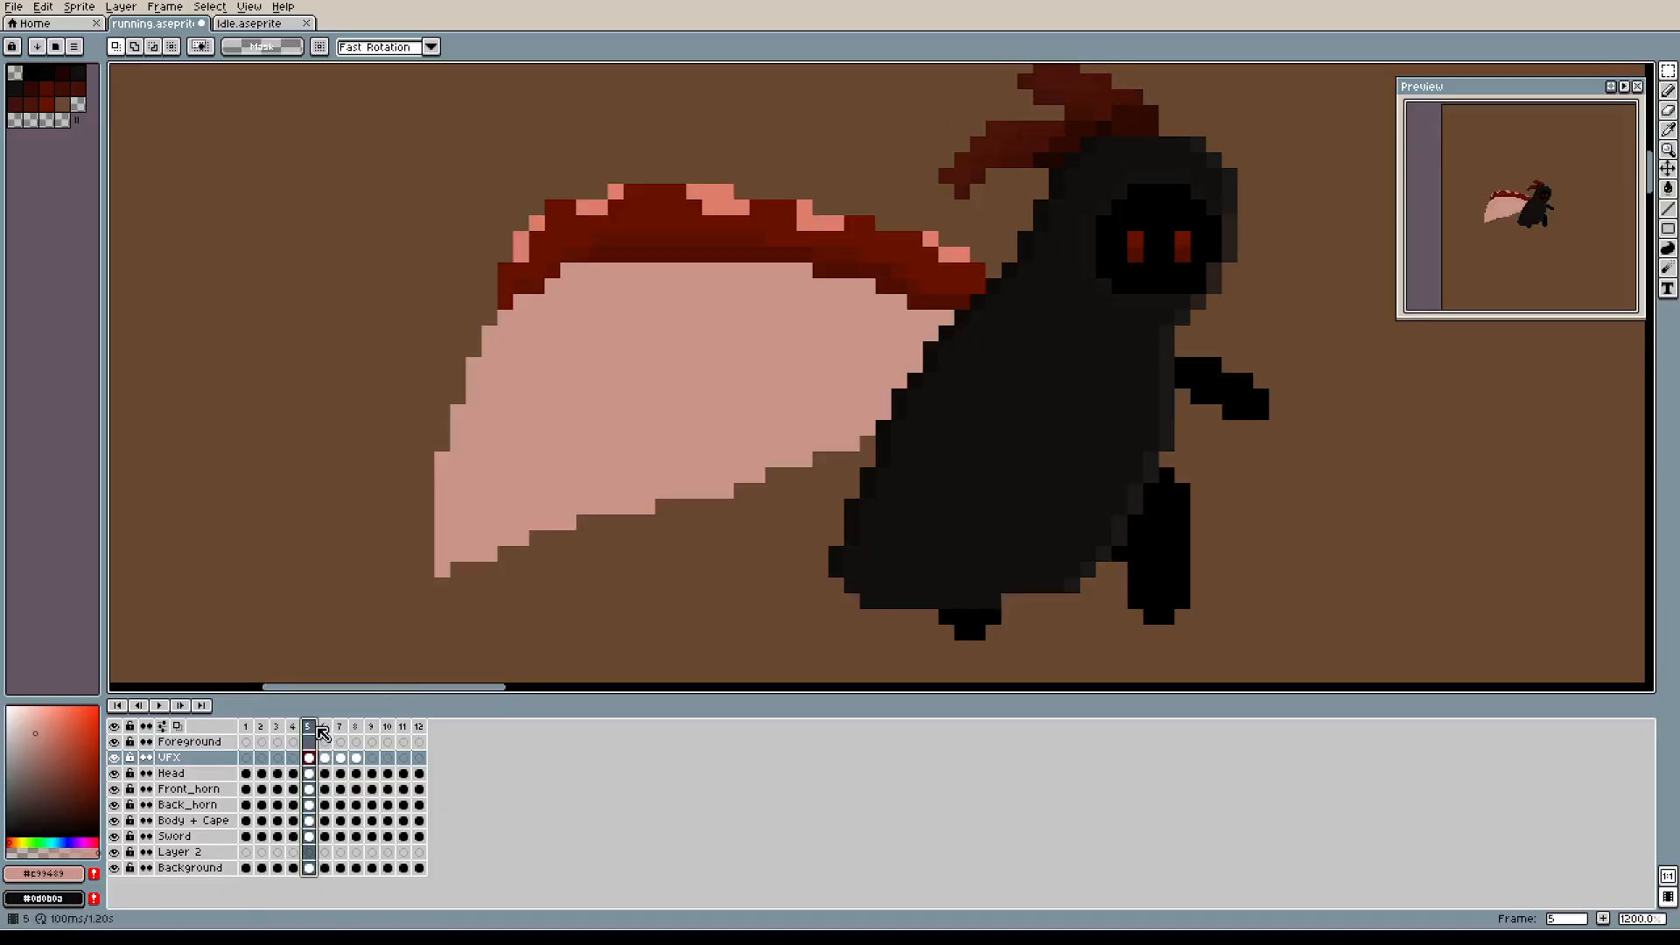
{"action": "left_click_drag", "start_coordinate": [454, 170], "coordinate": [977, 286]}
{"action": "key", "text": "Delete"}
{"action": "key", "text": "ctrl+d"}
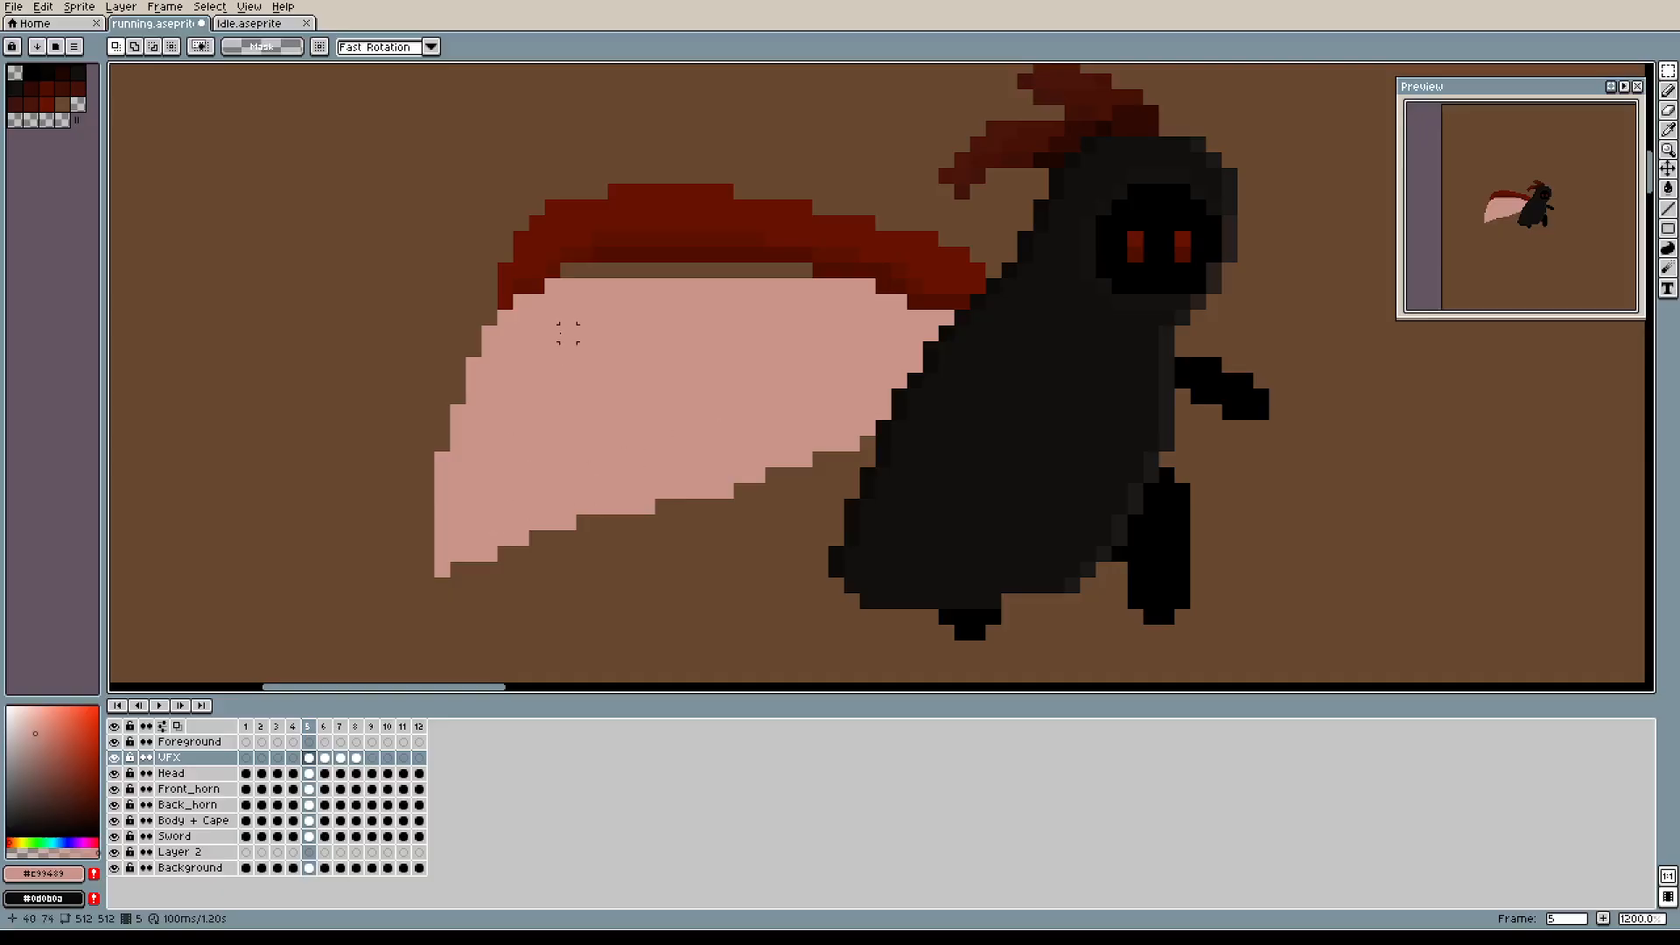
{"action": "key", "text": "ctrl+z"}
{"action": "key", "text": "ctrl+z"}
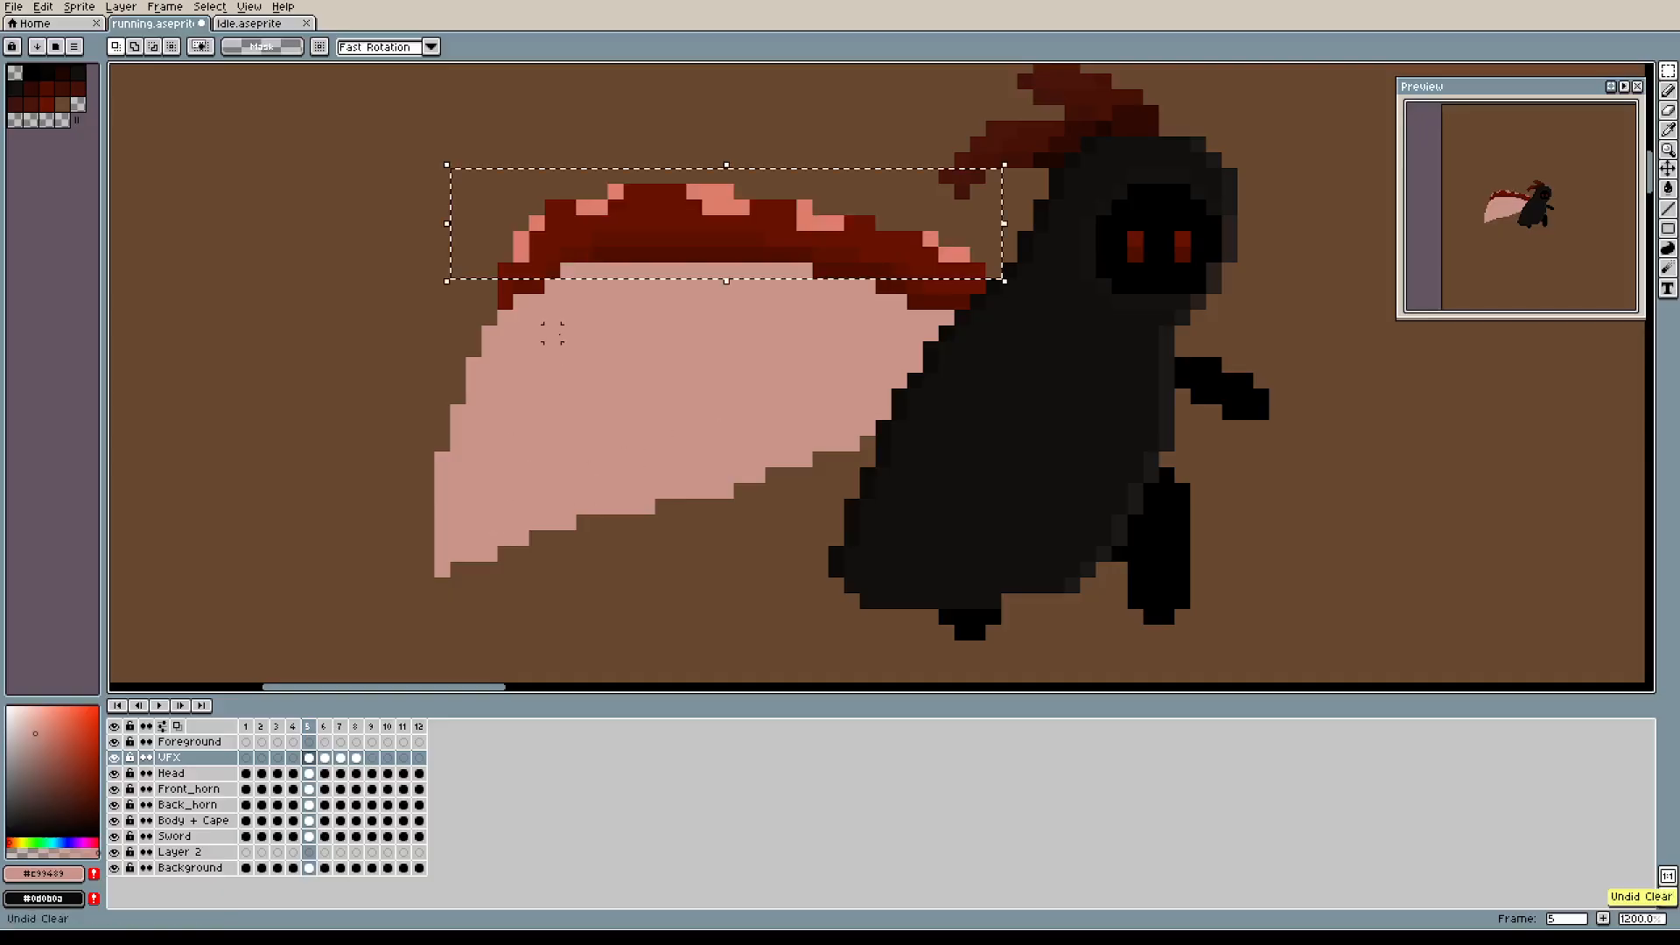
{"action": "key", "text": "ctrl+d"}
Delete the coral highlights above the blade in frame 5, keeping the whole muted-pink trail.
{"action": "left_click_drag", "start_coordinate": [505, 174], "coordinate": [969, 264]}
{"action": "key", "text": "Delete"}
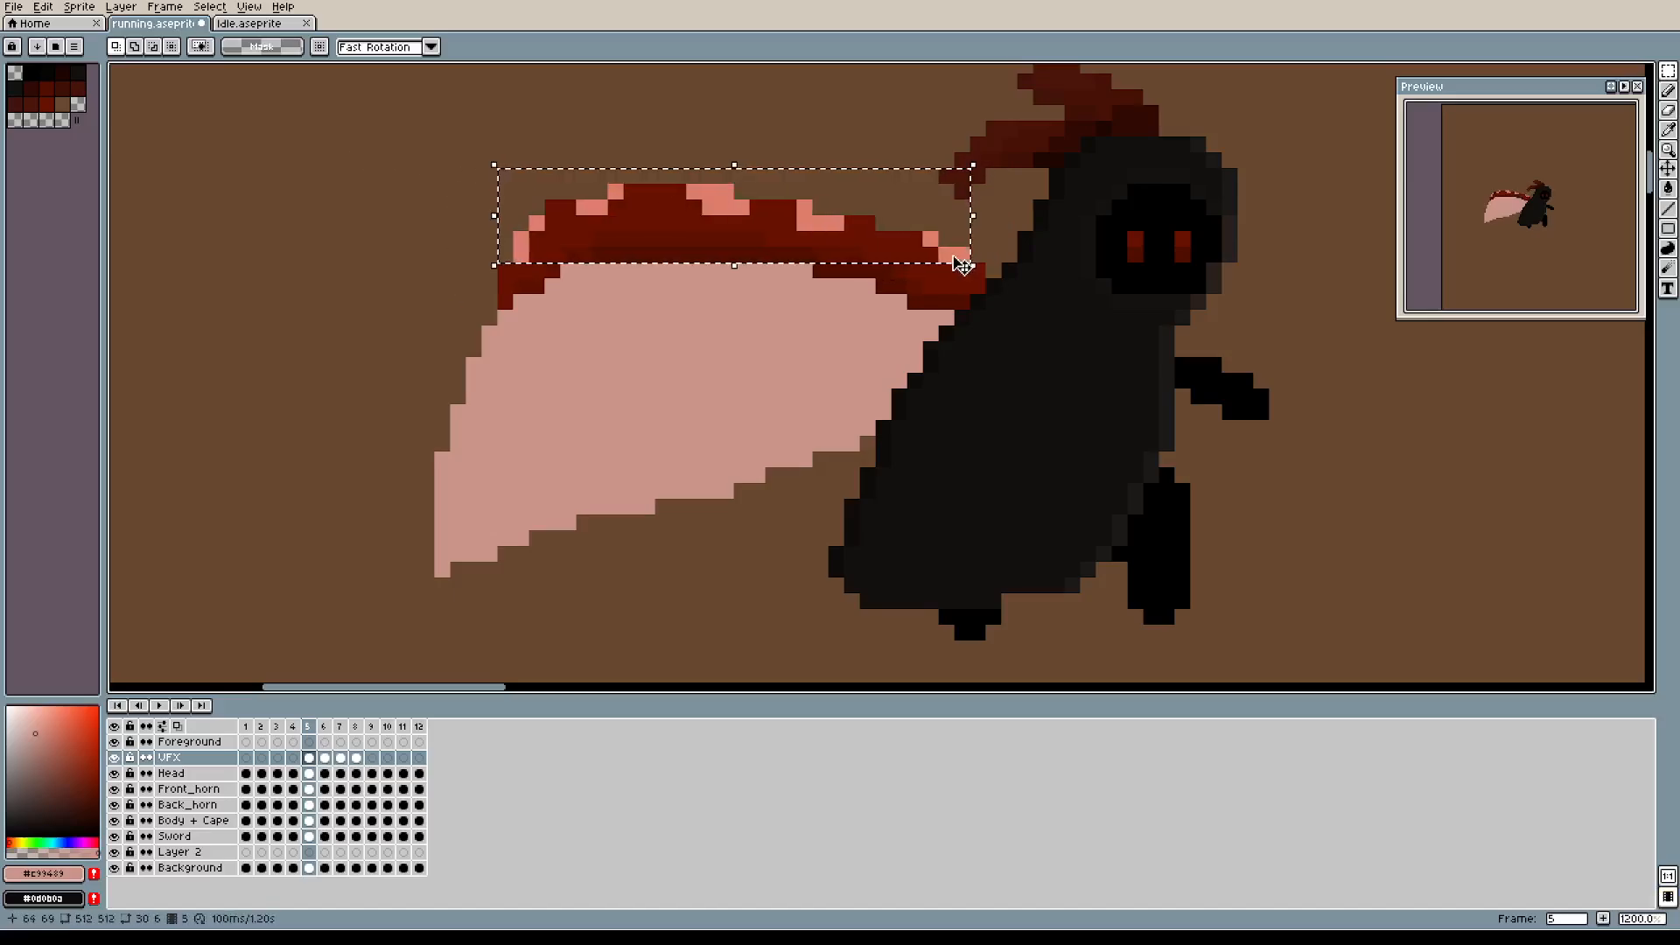
{"action": "key", "text": "ctrl+d"}
Remove the coral highlights along the blade in frame 6, keeping the muted-pink trail.
{"action": "left_click", "coordinate": [324, 727]}
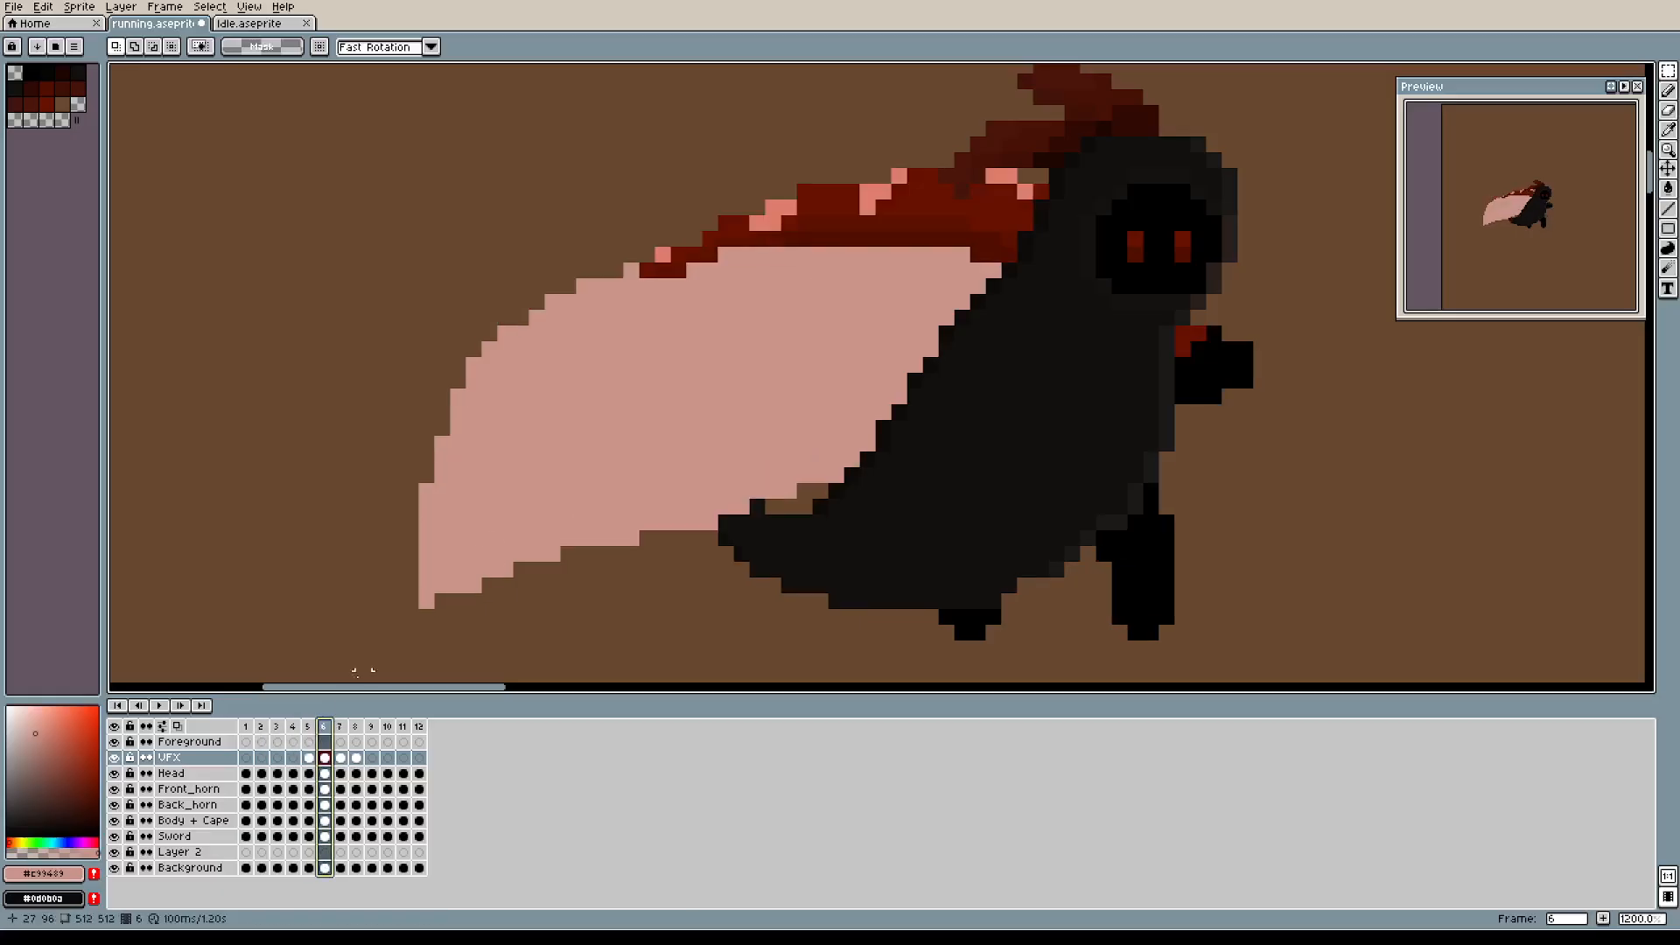
{"action": "left_click_drag", "start_coordinate": [694, 145], "coordinate": [1062, 224]}
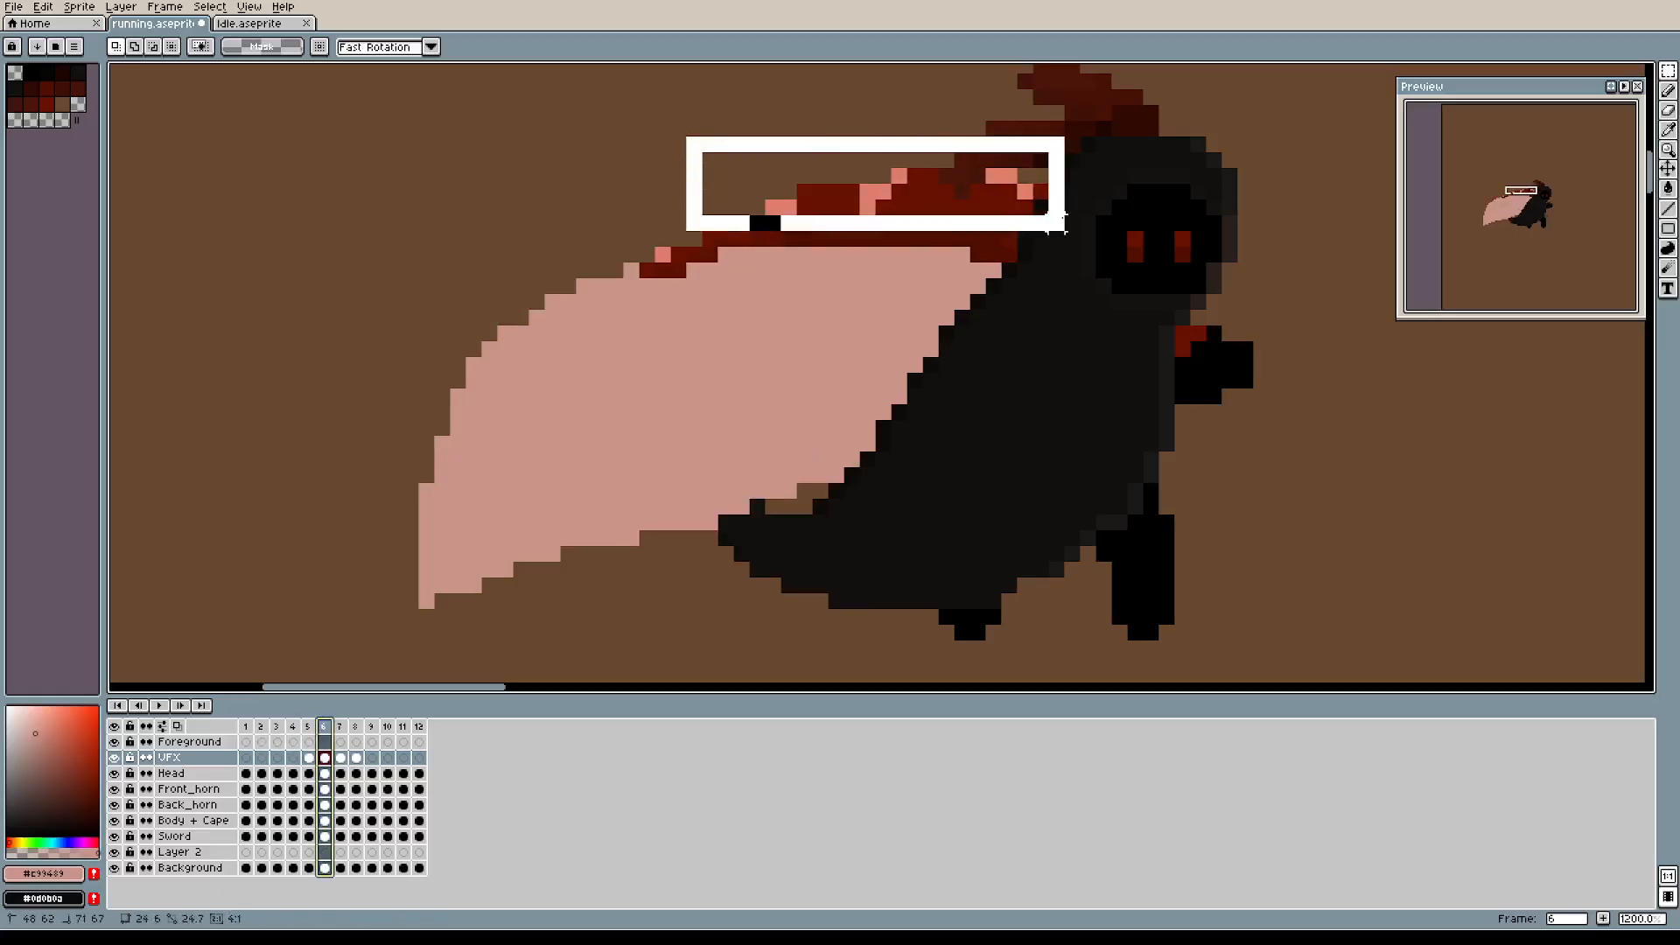
{"action": "key", "text": "Delete"}
{"action": "key", "text": "ctrl+d"}
{"action": "key", "text": "Delete"}
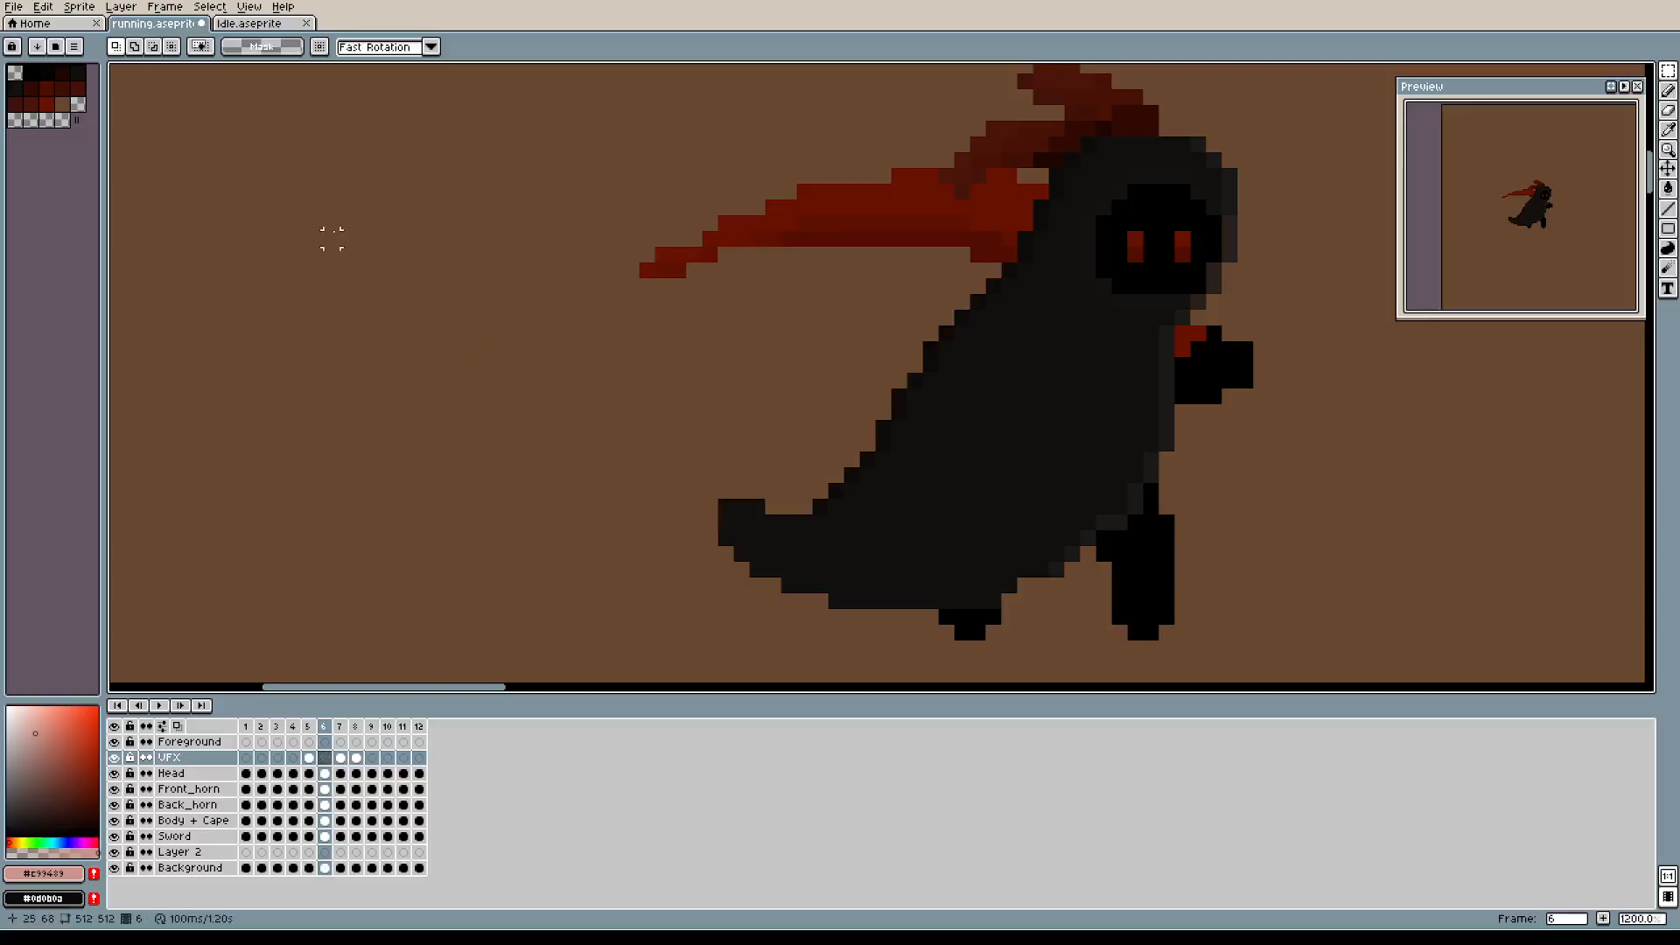
{"action": "key", "text": "ctrl+z"}
{"action": "key", "text": "b"}
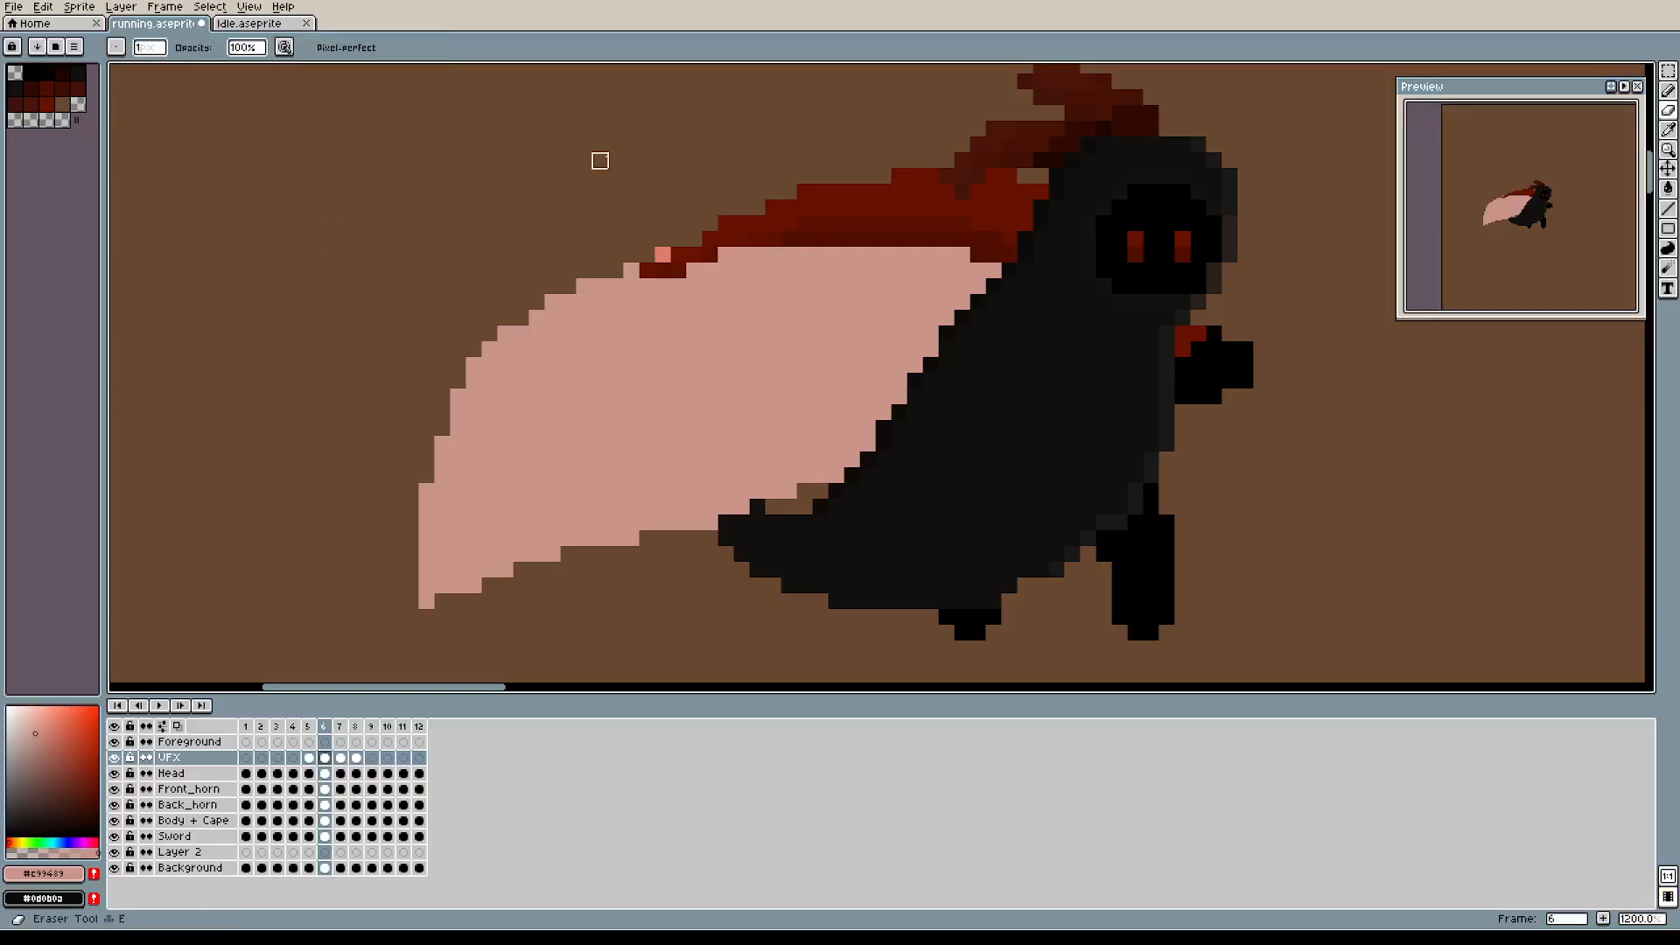
{"action": "key", "text": "m"}
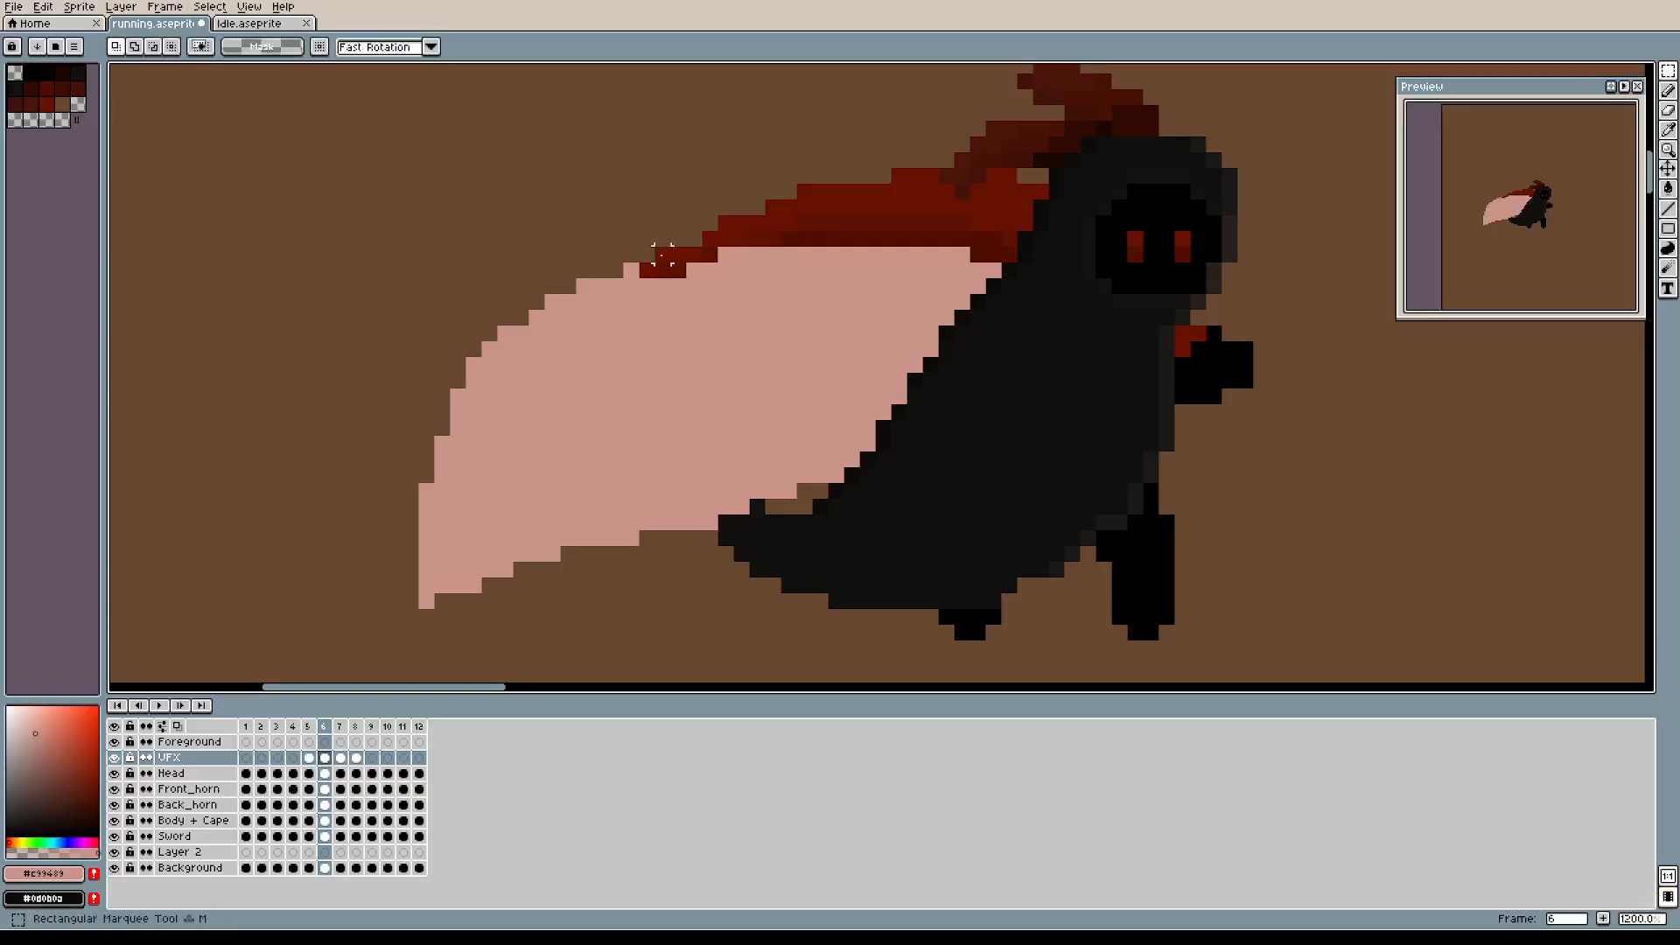
Erase the coral highlight pixels along both edges of the blade in frame 7, leaving the pink trail intact.
{"action": "left_click", "coordinate": [340, 728]}
{"action": "left_click_drag", "start_coordinate": [1230, 423], "coordinate": [557, 454]}
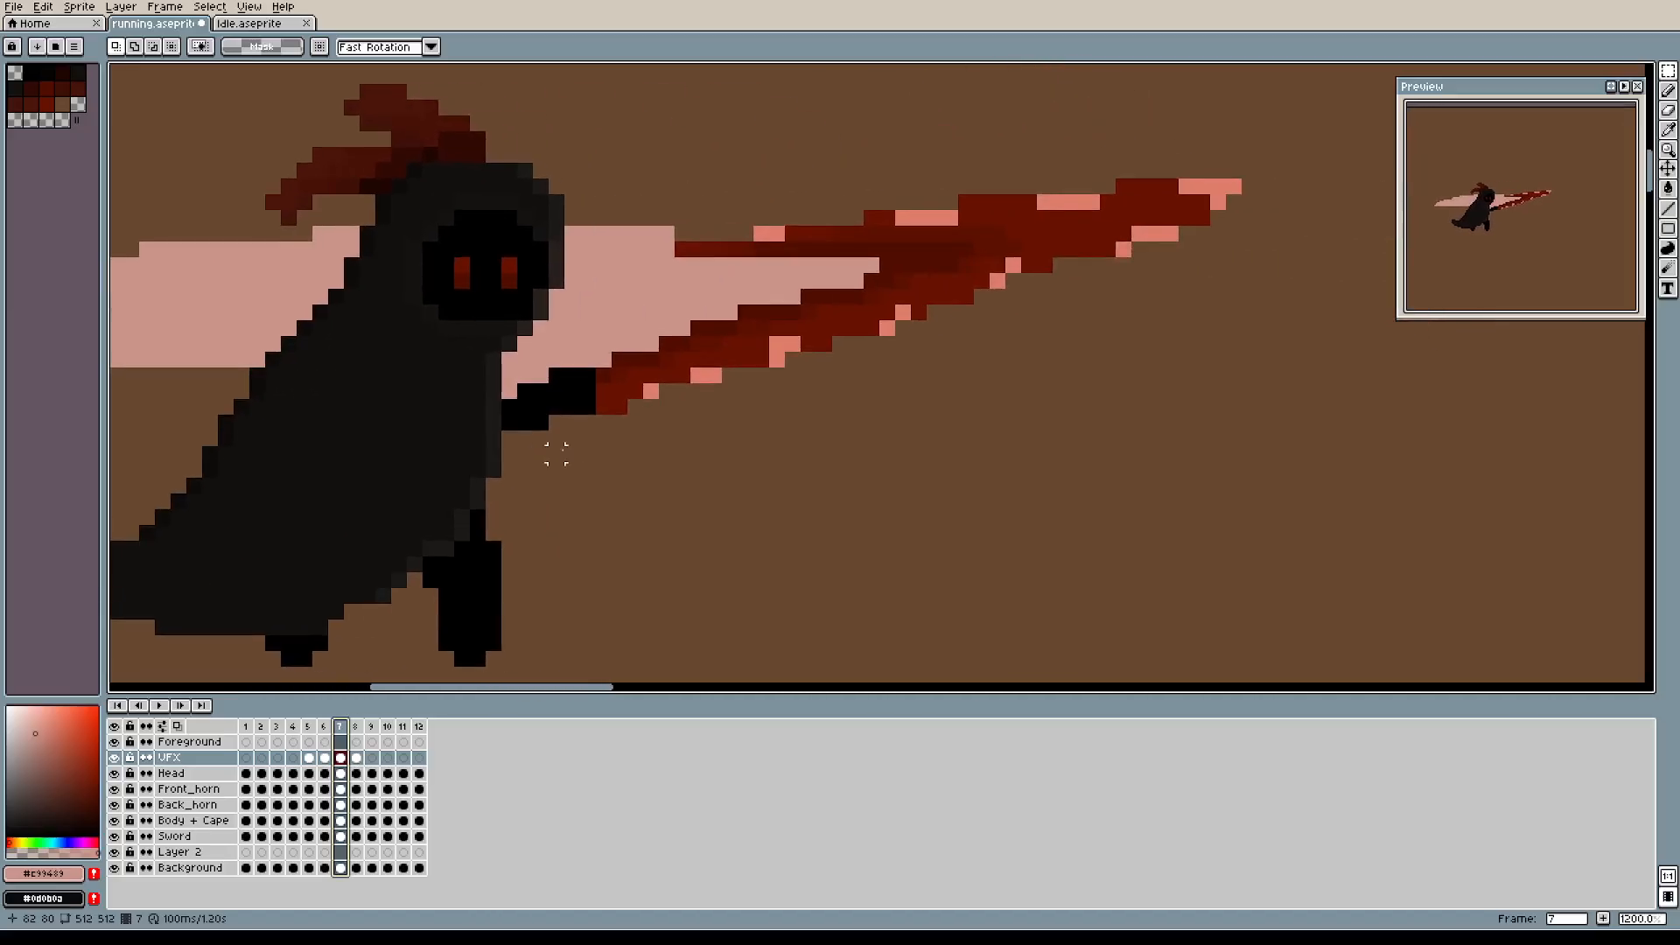
{"action": "key", "text": "e"}
{"action": "left_click_drag", "start_coordinate": [651, 391], "coordinate": [809, 345]}
{"action": "mouse_move", "coordinate": [1014, 265]}
{"action": "left_mouse_down"}
{"action": "mouse_move", "coordinate": [1186, 218]}
{"action": "mouse_move", "coordinate": [1124, 266]}
{"action": "mouse_move", "coordinate": [1250, 186]}
{"action": "mouse_move", "coordinate": [935, 217]}
{"action": "left_mouse_up"}
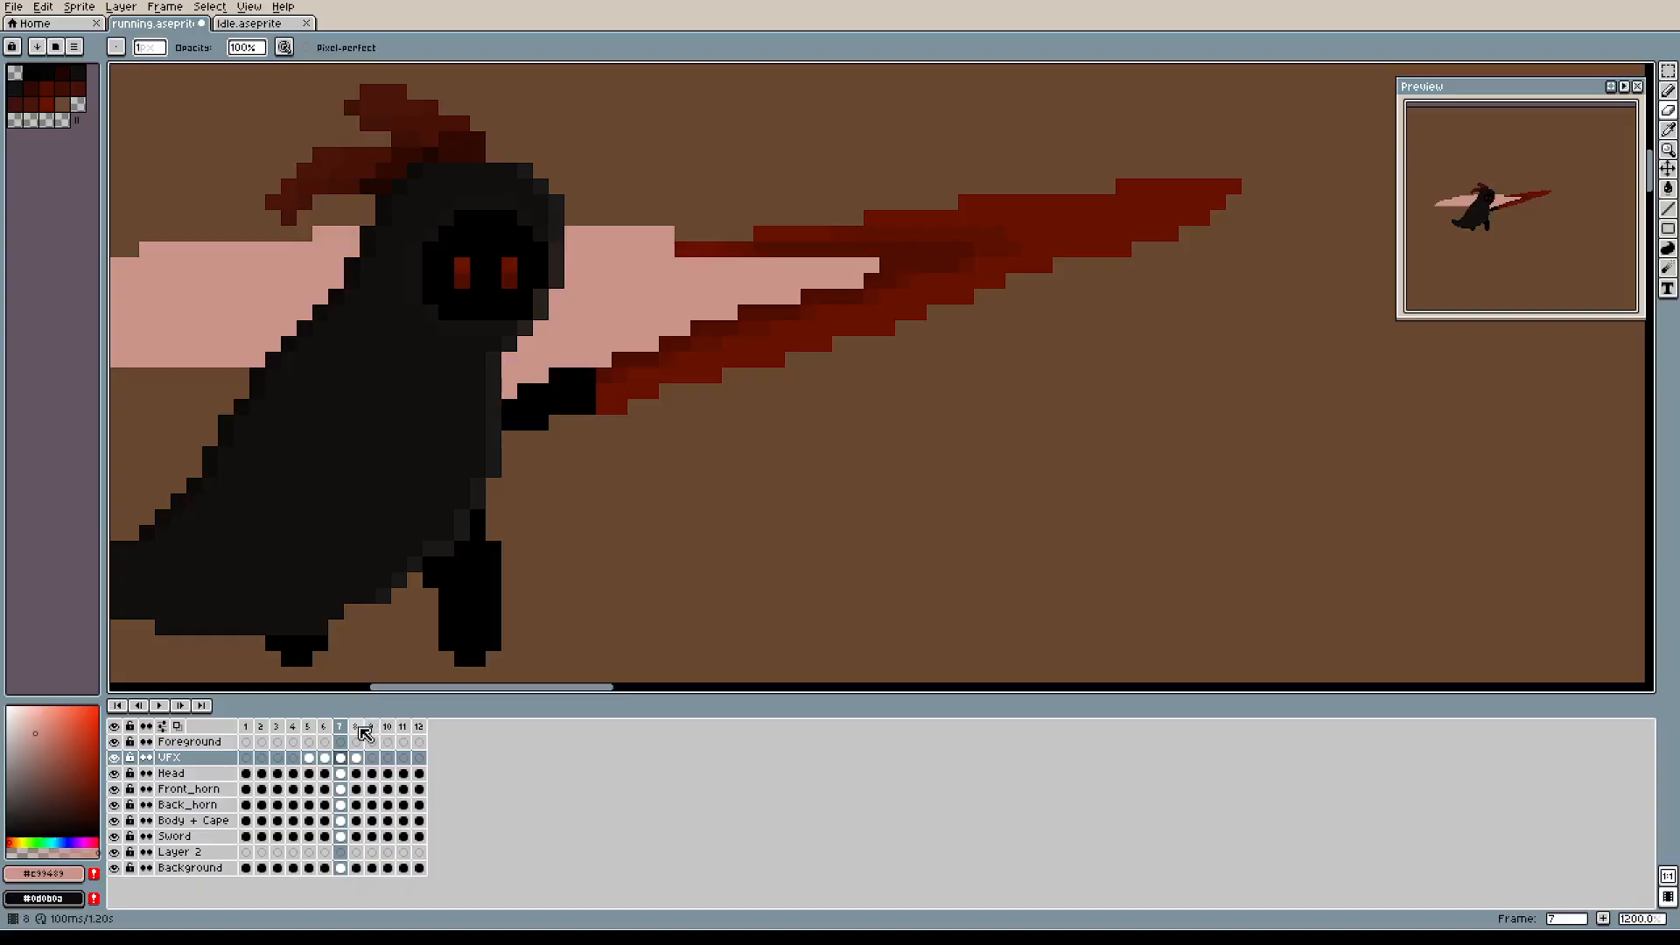
Erase the coral highlight pixels along the lower edge of the blade in frame 8.
{"action": "key", "text": "Right"}
{"action": "left_click_drag", "start_coordinate": [619, 501], "coordinate": [636, 502]}
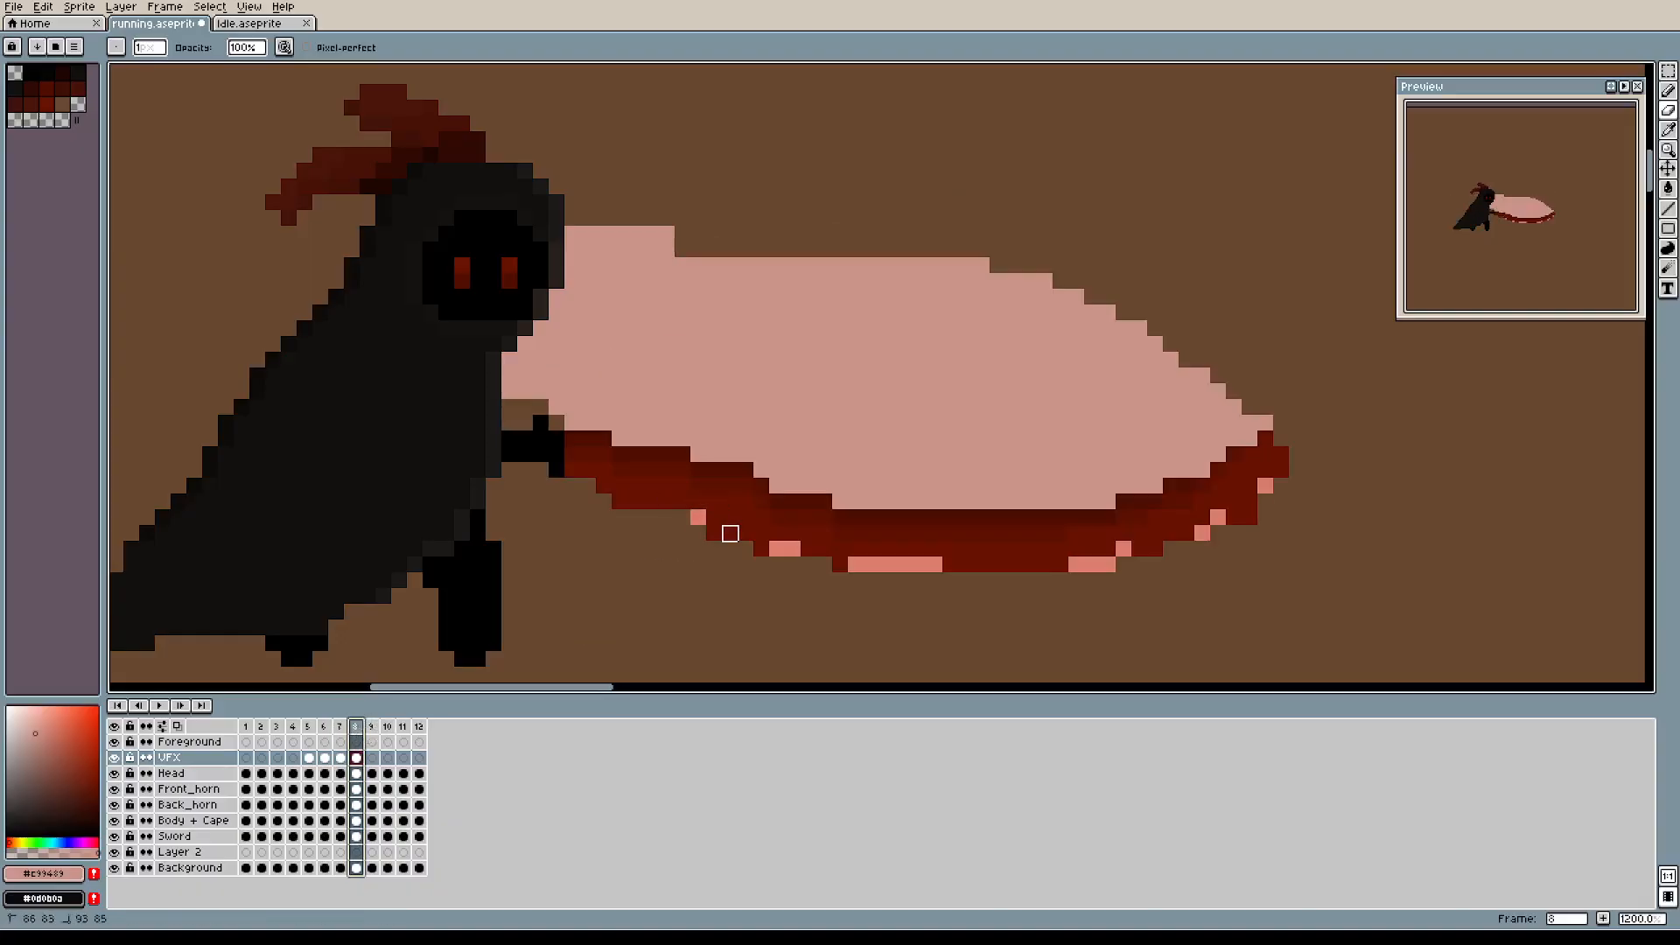
{"action": "left_click_drag", "start_coordinate": [856, 565], "coordinate": [966, 565]}
{"action": "left_click_drag", "start_coordinate": [1108, 549], "coordinate": [1156, 566]}
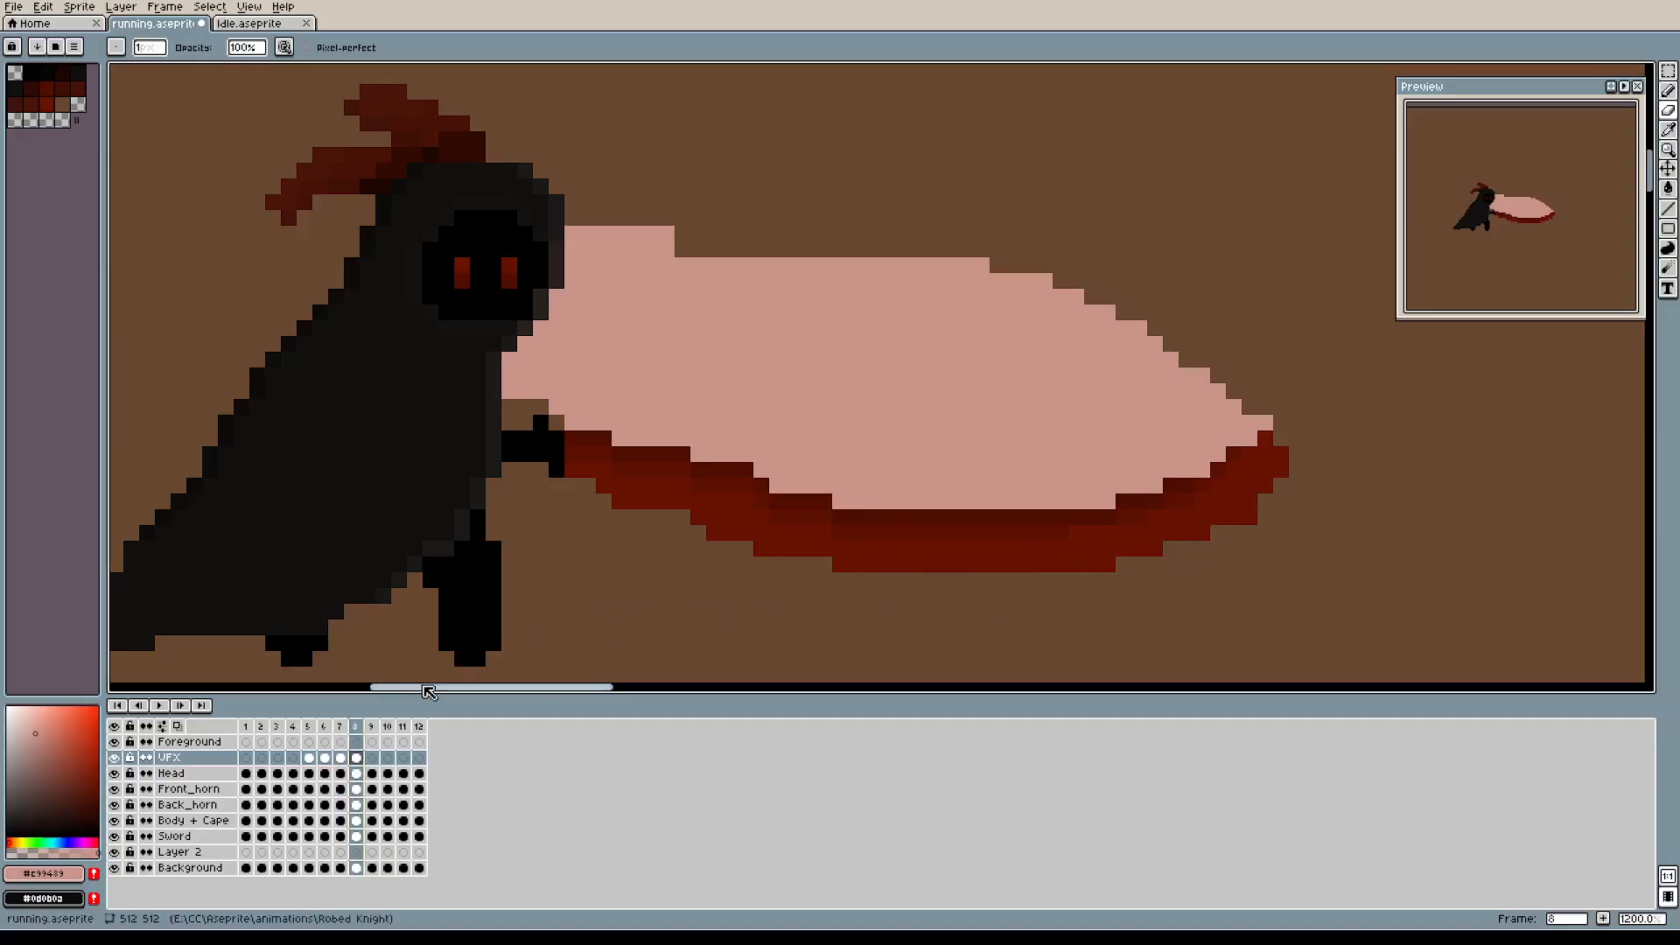
Play the animation to check the trail without highlights, and inspect frame 5 up close.
{"action": "scroll", "coordinate": [987, 419], "scroll_direction": "down", "scroll_amount": 3}
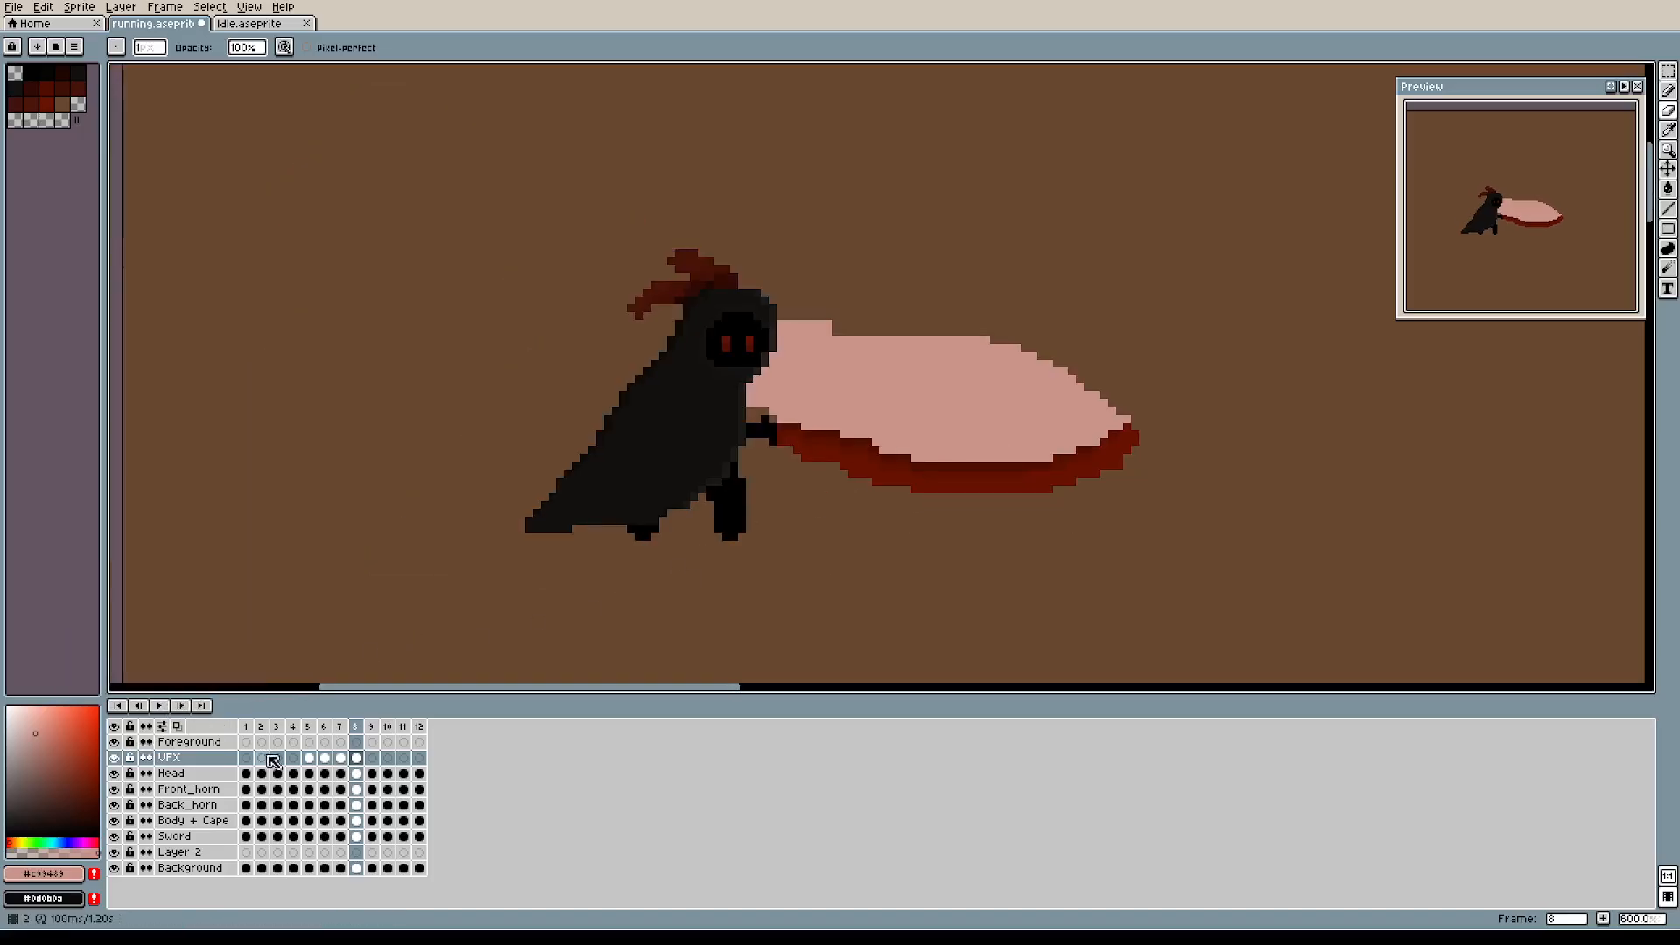
{"action": "left_click", "coordinate": [159, 706]}
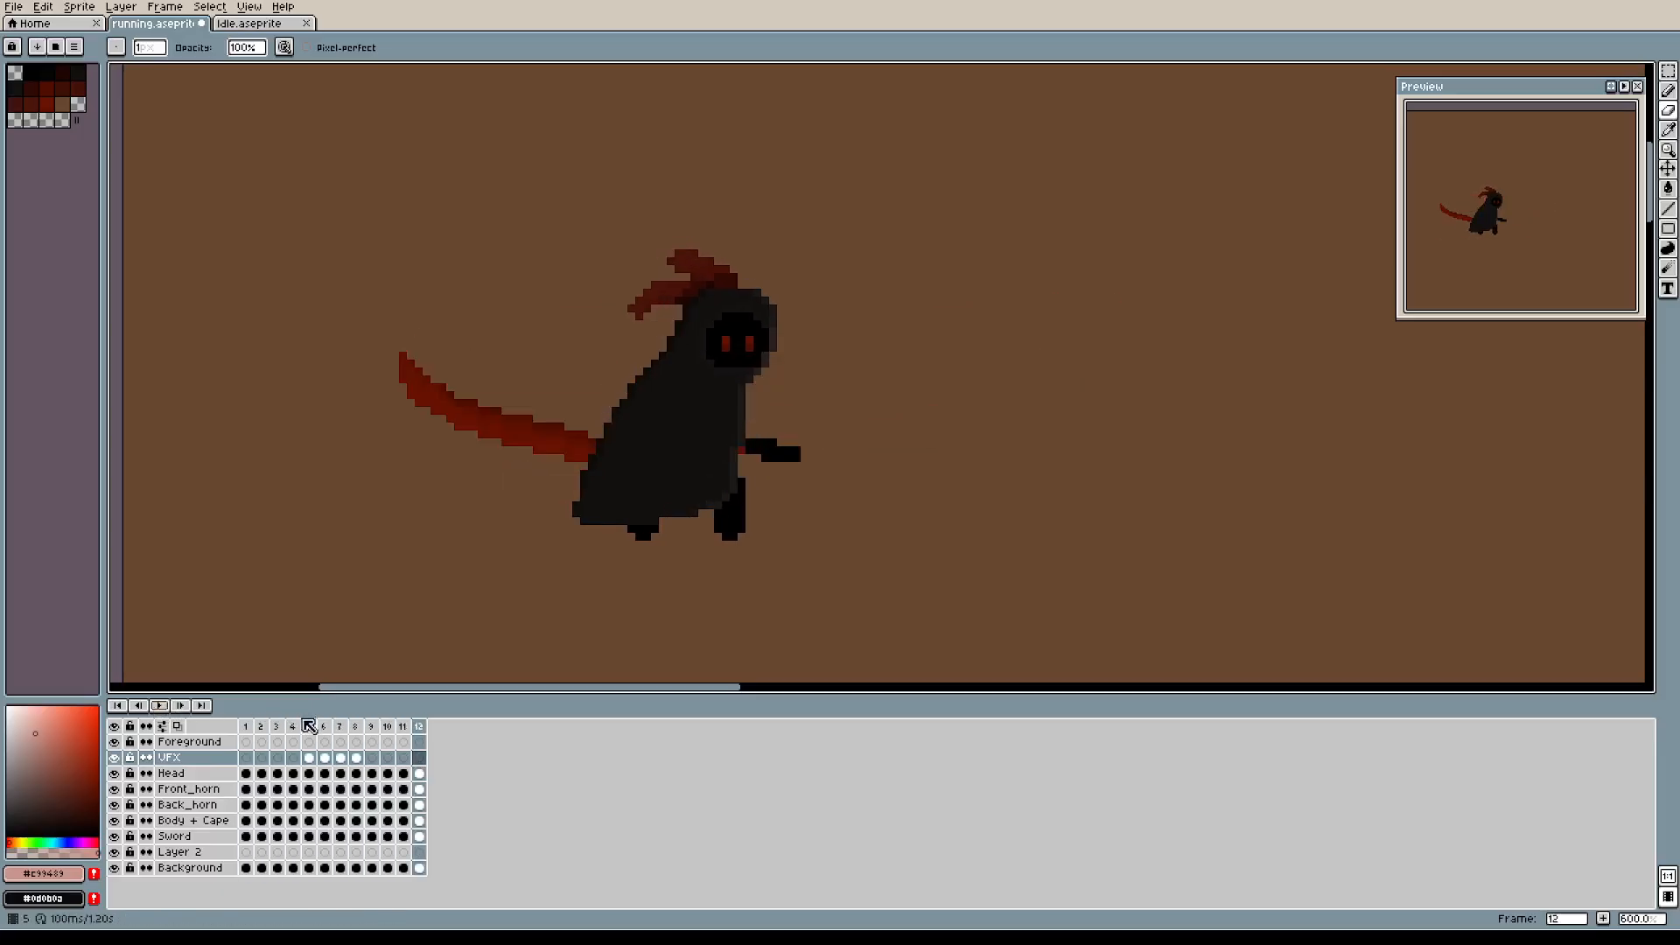
{"action": "left_click", "coordinate": [307, 726]}
{"action": "scroll", "coordinate": [648, 486], "scroll_direction": "up", "scroll_amount": 1}
{"action": "scroll", "coordinate": [668, 464], "scroll_direction": "down", "scroll_amount": 1}
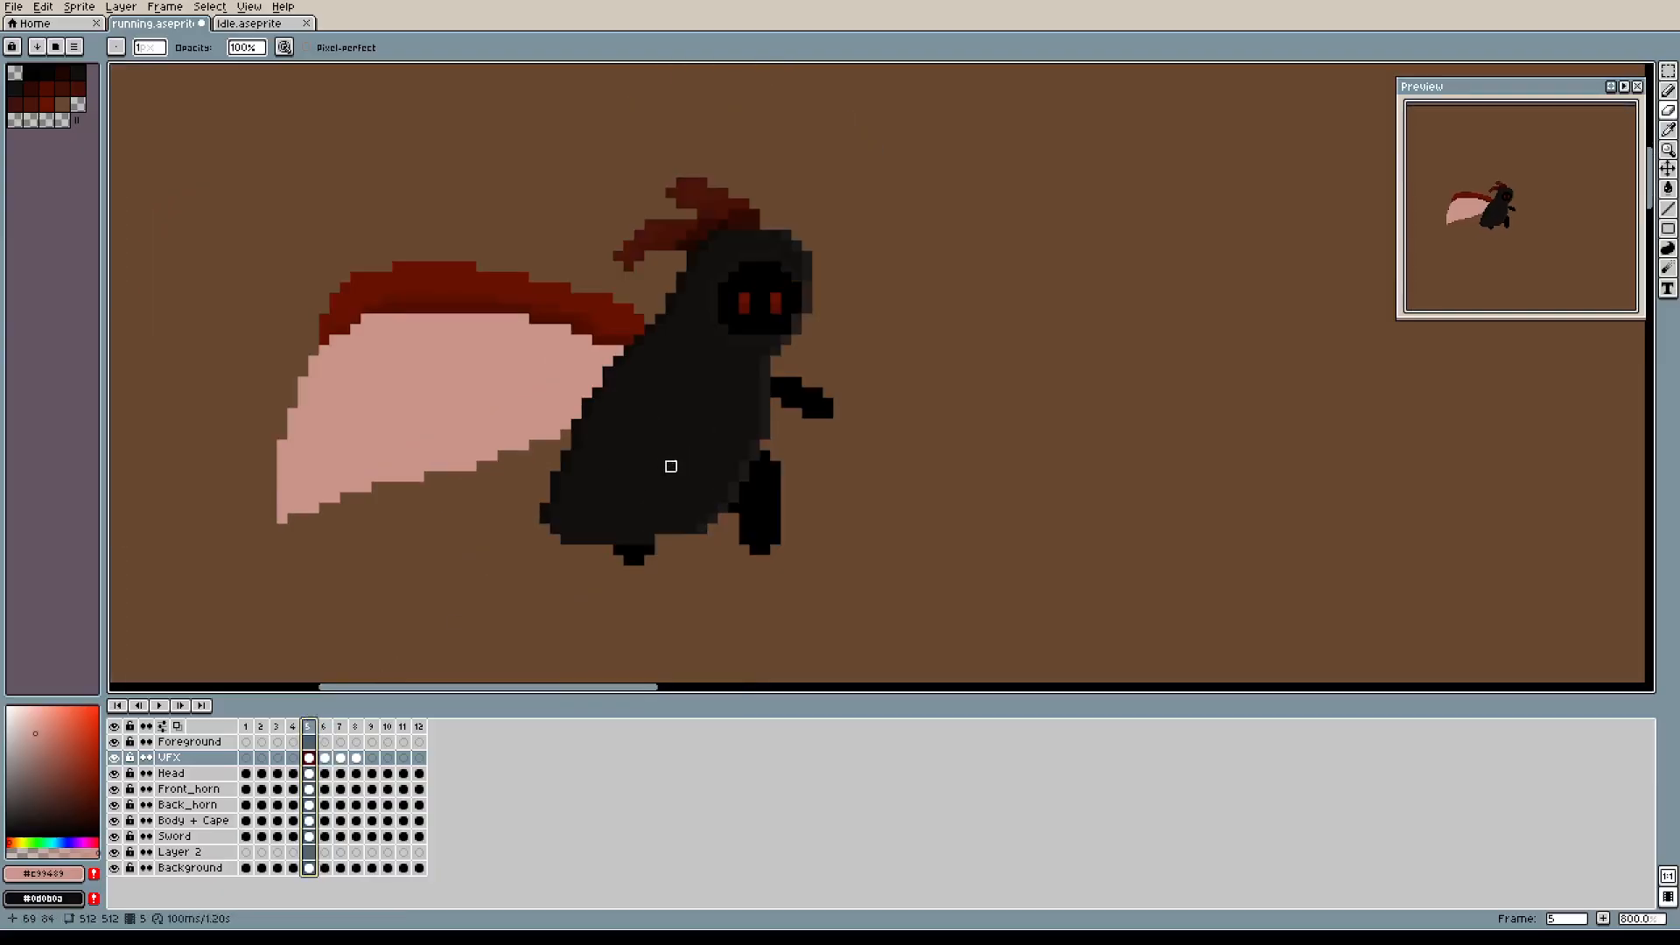
{"action": "scroll", "coordinate": [902, 477], "scroll_direction": "up", "scroll_amount": 1}
{"action": "scroll", "coordinate": [903, 477], "scroll_direction": "down", "scroll_amount": 1}
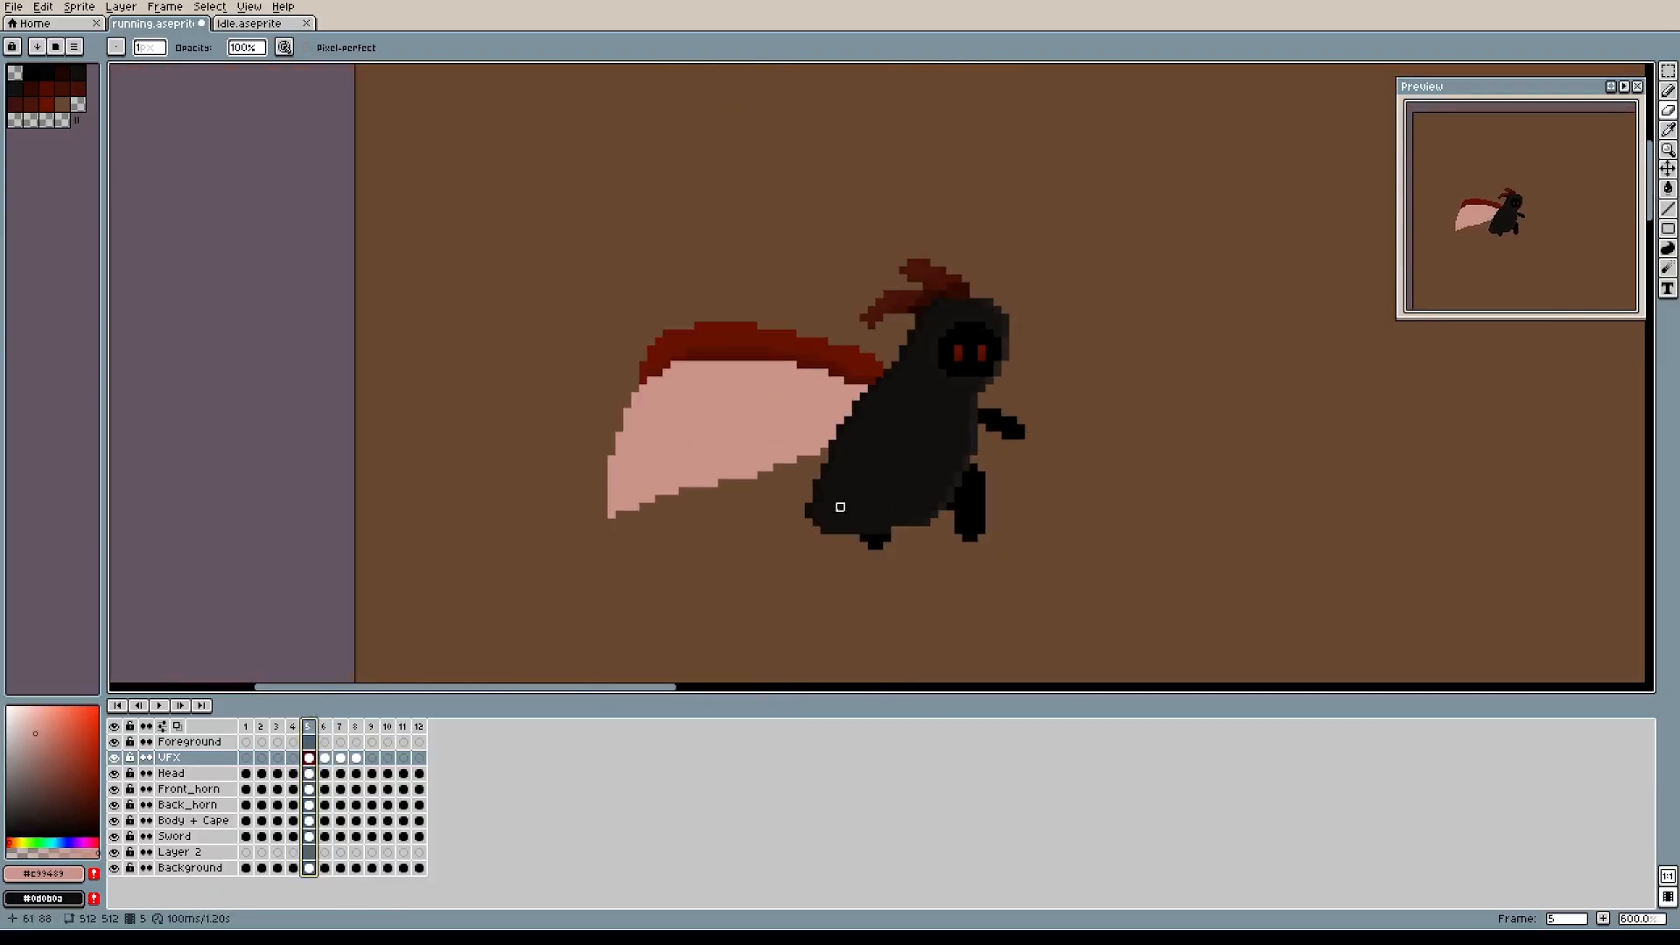
Return to frame 1 and switch to the Pencil tool with a 1 px brush.
{"action": "left_click", "coordinate": [248, 728]}
{"action": "left_click_drag", "start_coordinate": [1077, 428], "coordinate": [874, 487]}
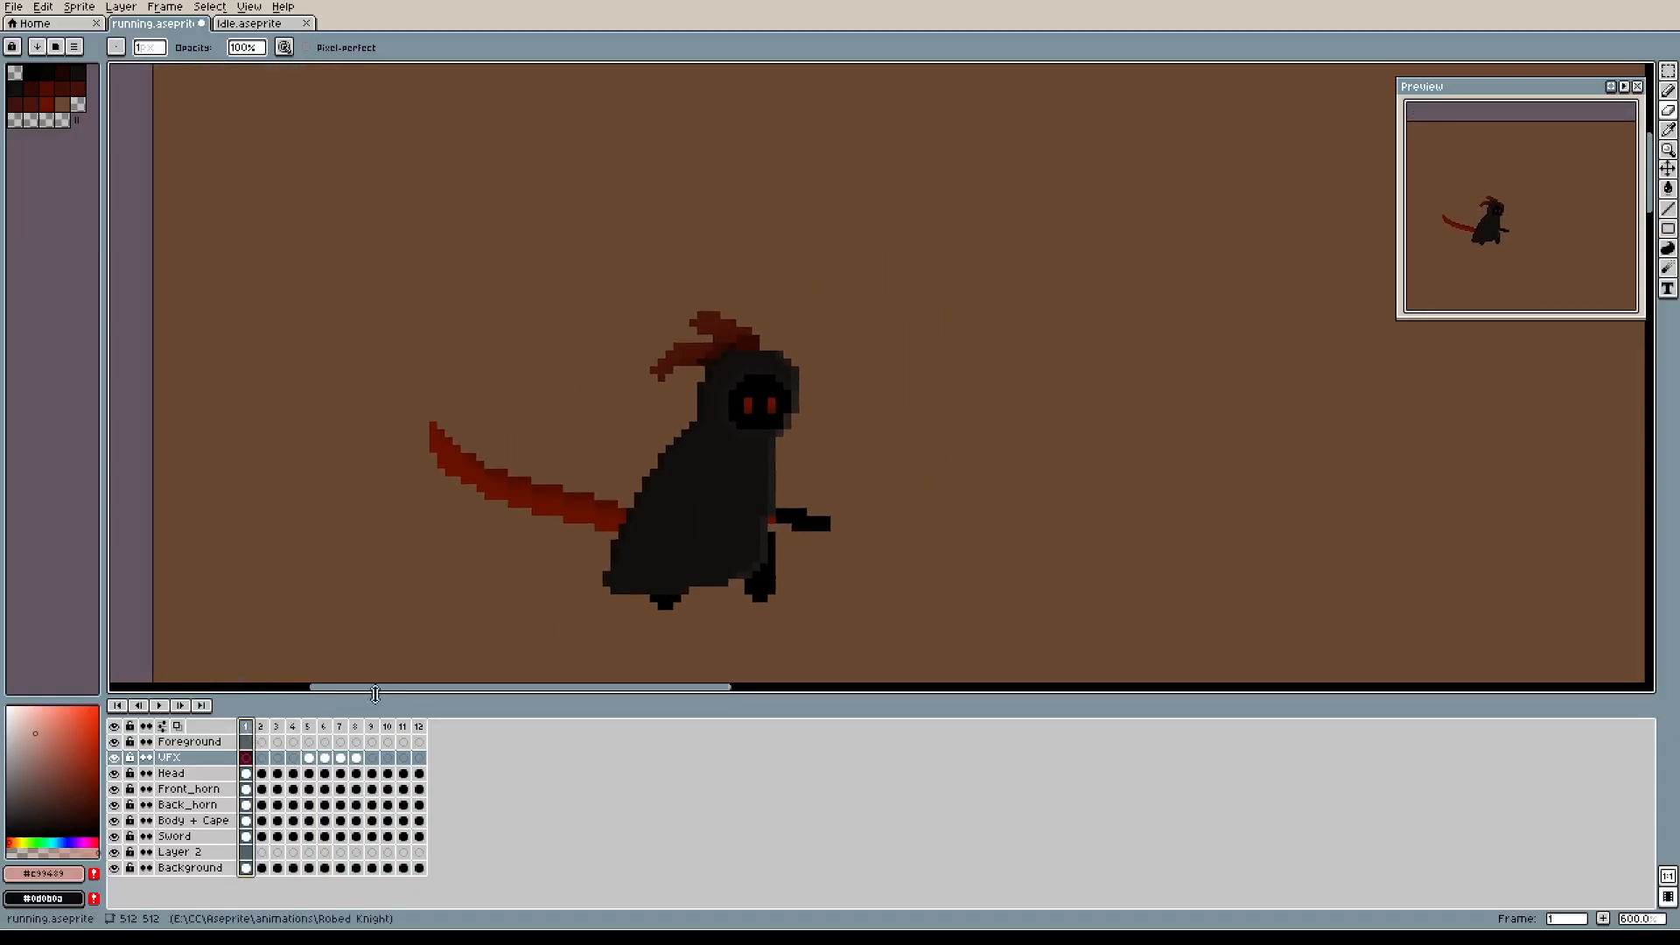
{"action": "key", "text": "b"}
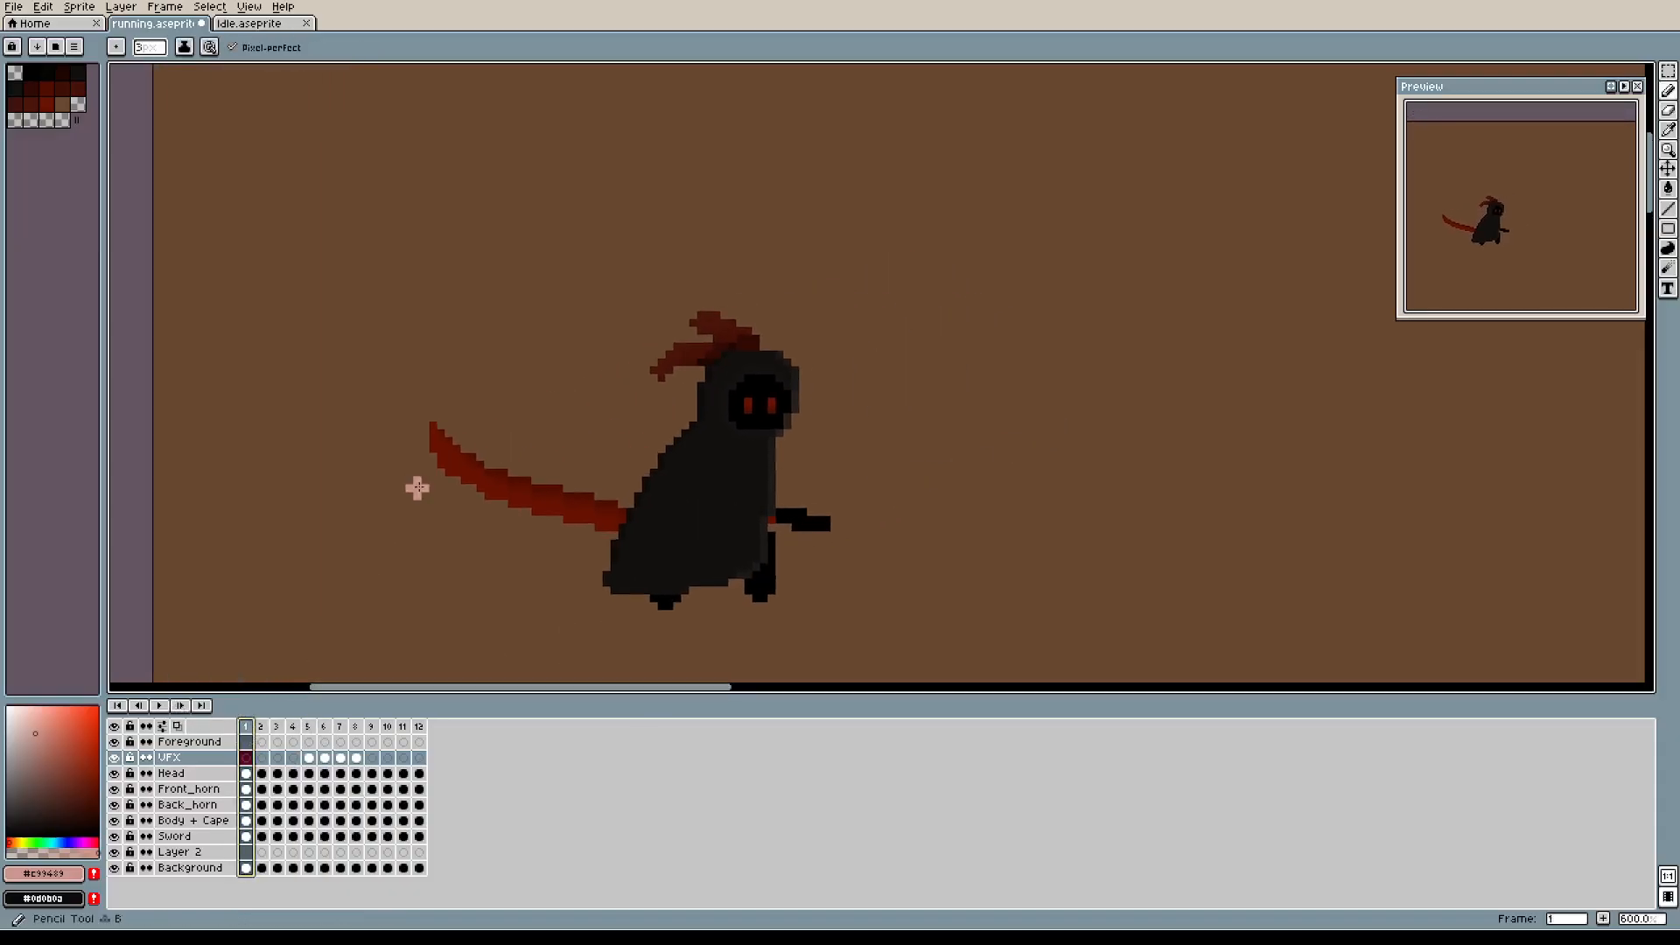
{"action": "key", "text": "plus"}
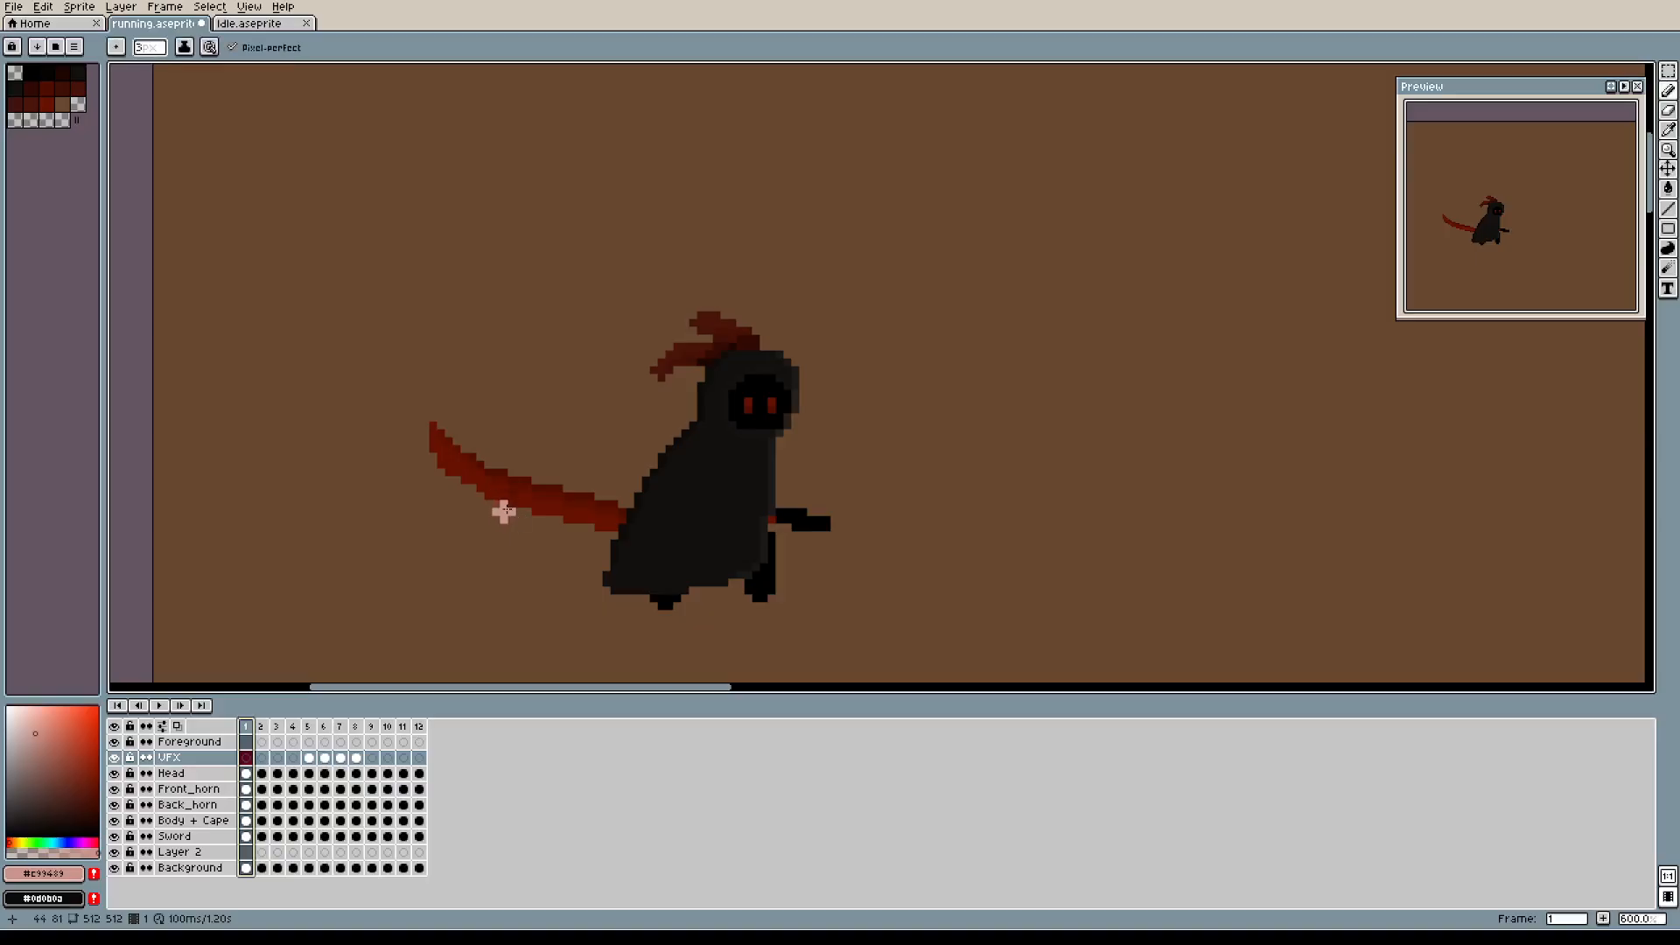
Play the animation from frame 1, watch the pink sword trail at different magnifications, and stop playback.
{"action": "left_click", "coordinate": [160, 705]}
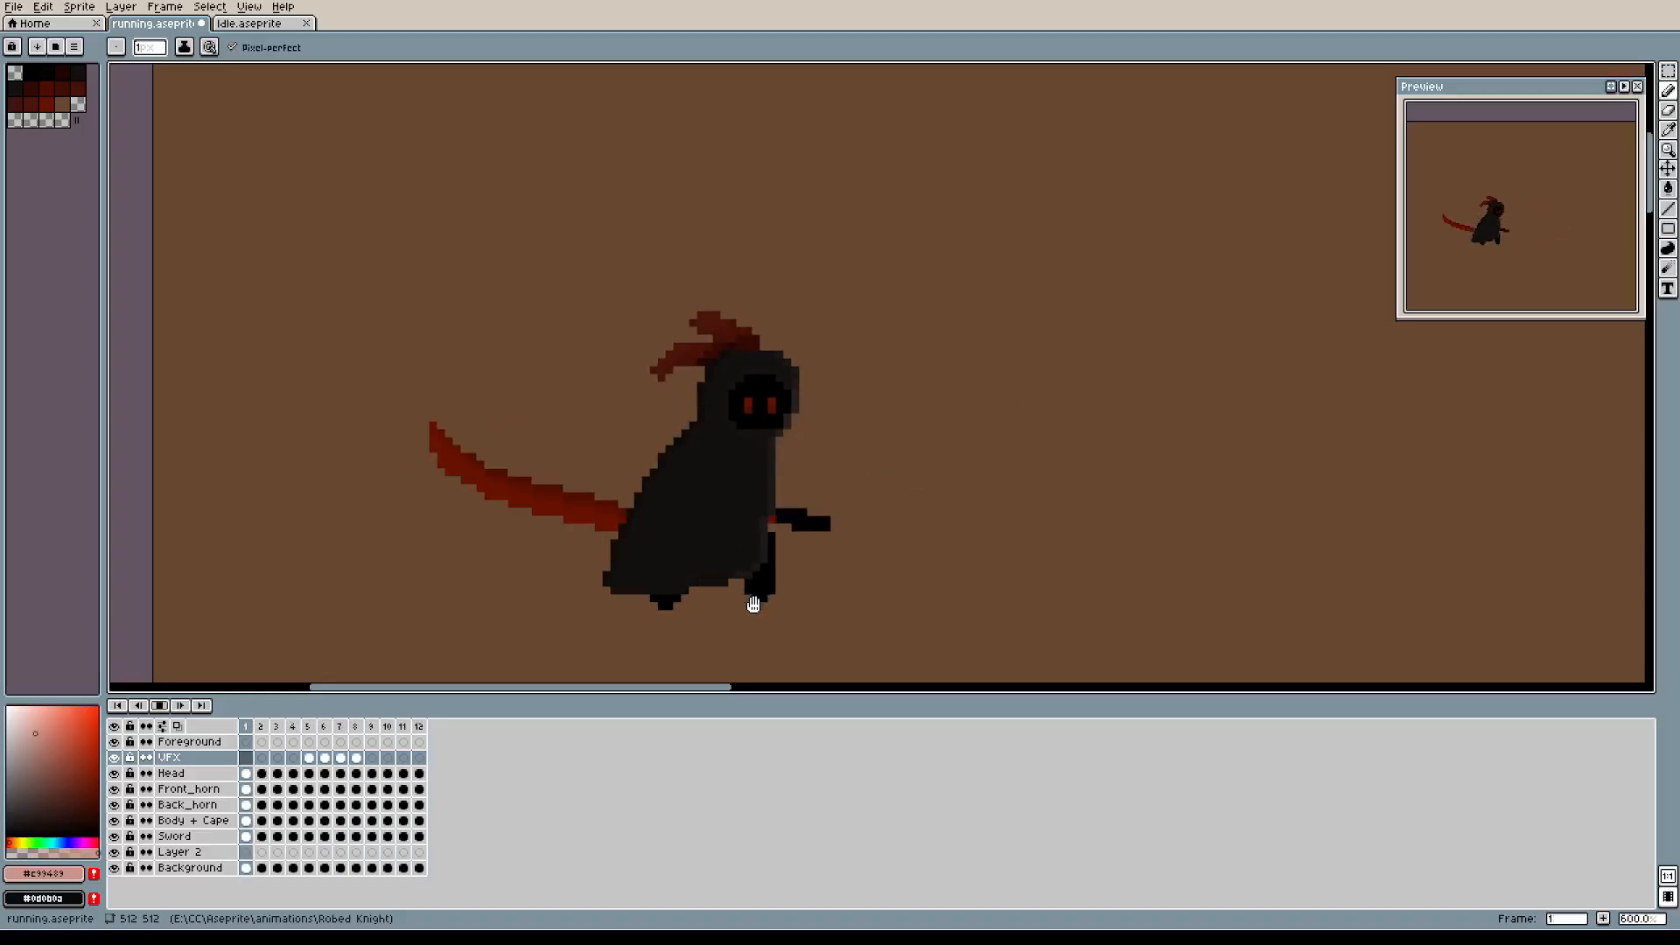
{"action": "scroll", "coordinate": [744, 606], "scroll_direction": "down", "scroll_amount": 2}
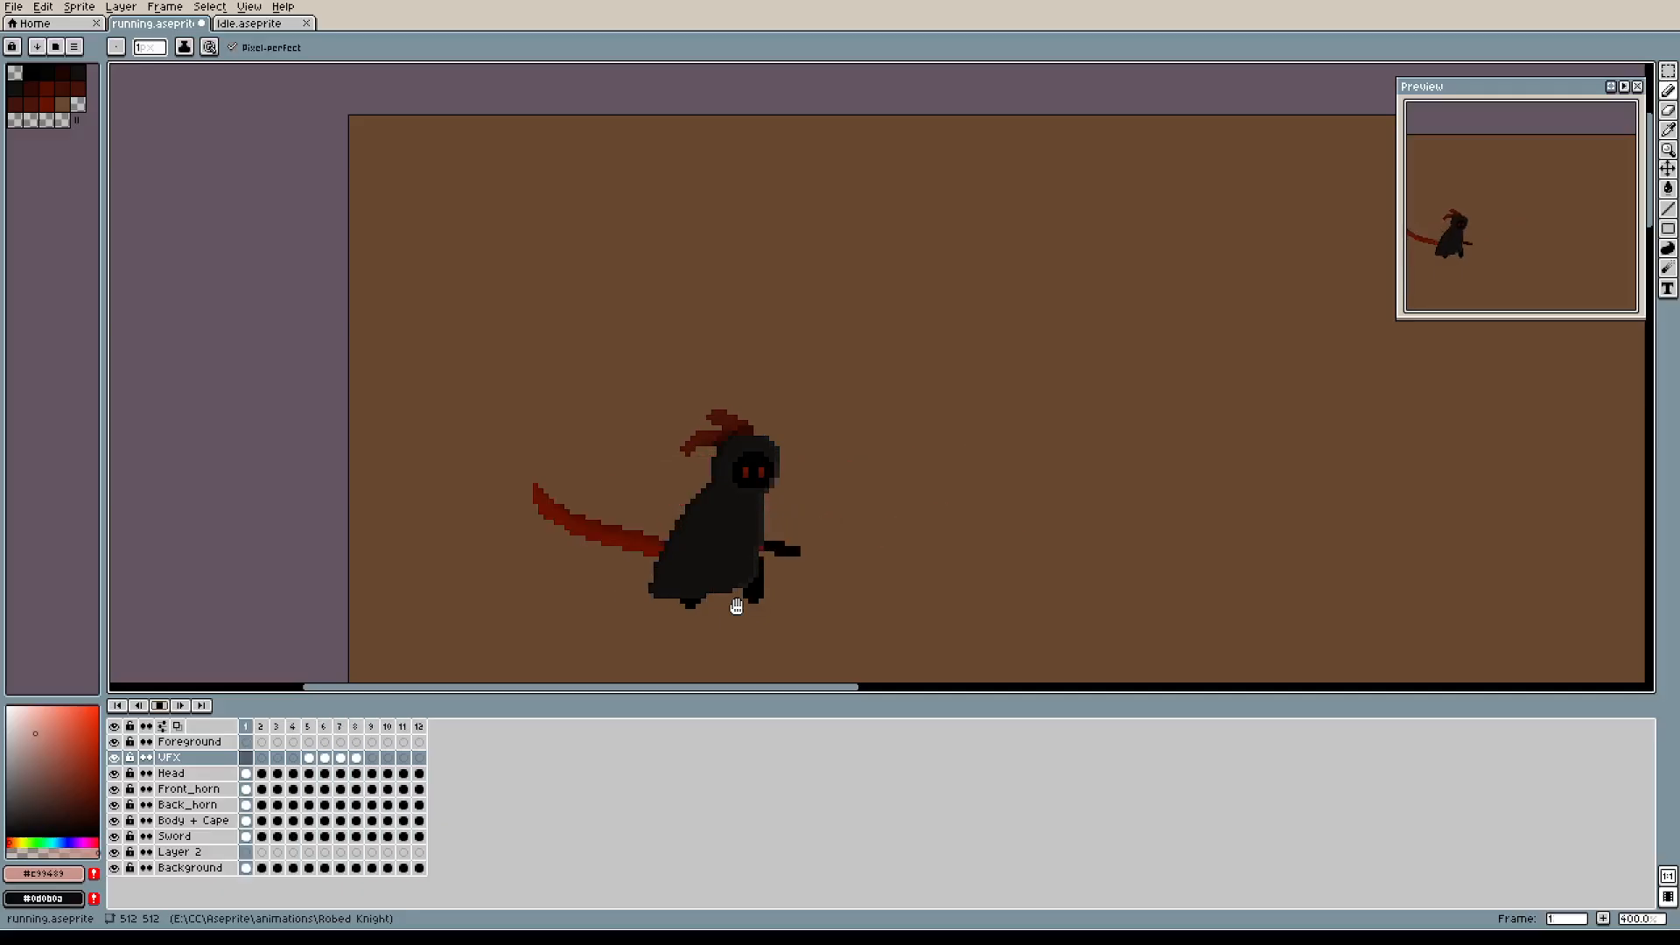
{"action": "scroll", "coordinate": [735, 606], "scroll_direction": "up", "scroll_amount": 2}
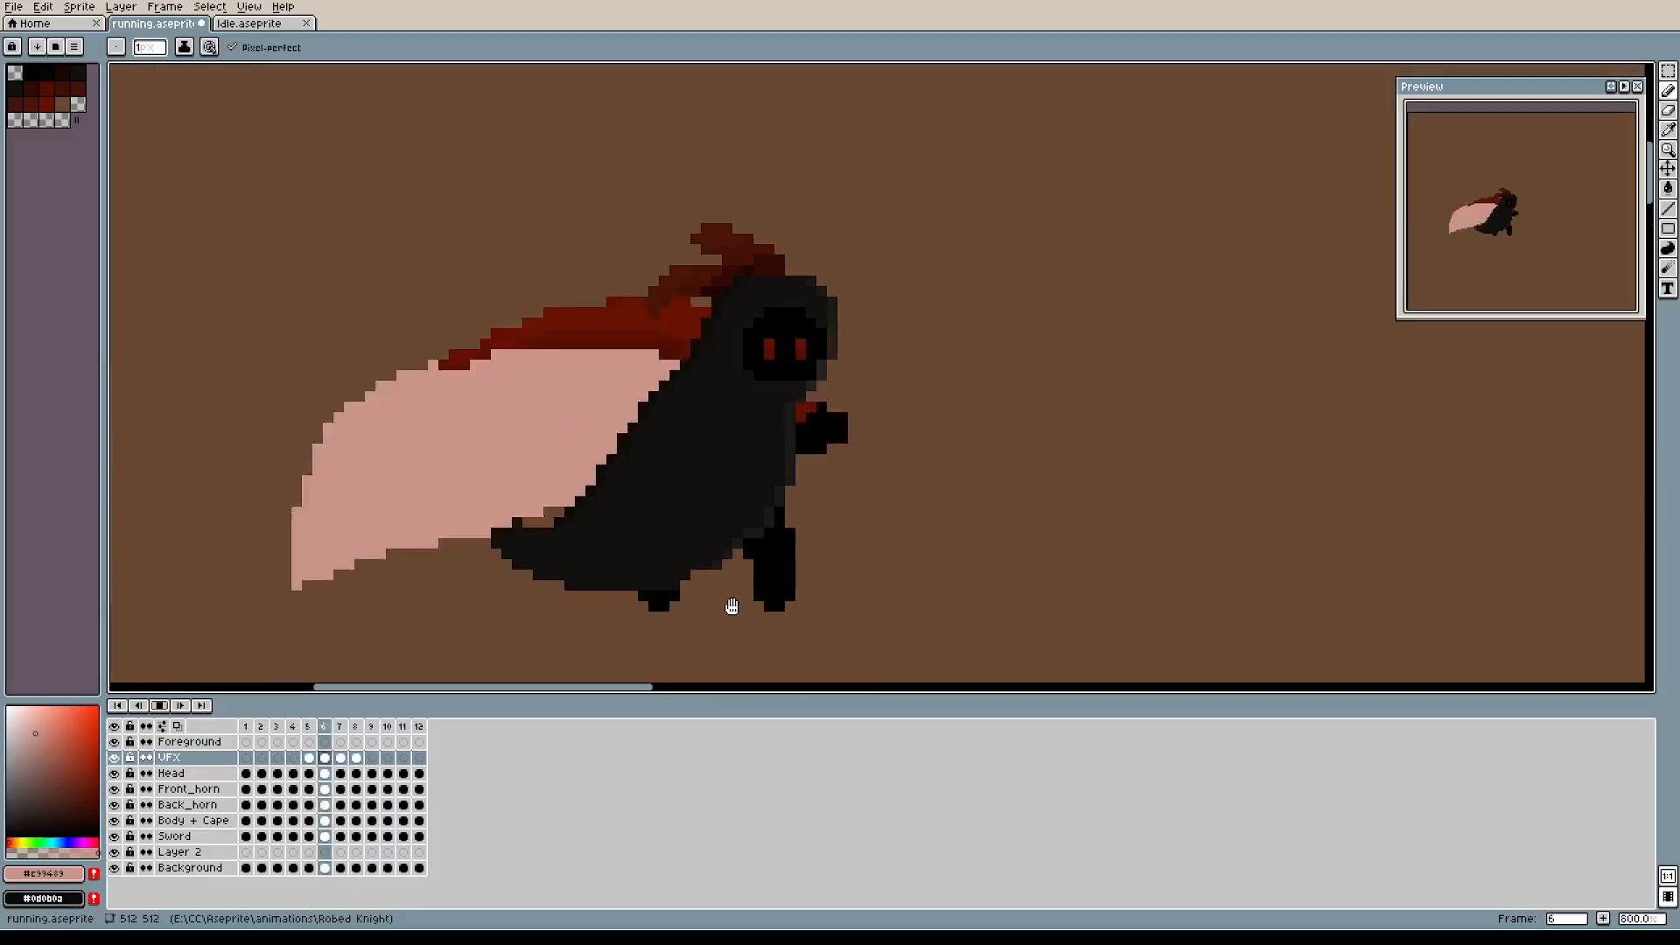
{"action": "scroll", "coordinate": [731, 606], "scroll_direction": "down", "scroll_amount": 1}
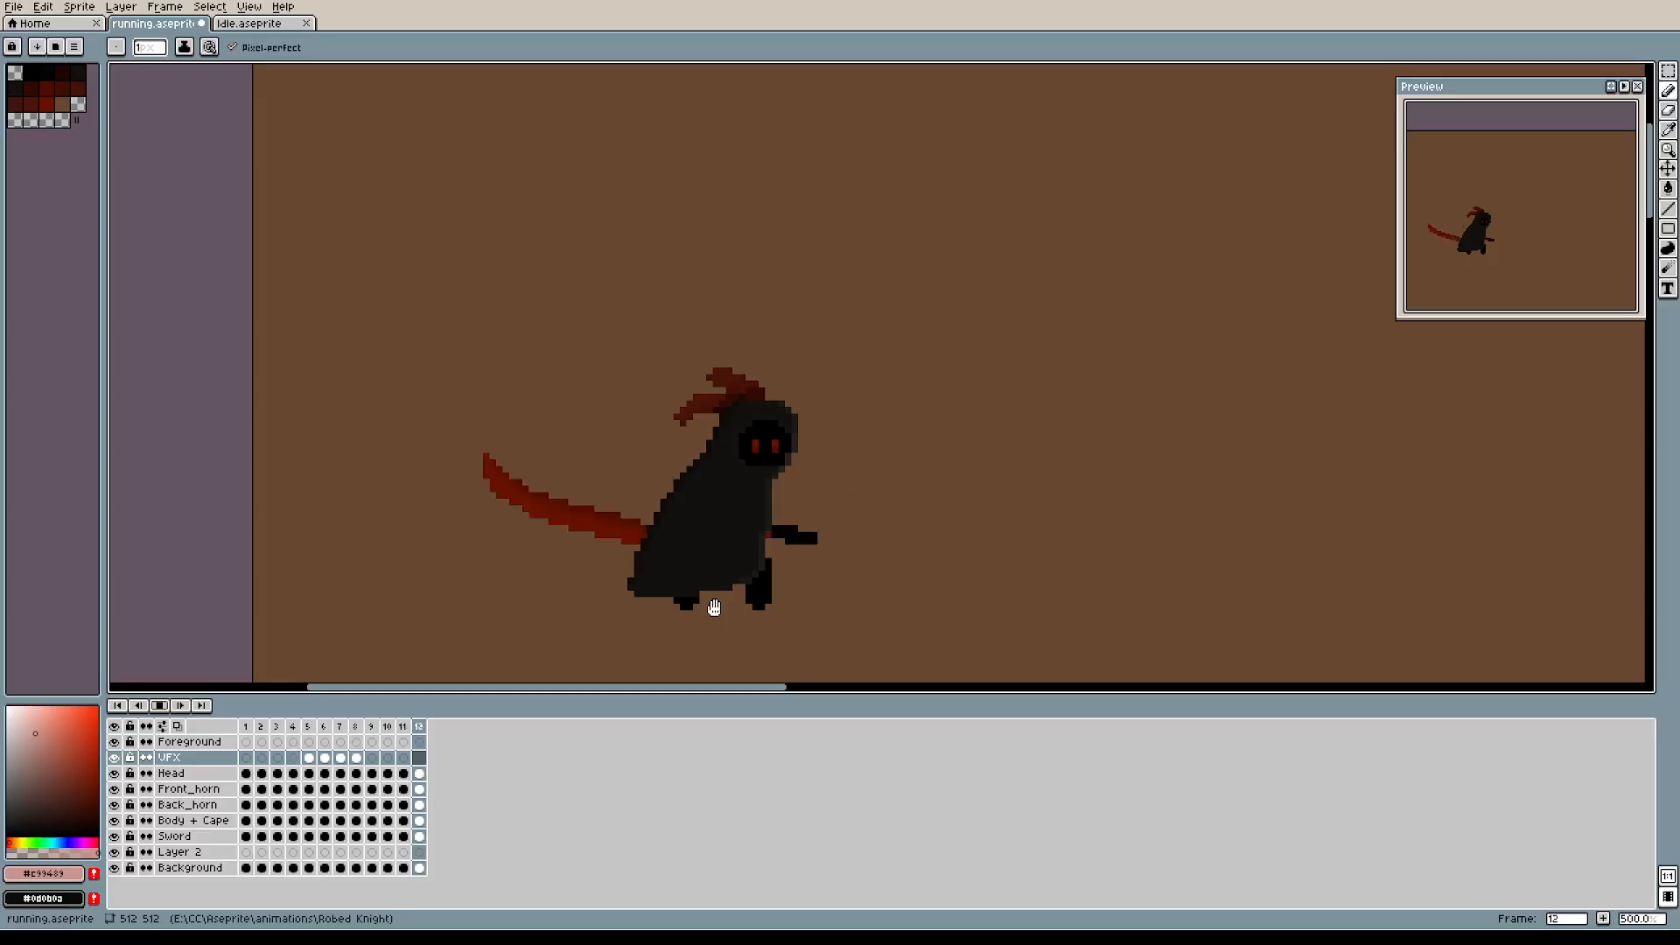
{"action": "scroll", "coordinate": [714, 607], "scroll_direction": "up", "scroll_amount": 1}
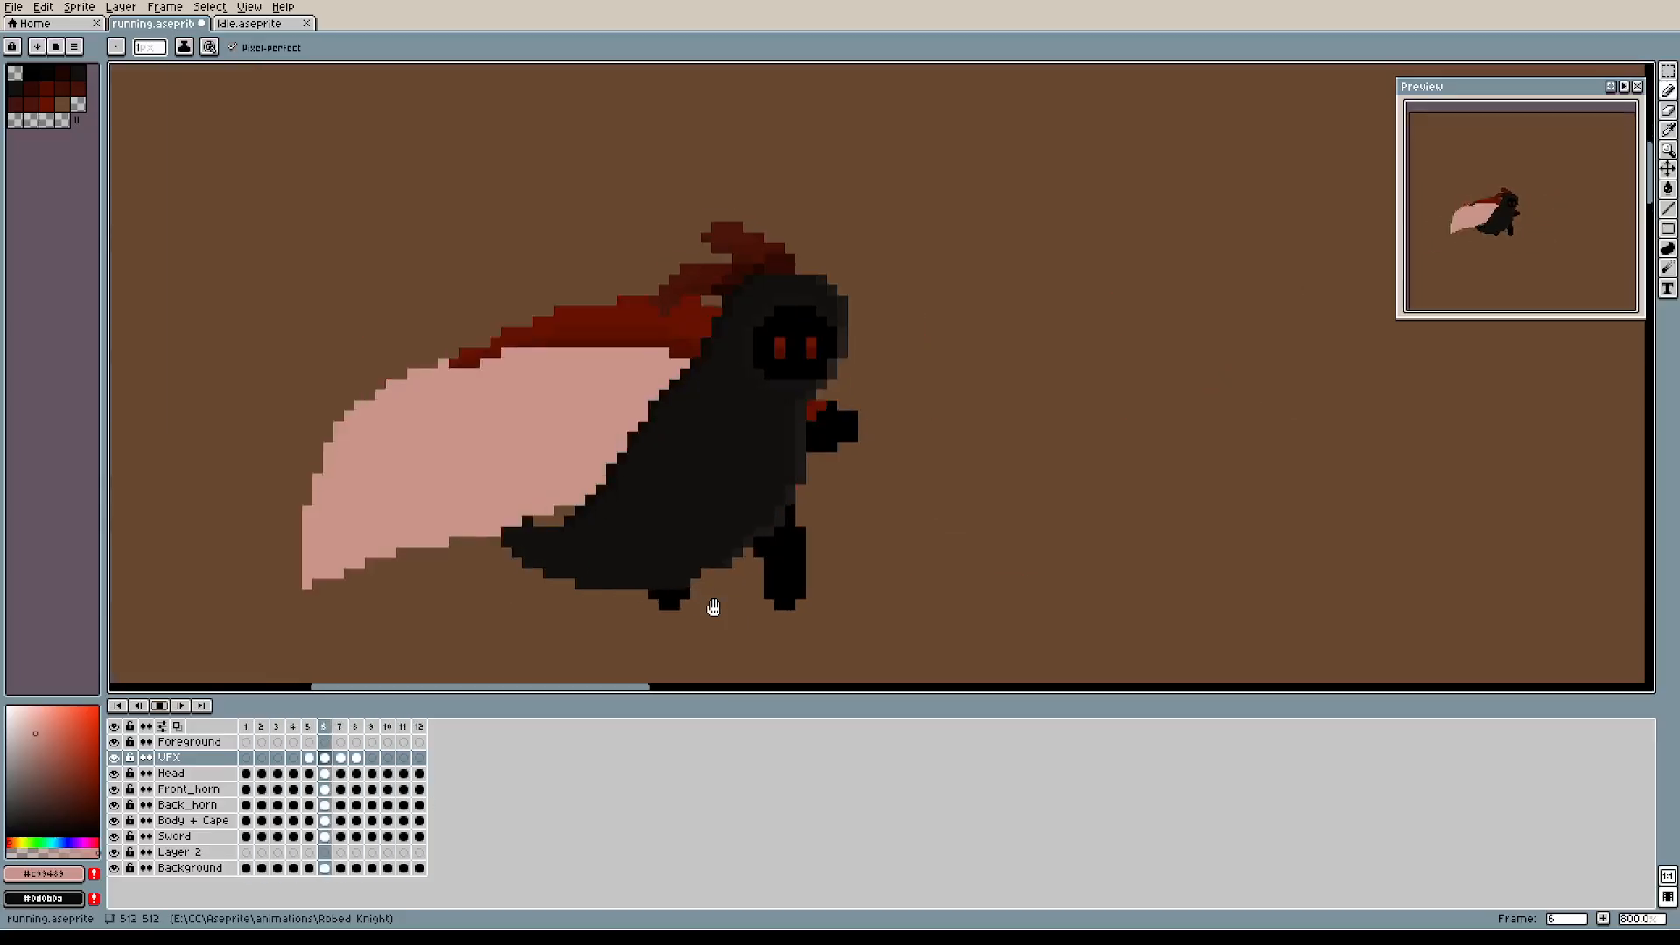
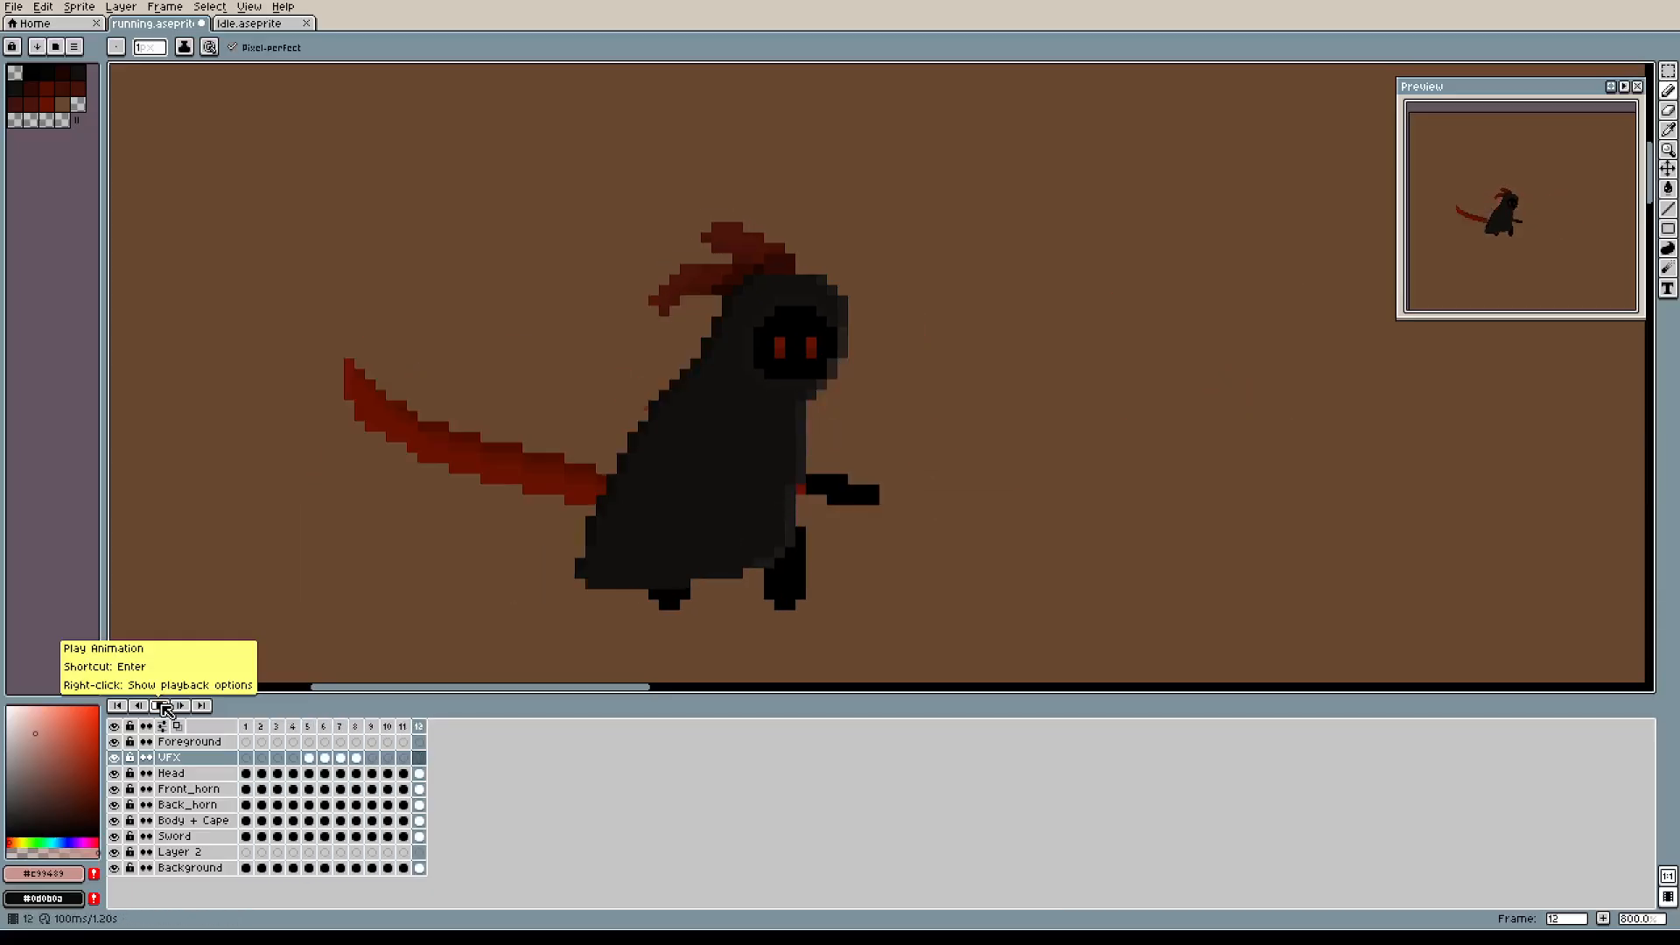
{"action": "left_click", "coordinate": [162, 706]}
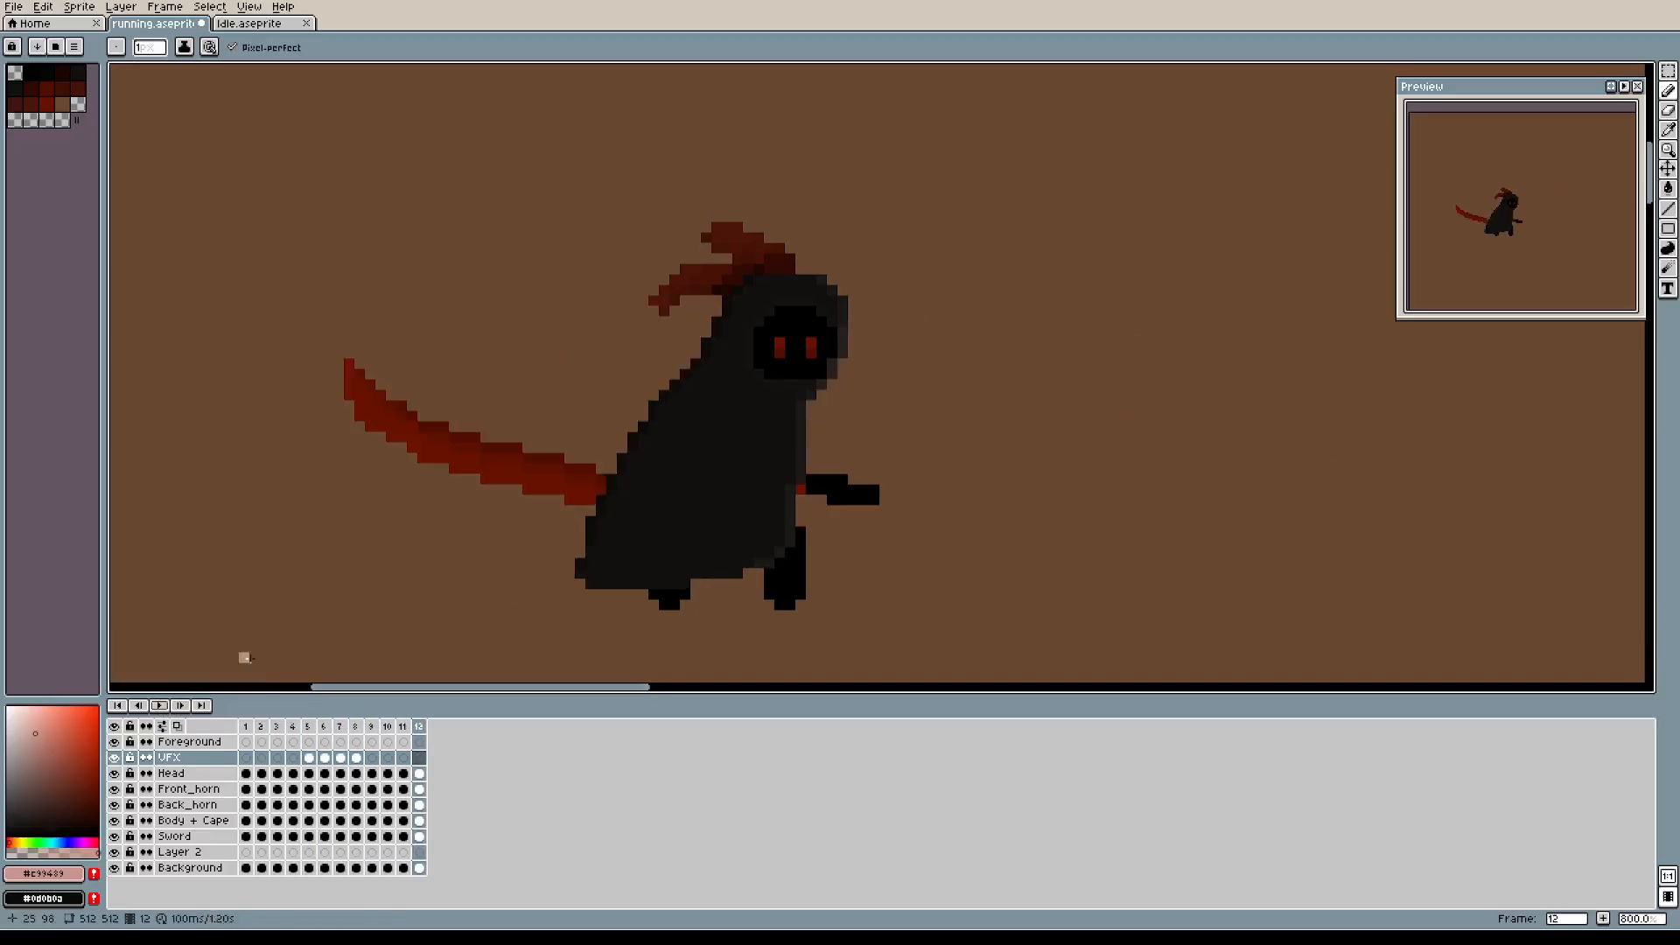
Replay the attack from frame 1 with the knight shown smaller to judge the overall slash effect.
{"action": "left_click", "coordinate": [246, 726]}
{"action": "scroll", "coordinate": [968, 453], "scroll_direction": "down", "scroll_amount": 2}
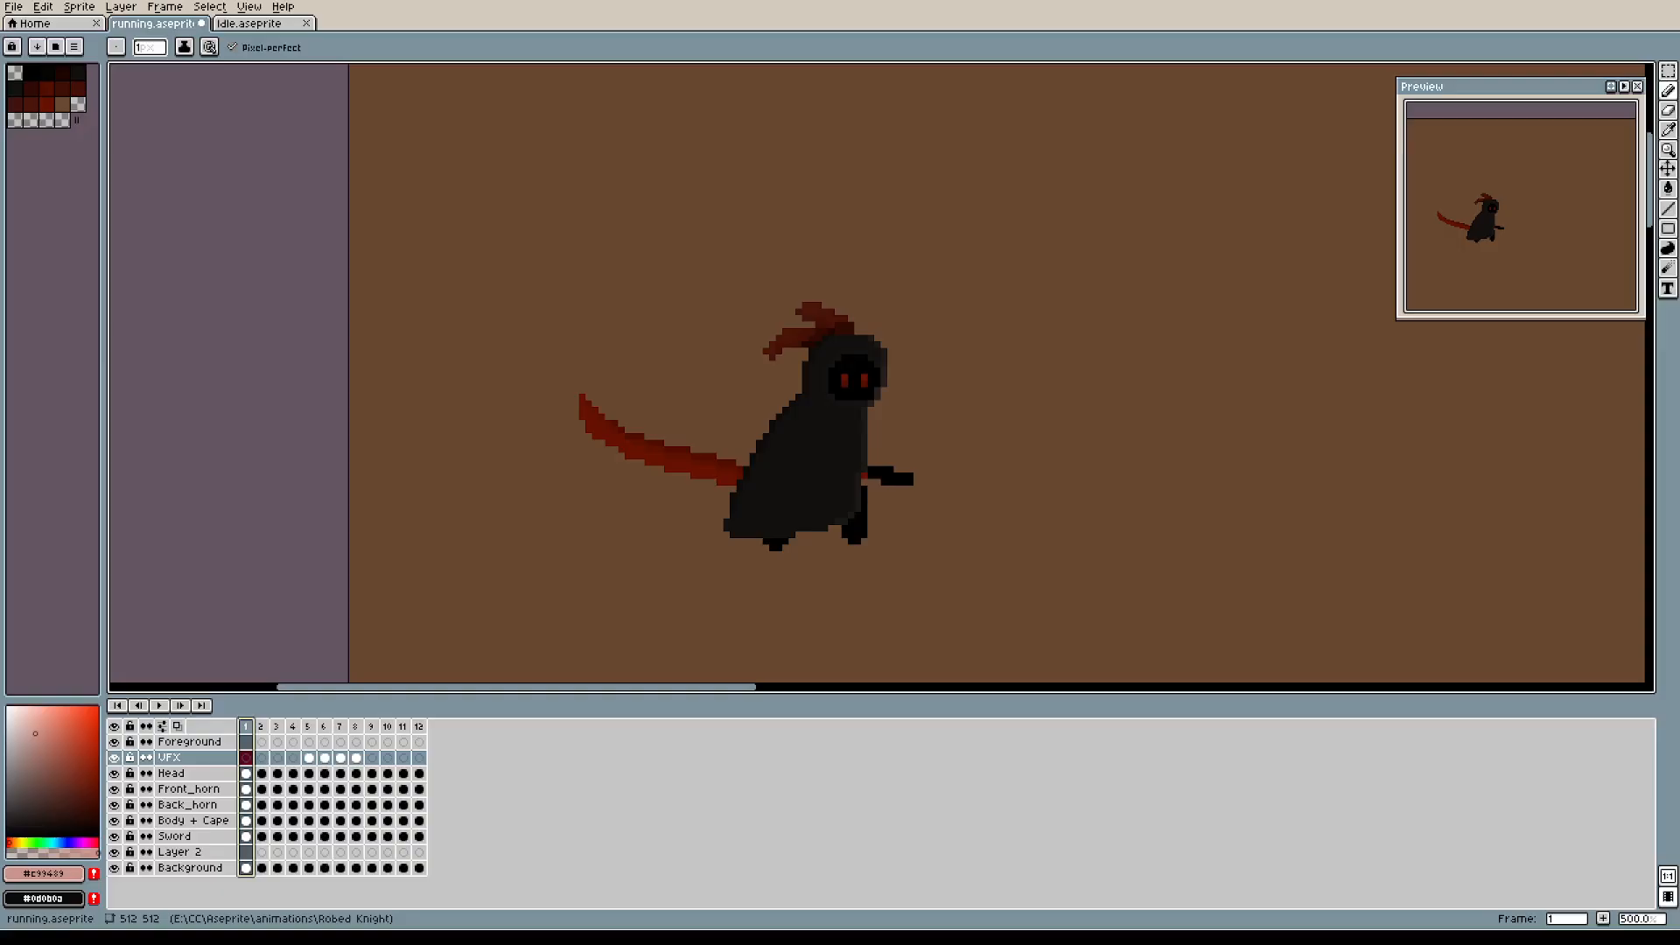
{"action": "left_click_drag", "start_coordinate": [1032, 473], "coordinate": [884, 424]}
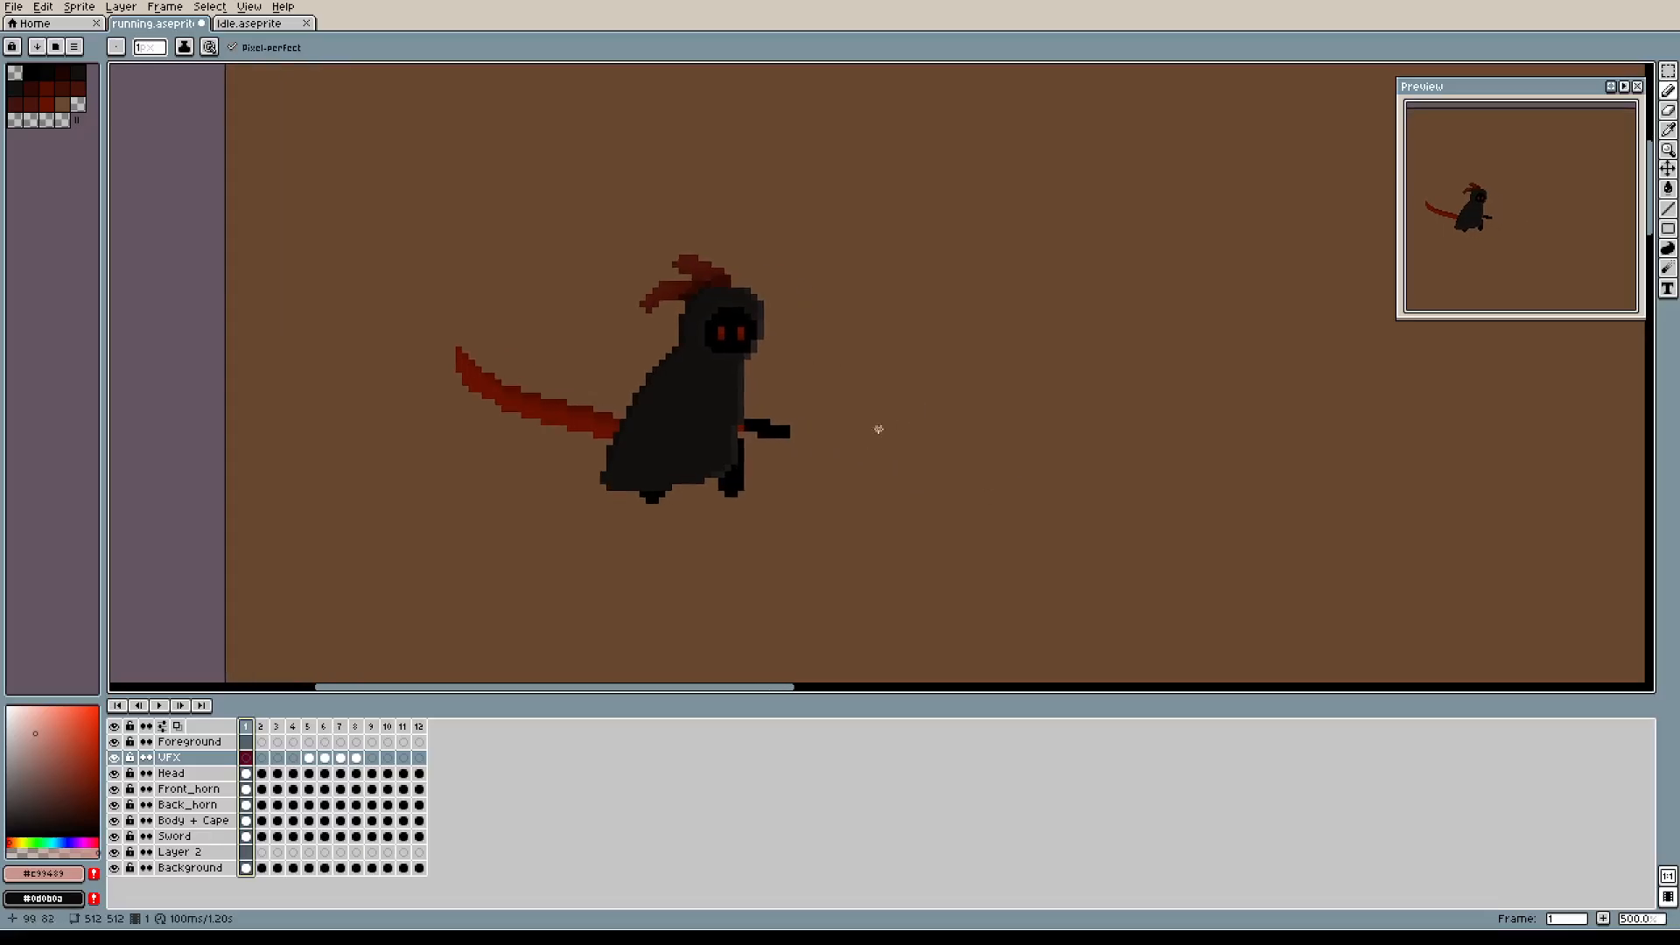
{"action": "key", "text": "Return"}
{"action": "scroll", "coordinate": [870, 412], "scroll_direction": "down", "scroll_amount": 2}
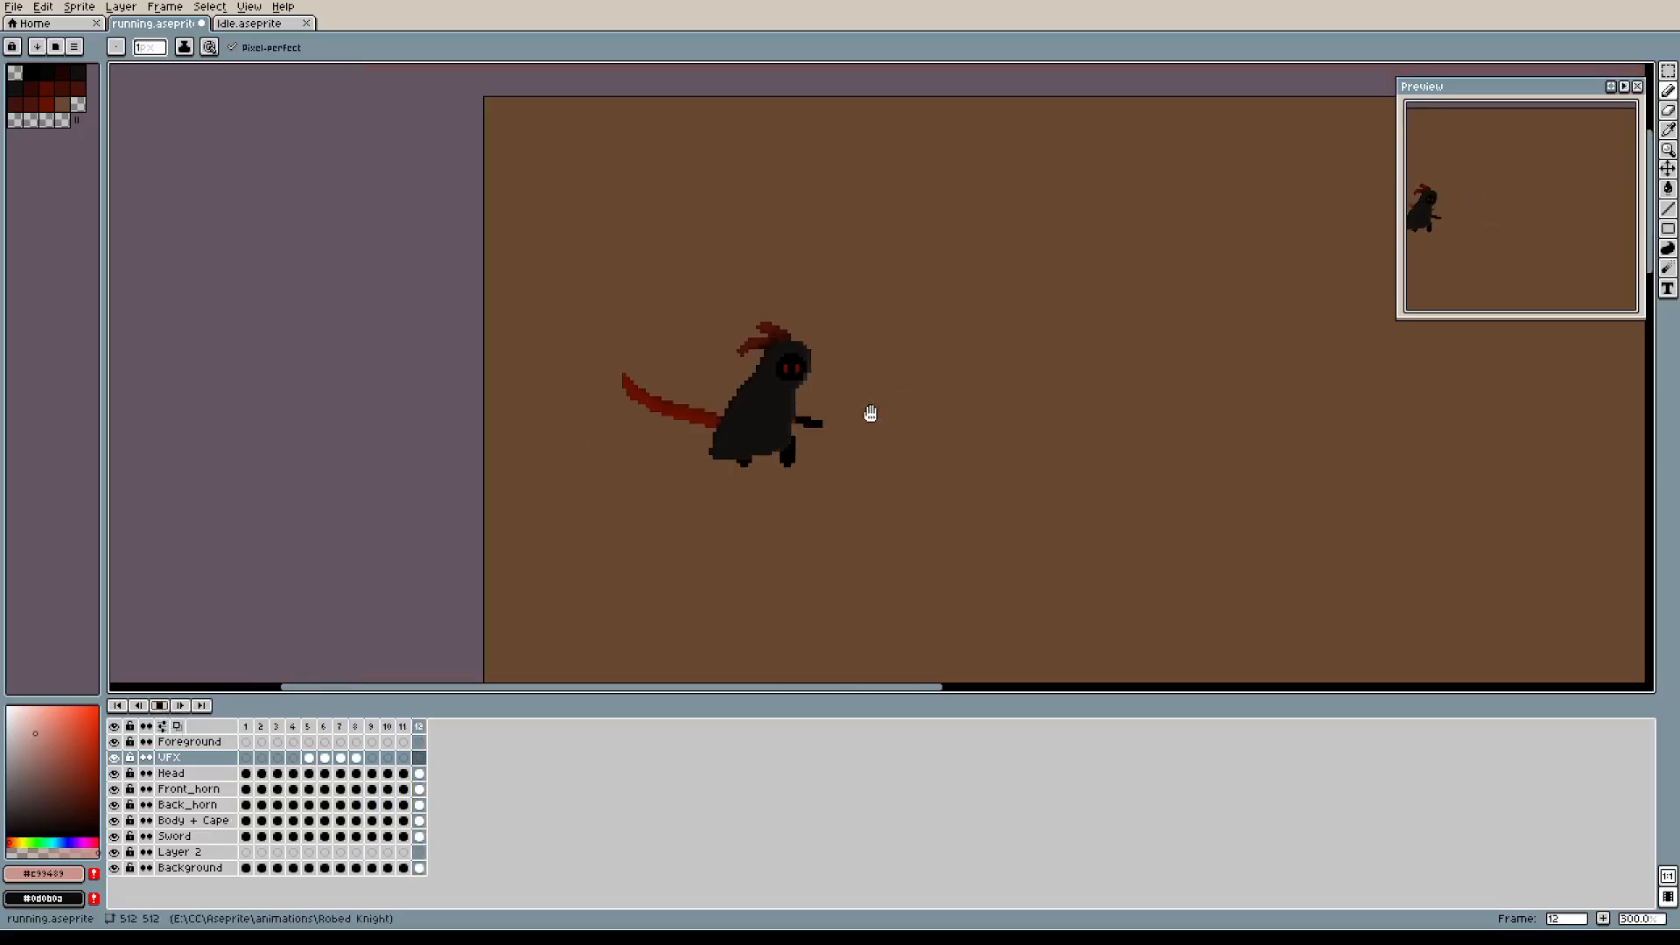
{"action": "left_click_drag", "start_coordinate": [1023, 334], "coordinate": [920, 358]}
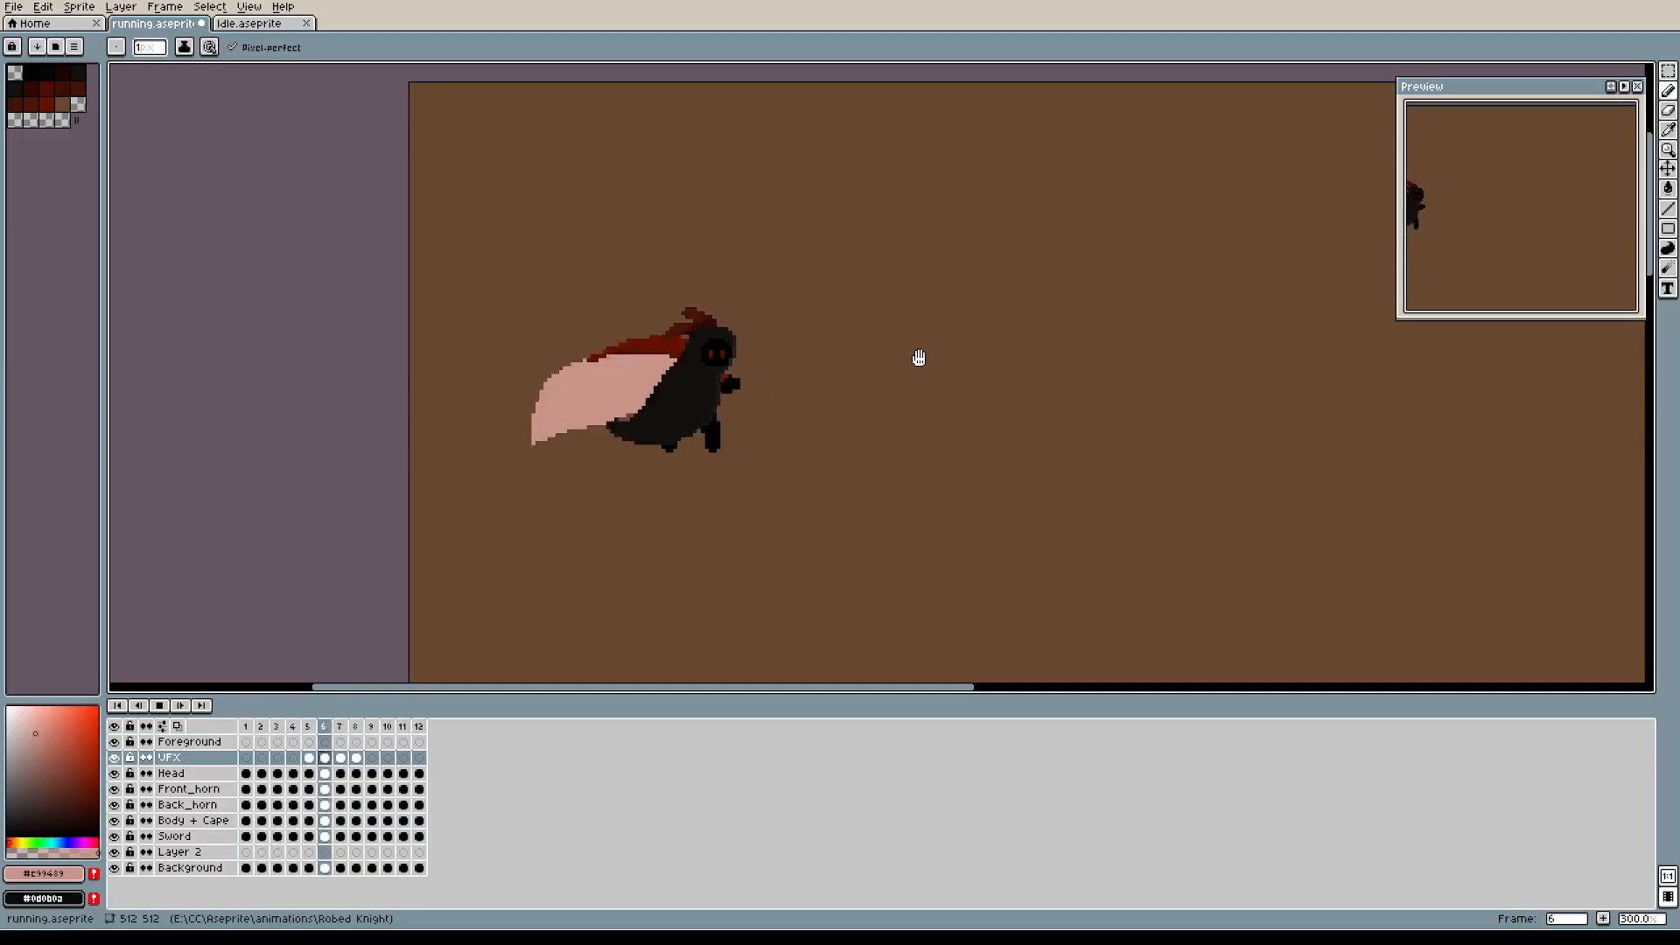
{"action": "left_click_drag", "start_coordinate": [919, 358], "coordinate": [994, 364]}
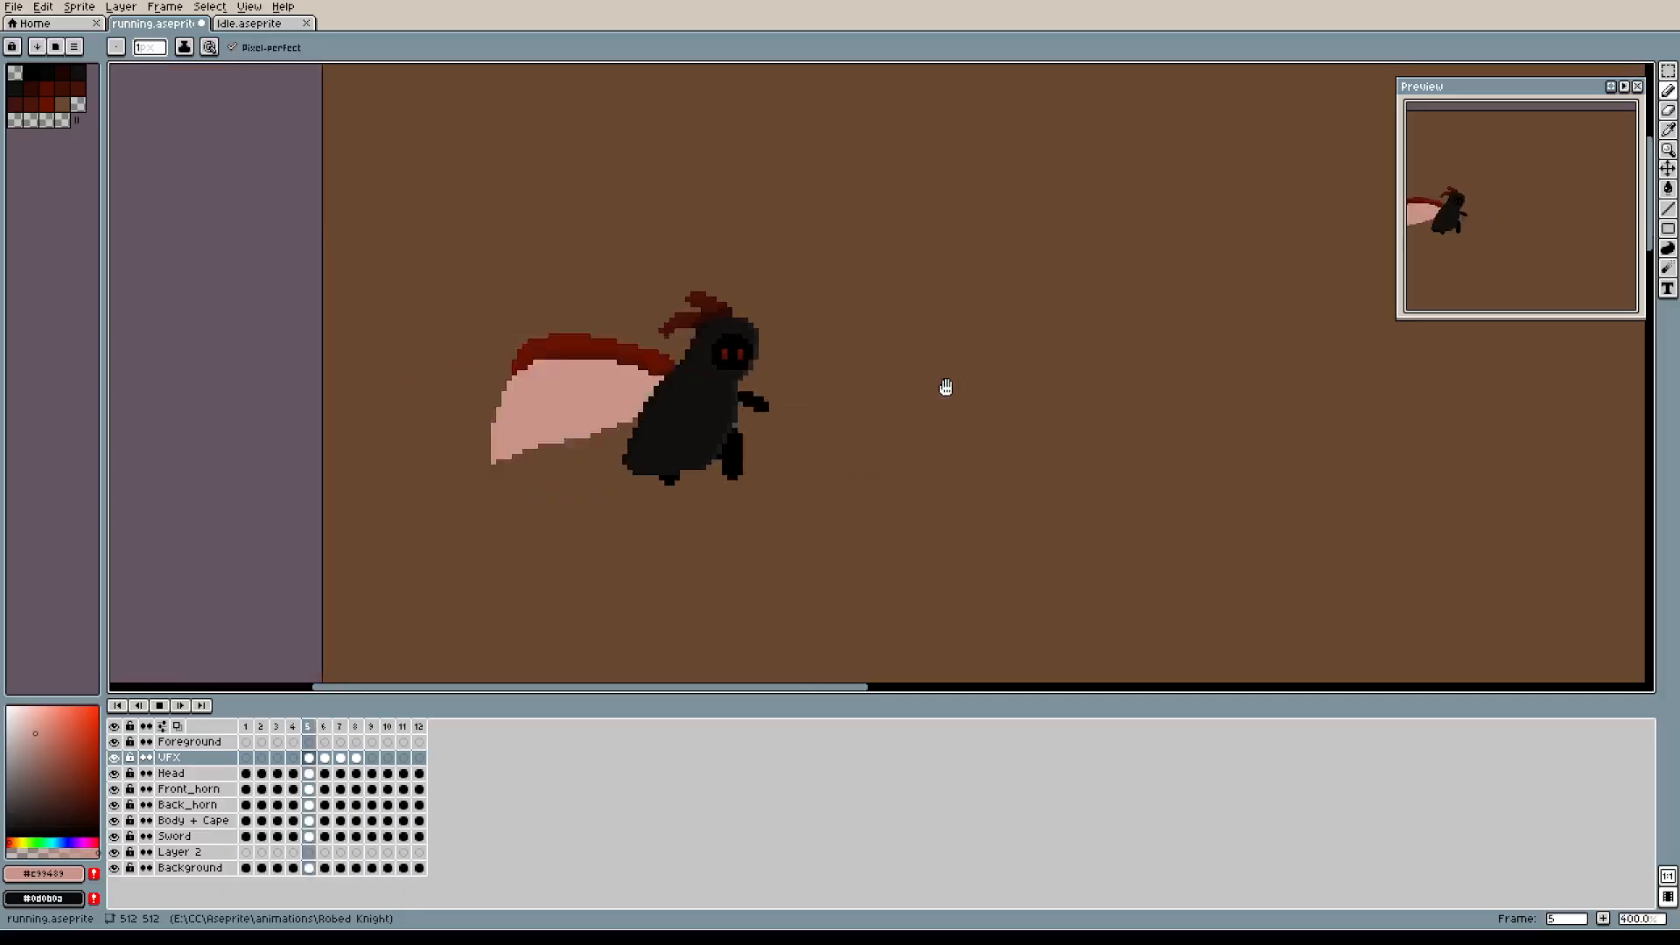
Watch the attack animation once more, stop playback, and return to frame 1.
{"action": "left_click_drag", "start_coordinate": [946, 387], "coordinate": [992, 384]}
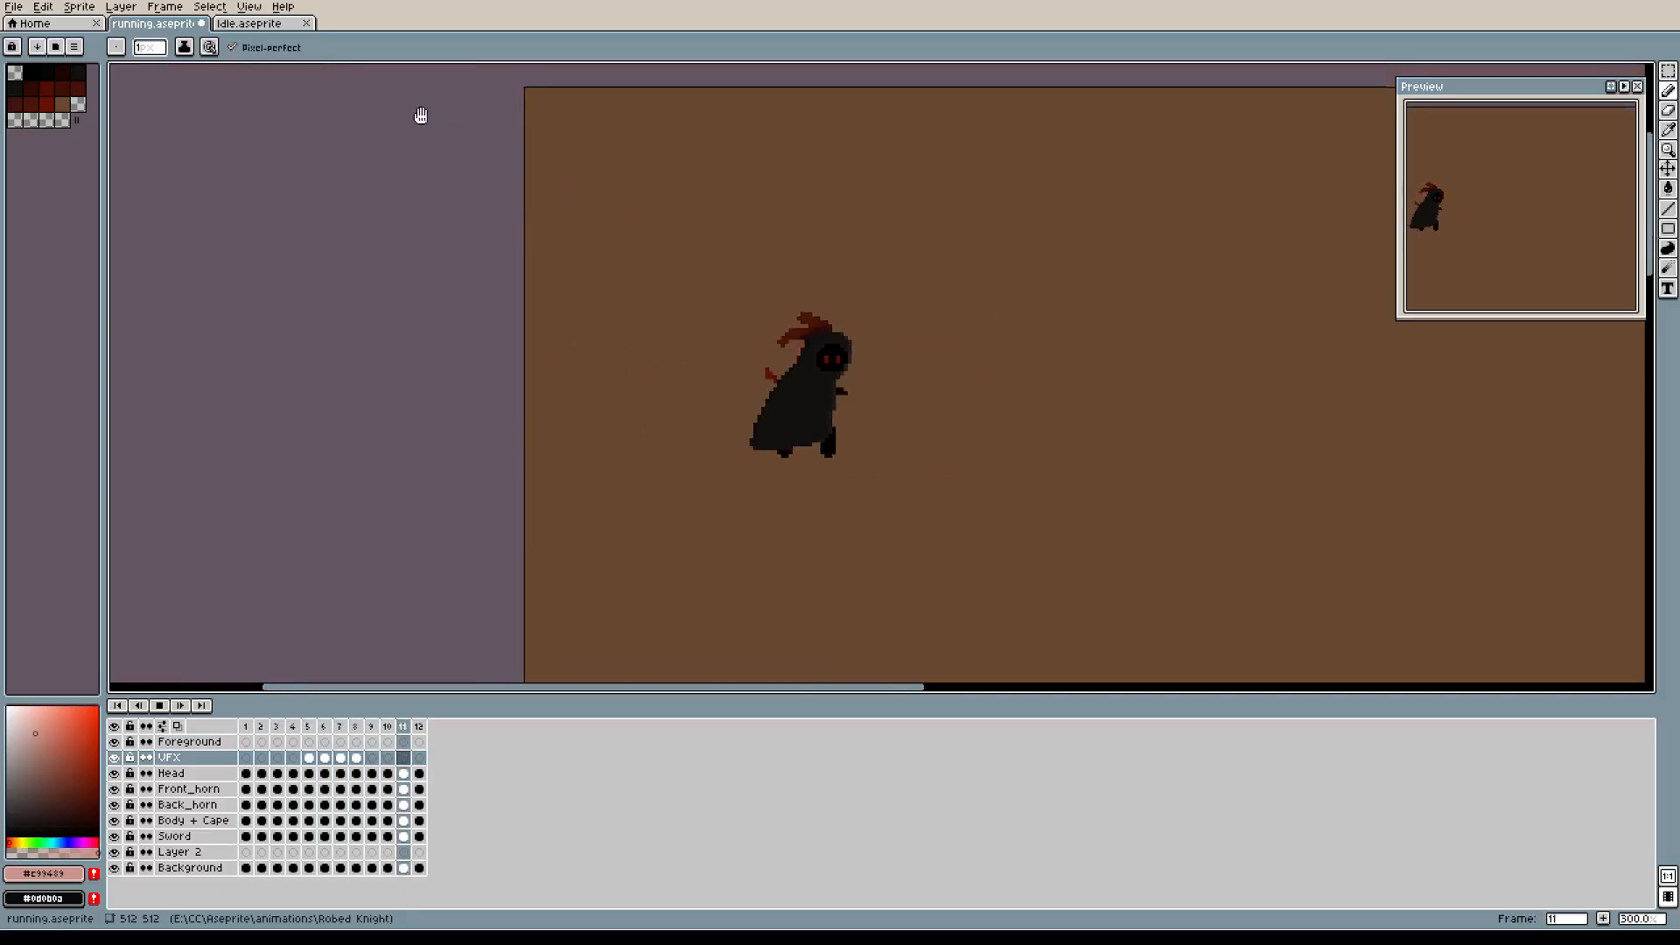
{"action": "left_click", "coordinate": [163, 707]}
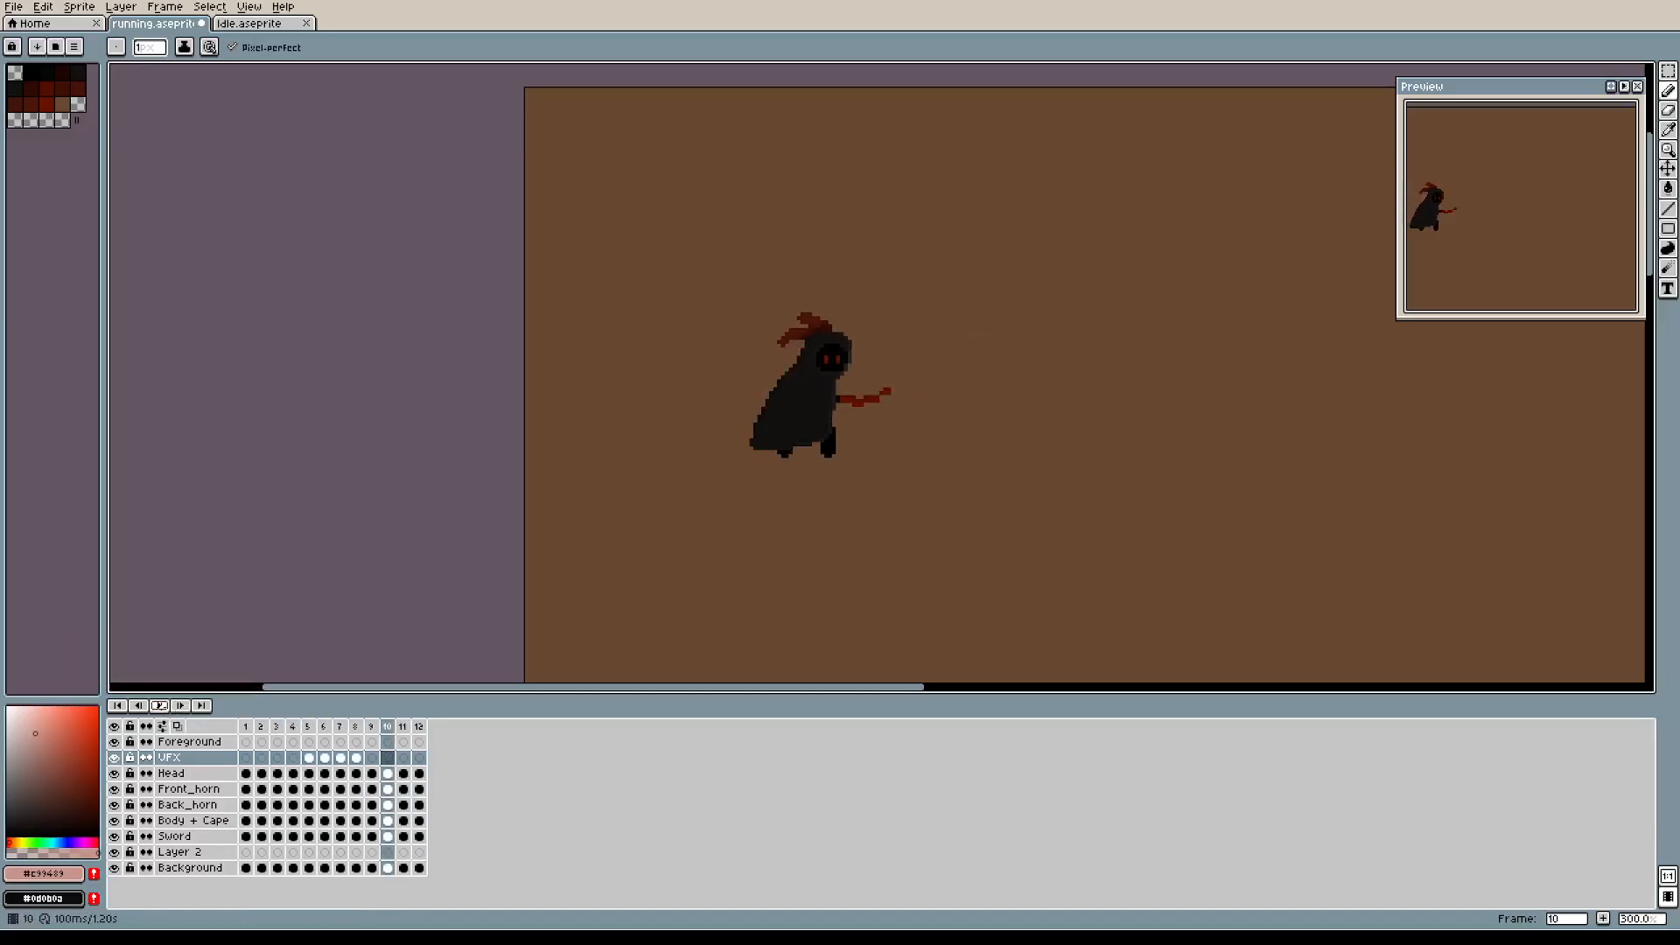
{"action": "left_click", "coordinate": [252, 742]}
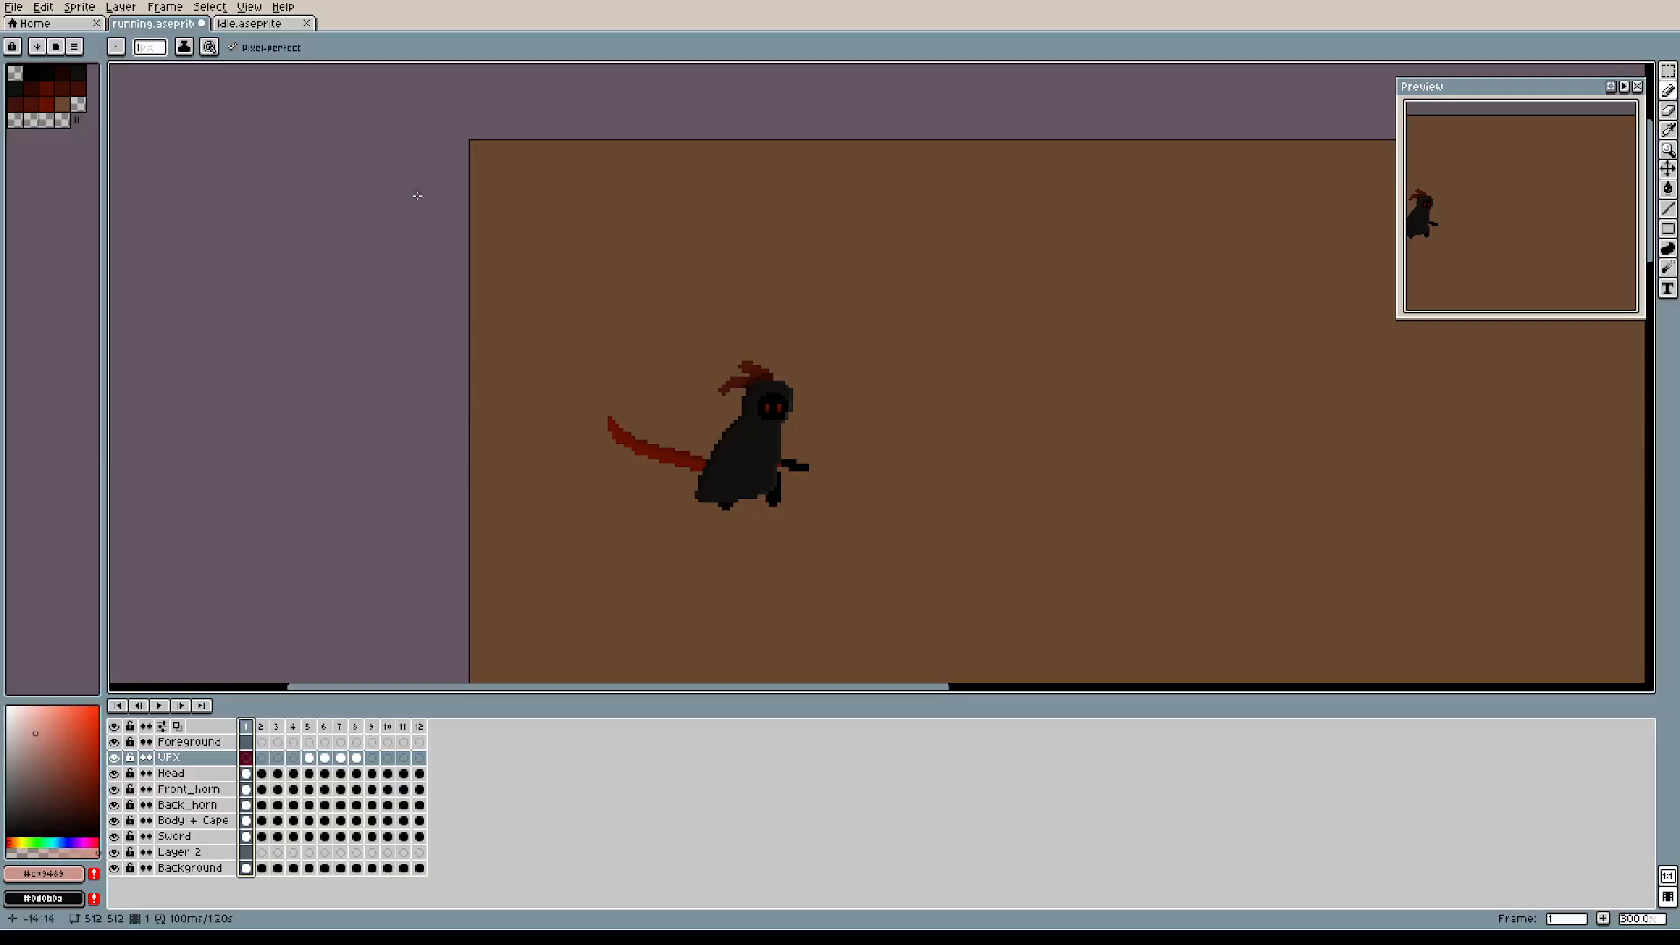
Open the idle.aseprite document, play its animation with the playback speed options, and stop it.
{"action": "left_click", "coordinate": [250, 24]}
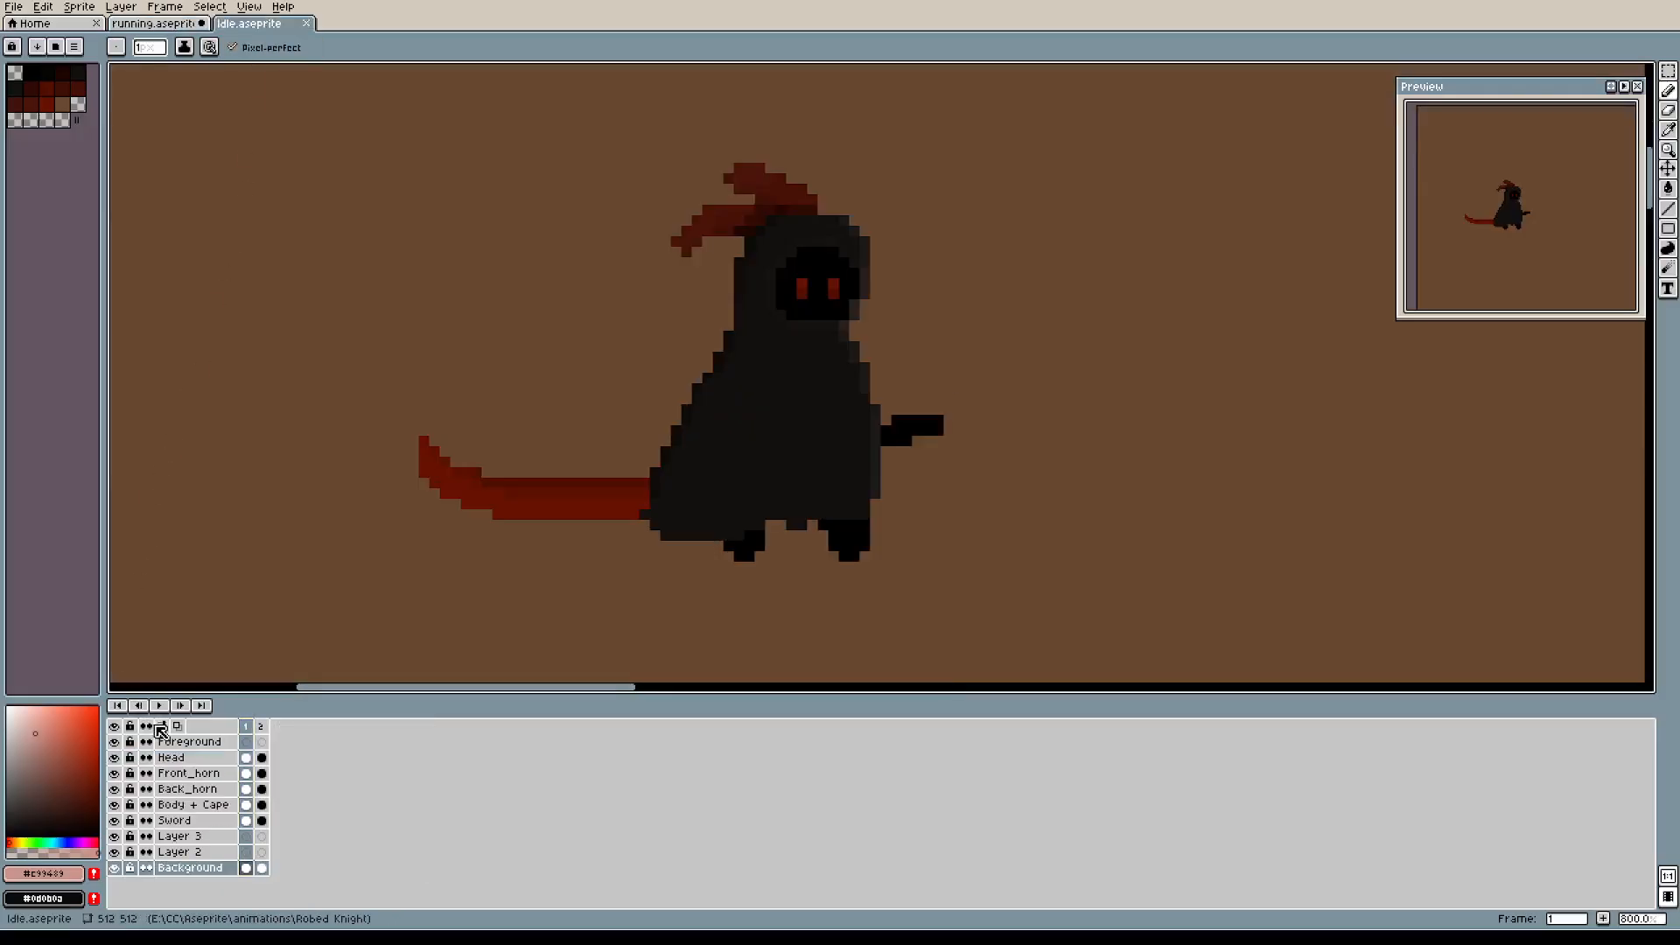
{"action": "left_click", "coordinate": [159, 705]}
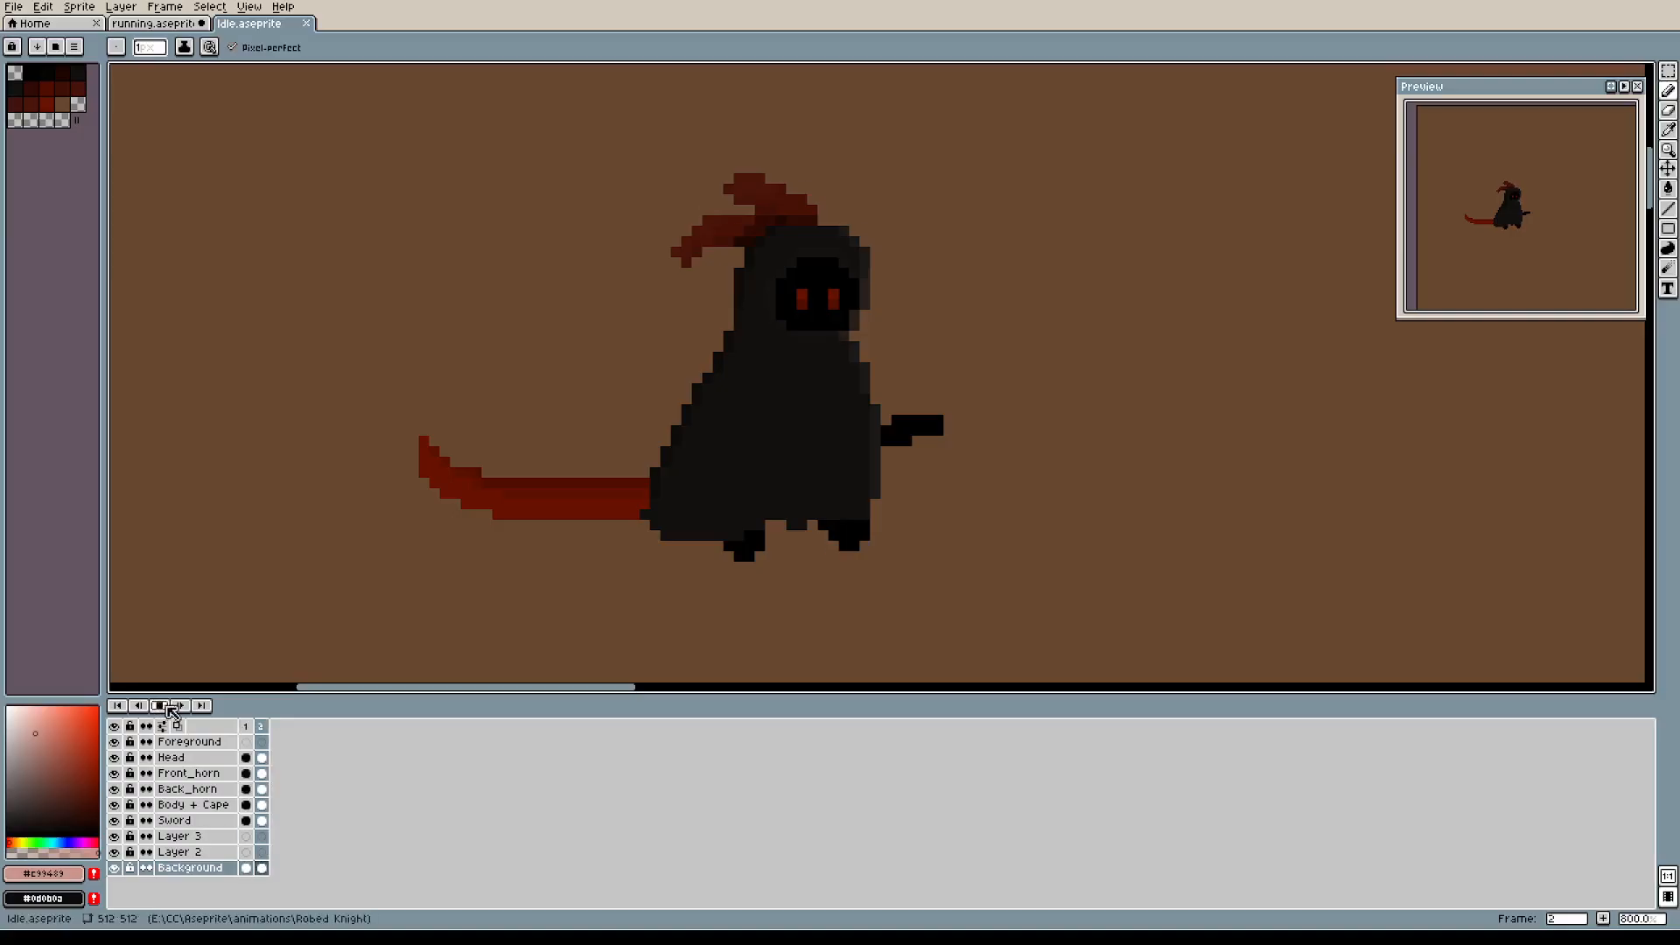
{"action": "right_click", "coordinate": [162, 707]}
{"action": "left_click", "coordinate": [206, 753]}
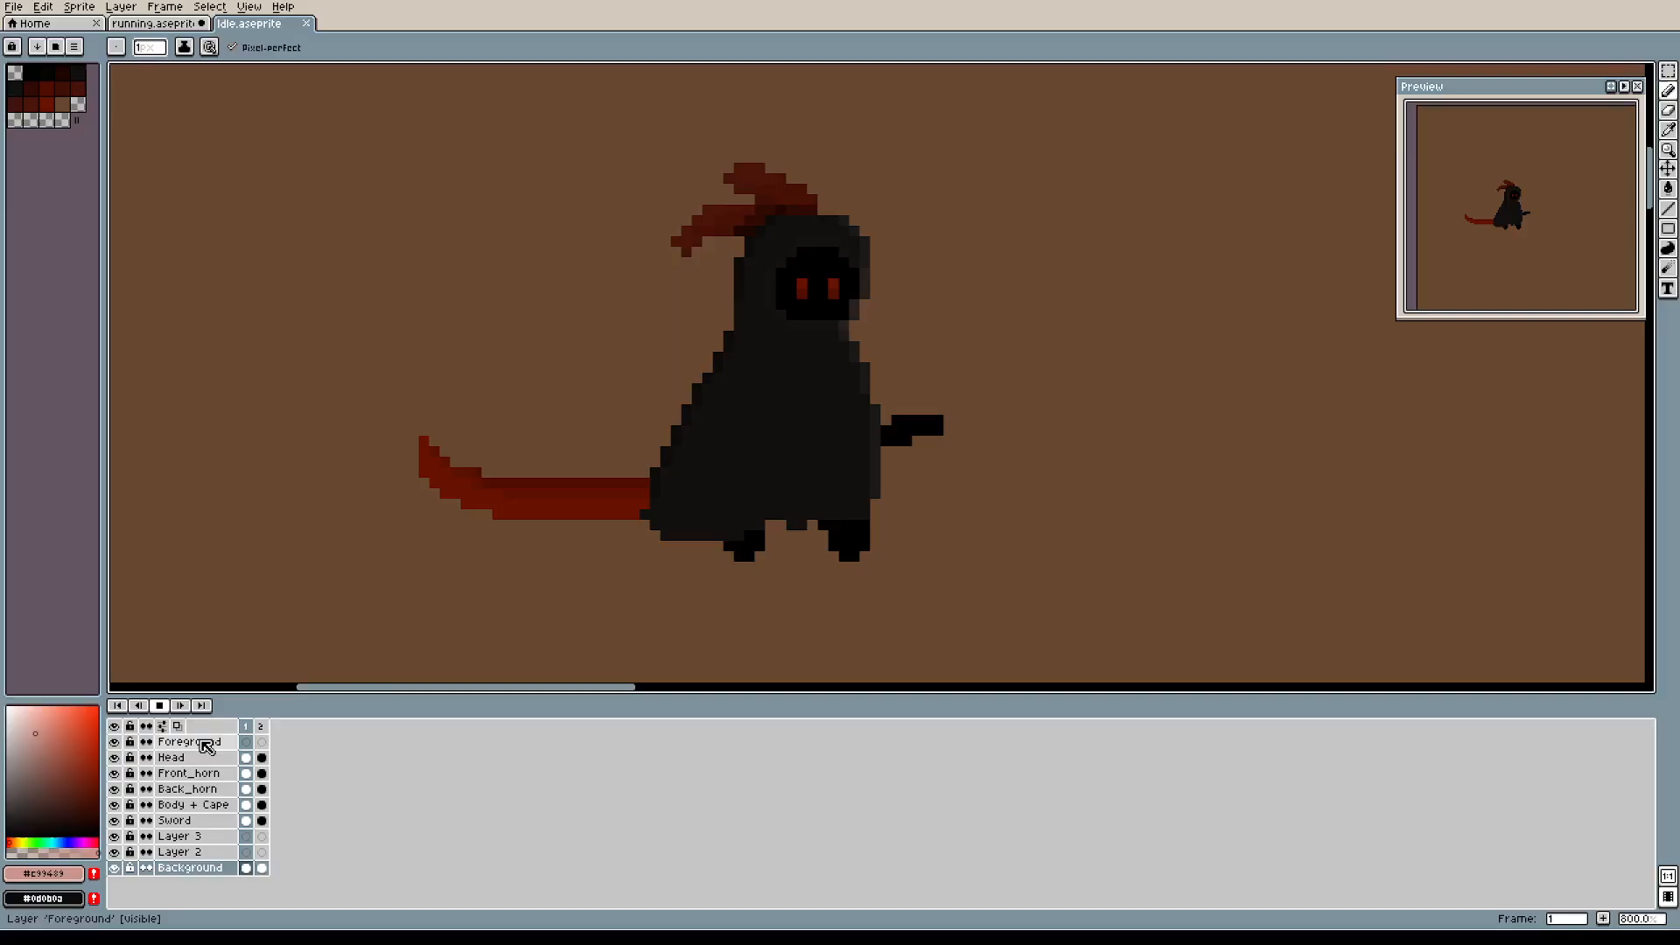
{"action": "left_click", "coordinate": [161, 708]}
On frame 2 of the idle animation, sample the black foot colour and add one pixel to the front foot's lower-left edge.
{"action": "left_click", "coordinate": [264, 729]}
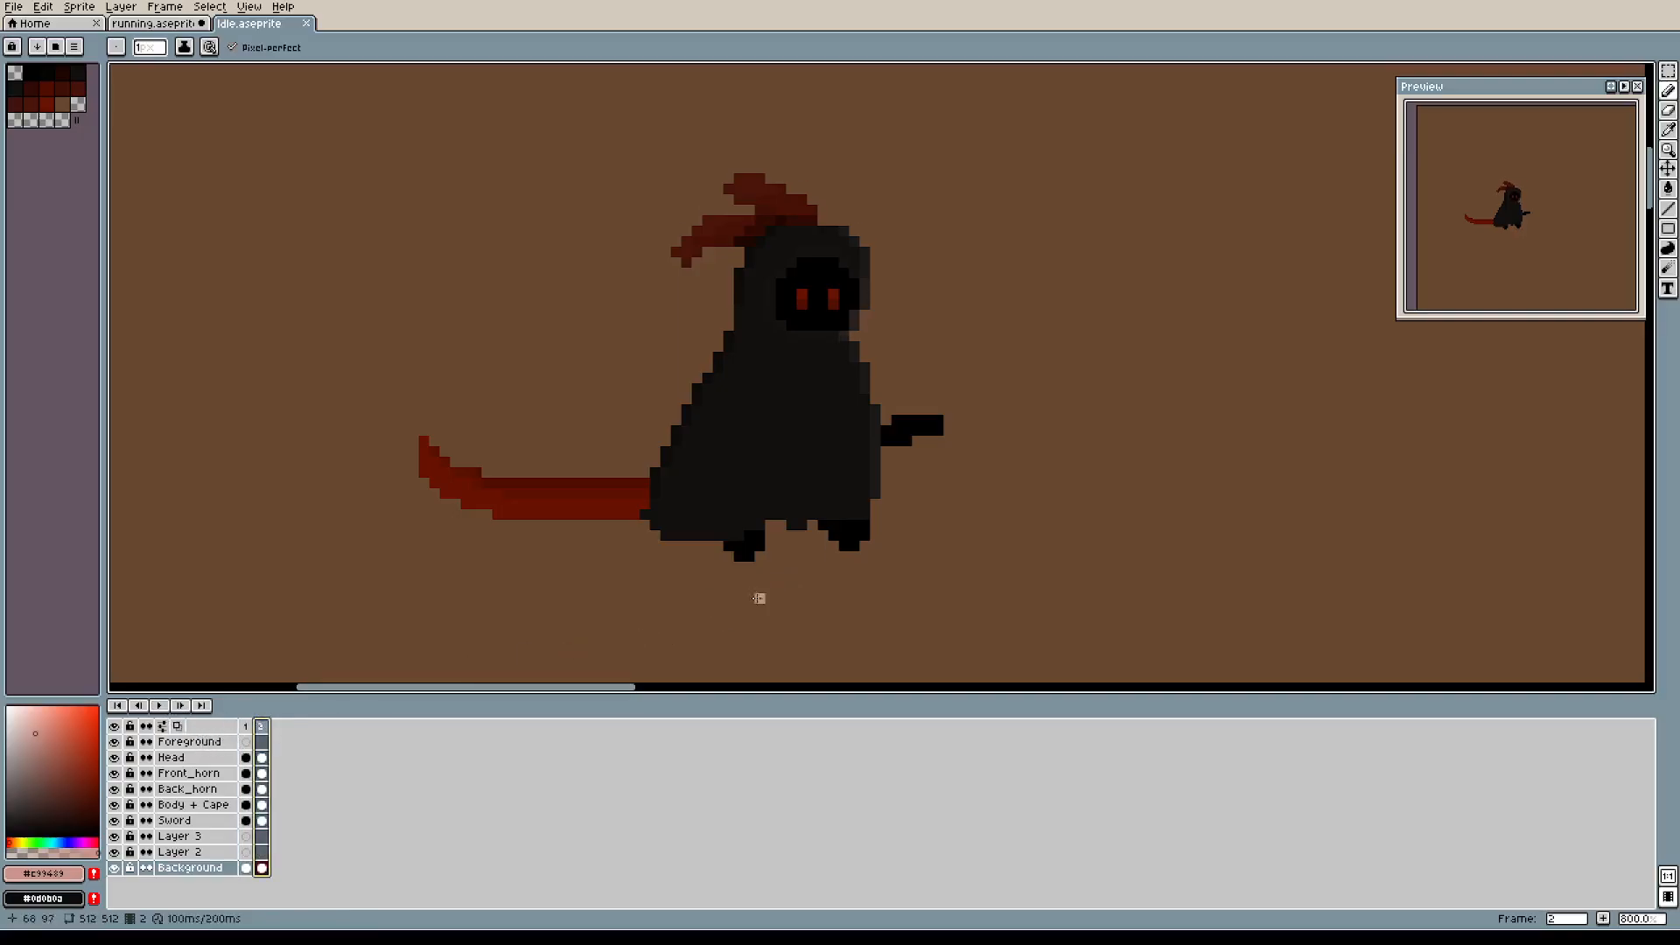
{"action": "scroll", "coordinate": [716, 604], "scroll_direction": "up", "scroll_amount": 4}
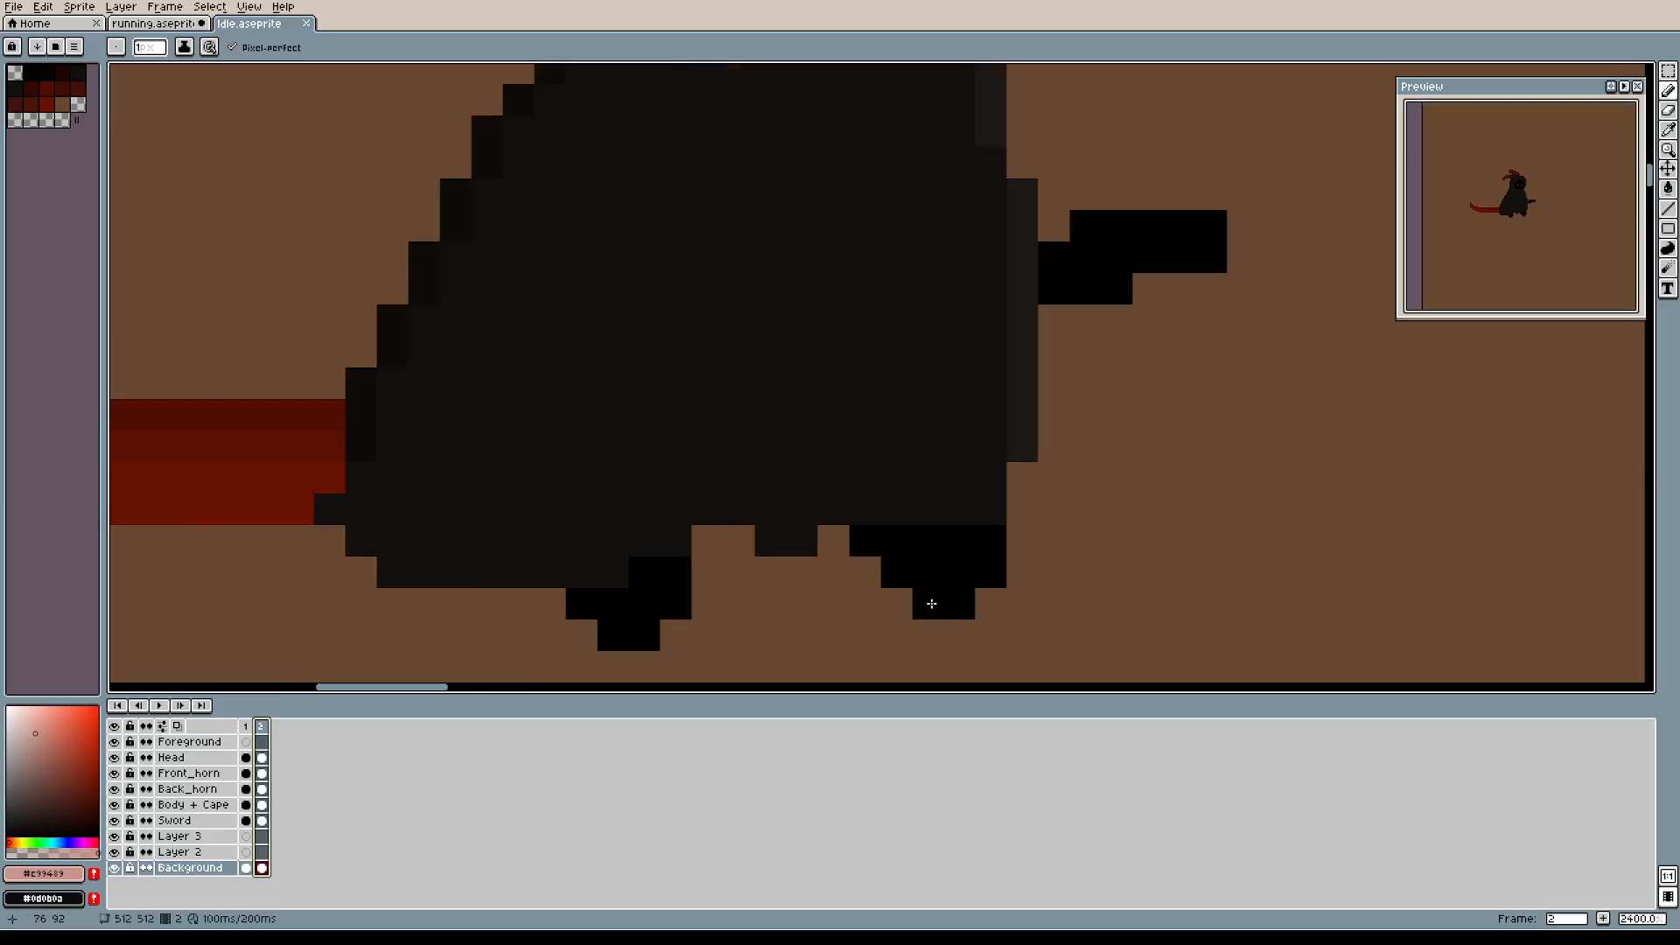
{"action": "left_click", "coordinate": [927, 570], "text": "alt"}
{"action": "left_click", "coordinate": [897, 604]}
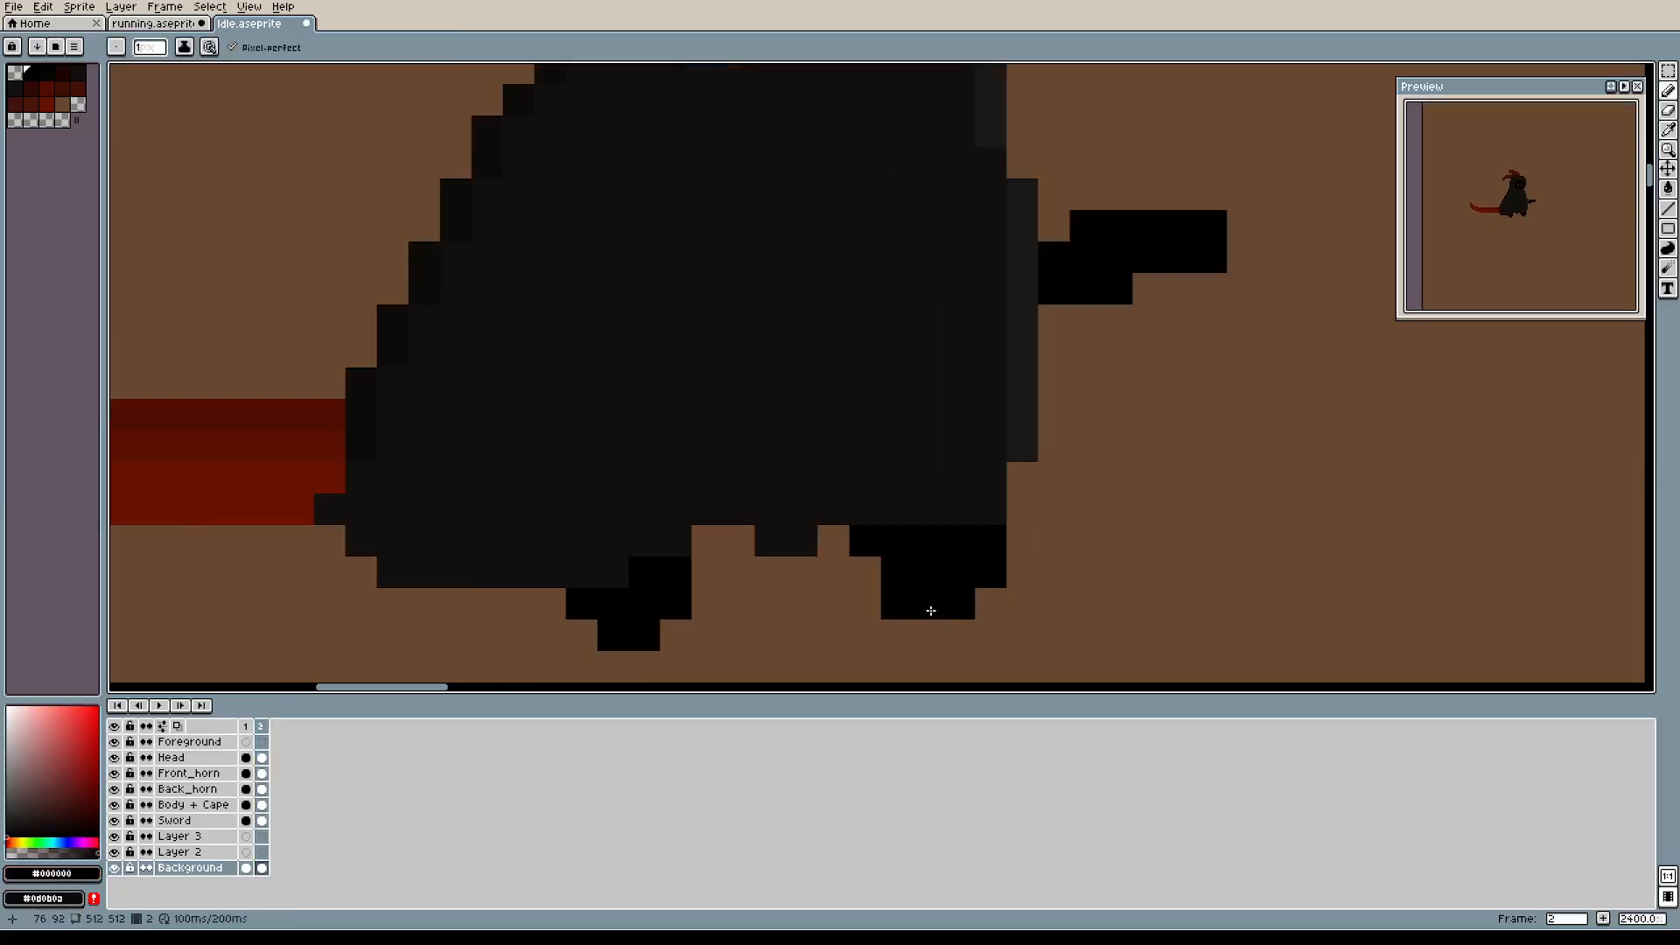
{"action": "scroll", "coordinate": [979, 594], "scroll_direction": "down", "scroll_amount": 3}
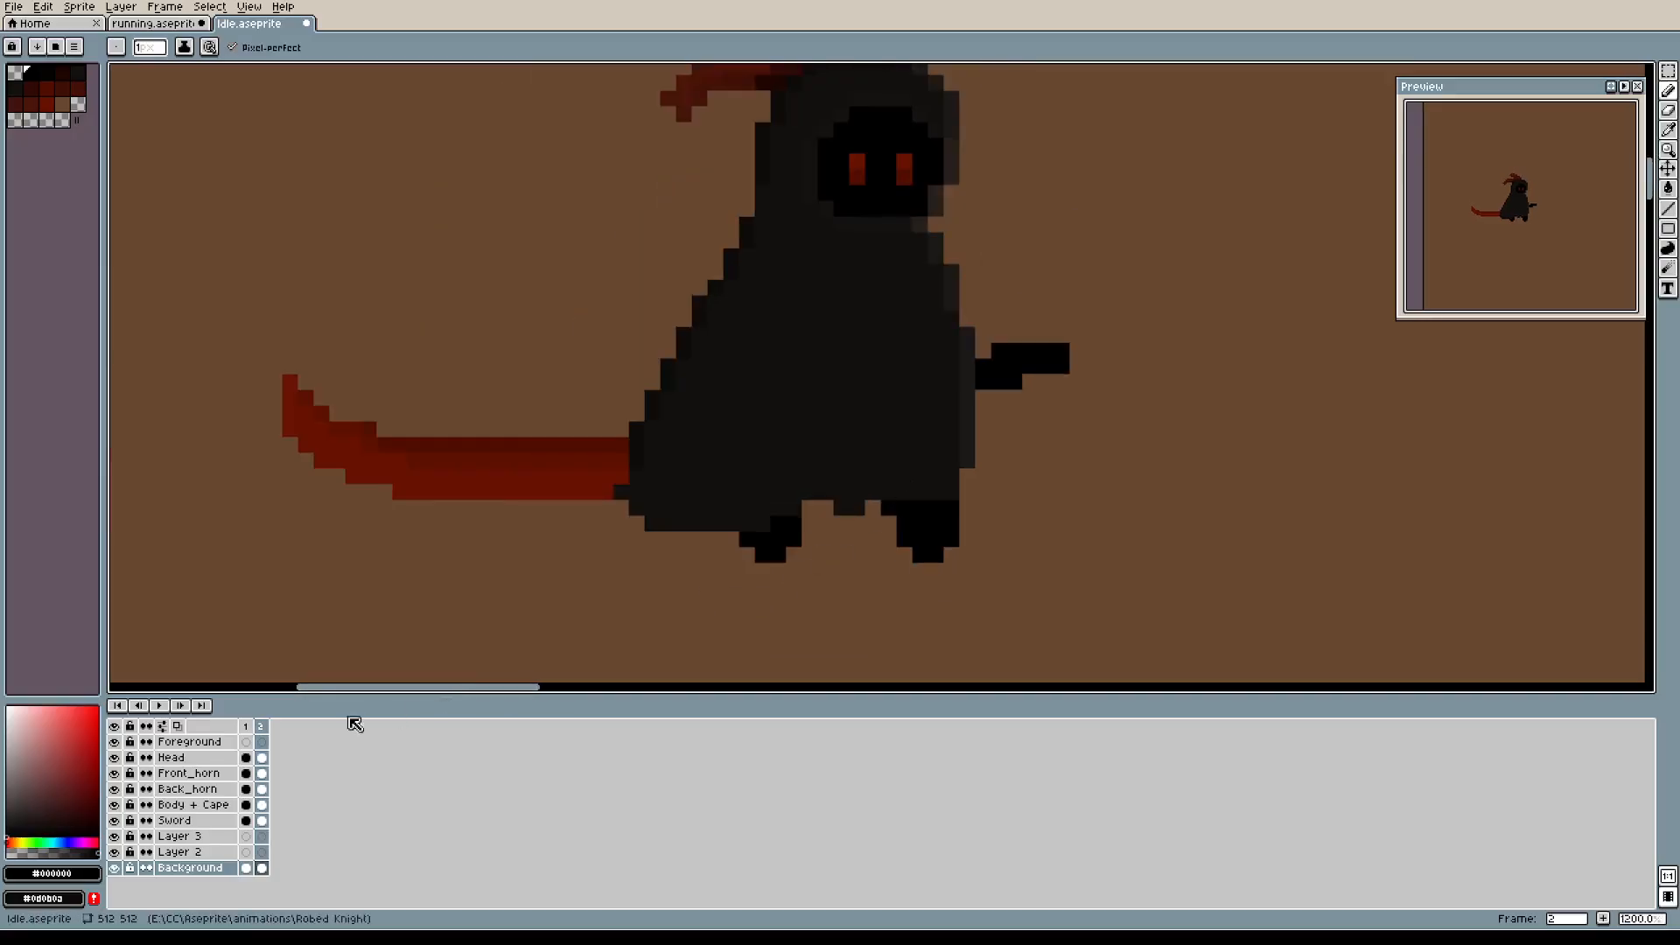
Replay the idle animation with the whole knight in view to check the corrected foot, and stop playback.
{"action": "scroll", "coordinate": [889, 479], "scroll_direction": "down", "scroll_amount": 2}
{"action": "left_click_drag", "start_coordinate": [1036, 417], "coordinate": [986, 417]}
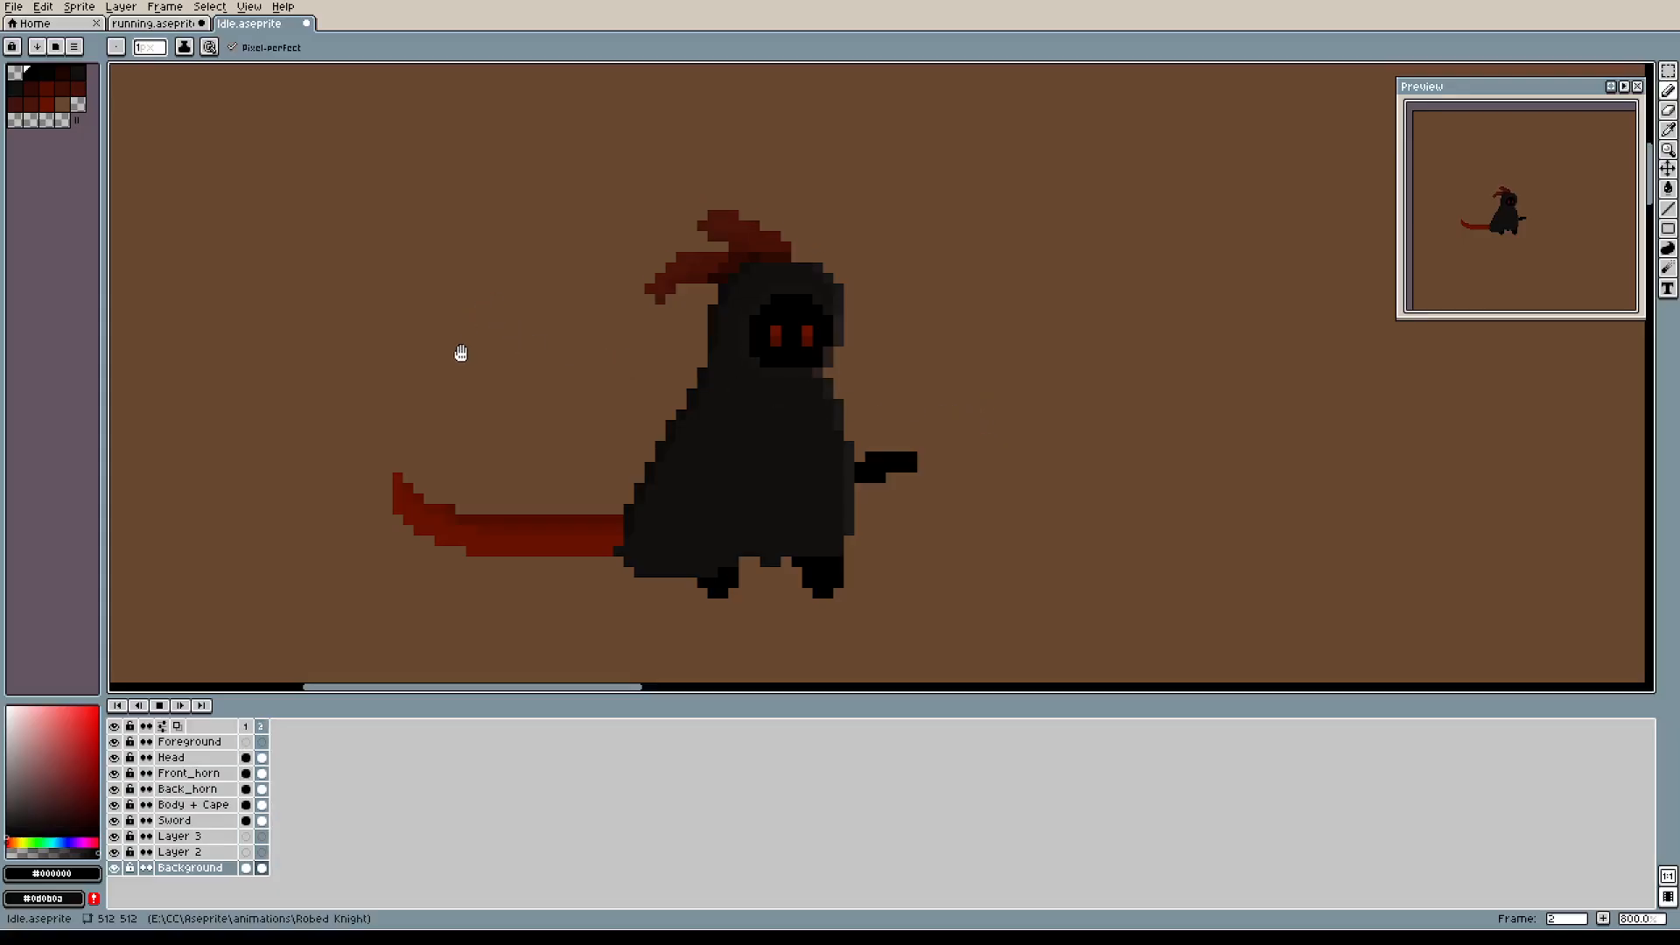
{"action": "left_click", "coordinate": [167, 705]}
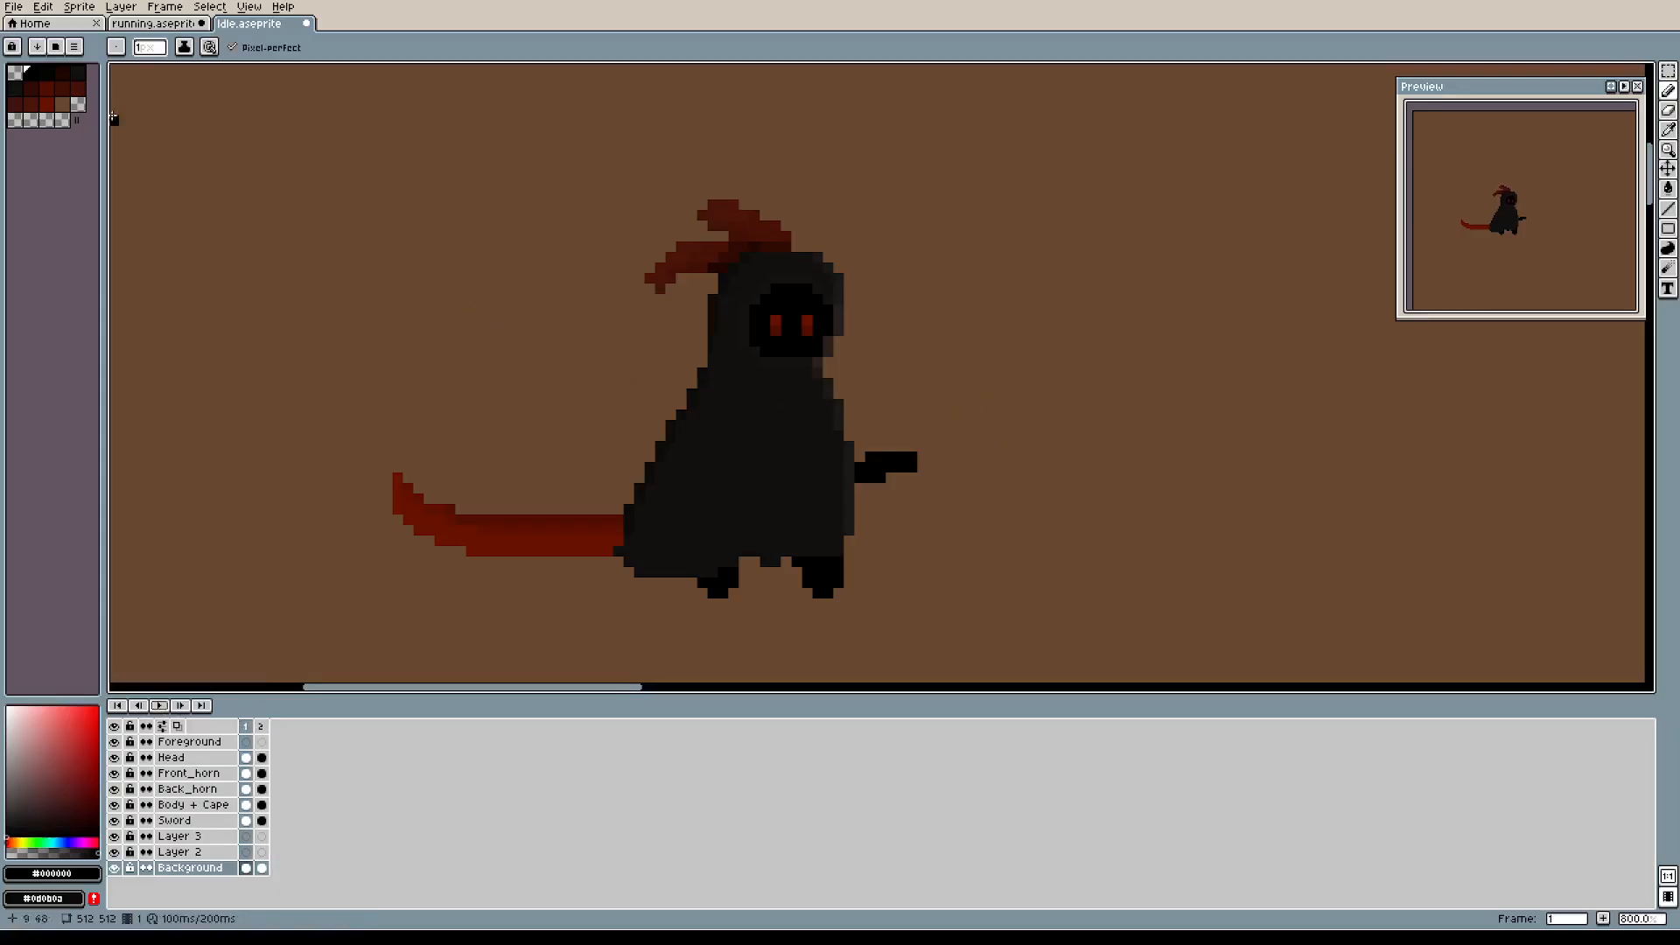
Open the recent file running.aseprite and frame the knight up close.
{"action": "left_click", "coordinate": [14, 7]}
{"action": "mouse_move", "coordinate": [46, 56]}
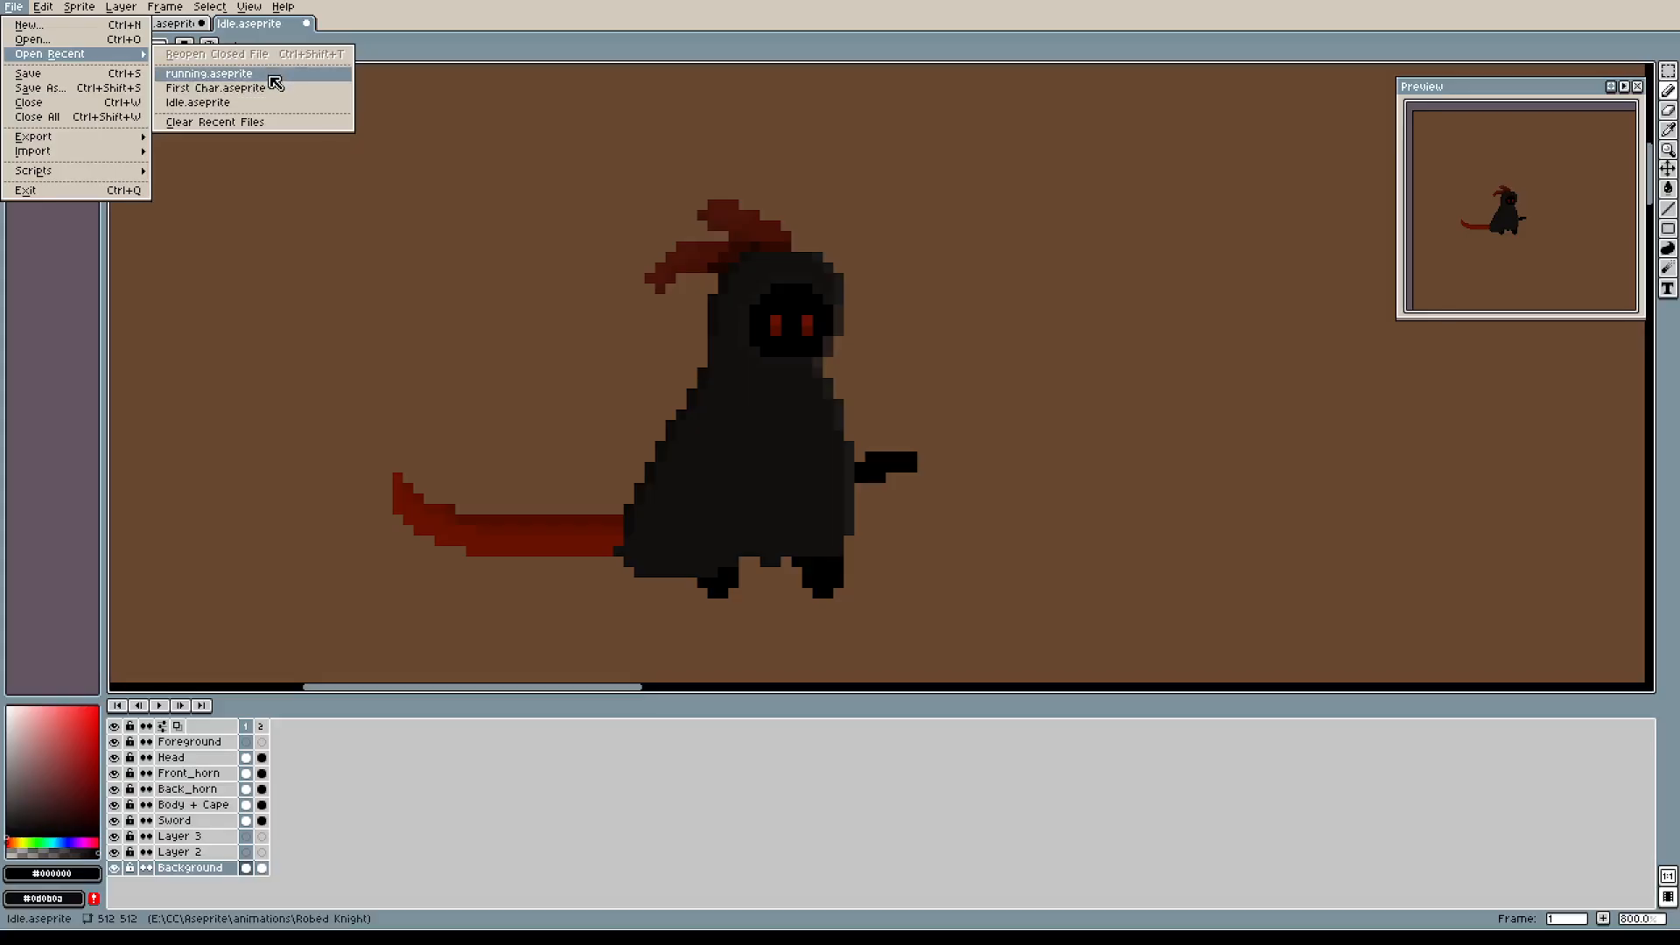
{"action": "left_click", "coordinate": [275, 83]}
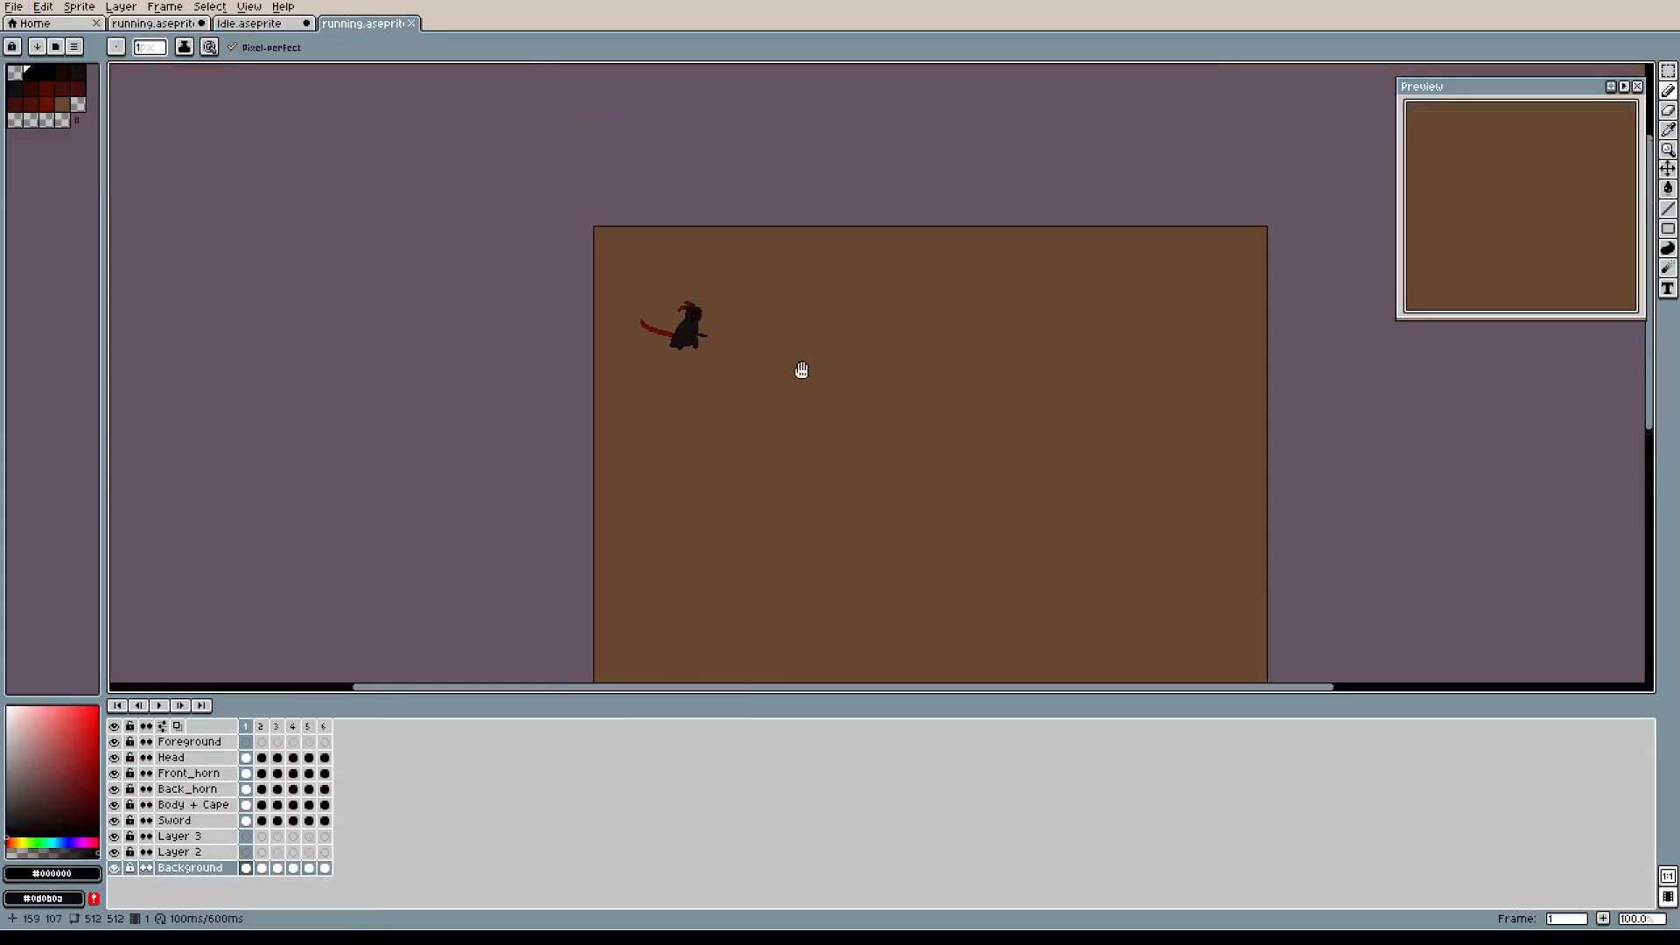
{"action": "scroll", "coordinate": [648, 344], "scroll_direction": "up", "scroll_amount": 4}
{"action": "left_click_drag", "start_coordinate": [648, 344], "coordinate": [615, 417]}
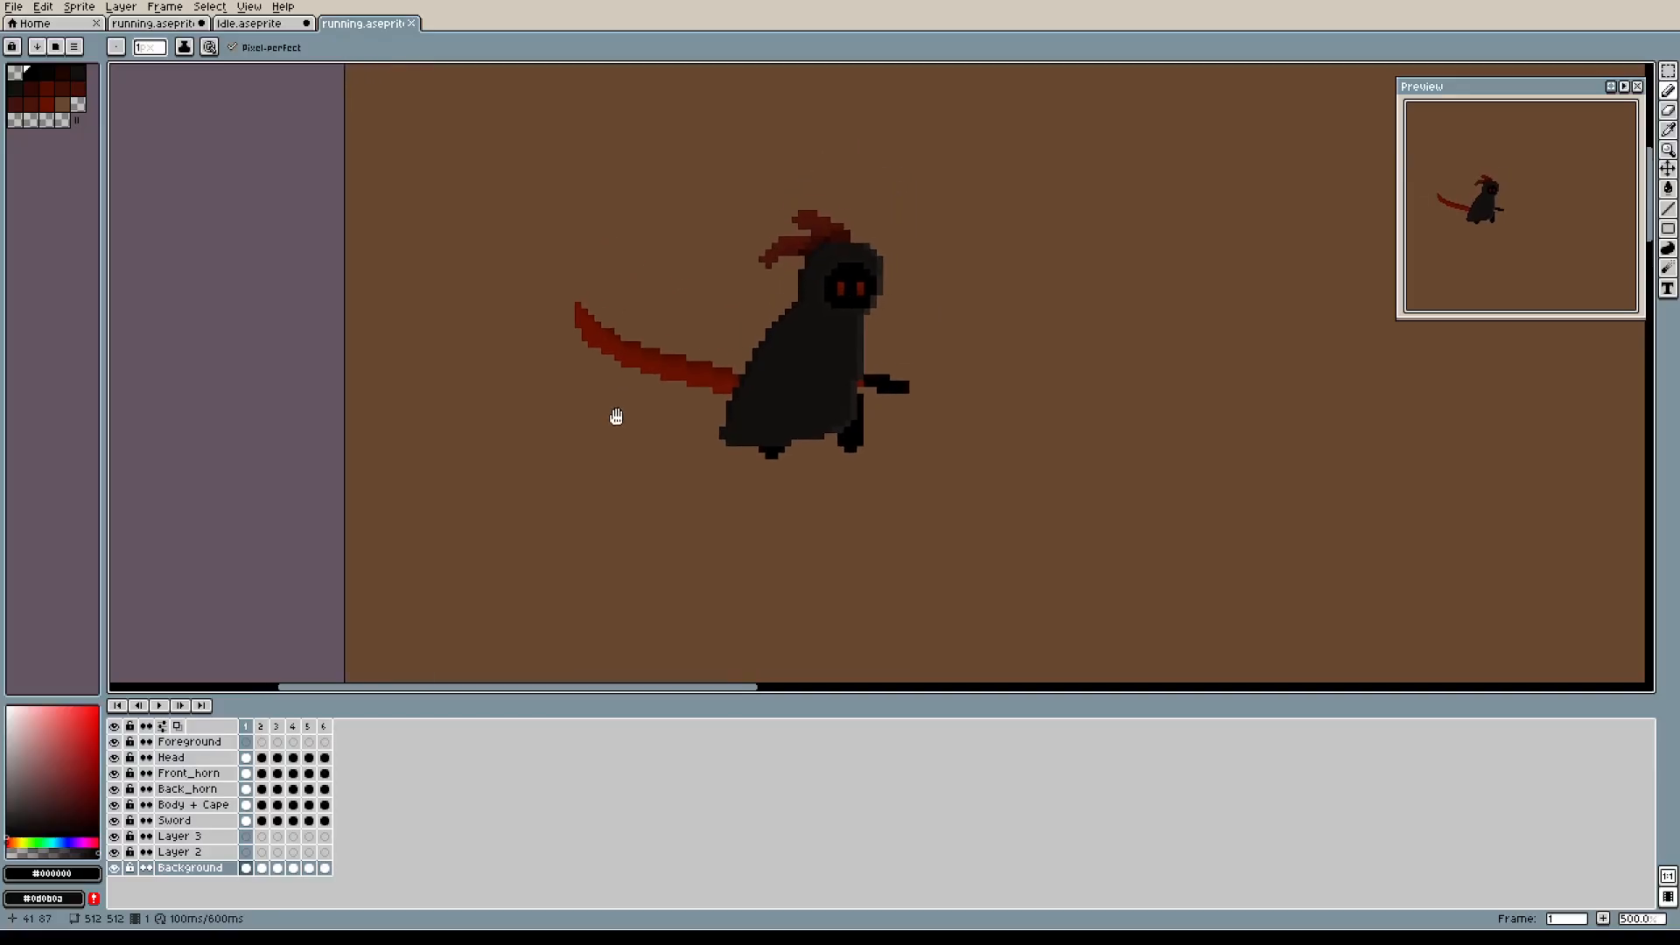
Play the six-frame running animation, choose a playback speed, and watch the run cycle.
{"action": "left_click", "coordinate": [163, 708]}
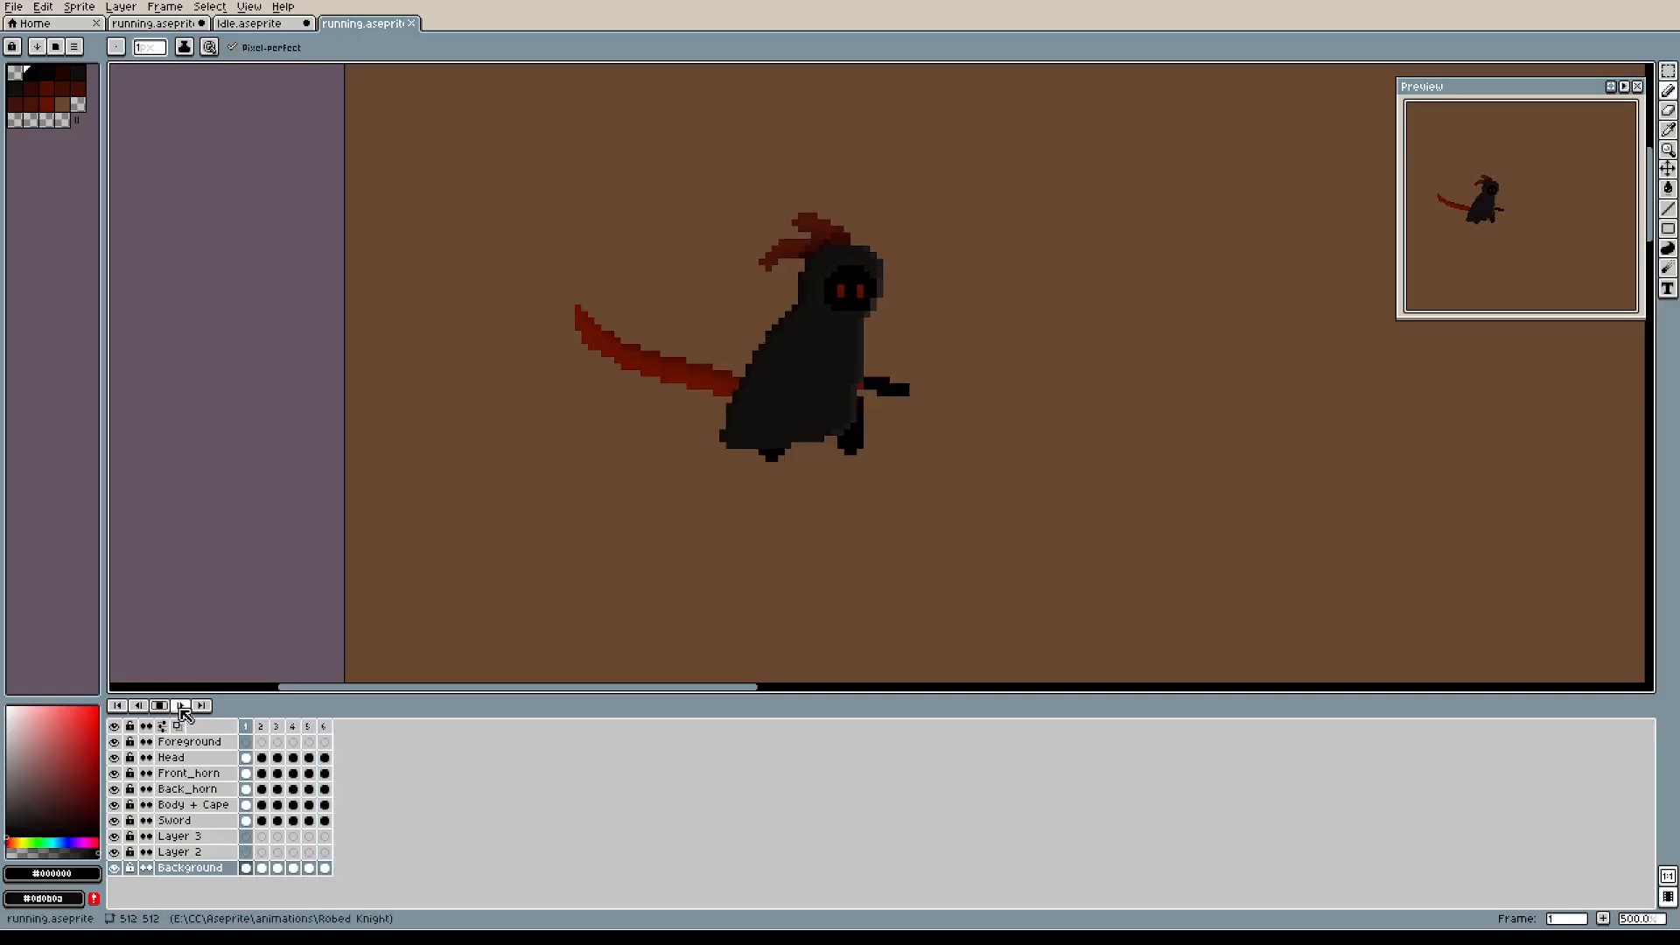
{"action": "right_click", "coordinate": [163, 707]}
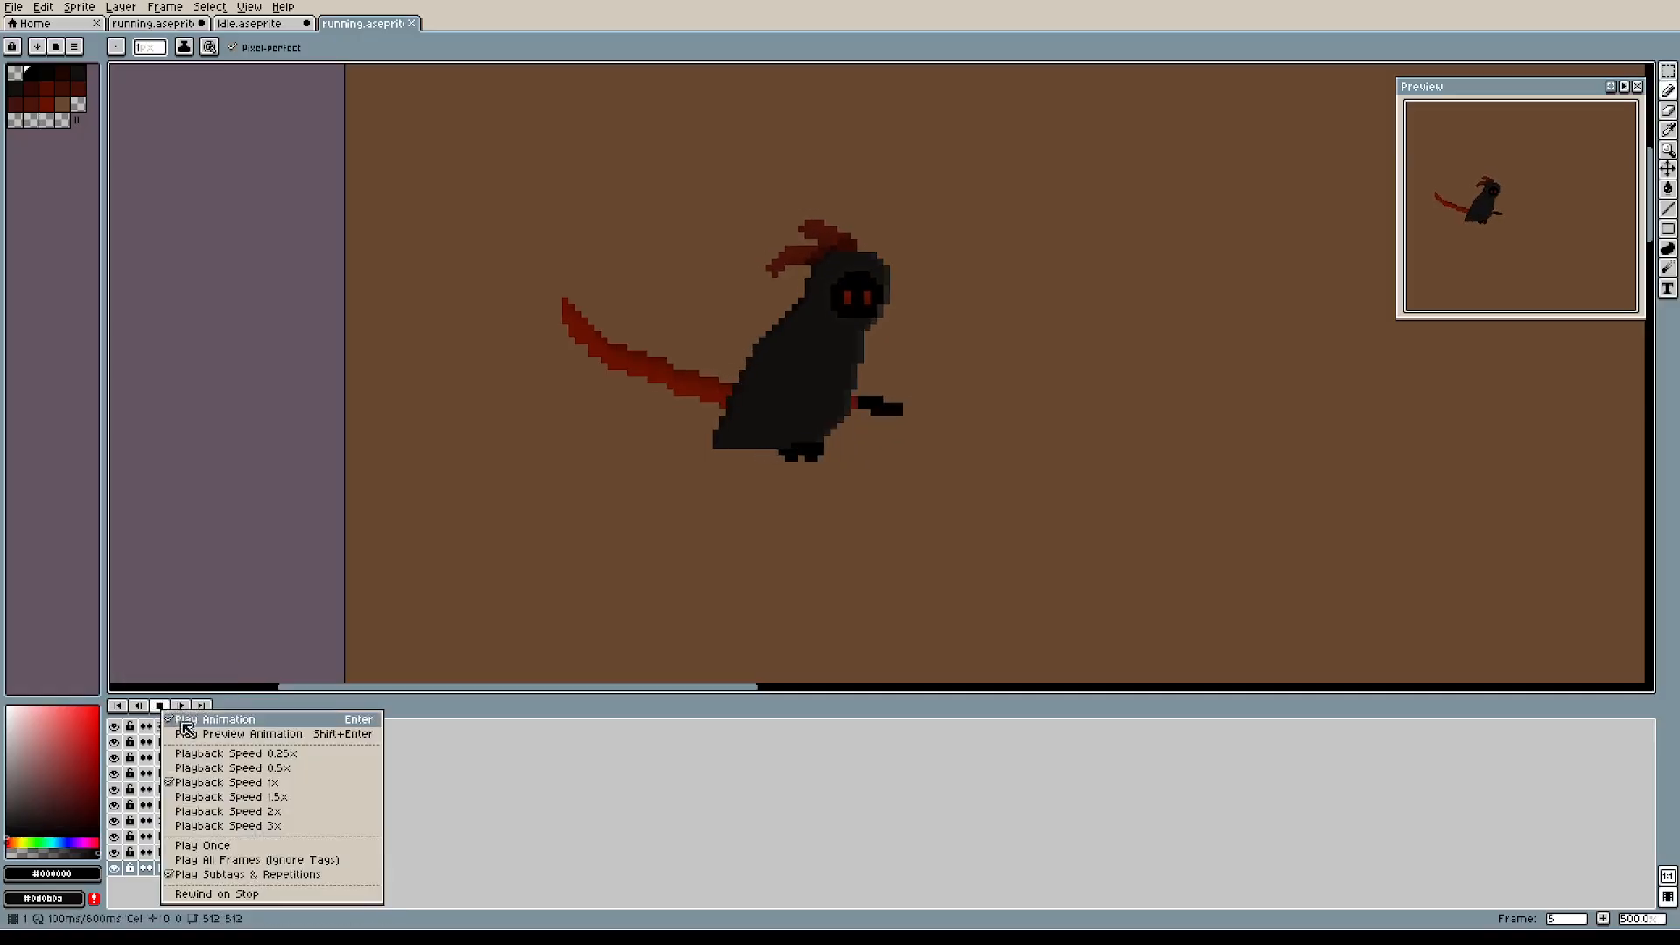
{"action": "left_click", "coordinate": [217, 798]}
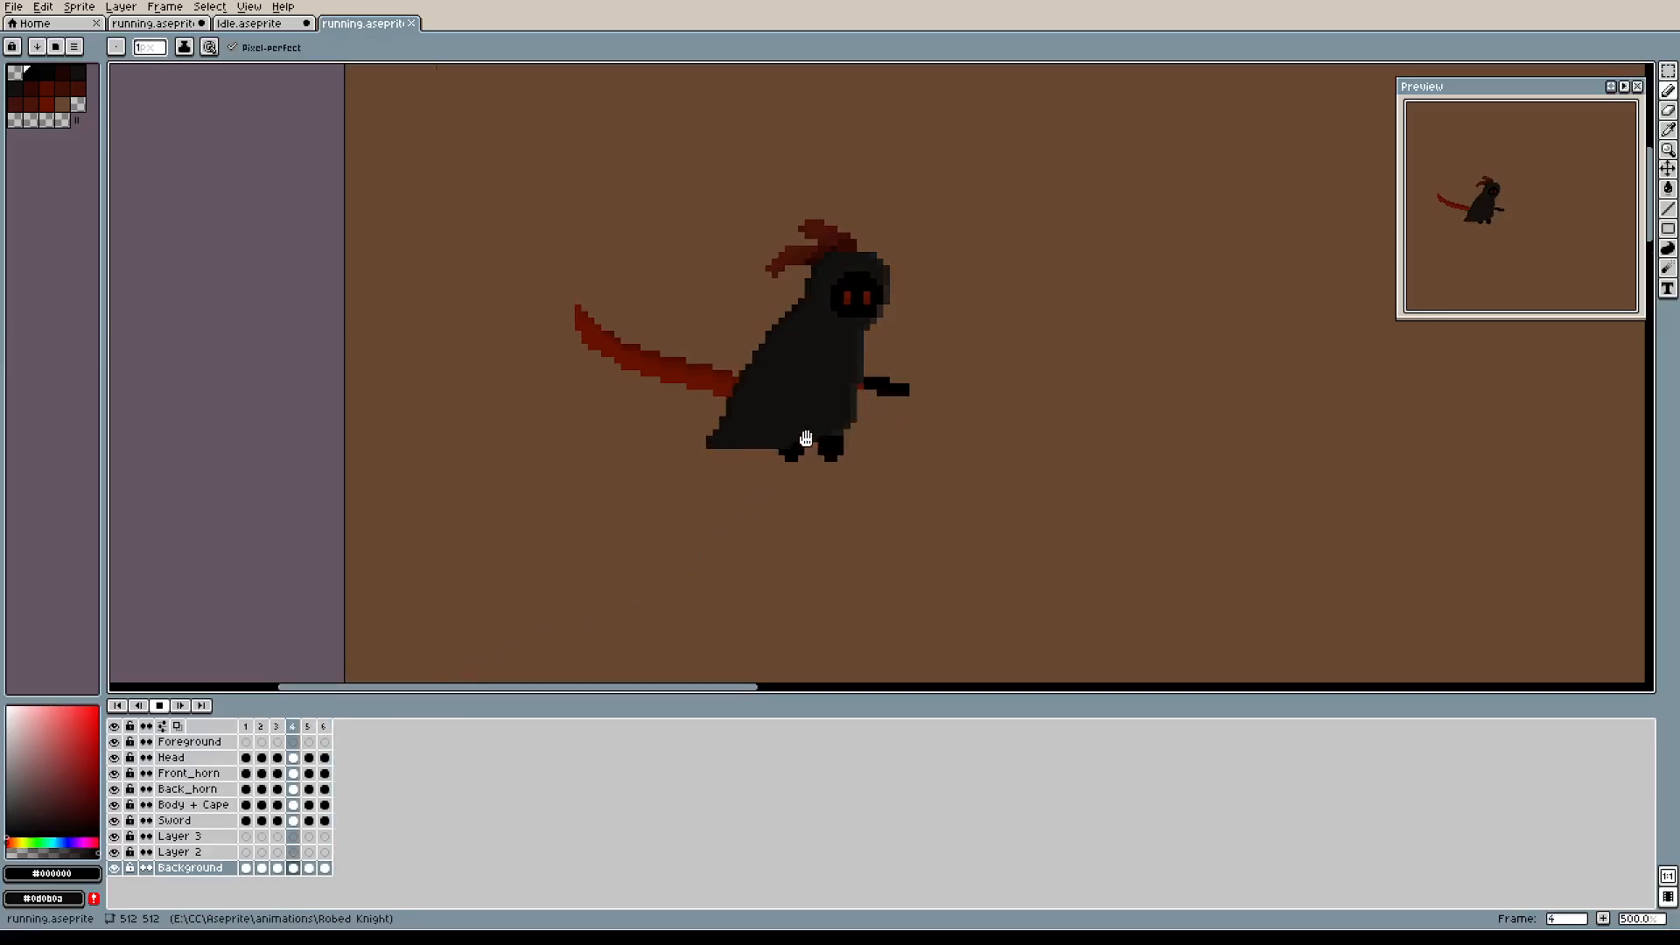
{"action": "scroll", "coordinate": [803, 442], "scroll_direction": "down", "scroll_amount": 1}
{"action": "left_click_drag", "start_coordinate": [901, 330], "coordinate": [855, 407]}
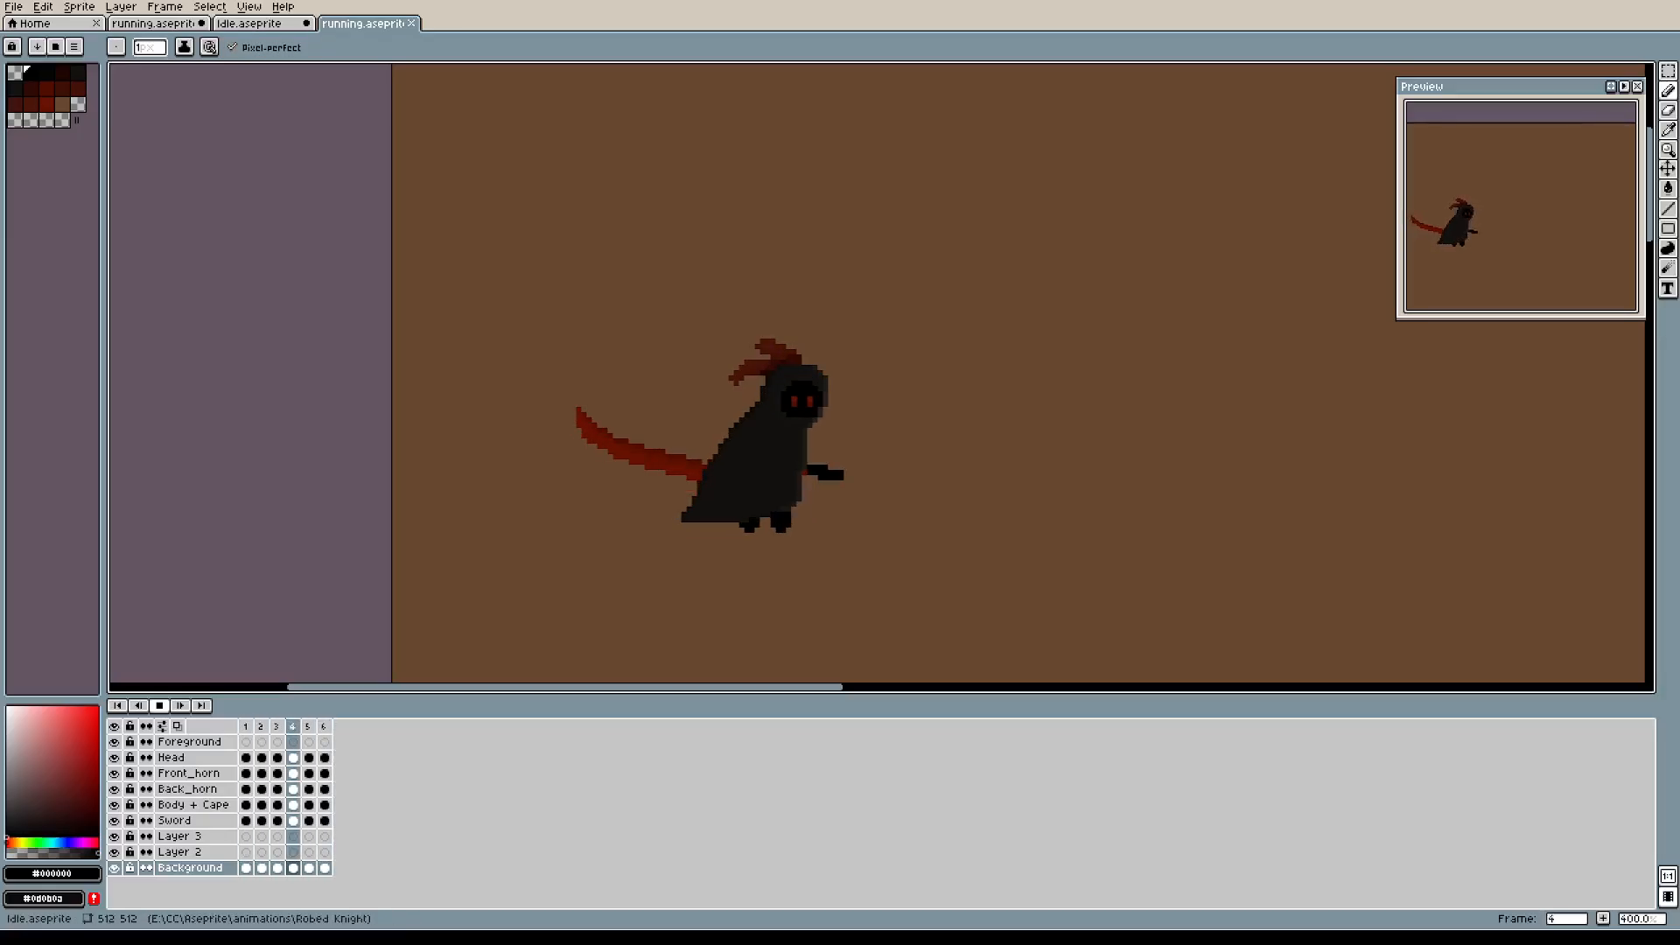
Start playback of the idle animation, and play the twelve-frame attack animation with the knight centred in view.
{"action": "left_click", "coordinate": [272, 26]}
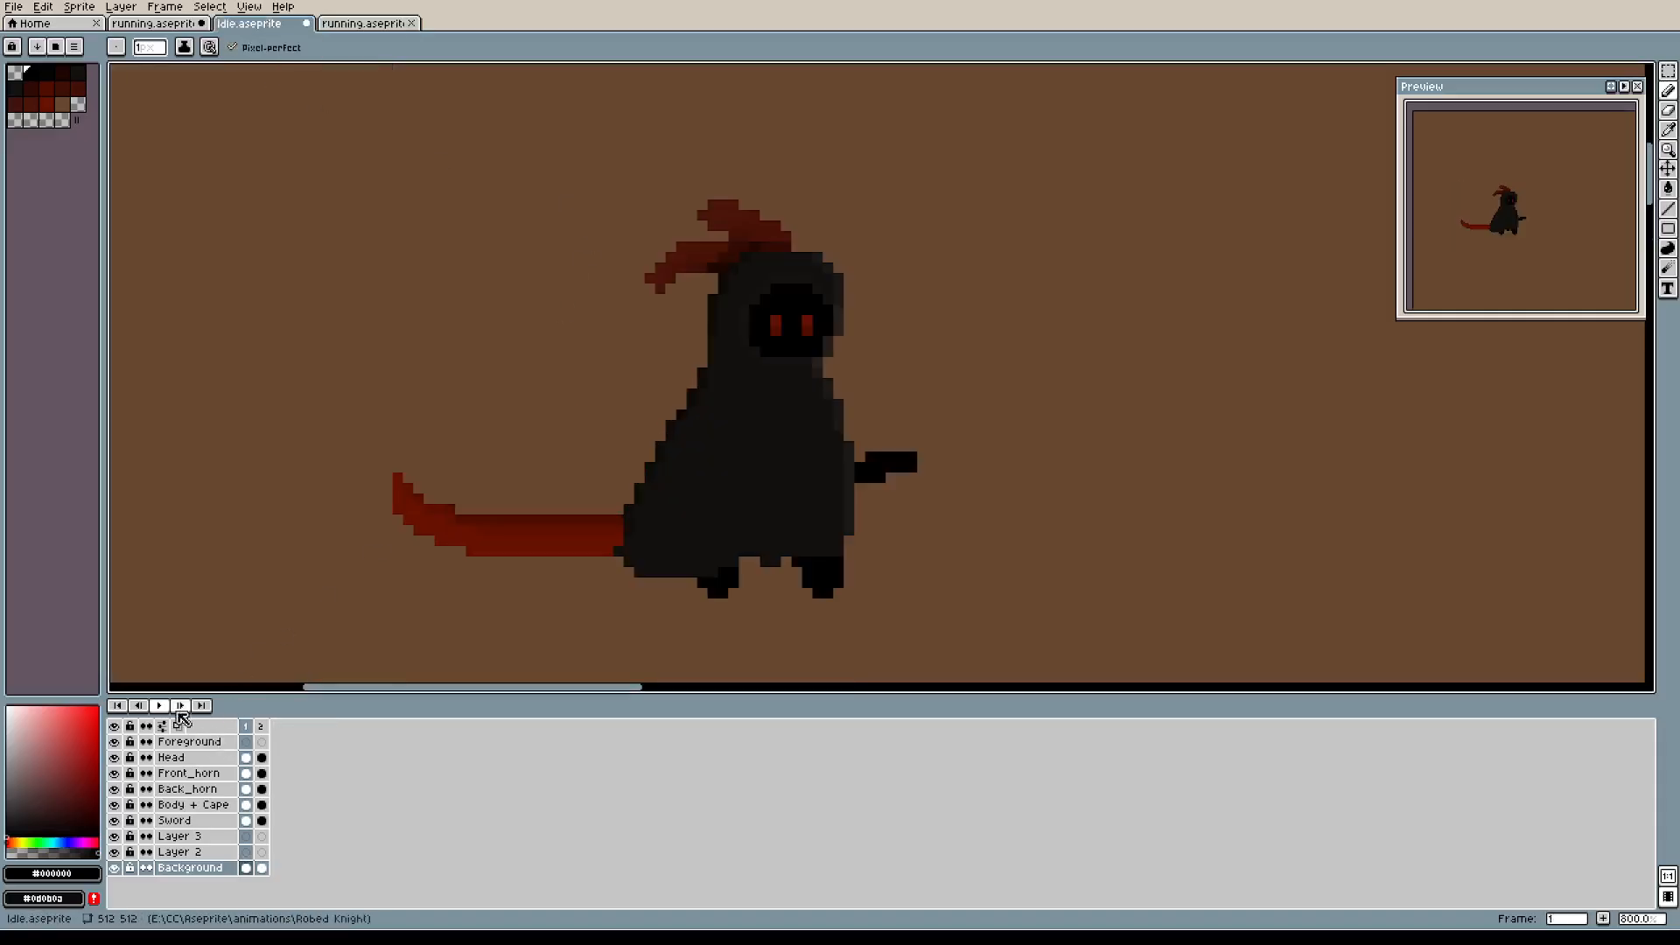
{"action": "left_click", "coordinate": [158, 705]}
{"action": "left_click", "coordinate": [158, 25]}
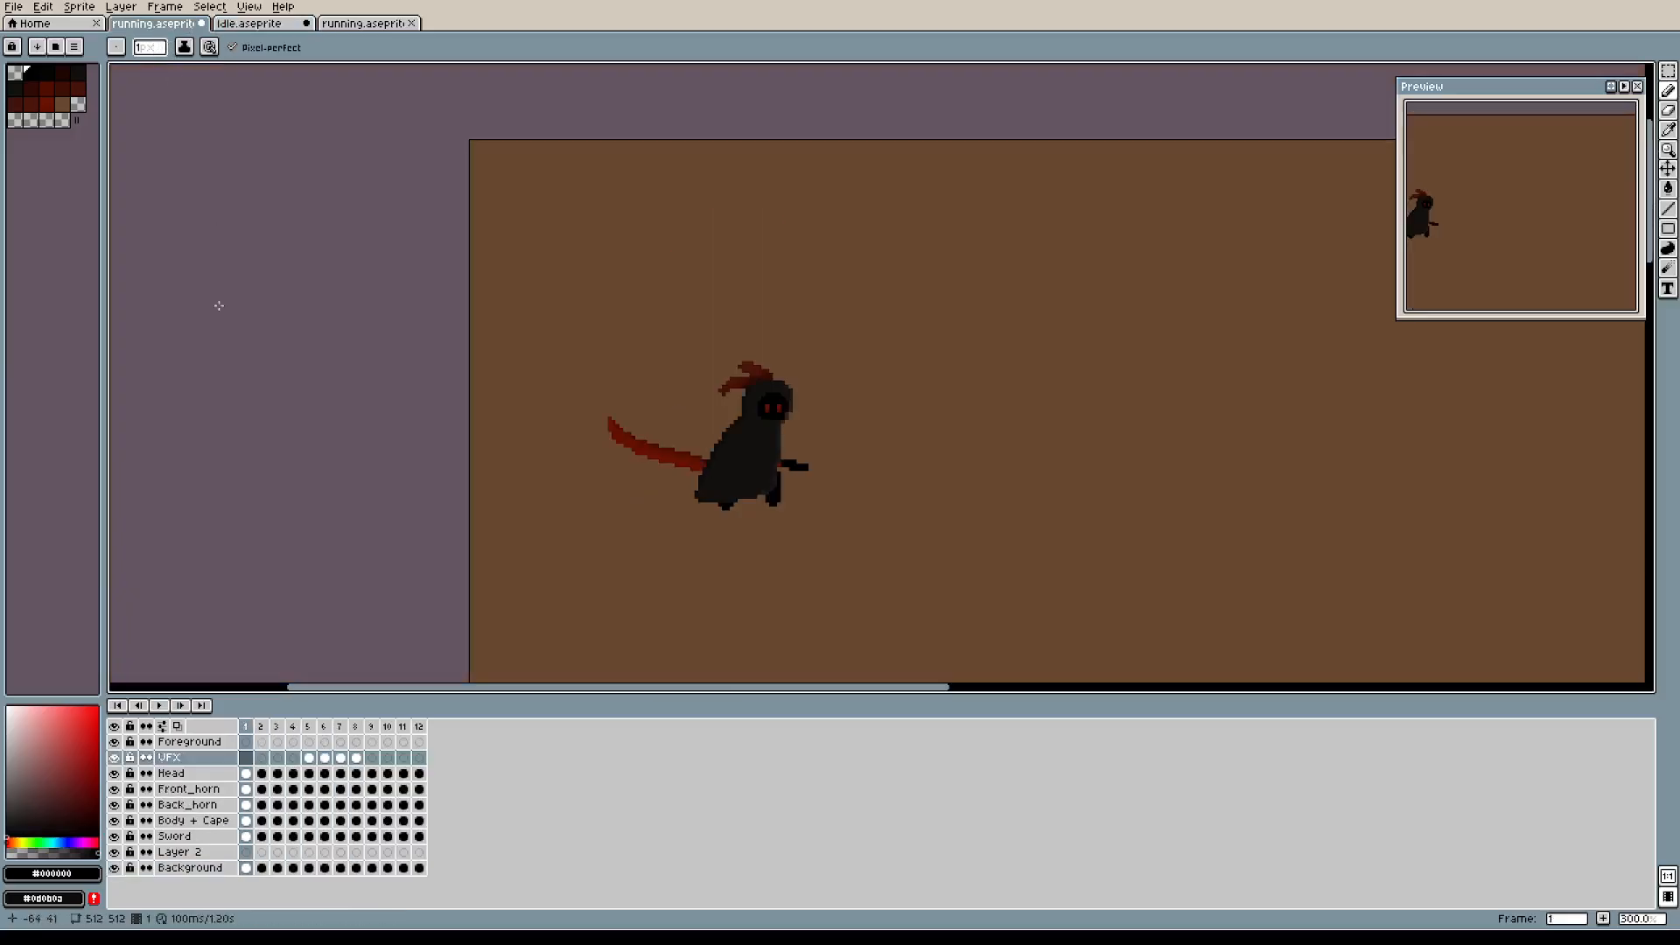
{"action": "left_click", "coordinate": [161, 706]}
{"action": "left_click_drag", "start_coordinate": [896, 461], "coordinate": [840, 423]}
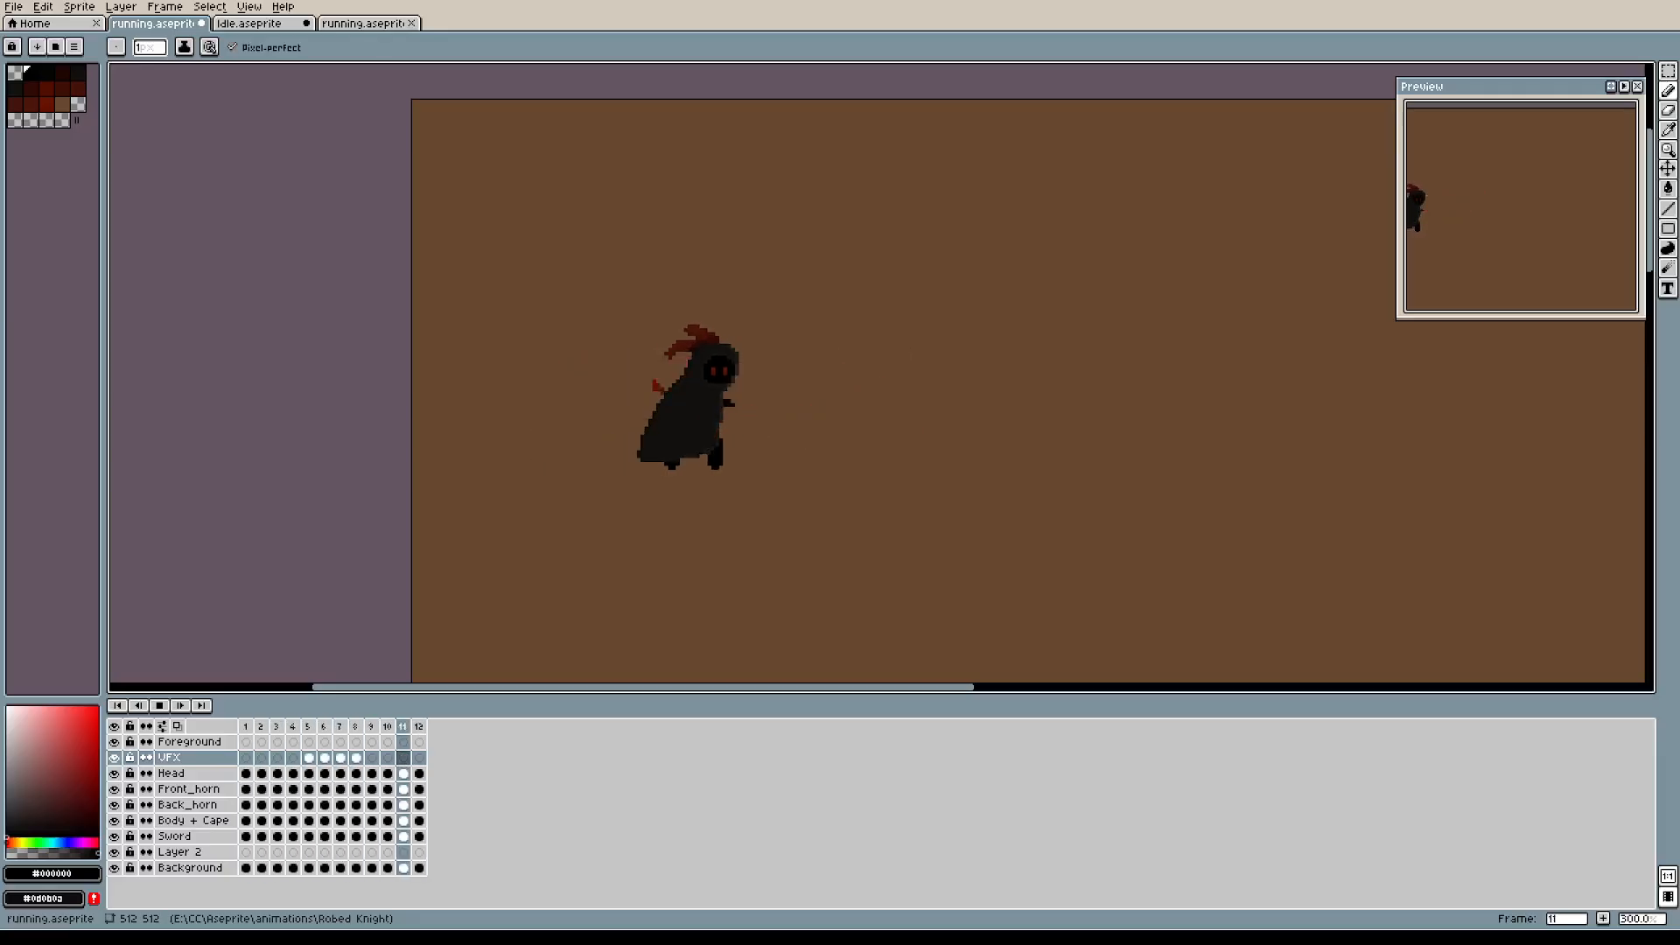
{"action": "left_click_drag", "start_coordinate": [853, 380], "coordinate": [798, 505]}
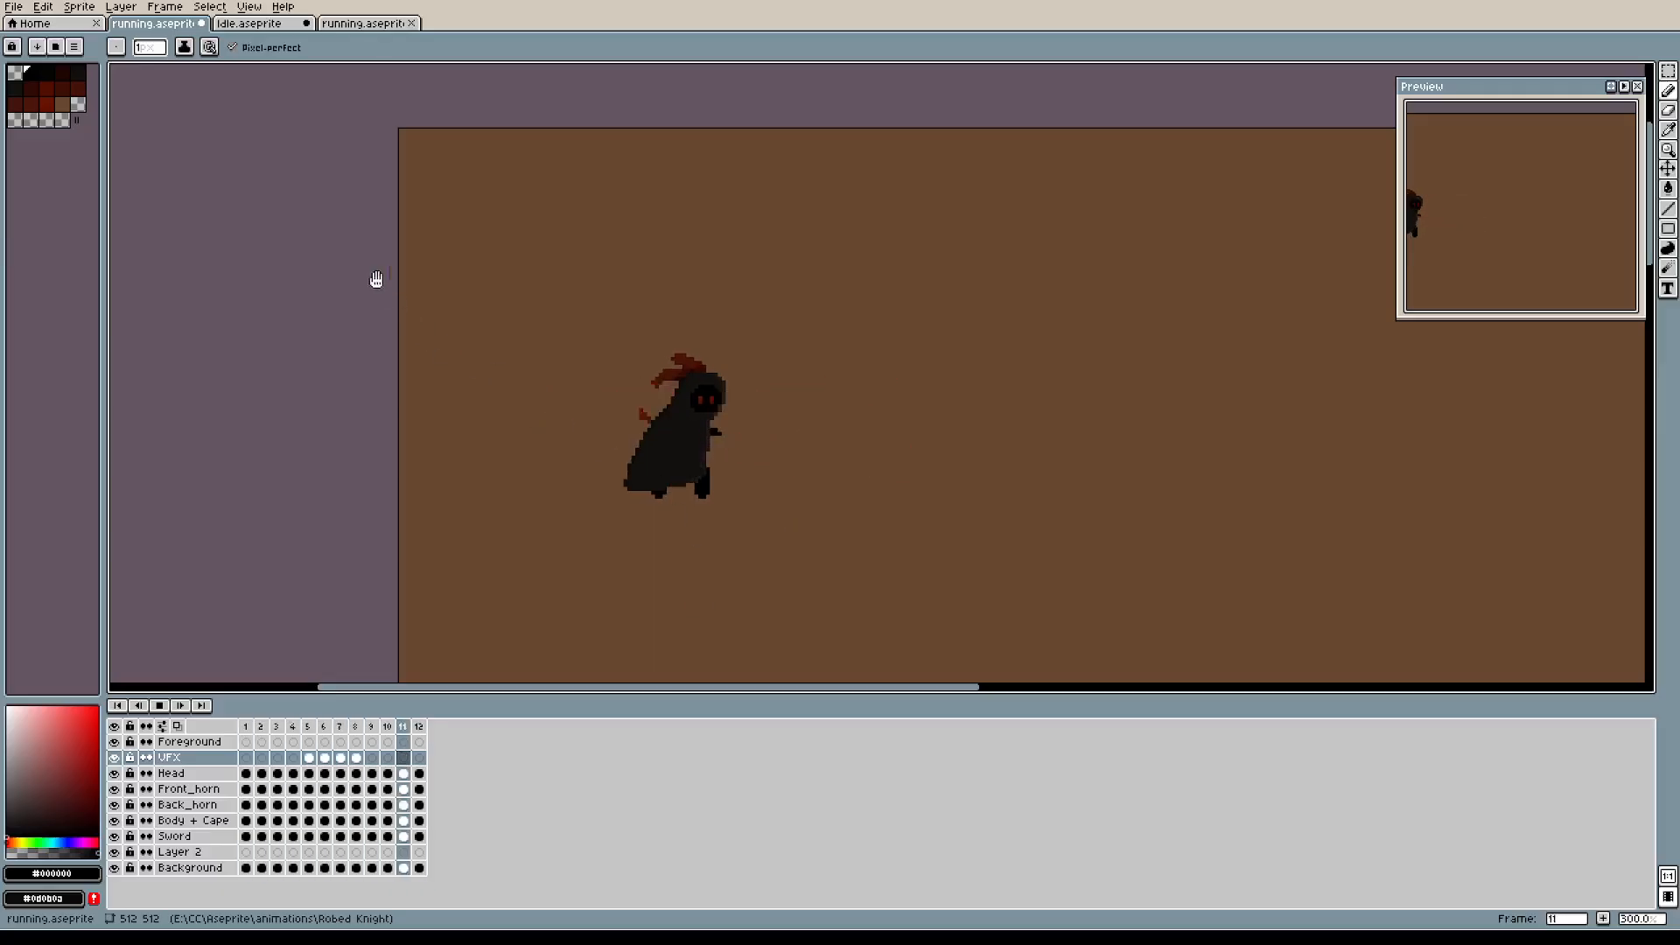
Compare the idle, running and attack animations by switching between the three open documents while they play.
{"action": "left_click", "coordinate": [270, 27]}
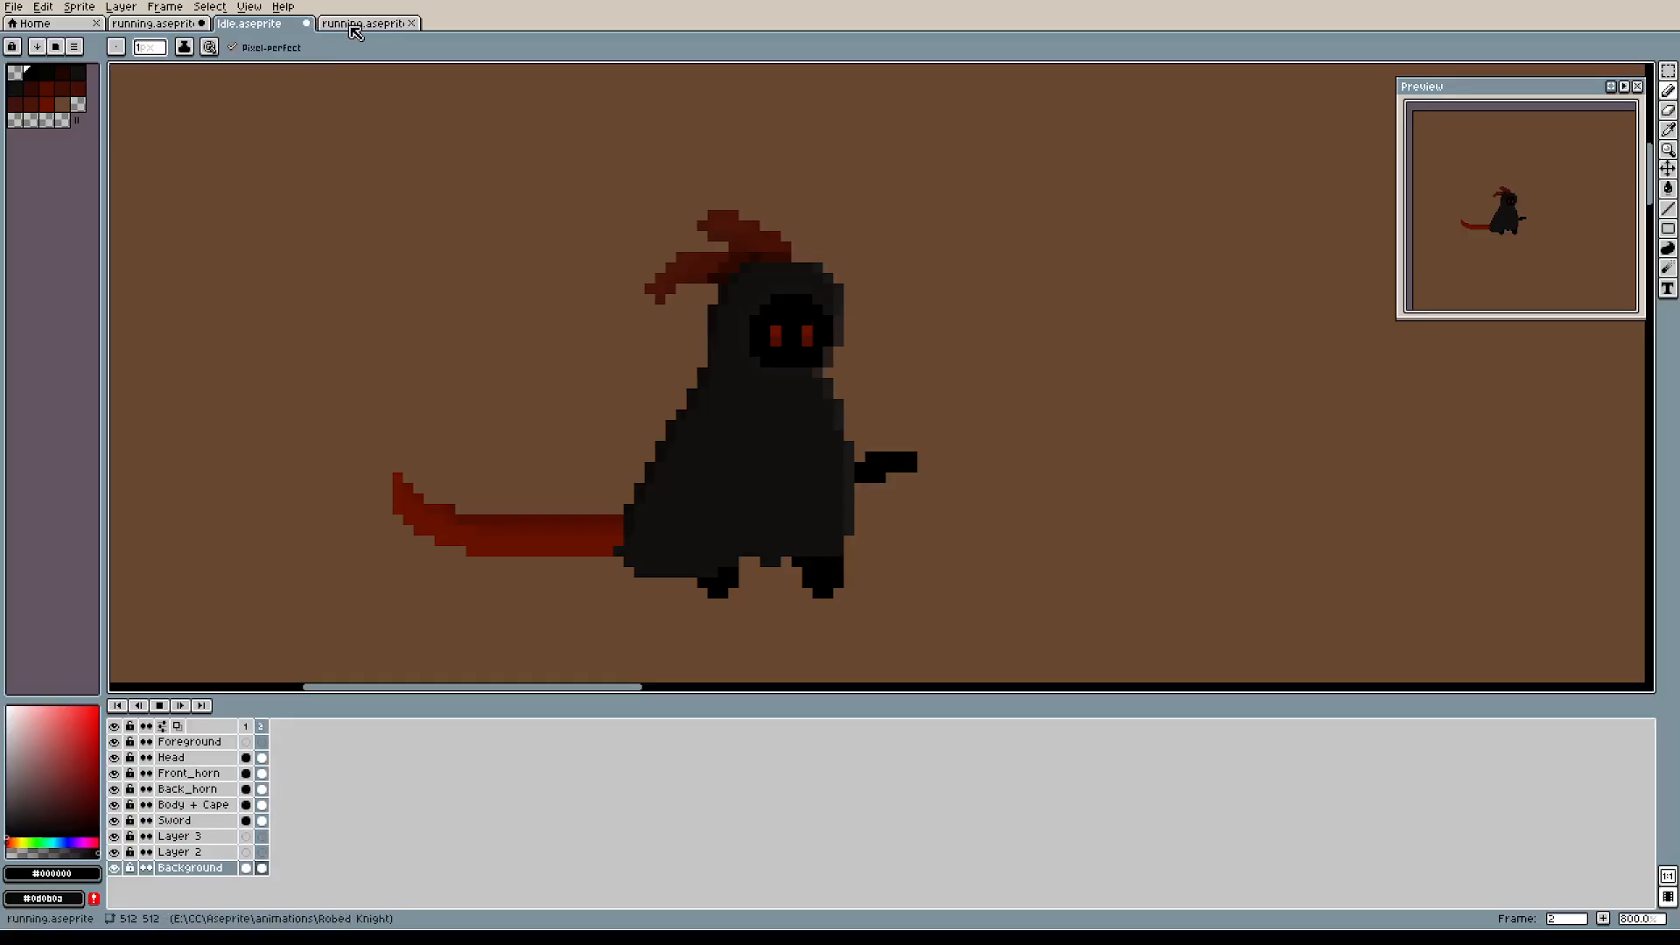
{"action": "left_click", "coordinate": [355, 31]}
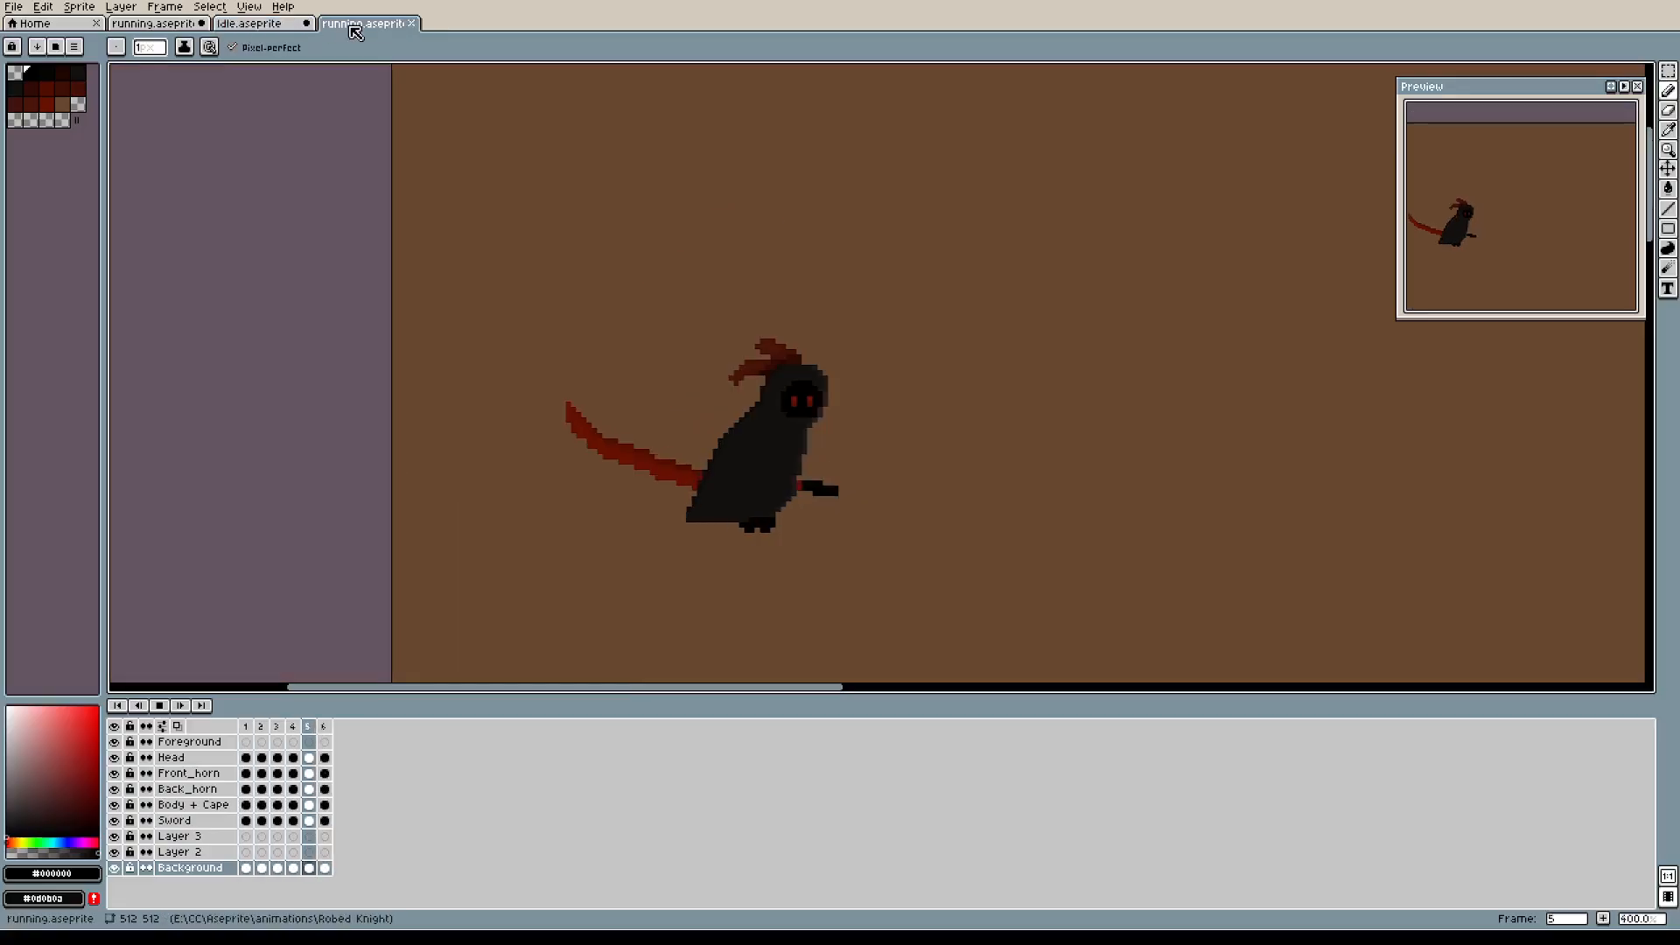
{"action": "left_click", "coordinate": [175, 30]}
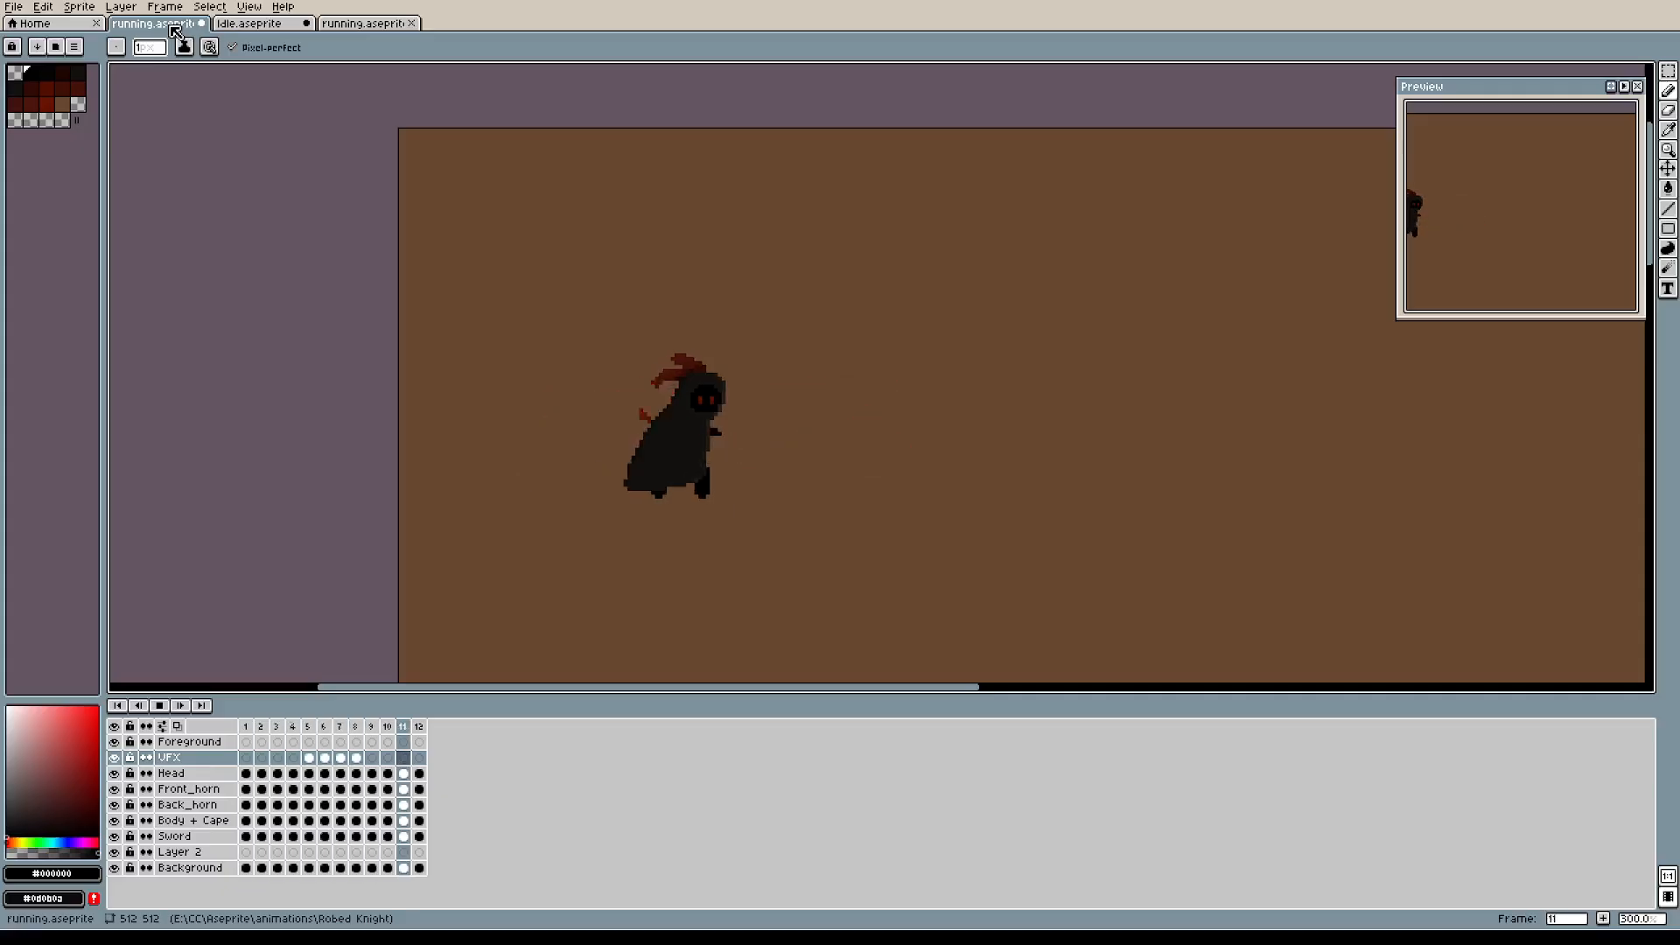
{"action": "left_click", "coordinate": [235, 30]}
{"action": "left_click", "coordinate": [354, 30]}
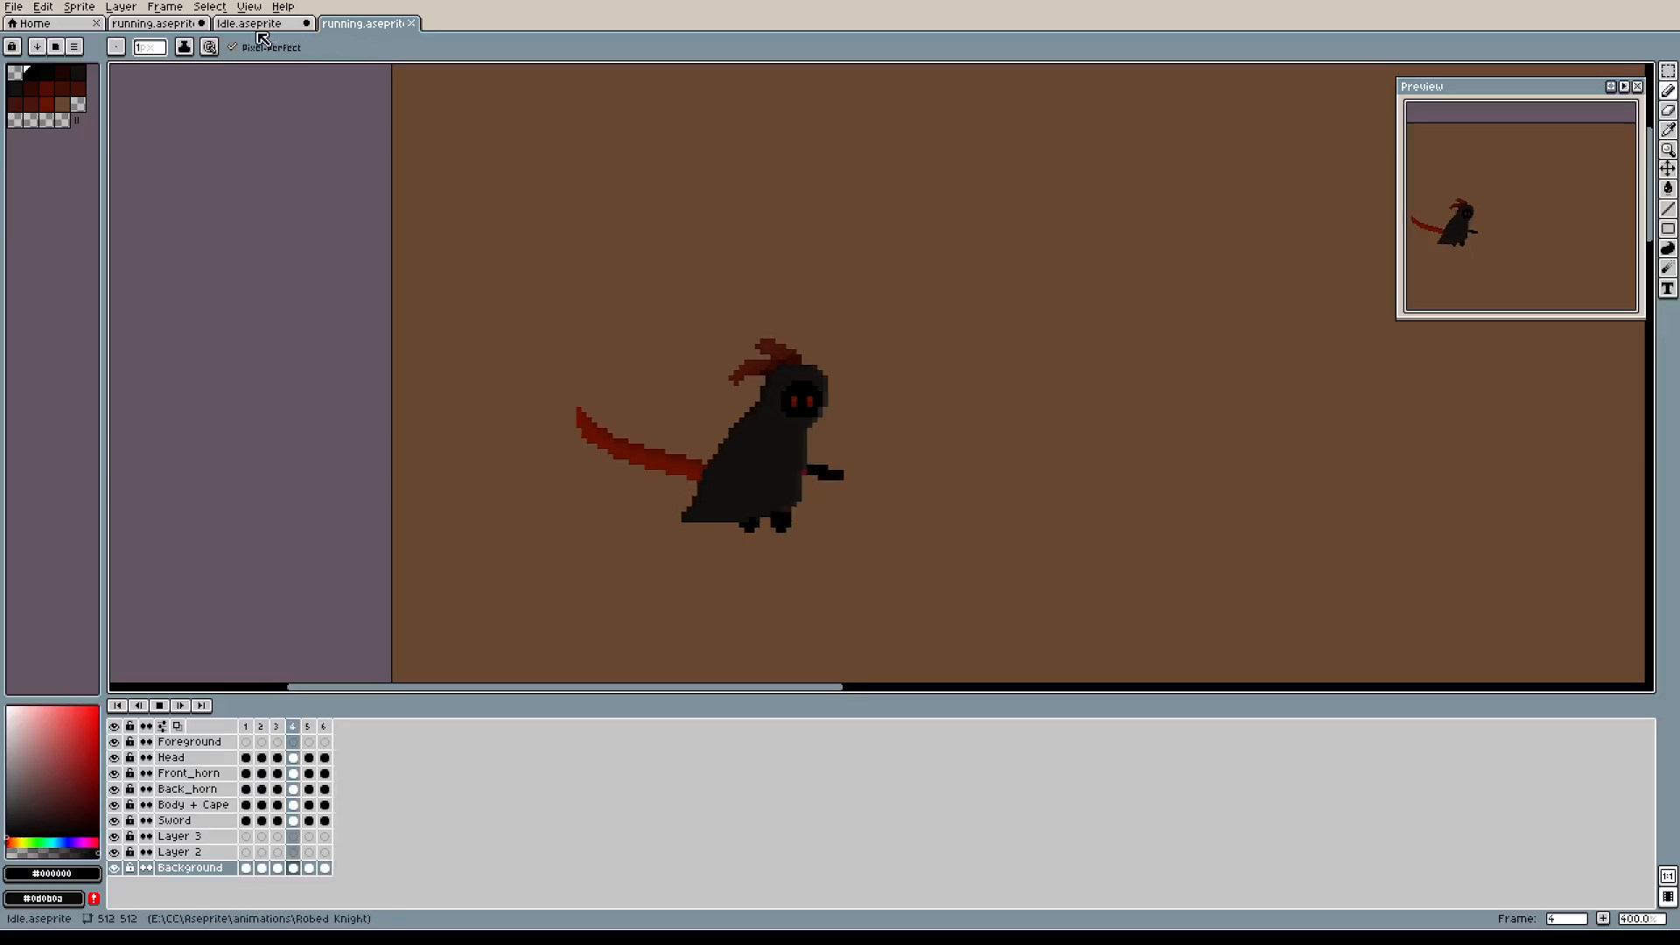
Return to idle.aseprite and save it.
{"action": "left_click", "coordinate": [254, 26]}
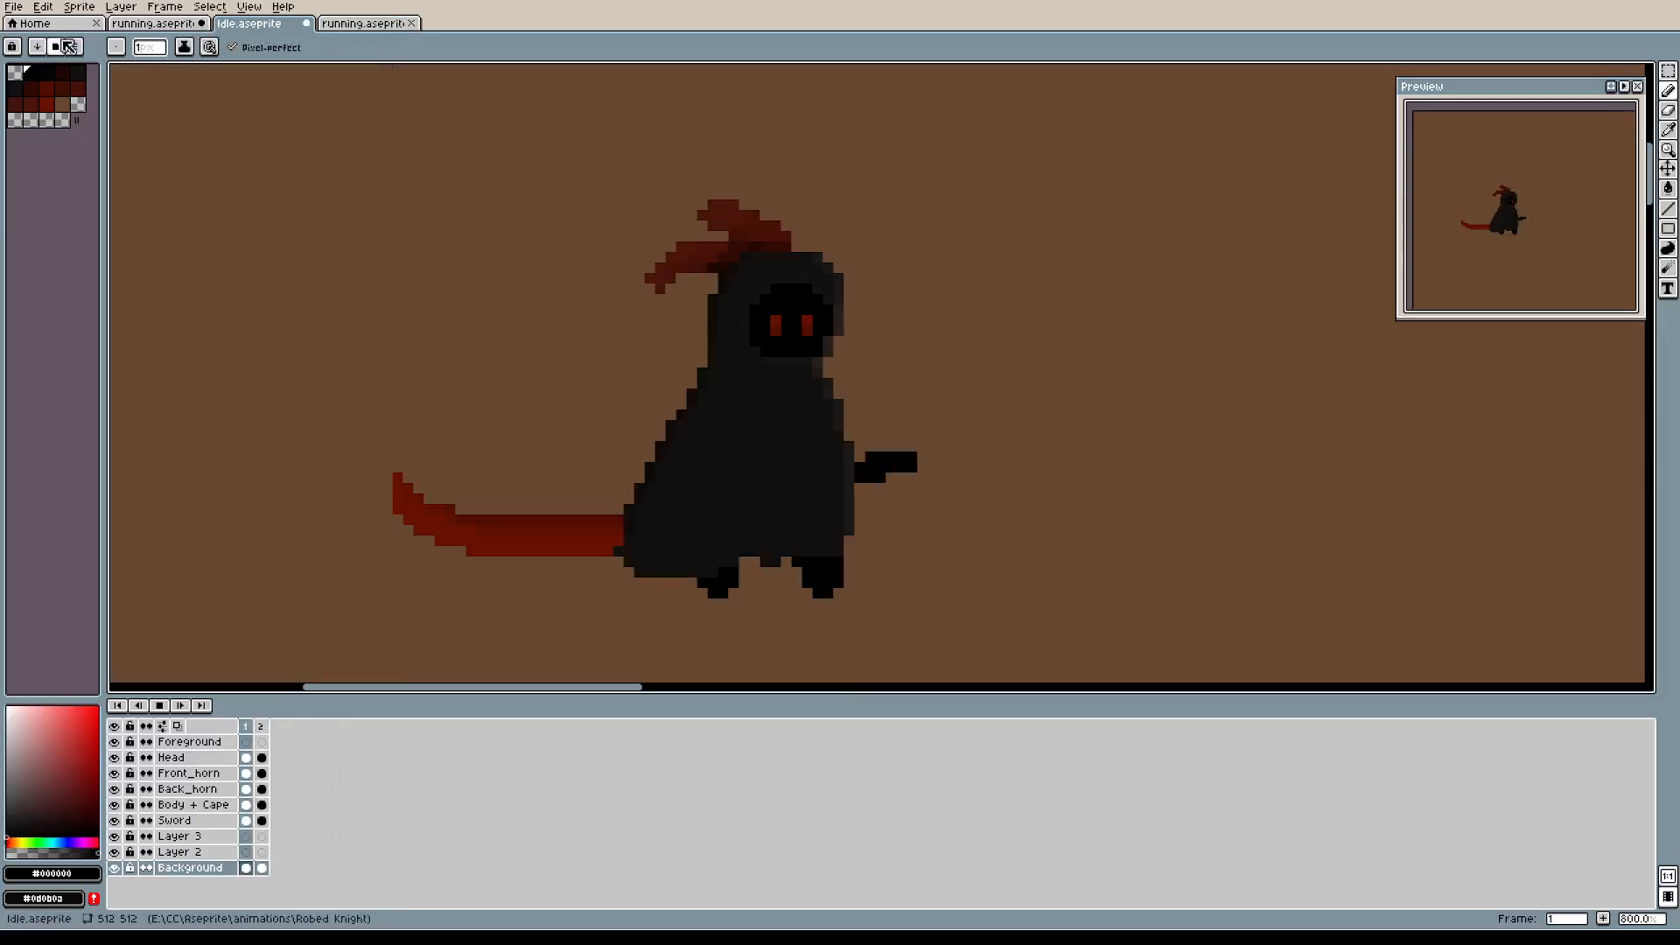
{"action": "left_click", "coordinate": [13, 6]}
{"action": "left_click", "coordinate": [70, 83]}
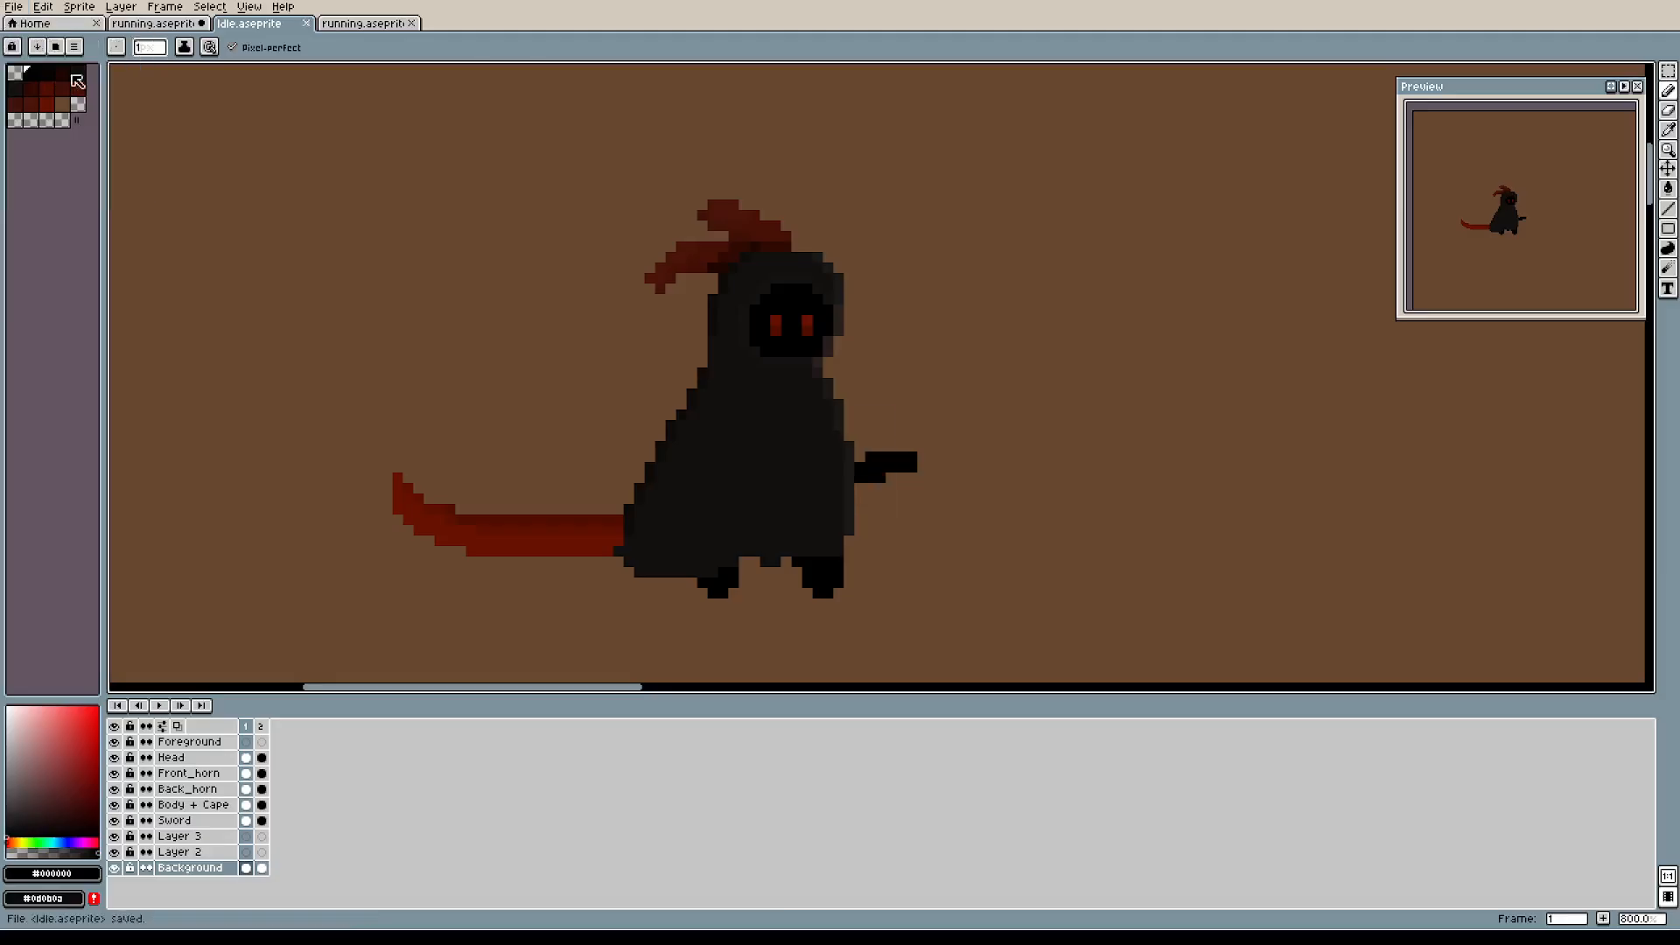
Switch to the twelve-frame attack animation with the VFX layer and save it.
{"action": "left_click", "coordinate": [153, 24]}
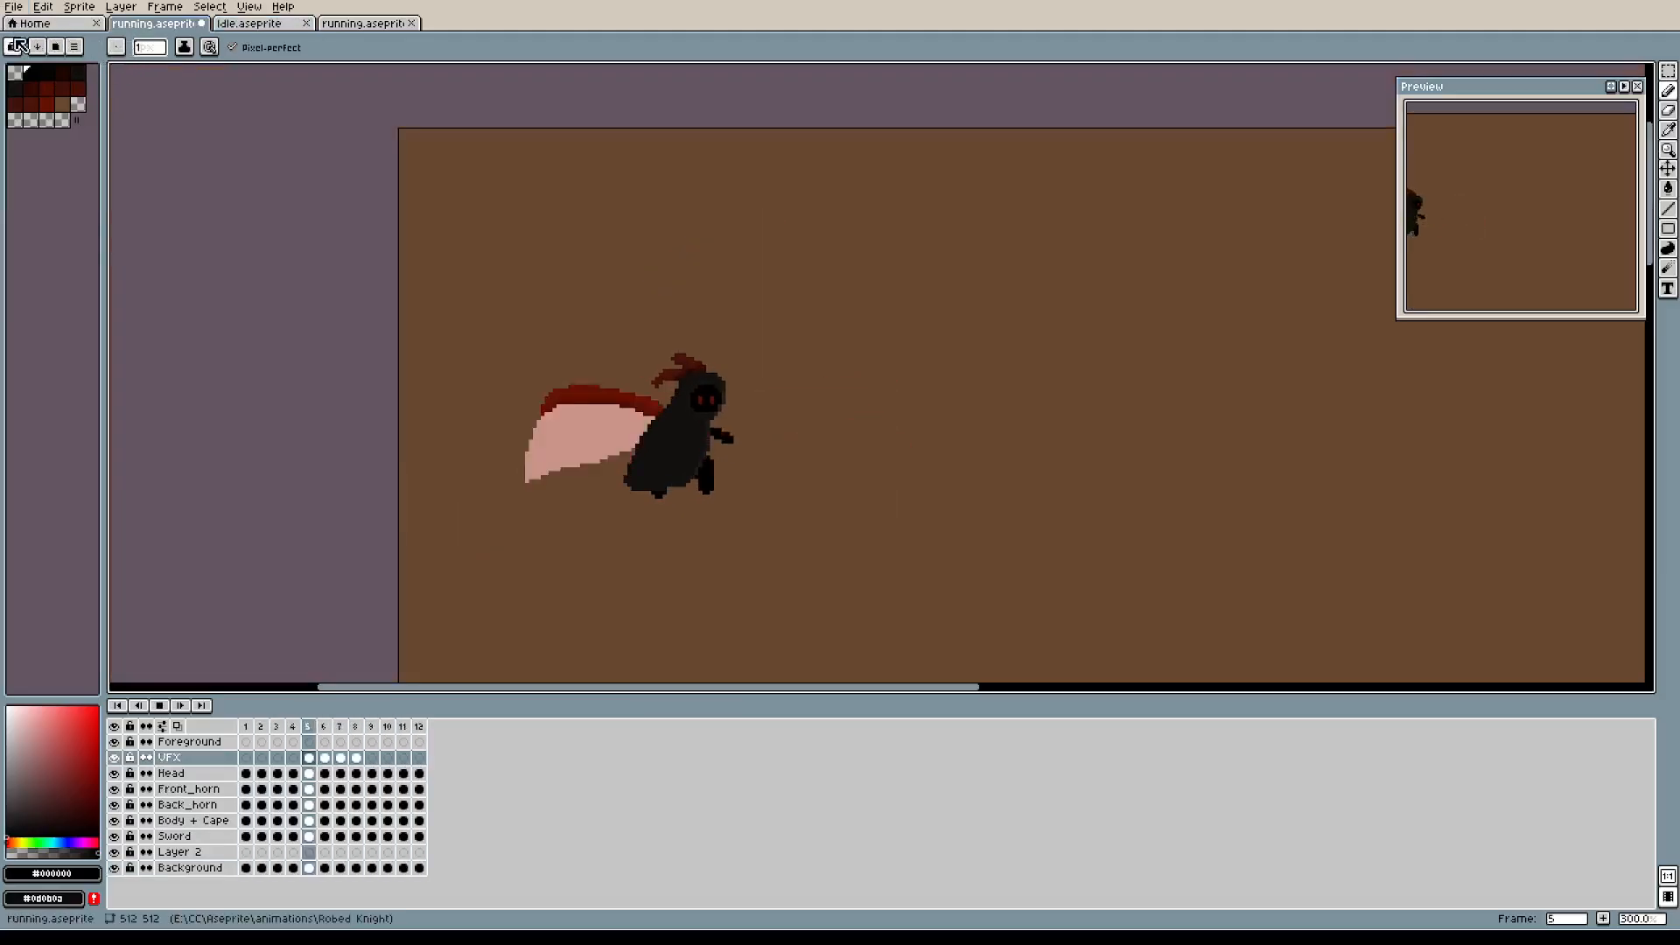
{"action": "left_click", "coordinate": [13, 6]}
{"action": "left_click", "coordinate": [71, 84]}
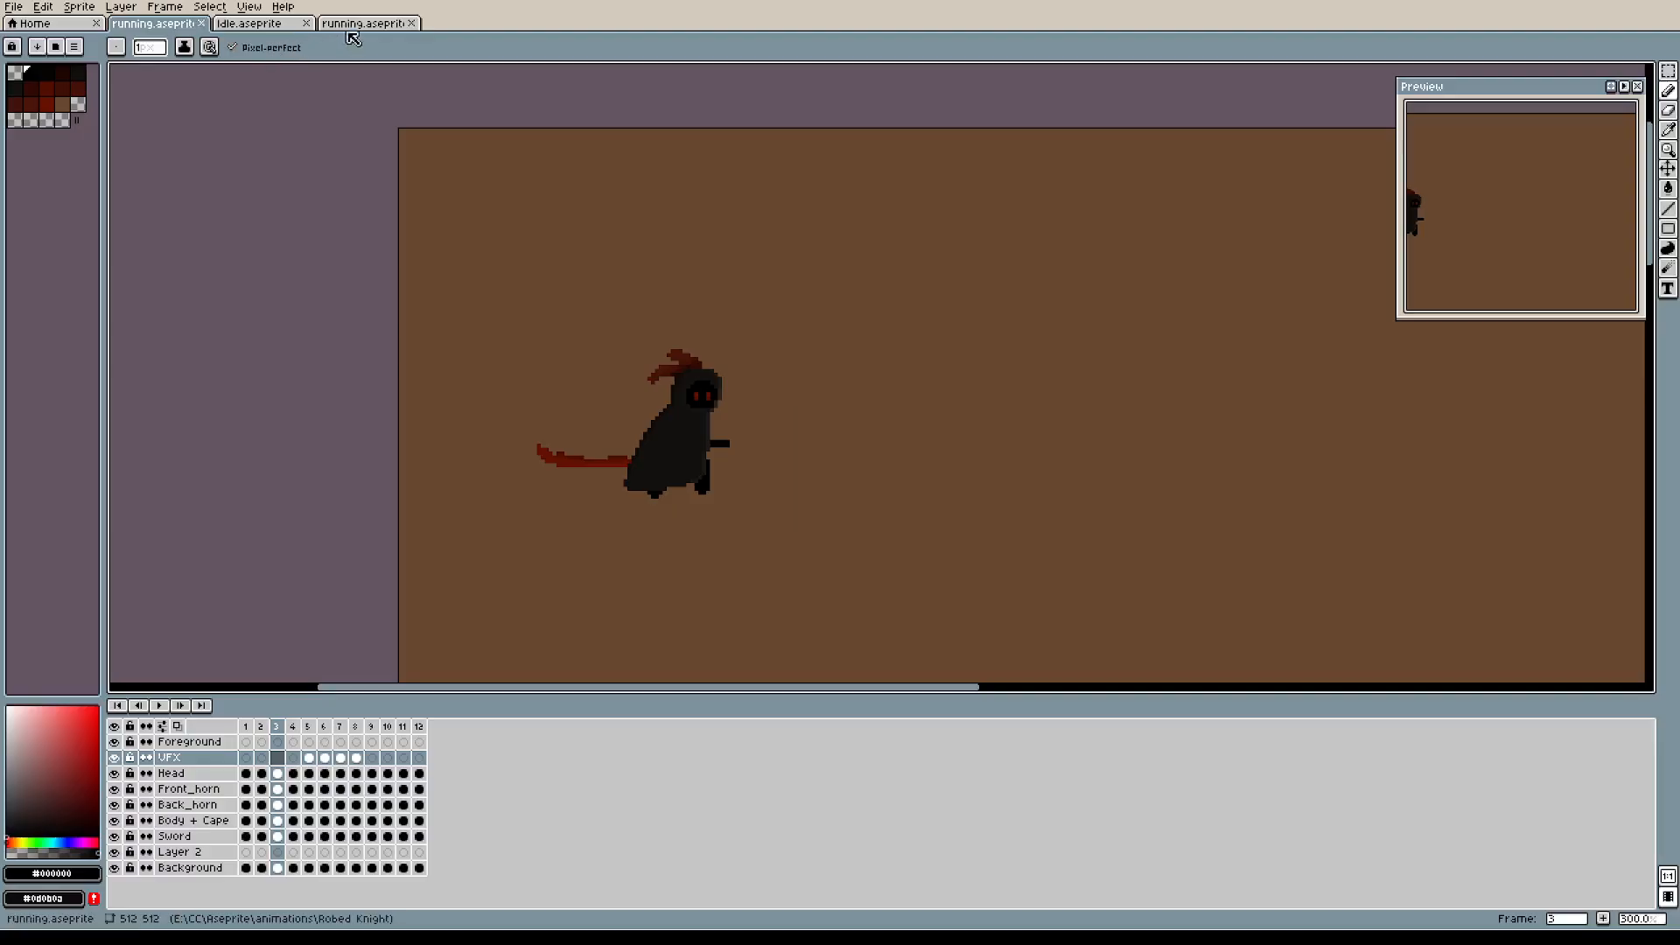
Switch to the six-frame running animation document and save it.
{"action": "left_click", "coordinate": [359, 23]}
{"action": "key", "text": "Return"}
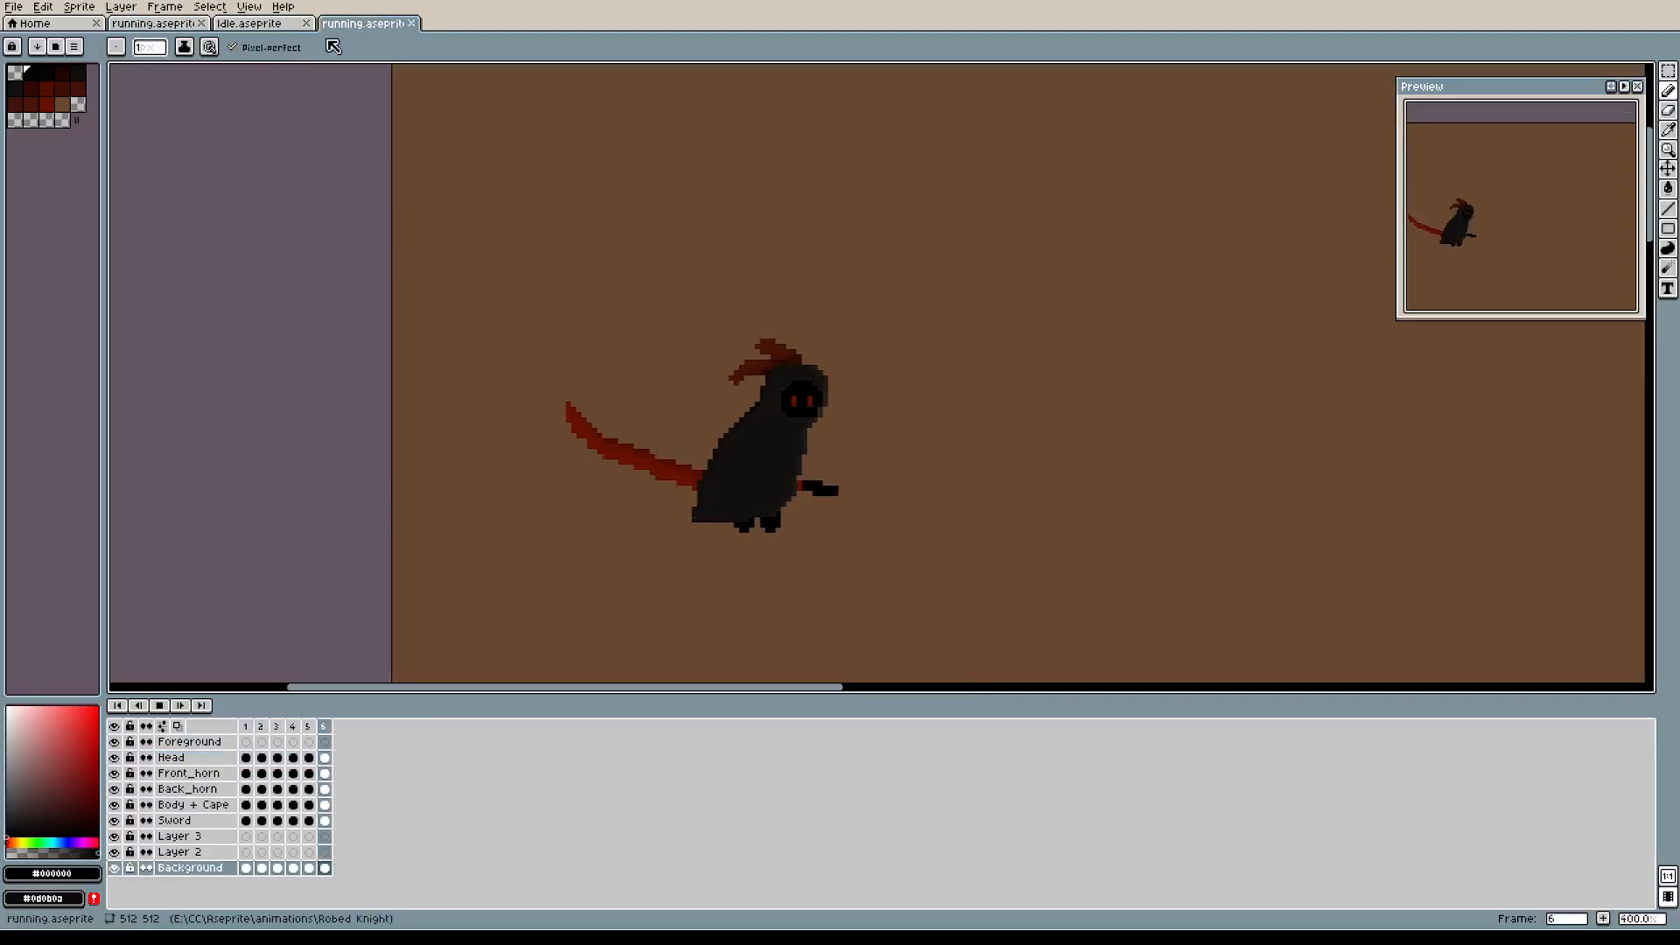
{"action": "left_click", "coordinate": [14, 7]}
{"action": "left_click", "coordinate": [33, 73]}
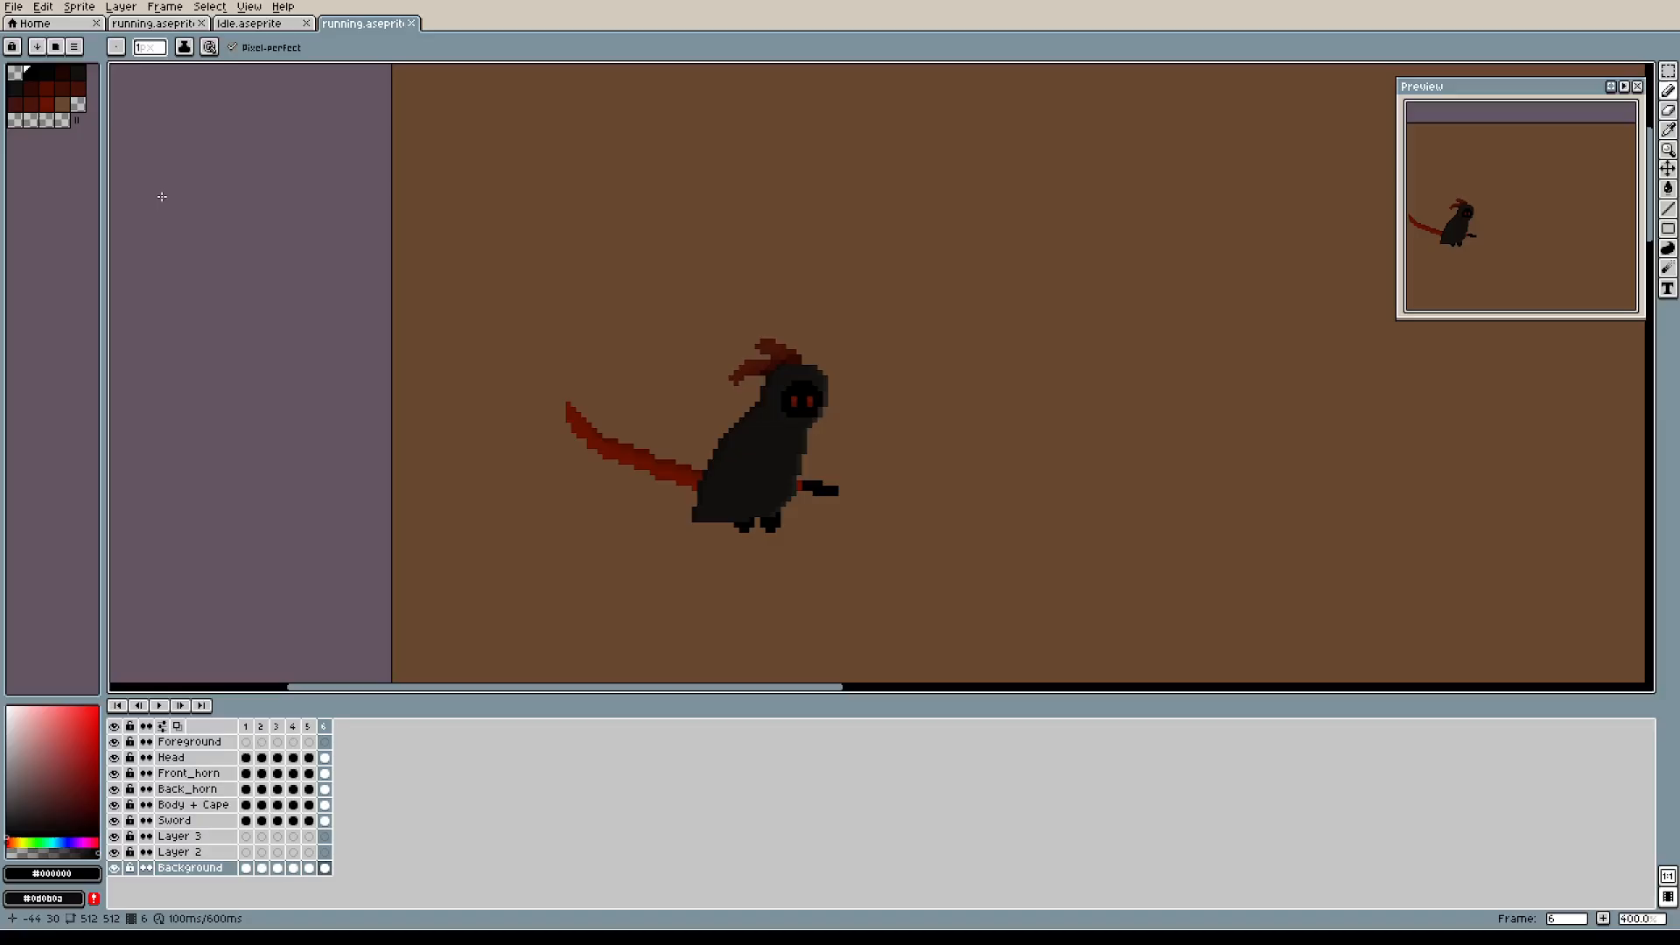